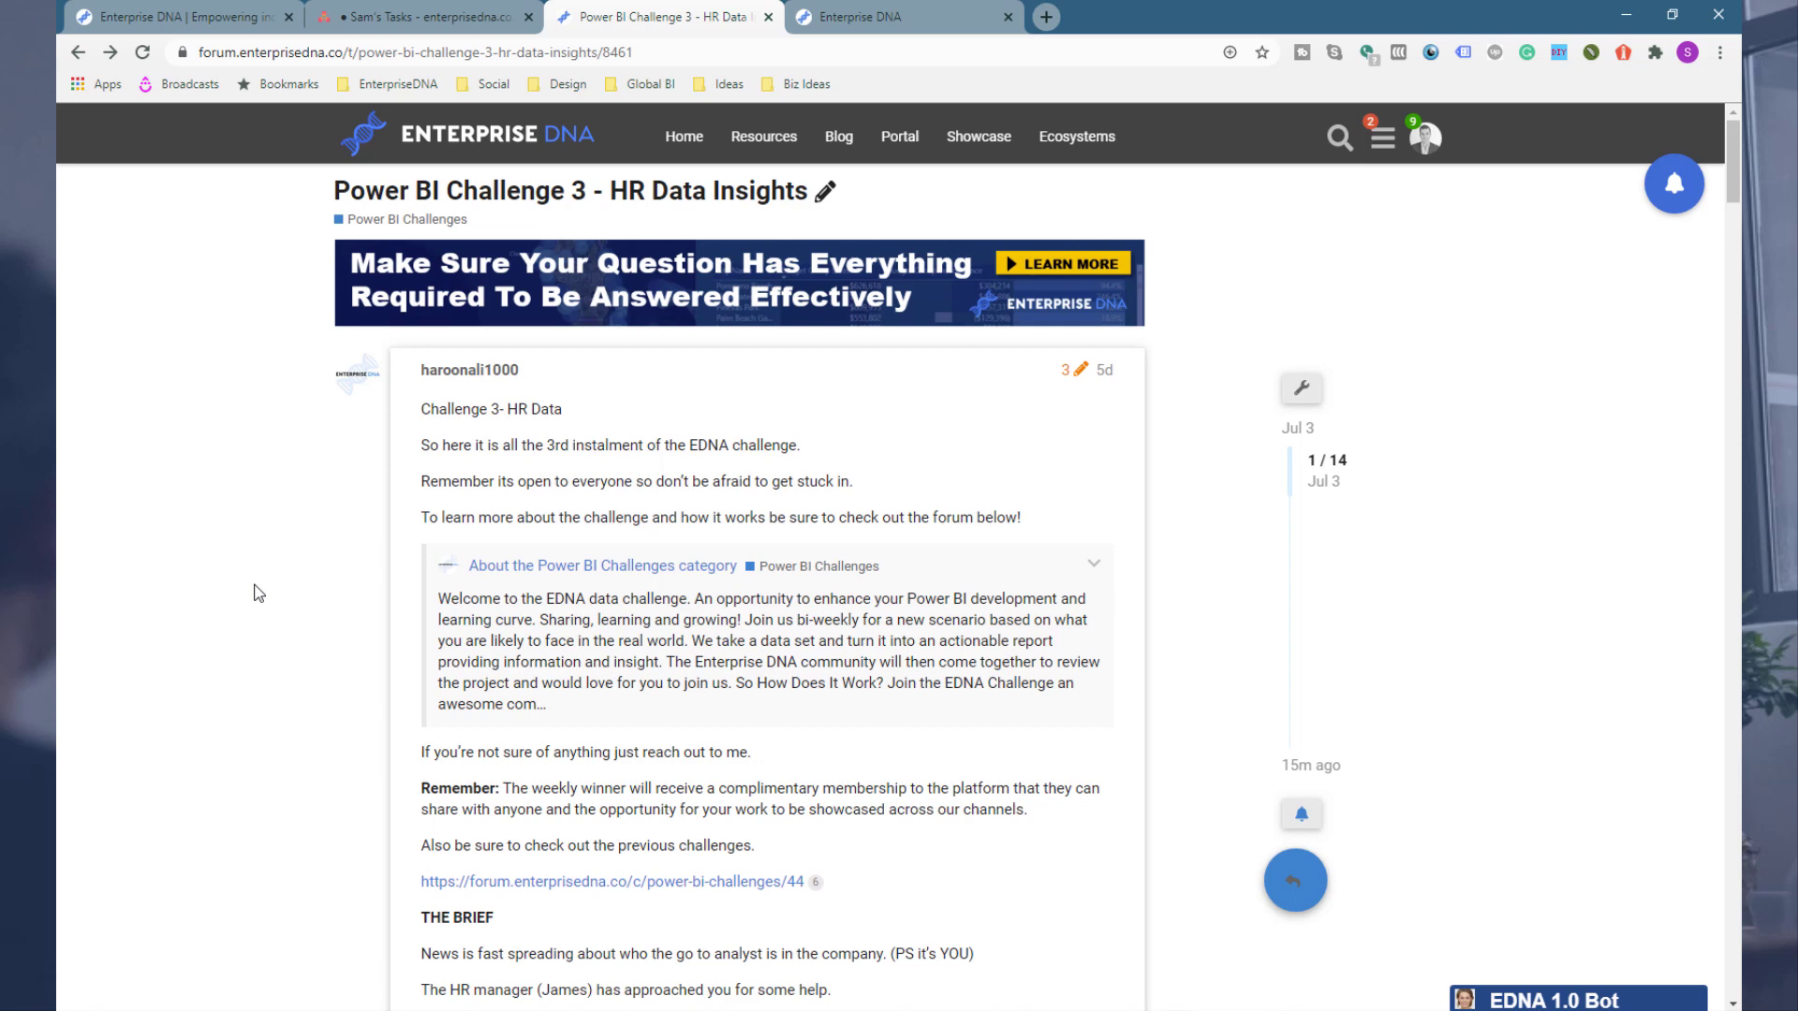
Step: Browse the forum's Power BI Challenges category and open the Power BI Challenge 3 - HR Data Insights topic
{"action": "scroll", "coordinate": [251, 634], "scroll_direction": "down", "scroll_amount": 5}
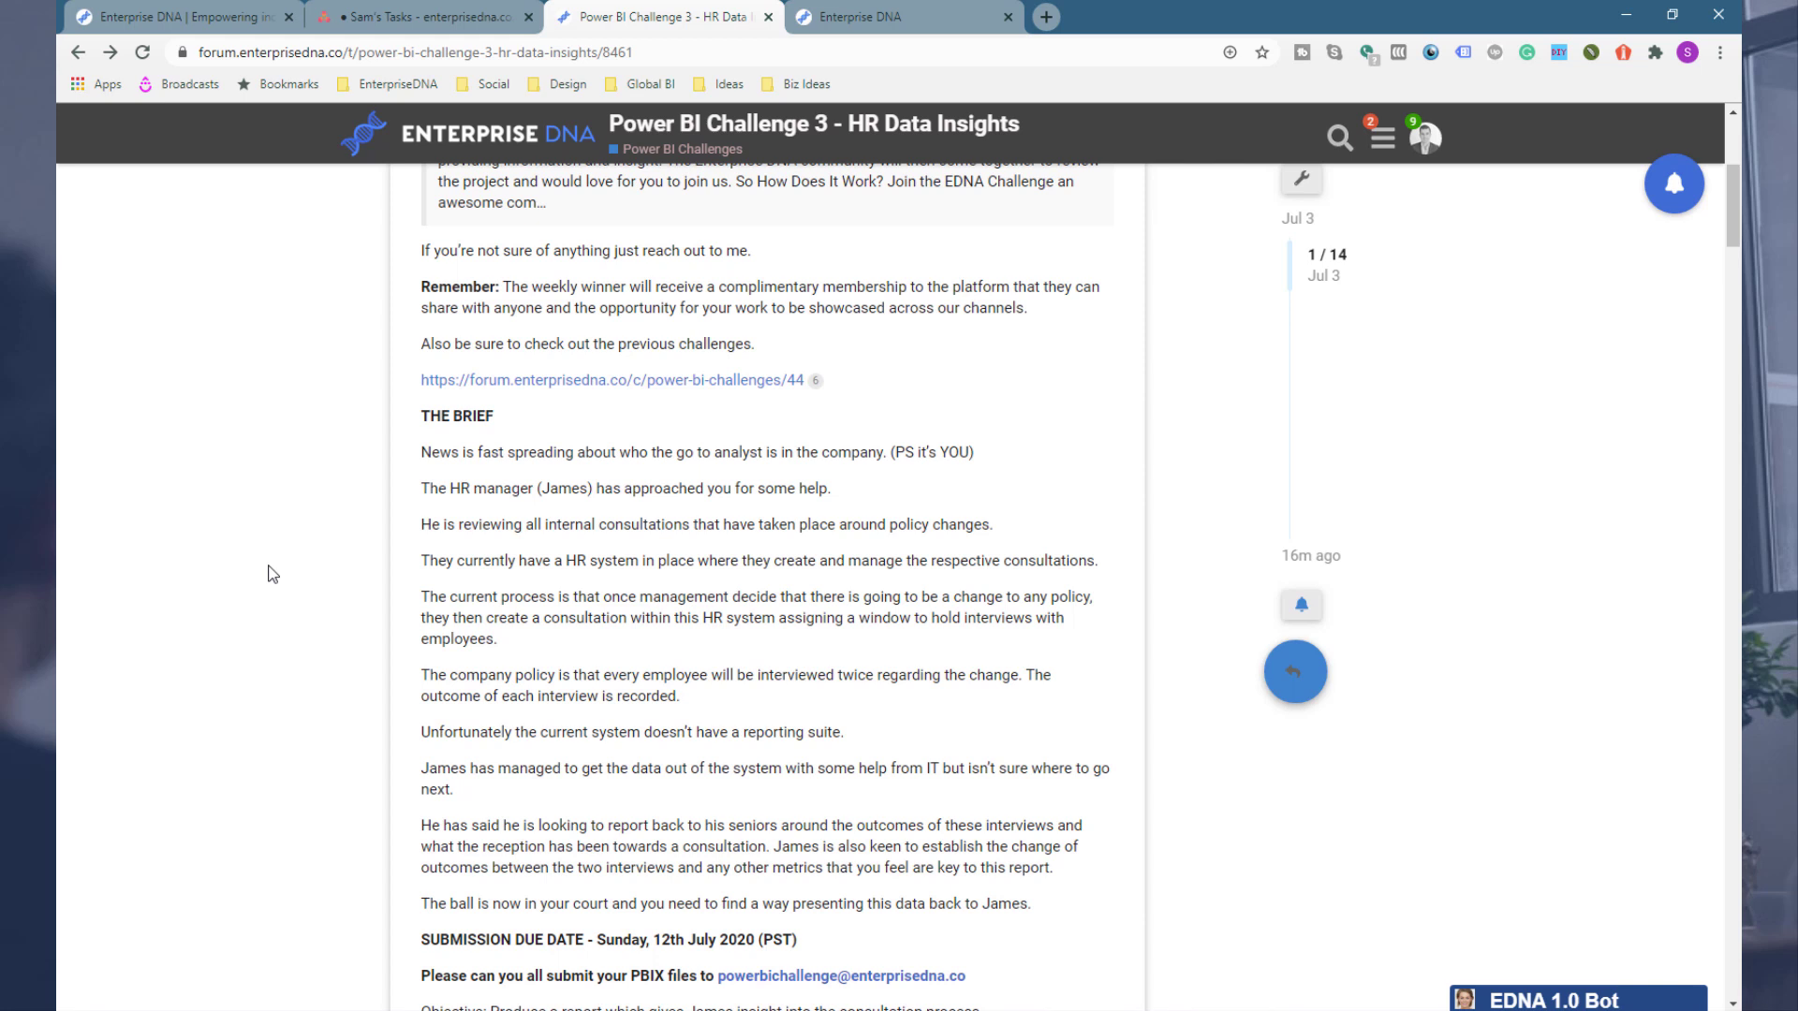
{"action": "left_click", "coordinate": [517, 152]}
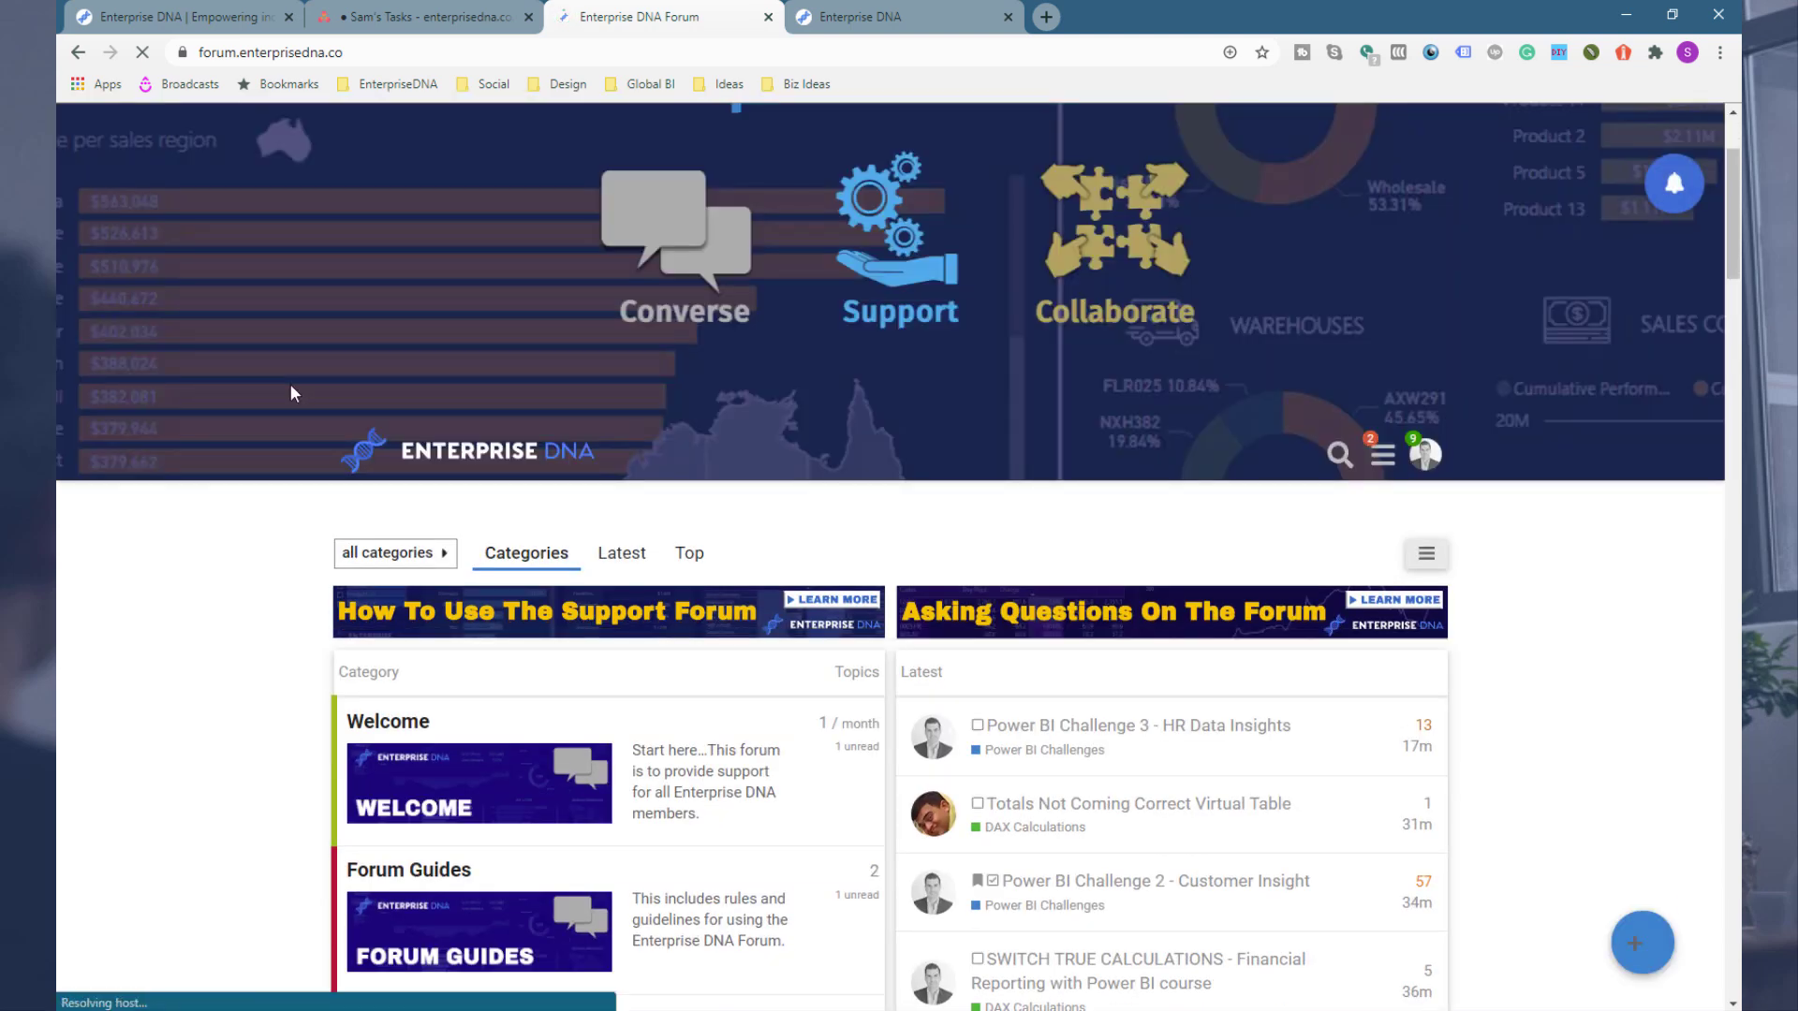
{"action": "scroll", "coordinate": [305, 593], "scroll_direction": "down", "scroll_amount": 5}
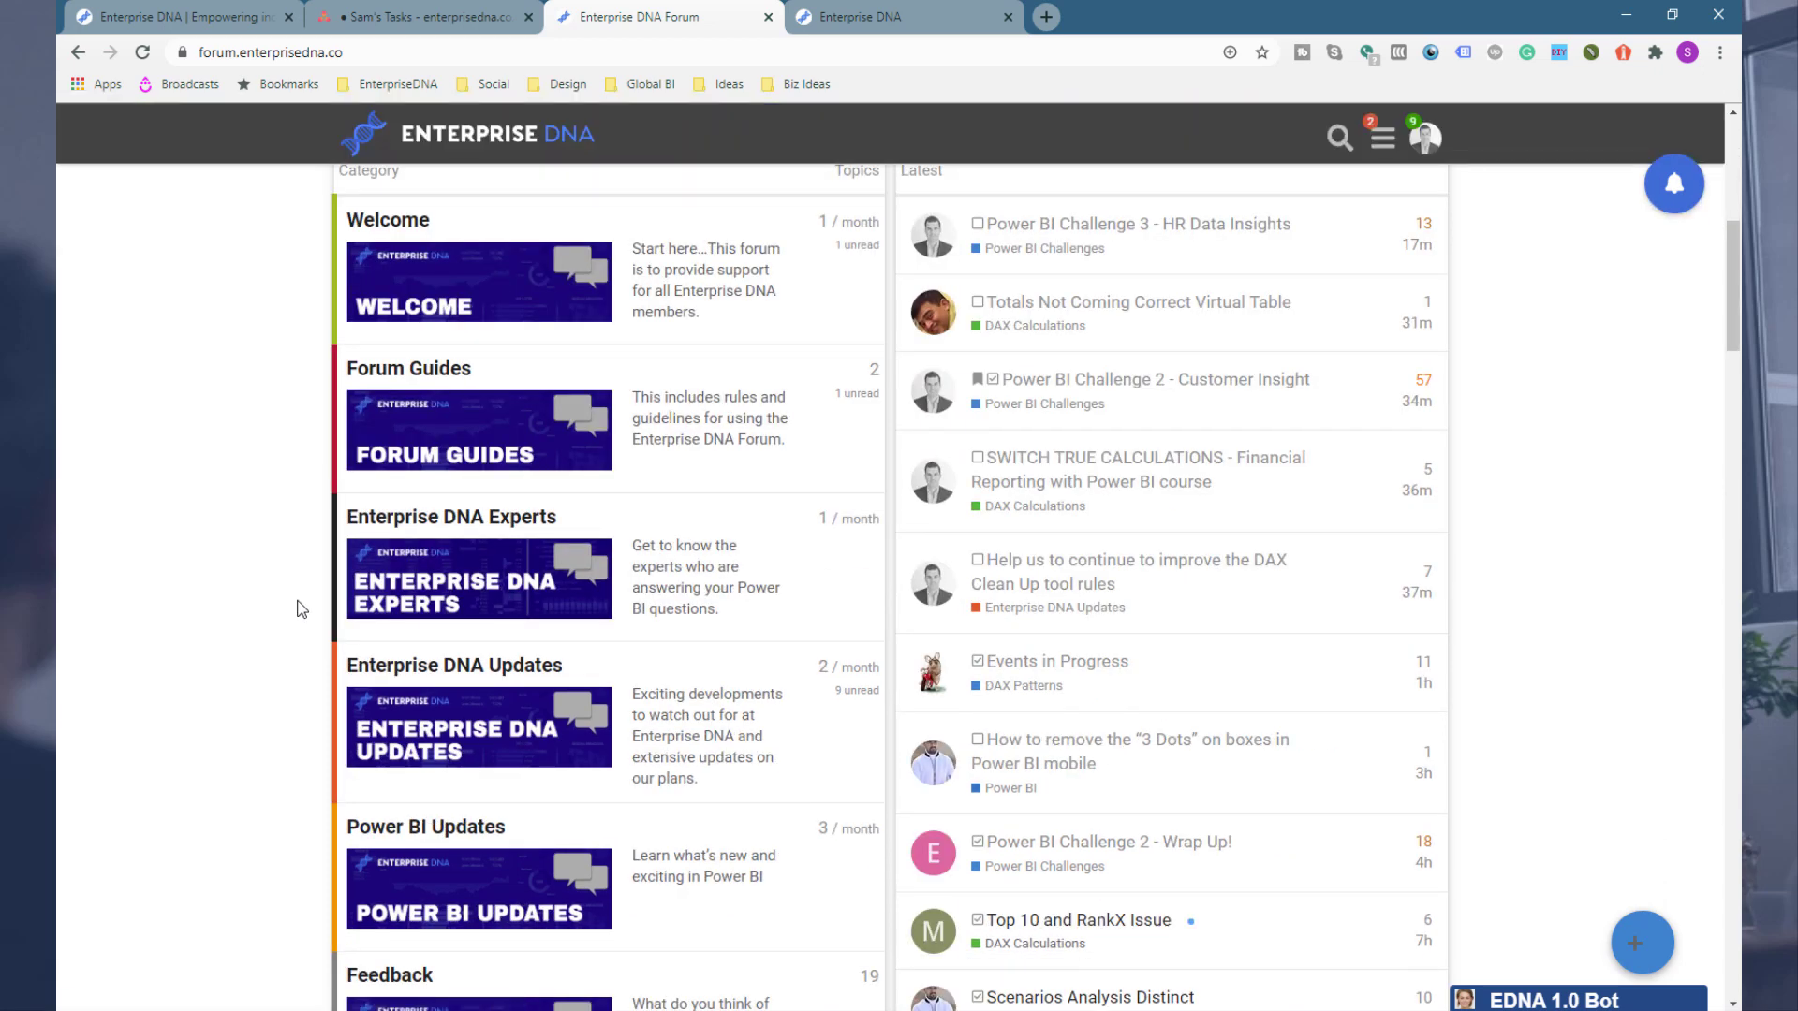
{"action": "scroll", "coordinate": [319, 611], "scroll_direction": "down", "scroll_amount": 10}
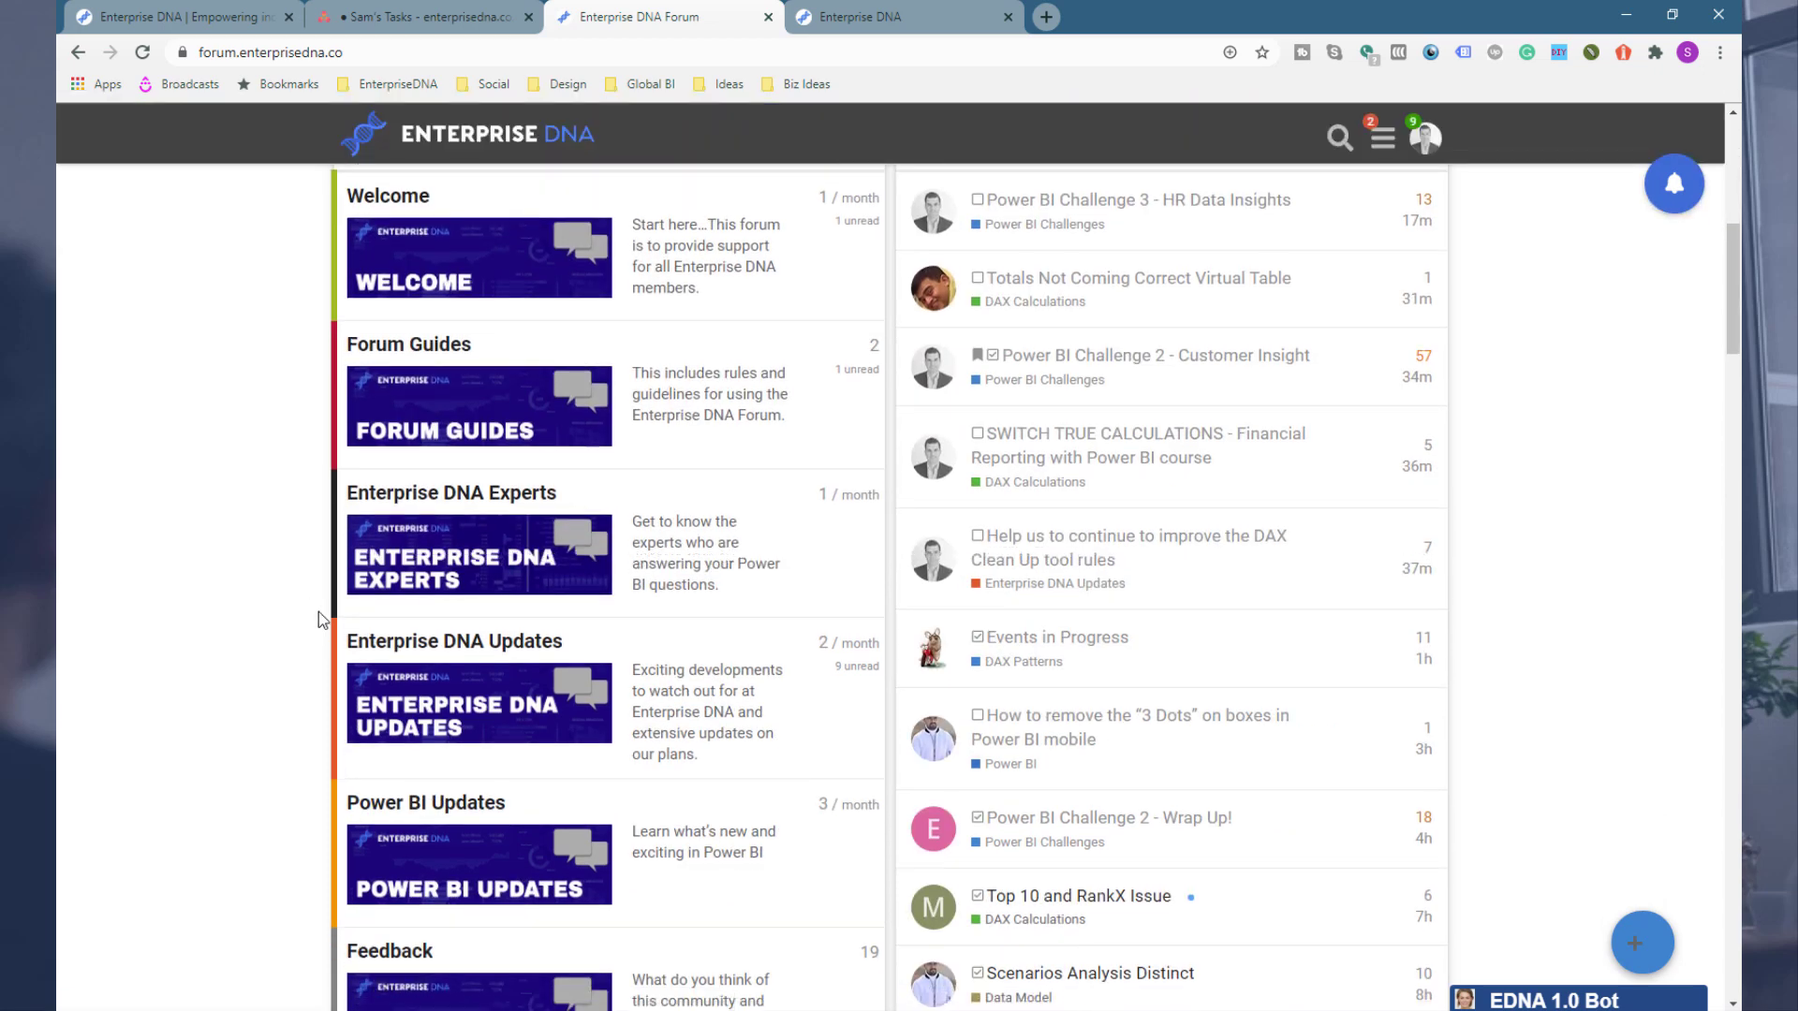
{"action": "scroll", "coordinate": [318, 611], "scroll_direction": "down", "scroll_amount": 15}
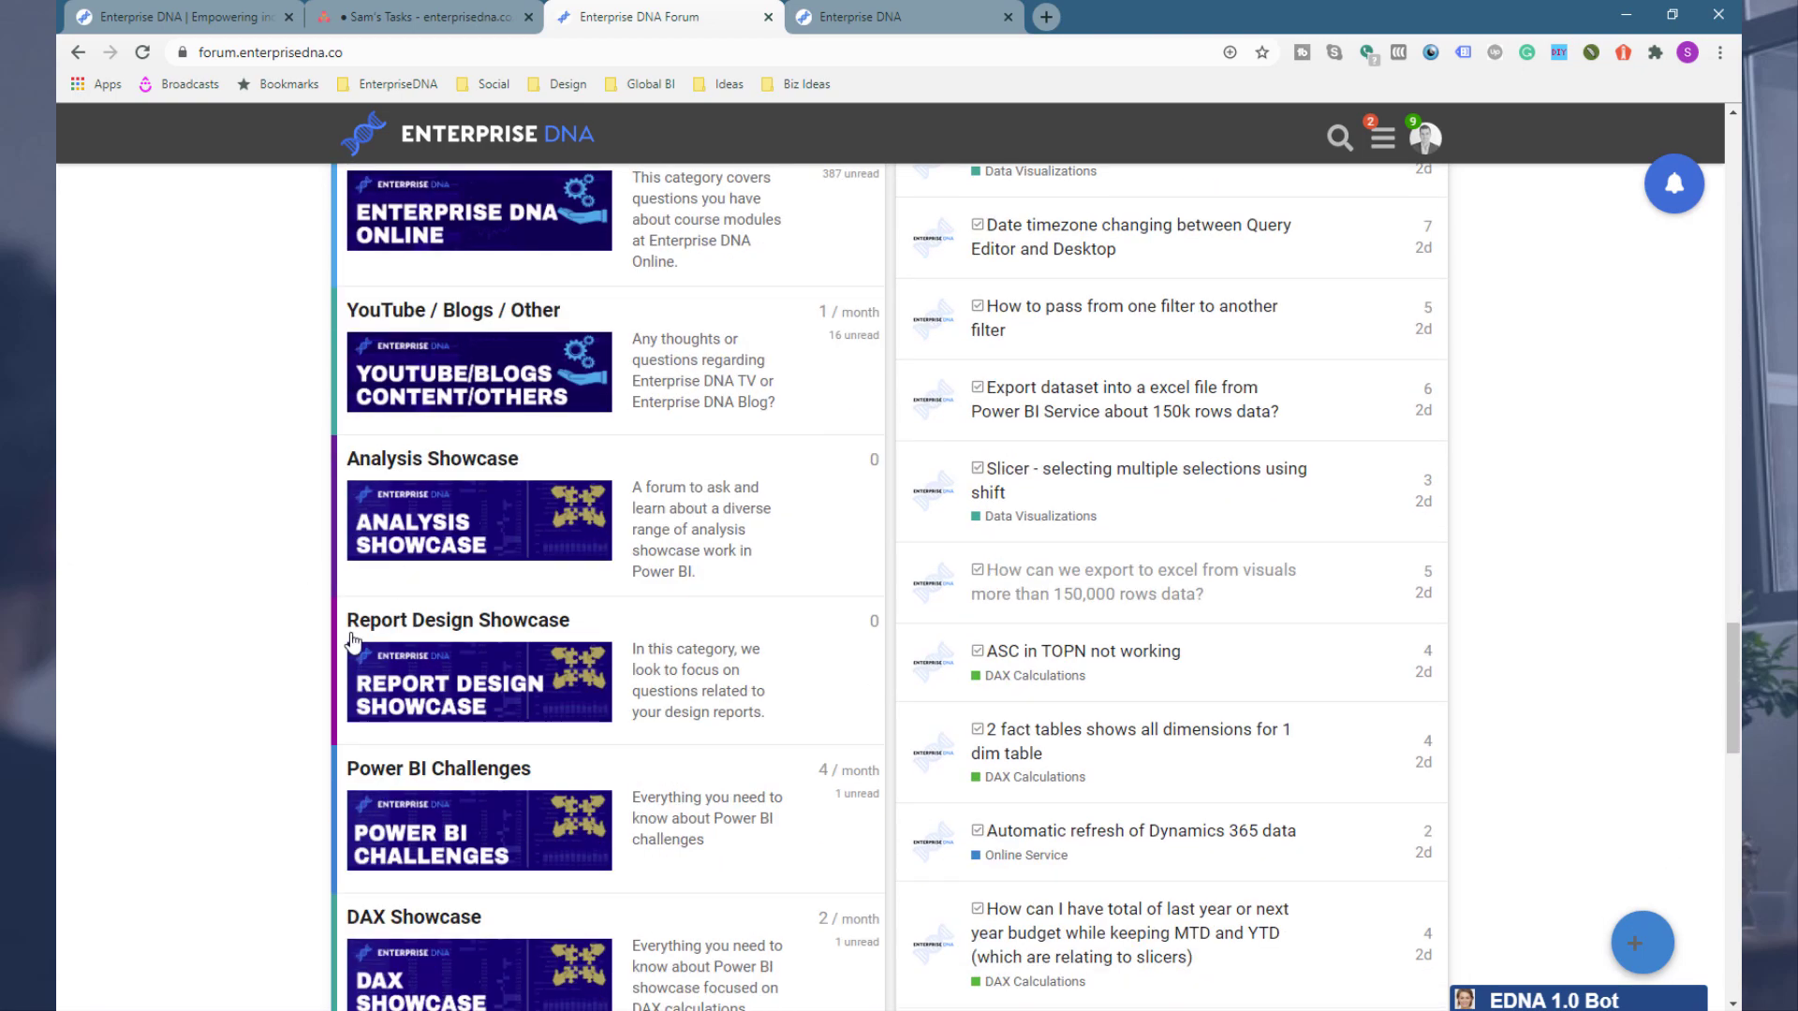
{"action": "scroll", "coordinate": [478, 667], "scroll_direction": "down", "scroll_amount": 3}
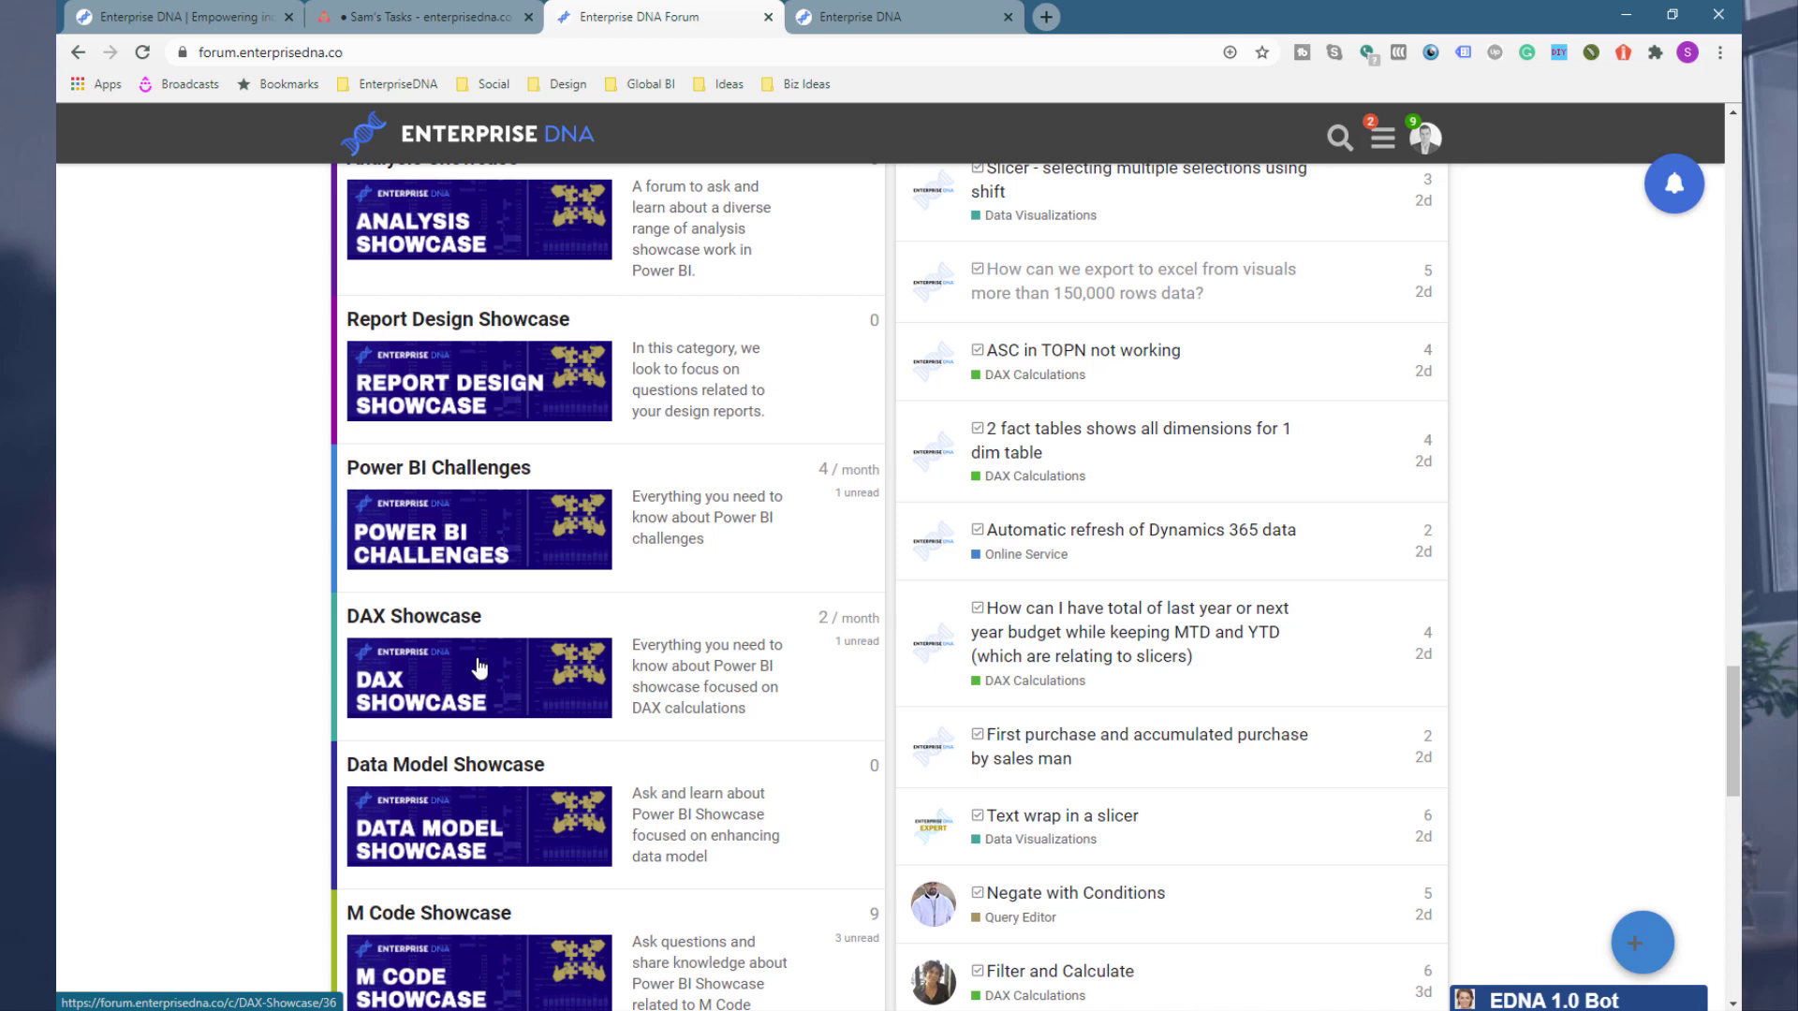
{"action": "left_click", "coordinate": [486, 514]}
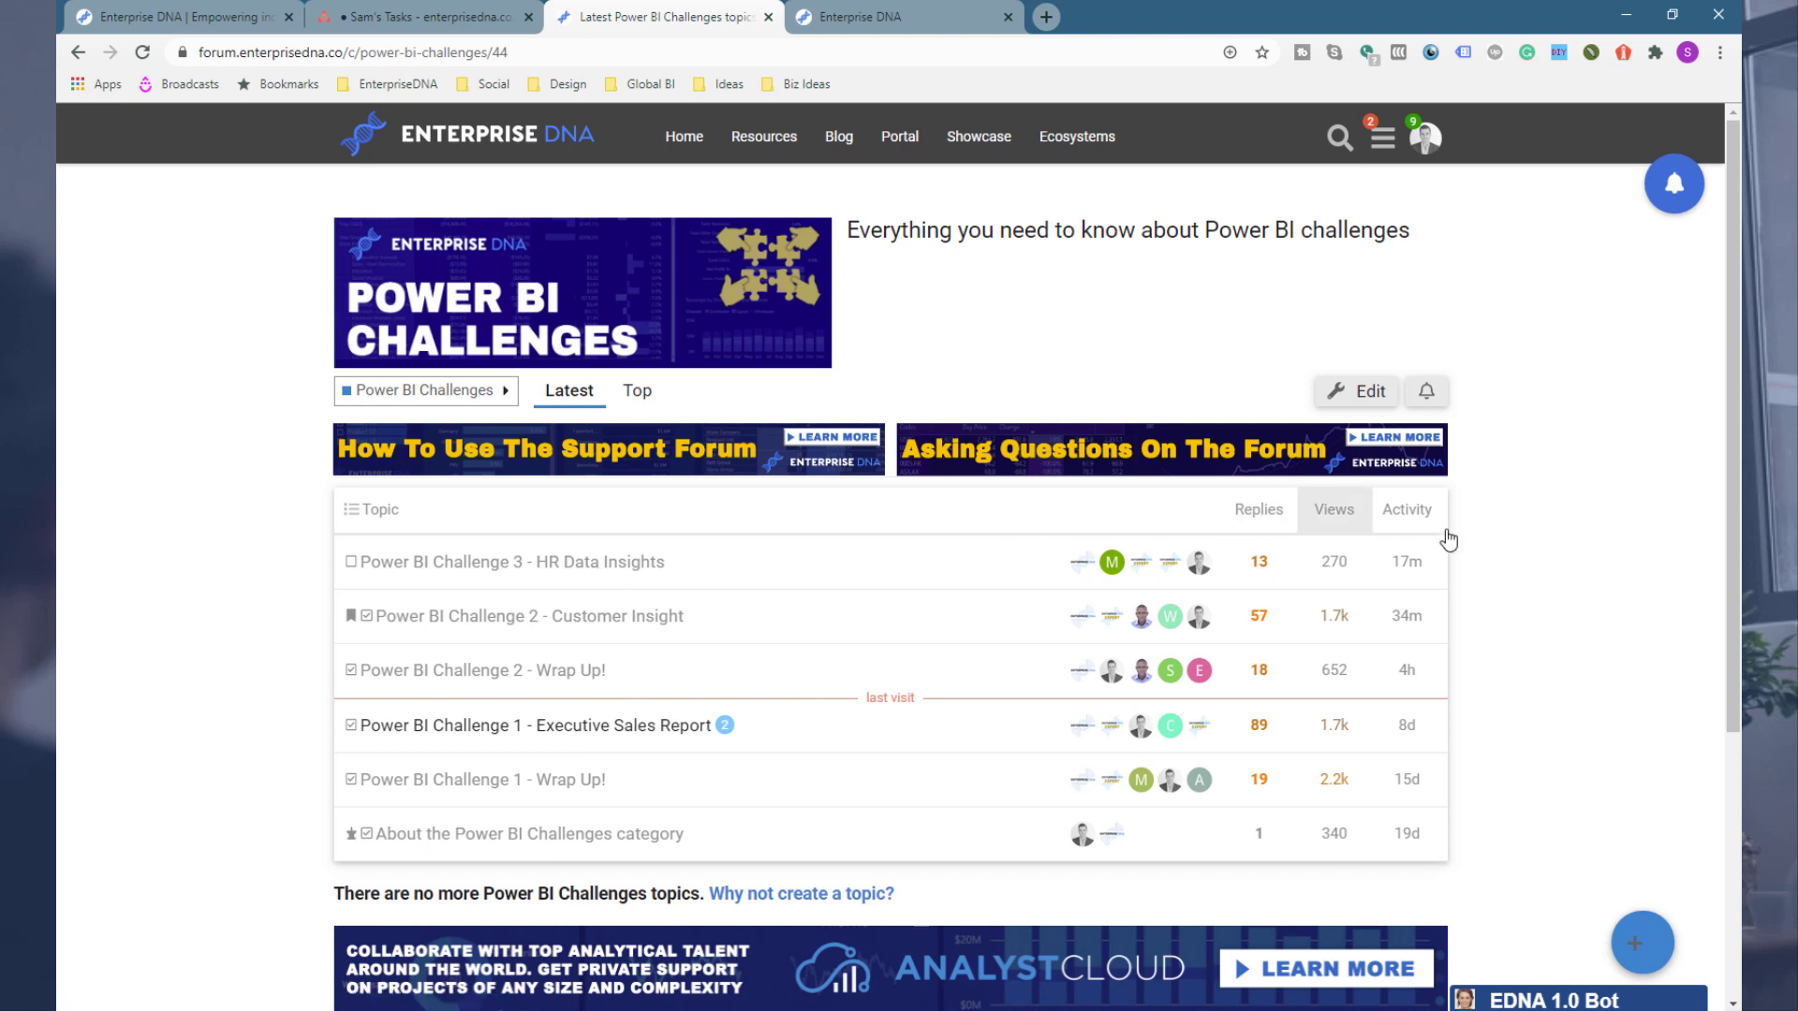
{"action": "left_click", "coordinate": [631, 562]}
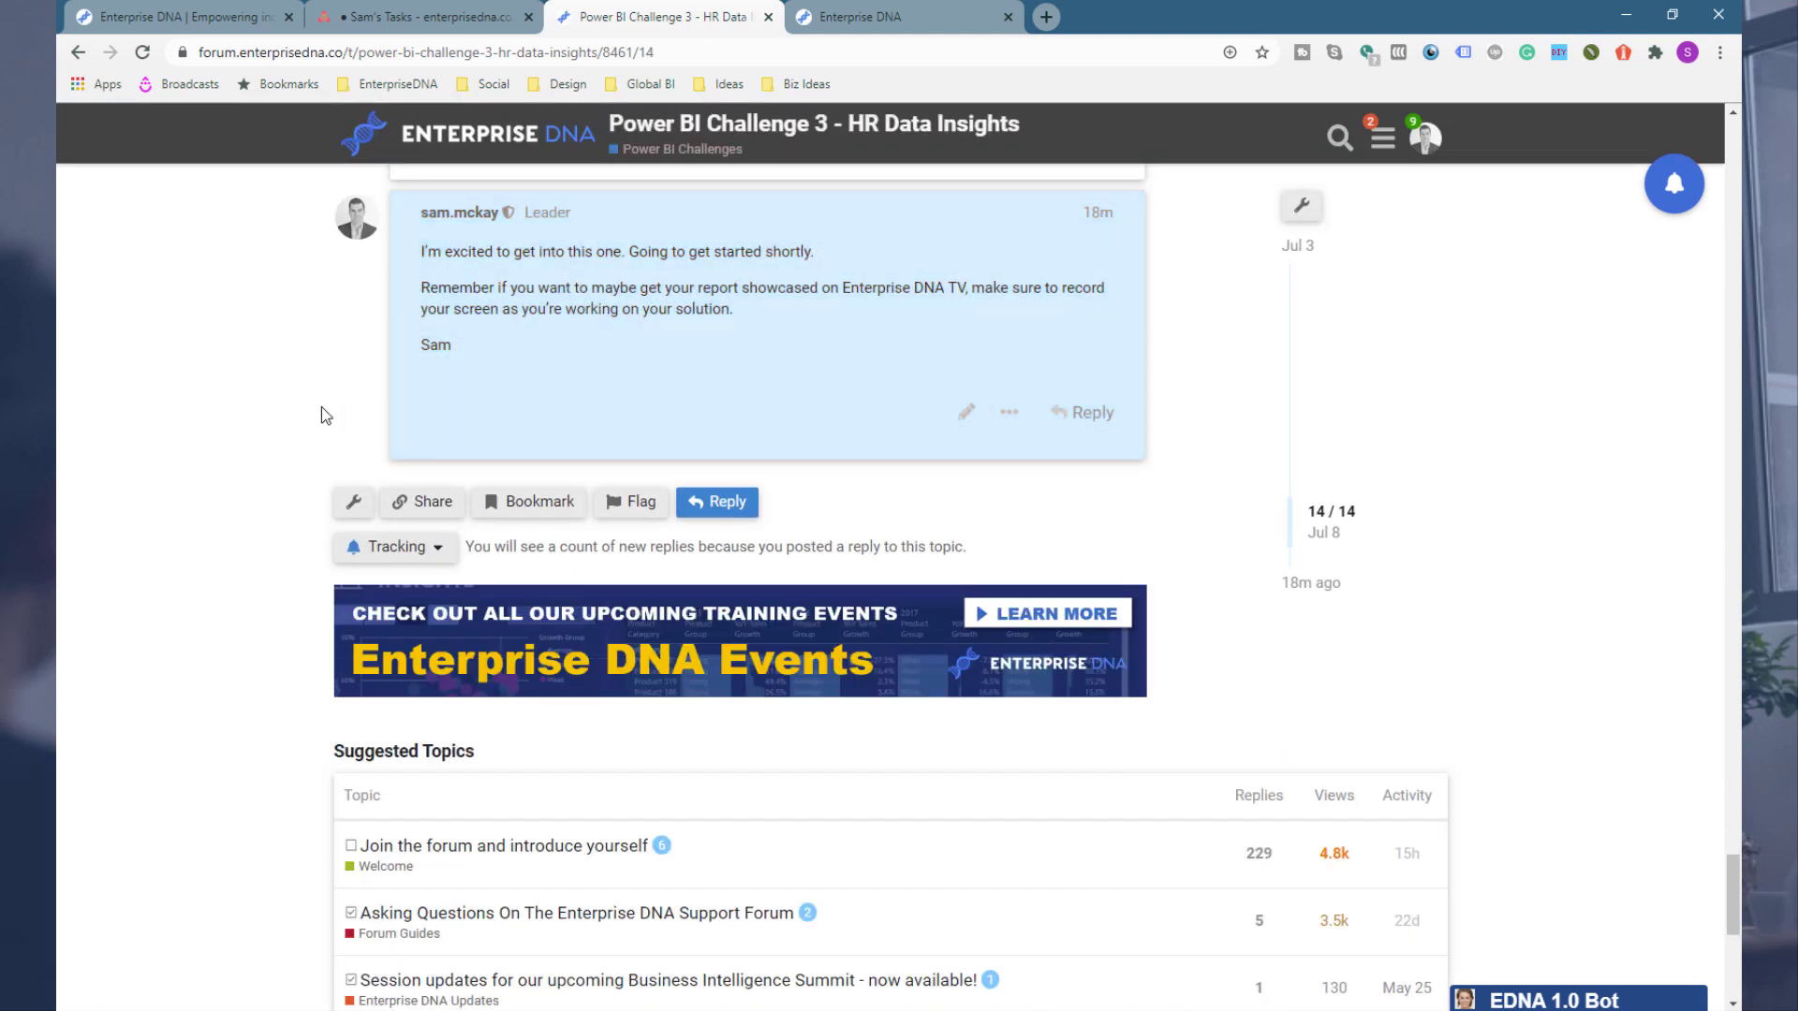
Step: Read the challenge brief, submission details and dataset link in the topic's opening post
{"action": "scroll", "coordinate": [323, 407], "scroll_direction": "up", "scroll_amount": 15}
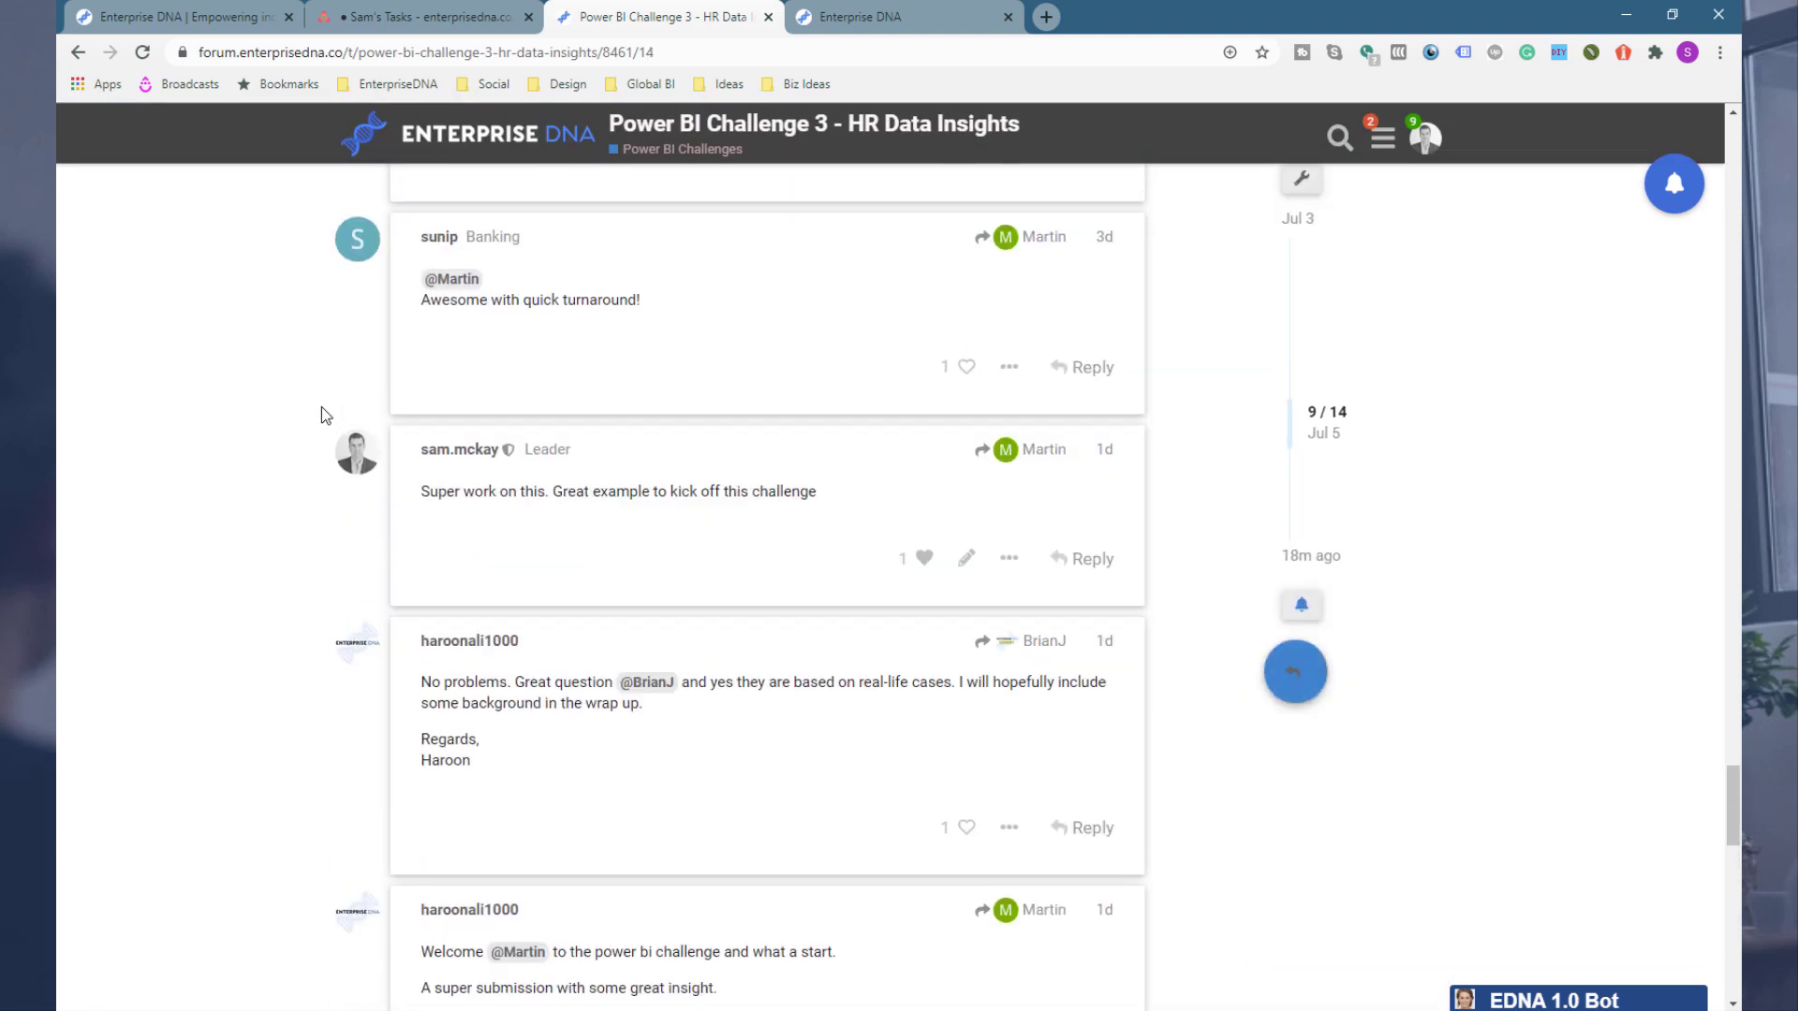
{"action": "scroll", "coordinate": [322, 406], "scroll_direction": "up", "scroll_amount": 15}
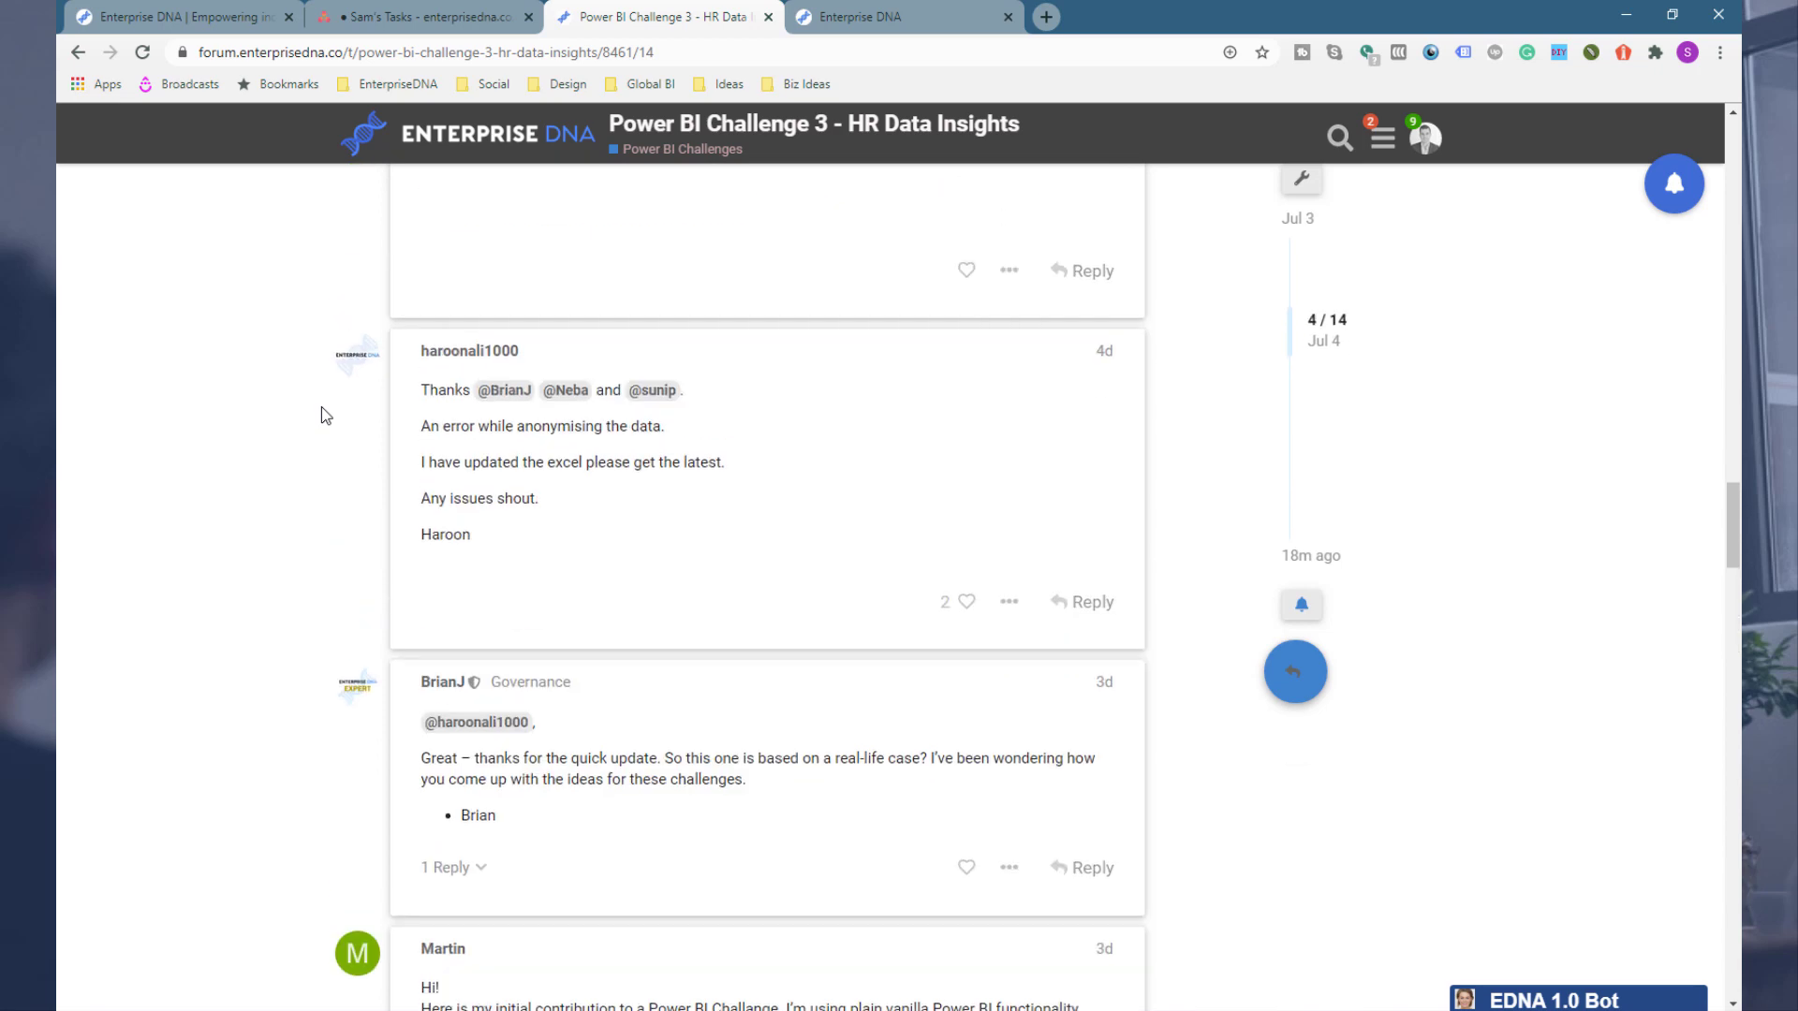
{"action": "scroll", "coordinate": [322, 407], "scroll_direction": "up", "scroll_amount": 15}
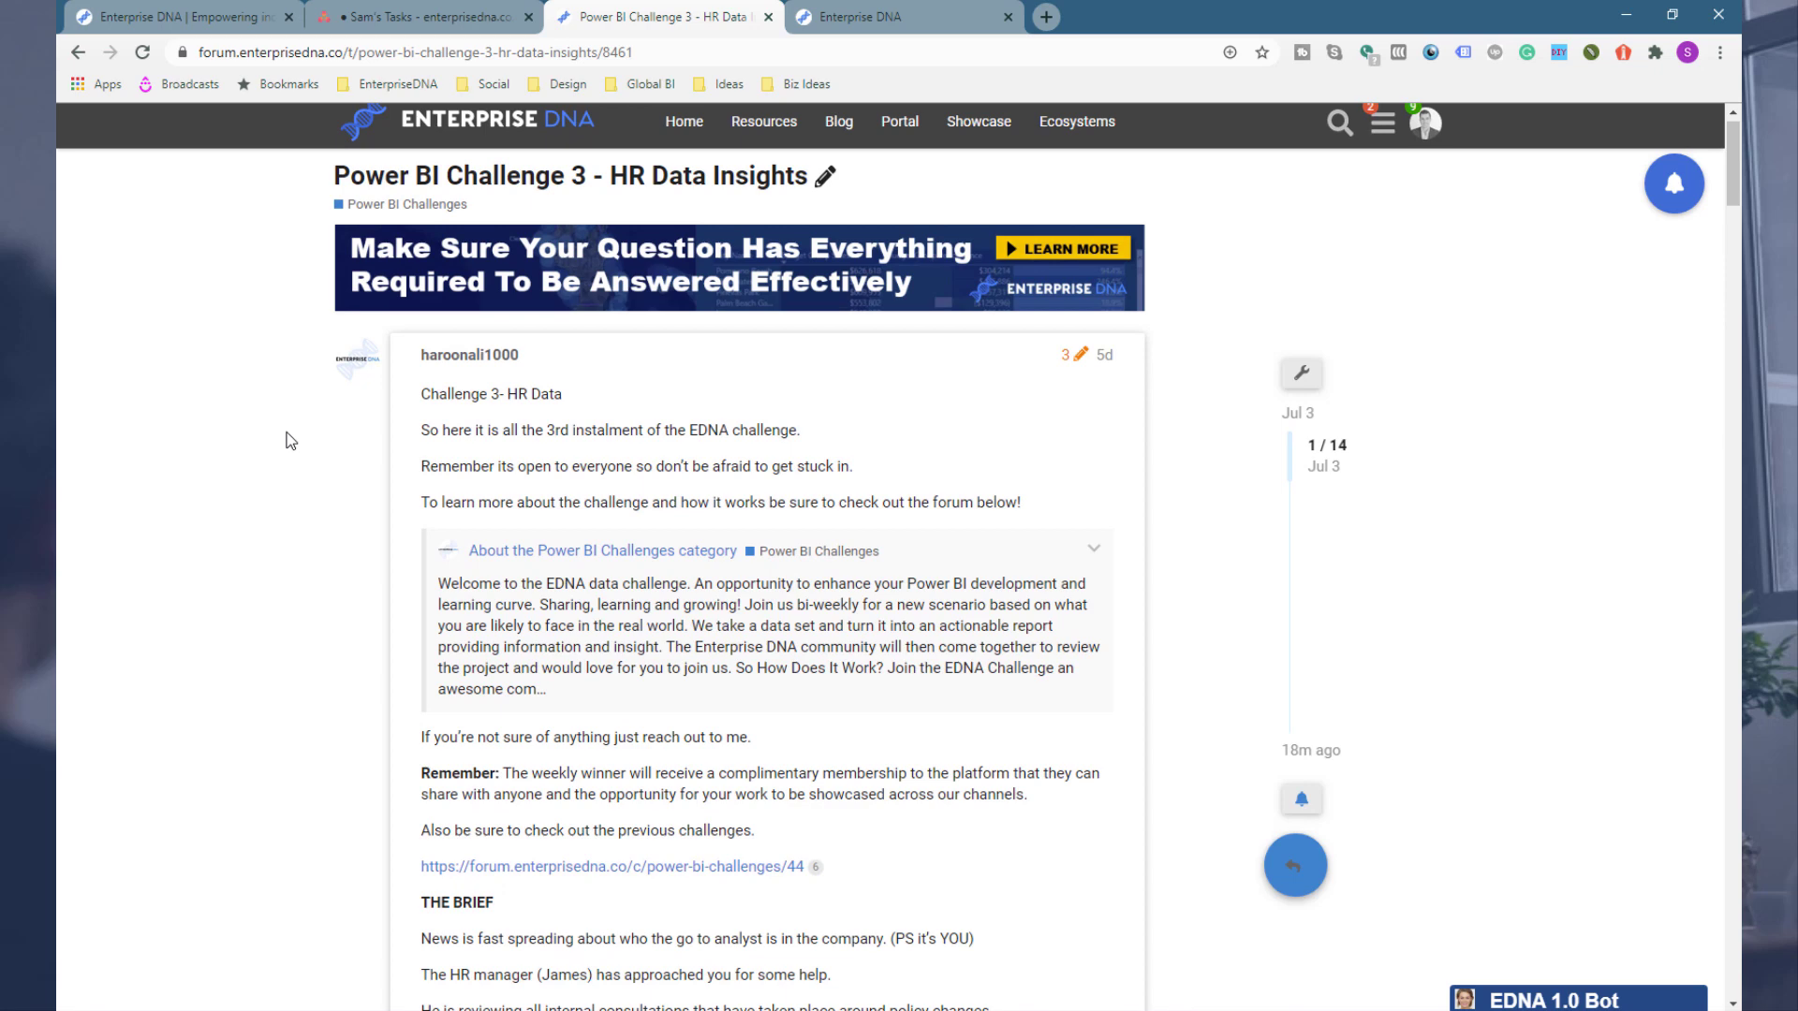
{"action": "scroll", "coordinate": [290, 441], "scroll_direction": "down", "scroll_amount": 7}
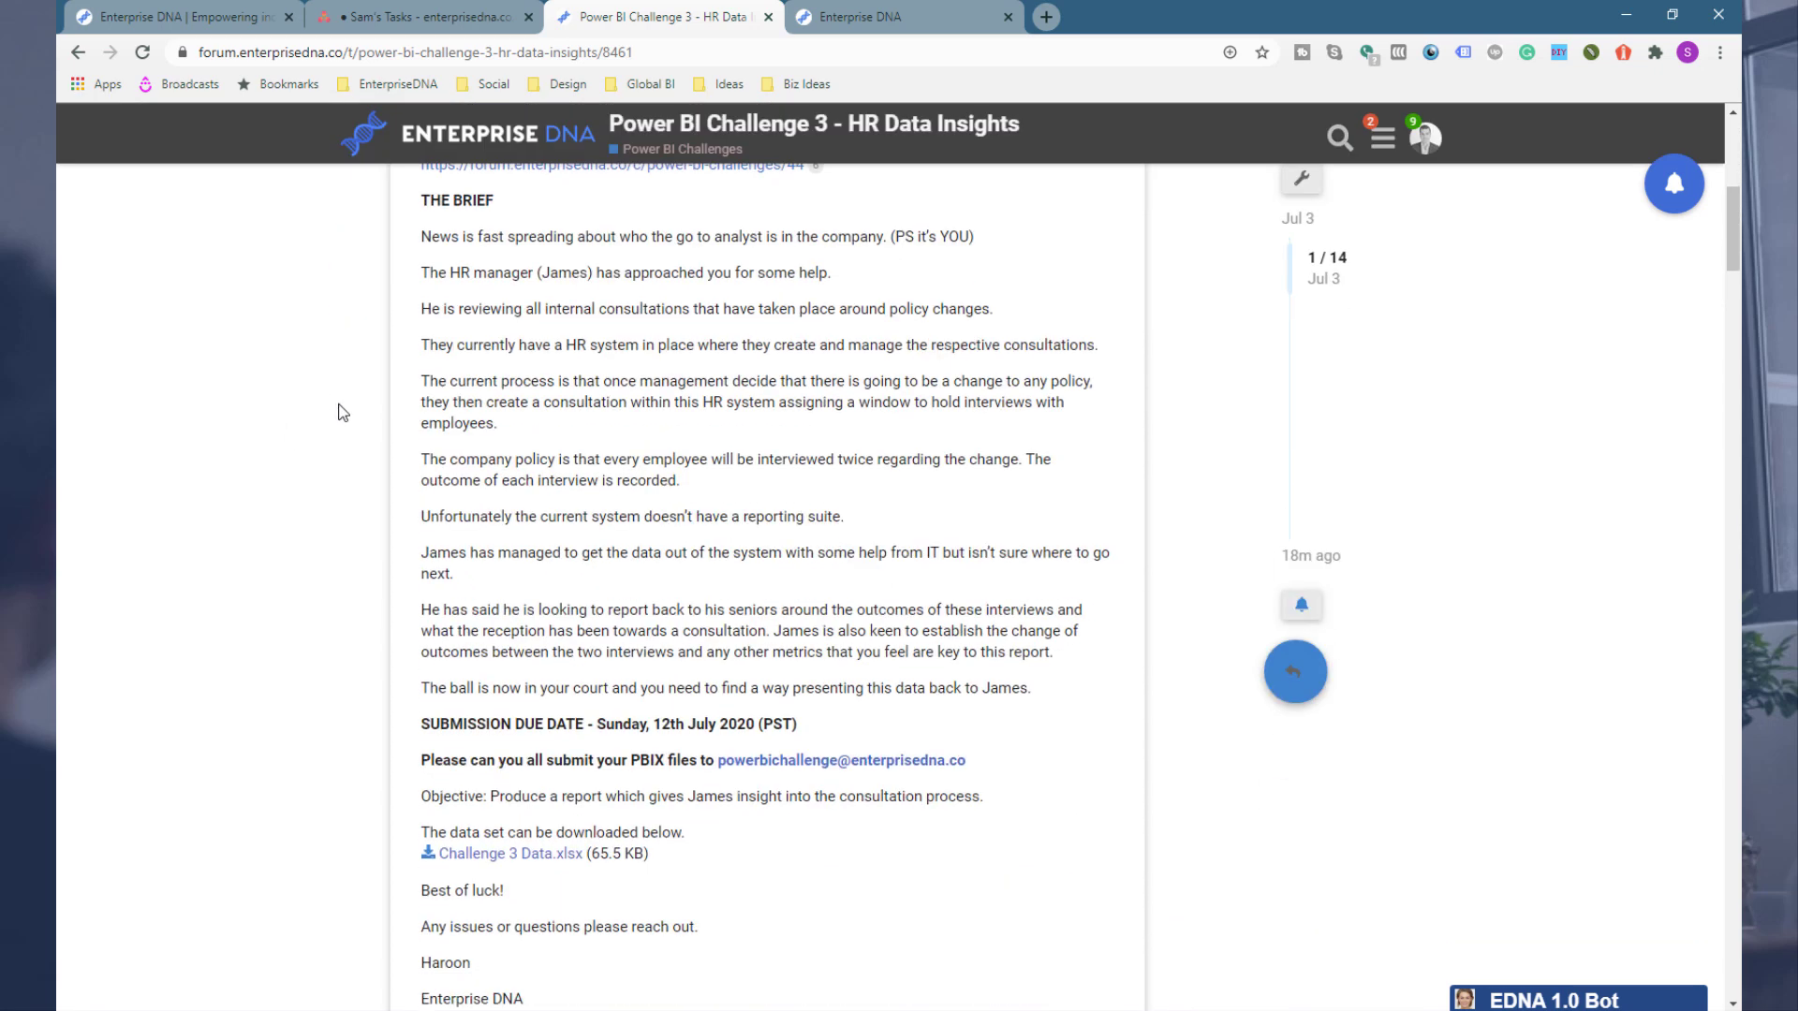
{"action": "key", "text": "ctrl+plus"}
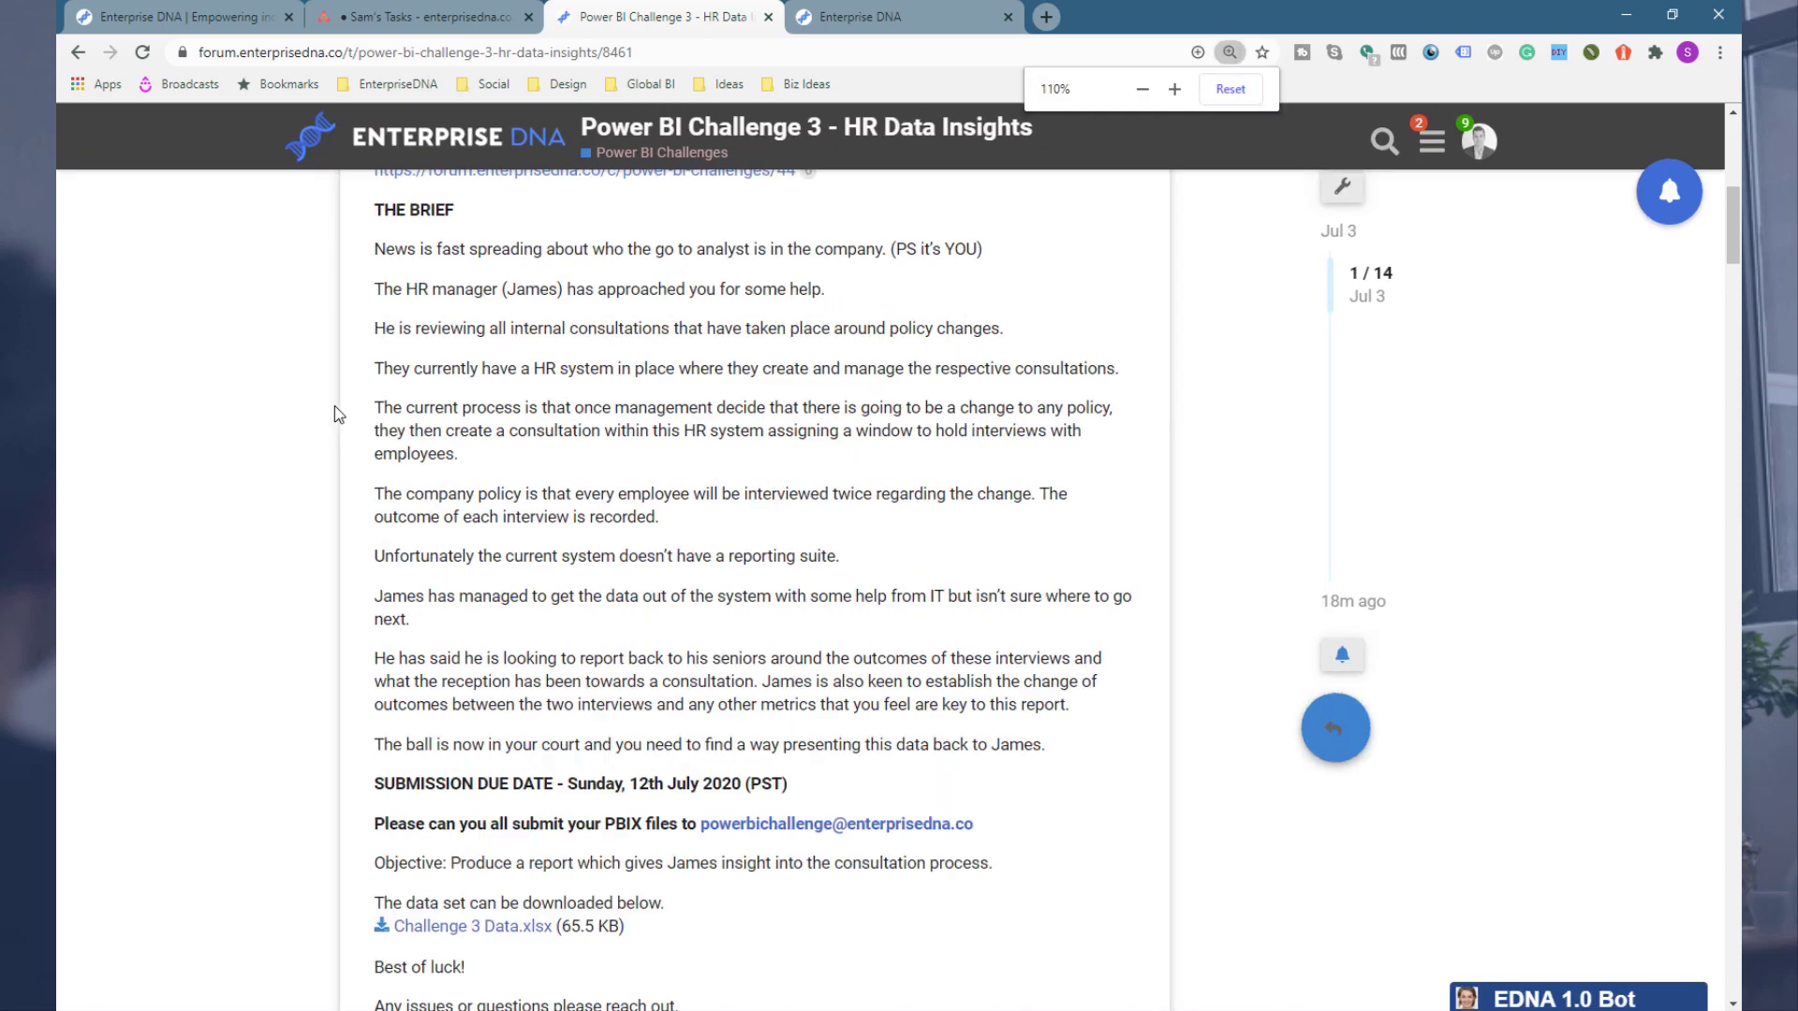
{"action": "left_click", "coordinate": [511, 1010]}
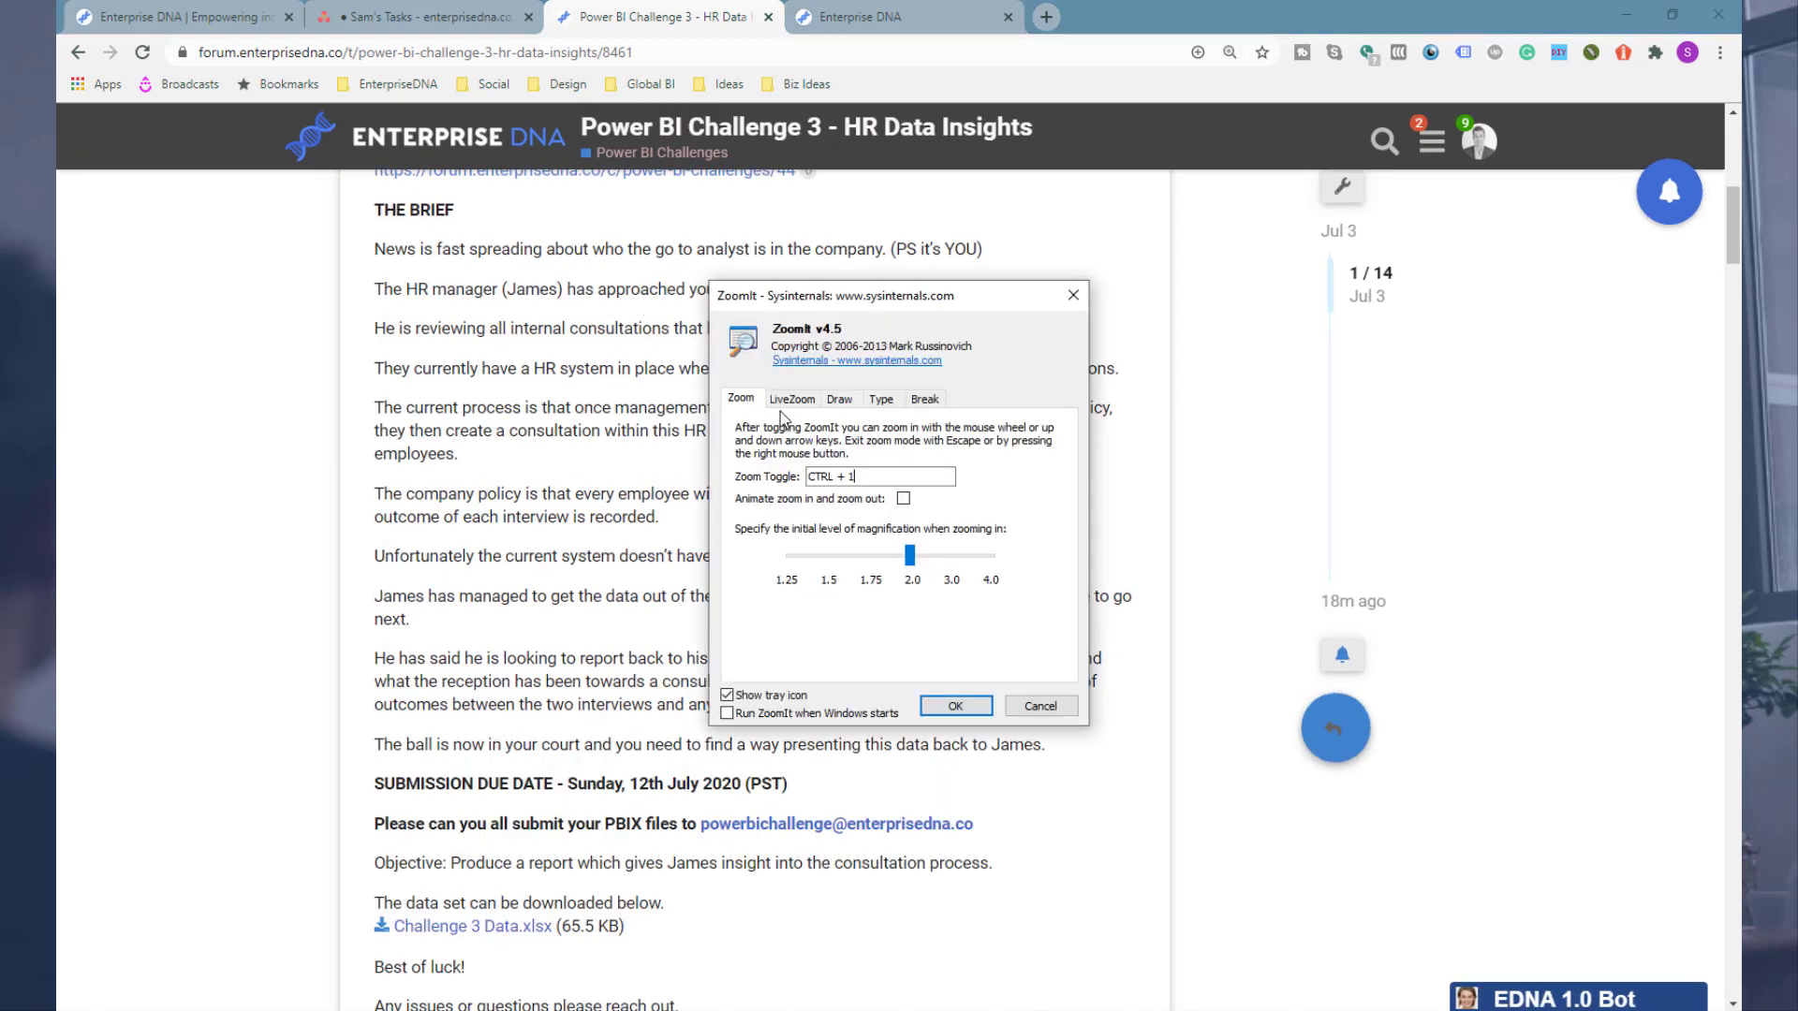
{"action": "left_click", "coordinate": [965, 710]}
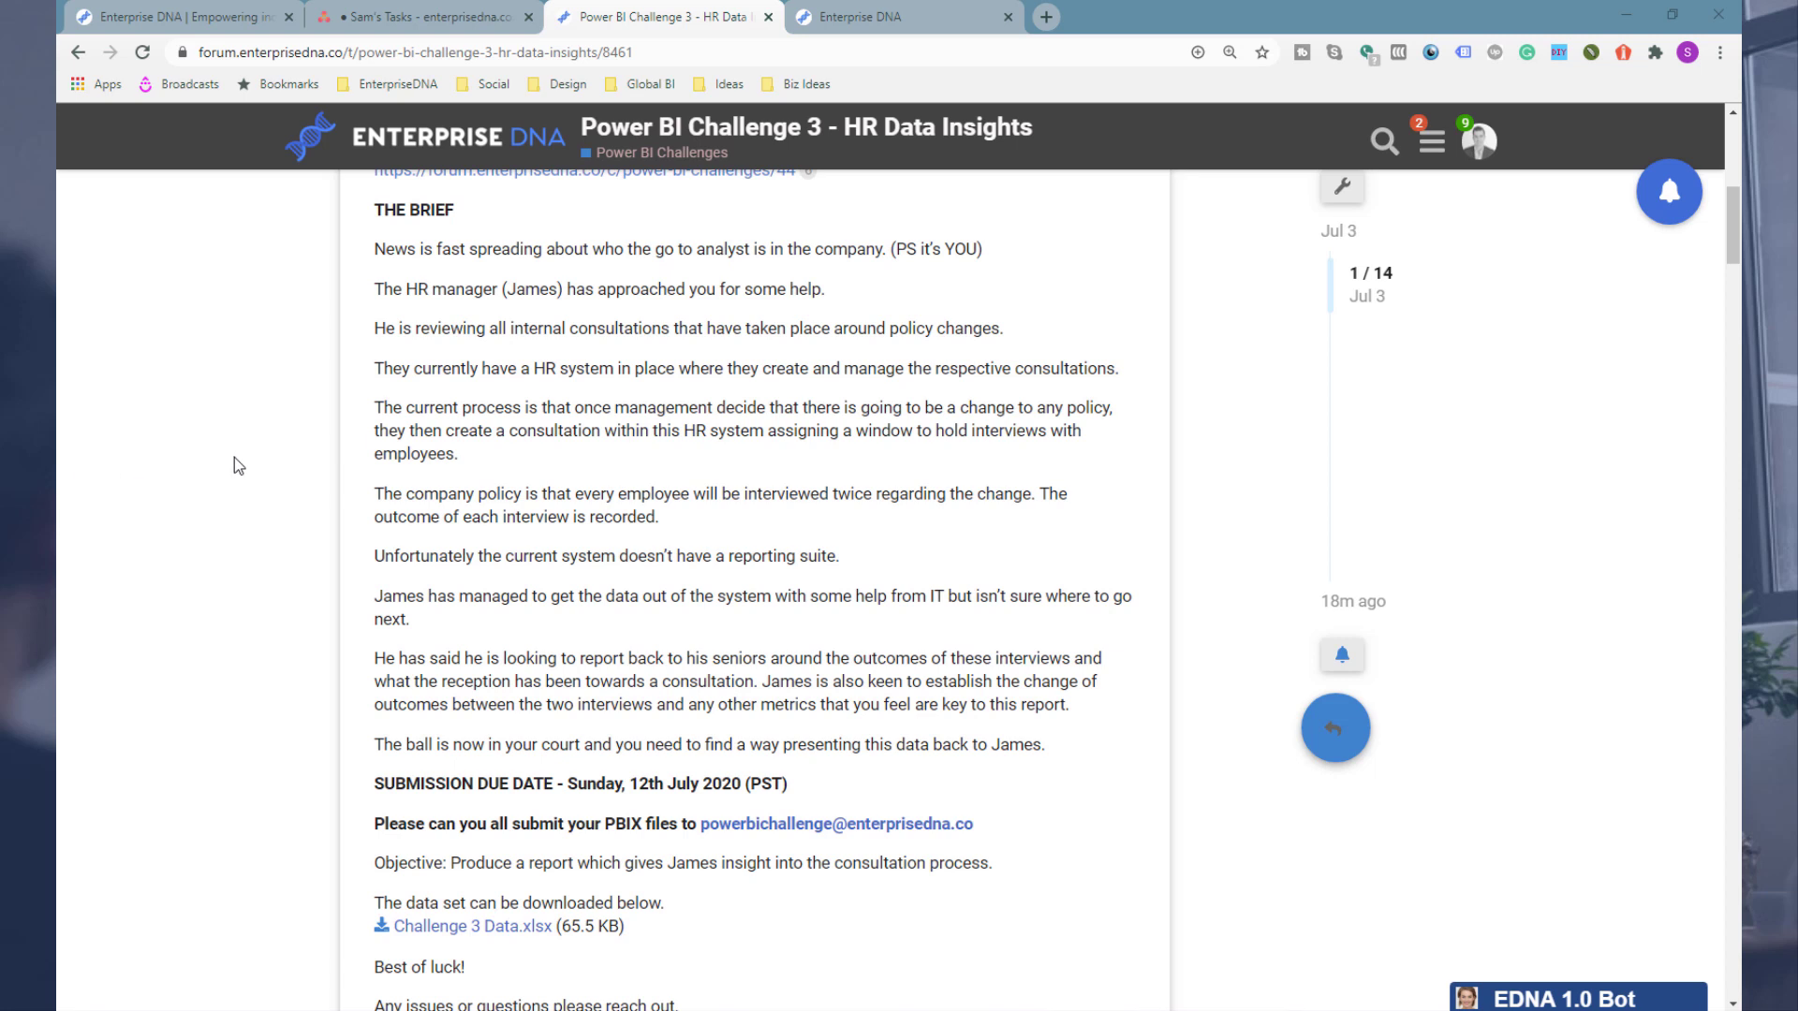
{"action": "key", "text": "ctrl+minus"}
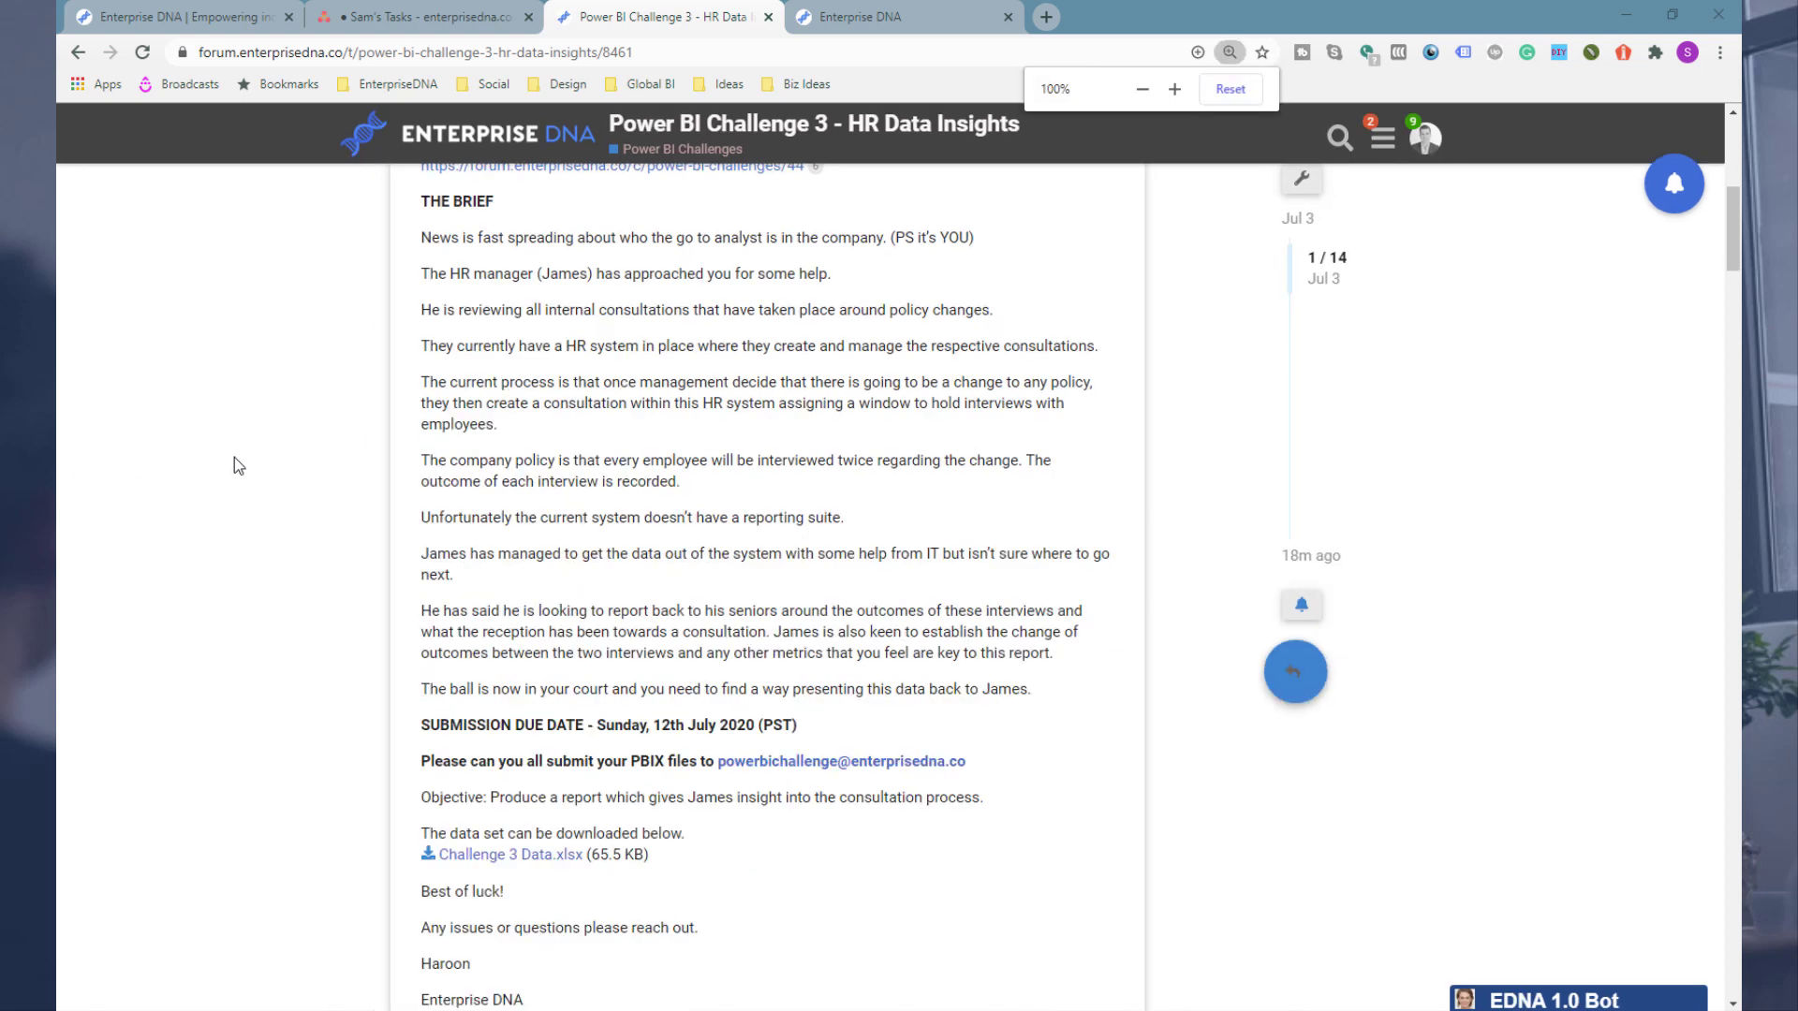
{"action": "key", "text": "ctrl+1"}
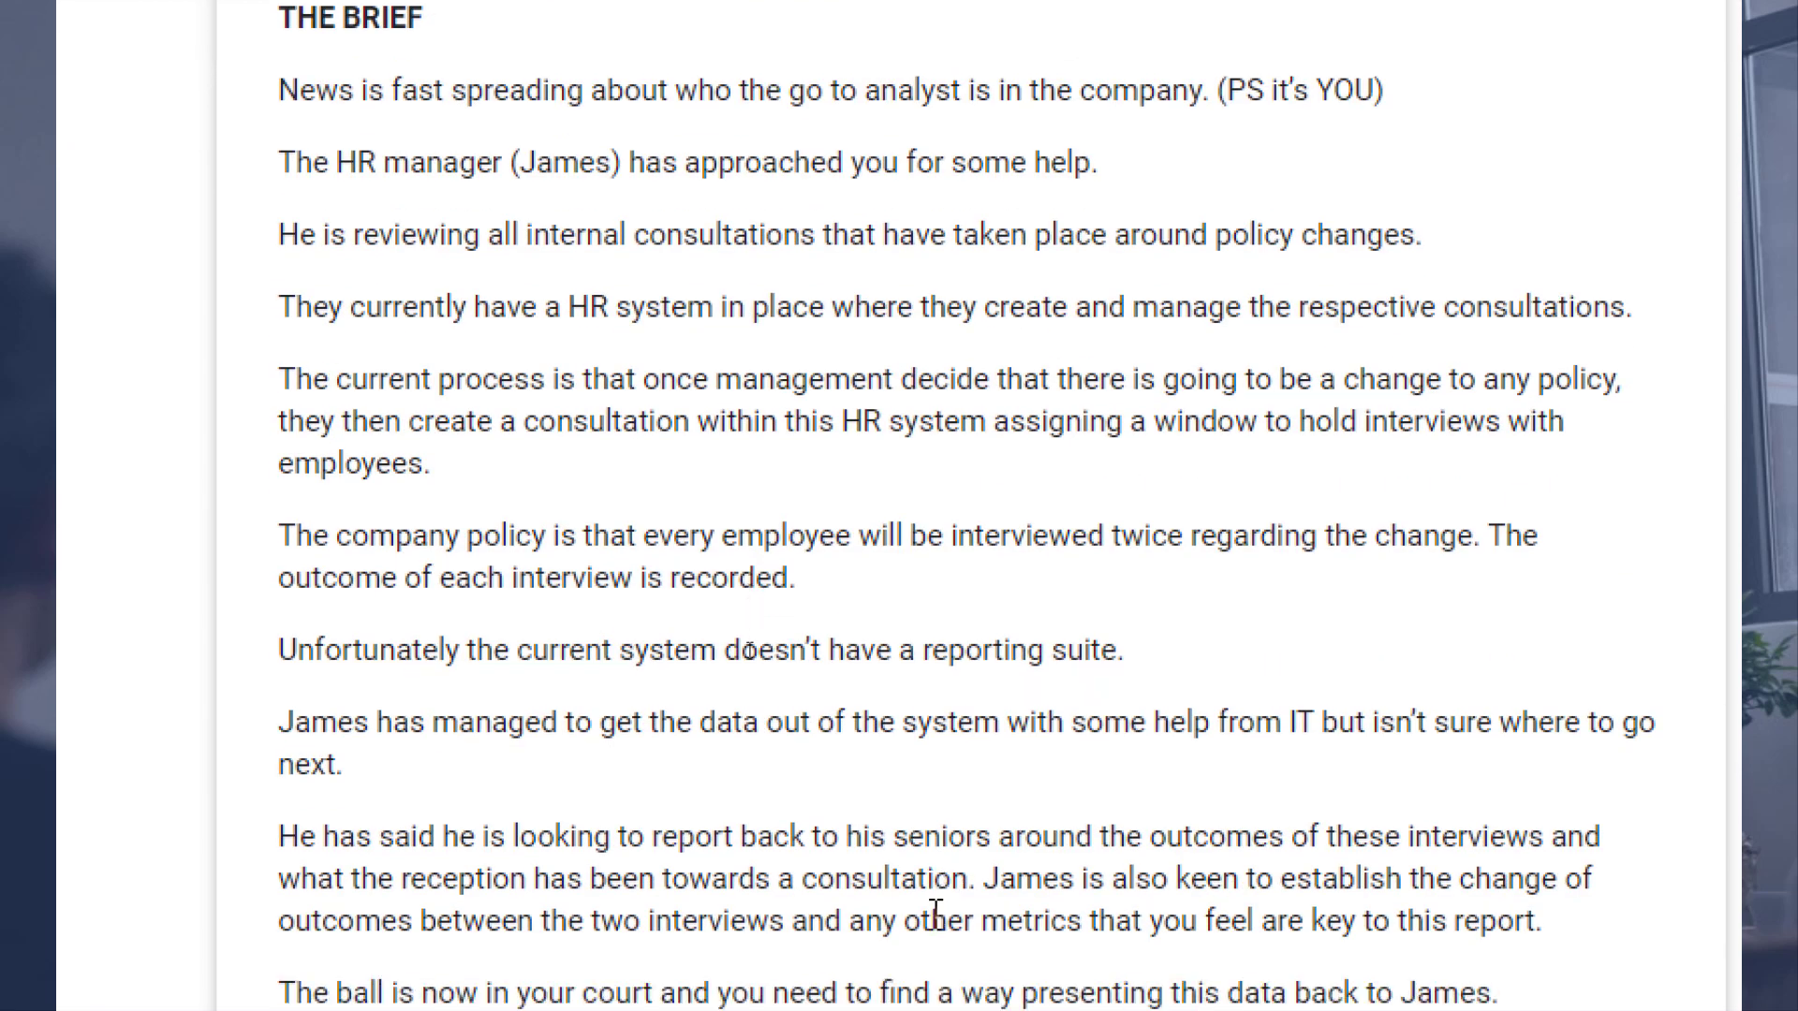
{"action": "scroll", "coordinate": [928, 930], "scroll_direction": "down", "scroll_amount": 1}
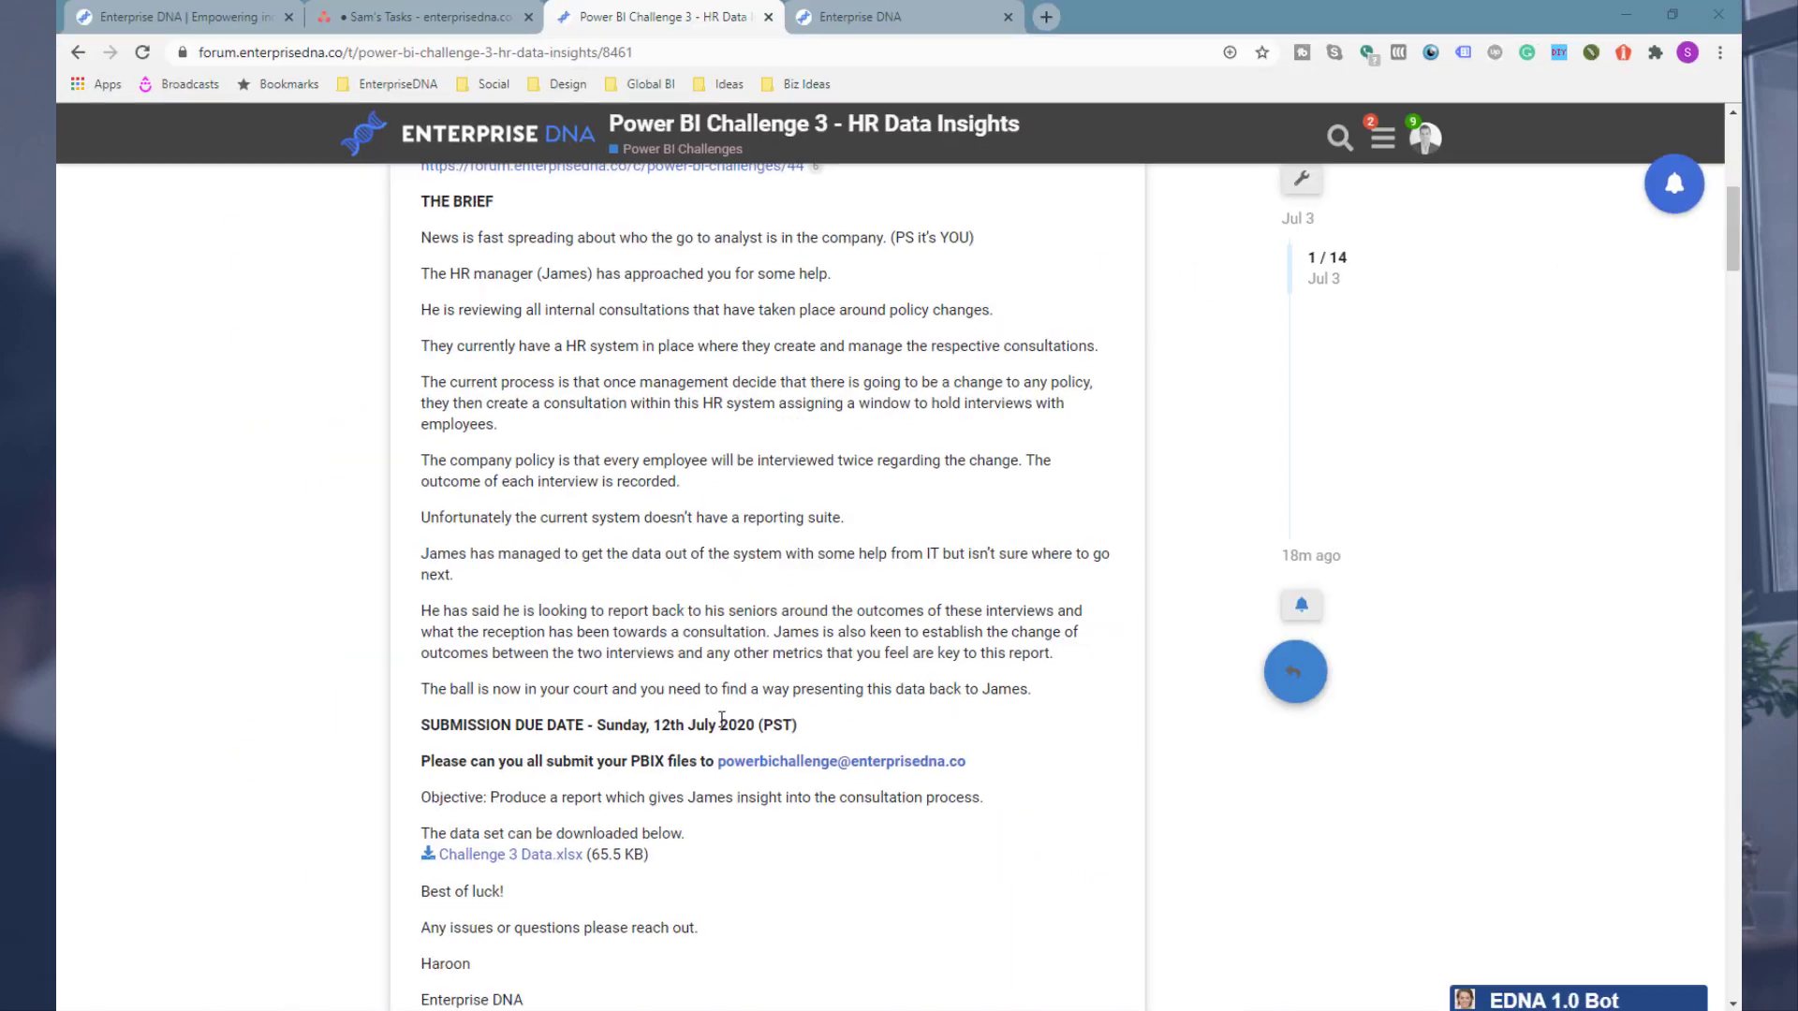
Step: Switch to Excel and examine the HRSYST table's columns from EmployeeID through 2nd Interview Outcome
{"action": "key", "text": "alt+Tab"}
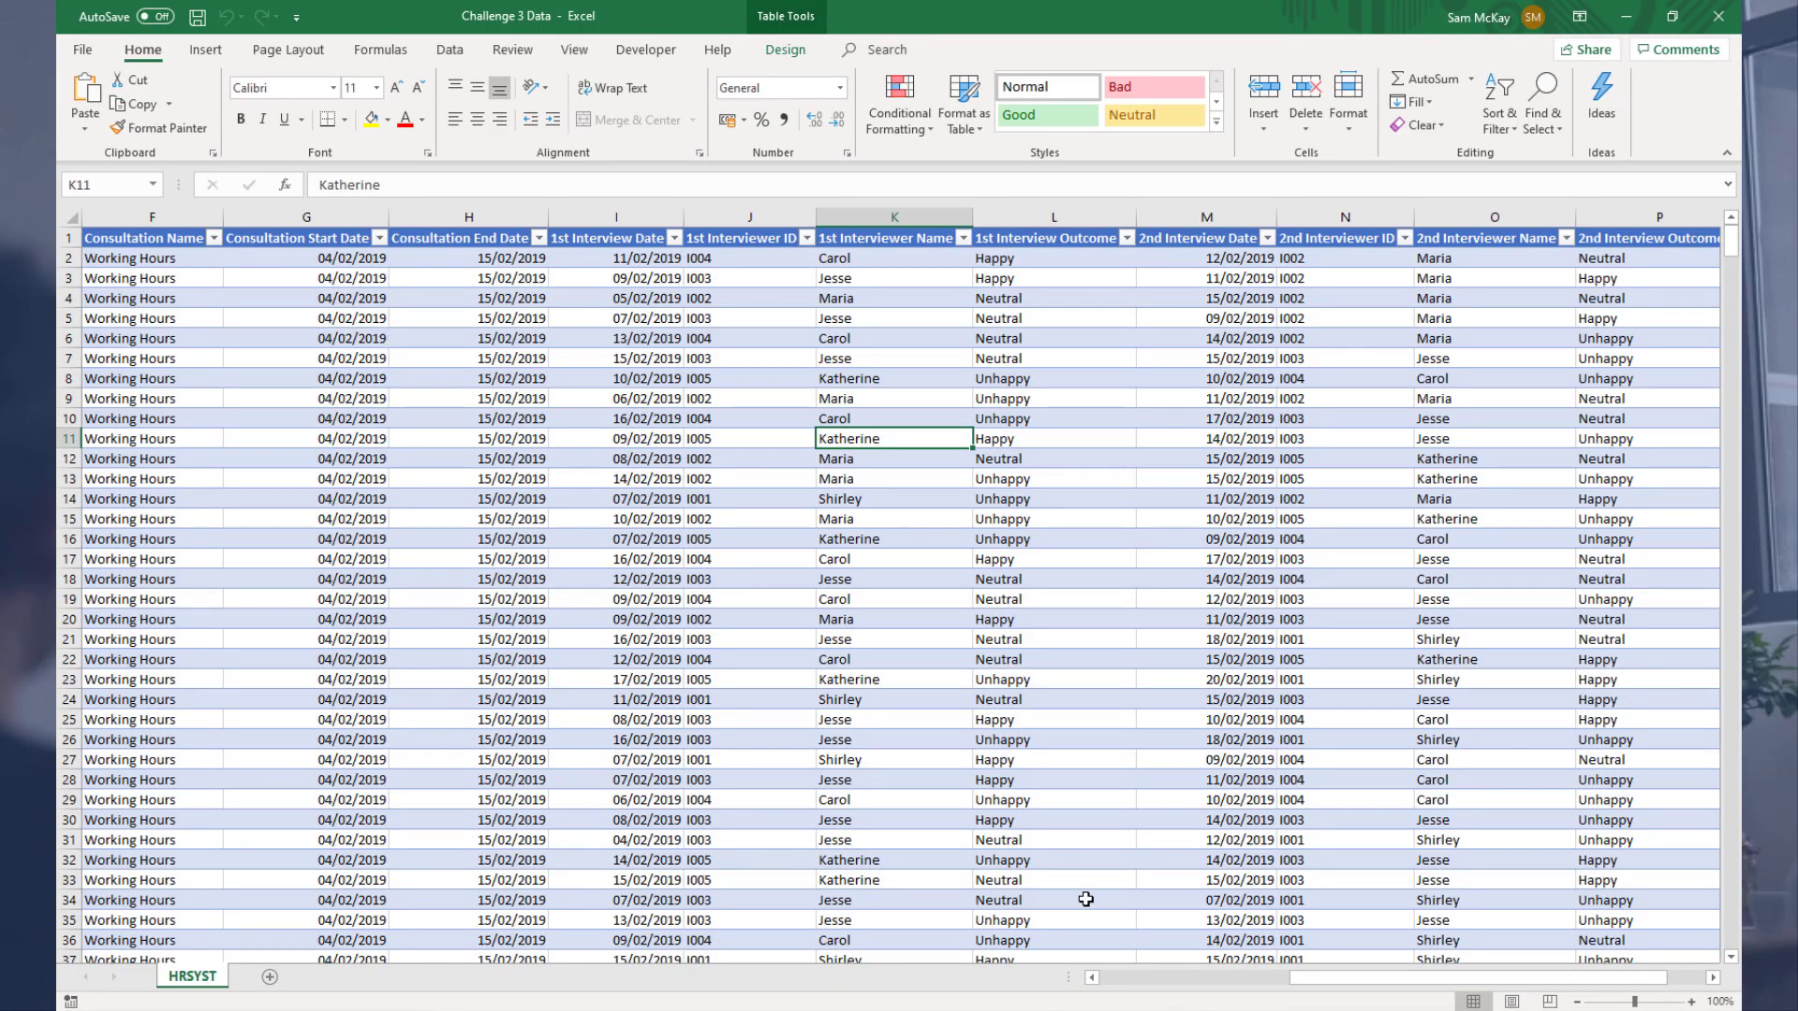
{"action": "left_click_drag", "start_coordinate": [1352, 979], "coordinate": [1108, 998]}
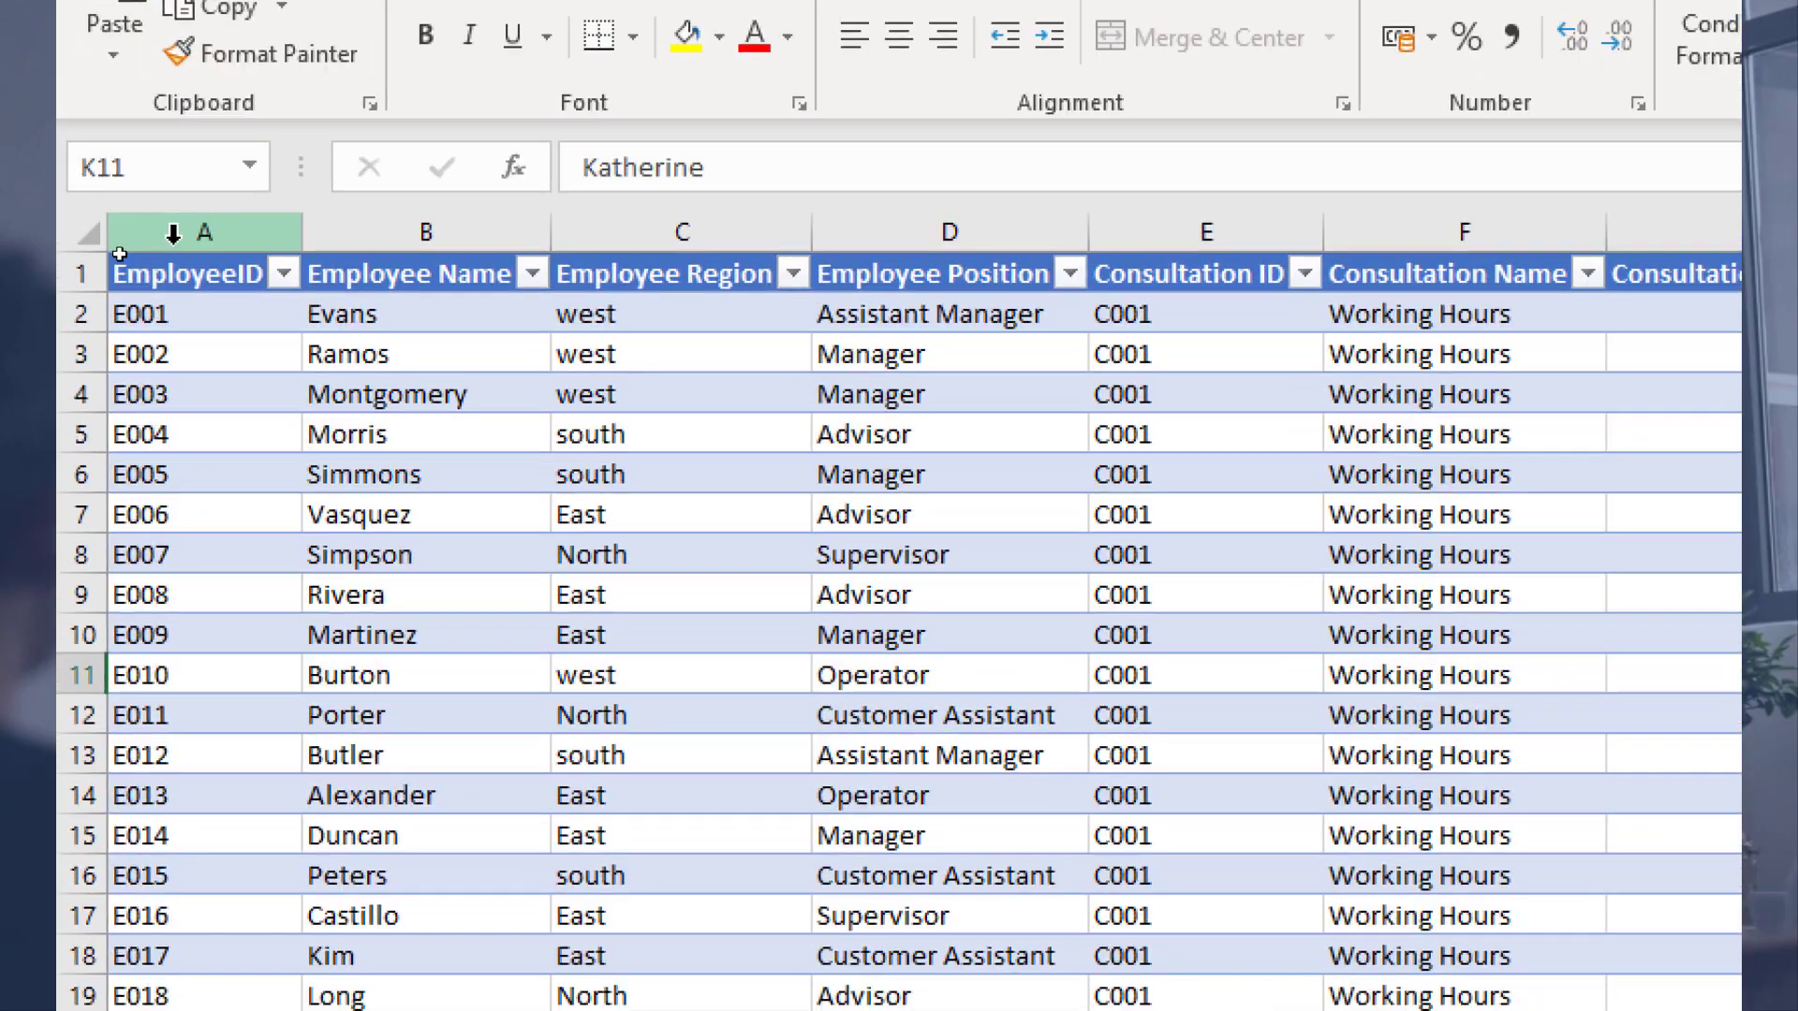
{"action": "scroll", "coordinate": [189, 702], "scroll_direction": "down", "scroll_amount": 3}
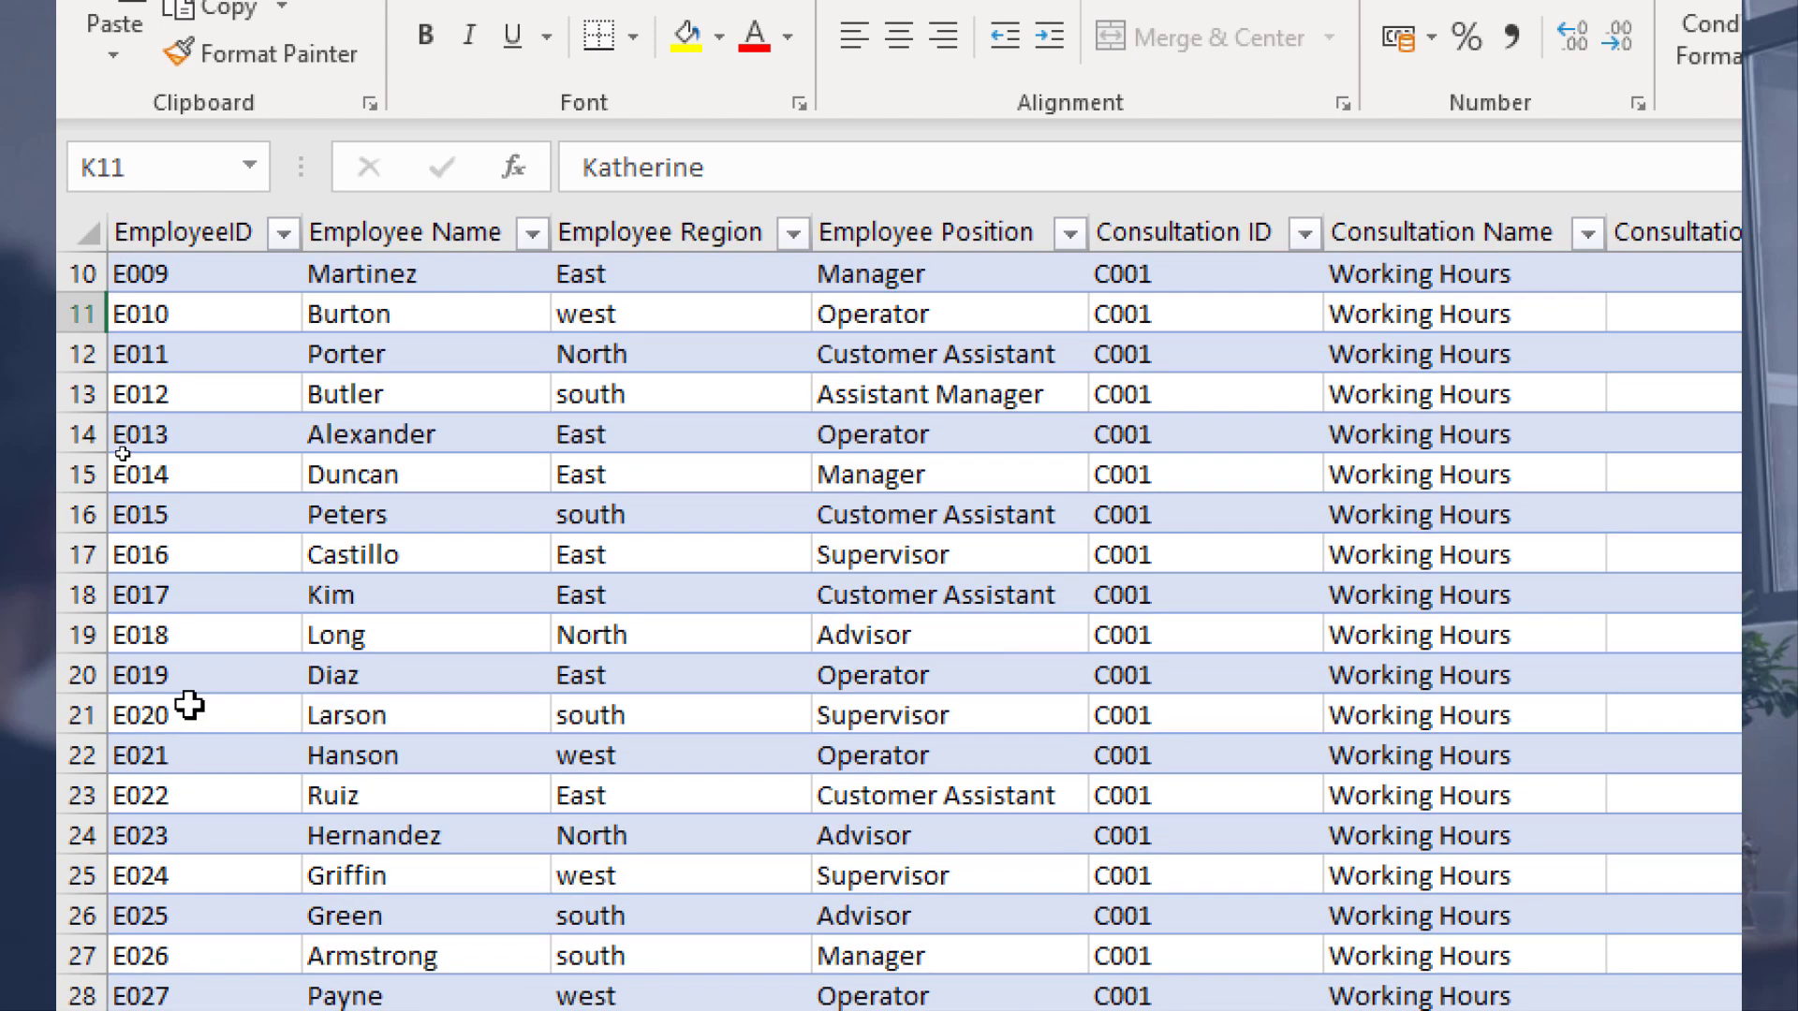
{"action": "scroll", "coordinate": [189, 704], "scroll_direction": "up", "scroll_amount": 3}
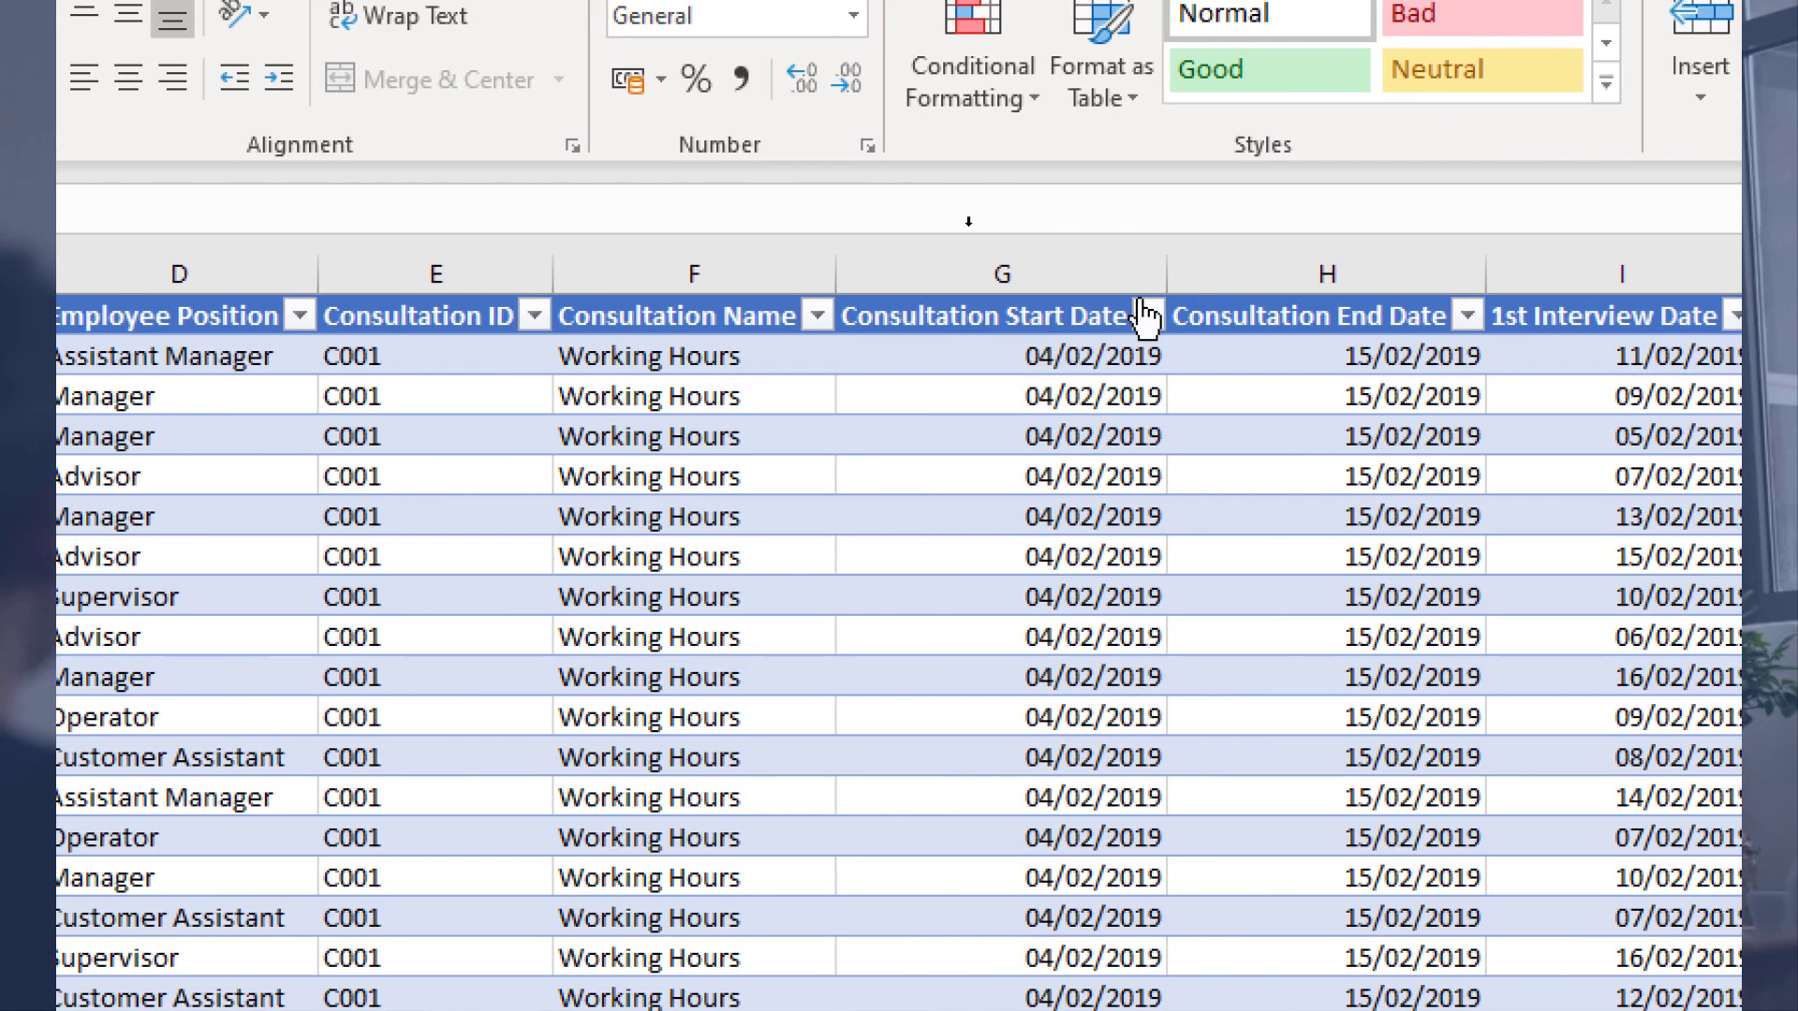
{"action": "left_click", "coordinate": [1045, 264]}
{"action": "left_click", "coordinate": [1299, 259]}
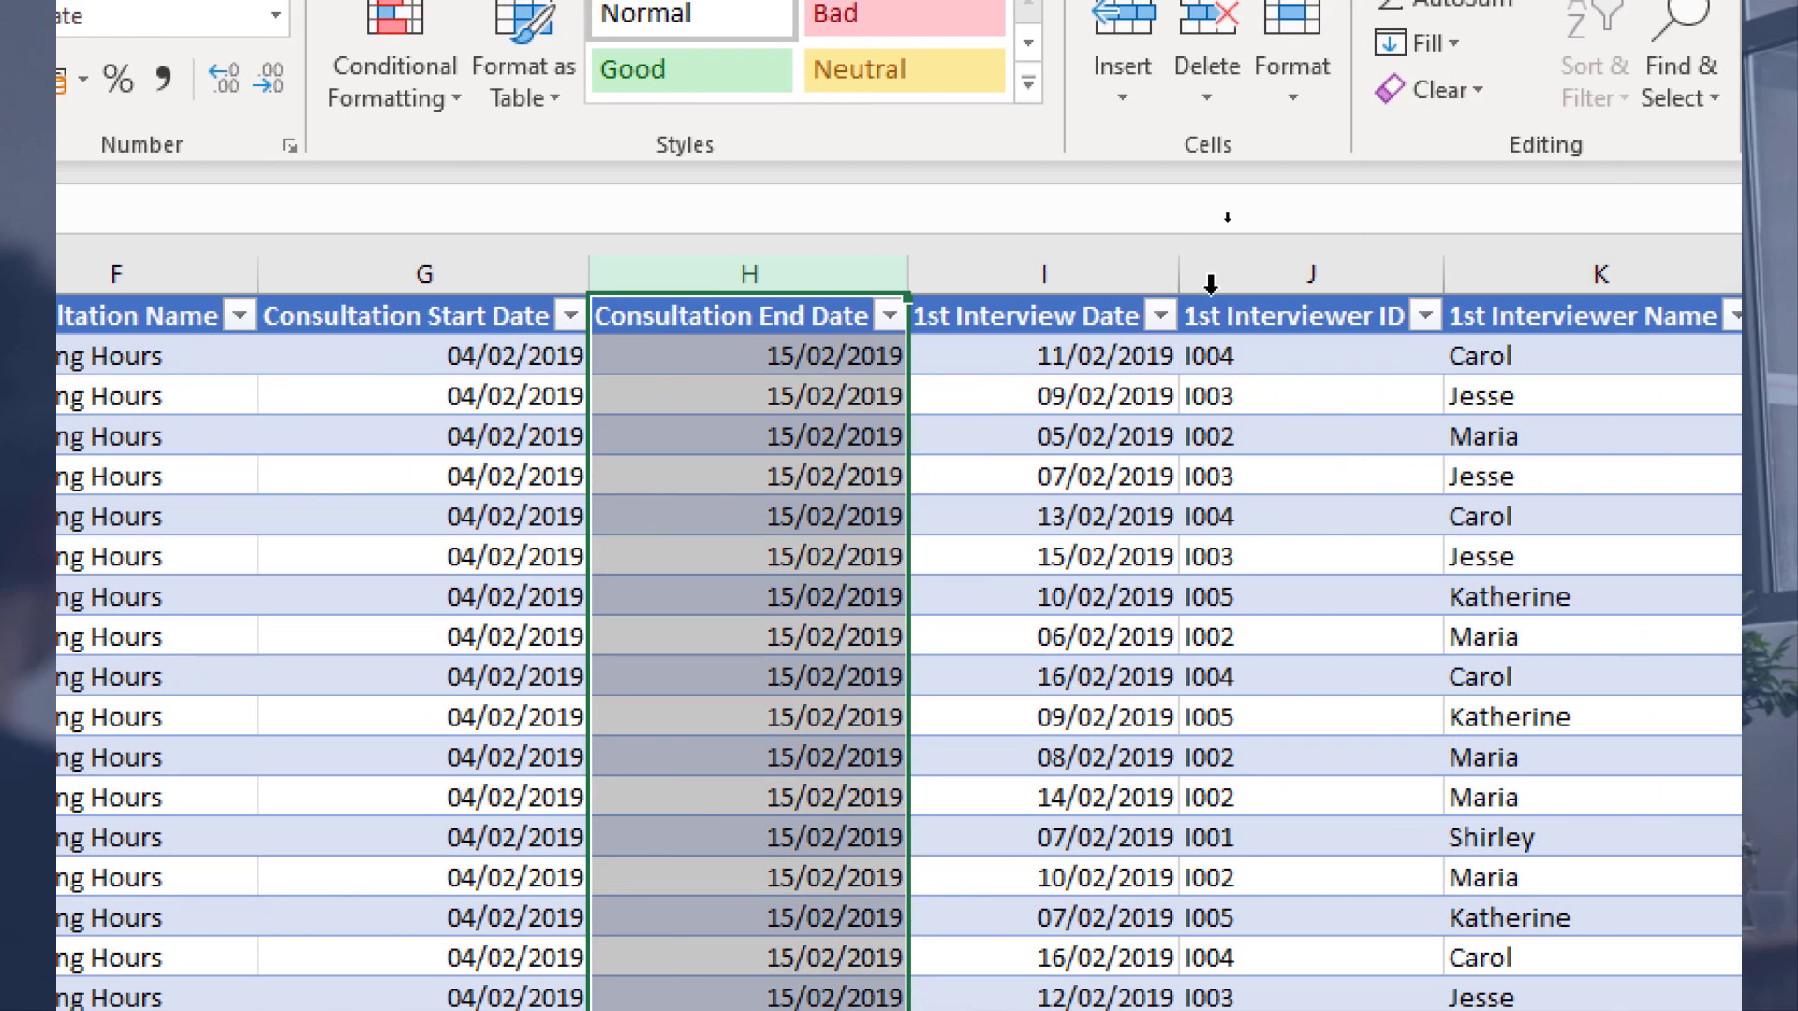
{"action": "left_click", "coordinate": [1044, 275]}
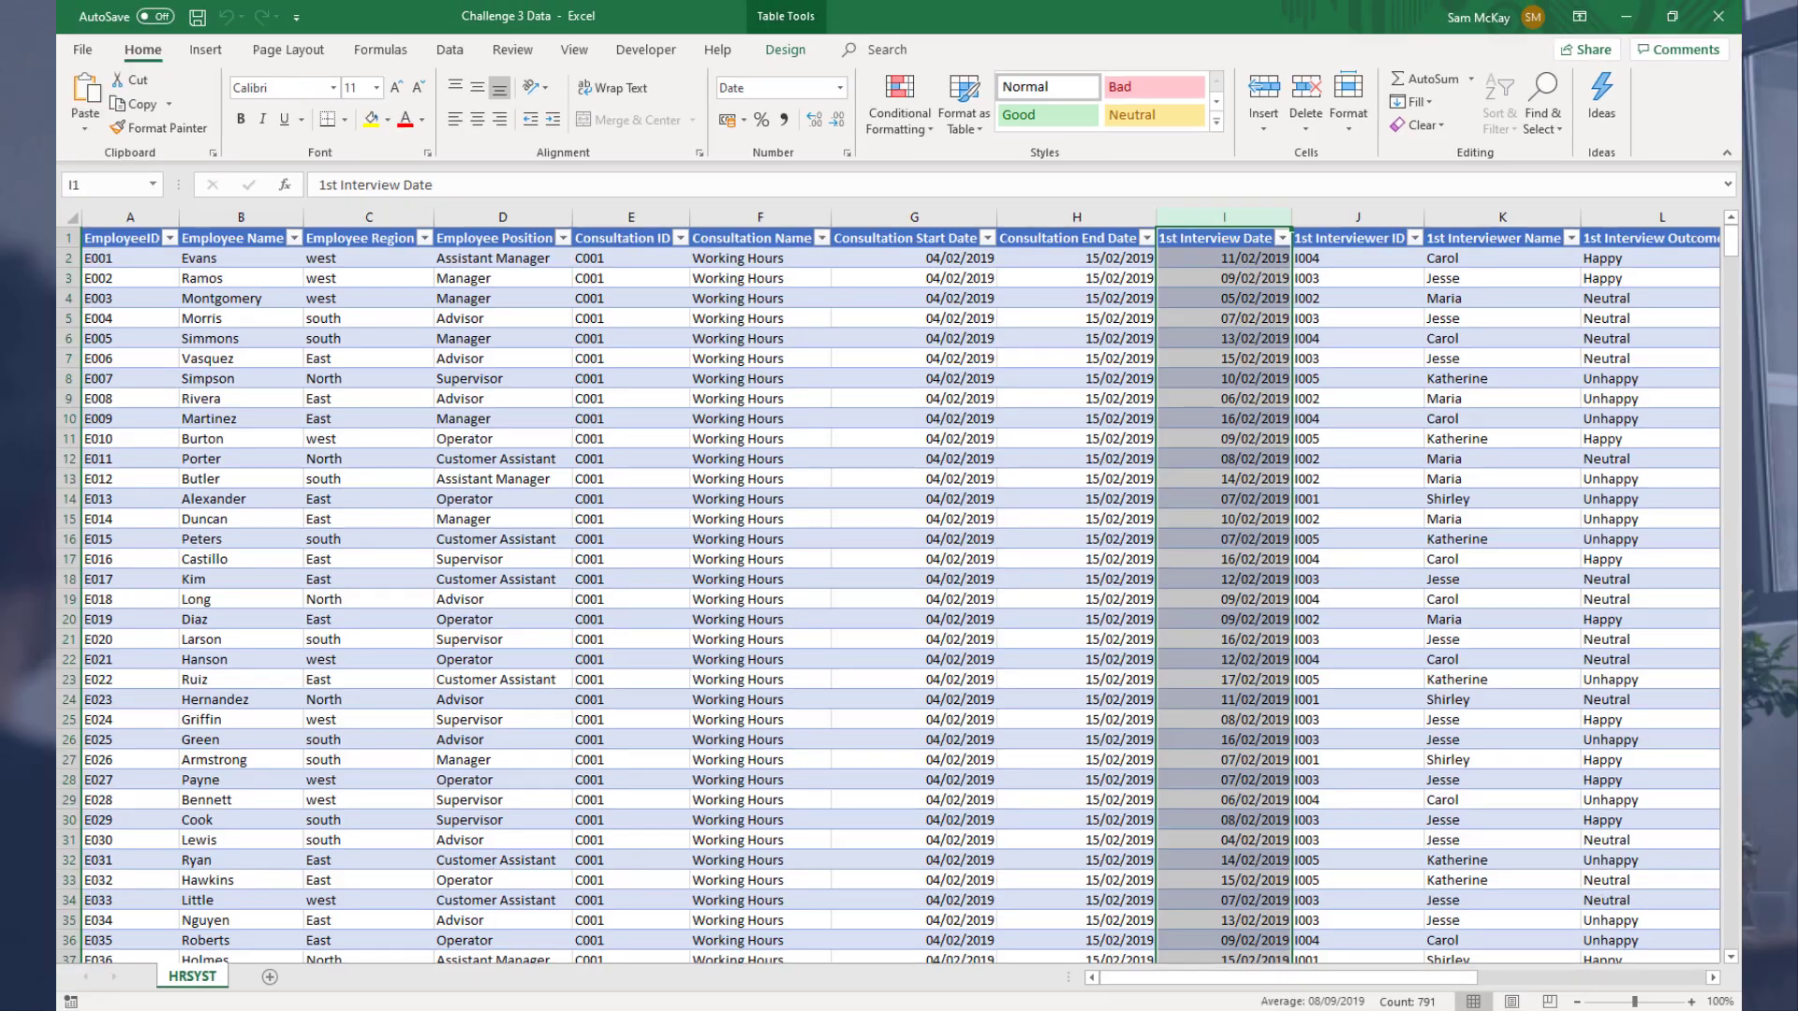
{"action": "left_click_drag", "start_coordinate": [1443, 981], "coordinate": [1635, 983]}
{"action": "left_click", "coordinate": [1144, 224]}
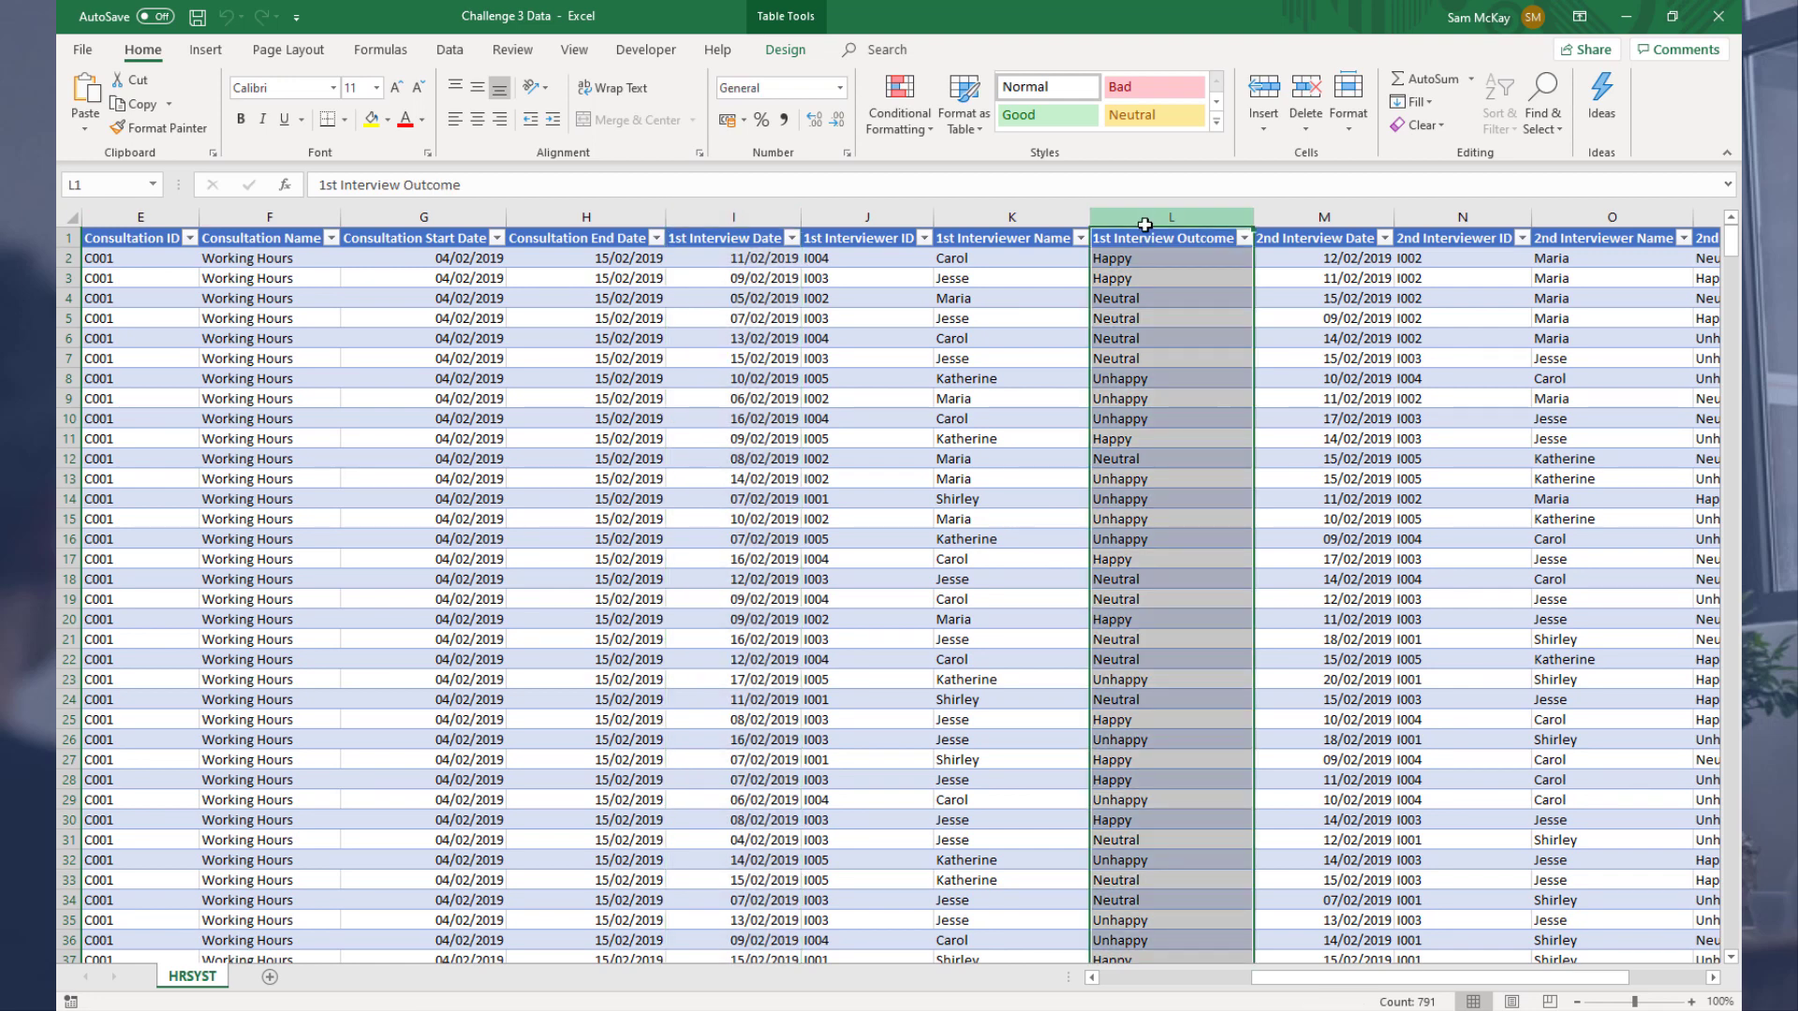
{"action": "left_click_drag", "start_coordinate": [1467, 982], "coordinate": [1609, 974]}
{"action": "left_click", "coordinate": [1492, 214]}
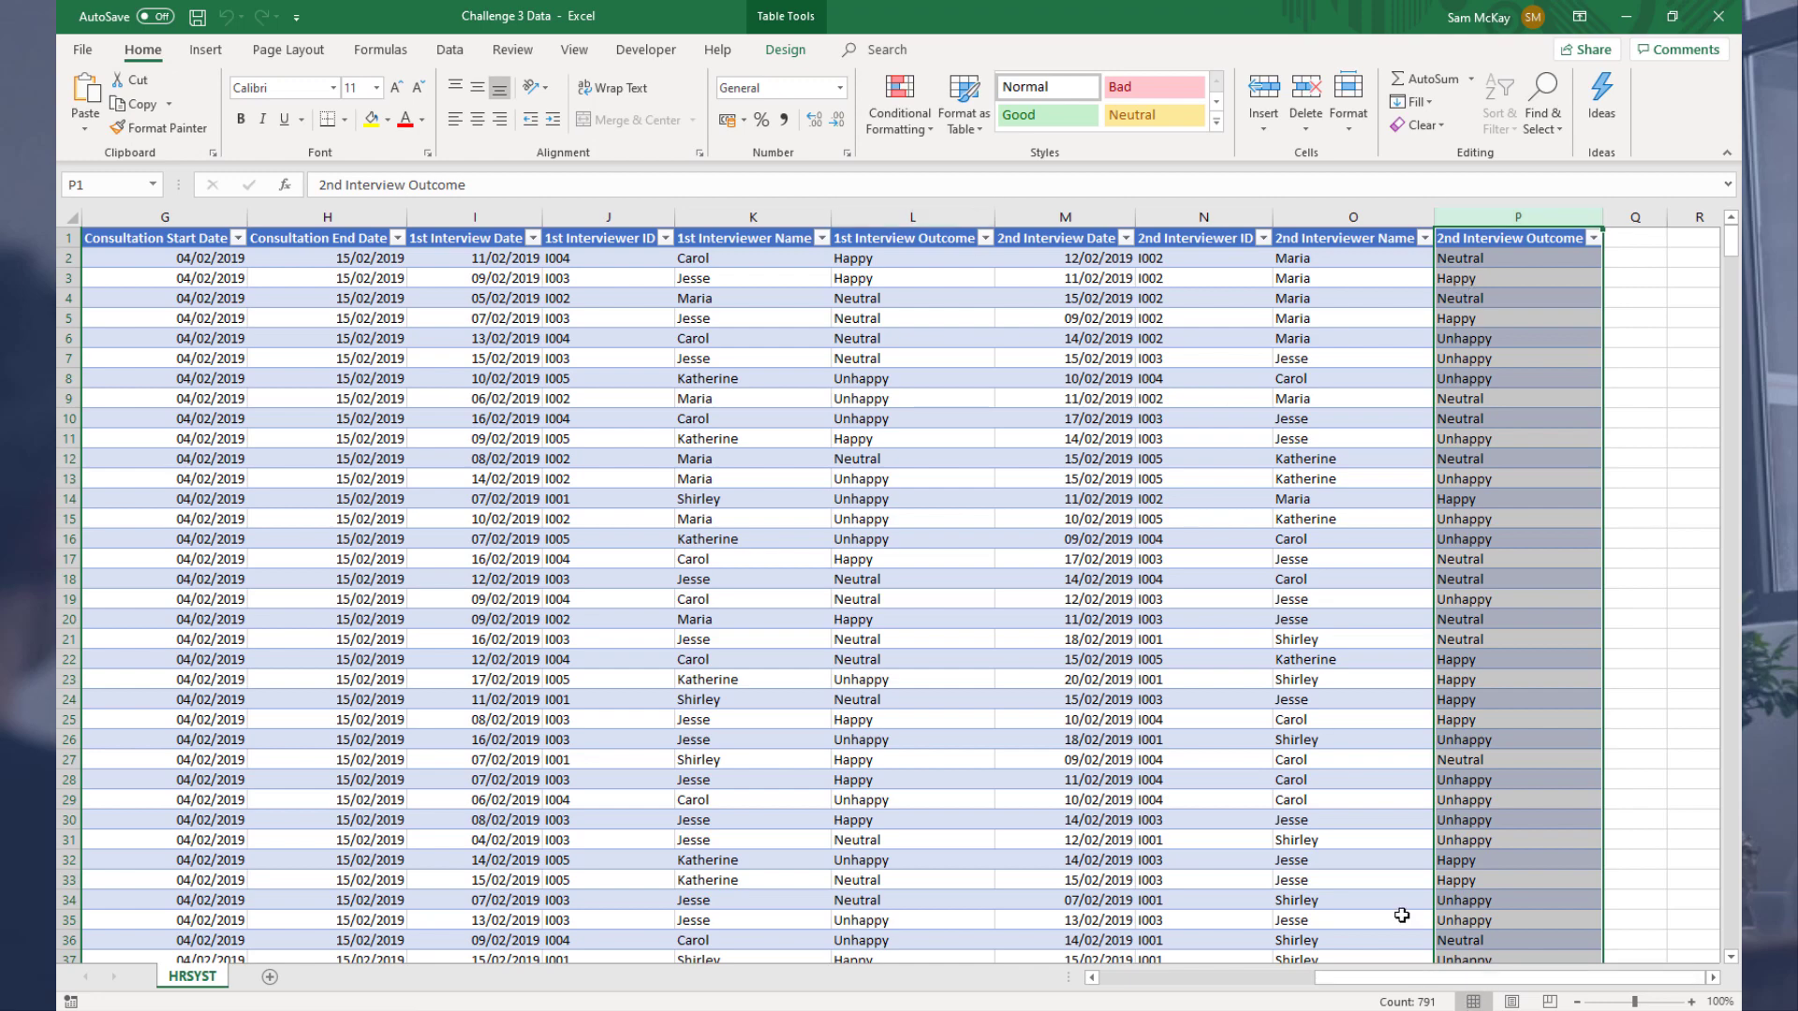
{"action": "left_click_drag", "start_coordinate": [1416, 983], "coordinate": [1125, 971]}
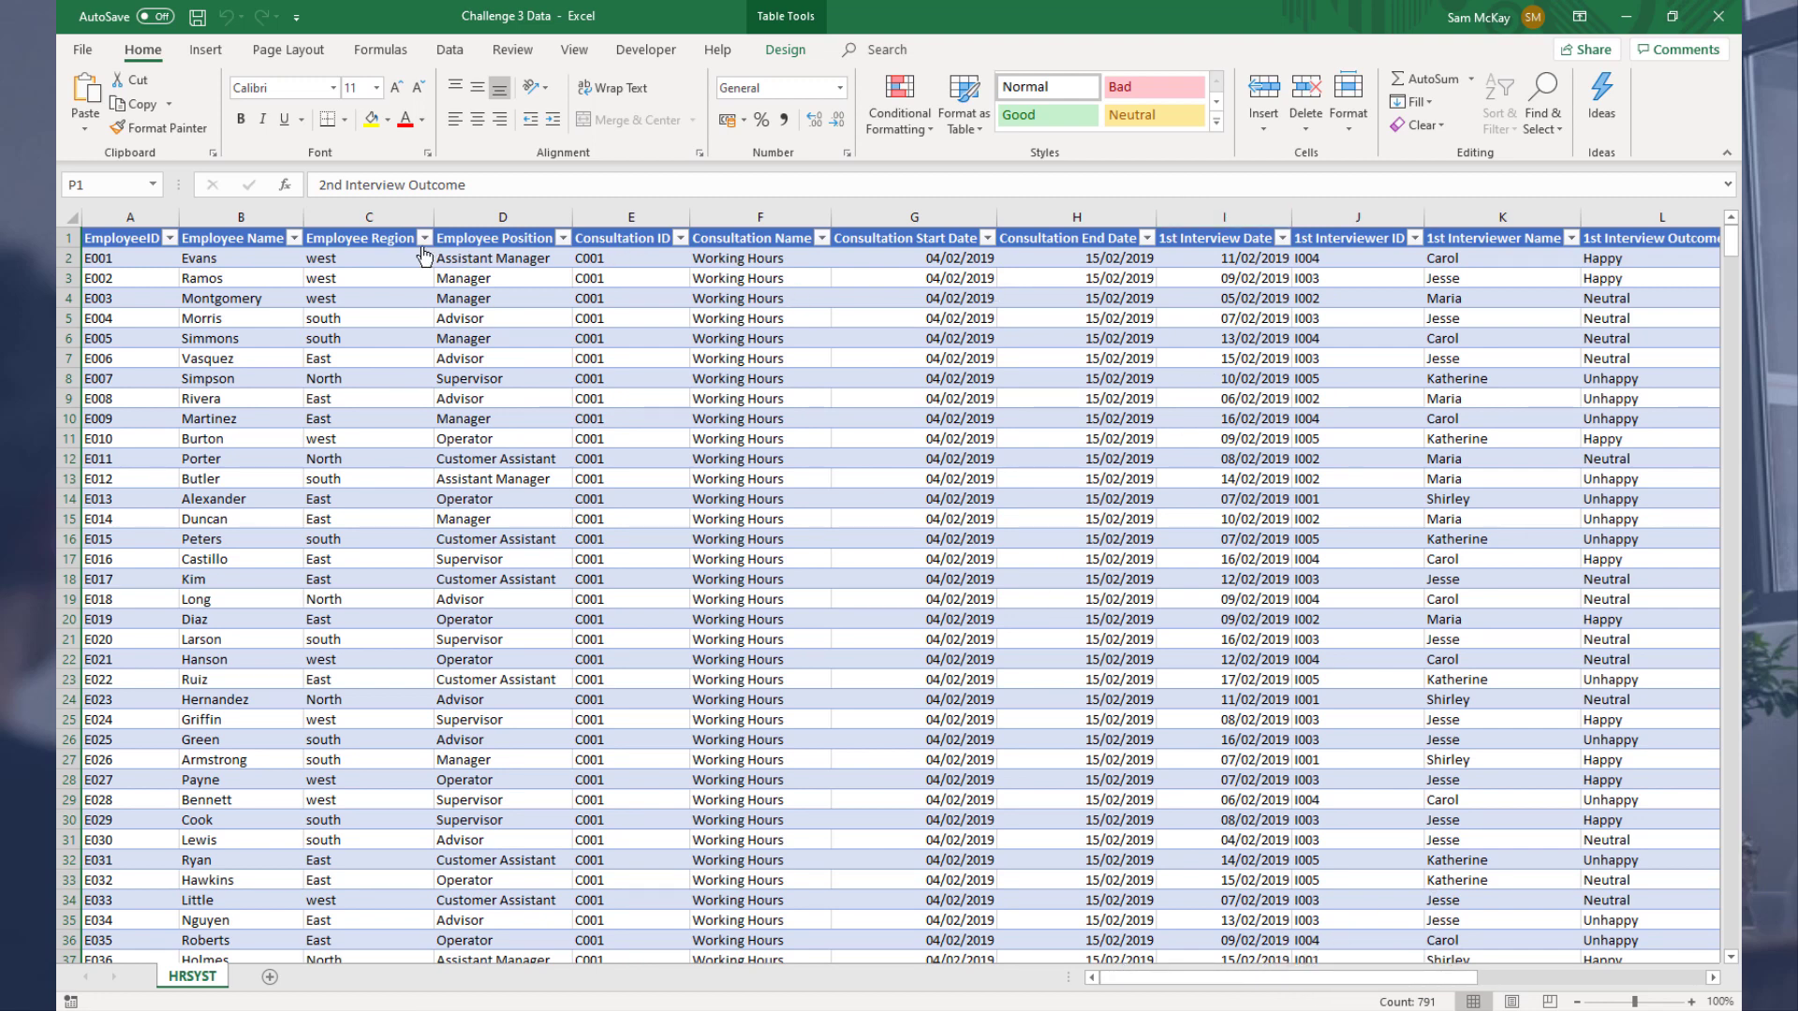
Step: Inspect the region, position and consultation columns, including the table's last rows and the Consultation Name filter values
{"action": "left_click", "coordinate": [487, 215]}
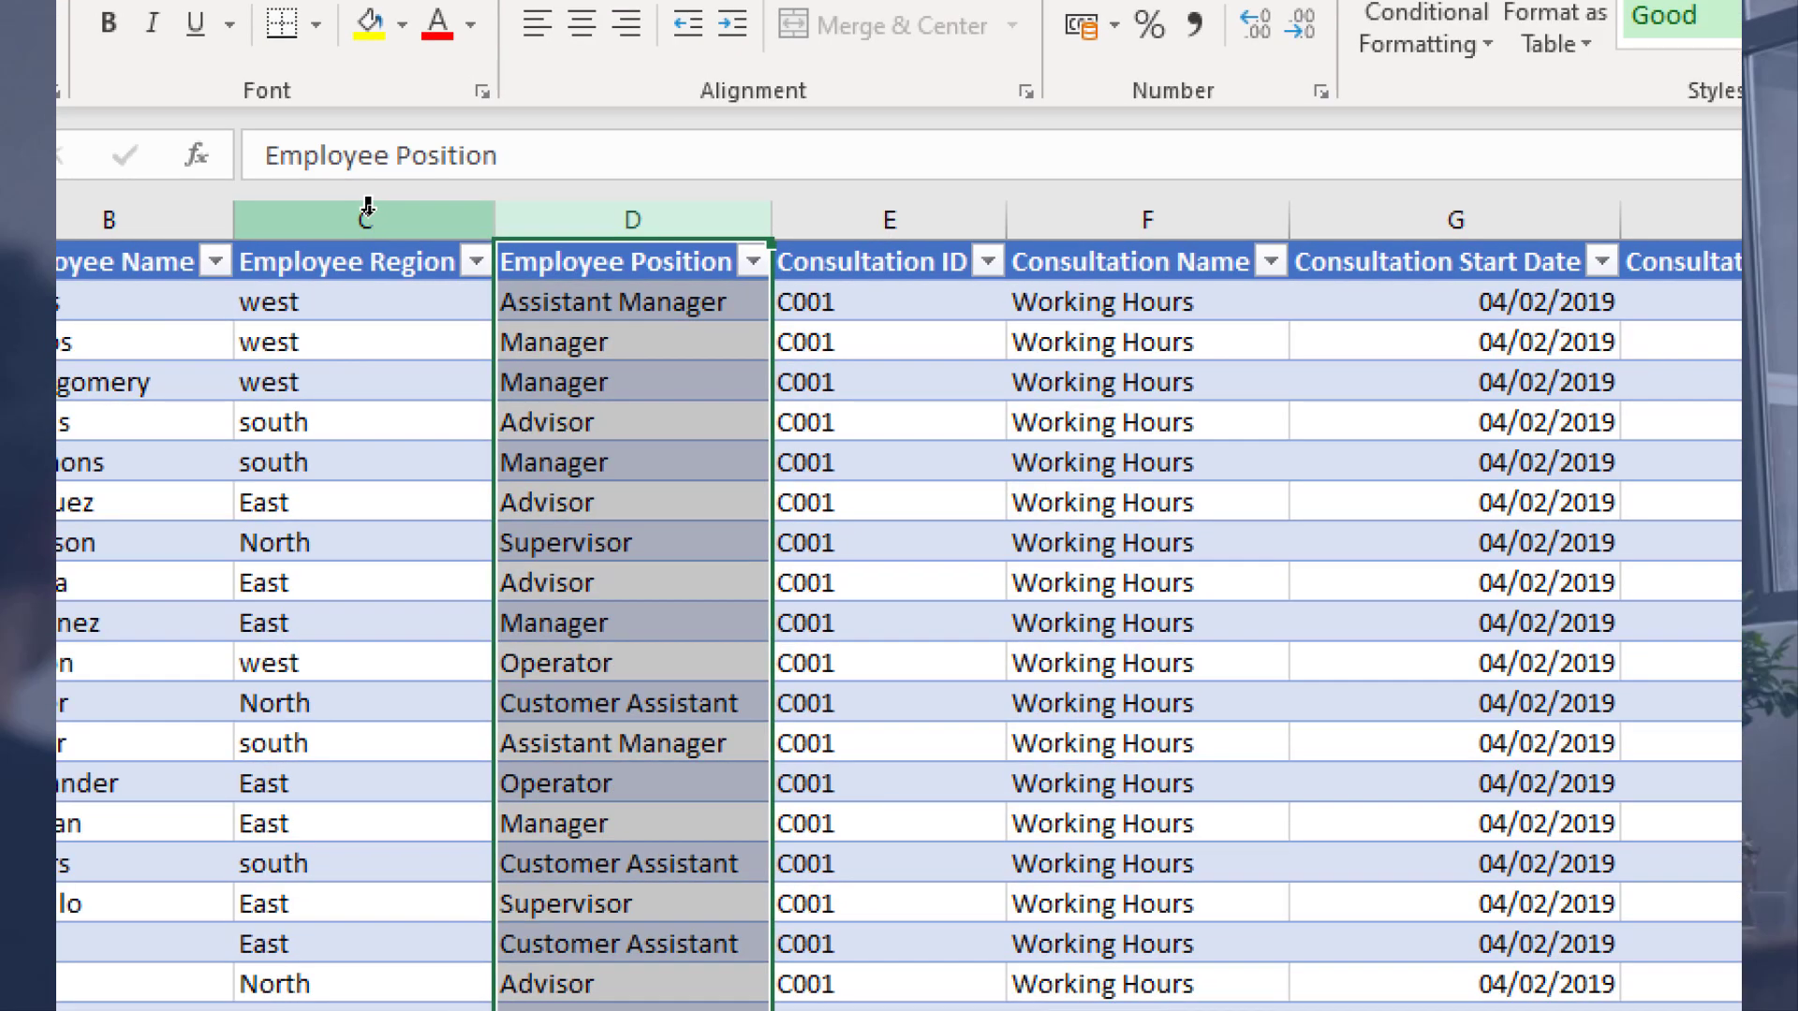
{"action": "left_click", "coordinate": [370, 215]}
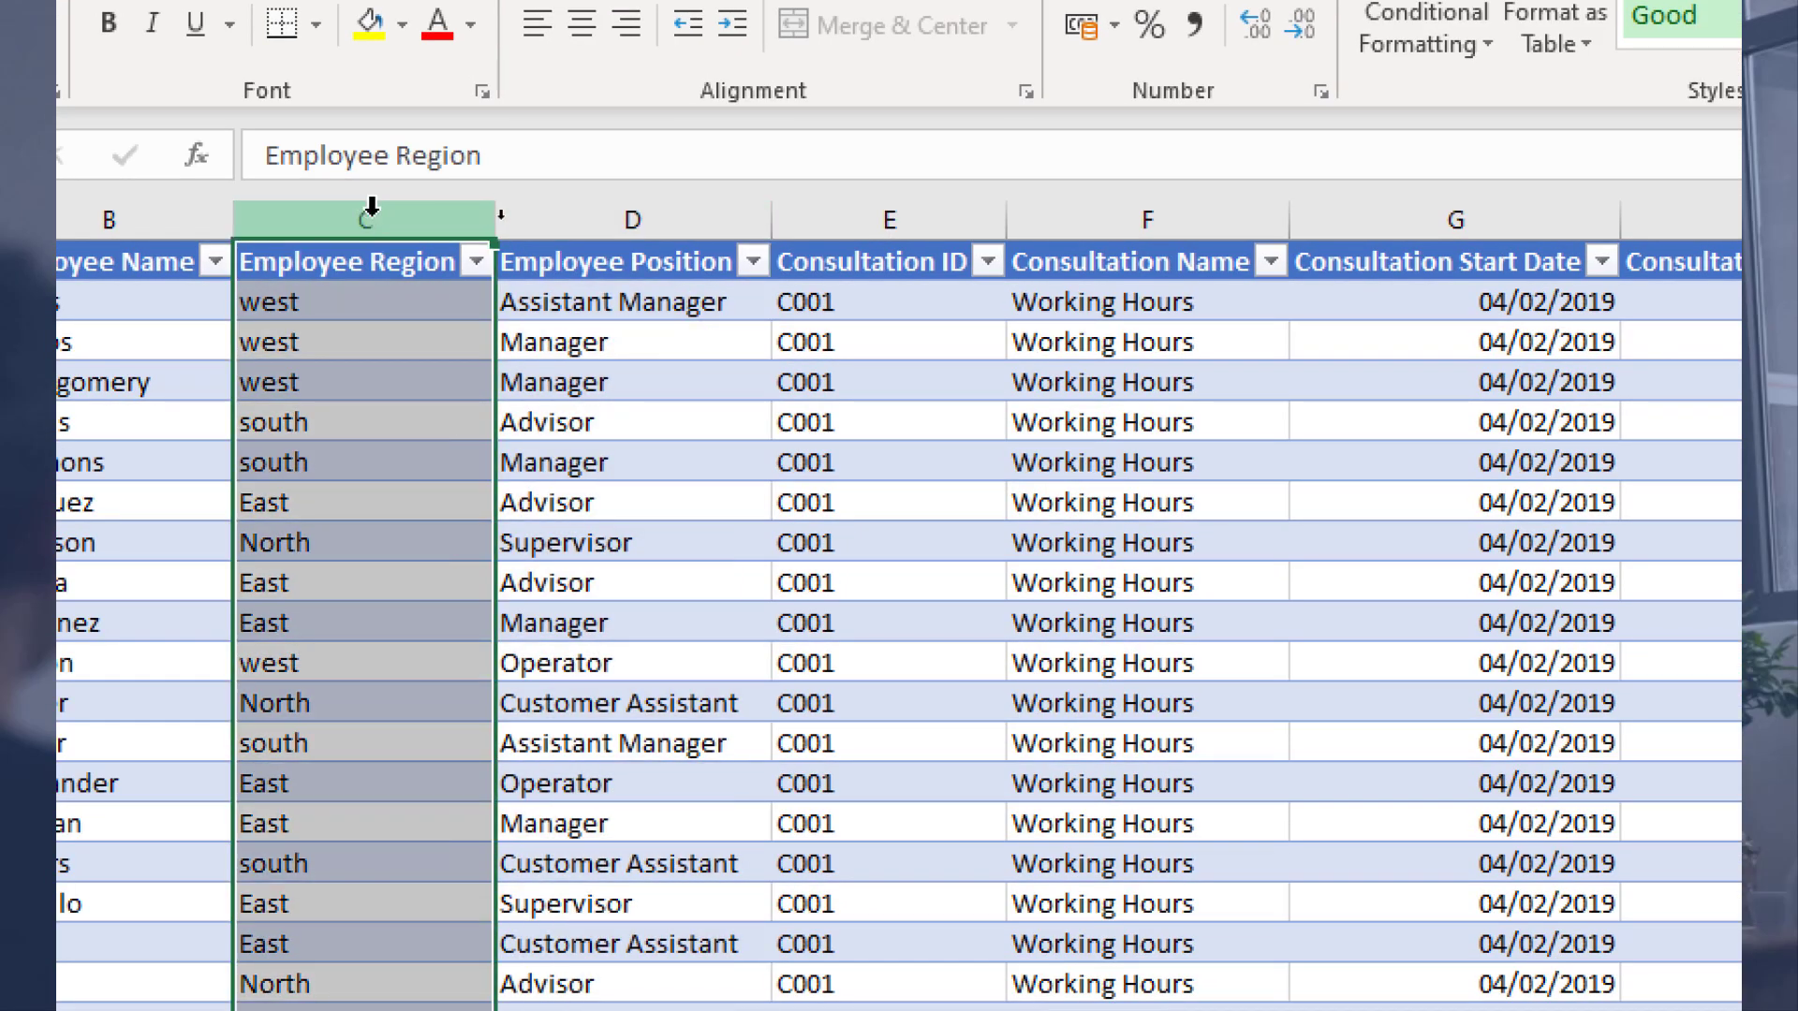
{"action": "left_click", "coordinate": [1062, 214]}
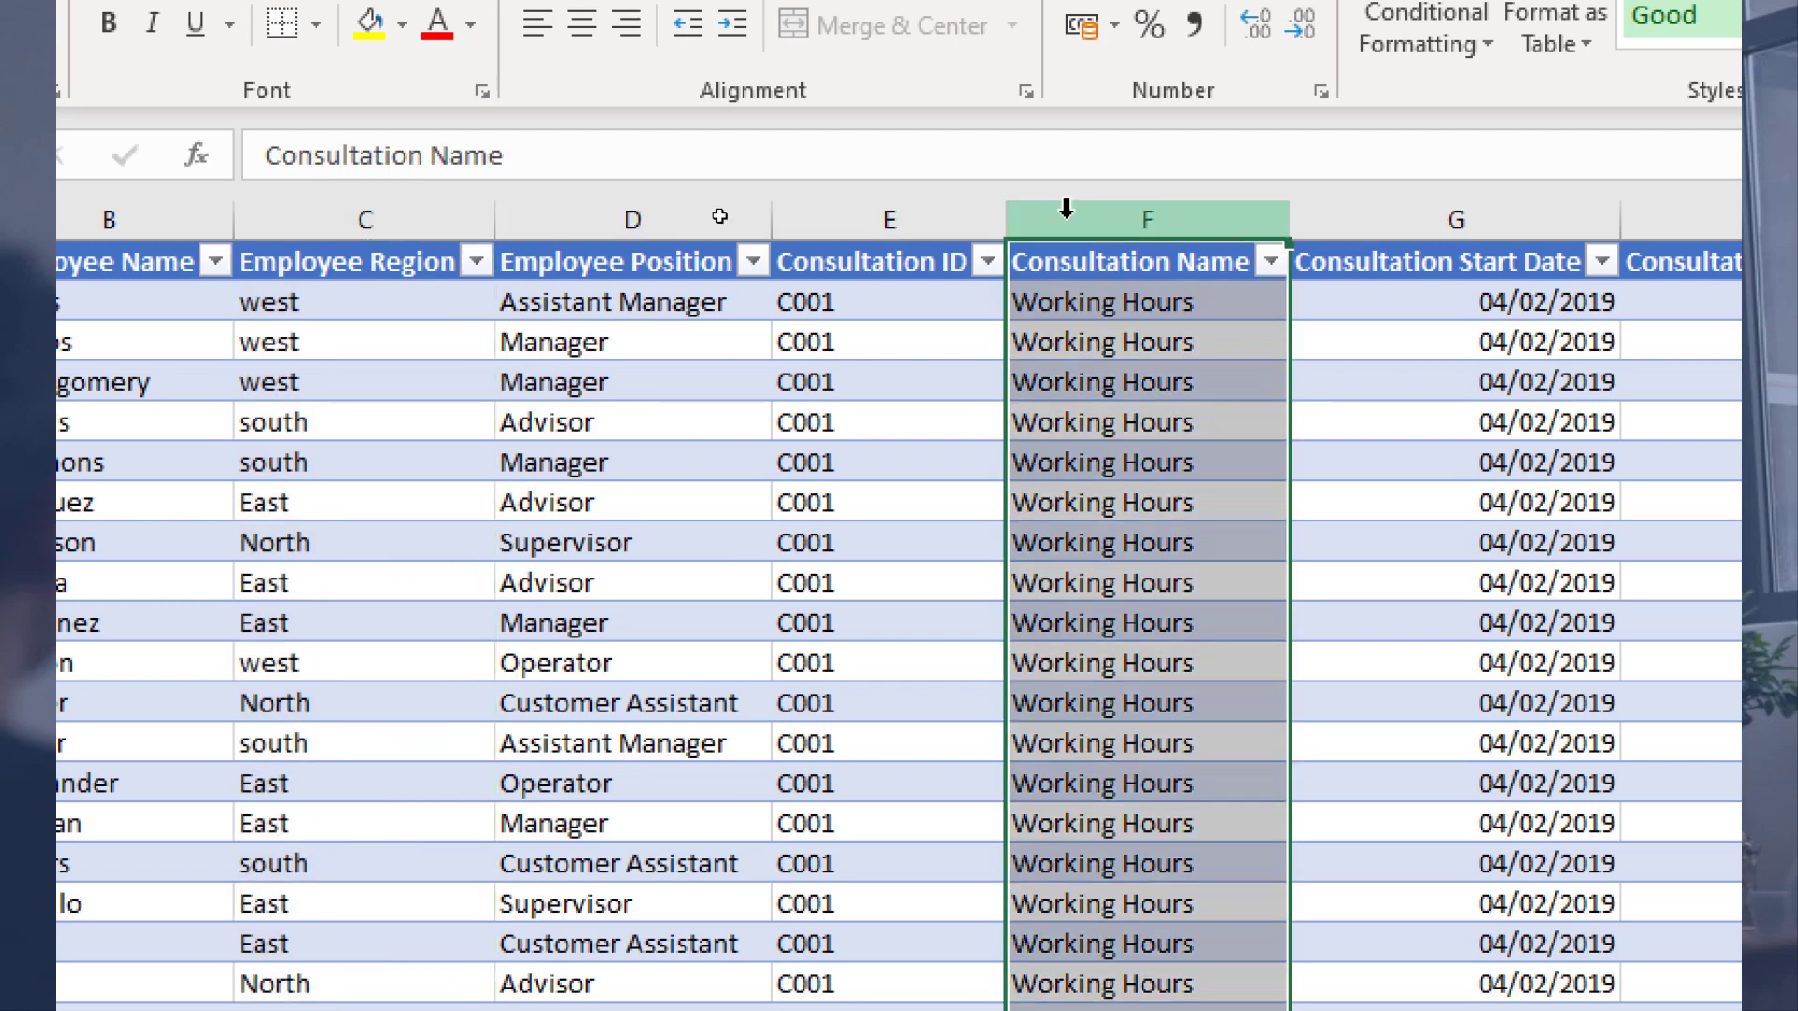
{"action": "left_click", "coordinate": [856, 298]}
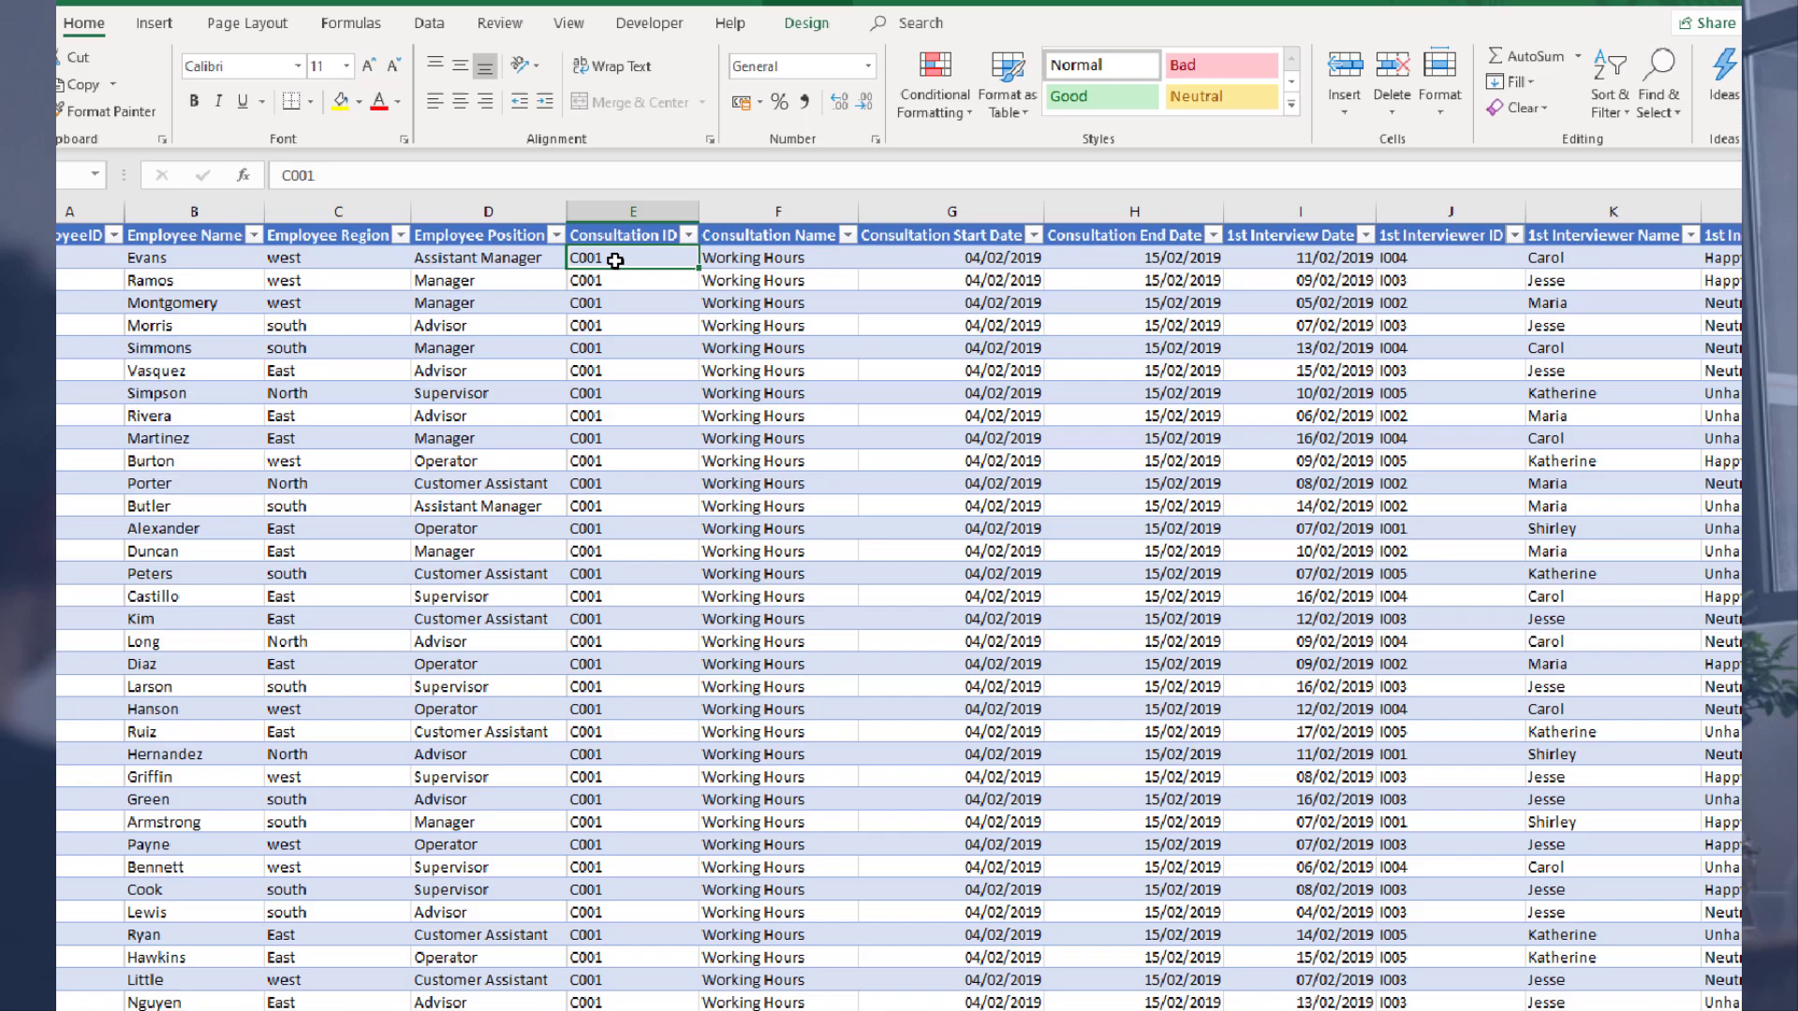
{"action": "key", "text": "ctrl+Down"}
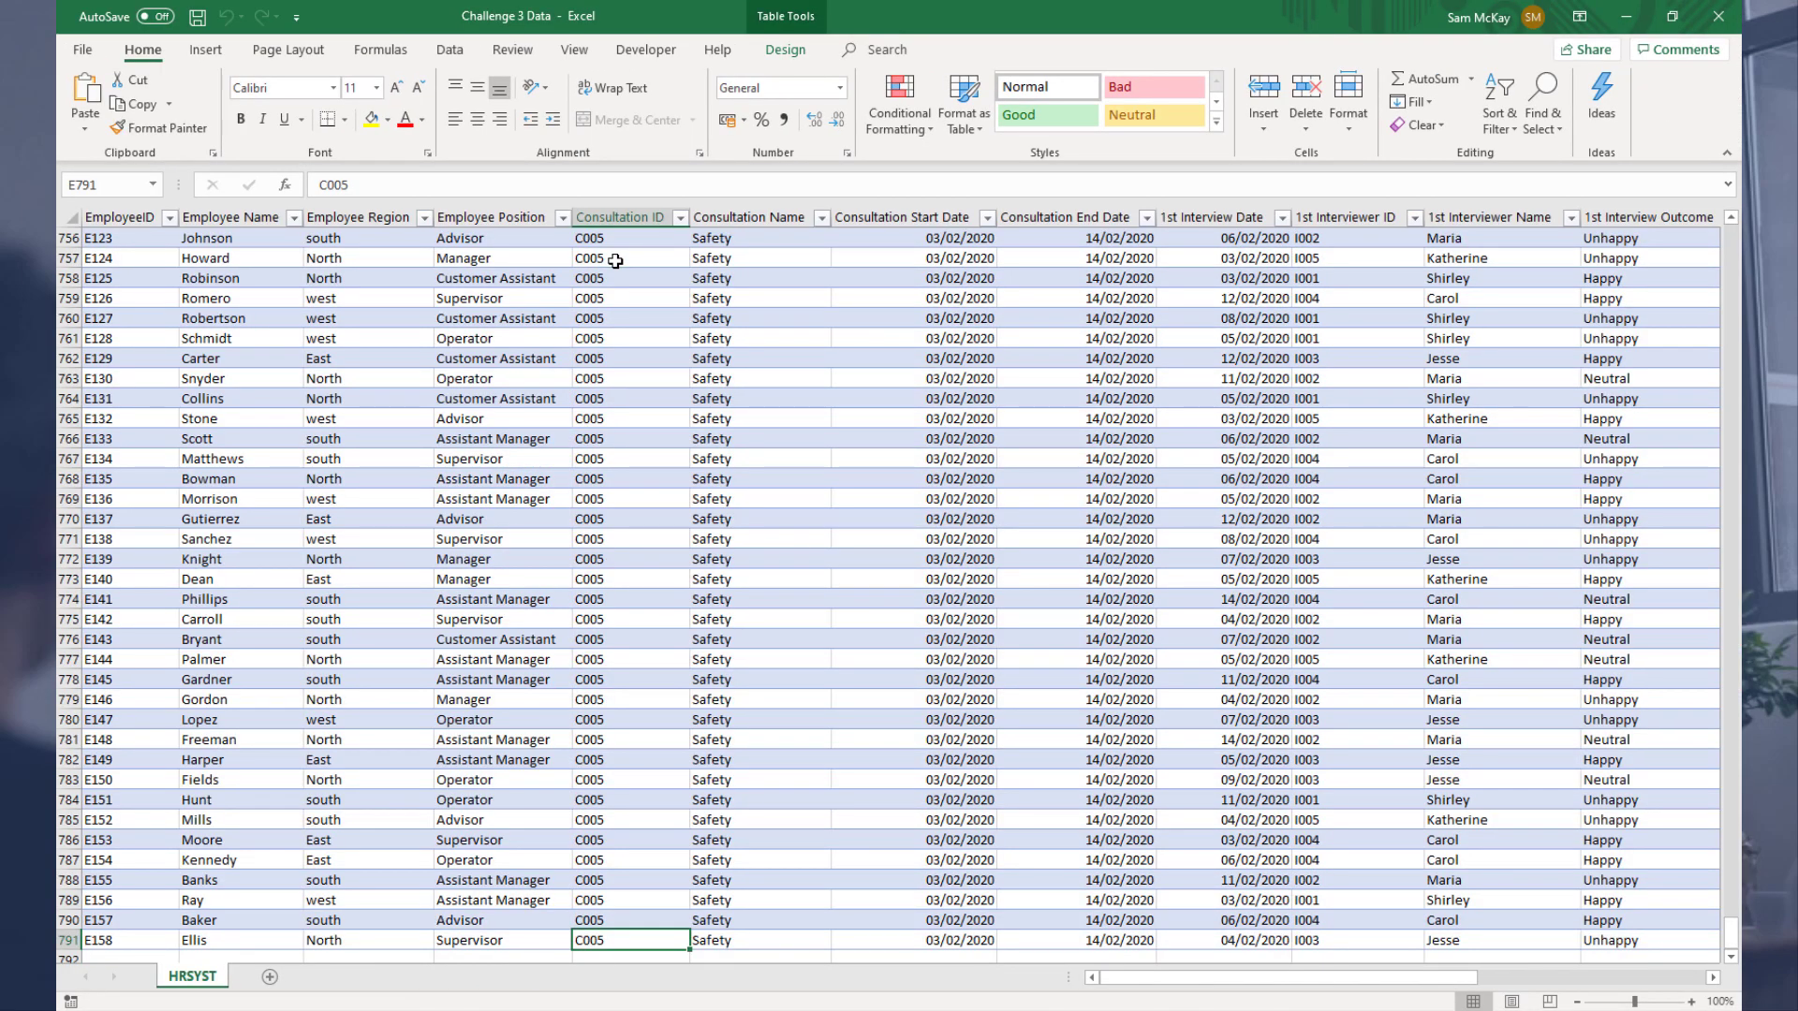
{"action": "scroll", "coordinate": [735, 448], "scroll_direction": "up", "scroll_amount": 6}
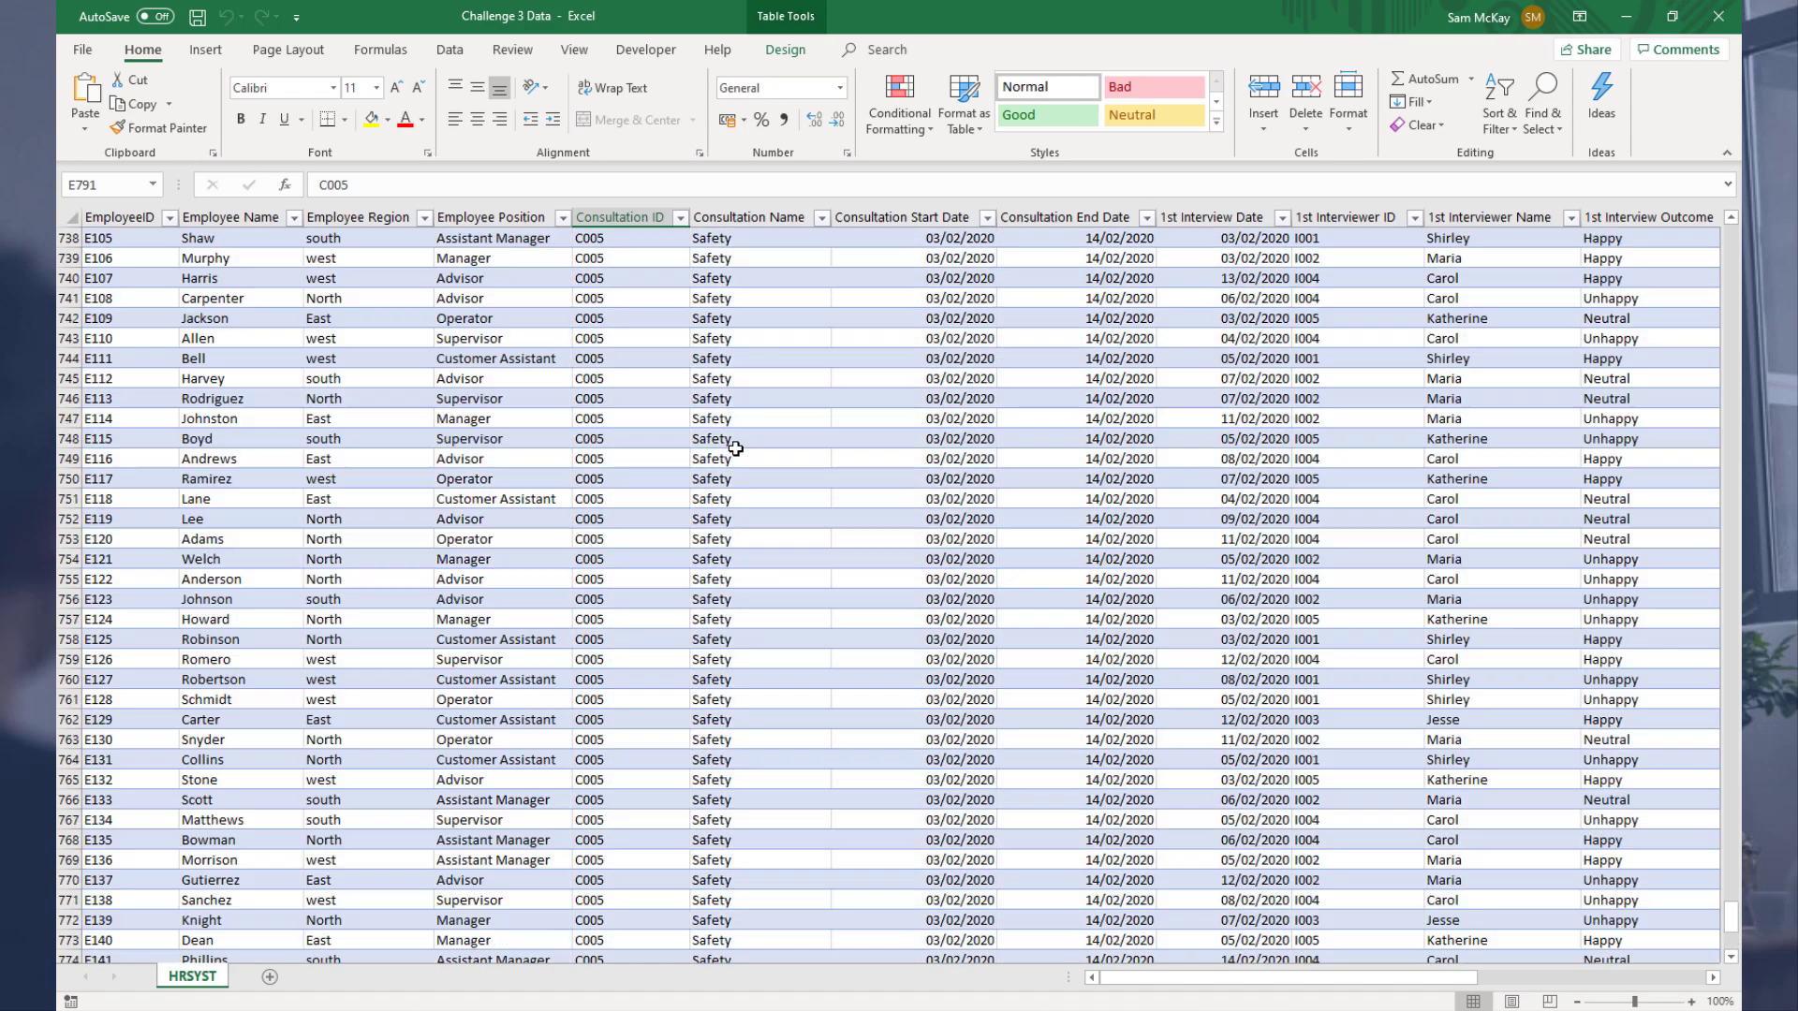
{"action": "scroll", "coordinate": [735, 449], "scroll_direction": "up", "scroll_amount": 10}
{"action": "left_click", "coordinate": [828, 218]}
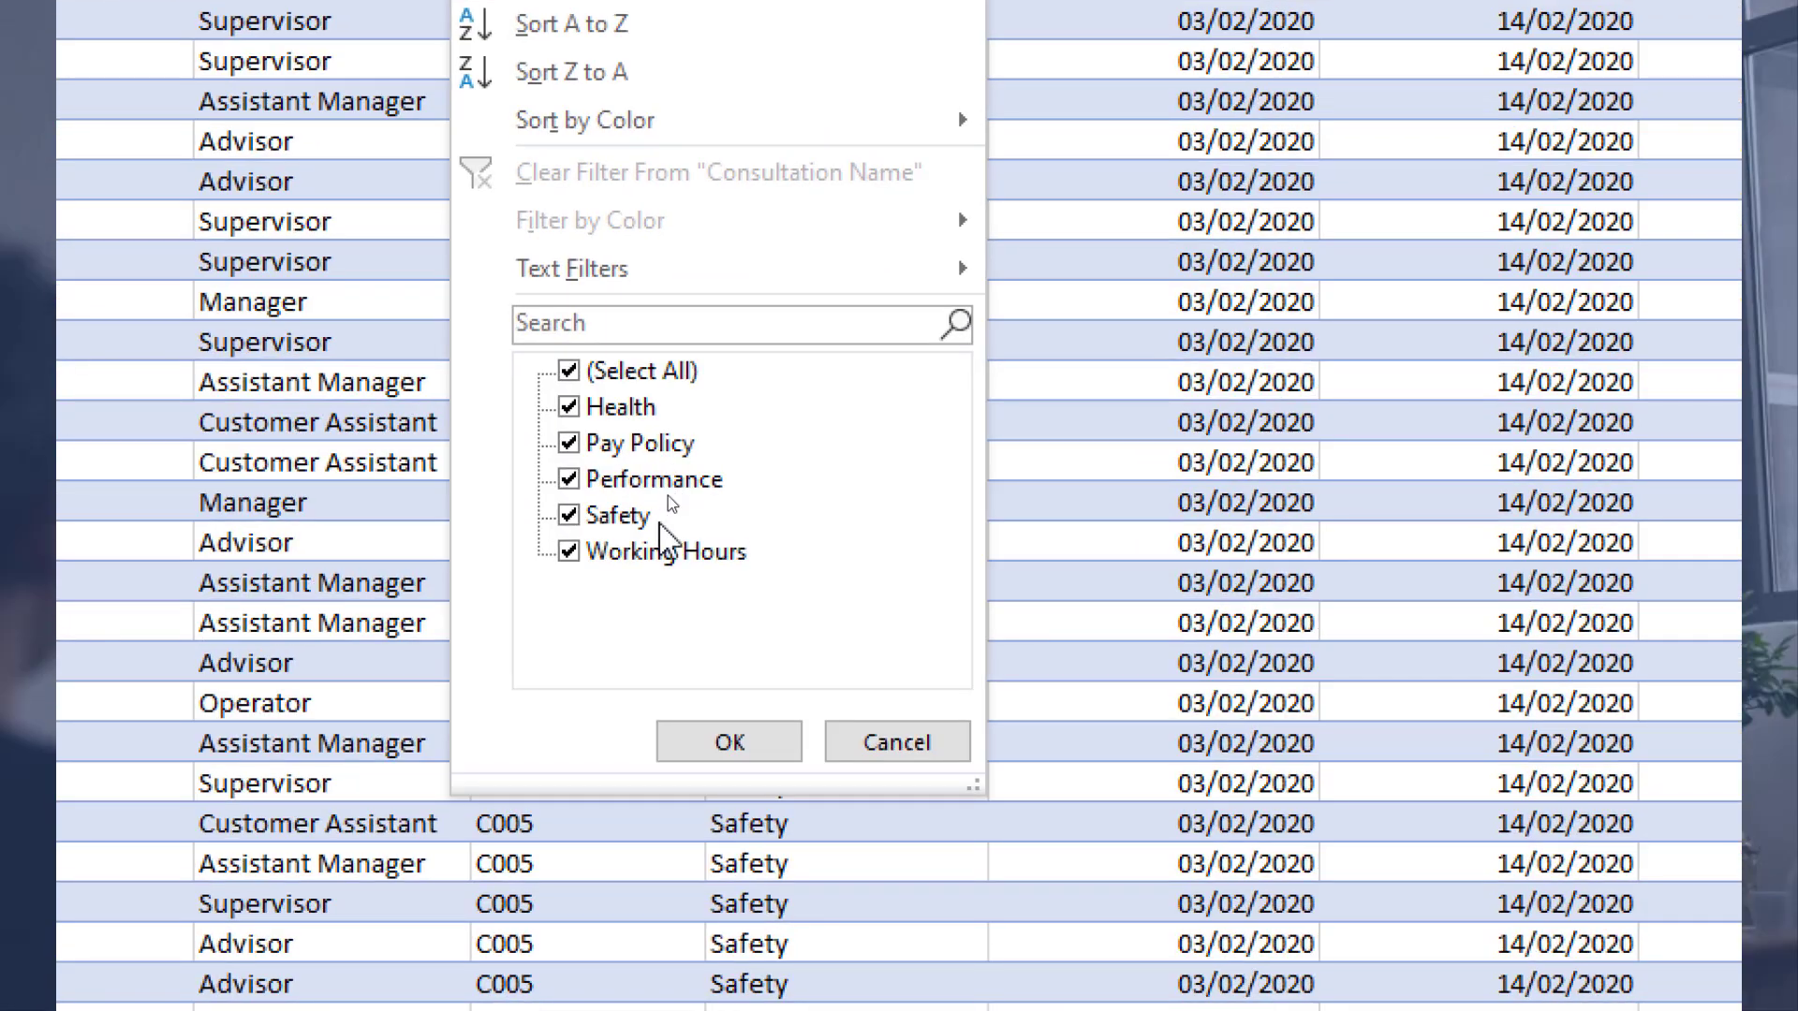
{"action": "left_click", "coordinate": [923, 759]}
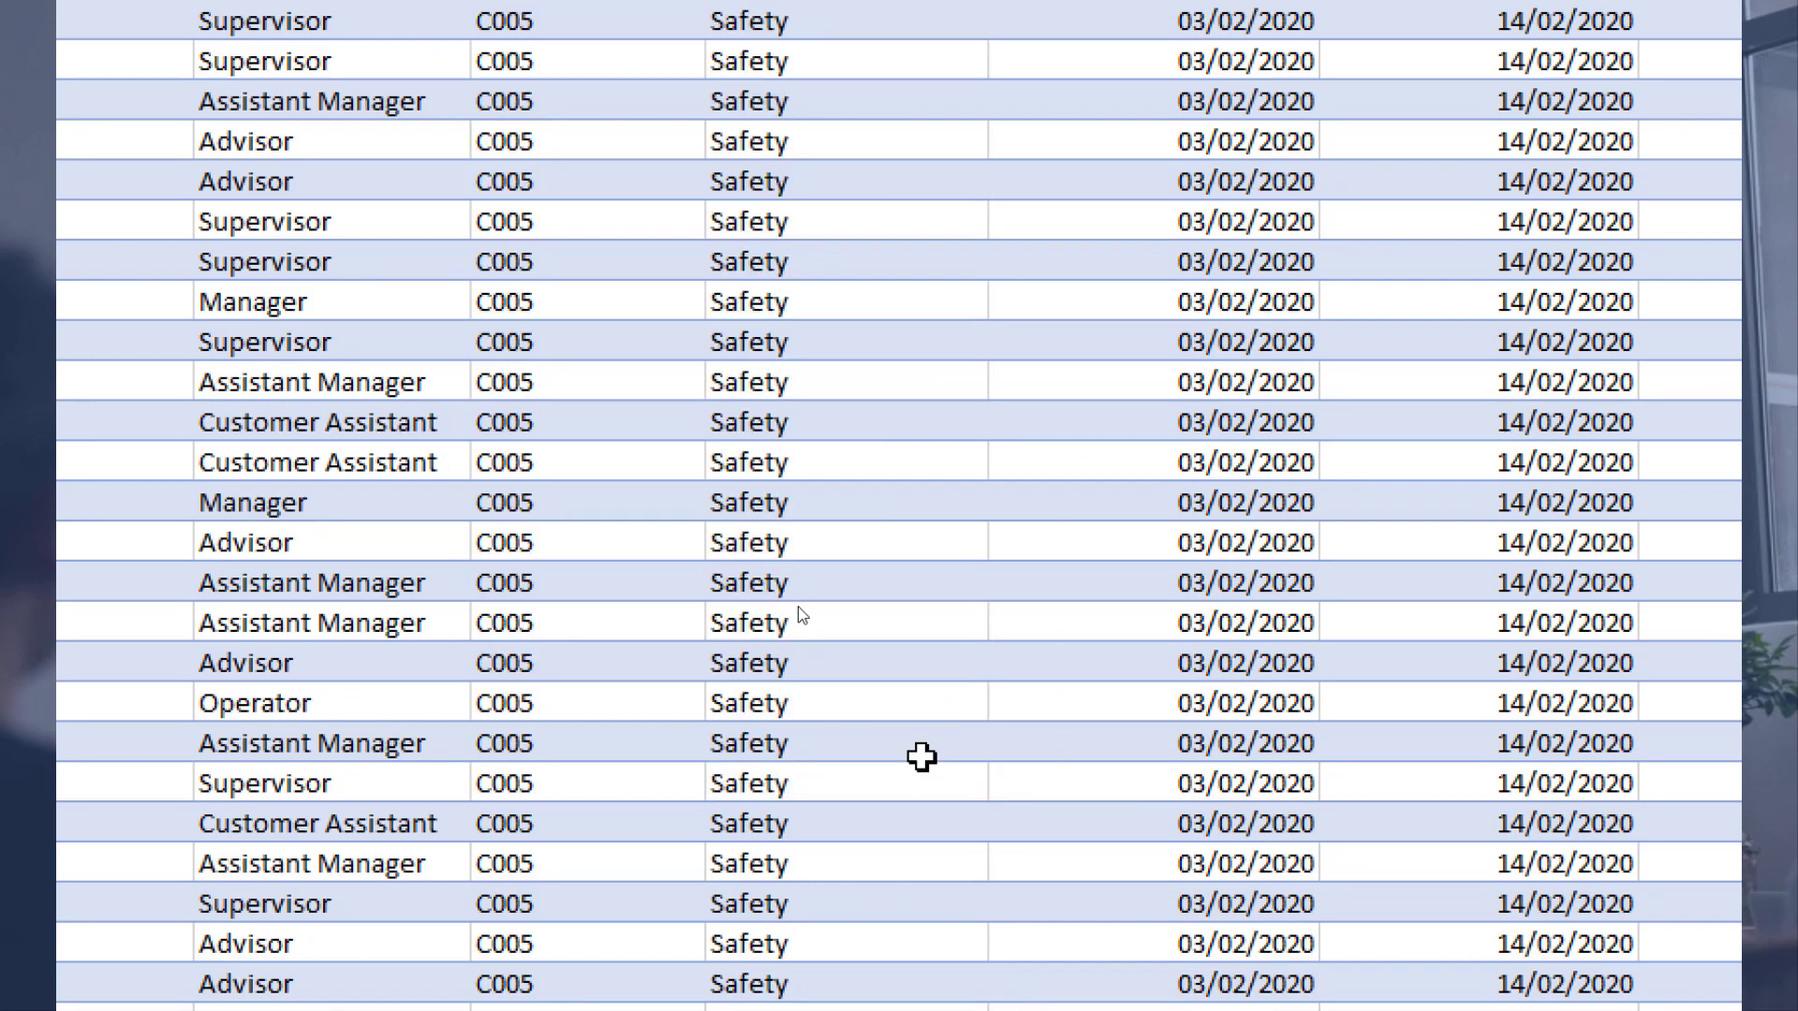
Step: Return to the first cell at the top of the HRSYST table
{"action": "left_click", "coordinate": [804, 632]}
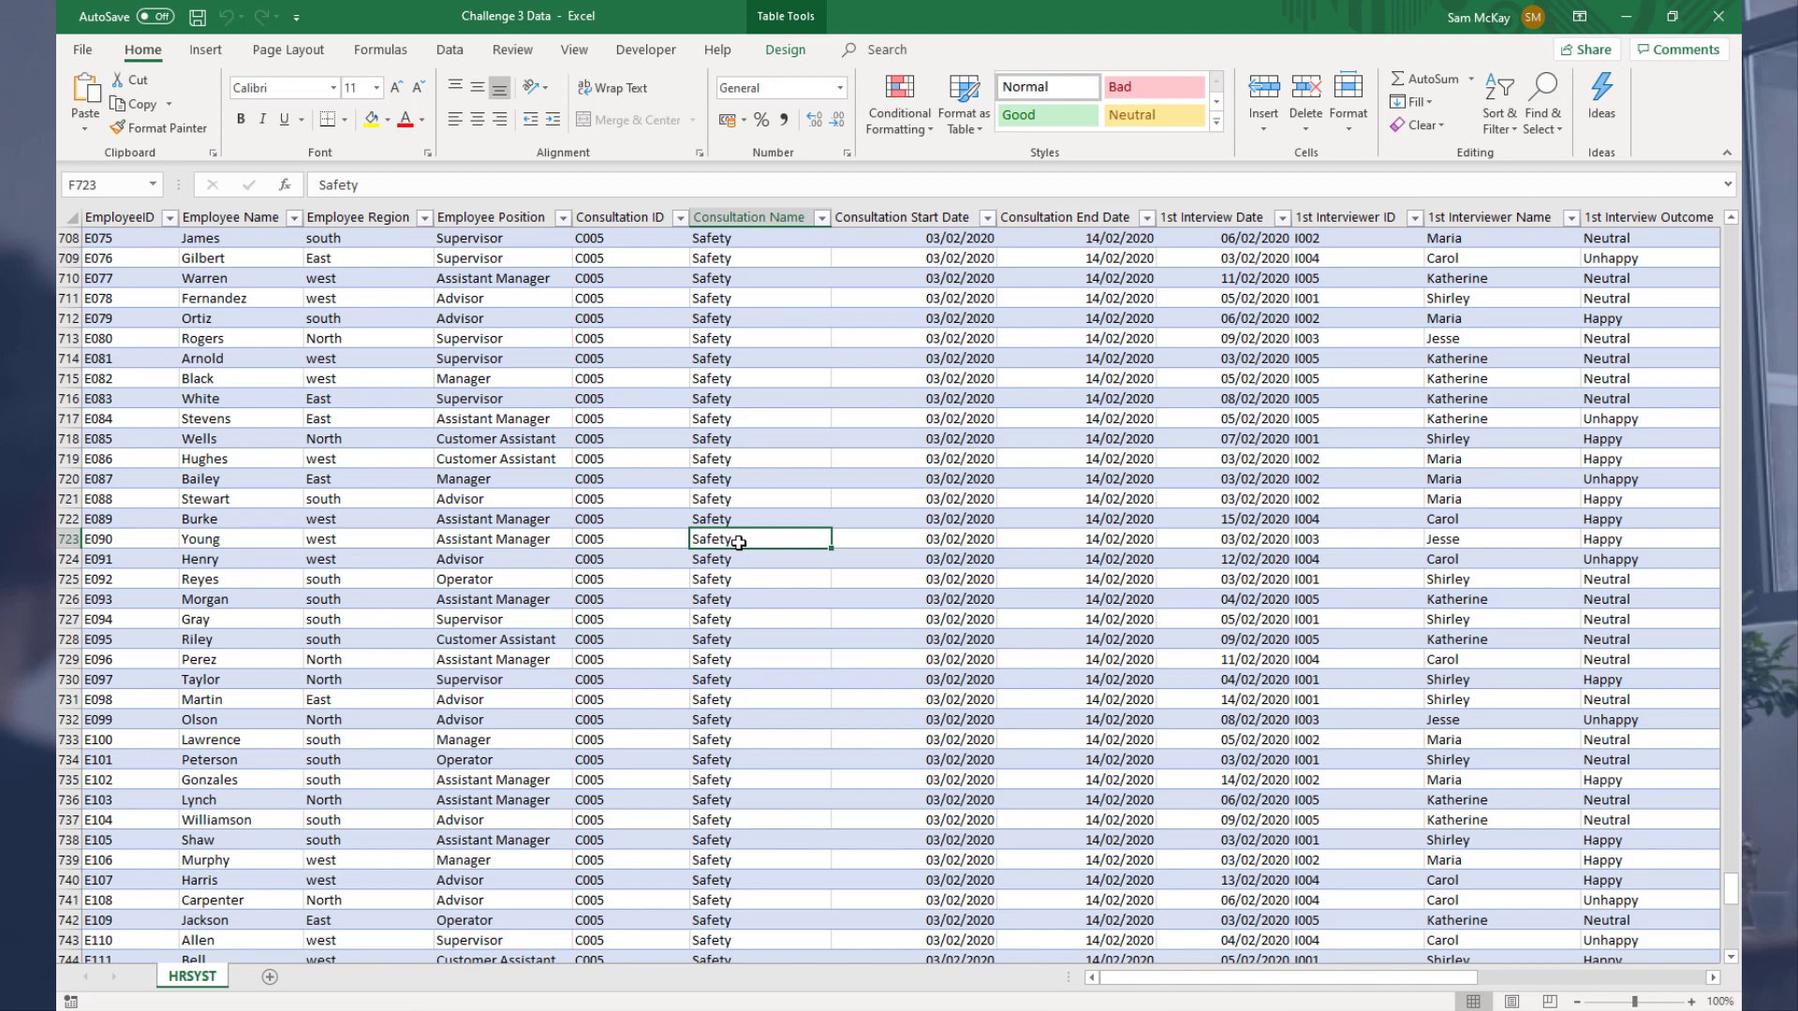
{"action": "key", "text": "Left"}
{"action": "key", "text": "Left"}
{"action": "key", "text": "Left"}
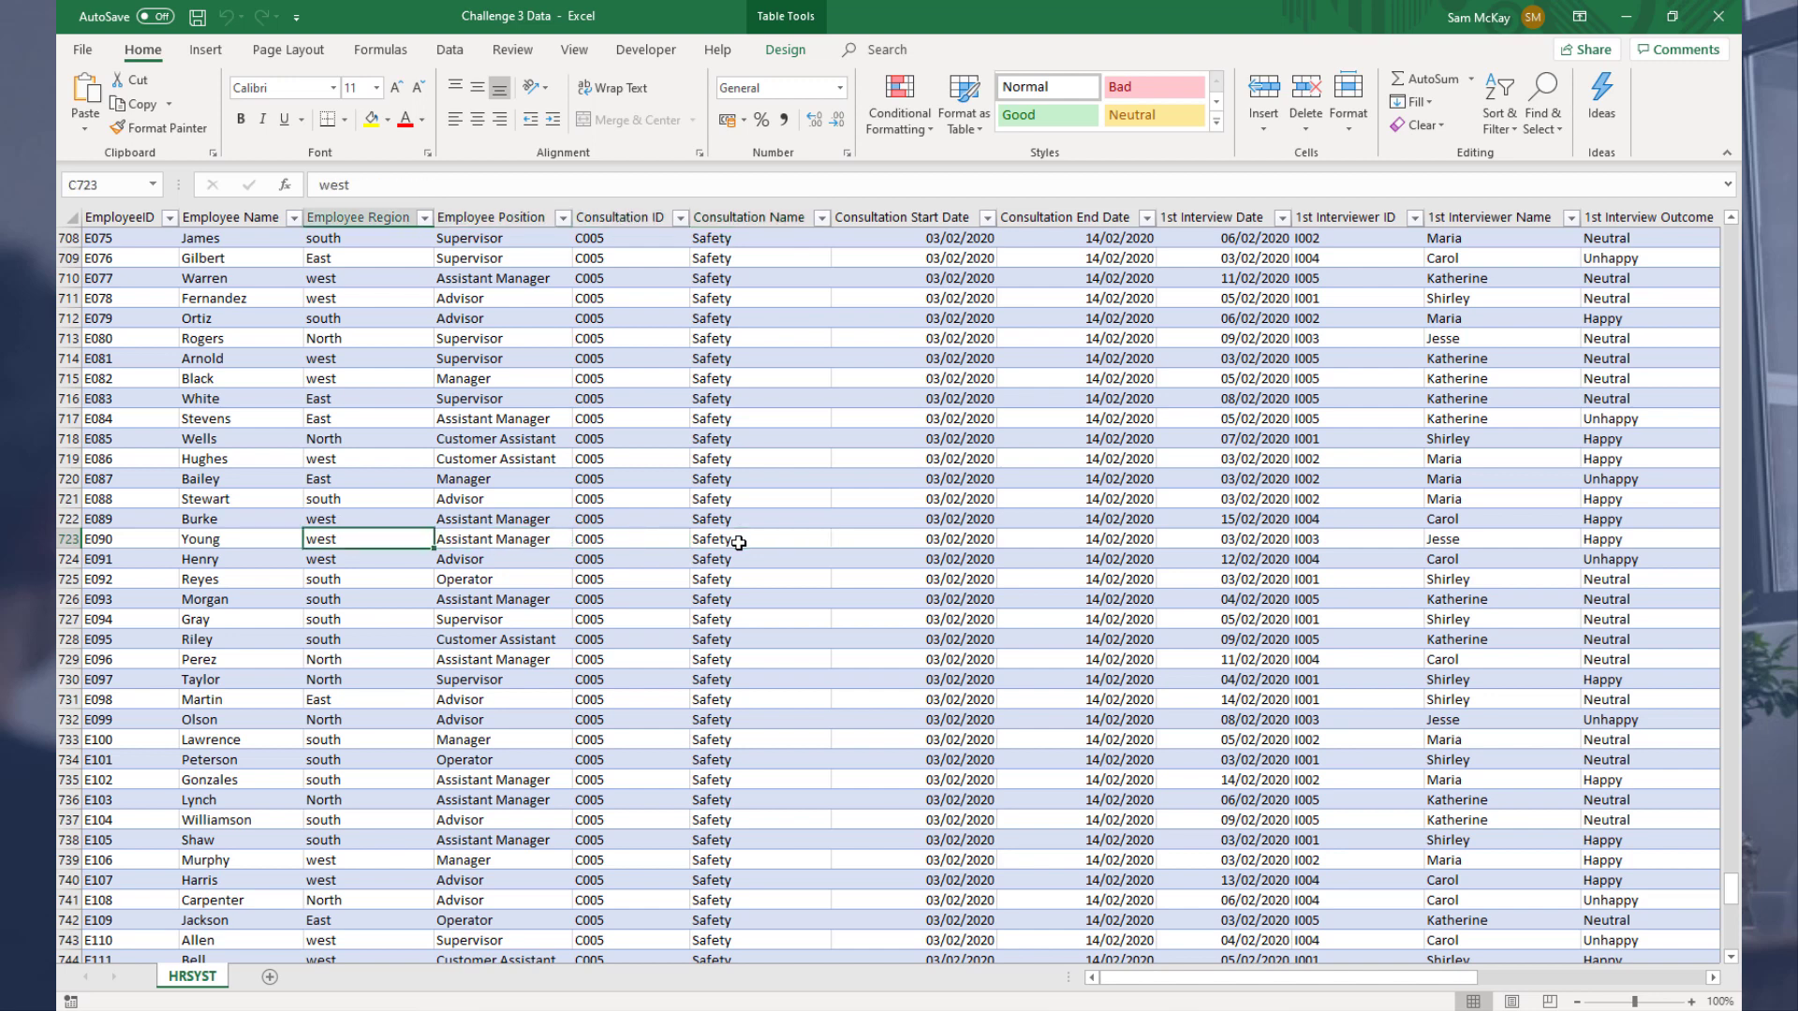
{"action": "key", "text": "Left"}
{"action": "key", "text": "Left"}
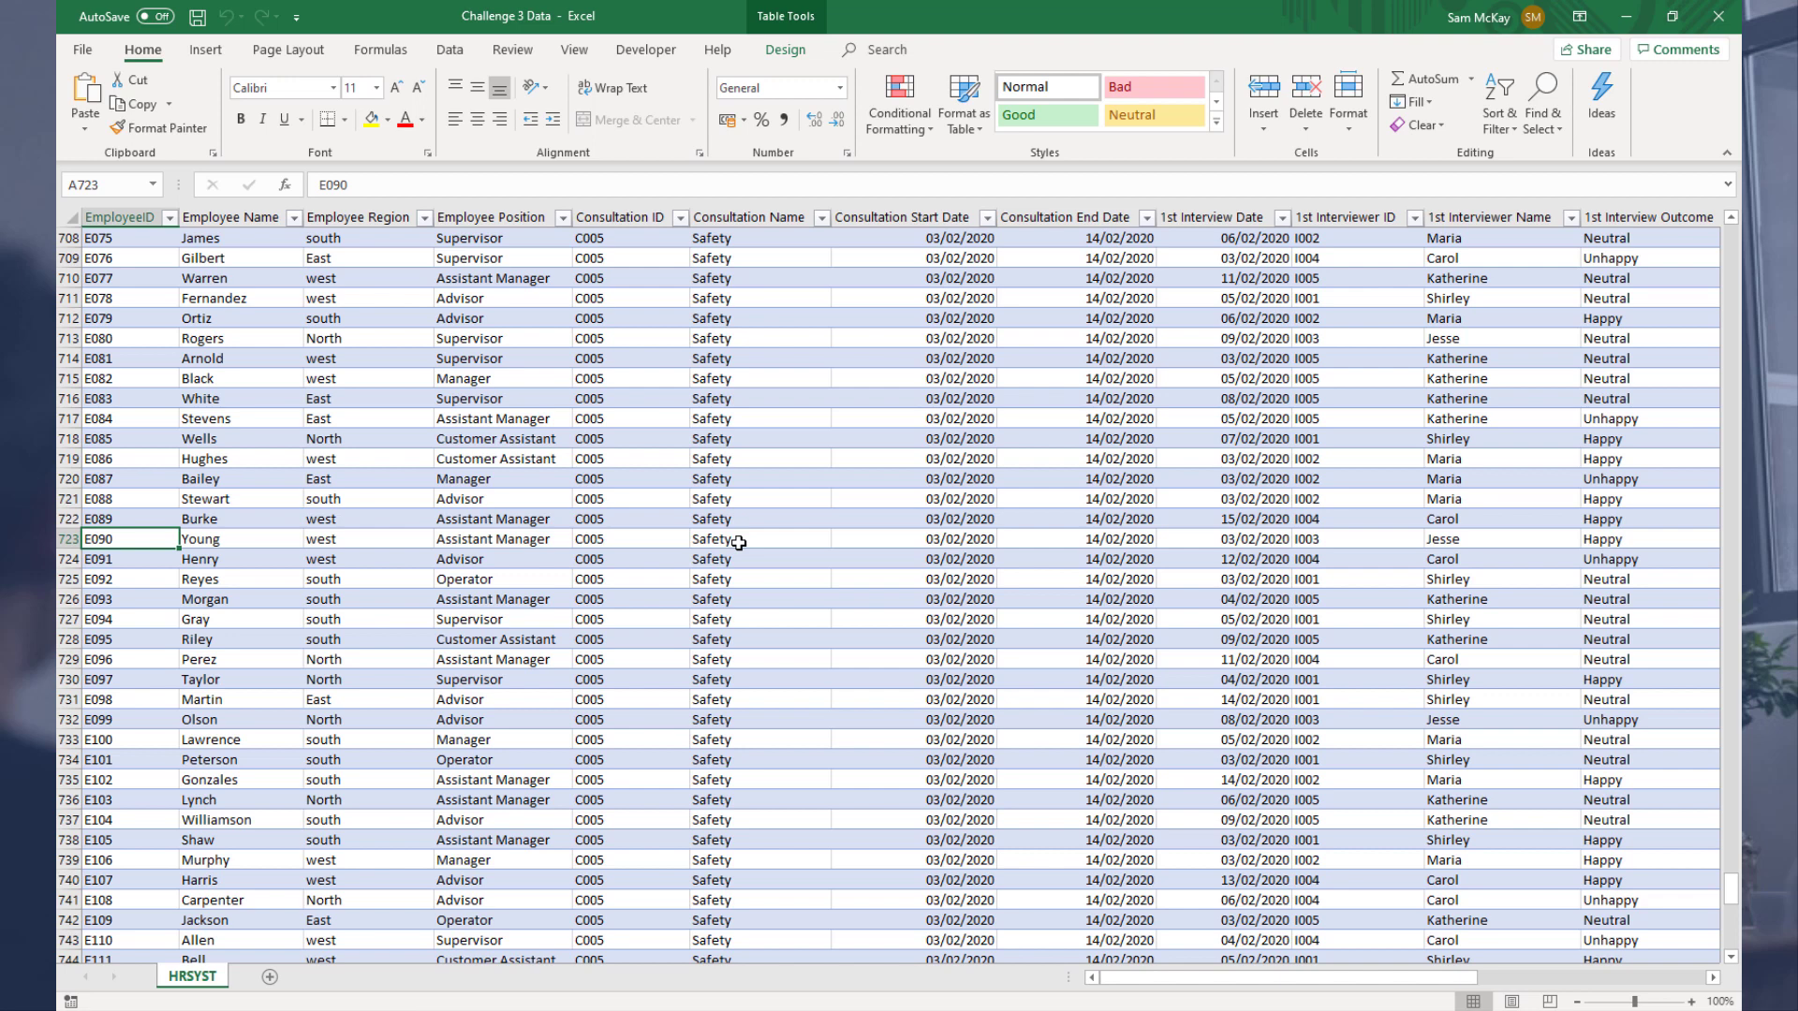
{"action": "key", "text": "ctrl+Up"}
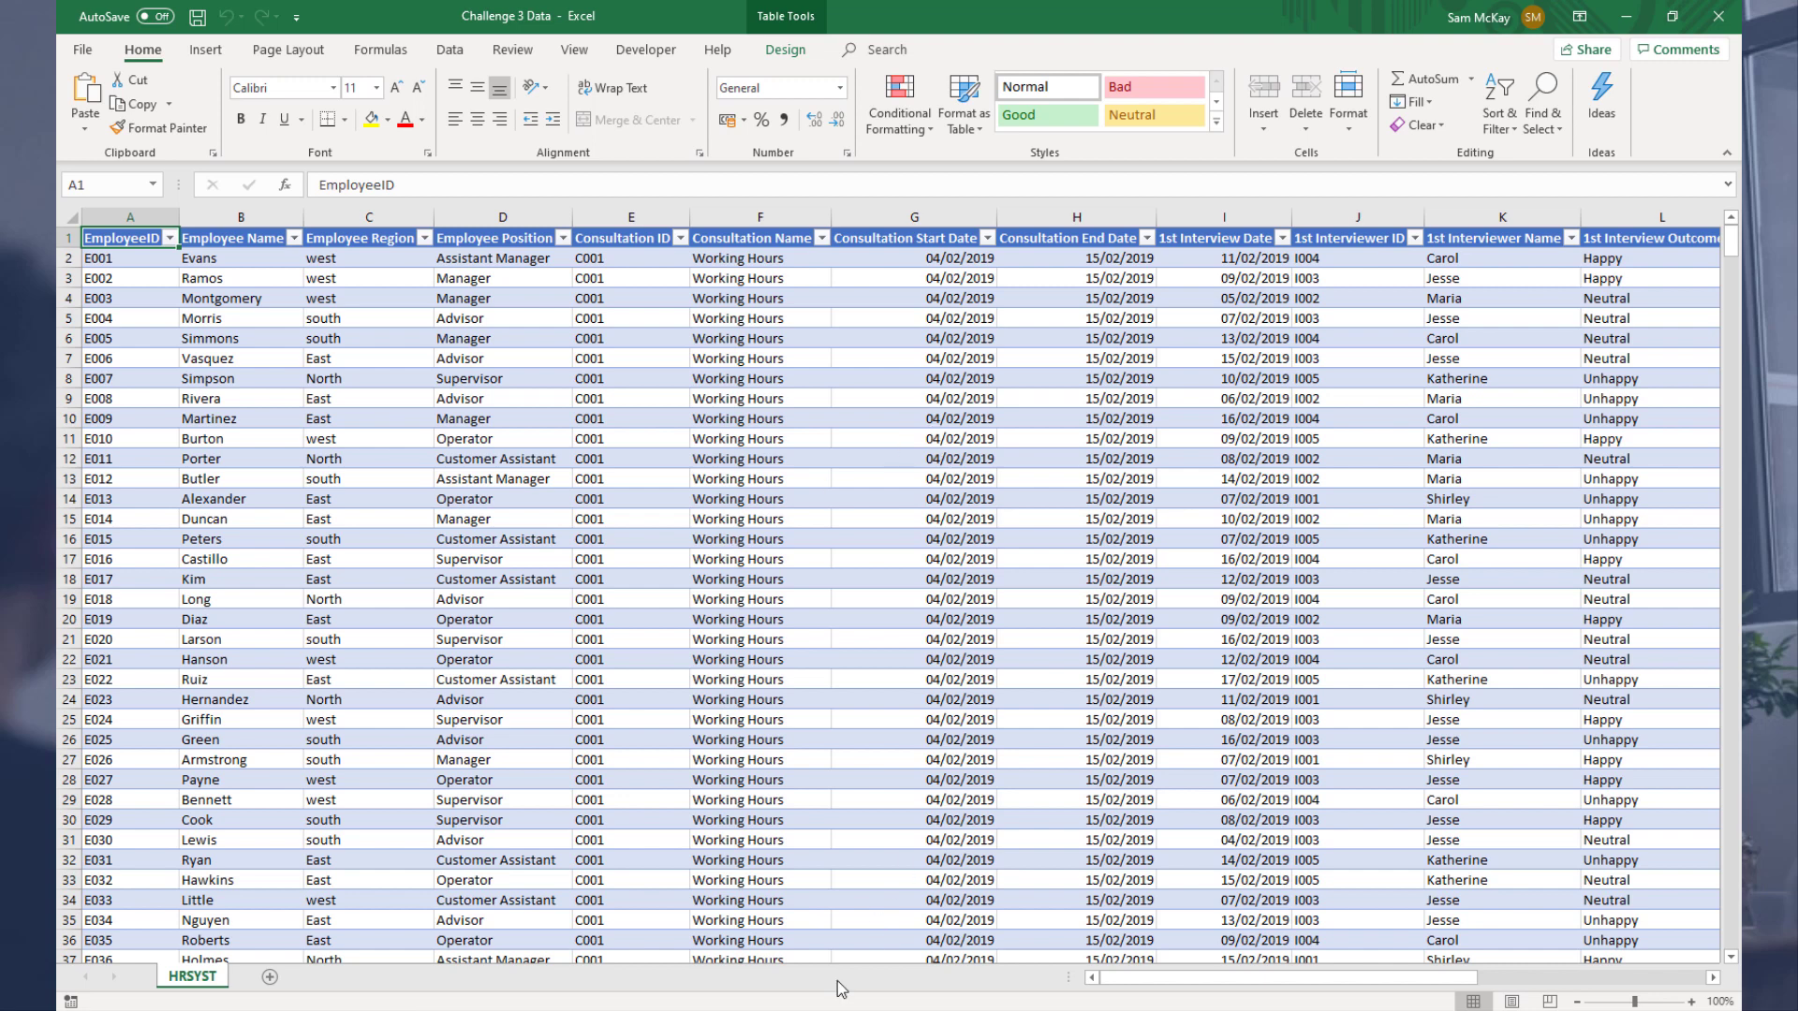
Step: Switch to Power BI Desktop, open the Power Query Editor and open the new source options
{"action": "left_click", "coordinate": [816, 1010]}
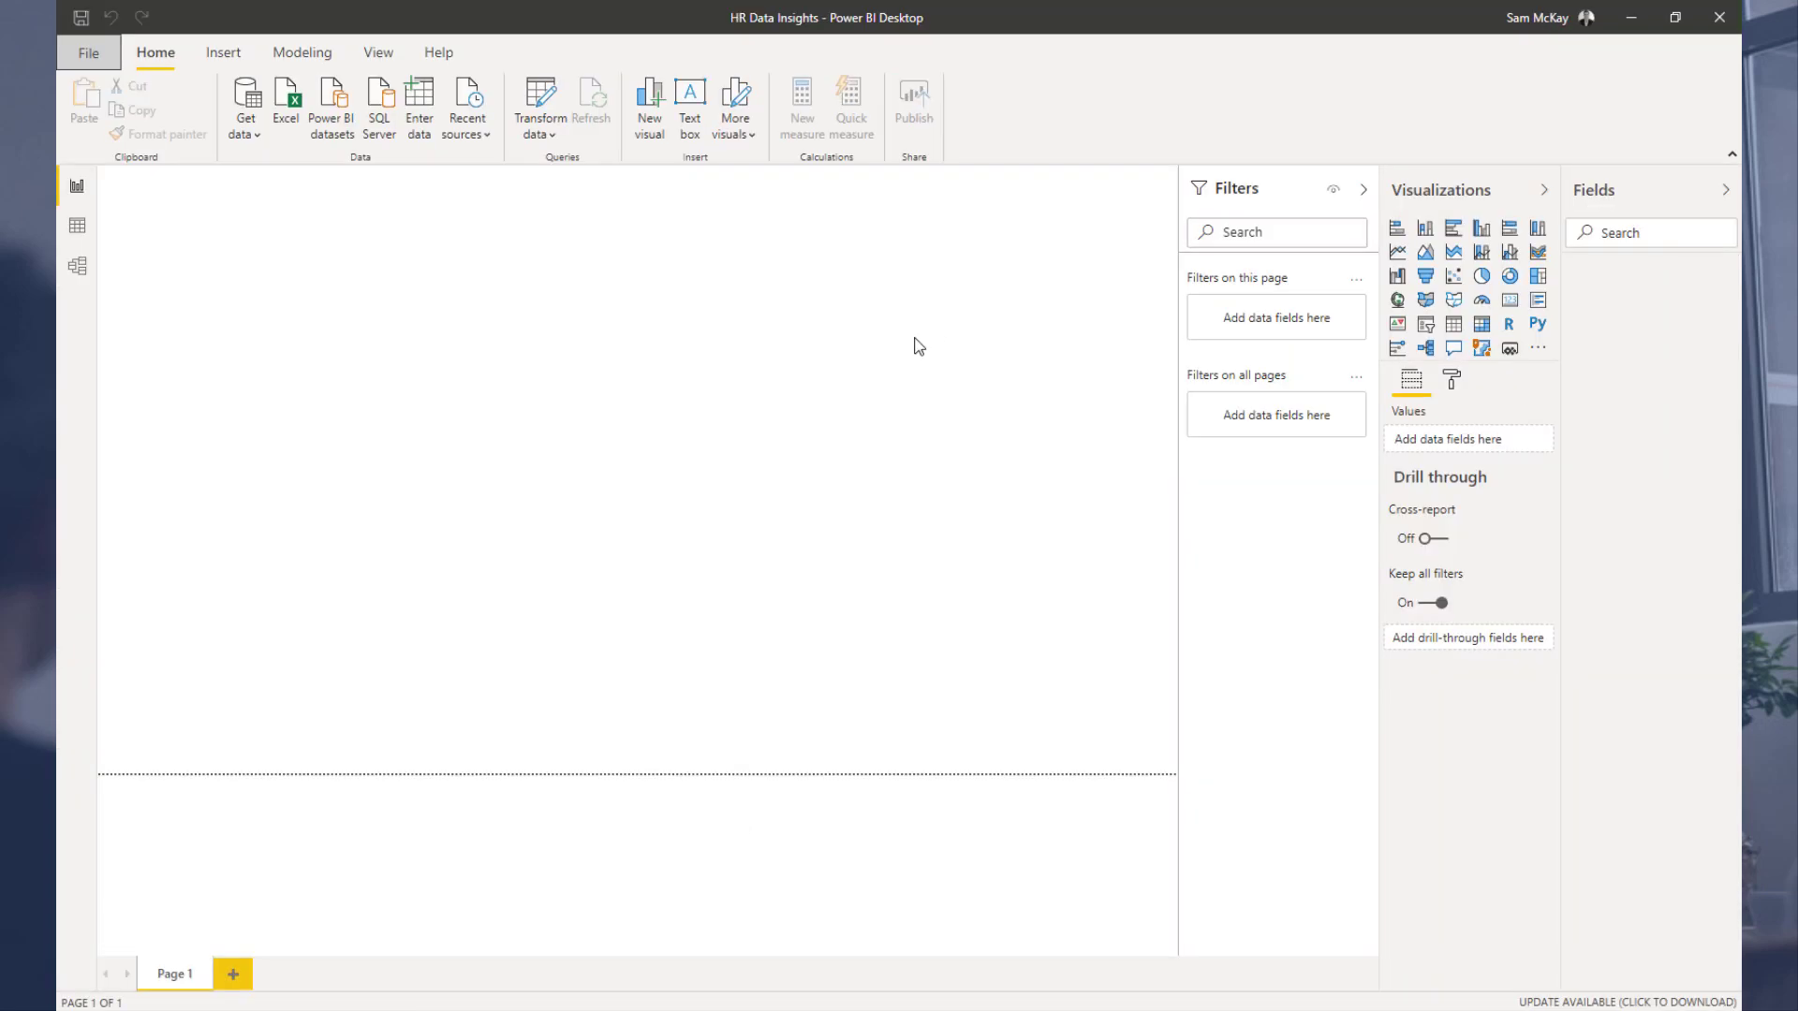
{"action": "left_click", "coordinate": [541, 110]}
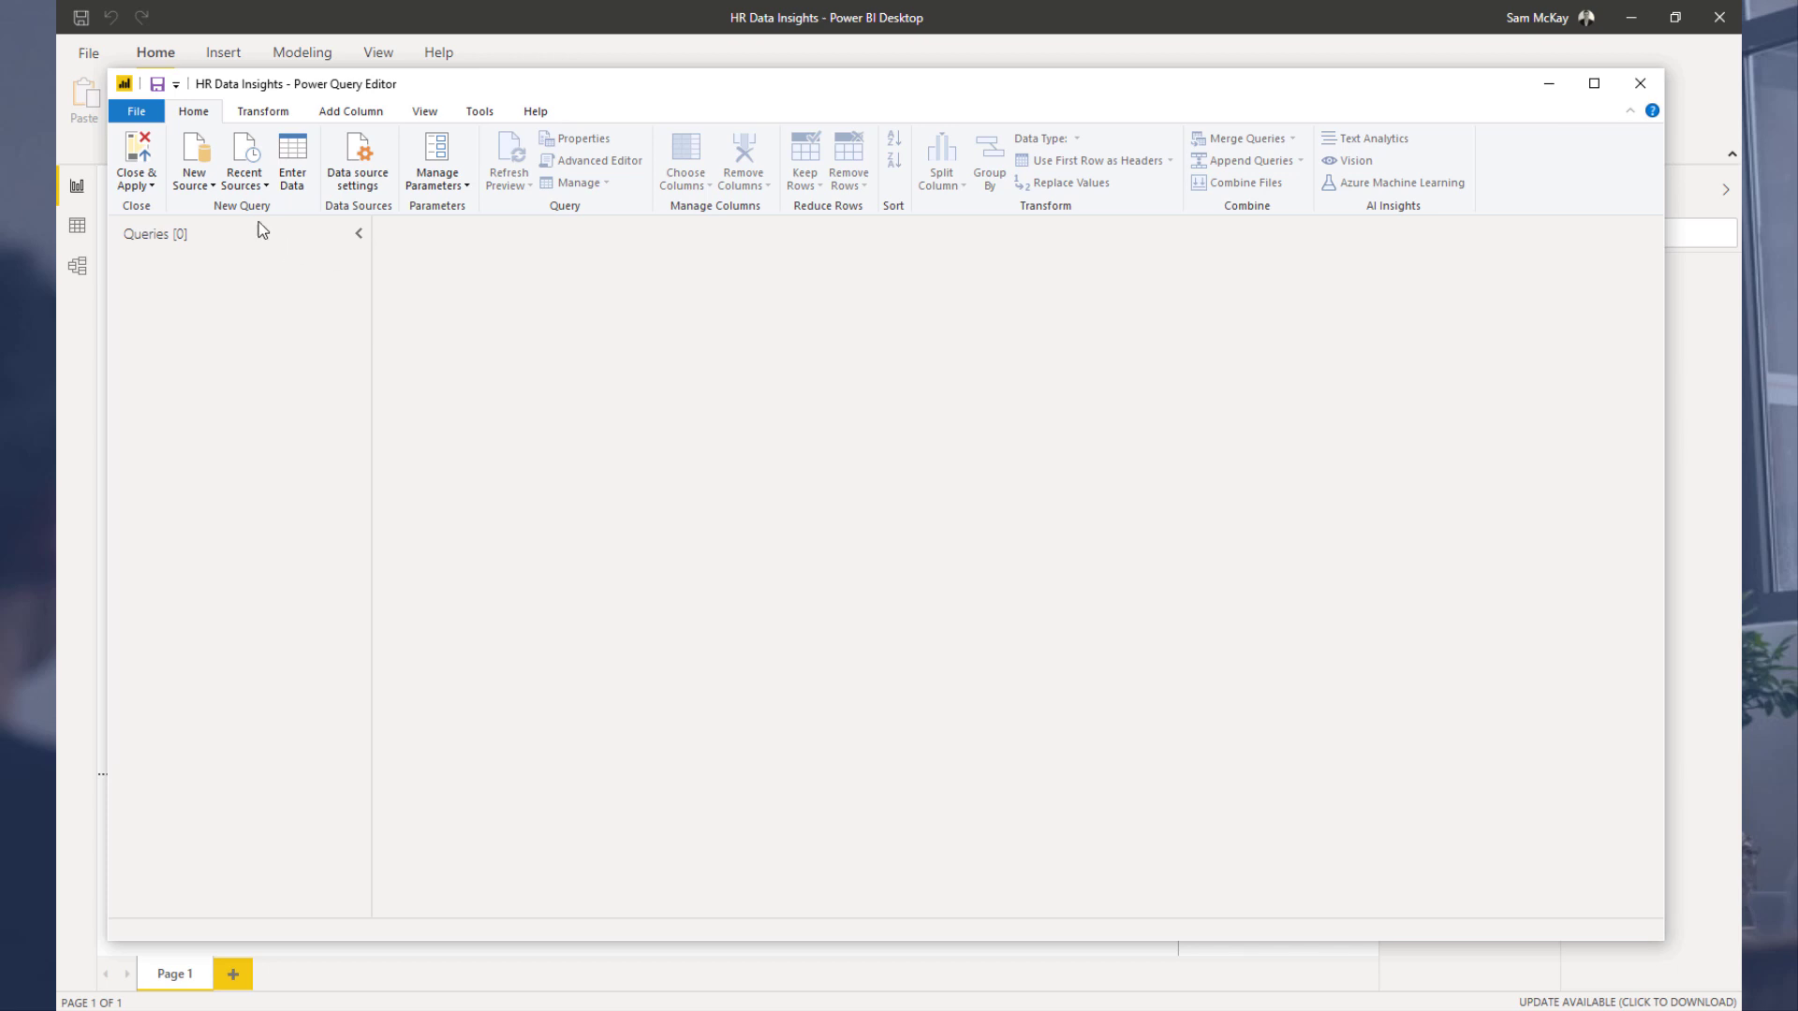
{"action": "left_click", "coordinate": [190, 183]}
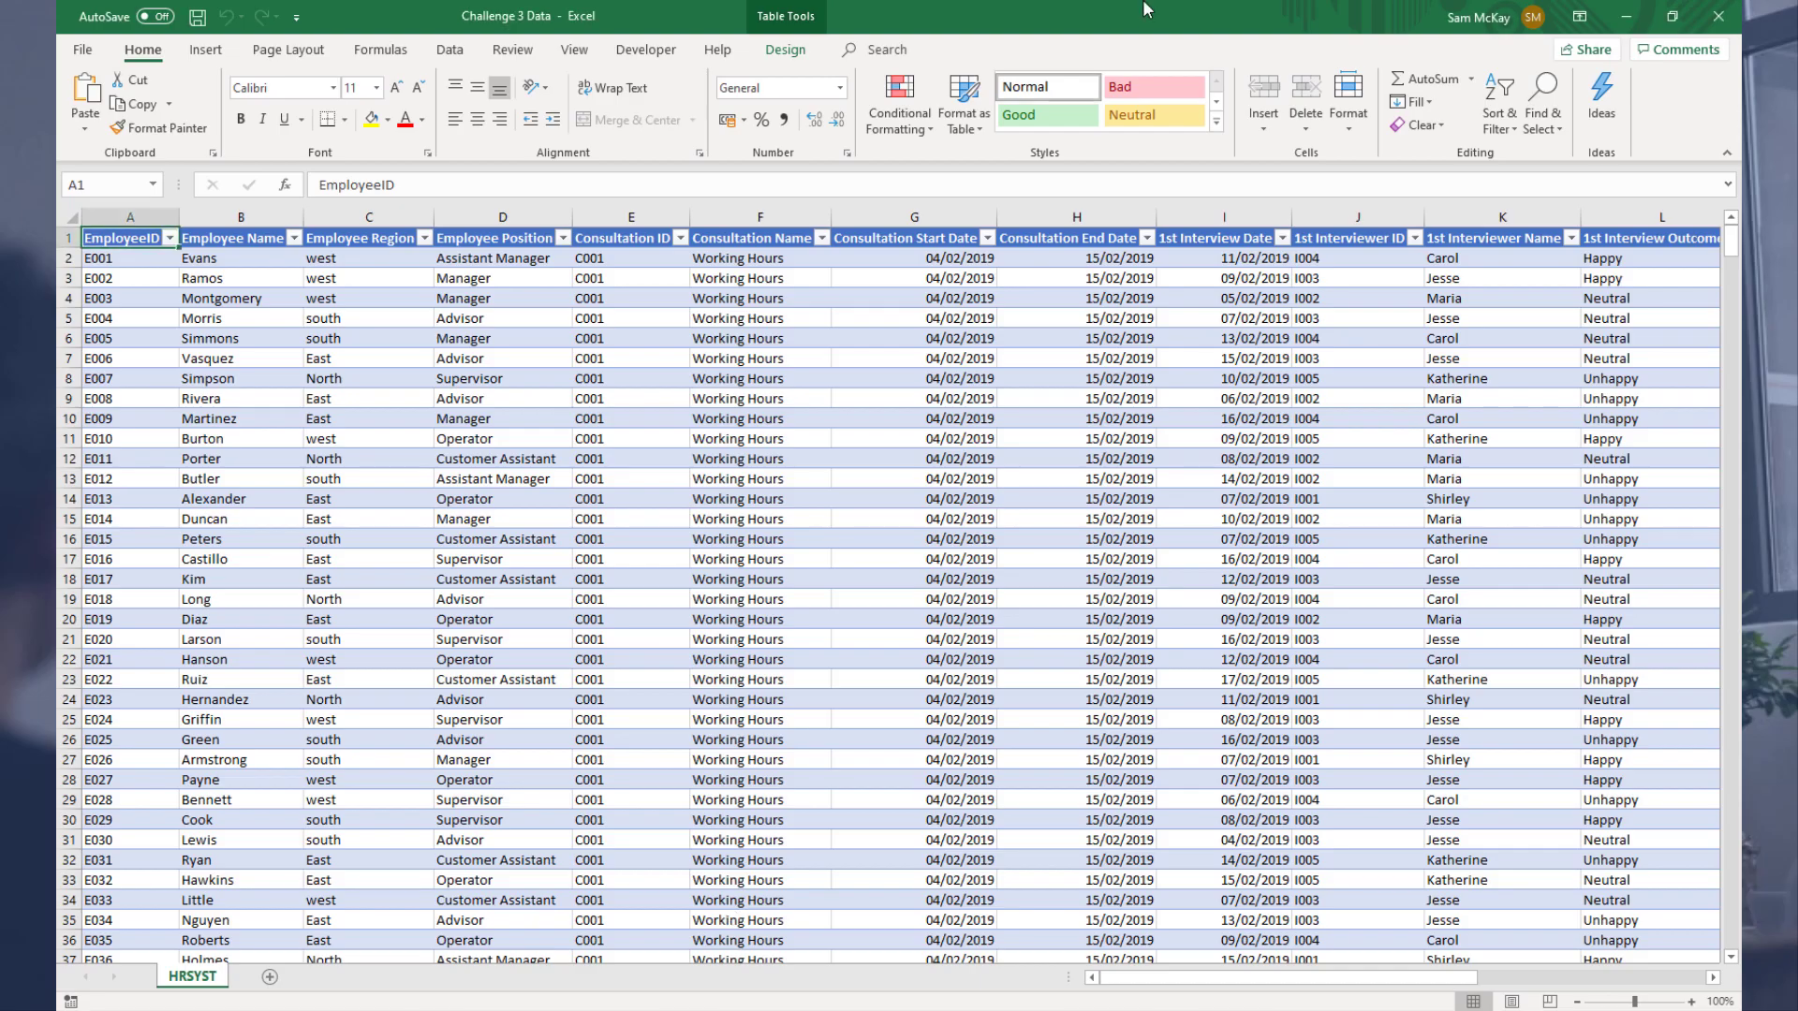
Step: Save the Excel workbook as HR Data Insights in the OneDrive VIRTUAL TRAINING > Power BI Challenges > HR Data Insights folder
{"action": "left_click", "coordinate": [1026, 412]}
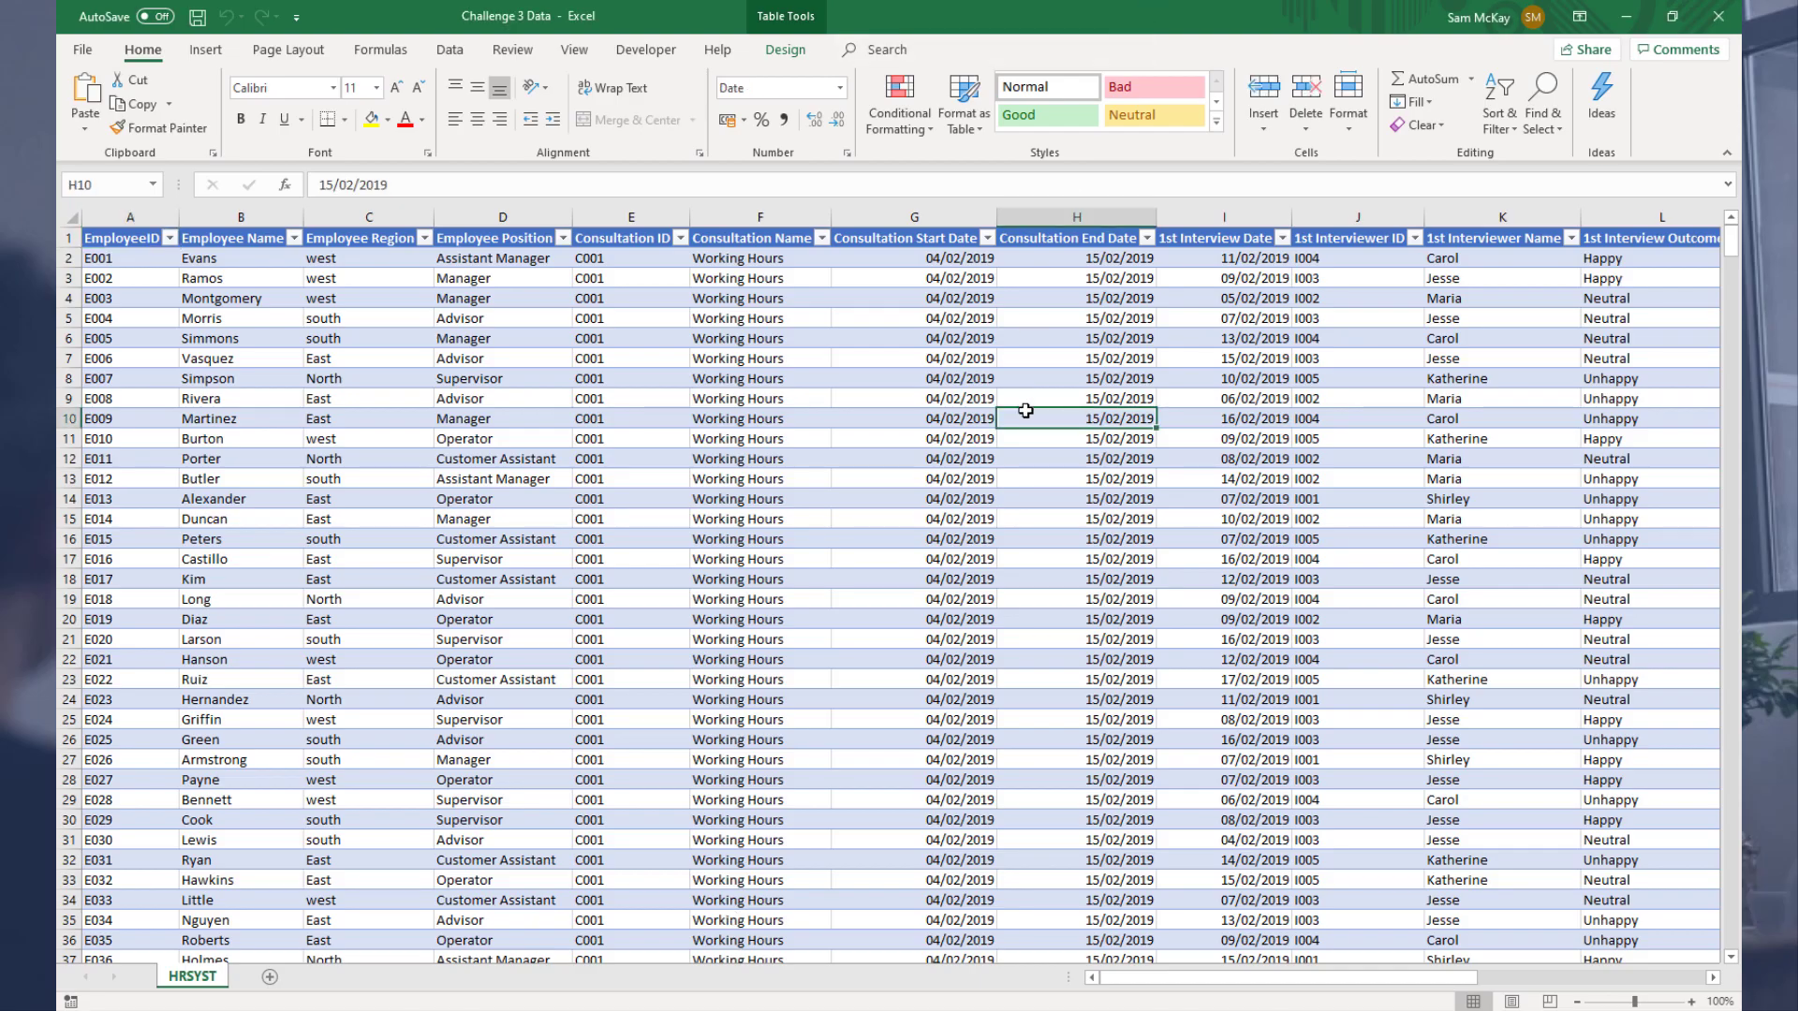
{"action": "left_click", "coordinate": [83, 49]}
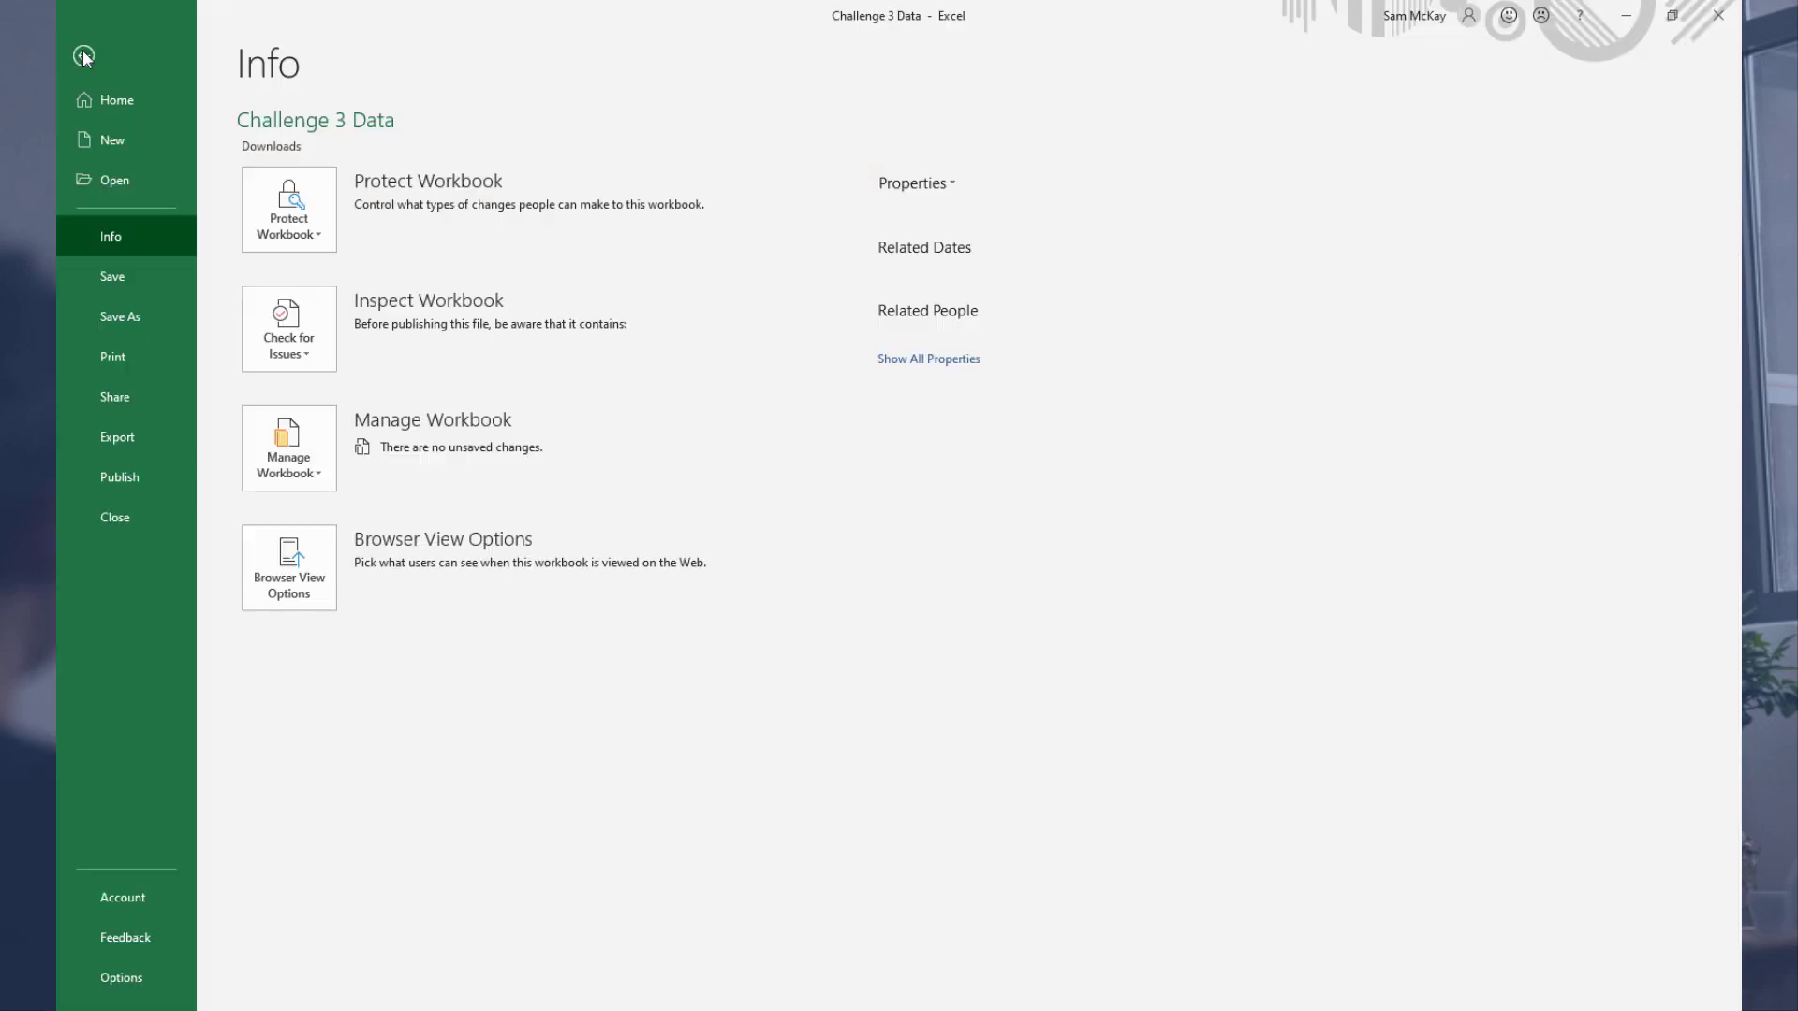
{"action": "left_click", "coordinate": [122, 323]}
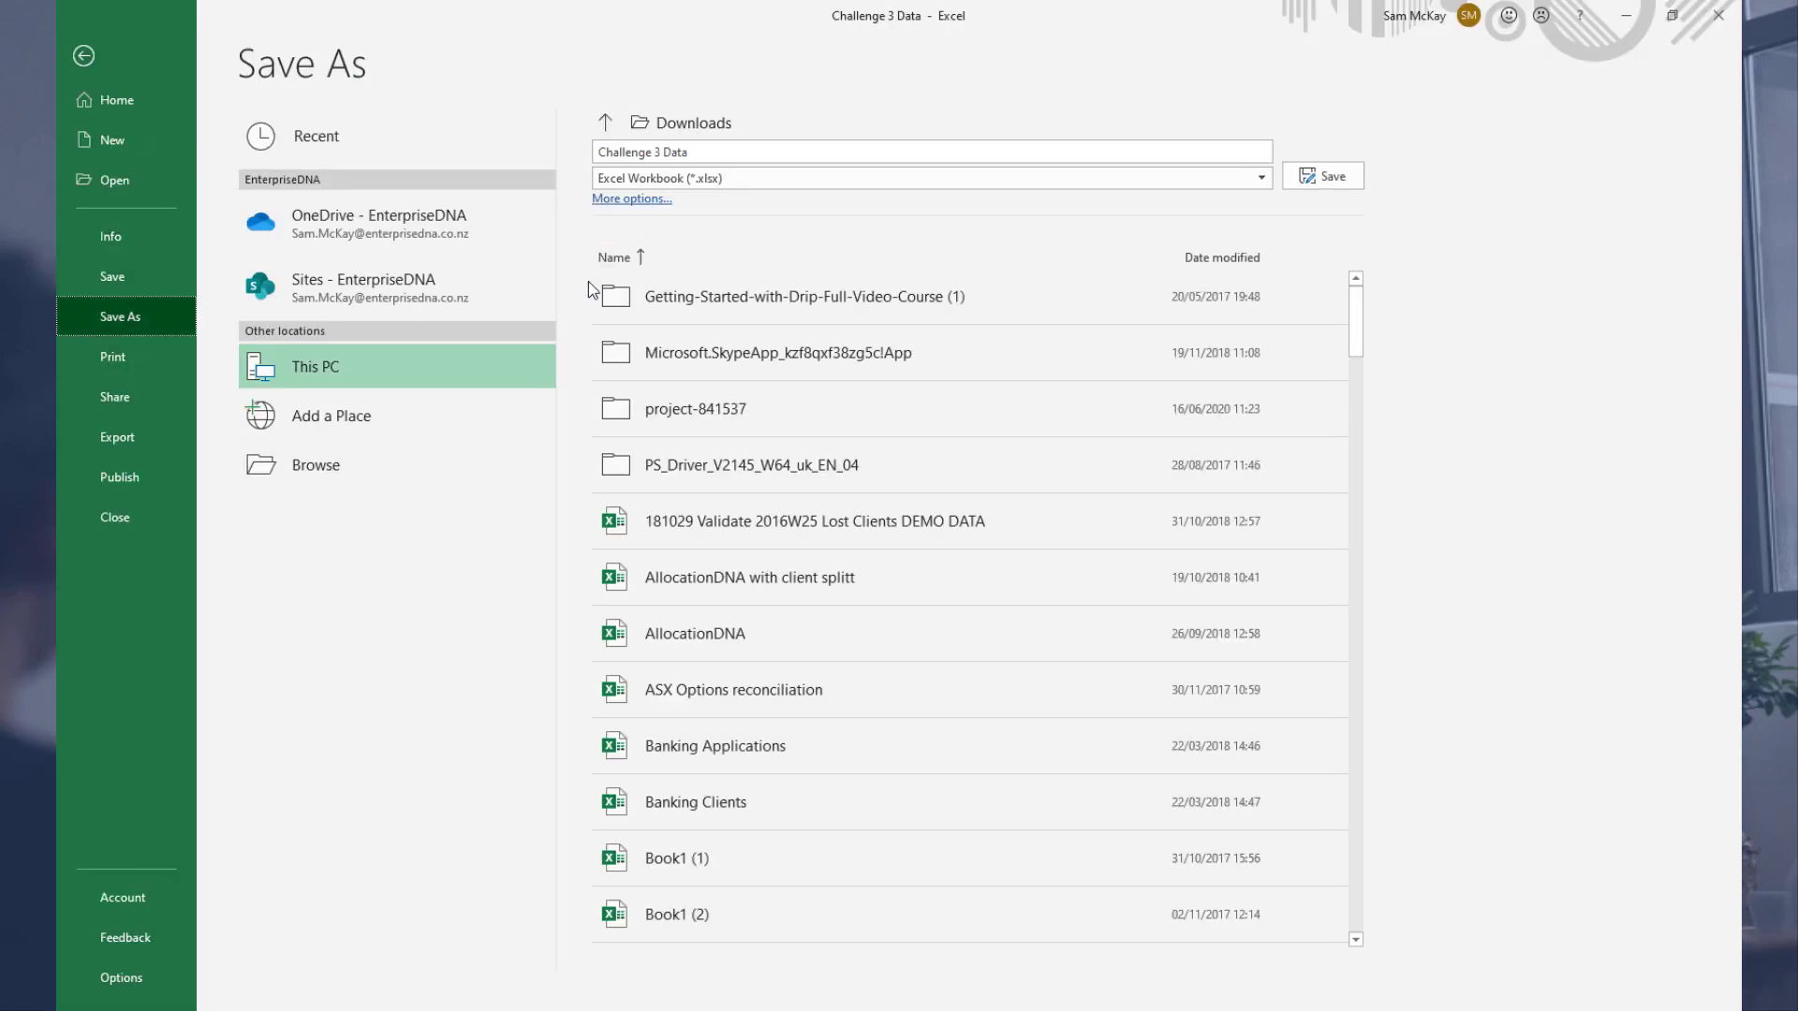
{"action": "left_click", "coordinate": [358, 470]}
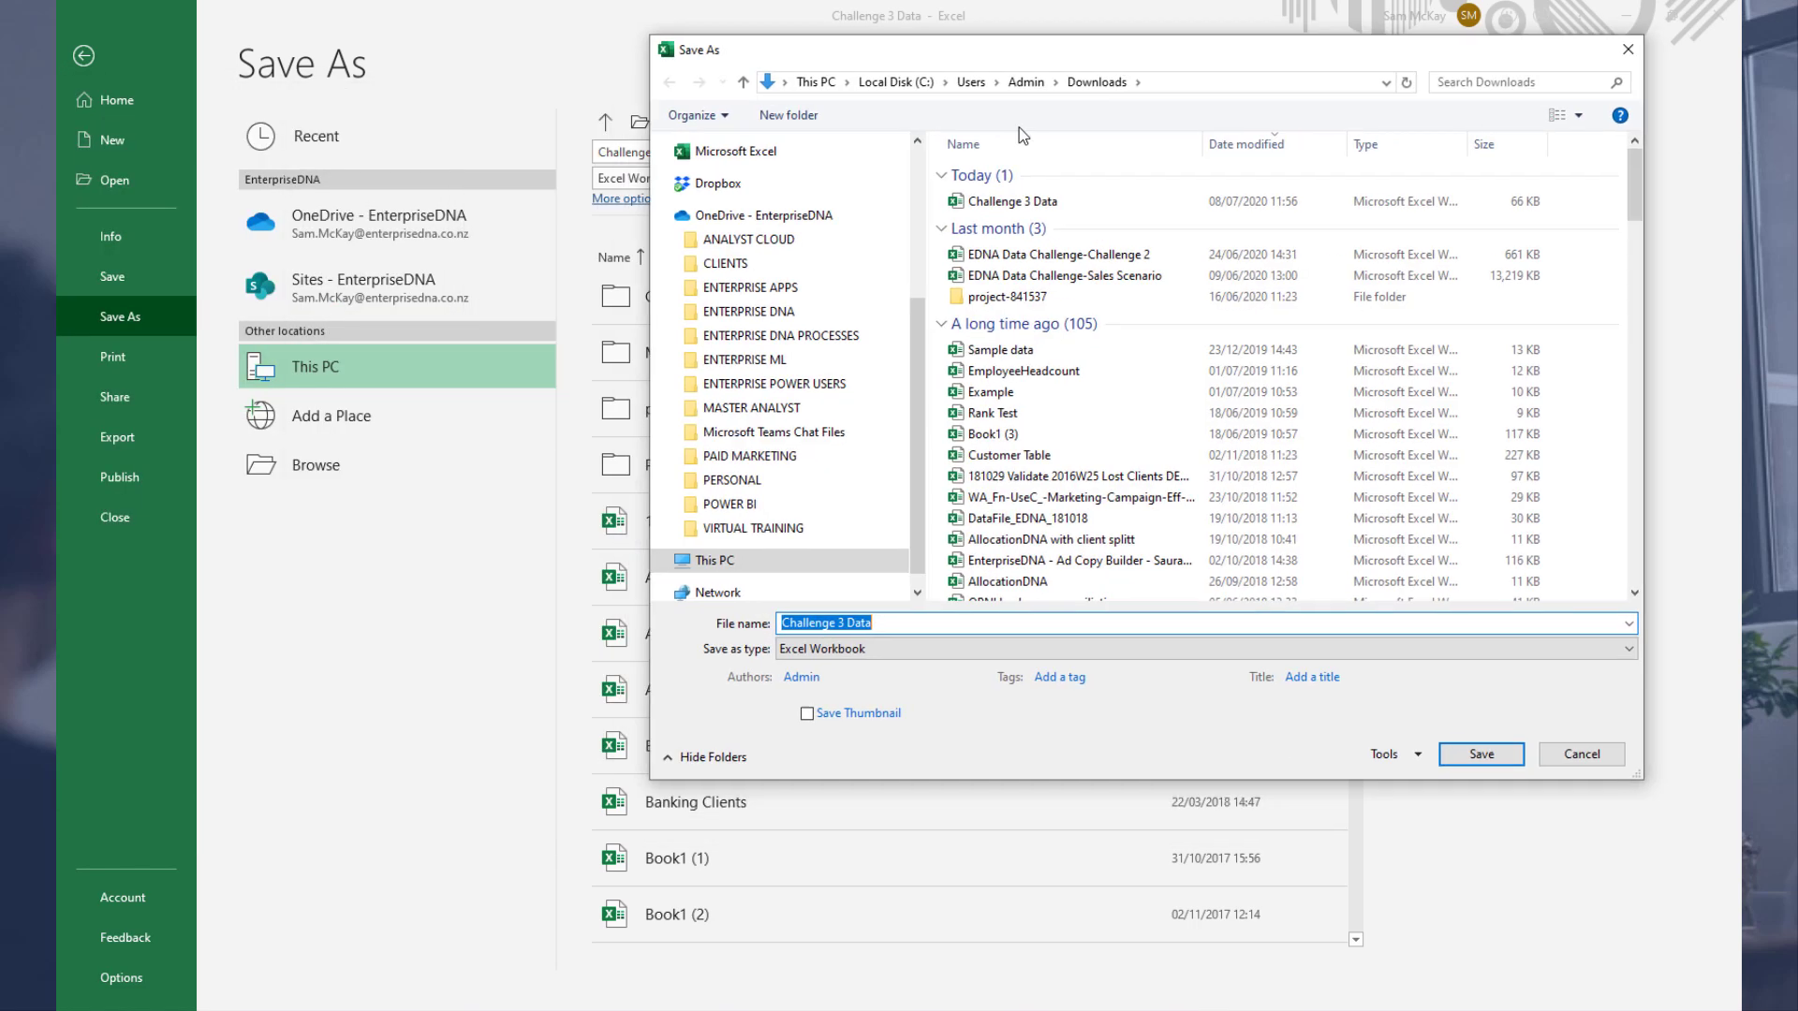
{"action": "left_click", "coordinate": [823, 534]}
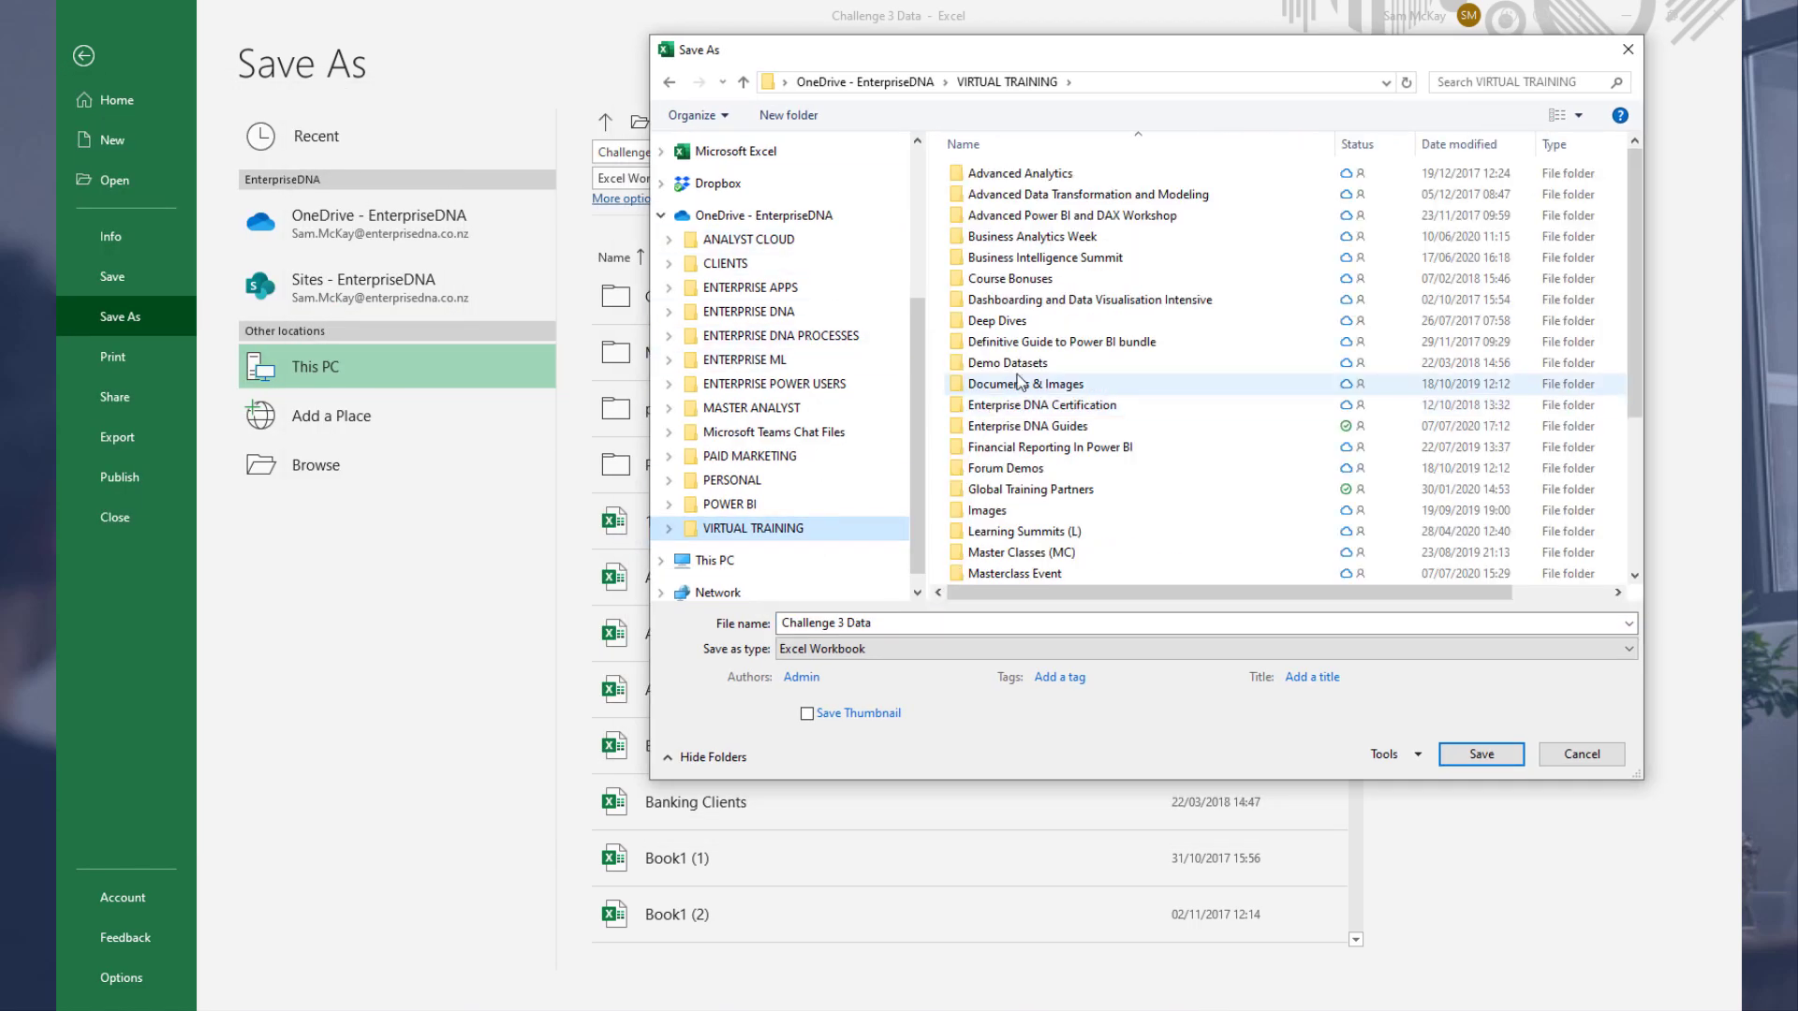
{"action": "scroll", "coordinate": [1061, 468], "scroll_direction": "down", "scroll_amount": 4}
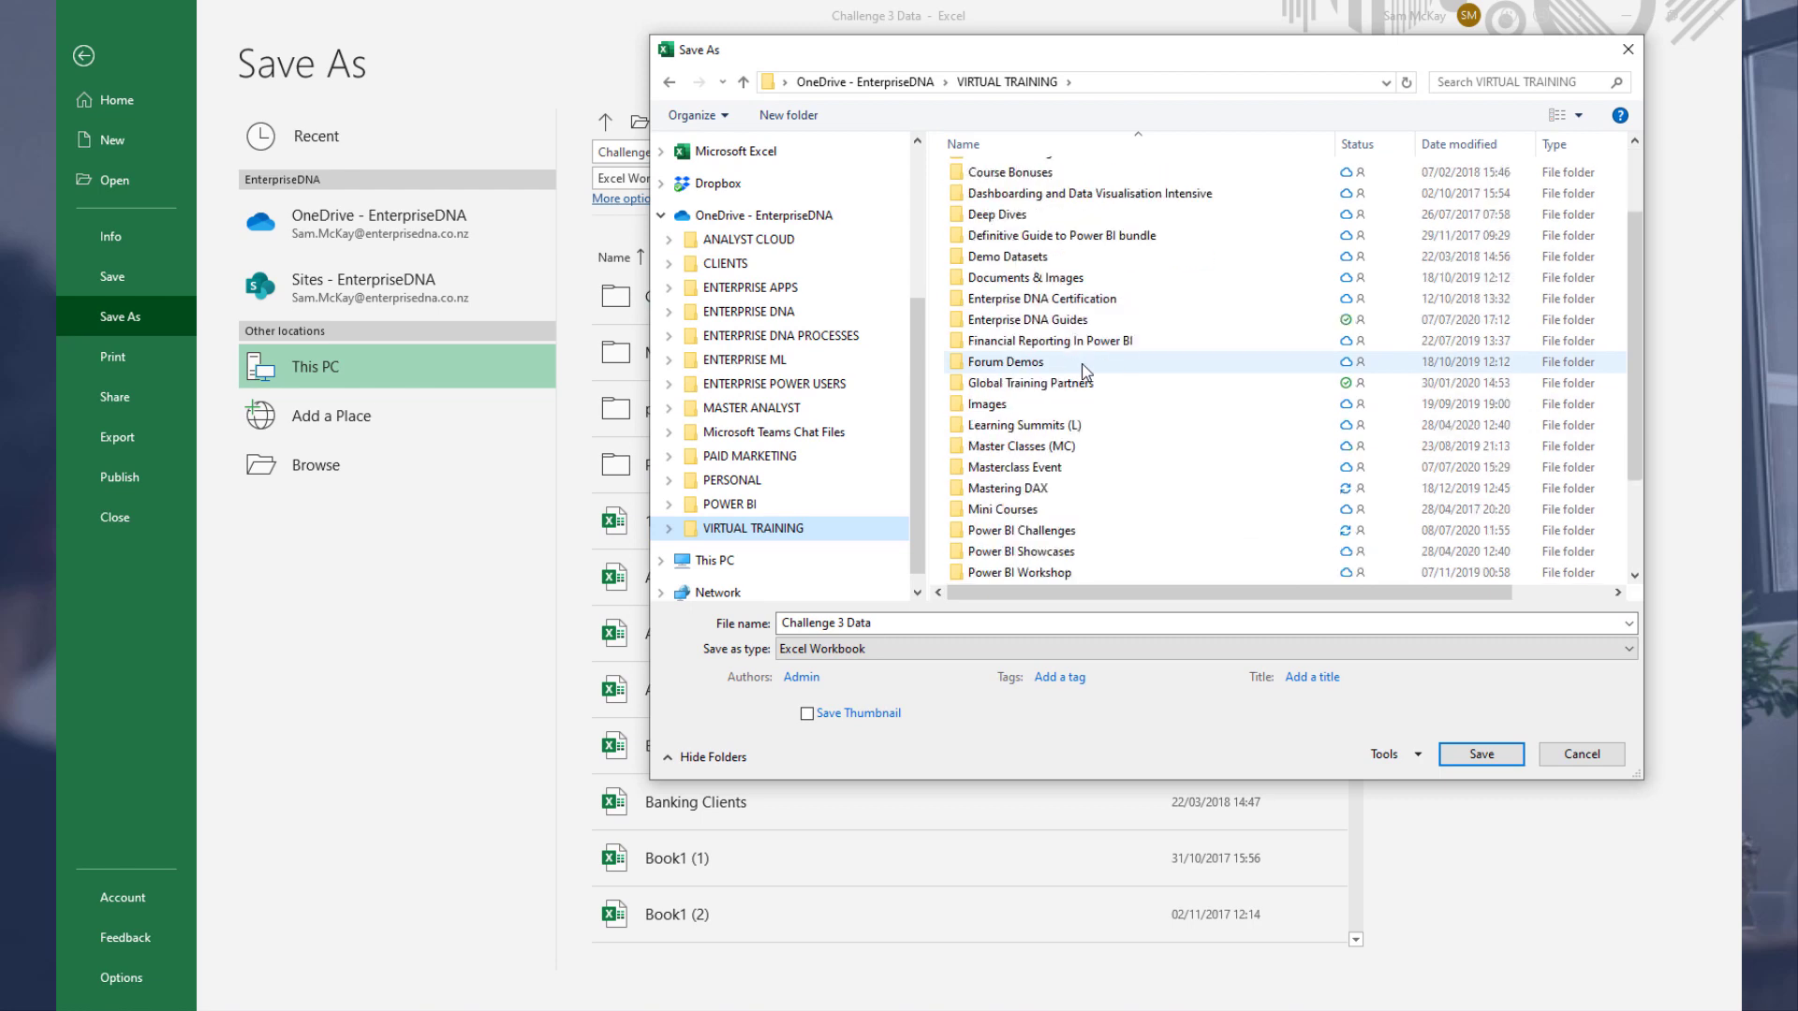
{"action": "double_click", "coordinate": [1040, 404]}
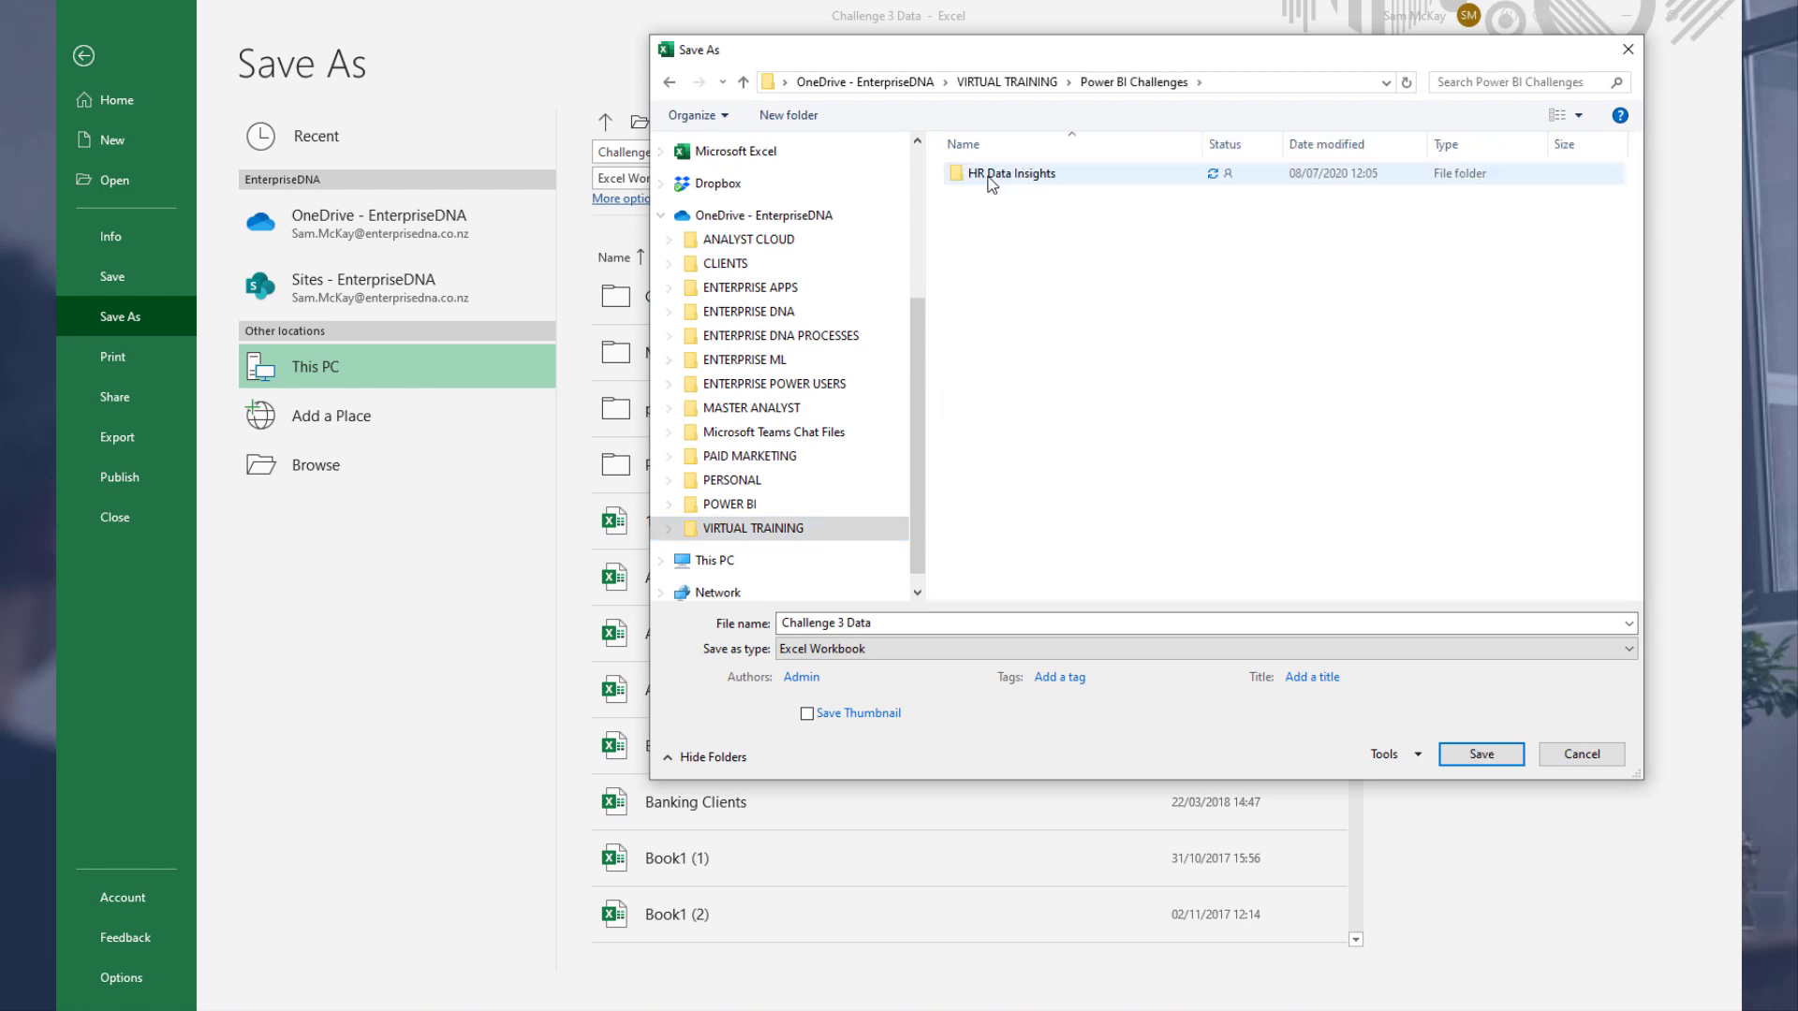
{"action": "double_click", "coordinate": [1011, 172]}
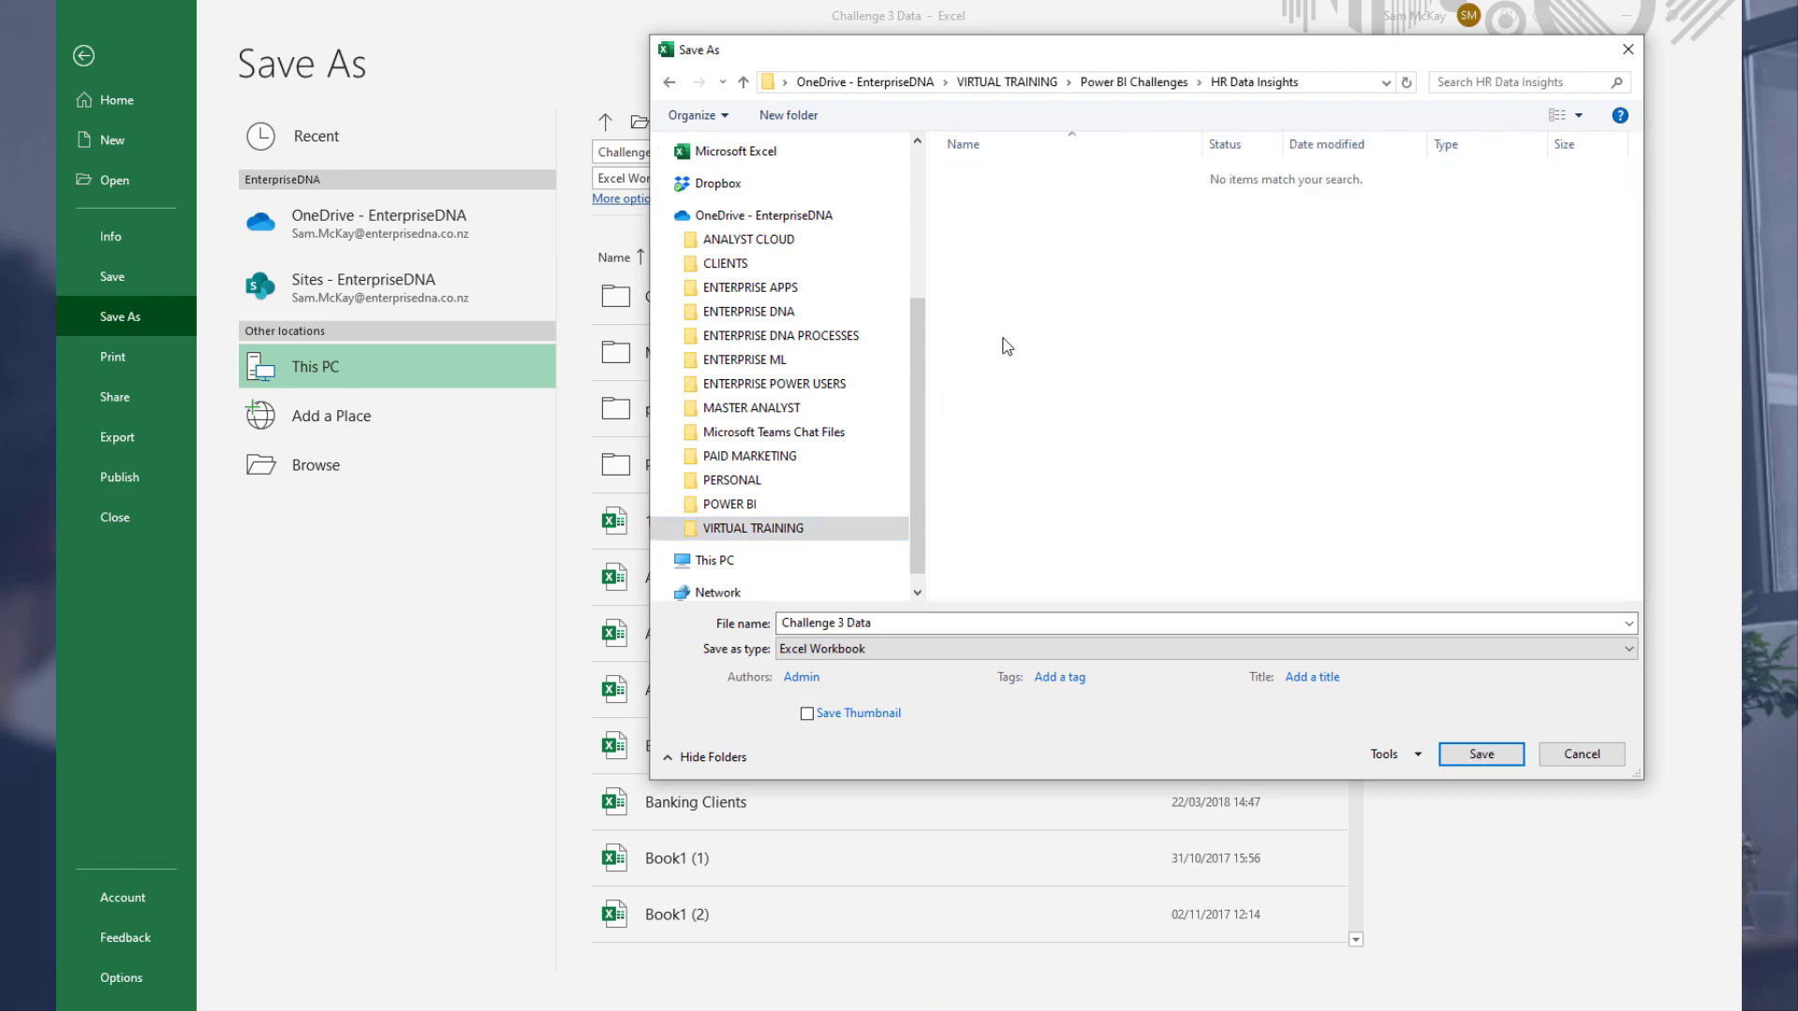
{"action": "left_click", "coordinate": [969, 625]}
{"action": "type", "text": "HR"}
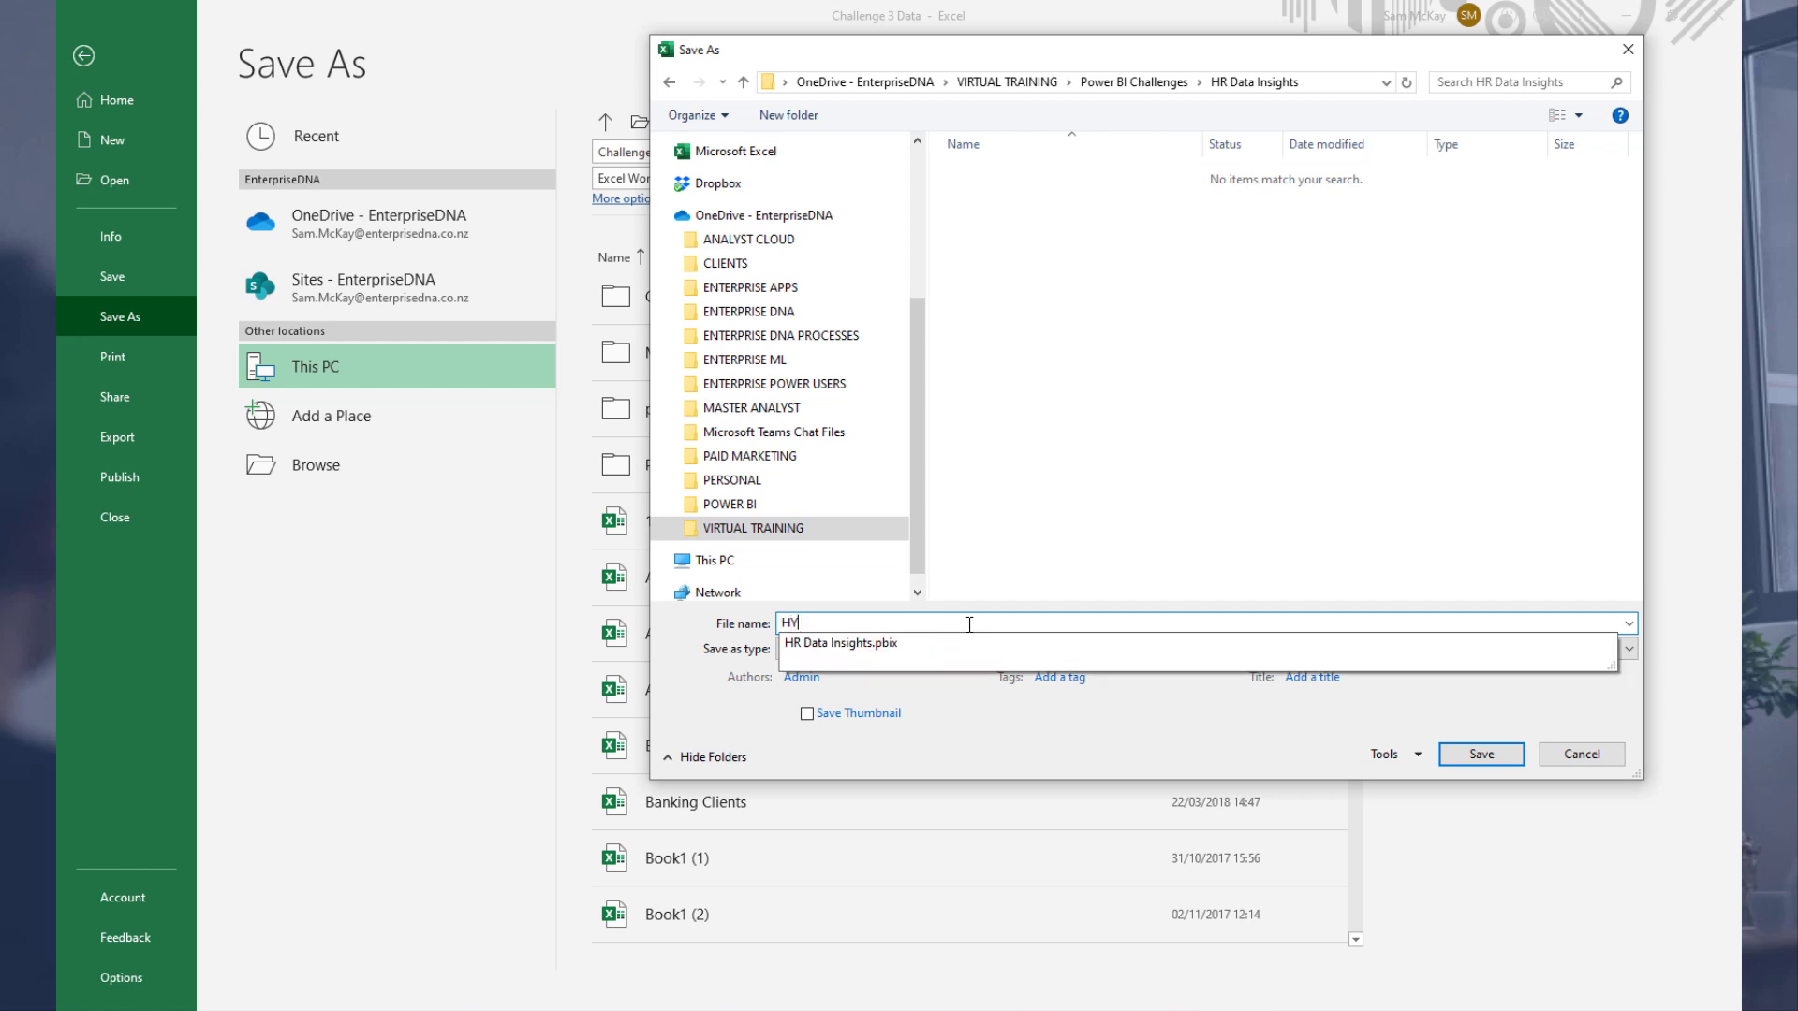
{"action": "type", "text": " Data Insights"}
{"action": "key", "text": "Return"}
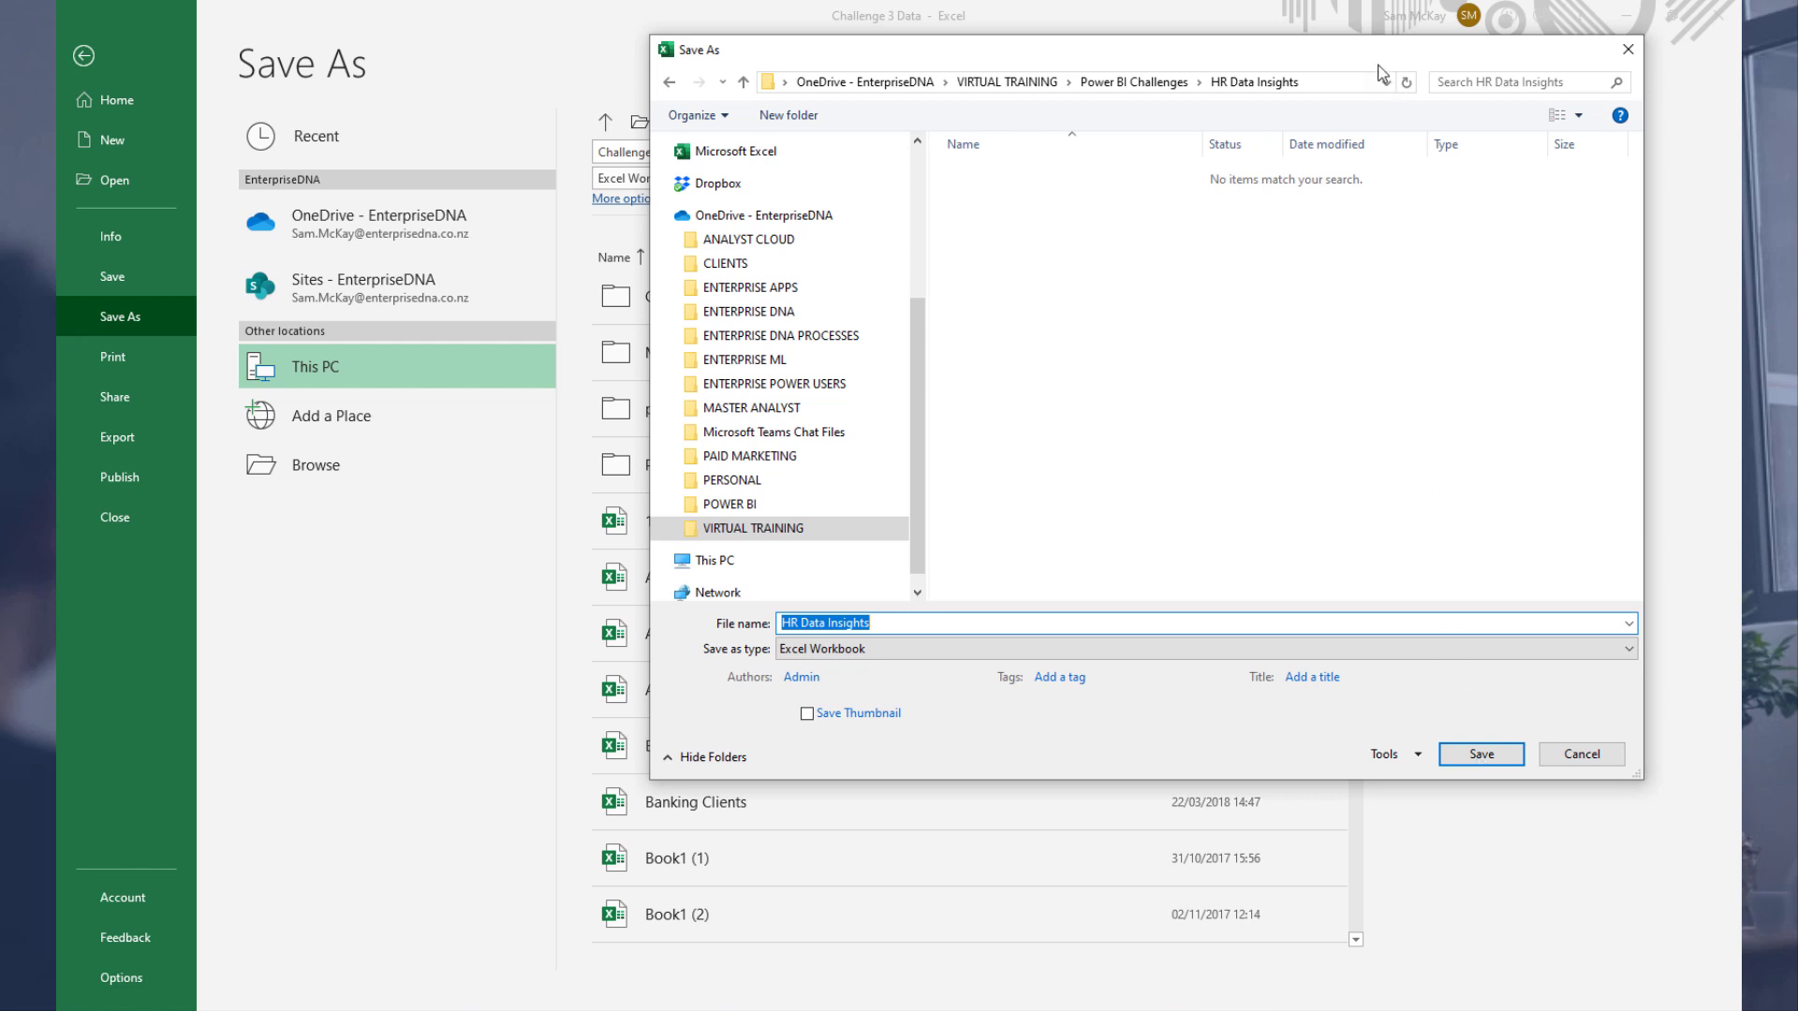
{"action": "key", "text": "Return"}
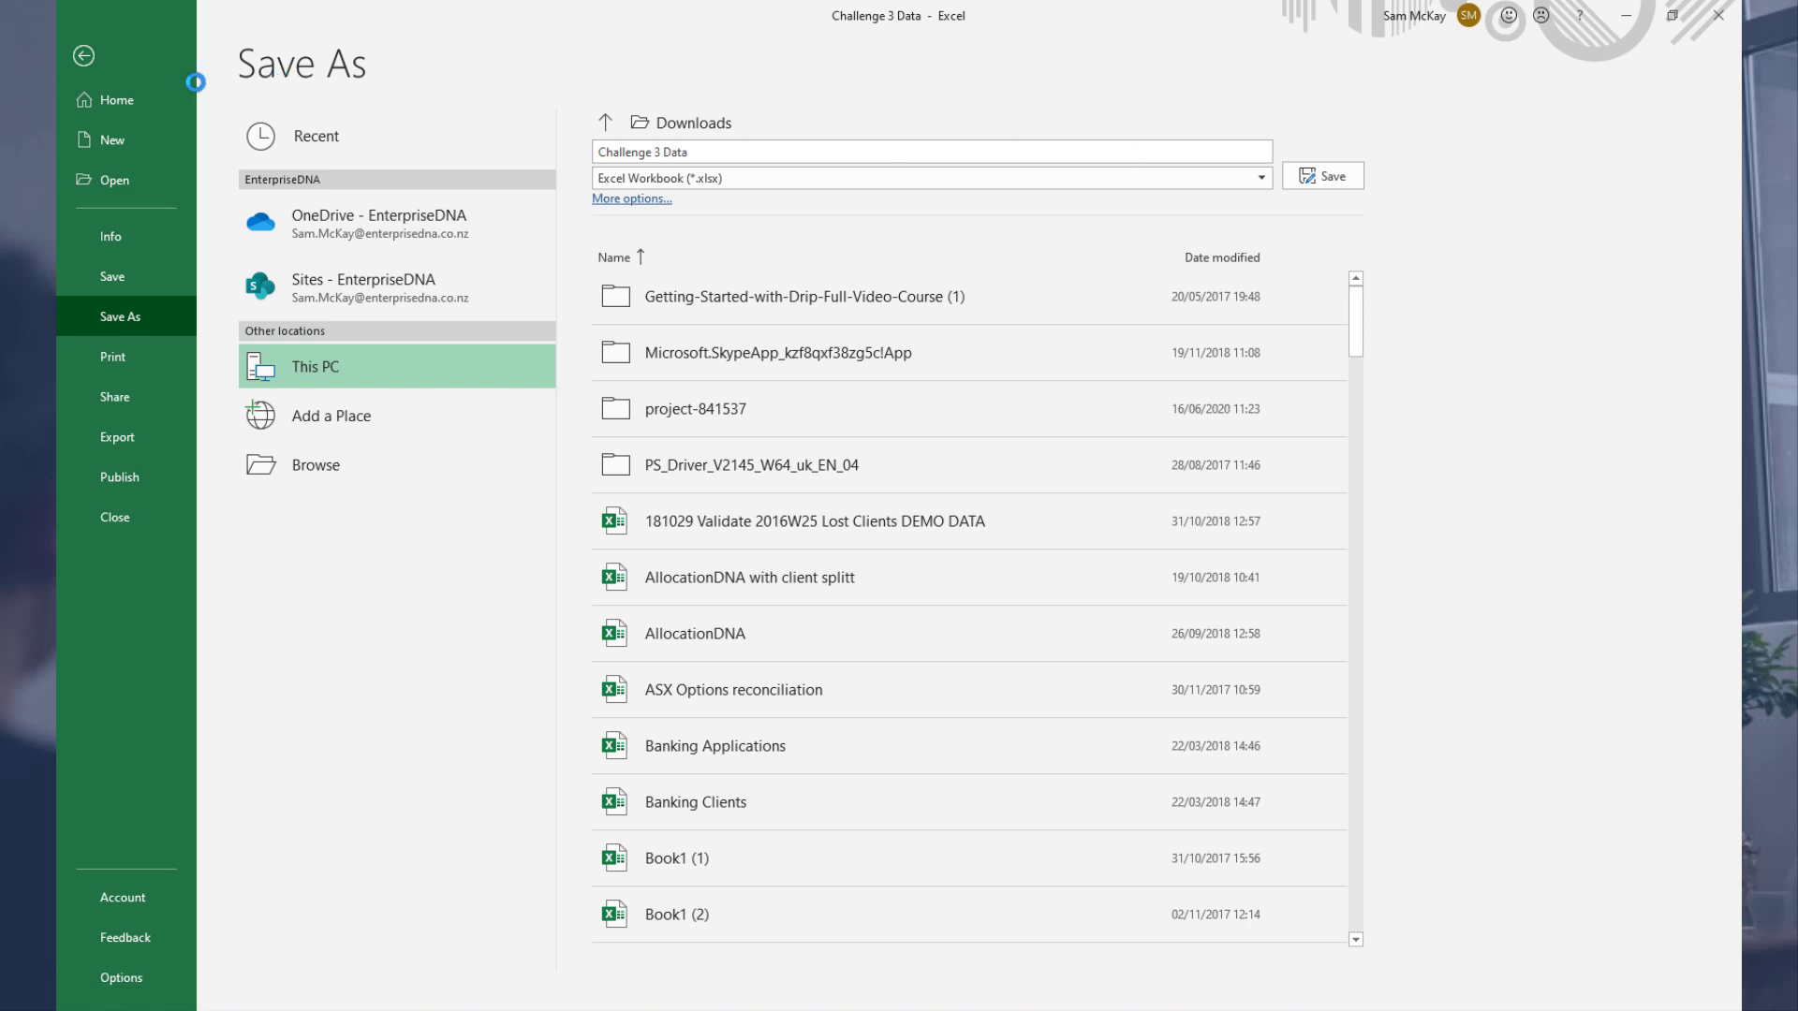
Step: Leave the file options and close the Excel workbook
{"action": "left_click", "coordinate": [84, 55]}
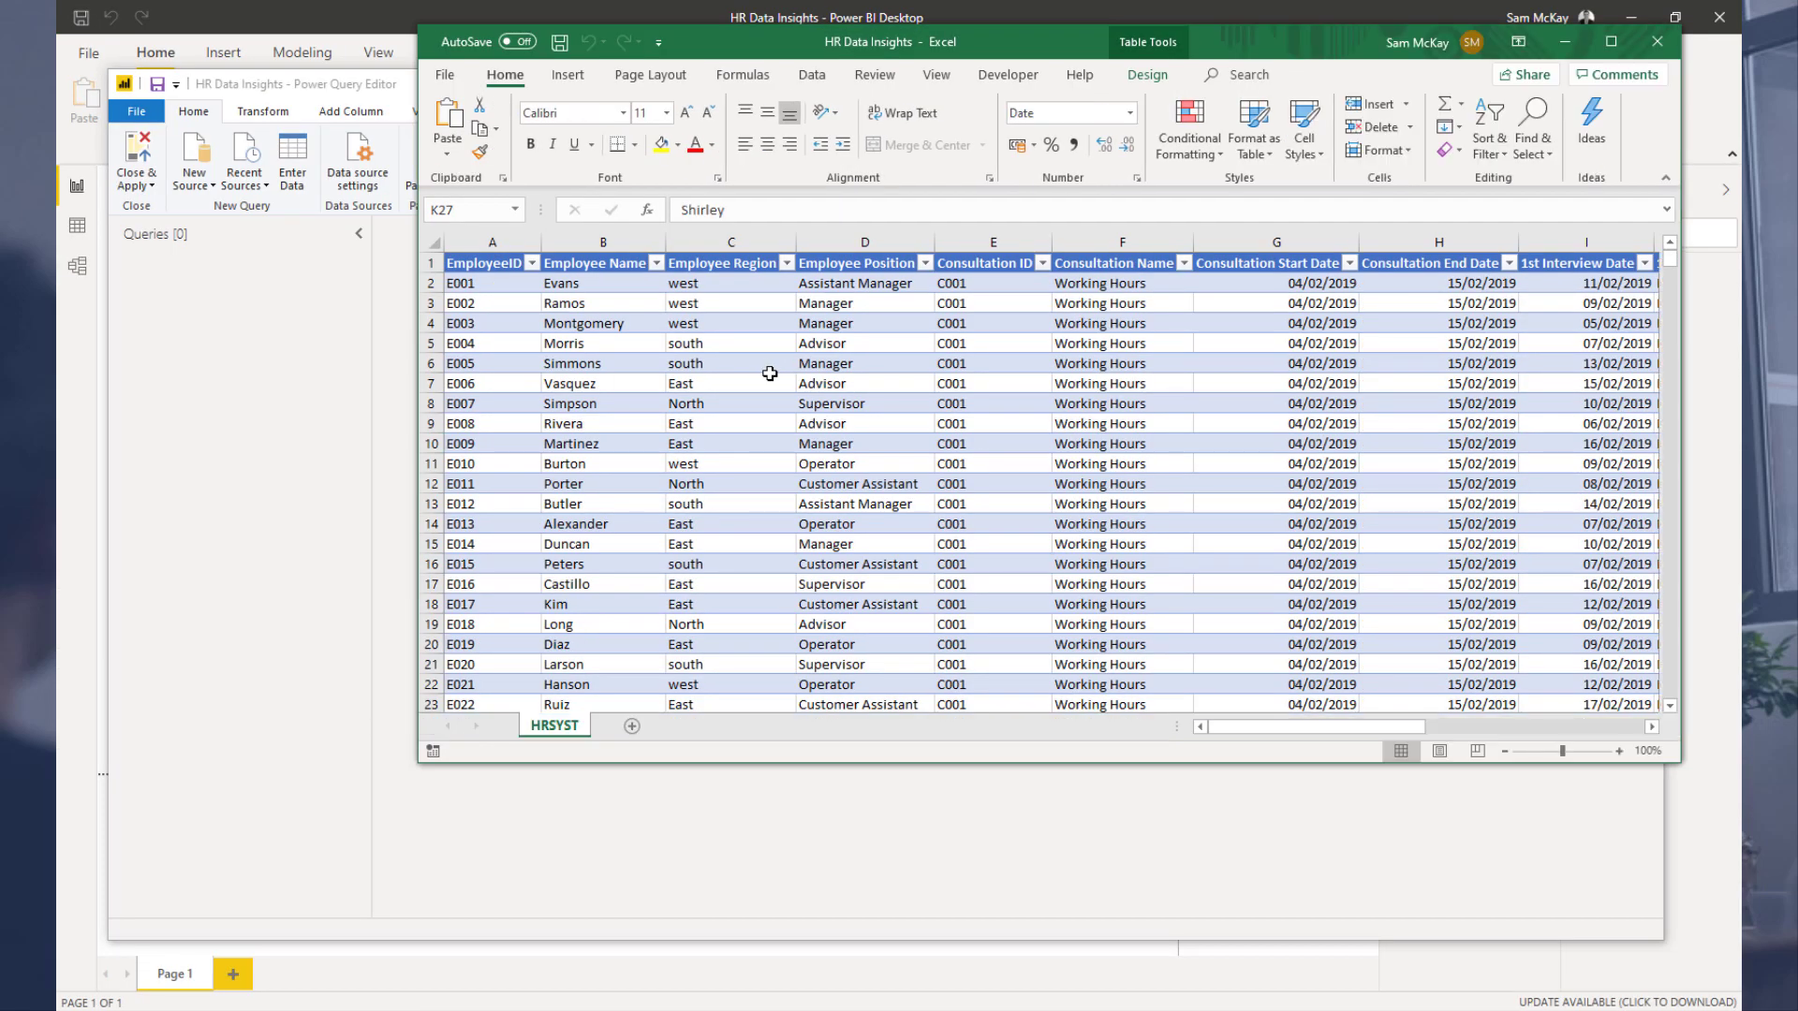
{"action": "left_click", "coordinate": [770, 374]}
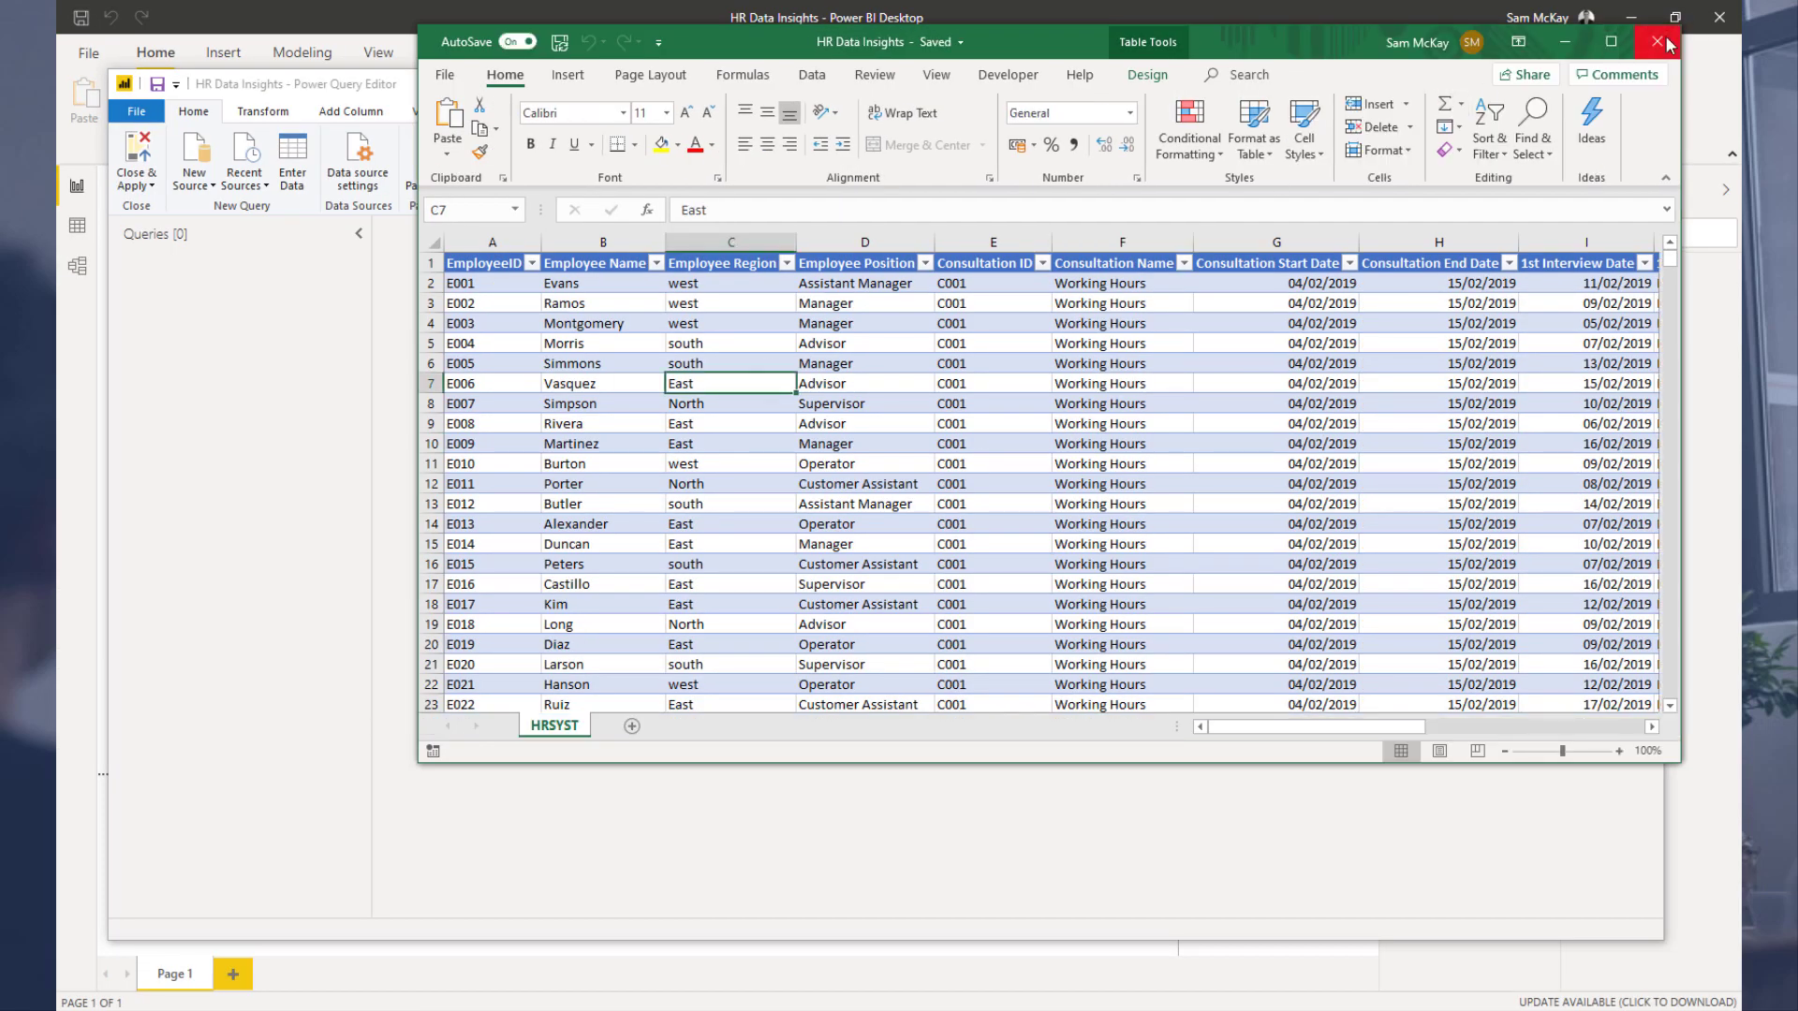
{"action": "left_click", "coordinate": [1660, 41]}
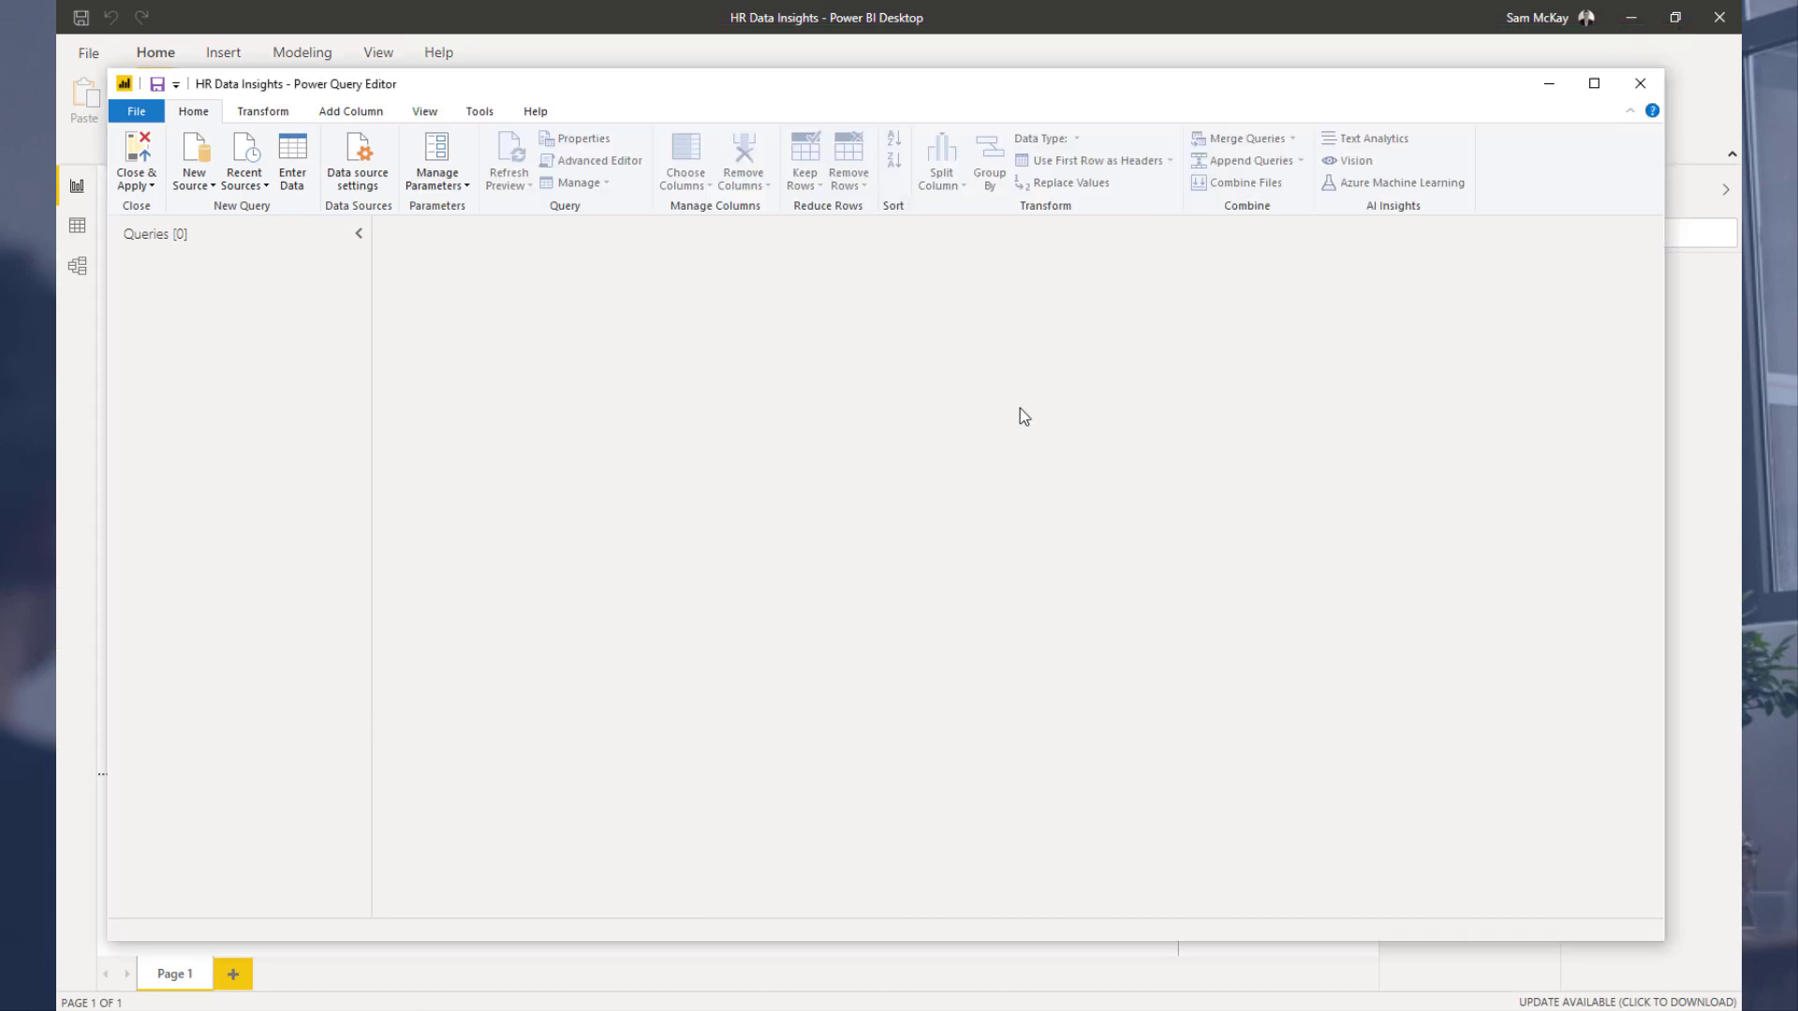
Step: Add a new Excel source from the HR Data Insights workbook and load the HRSYST1 table
{"action": "left_click", "coordinate": [200, 183]}
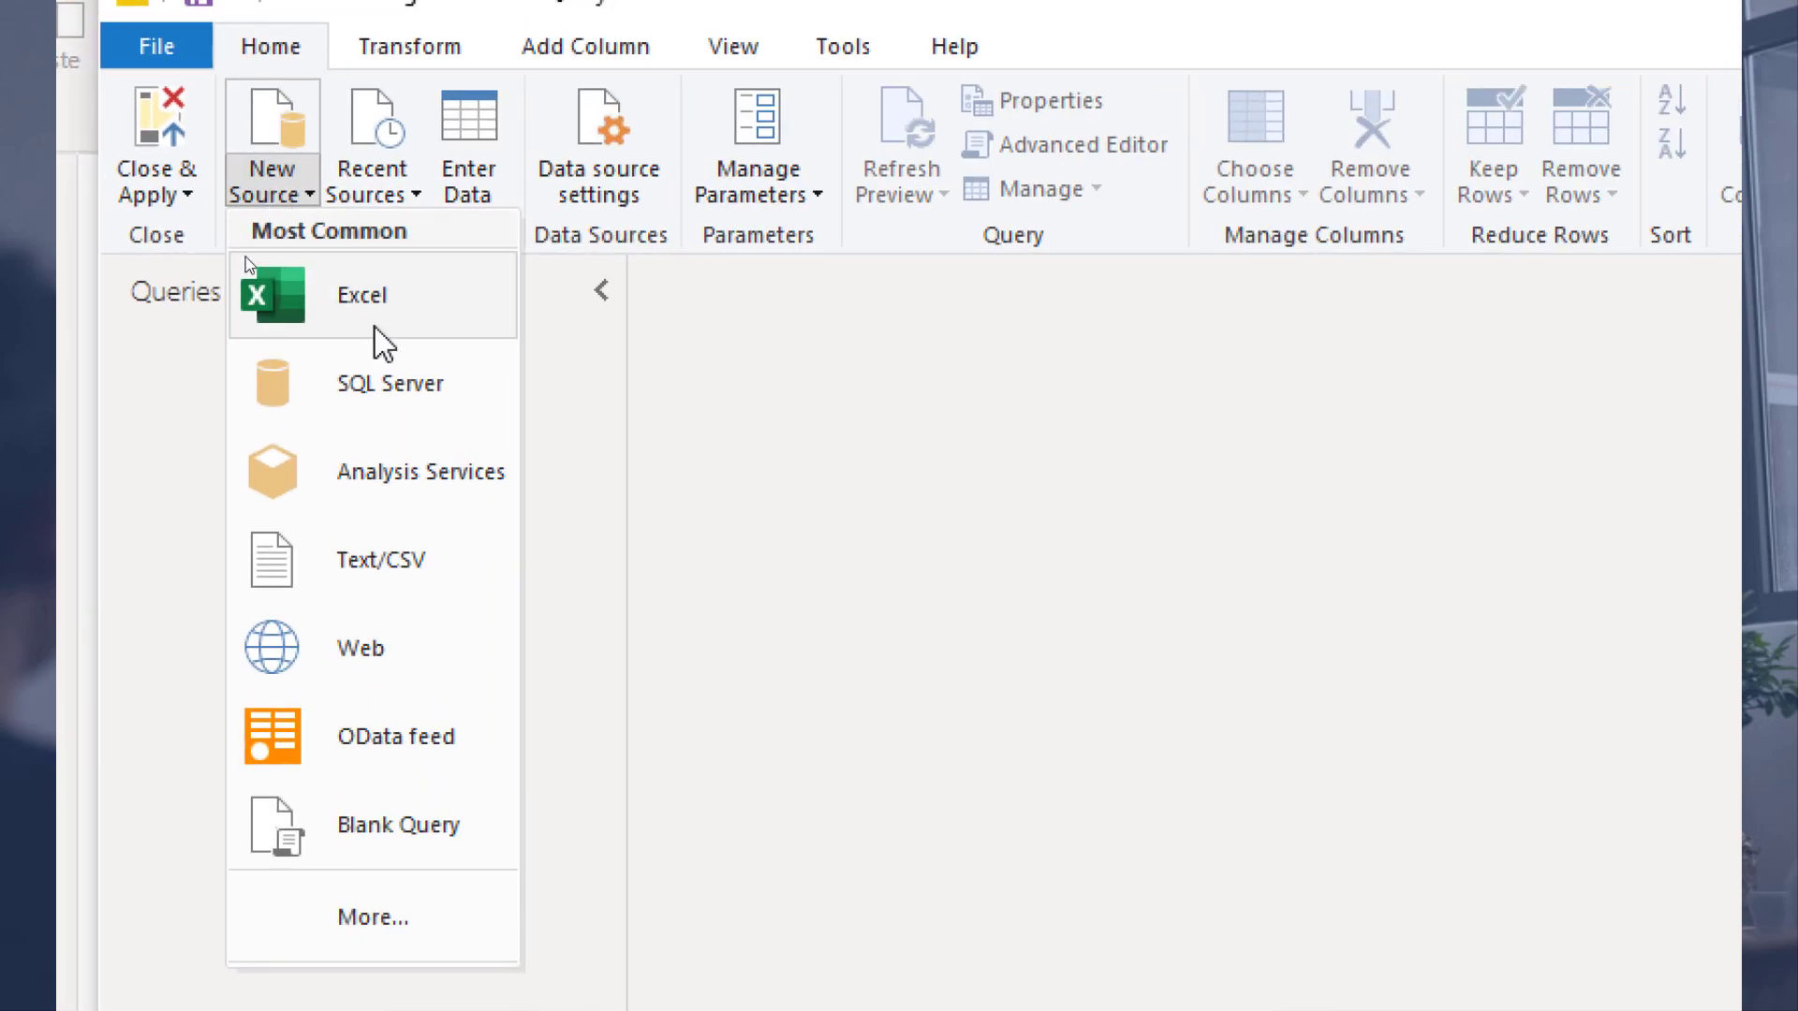
{"action": "left_click", "coordinate": [385, 322]}
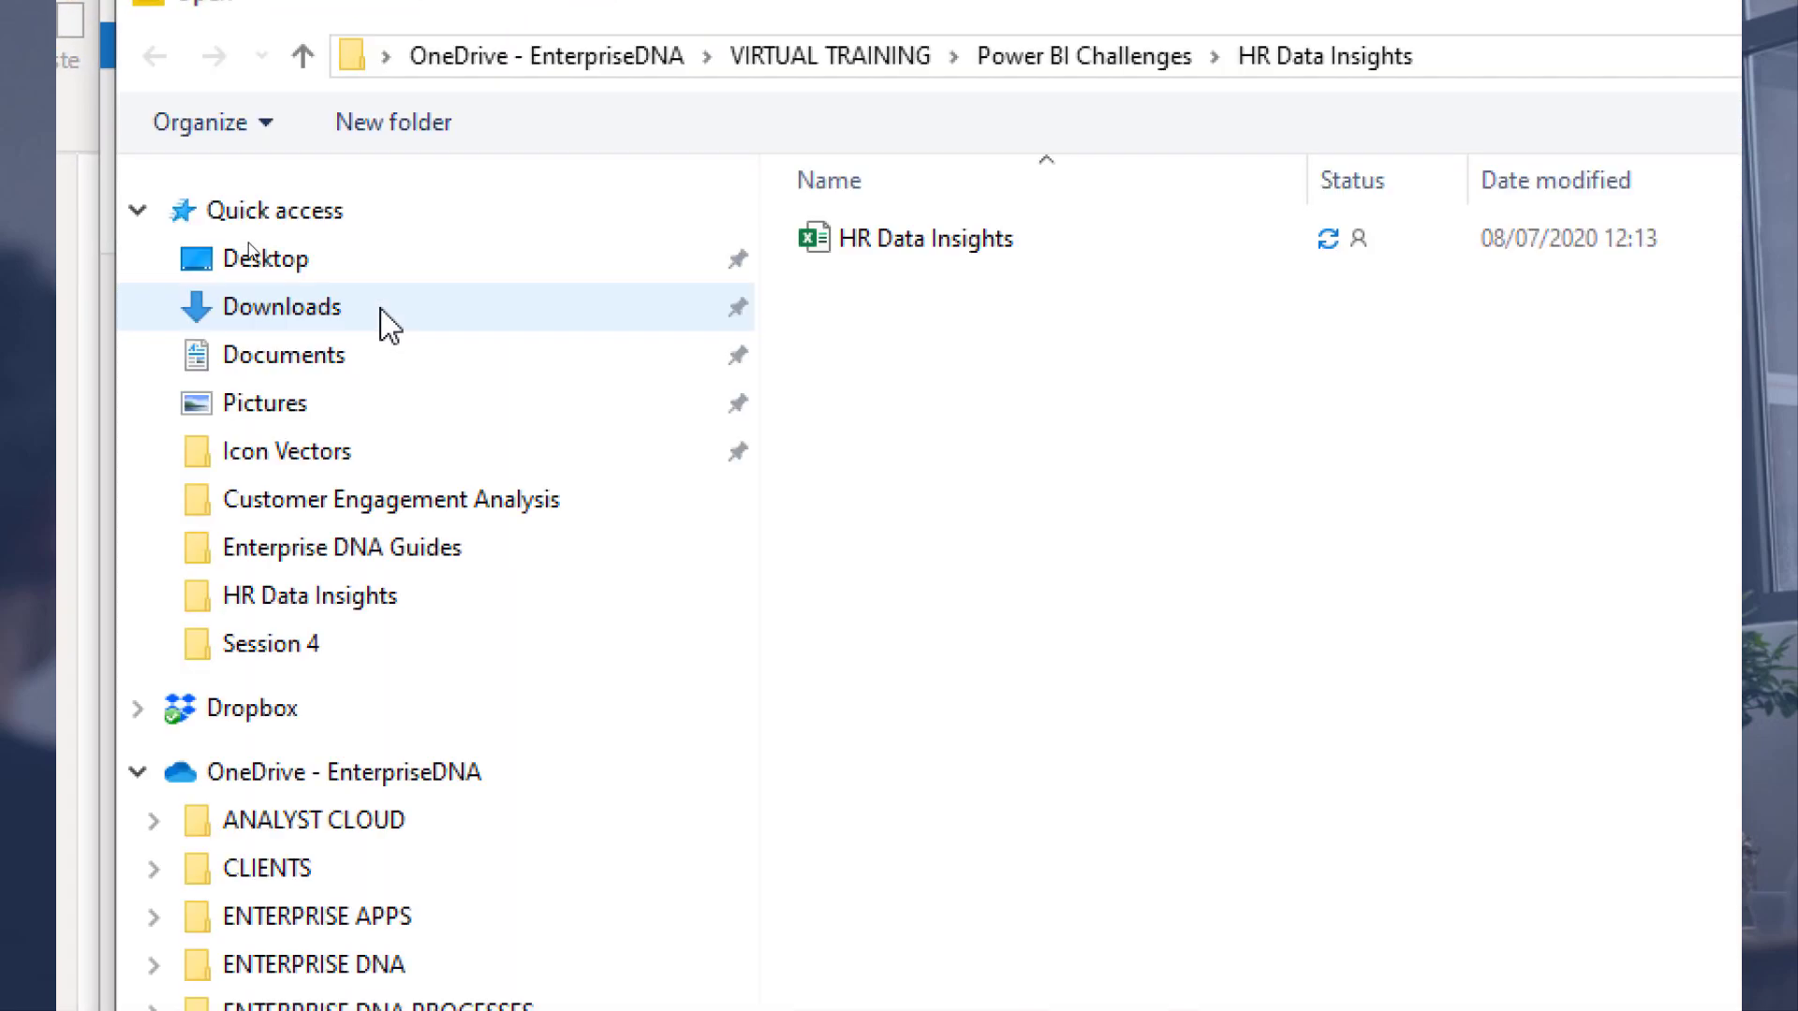
{"action": "double_click", "coordinate": [933, 245]}
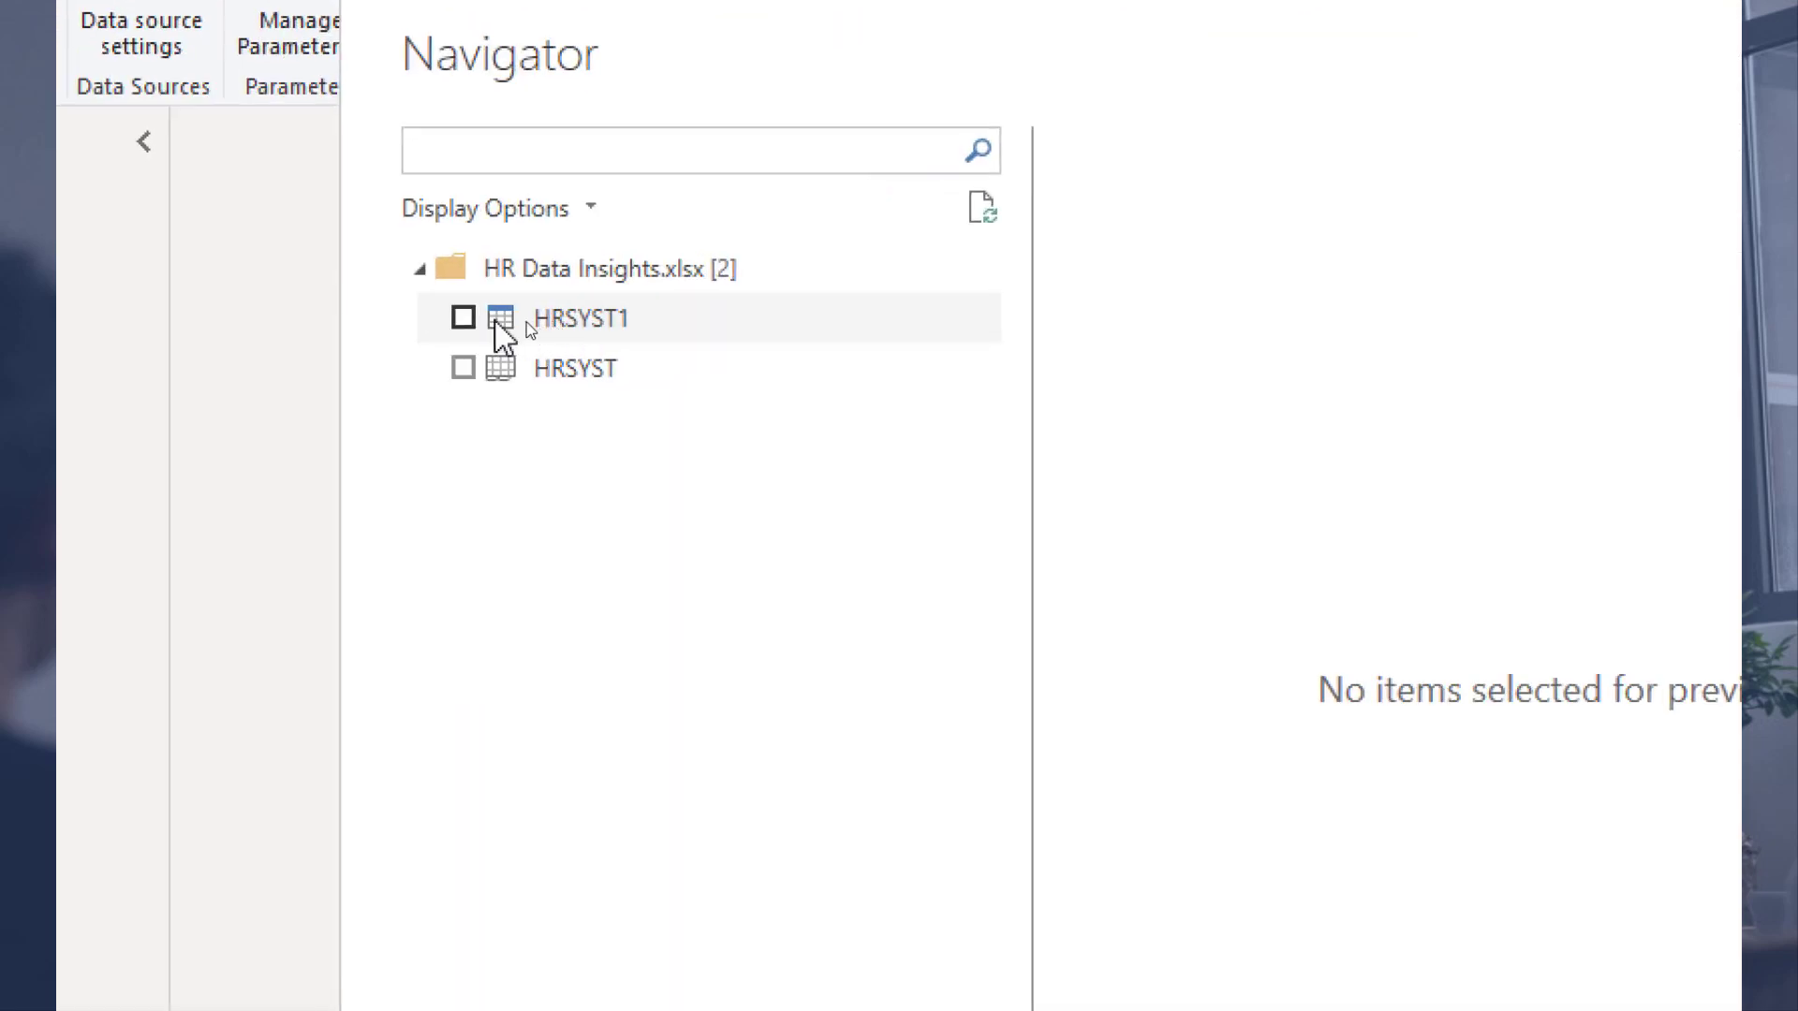
{"action": "left_click", "coordinate": [464, 319]}
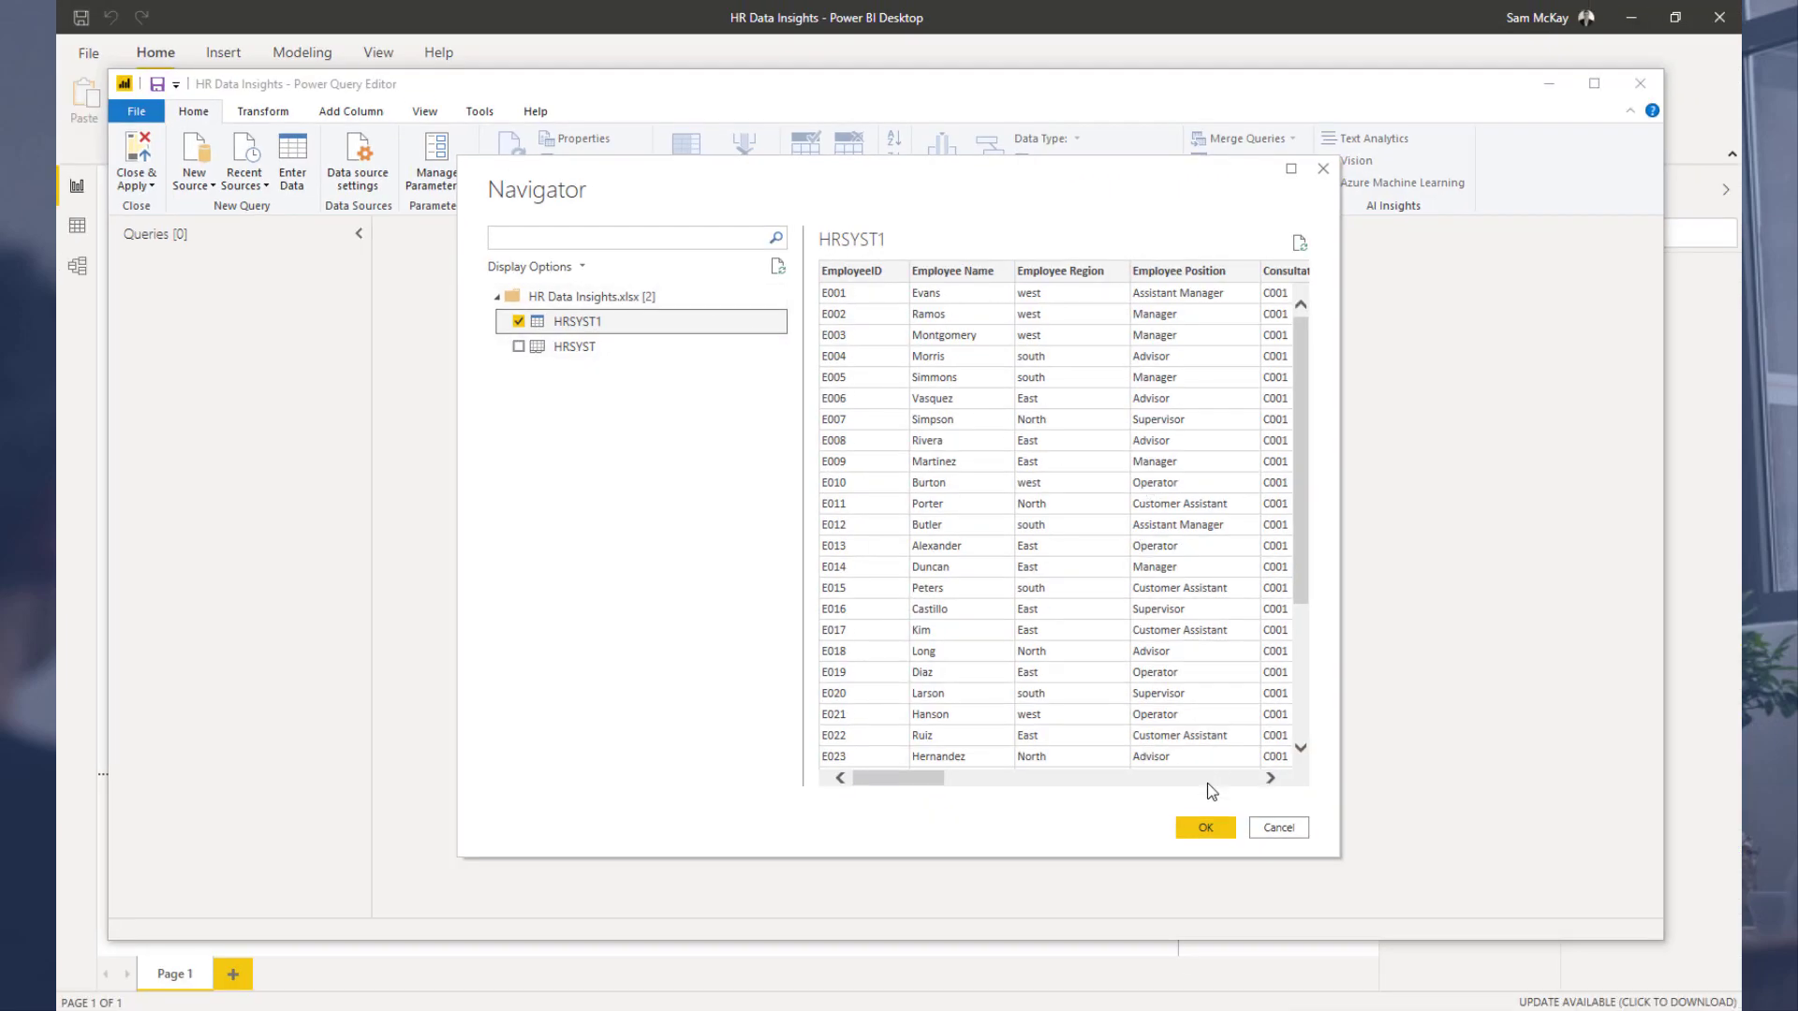
{"action": "left_click", "coordinate": [1202, 830]}
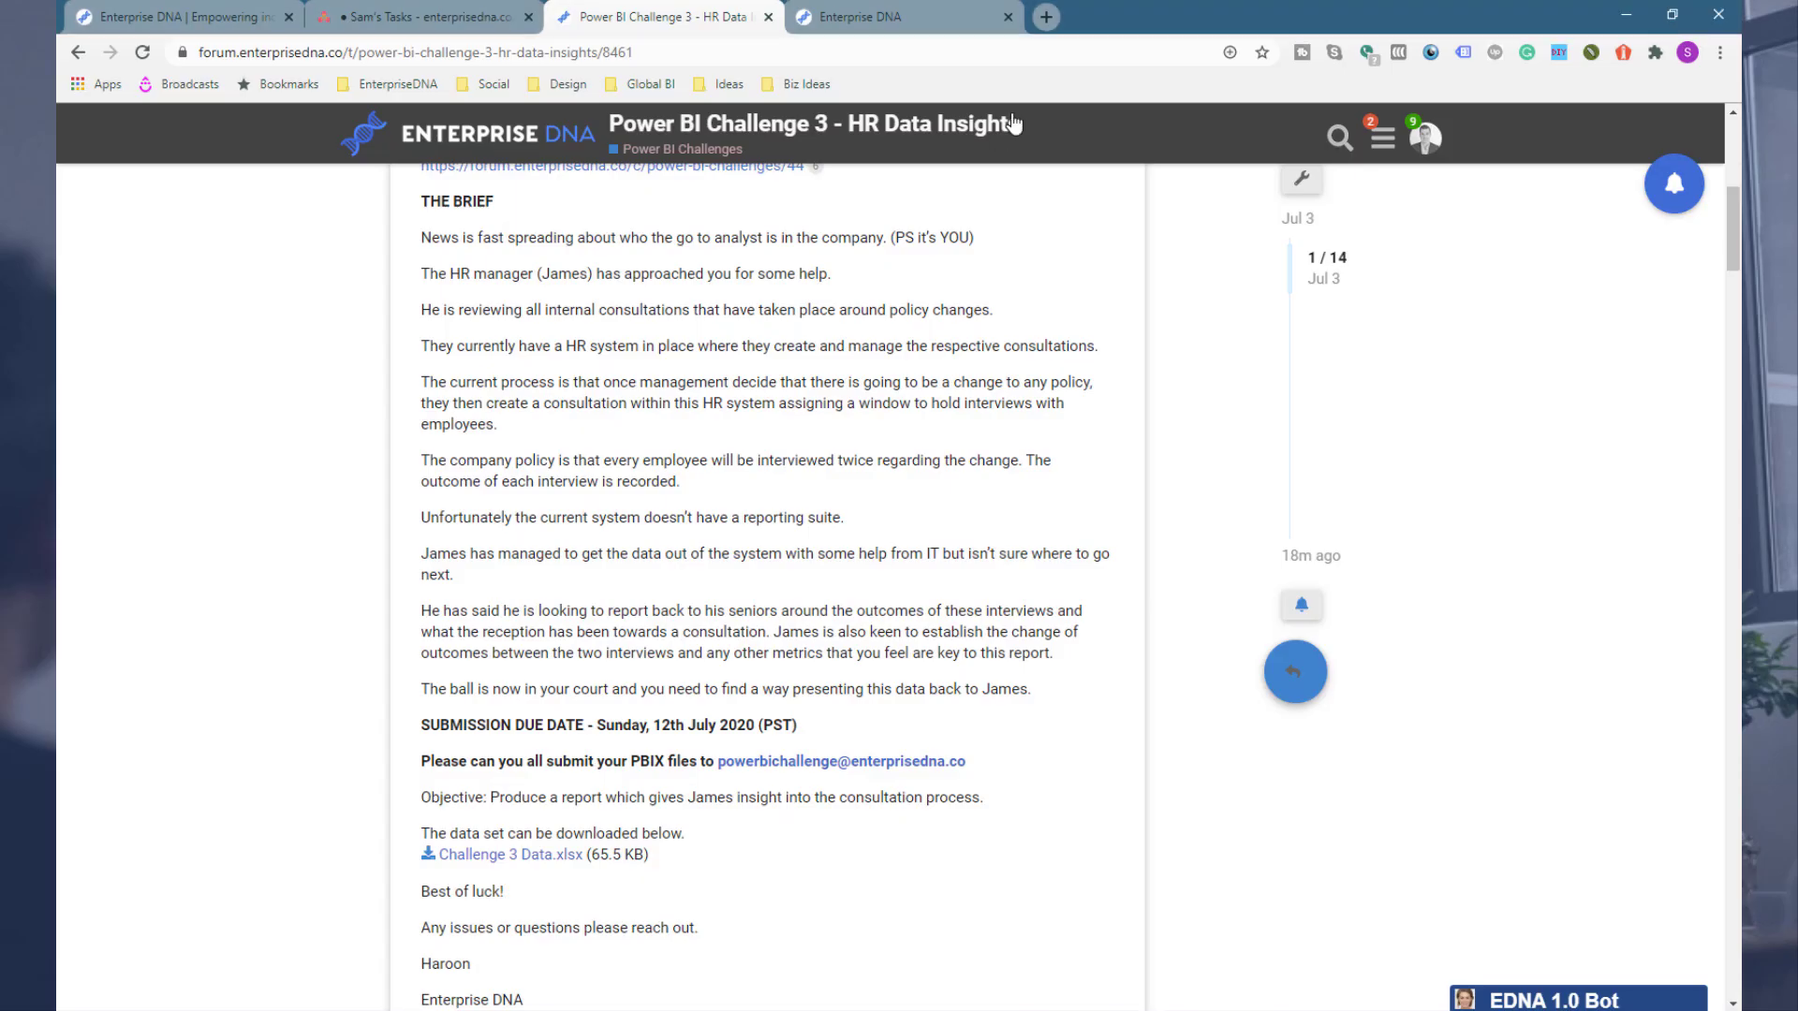
Step: Open forum.enterprisedna.co in a new browser tab and move that tab next to the challenge topic
{"action": "left_click", "coordinate": [908, 19]}
{"action": "left_click", "coordinate": [1046, 17]}
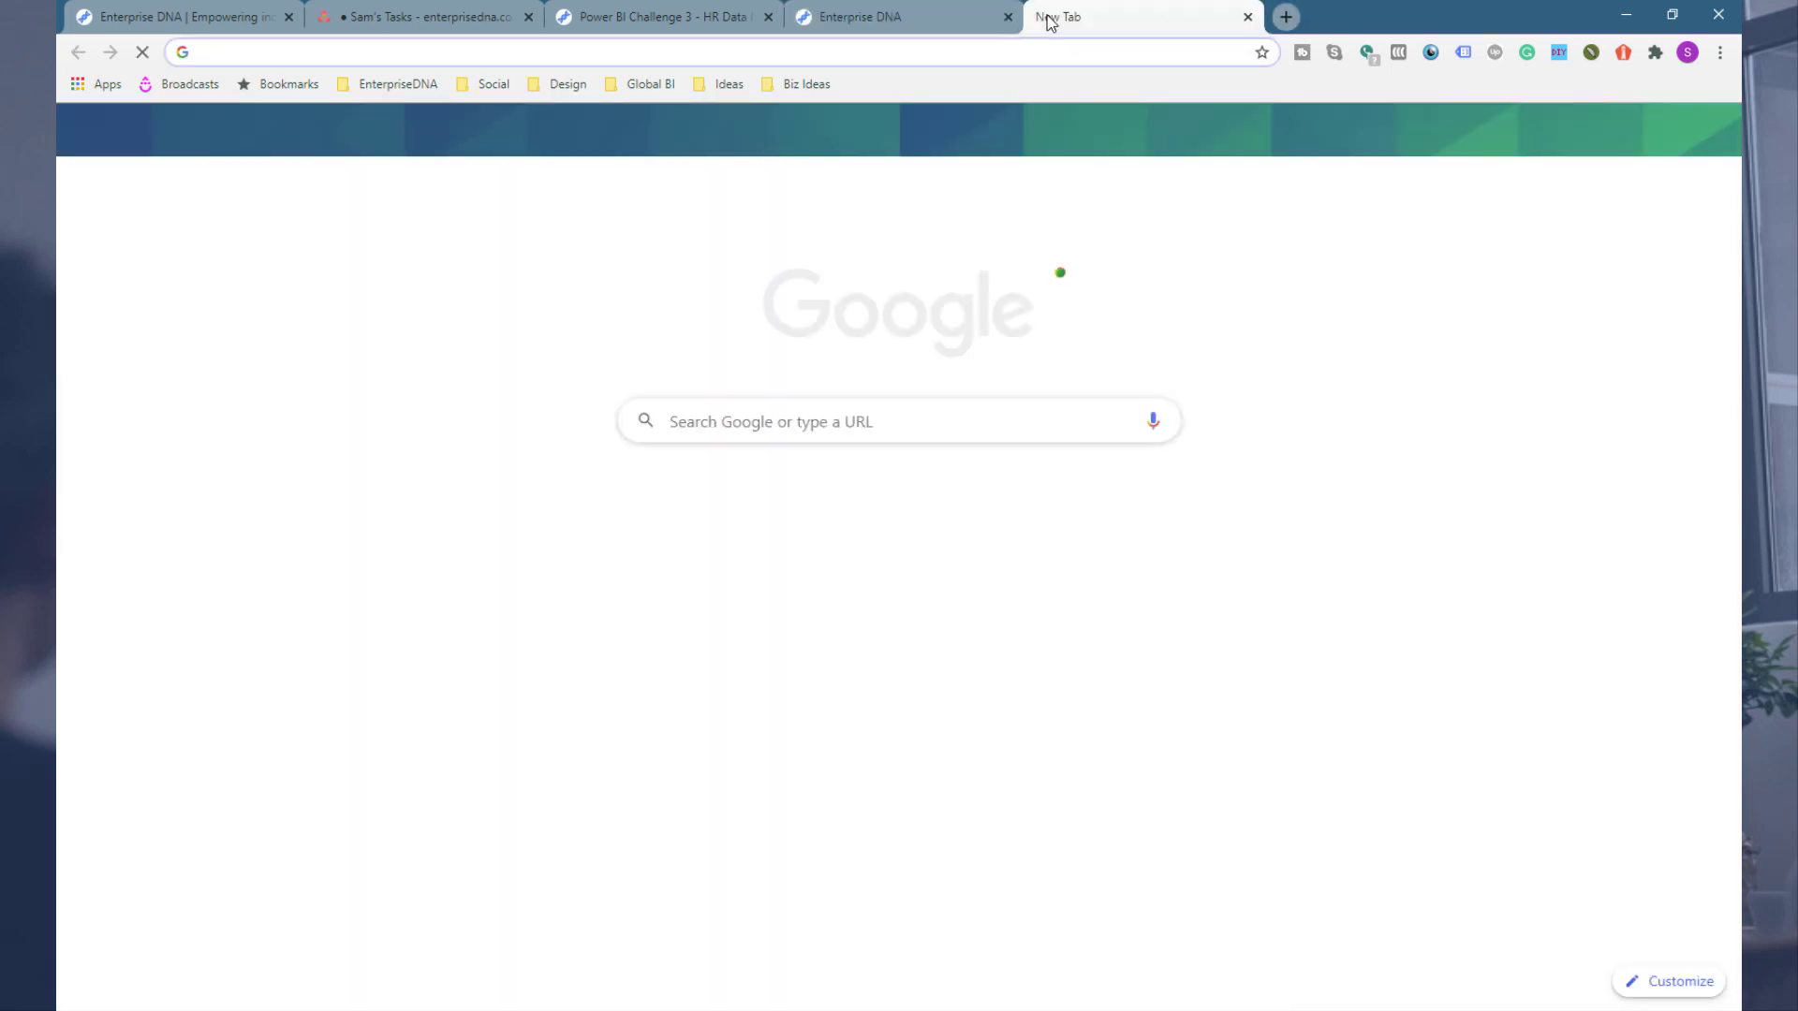
{"action": "type", "text": "forum.enterprisedna.co"}
{"action": "key", "text": "Return"}
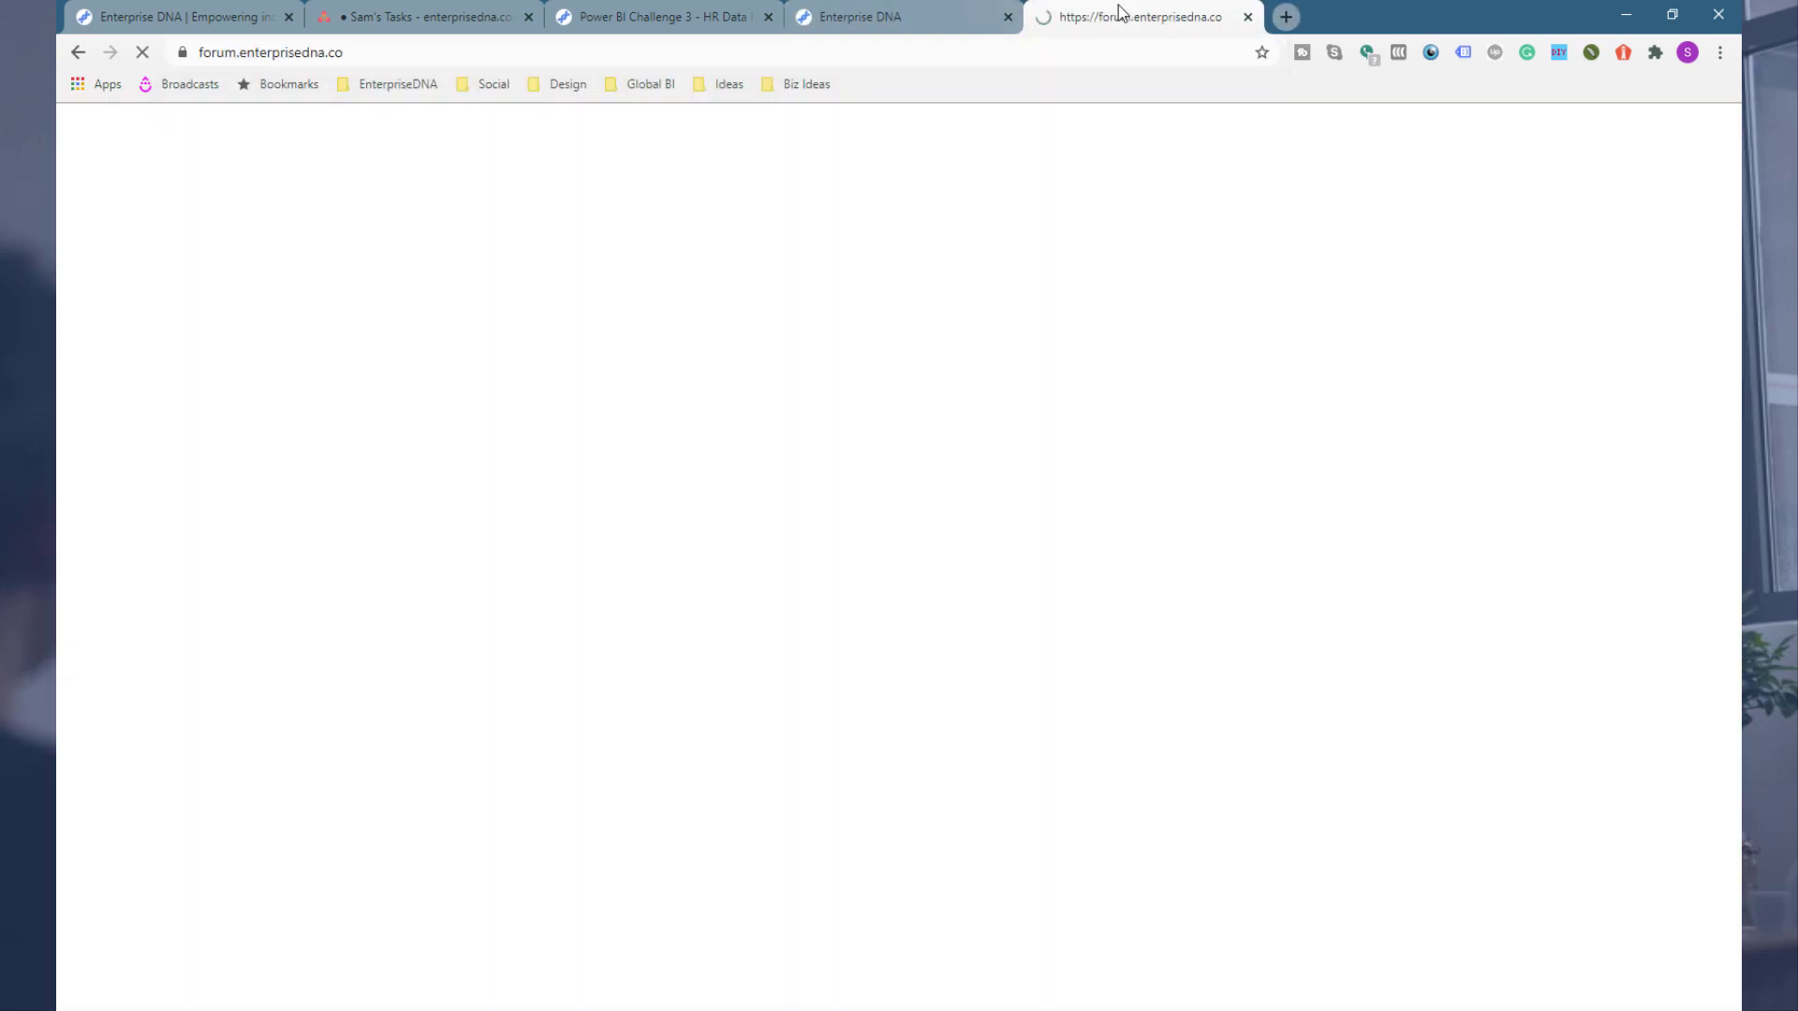
{"action": "left_click_drag", "start_coordinate": [1116, 5], "coordinate": [899, 2]}
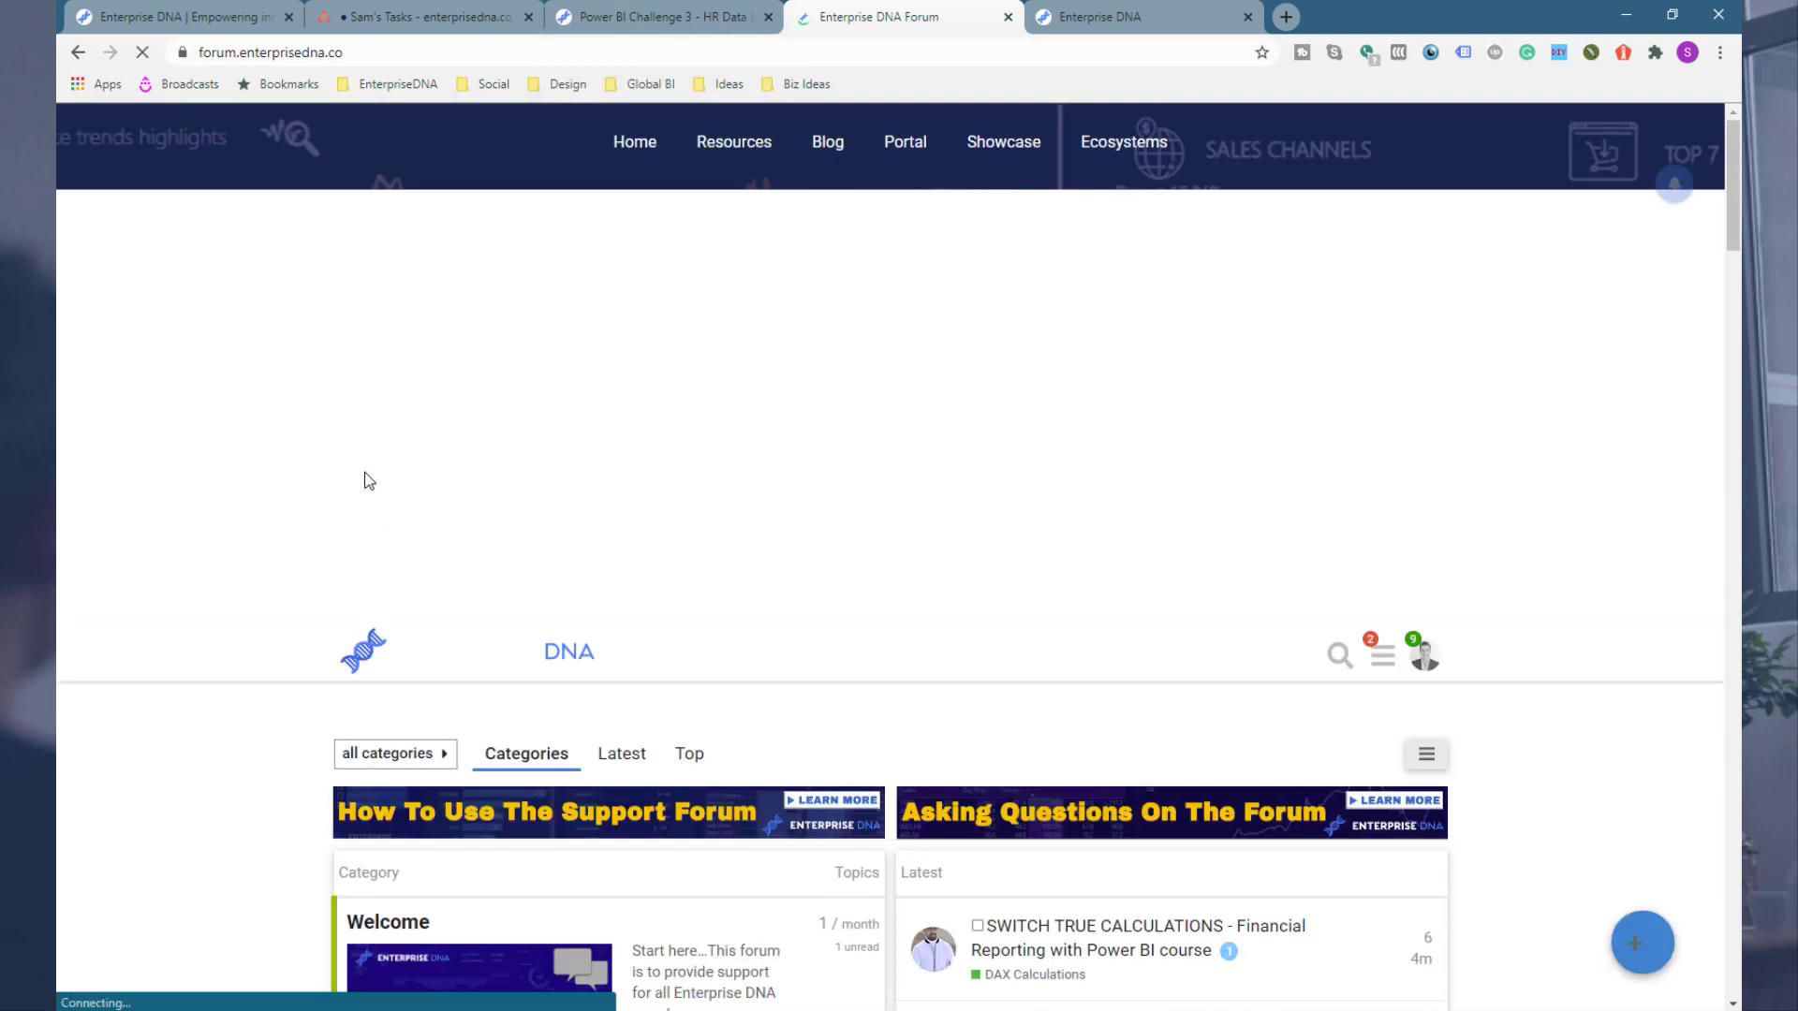
Step: Browse the forum categories to the M Code Showcase and open the Extended Date Table (Power Query M function) topic
{"action": "scroll", "coordinate": [365, 476], "scroll_direction": "down", "scroll_amount": 10}
{"action": "scroll", "coordinate": [365, 480], "scroll_direction": "down", "scroll_amount": 15}
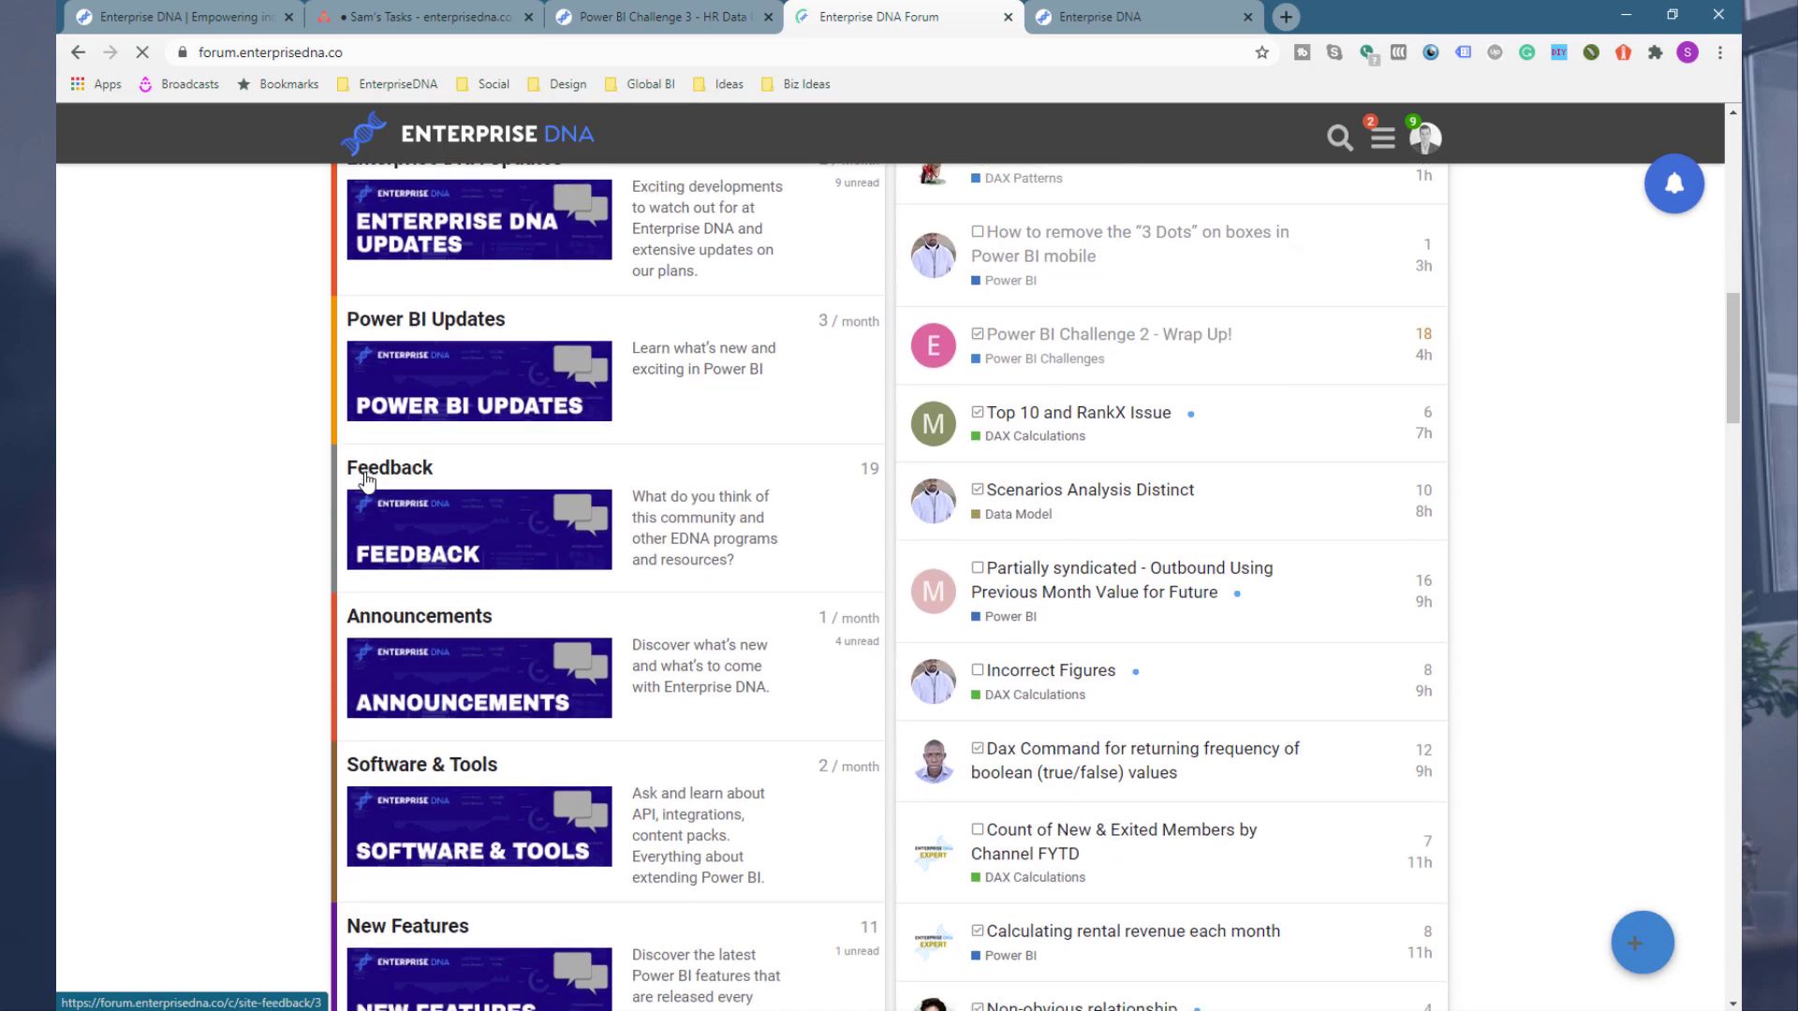
{"action": "scroll", "coordinate": [360, 601], "scroll_direction": "down", "scroll_amount": 15}
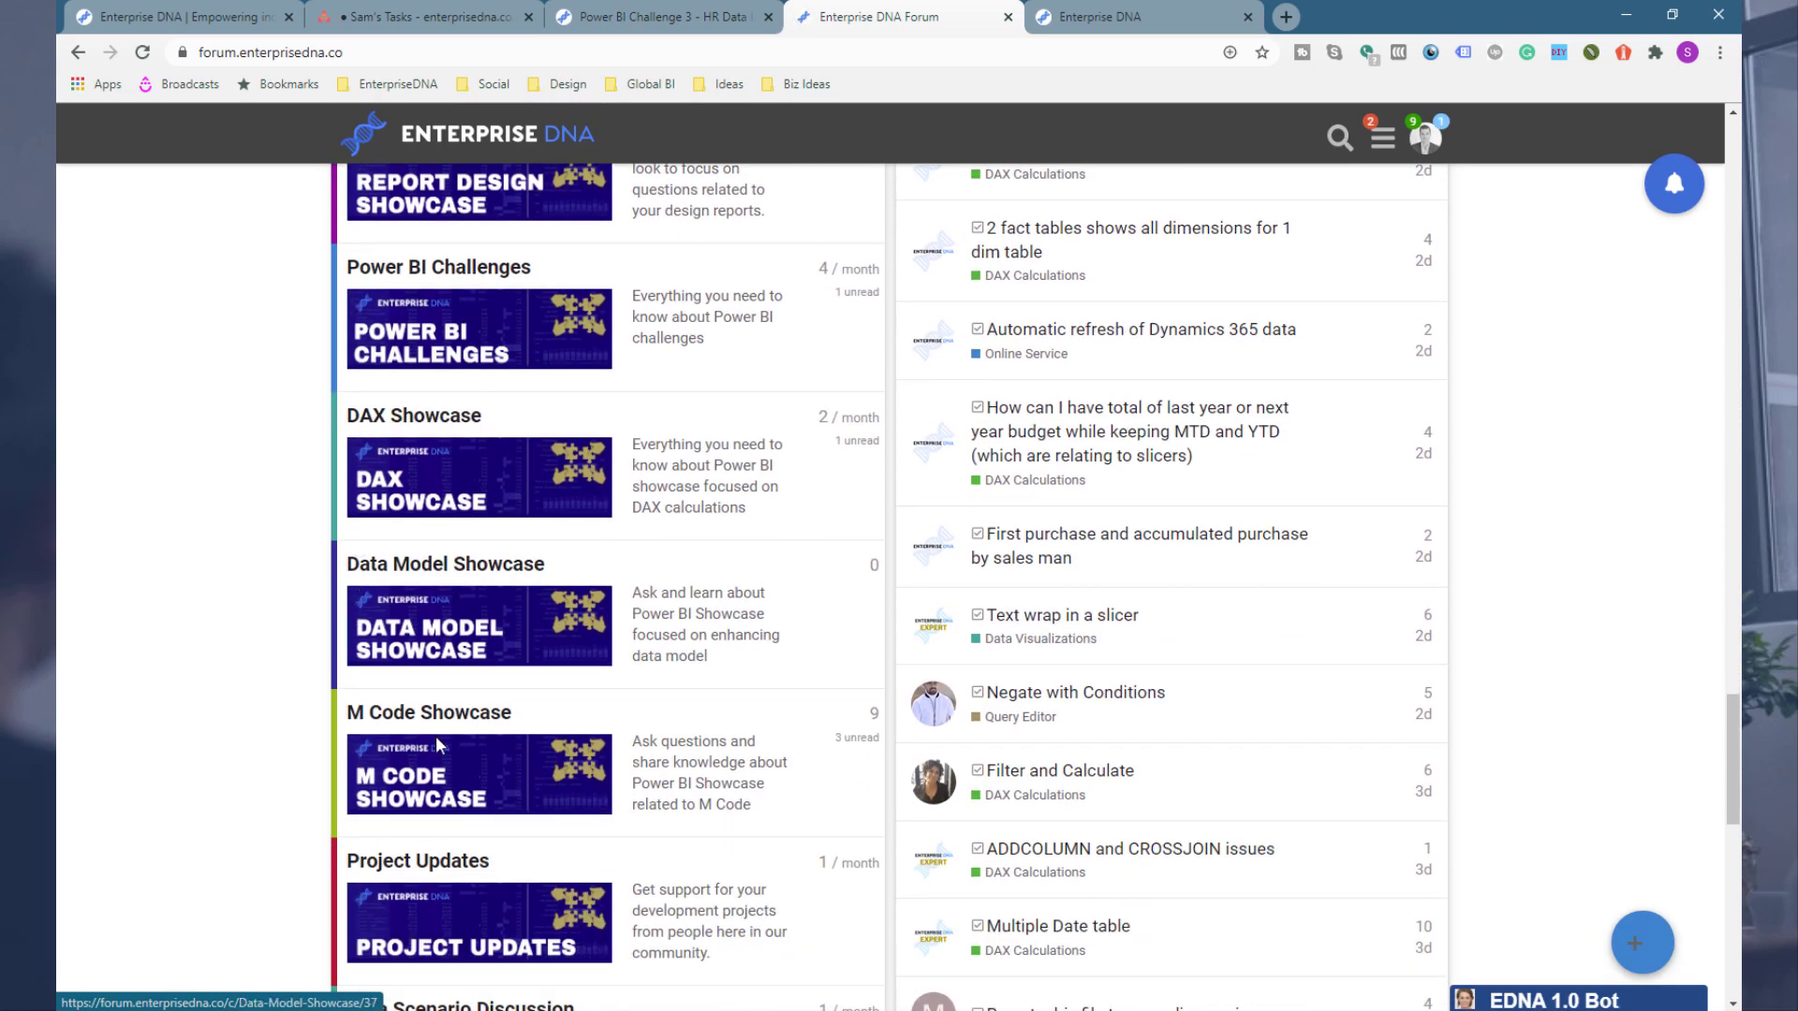
{"action": "scroll", "coordinate": [541, 609], "scroll_direction": "down", "scroll_amount": 2}
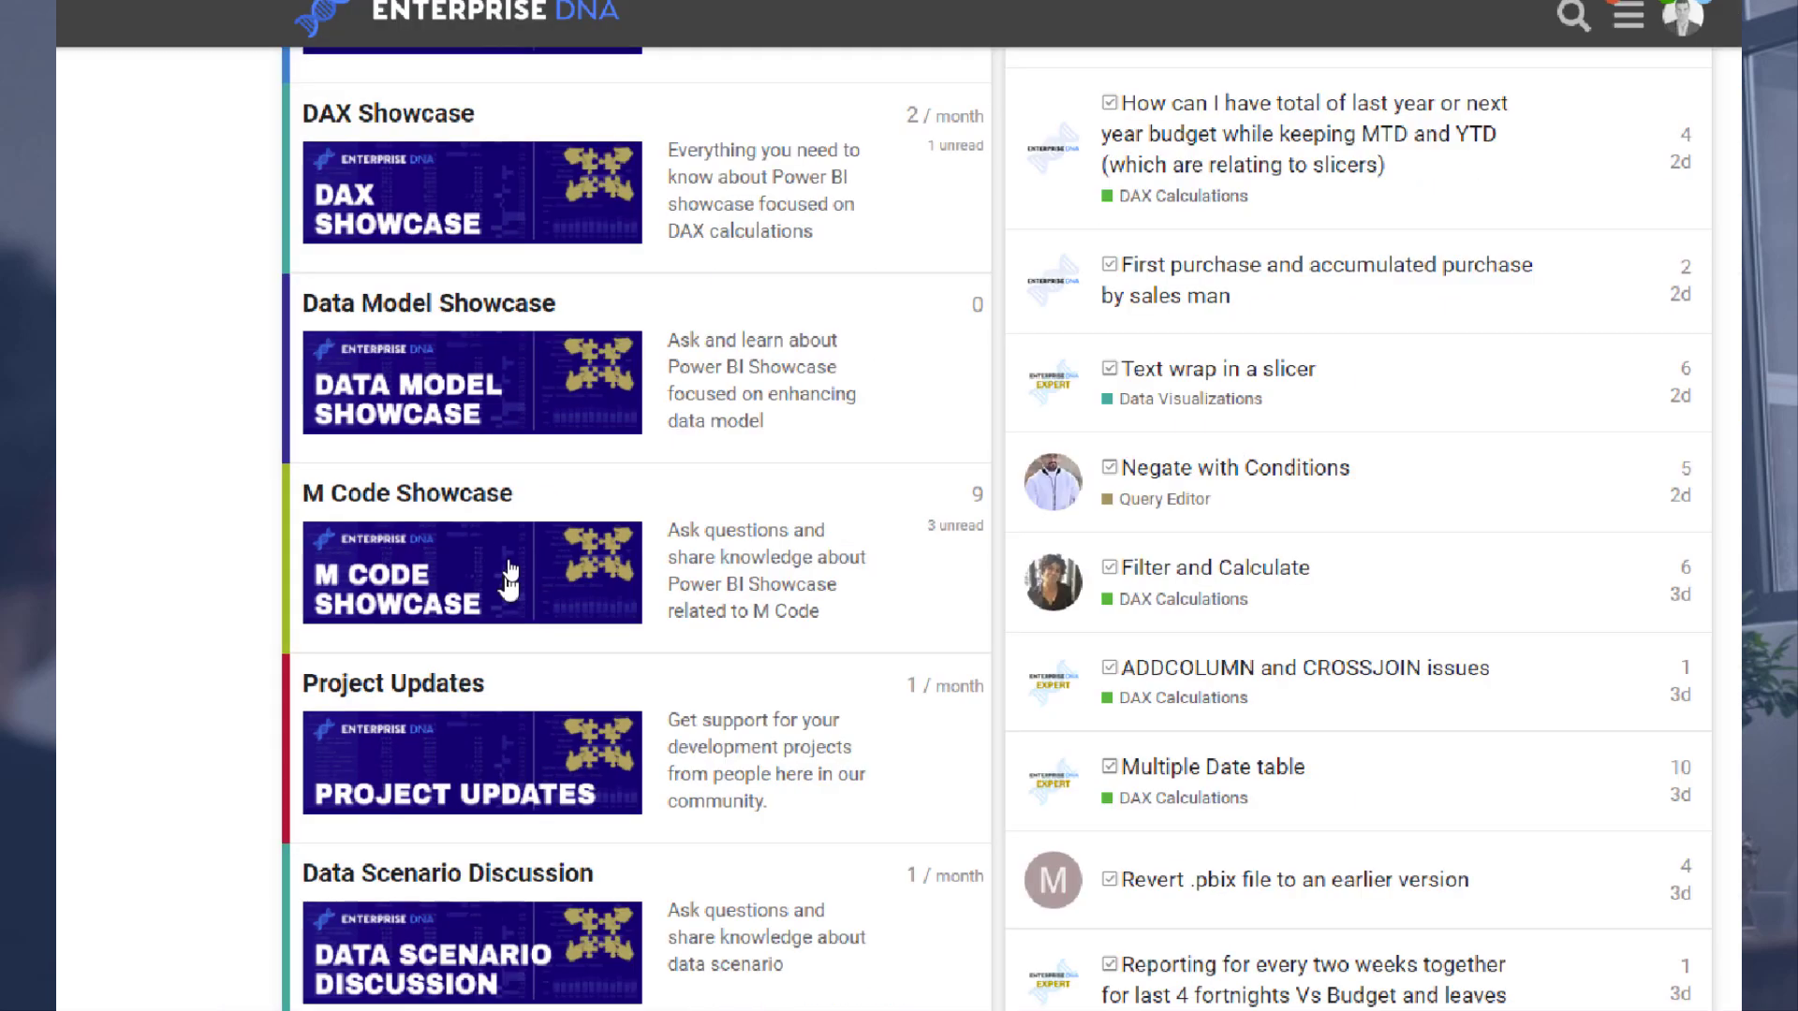
{"action": "left_click", "coordinate": [509, 590]}
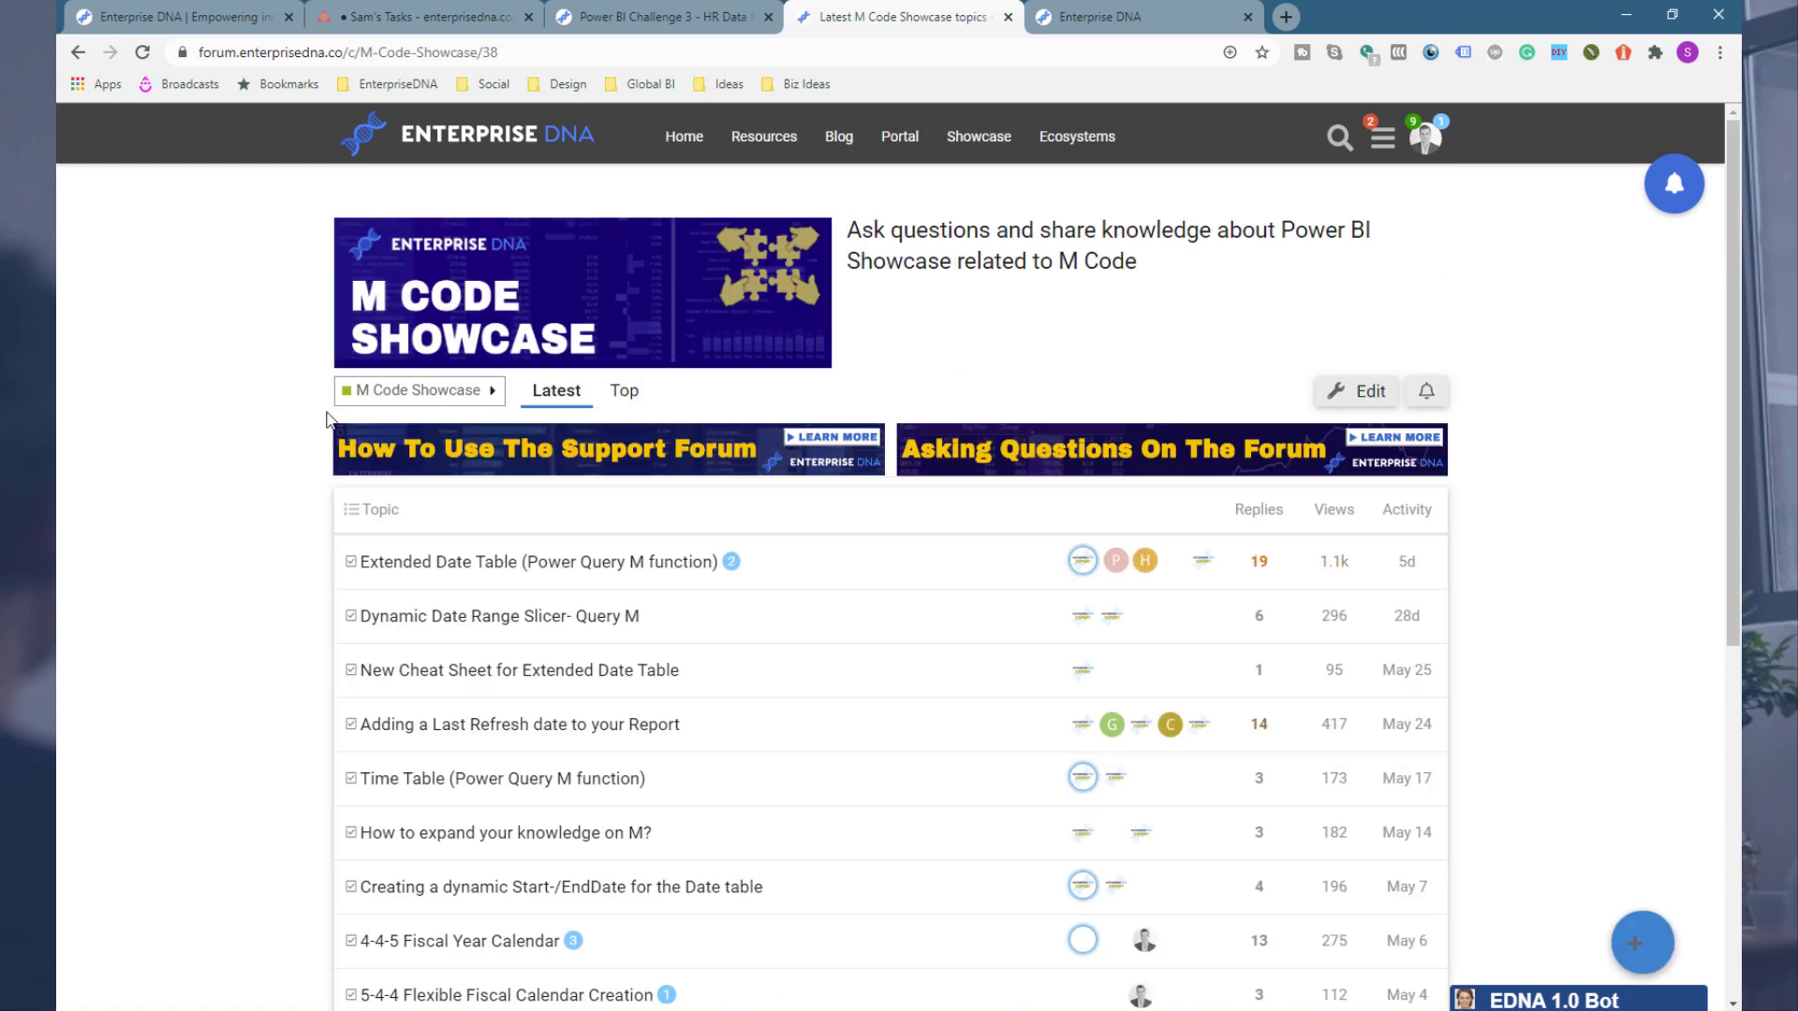
{"action": "left_click", "coordinate": [494, 573]}
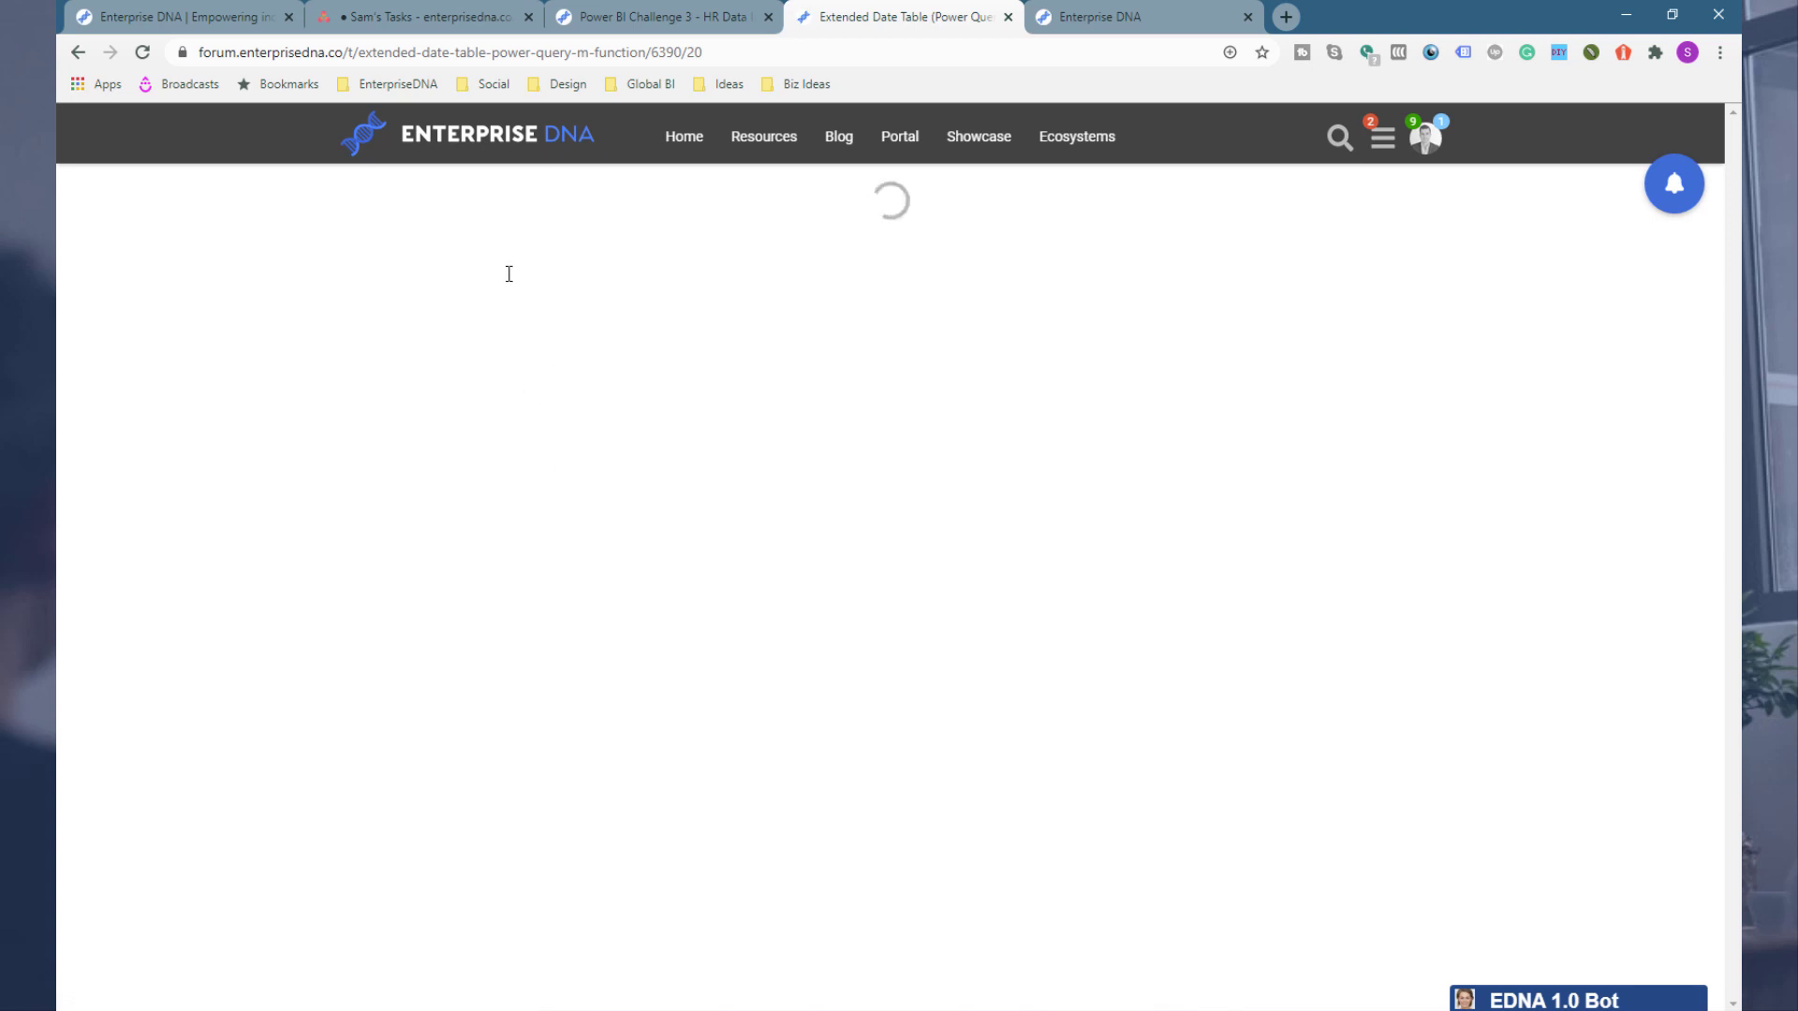
{"action": "scroll", "coordinate": [322, 418], "scroll_direction": "up", "scroll_amount": 15}
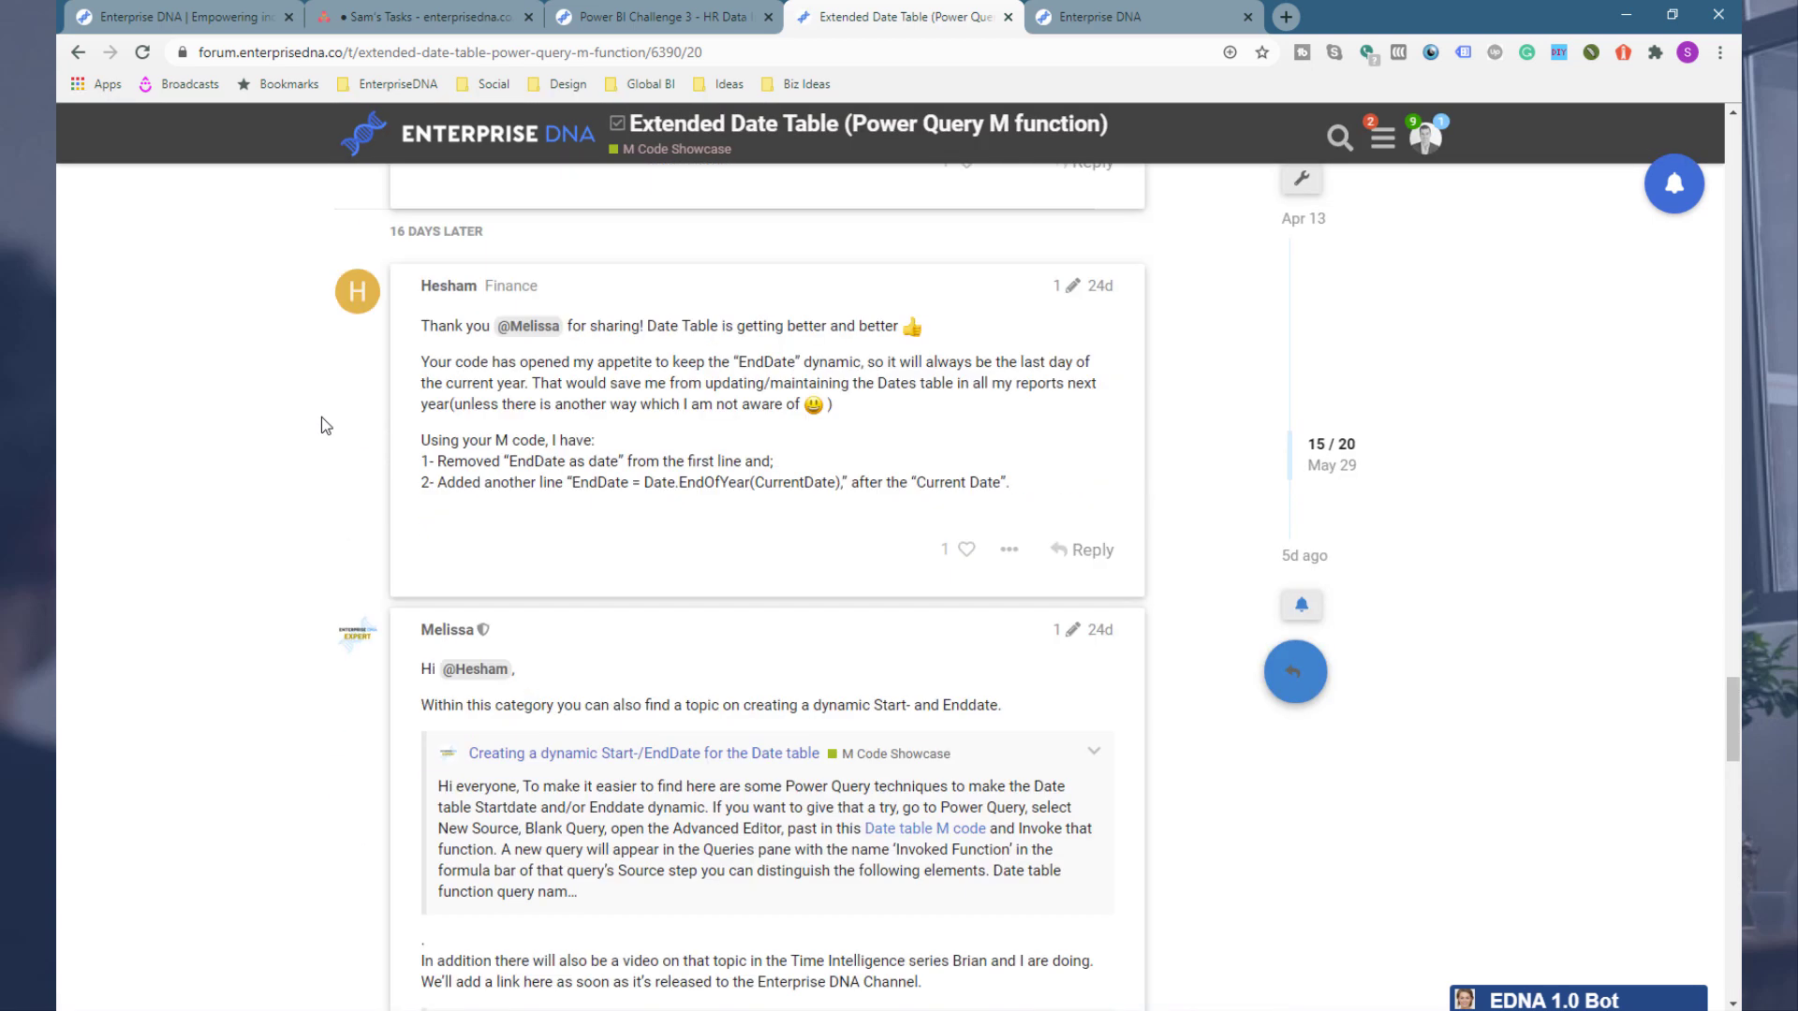
Step: Select and copy the complete fnDateTable M code from the topic's first post
{"action": "scroll", "coordinate": [322, 417], "scroll_direction": "up", "scroll_amount": 20}
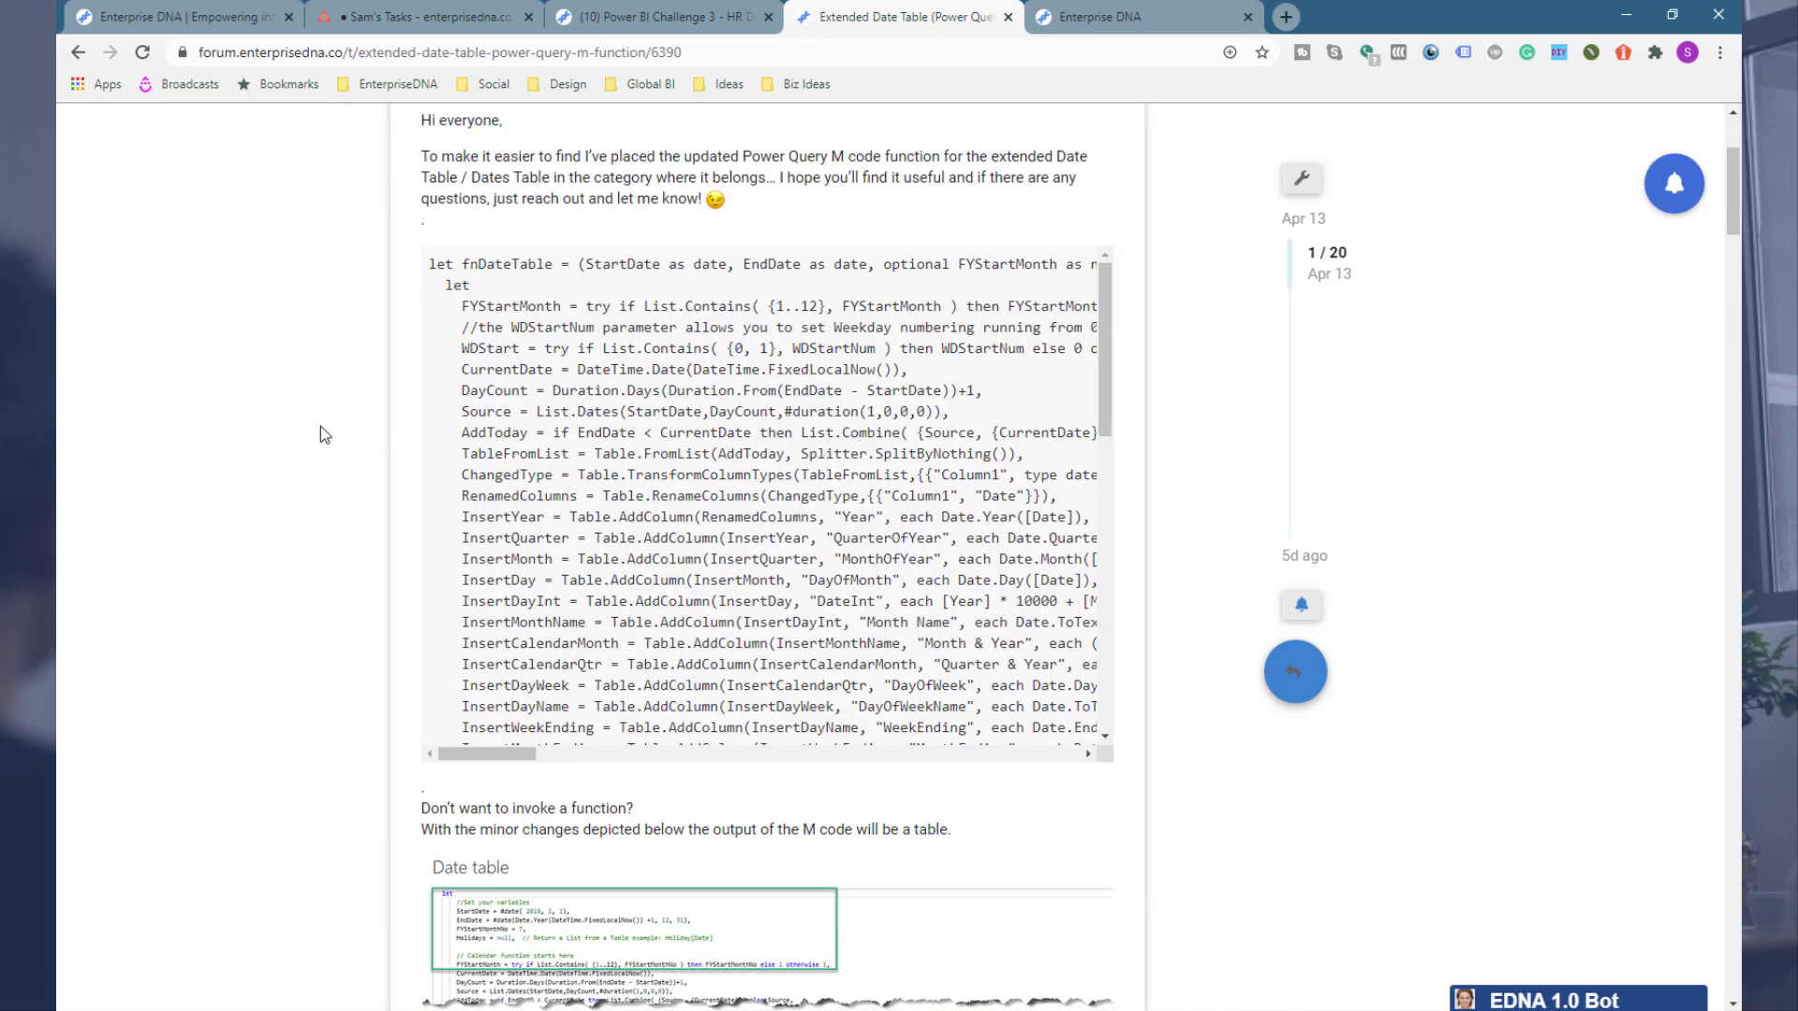
{"action": "scroll", "coordinate": [320, 434], "scroll_direction": "up", "scroll_amount": 3}
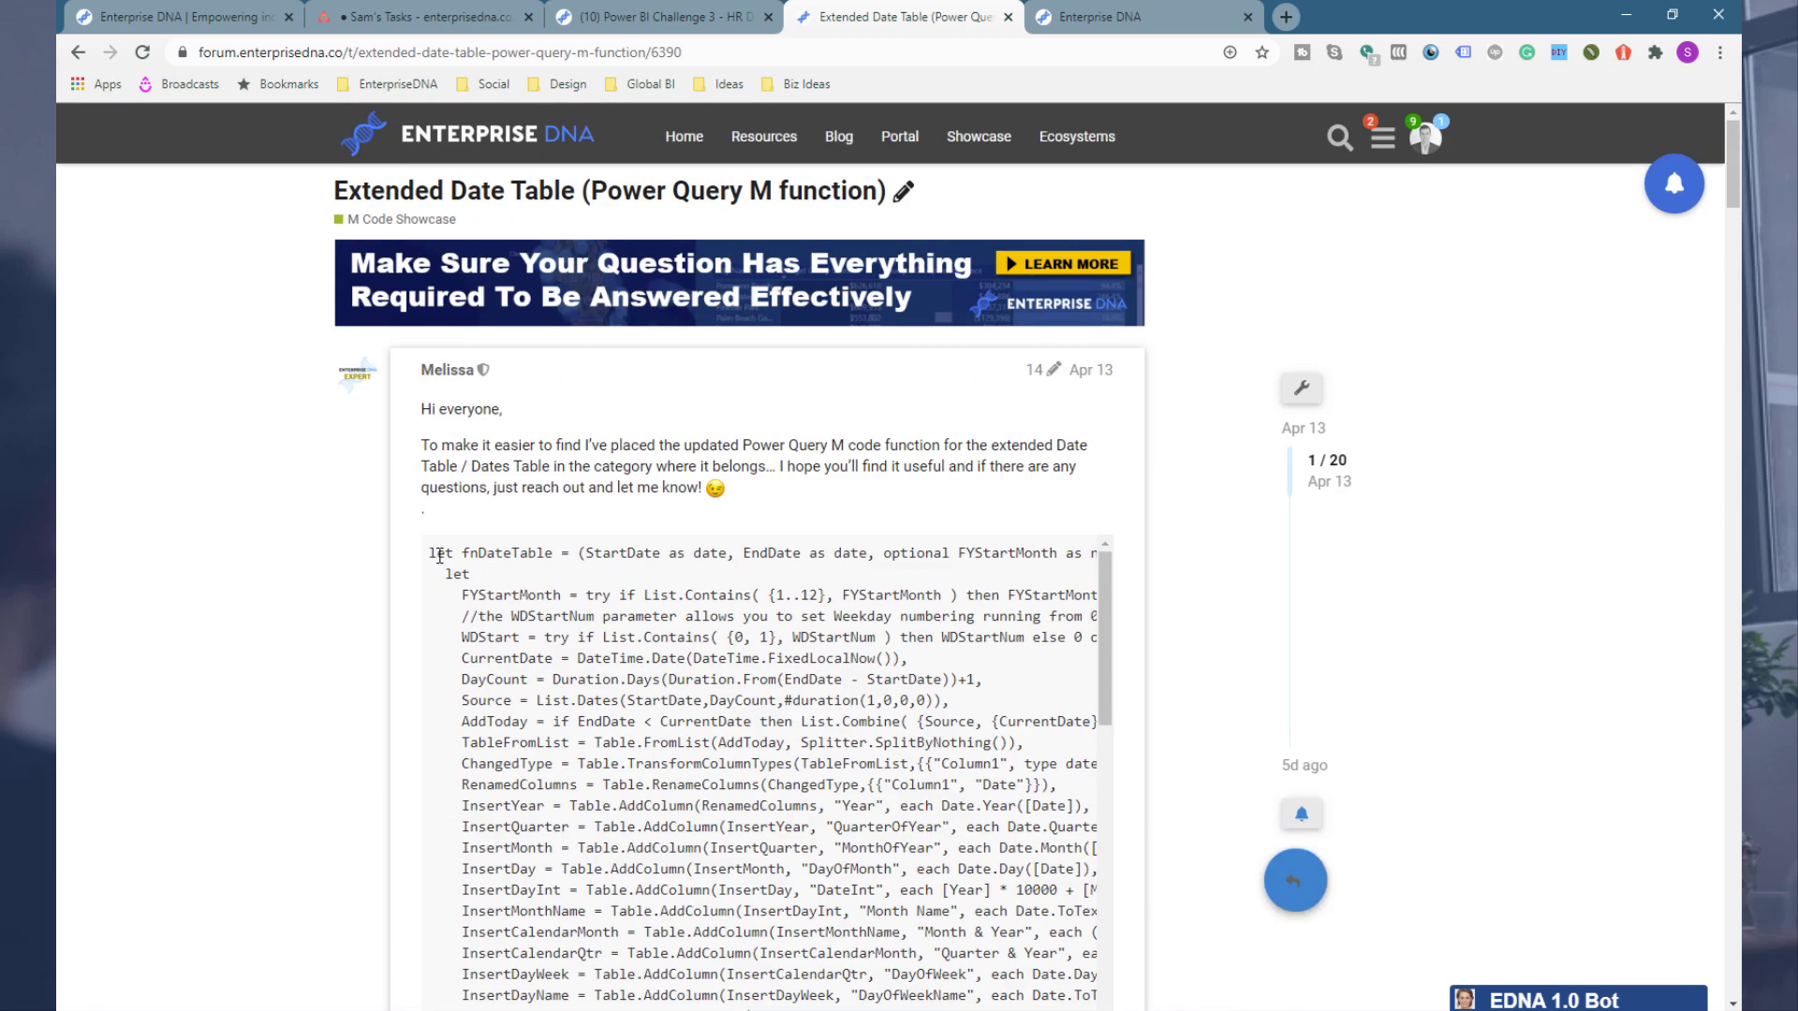
{"action": "left_click_drag", "start_coordinate": [431, 553], "coordinate": [626, 881]}
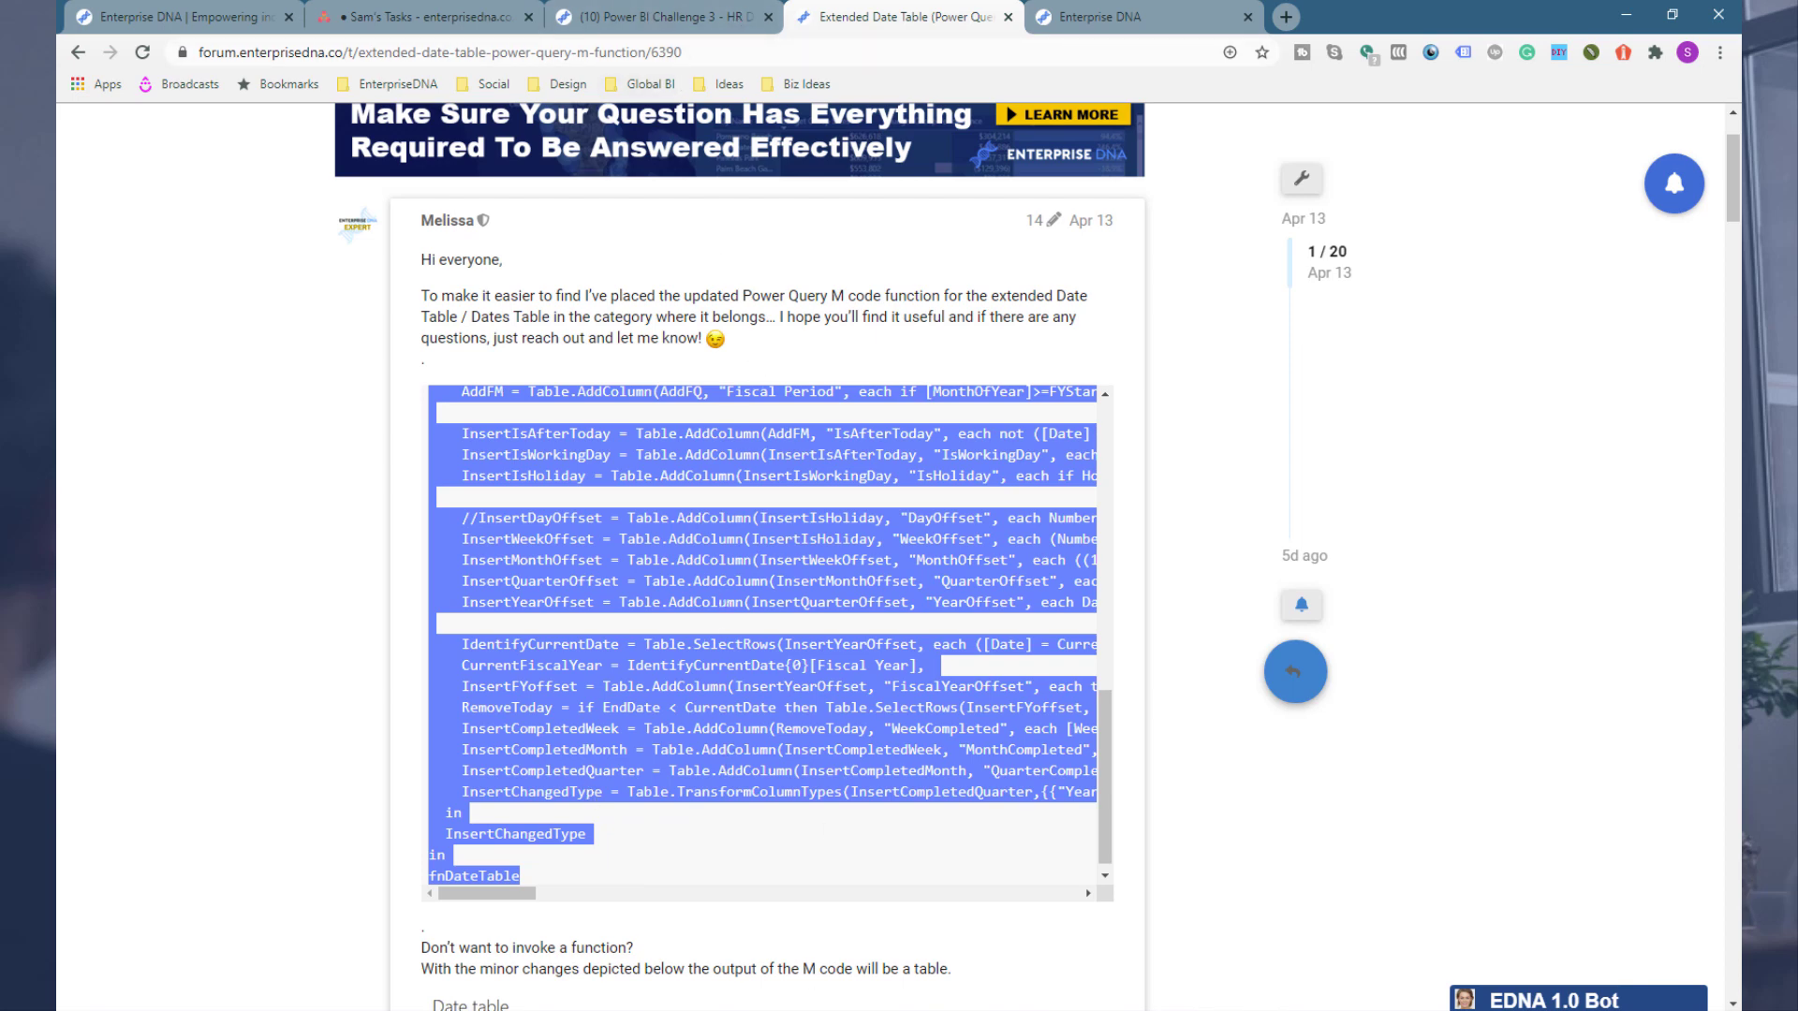
{"action": "left_click", "coordinate": [615, 948]}
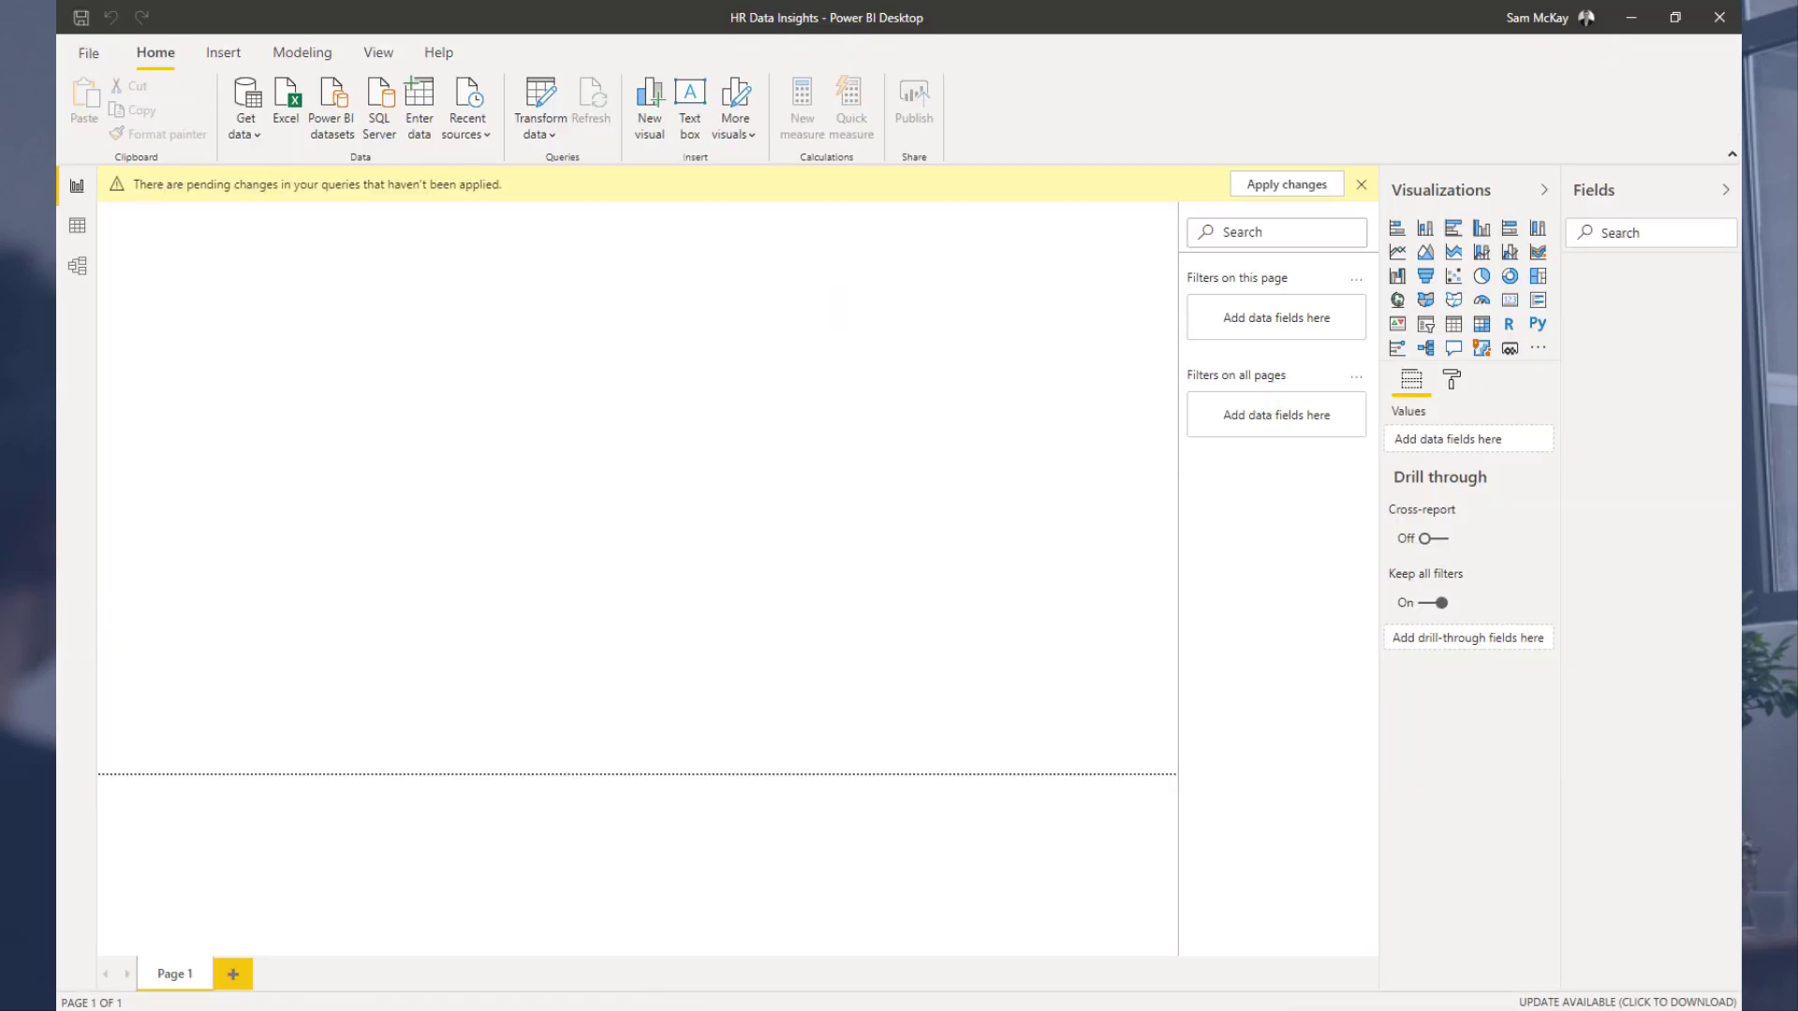
Step: Create a blank query and paste the copied fnDateTable function code into its Advanced Editor
{"action": "left_click", "coordinate": [824, 871]}
{"action": "left_click", "coordinate": [195, 185]}
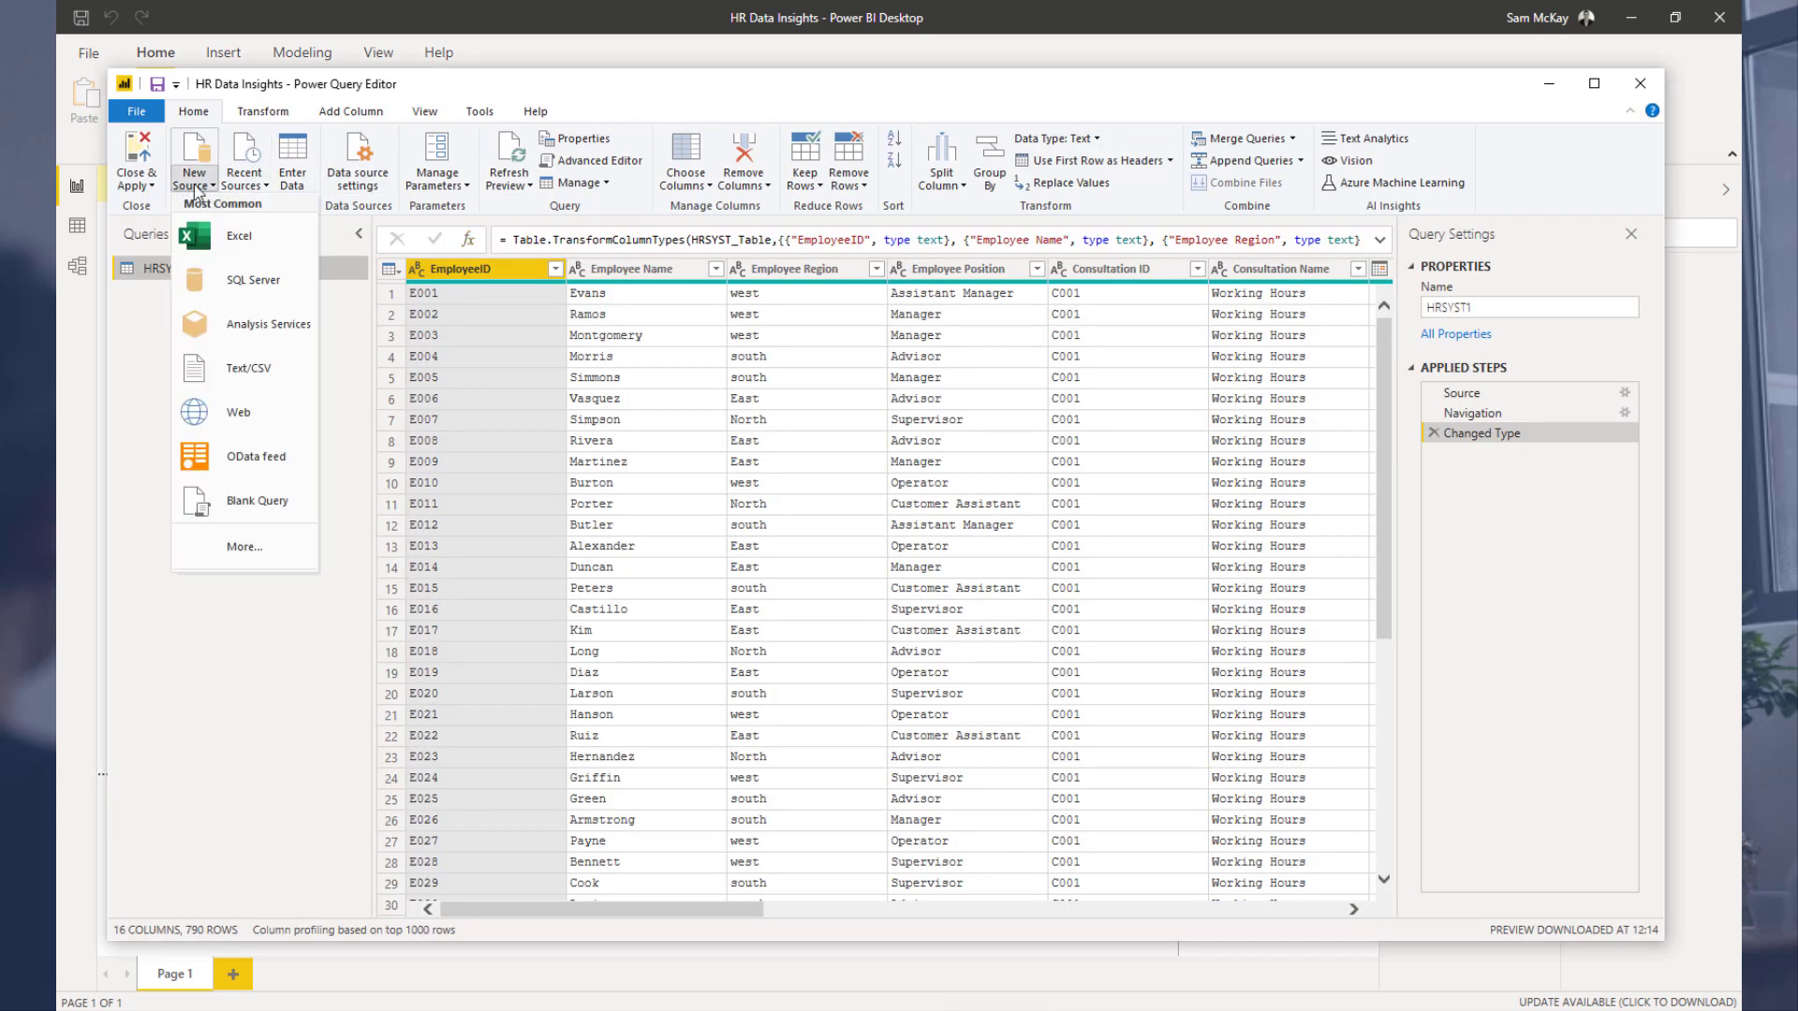
{"action": "left_click", "coordinate": [258, 516]}
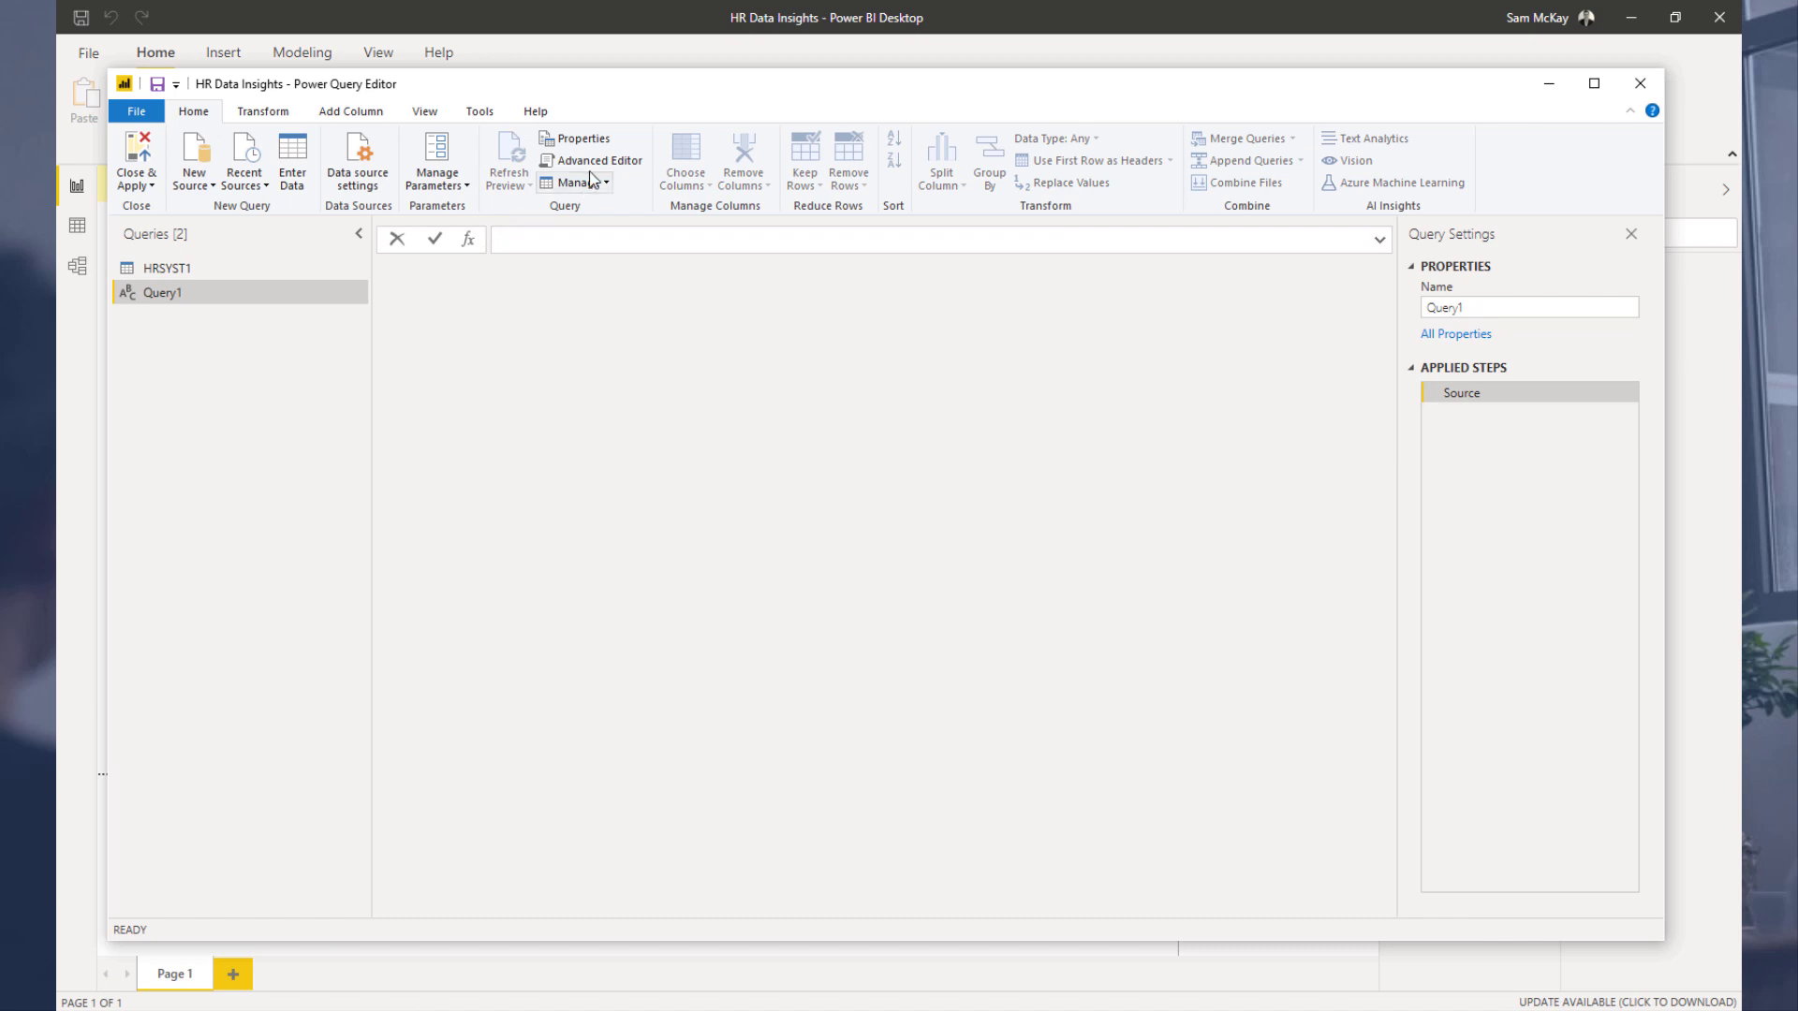
{"action": "left_click", "coordinate": [598, 161]}
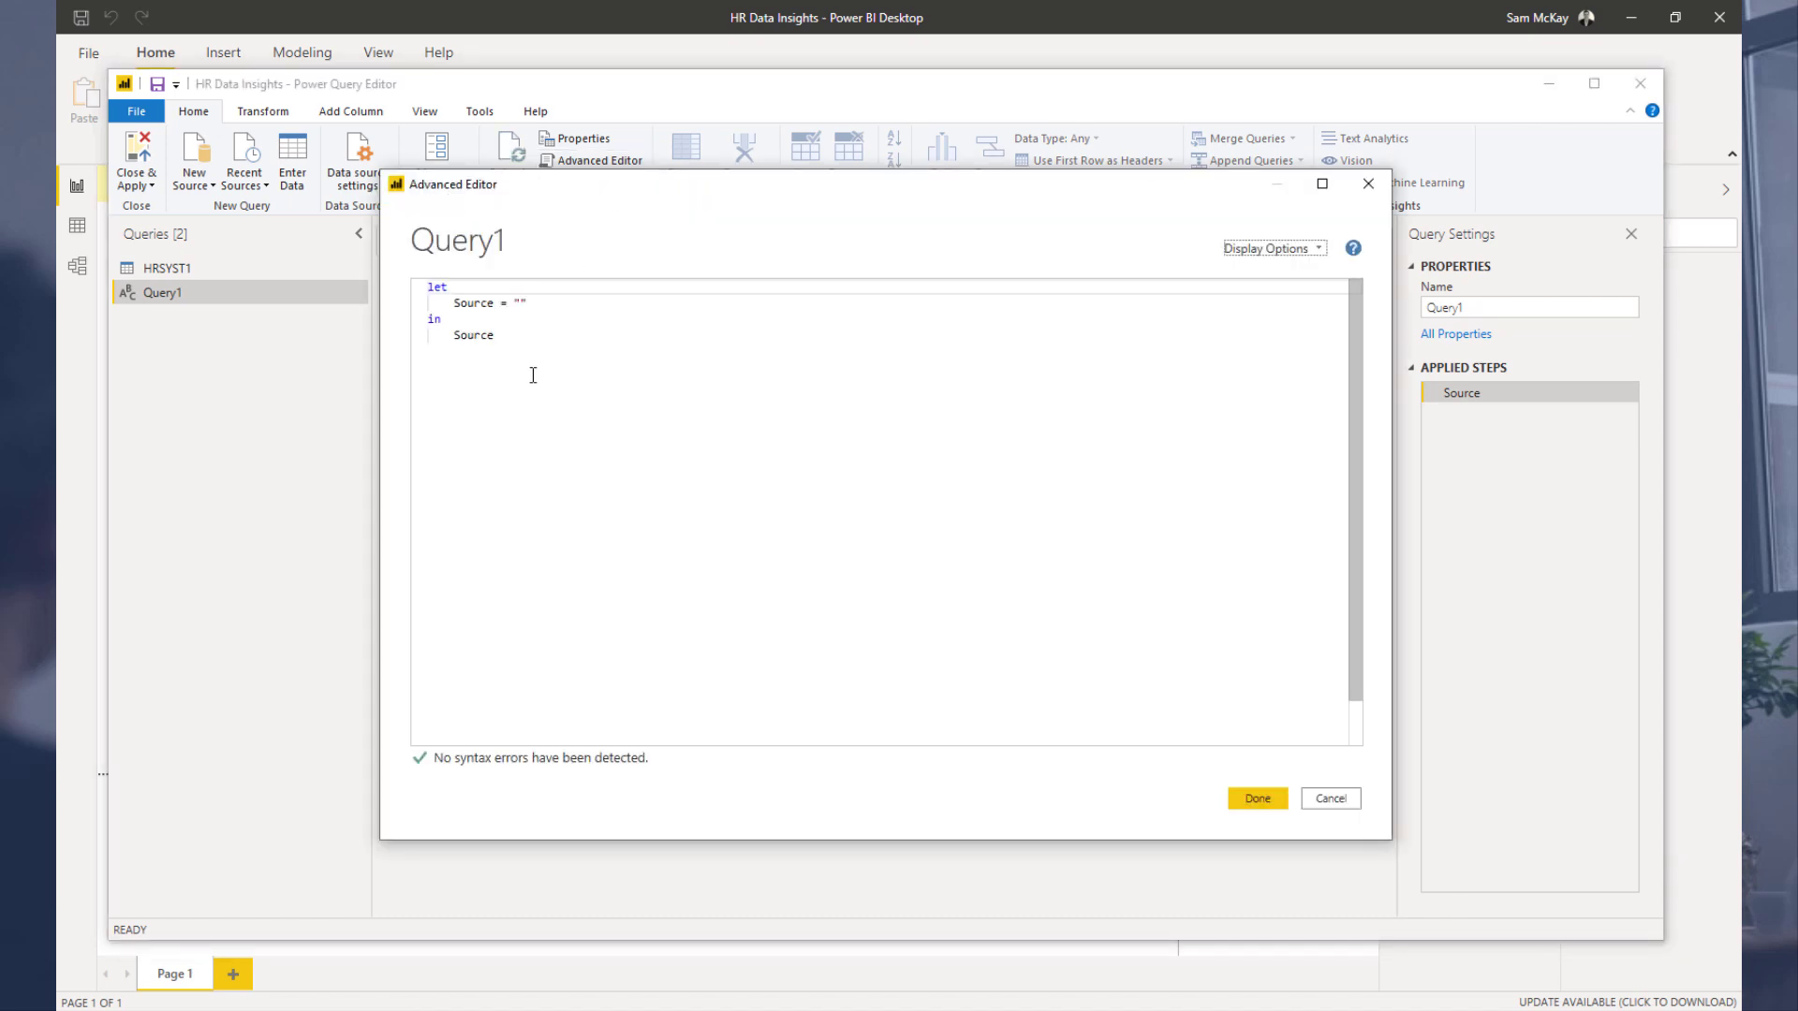
{"action": "key", "text": "ctrl+v"}
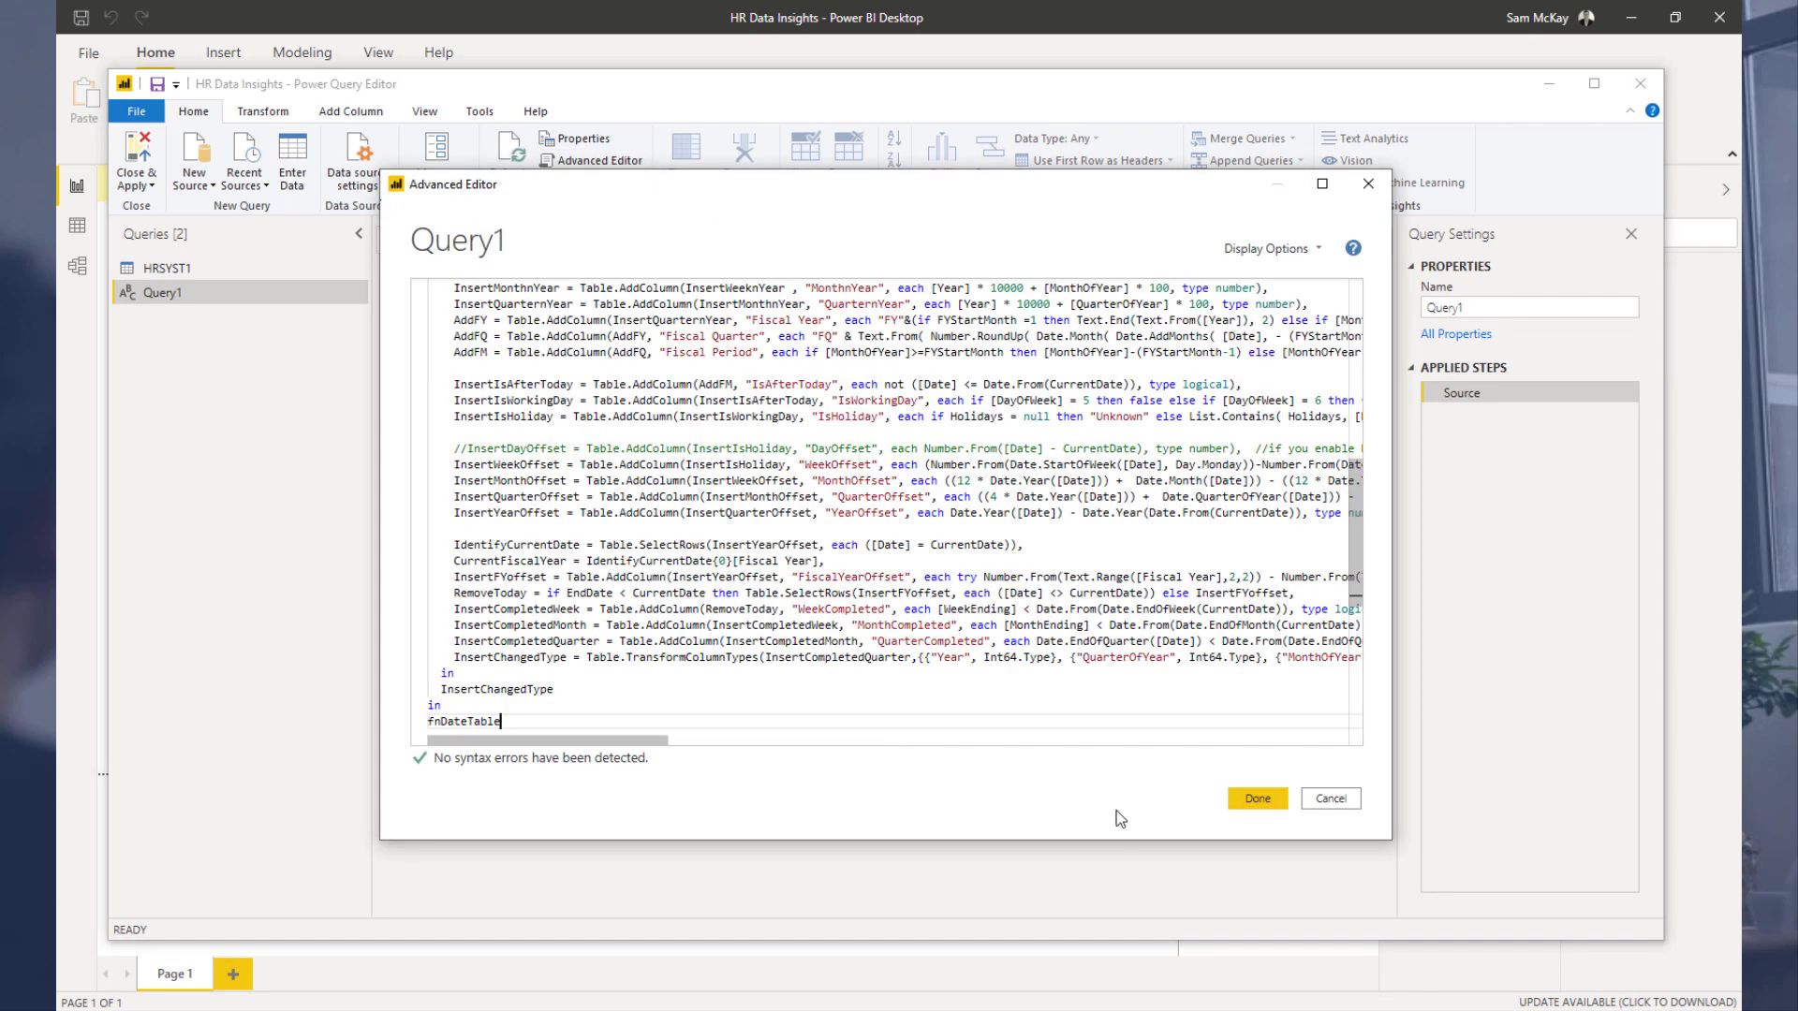
{"action": "left_click", "coordinate": [1258, 800]}
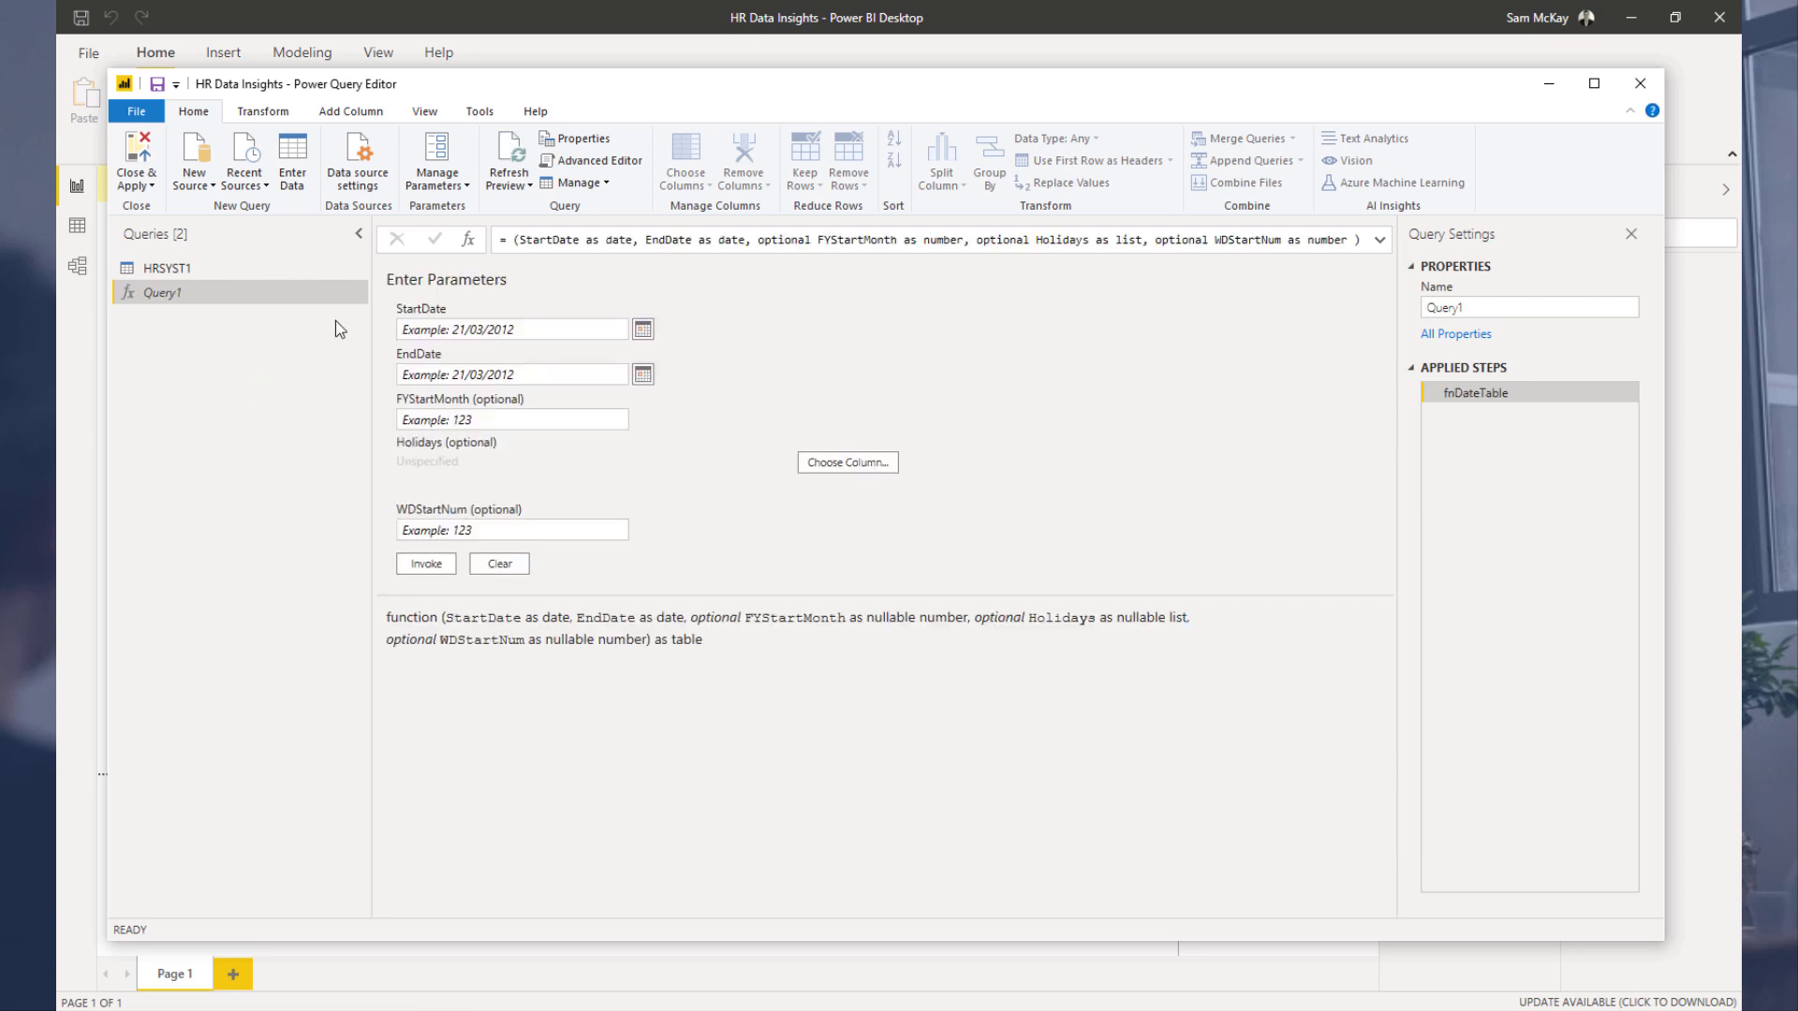
Step: Invoke the function with StartDate 1/1/2019, EndDate 31/12/2020, FYStartMonth 7 and WDStartNum 1
{"action": "left_click", "coordinate": [504, 330]}
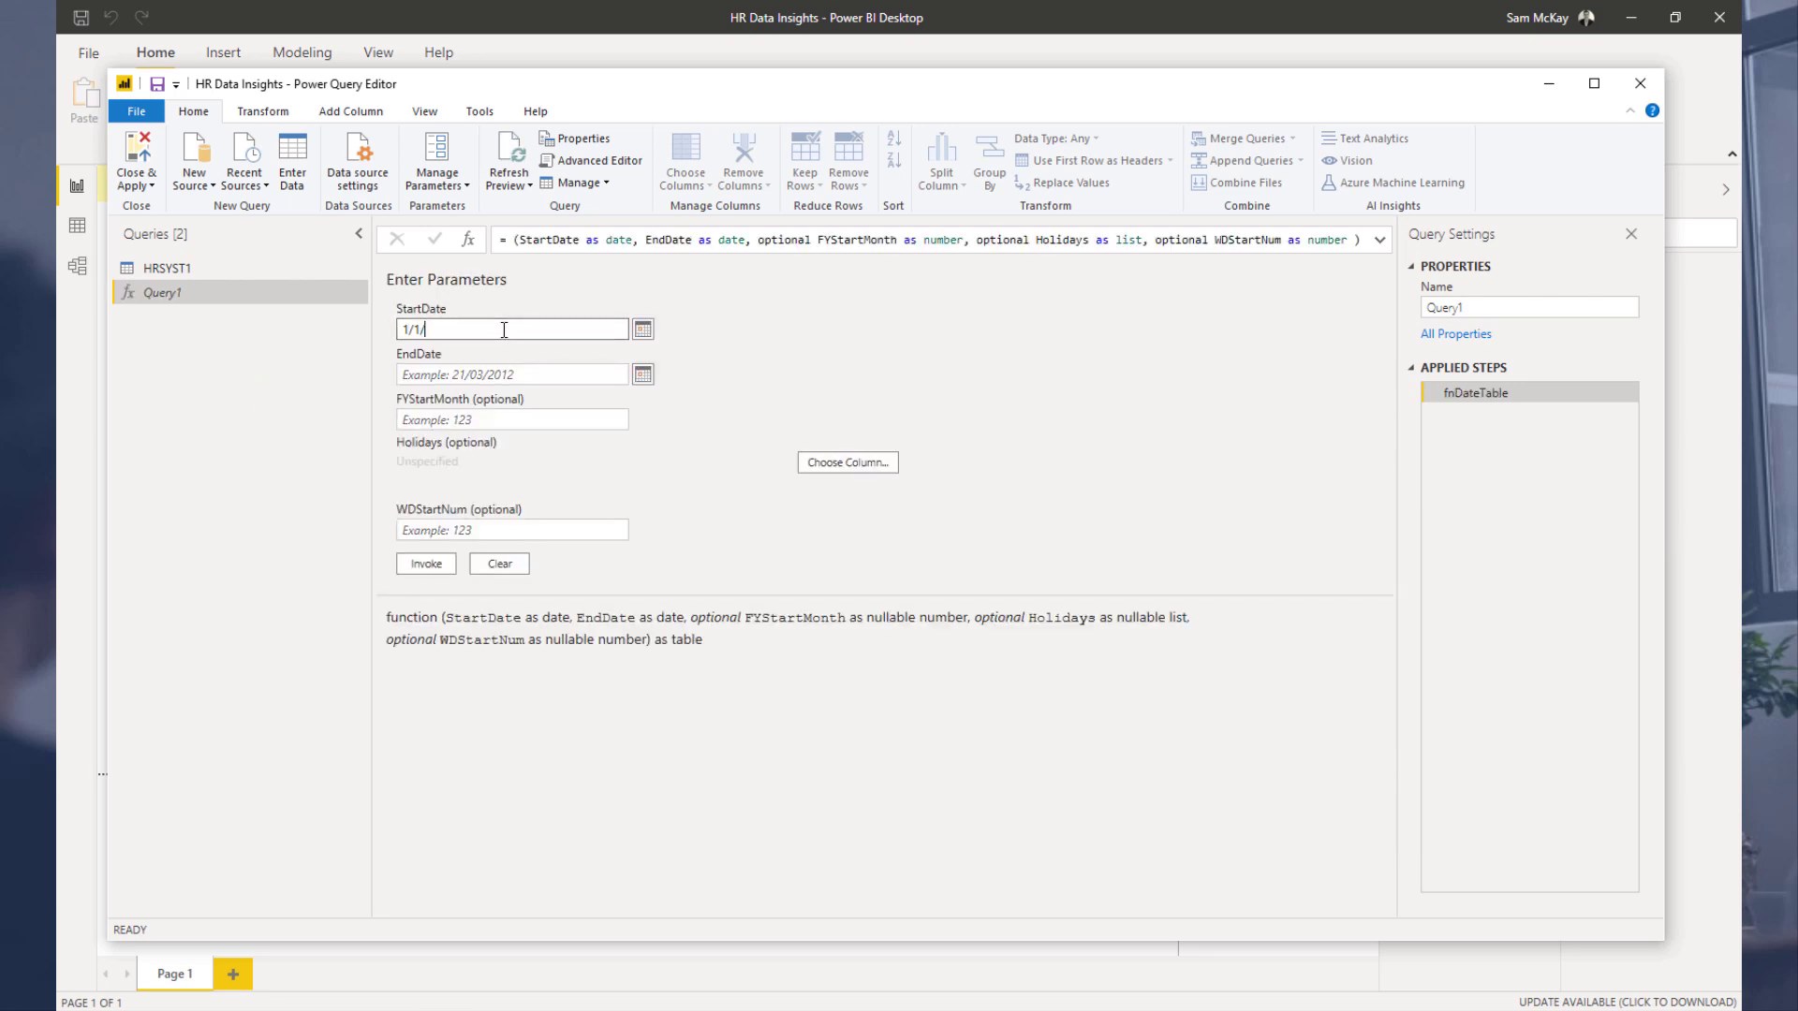
{"action": "left_click", "coordinate": [493, 376]}
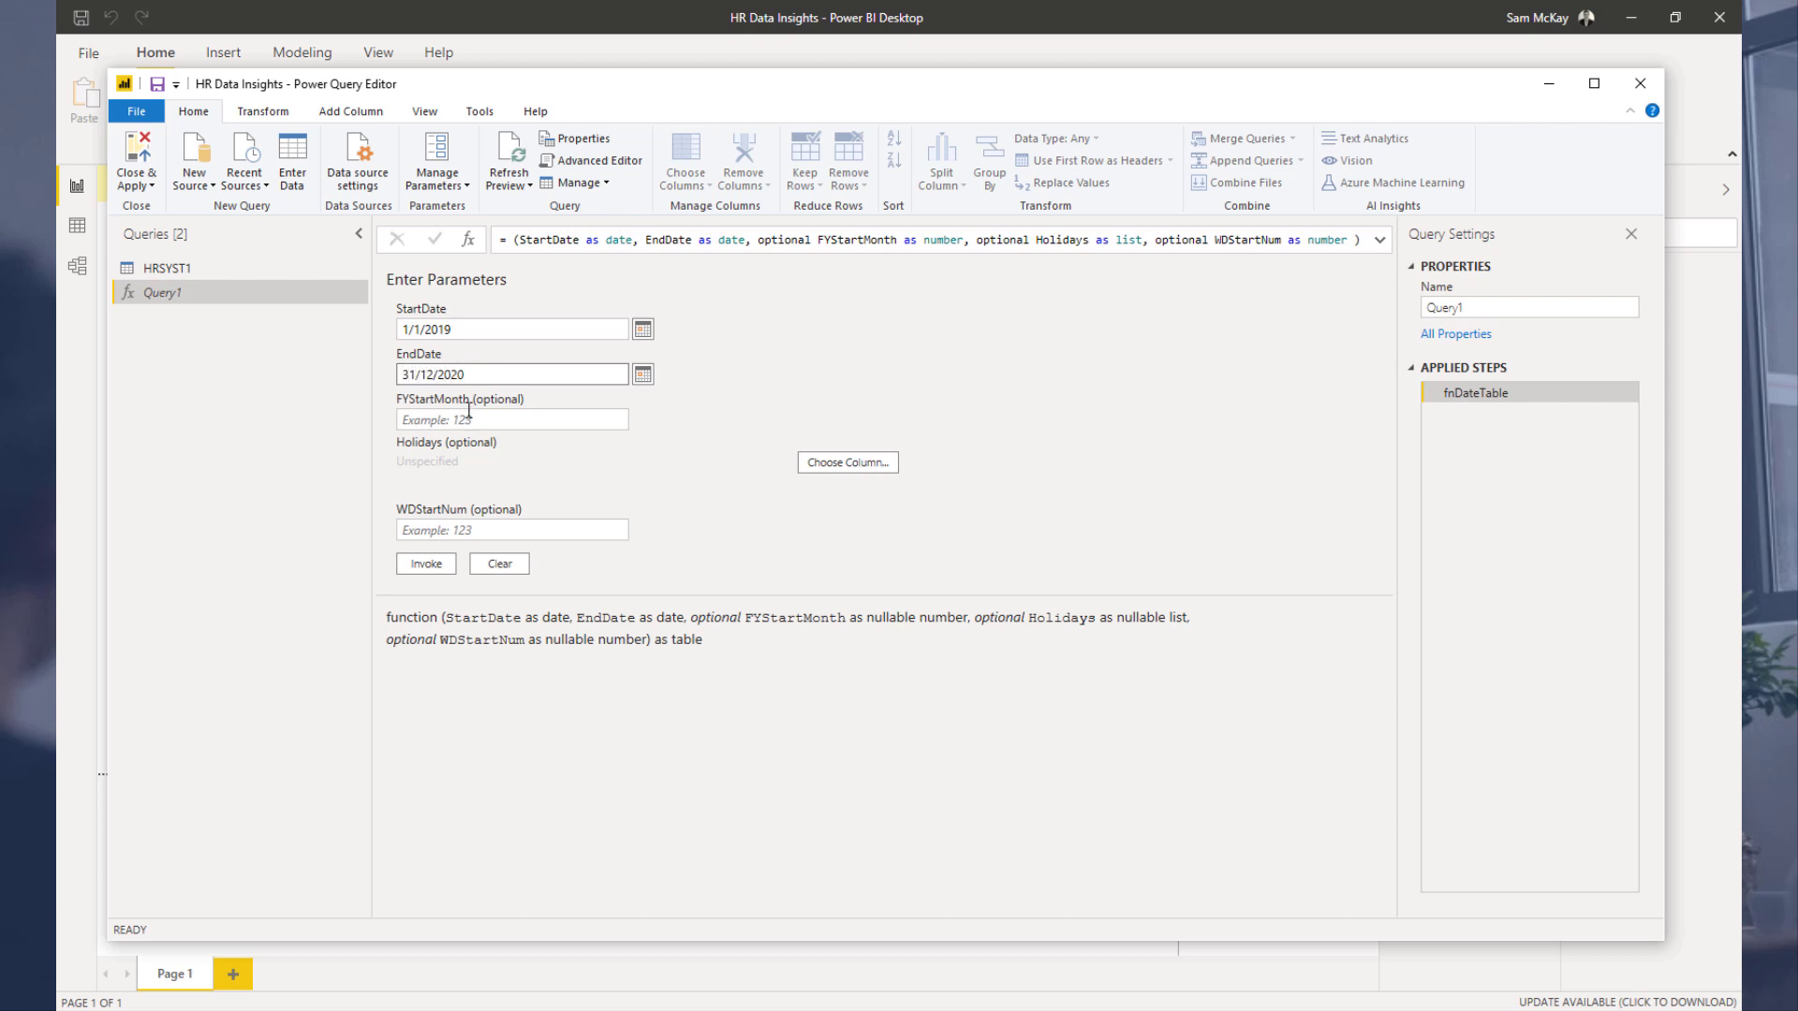
{"action": "left_click", "coordinate": [469, 414]}
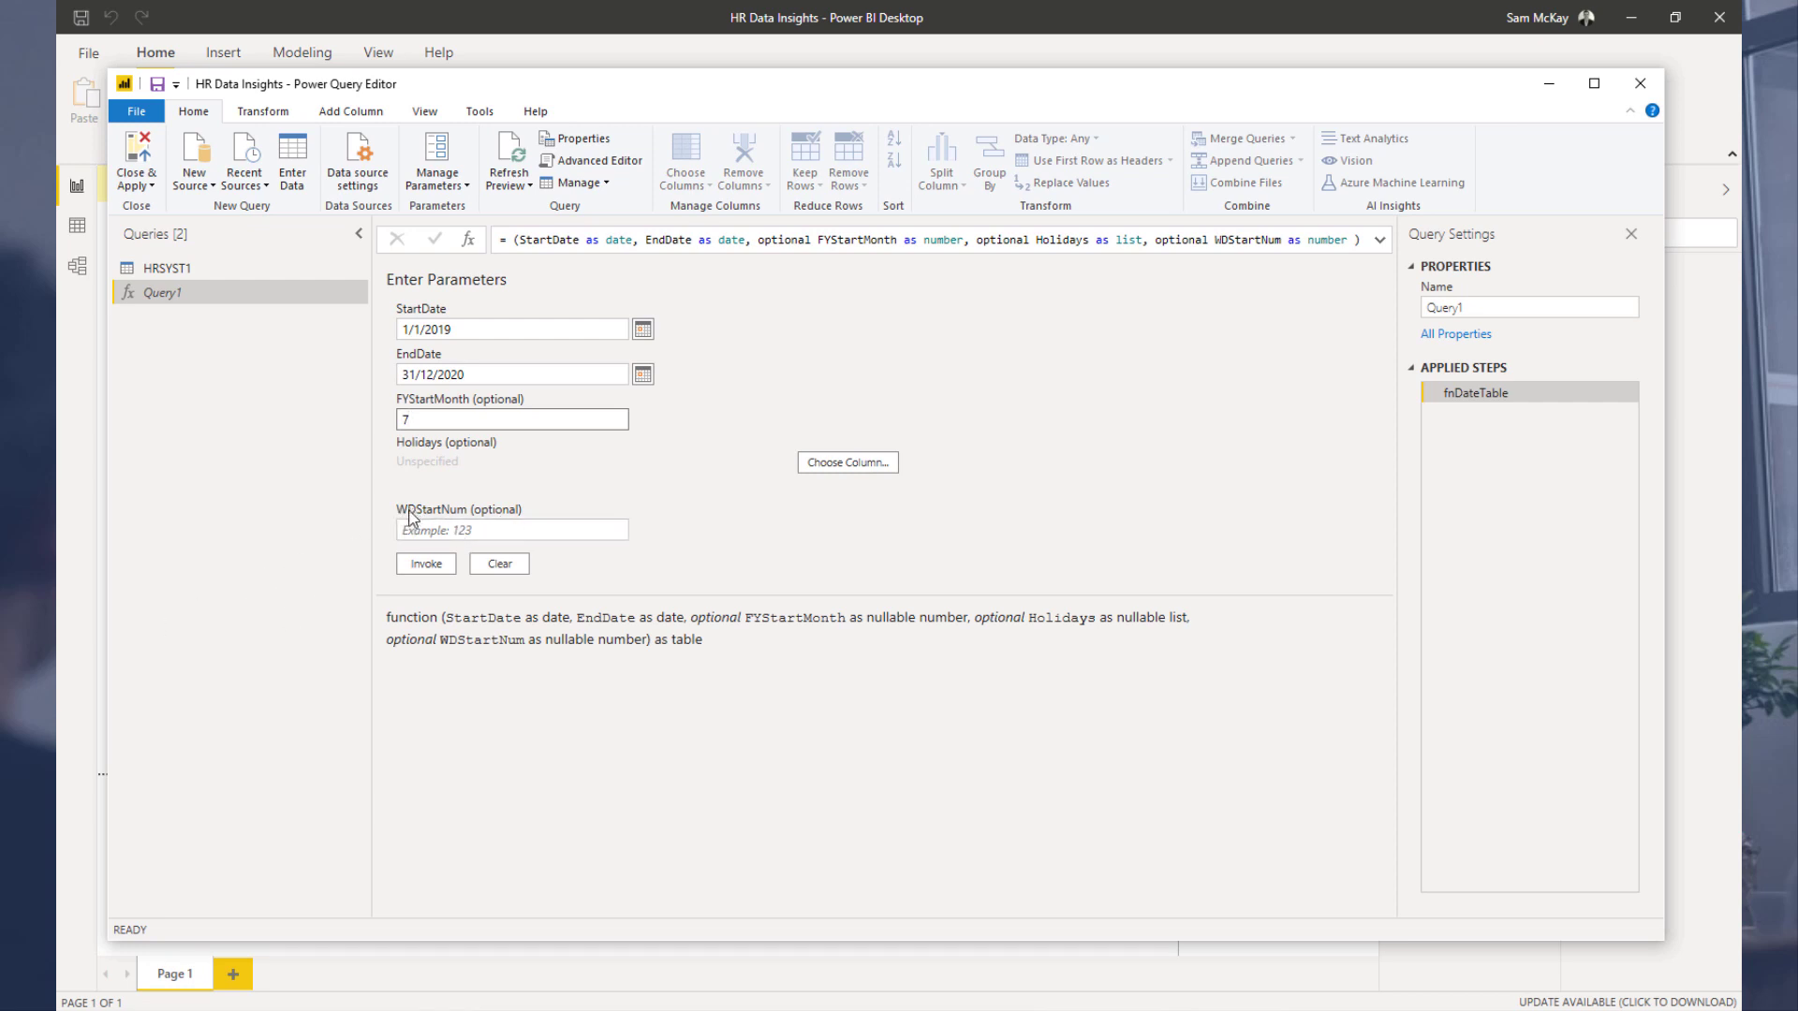
{"action": "left_click", "coordinate": [436, 530]}
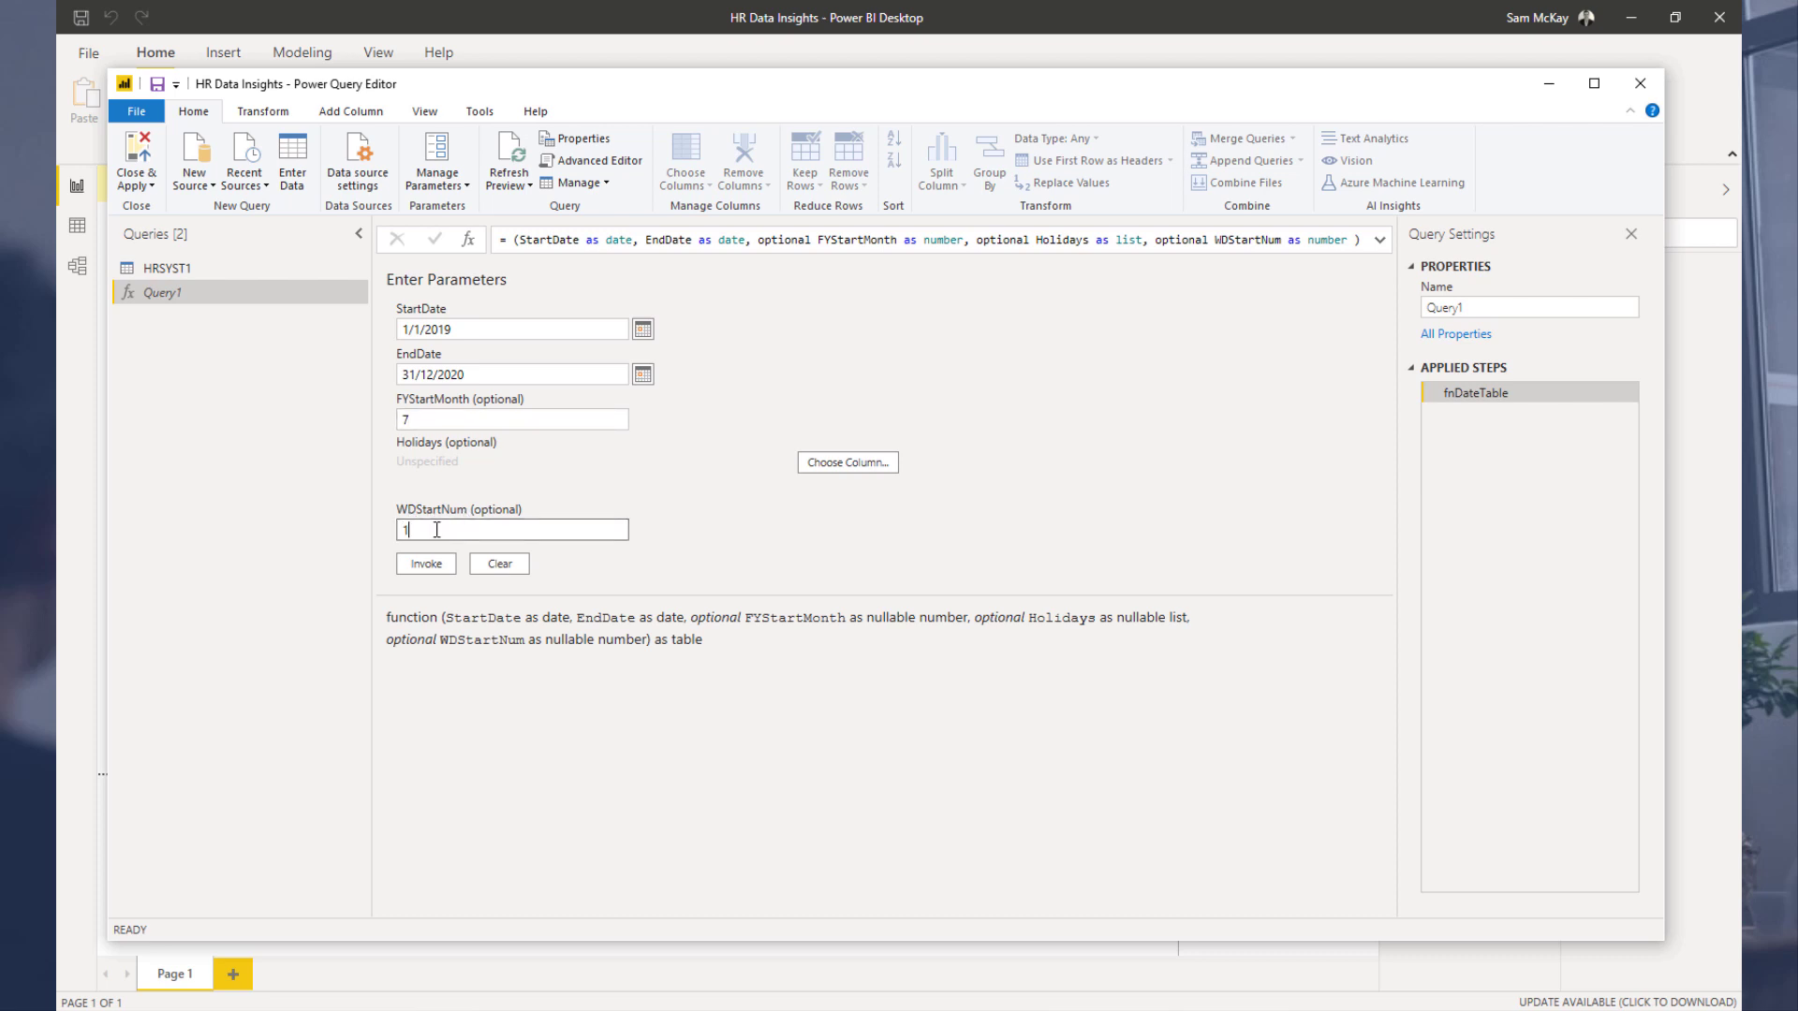
{"action": "type", "text": "1"}
{"action": "left_click", "coordinate": [426, 564]}
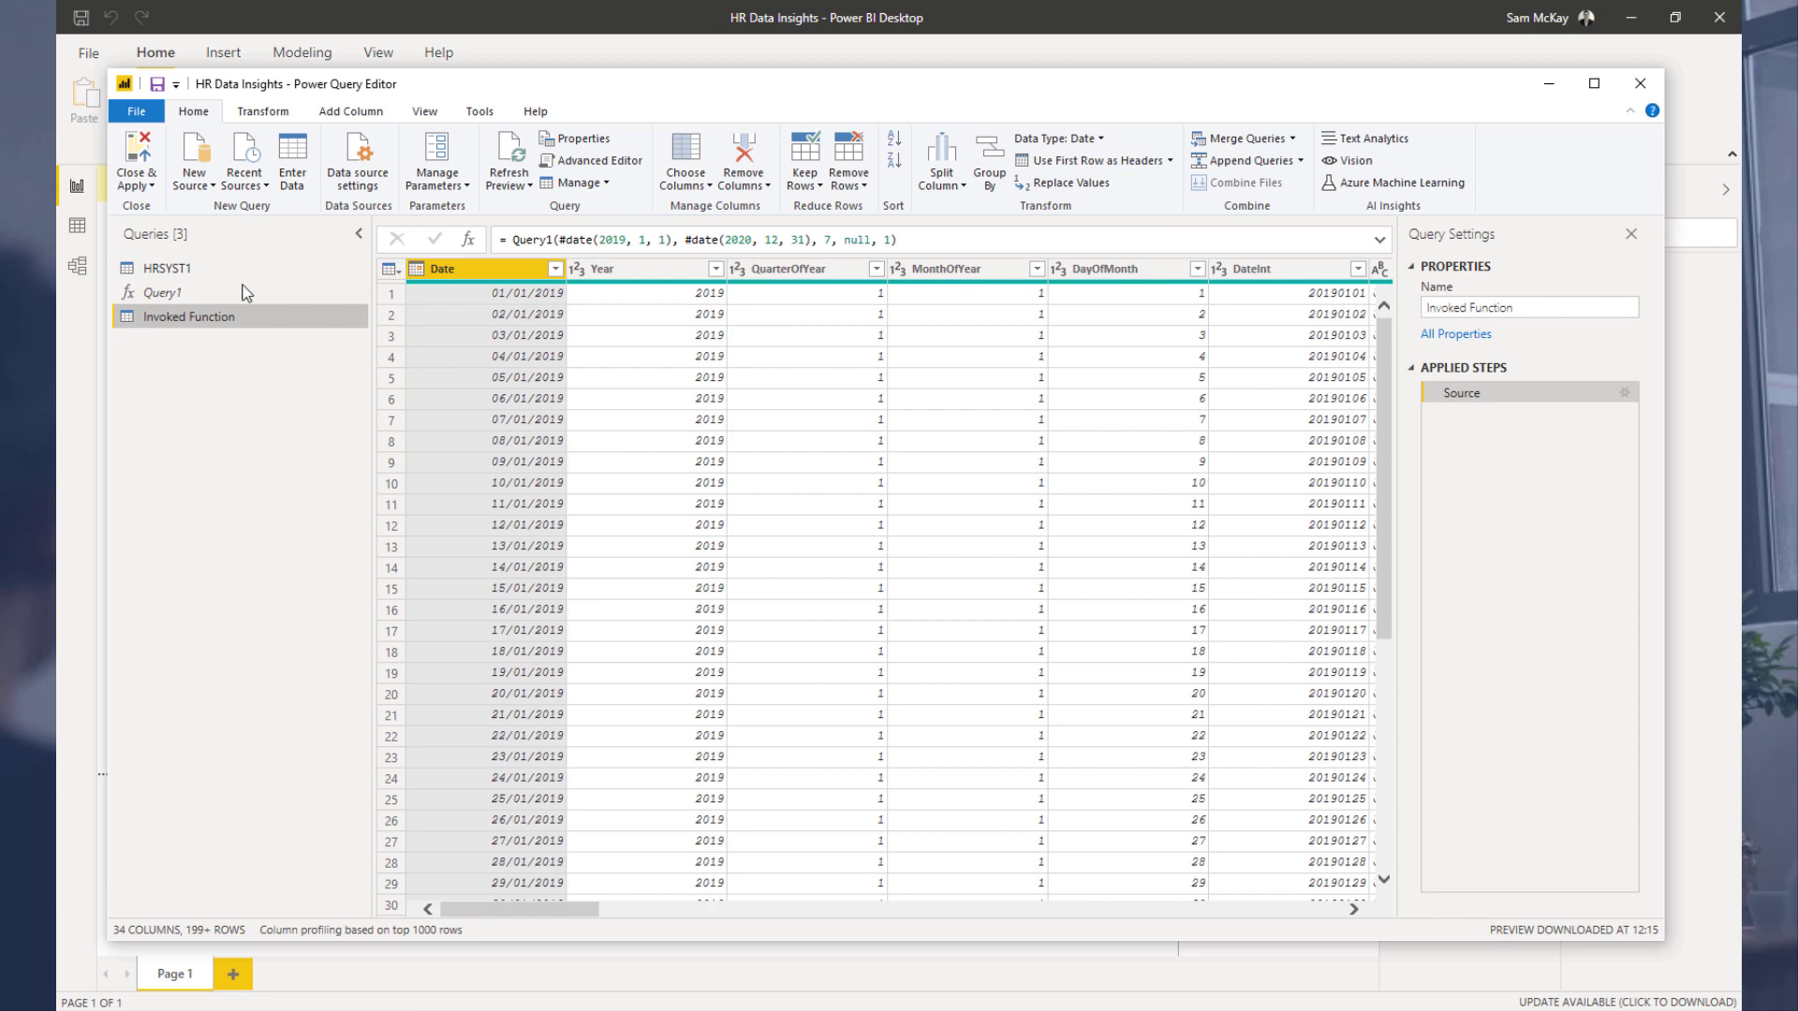
Step: Rename the invoked function's output query to Dates
{"action": "double_click", "coordinate": [229, 320]}
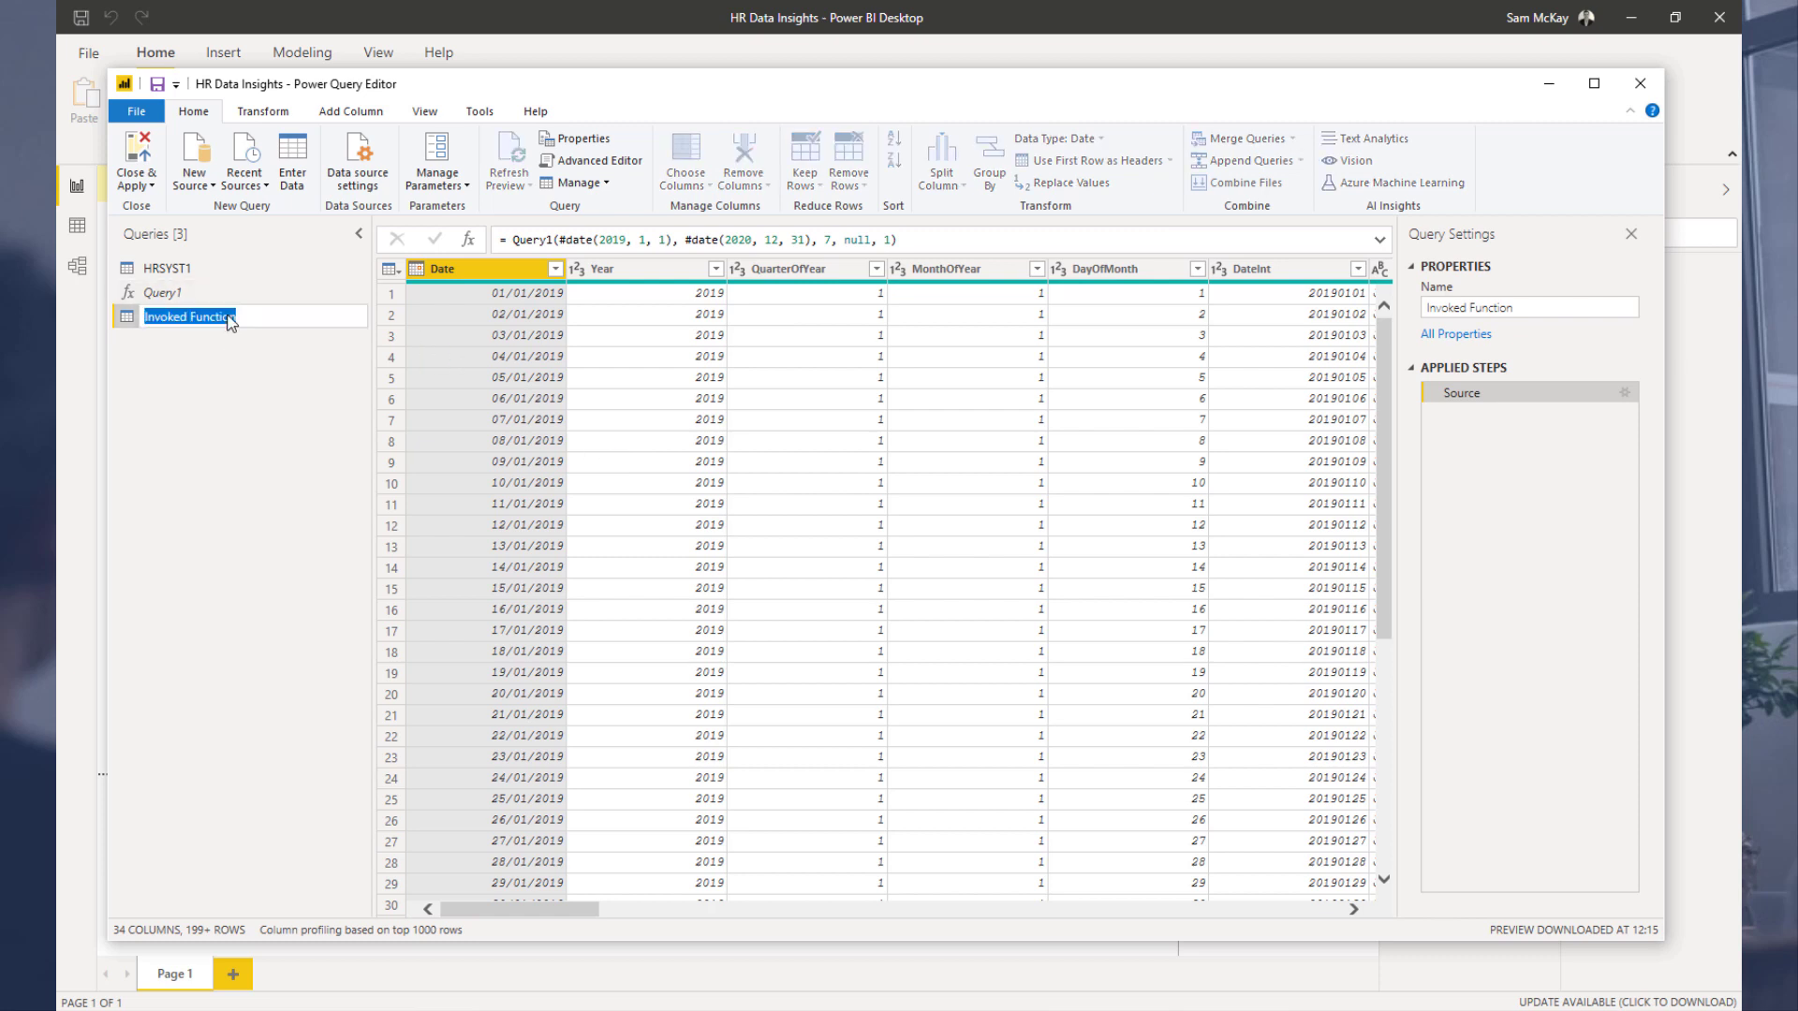
{"action": "type", "text": "Dates"}
{"action": "key", "text": "Return"}
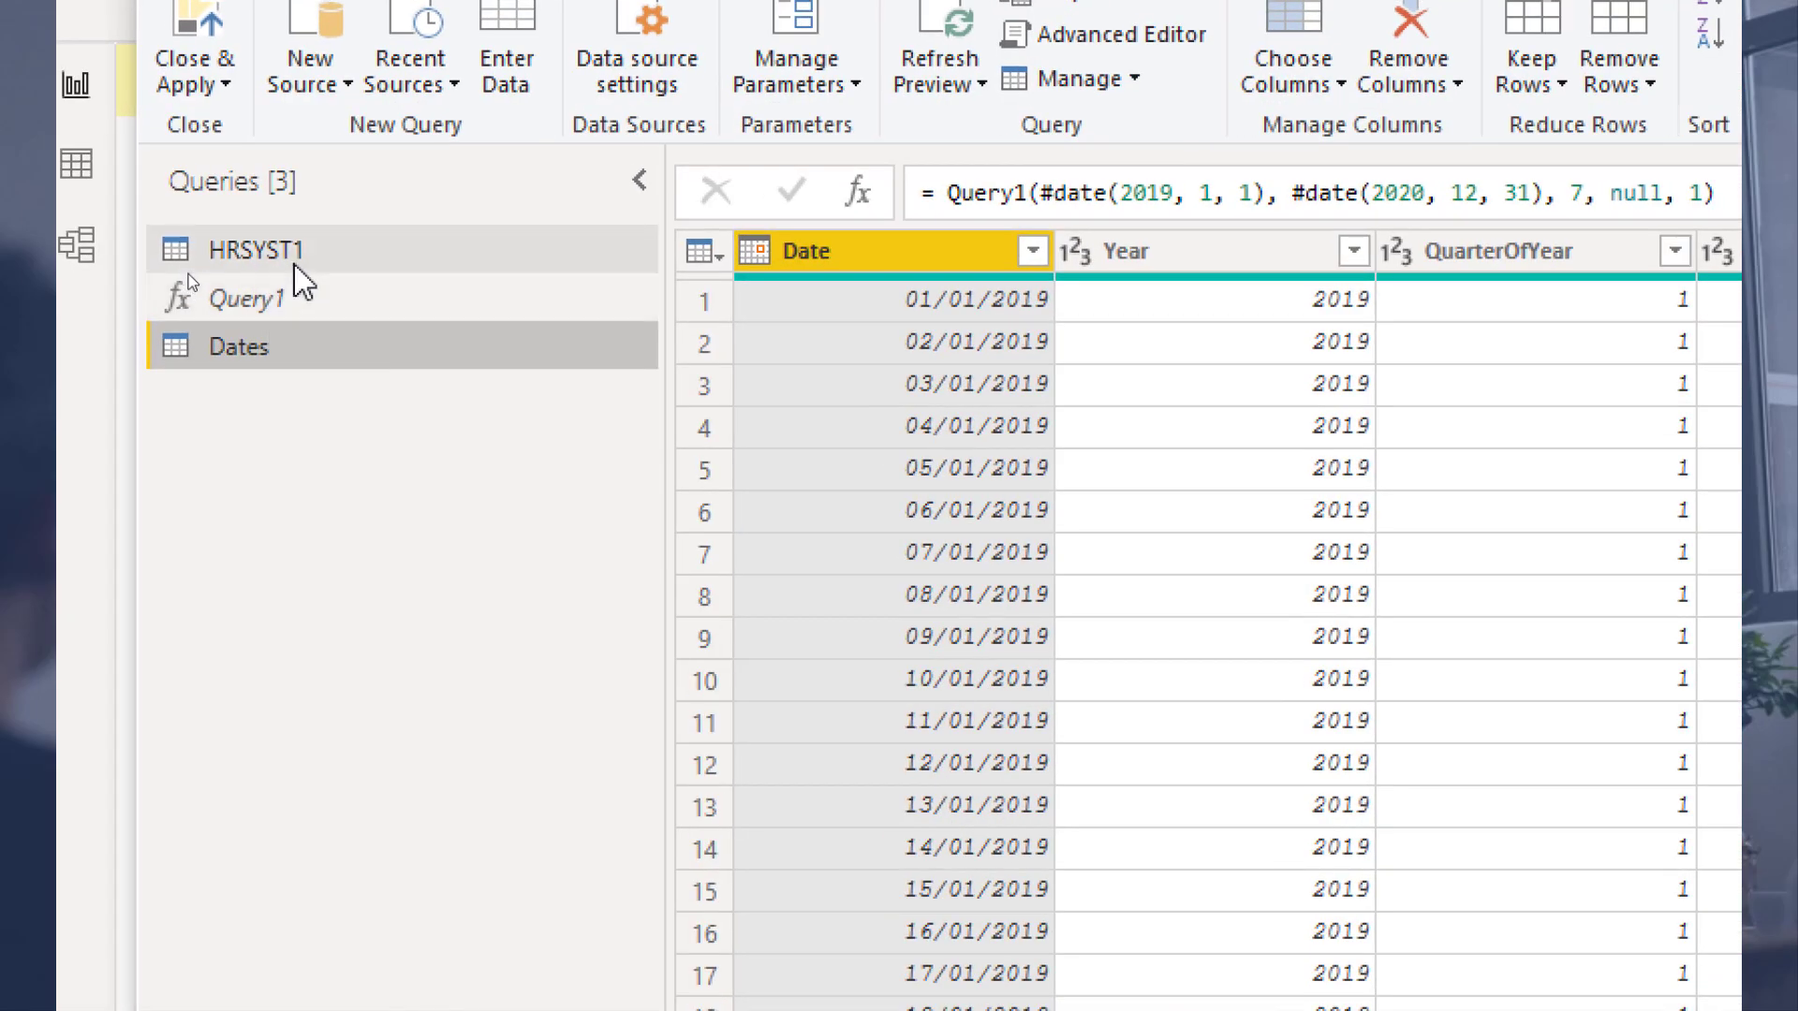
Step: Rename the HRSYST1 query to Consultation Data
{"action": "double_click", "coordinate": [305, 272]}
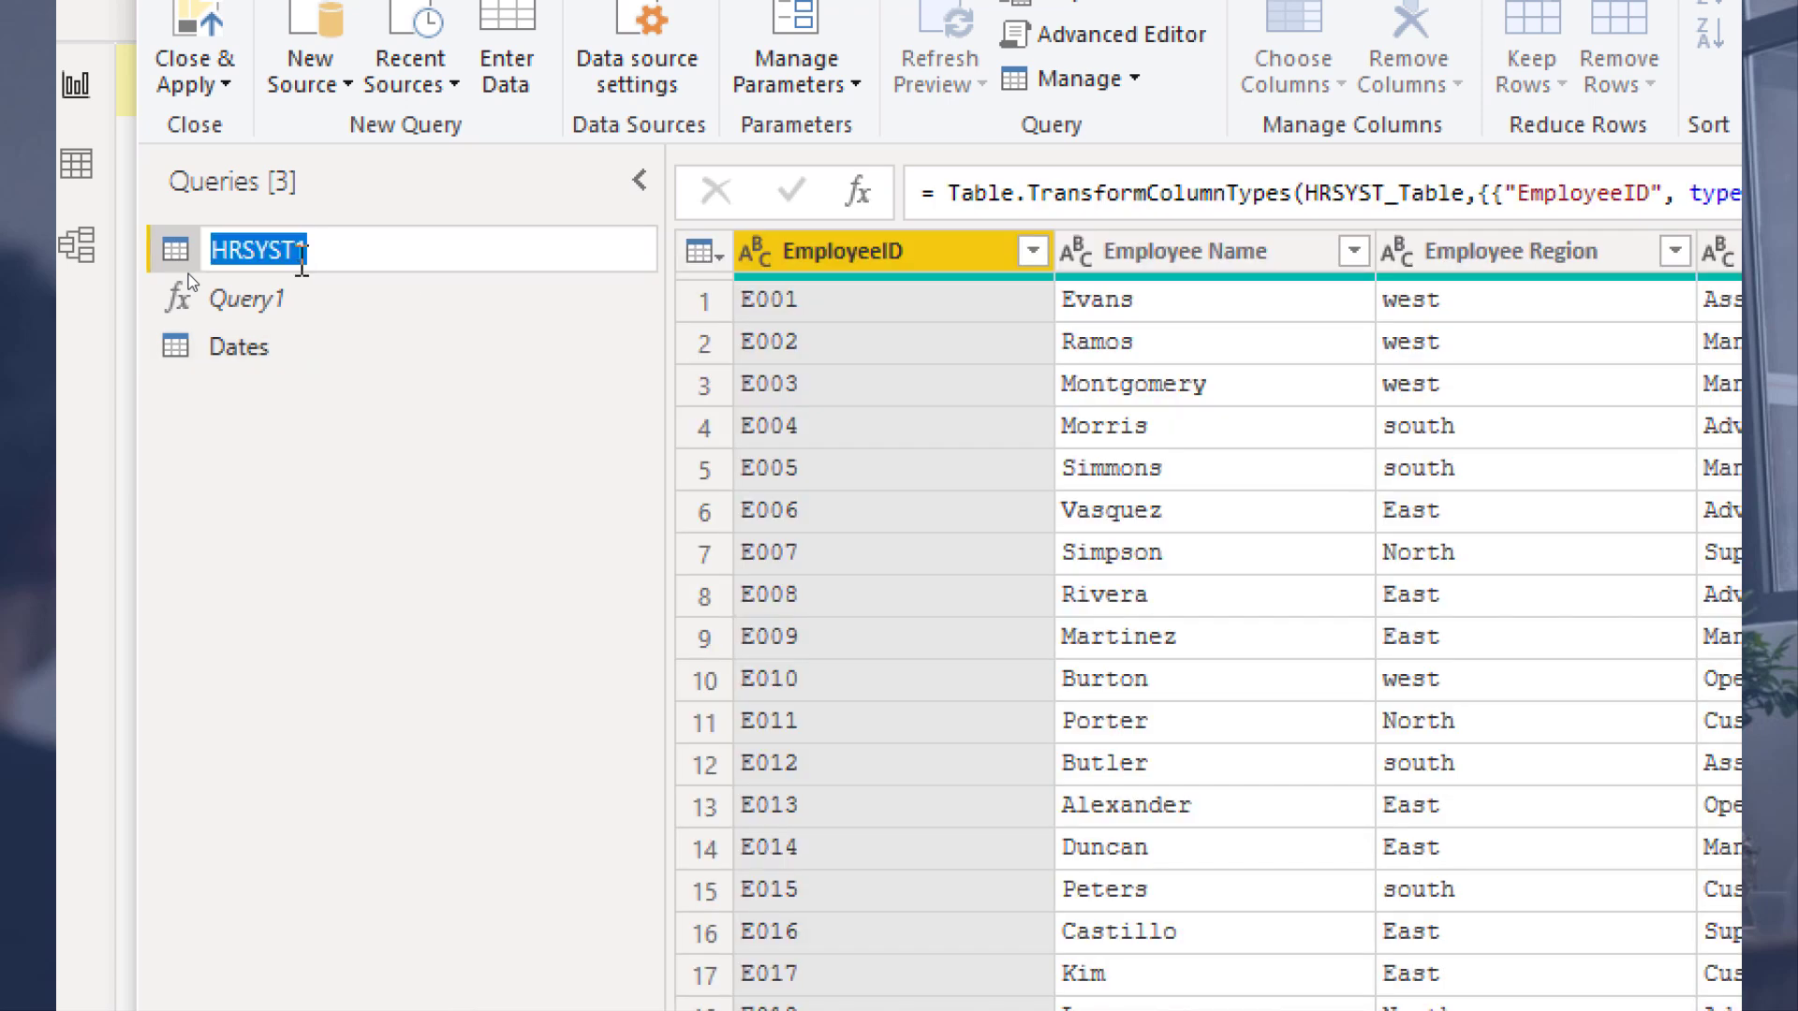
{"action": "type", "text": "Consul"}
{"action": "type", "text": "ta"}
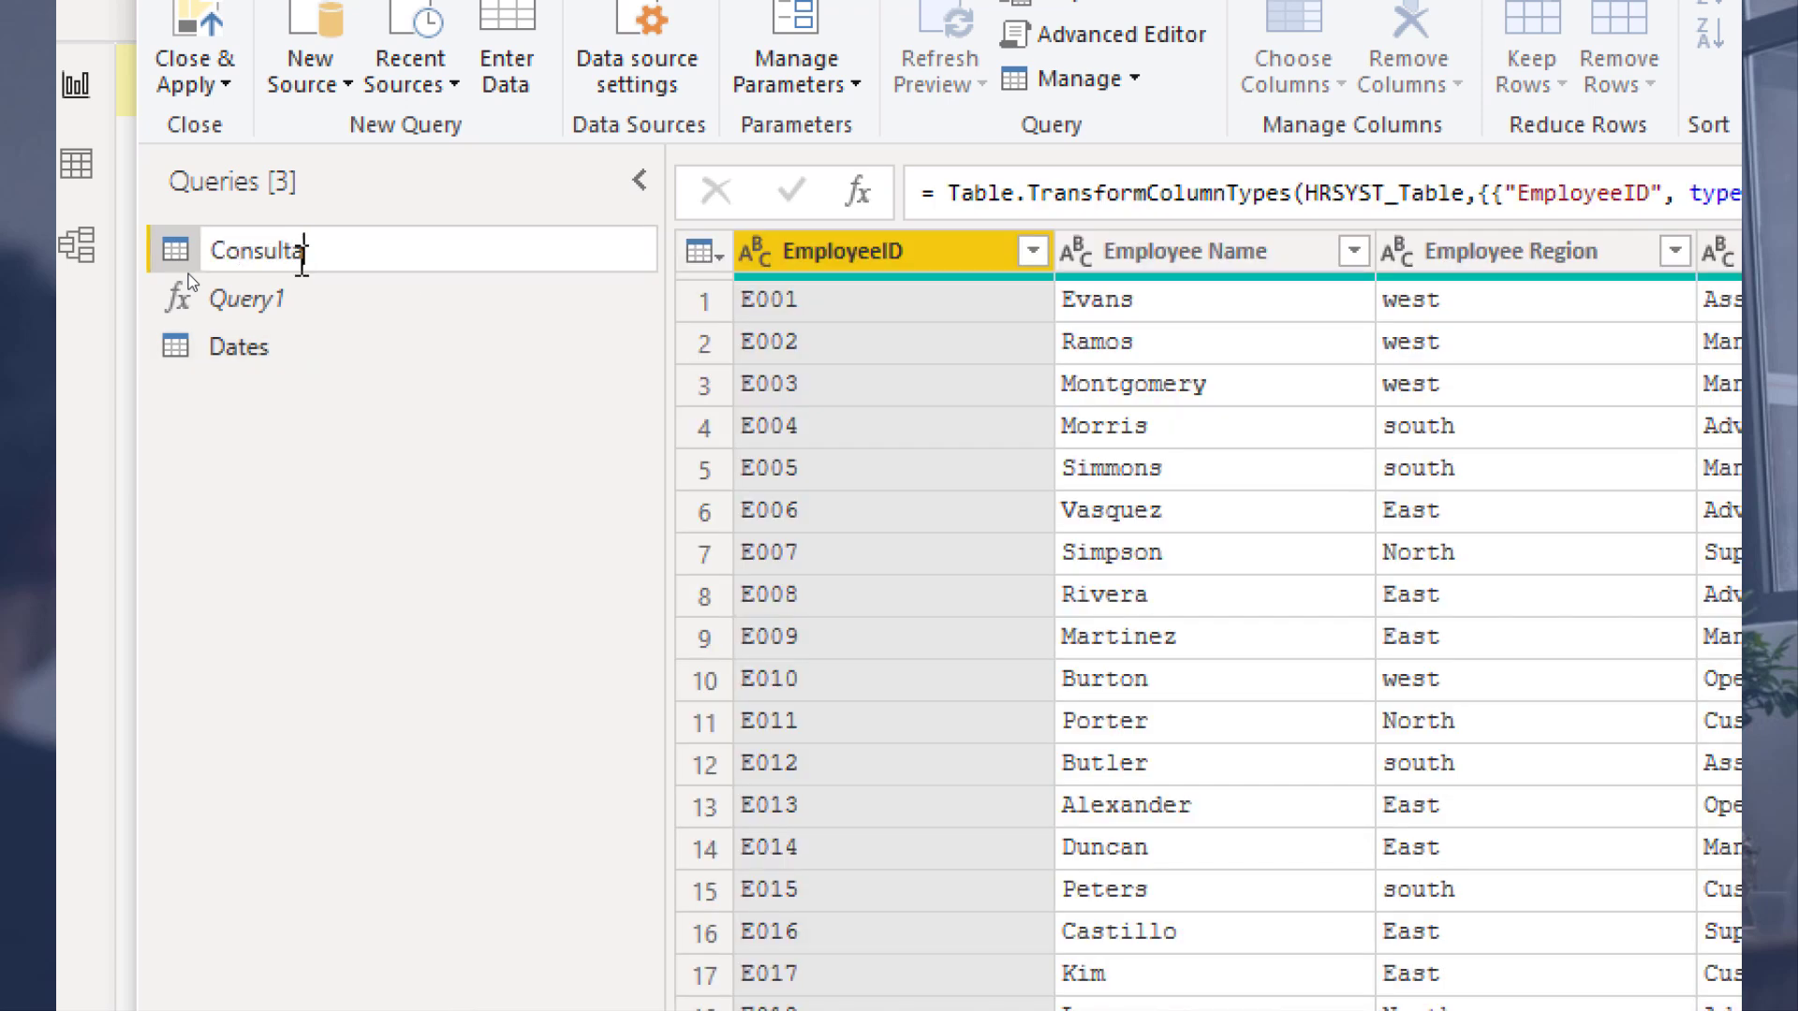
{"action": "type", "text": "tion Data"}
{"action": "left_click", "coordinate": [297, 259]}
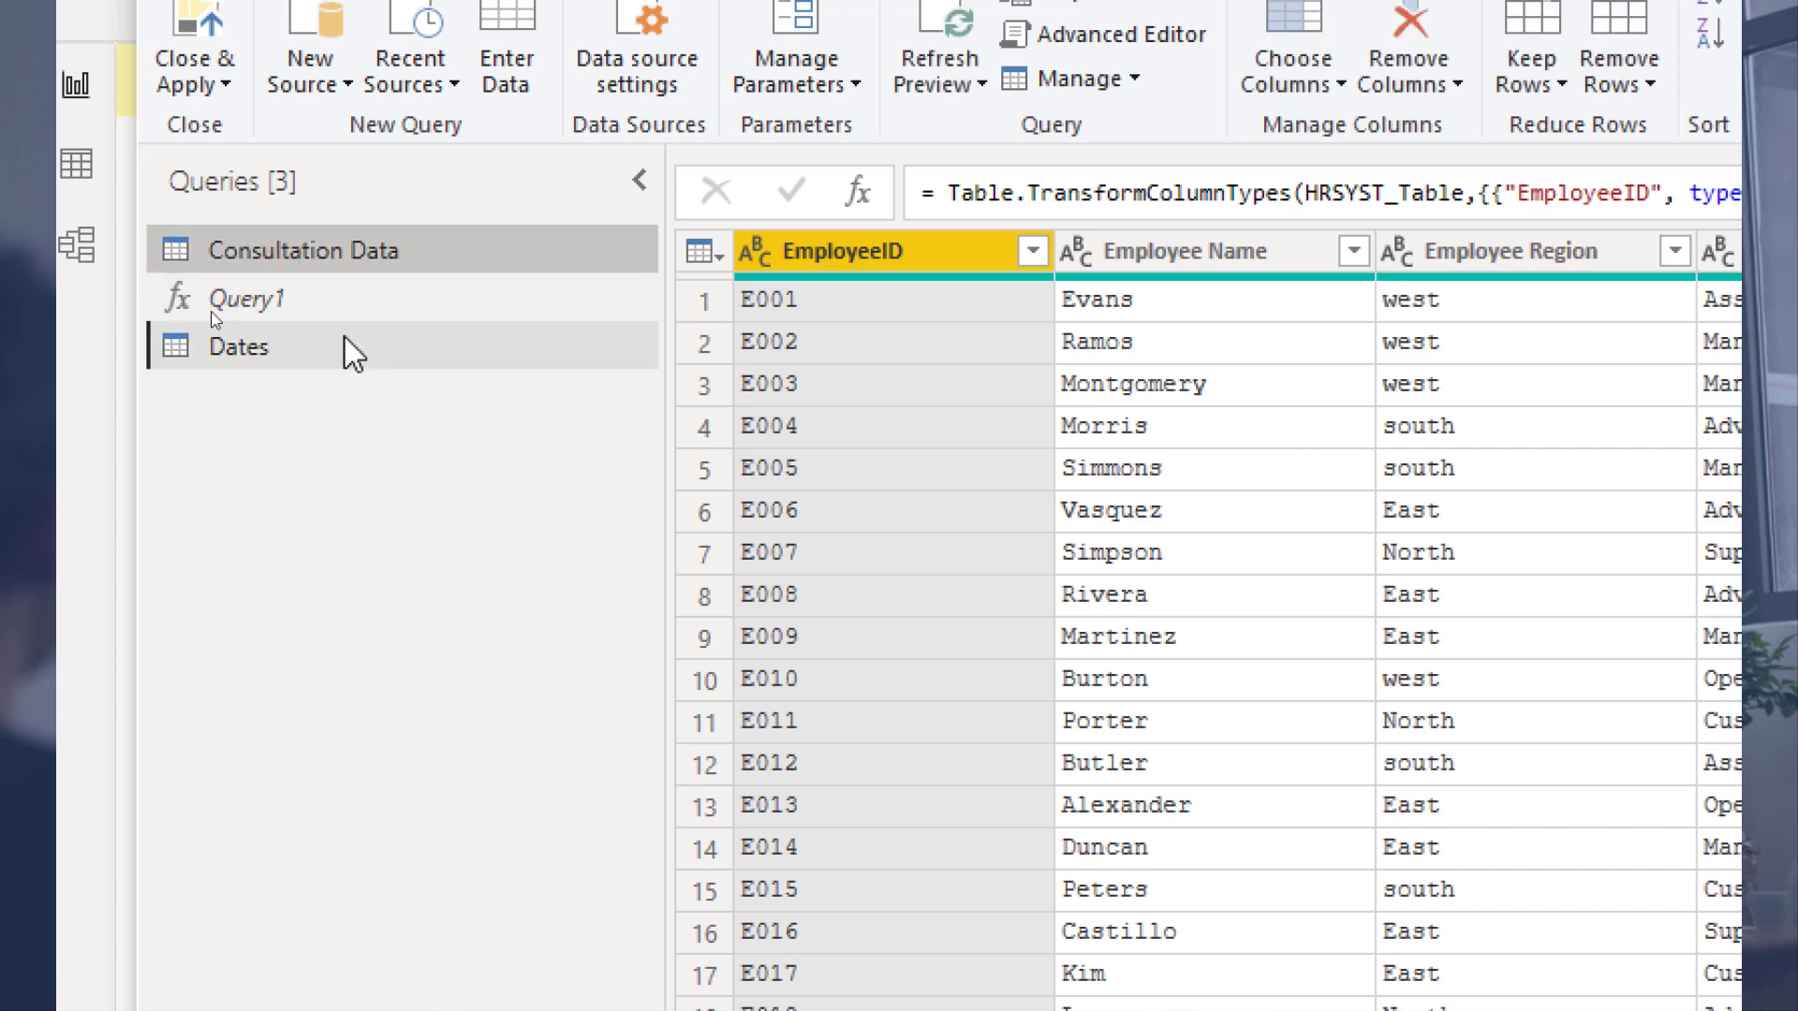
Step: Move the Dates and Consultation Data queries into a new query group named Data Model
{"action": "left_click", "coordinate": [341, 348]}
{"action": "left_click", "coordinate": [360, 261], "text": "ctrl"}
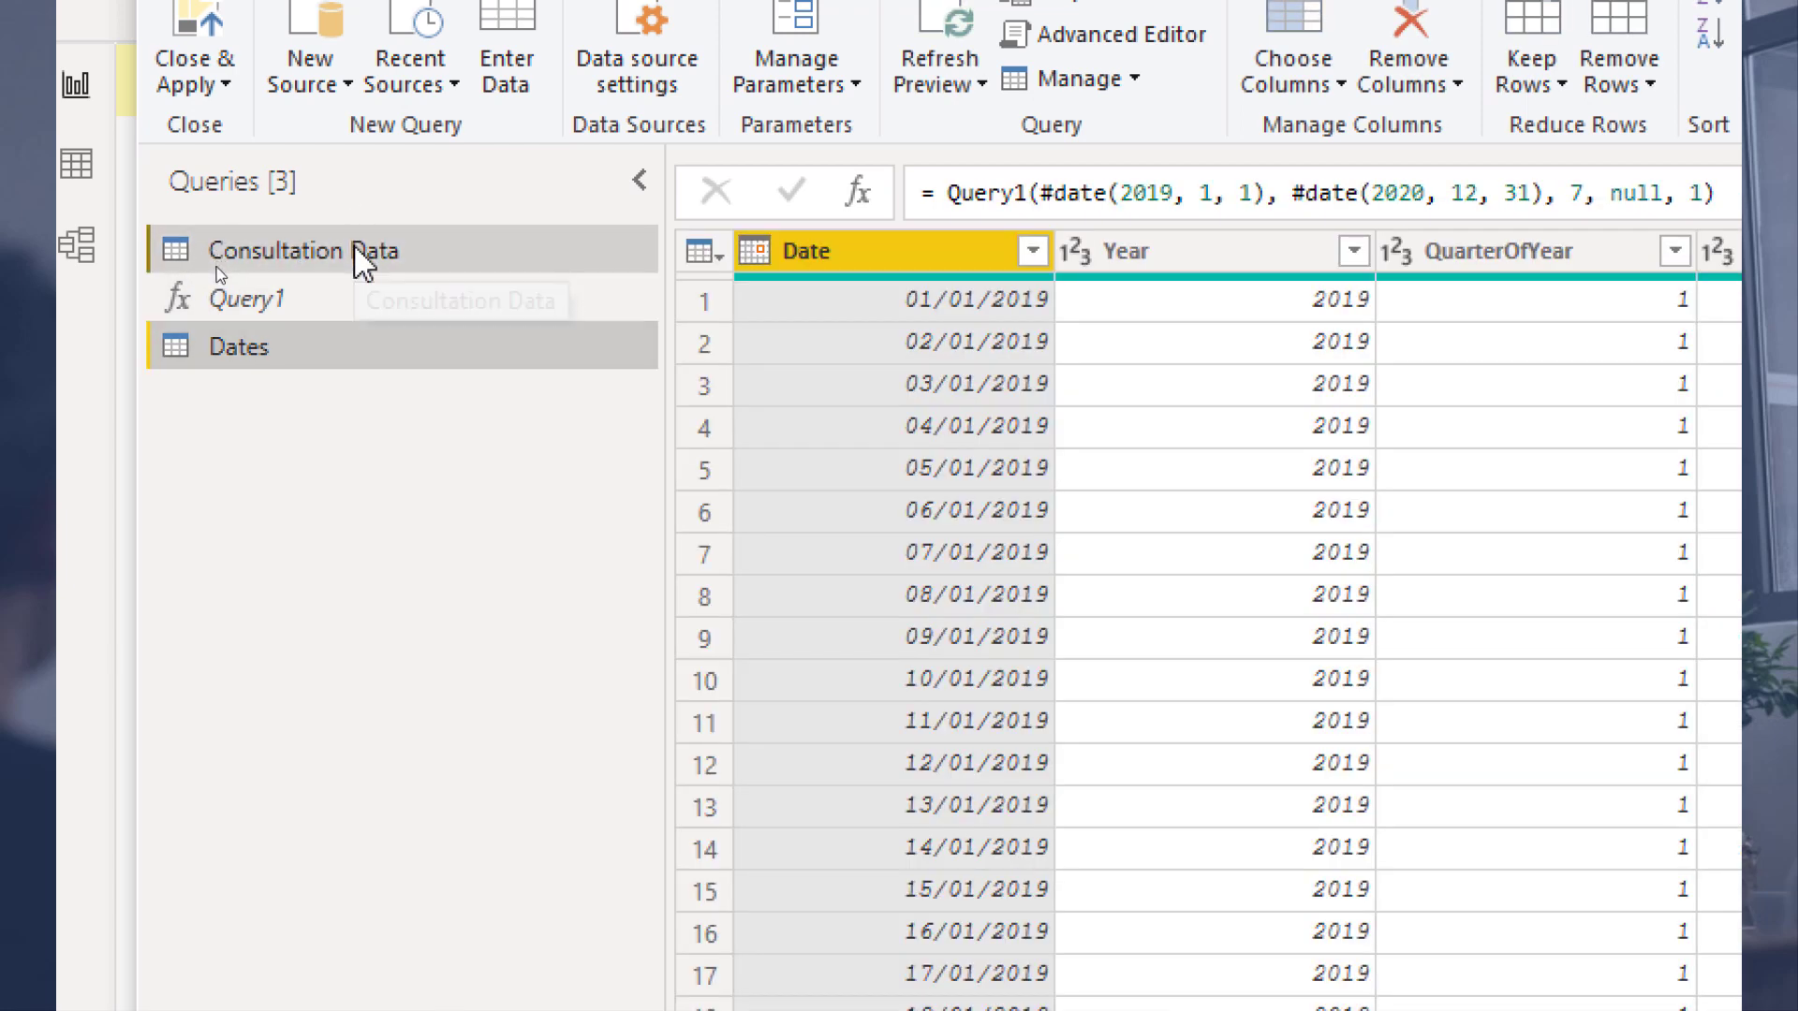
{"action": "right_click", "coordinate": [360, 262]}
{"action": "mouse_move", "coordinate": [538, 418]}
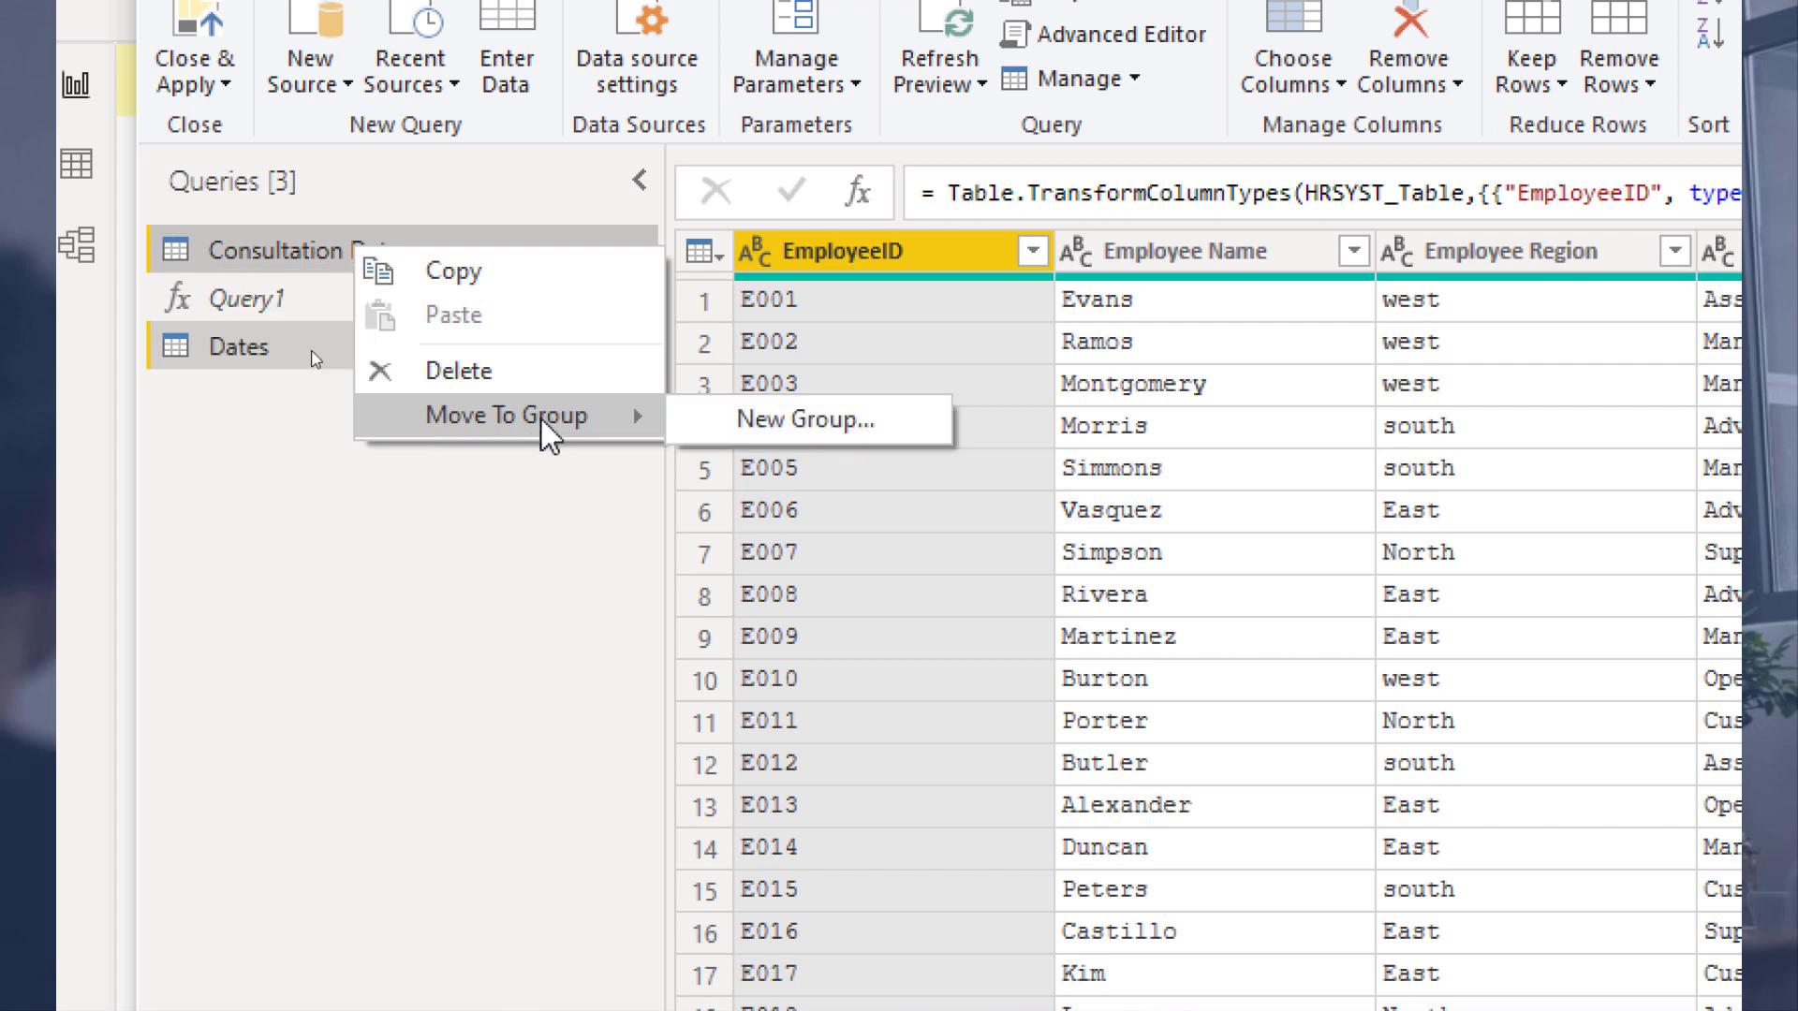
{"action": "left_click", "coordinate": [761, 420]}
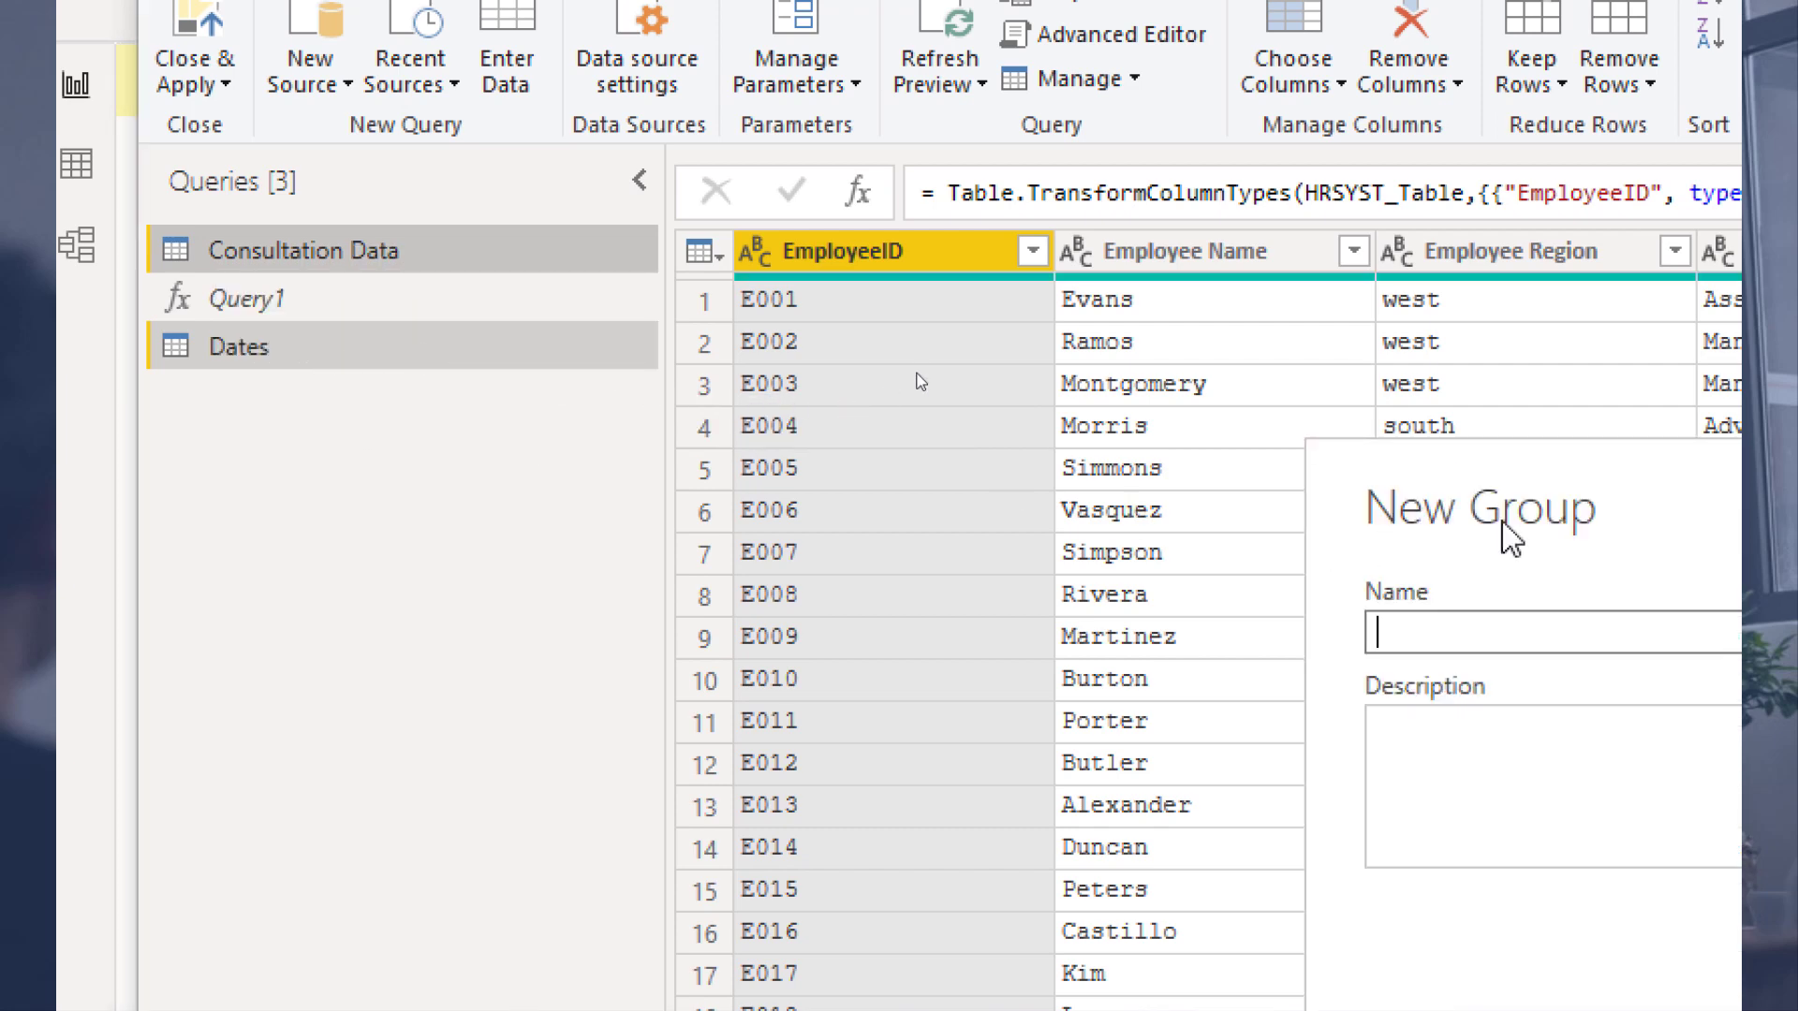
{"action": "type", "text": "Data Model"}
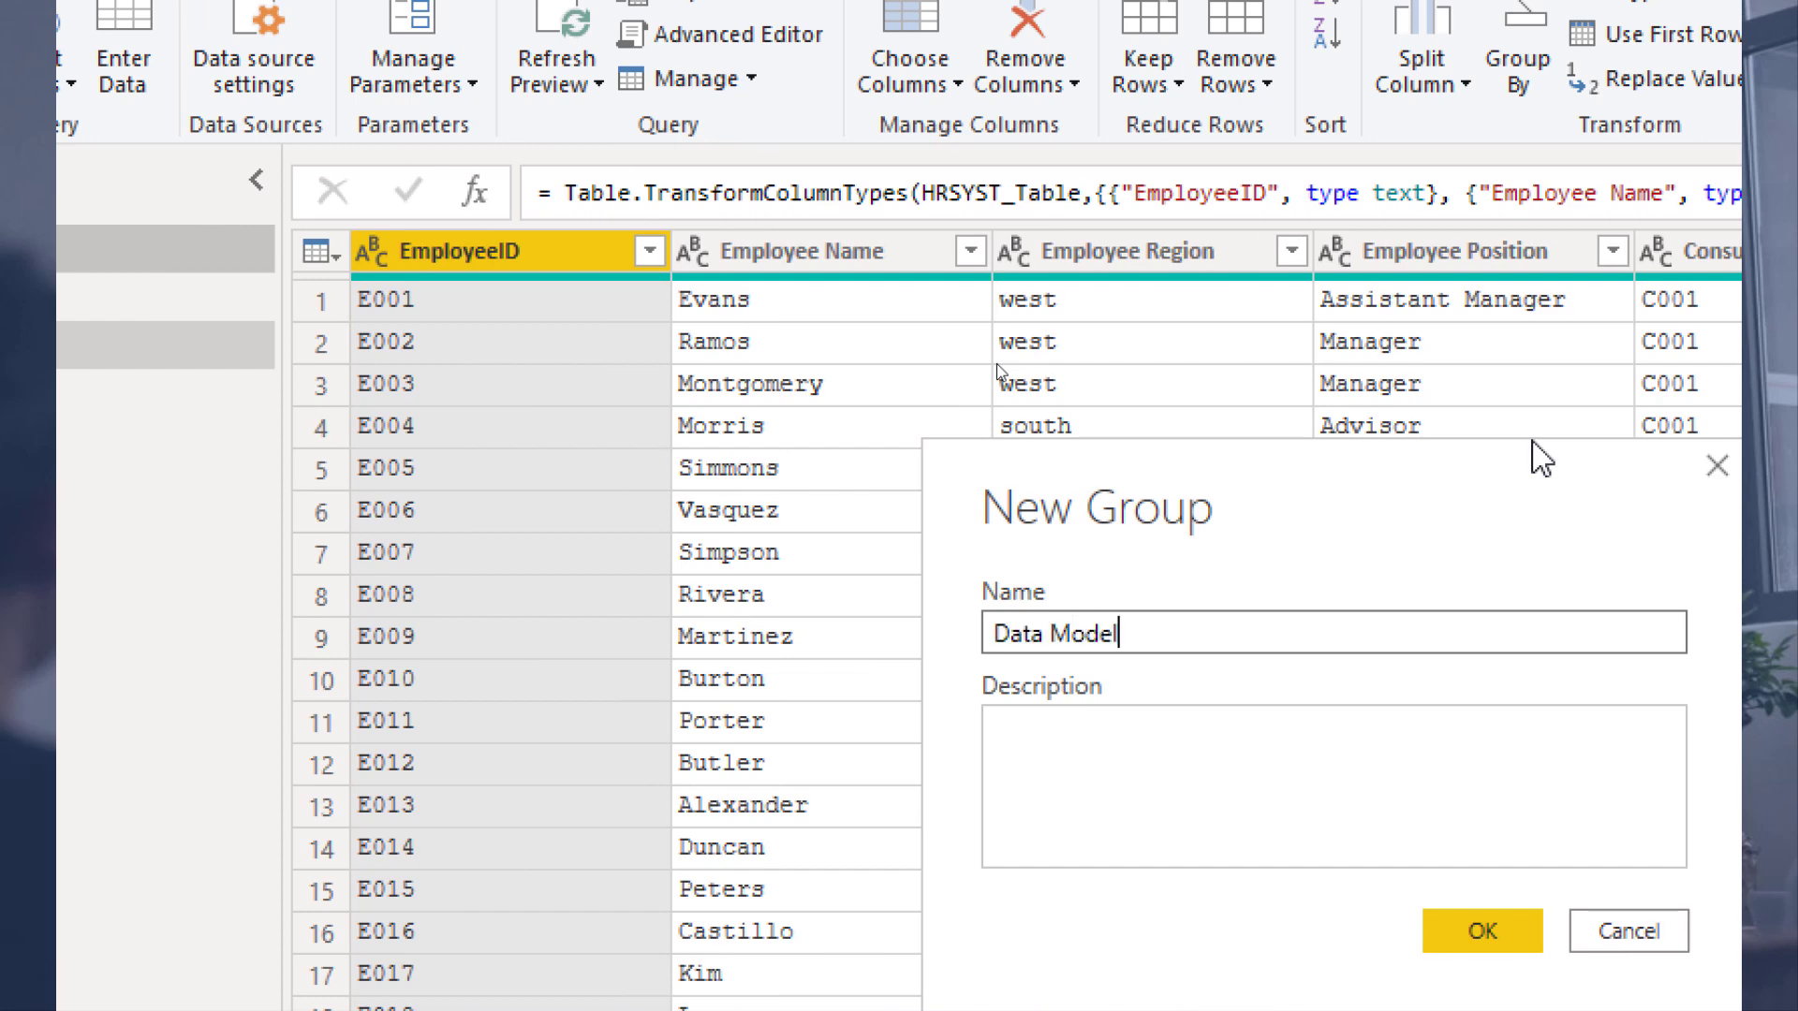
{"action": "key", "text": "Return"}
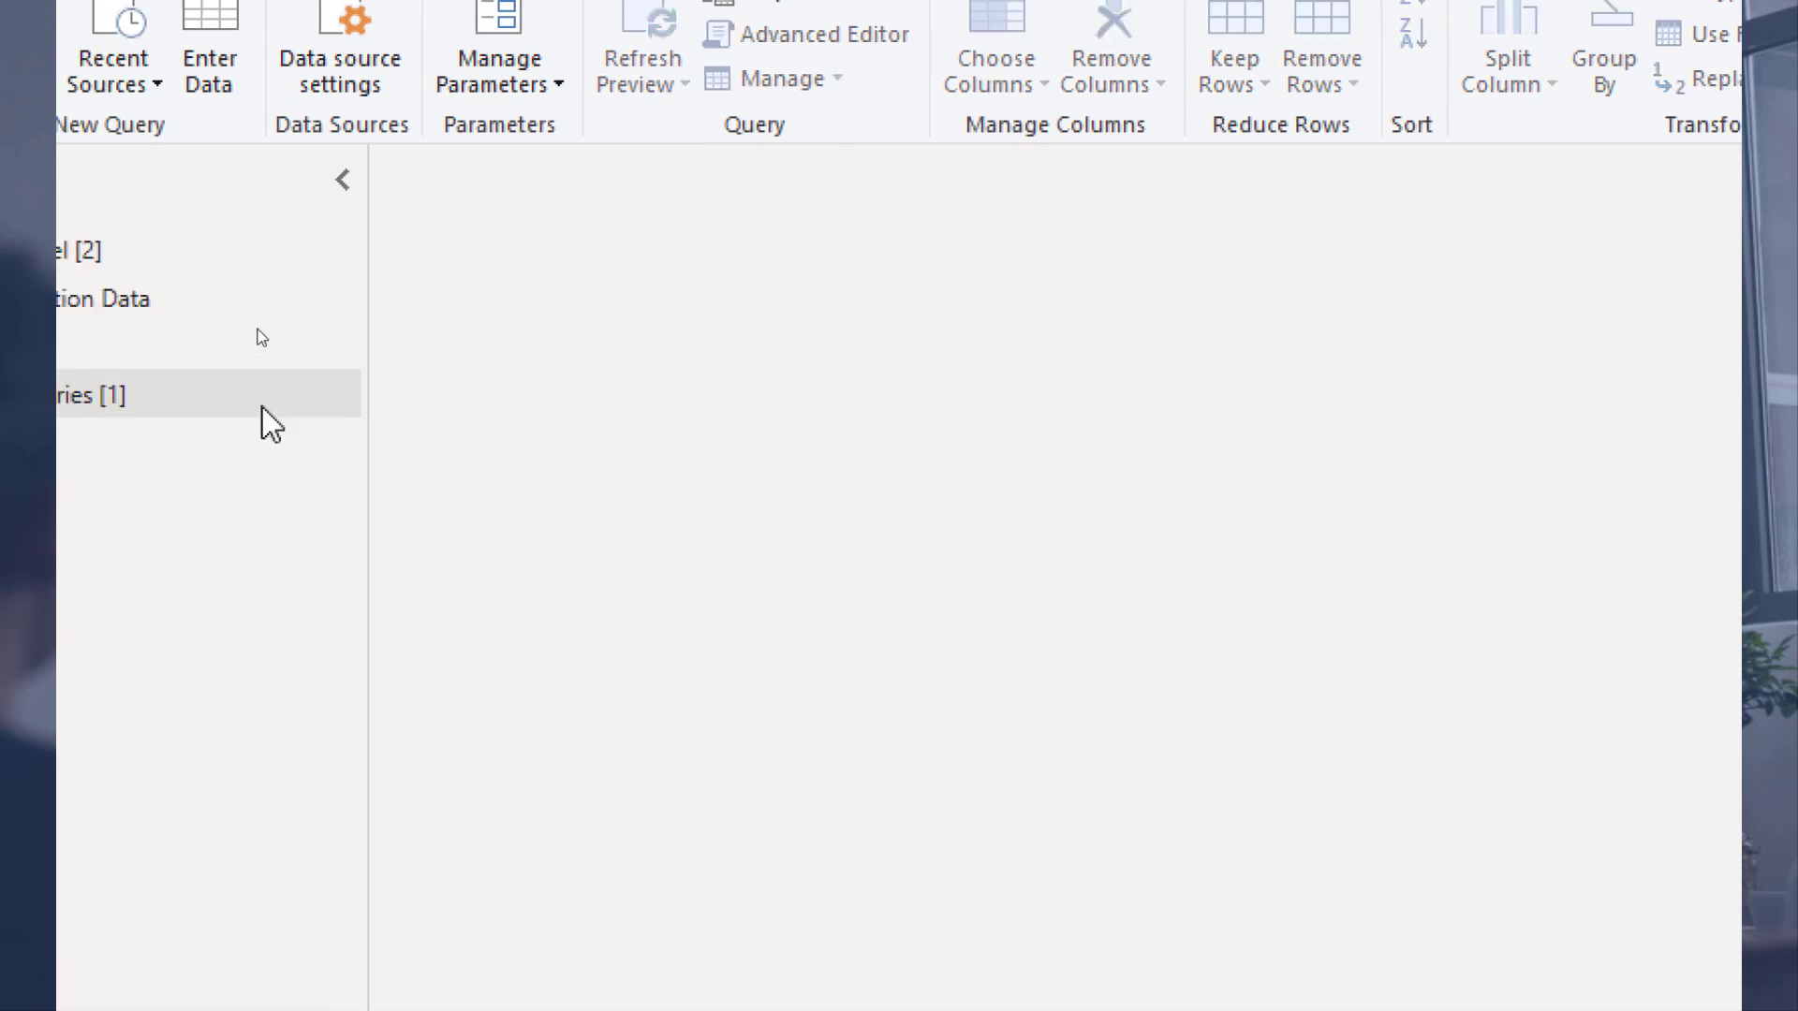
Step: Move the Query1 function into a new query group named Parameter Queries
{"action": "right_click", "coordinate": [288, 441]}
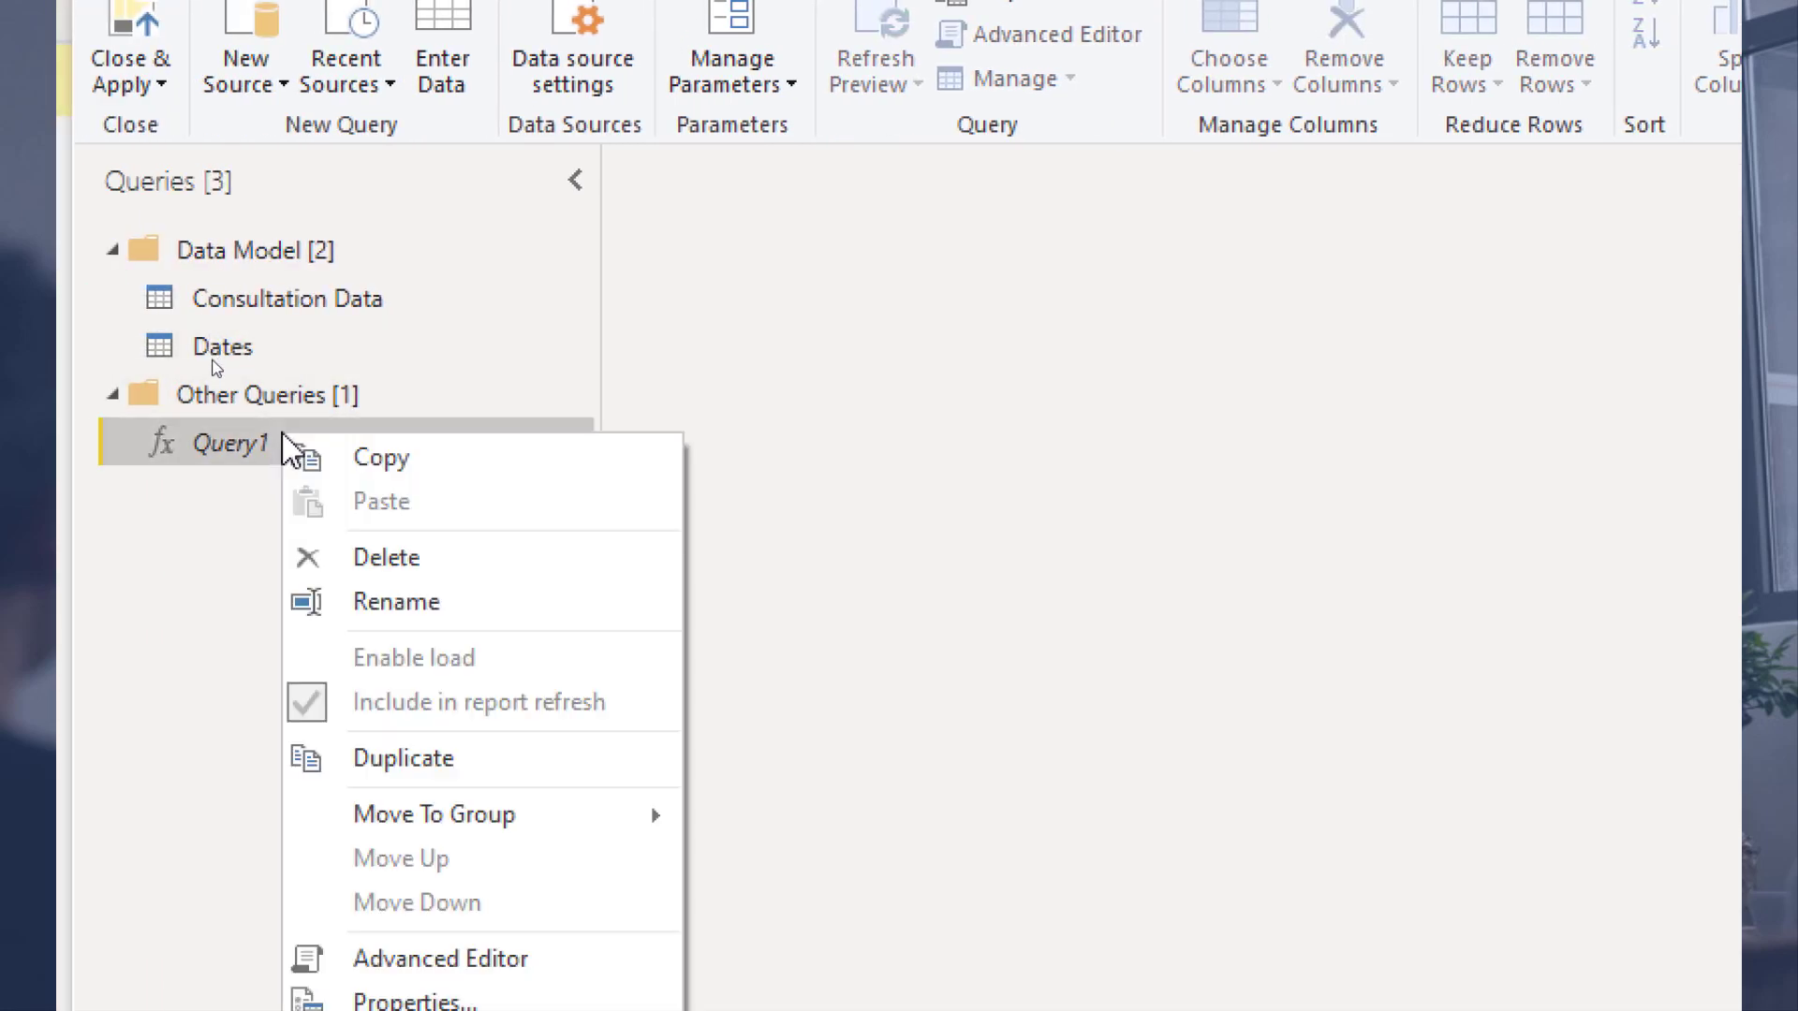
{"action": "mouse_move", "coordinate": [637, 818]}
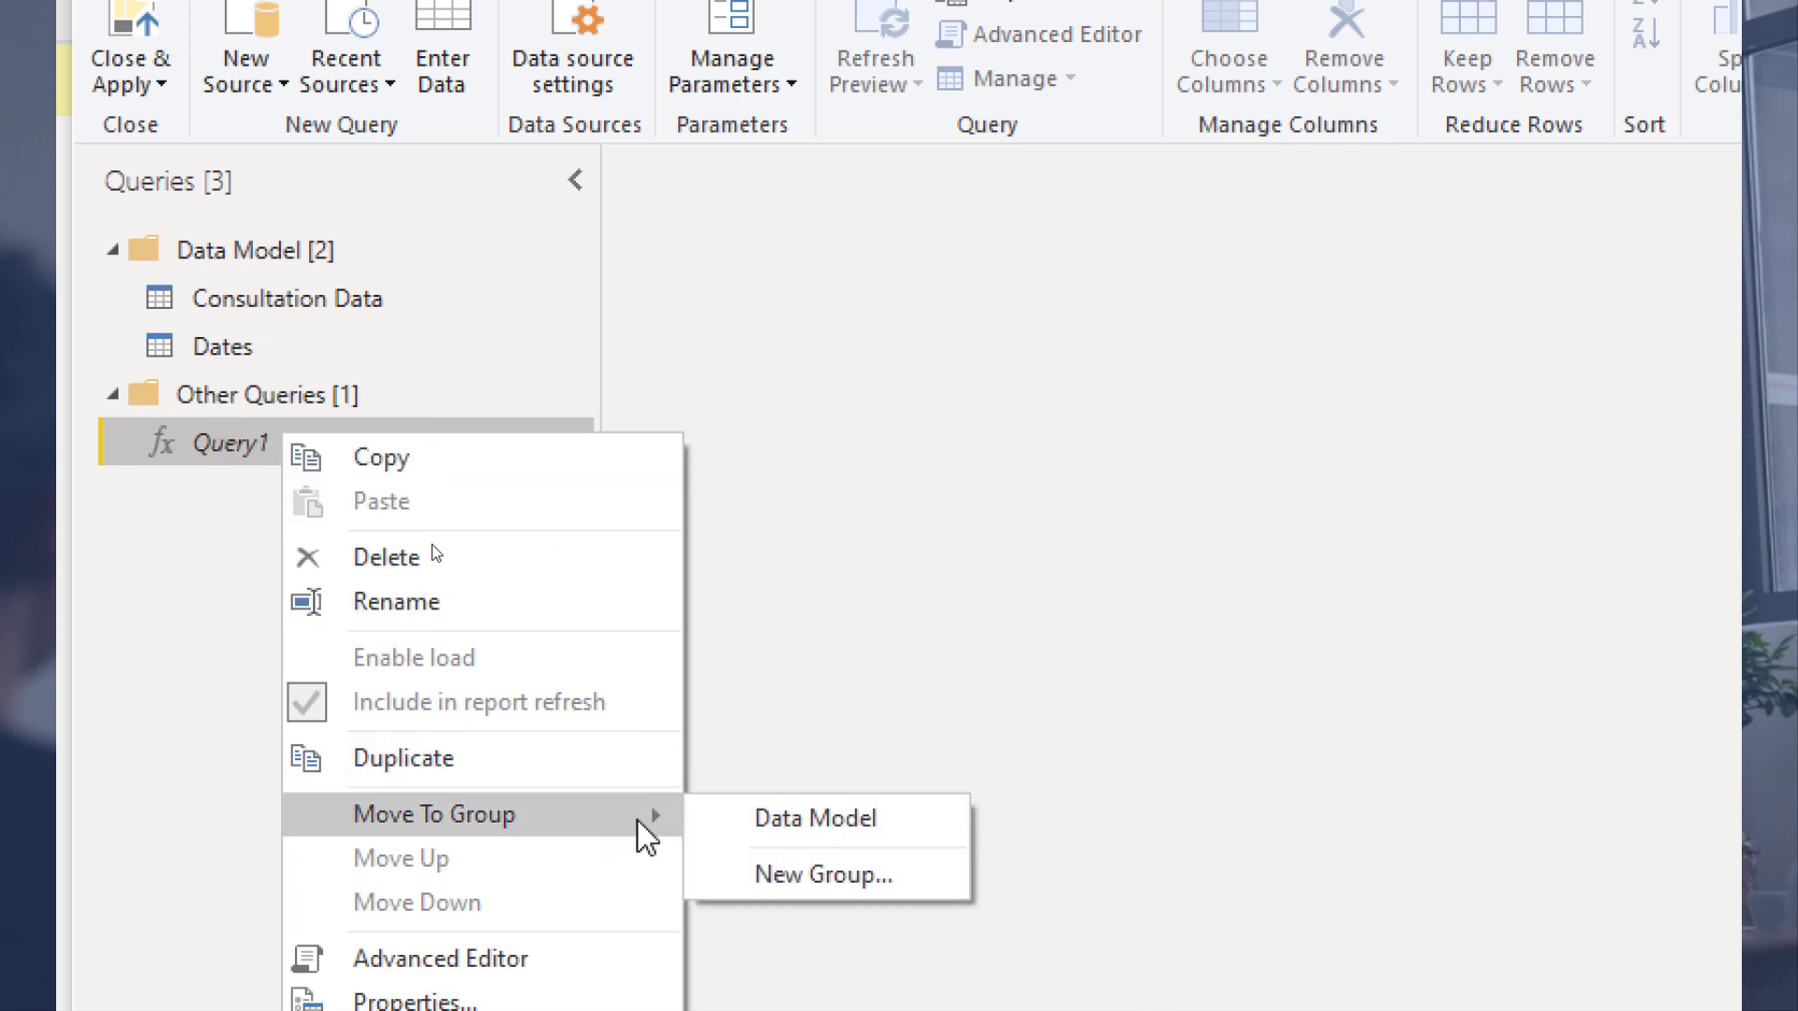
{"action": "left_click", "coordinate": [777, 877]}
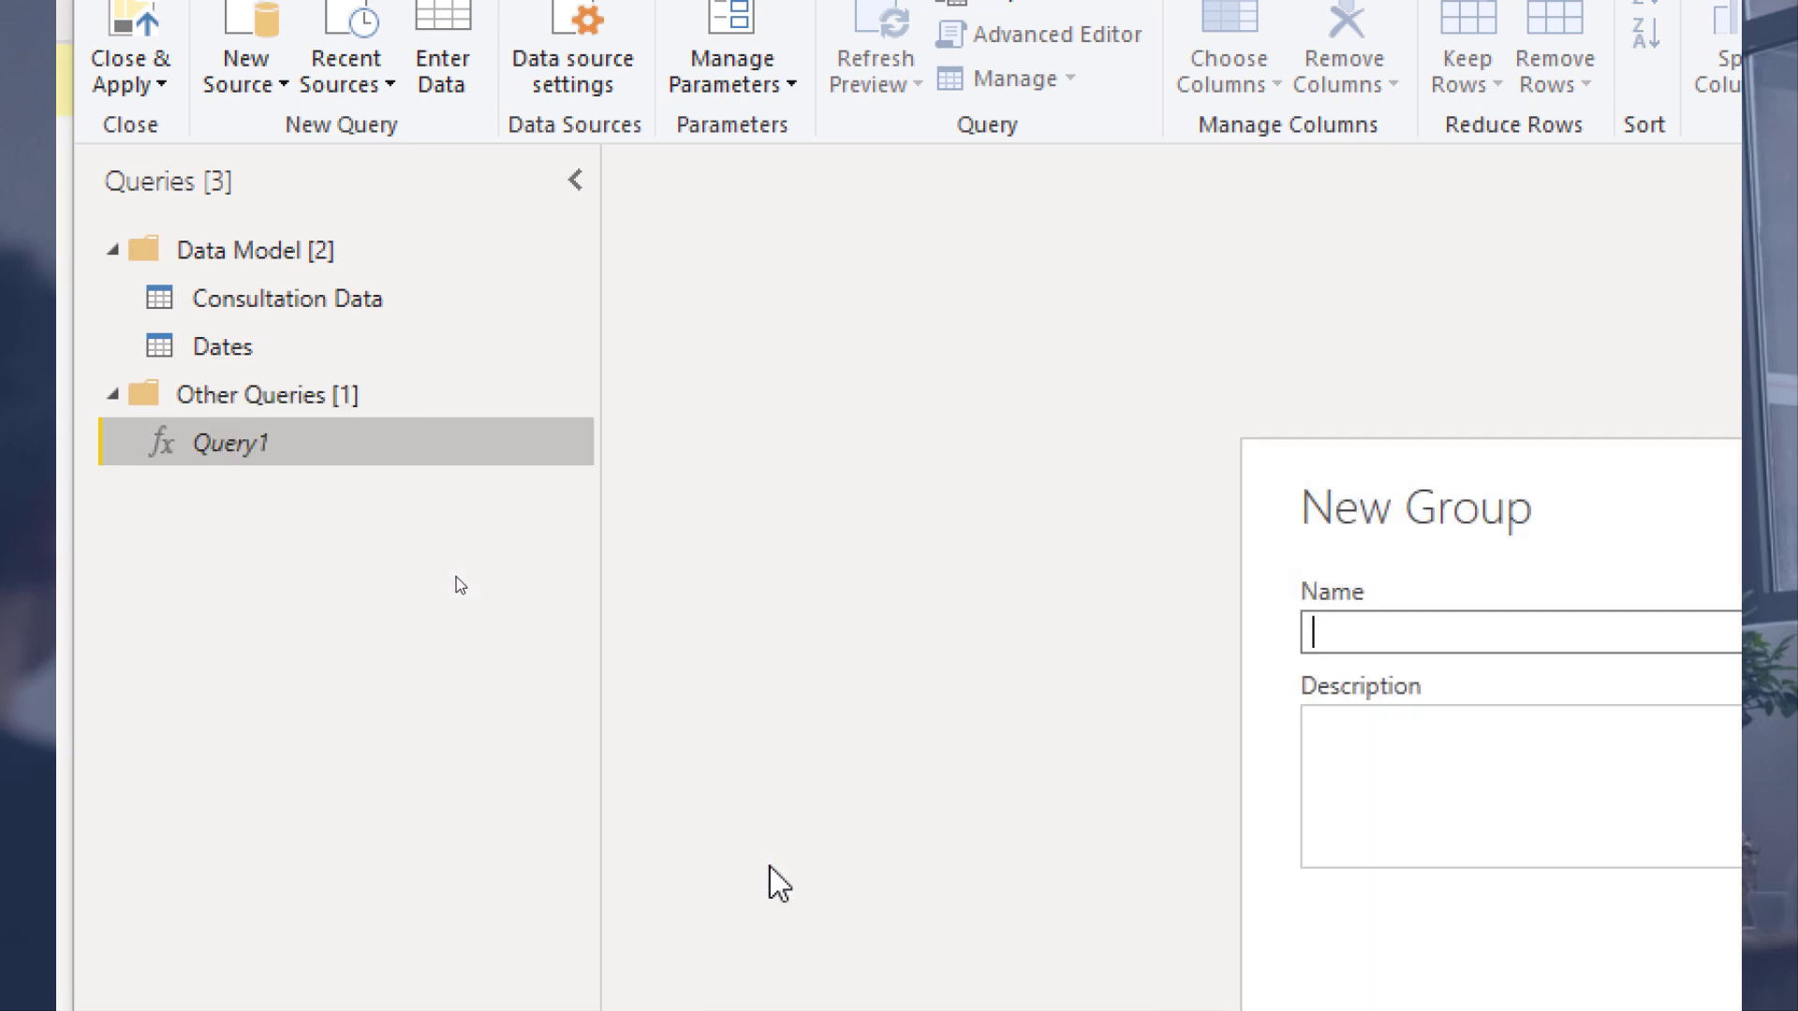
{"action": "type", "text": "Parameter Query"}
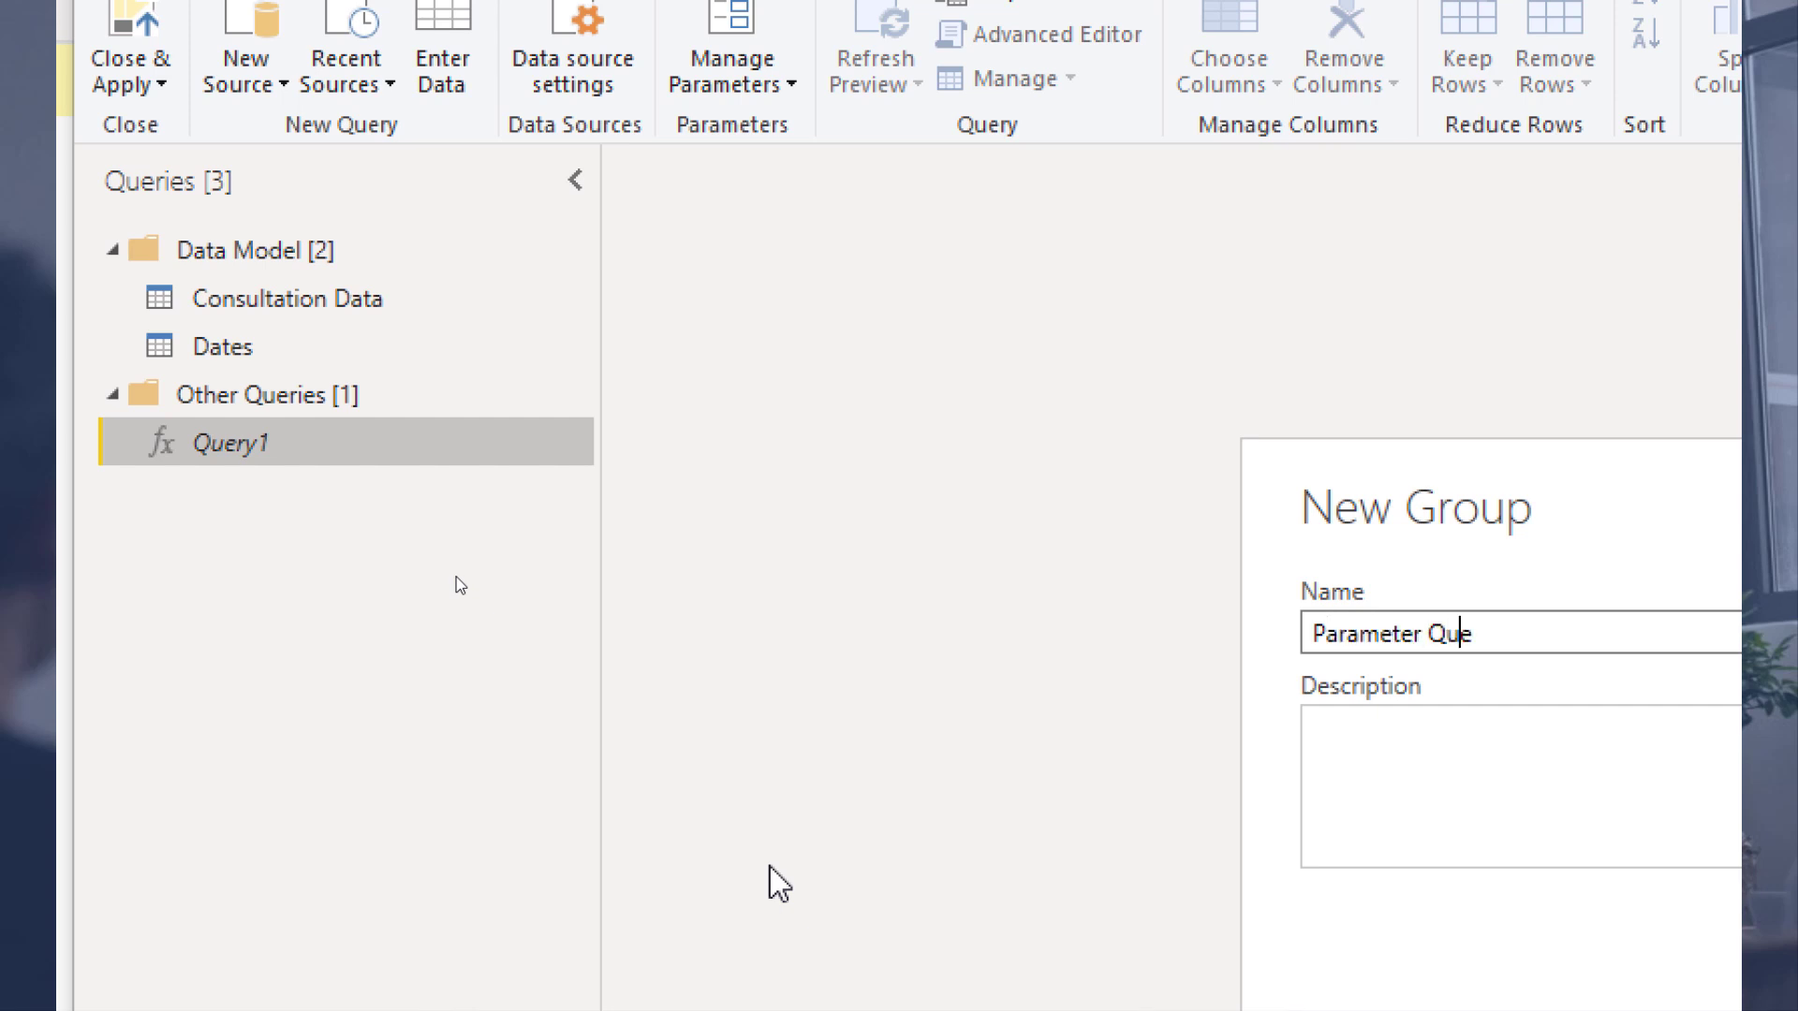
{"action": "key", "text": "BackSpace"}
{"action": "type", "text": "ies"}
{"action": "key", "text": "Return"}
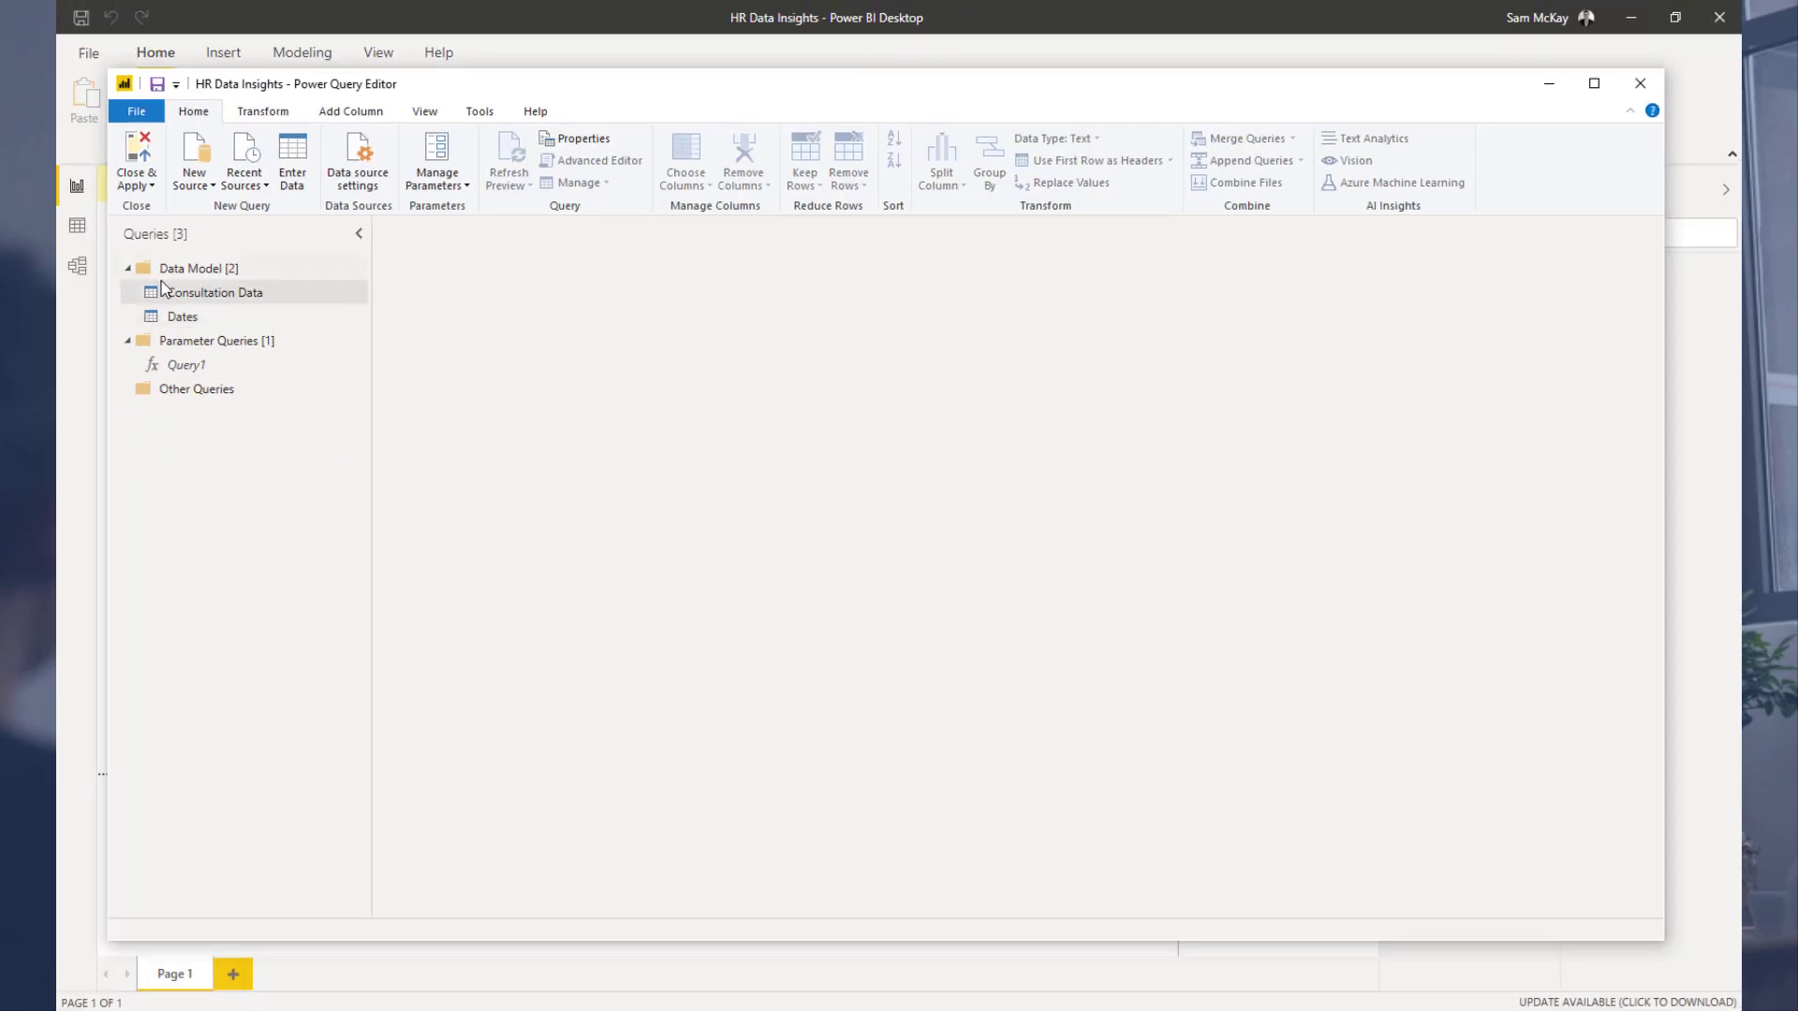
Step: Move the Parameter Queries group above Data Model and collapse it
{"action": "left_click_drag", "start_coordinate": [155, 343], "coordinate": [260, 253]}
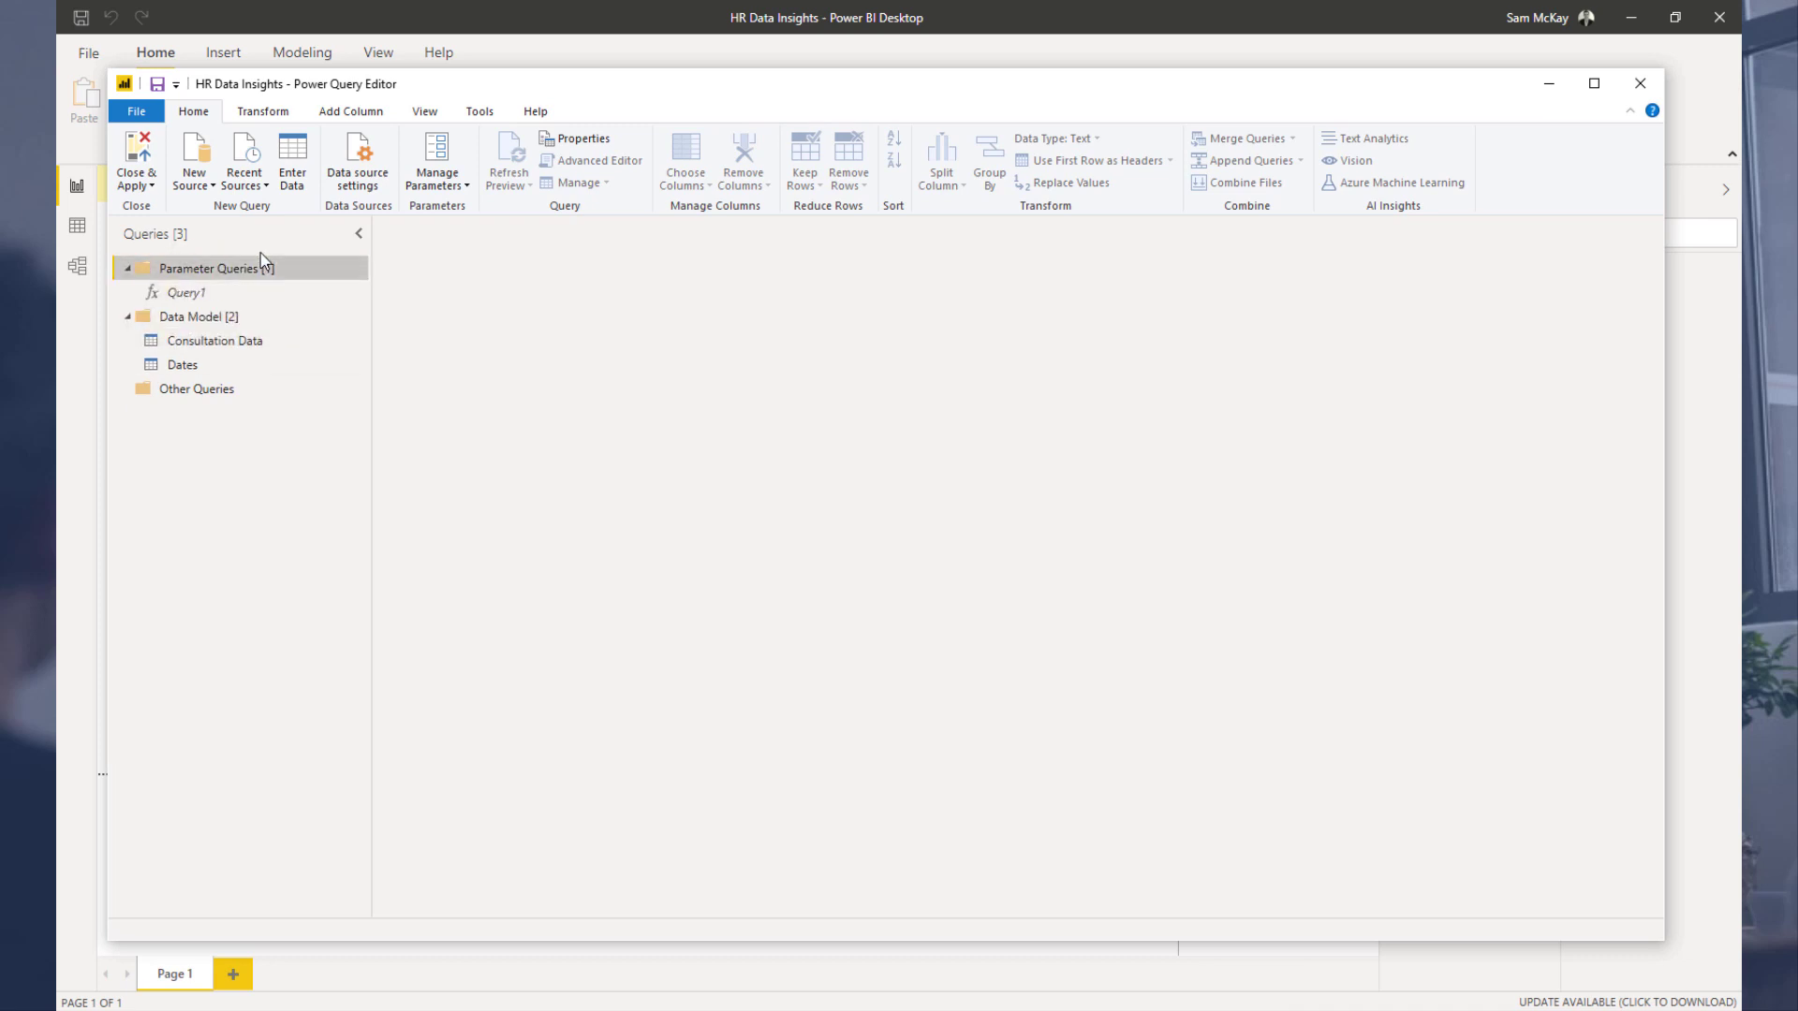
{"action": "left_click", "coordinate": [127, 271]}
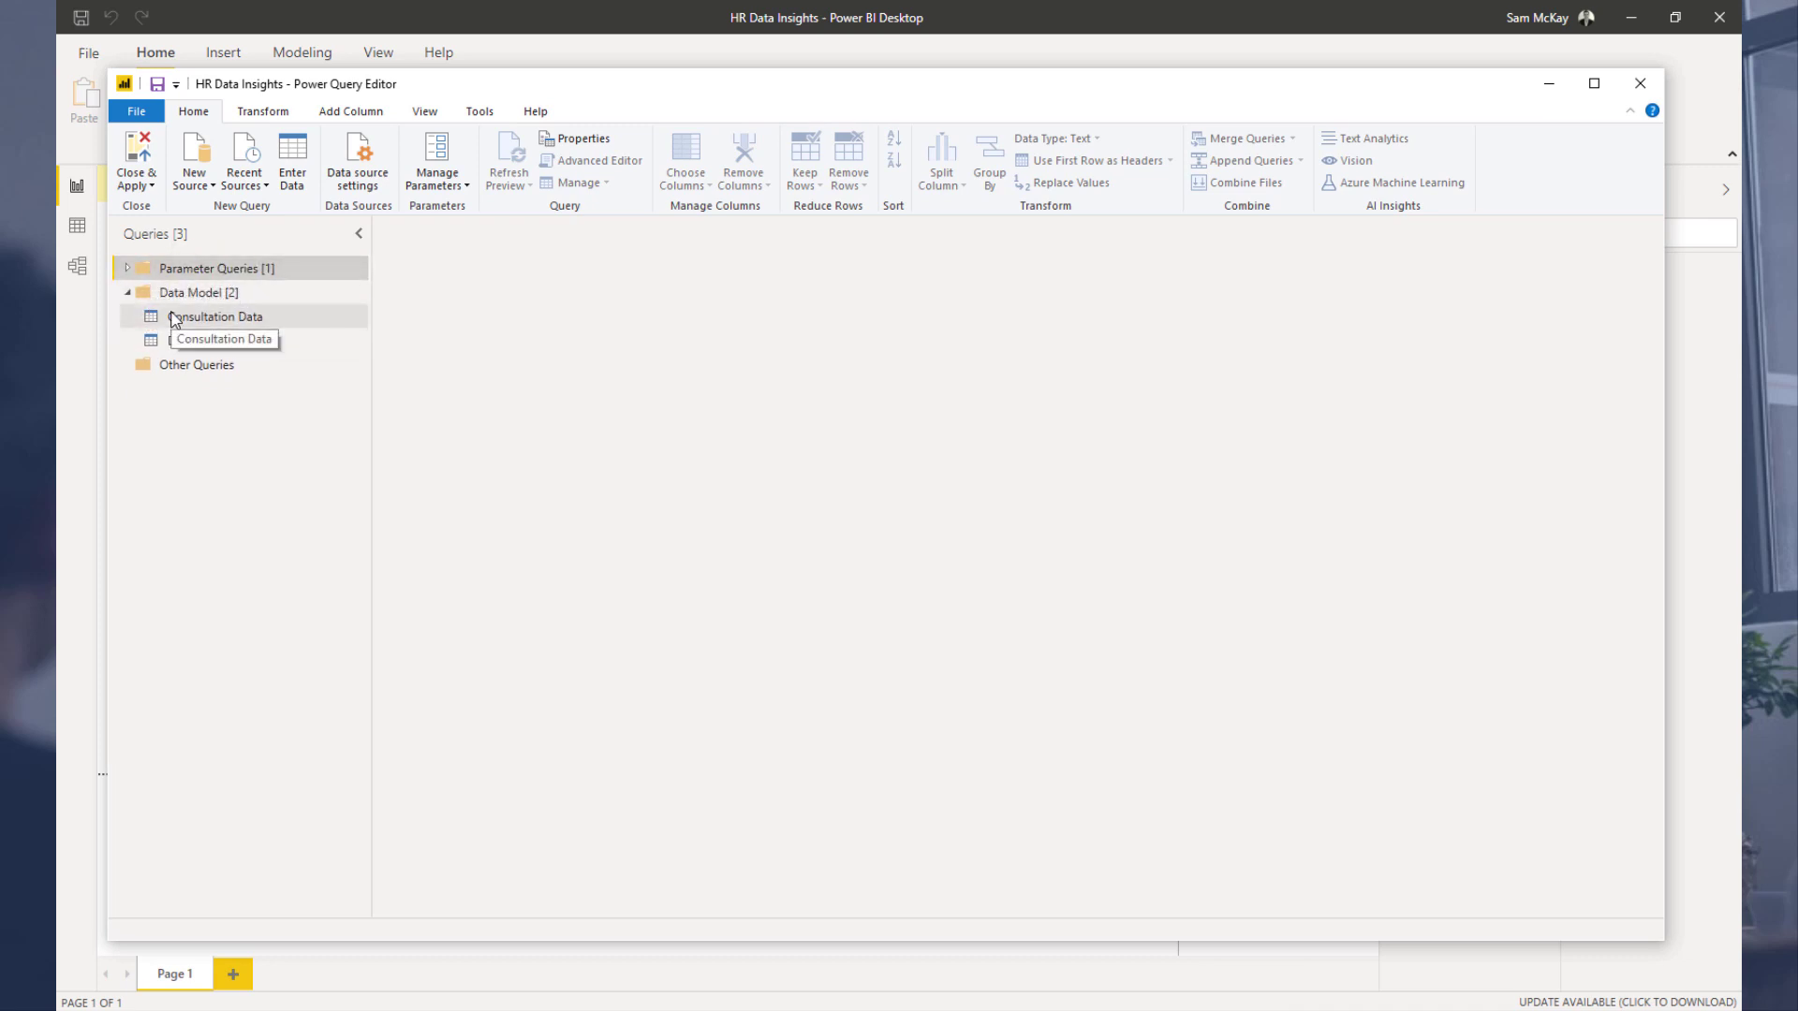
Step: Open the Consultation Data query and browse through its columns and rows
{"action": "left_click", "coordinate": [242, 324]}
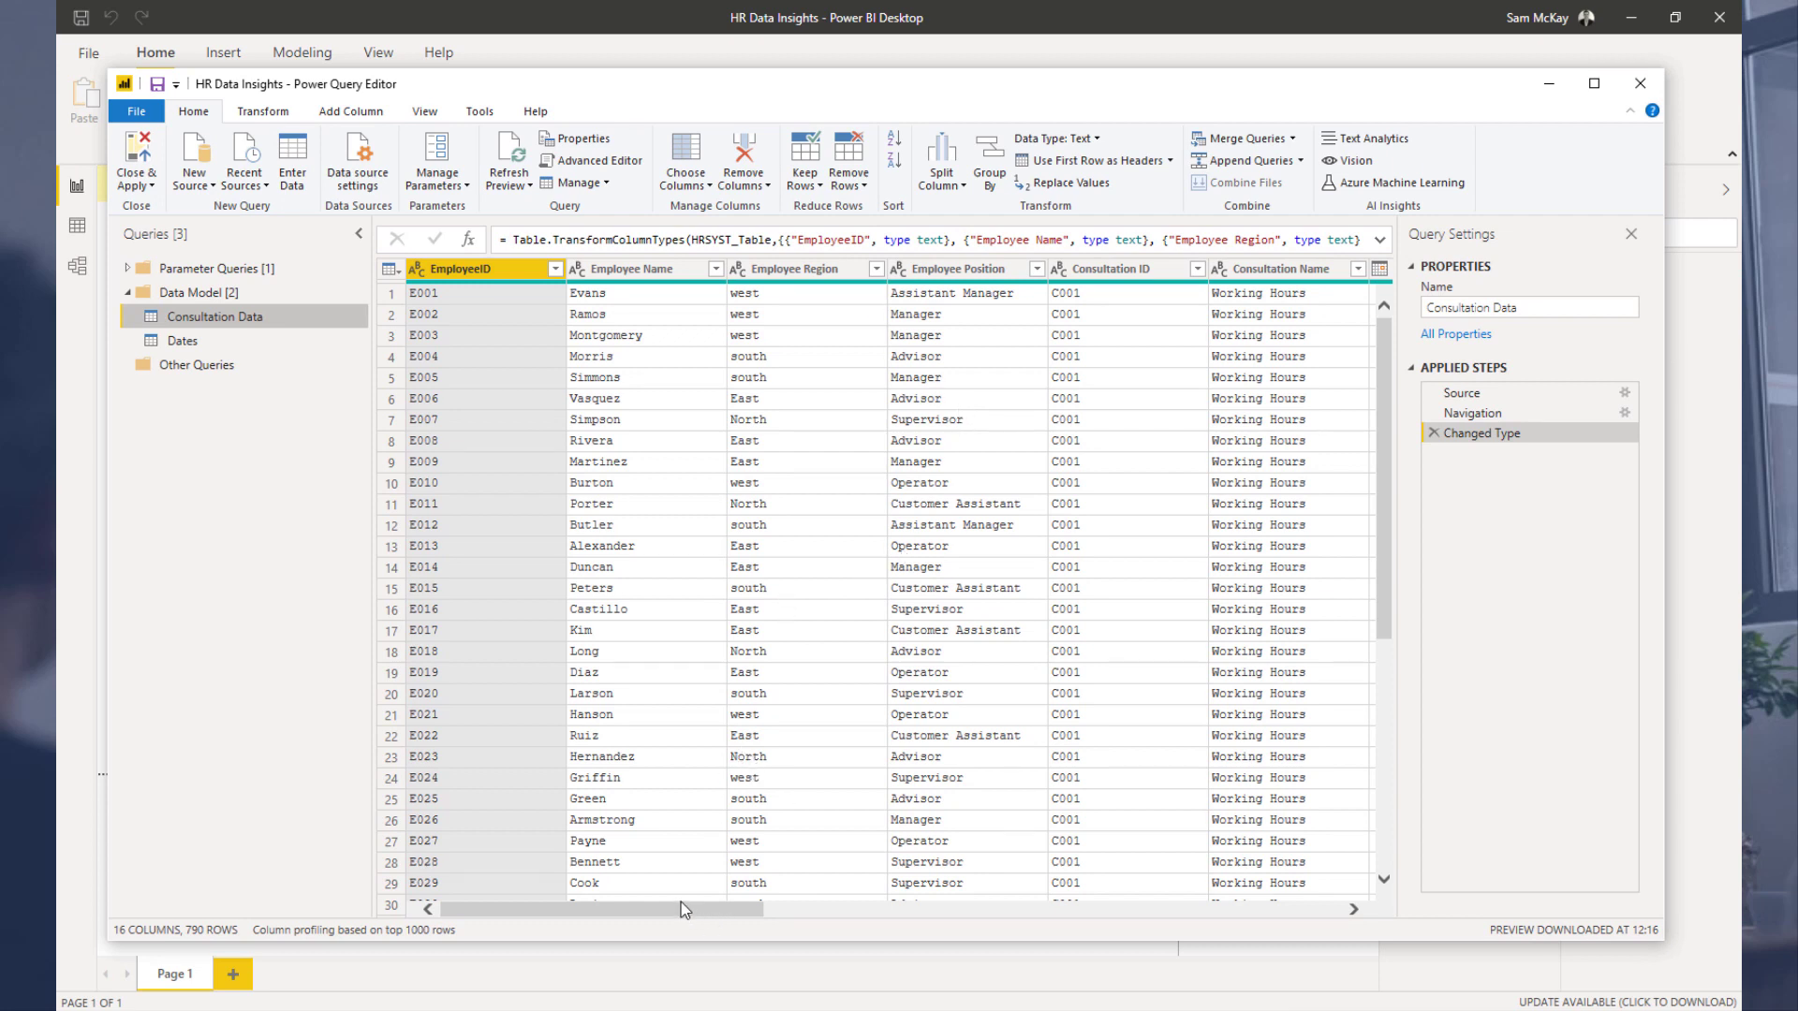
{"action": "left_click_drag", "start_coordinate": [684, 914], "coordinate": [1324, 899]}
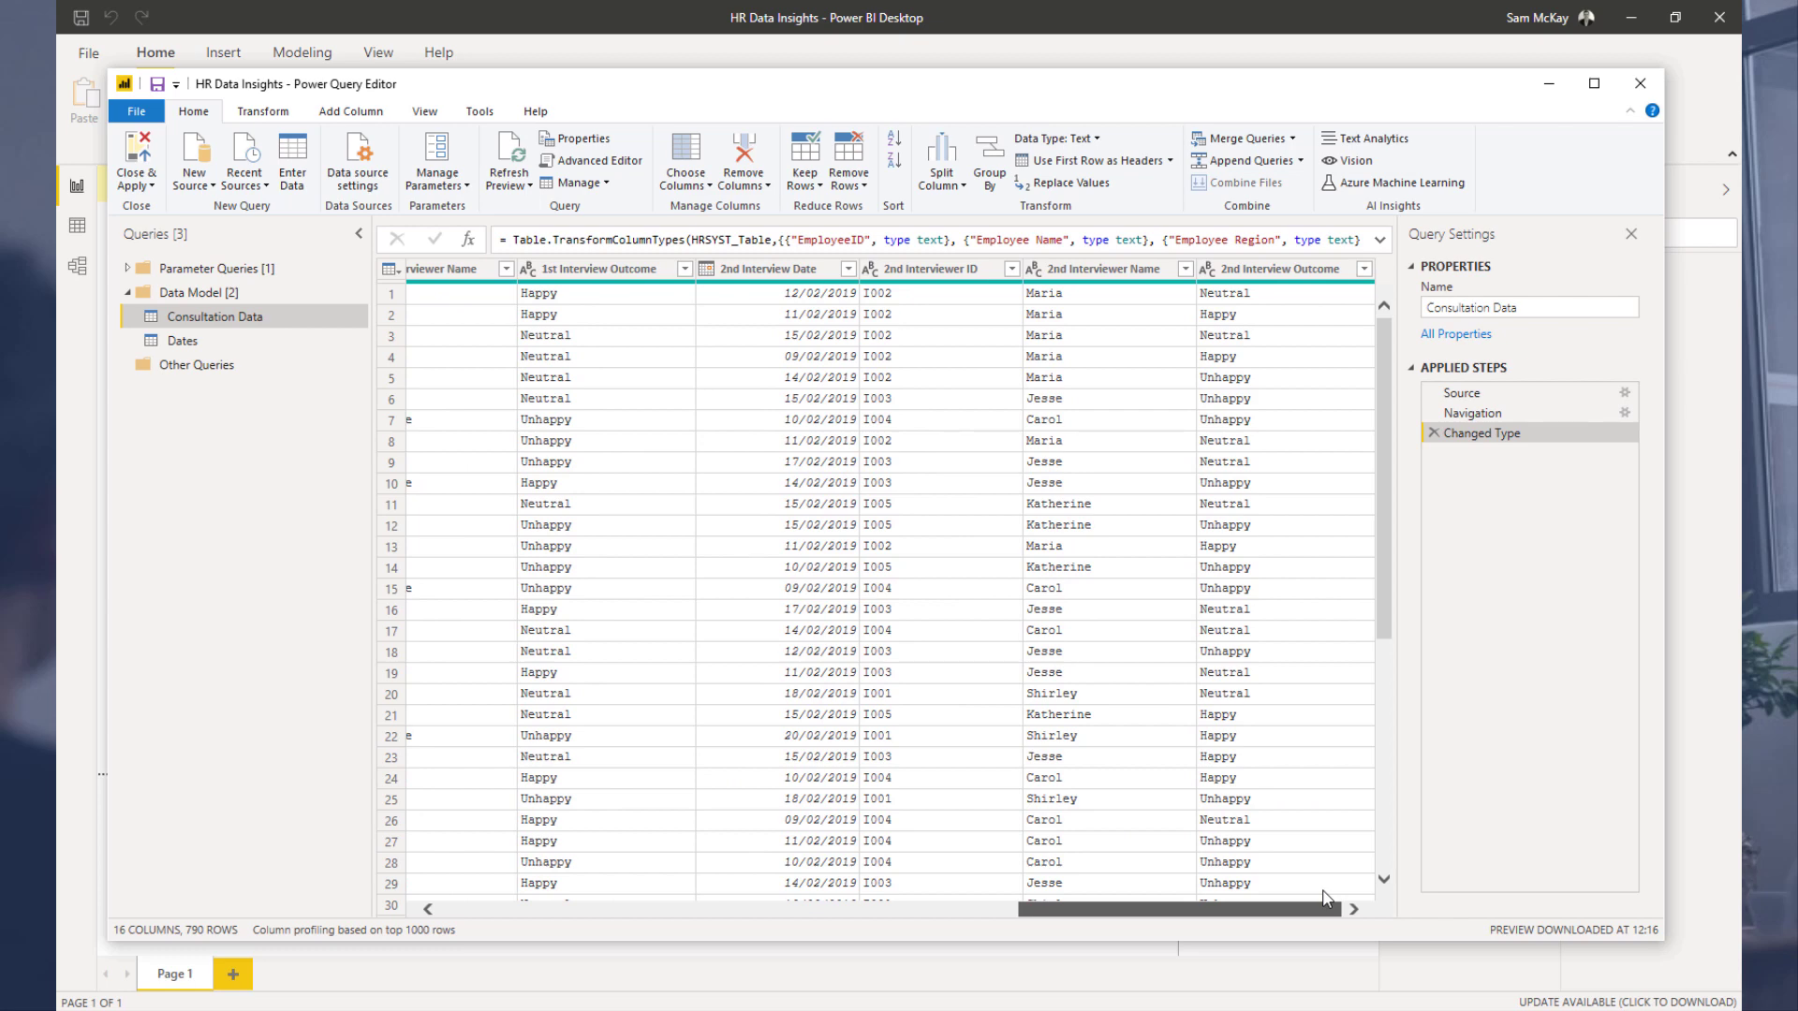
{"action": "left_click_drag", "start_coordinate": [1312, 891], "coordinate": [654, 885]}
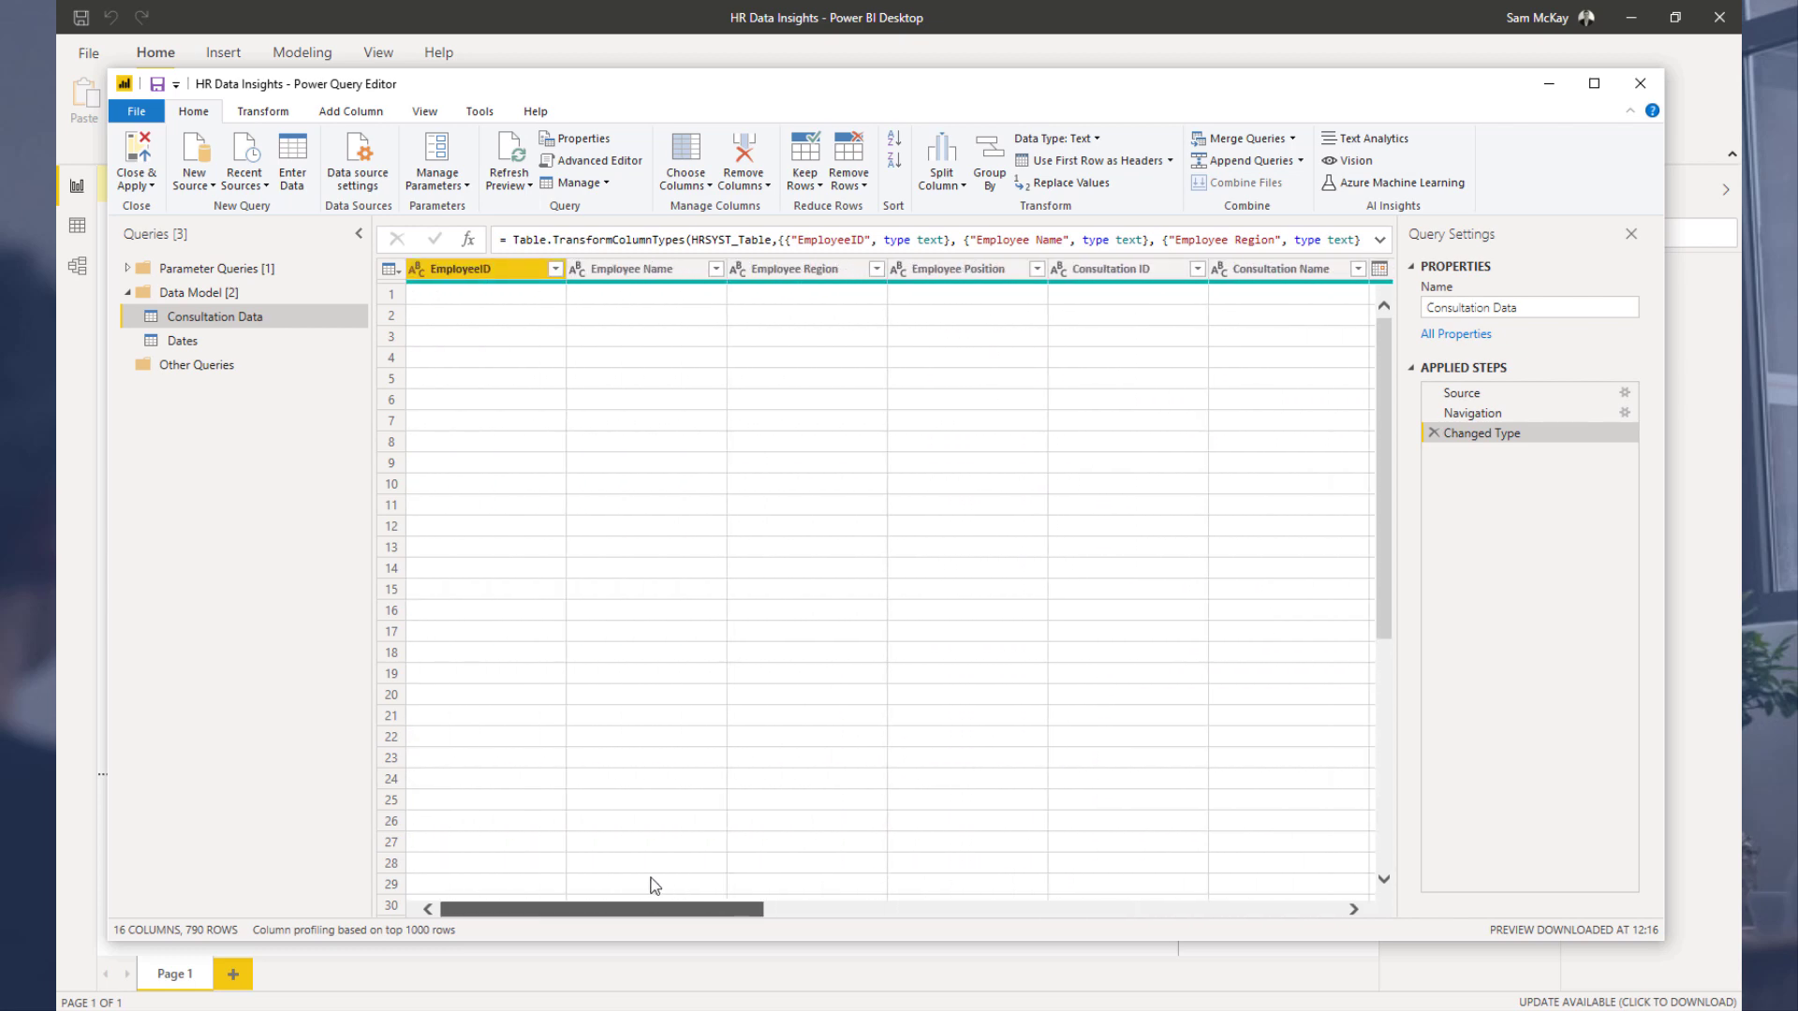
{"action": "right_click", "coordinate": [790, 272]}
{"action": "key", "text": "Escape"}
{"action": "scroll", "coordinate": [823, 380], "scroll_direction": "down", "scroll_amount": 3}
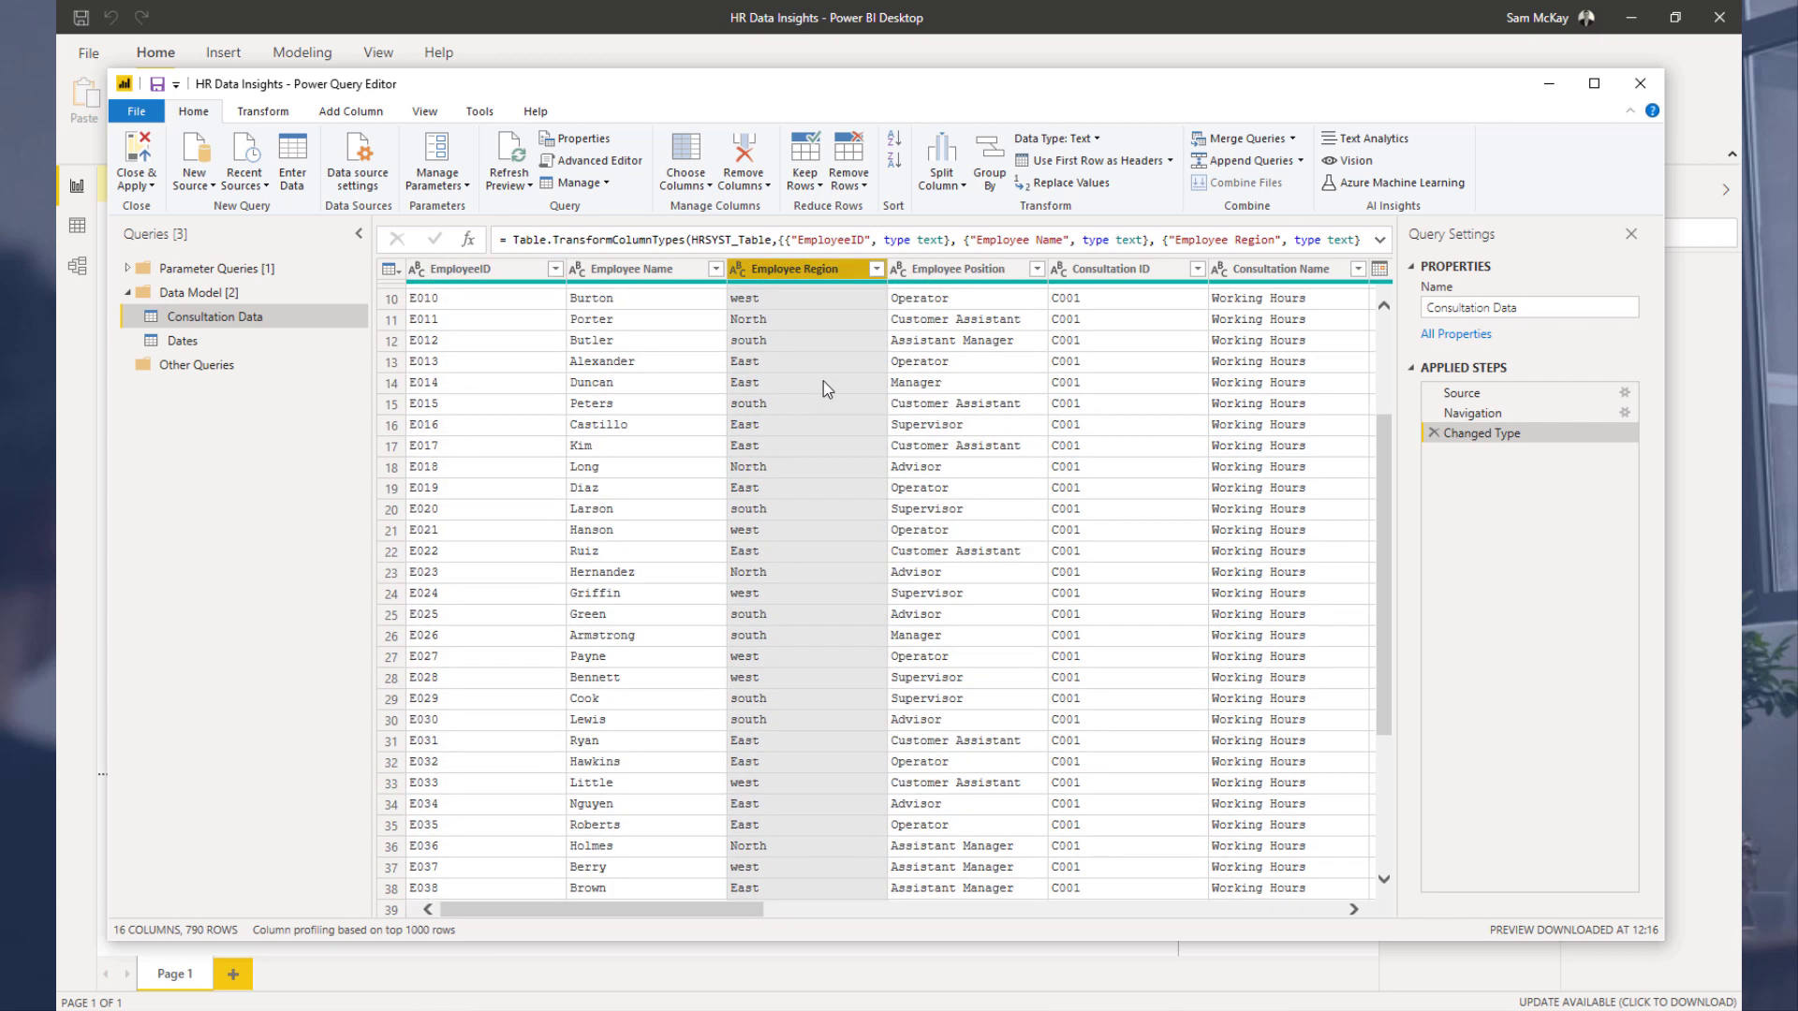
Step: Capitalize each word in the Employee Region column of Consultation Data
{"action": "scroll", "coordinate": [823, 380], "scroll_direction": "up", "scroll_amount": 3}
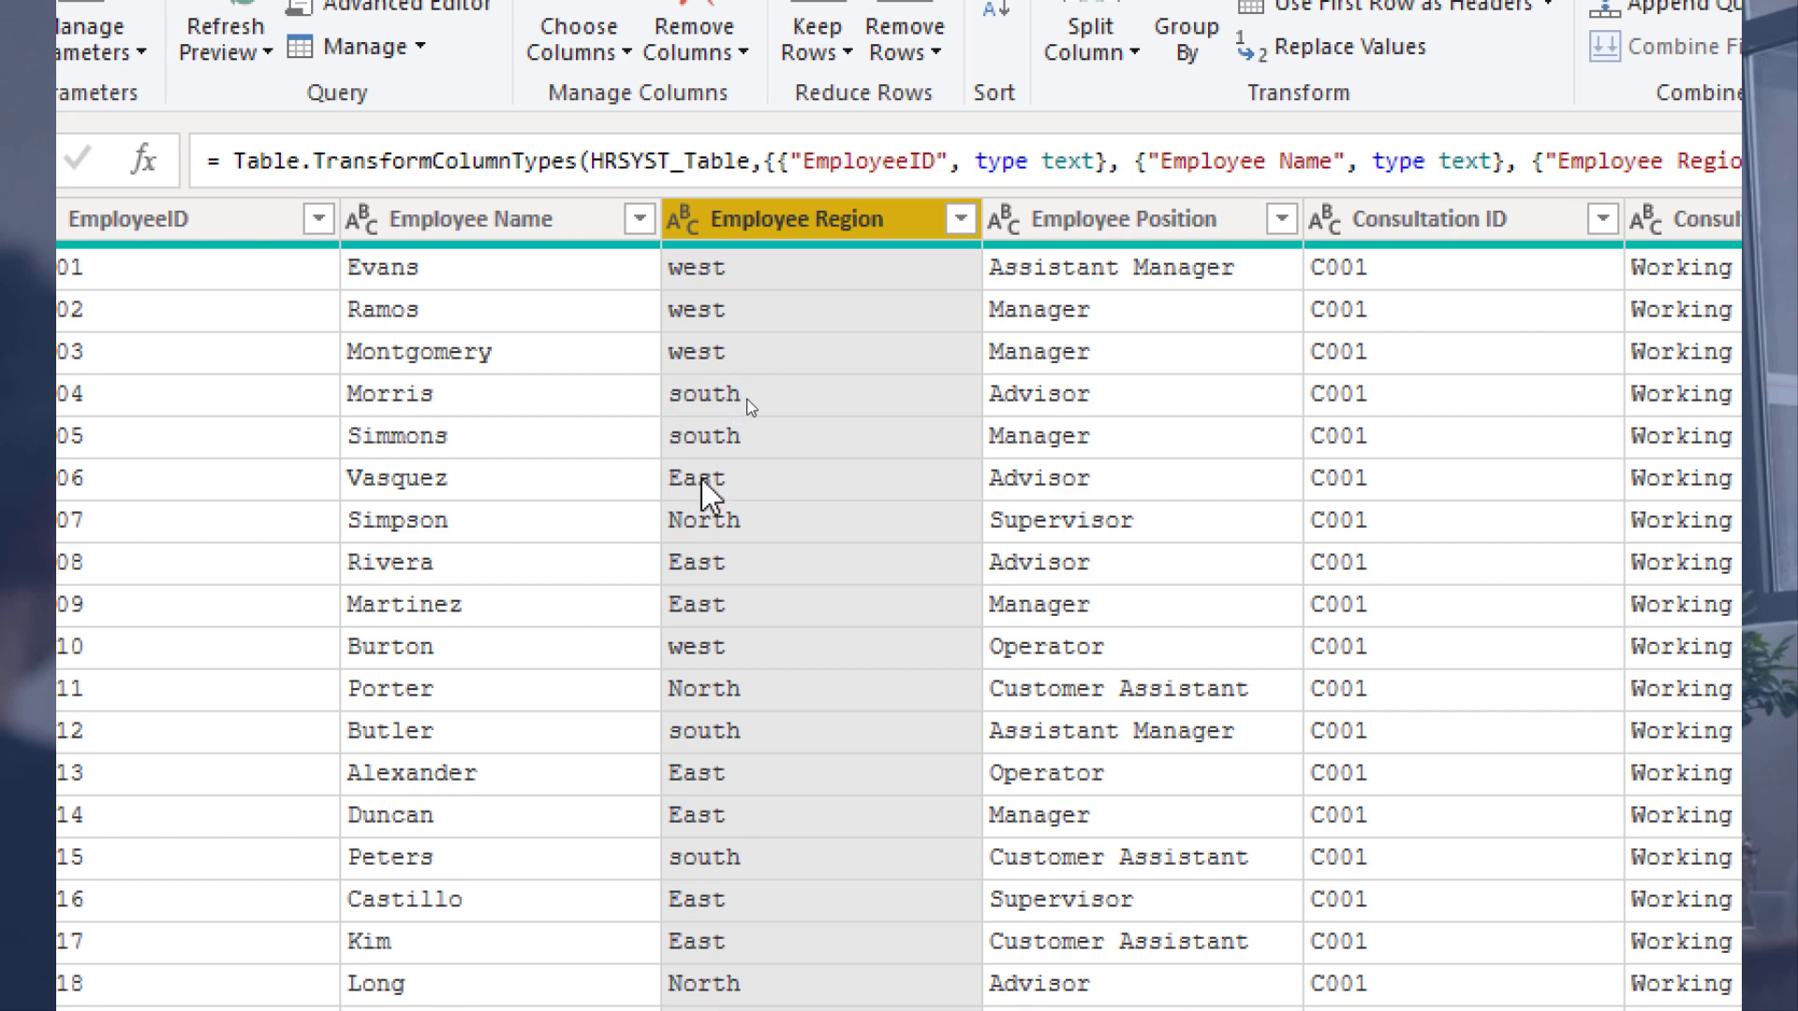
{"action": "right_click", "coordinate": [817, 217]}
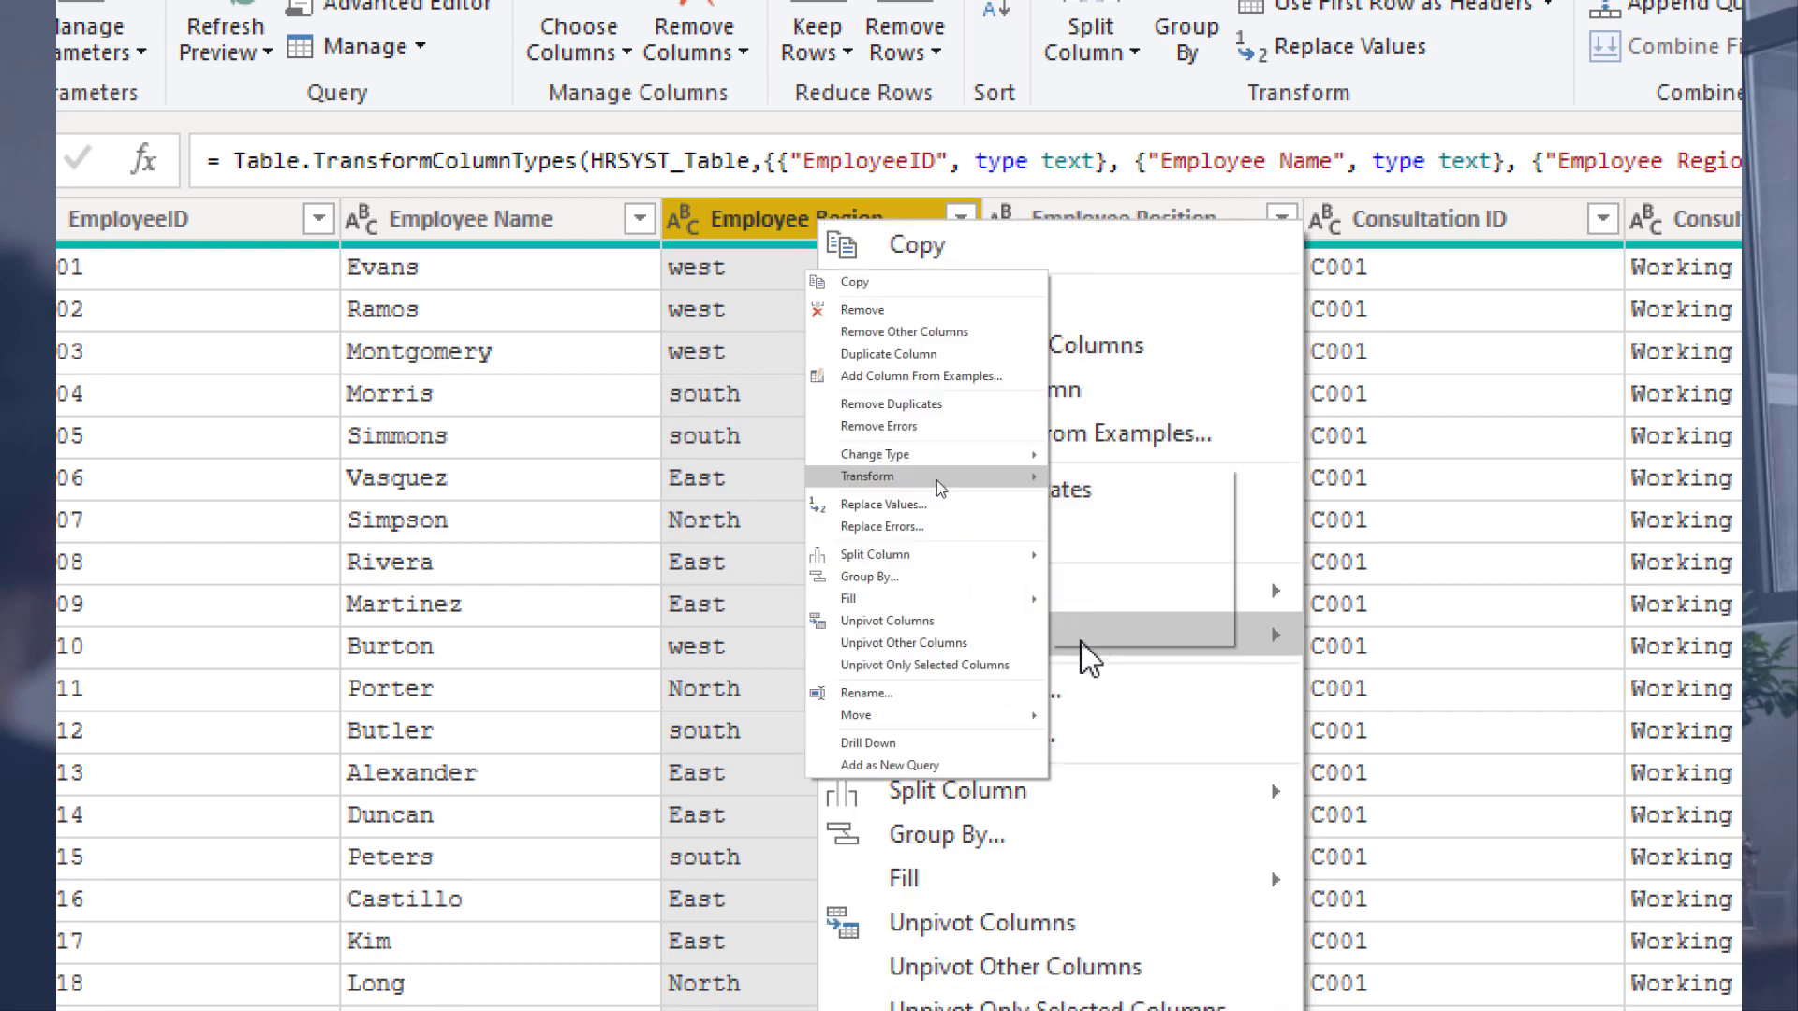
{"action": "mouse_move", "coordinate": [1256, 643]}
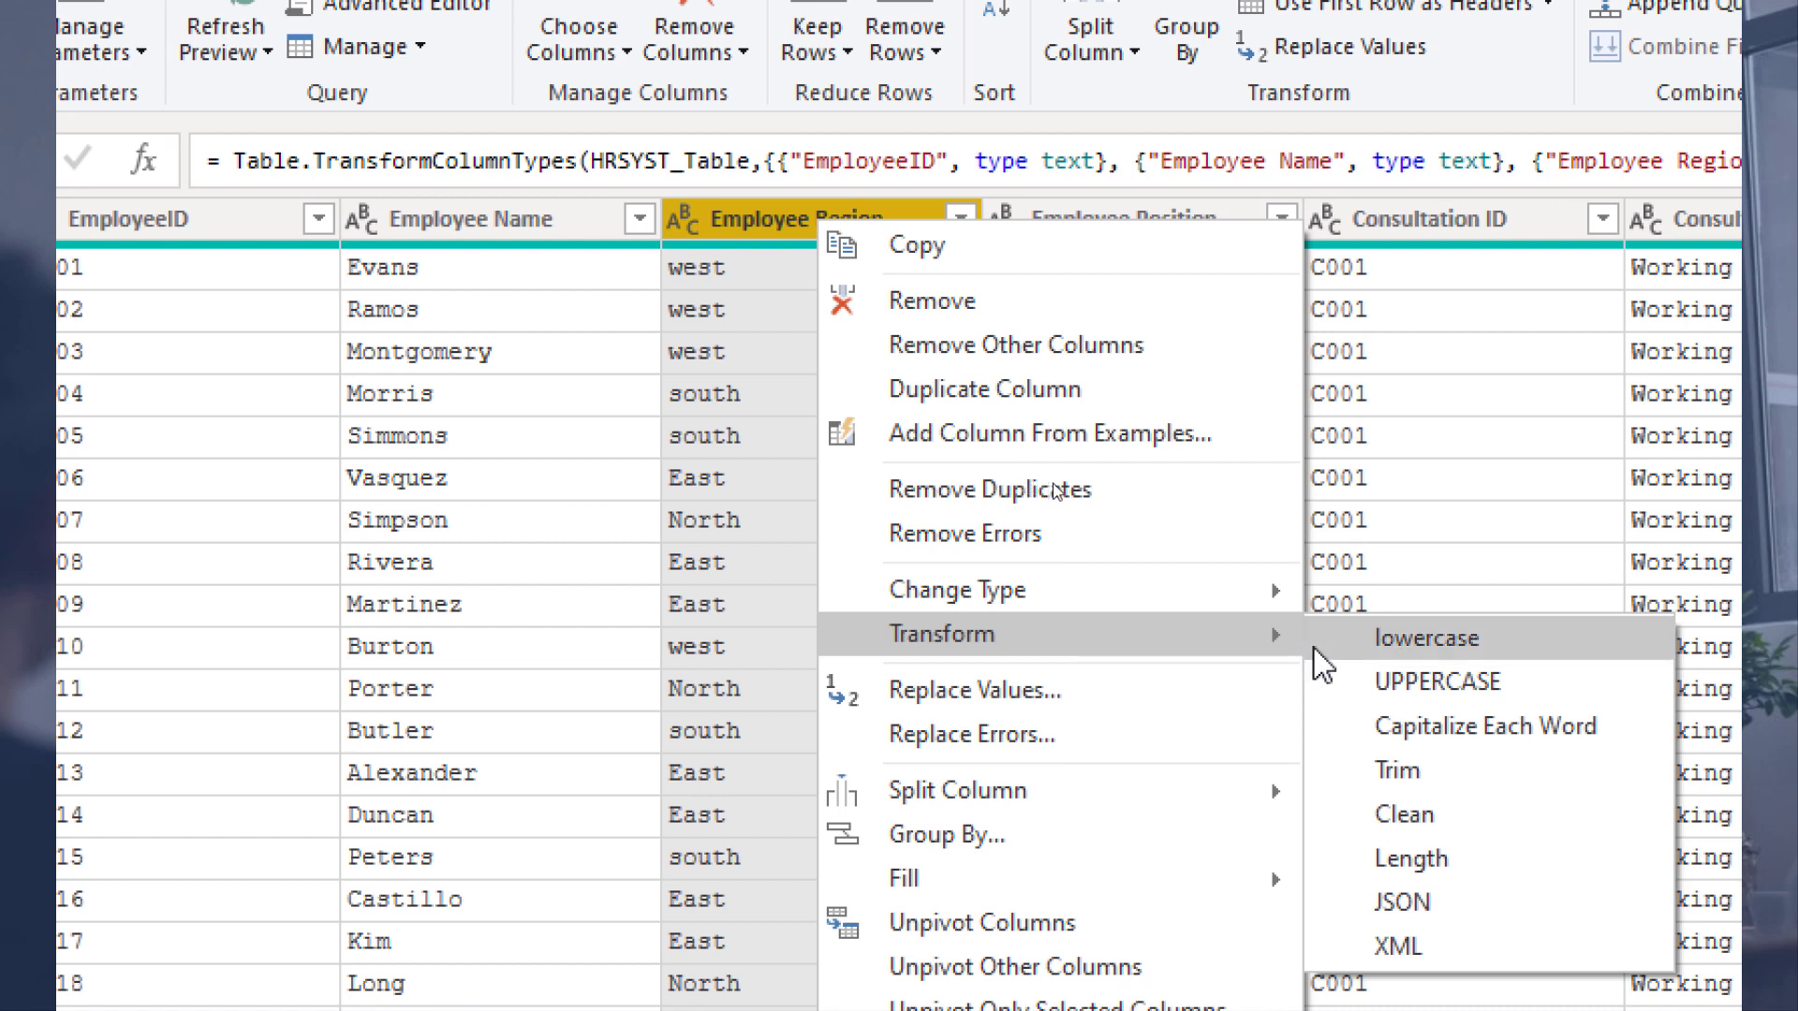
{"action": "mouse_move", "coordinate": [1205, 585]}
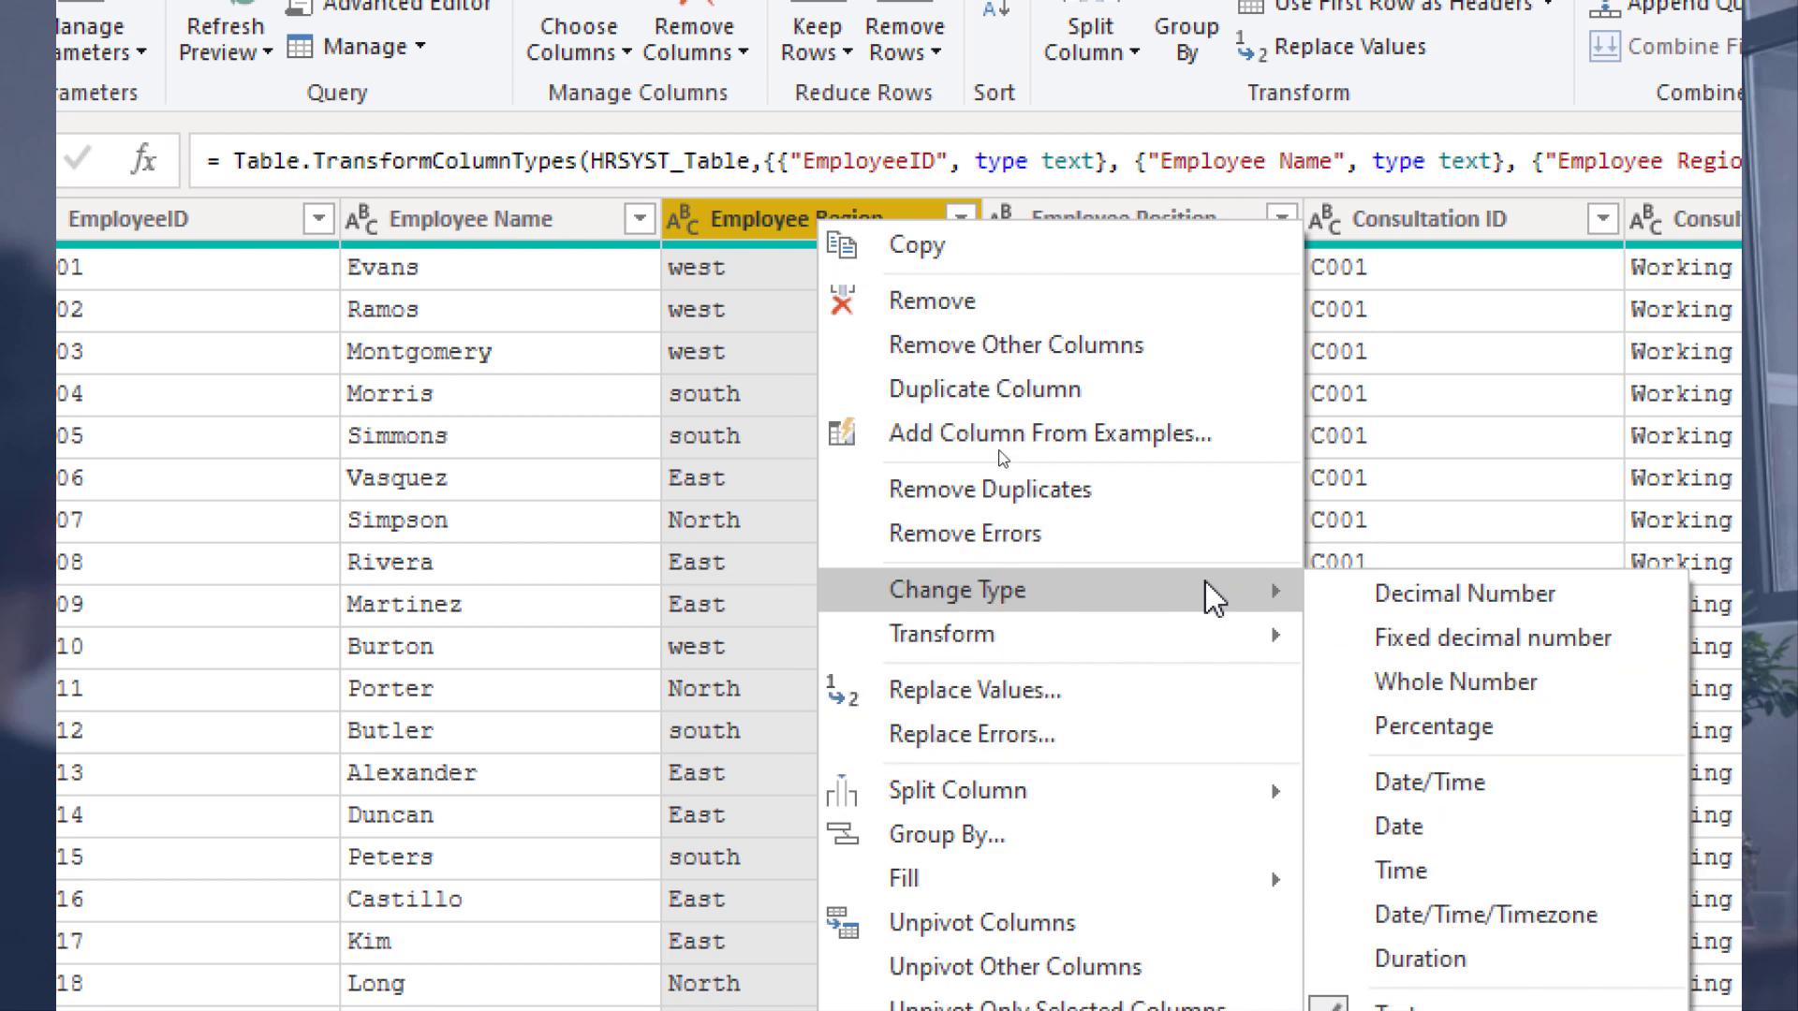
{"action": "mouse_move", "coordinate": [1169, 618]}
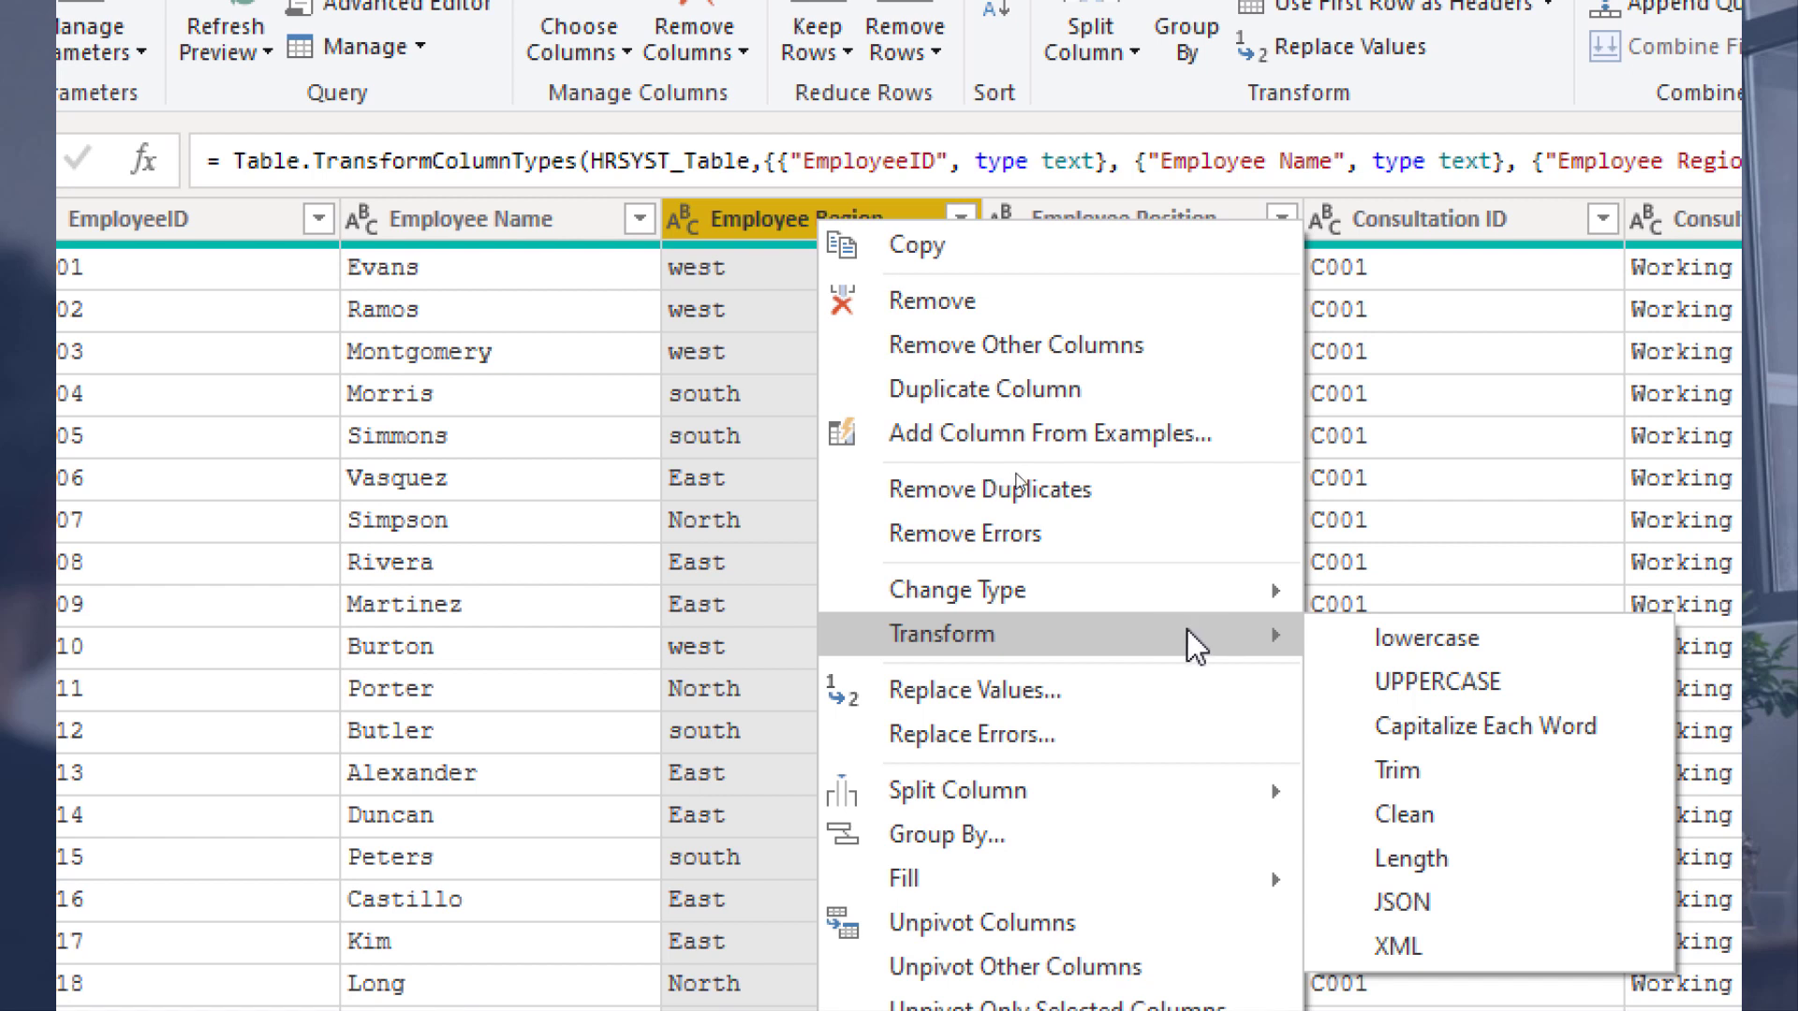
{"action": "left_click", "coordinate": [1362, 726]}
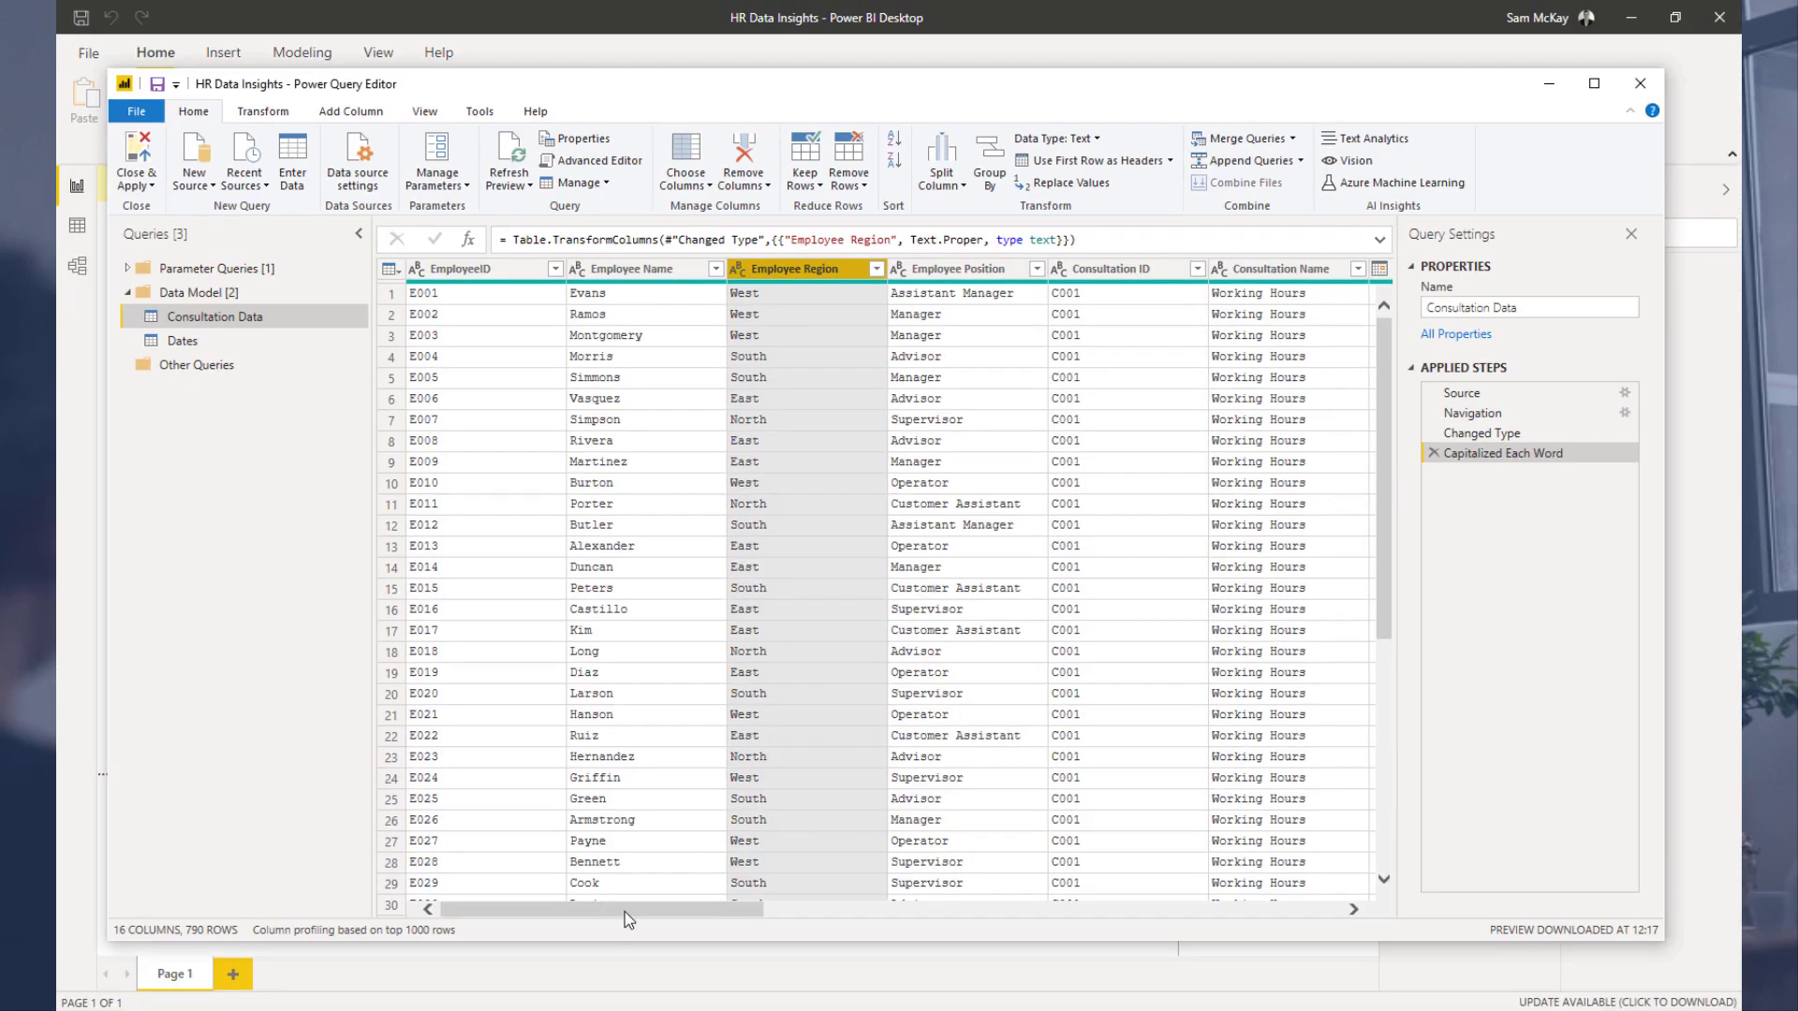
Step: Examine the date columns of Consultation Data and the Dates query
{"action": "left_click_drag", "start_coordinate": [622, 910], "coordinate": [932, 913]}
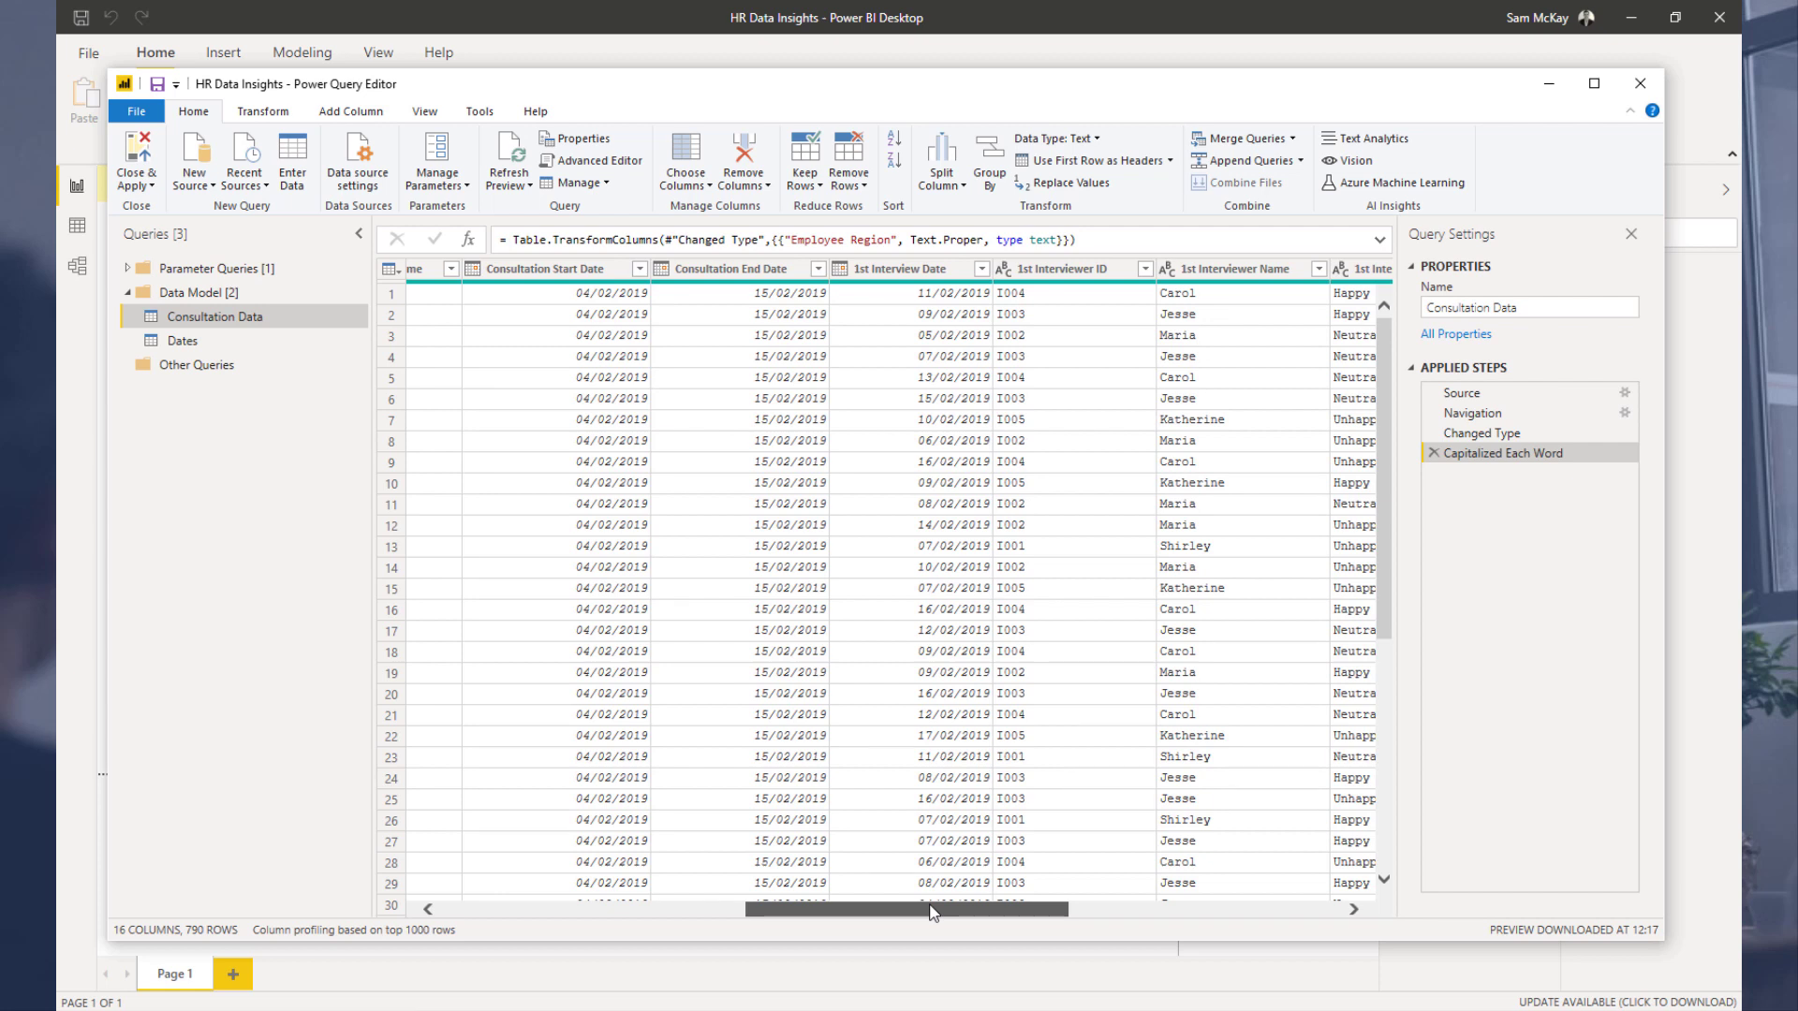
{"action": "left_click_drag", "start_coordinate": [934, 913], "coordinate": [523, 901]}
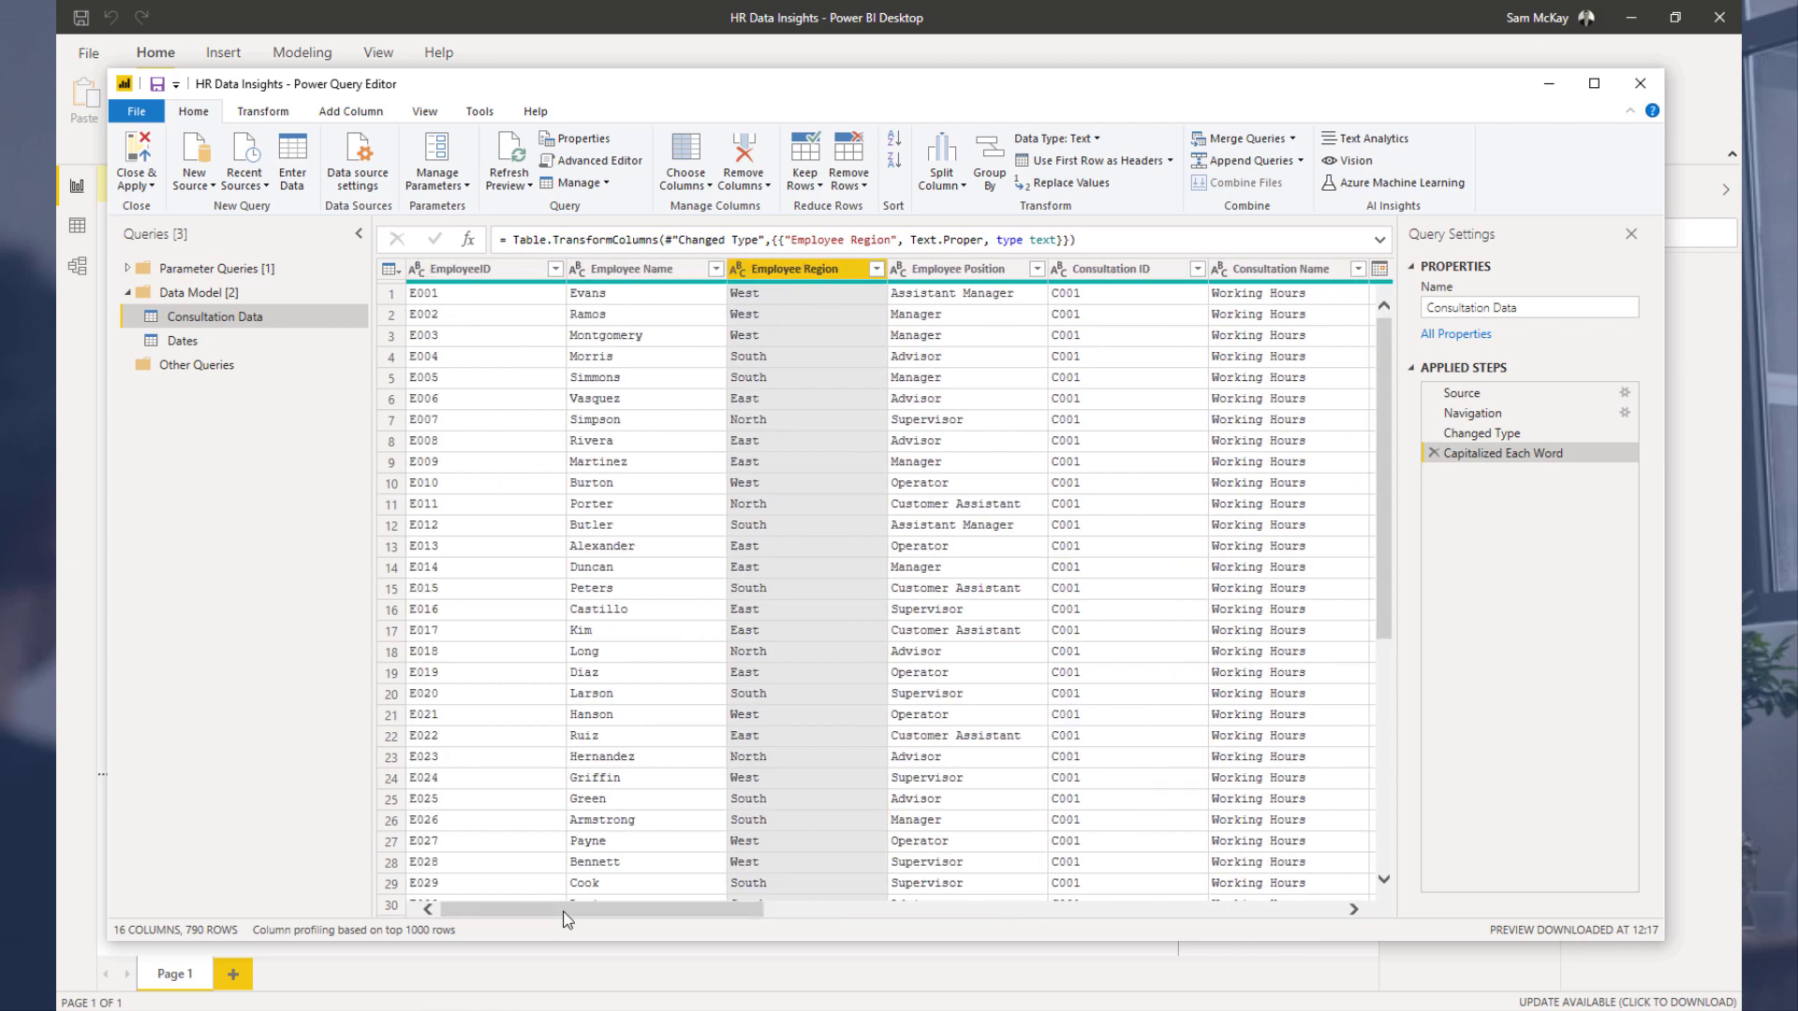
{"action": "left_click_drag", "start_coordinate": [563, 913], "coordinate": [811, 908]}
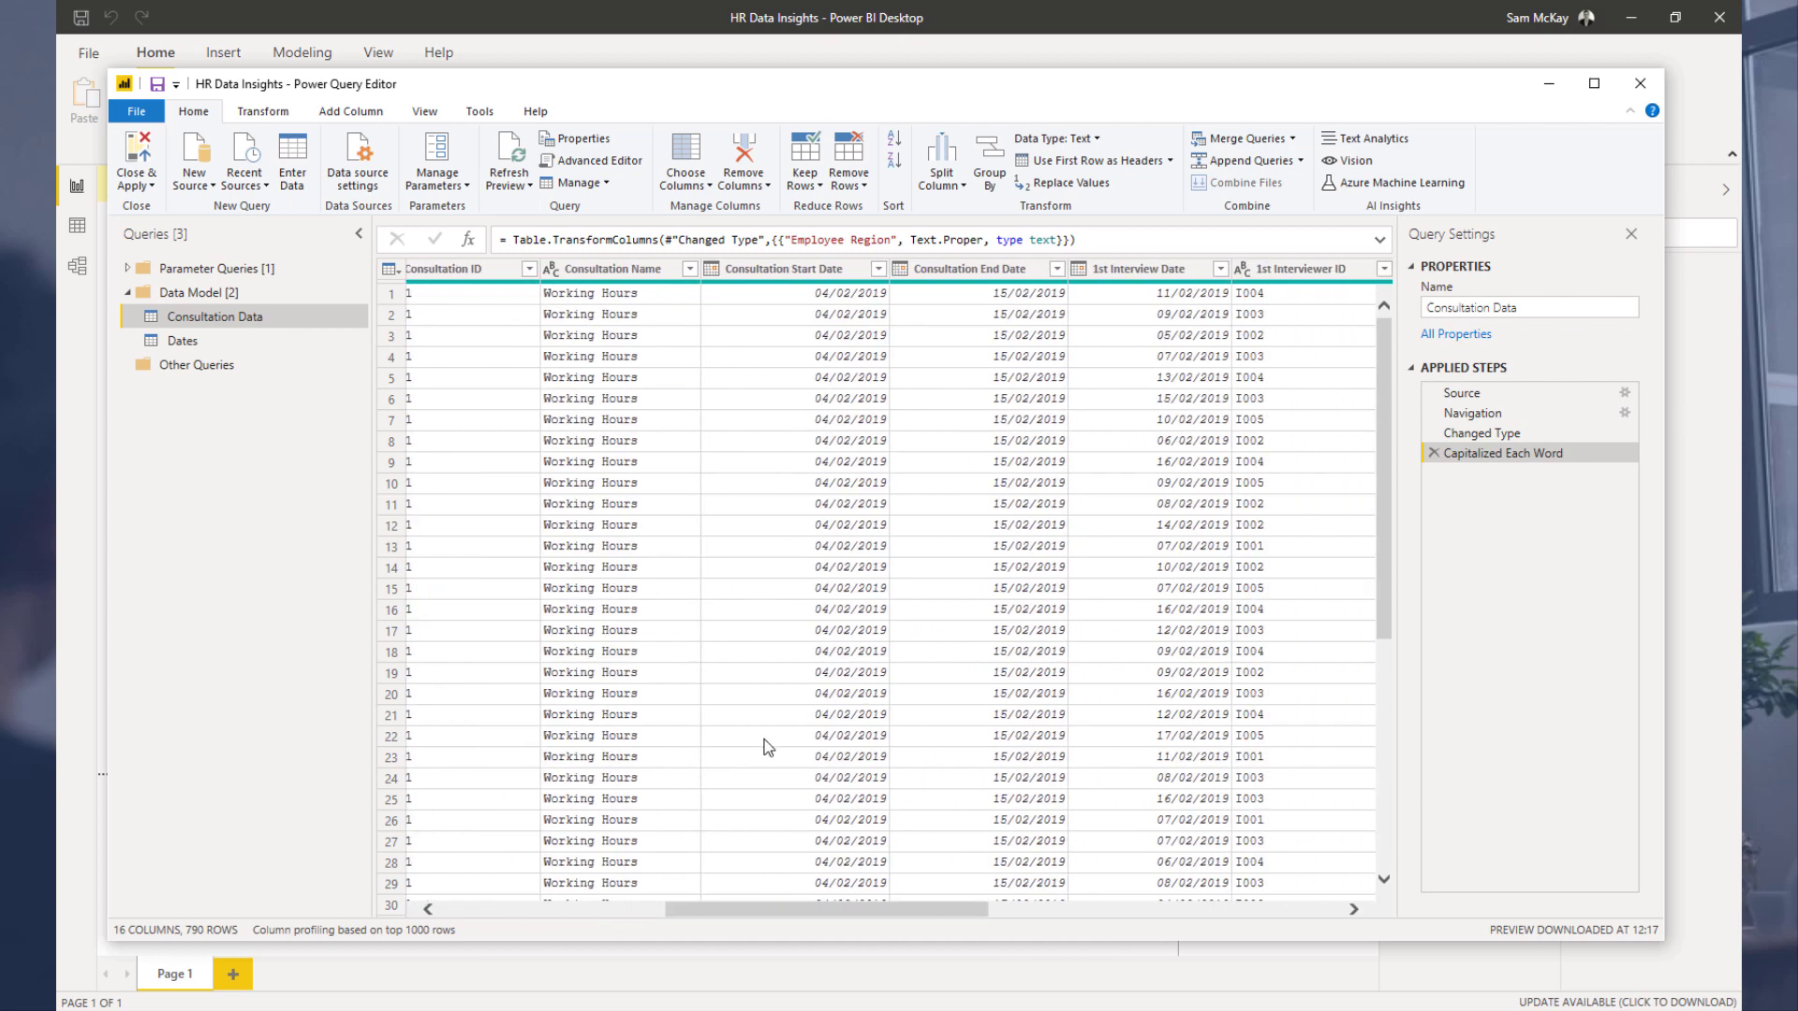
{"action": "left_click", "coordinate": [819, 273]}
{"action": "left_click", "coordinate": [948, 273]}
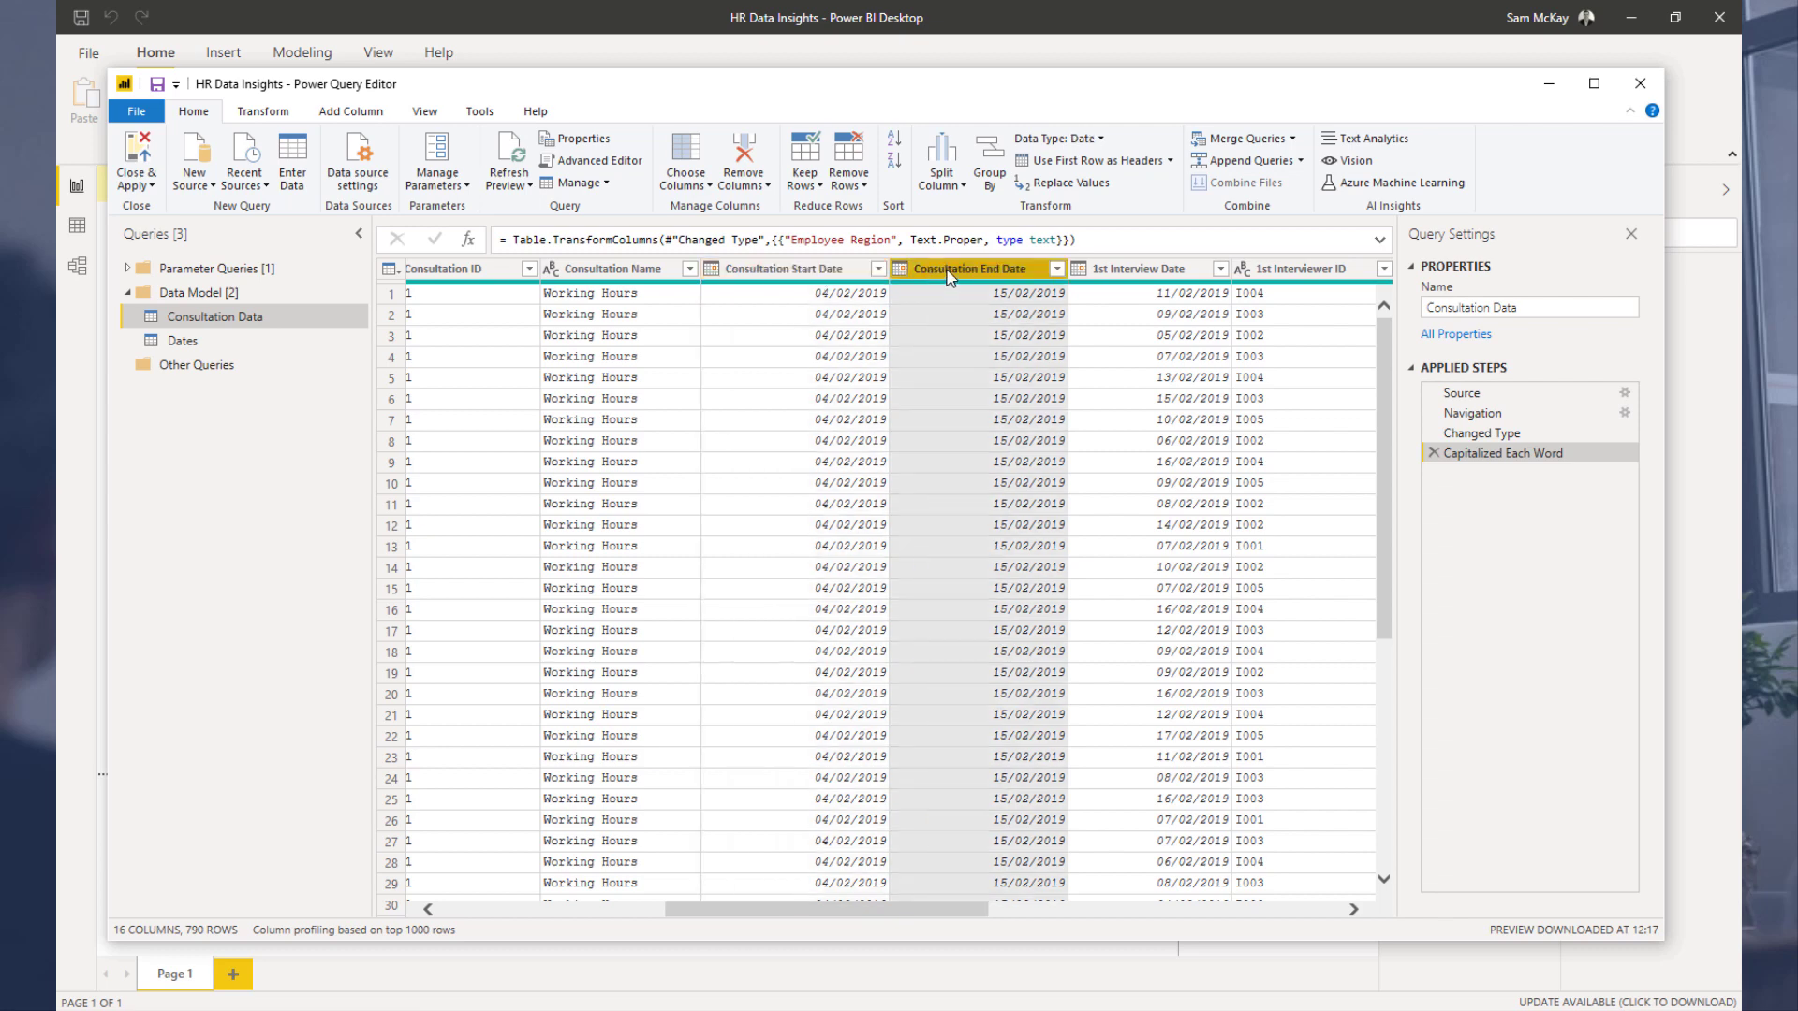
{"action": "left_click", "coordinate": [1142, 273]}
{"action": "left_click_drag", "start_coordinate": [878, 908], "coordinate": [905, 871]}
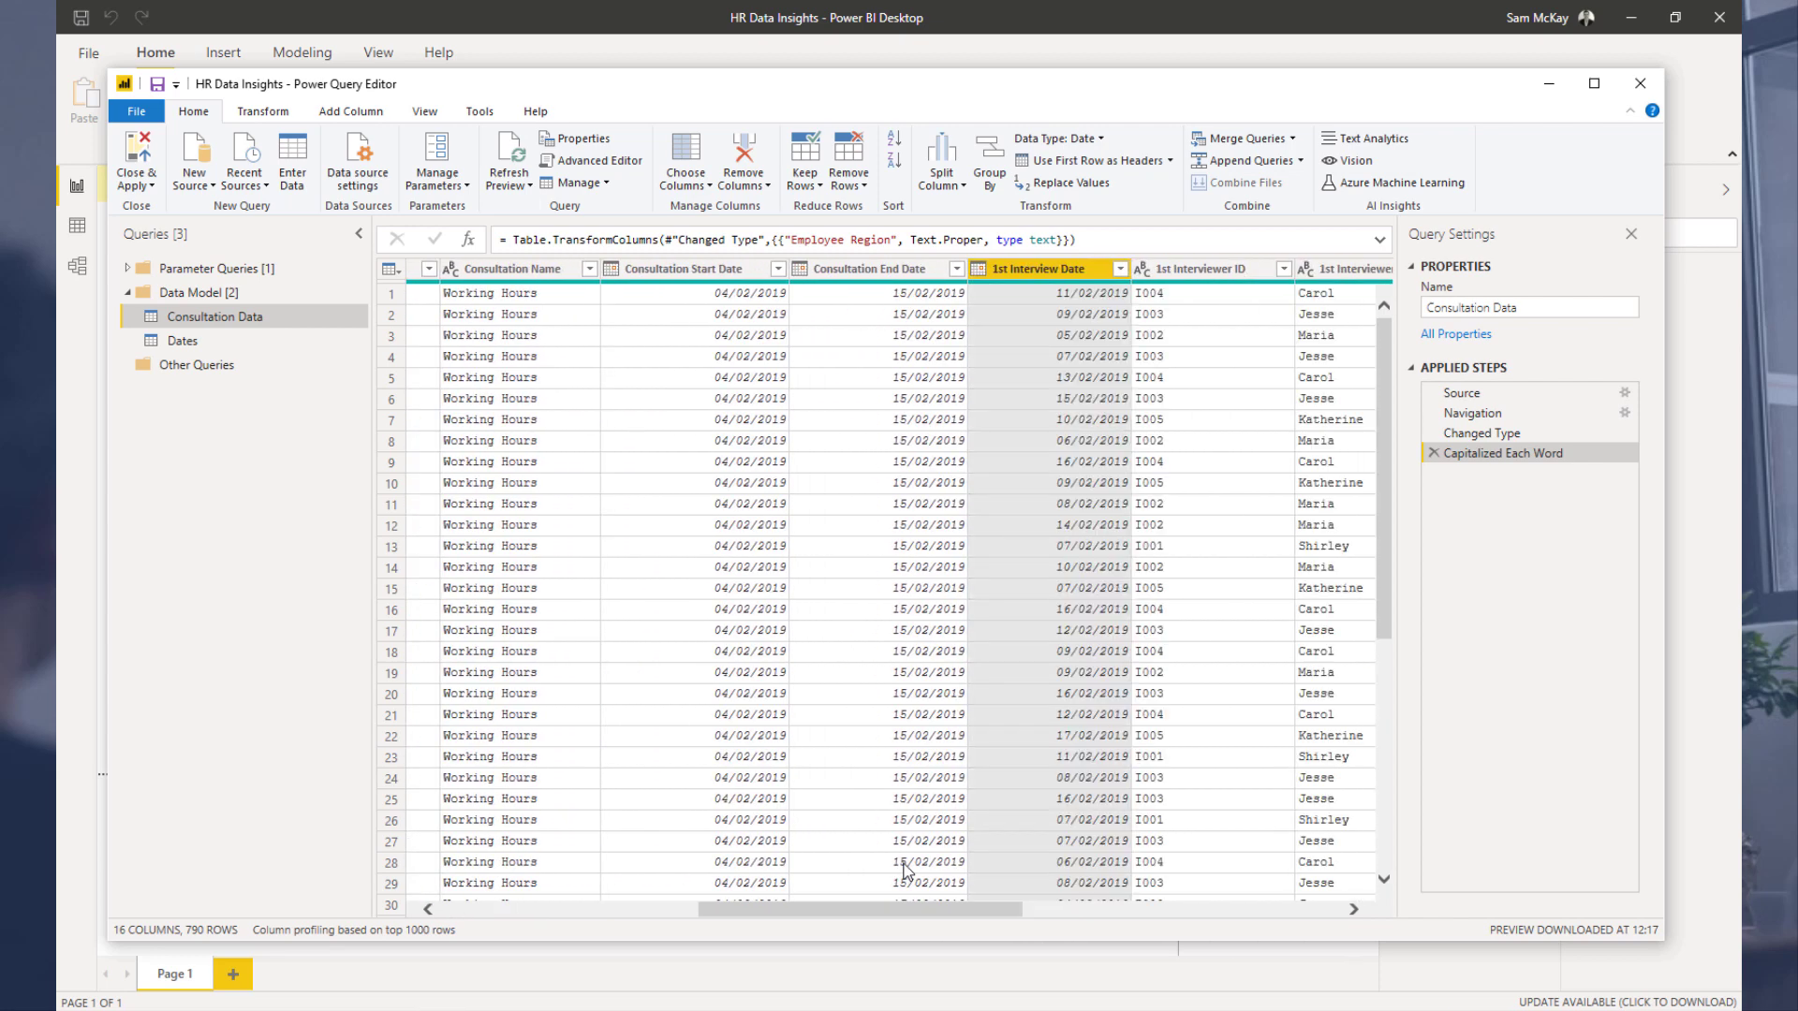
{"action": "left_click", "coordinate": [689, 272], "text": "ctrl"}
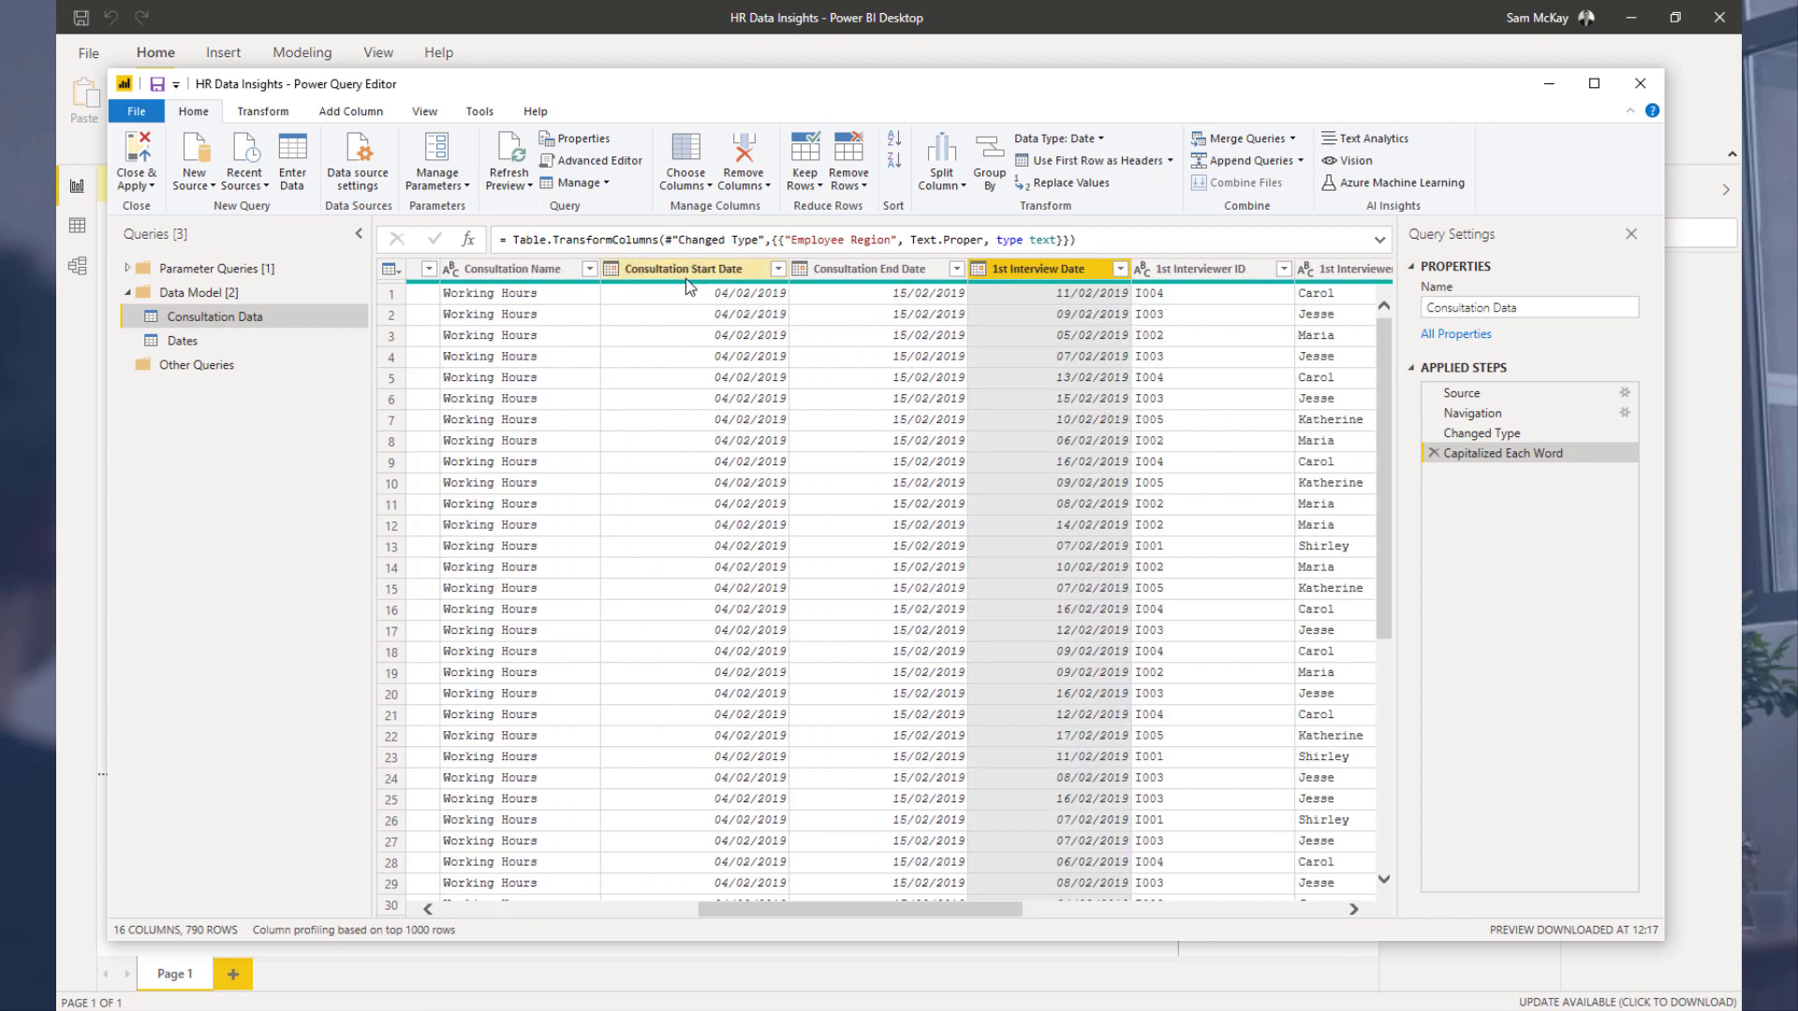
{"action": "left_click", "coordinate": [250, 346]}
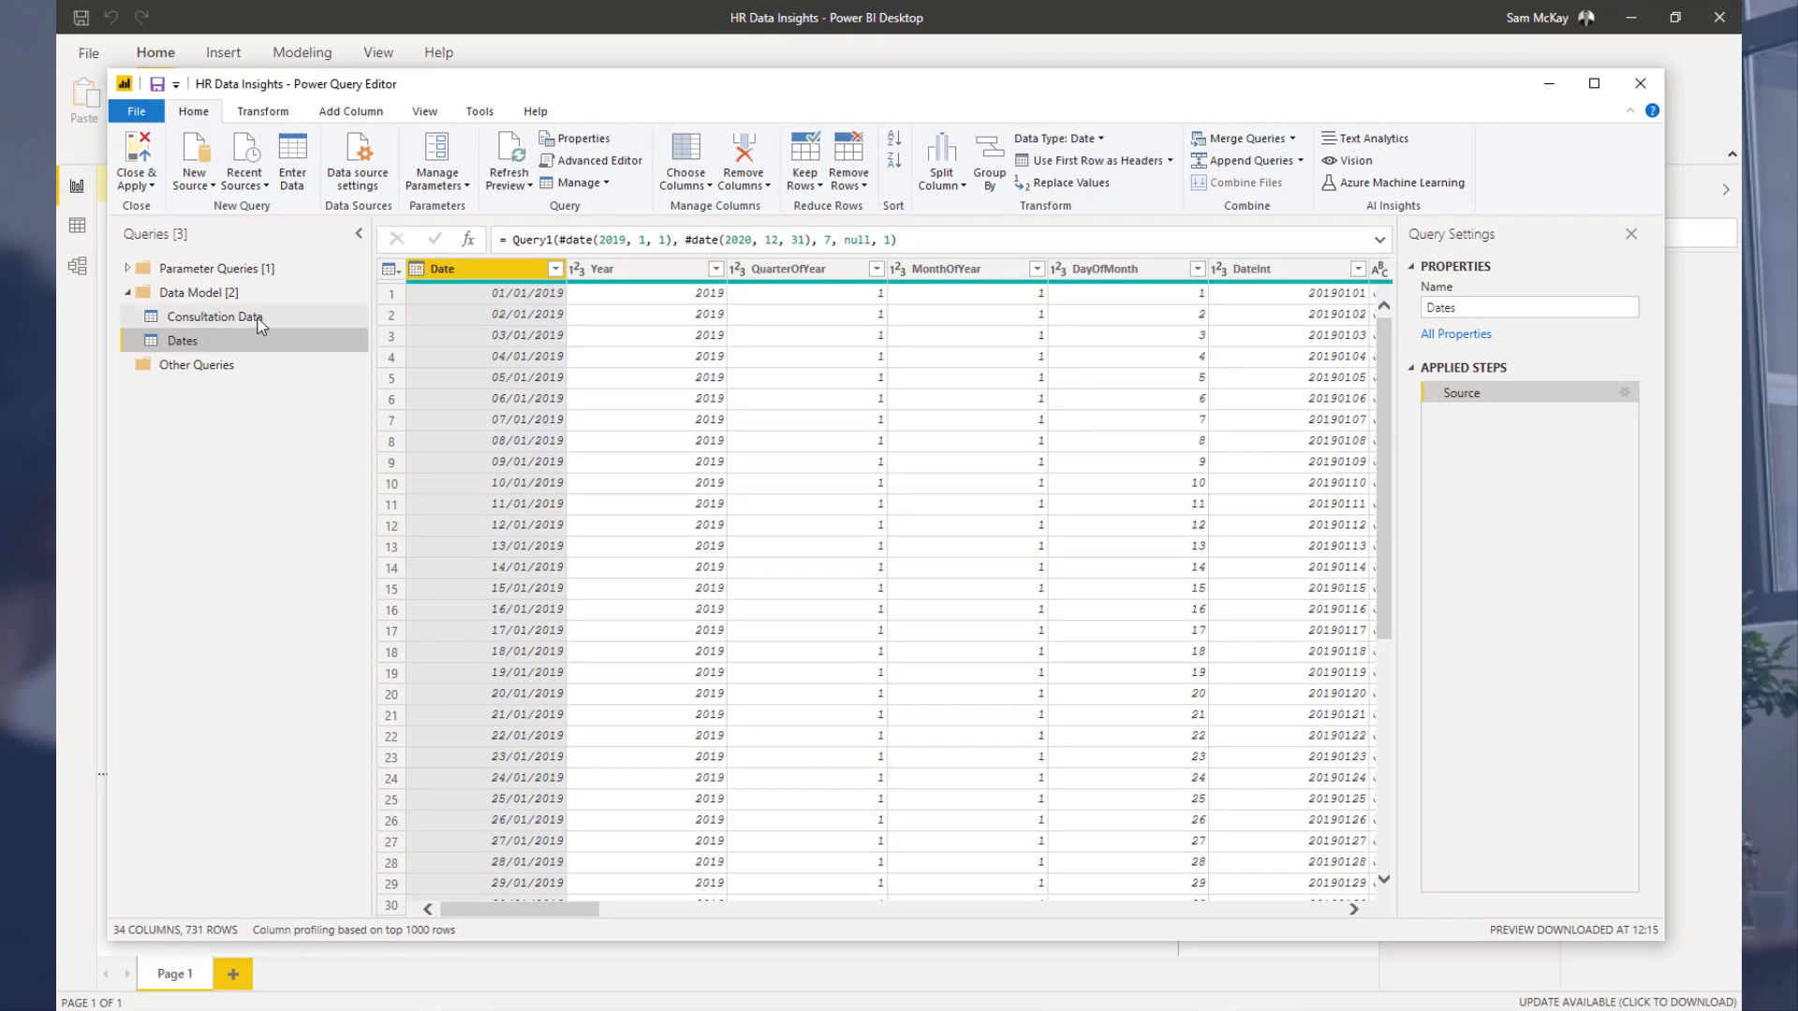
{"action": "left_click", "coordinate": [309, 296]}
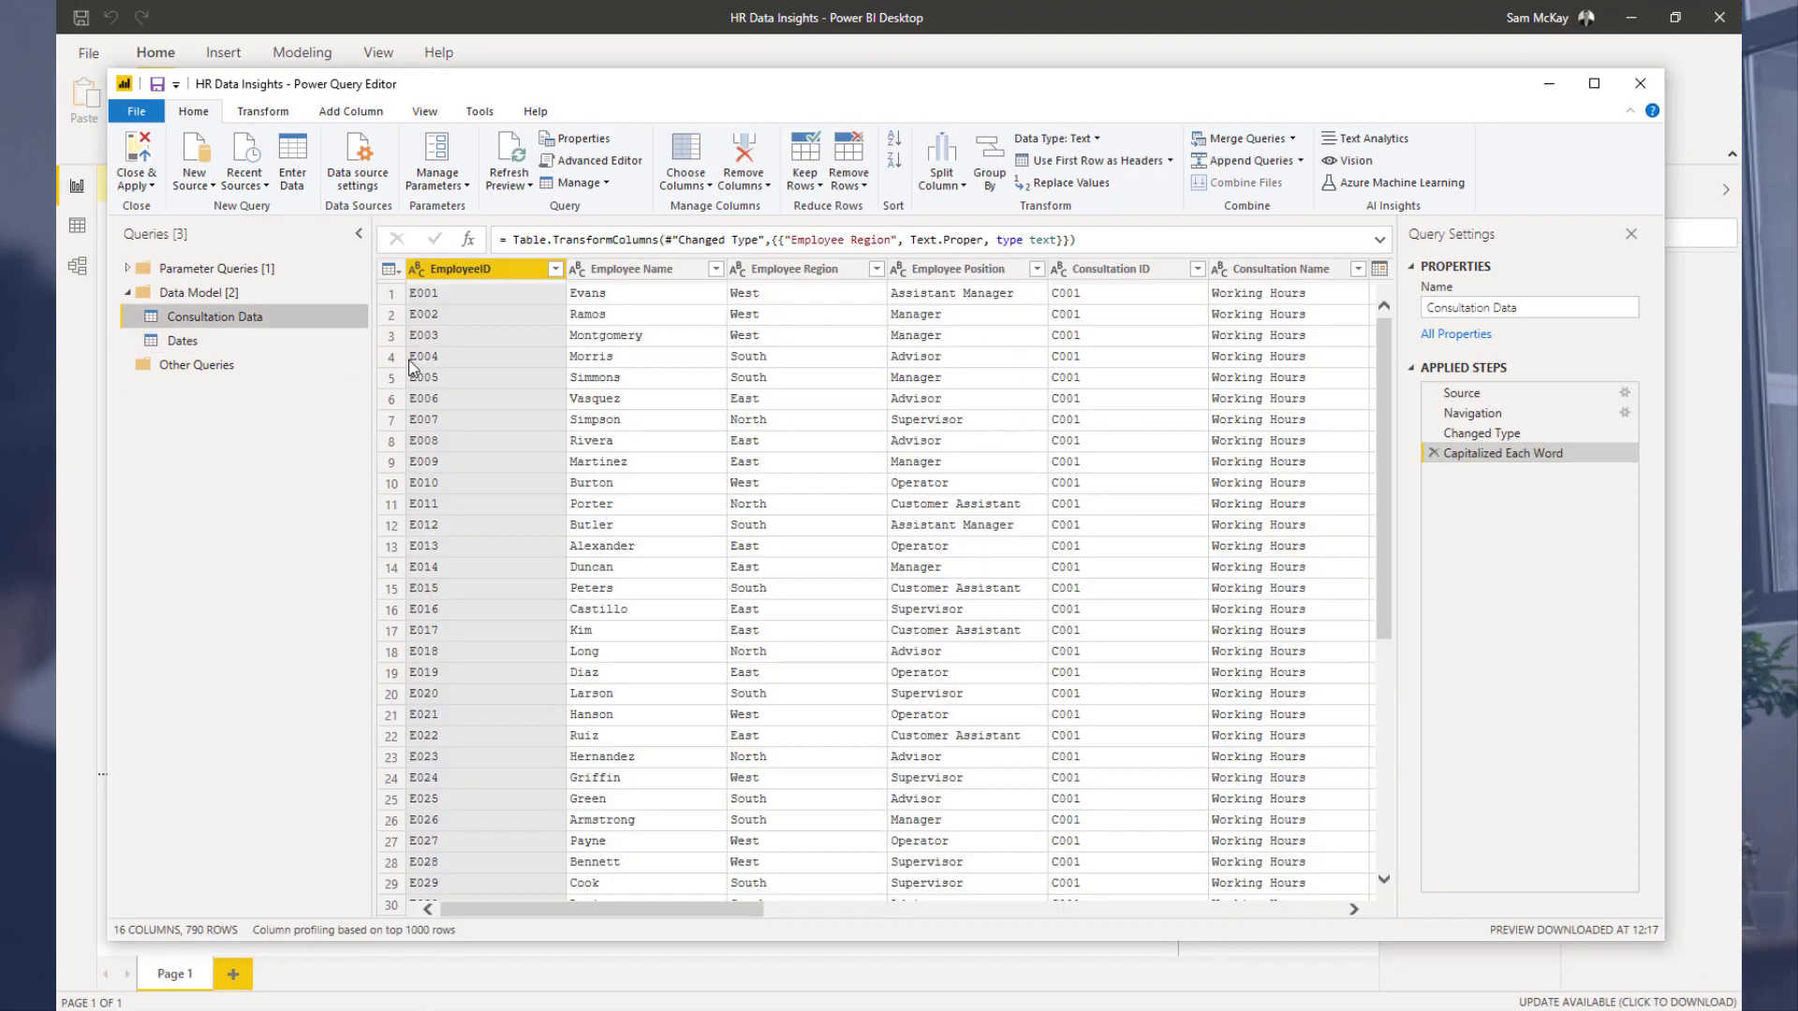
Step: Close the Power Query Editor and apply the query changes
{"action": "left_click_drag", "start_coordinate": [728, 908], "coordinate": [994, 891]}
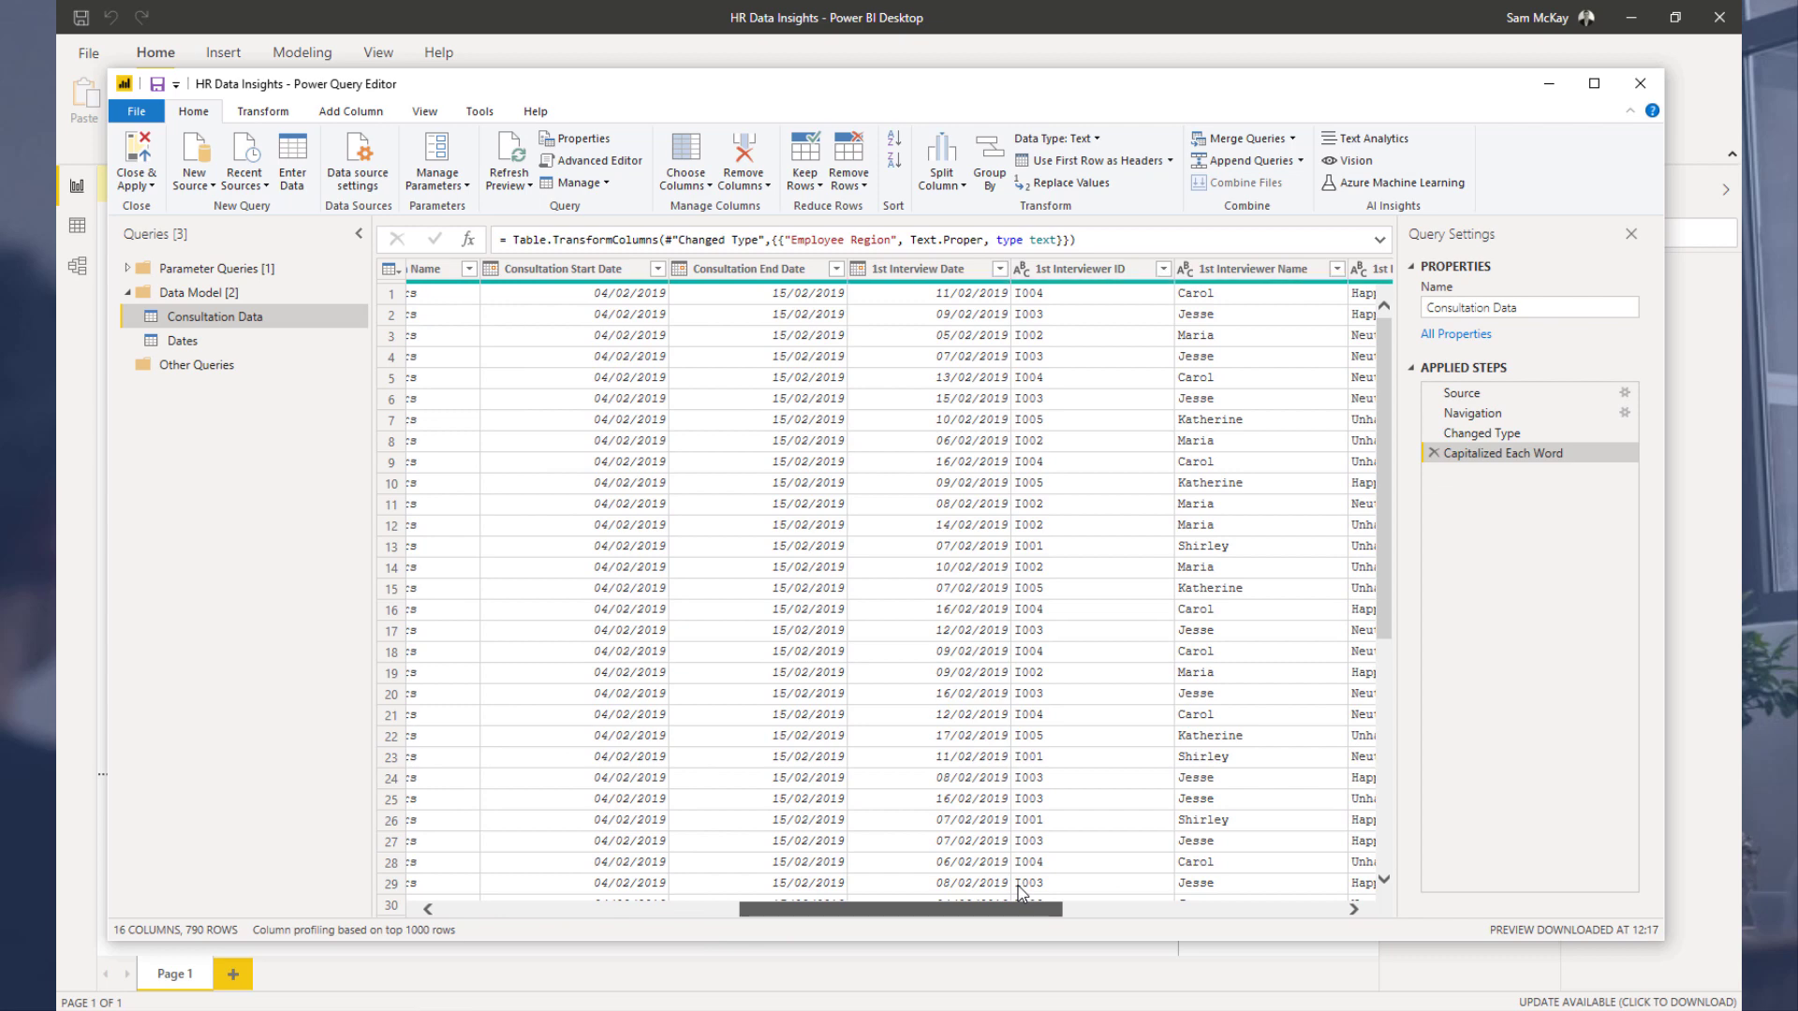
{"action": "mouse_move", "coordinate": [1018, 887]}
{"action": "left_mouse_down"}
{"action": "mouse_move", "coordinate": [1133, 869]}
{"action": "mouse_move", "coordinate": [986, 885]}
{"action": "left_mouse_up"}
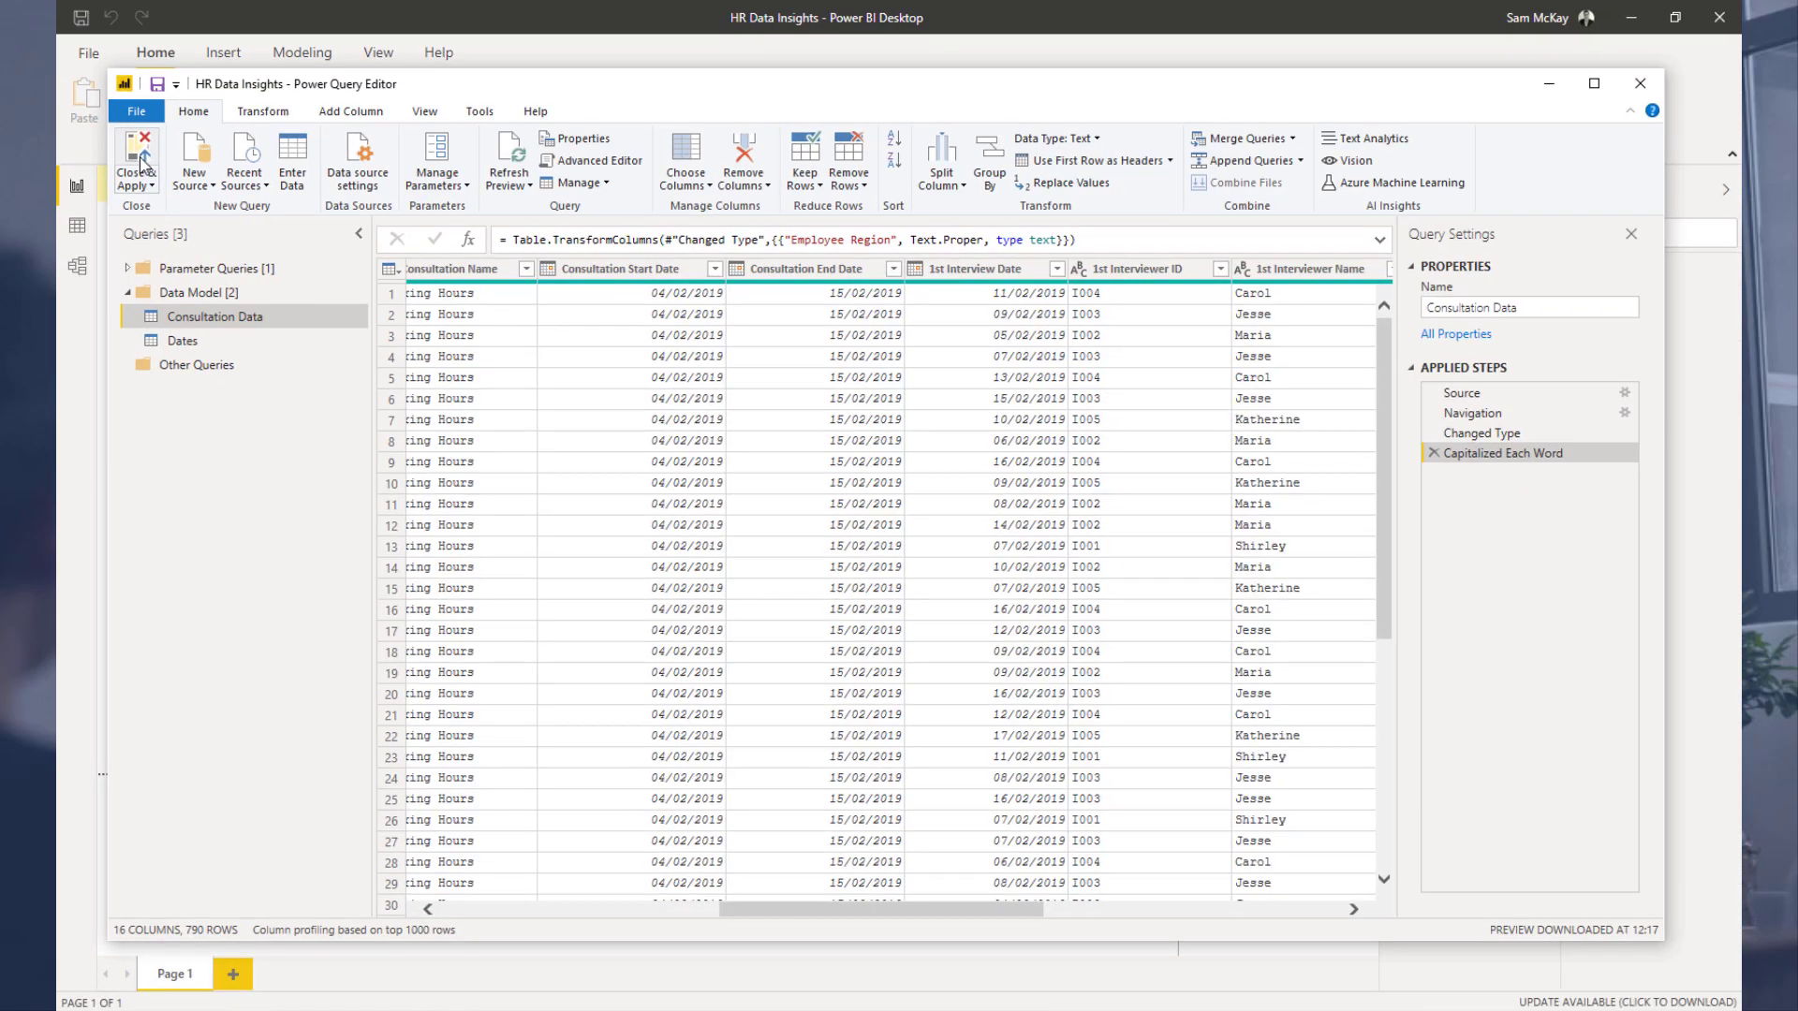
{"action": "left_click", "coordinate": [161, 161]}
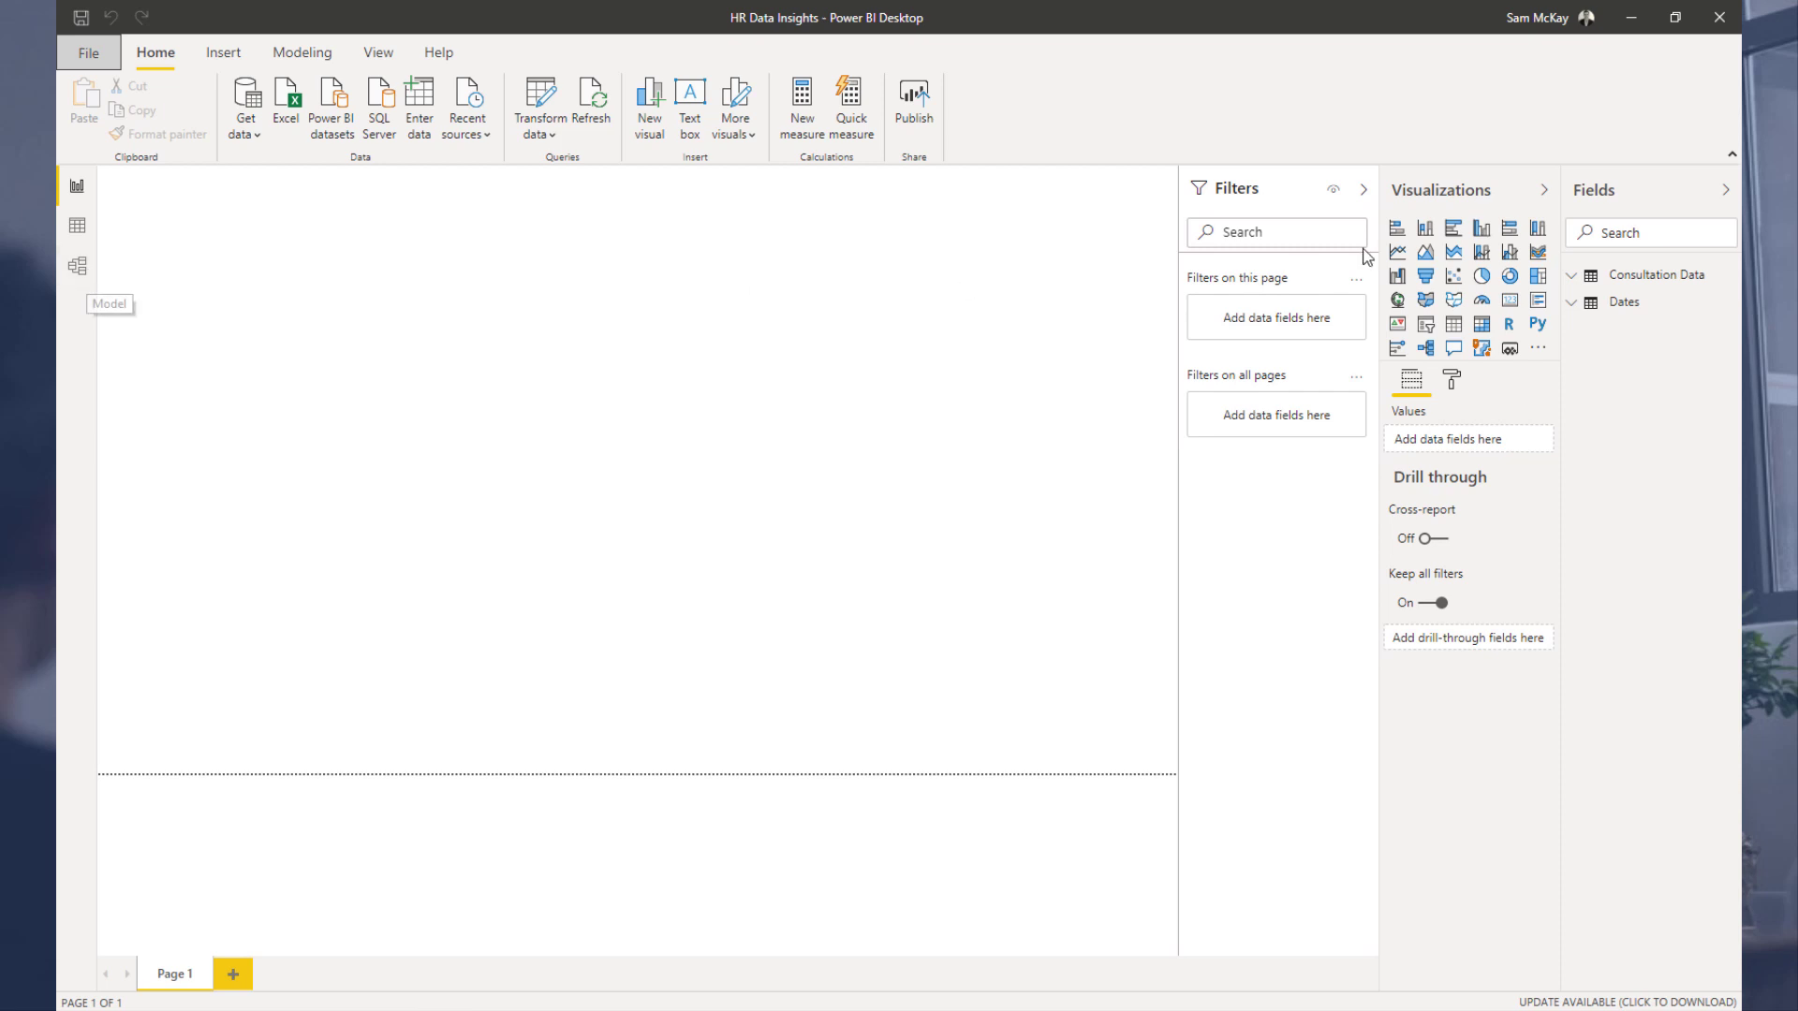
Step: Open the model view and arrange the Dates table above Consultation Data, collapsing the side panes
{"action": "left_click", "coordinate": [1362, 194]}
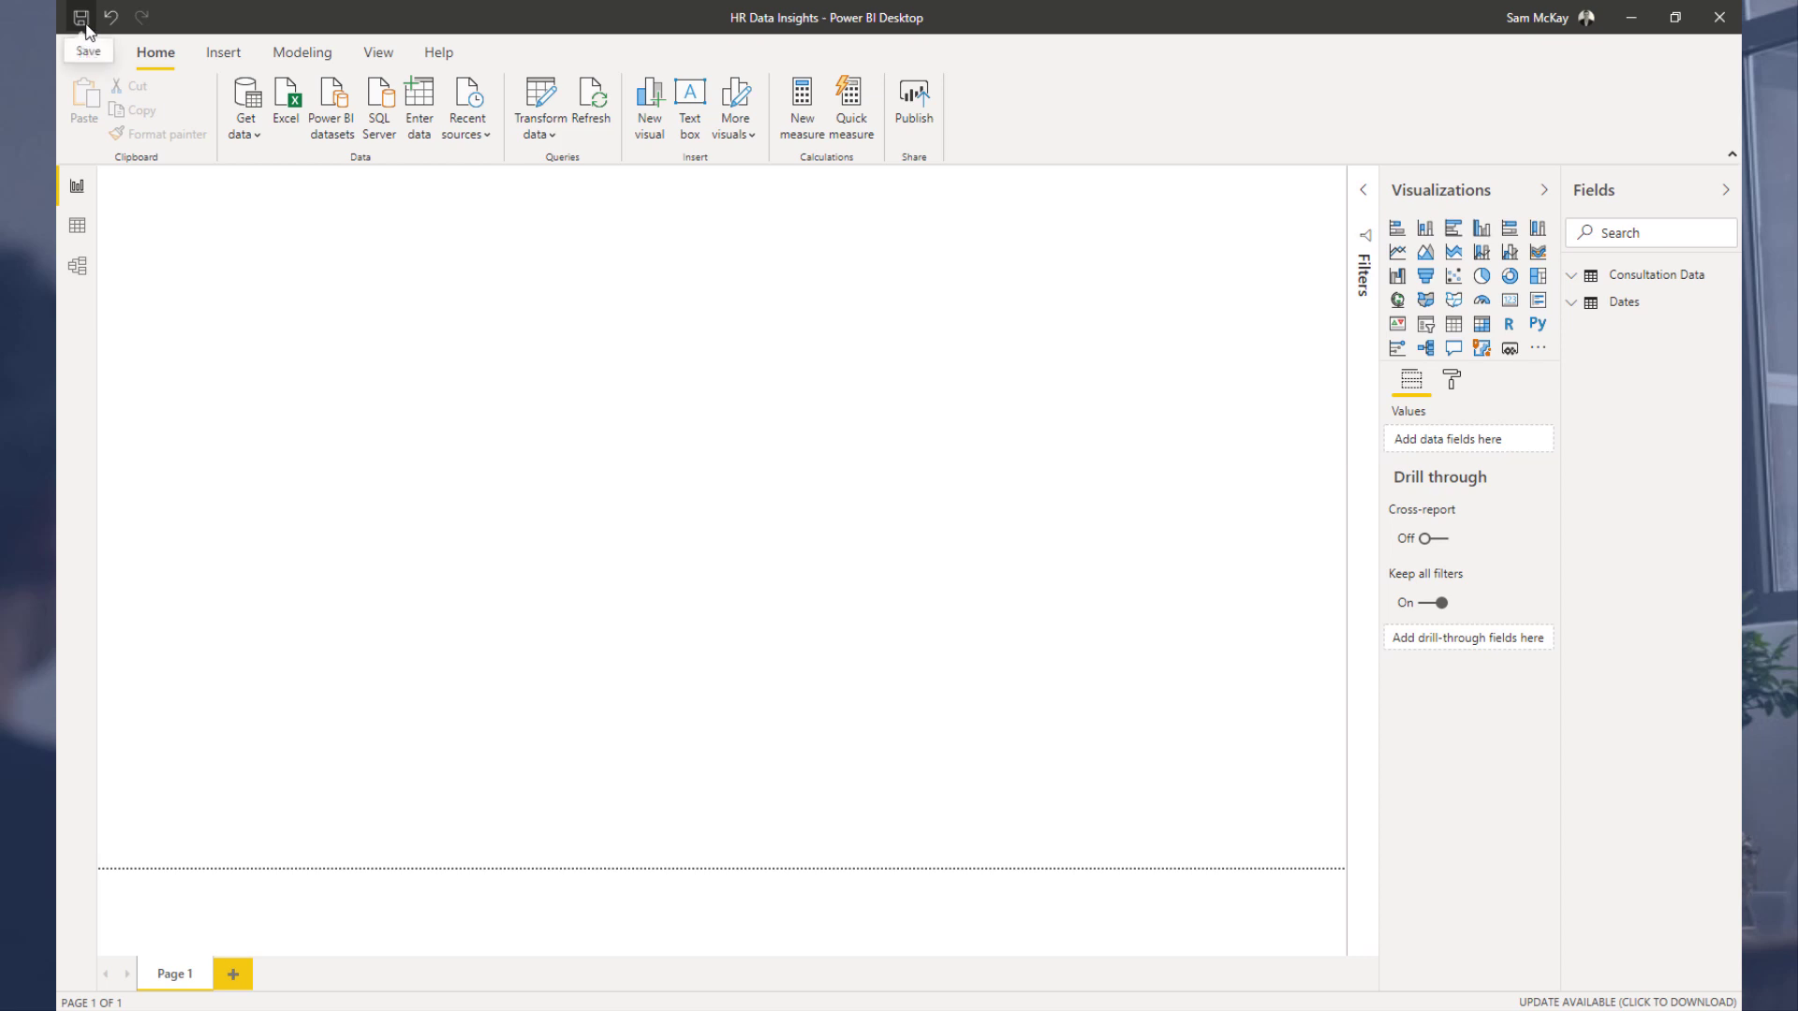
{"action": "left_click", "coordinate": [78, 269]}
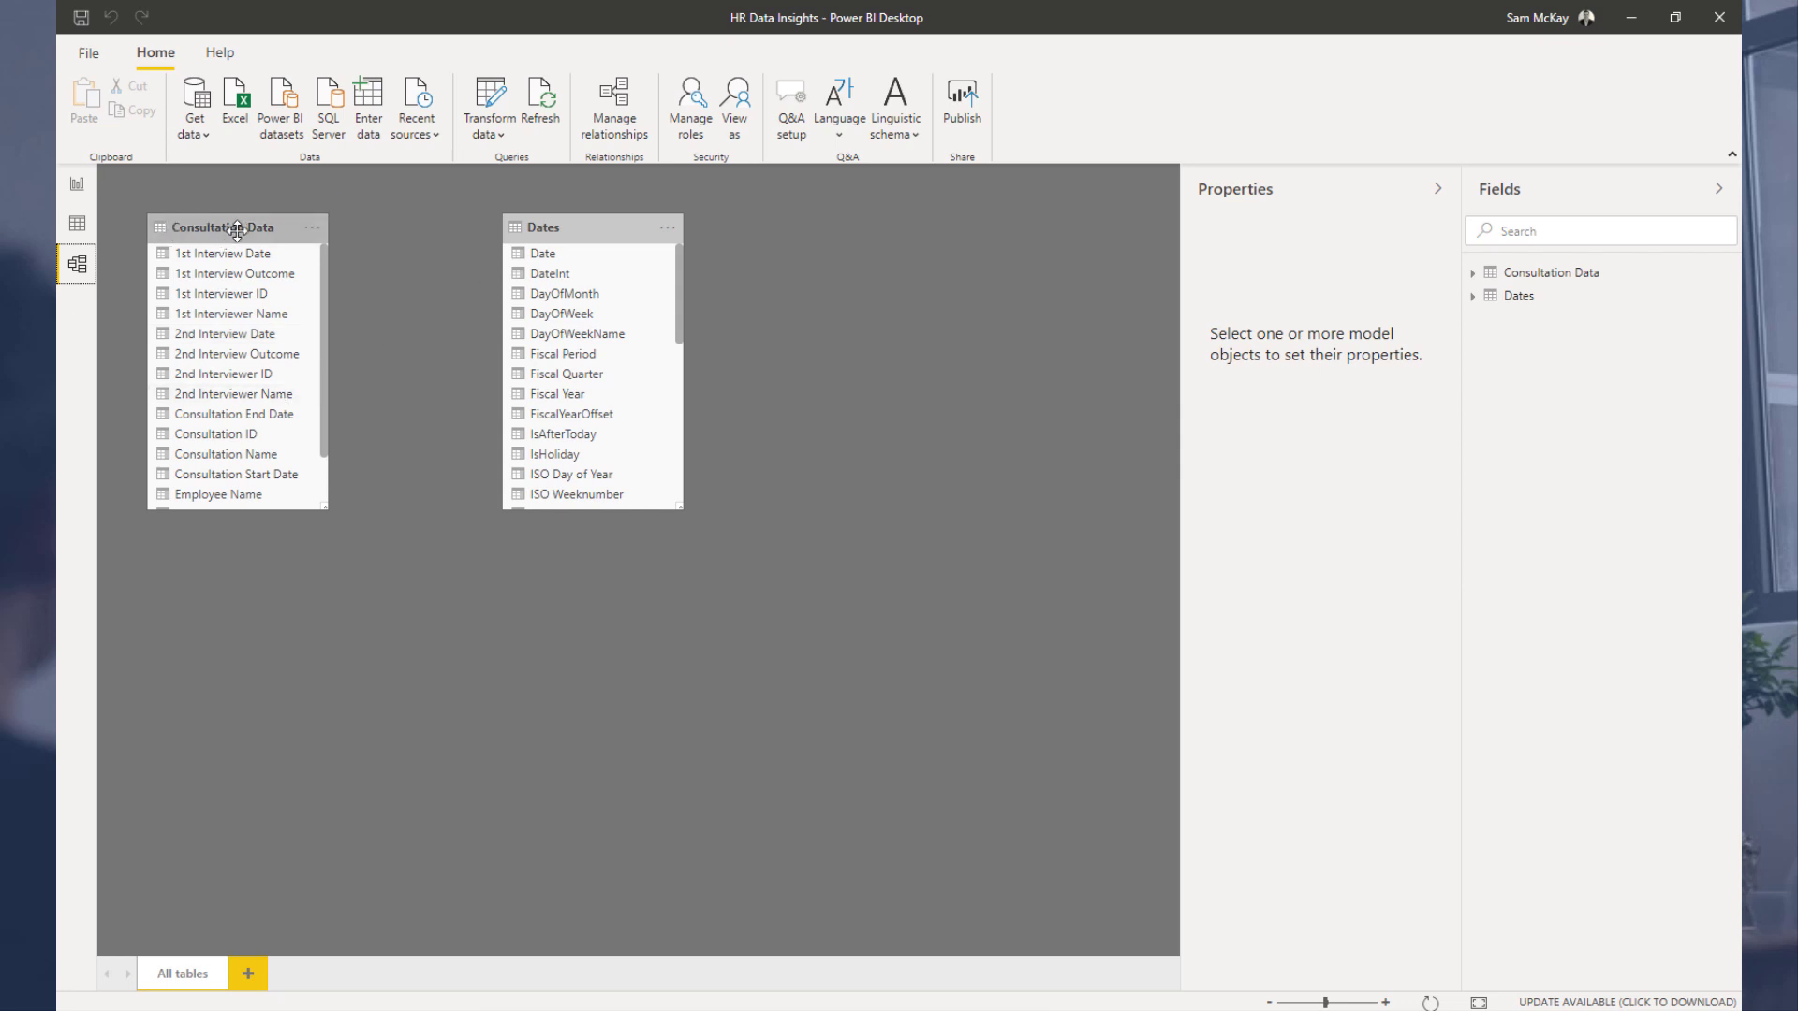
{"action": "left_click_drag", "start_coordinate": [237, 230], "coordinate": [761, 462]}
{"action": "left_click_drag", "start_coordinate": [646, 228], "coordinate": [416, 239]}
{"action": "left_click_drag", "start_coordinate": [454, 518], "coordinate": [439, 339]}
{"action": "left_click_drag", "start_coordinate": [366, 242], "coordinate": [386, 299]}
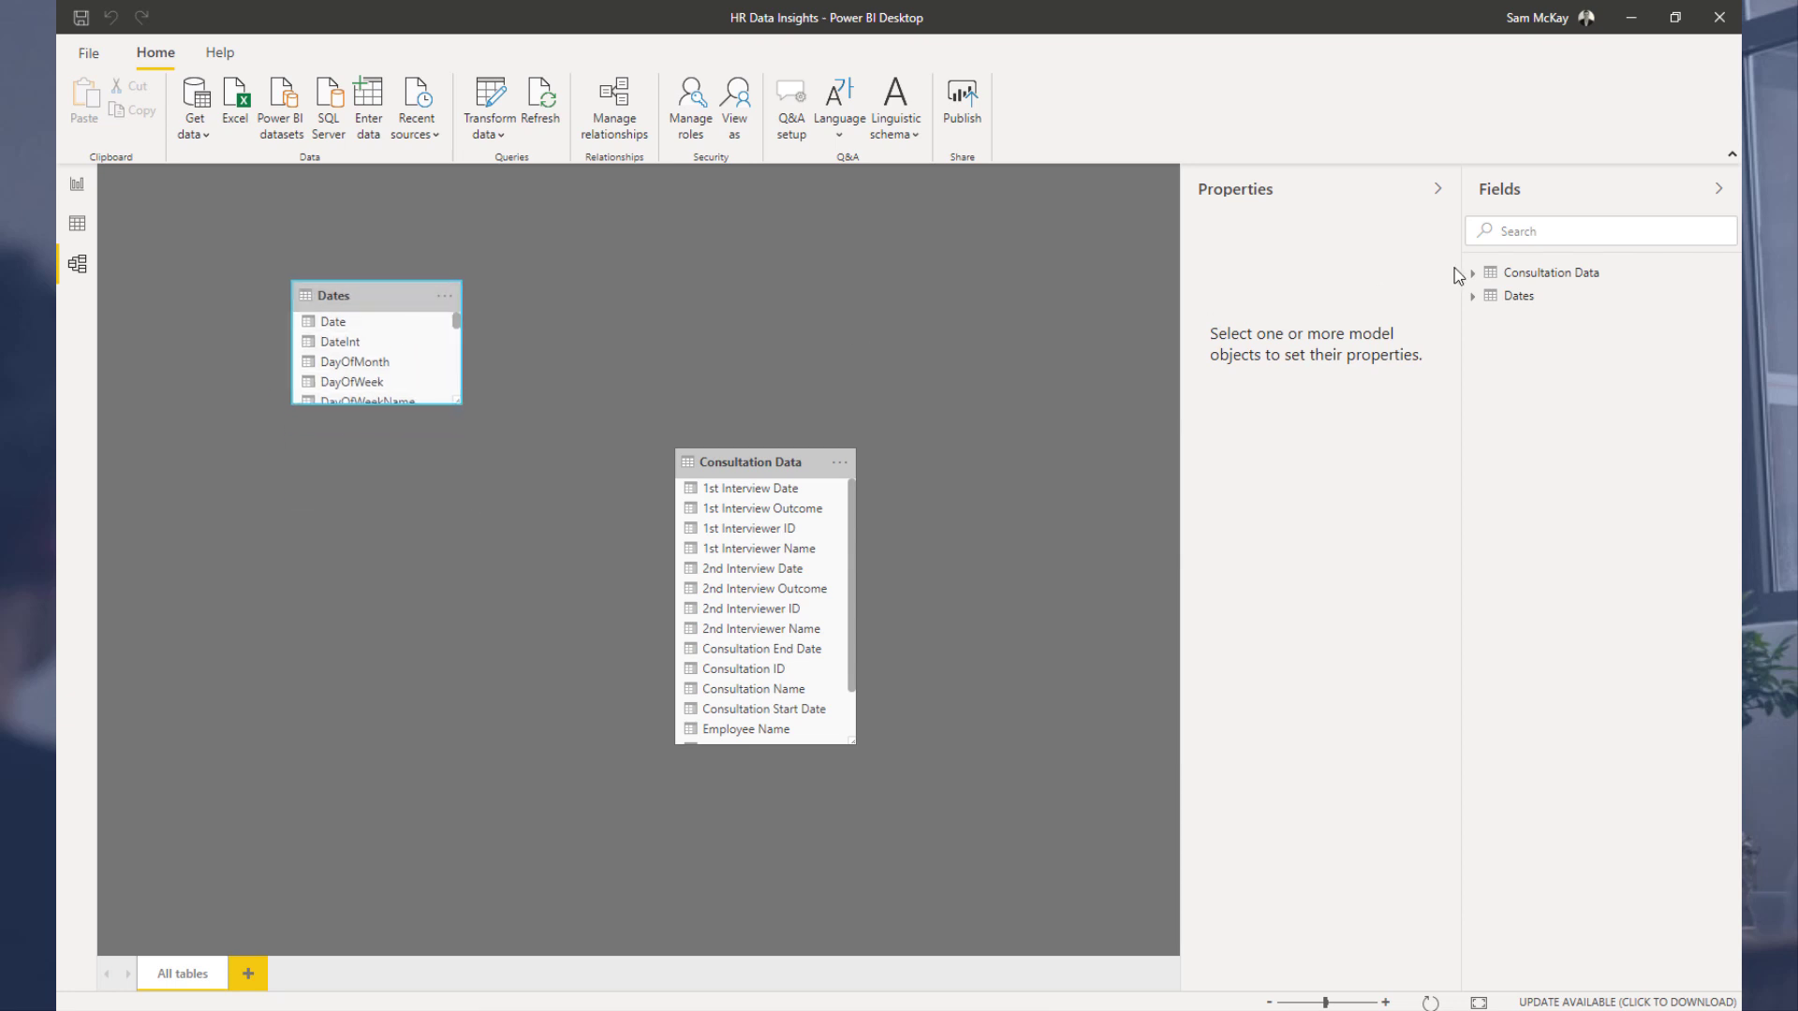
{"action": "left_click", "coordinate": [1438, 188]}
{"action": "left_click_drag", "start_coordinate": [722, 468], "coordinate": [554, 550]}
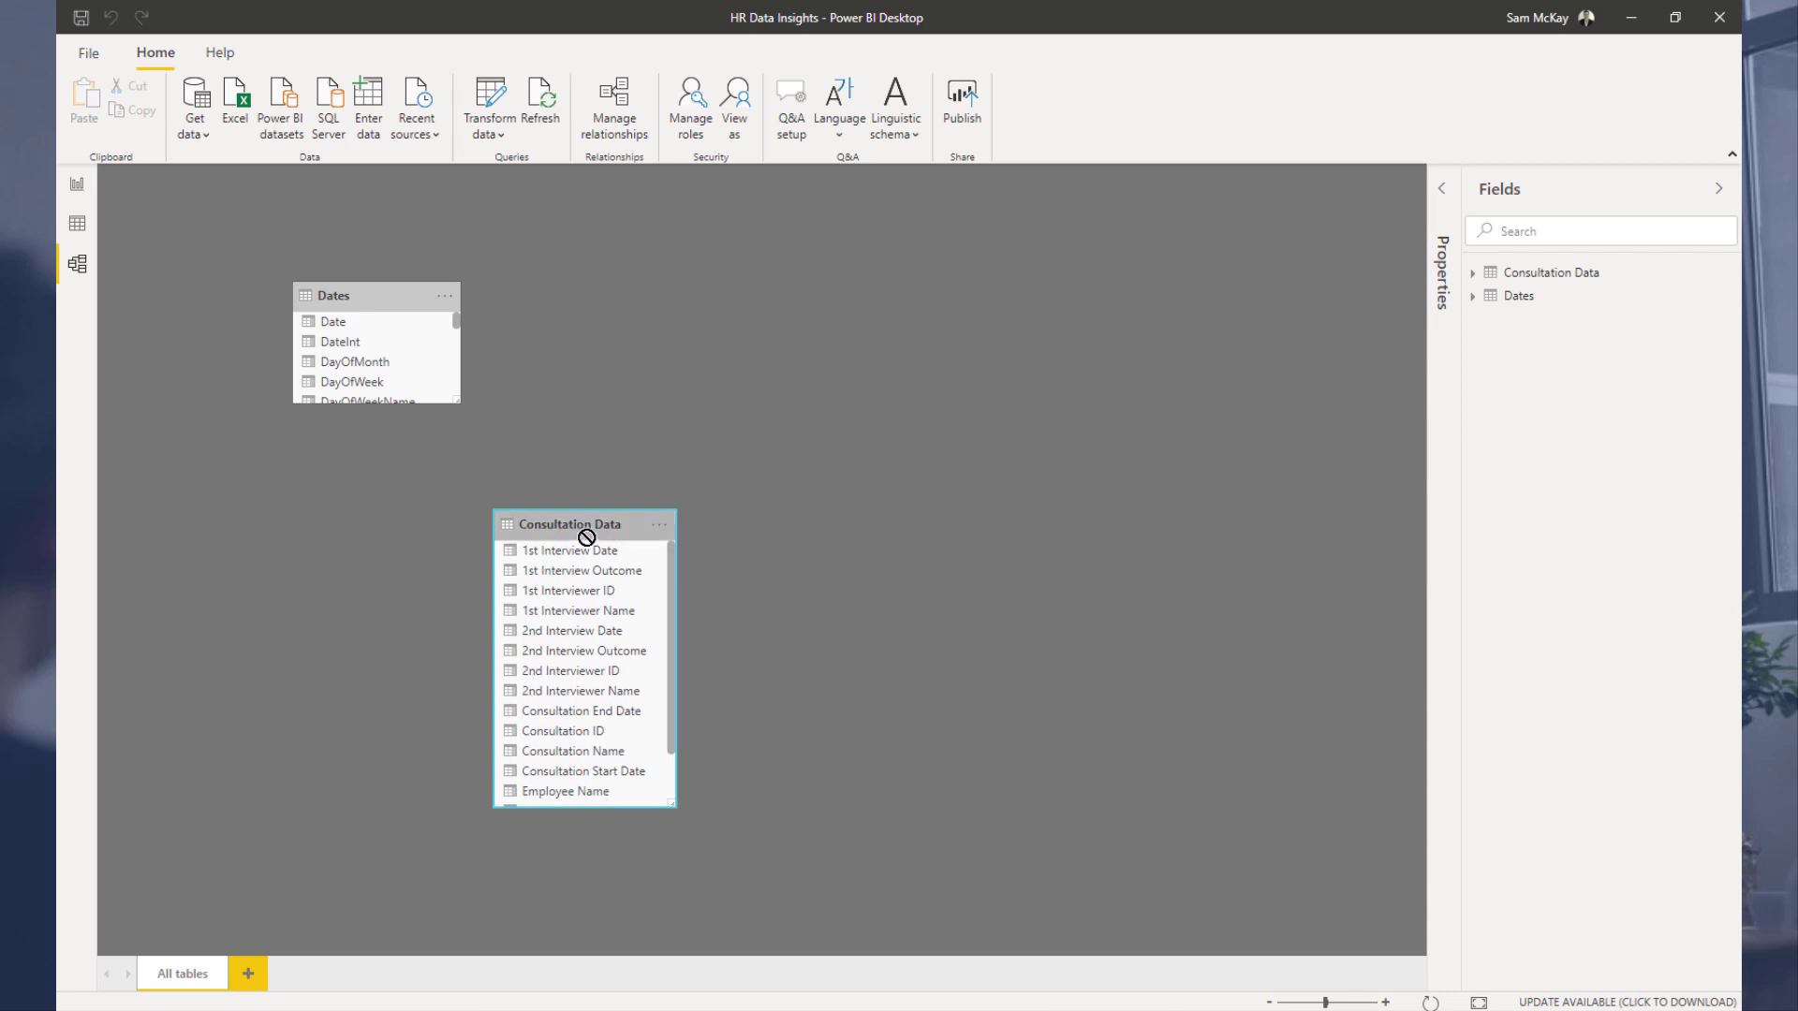
{"action": "left_click_drag", "start_coordinate": [670, 802], "coordinate": [661, 646]}
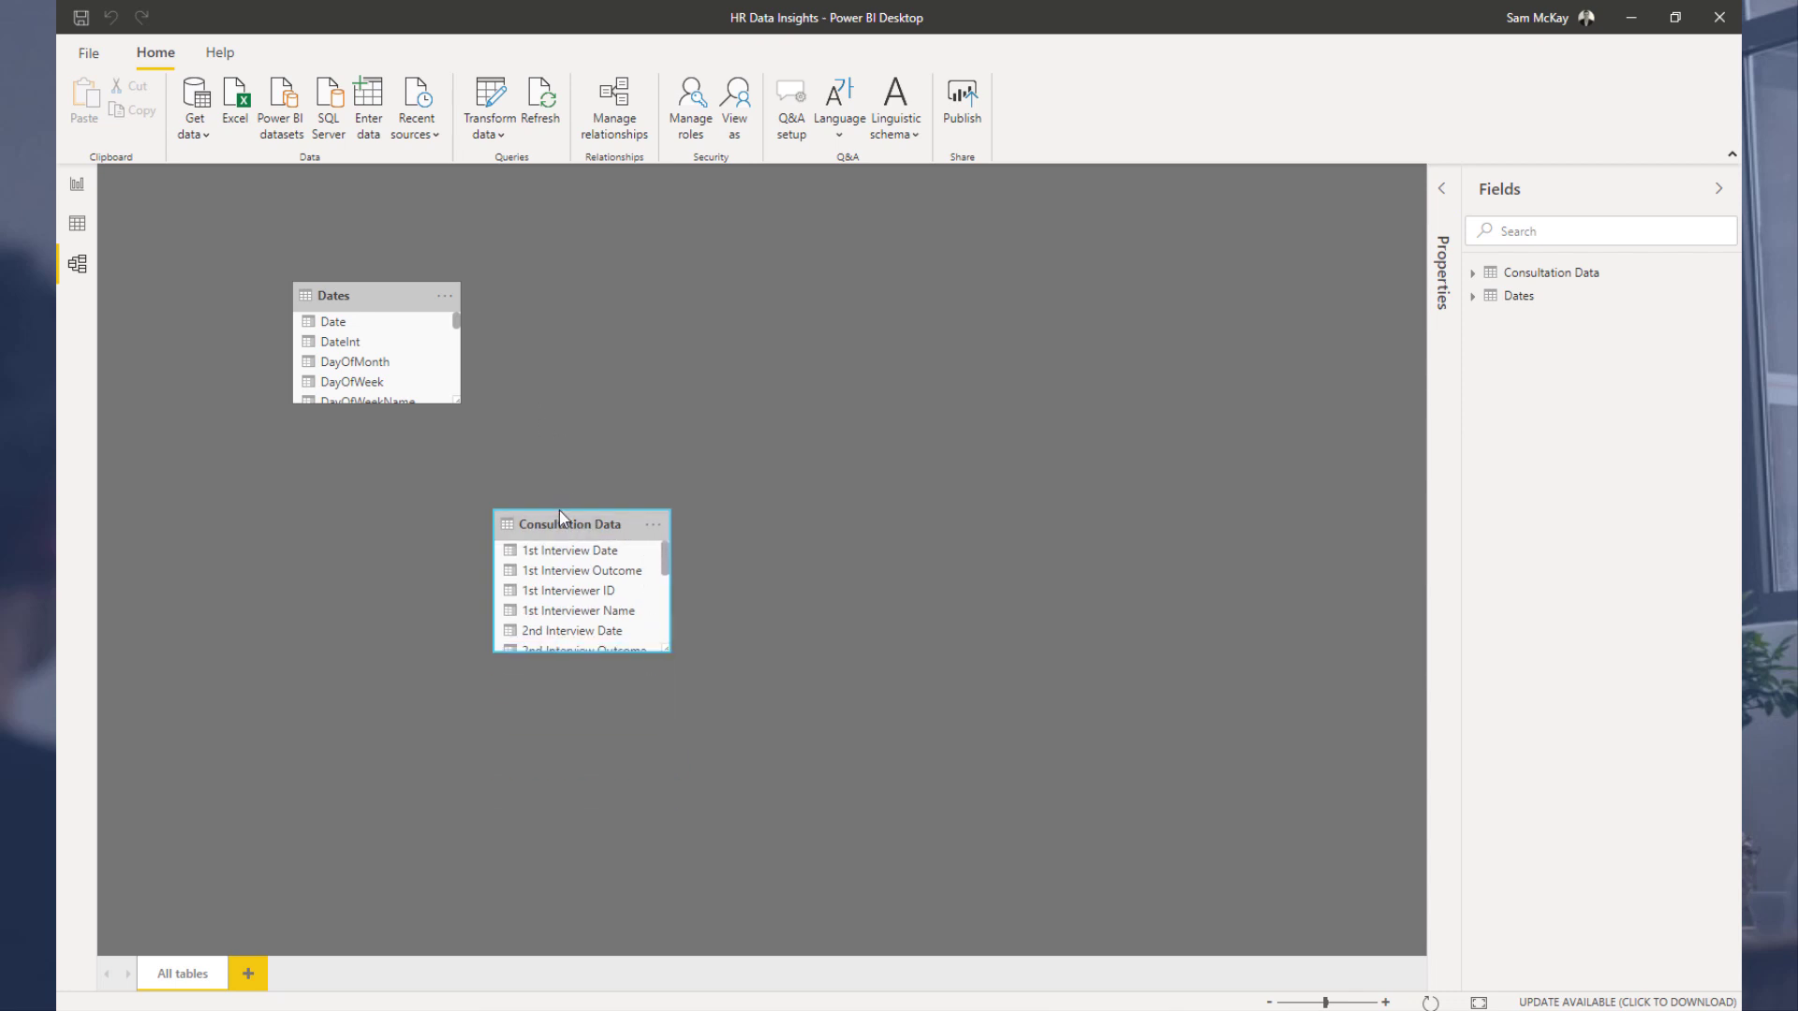
{"action": "left_click_drag", "start_coordinate": [559, 513], "coordinate": [508, 504]}
{"action": "left_click_drag", "start_coordinate": [382, 296], "coordinate": [404, 296]}
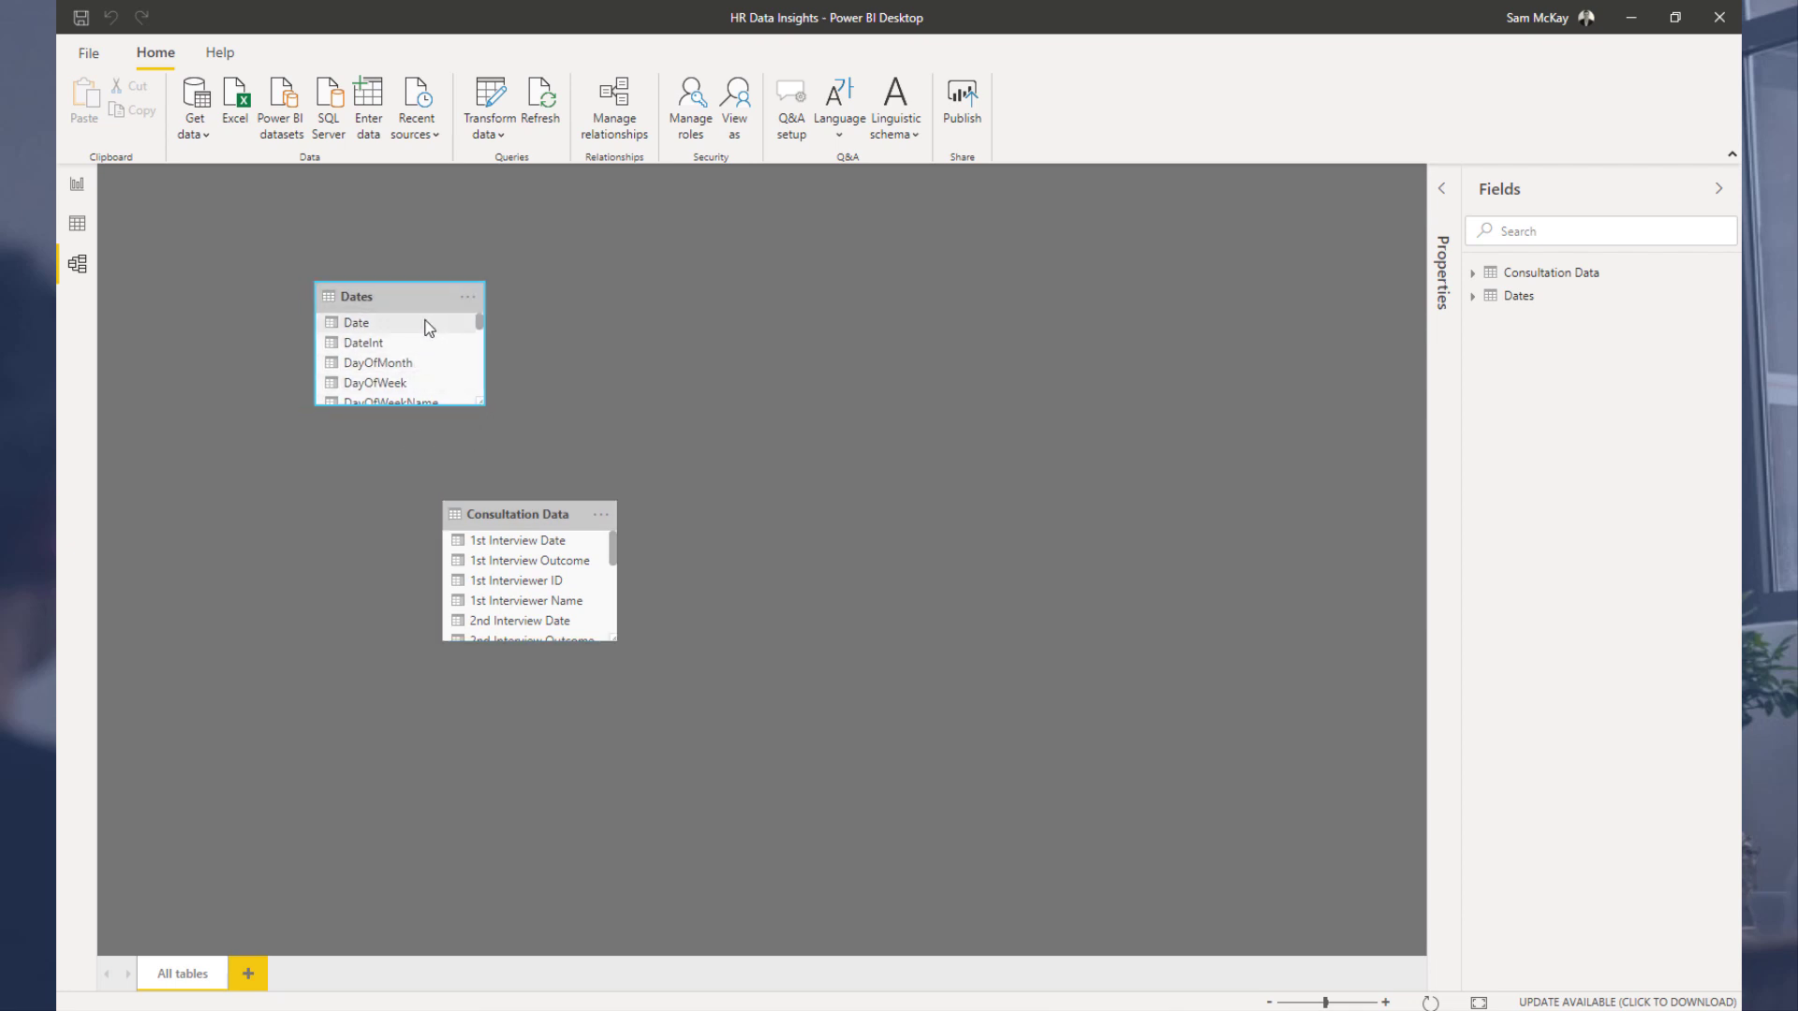
Step: Relate the Dates table's Date column to each date column in Consultation Data
{"action": "left_click_drag", "start_coordinate": [390, 325], "coordinate": [520, 541]}
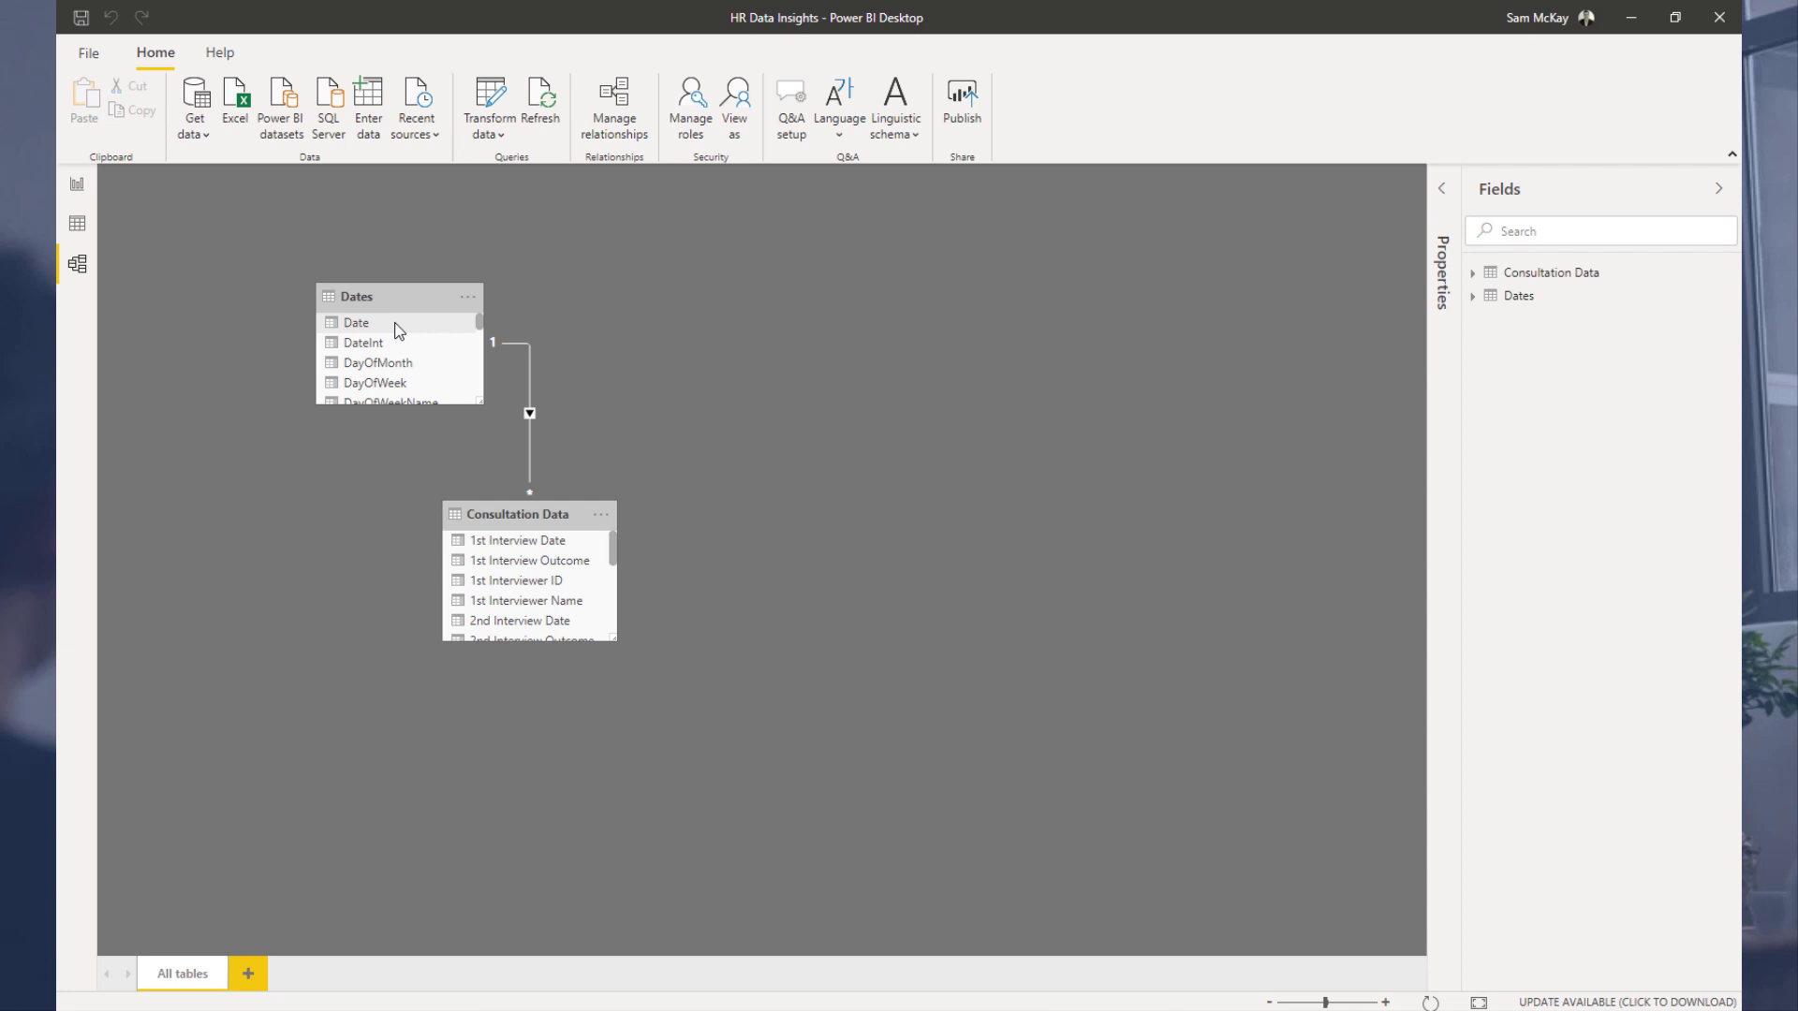
{"action": "left_click_drag", "start_coordinate": [429, 323], "coordinate": [631, 683]}
{"action": "scroll", "coordinate": [618, 656], "scroll_direction": "down", "scroll_amount": 1}
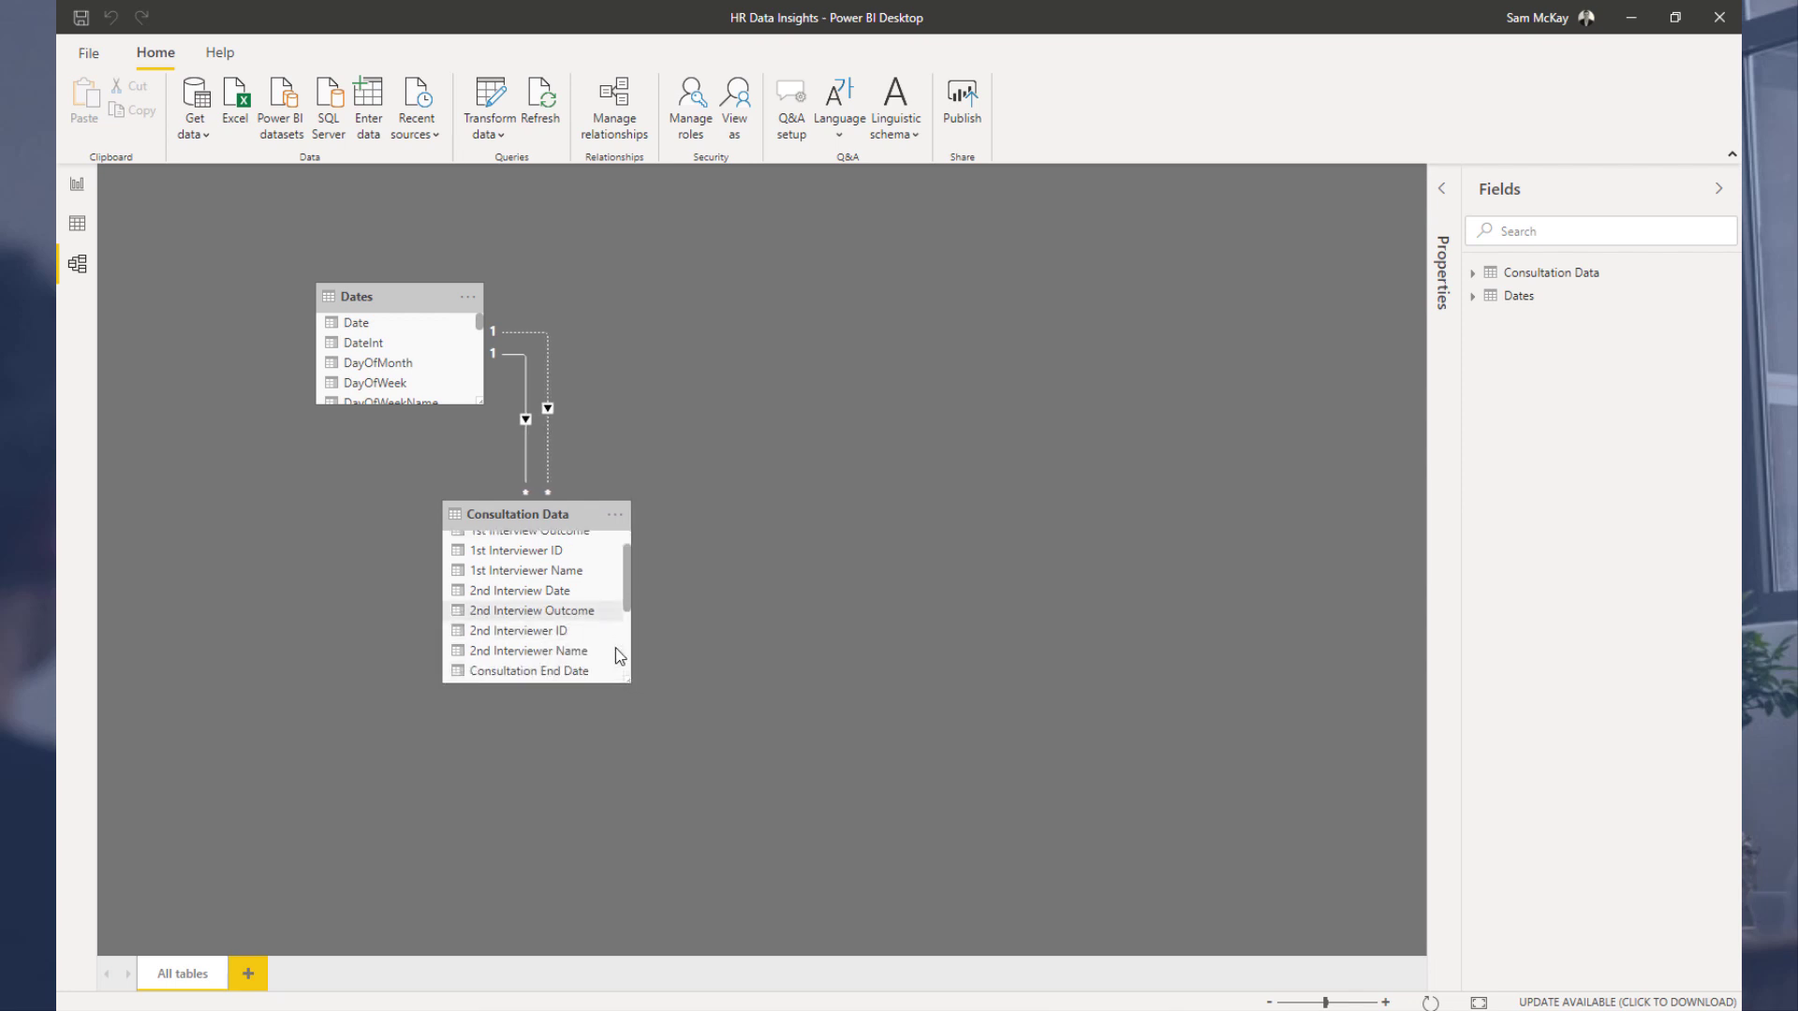
{"action": "scroll", "coordinate": [619, 656], "scroll_direction": "down", "scroll_amount": 1}
{"action": "left_click_drag", "start_coordinate": [433, 319], "coordinate": [573, 642]}
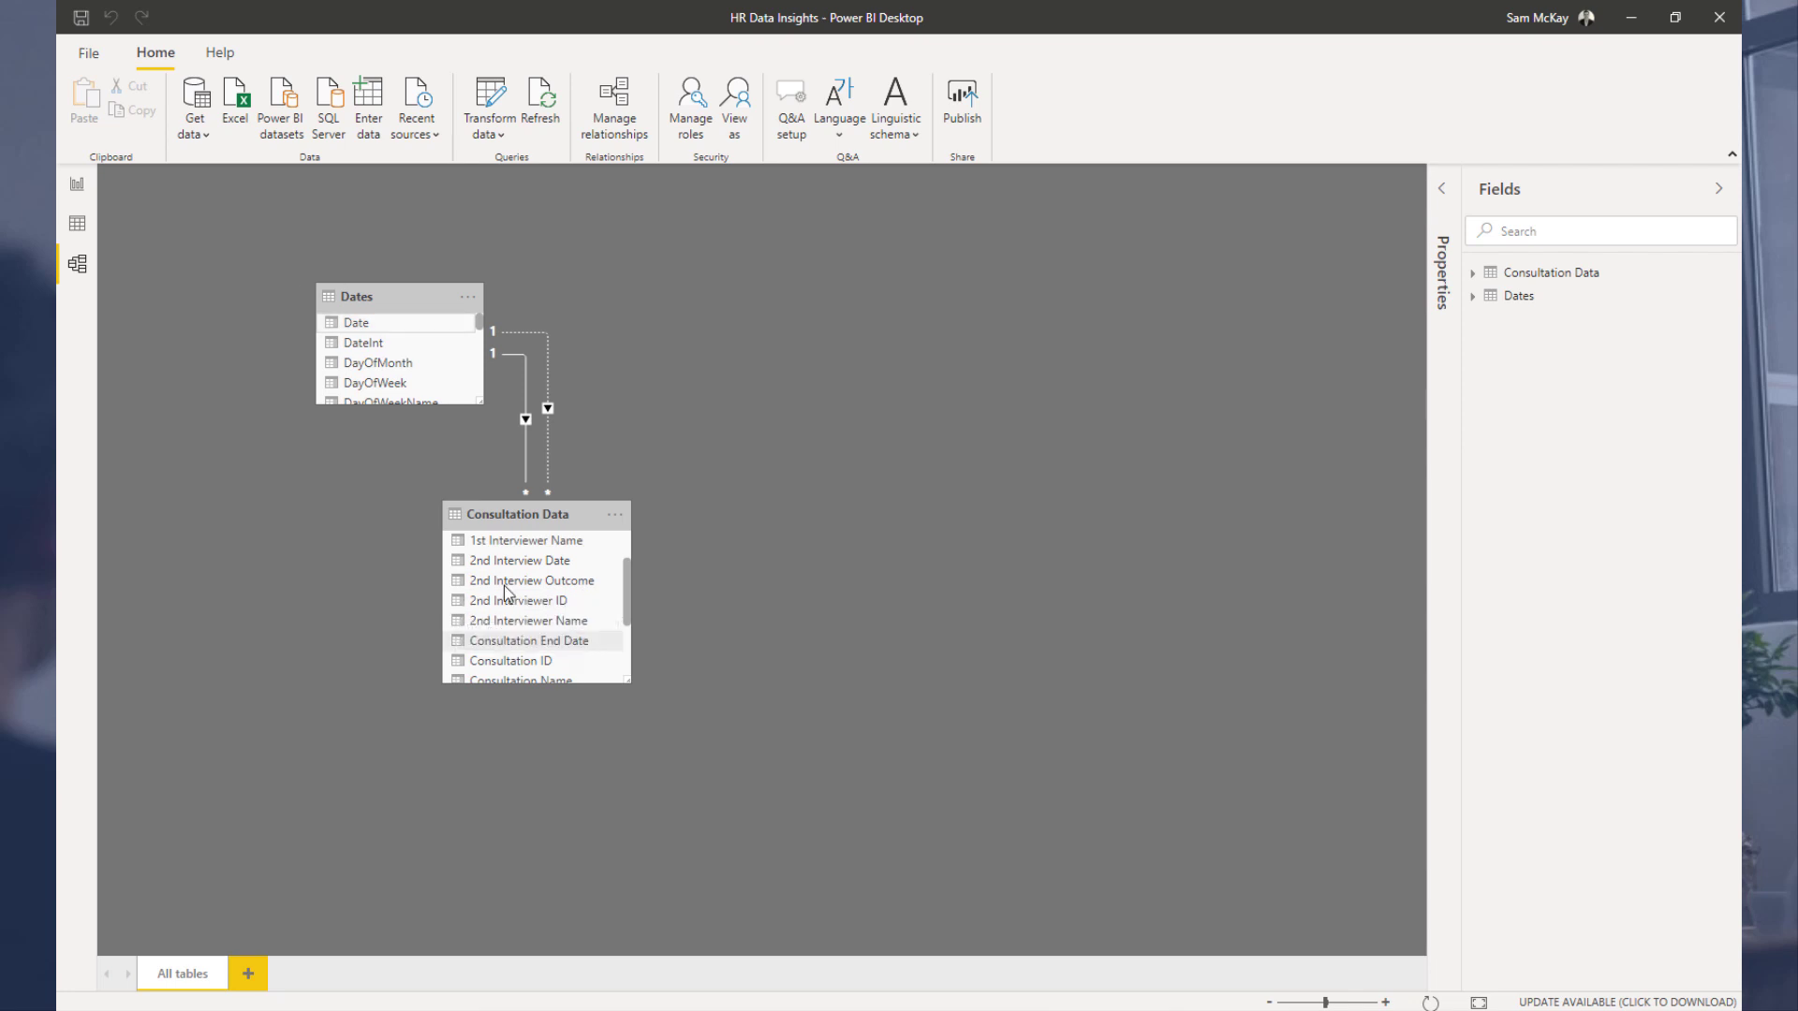
{"action": "scroll", "coordinate": [524, 623], "scroll_direction": "down", "scroll_amount": 3}
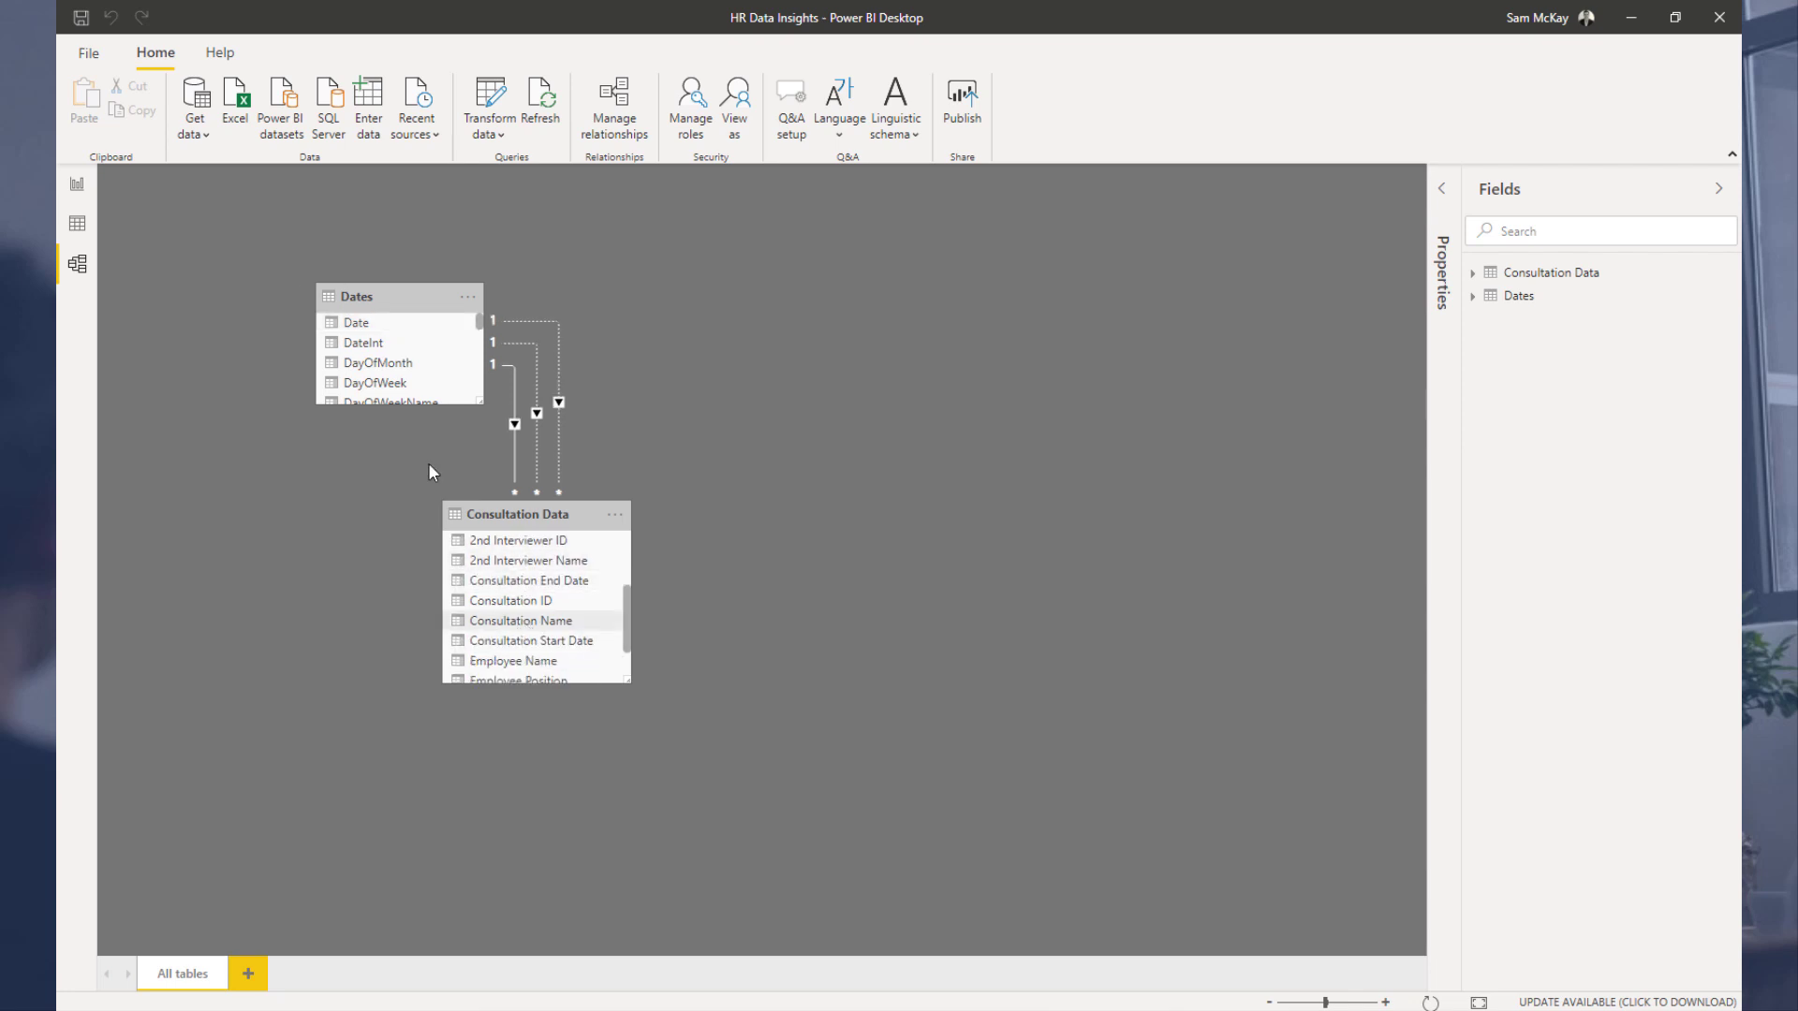
{"action": "left_click_drag", "start_coordinate": [365, 323], "coordinate": [538, 640]}
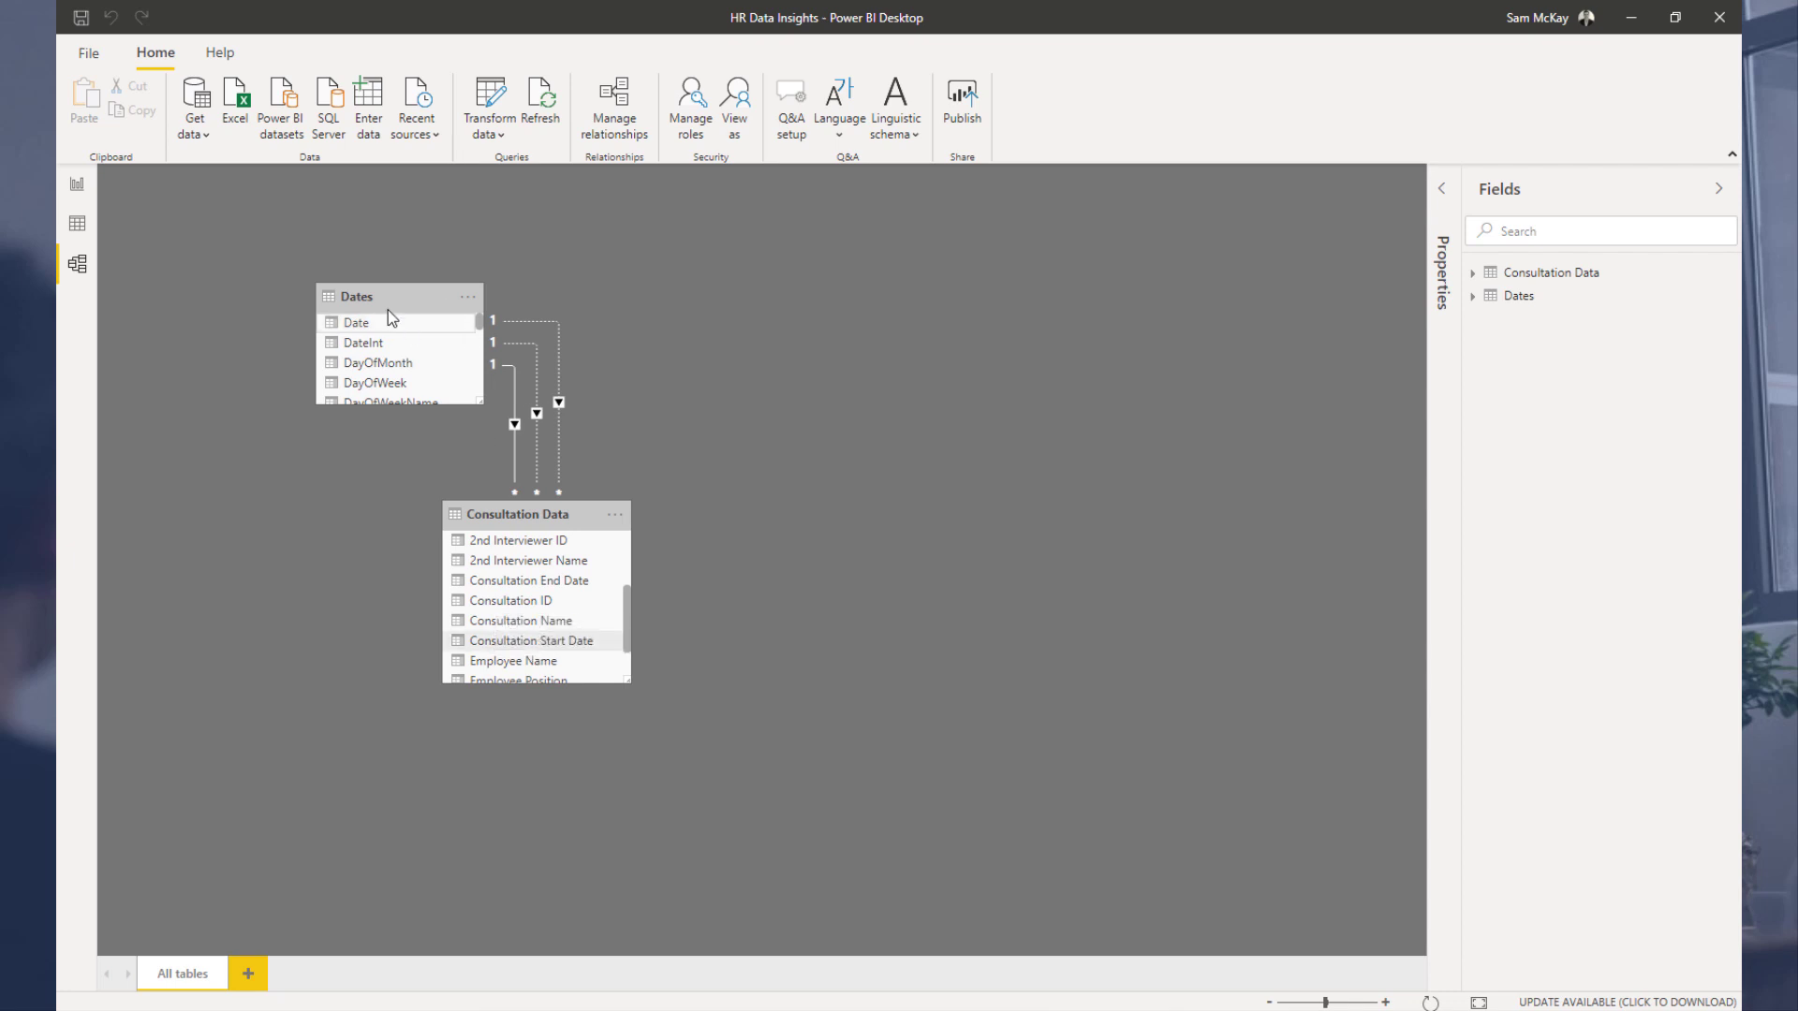
{"action": "scroll", "coordinate": [506, 559], "scroll_direction": "down", "scroll_amount": 2}
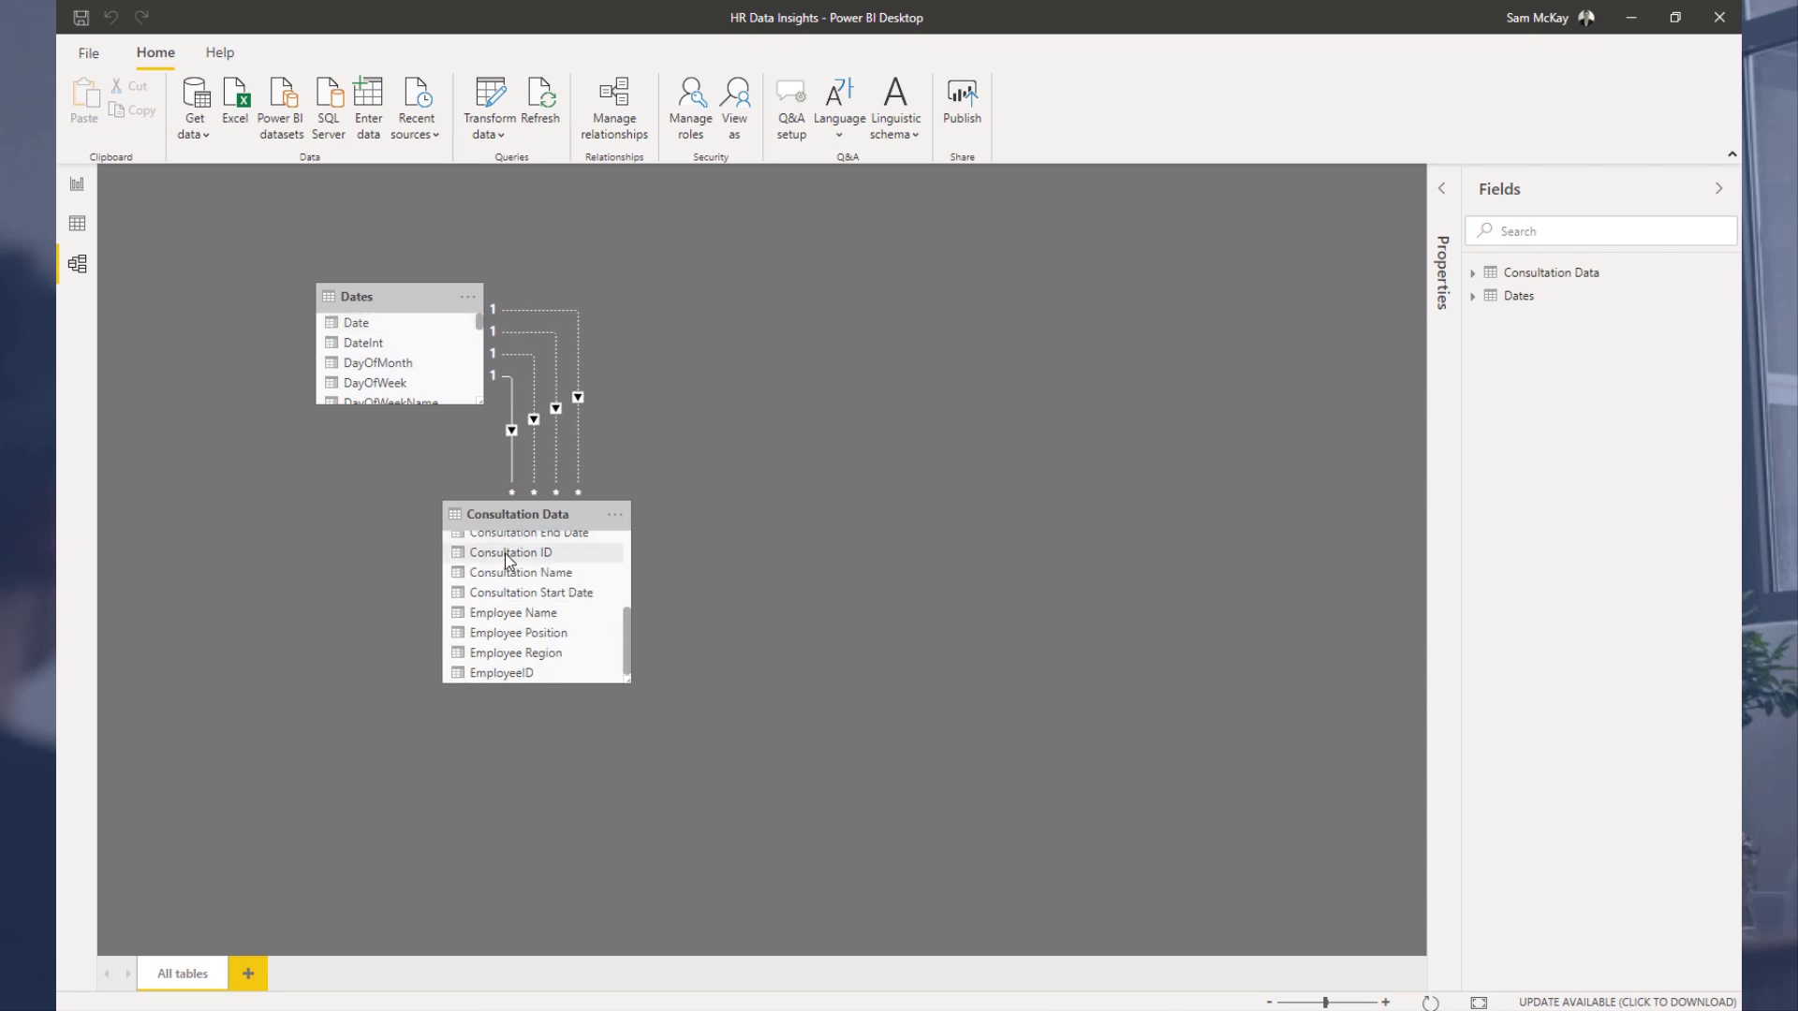
{"action": "scroll", "coordinate": [505, 560], "scroll_direction": "up", "scroll_amount": 3}
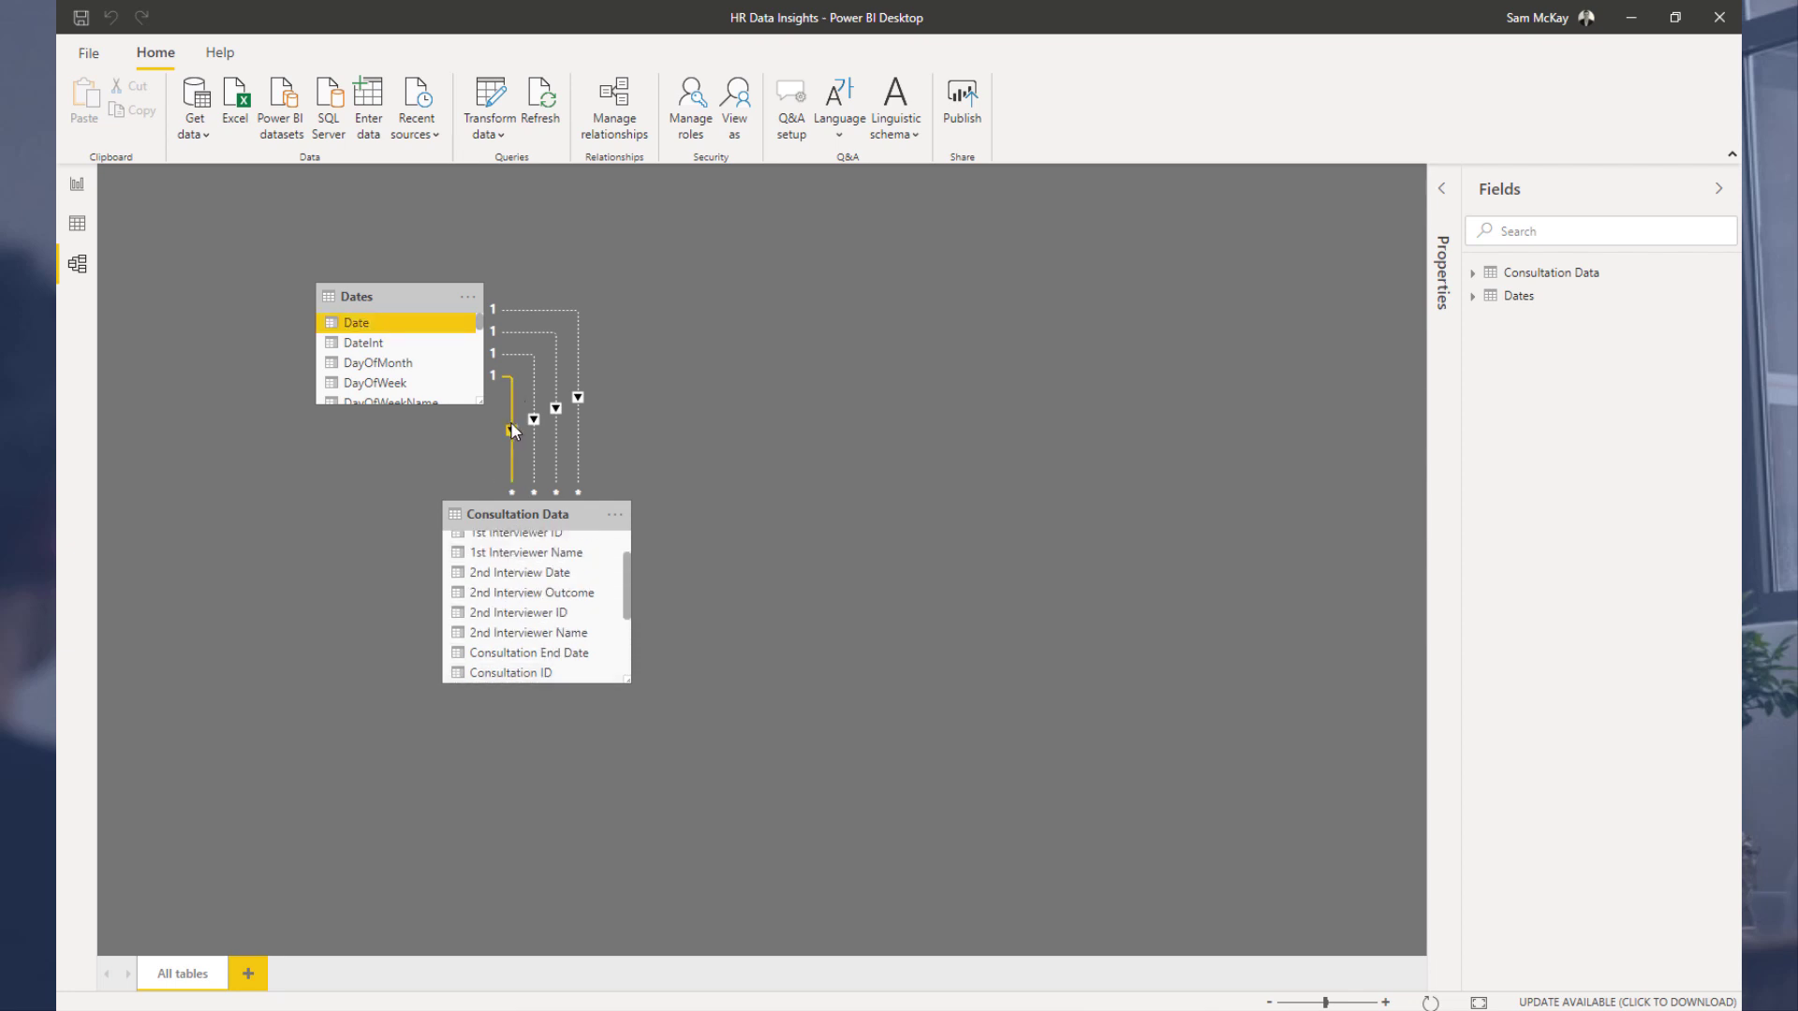
Step: Review two of the relationships between Dates and Consultation Data in the relationship editor
{"action": "double_click", "coordinate": [534, 424]}
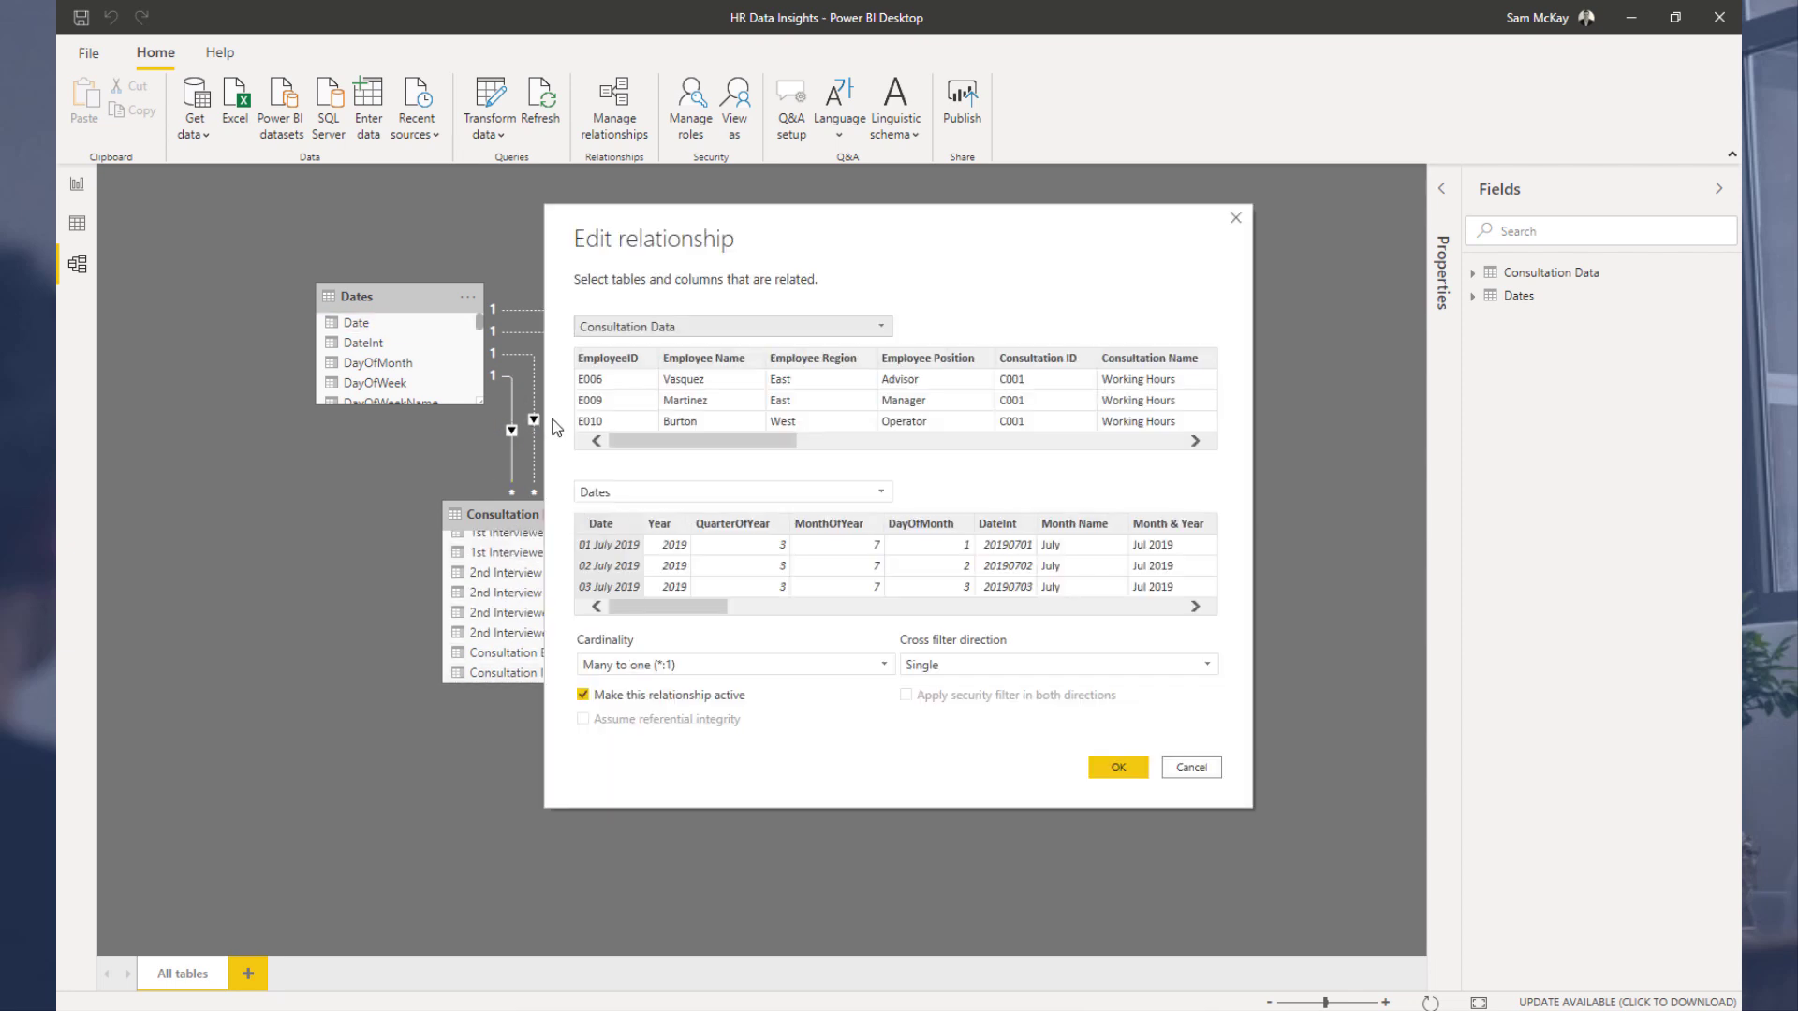
{"action": "left_click", "coordinate": [1181, 767]}
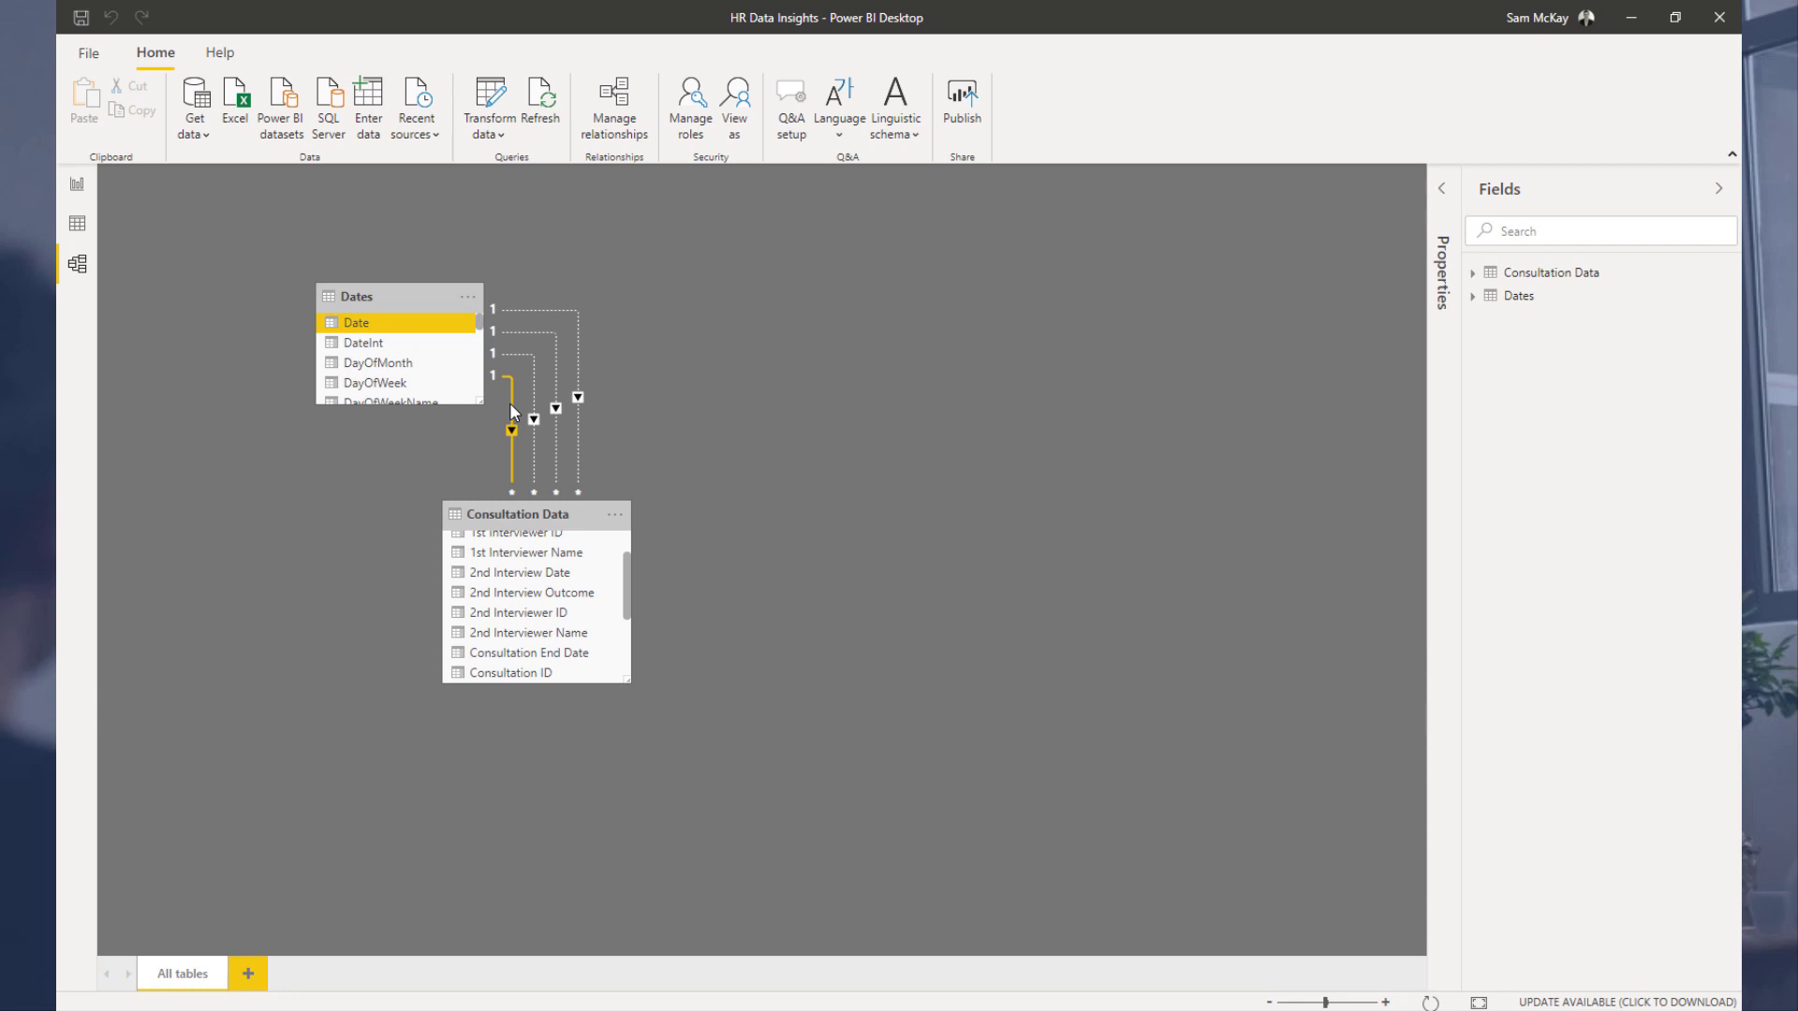
{"action": "double_click", "coordinate": [537, 436]}
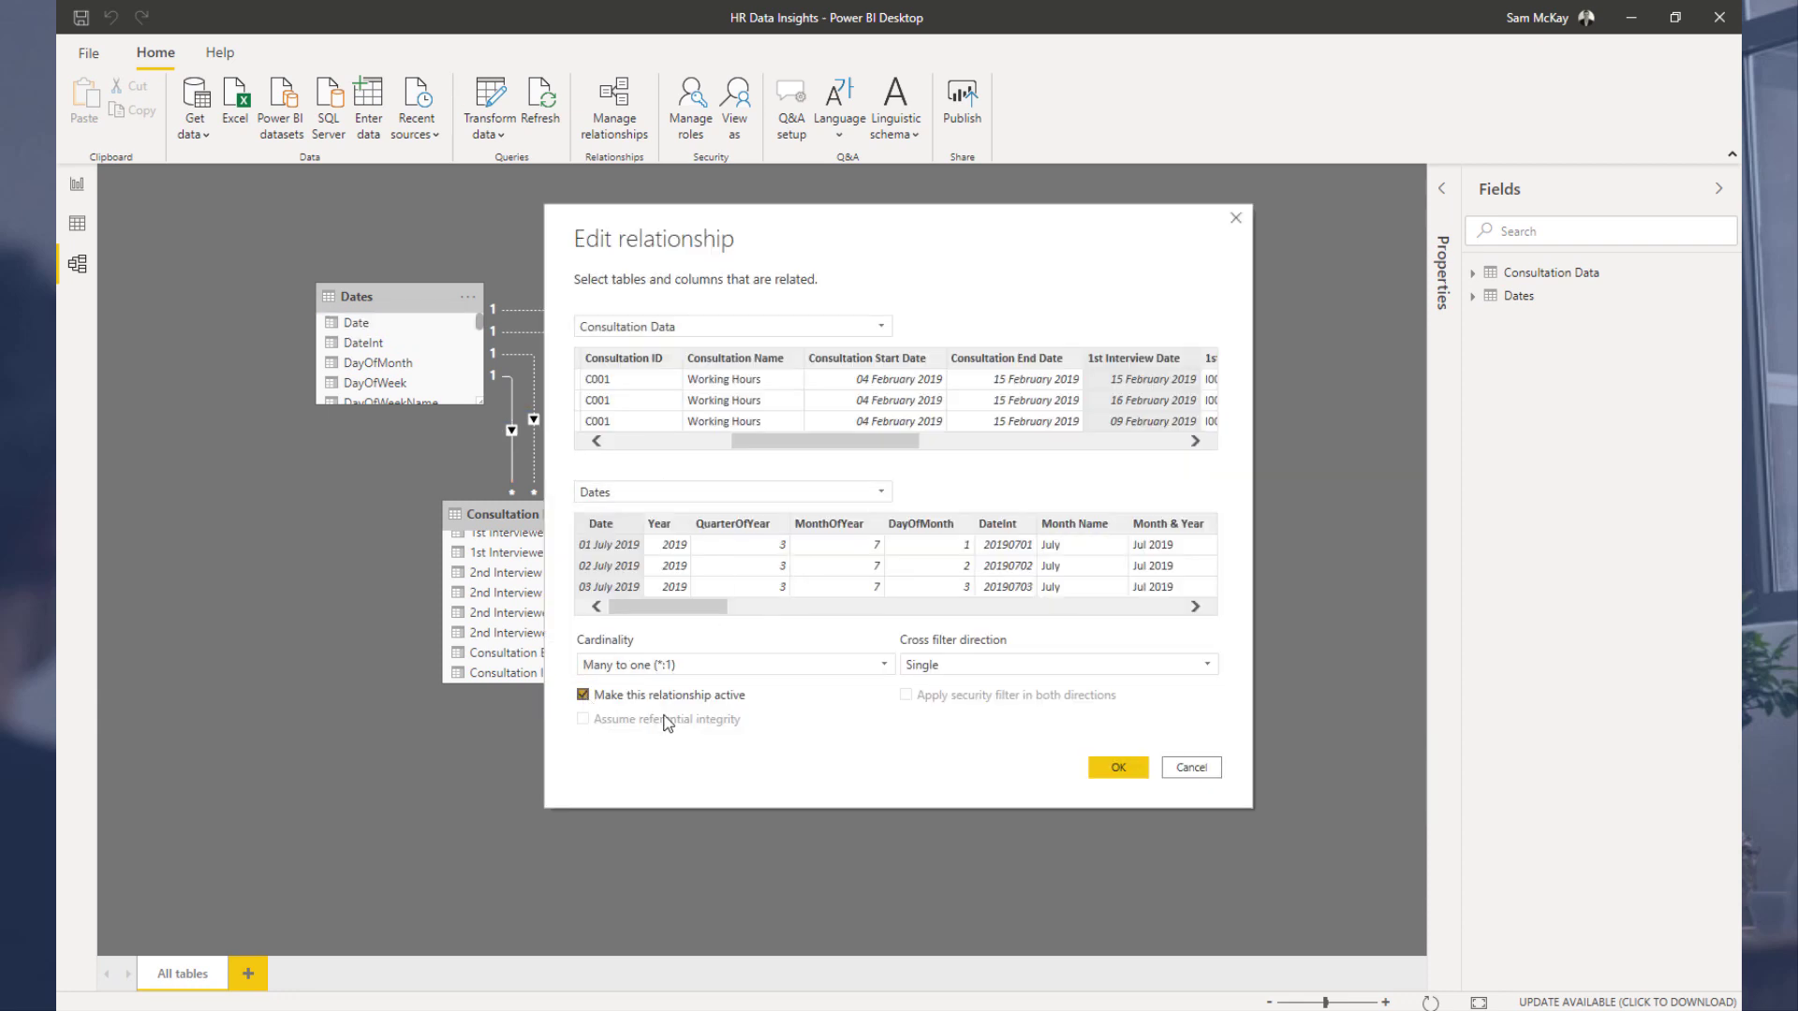
{"action": "left_click", "coordinate": [1106, 771]}
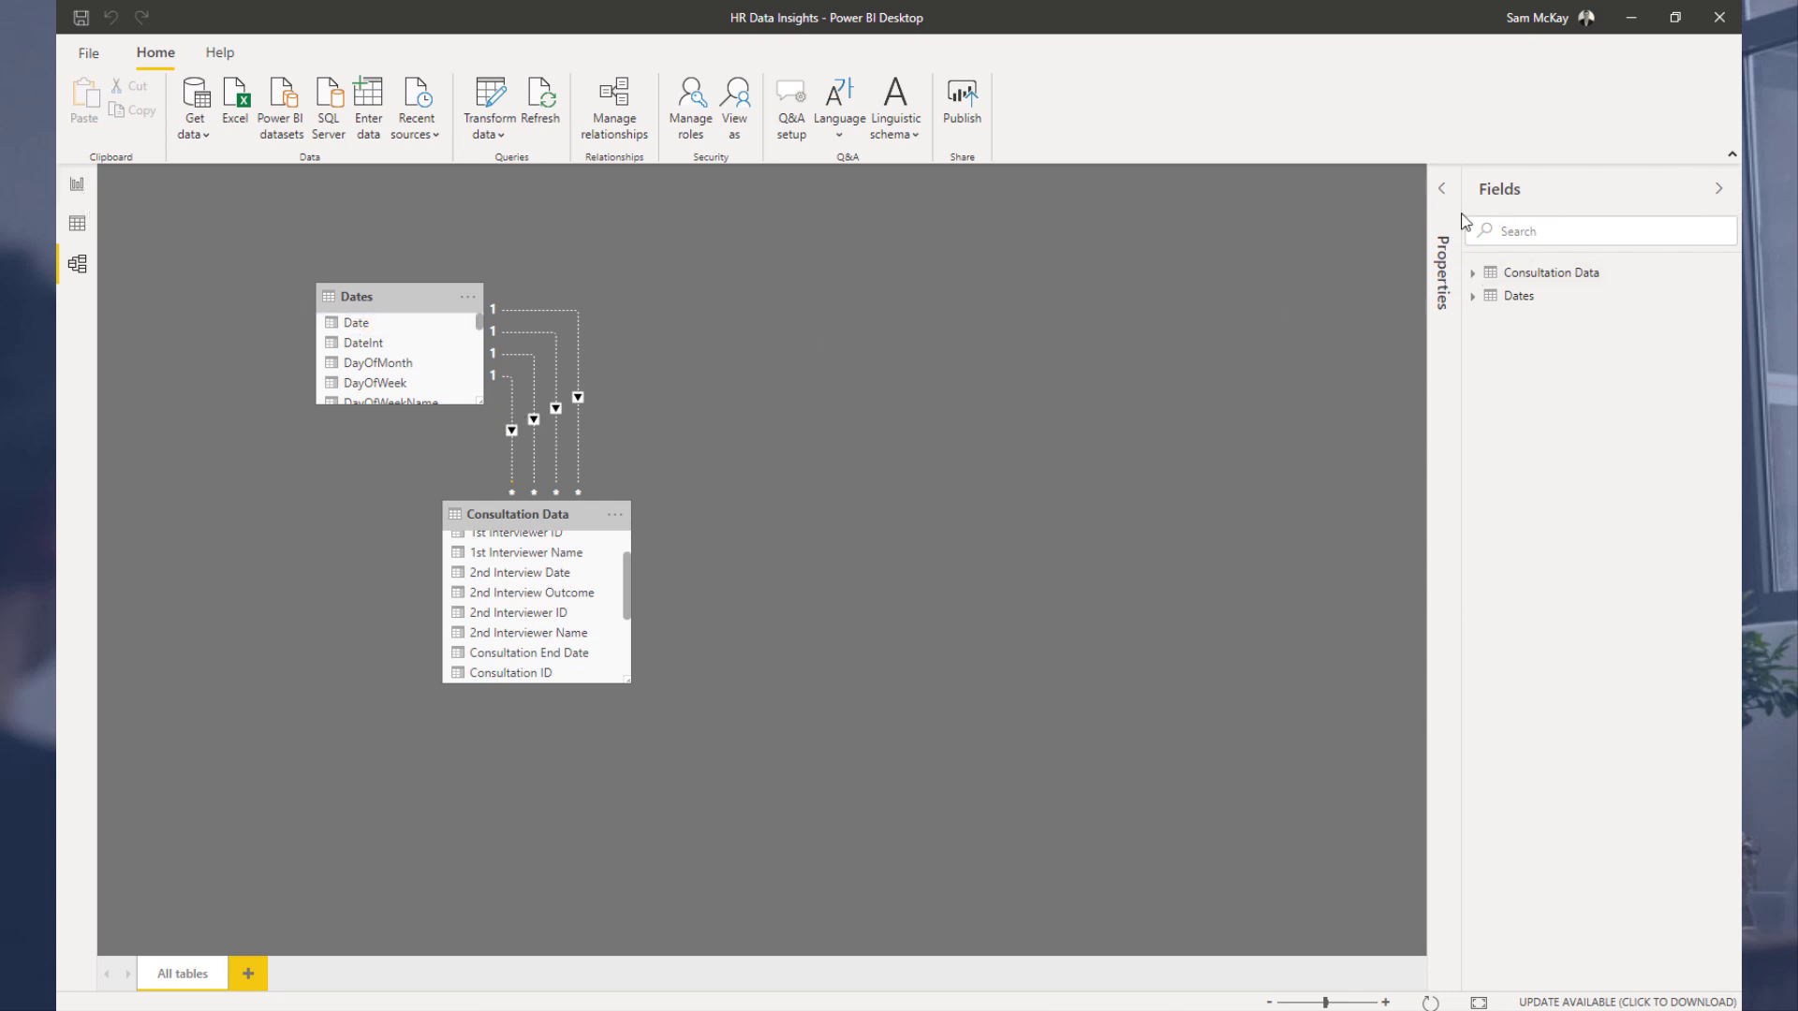
{"action": "left_click_drag", "start_coordinate": [1462, 198], "coordinate": [1565, 195]}
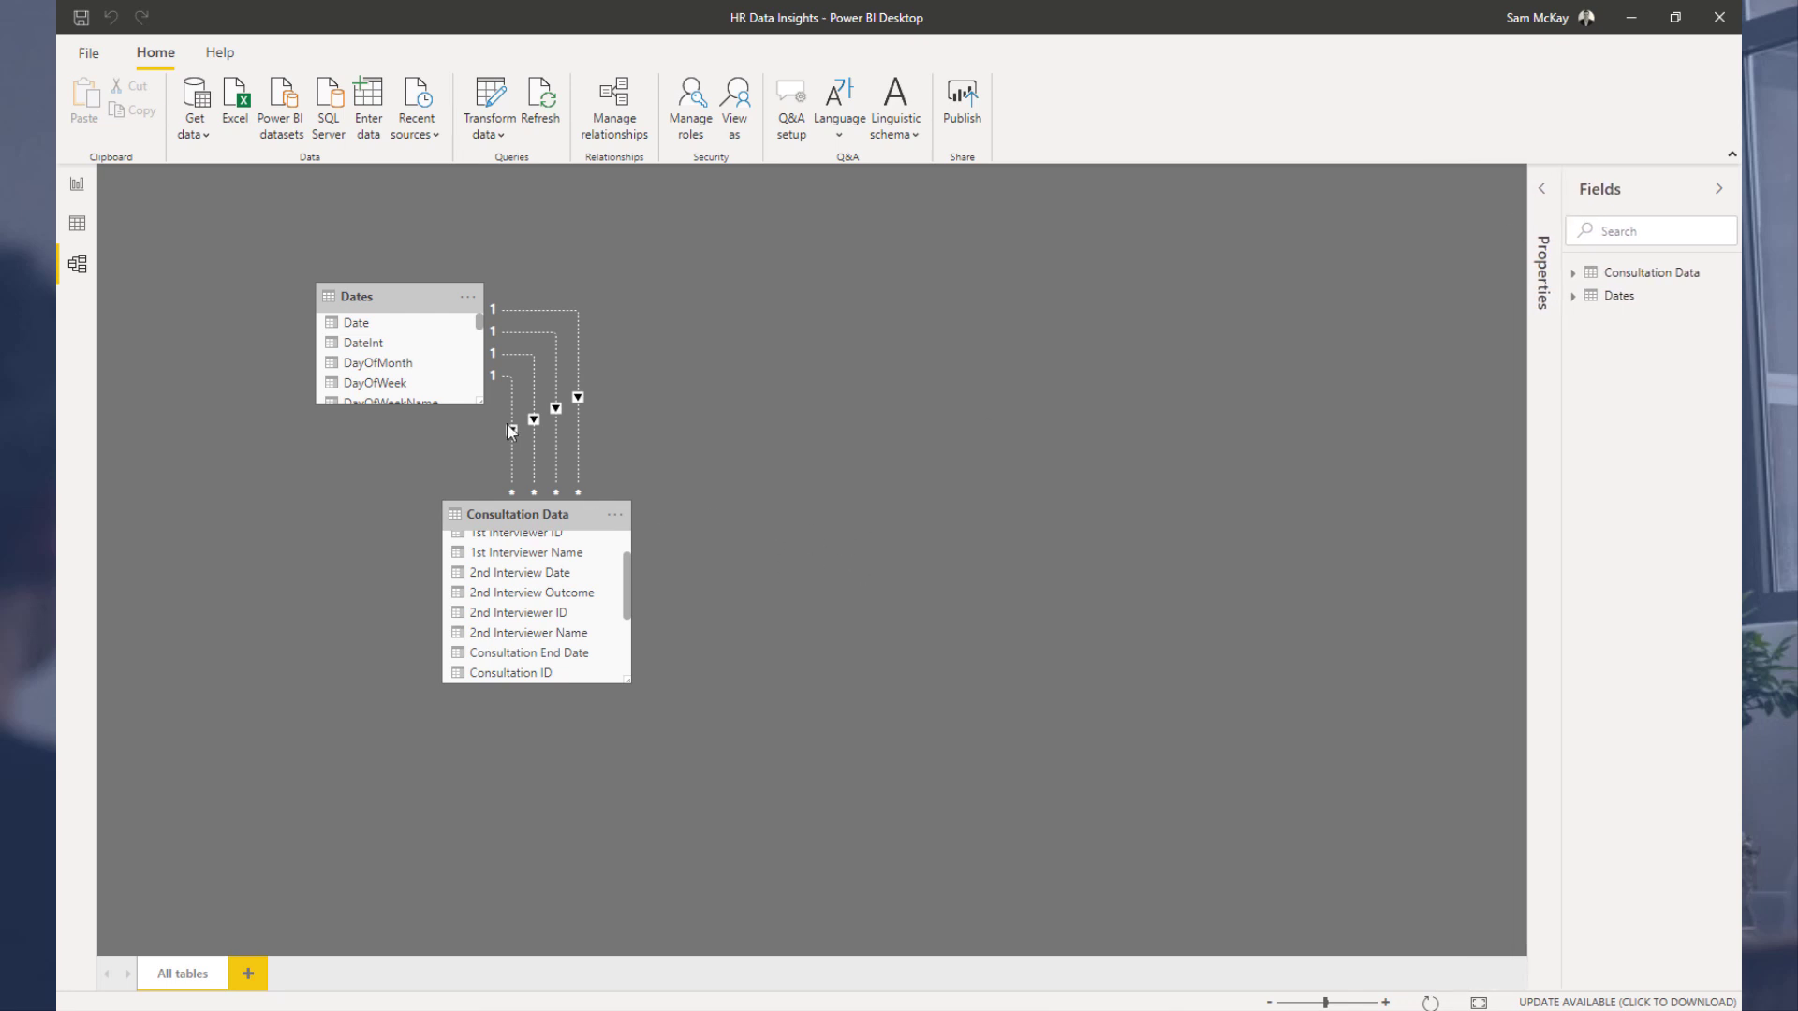
Step: Browse the Consultation Data and Dates tables in the data view
{"action": "left_click", "coordinate": [79, 224]}
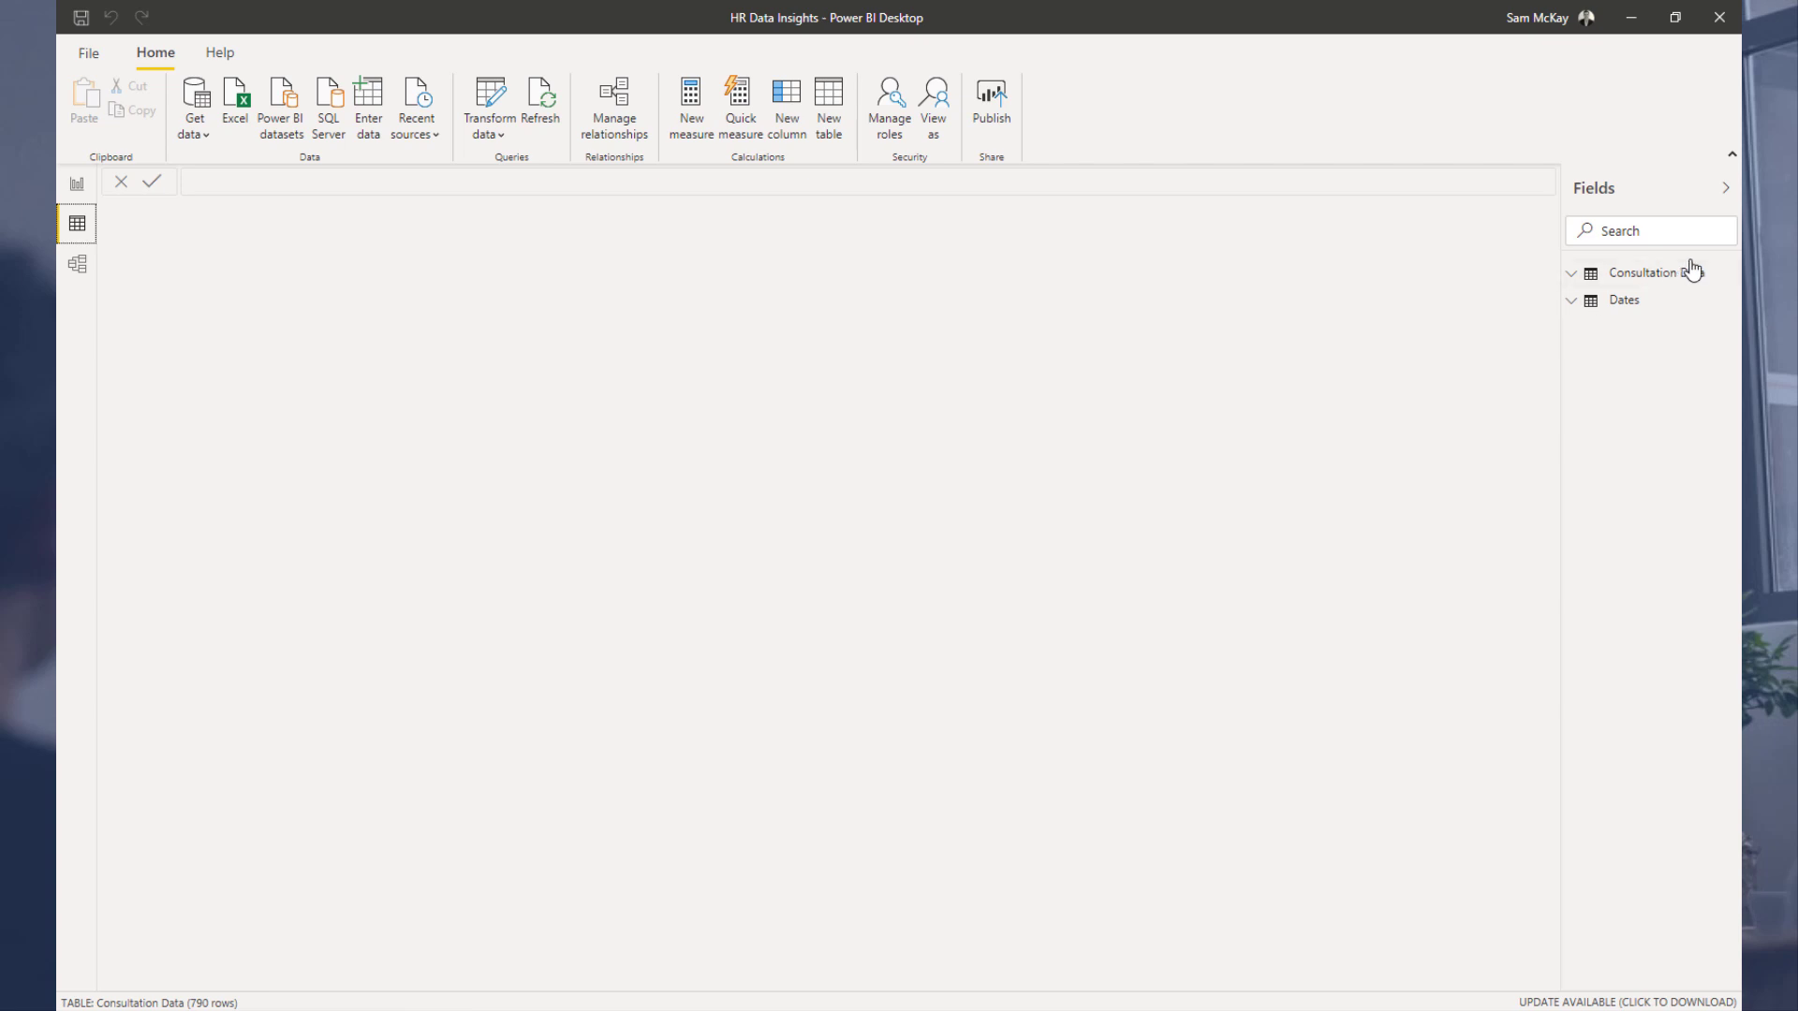
{"action": "left_click", "coordinate": [1665, 277]}
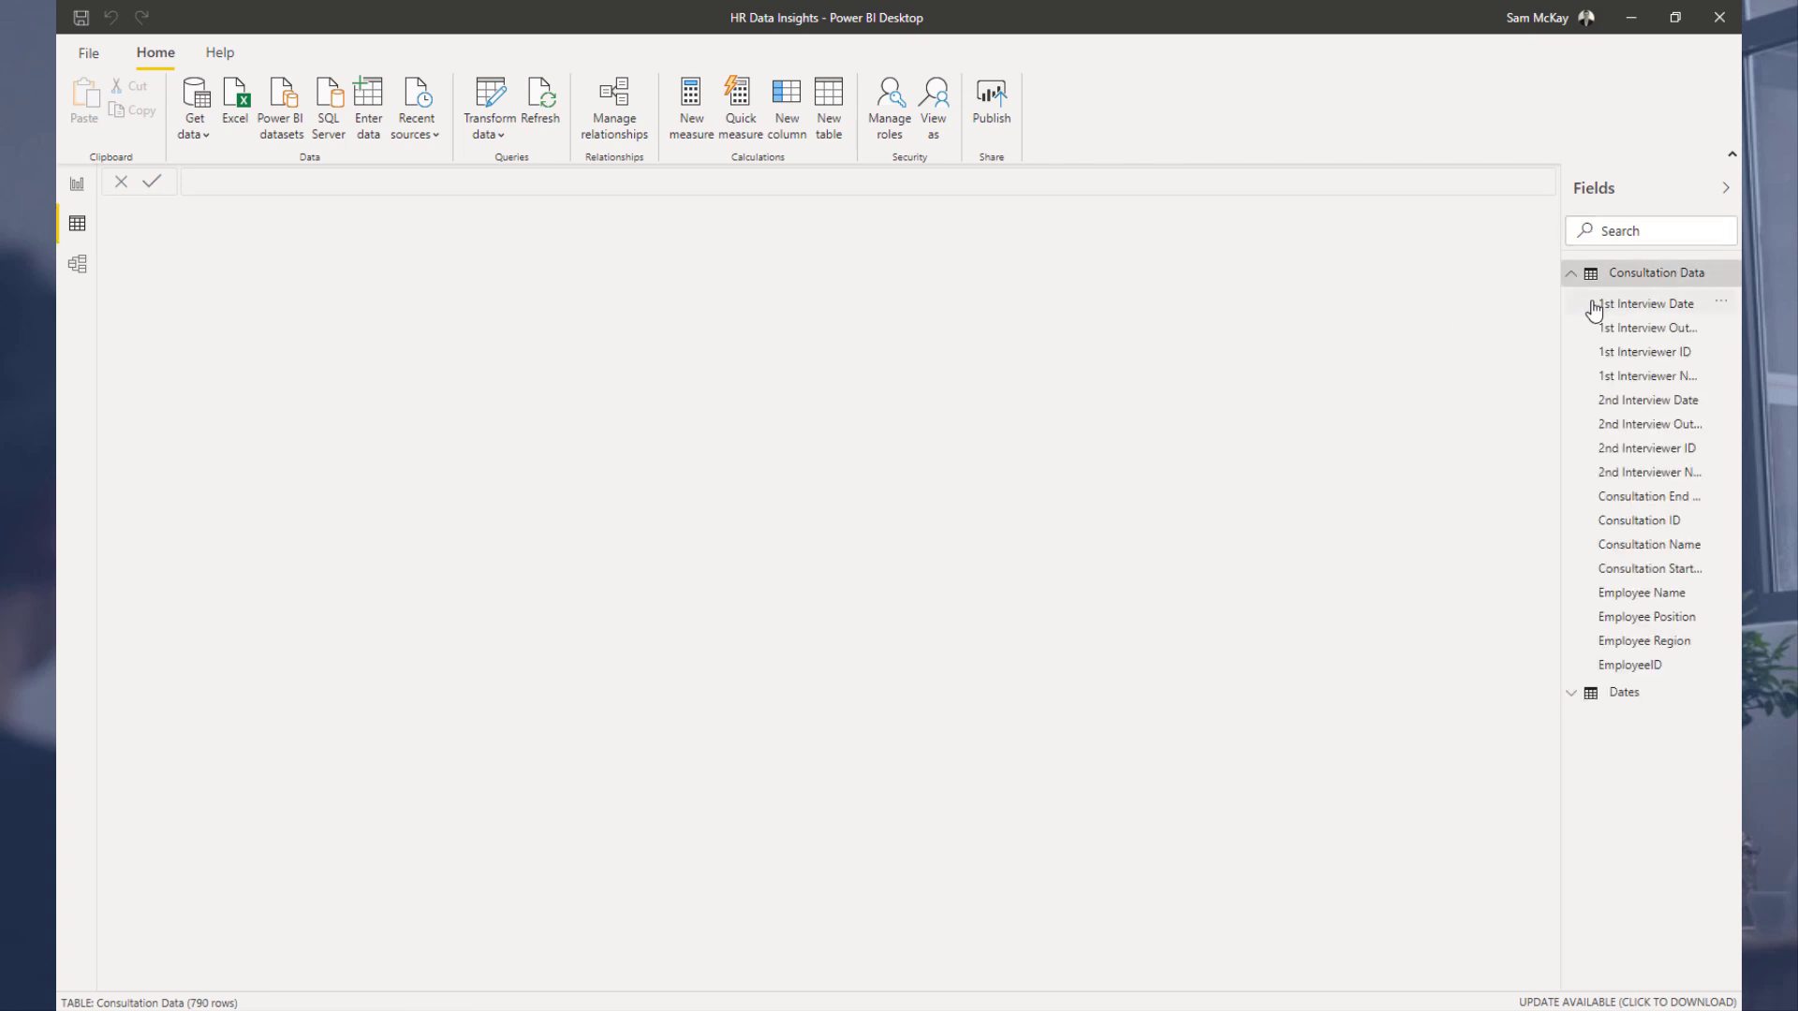
{"action": "left_click", "coordinate": [78, 269]}
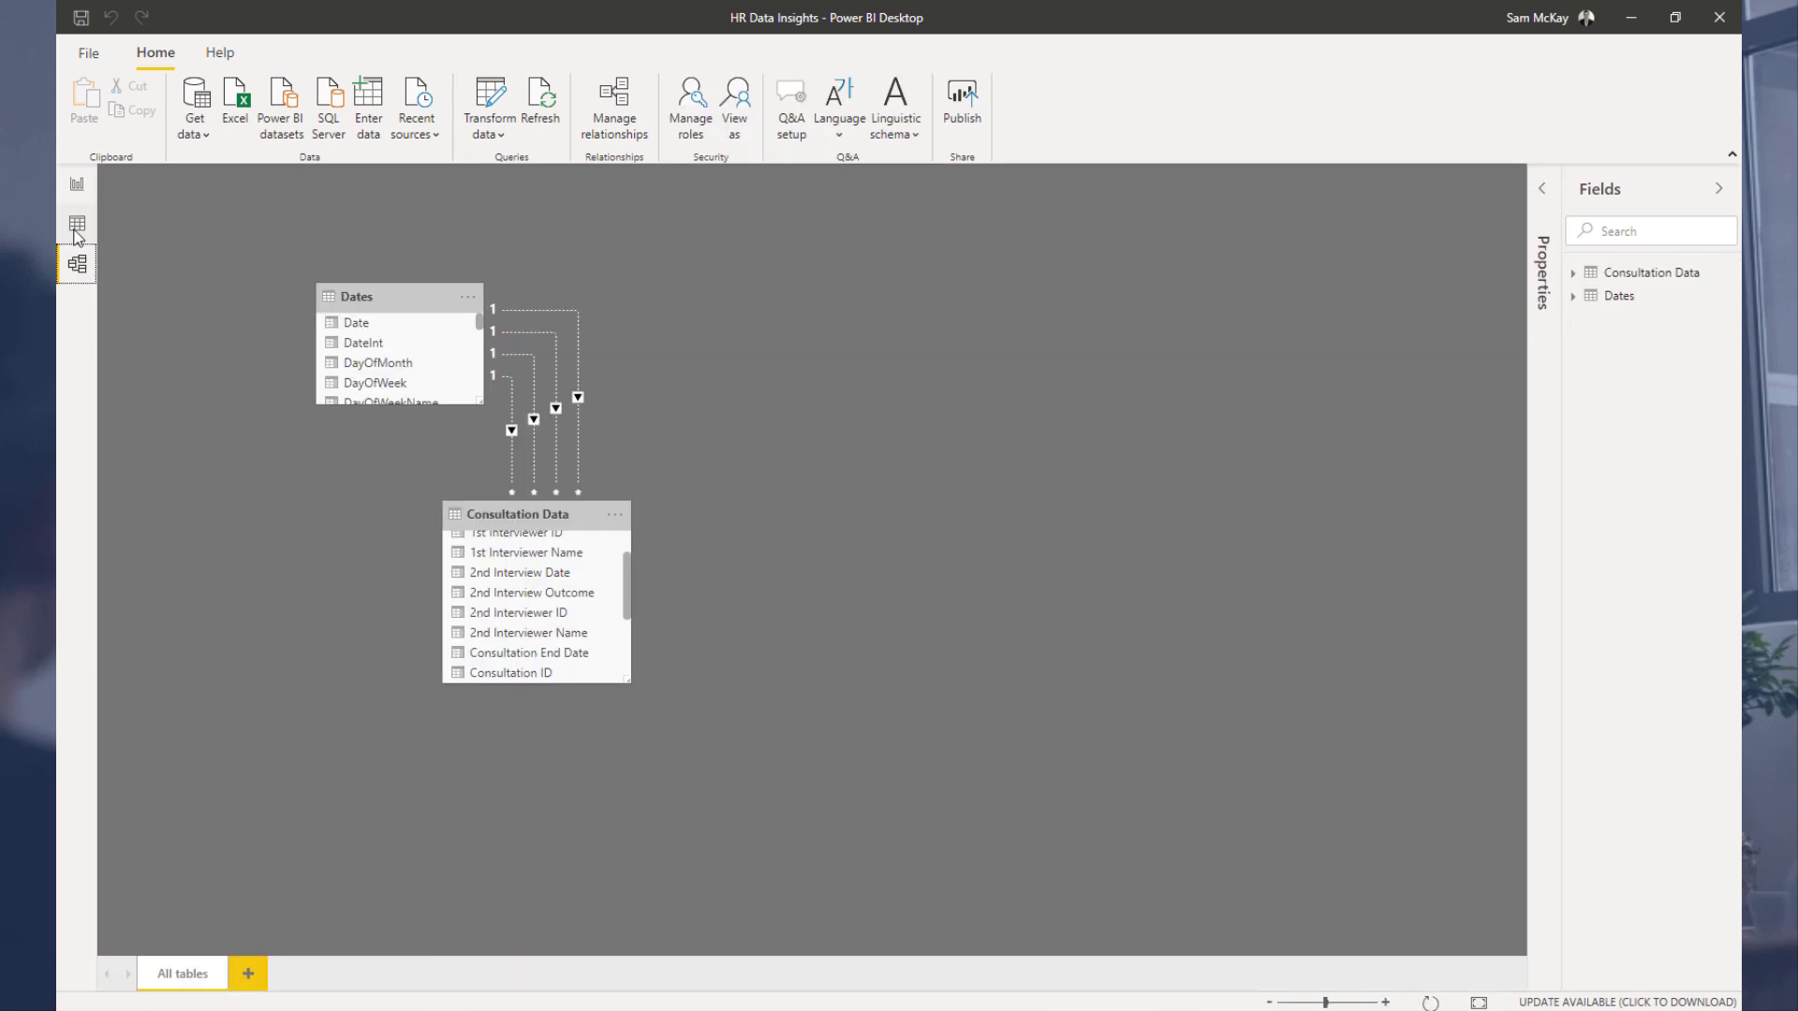
{"action": "left_click", "coordinate": [79, 225]}
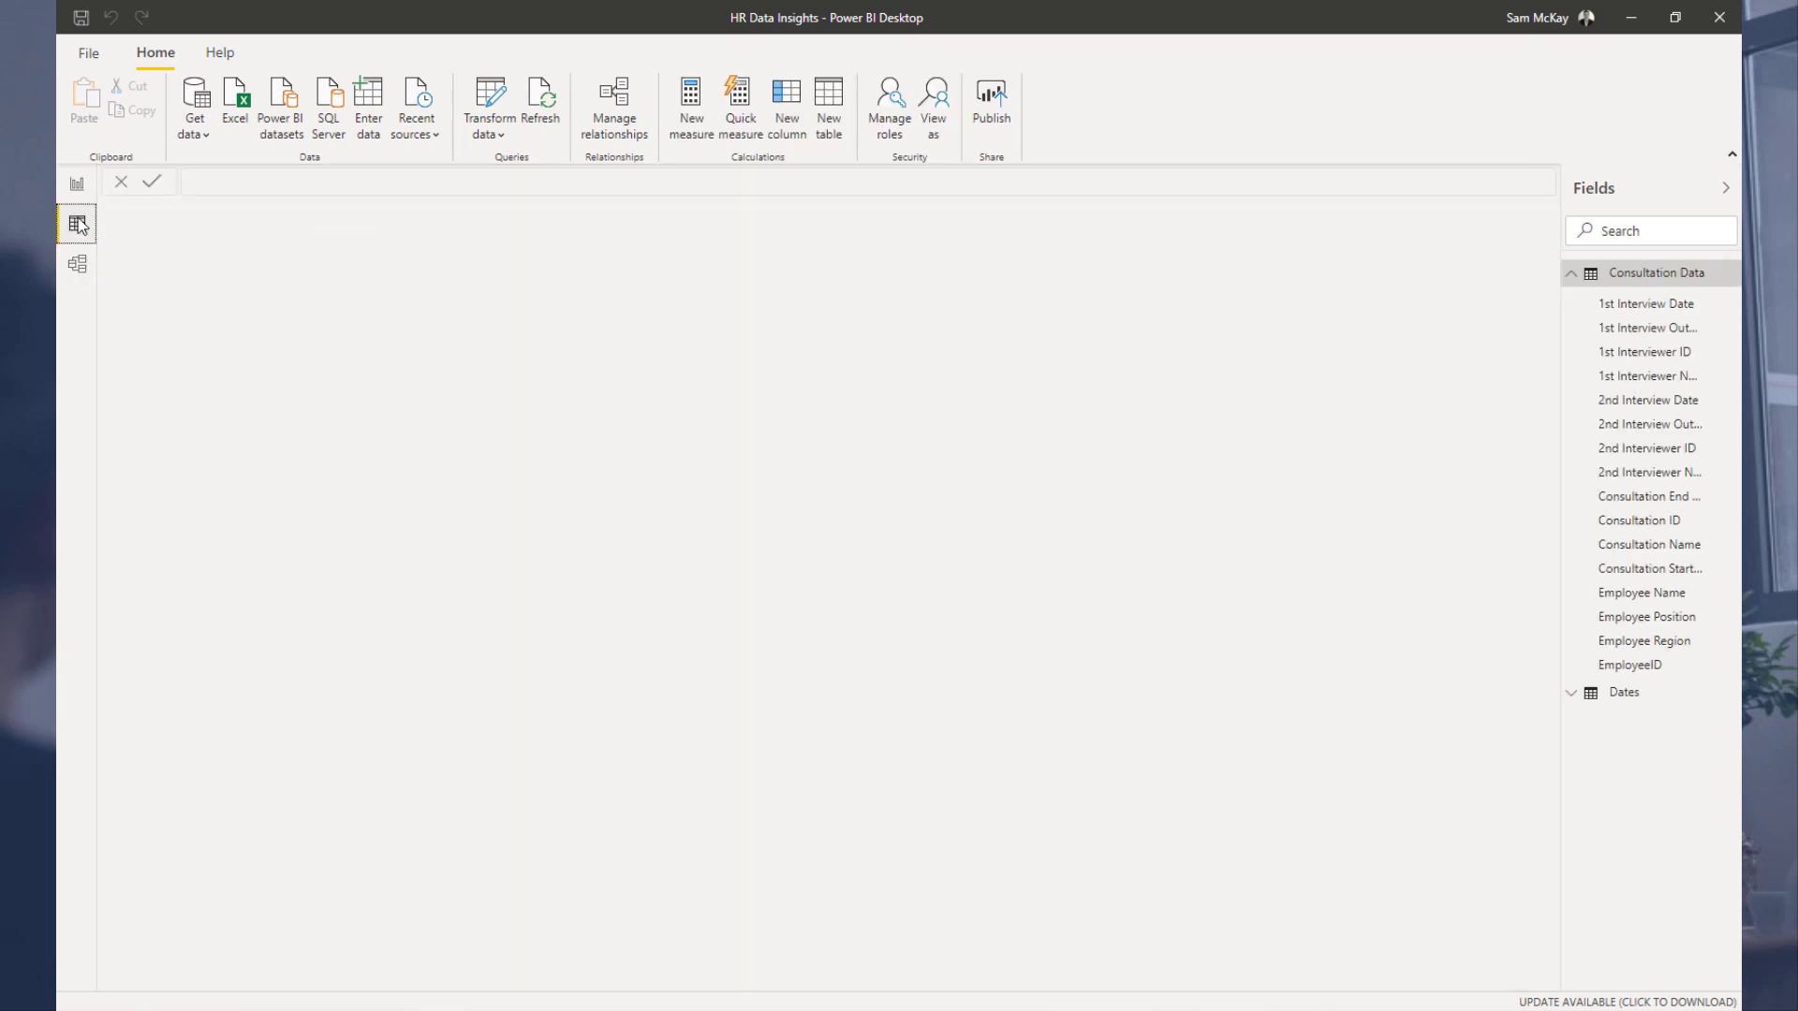
{"action": "left_click", "coordinate": [1620, 704]}
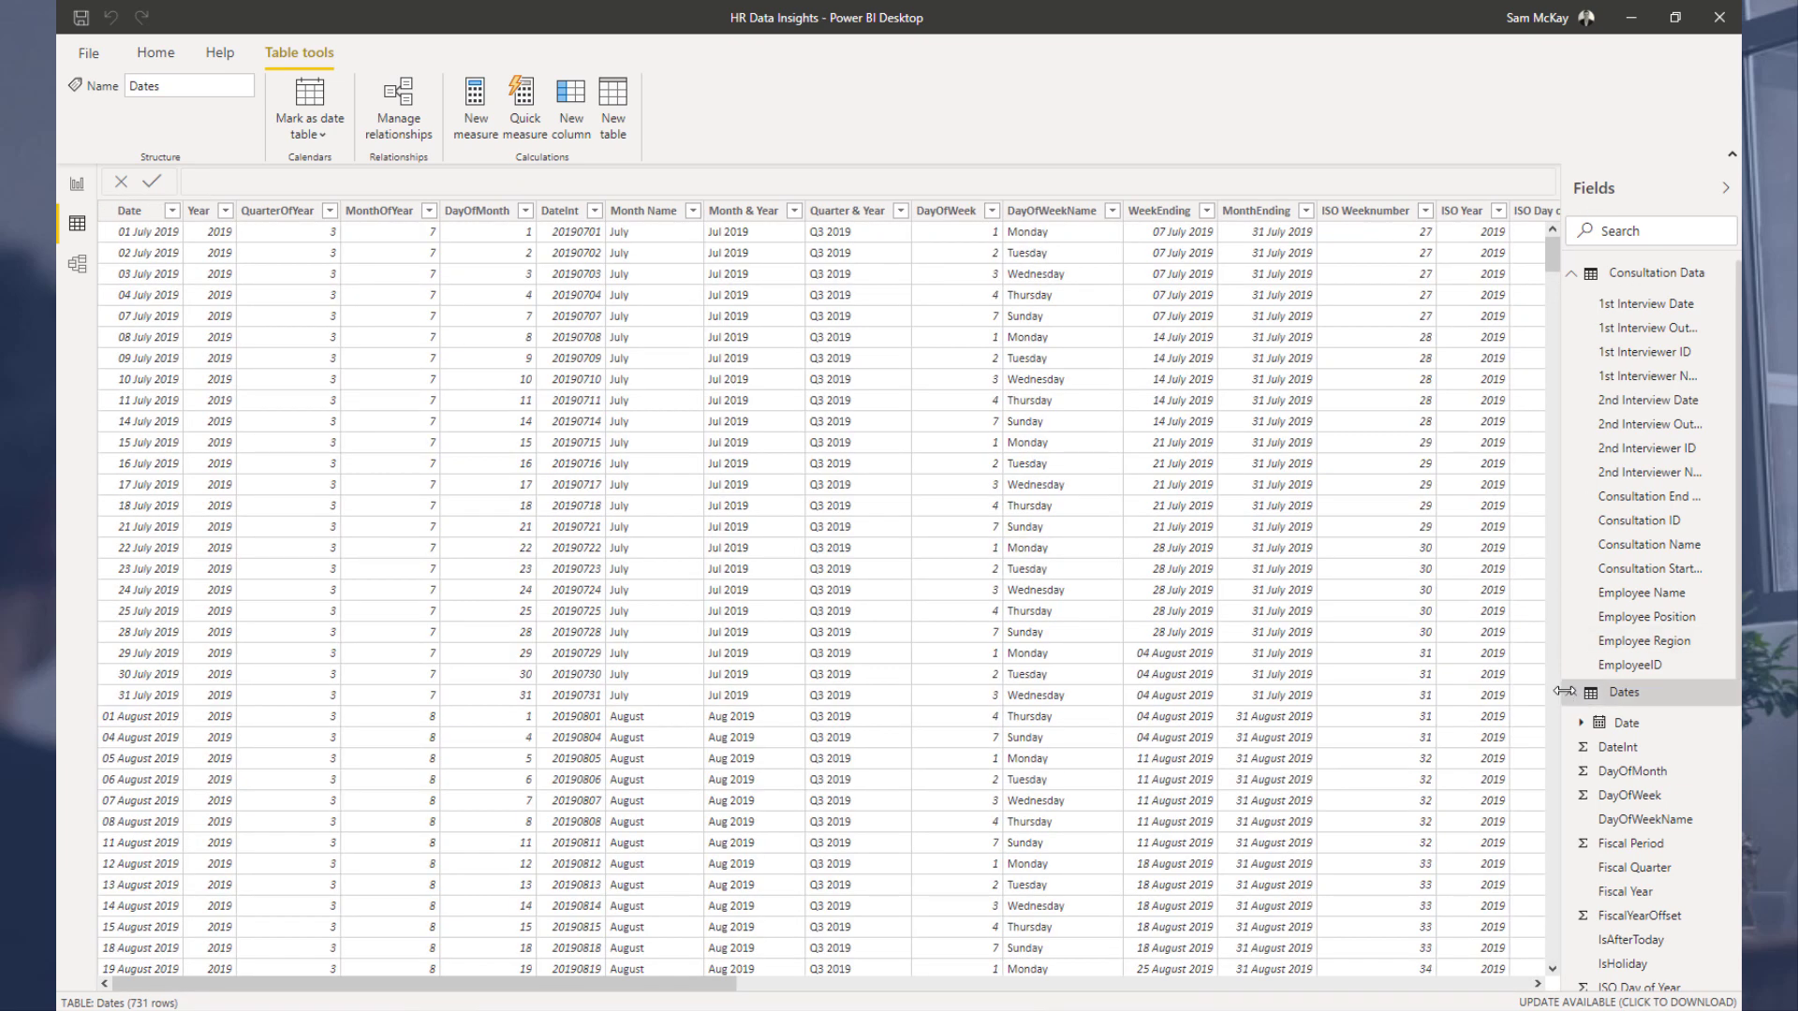
{"action": "left_click", "coordinate": [1570, 692]}
{"action": "left_click", "coordinate": [1622, 285]}
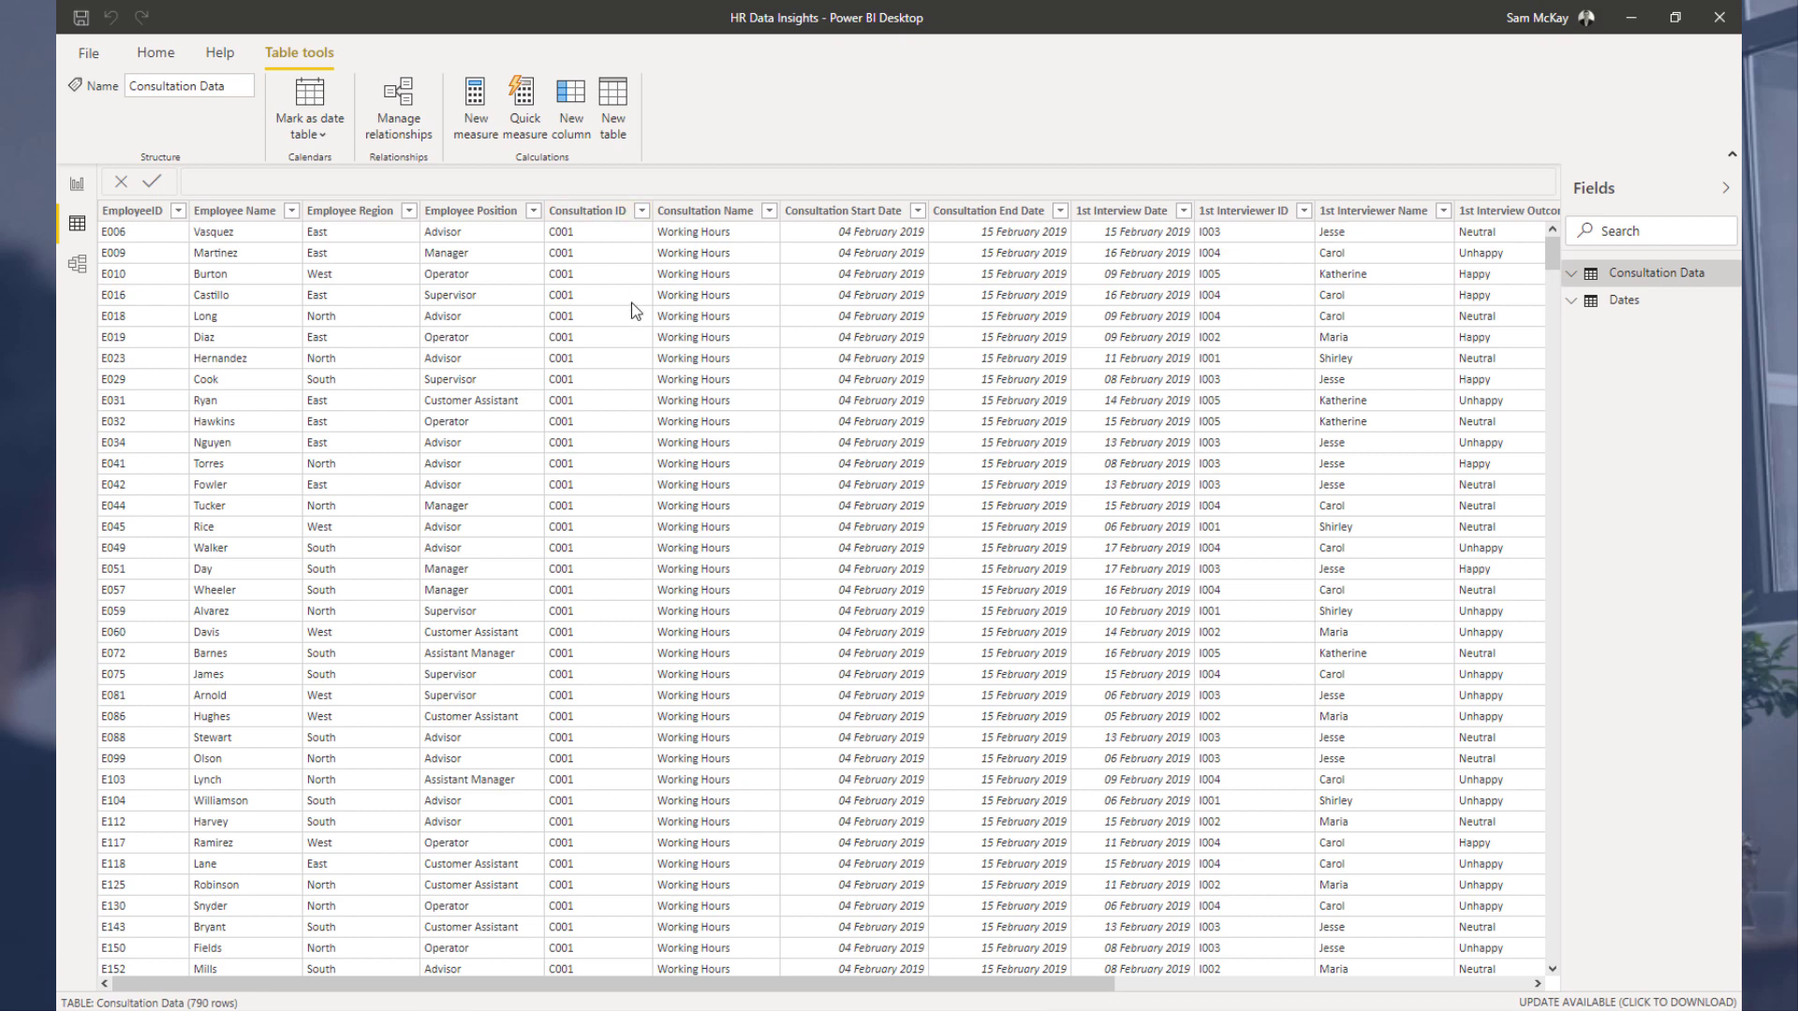
{"action": "left_click", "coordinate": [468, 211]}
{"action": "left_click", "coordinate": [77, 187]}
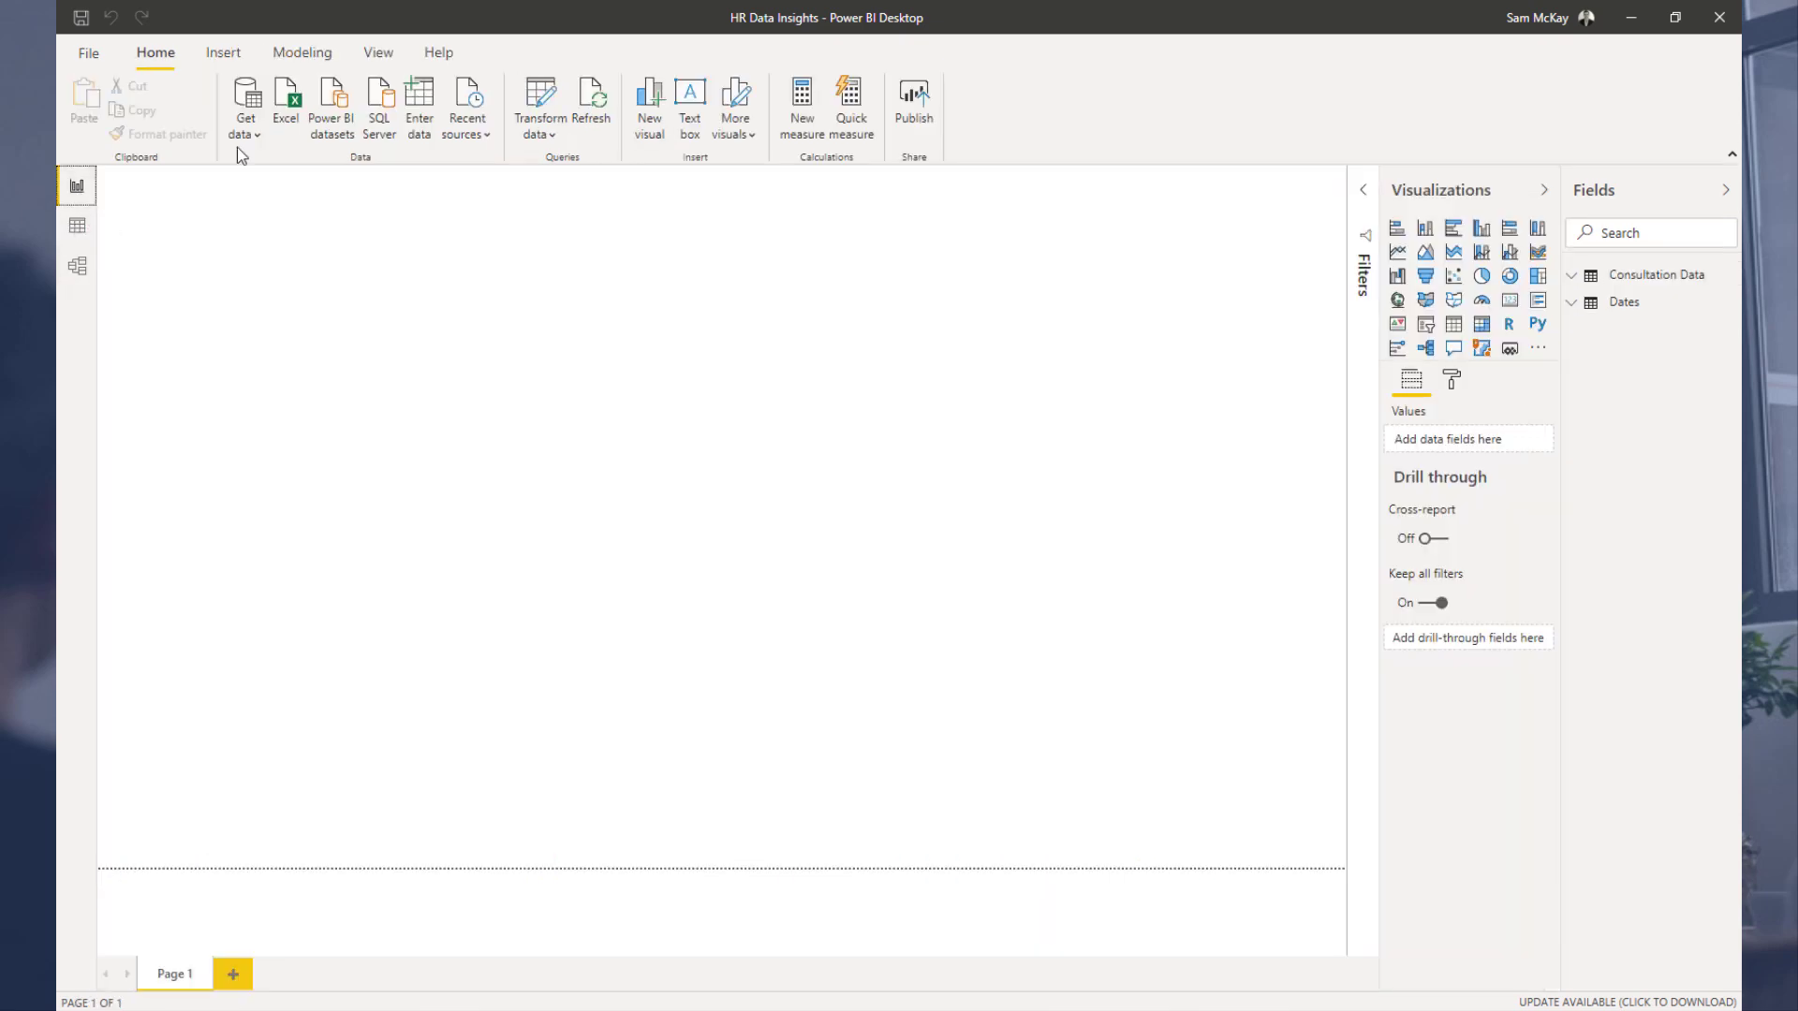
Step: In the Power Query Editor, duplicate the Consultation Data query and rename the copy Consultations
{"action": "left_click", "coordinate": [544, 99]}
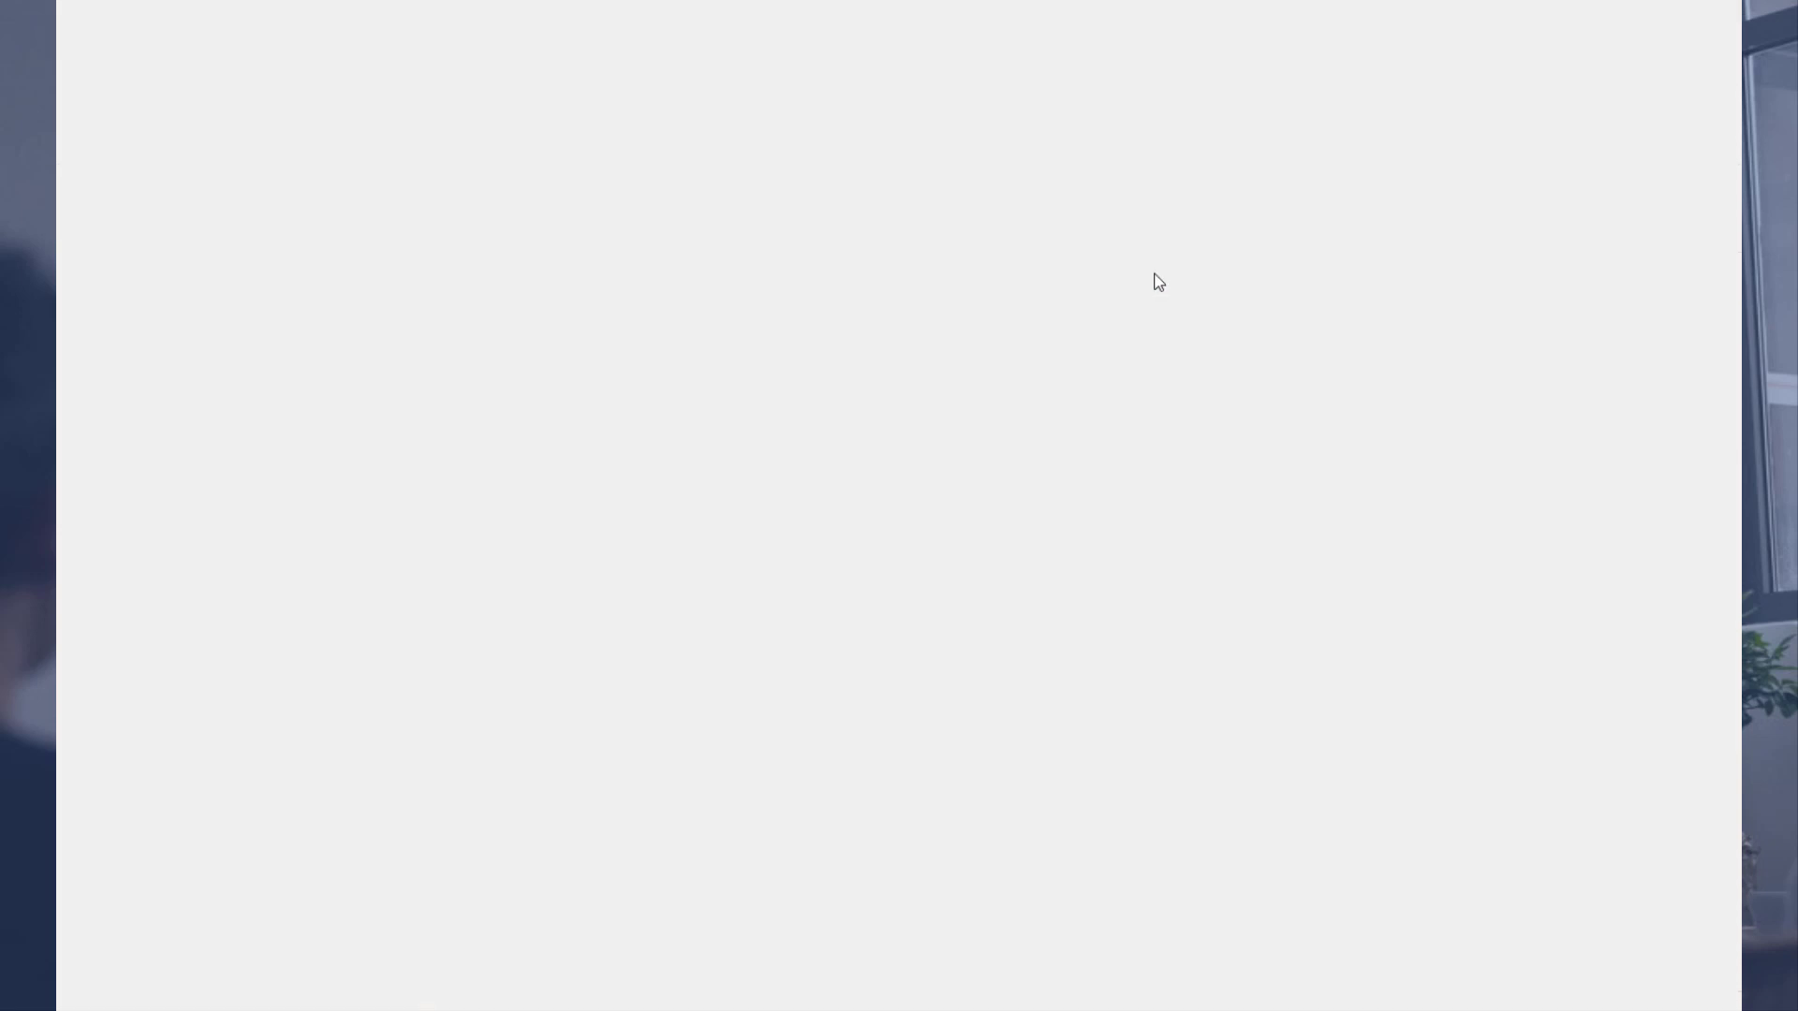
{"action": "left_click", "coordinate": [1254, 277]}
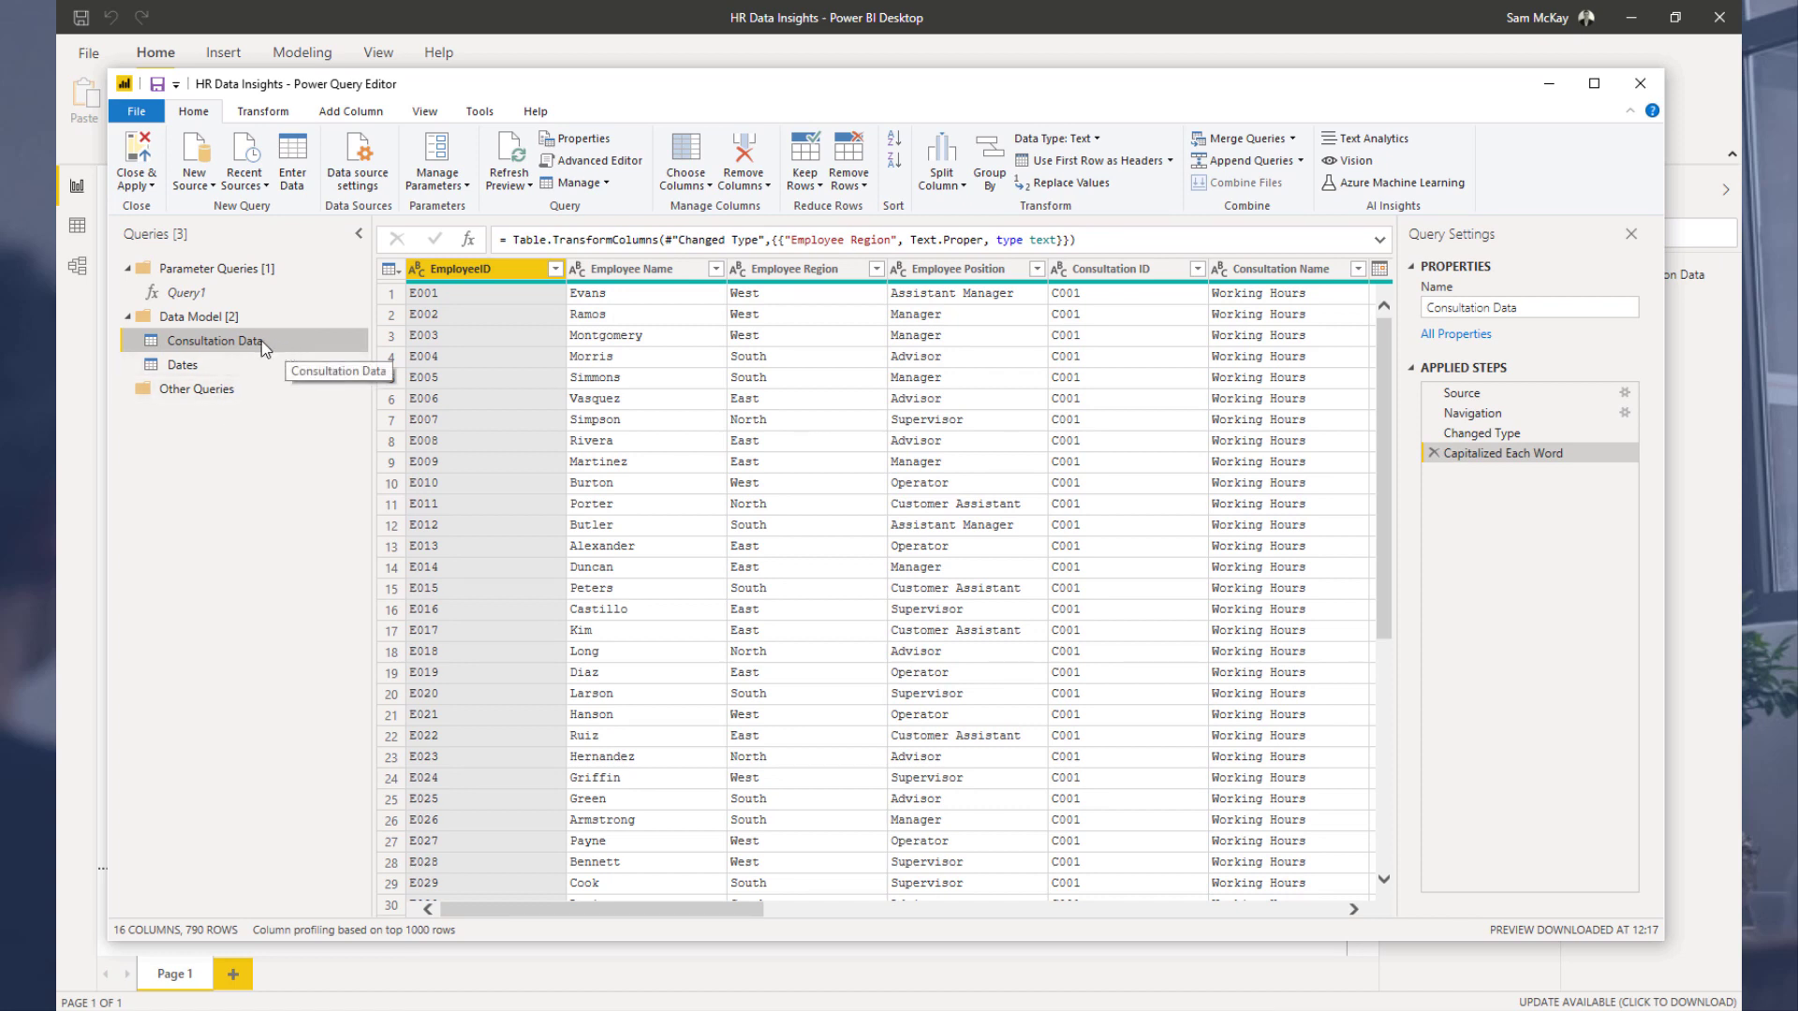
{"action": "right_click", "coordinate": [261, 341]}
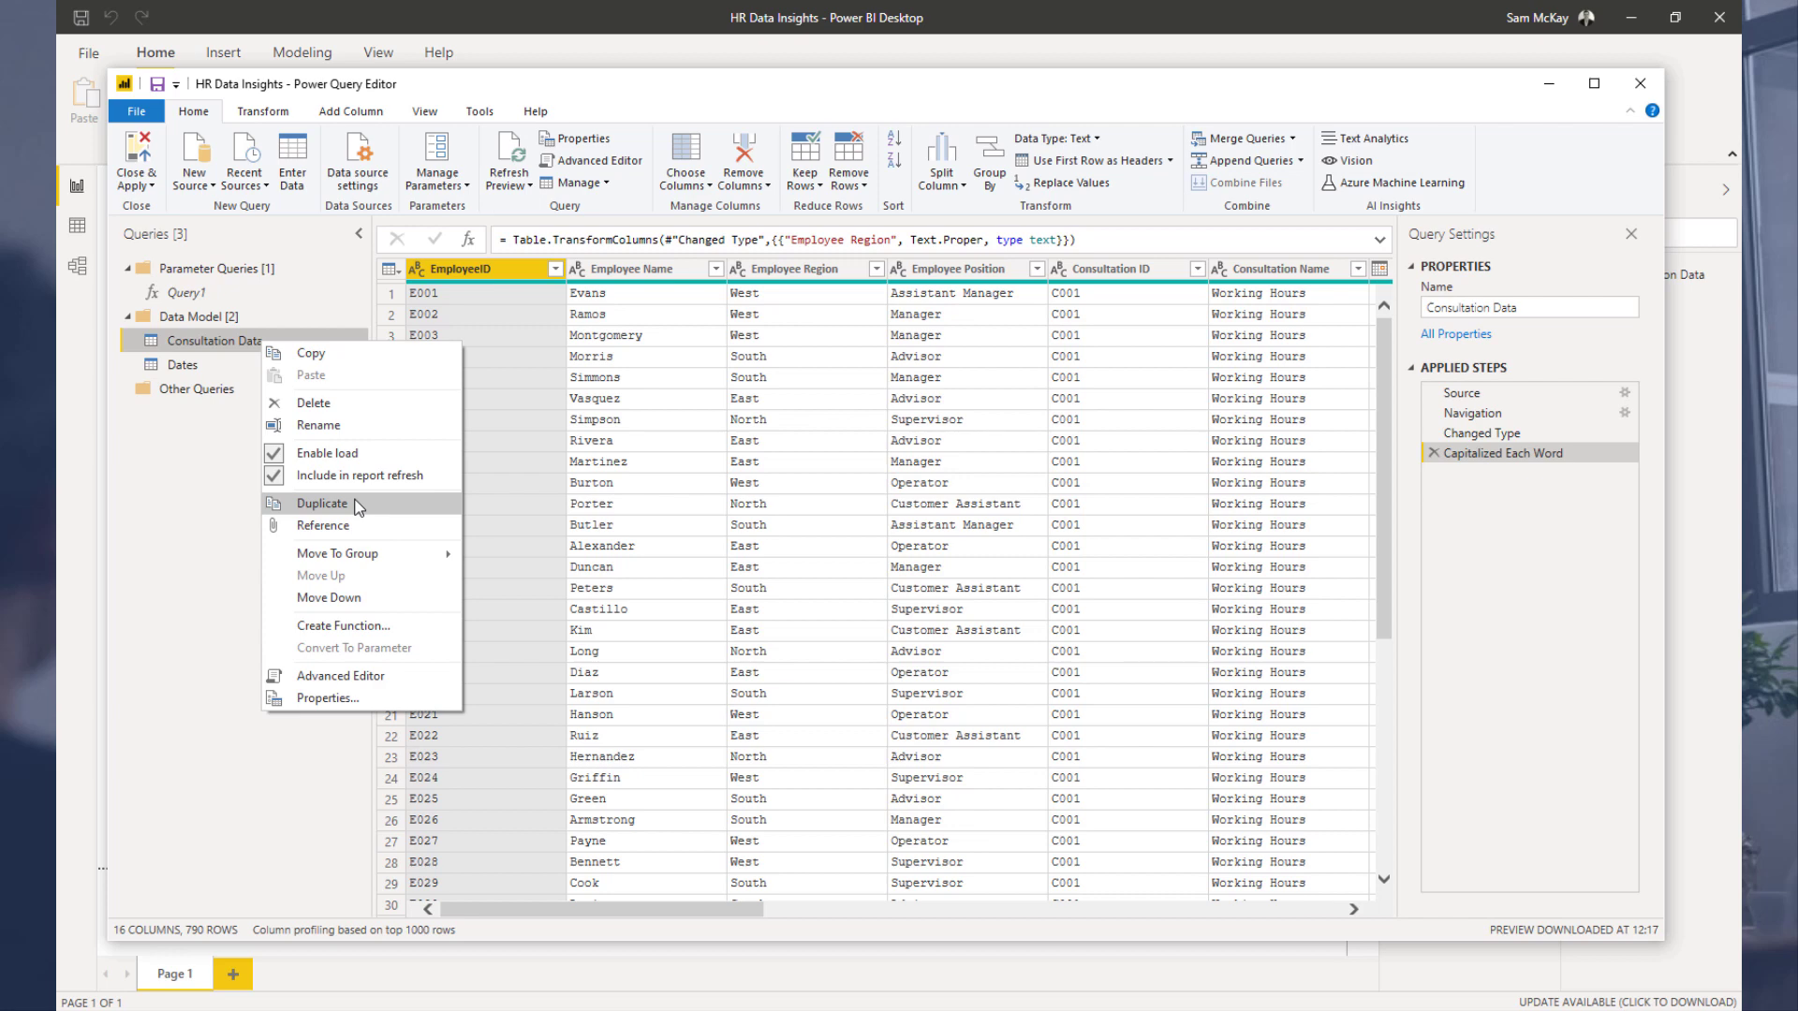
{"action": "left_click", "coordinate": [322, 504]}
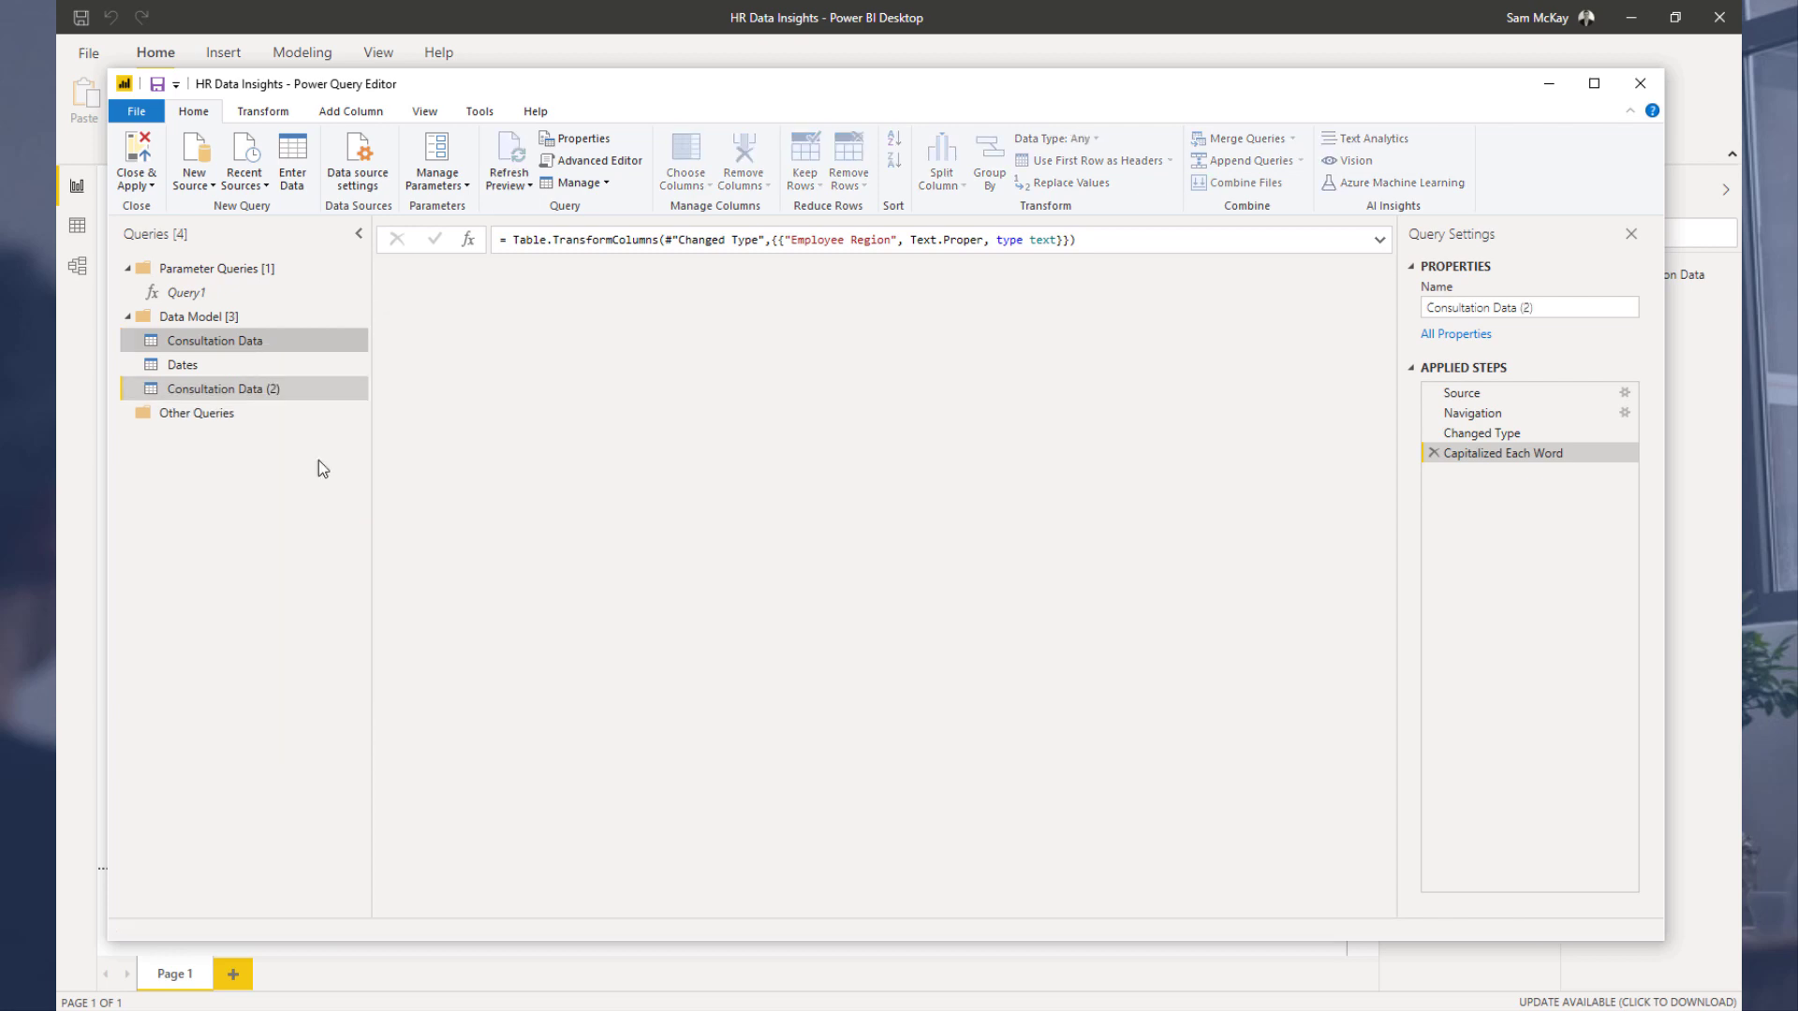
{"action": "left_click", "coordinate": [225, 341]}
{"action": "left_click", "coordinate": [195, 389]}
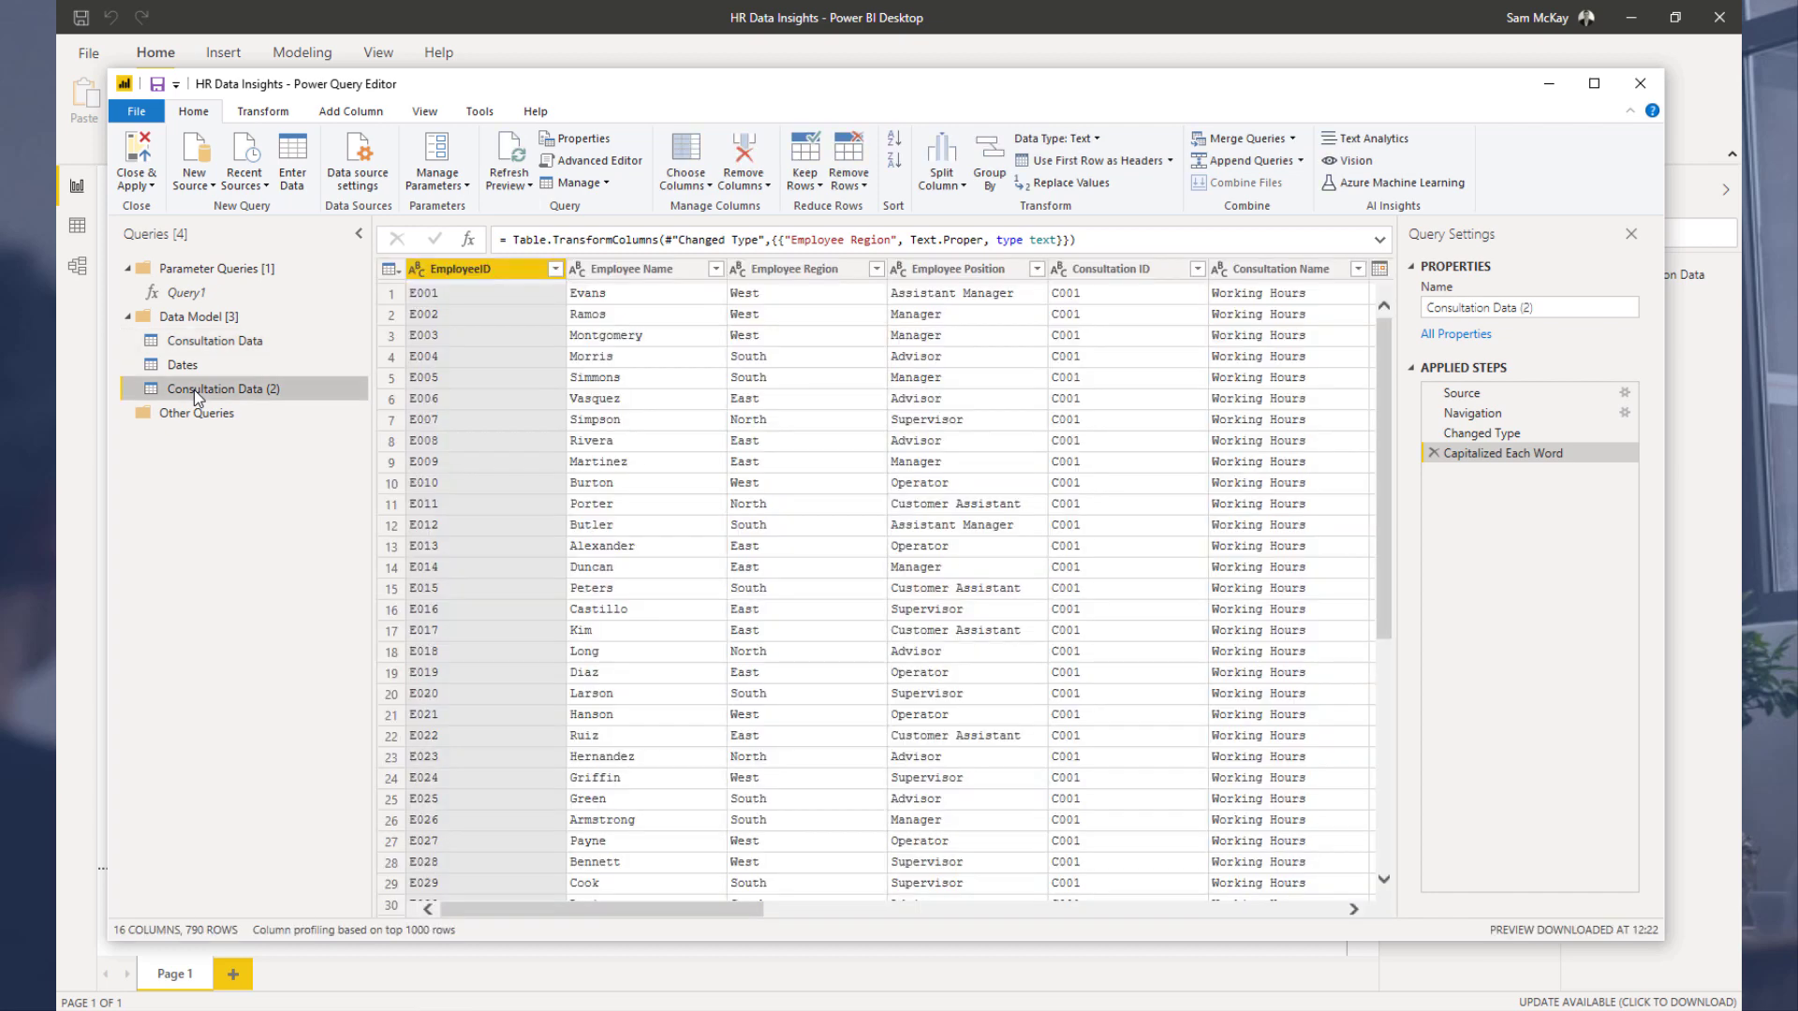
{"action": "left_click", "coordinate": [194, 389]}
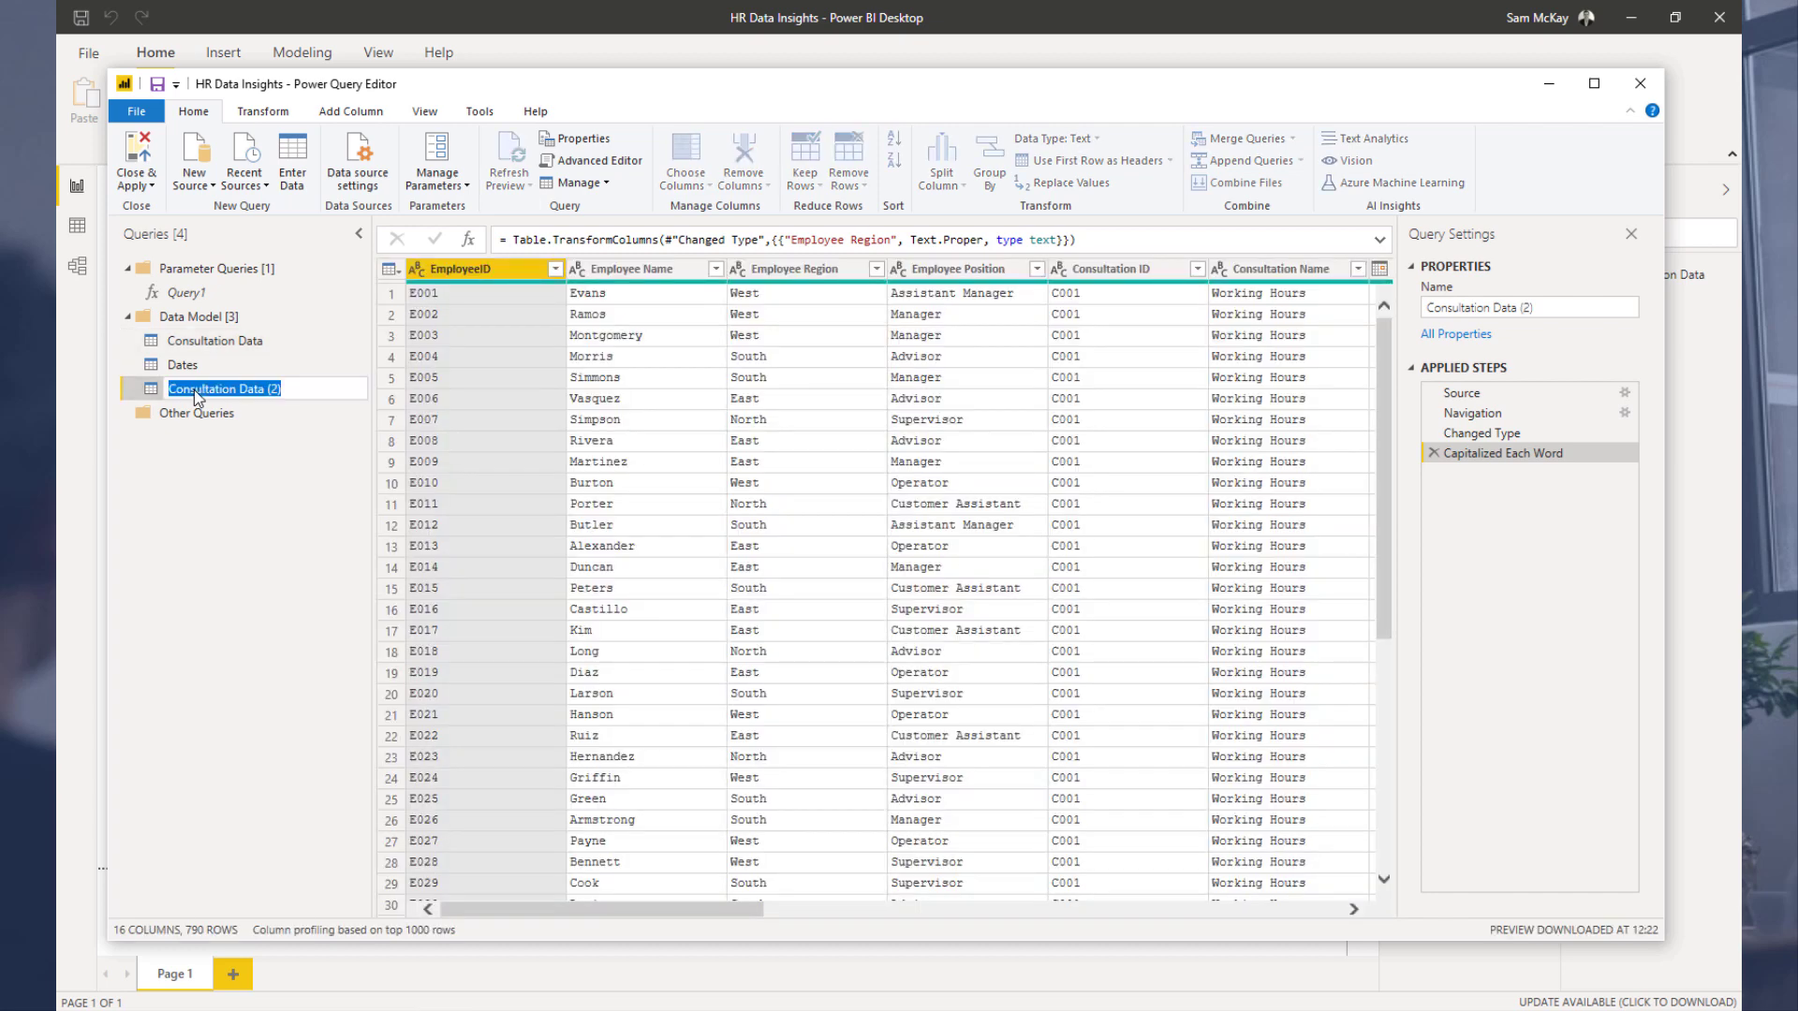
{"action": "type", "text": "Consultations"}
{"action": "key", "text": "Return"}
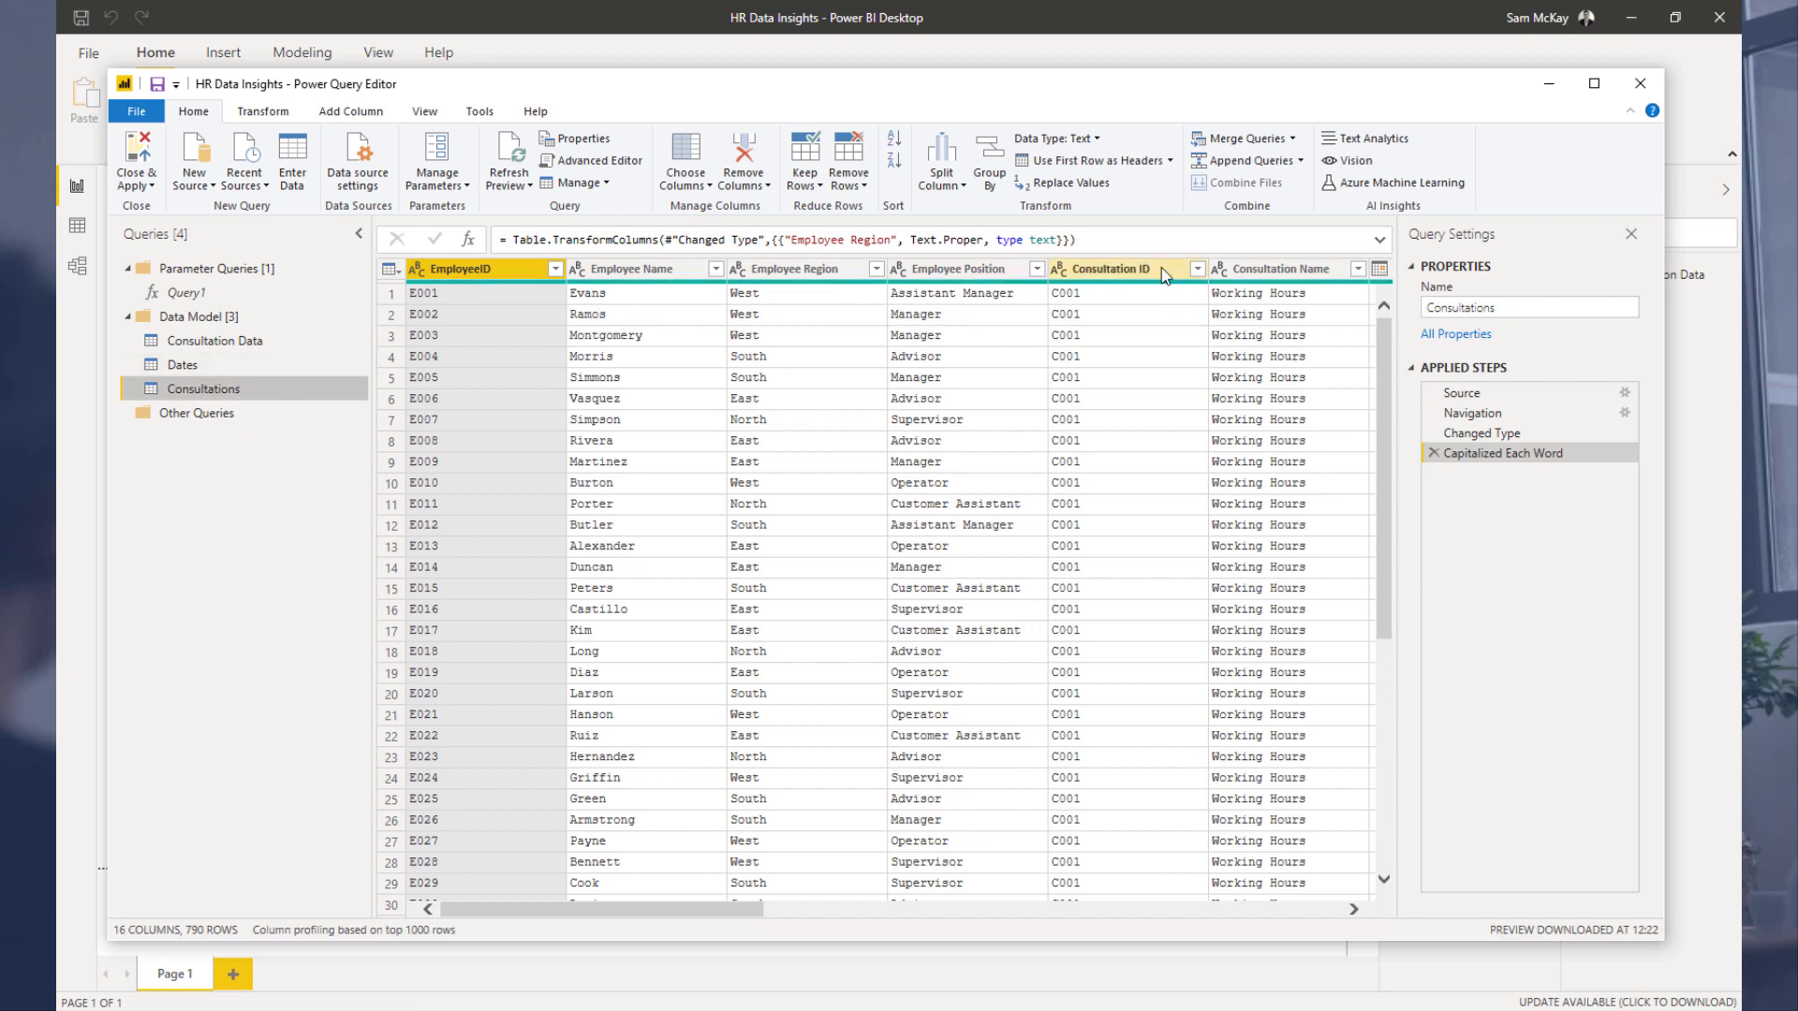
Step: Reduce Consultations to the Consultation ID and Consultation Name columns and remove duplicate Consultation IDs
{"action": "left_click", "coordinate": [1133, 270]}
{"action": "left_click", "coordinate": [1286, 272], "text": "shift"}
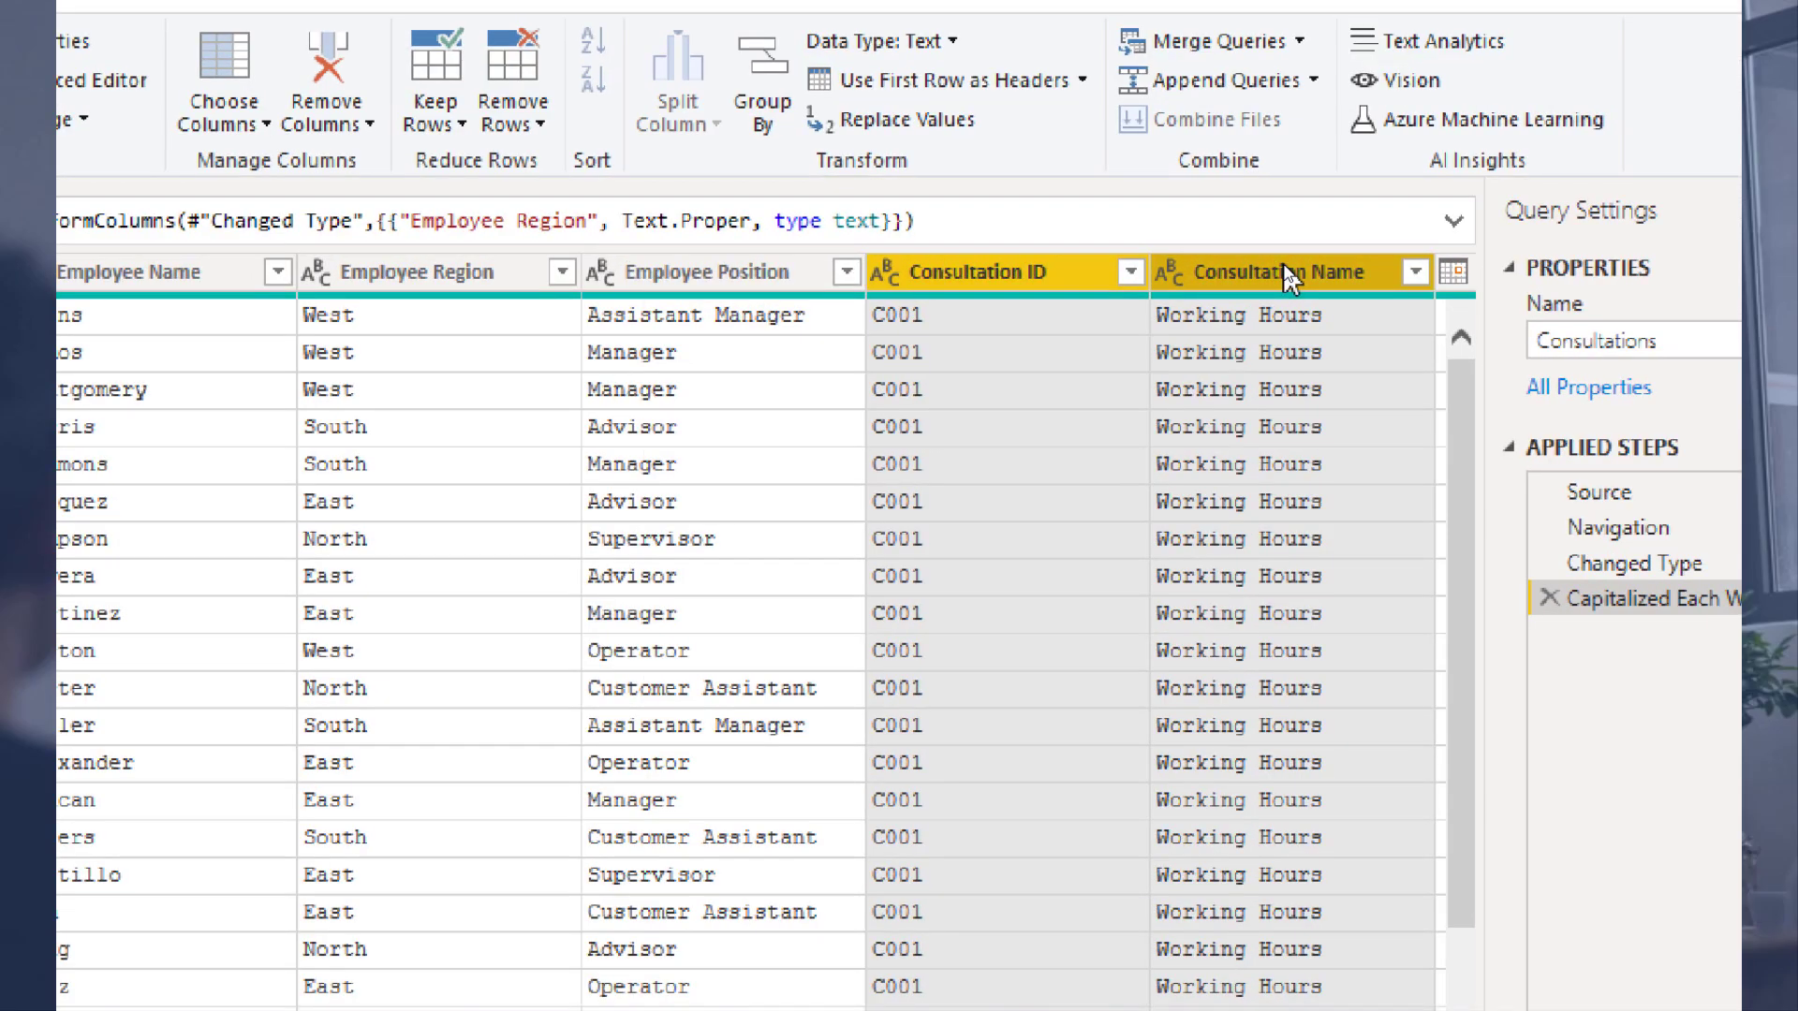
{"action": "right_click", "coordinate": [1287, 271]}
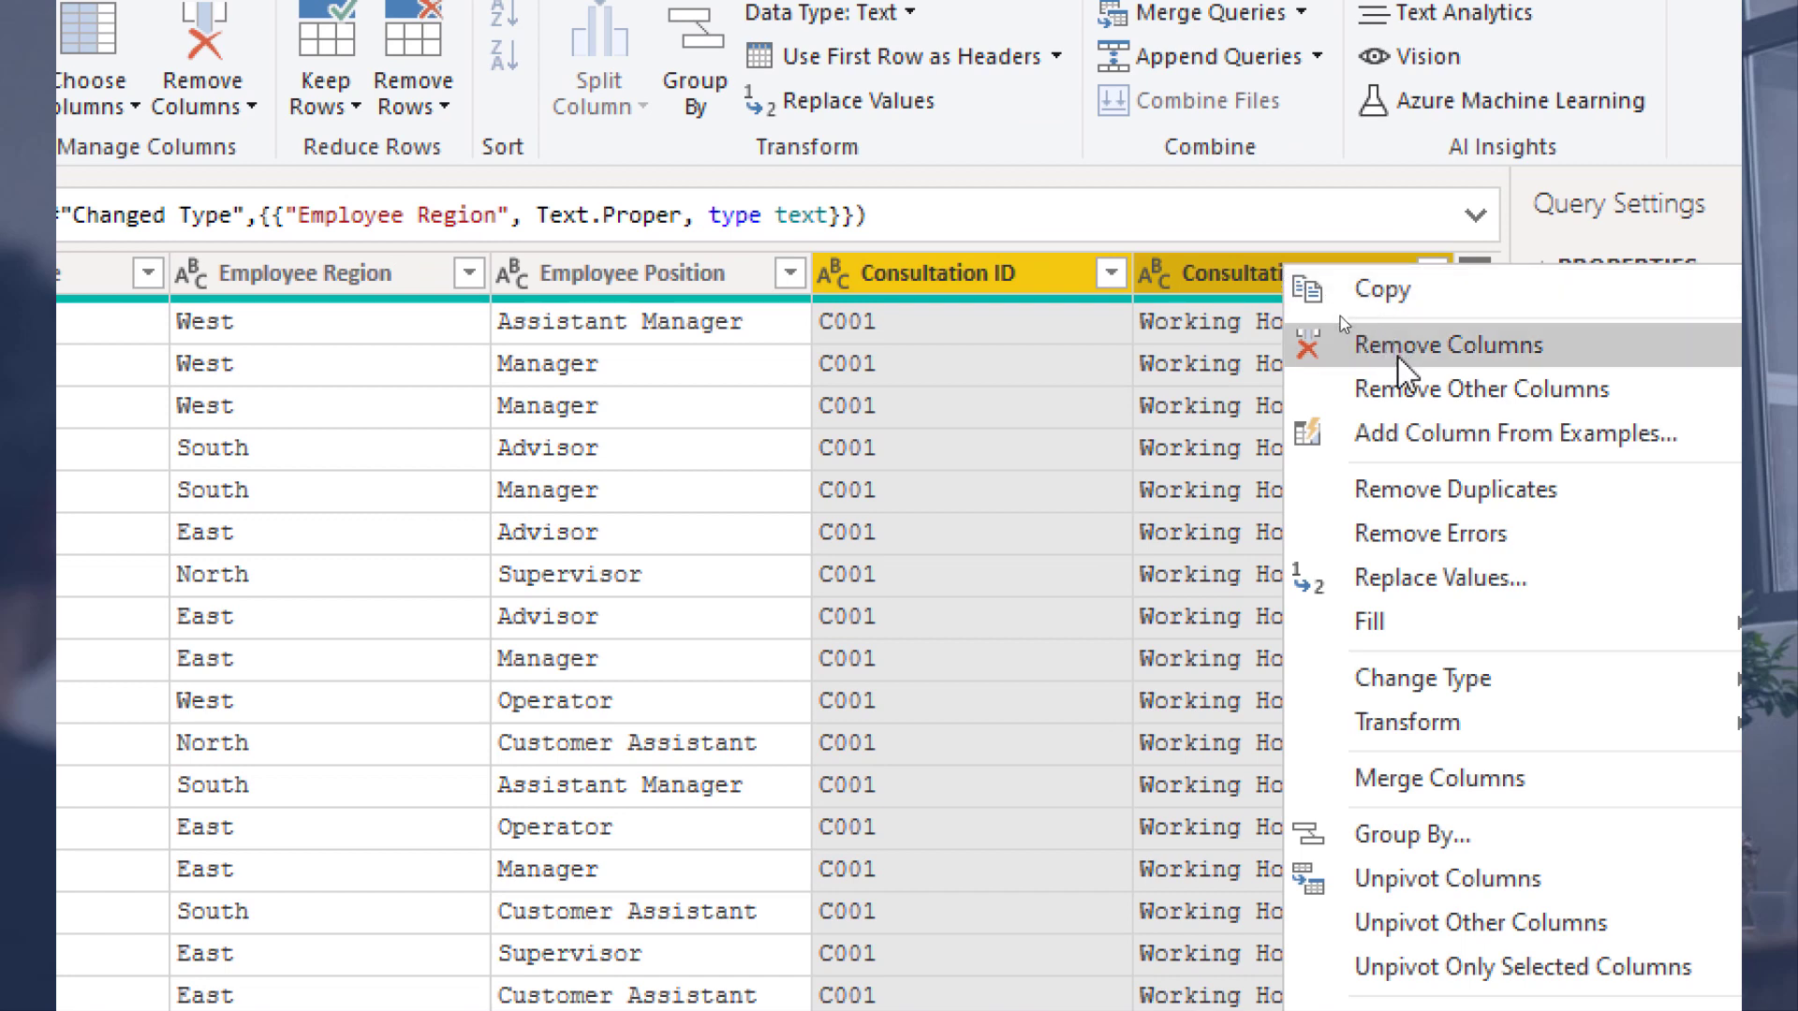
{"action": "left_click", "coordinate": [1401, 388]}
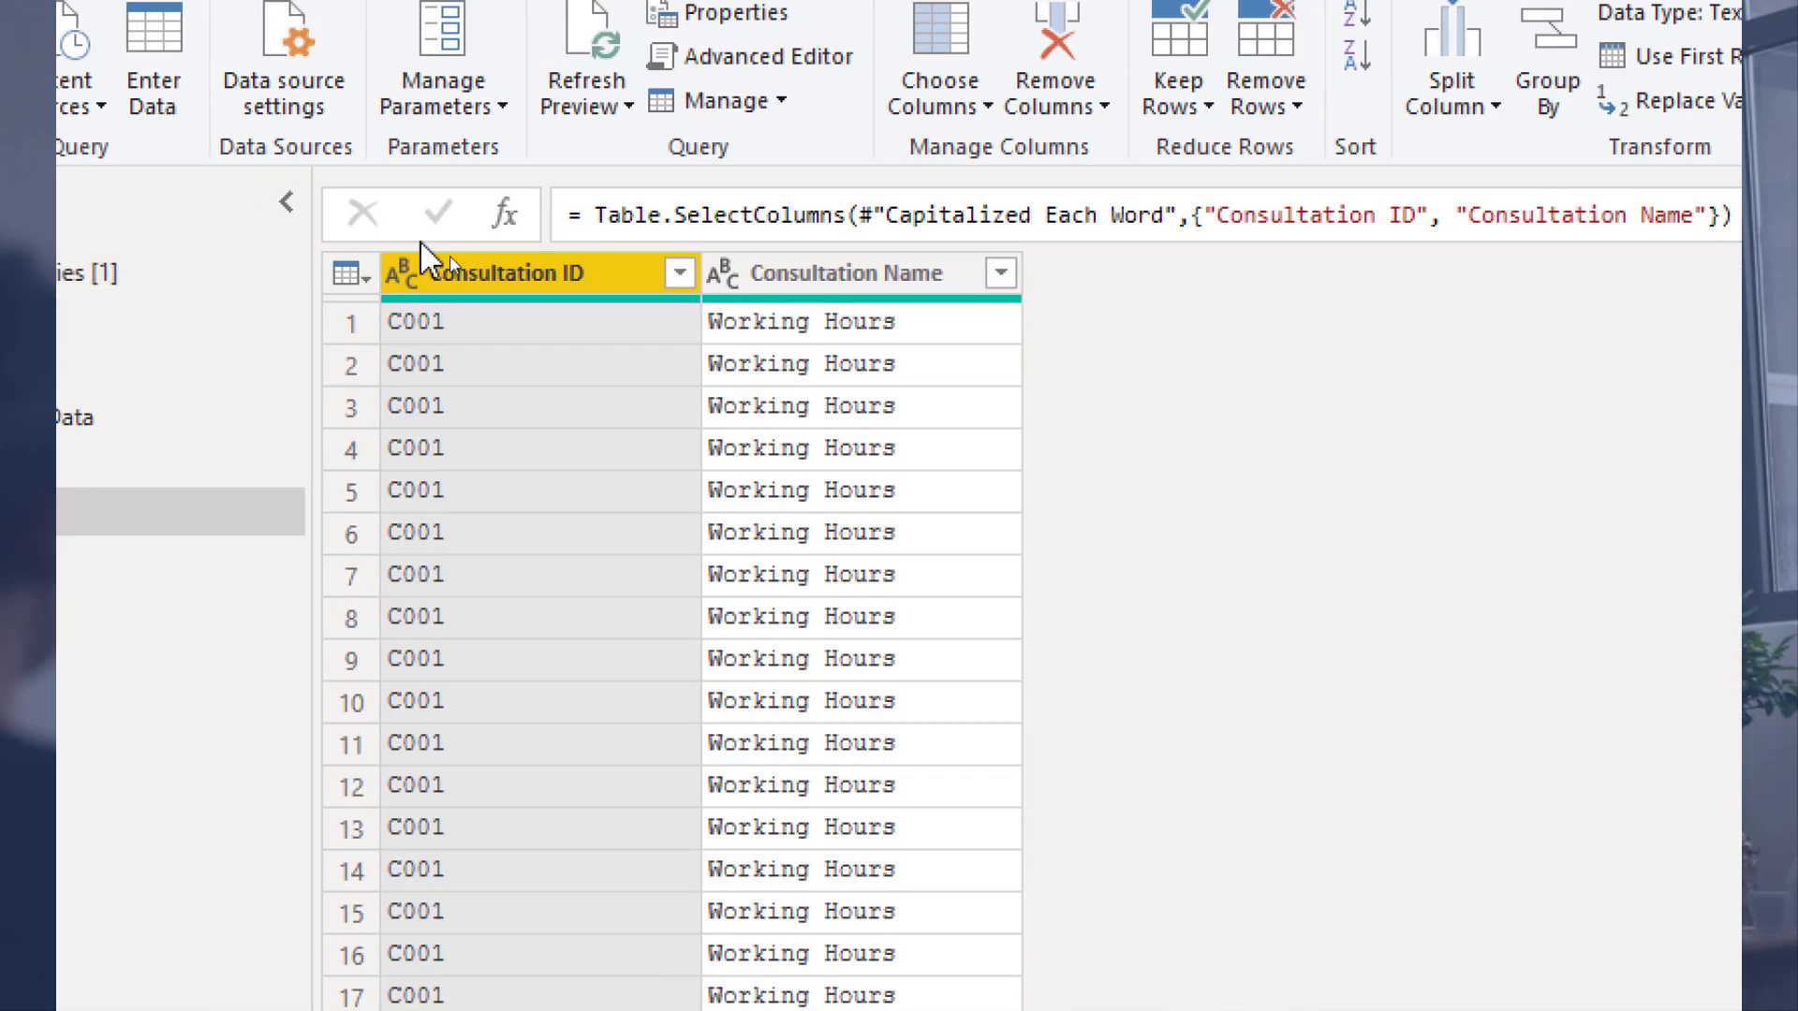
{"action": "right_click", "coordinate": [441, 272]}
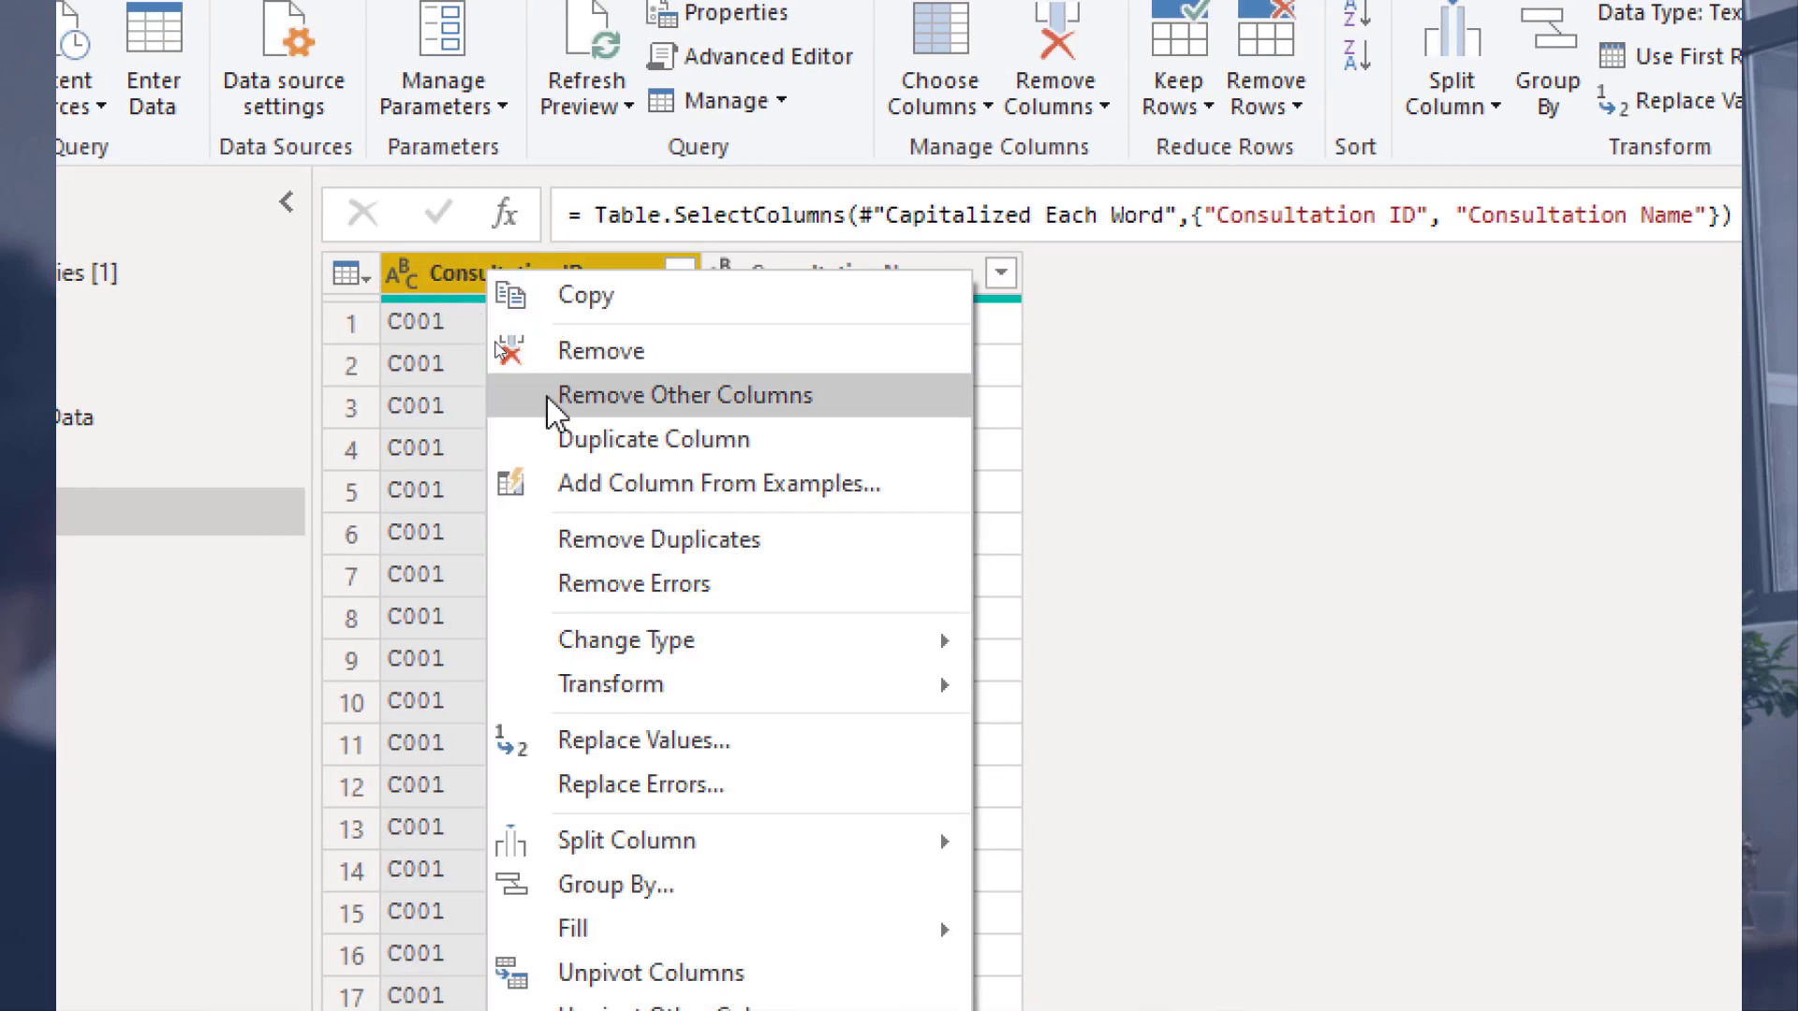
{"action": "left_click", "coordinate": [607, 541]}
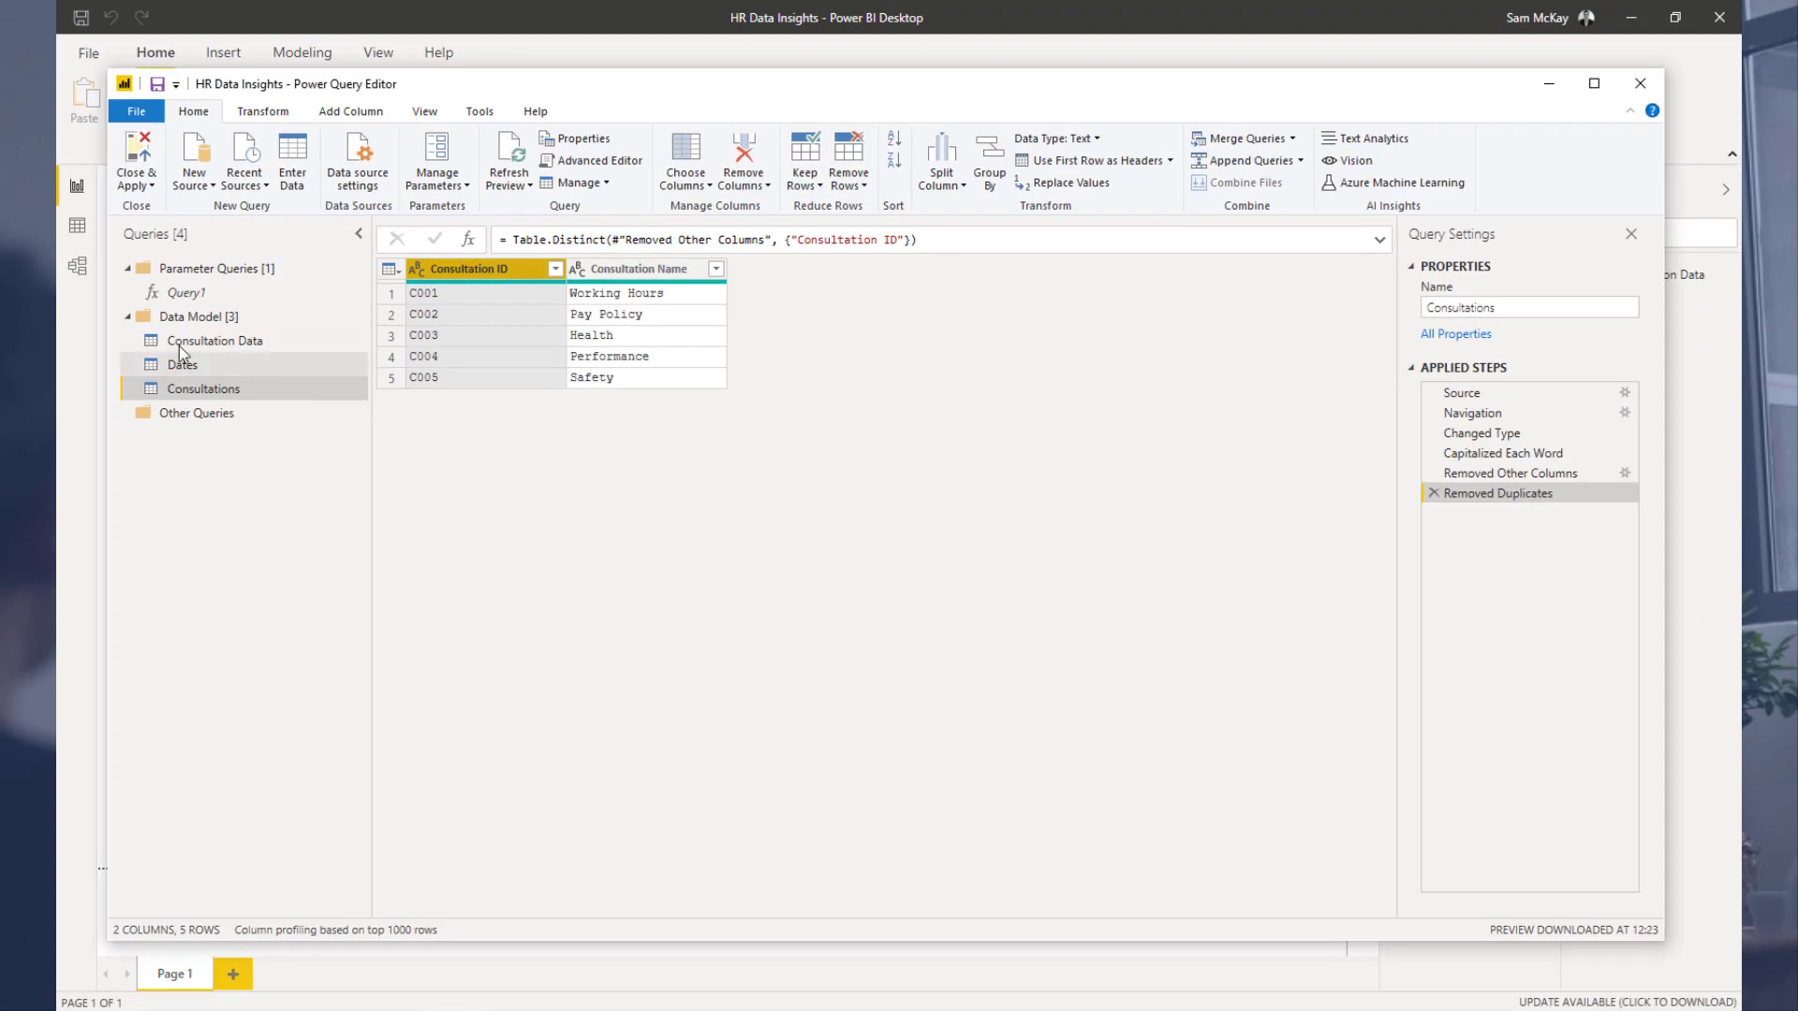
Step: Remove the Consultation Name column from the Consultation Data query
{"action": "left_click", "coordinate": [110, 349]}
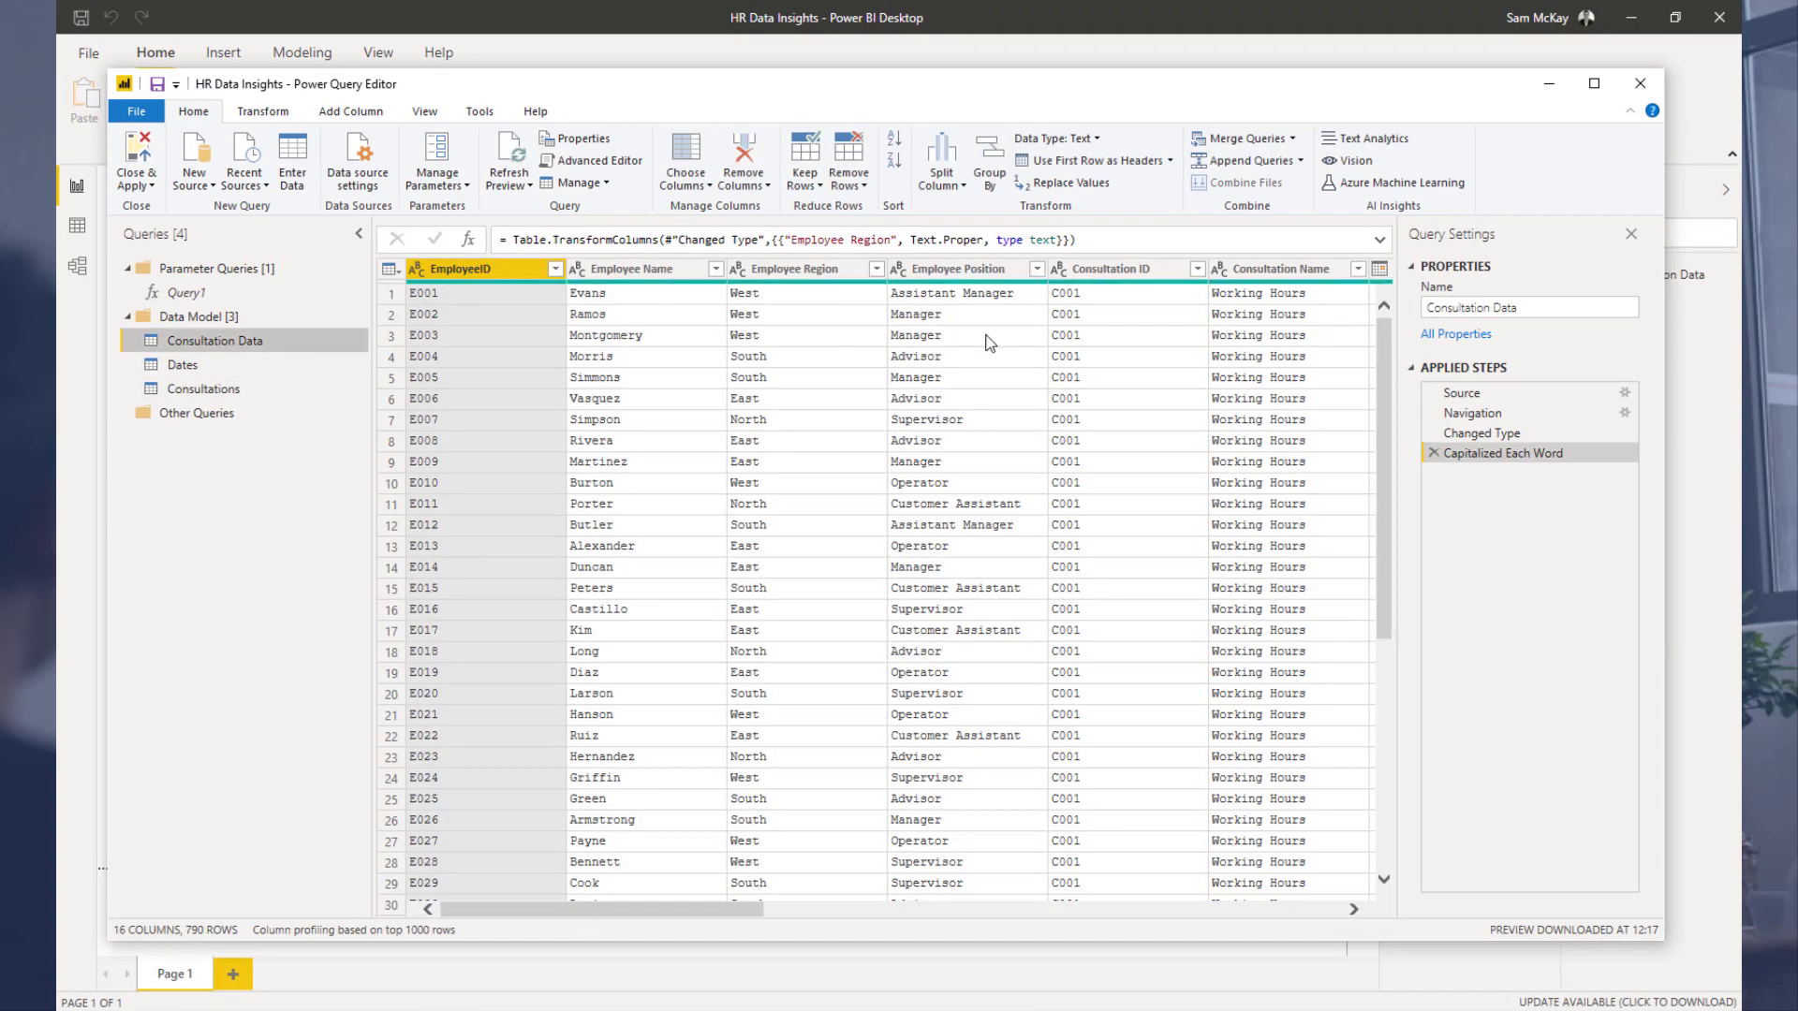
{"action": "left_click", "coordinate": [1257, 273]}
{"action": "right_click", "coordinate": [1258, 275]}
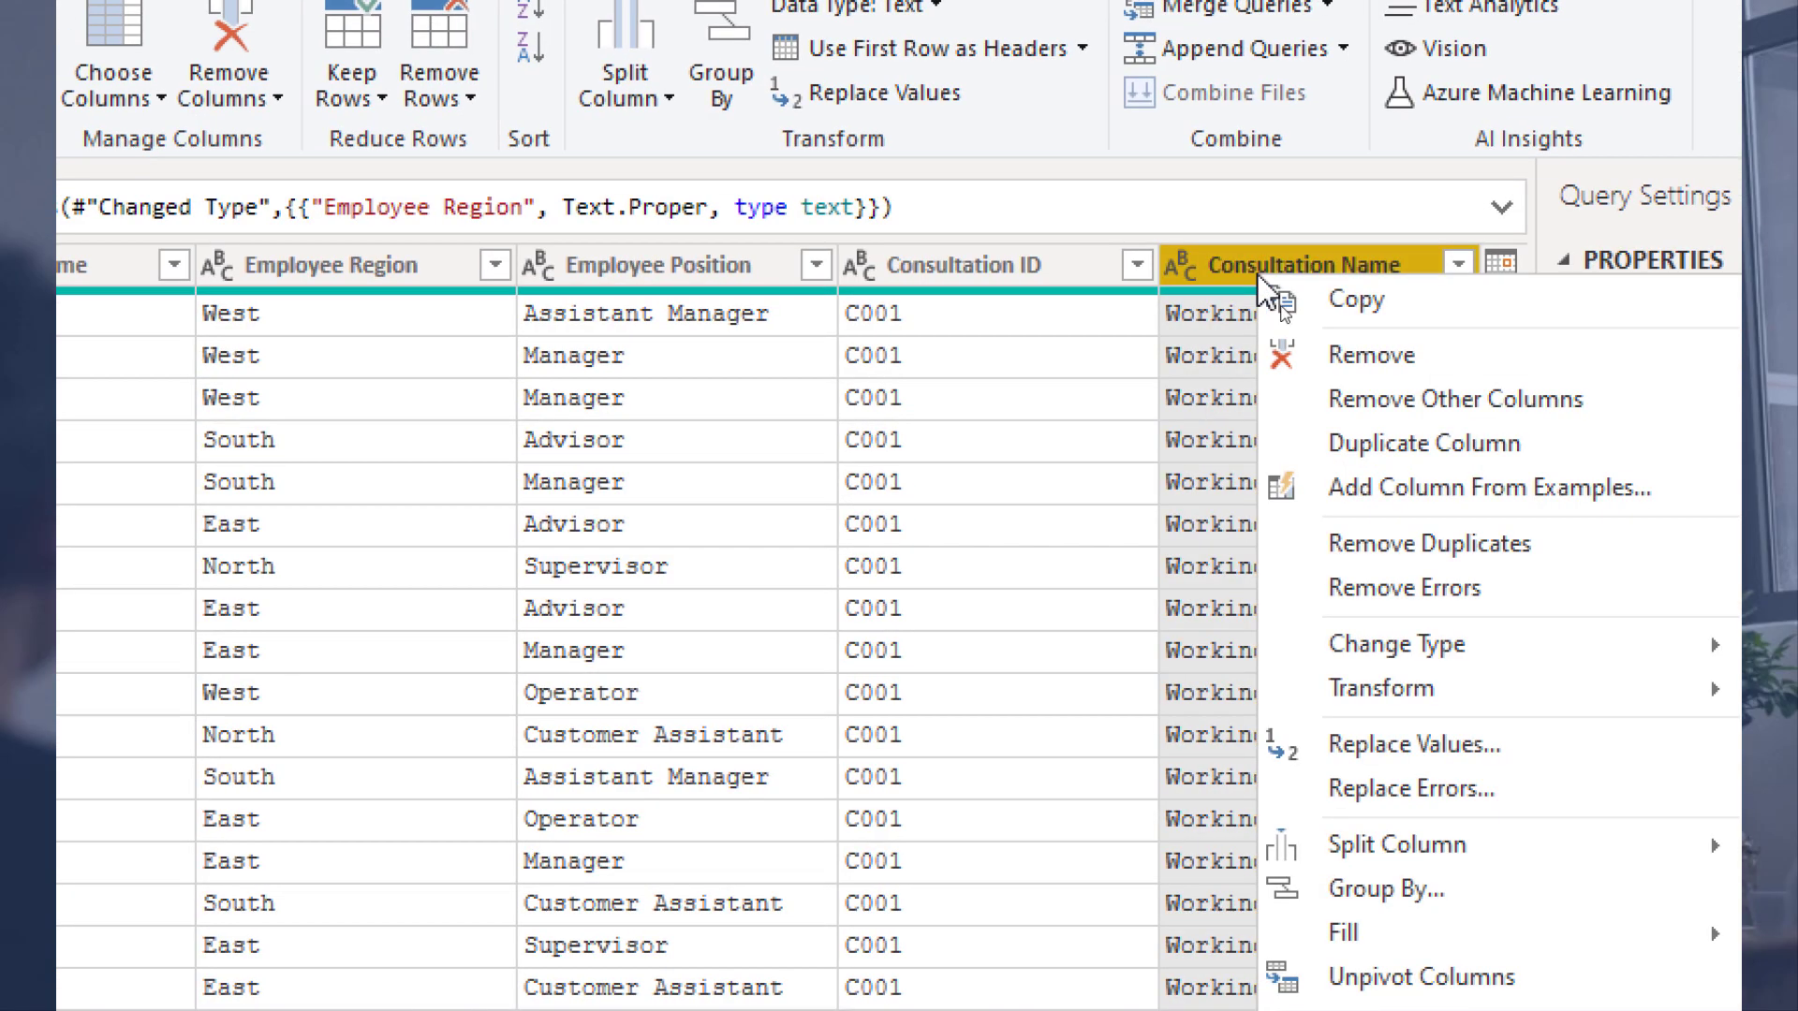
{"action": "left_click", "coordinate": [1339, 361]}
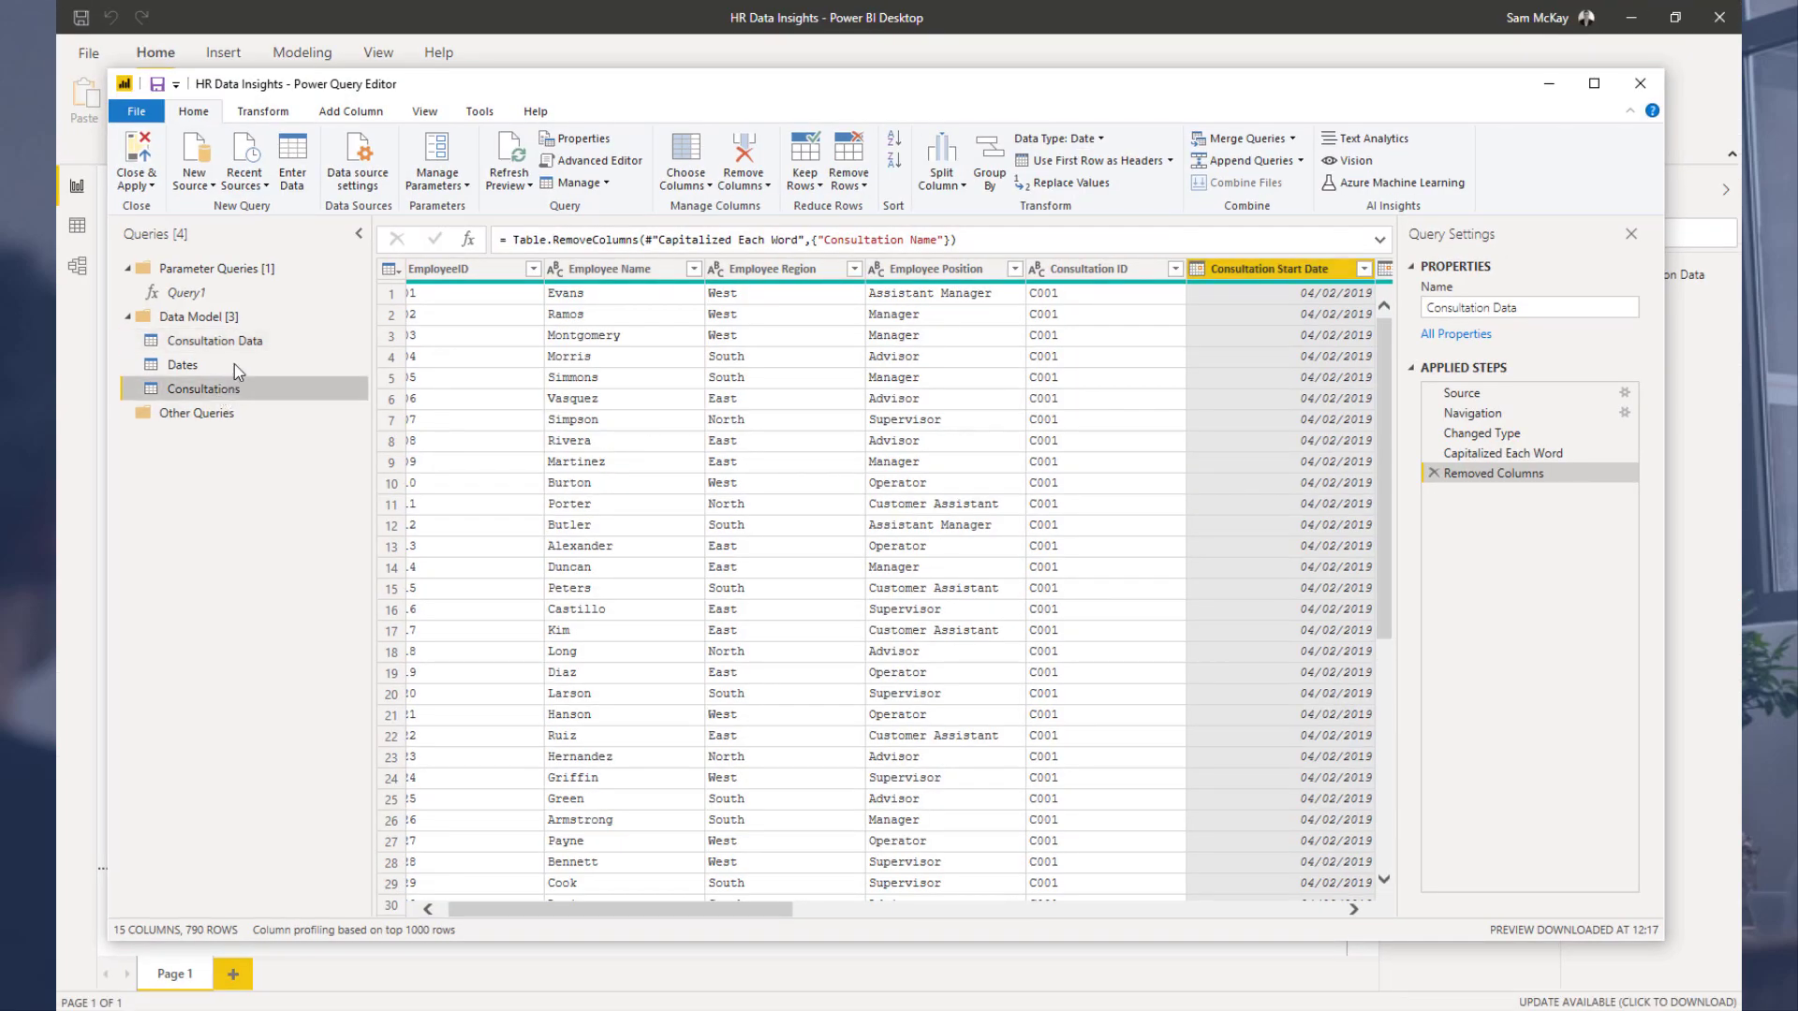
Step: Move the Consultations query to the top of the Data Model group and compare it with Consultation Data
{"action": "left_click_drag", "start_coordinate": [234, 363], "coordinate": [238, 389]}
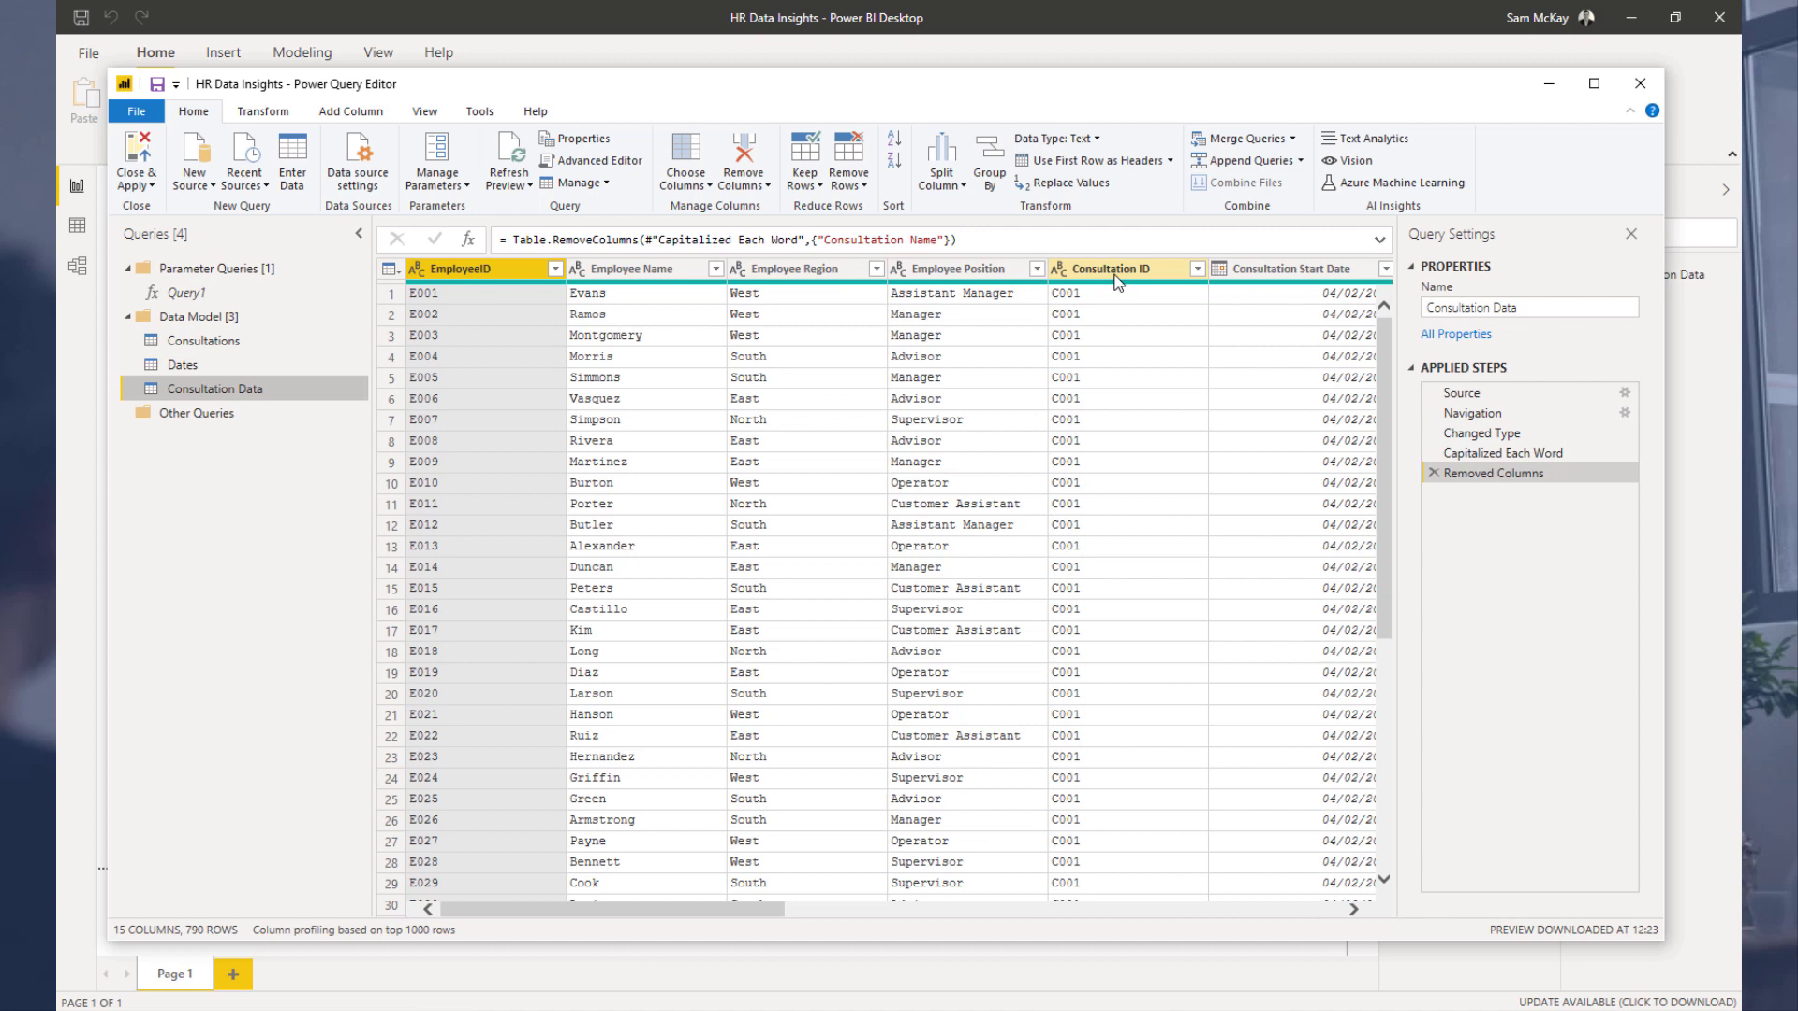
{"action": "left_click", "coordinate": [273, 341]}
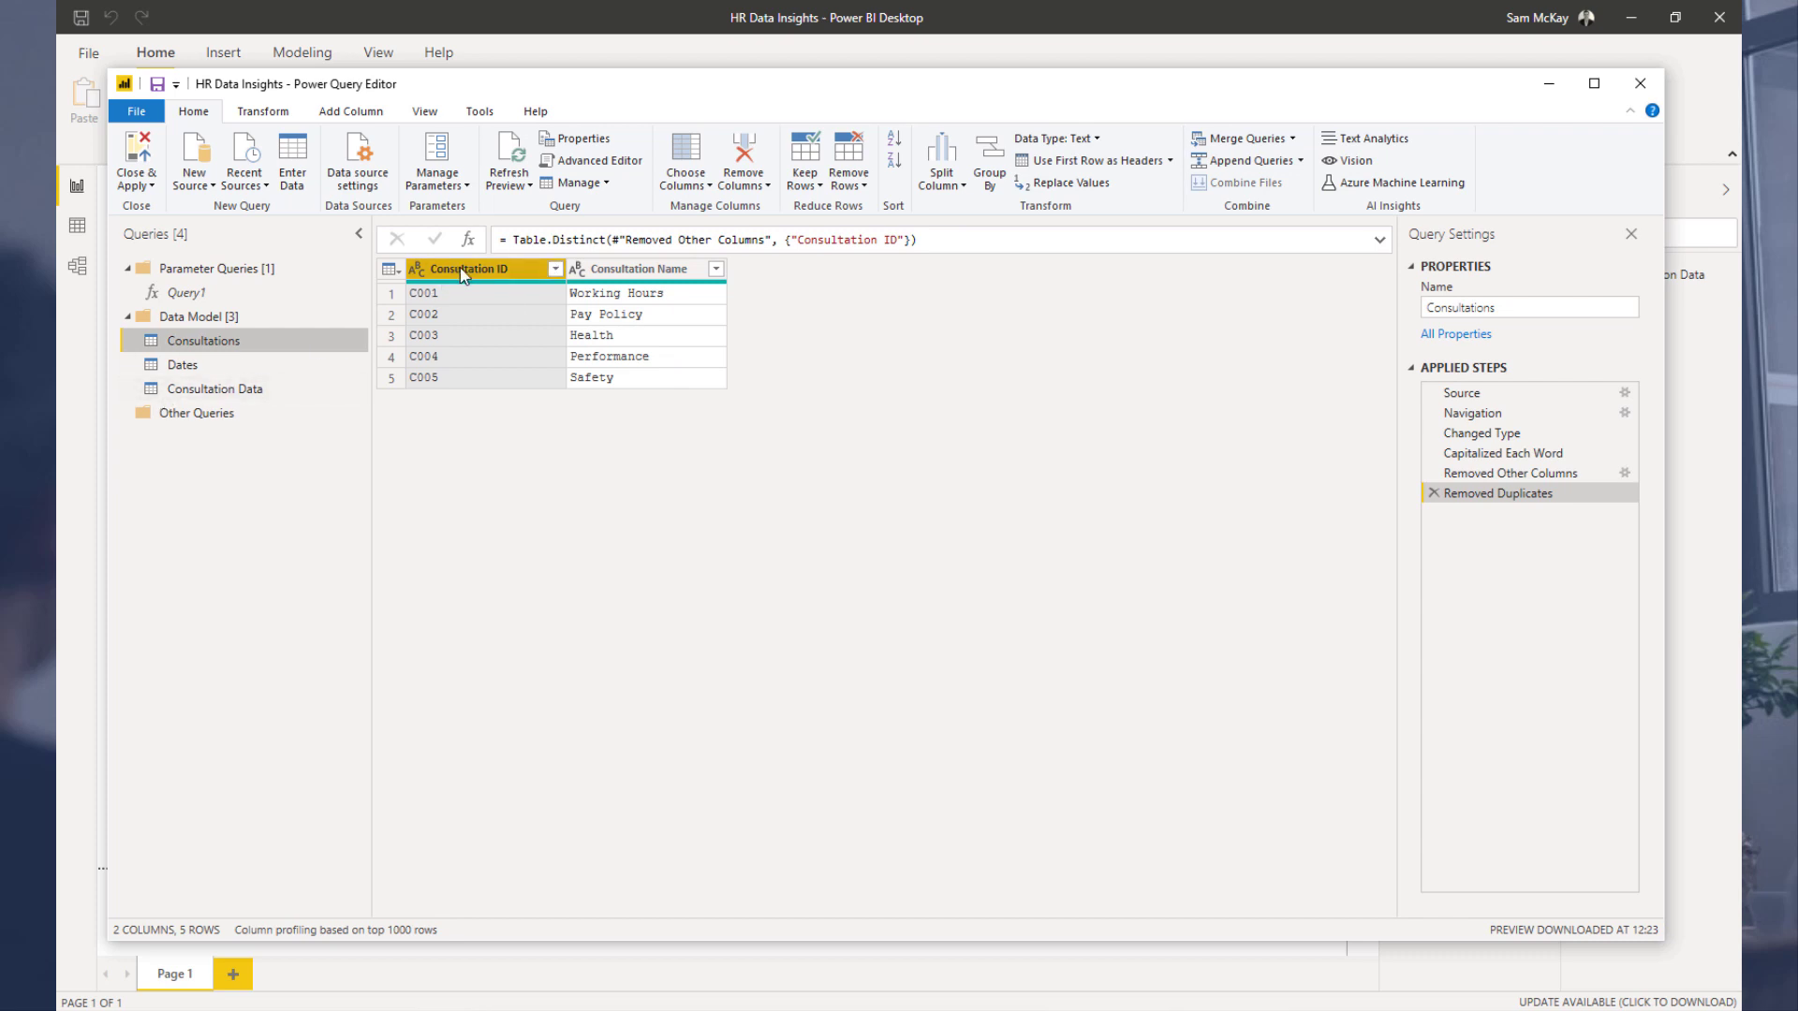
{"action": "left_click", "coordinate": [215, 389]}
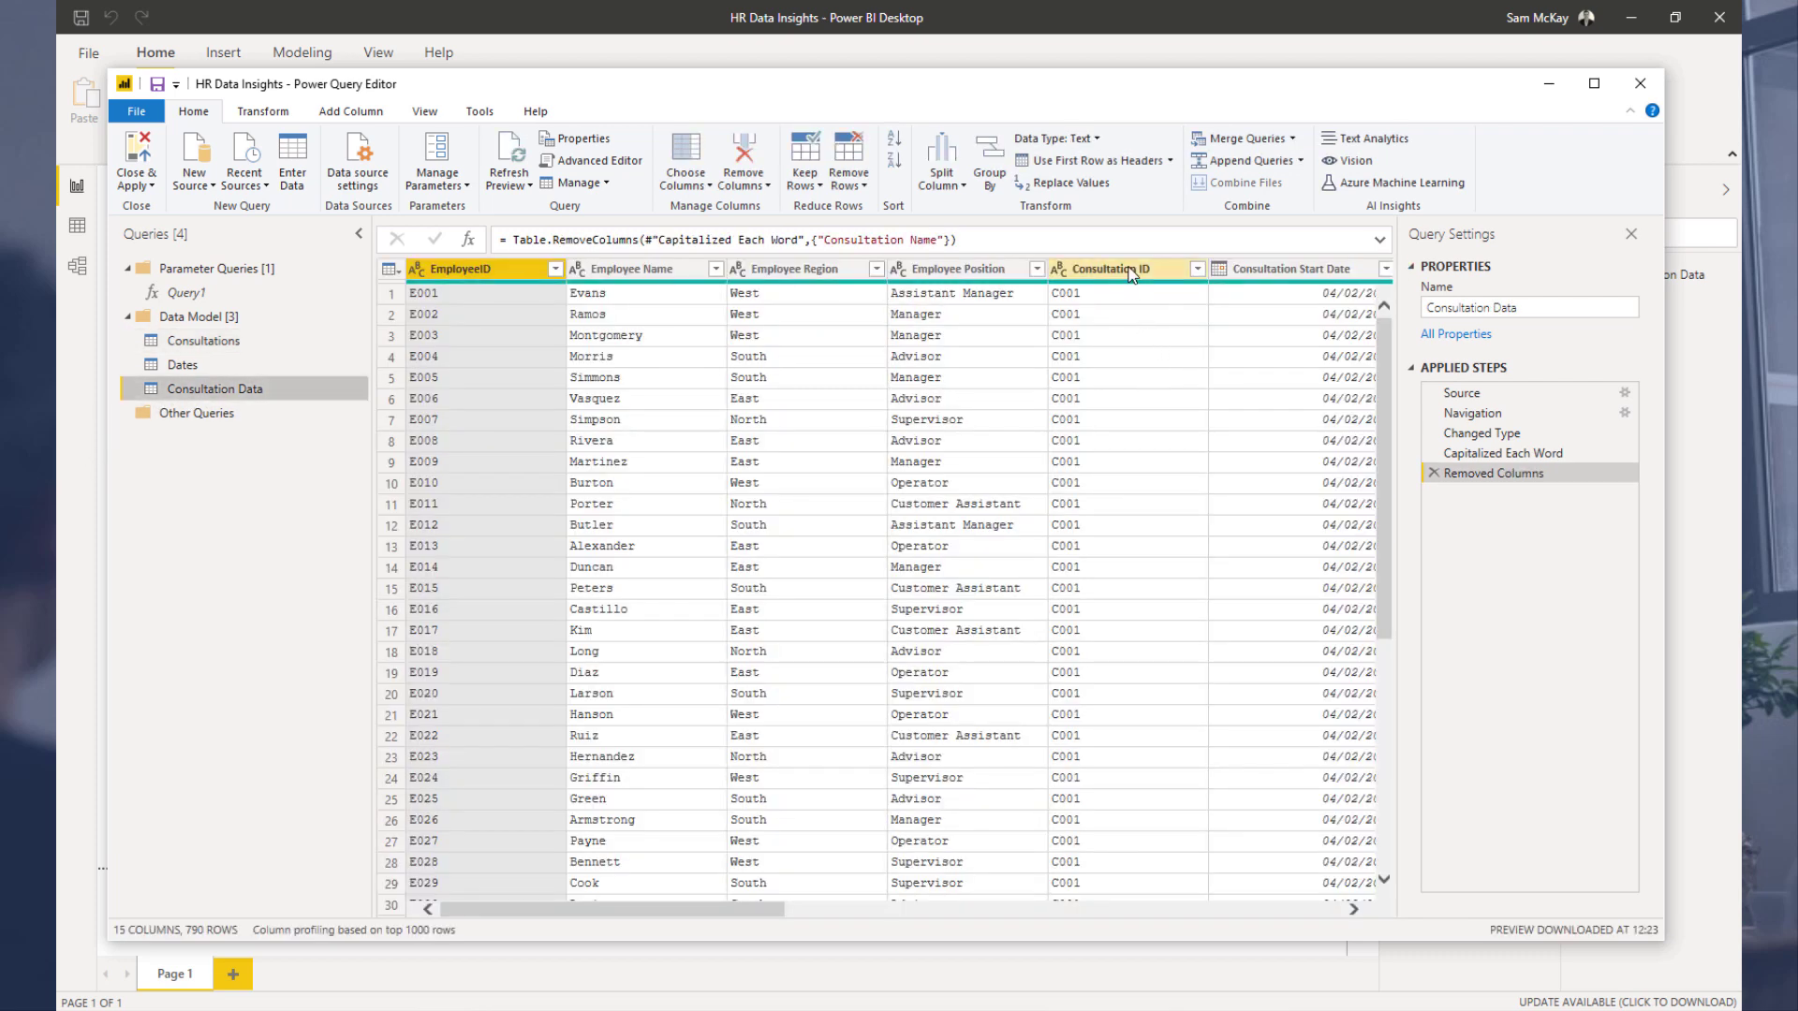
{"action": "left_click", "coordinate": [295, 343]}
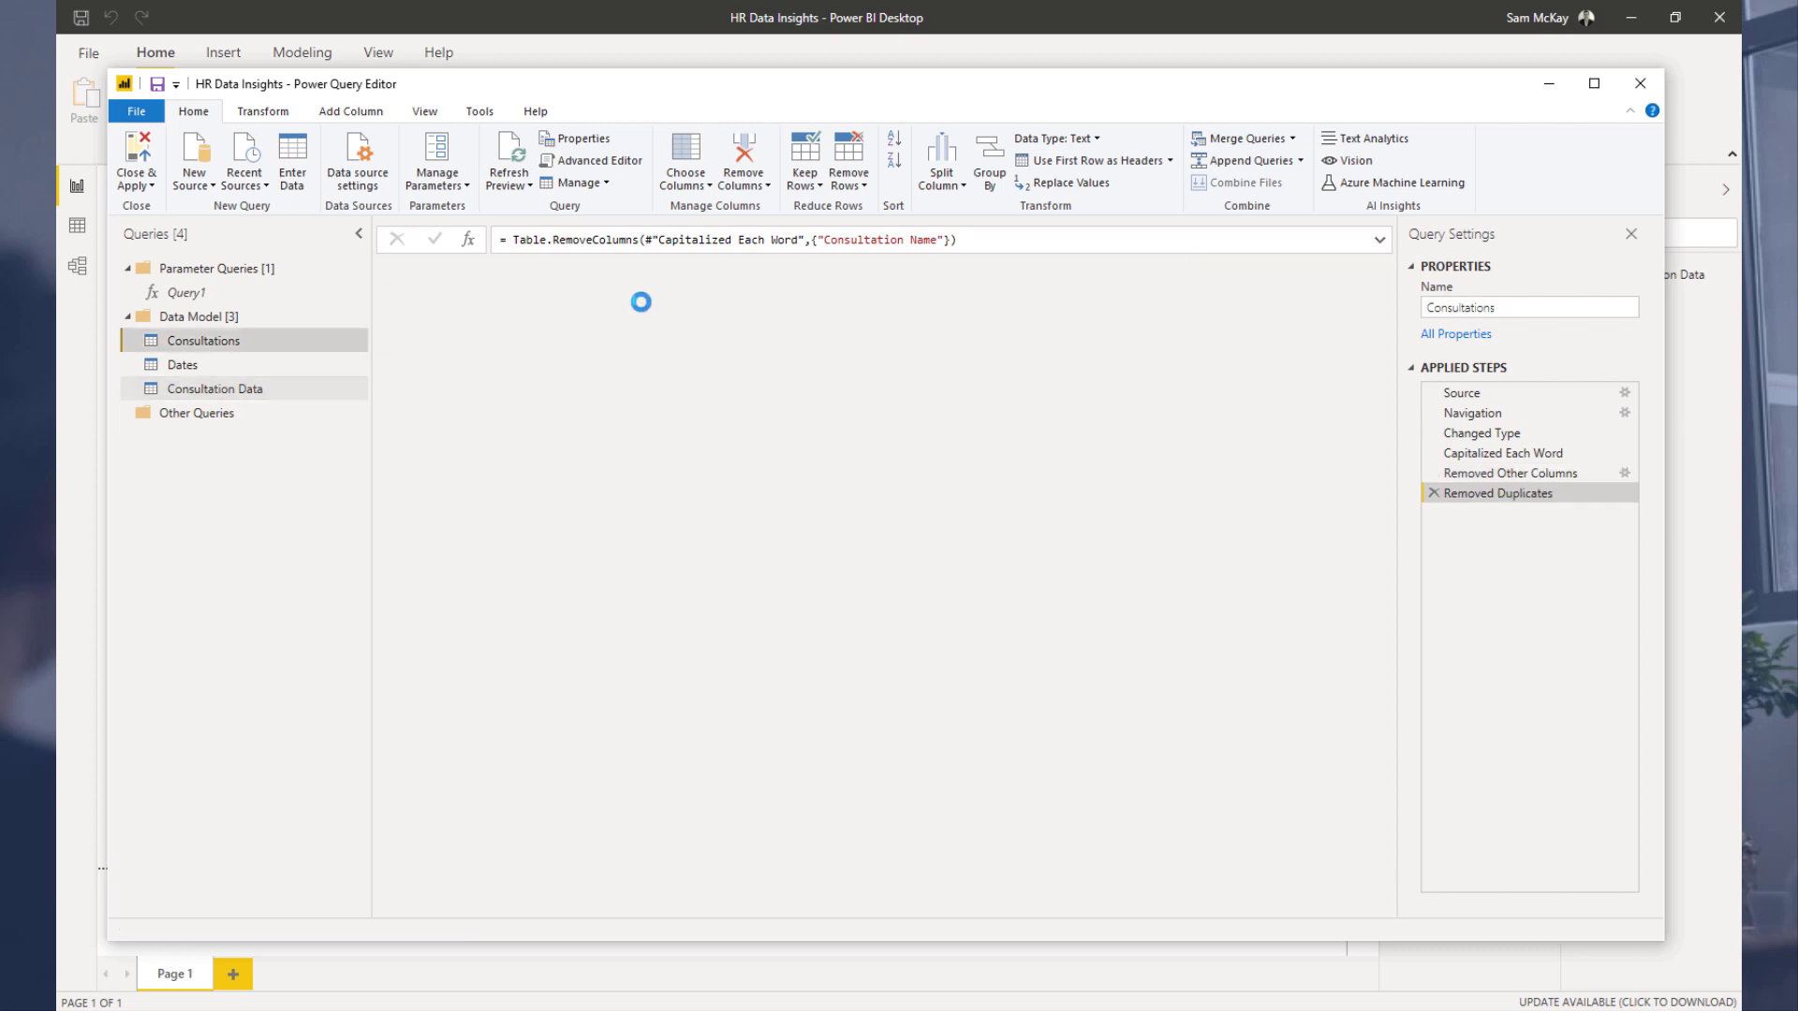
{"action": "left_click", "coordinate": [211, 388]}
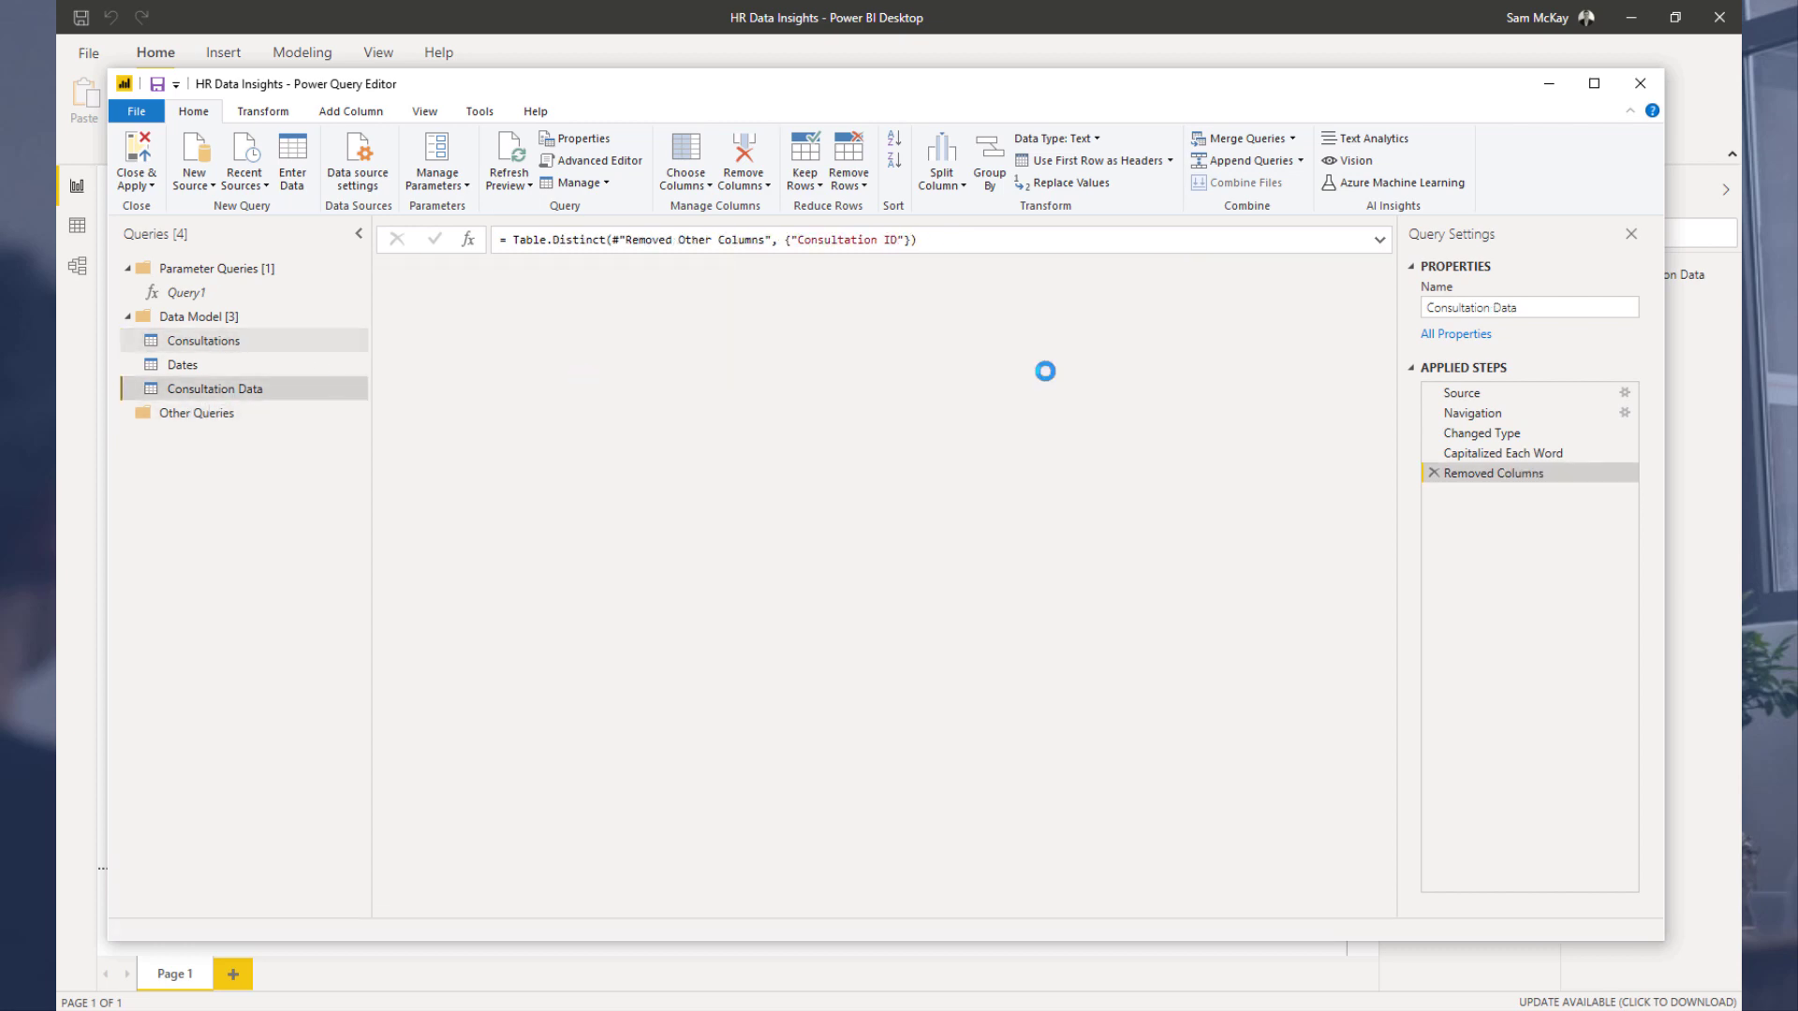
{"action": "scroll", "coordinate": [1108, 409], "scroll_direction": "down", "scroll_amount": 2}
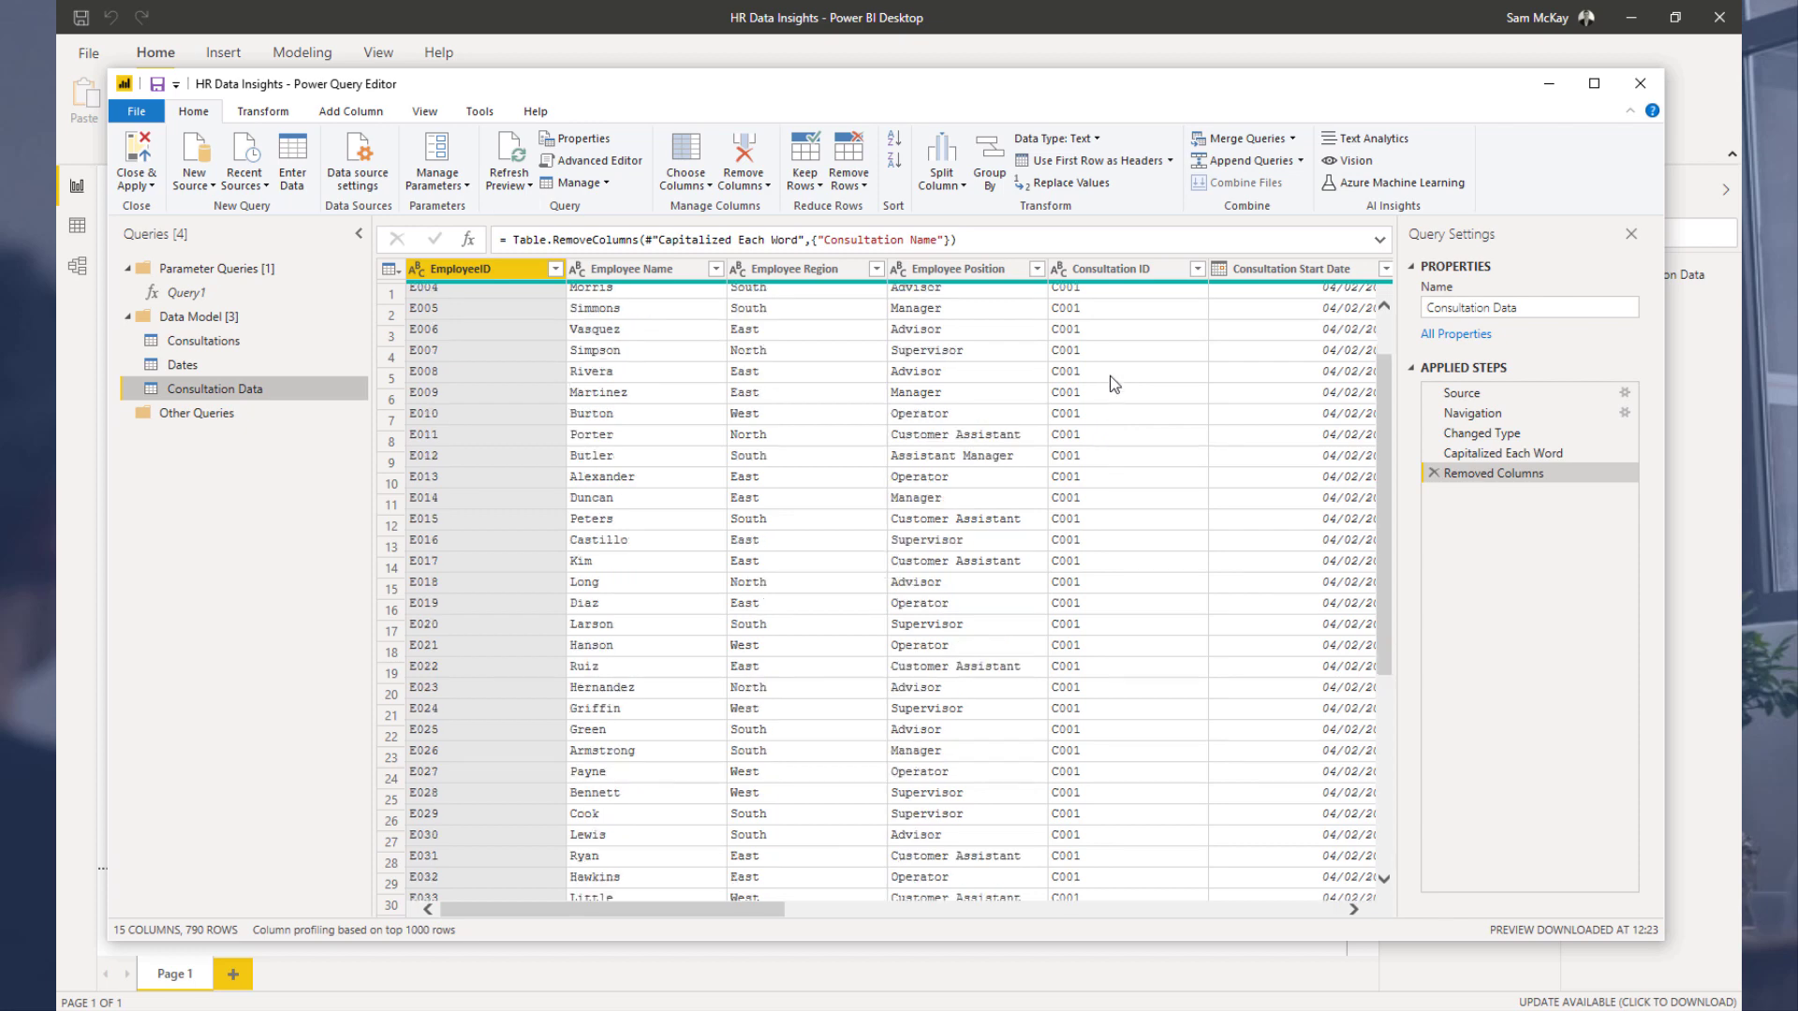
{"action": "scroll", "coordinate": [1113, 384], "scroll_direction": "down", "scroll_amount": 20}
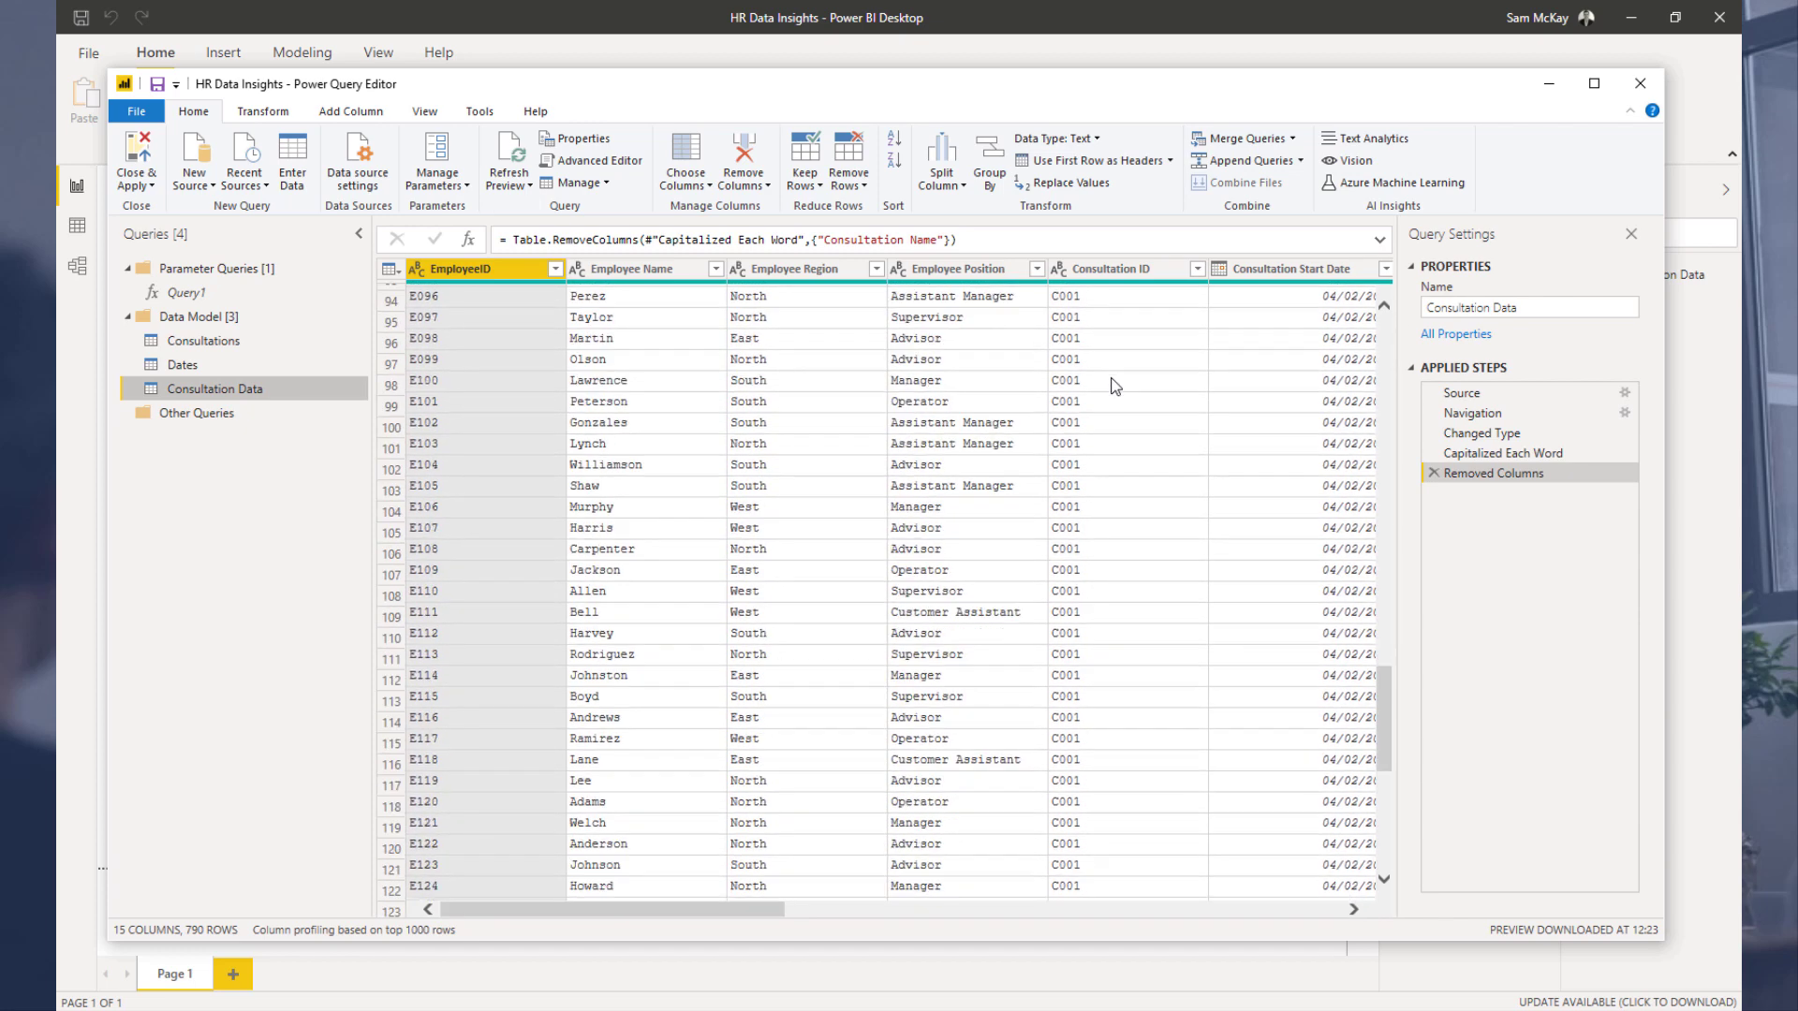
{"action": "scroll", "coordinate": [1114, 386], "scroll_direction": "down", "scroll_amount": 2}
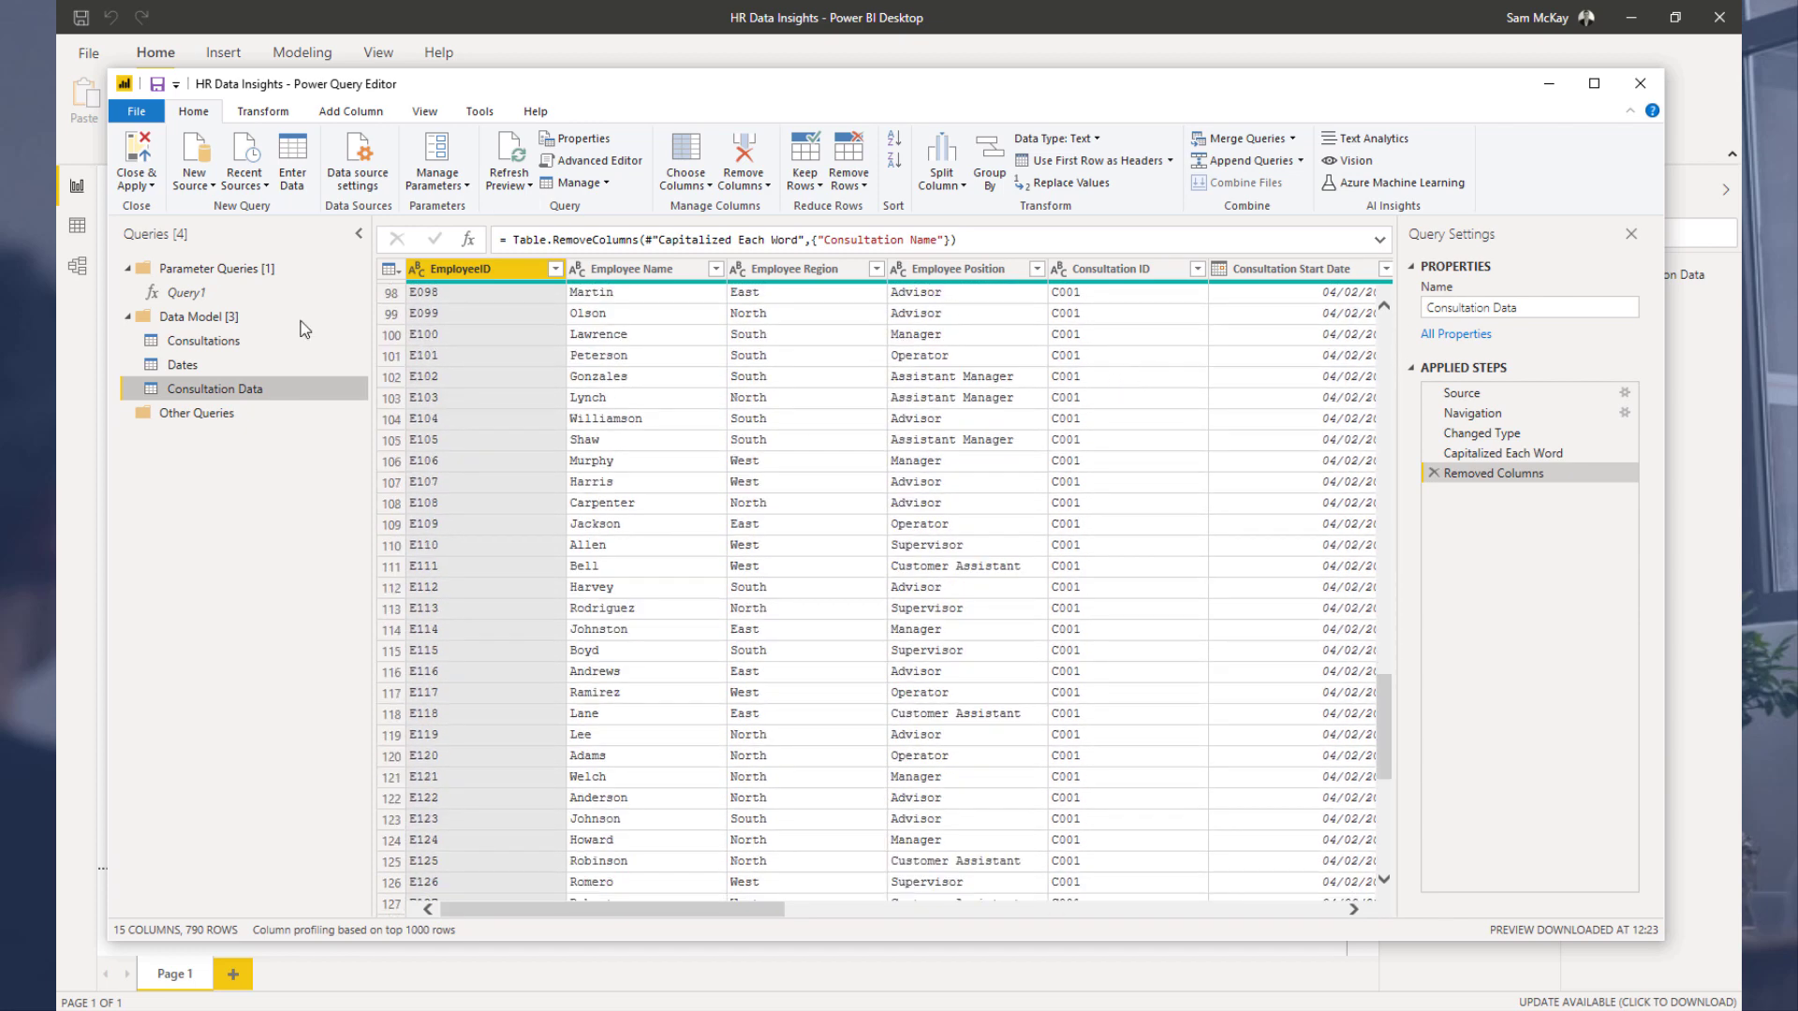
{"action": "left_click", "coordinate": [208, 345]}
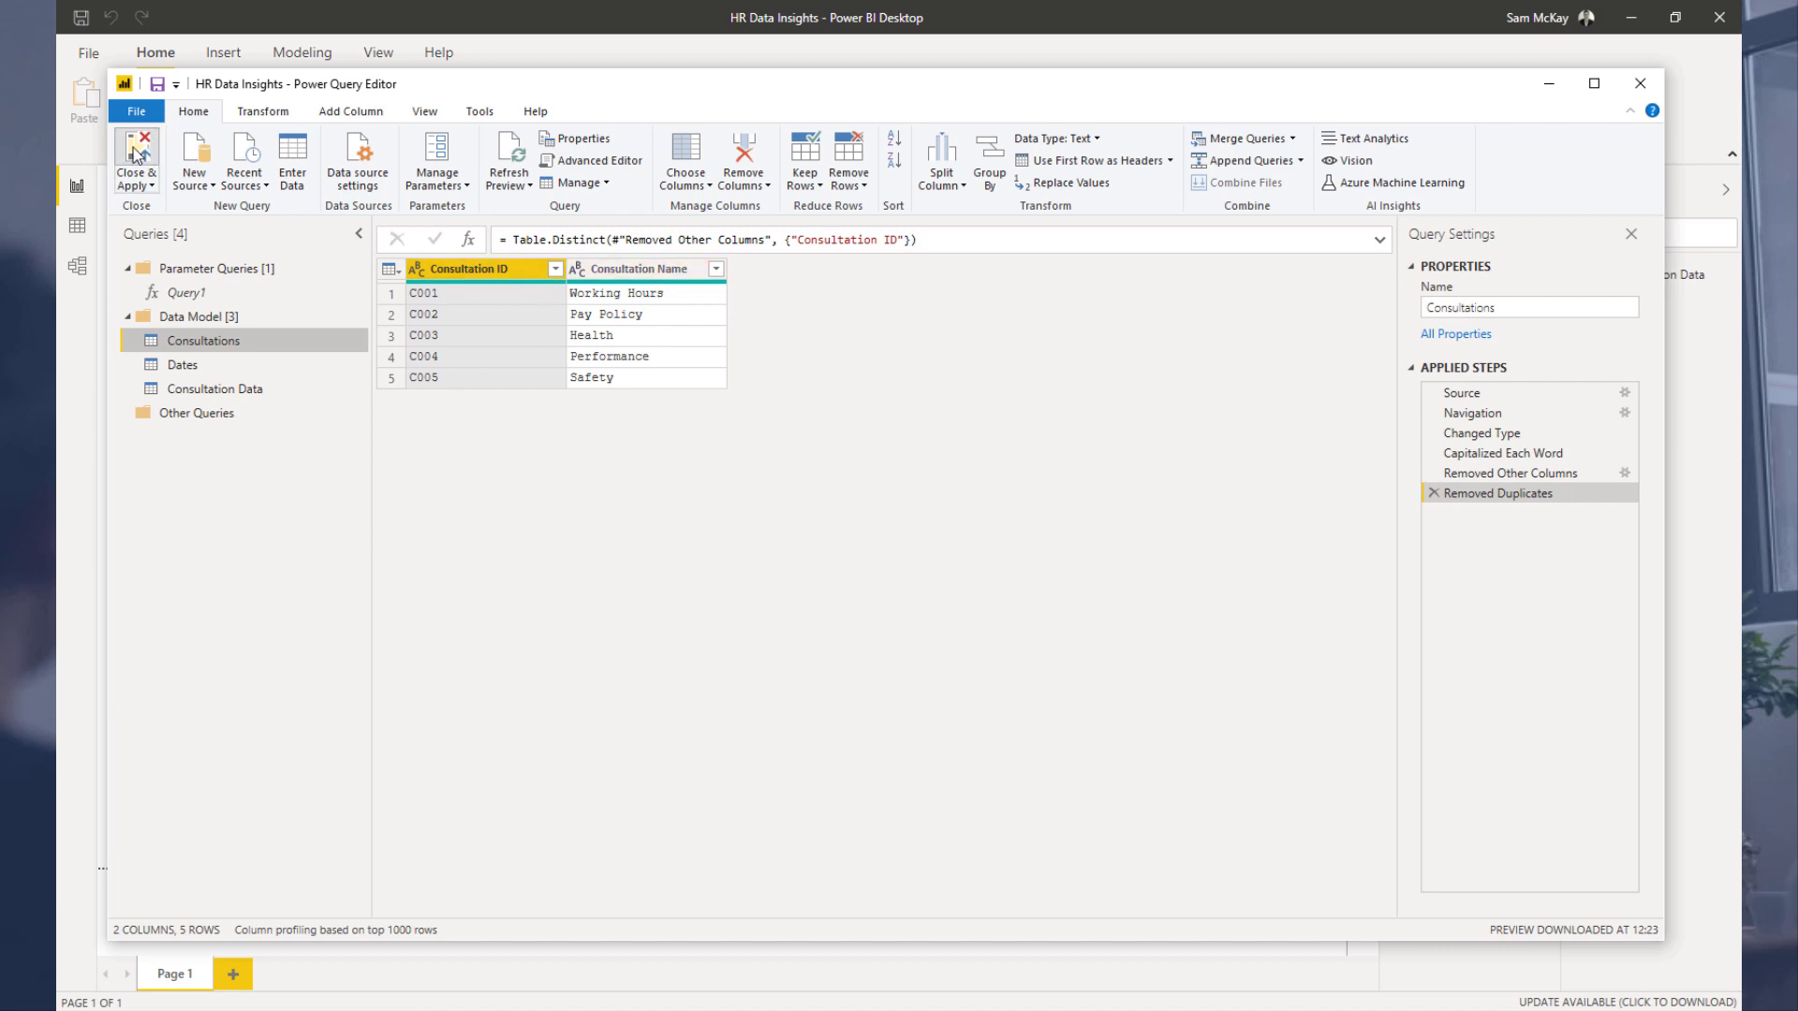
Step: Apply the query changes and position the Consultations table beside Dates in the model view, shrinking it slightly
{"action": "left_click", "coordinate": [165, 197]}
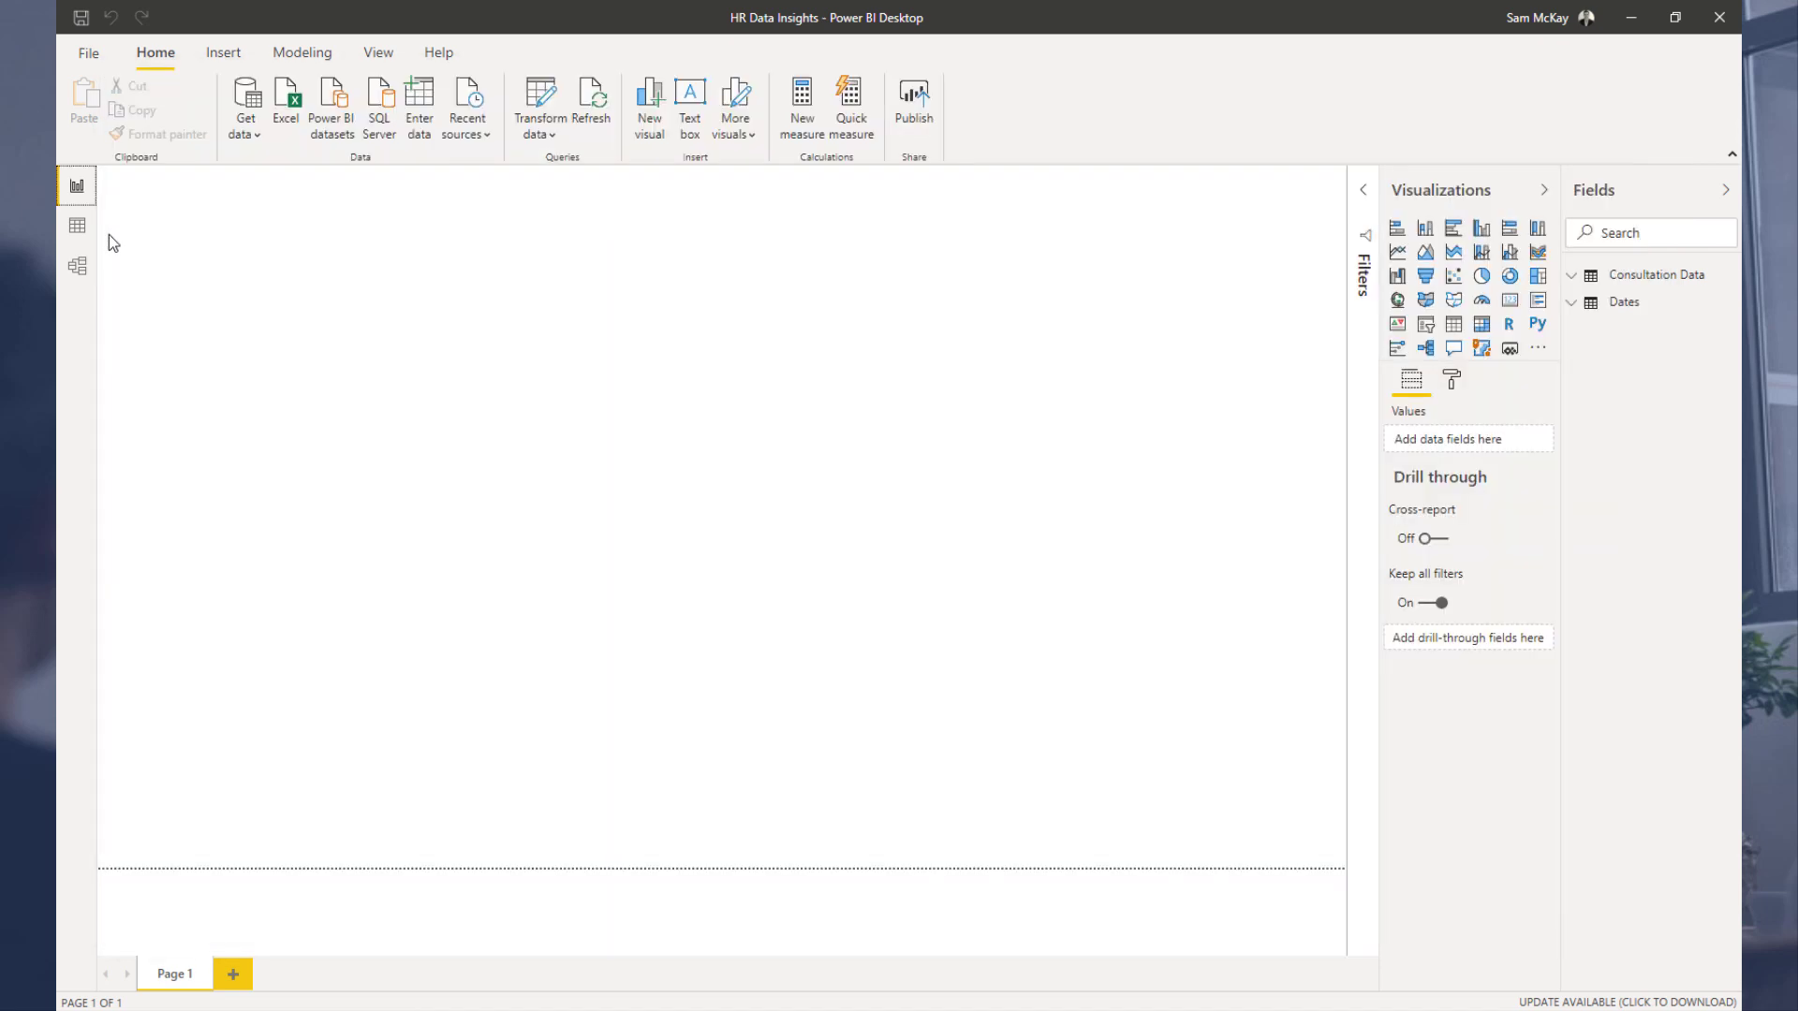
{"action": "left_click", "coordinate": [76, 272]}
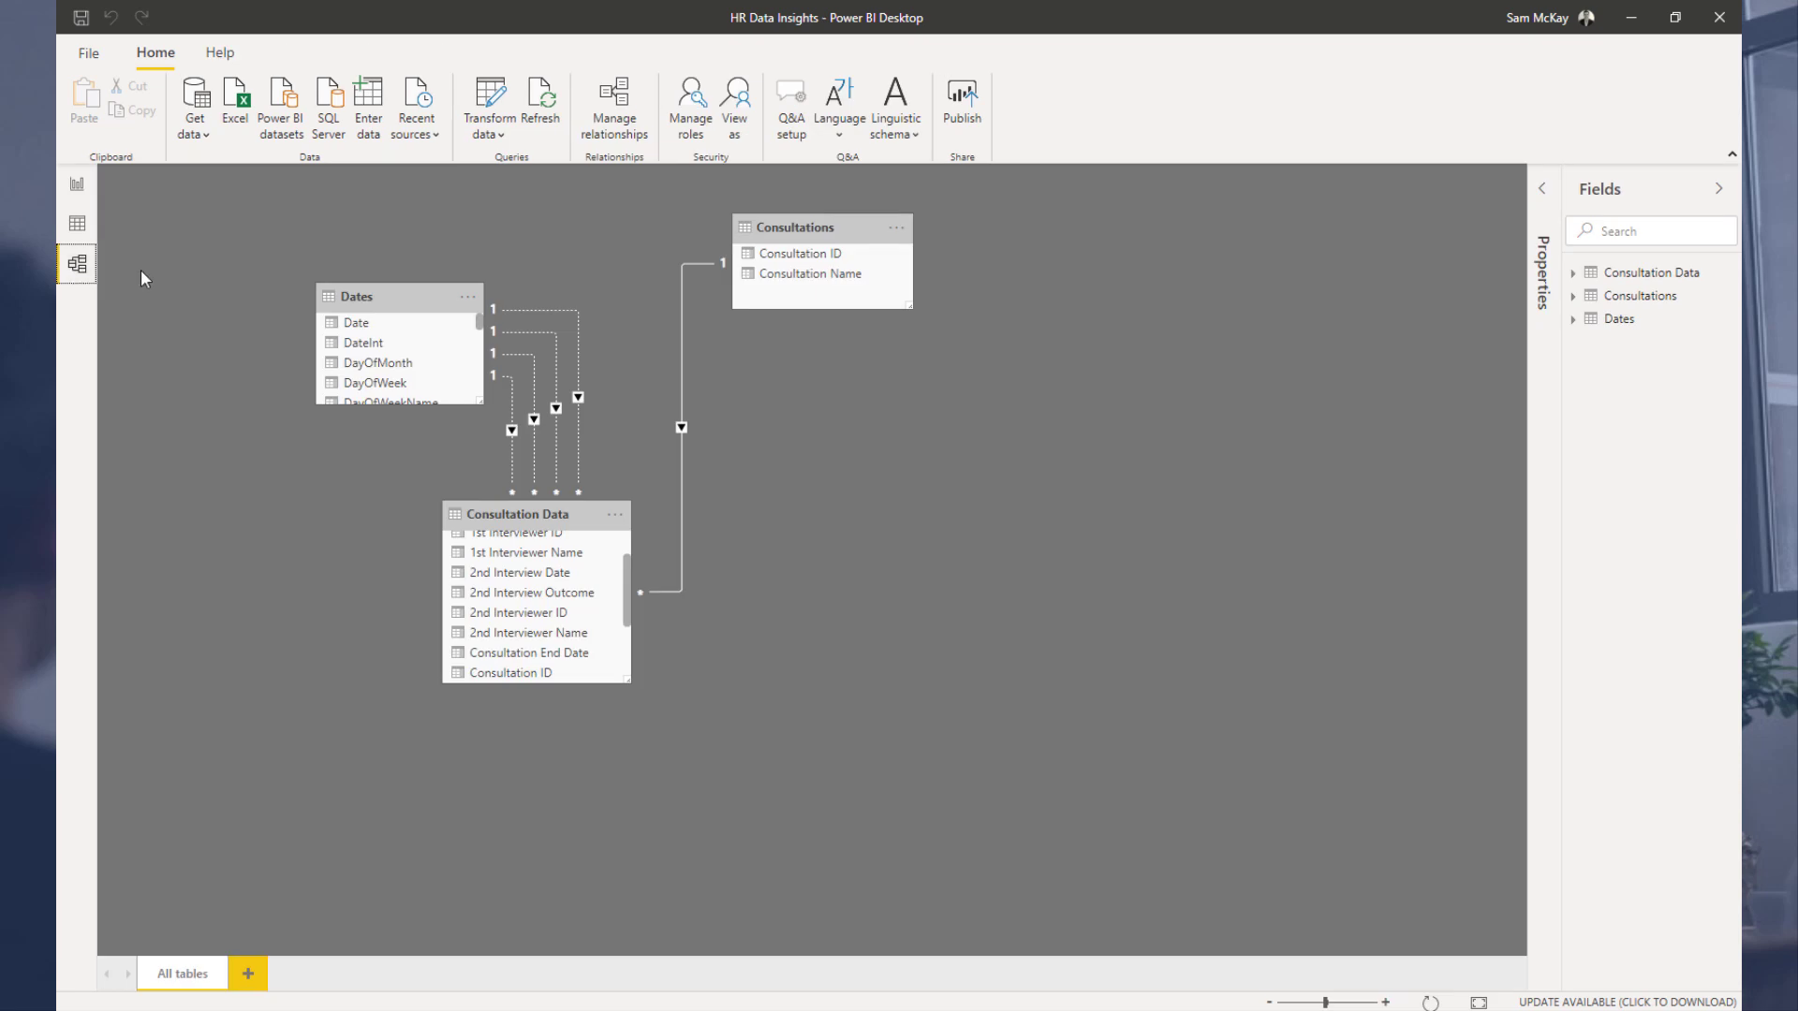
{"action": "left_click_drag", "start_coordinate": [770, 224], "coordinate": [688, 302]}
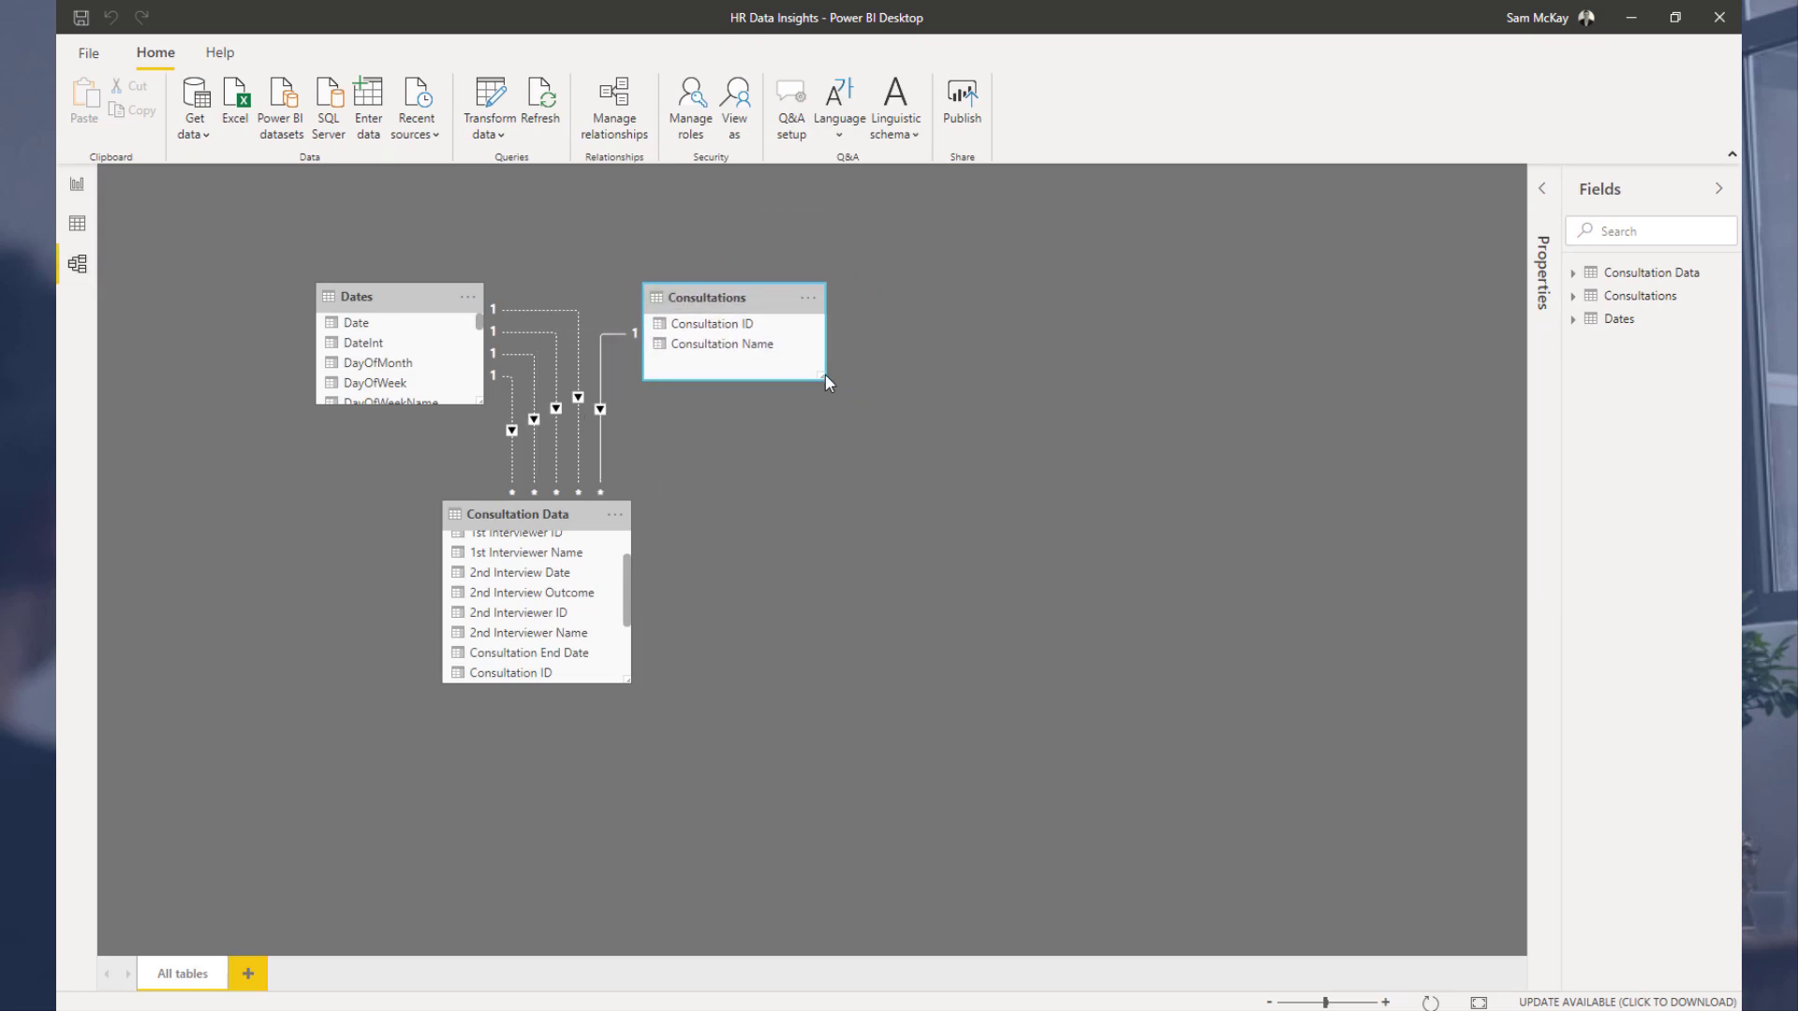
{"action": "left_click_drag", "start_coordinate": [827, 381], "coordinate": [810, 398]}
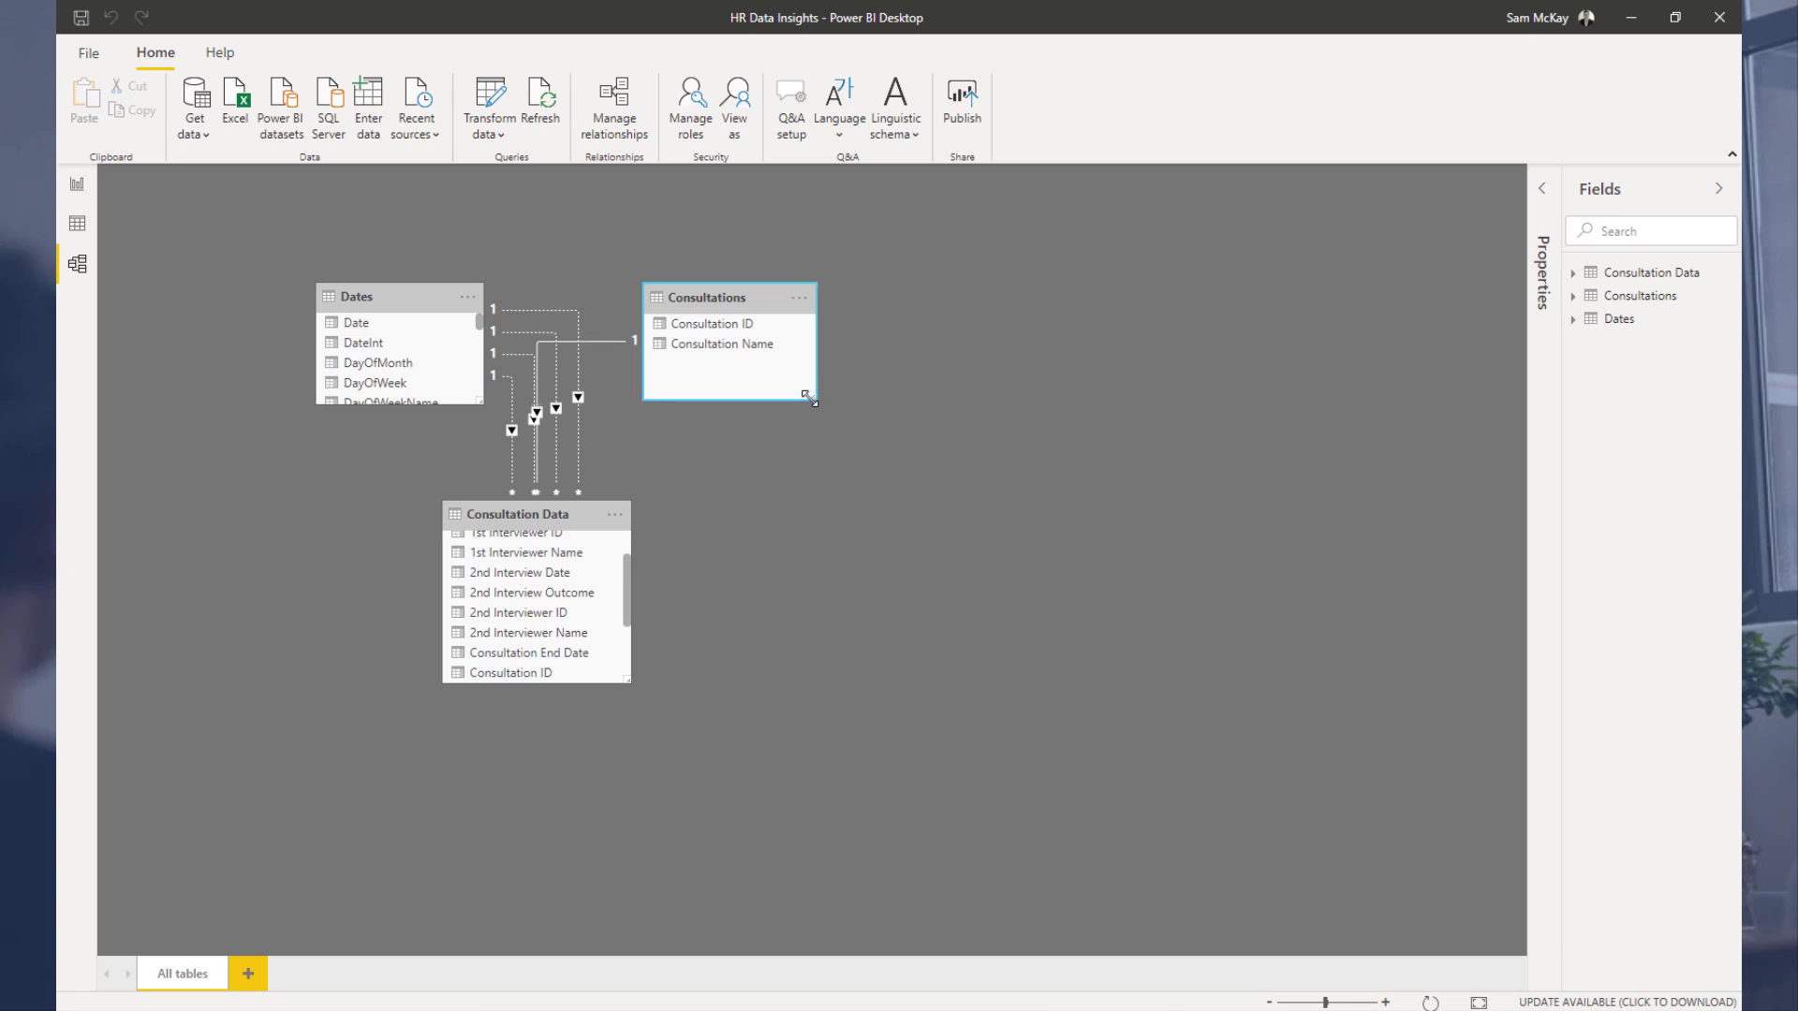
Step: Reposition the Consultation Data table and resize the Consultations table in the model view
{"action": "left_click_drag", "start_coordinate": [543, 517], "coordinate": [567, 522]}
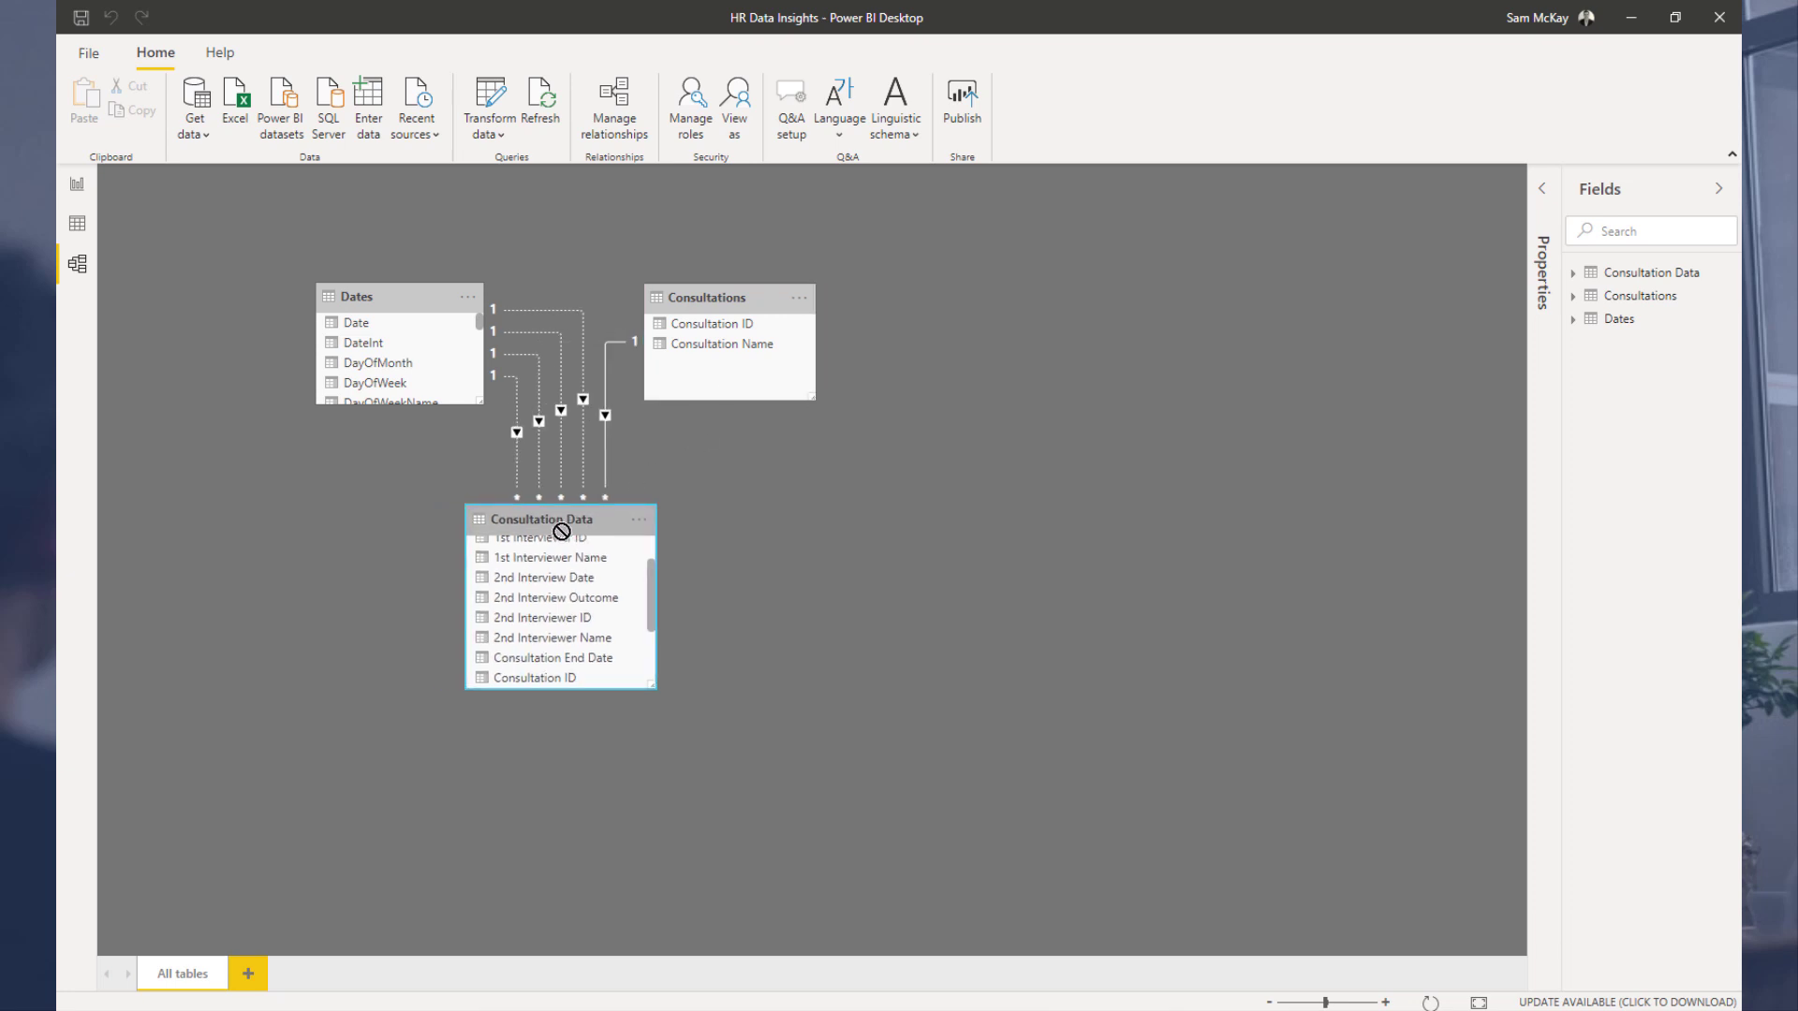
{"action": "left_click", "coordinate": [702, 297]}
{"action": "left_click_drag", "start_coordinate": [812, 394], "coordinate": [814, 402]}
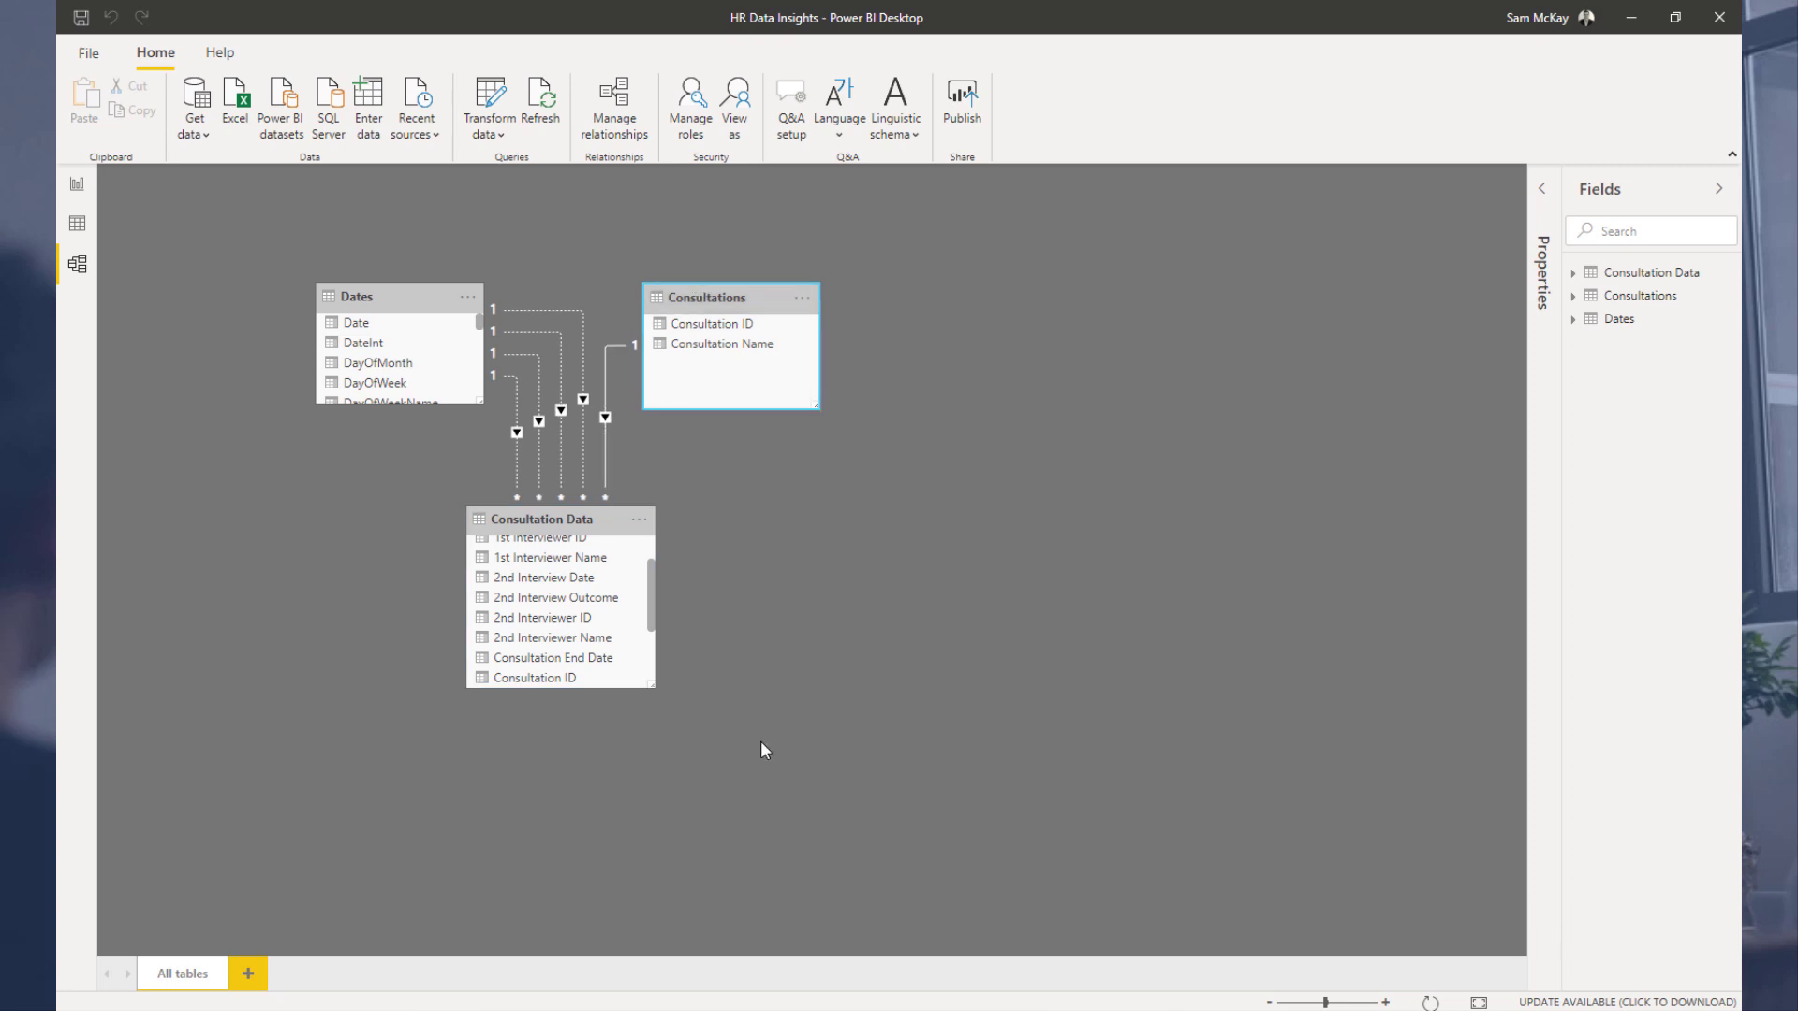
Step: Browse the Consultation Data columns in the model diagram and in the report view's field list
{"action": "scroll", "coordinate": [529, 632], "scroll_direction": "up", "scroll_amount": 1}
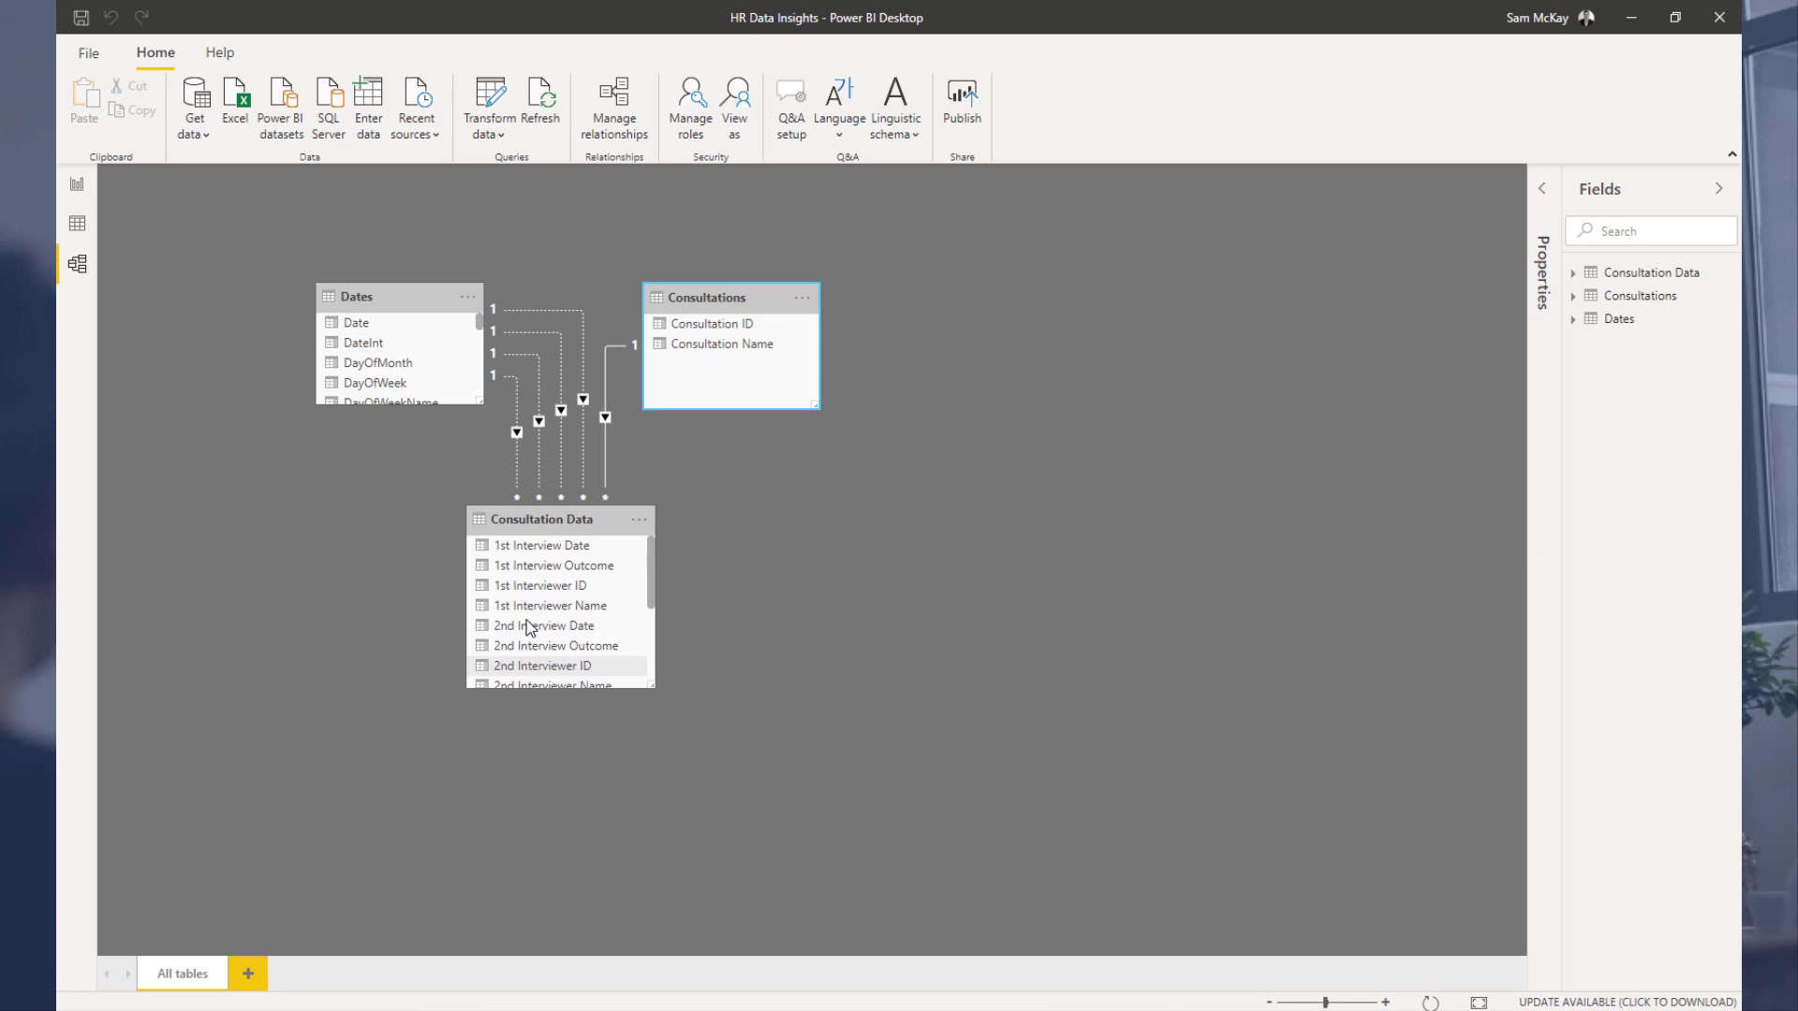
{"action": "scroll", "coordinate": [526, 620], "scroll_direction": "down", "scroll_amount": 3}
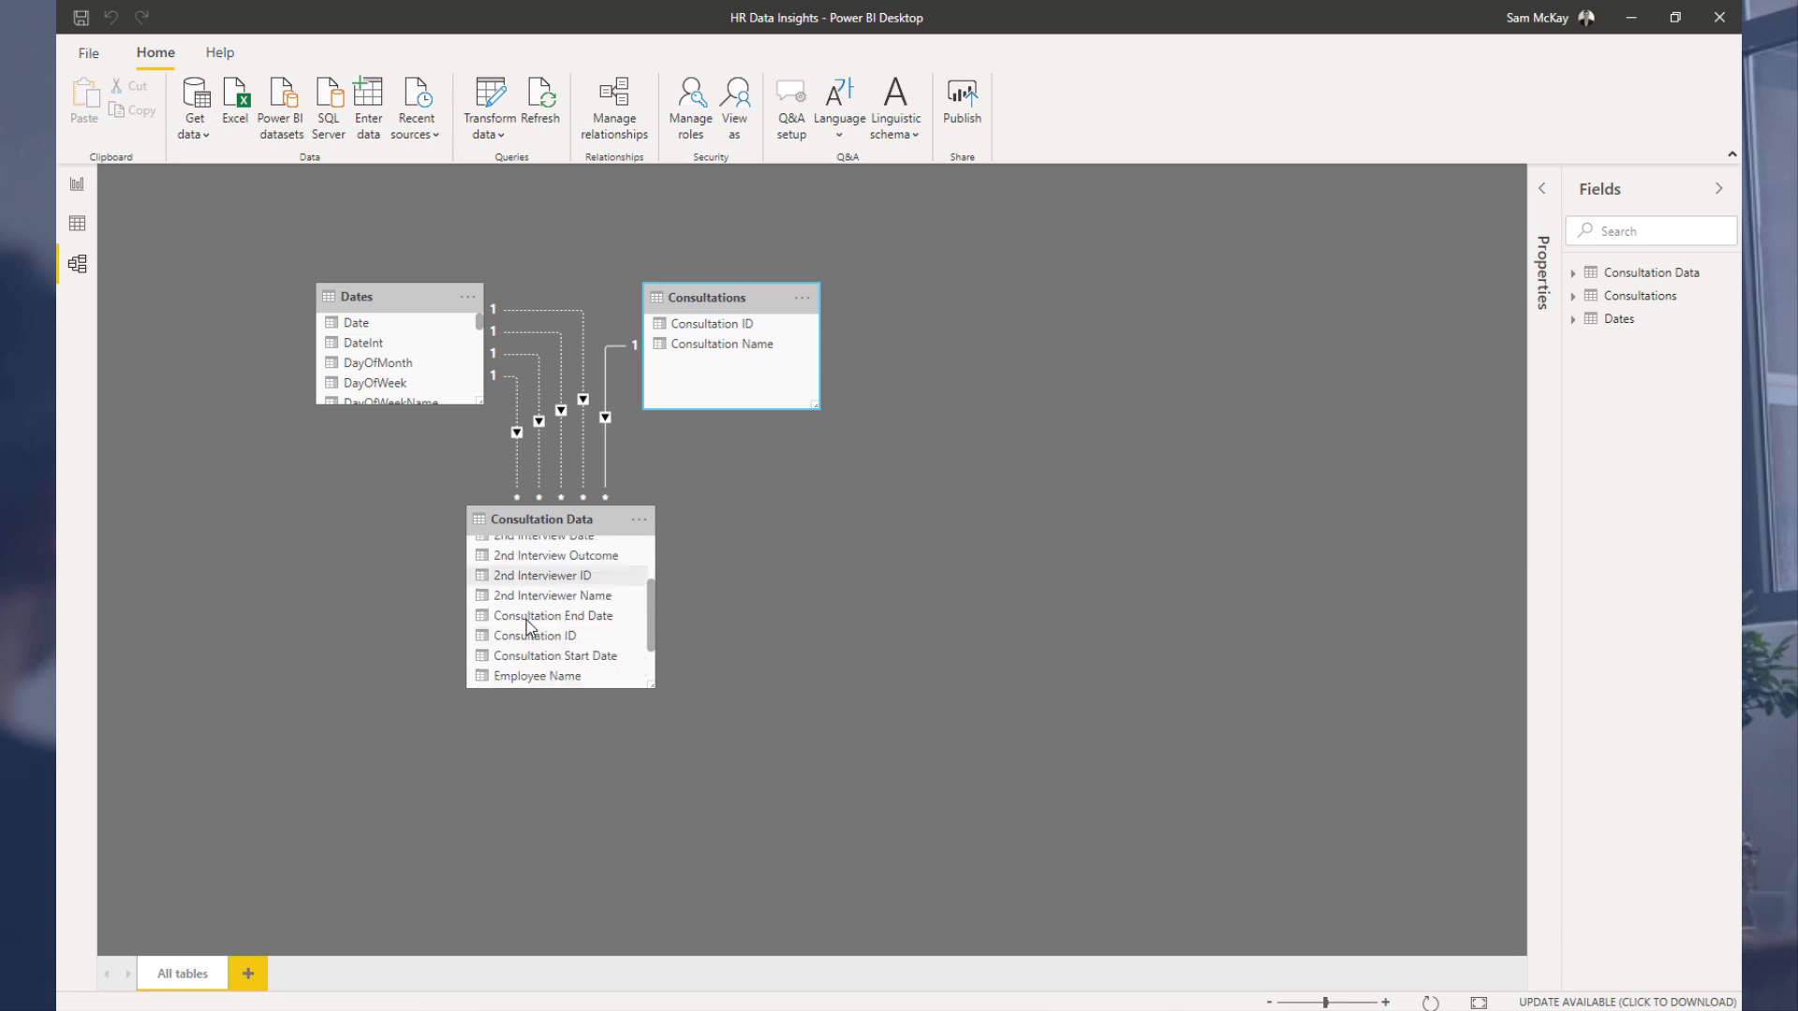
{"action": "scroll", "coordinate": [526, 620], "scroll_direction": "up", "scroll_amount": 3}
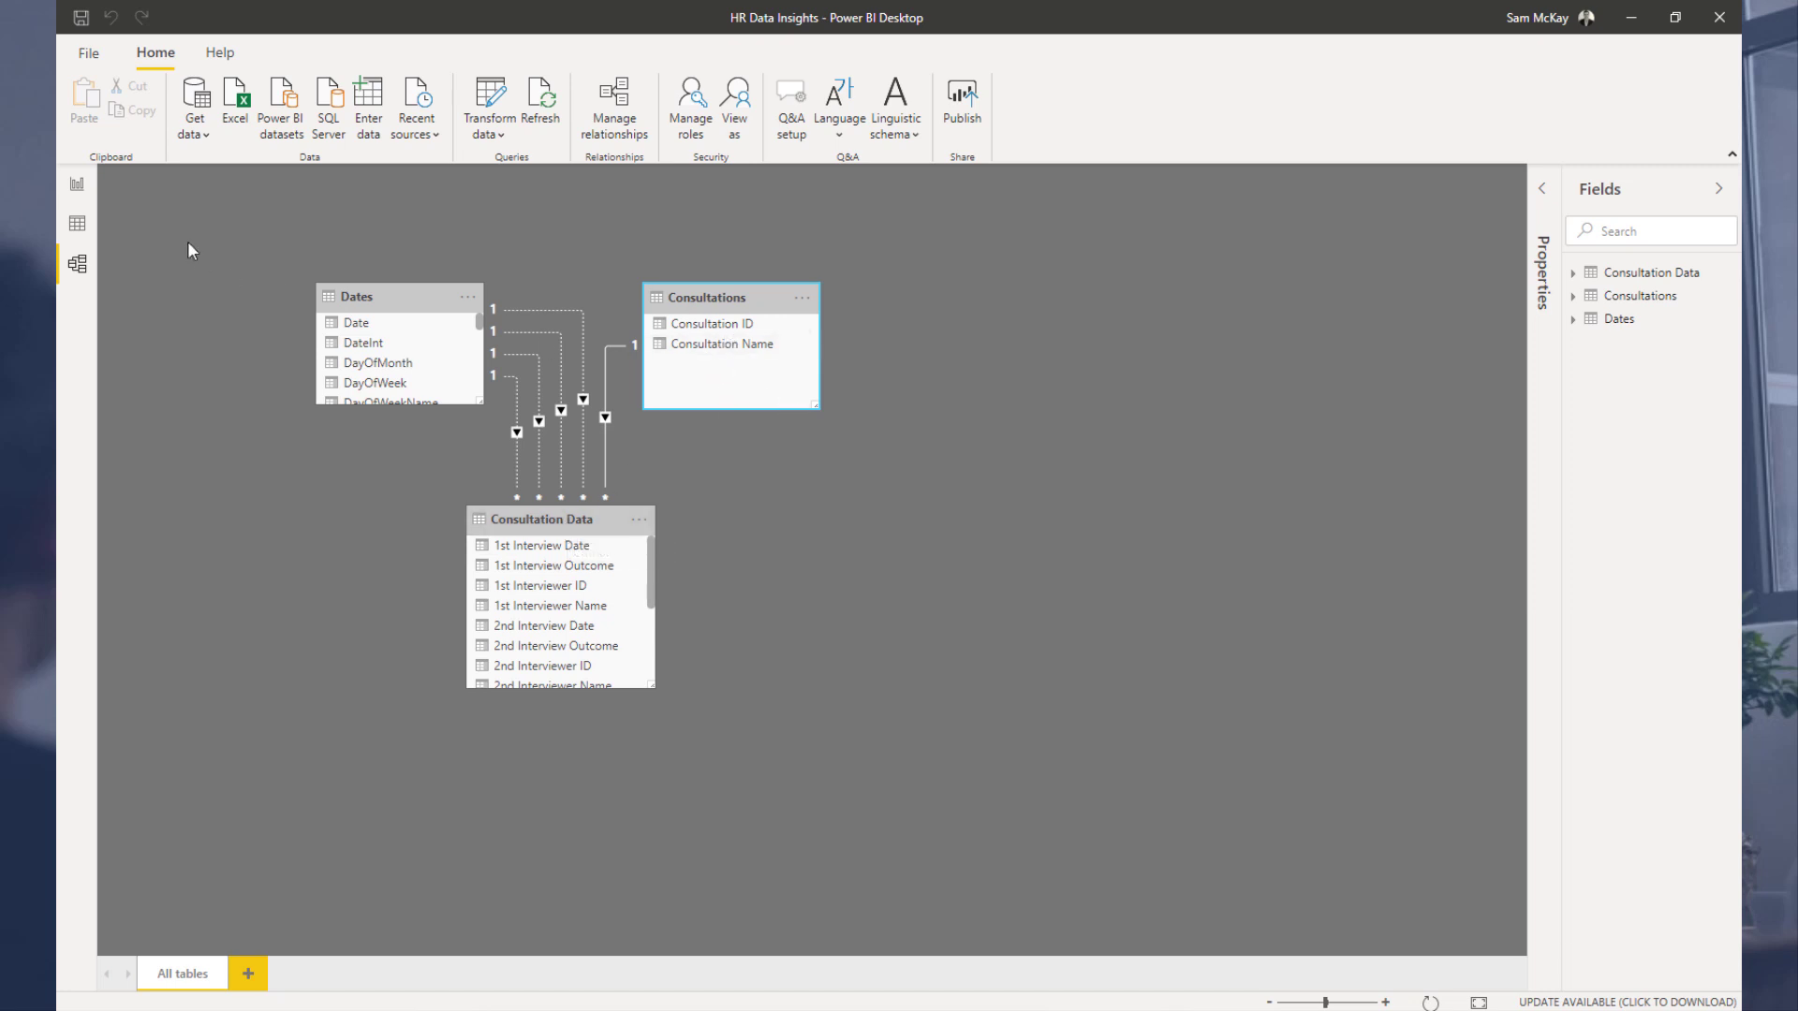
{"action": "left_click", "coordinate": [77, 185]}
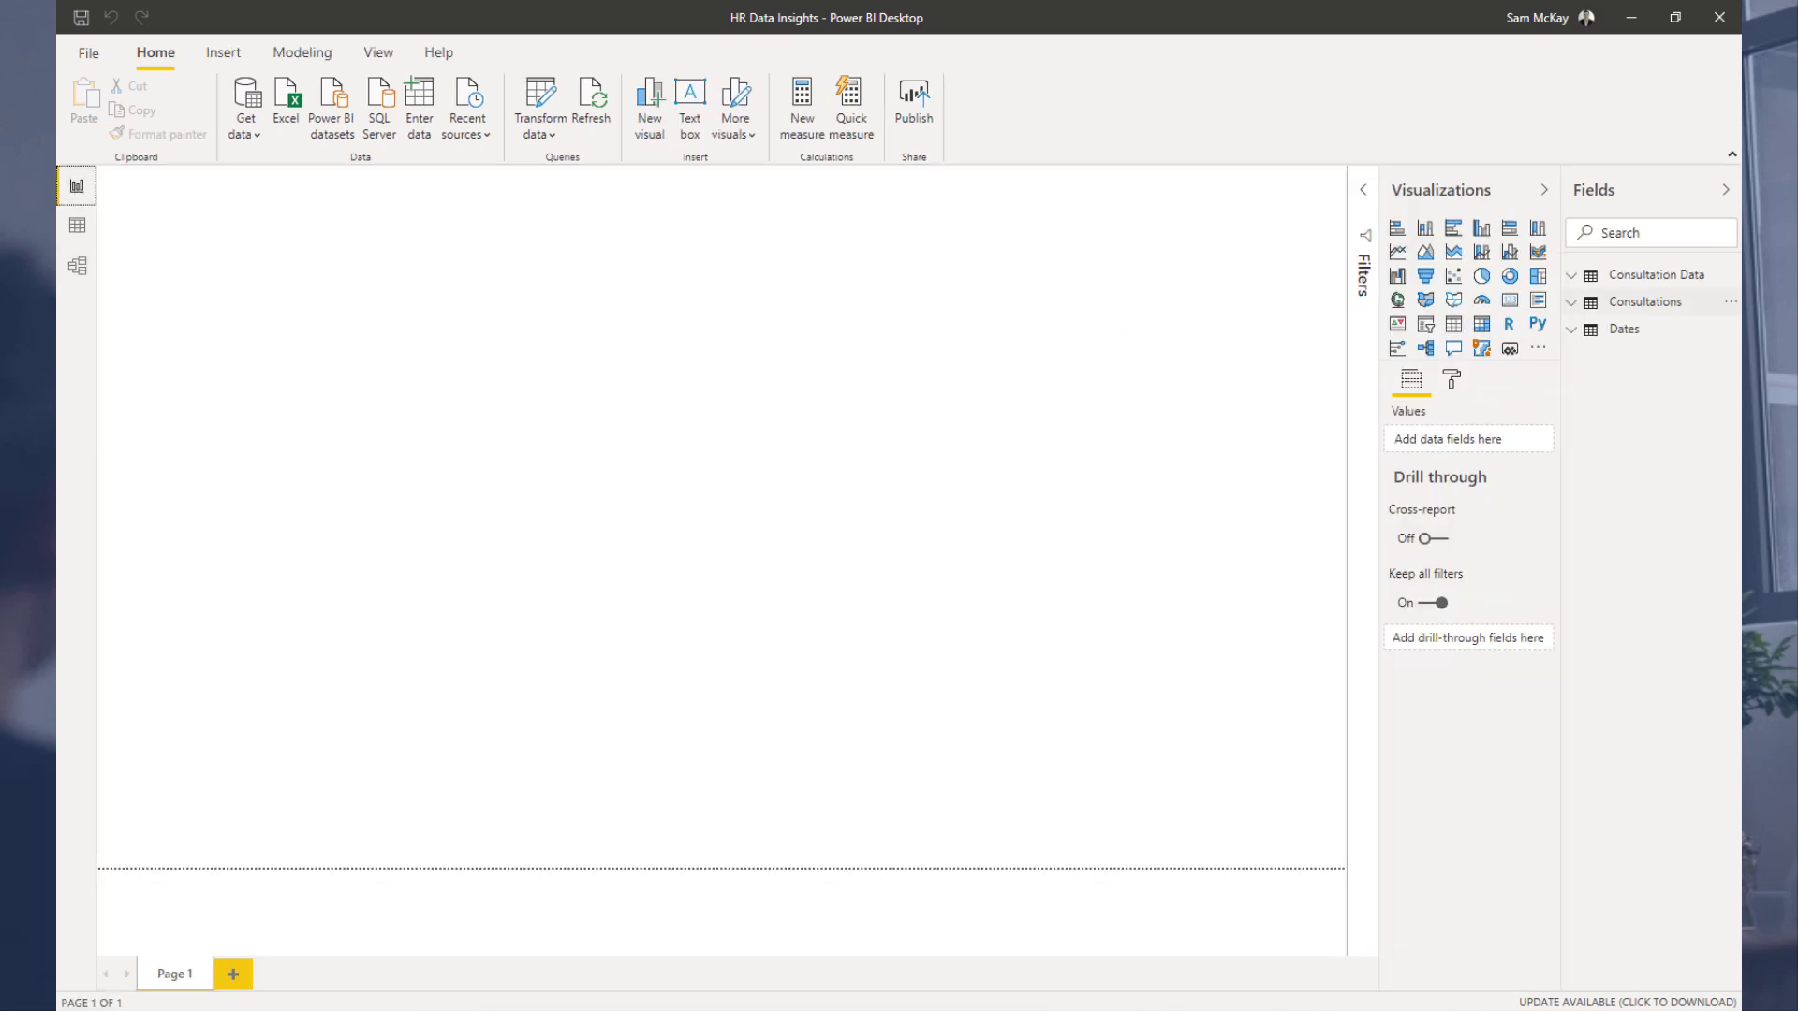
{"action": "left_click", "coordinate": [1571, 278]}
{"action": "left_click_drag", "start_coordinate": [1562, 186], "coordinate": [1480, 192]}
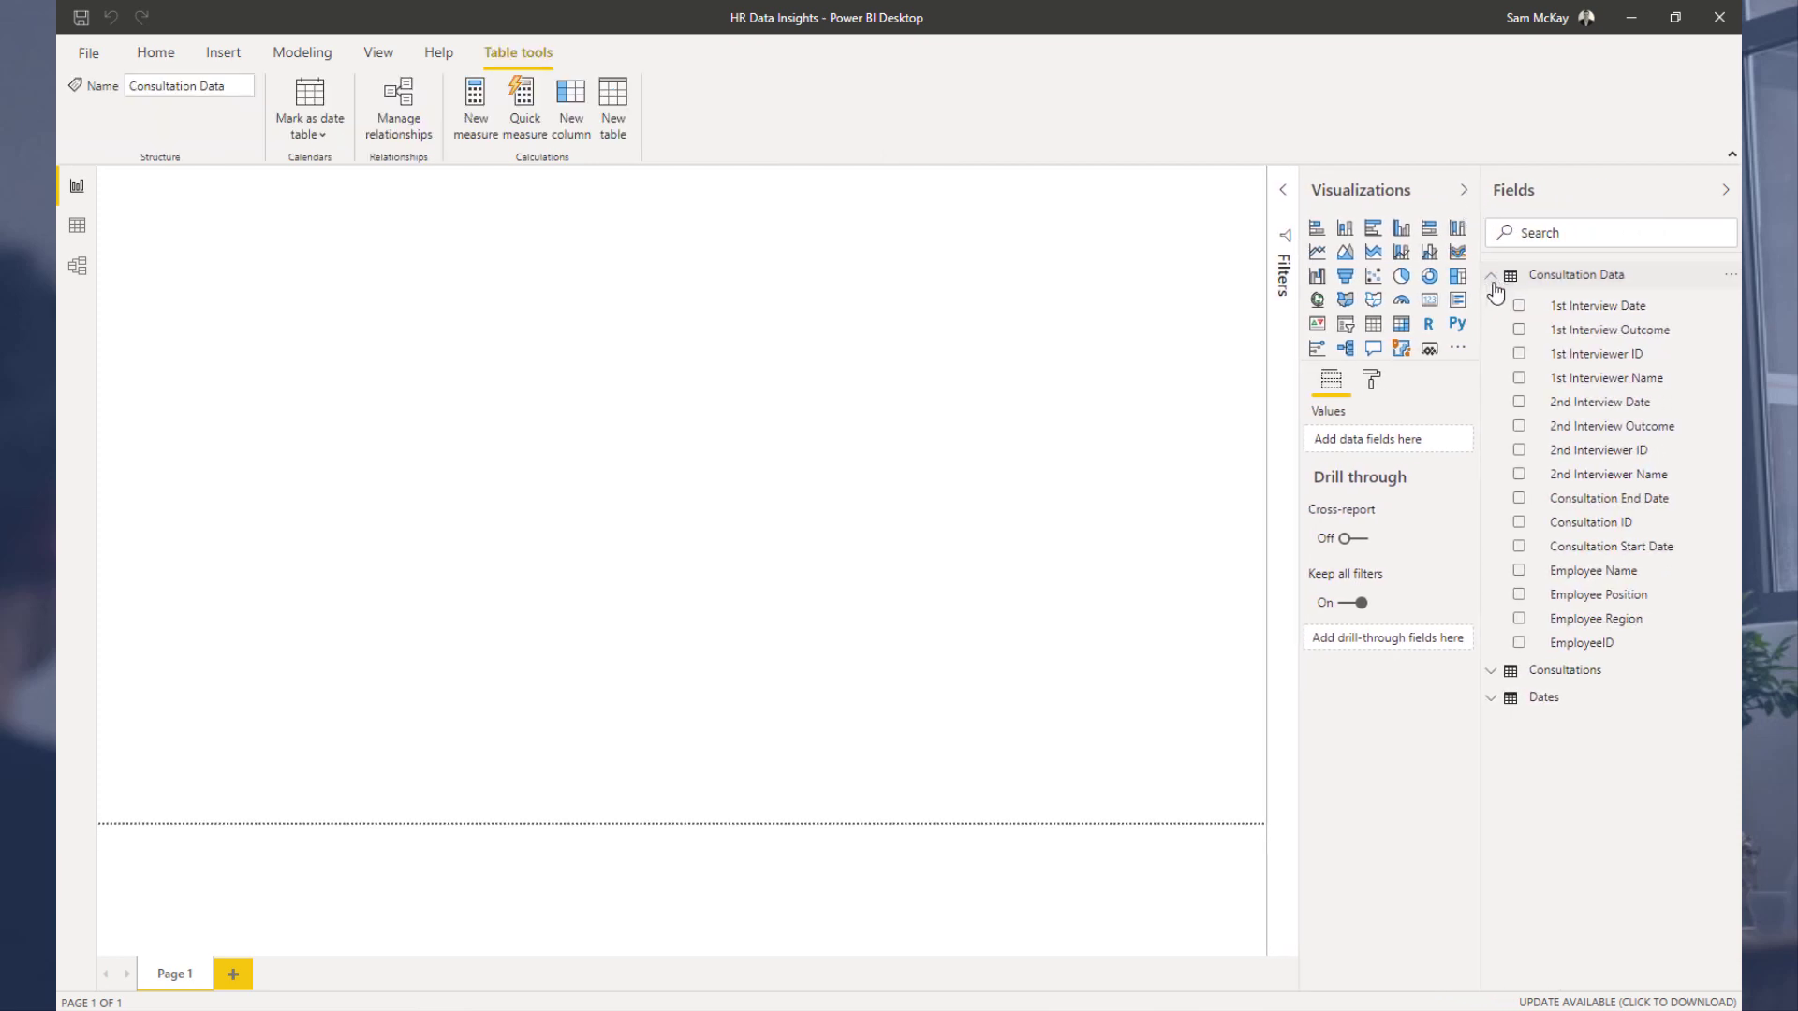
{"action": "left_click", "coordinate": [1492, 279]}
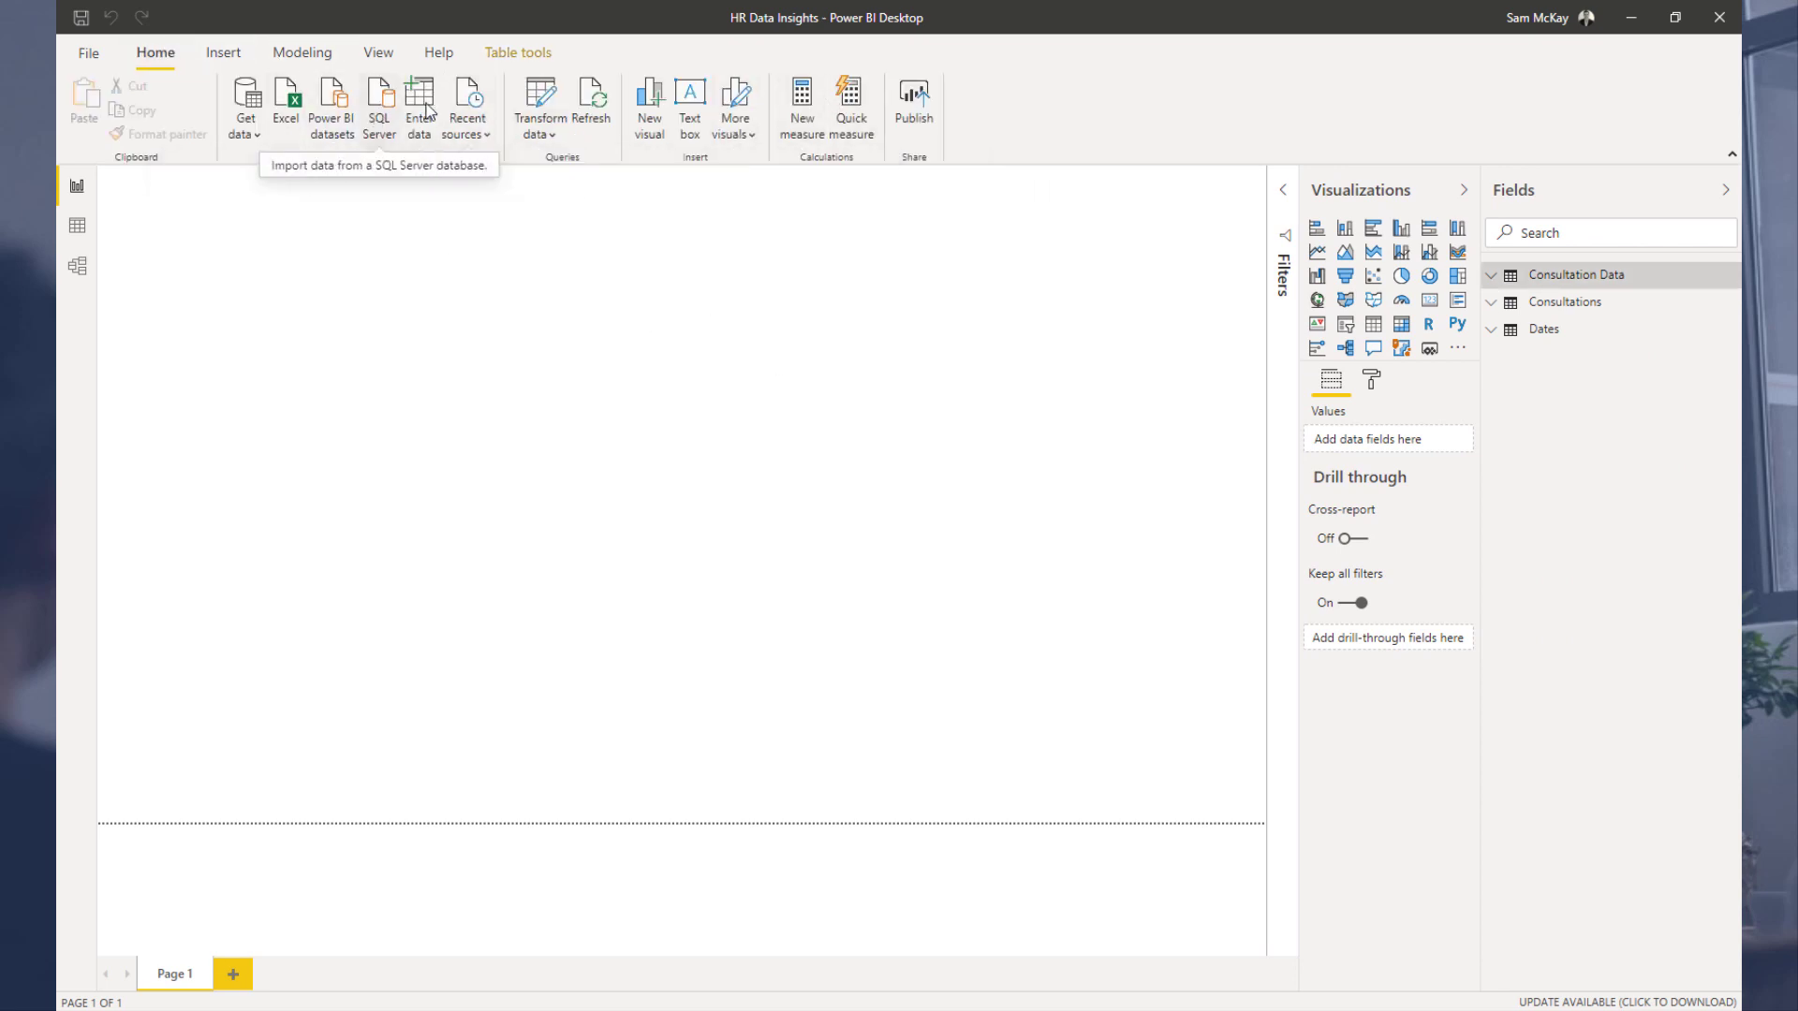
Step: Create an empty entered-data table named Key Measures and load it into the model
{"action": "left_click", "coordinate": [419, 105]}
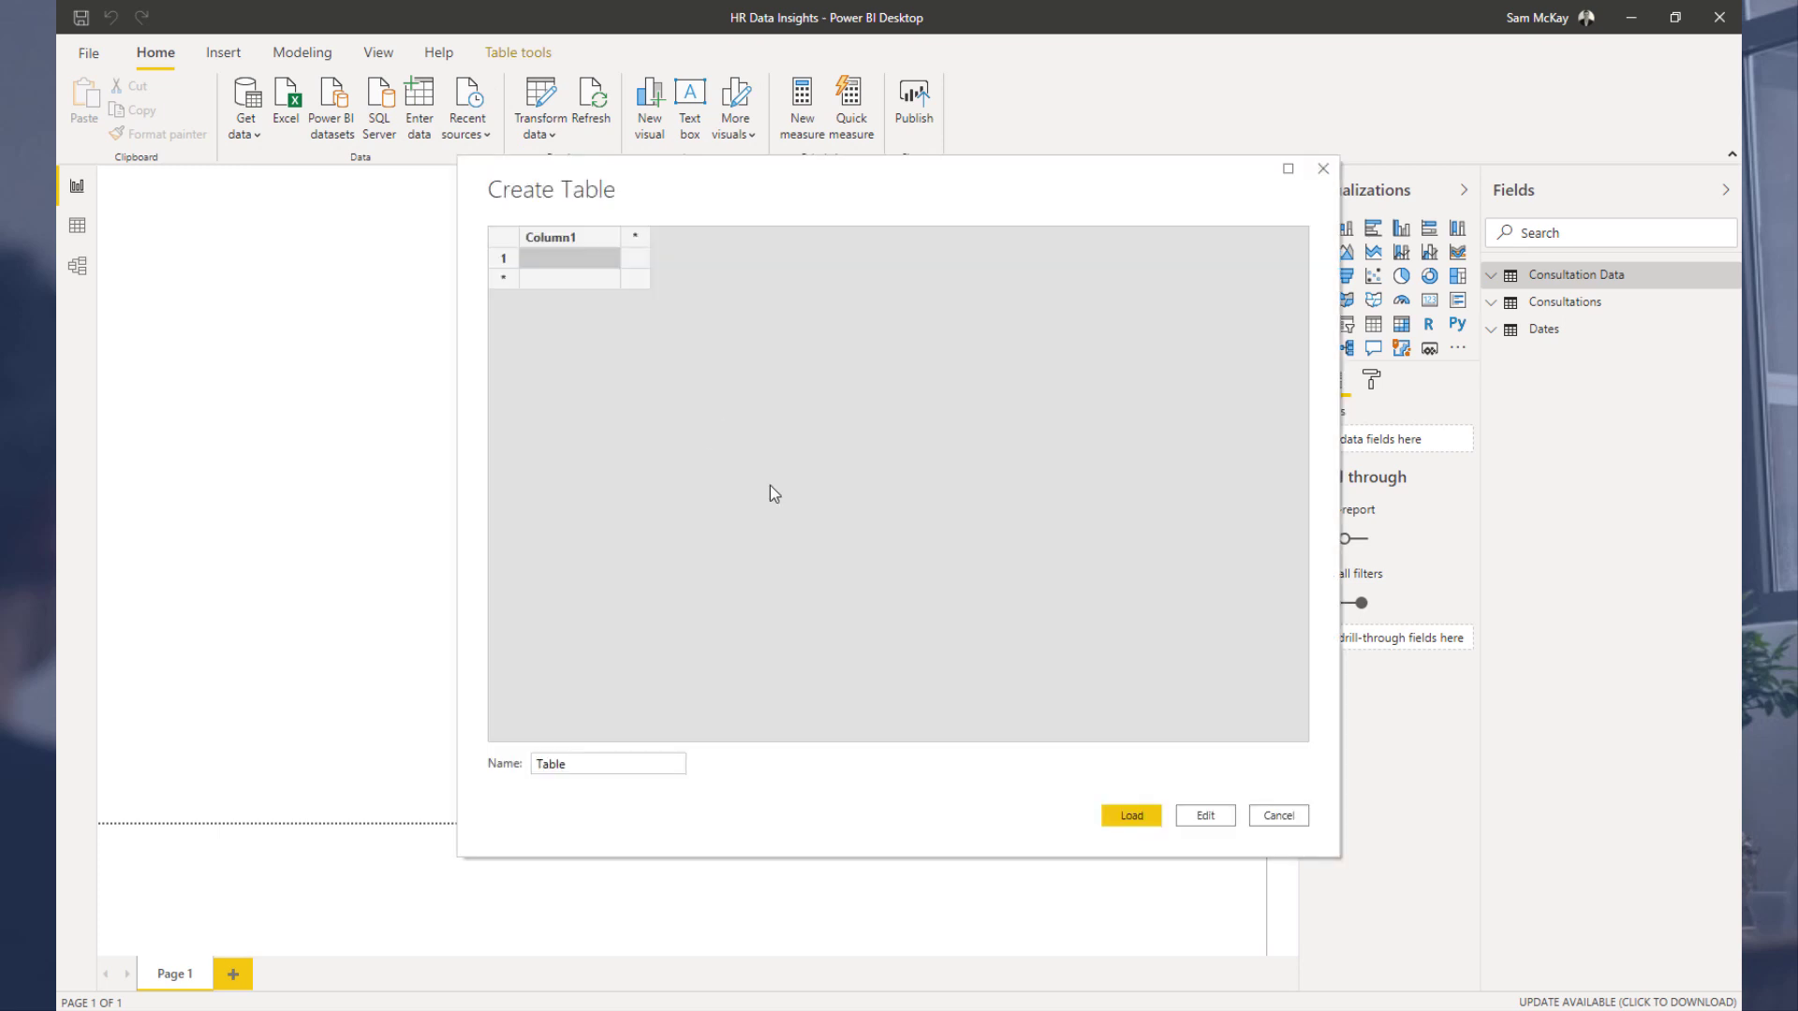
{"action": "left_click", "coordinate": [581, 755]}
{"action": "key", "text": "ctrl+a"}
{"action": "type", "text": "Key"}
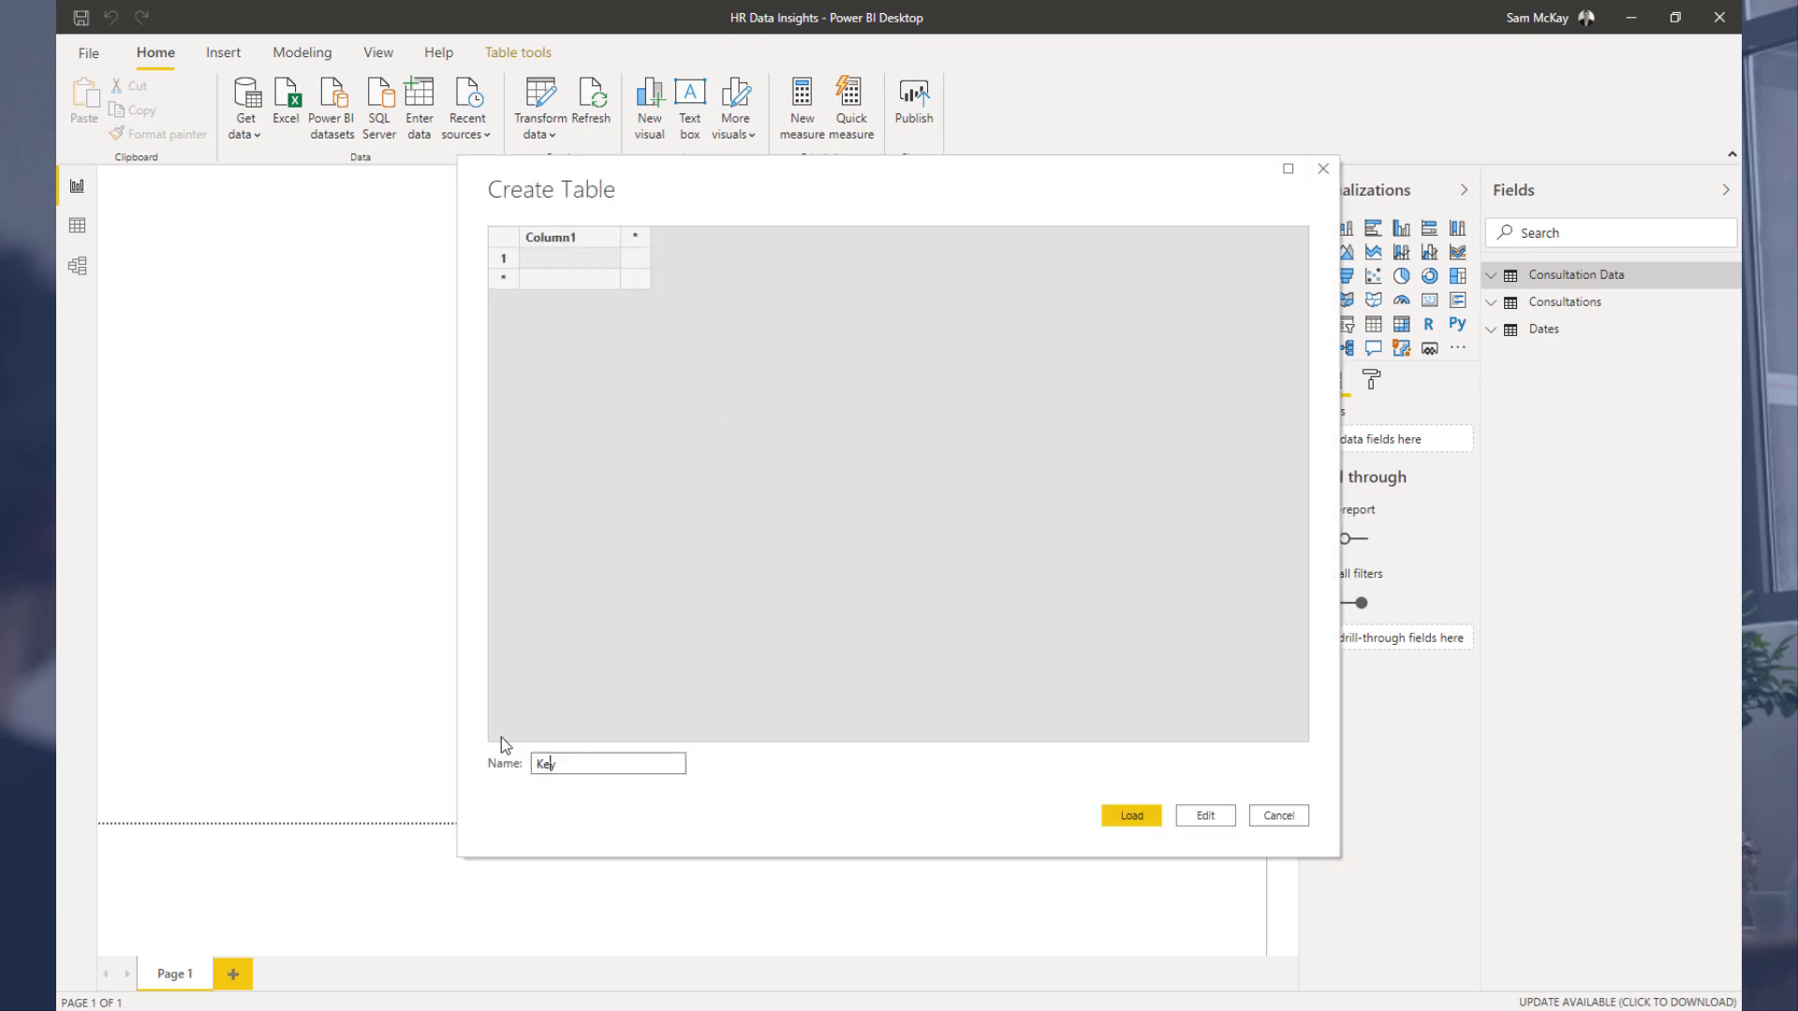
{"action": "type", "text": " Measures"}
{"action": "key", "text": "Return"}
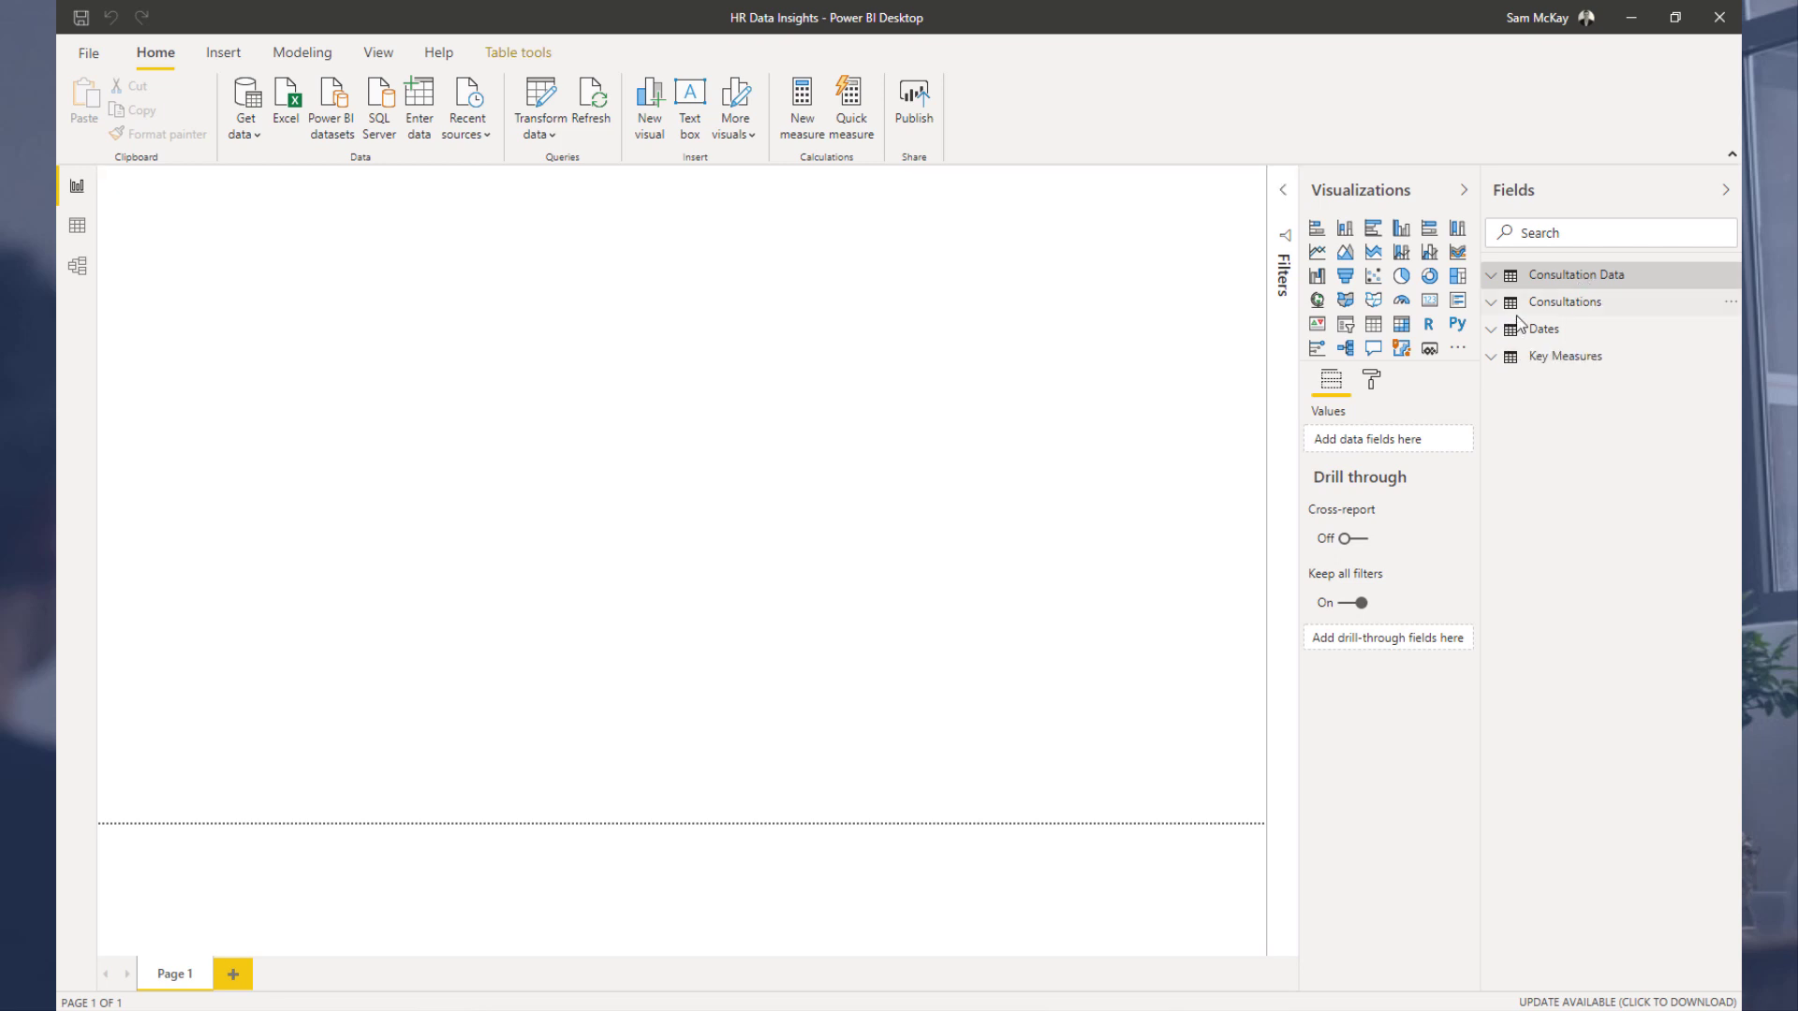
Step: Glance at the data view, then return to the report and expand the Key Measures table's fields
{"action": "left_click", "coordinate": [77, 226]}
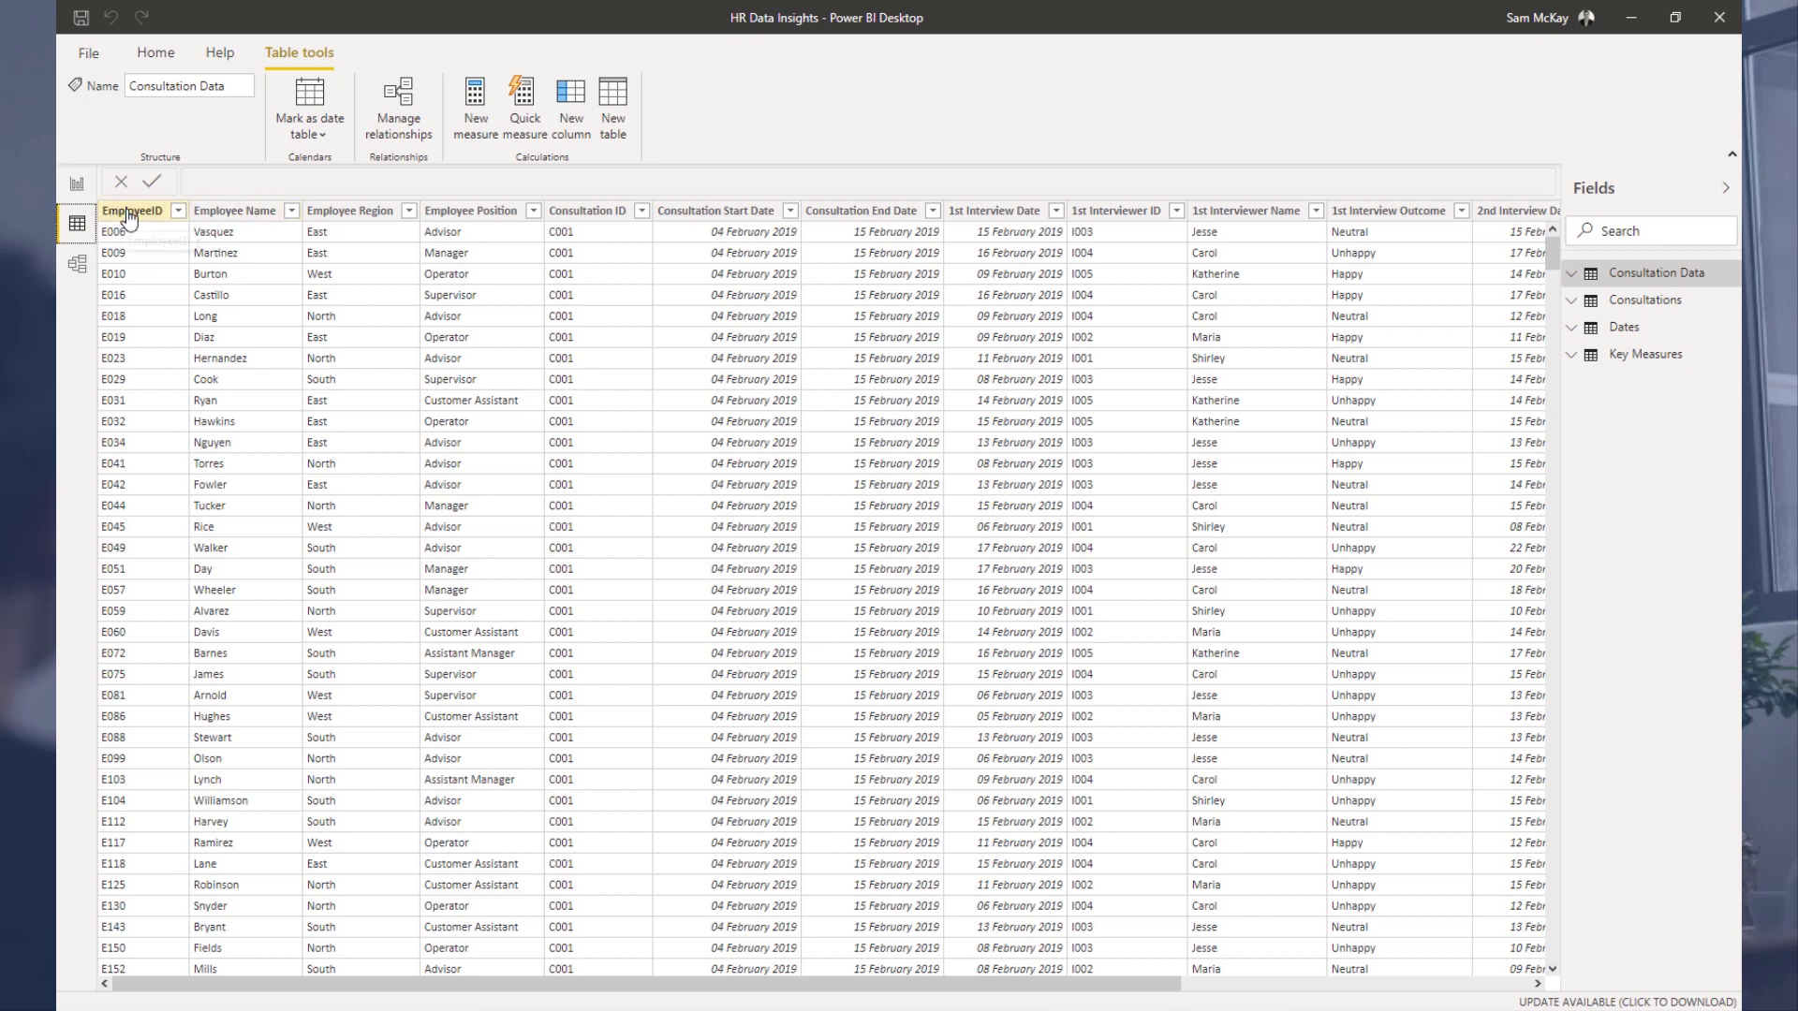
{"action": "left_click", "coordinate": [77, 184]}
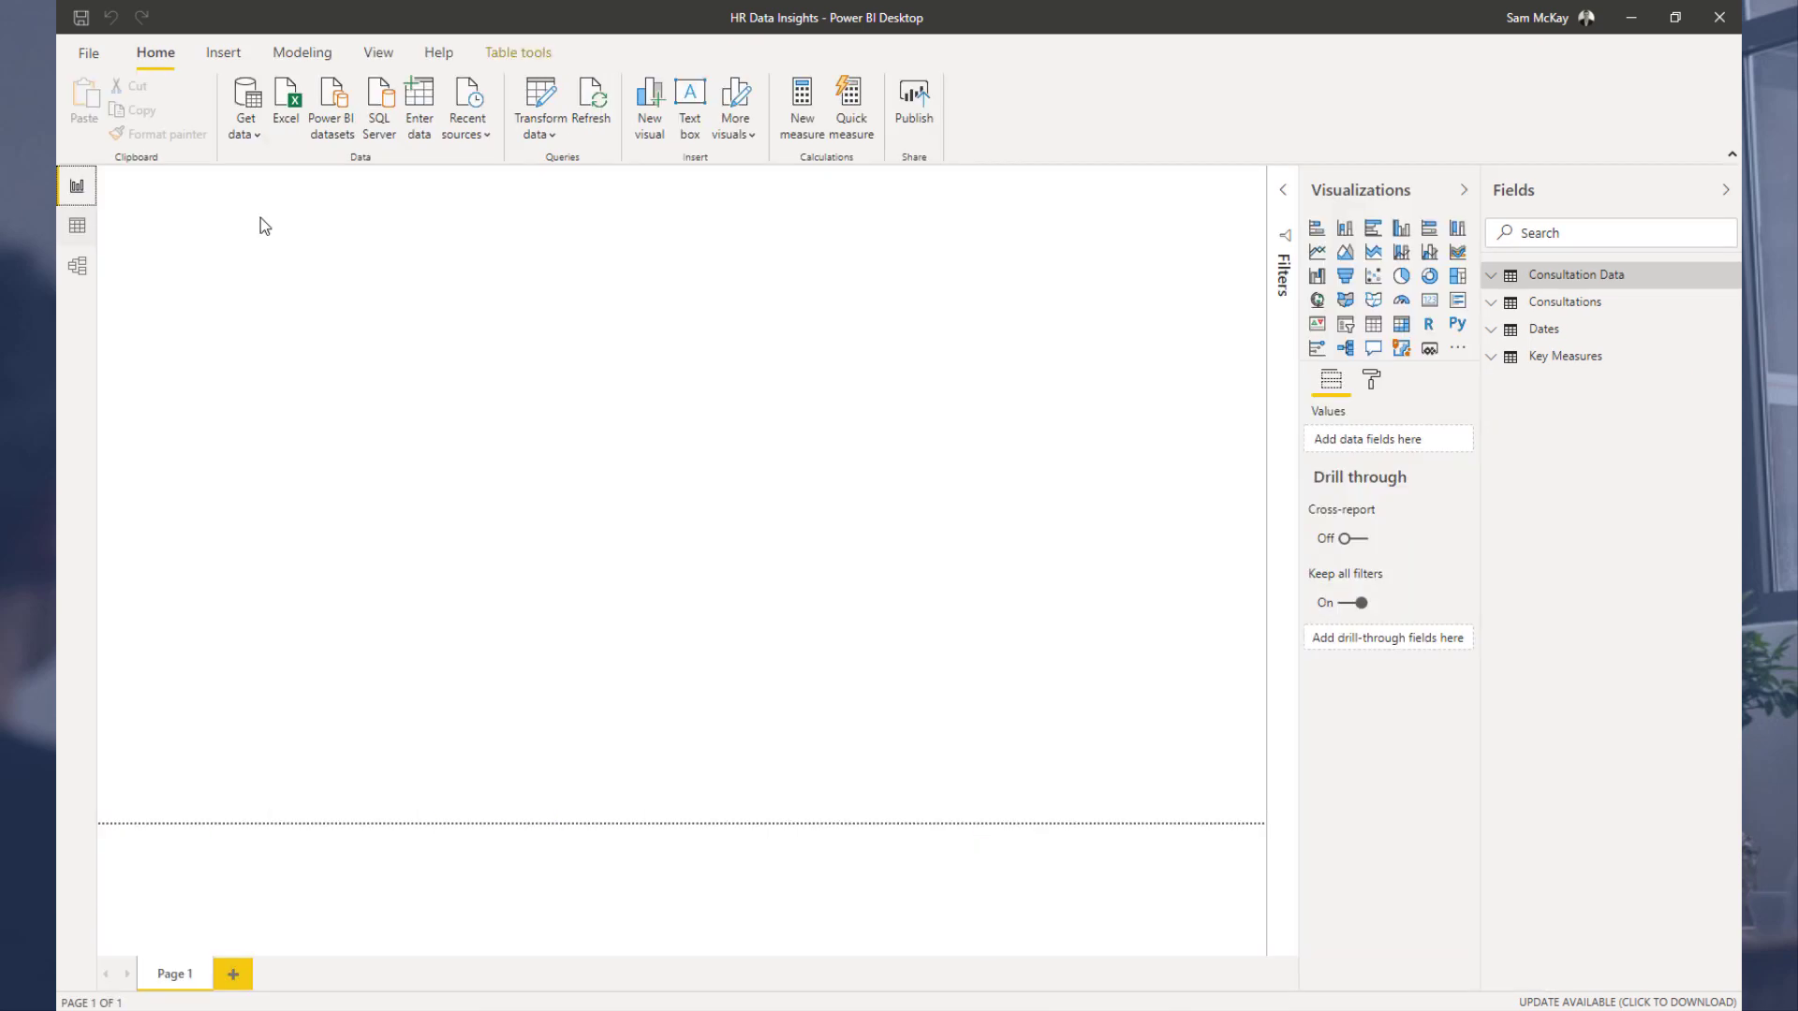
{"action": "left_click", "coordinate": [1489, 357]}
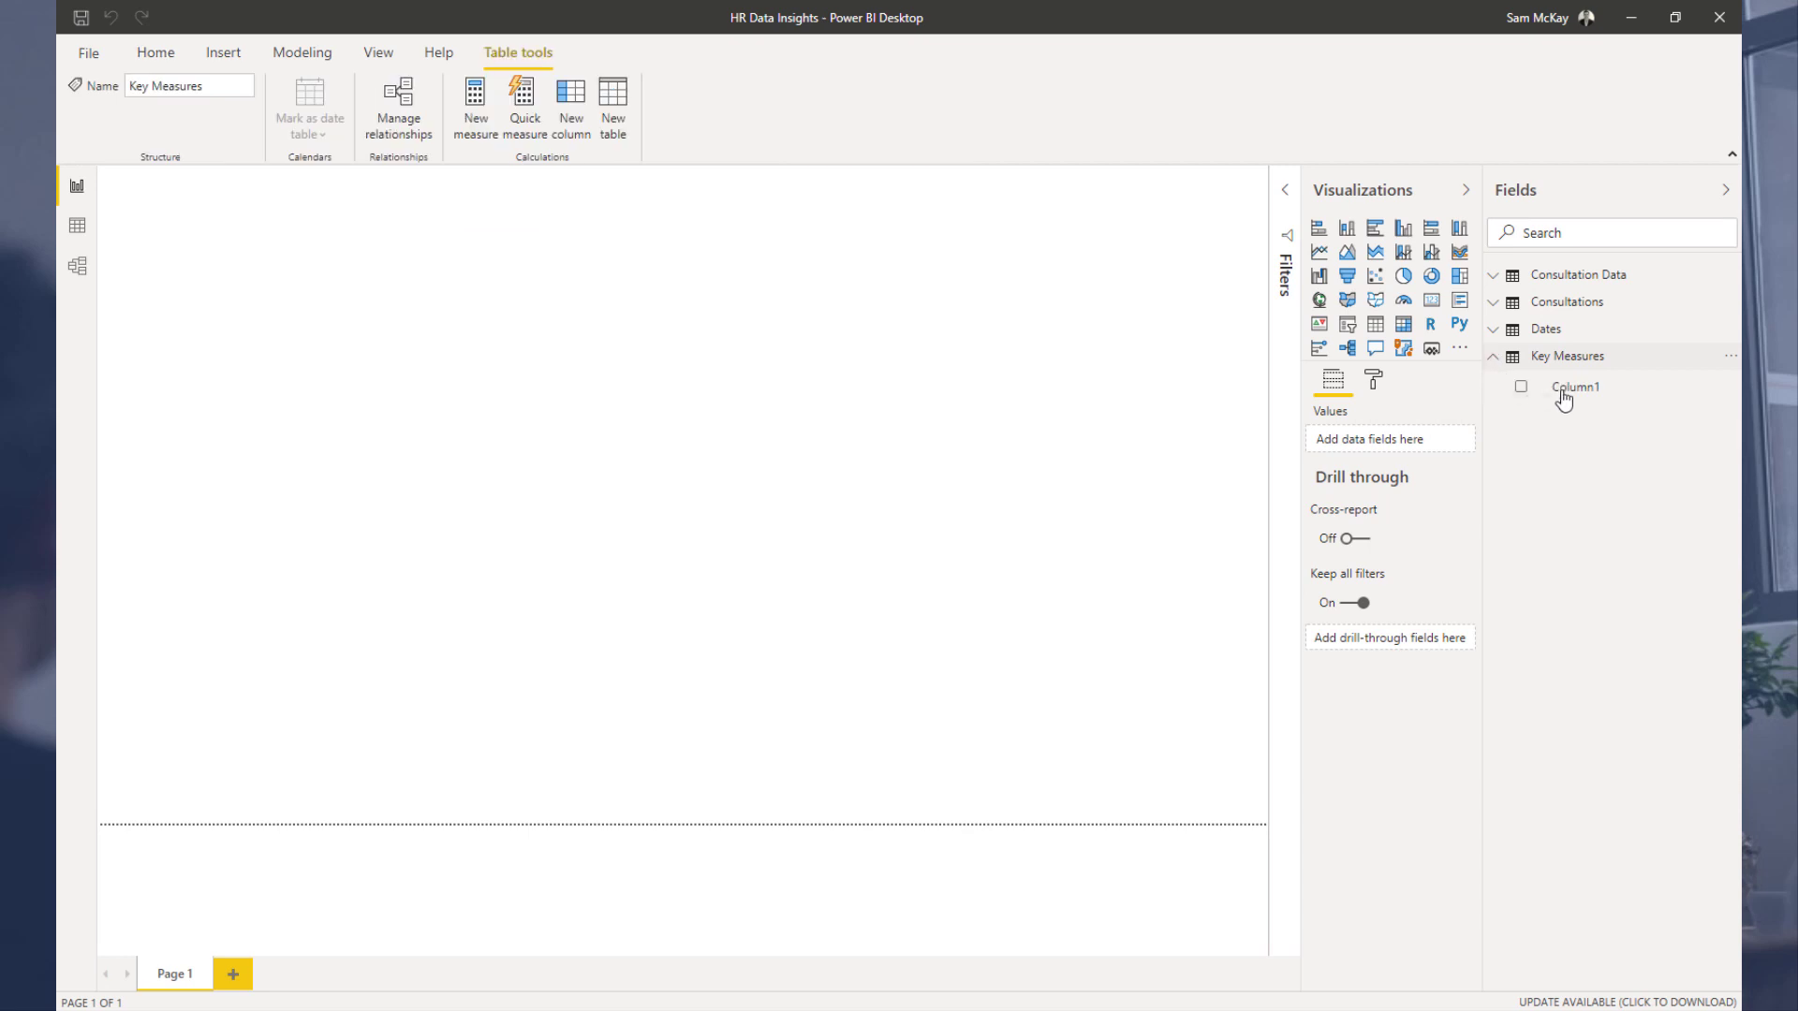
{"action": "left_click", "coordinate": [1566, 392]}
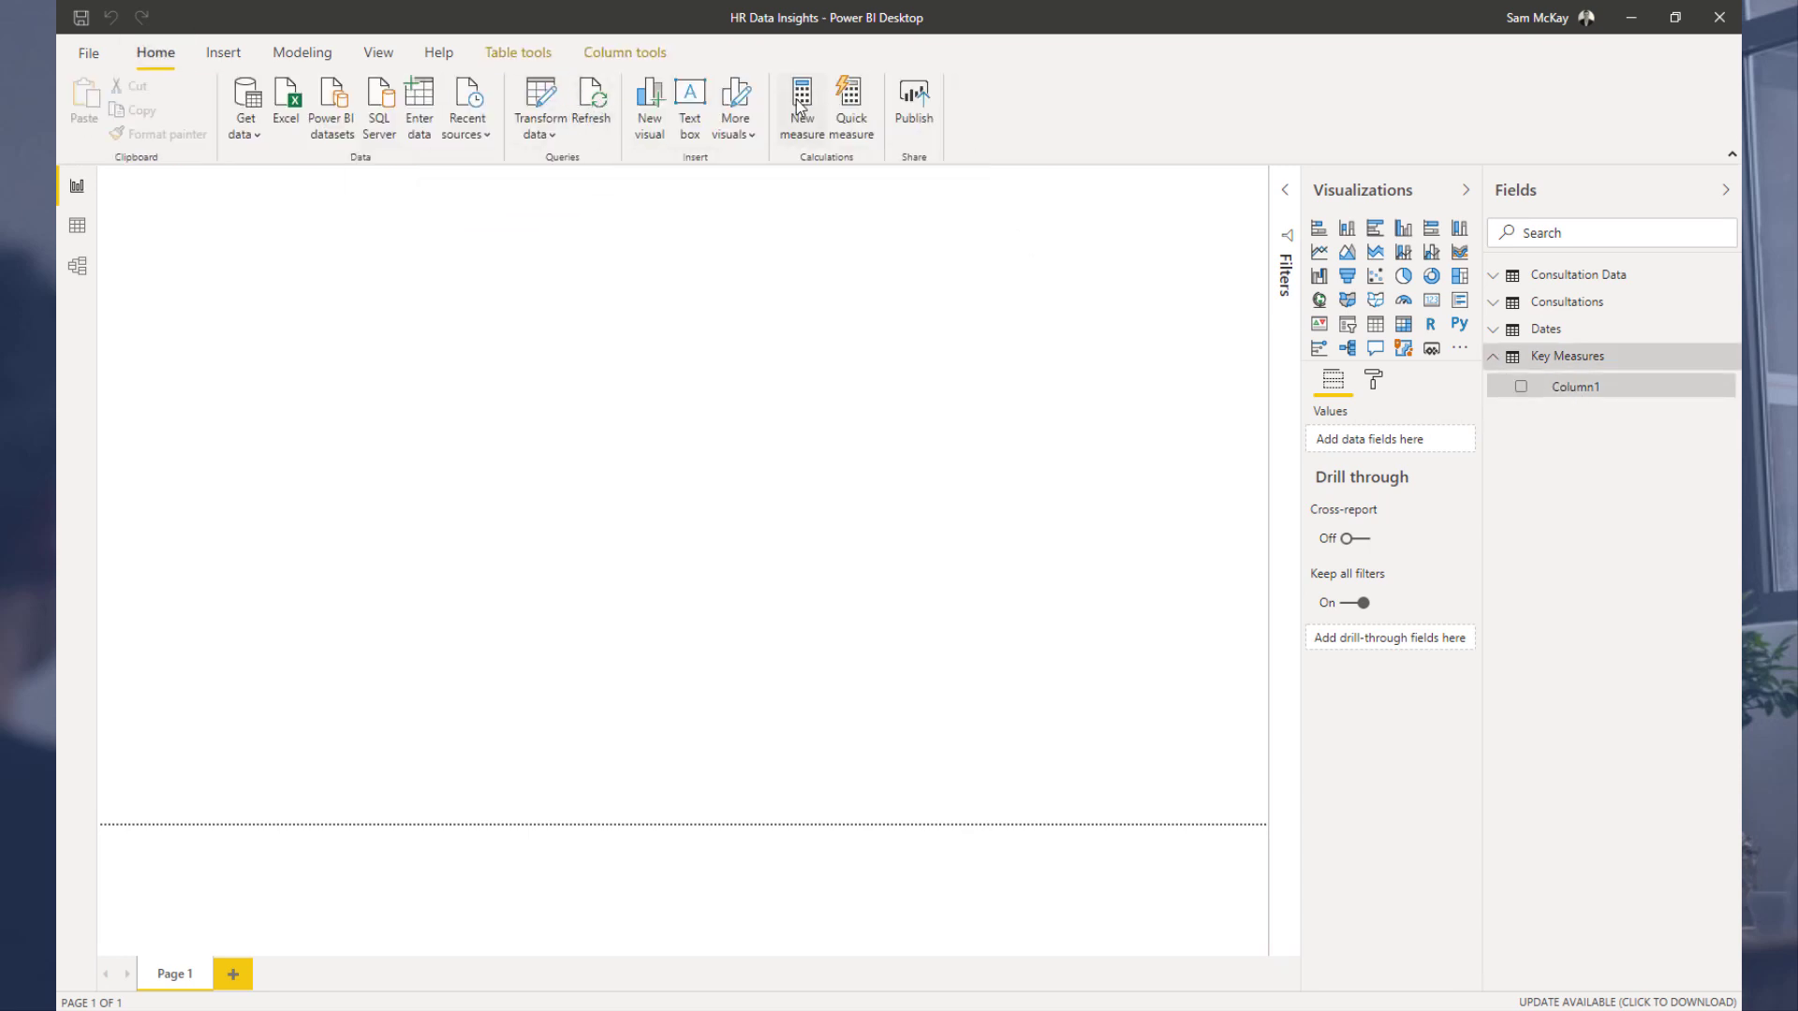
Step: Add a new measure in Key Measures: Unique Employees = DISTINCTCOUNT('Consultation Data')
{"action": "left_click_drag", "start_coordinate": [1548, 377], "coordinate": [851, 390]}
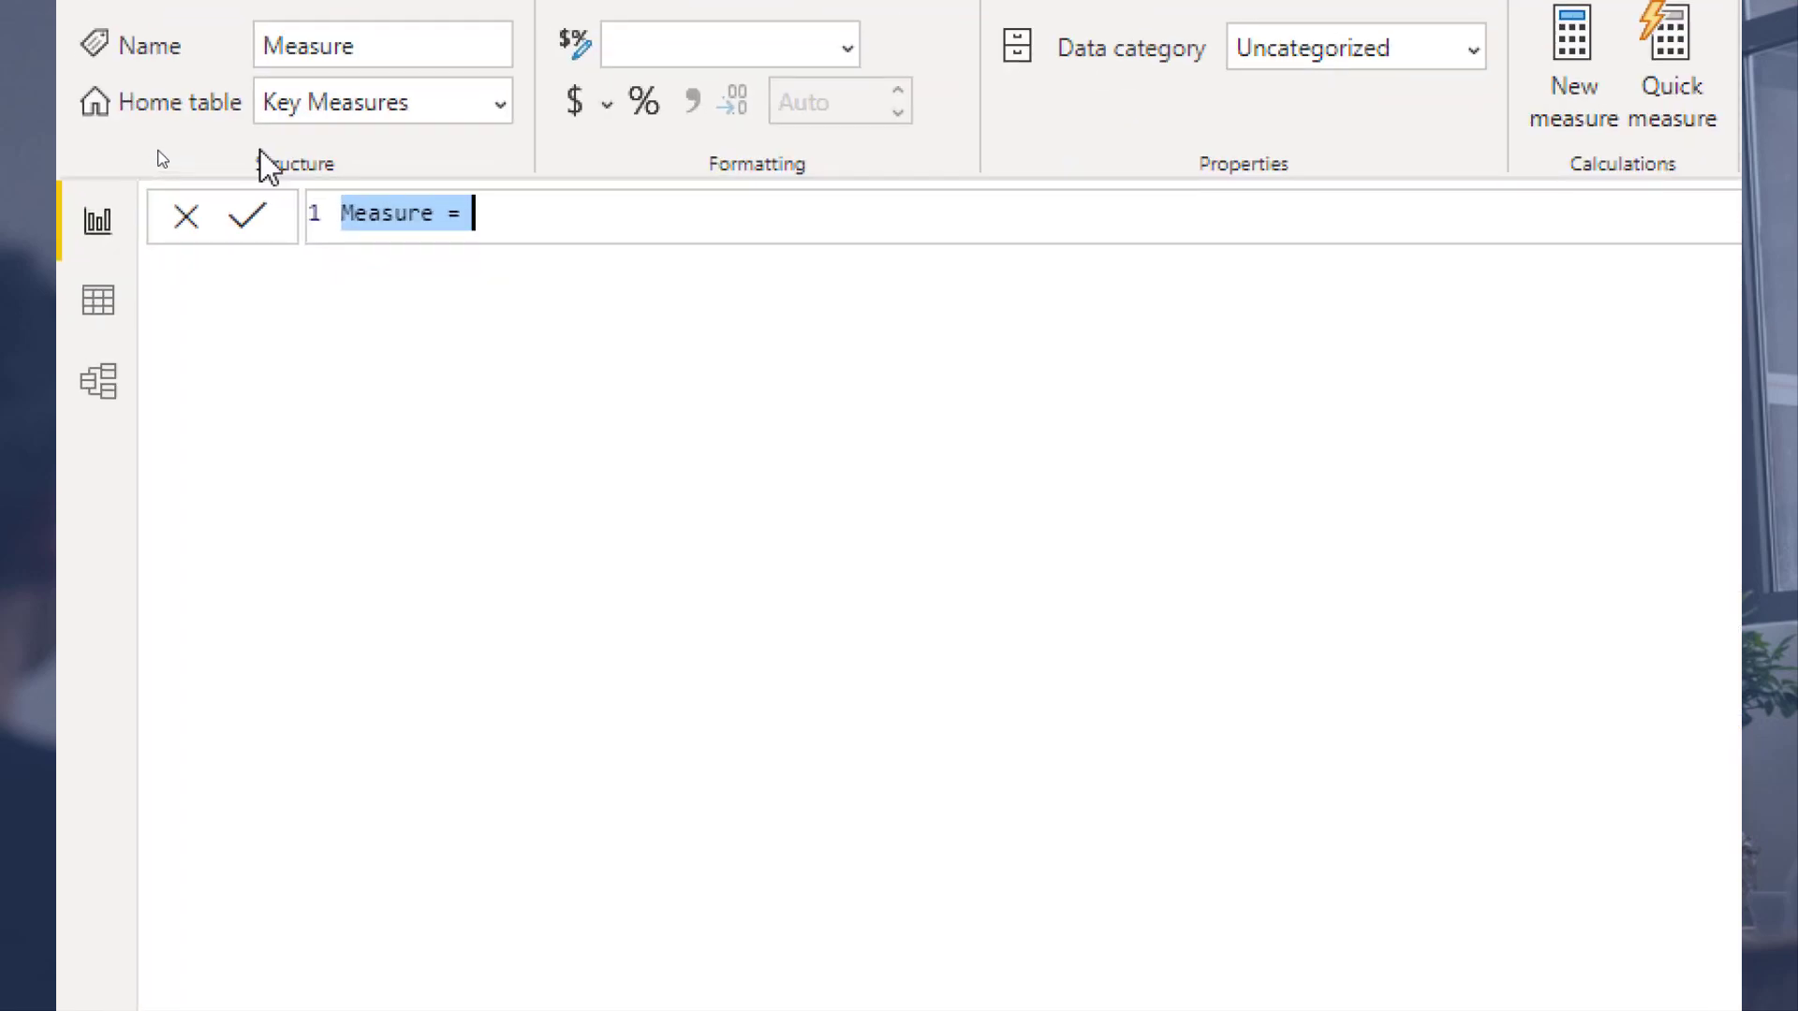
{"action": "type", "text": "Uni"}
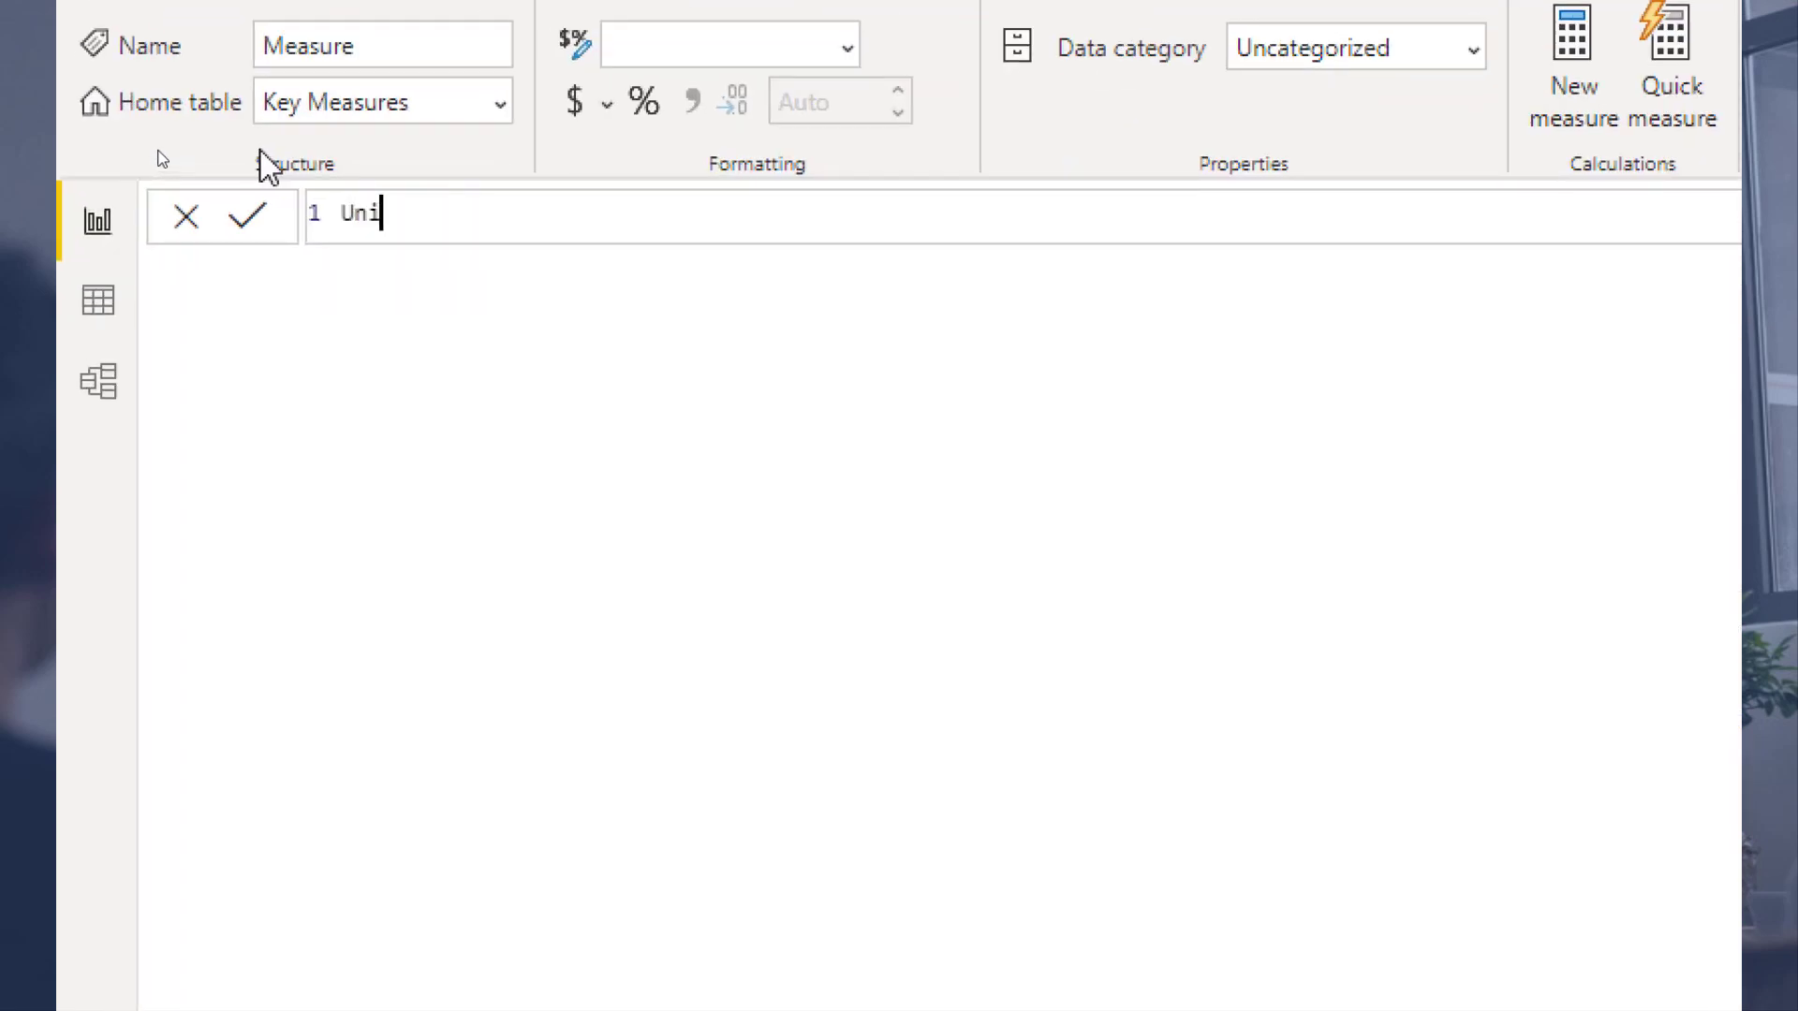
{"action": "type", "text": "que Employees = "}
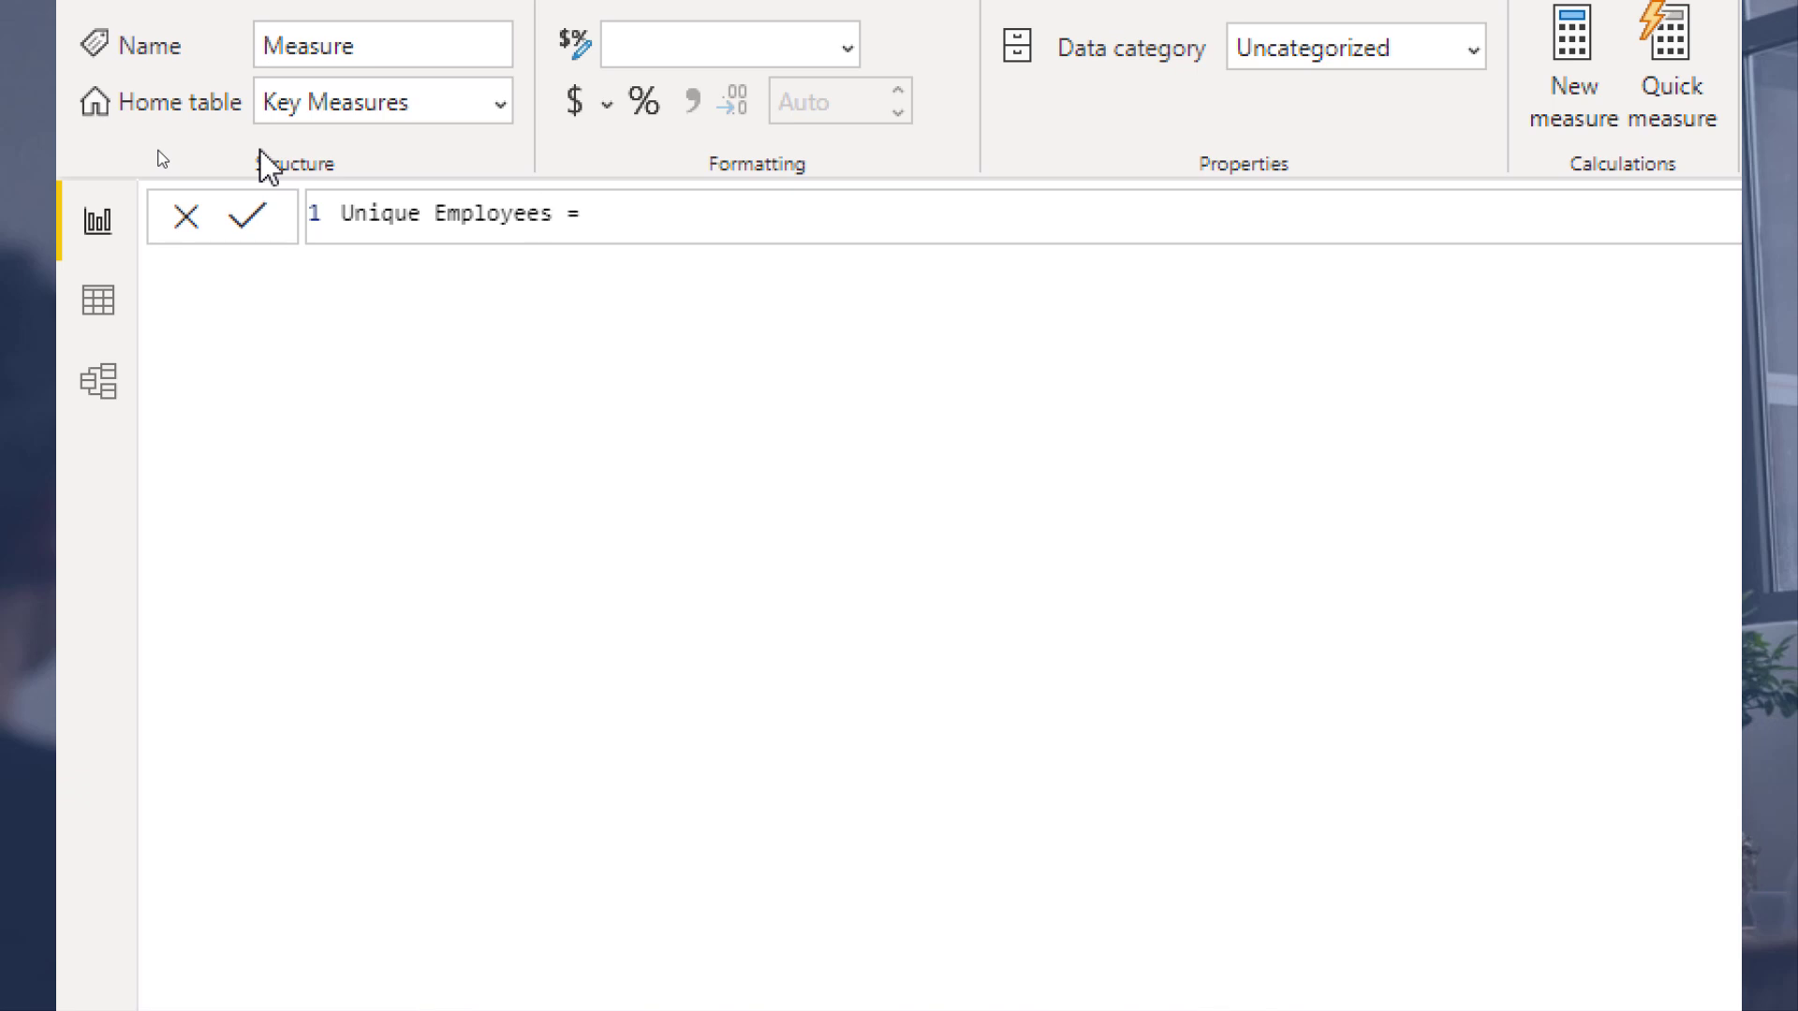
{"action": "type", "text": "DIS"}
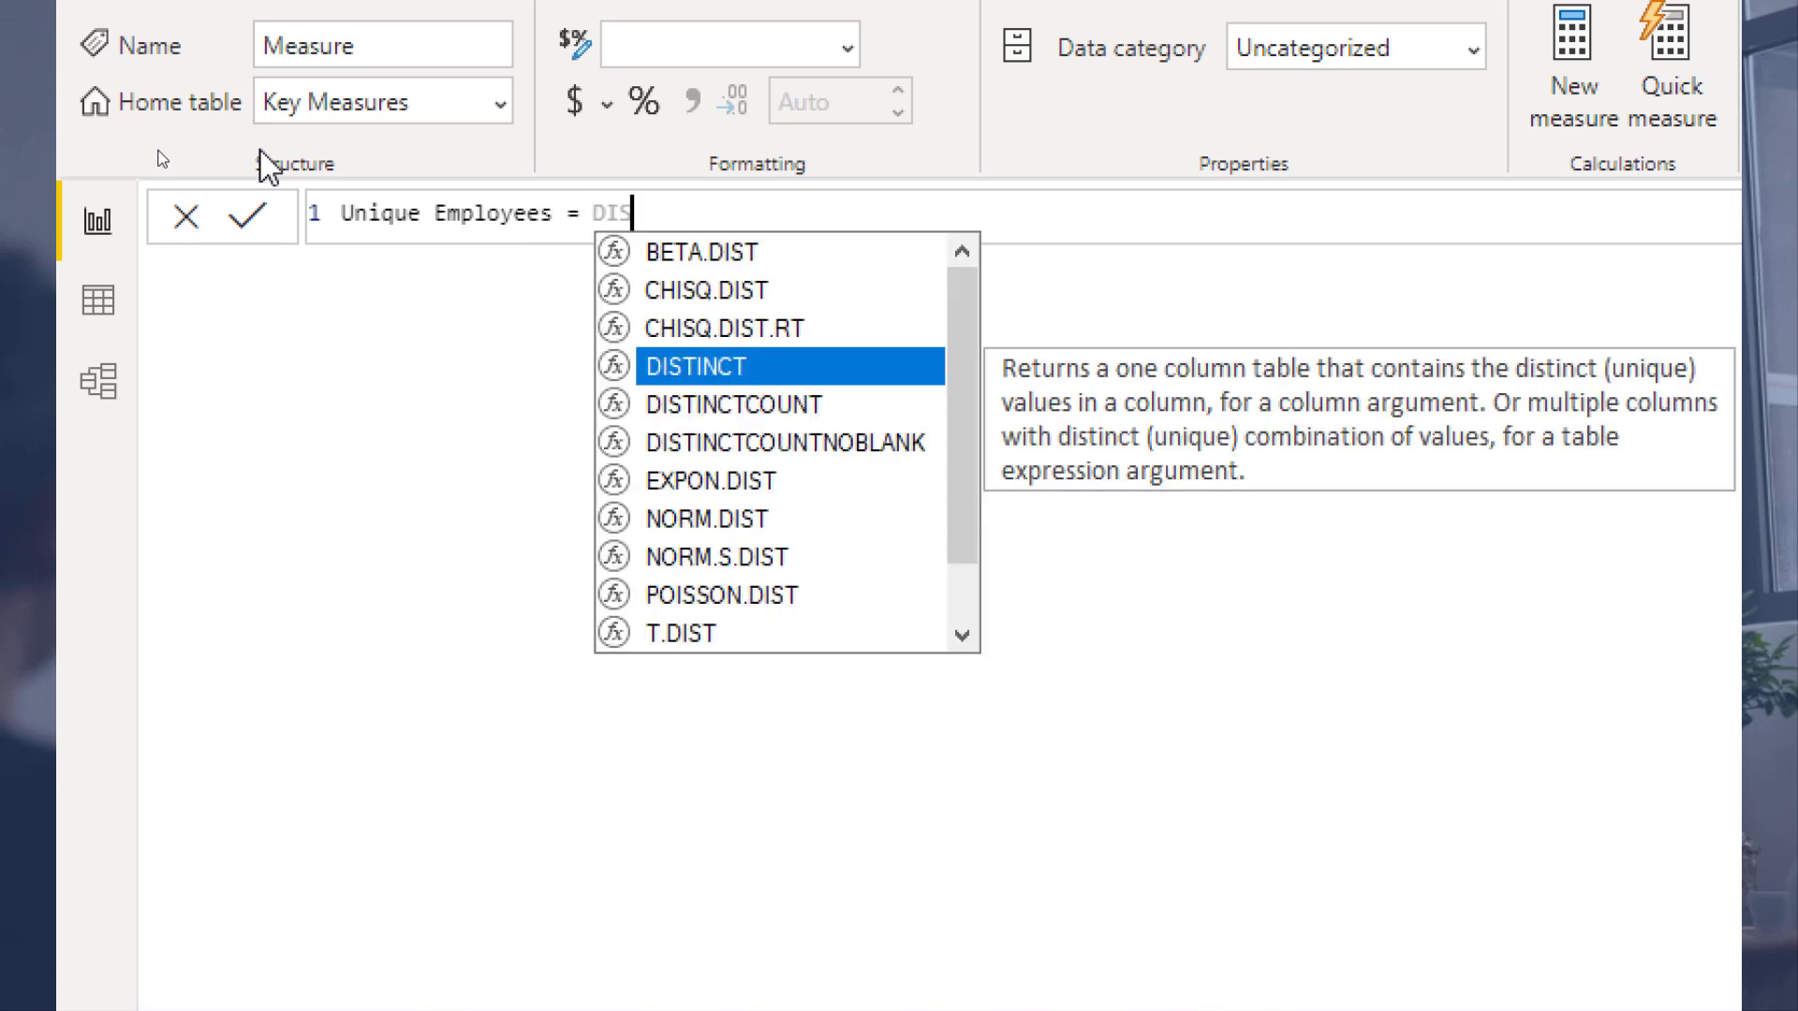
{"action": "key", "text": "Down"}
{"action": "key", "text": "Tab"}
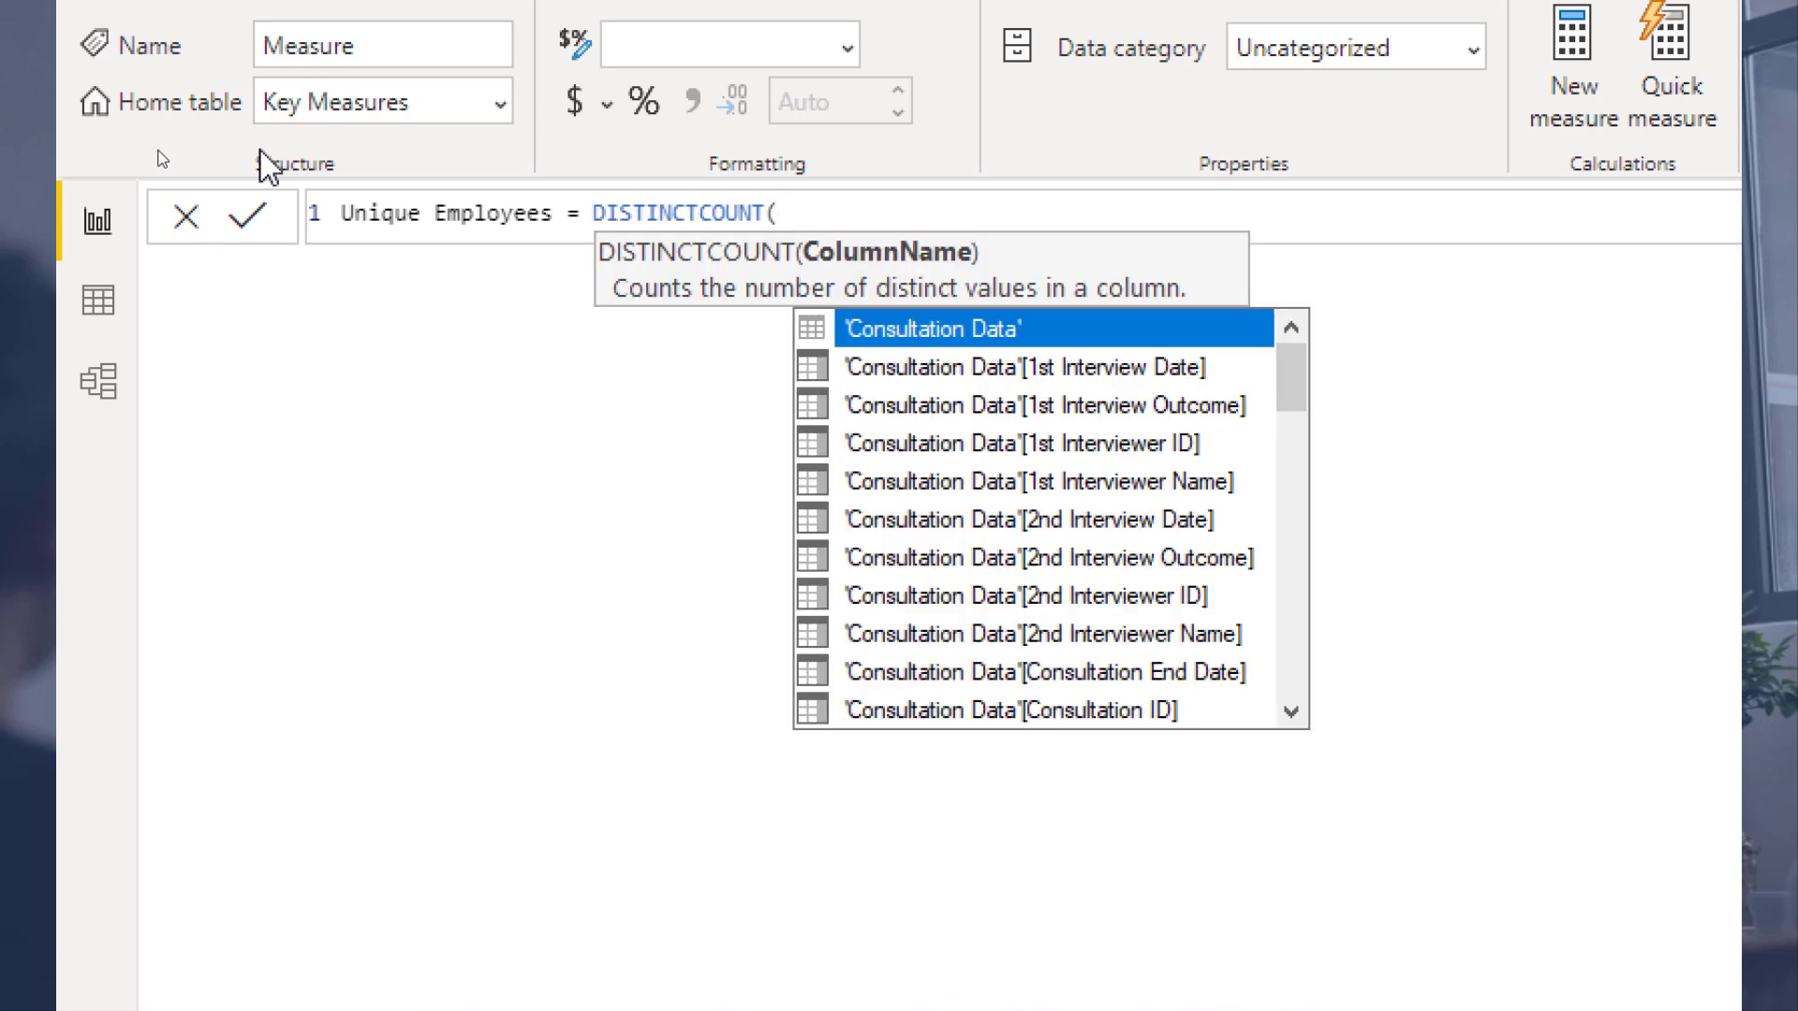
{"action": "type", "text": "Co"}
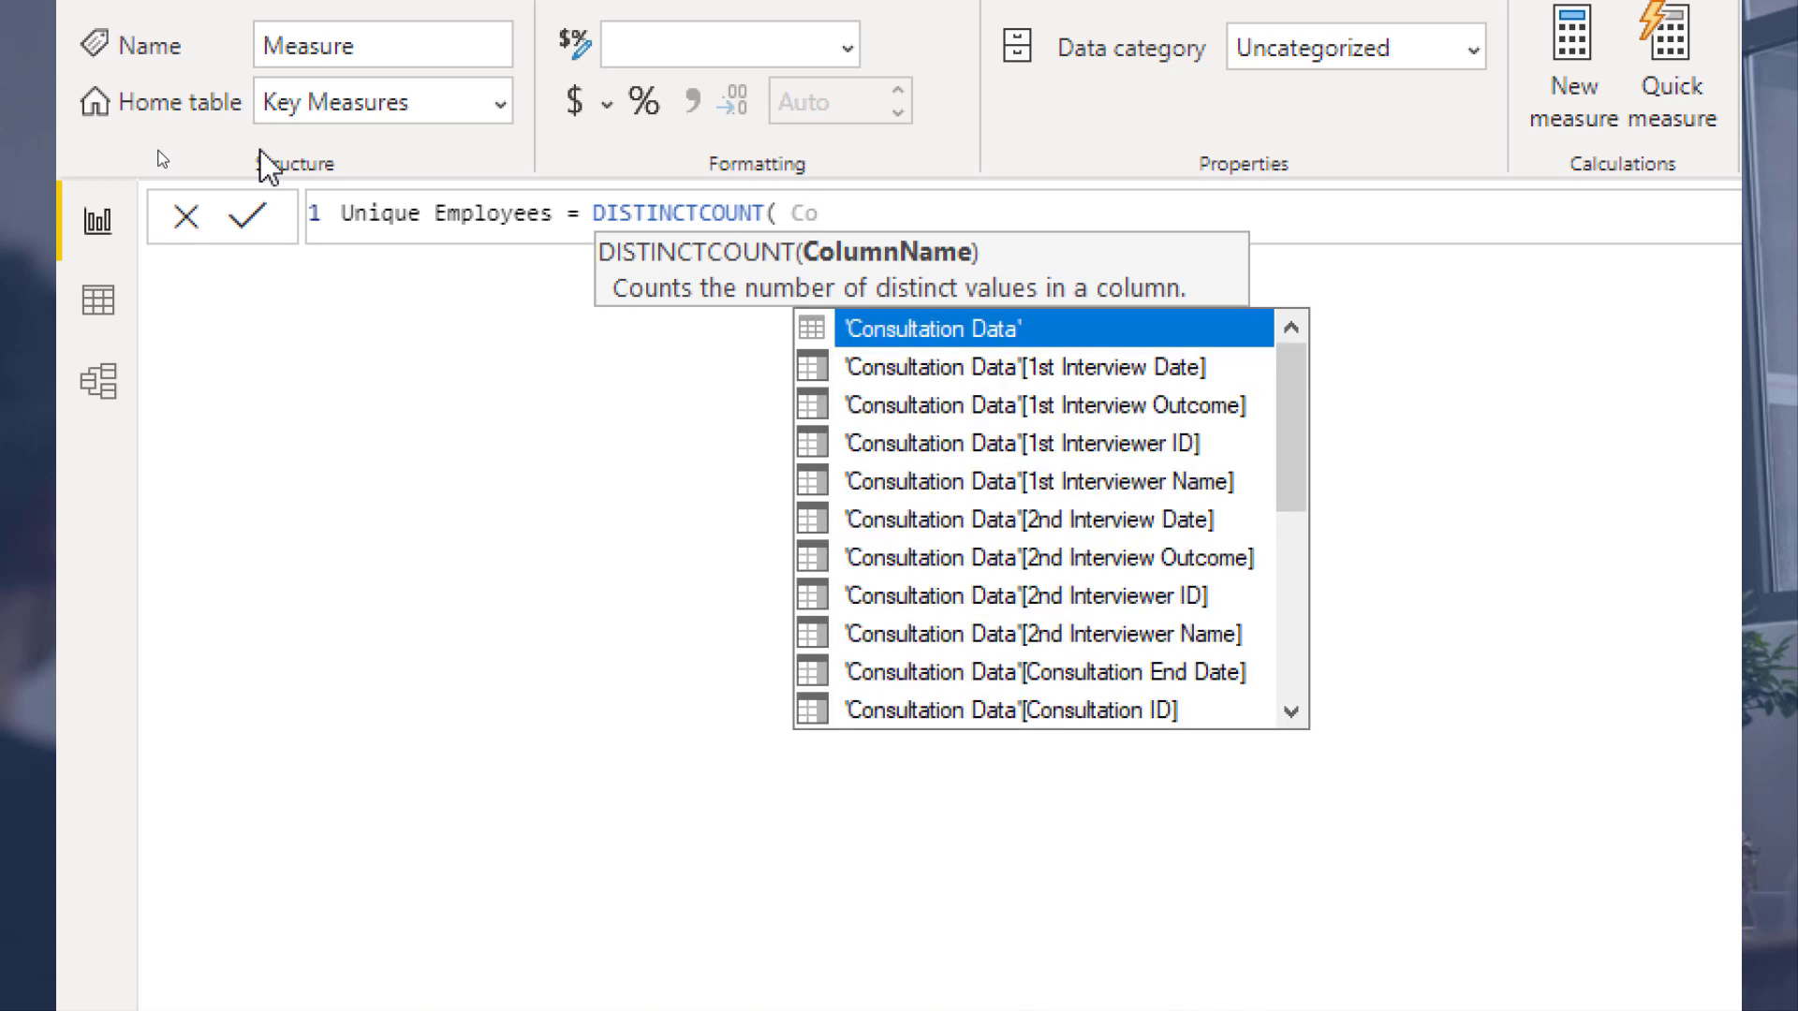
{"action": "key", "text": "Tab"}
{"action": "type", "text": ")"}
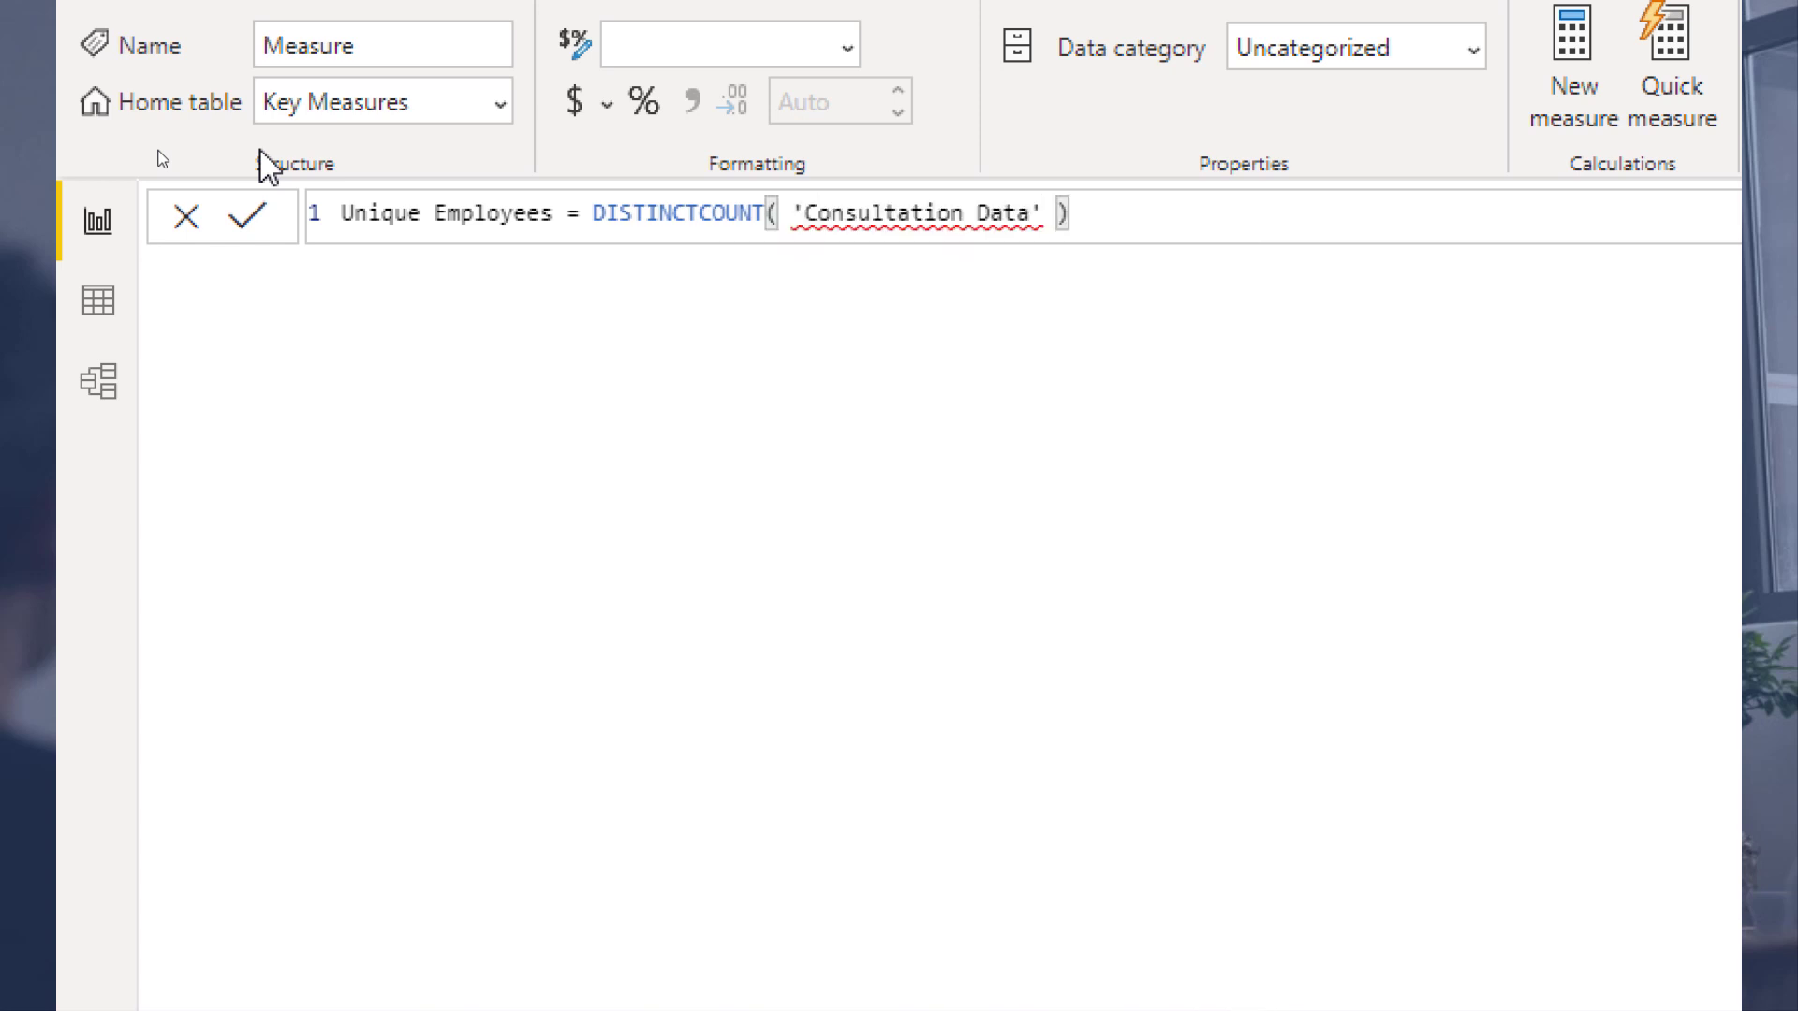
{"action": "key", "text": "Return"}
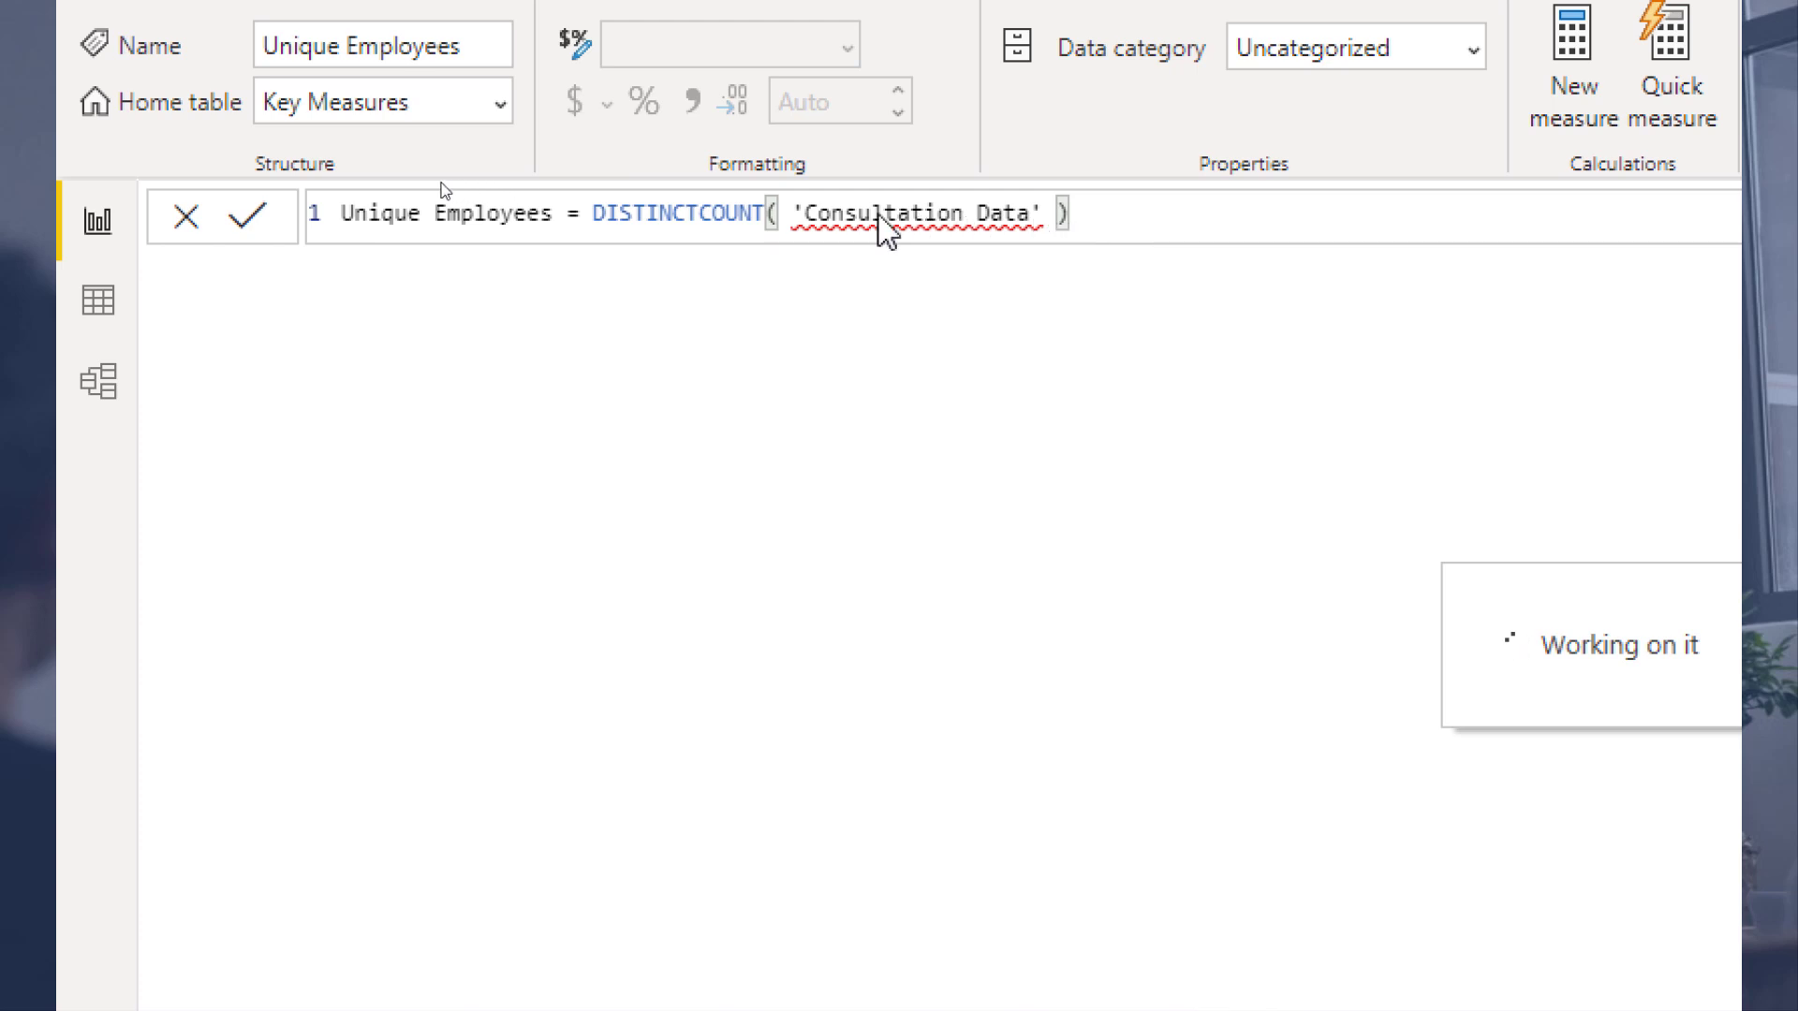
Step: Fix the Unique Employees measure to DISTINCTCOUNT('Consultation Data'[EmployeeID]), removing the extra table argument
{"action": "left_click", "coordinate": [695, 214]}
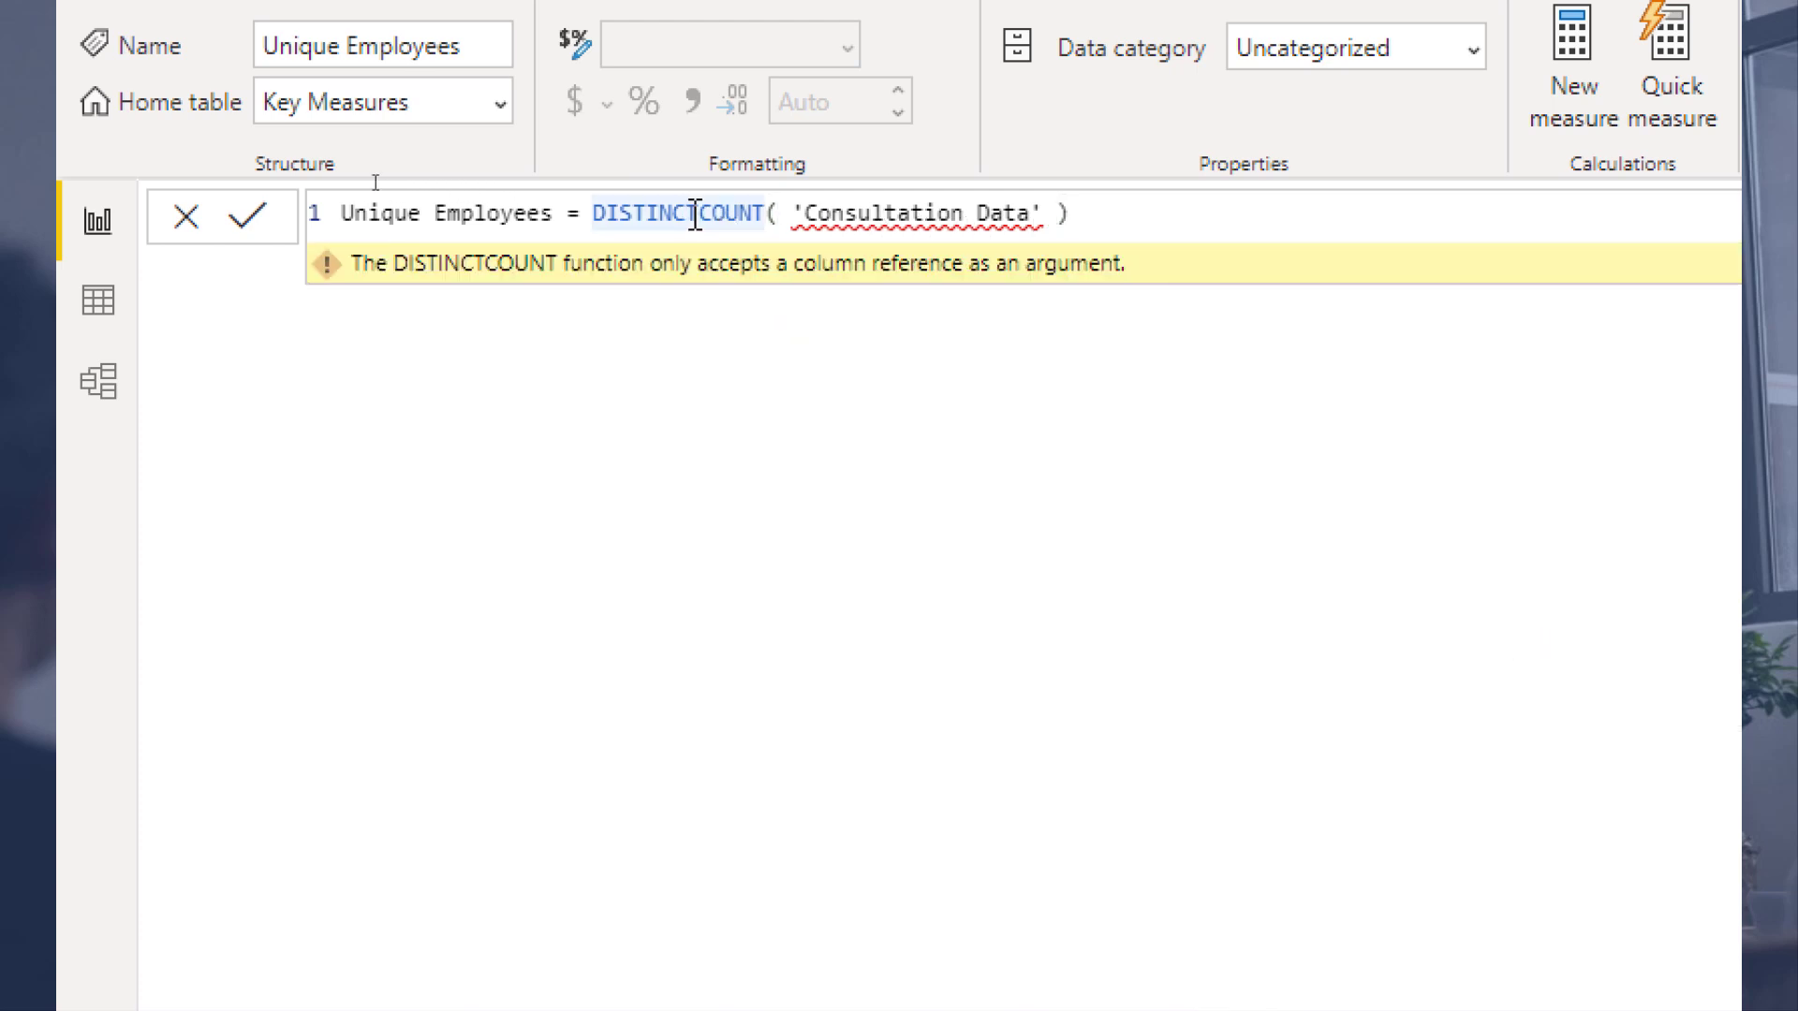
{"action": "key", "text": "ctrl+shift+Right"}
{"action": "key", "text": "Delete"}
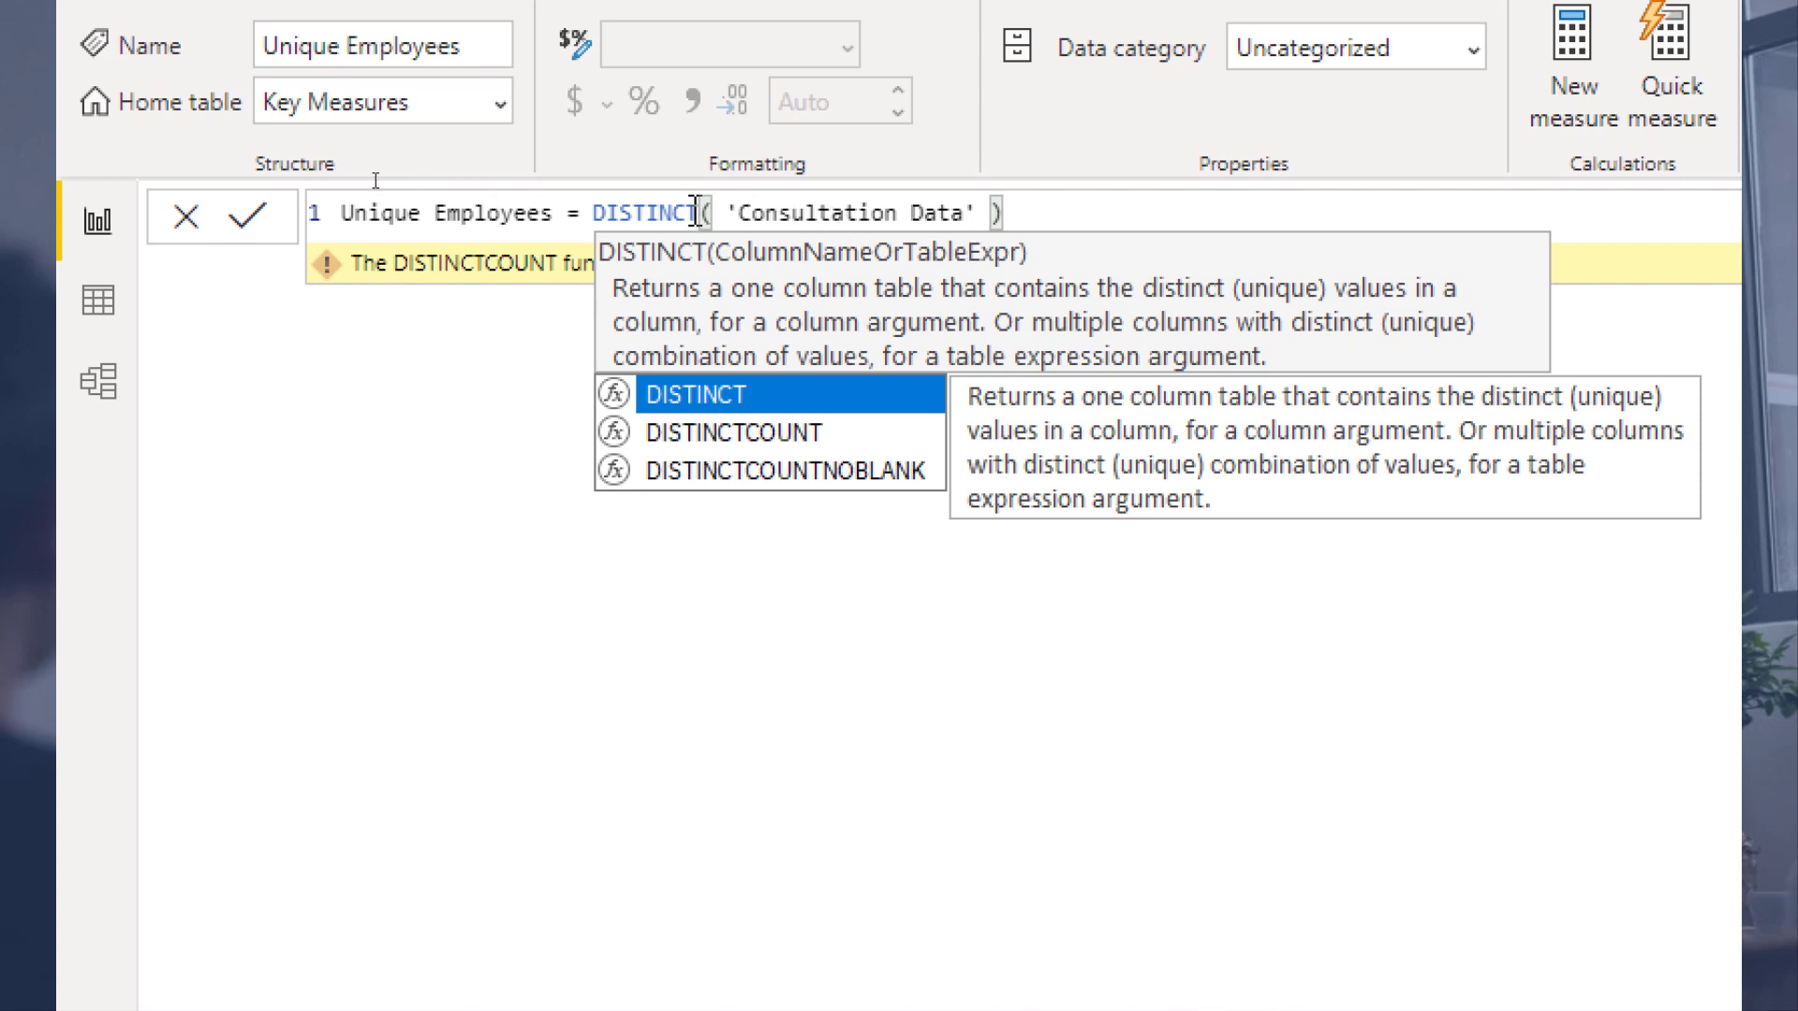
{"action": "type", "text": "COU"}
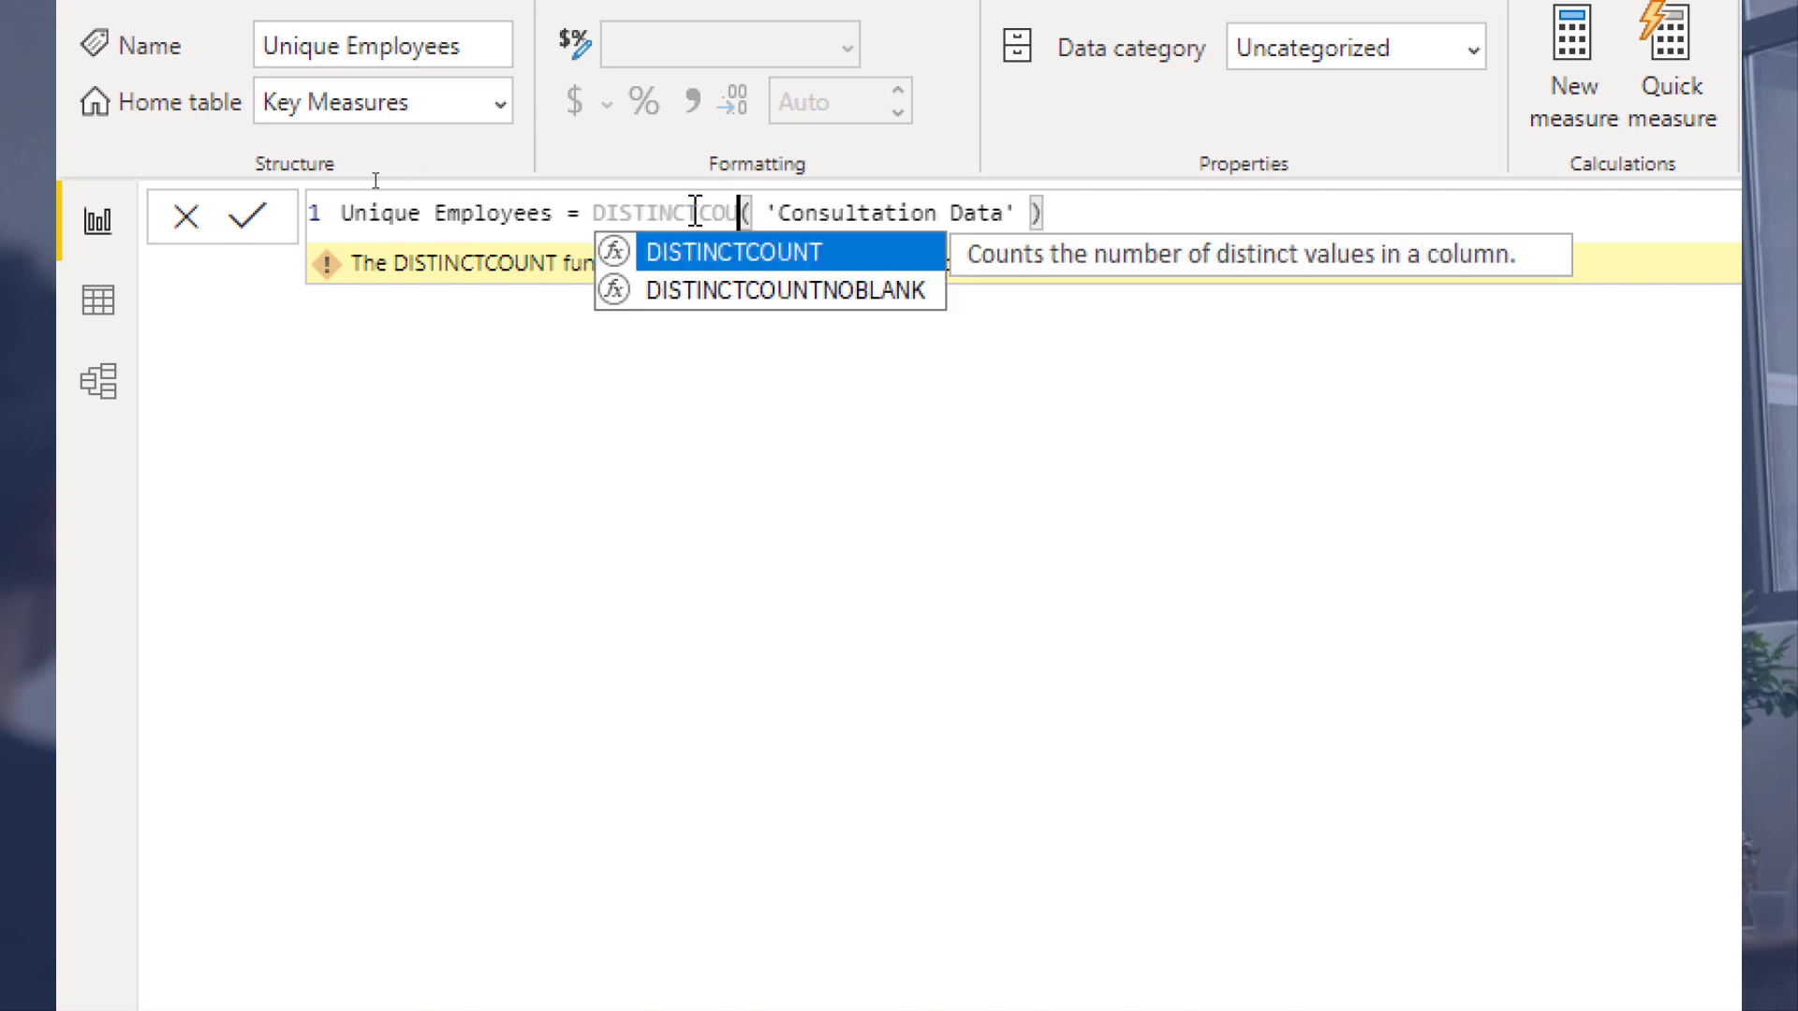
{"action": "key", "text": "Tab"}
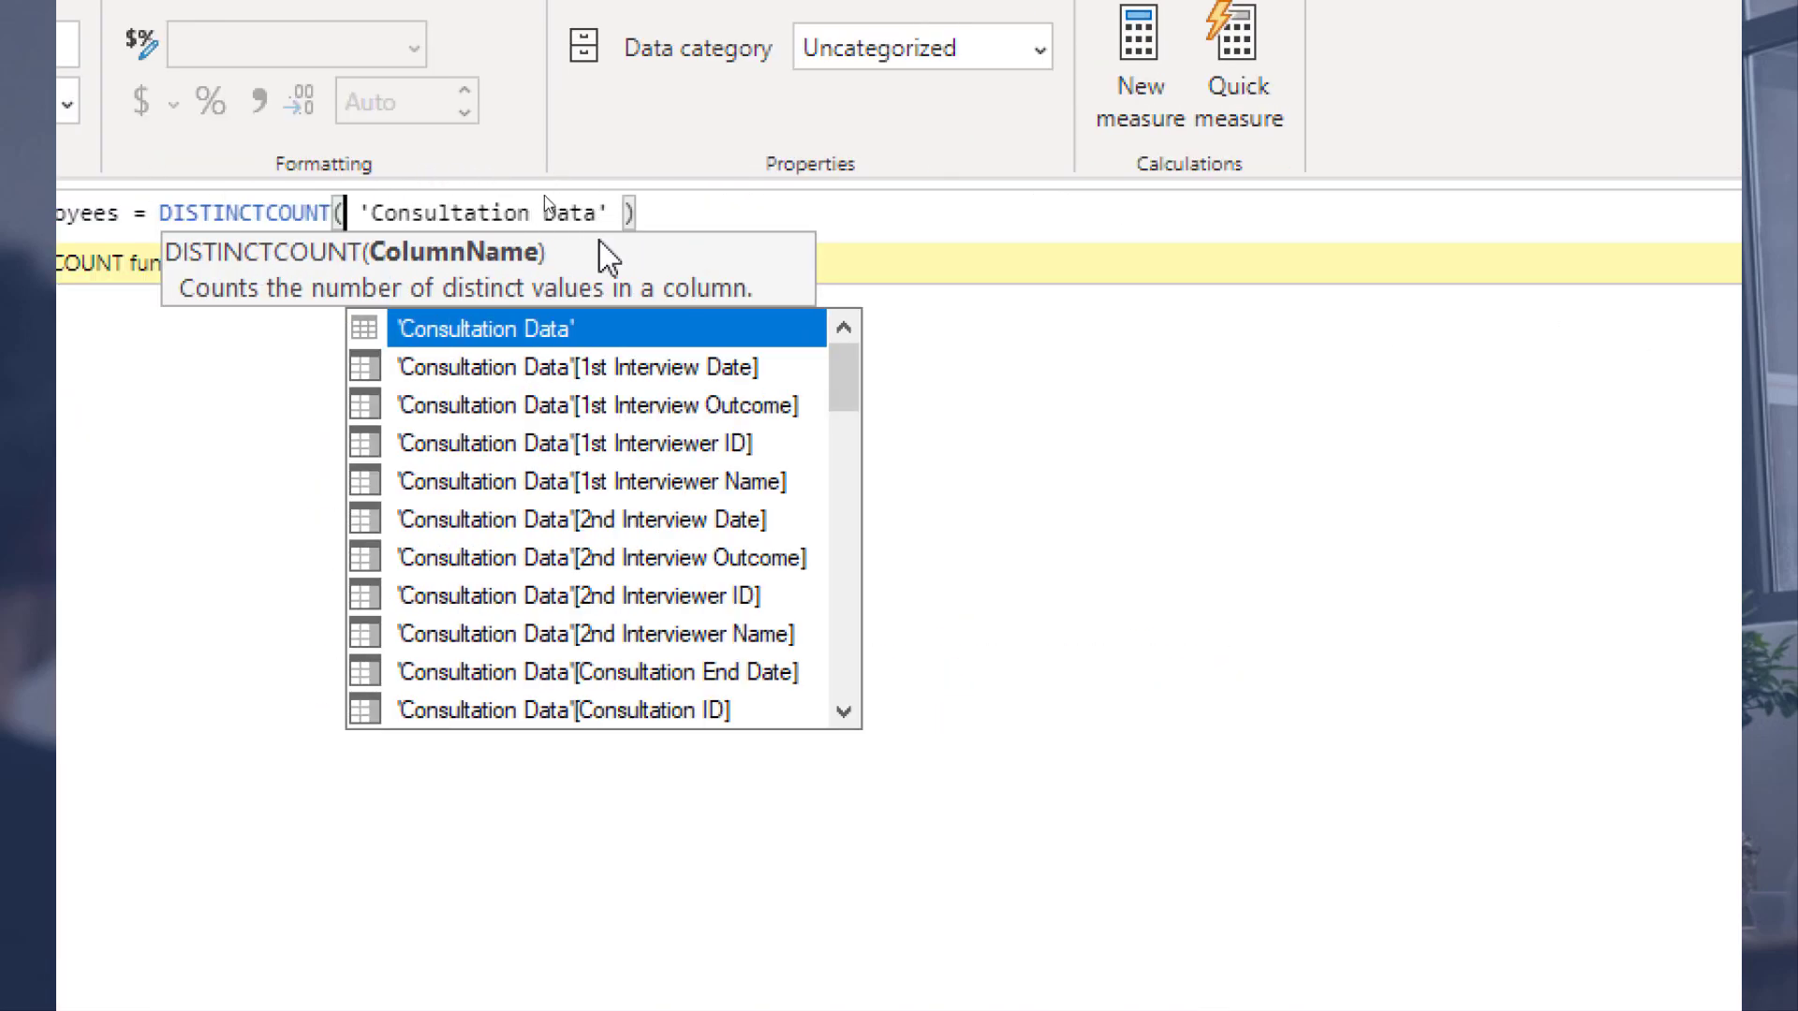
{"action": "scroll", "coordinate": [590, 445], "scroll_direction": "down", "scroll_amount": 1}
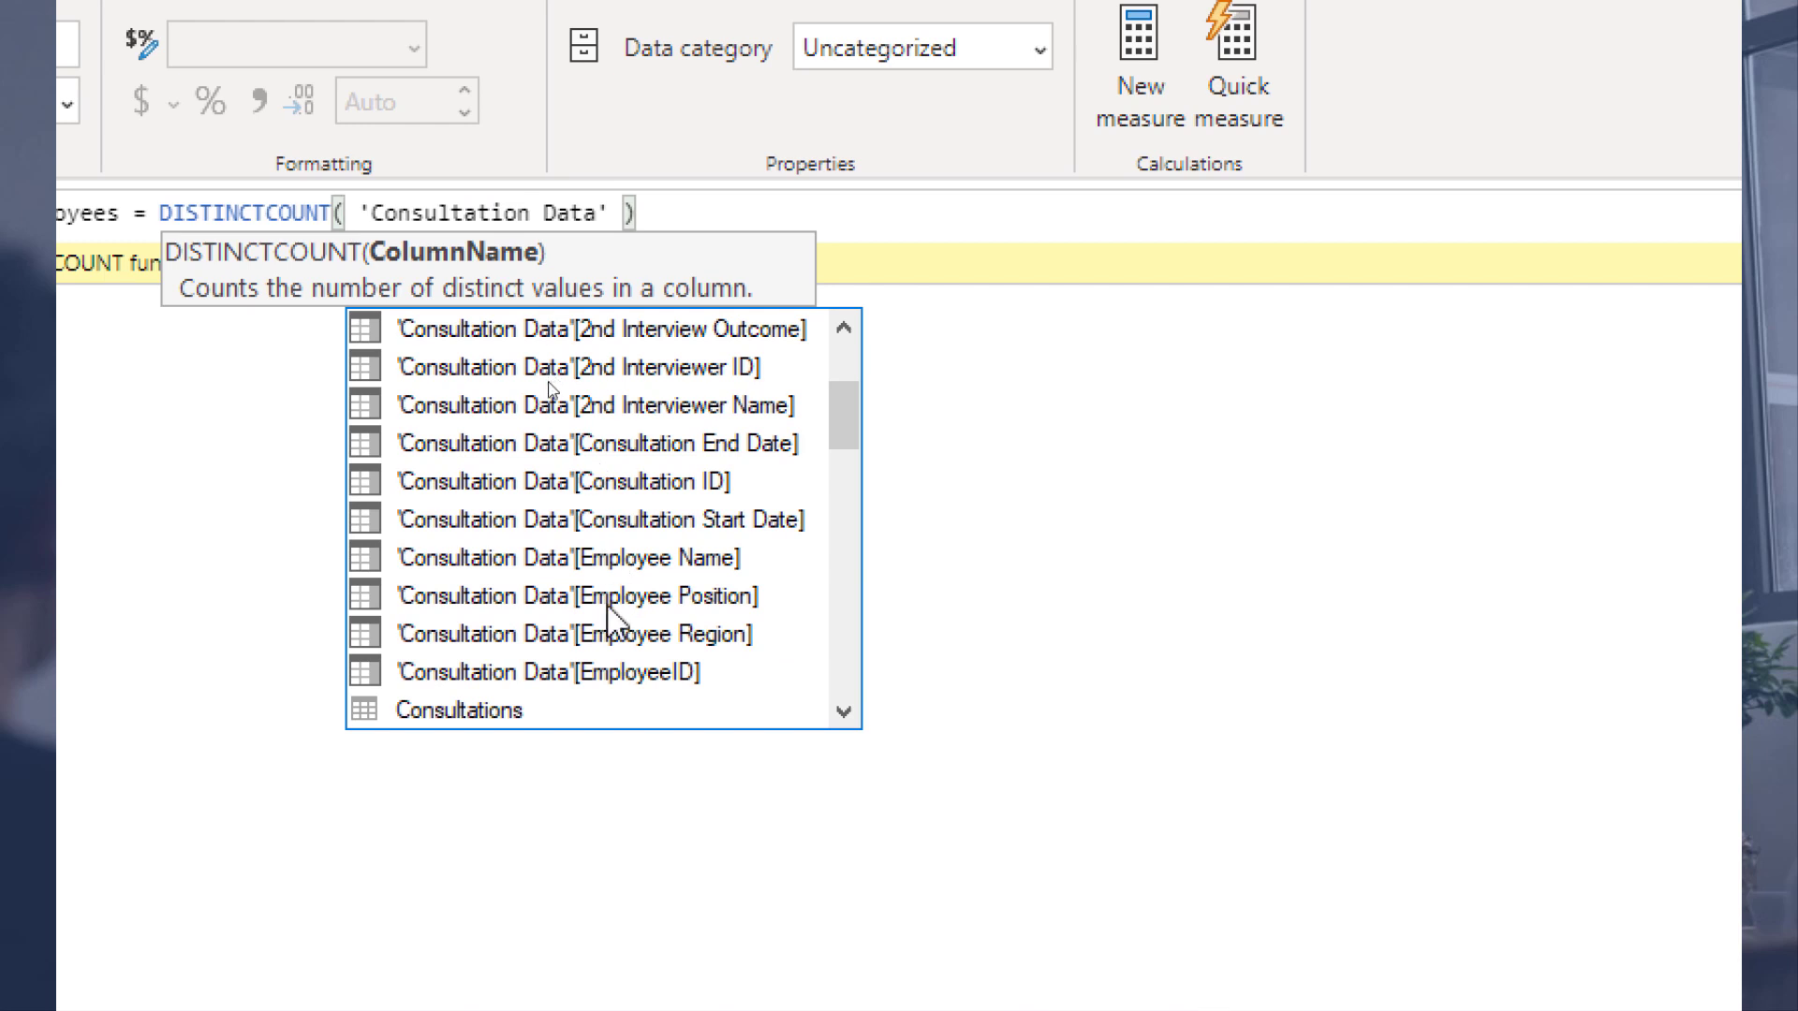
{"action": "left_click", "coordinate": [607, 671]}
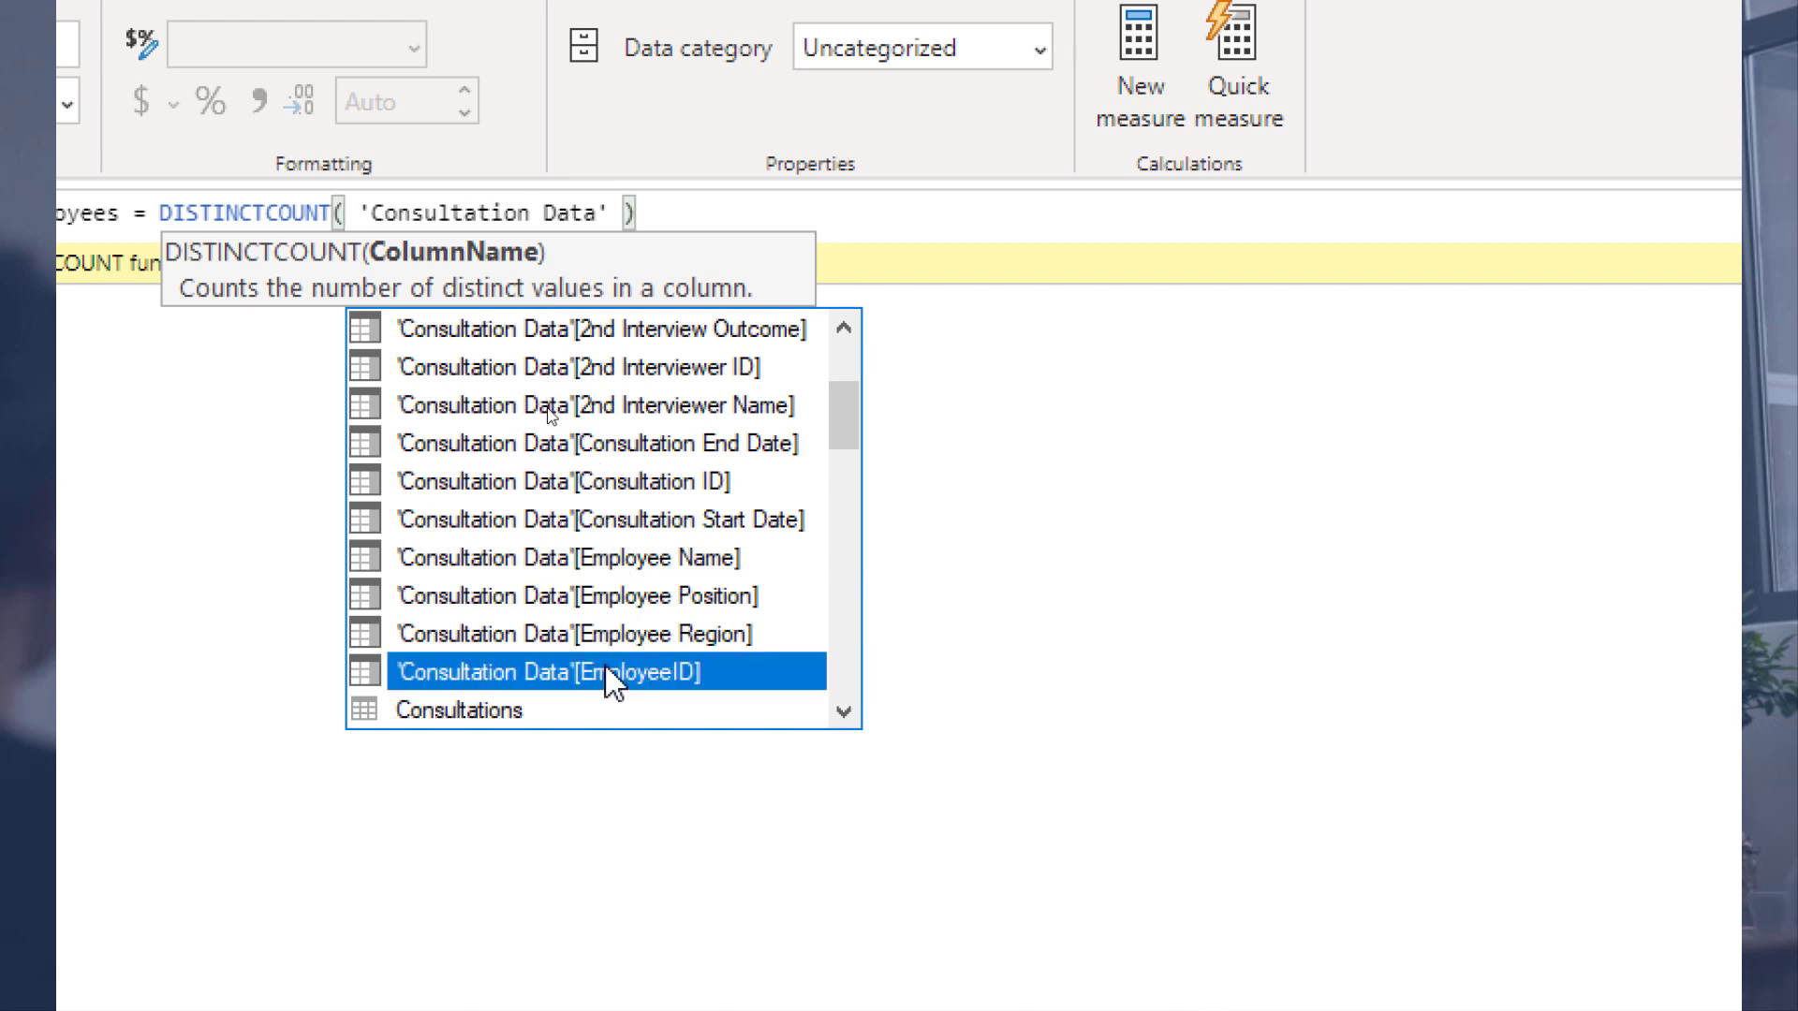
{"action": "double_click", "coordinate": [608, 673]}
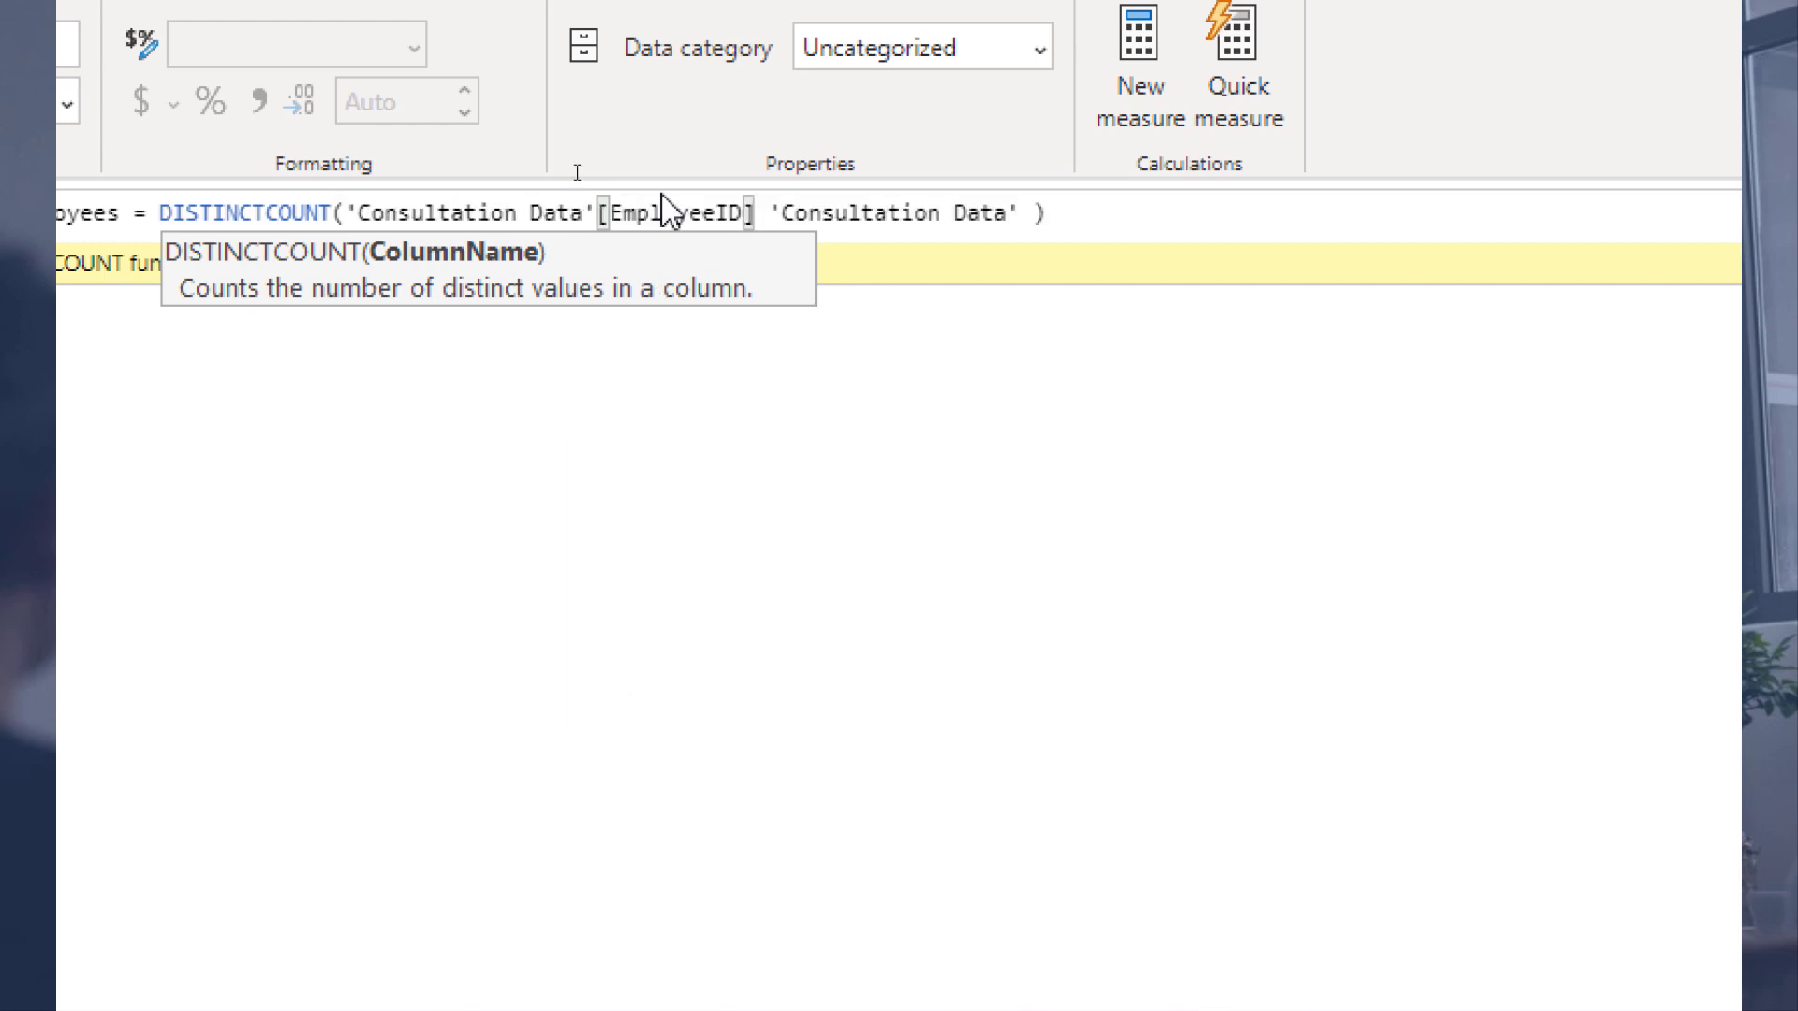
{"action": "key", "text": "shift+Right"}
{"action": "key", "text": "shift+Right"}
{"action": "key", "text": "shift+Right"}
{"action": "key", "text": "shift+Right"}
{"action": "key", "text": "shift+Right"}
{"action": "key", "text": "shift+Right"}
{"action": "key", "text": "shift+Right"}
{"action": "key", "text": "shift+Right"}
{"action": "key", "text": "shift+Right"}
{"action": "key", "text": "shift+Right"}
{"action": "key", "text": "shift+Right"}
{"action": "key", "text": "shift+Right"}
{"action": "key", "text": "shift+Right"}
{"action": "key", "text": "shift+Right"}
{"action": "key", "text": "shift+Right"}
{"action": "key", "text": "shift+Right"}
{"action": "key", "text": "shift+Right"}
{"action": "key", "text": "shift+Right"}
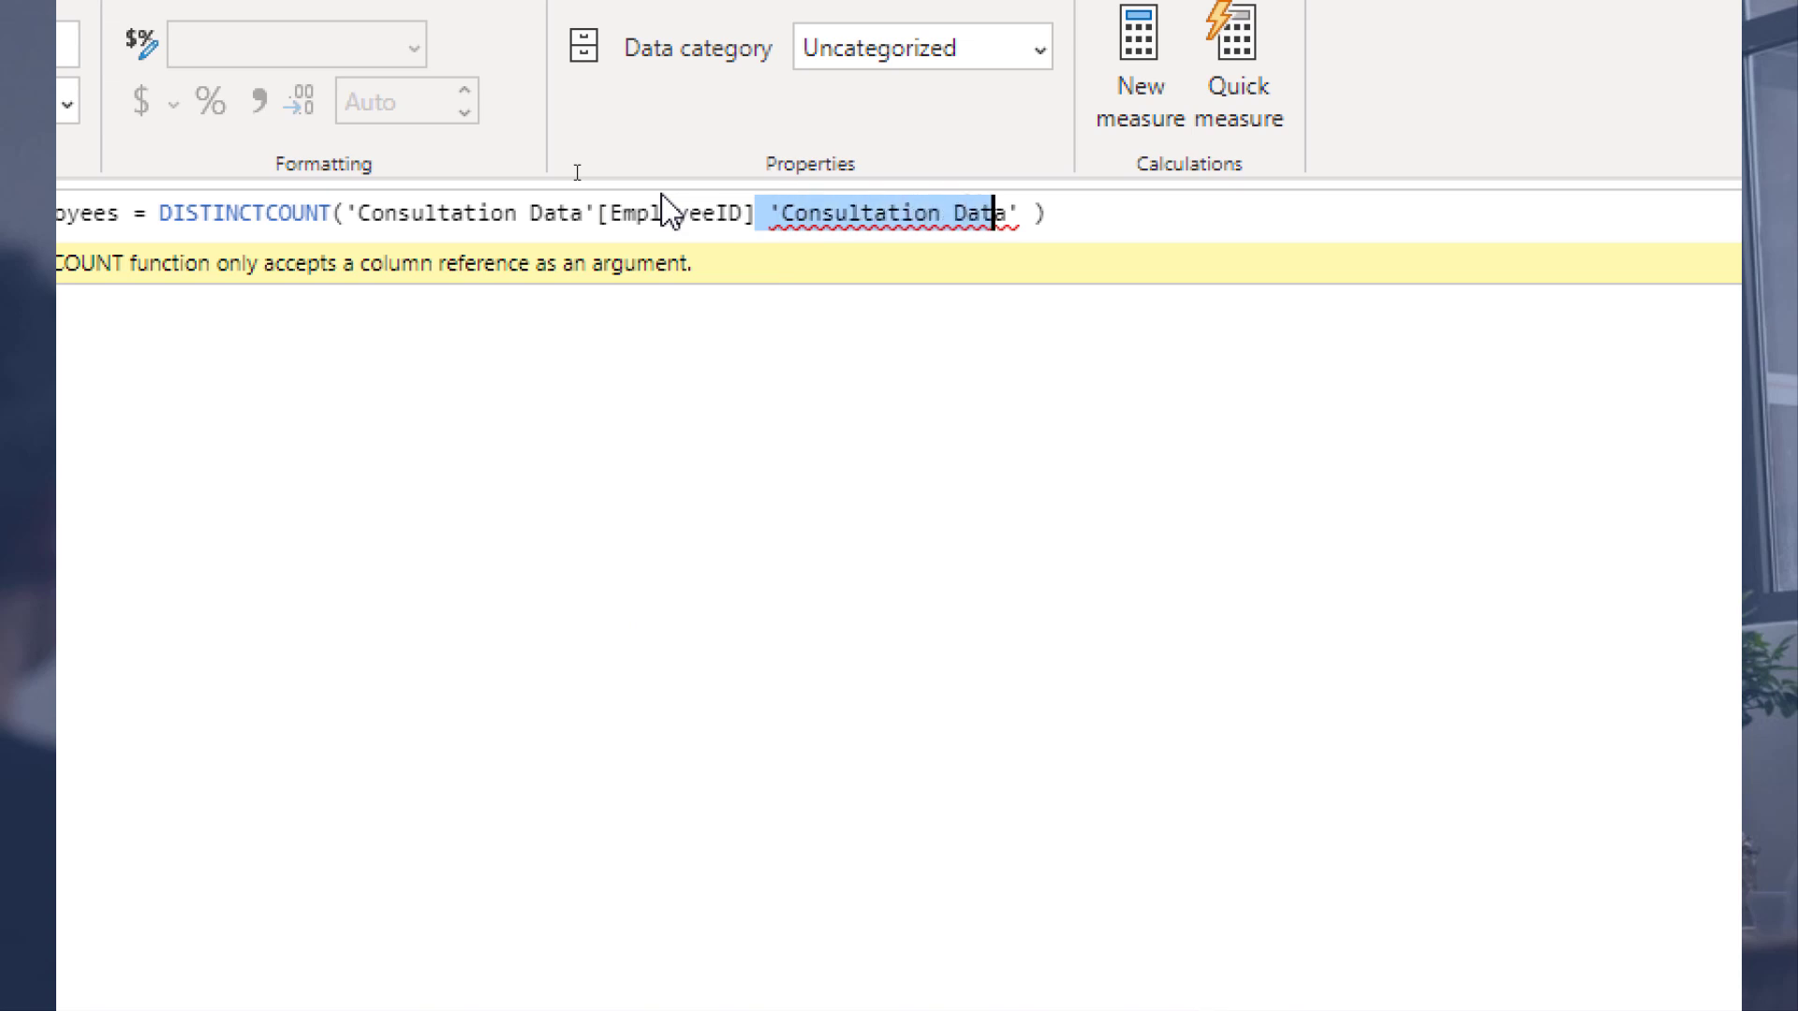
{"action": "key", "text": "shift+Right"}
{"action": "key", "text": "shift+Right"}
{"action": "key", "text": "shift+Right"}
{"action": "key", "text": "Delete"}
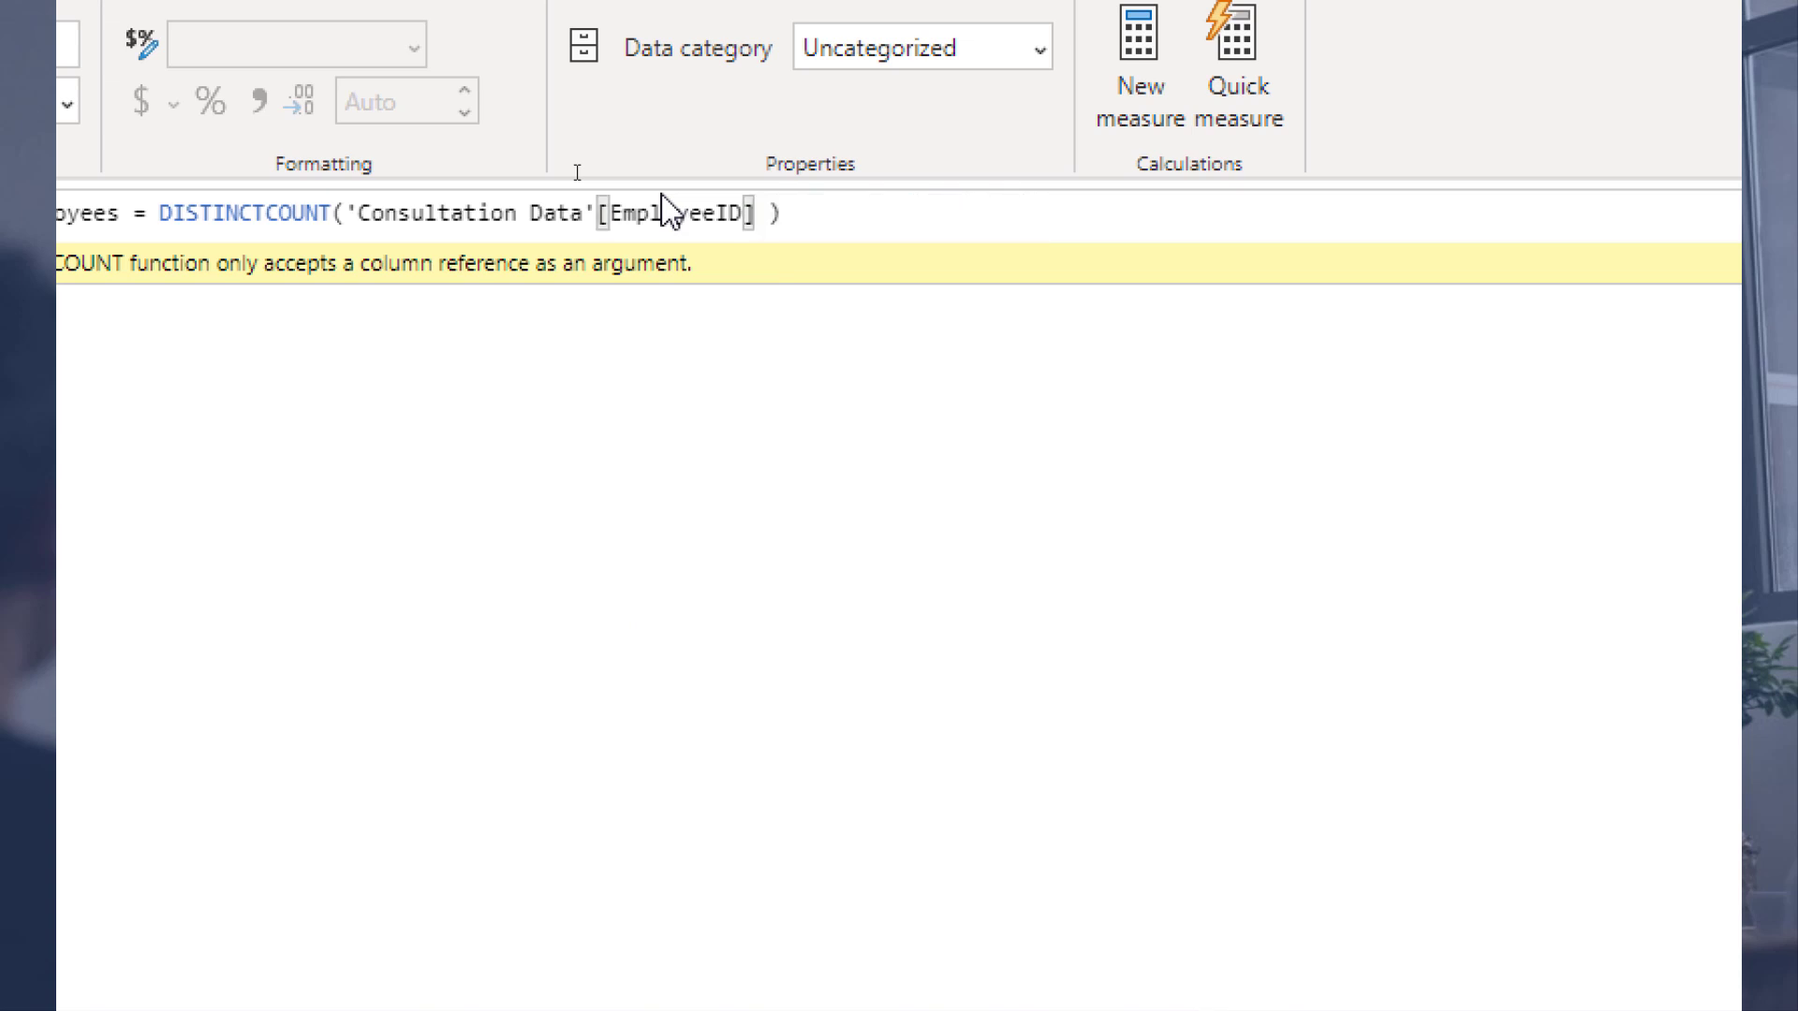
{"action": "key", "text": "Return"}
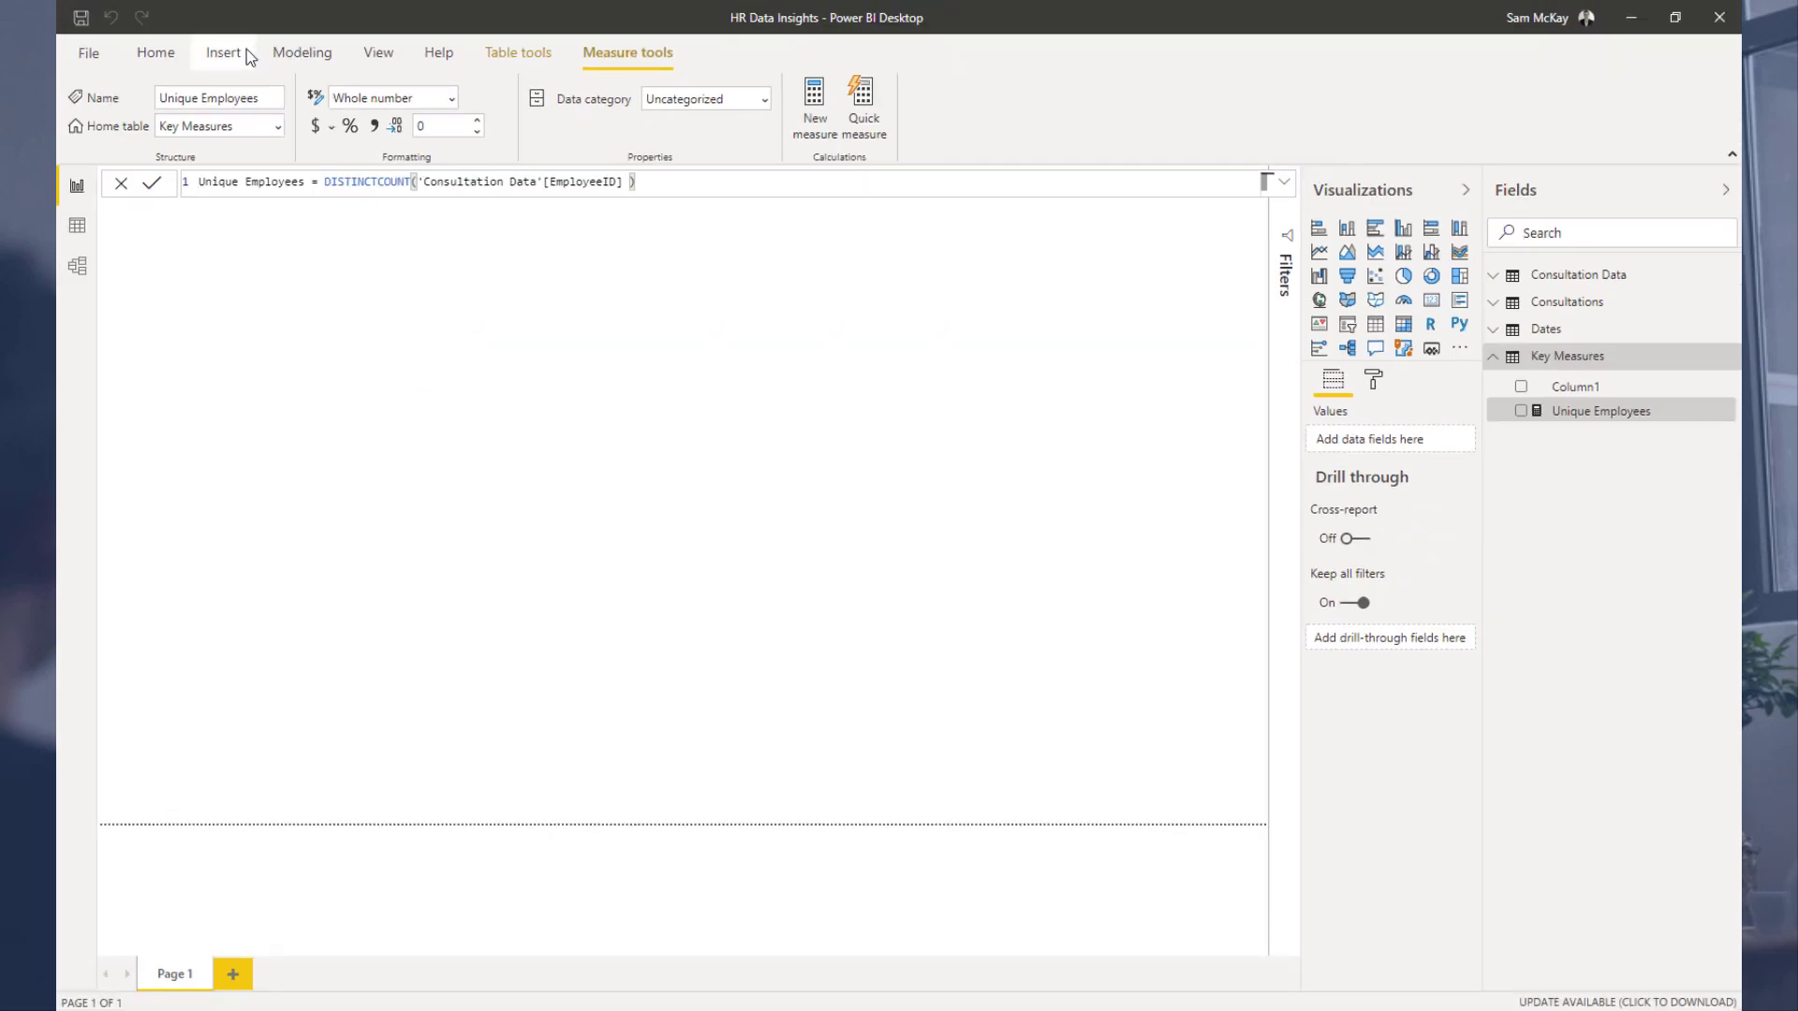
Step: Open the Power Query editor to transform data
{"action": "left_click", "coordinate": [140, 56]}
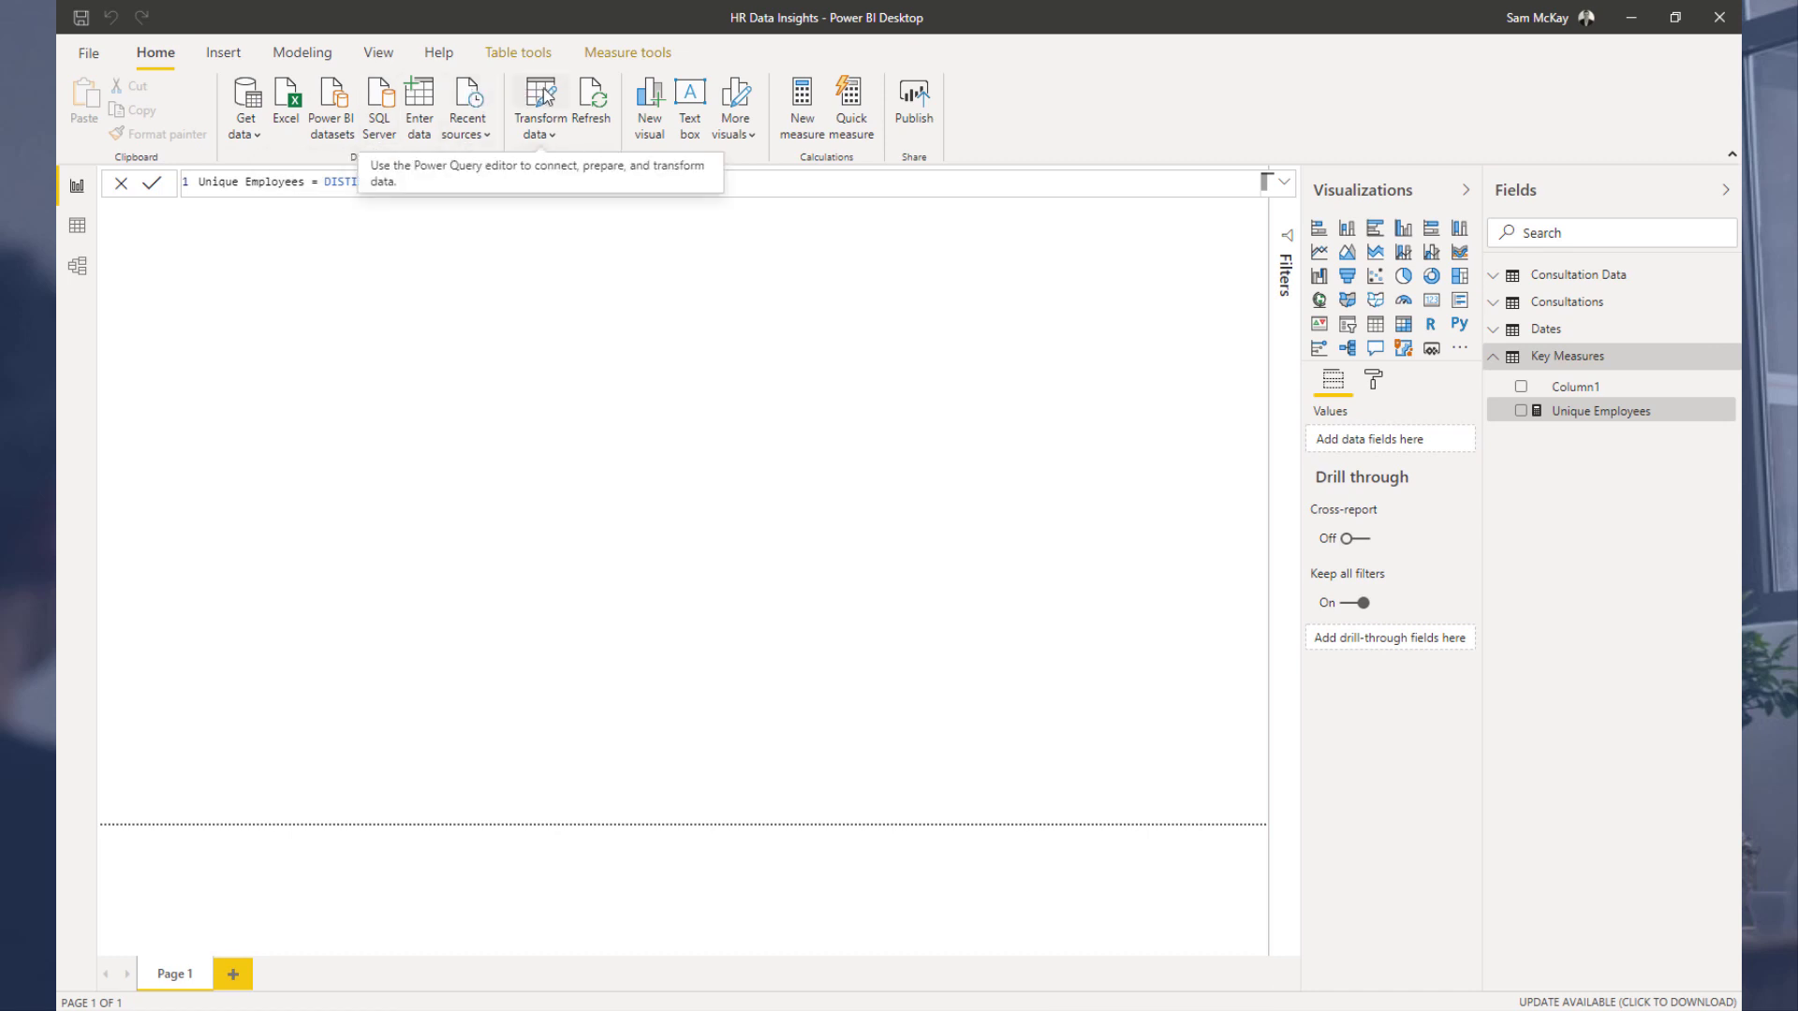
{"action": "left_click", "coordinate": [543, 93]}
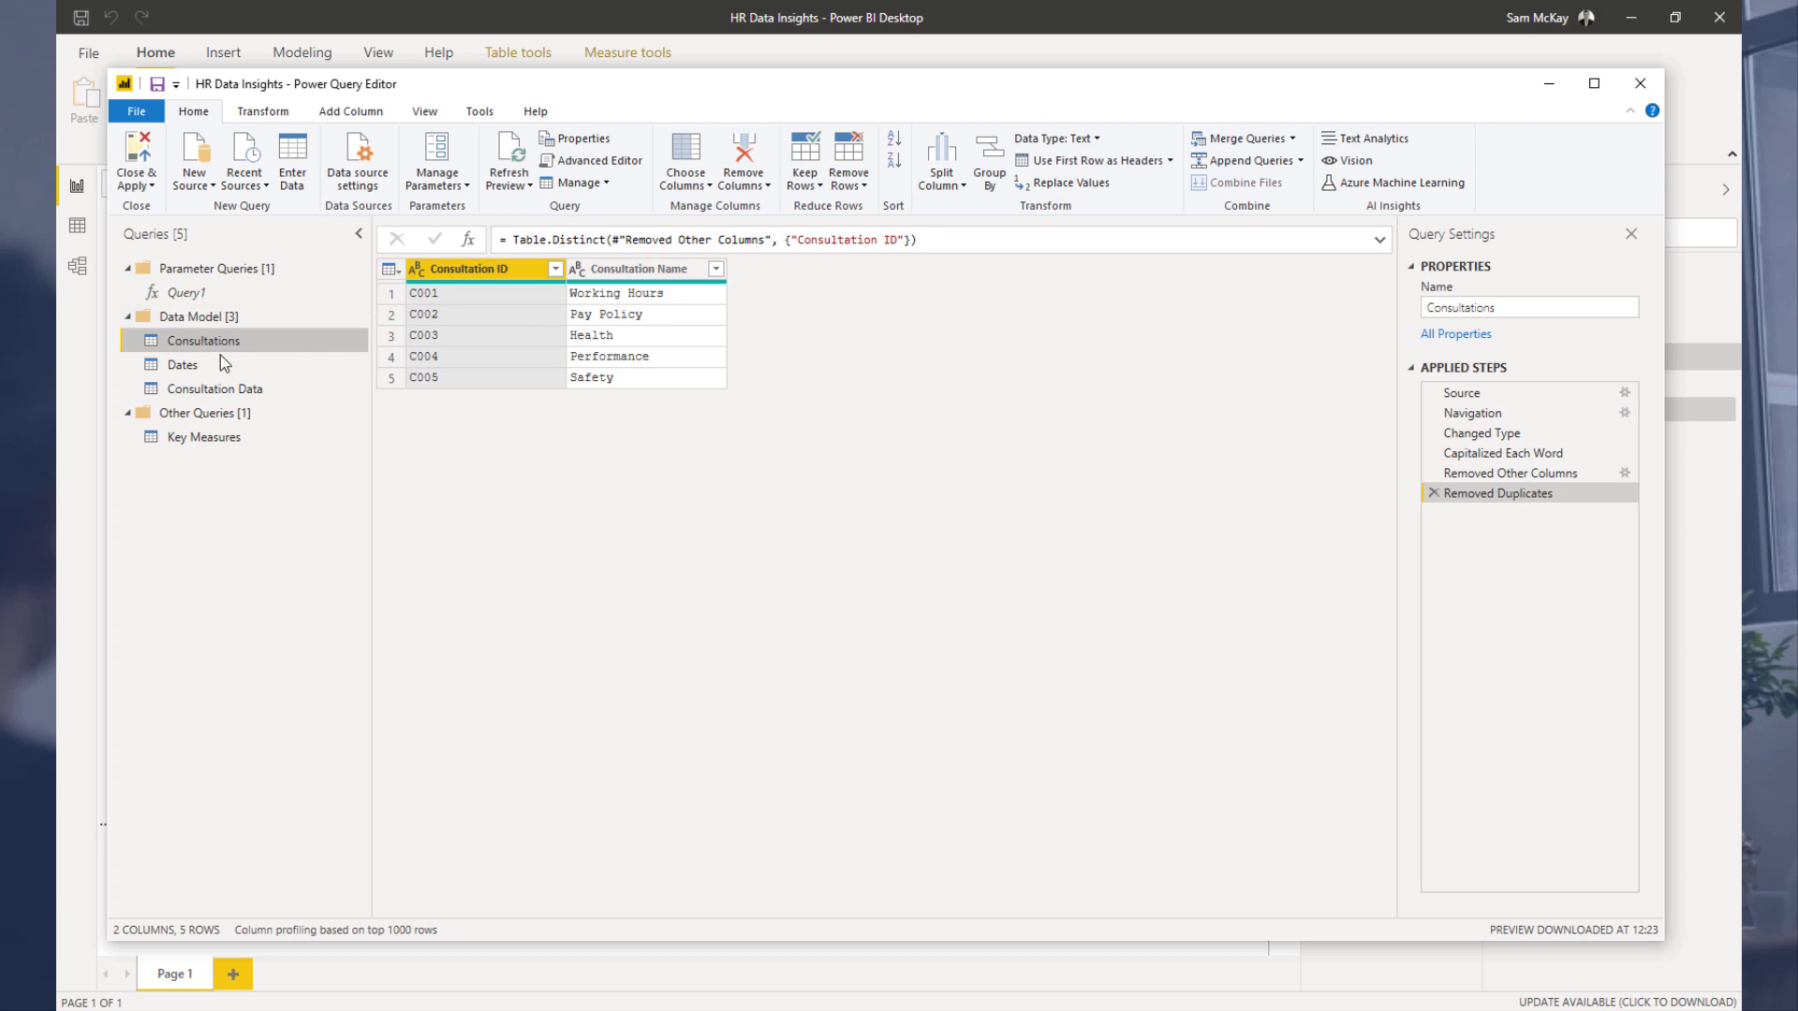
Step: Open the Consultation Data query and inspect its EmployeeID and Employee Name columns
{"action": "left_click", "coordinate": [215, 388]}
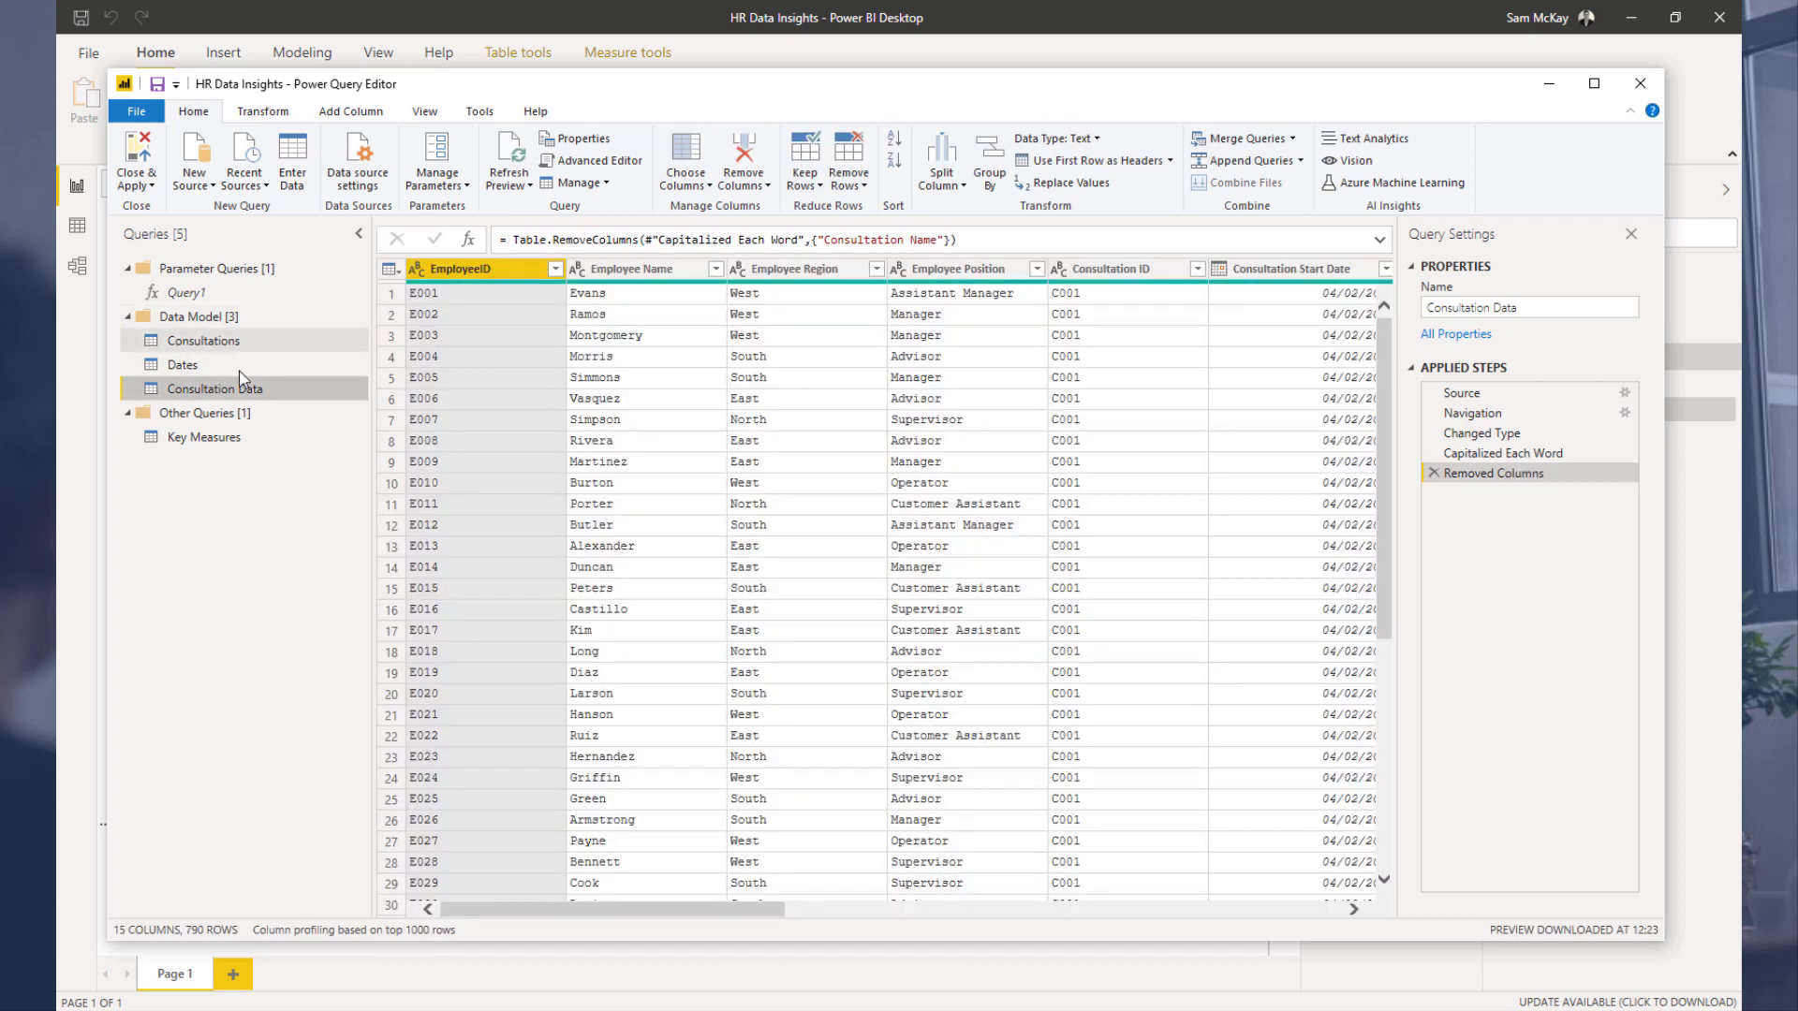
{"action": "left_click", "coordinate": [604, 270]}
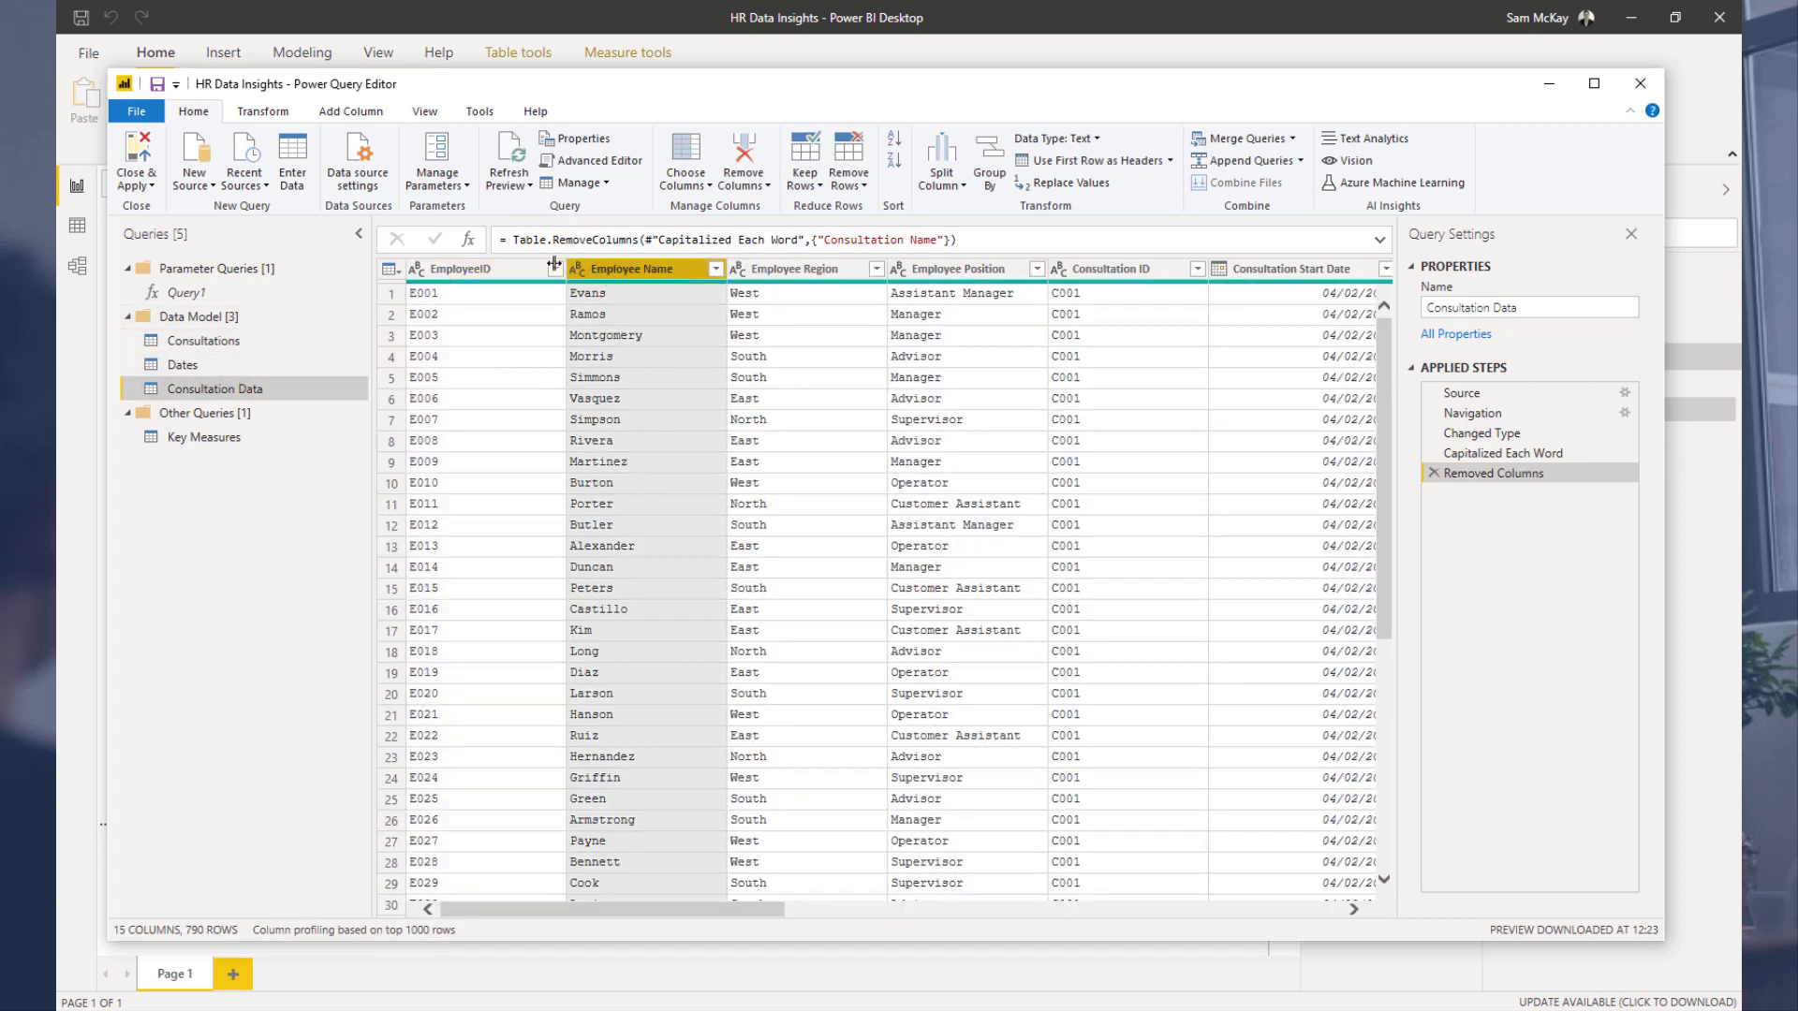
{"action": "left_click", "coordinate": [482, 272]}
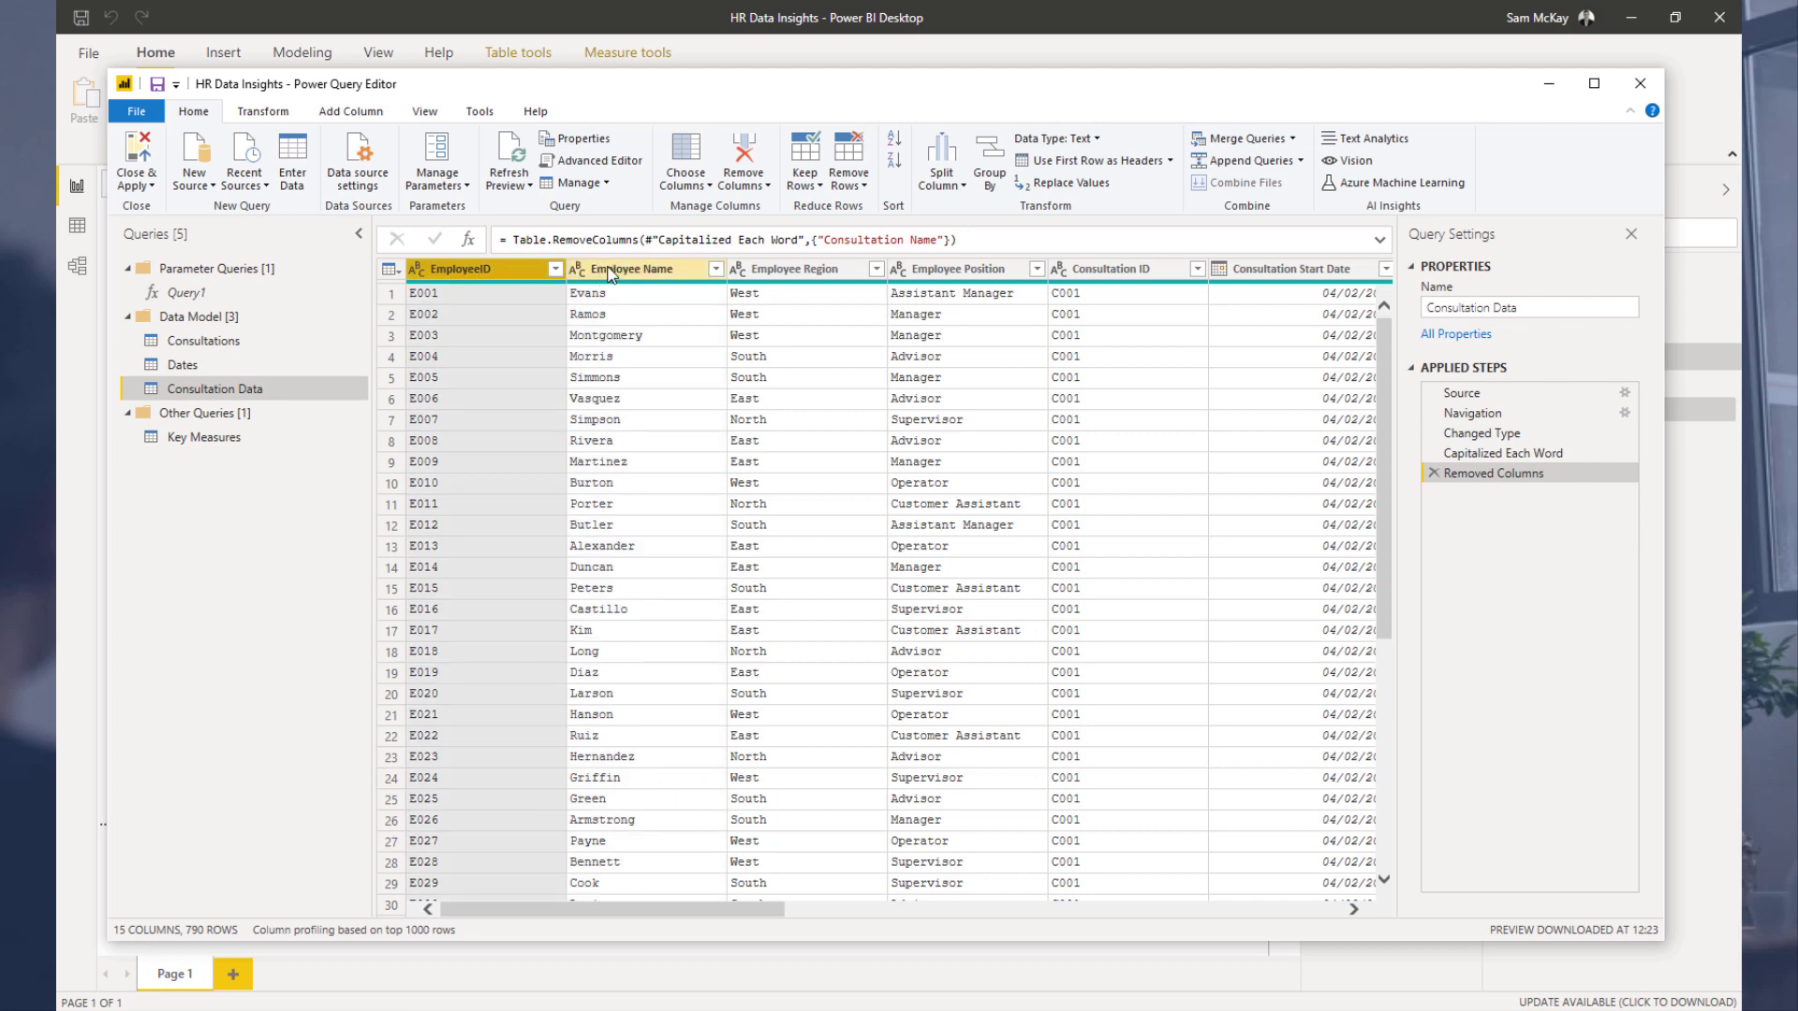
Step: Duplicate the Consultations query and rename the copy Employees
{"action": "right_click", "coordinate": [266, 335]}
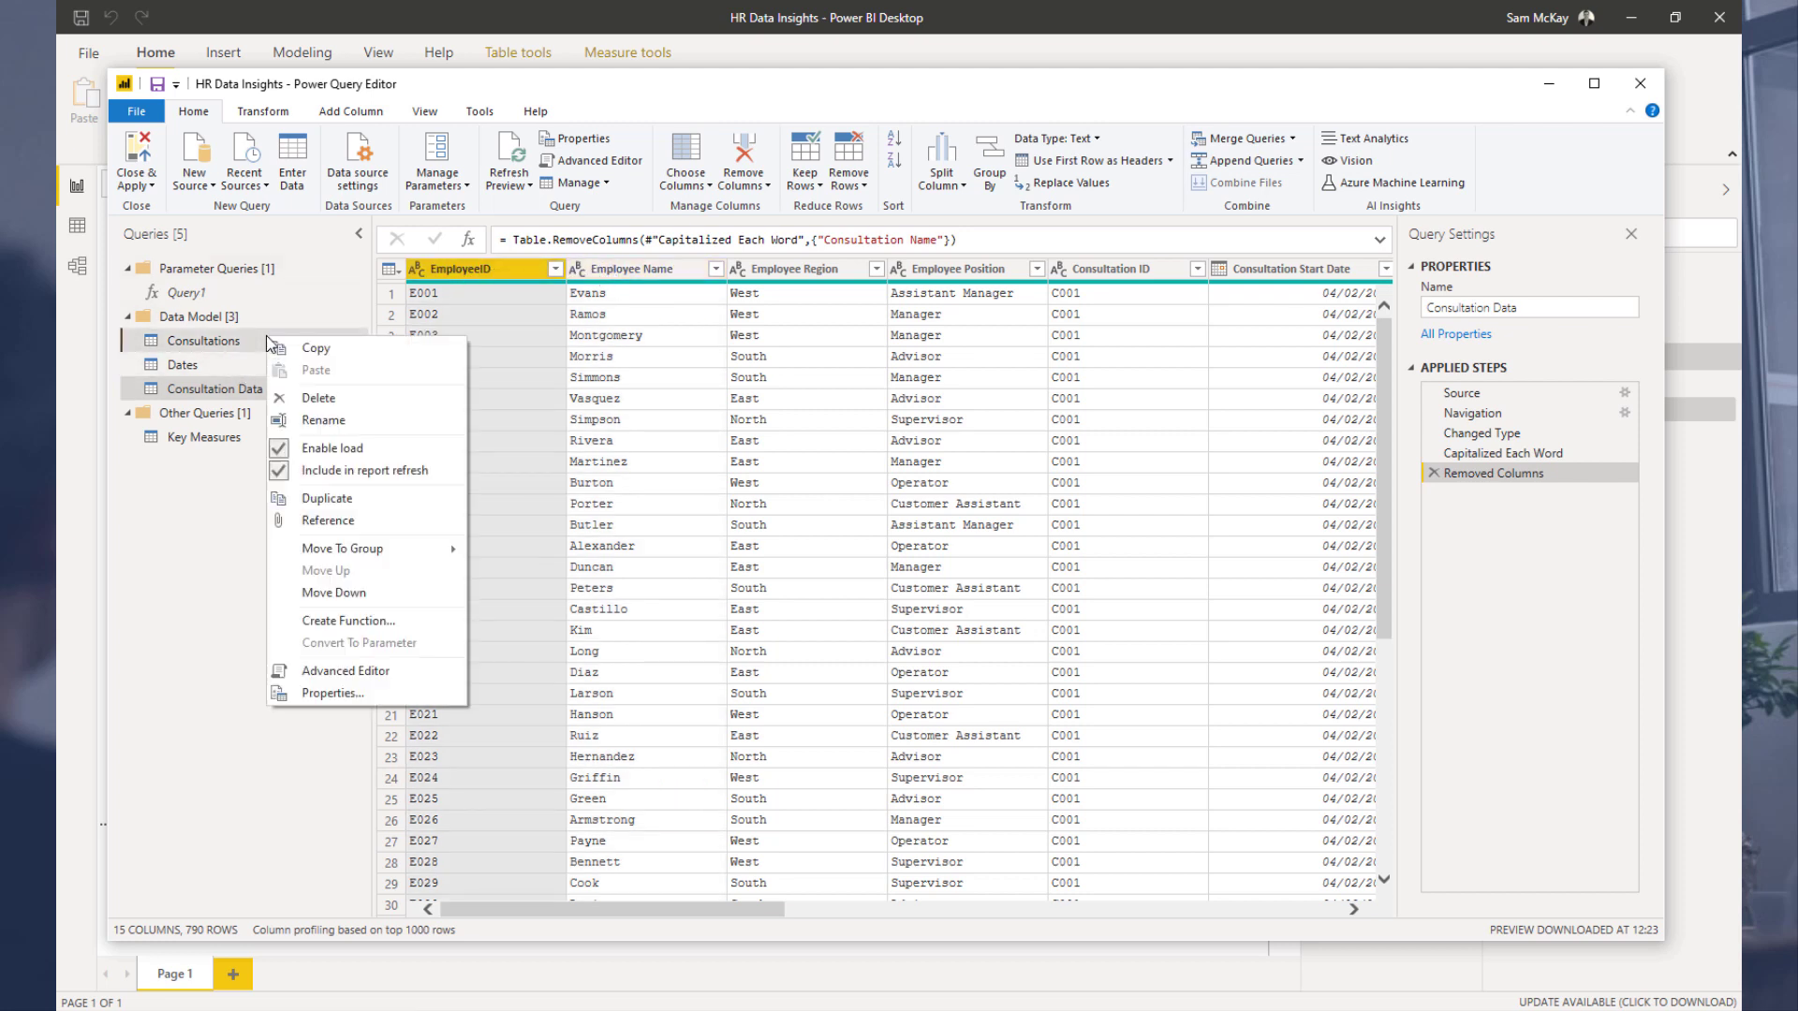
{"action": "key", "text": "Escape"}
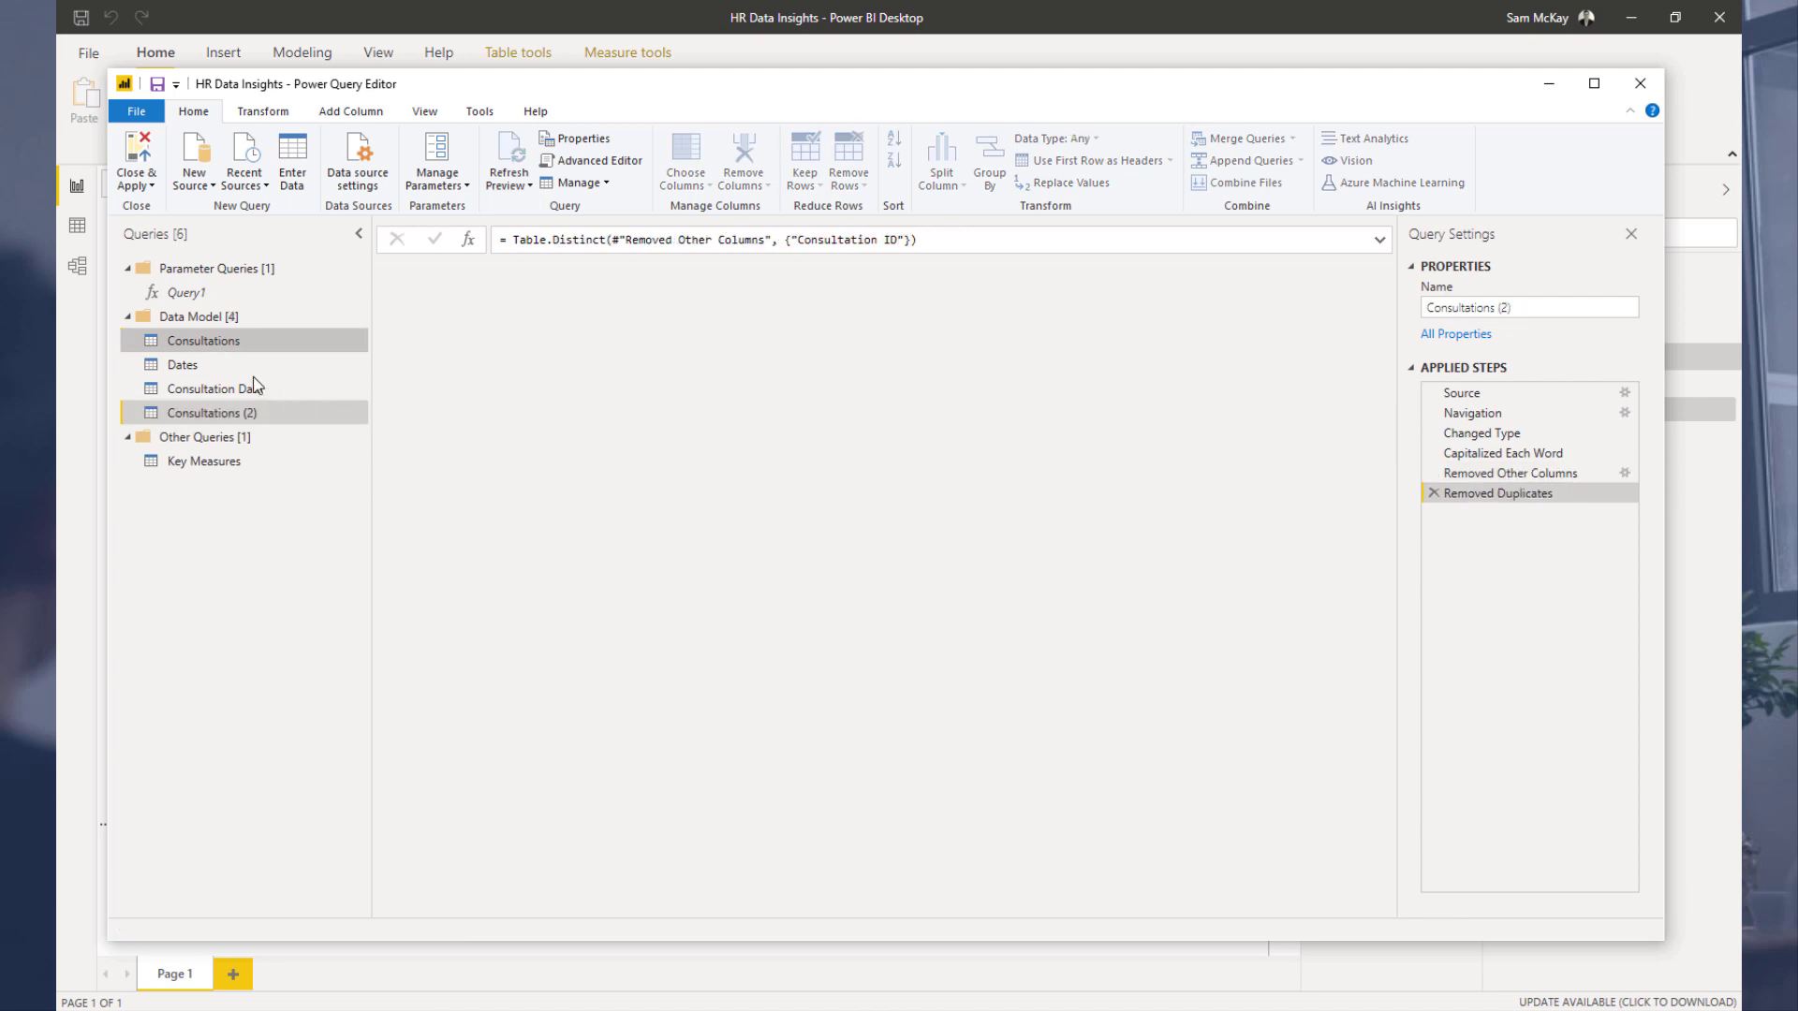
{"action": "left_click", "coordinate": [249, 413]}
{"action": "left_click", "coordinate": [249, 413]}
{"action": "type", "text": "Employees"}
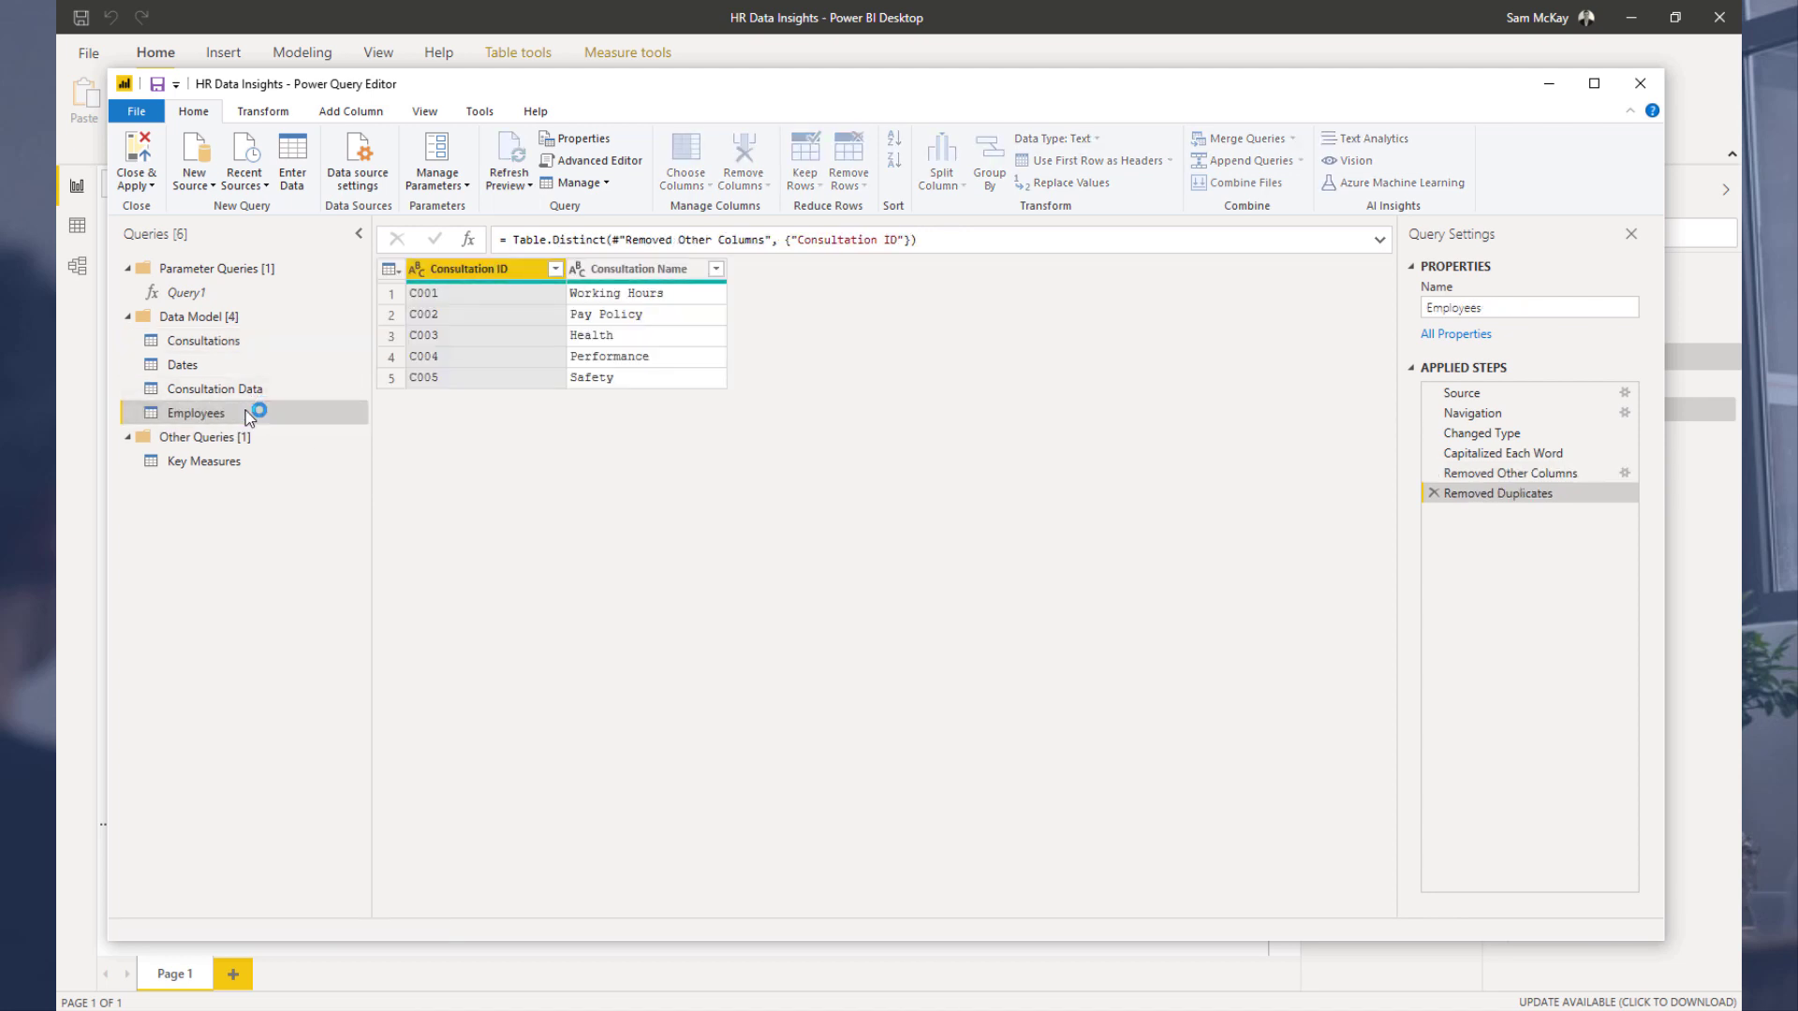
Step: Delete the Employees query
{"action": "left_click", "coordinate": [245, 395]}
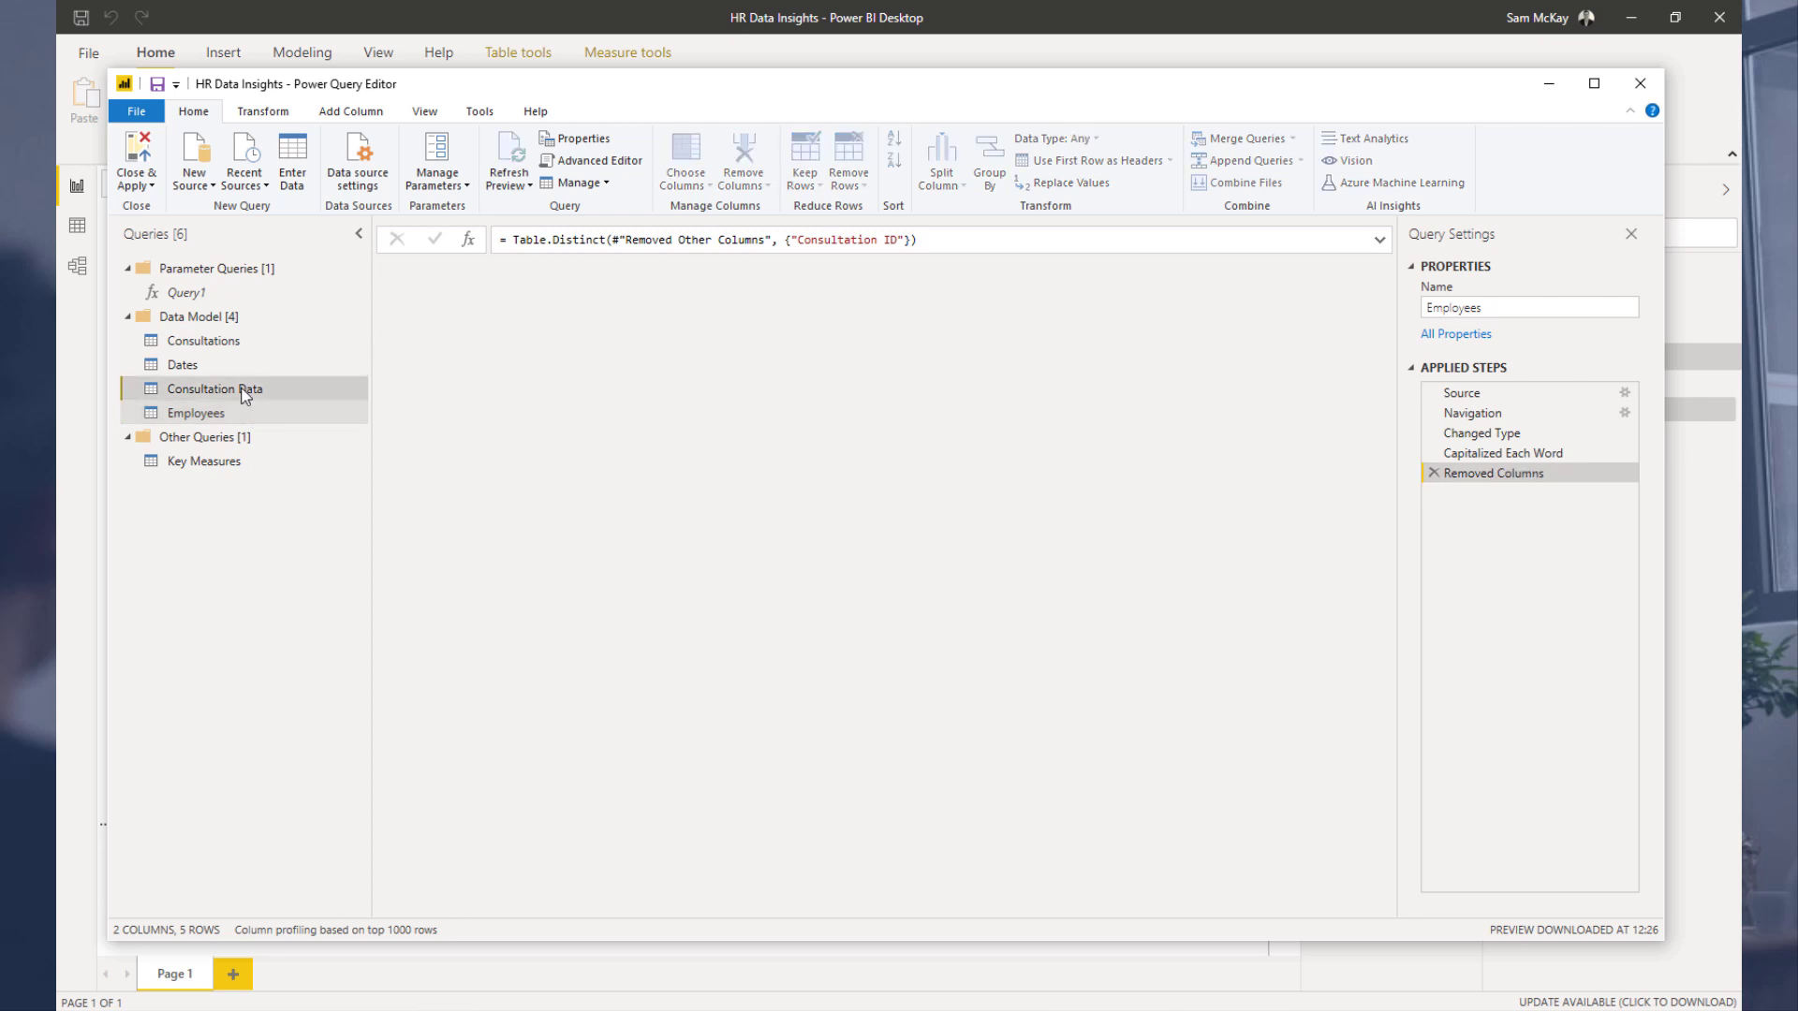
{"action": "left_click", "coordinate": [259, 412]}
{"action": "right_click", "coordinate": [261, 412]}
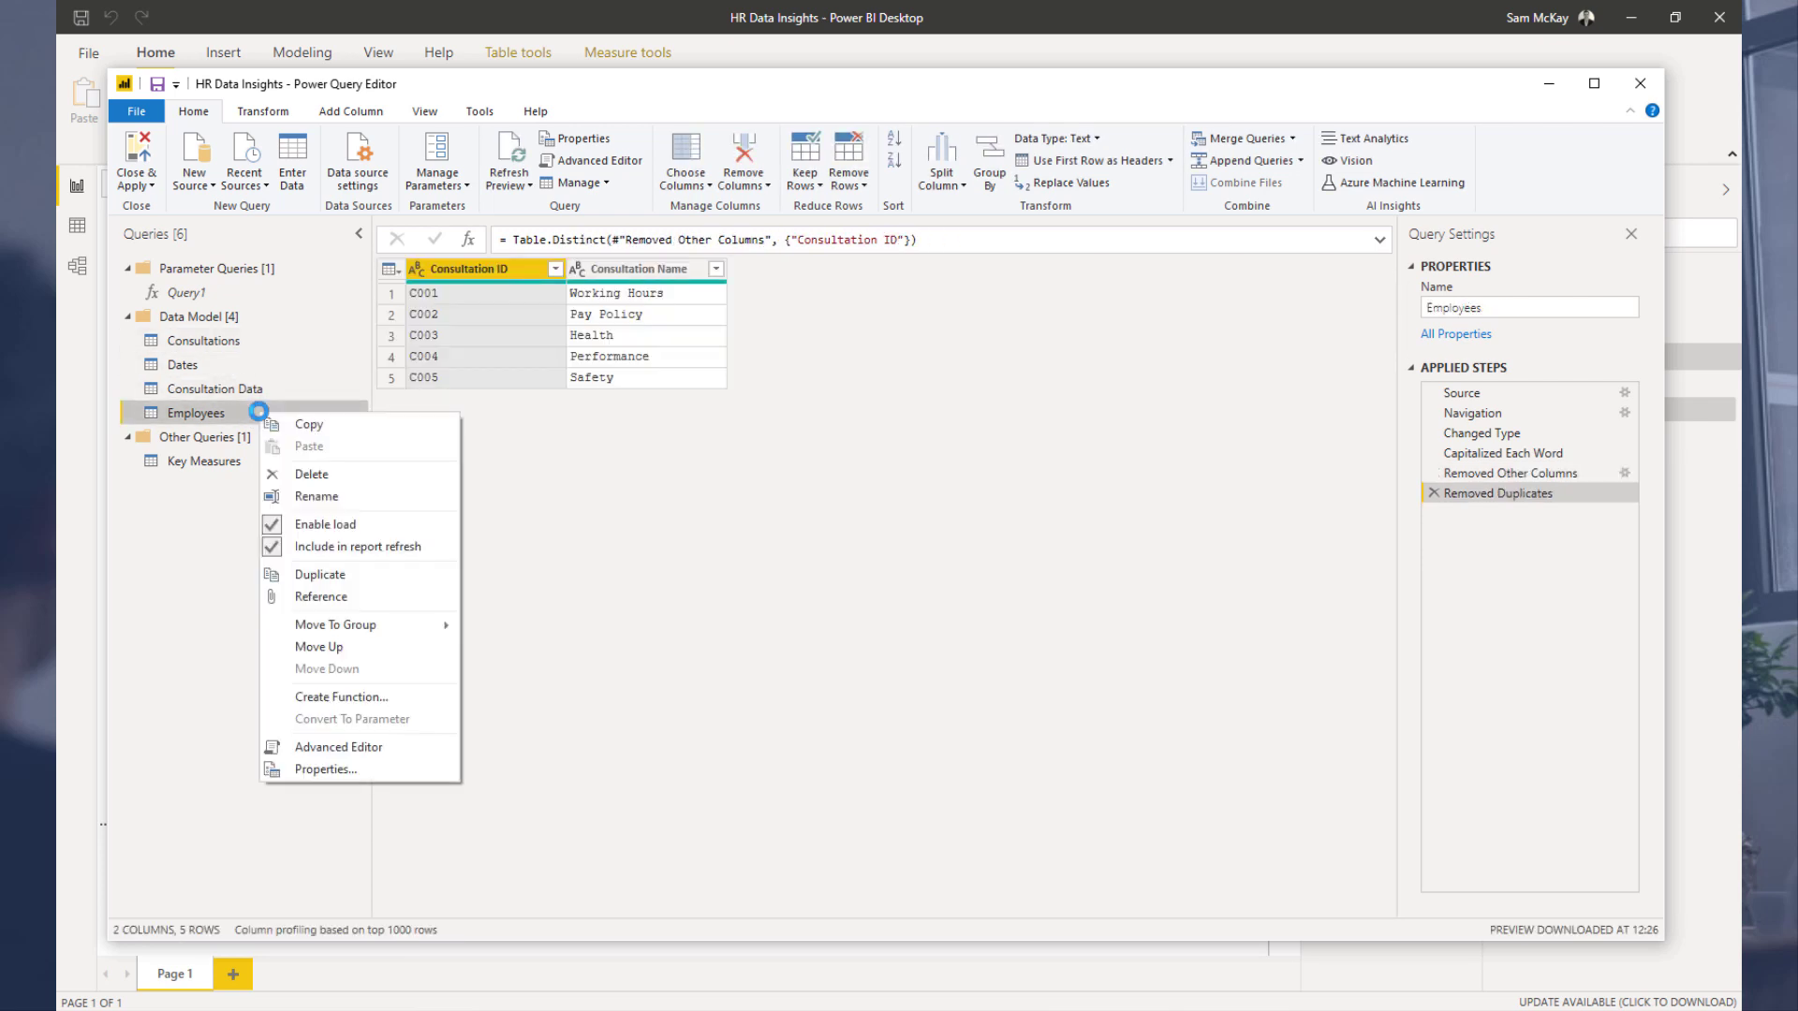
{"action": "left_click", "coordinate": [321, 476]}
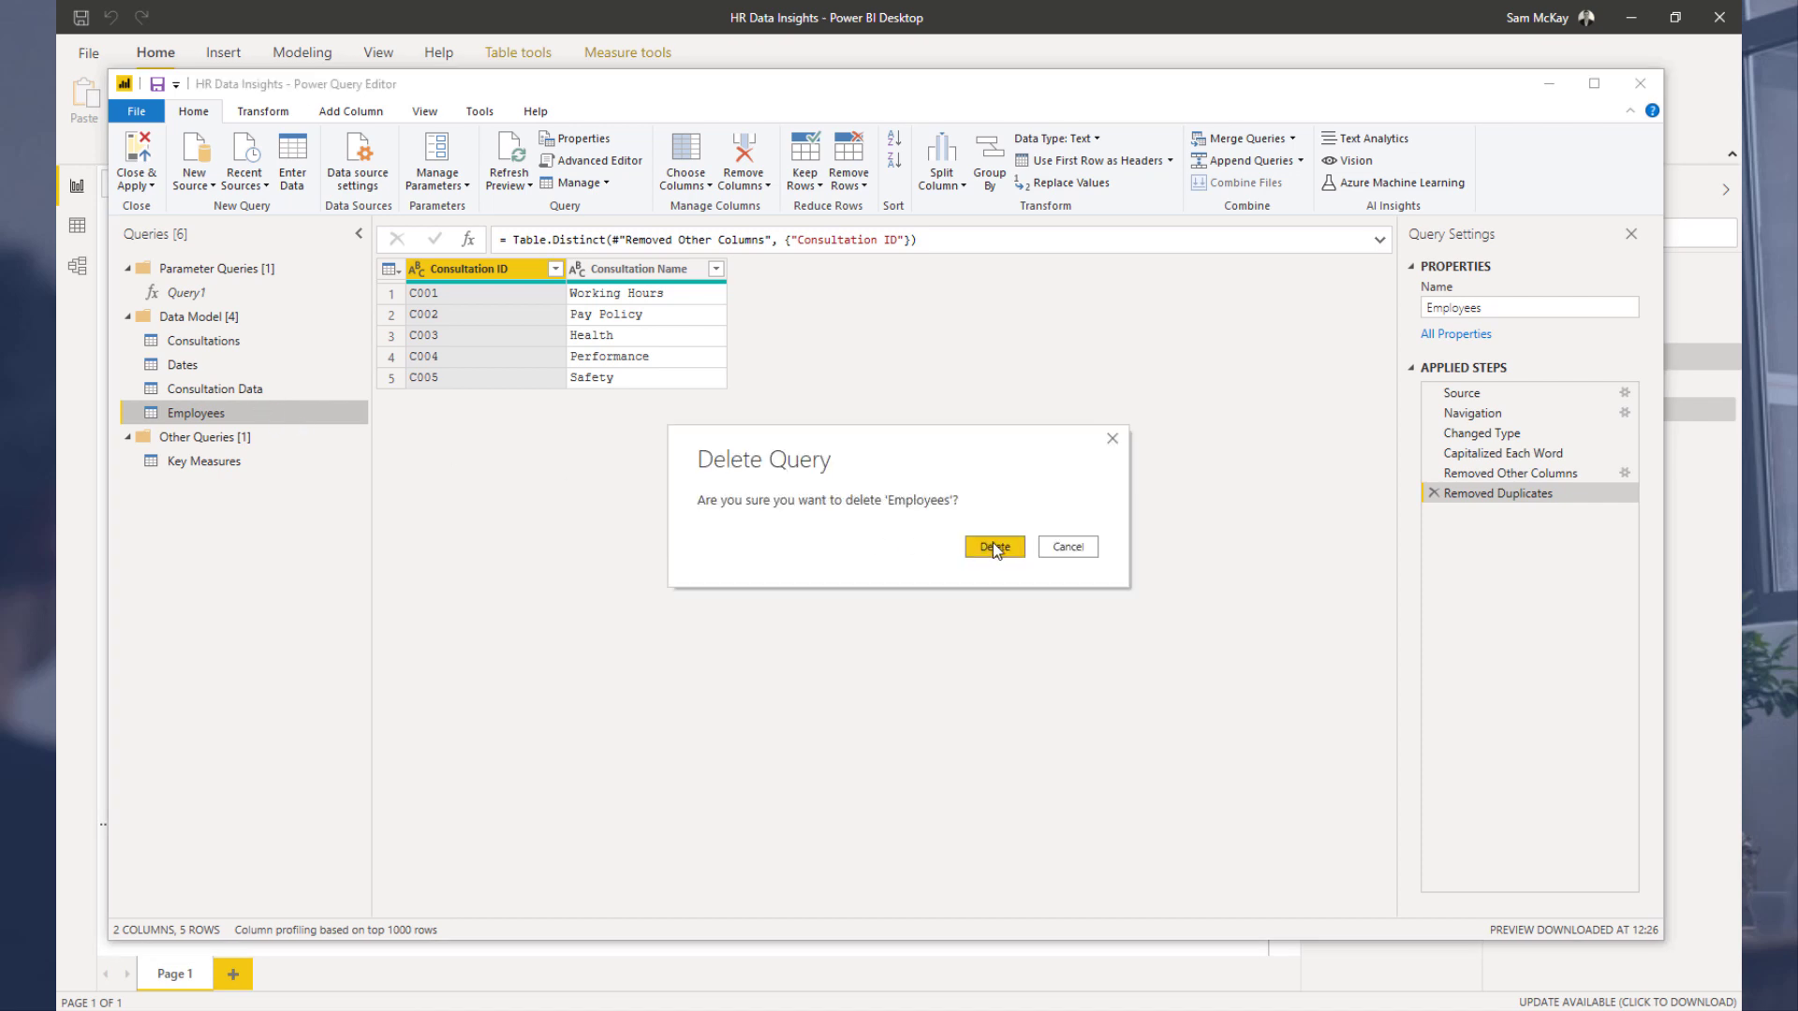
{"action": "left_click", "coordinate": [995, 548]}
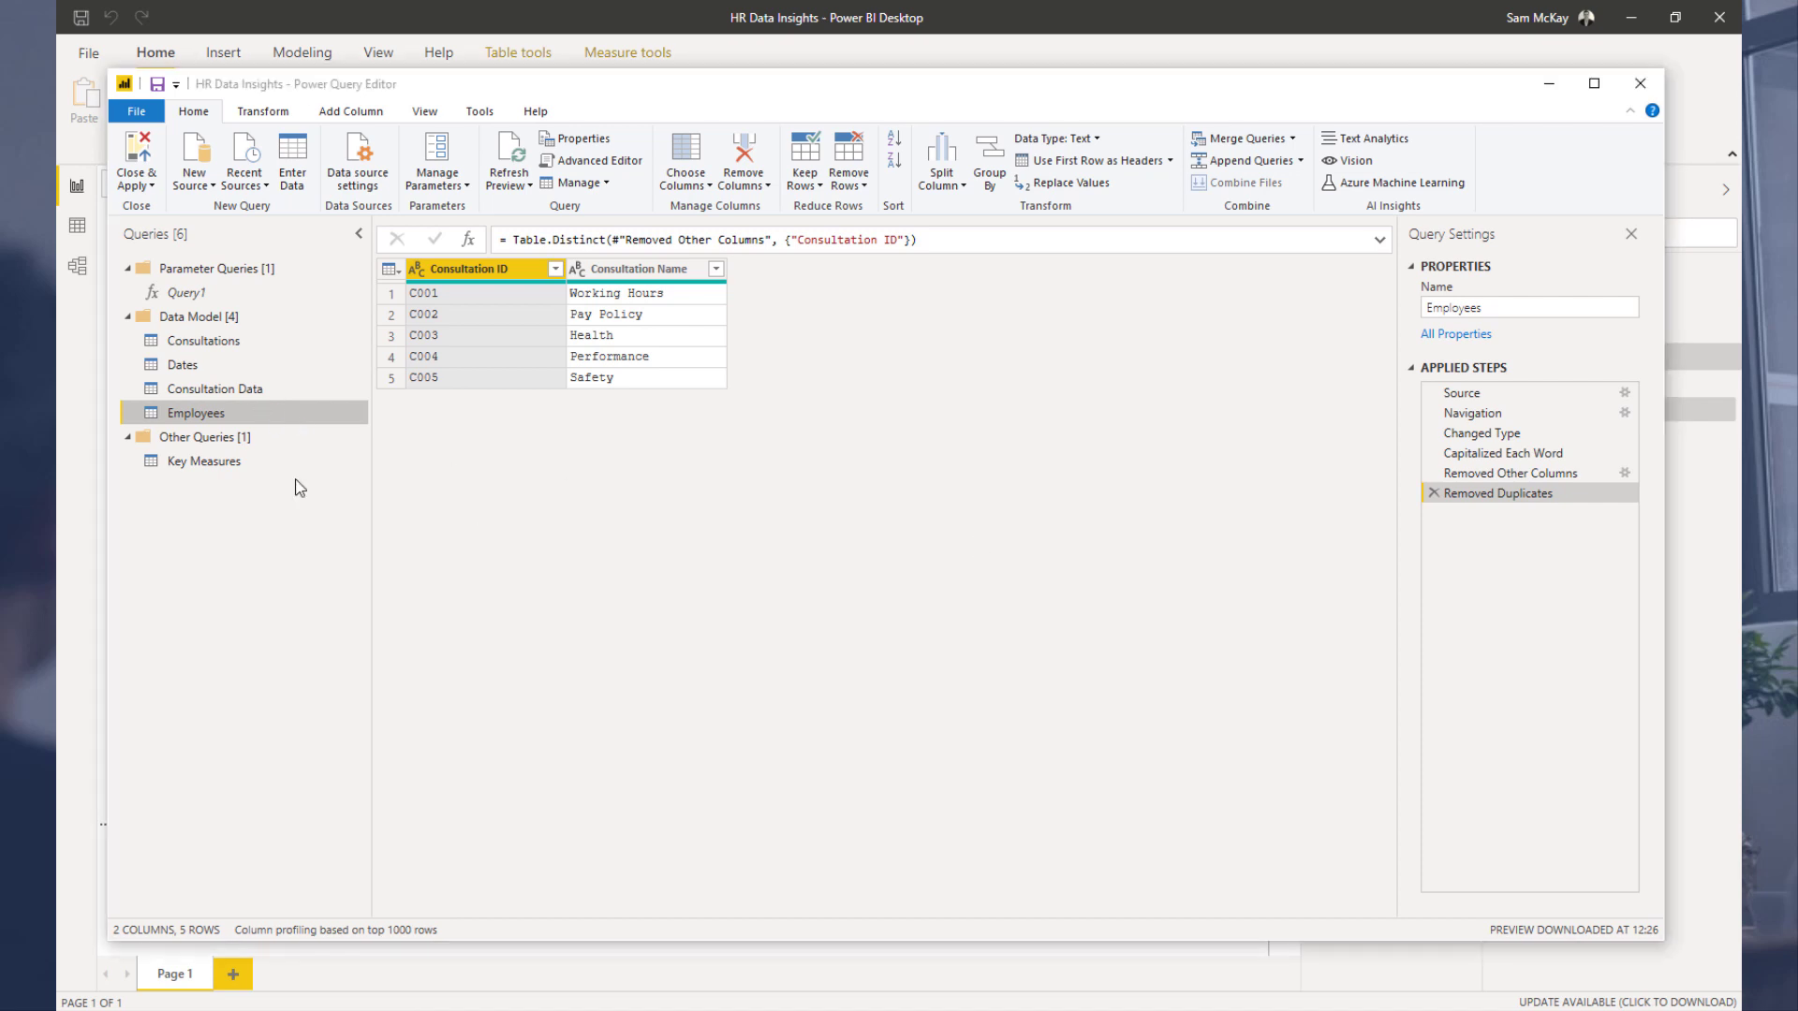
Step: Duplicate the Consultation Data query
{"action": "right_click", "coordinate": [205, 393]}
{"action": "left_click", "coordinate": [266, 556]}
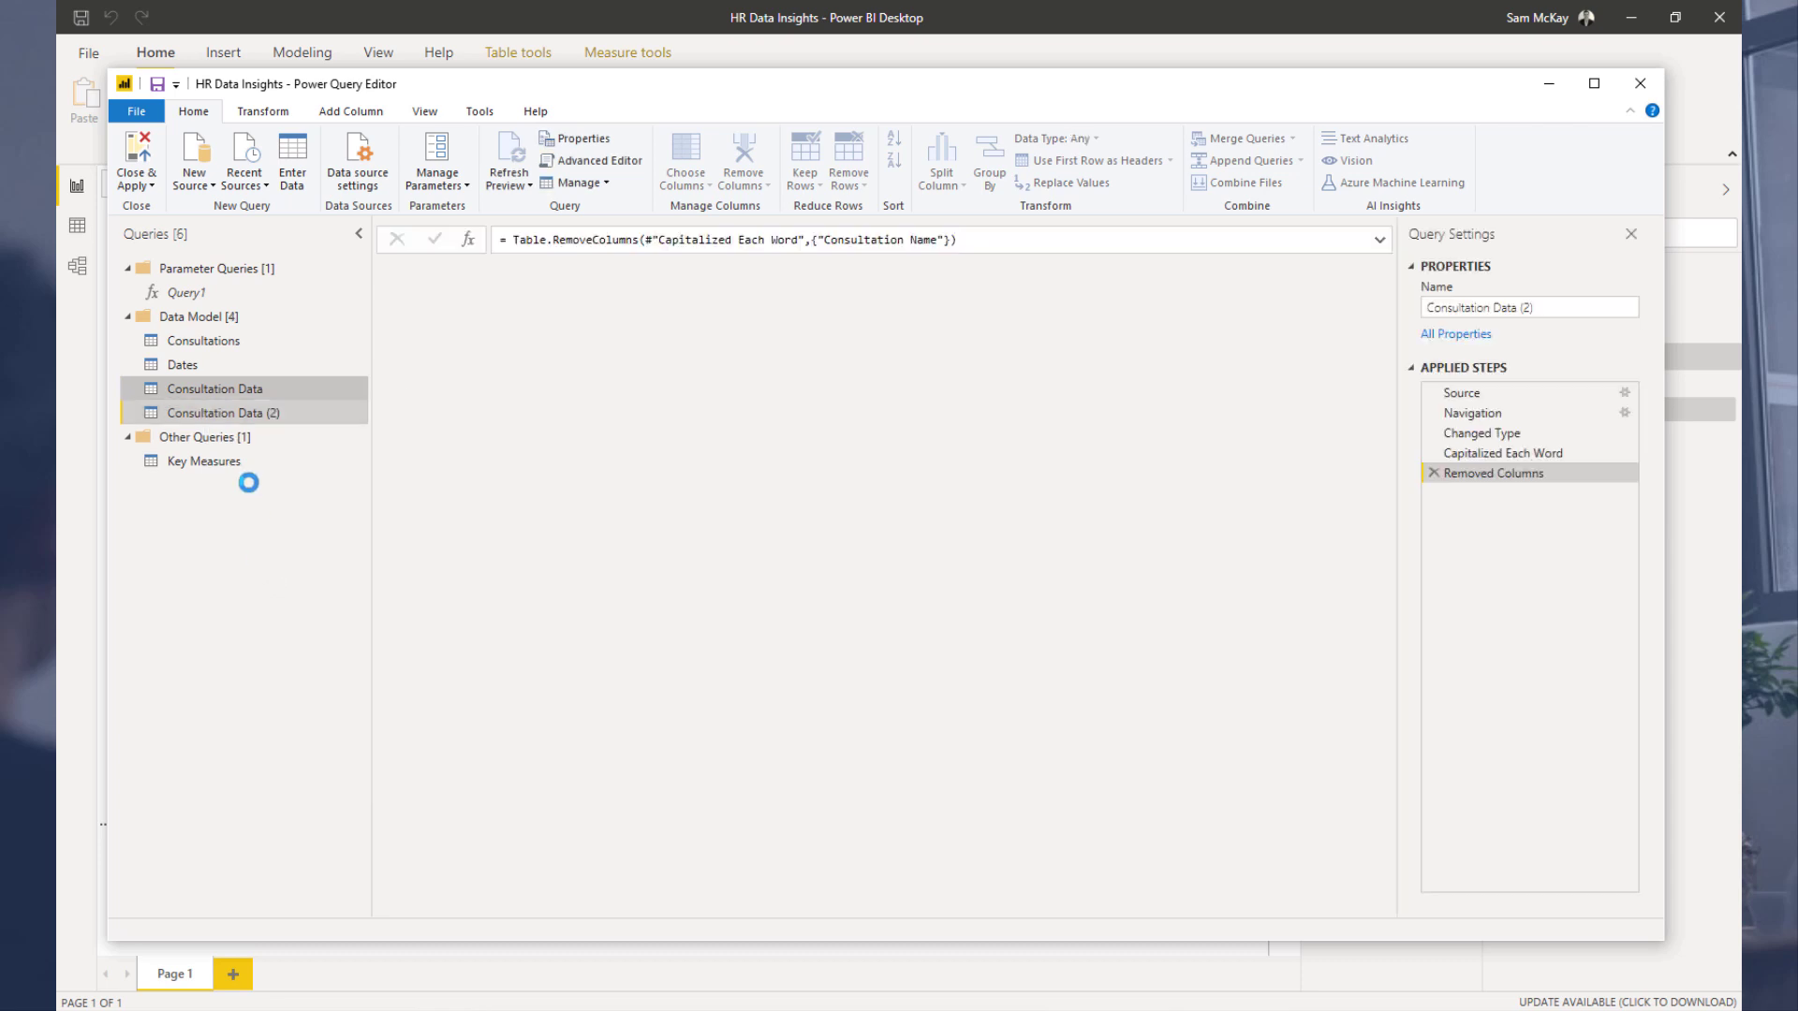
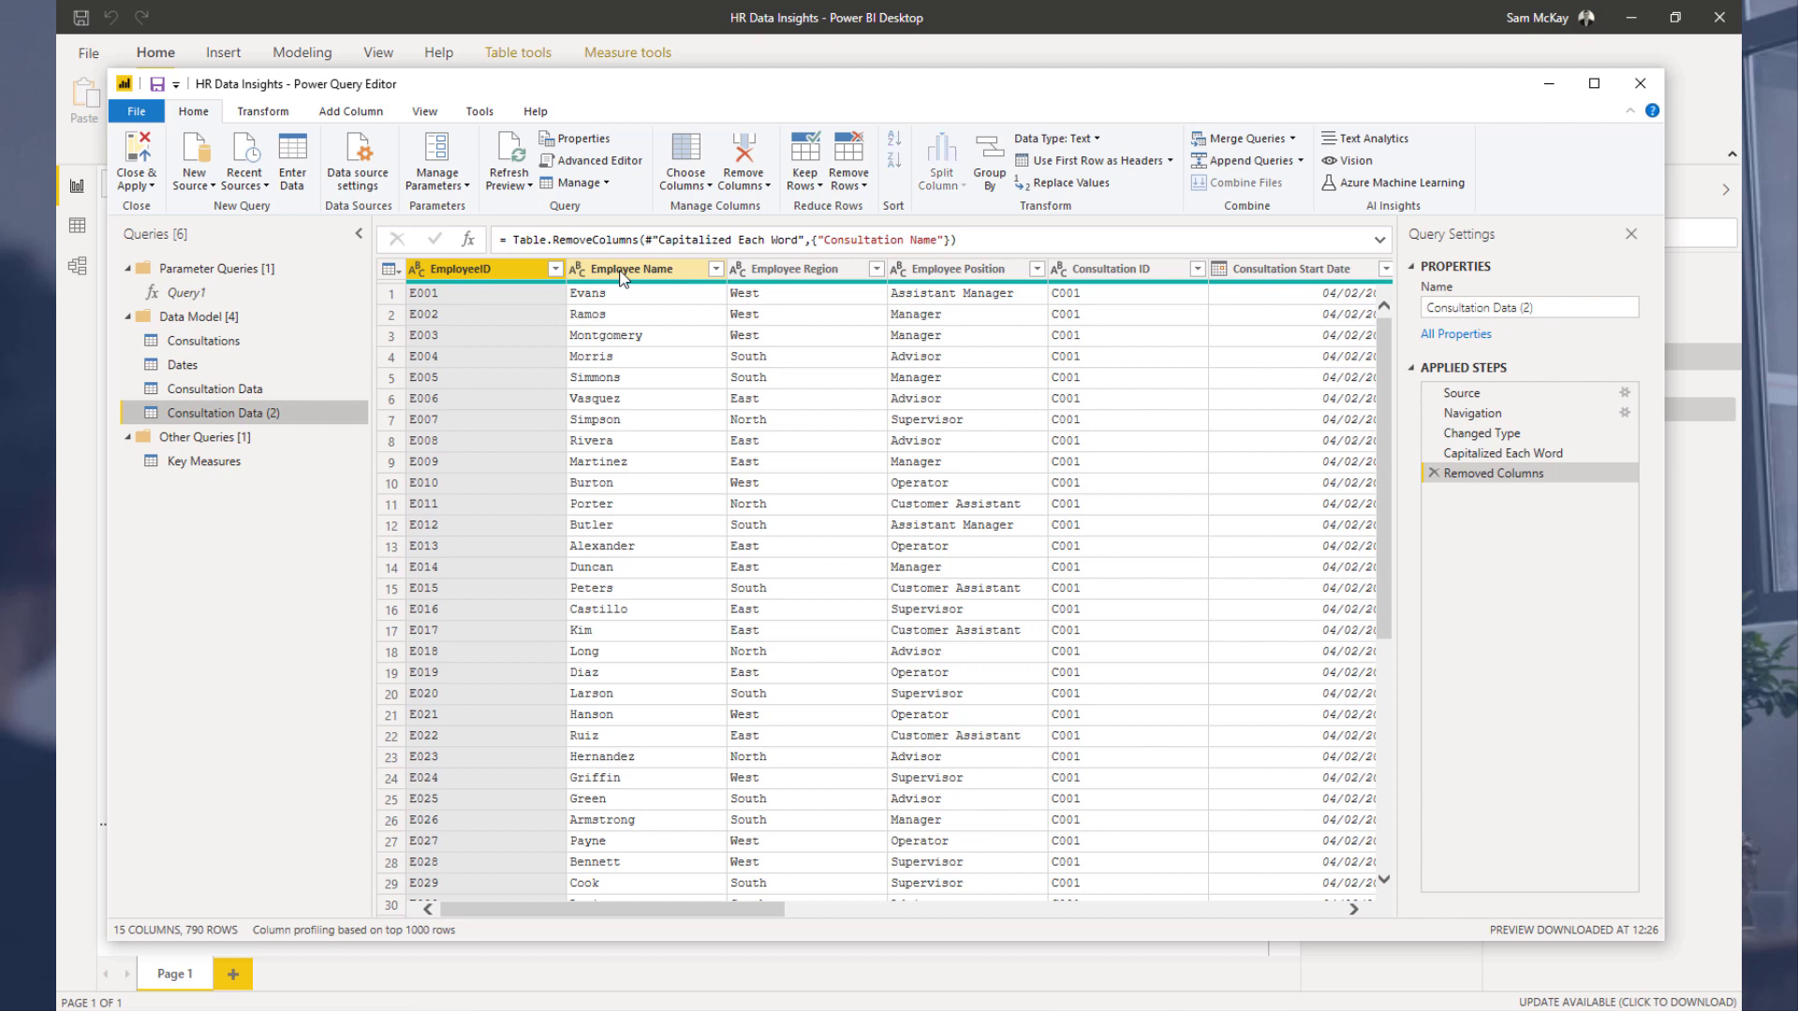
Step: In the duplicated query, keep only the EmployeeID and Employee Name columns and remove duplicate rows
{"action": "right_click", "coordinate": [621, 273]}
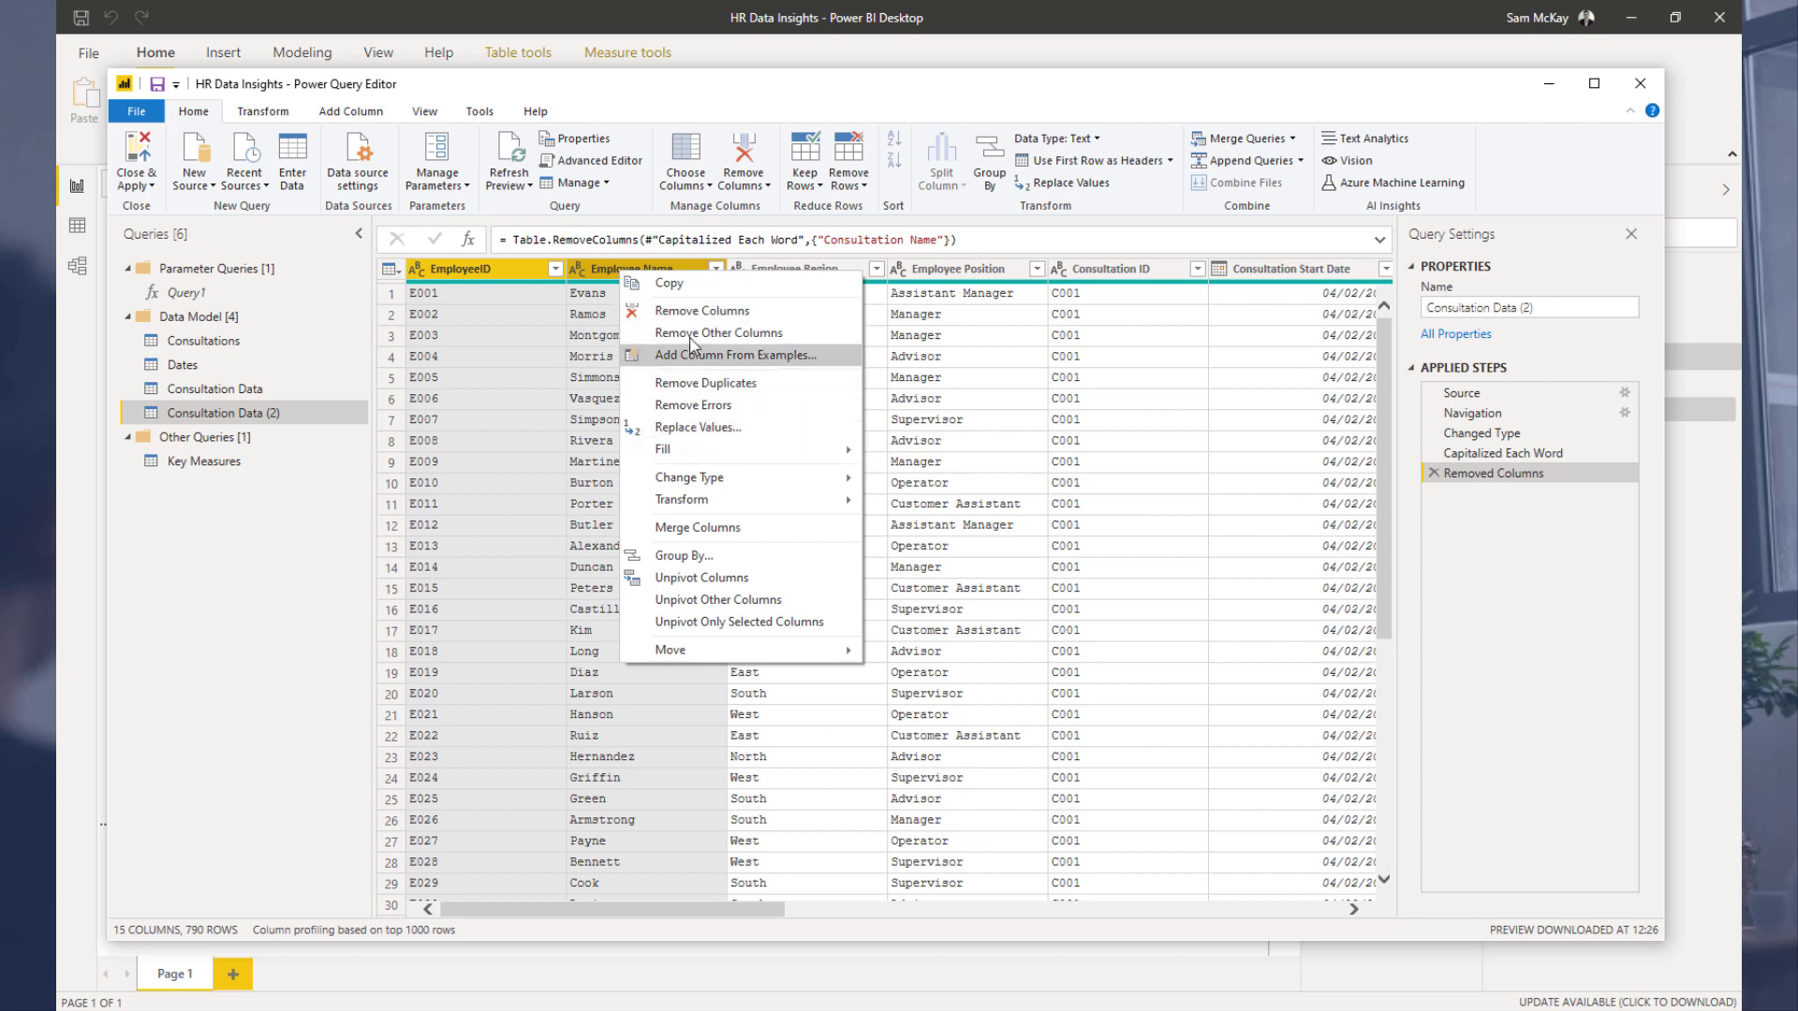
{"action": "left_click", "coordinate": [718, 333]}
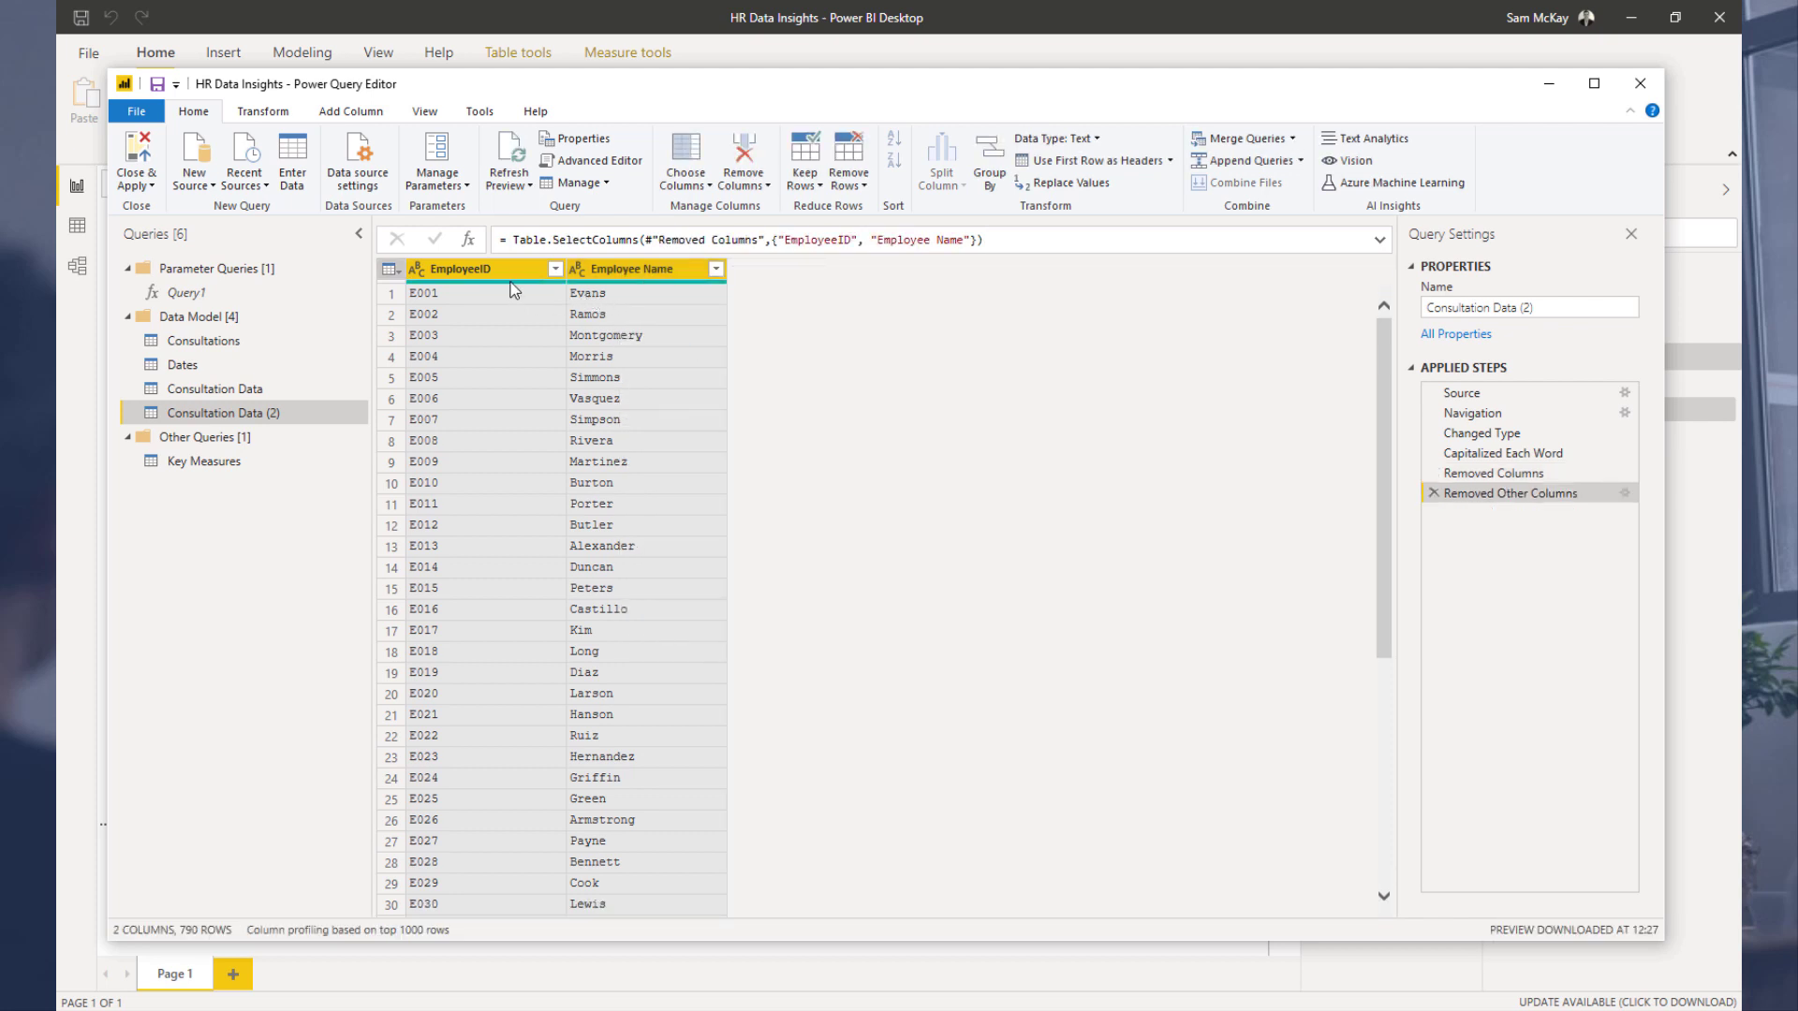
{"action": "right_click", "coordinate": [490, 272]}
{"action": "left_click", "coordinate": [534, 380]}
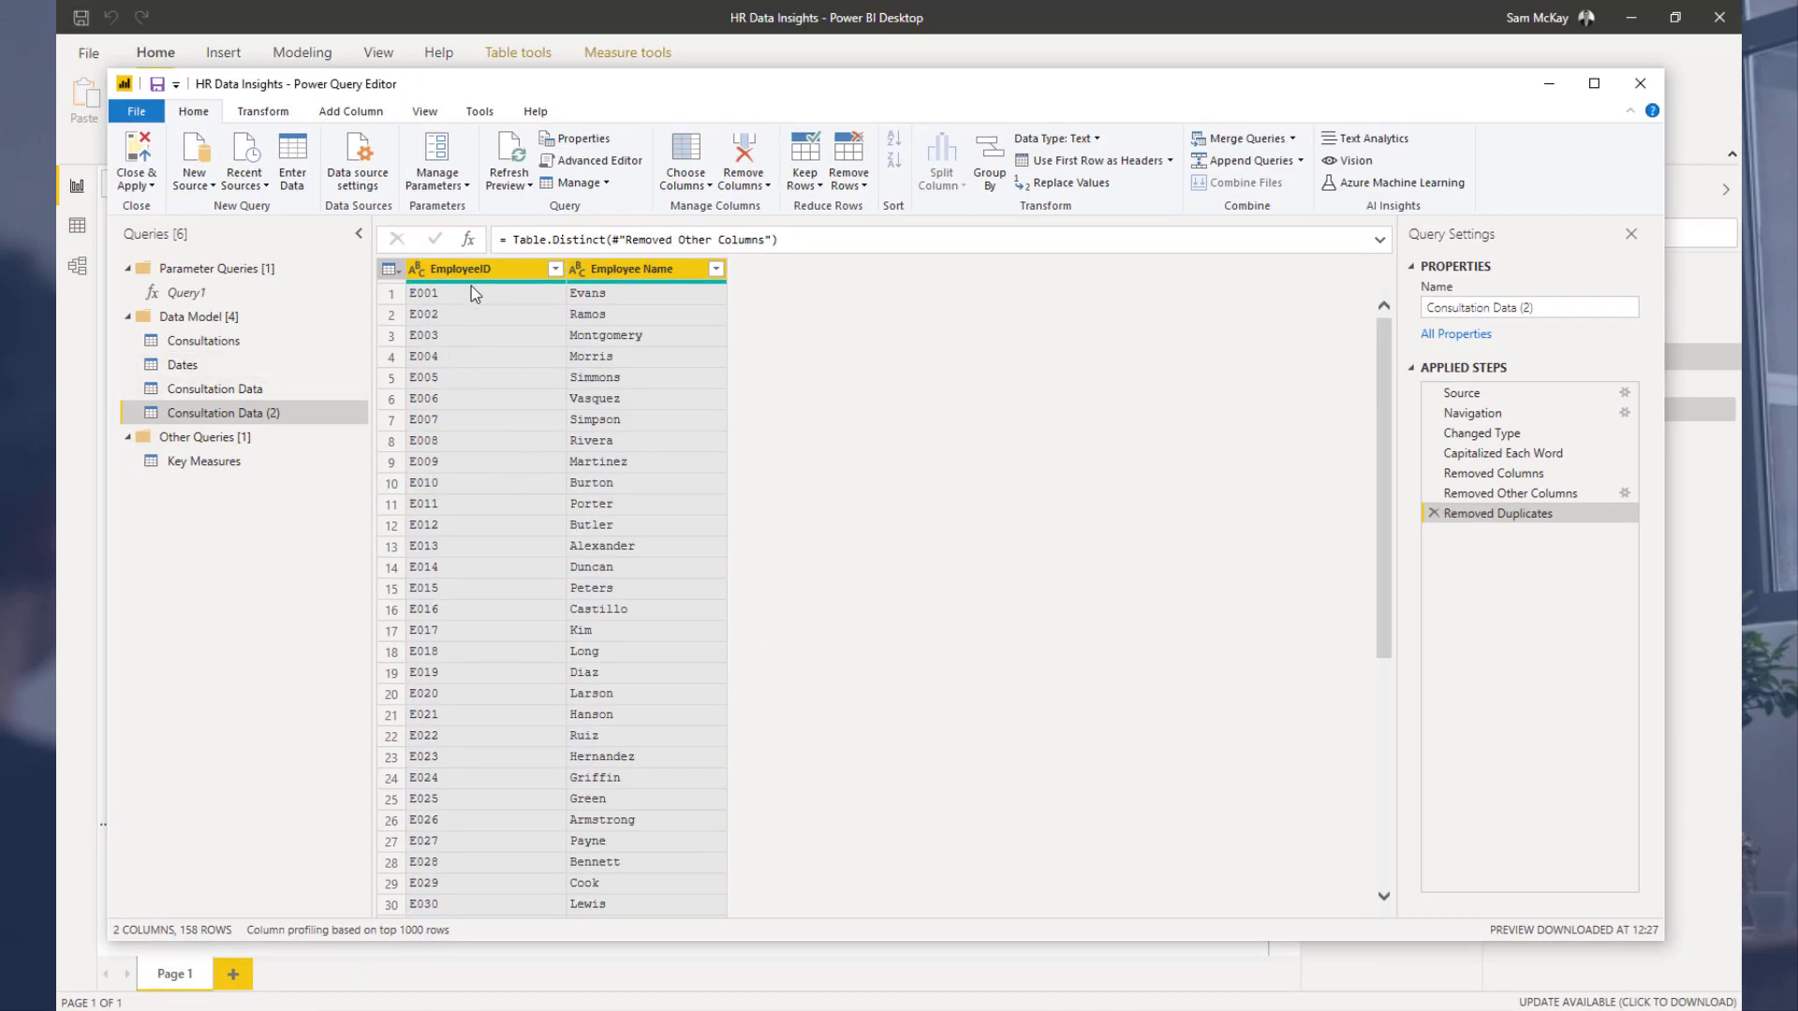
Step: Rename the duplicated Consultation Data (2) query as Employees
{"action": "left_click", "coordinate": [215, 395]}
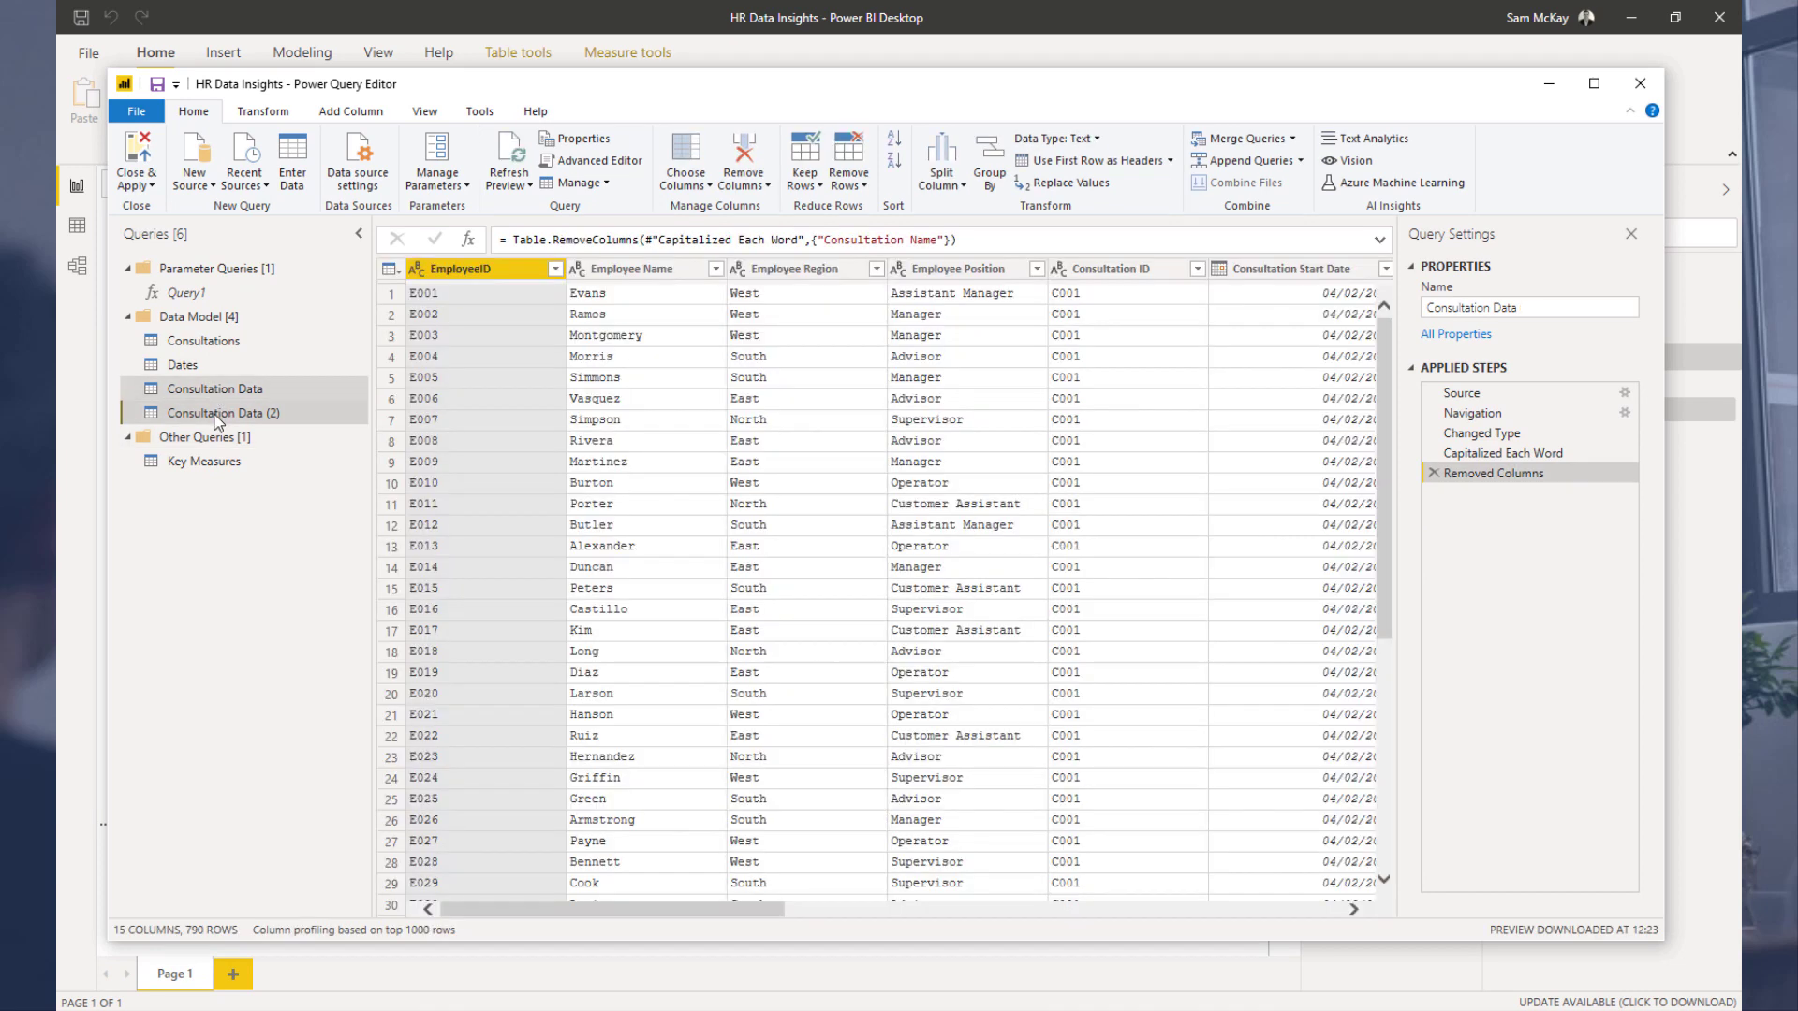
{"action": "double_click", "coordinate": [218, 414]}
{"action": "type", "text": "Employe"}
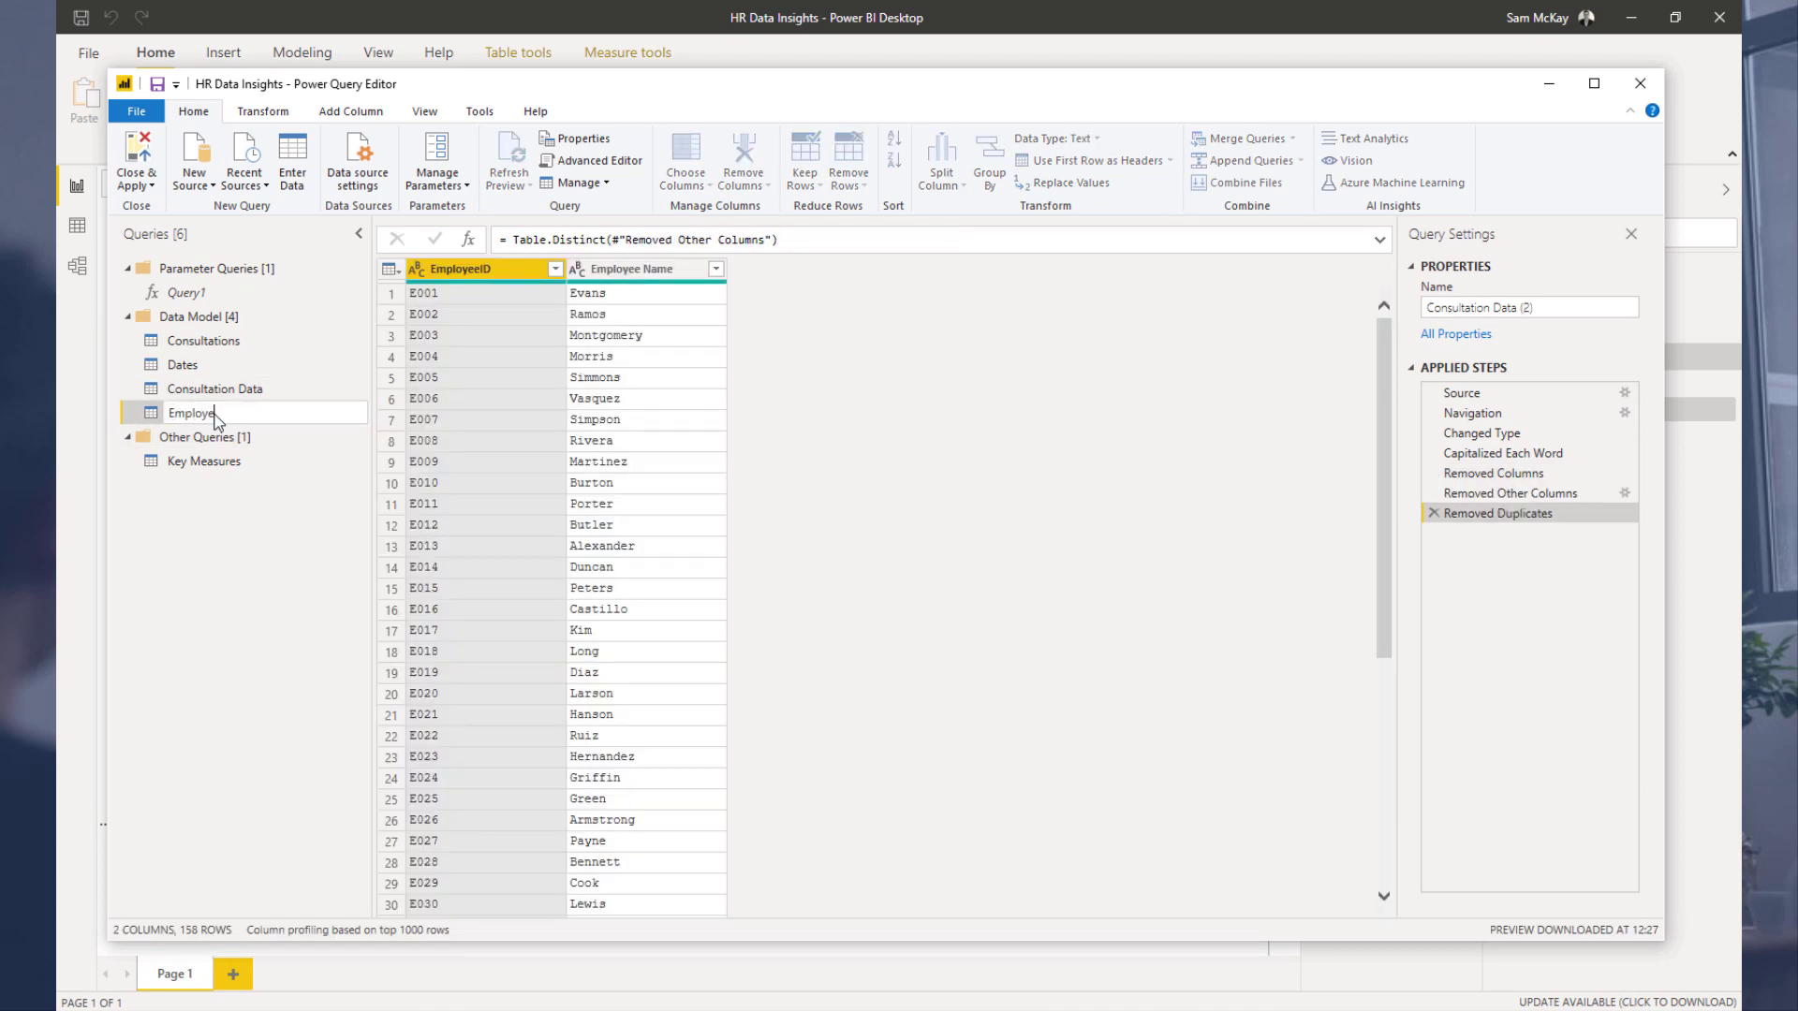
{"action": "type", "text": "es"}
{"action": "key", "text": "Return"}
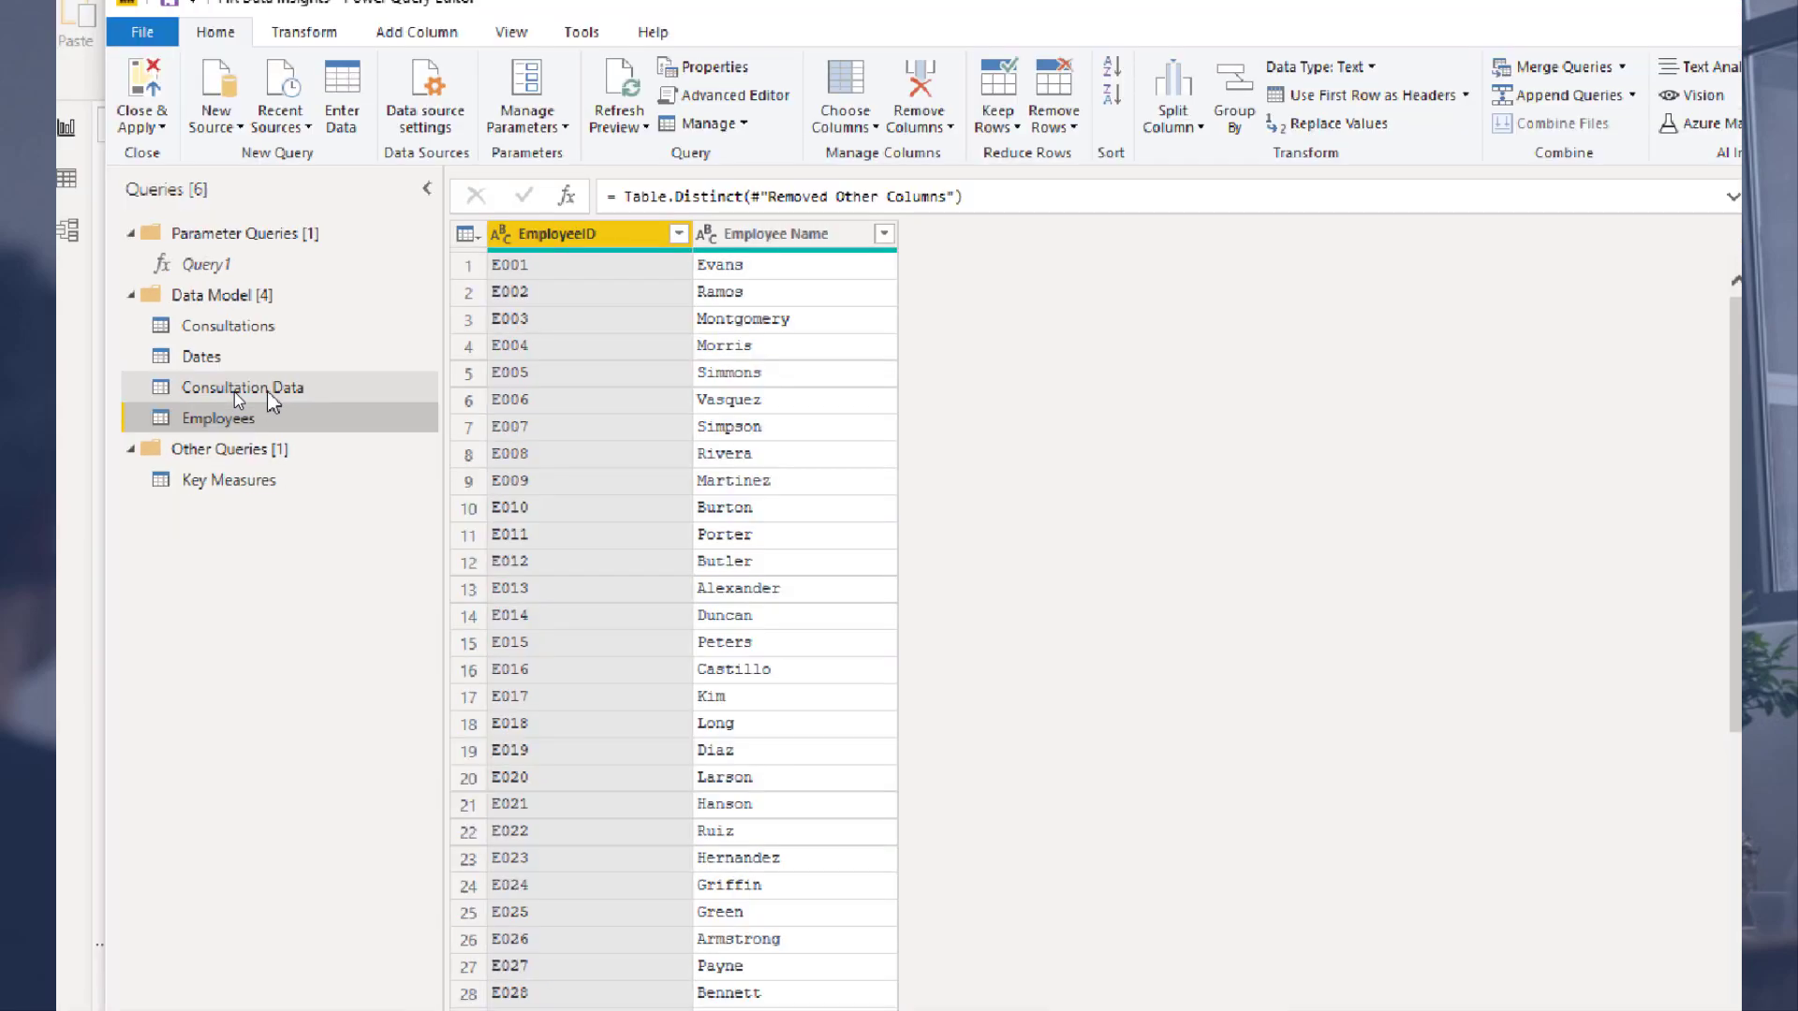
Step: Remove the Employee Name column from the Consultation Data query
{"action": "left_click", "coordinate": [266, 391]}
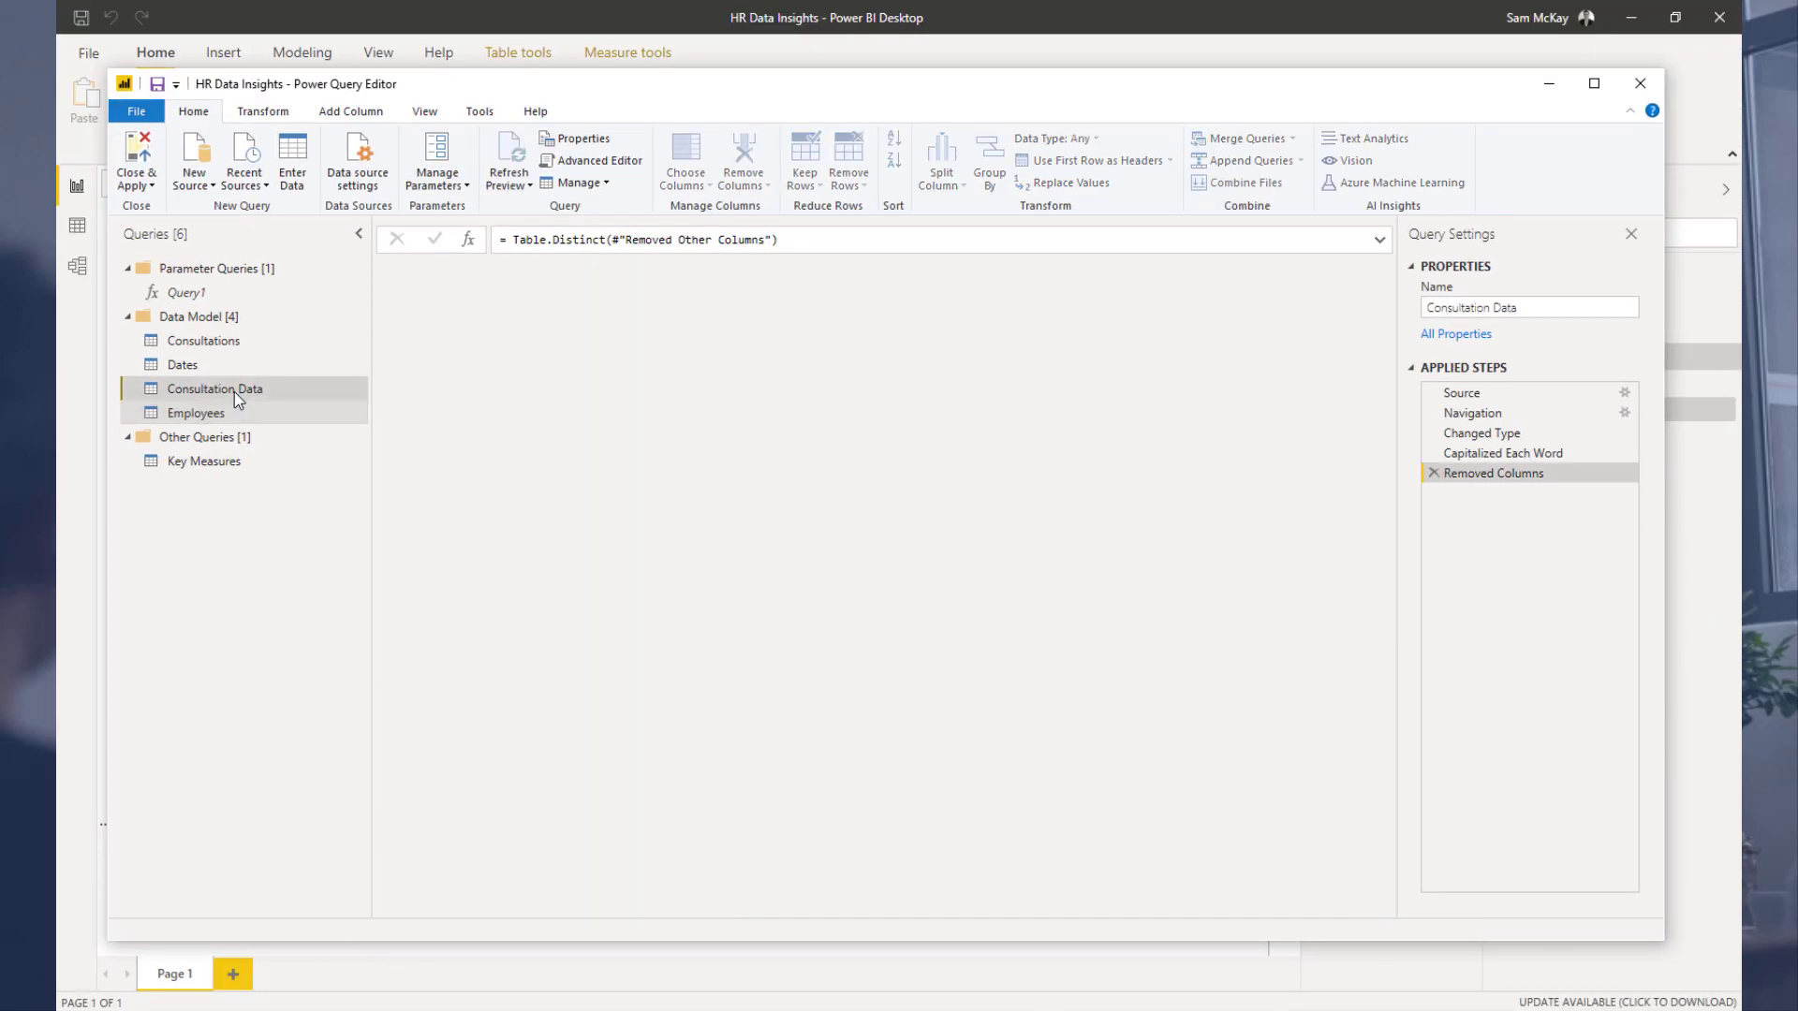
{"action": "left_click", "coordinate": [625, 273]}
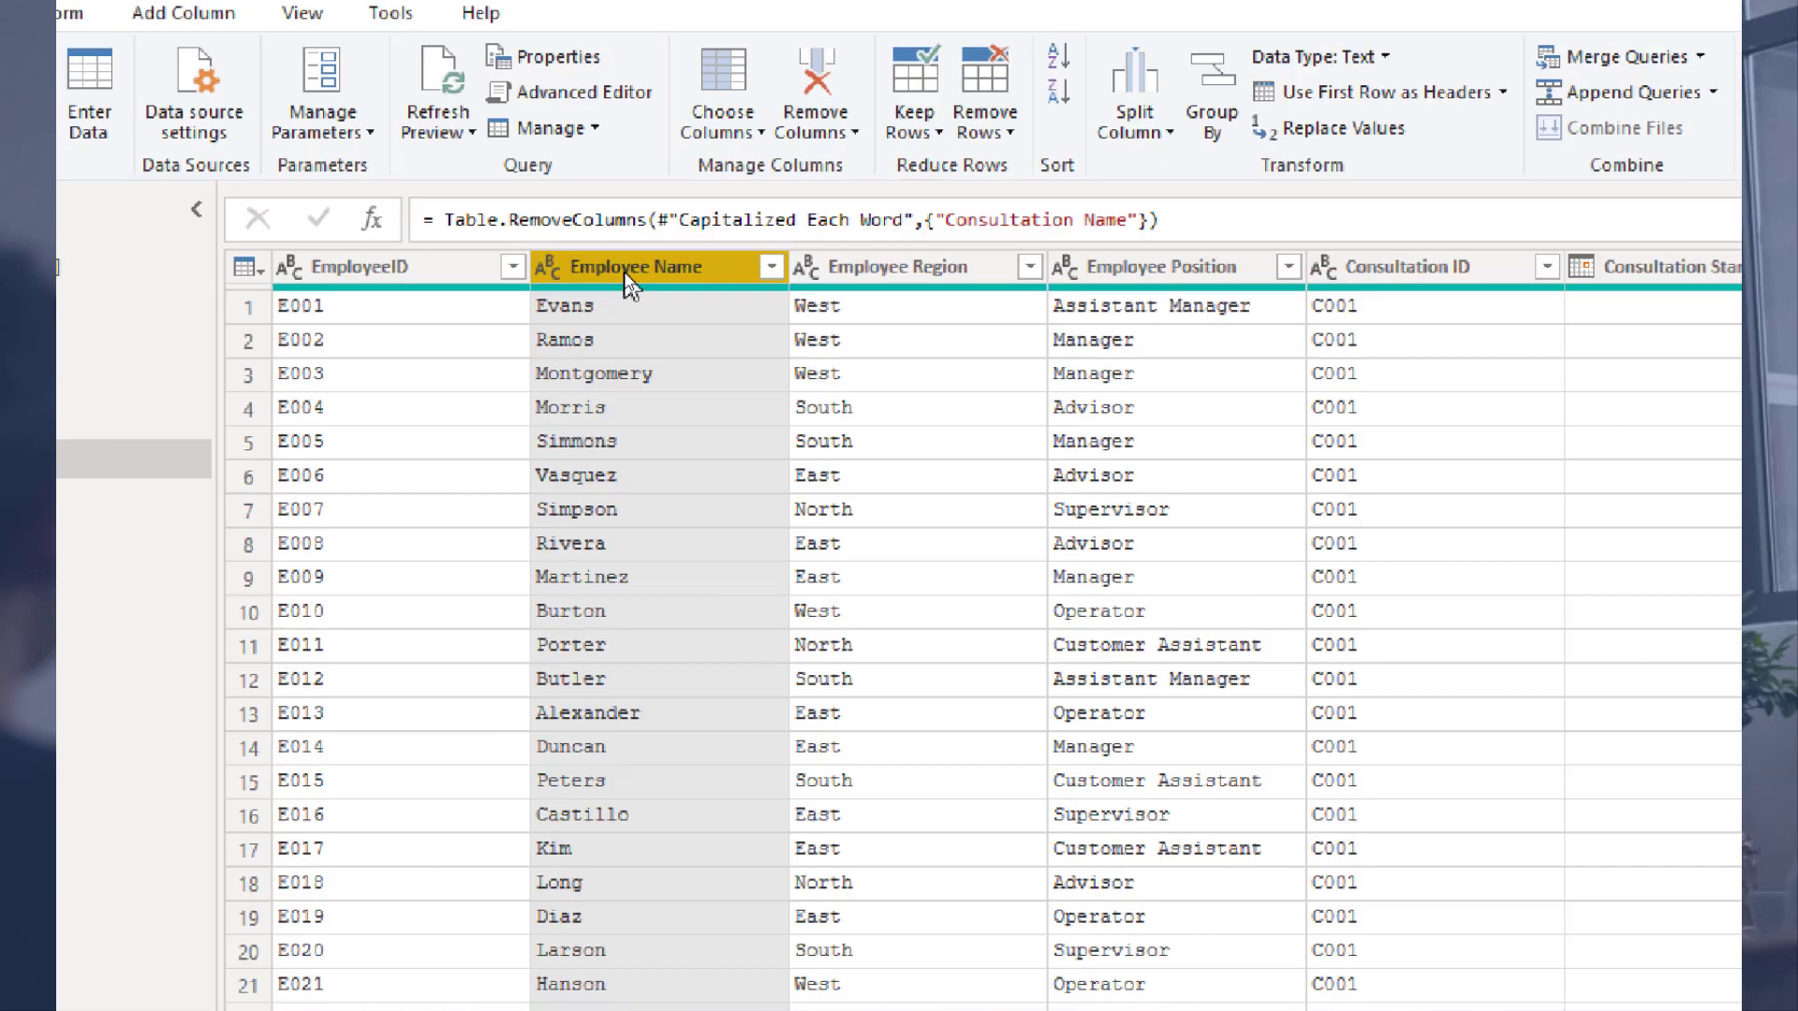
{"action": "right_click", "coordinate": [626, 273]}
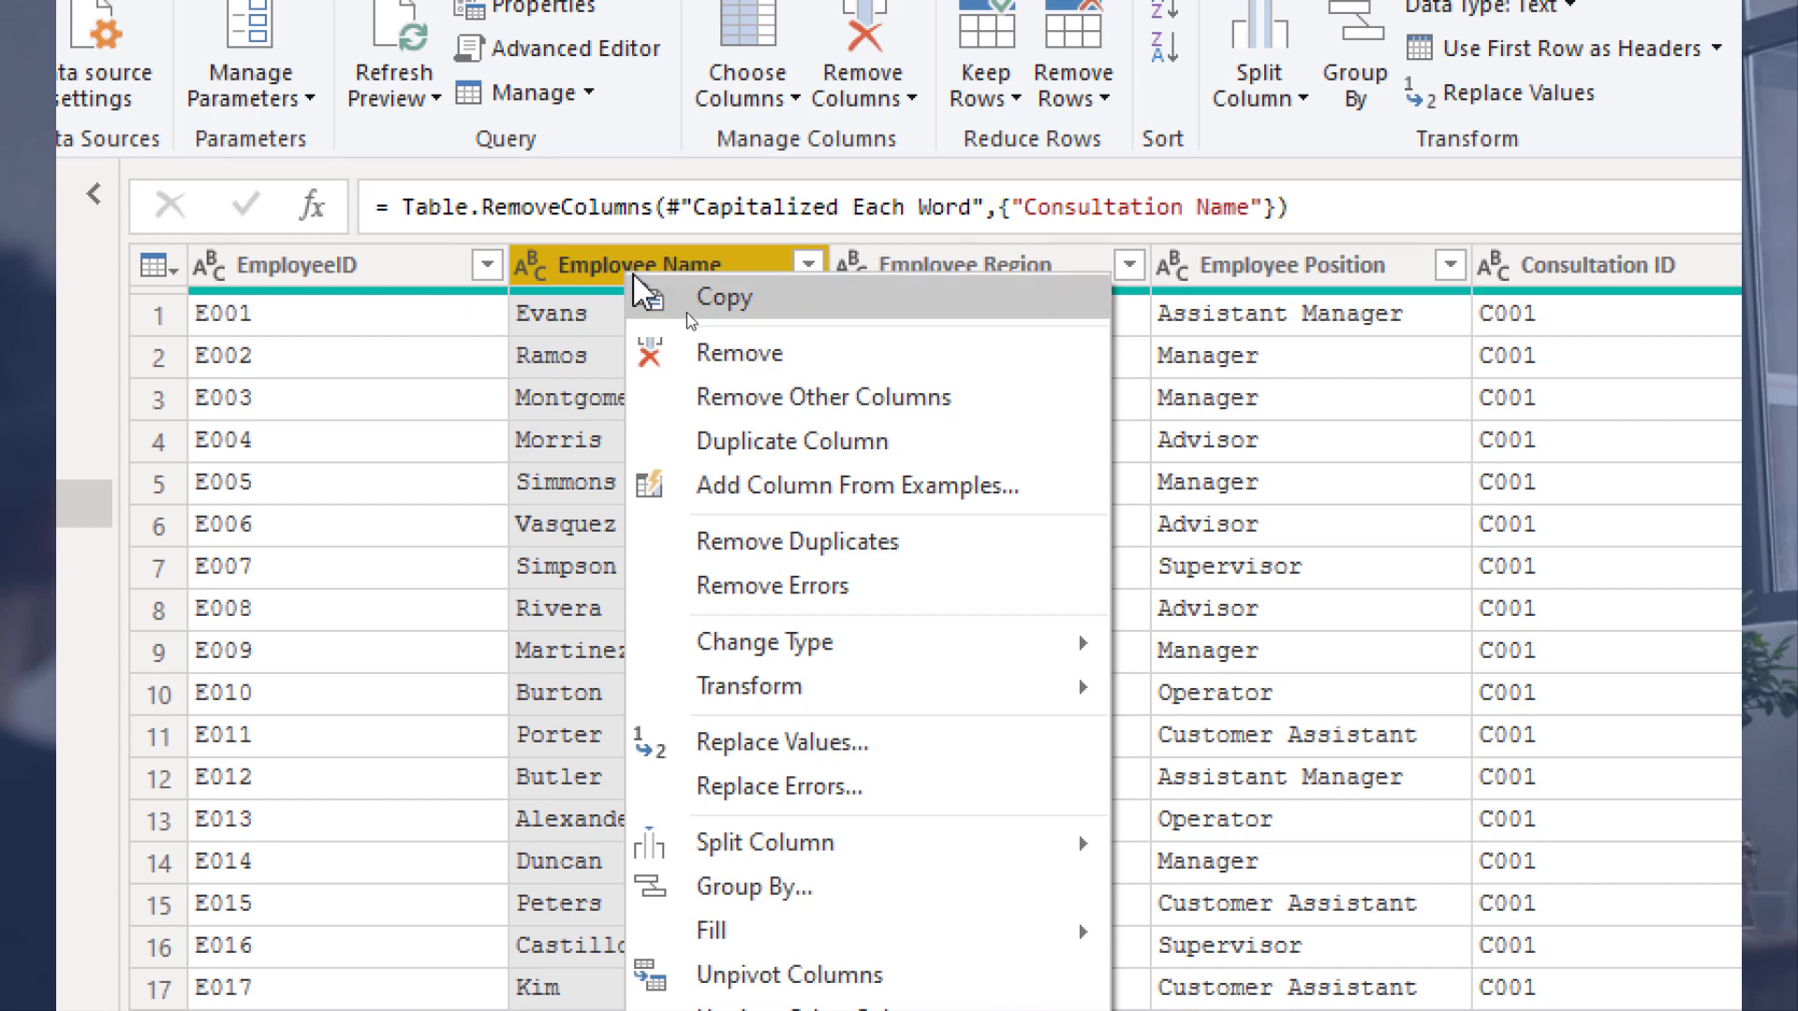
{"action": "left_click", "coordinate": [784, 371]}
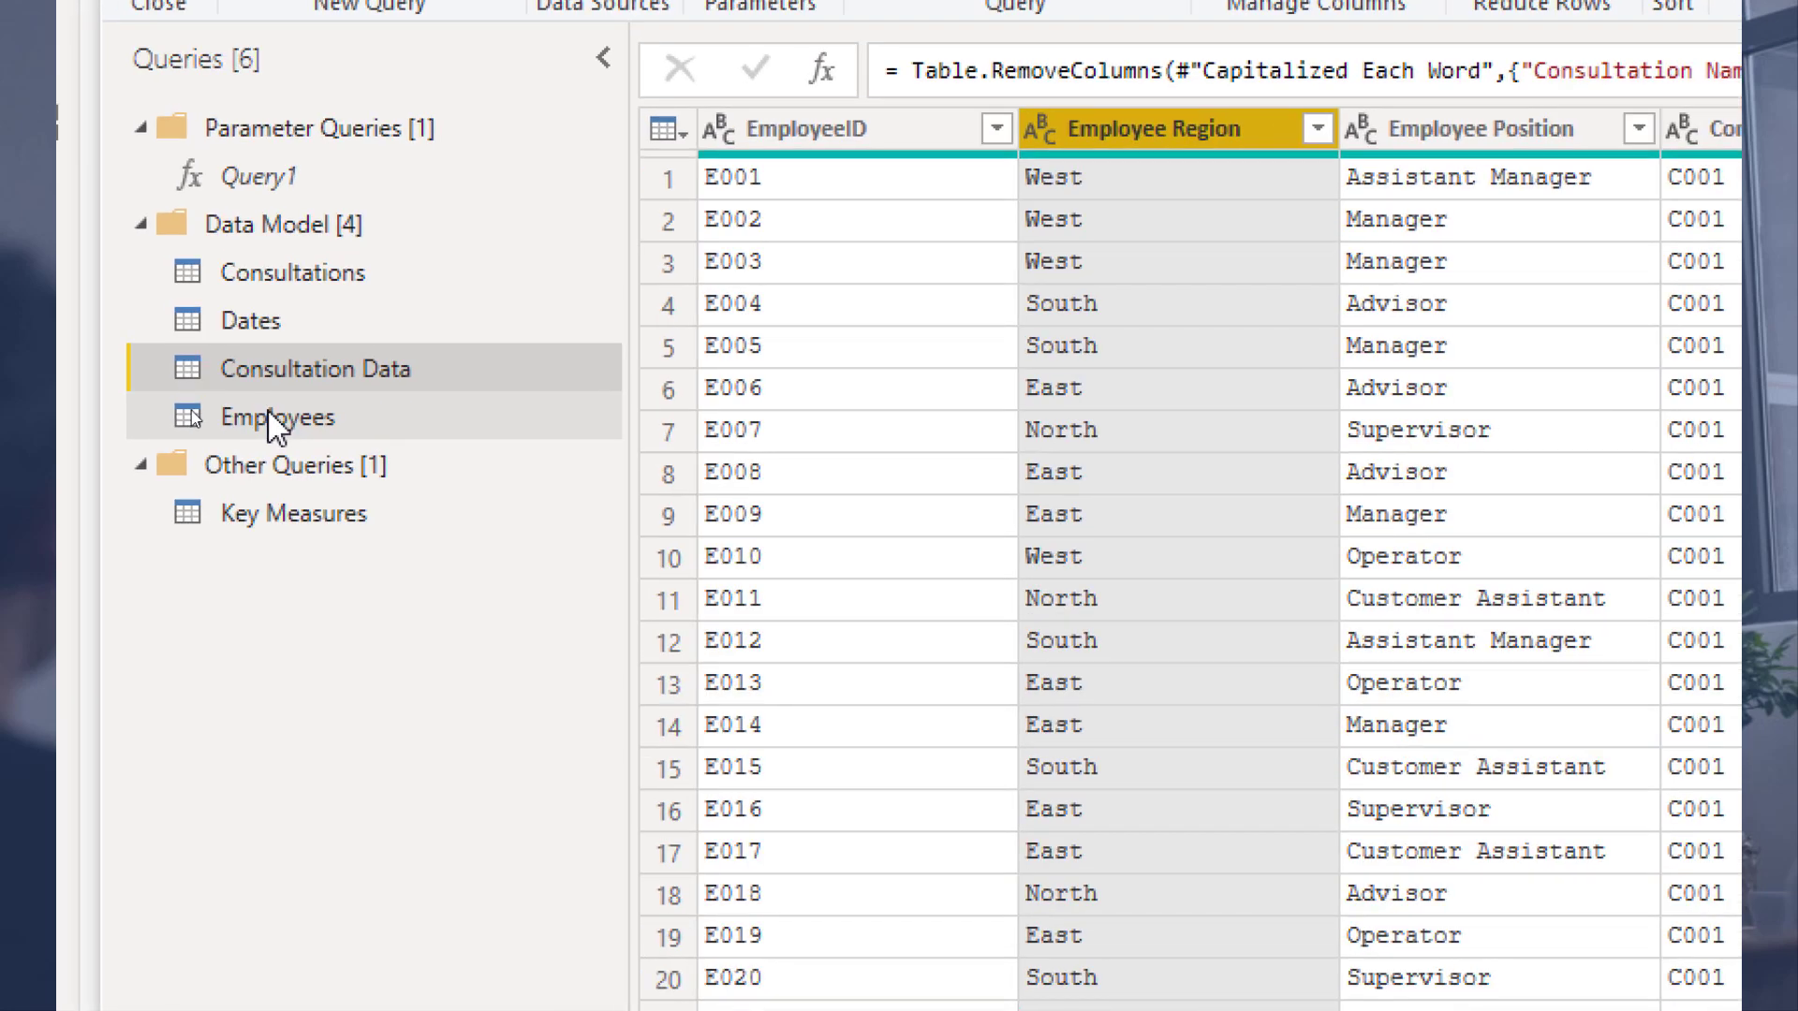
{"action": "left_click", "coordinate": [384, 418]}
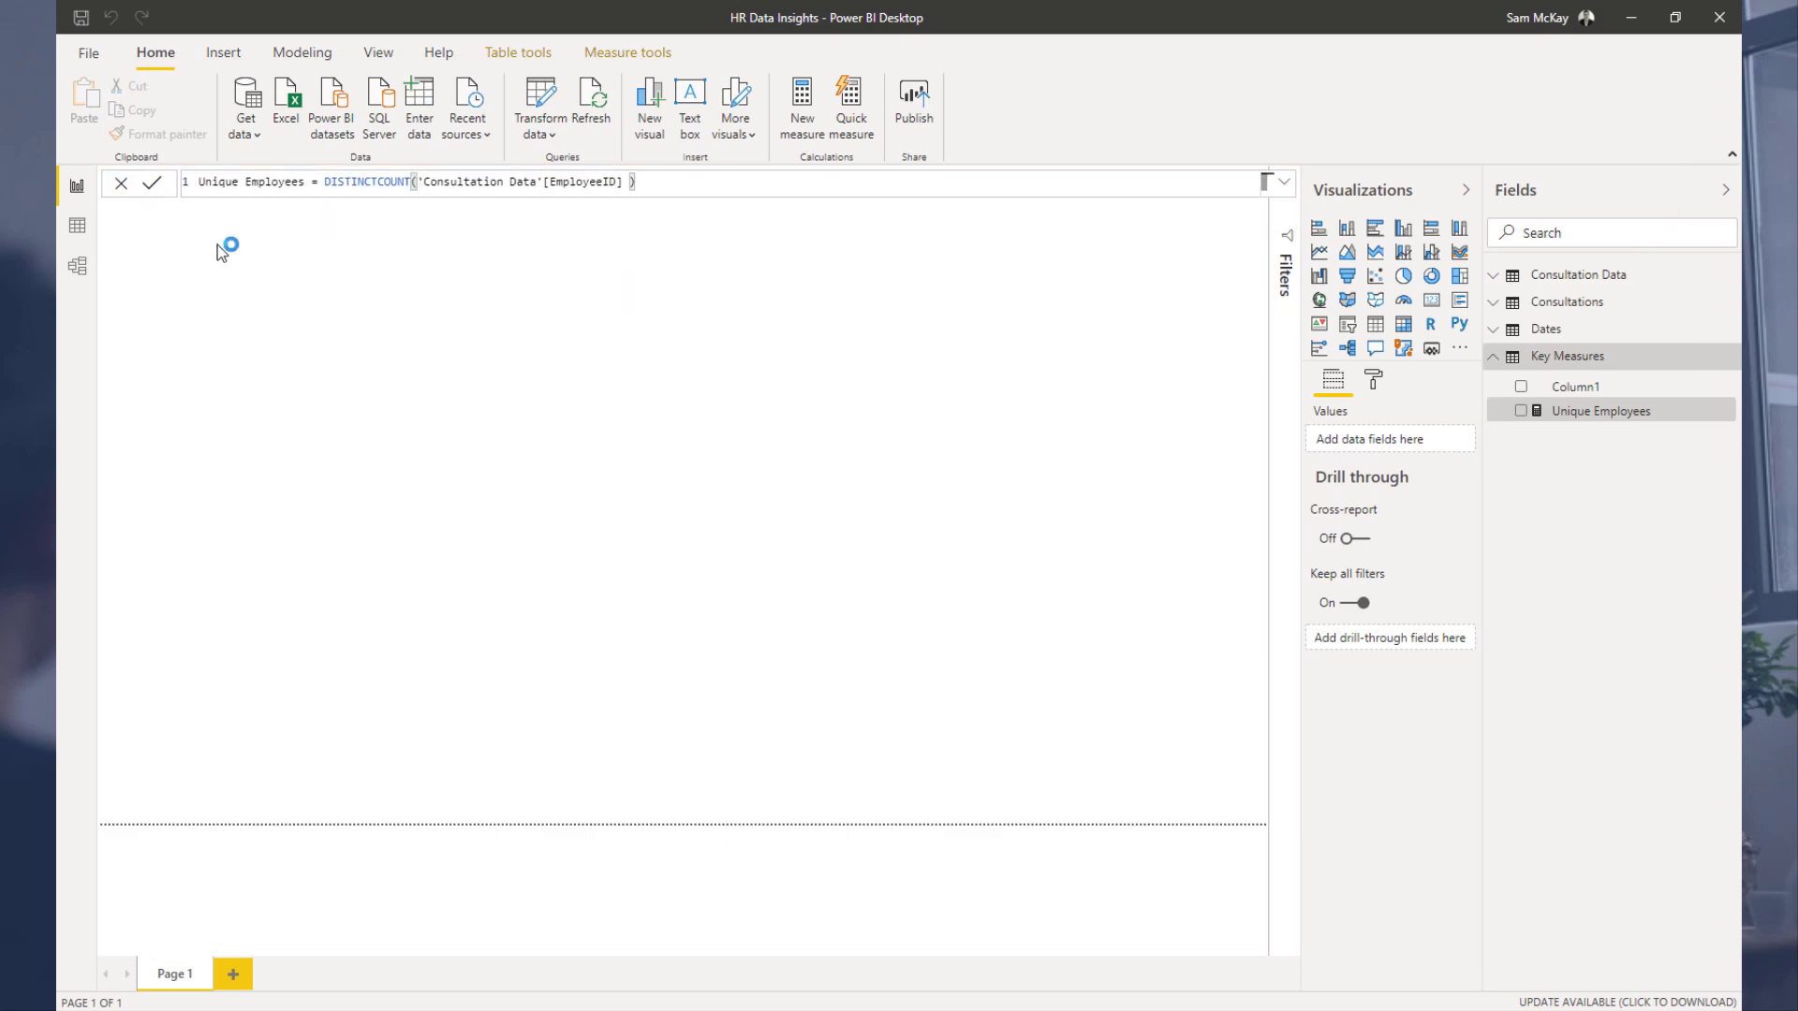
Step: In the model diagram, move the Employees table beside Consultations and Key Measures to the upper right
{"action": "left_click", "coordinate": [79, 267]}
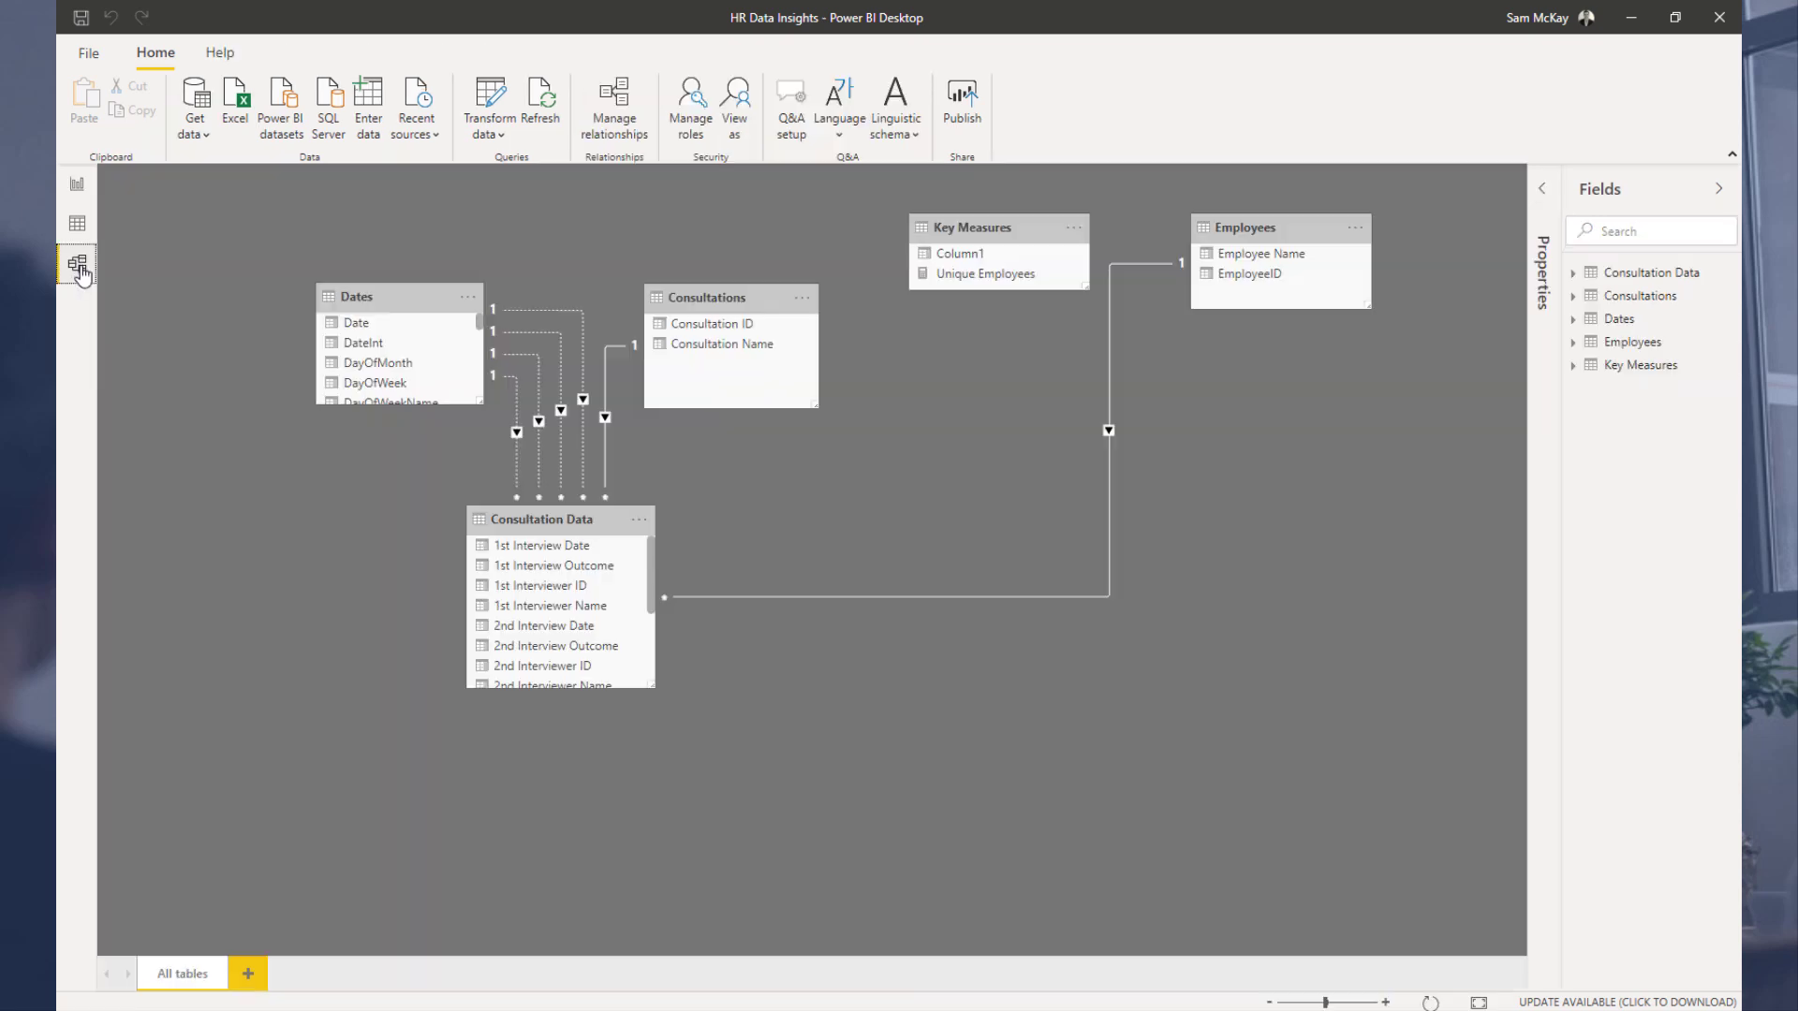
{"action": "left_click_drag", "start_coordinate": [1255, 225], "coordinate": [921, 302]}
{"action": "left_click_drag", "start_coordinate": [1018, 218], "coordinate": [1330, 217]}
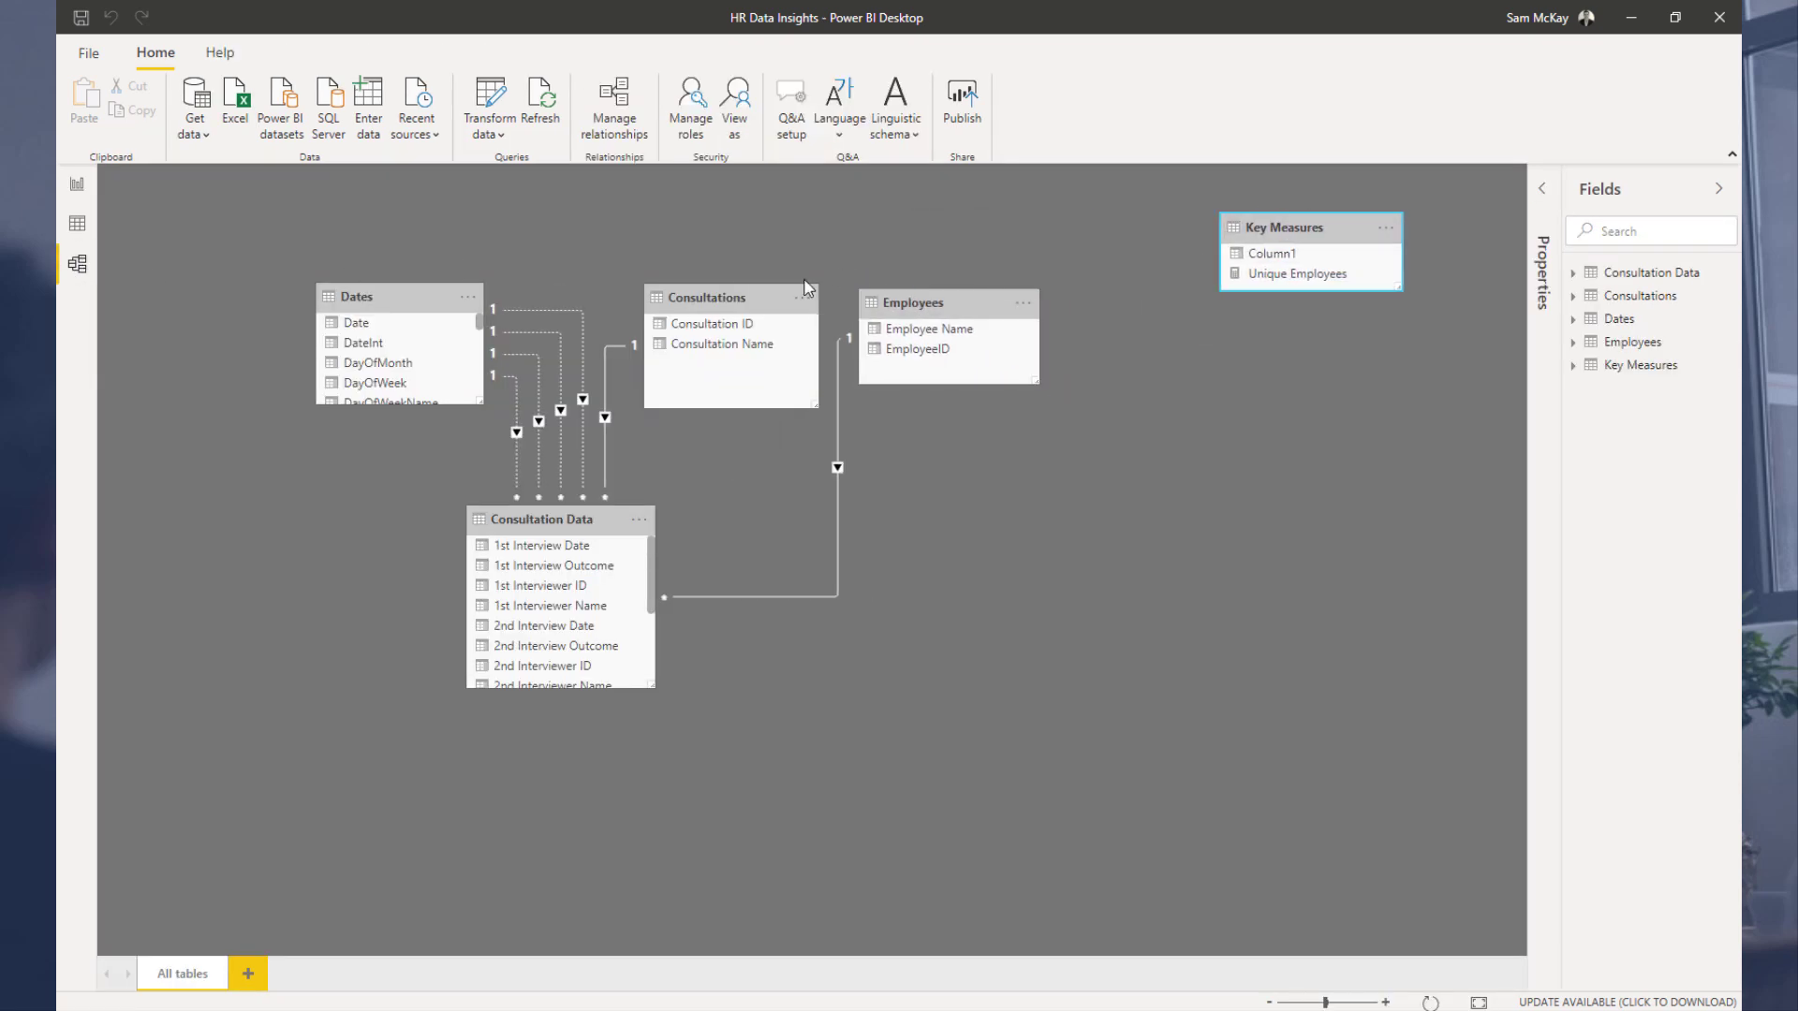
{"action": "left_click_drag", "start_coordinate": [737, 292], "coordinate": [722, 297]}
{"action": "left_click_drag", "start_coordinate": [938, 315], "coordinate": [931, 317]}
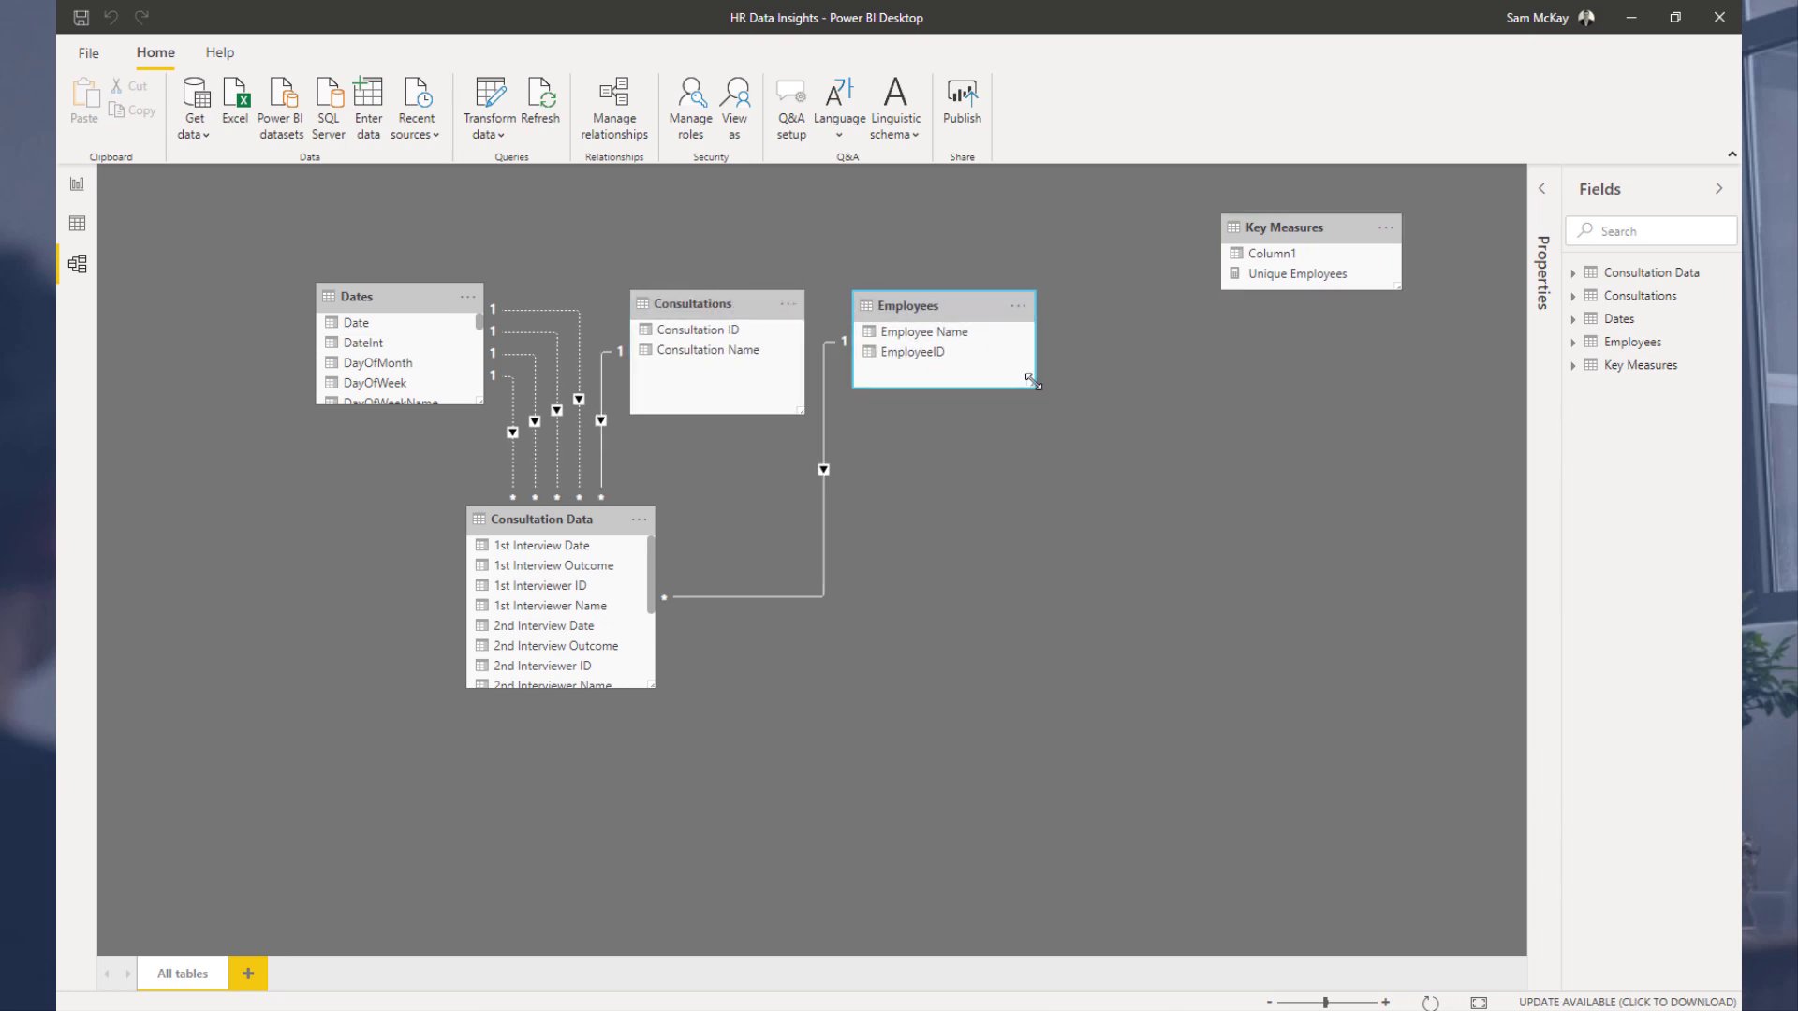
{"action": "left_click_drag", "start_coordinate": [1033, 382], "coordinate": [1028, 409]}
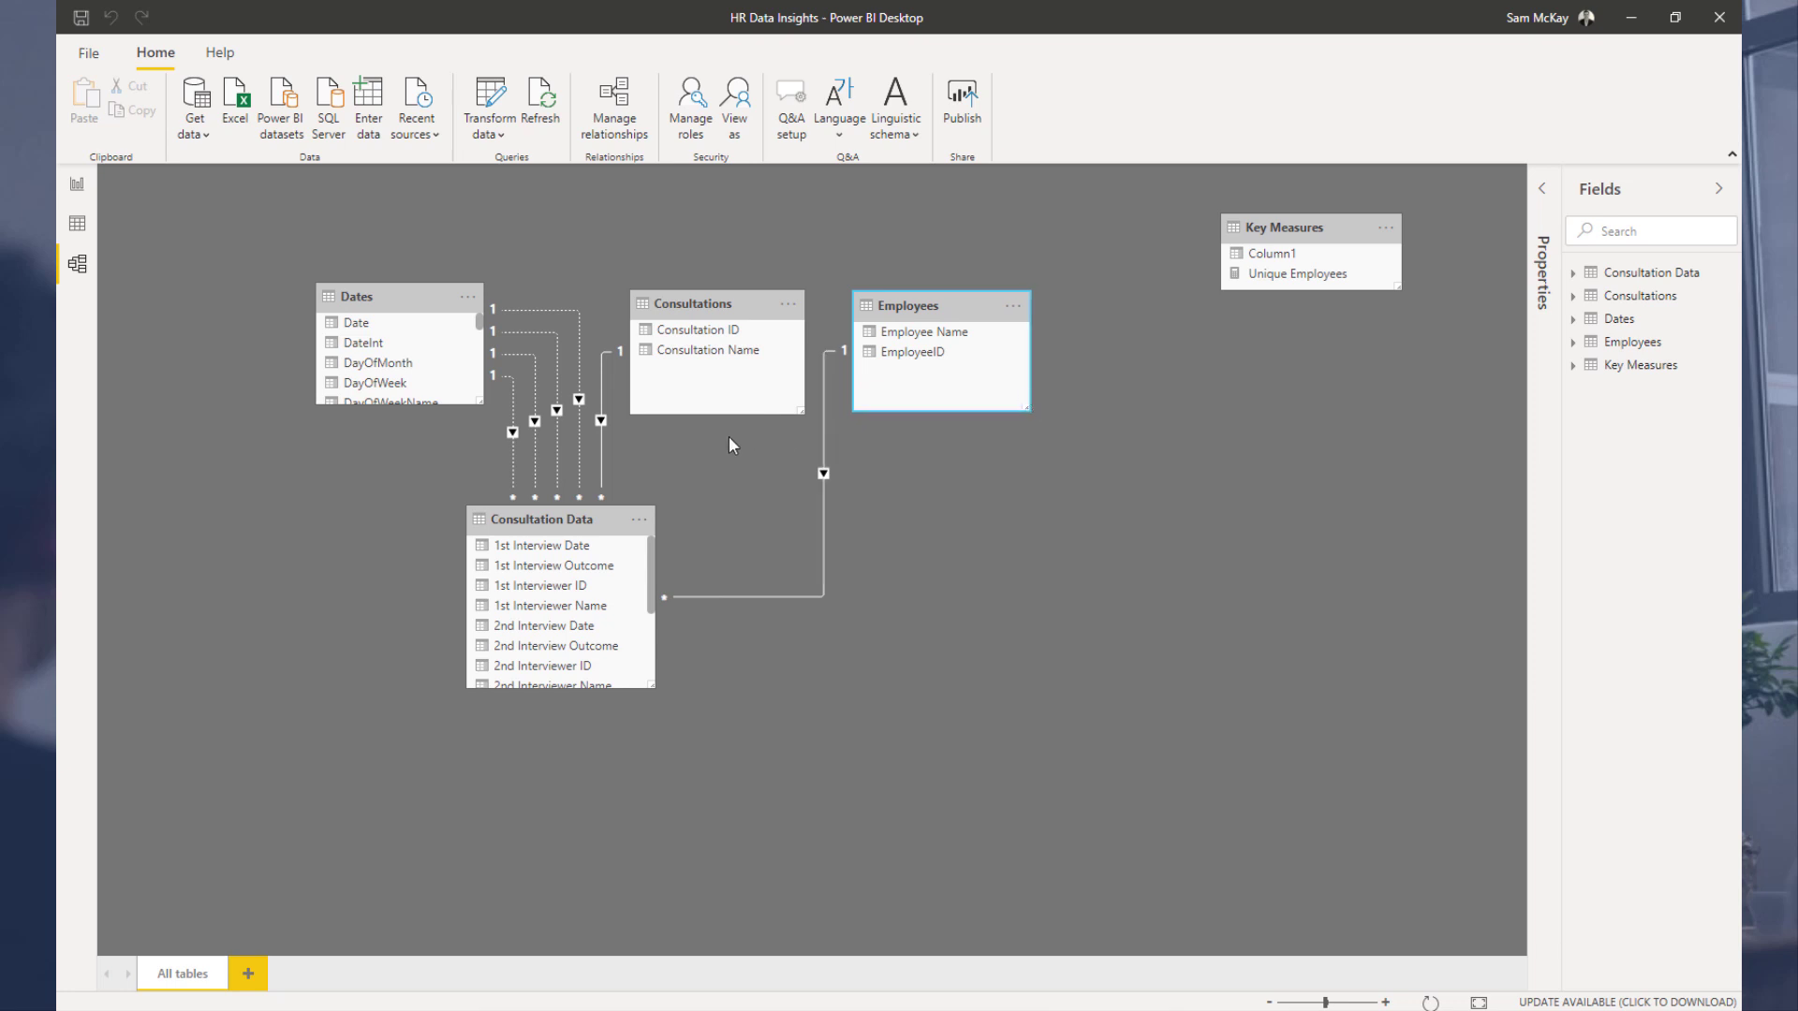
Step: Reposition Consultation Data below Consultations and tidy the Consultations, Employees and Key Measures table layout
{"action": "left_click", "coordinate": [573, 544]}
{"action": "left_click_drag", "start_coordinate": [569, 520], "coordinate": [709, 529]}
{"action": "left_click_drag", "start_coordinate": [937, 304], "coordinate": [947, 301]}
{"action": "left_click", "coordinate": [733, 305]}
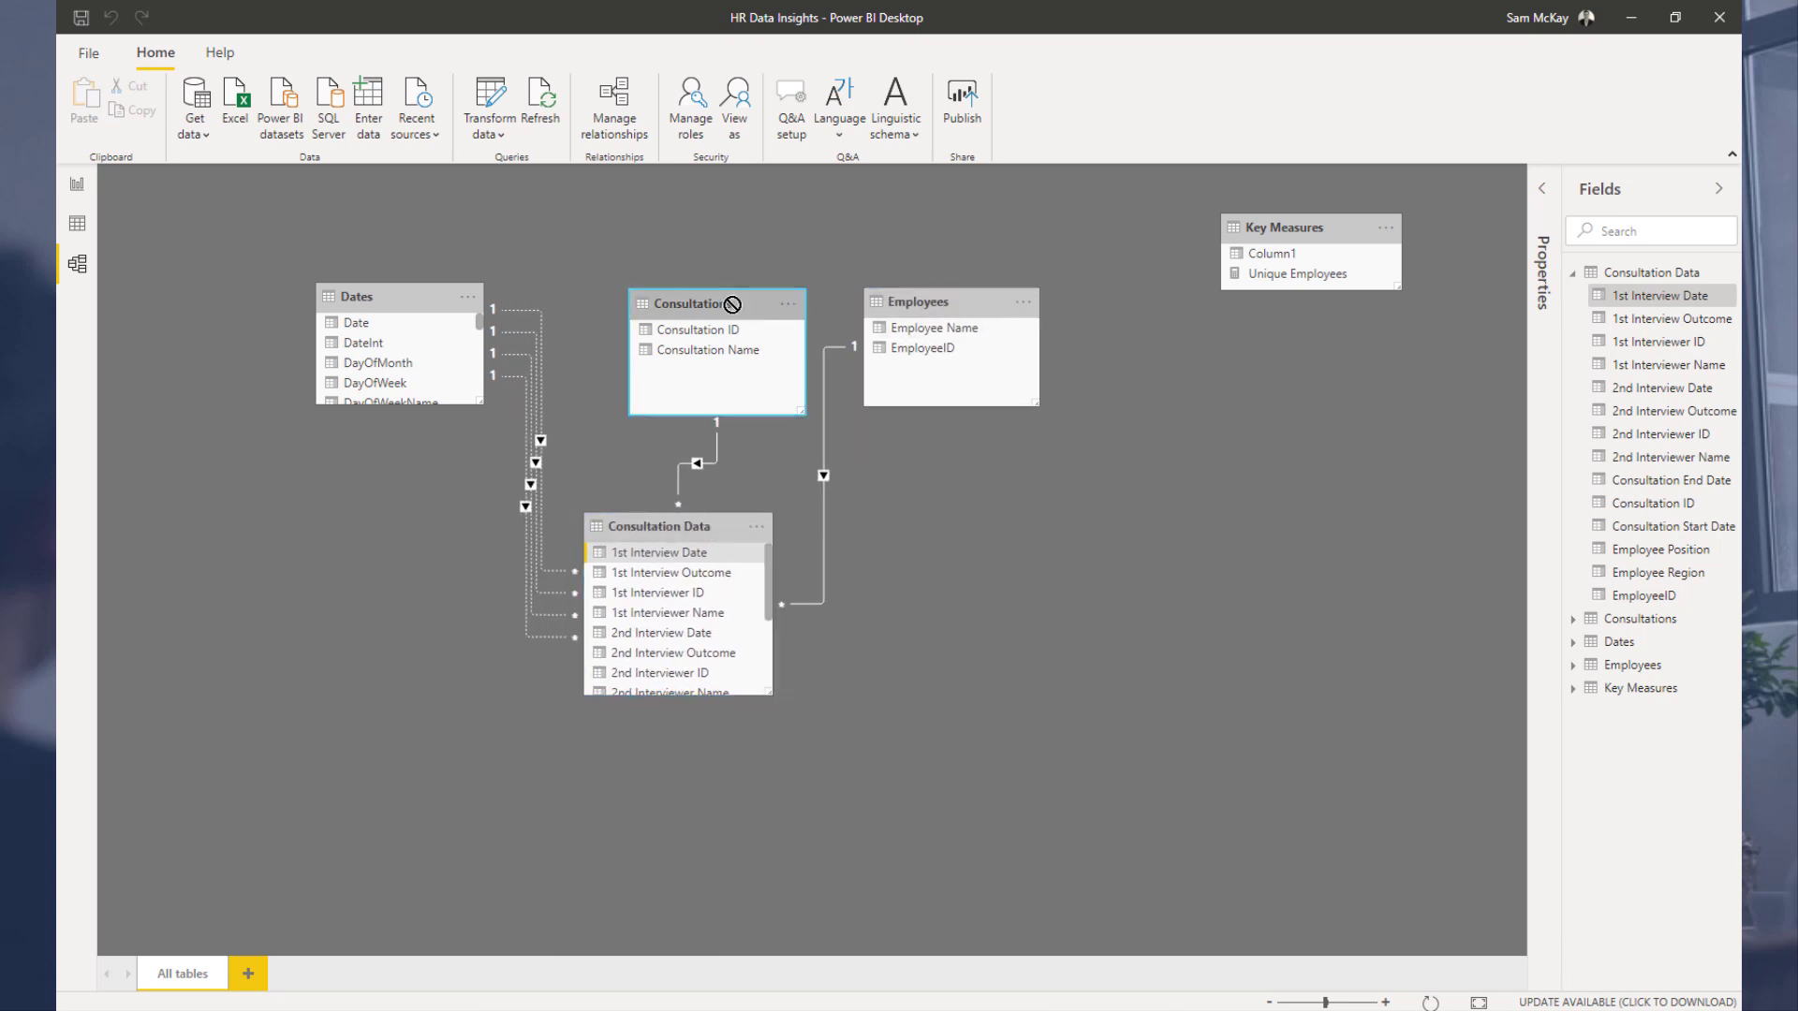
{"action": "left_click_drag", "start_coordinate": [732, 305], "coordinate": [706, 303]}
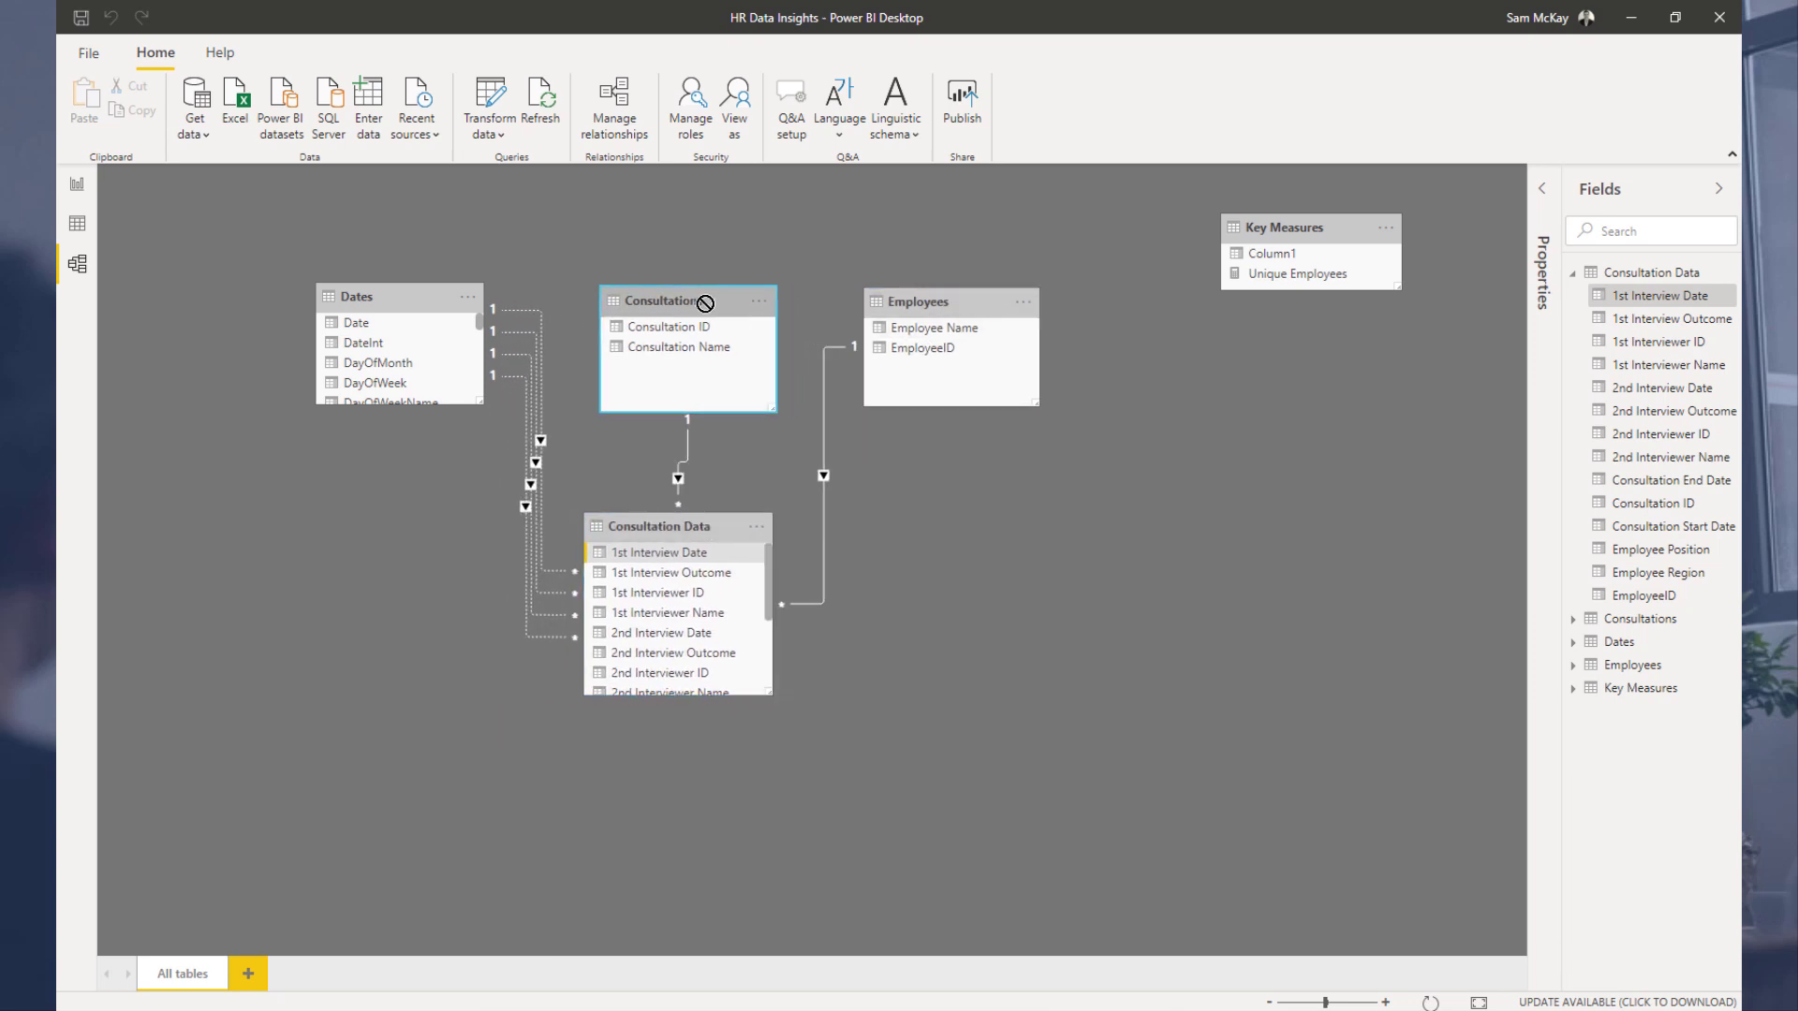
{"action": "left_click_drag", "start_coordinate": [1006, 301], "coordinate": [969, 302]}
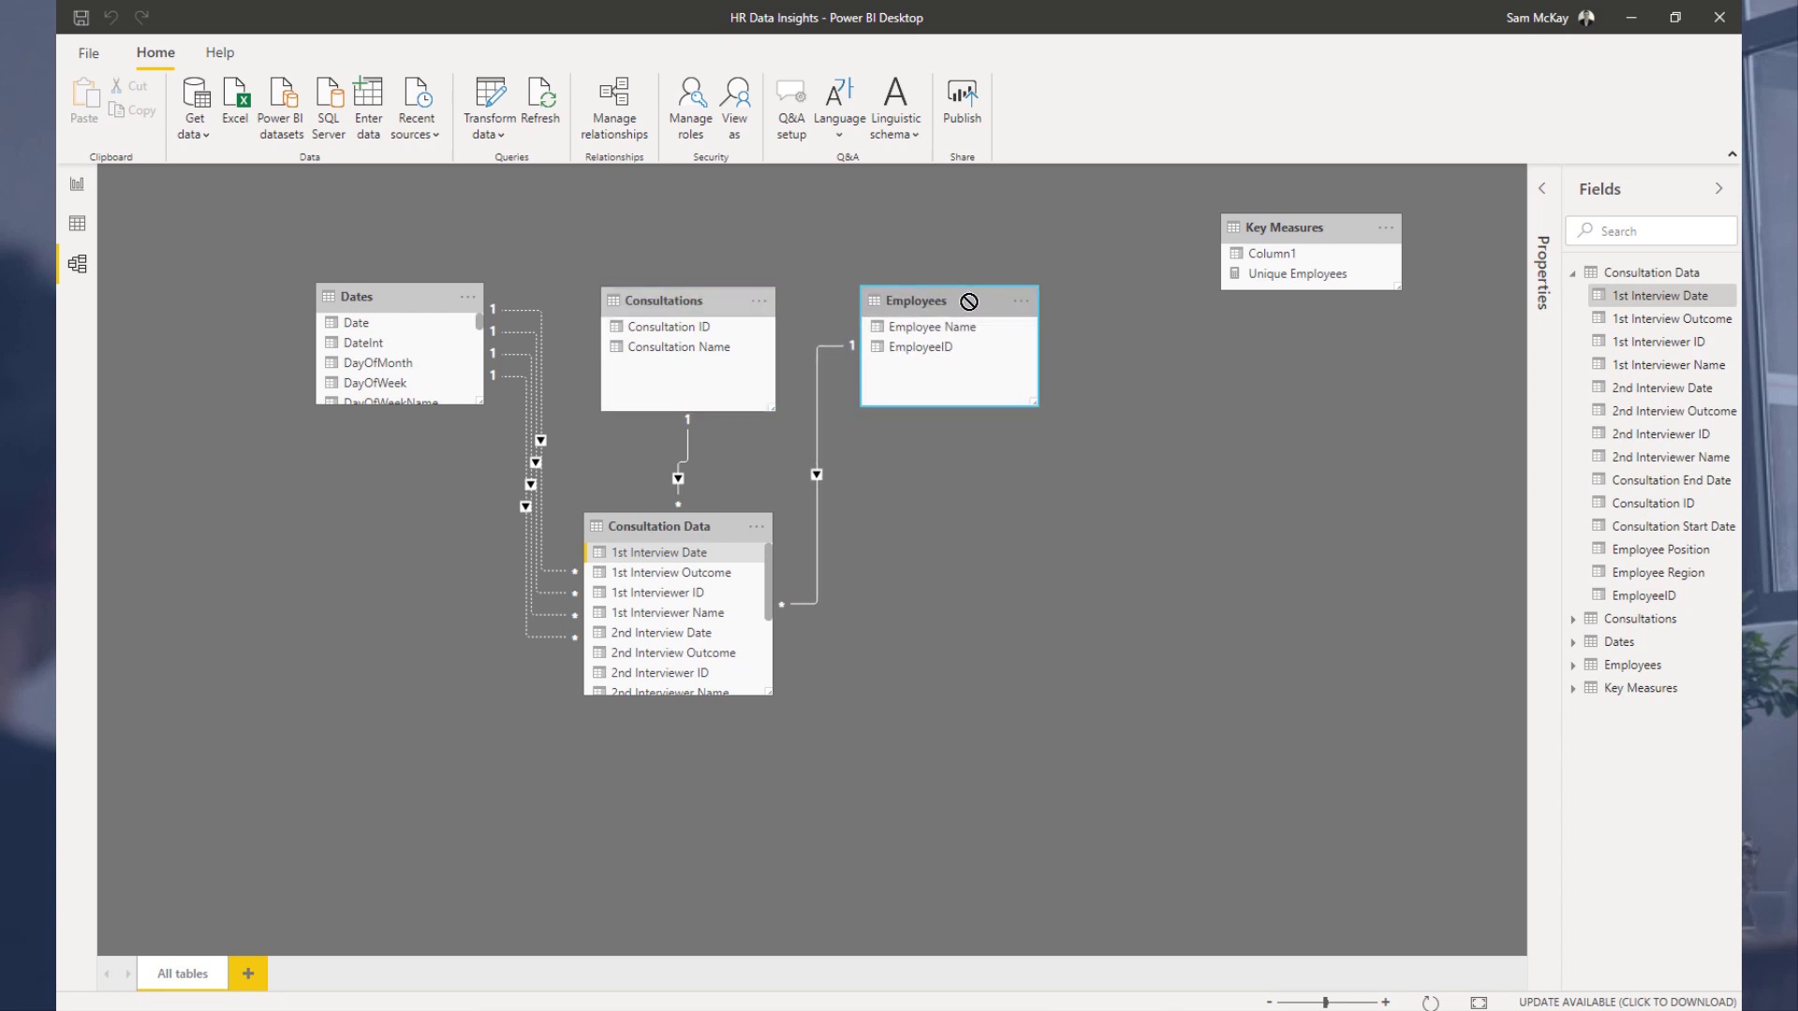
{"action": "left_click_drag", "start_coordinate": [1259, 228], "coordinate": [1321, 253]}
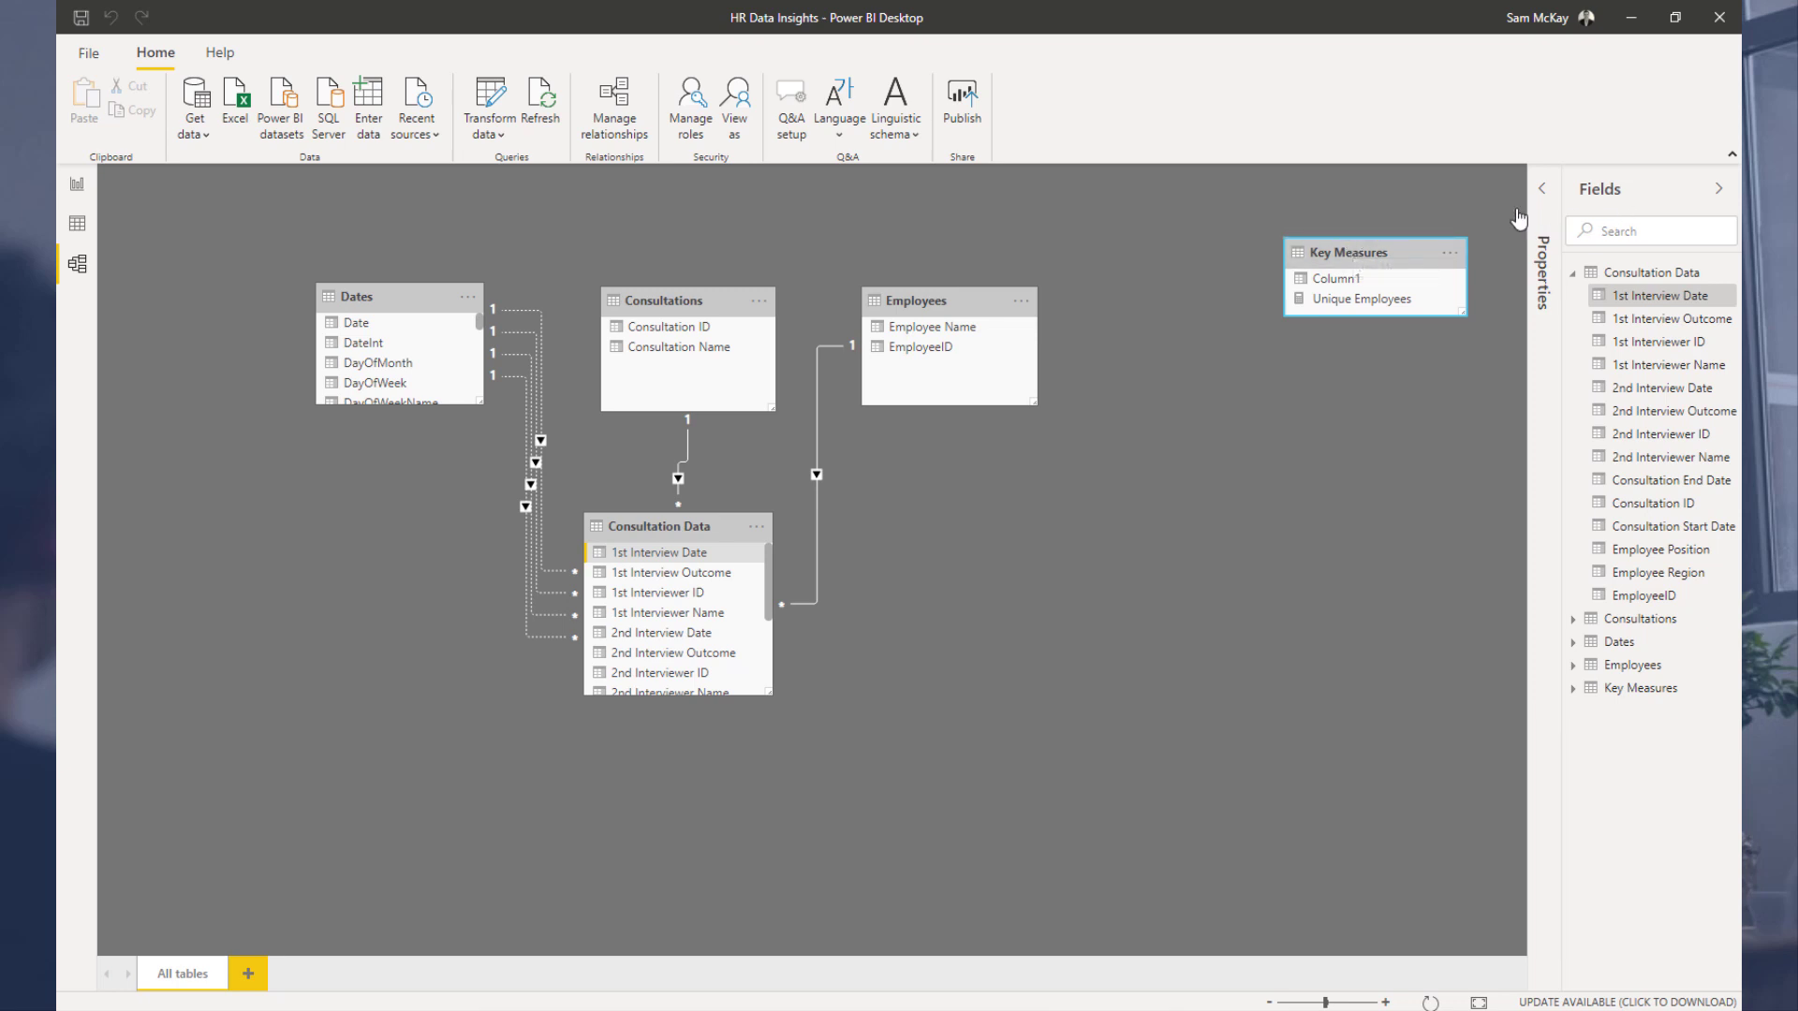
Step: Delete Column1 from the Key Measures table
{"action": "left_click", "coordinate": [84, 186]}
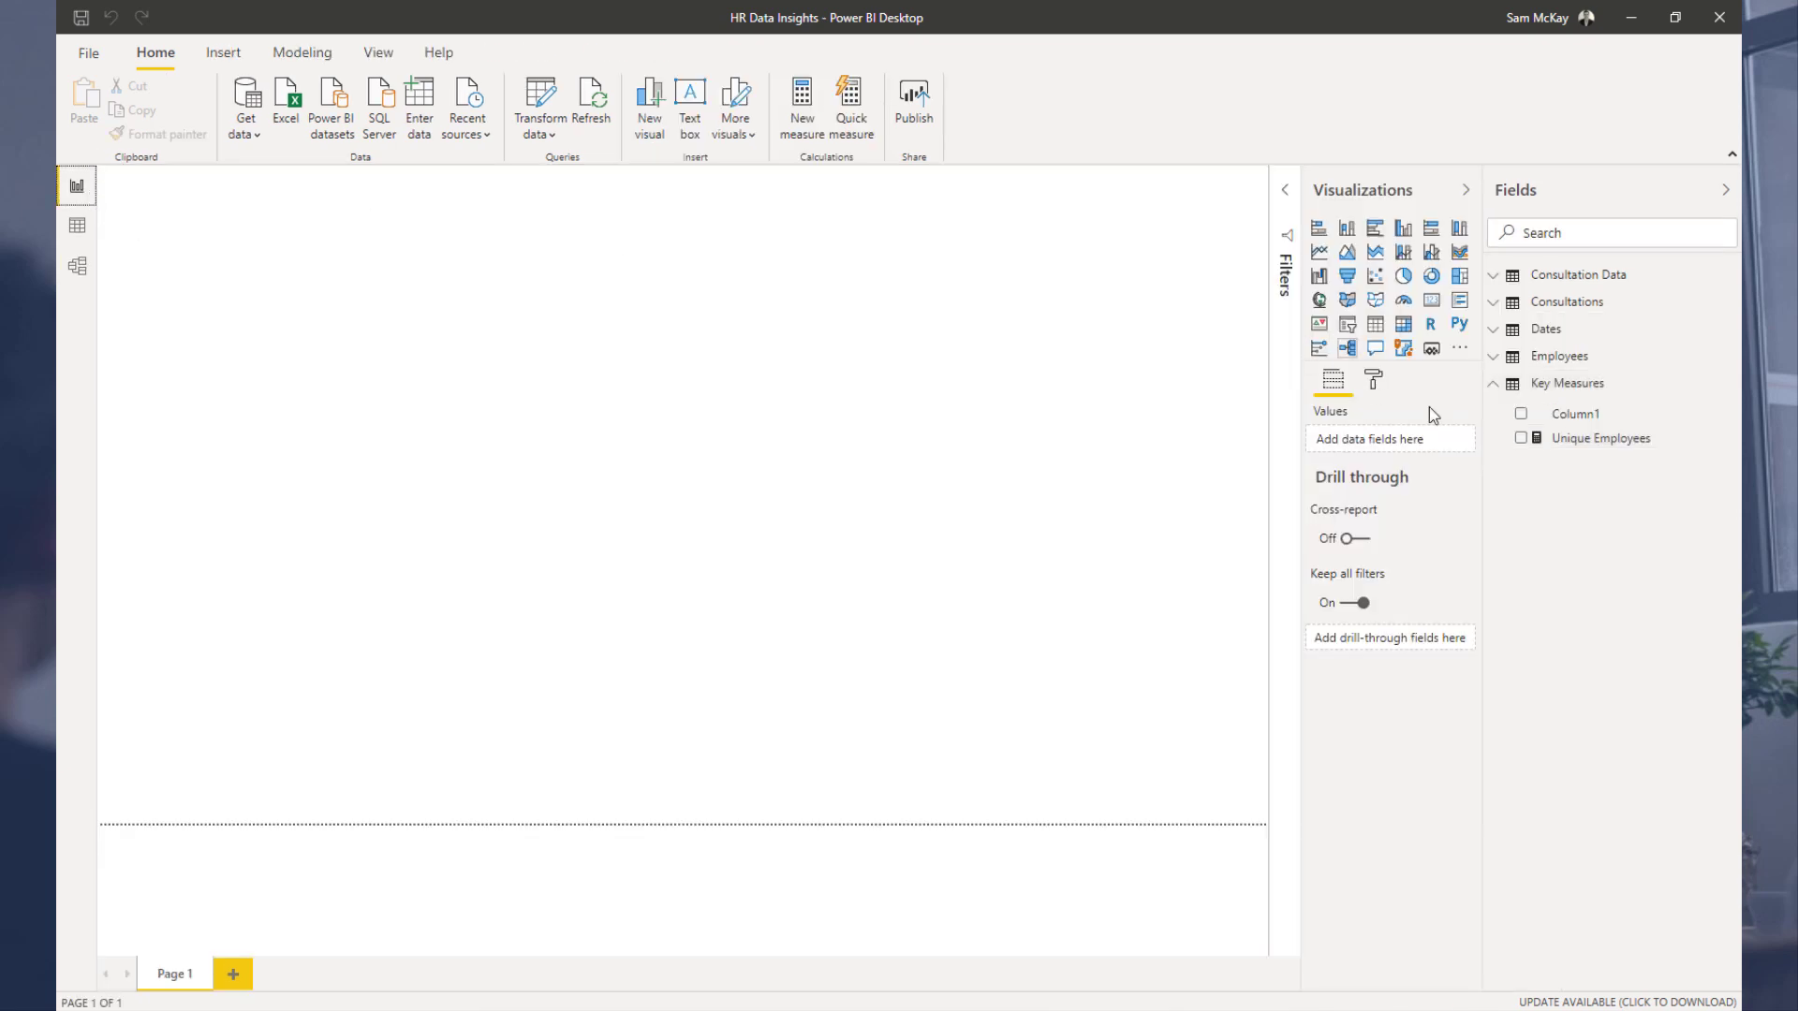
{"action": "right_click", "coordinate": [1573, 415]}
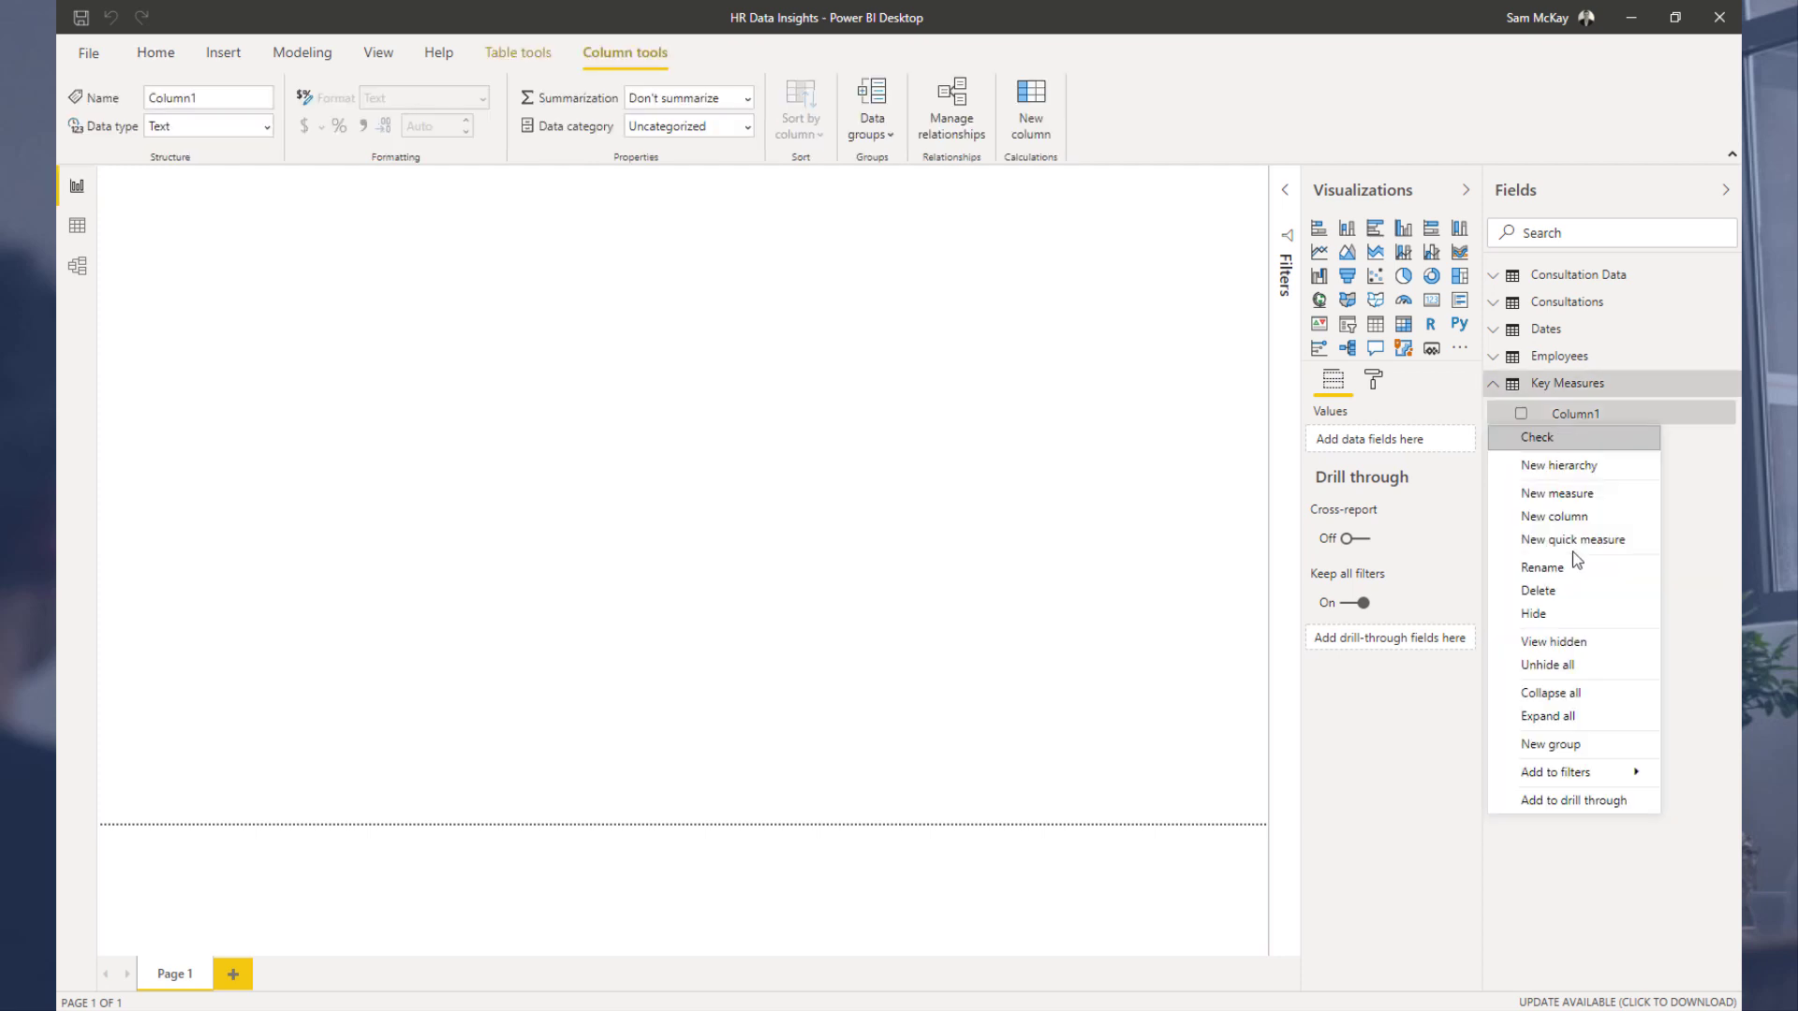
{"action": "left_click", "coordinate": [1566, 588]}
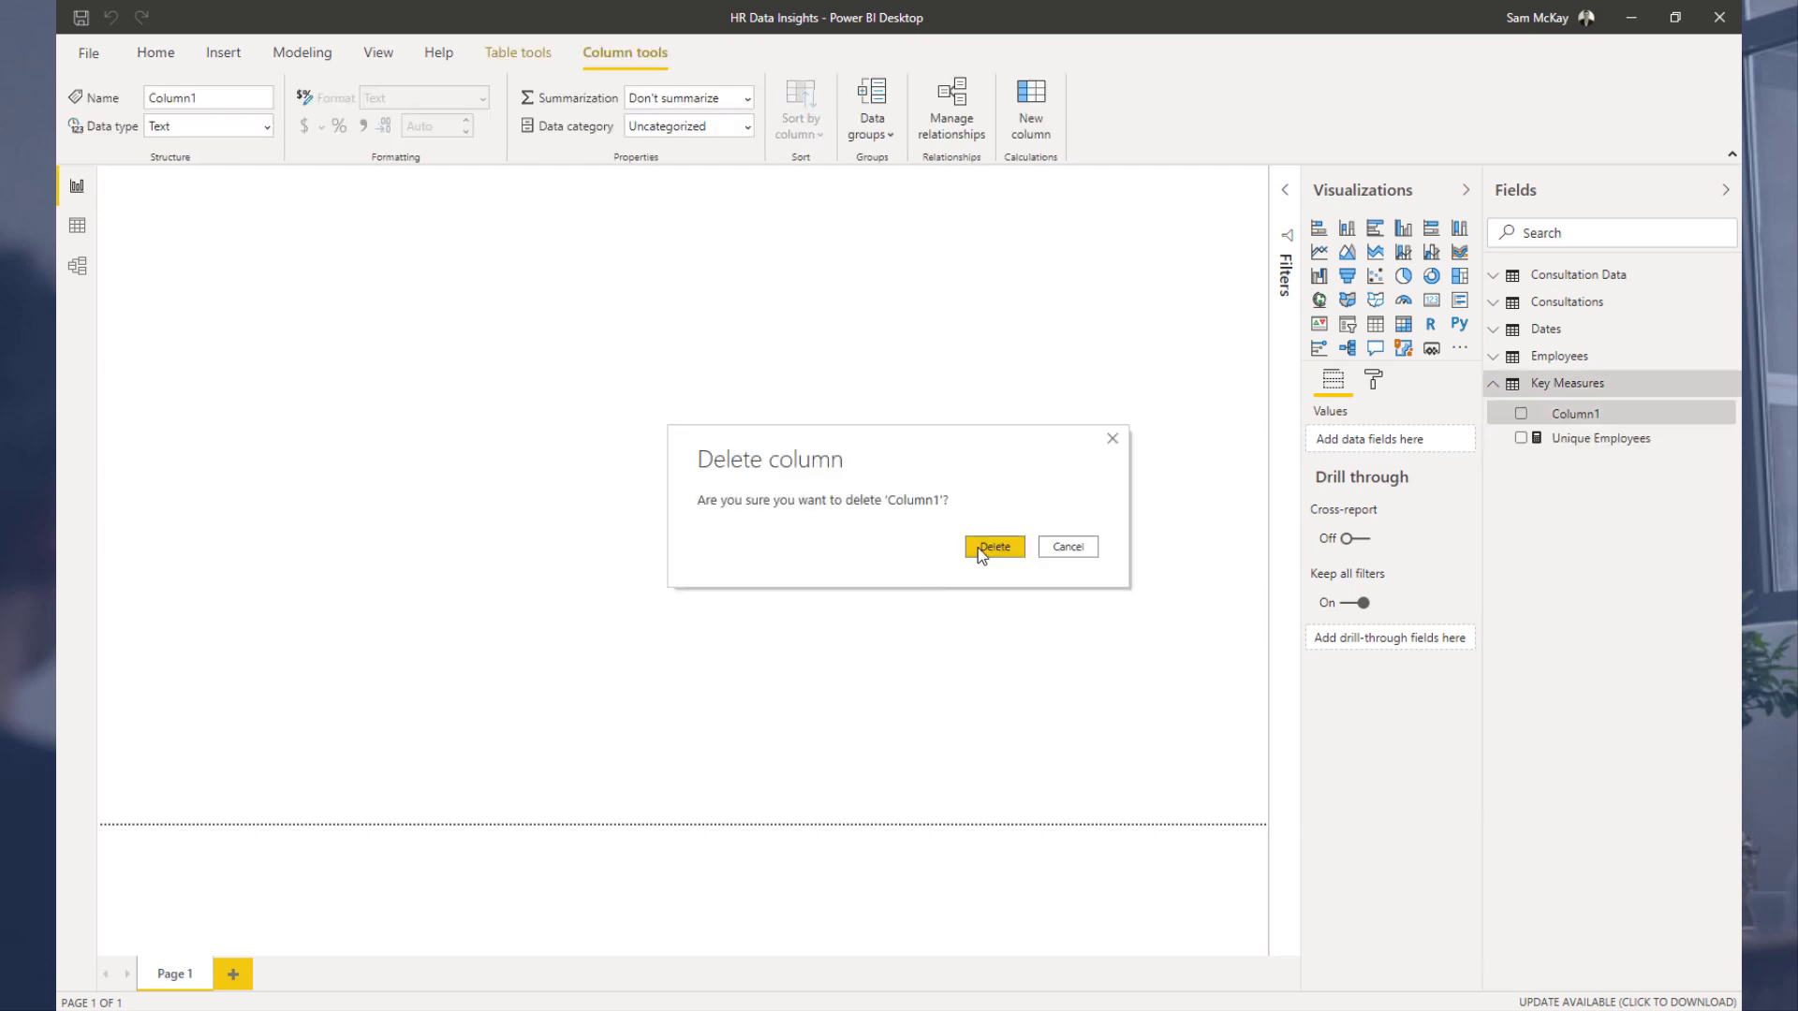
{"action": "left_click", "coordinate": [980, 553]}
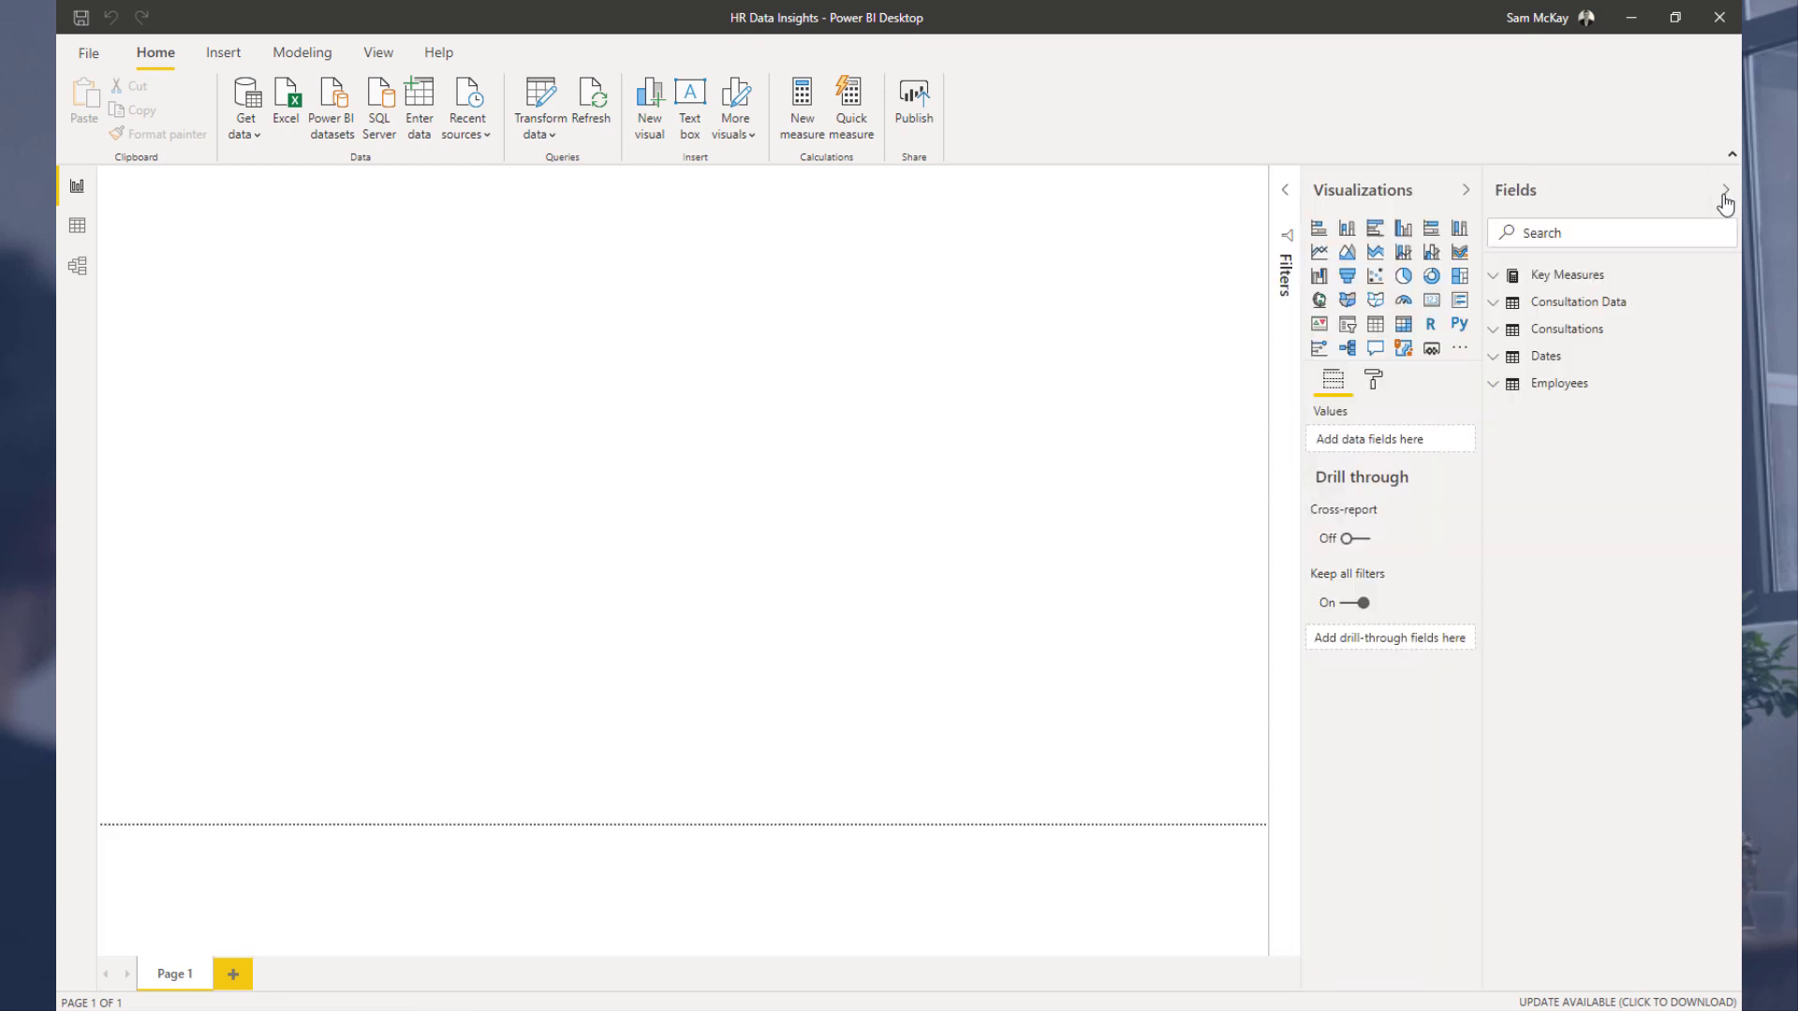
Step: Expand Key Measures and inspect the Unique Employees measure formula
{"action": "left_click", "coordinate": [1494, 277]}
{"action": "left_click", "coordinate": [1566, 309]}
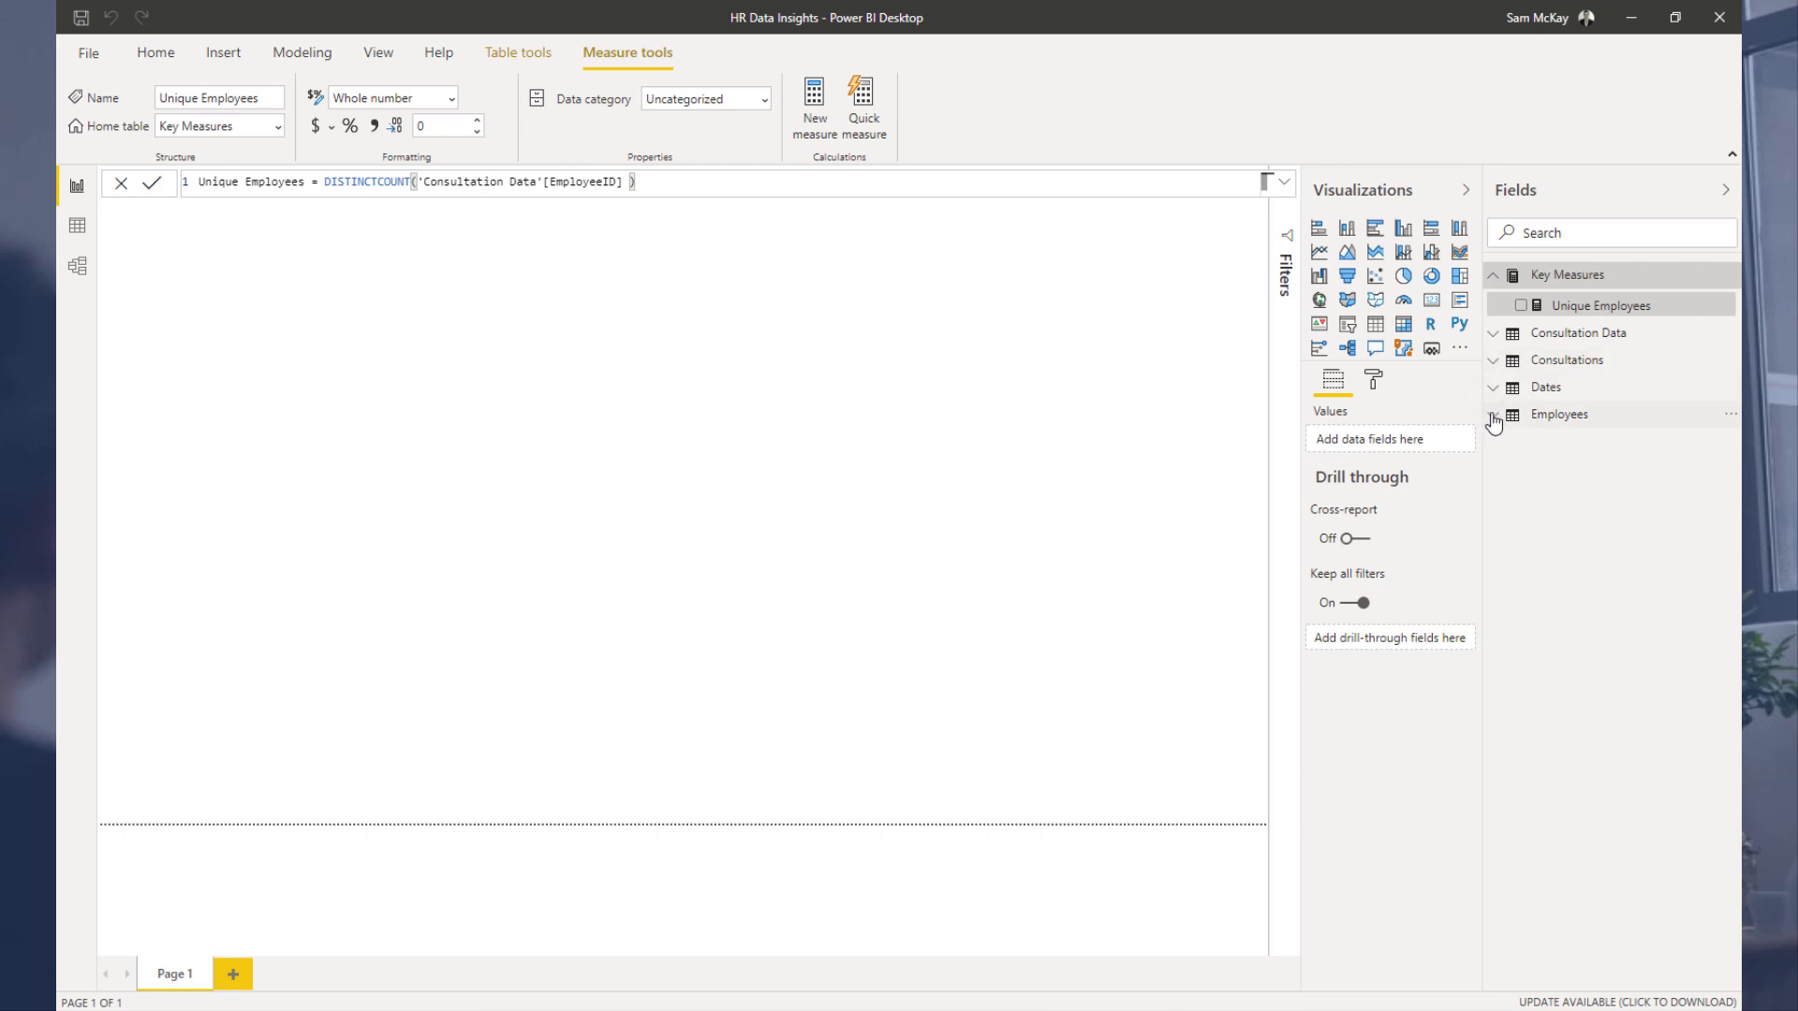
{"action": "left_click", "coordinate": [78, 228]}
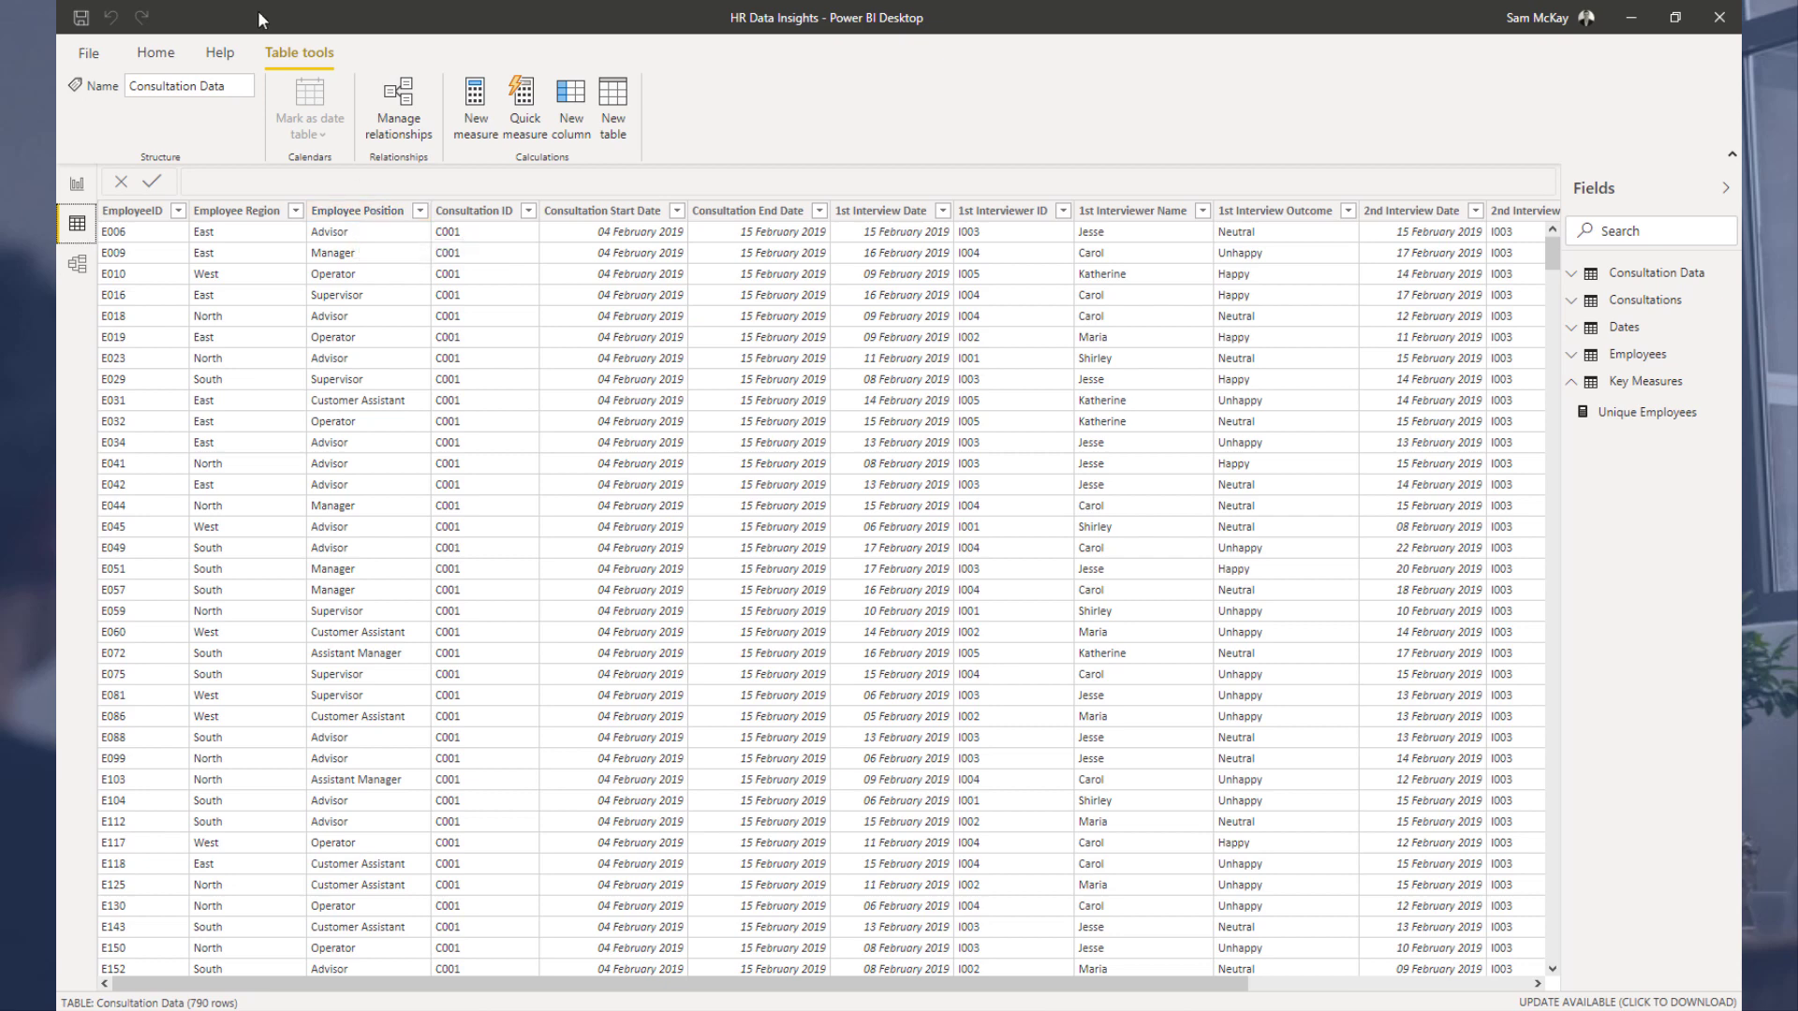
Step: Open Power Query and delete the Removed Duplicates and Removed Other Columns steps from the Employees query
{"action": "left_click", "coordinate": [154, 53]}
{"action": "left_click", "coordinate": [506, 105]}
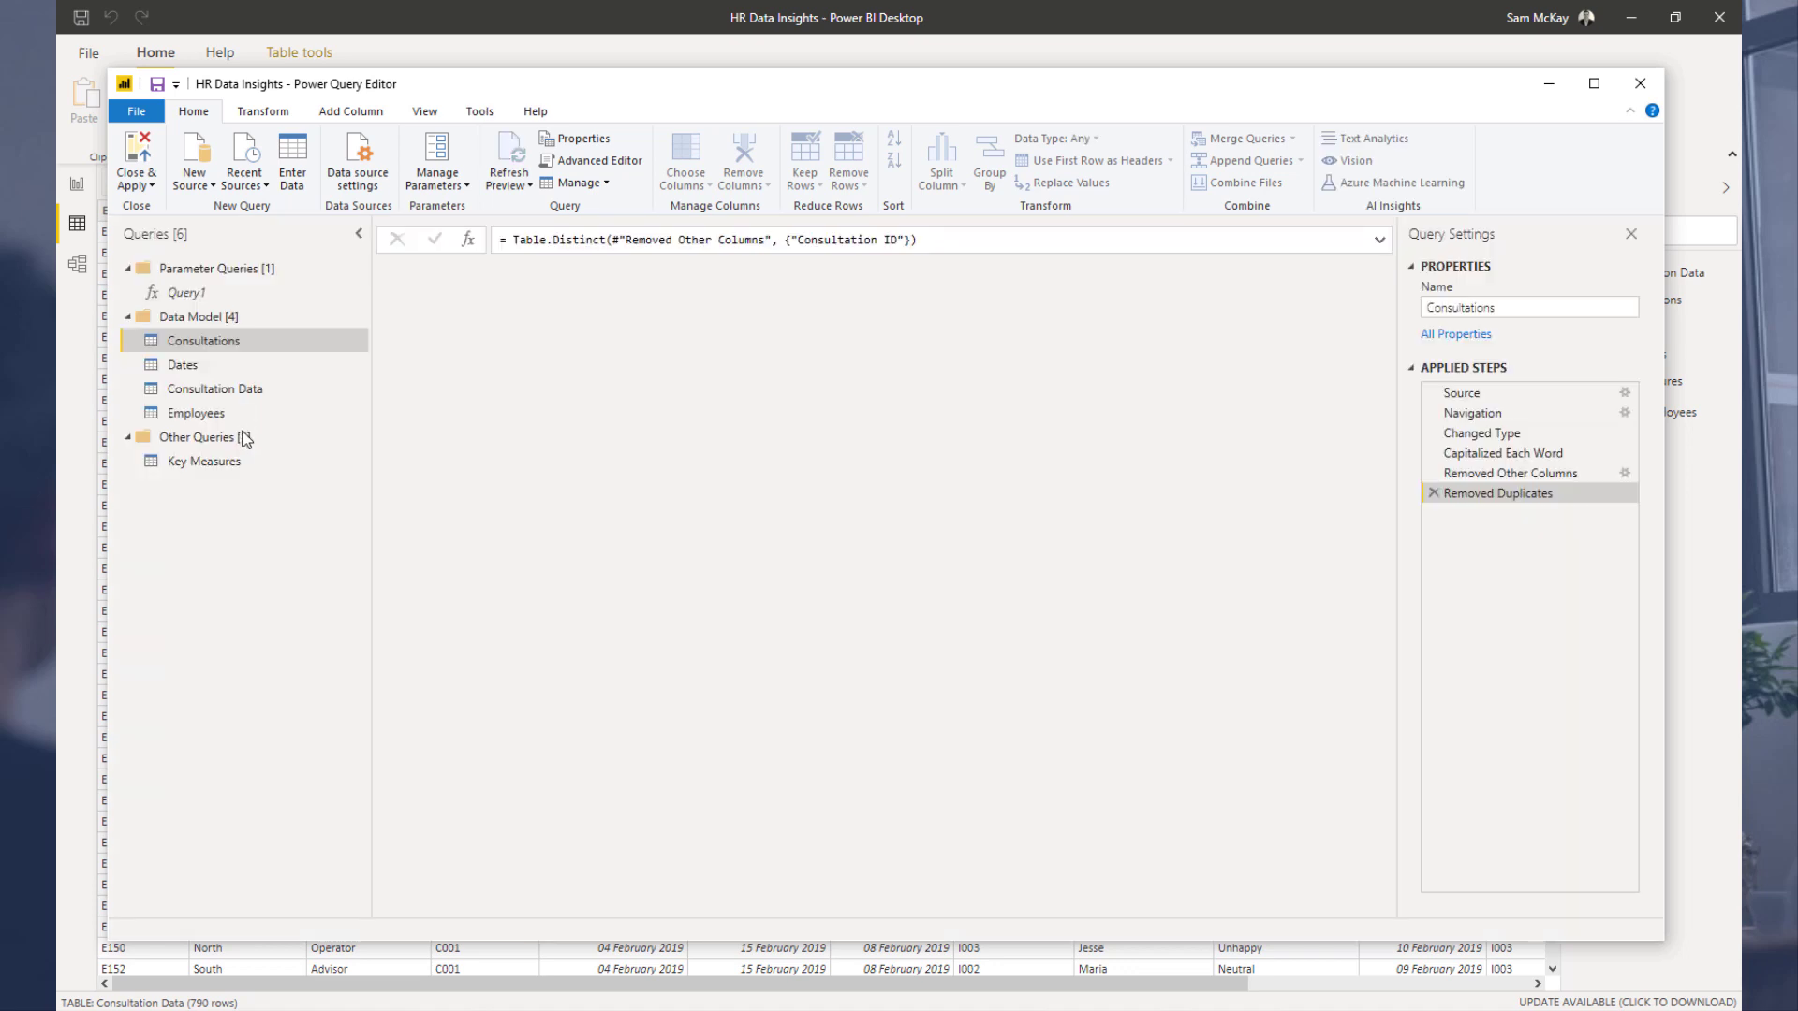
{"action": "left_click", "coordinate": [239, 415]}
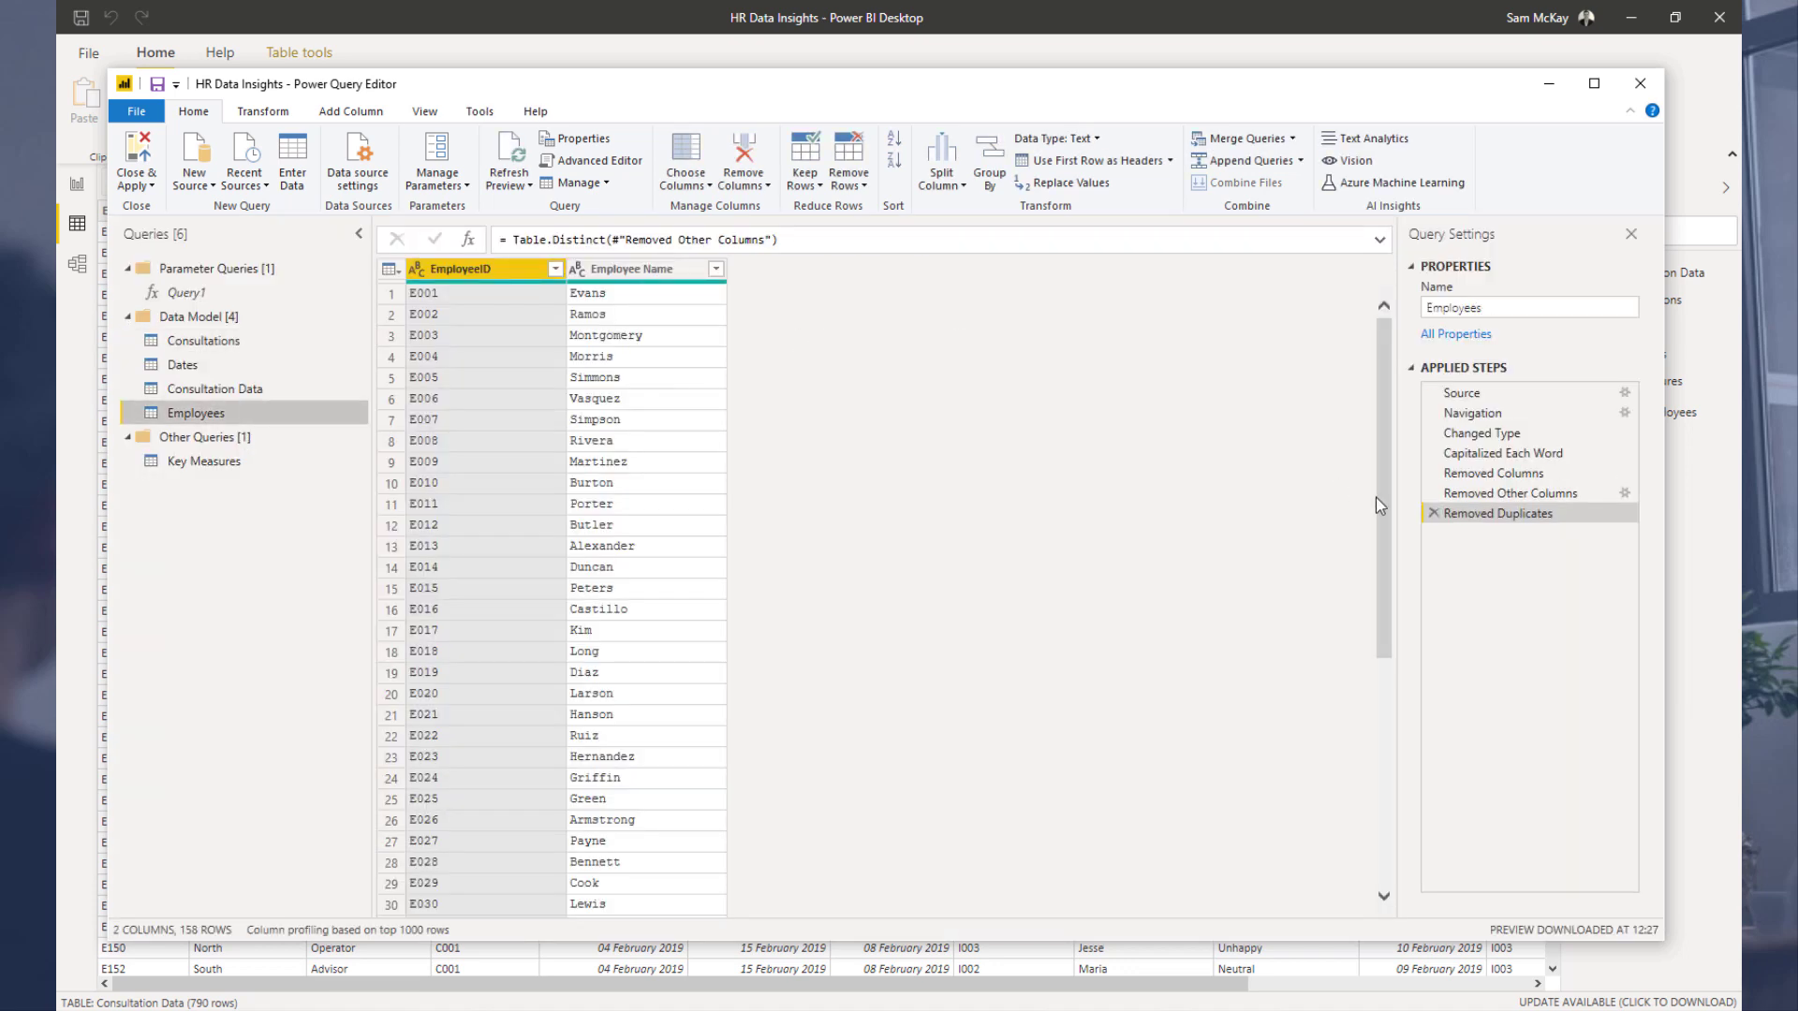
{"action": "left_click", "coordinate": [1430, 513]}
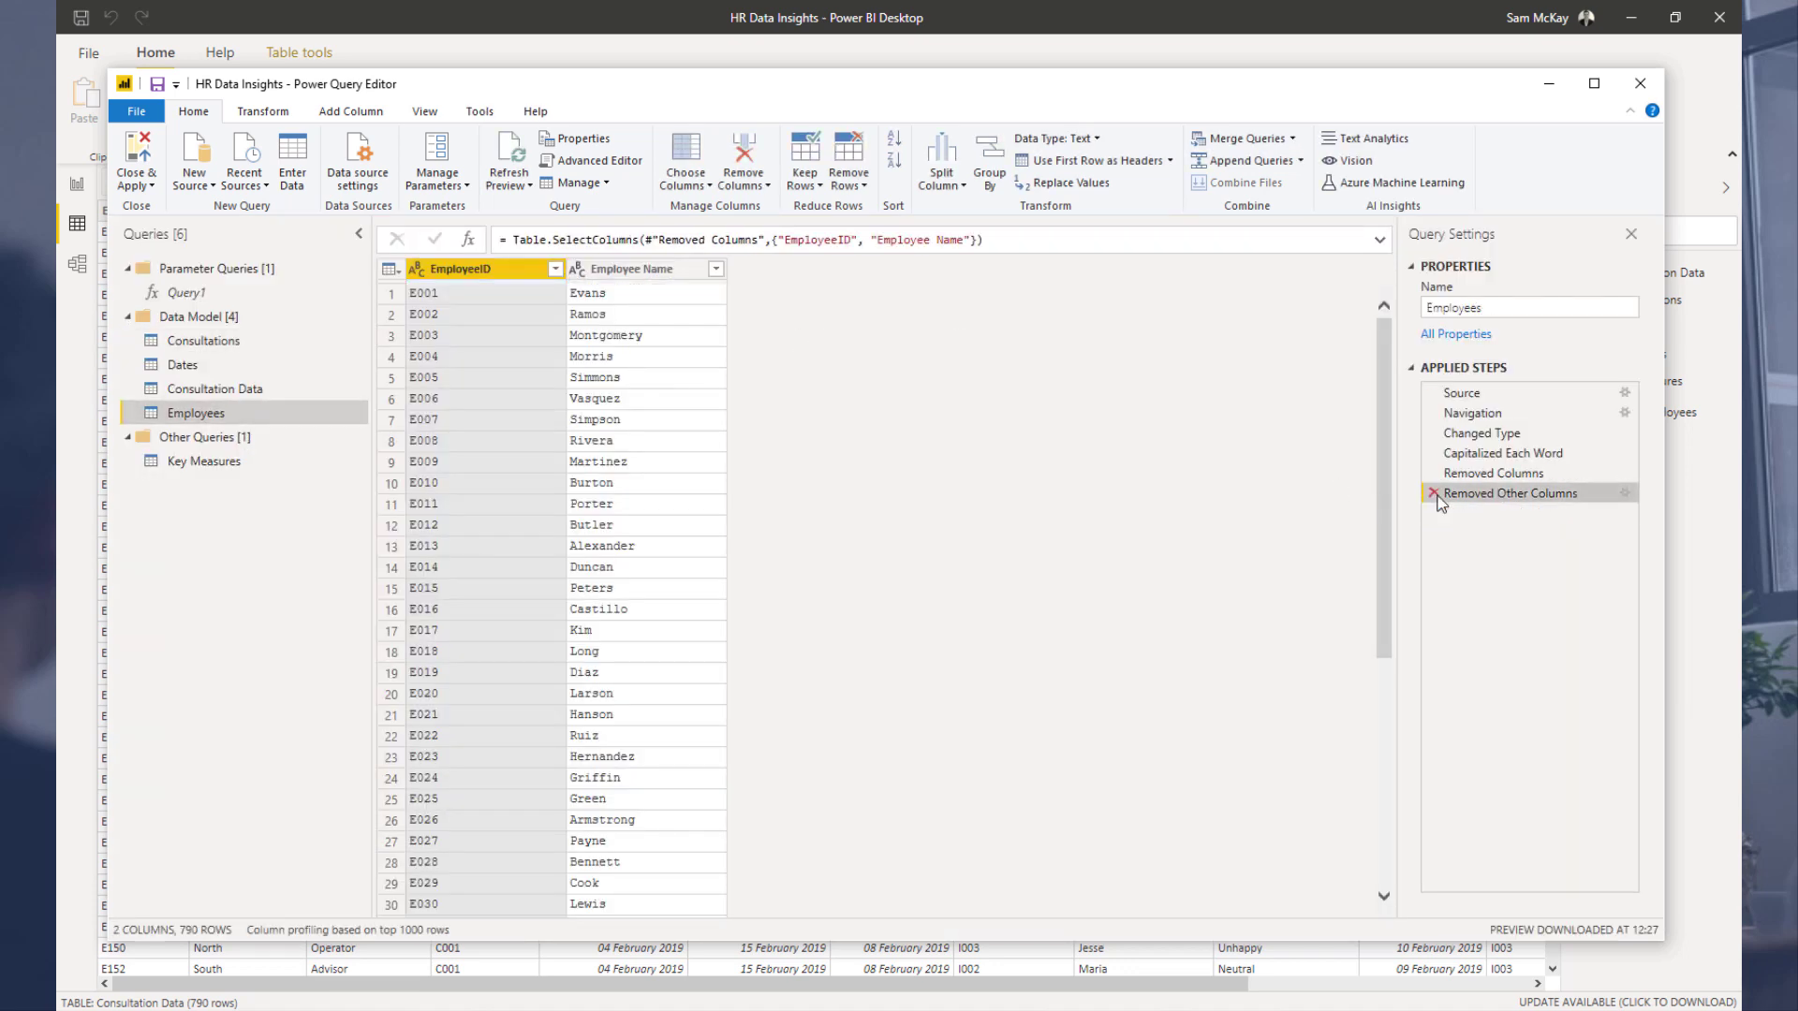
{"action": "left_click", "coordinate": [1431, 494]}
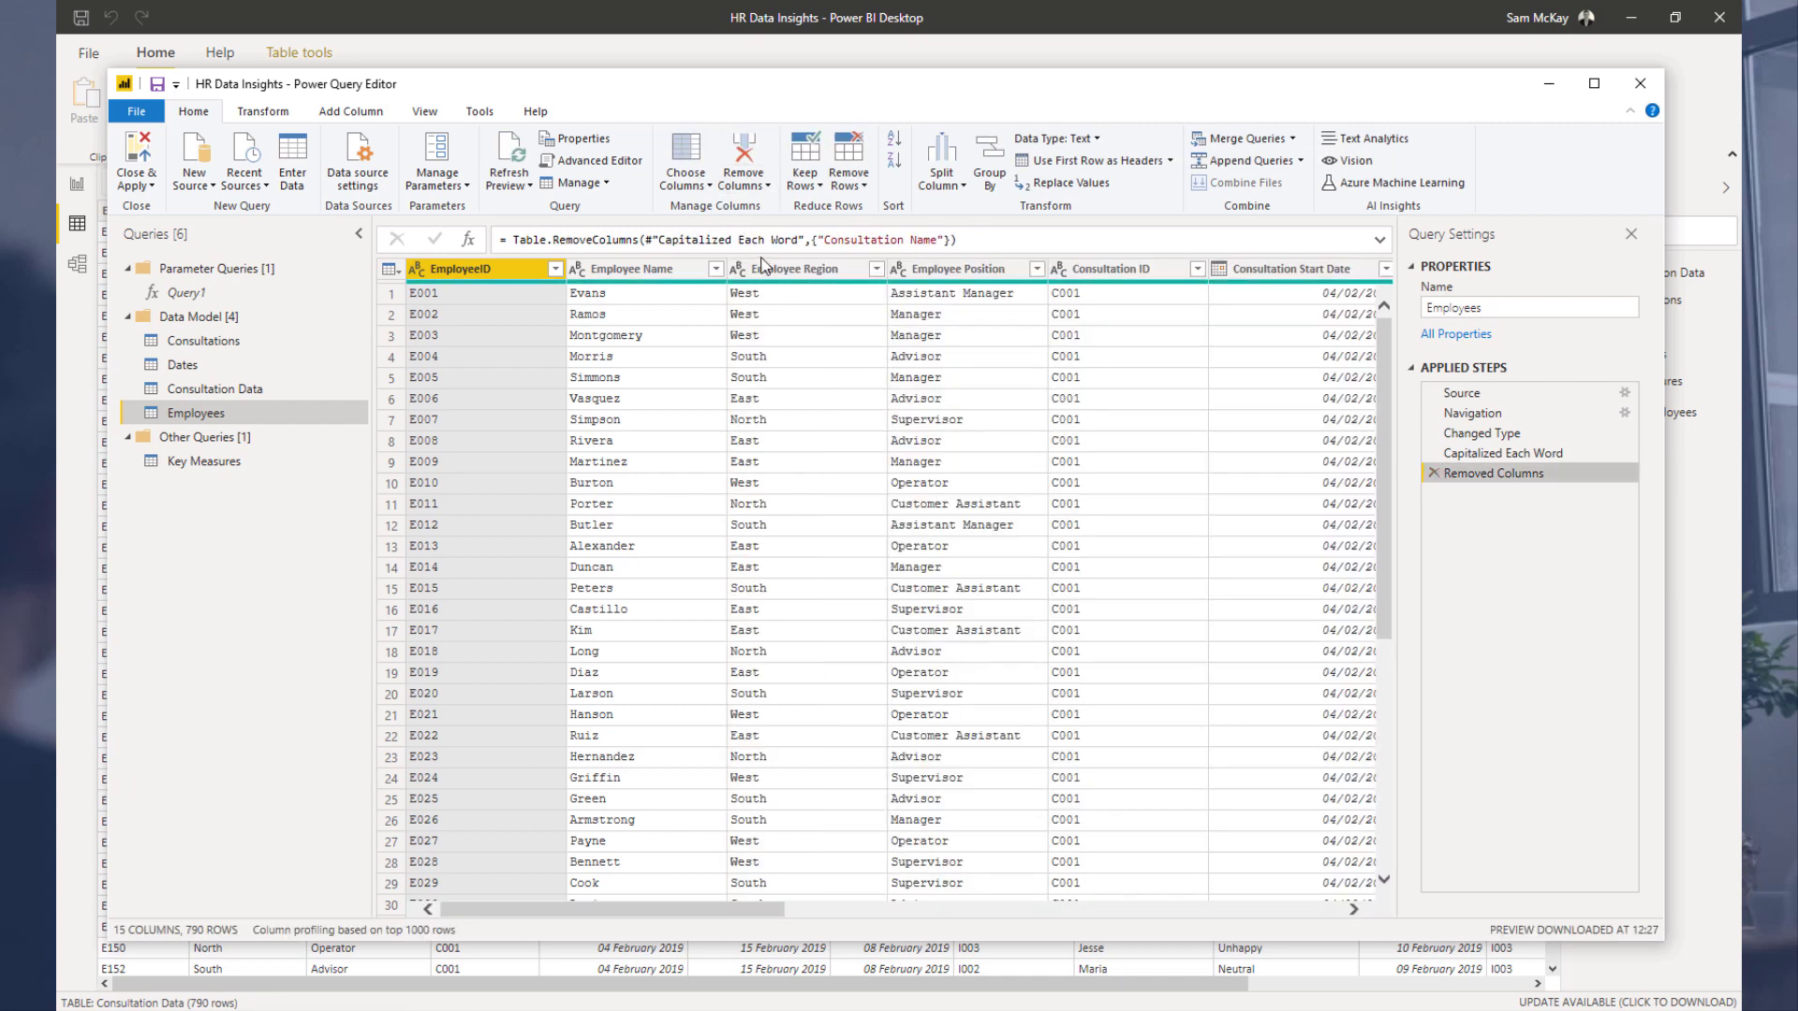
Step: Filter the Employees query's EmployeeID column to show only E001 and E002
{"action": "mouse_move", "coordinate": [623, 289]}
{"action": "left_click", "coordinate": [923, 270], "text": "shift"}
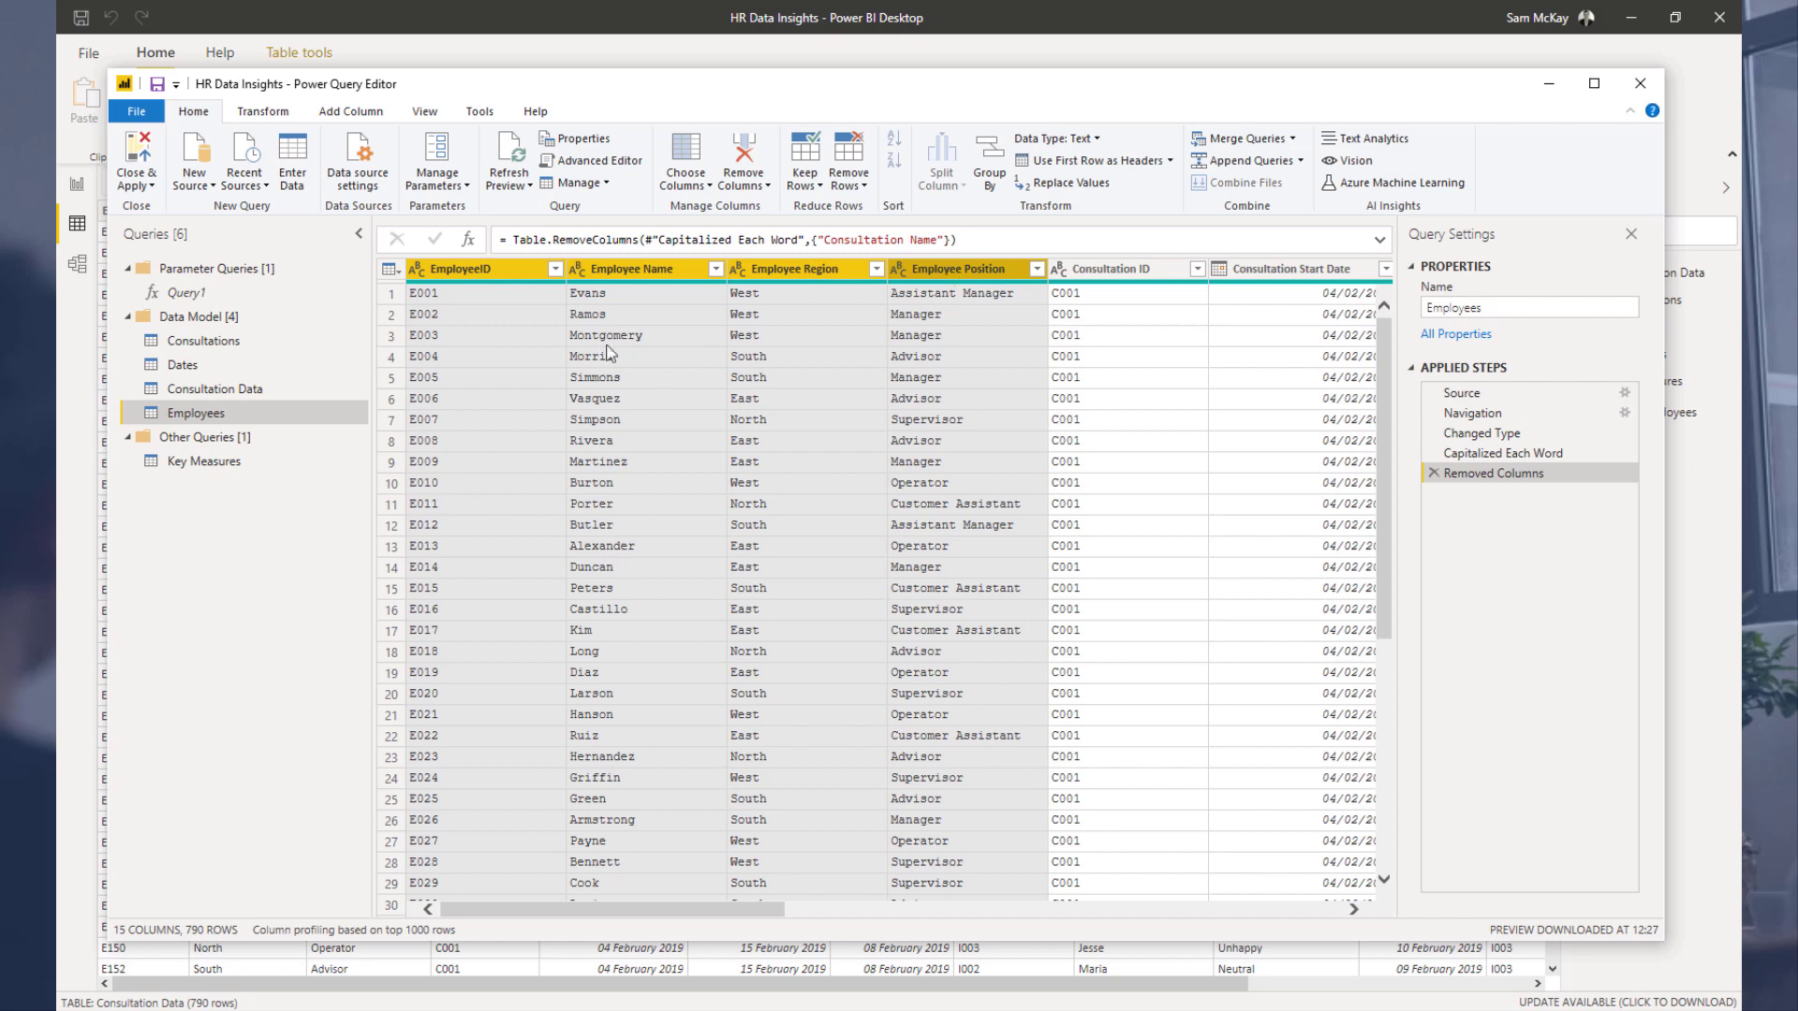
{"action": "left_click", "coordinate": [552, 274]}
{"action": "left_click", "coordinate": [555, 270]}
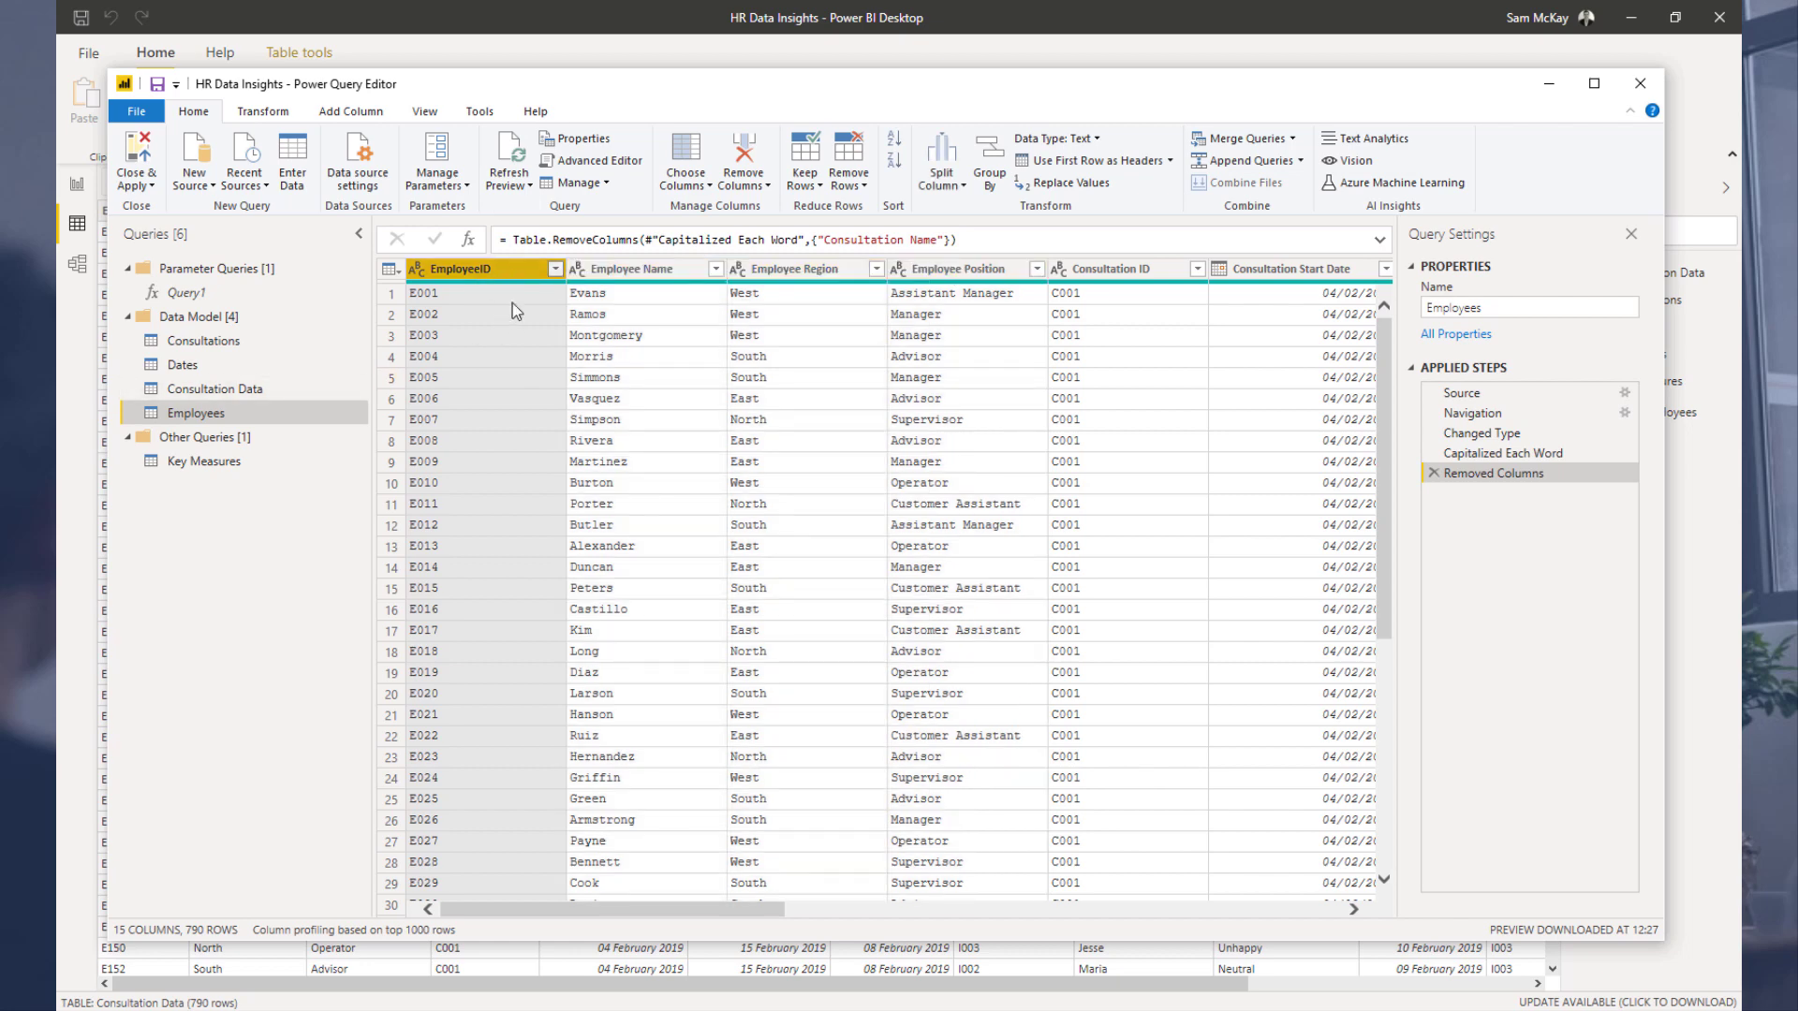
{"action": "left_click", "coordinate": [272, 479]}
{"action": "left_click", "coordinate": [272, 499]}
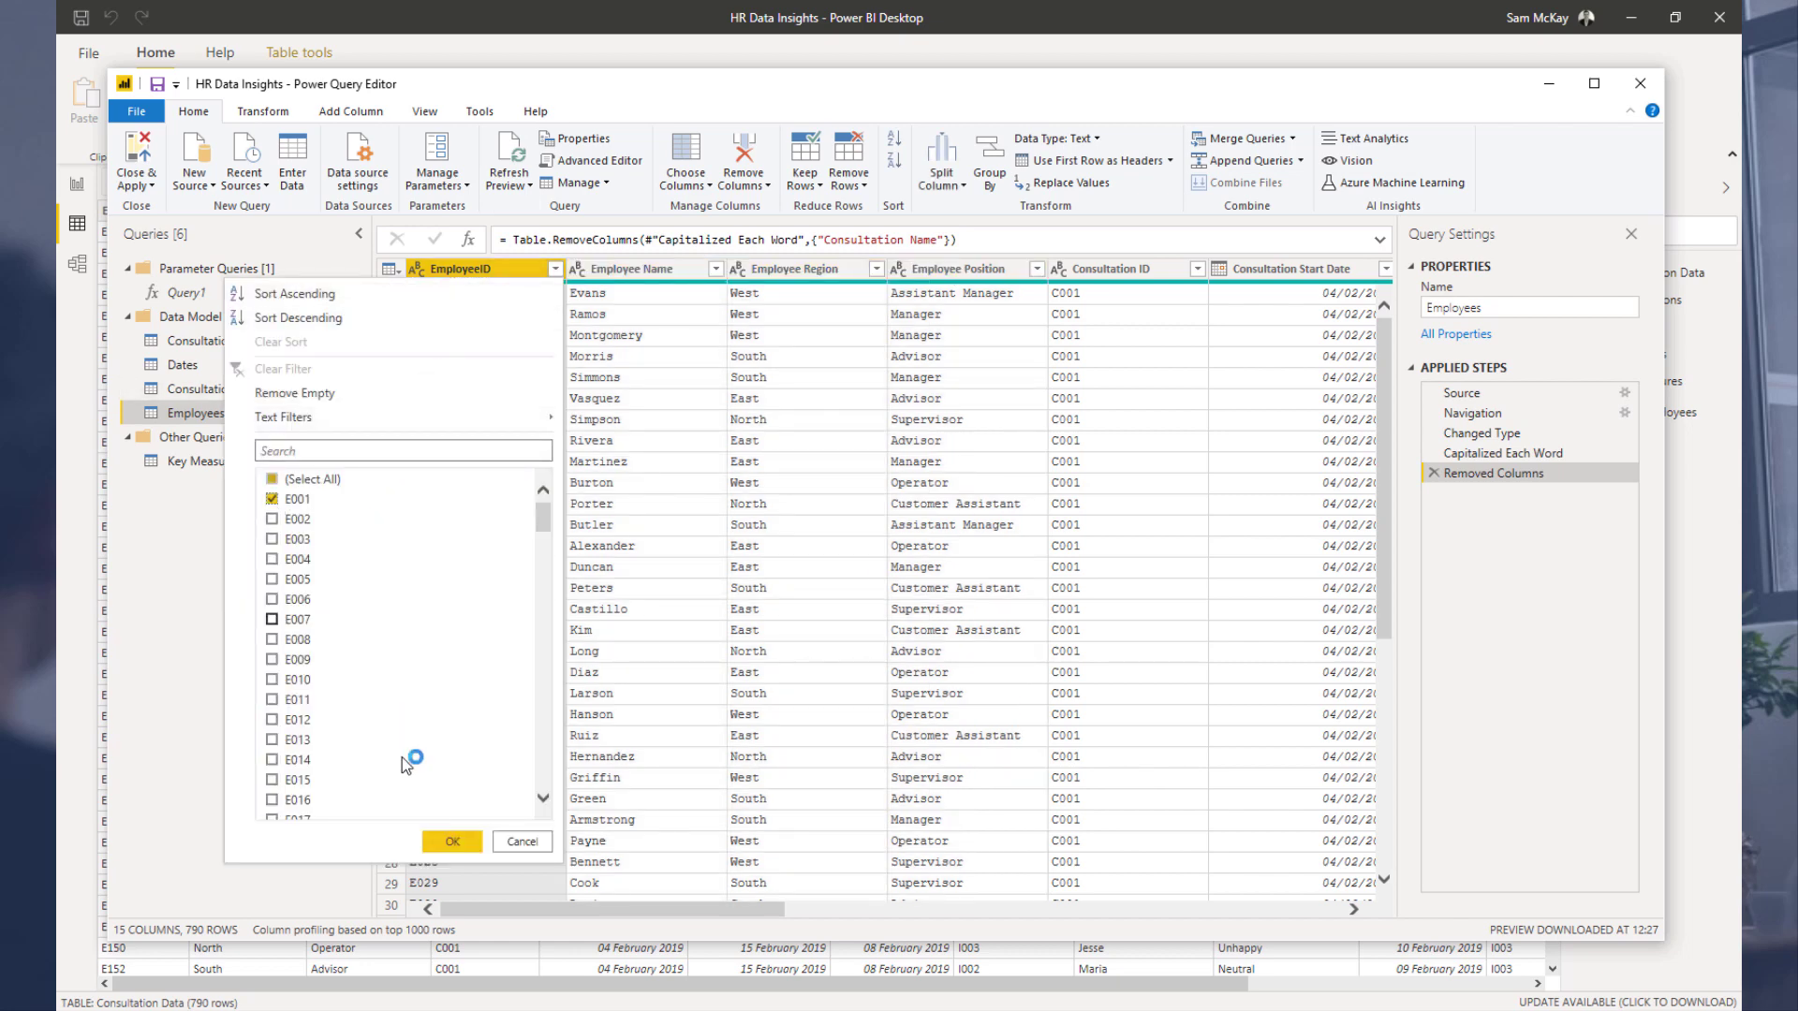
{"action": "left_click", "coordinate": [453, 841]}
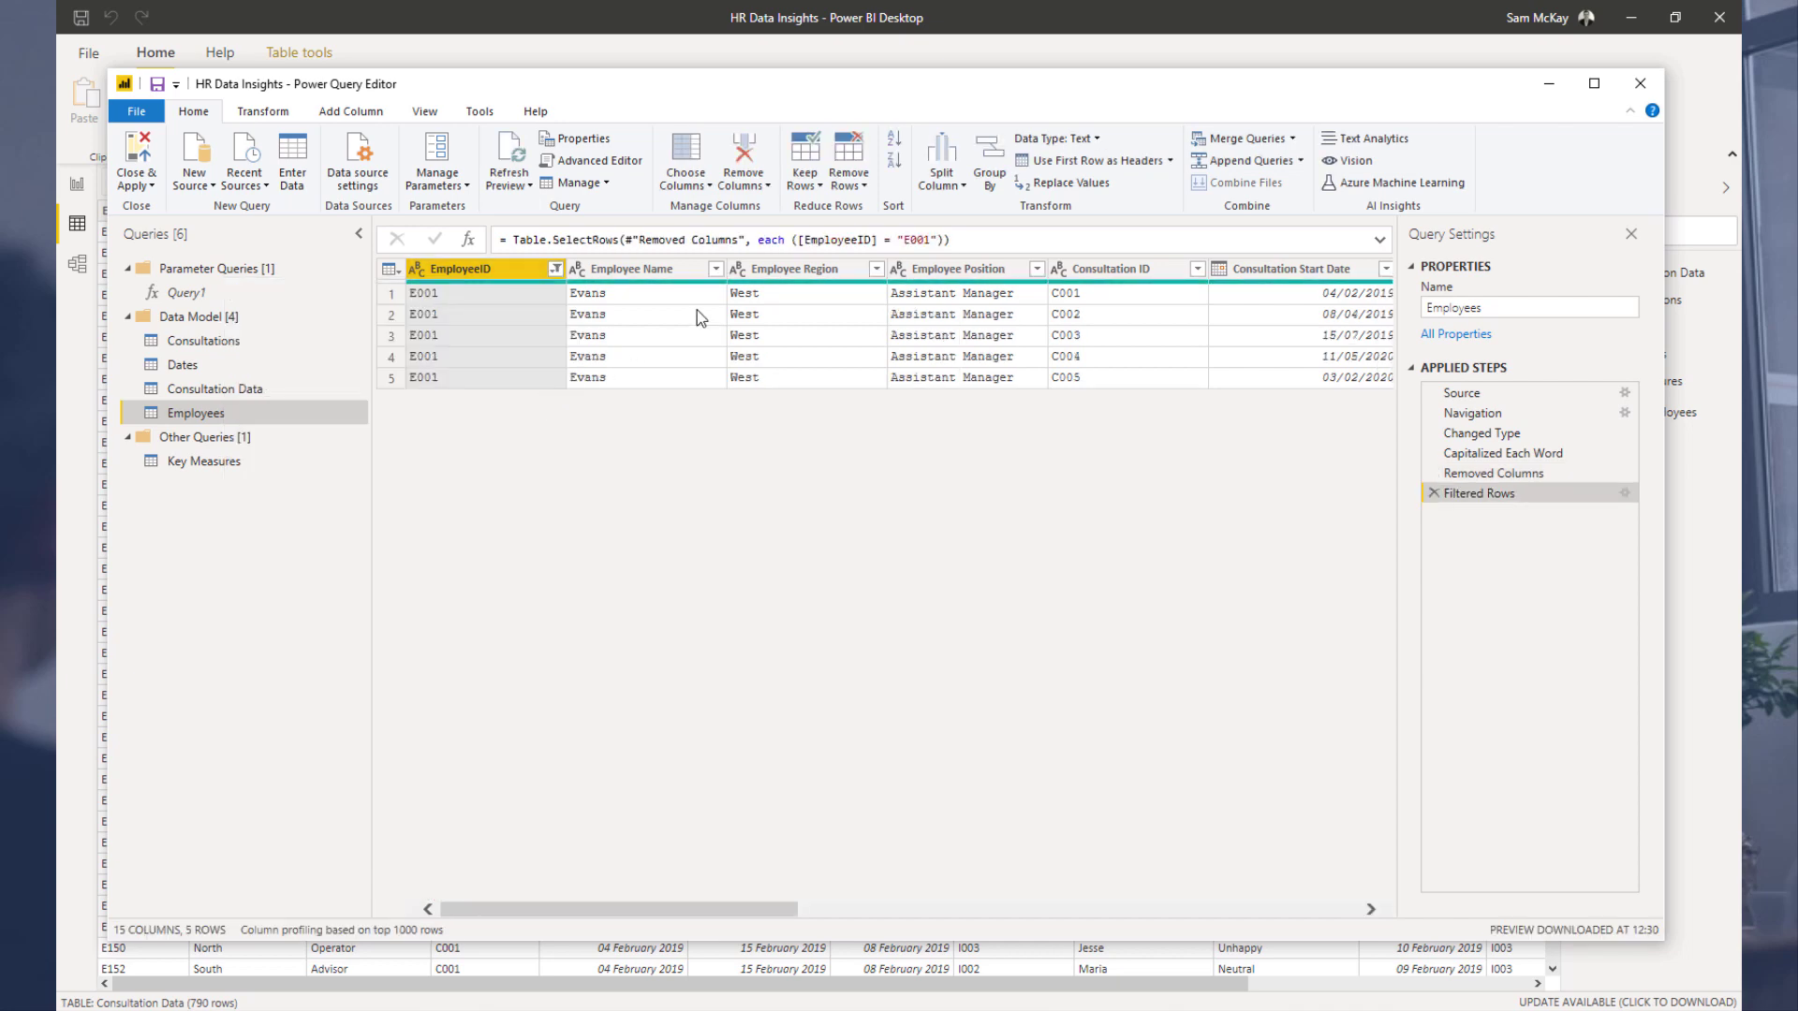
{"action": "left_click", "coordinate": [557, 270]}
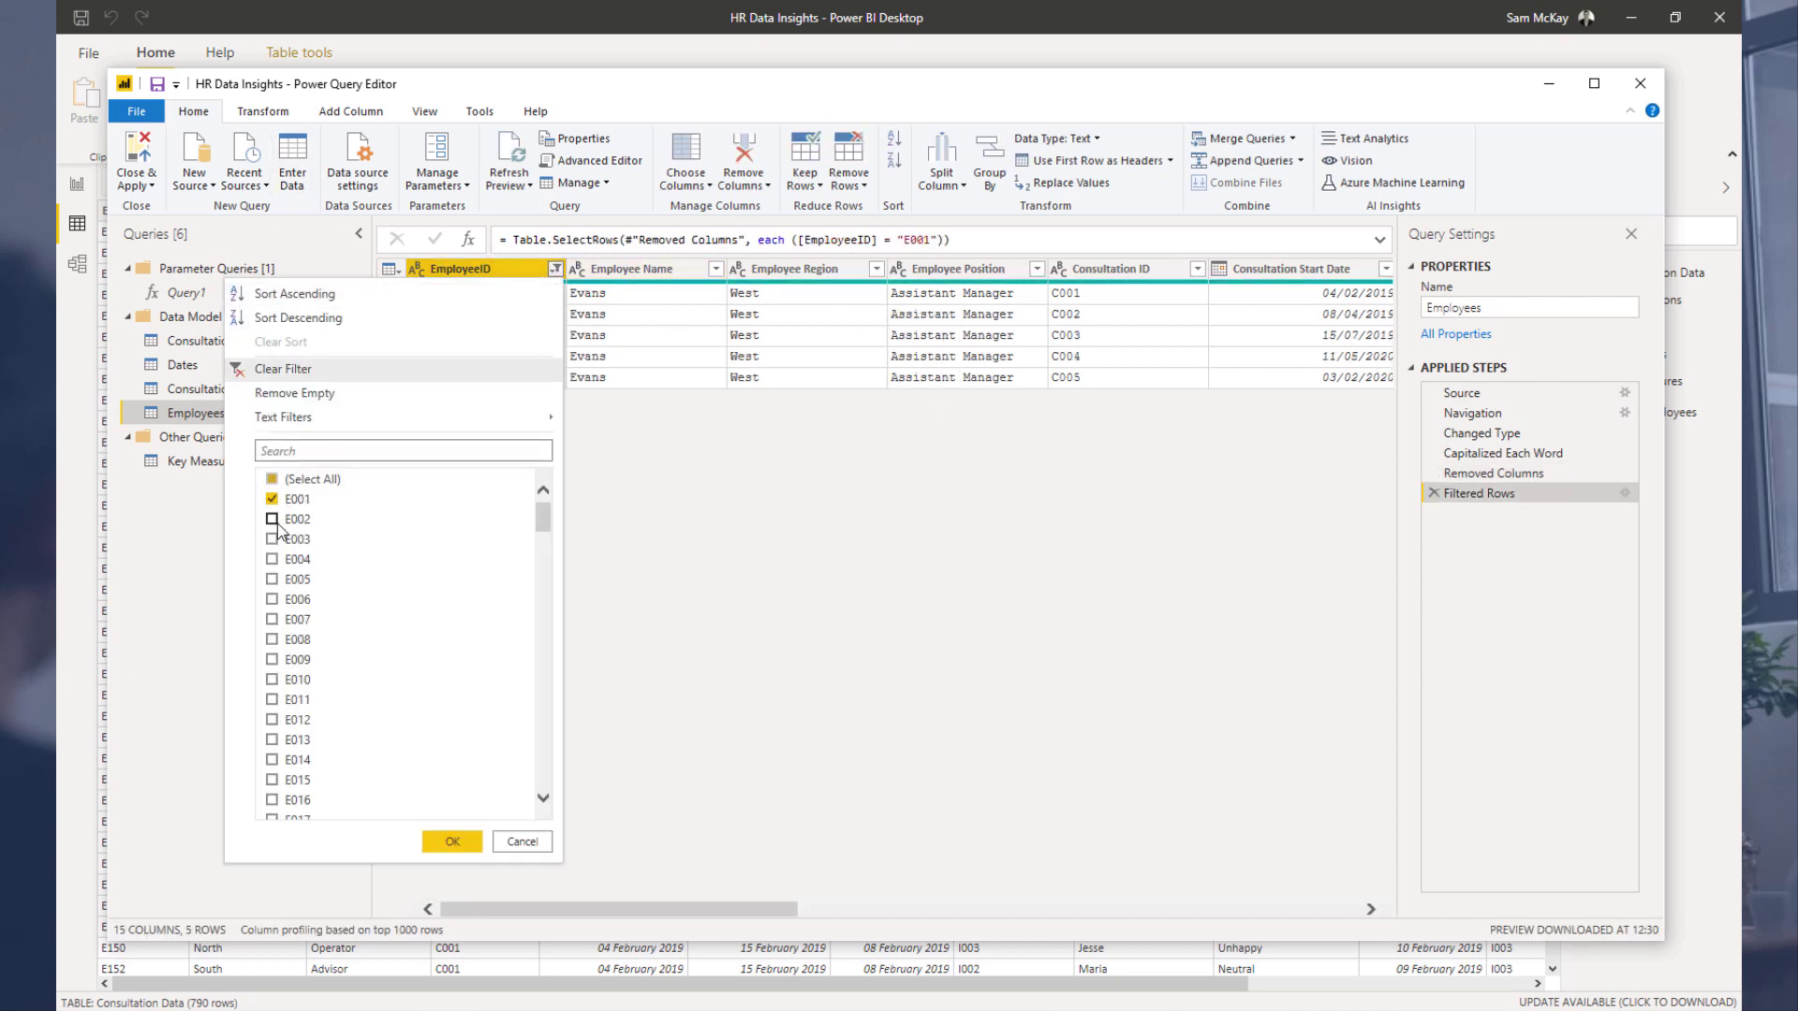
{"action": "left_click", "coordinate": [471, 842]}
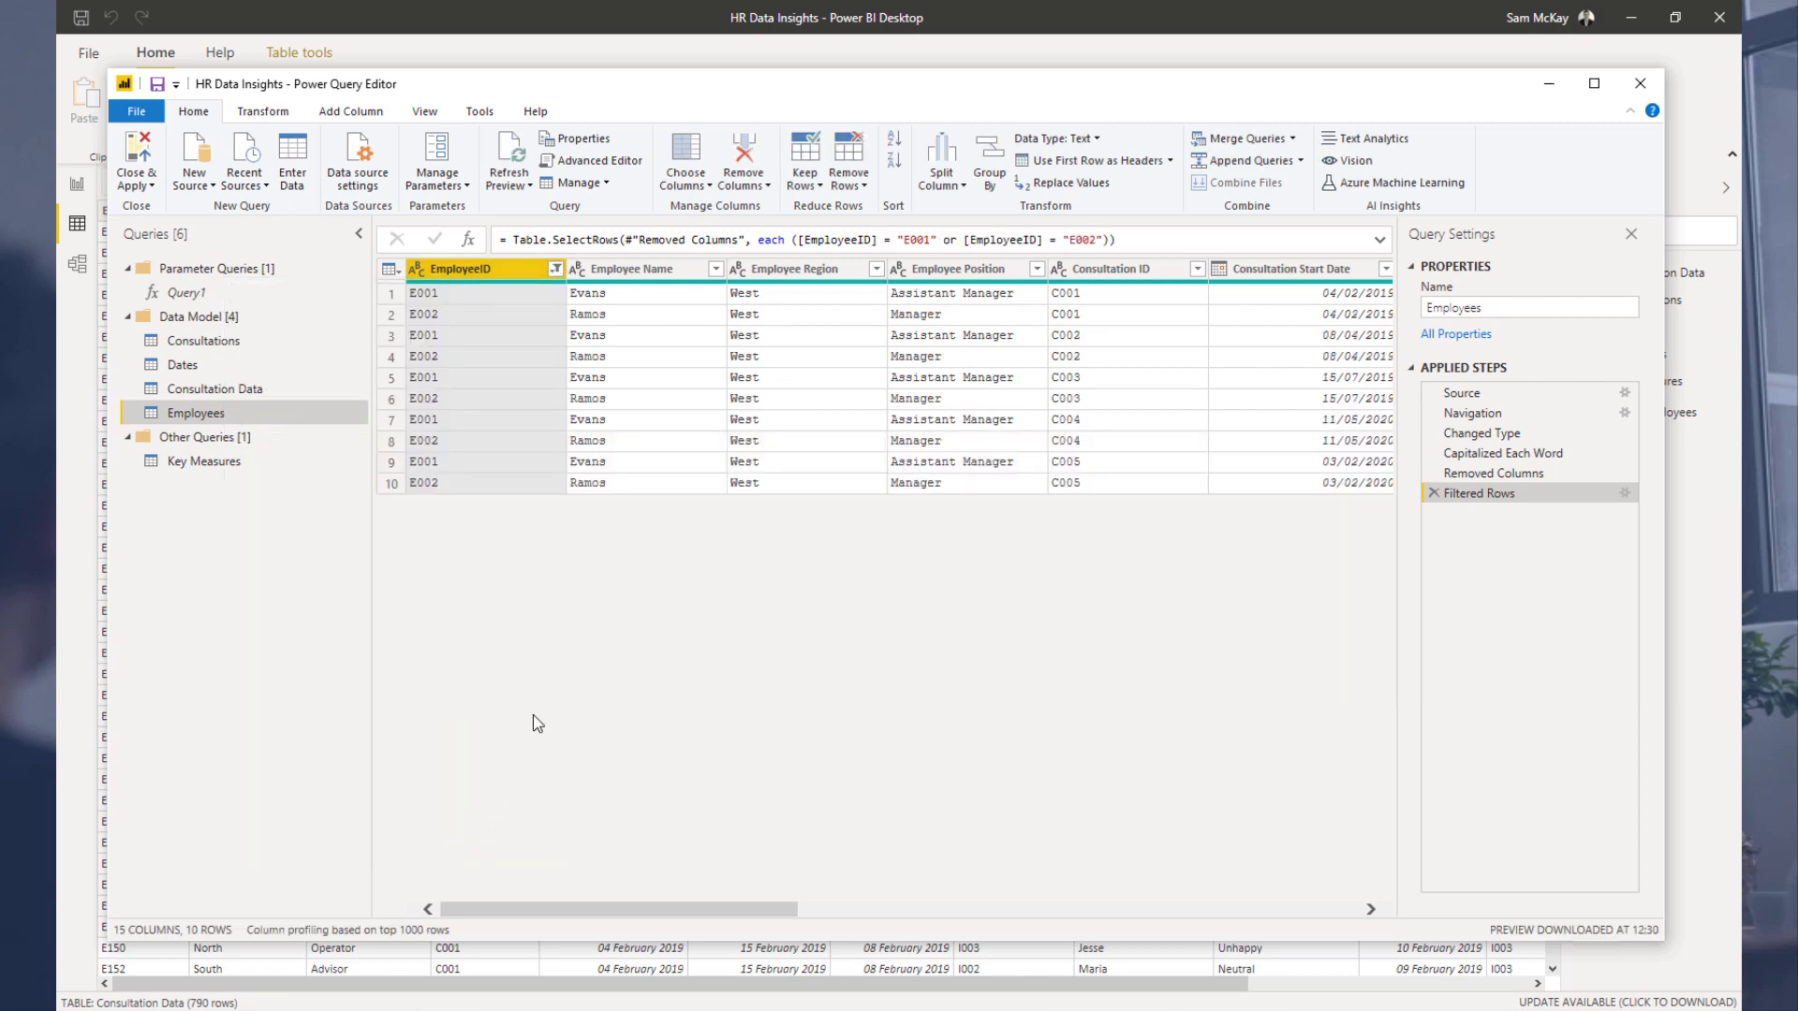
Step: Adjust the EmployeeID filter selections, then delete the Filtered Rows step from the Employees query
{"action": "left_click", "coordinate": [555, 271]}
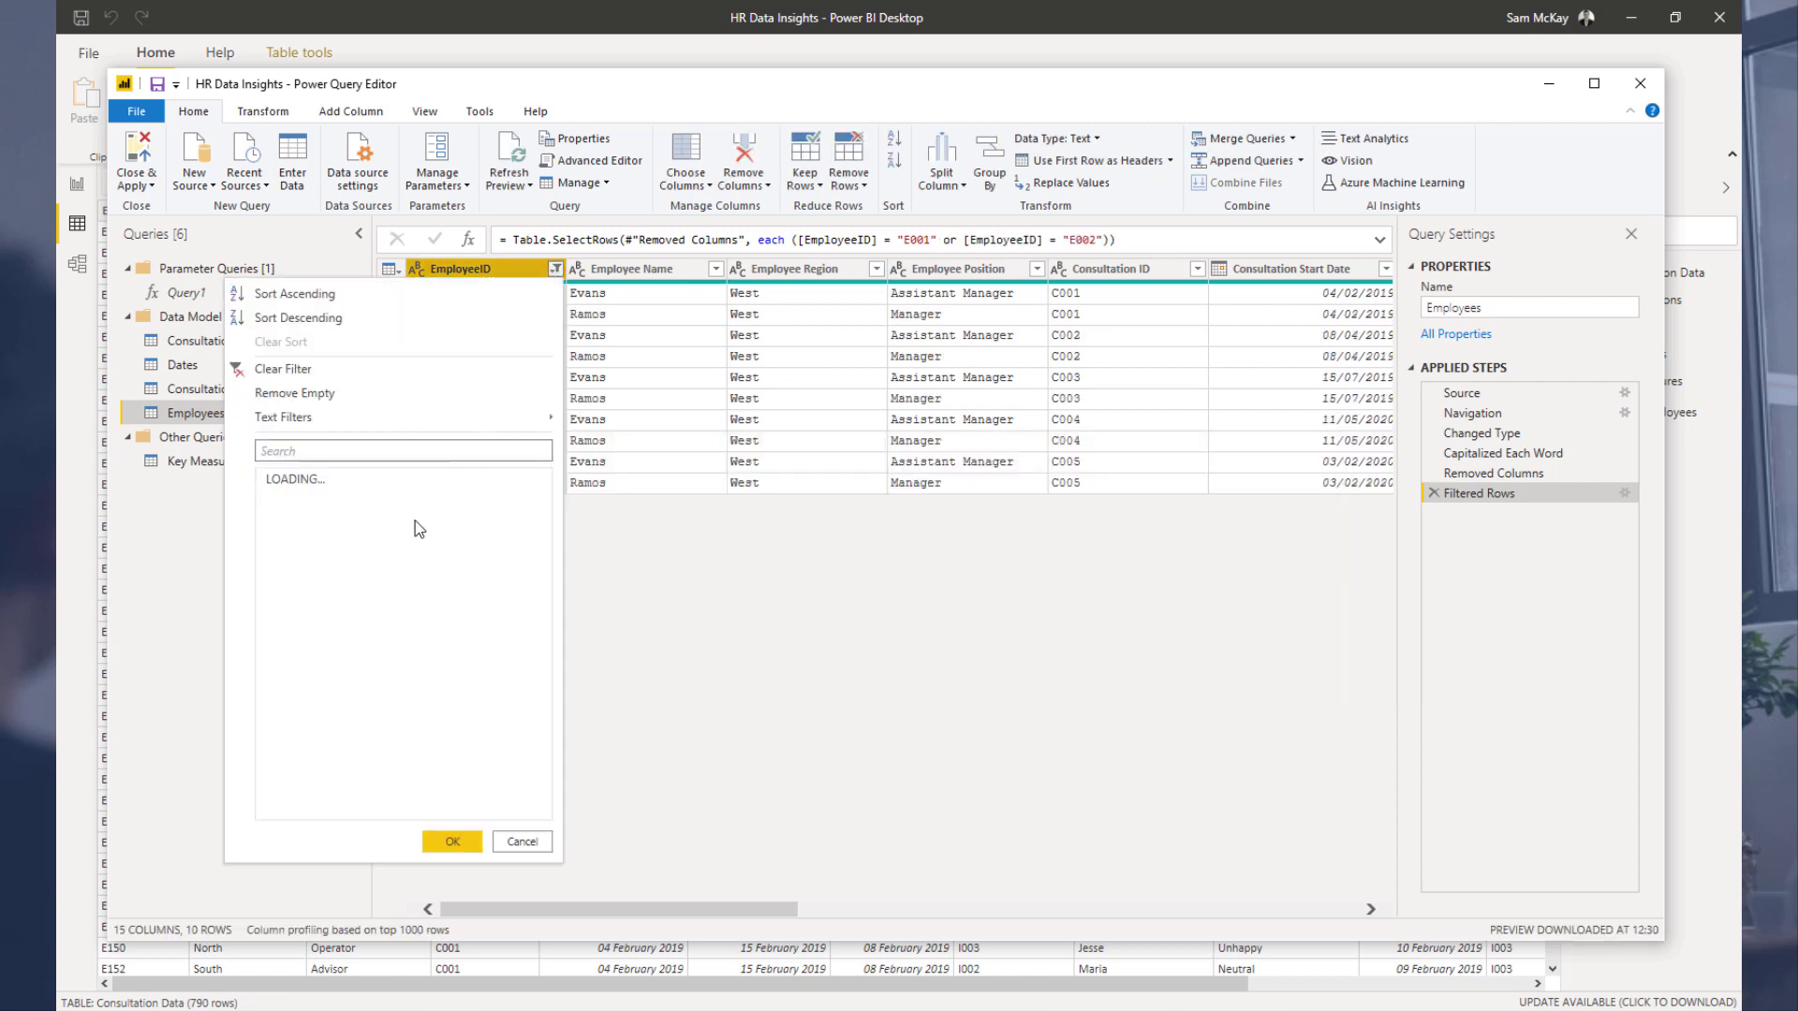
{"action": "left_click", "coordinate": [273, 500]}
{"action": "left_click", "coordinate": [440, 841]}
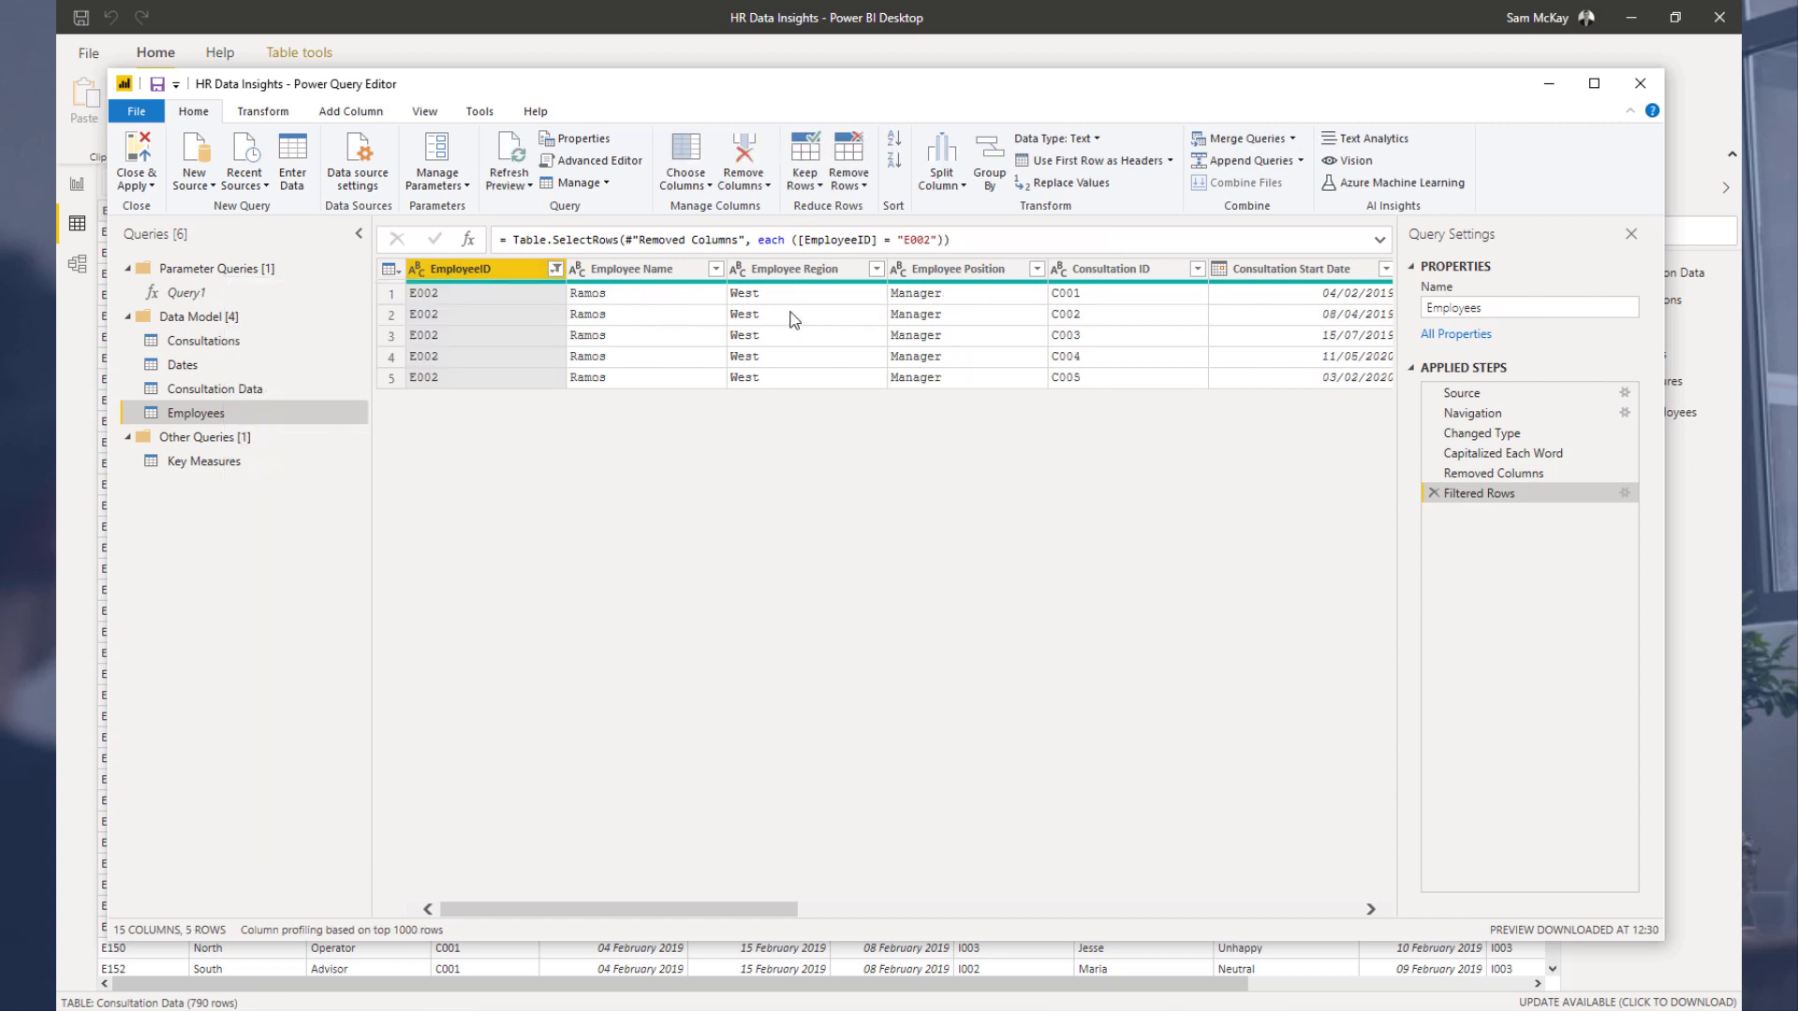
{"action": "left_click", "coordinate": [555, 269]}
{"action": "left_click", "coordinate": [277, 481]}
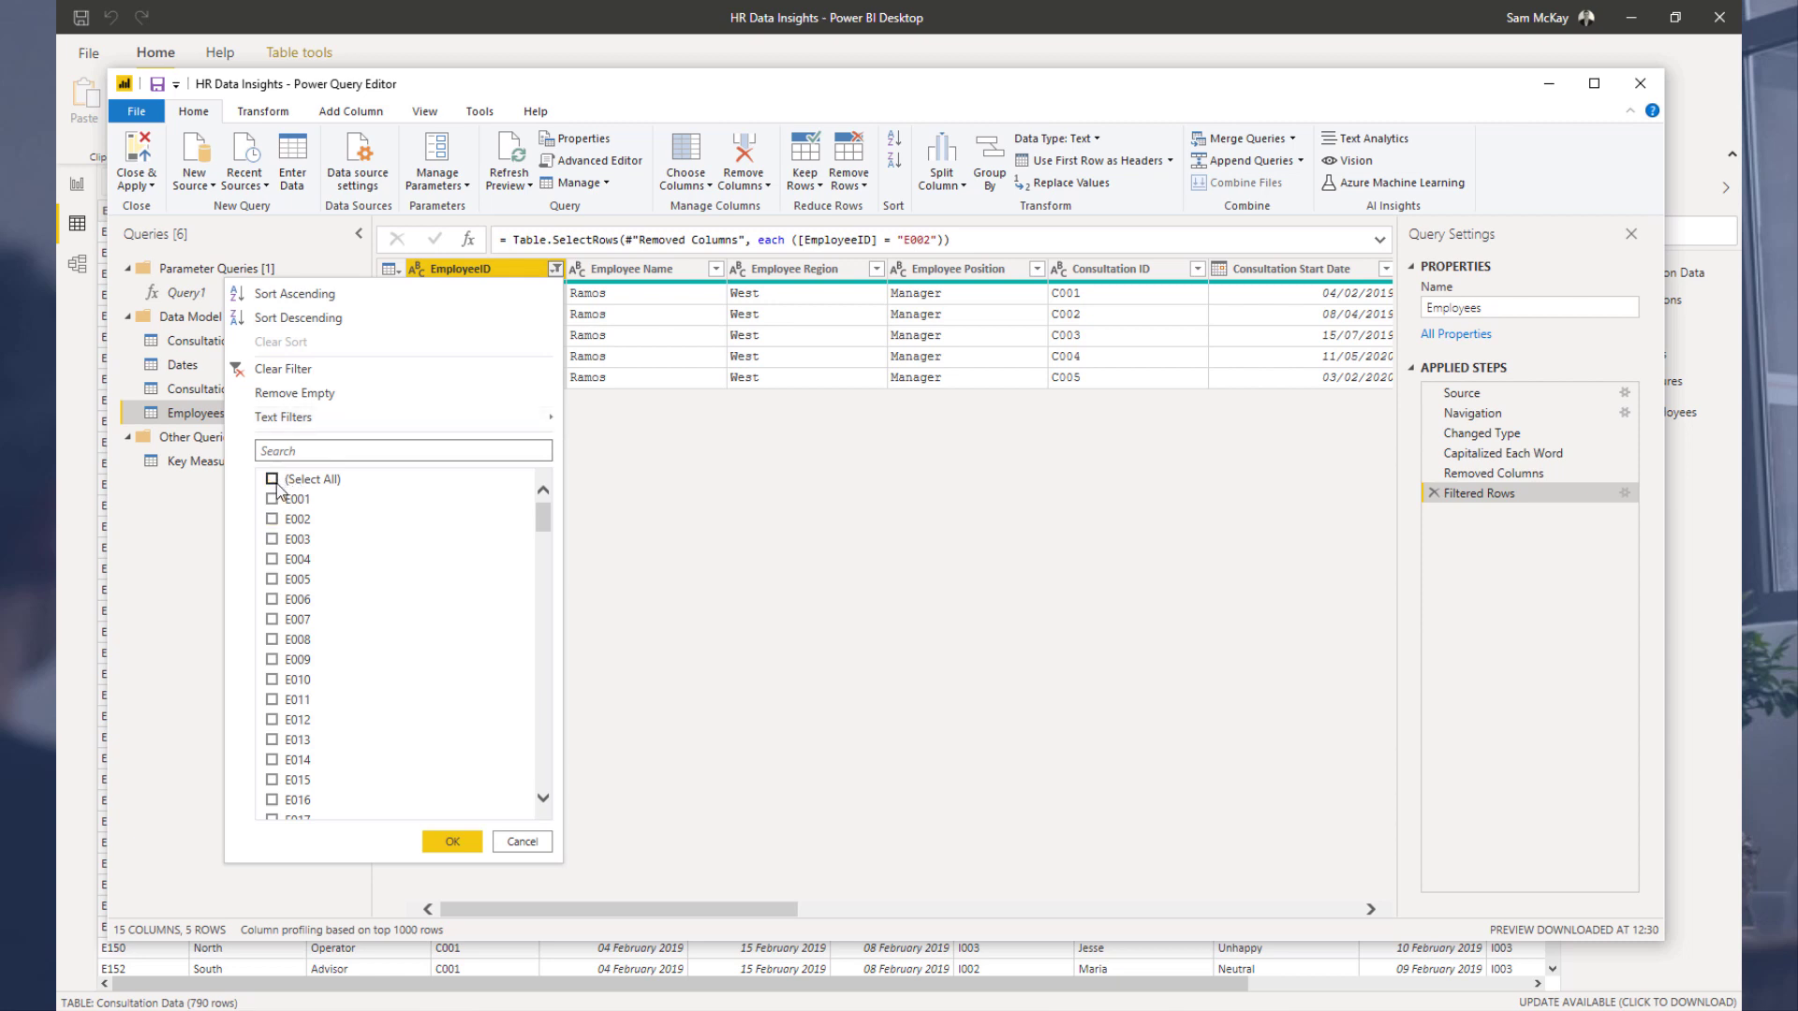
{"action": "left_click", "coordinate": [453, 841]}
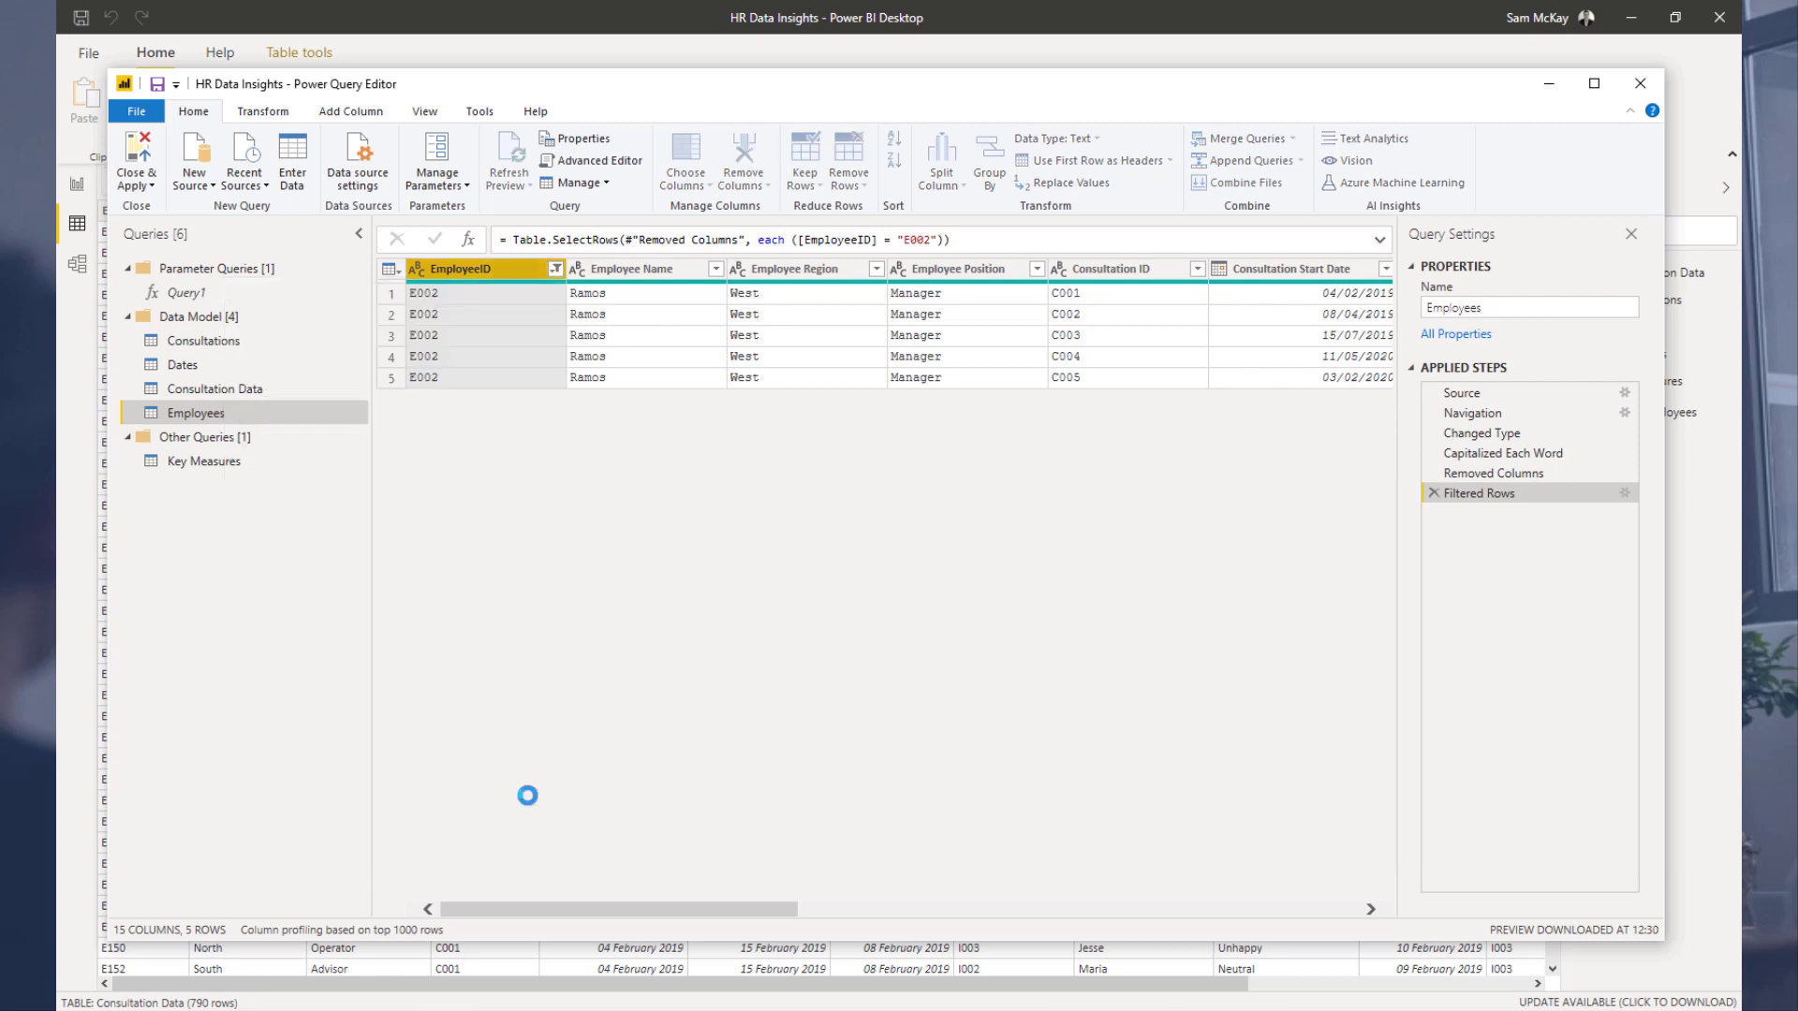
{"action": "left_click", "coordinate": [1433, 493]}
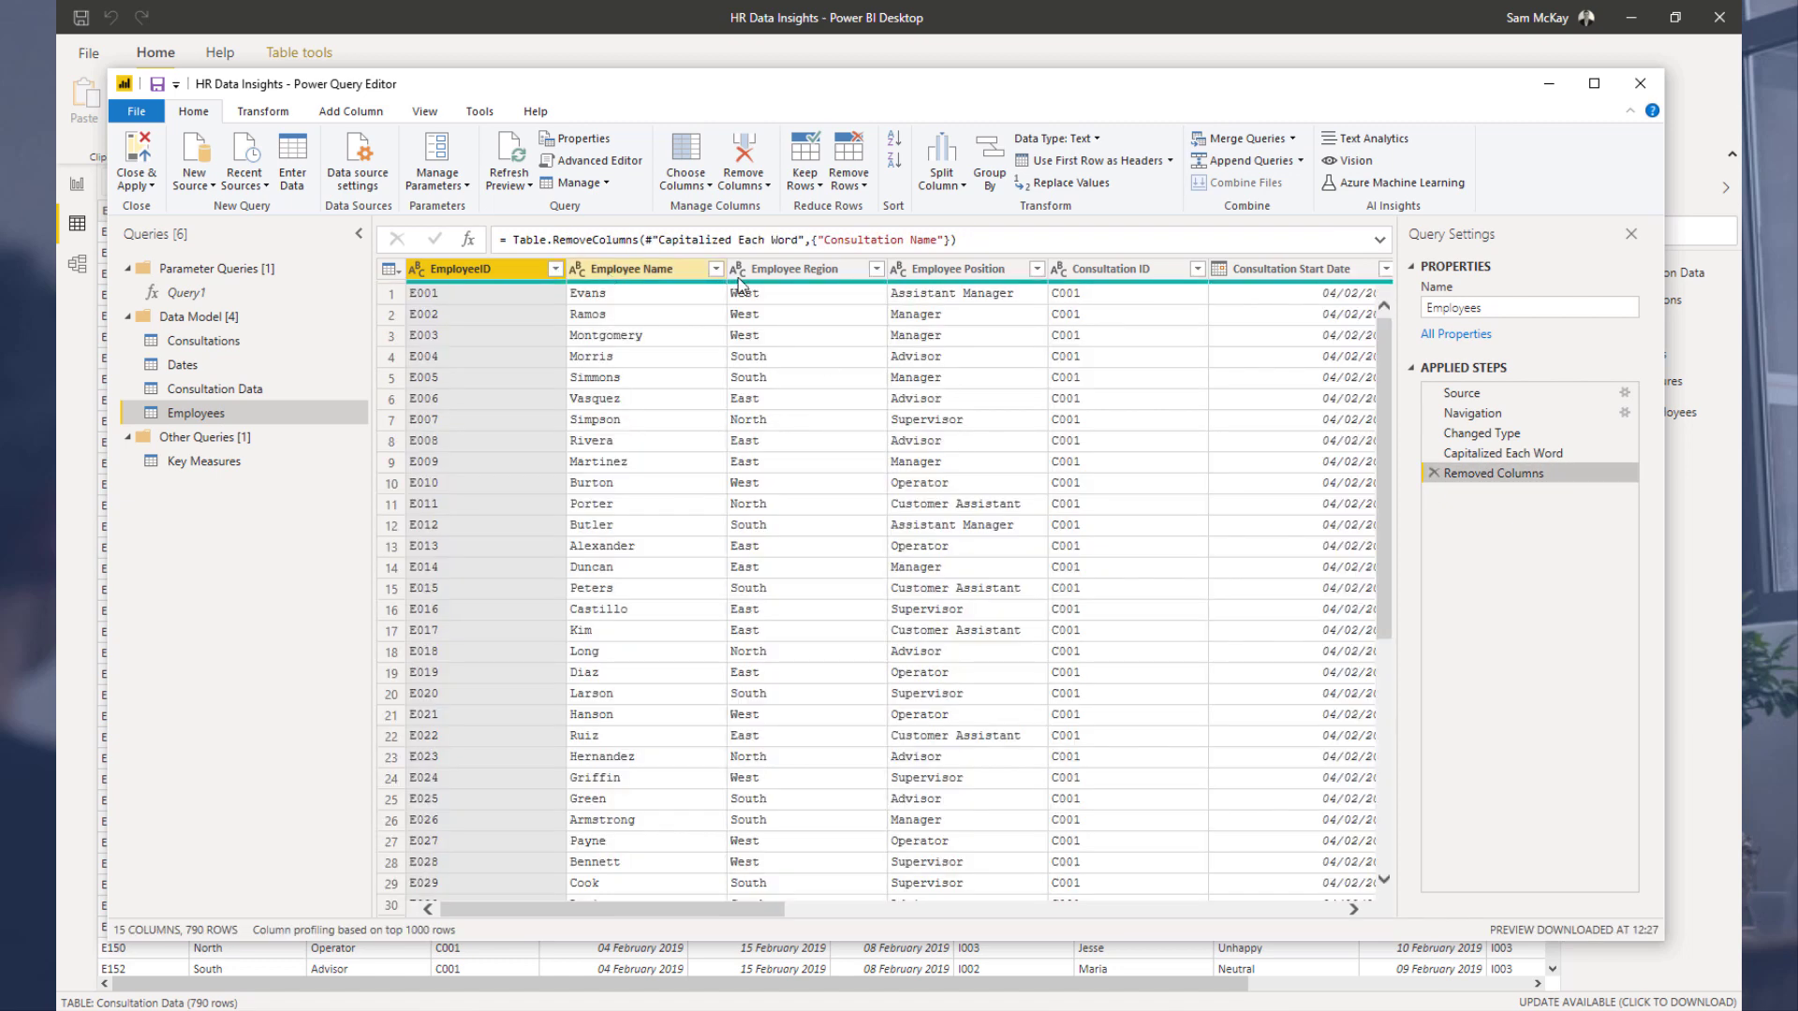
Step: Keep only the EmployeeID, Employee Name, Employee Region and Employee Position columns in the Employees query
{"action": "left_click", "coordinate": [937, 269], "text": "shift"}
{"action": "right_click", "coordinate": [930, 269]}
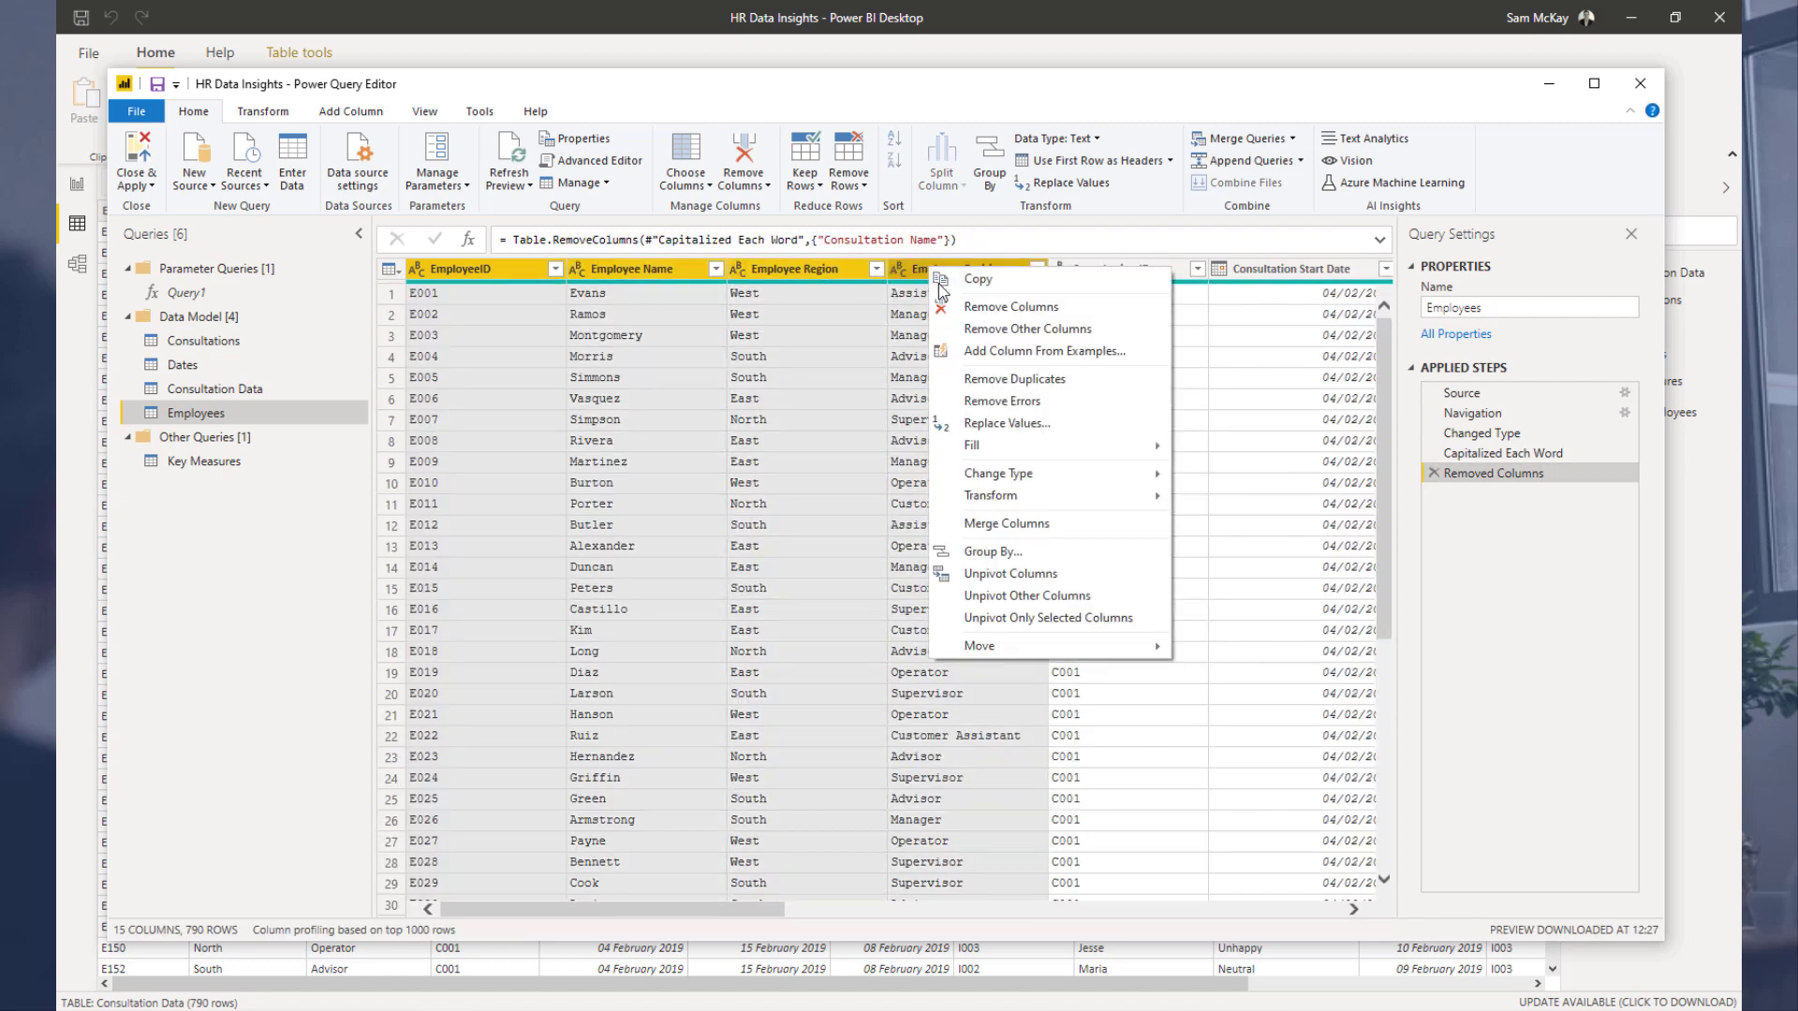
{"action": "left_click", "coordinate": [991, 328]}
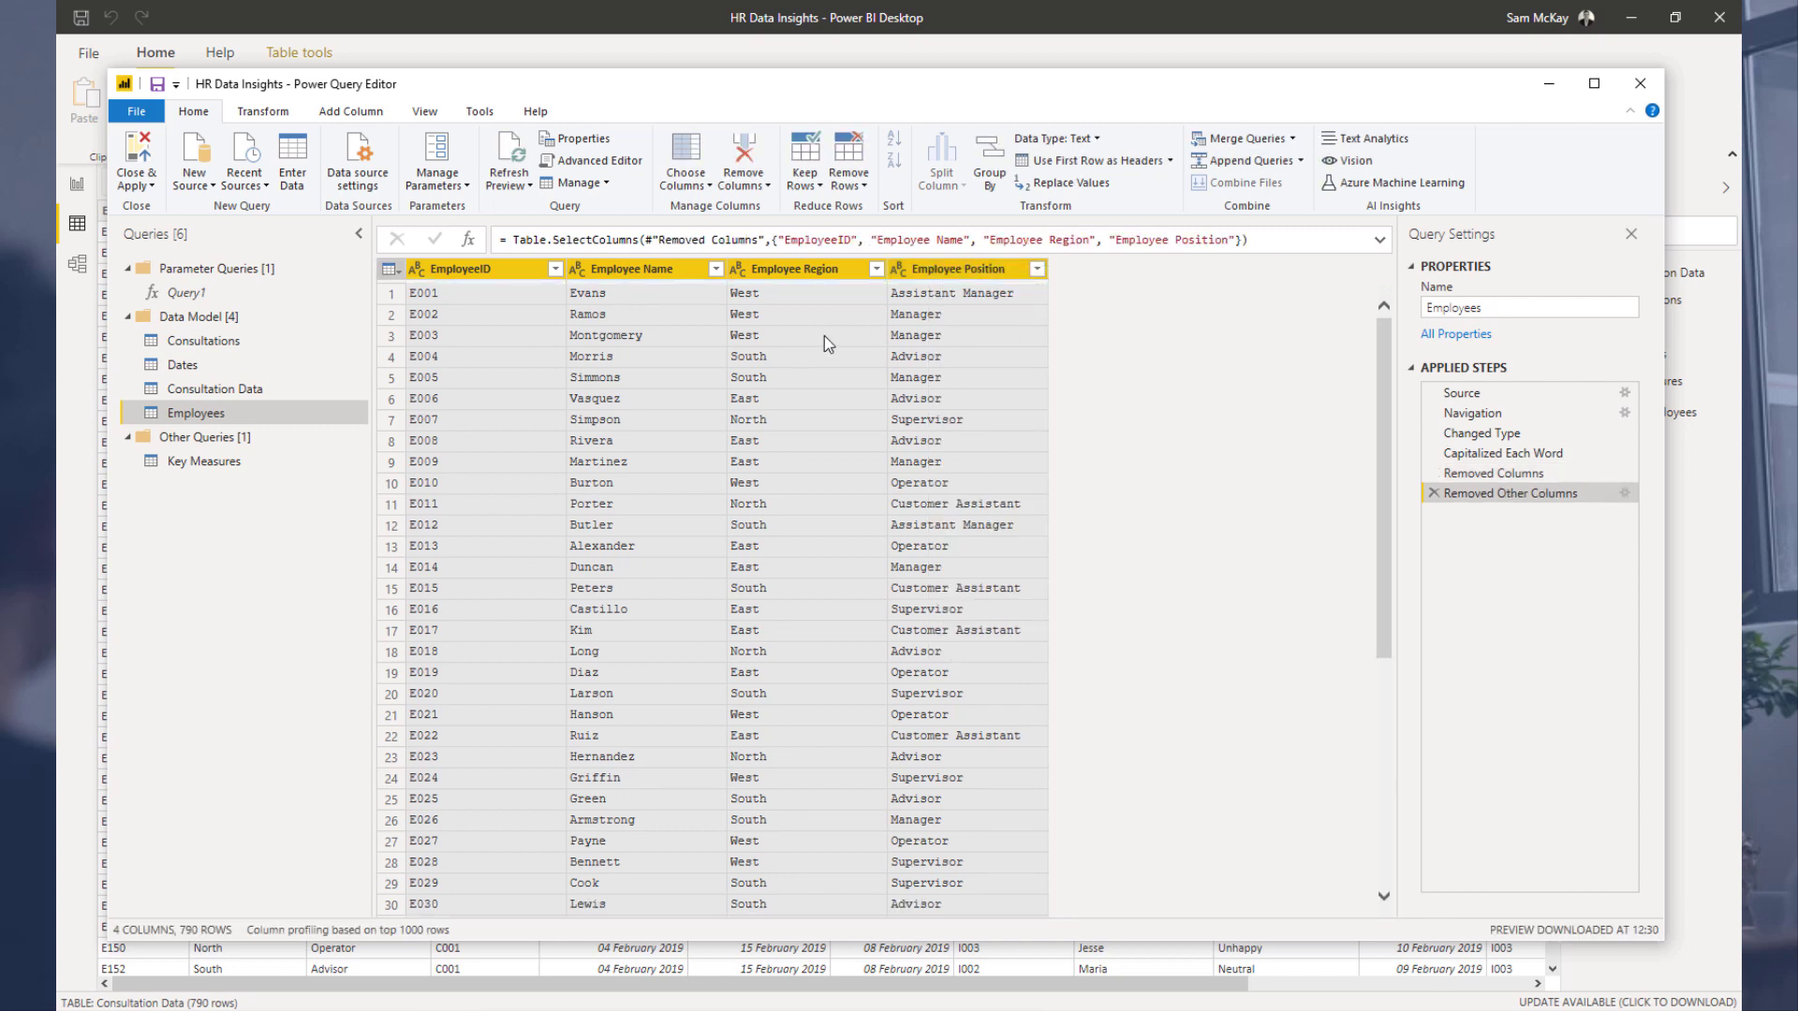
Step: Remove duplicate rows from the Employees query based on EmployeeID
{"action": "right_click", "coordinate": [499, 268]}
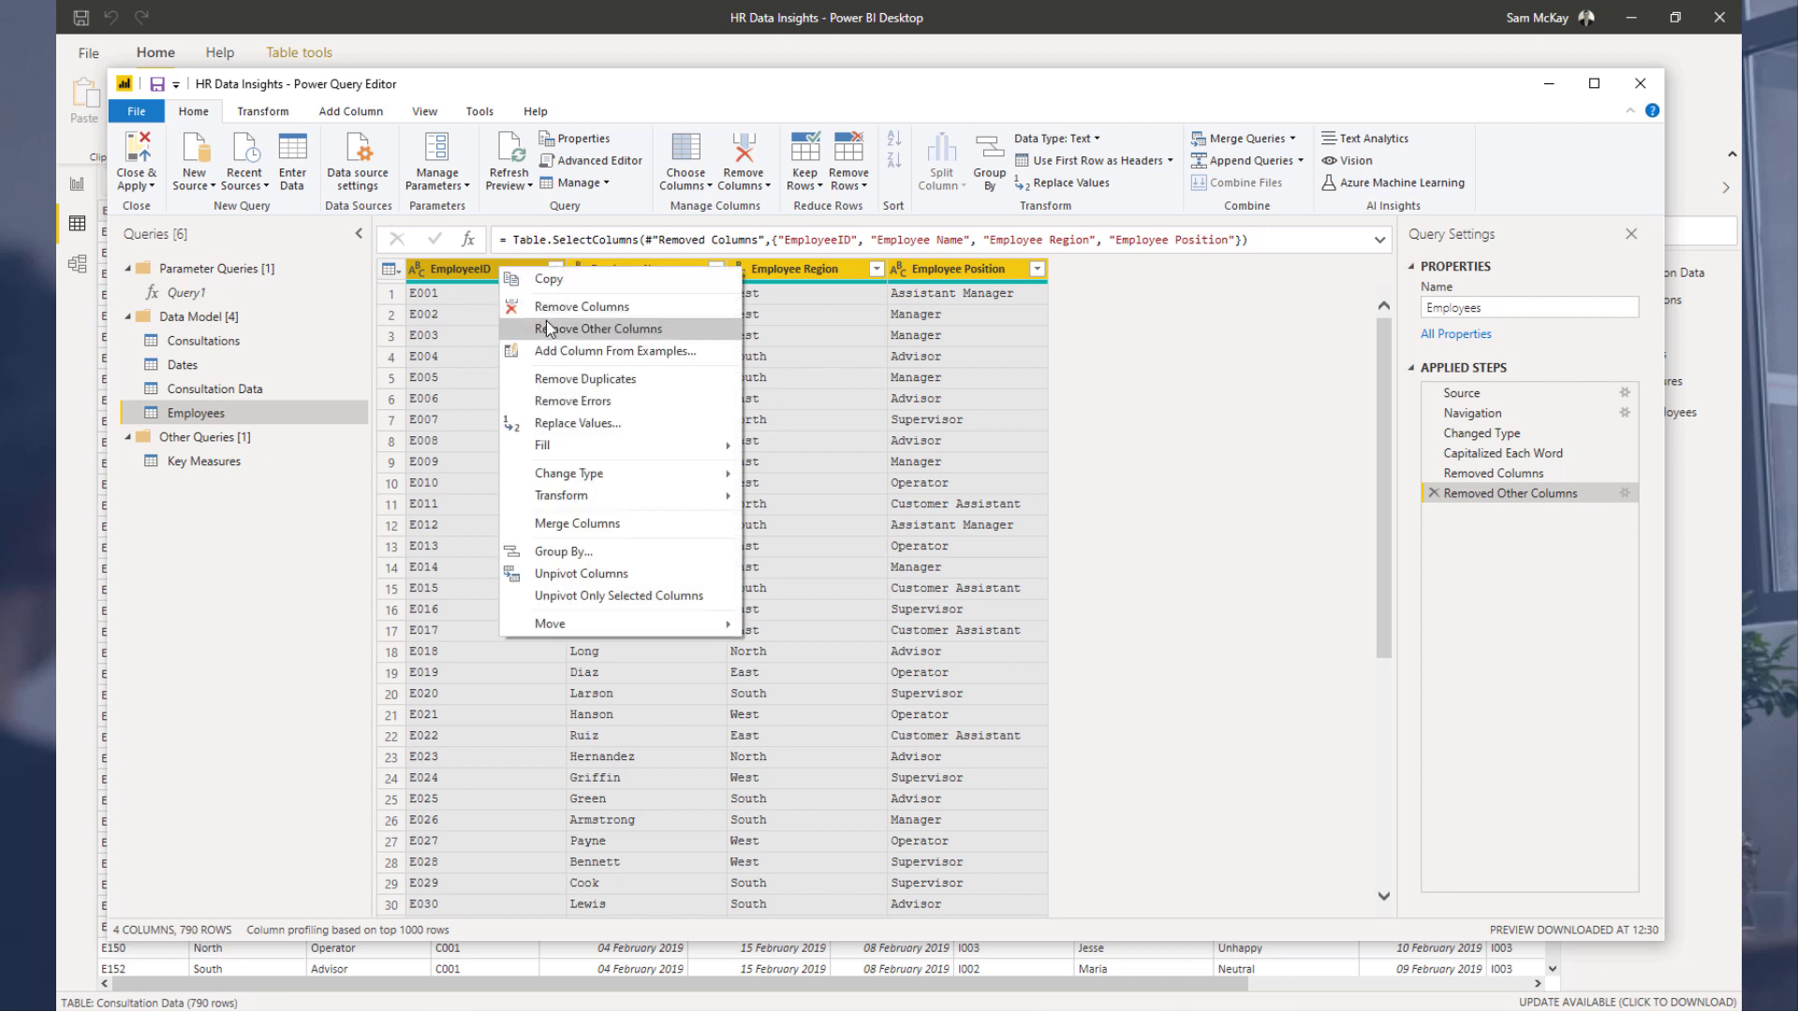
{"action": "mouse_move", "coordinate": [586, 442]}
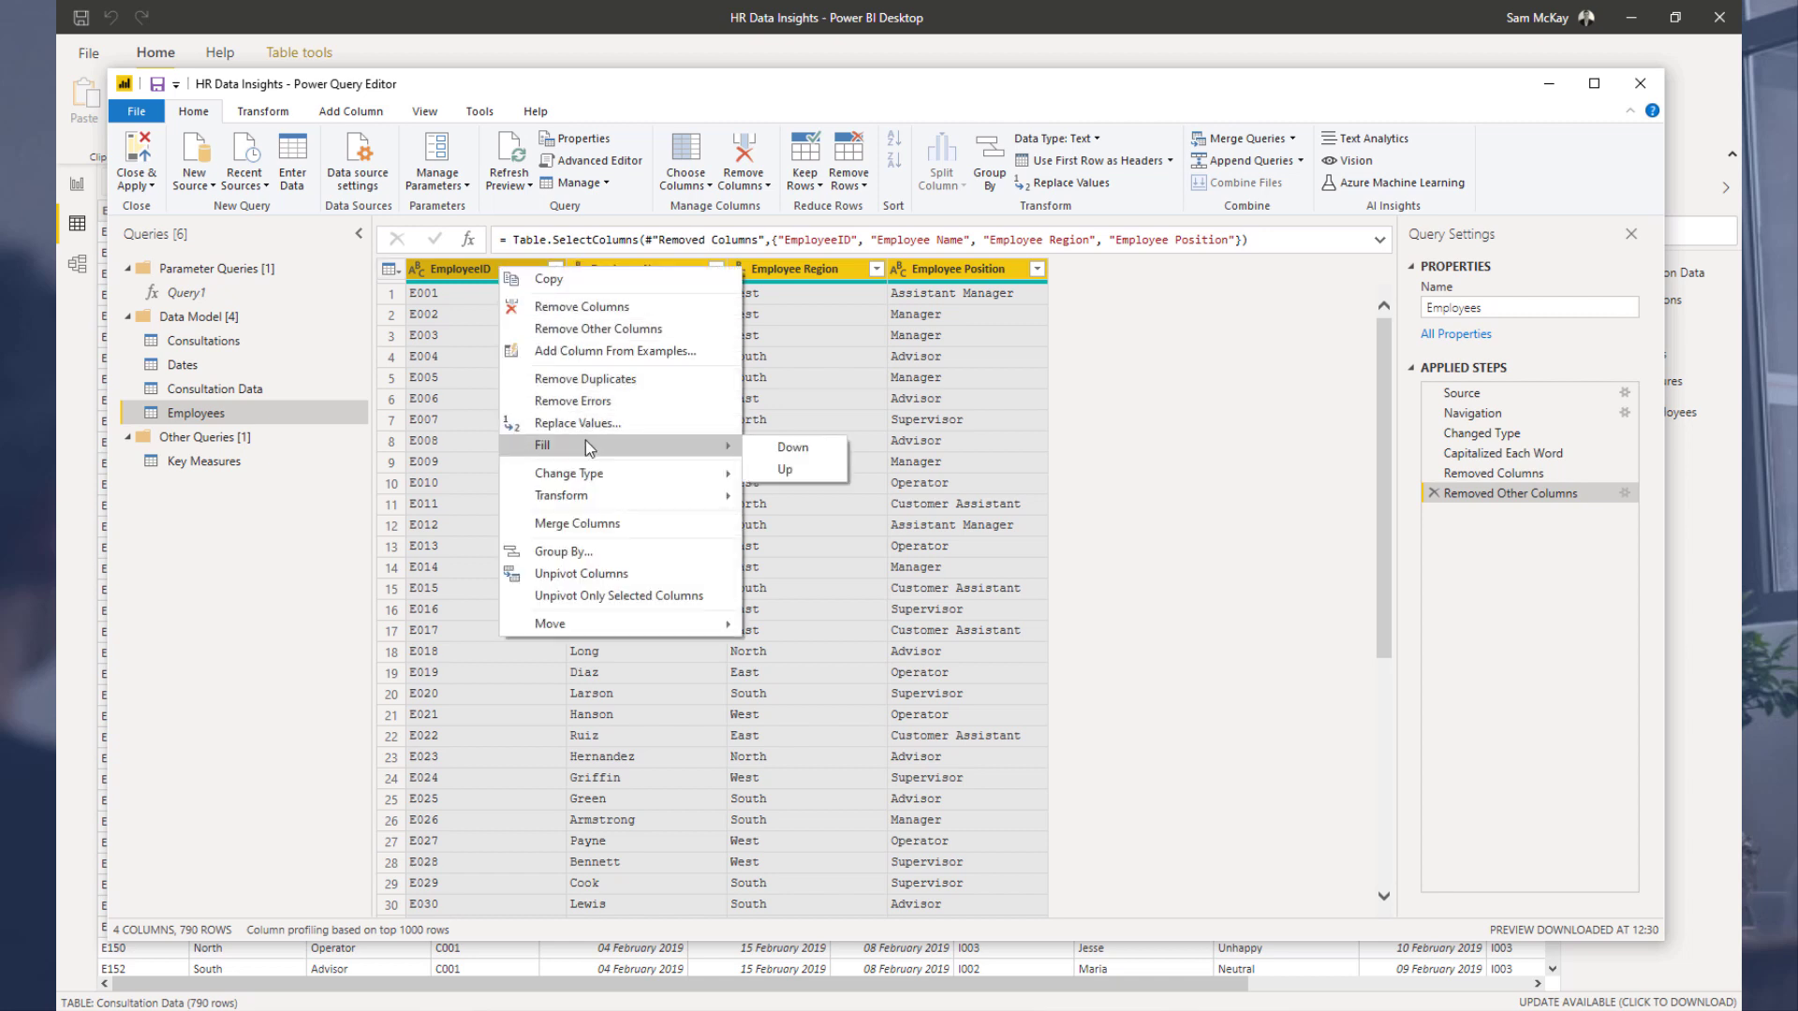
{"action": "left_click", "coordinate": [599, 379]}
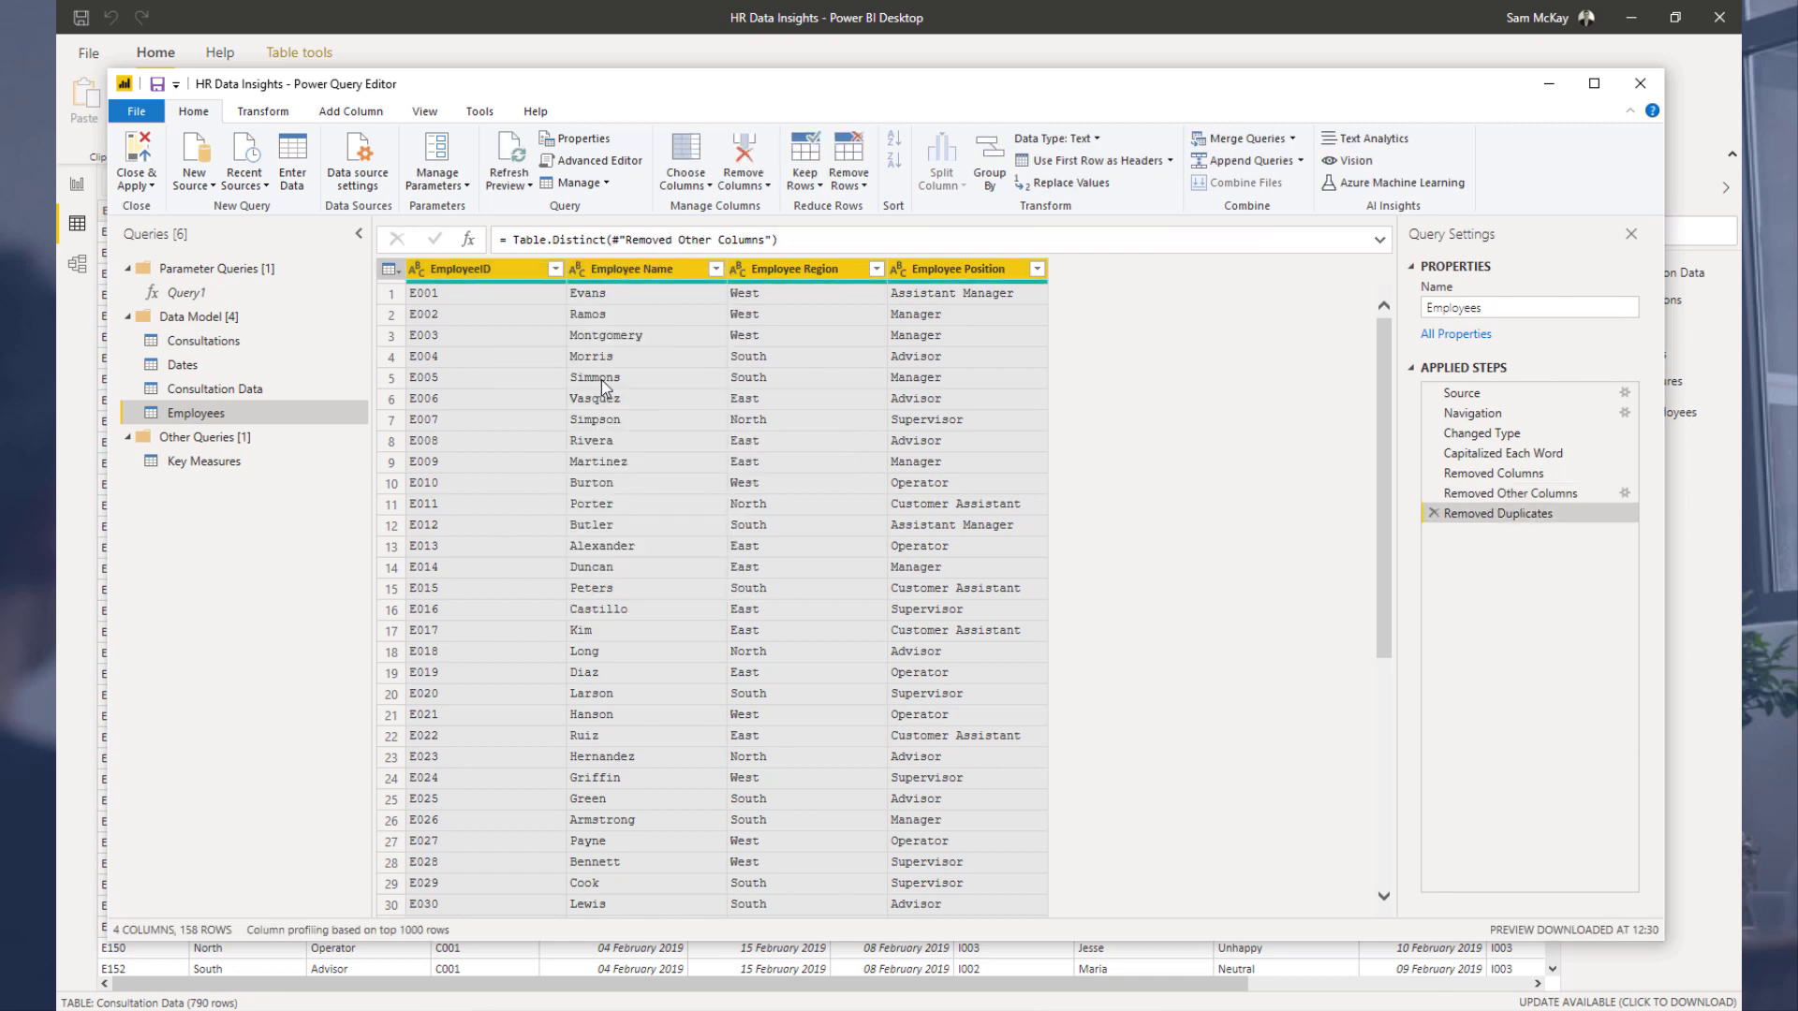
Step: Remove the Employee Region and Employee Position columns from the Consultation Data query
{"action": "left_click", "coordinate": [249, 391]}
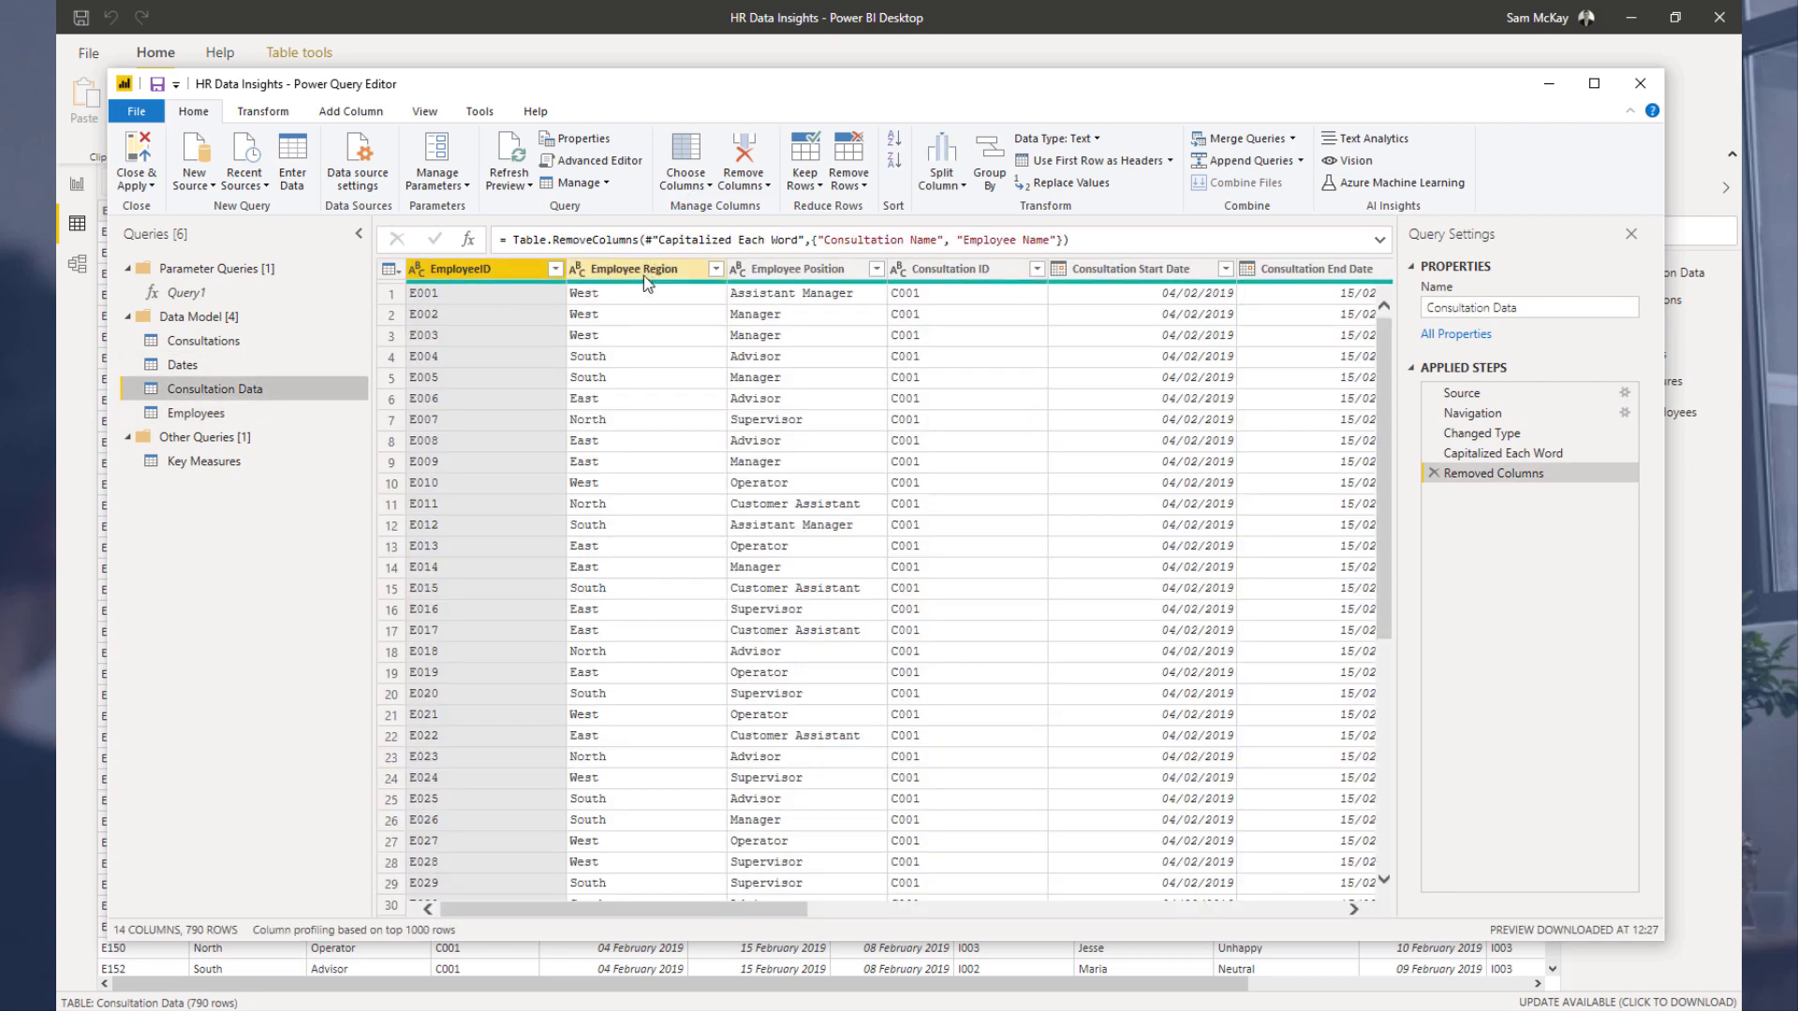
{"action": "left_click", "coordinate": [643, 275]}
{"action": "left_click", "coordinate": [790, 268], "text": "ctrl"}
{"action": "right_click", "coordinate": [791, 270]}
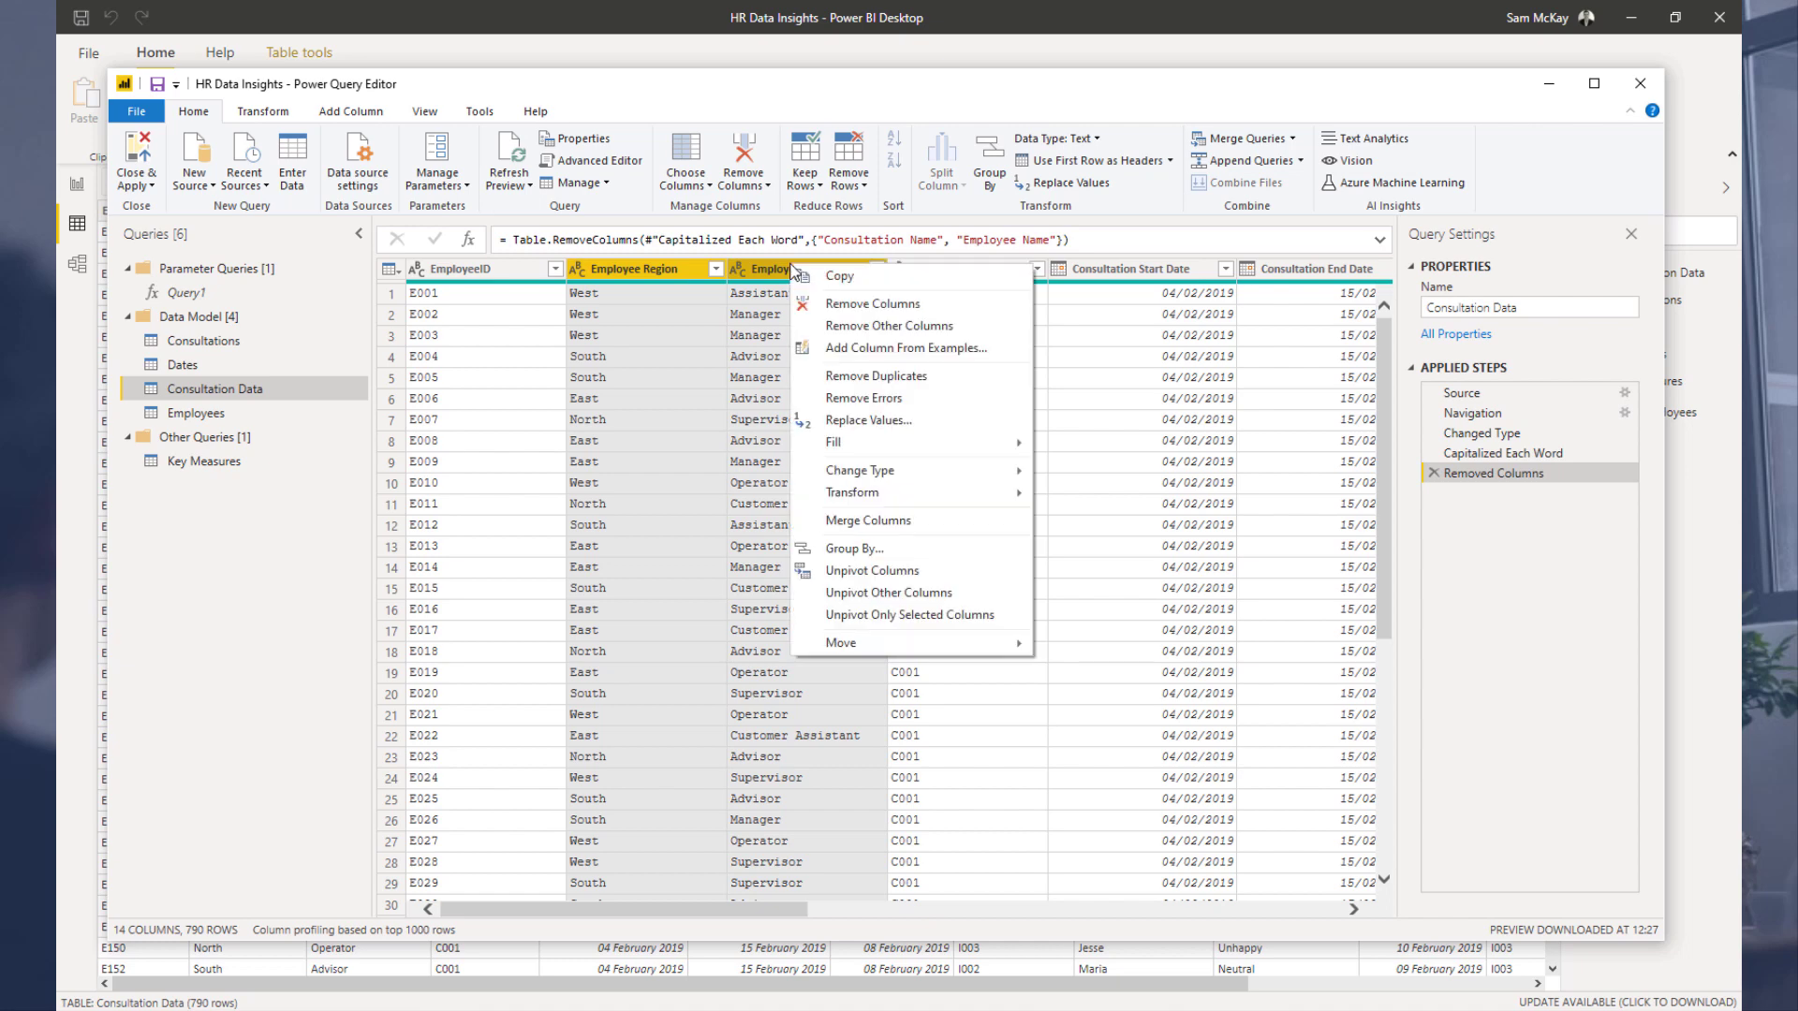
{"action": "left_click", "coordinate": [829, 305]}
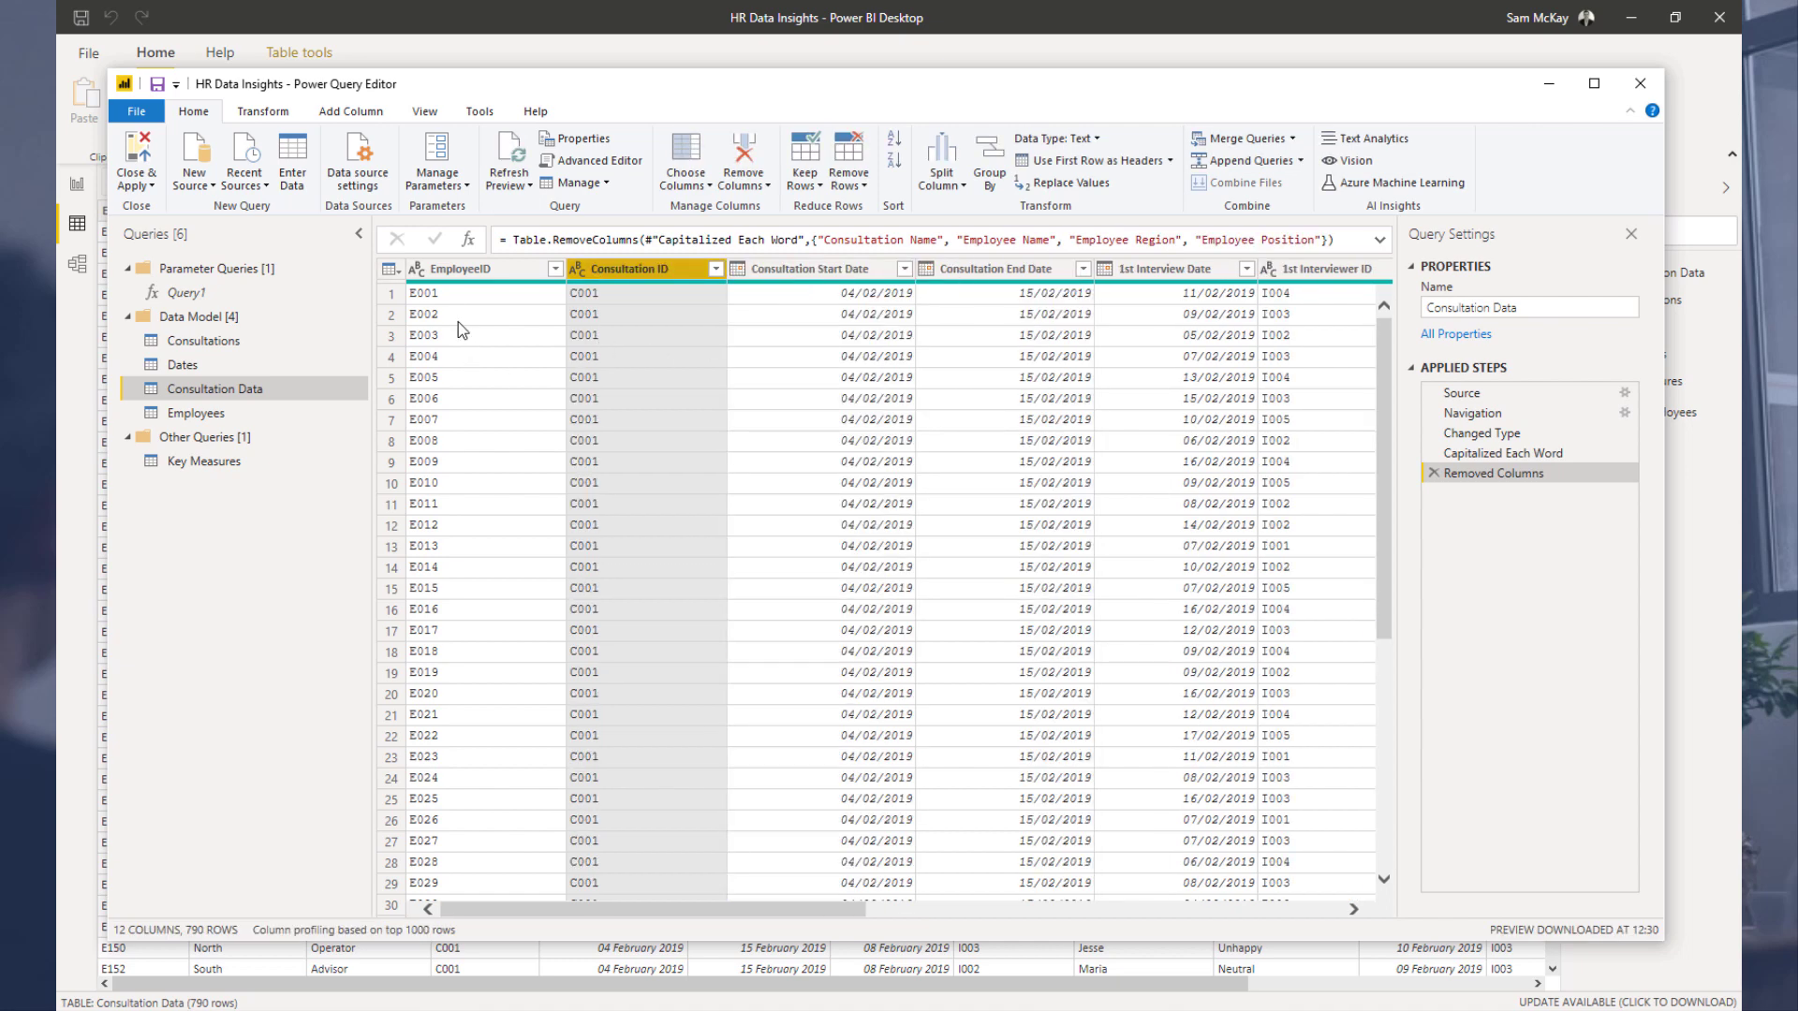
Step: Duplicate the Consultation Data query
{"action": "left_click_drag", "start_coordinate": [627, 911], "coordinate": [1205, 899]}
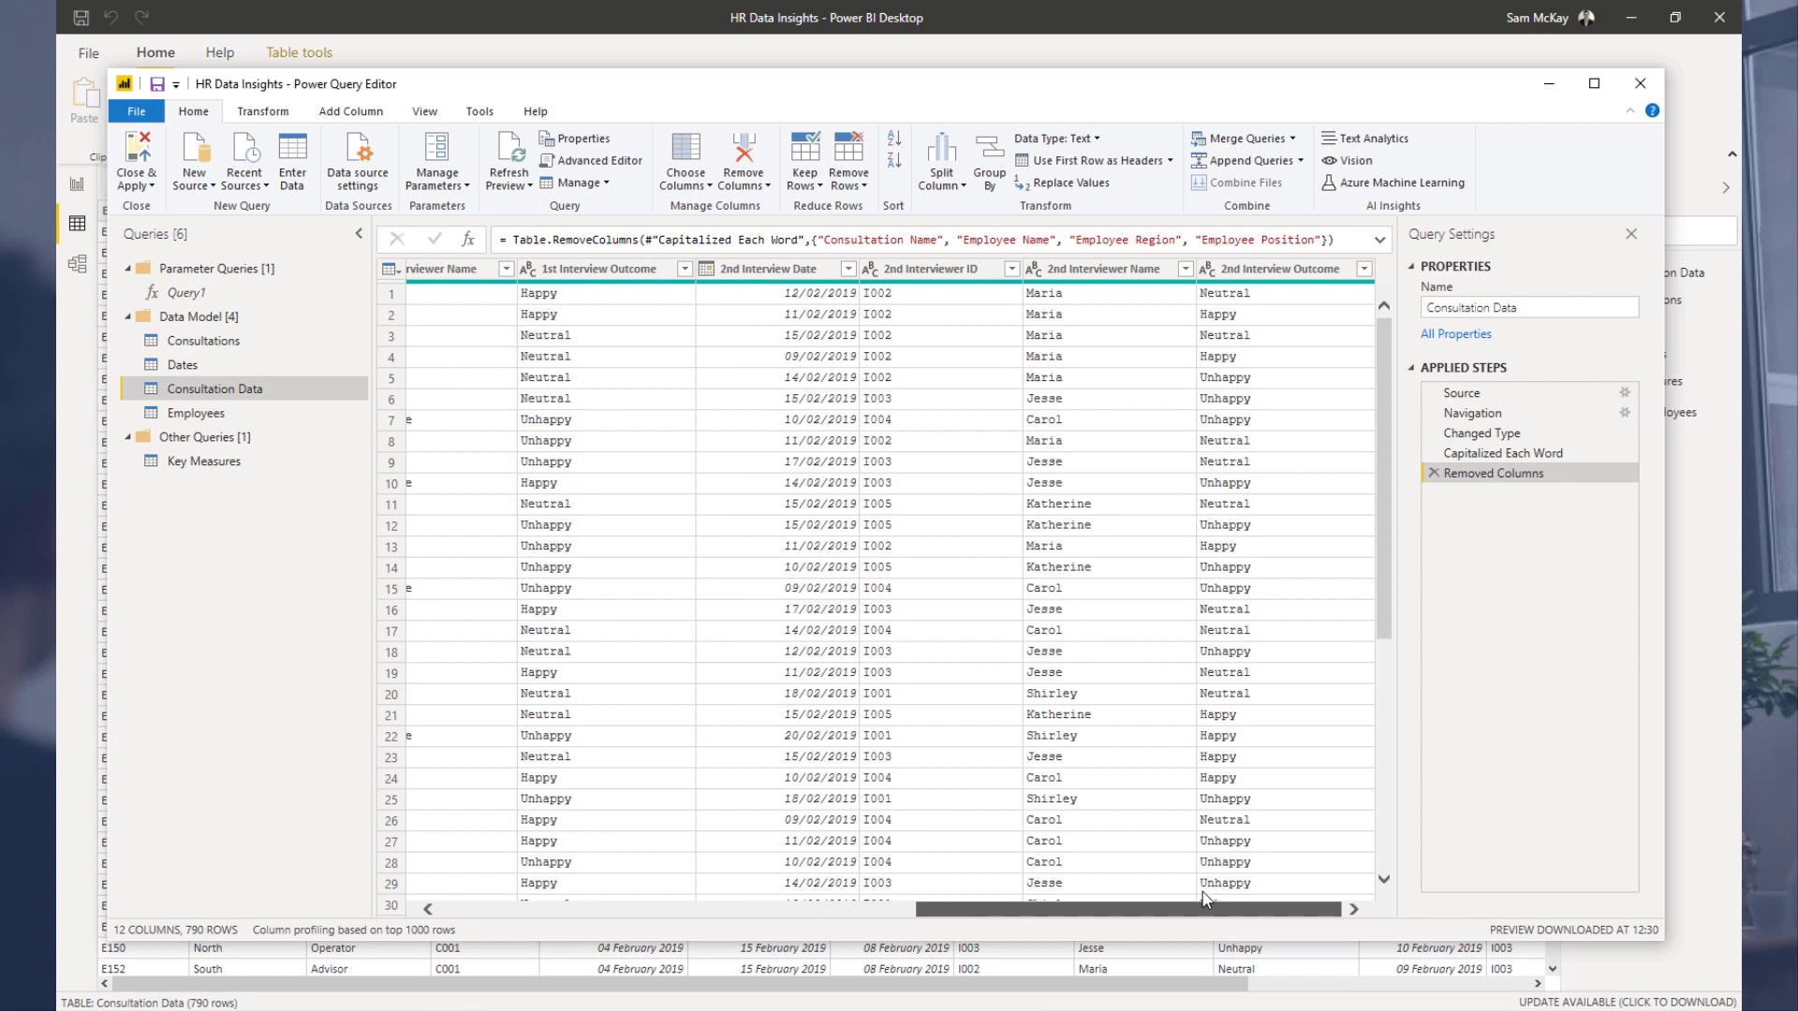
{"action": "left_click_drag", "start_coordinate": [1205, 899], "coordinate": [1010, 899]}
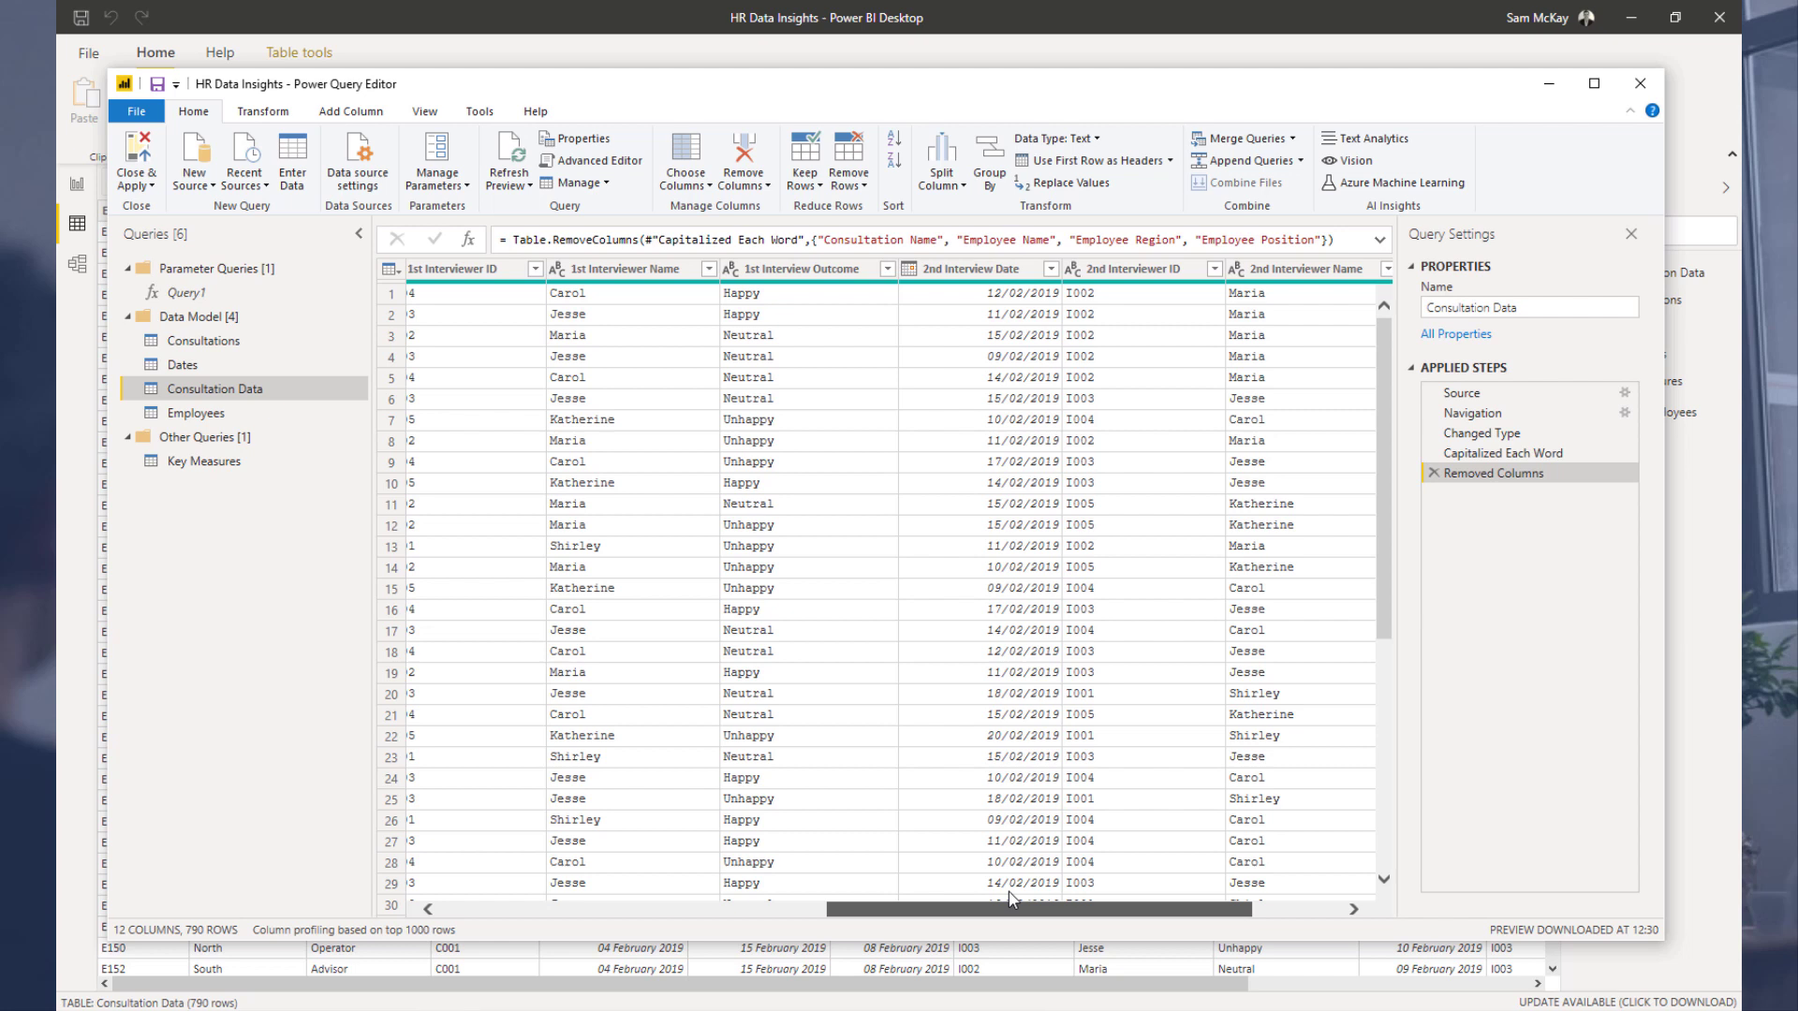
{"action": "left_click_drag", "start_coordinate": [1008, 893], "coordinate": [1008, 891]}
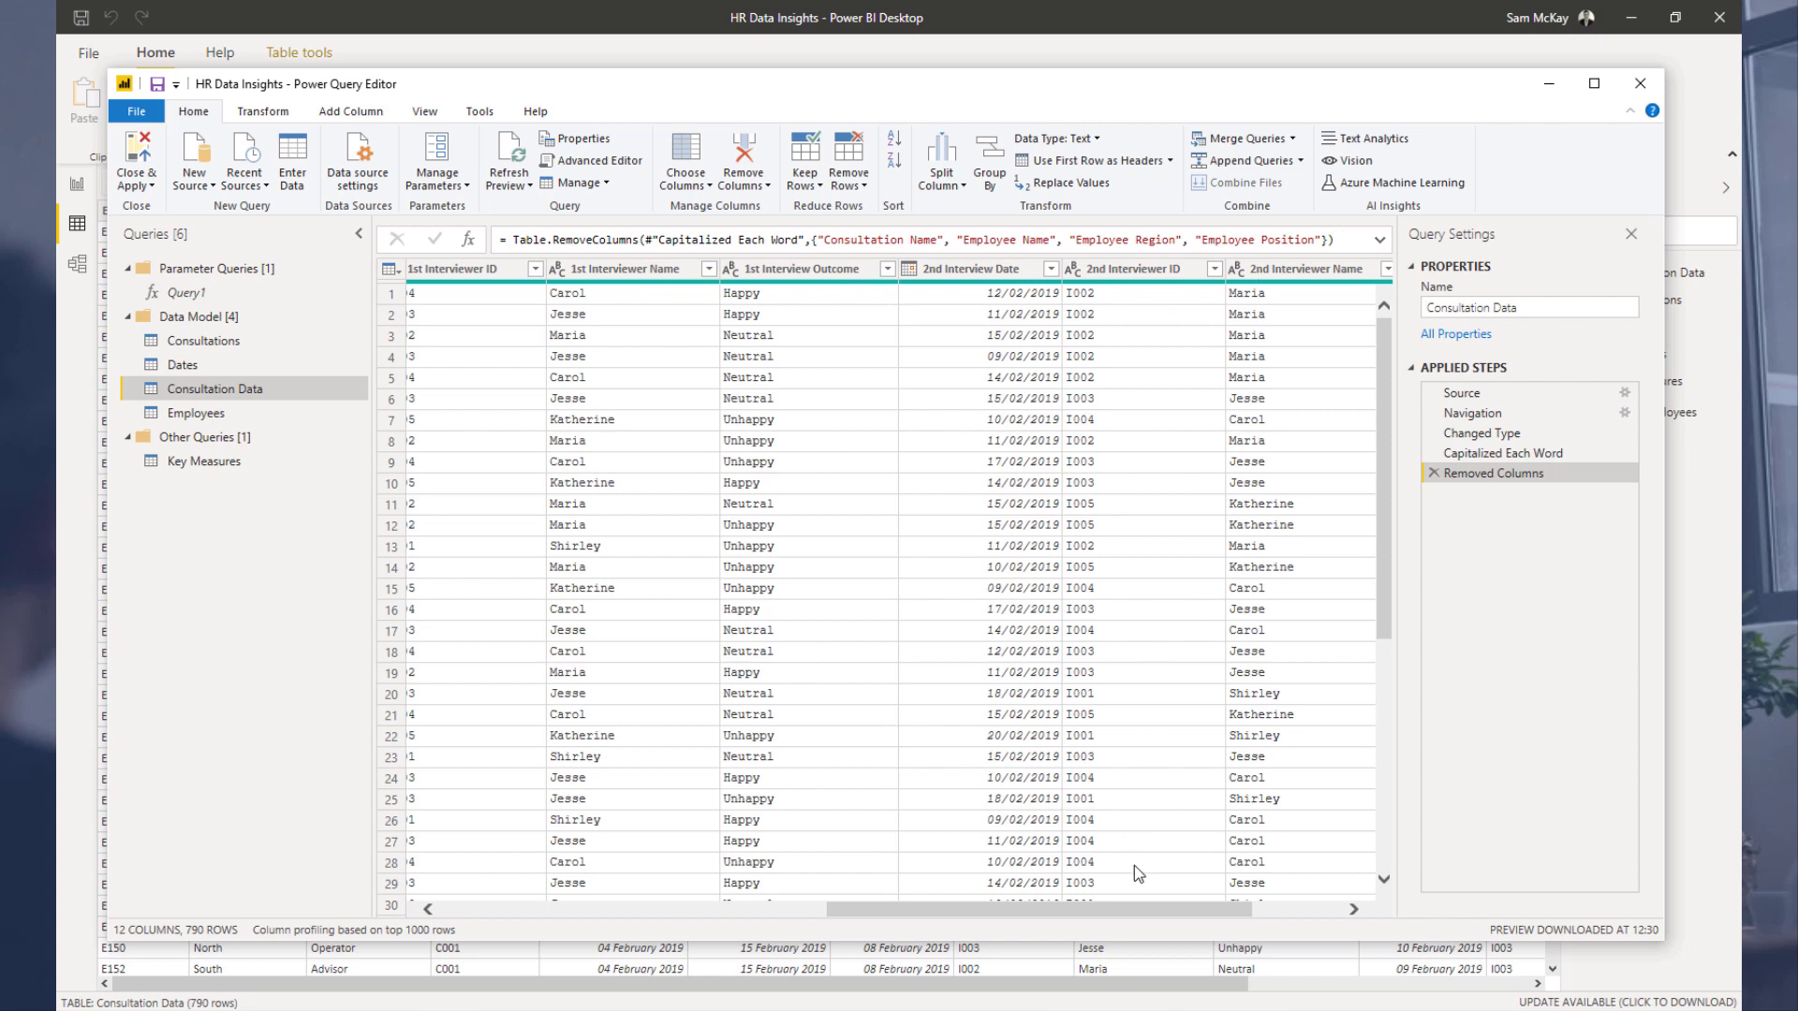
{"action": "left_click_drag", "start_coordinate": [1141, 914], "coordinate": [1107, 900]}
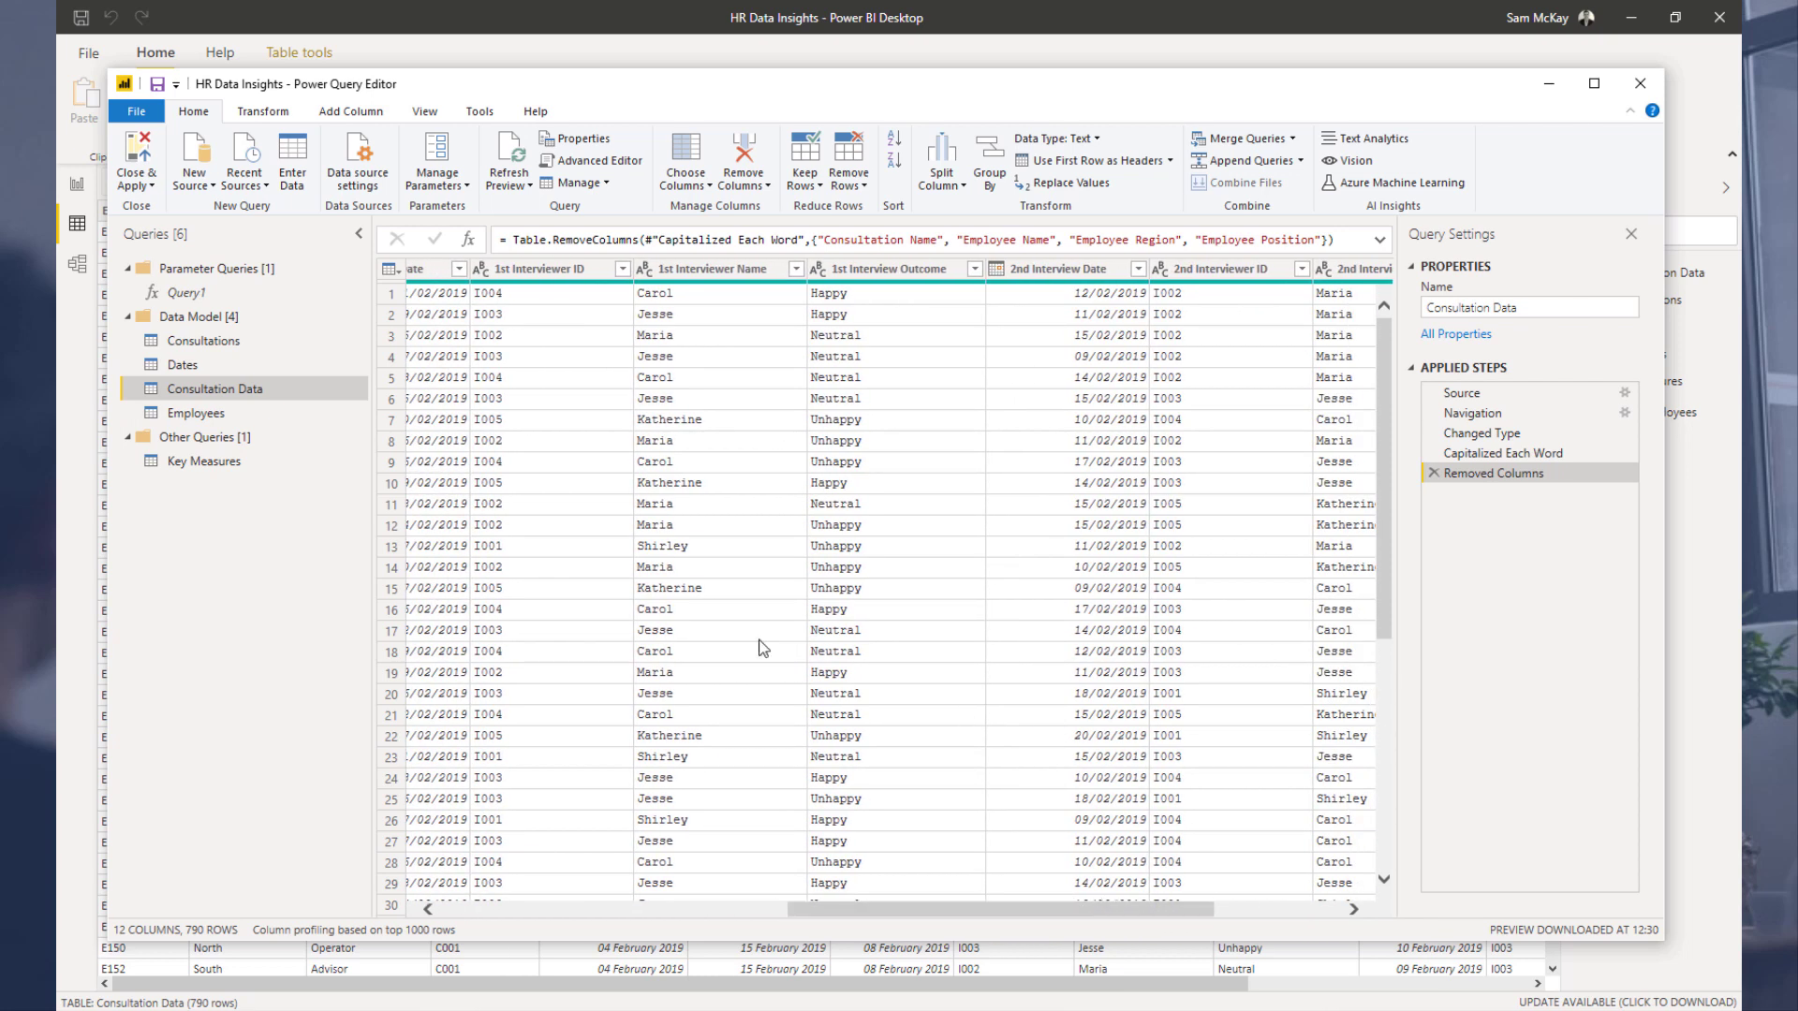
{"action": "right_click", "coordinate": [285, 391]}
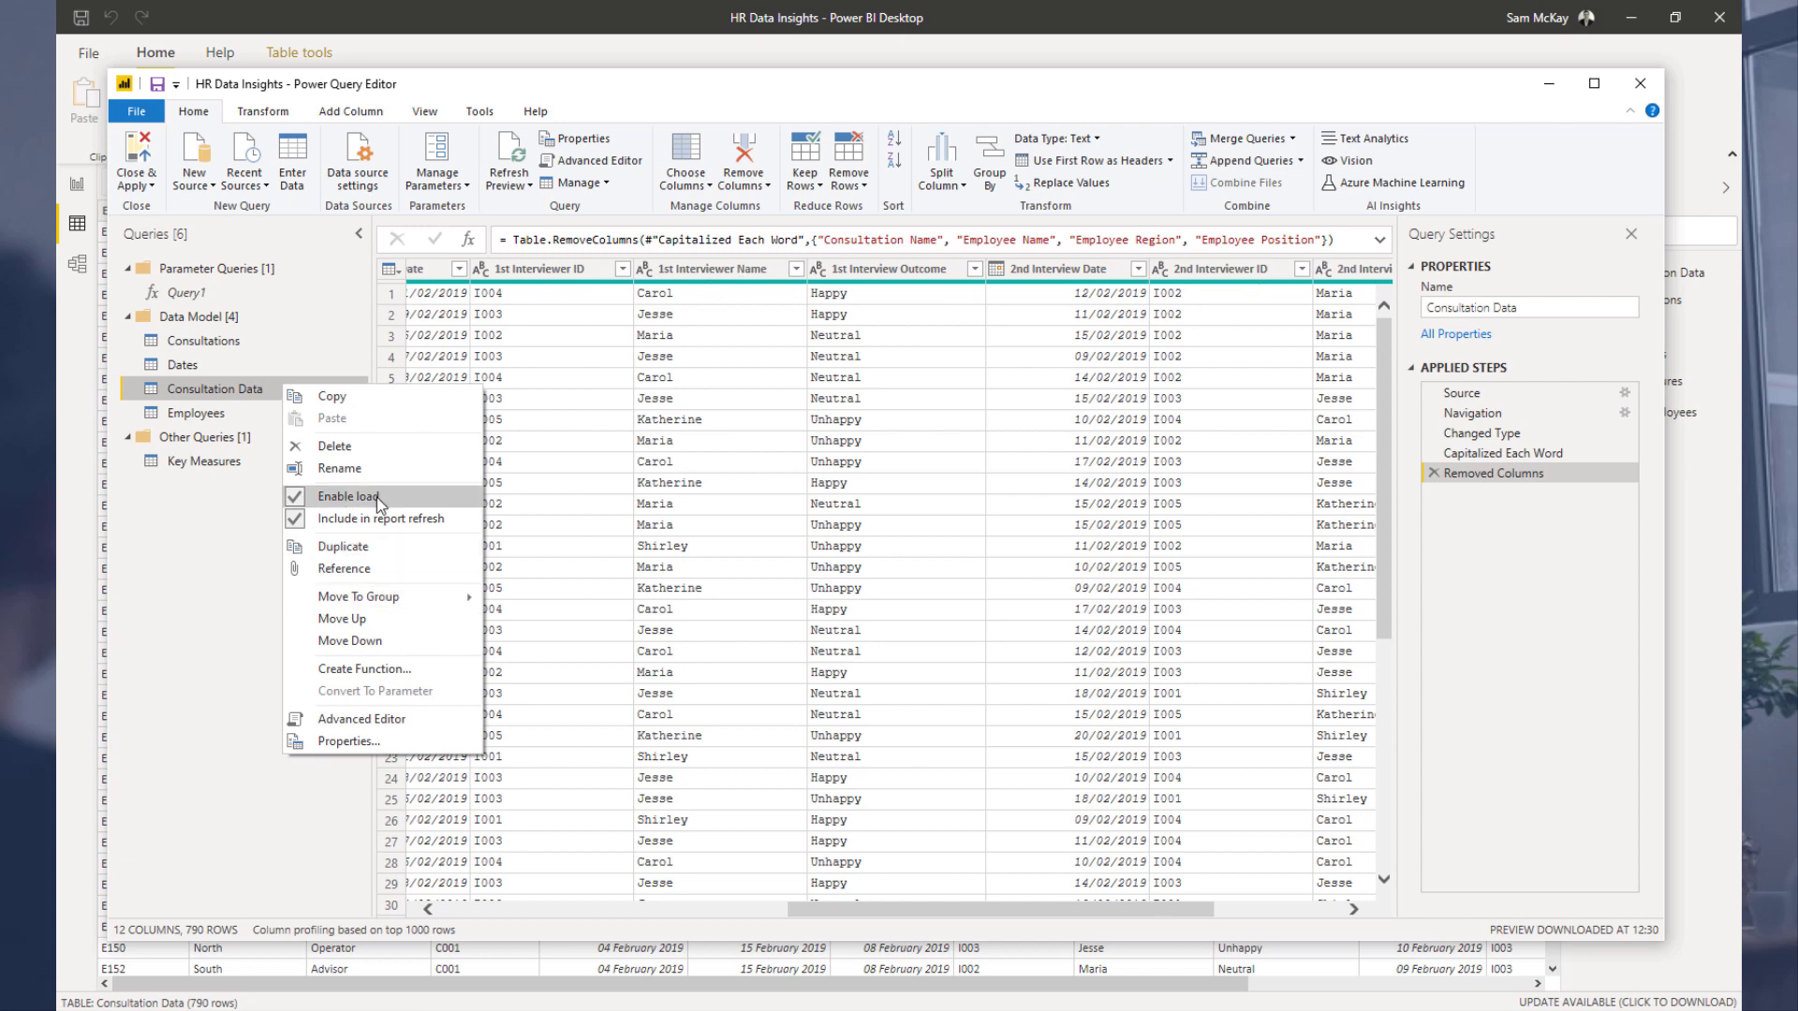
{"action": "left_click", "coordinate": [344, 547]}
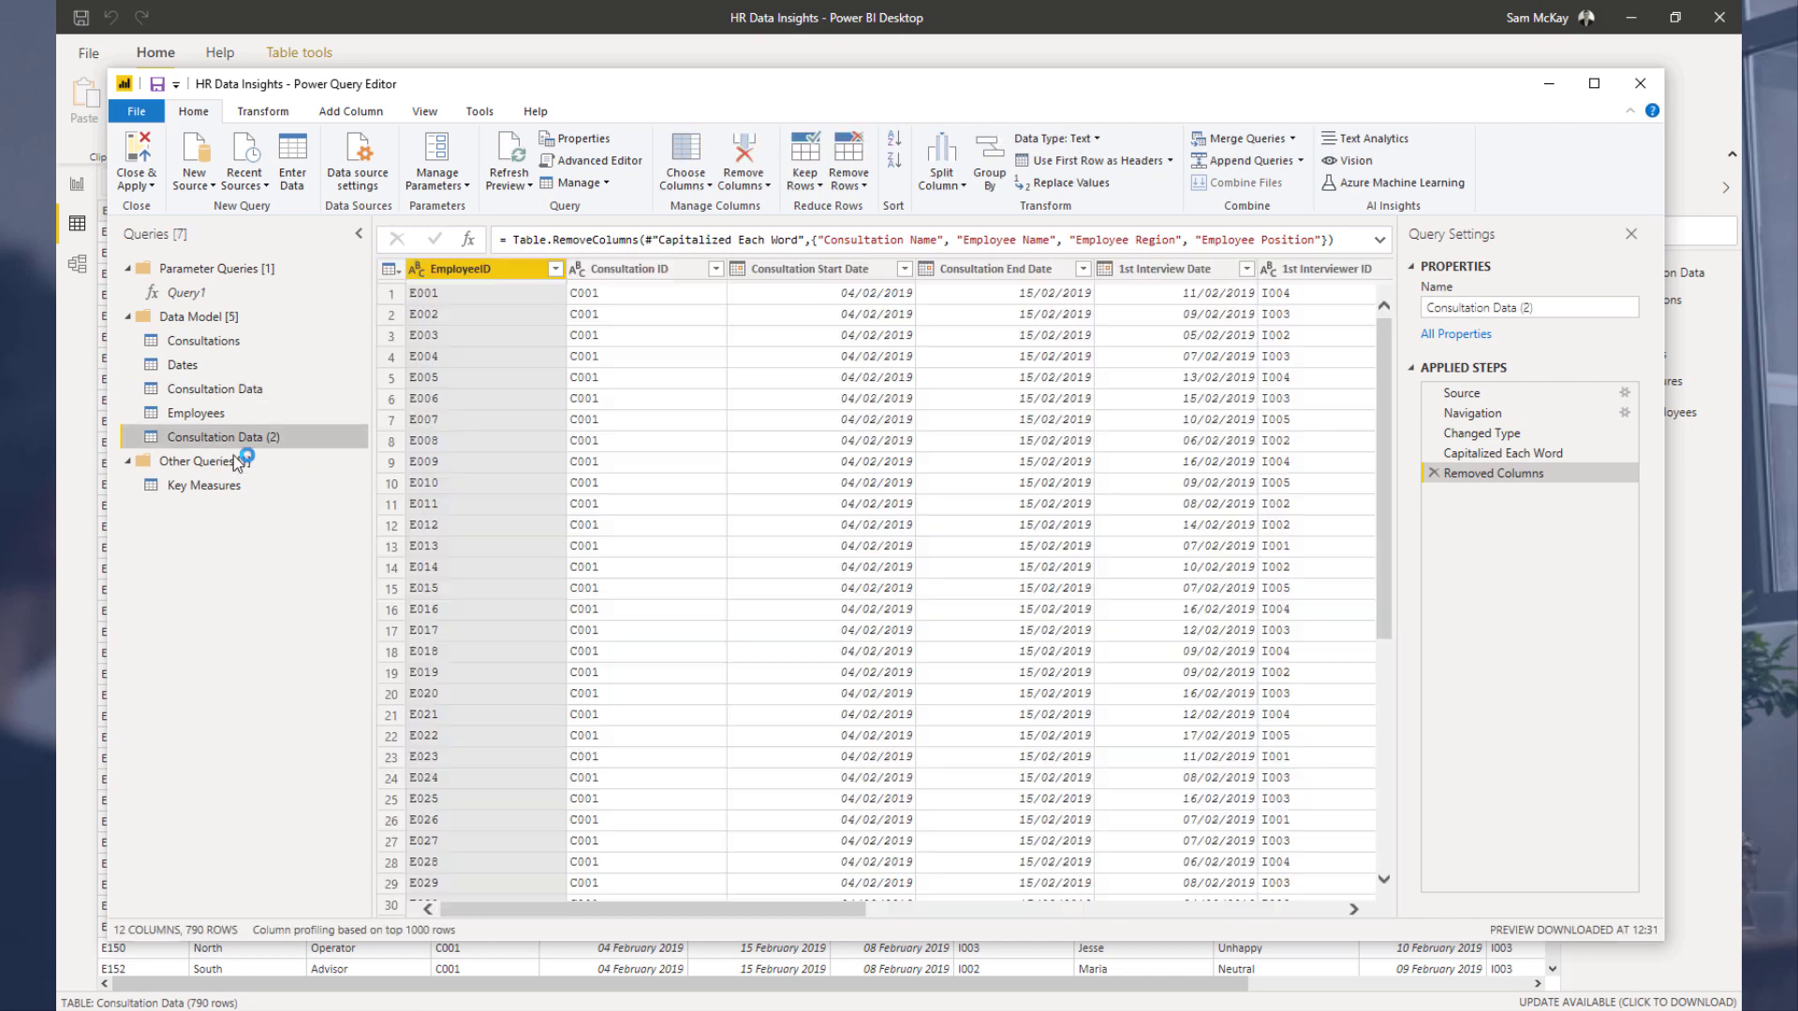
Step: Rename the duplicated query as Interviewers
{"action": "double_click", "coordinate": [259, 438]}
{"action": "type", "text": "Interviewers"}
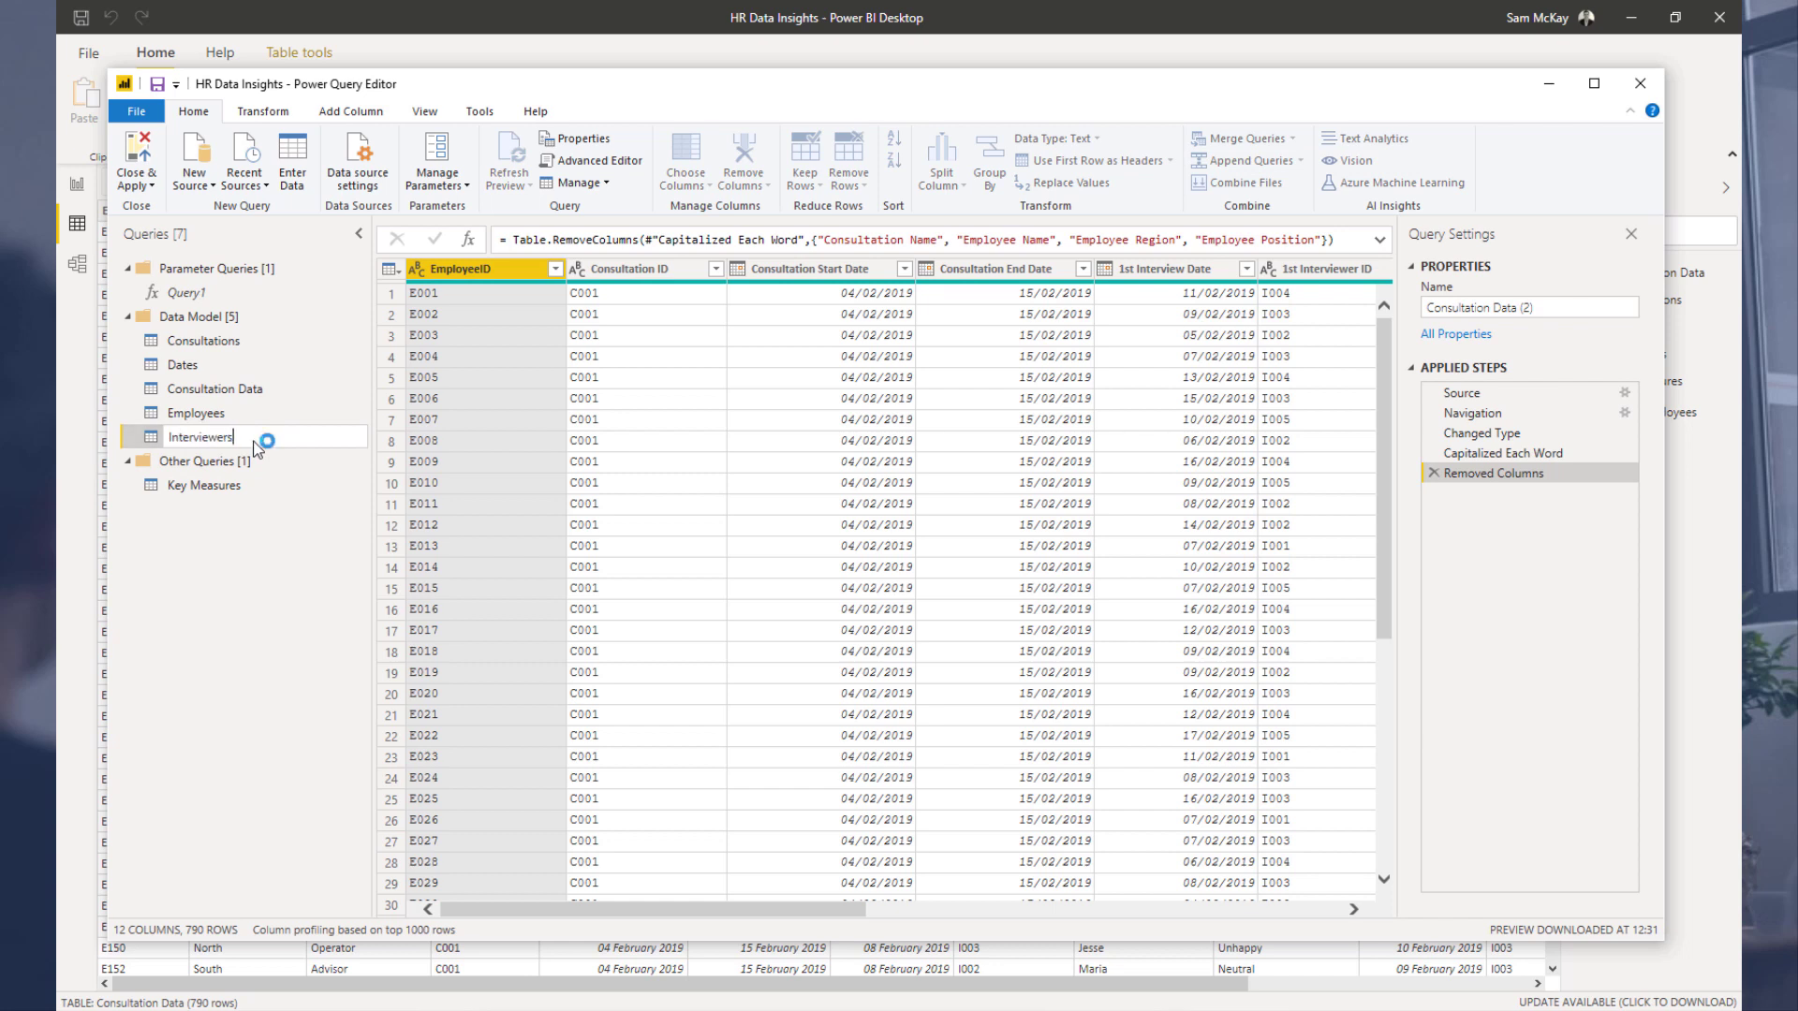
{"action": "key", "text": "Return"}
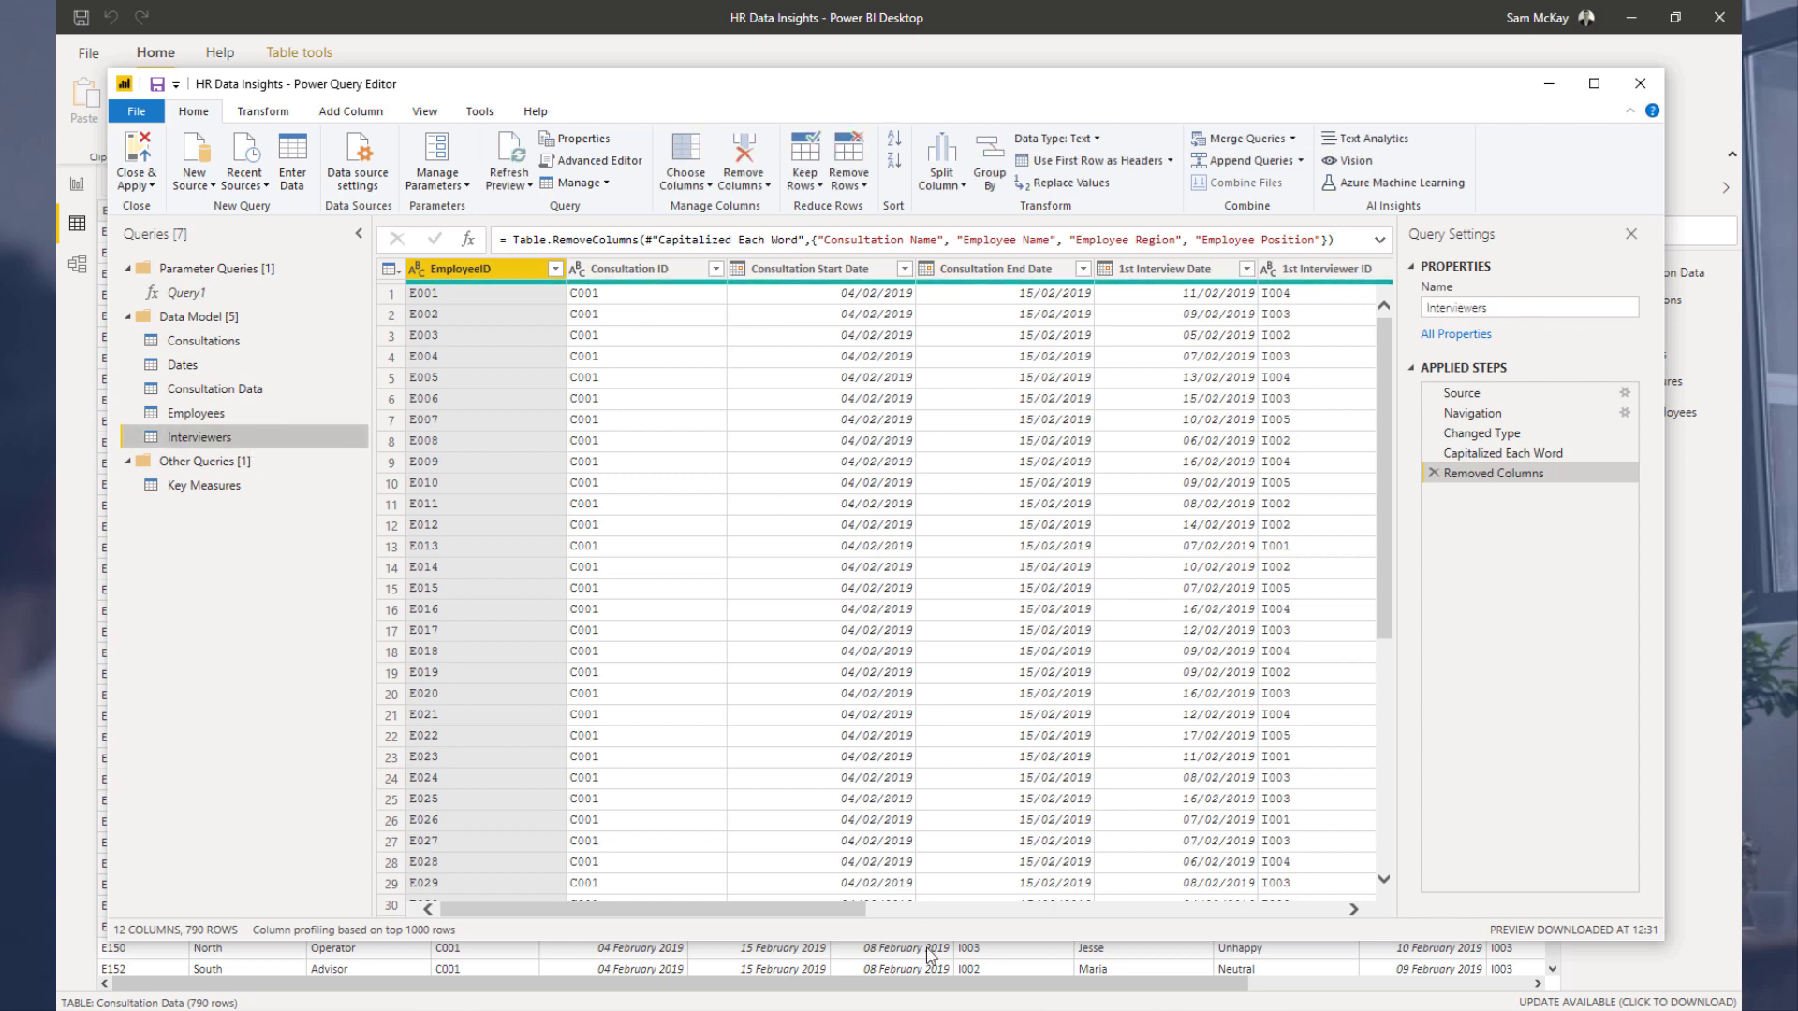
Step: Keep only the 1st Interviewer ID, 1st Interviewer Name, 2nd Interviewer ID and 2nd Interviewer Name columns in Interviewers
{"action": "left_click_drag", "start_coordinate": [794, 909], "coordinate": [1086, 906]}
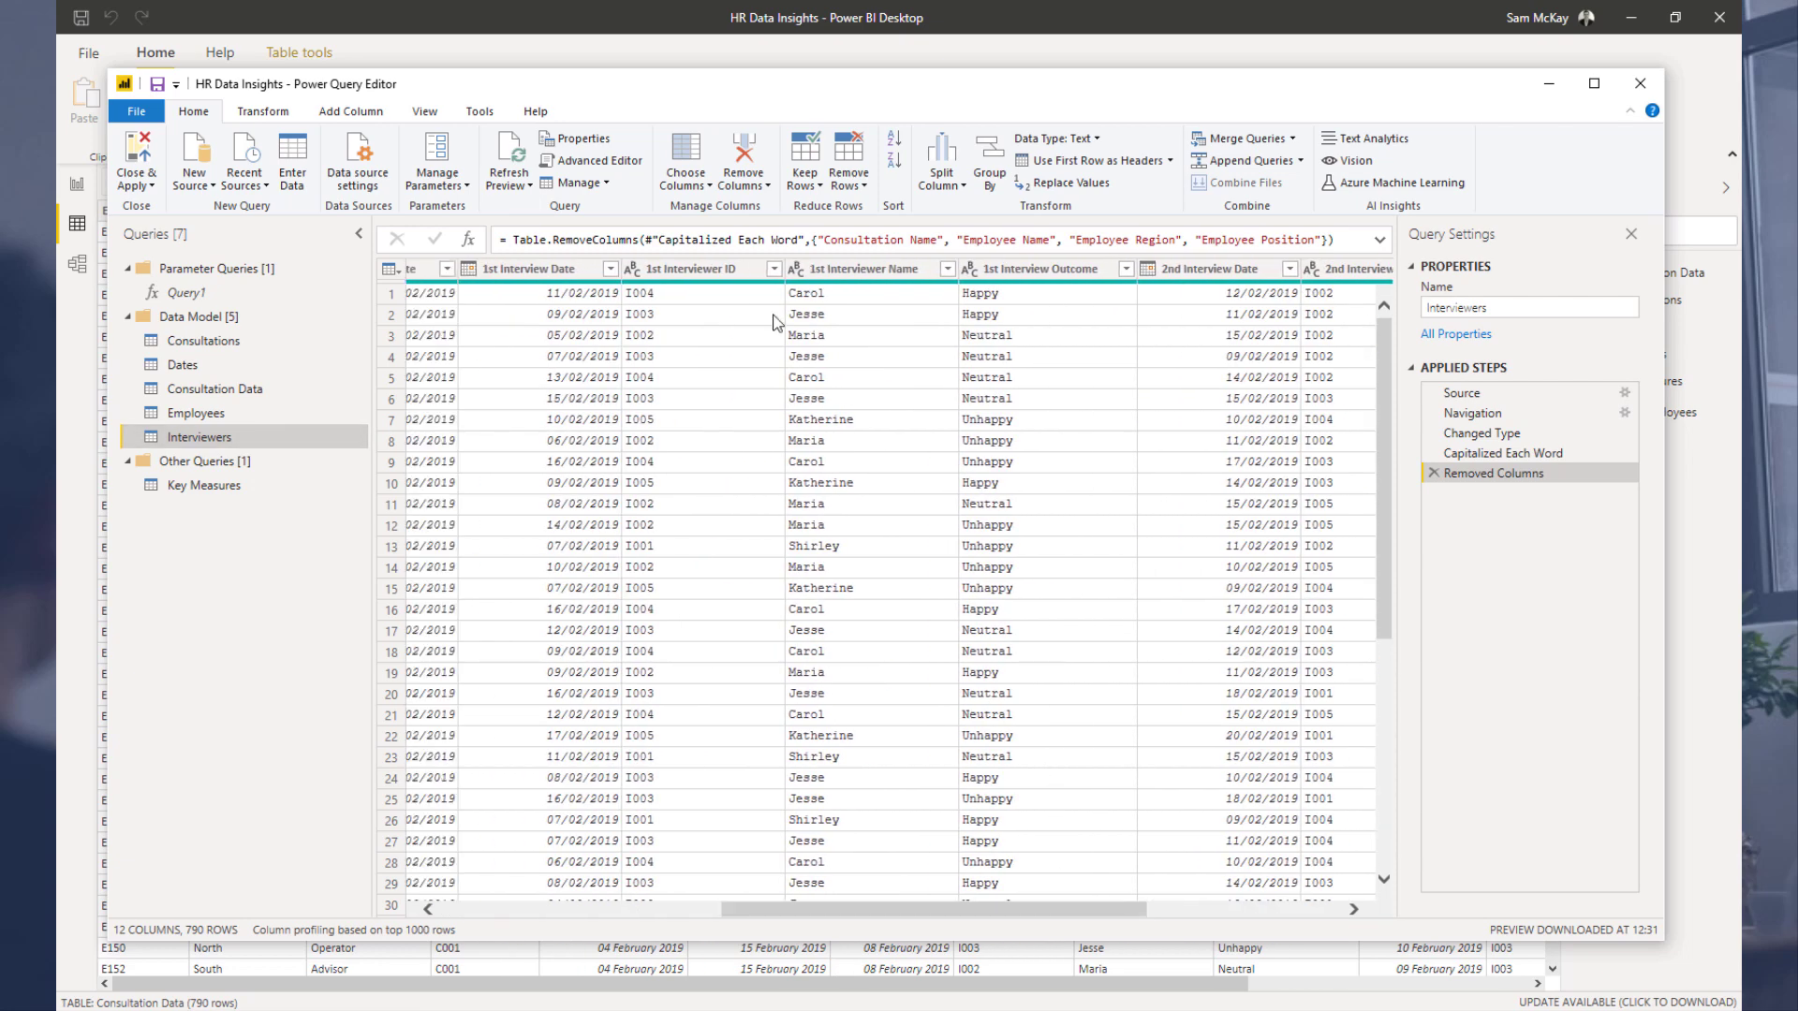
{"action": "left_click", "coordinate": [718, 269]}
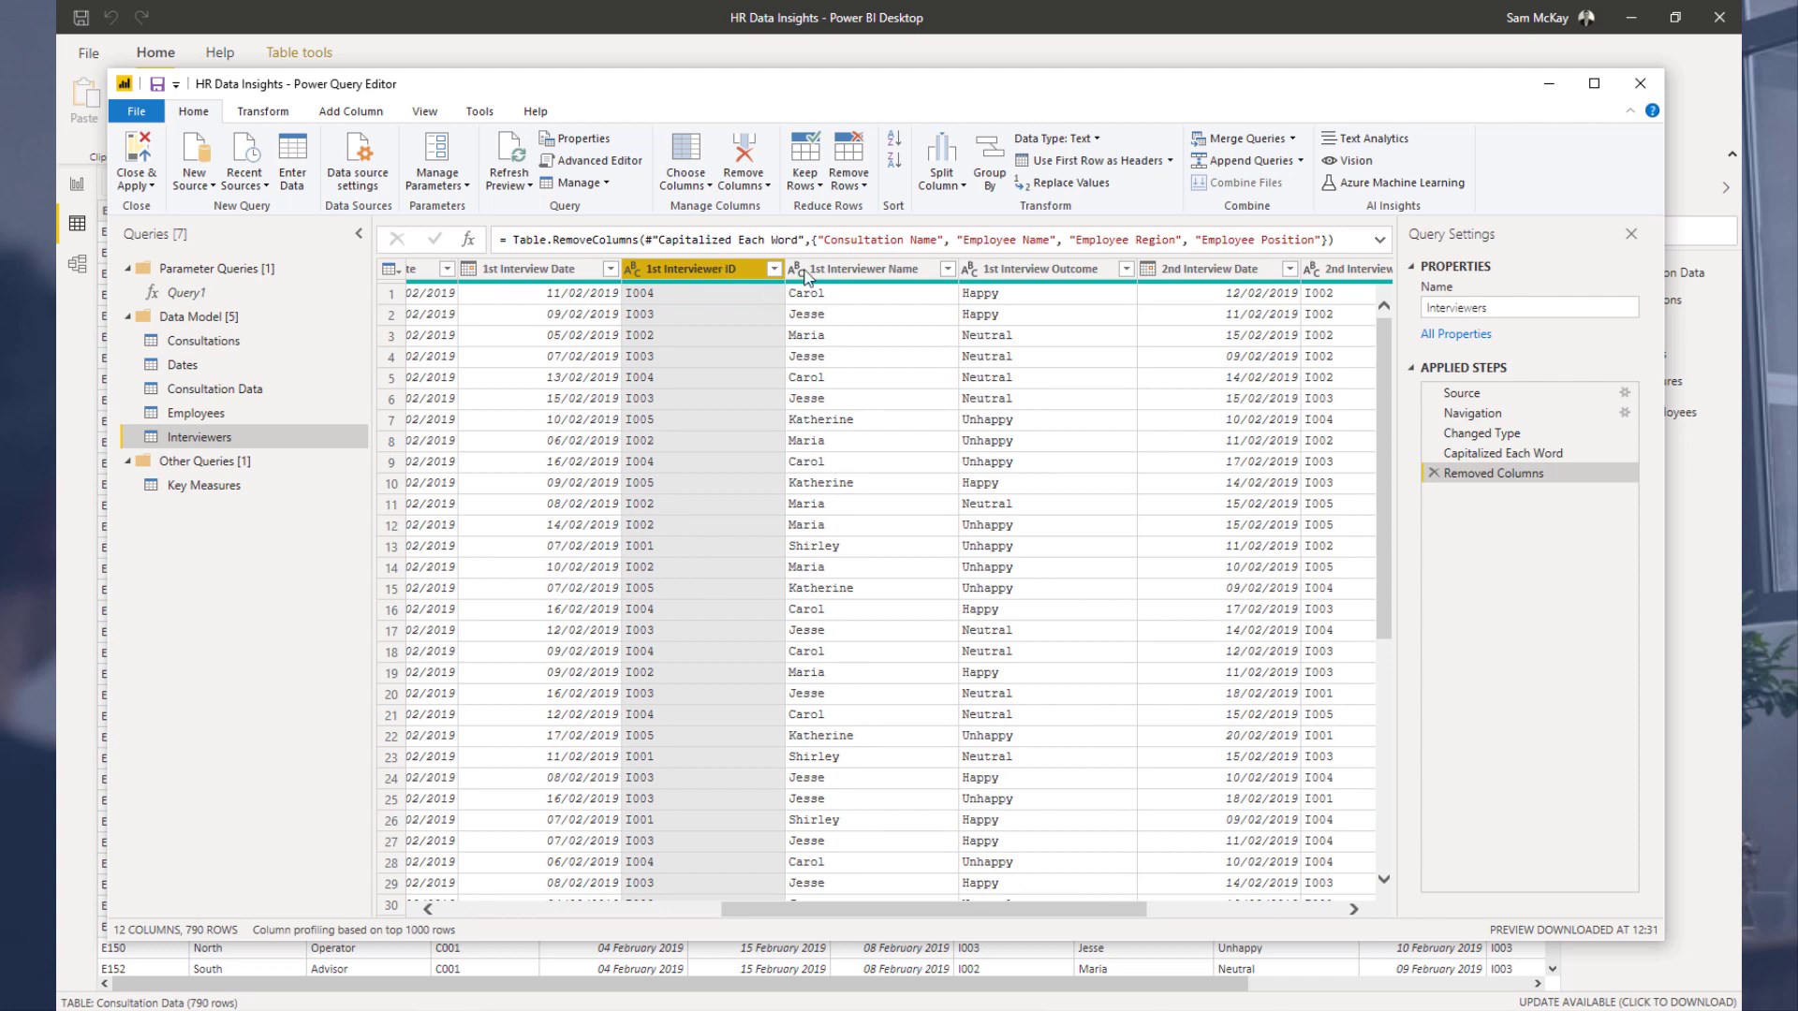
{"action": "left_click", "coordinate": [897, 269], "text": "ctrl"}
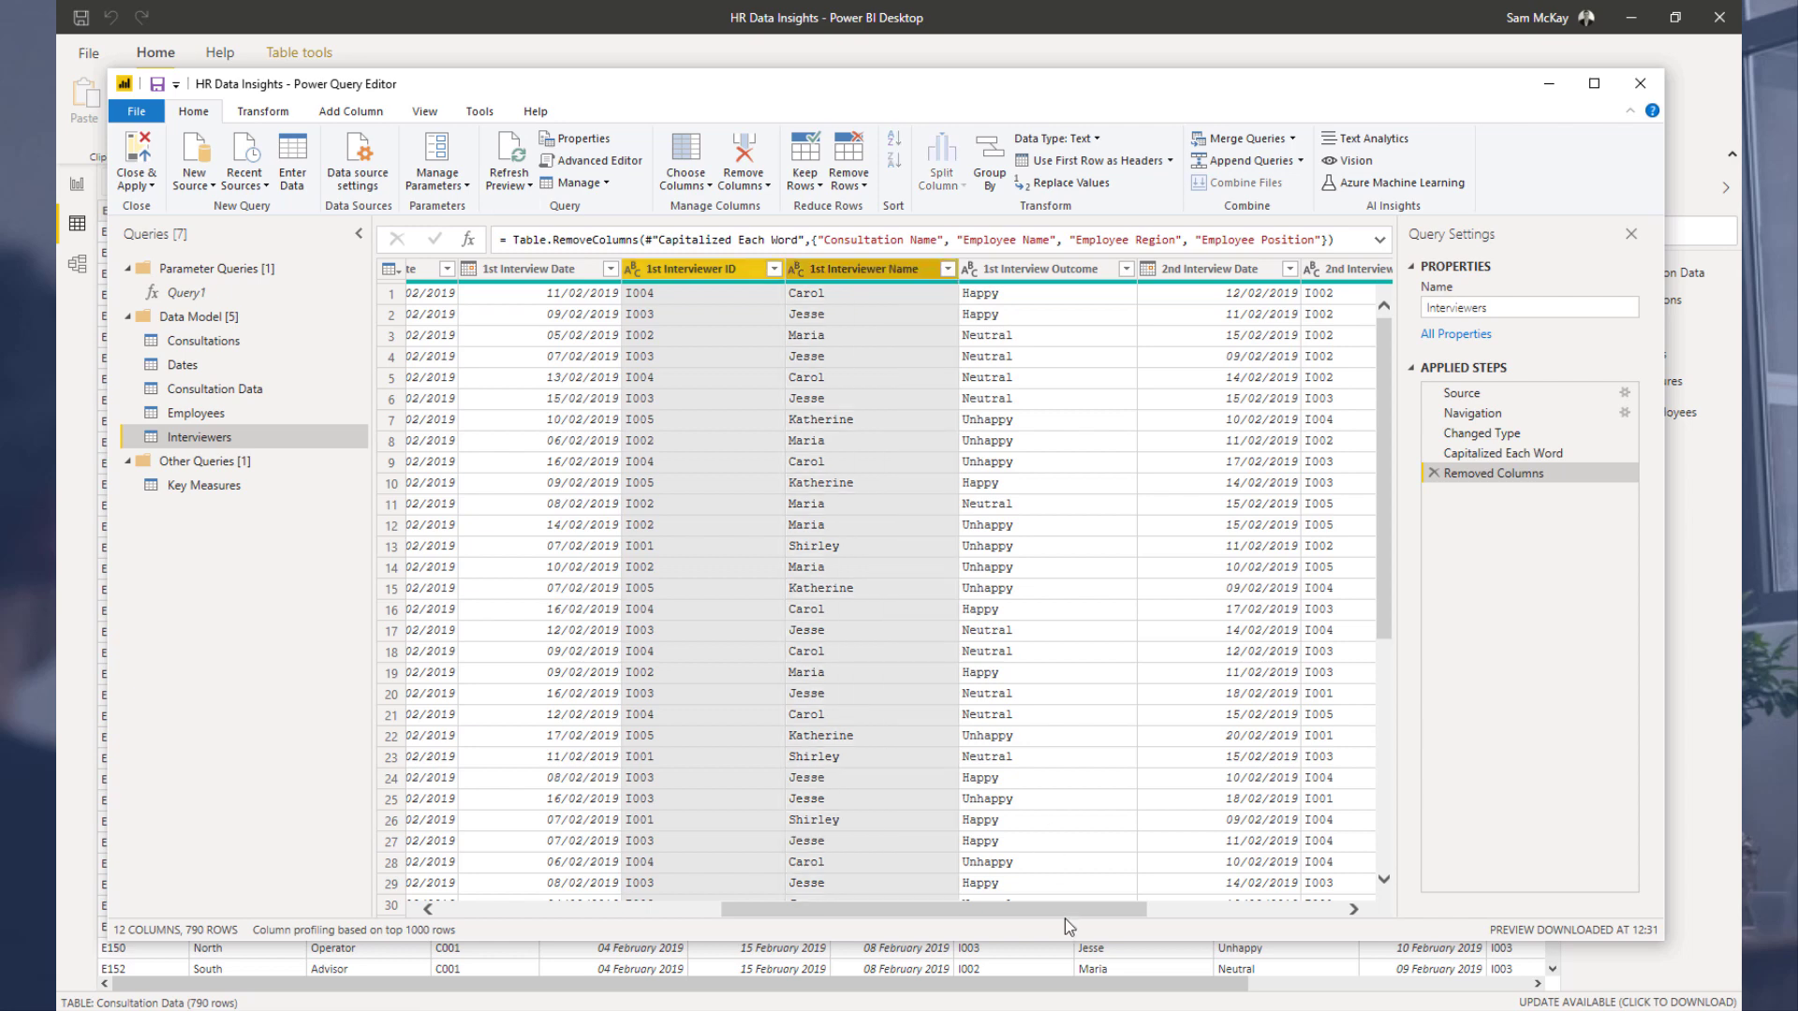
{"action": "left_click_drag", "start_coordinate": [1079, 907], "coordinate": [1210, 907]}
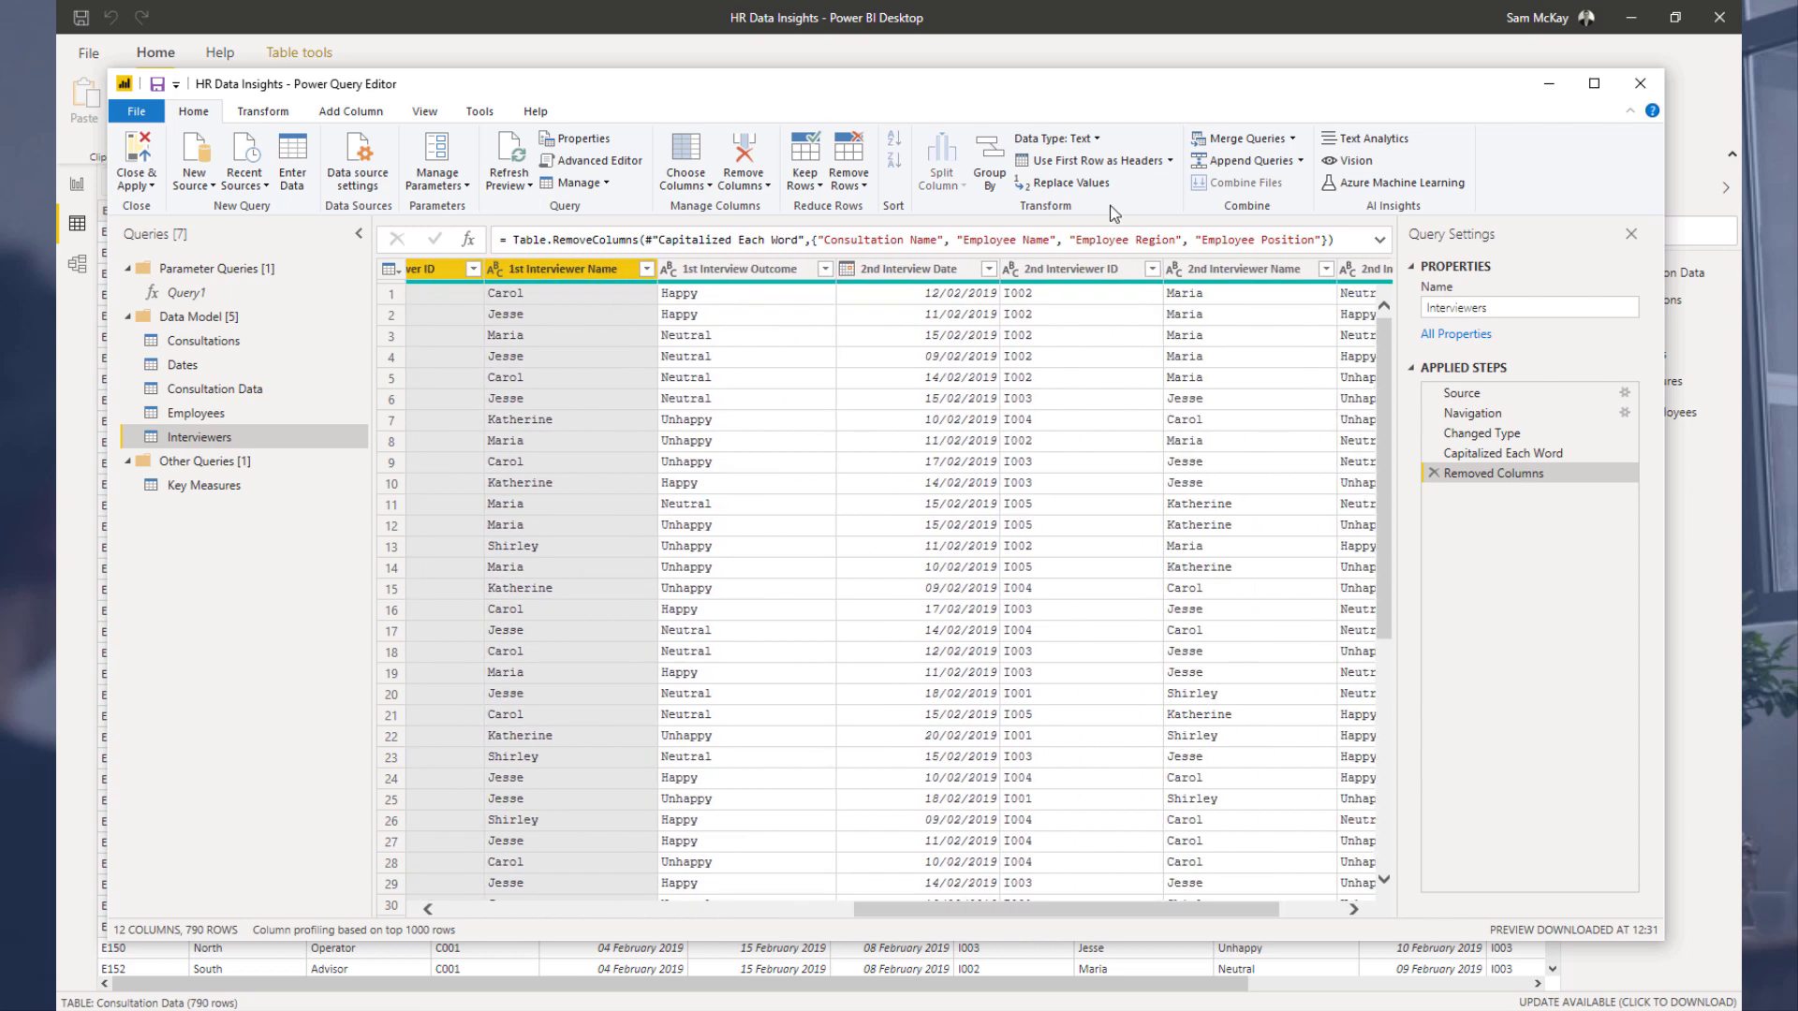
{"action": "left_click", "coordinate": [1076, 271]}
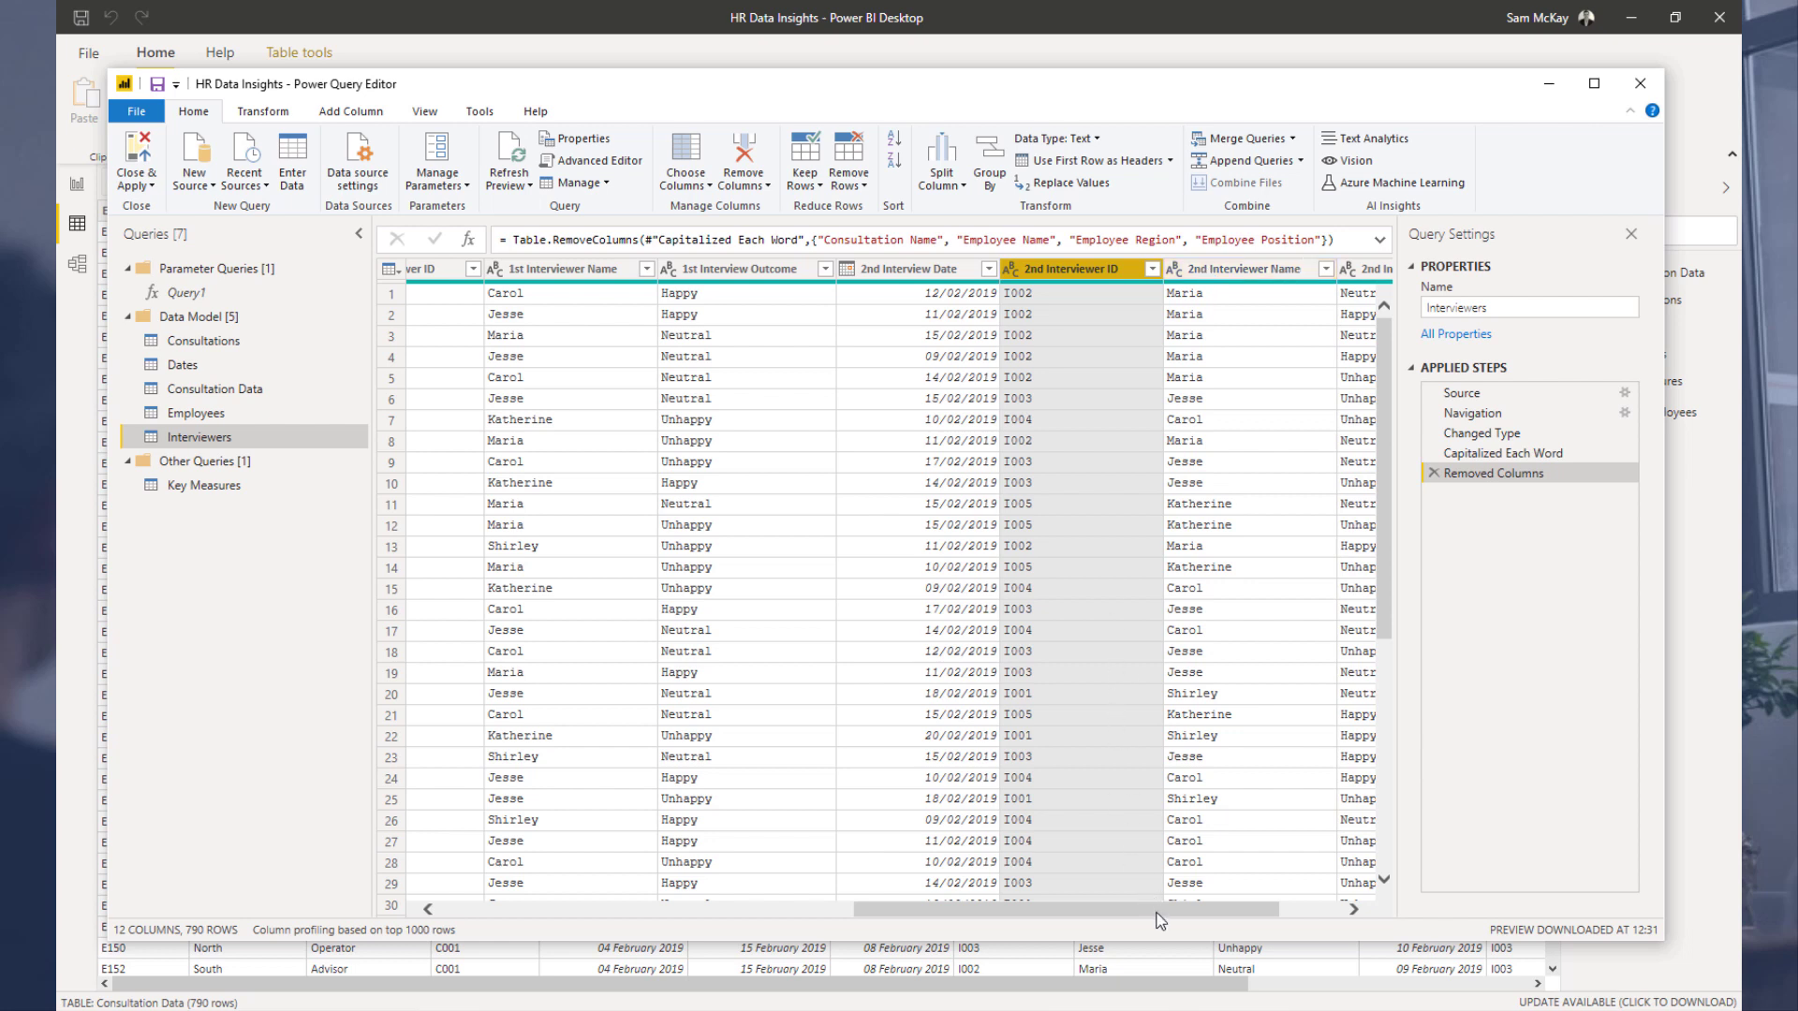
{"action": "left_click_drag", "start_coordinate": [1150, 909], "coordinate": [1139, 909]}
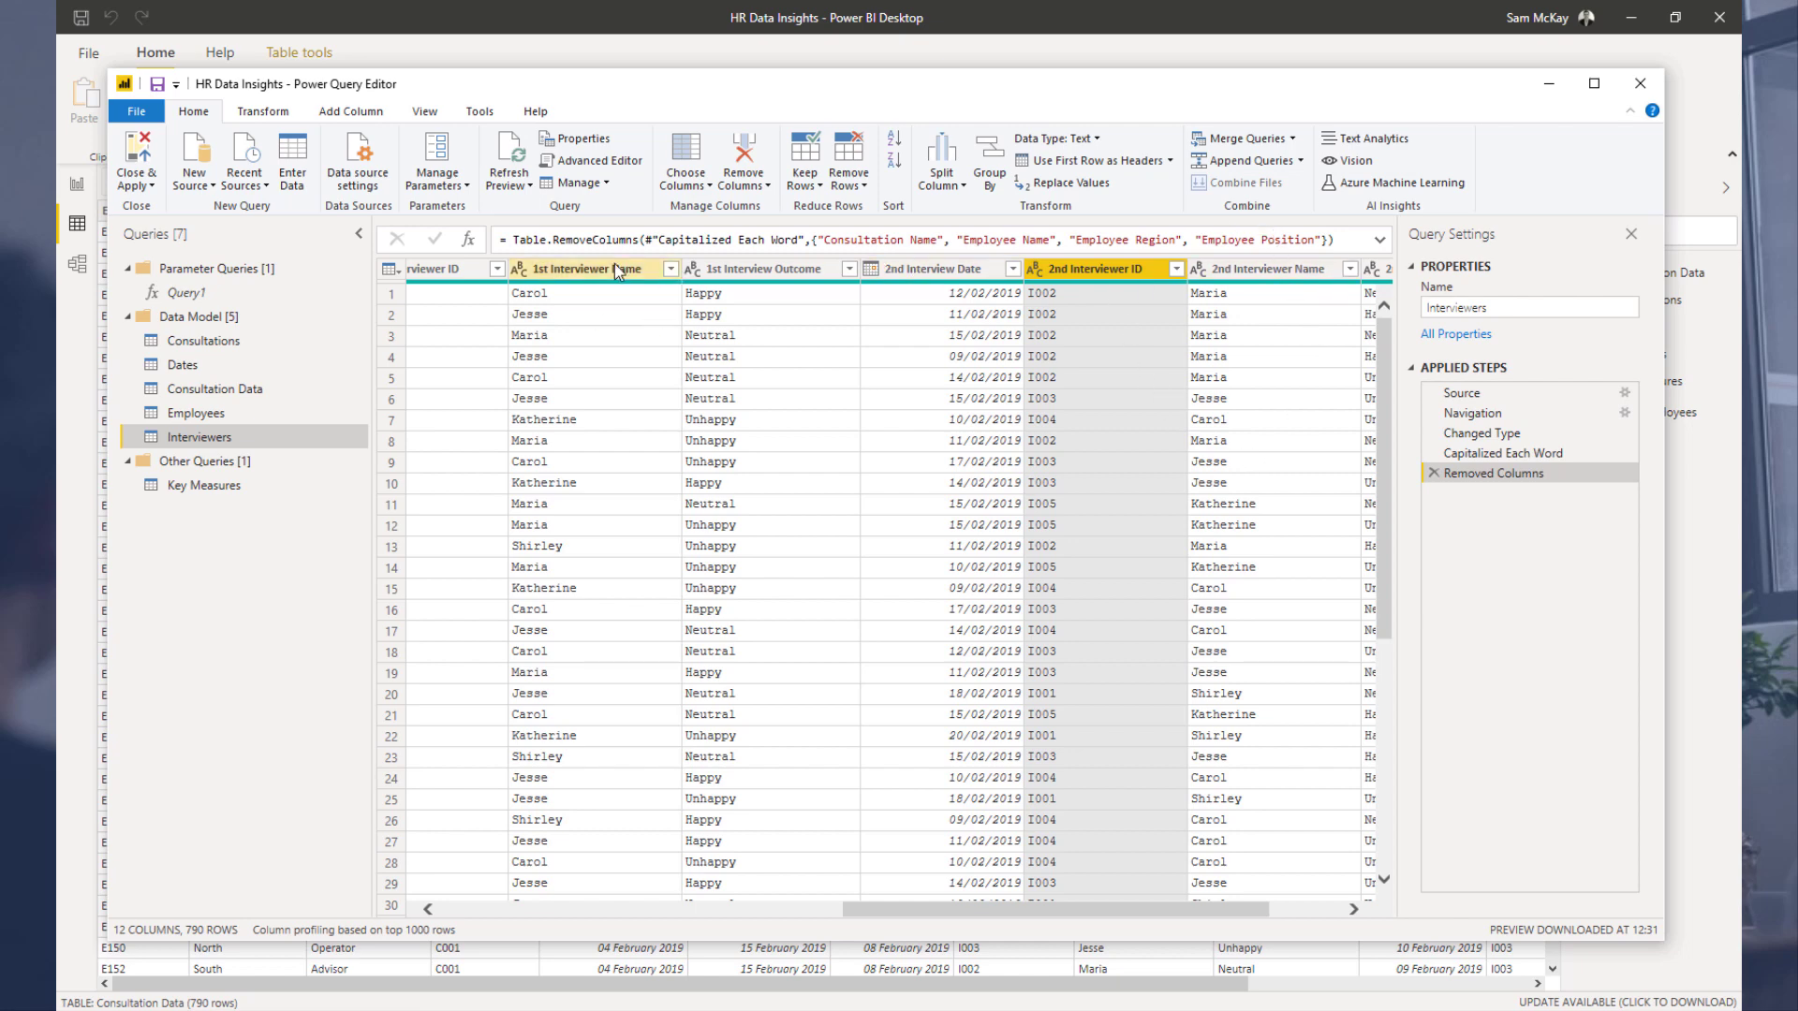
{"action": "left_click_drag", "start_coordinate": [1030, 913], "coordinate": [949, 913]}
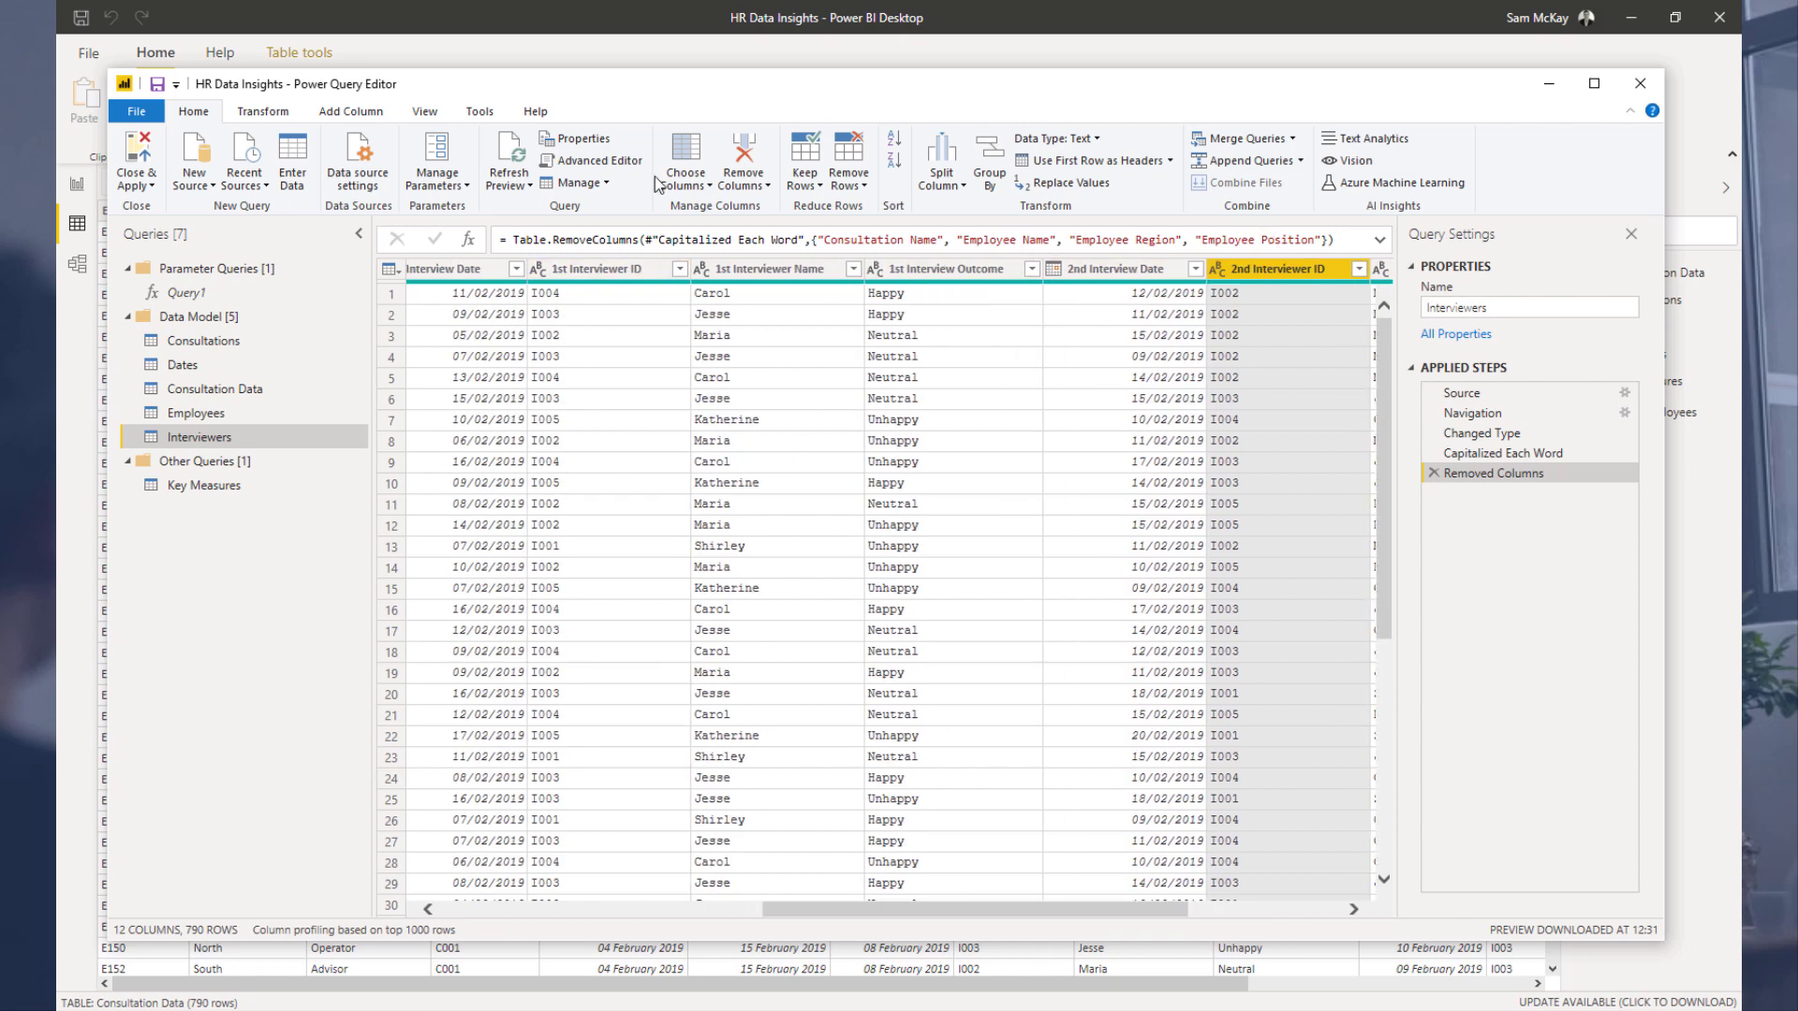
{"action": "left_click", "coordinate": [640, 272]}
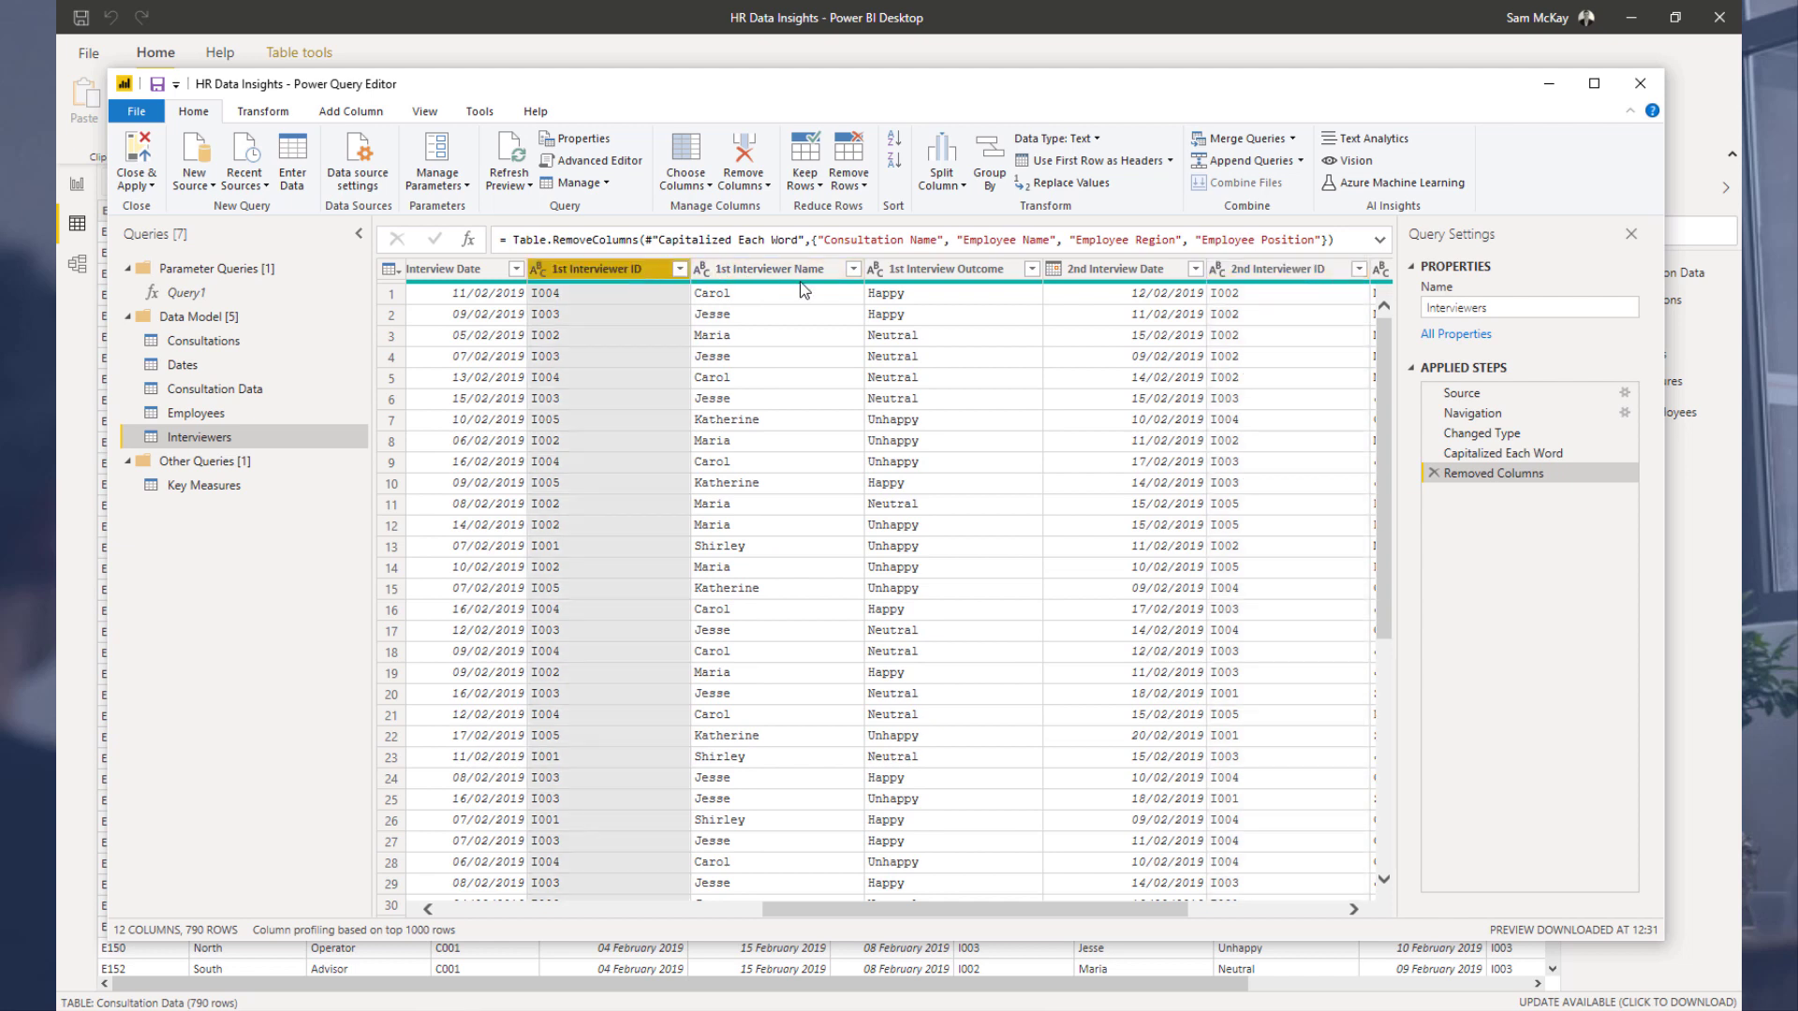
{"action": "left_click", "coordinate": [752, 272], "text": "ctrl"}
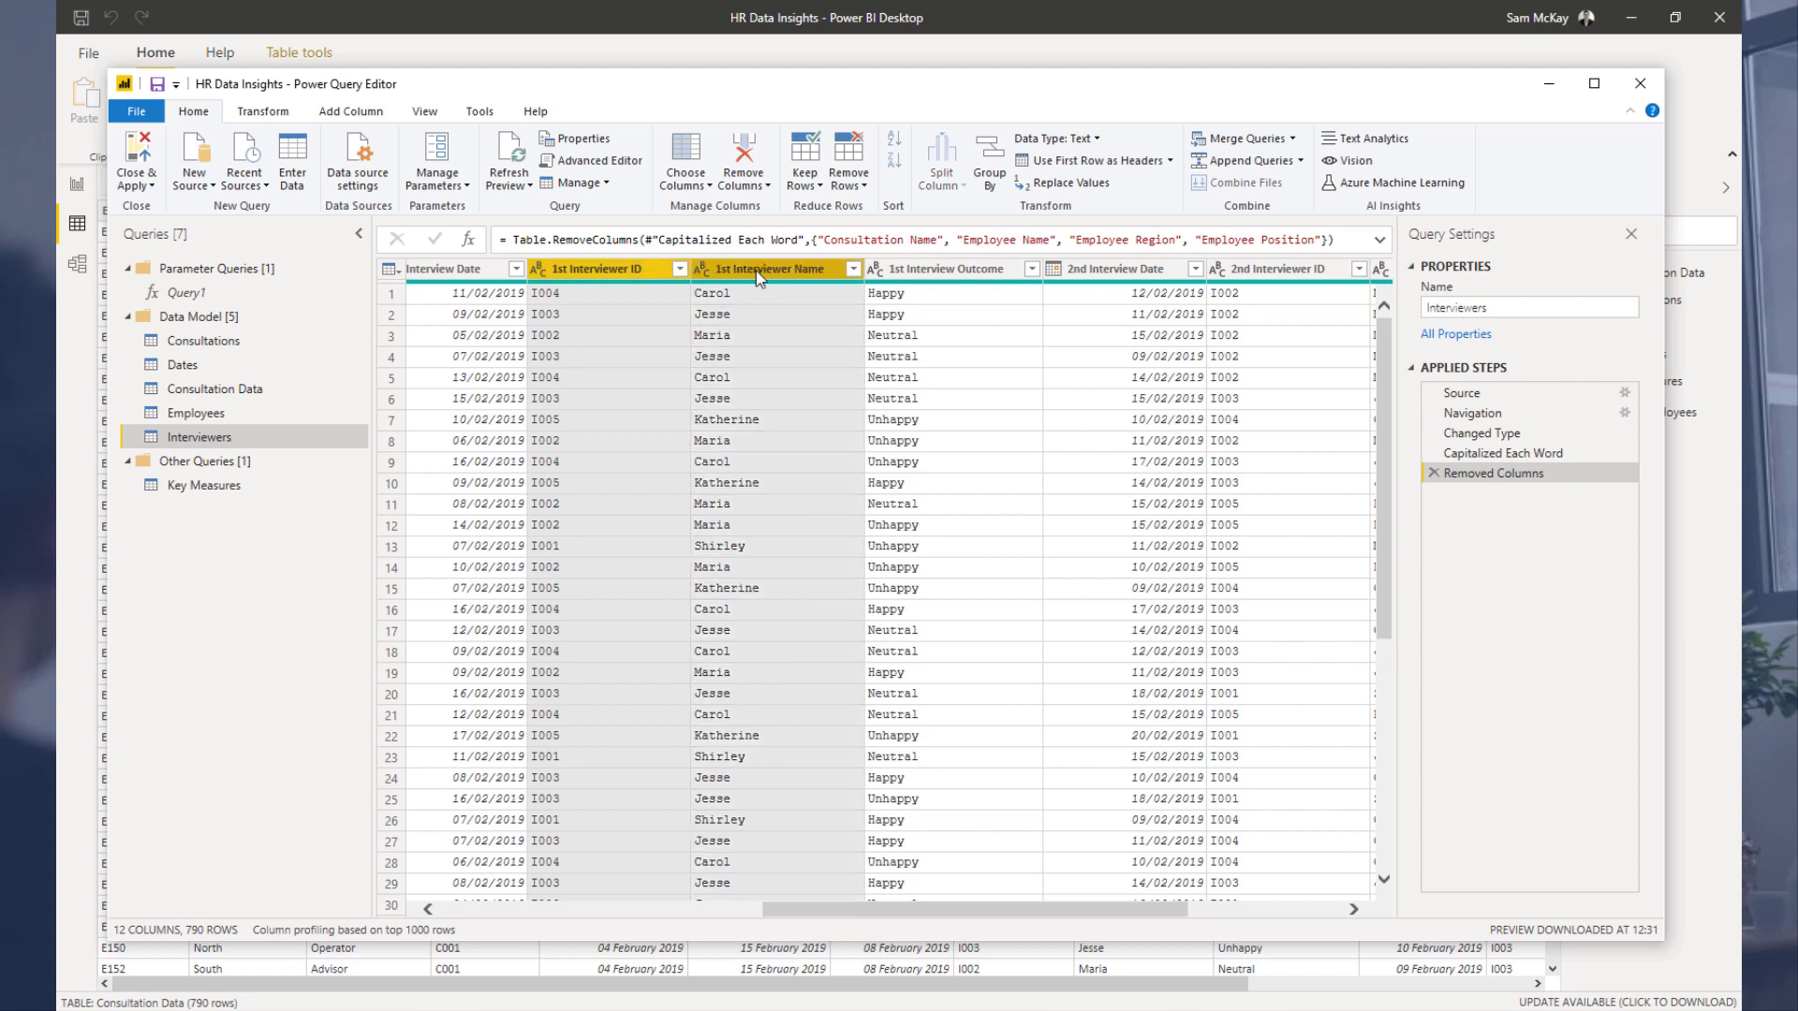
{"action": "left_click_drag", "start_coordinate": [1086, 911], "coordinate": [1222, 906]}
{"action": "left_click", "coordinate": [978, 273], "text": "ctrl"}
{"action": "left_click", "coordinate": [1149, 272], "text": "ctrl"}
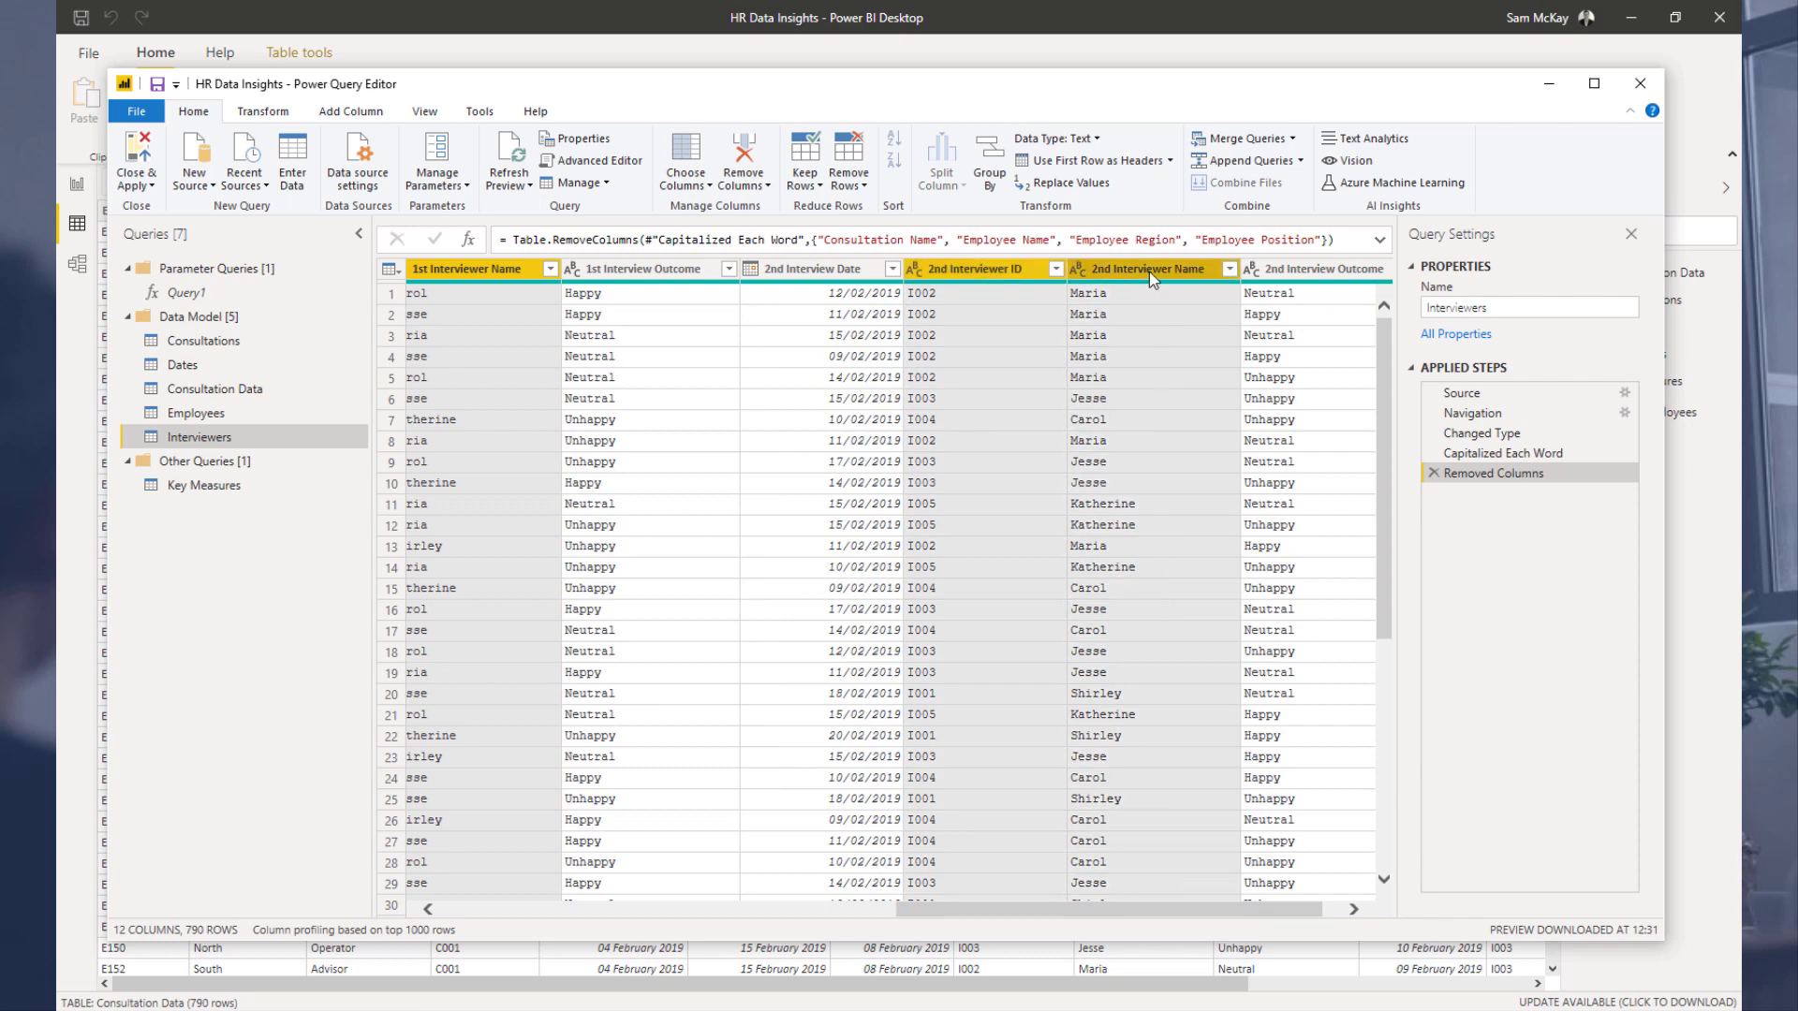
{"action": "right_click", "coordinate": [1149, 272]}
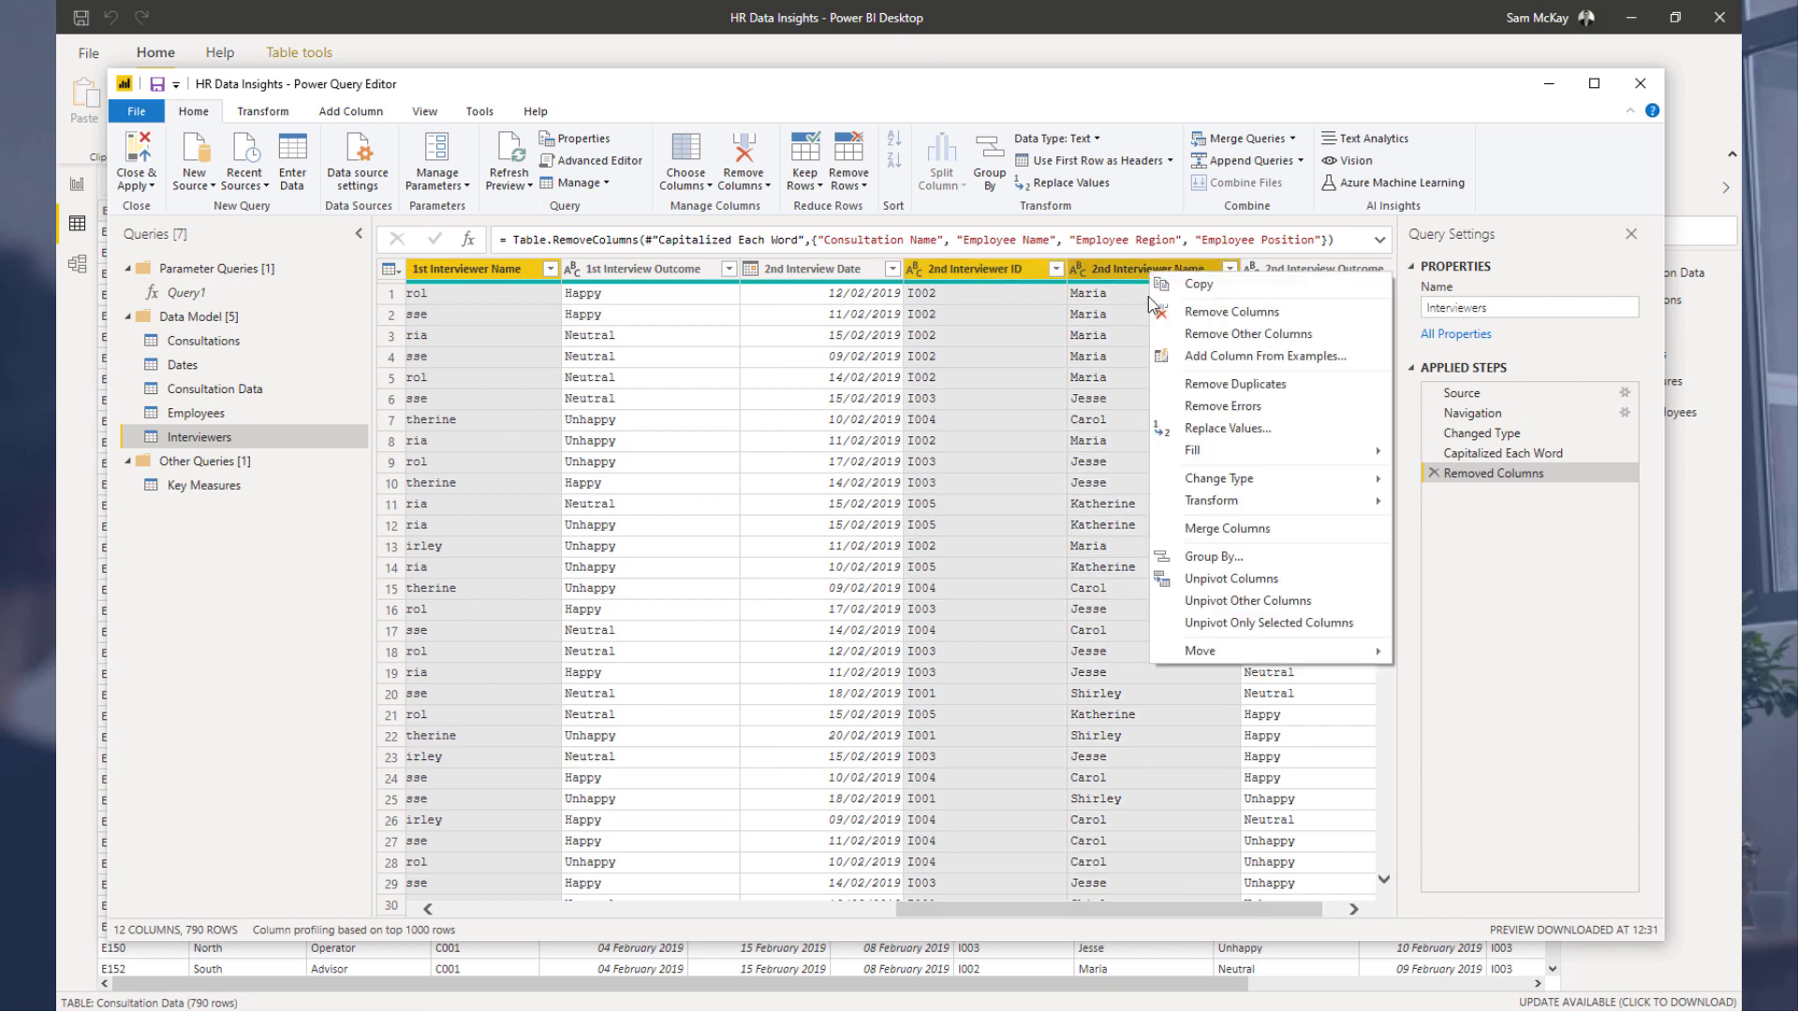
{"action": "left_click", "coordinate": [1231, 336]}
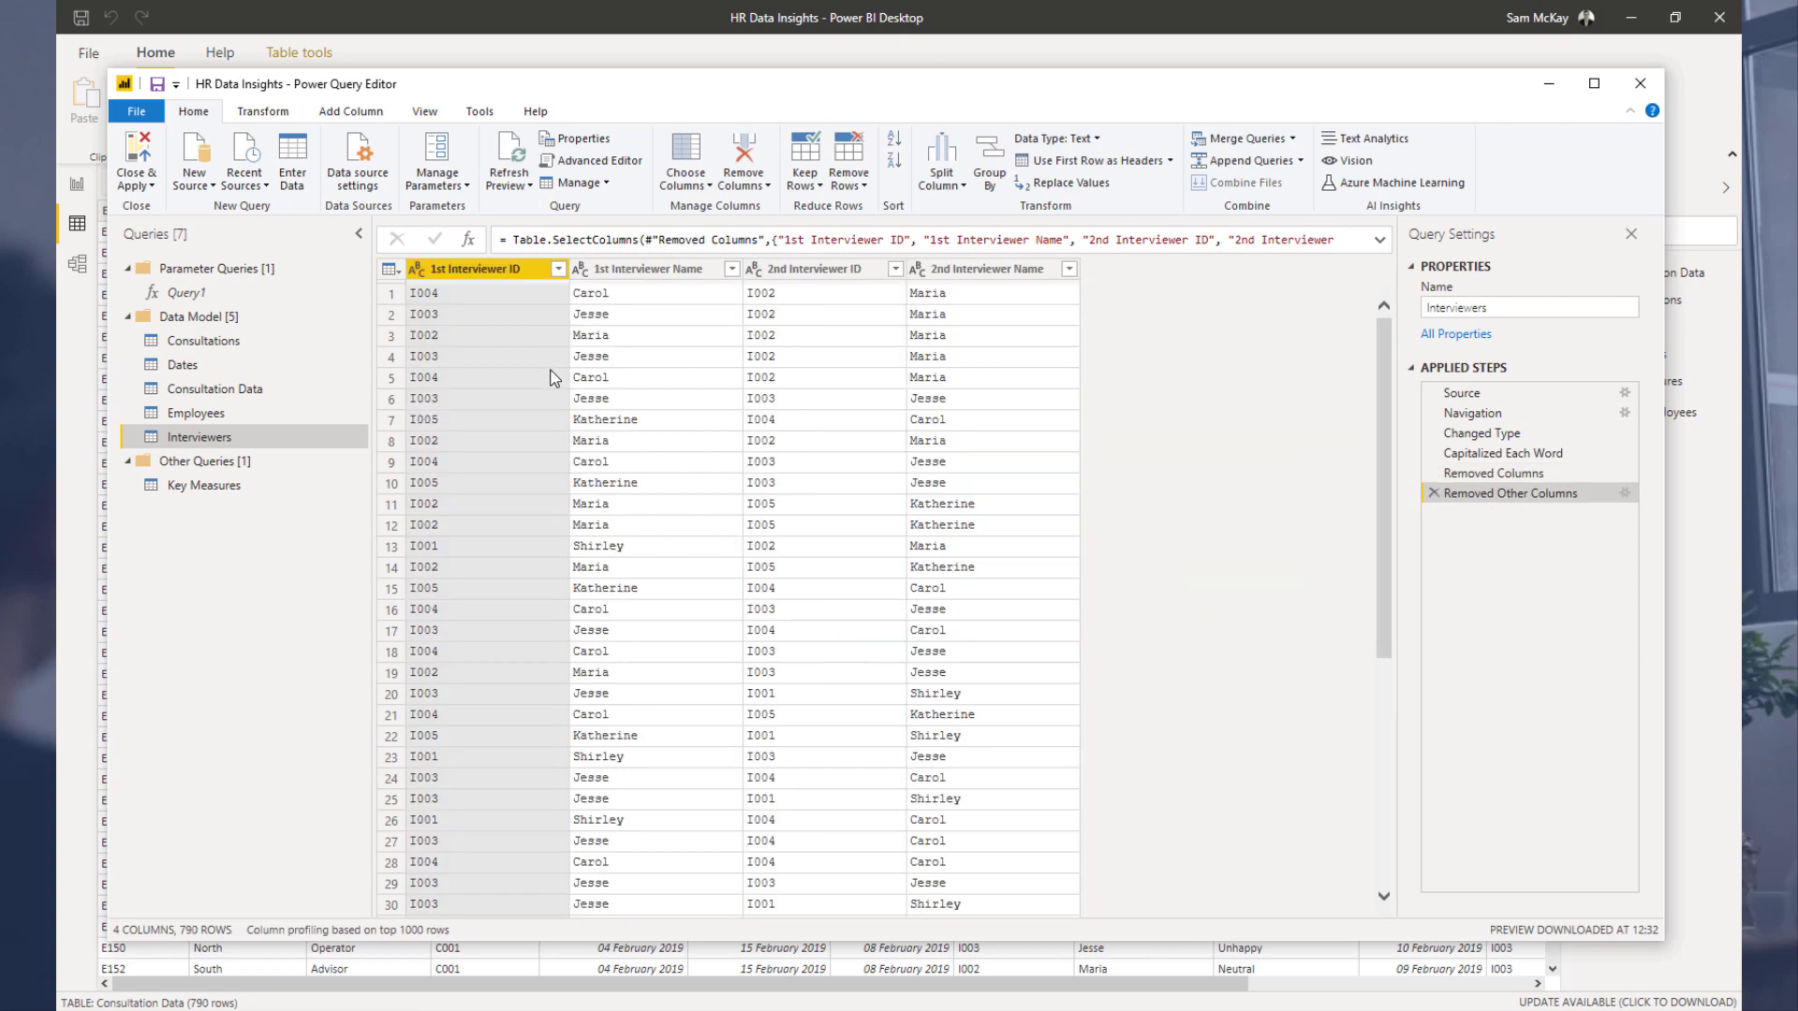
Step: Move the Interviewers query into a new query group named Supporting Queries
{"action": "left_click", "coordinate": [654, 272]}
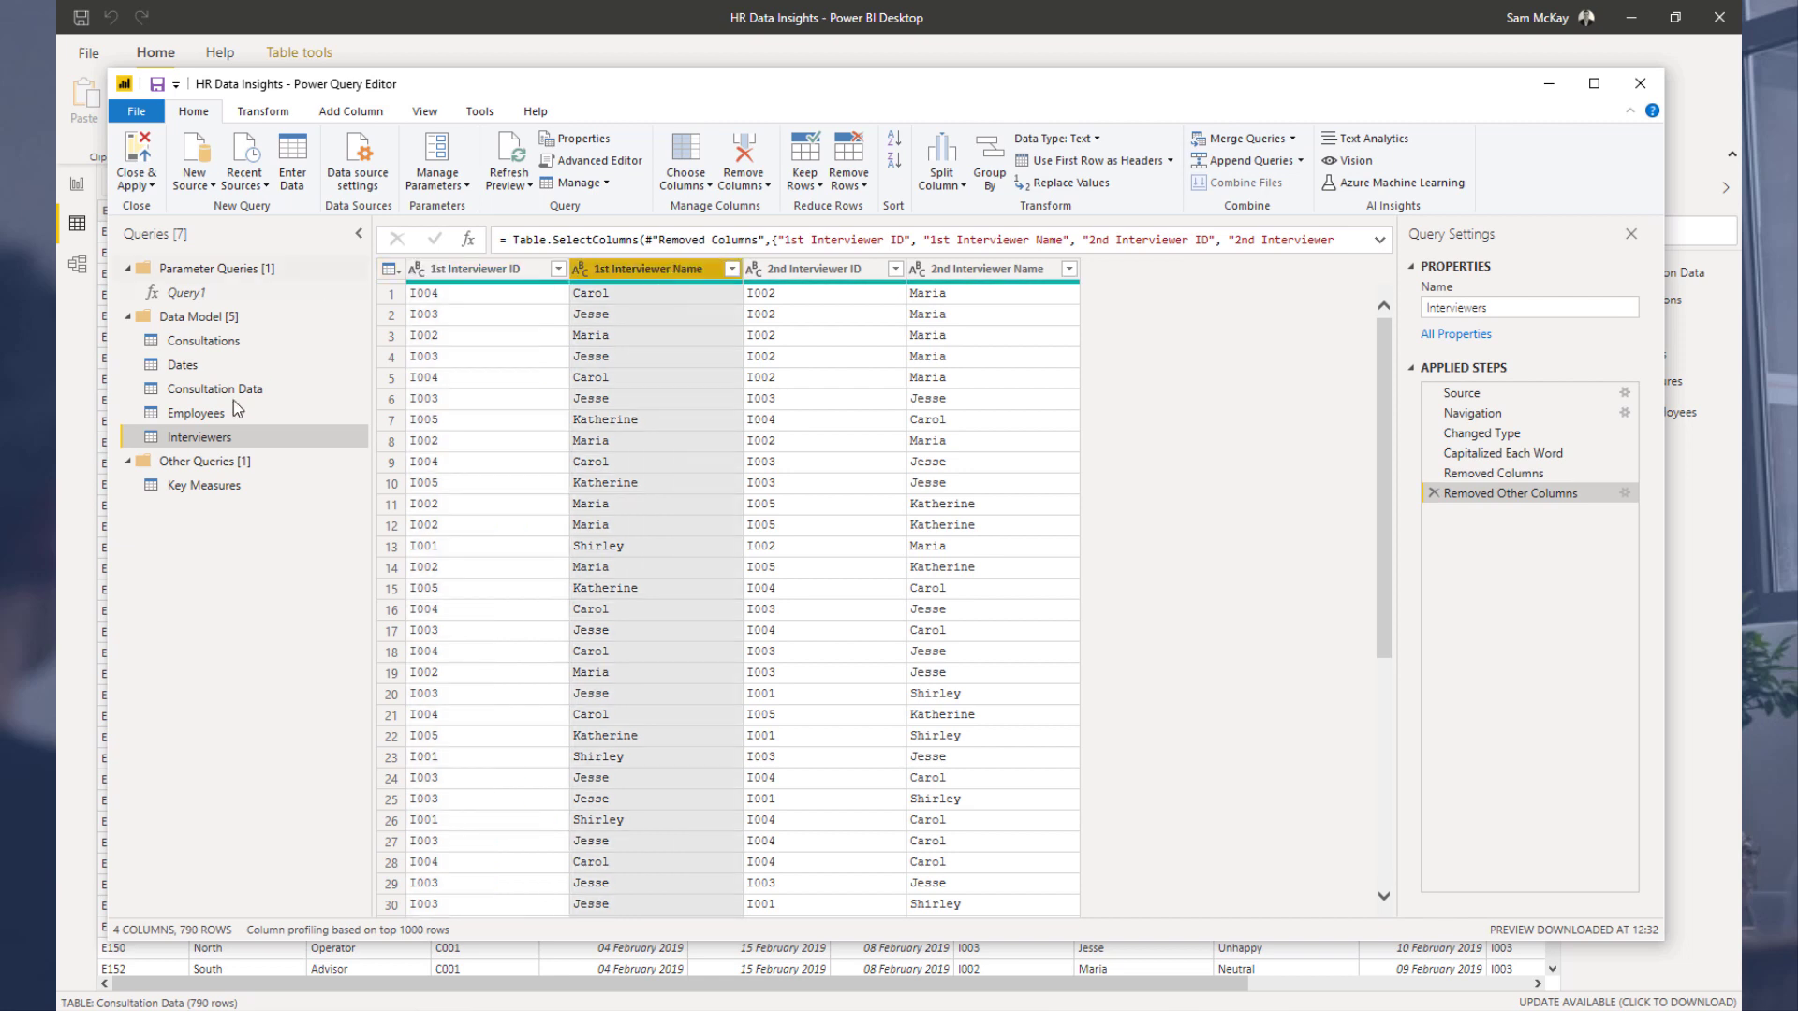
{"action": "right_click", "coordinate": [225, 442]}
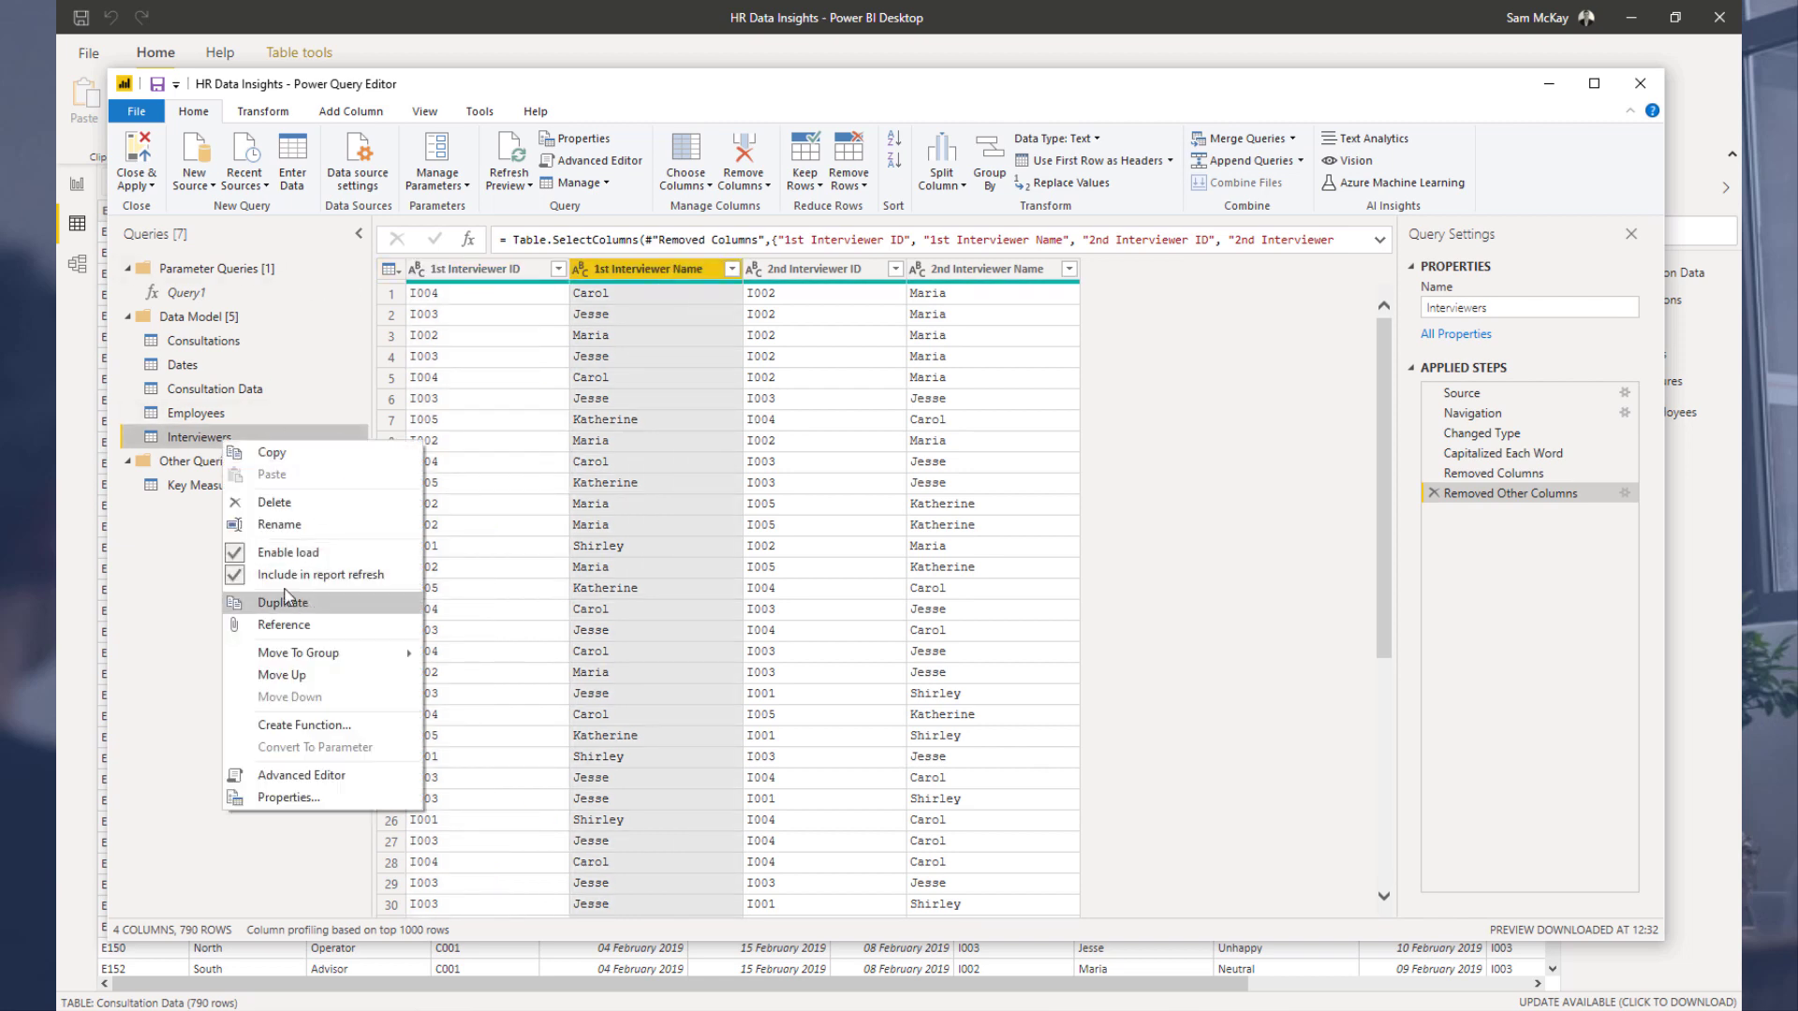
{"action": "left_click", "coordinate": [212, 440]}
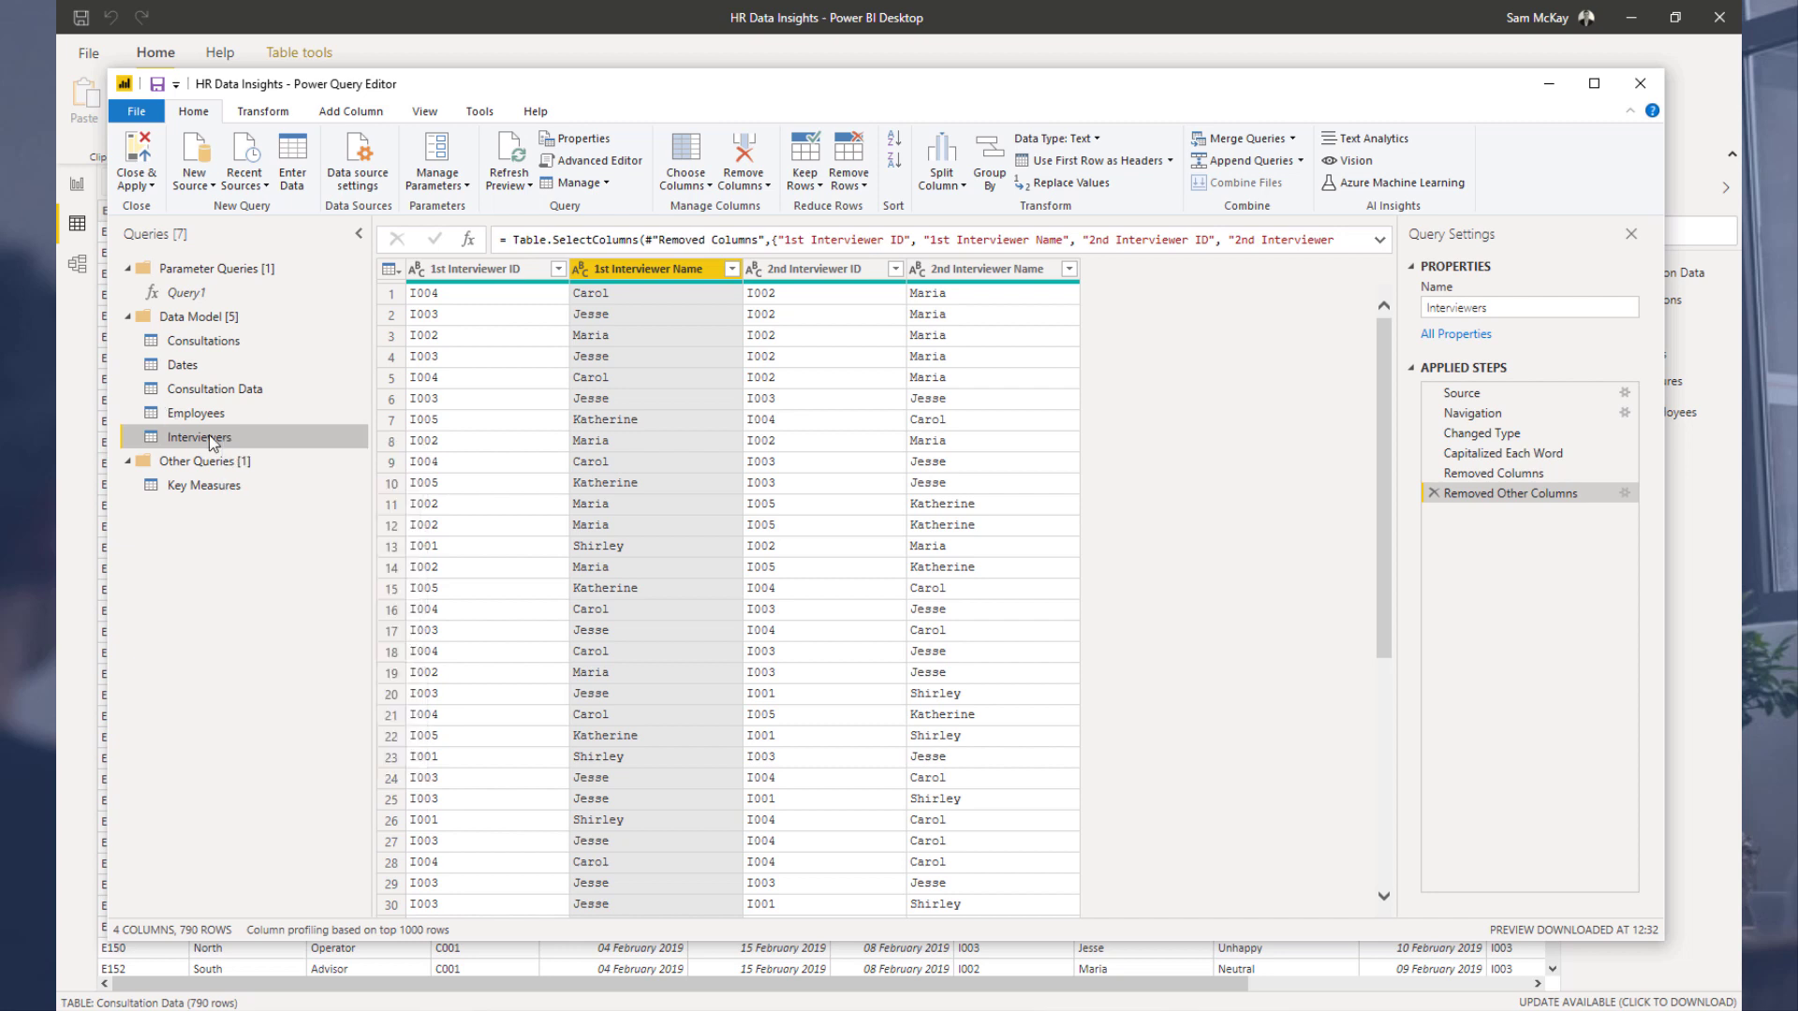
{"action": "right_click", "coordinate": [211, 438]}
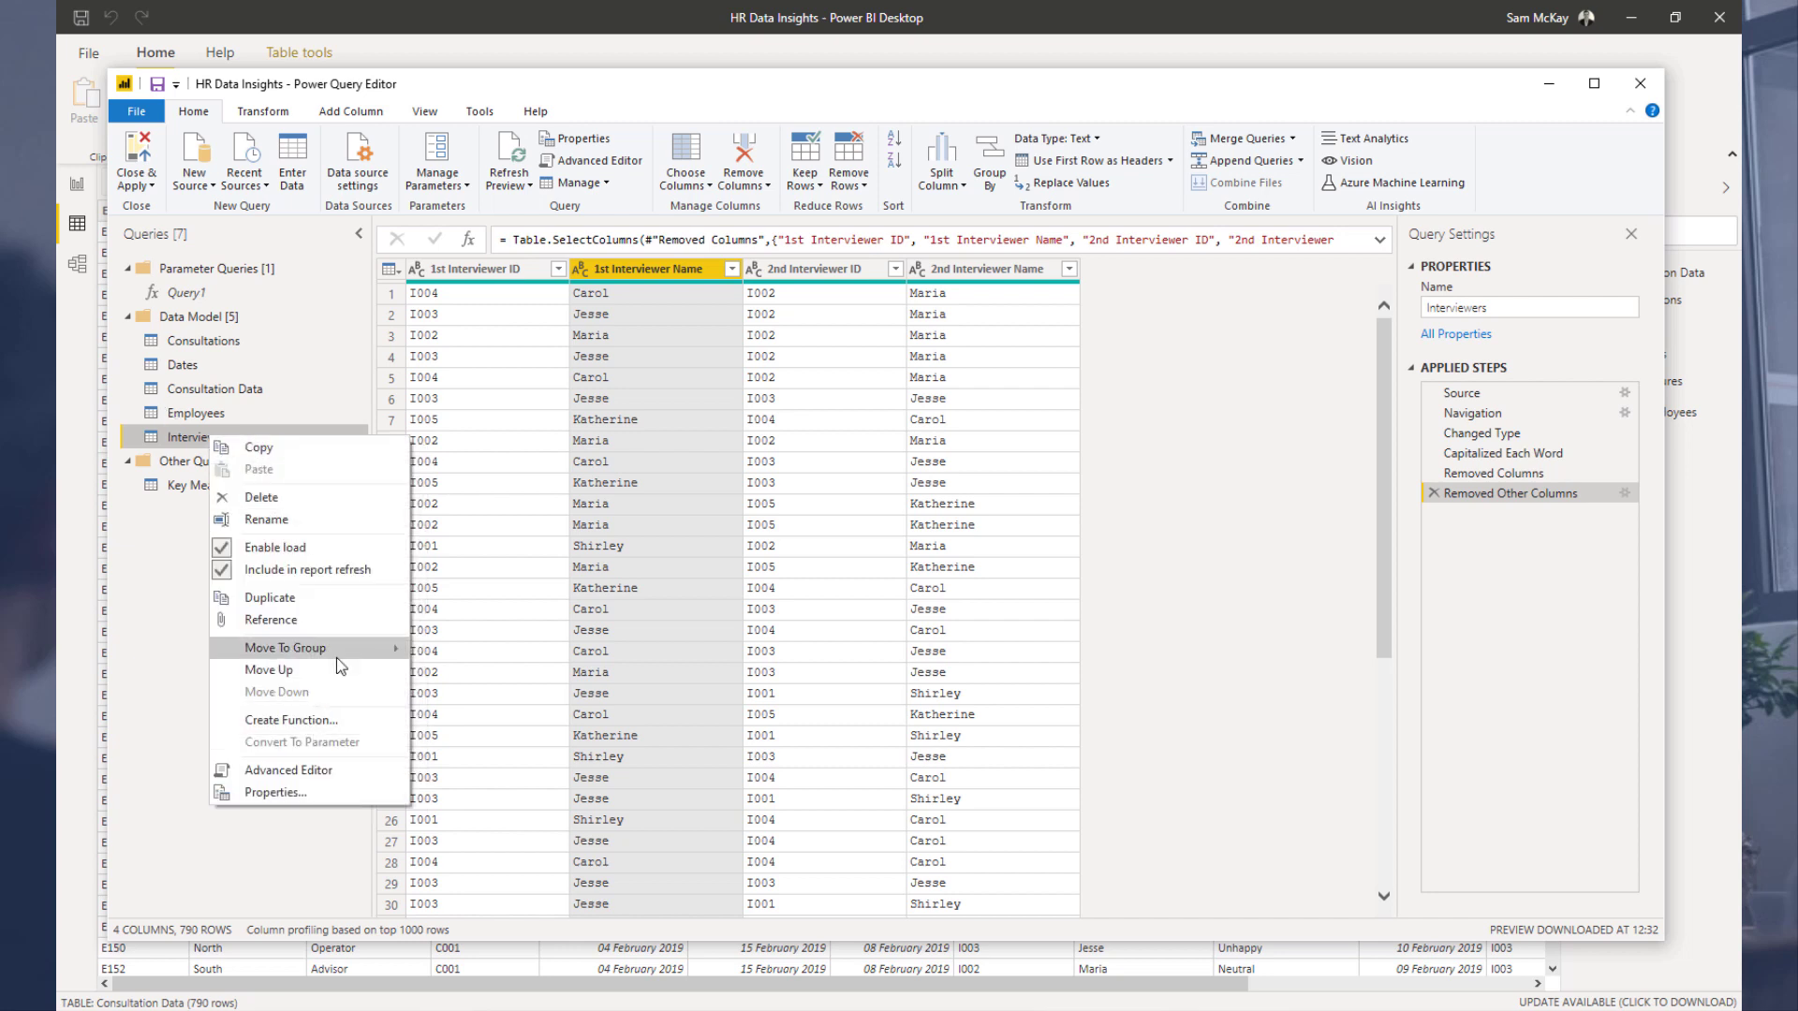
{"action": "mouse_move", "coordinate": [335, 656]}
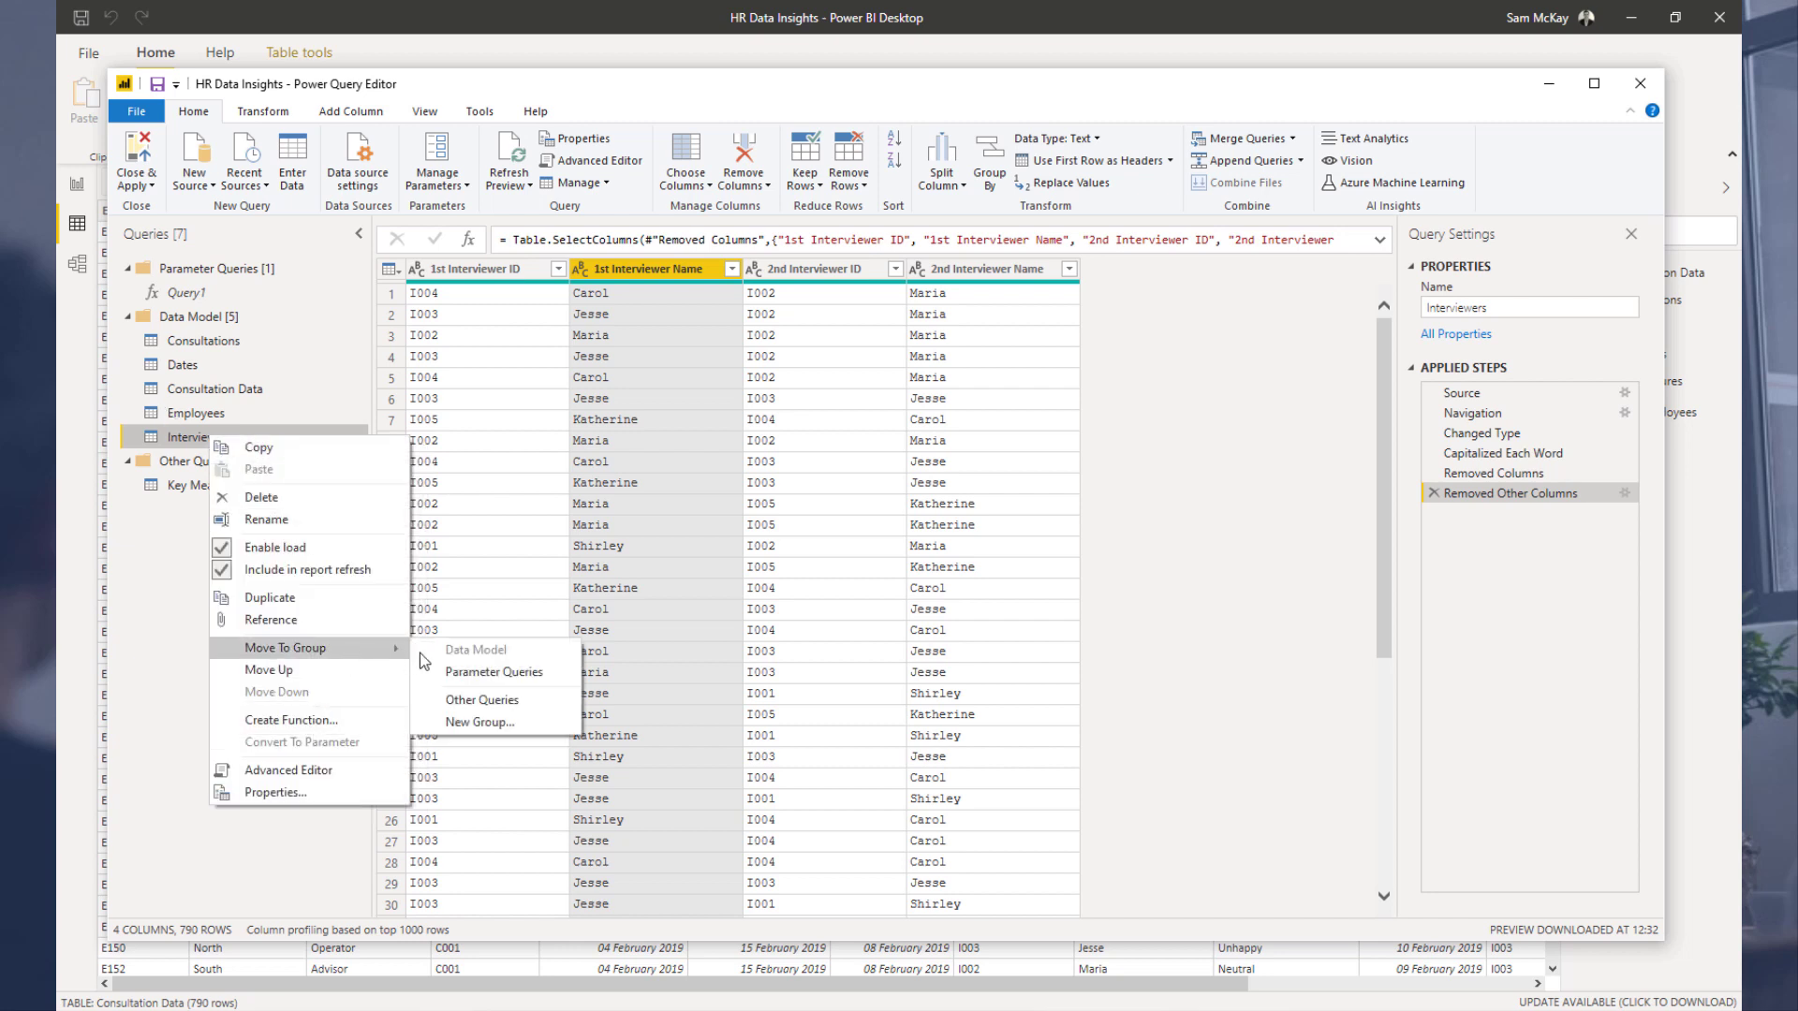
{"action": "left_click", "coordinate": [467, 726]}
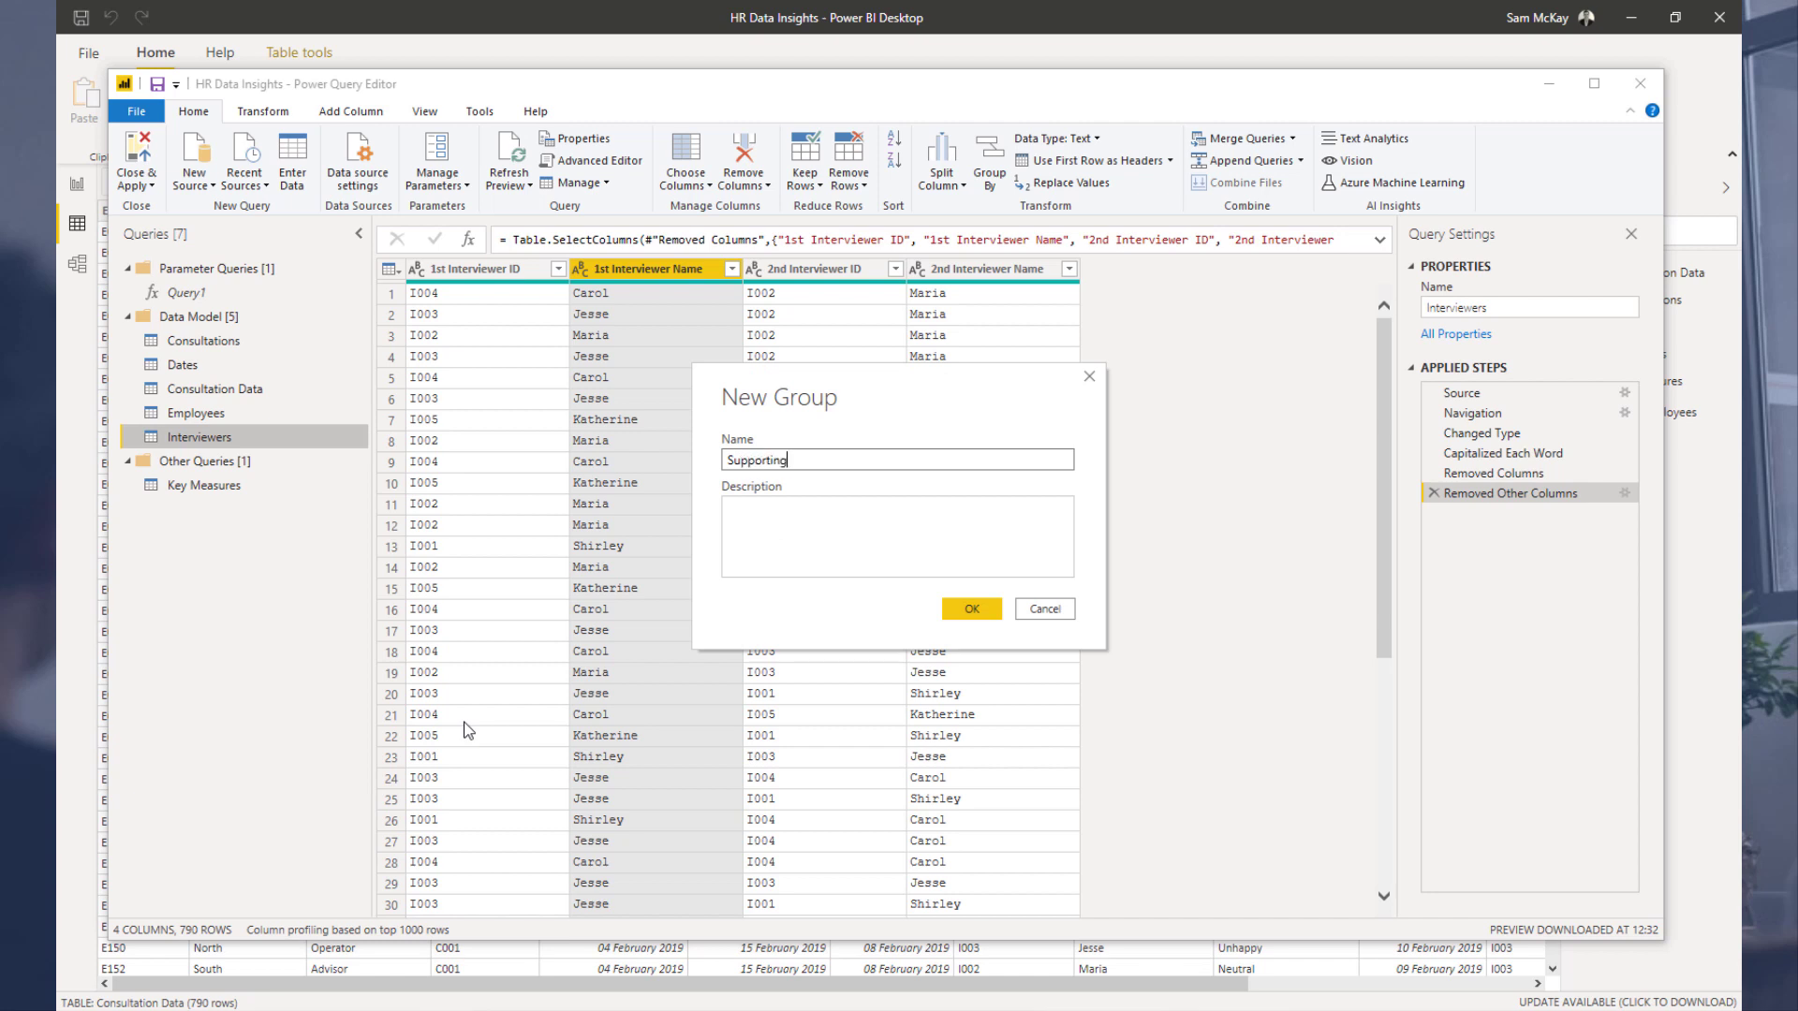
{"action": "key", "text": "Return"}
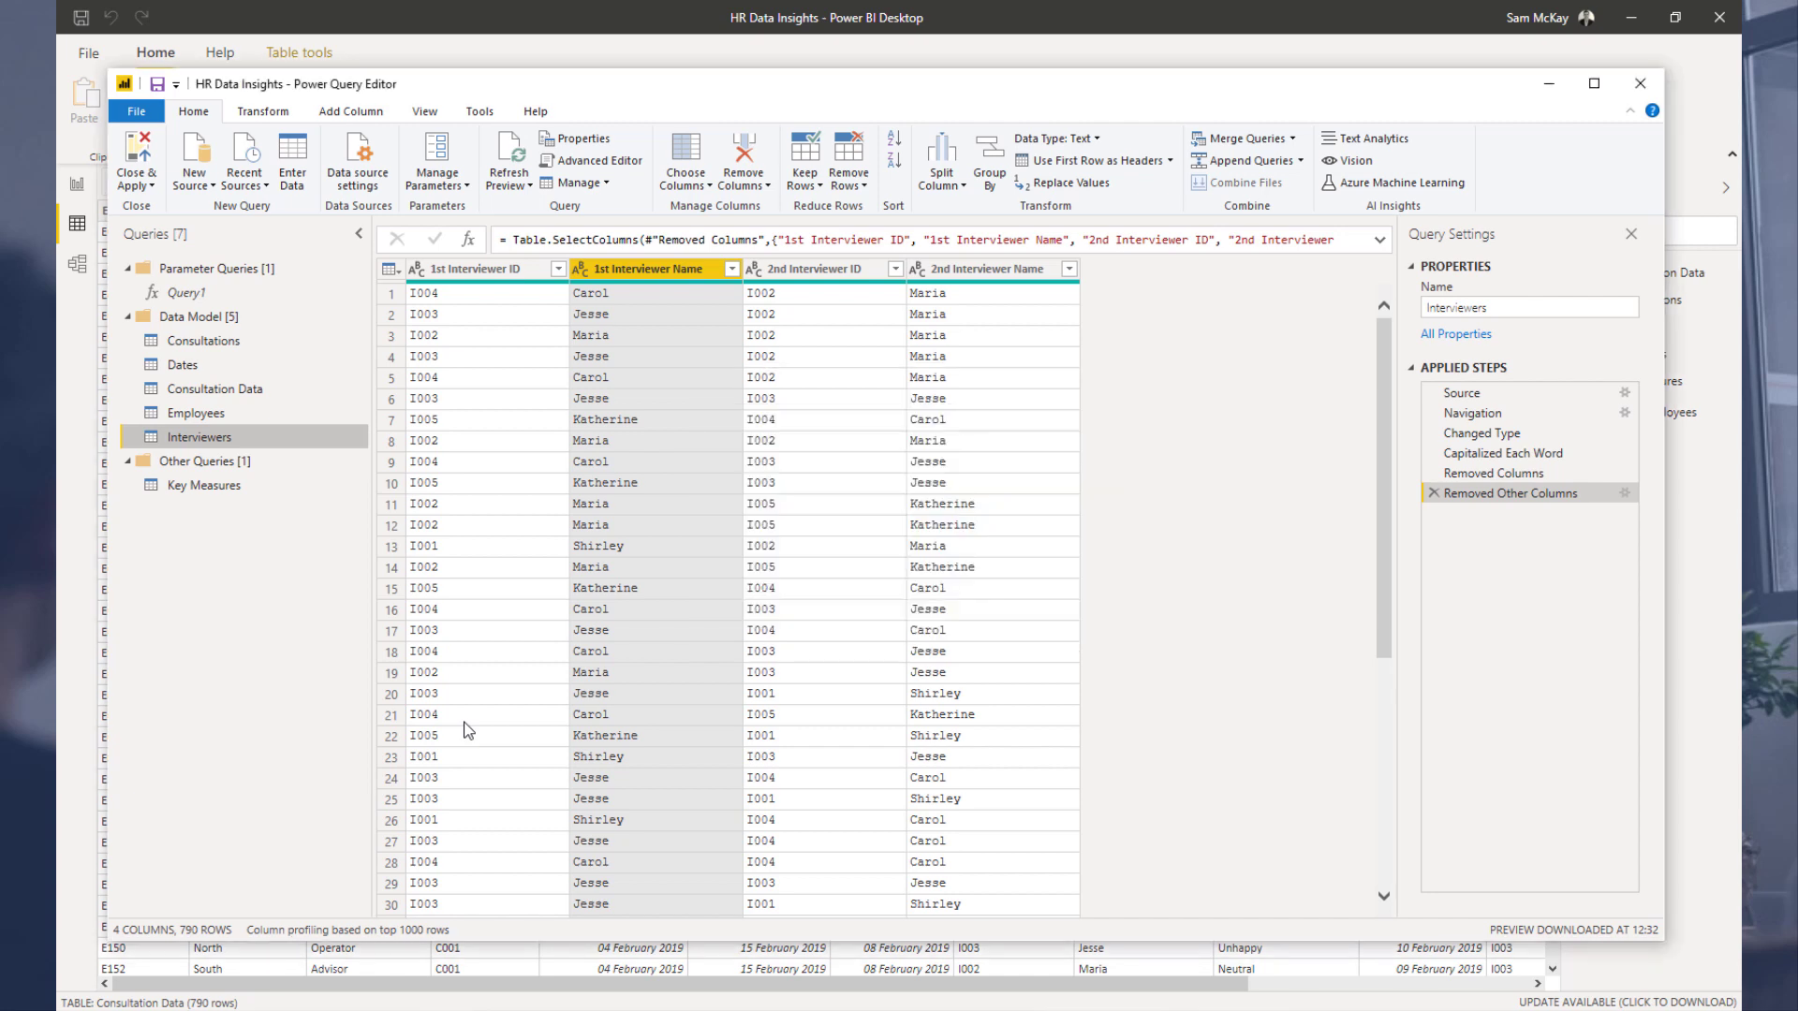
Step: Duplicate the Interviewers query and move the copy into the Data Model group
{"action": "left_click", "coordinate": [223, 459]}
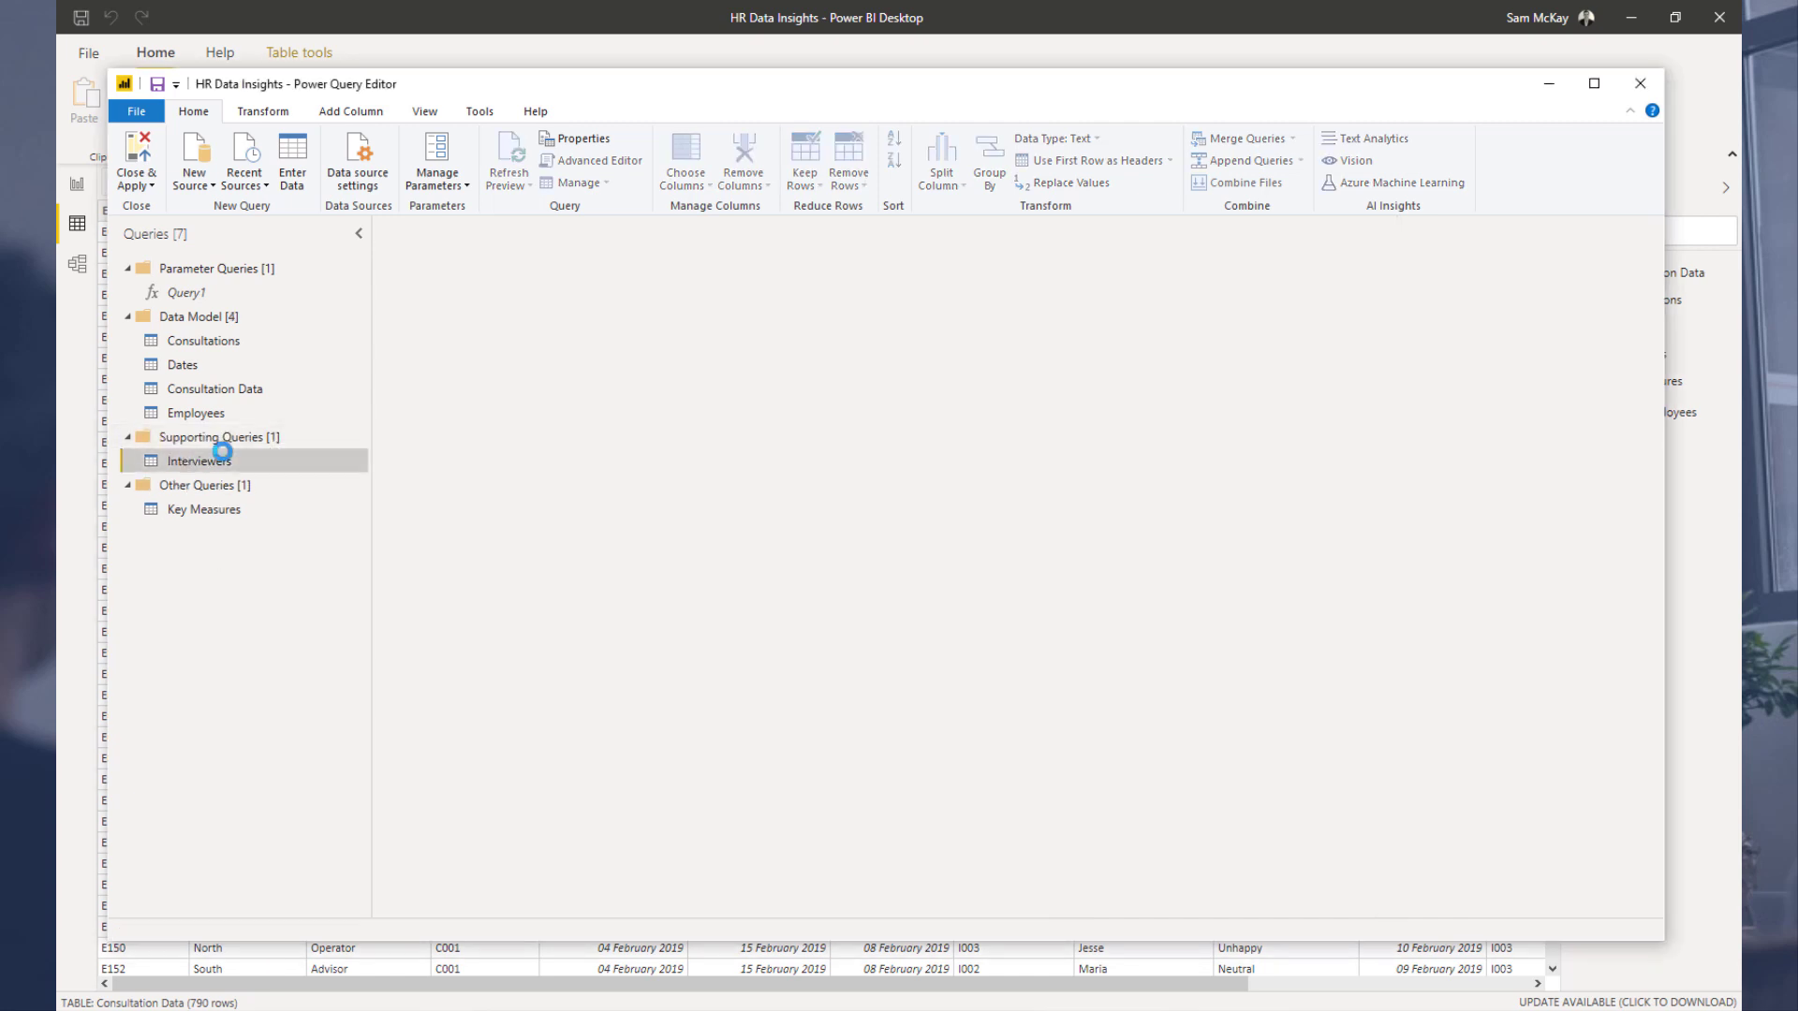
{"action": "right_click", "coordinate": [222, 459]}
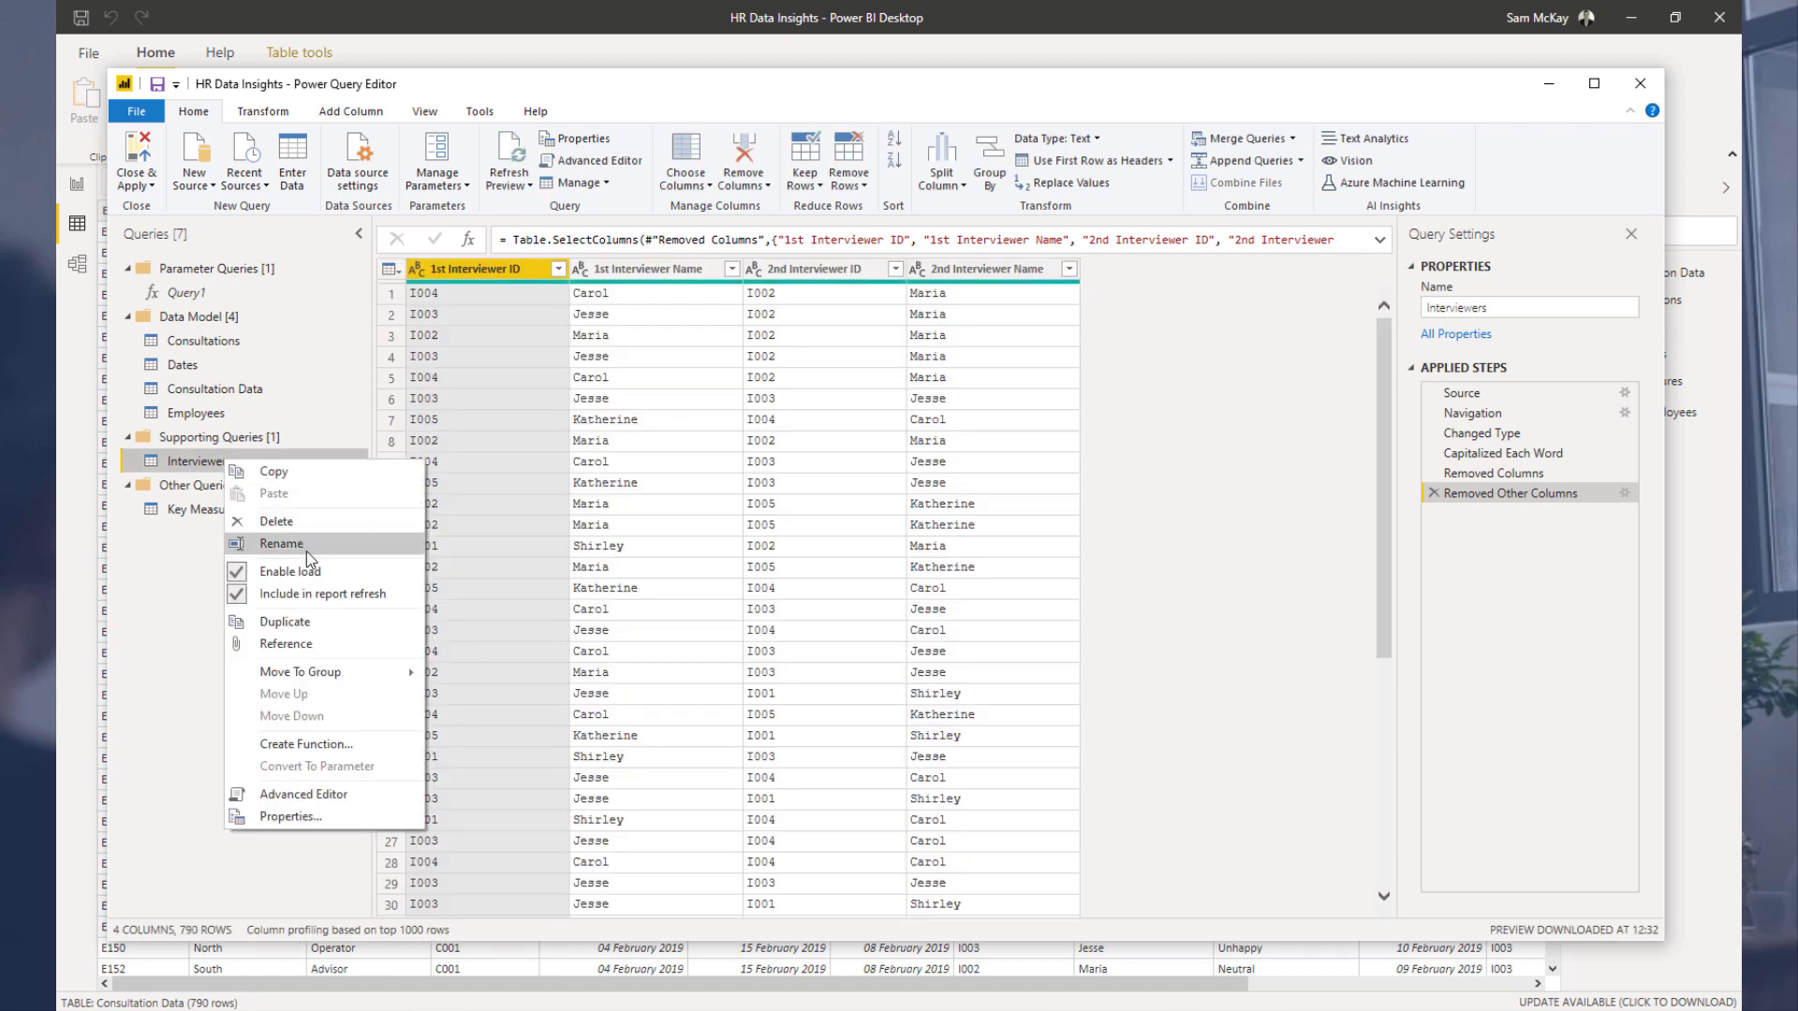
{"action": "left_click", "coordinate": [307, 619]}
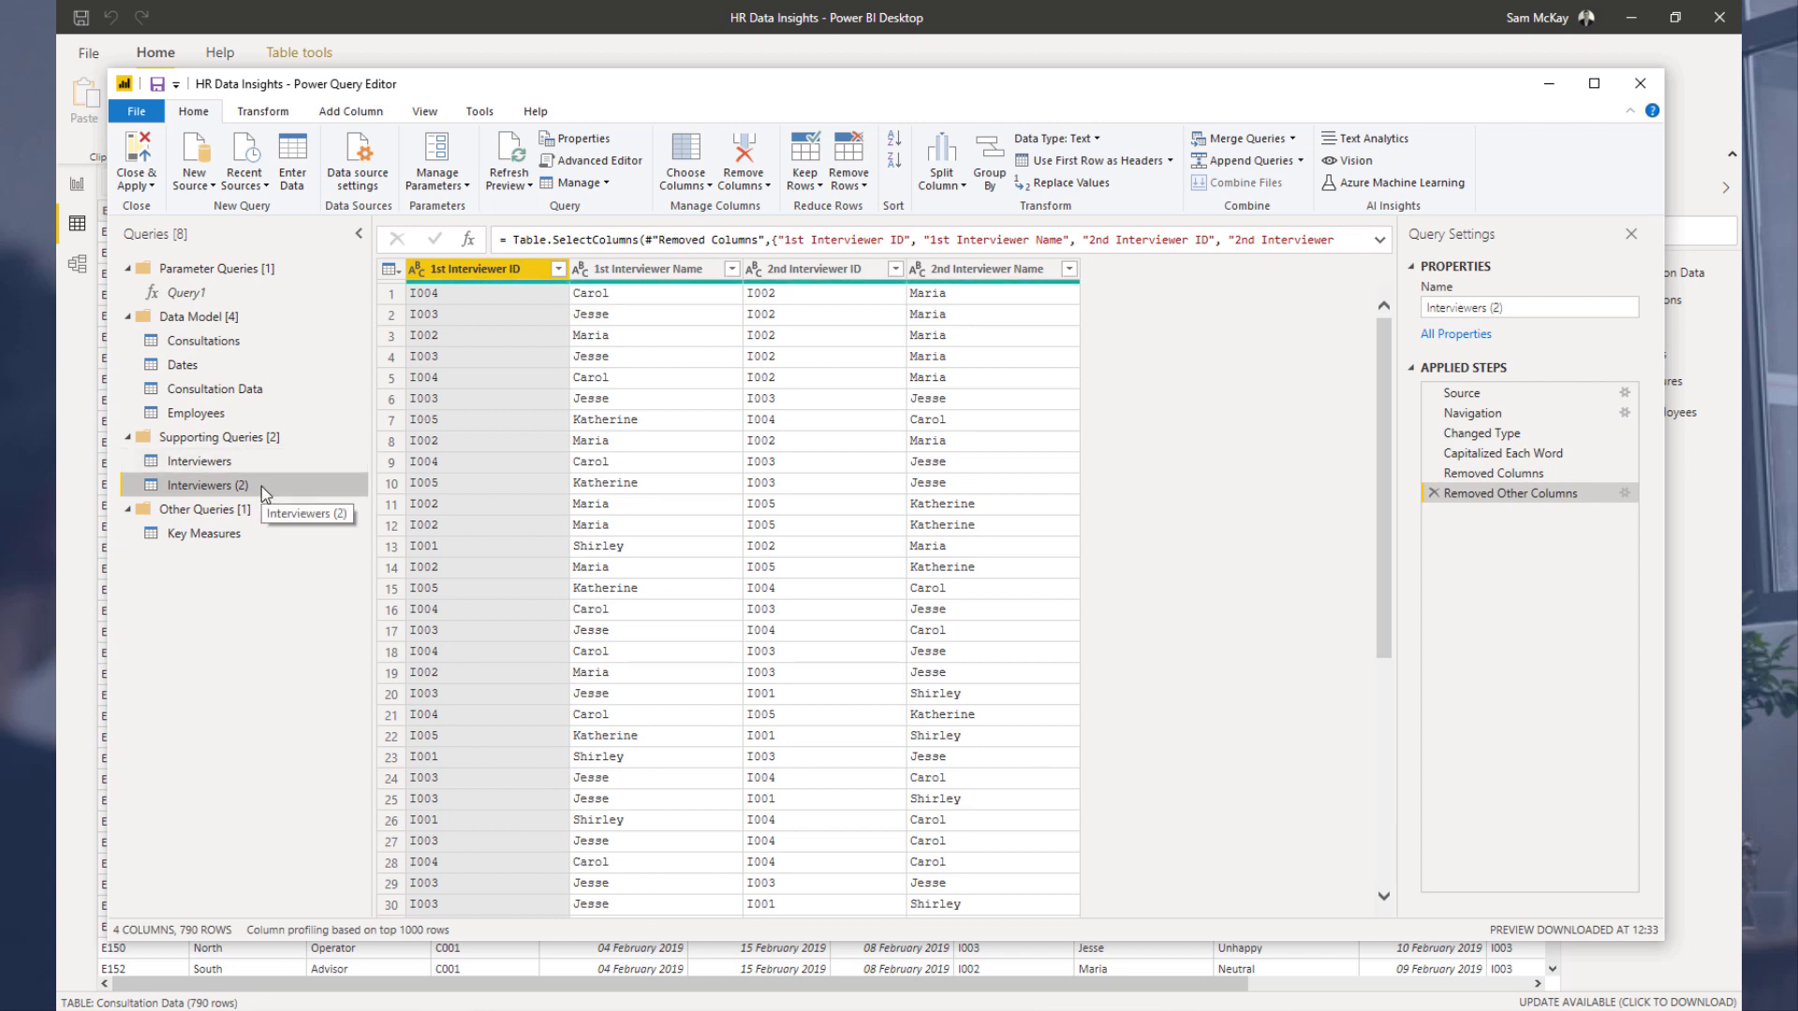
{"action": "left_click_drag", "start_coordinate": [261, 486], "coordinate": [281, 429]}
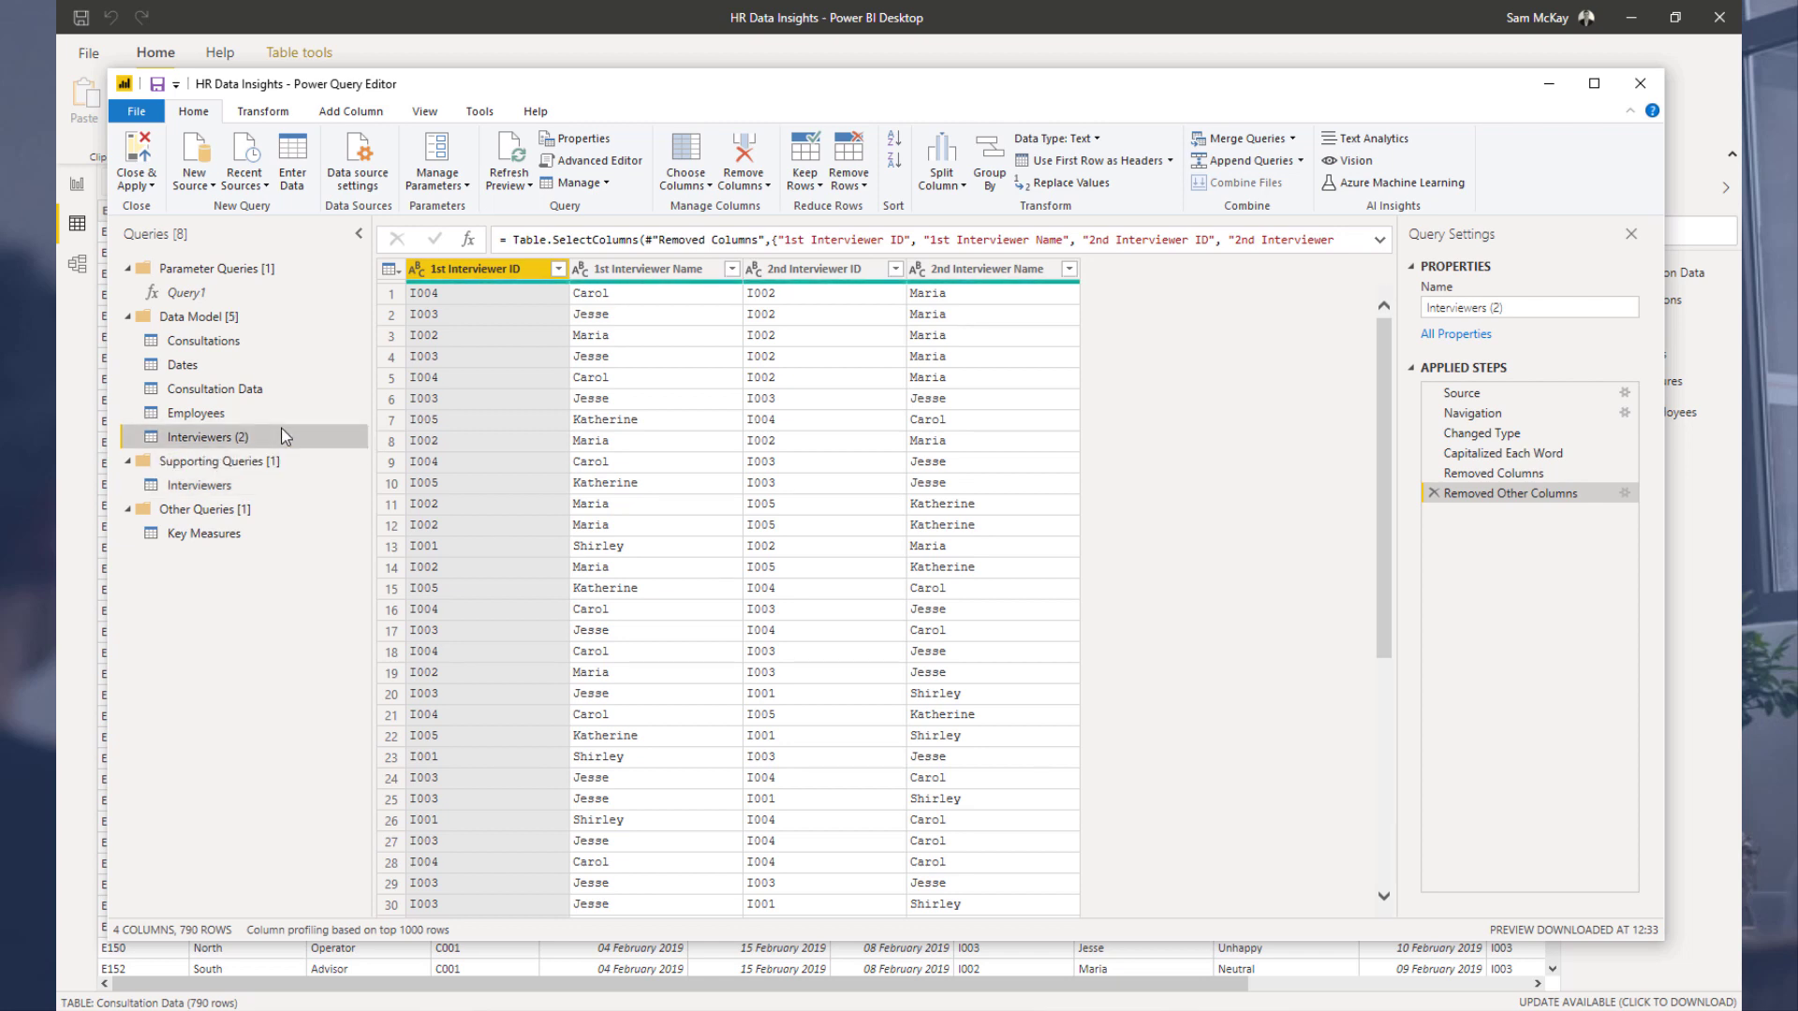
Step: Try to rename the copied query in Data Model as Interviewers
{"action": "double_click", "coordinate": [210, 432]}
{"action": "type", "text": "Intere"}
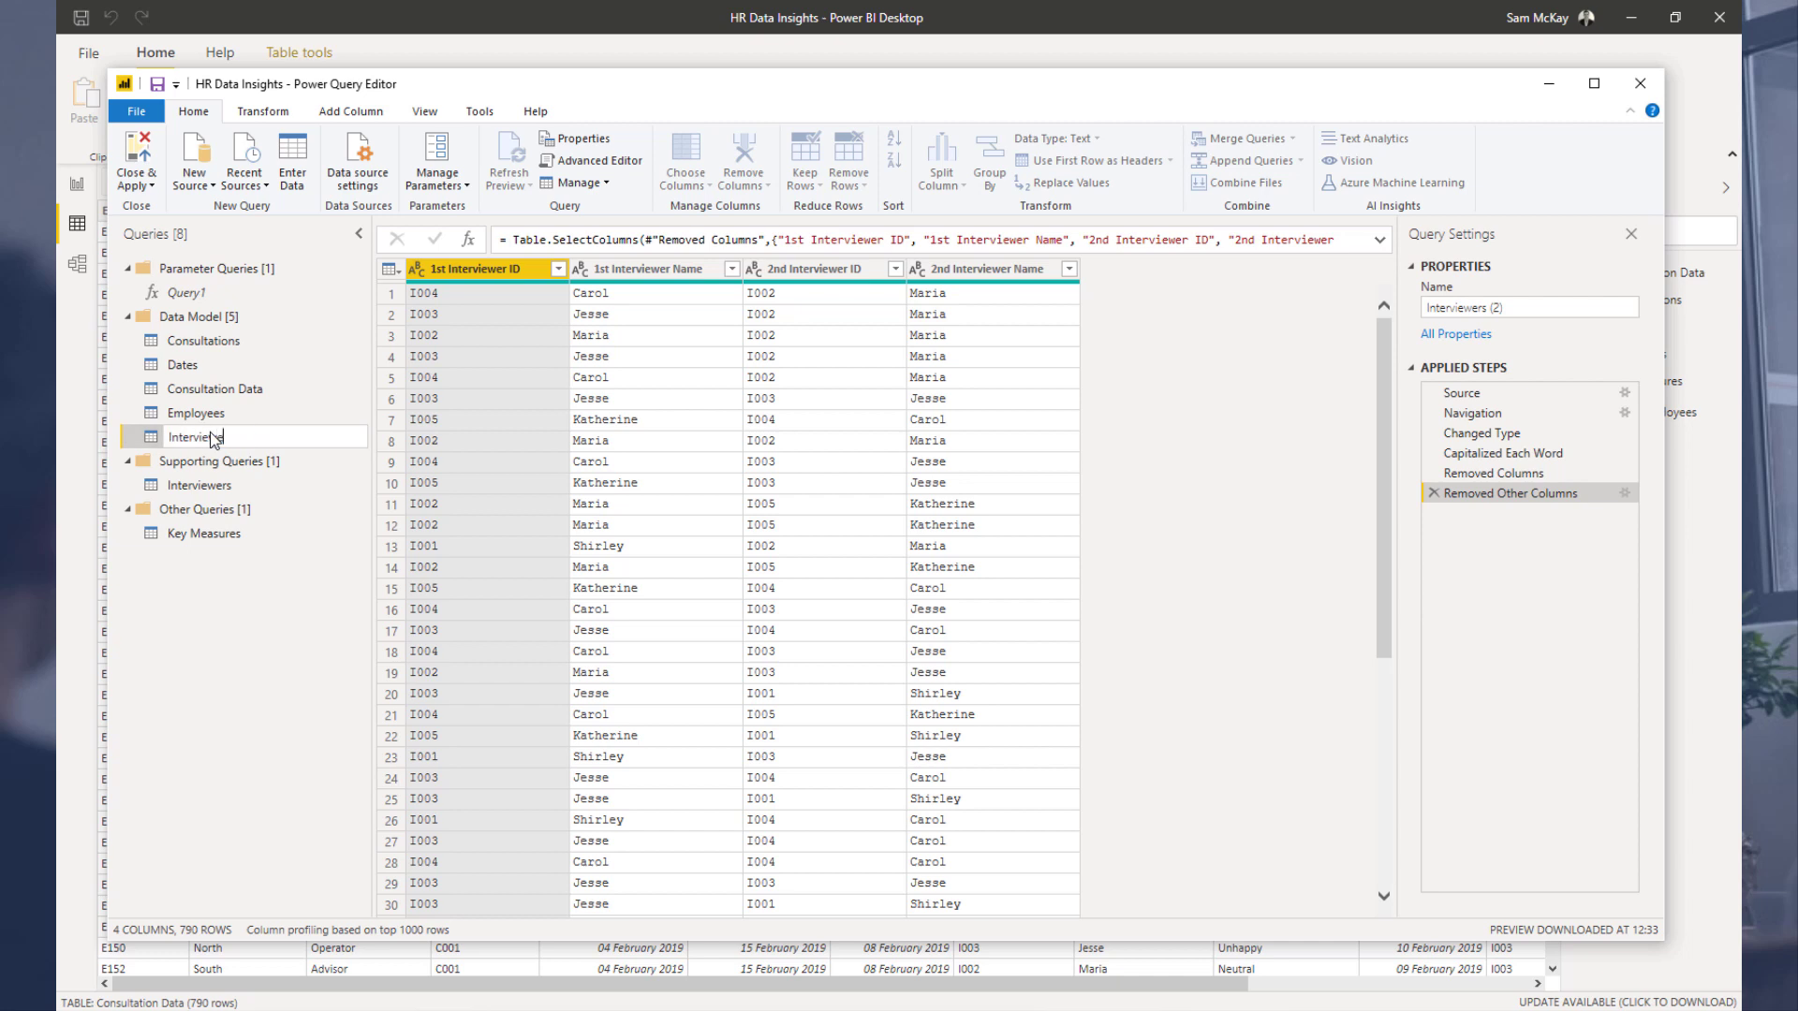
{"action": "type", "text": "iewers"}
{"action": "key", "text": "Return"}
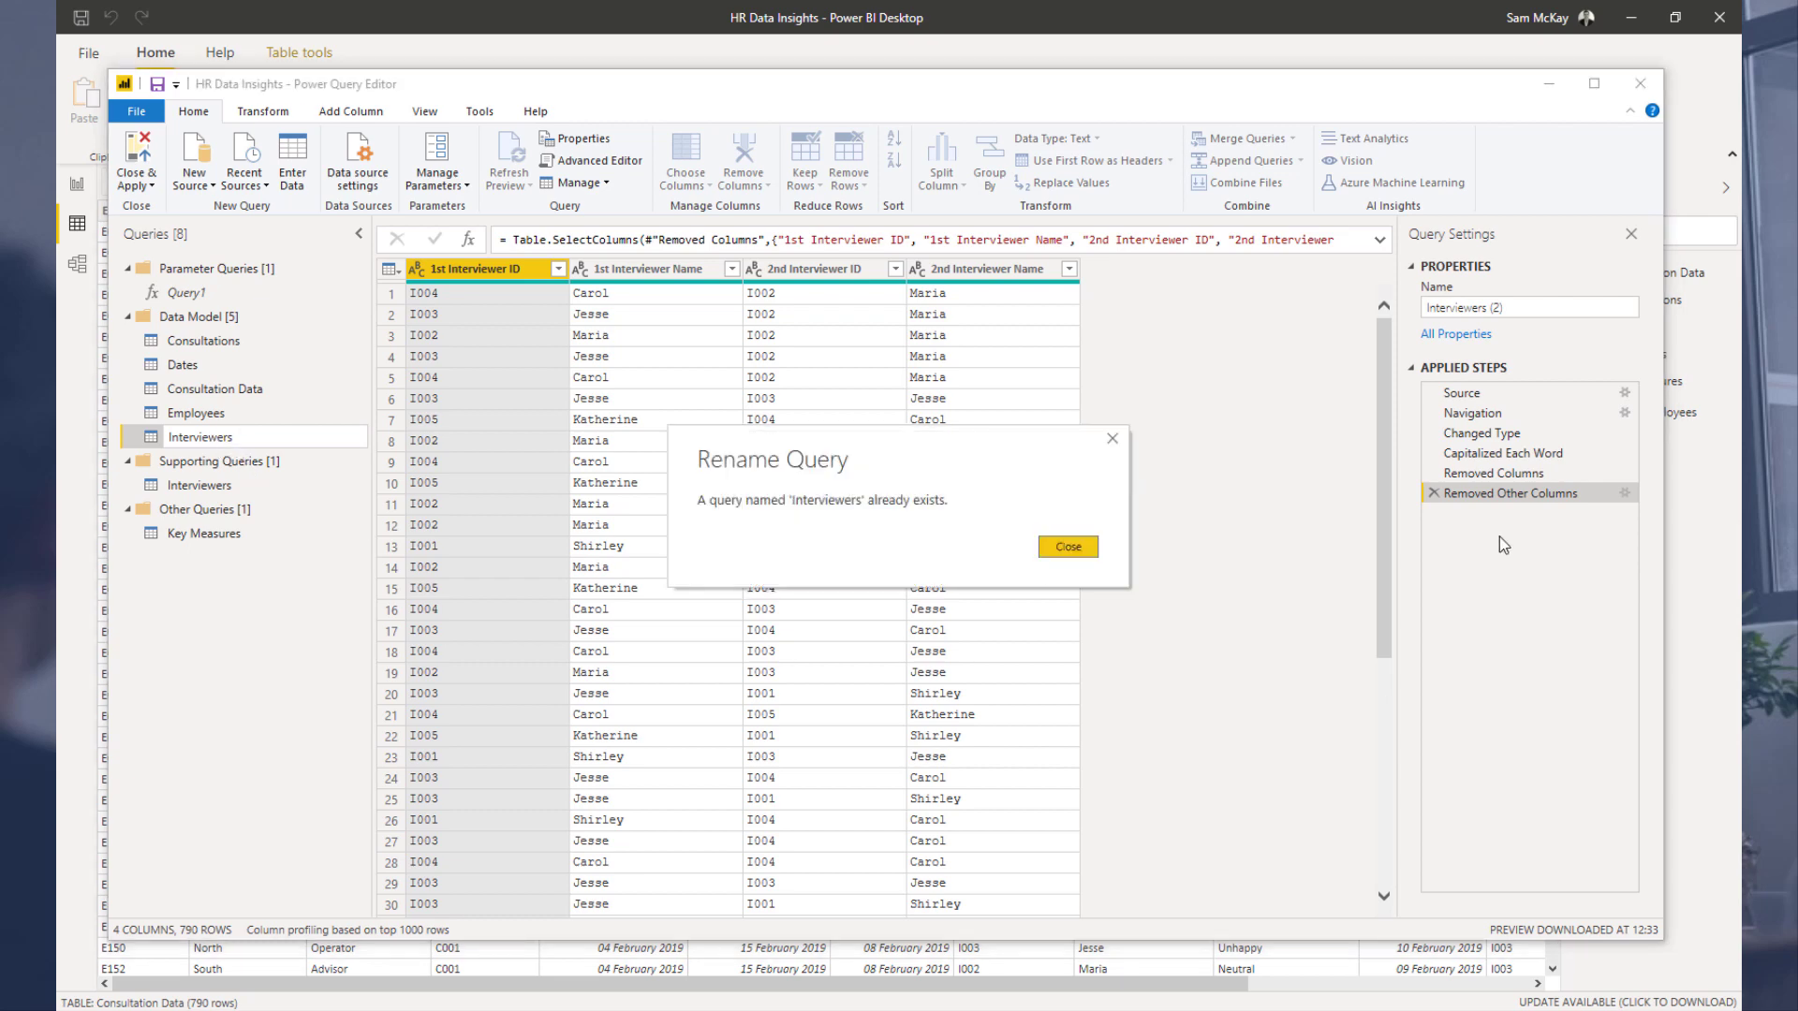
{"action": "left_click", "coordinate": [1069, 547]}
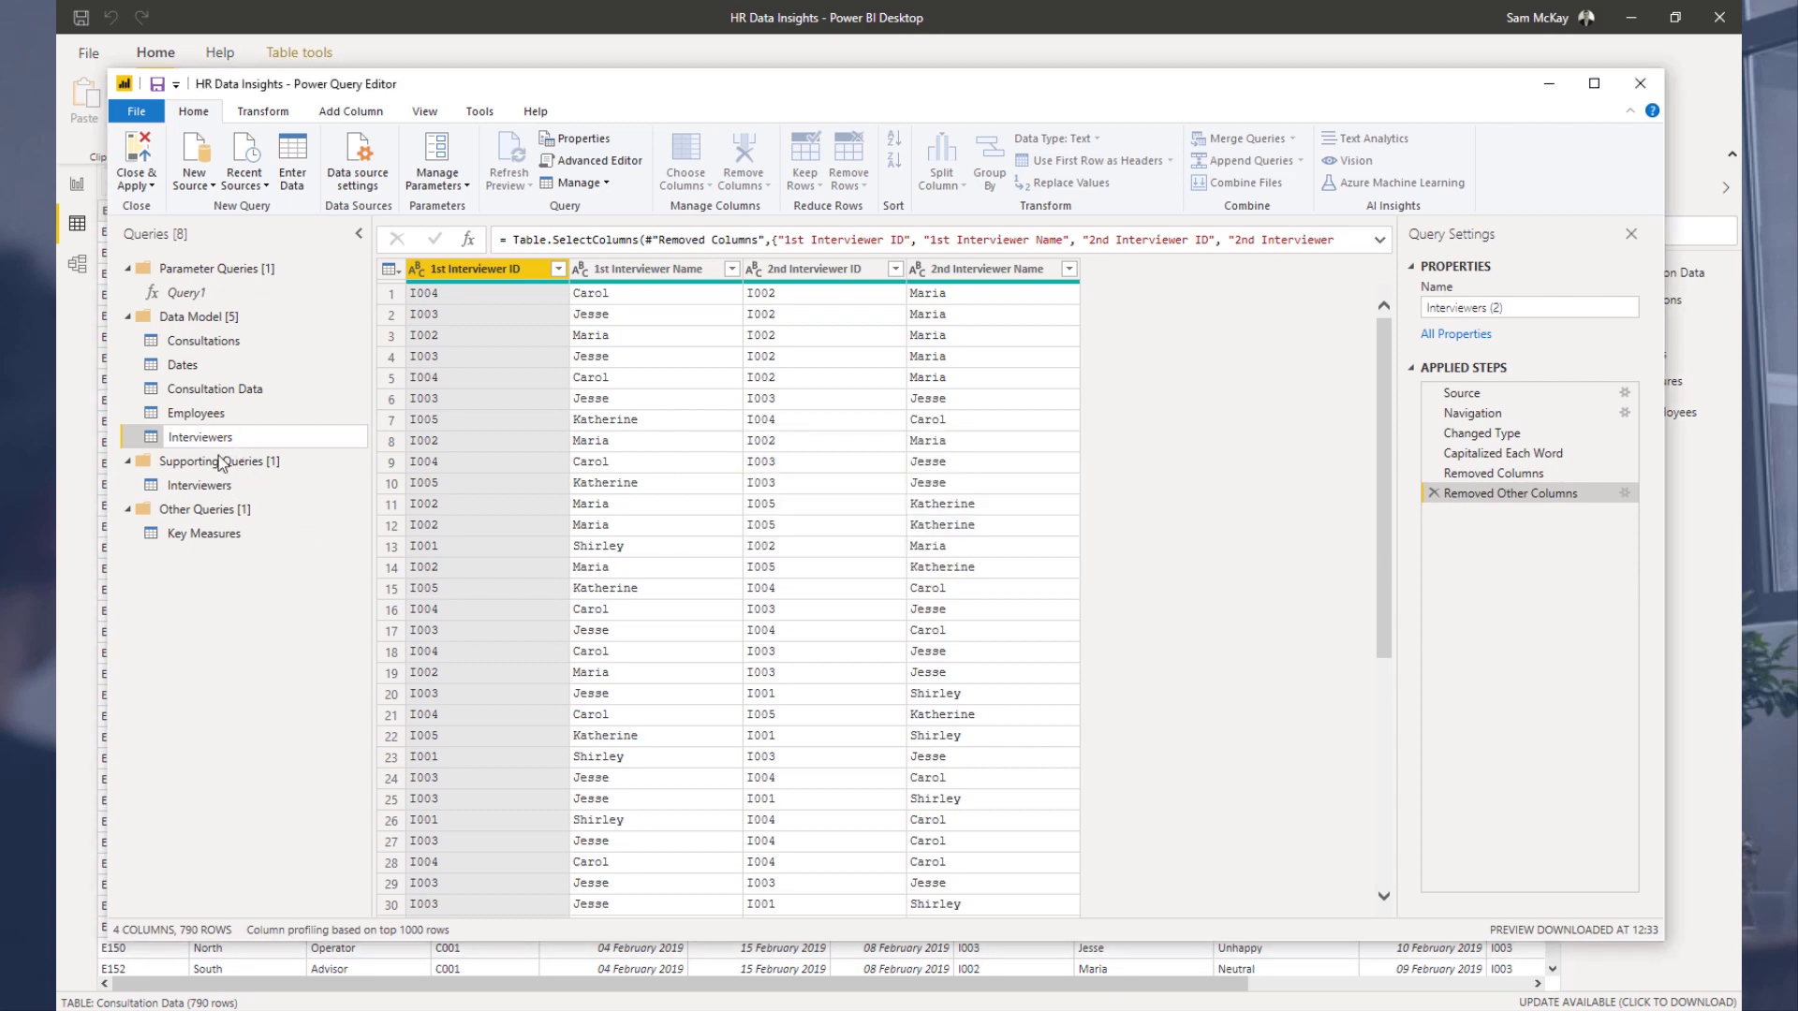
Step: Rename the Supporting Queries' Interviewers query as Interviewers Group and the Data Model copy as Interviewers
{"action": "left_click", "coordinate": [223, 485]}
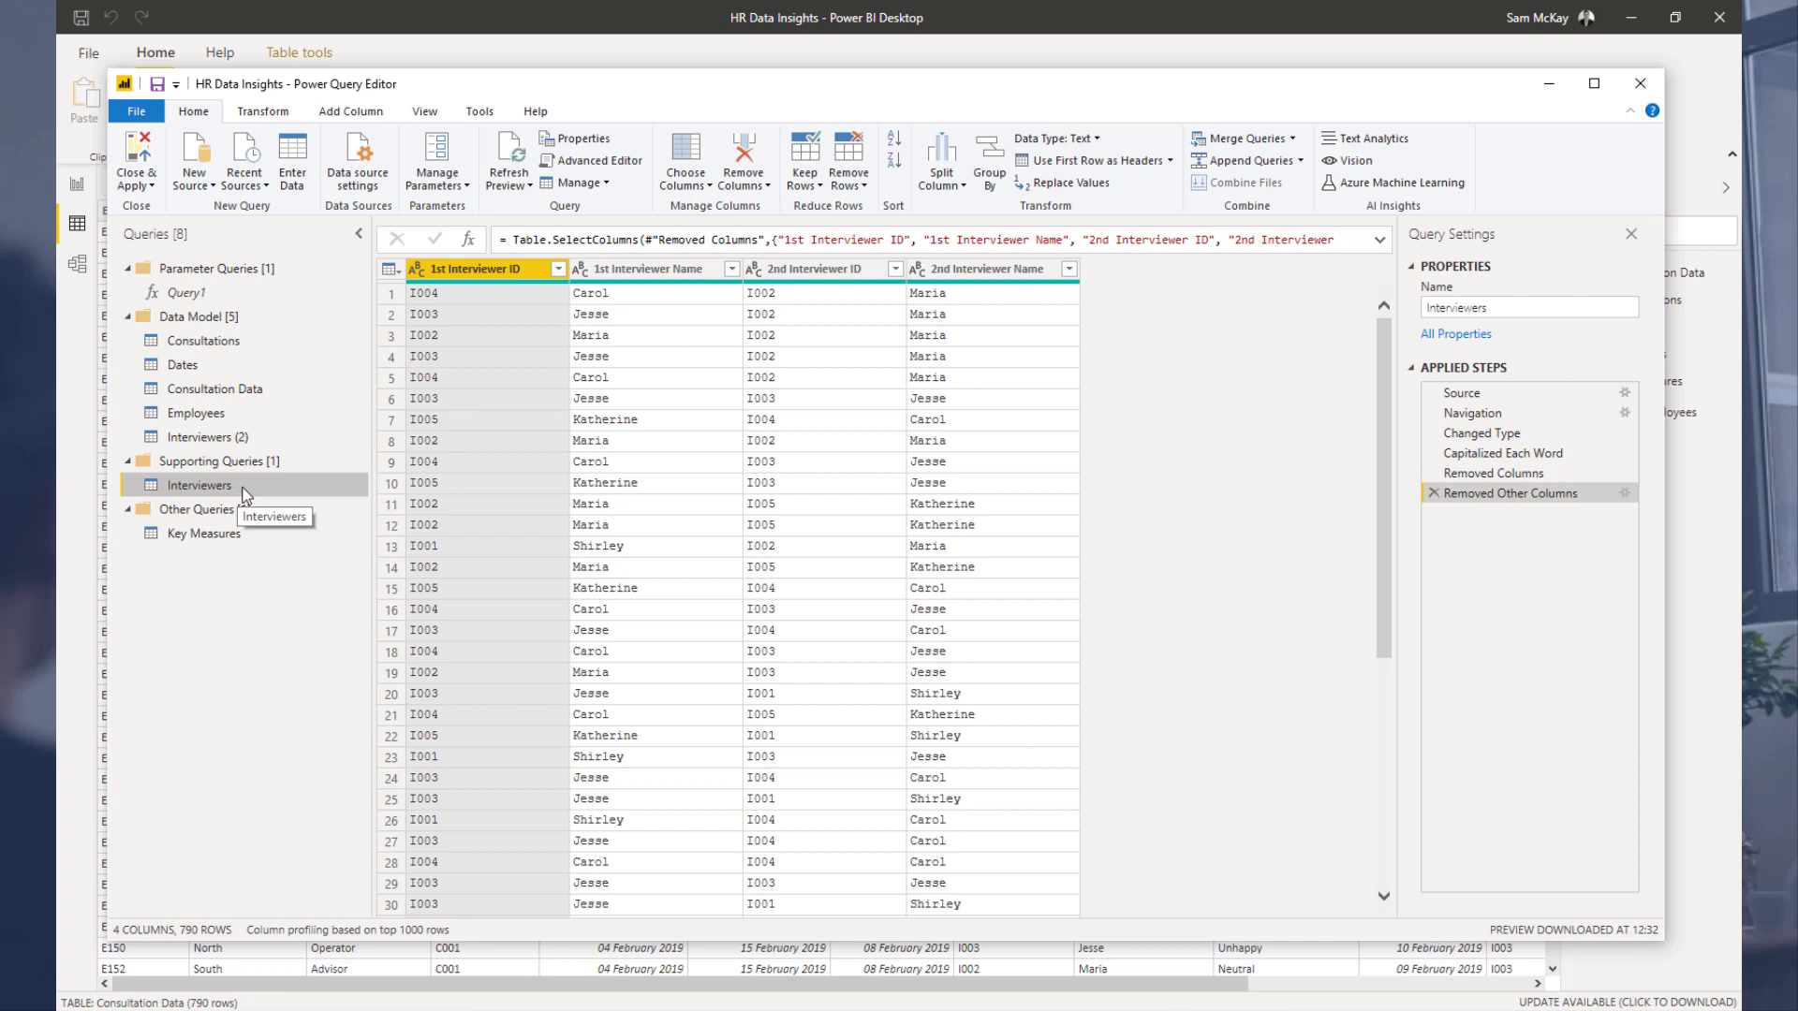
{"action": "double_click", "coordinate": [244, 487]}
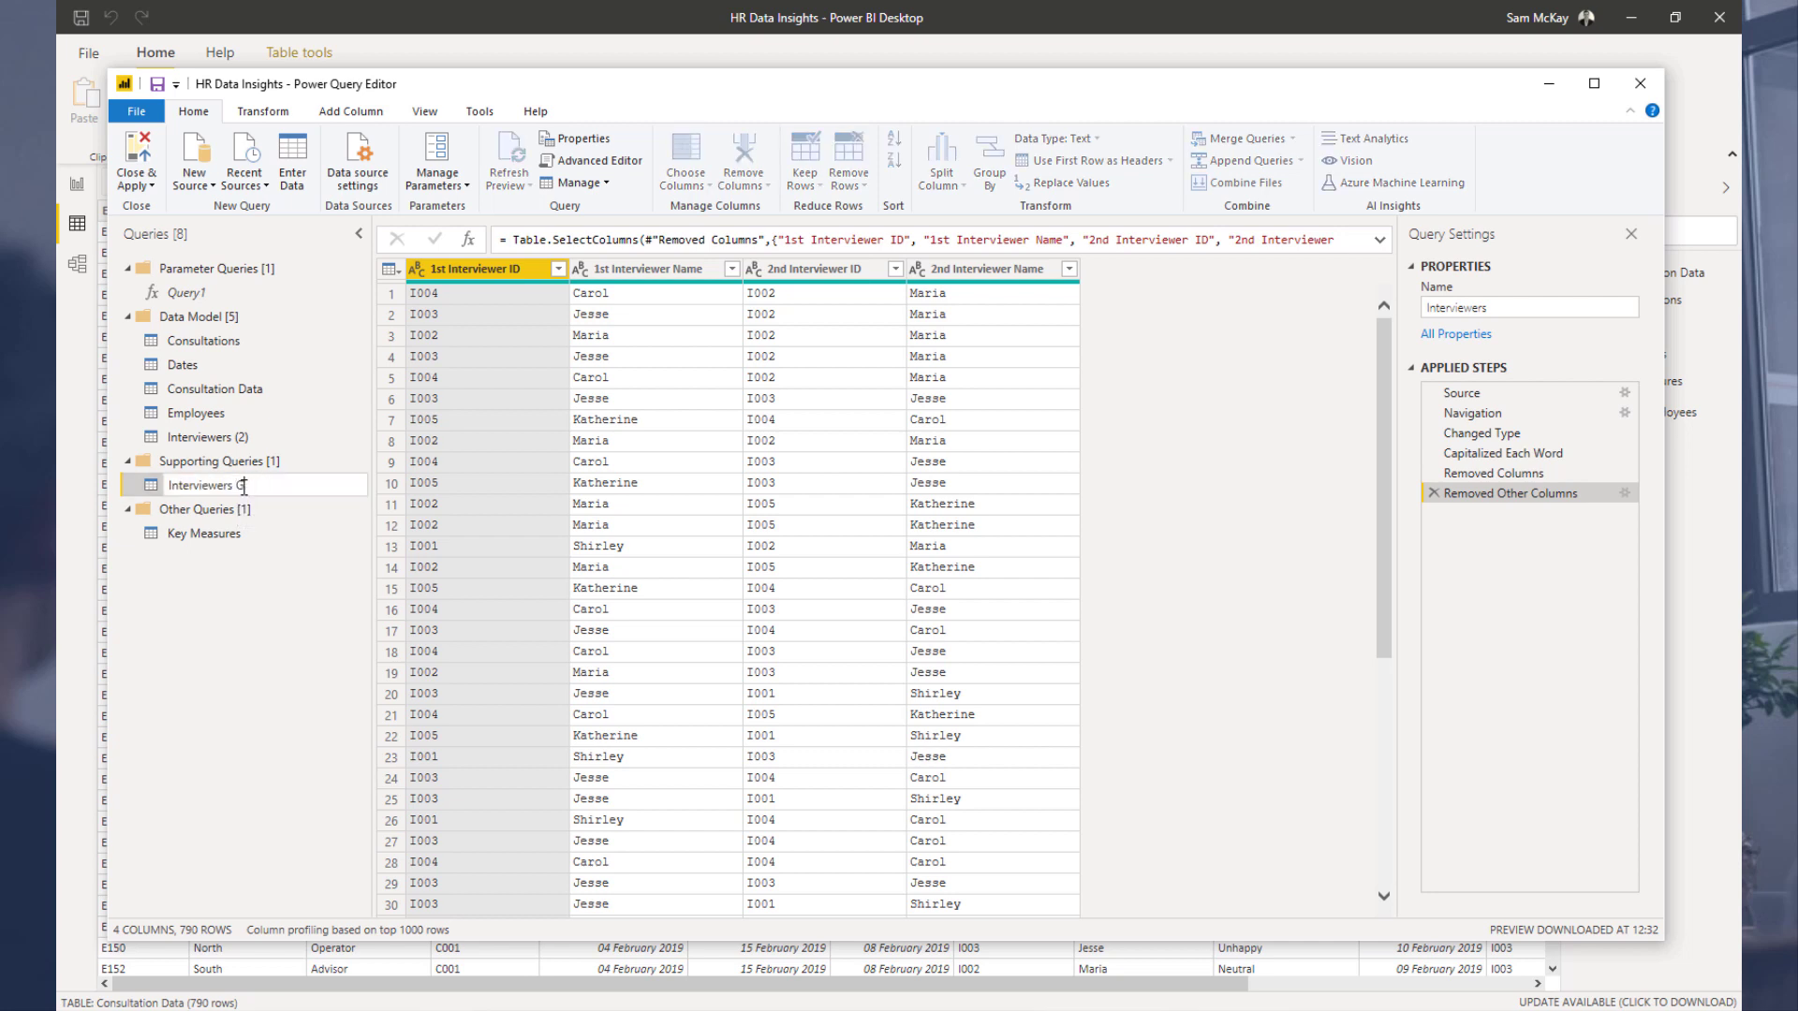
{"action": "key", "text": "Return"}
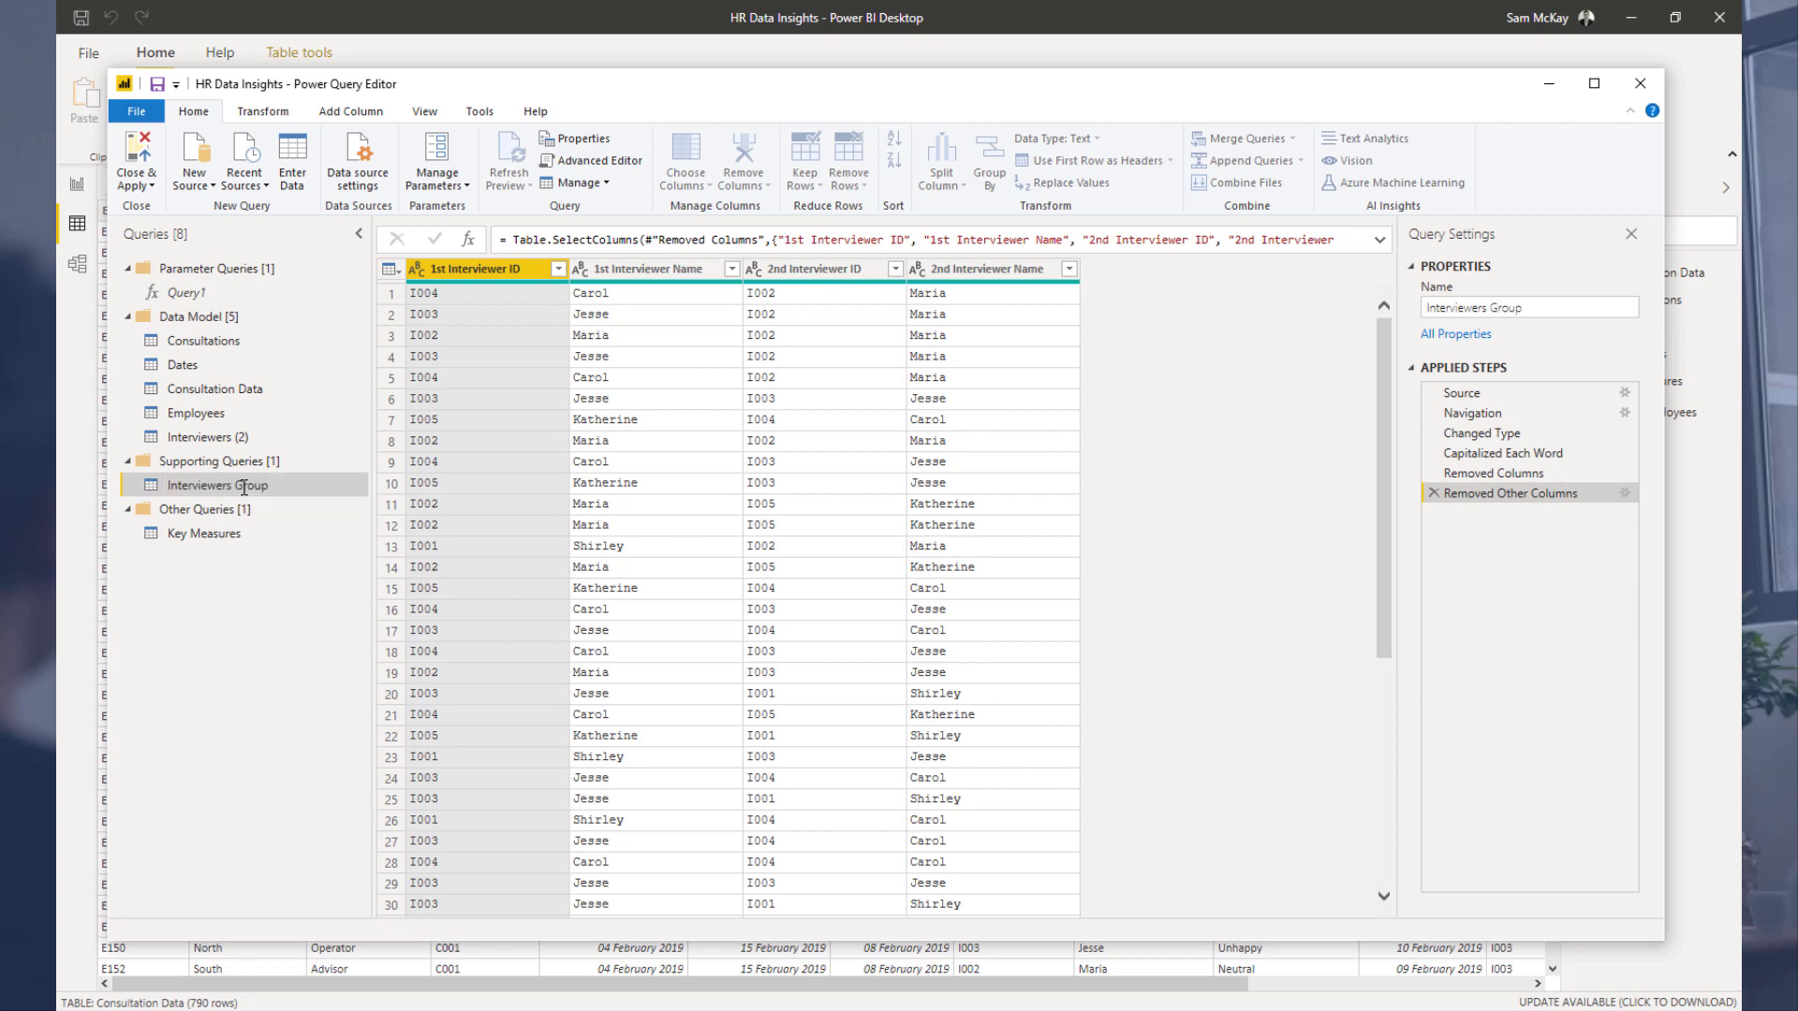
{"action": "left_click", "coordinate": [286, 443]}
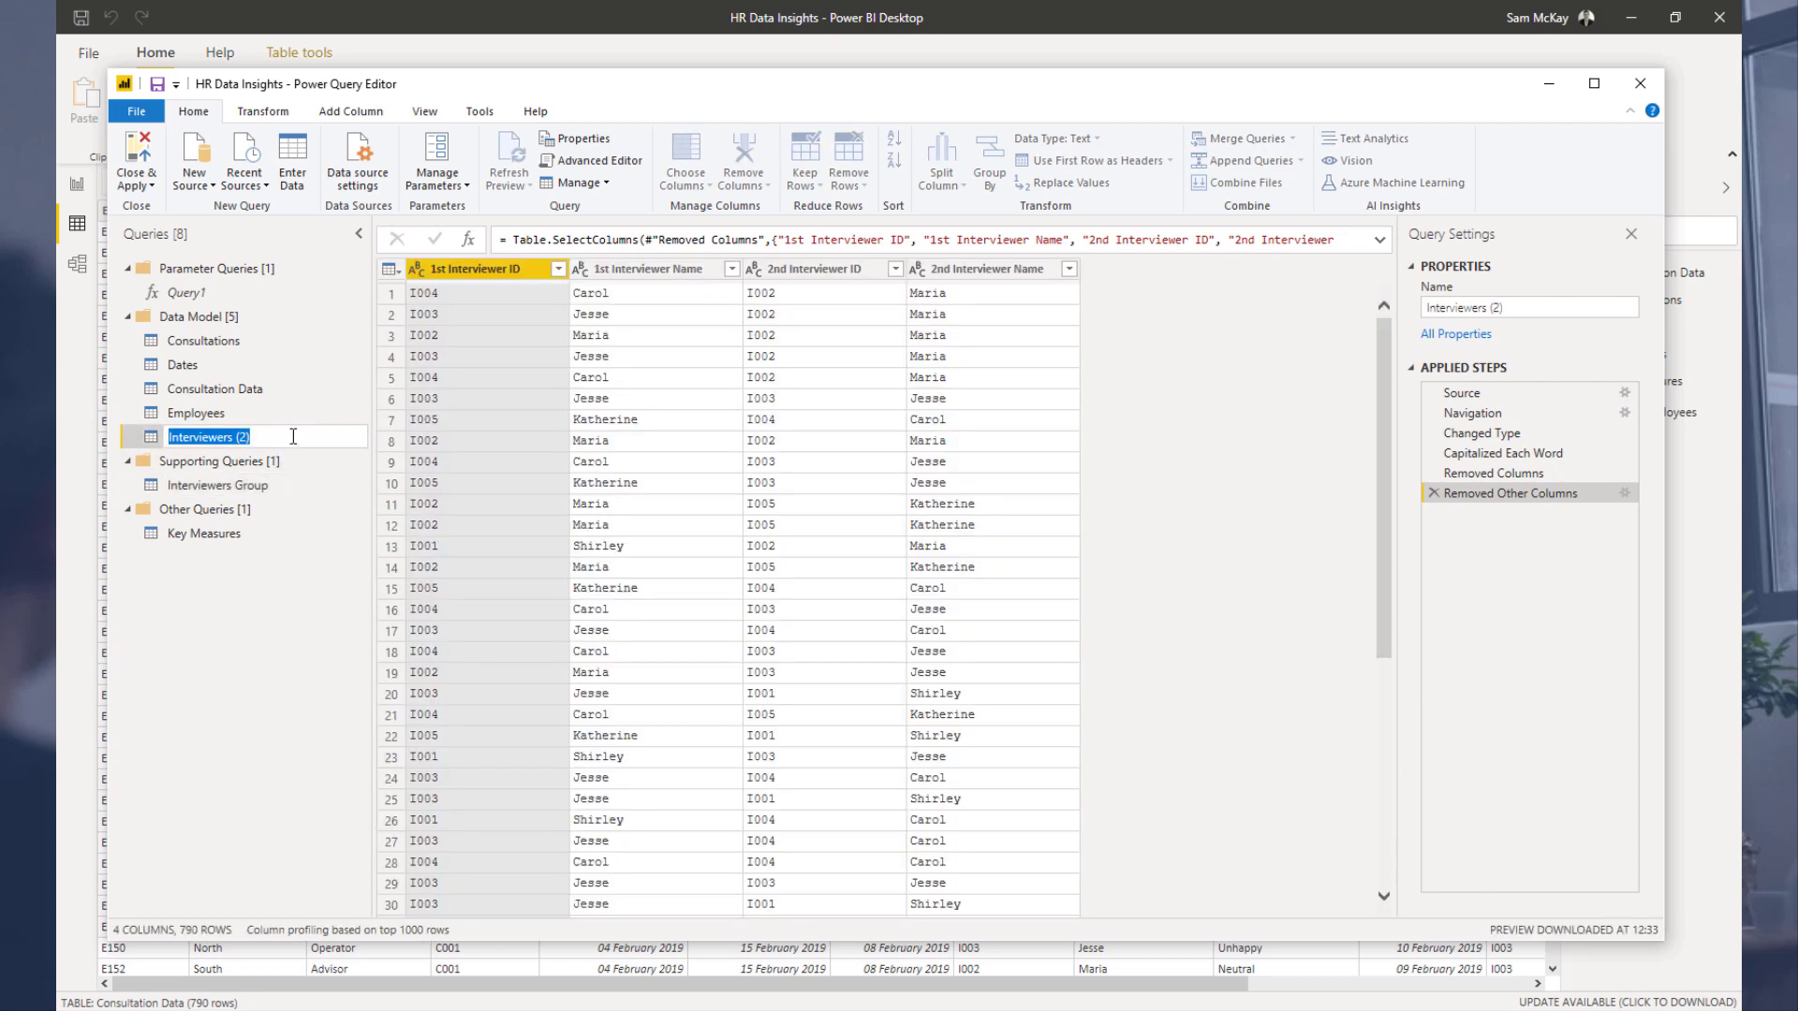
{"action": "double_click", "coordinate": [292, 438]}
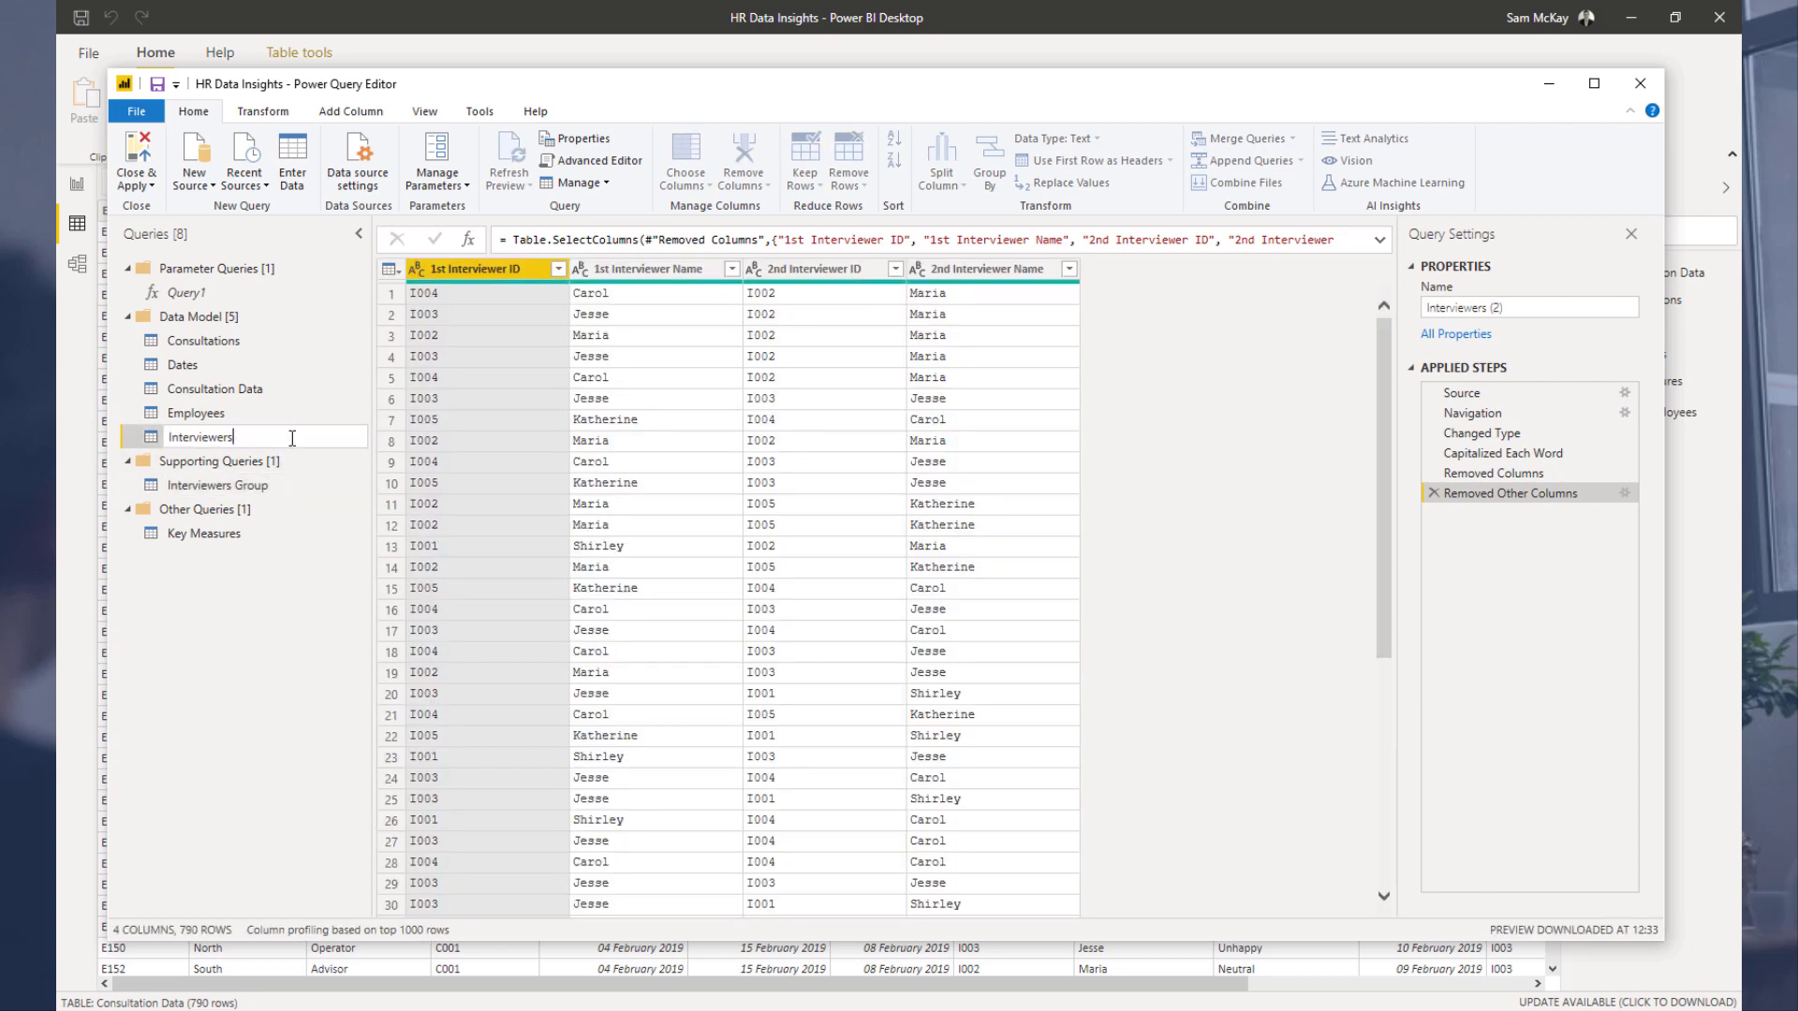
{"action": "key", "text": "Return"}
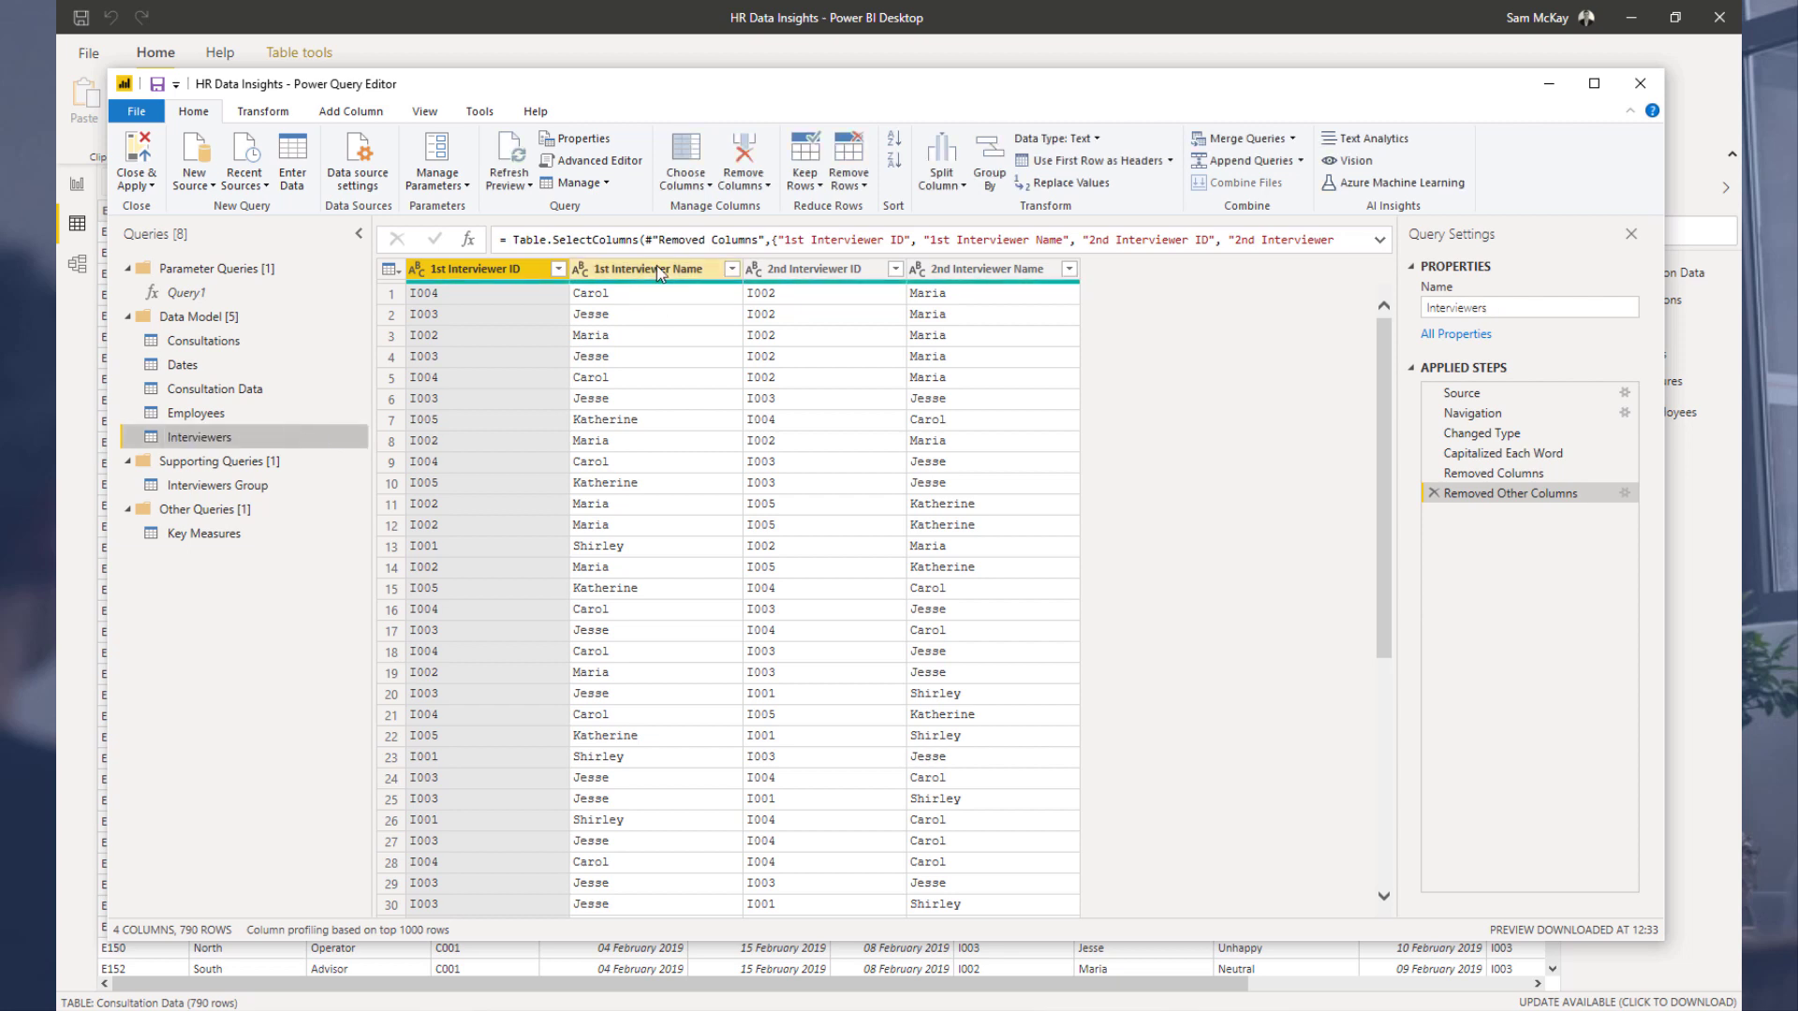
{"action": "left_click", "coordinate": [660, 272]}
{"action": "right_click", "coordinate": [660, 272]}
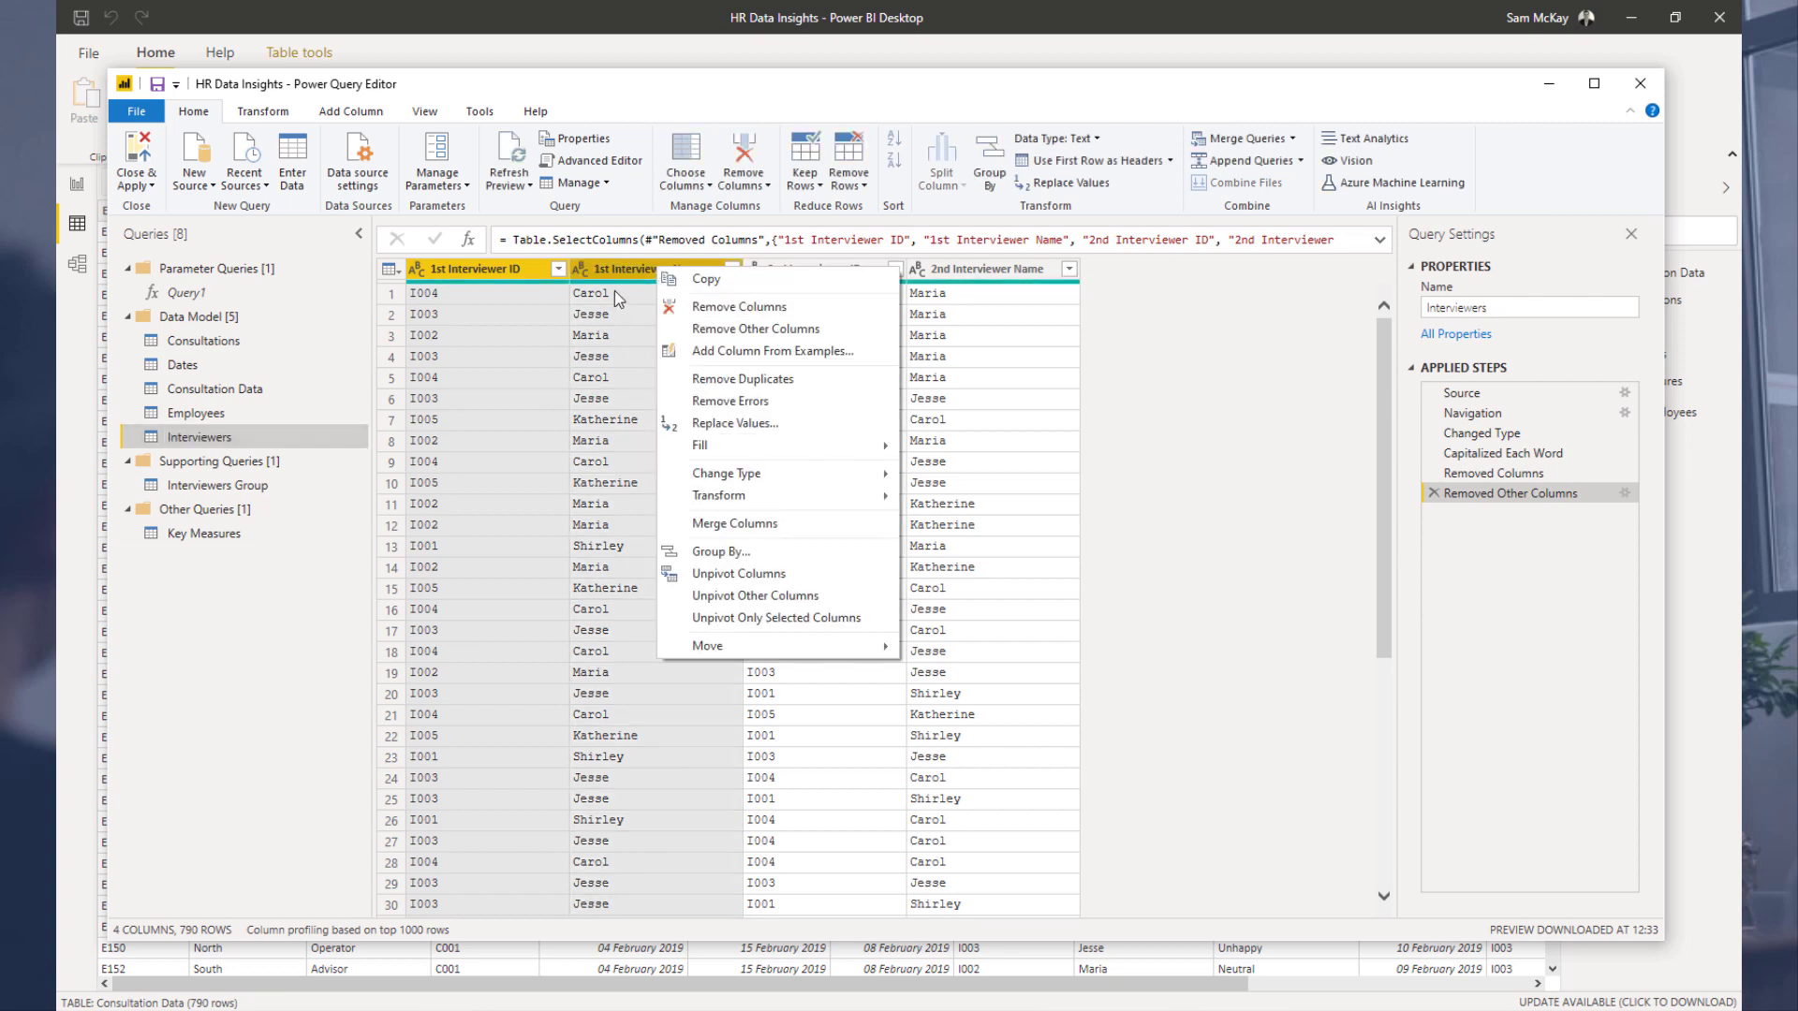
{"action": "key", "text": "Escape"}
Step: Duplicate the Interviewers Group query and move the copy into the Data Model group
{"action": "left_click", "coordinate": [251, 483]}
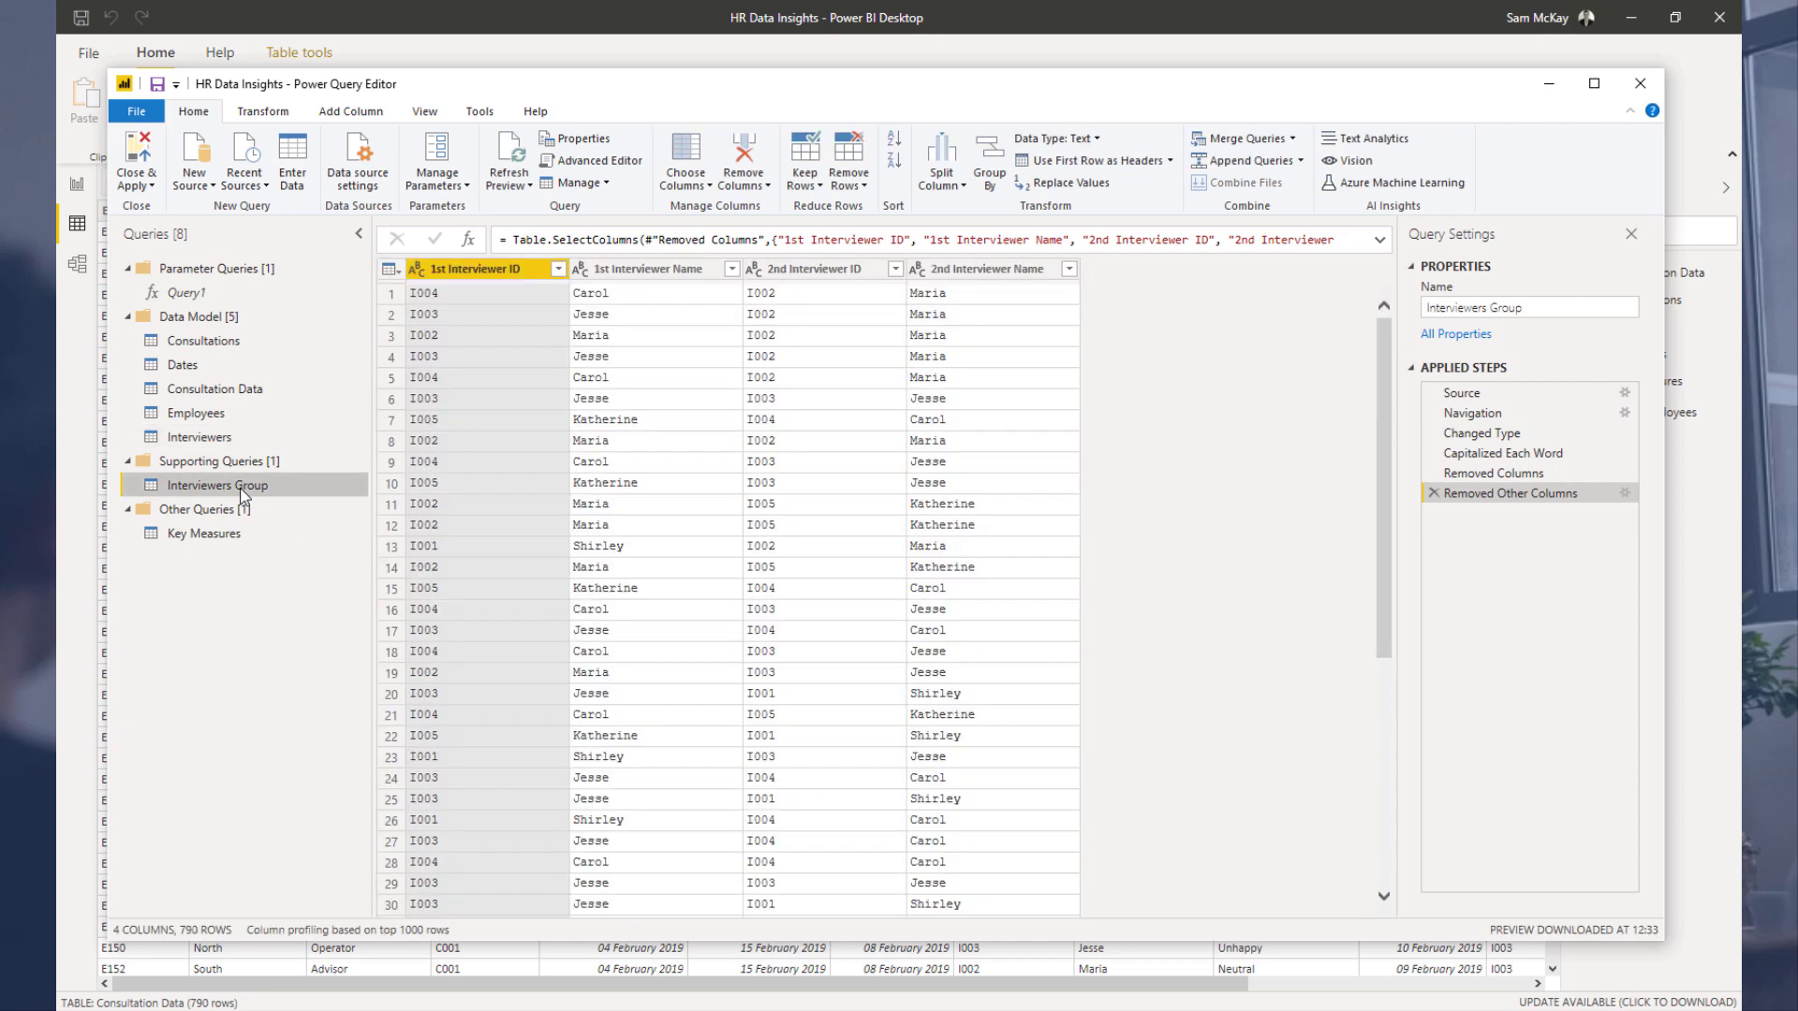
{"action": "right_click", "coordinate": [251, 483]}
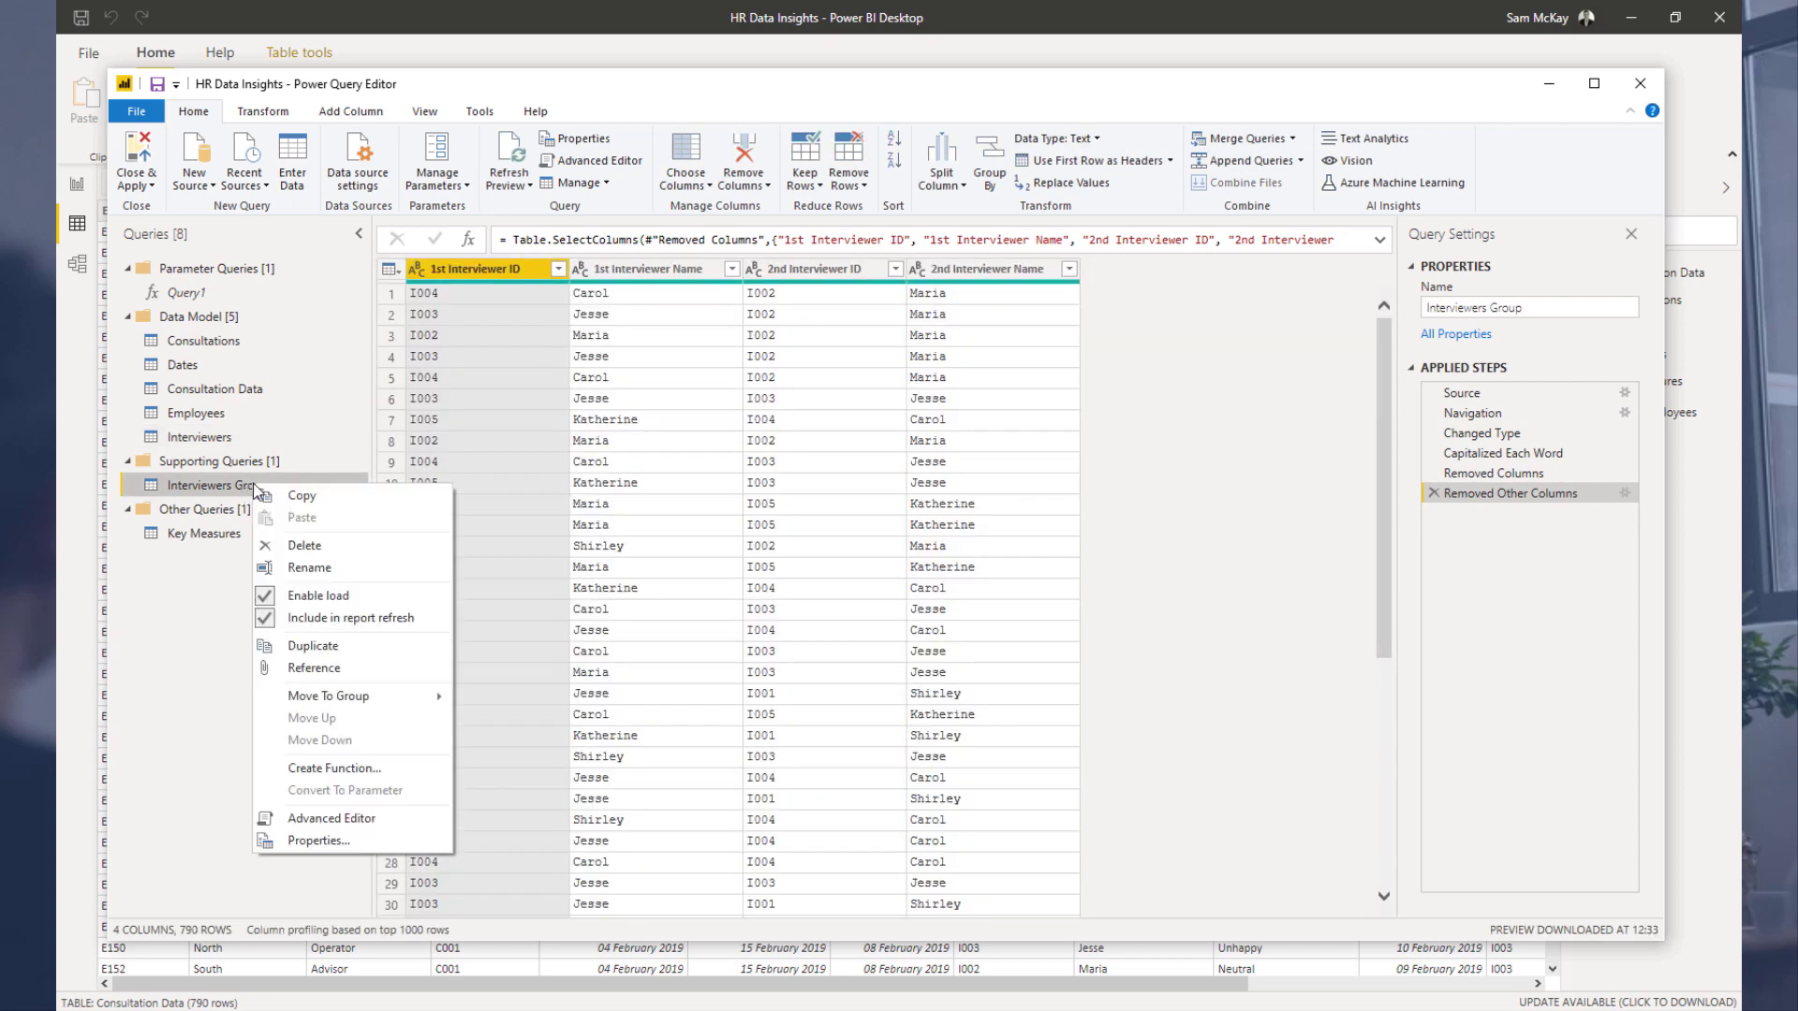
{"action": "left_click", "coordinate": [325, 647]}
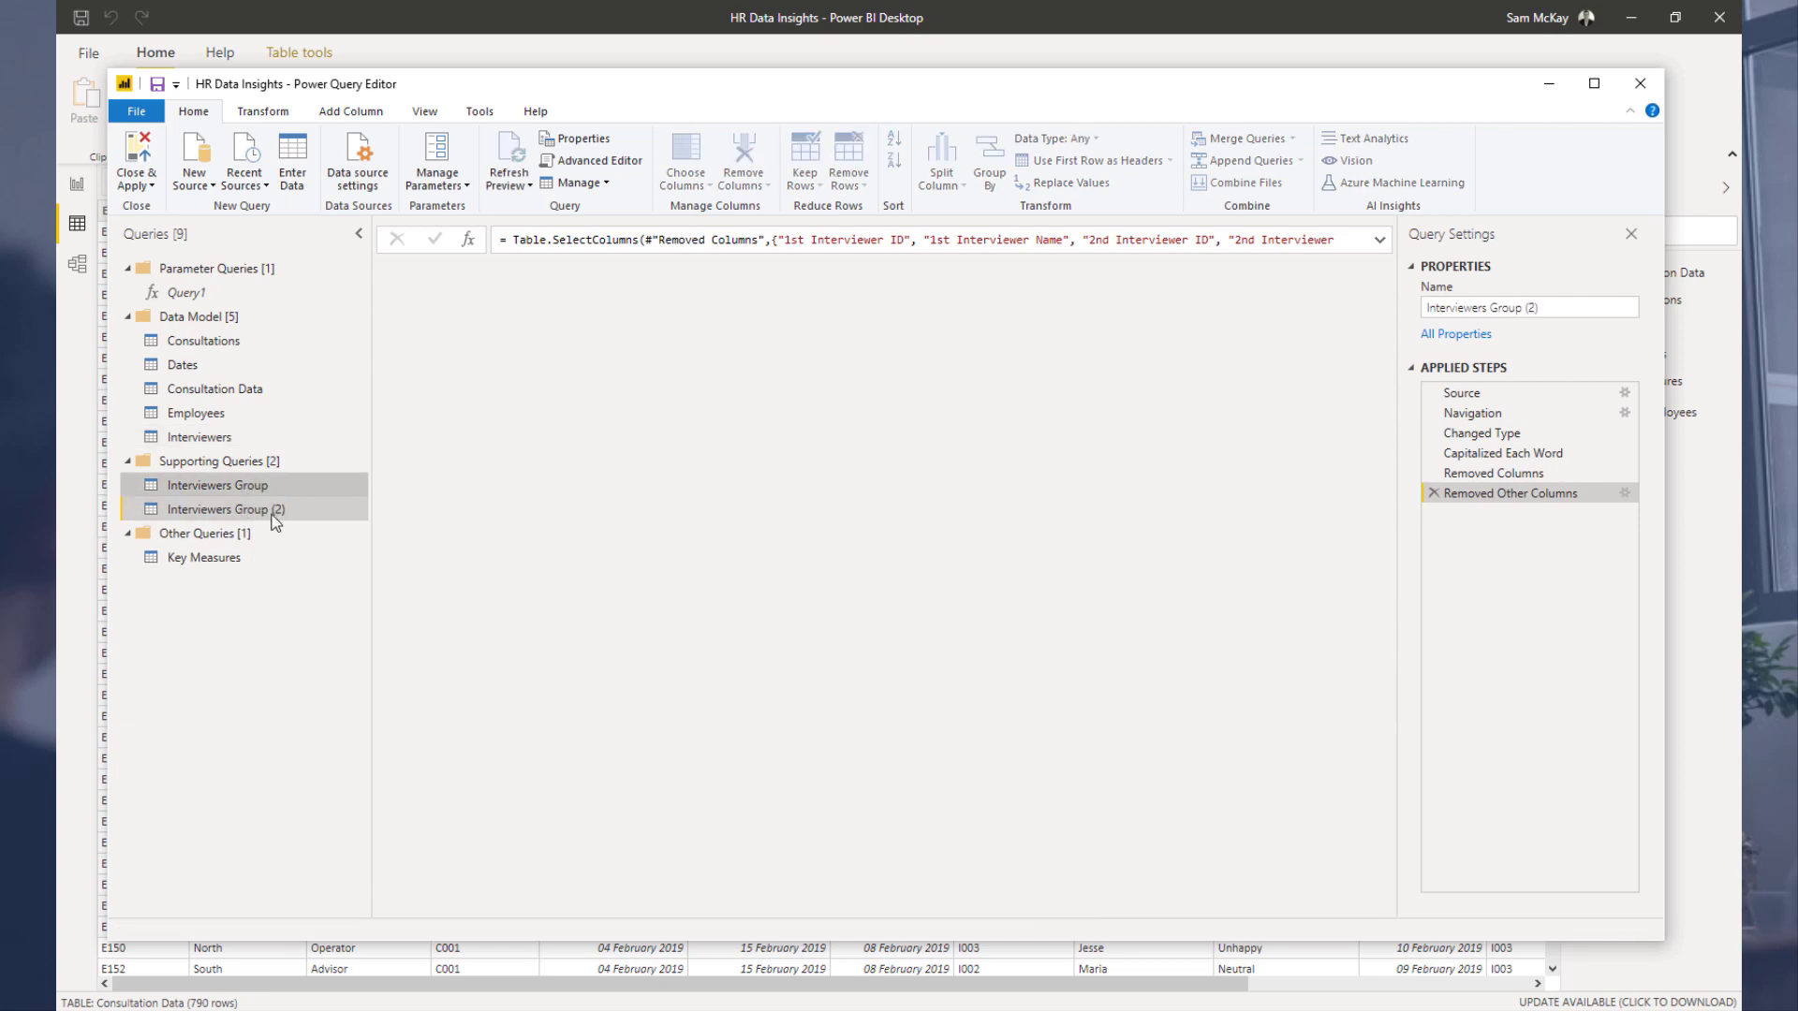
{"action": "left_click_drag", "start_coordinate": [279, 508], "coordinate": [242, 462]}
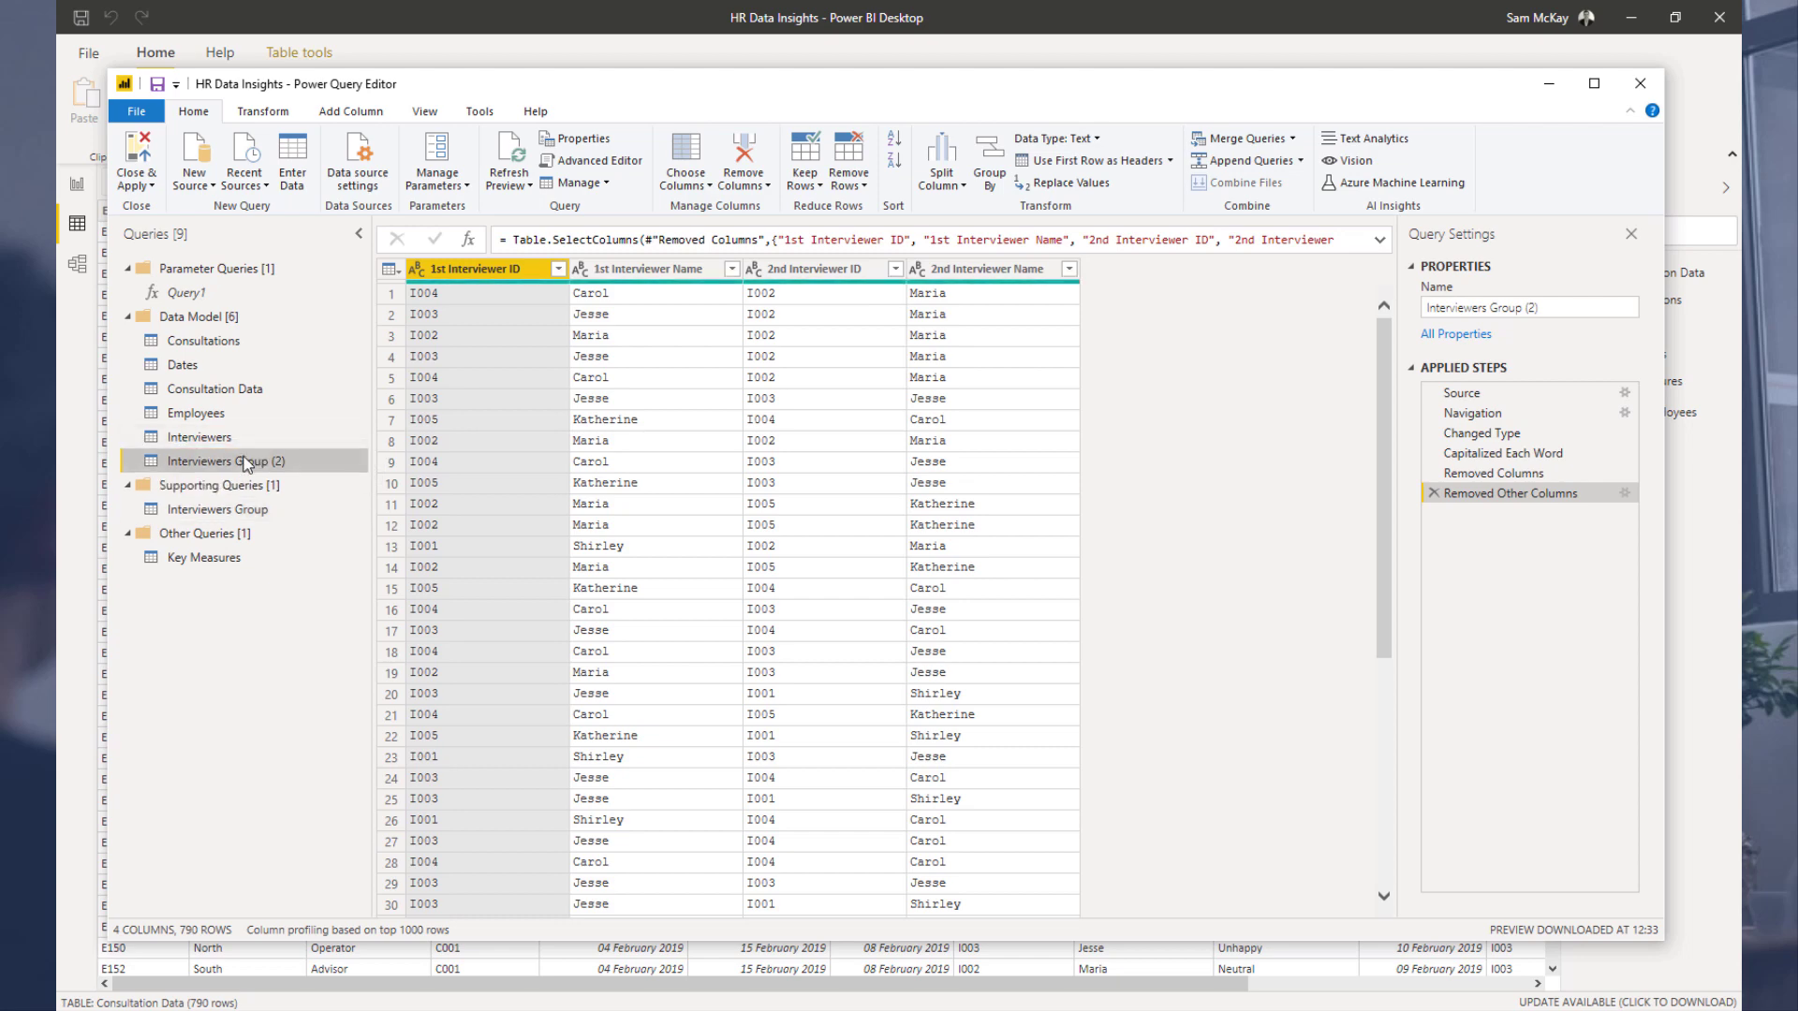
Step: Rename the two Data Model interviewer queries as Interviewers 1 and Interviewers 2
{"action": "left_click", "coordinate": [242, 440]}
{"action": "left_click", "coordinate": [241, 441]}
{"action": "type", "text": "Ine"}
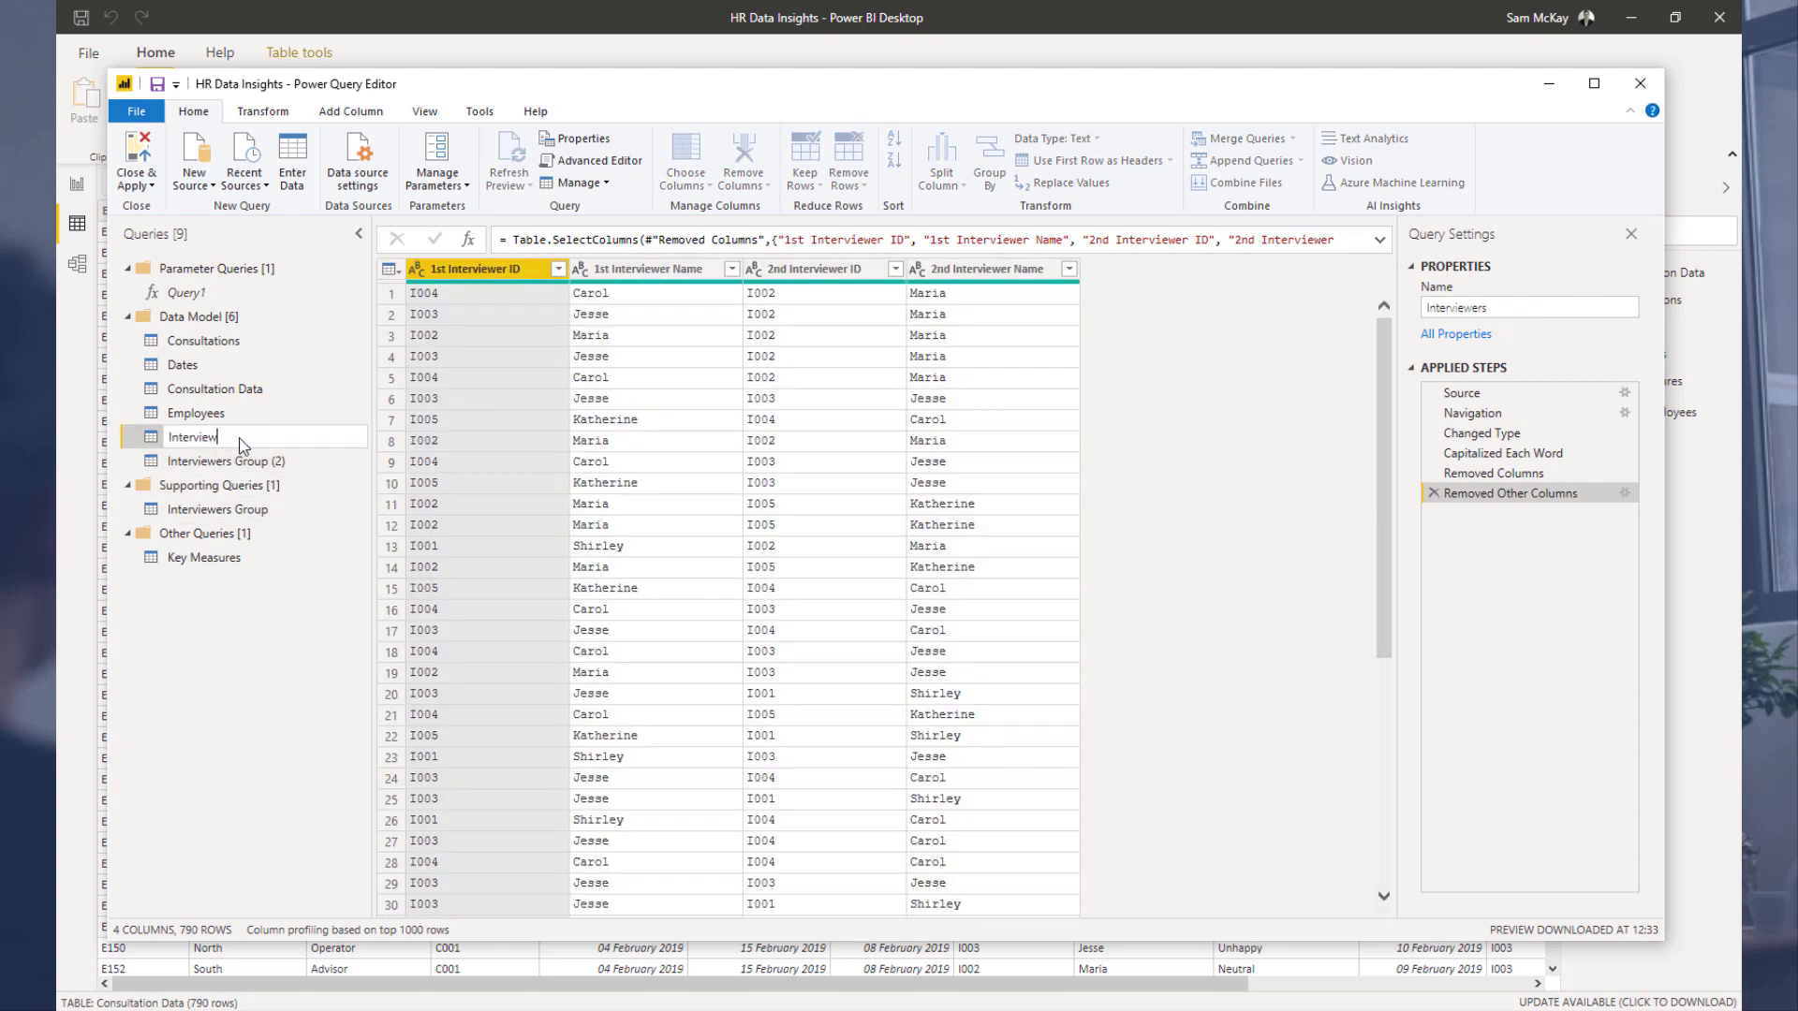
{"action": "key", "text": "Return"}
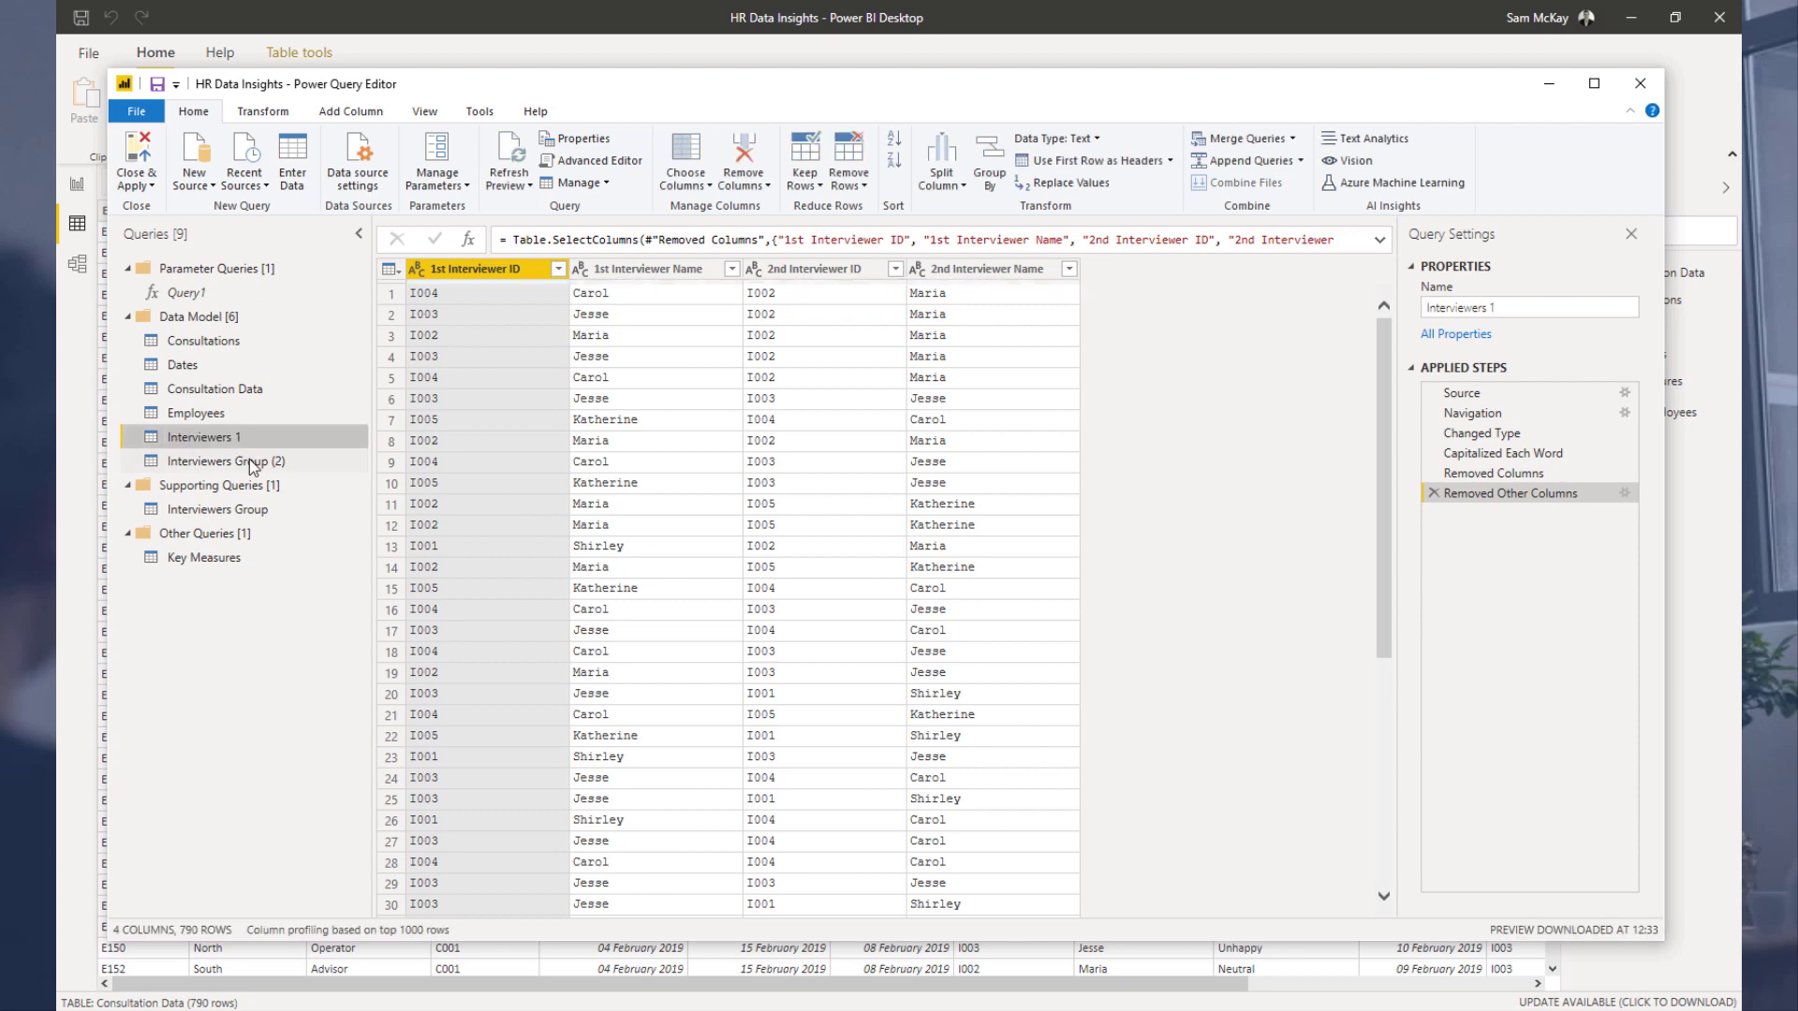
{"action": "left_click", "coordinate": [250, 460]}
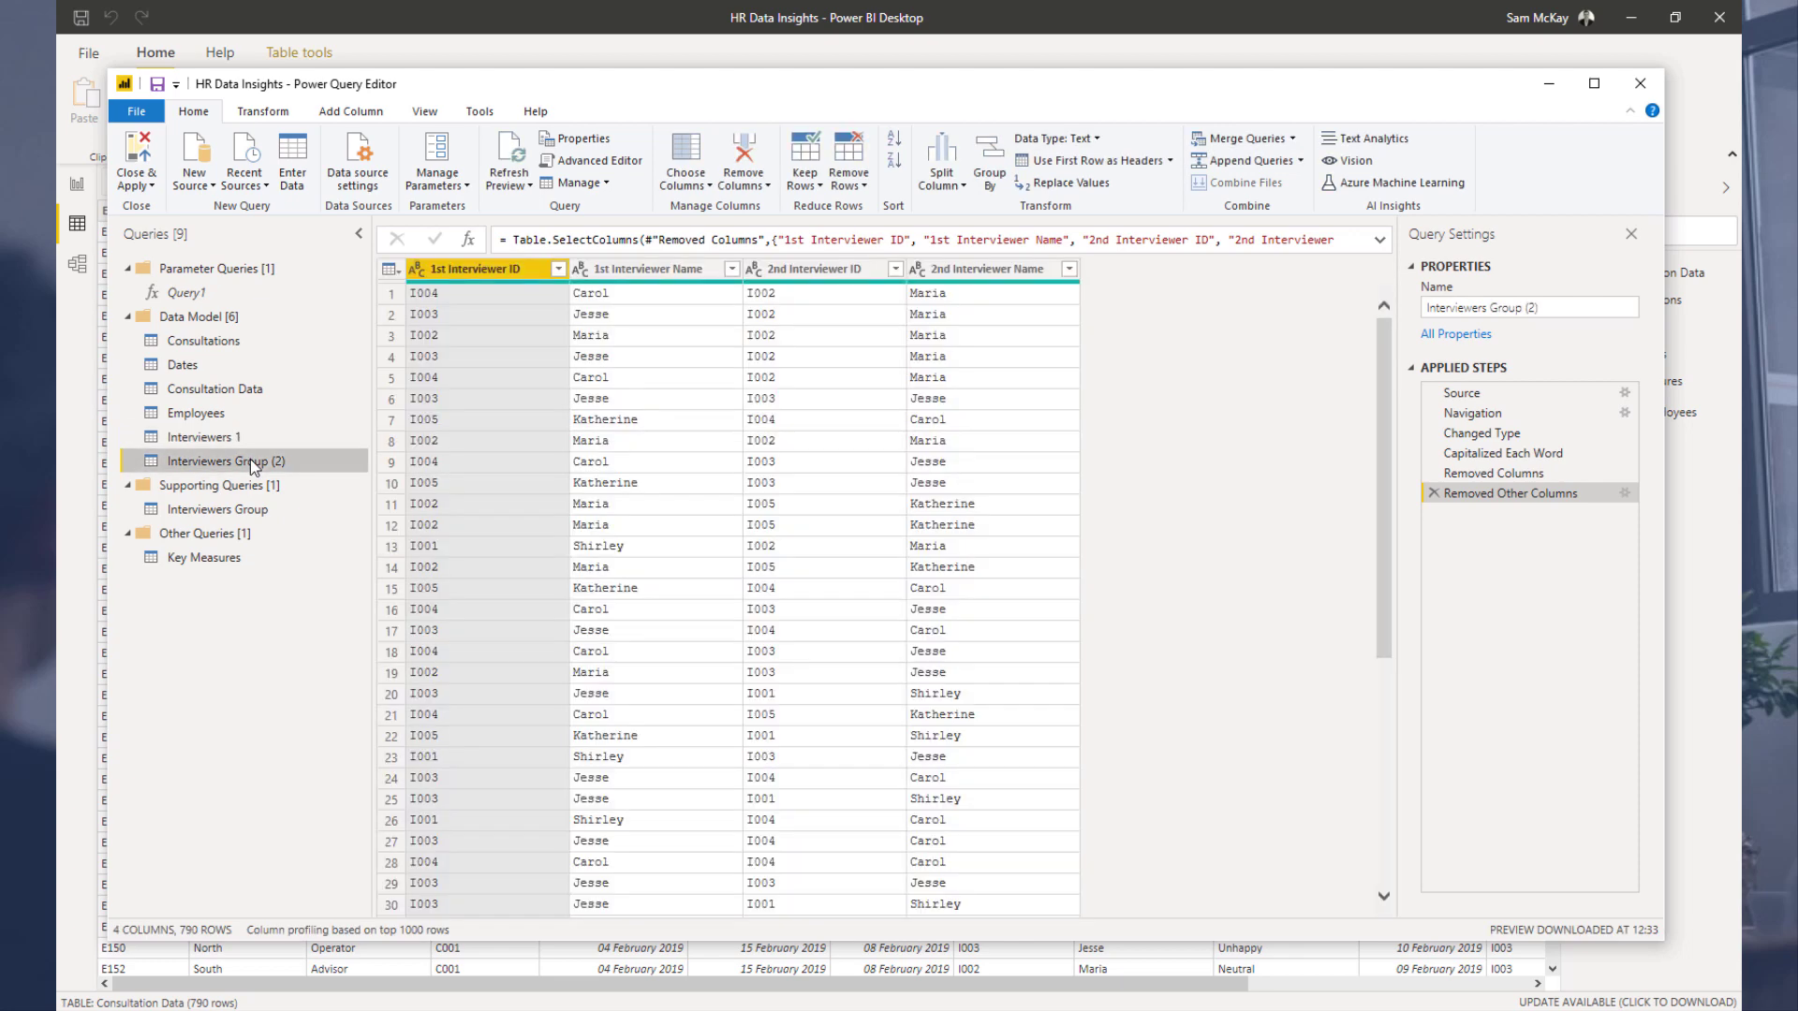
{"action": "double_click", "coordinate": [250, 458]}
{"action": "type", "text": "Inter"}
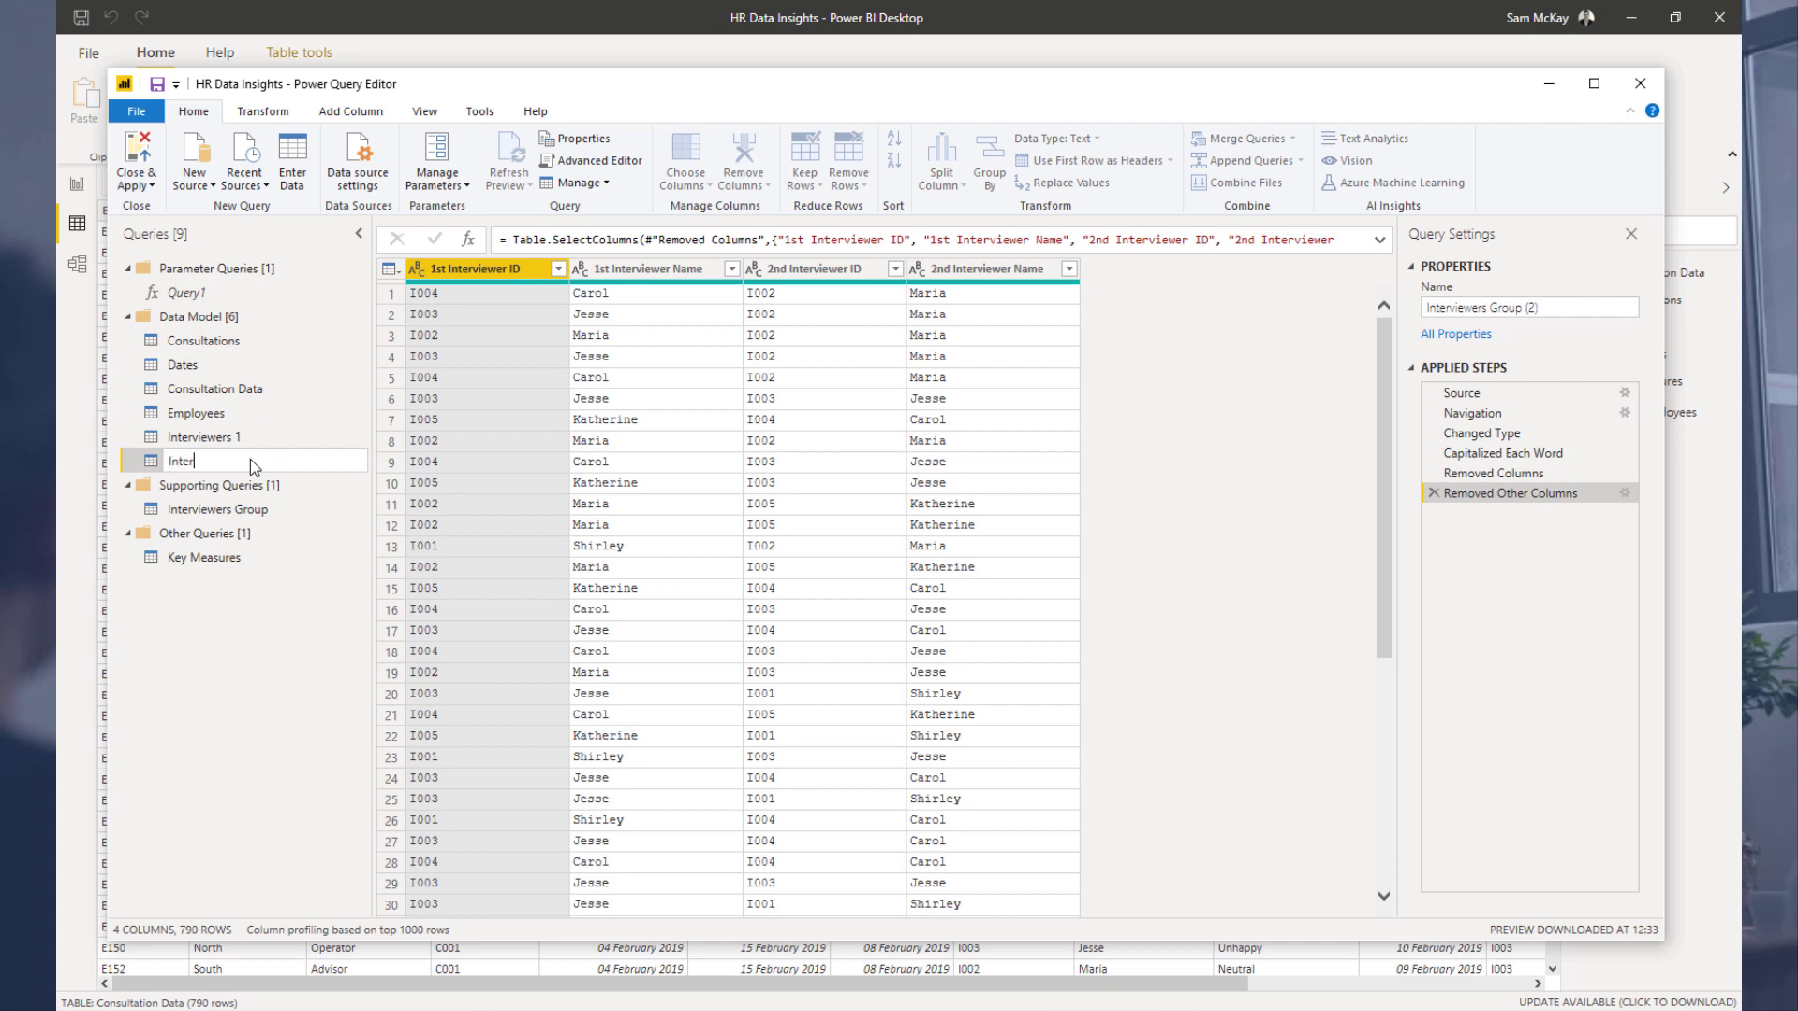
{"action": "type", "text": "viewers 2"}
{"action": "key", "text": "Return"}
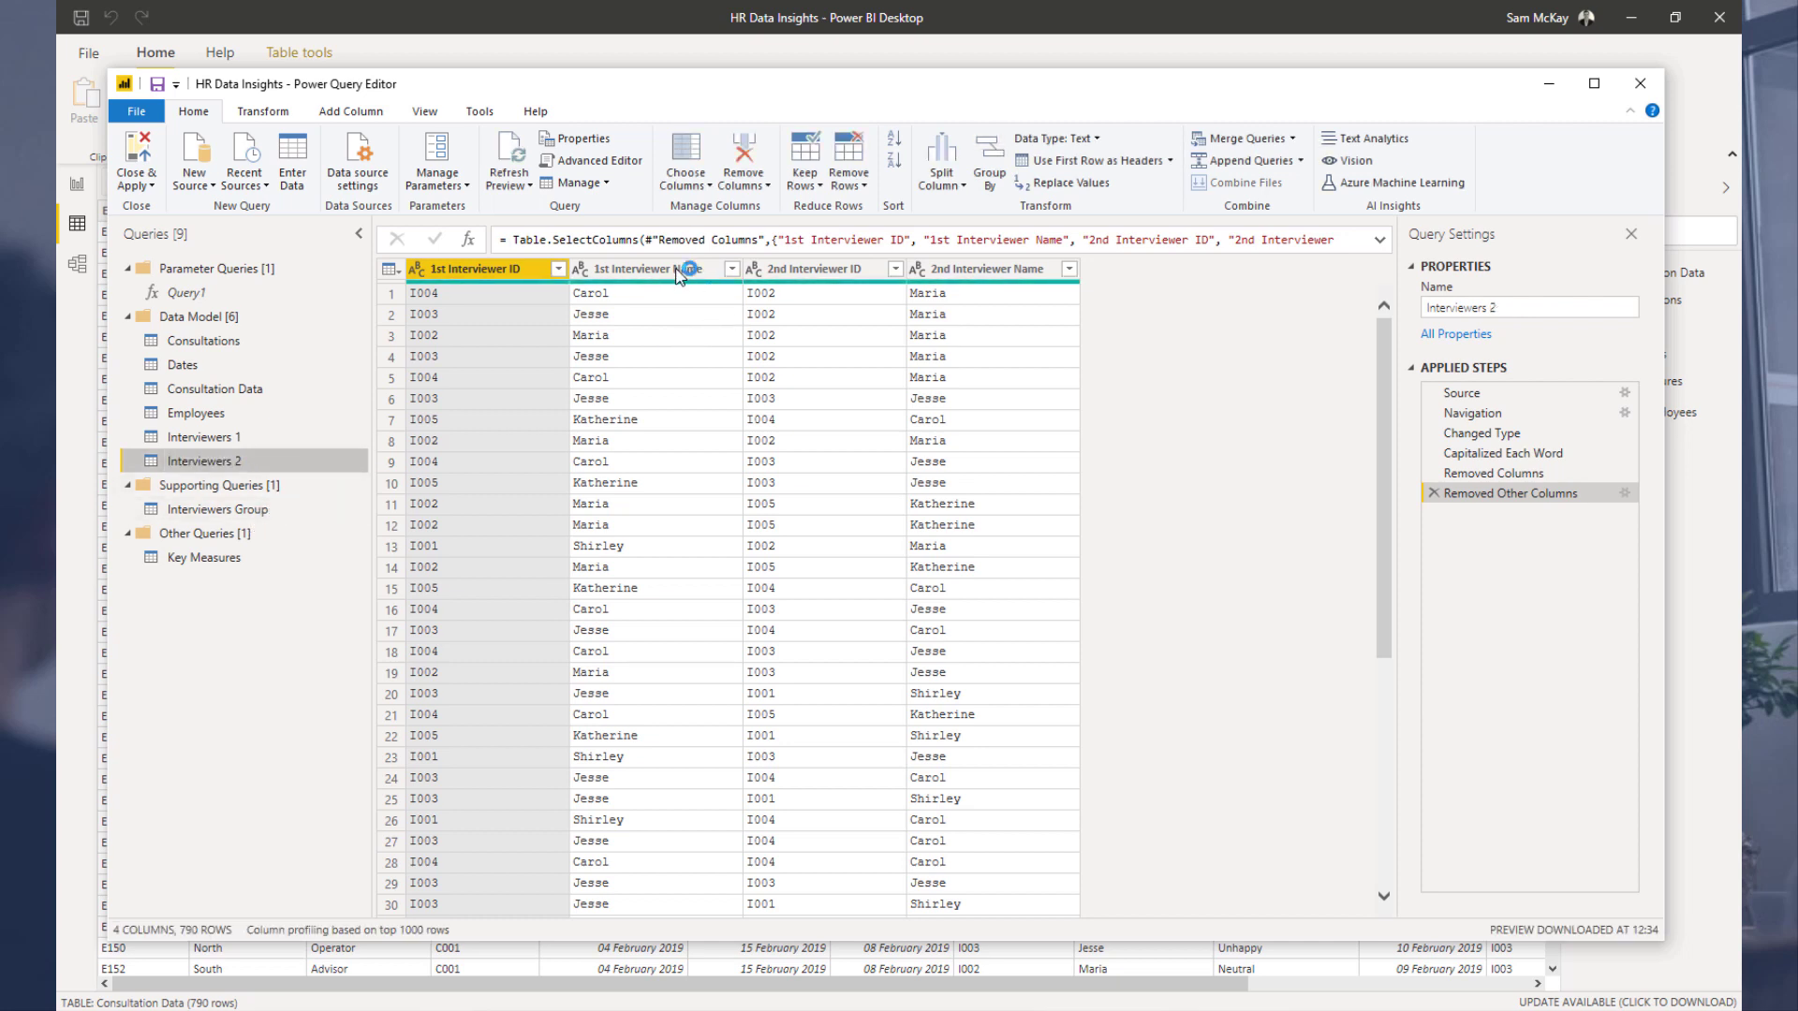
Step: In Interviewers 1, keep only the 1st Interviewer ID and 1st Interviewer Name columns
{"action": "left_click", "coordinate": [239, 437]}
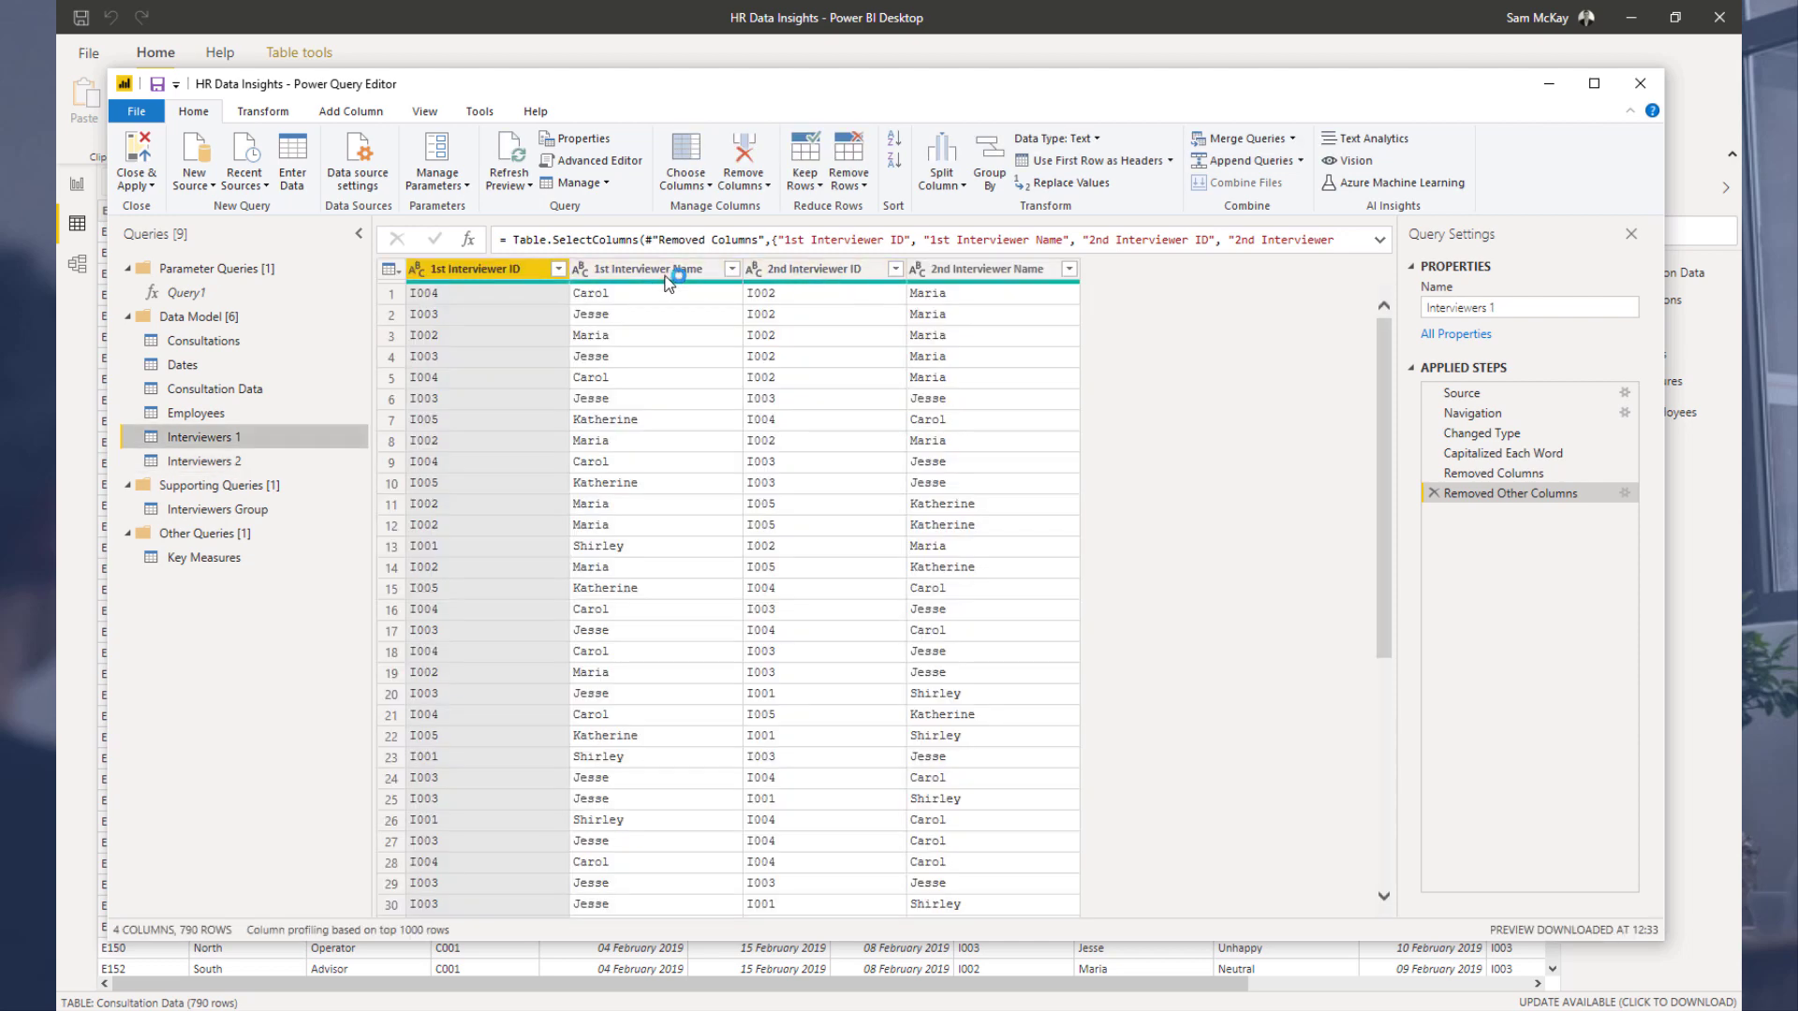
{"action": "left_click", "coordinate": [660, 270], "text": "ctrl"}
{"action": "right_click", "coordinate": [662, 273]}
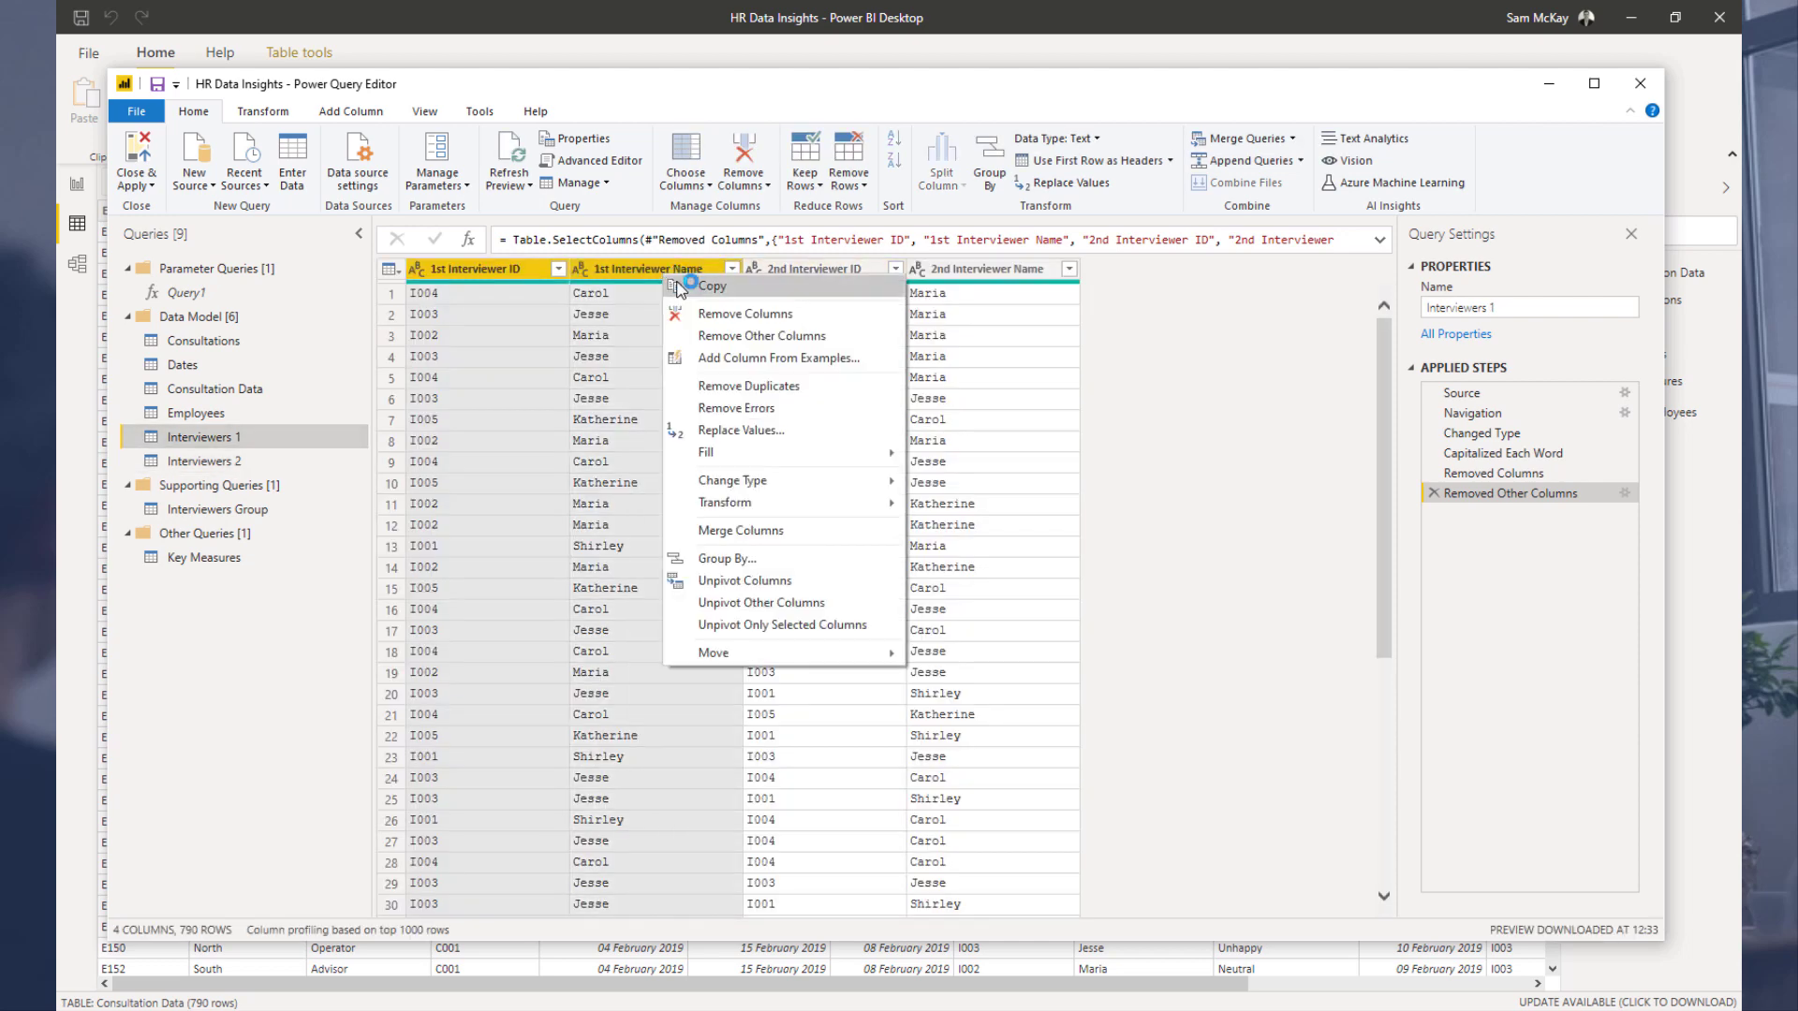
{"action": "left_click", "coordinate": [712, 336]}
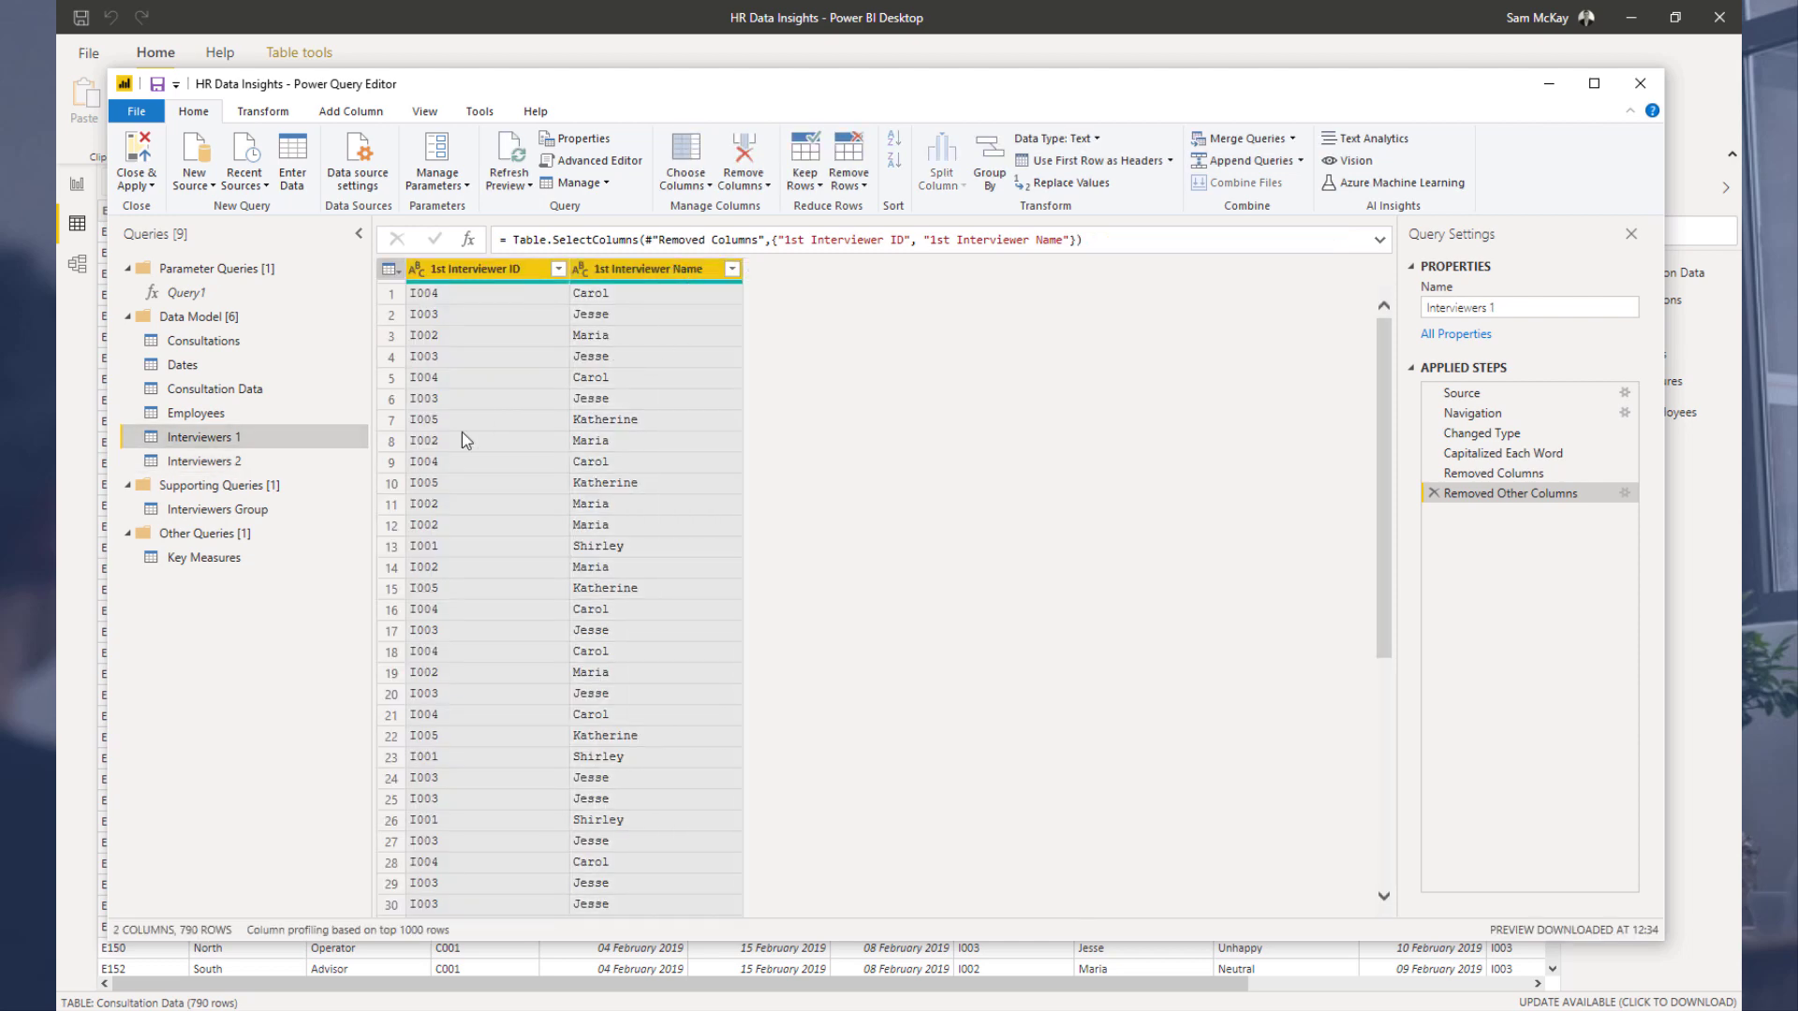
Step: In Interviewers 2, keep only the 2nd Interviewer ID and 2nd Interviewer Name columns
{"action": "left_click", "coordinate": [267, 461]}
{"action": "left_click", "coordinate": [815, 270]}
{"action": "left_click", "coordinate": [936, 272], "text": "ctrl"}
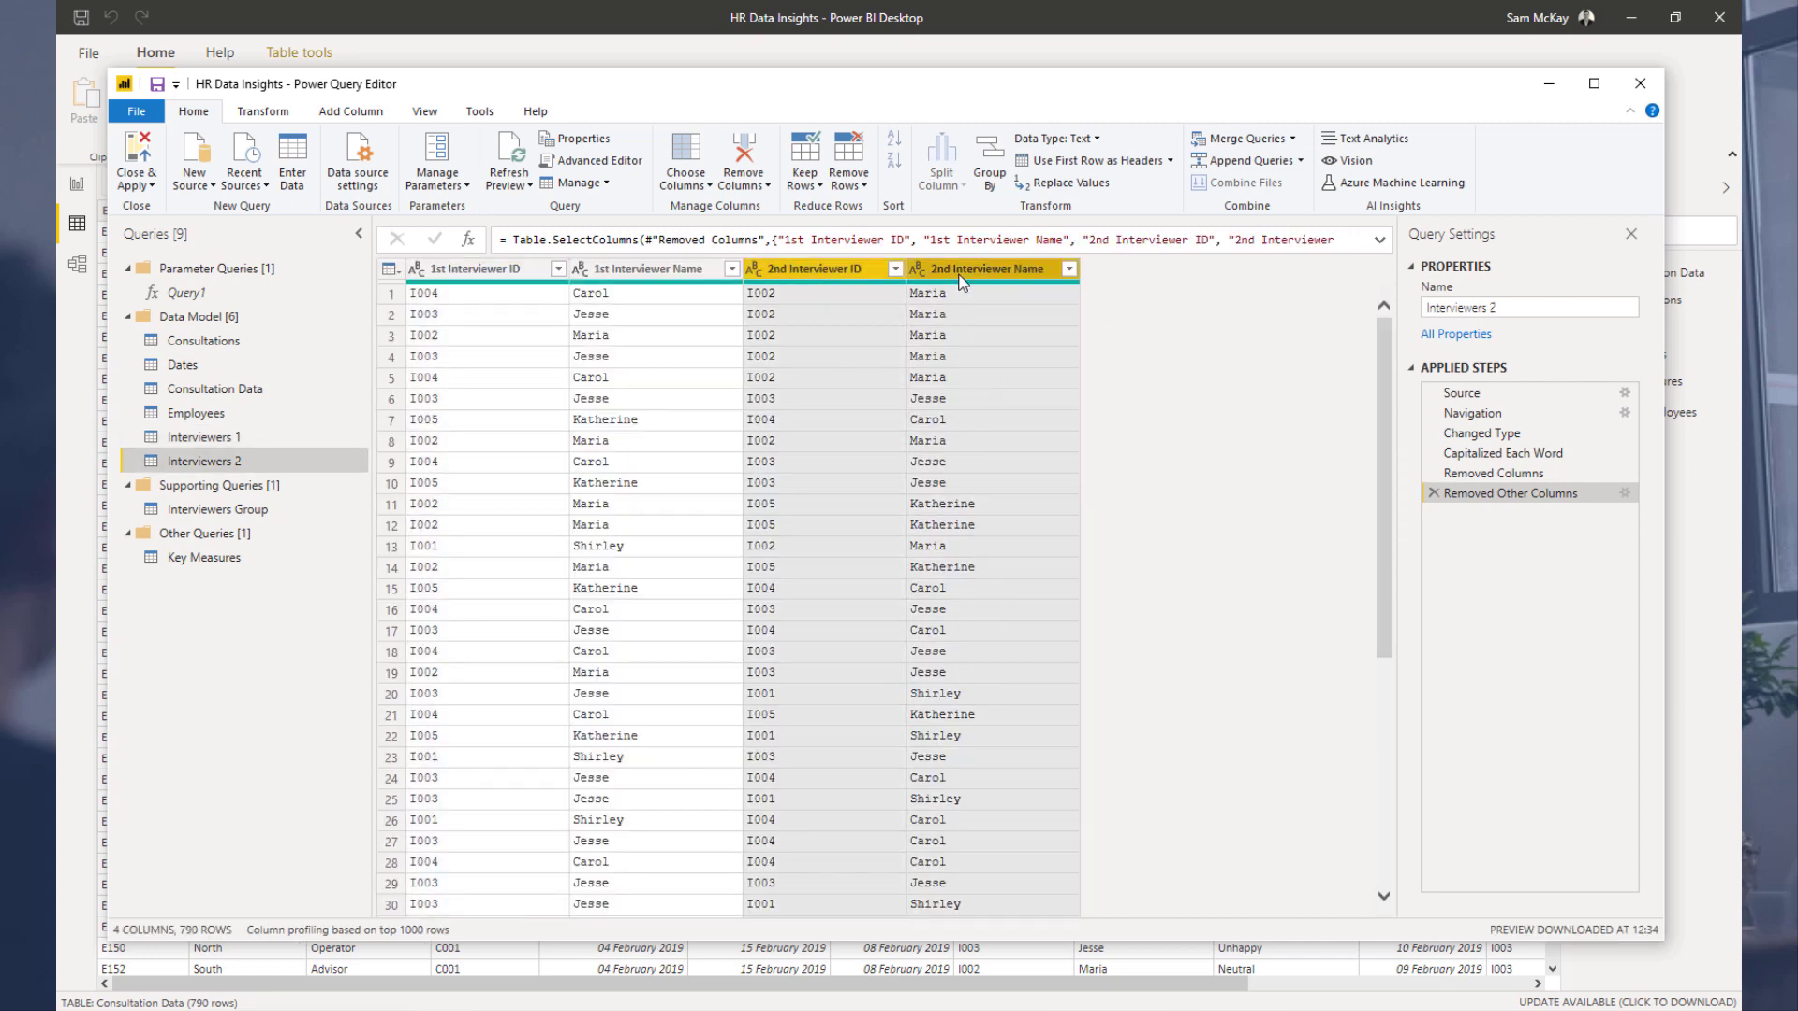
{"action": "right_click", "coordinate": [958, 272]}
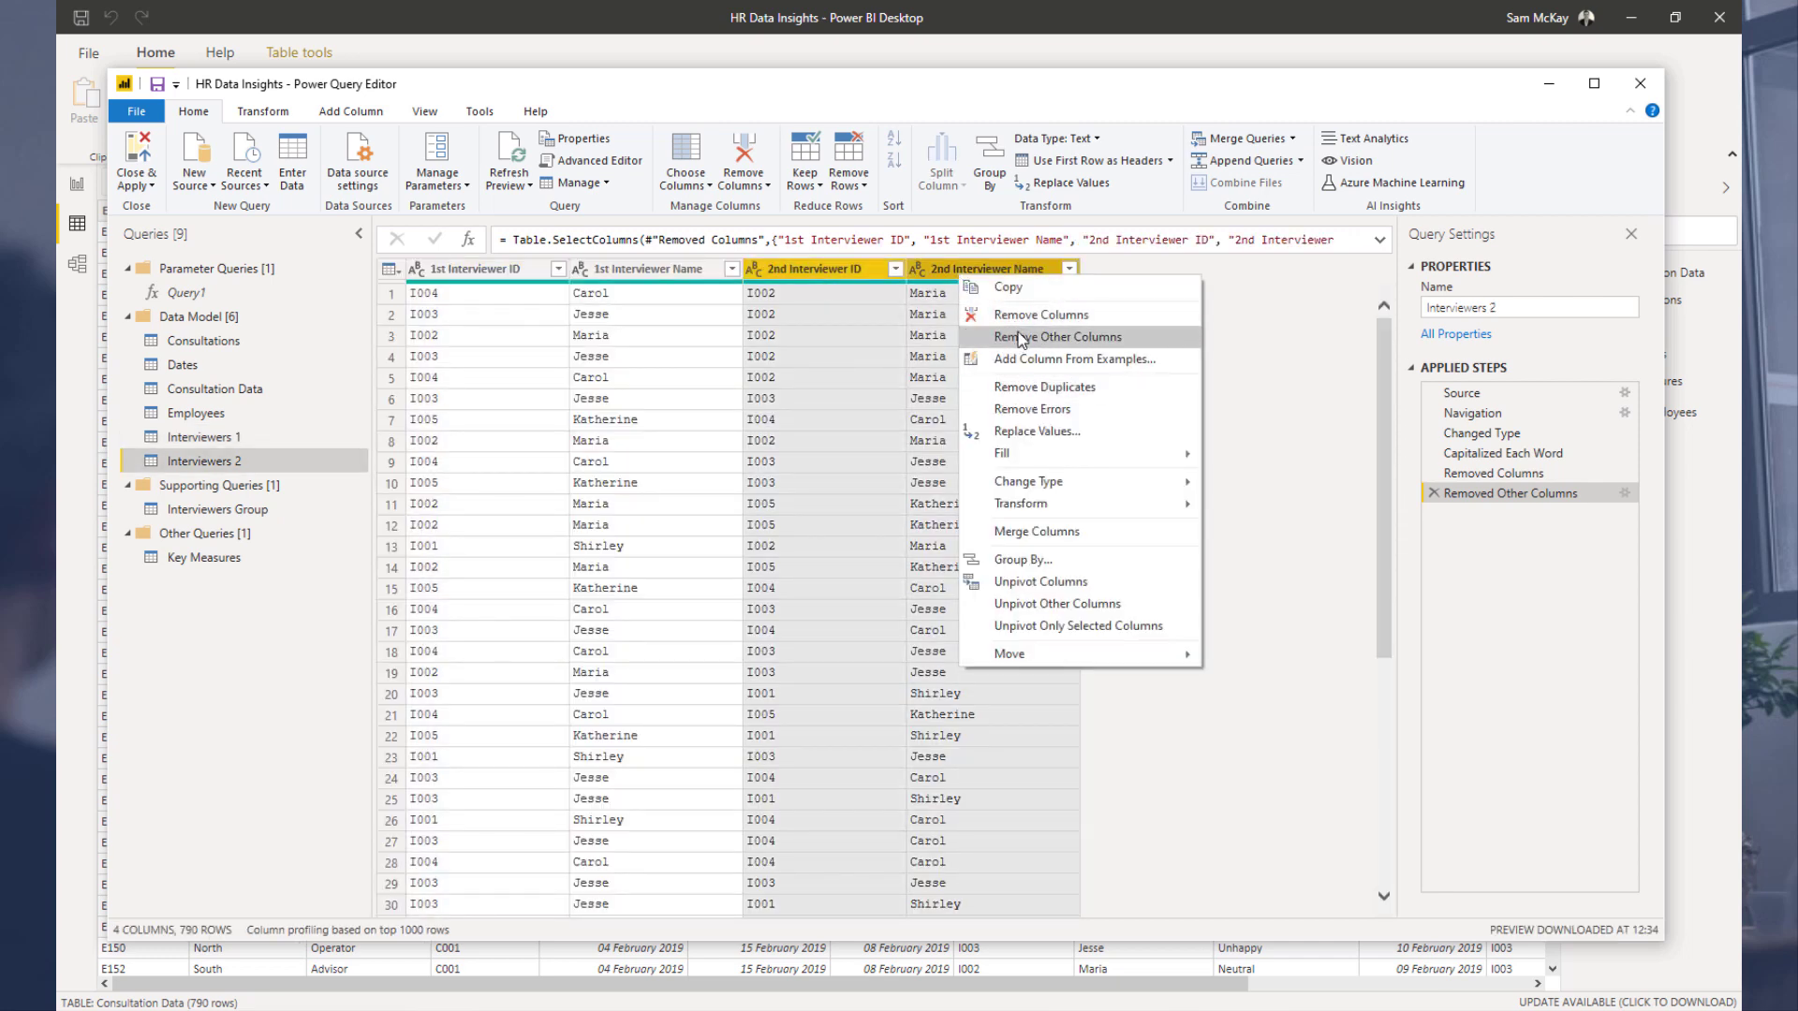
{"action": "left_click", "coordinate": [1019, 339]}
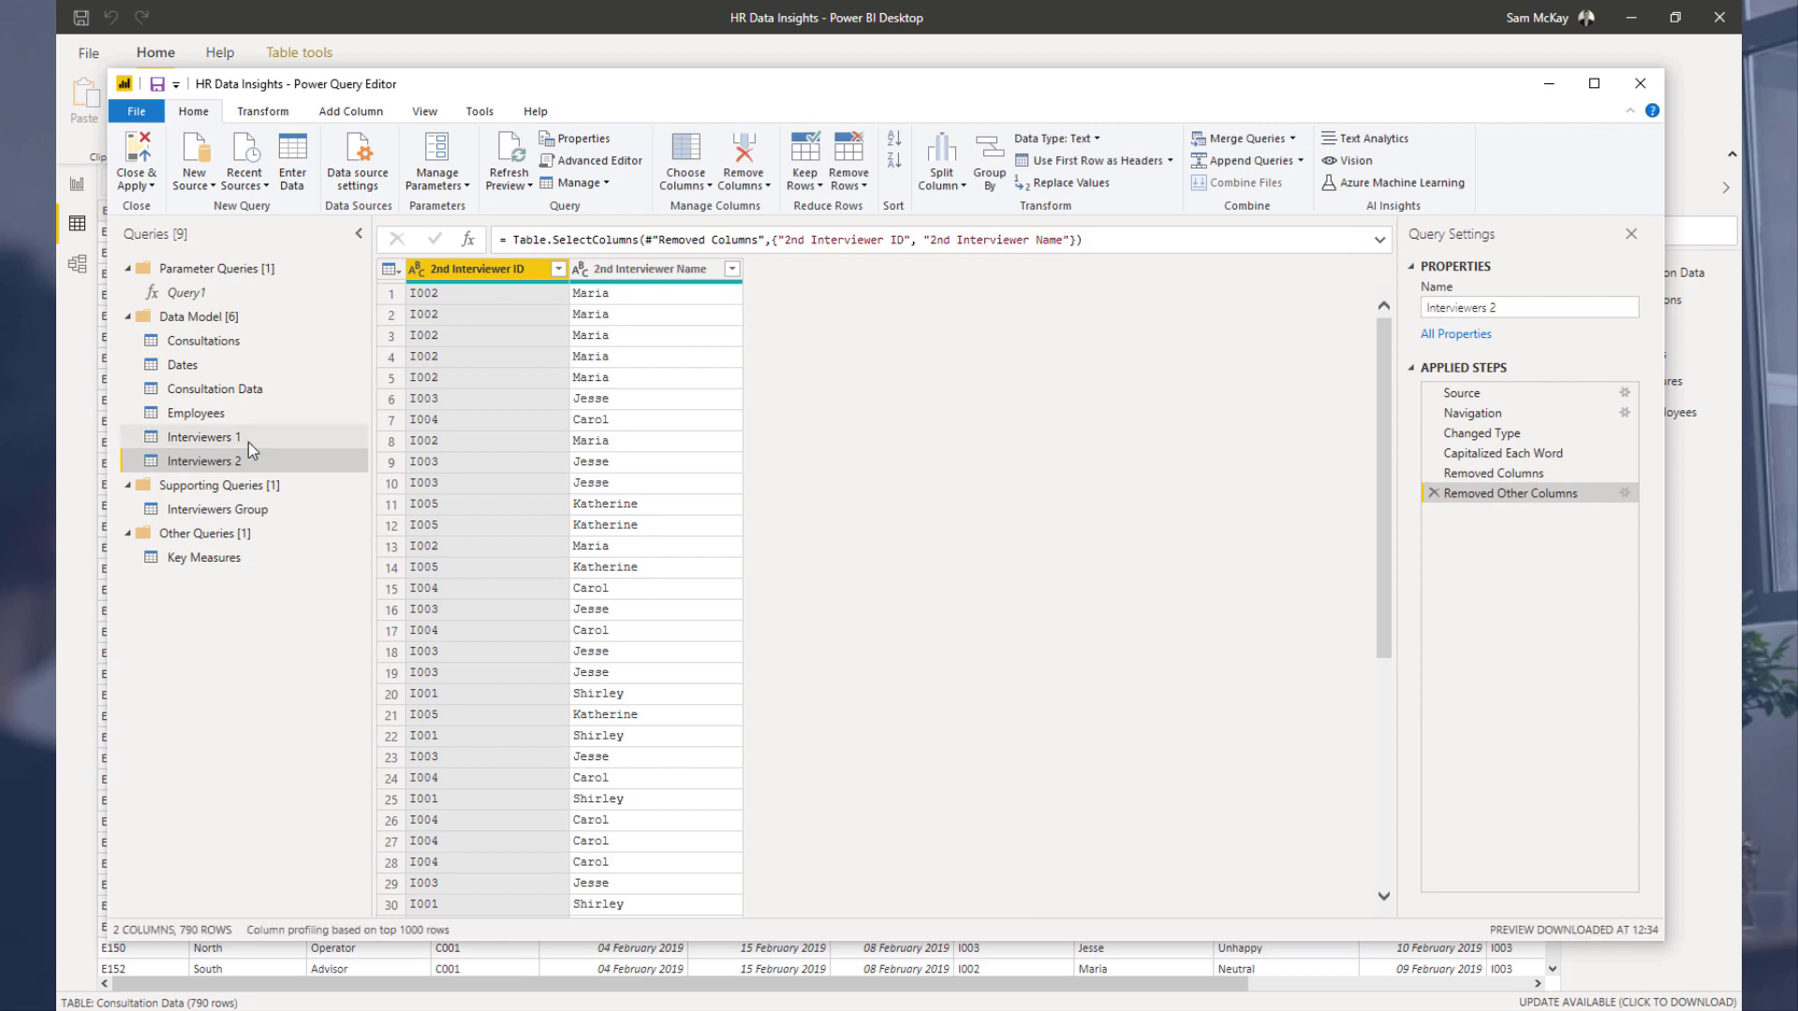
Step: Try appending Interviewers 2 to Interviewers 1, then delete the appended step
{"action": "left_click", "coordinate": [249, 440]}
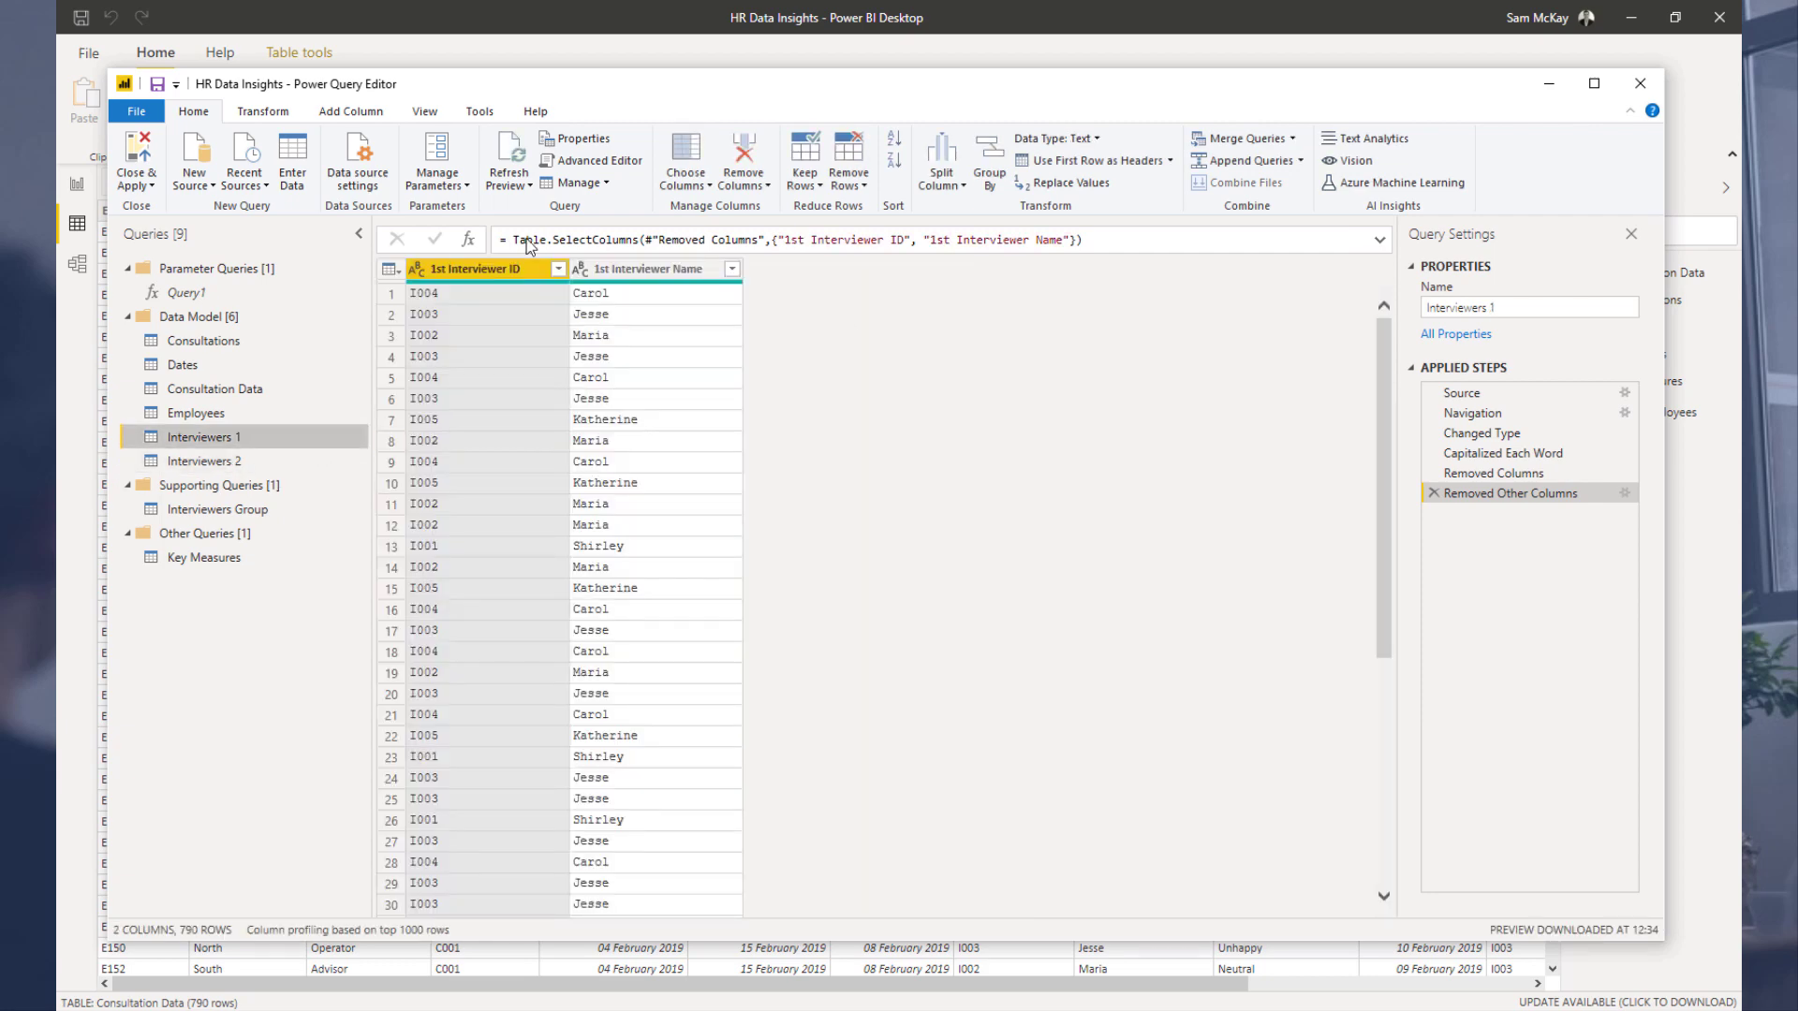
{"action": "left_click", "coordinate": [1236, 165]}
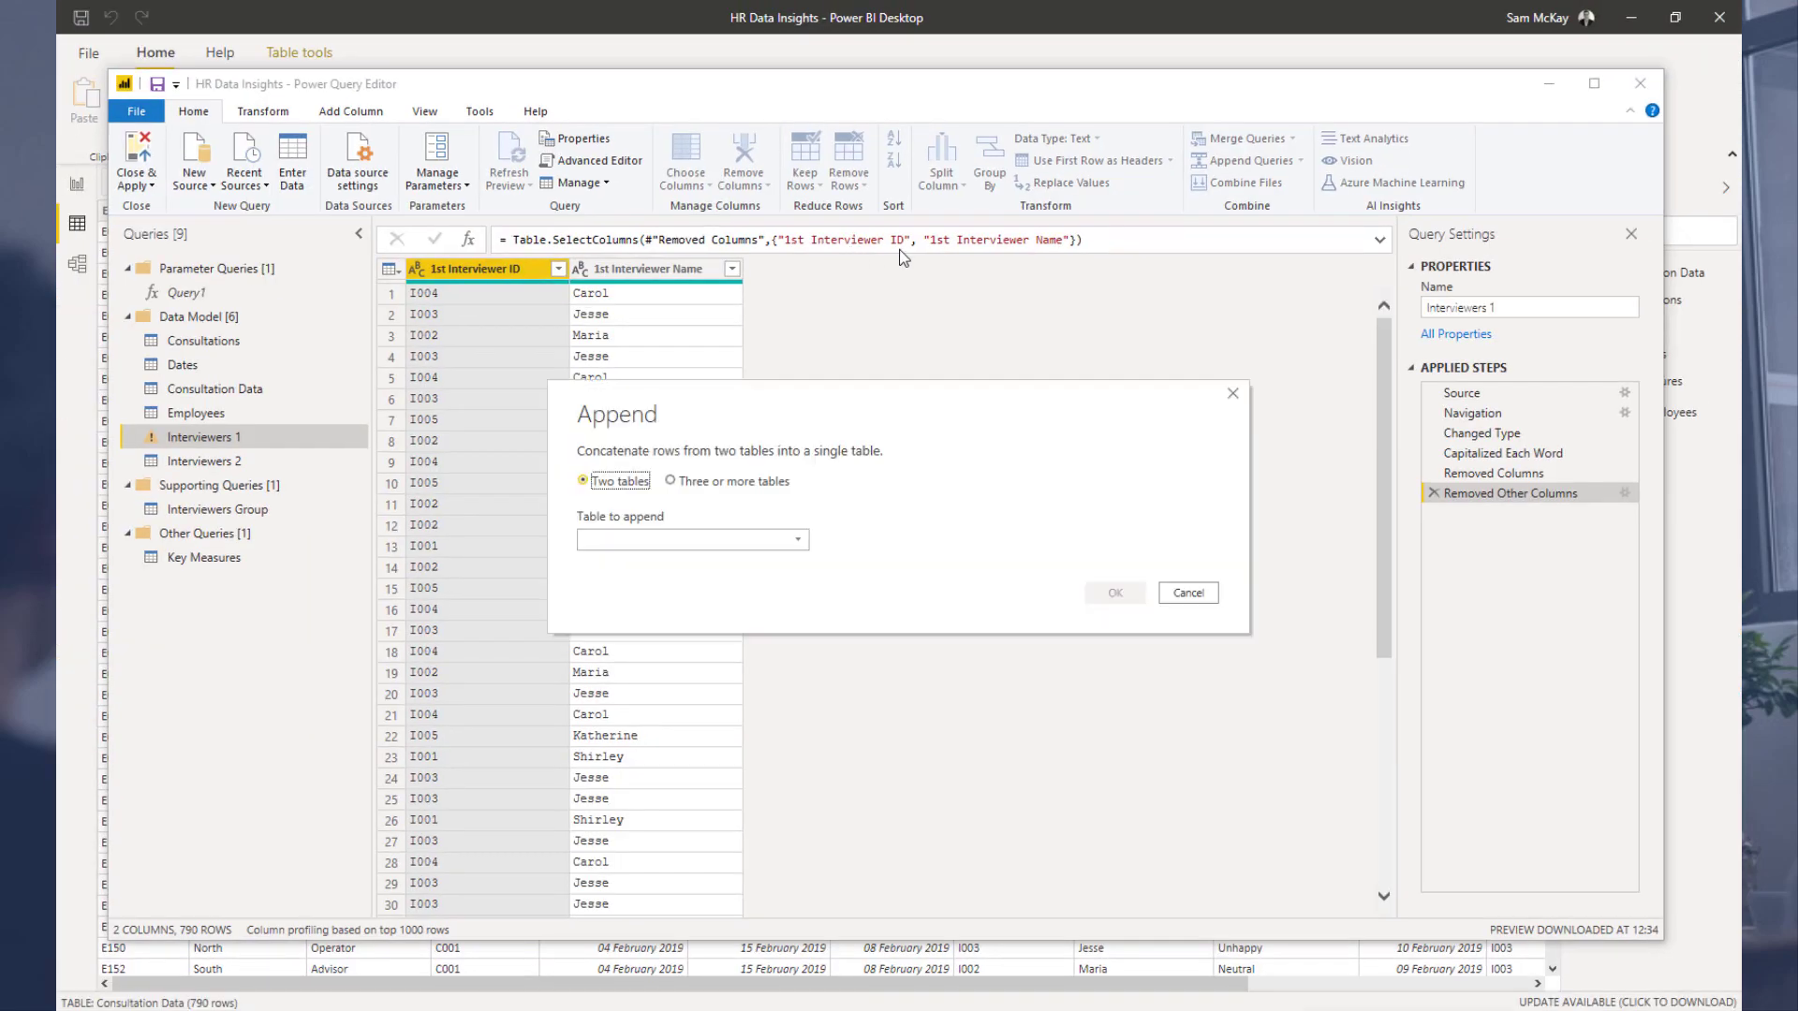
{"action": "left_click", "coordinate": [710, 542]}
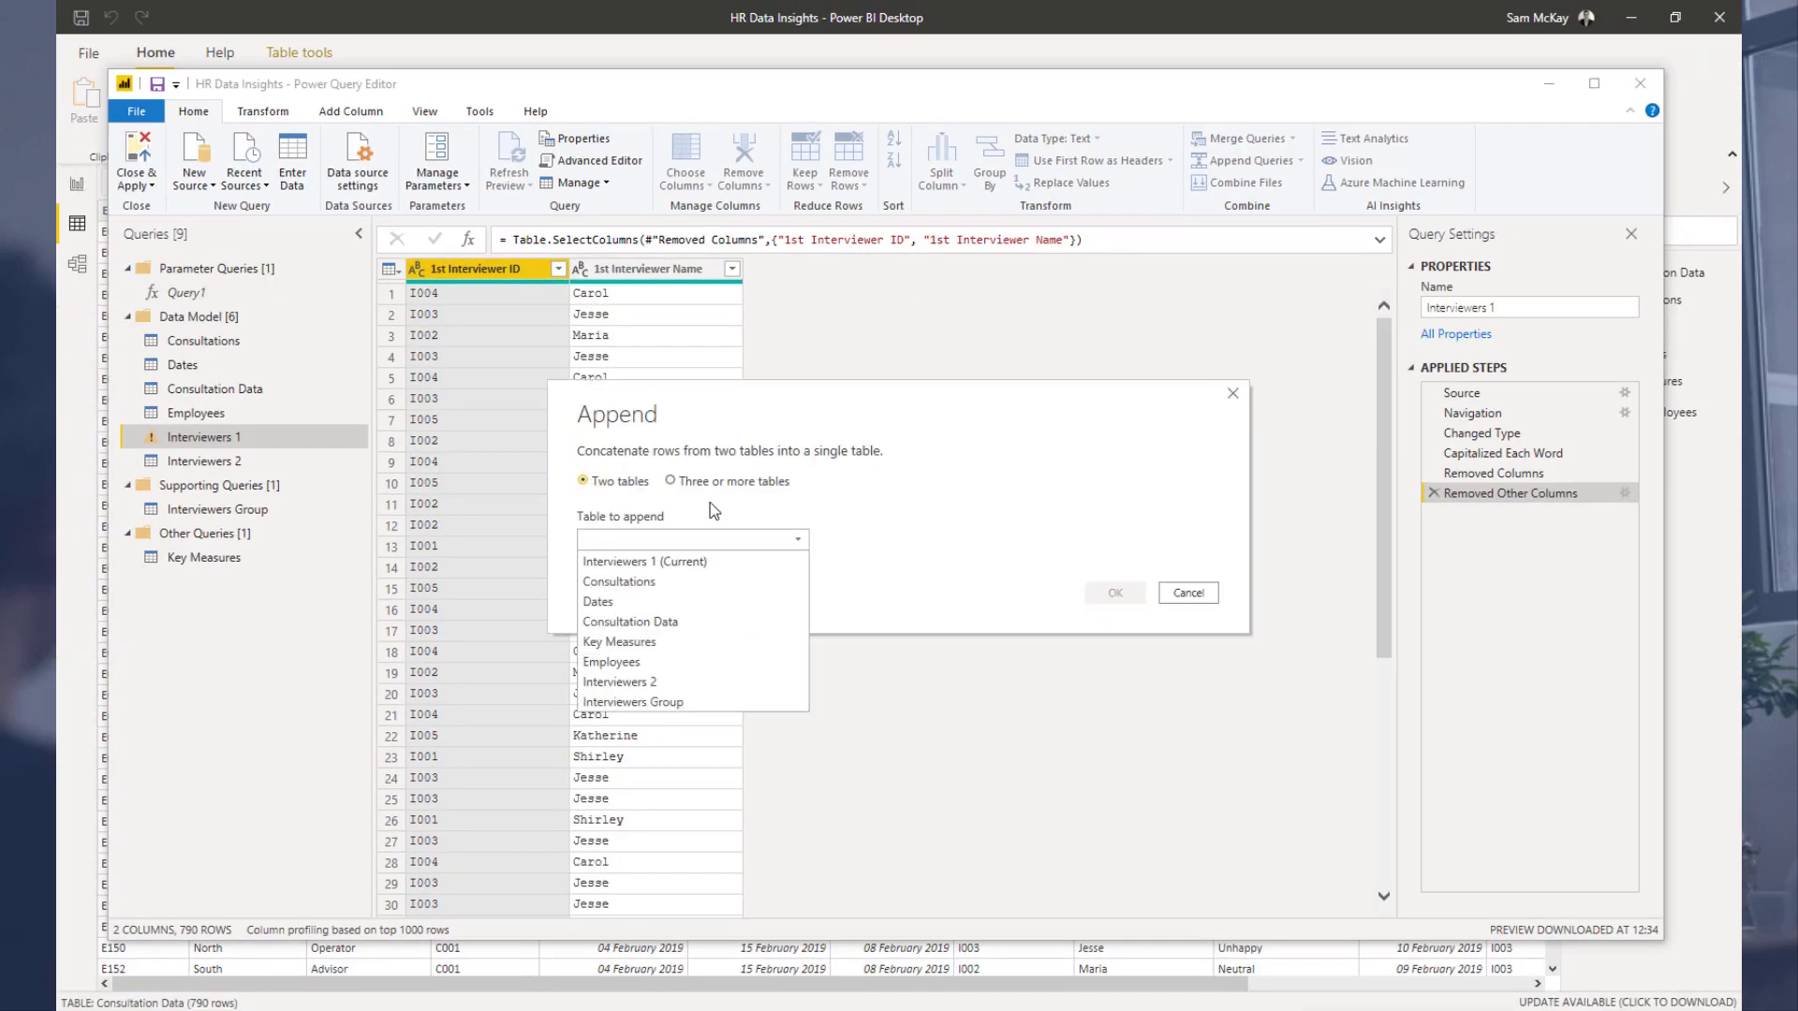
{"action": "left_click", "coordinate": [699, 560]}
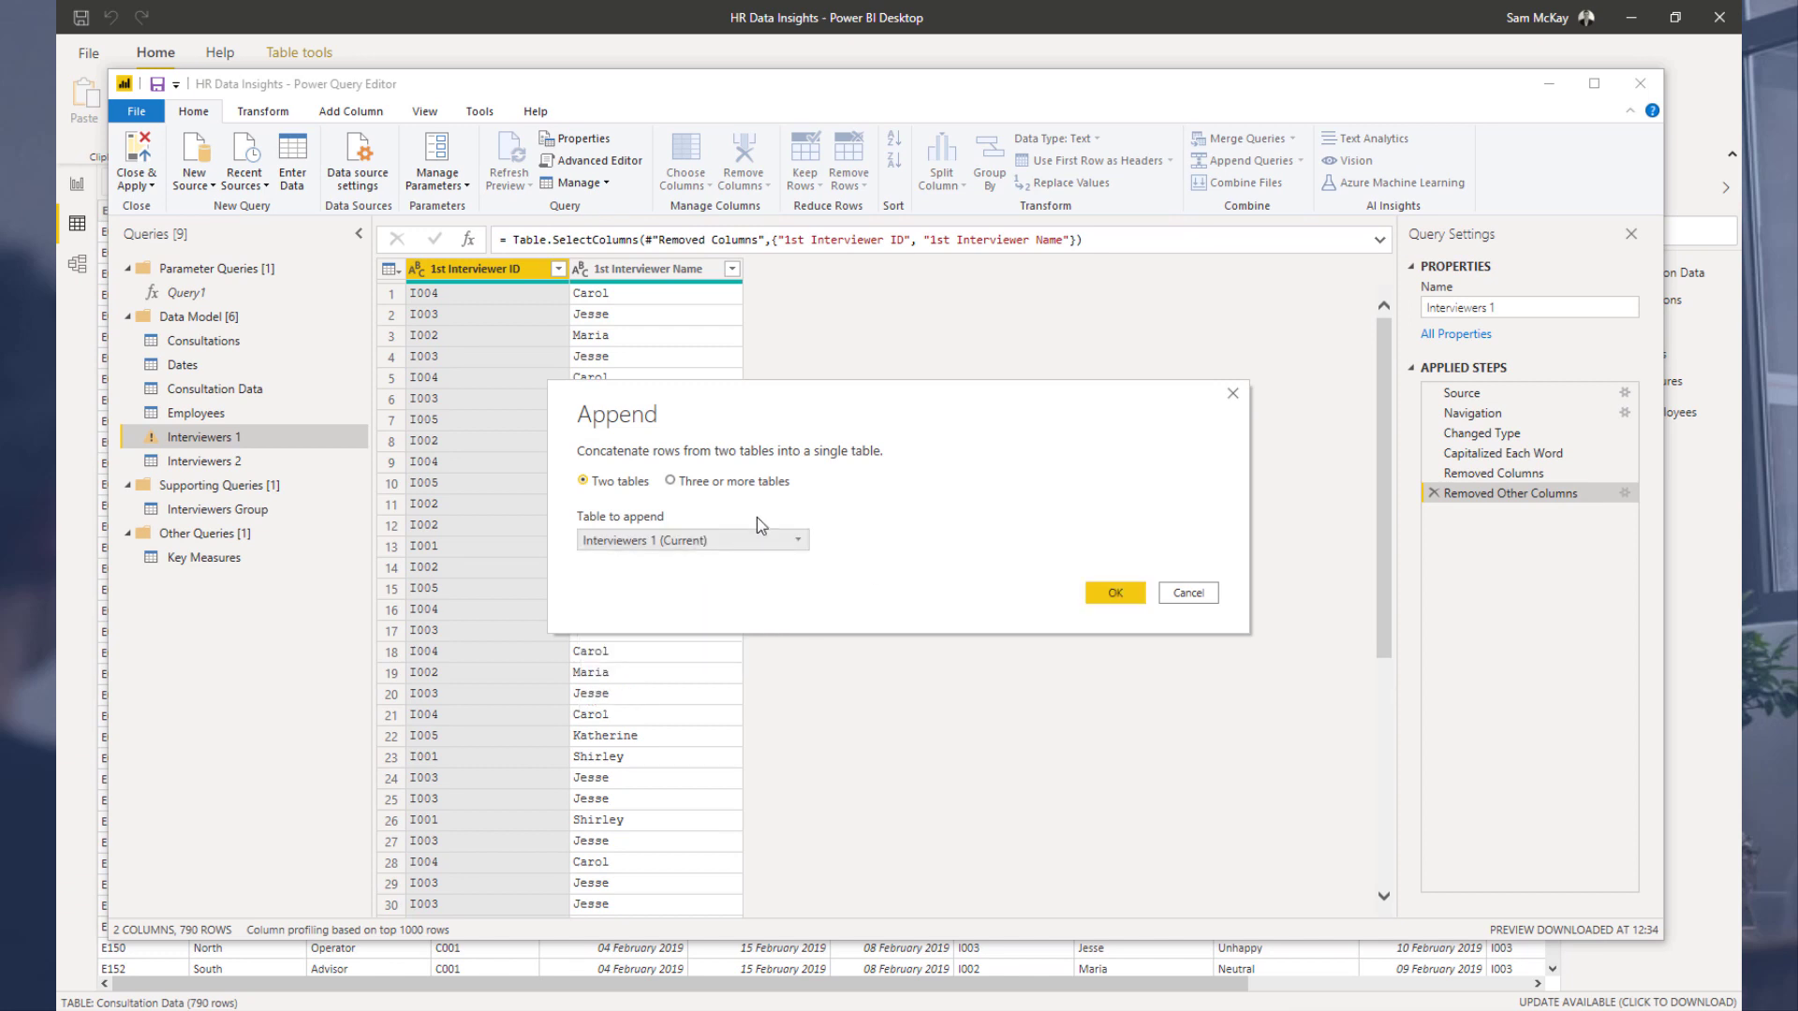
{"action": "left_click", "coordinate": [666, 539]}
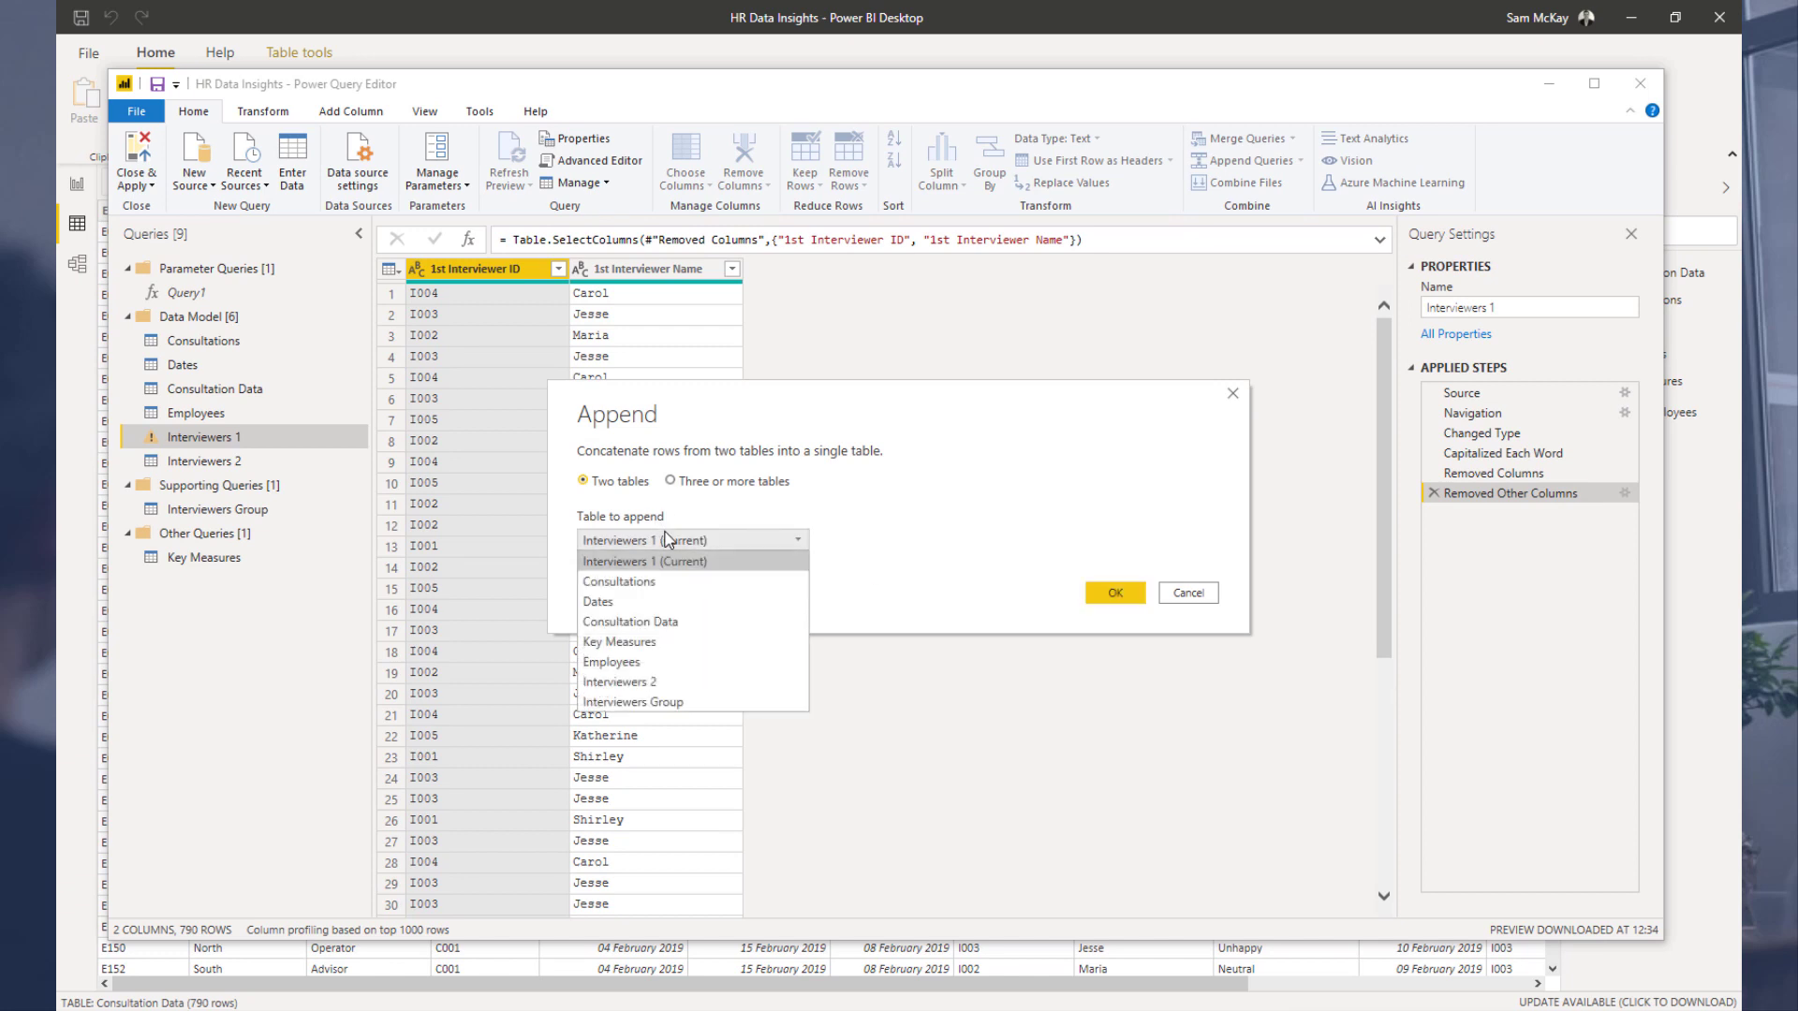
{"action": "left_click", "coordinate": [670, 683]}
{"action": "left_click", "coordinate": [1114, 593]}
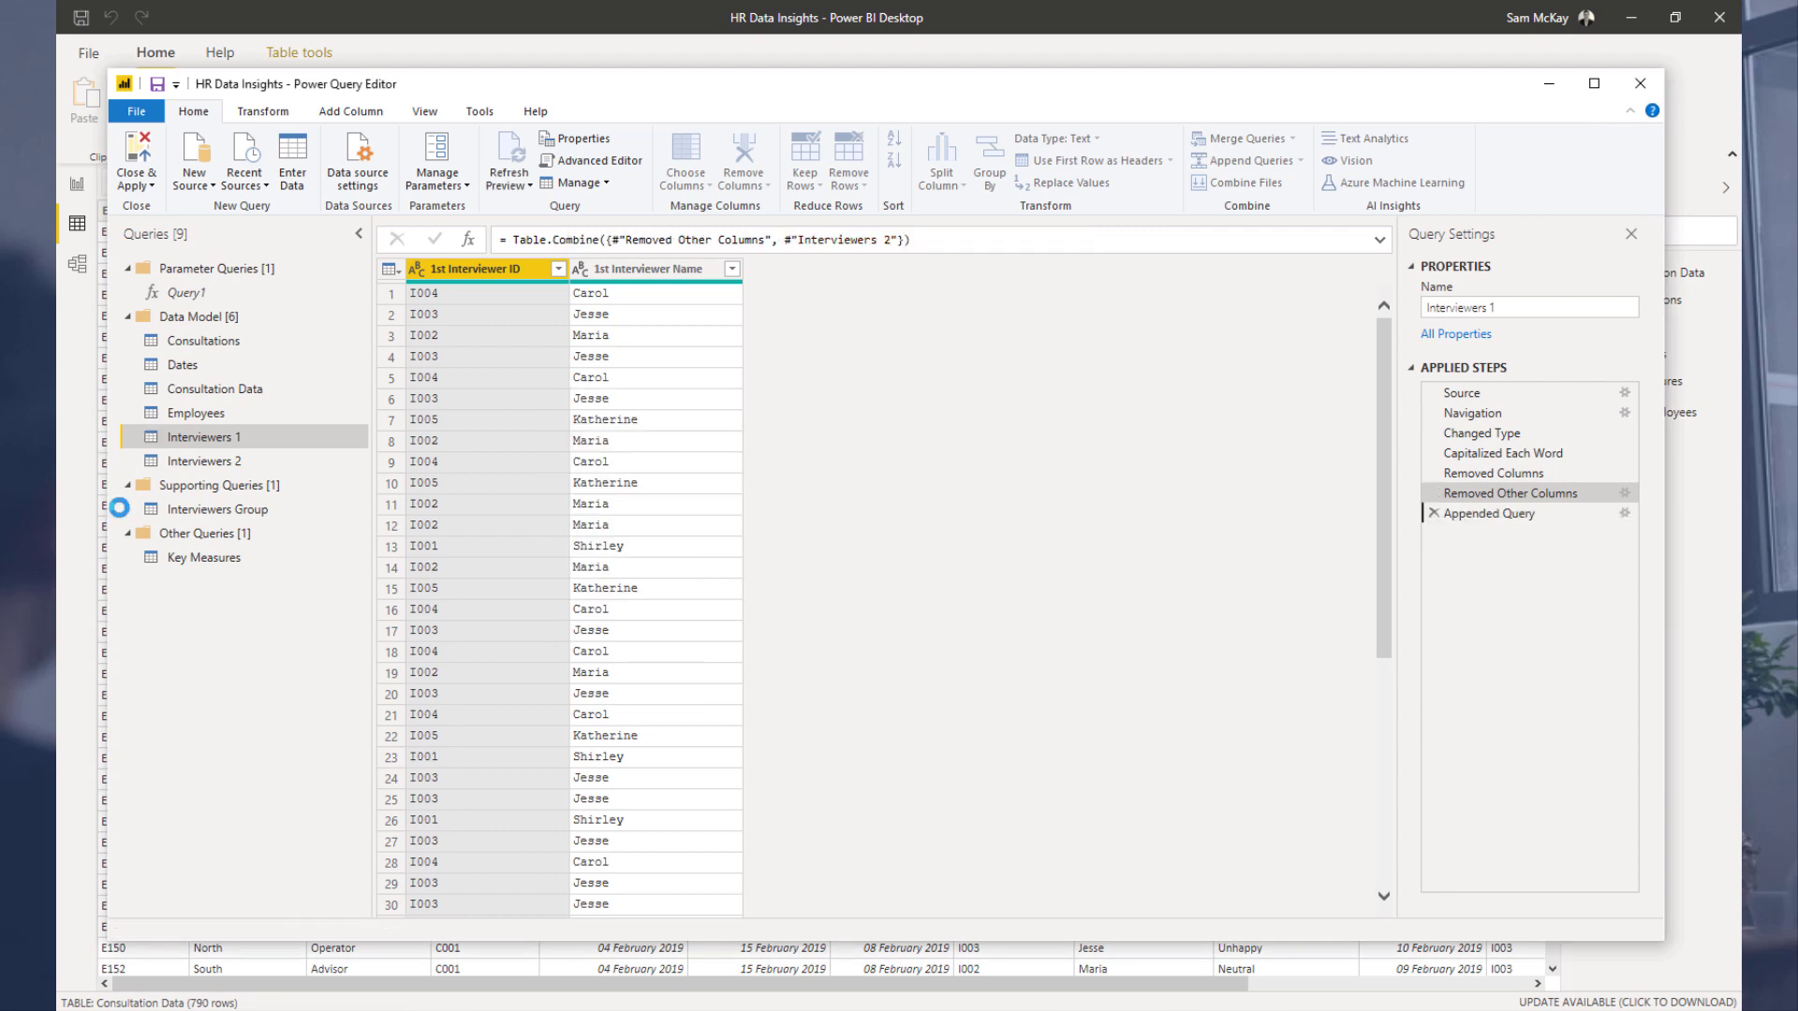
{"action": "left_click", "coordinate": [250, 462]}
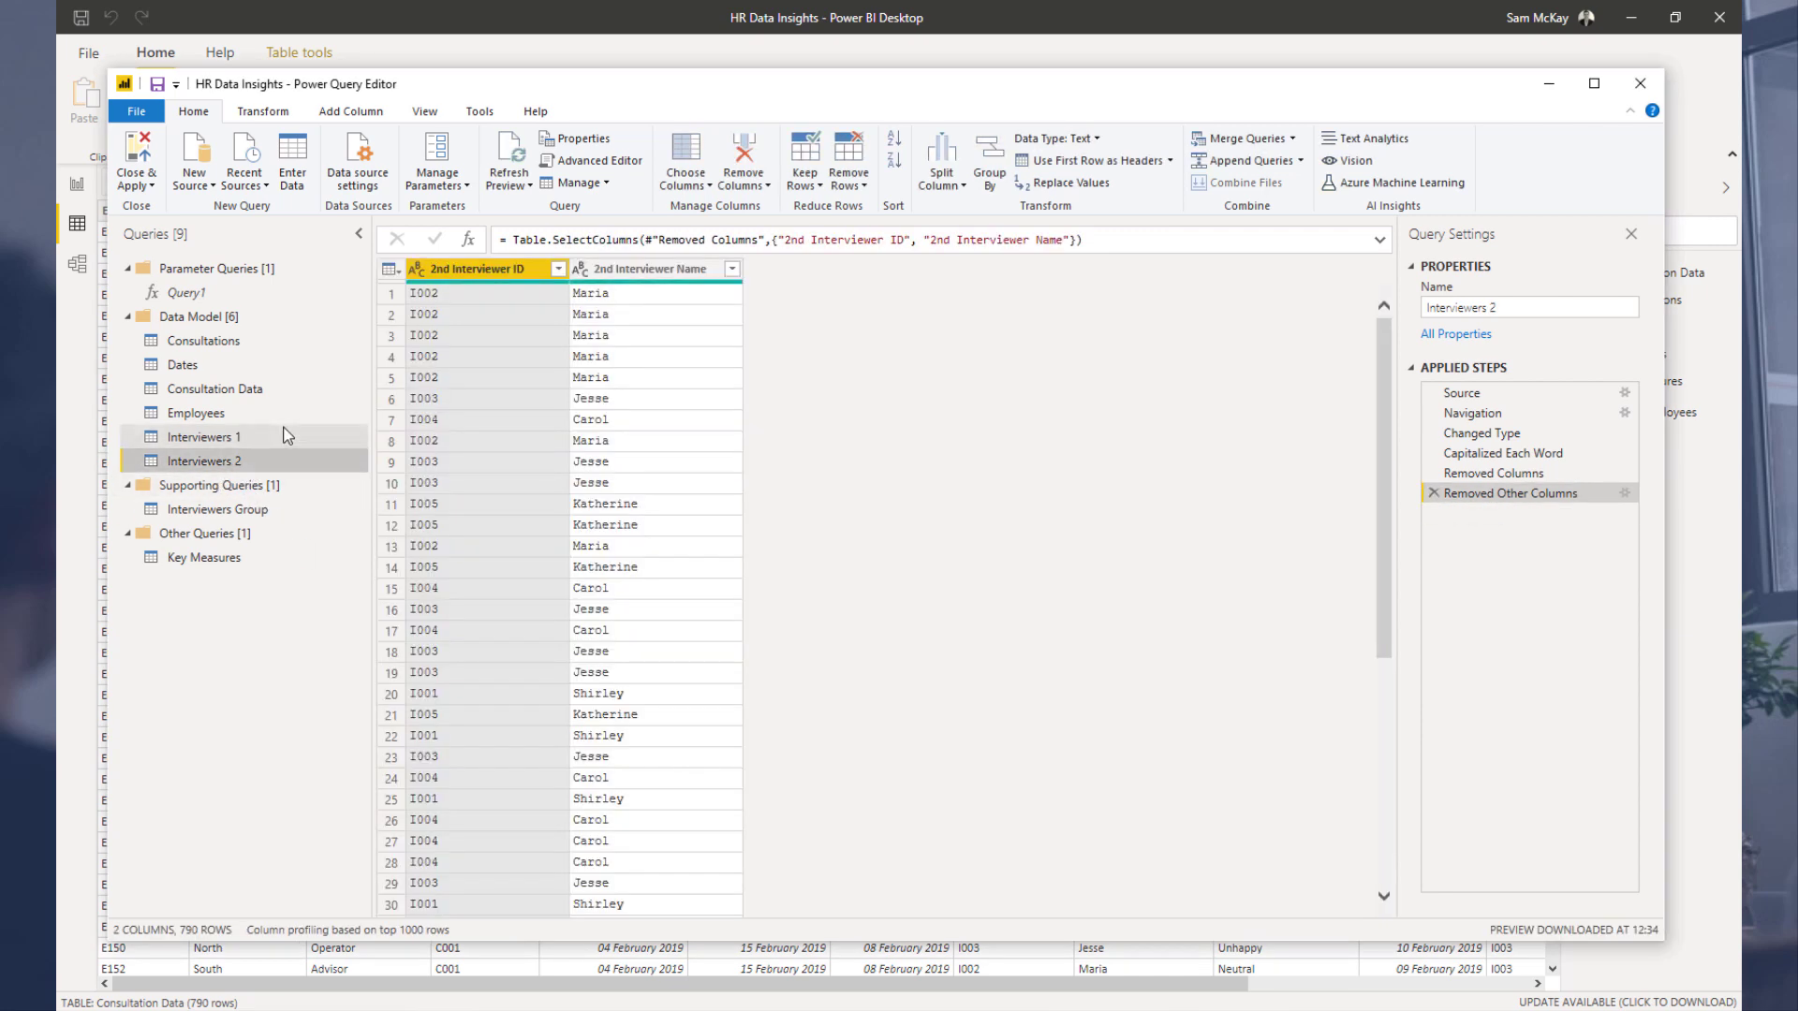
{"action": "left_click", "coordinate": [288, 435]}
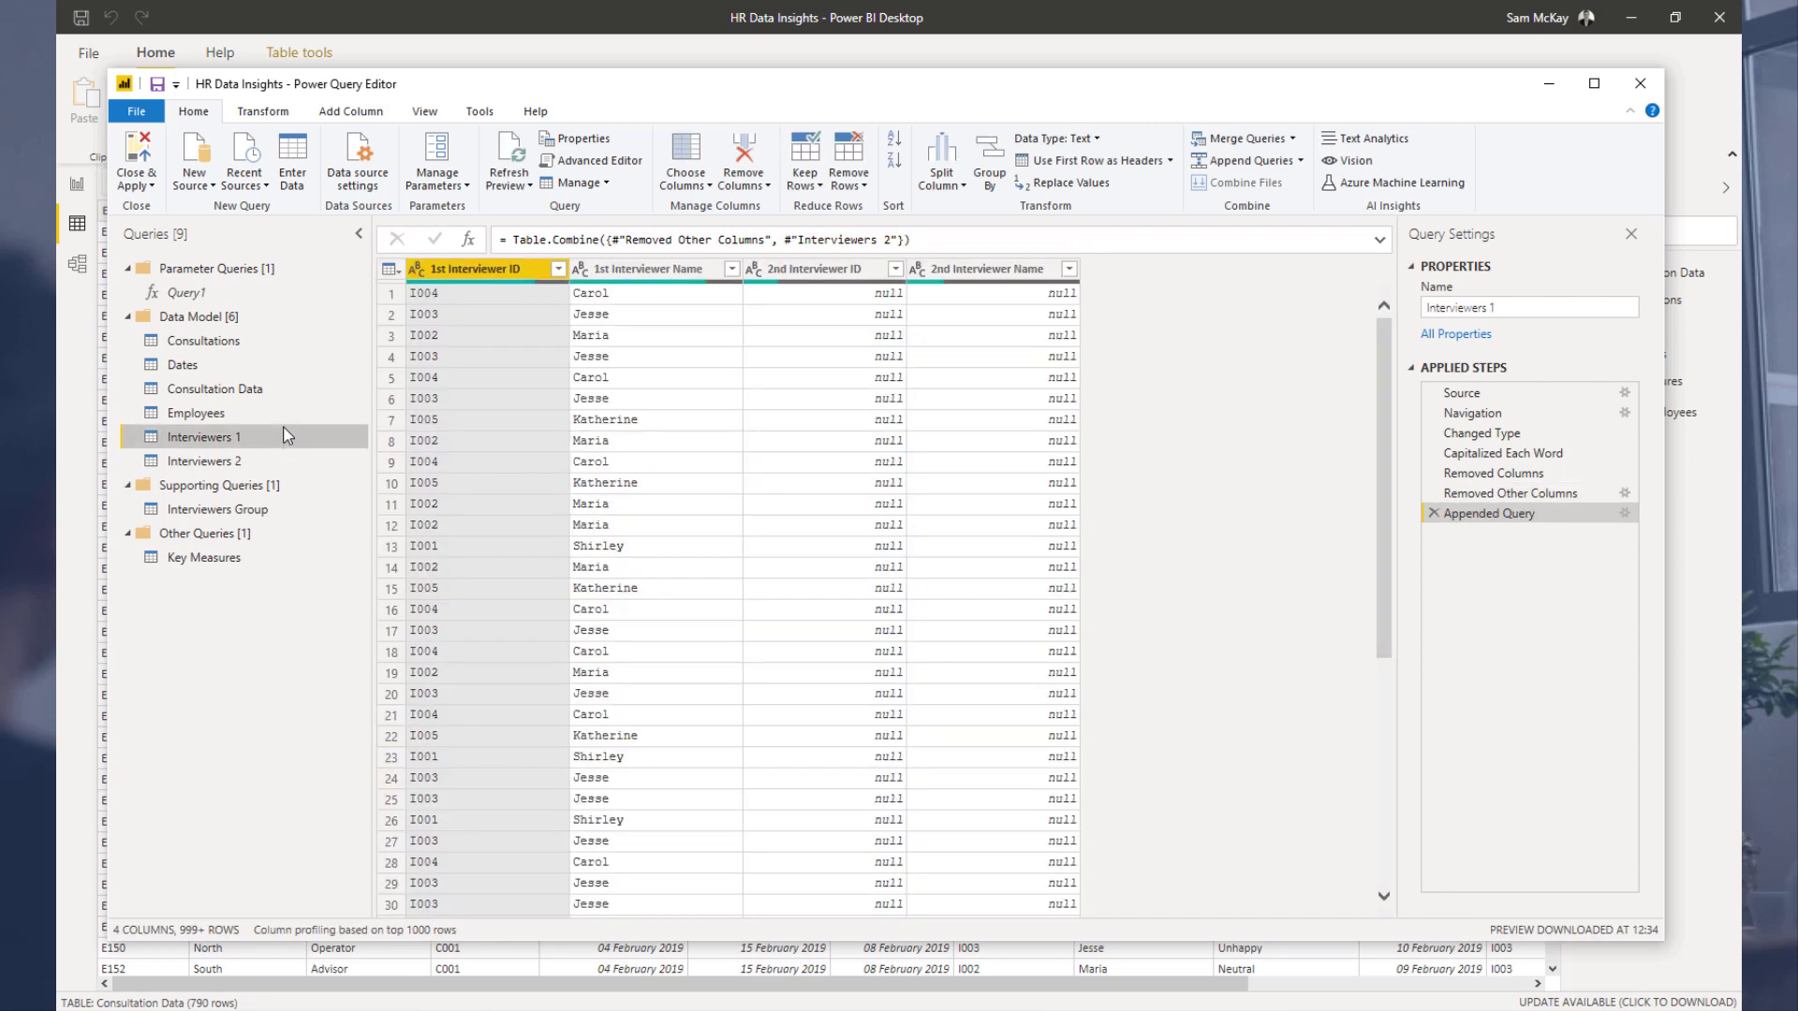
{"action": "left_click", "coordinate": [1433, 513]}
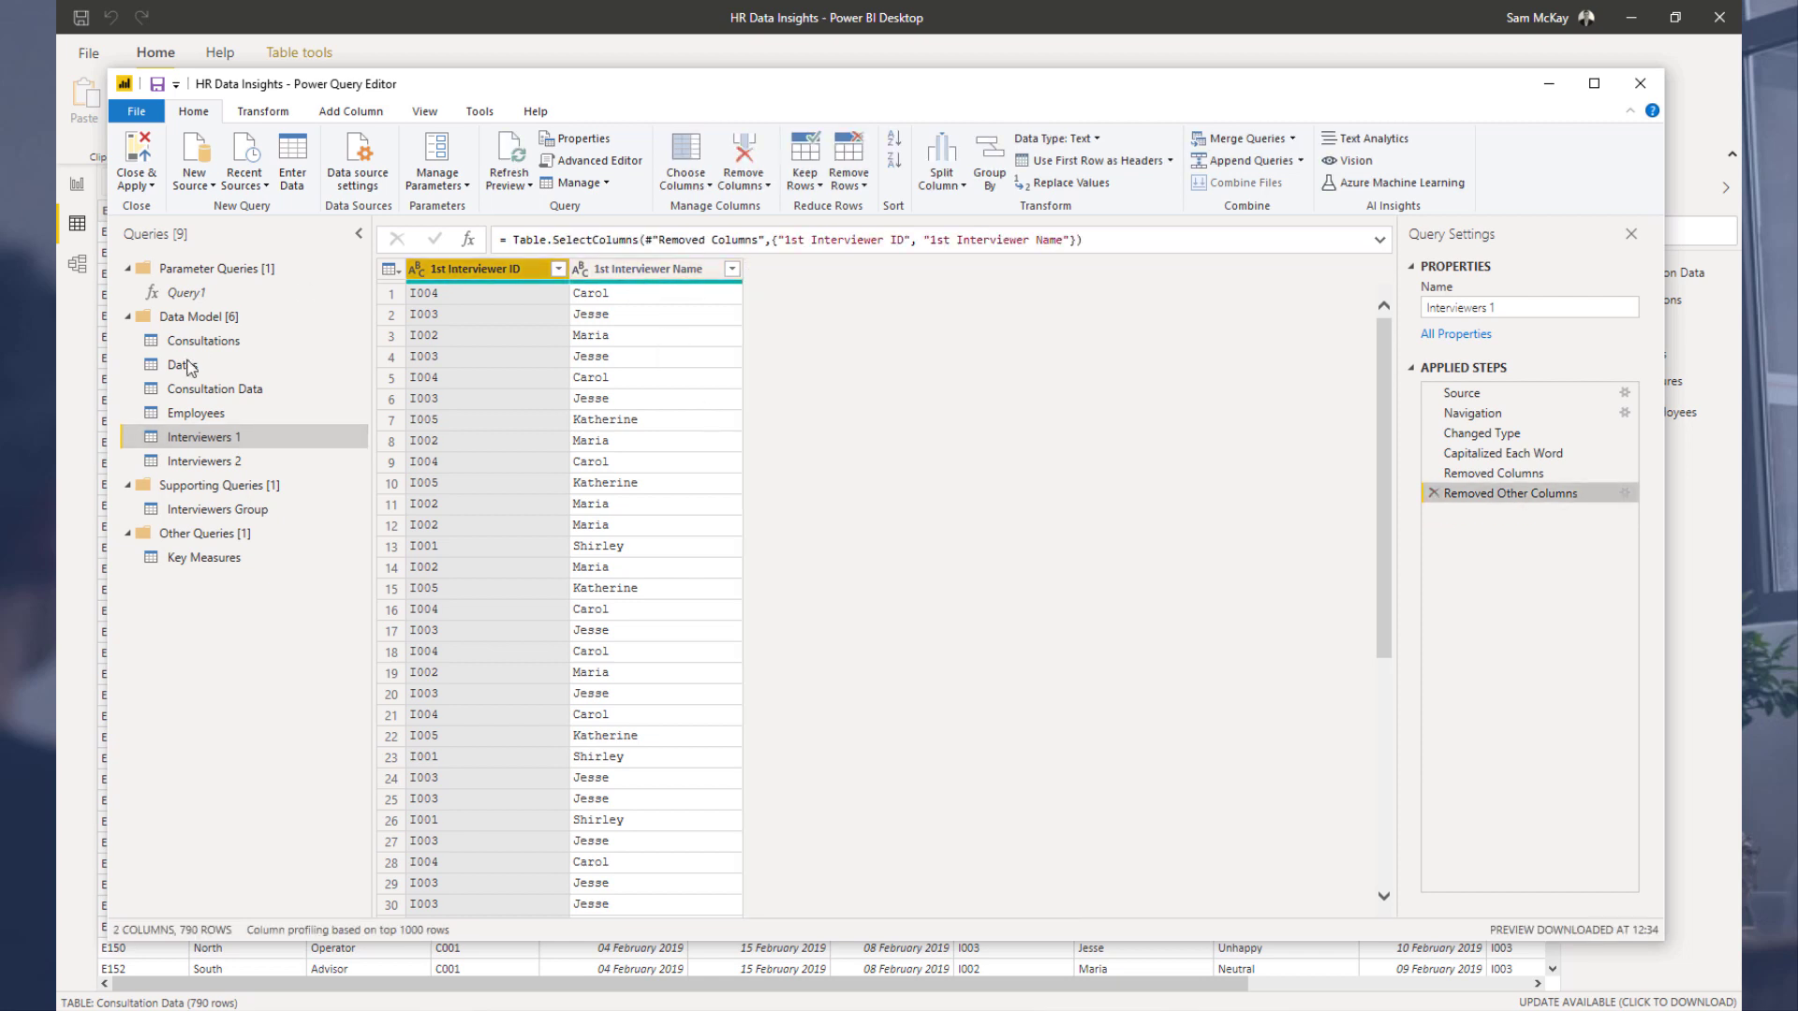
Step: In Interviewers 1, rename the columns as Interviewer ID and Interviewer Name
{"action": "double_click", "coordinate": [463, 275]}
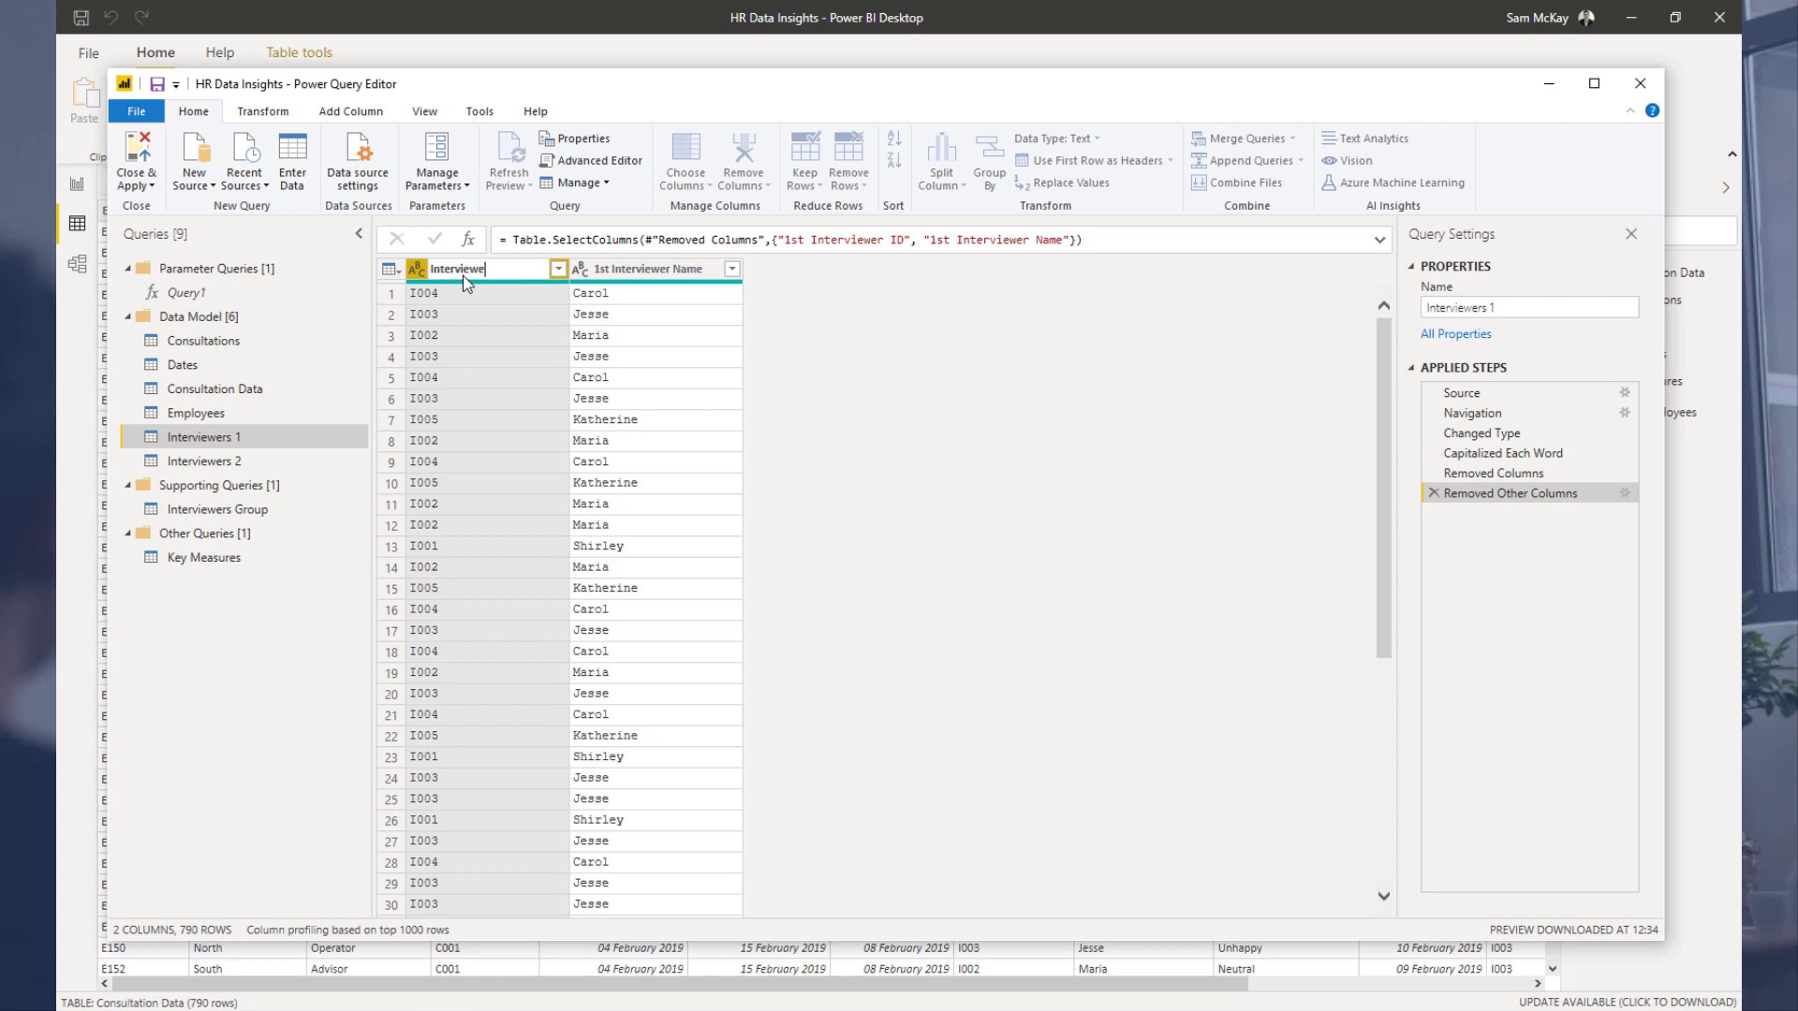
{"action": "key", "text": "Return"}
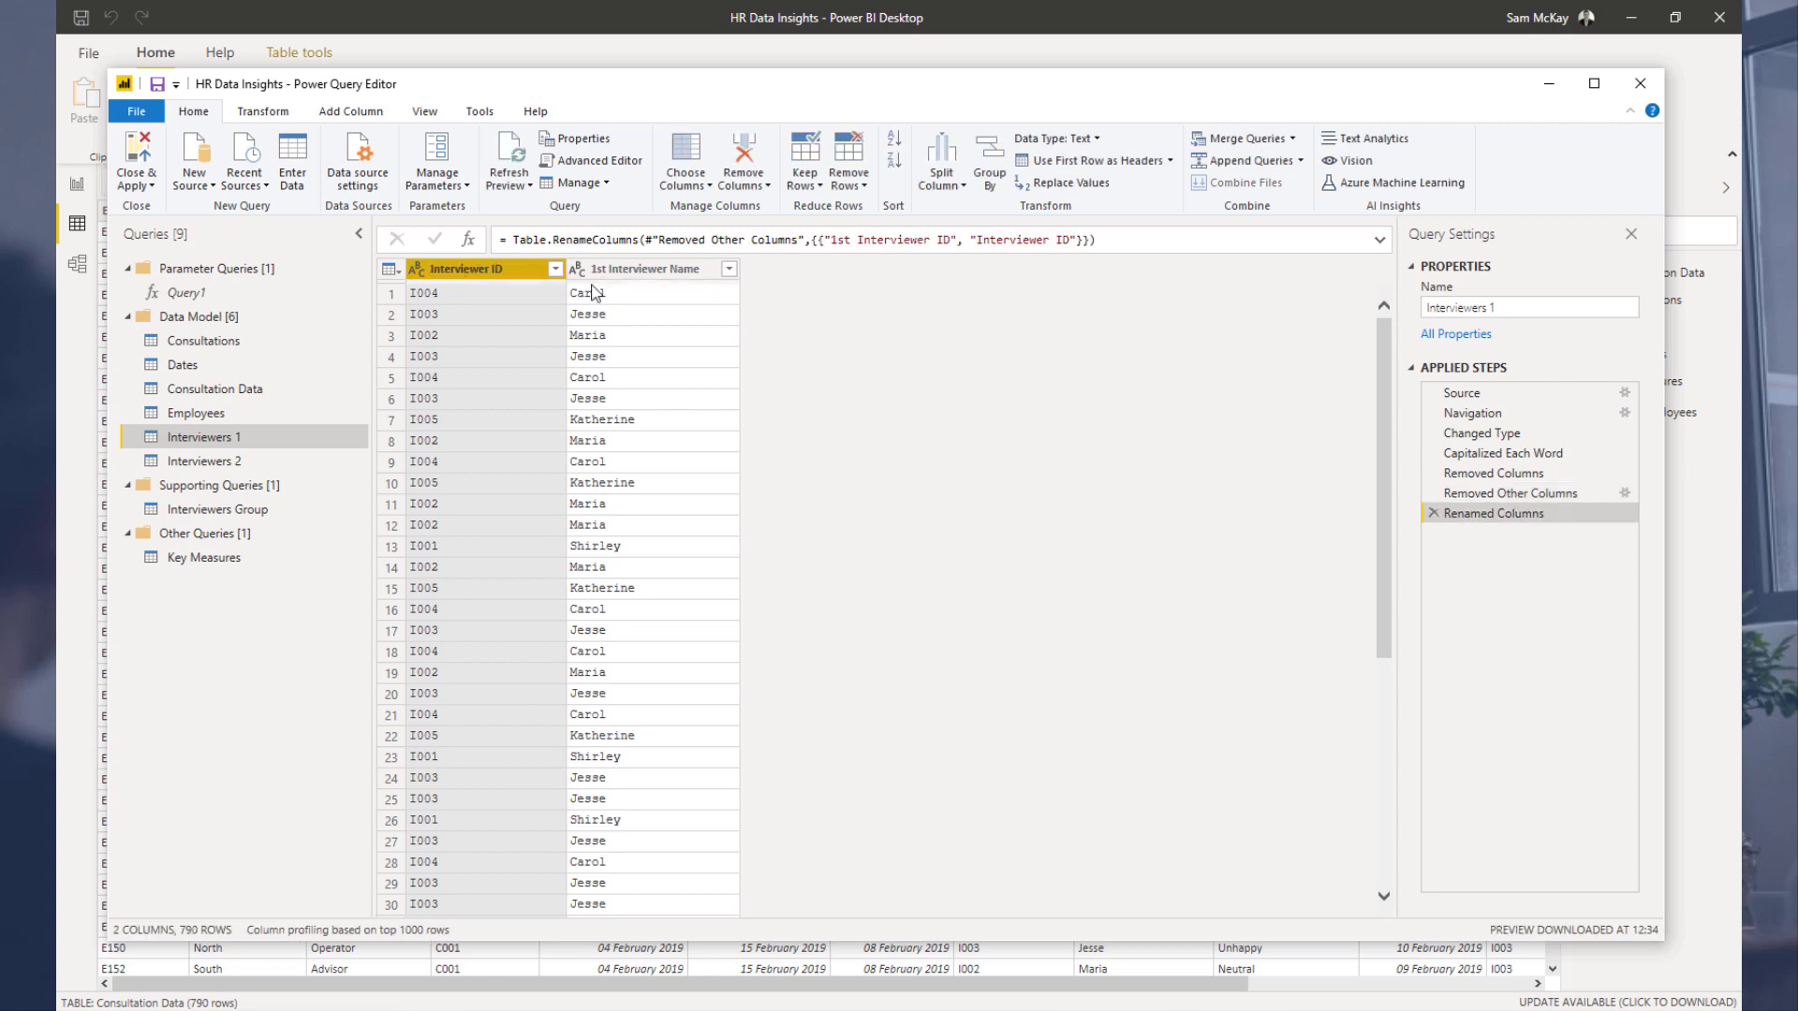
{"action": "double_click", "coordinate": [618, 271]}
{"action": "type", "text": "Intervie"}
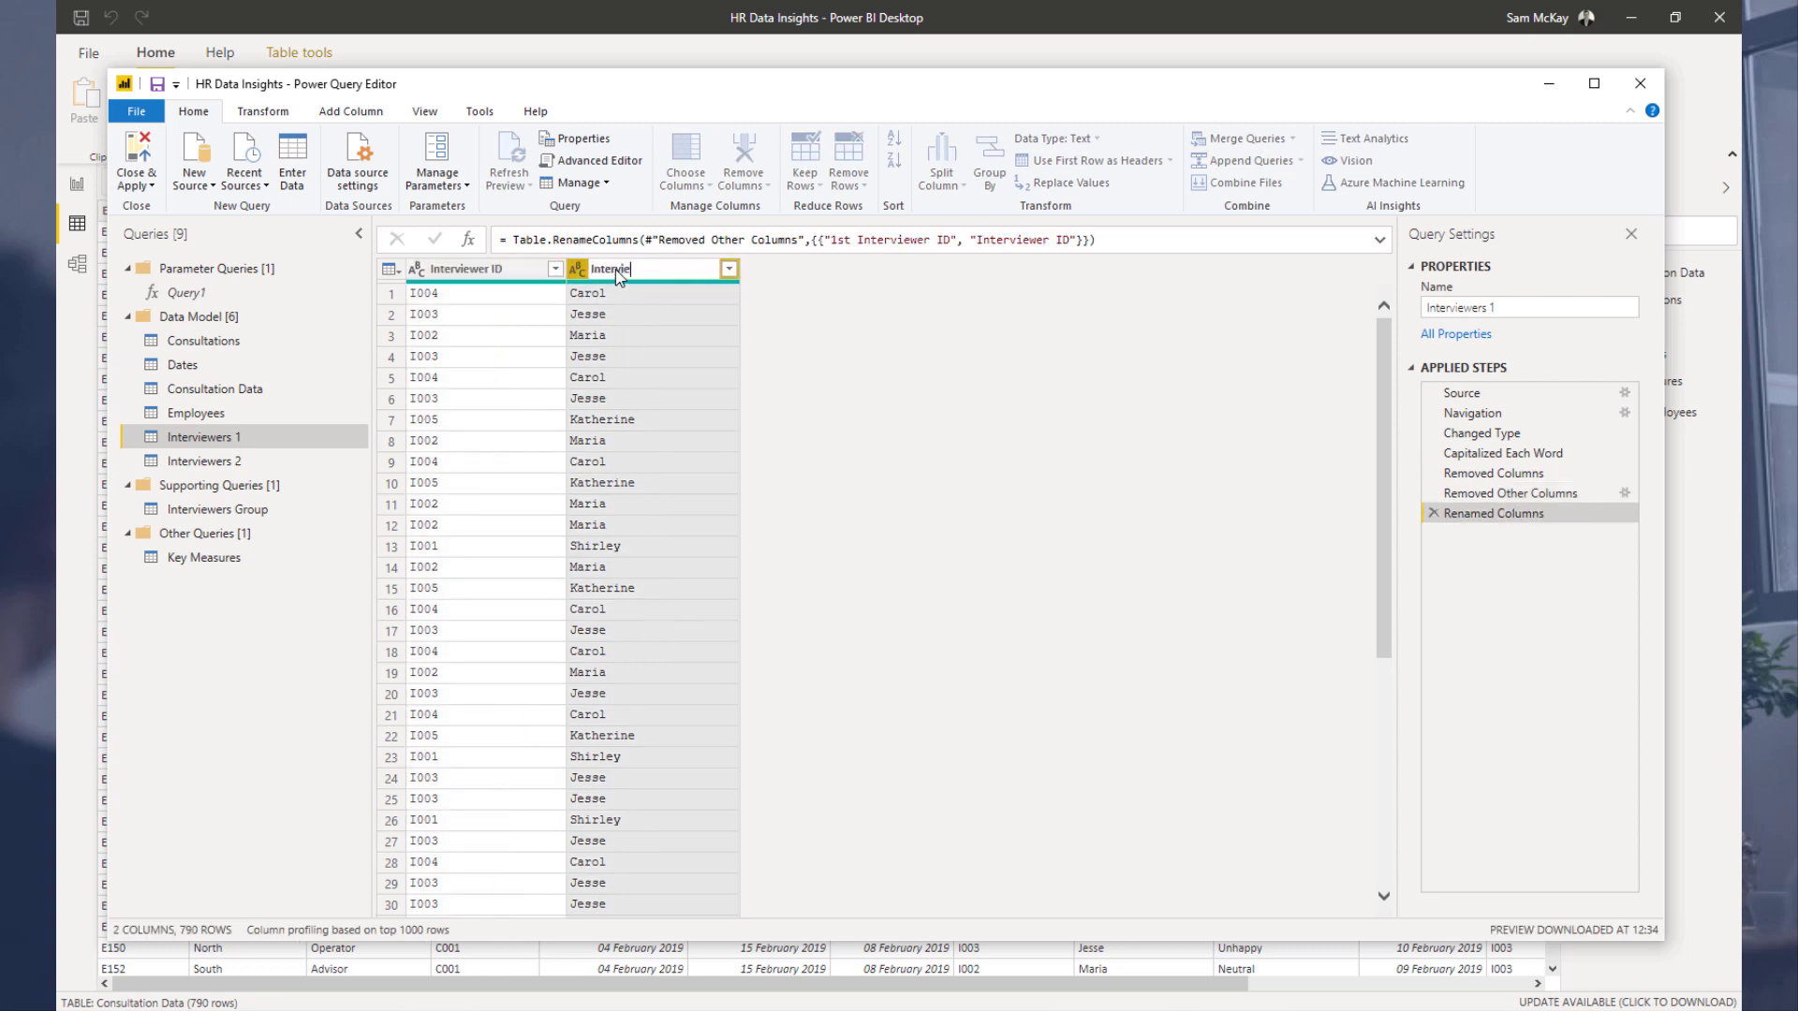
{"action": "type", "text": "wer Name"}
{"action": "key", "text": "Return"}
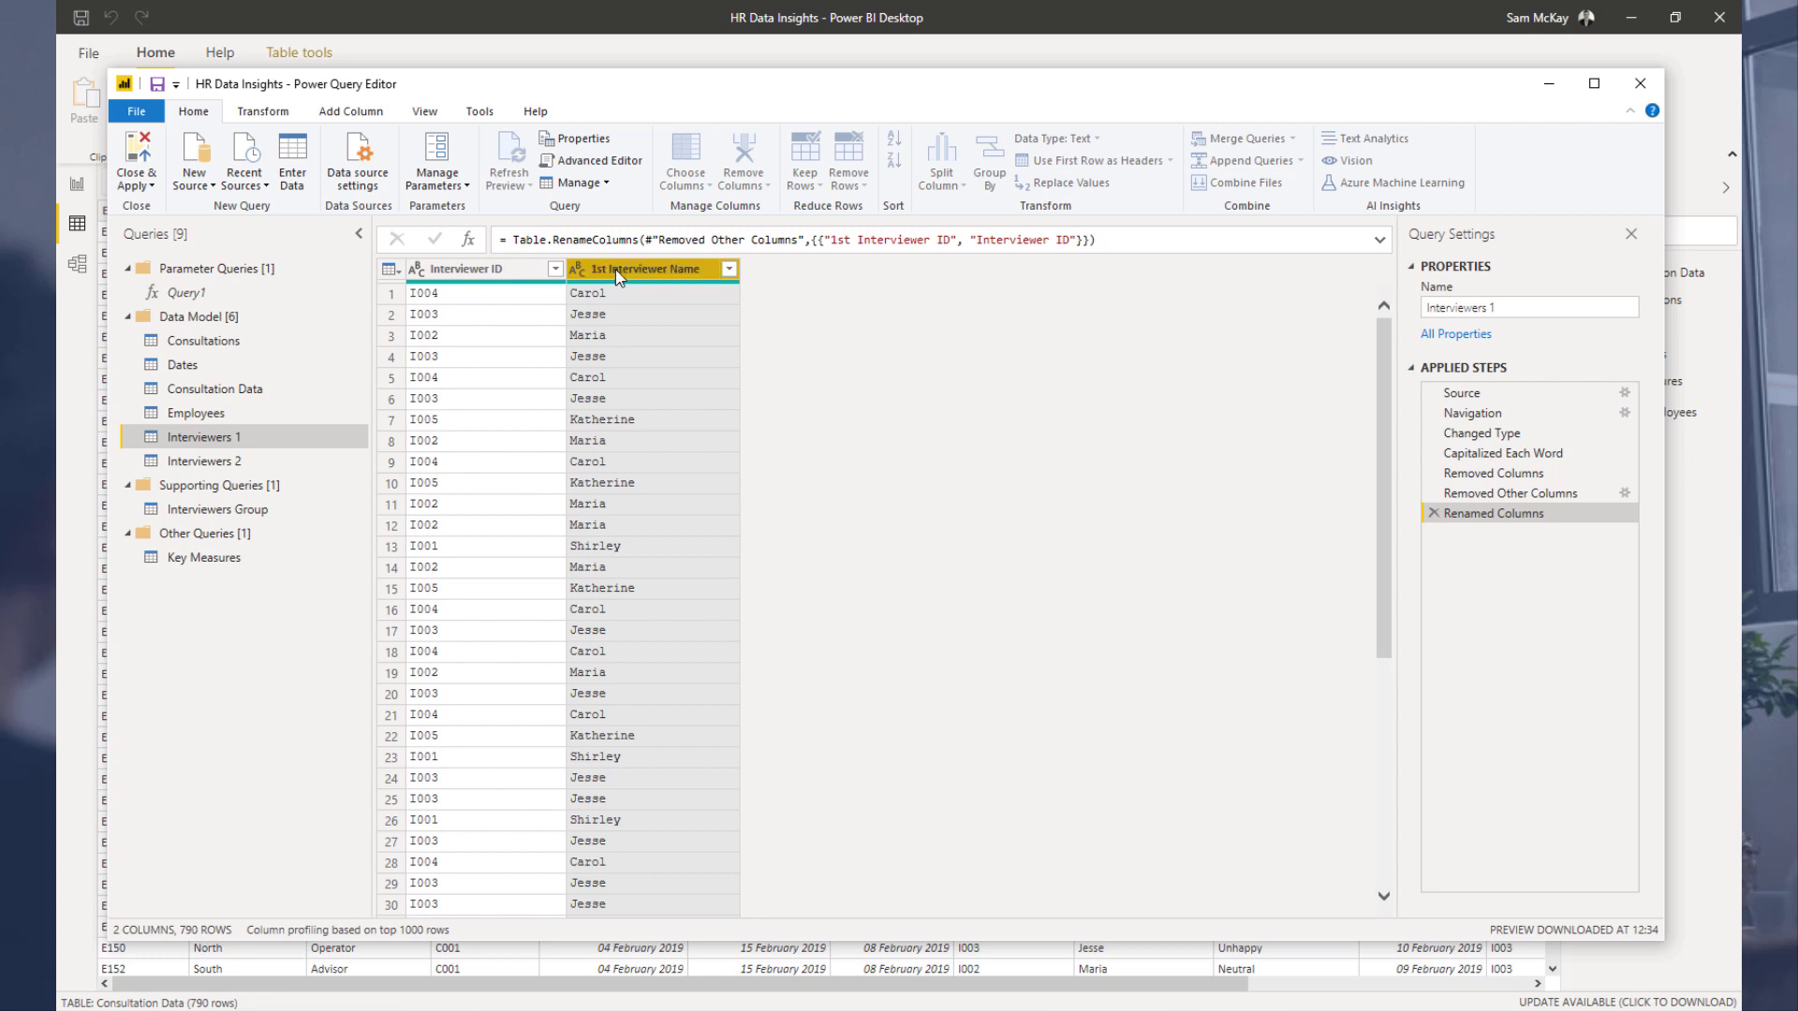
Step: In Interviewers 2, rename the columns as Interviewer ID and Interviewer Name
{"action": "left_click", "coordinate": [249, 463]}
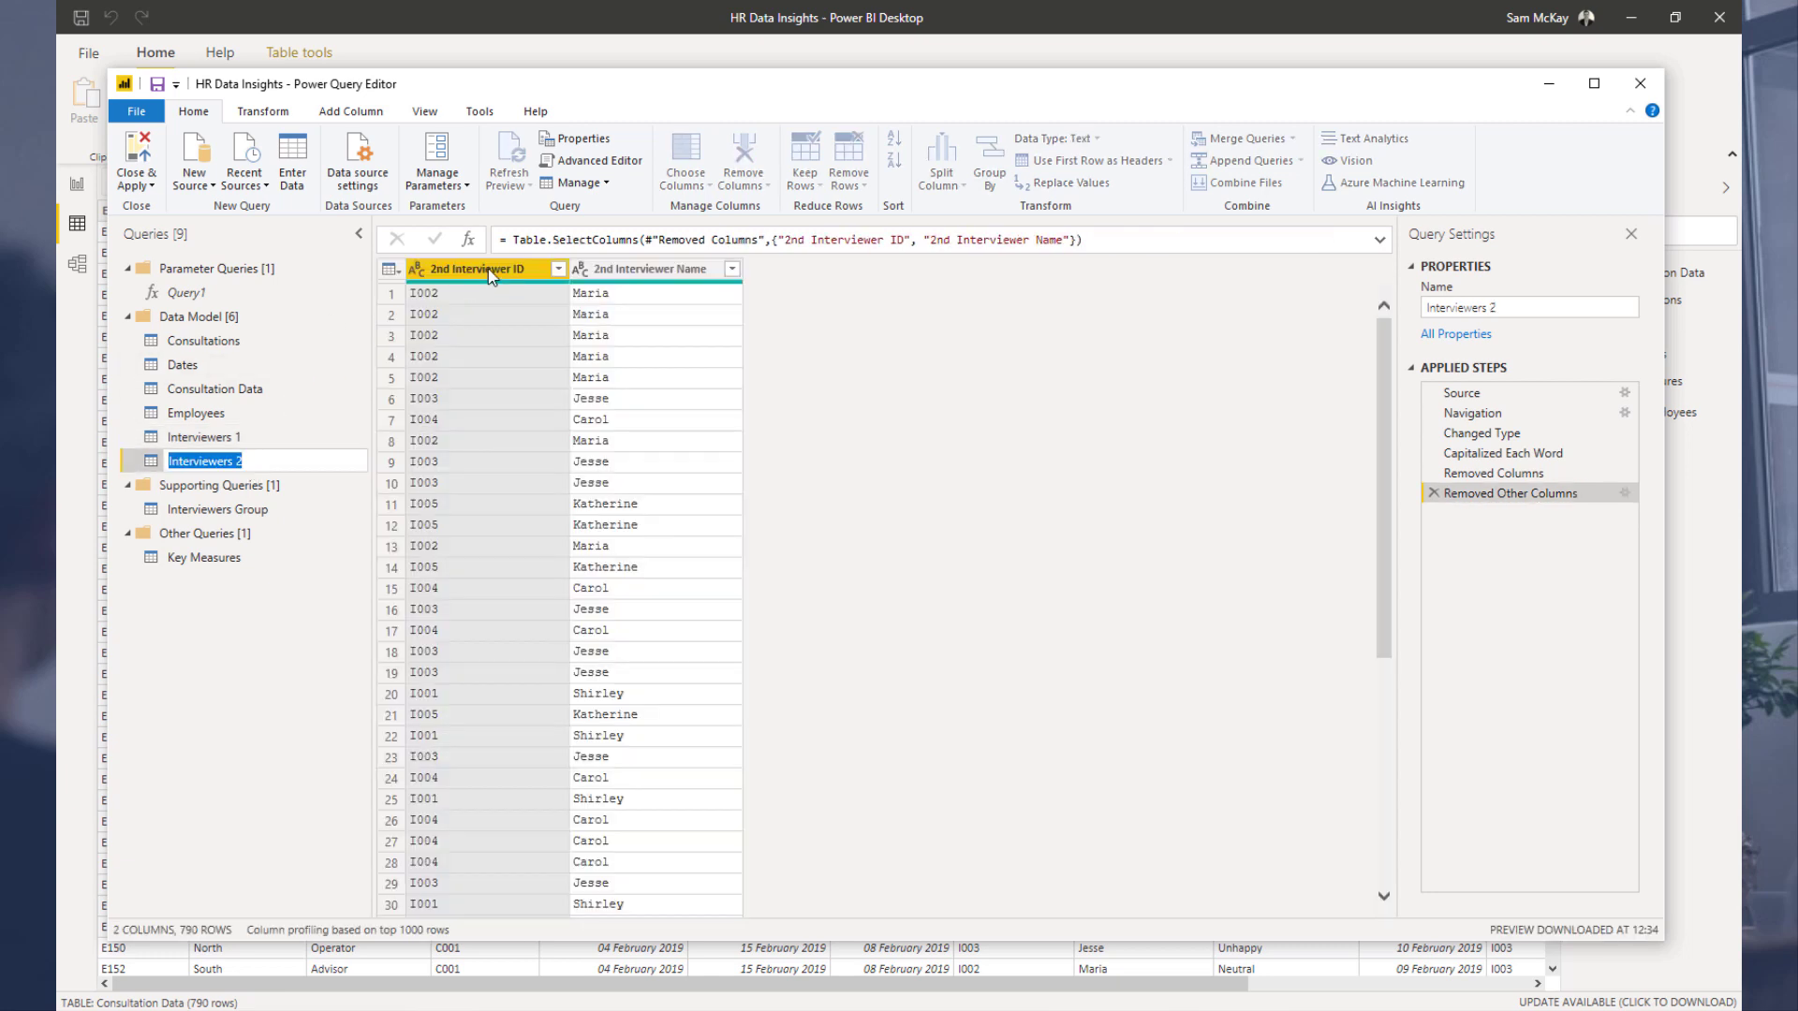
{"action": "double_click", "coordinate": [456, 268]}
{"action": "left_click", "coordinate": [457, 268]}
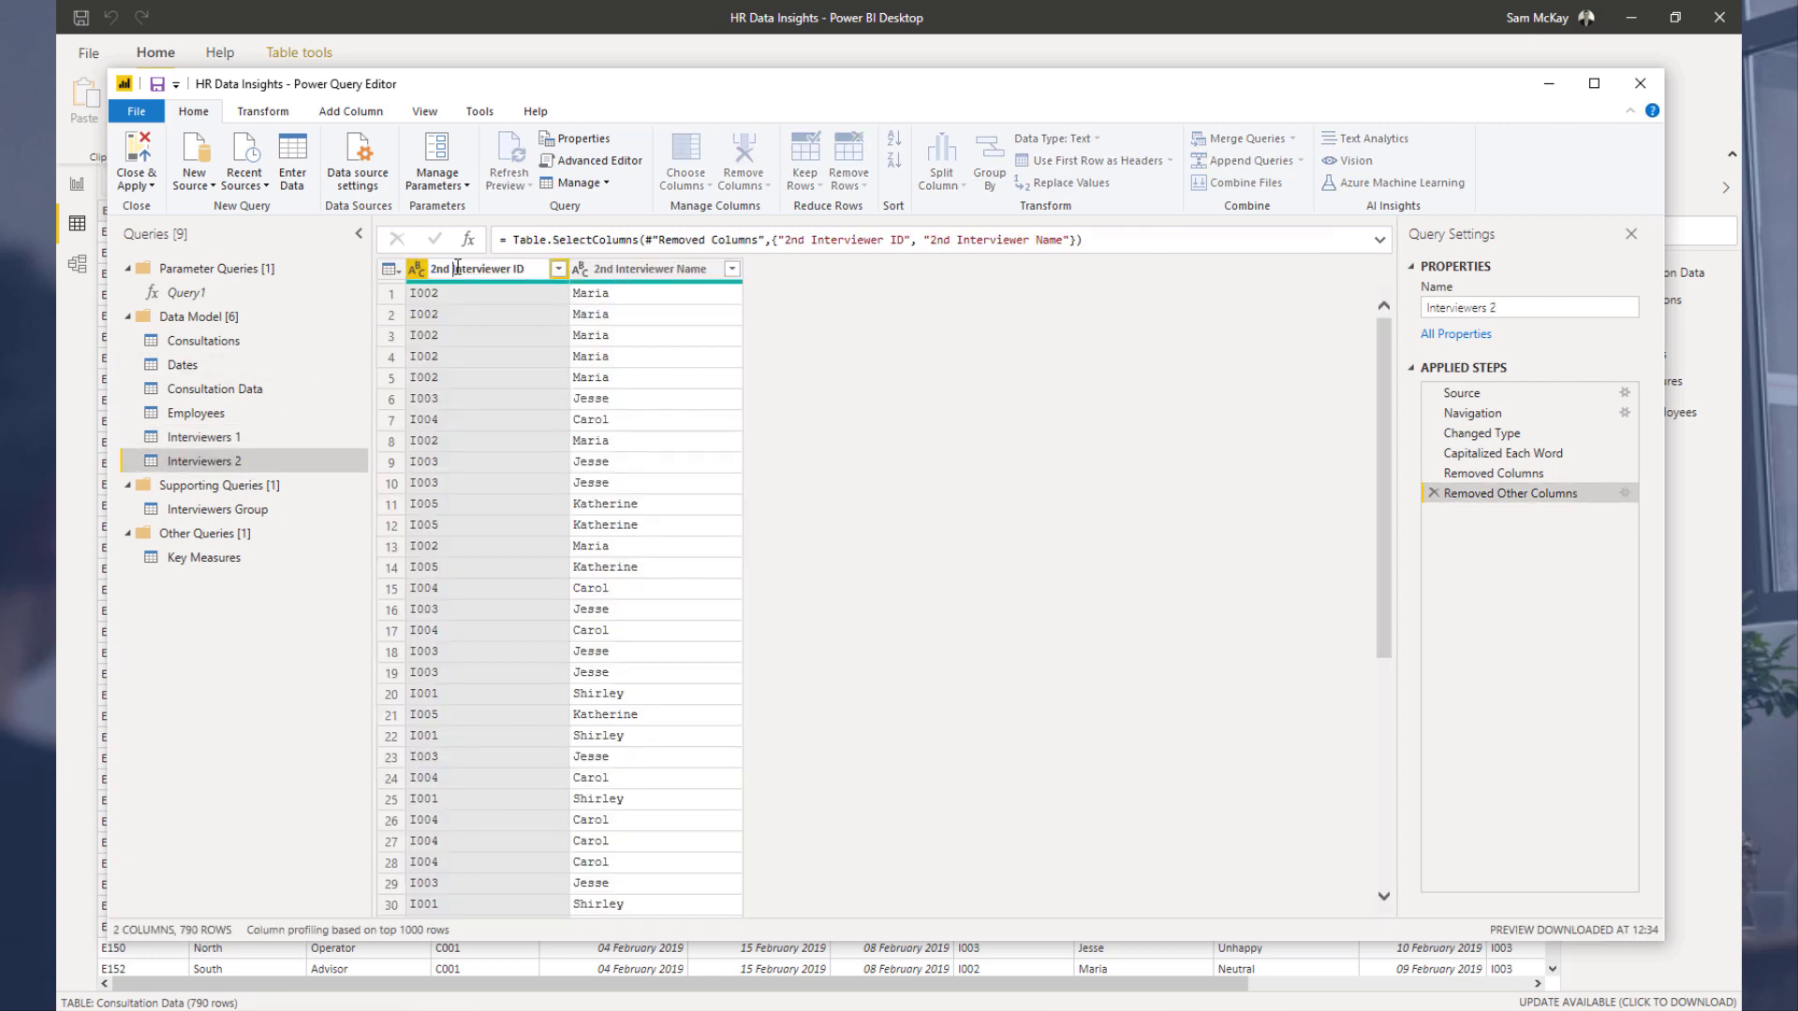
{"action": "key", "text": "BackSpace"}
{"action": "key", "text": "BackSpace"}
{"action": "key", "text": "BackSpace"}
{"action": "key", "text": "BackSpace"}
{"action": "key", "text": "Return"}
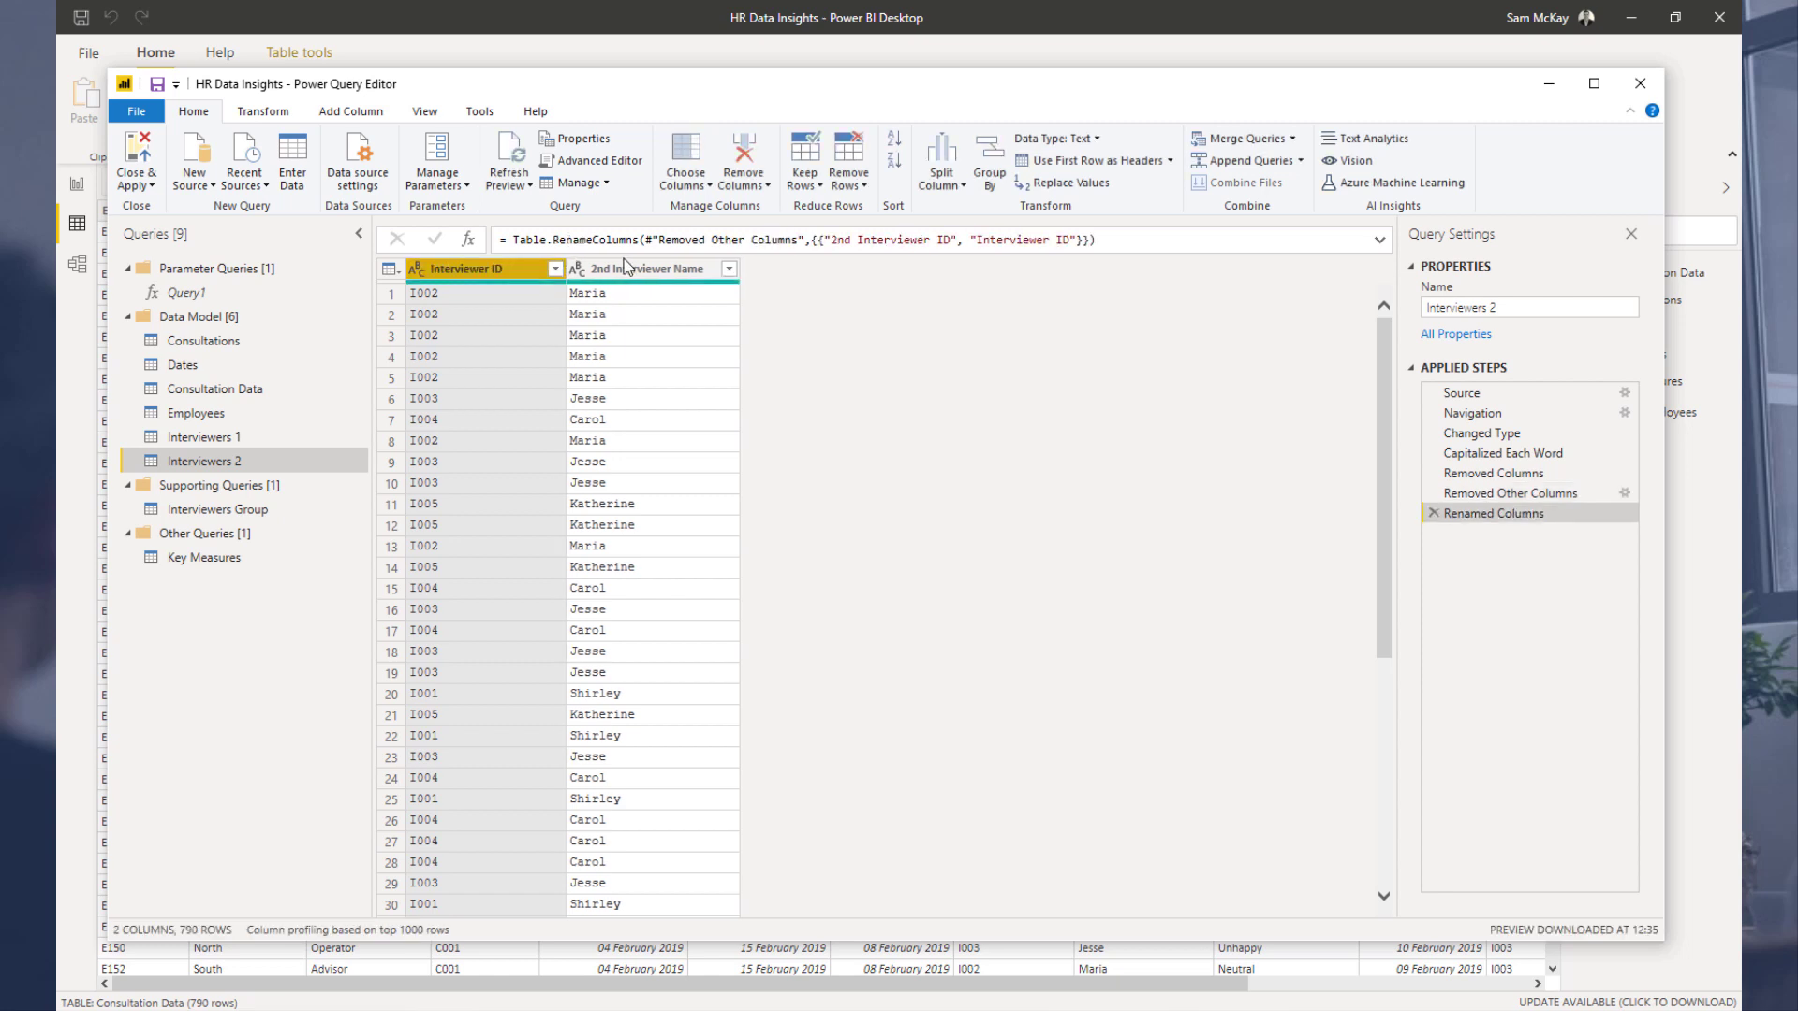
{"action": "left_click", "coordinate": [618, 268]}
{"action": "double_click", "coordinate": [615, 268]}
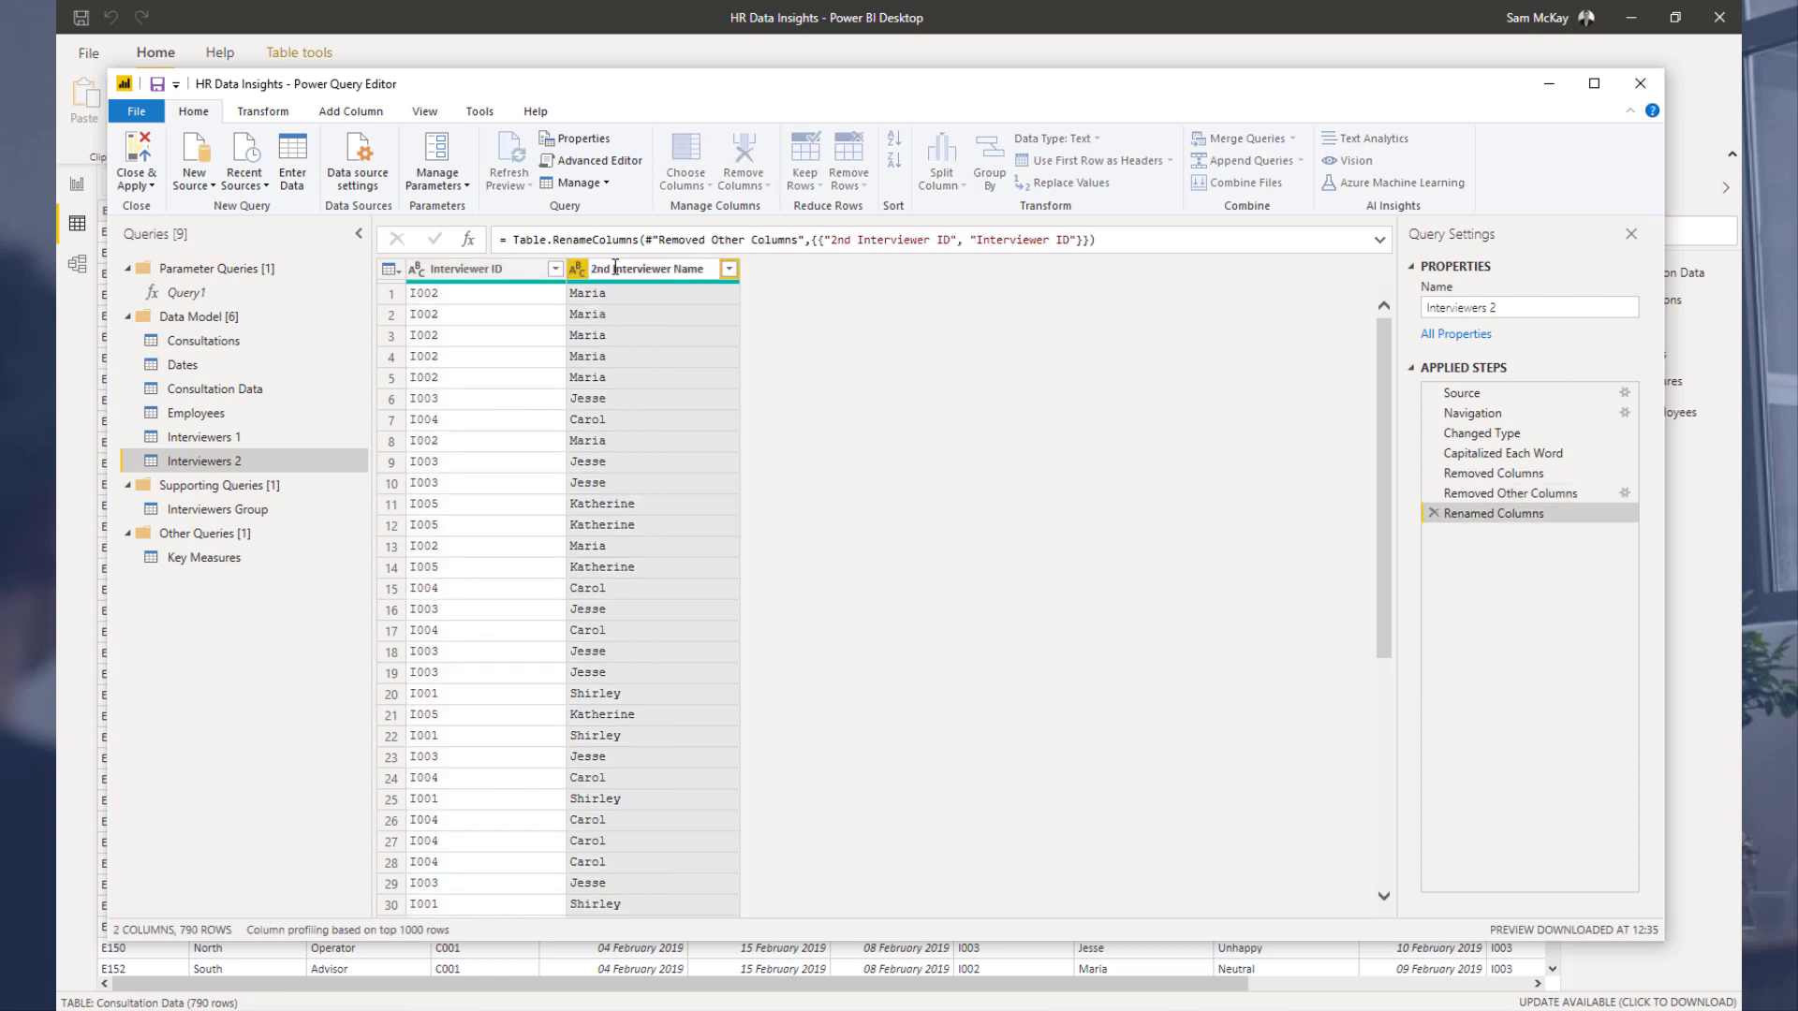
{"action": "key", "text": "BackSpace"}
{"action": "key", "text": "Return"}
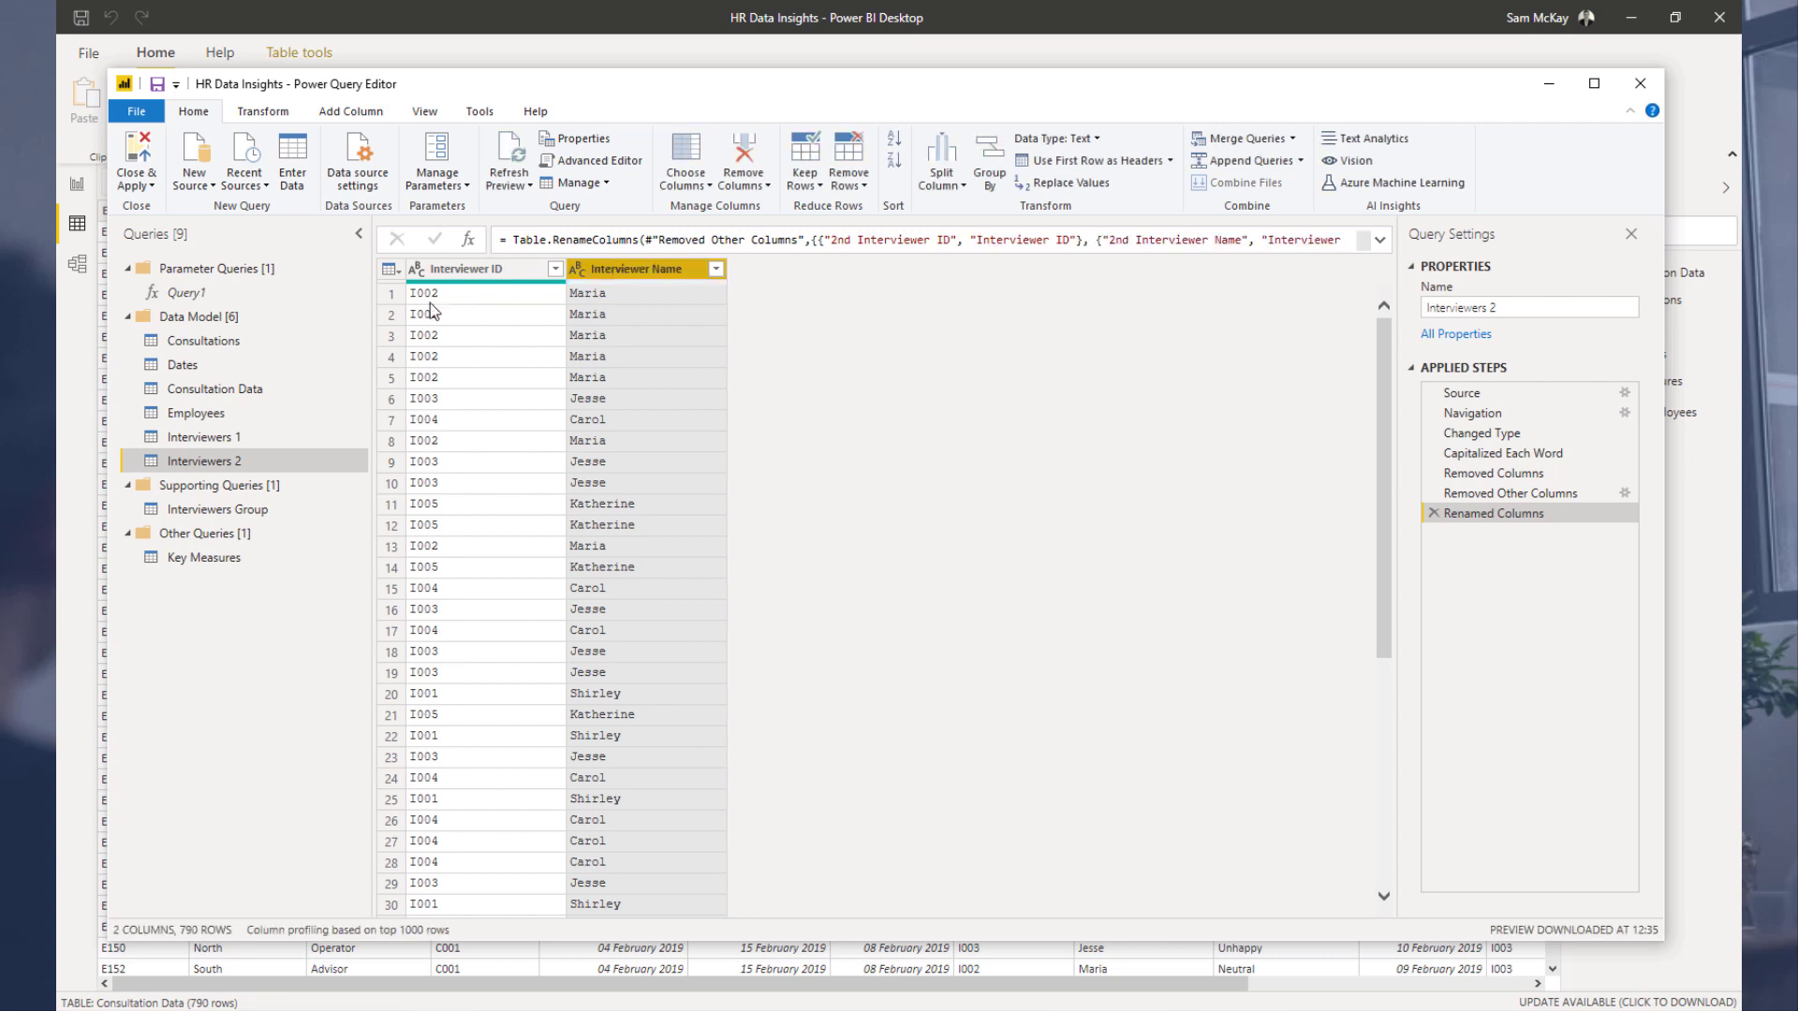
{"action": "left_click", "coordinate": [200, 436]}
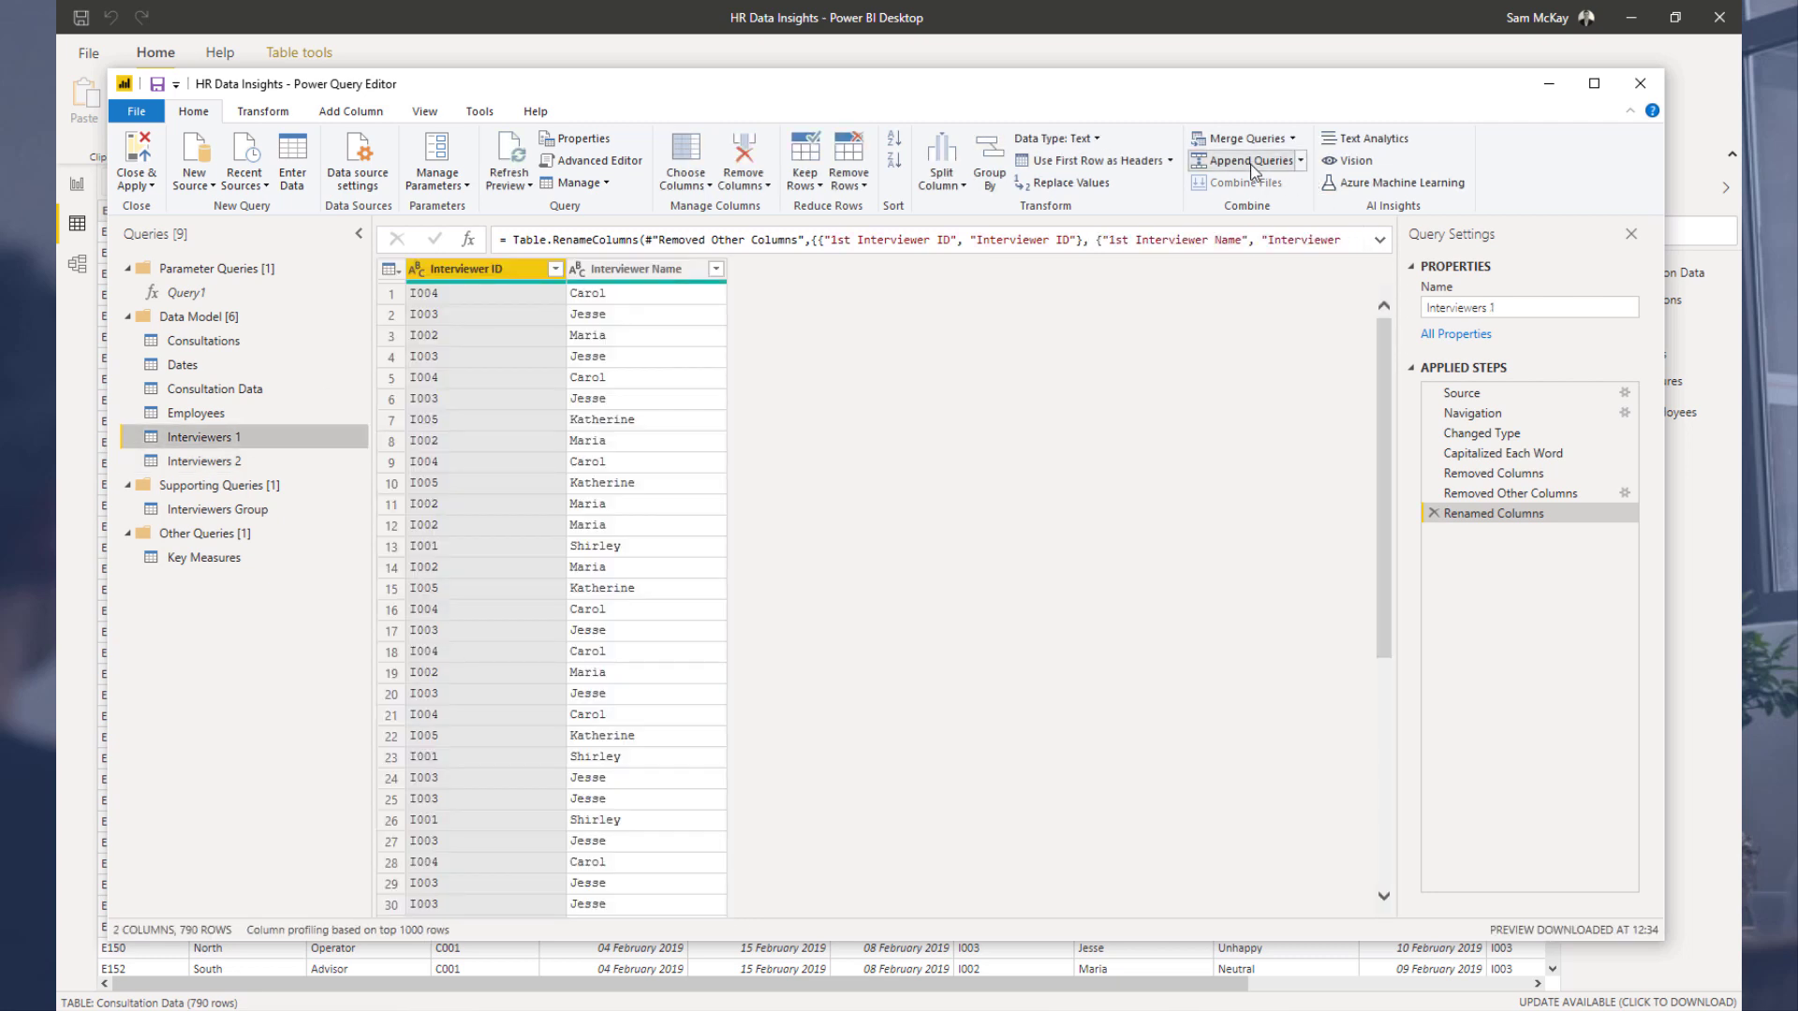
{"action": "left_click", "coordinate": [1255, 163]}
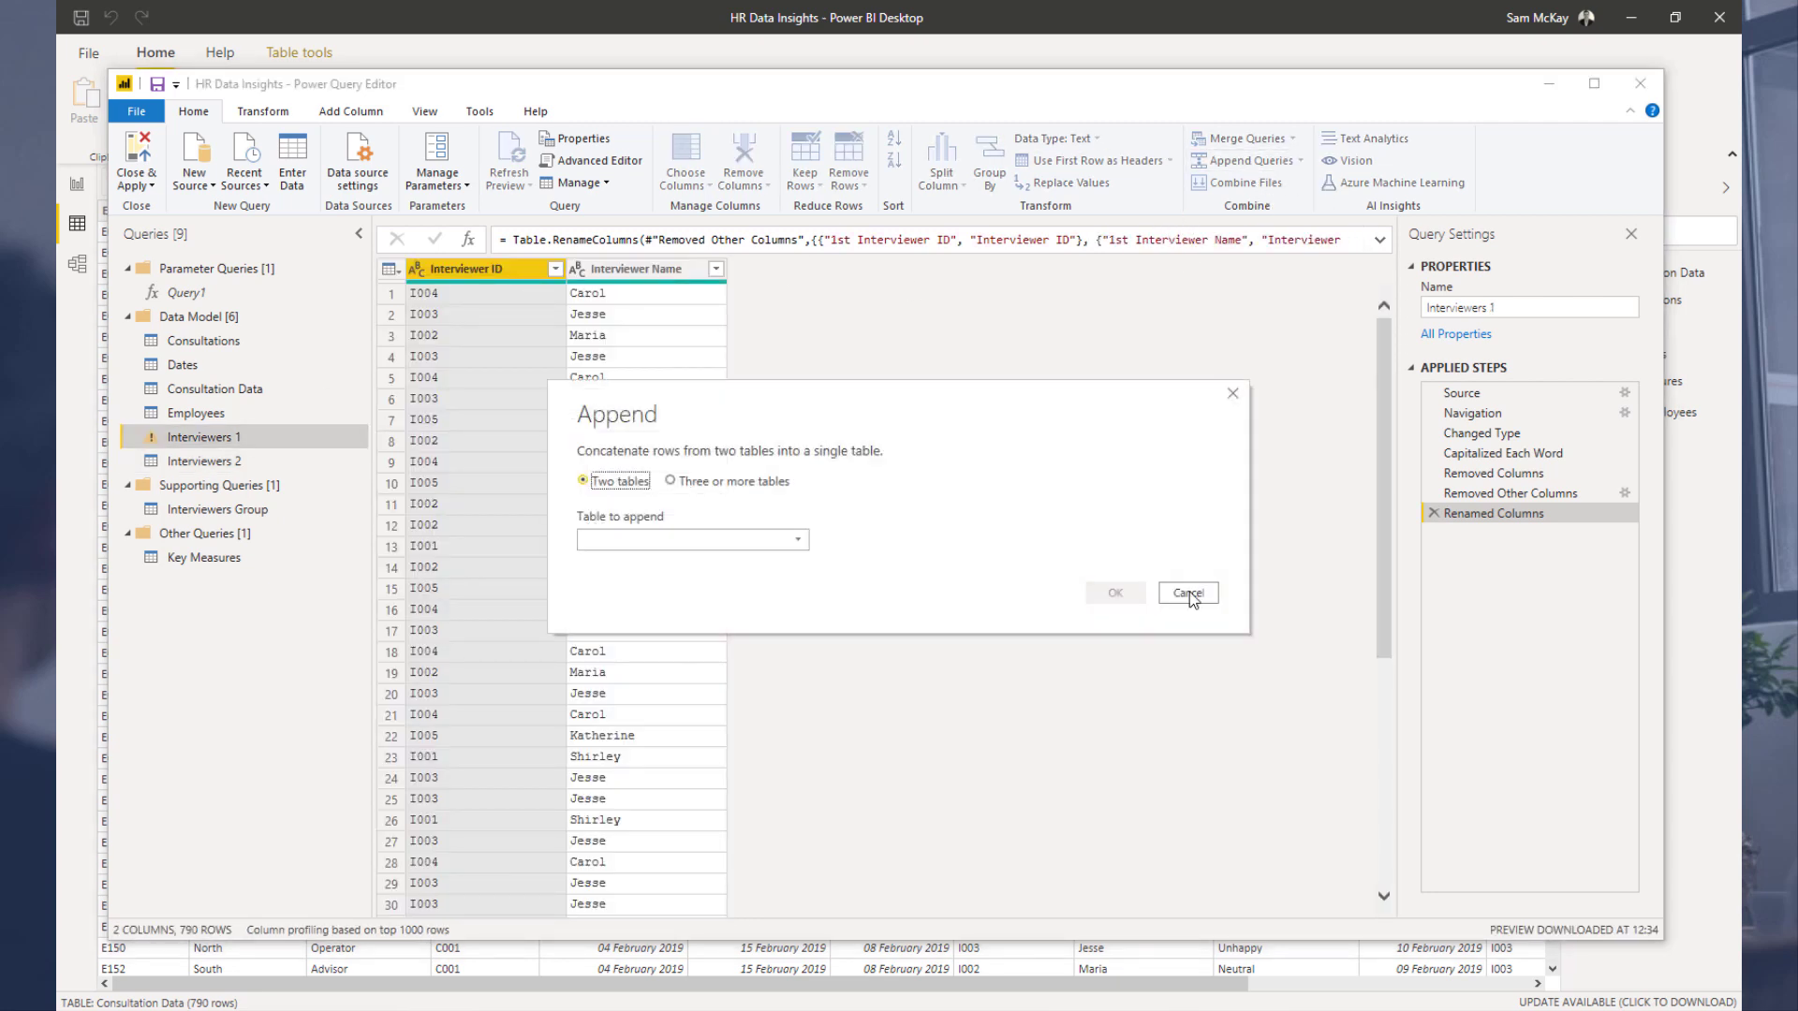
{"action": "left_click", "coordinate": [1189, 594]}
{"action": "left_click", "coordinate": [199, 461]}
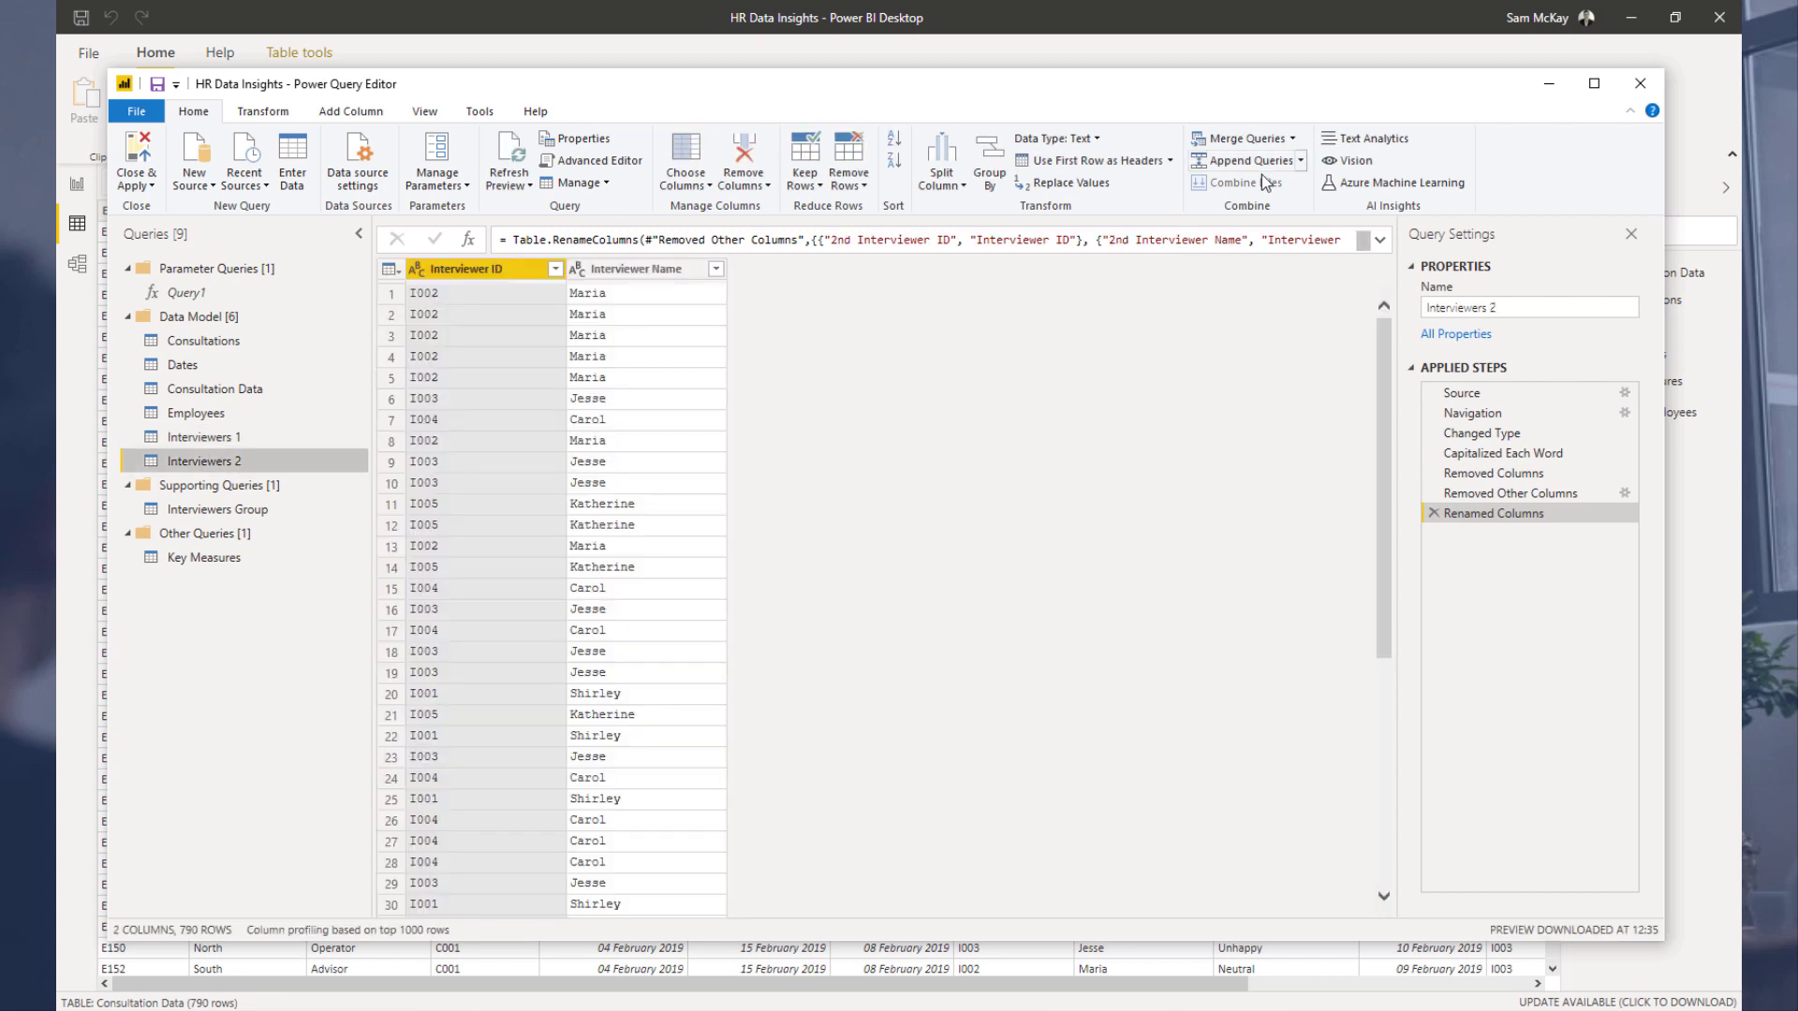
{"action": "left_click", "coordinate": [1258, 162]}
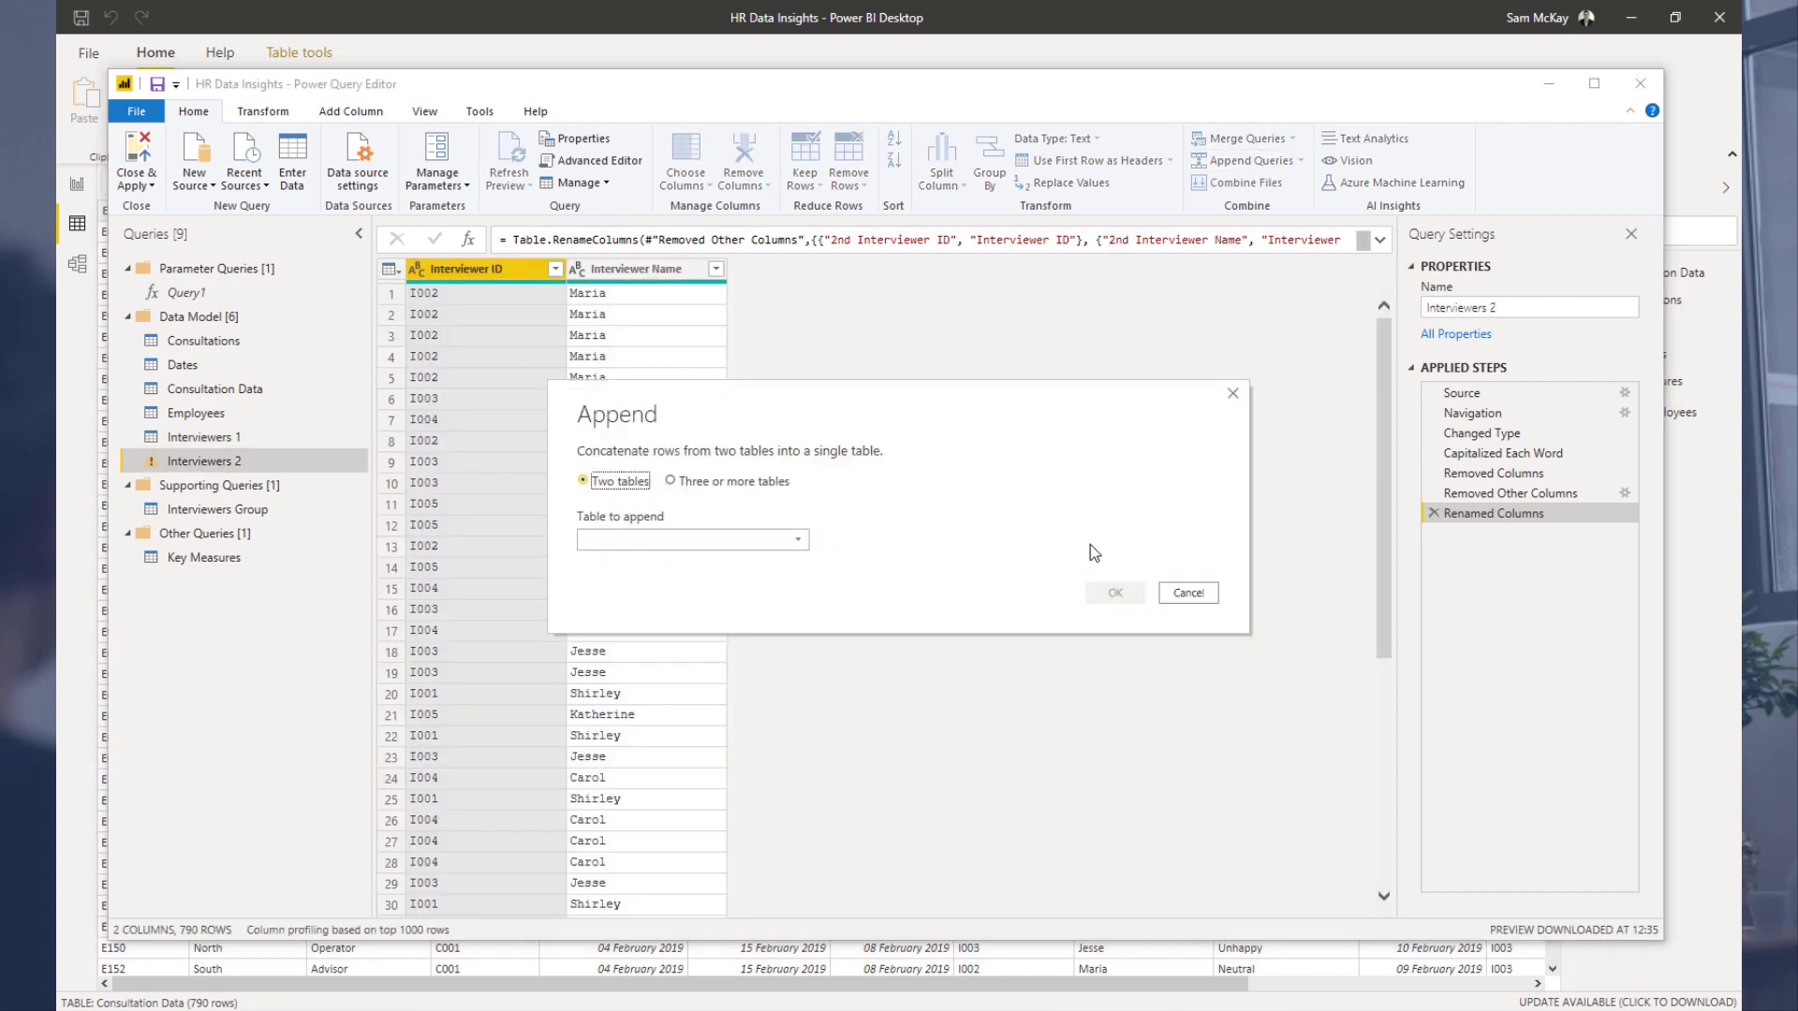
{"action": "left_click", "coordinate": [1189, 594]}
Step: Append Interviewers 2 to Interviewers 1 and remove duplicate rows based on Interviewer ID
{"action": "left_click", "coordinate": [228, 422]}
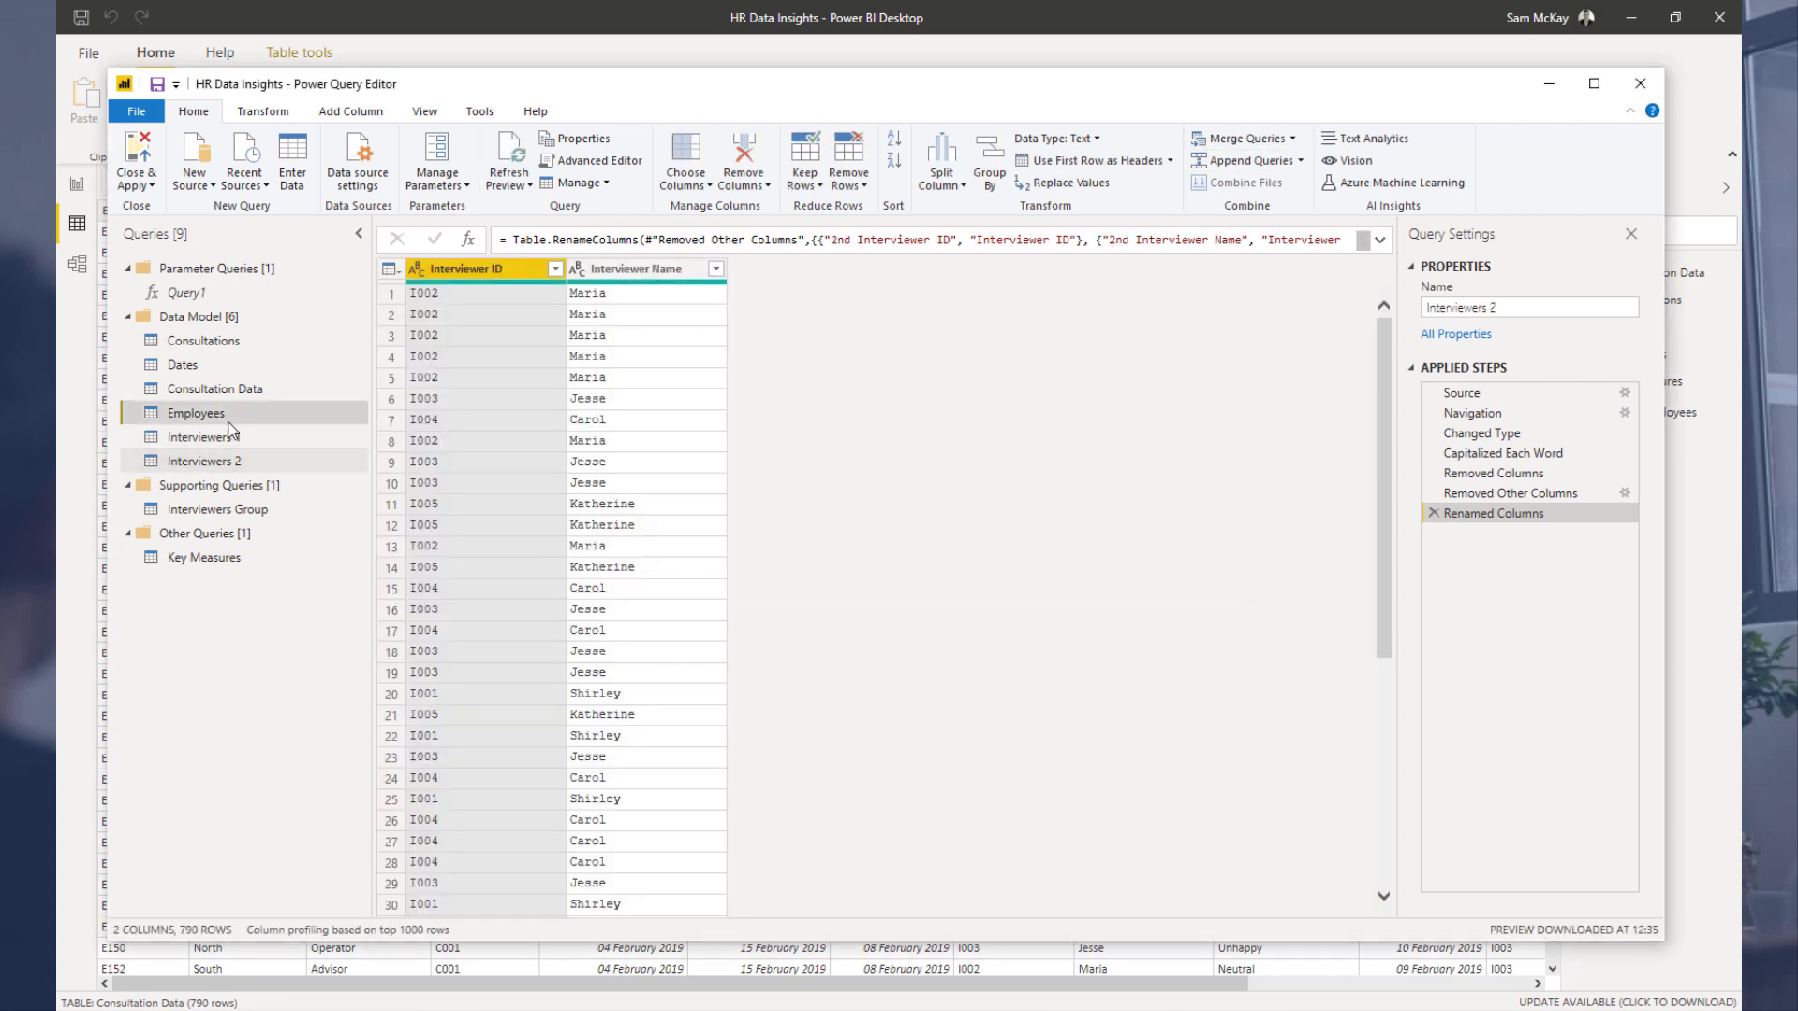
{"action": "left_click", "coordinate": [230, 436]}
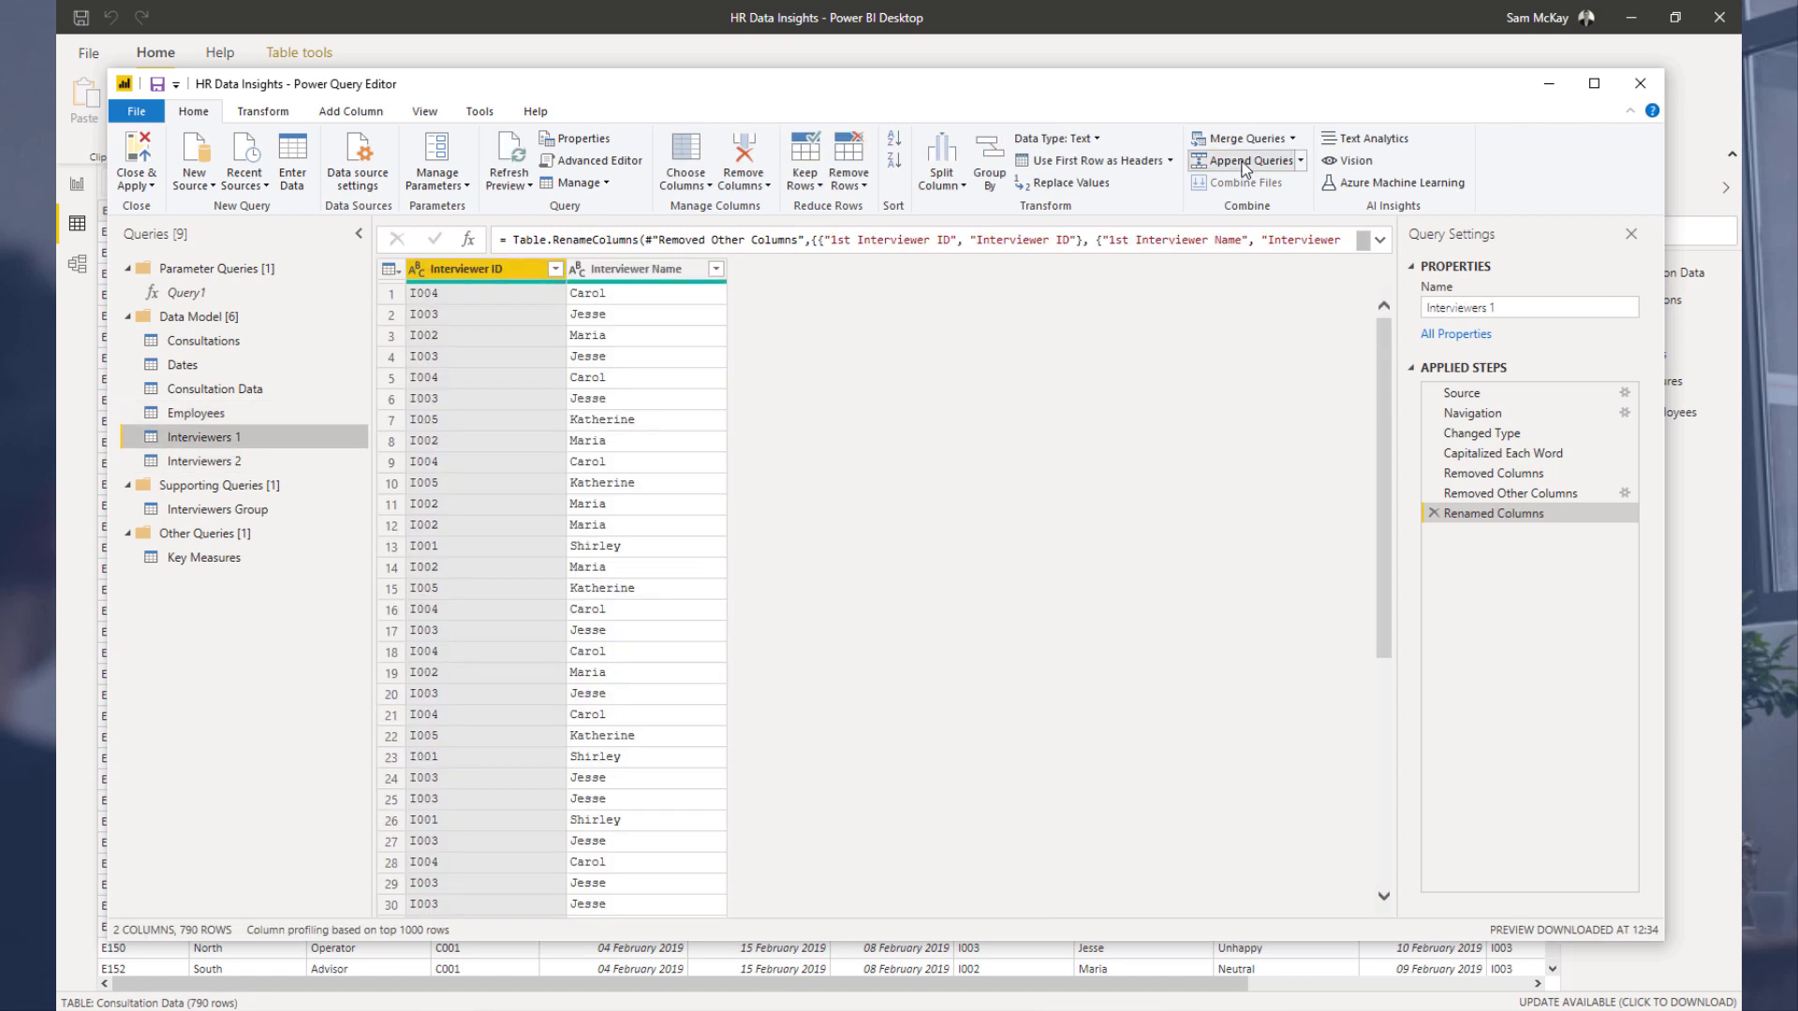
{"action": "left_click", "coordinate": [1246, 164]}
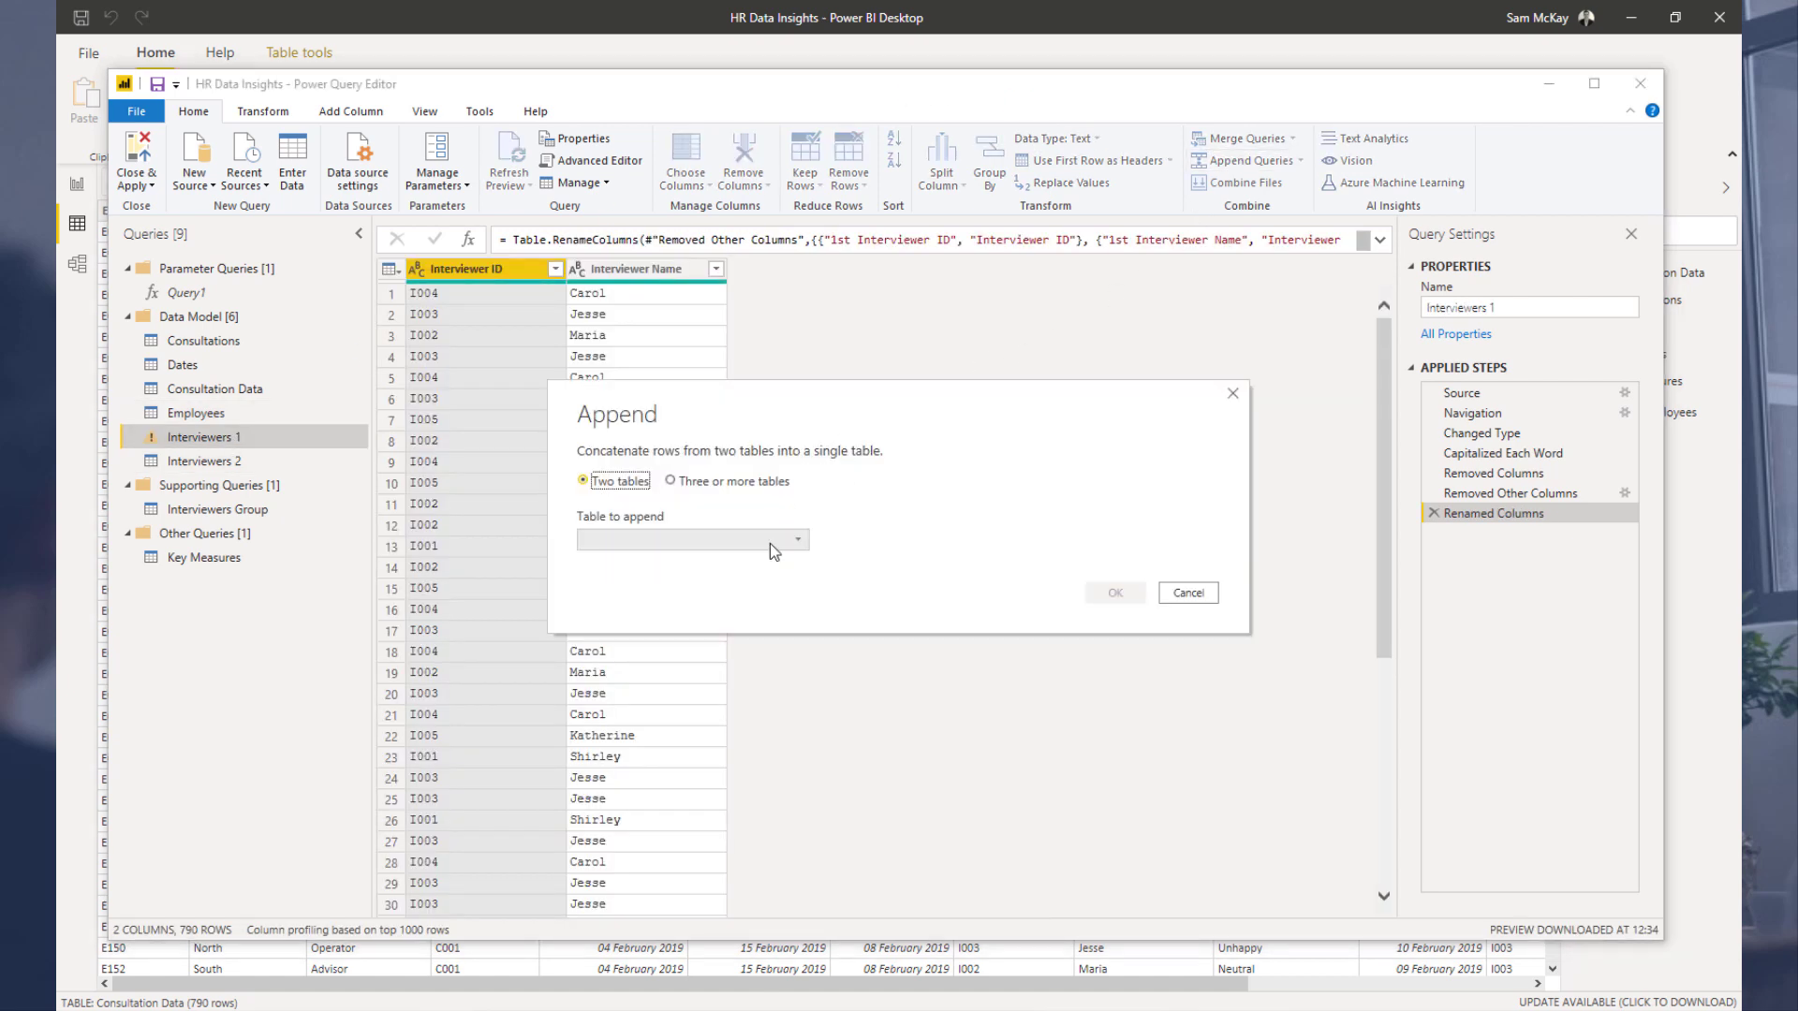
{"action": "left_click", "coordinate": [770, 543]}
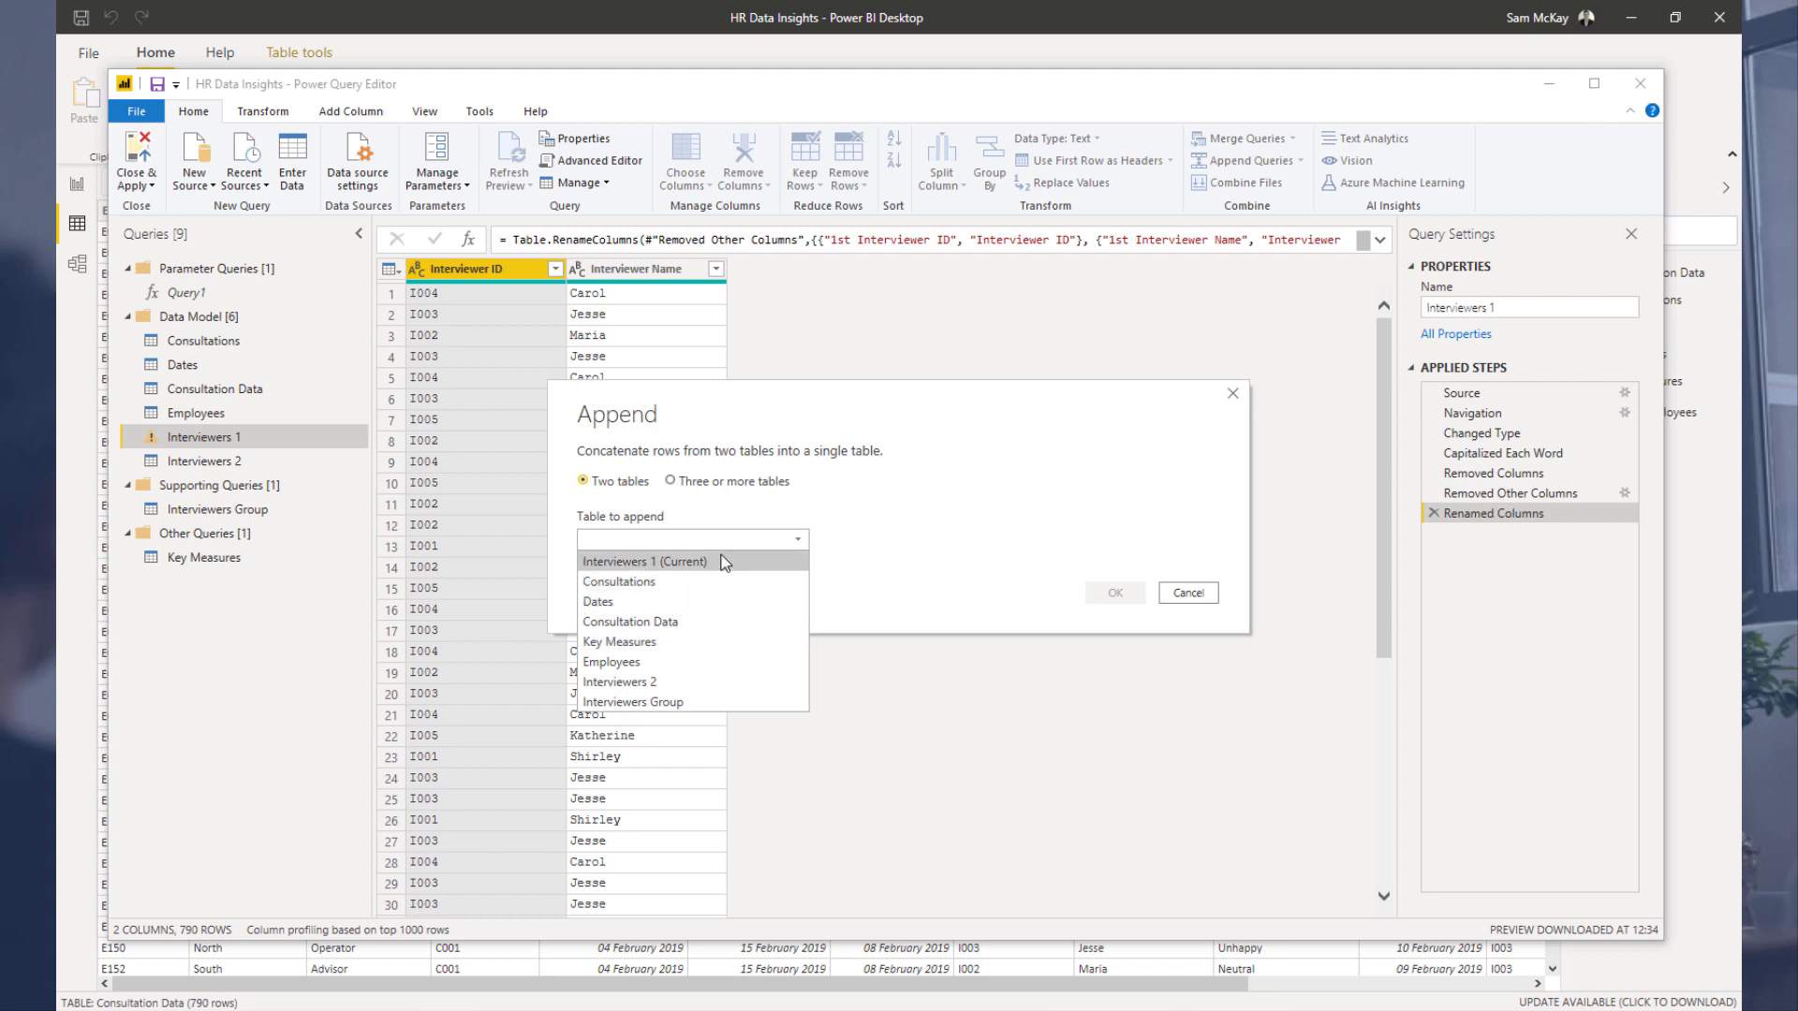
{"action": "left_click", "coordinate": [727, 681]}
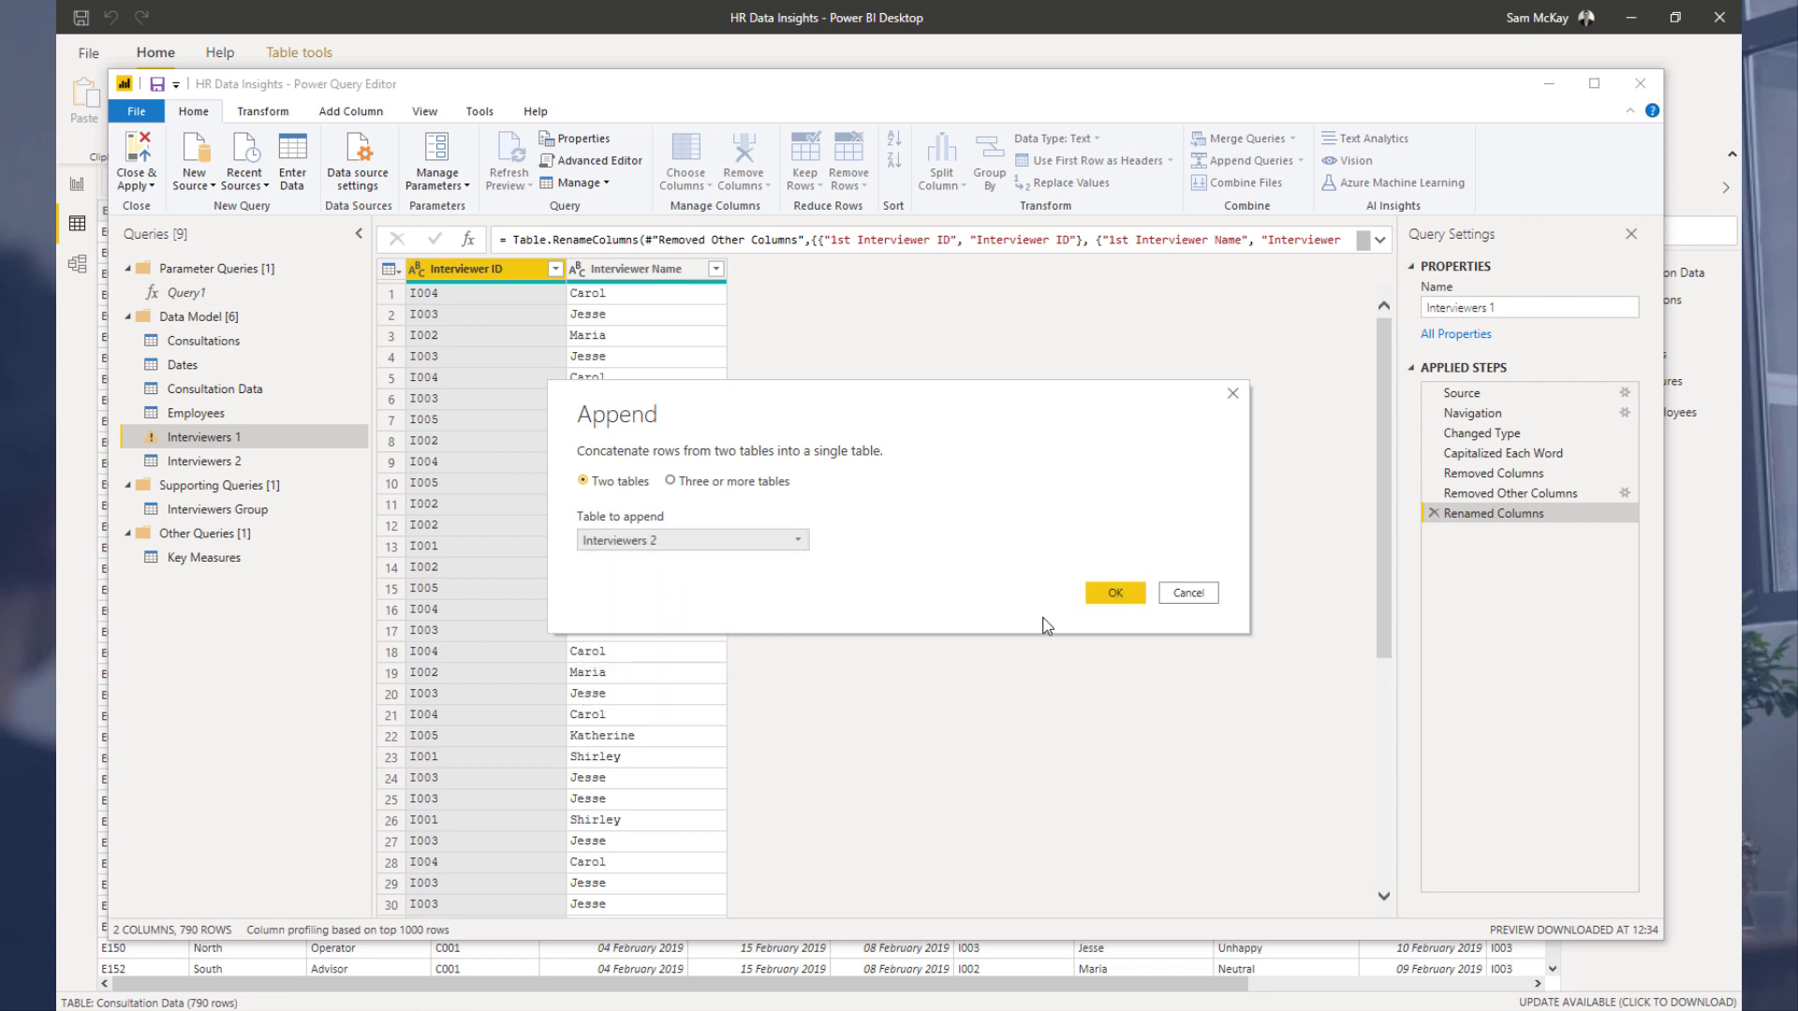
{"action": "left_click", "coordinate": [1115, 593]}
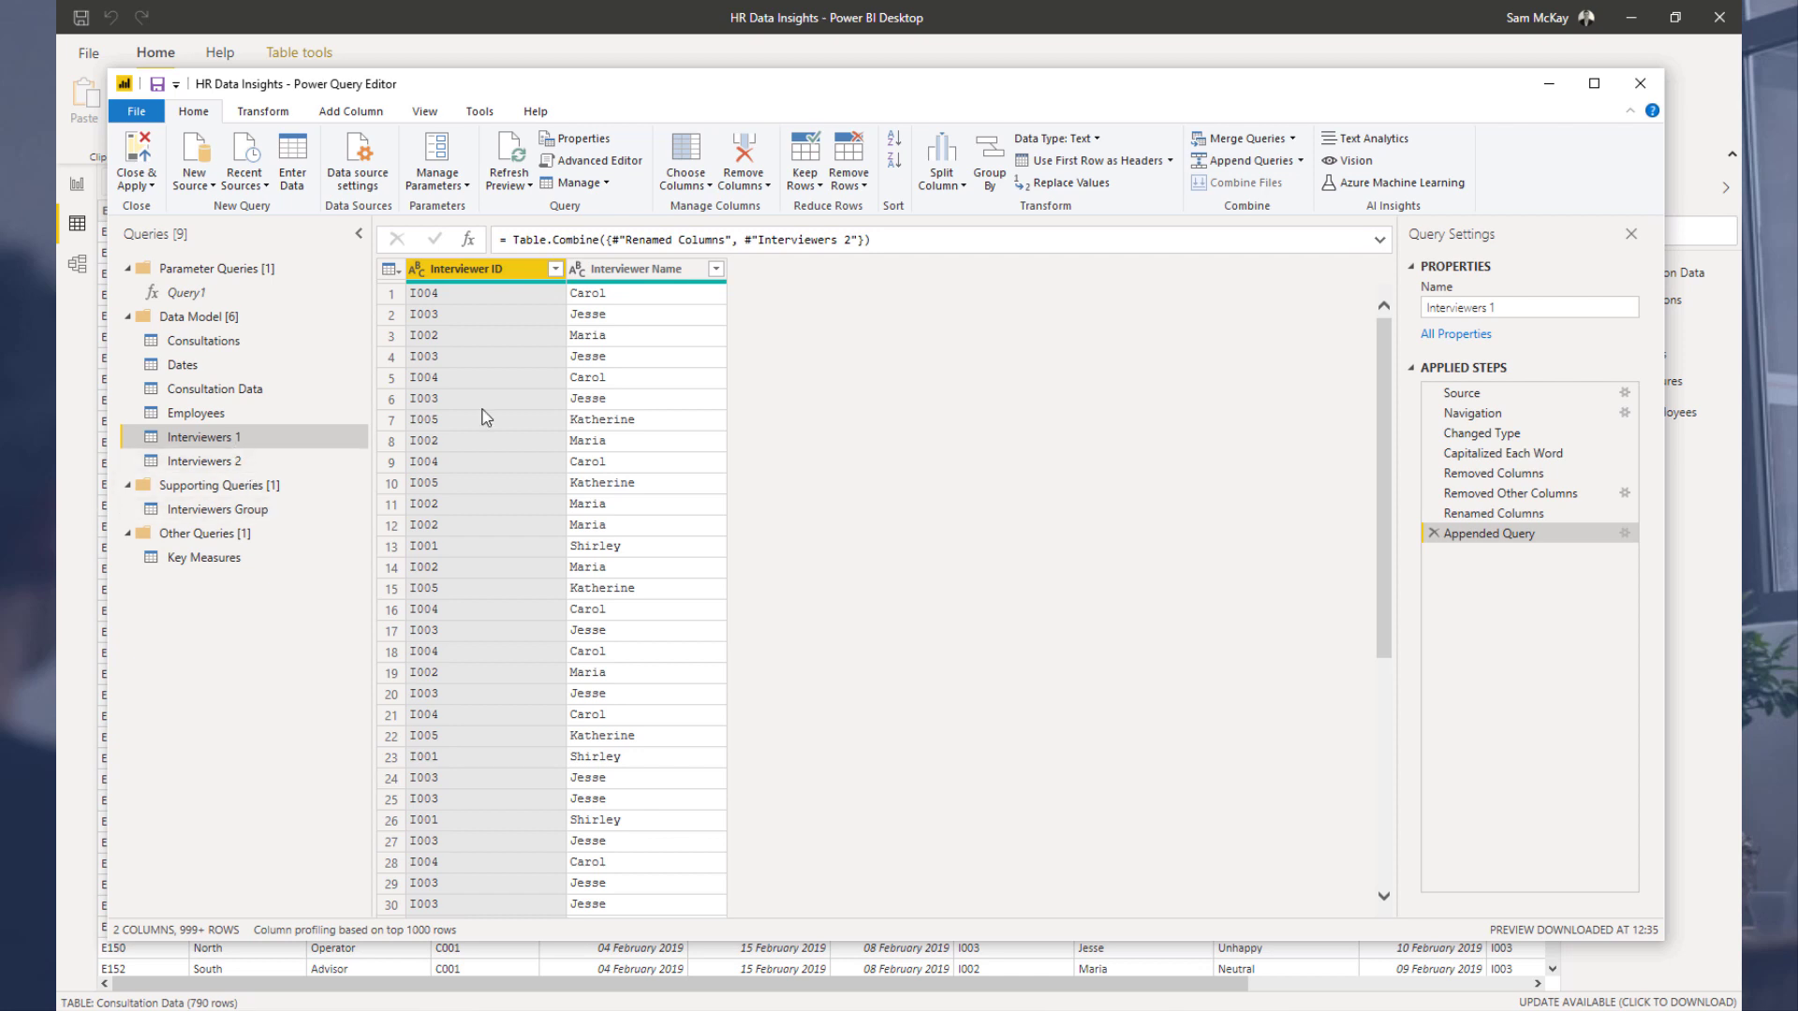
{"action": "right_click", "coordinate": [504, 267]}
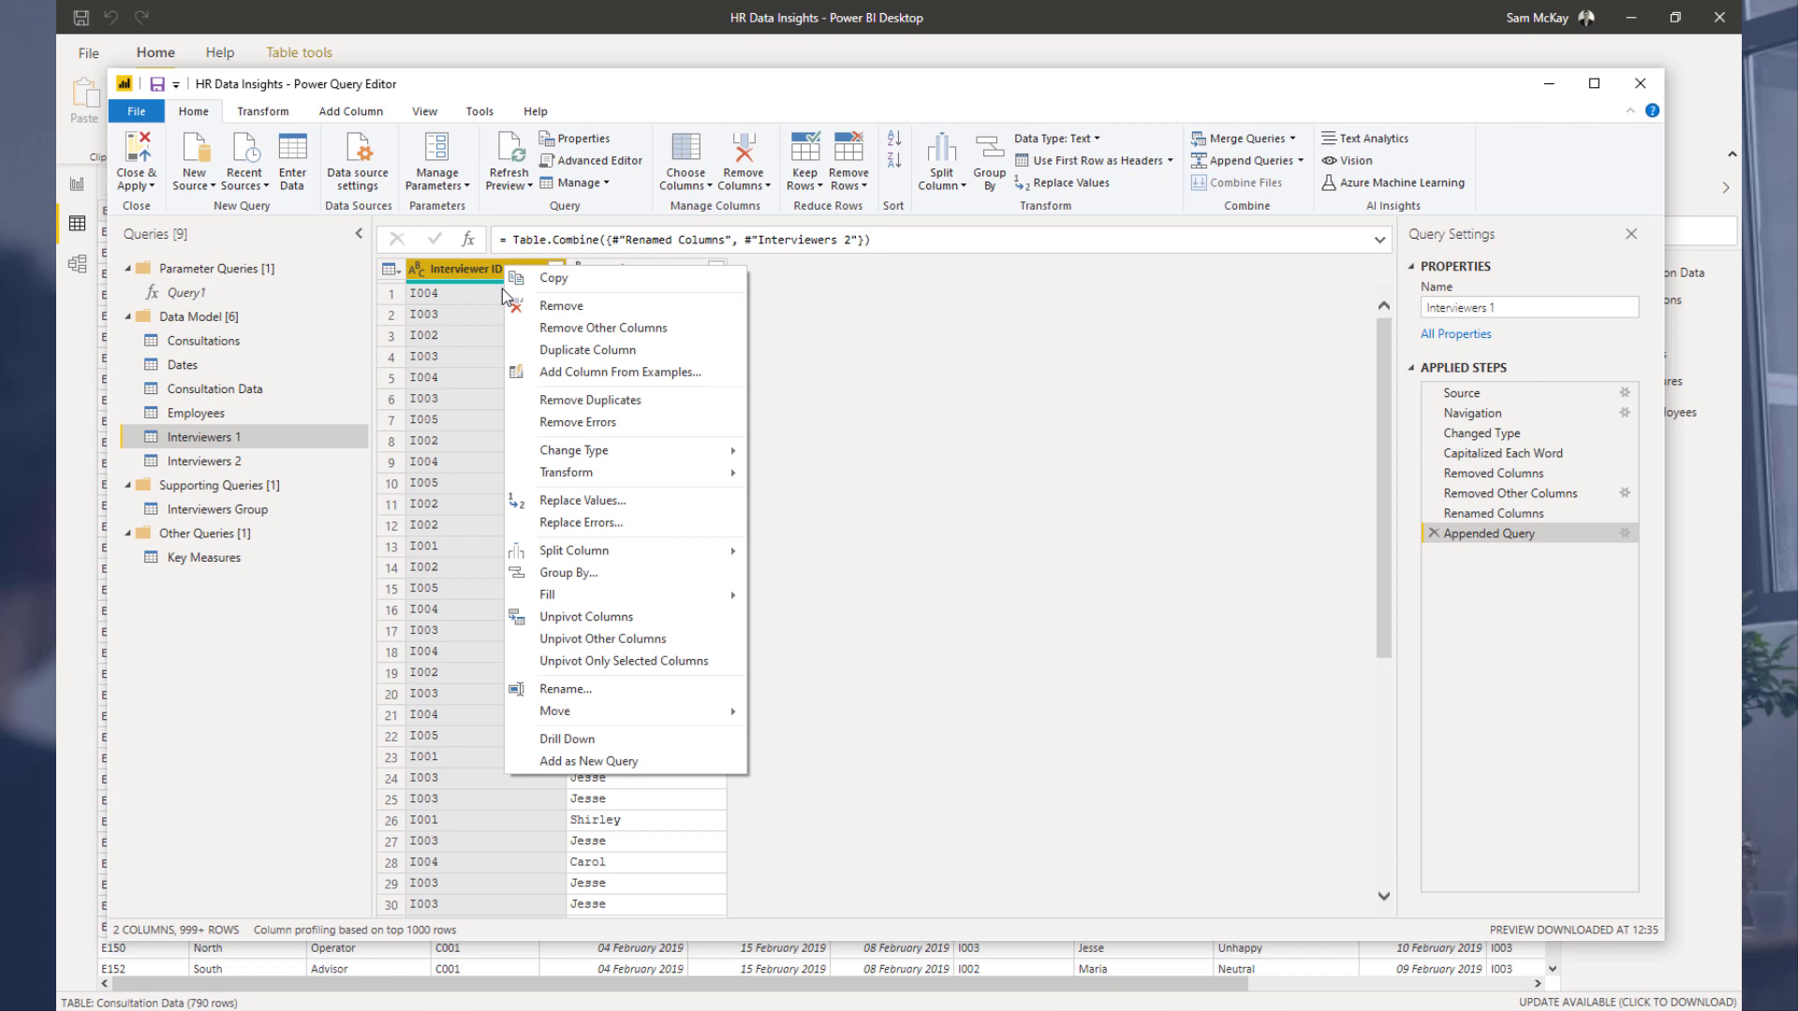
{"action": "left_click", "coordinate": [578, 400]}
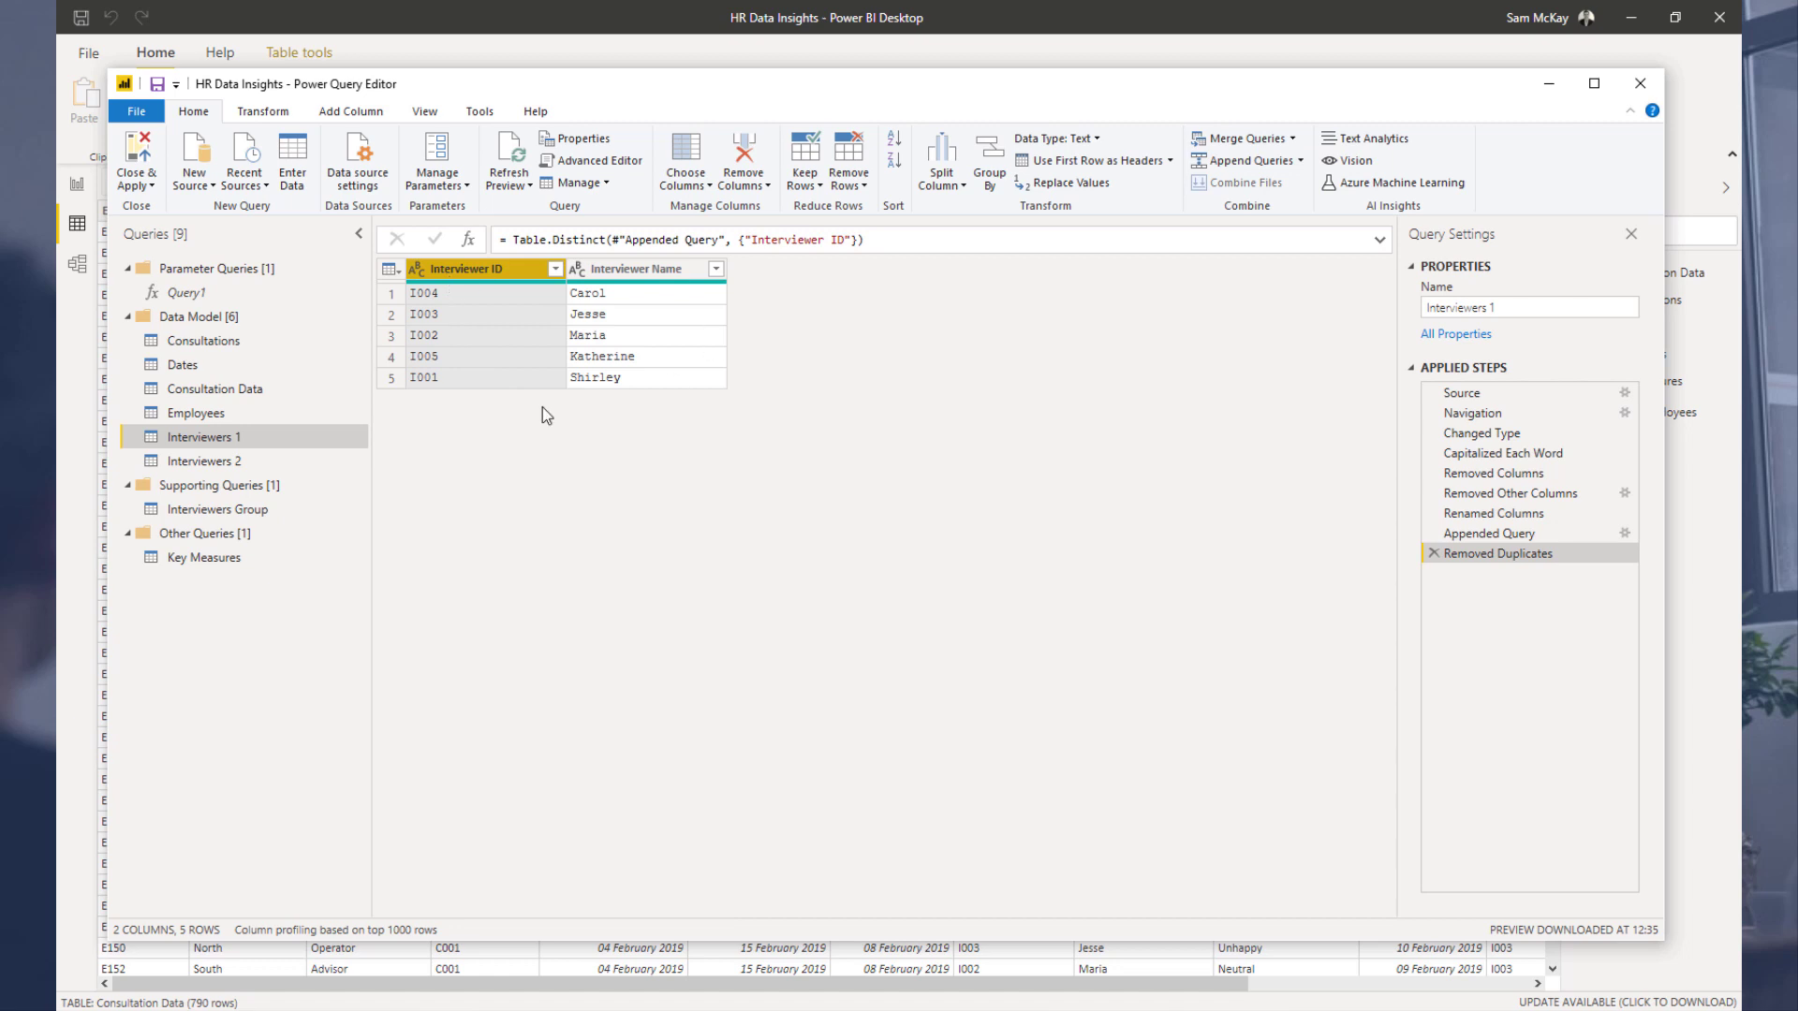
Step: Move the Interviewers 2 query into the Supporting Queries group
{"action": "left_click", "coordinate": [215, 463]}
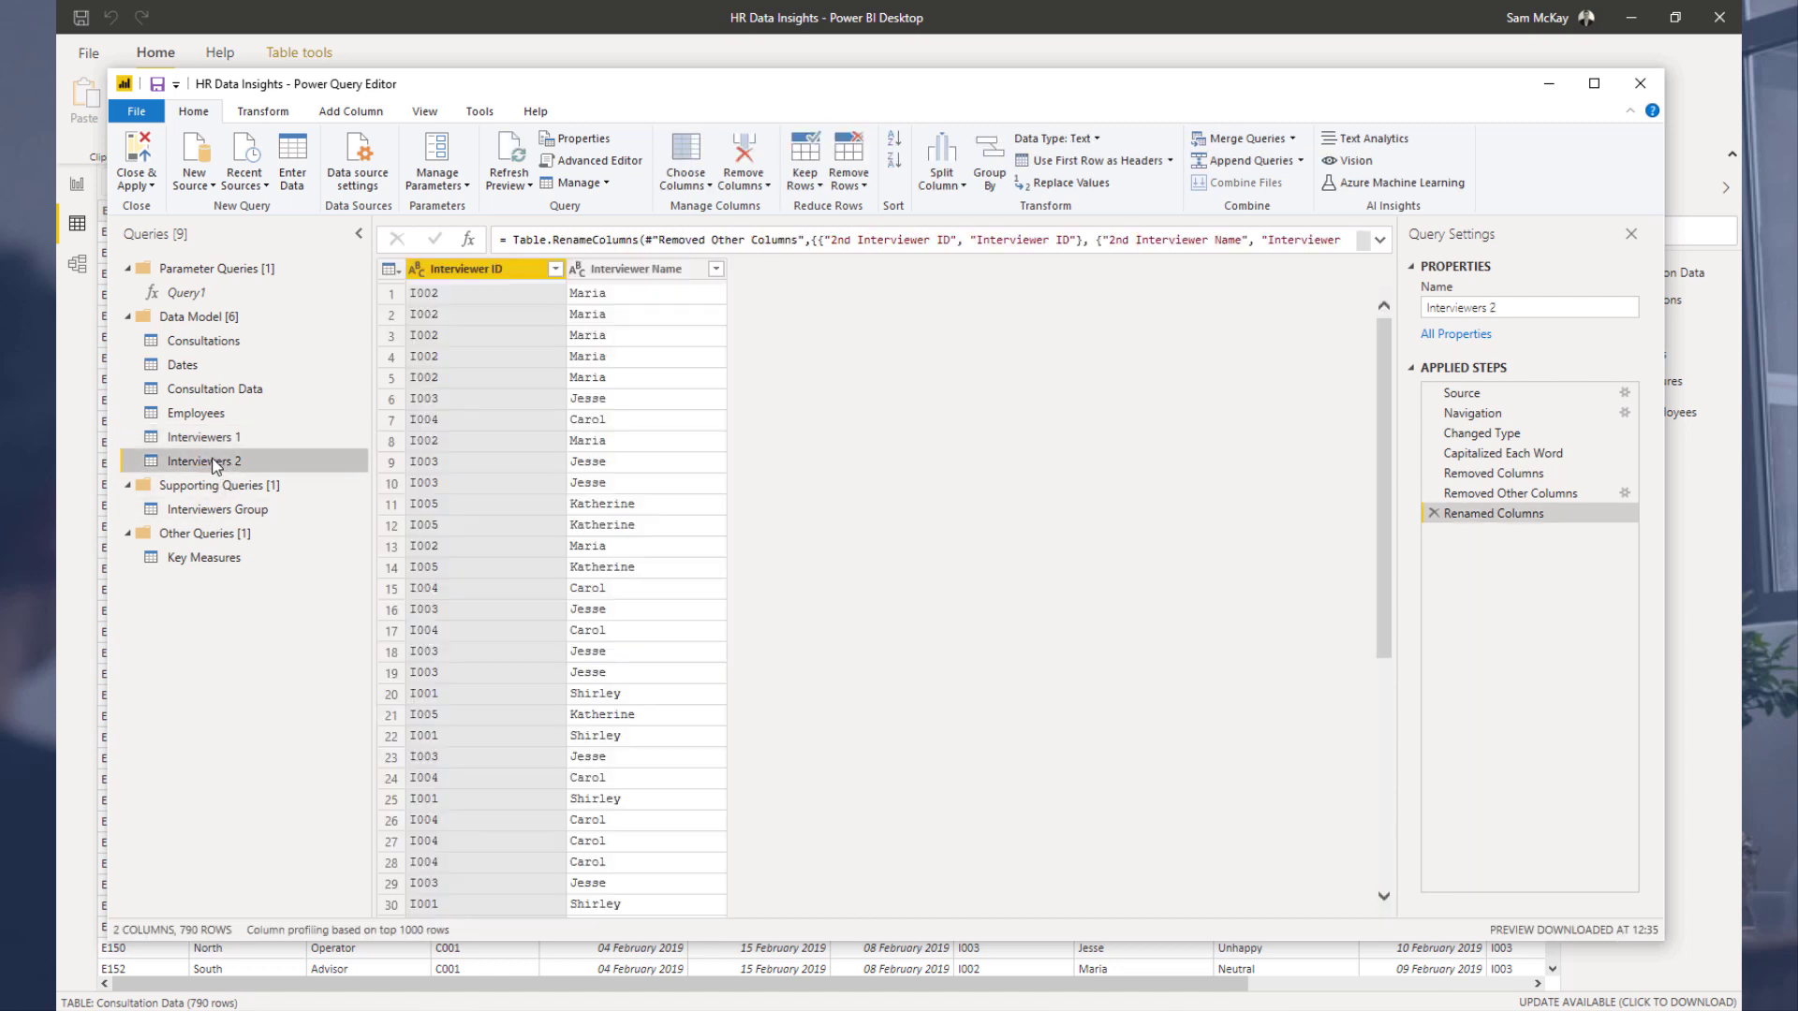
{"action": "left_click_drag", "start_coordinate": [215, 462], "coordinate": [229, 496]}
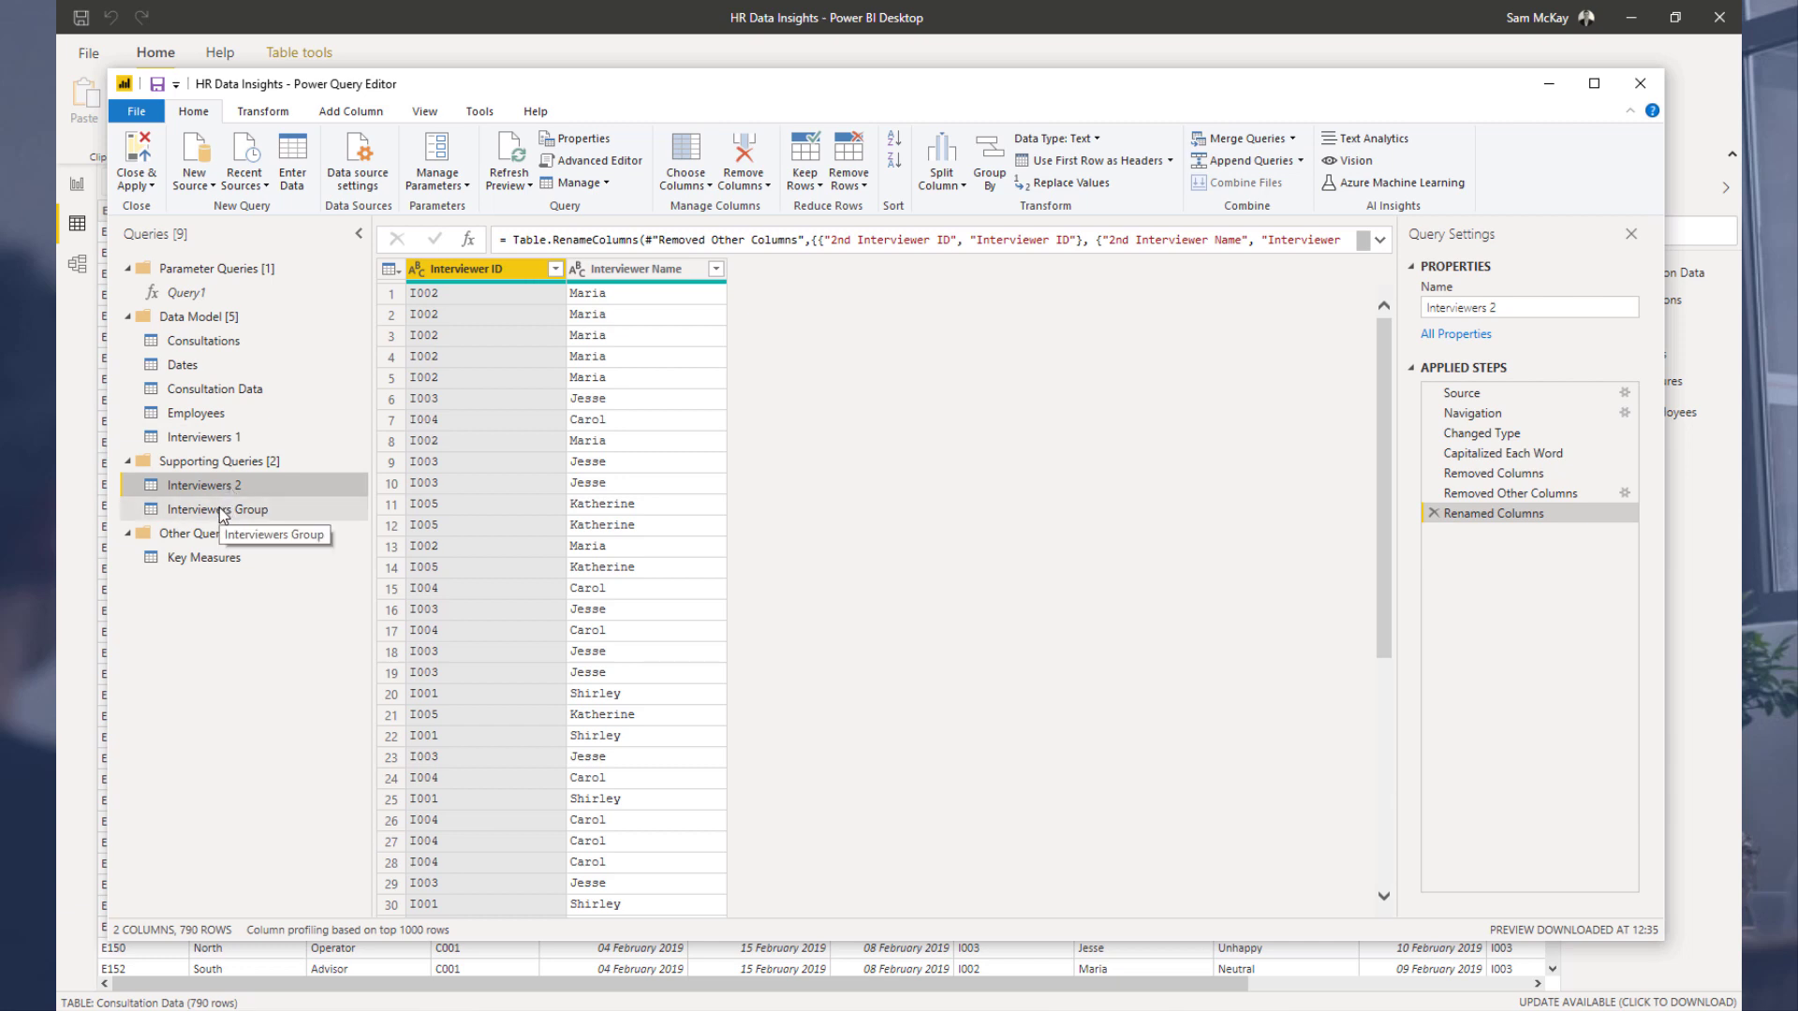
Step: Disable loading for the Interviewers Group and Interviewers 2 queries
{"action": "right_click", "coordinate": [221, 511]}
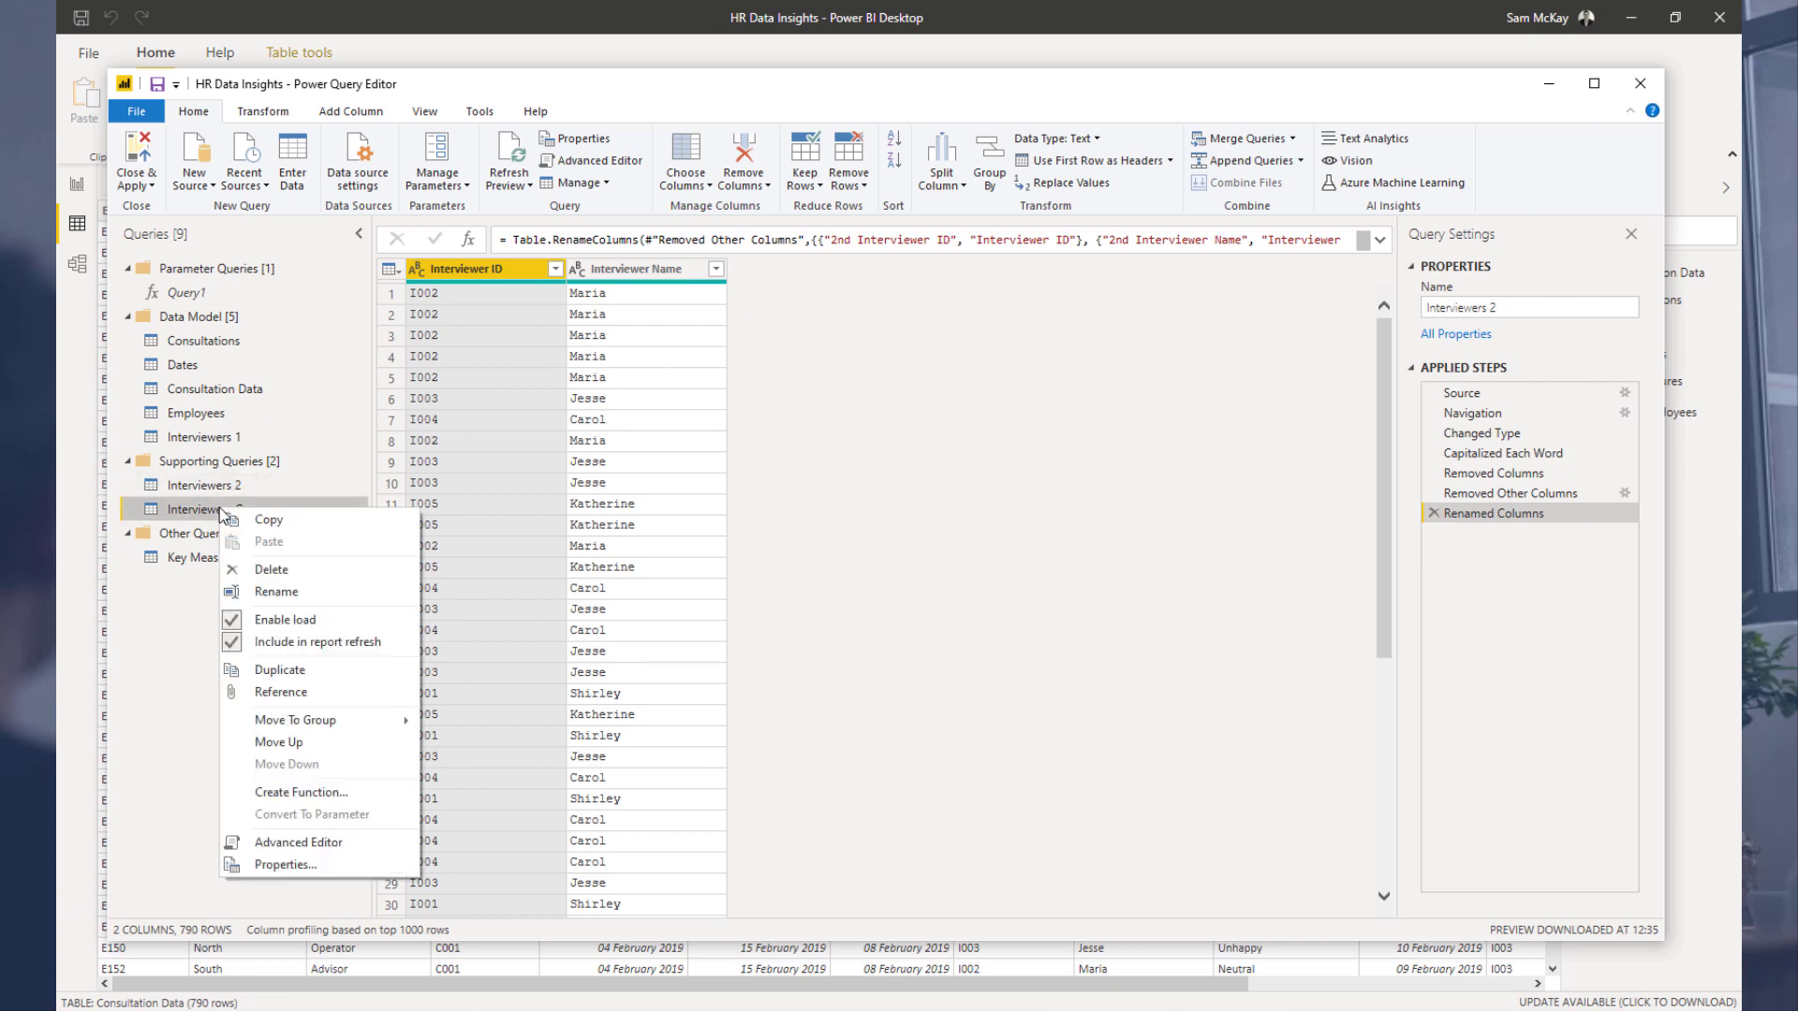
{"action": "left_click", "coordinate": [285, 622]}
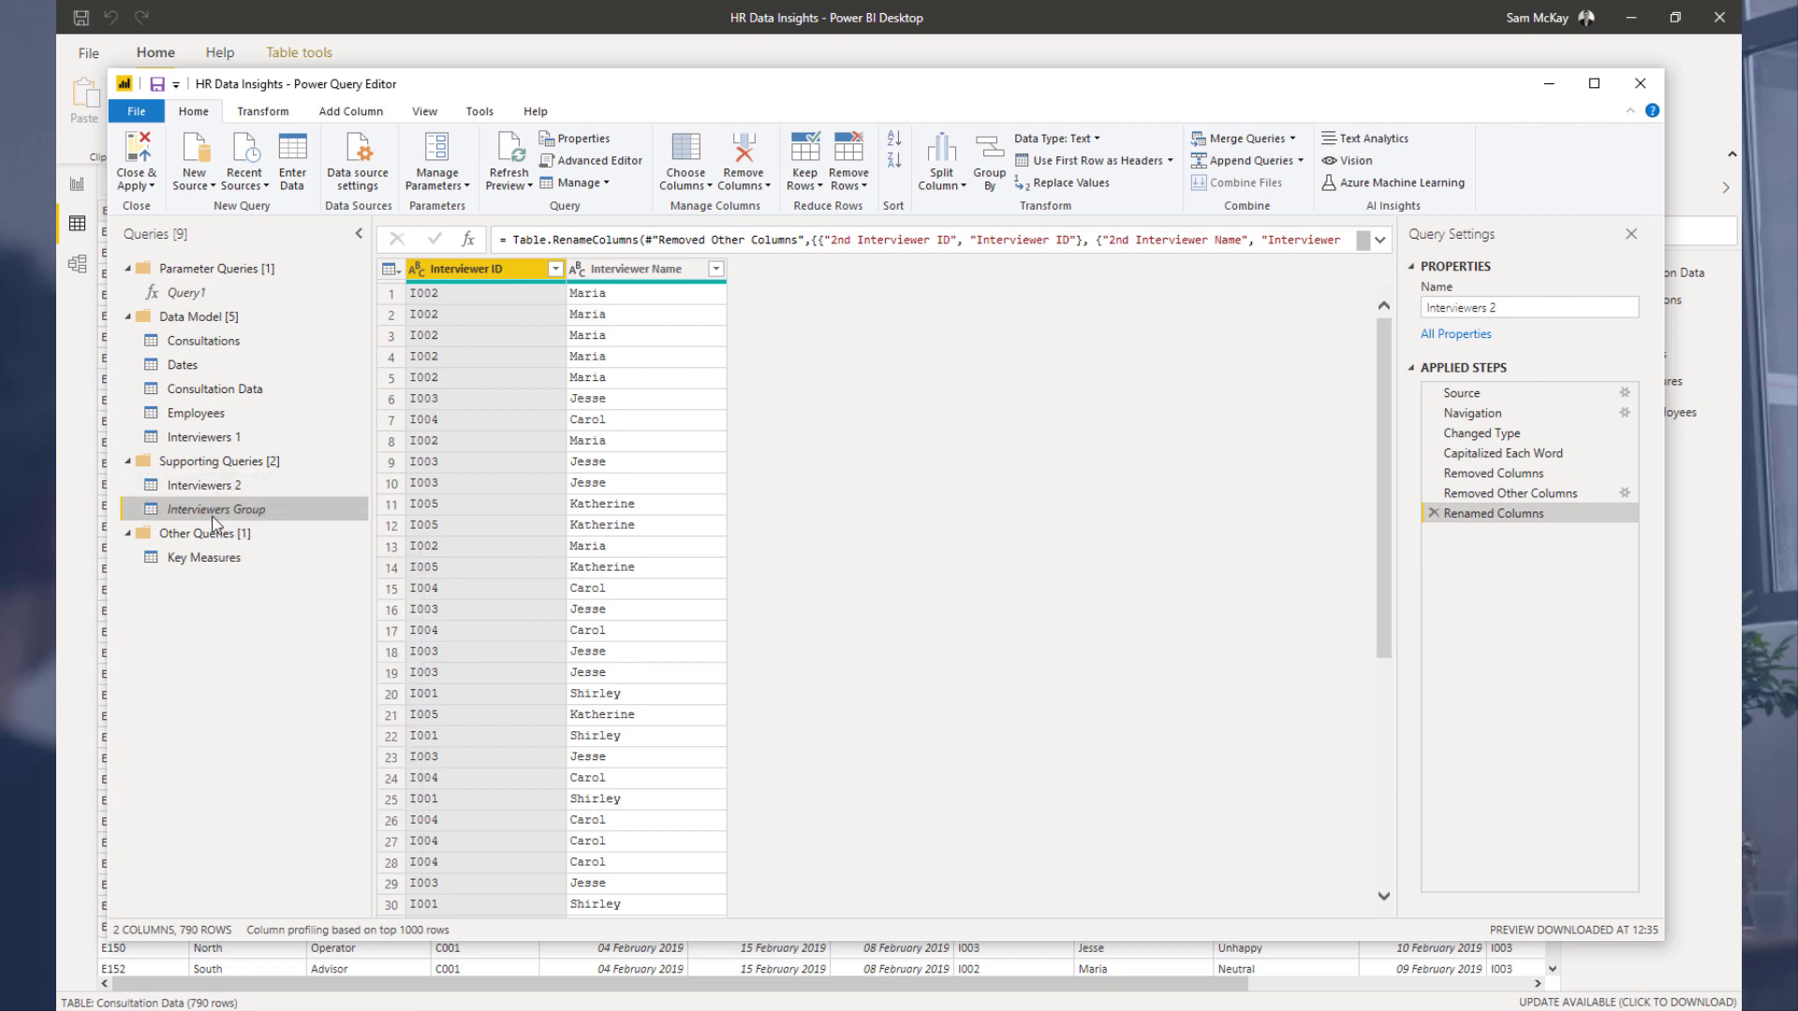
{"action": "right_click", "coordinate": [210, 487]}
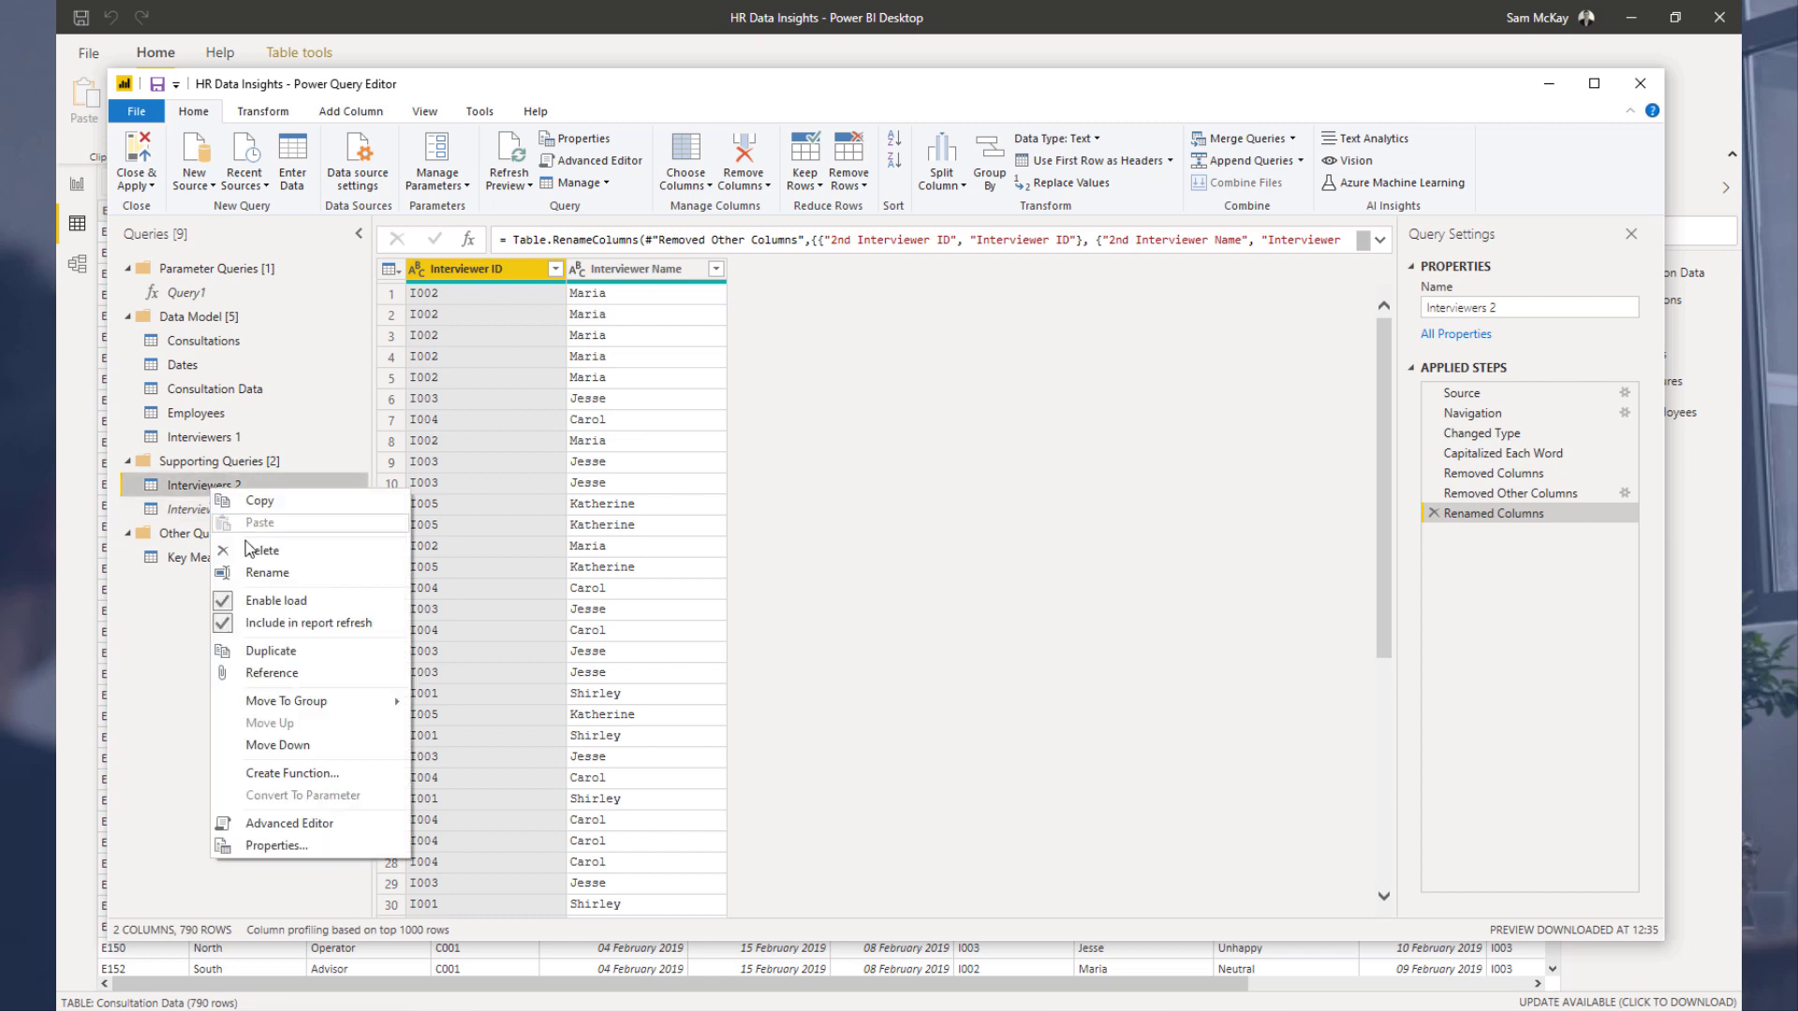
{"action": "left_click", "coordinate": [271, 602]}
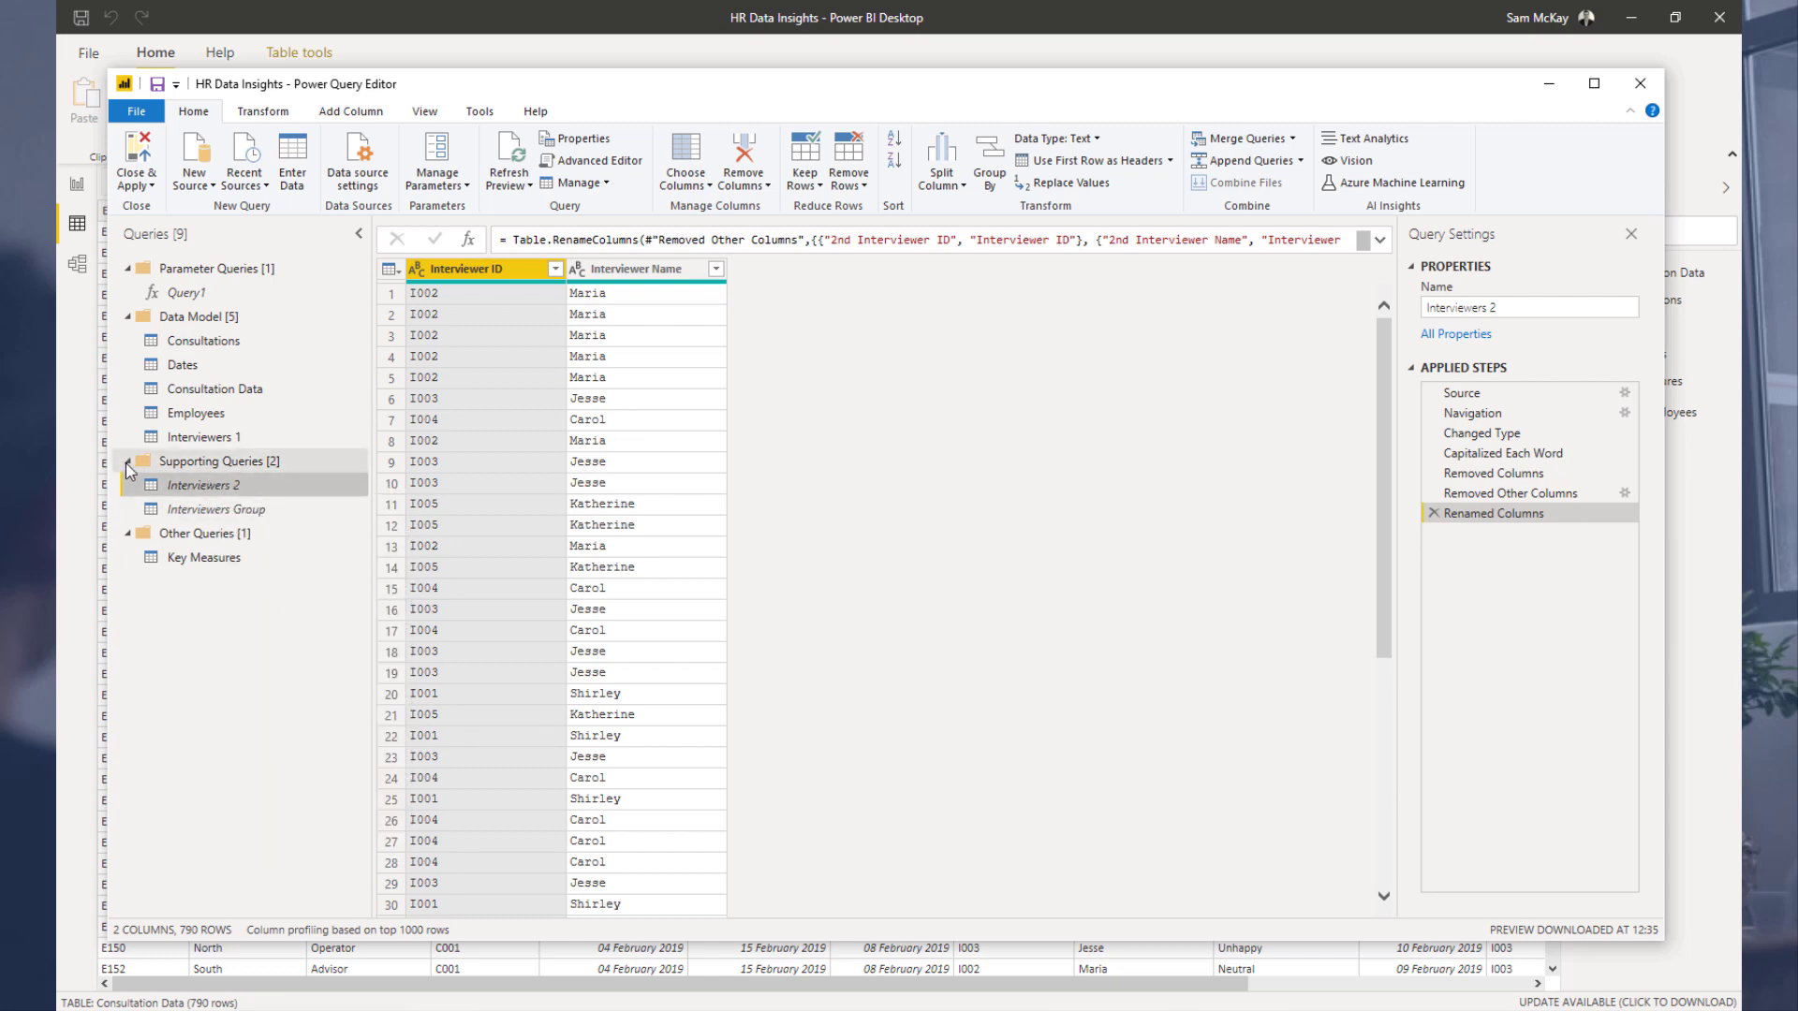
Step: Rename the Interviewers 1 query as Interviewers
{"action": "left_click", "coordinate": [251, 438]}
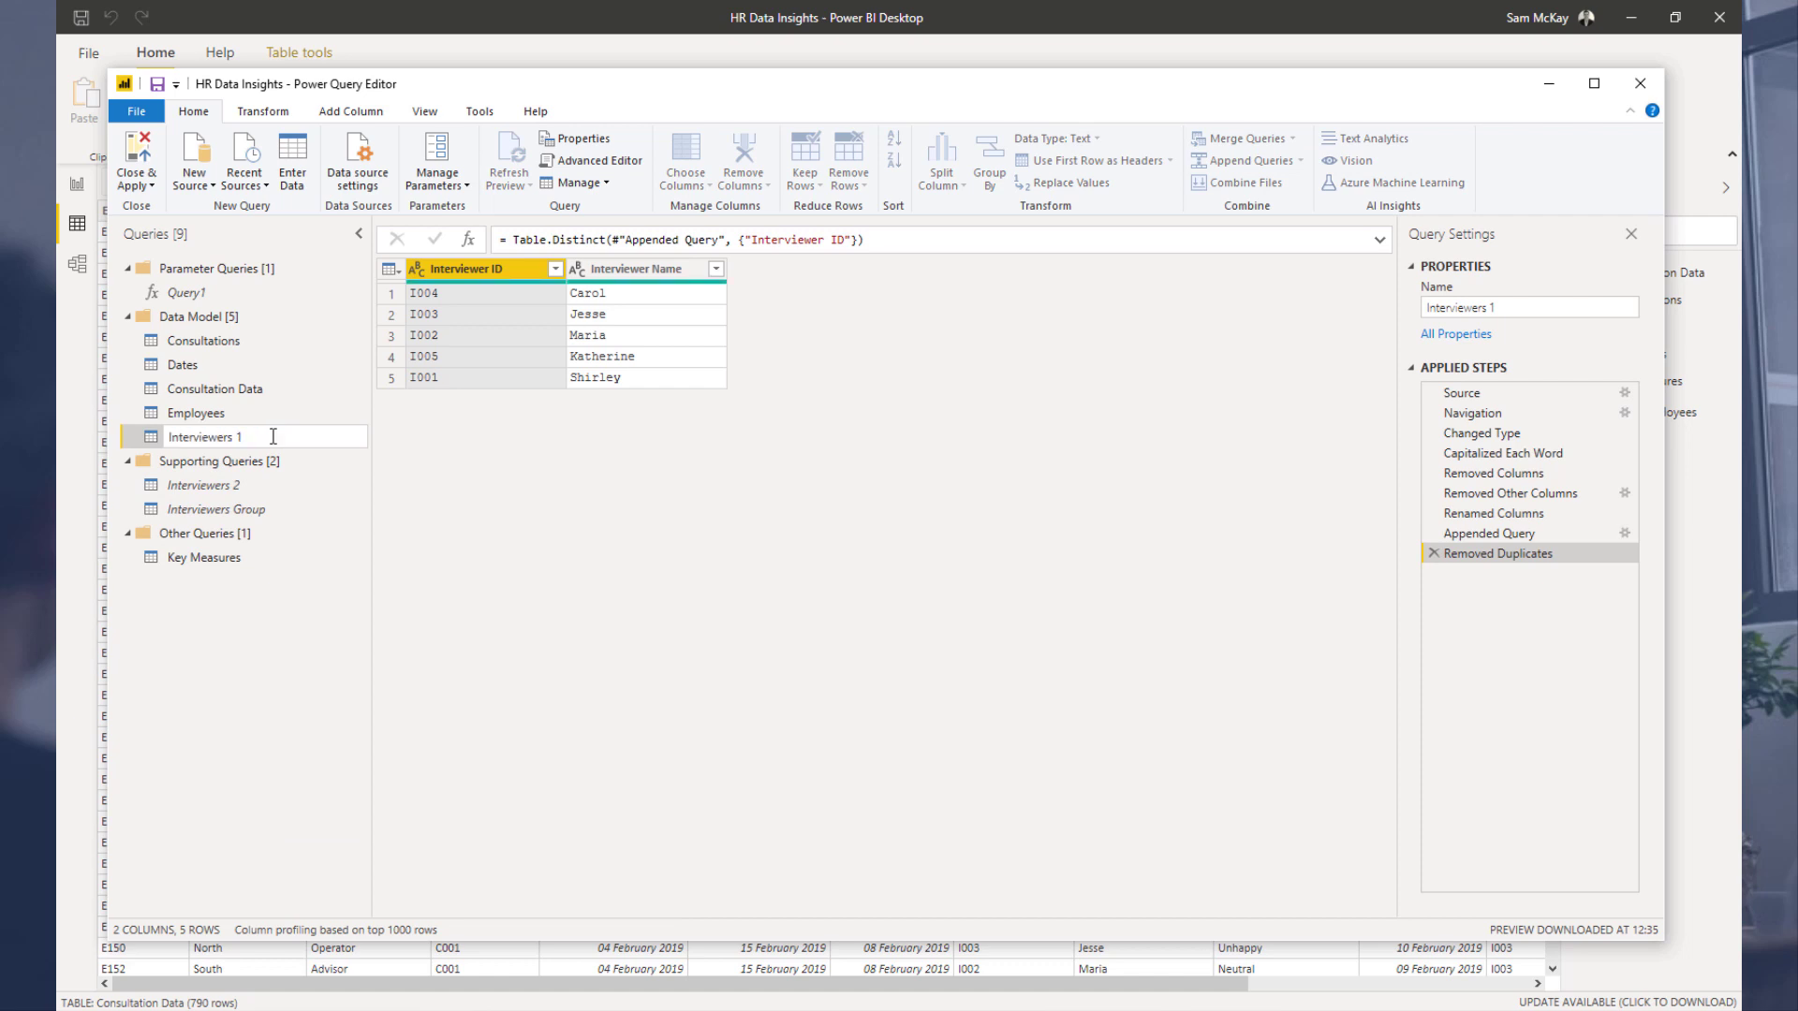
{"action": "key", "text": "Return"}
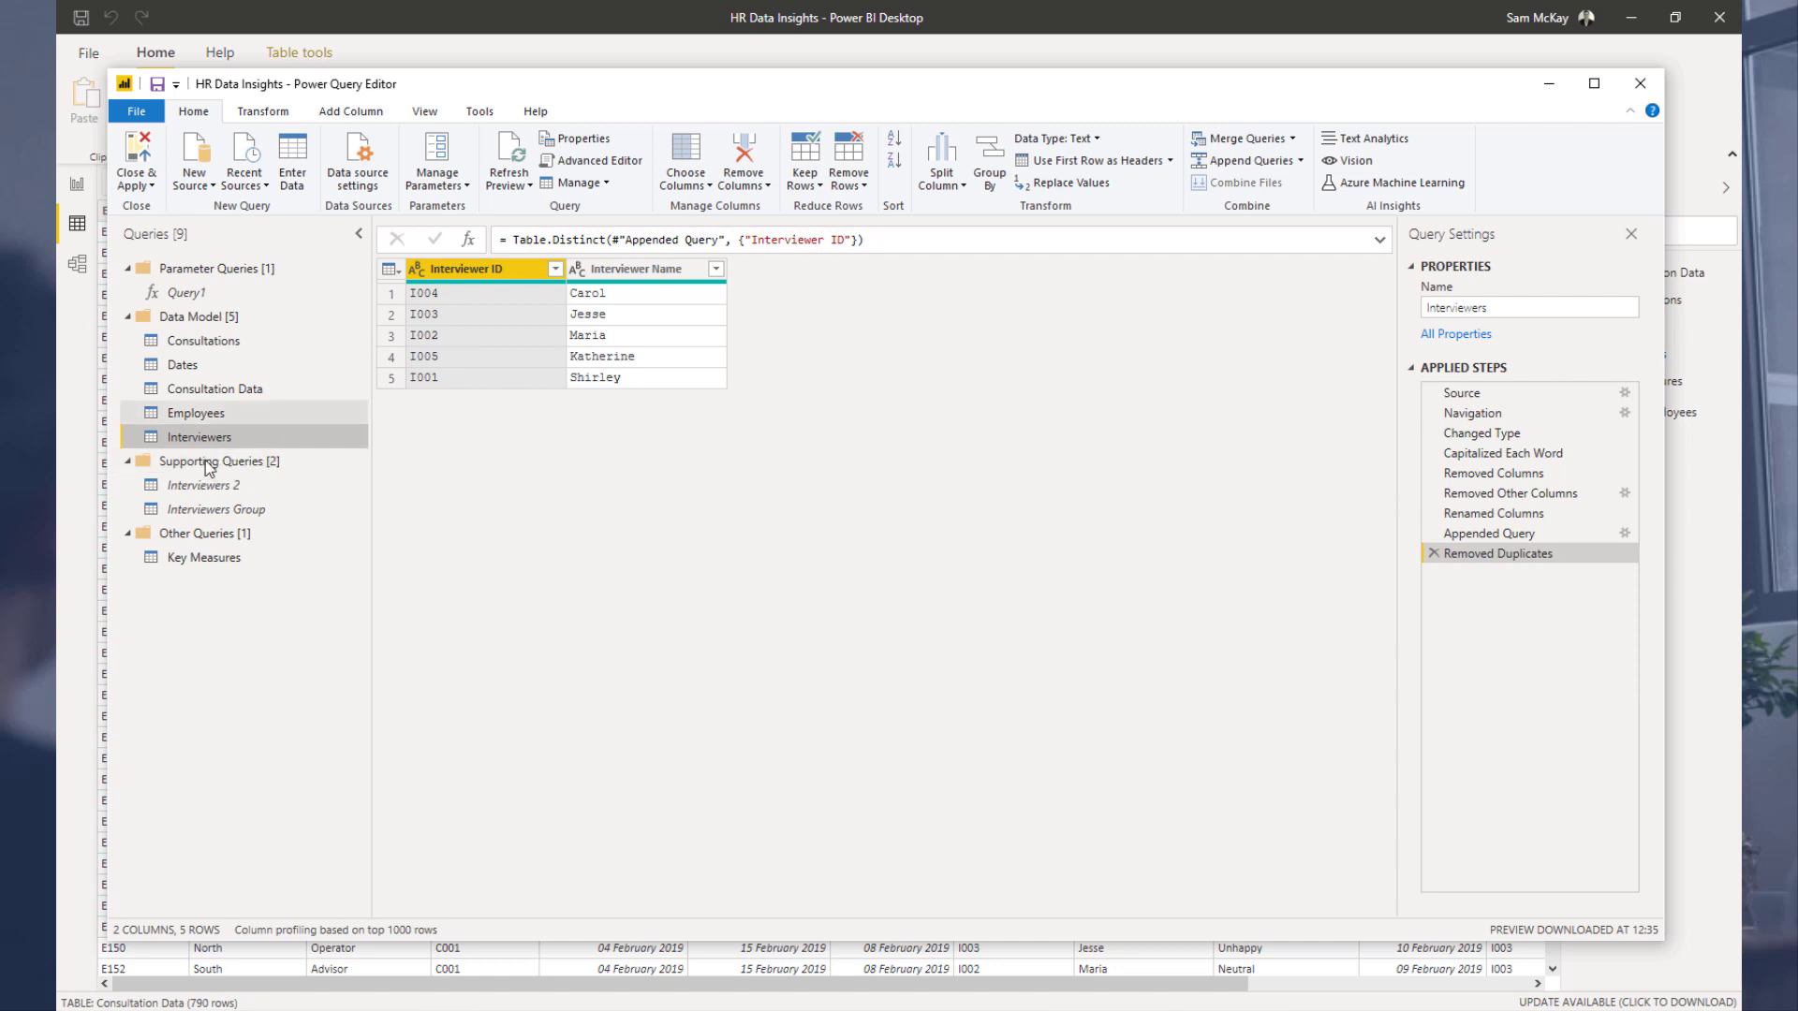
{"action": "left_click", "coordinate": [122, 463]}
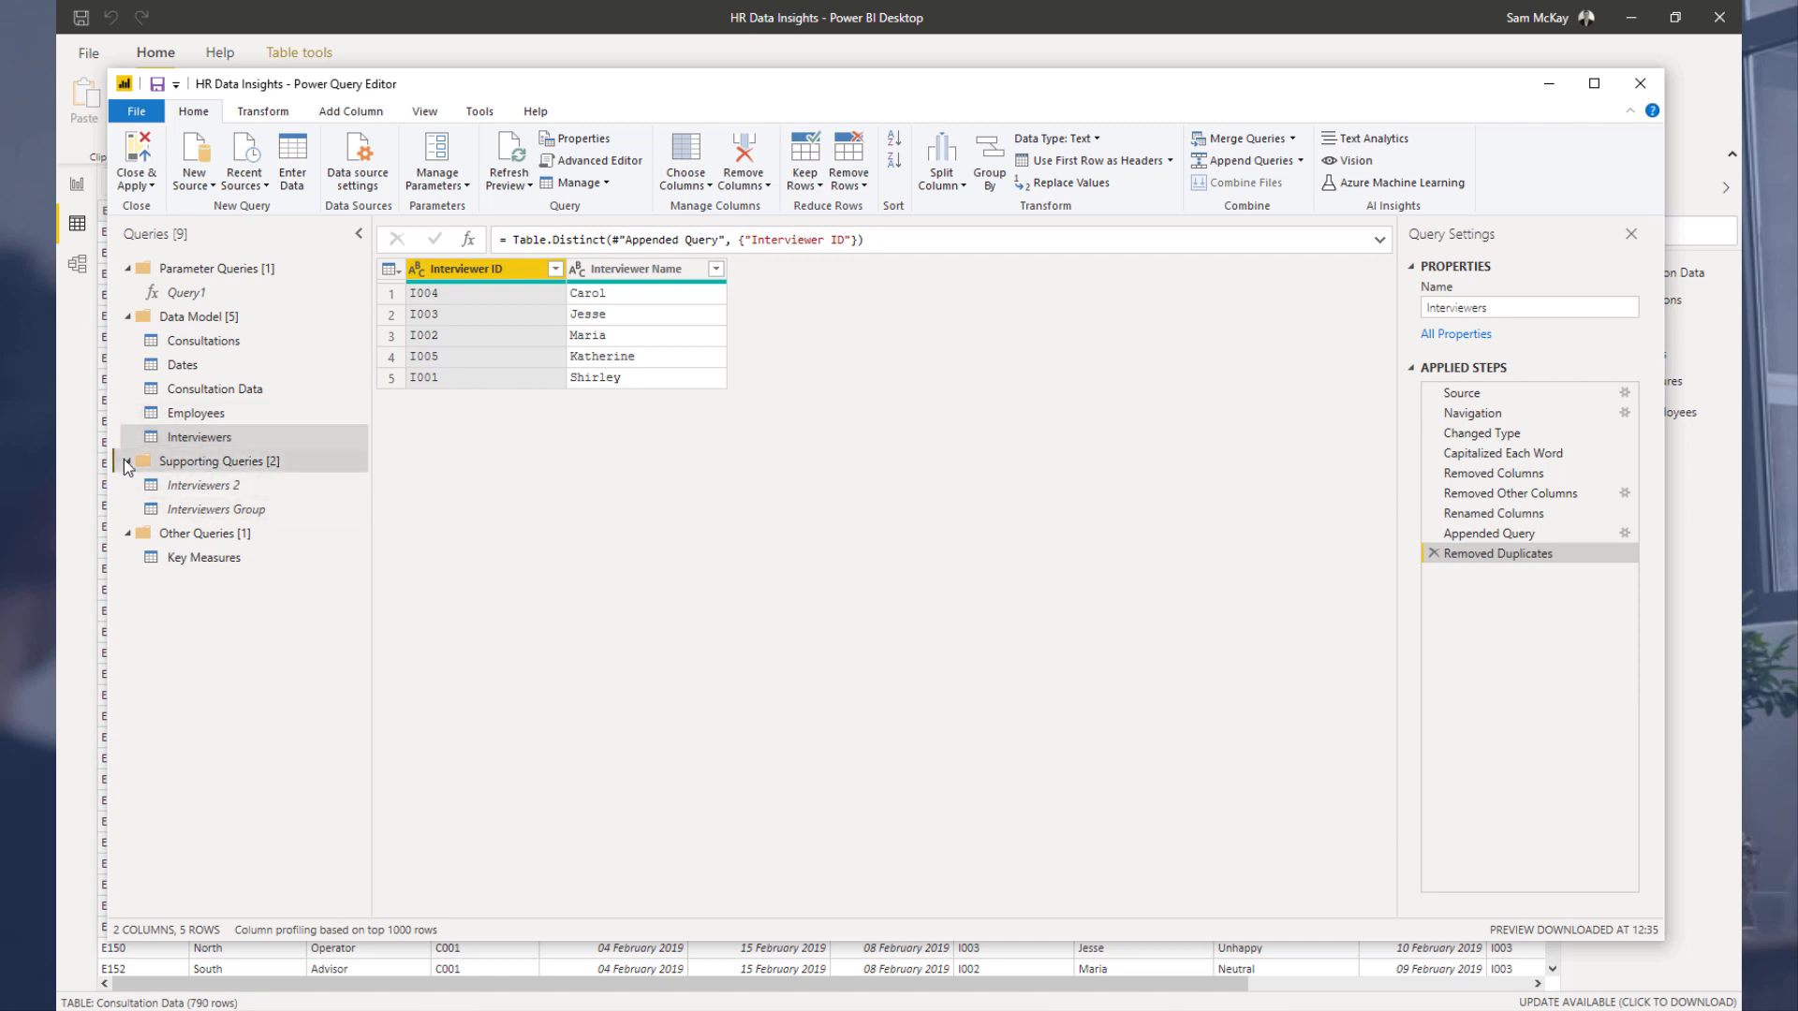
{"action": "left_click", "coordinate": [128, 463]}
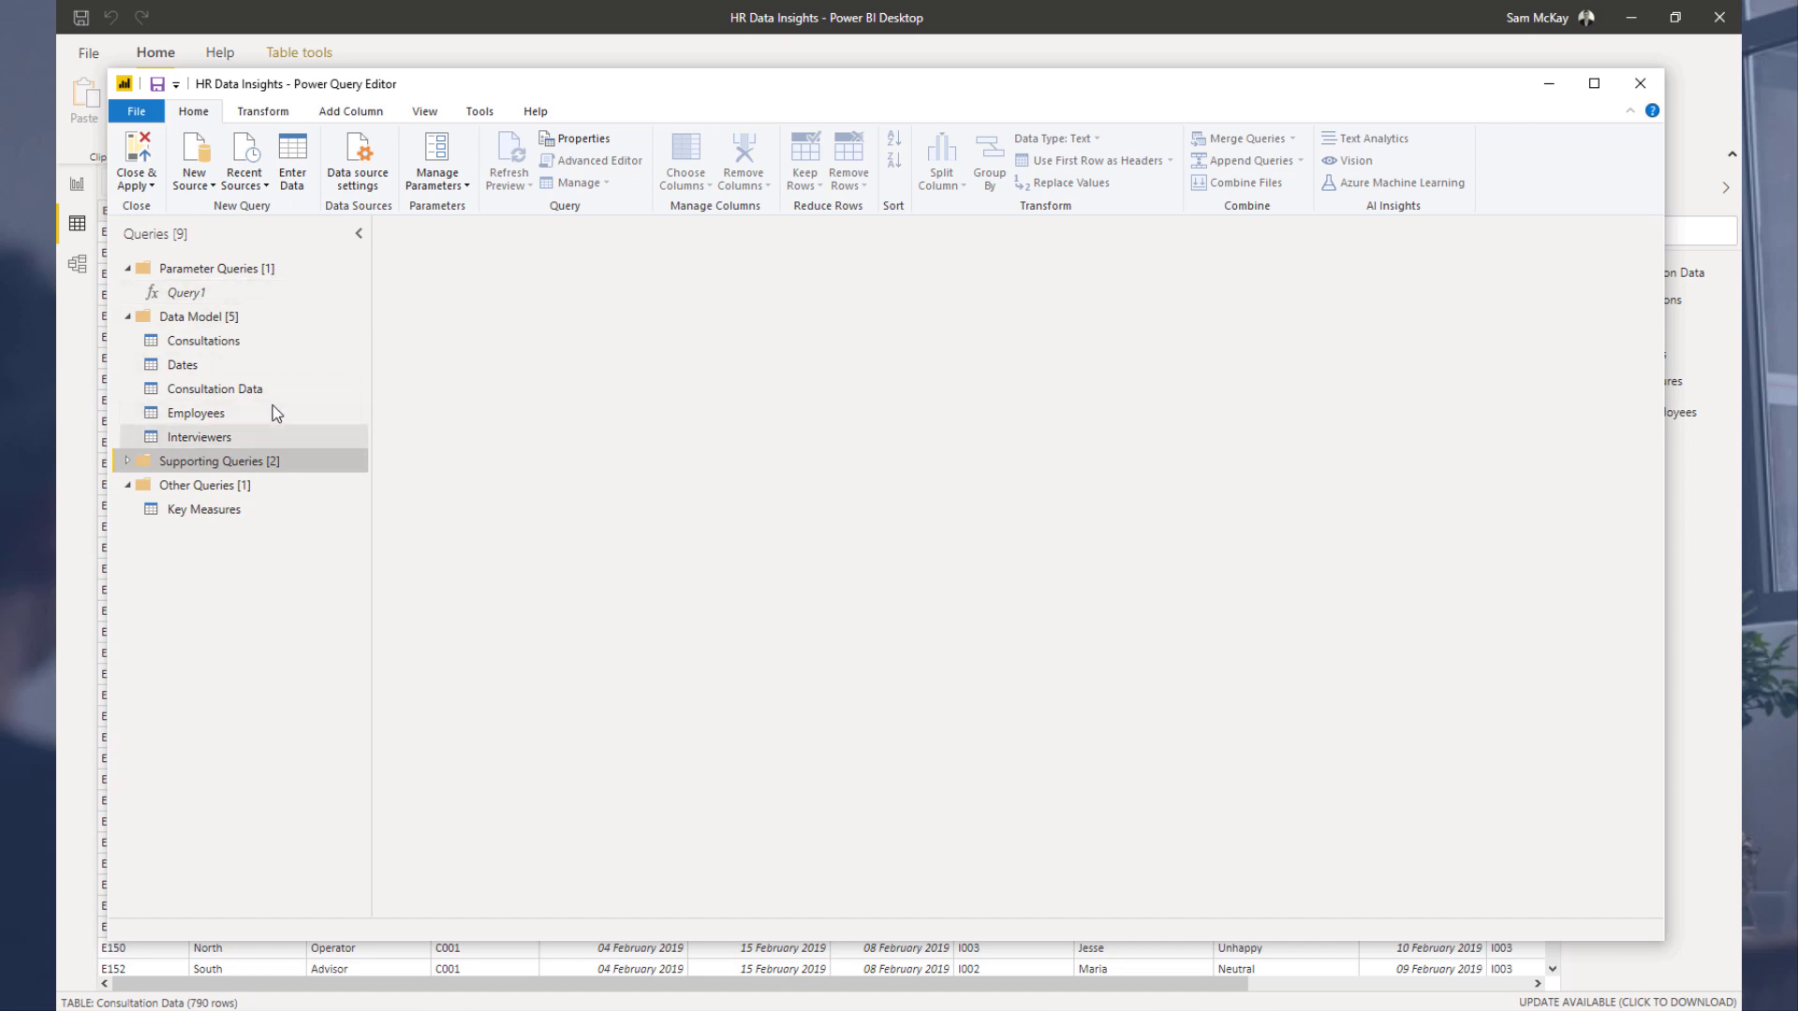
Step: In Consultation Data, remove the 1st Interviewer Name and 2nd Interviewer Name columns
{"action": "left_click", "coordinate": [286, 385]}
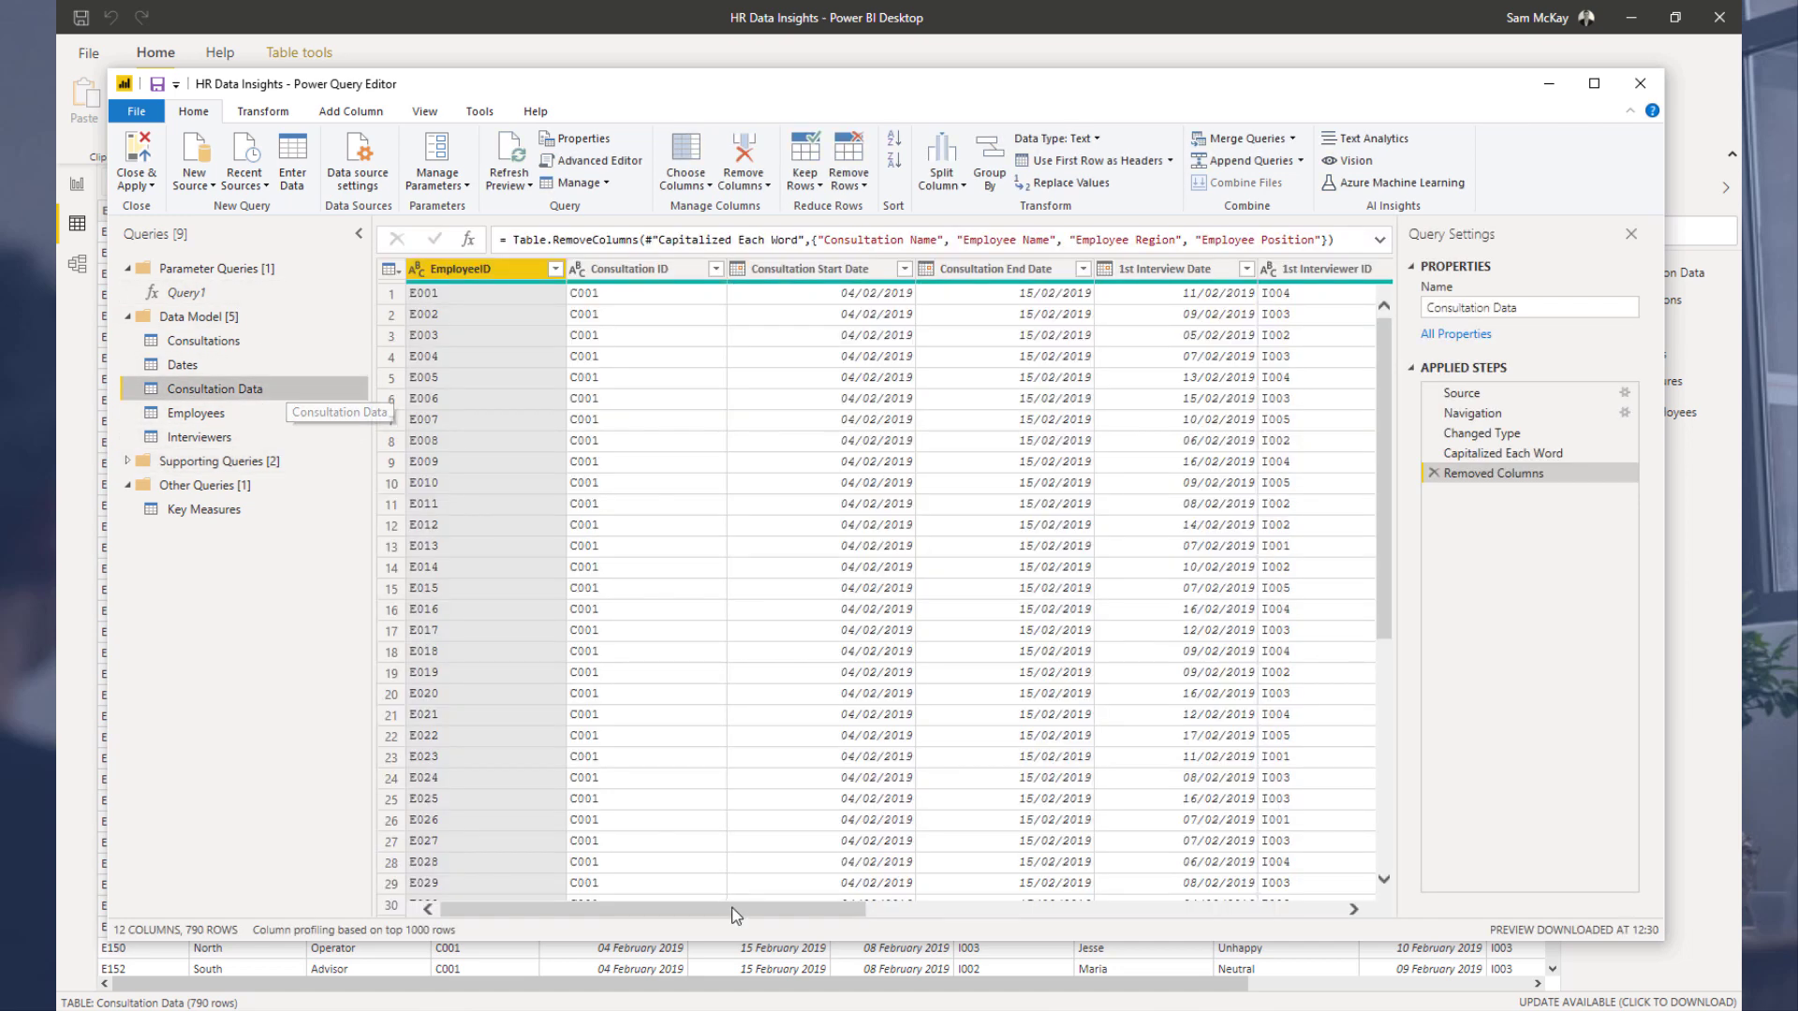
{"action": "left_click_drag", "start_coordinate": [736, 915], "coordinate": [1013, 916]}
{"action": "right_click", "coordinate": [873, 274]}
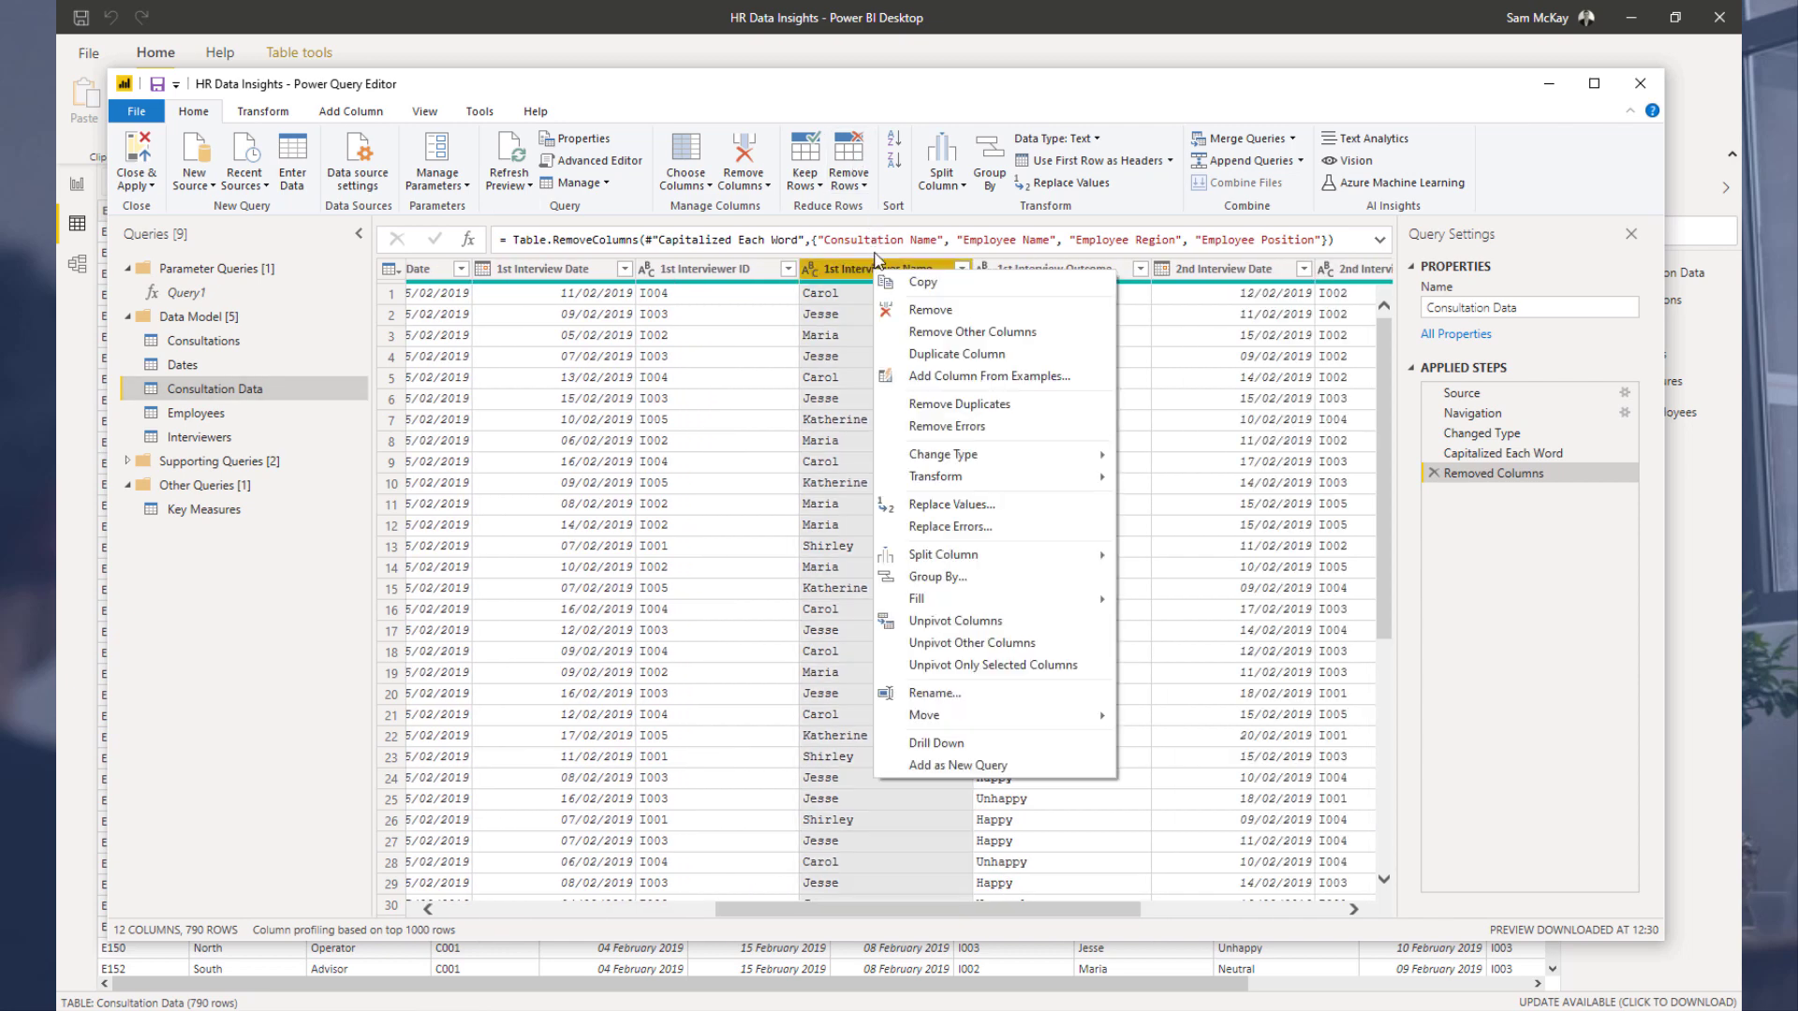
{"action": "mouse_move", "coordinate": [975, 460]}
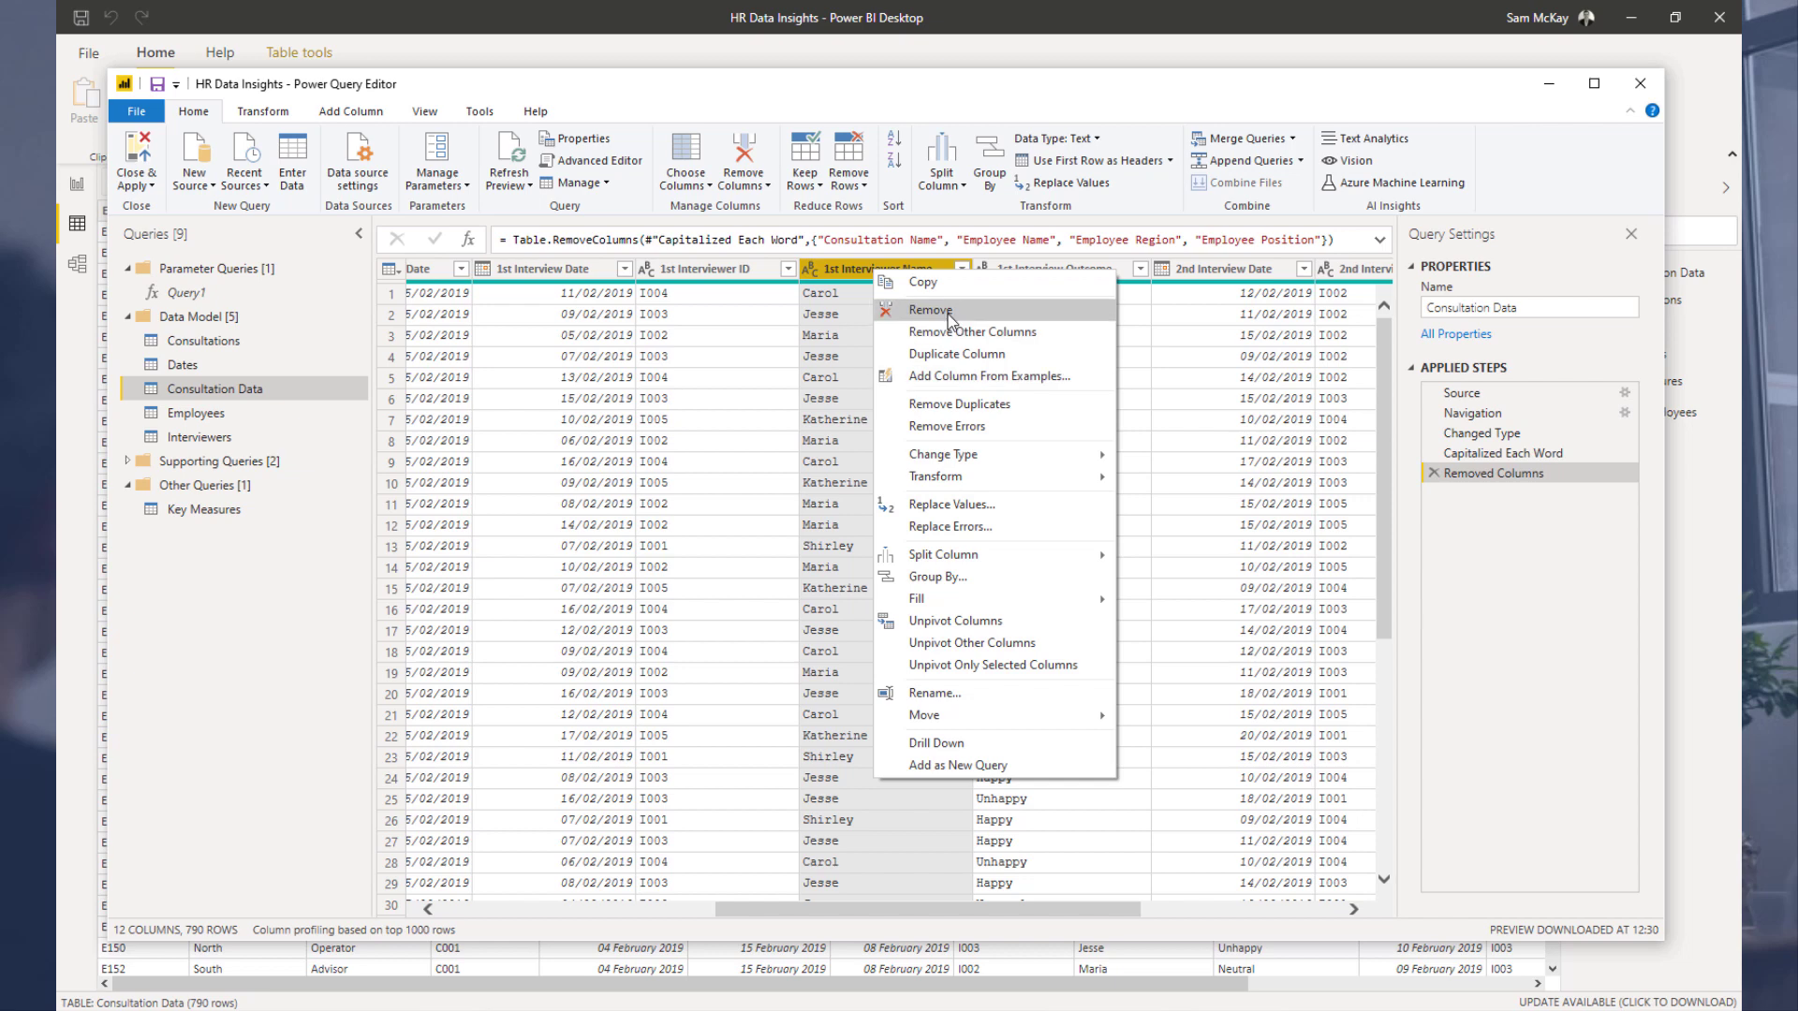
{"action": "left_click", "coordinate": [928, 310]}
{"action": "left_click_drag", "start_coordinate": [974, 921], "coordinate": [1110, 920]}
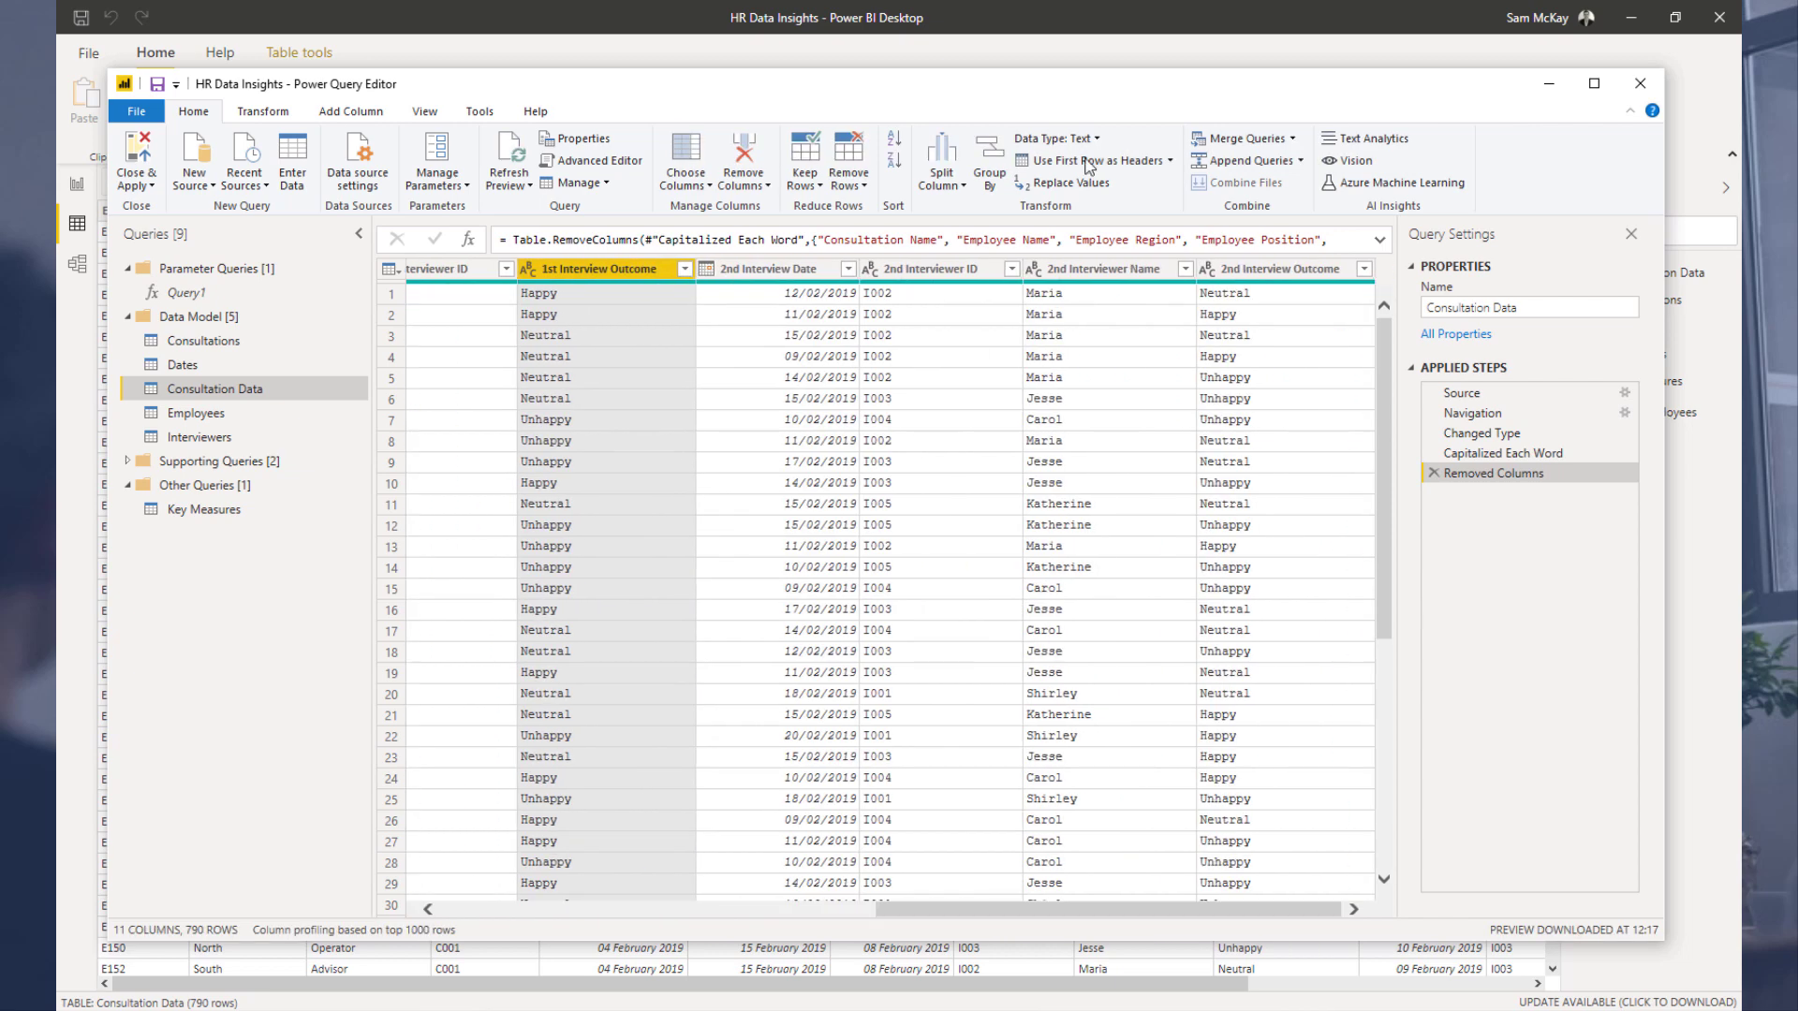
{"action": "right_click", "coordinate": [1077, 269]}
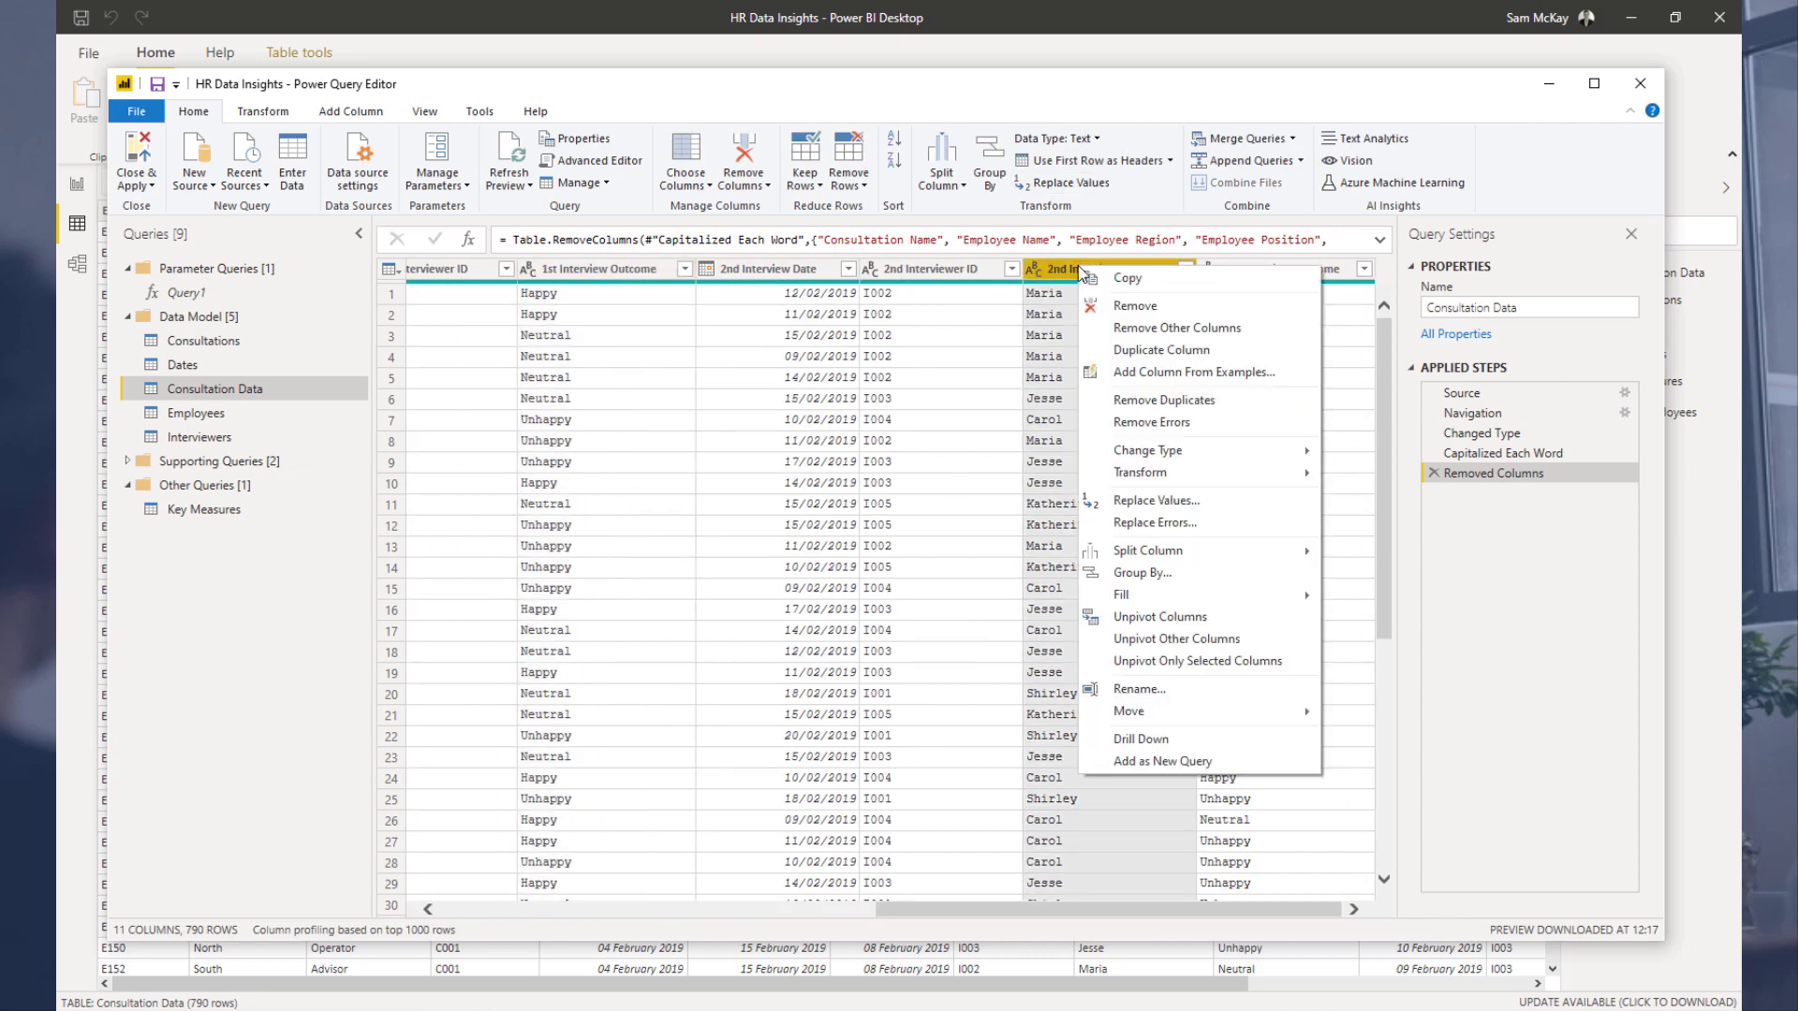
{"action": "left_click", "coordinate": [1165, 304]}
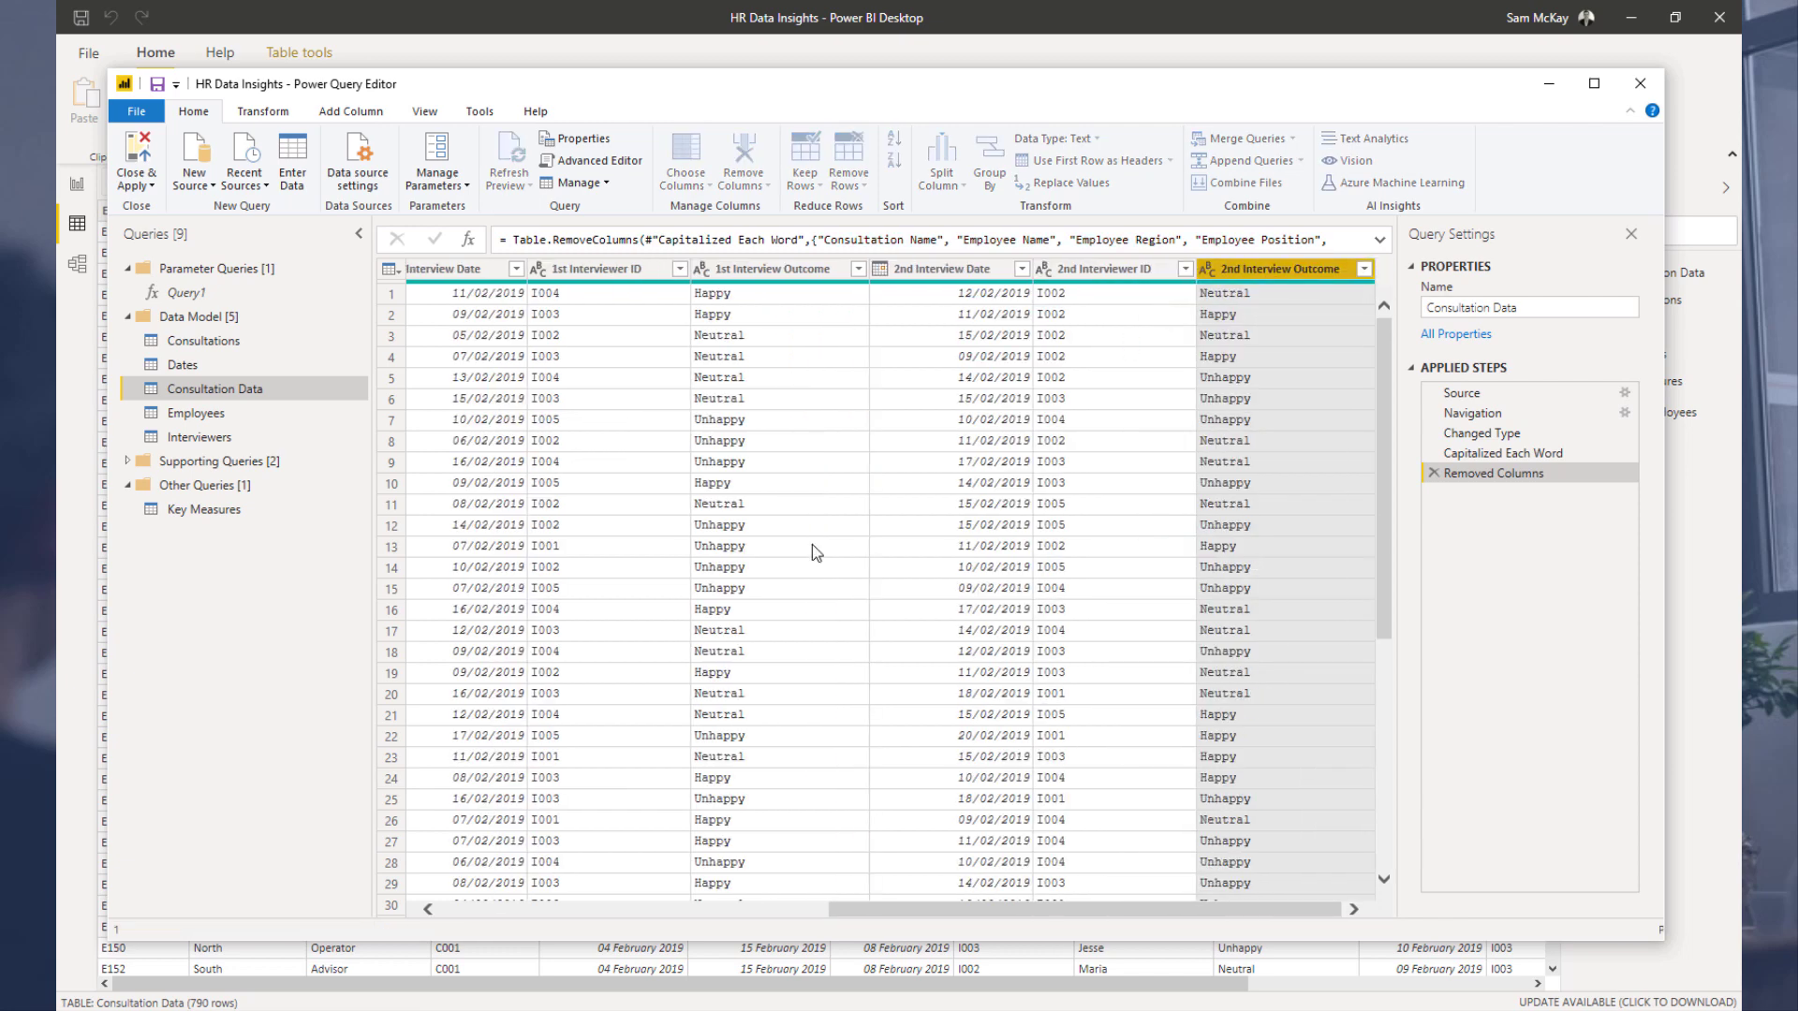
Step: Apply the query changes to the report and open the model view
{"action": "left_click_drag", "start_coordinate": [1061, 917], "coordinate": [981, 917]}
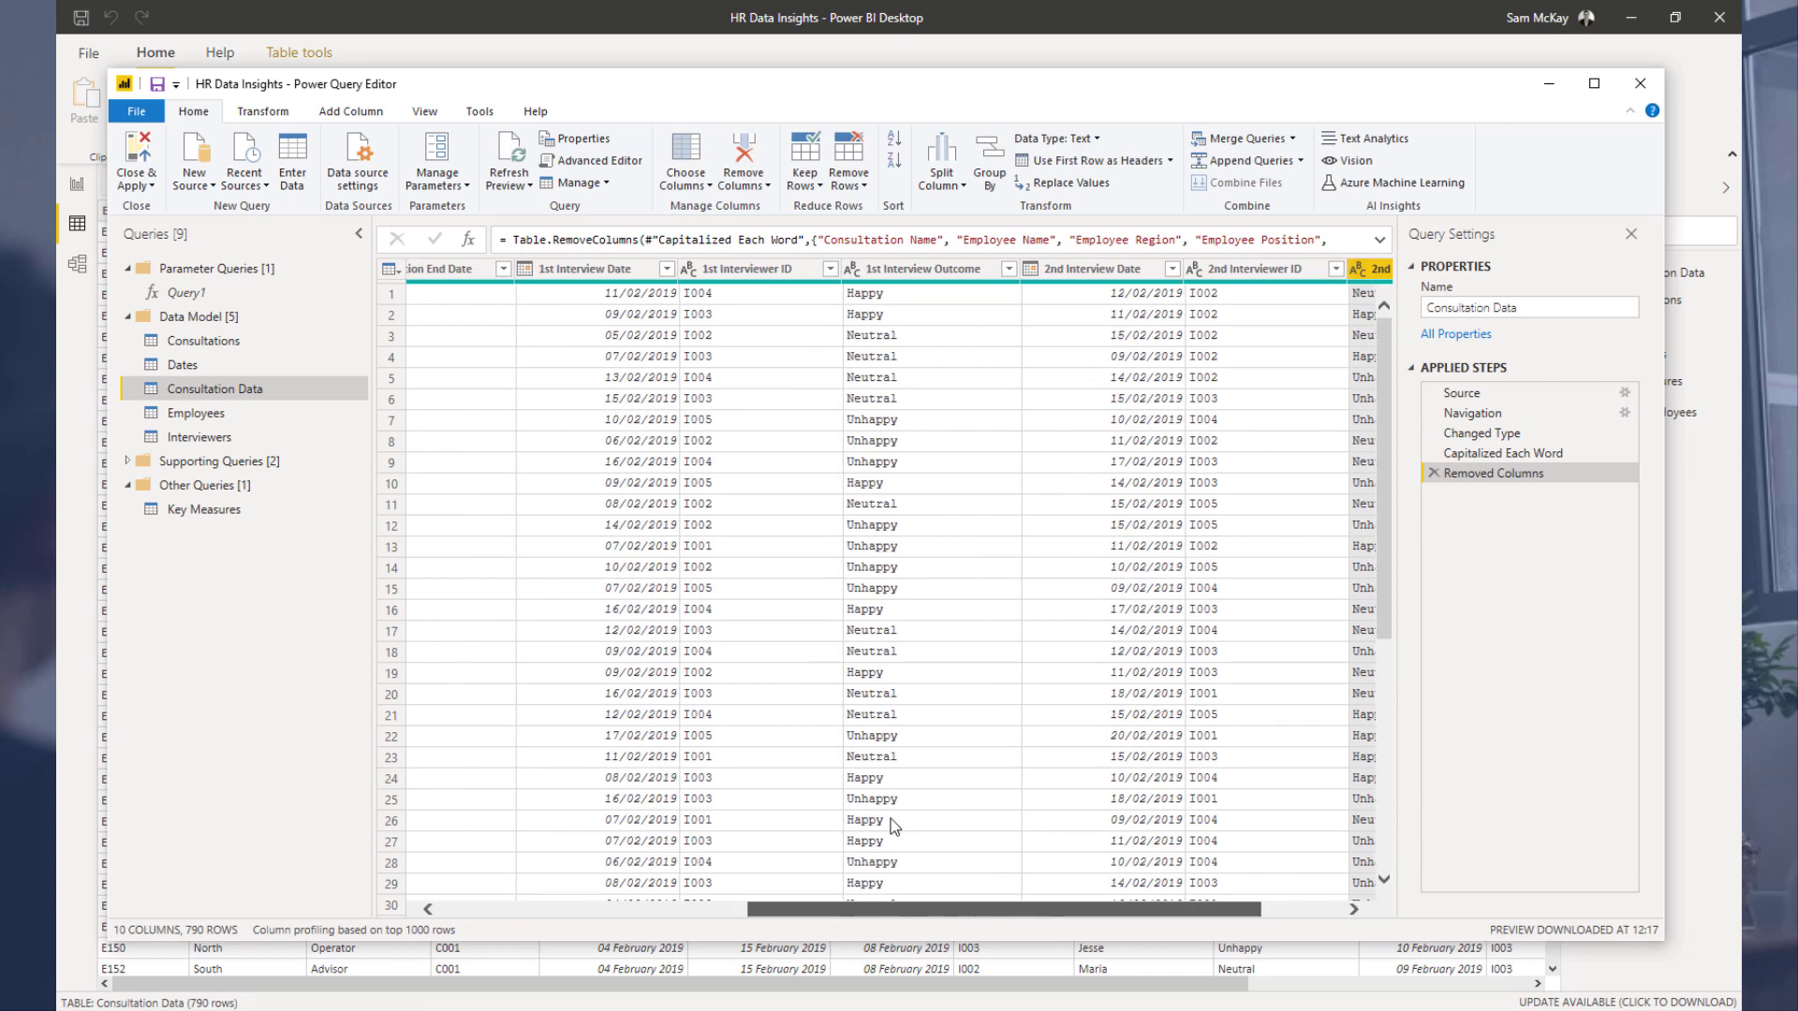
{"action": "left_click", "coordinate": [766, 266]}
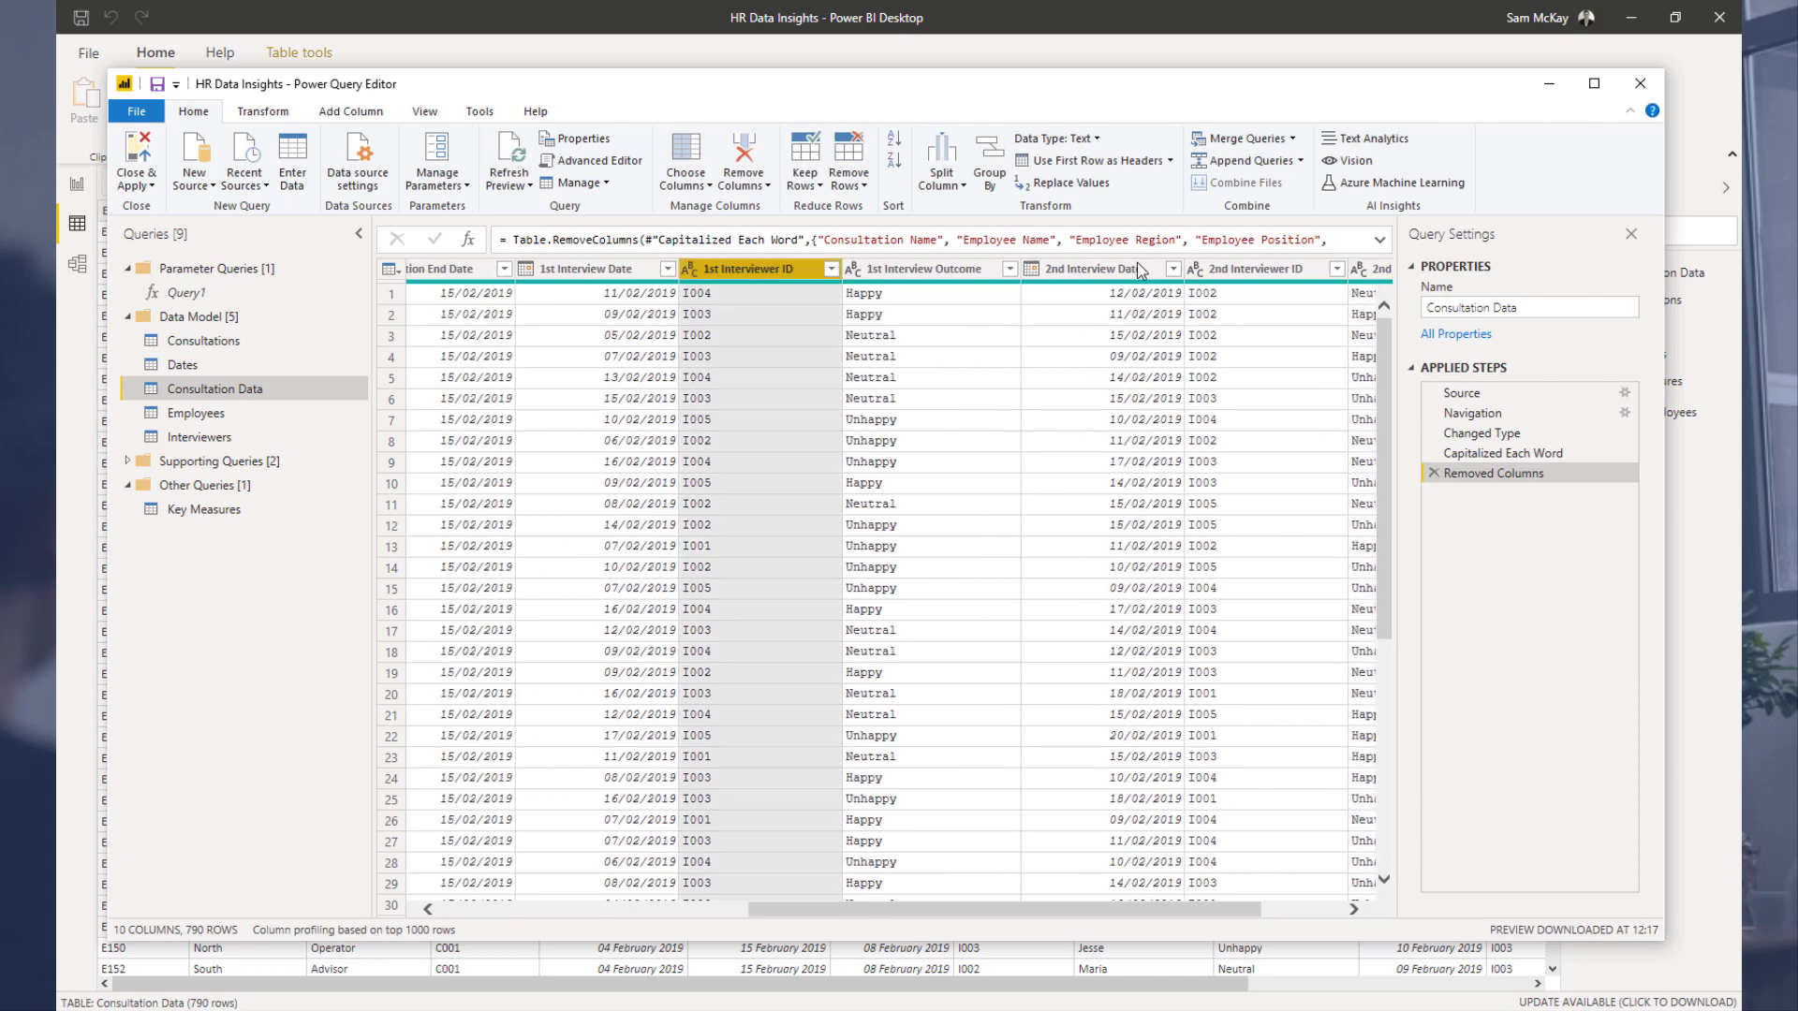
{"action": "left_click", "coordinate": [1255, 269]}
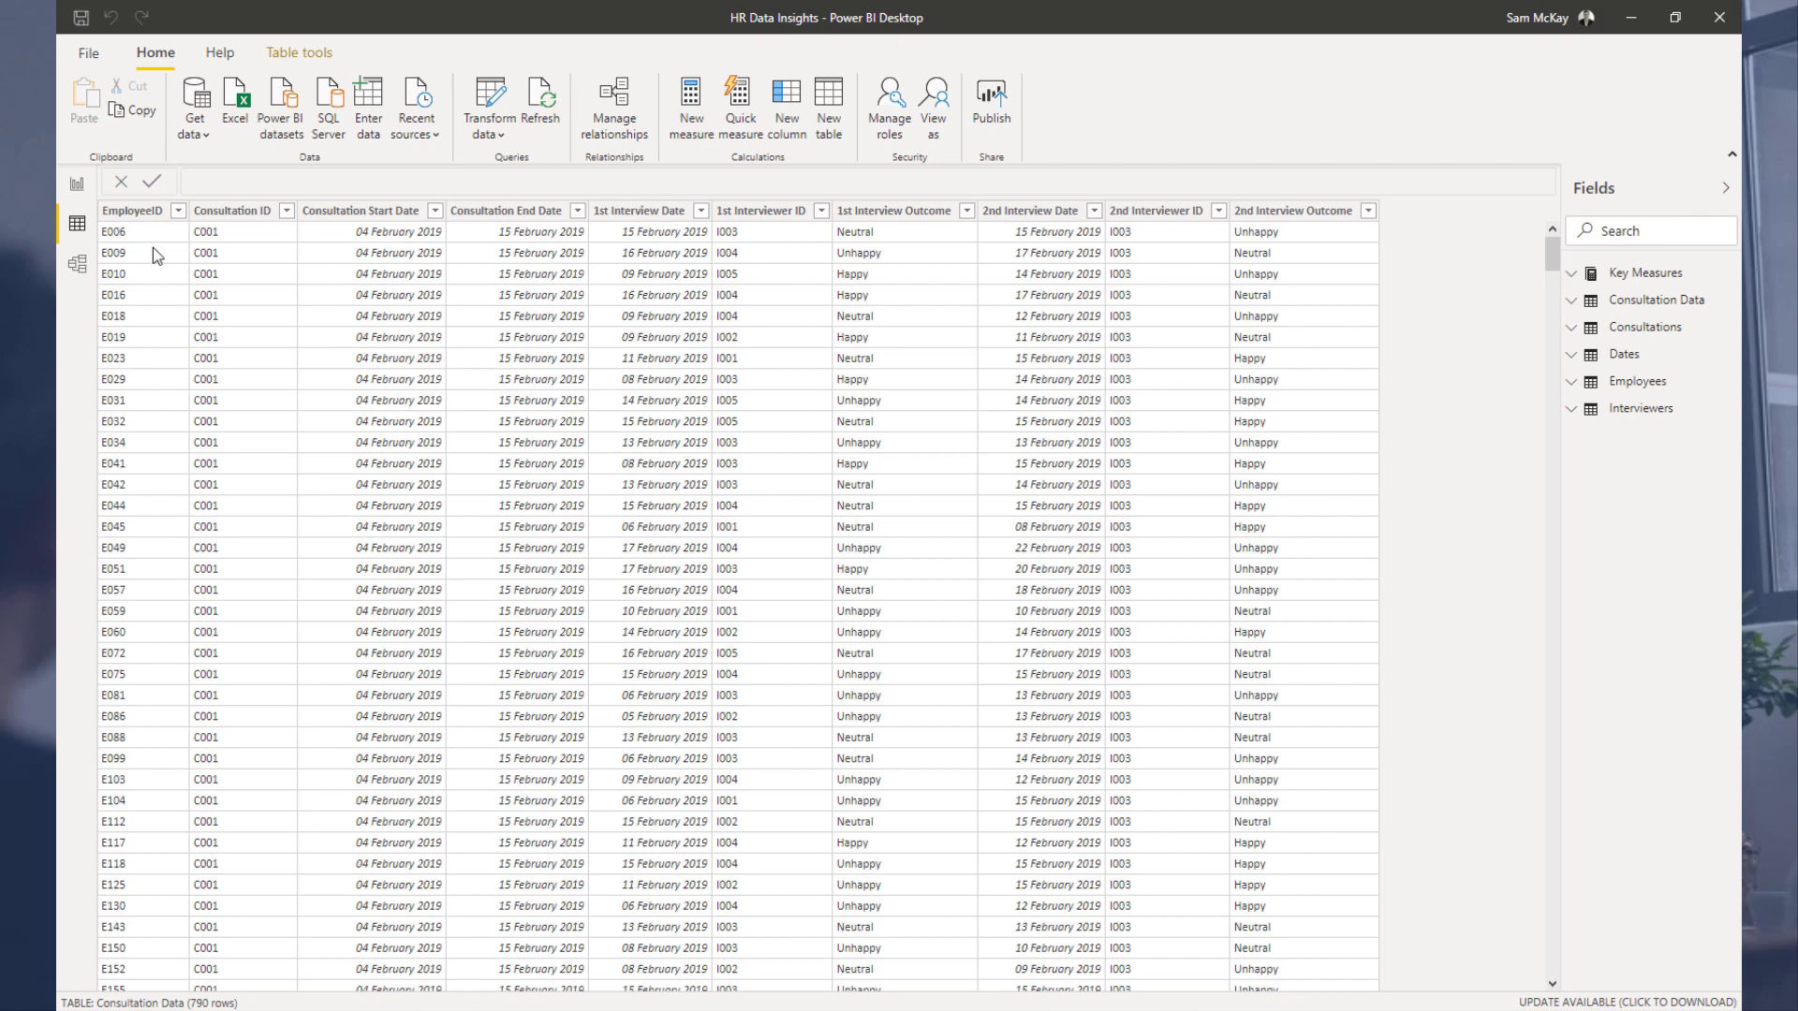
{"action": "left_click", "coordinate": [79, 267]}
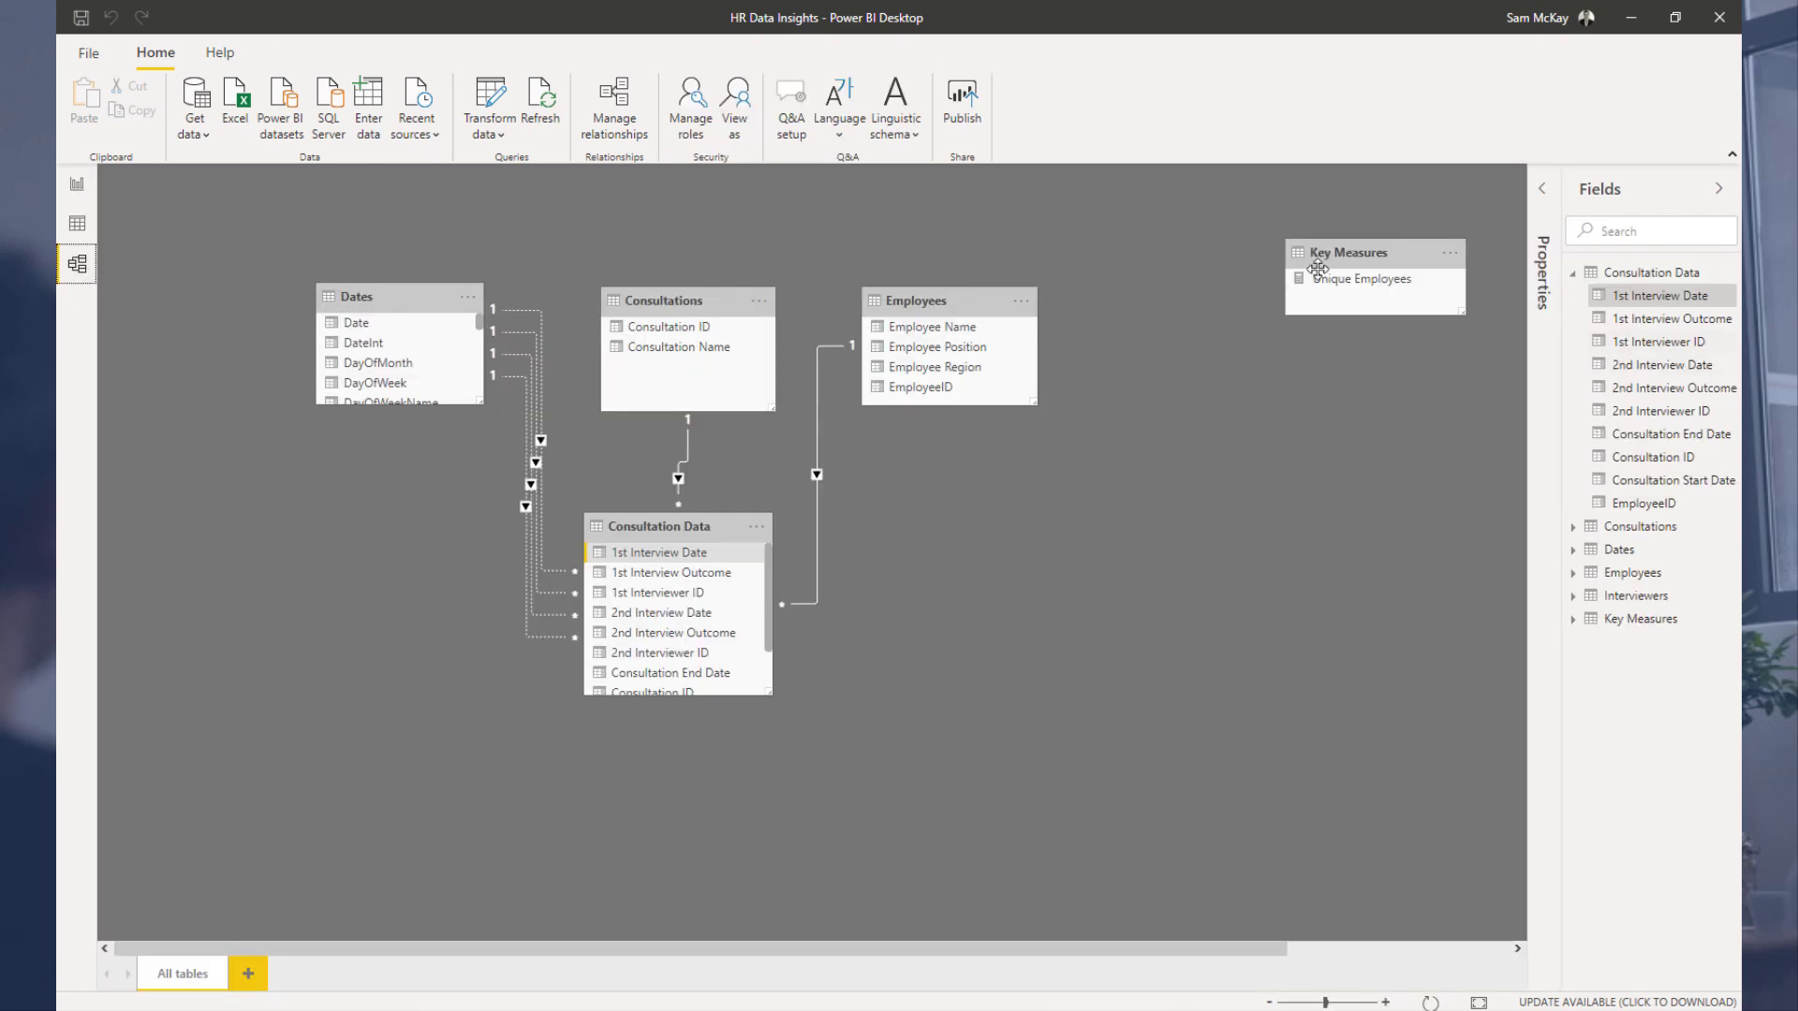
Step: Arrange the model diagram, placing Interviewers beside Employees and moving Key Measures to the upper right
{"action": "left_click_drag", "start_coordinate": [1364, 281], "coordinate": [1299, 496]}
{"action": "scroll", "coordinate": [1223, 241], "scroll_direction": "down", "scroll_amount": 2}
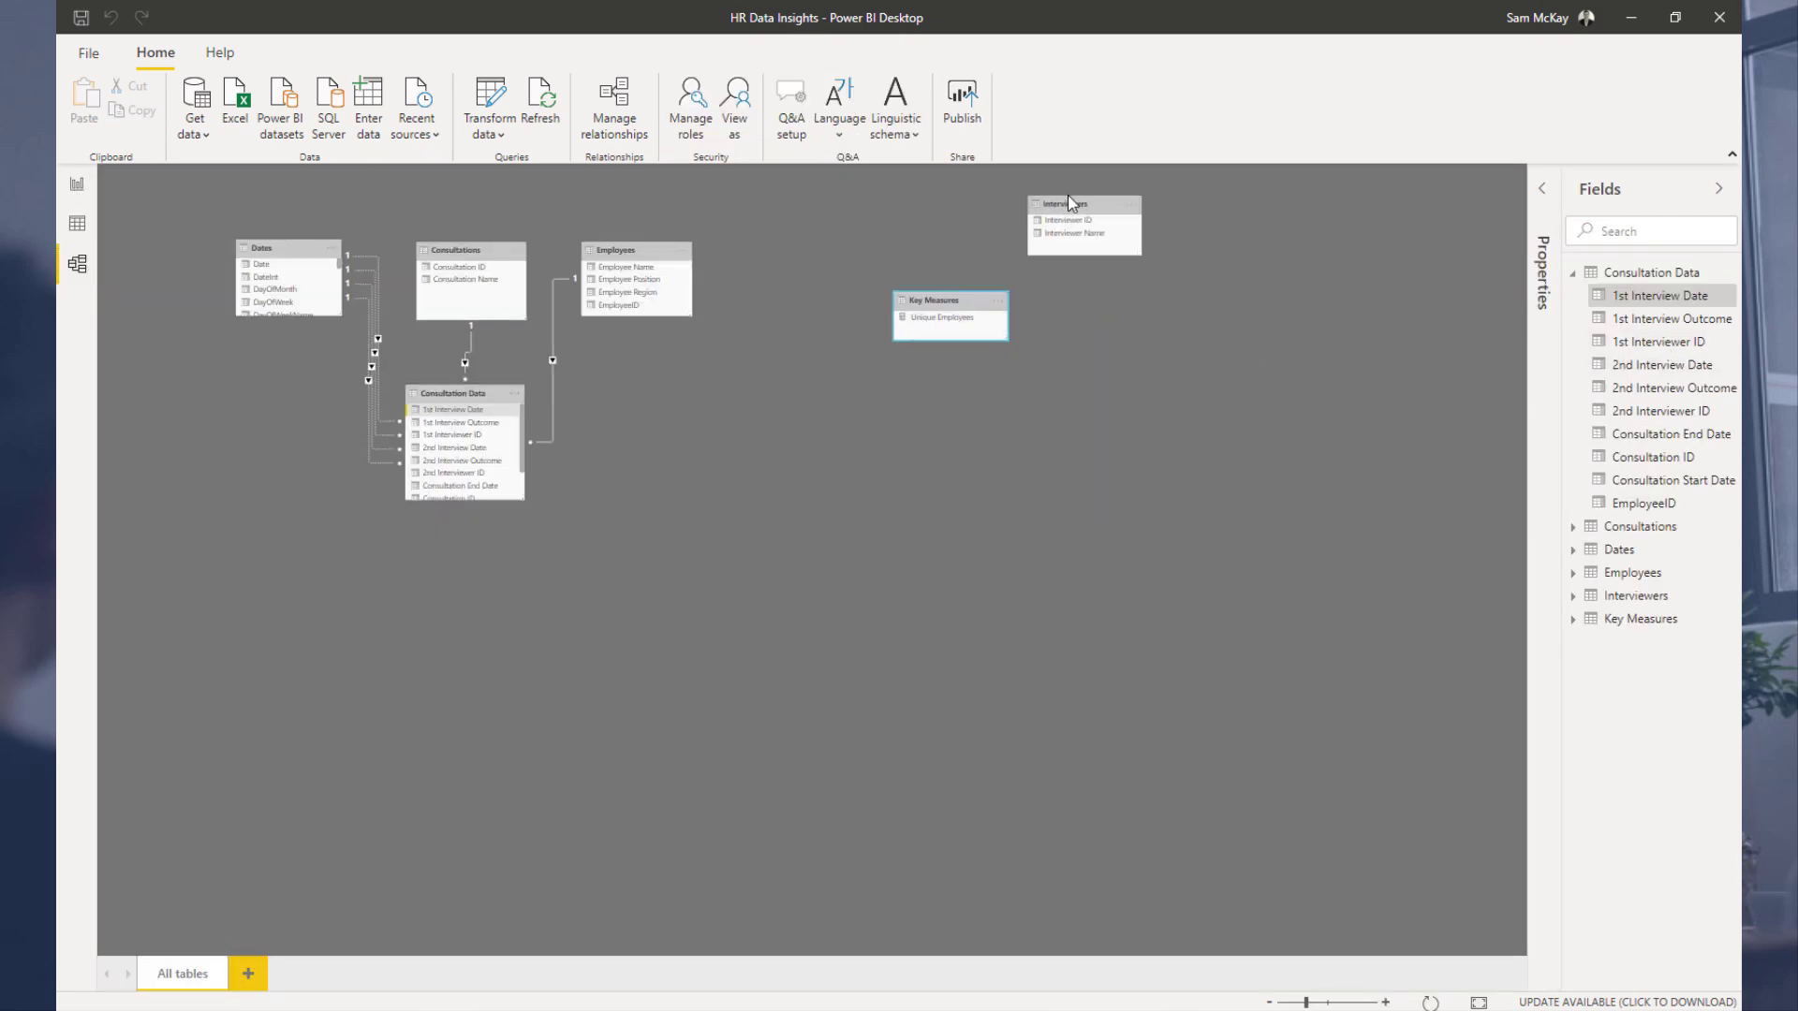
{"action": "left_click_drag", "start_coordinate": [1070, 203], "coordinate": [757, 248]}
{"action": "scroll", "coordinate": [762, 263], "scroll_direction": "up", "scroll_amount": 4}
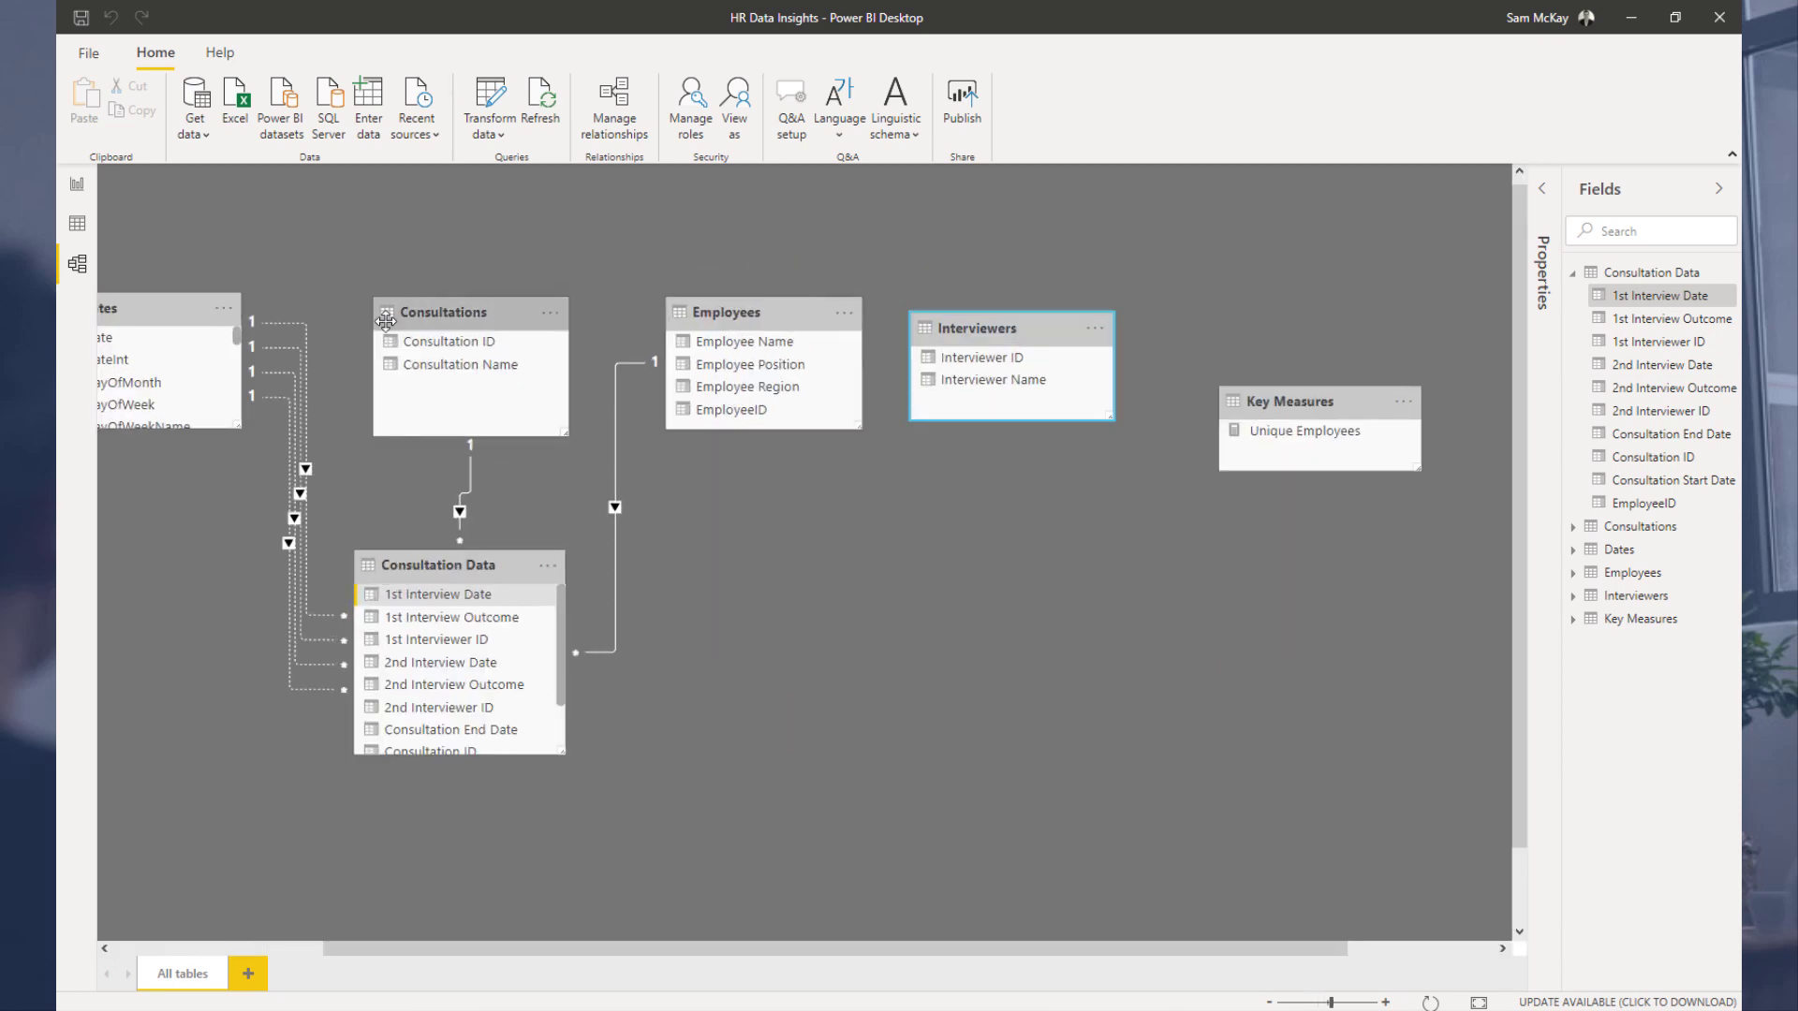
{"action": "scroll", "coordinate": [643, 286], "scroll_direction": "down", "scroll_amount": 2}
{"action": "left_click_drag", "start_coordinate": [487, 273], "coordinate": [462, 270]}
{"action": "left_click_drag", "start_coordinate": [729, 287], "coordinate": [673, 289]}
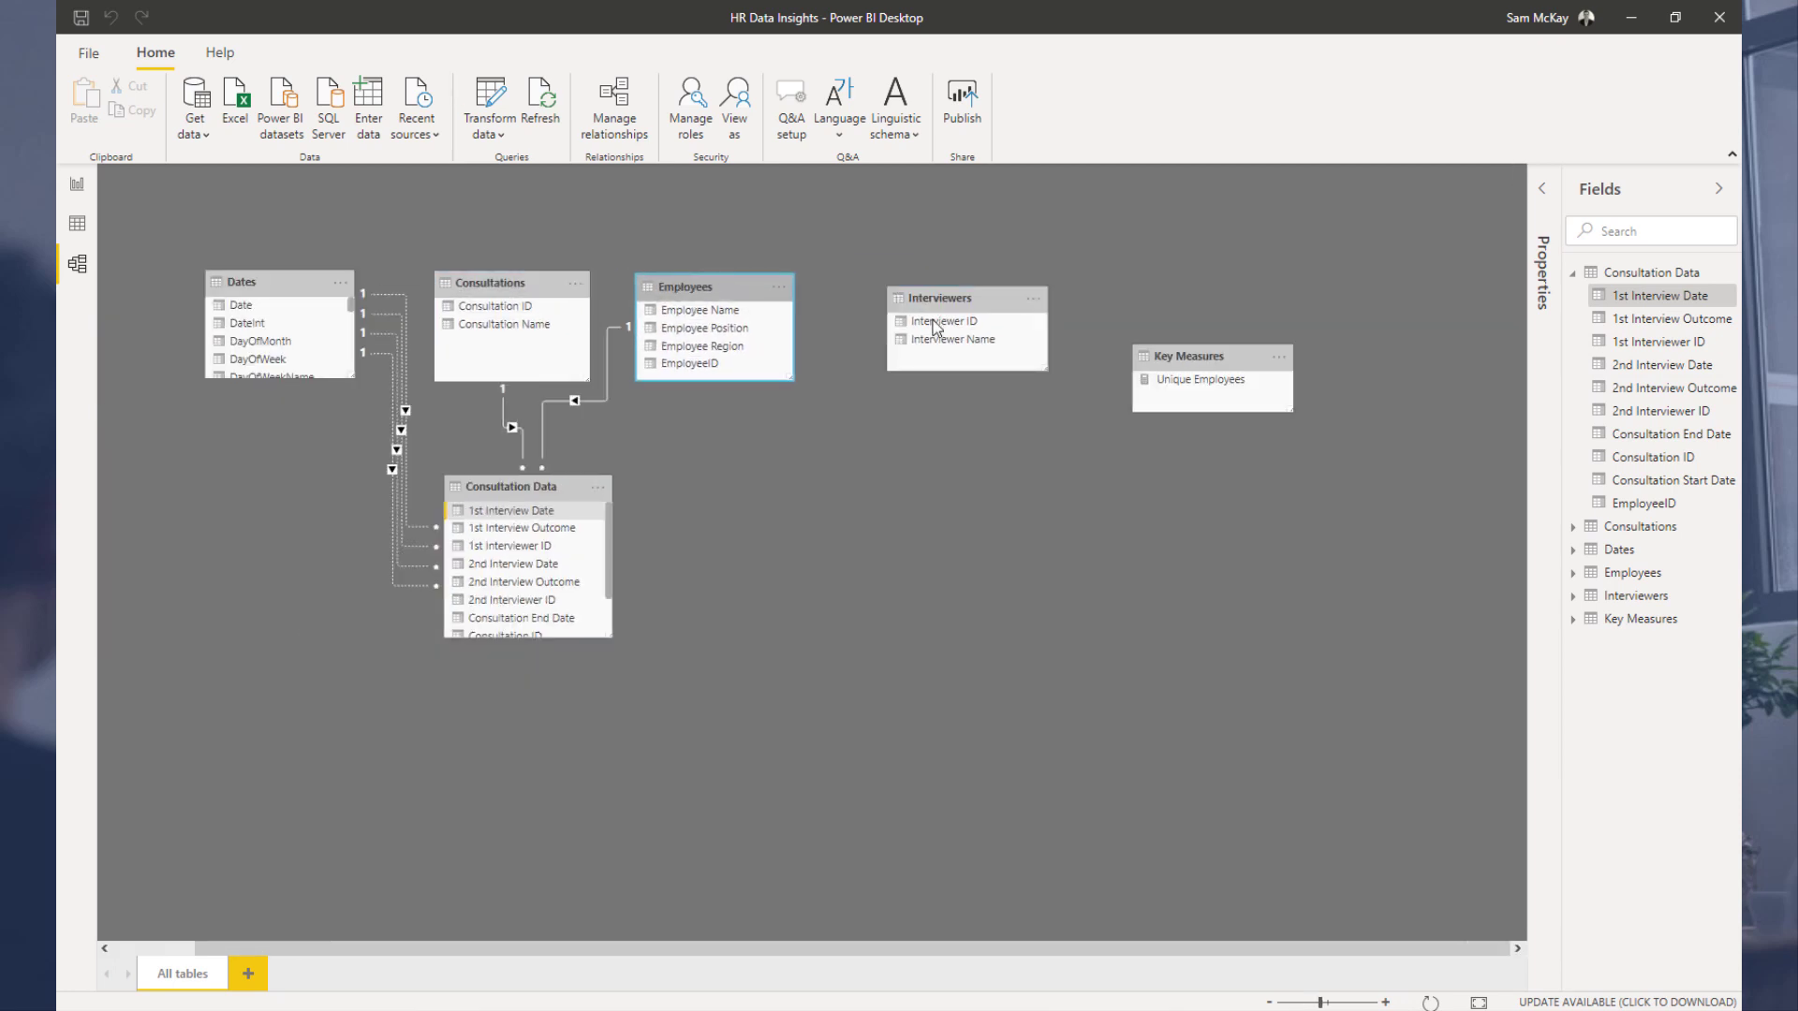
{"action": "left_click_drag", "start_coordinate": [959, 299], "coordinate": [901, 291]}
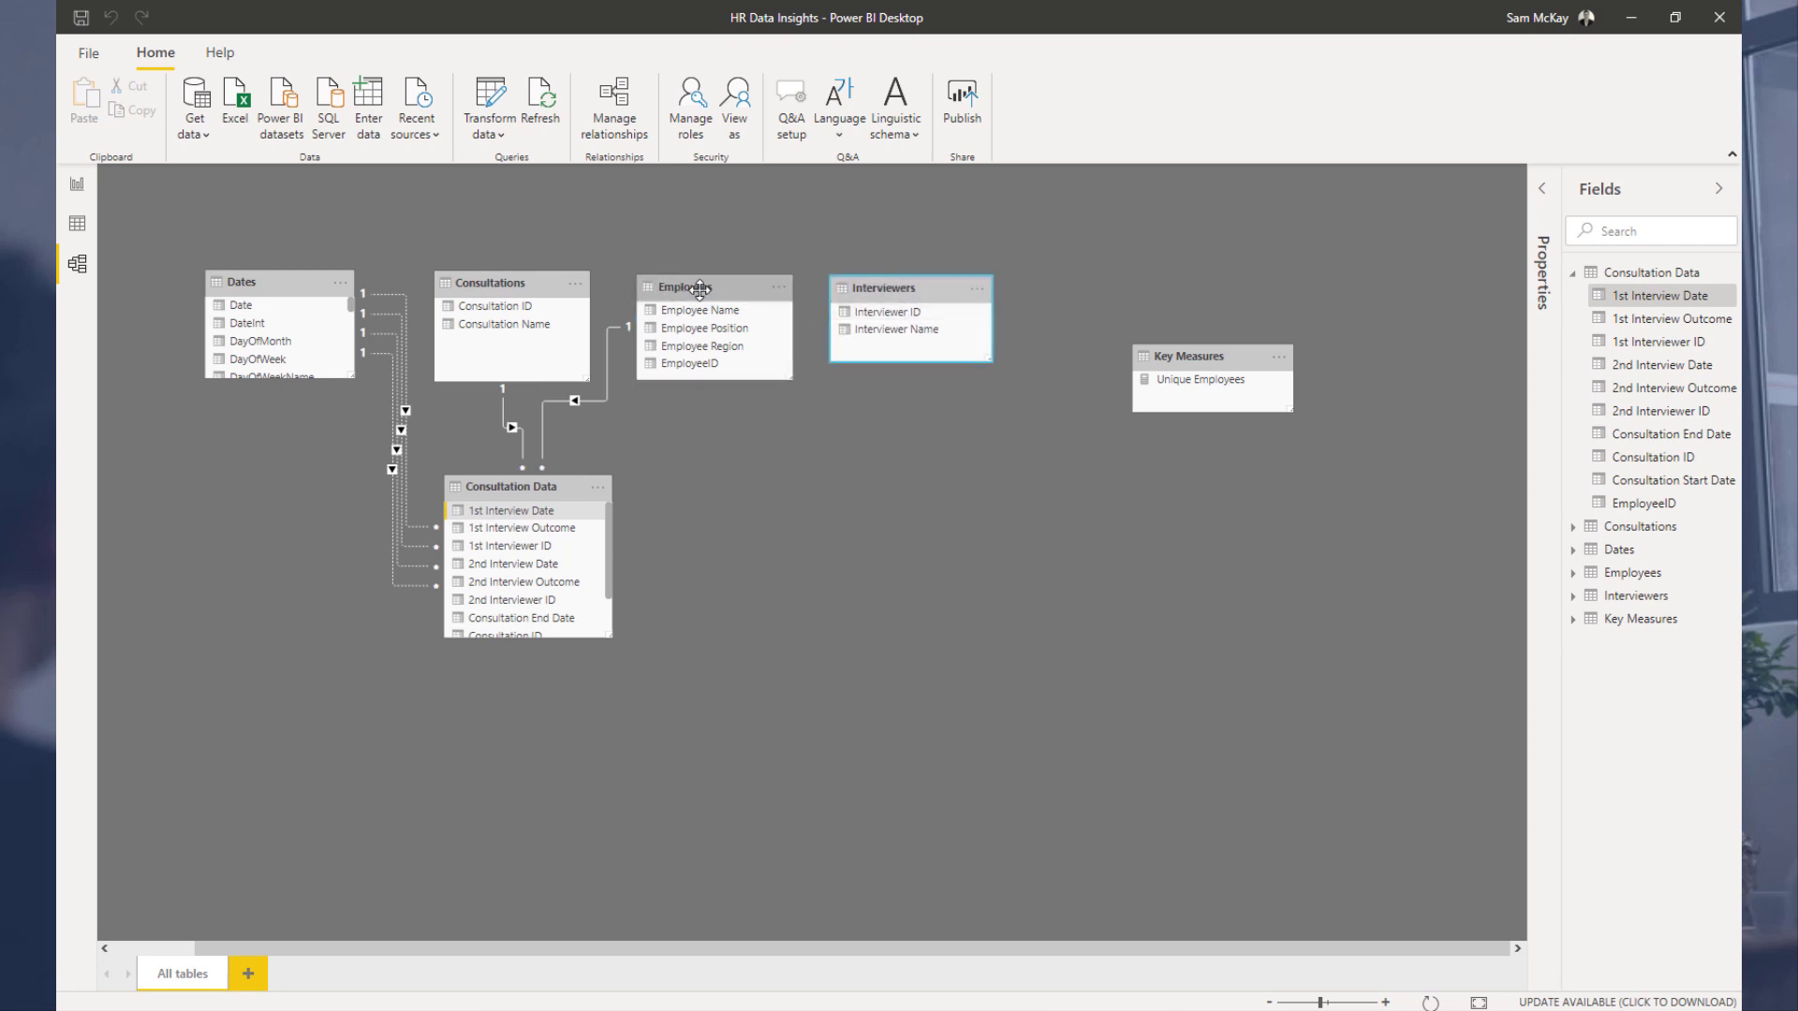
{"action": "left_click_drag", "start_coordinate": [699, 292], "coordinate": [694, 291]}
{"action": "left_click_drag", "start_coordinate": [987, 361], "coordinate": [984, 376]}
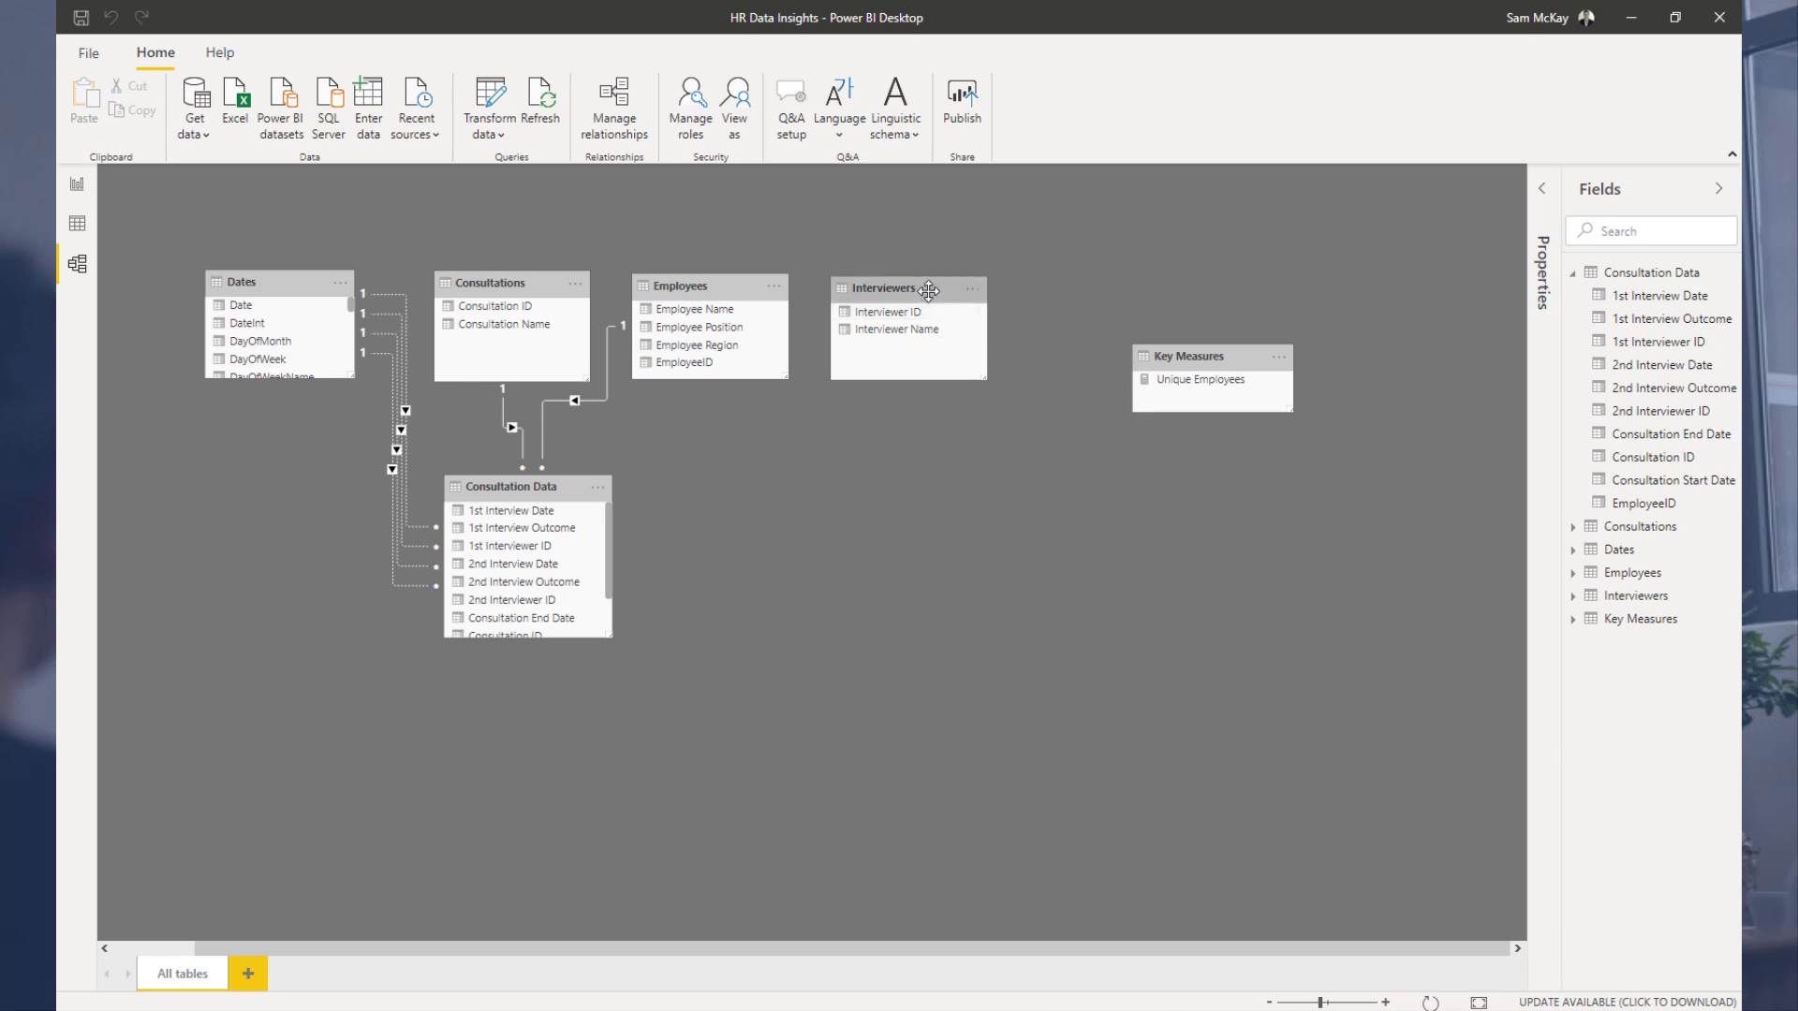
{"action": "left_click_drag", "start_coordinate": [1180, 379], "coordinate": [1311, 217]}
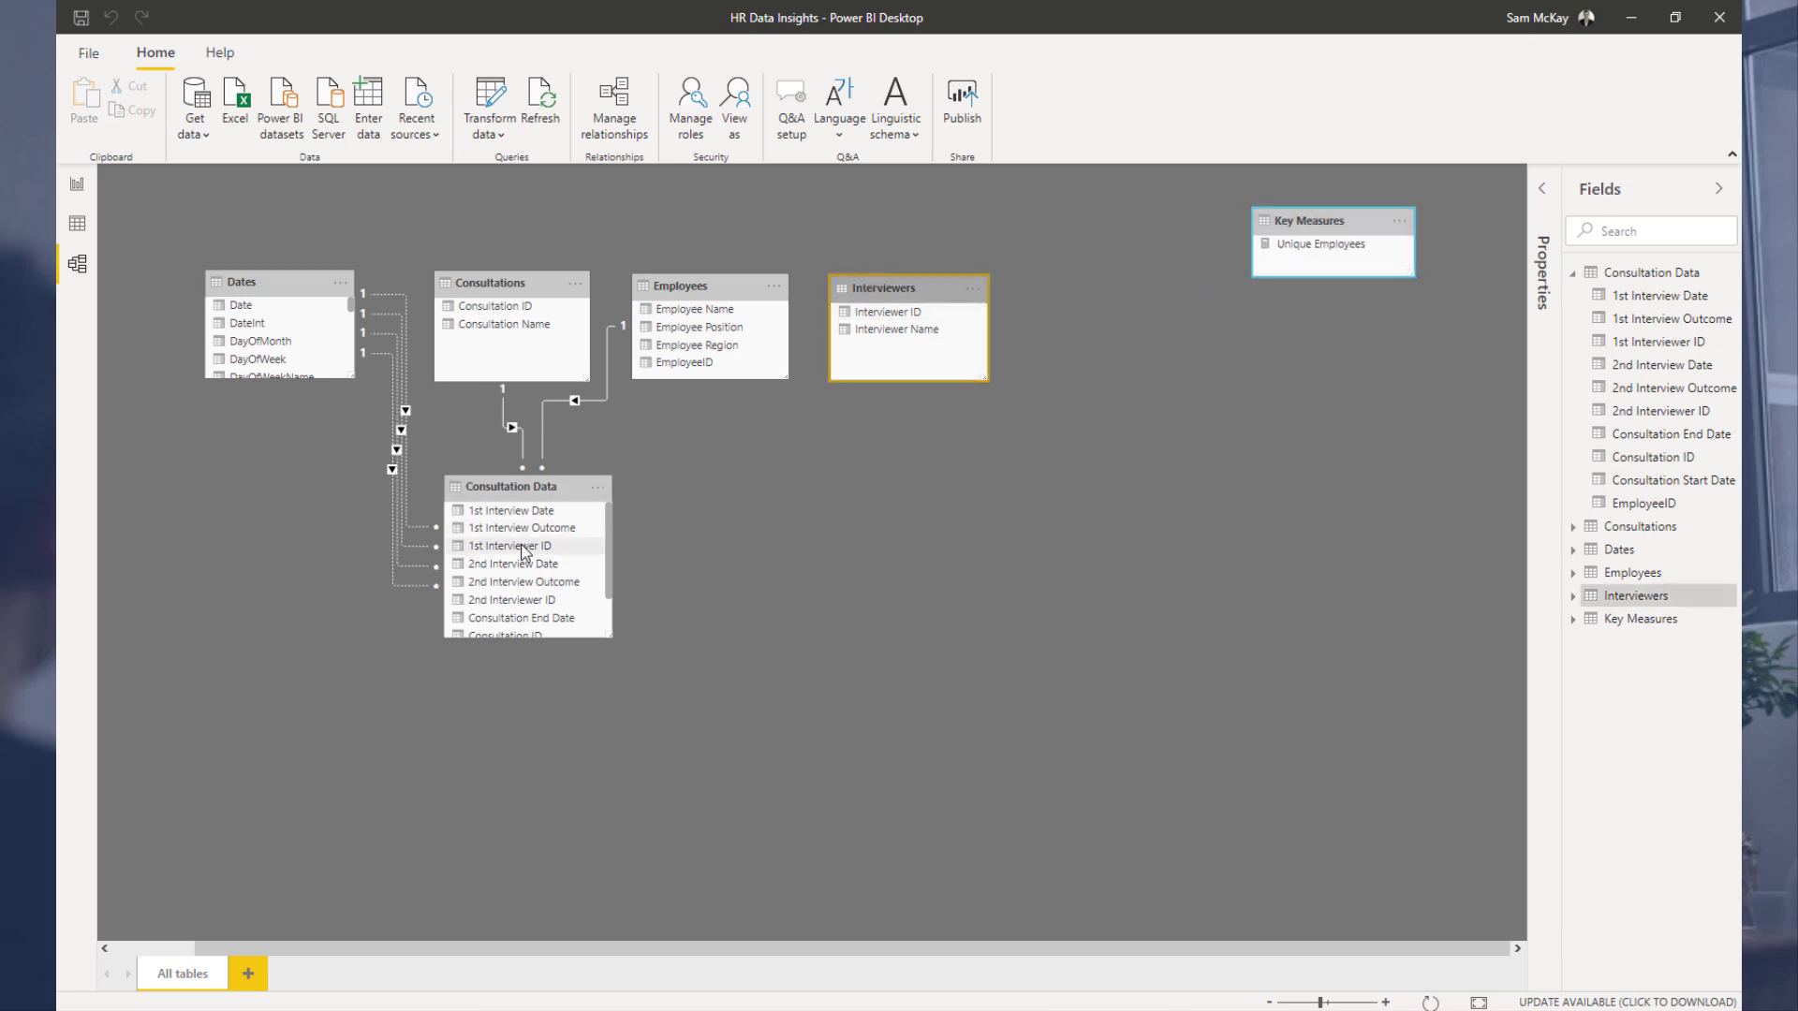
Step: Relate Interviewer ID in Interviewers to both 1st Interviewer ID and 2nd Interviewer ID in Consultation Data
{"action": "scroll", "coordinate": [558, 550], "scroll_direction": "down", "scroll_amount": 1}
{"action": "scroll", "coordinate": [558, 551], "scroll_direction": "down", "scroll_amount": 1}
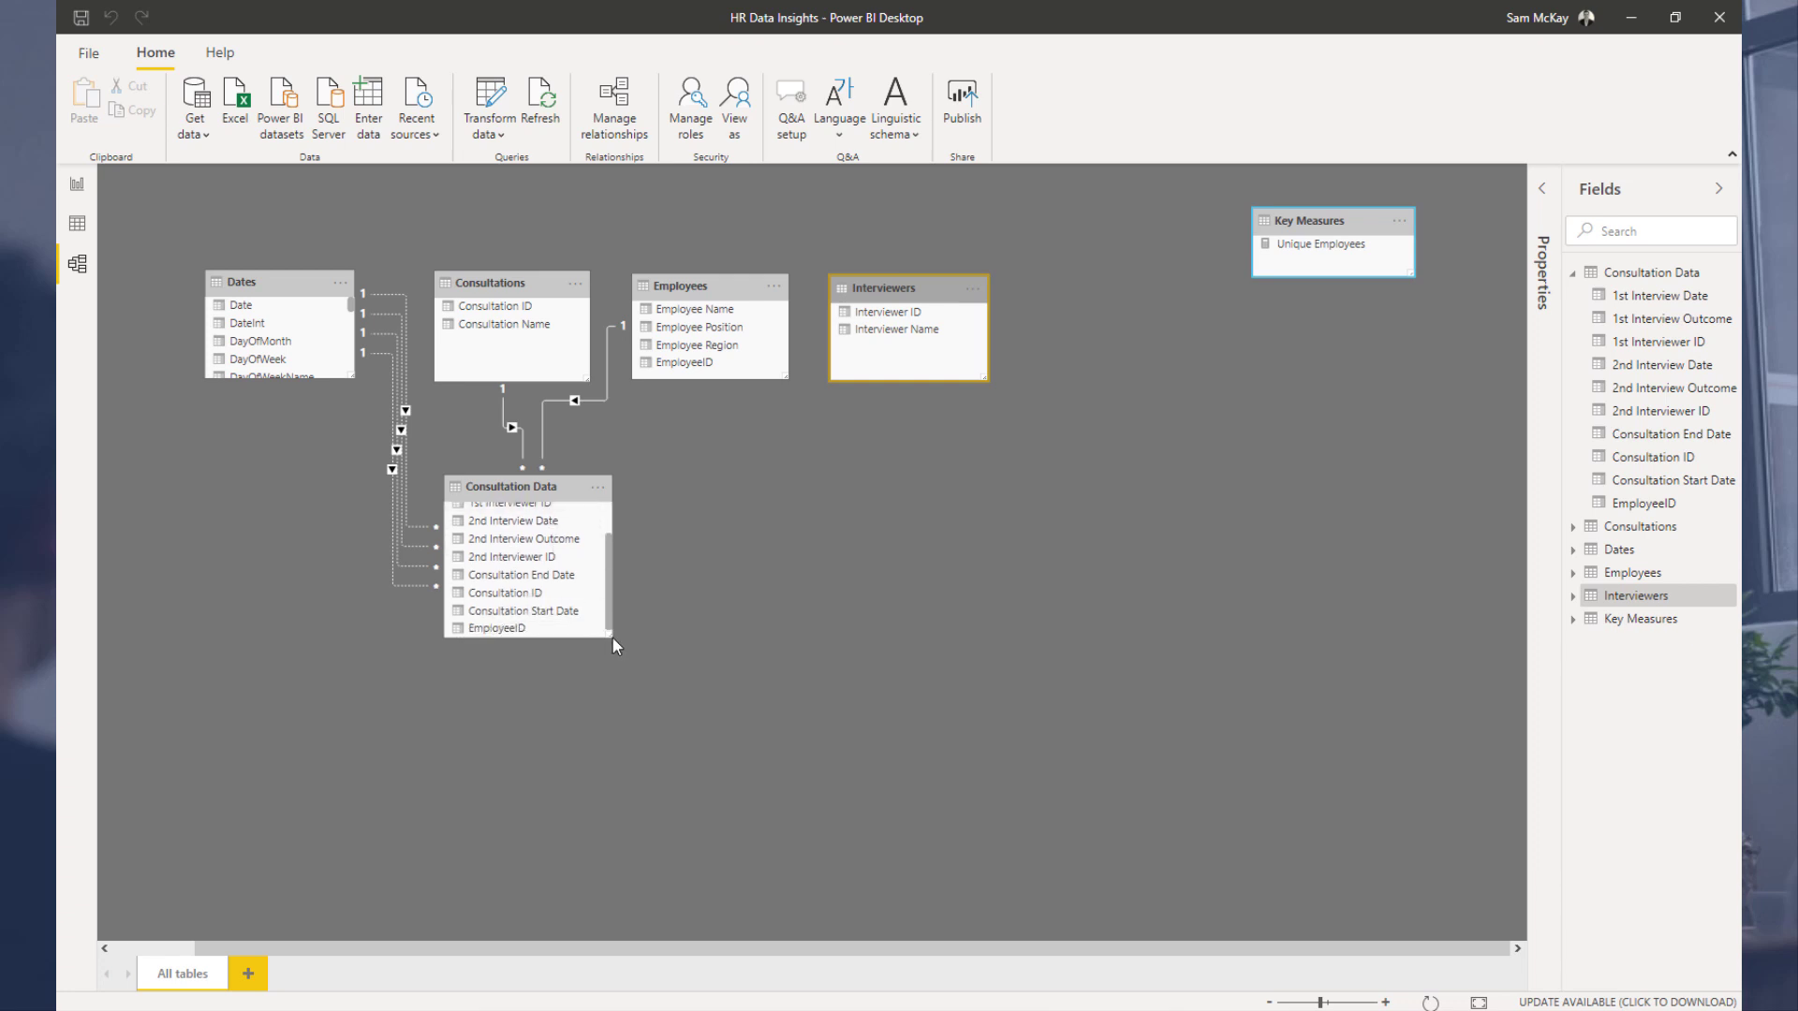
{"action": "scroll", "coordinate": [538, 599], "scroll_direction": "up", "scroll_amount": 2}
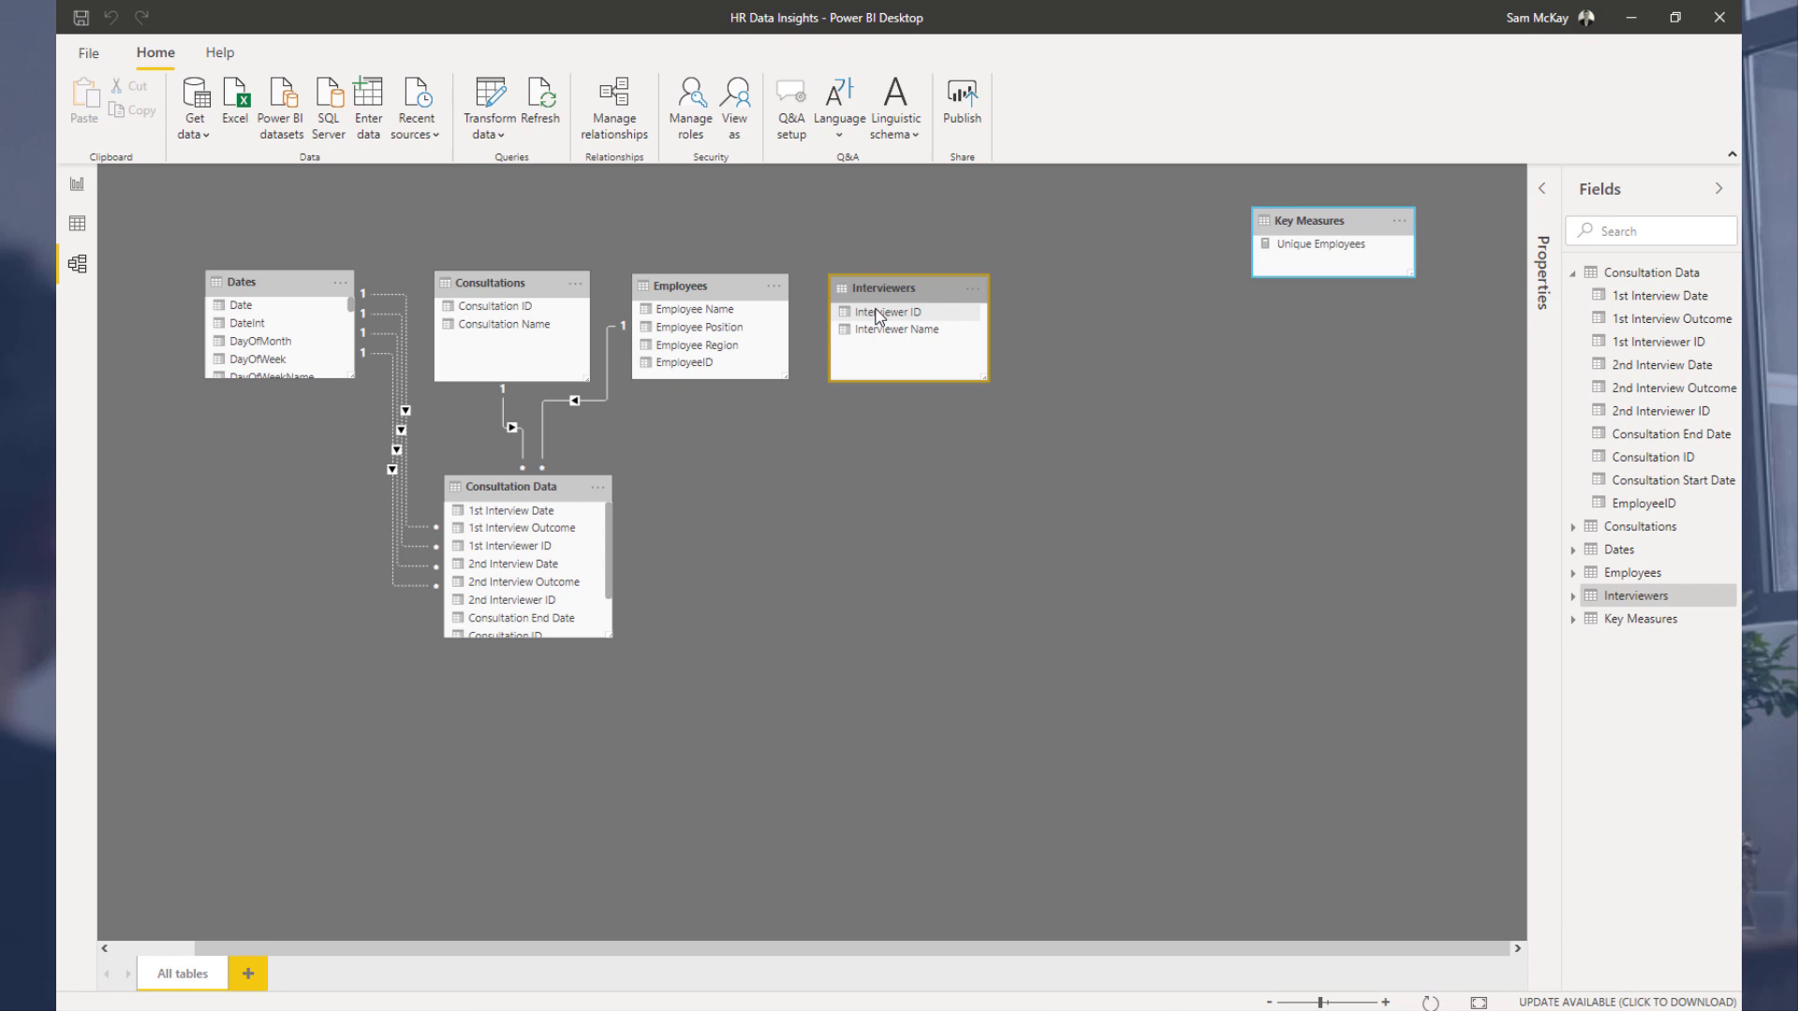
{"action": "left_click_drag", "start_coordinate": [890, 320], "coordinate": [520, 552]}
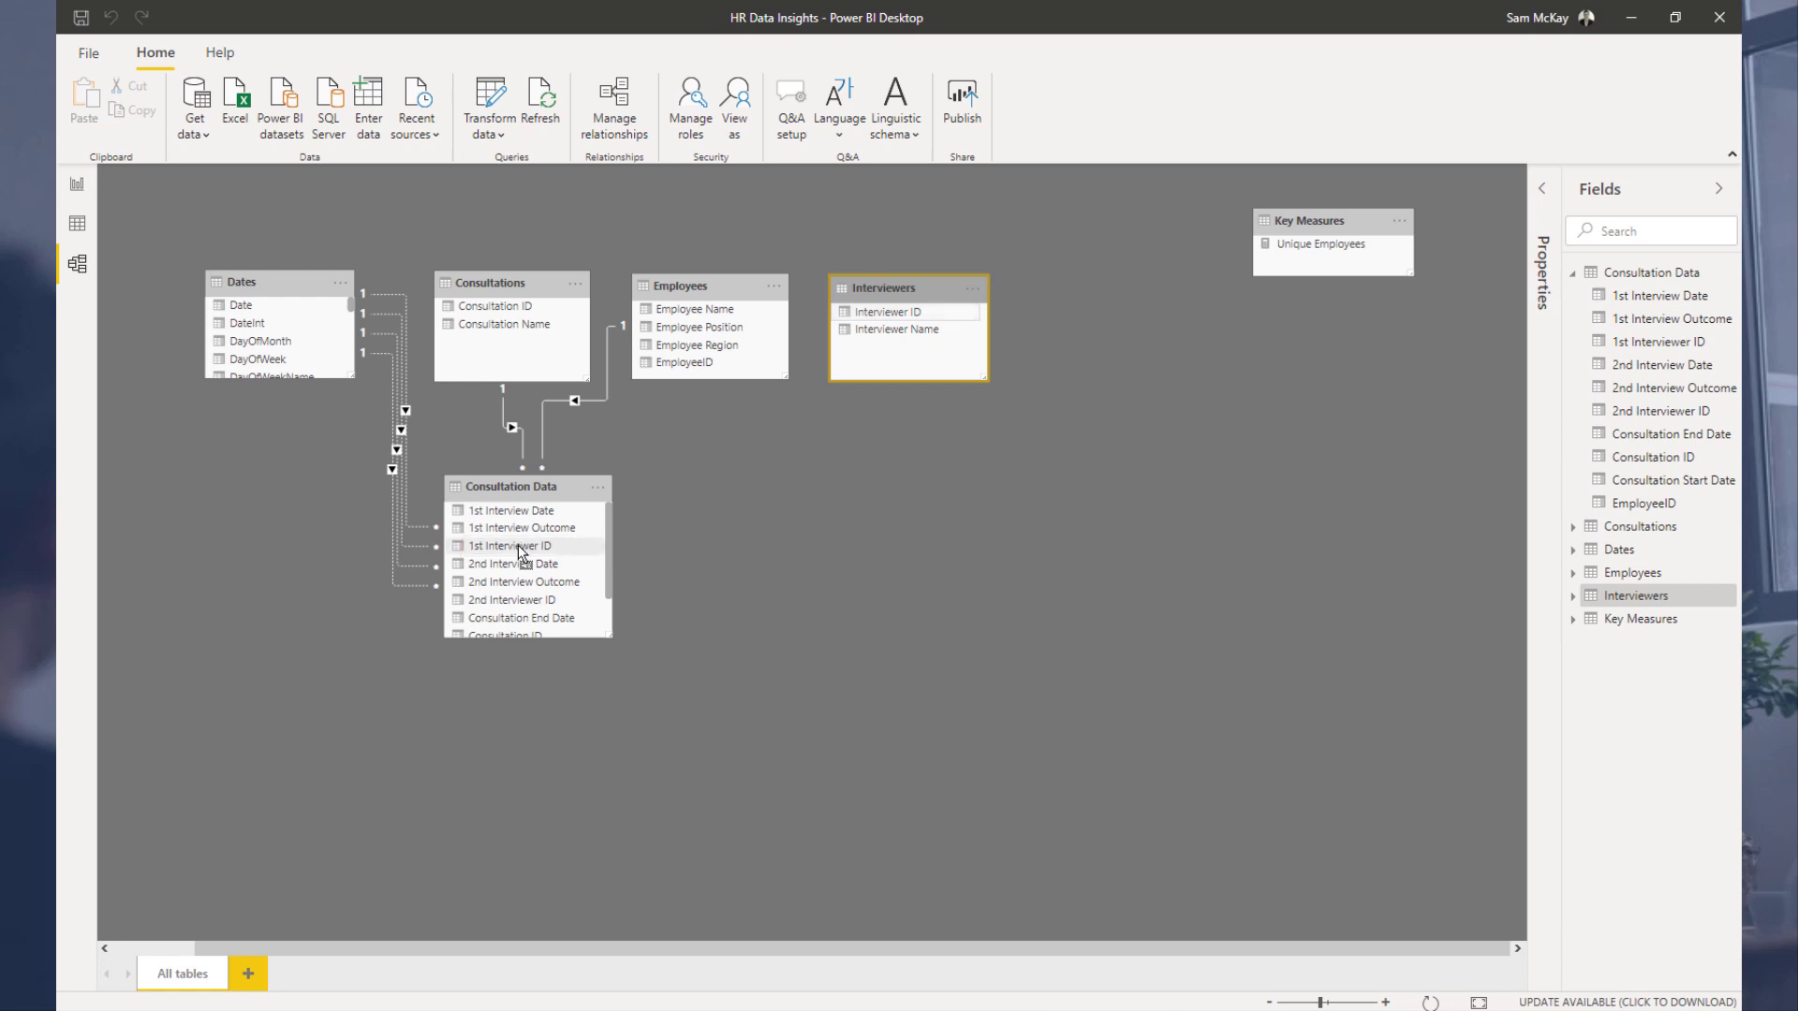
{"action": "left_click_drag", "start_coordinate": [909, 312], "coordinate": [543, 604]}
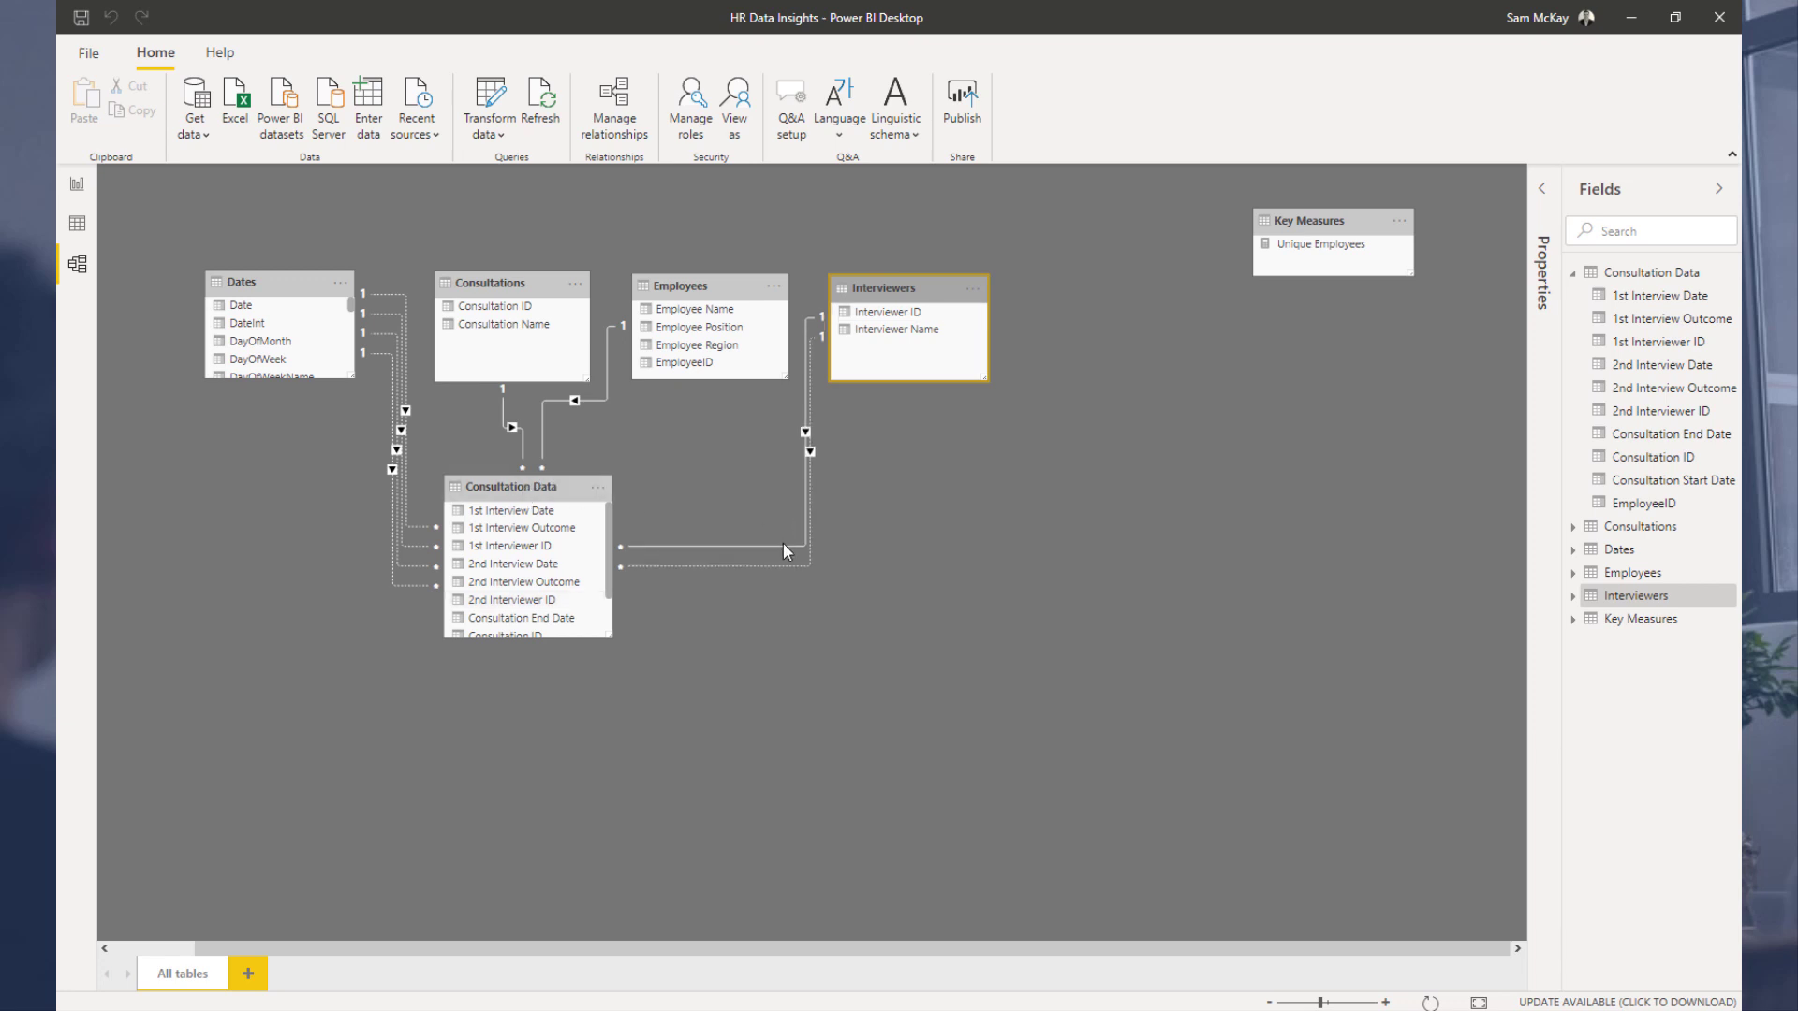
Step: Edit the Consultation Data to Interviewers relationship, toggling the option to make it active, and confirm
{"action": "double_click", "coordinate": [778, 545]}
{"action": "left_click", "coordinate": [584, 696]}
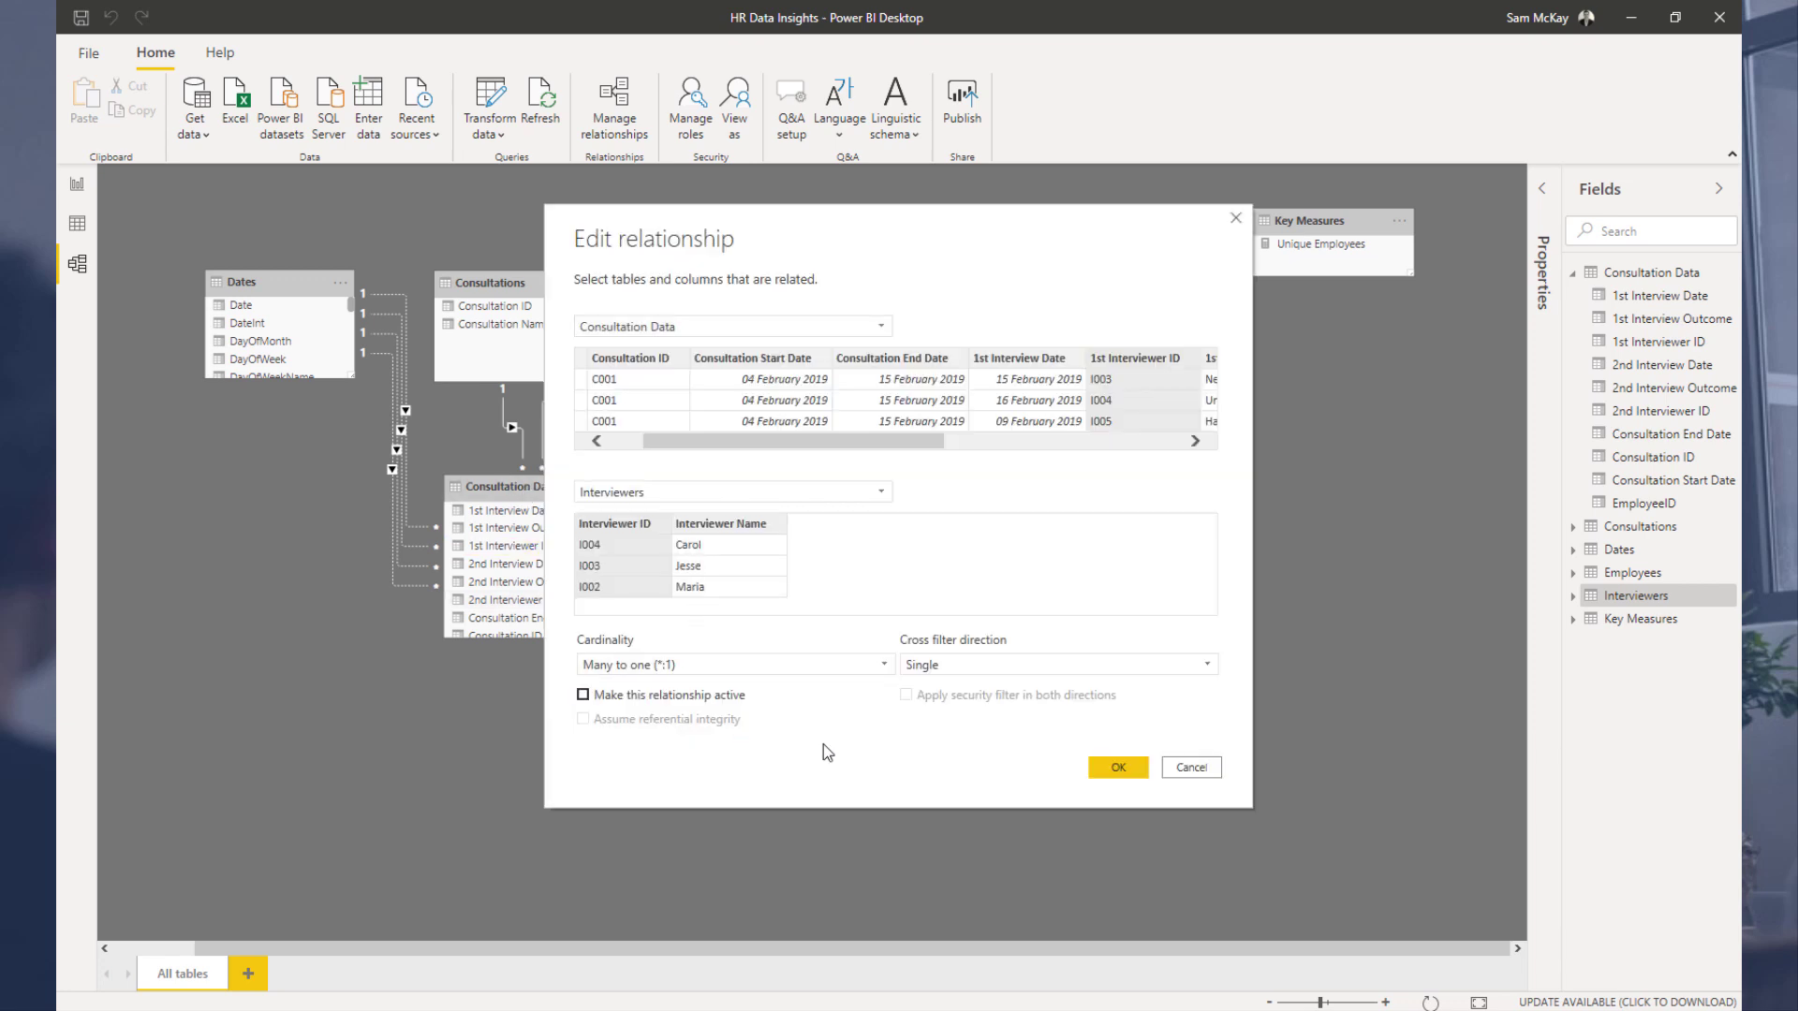
{"action": "left_click", "coordinate": [1108, 772]}
Step: Reposition the Consultation Data, Key Measures and Dates tables in the model diagram
{"action": "left_click_drag", "start_coordinate": [530, 493], "coordinate": [614, 491]}
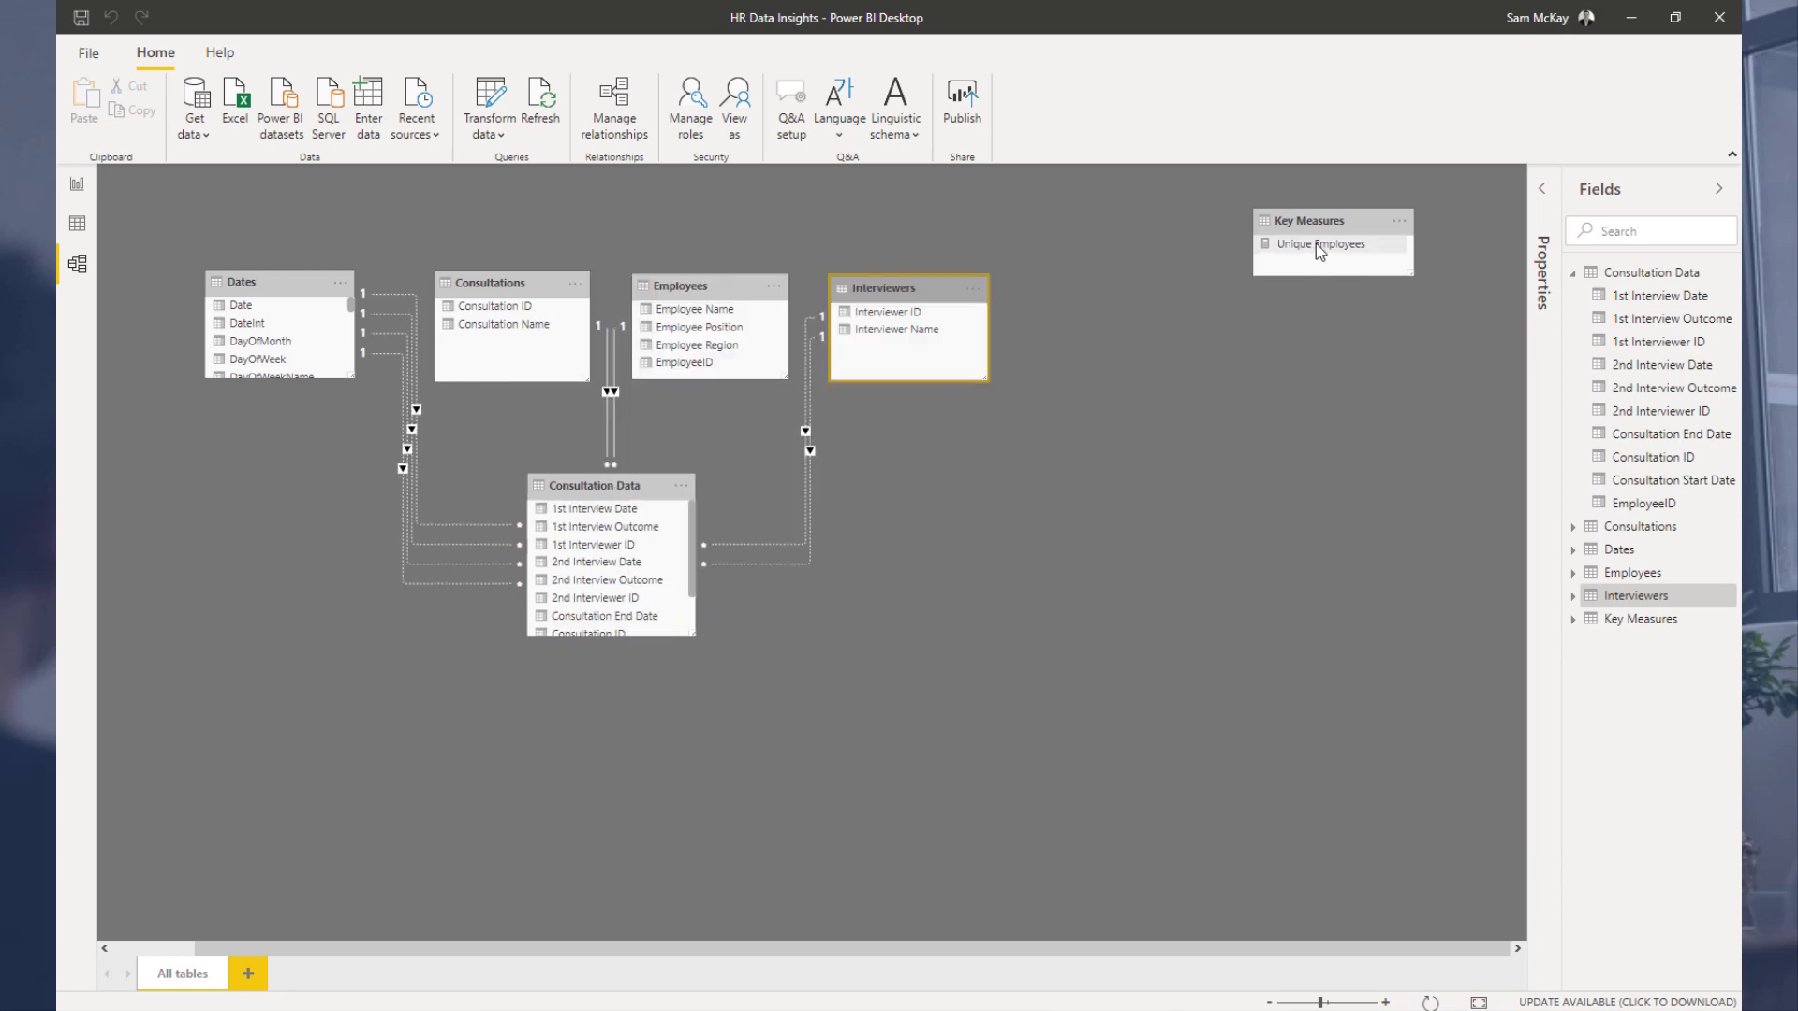
{"action": "left_click_drag", "start_coordinate": [1329, 229], "coordinate": [1365, 287]}
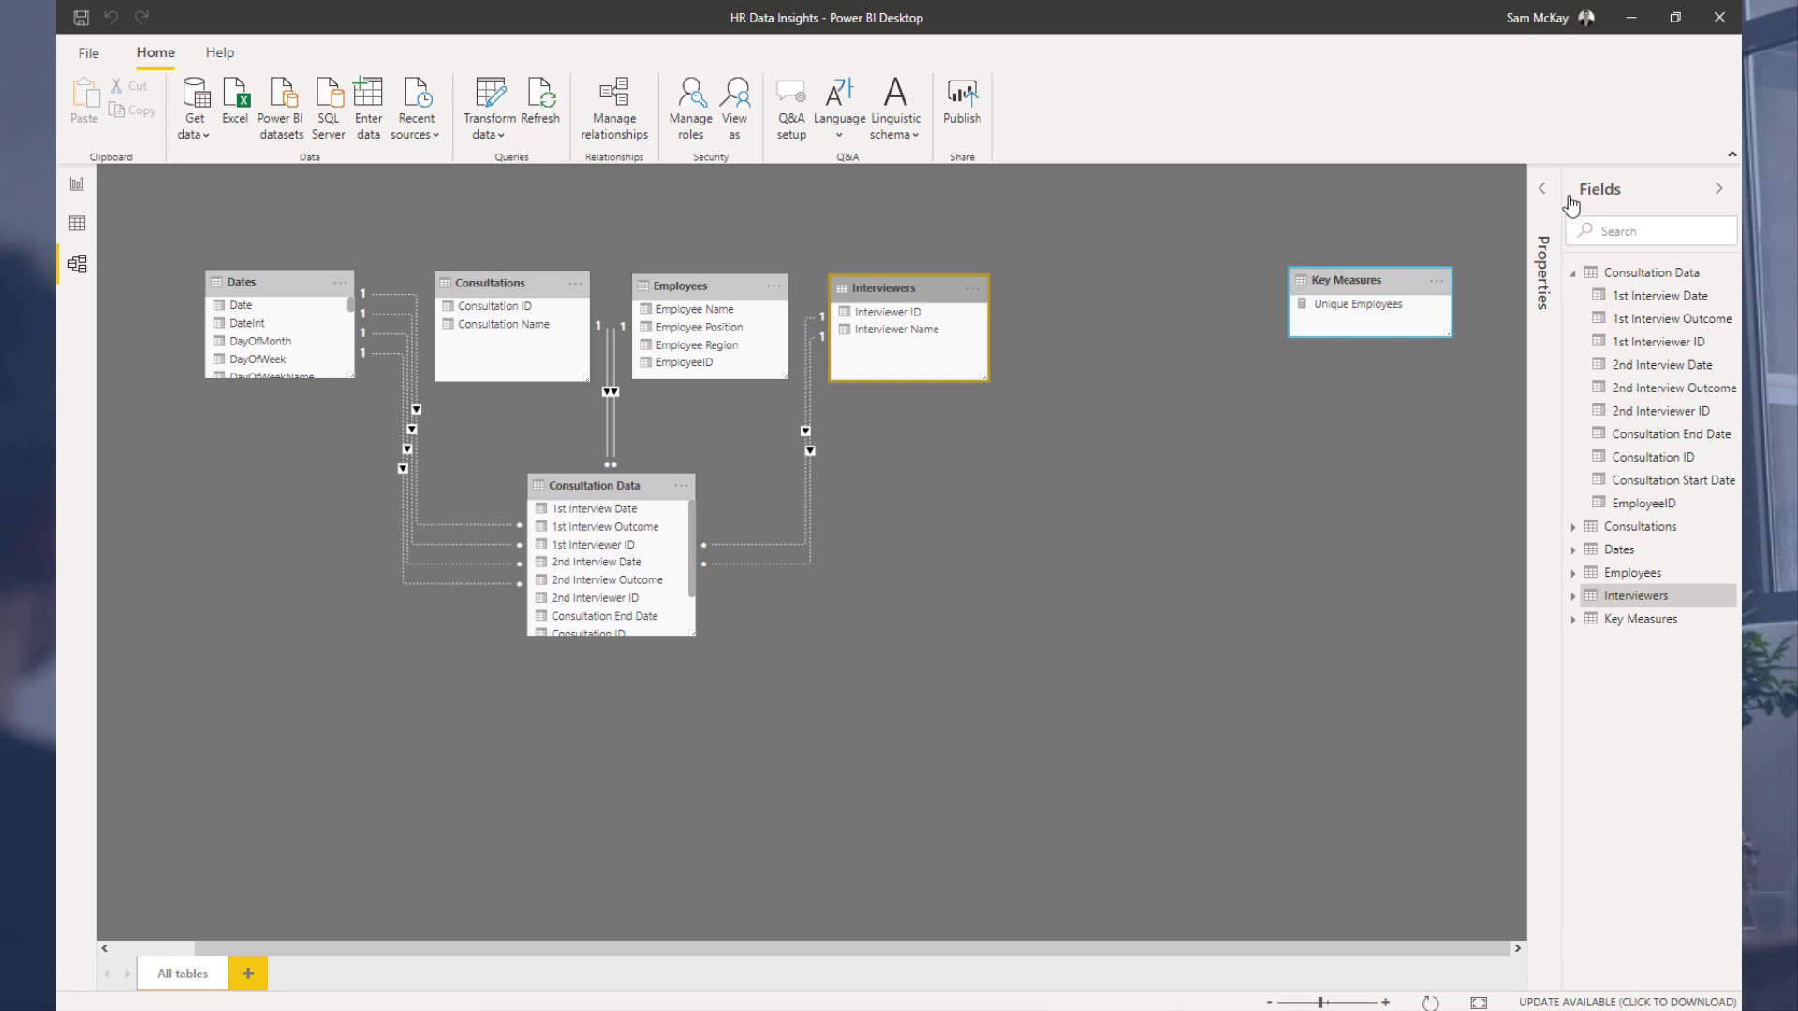
{"action": "left_click", "coordinate": [77, 224]}
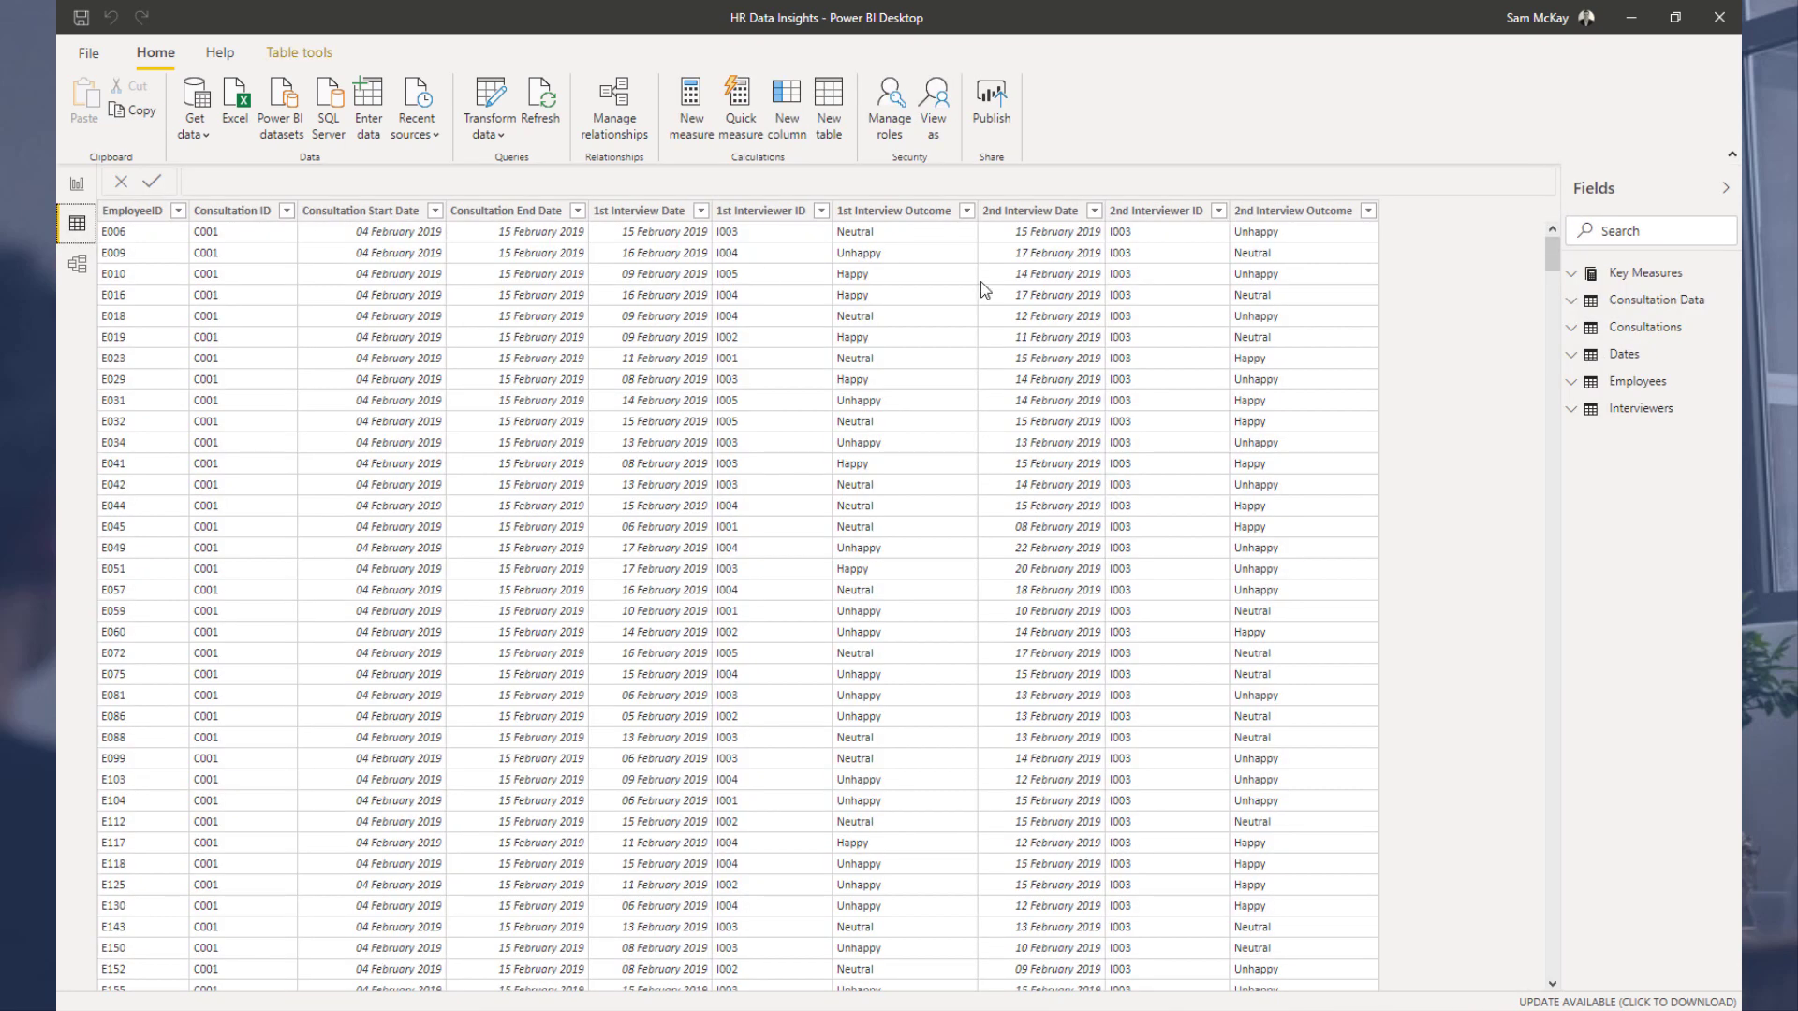
{"action": "left_click", "coordinate": [77, 265]}
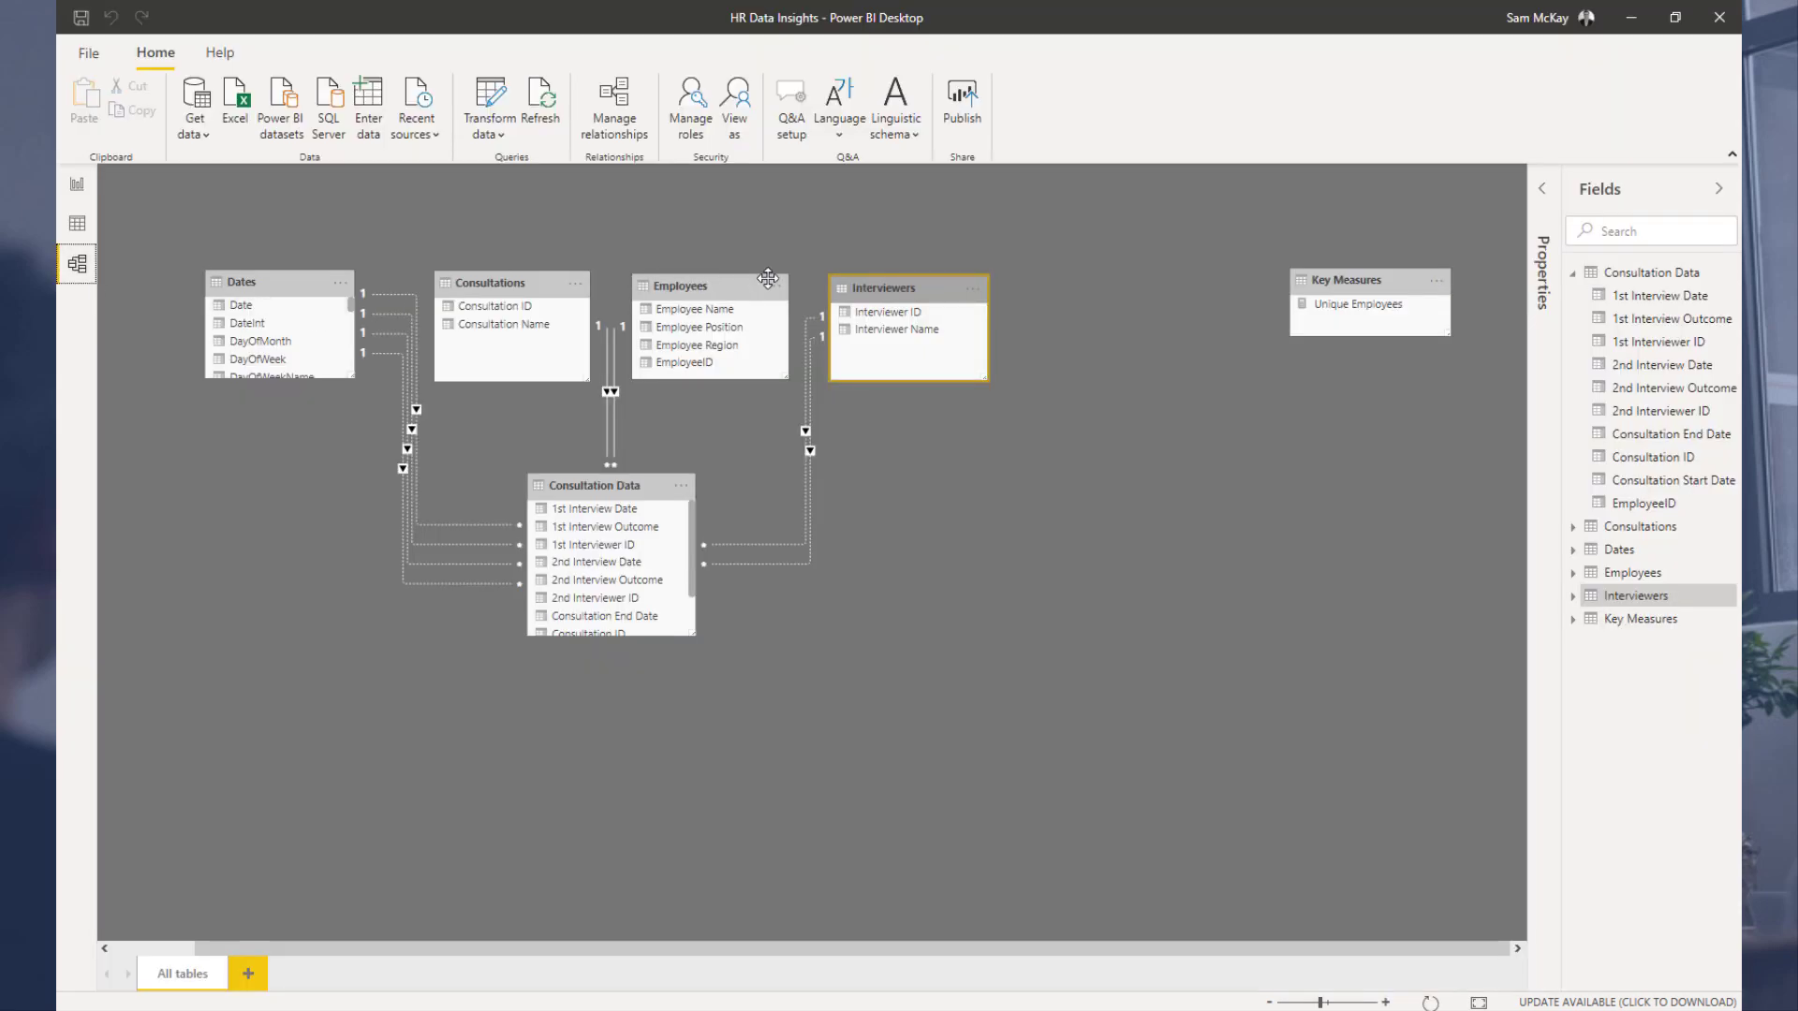
{"action": "left_click_drag", "start_coordinate": [270, 281], "coordinate": [277, 281]}
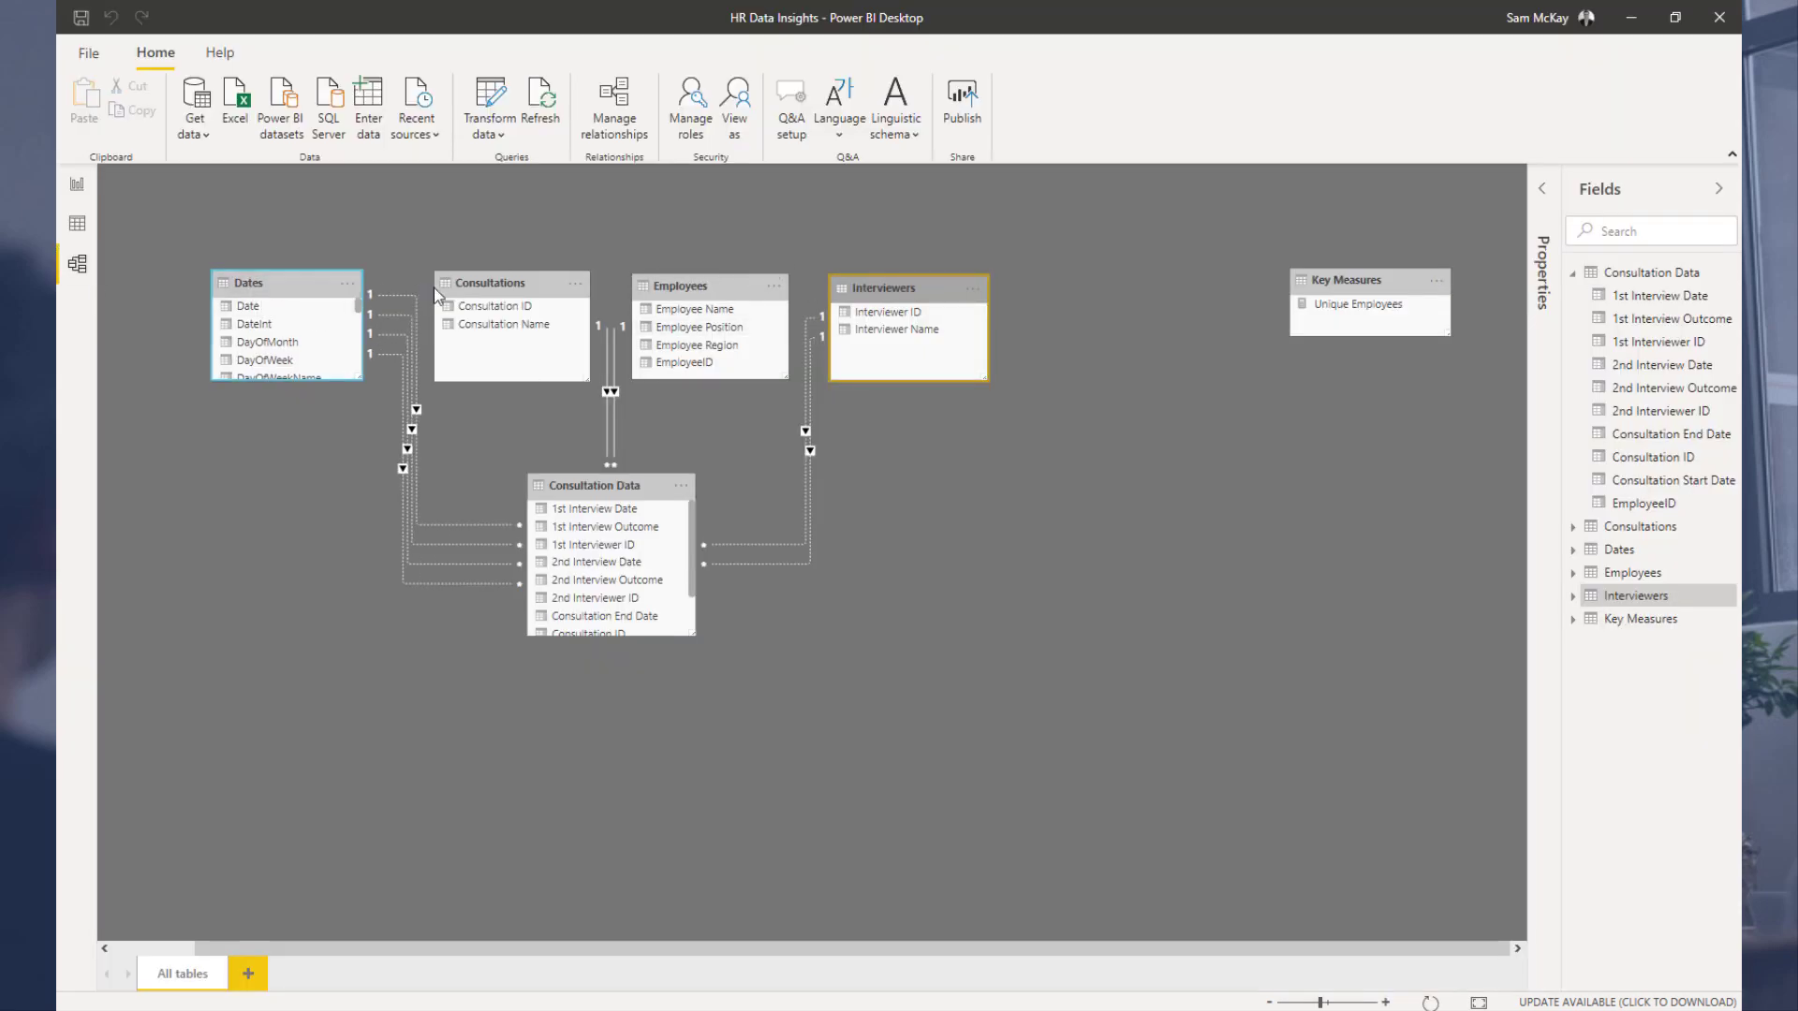
{"action": "left_click", "coordinate": [696, 287]}
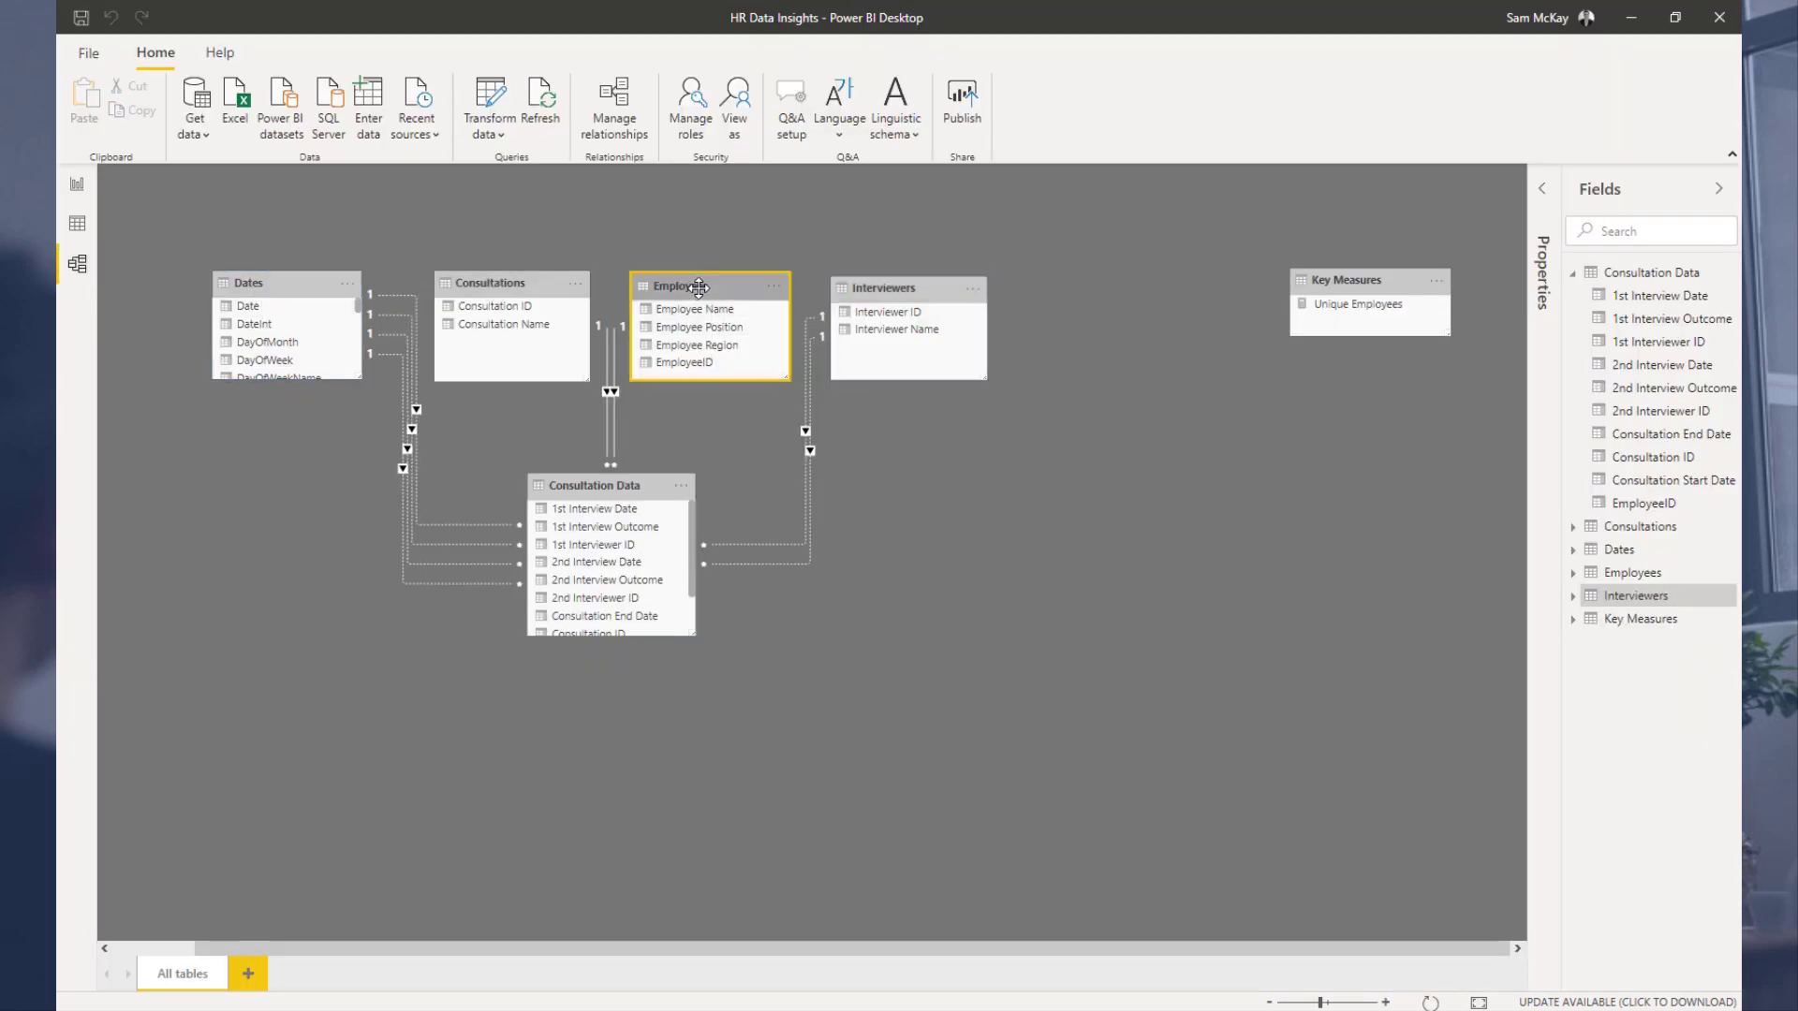
Step: Nudge the Employees and Interviewers tables into alignment in the model diagram
{"action": "left_click_drag", "start_coordinate": [873, 291], "coordinate": [880, 286]}
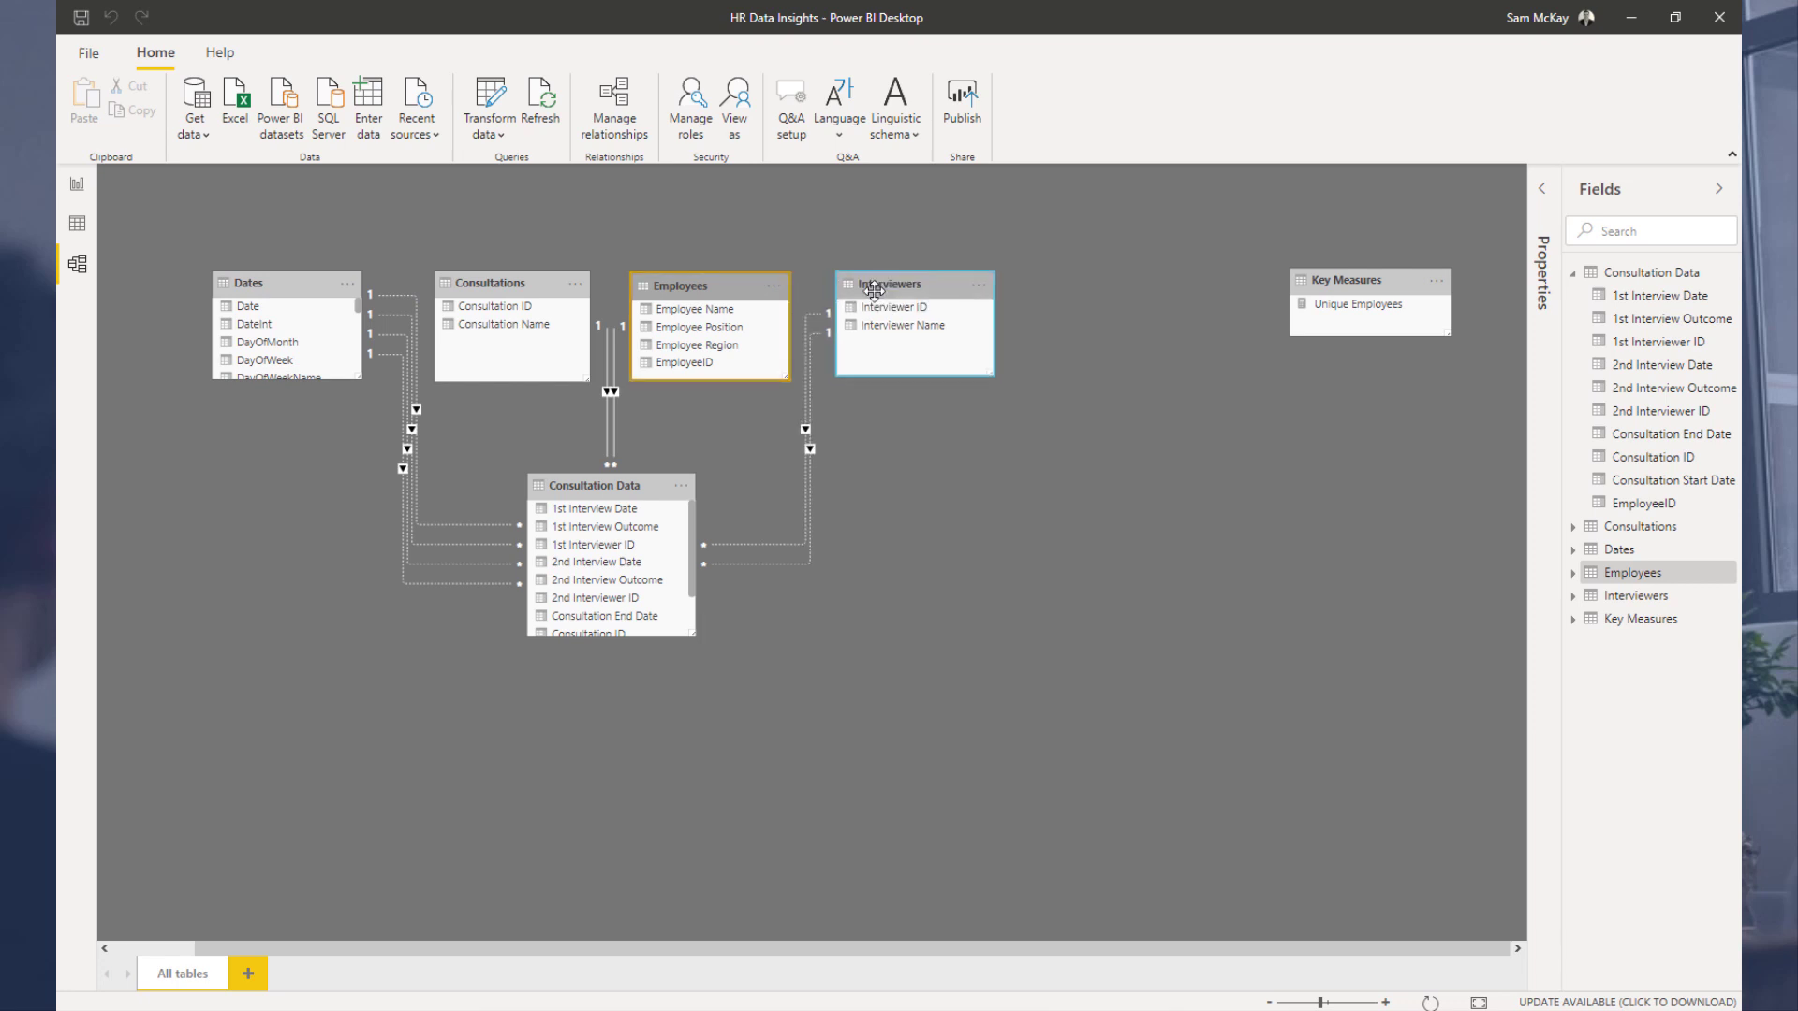
{"action": "left_click", "coordinate": [681, 284]}
{"action": "left_click_drag", "start_coordinate": [681, 283], "coordinate": [690, 283]}
Step: Switch to the browser and open the Power BI Challenge 3 - HR Data Insights topic in the forum's Power BI Challenges category
{"action": "key", "text": "alt+Tab"}
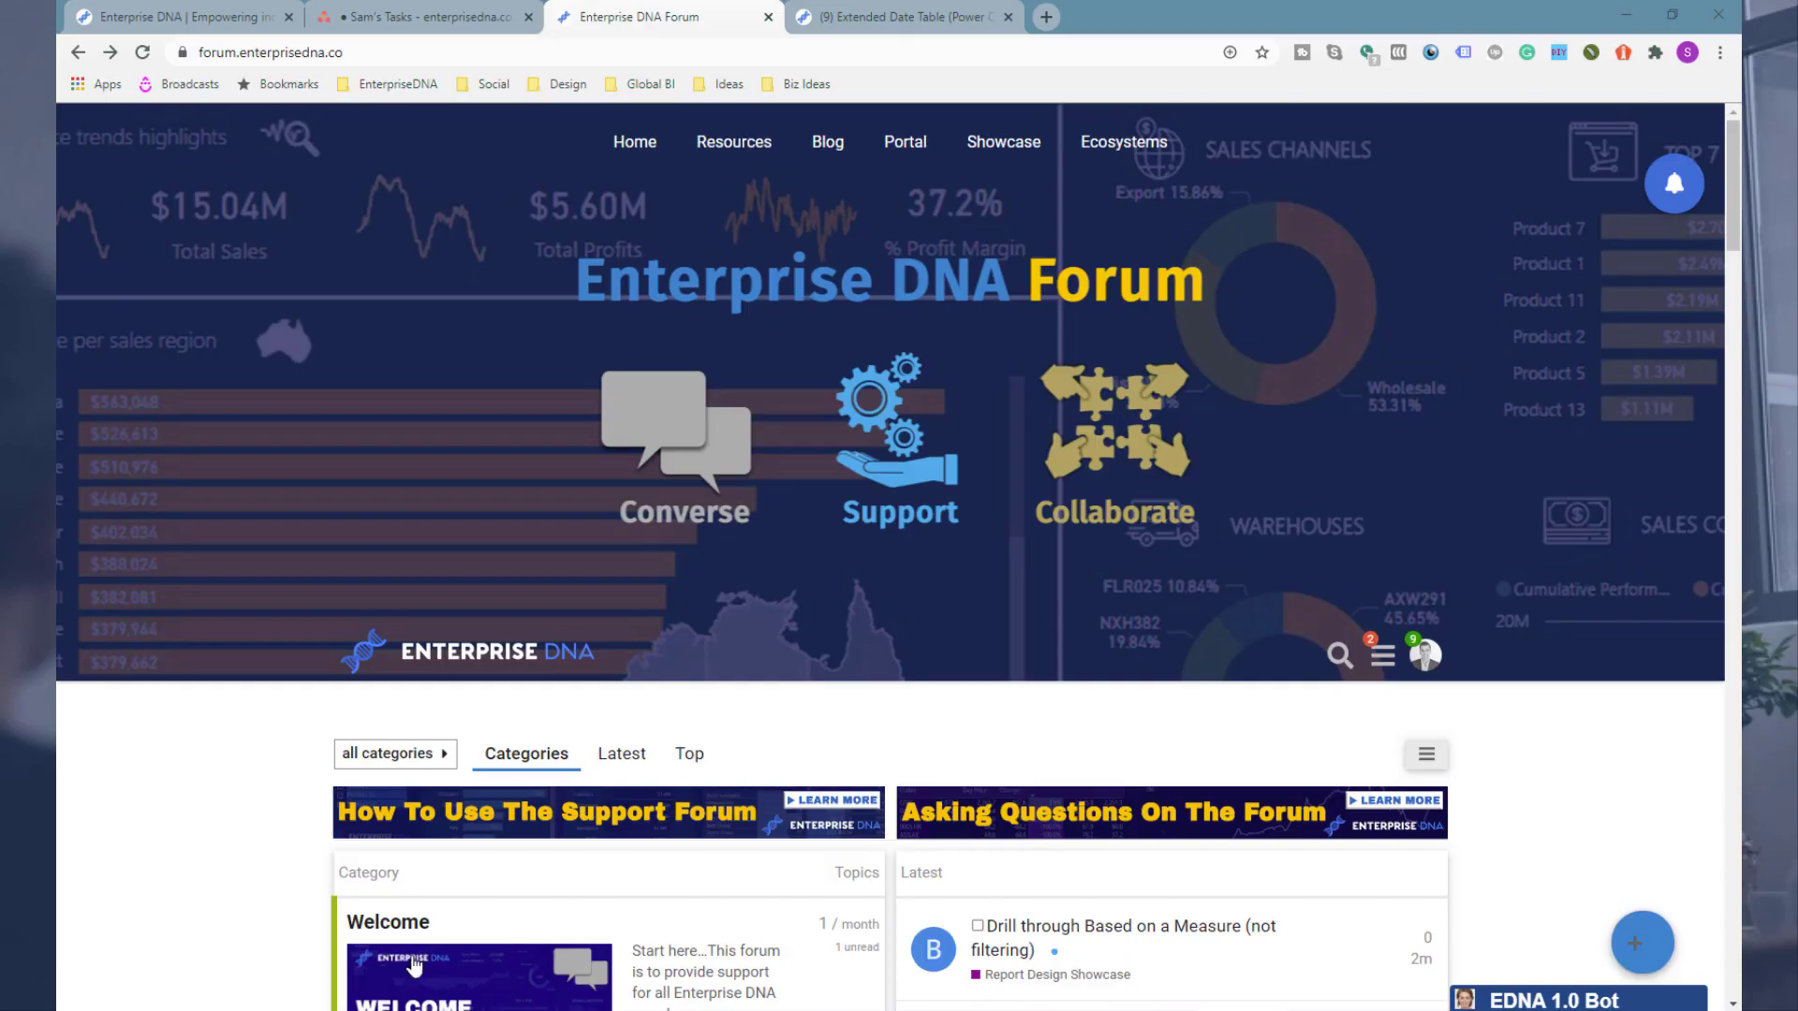
{"action": "left_click", "coordinate": [840, 16]}
{"action": "left_click", "coordinate": [637, 17]}
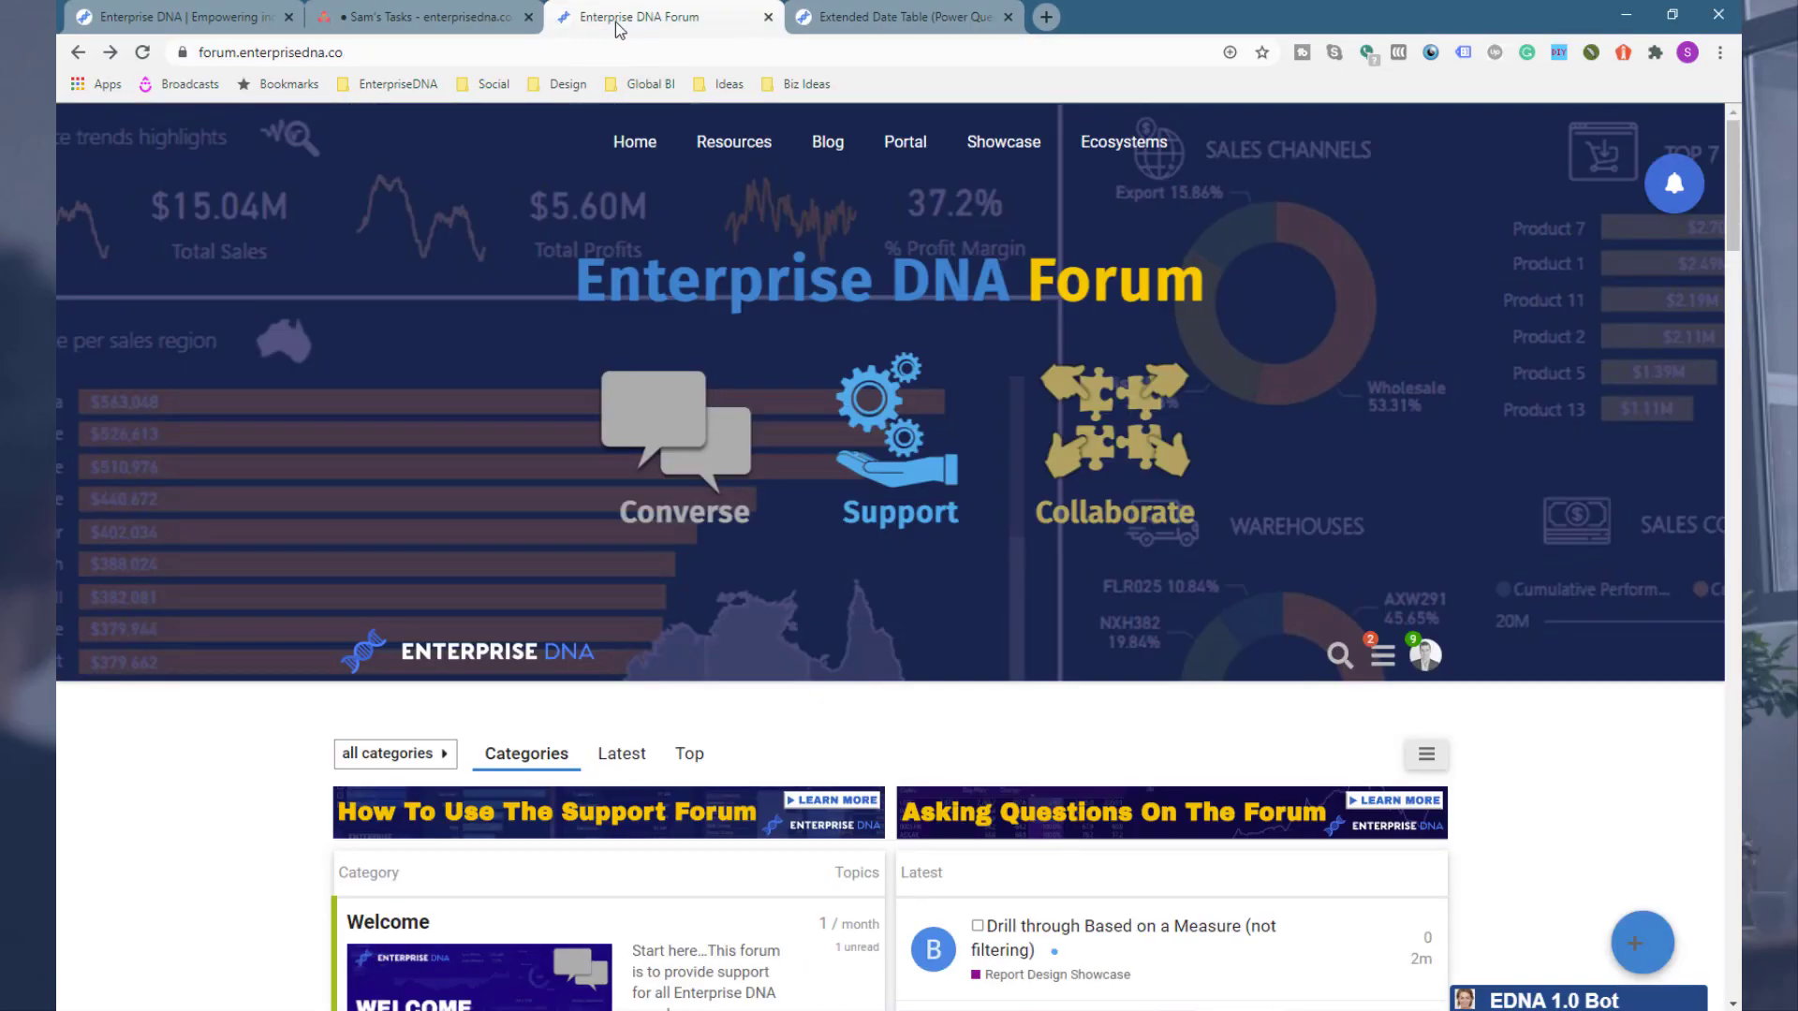
{"action": "scroll", "coordinate": [419, 297], "scroll_direction": "down", "scroll_amount": 15}
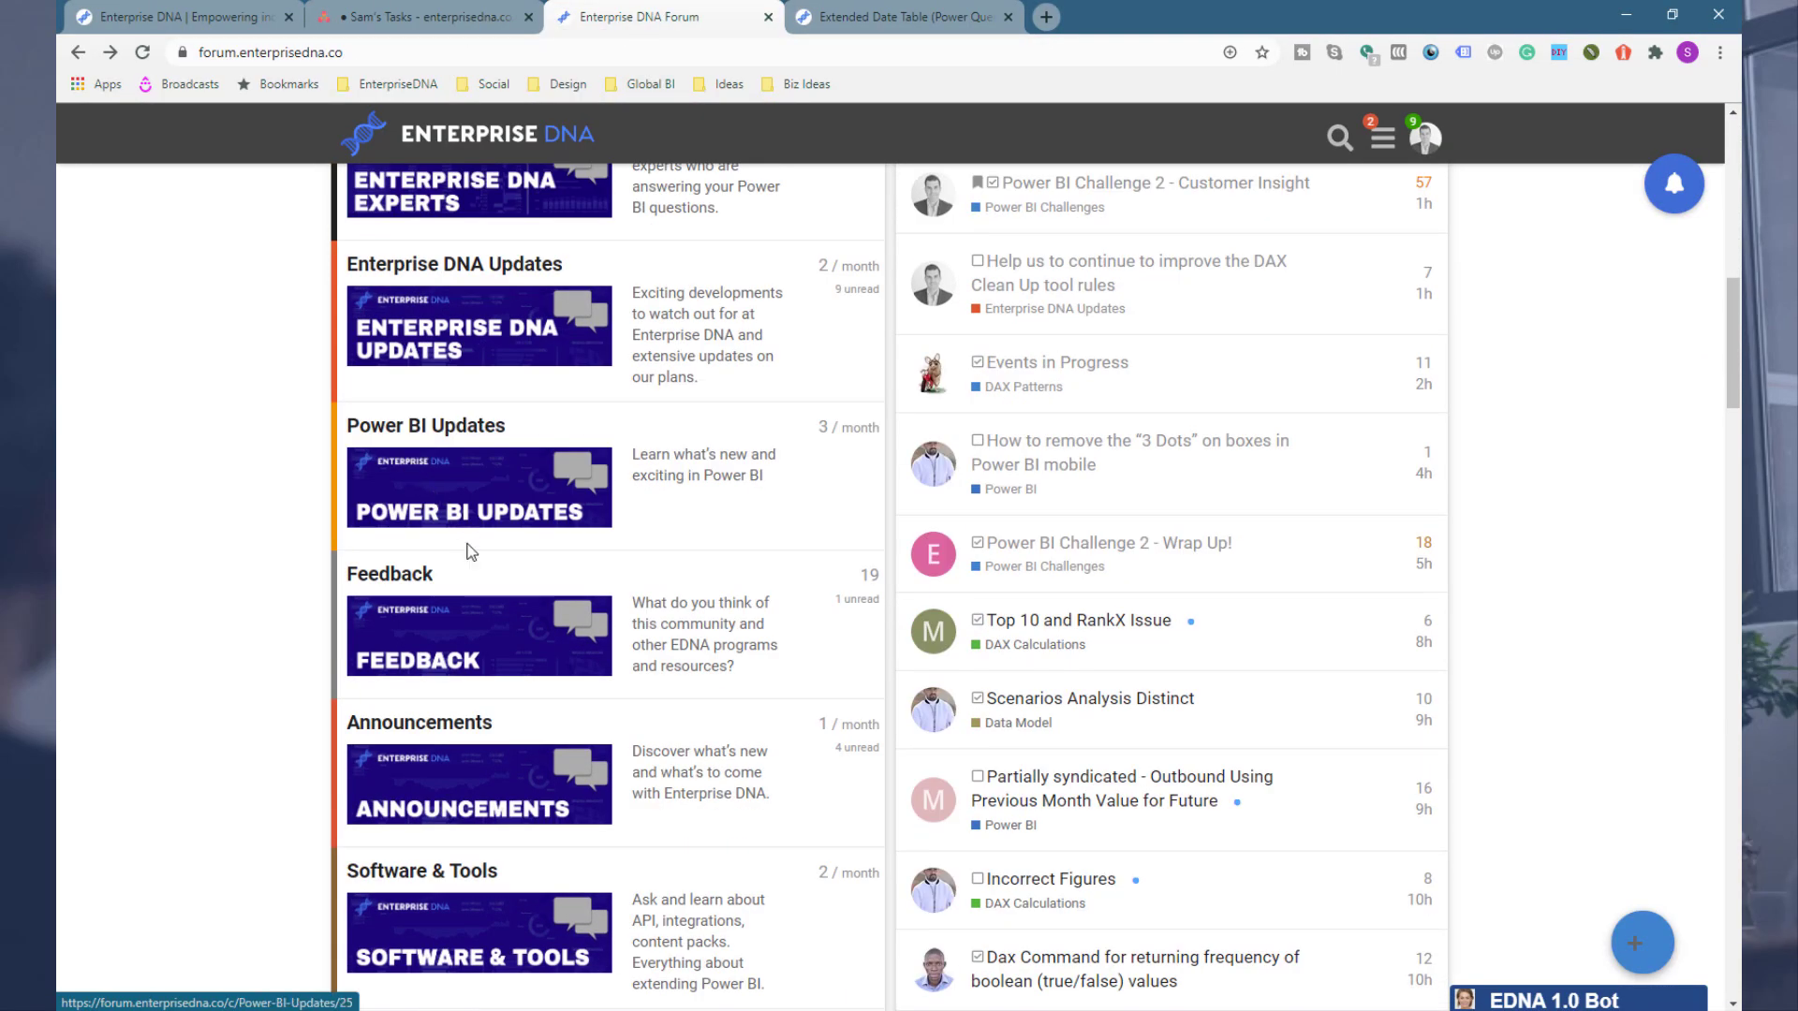
{"action": "scroll", "coordinate": [462, 570], "scroll_direction": "down", "scroll_amount": 18}
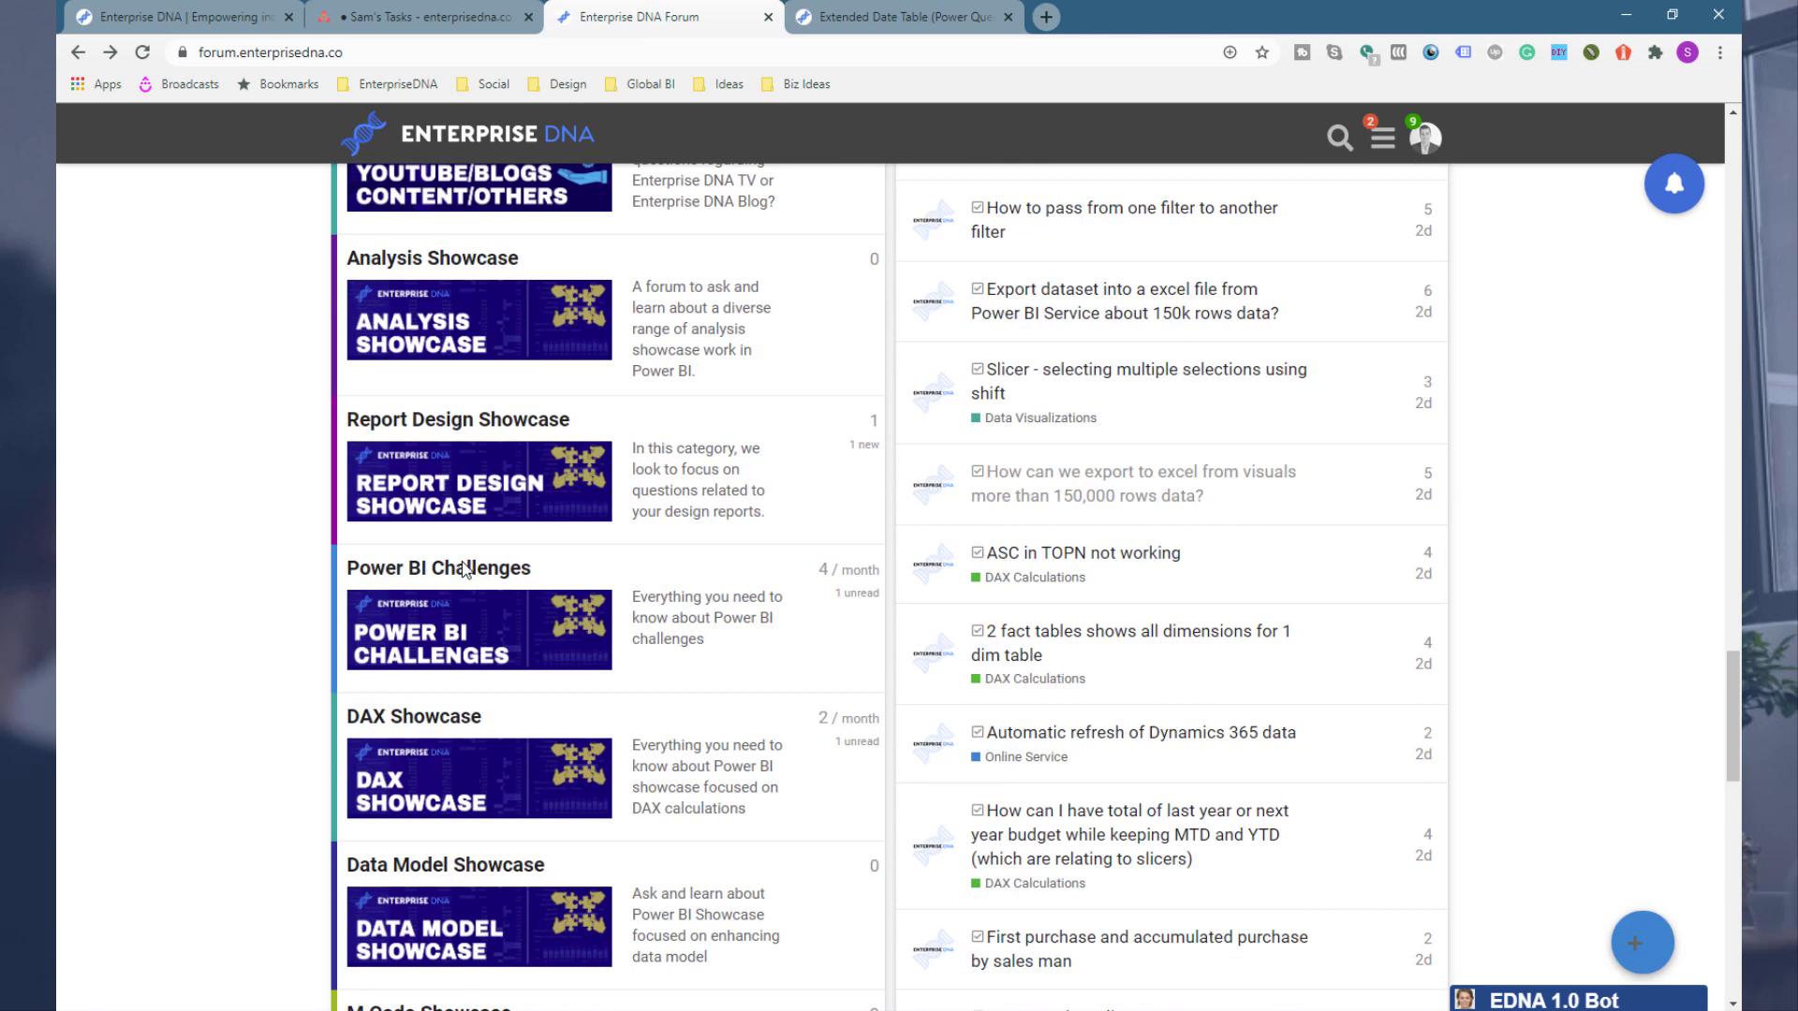
{"action": "left_click", "coordinate": [523, 651]}
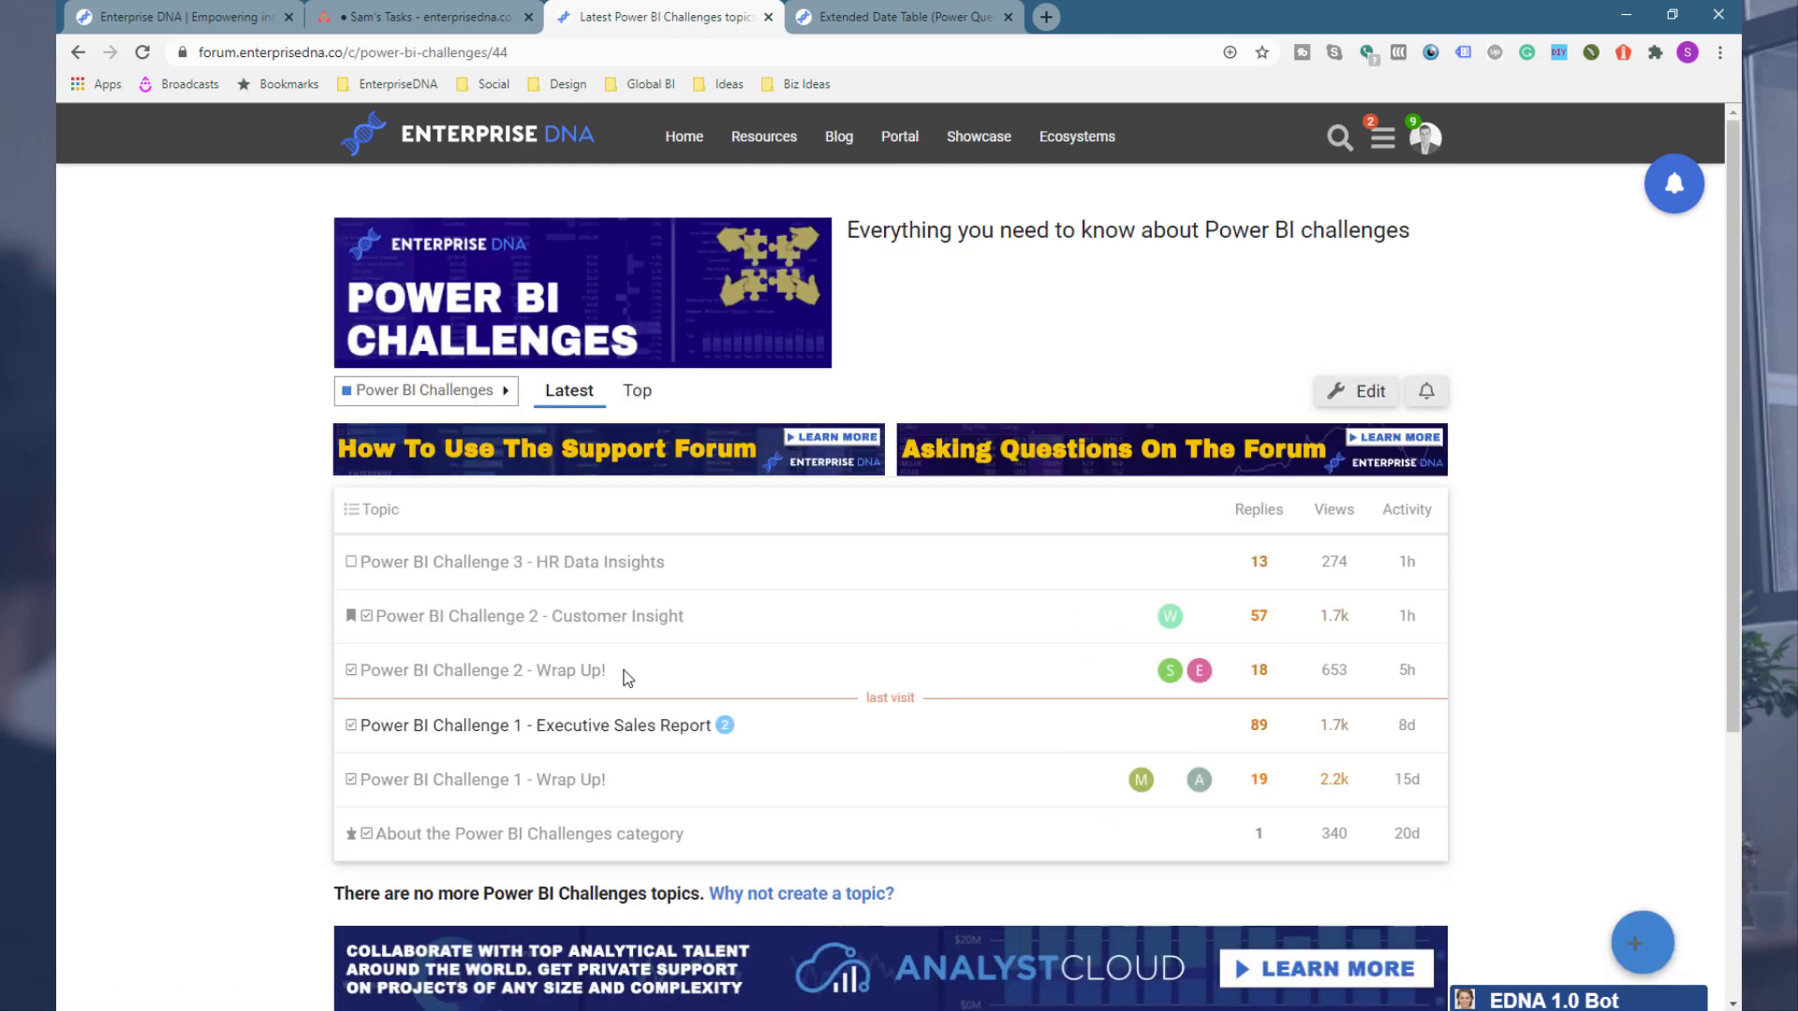
{"action": "left_click", "coordinate": [592, 565]}
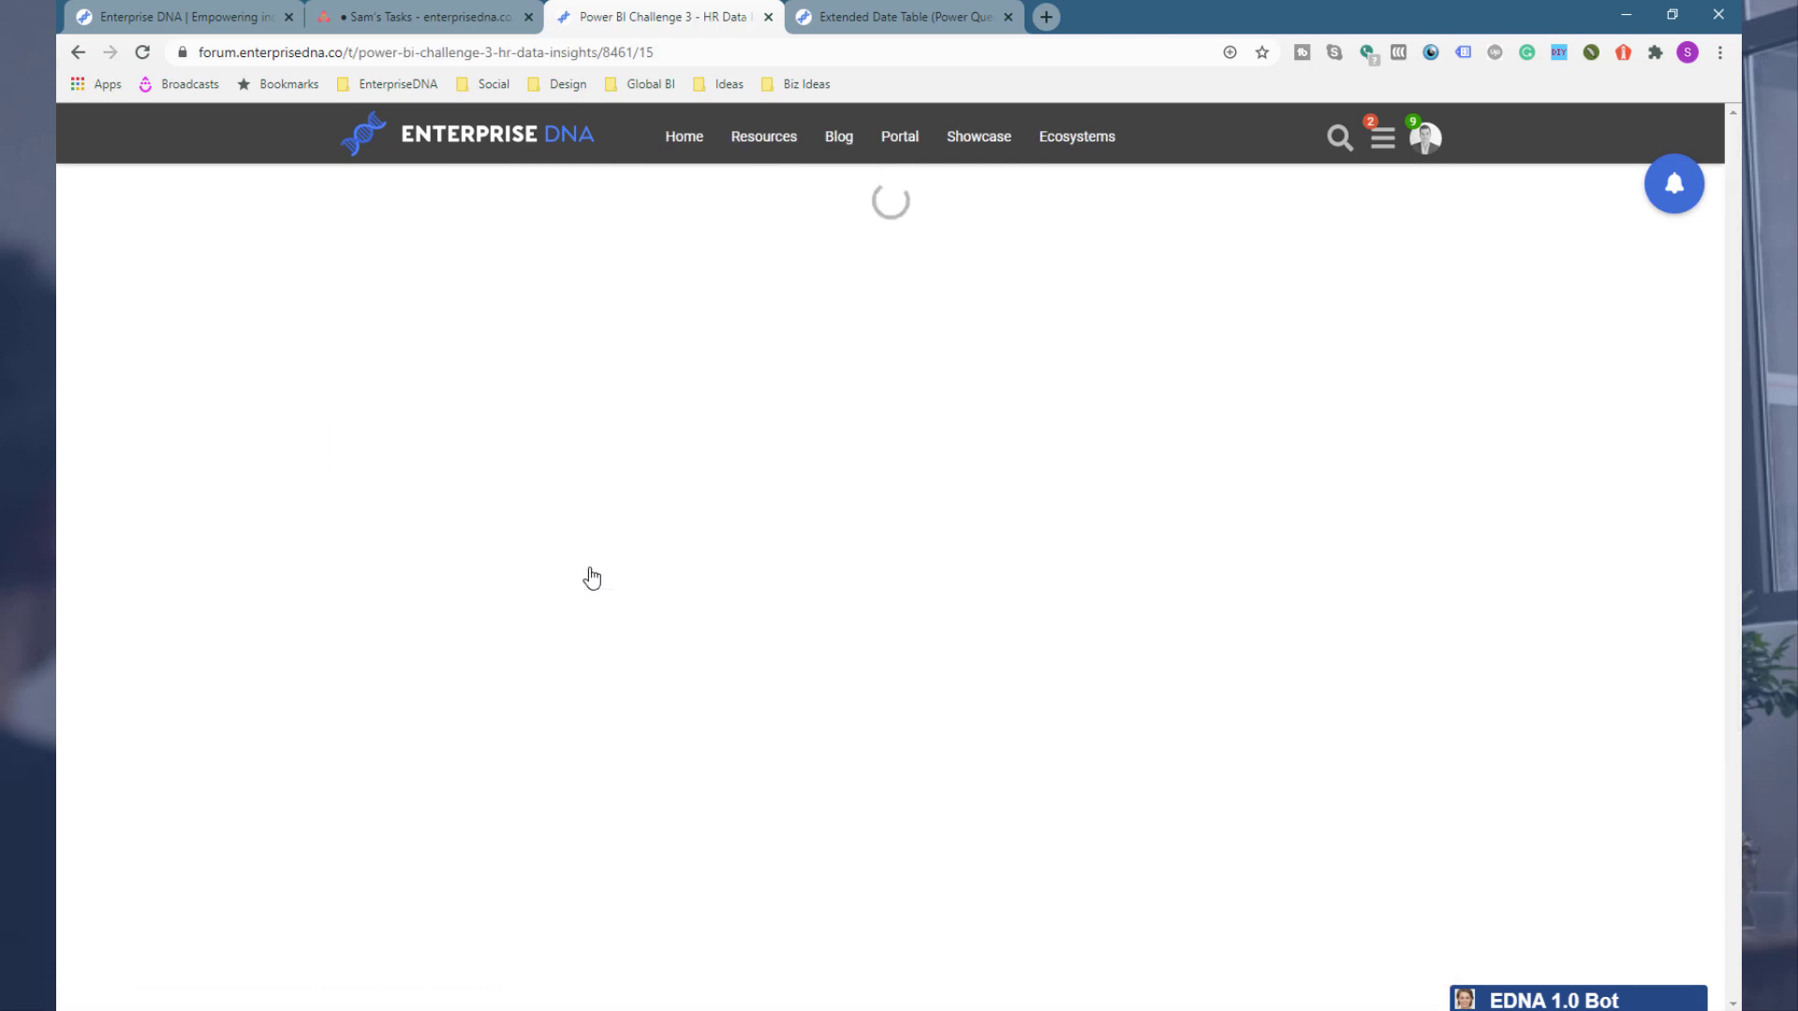
Step: Scroll to the start of the topic and read the challenge brief
{"action": "scroll", "coordinate": [421, 441], "scroll_direction": "up", "scroll_amount": 15}
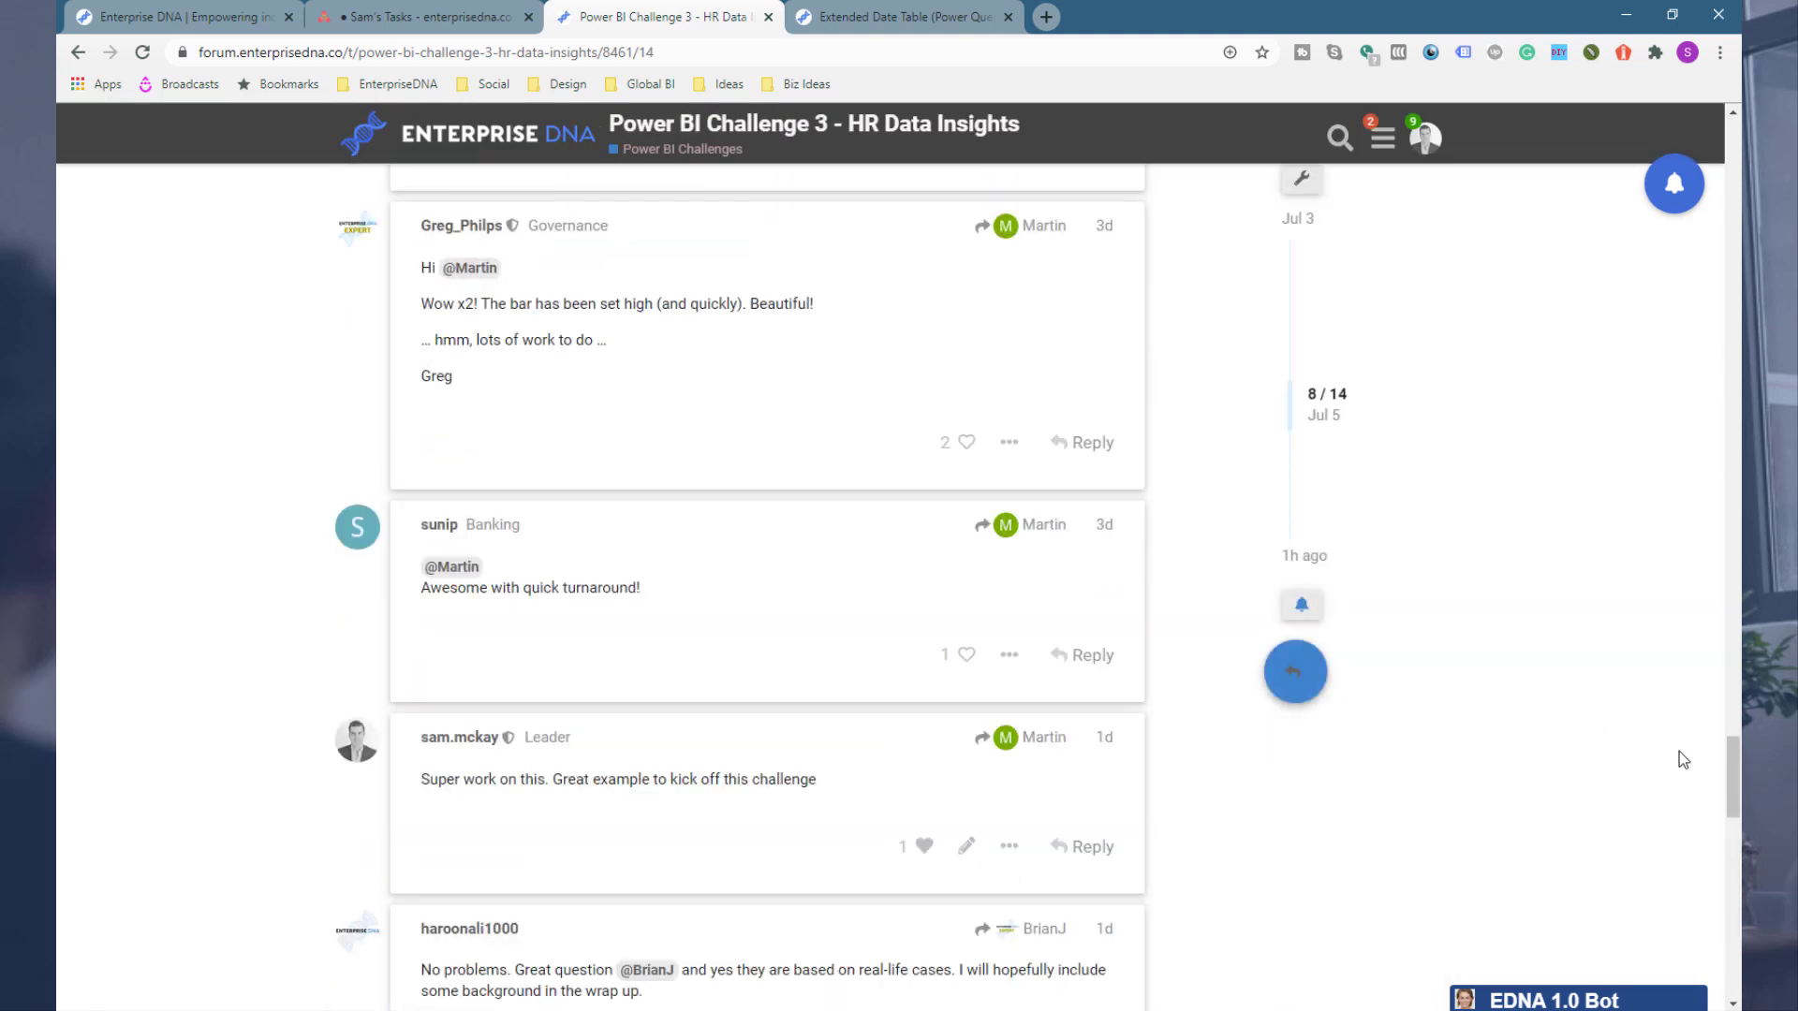
{"action": "scroll", "coordinate": [1666, 542], "scroll_direction": "up", "scroll_amount": 10}
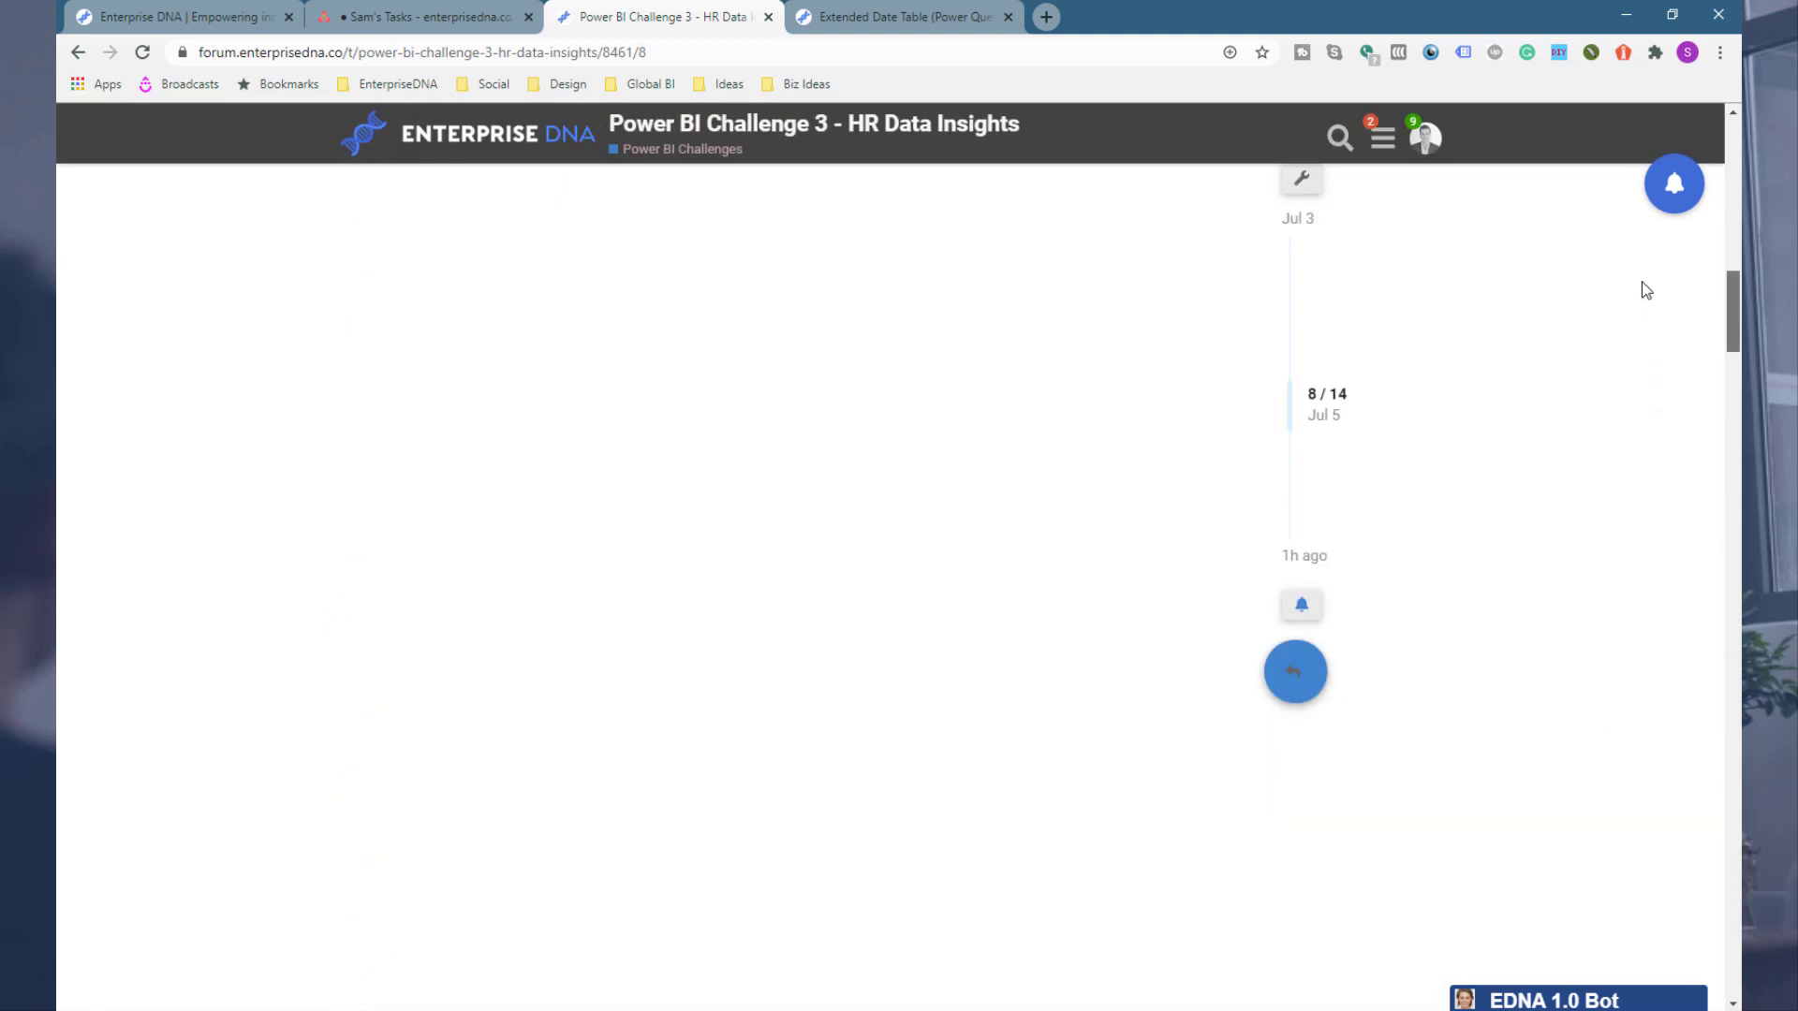
{"action": "left_click_drag", "start_coordinate": [1662, 177], "coordinate": [1673, 152]}
{"action": "scroll", "coordinate": [274, 623], "scroll_direction": "down", "scroll_amount": 5}
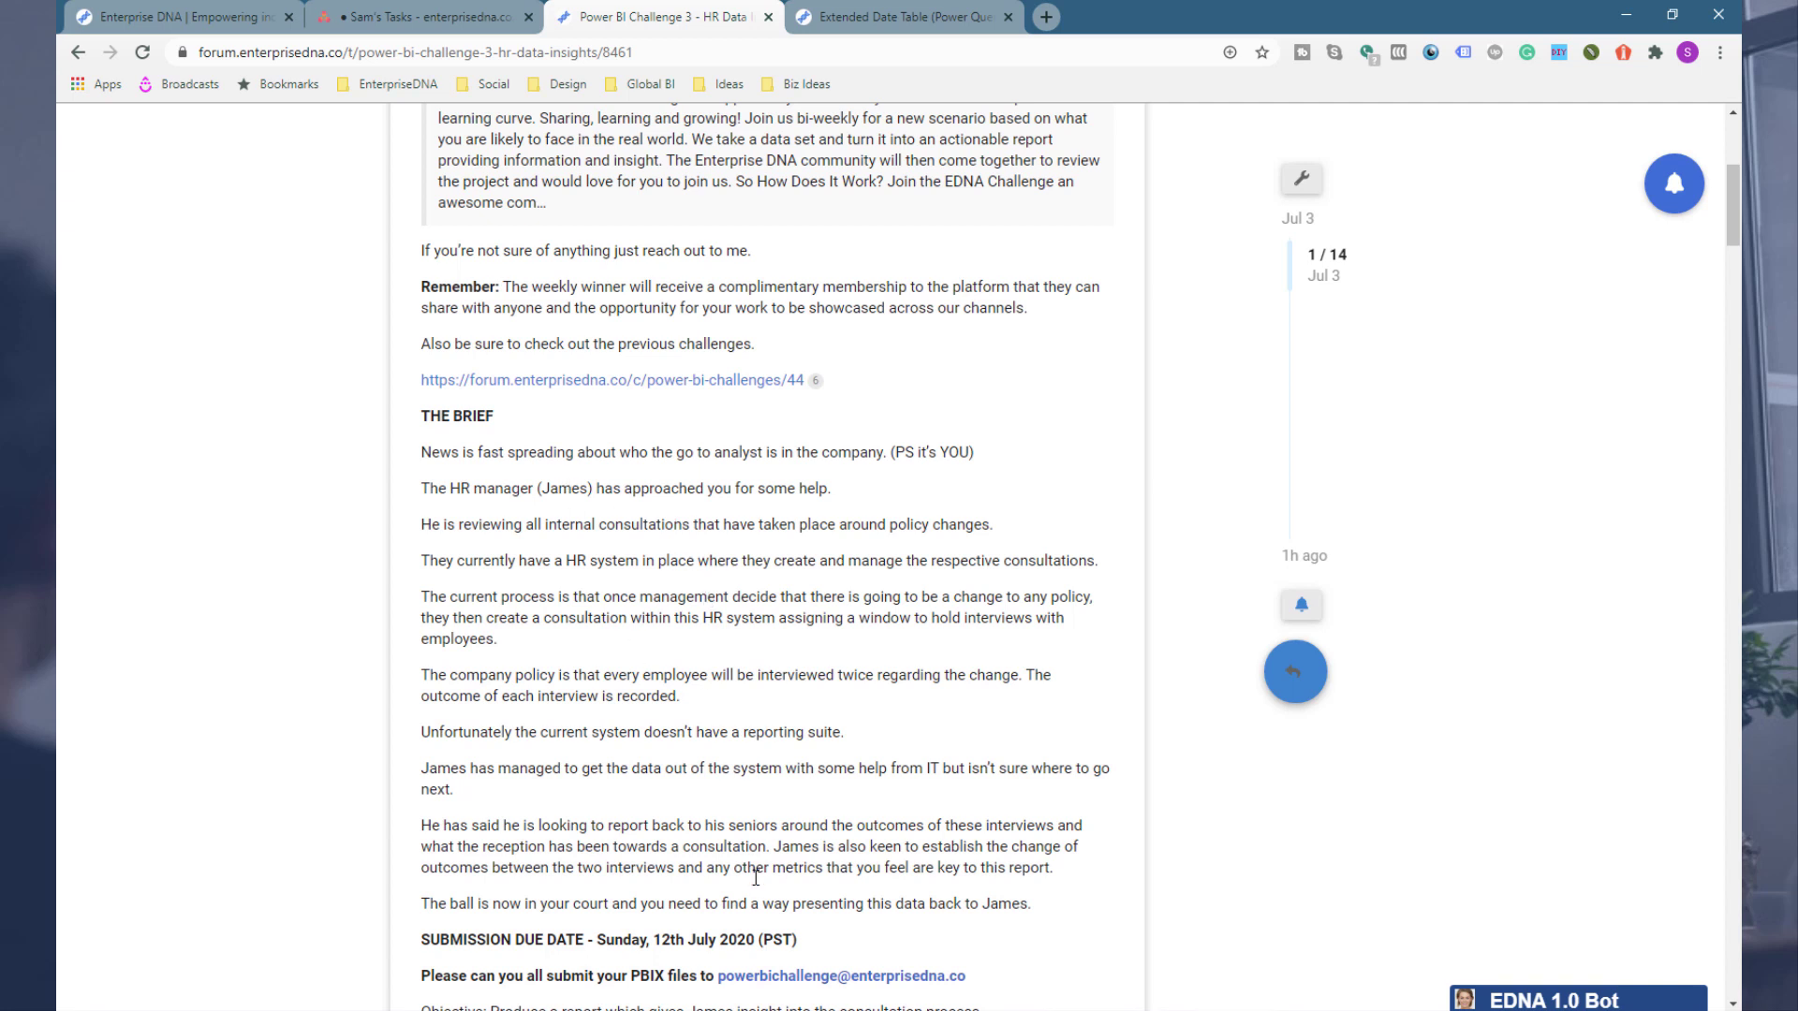
{"action": "mouse_move", "coordinate": [719, 1009]}
{"action": "left_click", "coordinate": [724, 946]}
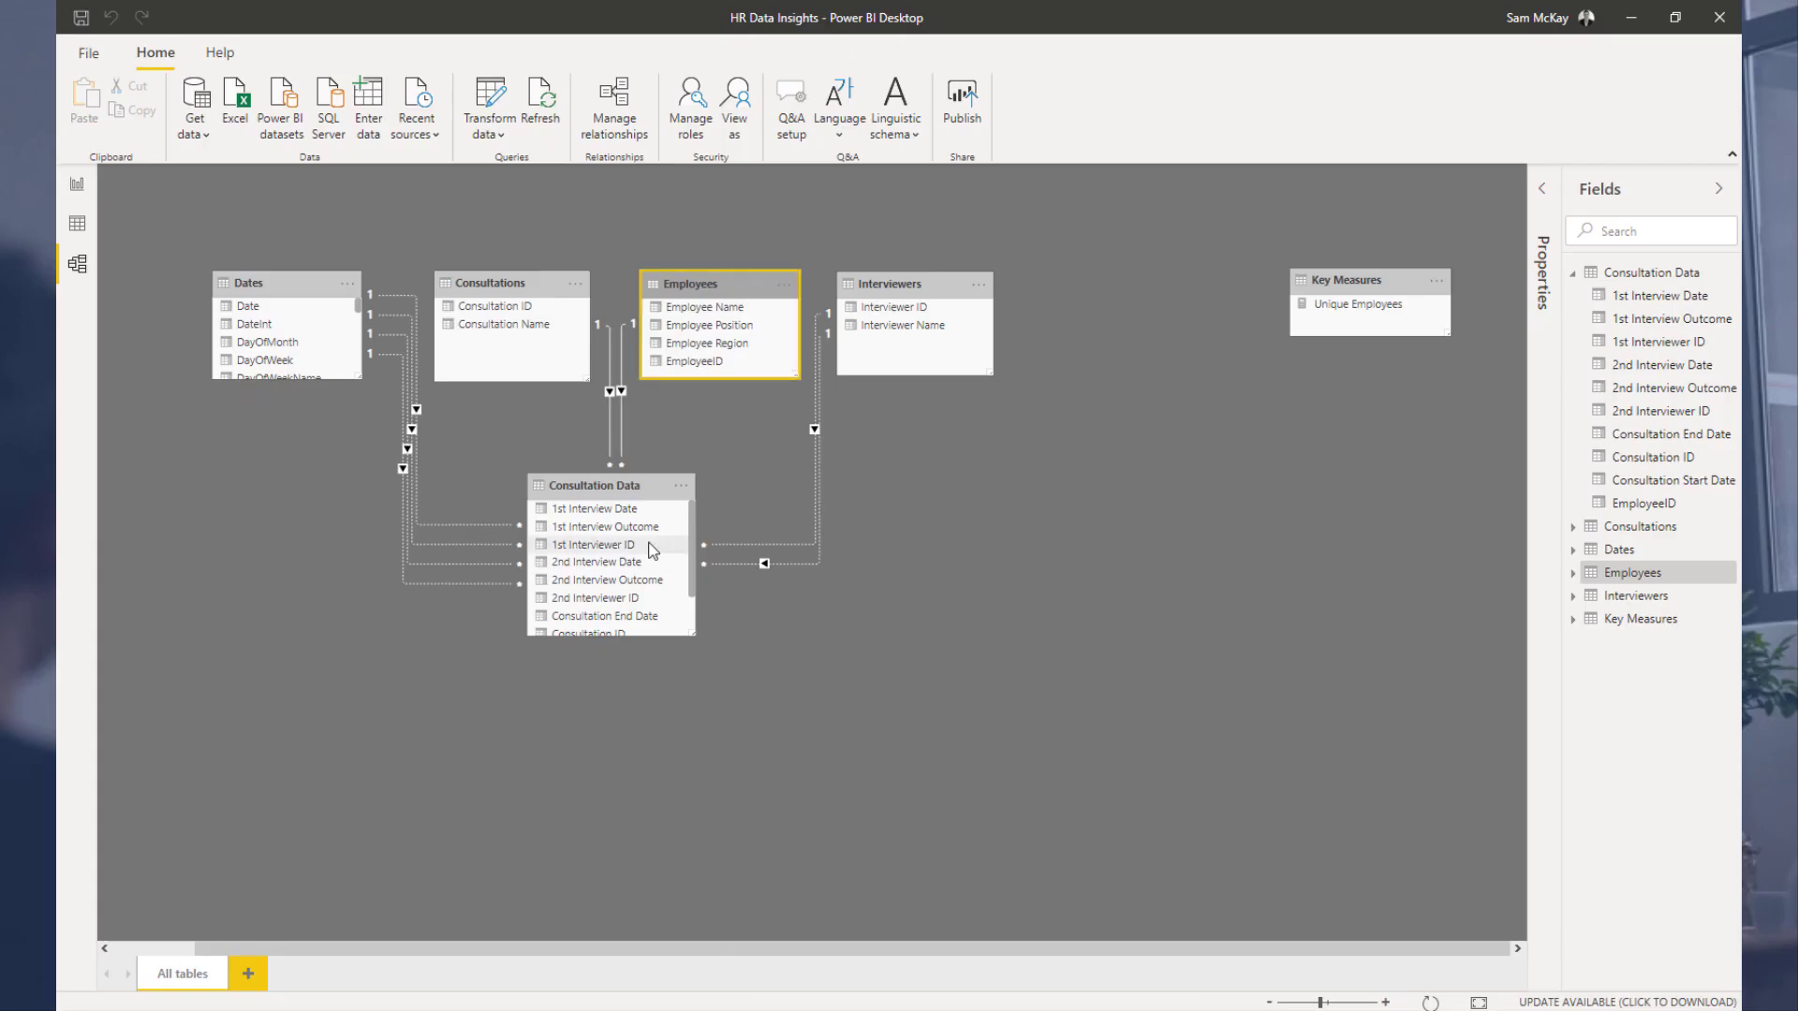
Step: Nudge the Interviewers table and shift the Key Measures table slightly left in the model diagram
{"action": "left_click_drag", "start_coordinate": [899, 286], "coordinate": [905, 282]}
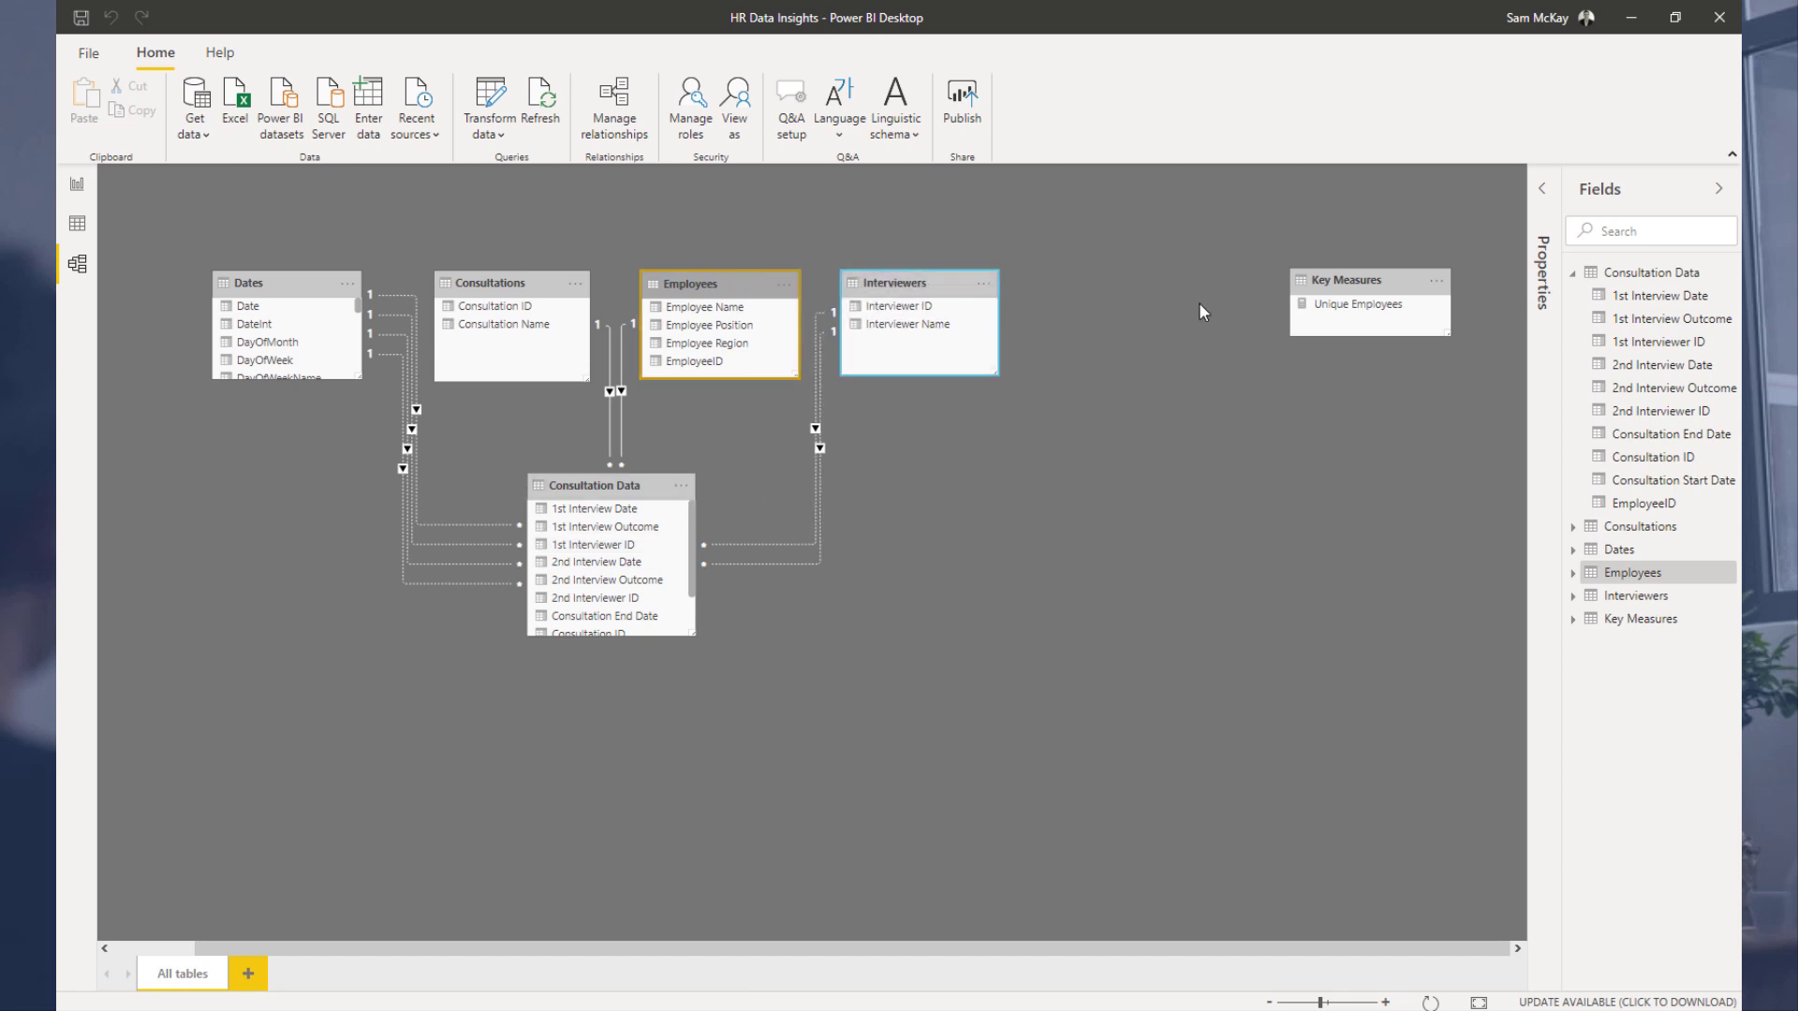
{"action": "left_click", "coordinate": [1320, 283]}
{"action": "left_click_drag", "start_coordinate": [1320, 284], "coordinate": [1309, 284]}
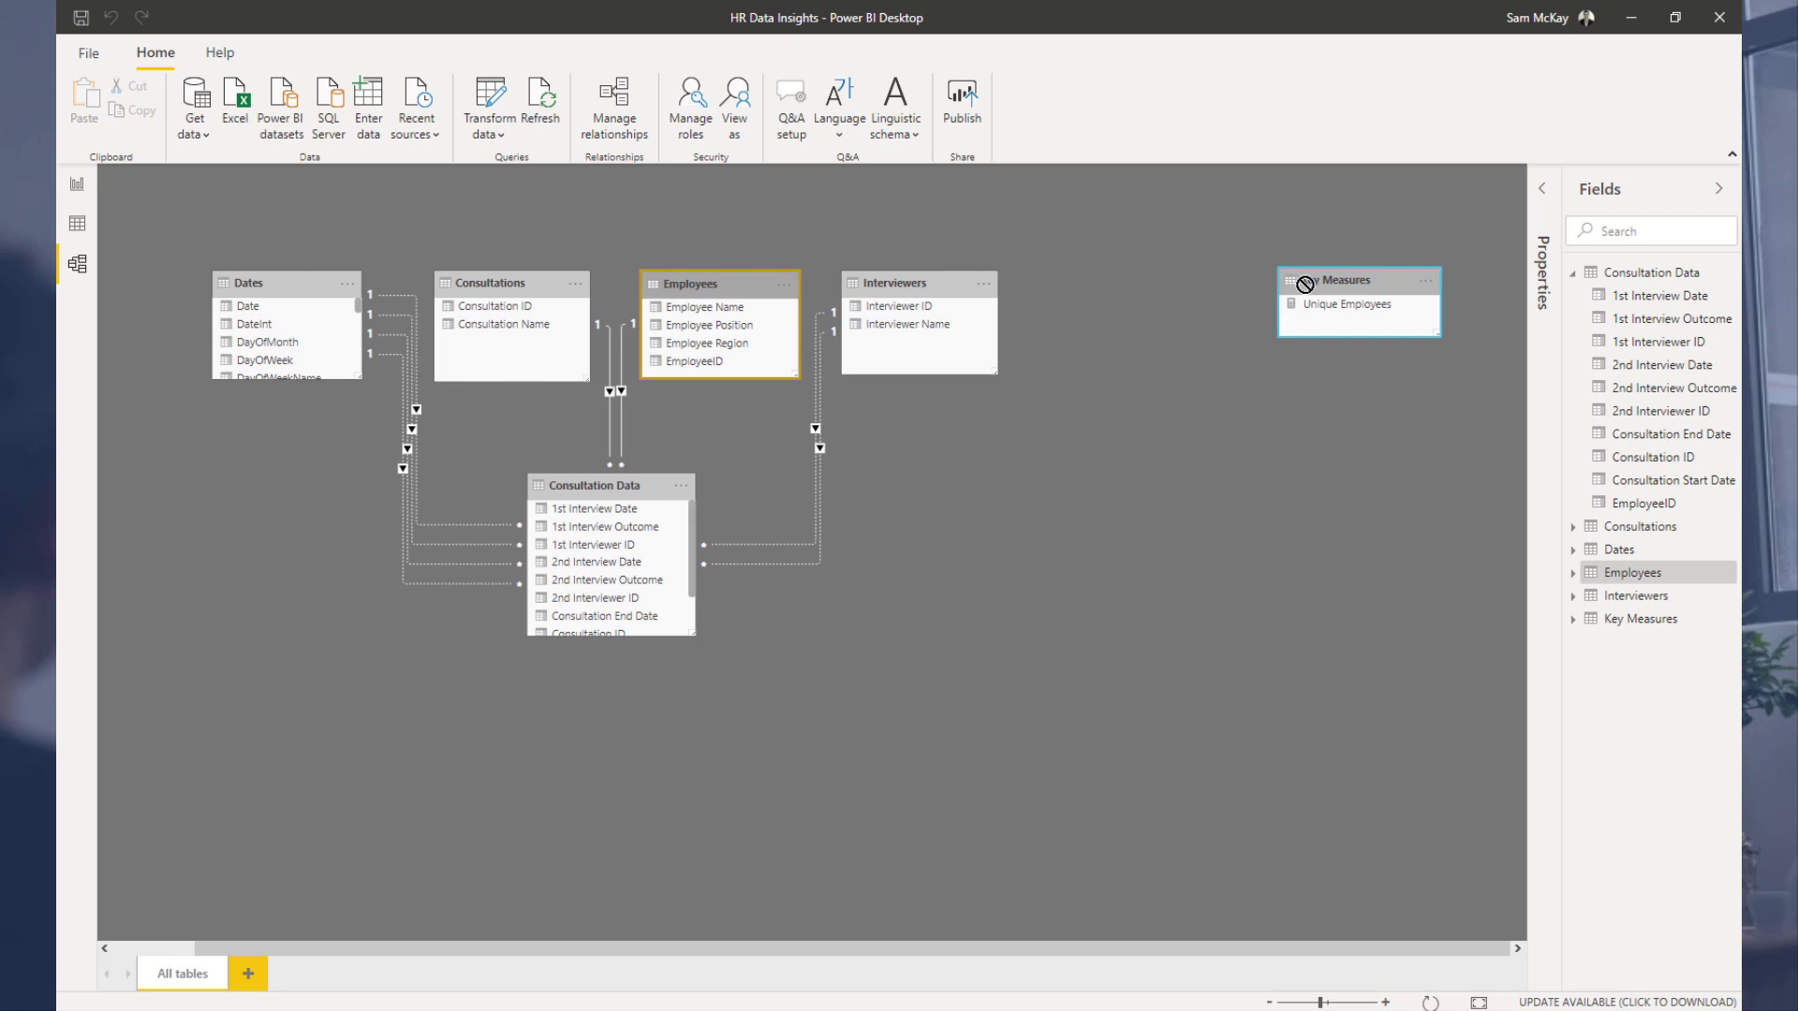
Step: Open the Consultation Data table in data view and inspect its ID and interview outcome columns
{"action": "left_click", "coordinate": [77, 183]}
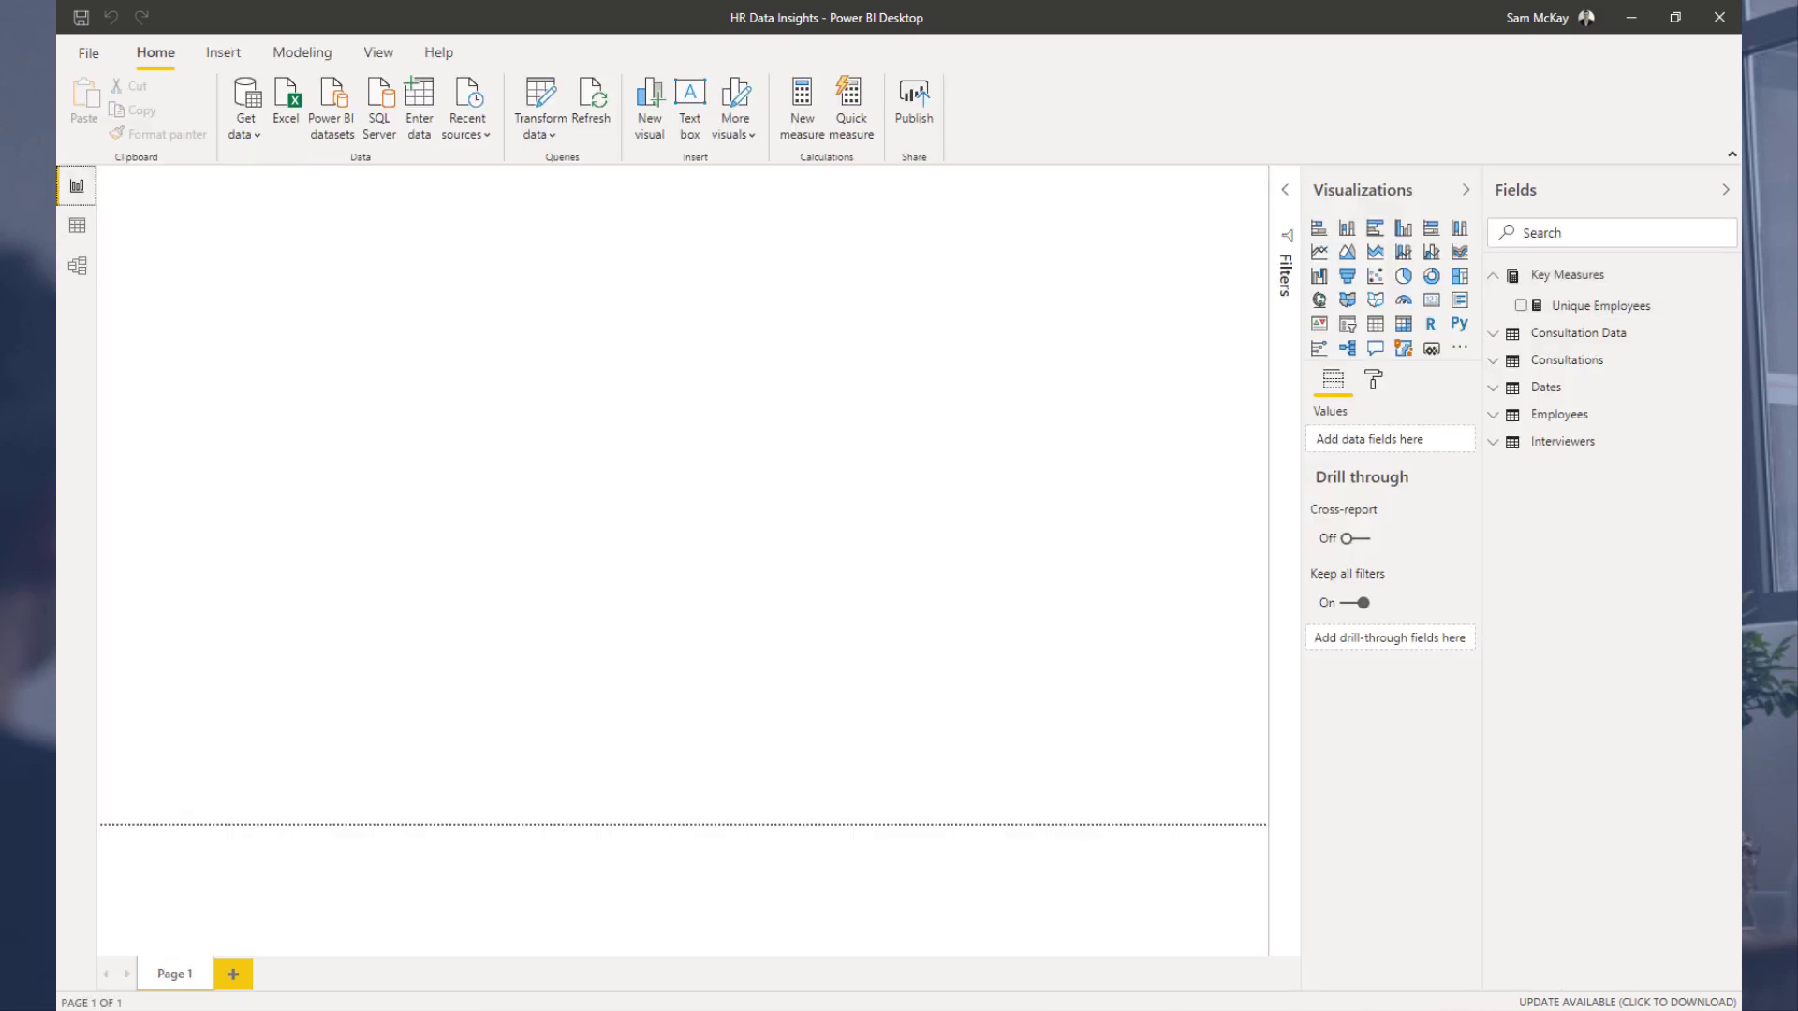
{"action": "left_click", "coordinate": [76, 225]}
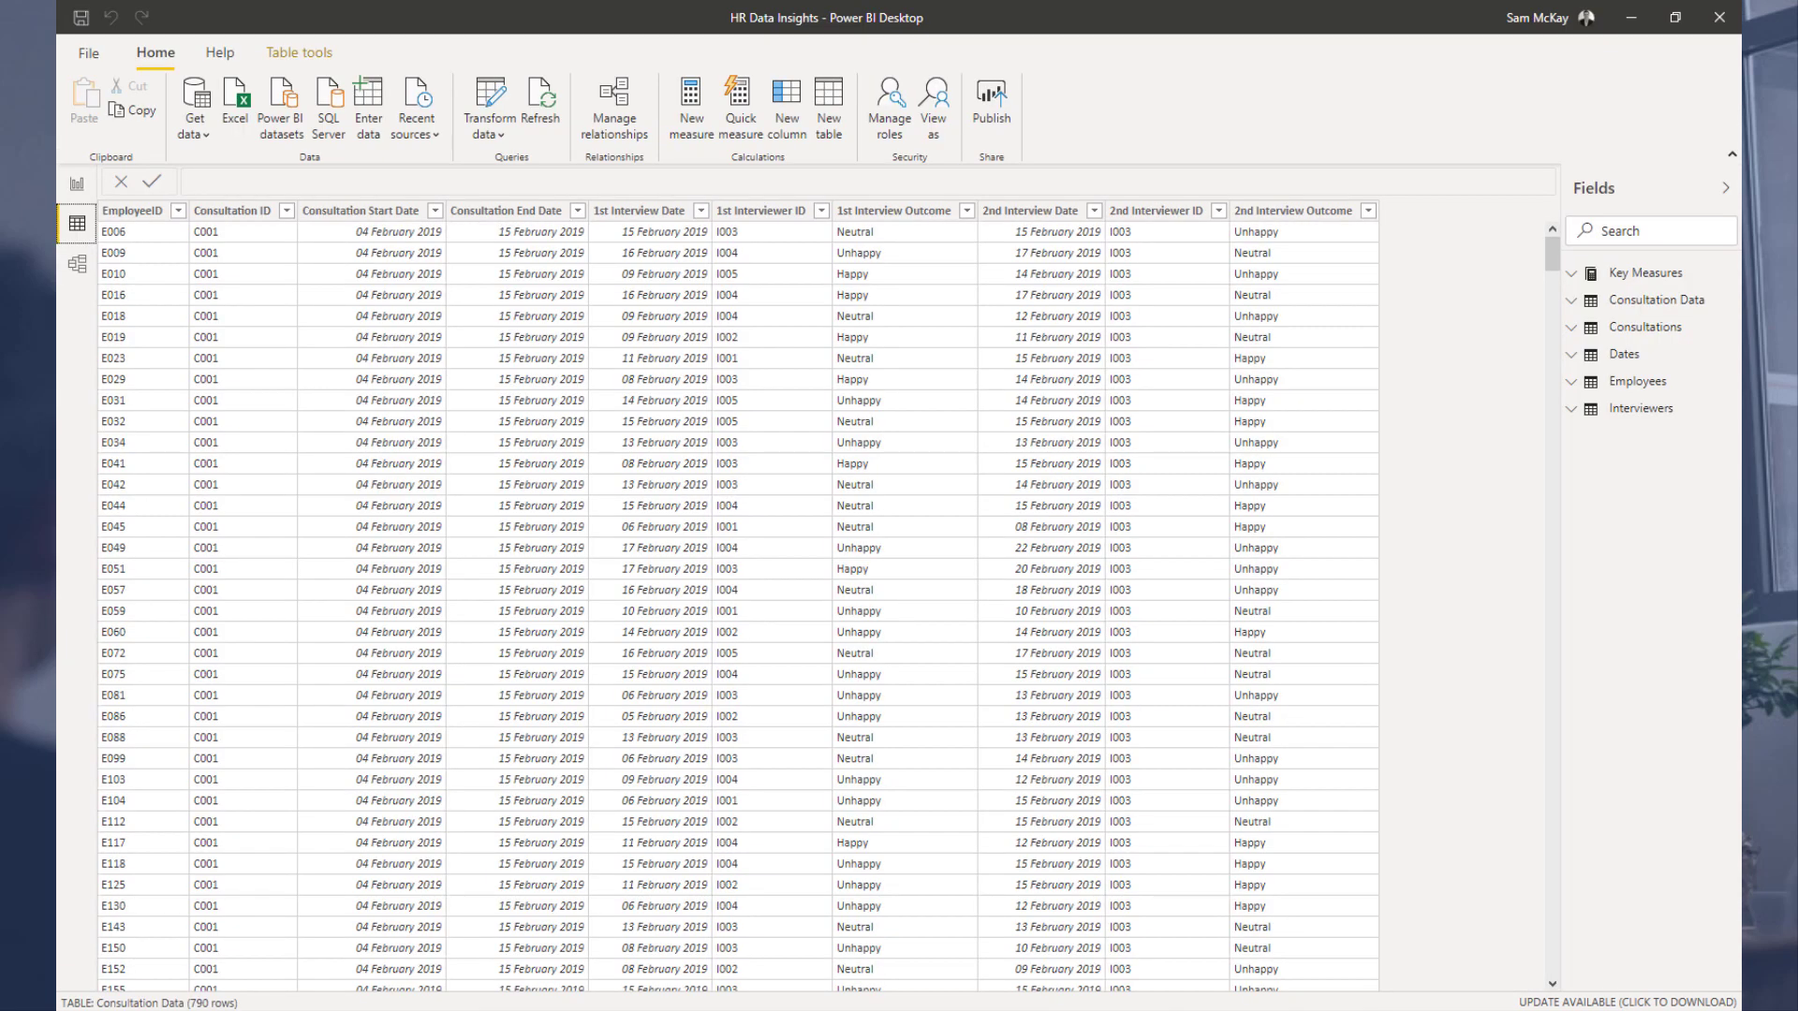
{"action": "left_click", "coordinate": [1647, 301]}
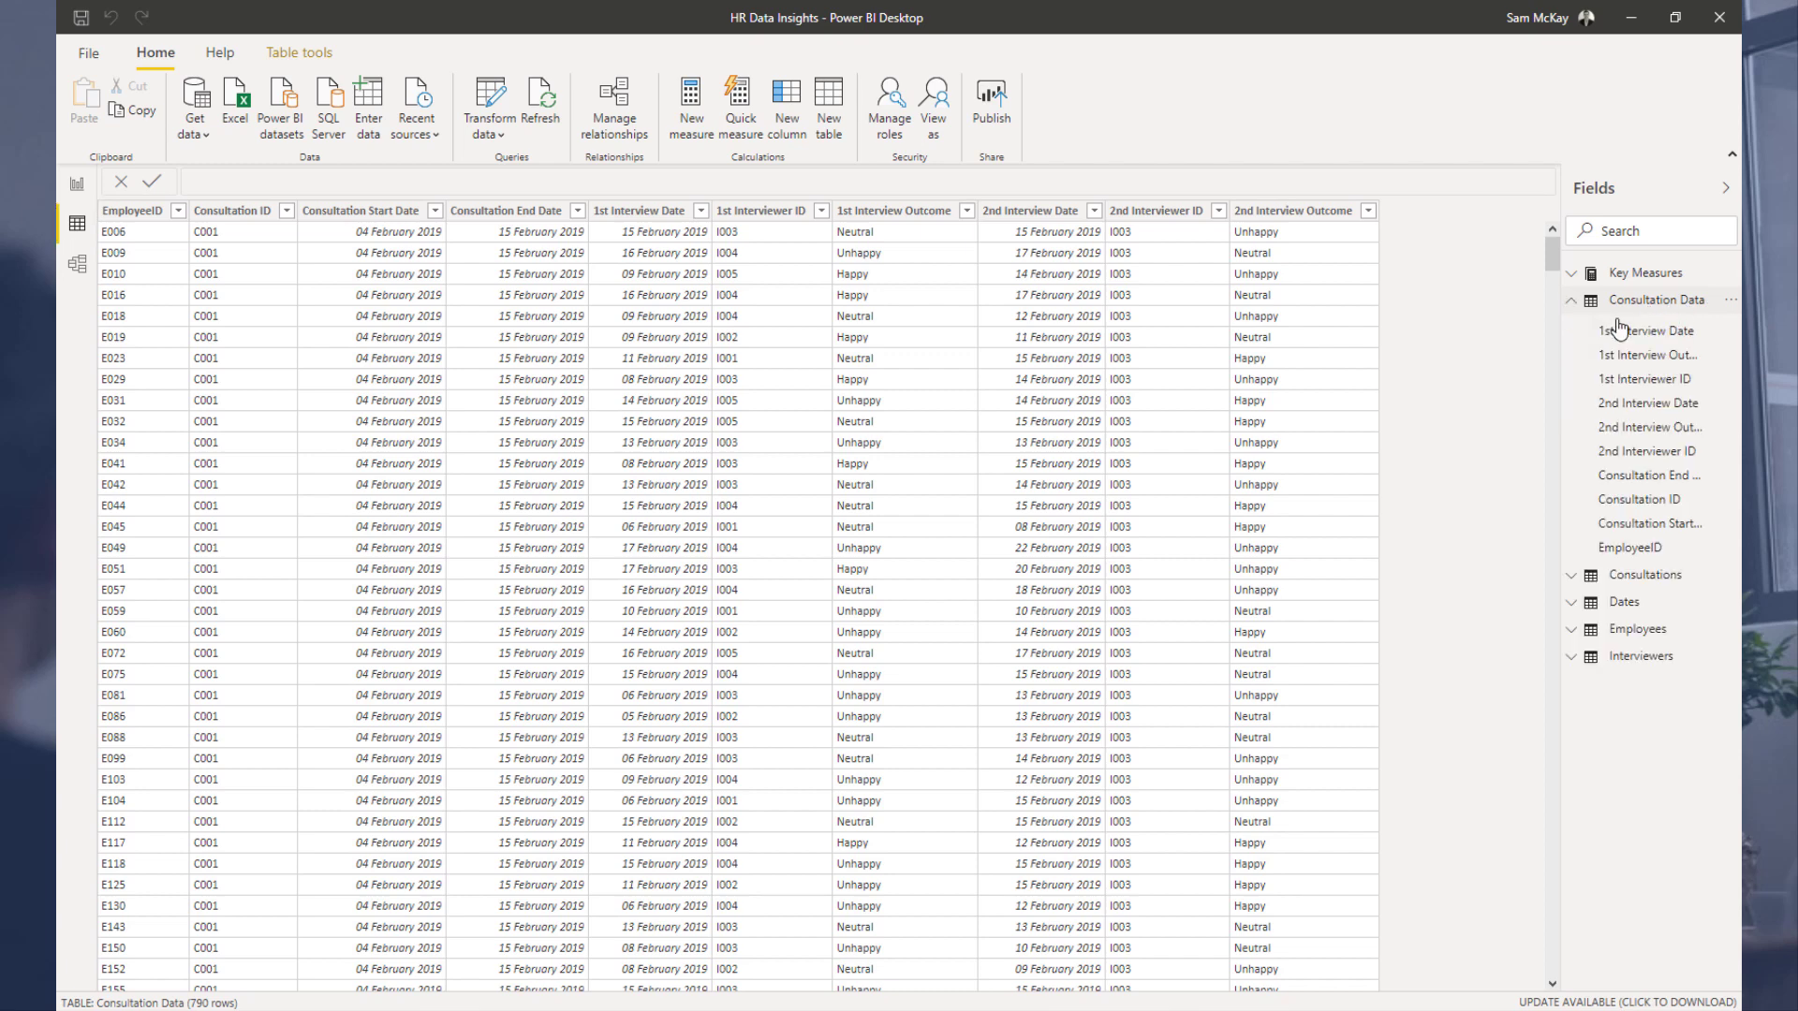
{"action": "left_click", "coordinate": [1641, 300]}
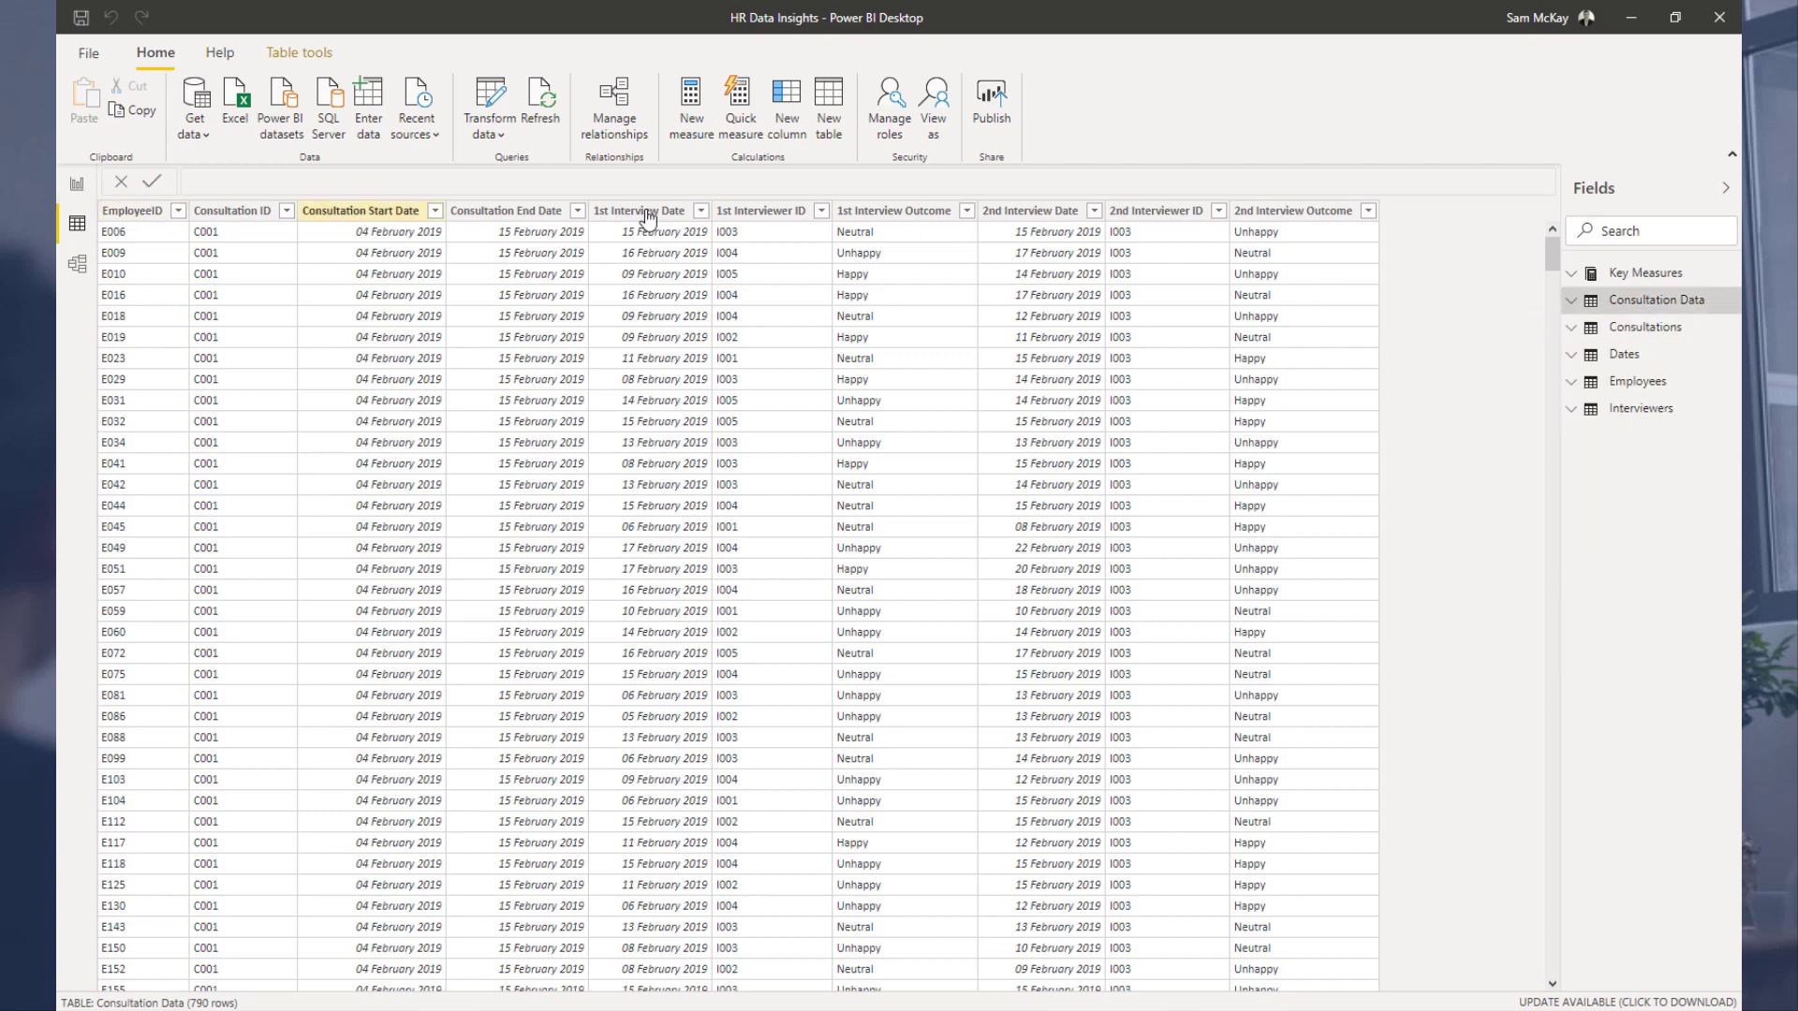
{"action": "left_click", "coordinate": [141, 211]}
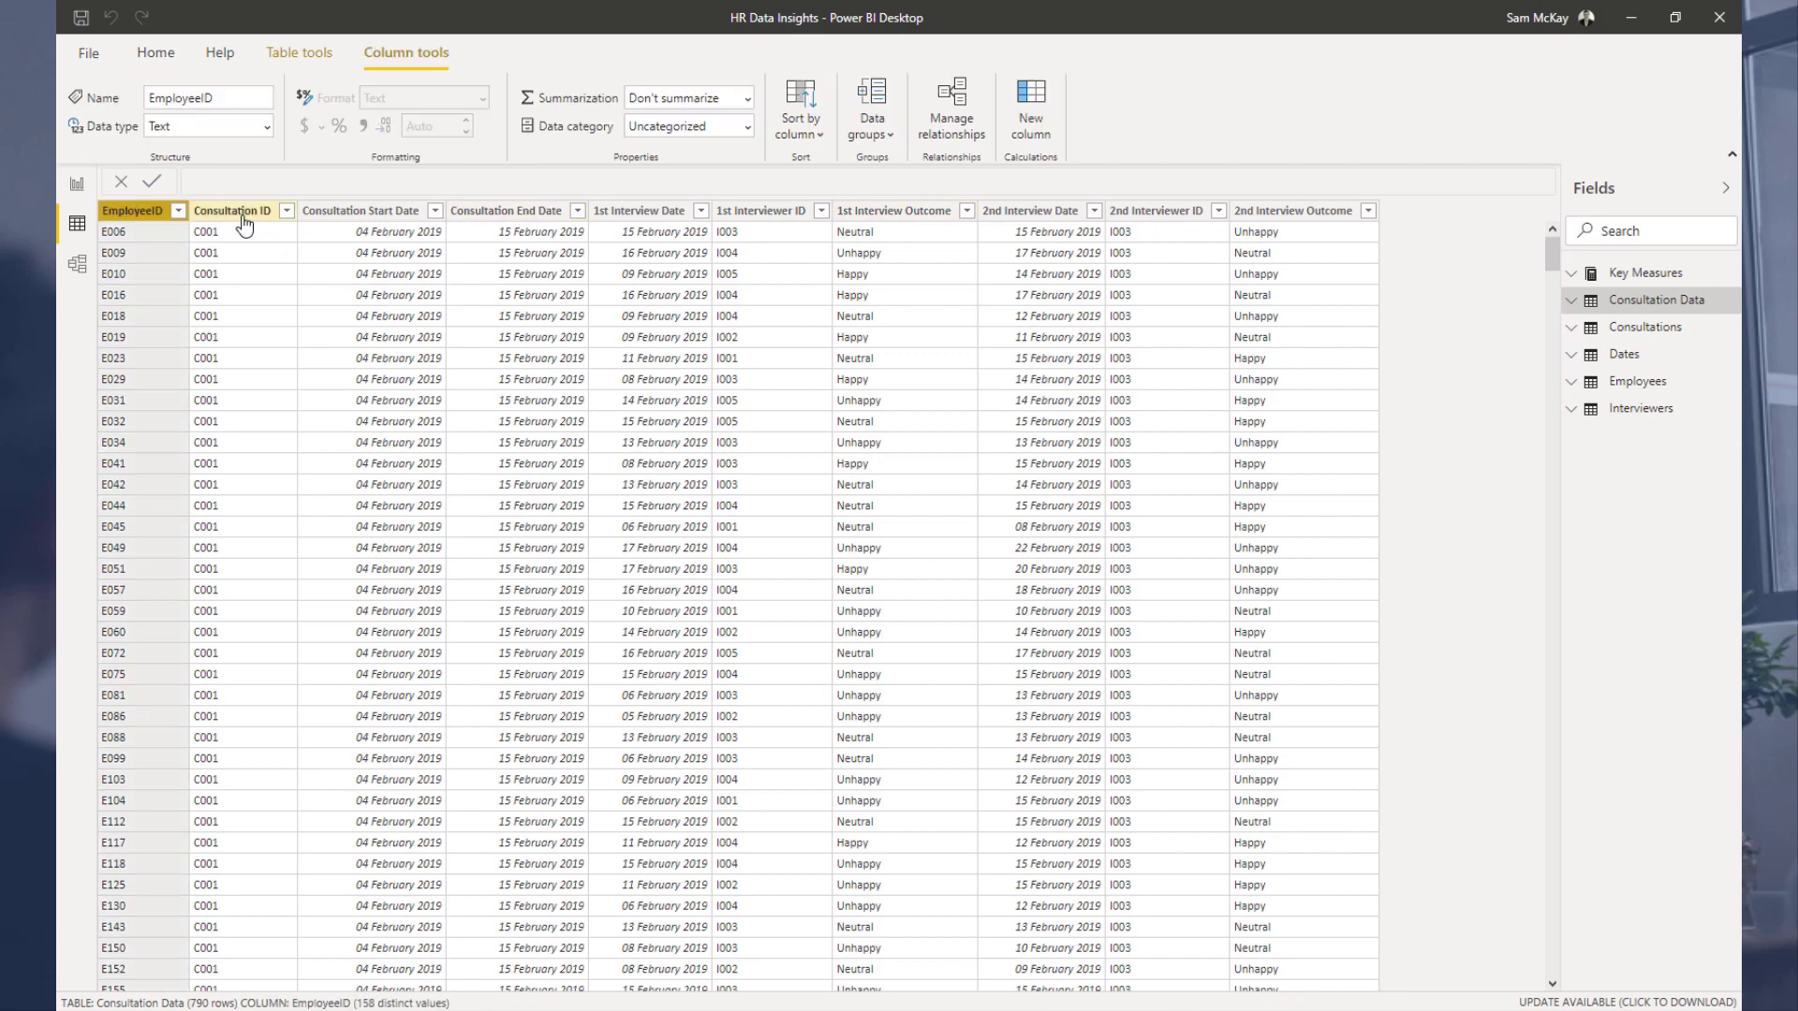
{"action": "left_click", "coordinate": [244, 222]}
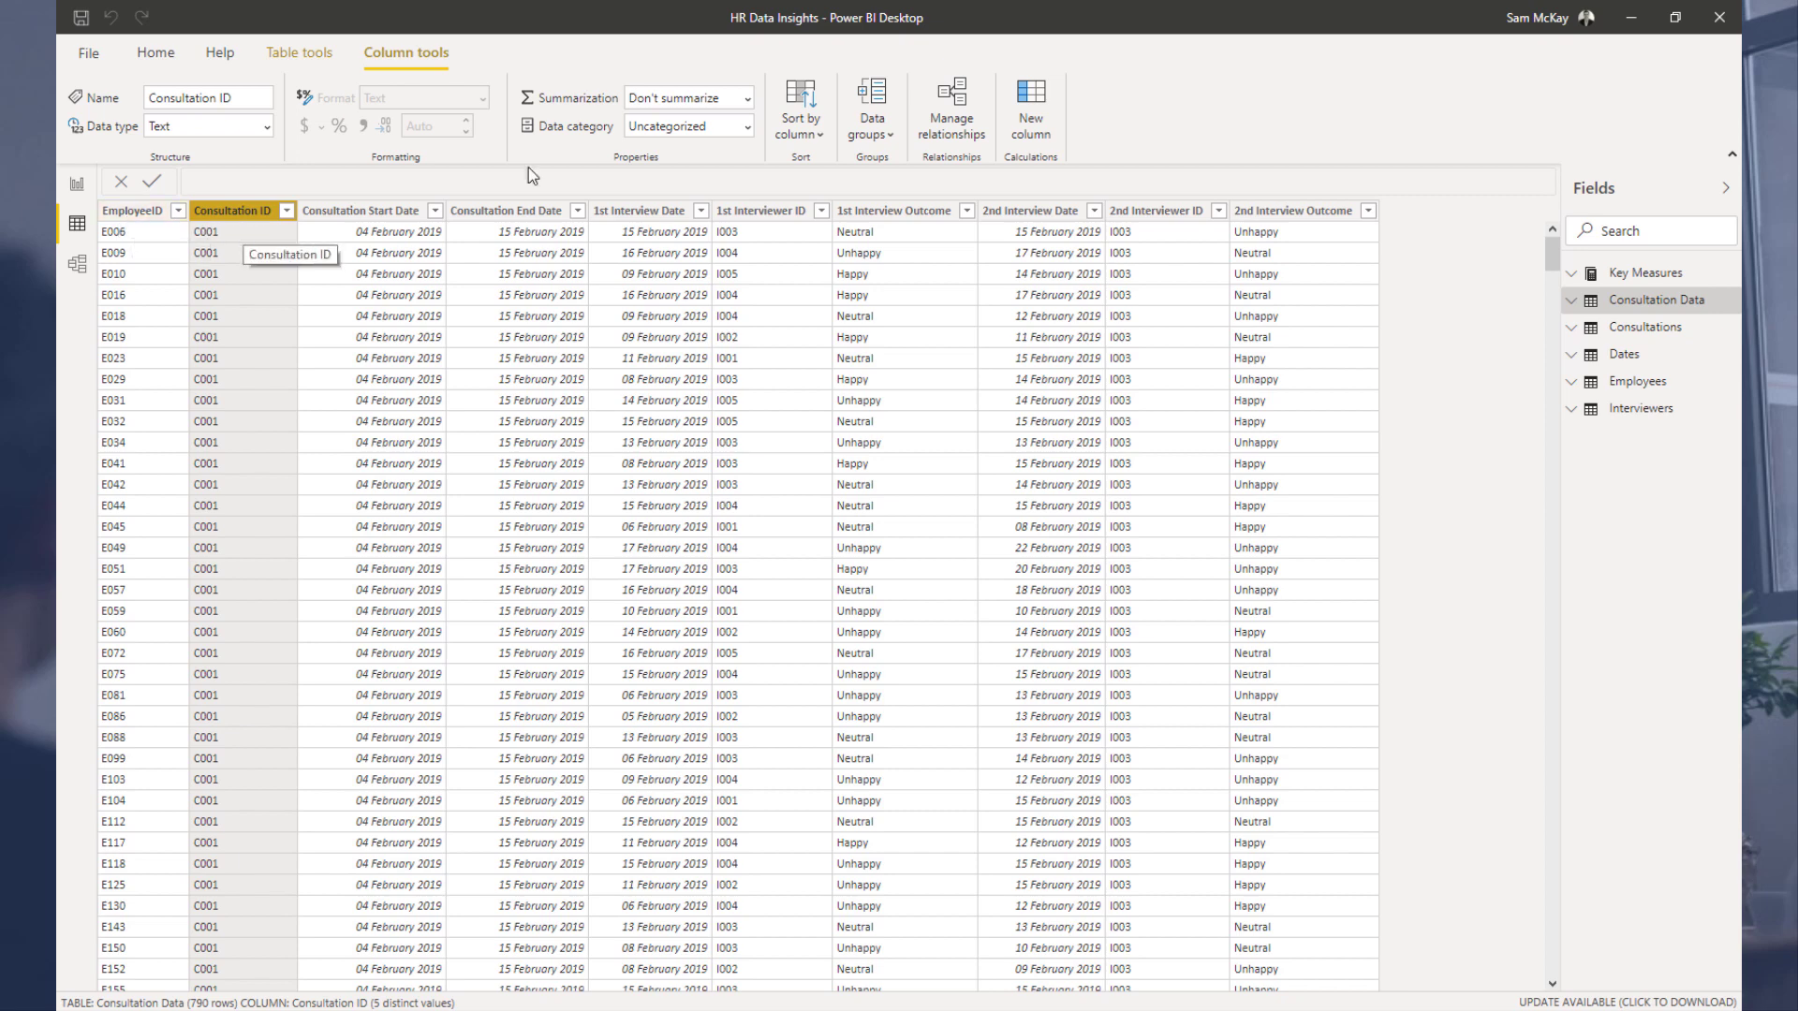
{"action": "left_click", "coordinate": [763, 221]}
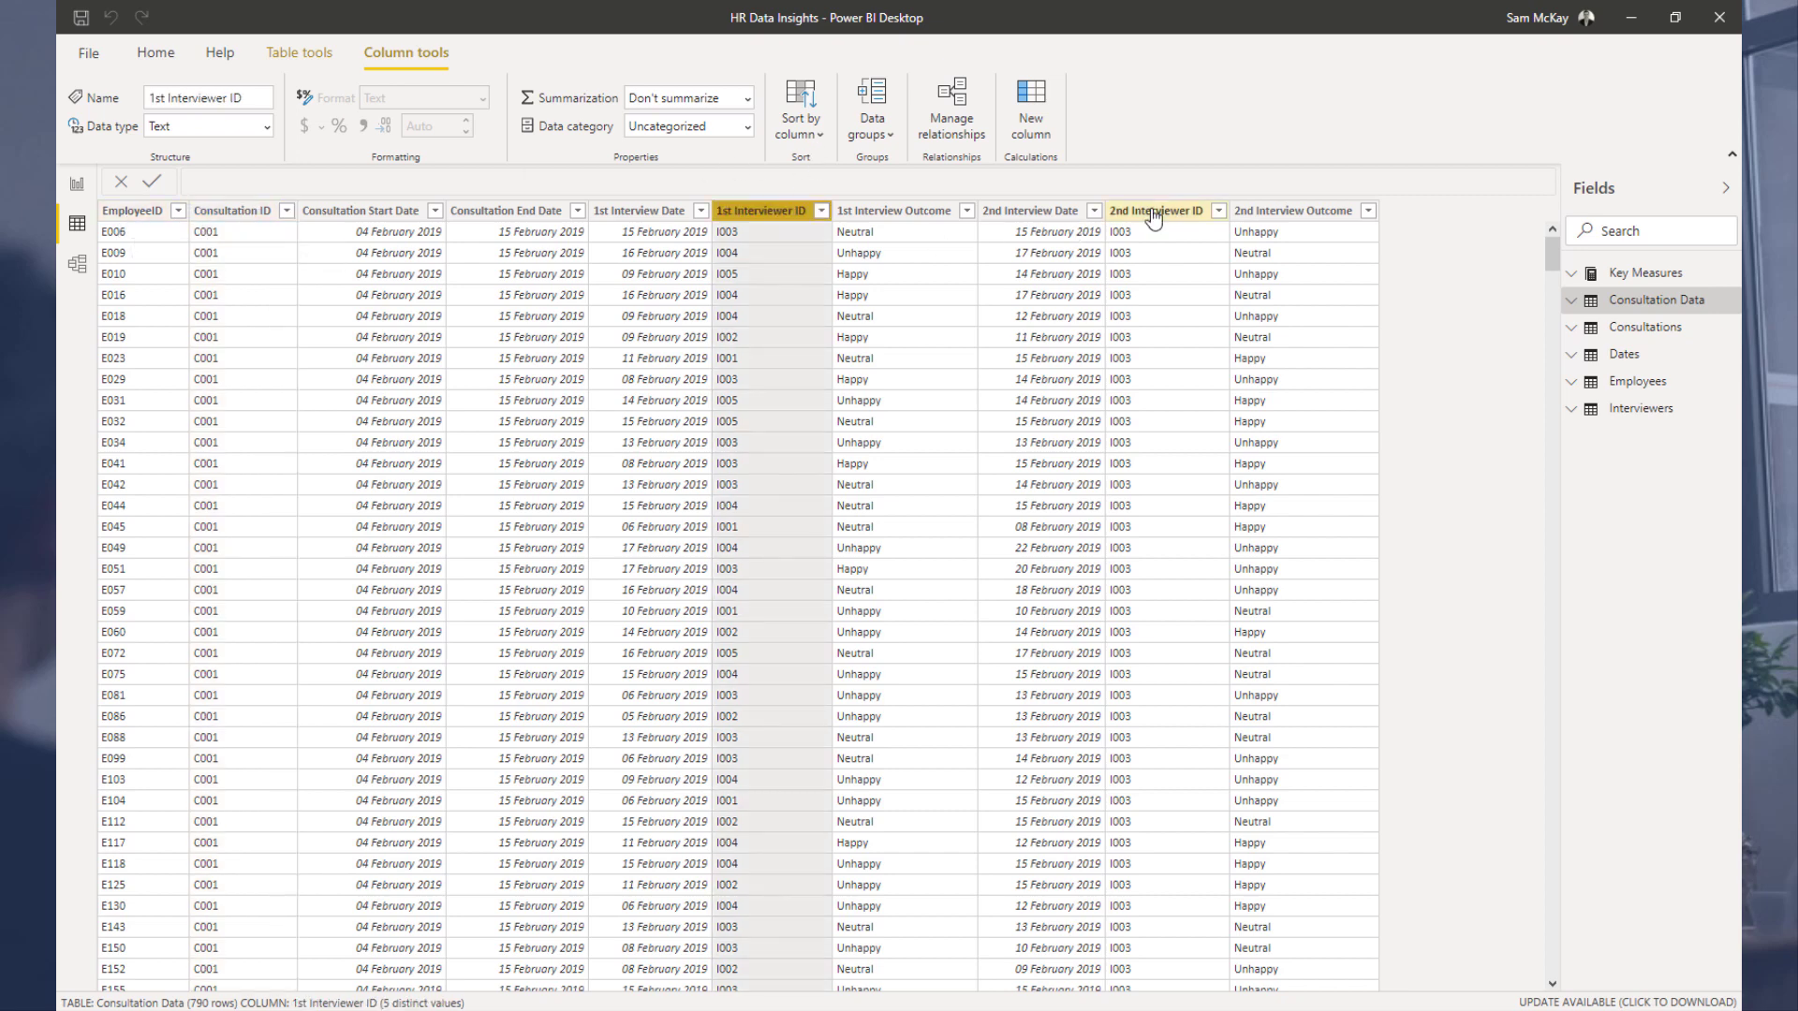
{"action": "left_click", "coordinate": [1154, 211]}
{"action": "left_click", "coordinate": [889, 213]}
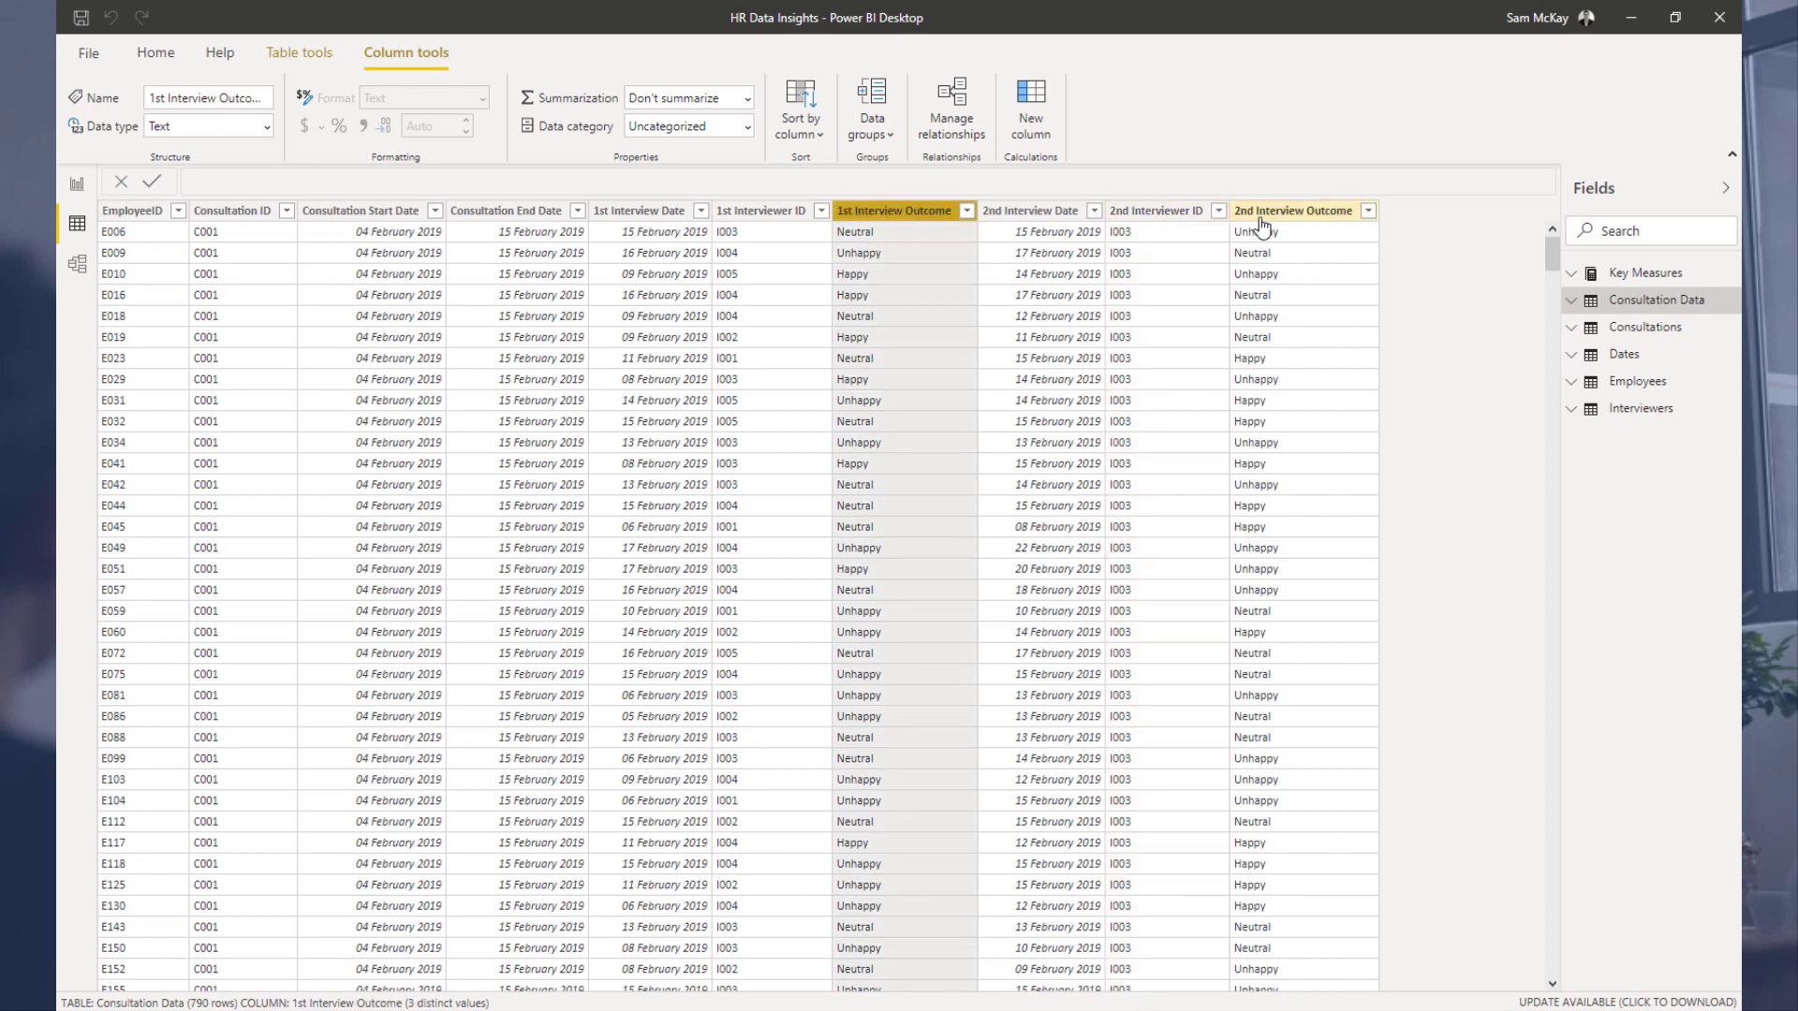
{"action": "left_click", "coordinate": [1271, 225]}
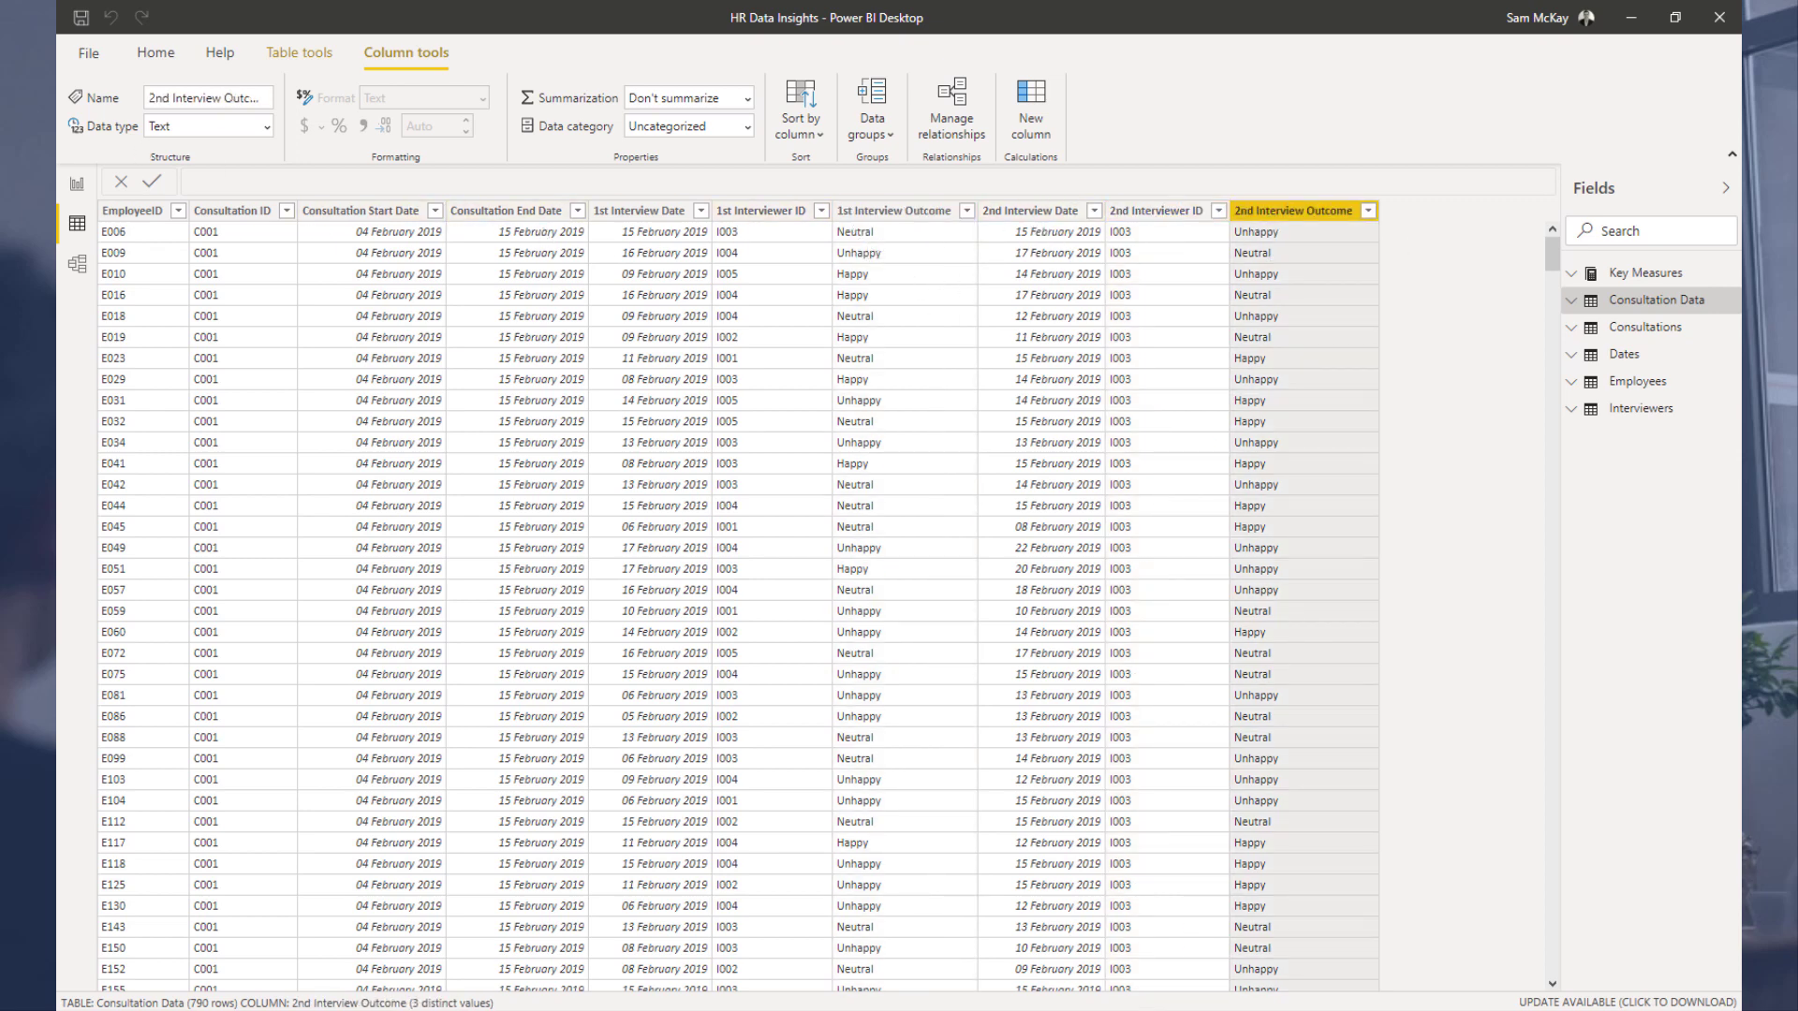
Step: Add the Unique Employees measure to the report canvas as a column chart and position it
{"action": "left_click", "coordinate": [78, 265]}
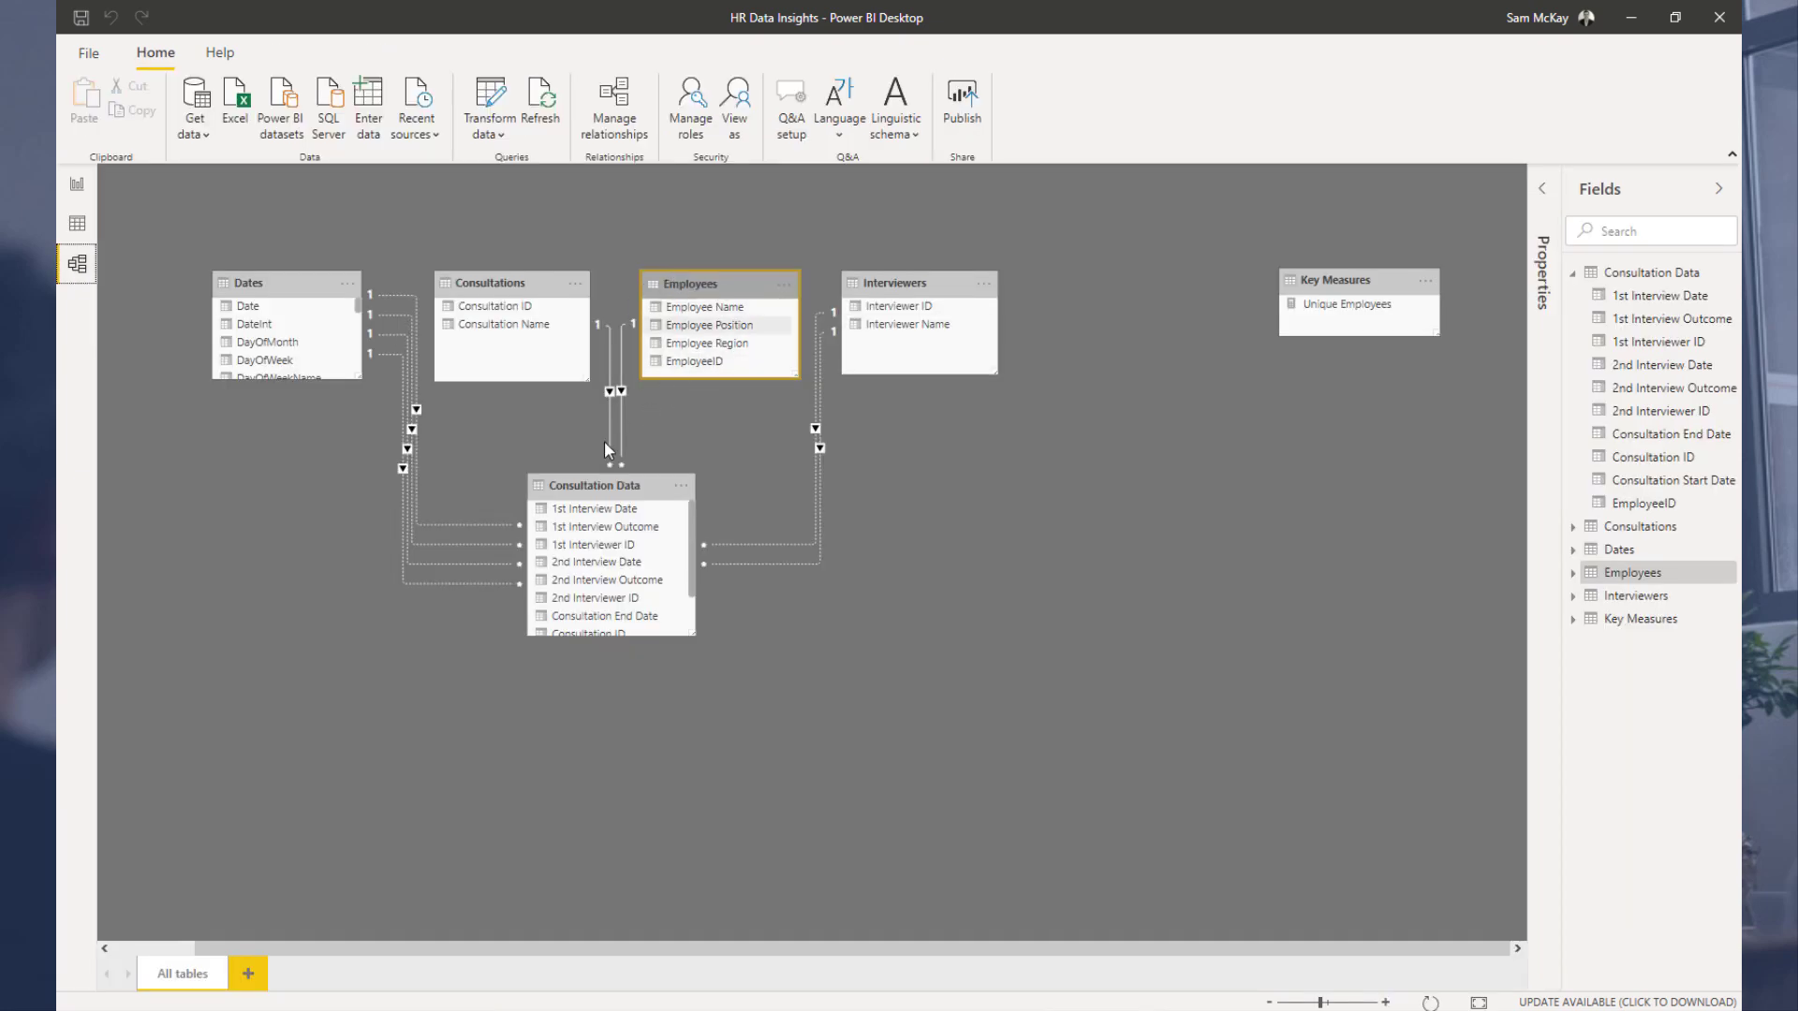
{"action": "scroll", "coordinate": [521, 428], "scroll_direction": "up", "scroll_amount": 1}
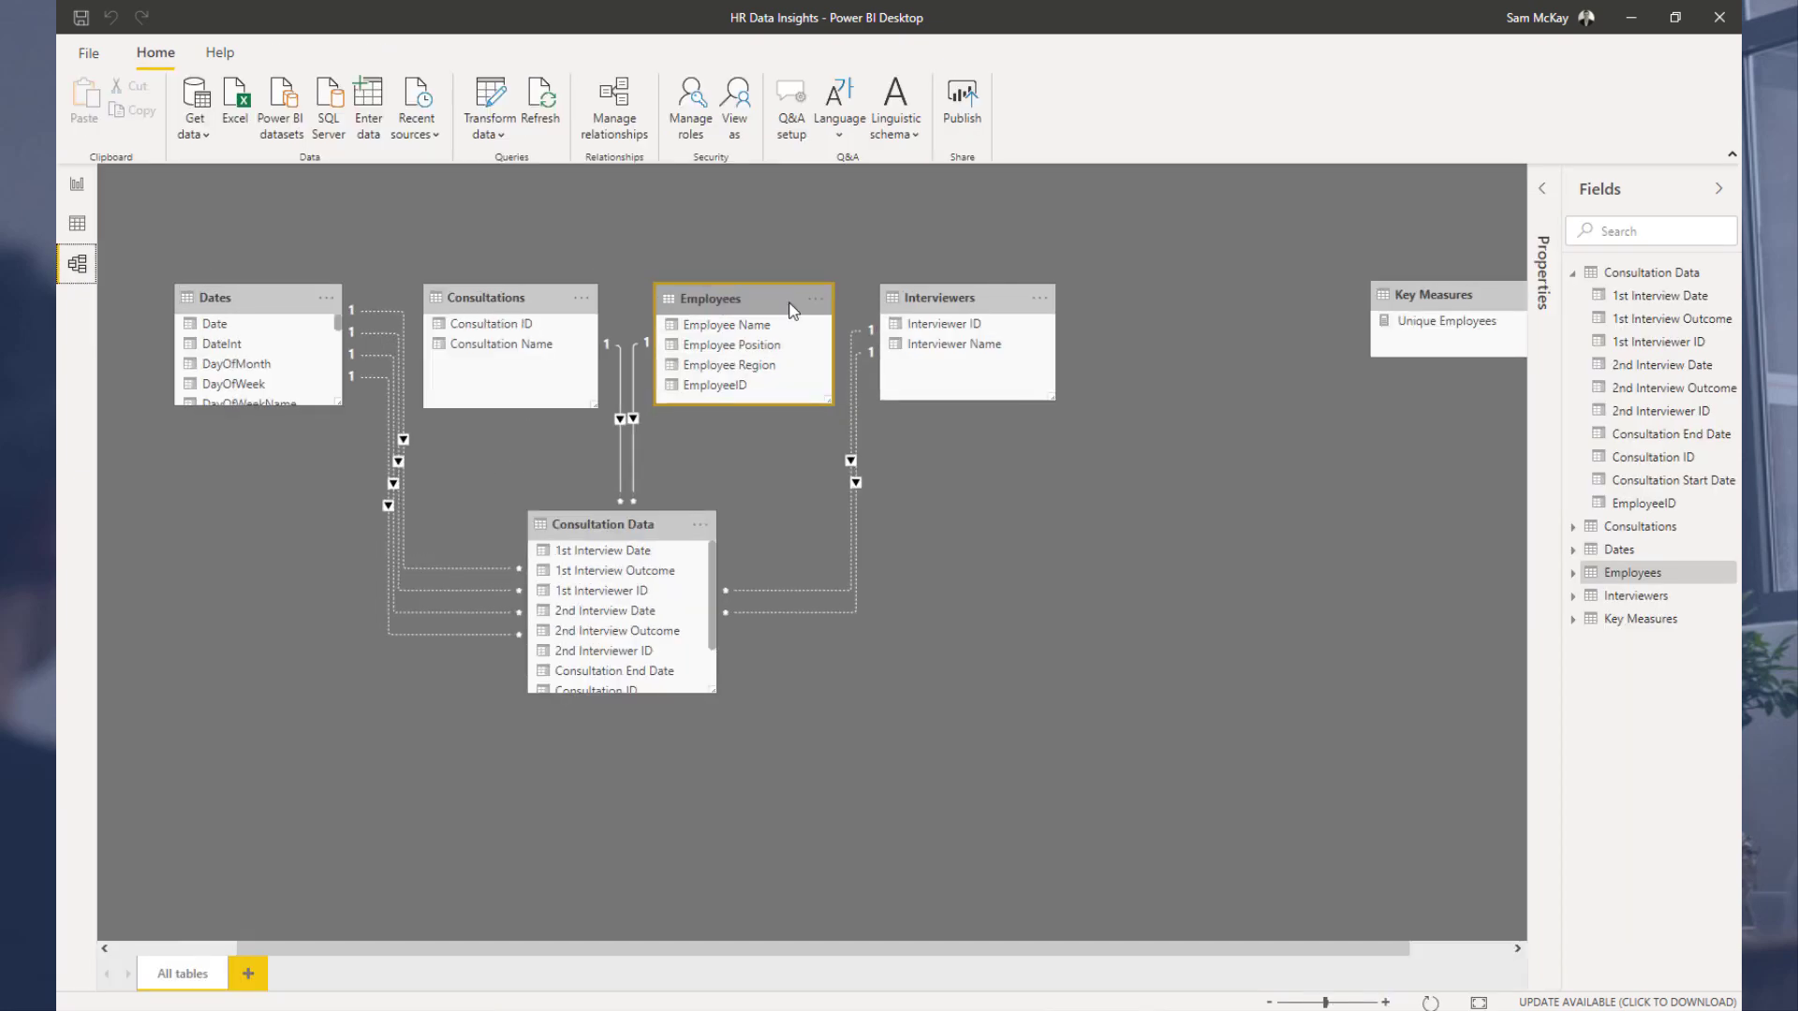
{"action": "left_click", "coordinate": [77, 187]}
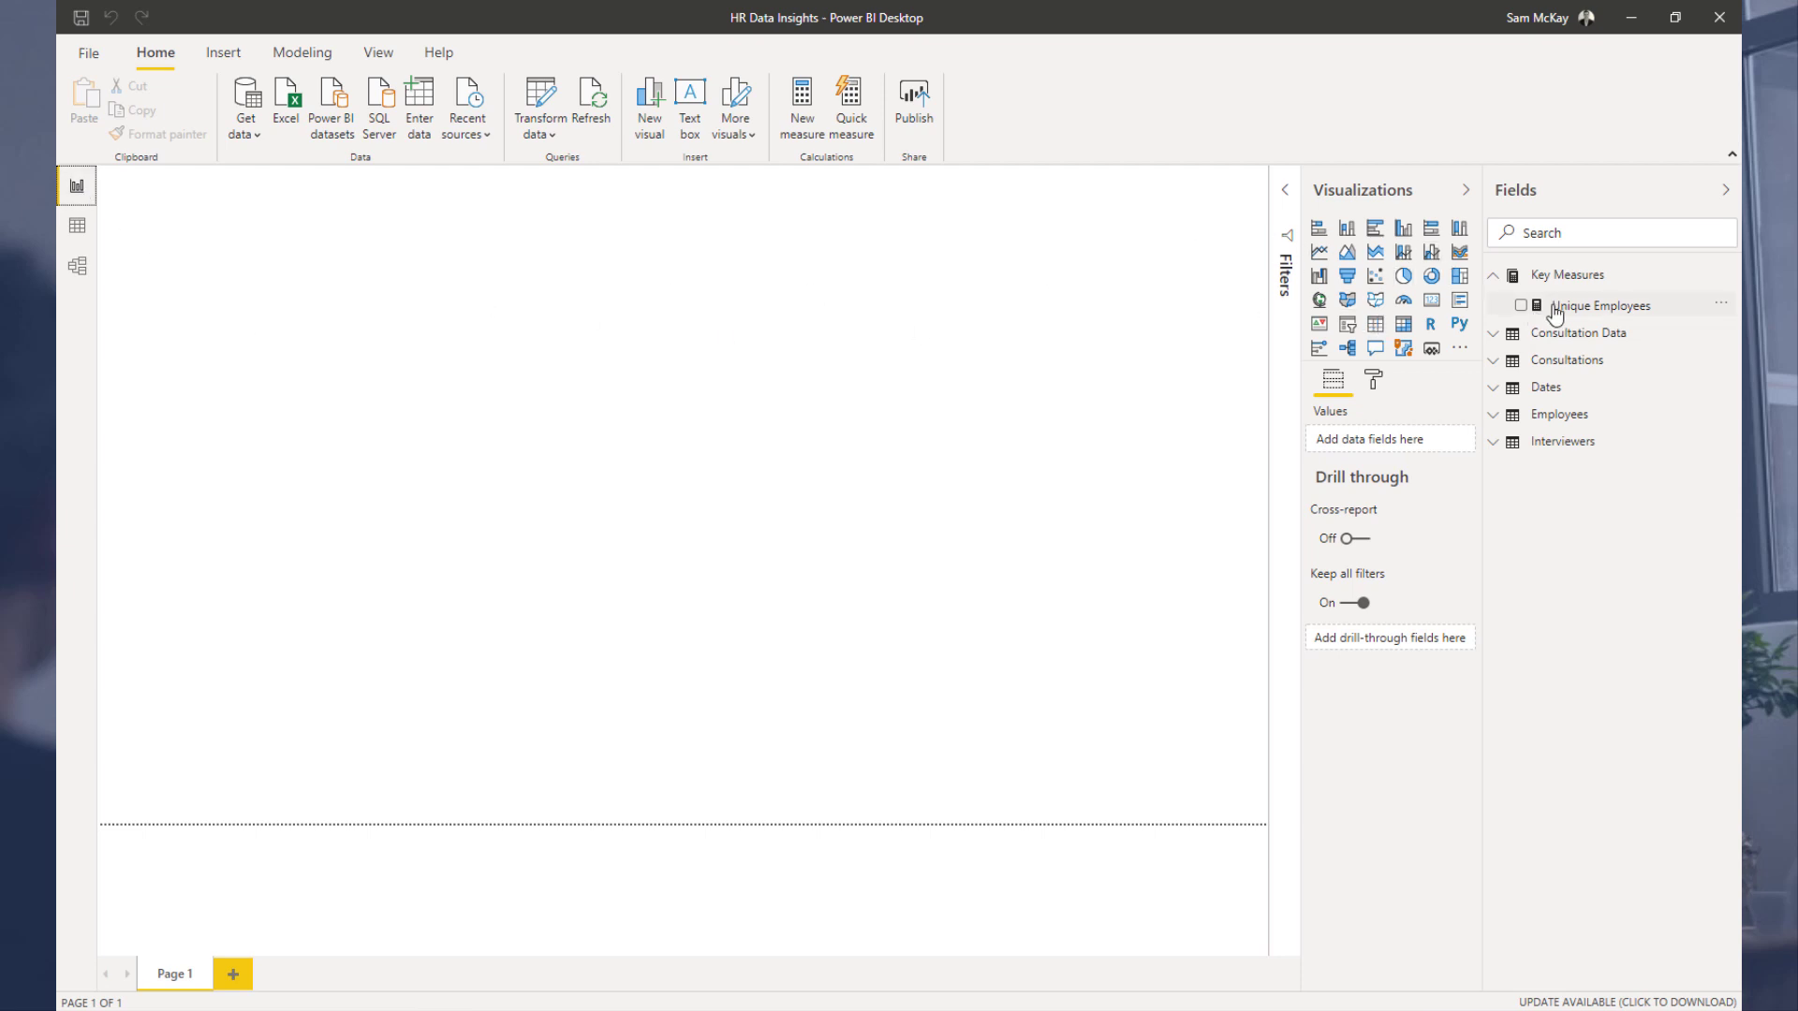
{"action": "left_click_drag", "start_coordinate": [1541, 307], "coordinate": [531, 341]}
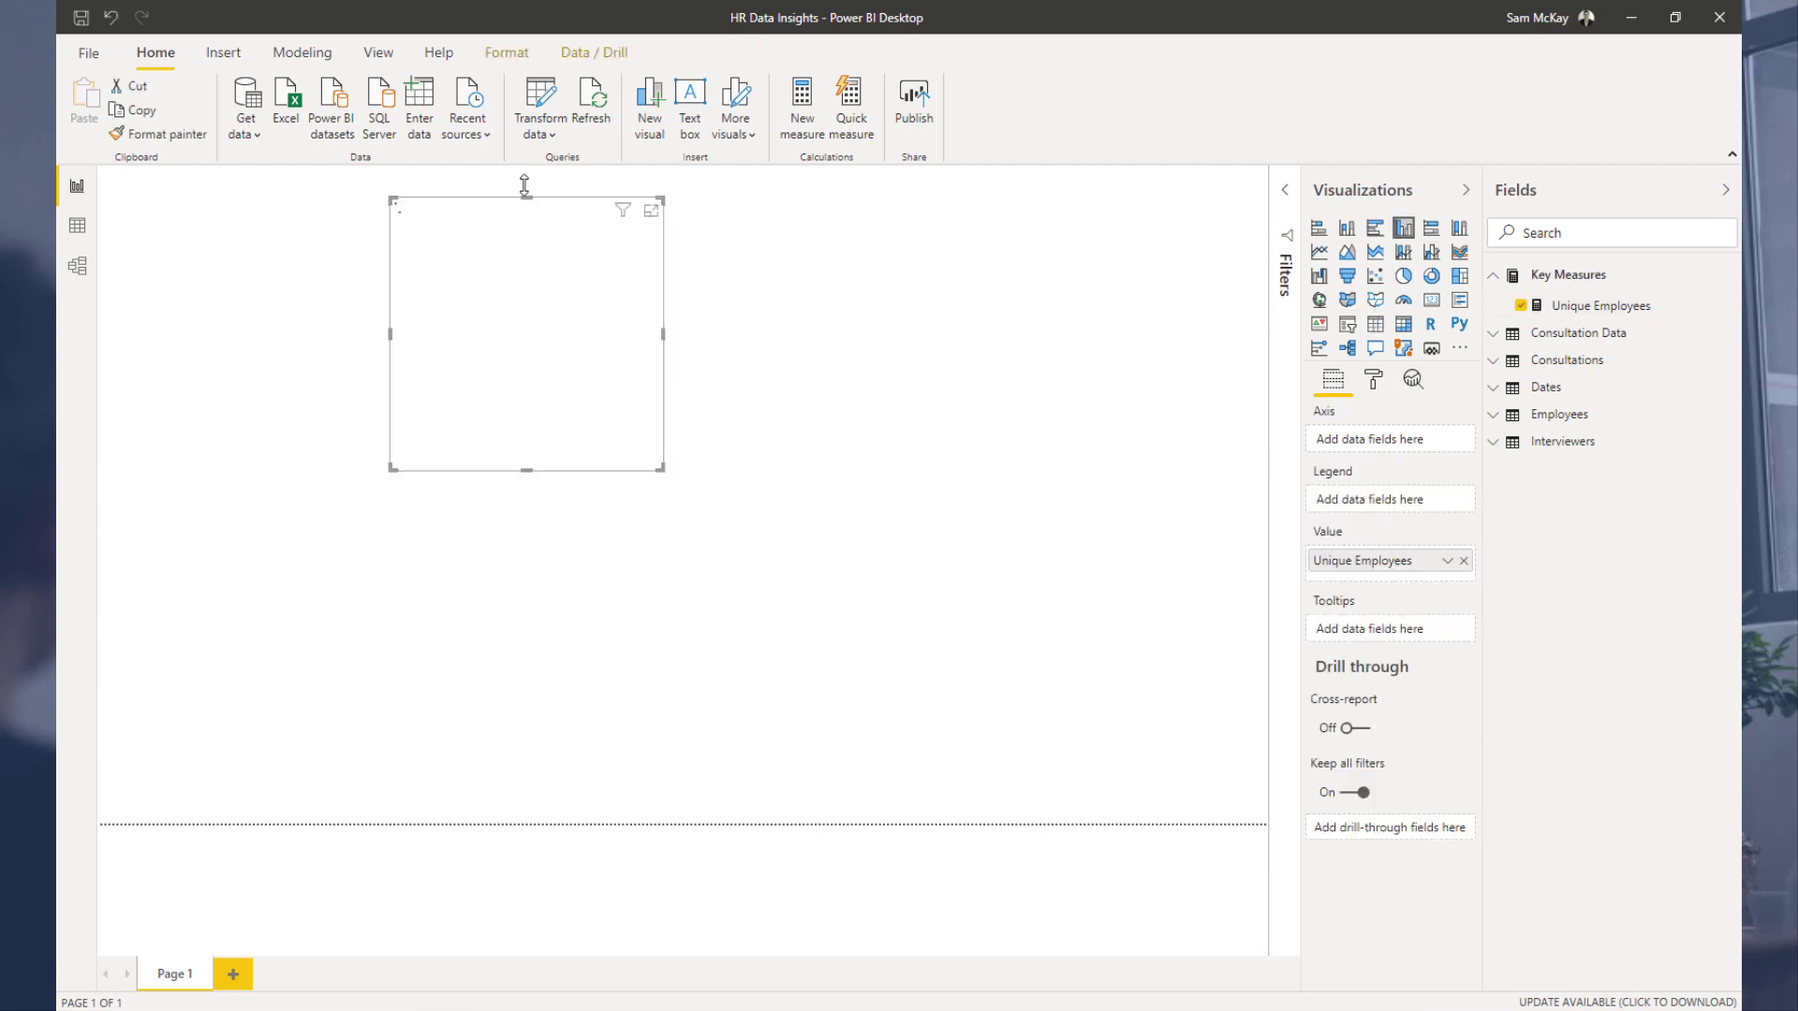
{"action": "left_click_drag", "start_coordinate": [554, 208], "coordinate": [679, 279]}
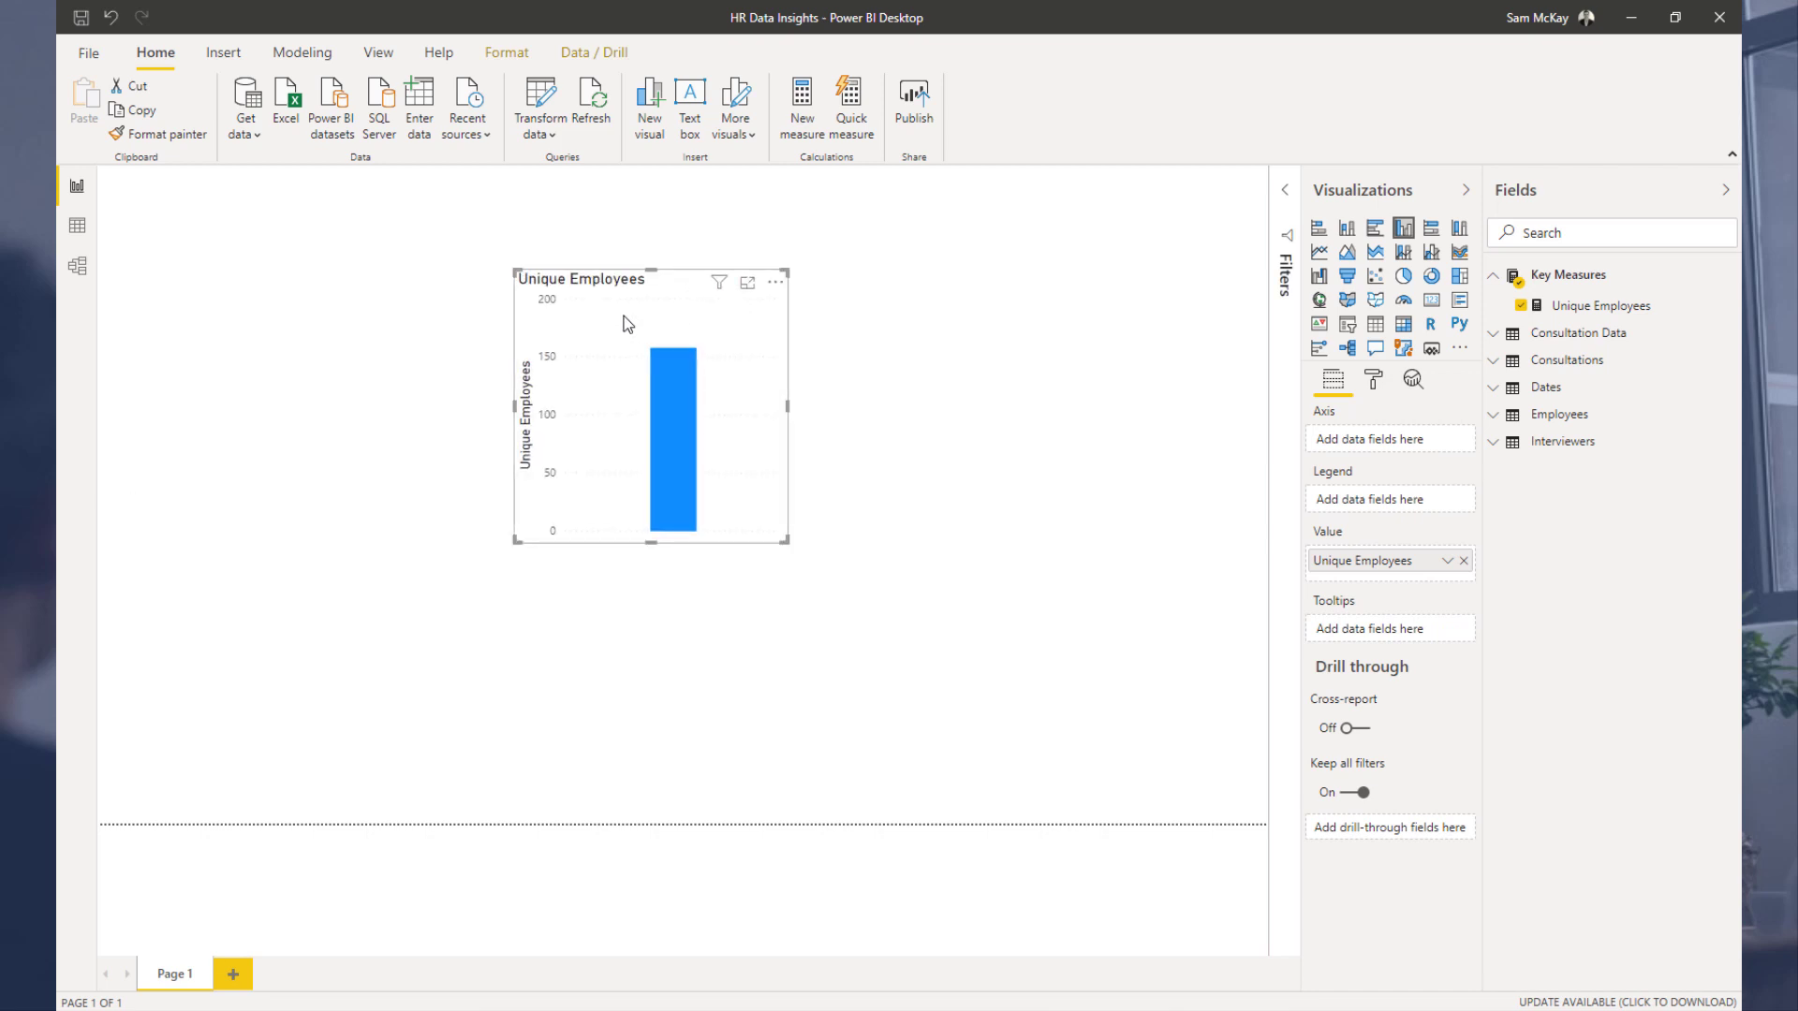
Step: Reposition the Unique Employees chart on the report canvas, checking the model diagram along the way
{"action": "left_click", "coordinate": [77, 266]}
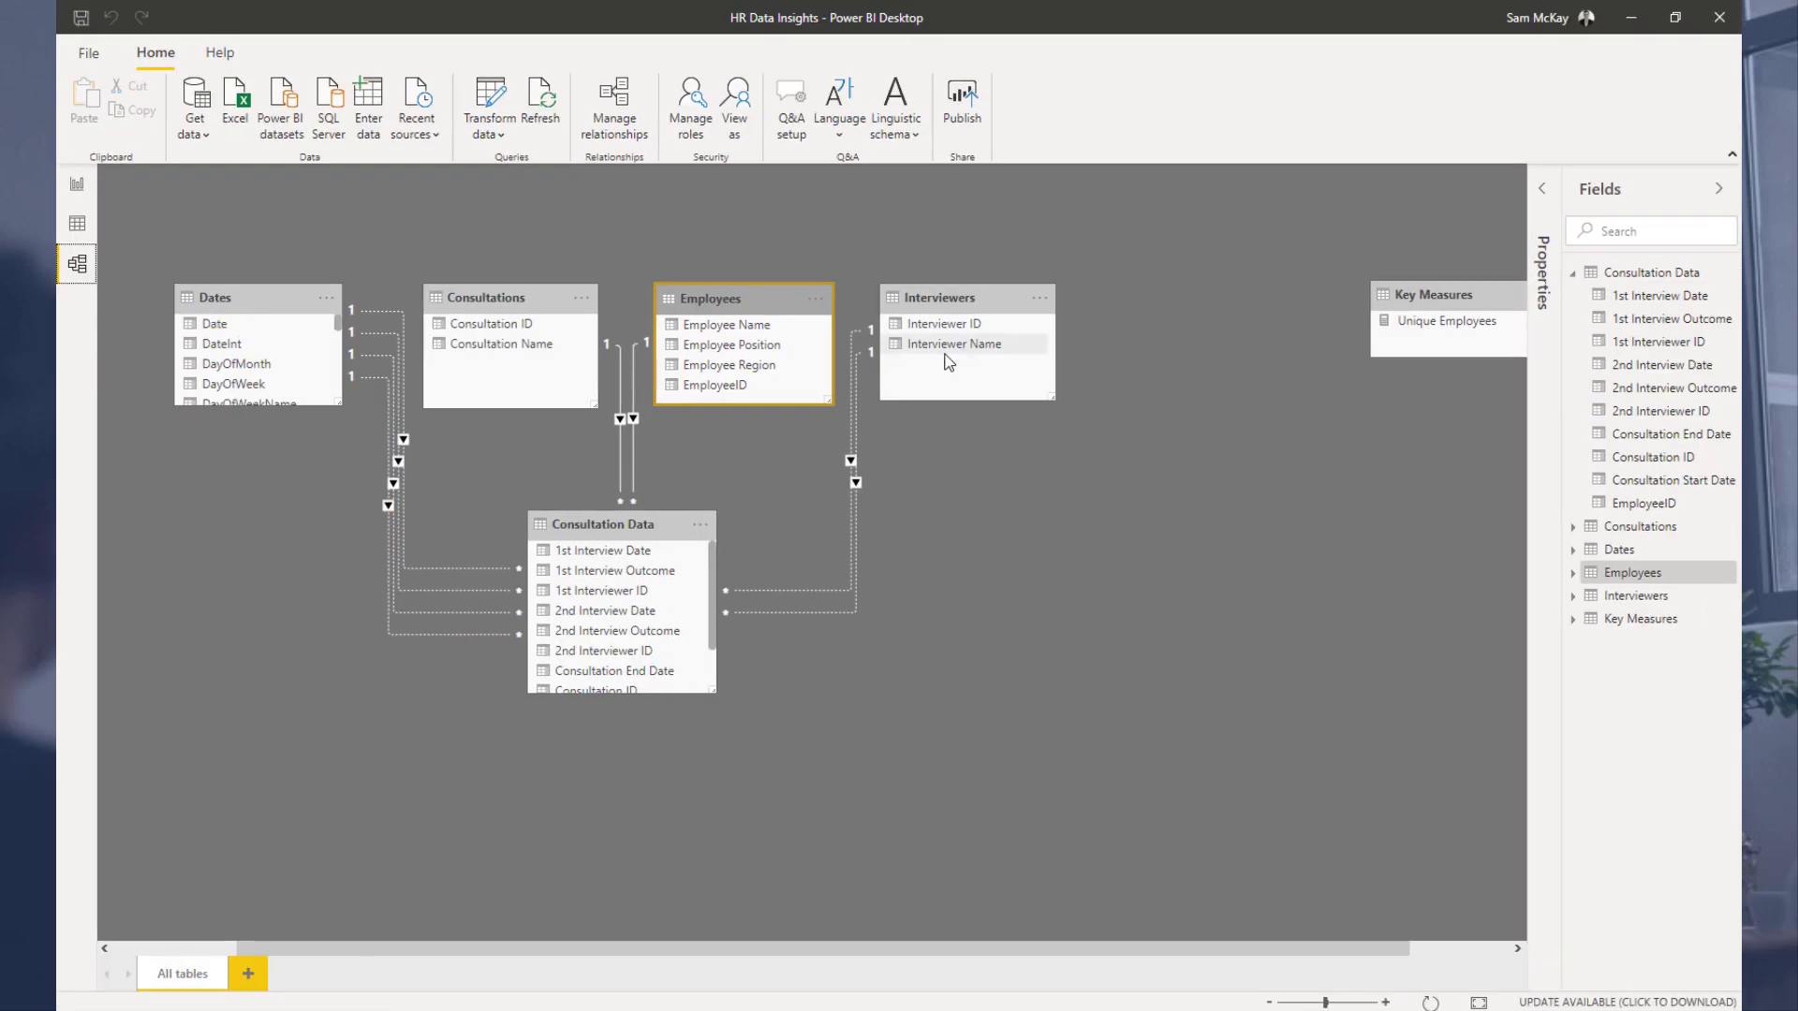
{"action": "left_click", "coordinate": [77, 187]}
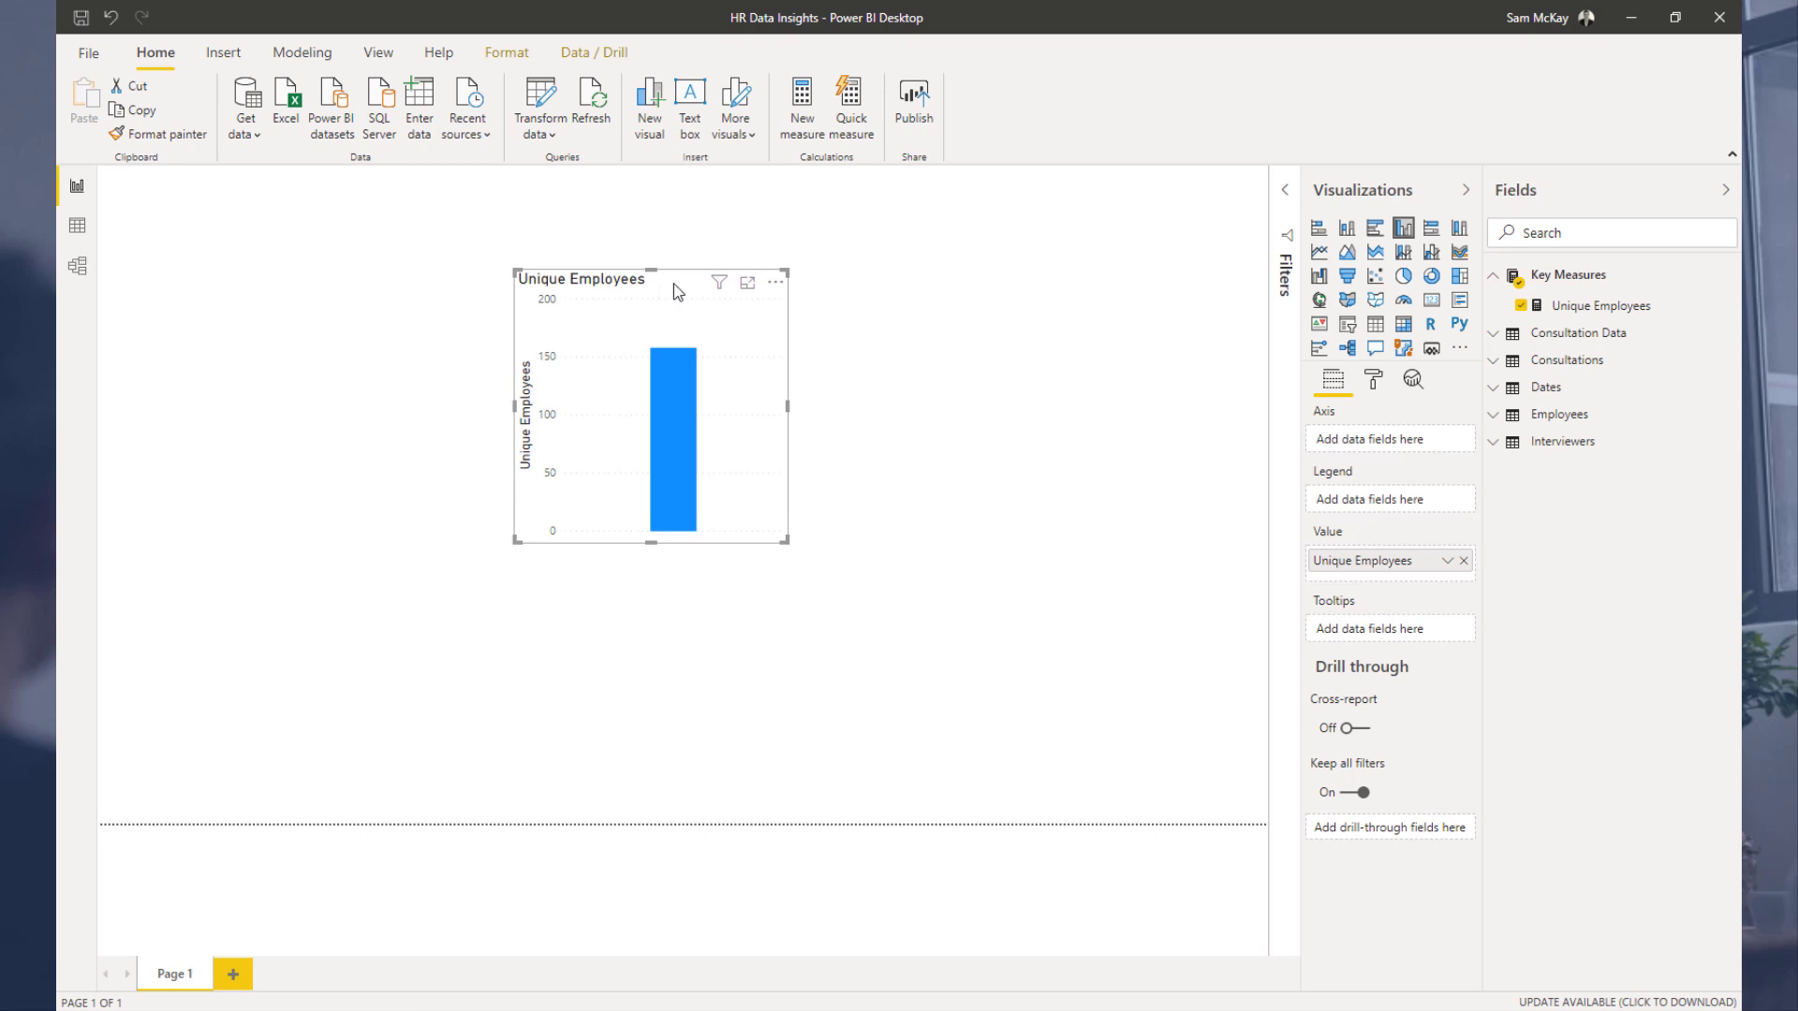
{"action": "left_click_drag", "start_coordinate": [676, 290], "coordinate": [690, 278]}
{"action": "left_click", "coordinate": [78, 267]}
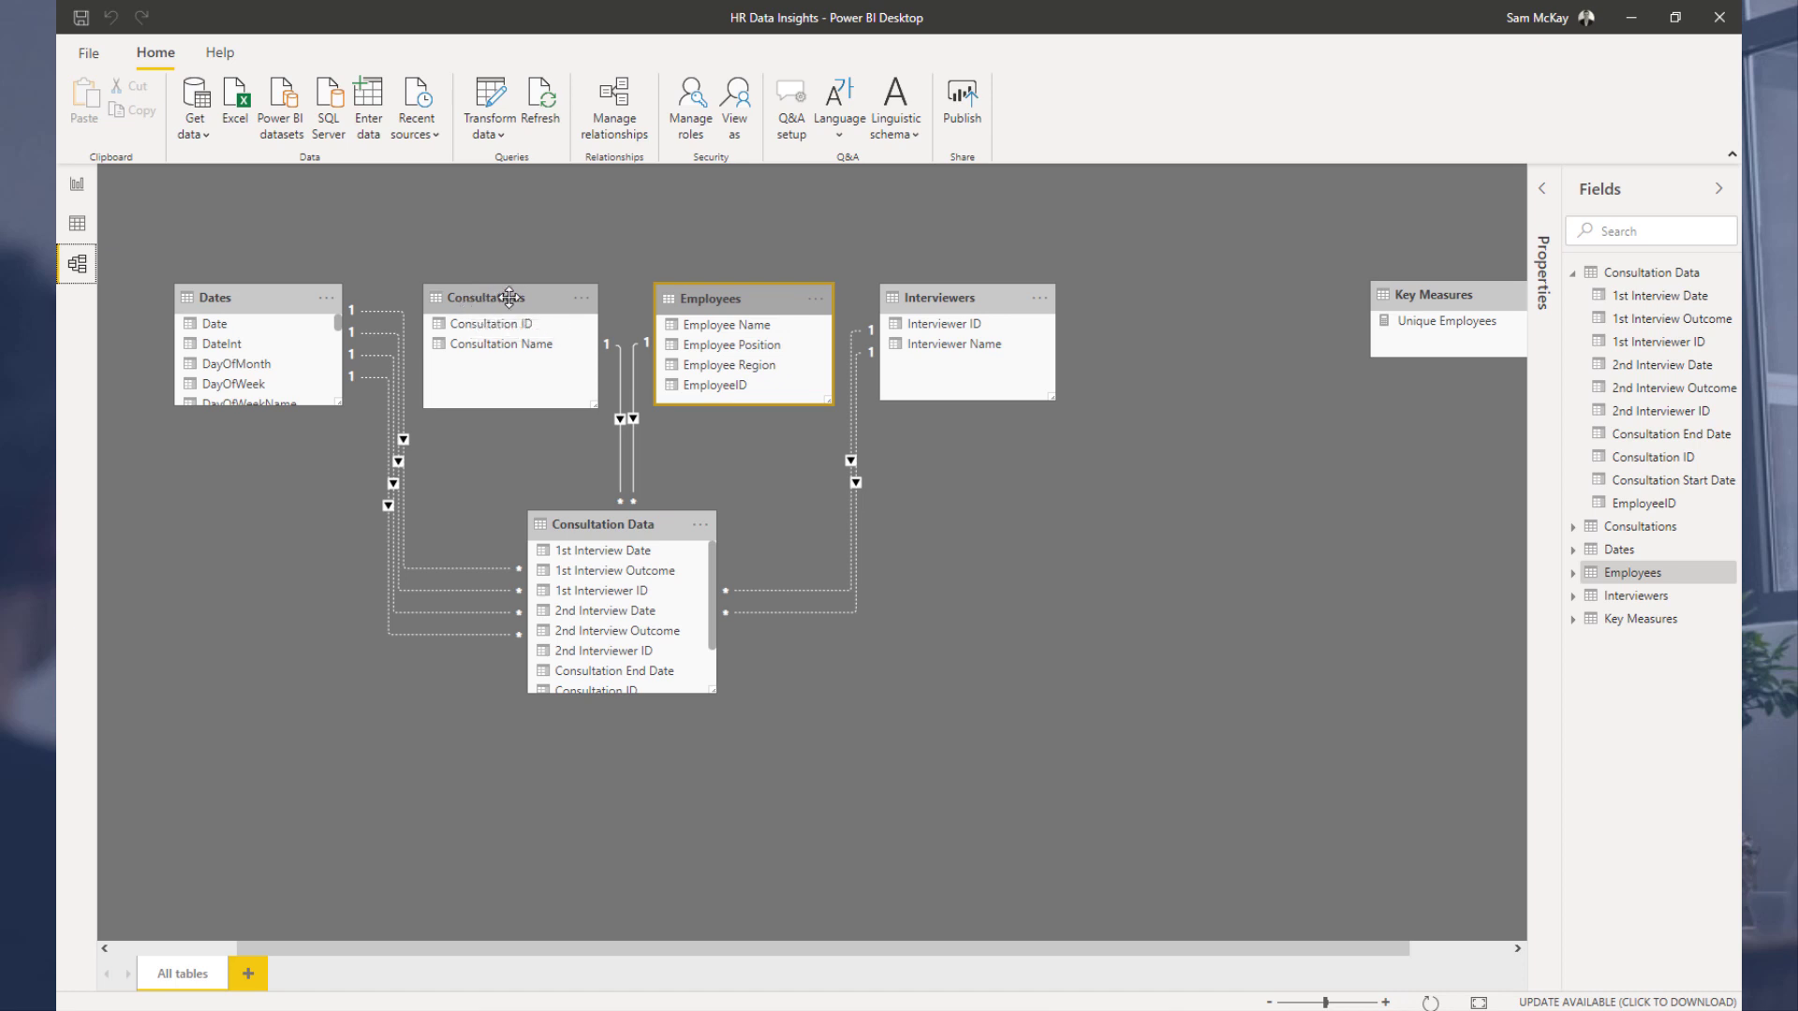
{"action": "left_click", "coordinate": [78, 185]}
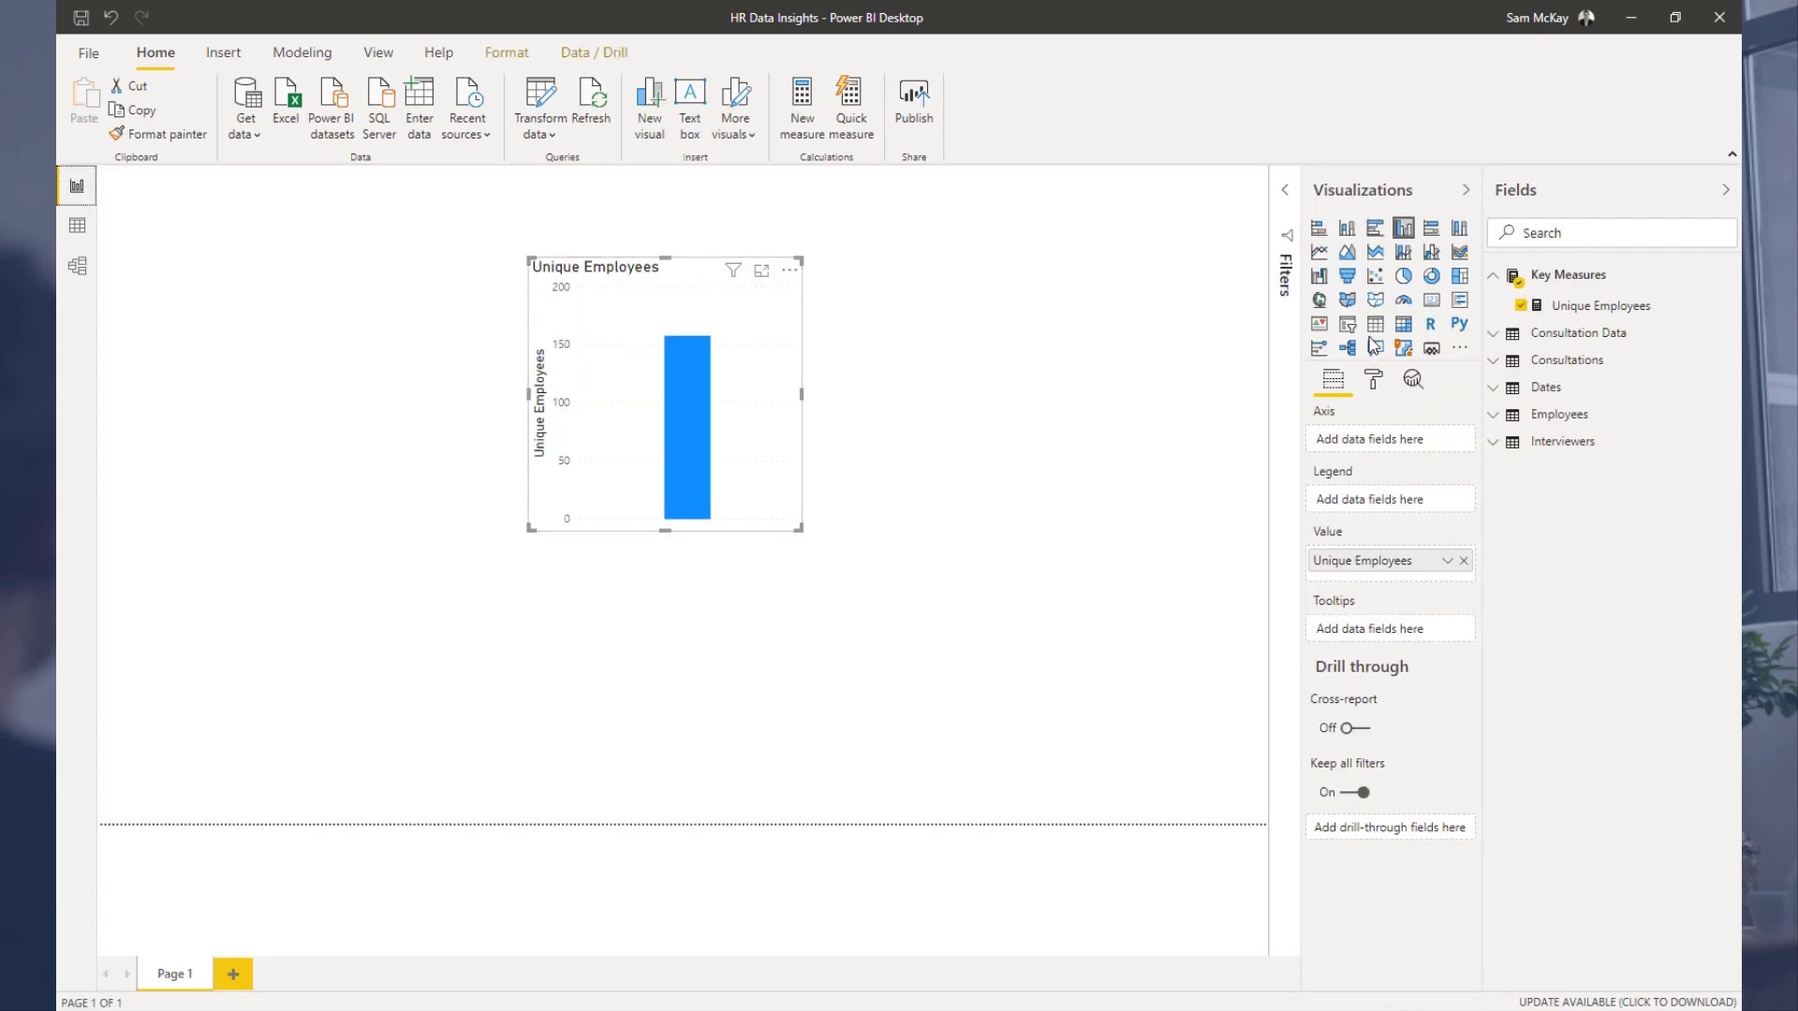
Step: Turn the visual into a bar chart of Unique Employees by Consultation Name, then enlarge and reposition it
{"action": "left_click", "coordinate": [1318, 229]}
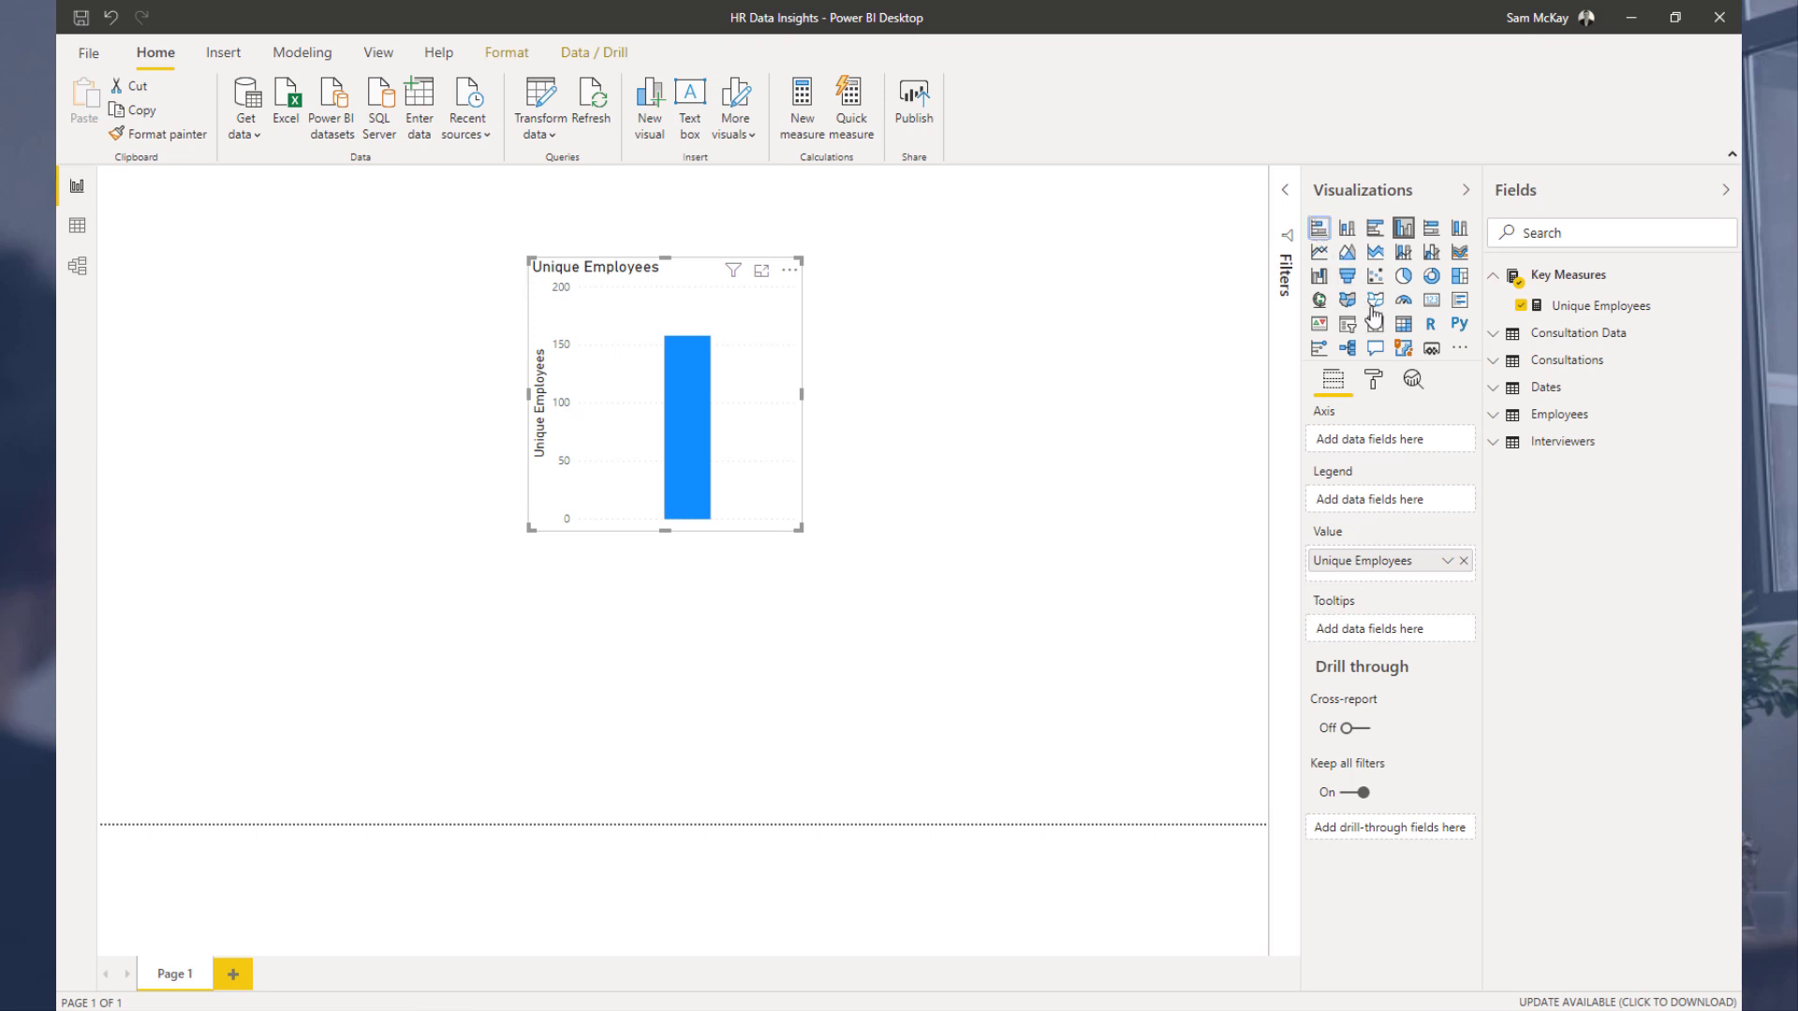
{"action": "left_click", "coordinate": [1536, 363]}
{"action": "left_click_drag", "start_coordinate": [1569, 415], "coordinate": [1395, 440]}
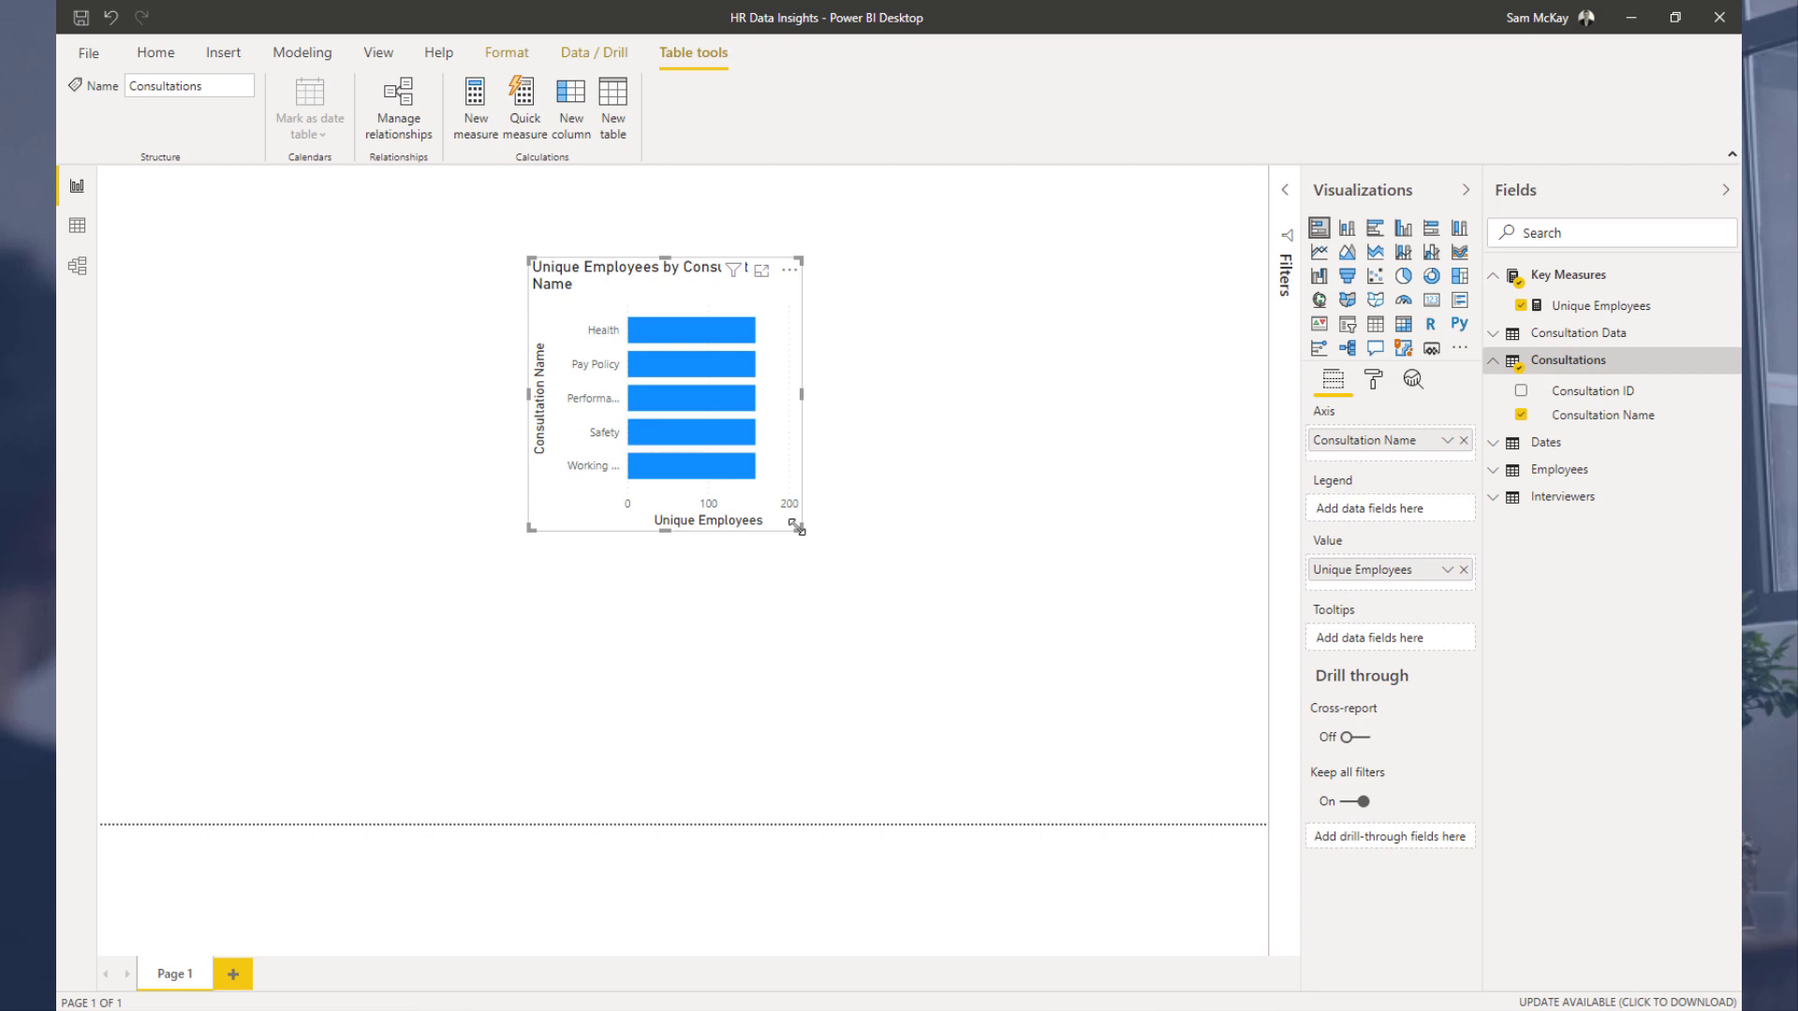
{"action": "left_click_drag", "start_coordinate": [798, 529], "coordinate": [987, 614]}
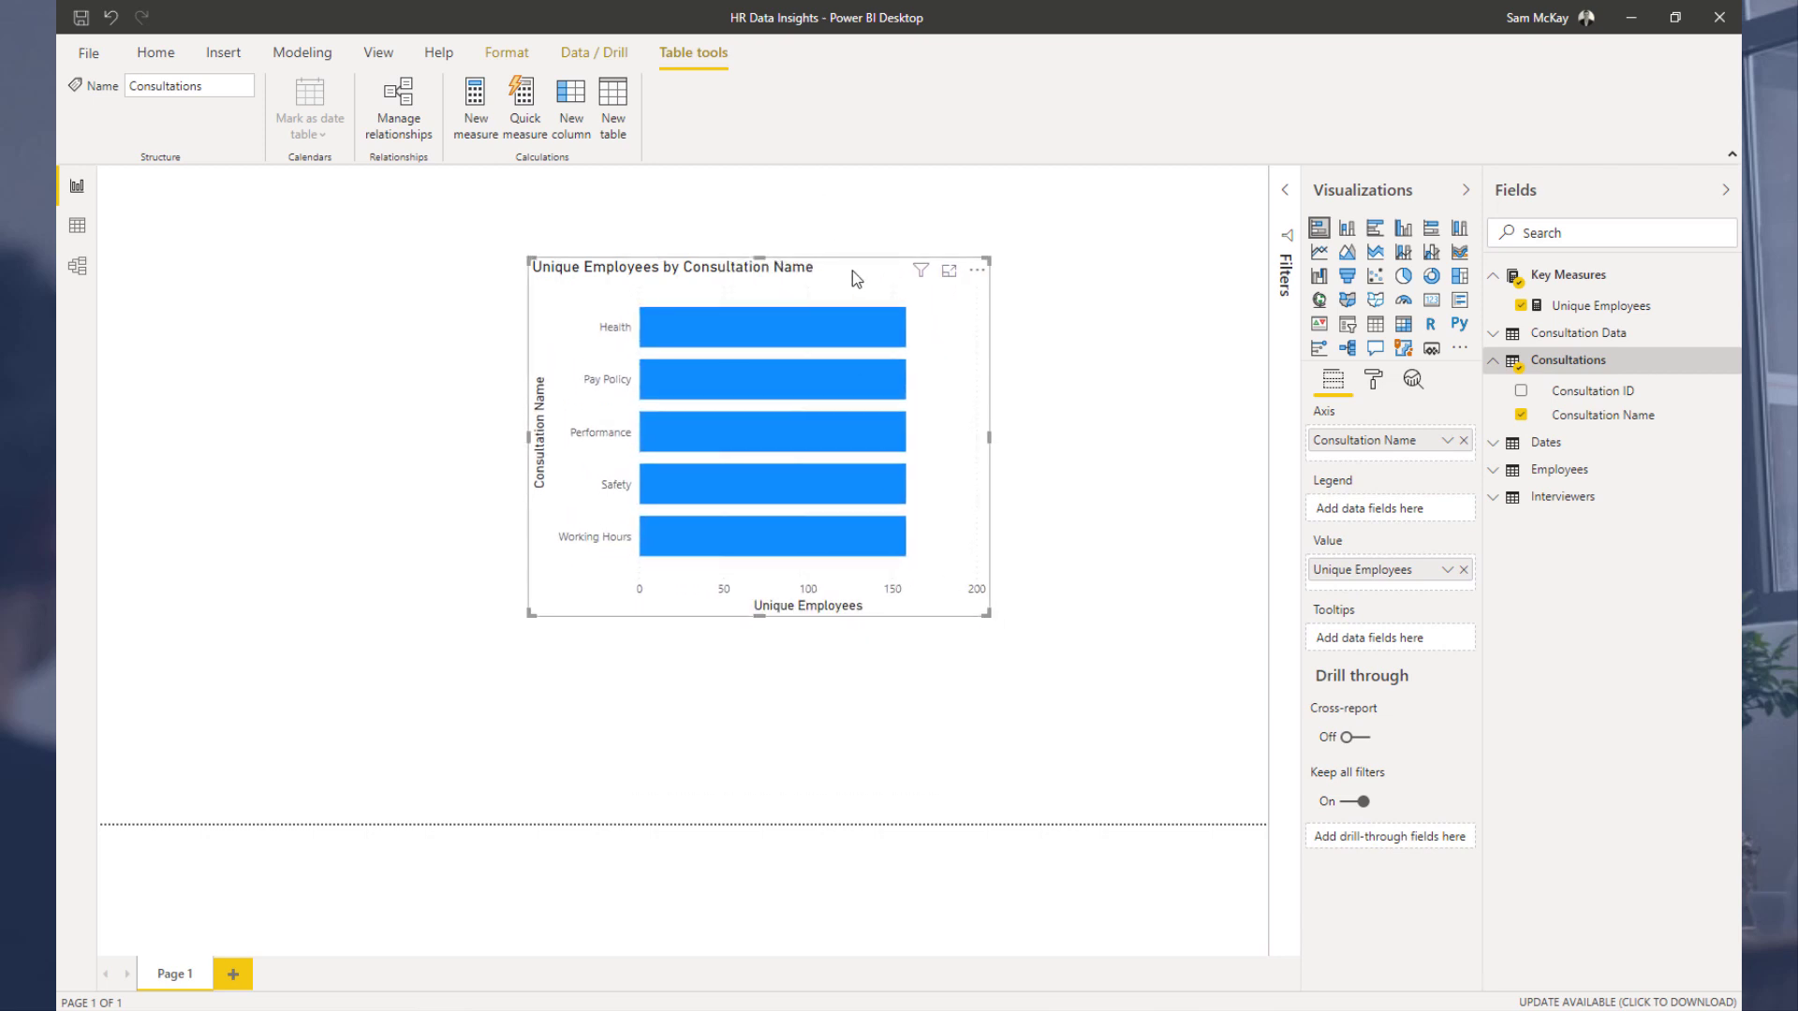
{"action": "left_click_drag", "start_coordinate": [853, 271], "coordinate": [739, 270]}
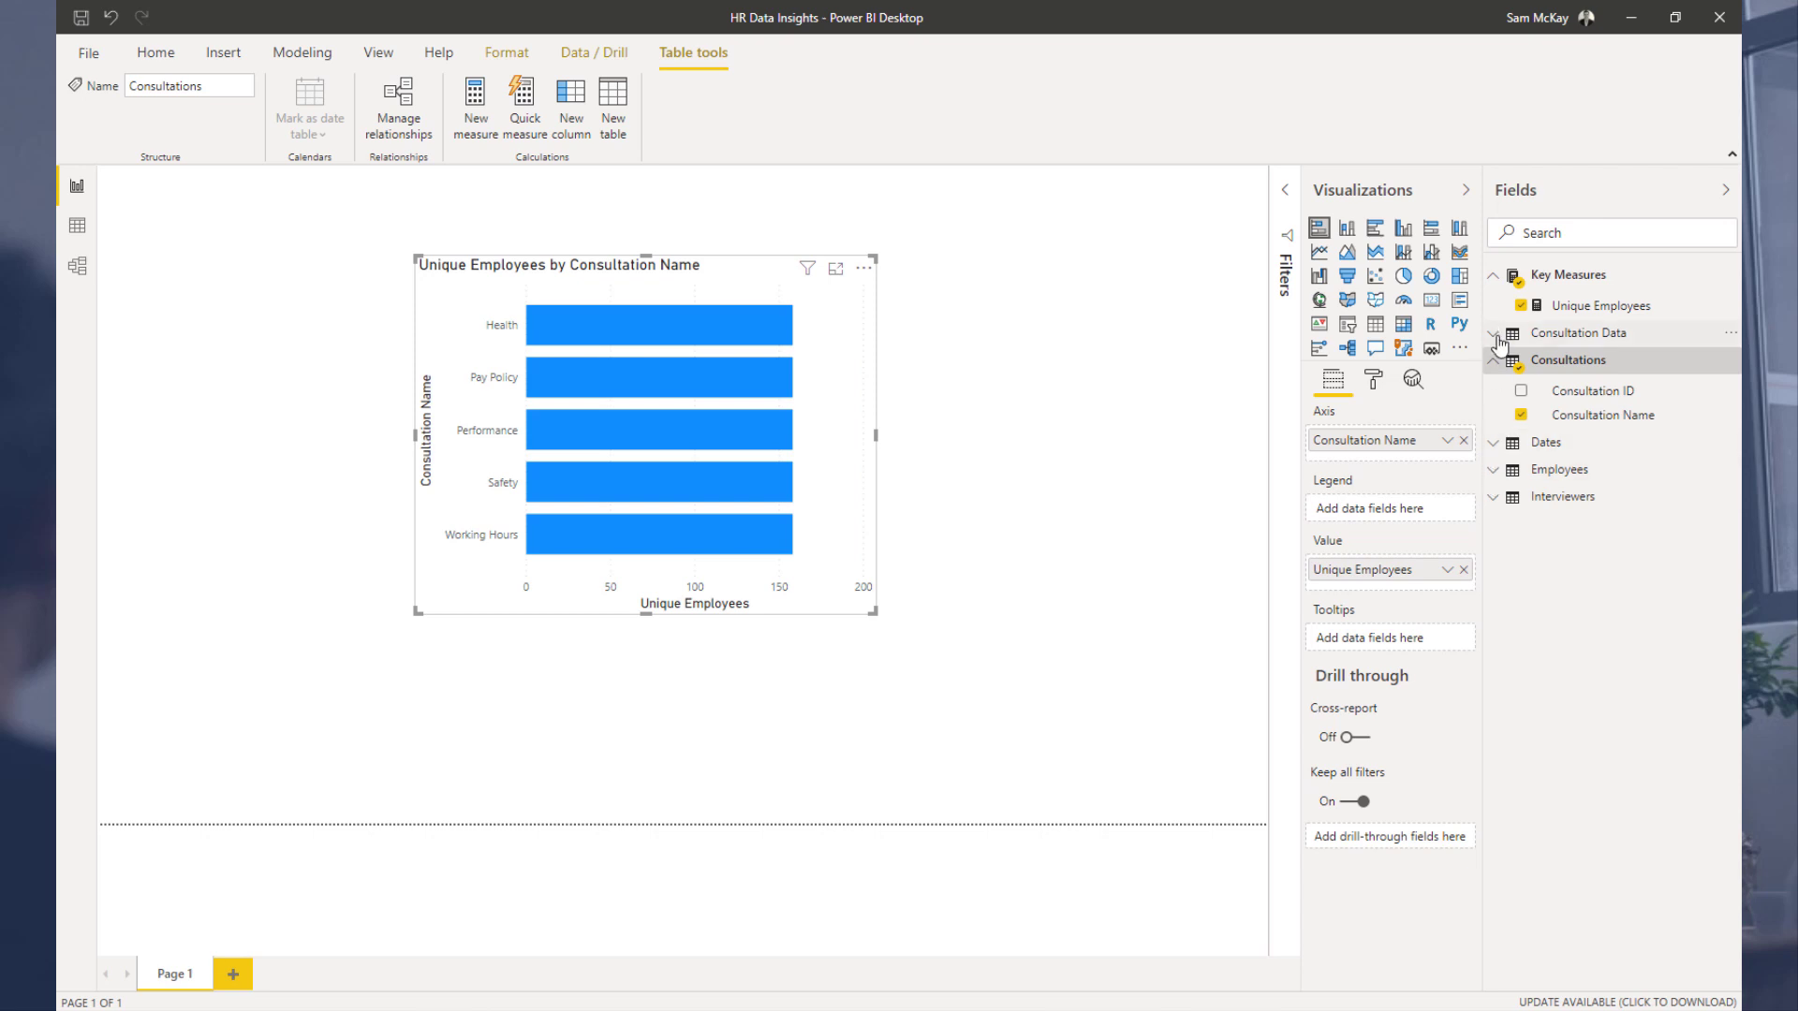
Step: Replace the bar chart's axis with Employee Region from the Employees table and move the chart to the upper left
{"action": "left_click", "coordinate": [1496, 339]}
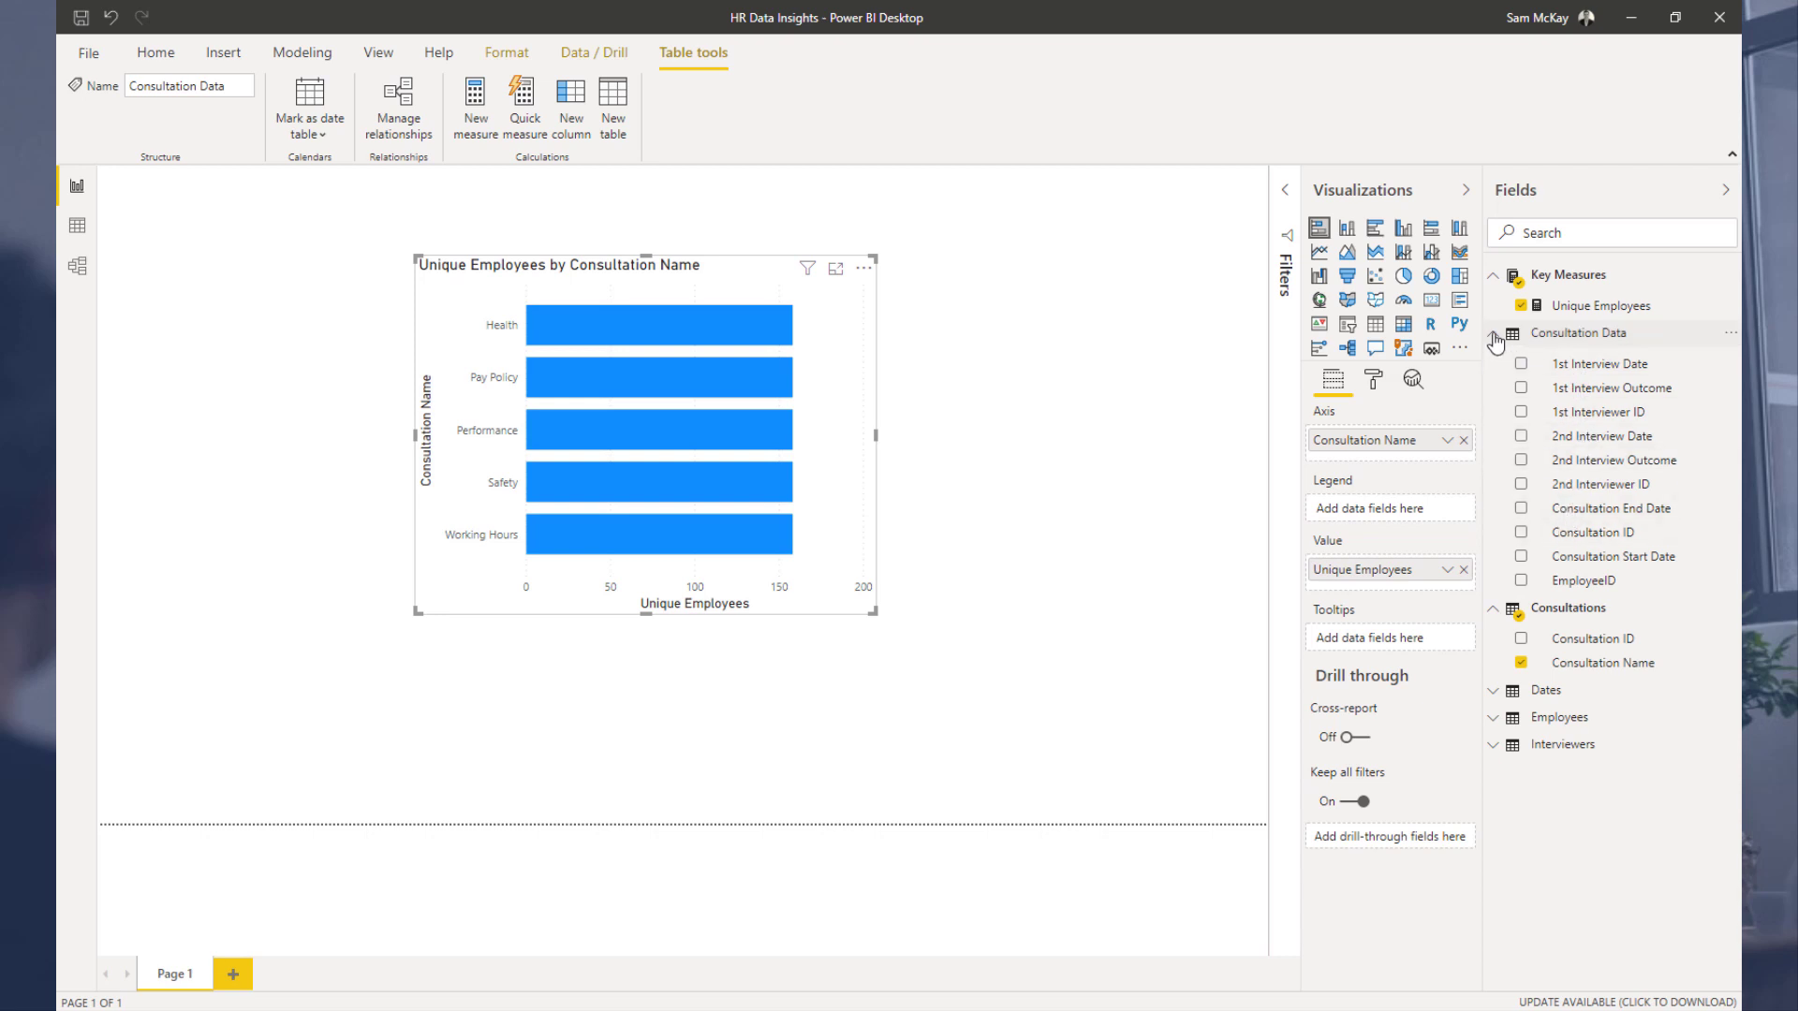
{"action": "left_click", "coordinate": [1496, 339]}
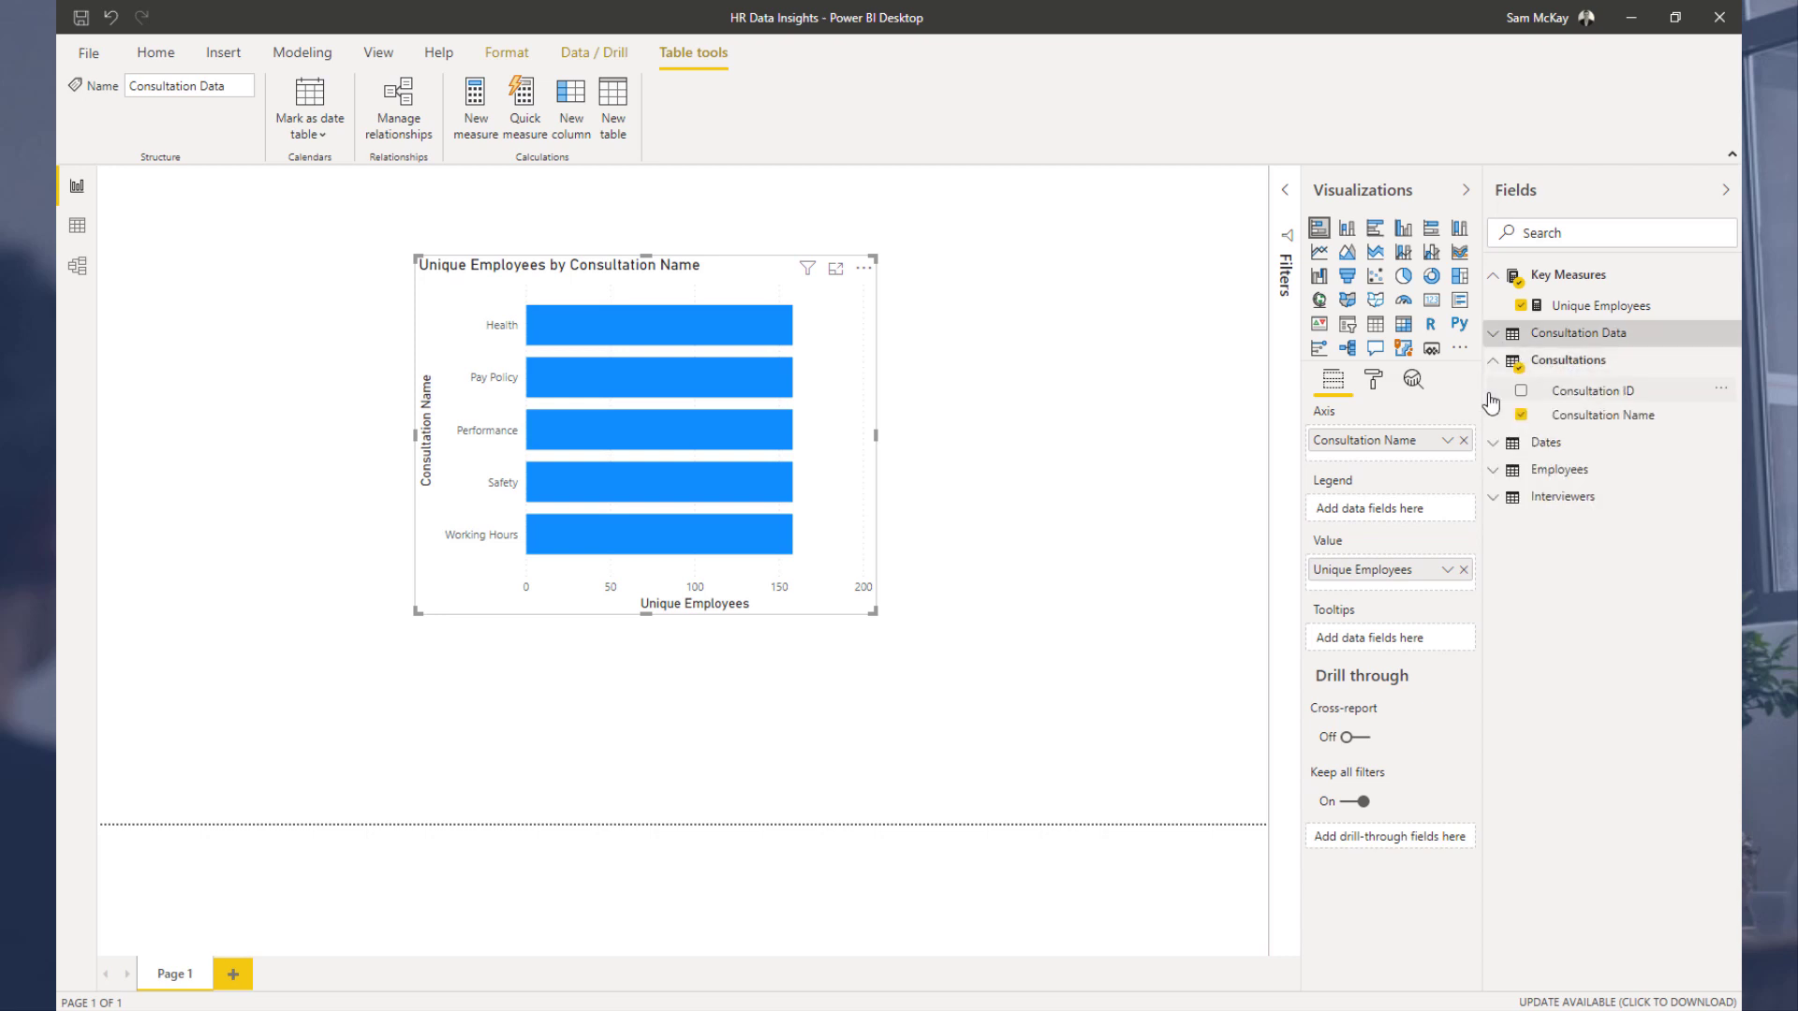
{"action": "left_click", "coordinate": [1490, 477]}
{"action": "left_click_drag", "start_coordinate": [1587, 550], "coordinate": [1428, 454]}
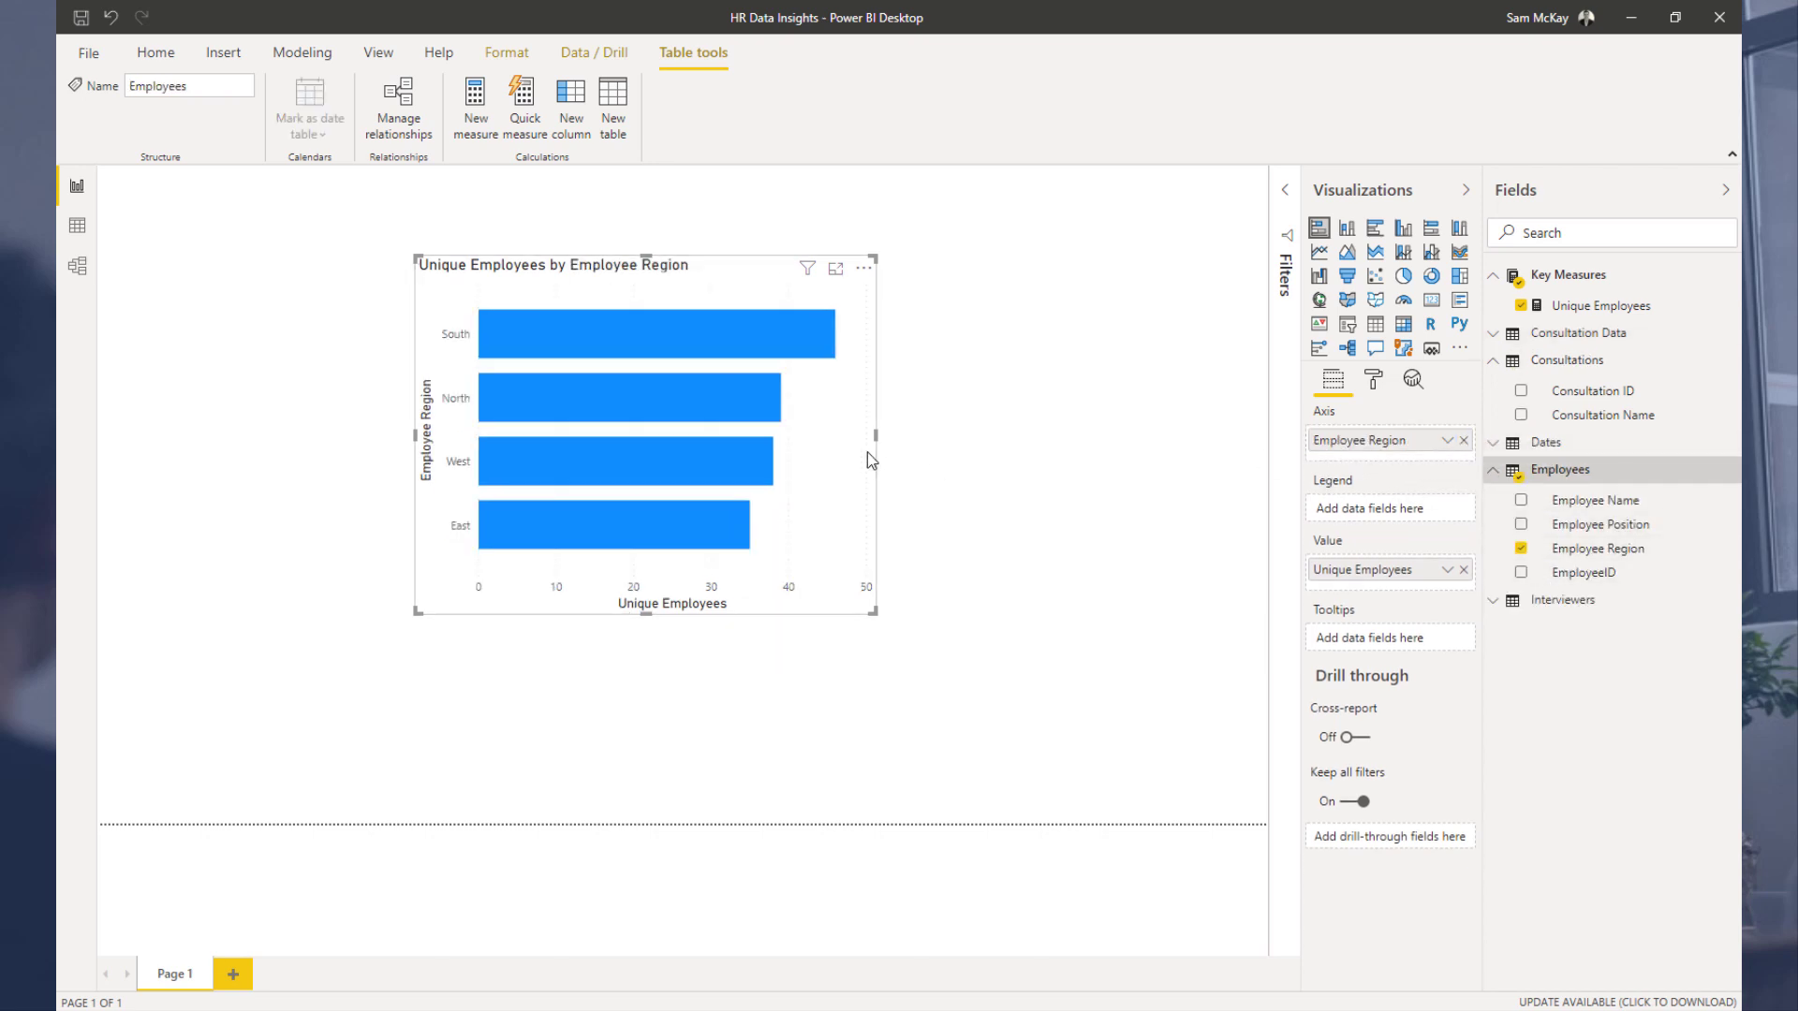
{"action": "left_click_drag", "start_coordinate": [583, 286], "coordinate": [415, 298]}
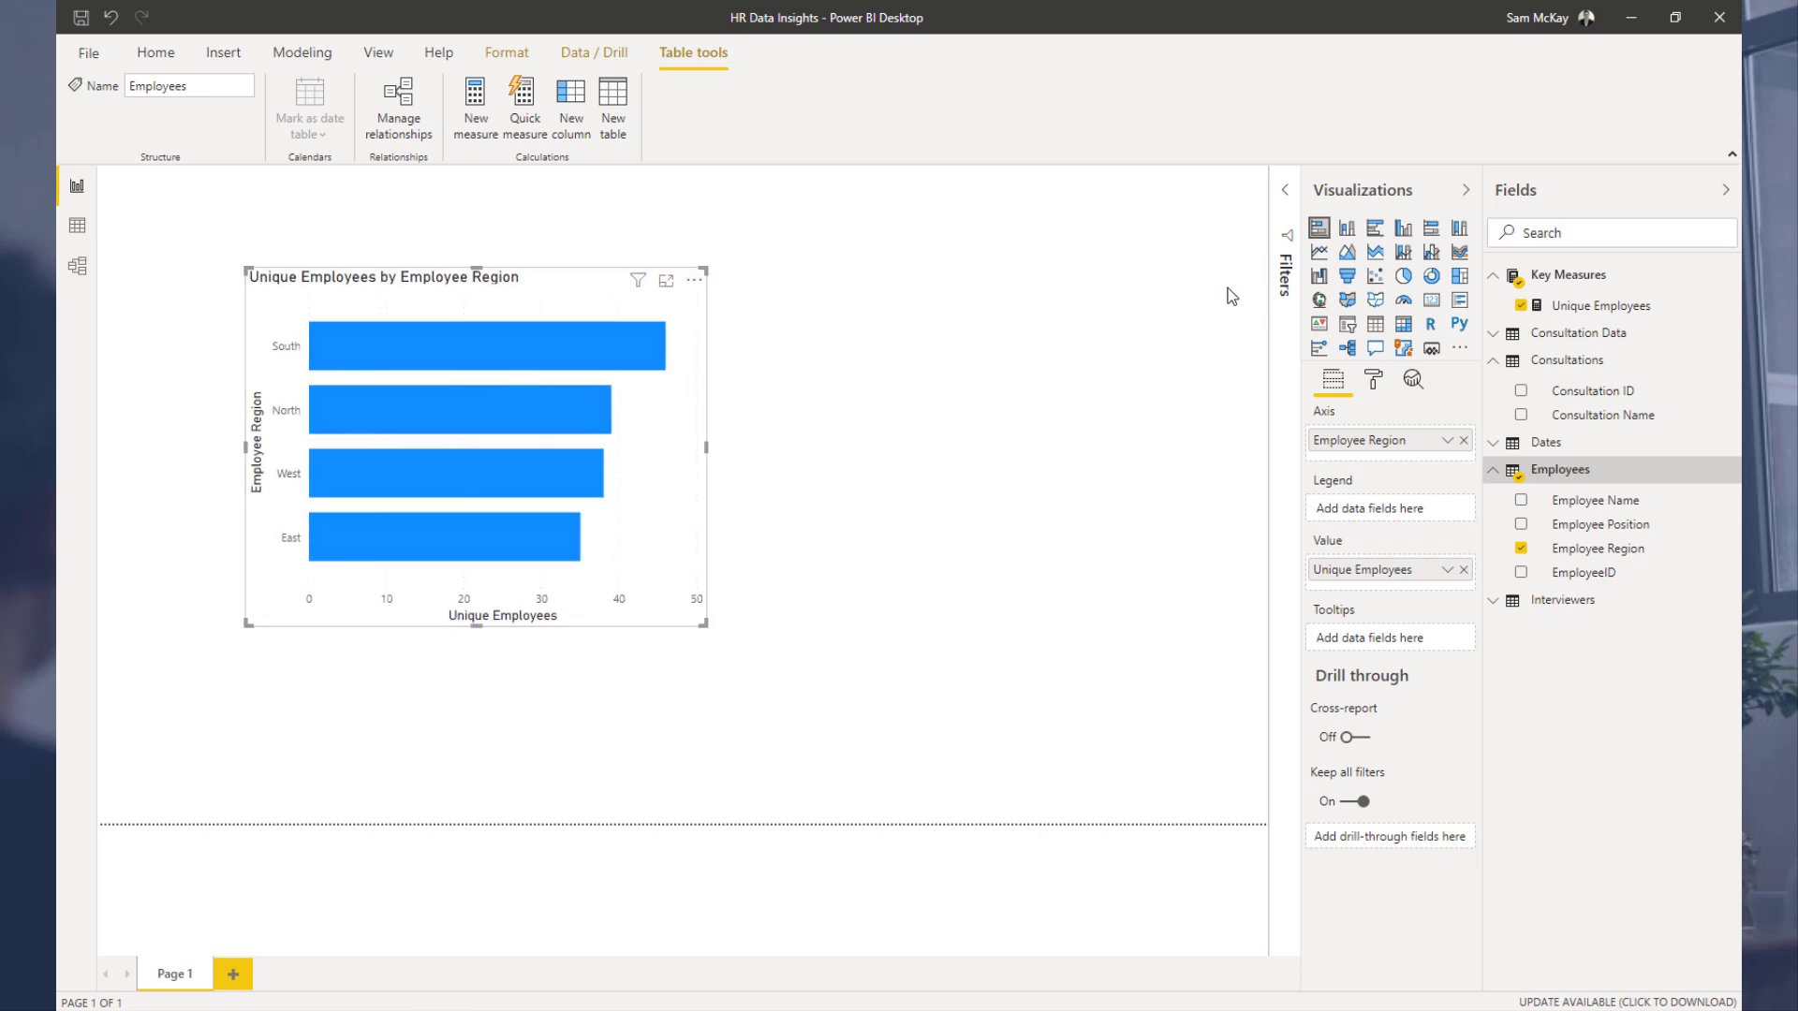
Step: Change the Unique Employees by Employee Region chart into a donut chart, then shrink and reposition it
{"action": "left_click", "coordinate": [1431, 275]}
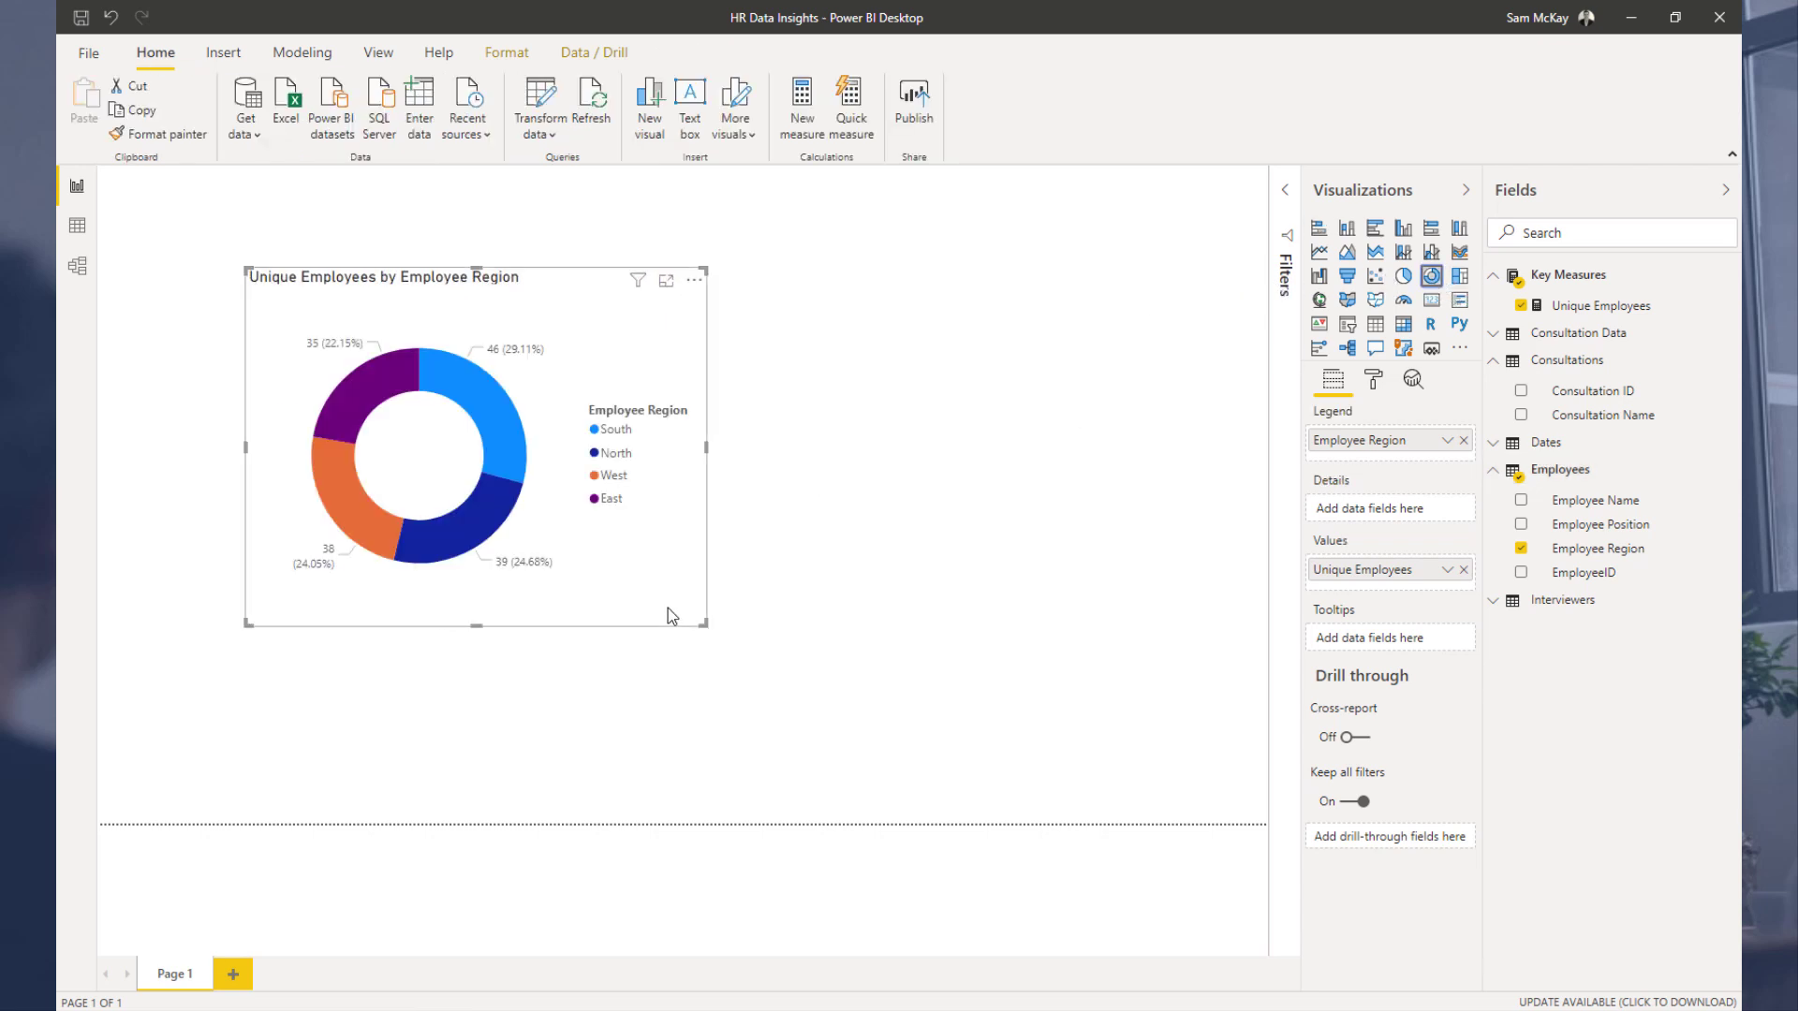
{"action": "left_click_drag", "start_coordinate": [707, 623], "coordinate": [658, 541]}
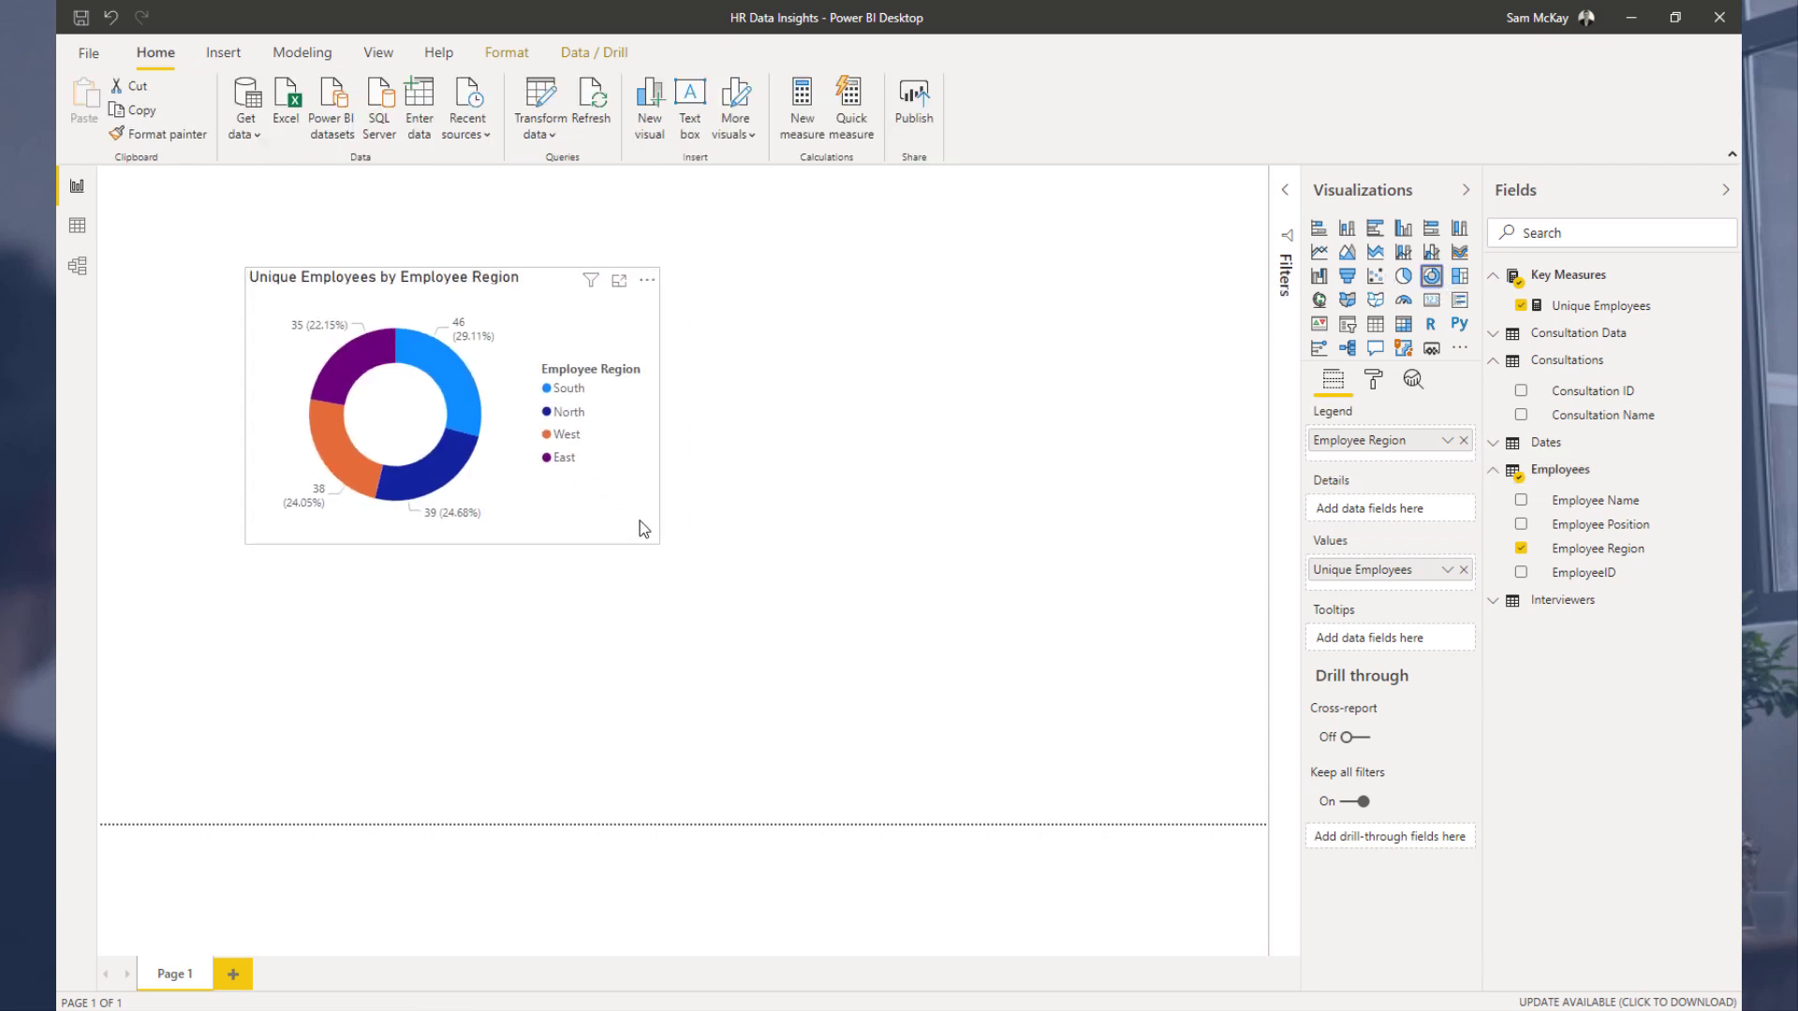
{"action": "left_click_drag", "start_coordinate": [529, 335], "coordinate": [474, 349]}
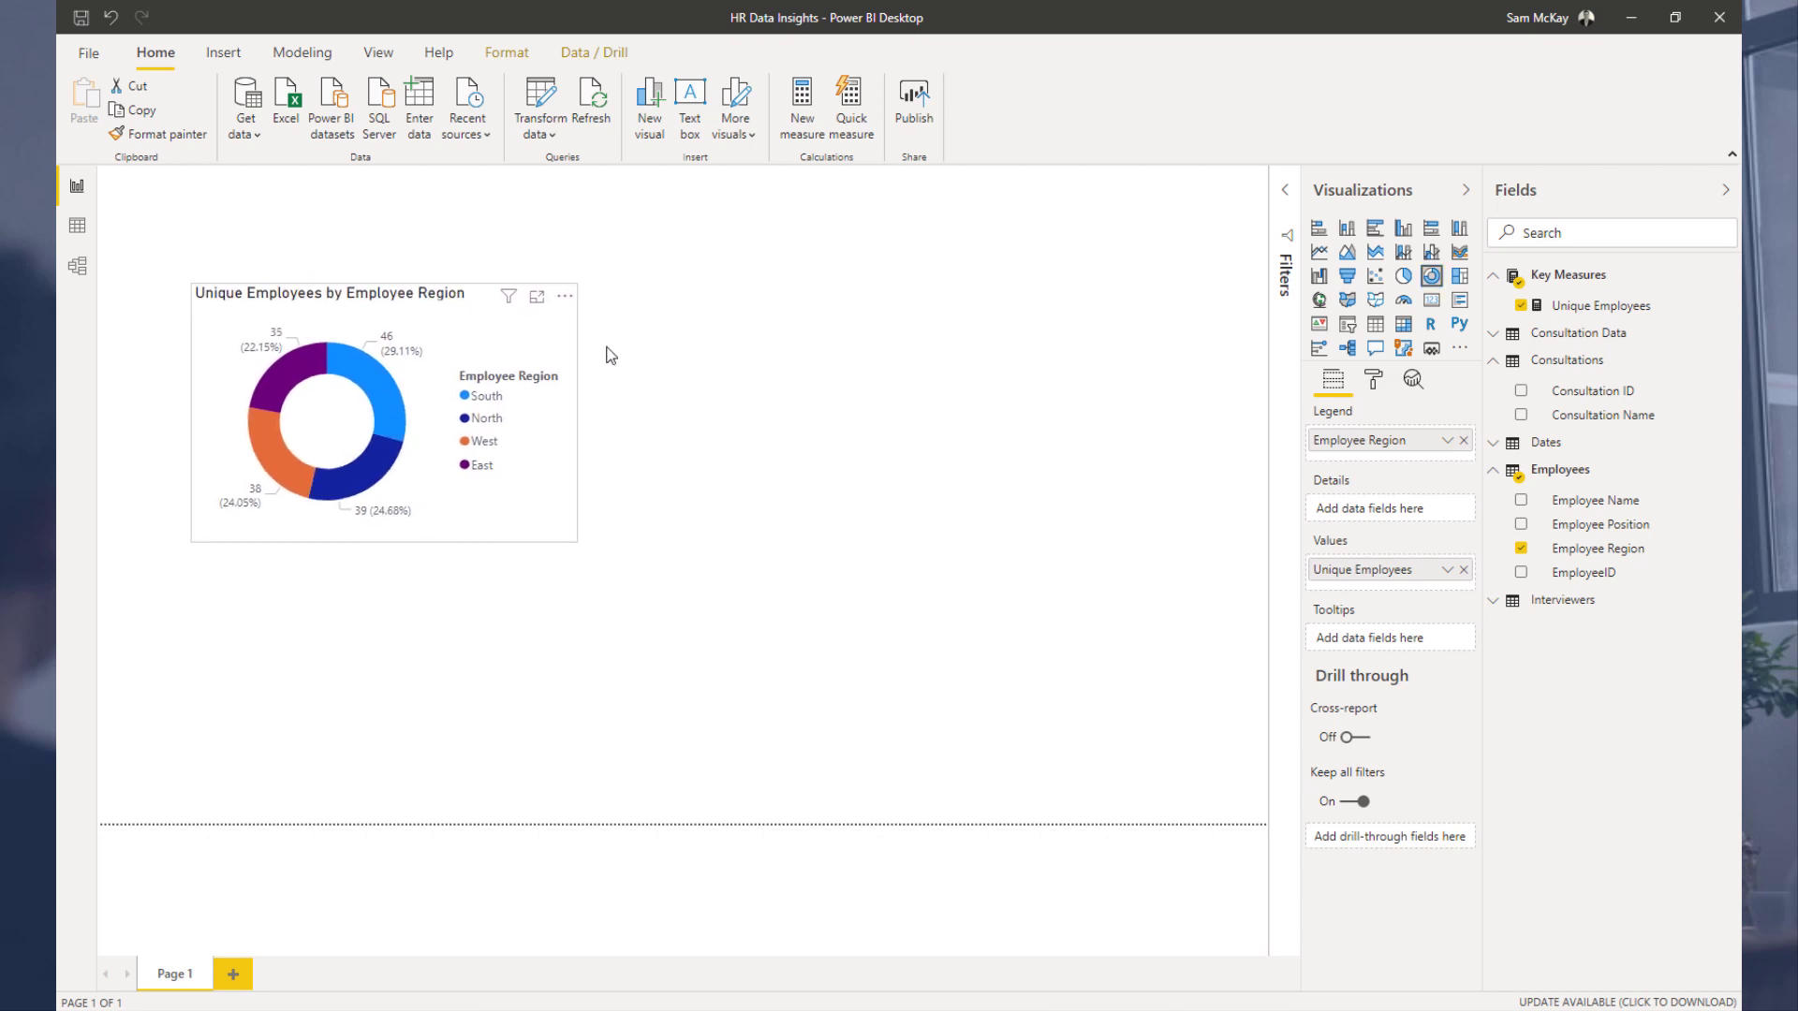
{"action": "left_click", "coordinate": [608, 360]}
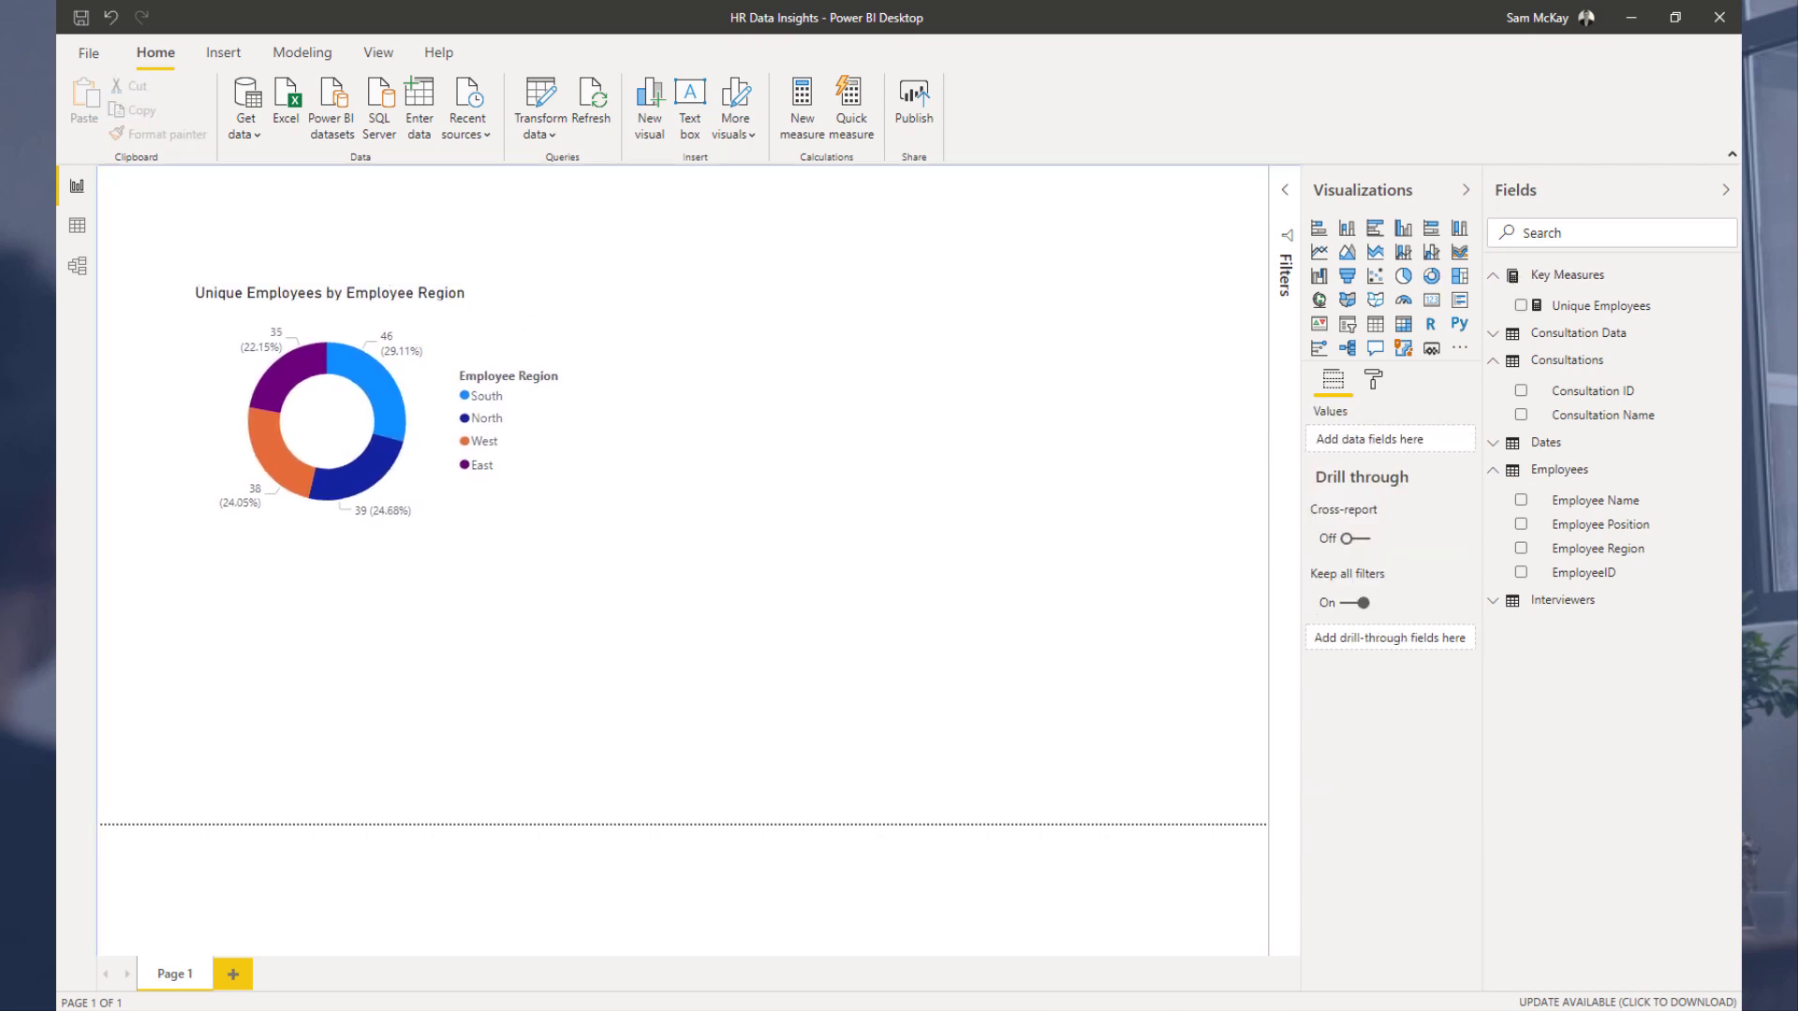
Step: Inspect the model diagram and the Consultation Data start and end date columns in data view
{"action": "left_click", "coordinate": [78, 267]}
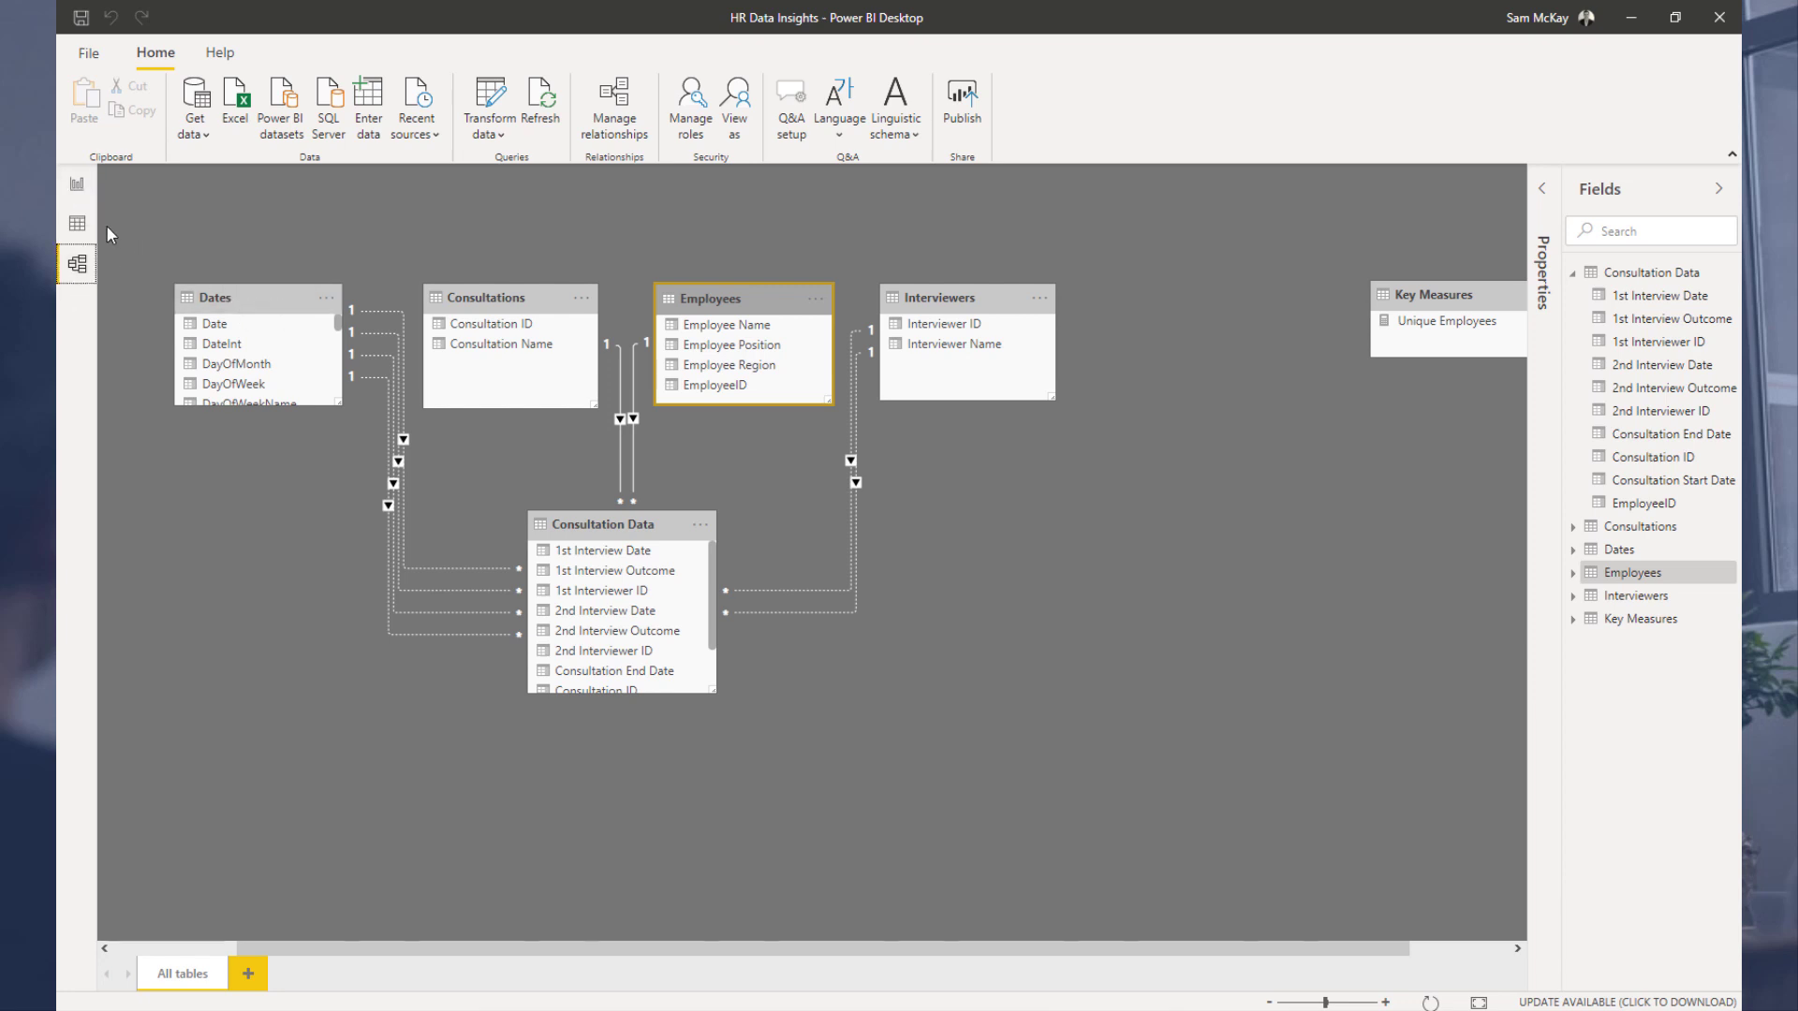
{"action": "left_click", "coordinate": [77, 225]}
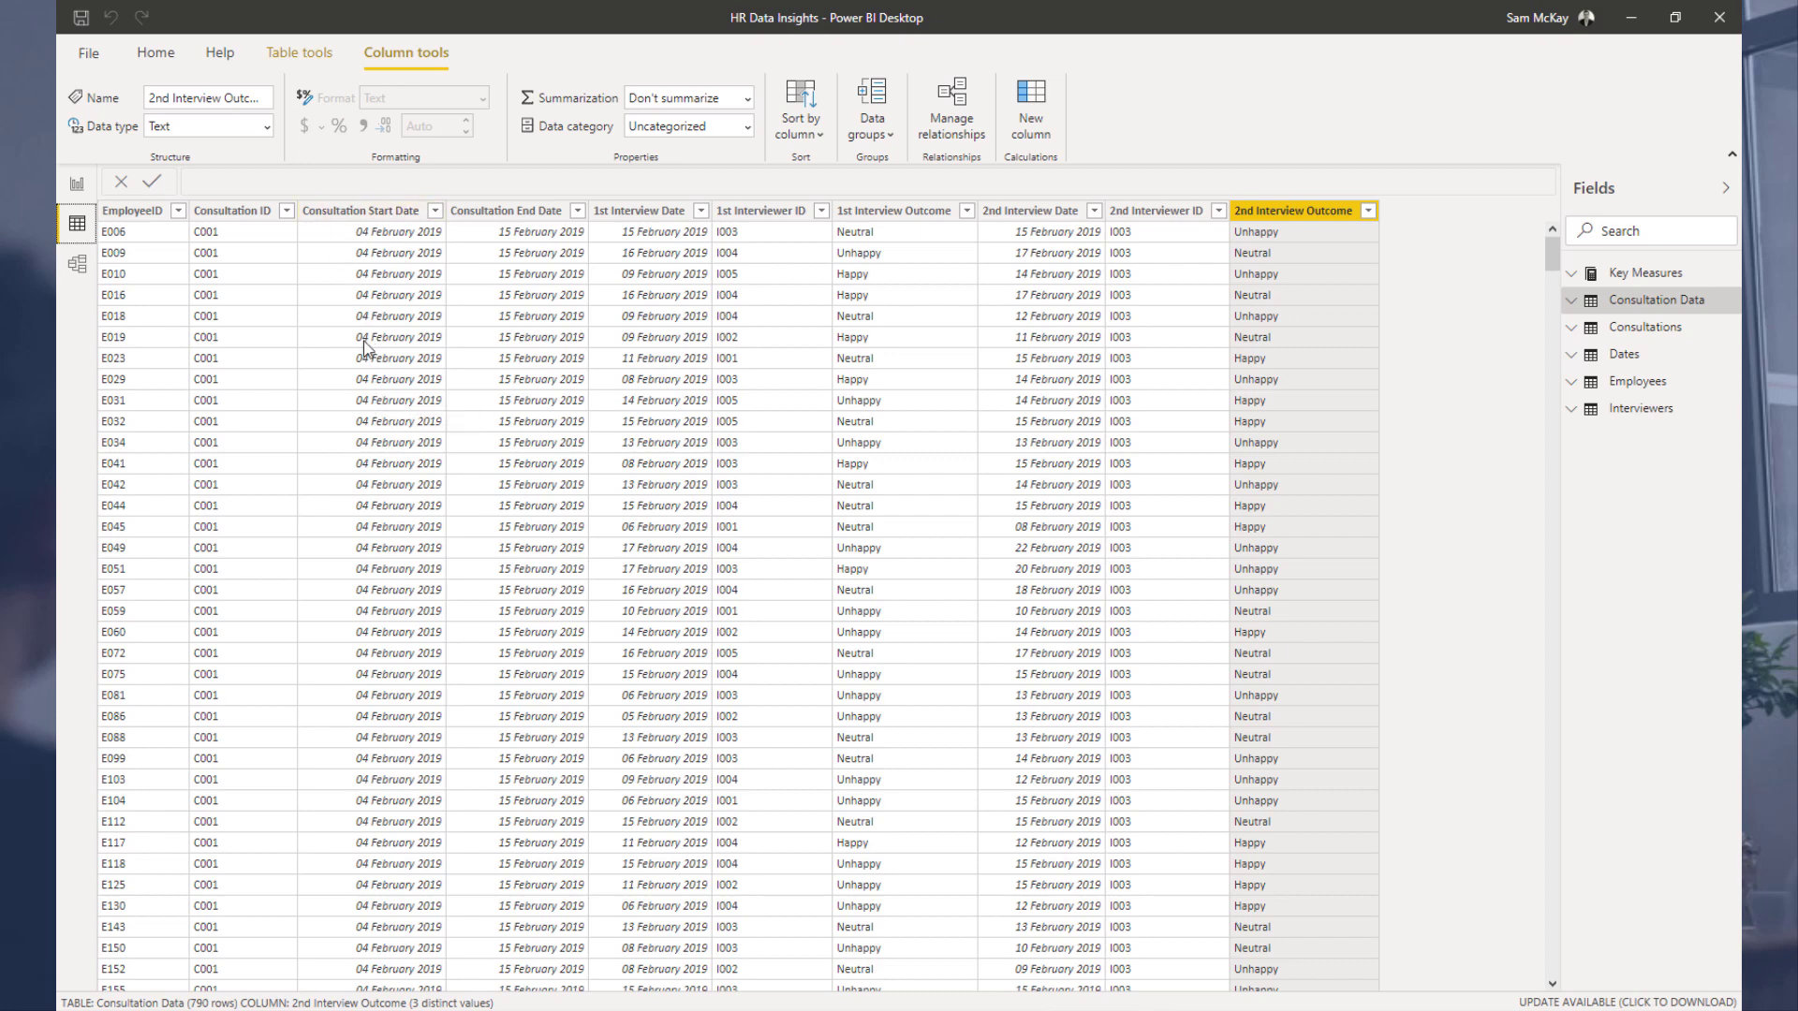
{"action": "scroll", "coordinate": [364, 345], "scroll_direction": "down", "scroll_amount": 15}
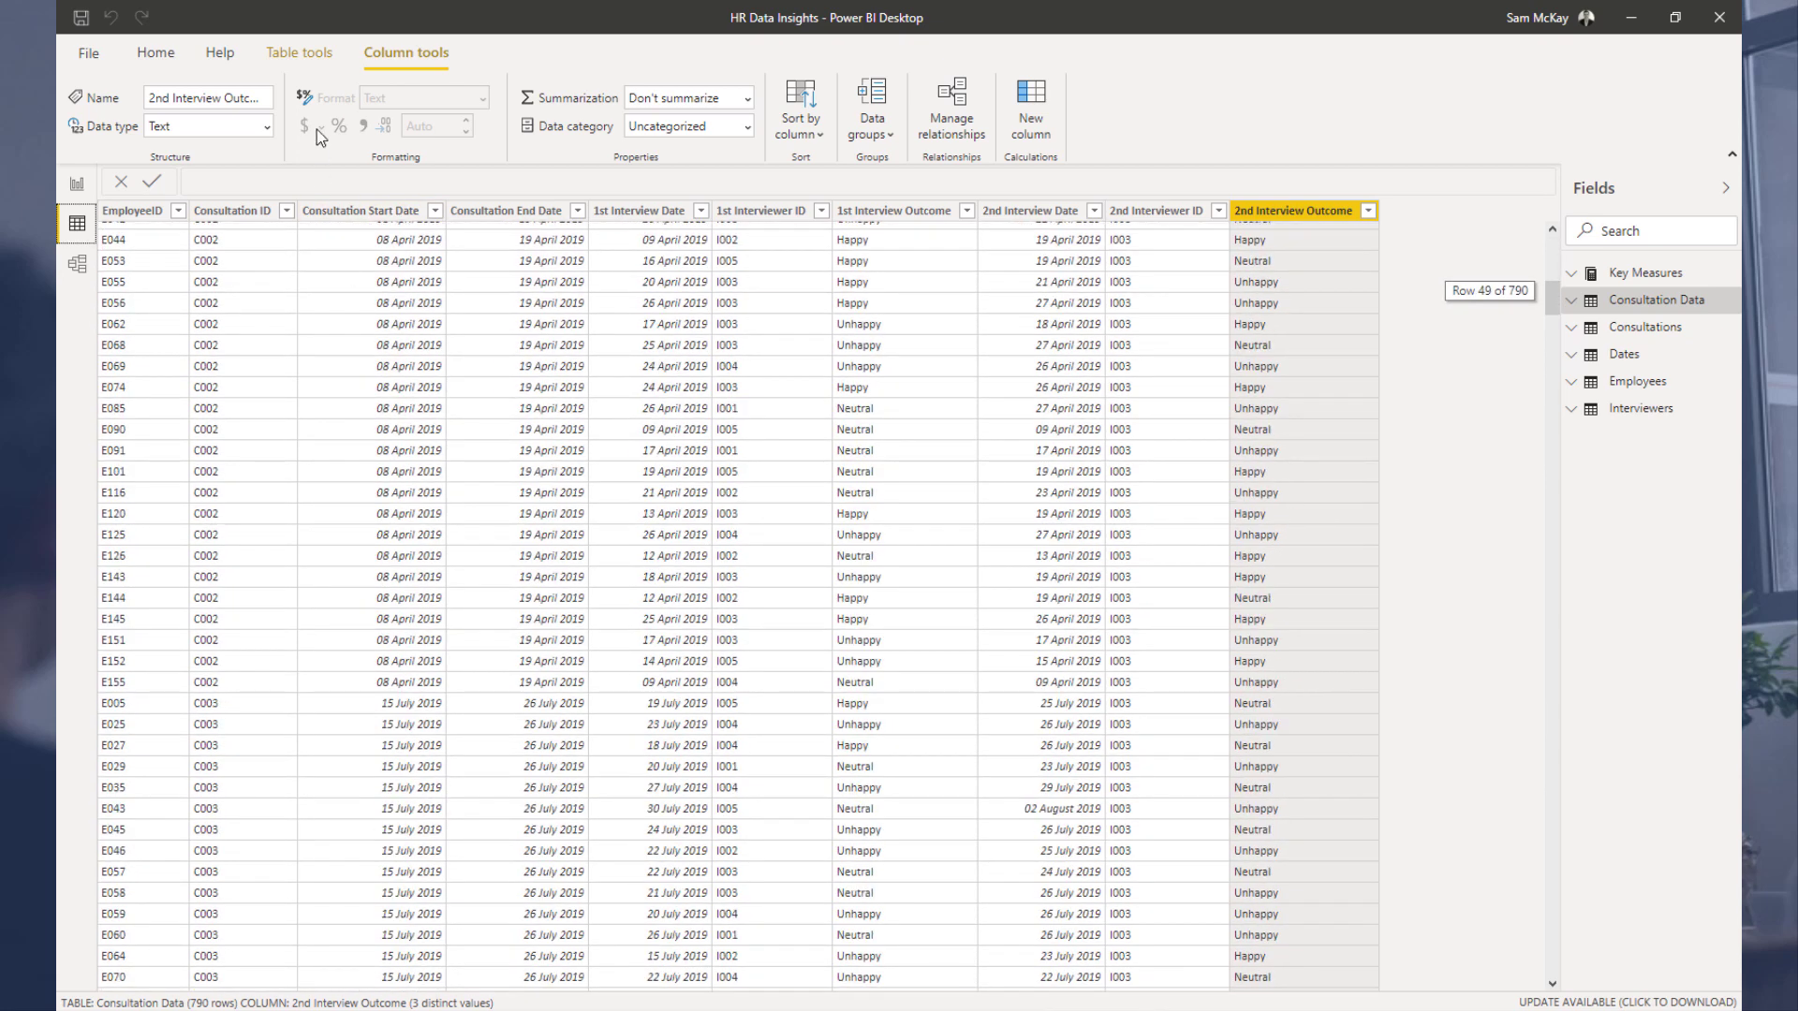
{"action": "left_click", "coordinate": [375, 210]}
{"action": "left_click", "coordinate": [527, 212]}
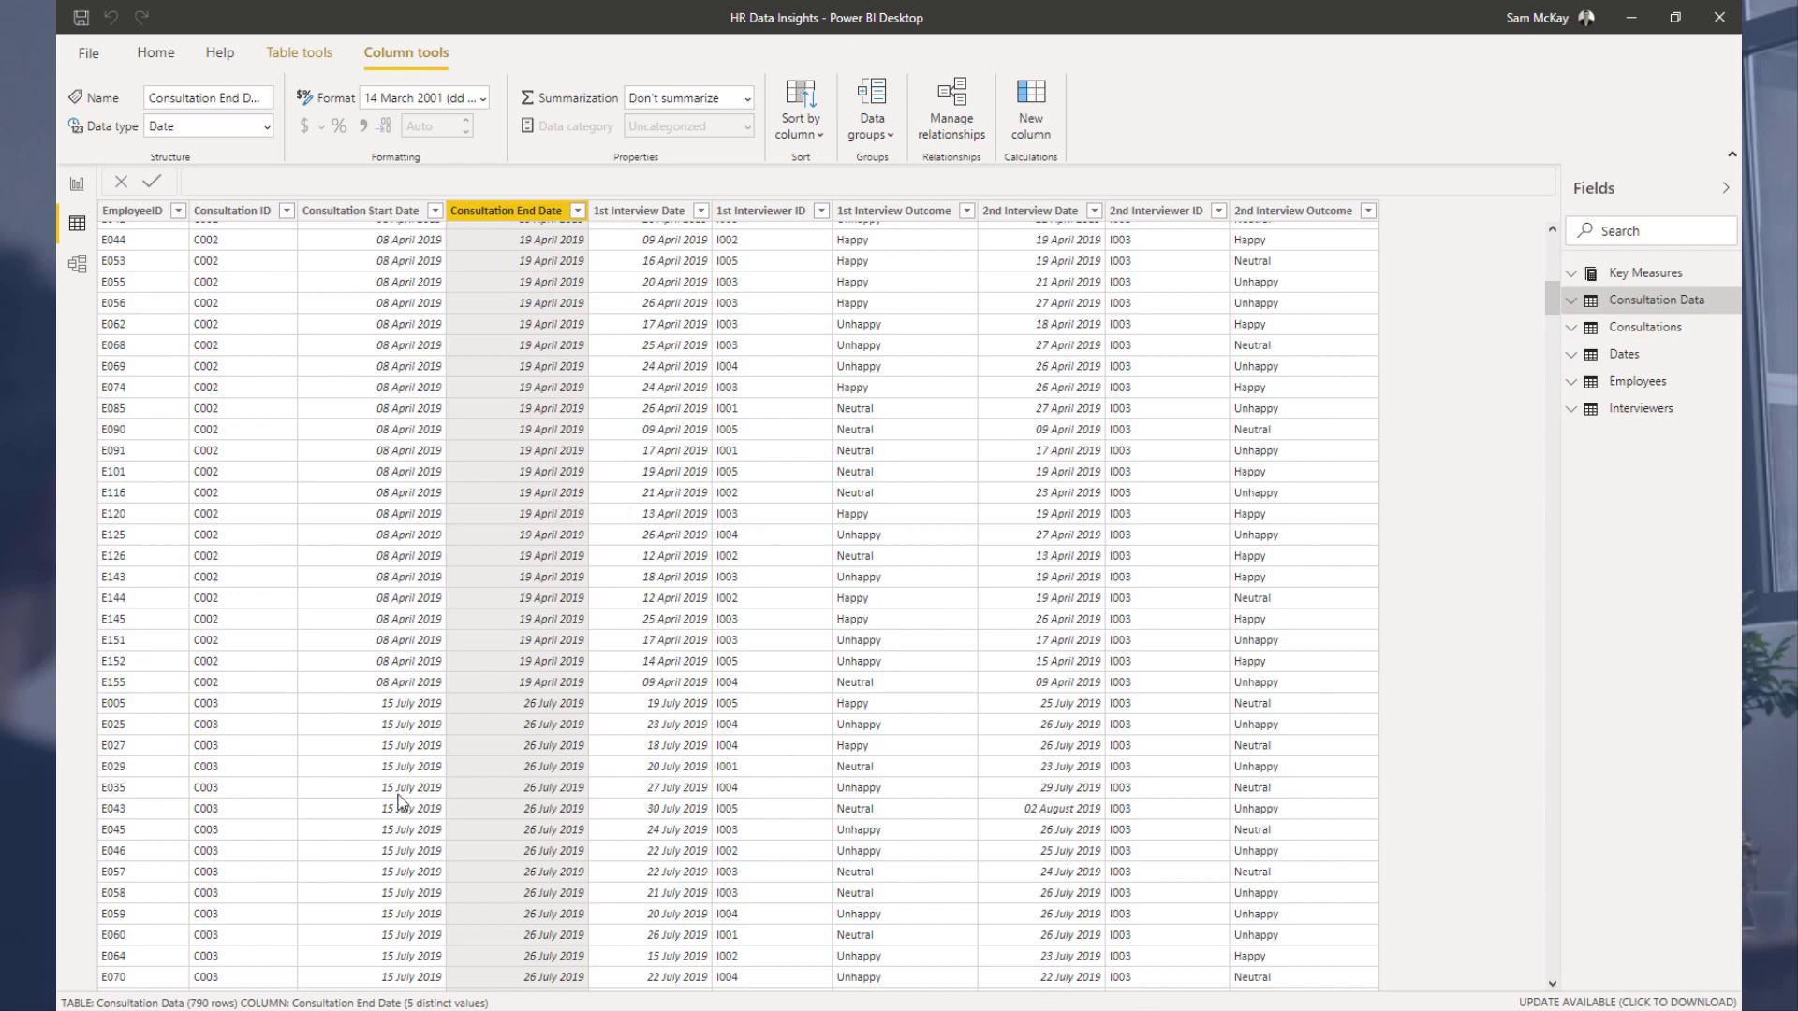
Step: Switch to the browser and go to the Enterprise DNA forum home page
{"action": "key", "text": "alt+Tab"}
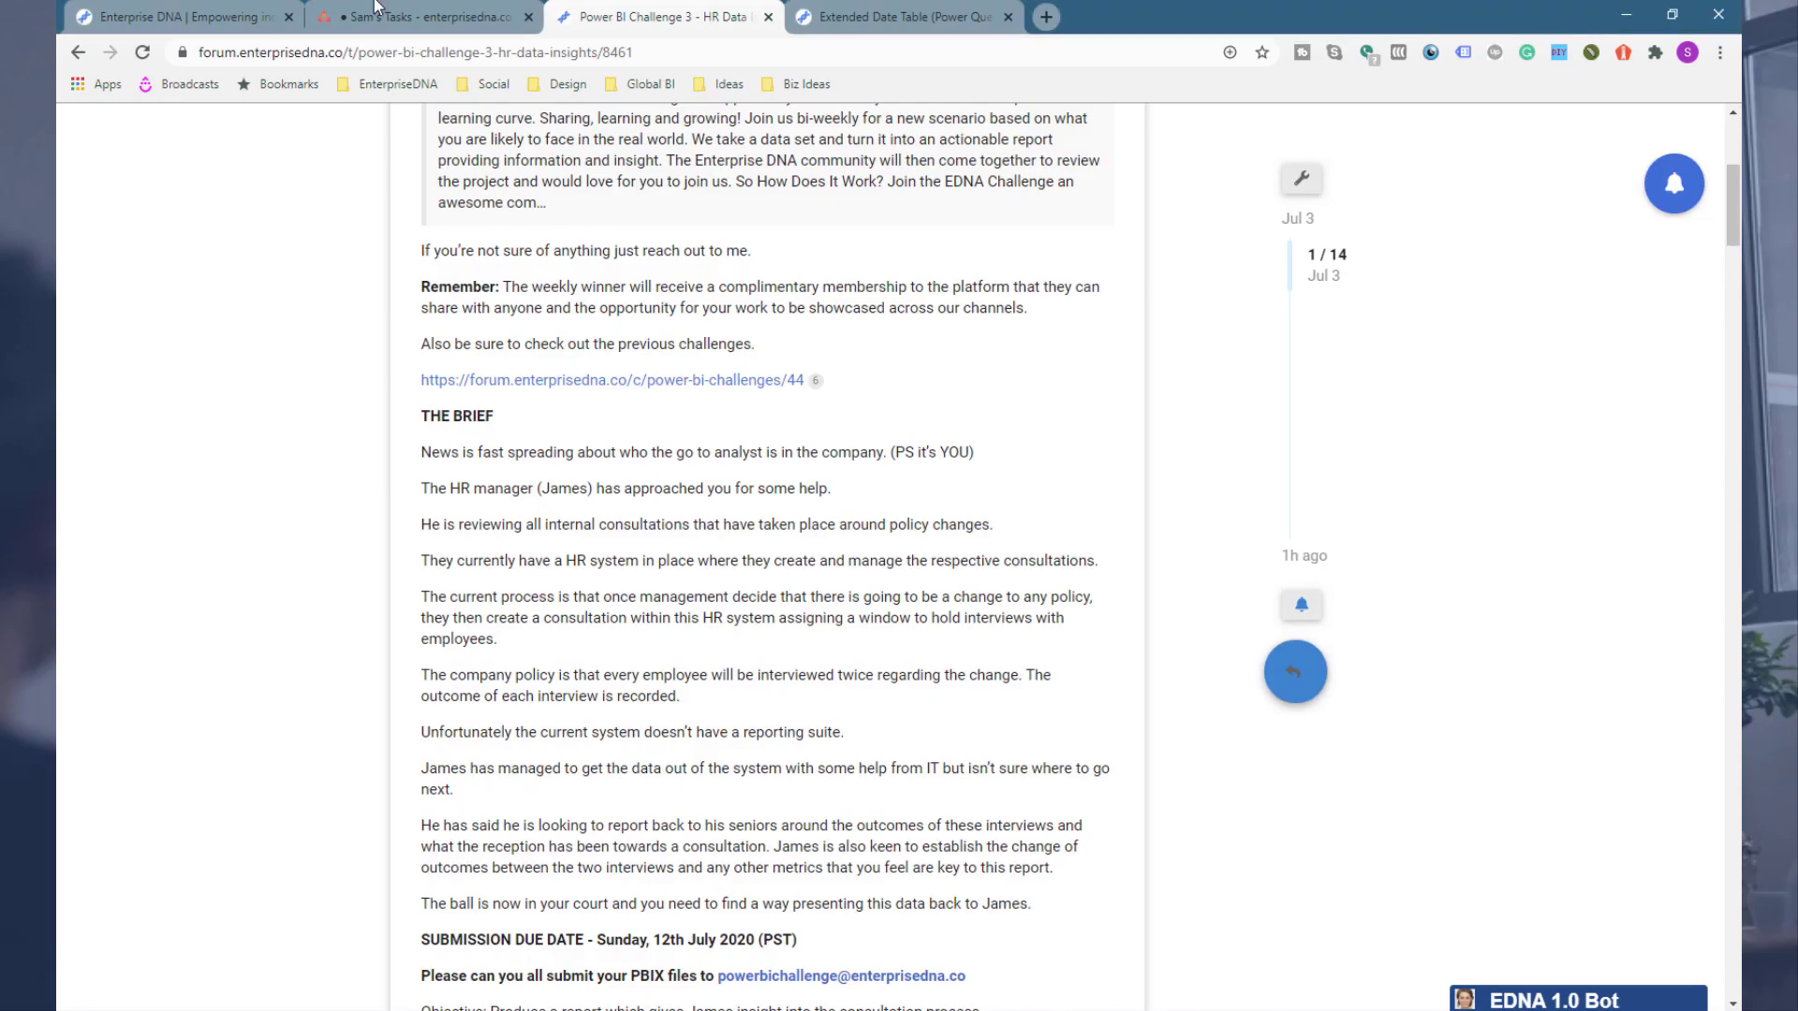
{"action": "left_click", "coordinate": [873, 17]}
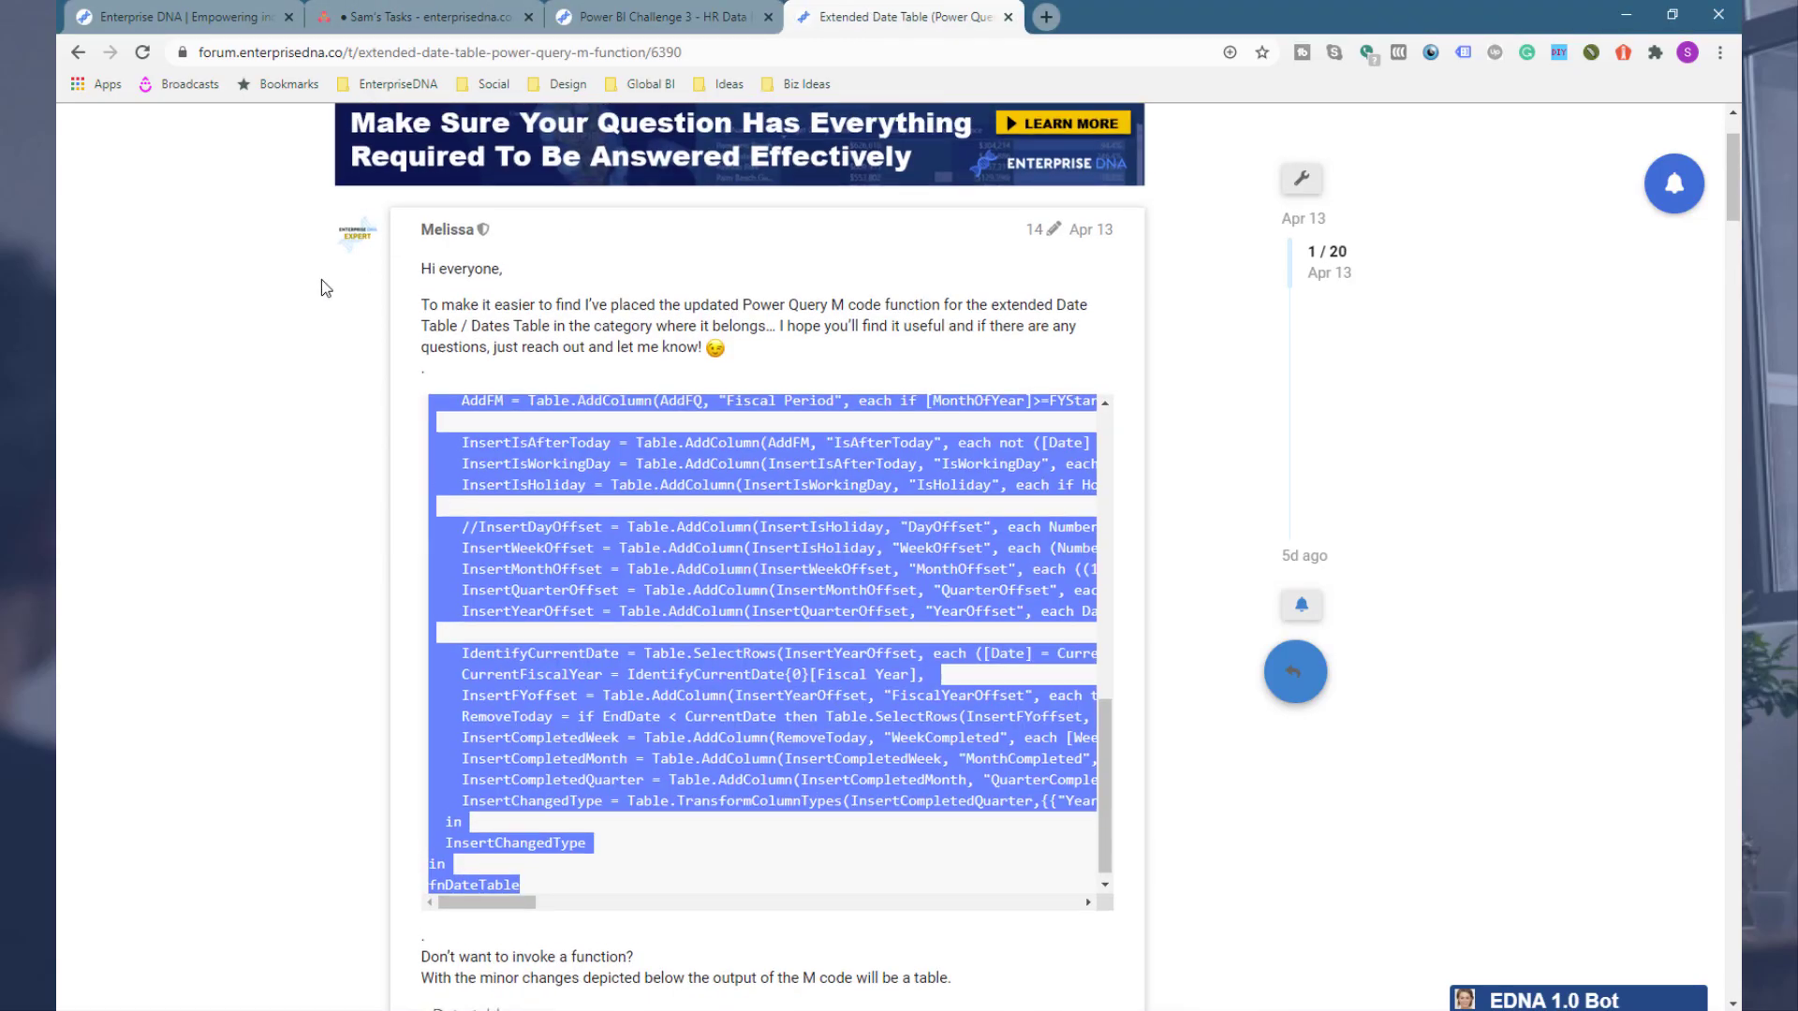
{"action": "scroll", "coordinate": [321, 288], "scroll_direction": "up", "scroll_amount": 2}
{"action": "left_click", "coordinate": [461, 139]}
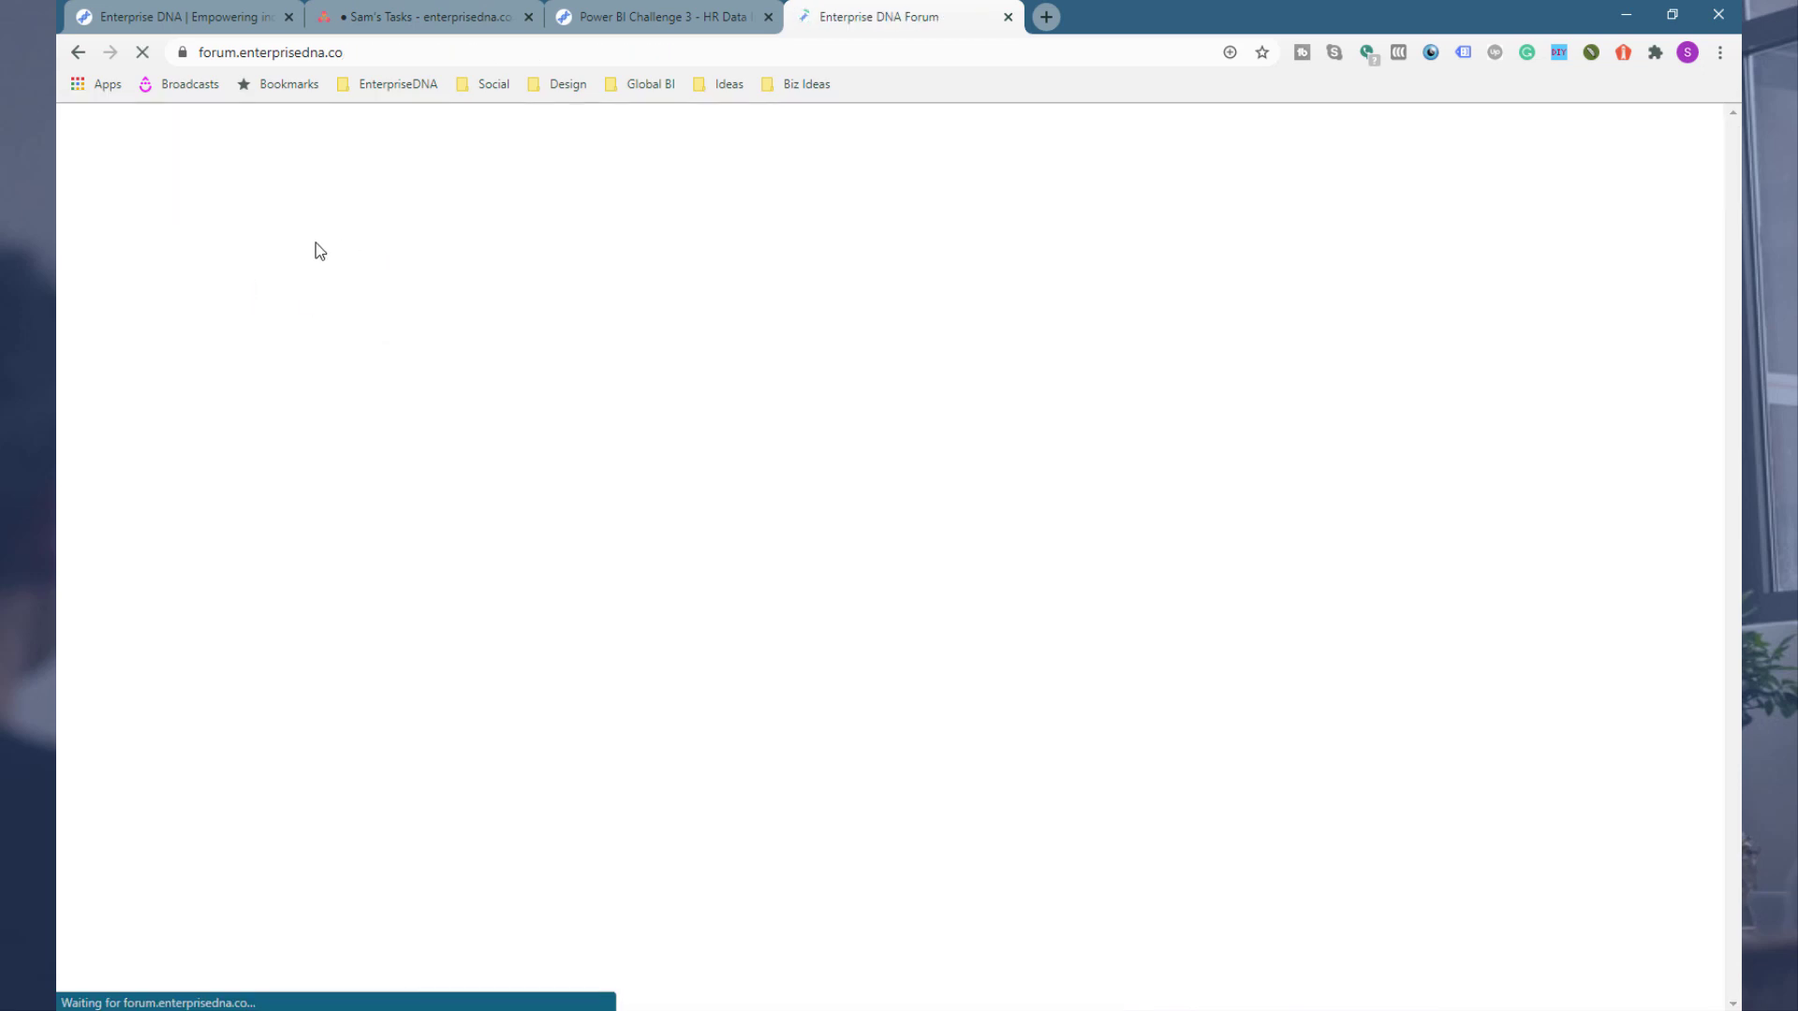
Step: Open the DAX Patterns category and its Events in Progress topic
{"action": "scroll", "coordinate": [316, 243], "scroll_direction": "down", "scroll_amount": 6}
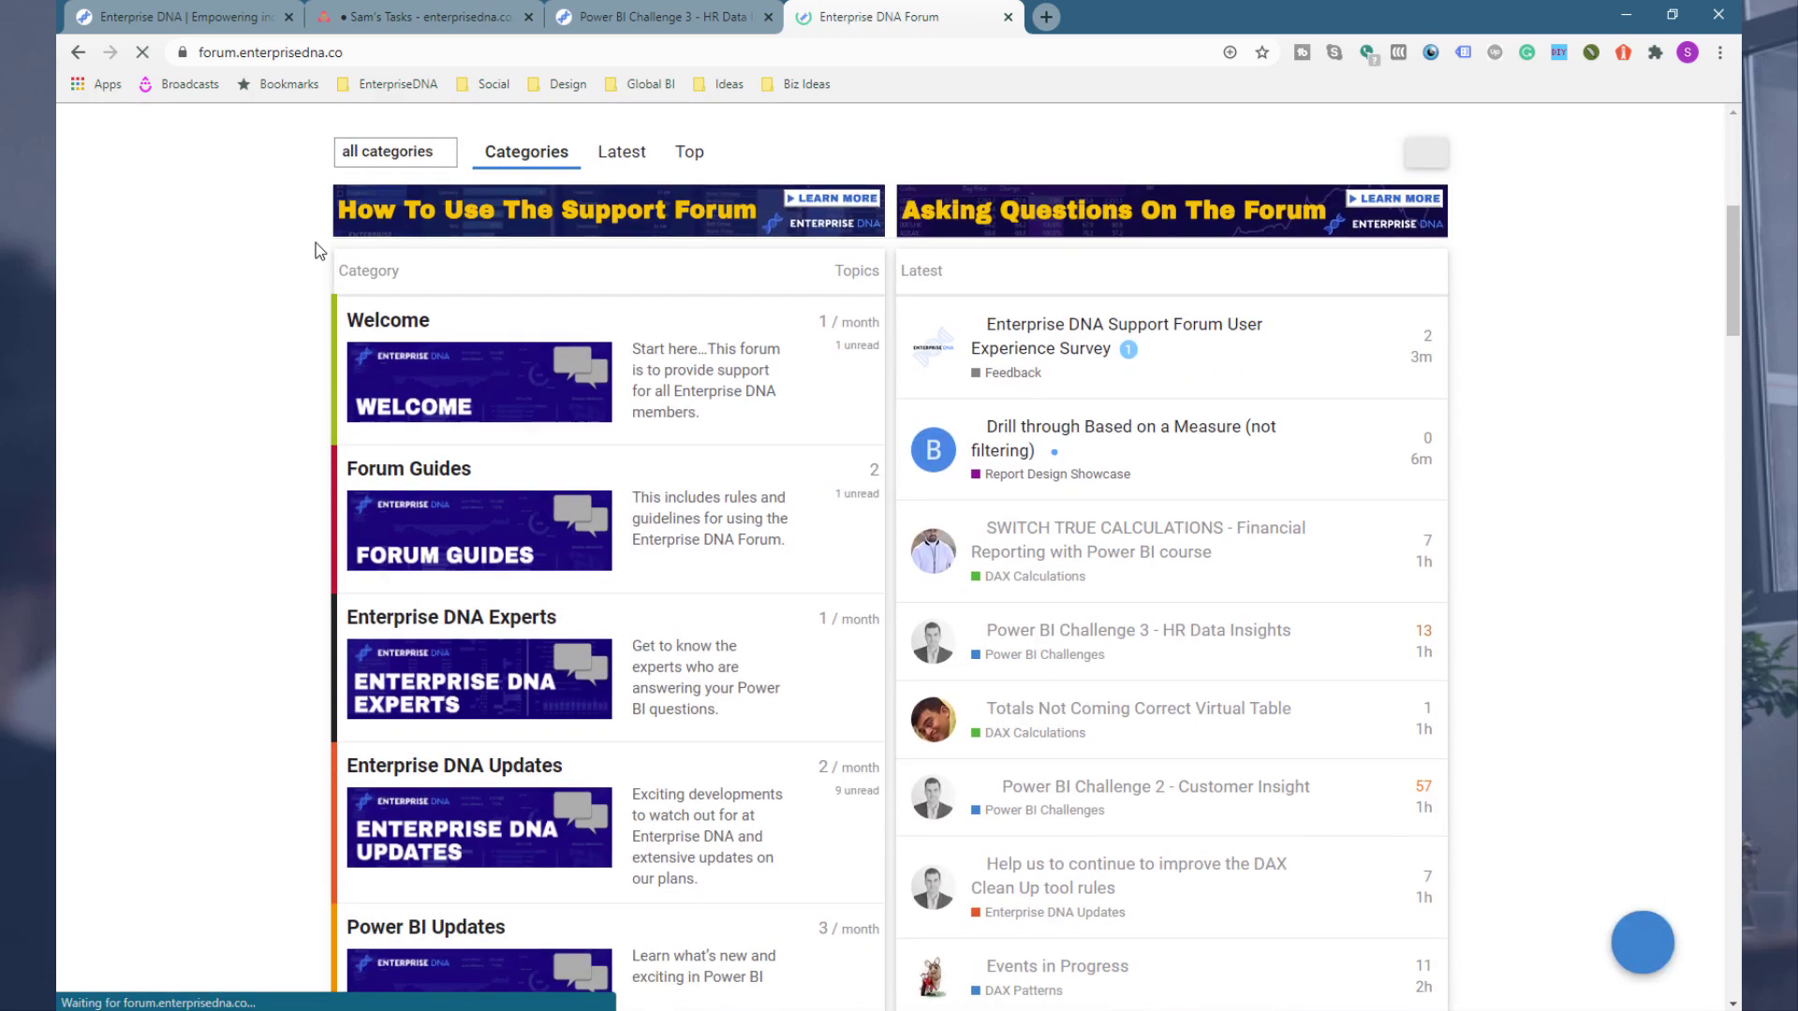
{"action": "scroll", "coordinate": [316, 245], "scroll_direction": "down", "scroll_amount": 20}
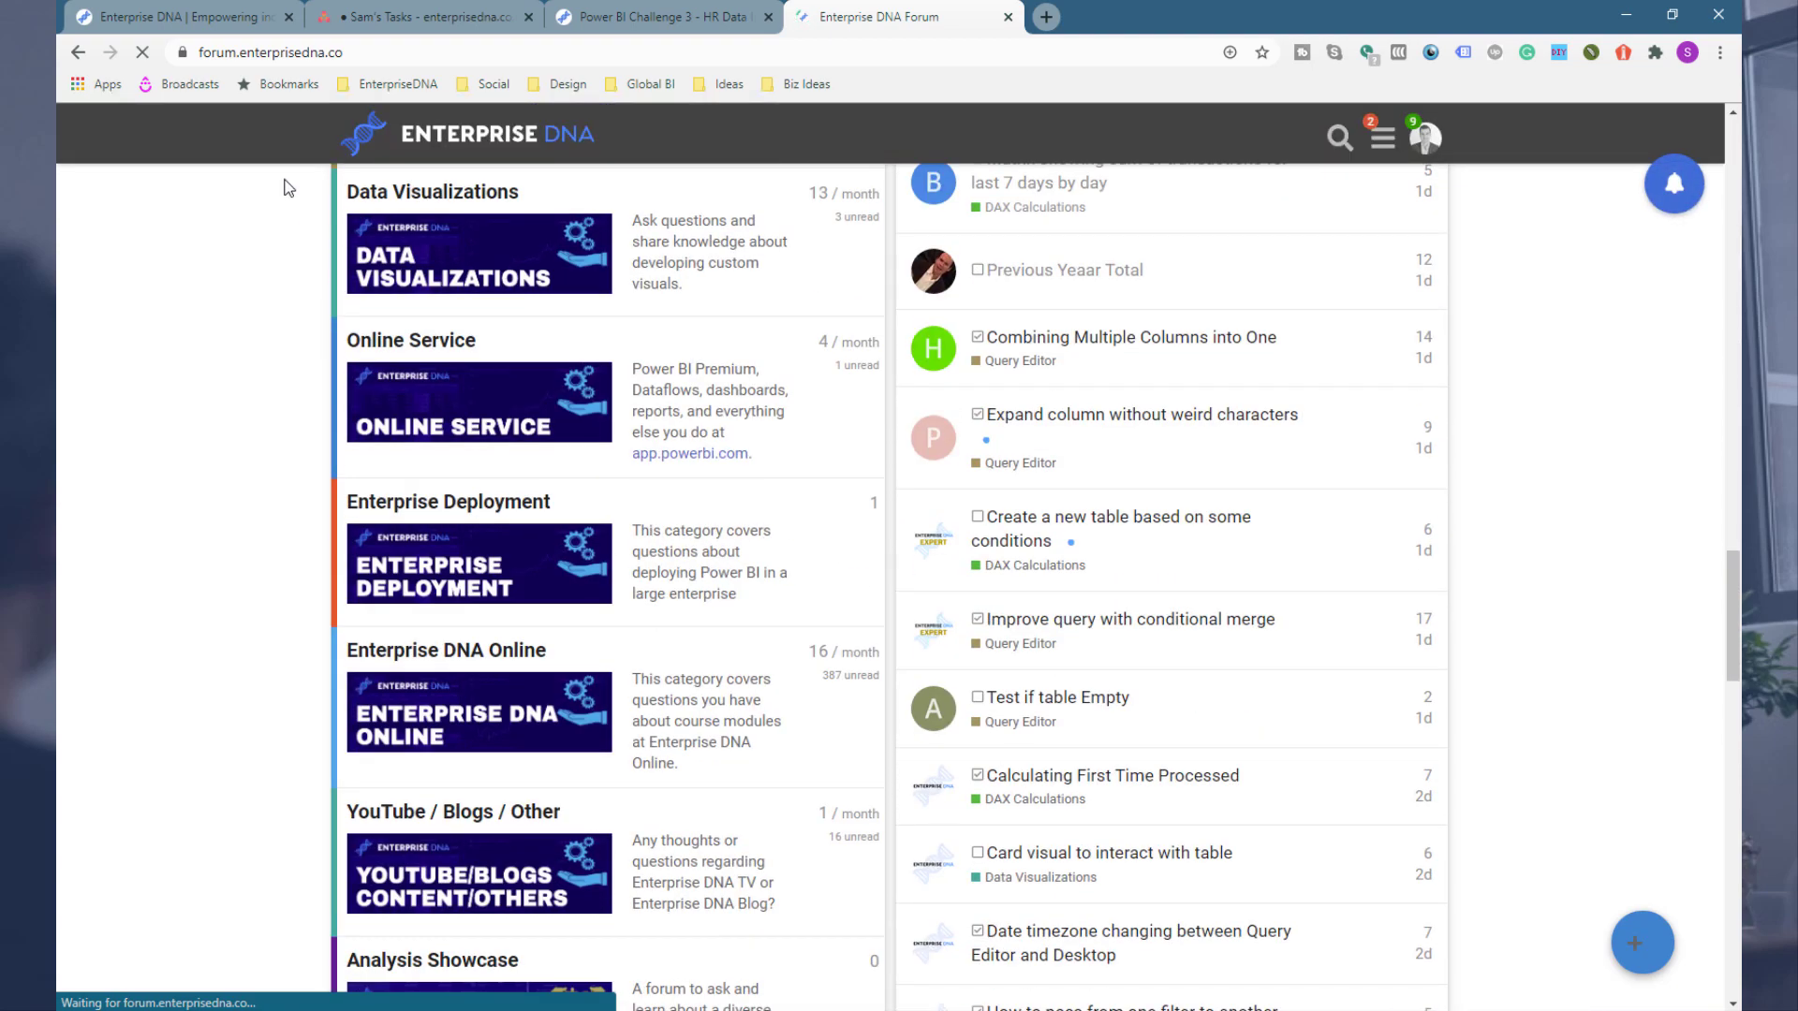
{"action": "scroll", "coordinate": [302, 300], "scroll_direction": "down", "scroll_amount": 6}
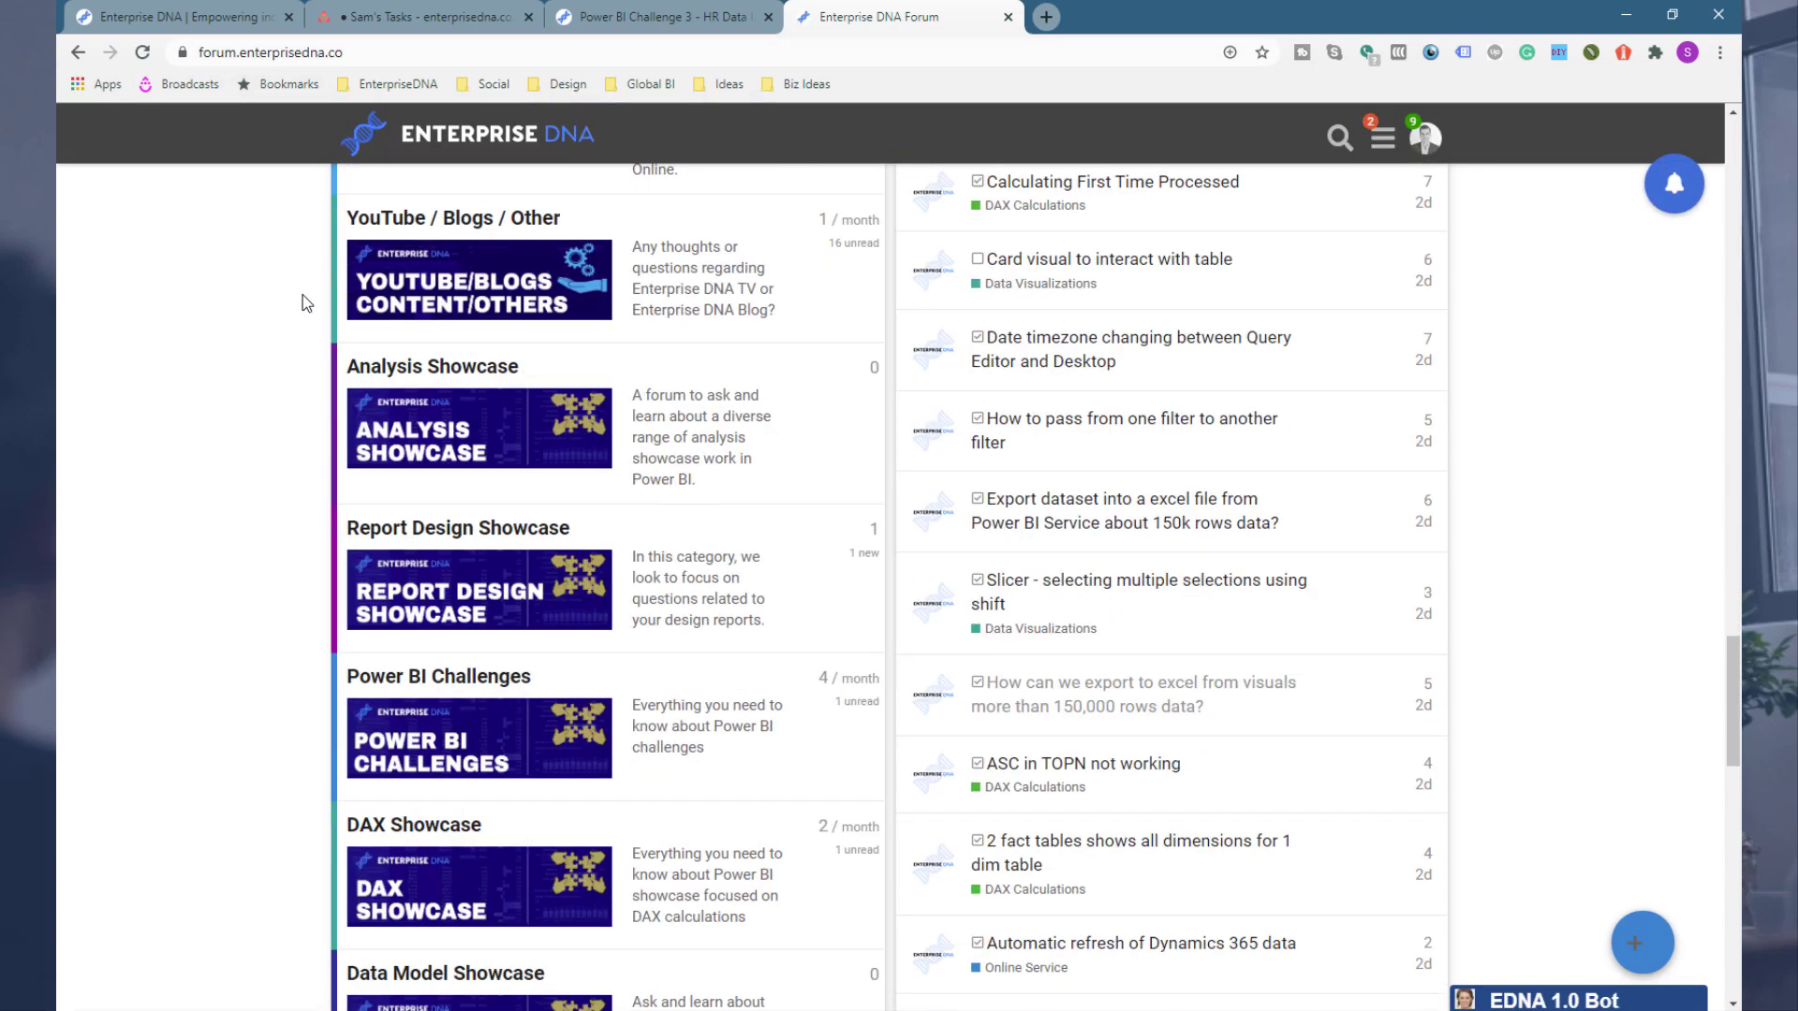
{"action": "scroll", "coordinate": [301, 295], "scroll_direction": "down", "scroll_amount": 15}
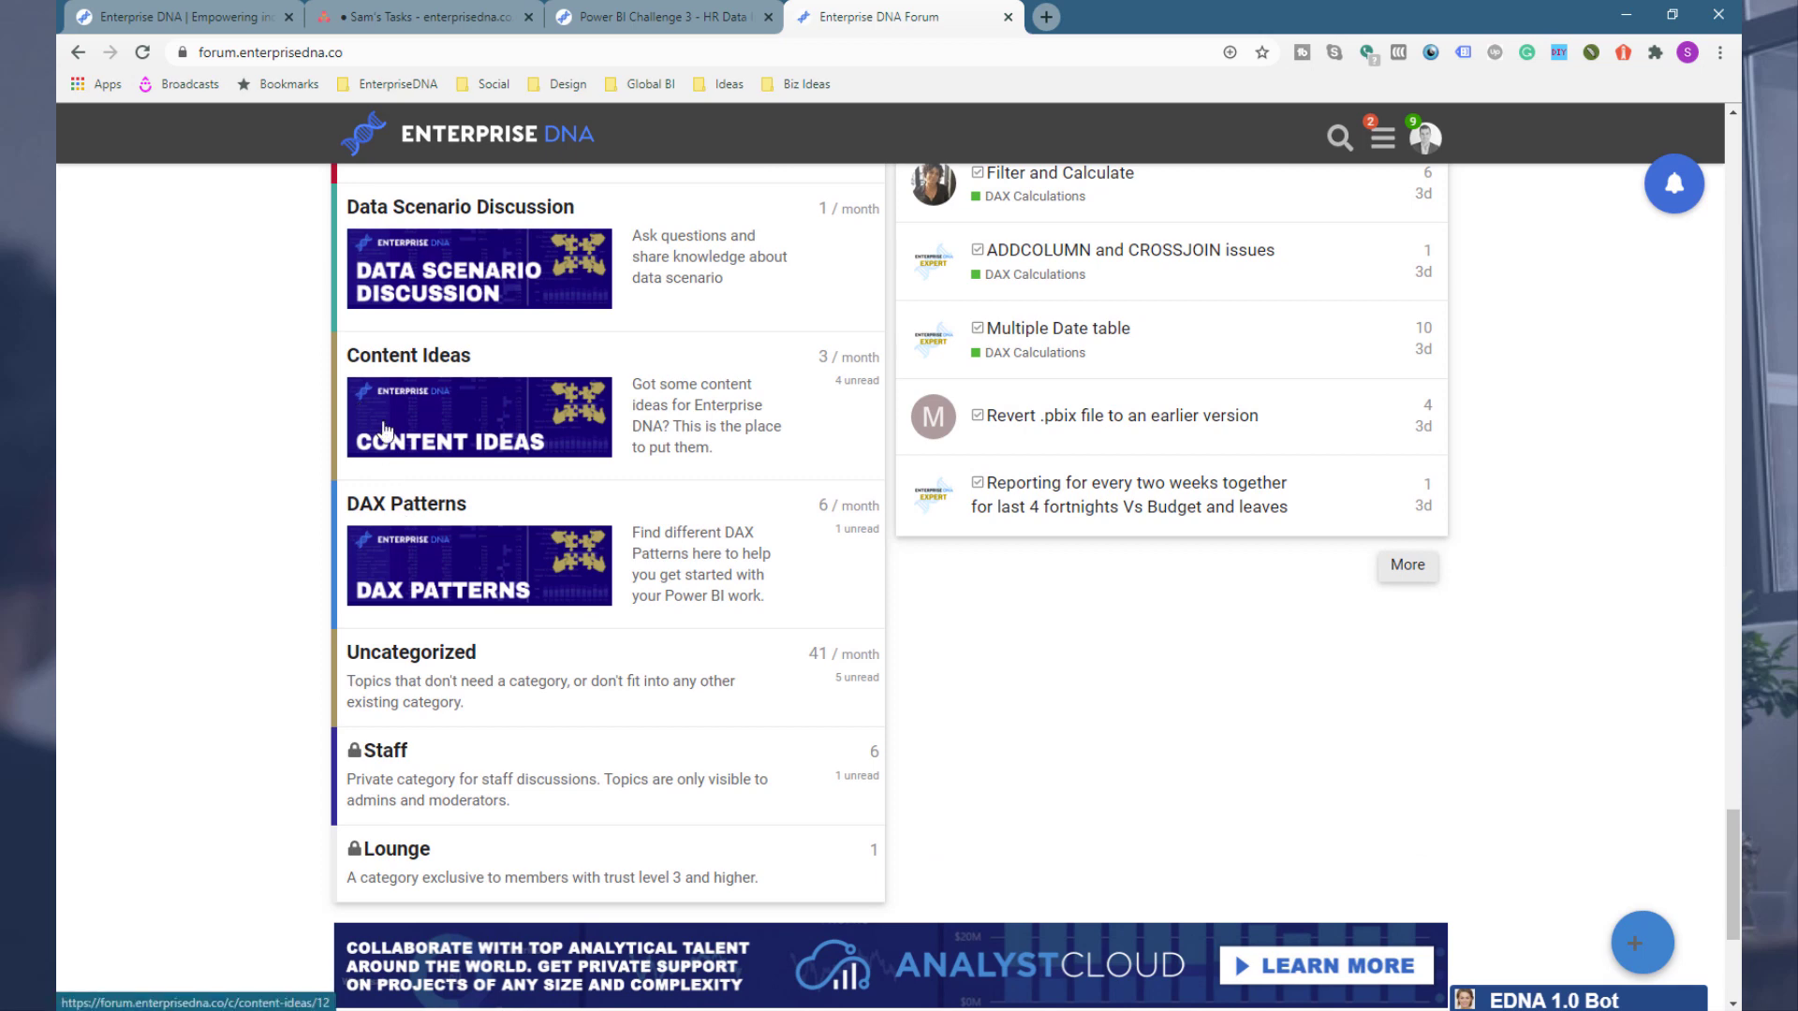
{"action": "left_click", "coordinate": [506, 581]}
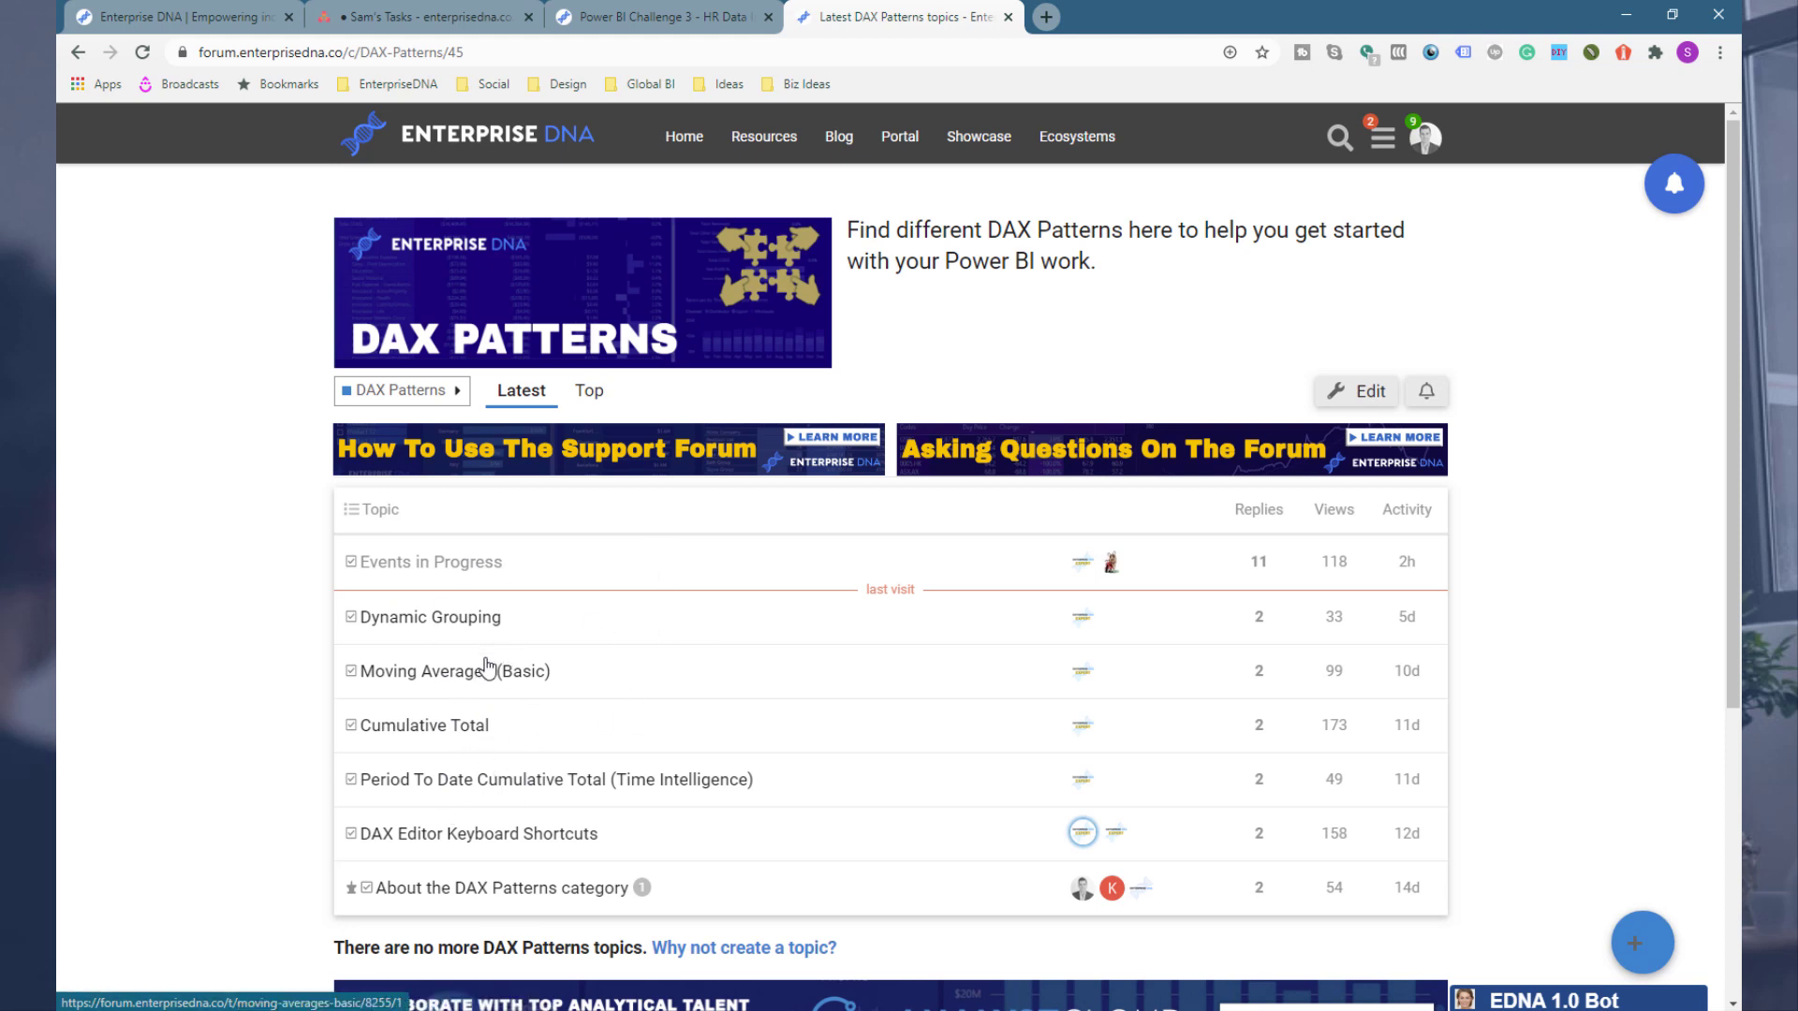
{"action": "left_click", "coordinate": [473, 566]}
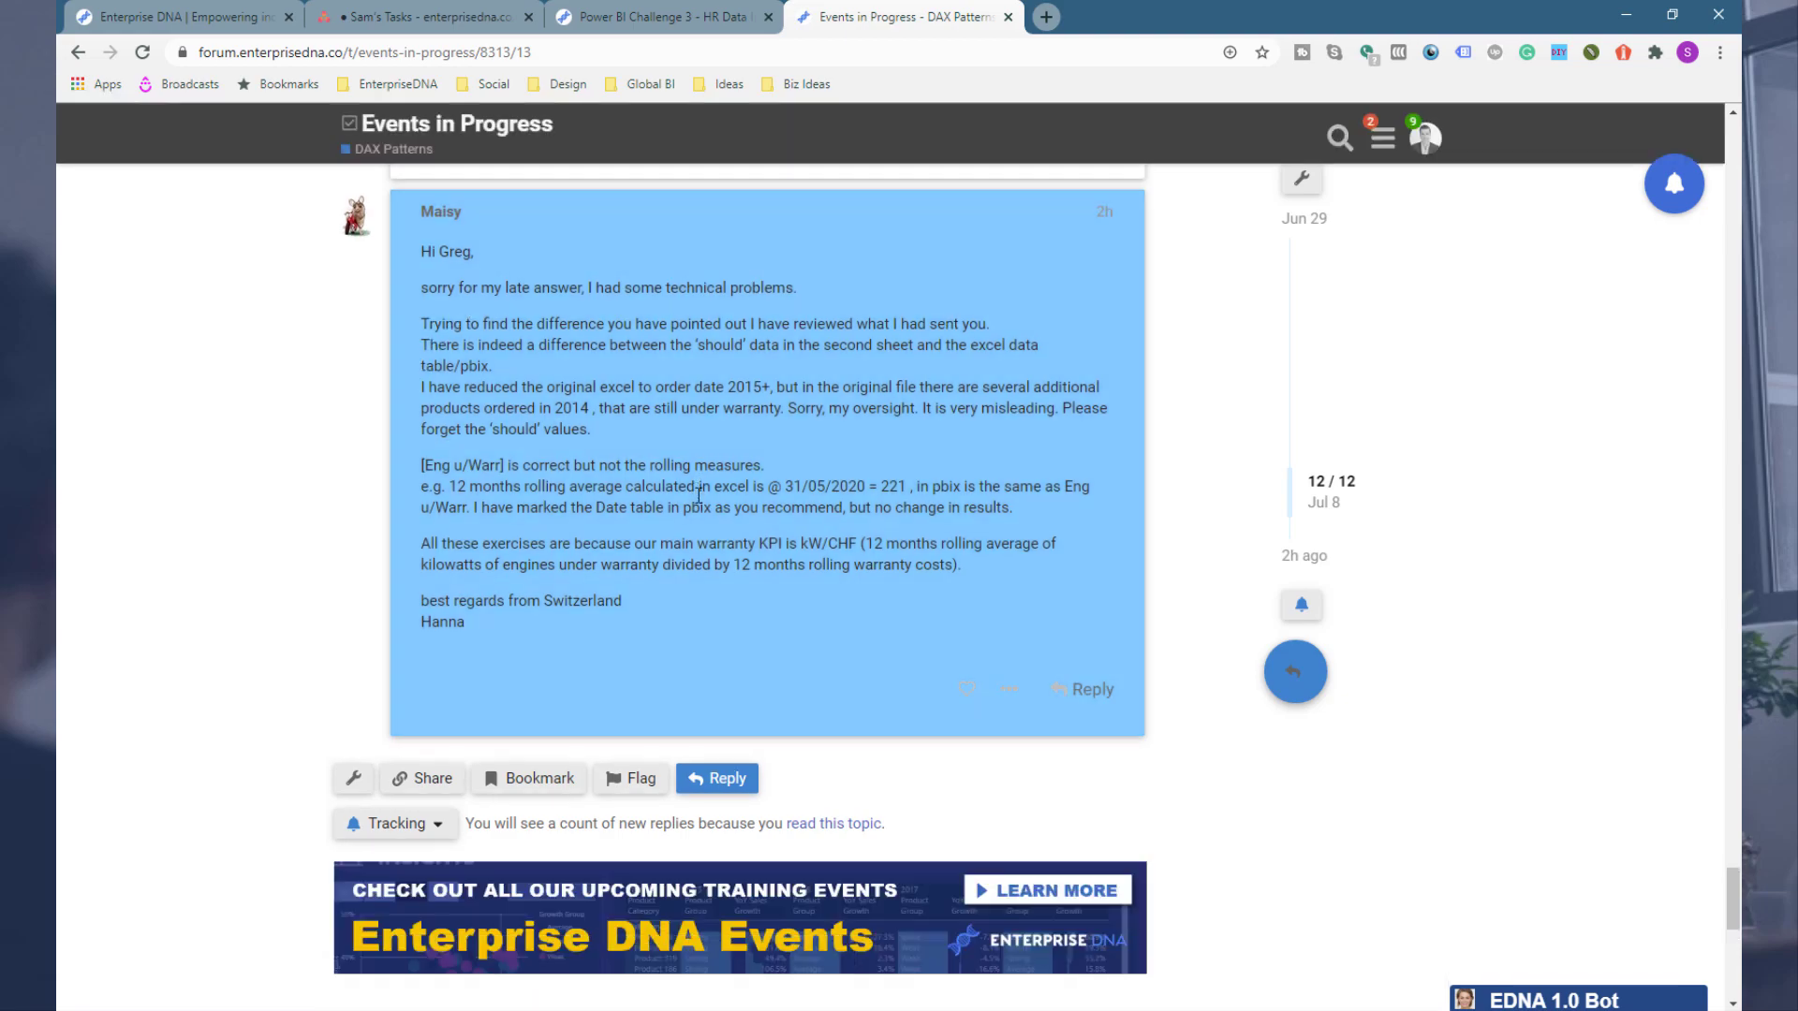
Step: Read the Events in Progress pattern's inactive relationship setup and its DAX measure code
{"action": "scroll", "coordinate": [712, 515], "scroll_direction": "up", "scroll_amount": 8}
{"action": "scroll", "coordinate": [714, 514], "scroll_direction": "up", "scroll_amount": 15}
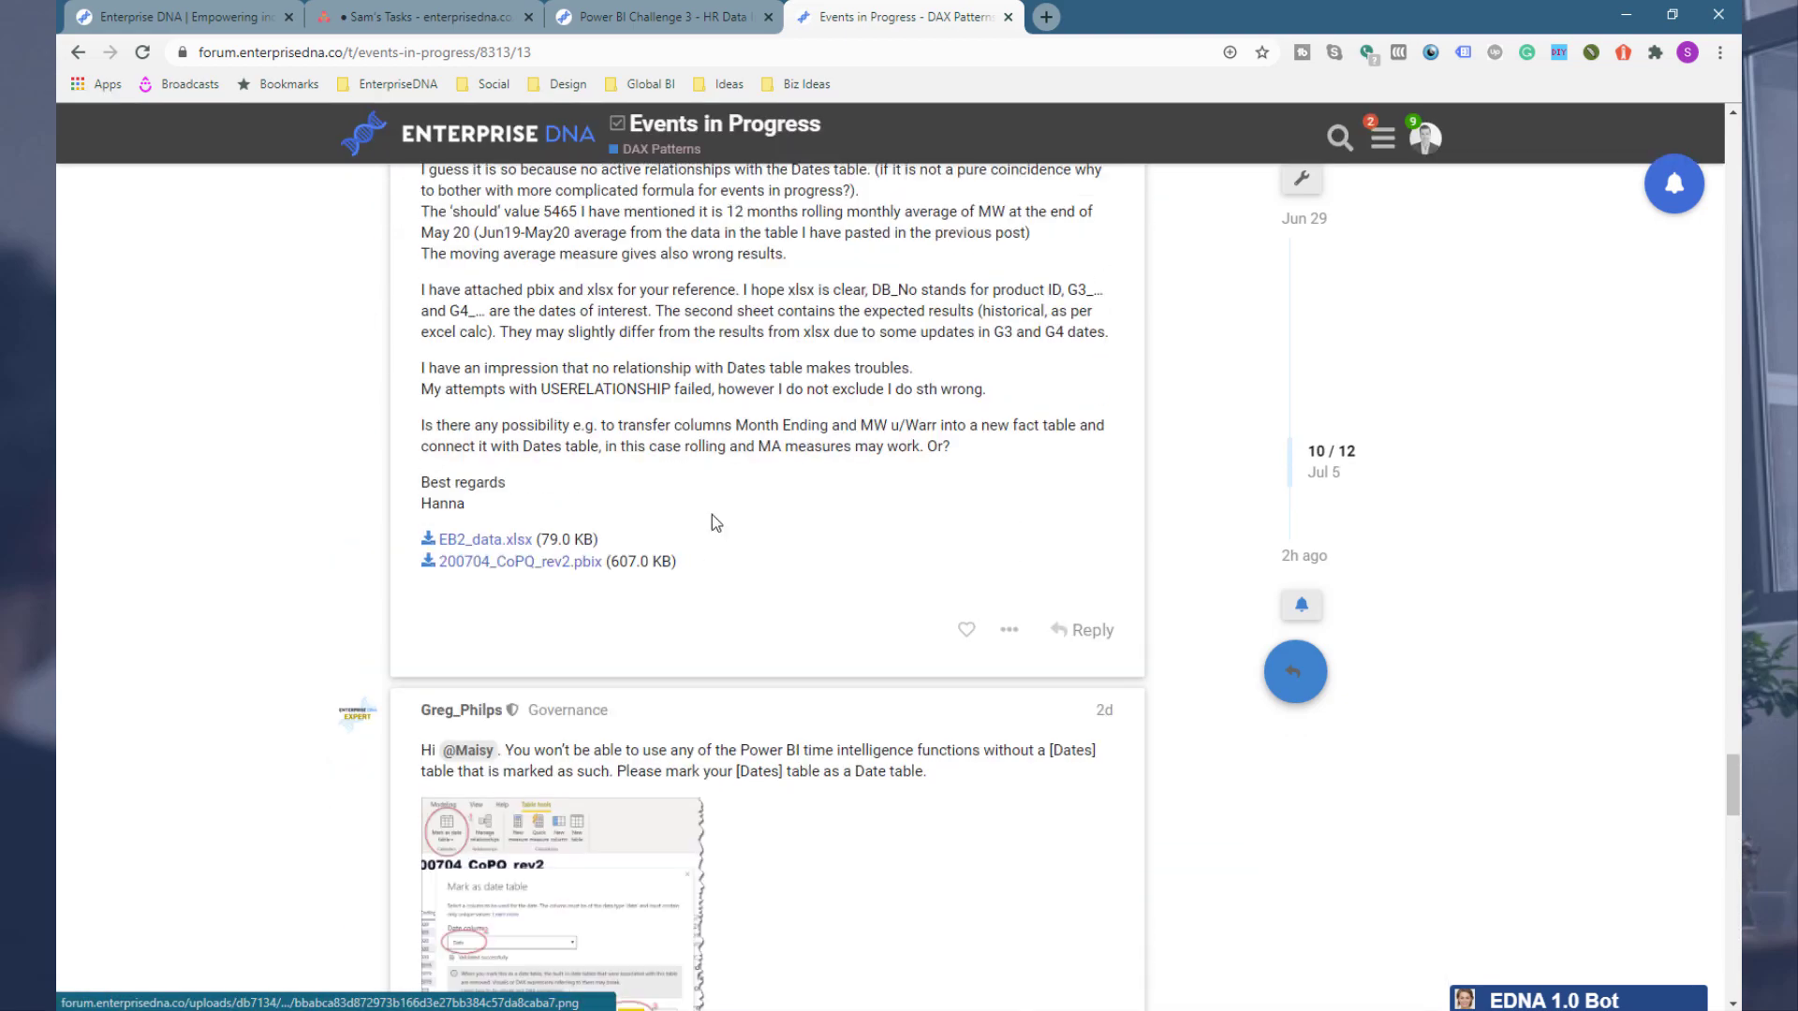
{"action": "scroll", "coordinate": [711, 523], "scroll_direction": "up", "scroll_amount": 15}
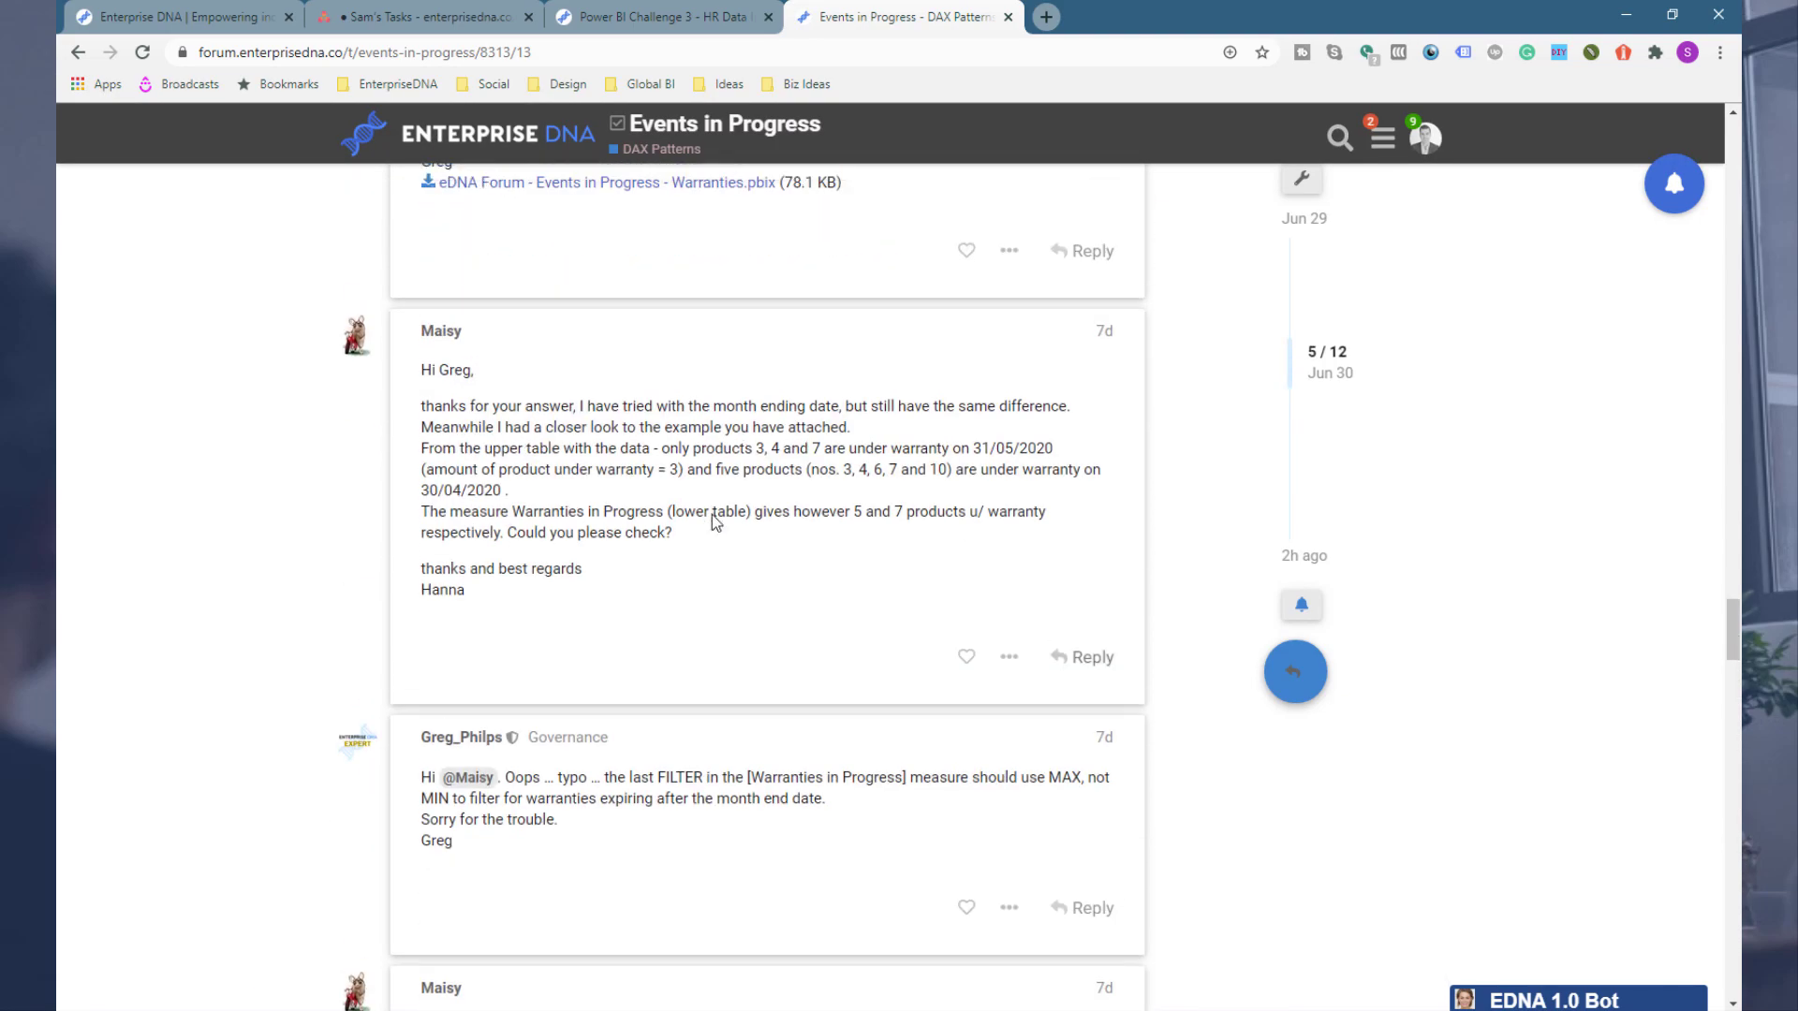
{"action": "scroll", "coordinate": [712, 521], "scroll_direction": "up", "scroll_amount": 5}
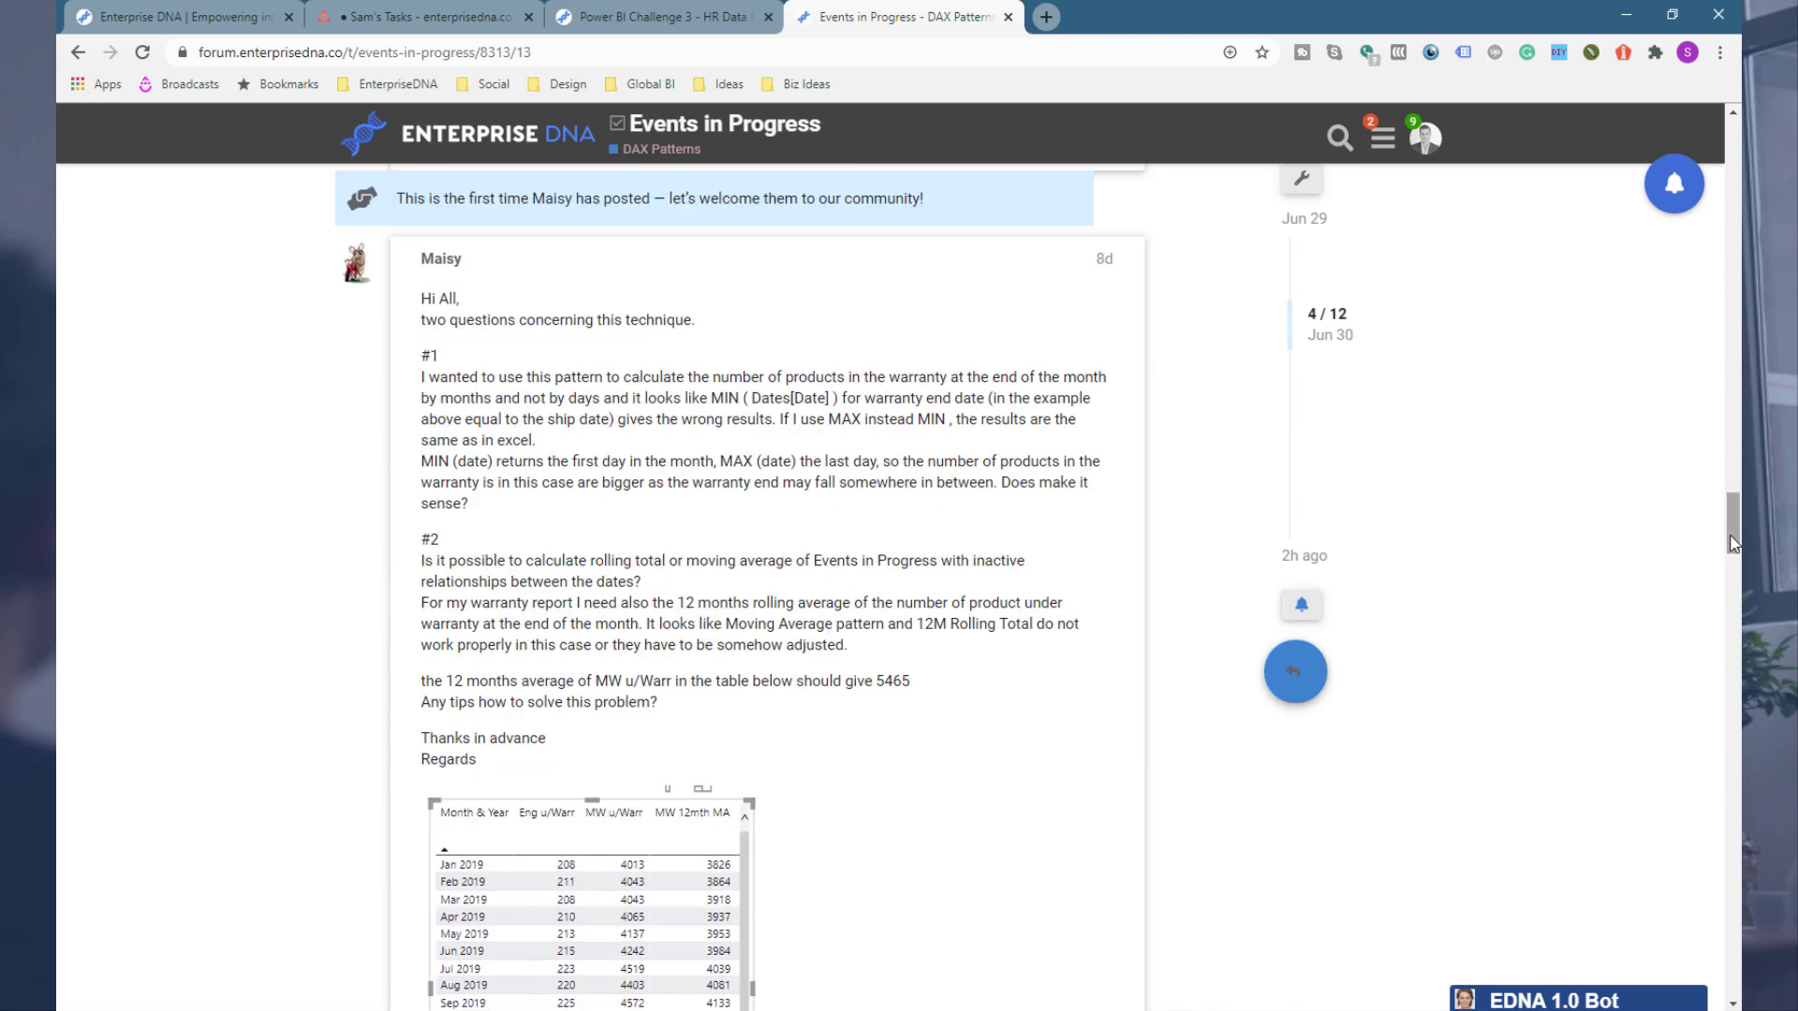
{"action": "left_click_drag", "start_coordinate": [1732, 529], "coordinate": [1719, 174]}
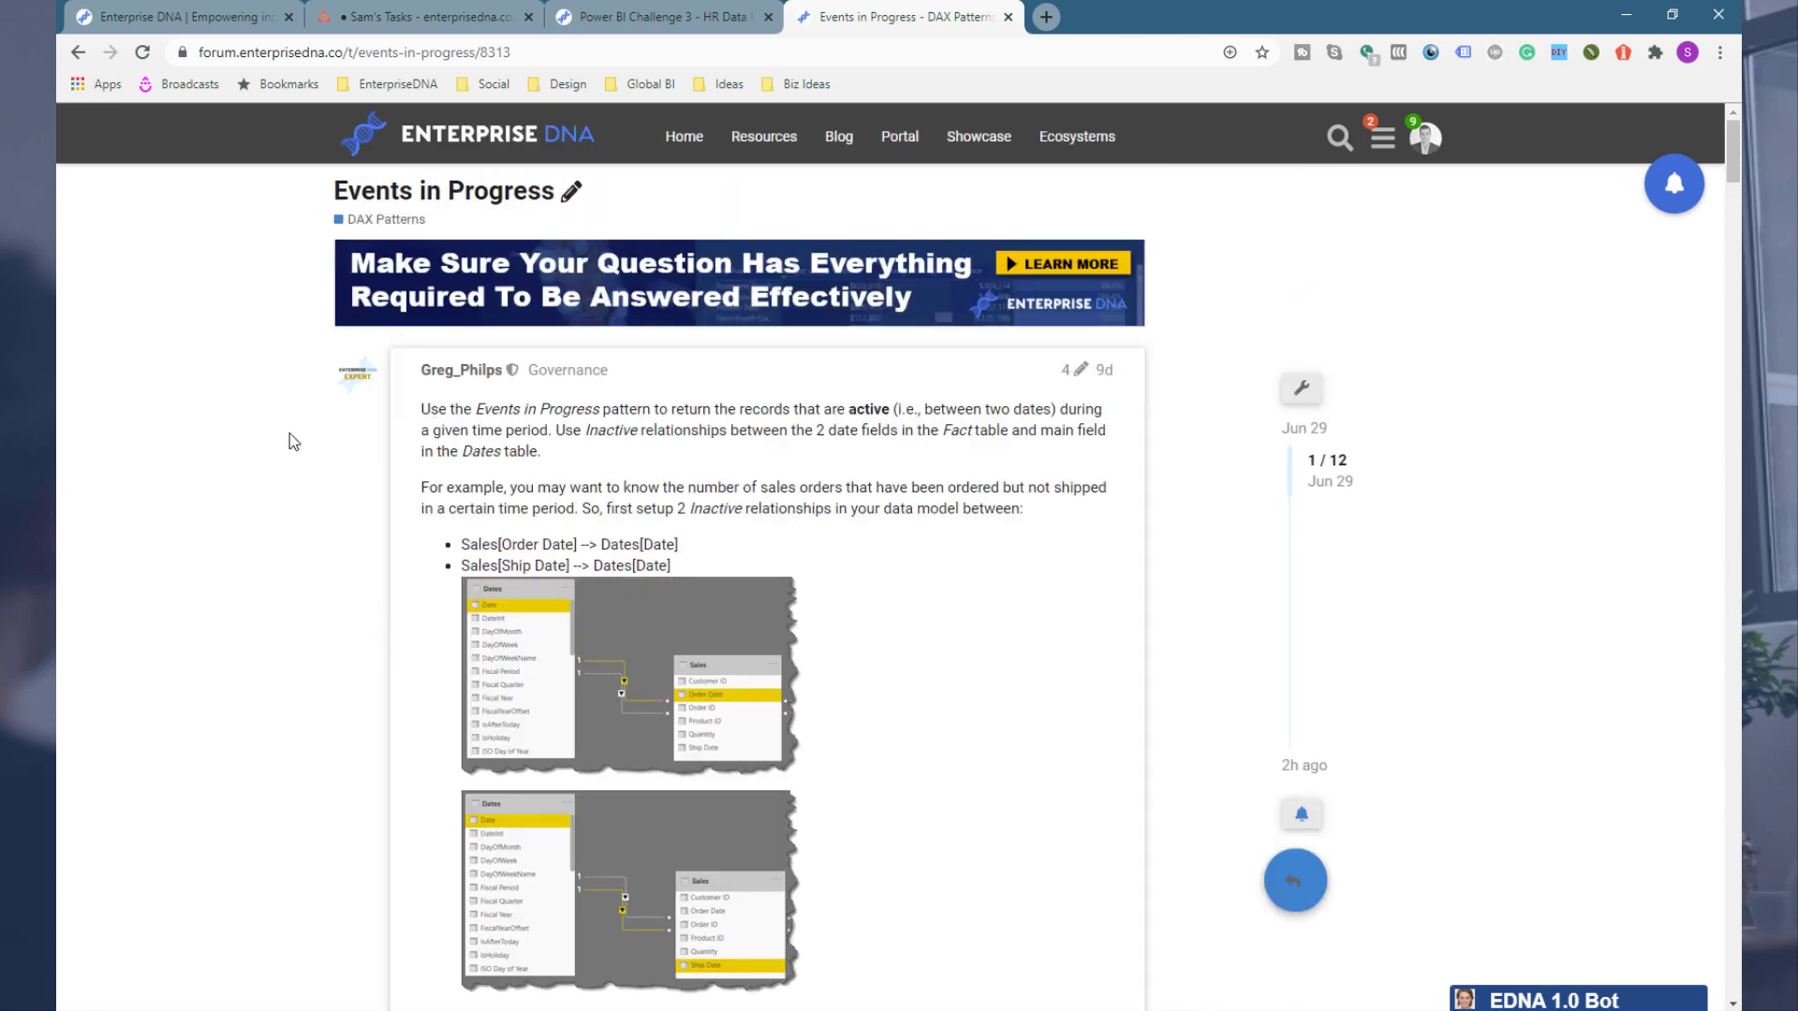
{"action": "scroll", "coordinate": [258, 512], "scroll_direction": "down", "scroll_amount": 3}
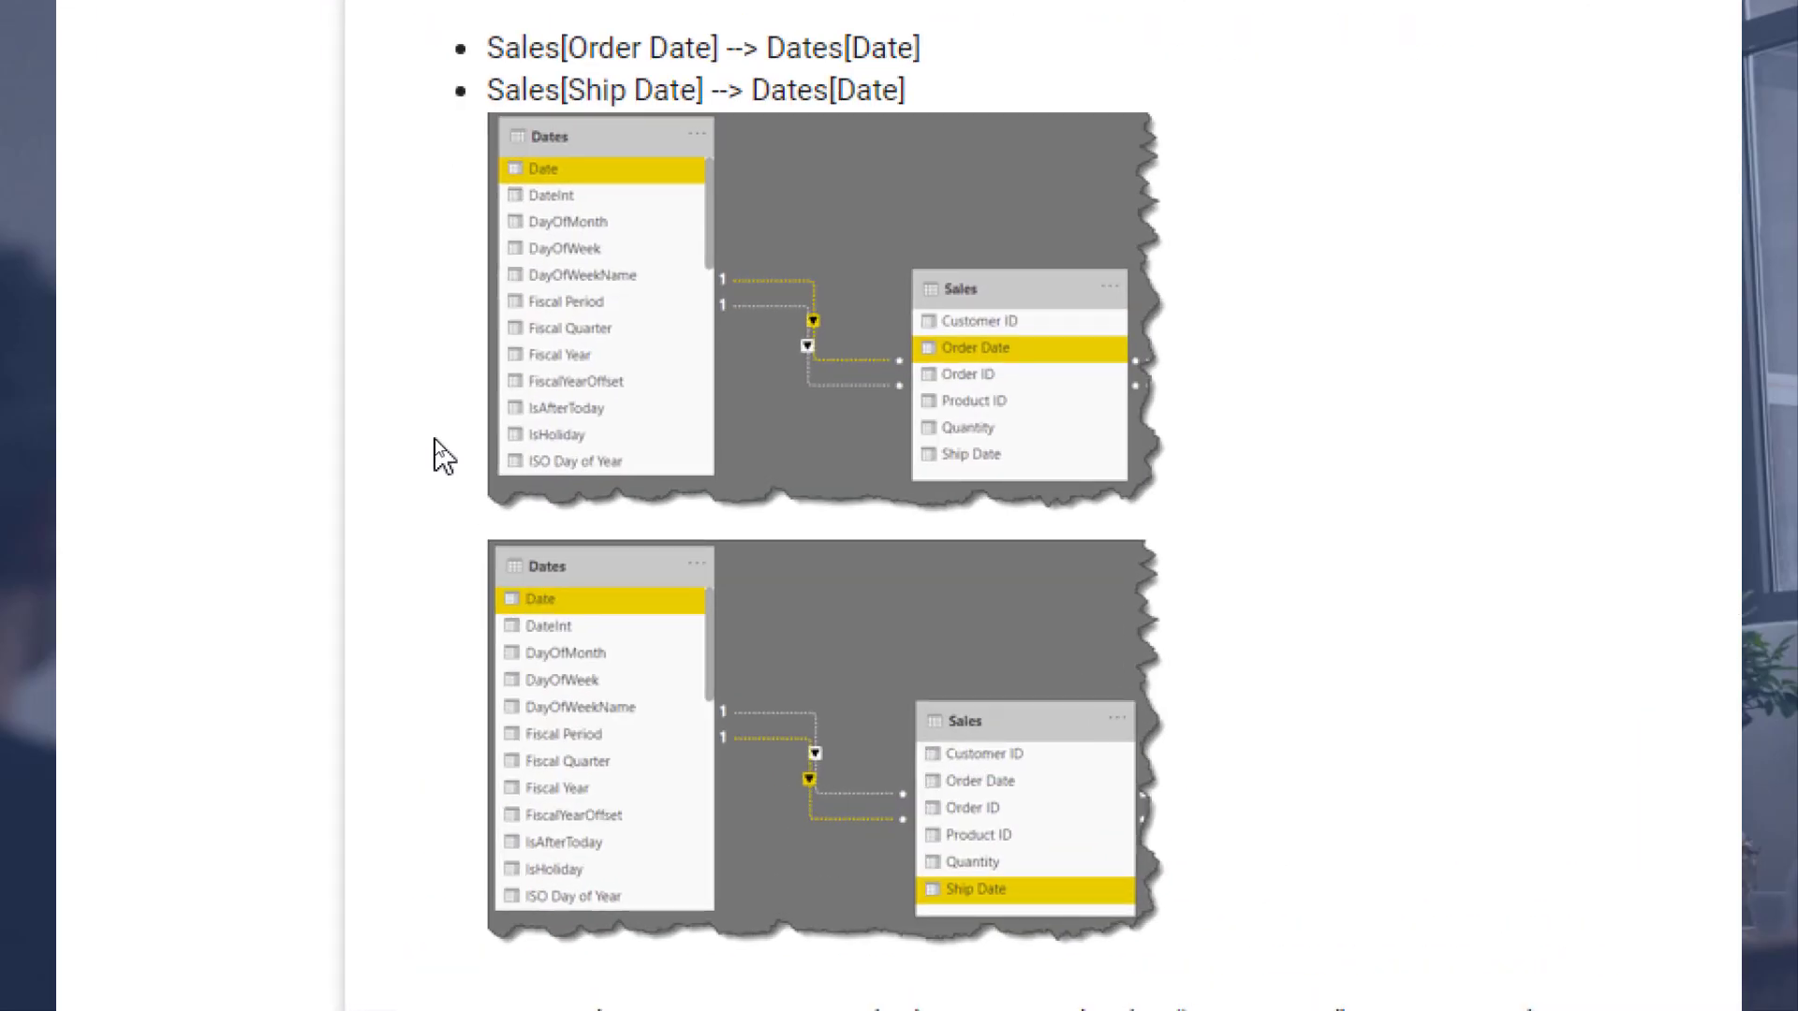
{"action": "scroll", "coordinate": [468, 374], "scroll_direction": "up", "scroll_amount": 3}
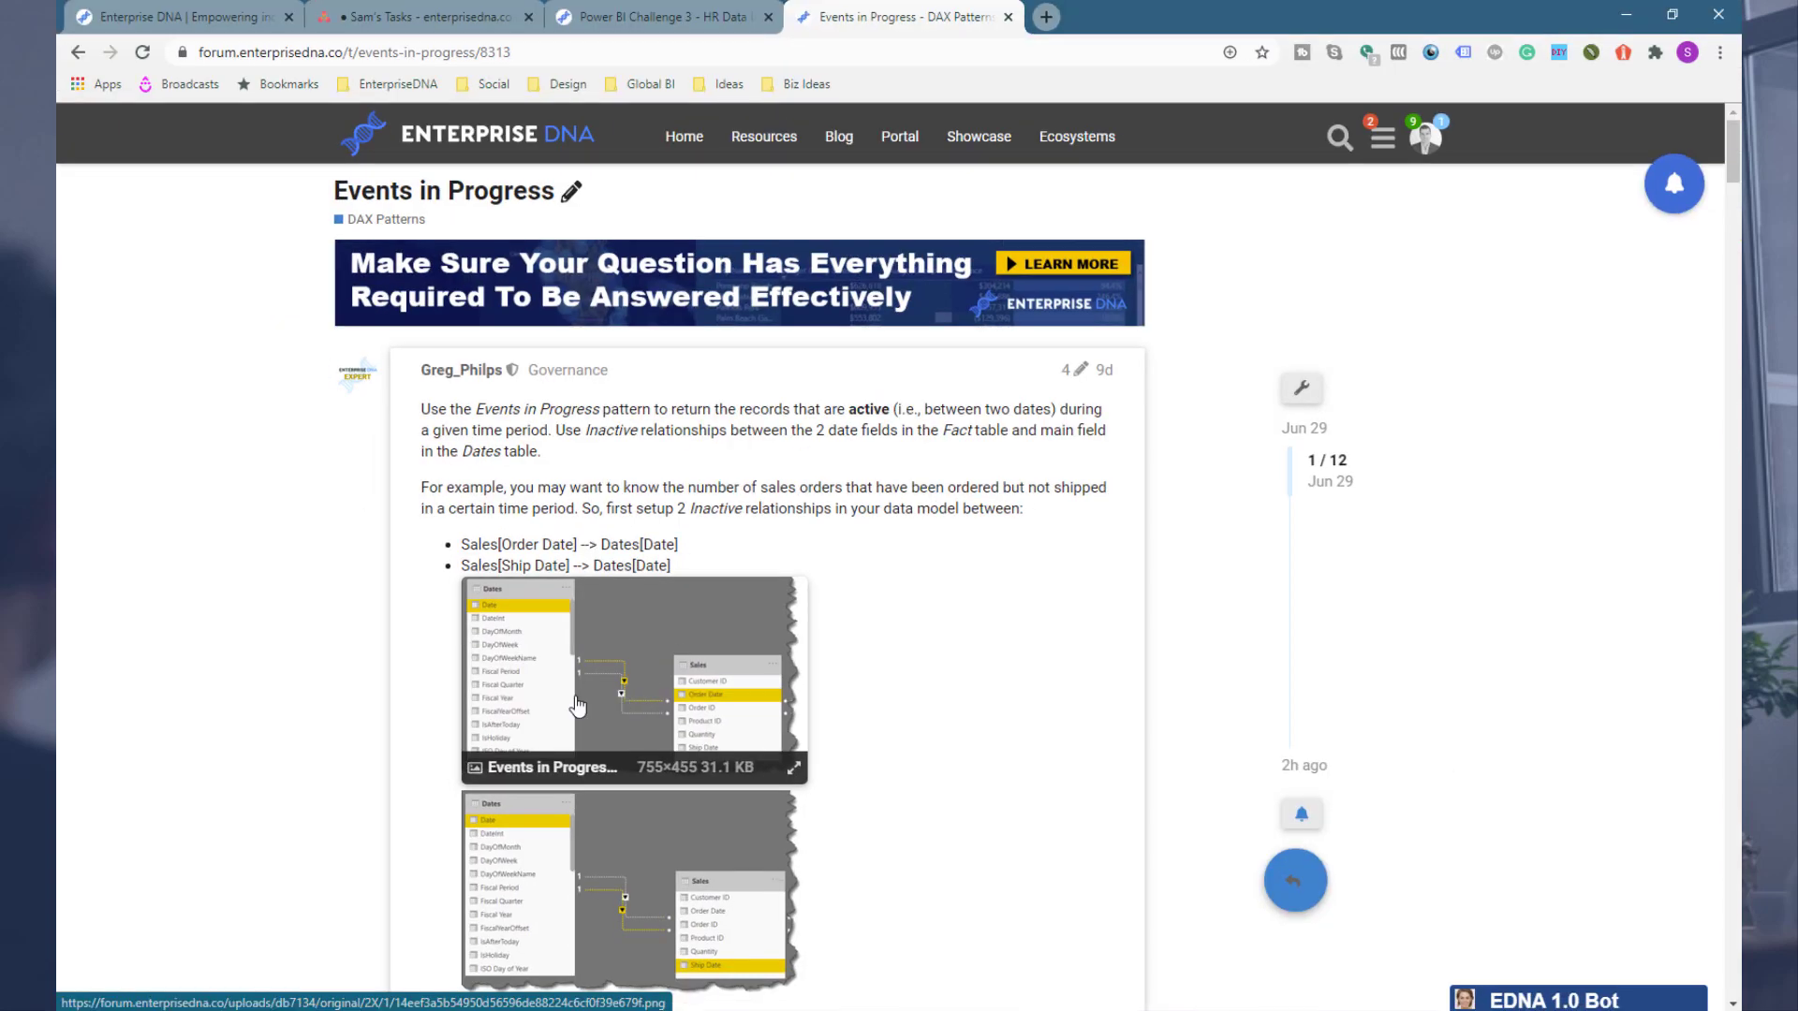
{"action": "scroll", "coordinate": [446, 667], "scroll_direction": "down", "scroll_amount": 5}
{"action": "scroll", "coordinate": [345, 642], "scroll_direction": "down", "scroll_amount": 1}
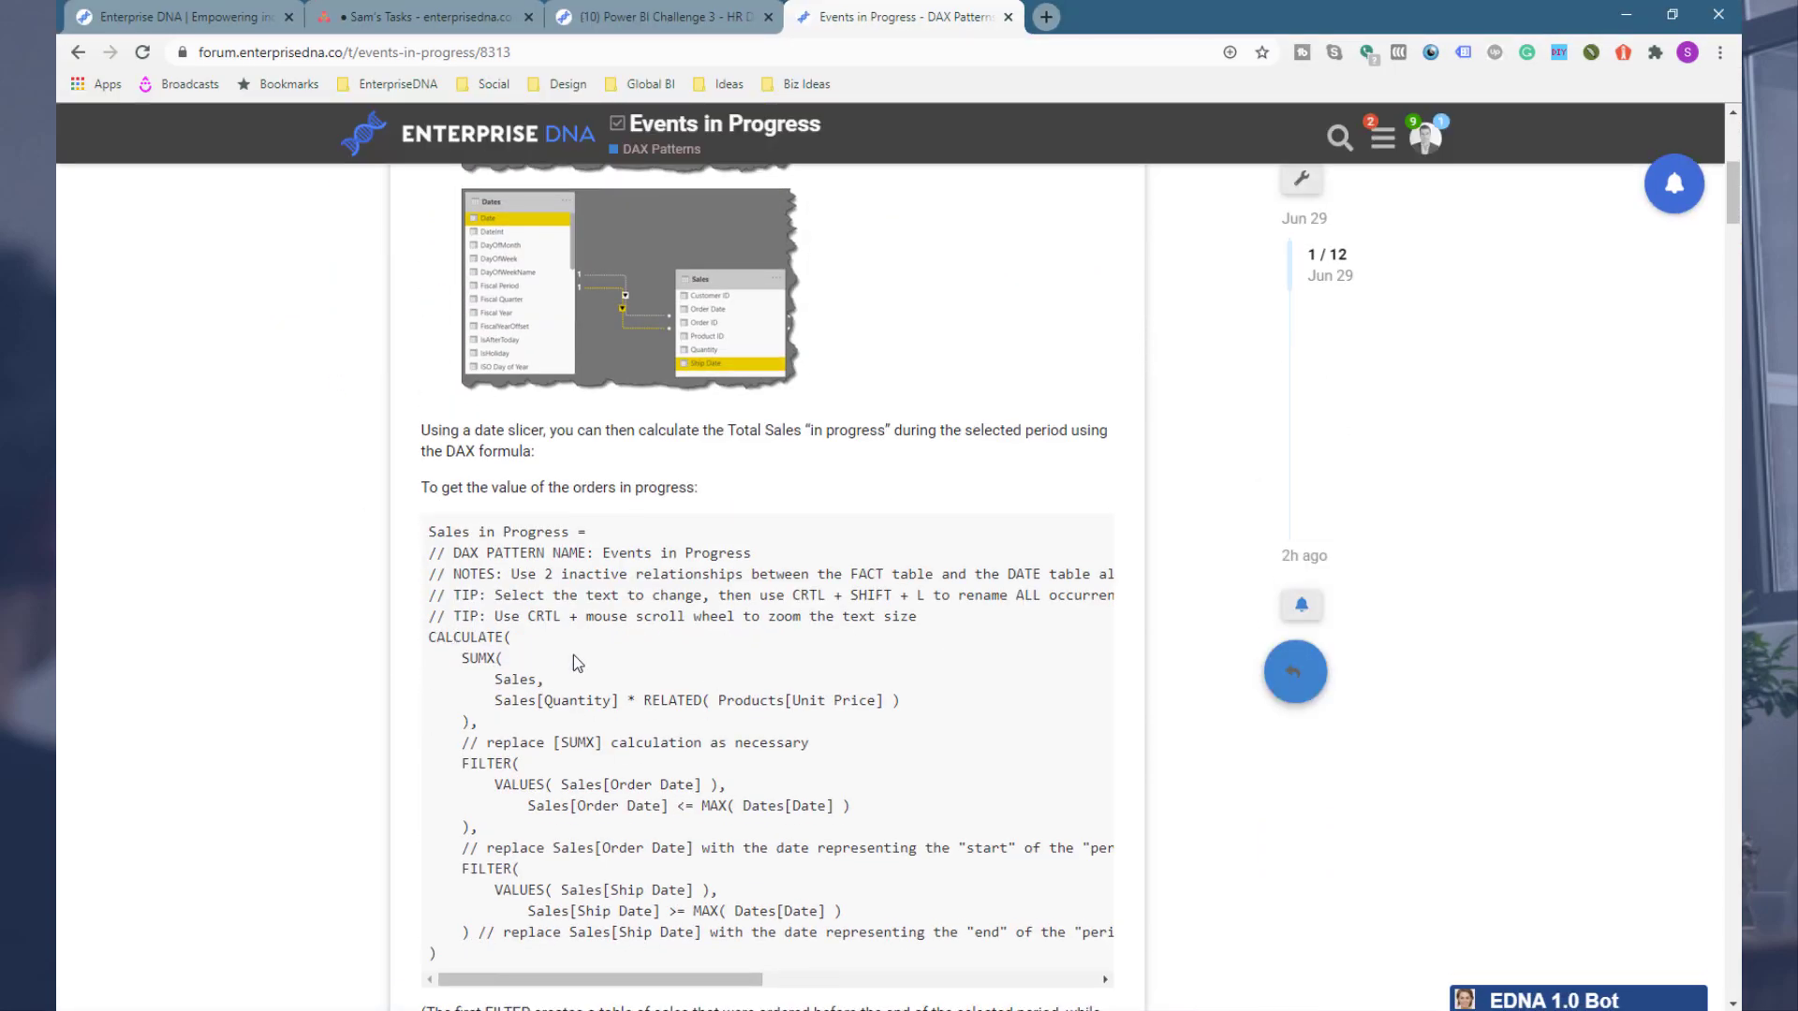
{"action": "scroll", "coordinate": [522, 623], "scroll_direction": "down", "scroll_amount": 2}
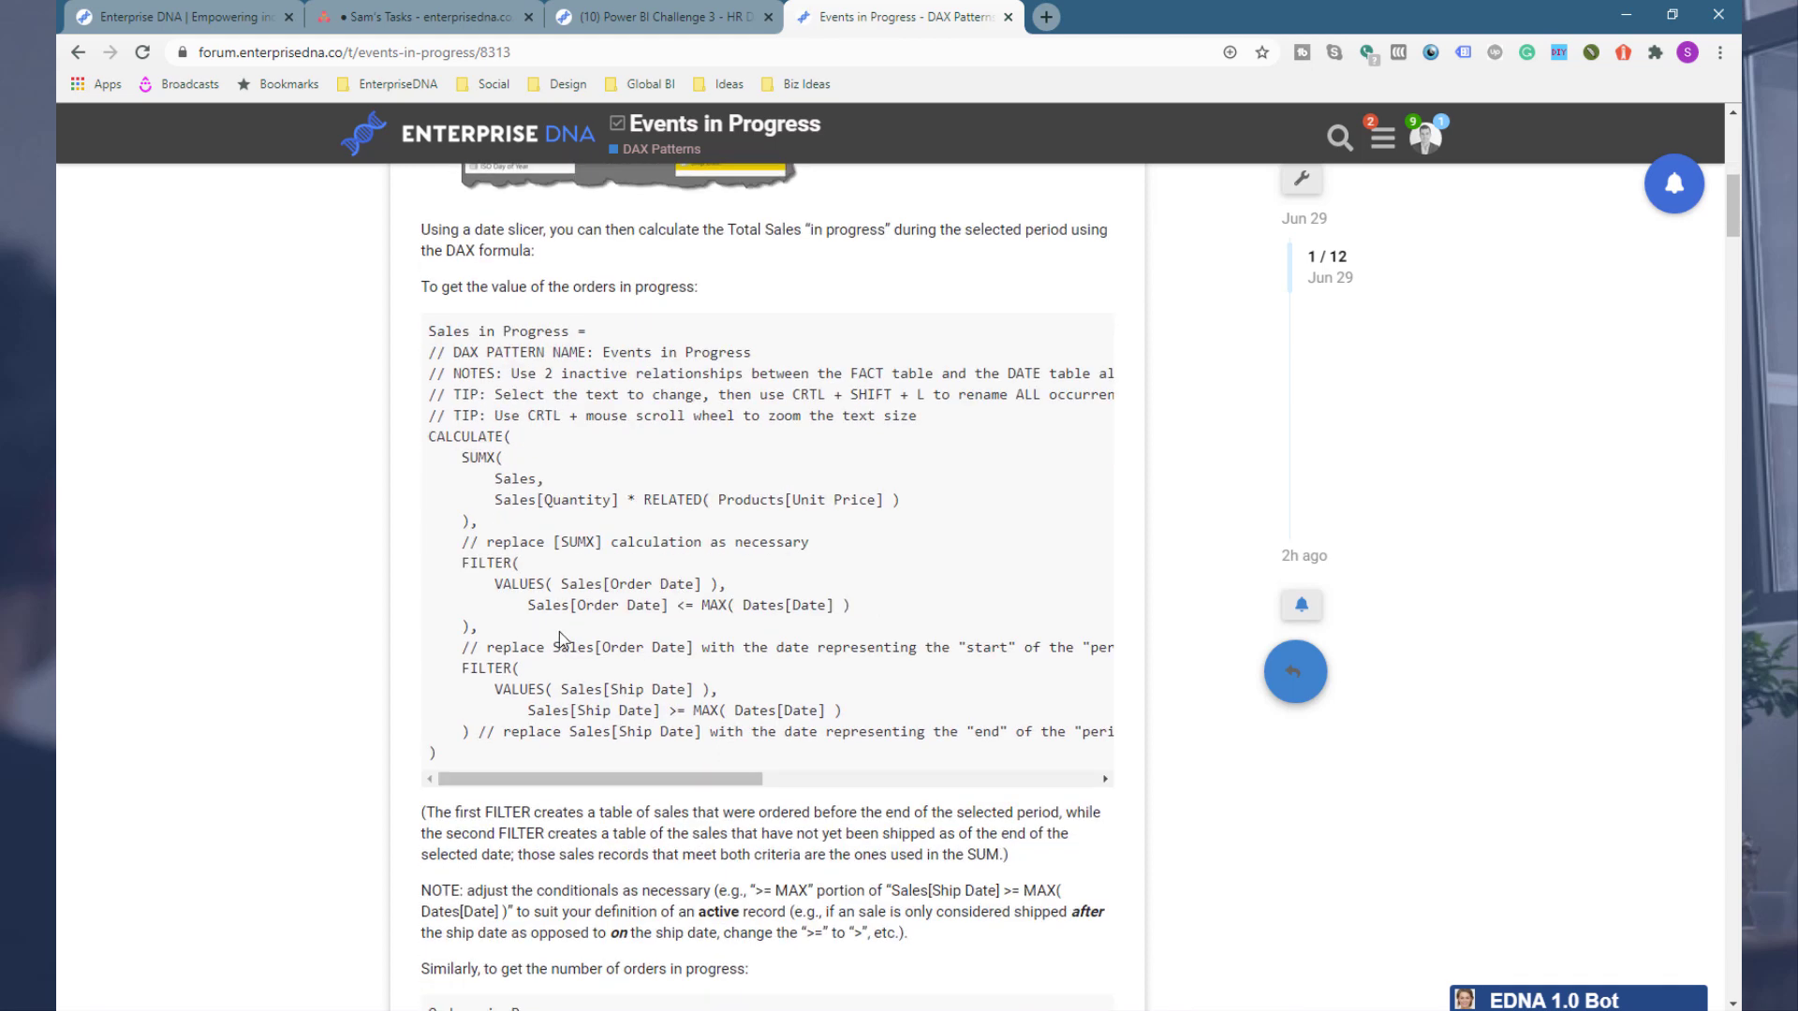
{"action": "scroll", "coordinate": [560, 639], "scroll_direction": "down", "scroll_amount": 1}
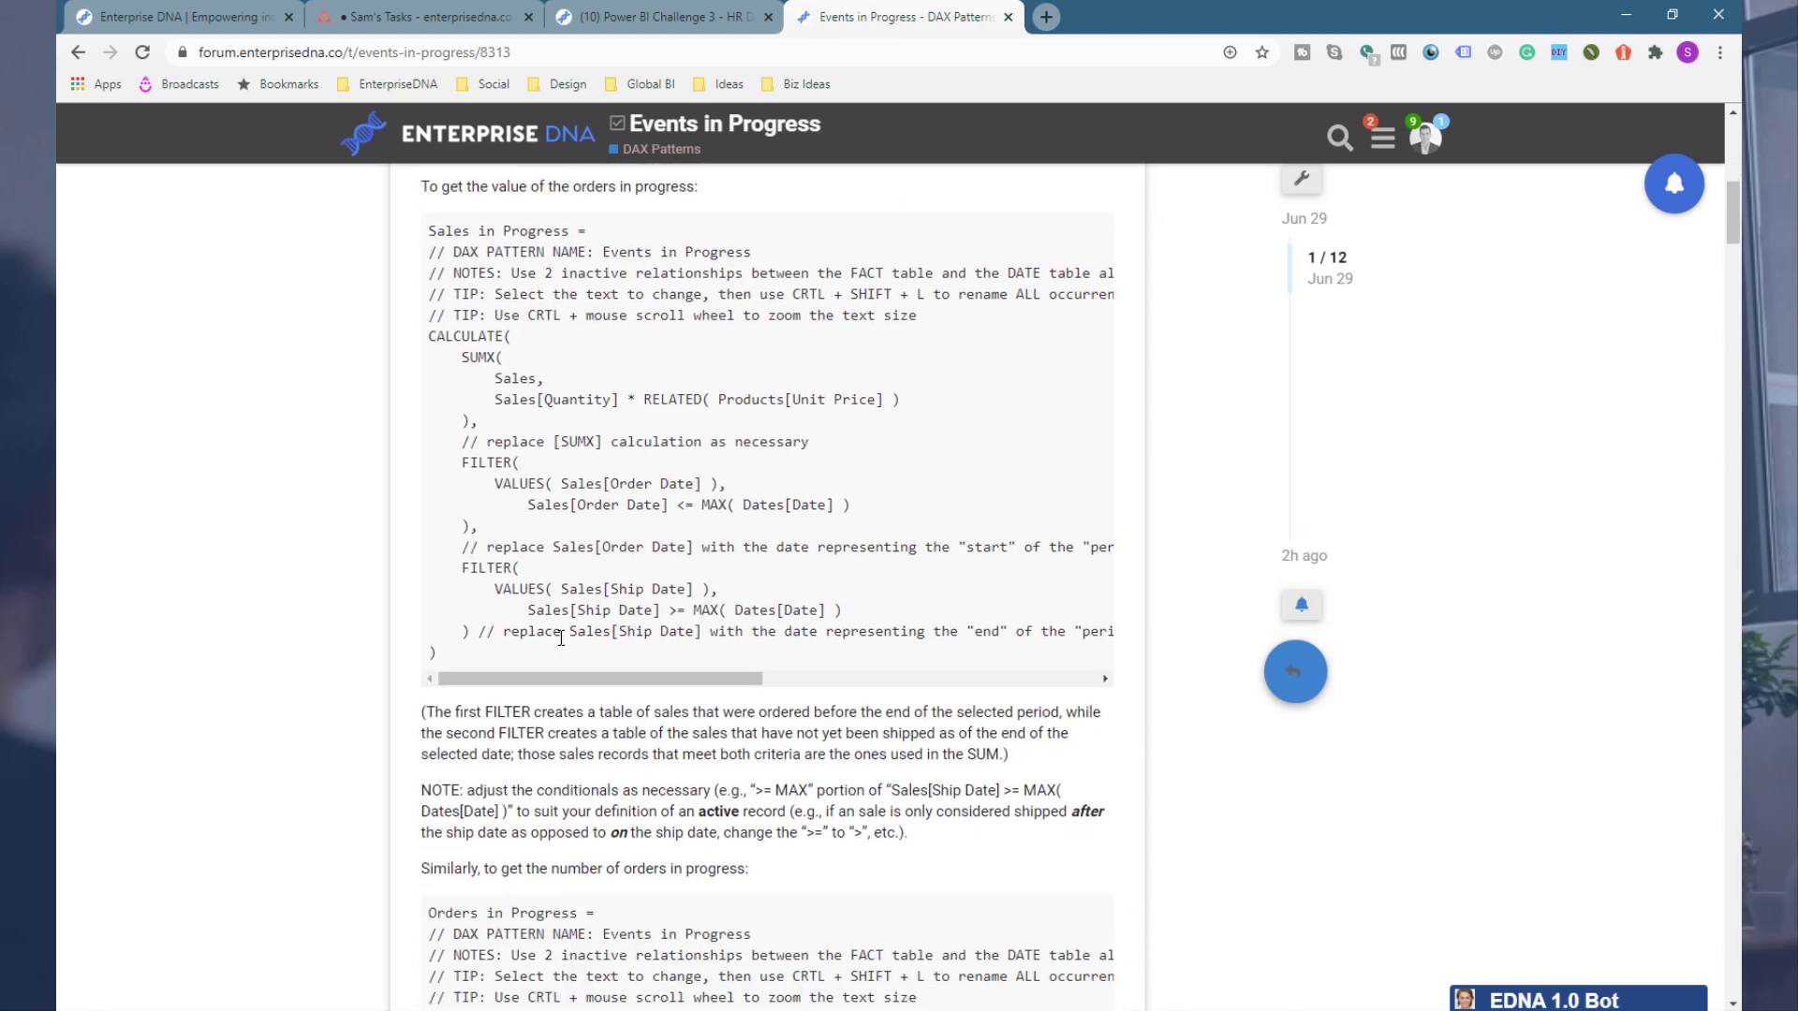
{"action": "scroll", "coordinate": [539, 656], "scroll_direction": "down", "scroll_amount": 3}
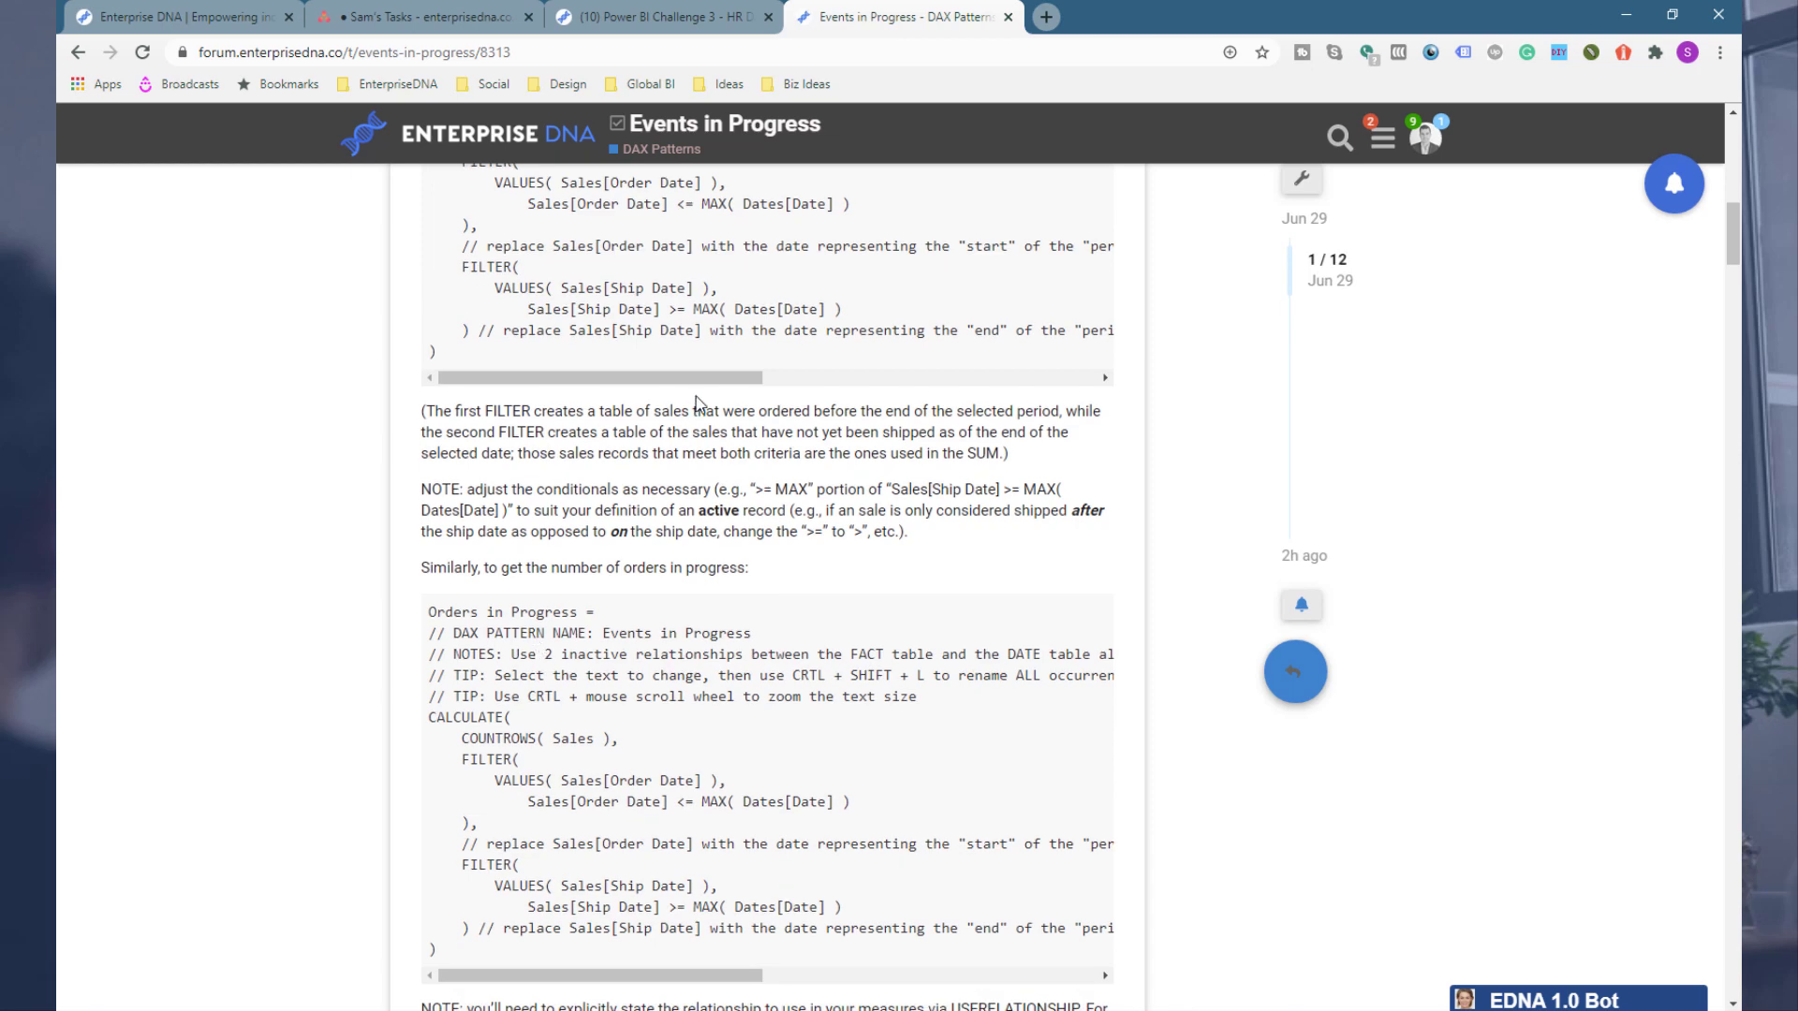
{"action": "scroll", "coordinate": [697, 404], "scroll_direction": "up", "scroll_amount": 1}
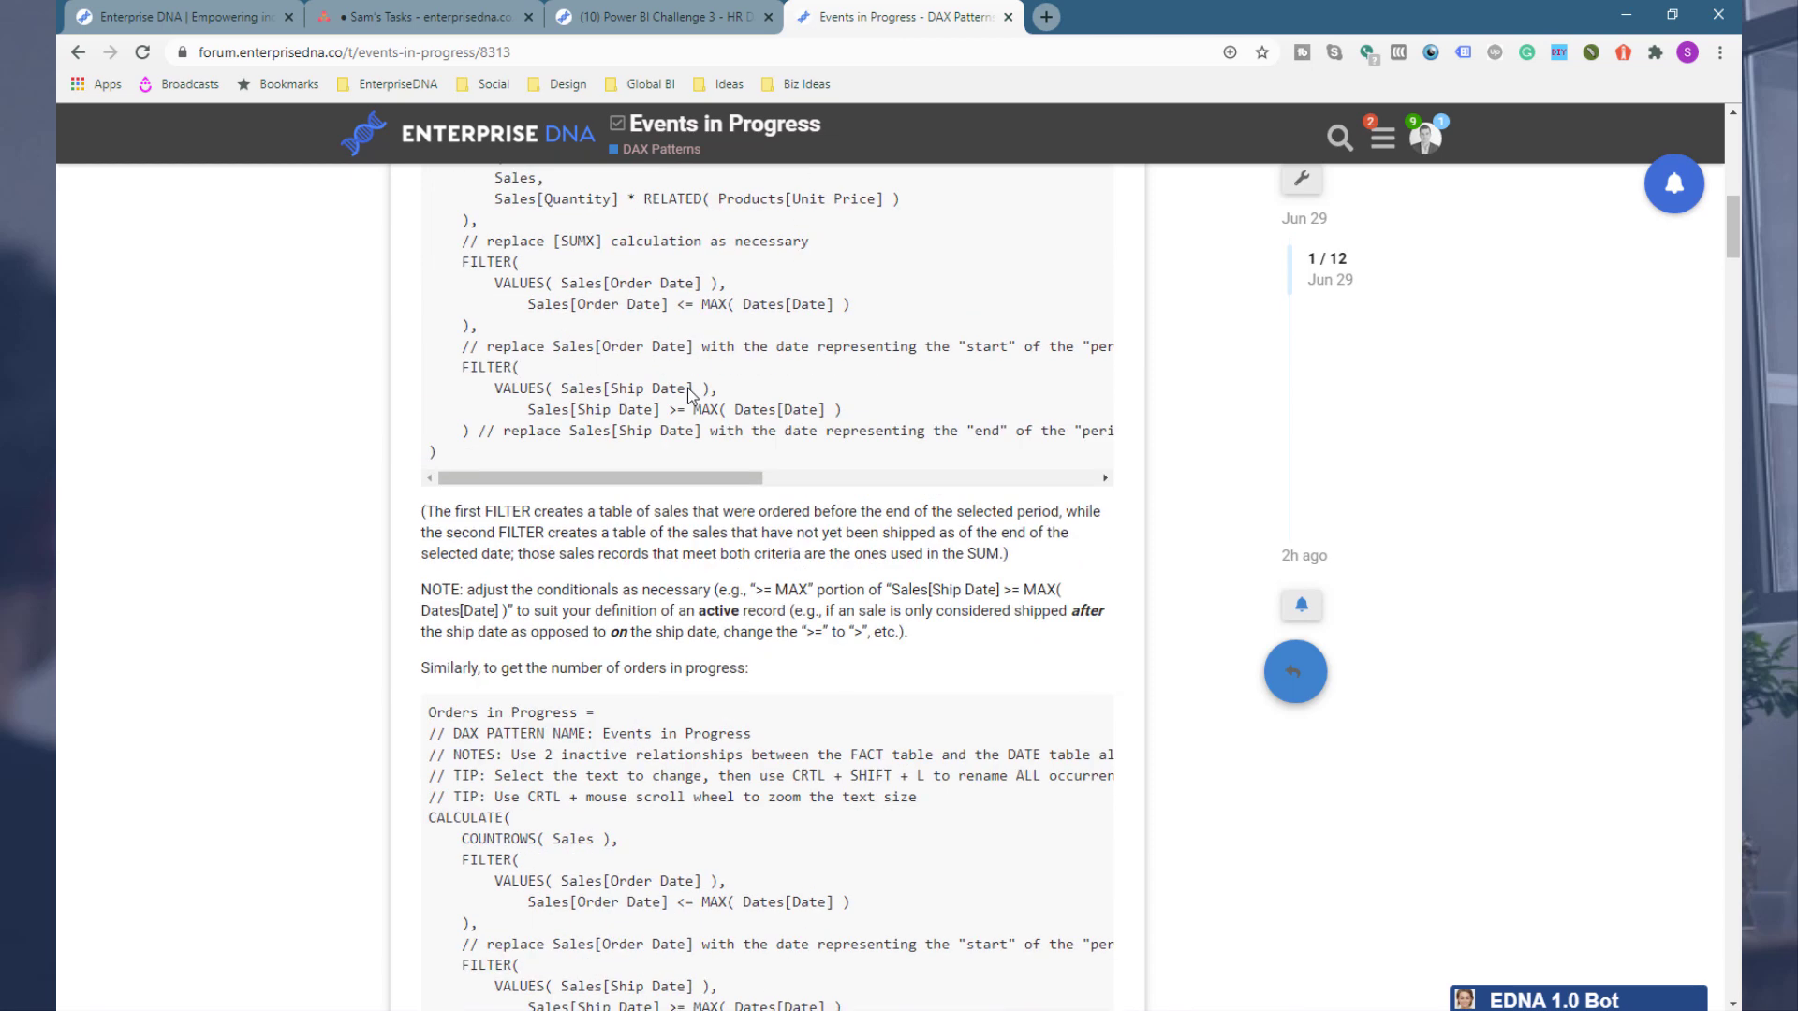
{"action": "scroll", "coordinate": [690, 392], "scroll_direction": "down", "scroll_amount": 6}
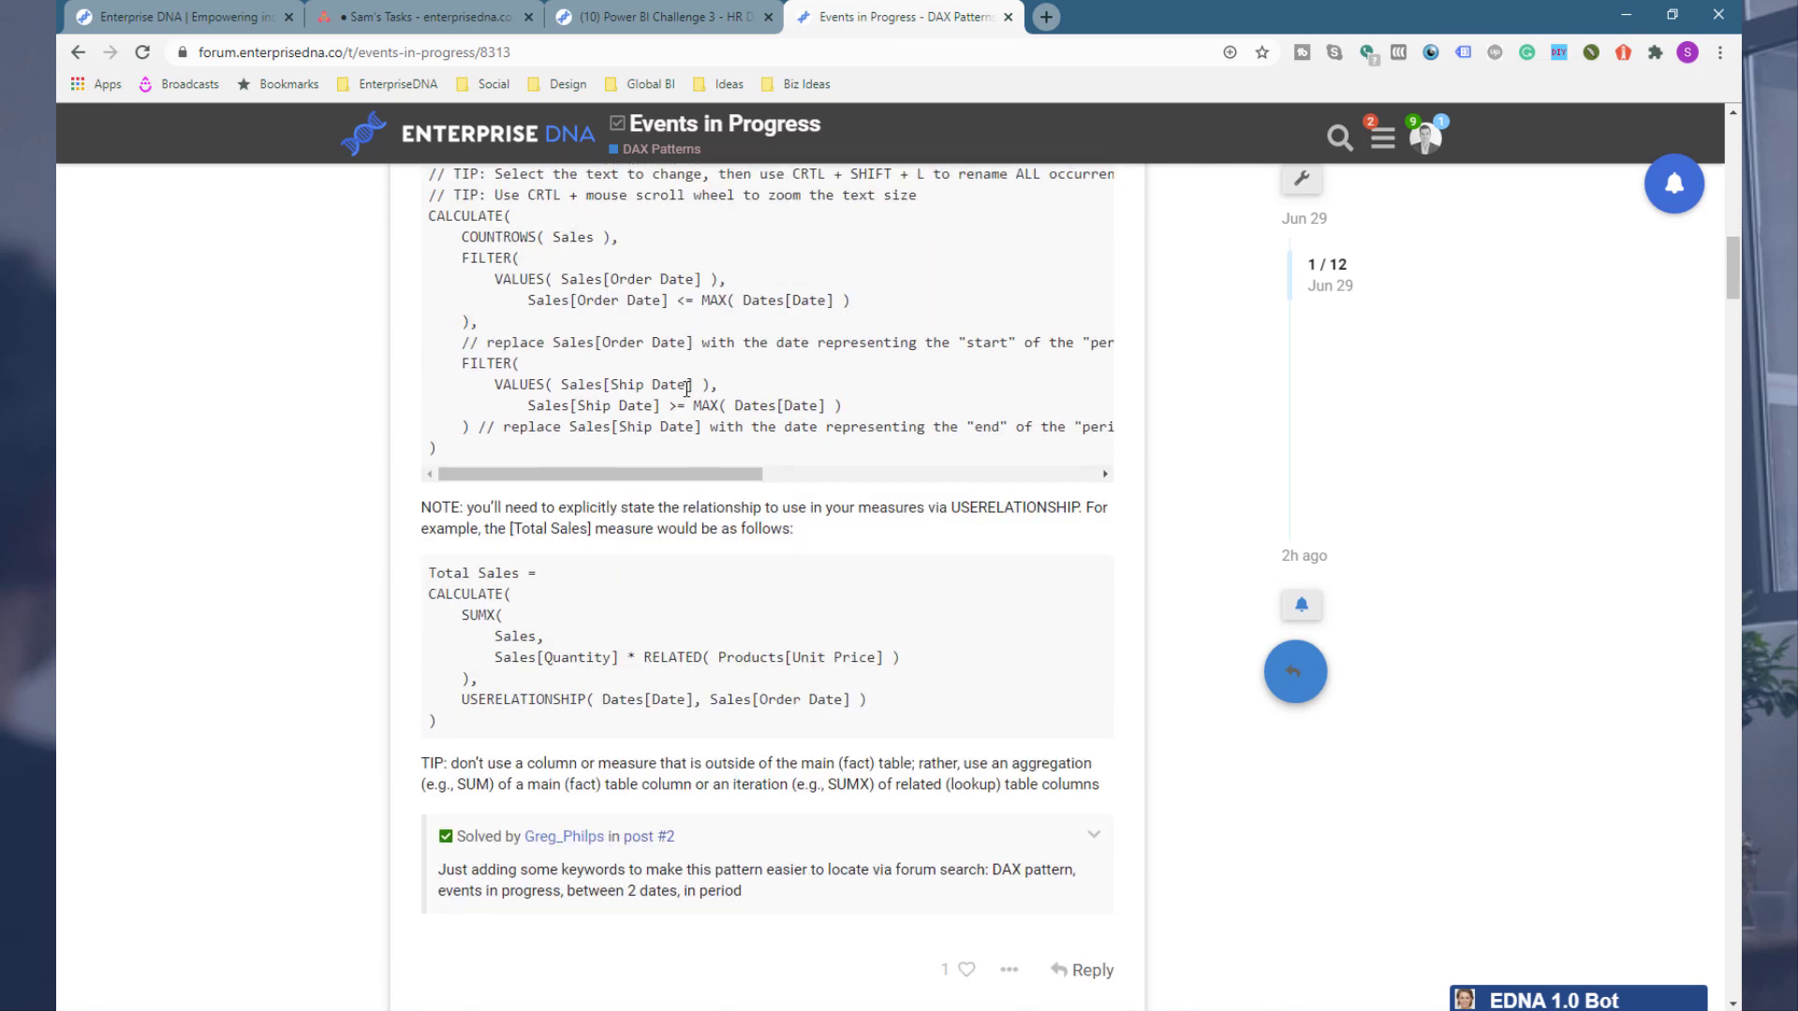
{"action": "scroll", "coordinate": [687, 388], "scroll_direction": "up", "scroll_amount": 8}
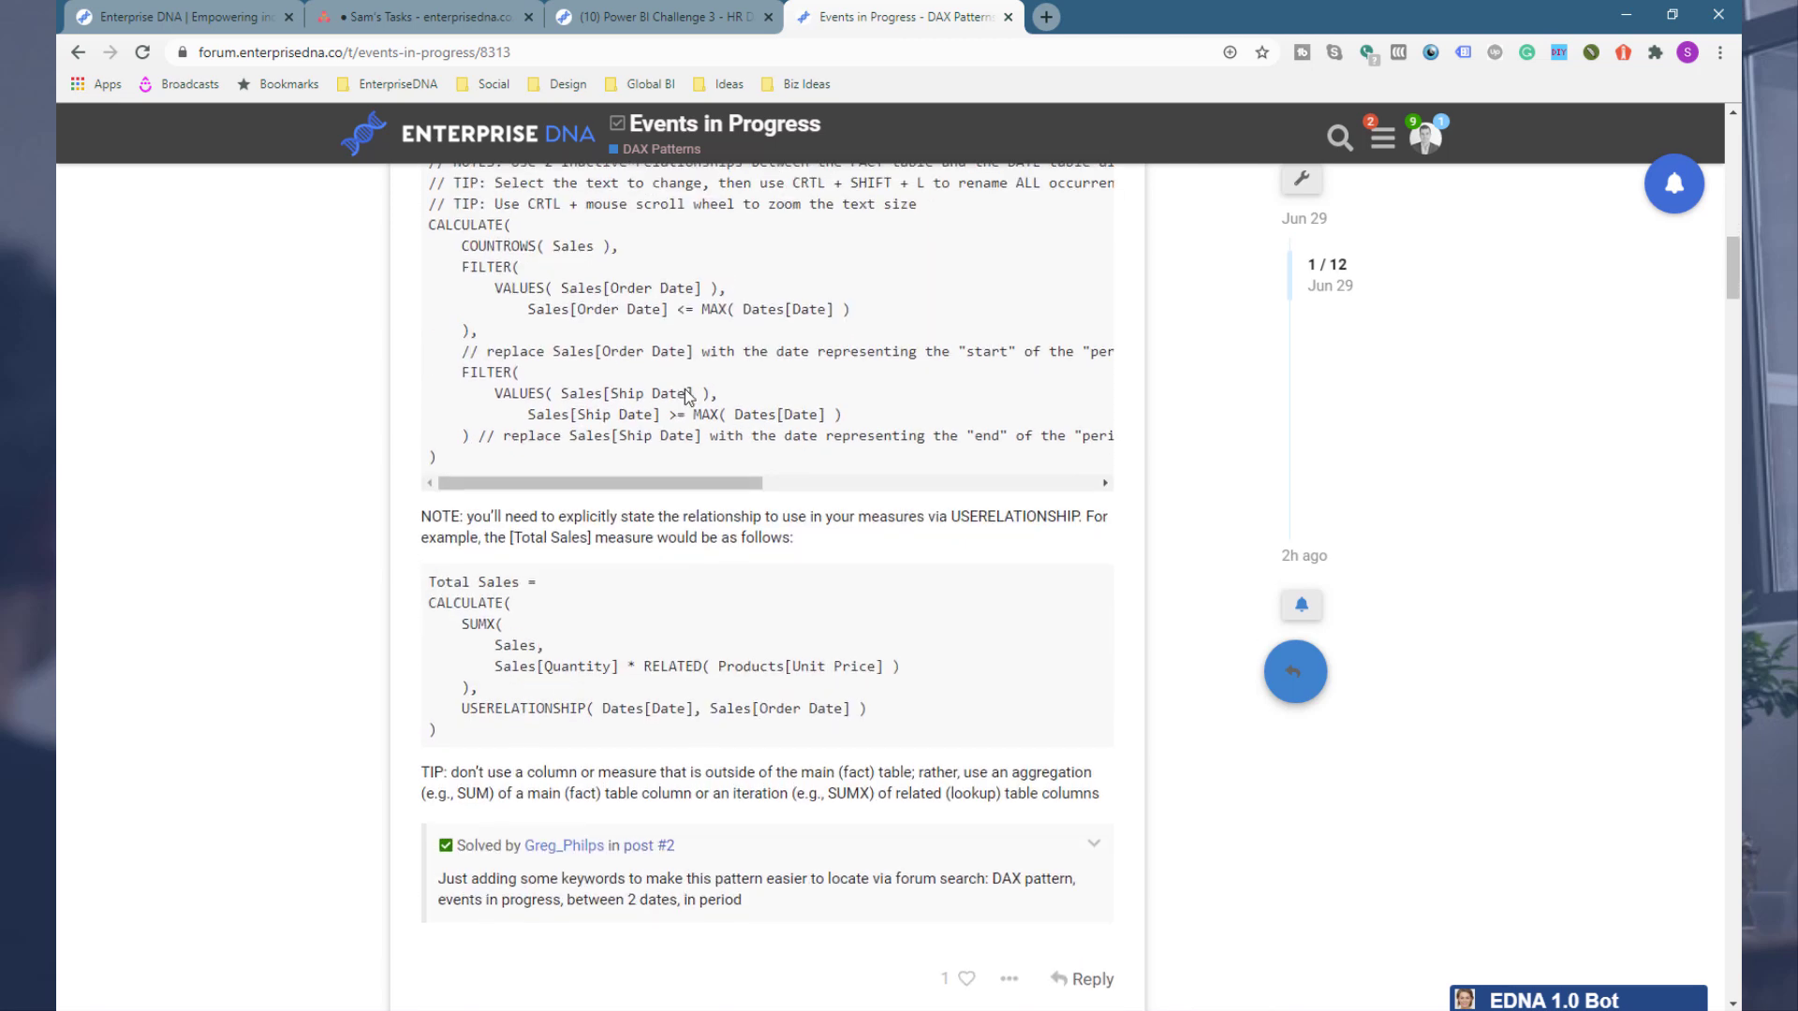
{"action": "scroll", "coordinate": [687, 397], "scroll_direction": "up", "scroll_amount": 1}
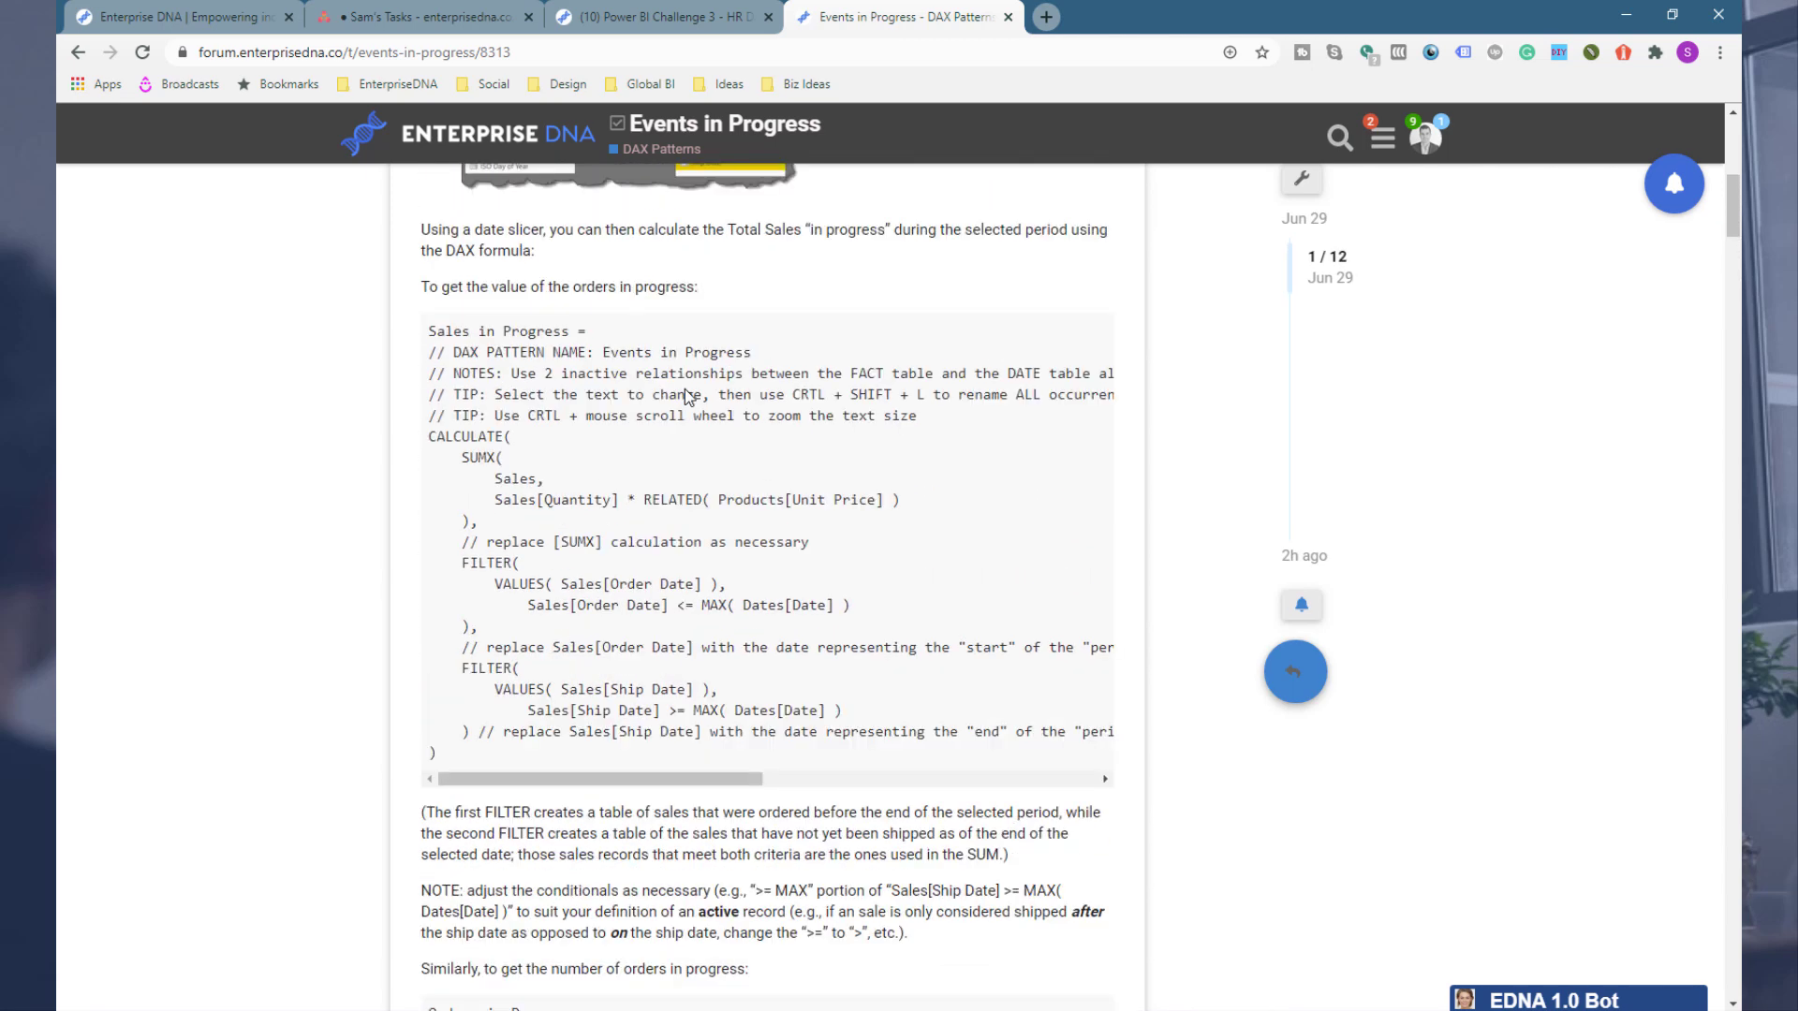
Step: Copy the Sales in Progress DAX pattern code from the forum and paste it into a new measure in Key Measures
{"action": "left_click_drag", "start_coordinate": [475, 760], "coordinate": [428, 336]}
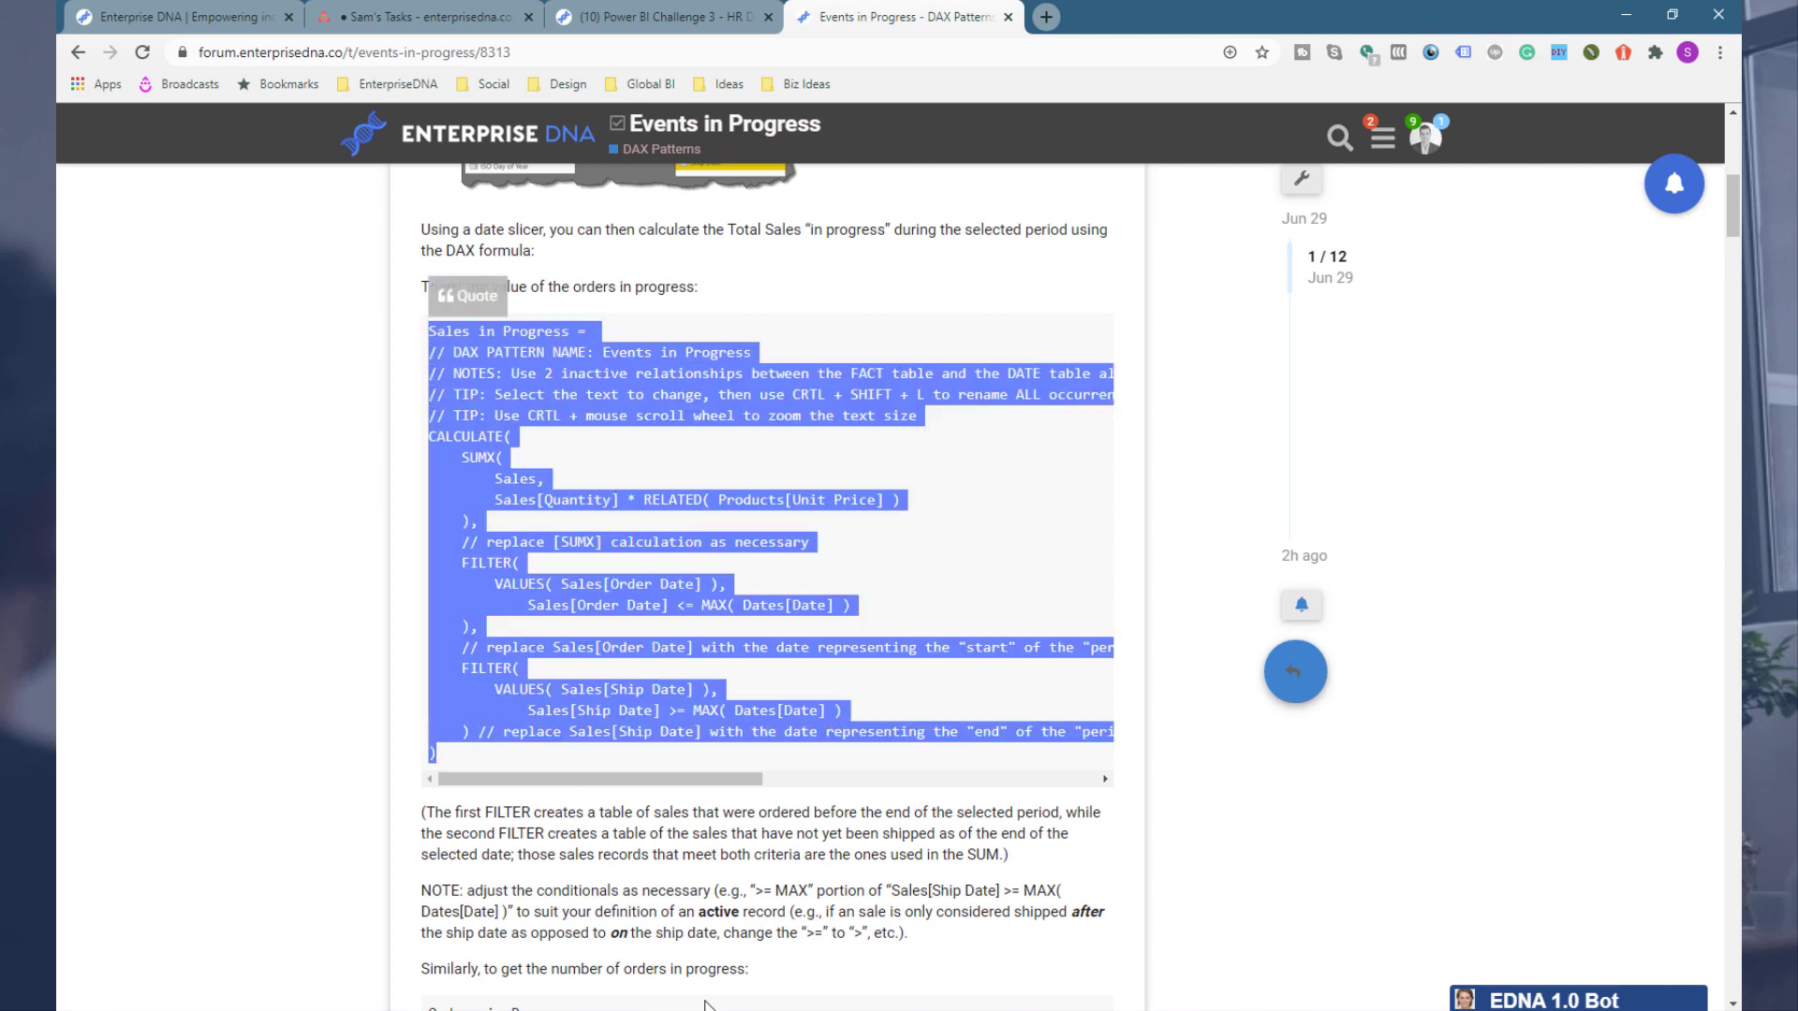
{"action": "key", "text": "alt+Tab"}
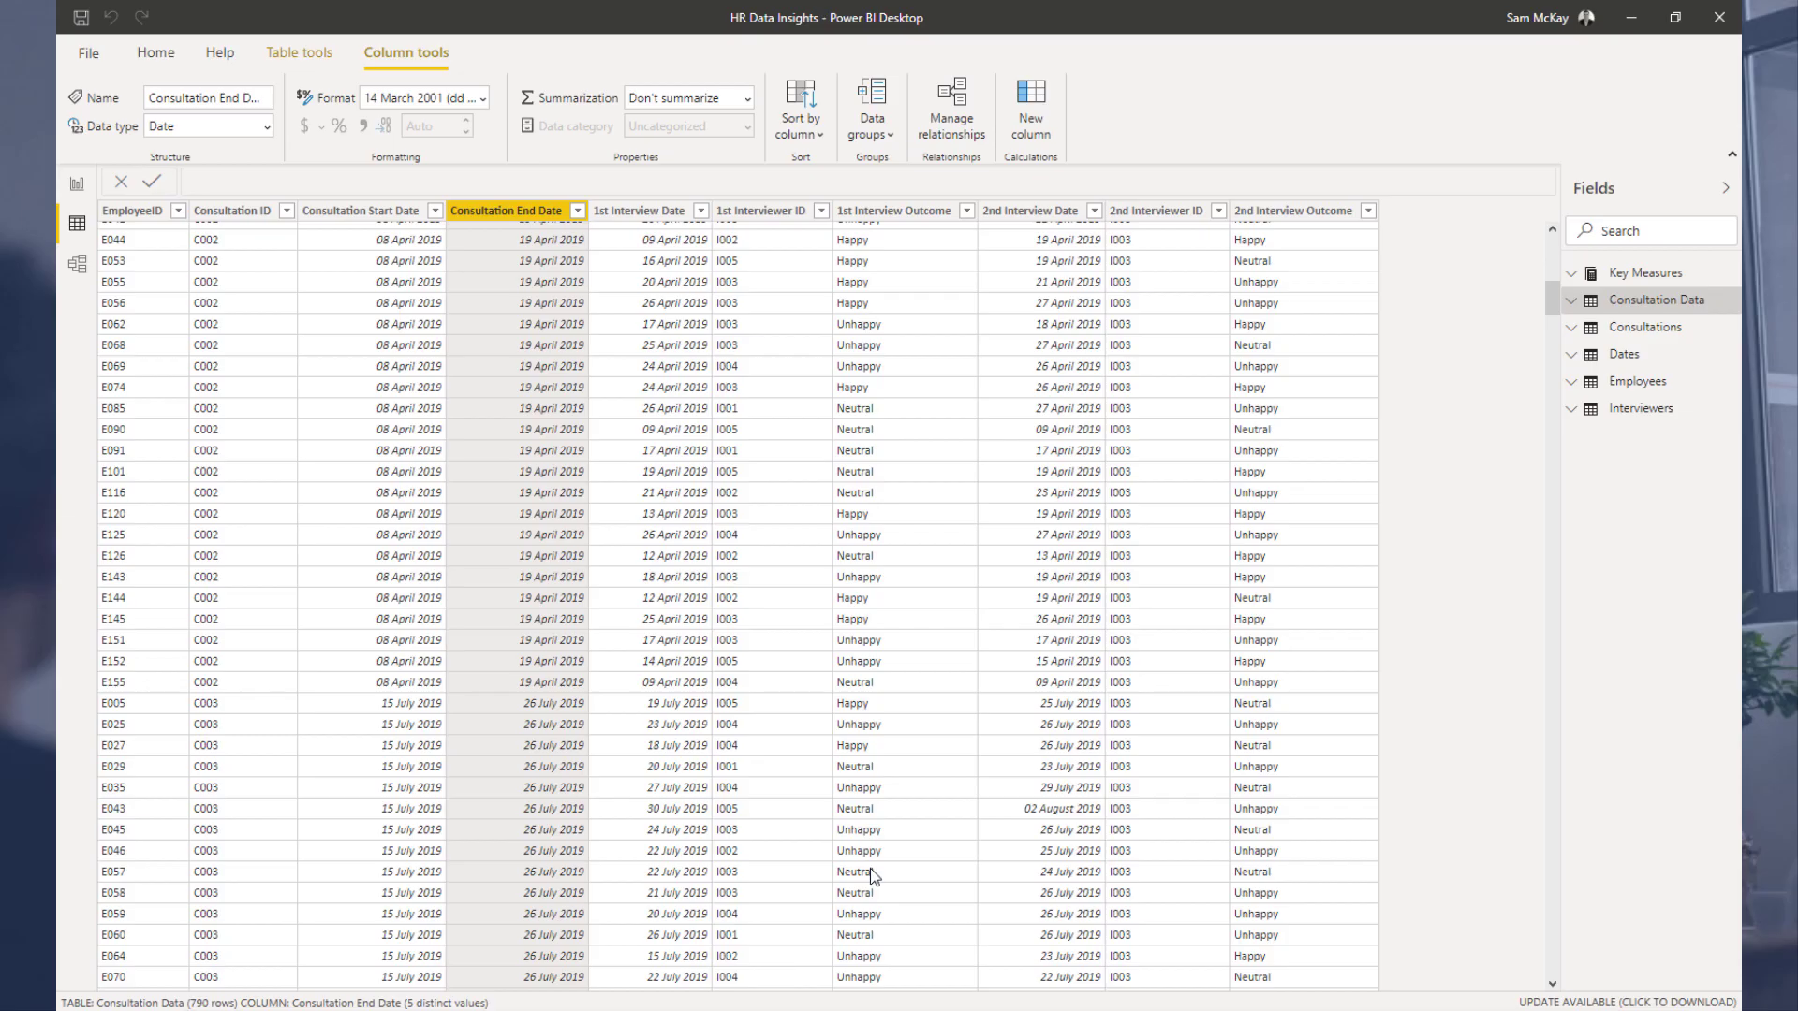
{"action": "left_click", "coordinate": [1639, 276]}
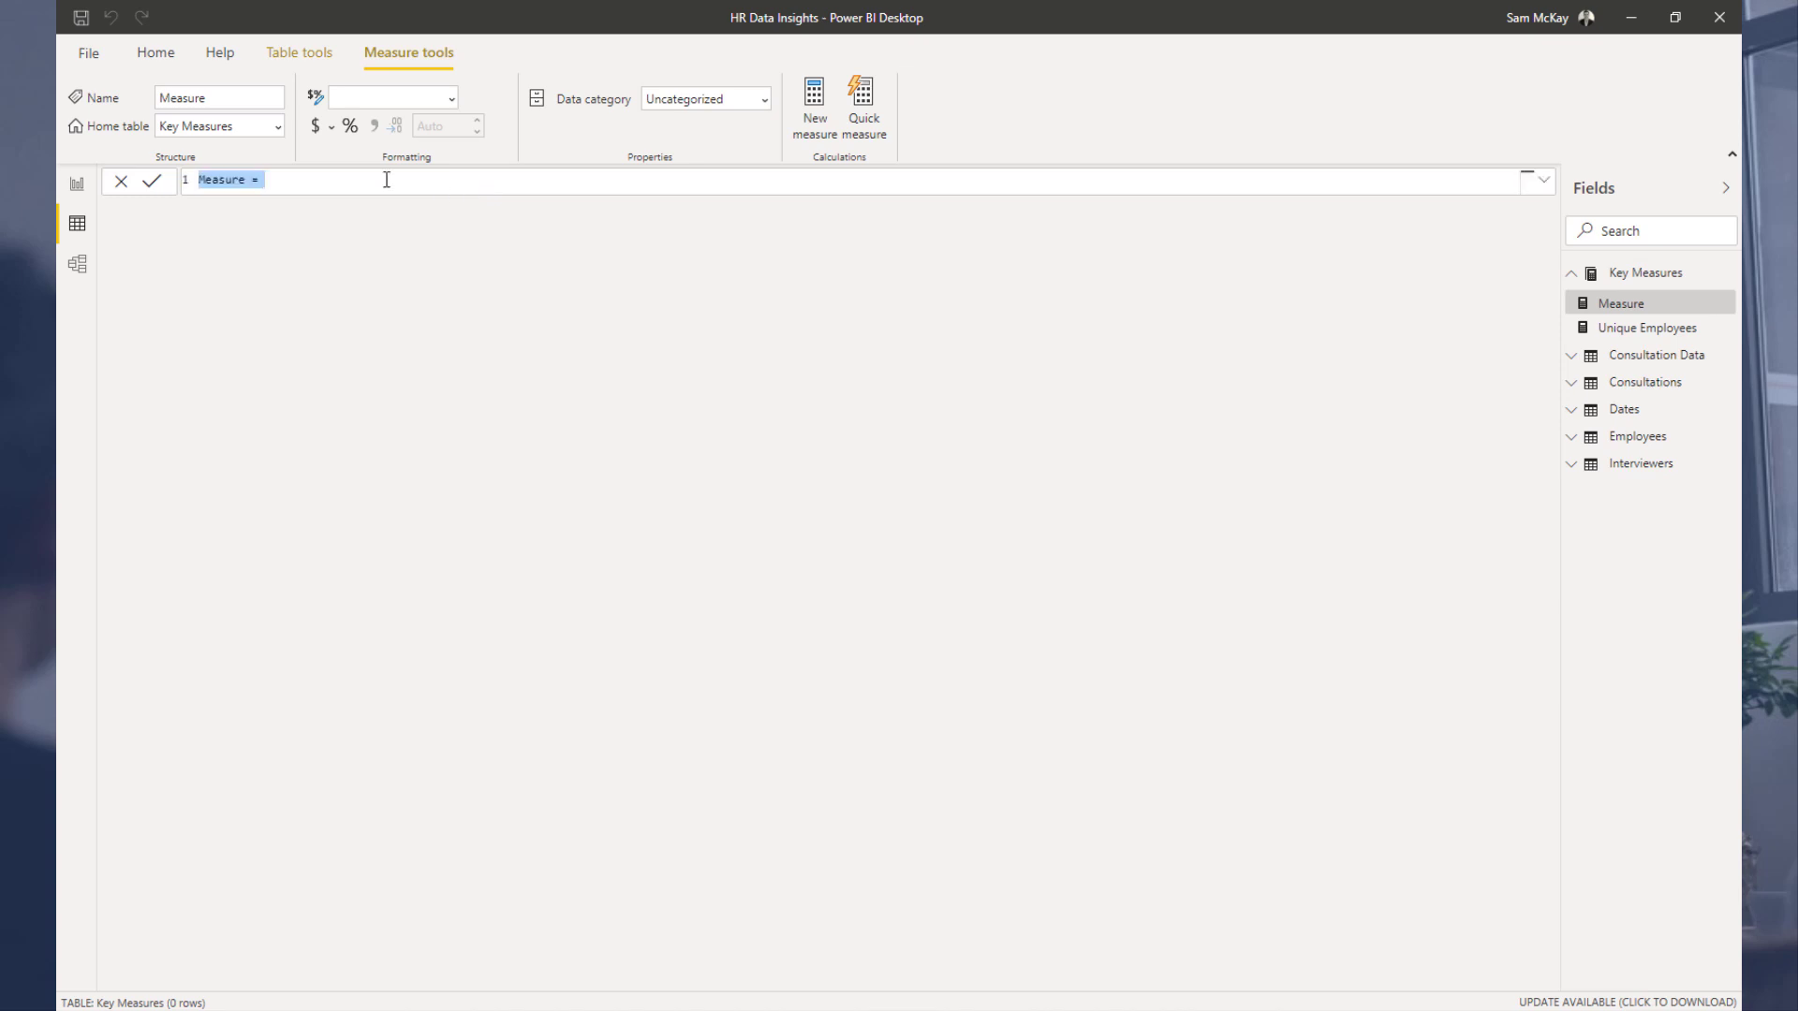
{"action": "type", "text": "Sales in Progress = // DAX PATTERN NAME: Events in Progress // NOTES: Use 2 inactive relationships between the FACT table and the DATE table along with a FILTER for each DATE // TIP: Select the text to change, then use CRTL + SHIFT + L to rename ALL occurrences at once // TIP: Use CRTL + mouse scroll wheel to zoom the text size CALCULATE(     SUMX(         Sales,         Sales[Quantity] * RELATED( Products[Unit Price] )     ),     // replace [SUMX] calculation as necessary     FILTER(         VALUES( Sales[Order Date] ),             Sales[Order Date] <= MAX( Dates[Date] )     ),     // replace Sales[Order Date] with the date representing the \"start\" of the \"period\"; replace Dates[Date] with the name of the main [Date] field in the [Dates] table     FILTER(         VALUES( Sales[Ship Date] ),             Sales[Ship Date] >= MAX( Dates[Date] )     ) // replace Sales[Ship Date] with the date representing the \"end\" of the \"period\"; replace Dates[Date] with the name of the main [Date] field in the[Dates] table )"}
Step: Delete the pattern's comment lines from the pasted measure code and commit the Sales in Progress measure
{"action": "left_click_drag", "start_coordinate": [616, 248], "coordinate": [206, 198]}
{"action": "key", "text": "BackSpace"}
{"action": "key", "text": "BackSpace"}
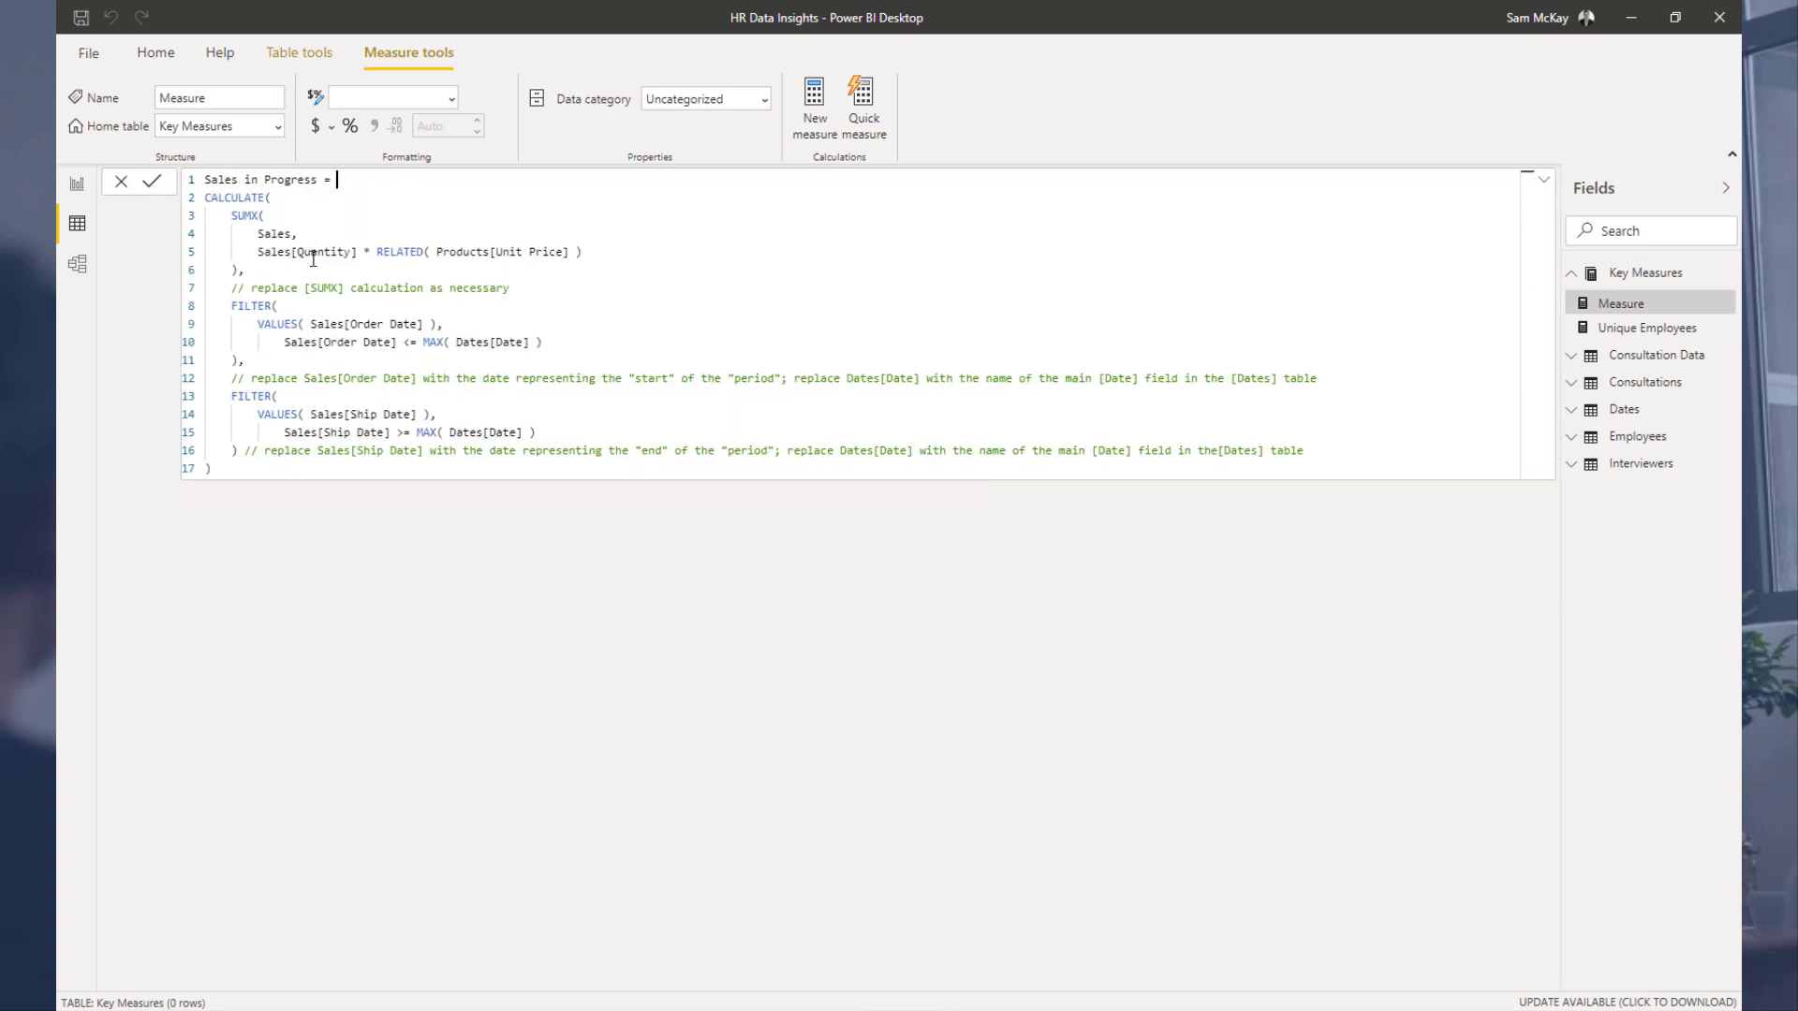
{"action": "left_click_drag", "start_coordinate": [544, 287], "coordinate": [206, 288]}
{"action": "key", "text": "BackSpace"}
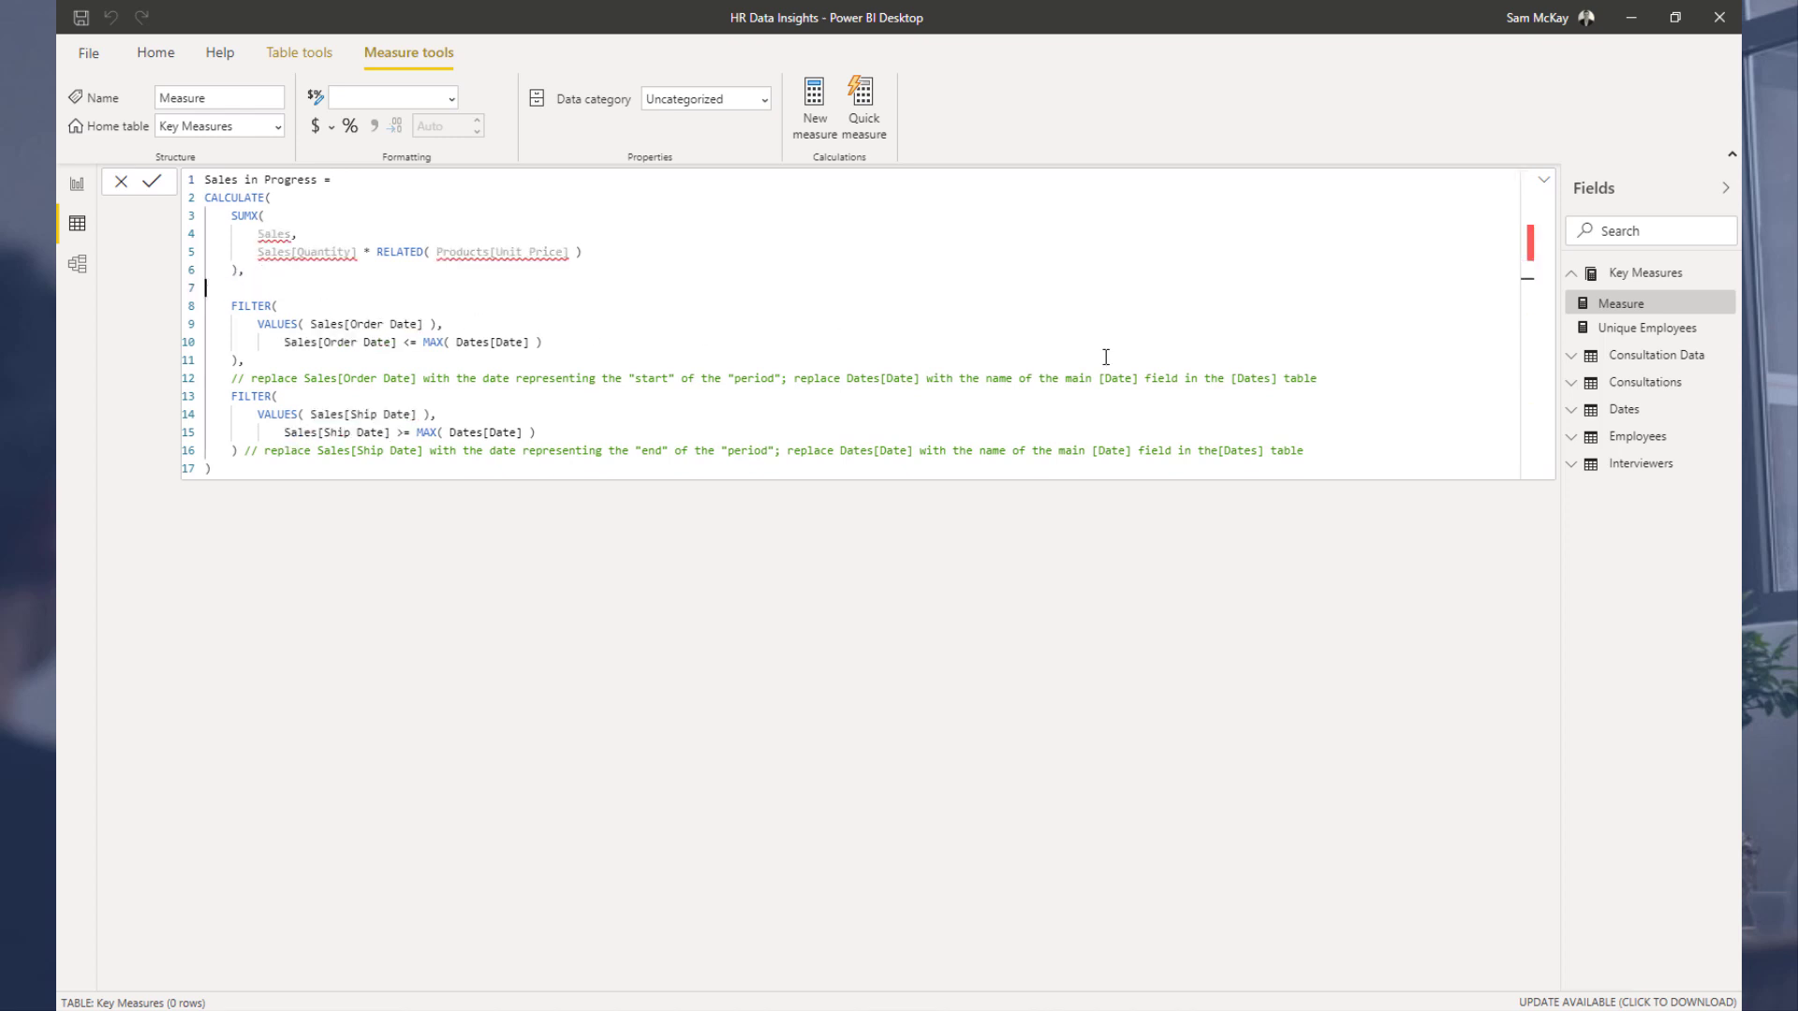
{"action": "left_click_drag", "start_coordinate": [1348, 378], "coordinate": [208, 378]}
{"action": "key", "text": "BackSpace"}
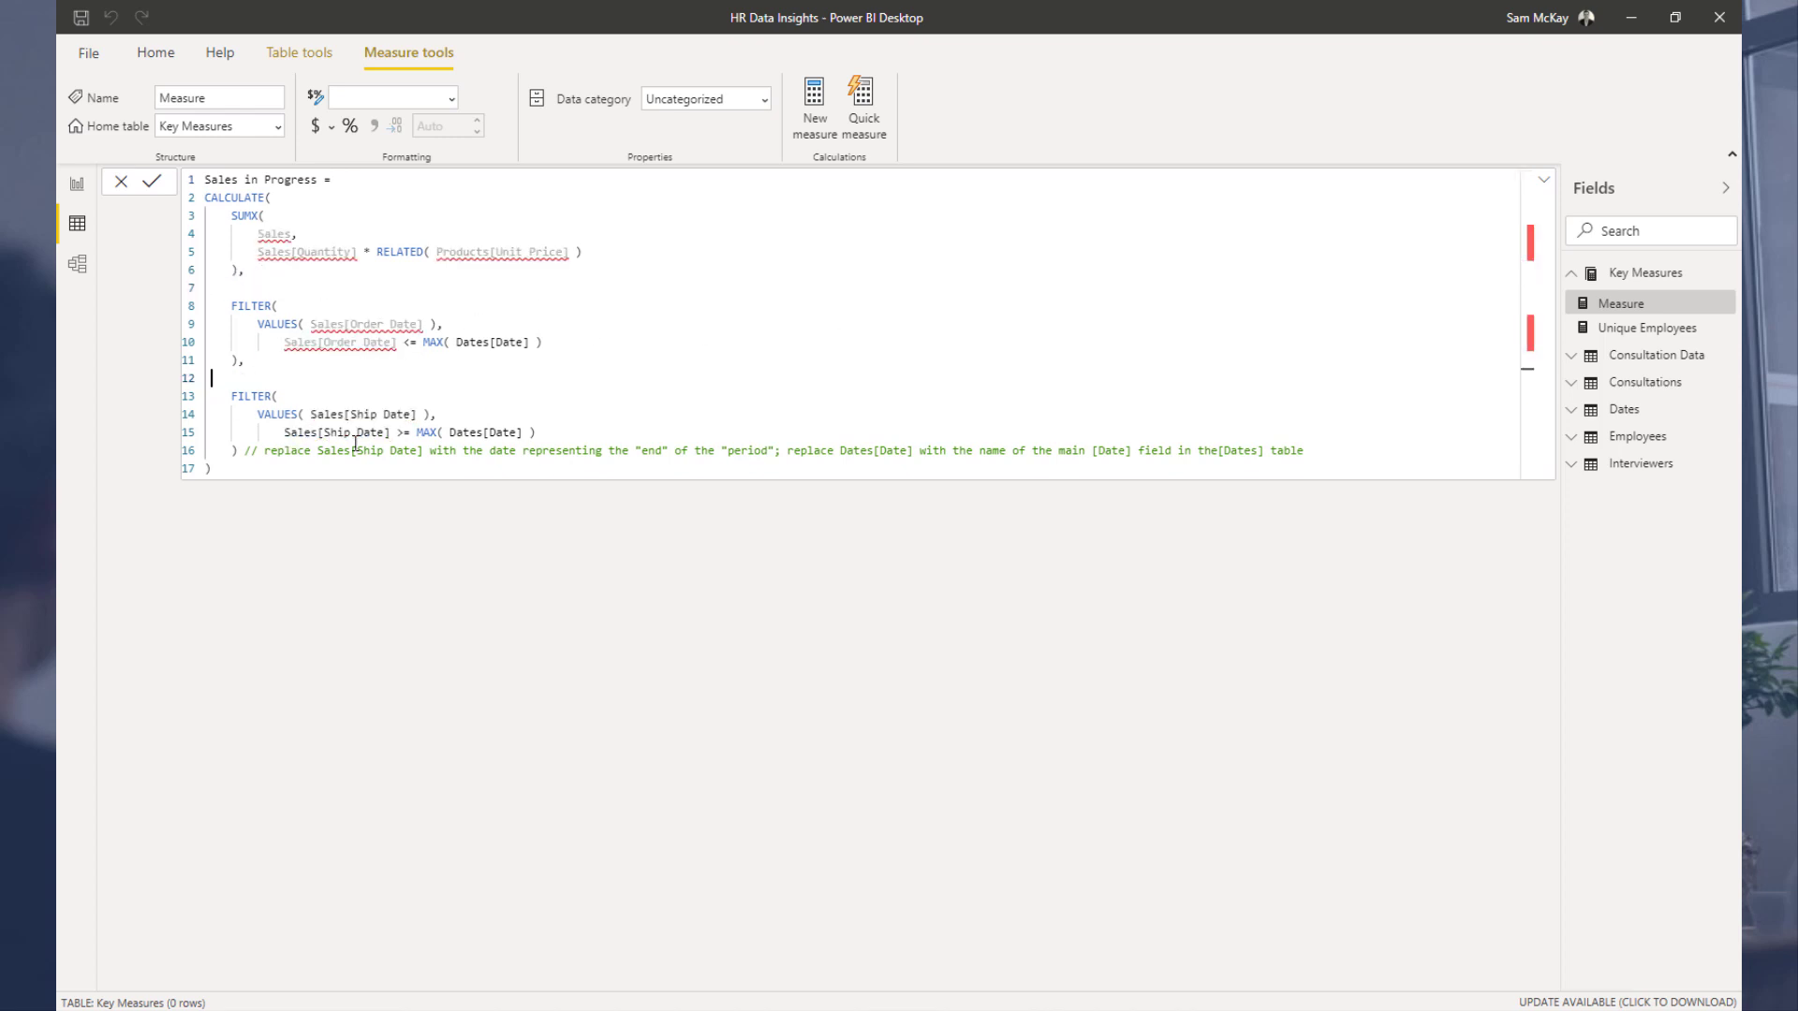
{"action": "left_click_drag", "start_coordinate": [1304, 457], "coordinate": [245, 452]}
{"action": "key", "text": "BackSpace"}
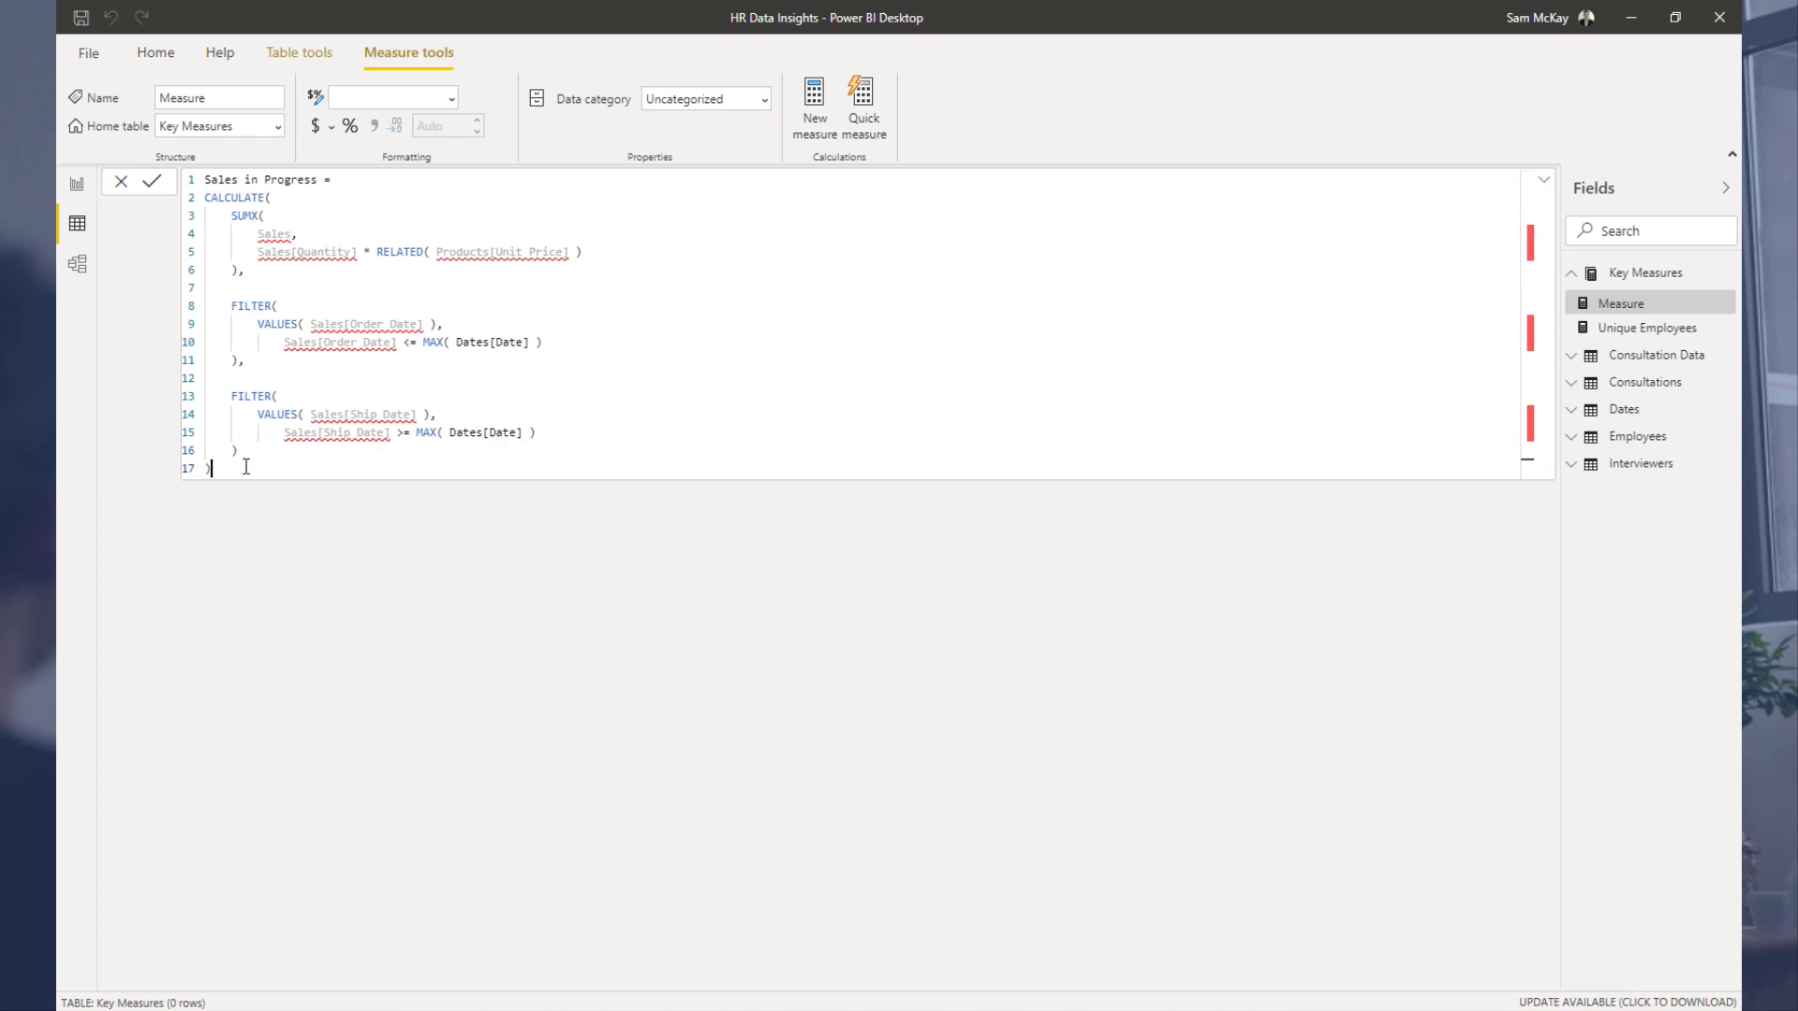
{"action": "left_click", "coordinate": [246, 466]}
{"action": "key", "text": "Return"}
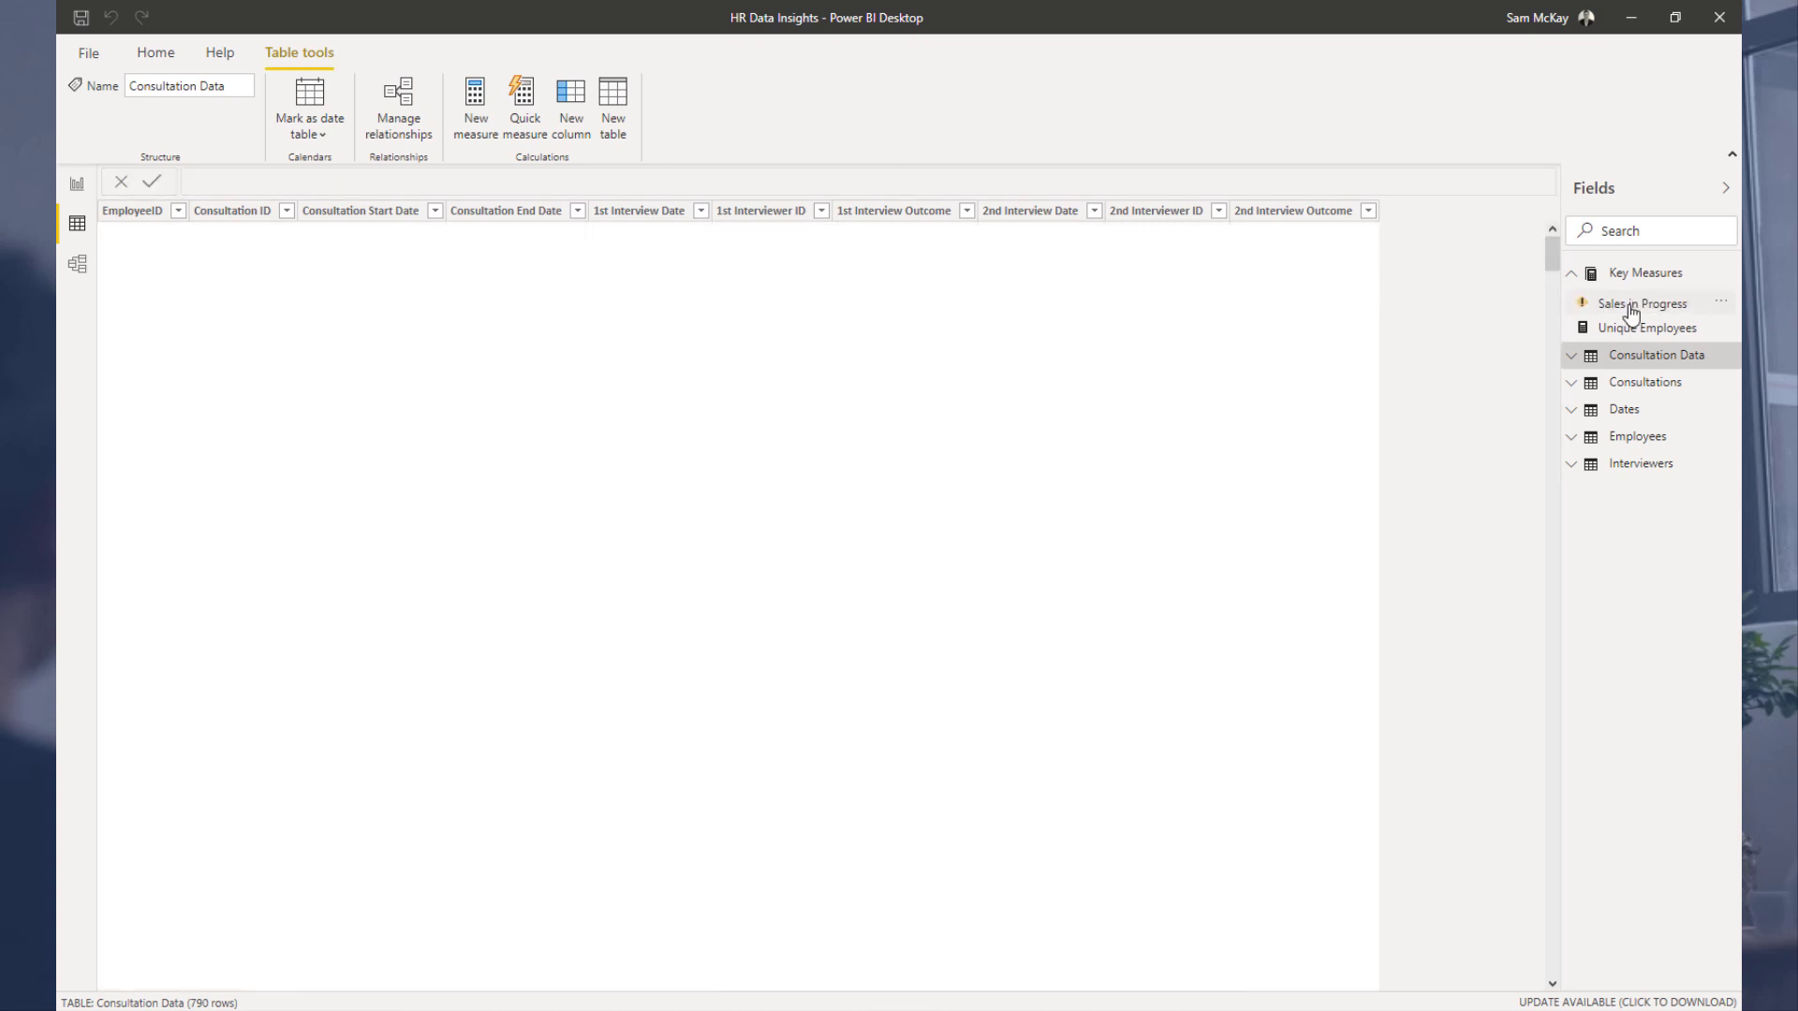
Step: Reopen the Sales in Progress measure and compare its Sales table references with the Consultation Data fields
{"action": "left_click", "coordinate": [1631, 309]}
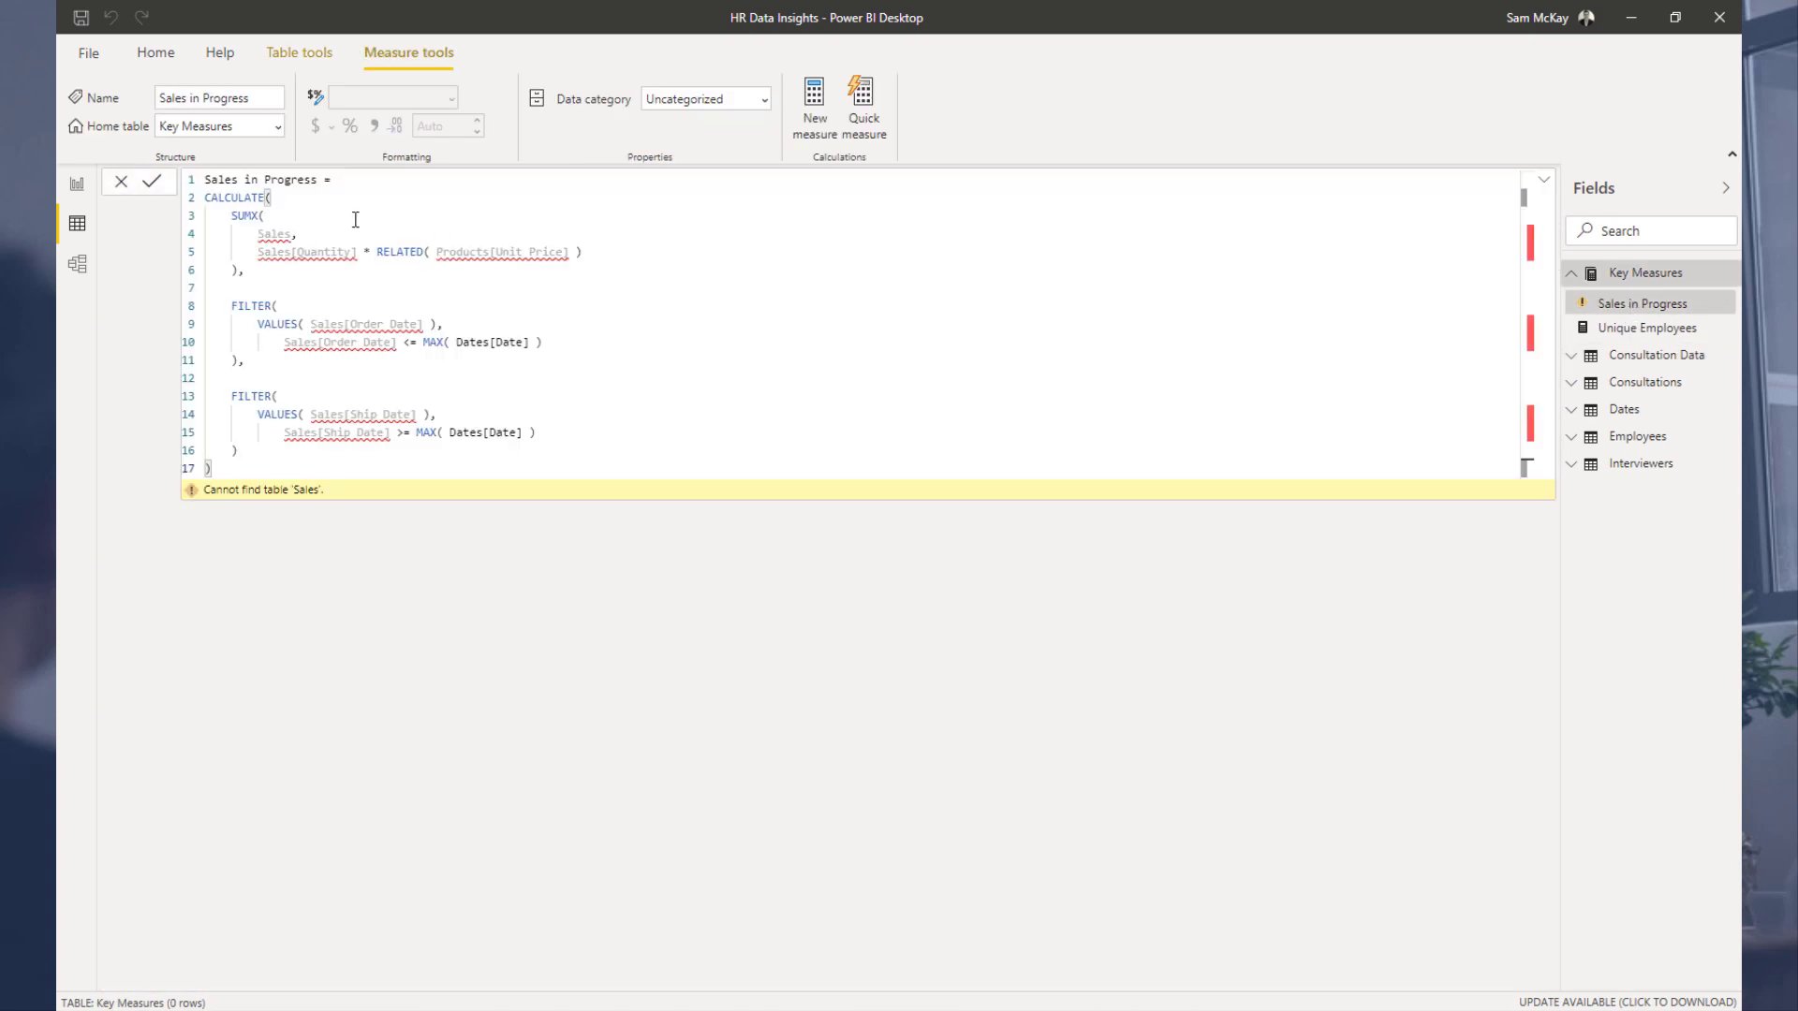
{"action": "left_click", "coordinate": [240, 273]}
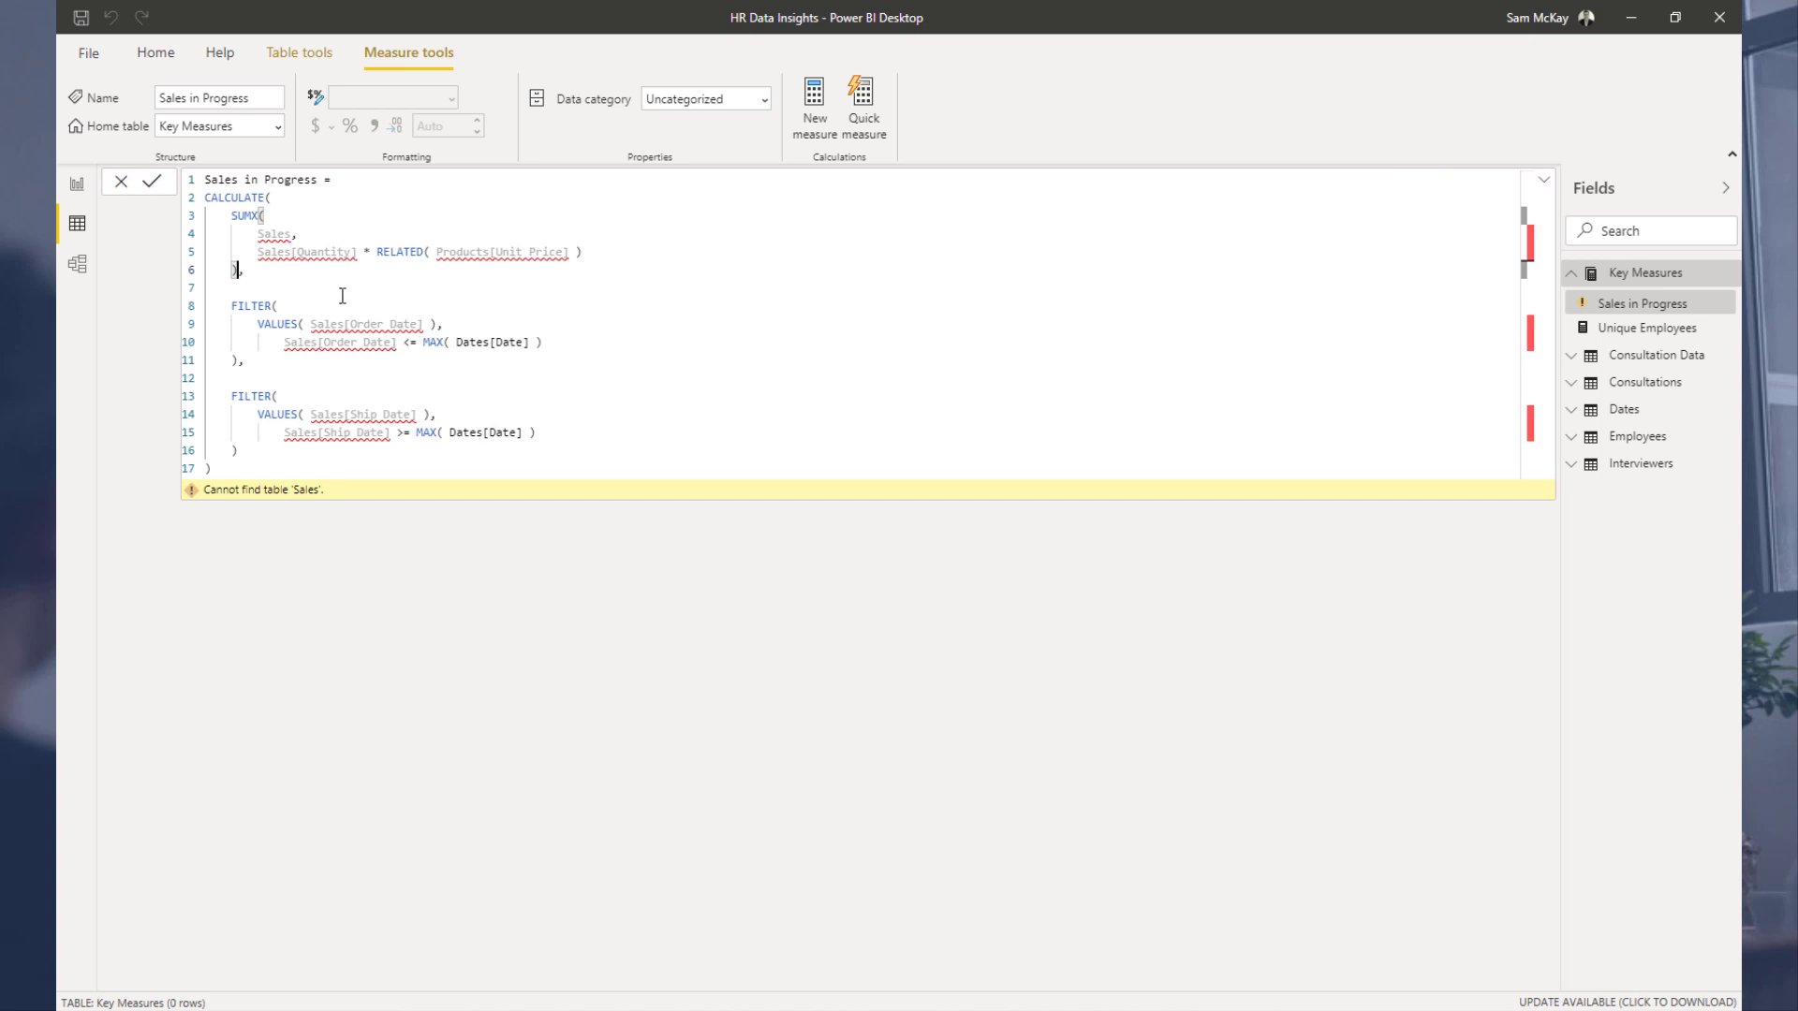
{"action": "mouse_move", "coordinate": [289, 238]}
{"action": "left_click_drag", "start_coordinate": [313, 323], "coordinate": [426, 323]}
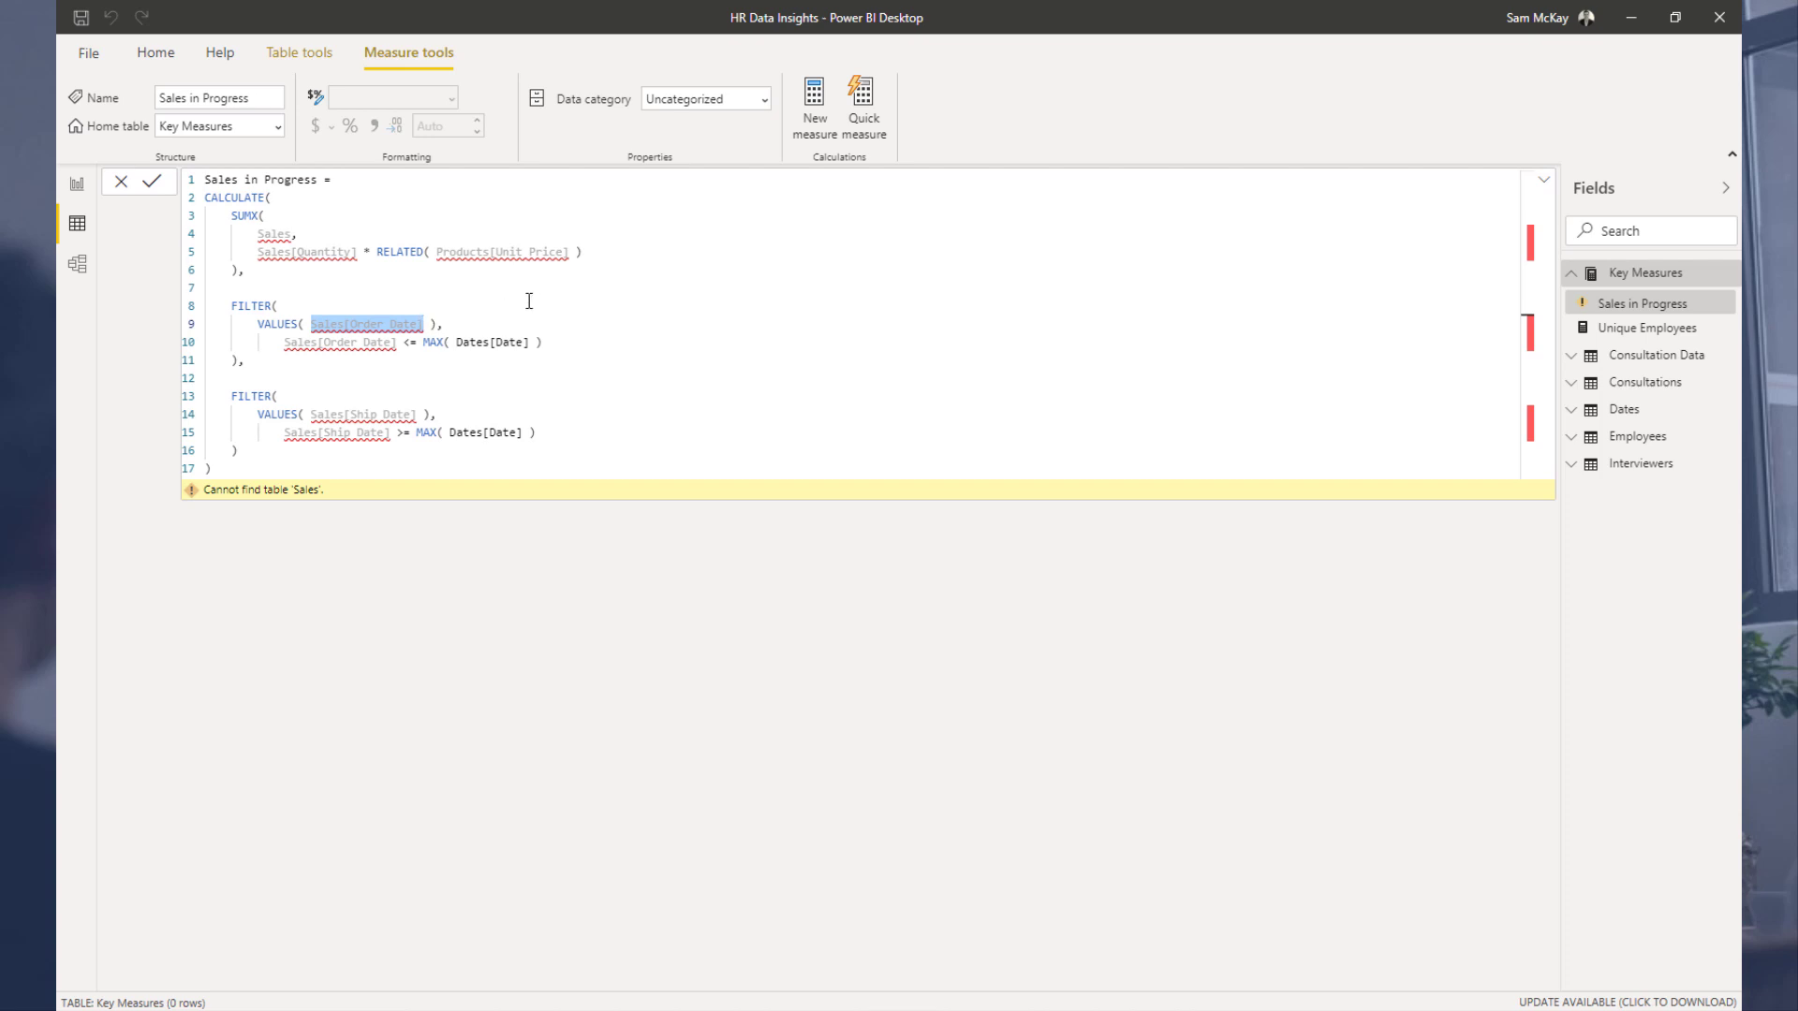
{"action": "left_click", "coordinate": [746, 327]}
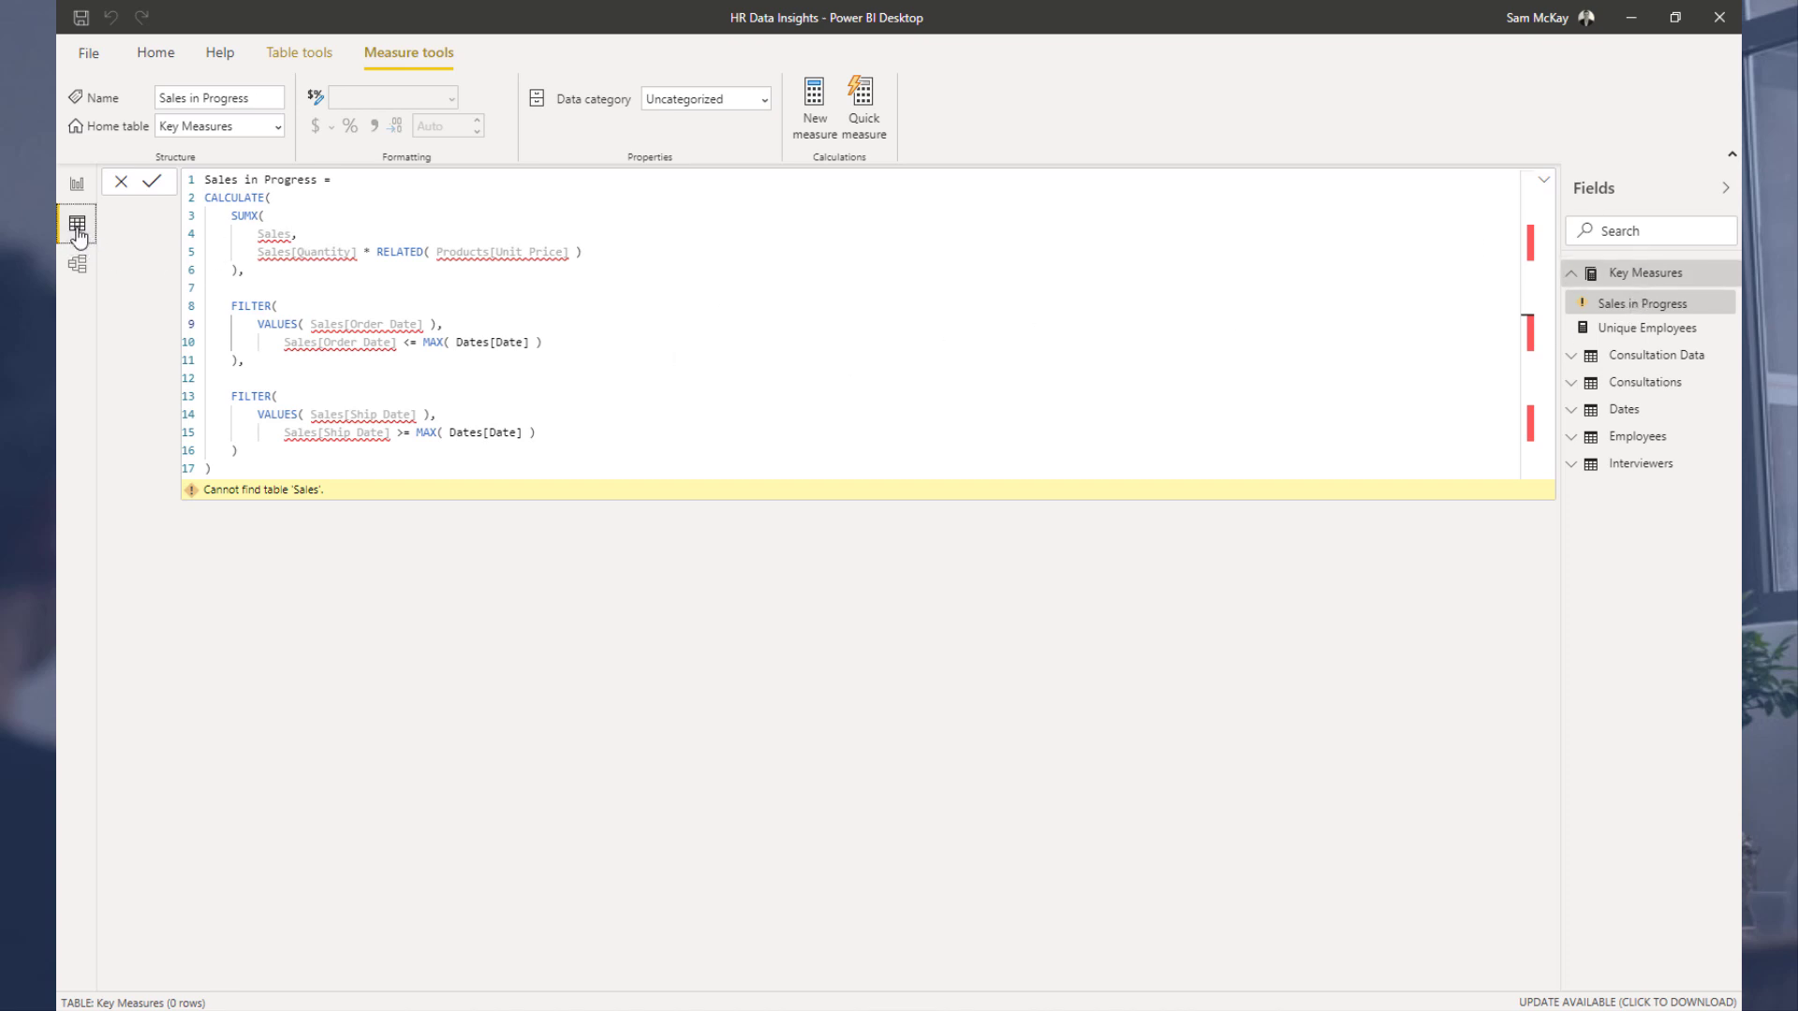
{"action": "left_click", "coordinate": [1646, 359]}
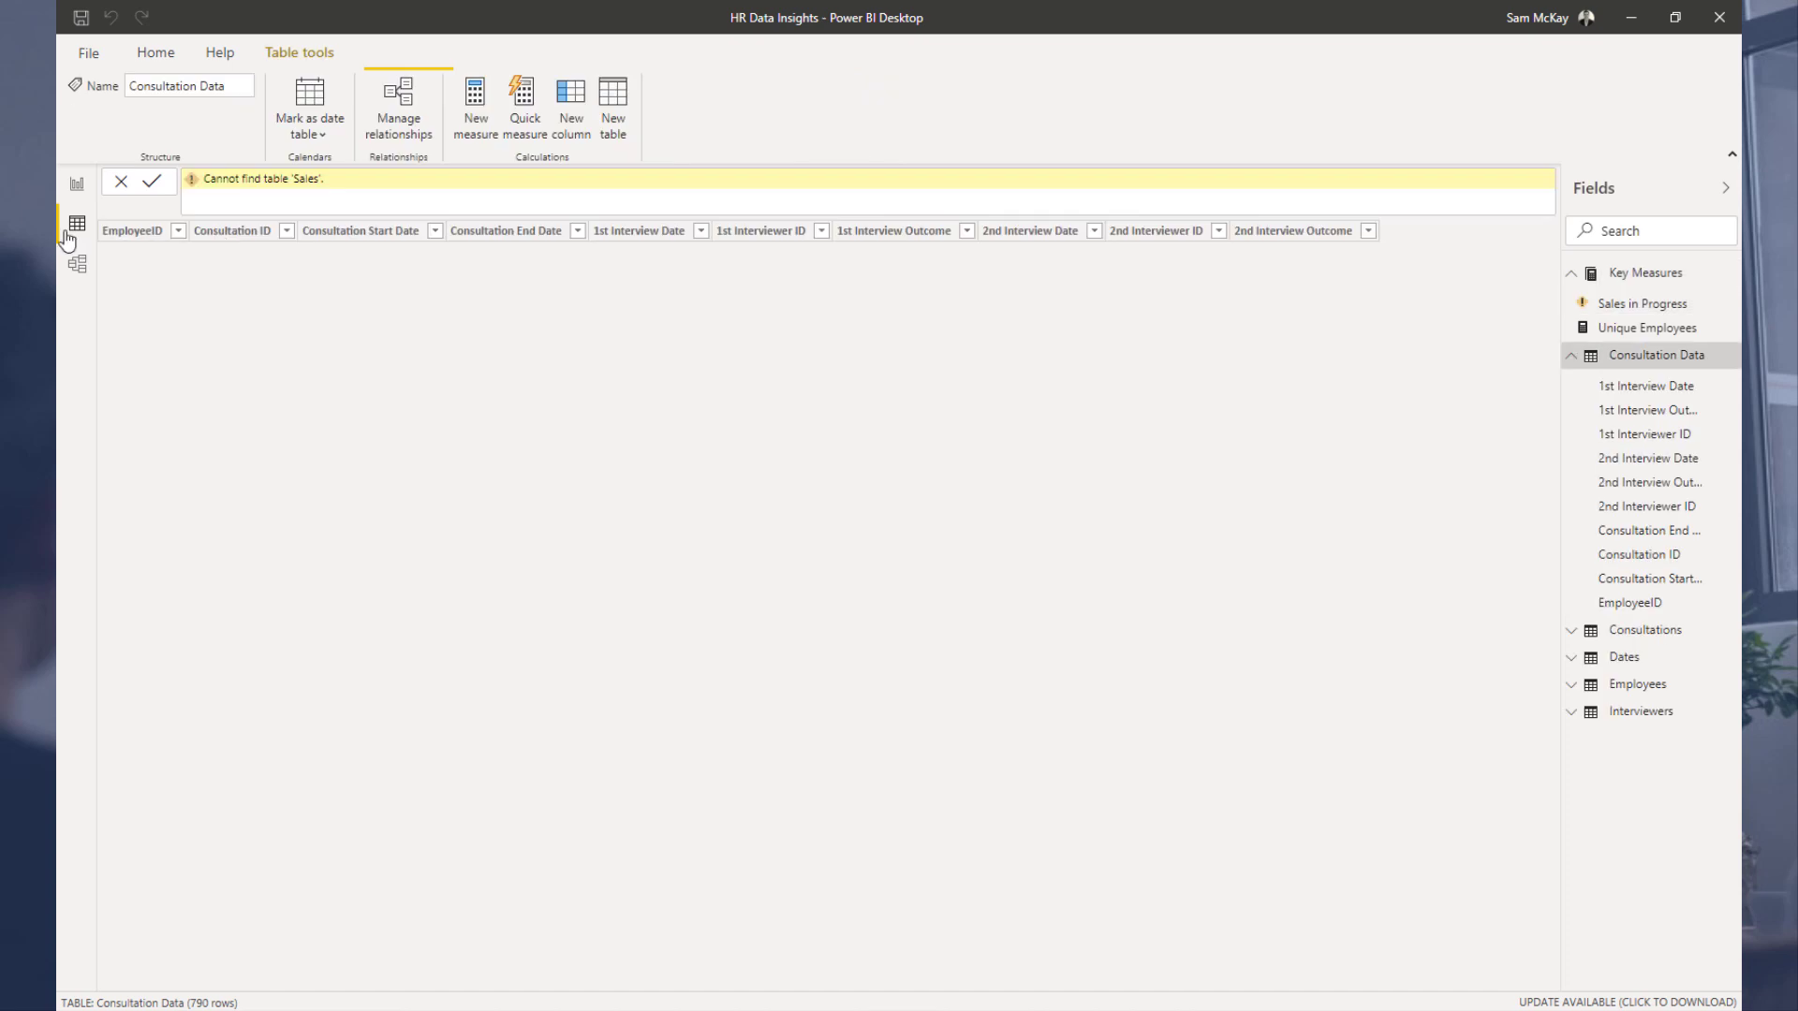
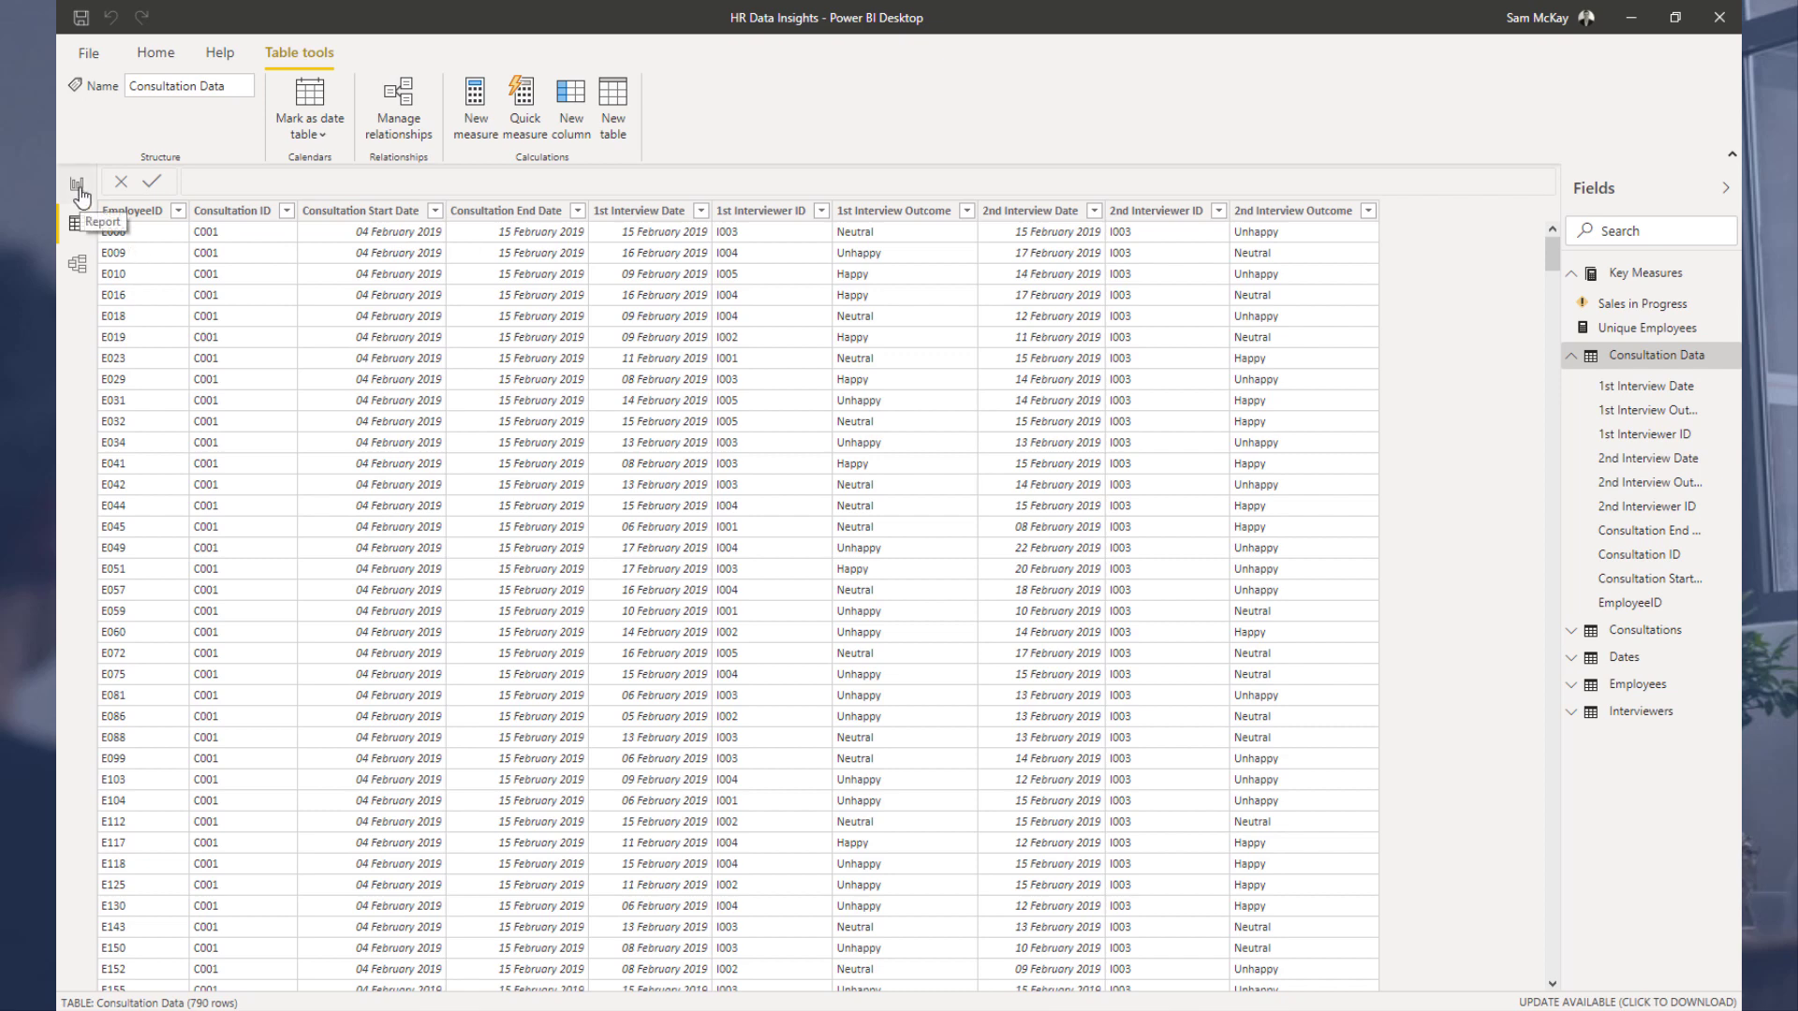
Step: Open the Sales in Progress measure and replace its SUMX expression with the [Unique Employees] measure
{"action": "left_click", "coordinate": [1634, 303]}
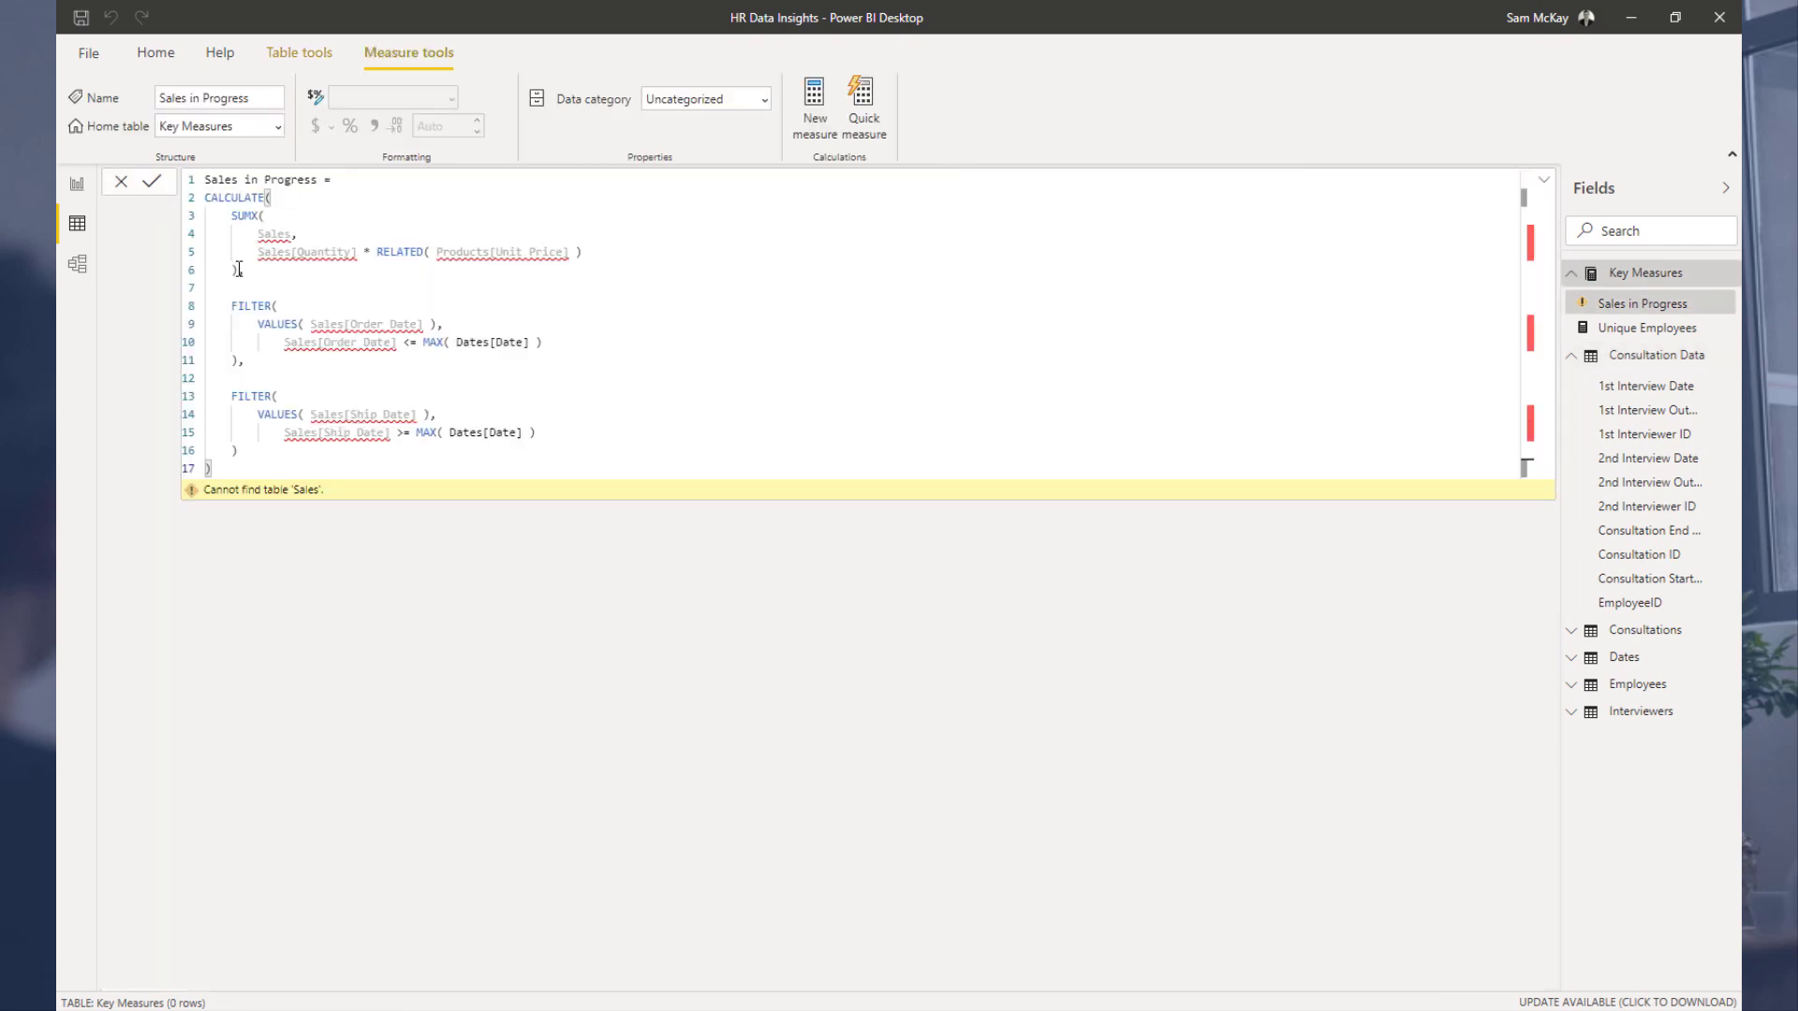
{"action": "left_click_drag", "start_coordinate": [239, 269], "coordinate": [224, 215]}
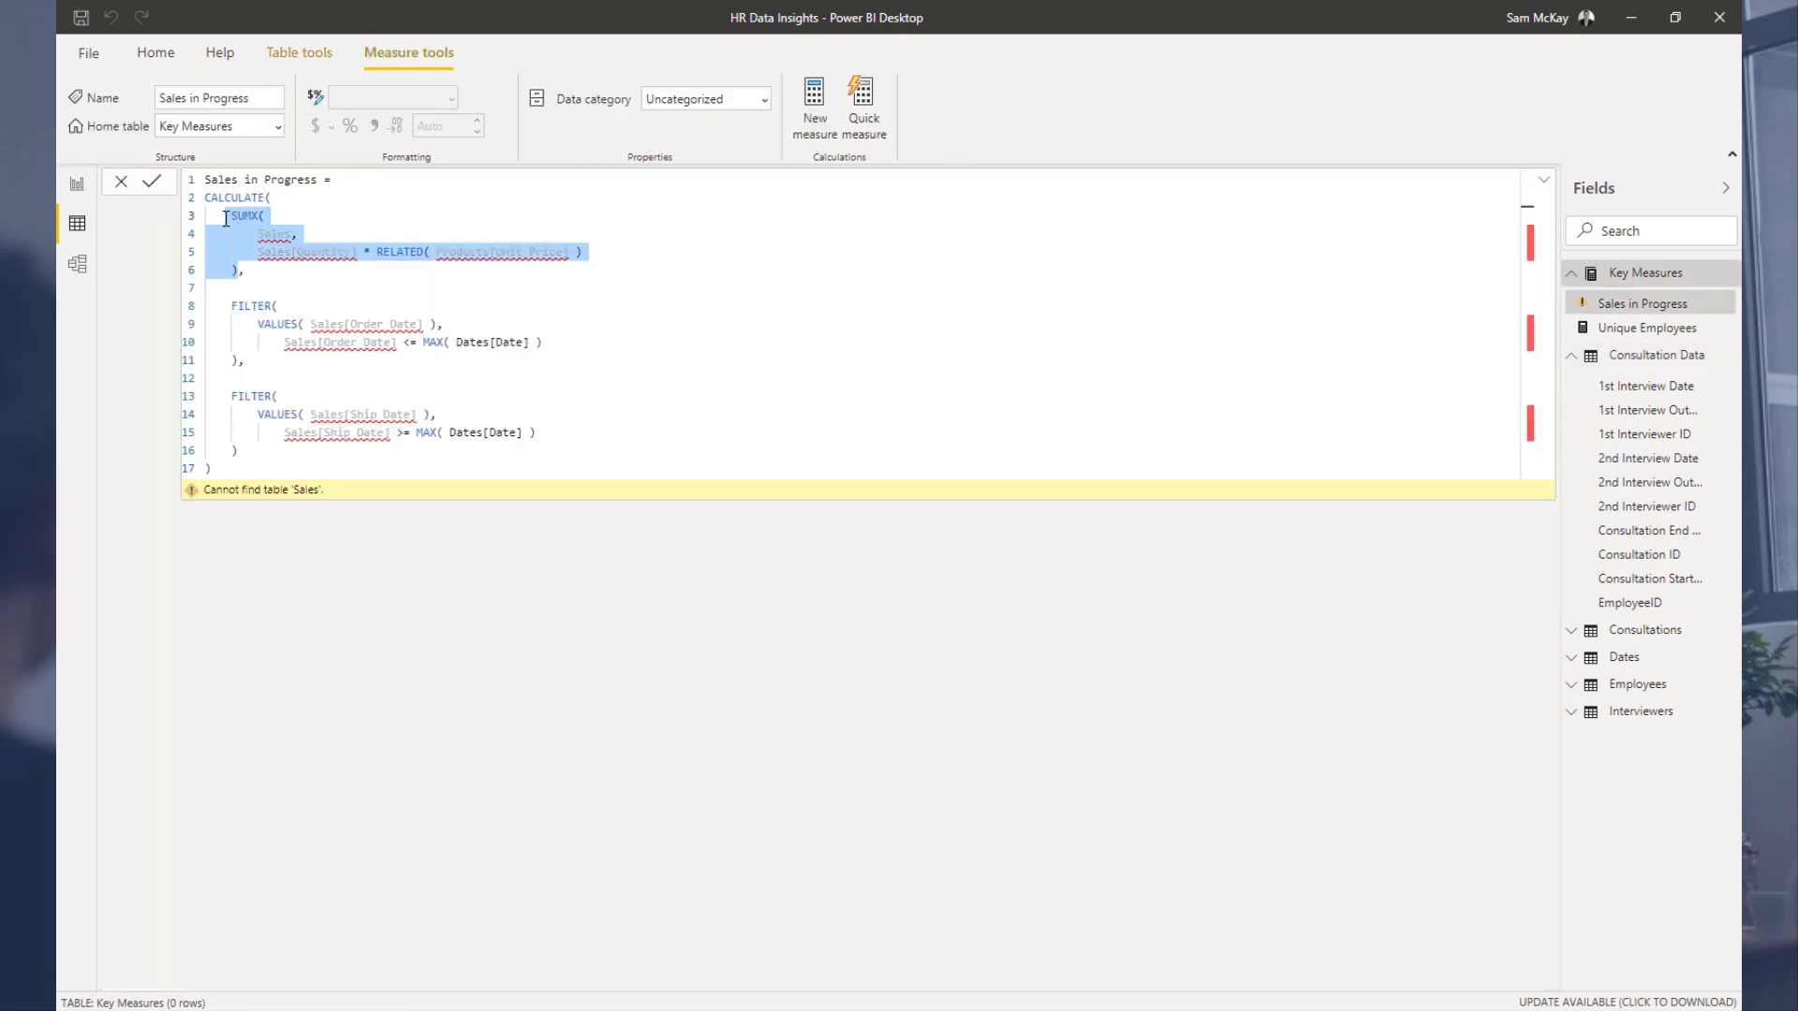
{"action": "type", "text": "[Uniq,"}
{"action": "key", "text": "Tab"}
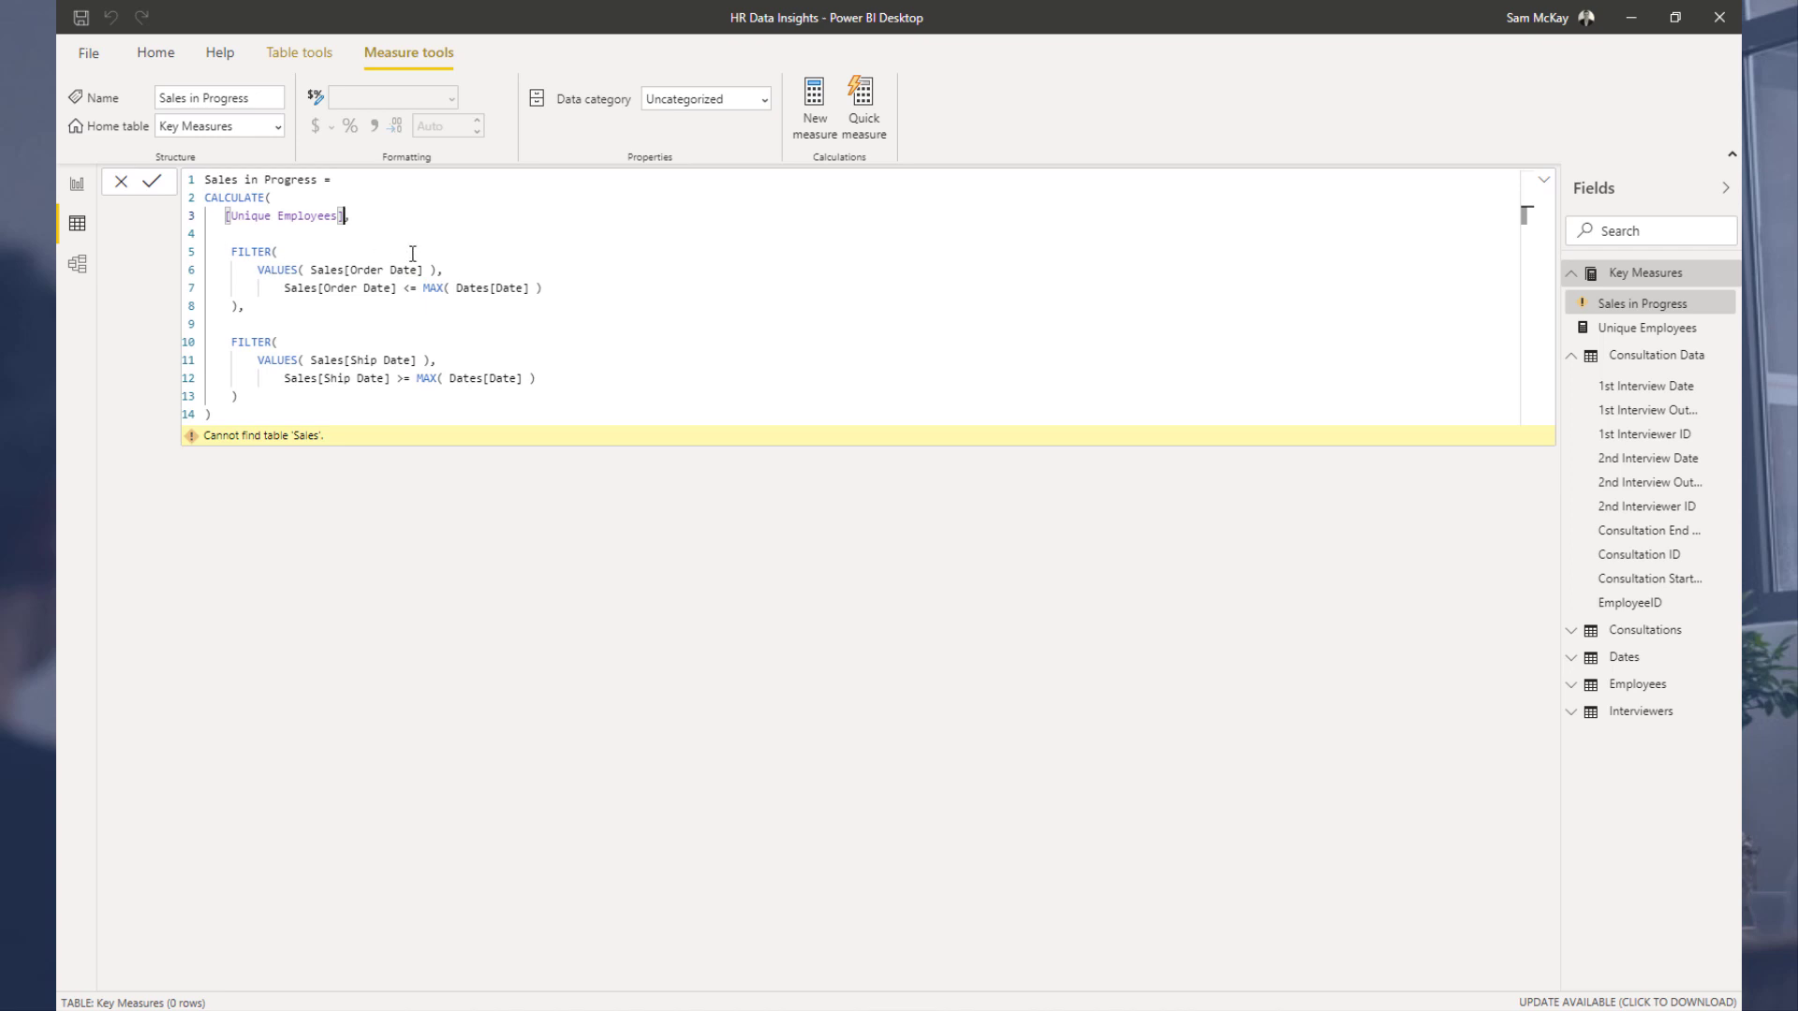
Step: Replace both Sales[Order Date] references in the first FILTER with 'Consultation Data'[Consultation Start Date]
{"action": "left_click_drag", "start_coordinate": [428, 270], "coordinate": [316, 269]}
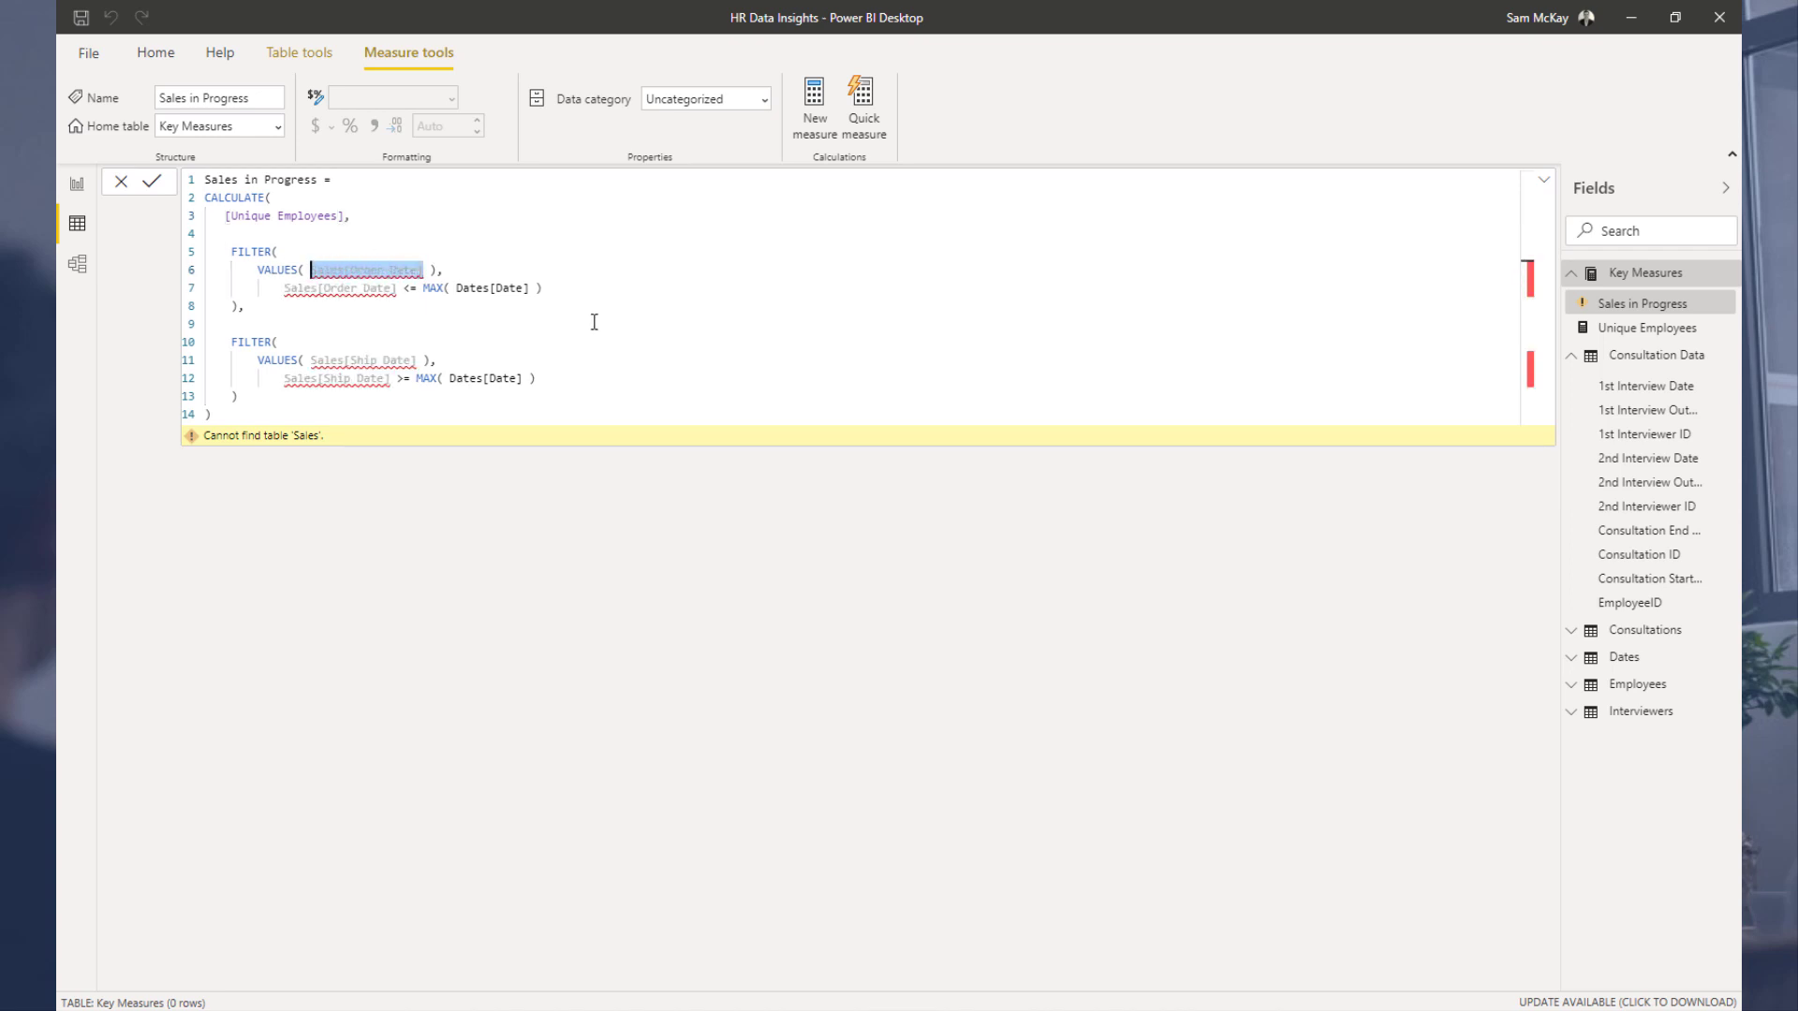
{"action": "type", "text": "St"}
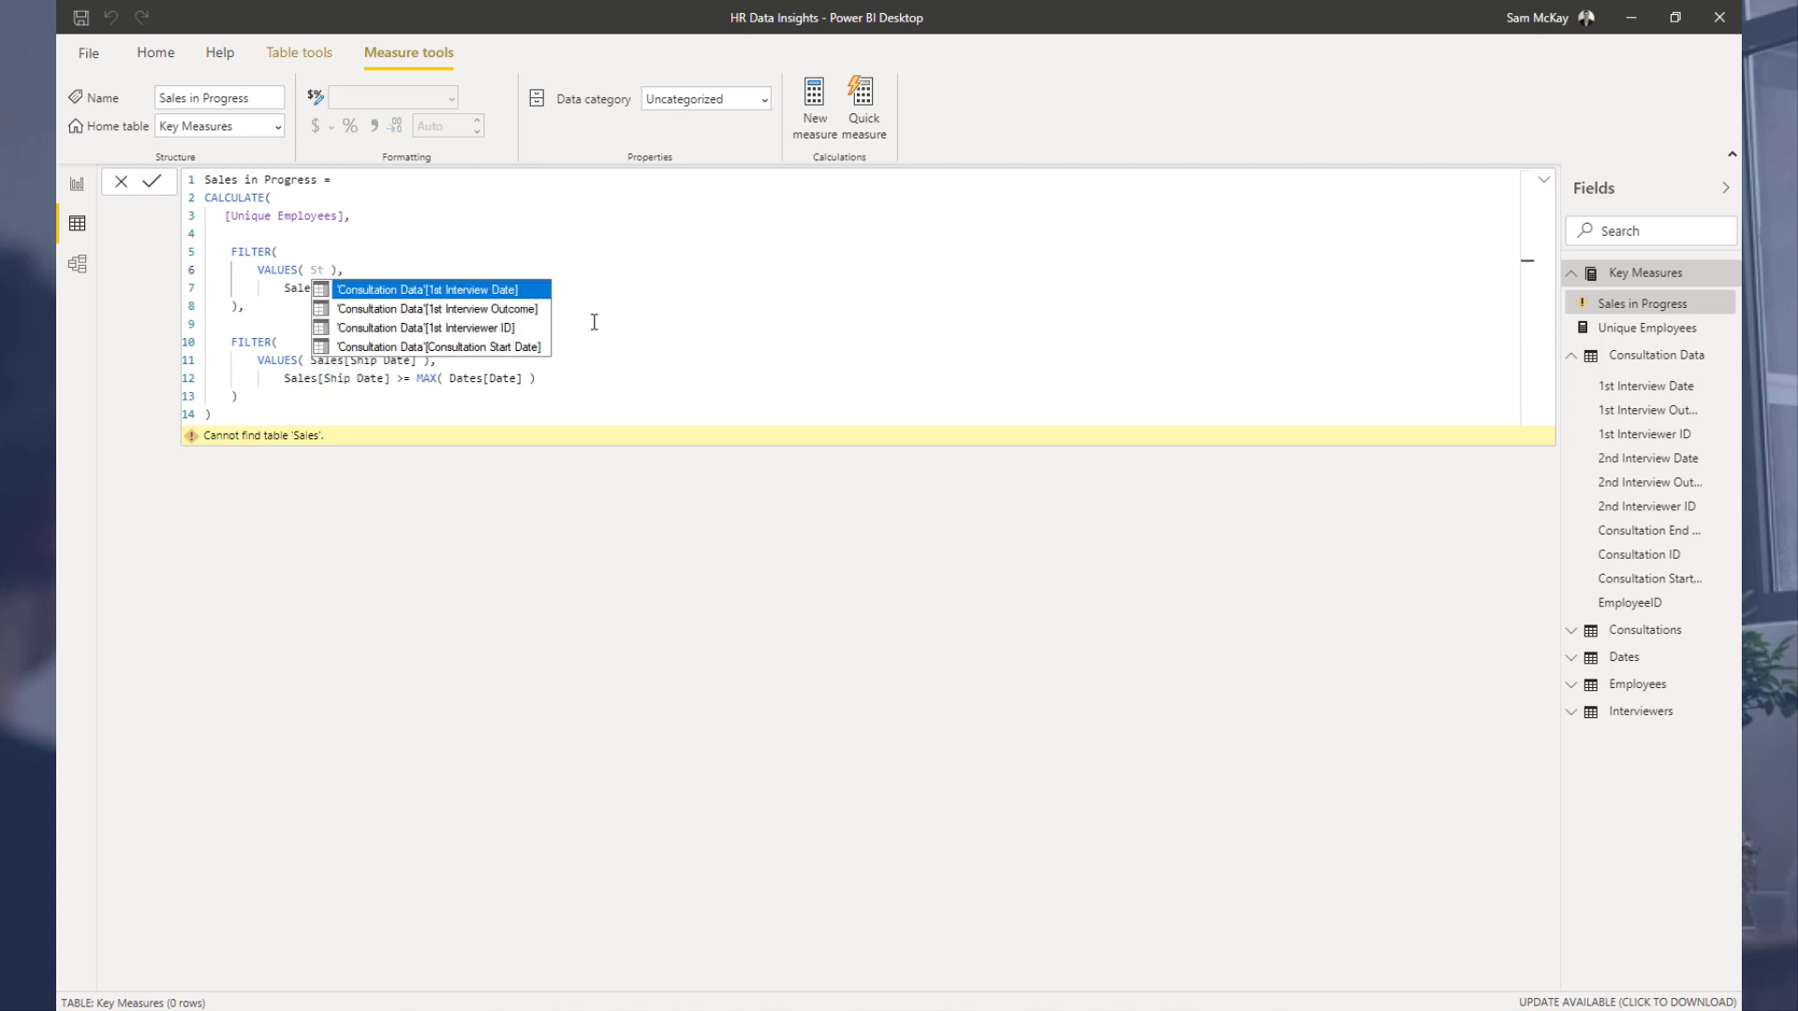
{"action": "key", "text": "Down"}
{"action": "key", "text": "Down"}
{"action": "key", "text": "Down"}
{"action": "key", "text": "Tab"}
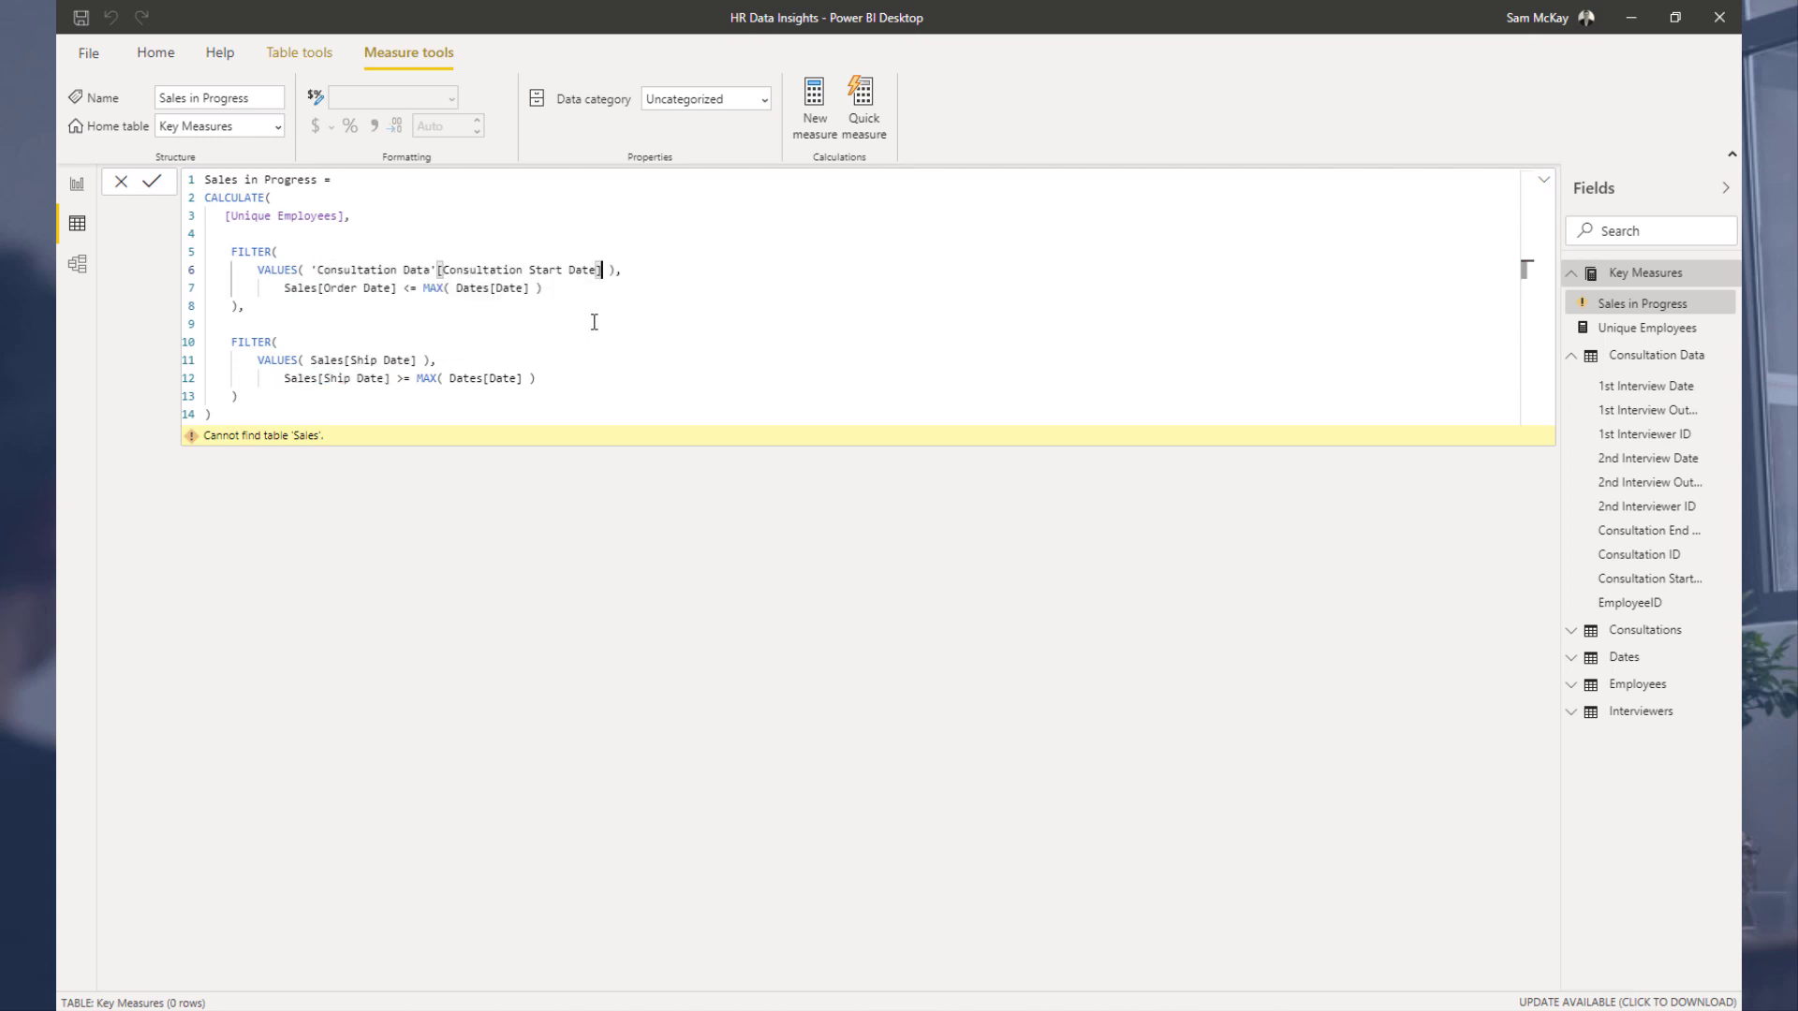
{"action": "key", "text": "ctrl+shift+Left"}
{"action": "key", "text": "ctrl+shift+Left"}
{"action": "key", "text": "ctrl+shift+Left"}
{"action": "key", "text": "ctrl+shift+Left"}
{"action": "key", "text": "ctrl+shift+Left"}
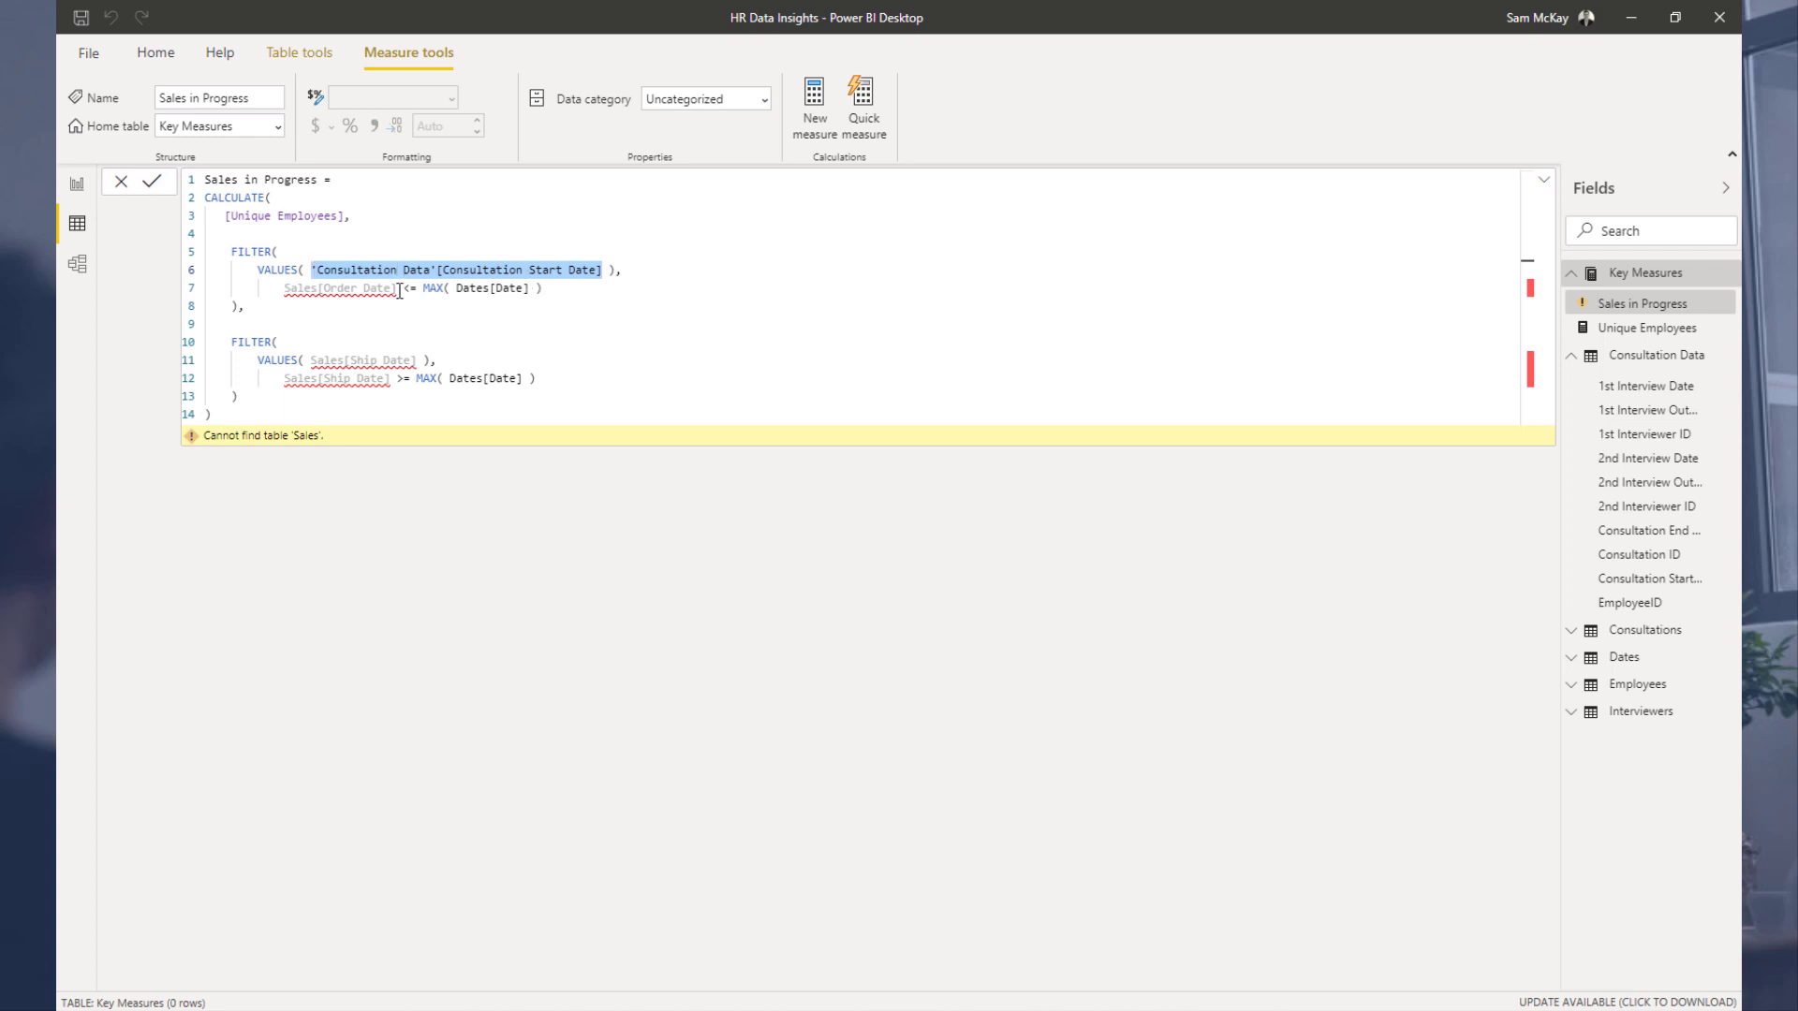
{"action": "left_click_drag", "start_coordinate": [399, 292], "coordinate": [290, 293]}
{"action": "type", "text": "'Consultation Data'[Consultation Start Date]"}
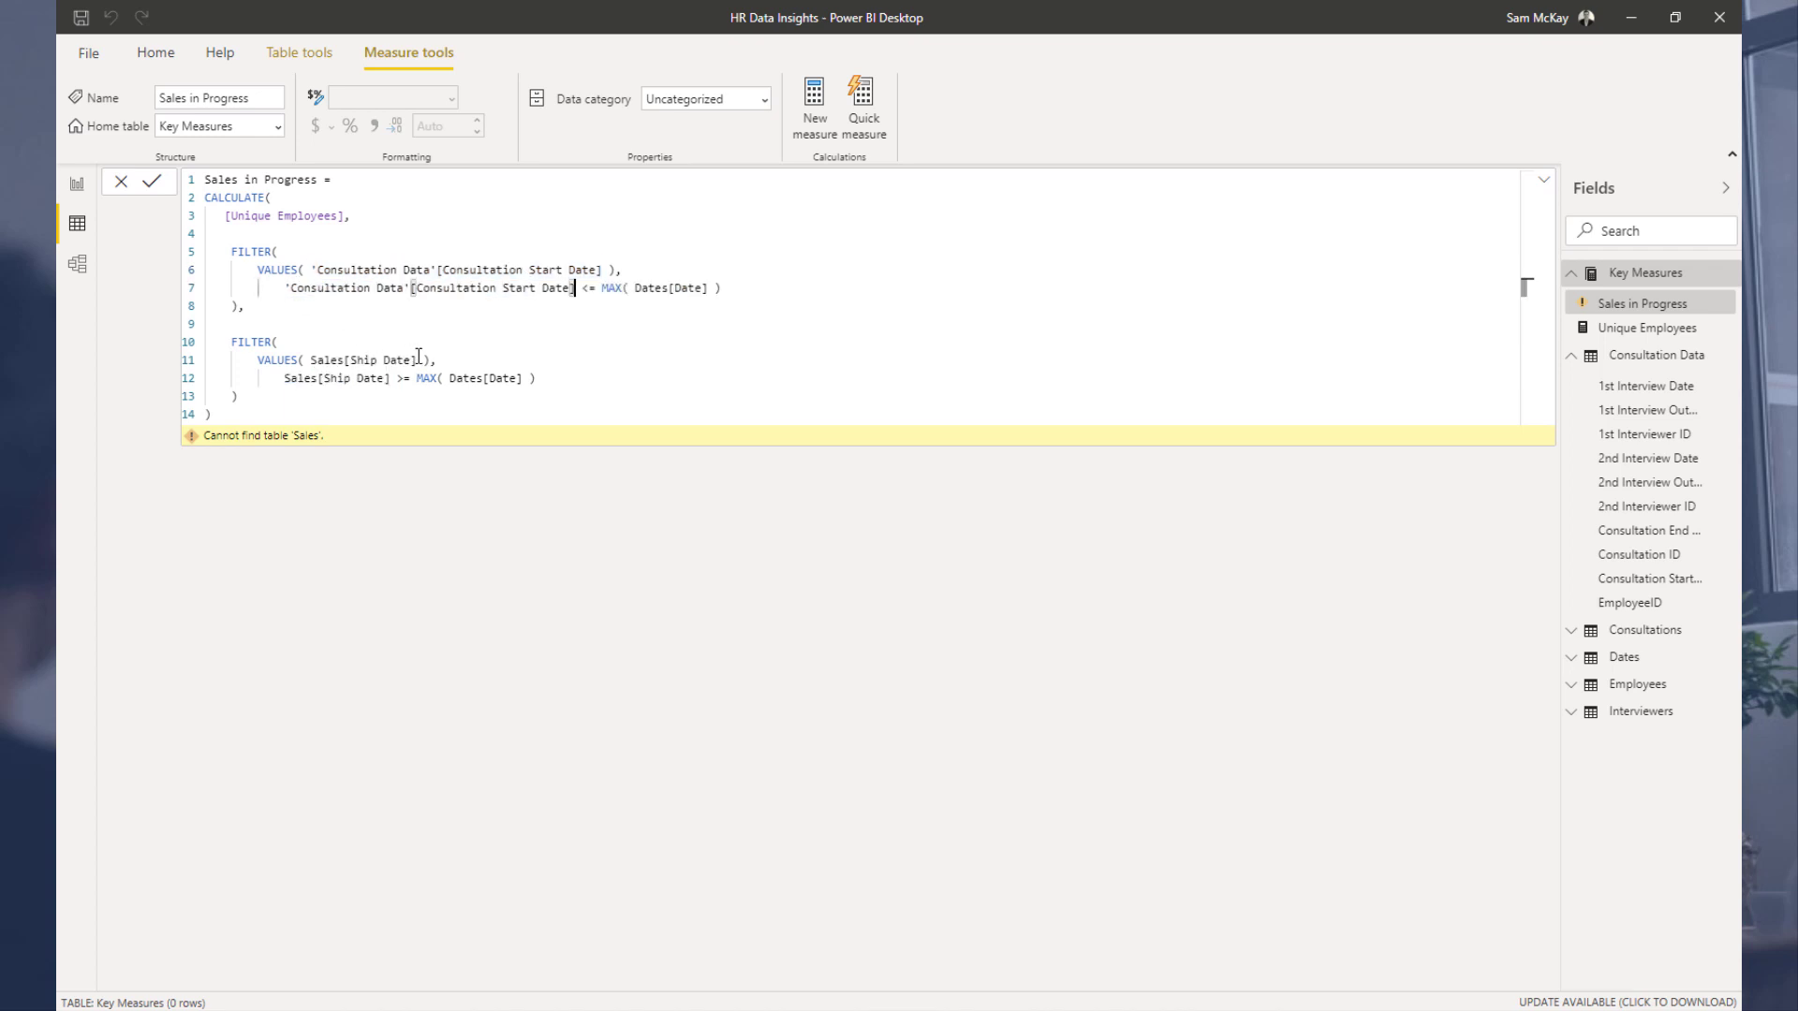
Step: Replace both Sales[Ship Date] references in the second FILTER with 'Consultation Data'[Consultation End Date] and commit the measure
{"action": "left_click_drag", "start_coordinate": [424, 362], "coordinate": [310, 362]}
{"action": "type", "text": "'Consultation Data'[Consultation End Date]"}
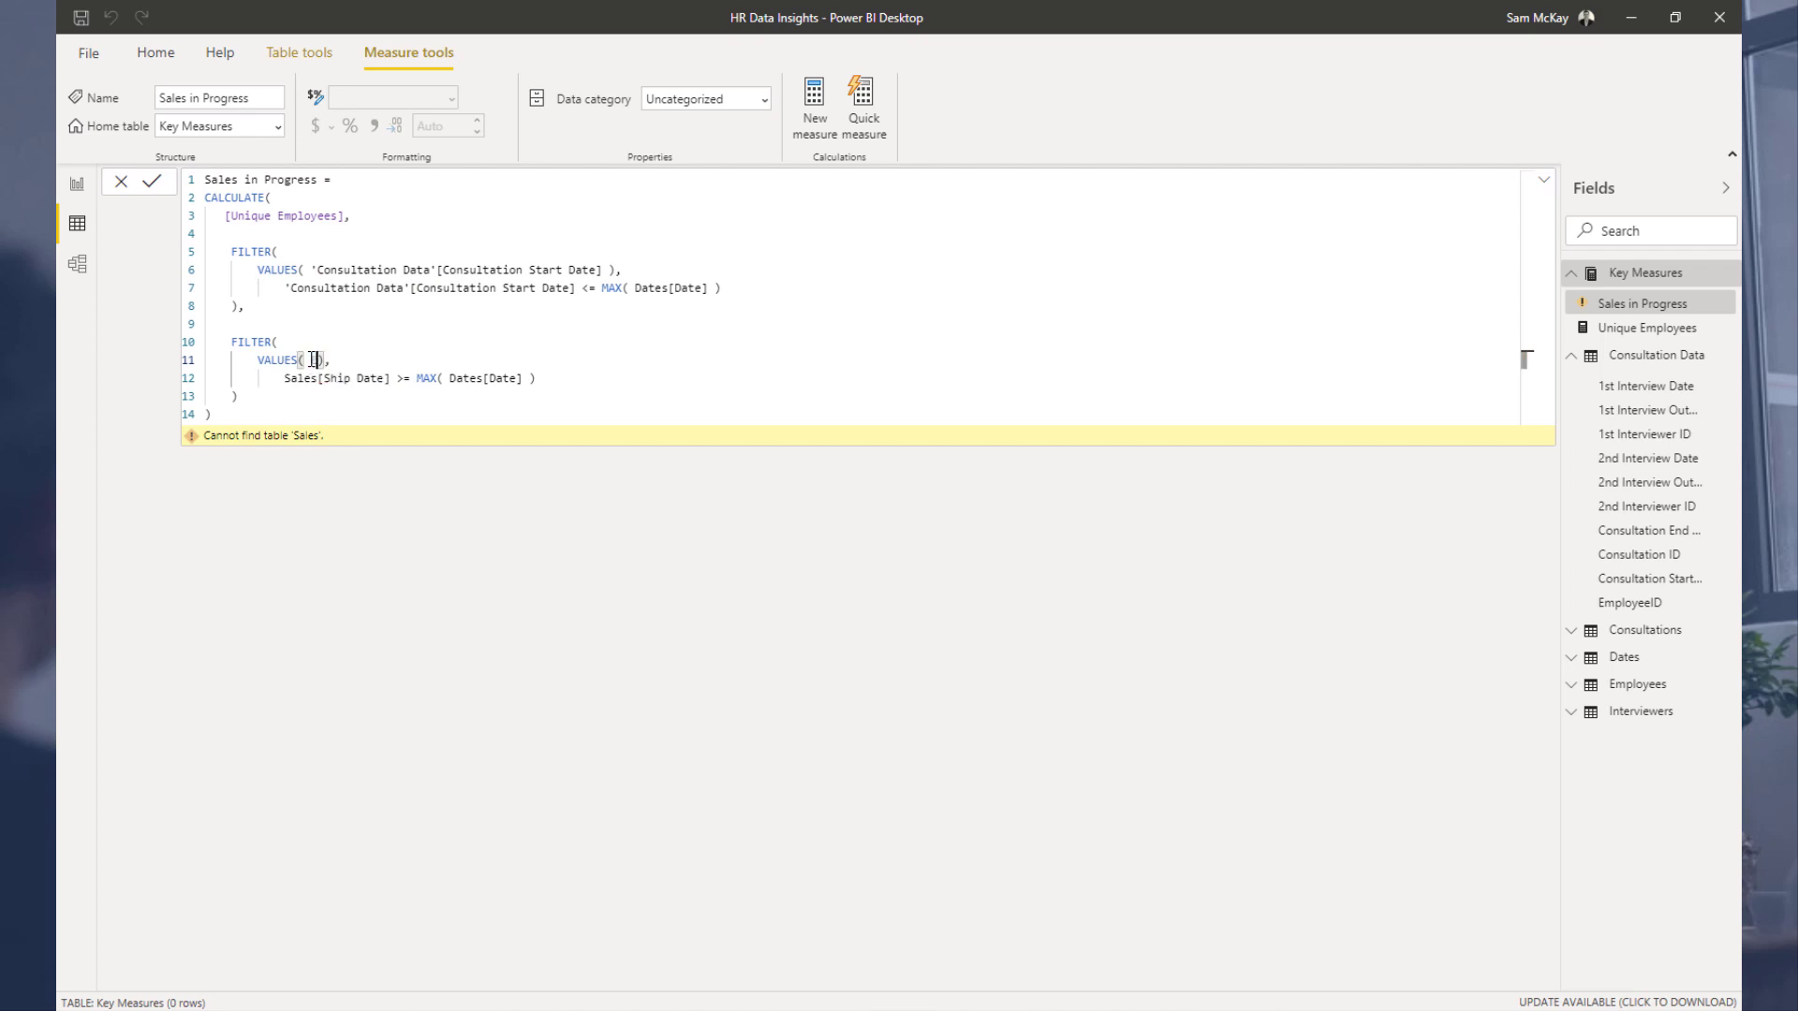
{"action": "key", "text": "ctrl+shift+Left"}
{"action": "key", "text": "ctrl+shift+Left"}
{"action": "key", "text": "ctrl+shift+Left"}
{"action": "key", "text": "ctrl+shift+Left"}
{"action": "key", "text": "ctrl+shift+Left"}
{"action": "key", "text": "ctrl+shift+Left"}
{"action": "key", "text": "ctrl+shift+Left"}
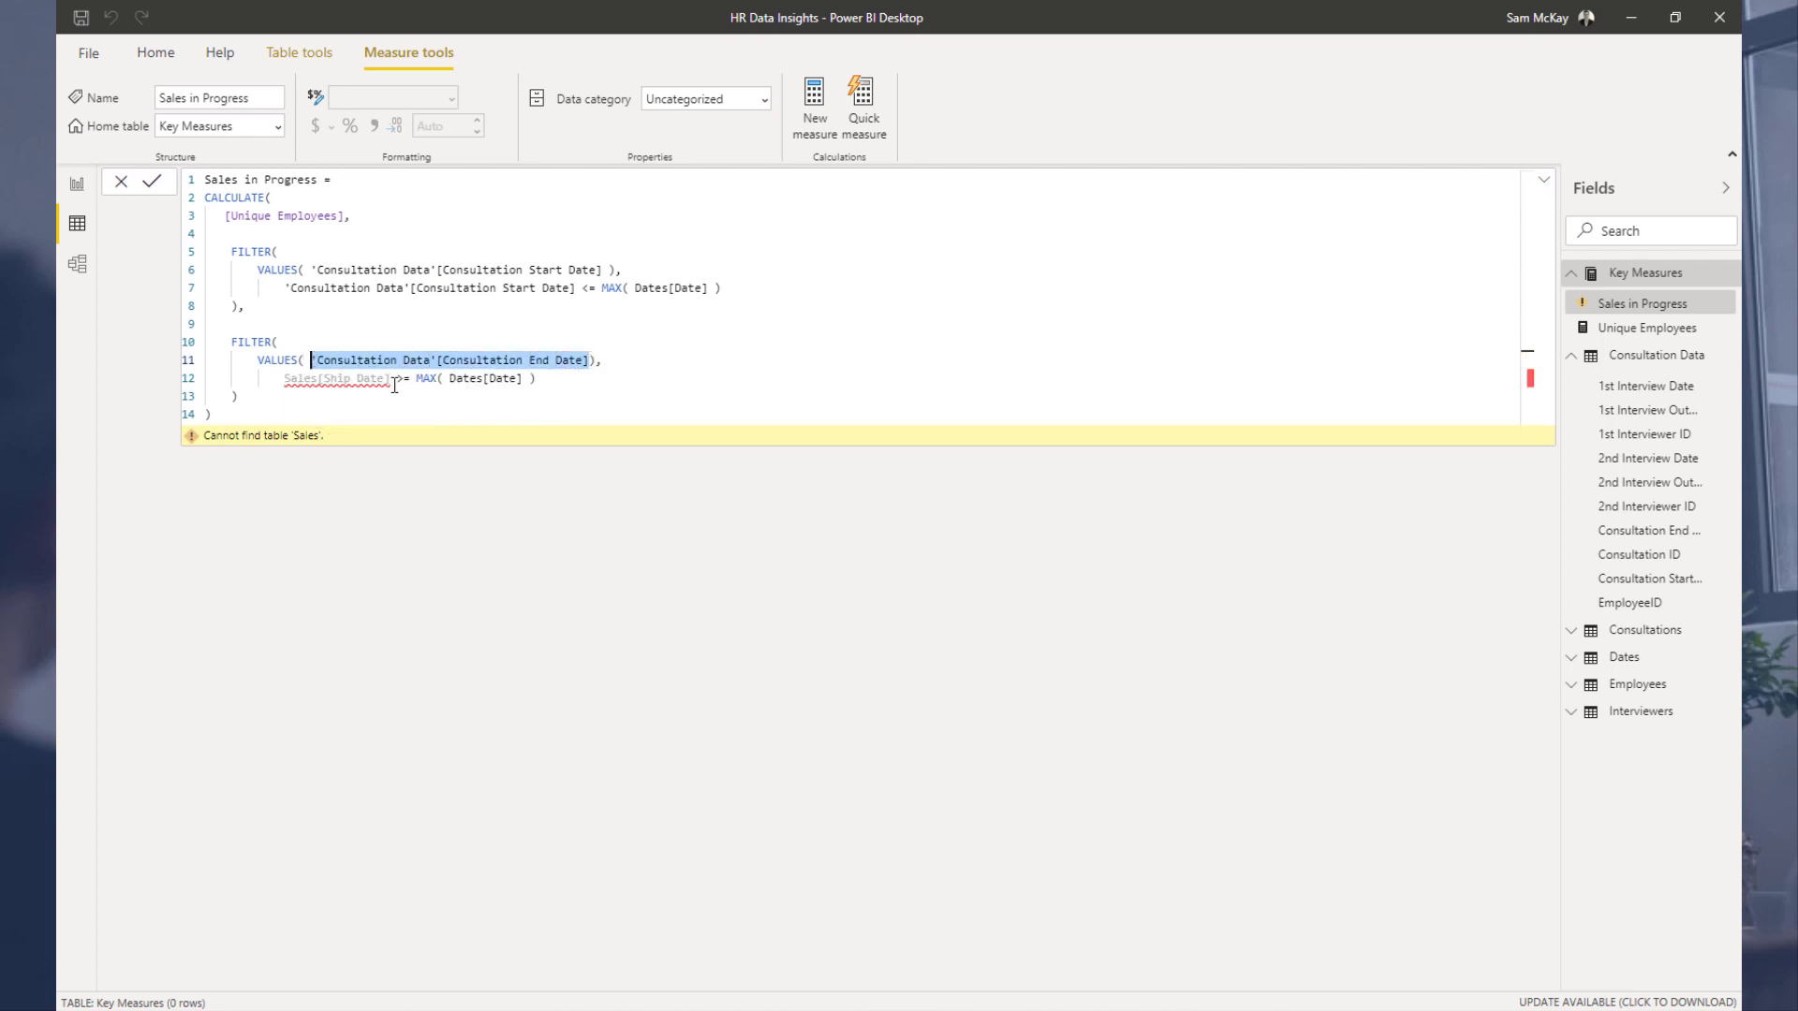
{"action": "key", "text": "ctrl+c"}
{"action": "left_click_drag", "start_coordinate": [284, 378], "coordinate": [391, 378]}
{"action": "key", "text": "ctrl+v"}
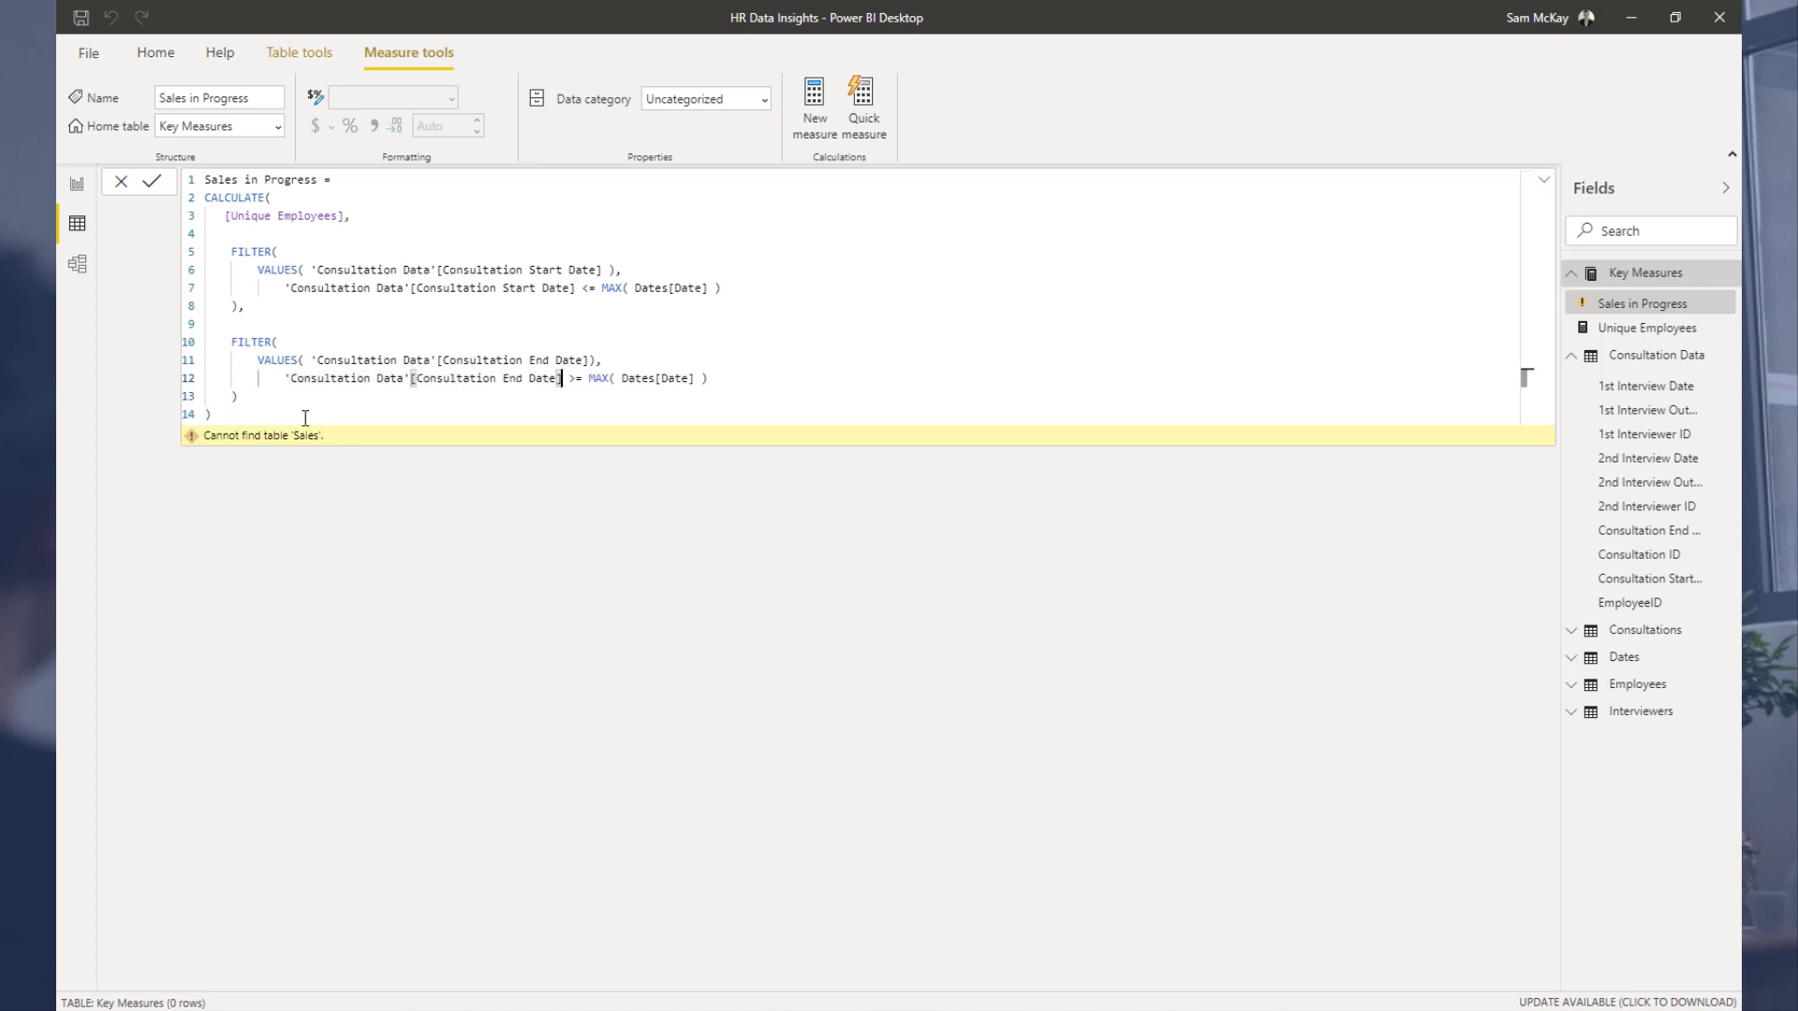
{"action": "left_click", "coordinate": [305, 418]}
{"action": "key", "text": "Return"}
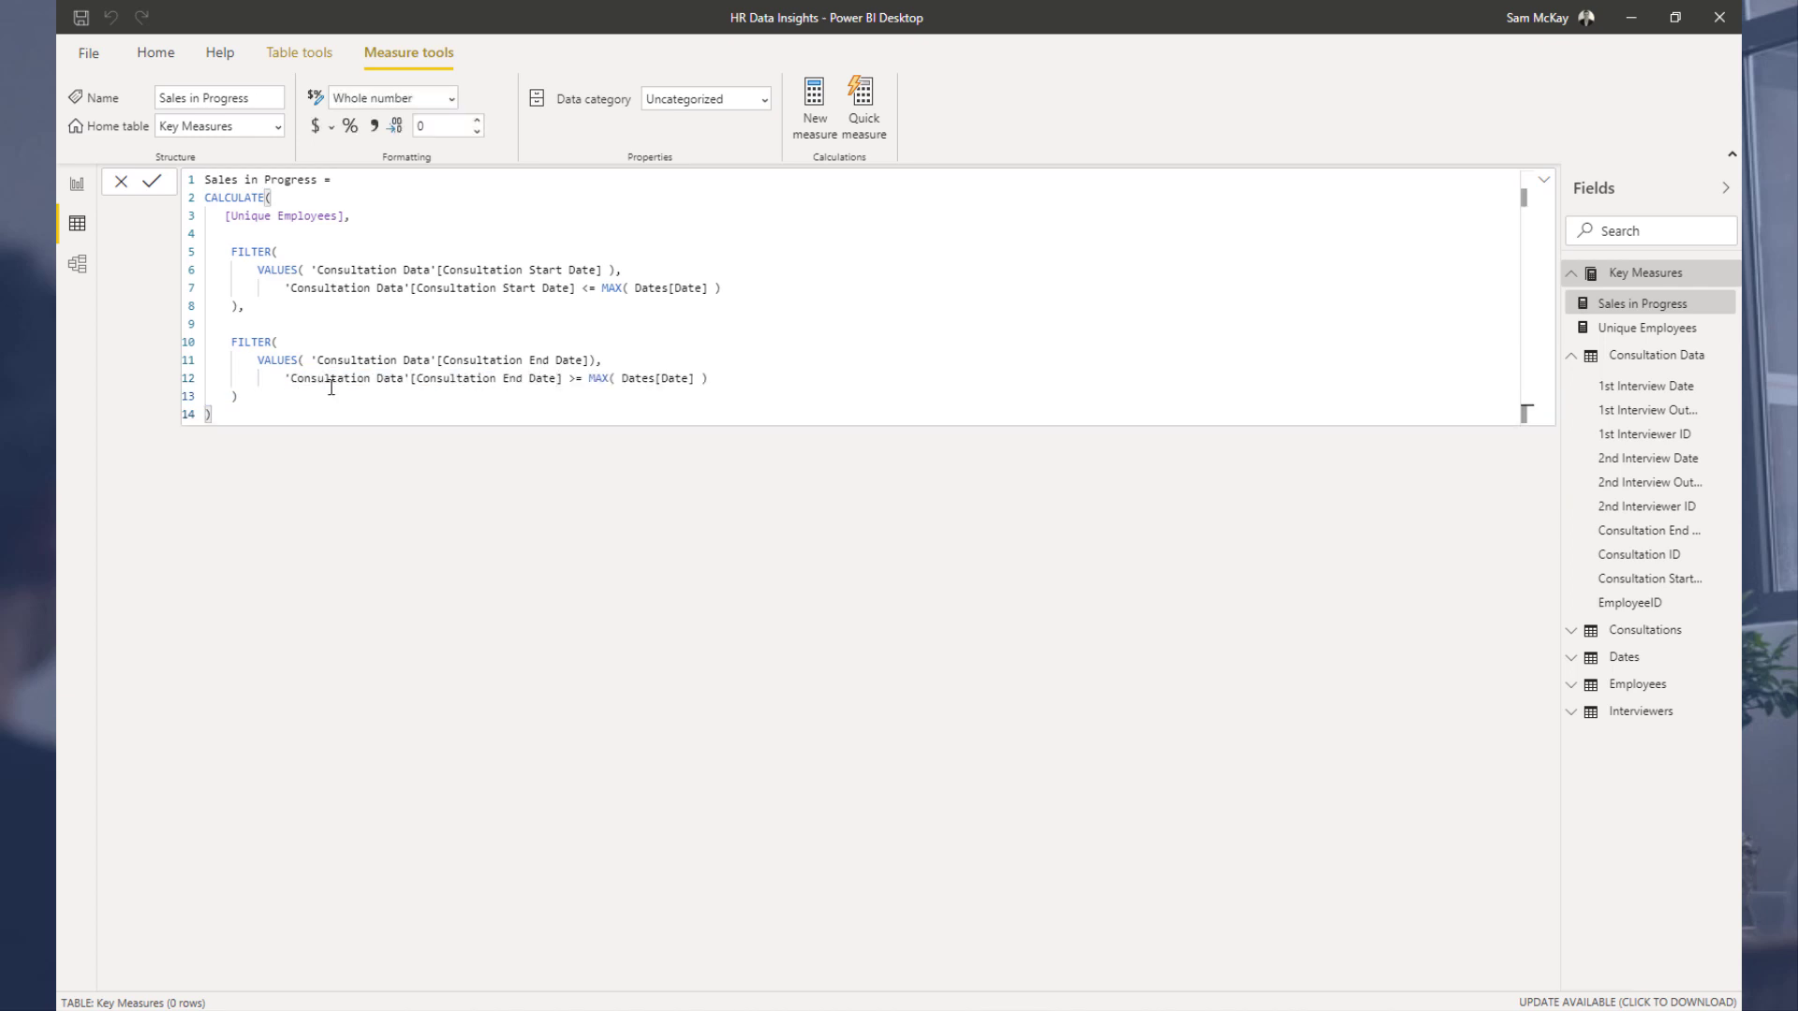
Step: Open the DAX Clean Up tool from the Enterprise DNA forum's footer links
{"action": "key", "text": "alt+Tab"}
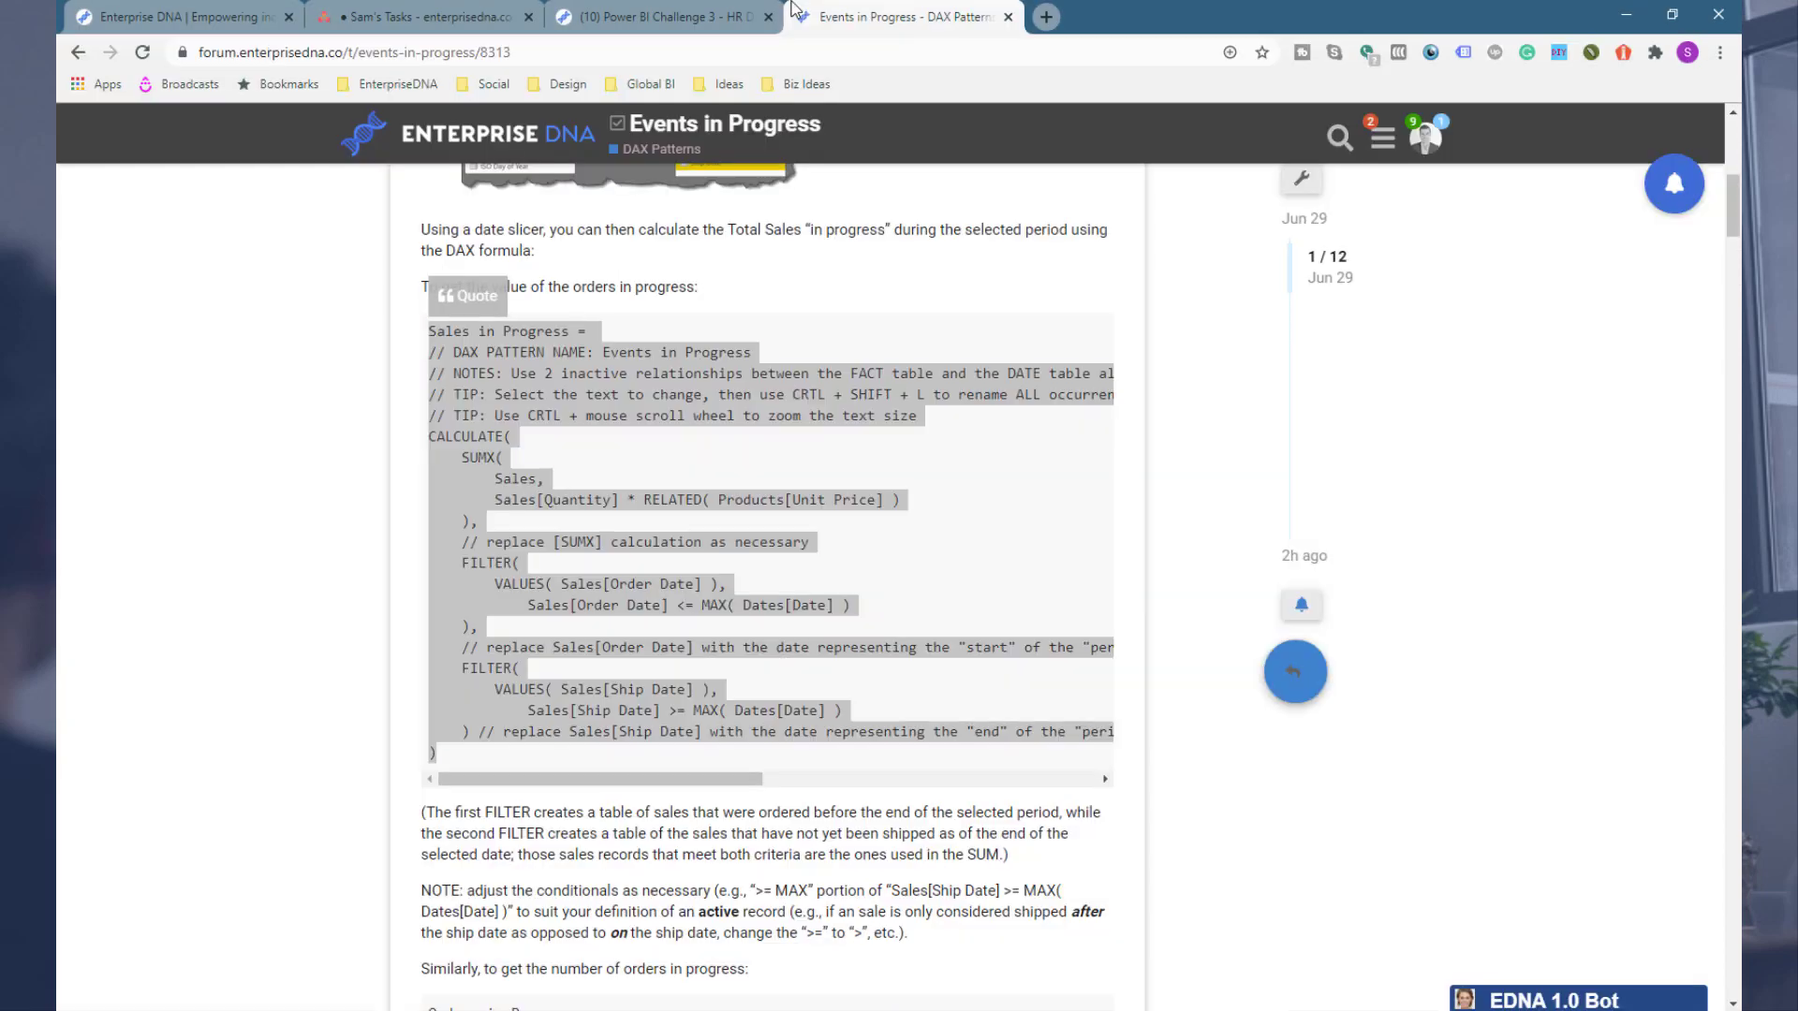
{"action": "left_click", "coordinate": [333, 390]}
{"action": "scroll", "coordinate": [309, 402], "scroll_direction": "down", "scroll_amount": 5}
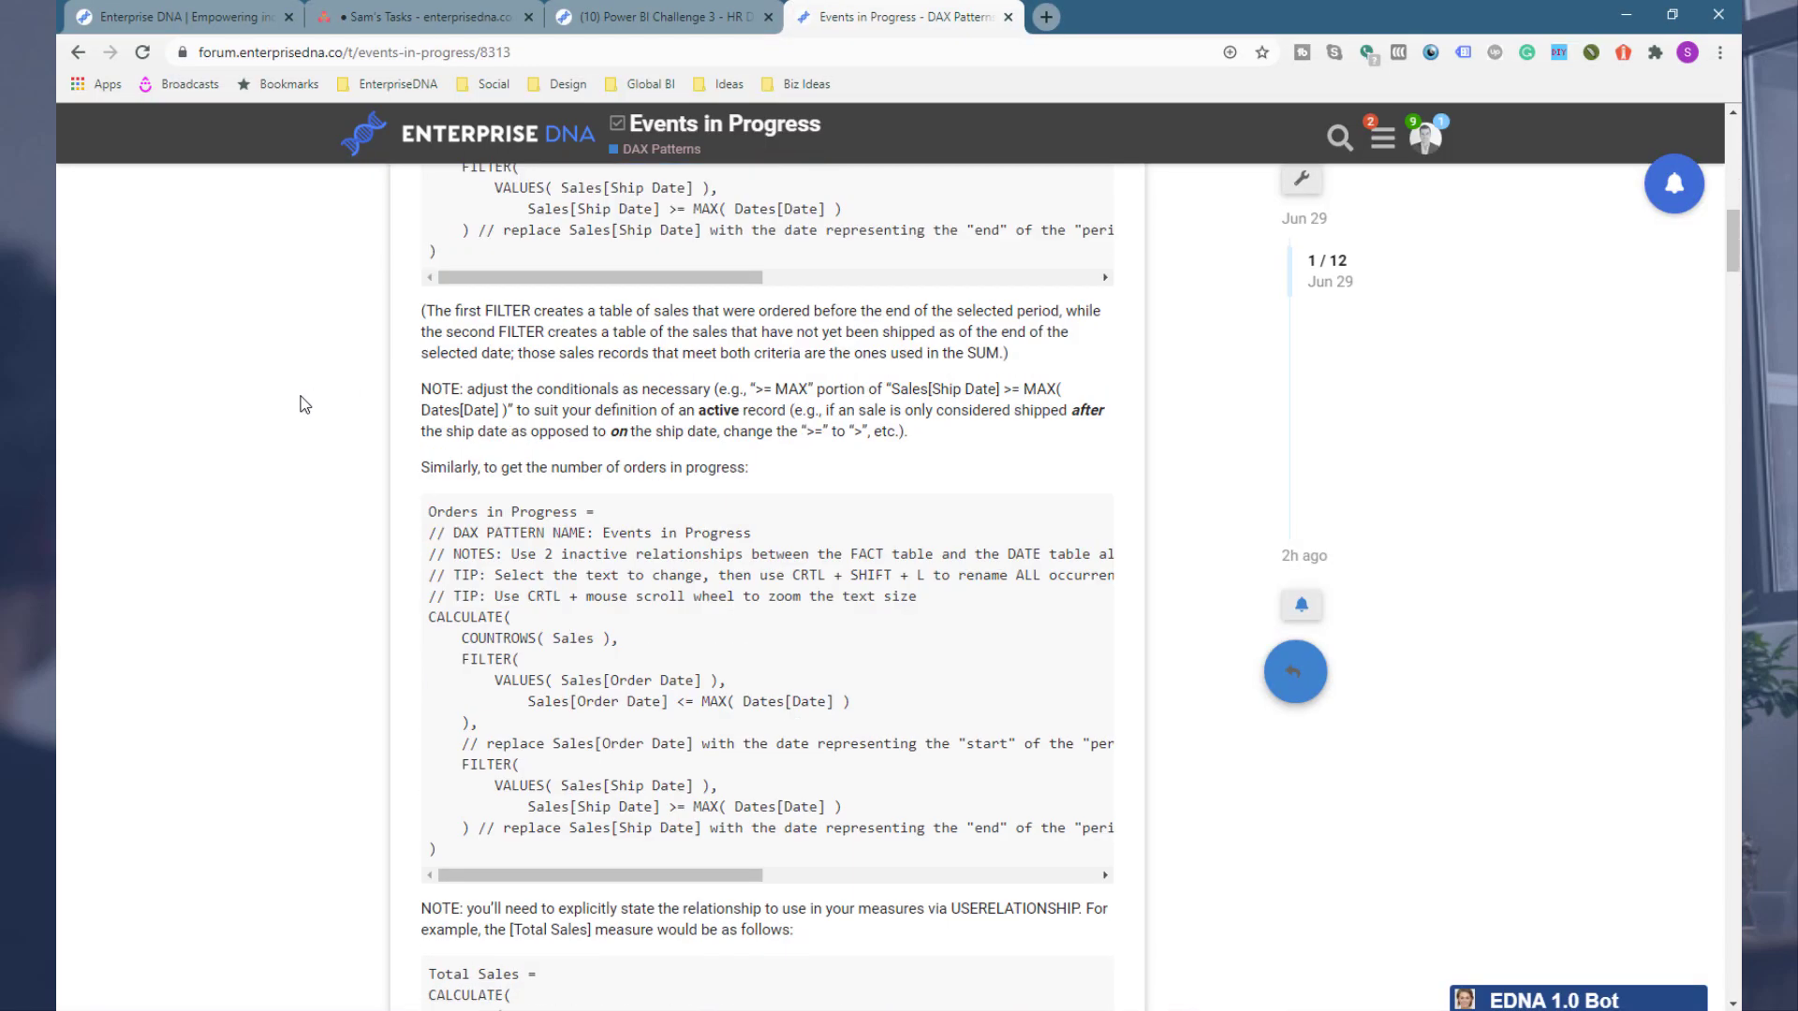
{"action": "left_click", "coordinate": [545, 140]}
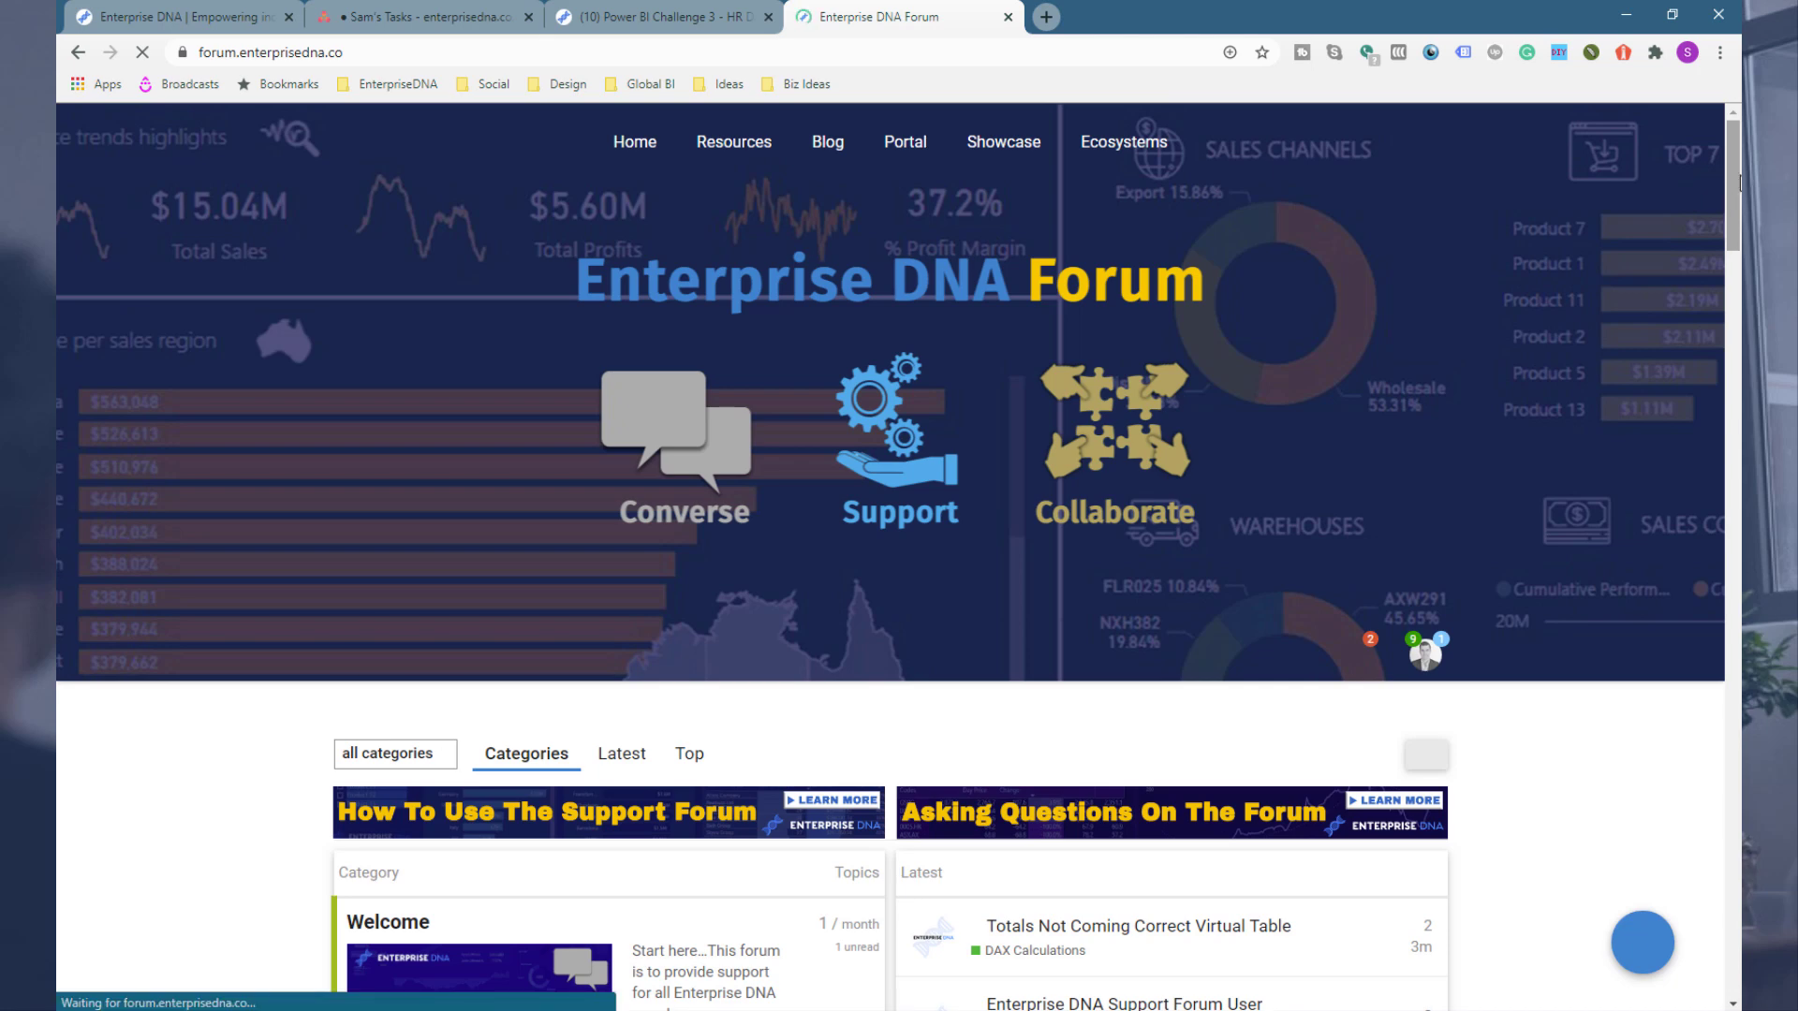
{"action": "left_click_drag", "start_coordinate": [1734, 169], "coordinate": [1728, 922]}
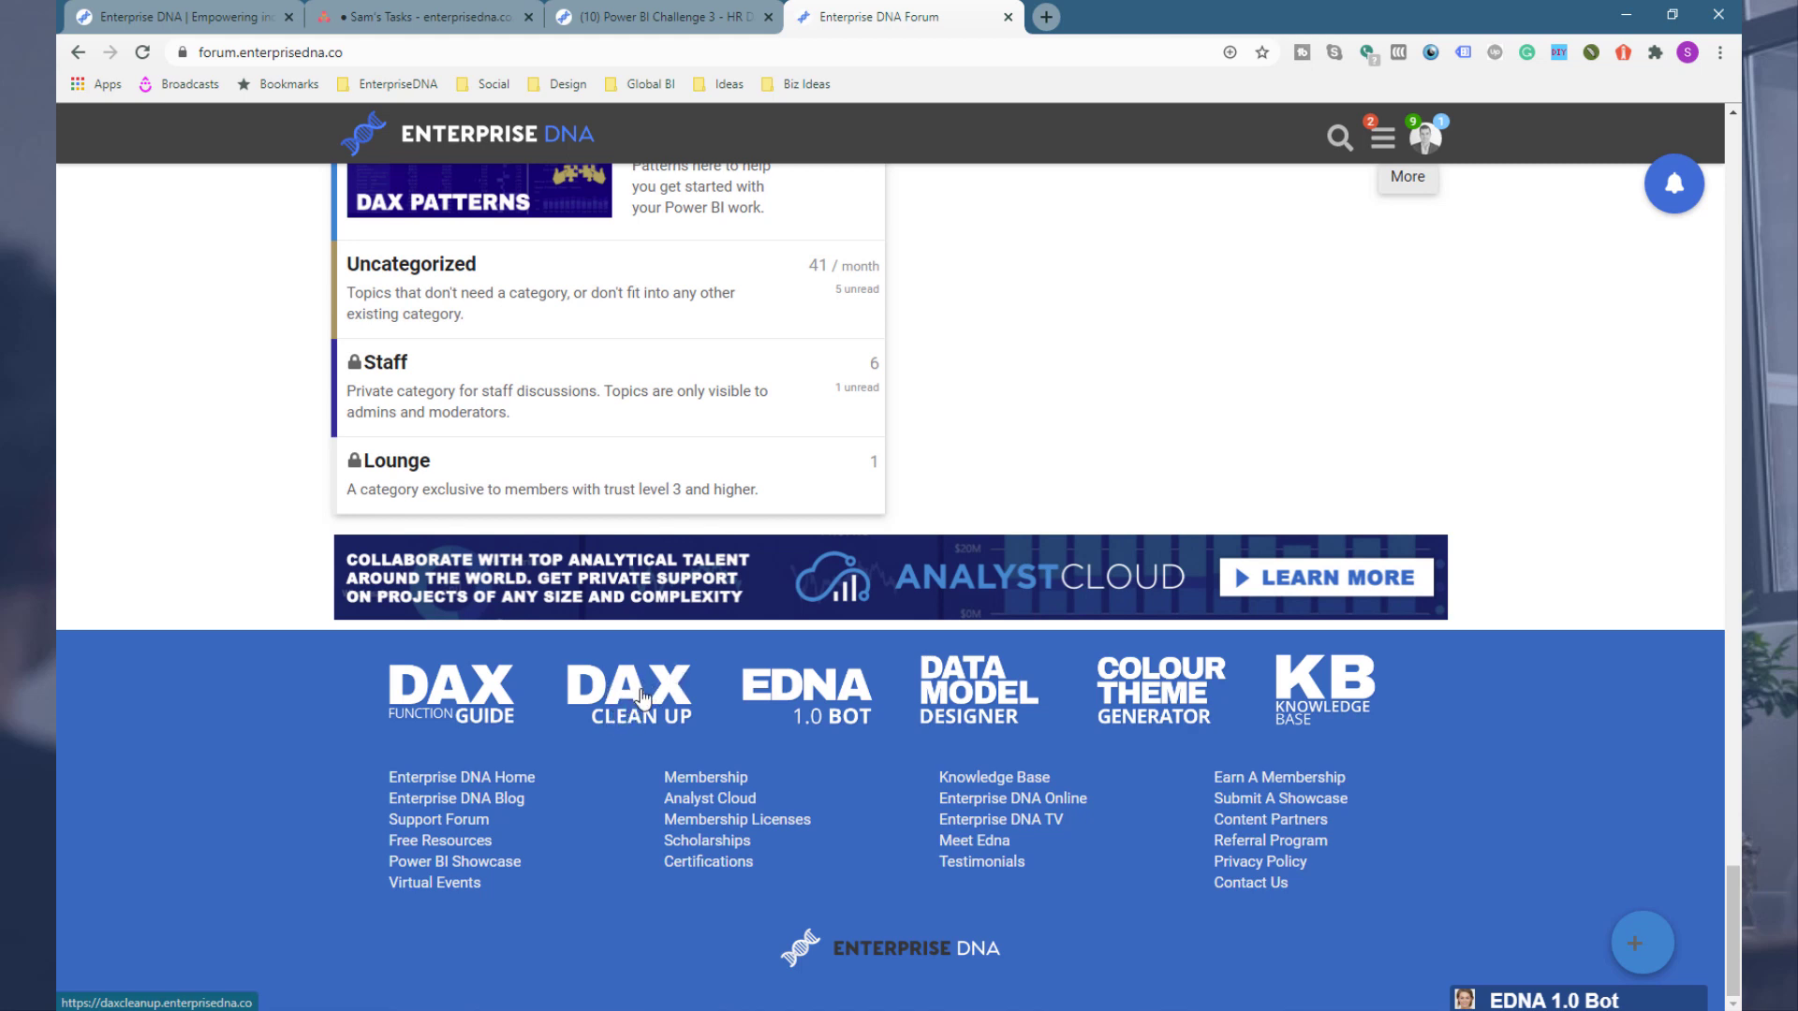
{"action": "left_click", "coordinate": [635, 708]}
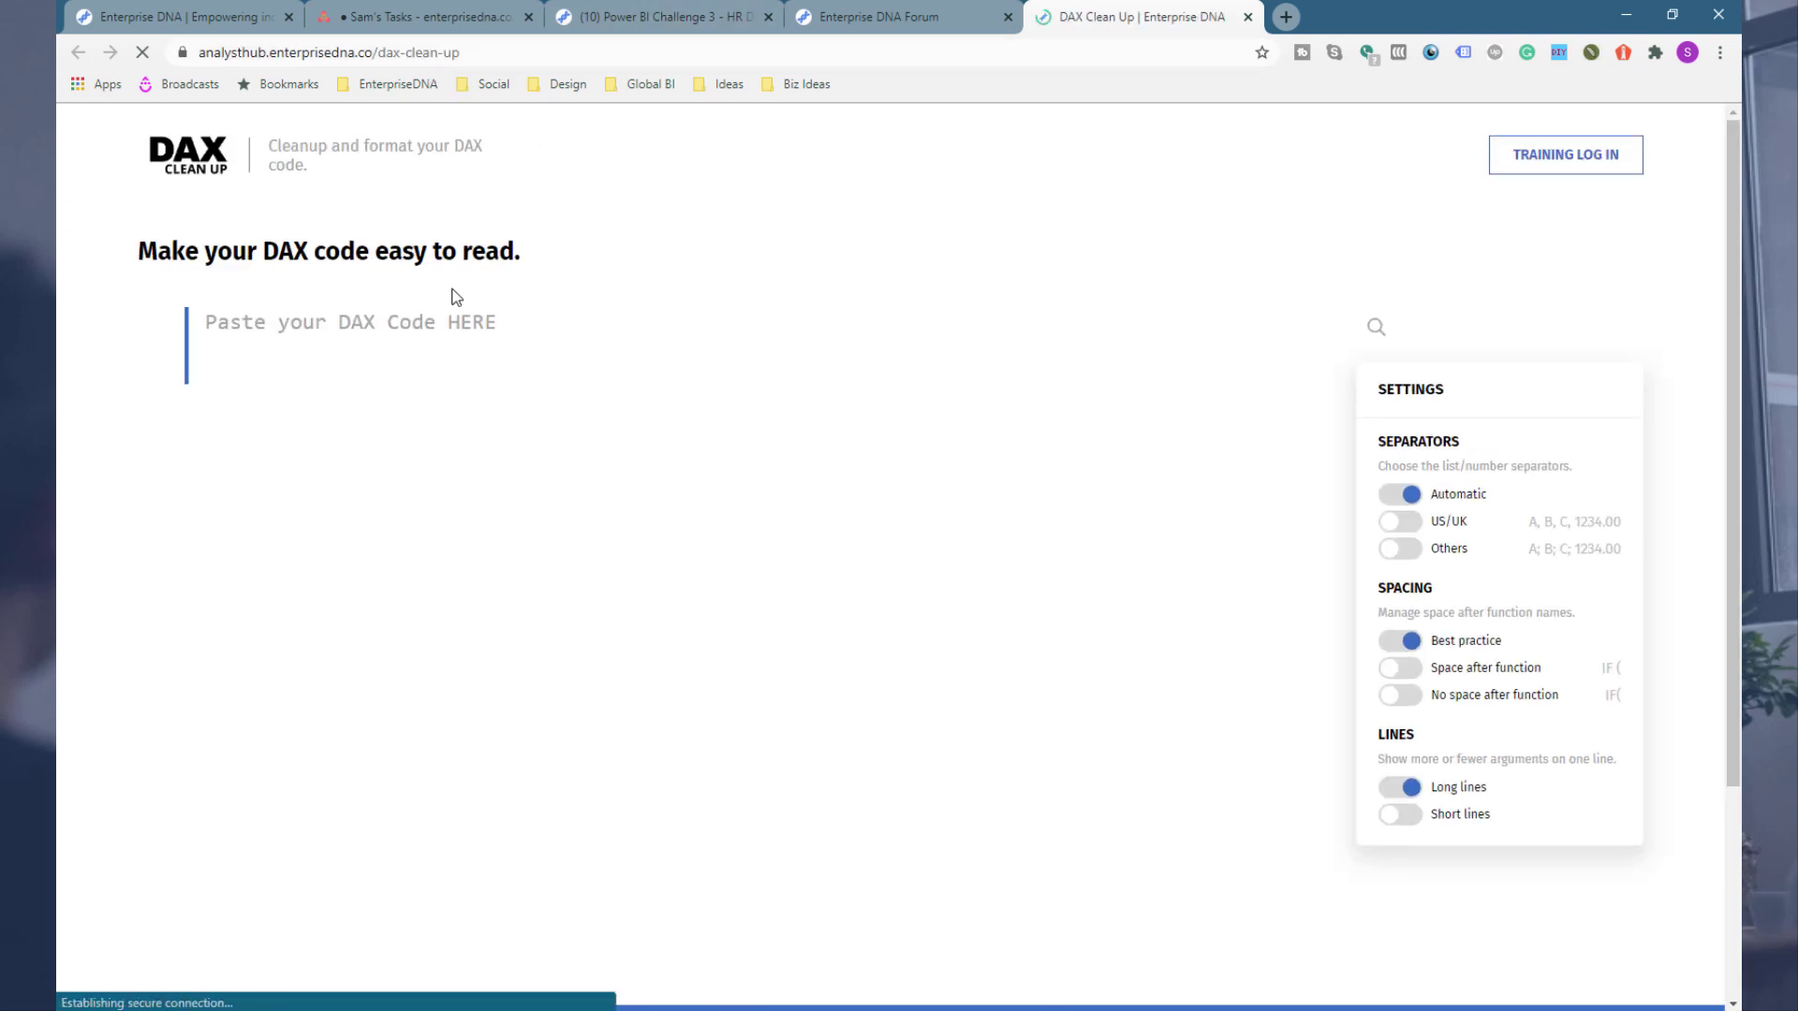
{"action": "left_click", "coordinate": [709, 1008]}
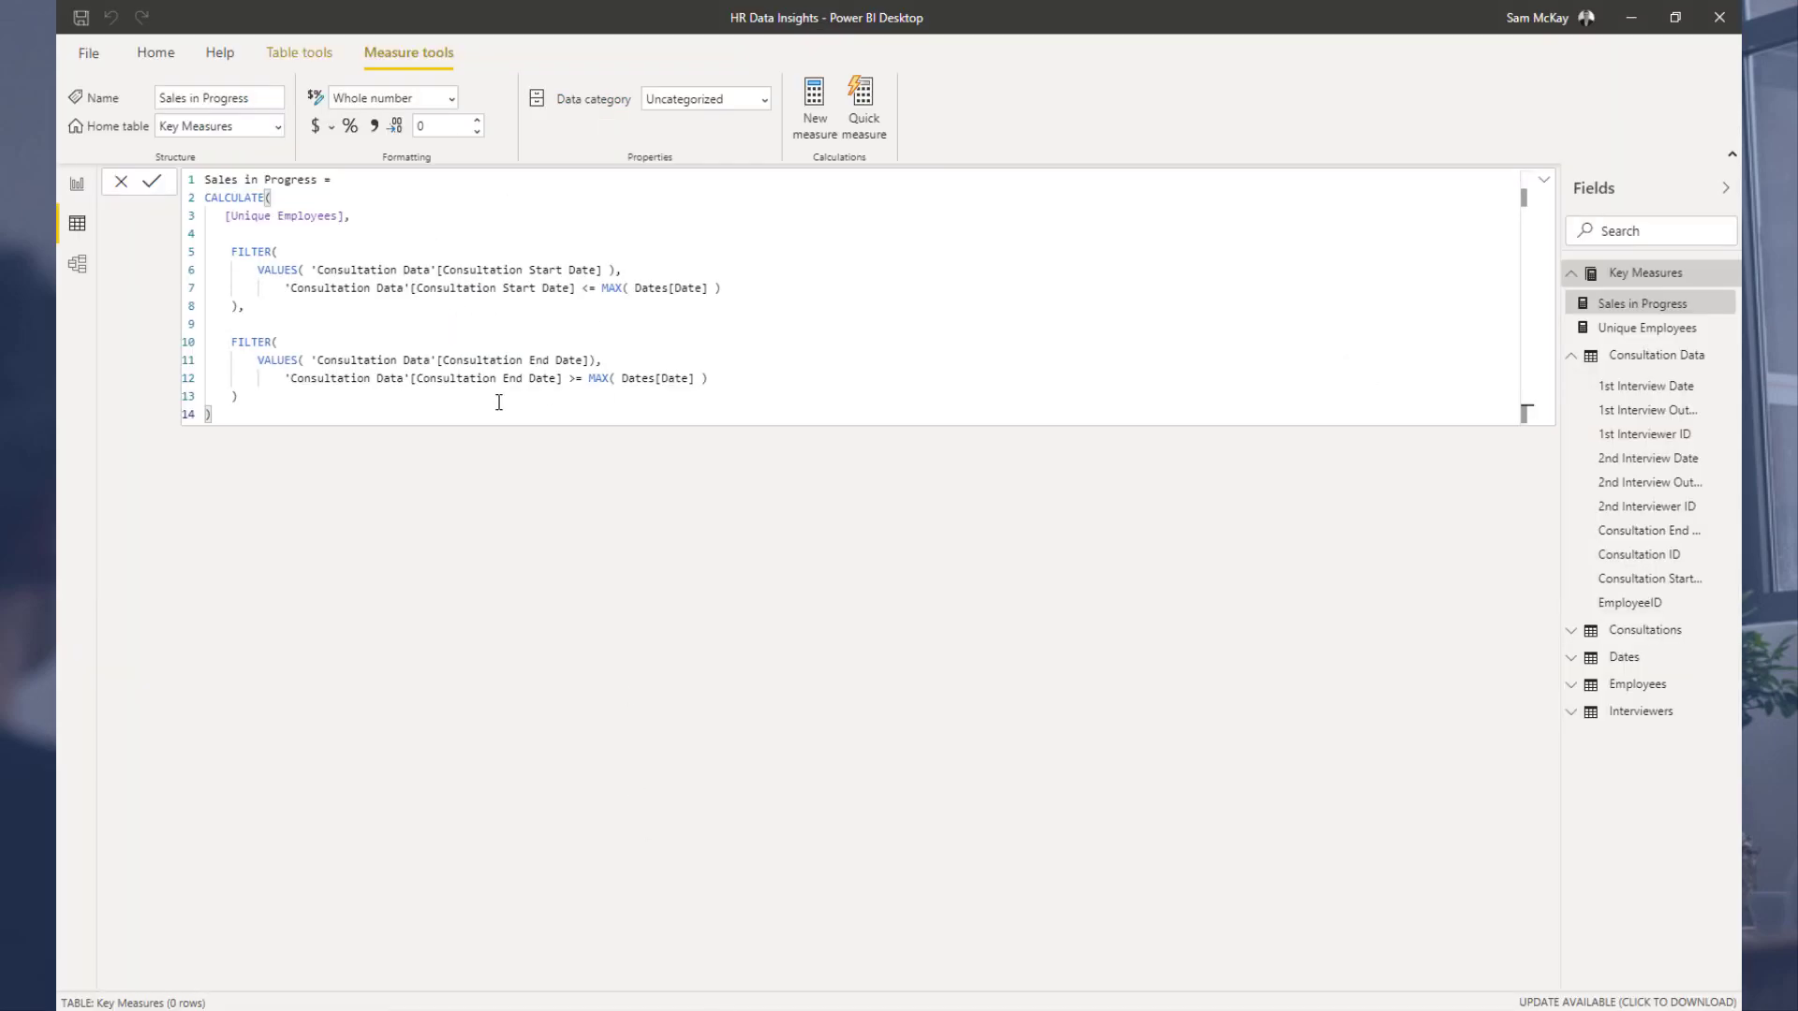
Step: Copy the whole measure code into DAX Clean Up and format it
{"action": "left_click_drag", "start_coordinate": [280, 416], "coordinate": [207, 184]}
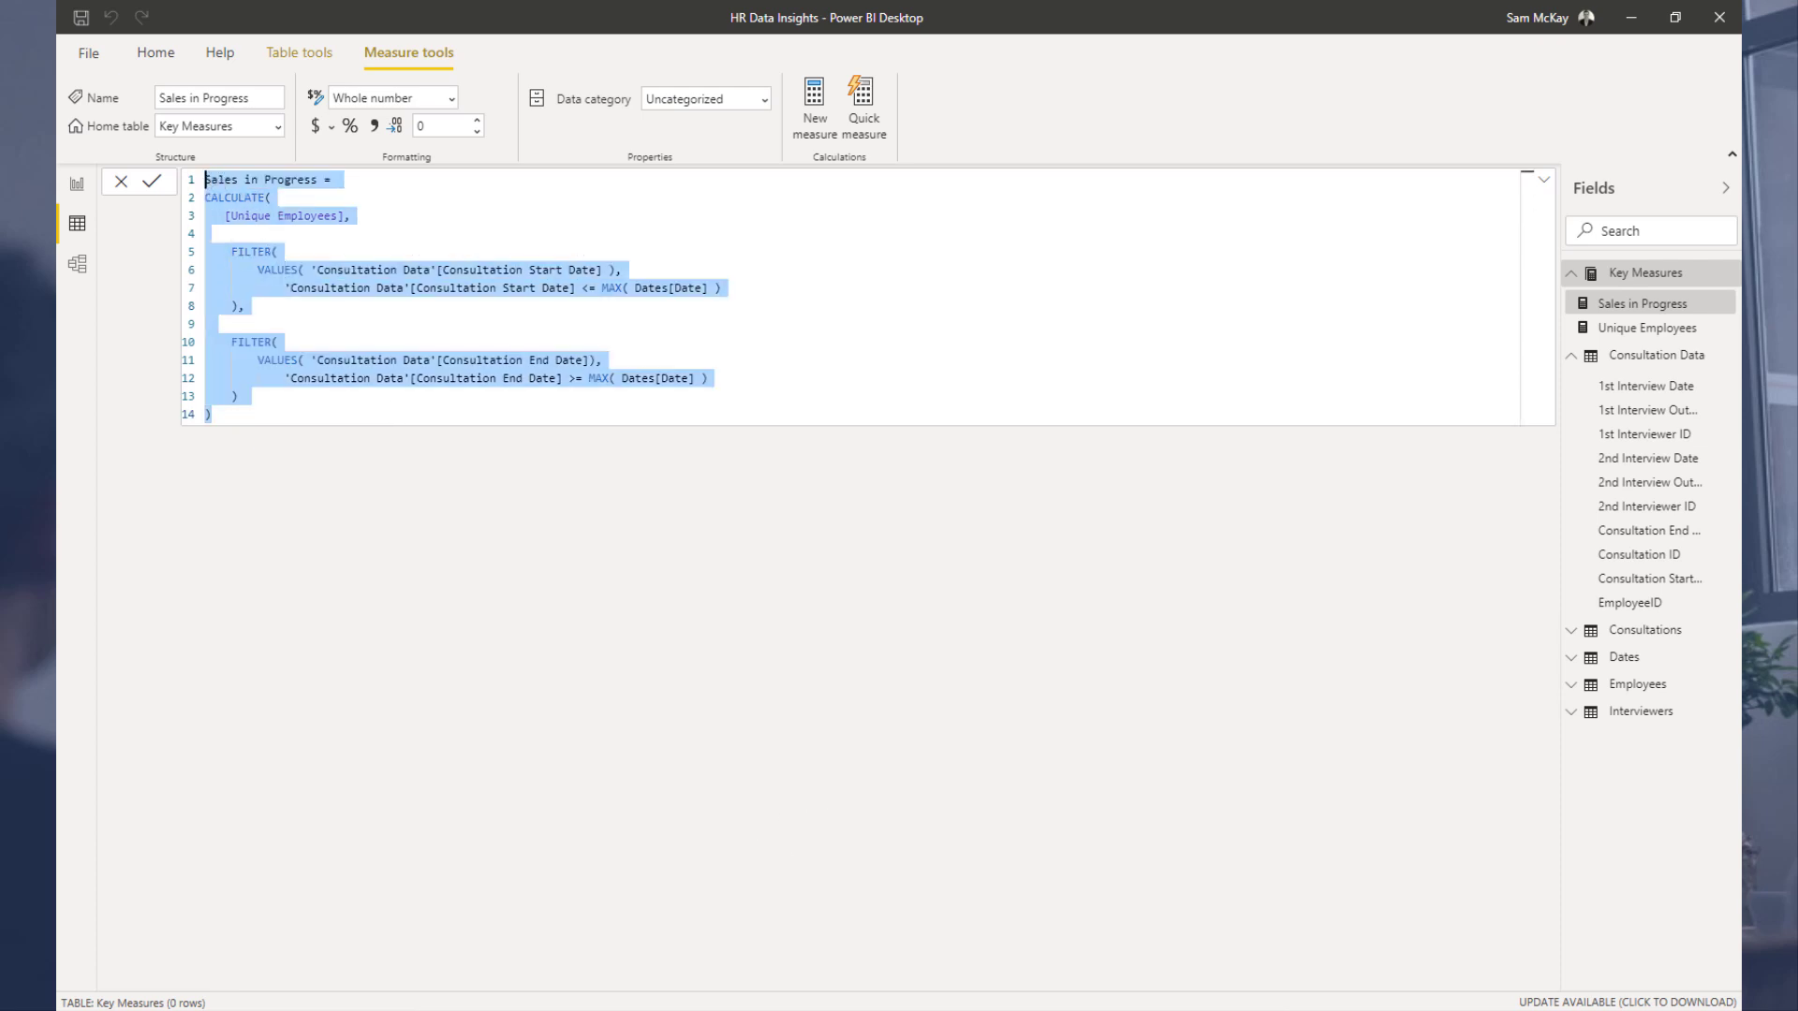
{"action": "key", "text": "alt+Tab"}
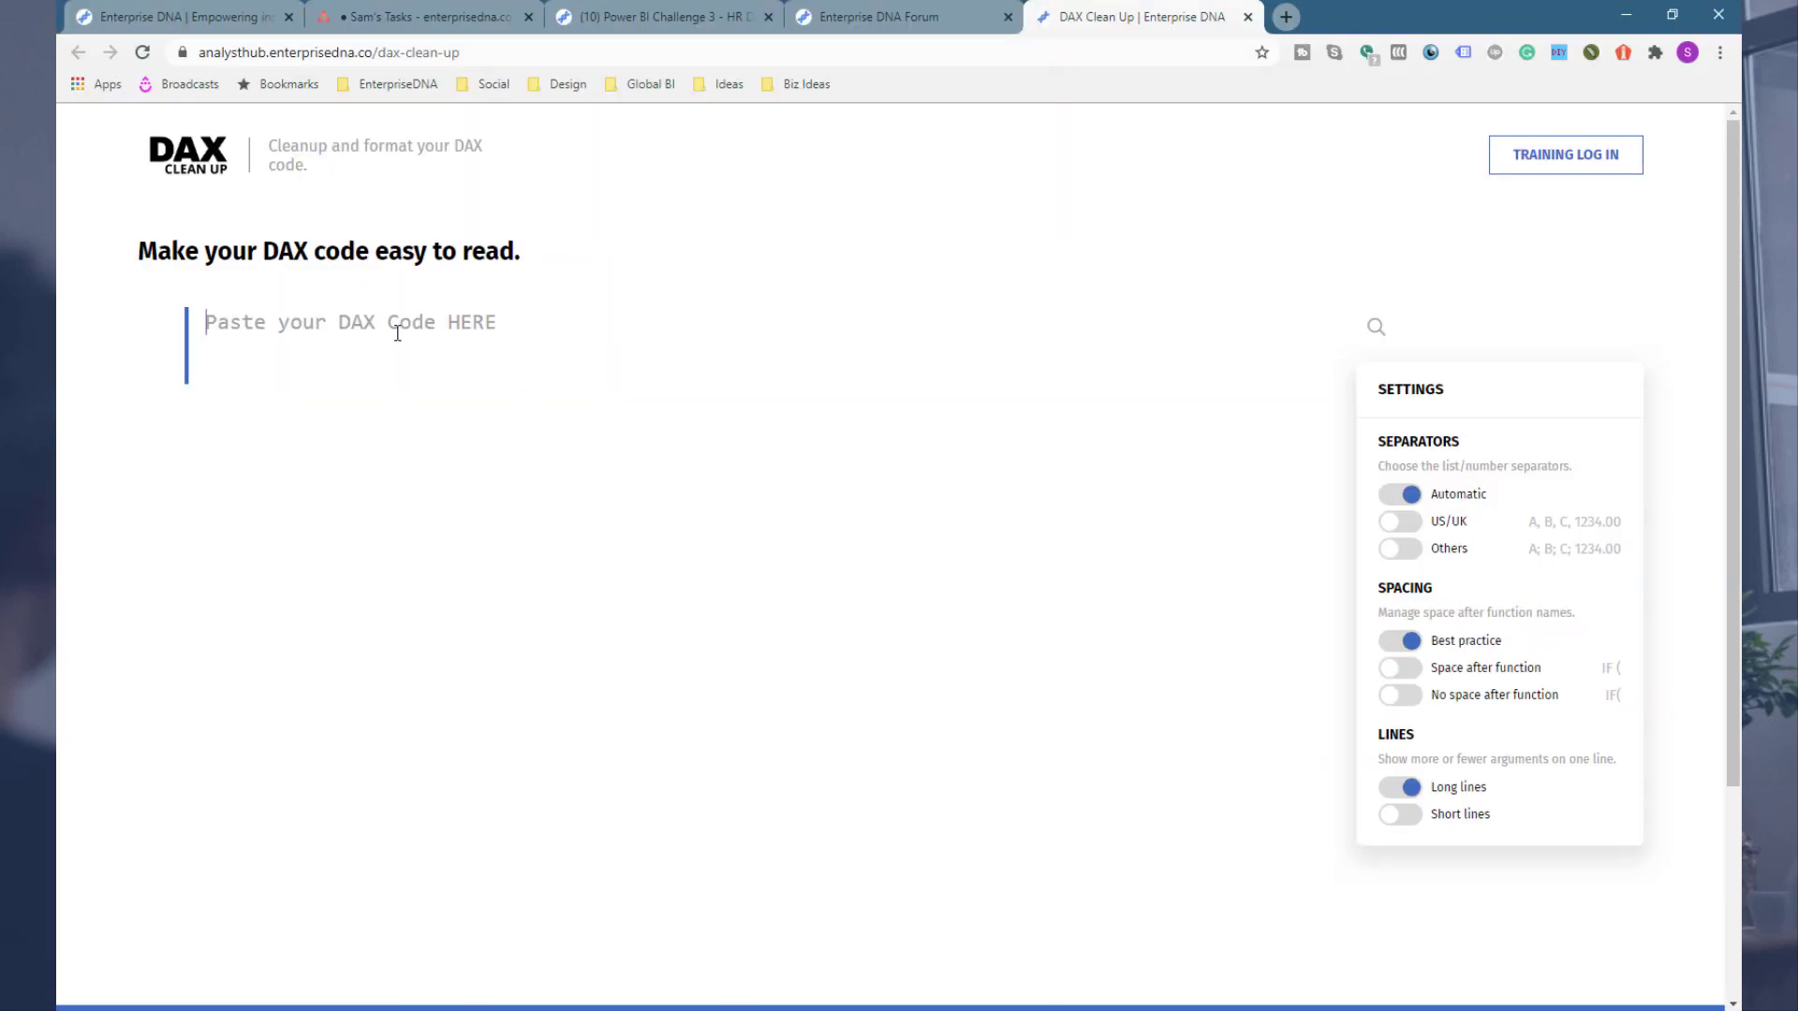
{"action": "key", "text": "ctrl+v"}
{"action": "left_click", "coordinate": [228, 946]}
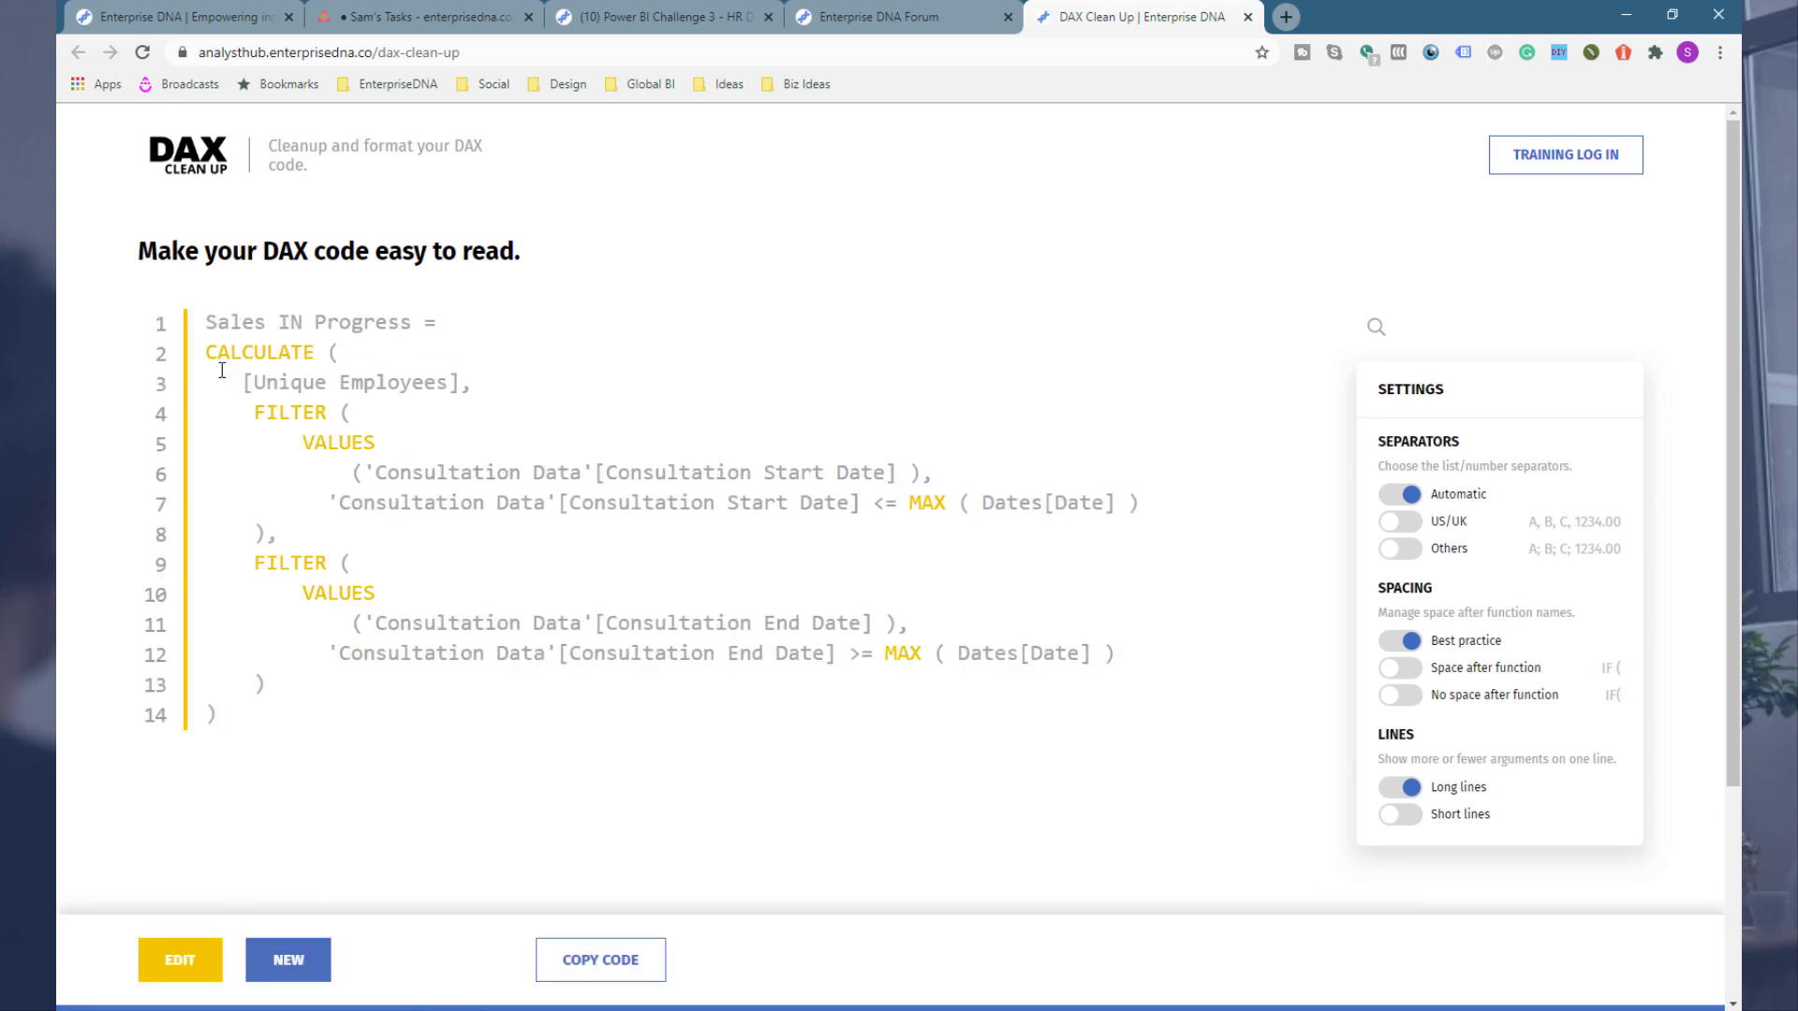
Step: Edit the formatted code to pull [Unique Employees] onto the CALCULATE line and reformat
{"action": "left_click", "coordinate": [154, 964]}
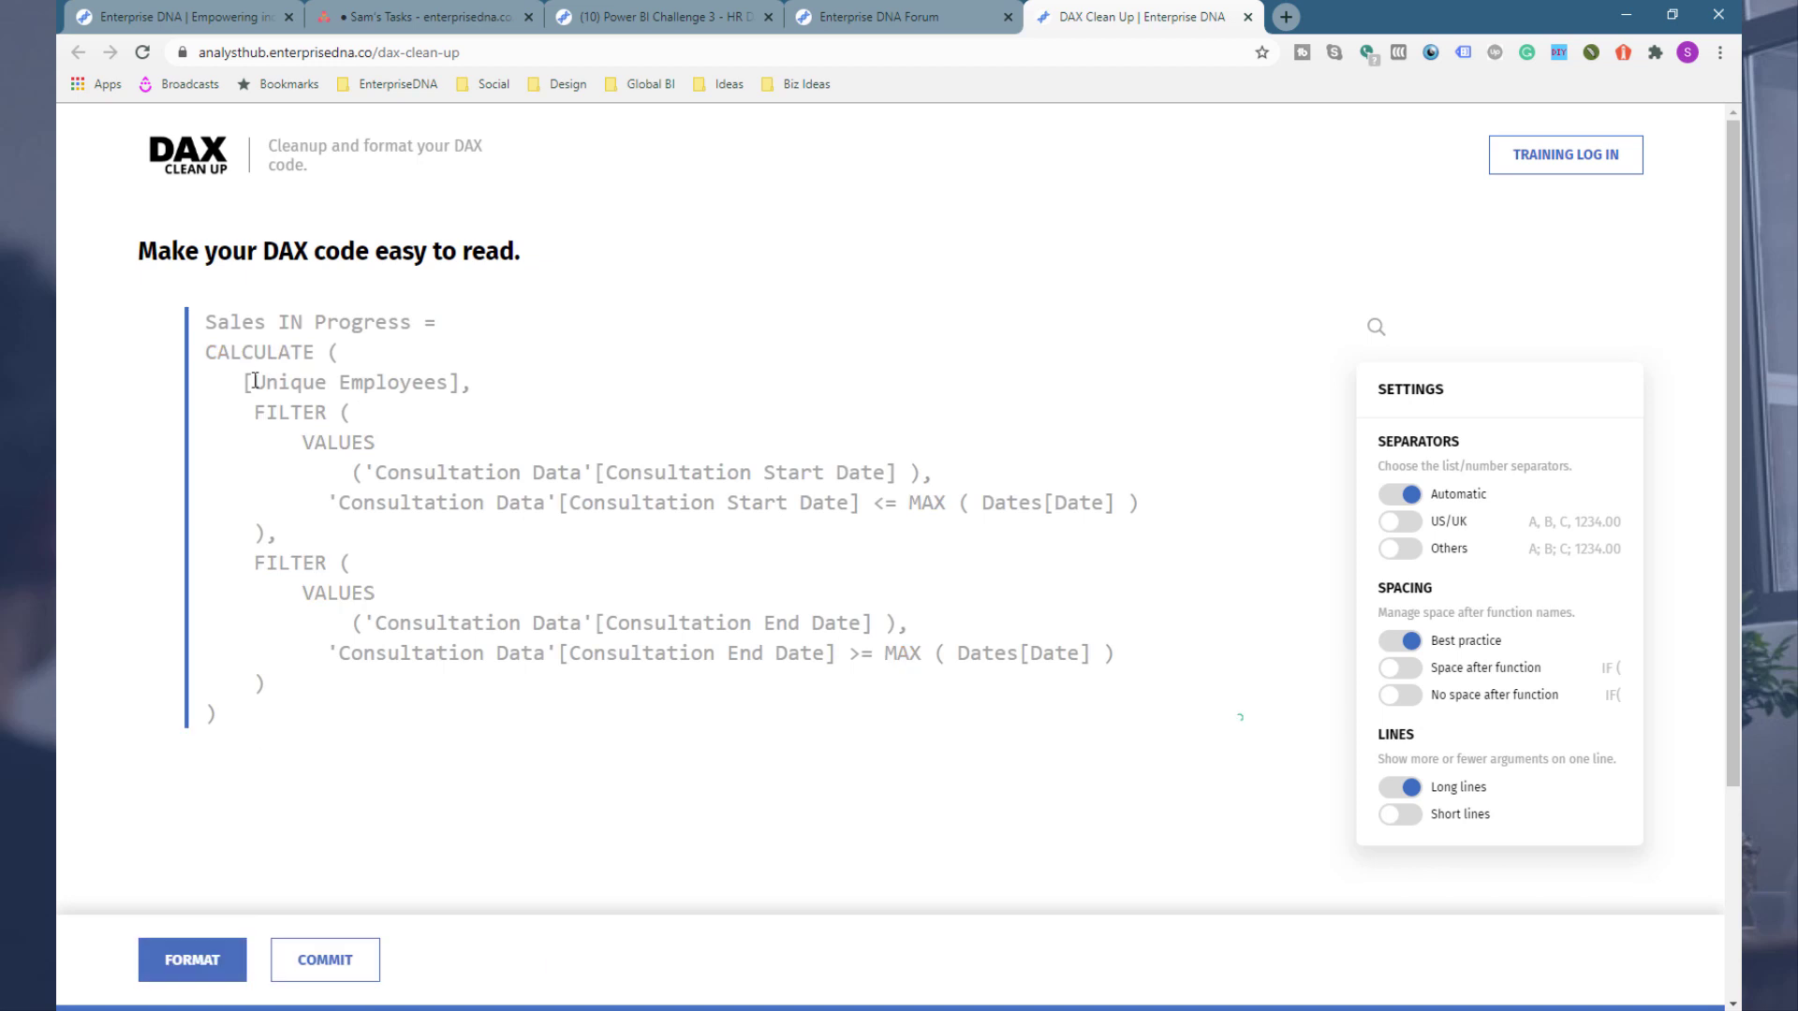
{"action": "key", "text": "BackSpace"}
{"action": "key", "text": "BackSpace"}
{"action": "key", "text": "BackSpace"}
{"action": "key", "text": "BackSpace"}
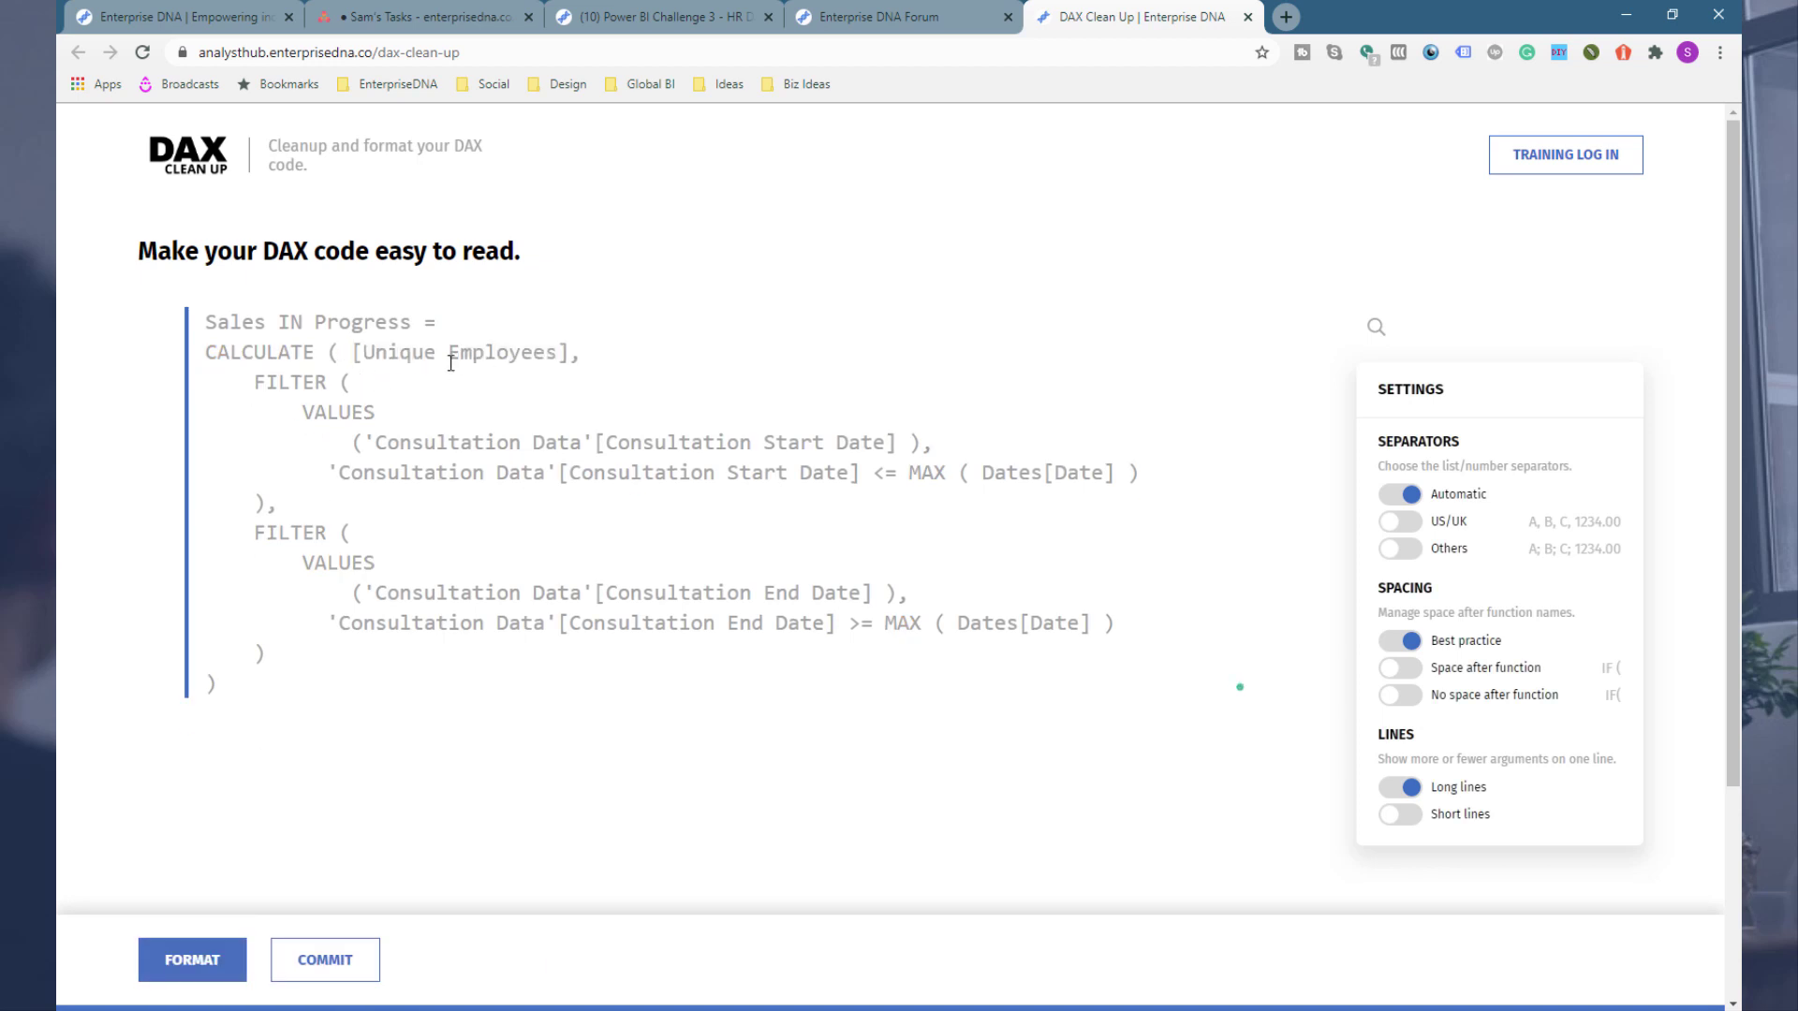
{"action": "left_click", "coordinate": [304, 959]}
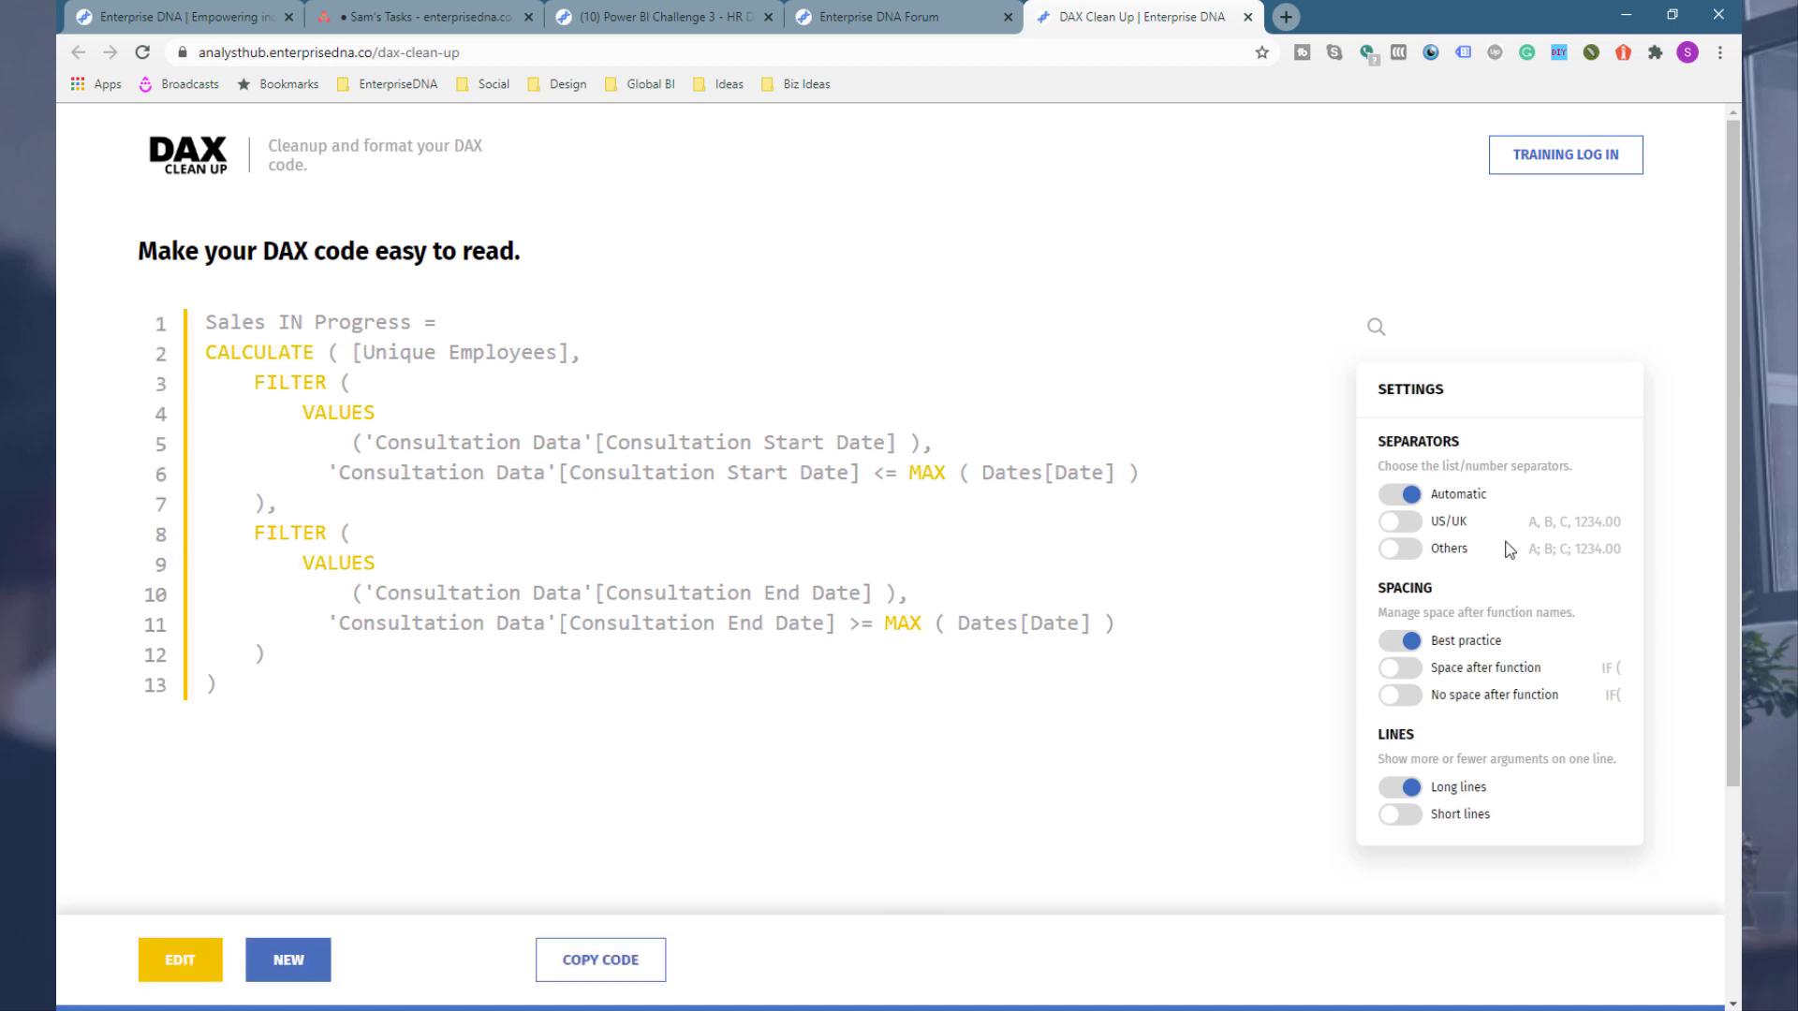
Step: Set the cleanup spacing option to No space after function
{"action": "left_click", "coordinate": [1403, 673]}
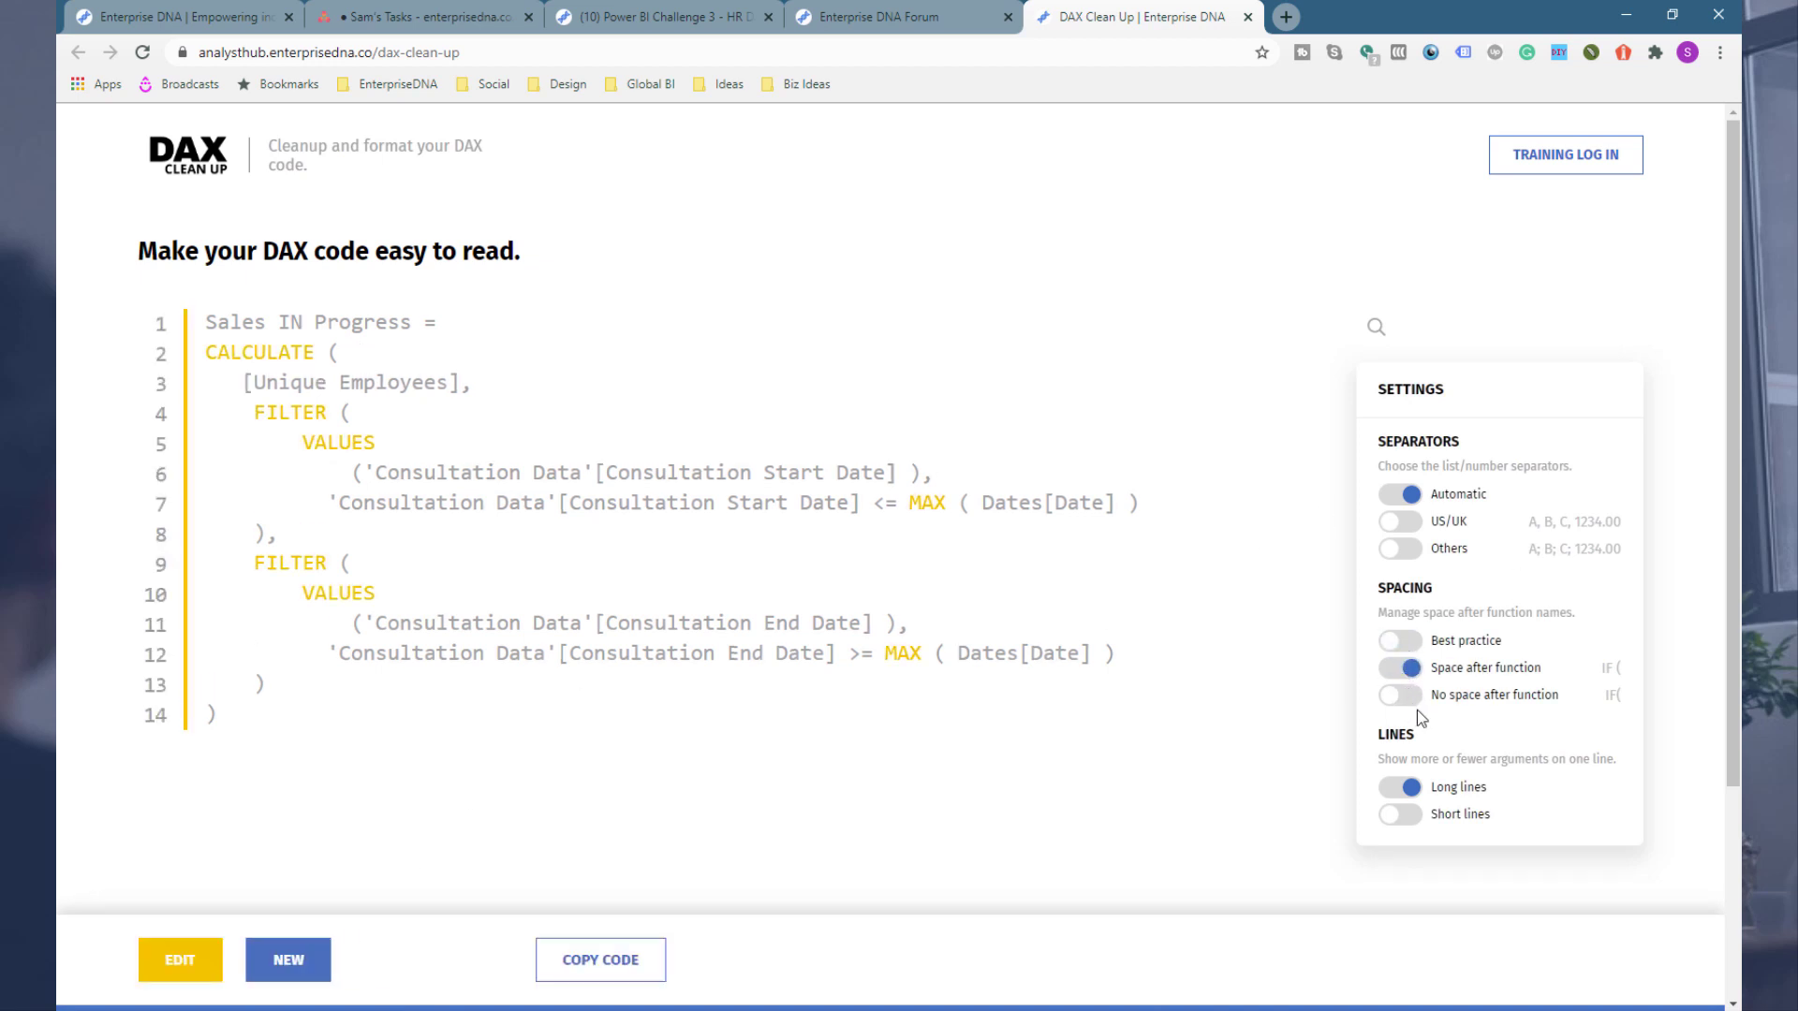
{"action": "left_click", "coordinate": [1413, 697]}
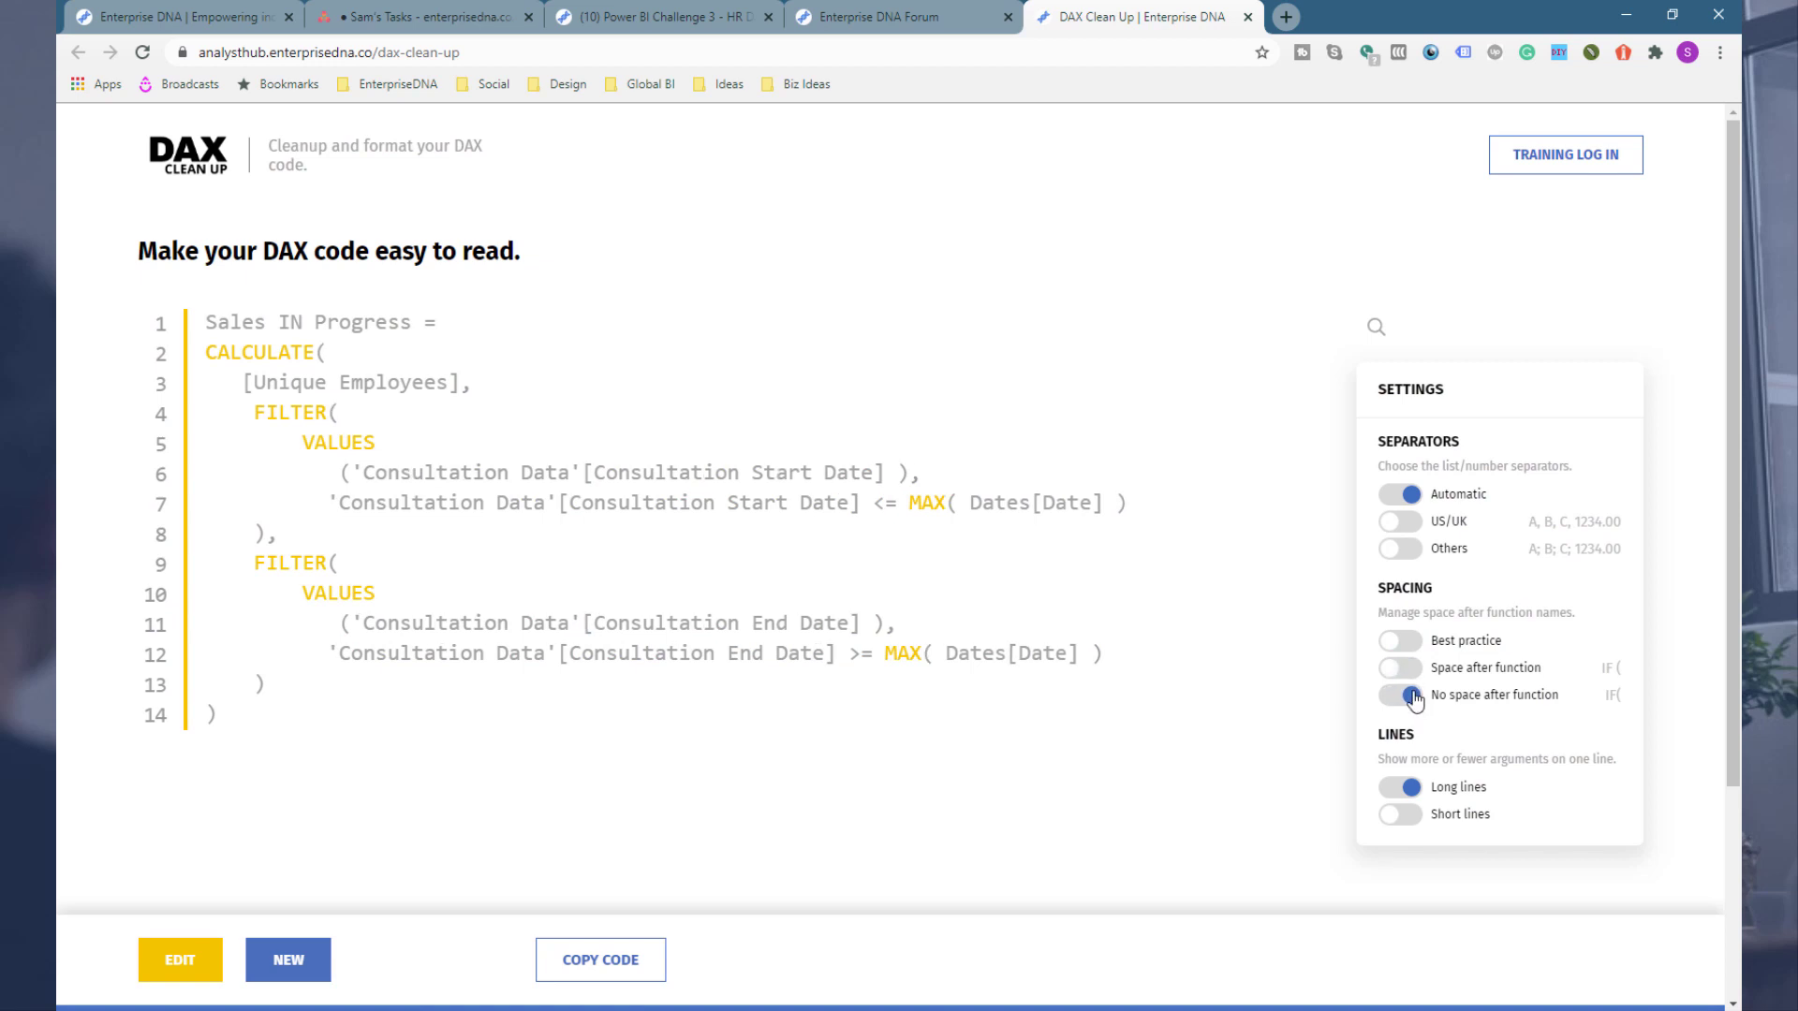
{"action": "left_click", "coordinate": [1410, 671]}
{"action": "left_click", "coordinate": [1414, 698]}
Step: Join [Unique Employees] onto the CALCULATE line in the reformatted code and format it again
{"action": "left_click", "coordinate": [214, 970]}
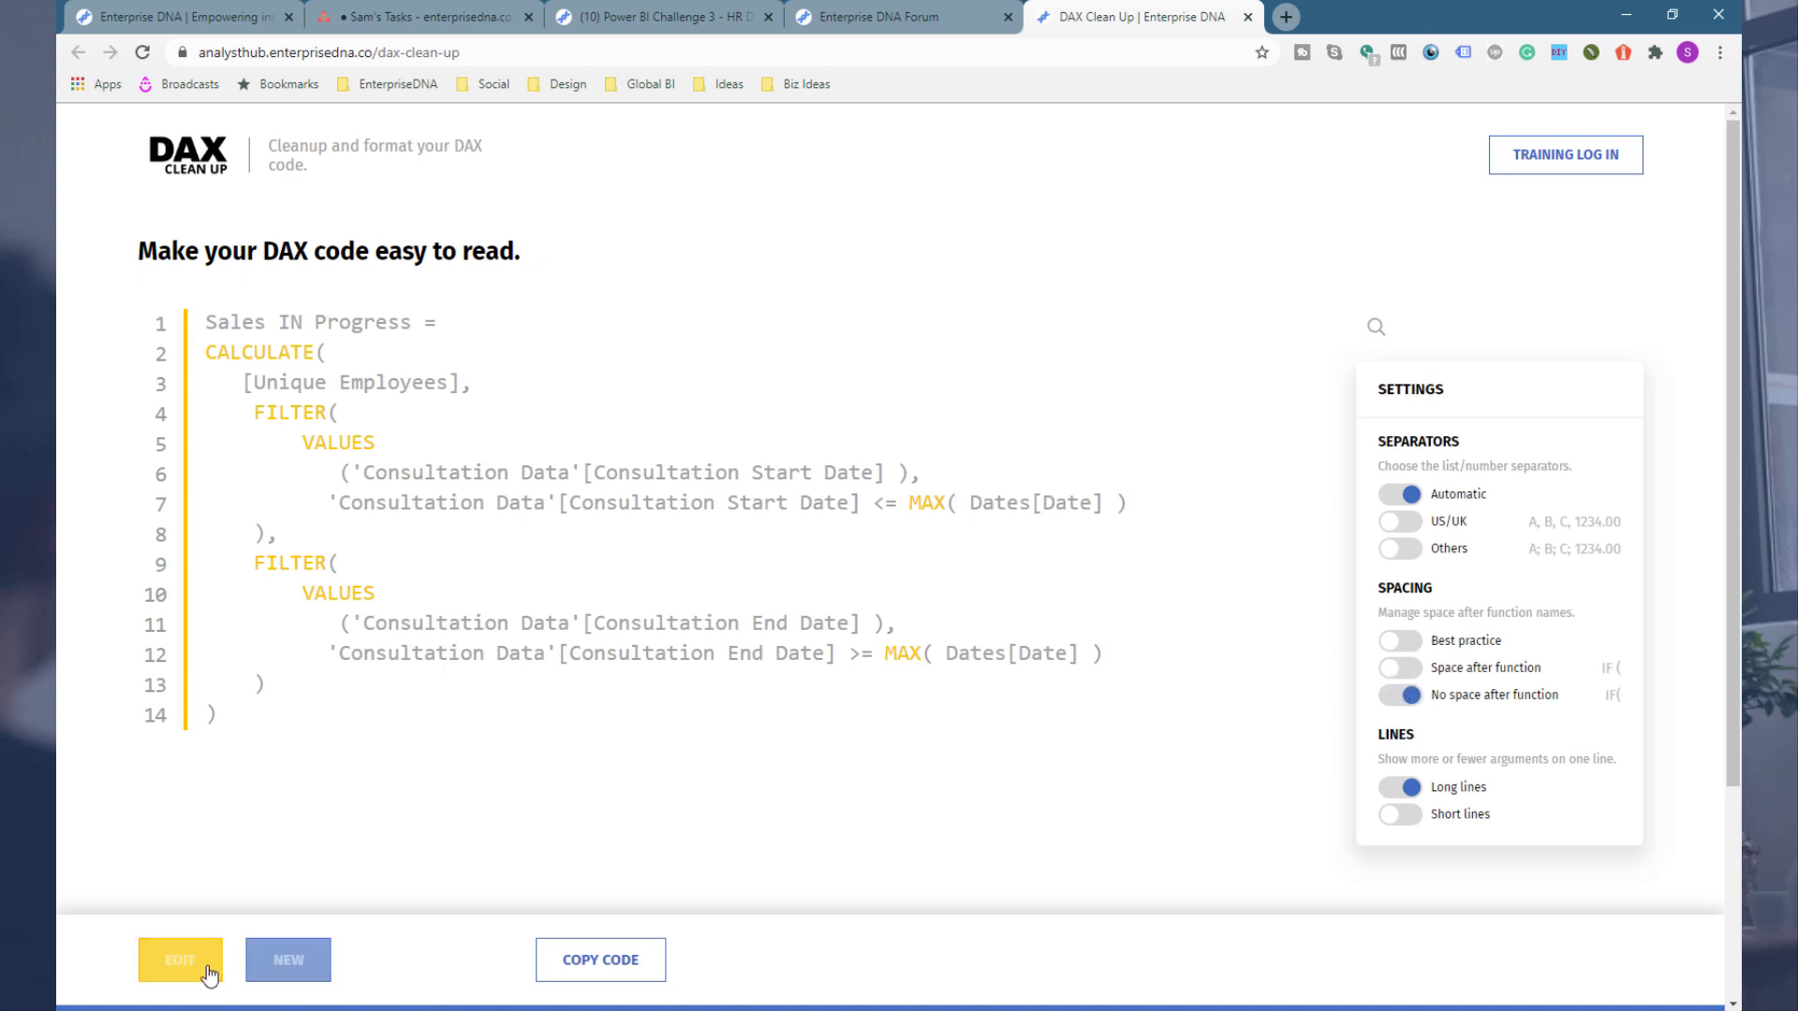
{"action": "left_click", "coordinate": [237, 383]}
{"action": "key", "text": "BackSpace"}
{"action": "key", "text": "BackSpace"}
{"action": "key", "text": "BackSpace"}
{"action": "key", "text": "BackSpace"}
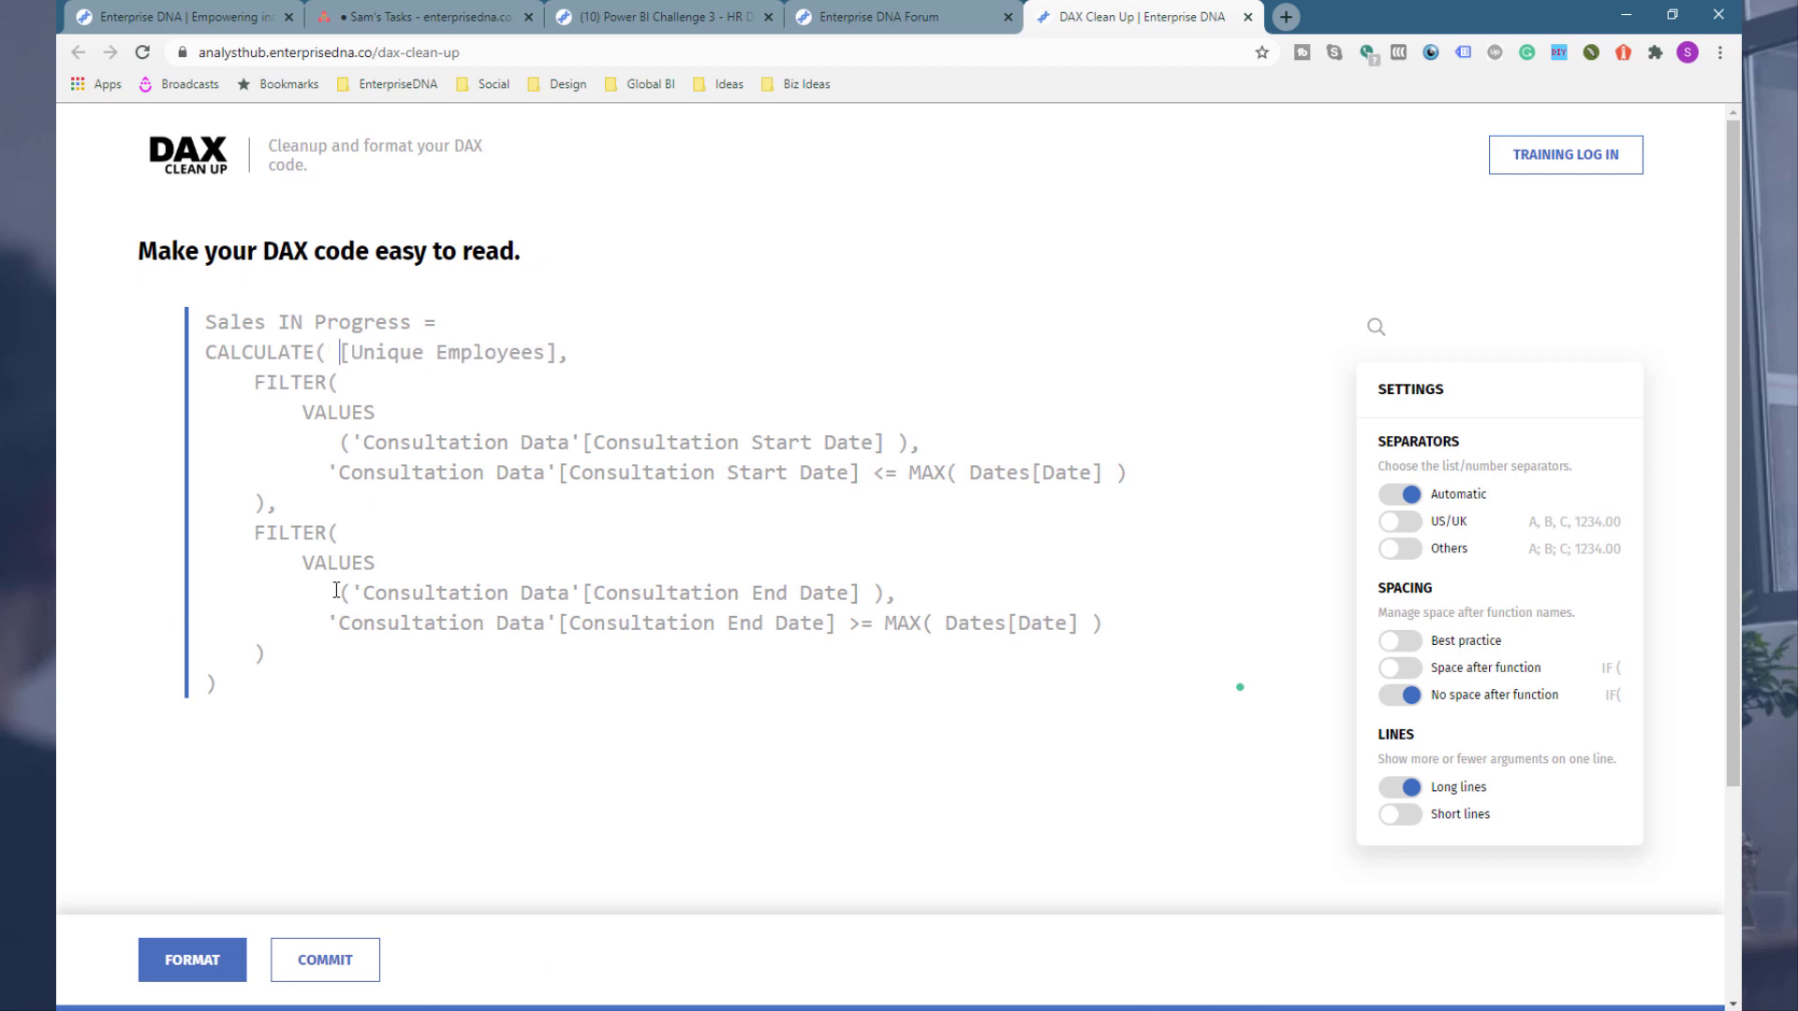
{"action": "left_click", "coordinate": [317, 957]}
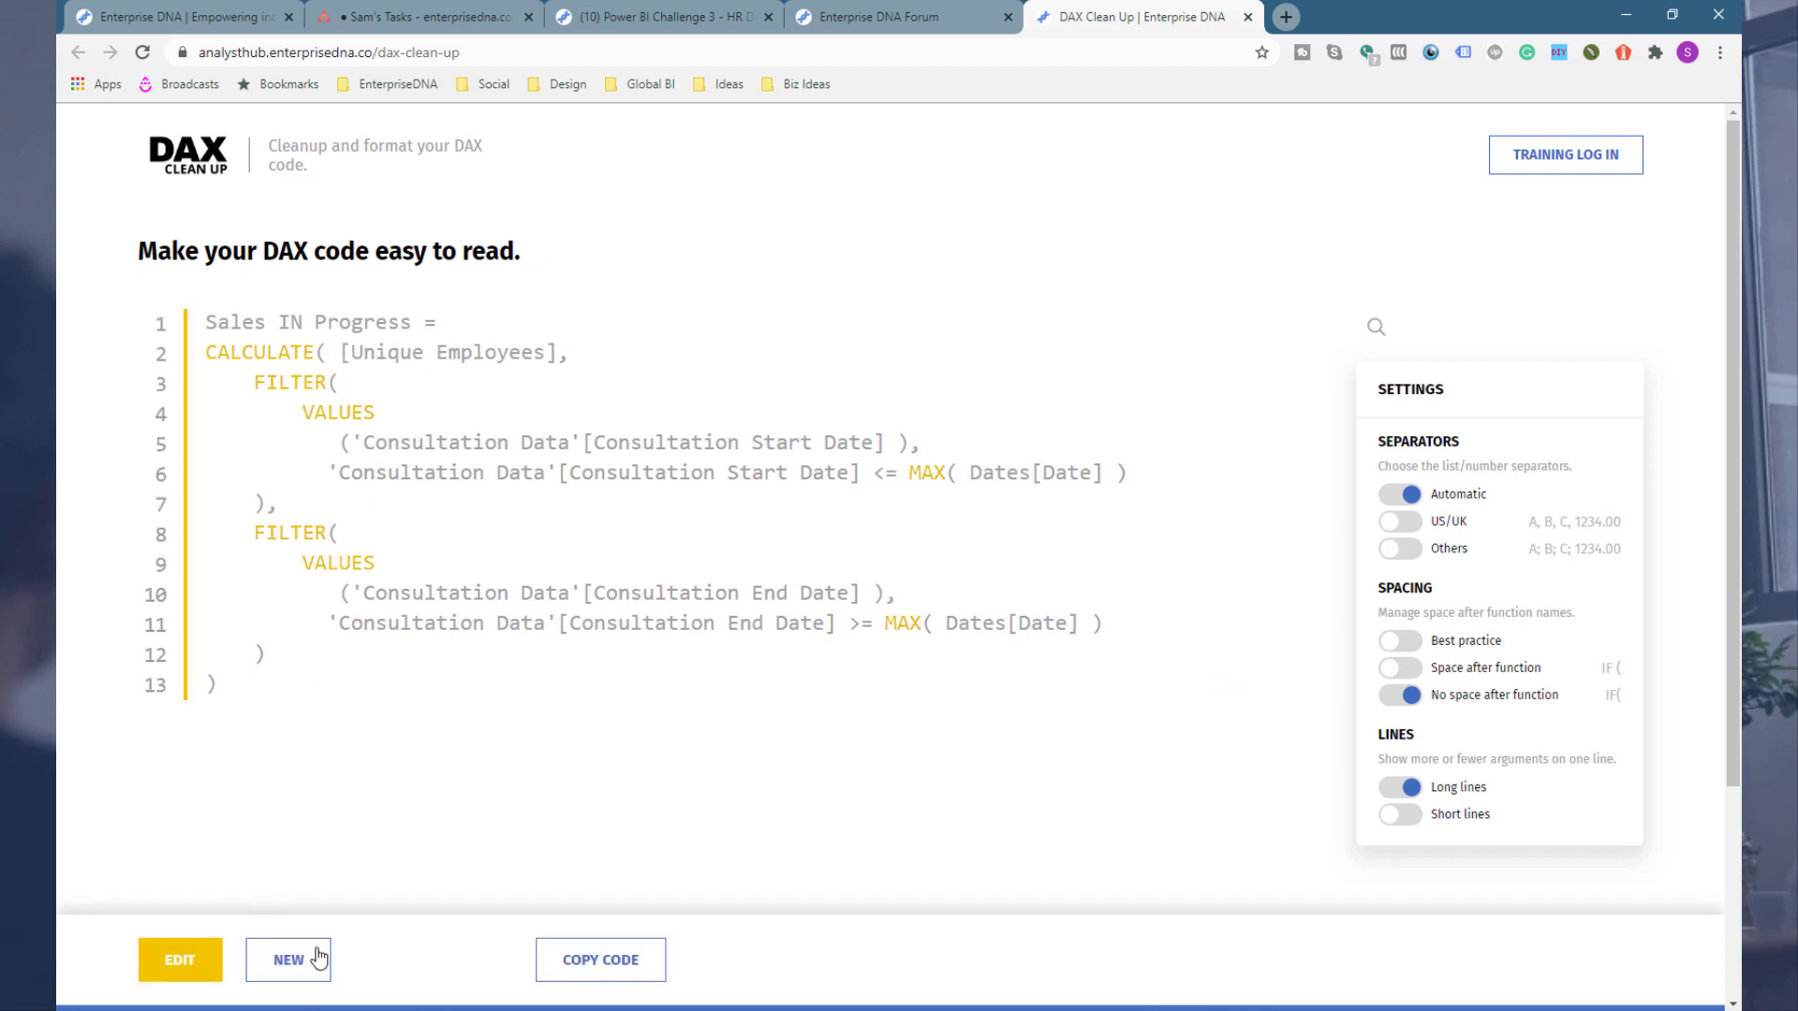
Step: Copy the cleaned code and paste it over the measure's code in Power BI, committing it
{"action": "left_click", "coordinate": [582, 959]}
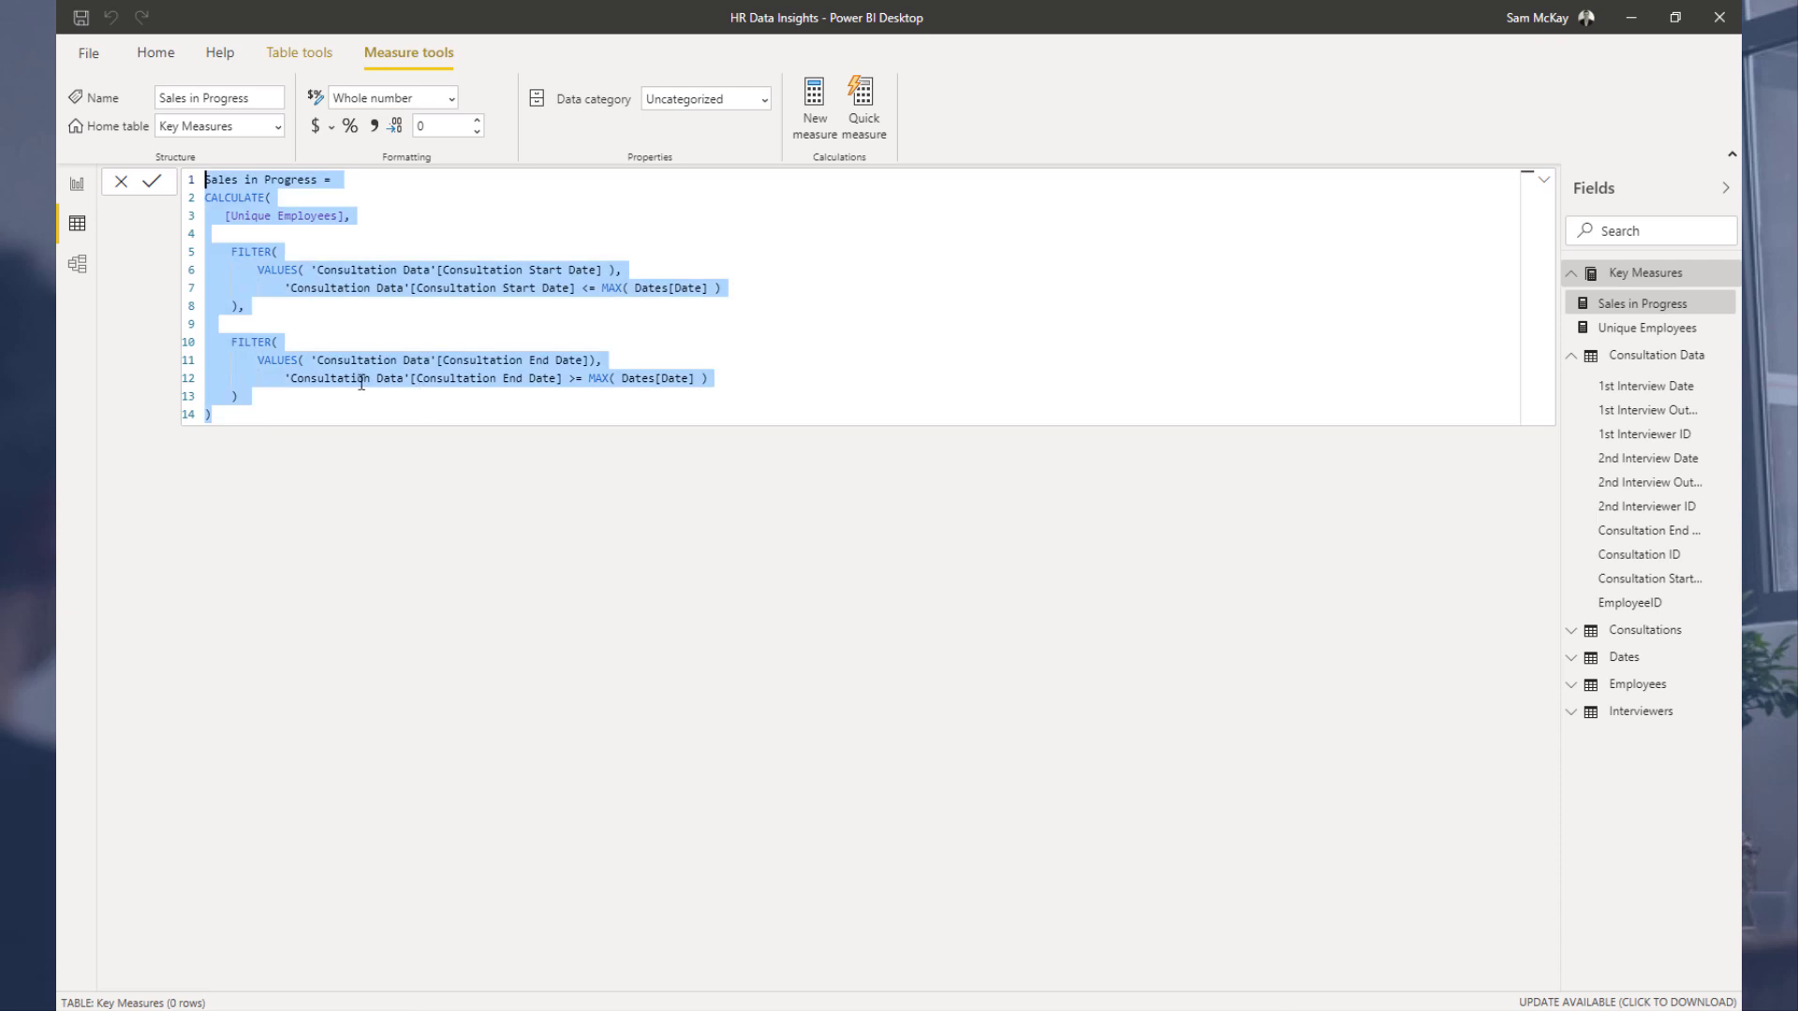
{"action": "left_click_drag", "start_coordinate": [281, 412], "coordinate": [198, 178]}
{"action": "key", "text": "ctrl+v"}
{"action": "left_click", "coordinate": [403, 301]}
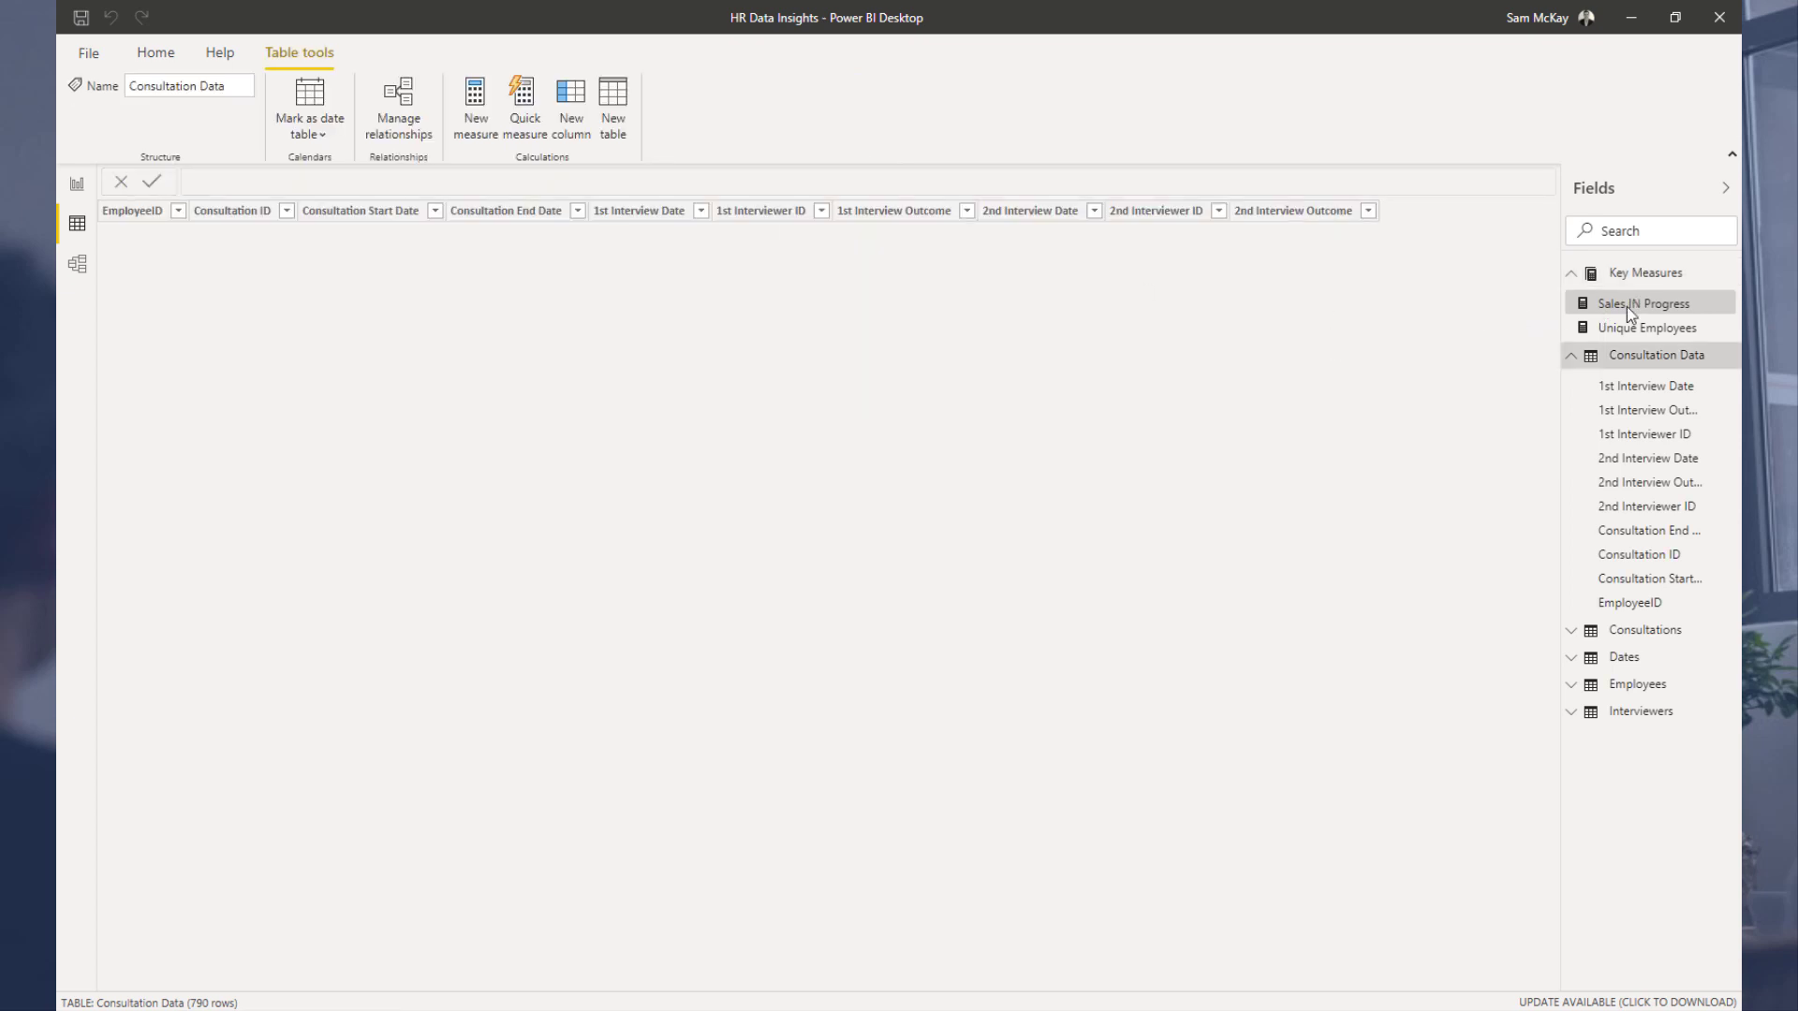
Step: Rename the Sales IN Progress measure to Interview Employees in its formula and commit it
{"action": "left_click", "coordinate": [1626, 307]}
{"action": "left_click", "coordinate": [1577, 296]}
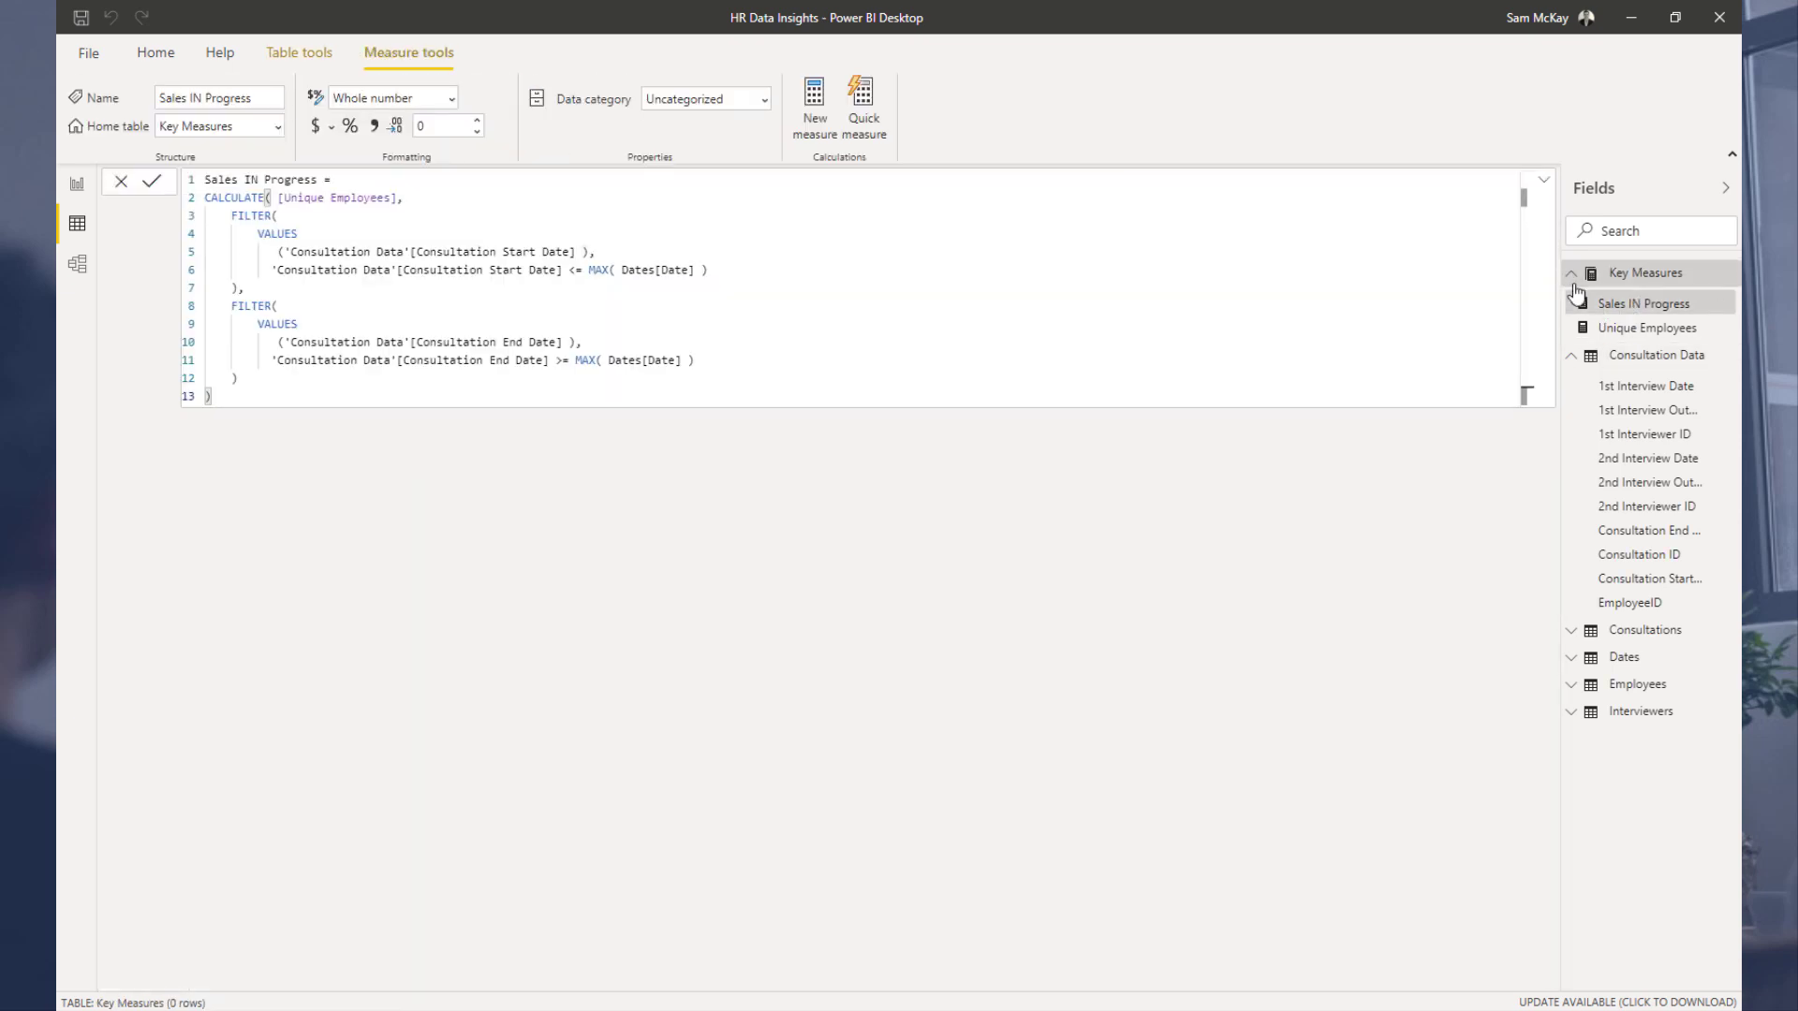
{"action": "left_click", "coordinate": [320, 179]}
{"action": "key", "text": "ctrl+shift+Left"}
{"action": "key", "text": "ctrl+shift+Left"}
{"action": "key", "text": "ctrl+shift+Left"}
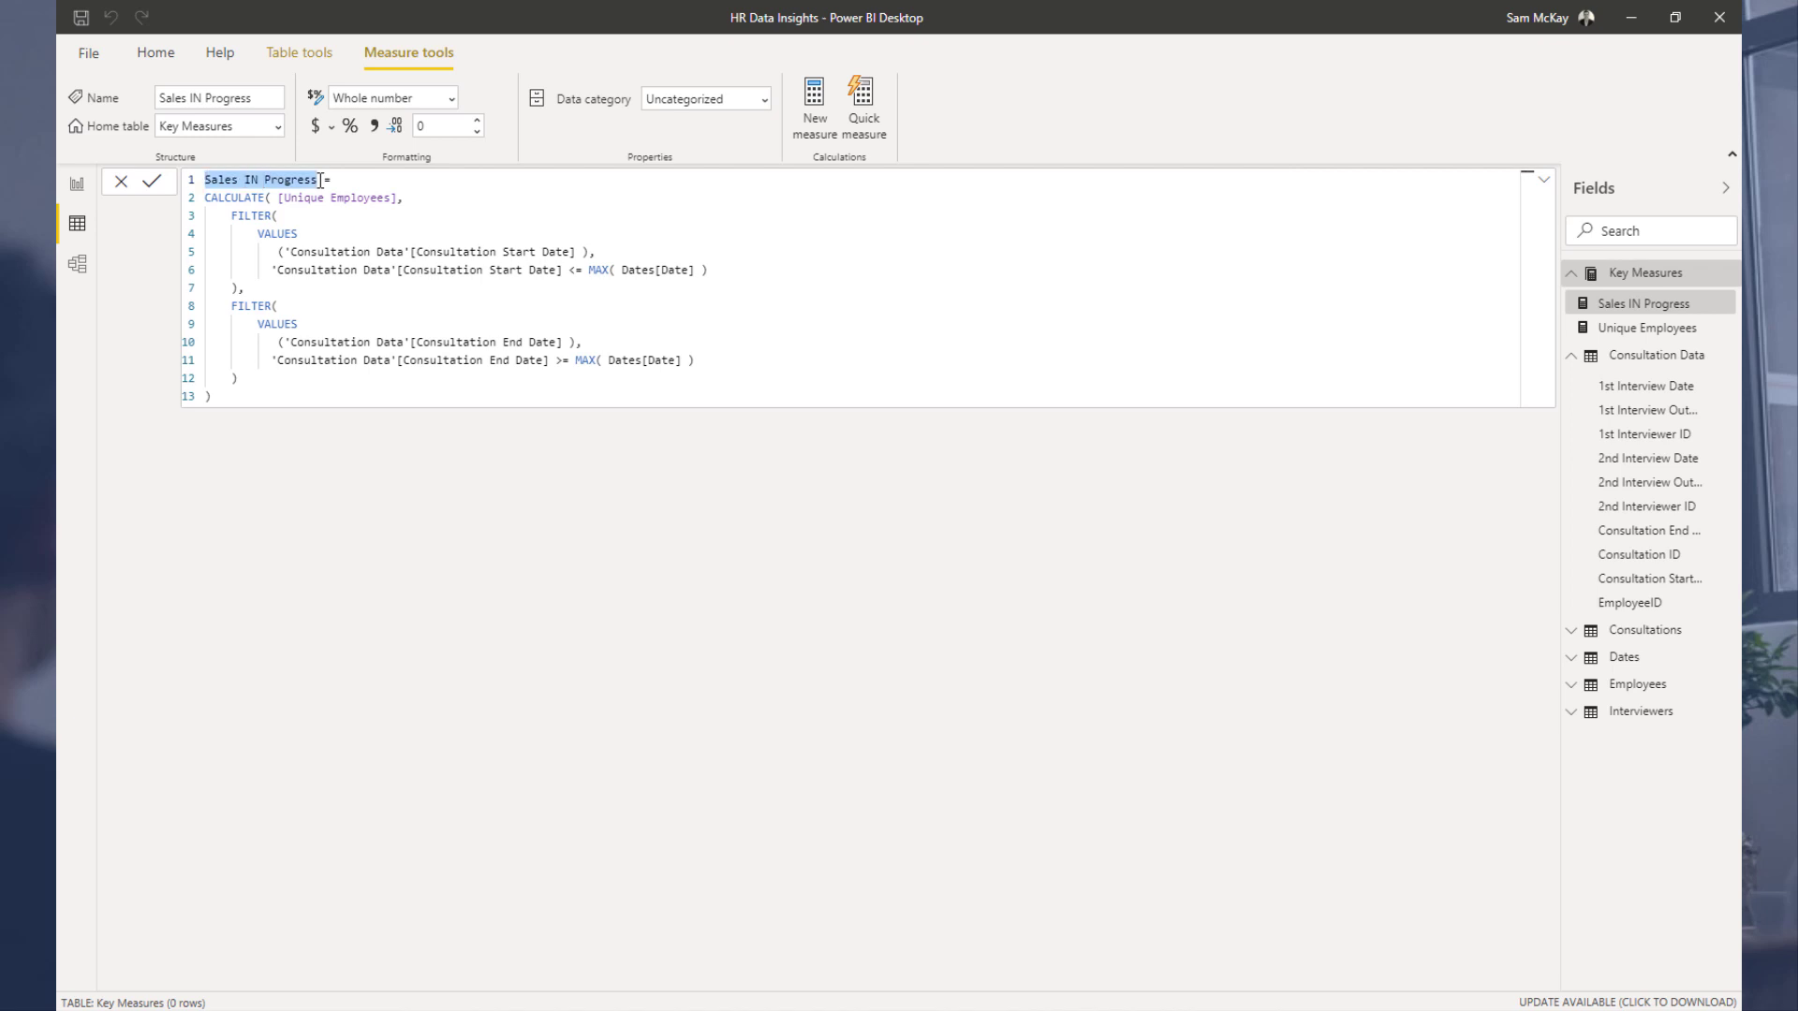
{"action": "type", "text": "Em"}
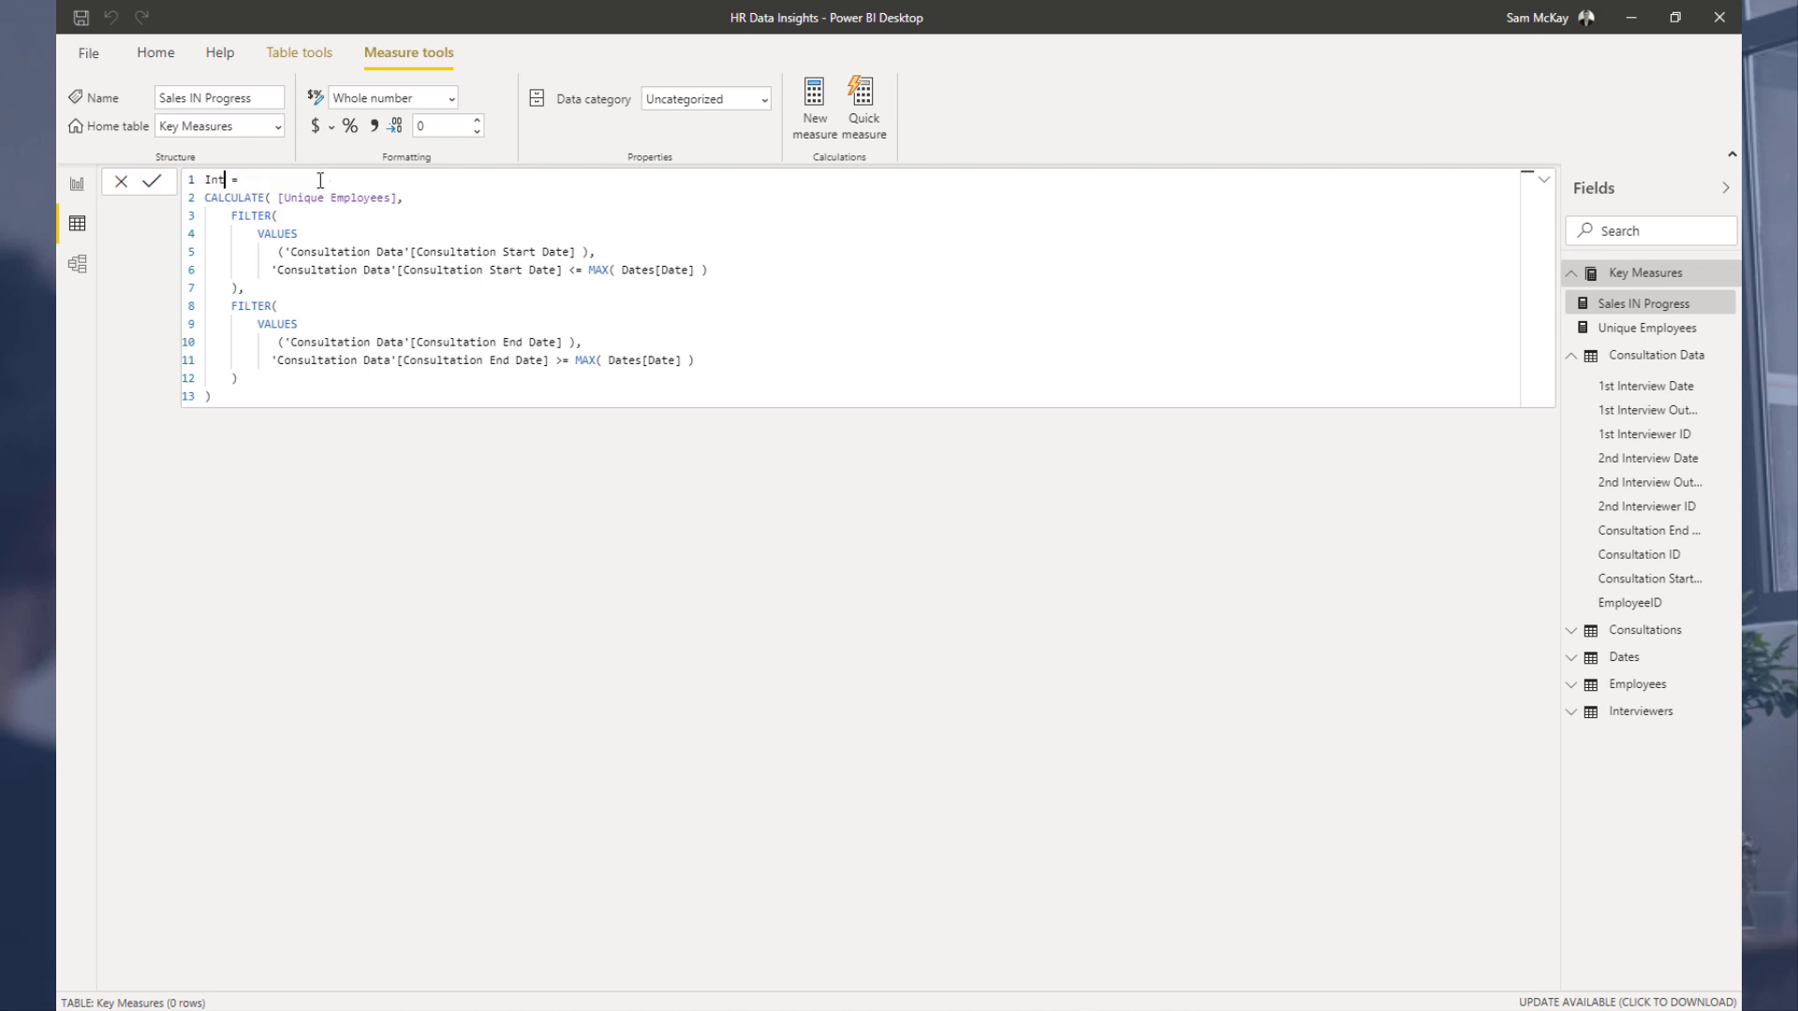
{"action": "type", "text": "terview Employees"}
{"action": "key", "text": "Return"}
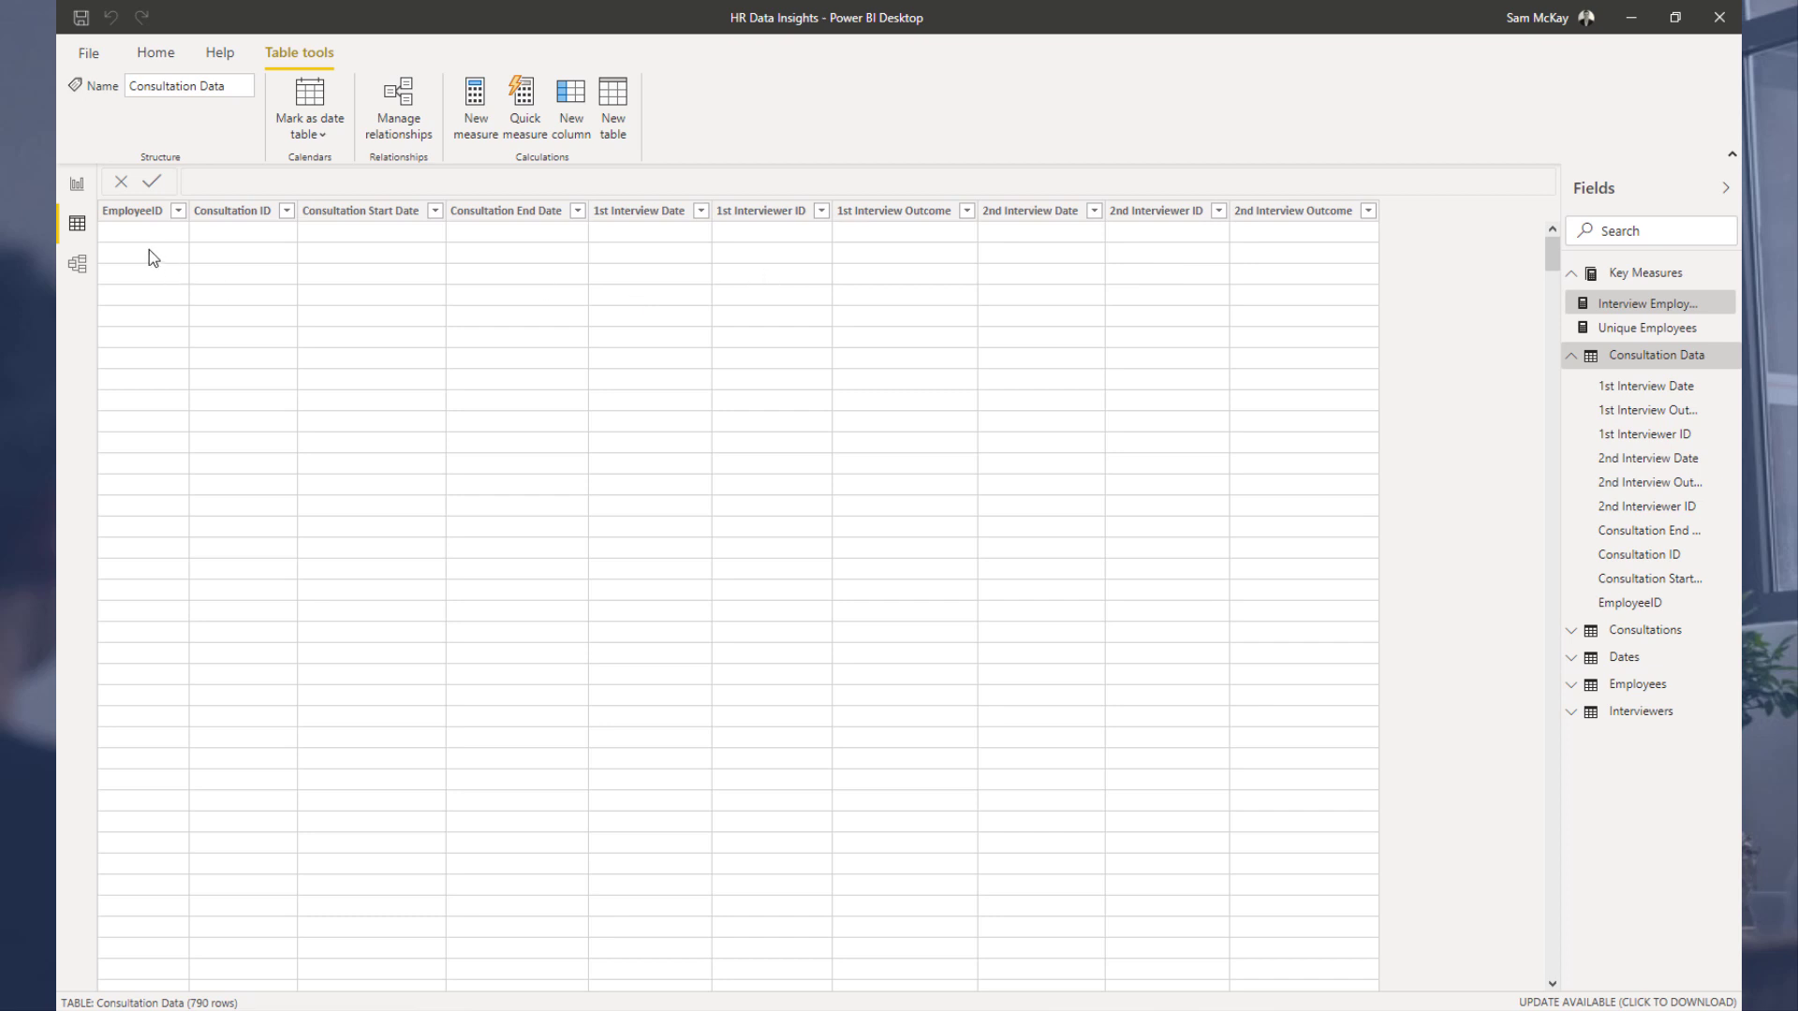
Step: Return to the report page and move the donut chart slightly left
{"action": "left_click", "coordinate": [77, 190]}
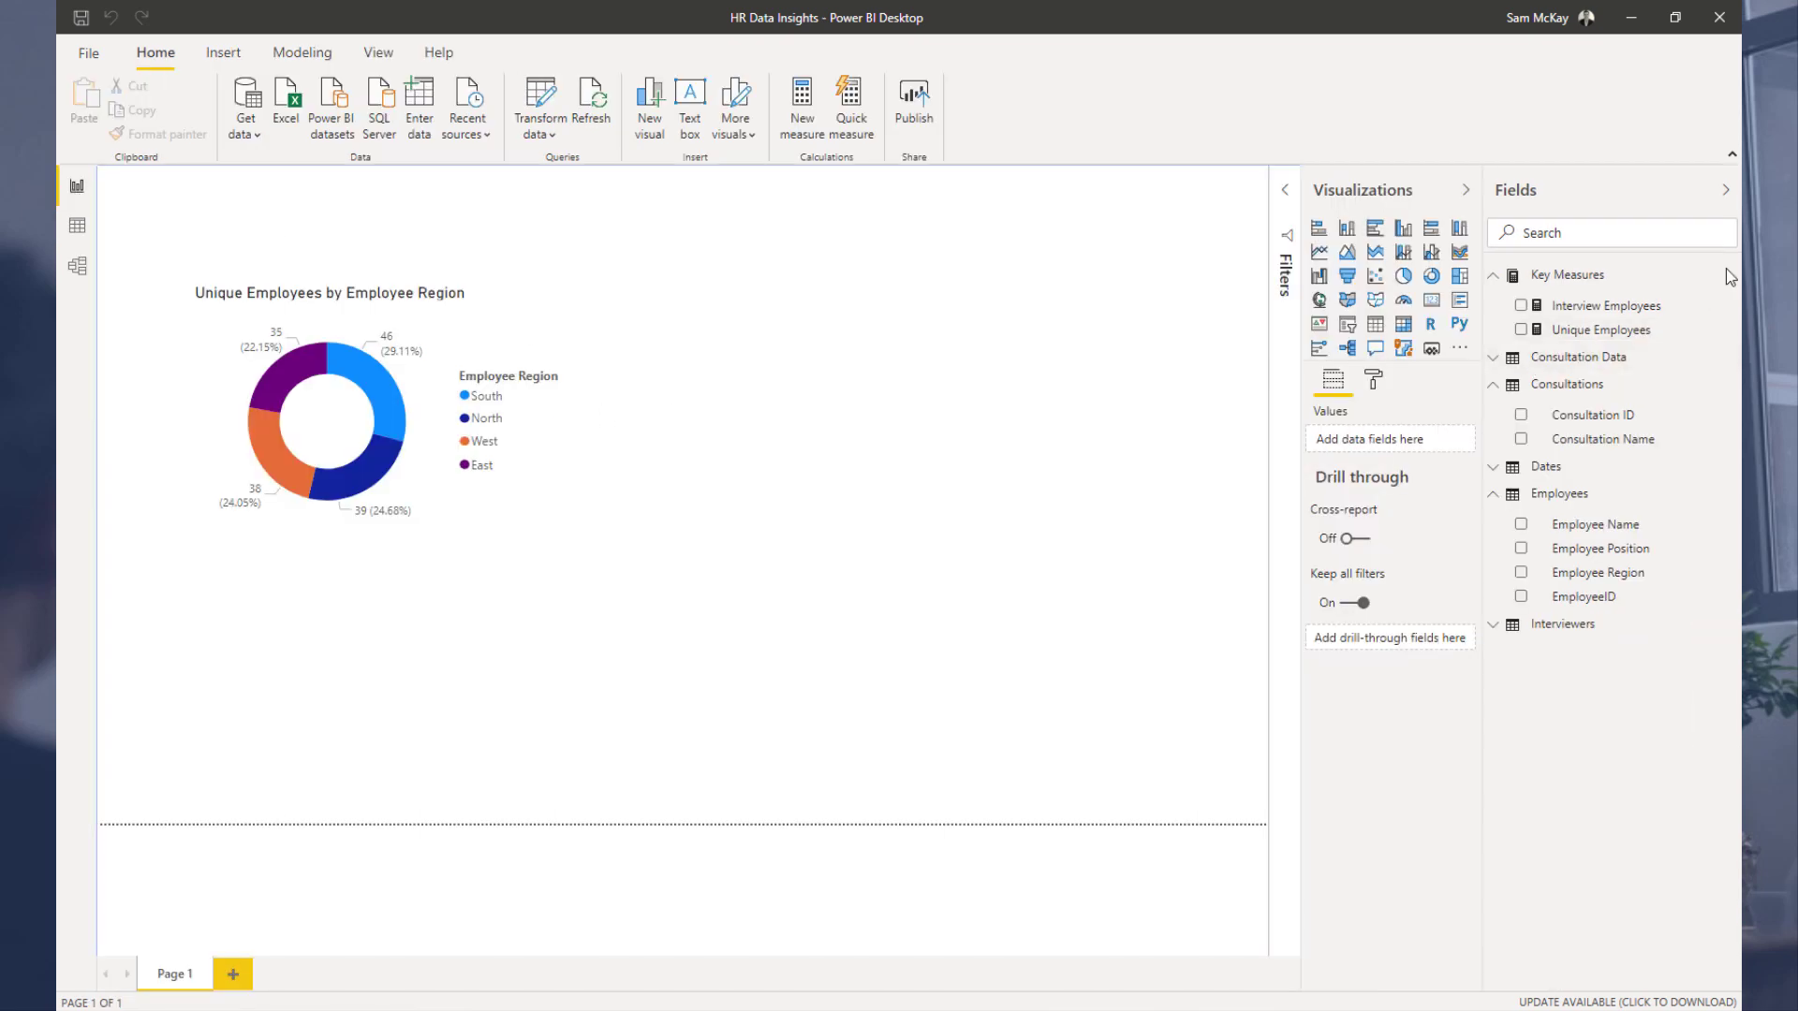
{"action": "left_click_drag", "start_coordinate": [401, 357], "coordinate": [347, 356]}
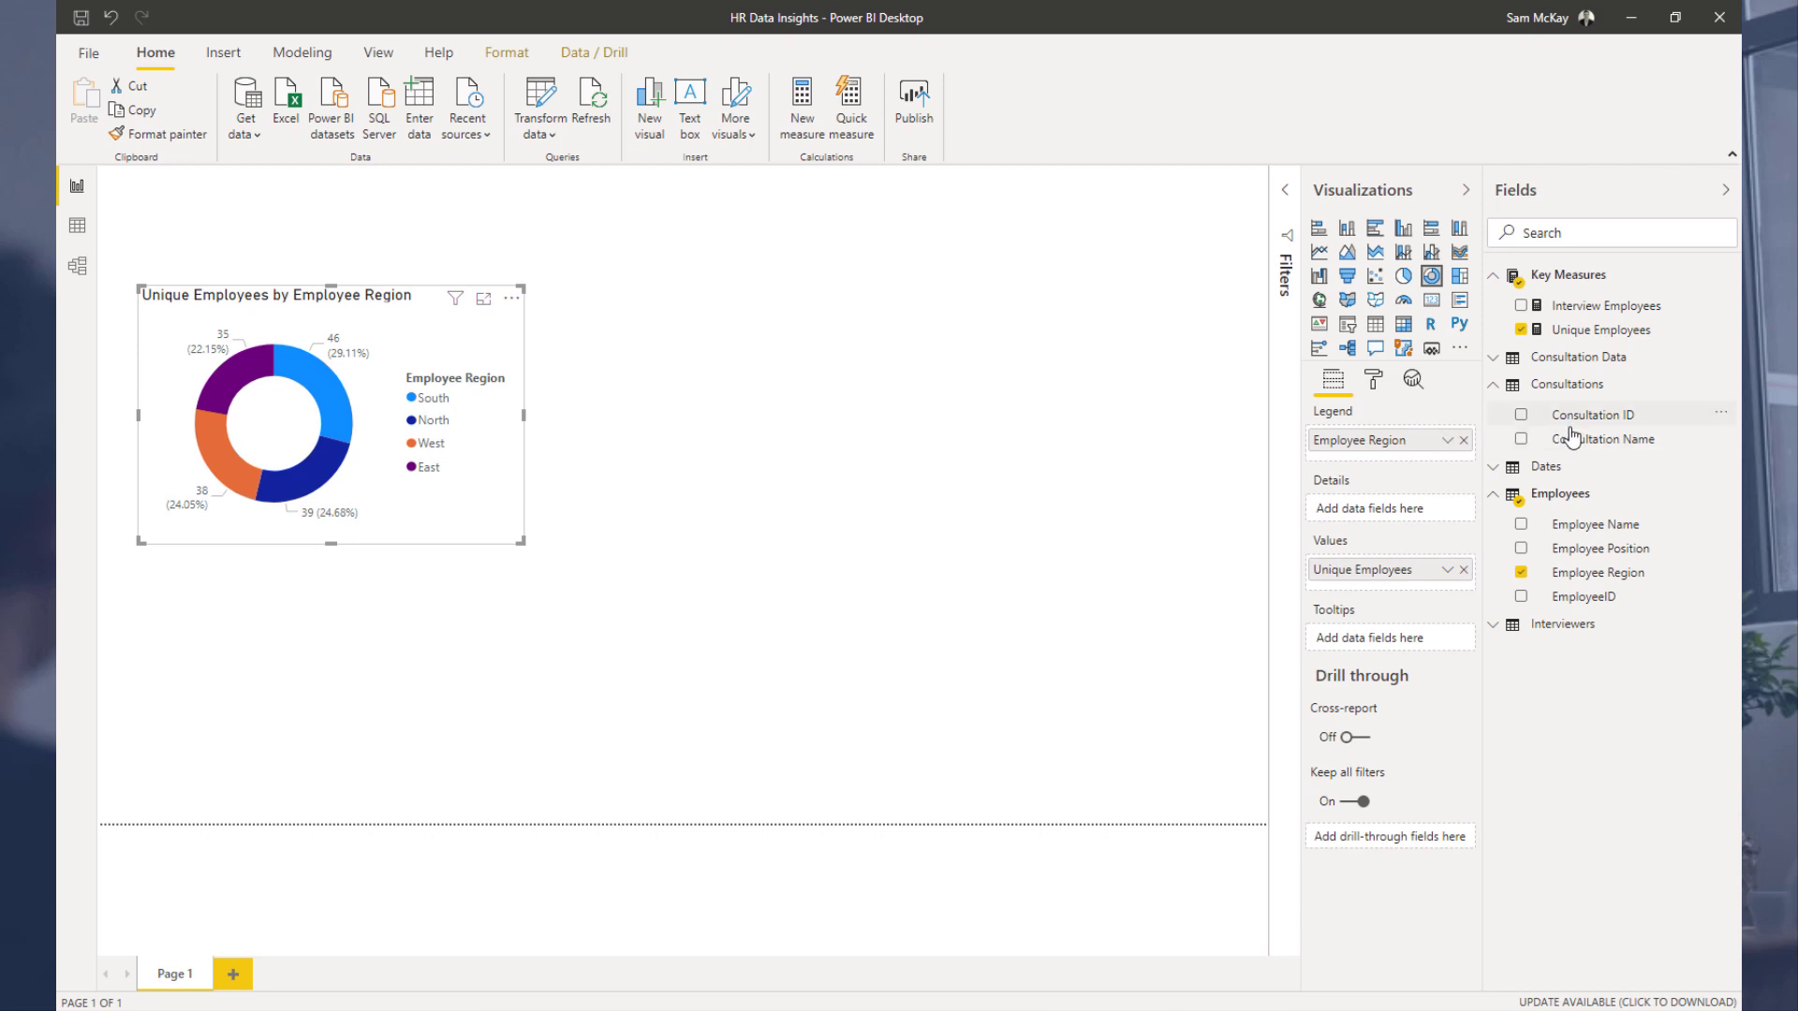
Step: Create a table of Consultation Name and Interview Employees, then enlarge and reposition it
{"action": "left_click_drag", "start_coordinate": [1576, 442], "coordinate": [820, 398]}
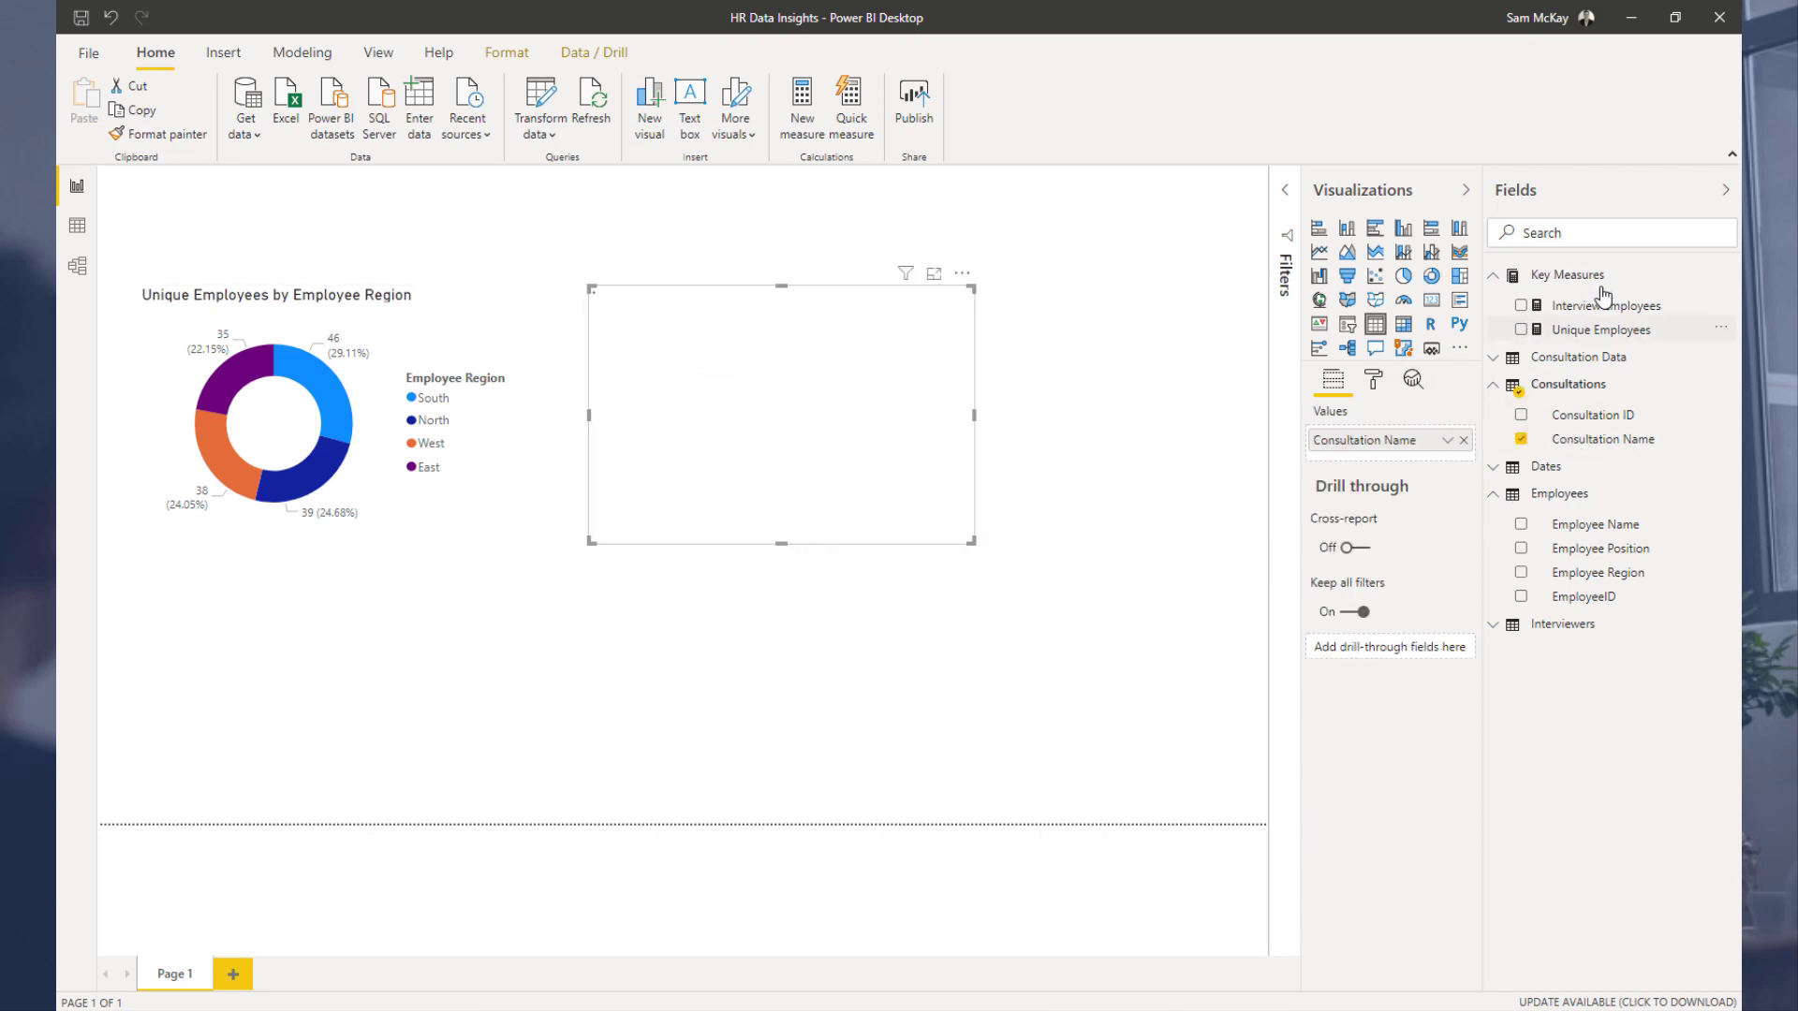
{"action": "left_click_drag", "start_coordinate": [1605, 306], "coordinate": [1377, 461]}
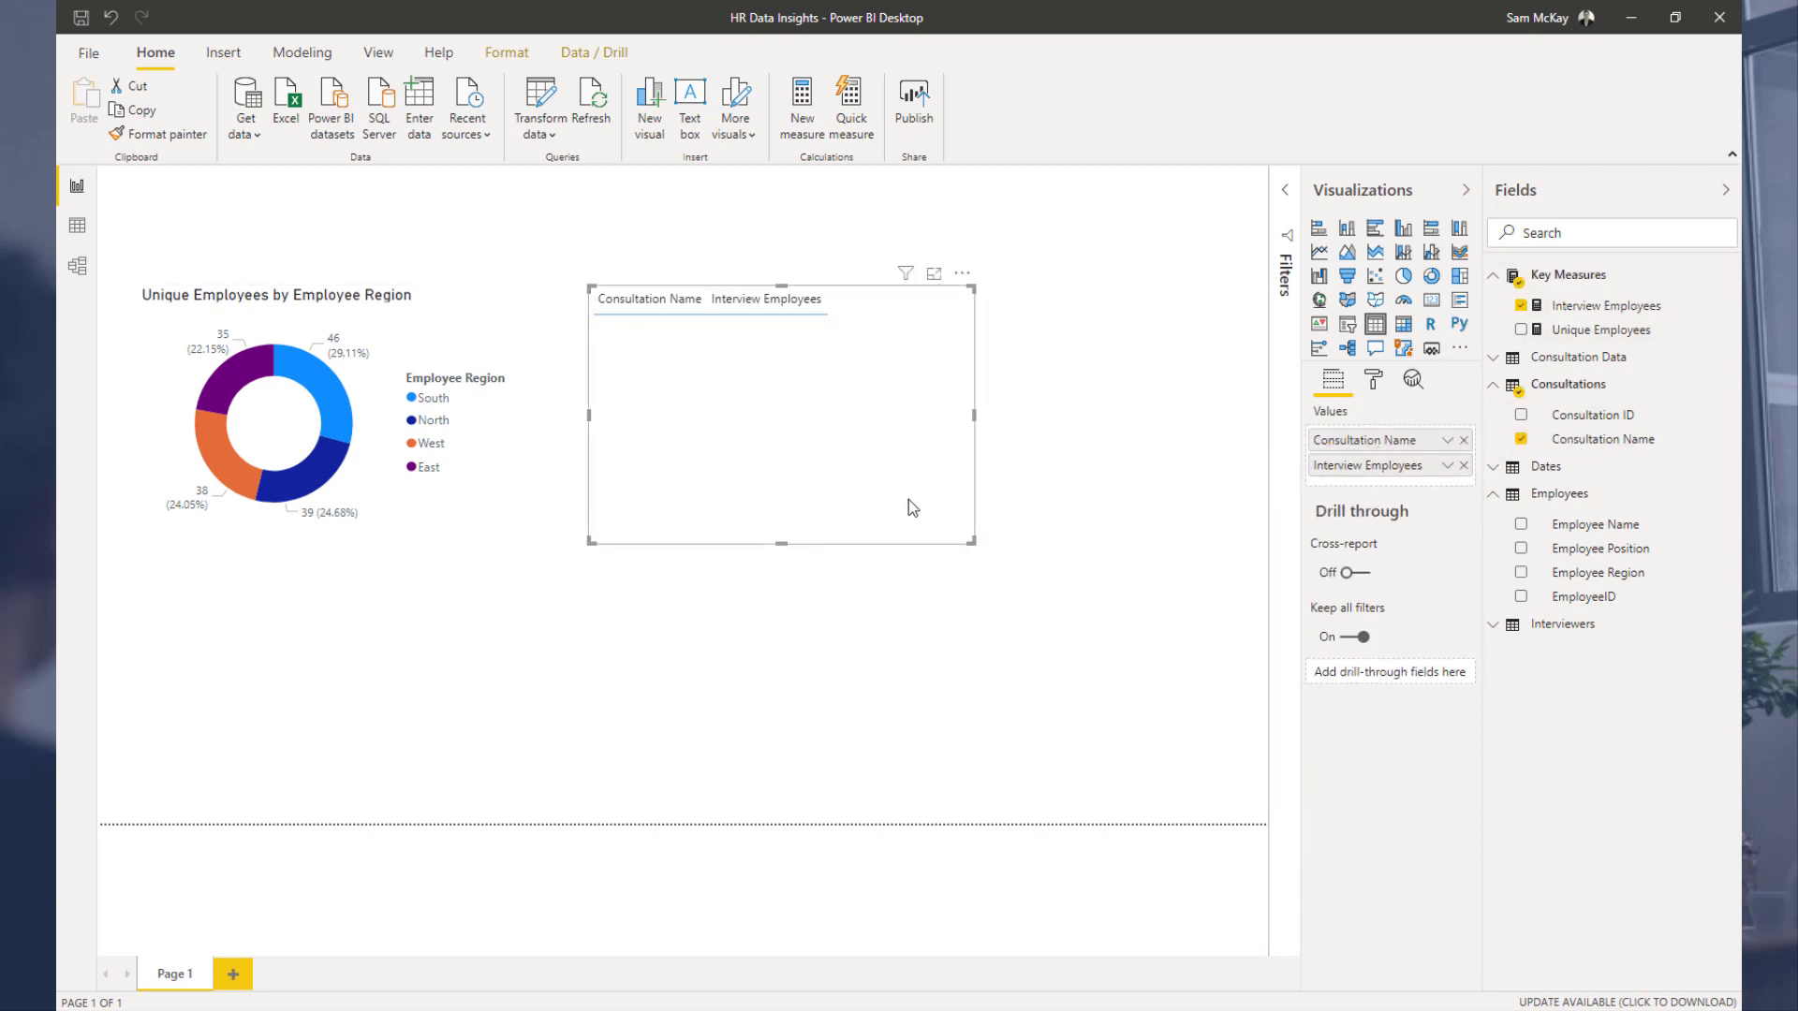
{"action": "left_click_drag", "start_coordinate": [966, 538], "coordinate": [1024, 590]}
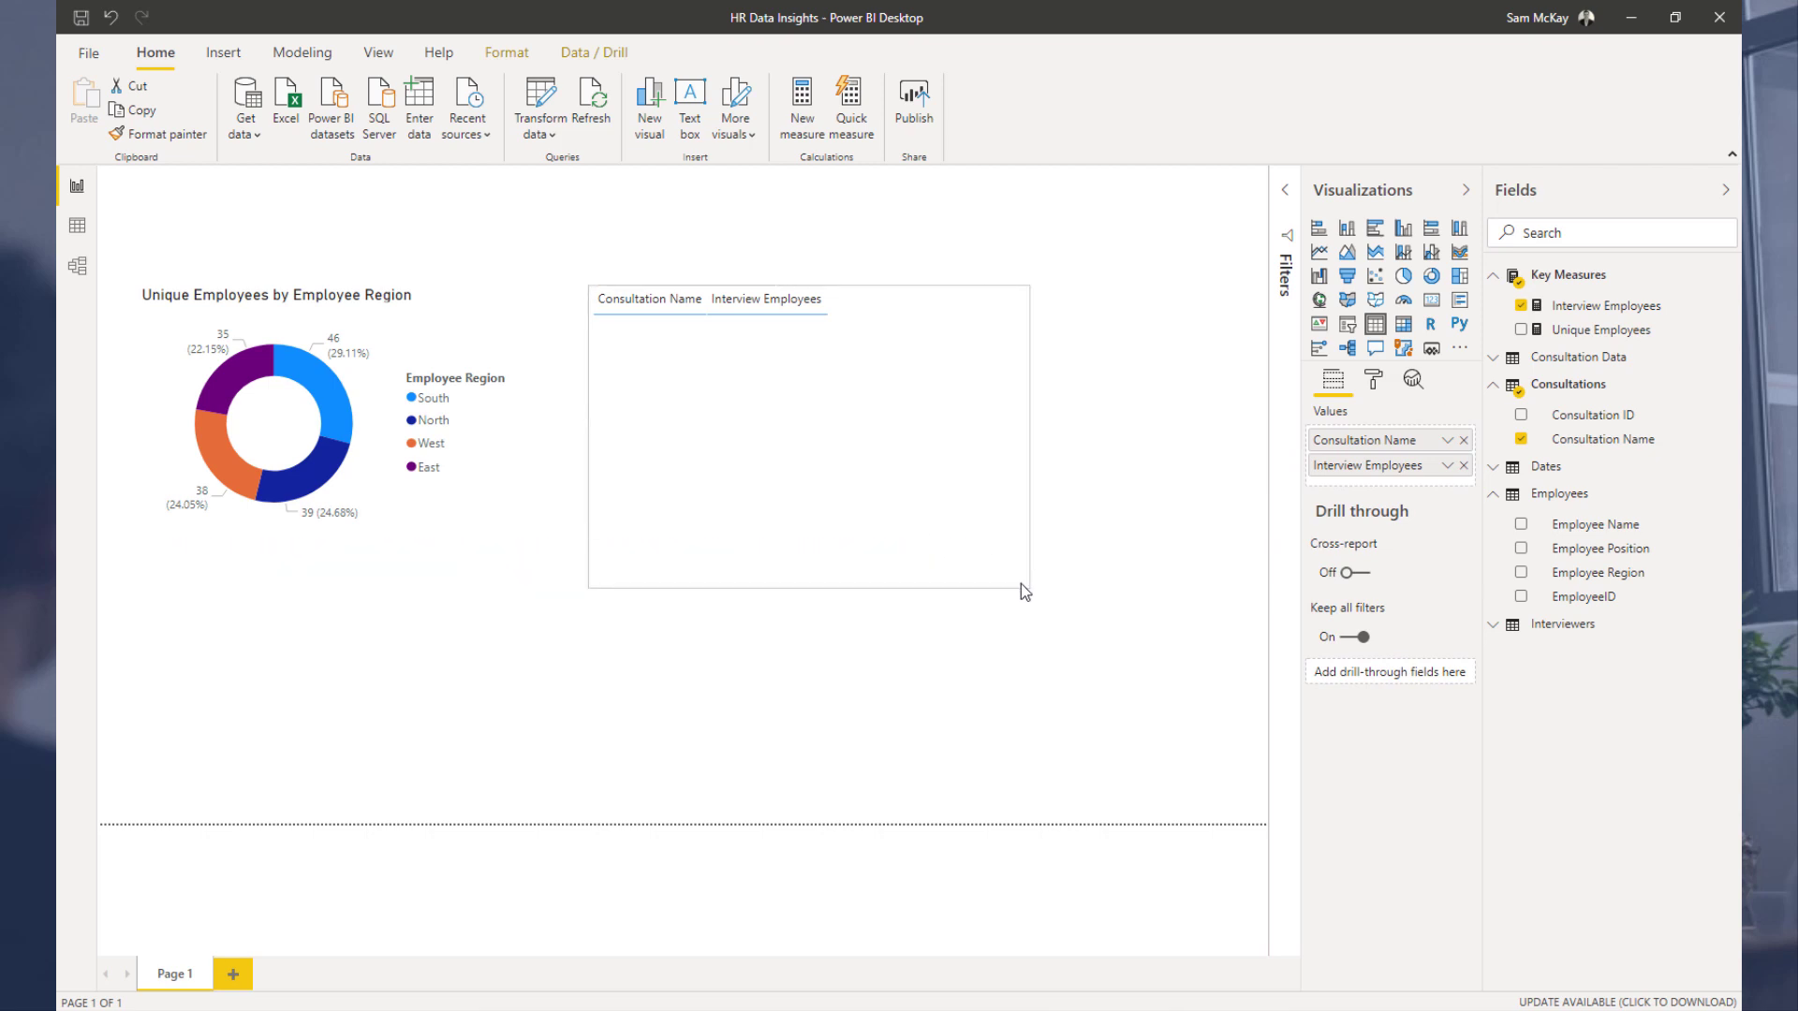
{"action": "left_click_drag", "start_coordinate": [903, 398], "coordinate": [952, 390]}
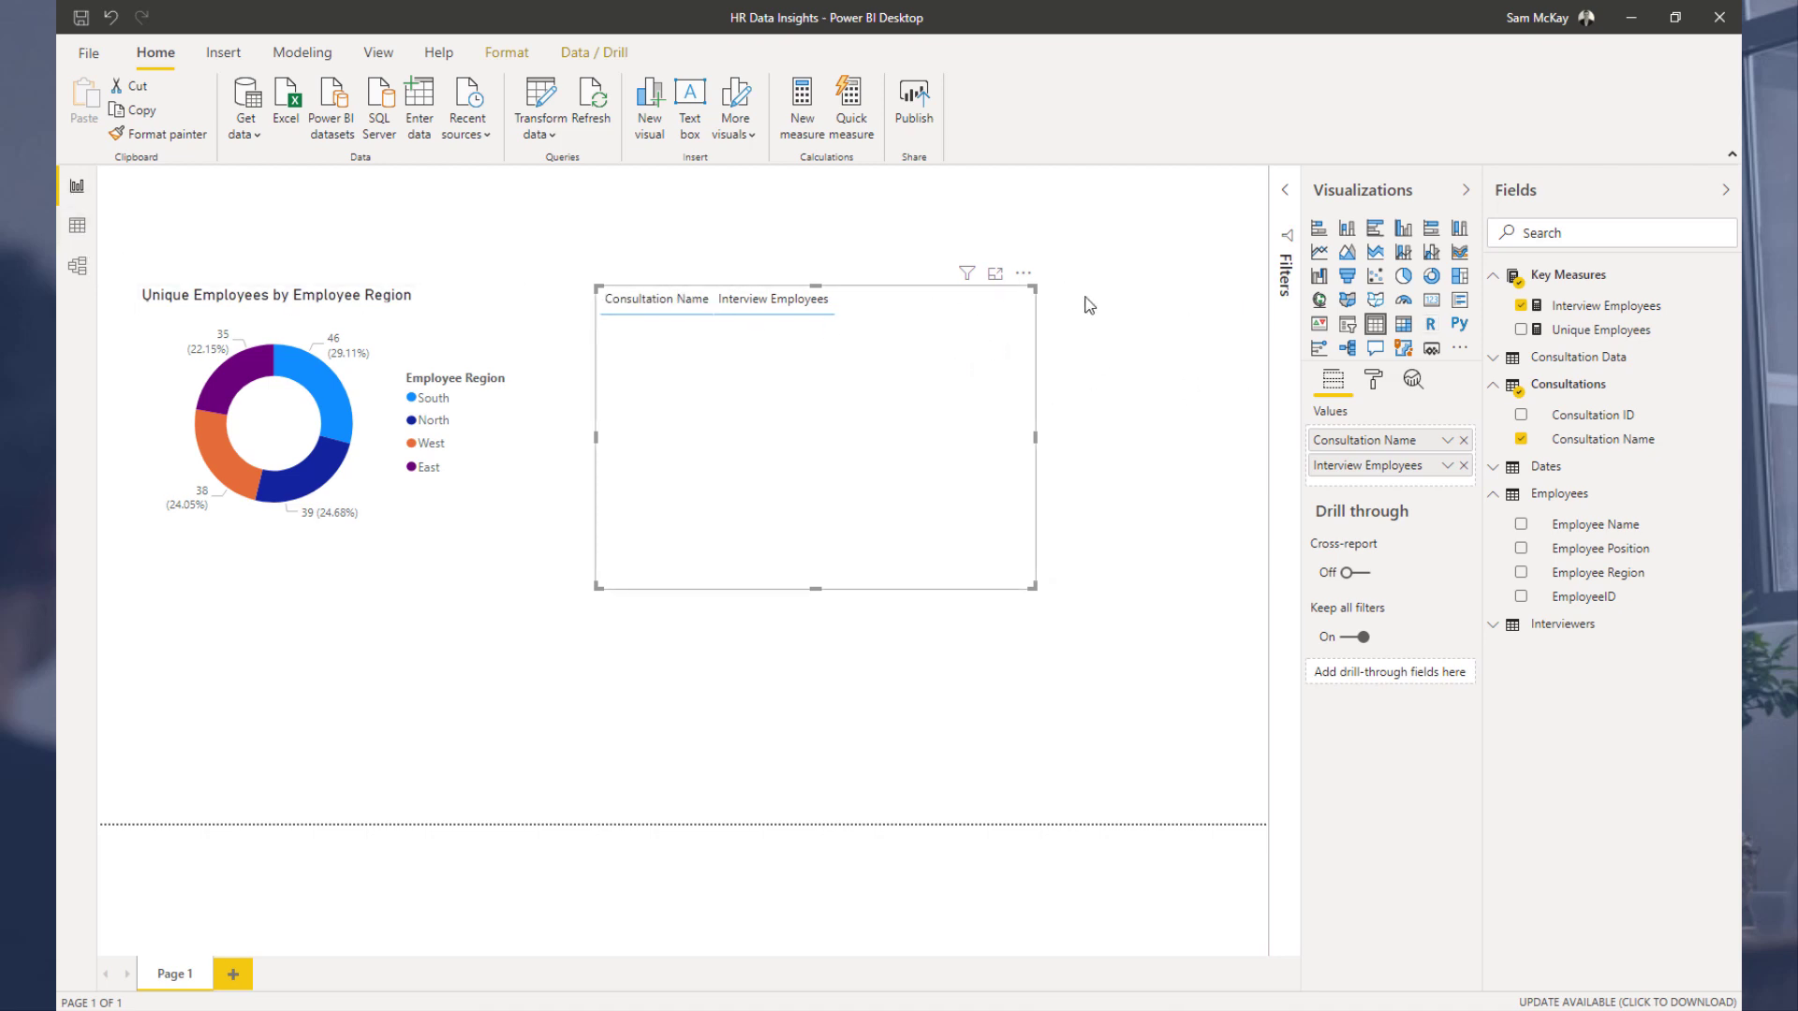
Step: Replace Consultation Name in the table with the Dates table's Date field, shown as plain Date instead of the hierarchy
{"action": "left_click", "coordinate": [1496, 384]}
{"action": "left_click", "coordinate": [1496, 413]}
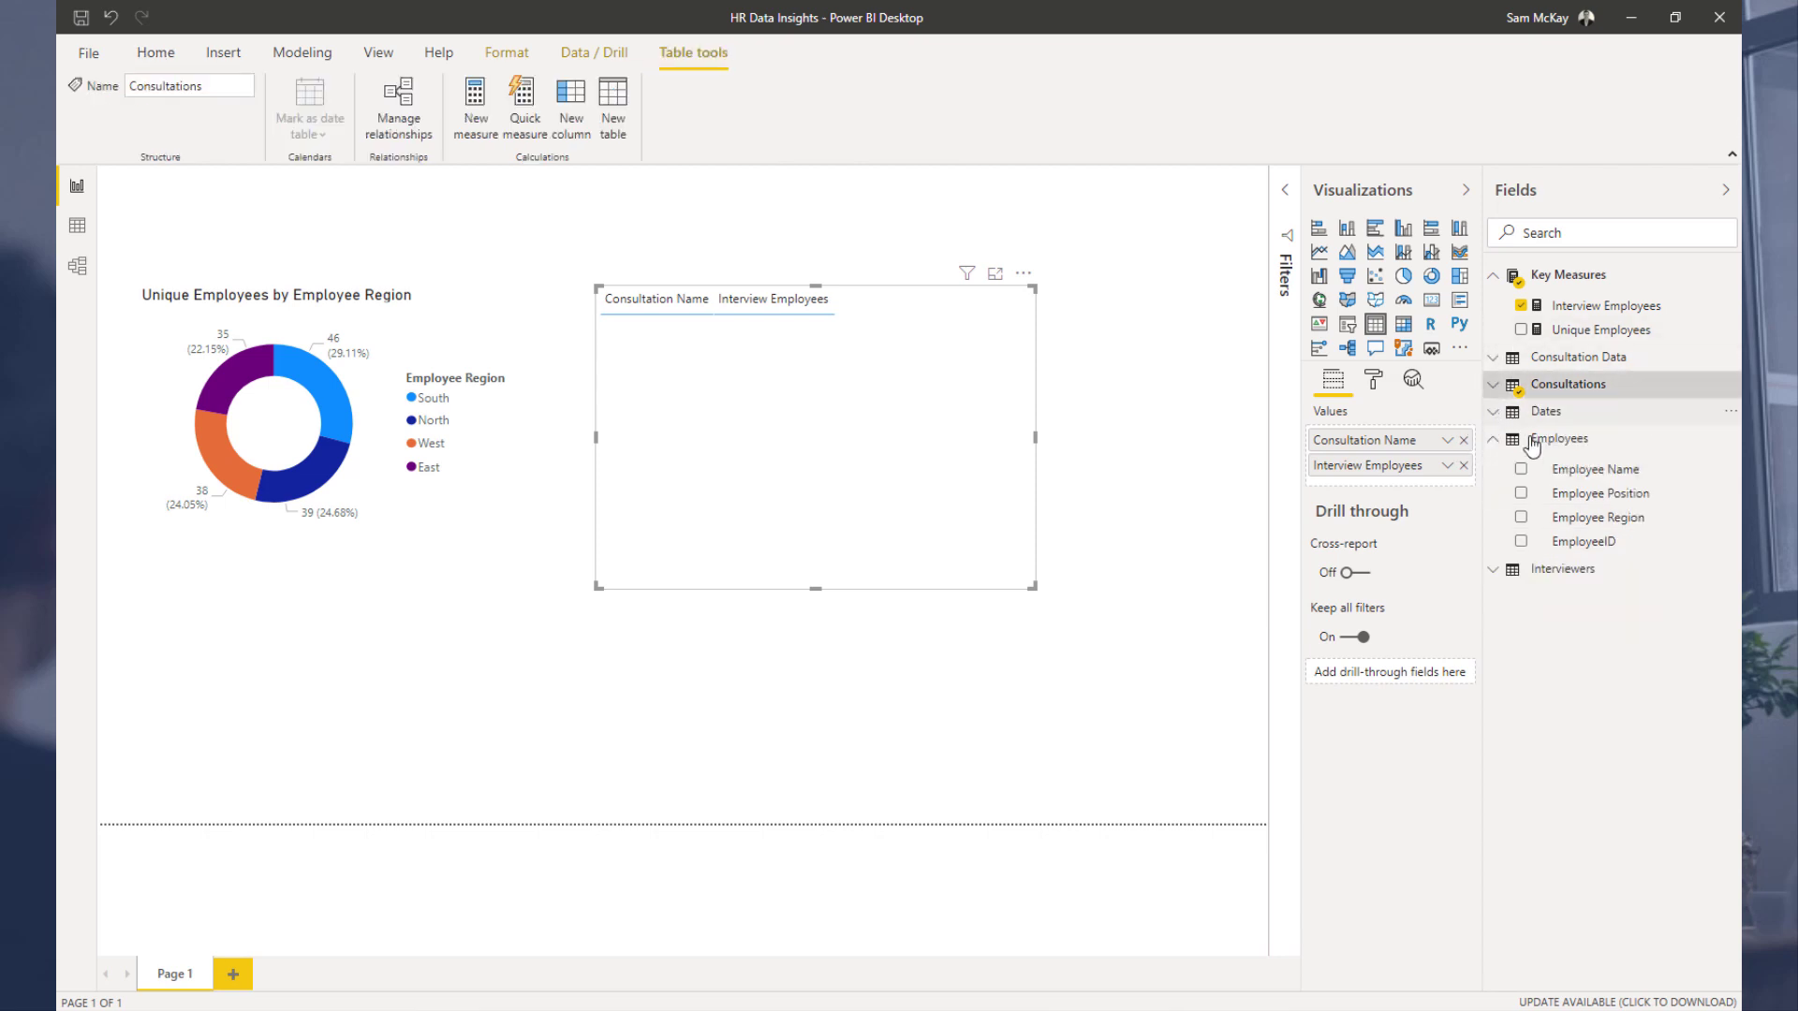
{"action": "left_click_drag", "start_coordinate": [1550, 452], "coordinate": [1477, 447]}
{"action": "left_click", "coordinate": [1464, 440]}
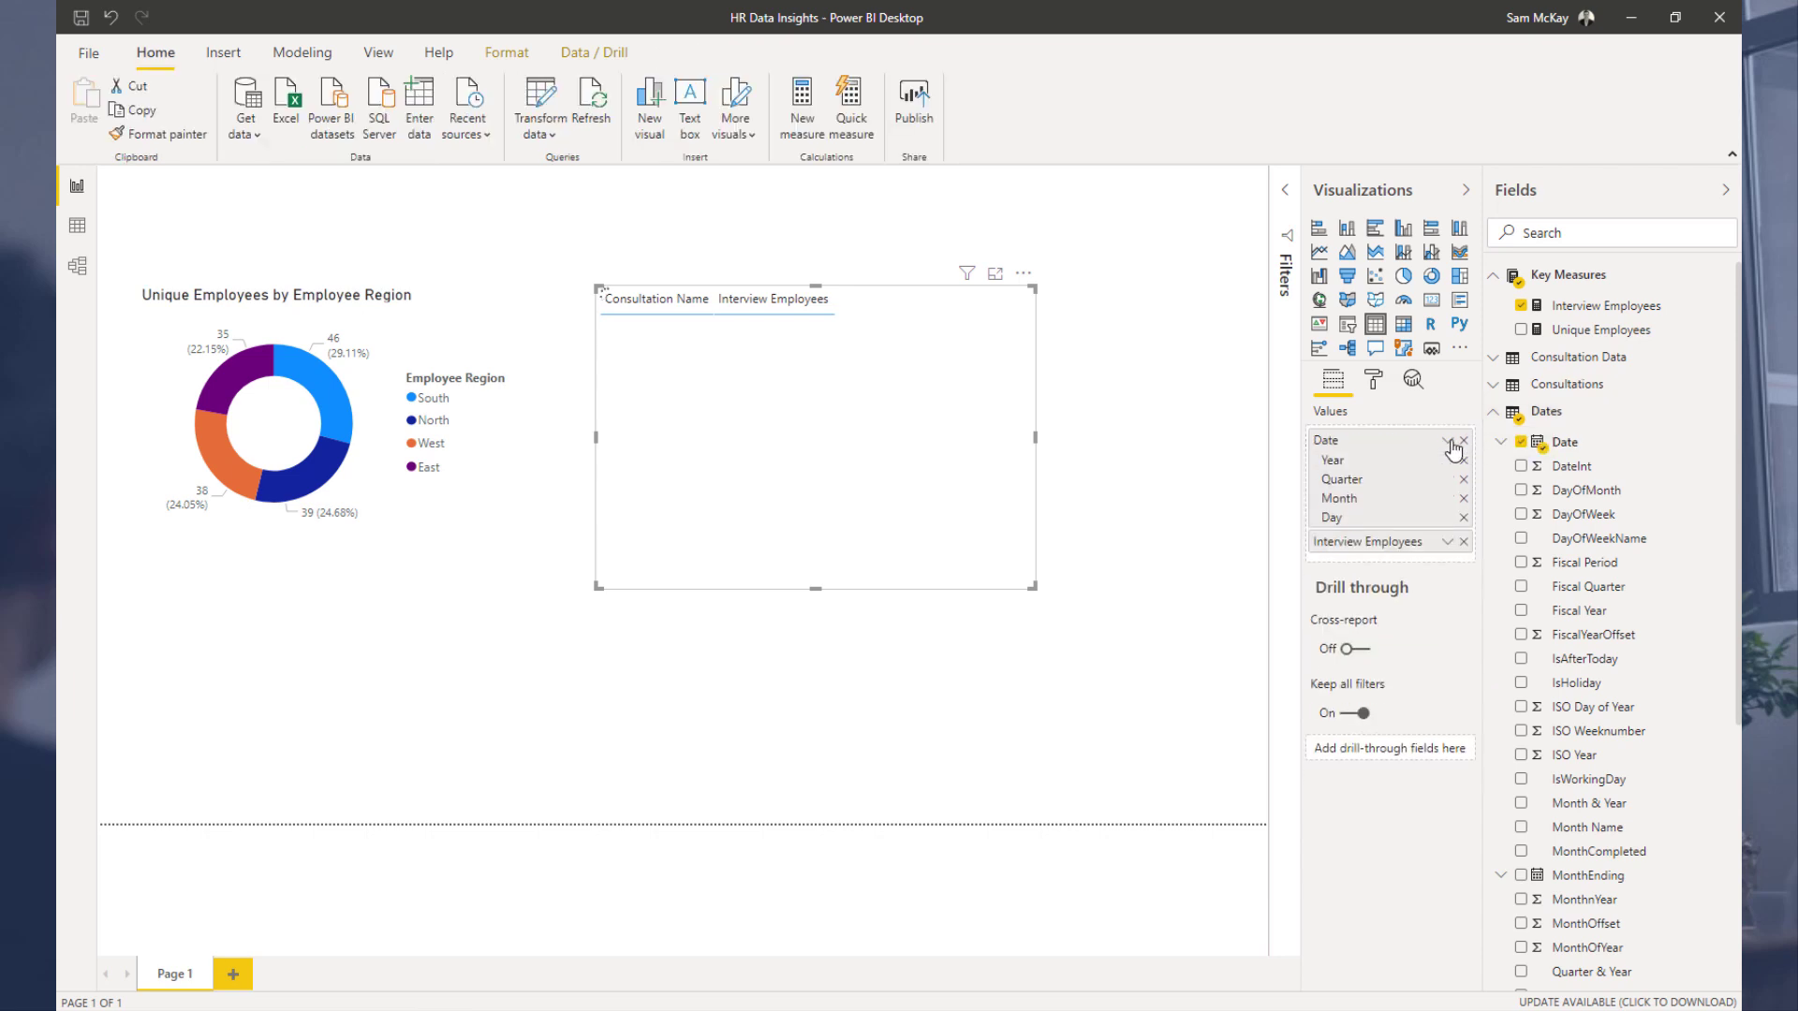
{"action": "right_click", "coordinate": [1433, 491]}
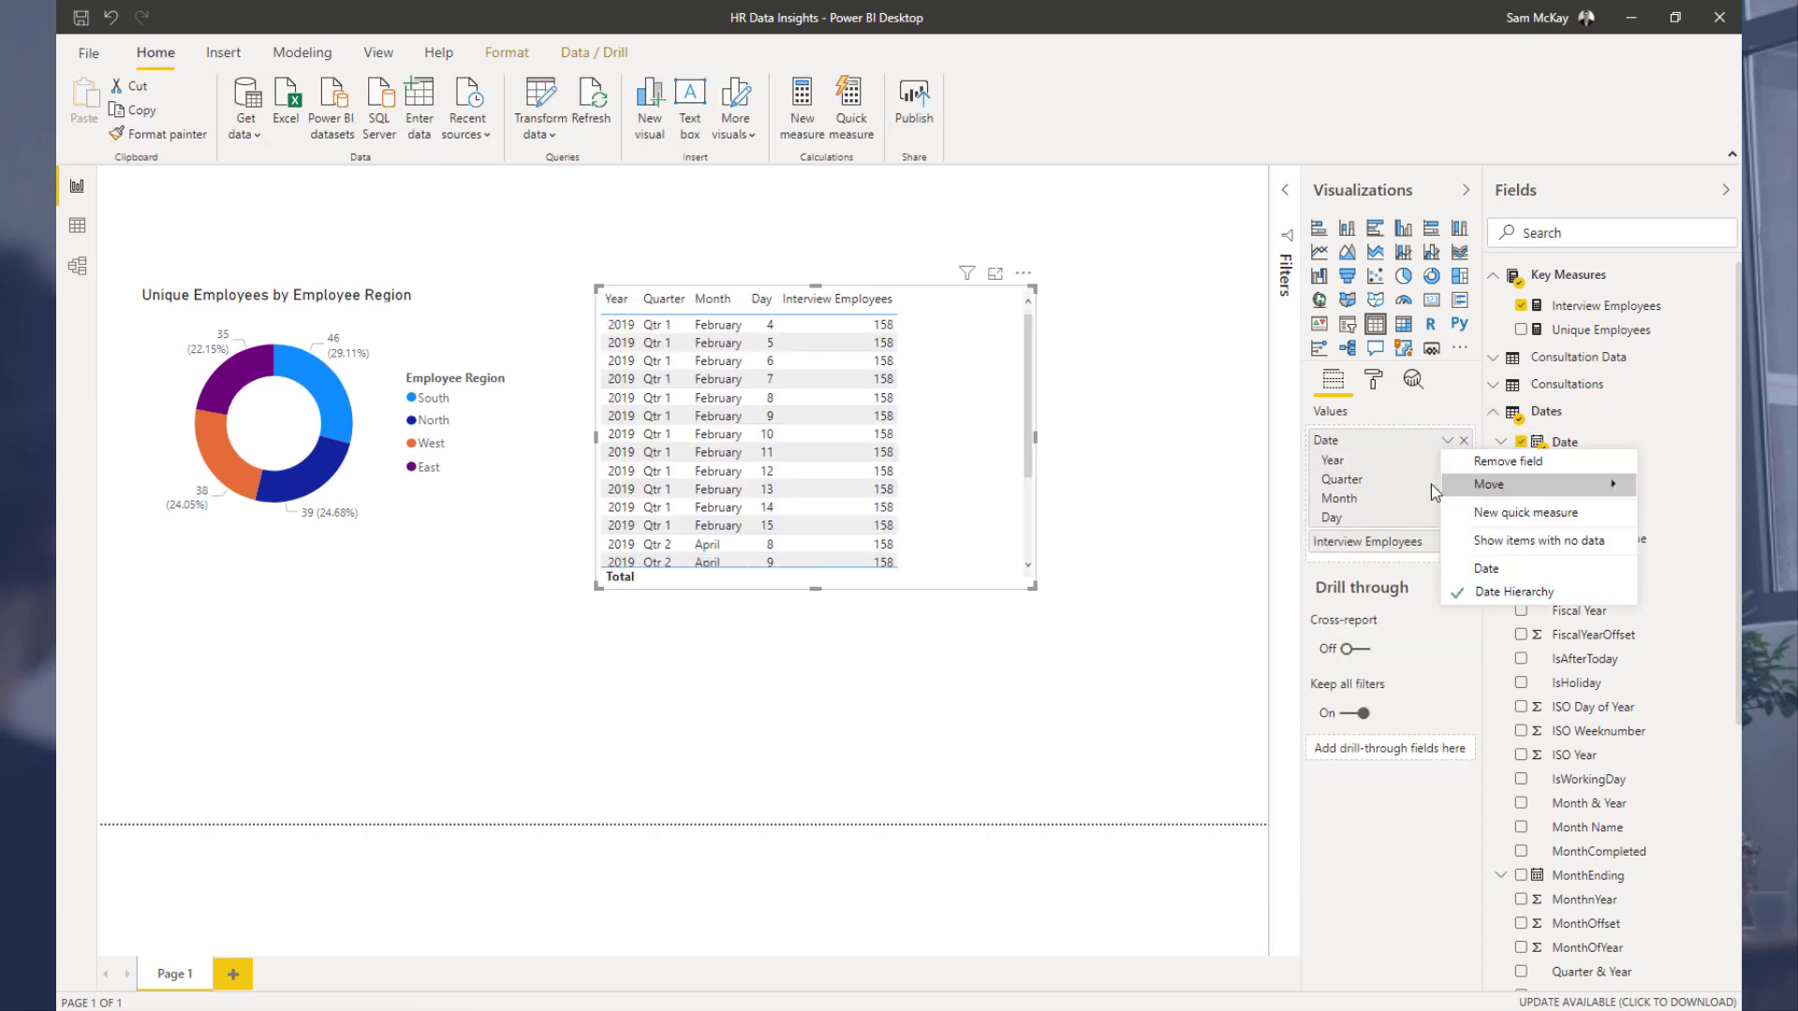
{"action": "left_click", "coordinate": [1487, 569]}
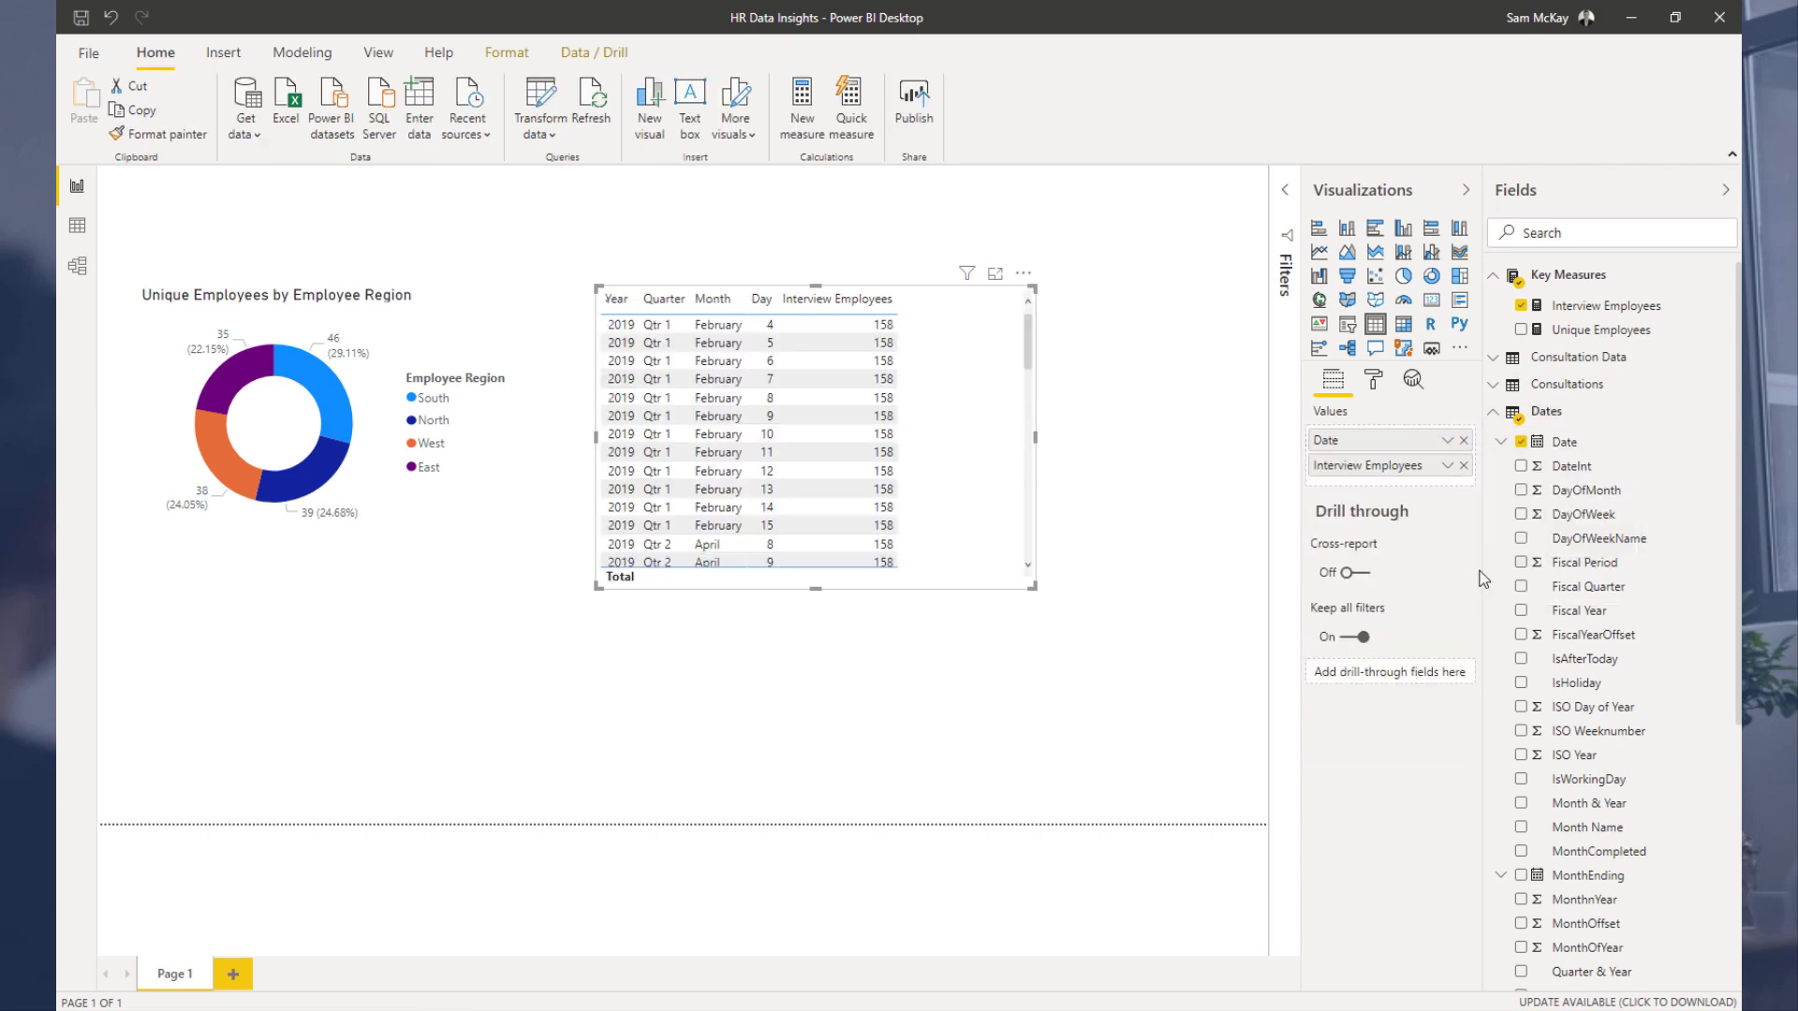
Step: Convert the table to a clustered column chart, then widen and reposition it
{"action": "left_click", "coordinate": [1347, 228]}
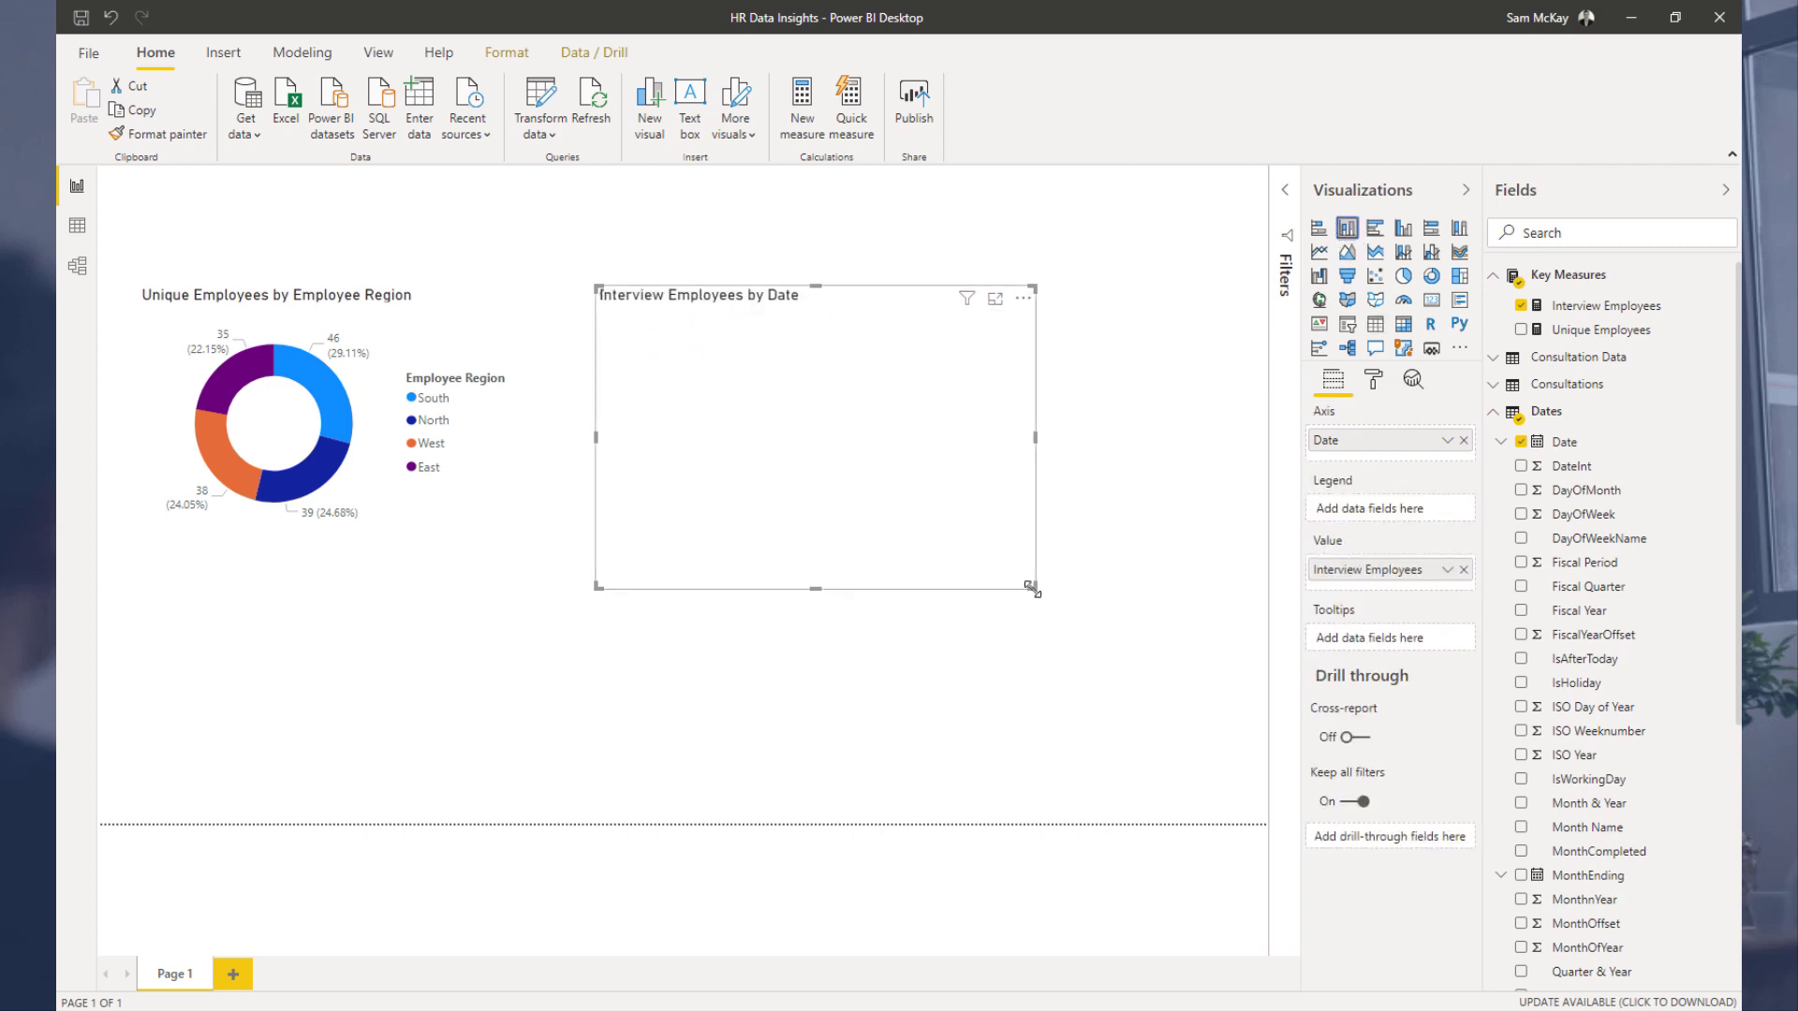
{"action": "left_click_drag", "start_coordinate": [1033, 588], "coordinate": [1216, 461]}
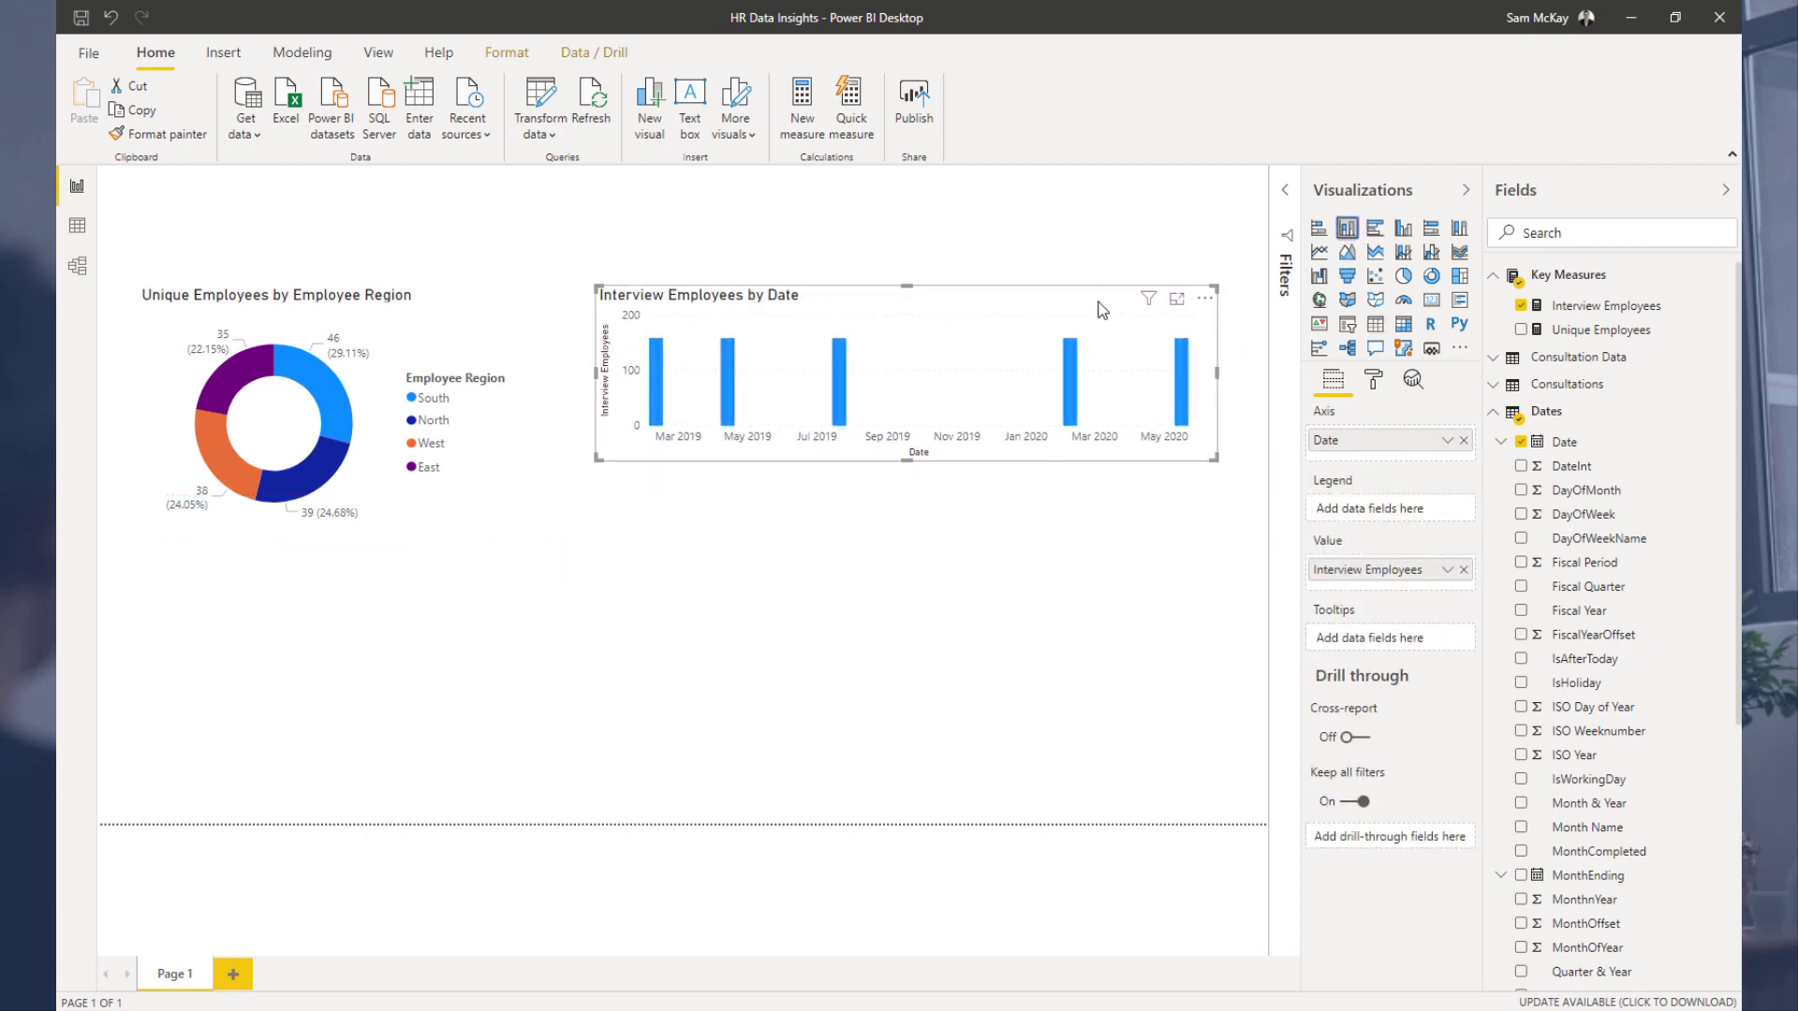
{"action": "mouse_move", "coordinate": [1101, 302]}
{"action": "left_mouse_down"}
{"action": "mouse_move", "coordinate": [1064, 334]}
{"action": "mouse_move", "coordinate": [1066, 305]}
{"action": "left_mouse_up"}
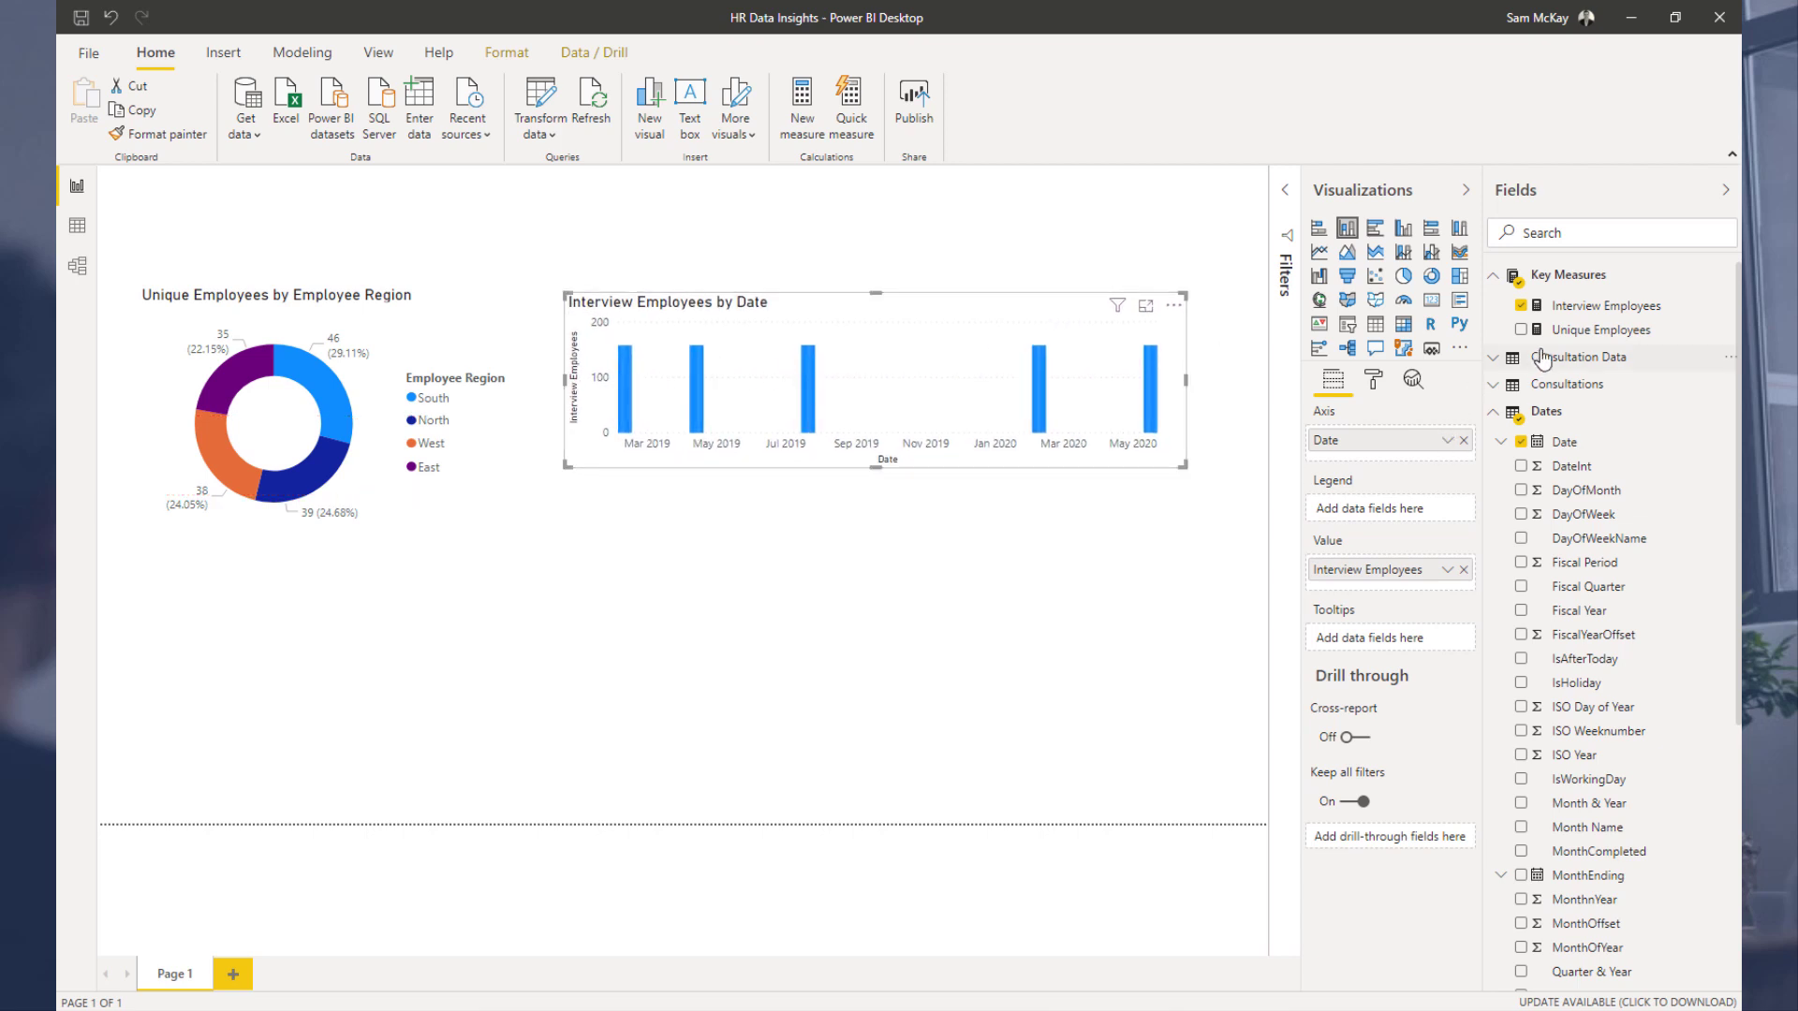
Step: Rename the measure to Interviewed Employees in its formula and commit it
{"action": "left_click", "coordinate": [1585, 316]}
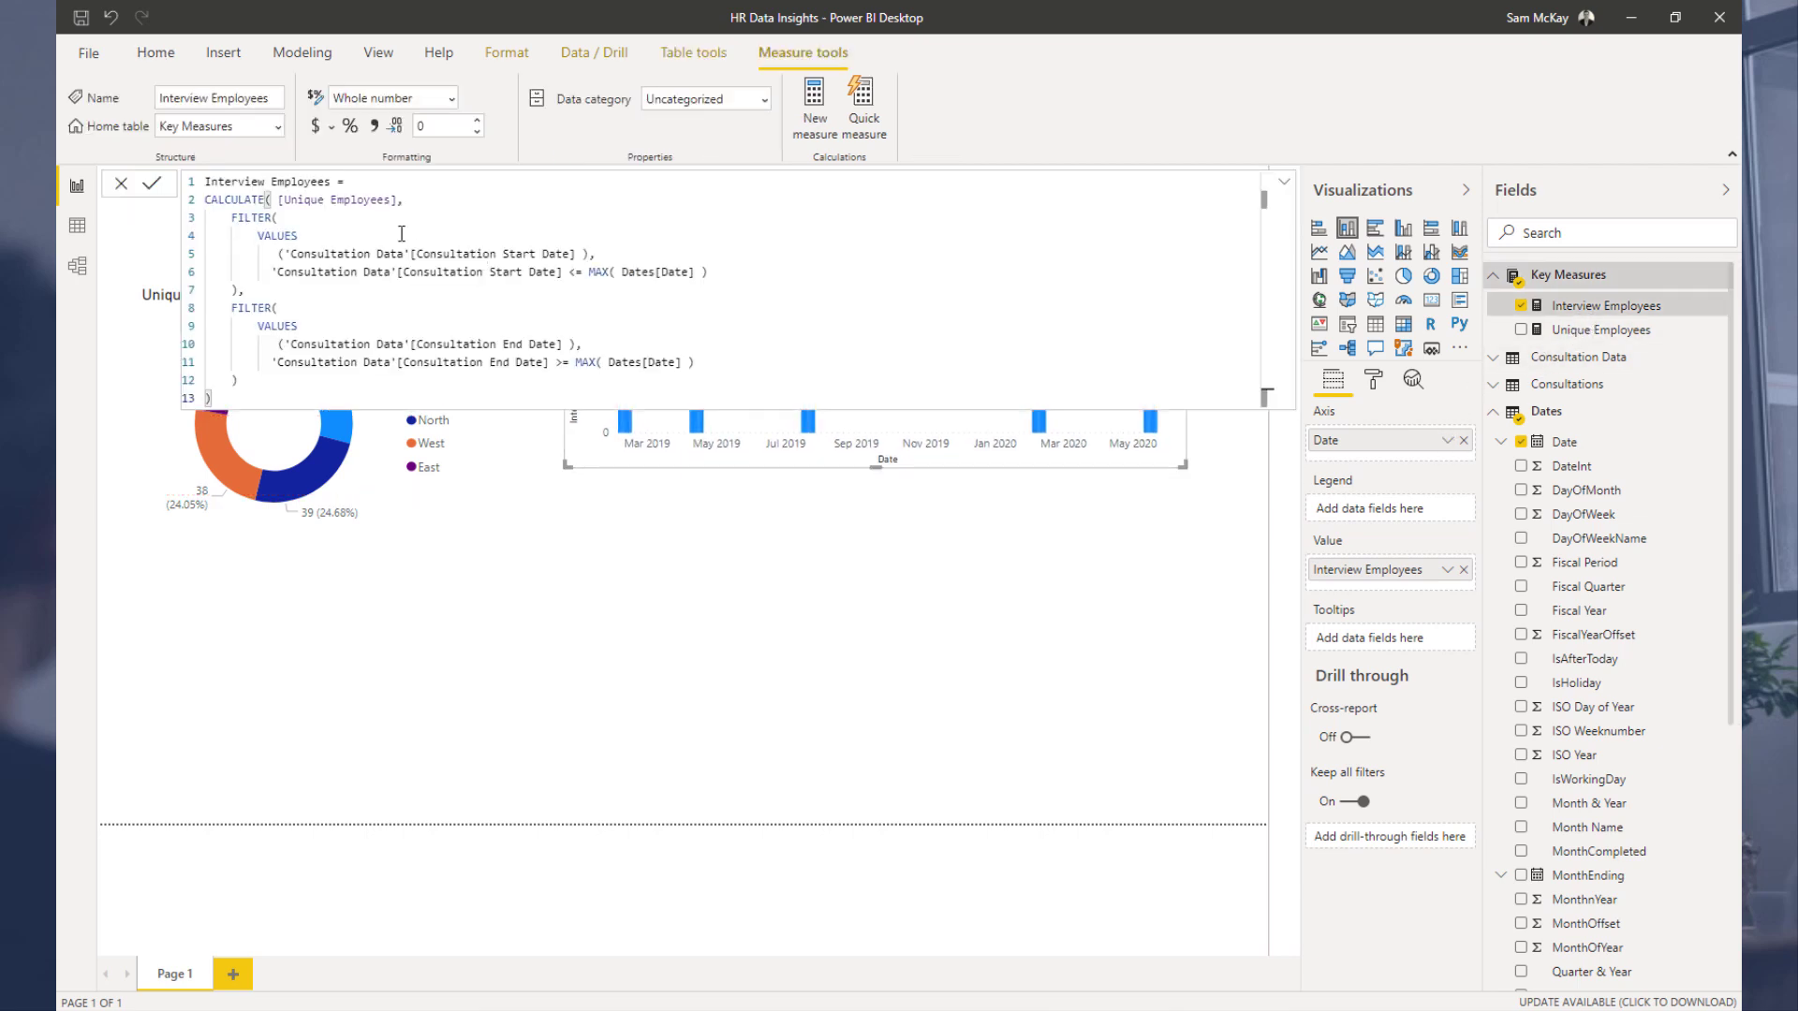
{"action": "double_click", "coordinate": [266, 181]}
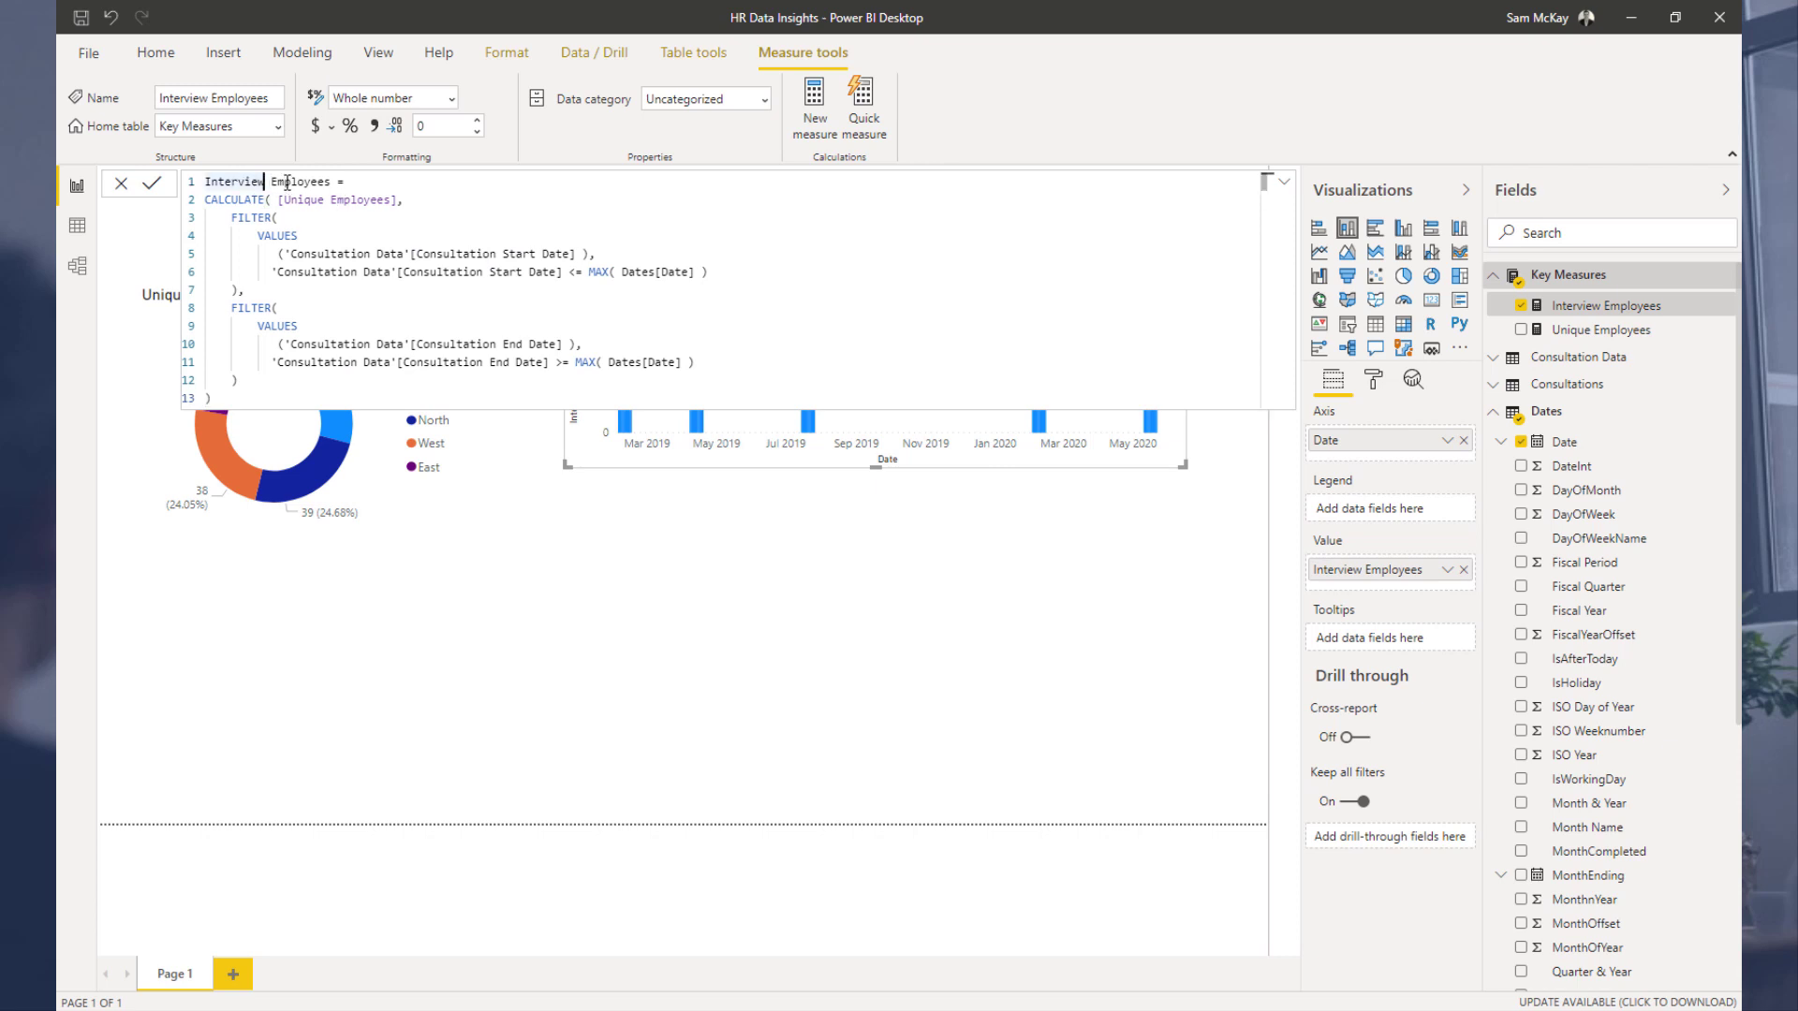
{"action": "key", "text": "Right"}
{"action": "type", "text": "ed"}
{"action": "key", "text": "Return"}
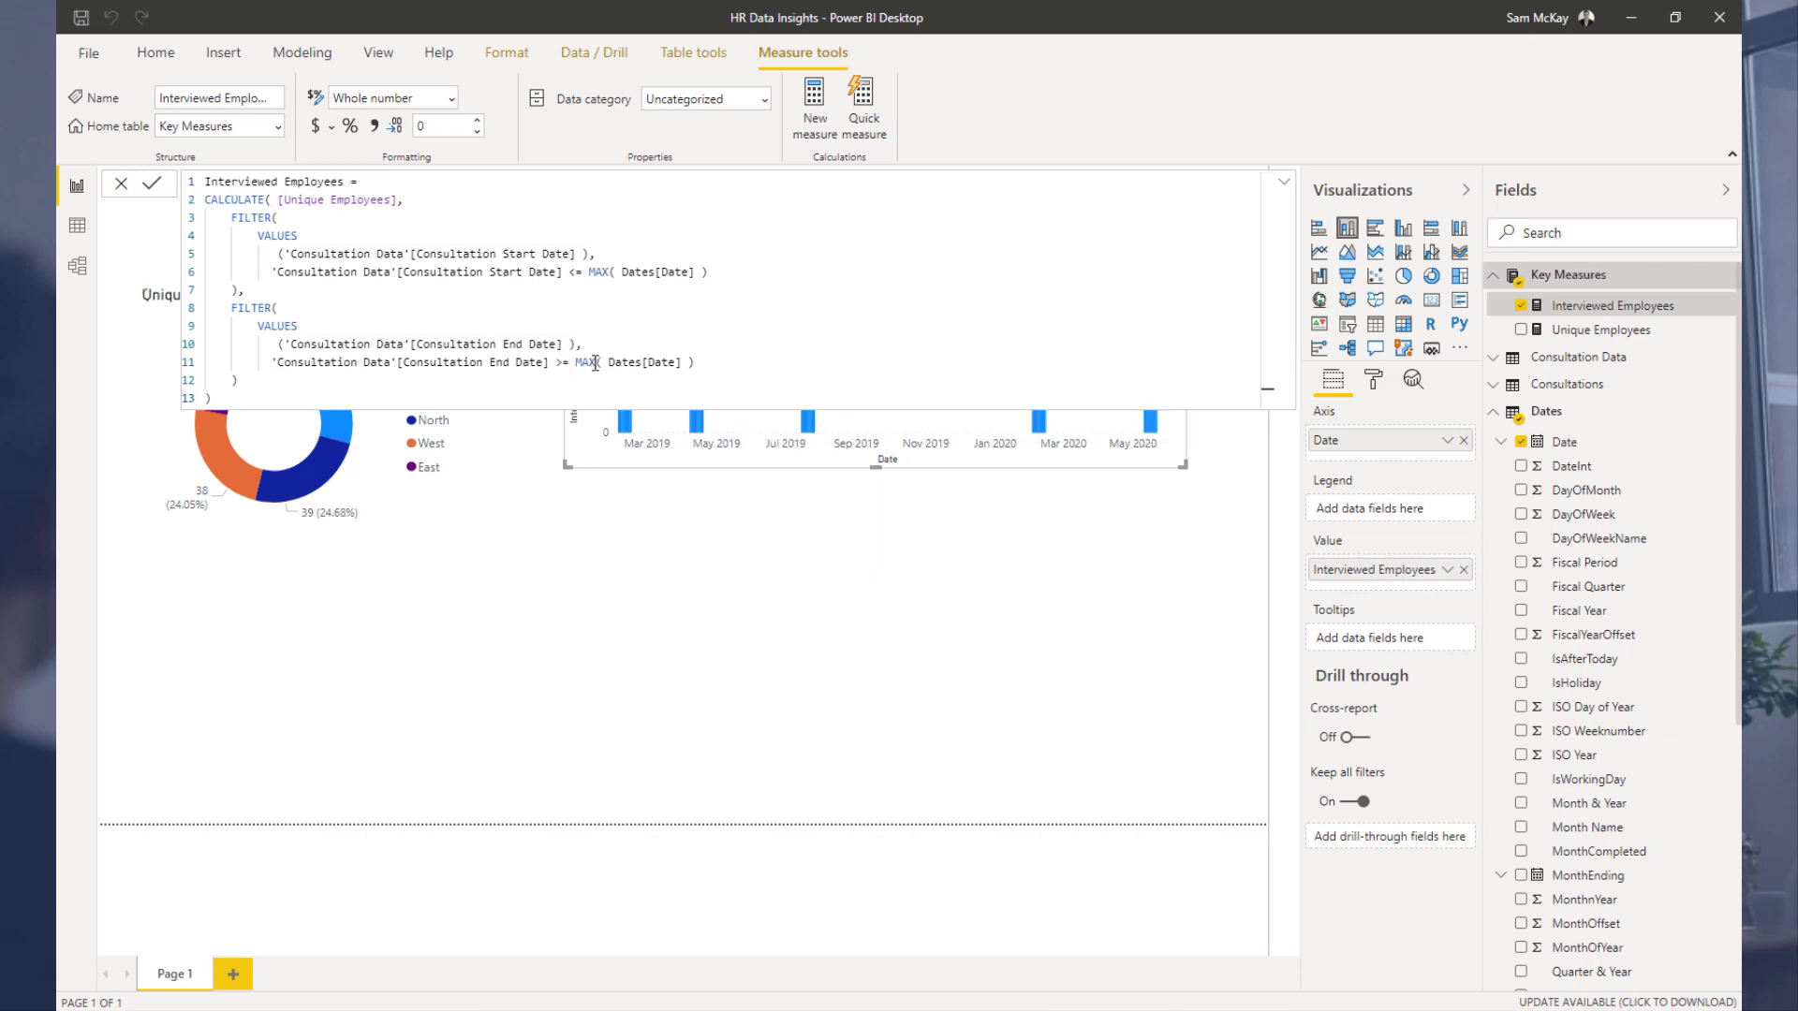
Step: Change the start-date filter's MAX( Dates[Date] ) to MIN( Dates[Date] ) and commit the measure
{"action": "double_click", "coordinate": [594, 363]}
{"action": "left_click", "coordinate": [607, 272]}
{"action": "double_click", "coordinate": [607, 272]}
{"action": "type", "text": "MIN"}
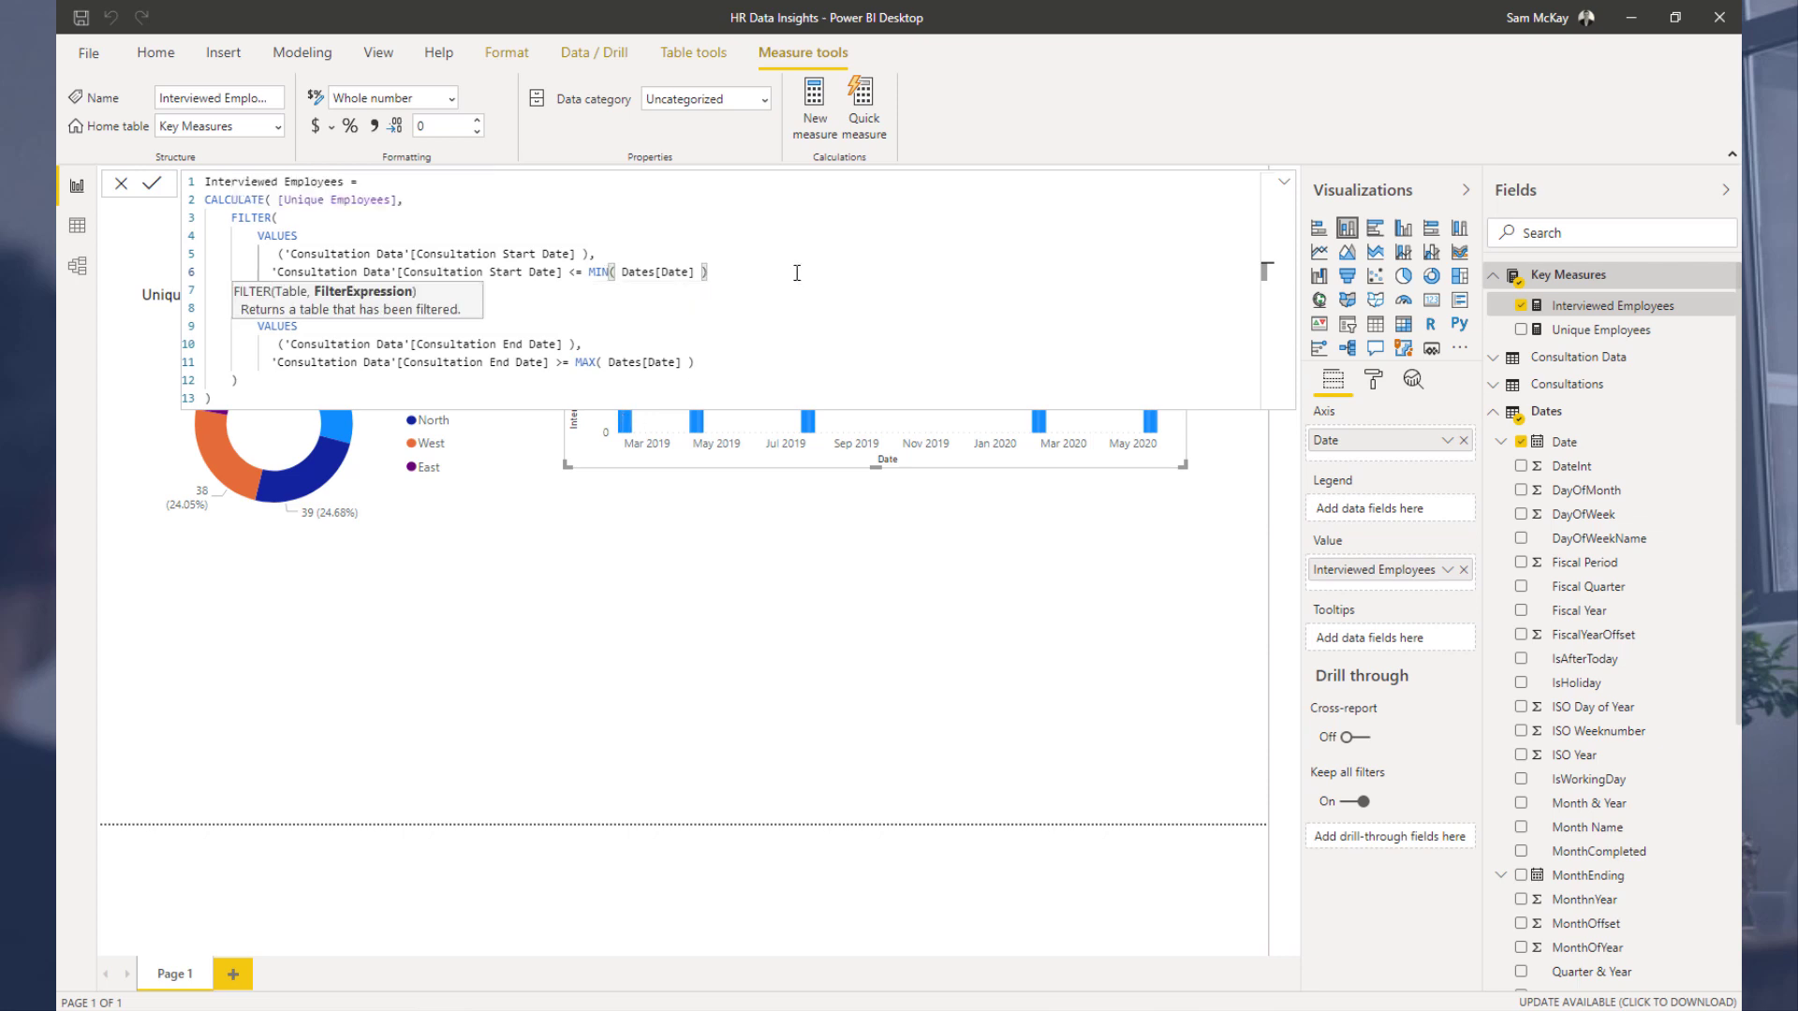
{"action": "key", "text": "Return"}
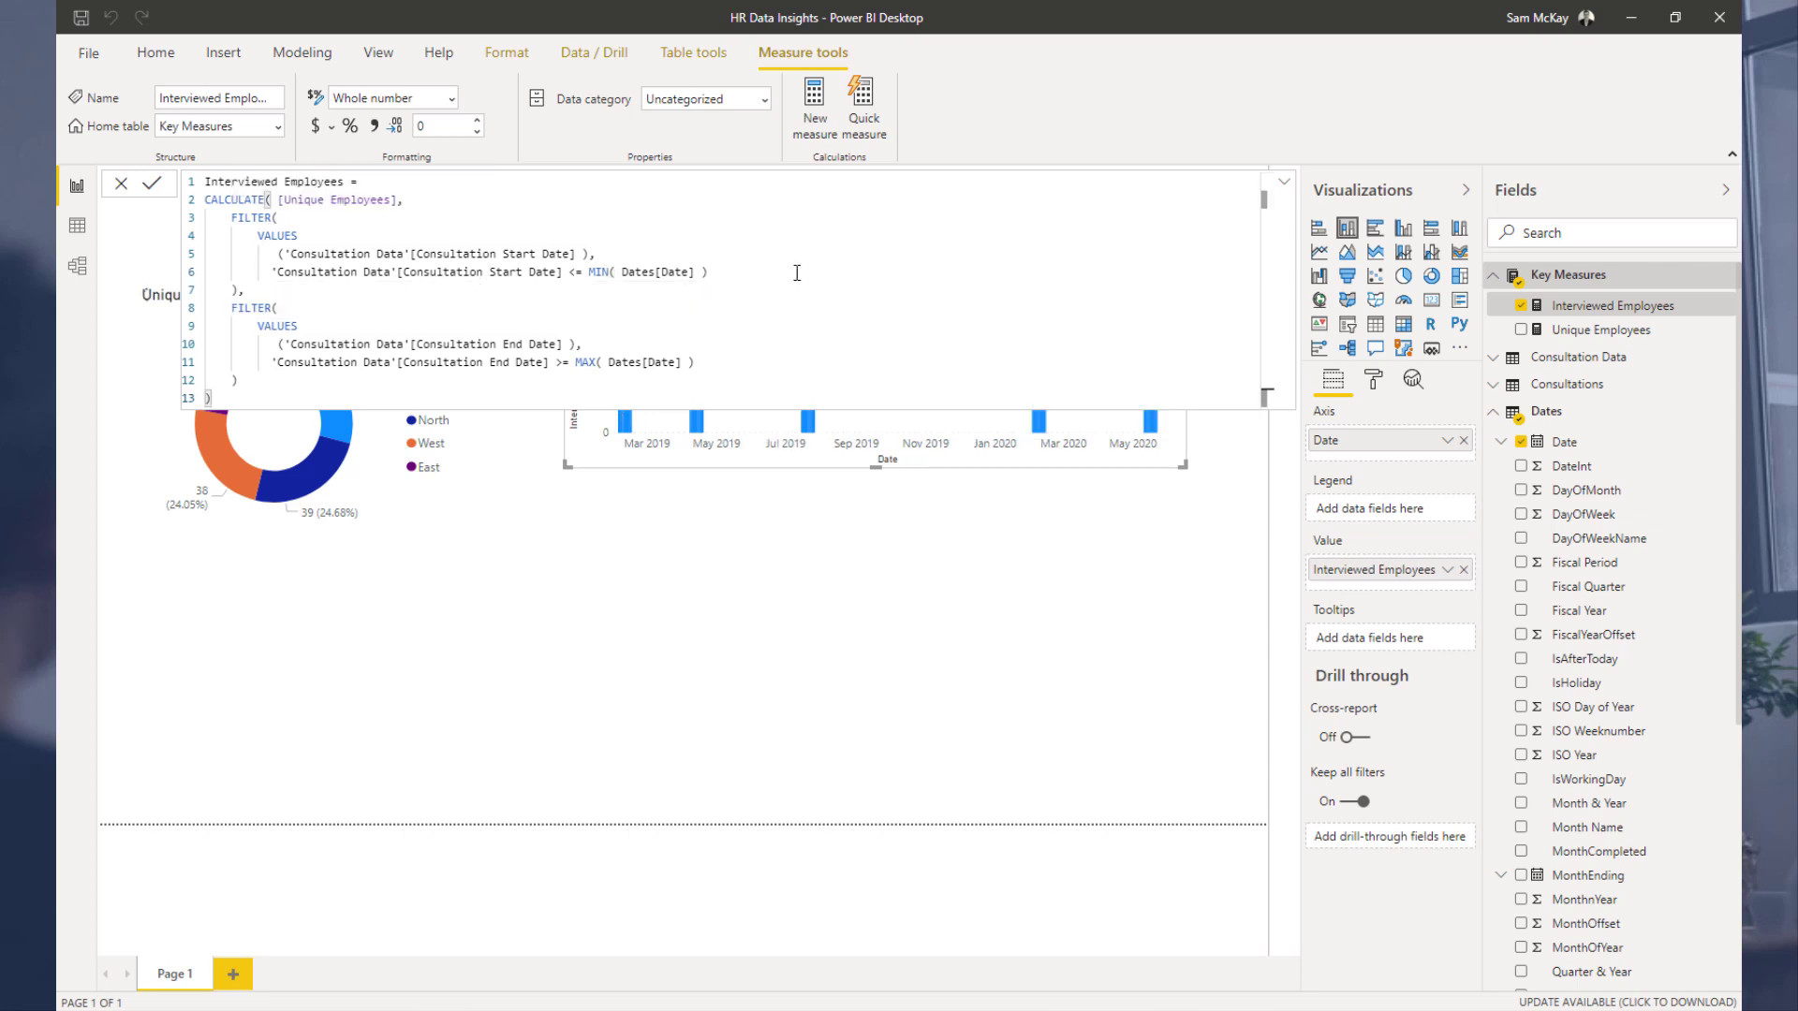
Step: Switch the chart to a table visual and enlarge it to check the values by date
{"action": "left_click", "coordinate": [807, 462]}
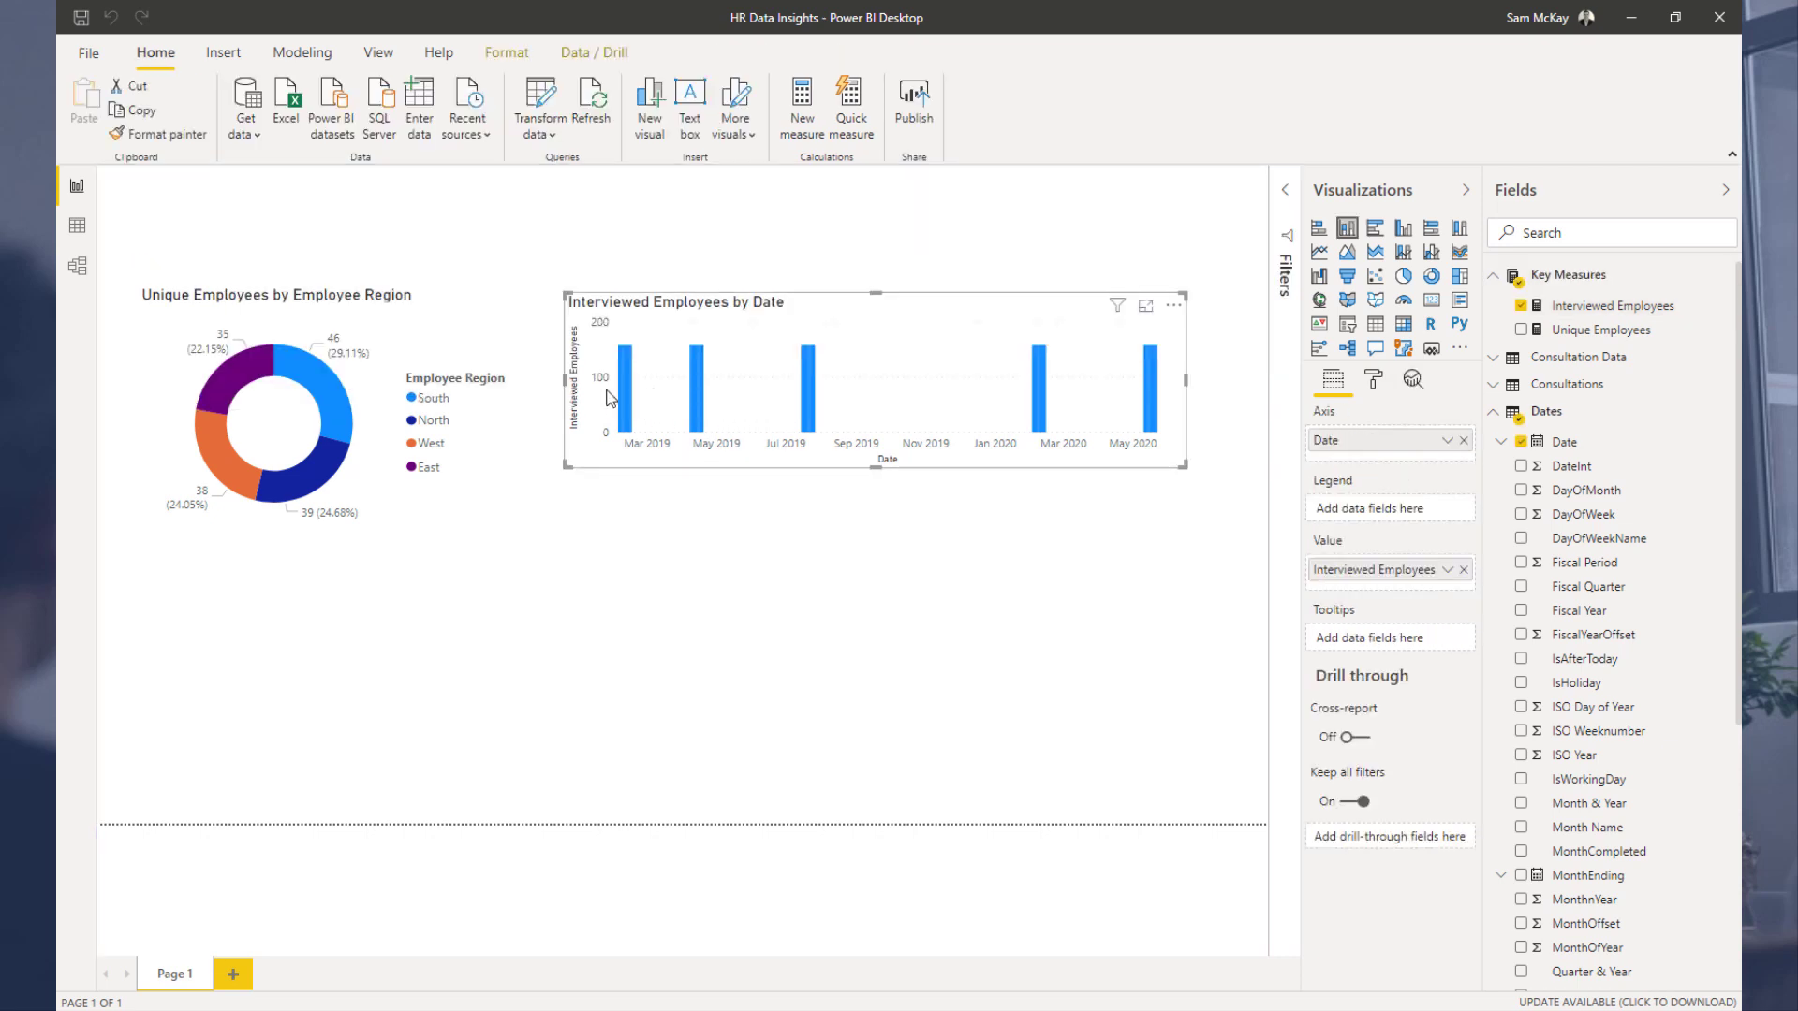
{"action": "mouse_move", "coordinate": [660, 380]}
{"action": "left_click", "coordinate": [1375, 325]}
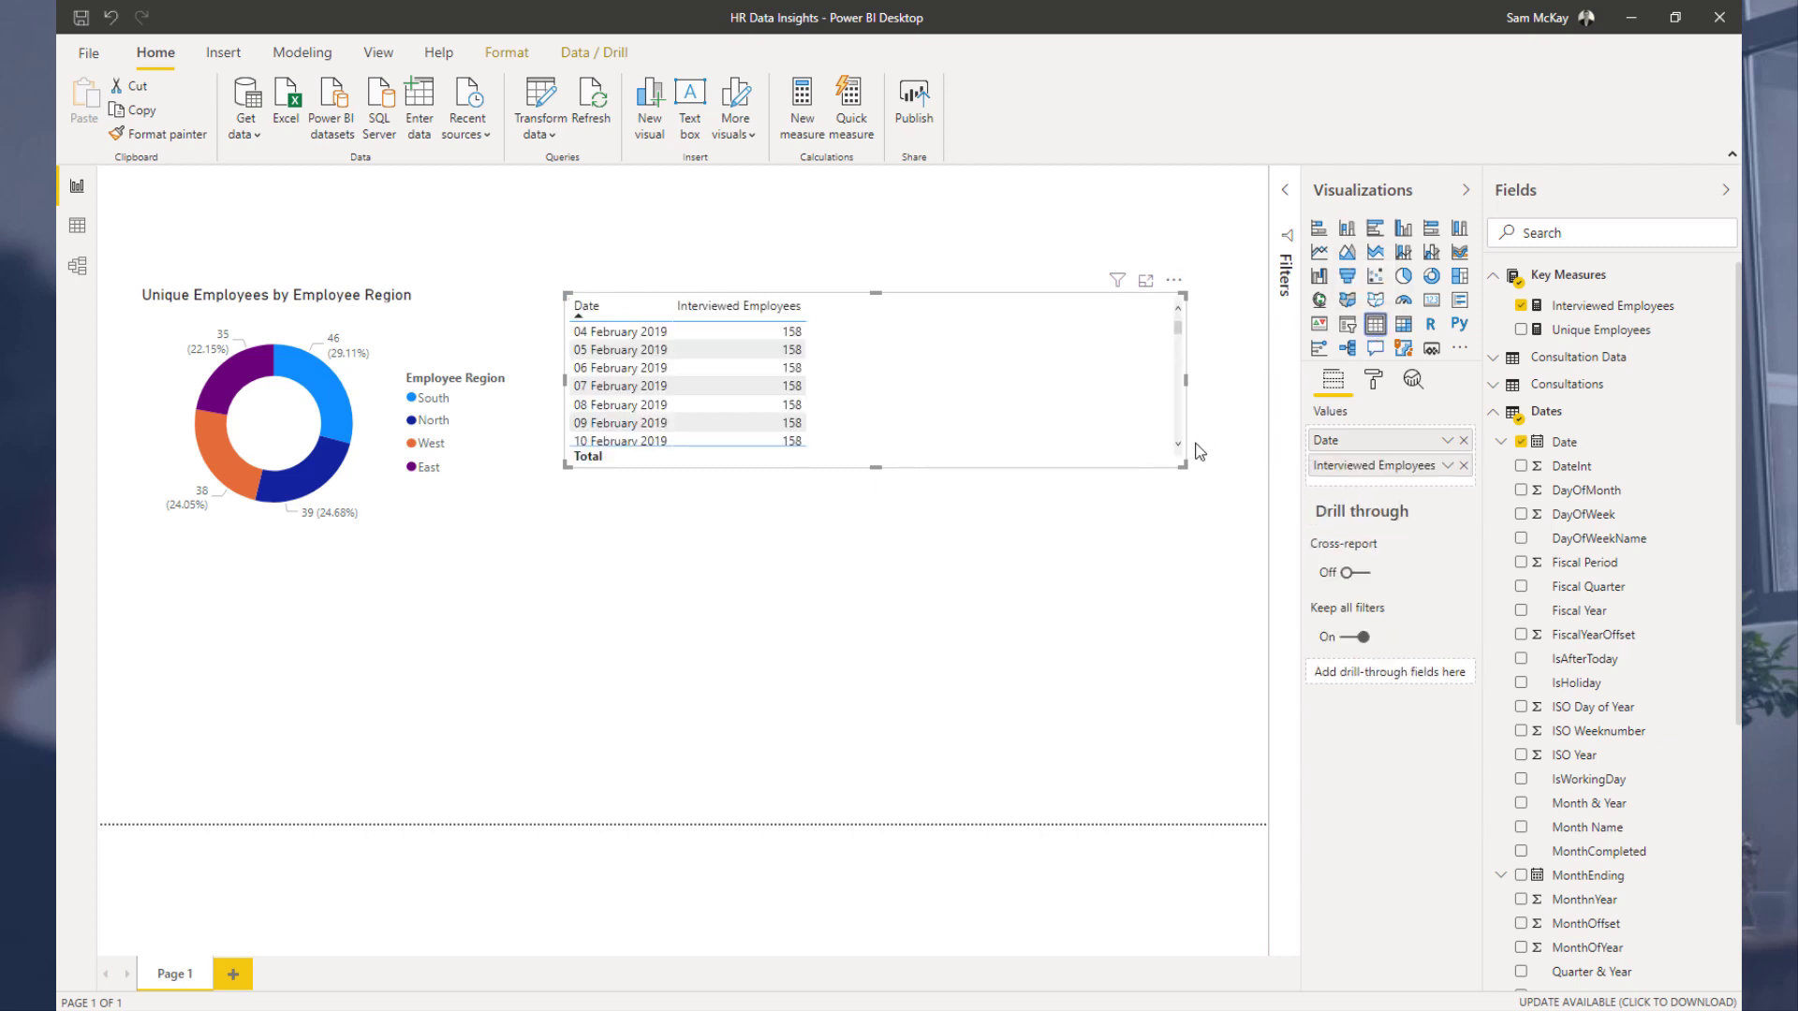
{"action": "left_click_drag", "start_coordinate": [1177, 473], "coordinate": [1189, 712]}
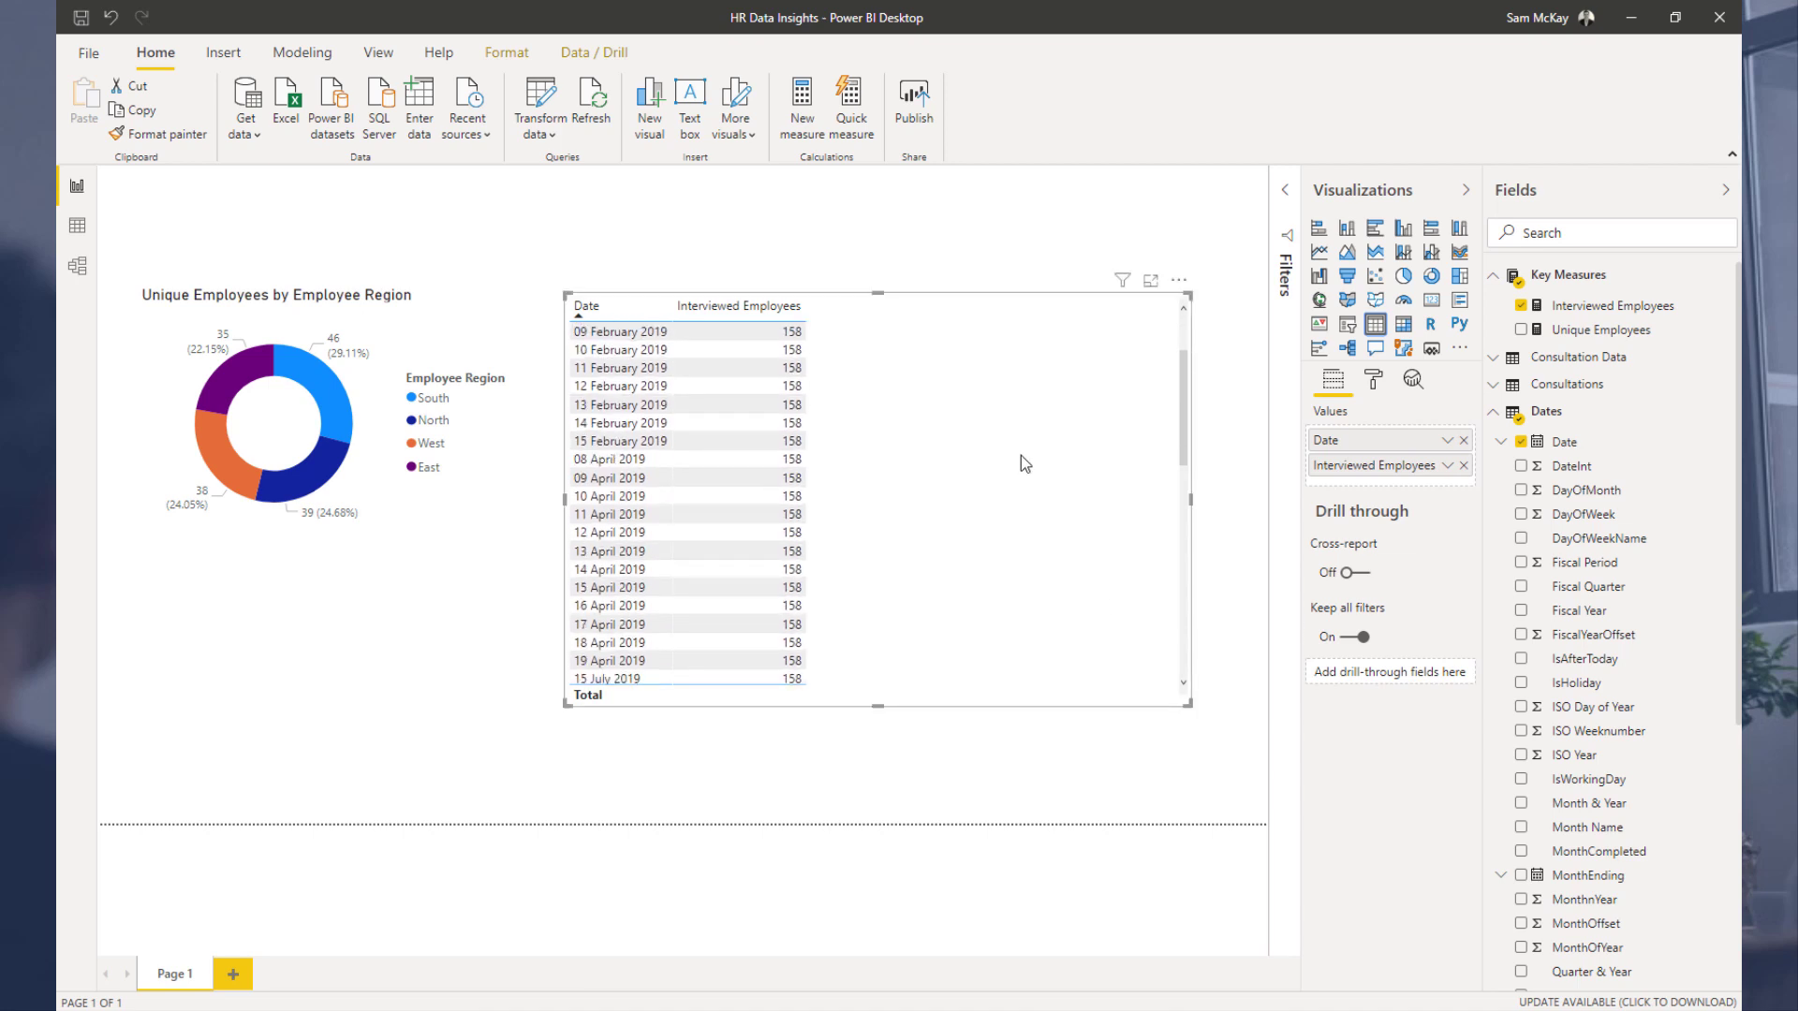
Step: Inspect the Consultation End Date column in the data view, then return to the report
{"action": "left_click", "coordinate": [78, 225]}
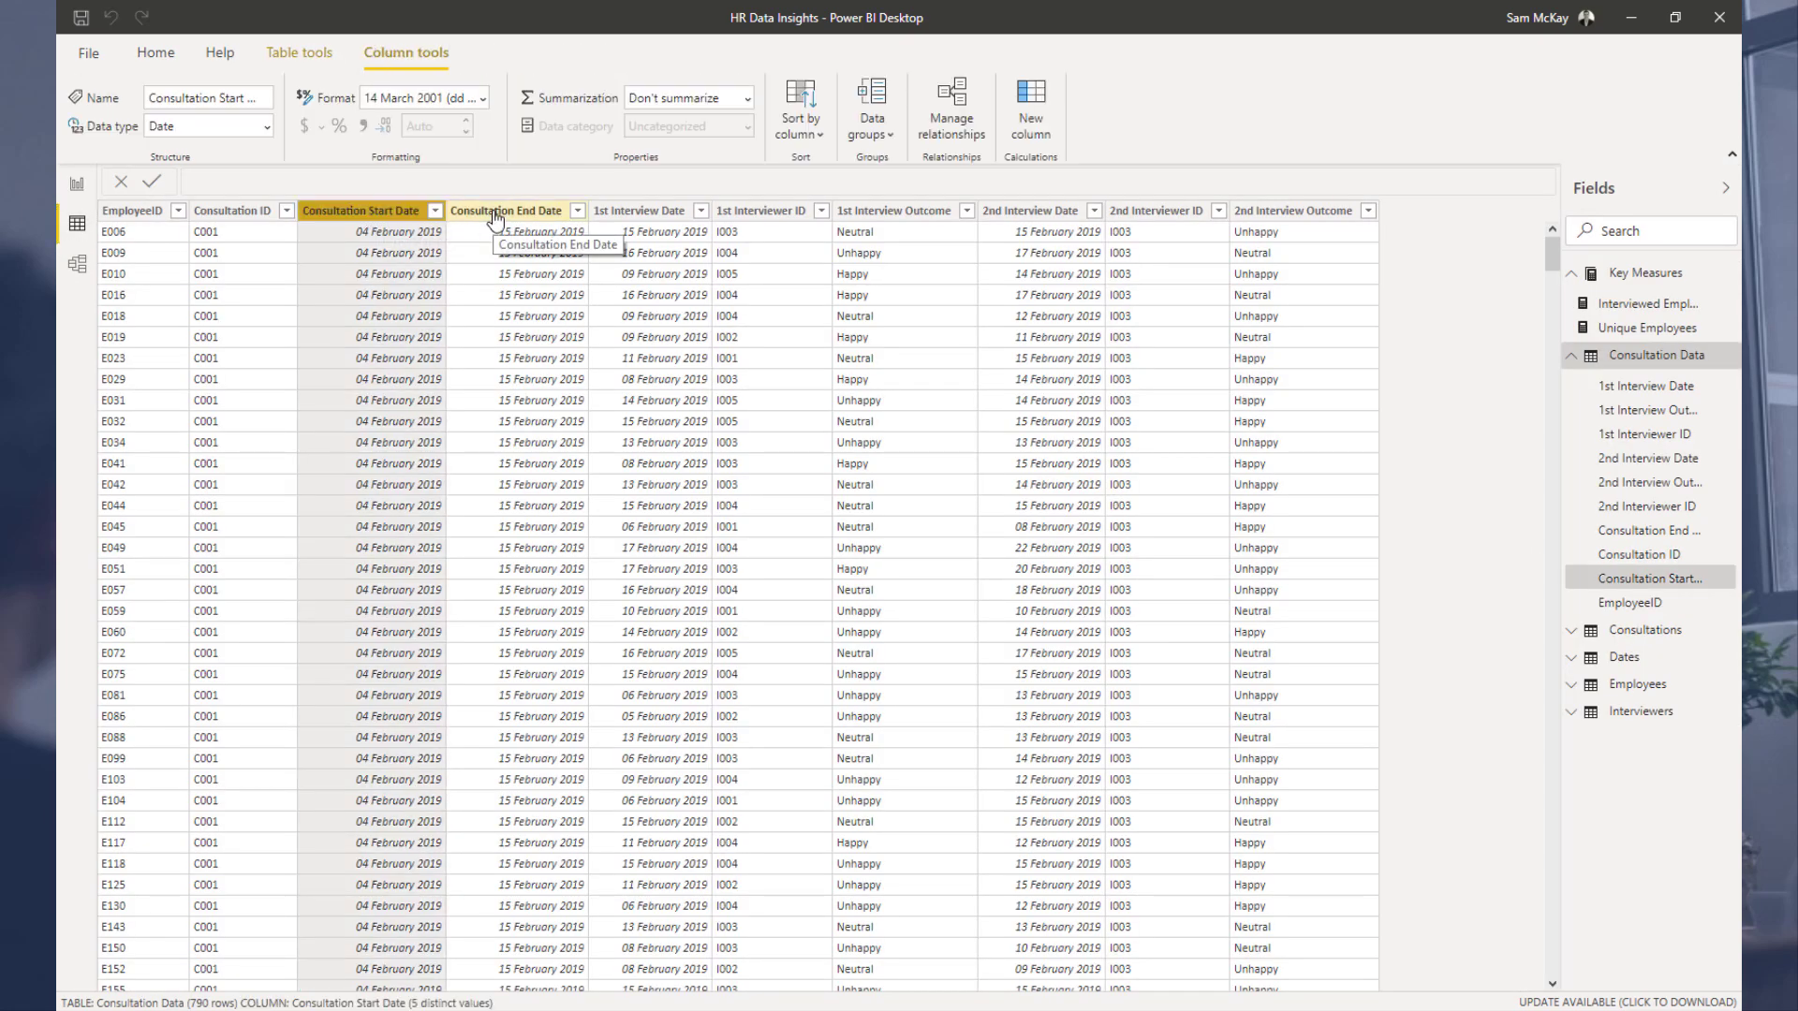
{"action": "left_click", "coordinate": [496, 212]}
{"action": "left_click", "coordinate": [77, 183]}
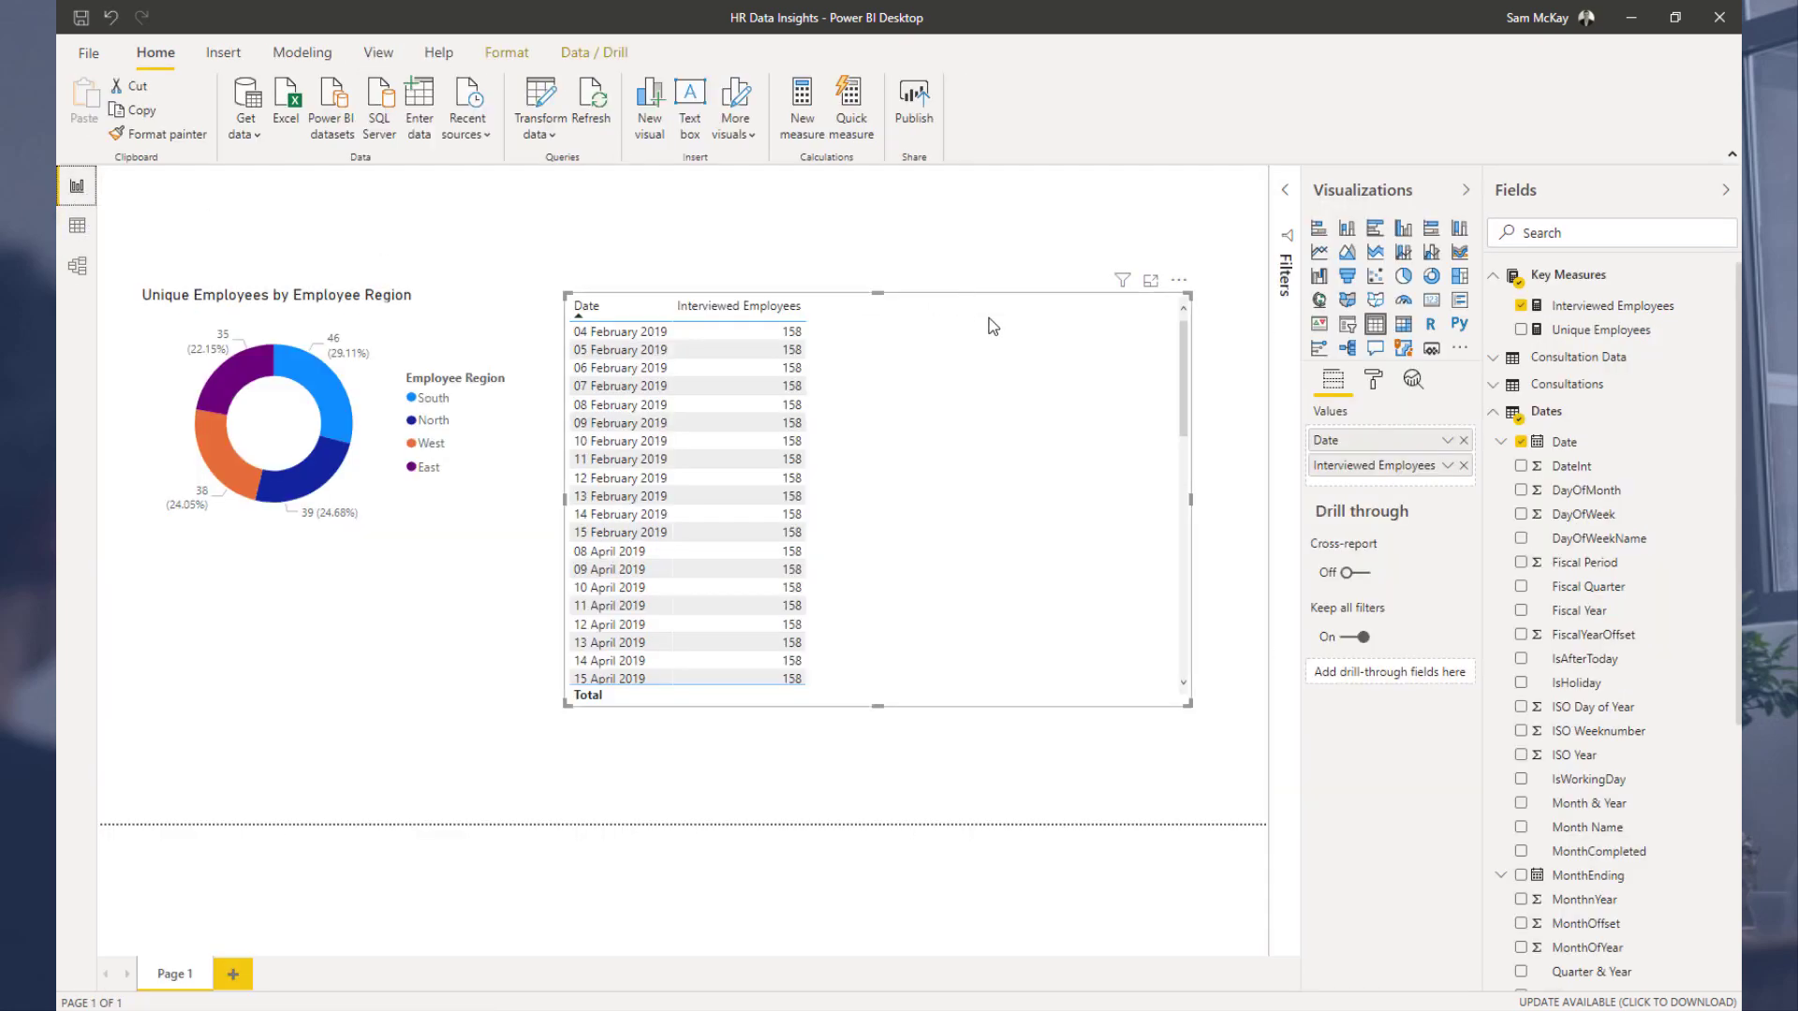
Step: Convert the visual back to a clustered column chart, briefly trying a line chart, and reduce its height
{"action": "left_click", "coordinate": [1349, 234]}
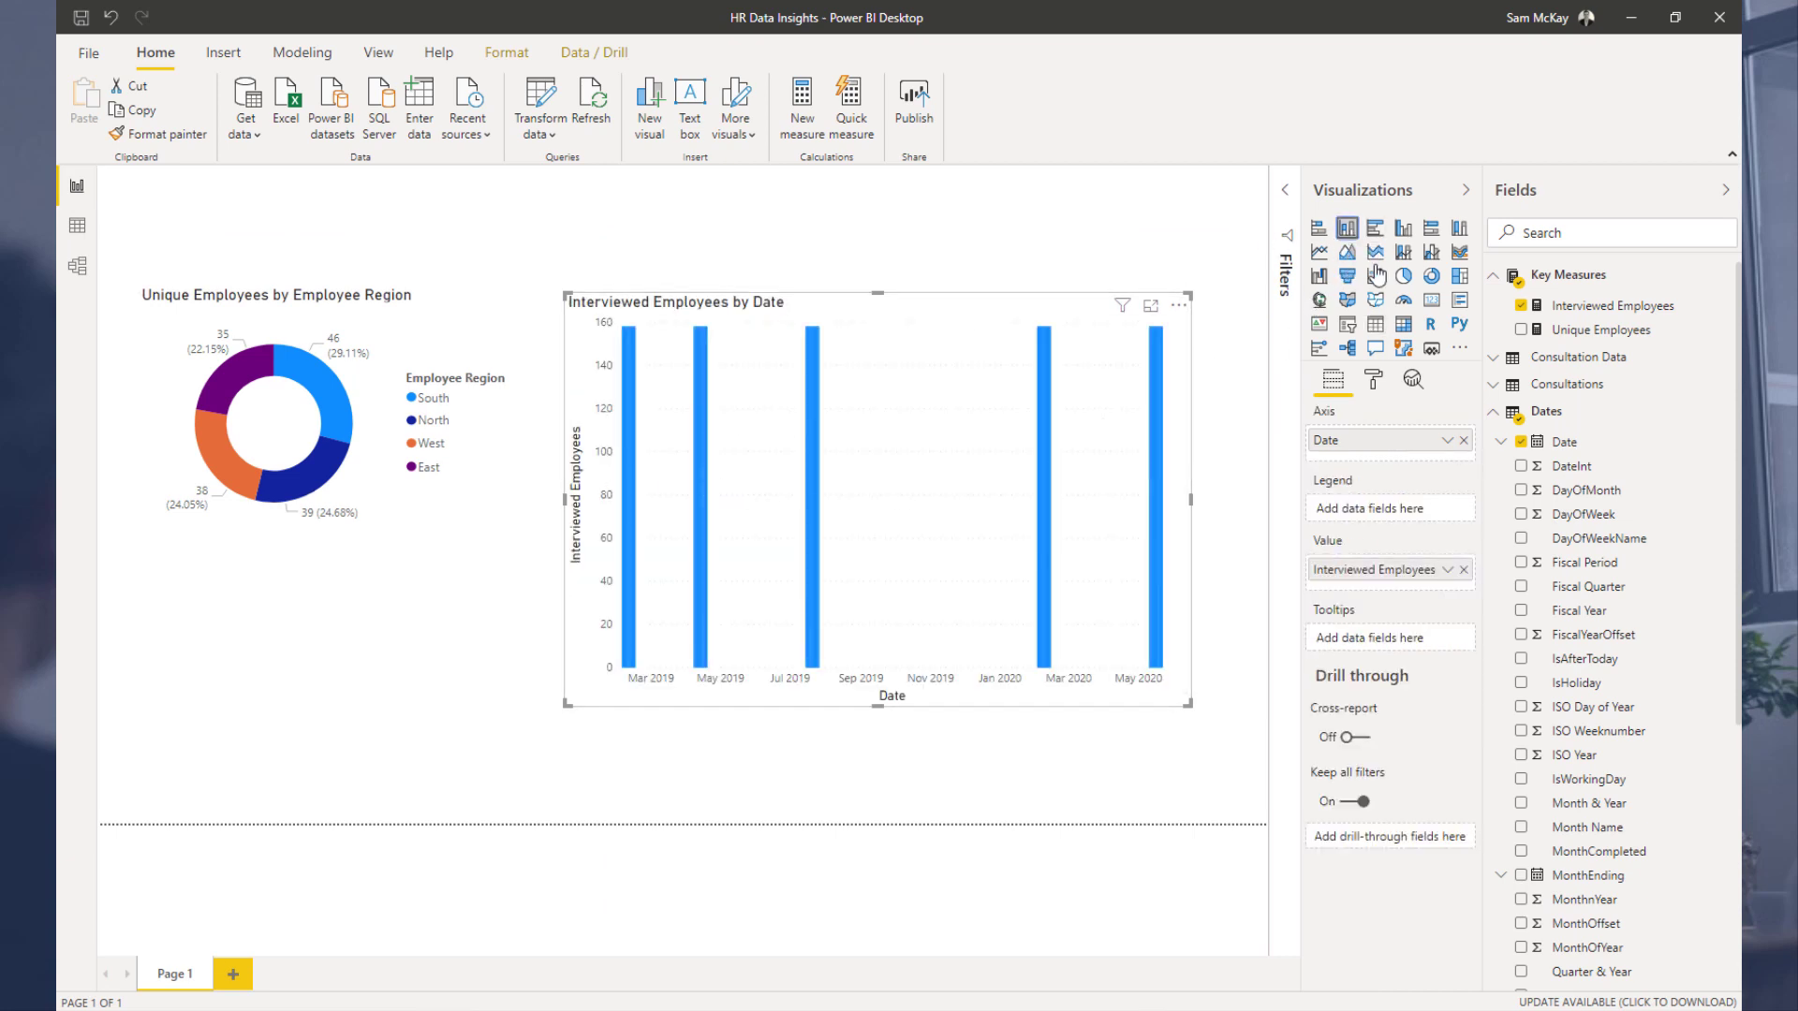
{"action": "left_click", "coordinate": [1320, 253]}
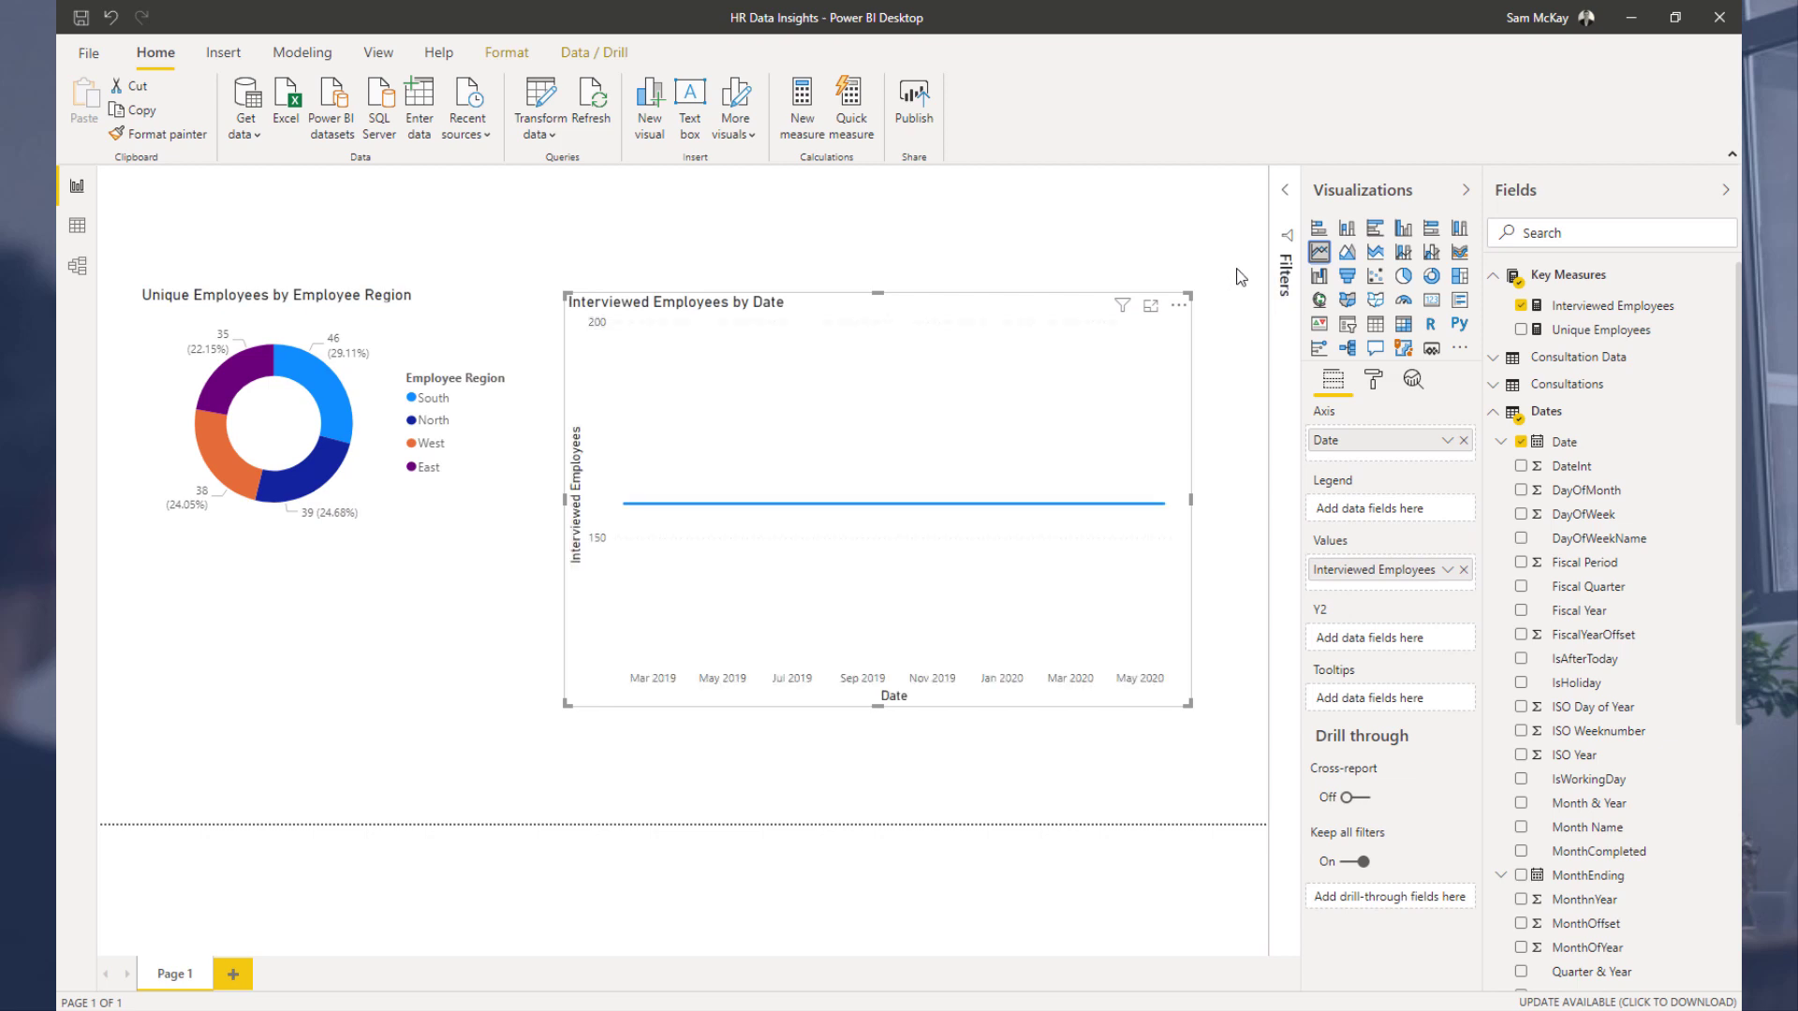
{"action": "left_click", "coordinate": [1346, 231]}
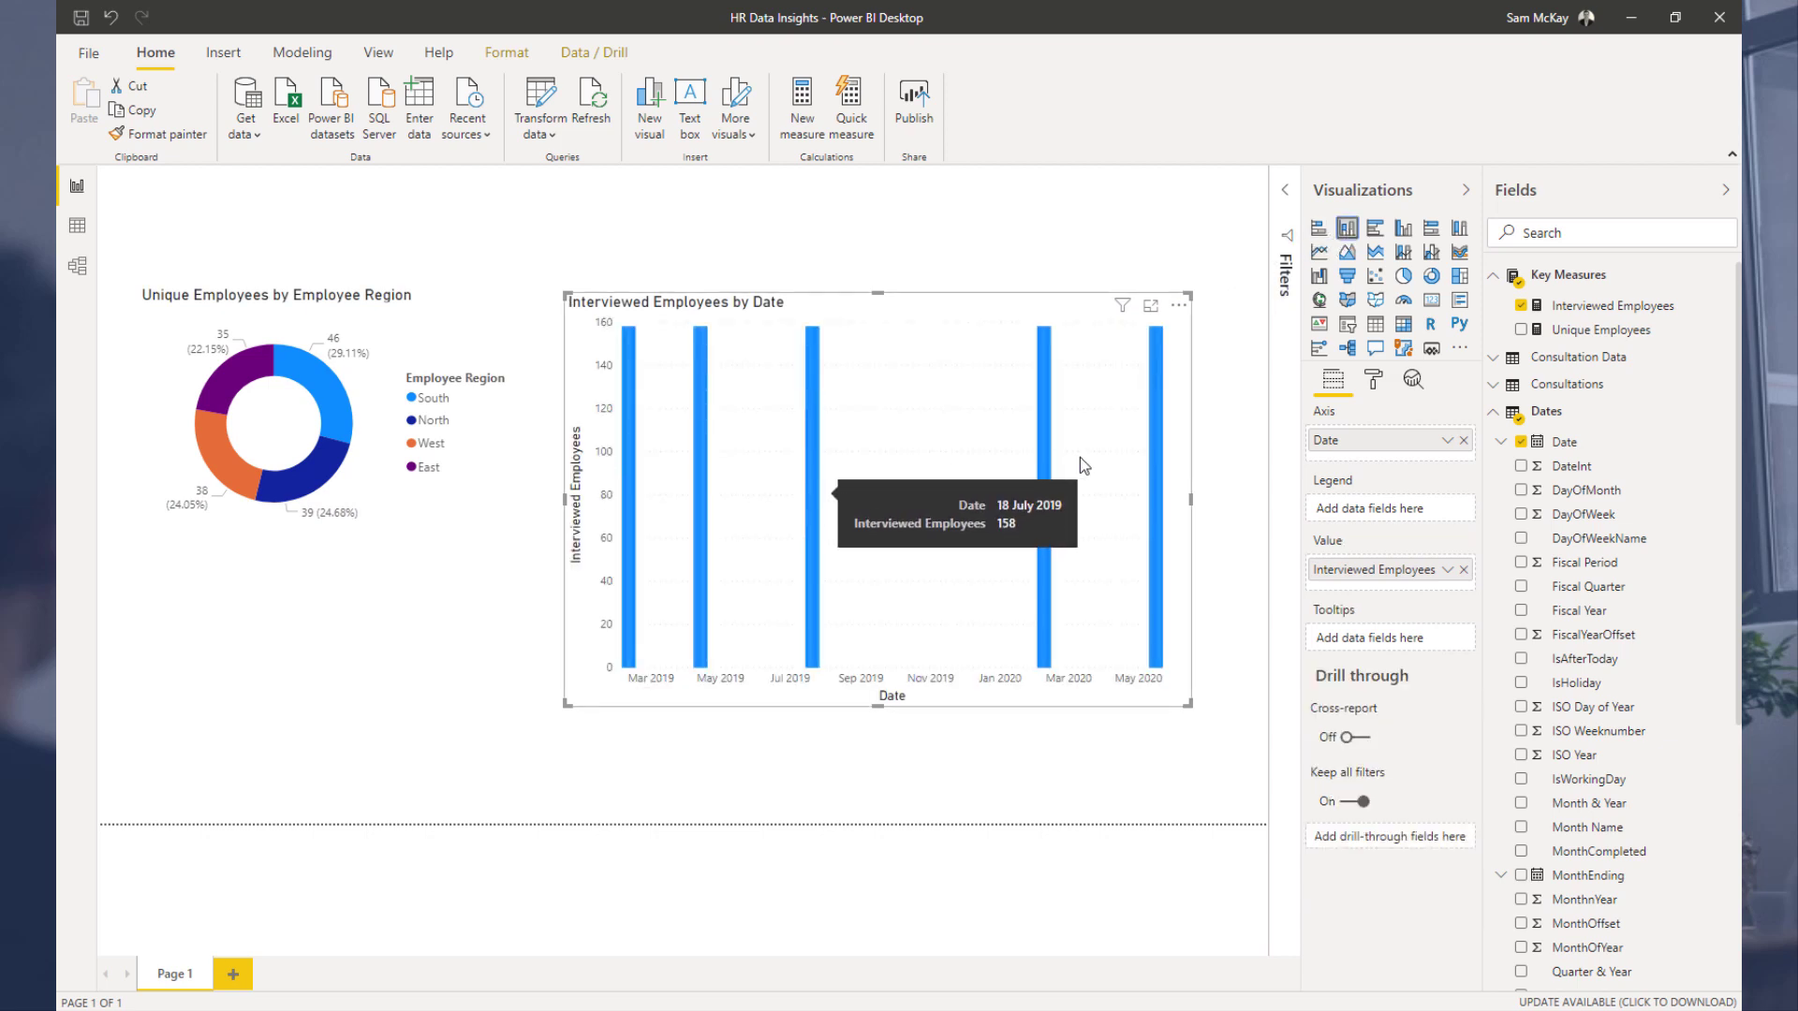
{"action": "mouse_move", "coordinate": [1061, 412]}
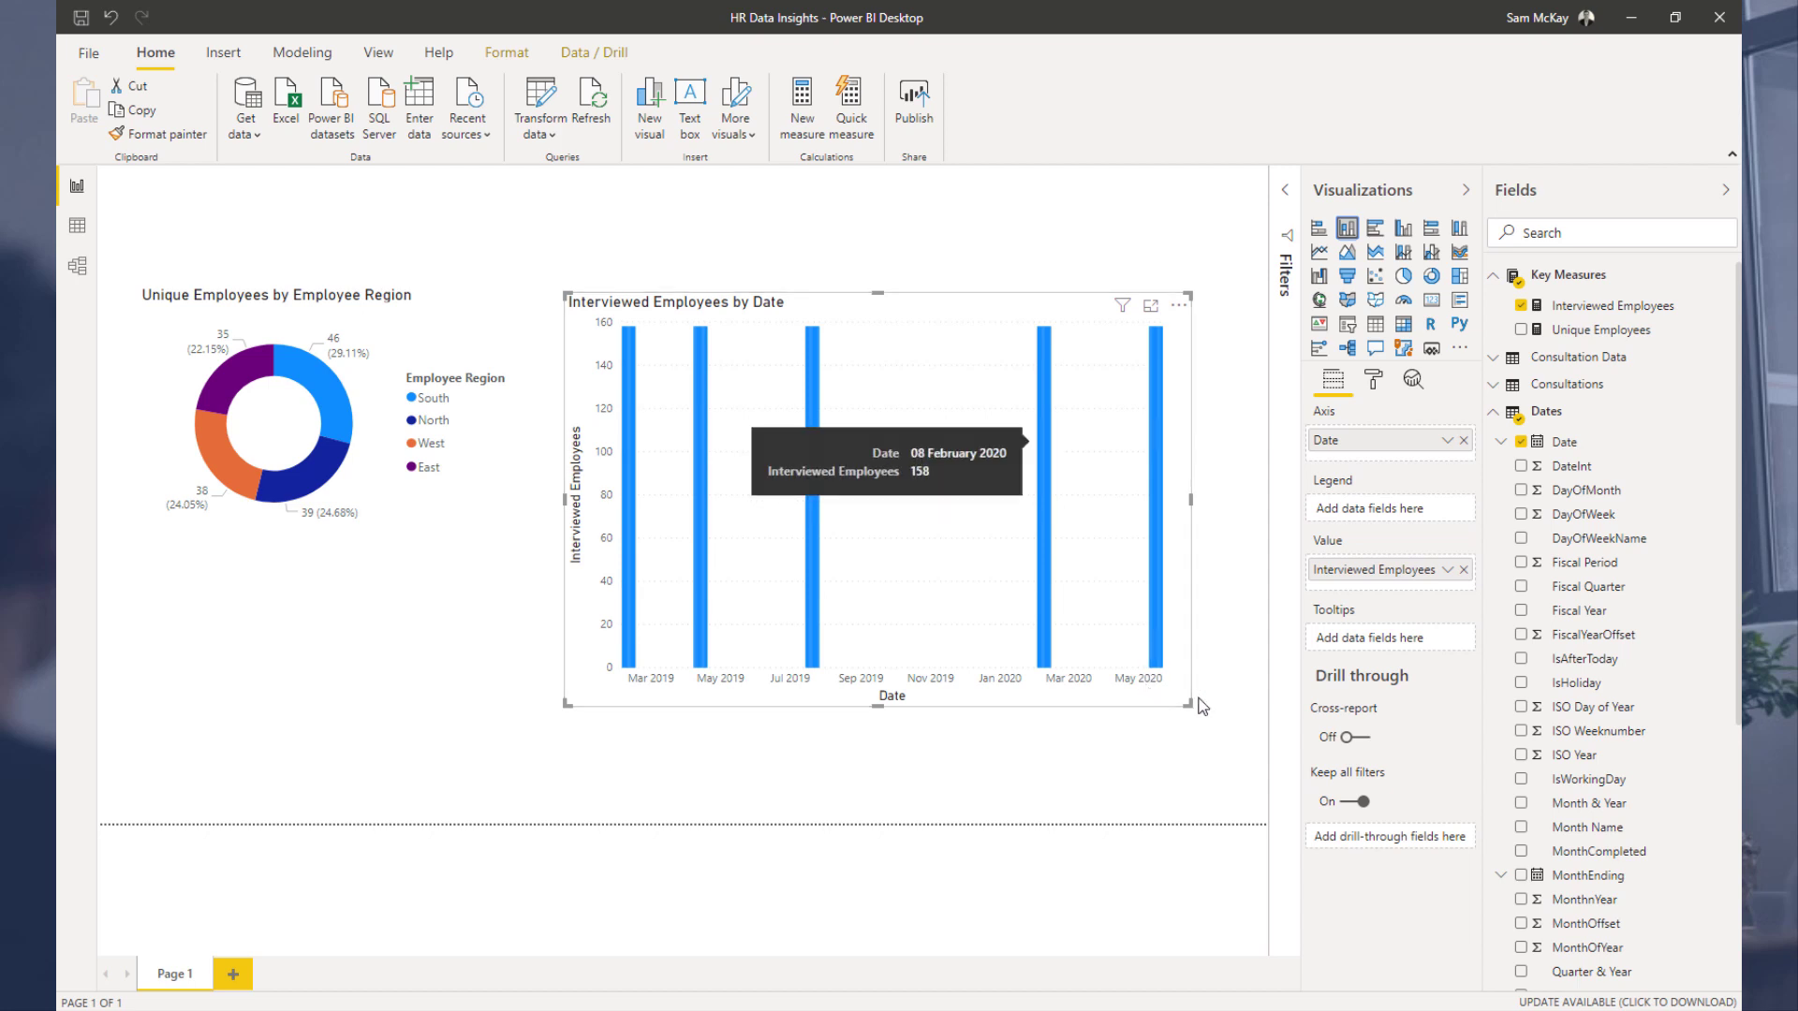
{"action": "left_click_drag", "start_coordinate": [1190, 700], "coordinate": [1218, 505]}
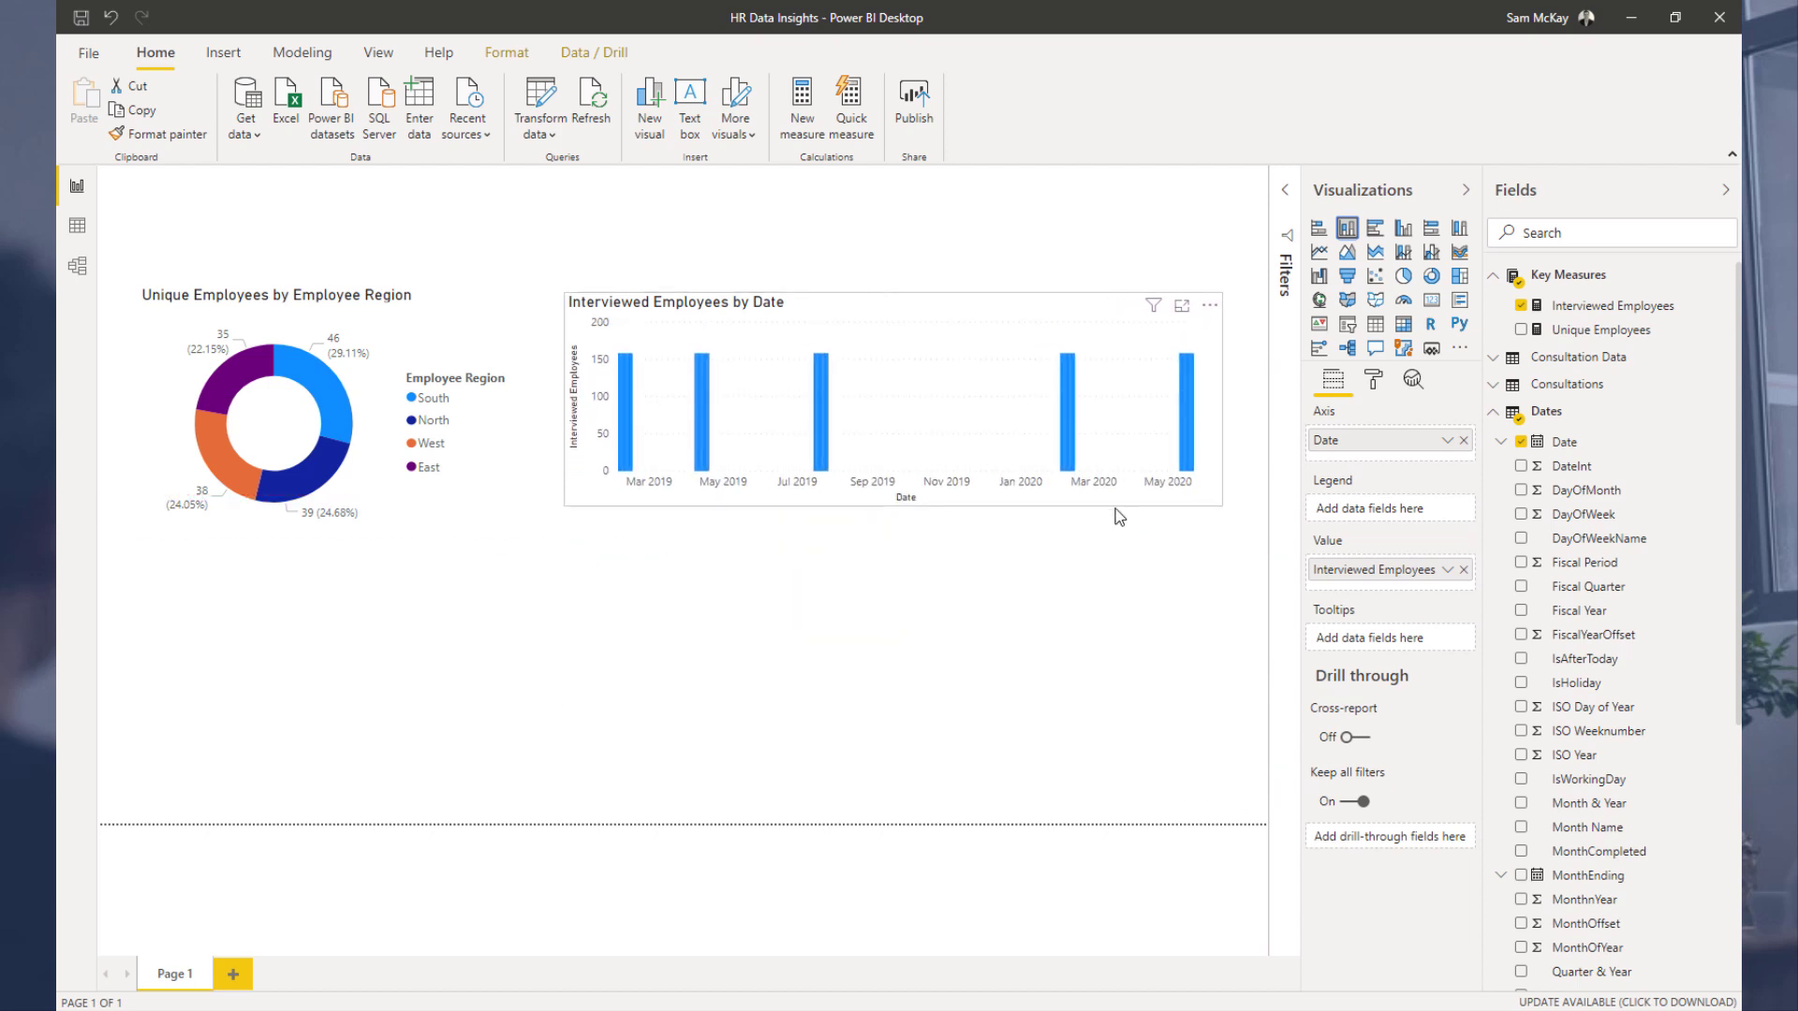
{"action": "left_click", "coordinate": [628, 424]}
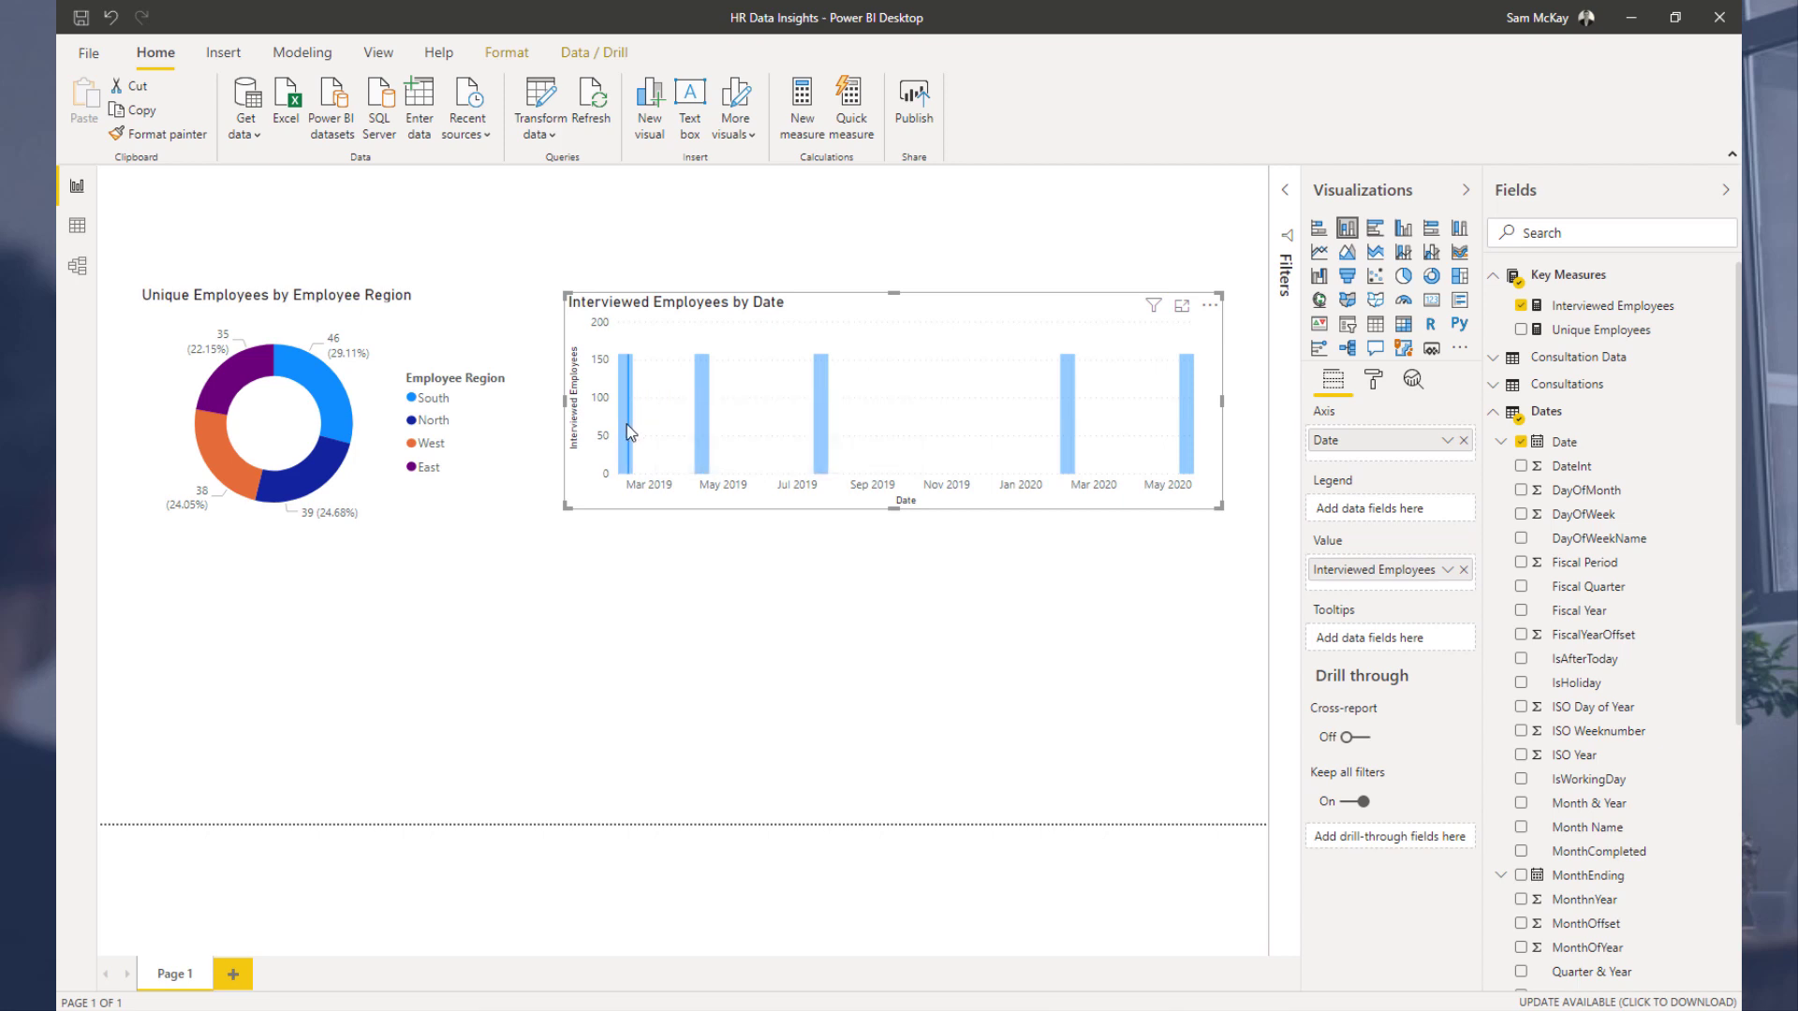
{"action": "left_click", "coordinate": [627, 432]}
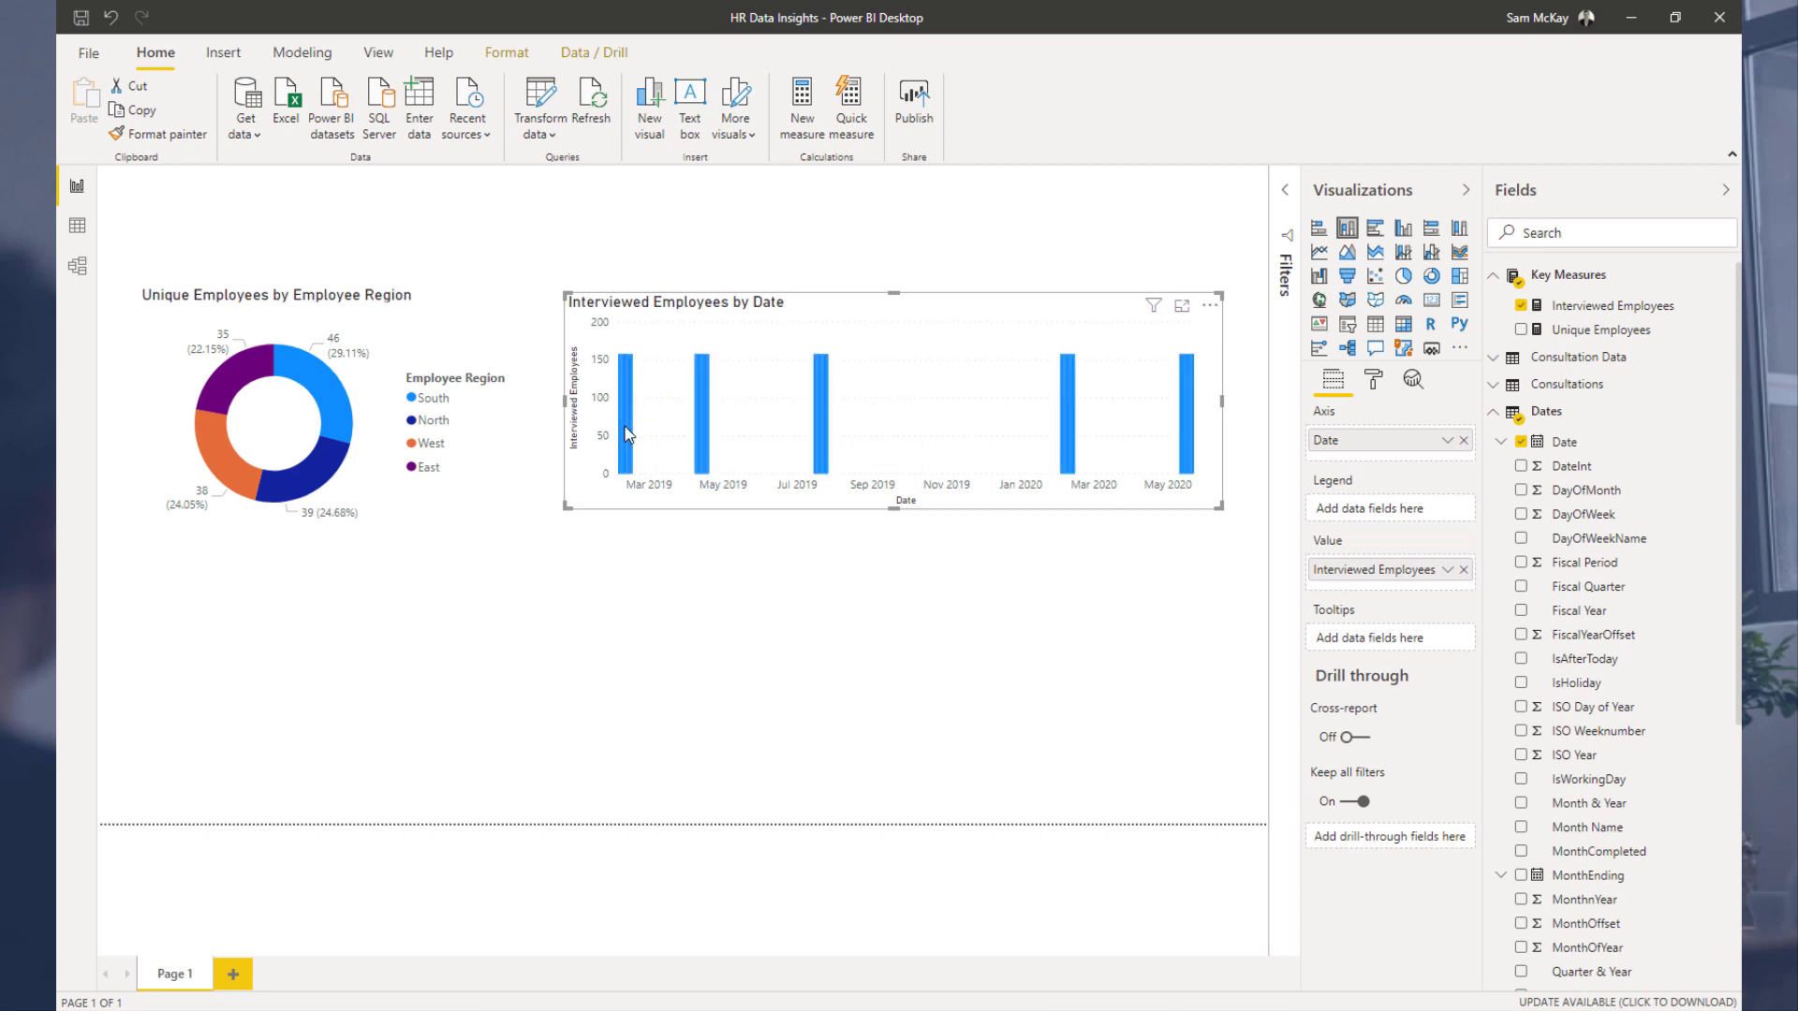
Step: Reposition the Interviewed Employees by Date column chart and narrow it slightly from its left edge
{"action": "mouse_move", "coordinate": [923, 311]}
{"action": "left_mouse_down"}
{"action": "mouse_move", "coordinate": [852, 571]}
{"action": "mouse_move", "coordinate": [852, 333]}
{"action": "mouse_move", "coordinate": [923, 285]}
{"action": "mouse_move", "coordinate": [940, 309]}
{"action": "mouse_move", "coordinate": [920, 309]}
{"action": "left_mouse_up"}
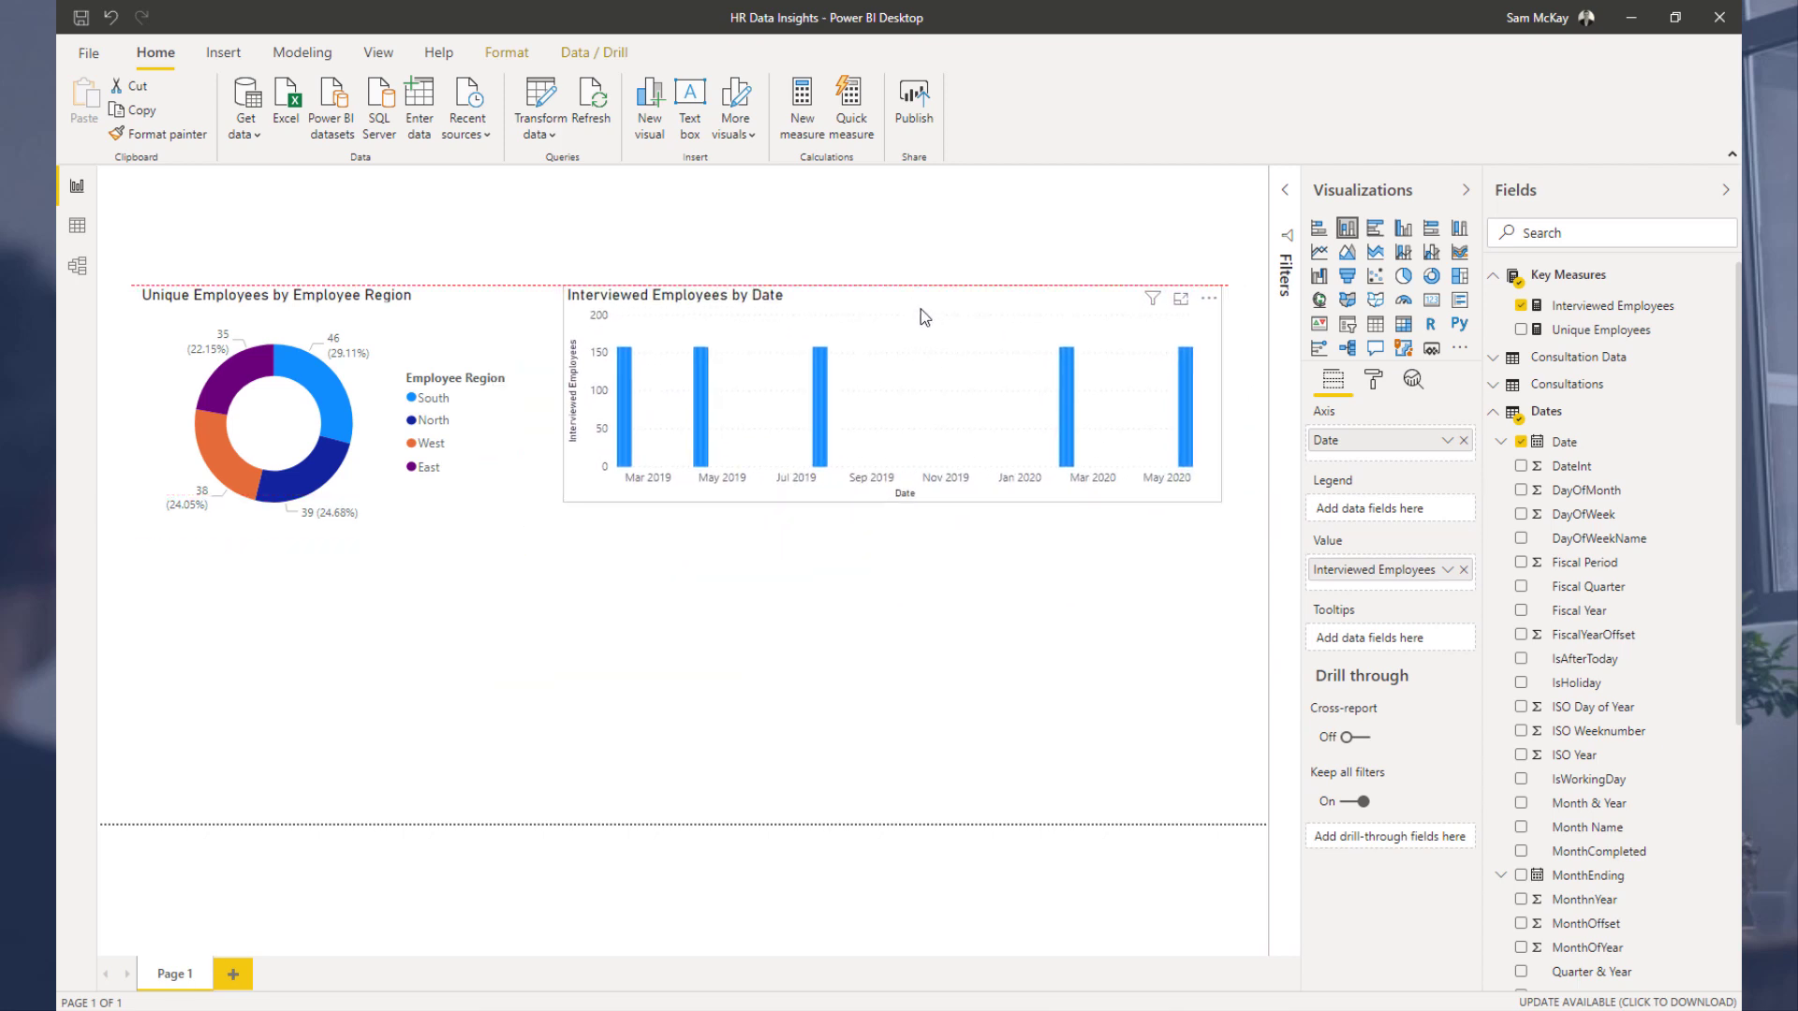
{"action": "mouse_move", "coordinate": [560, 495]}
{"action": "left_mouse_down"}
{"action": "mouse_move", "coordinate": [641, 492]}
{"action": "mouse_move", "coordinate": [581, 494]}
{"action": "left_mouse_up"}
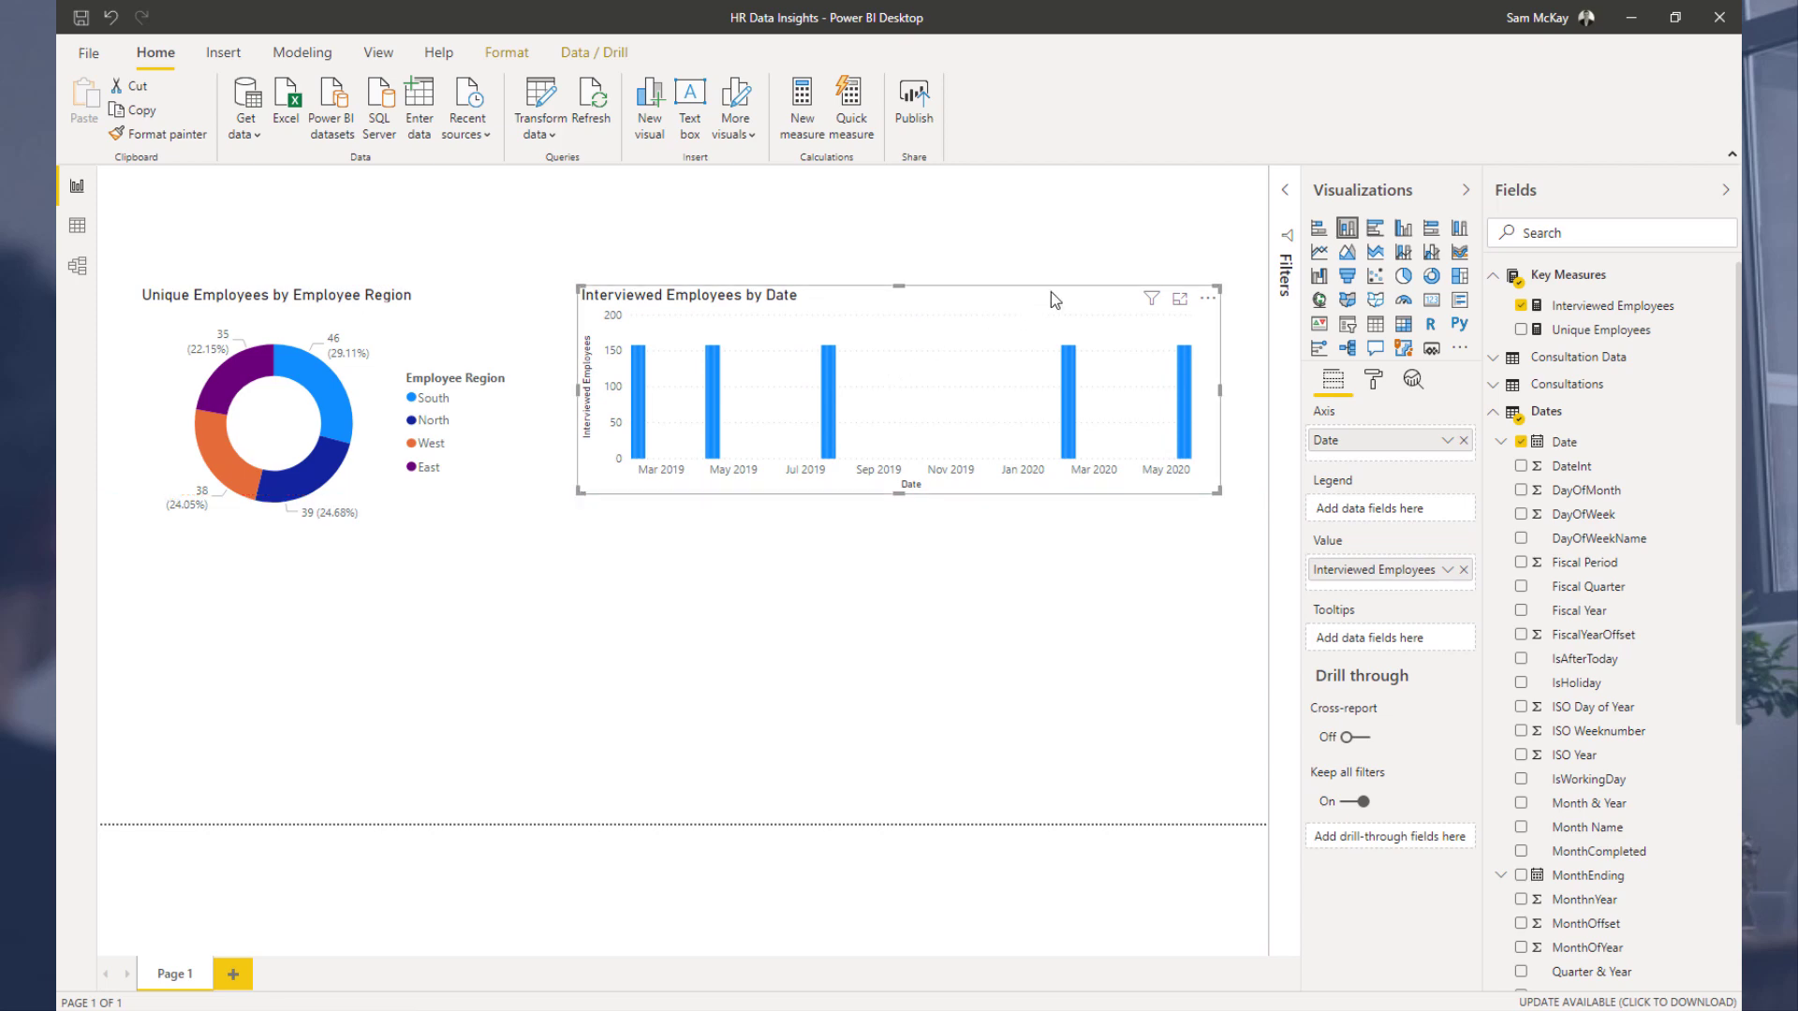
{"action": "left_click_drag", "start_coordinate": [1051, 291], "coordinate": [998, 292]}
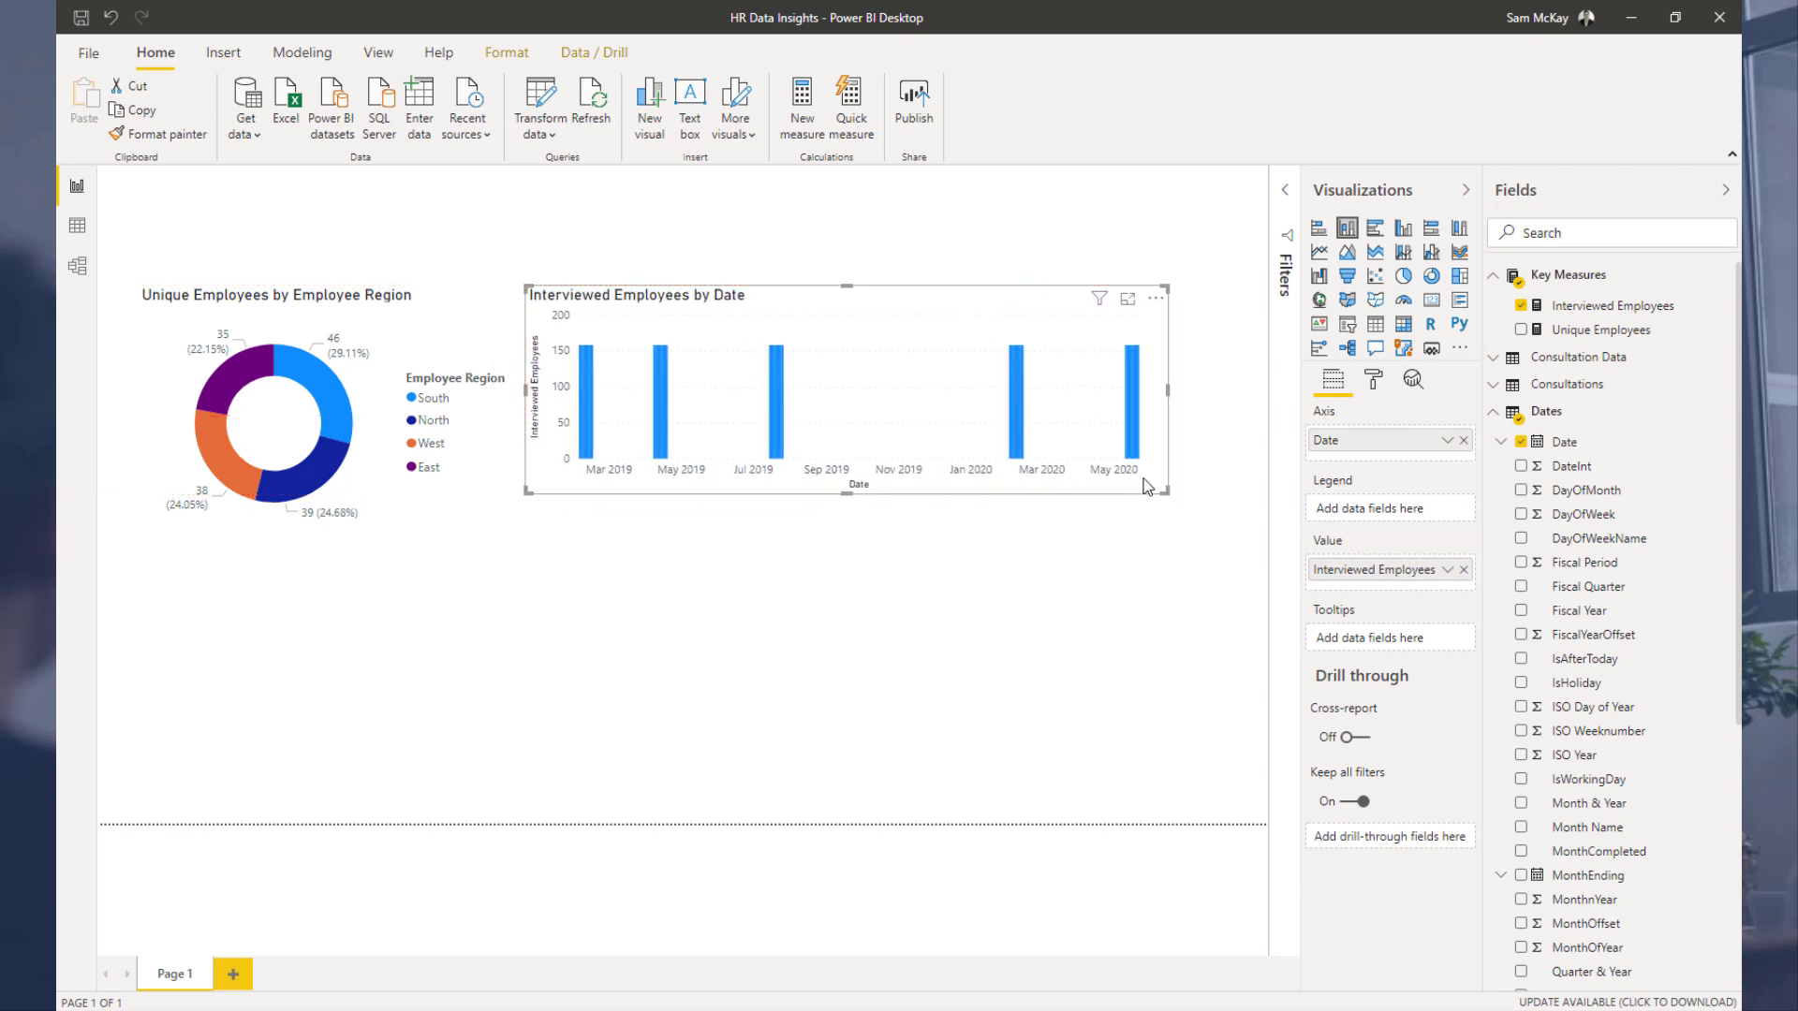
Step: Examine the Consultation End Date values in the data view, then return to the report
{"action": "left_click", "coordinate": [77, 225]}
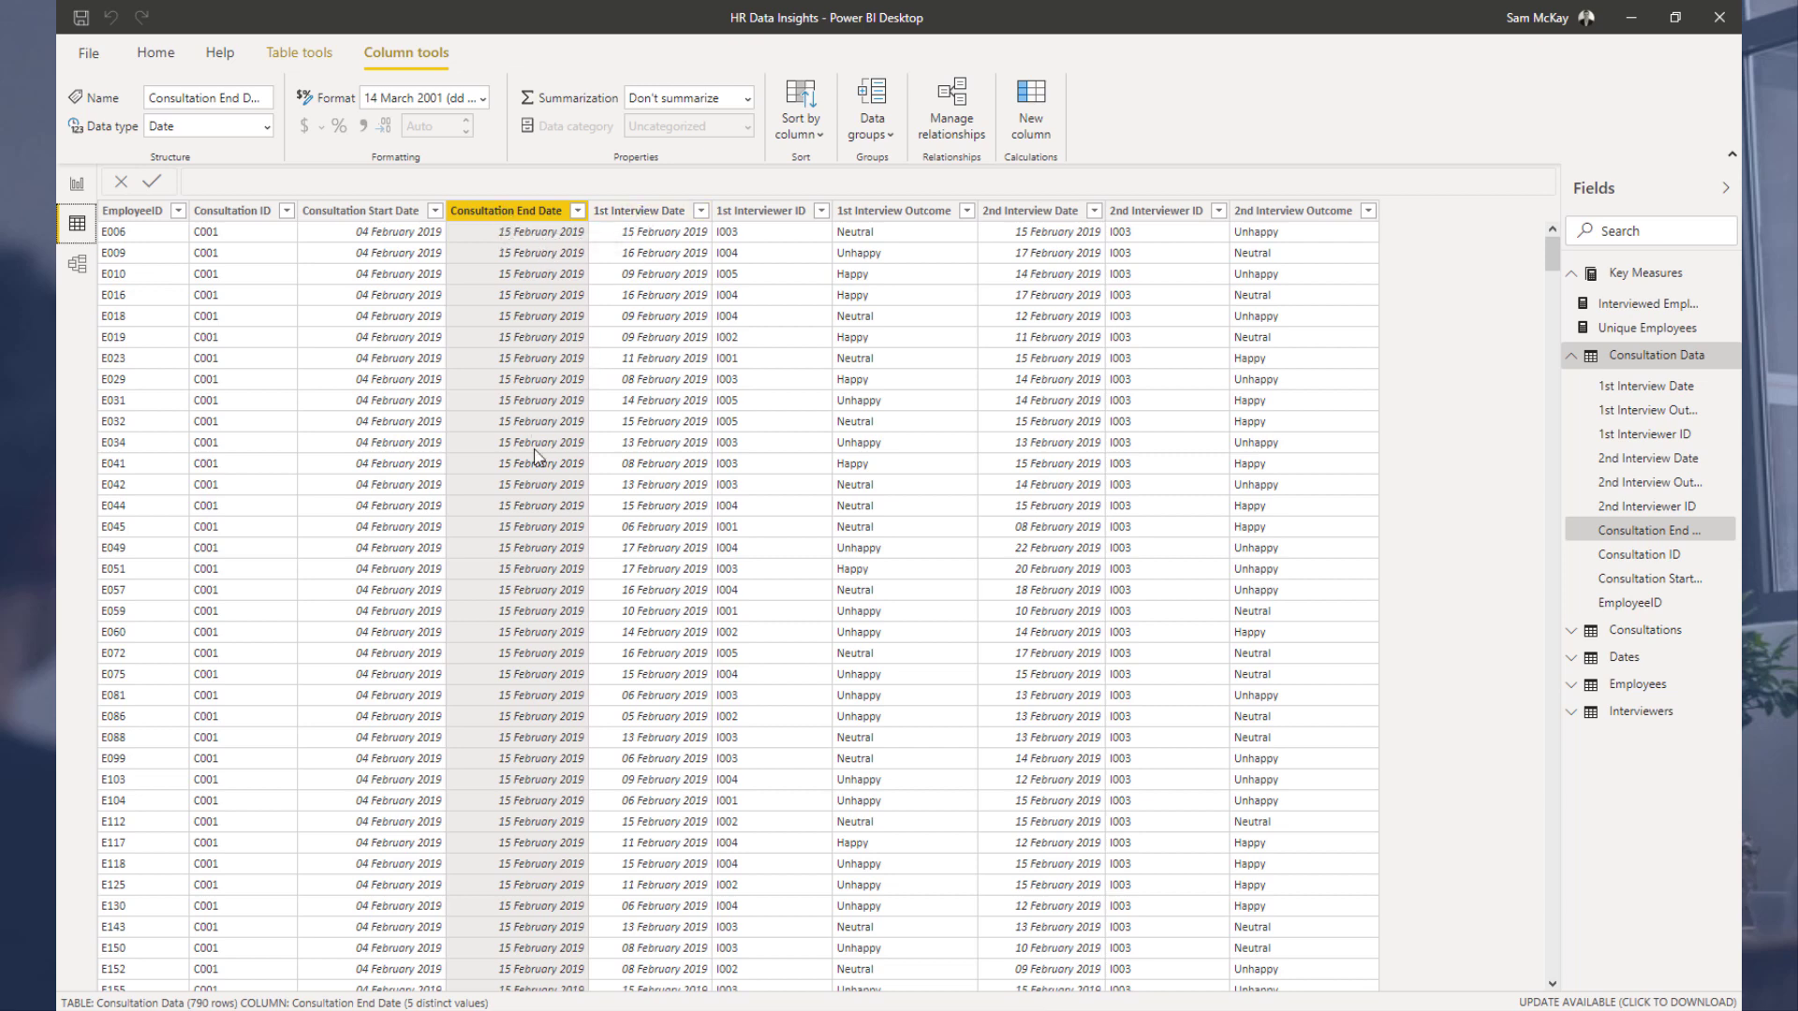
{"action": "scroll", "coordinate": [708, 681], "scroll_direction": "down", "scroll_amount": 10}
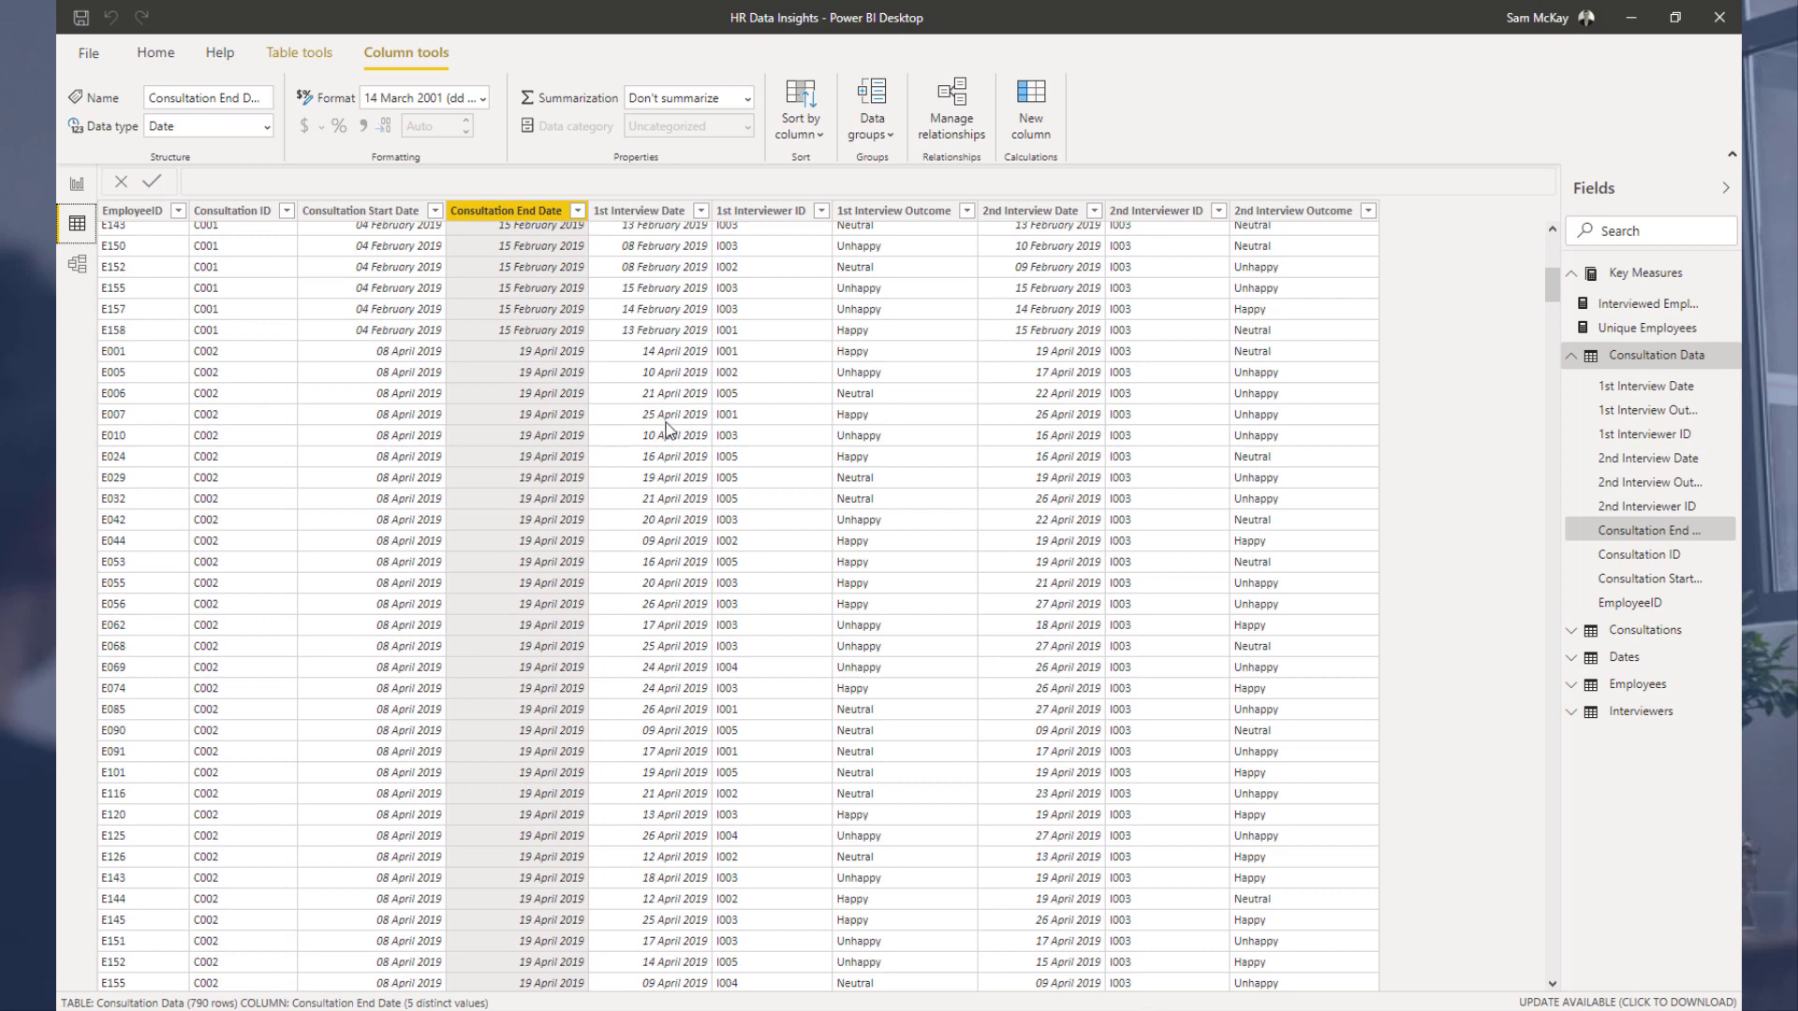
{"action": "left_click", "coordinate": [77, 185]}
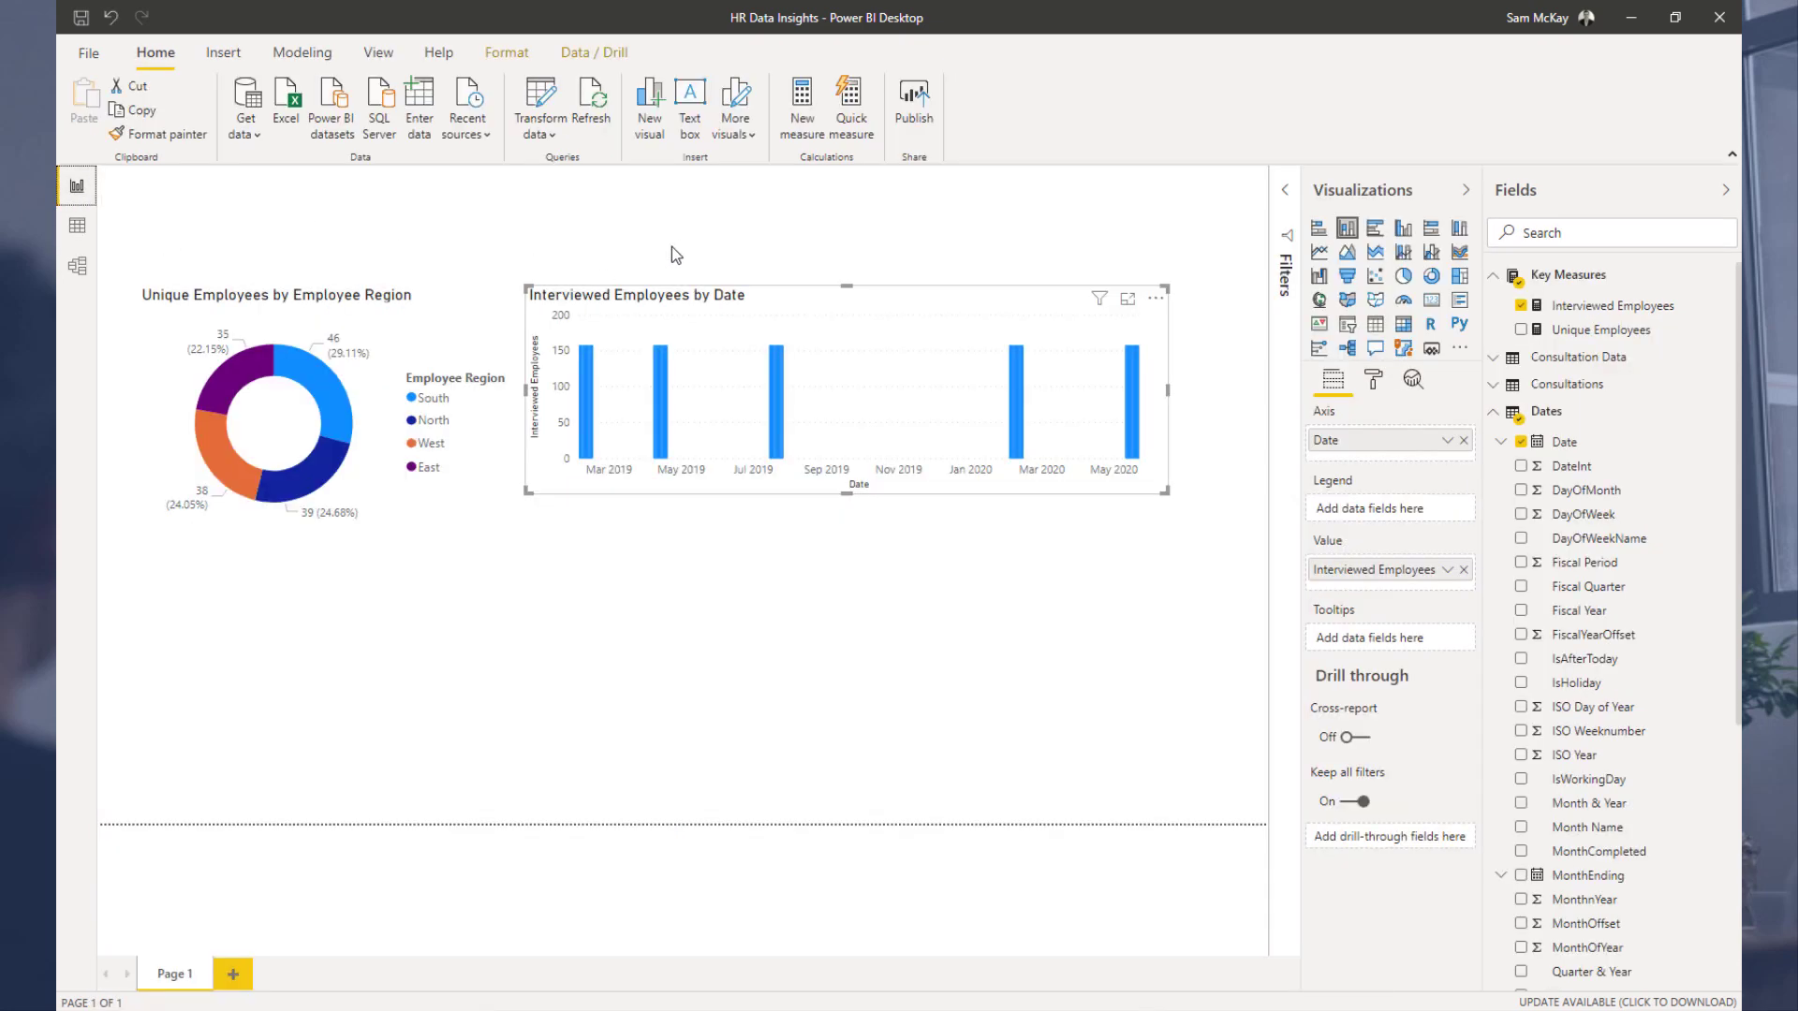
Step: Add a table of Consultation Name from the Consultations table below the column chart
{"action": "left_click", "coordinate": [1508, 416]}
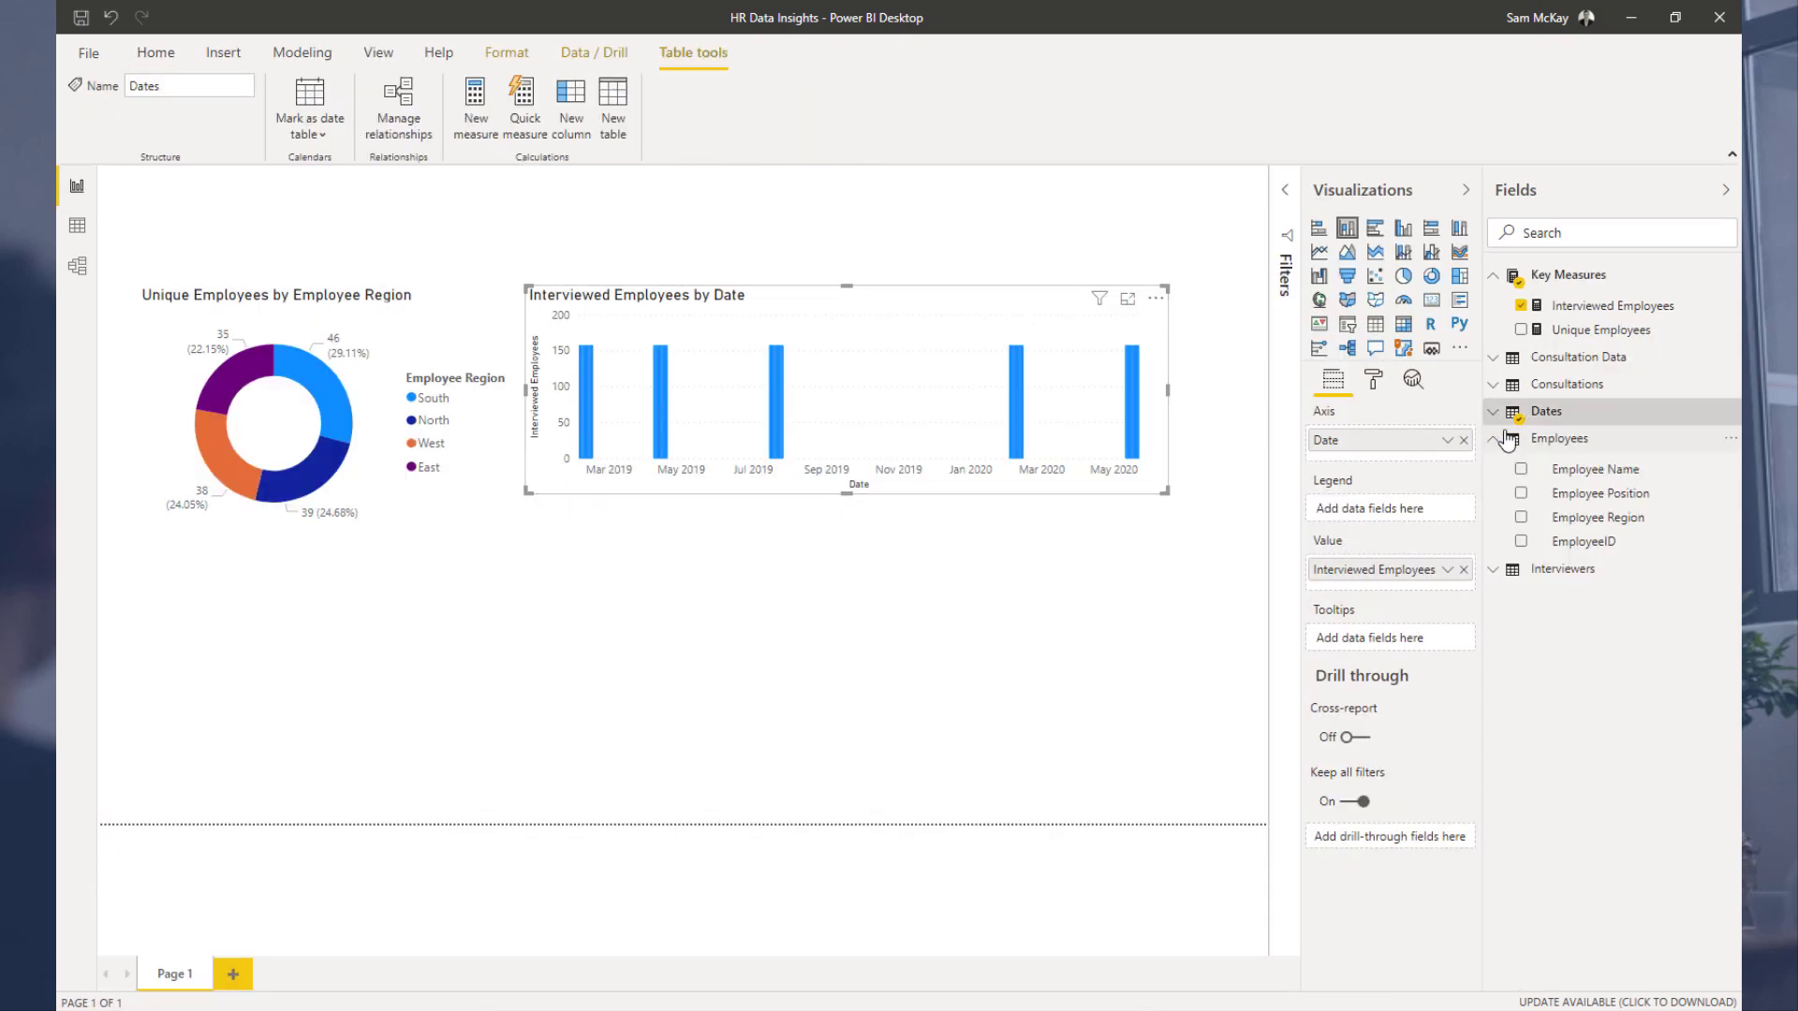
{"action": "left_click", "coordinate": [1558, 385]}
{"action": "left_click_drag", "start_coordinate": [1576, 453], "coordinate": [859, 538]}
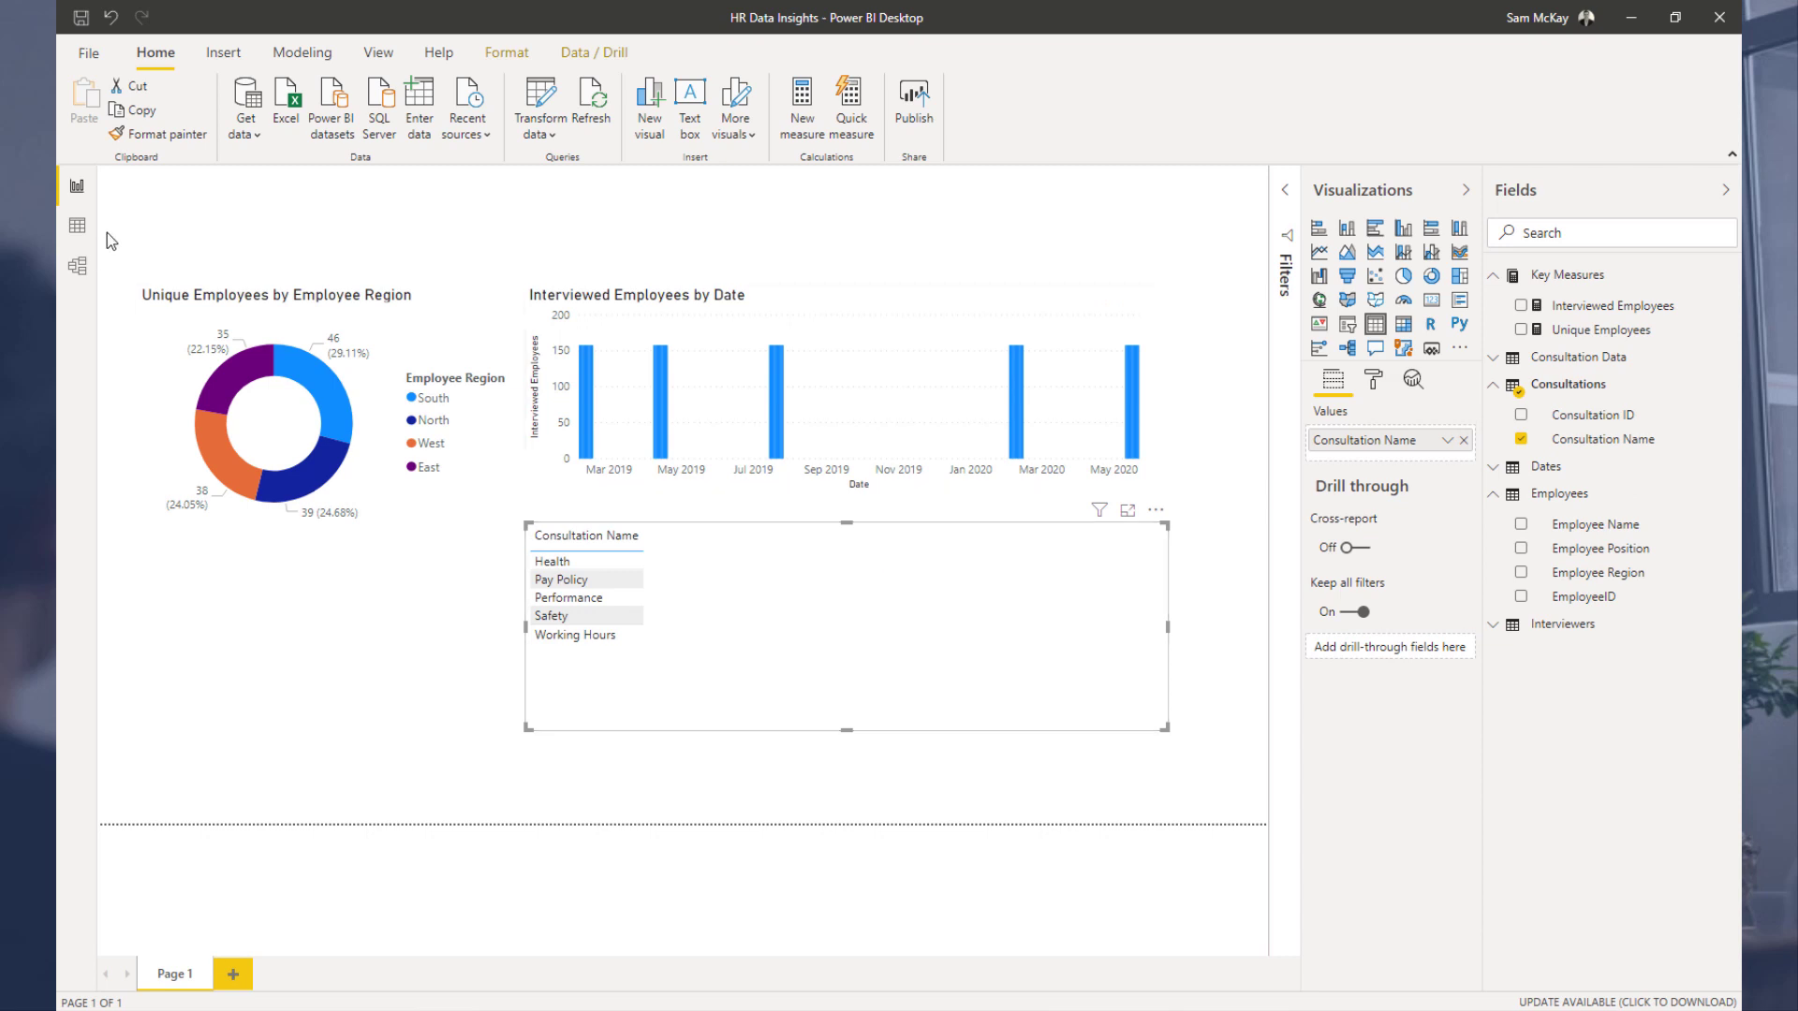
Step: Open the Power Query Editor and examine the columns of the Consultation Data and Consultations queries
{"action": "left_click", "coordinate": [77, 226]}
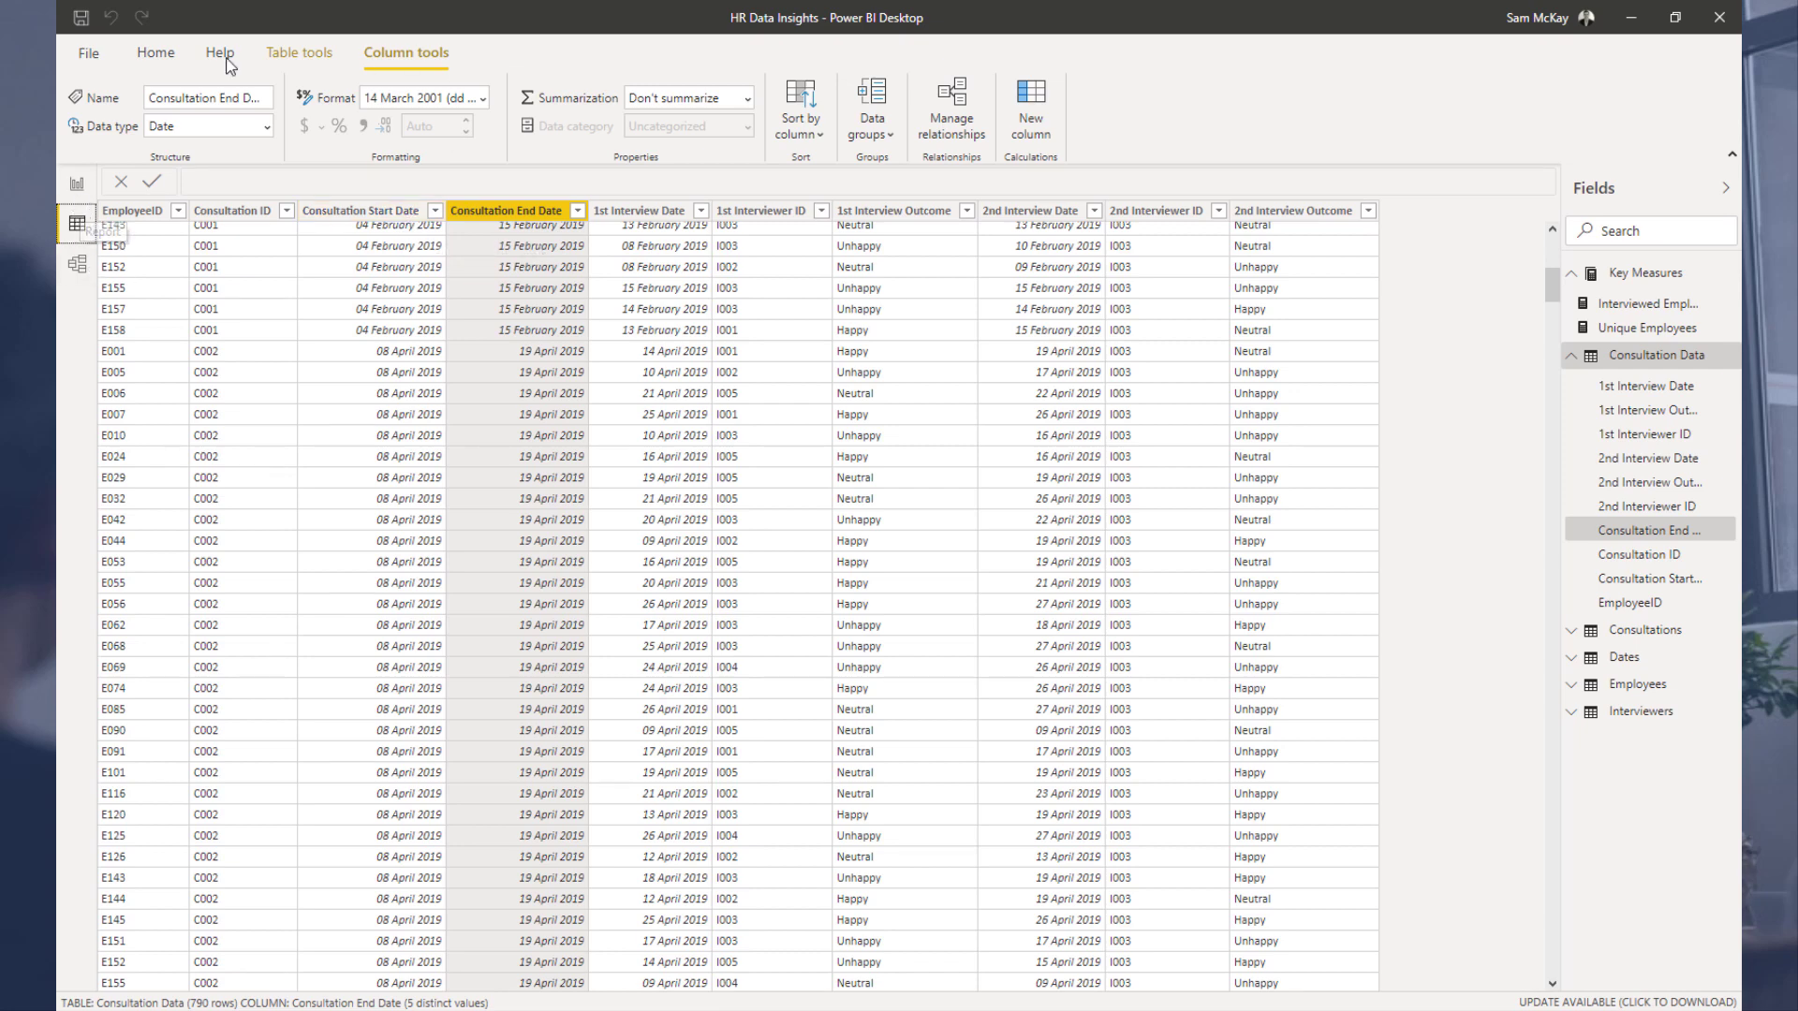
{"action": "left_click", "coordinate": [155, 53]}
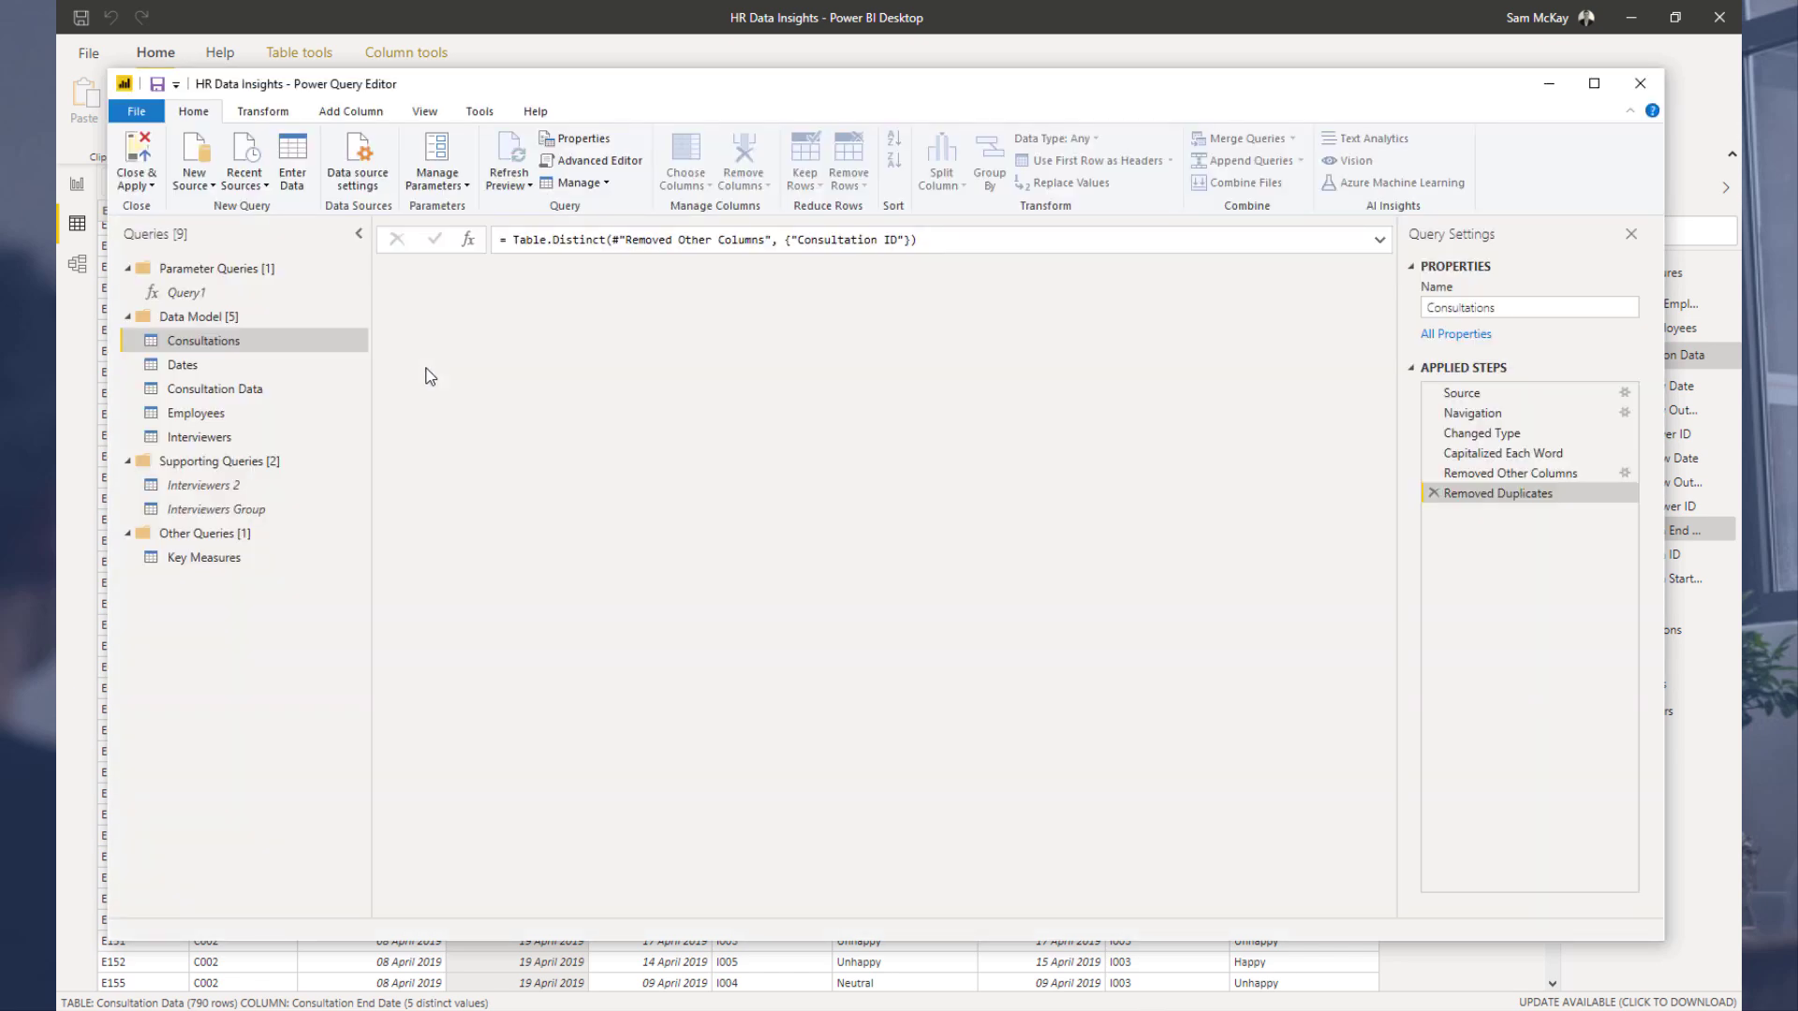
{"action": "left_click", "coordinate": [242, 391]}
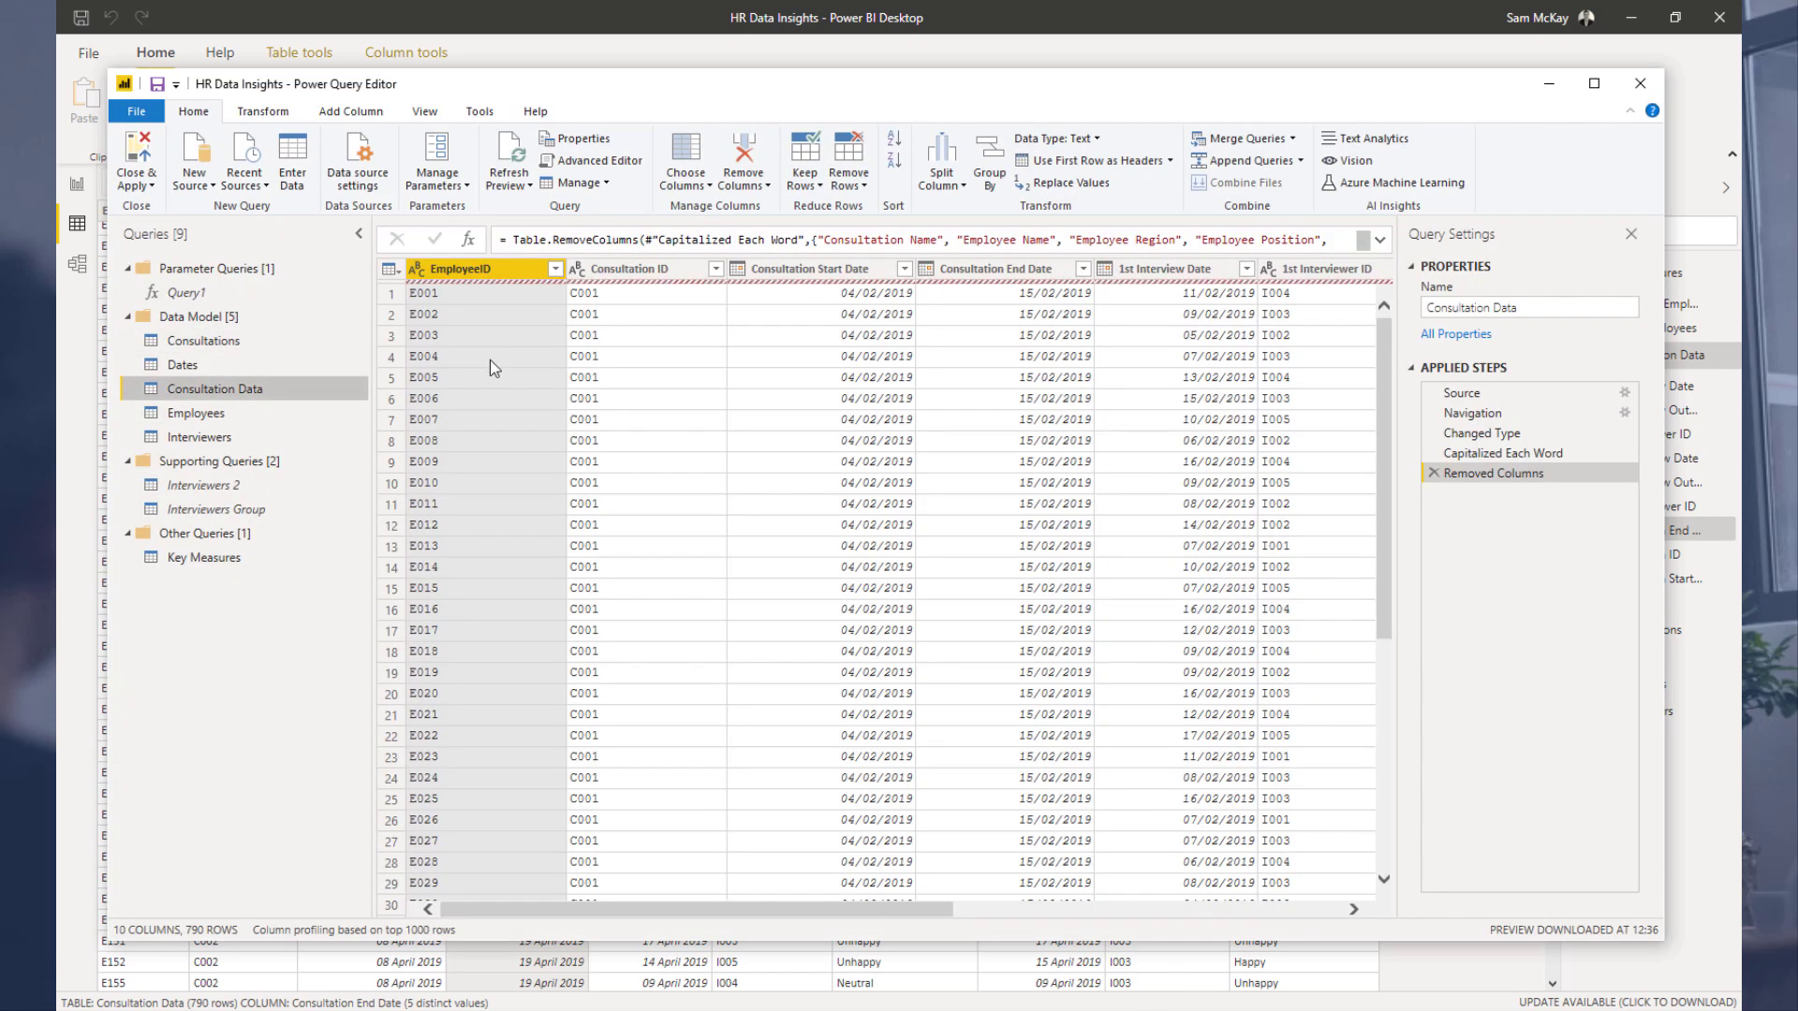
{"action": "left_click", "coordinate": [656, 271]}
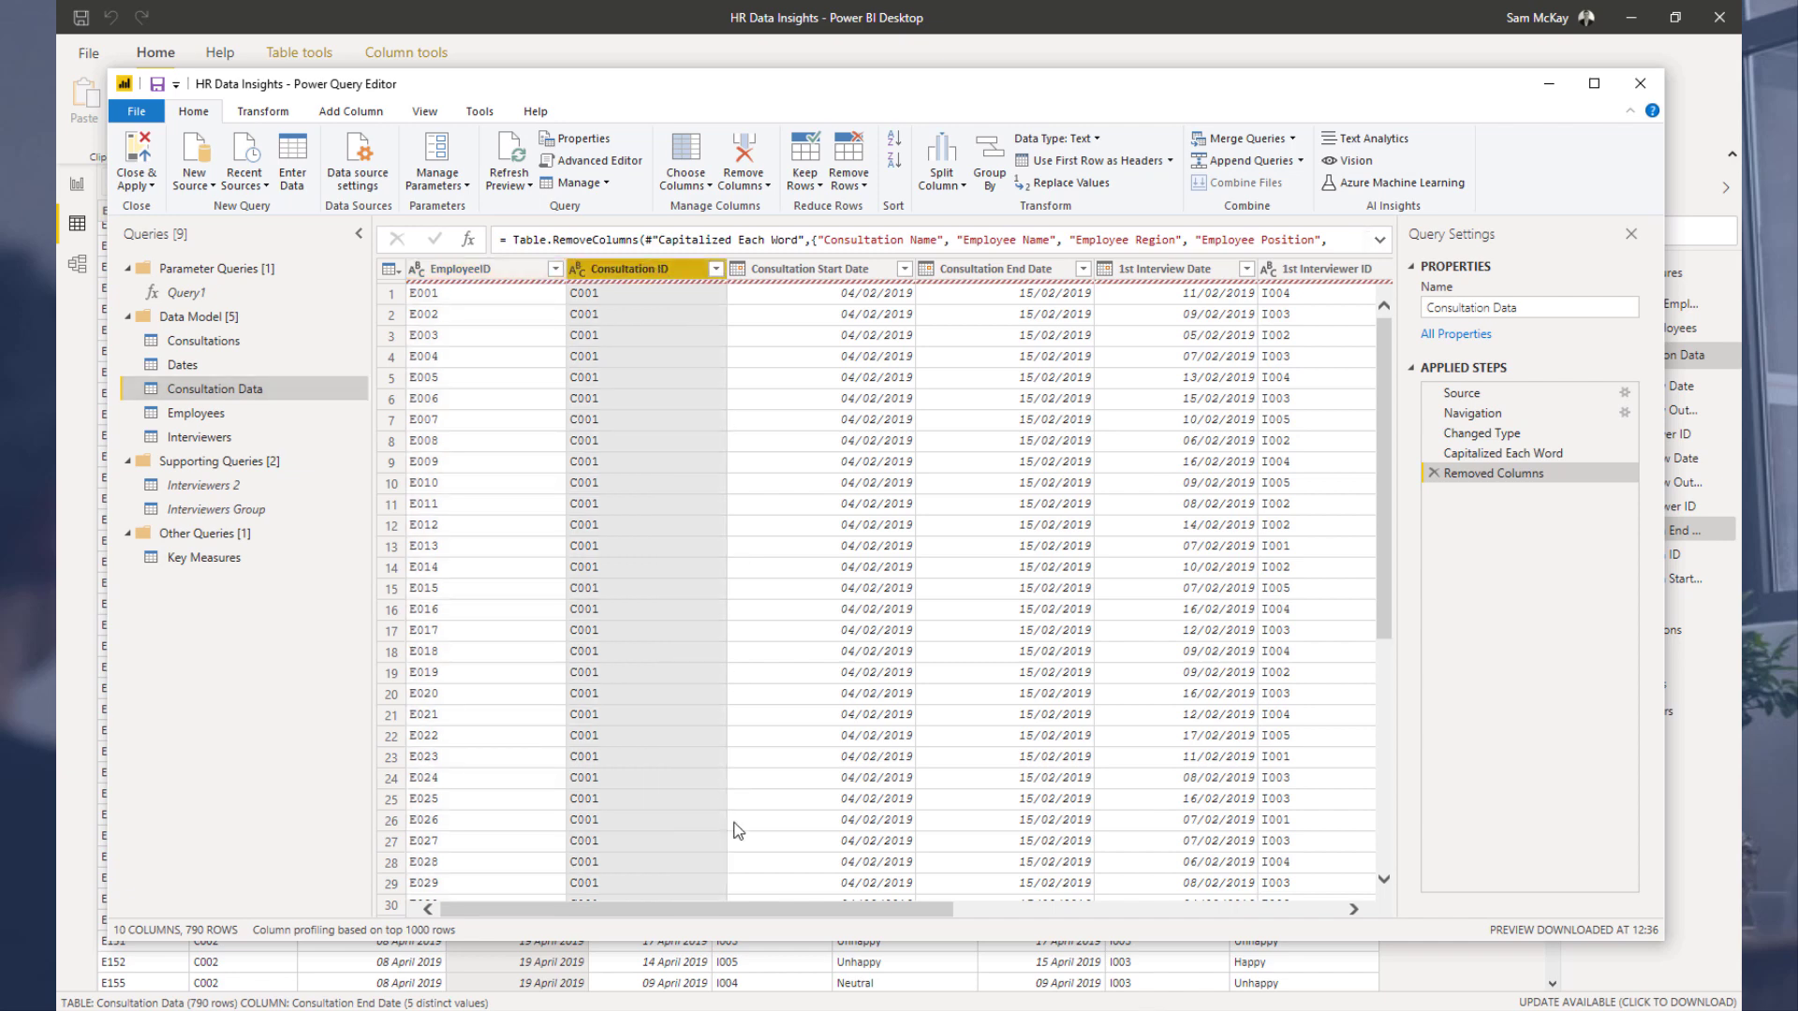
{"action": "left_click_drag", "start_coordinate": [781, 909], "coordinate": [578, 894]}
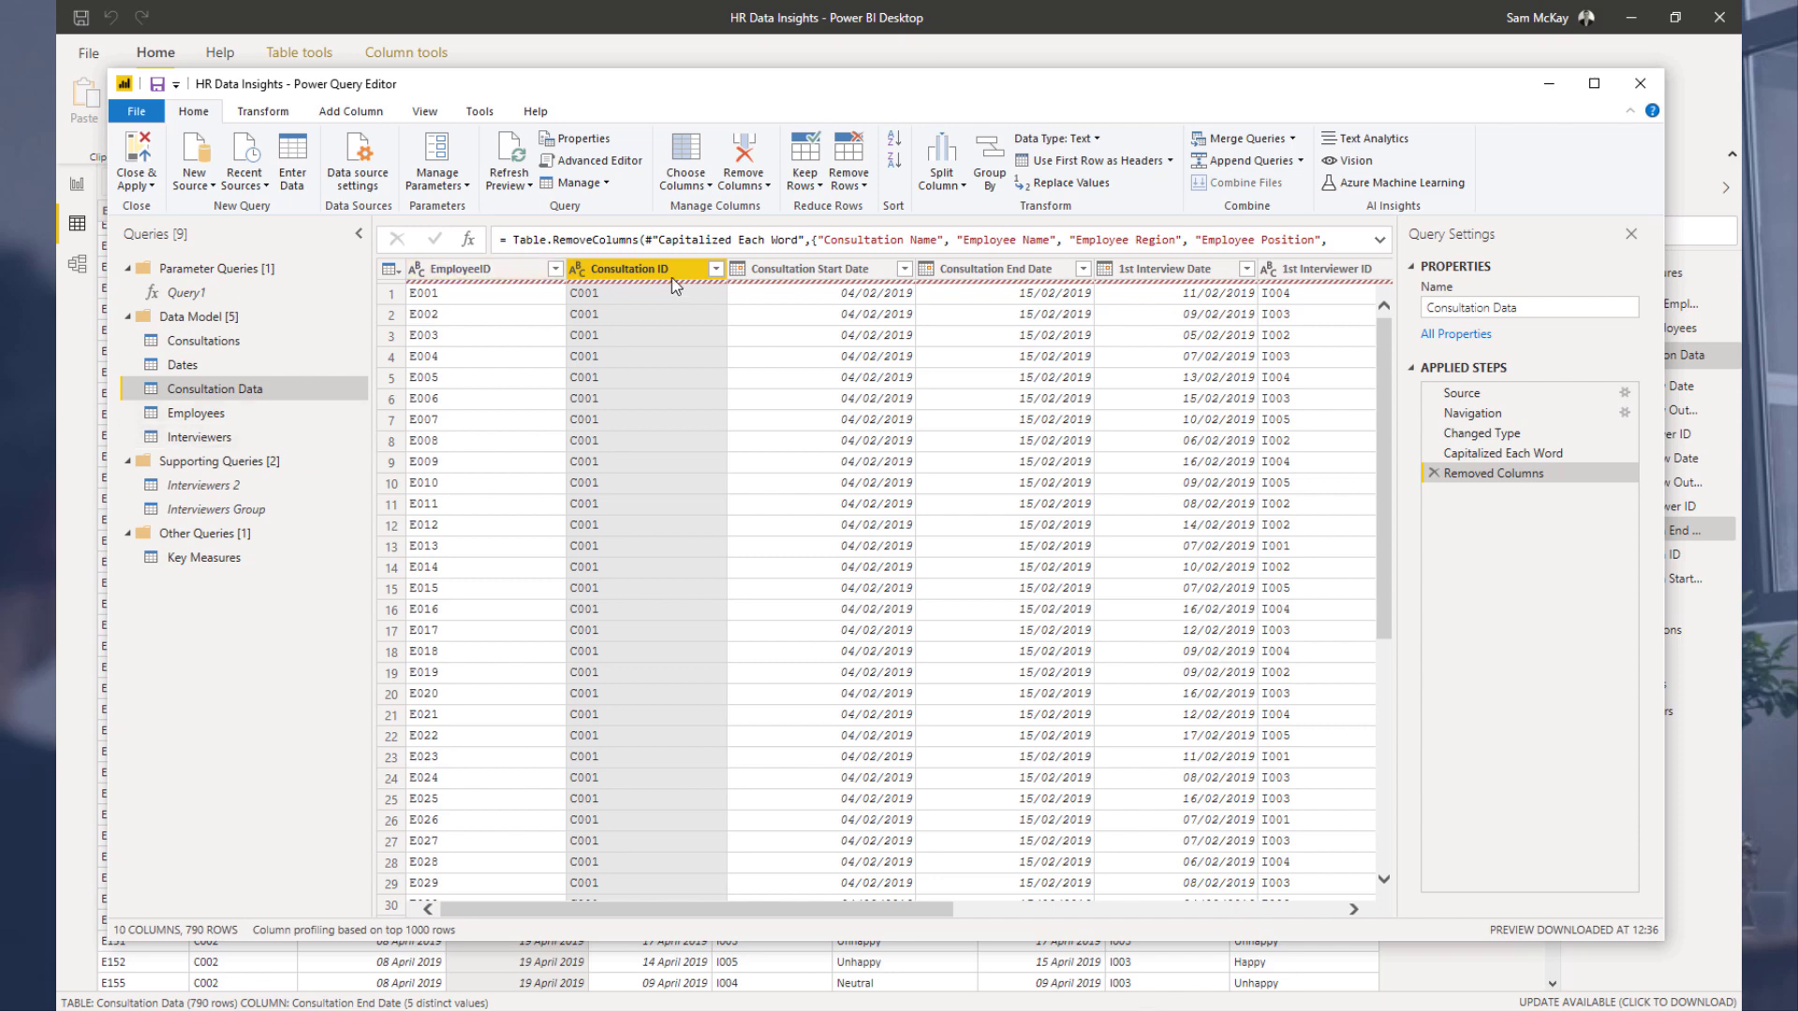
{"action": "left_click", "coordinate": [852, 268]}
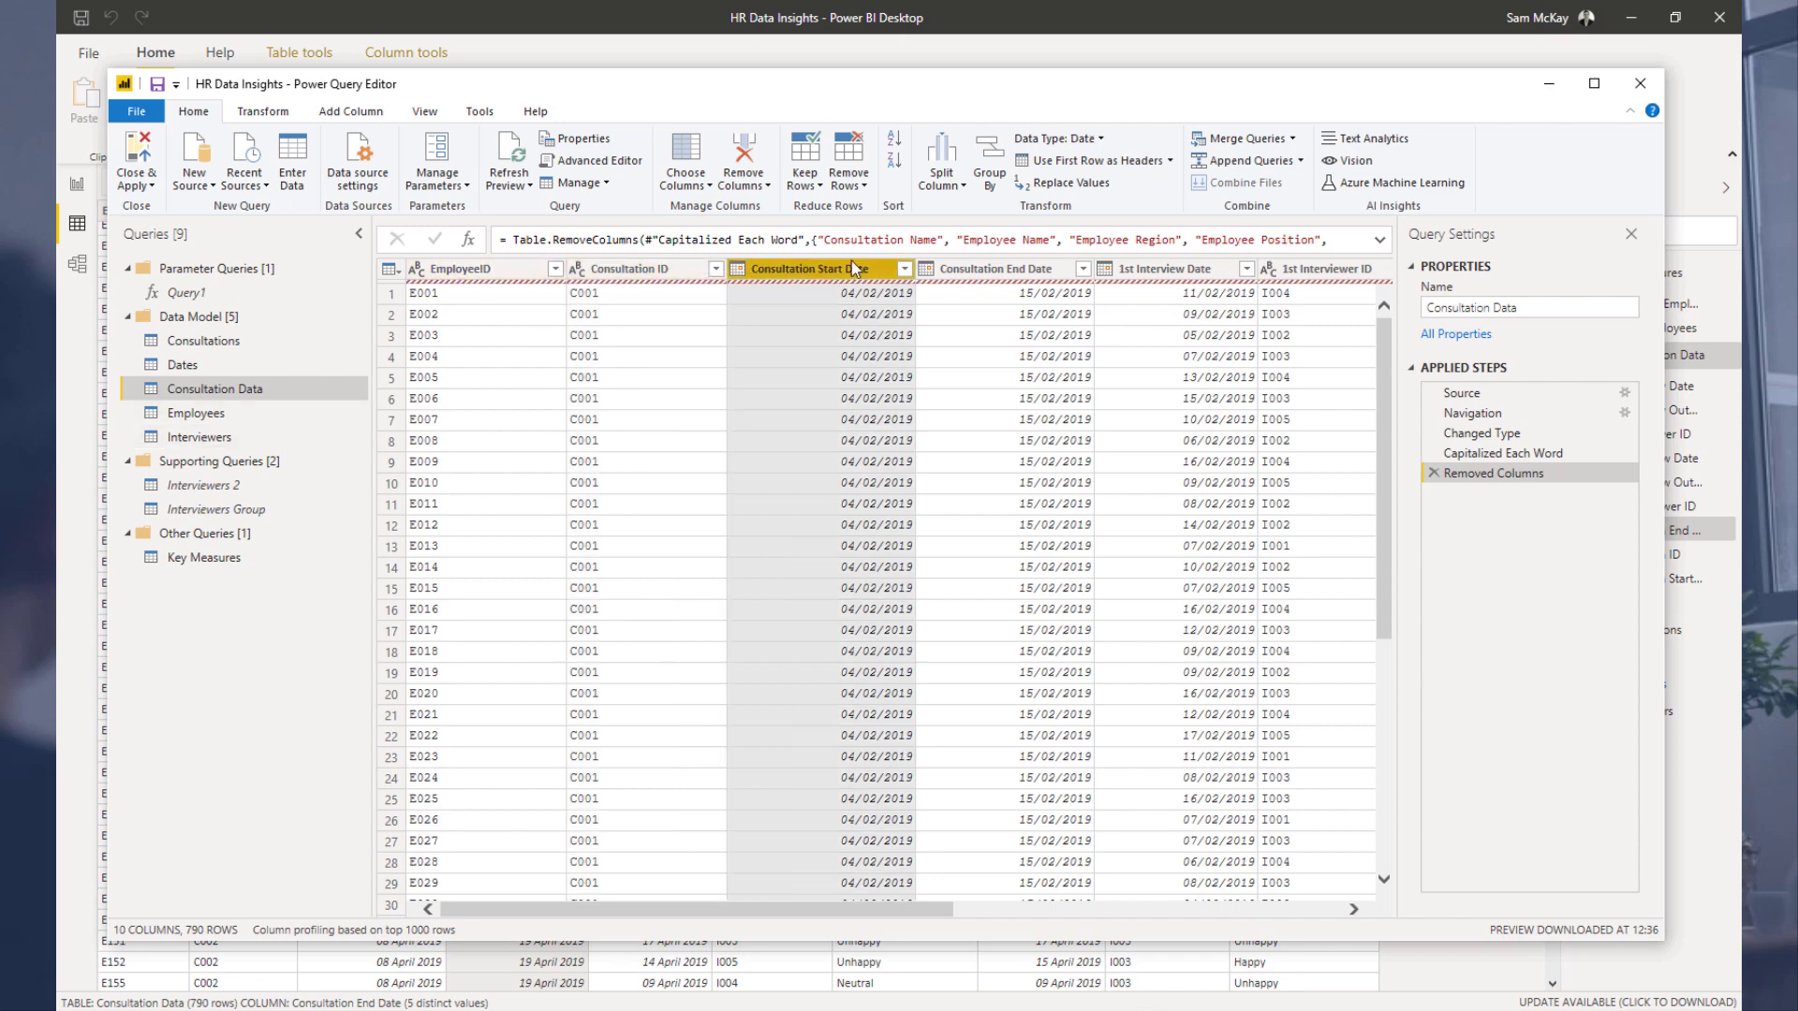
{"action": "left_click", "coordinate": [651, 301]}
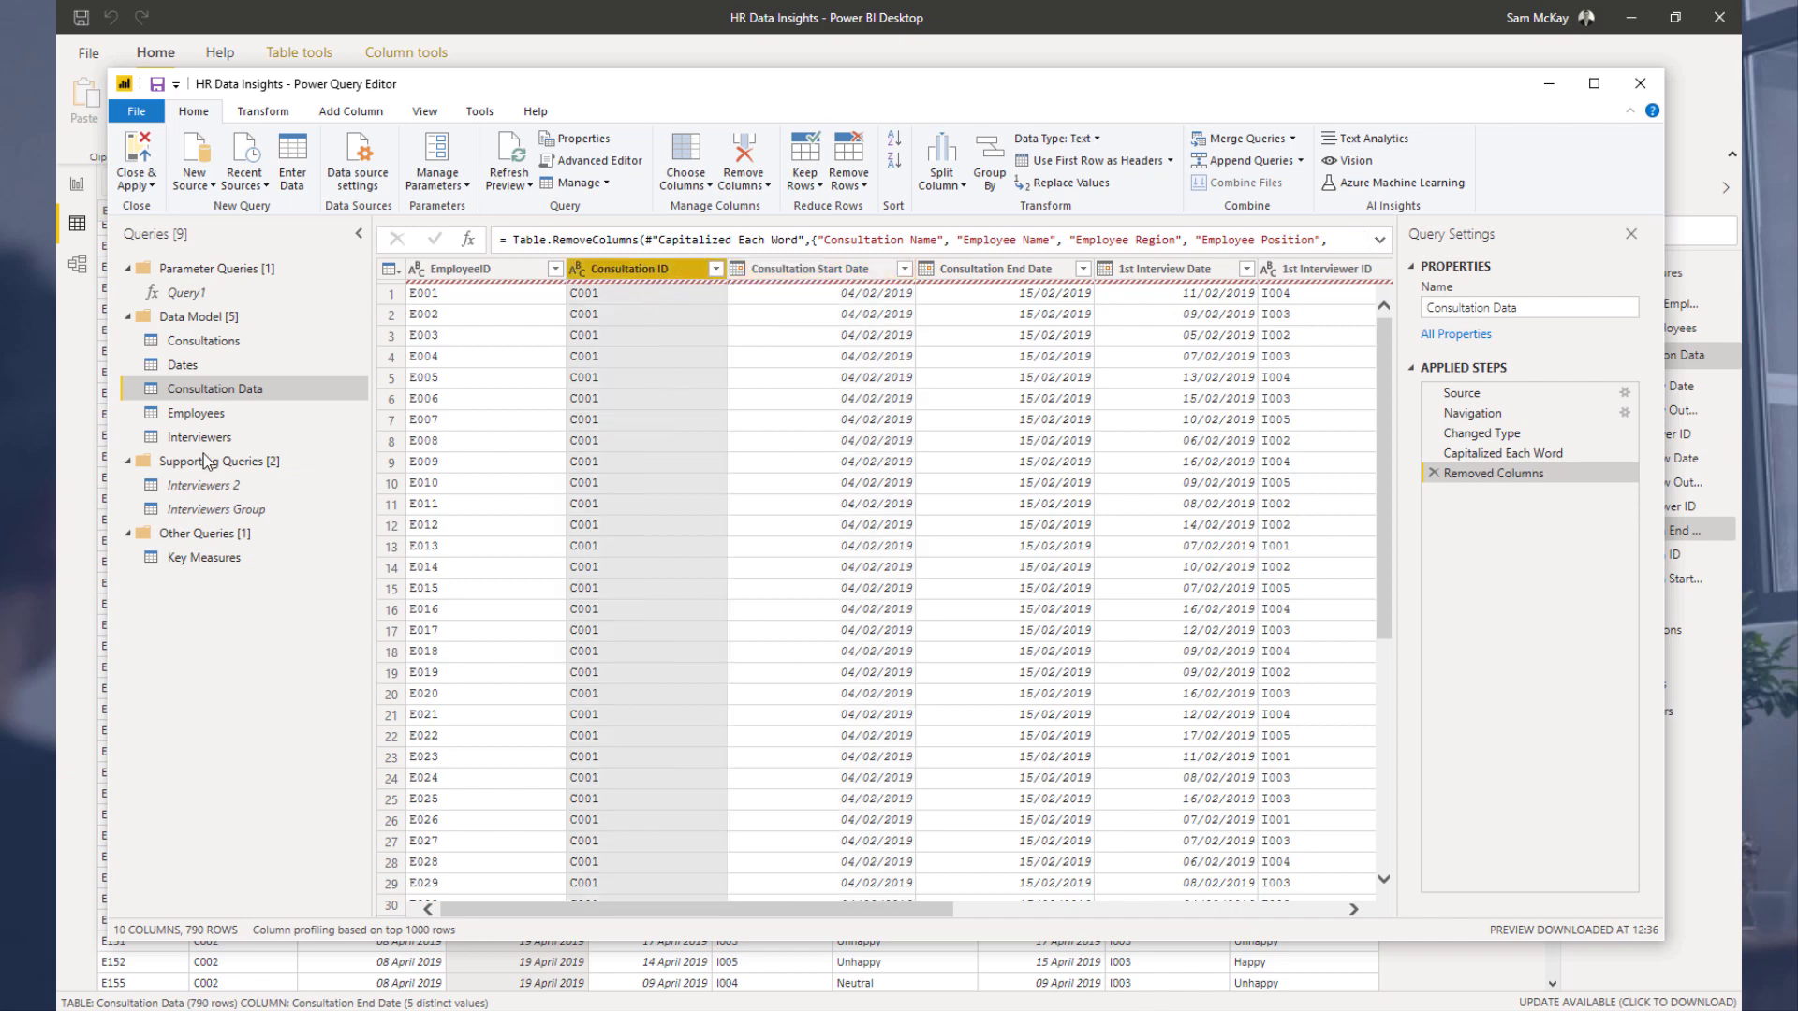
{"action": "left_click", "coordinate": [272, 345]}
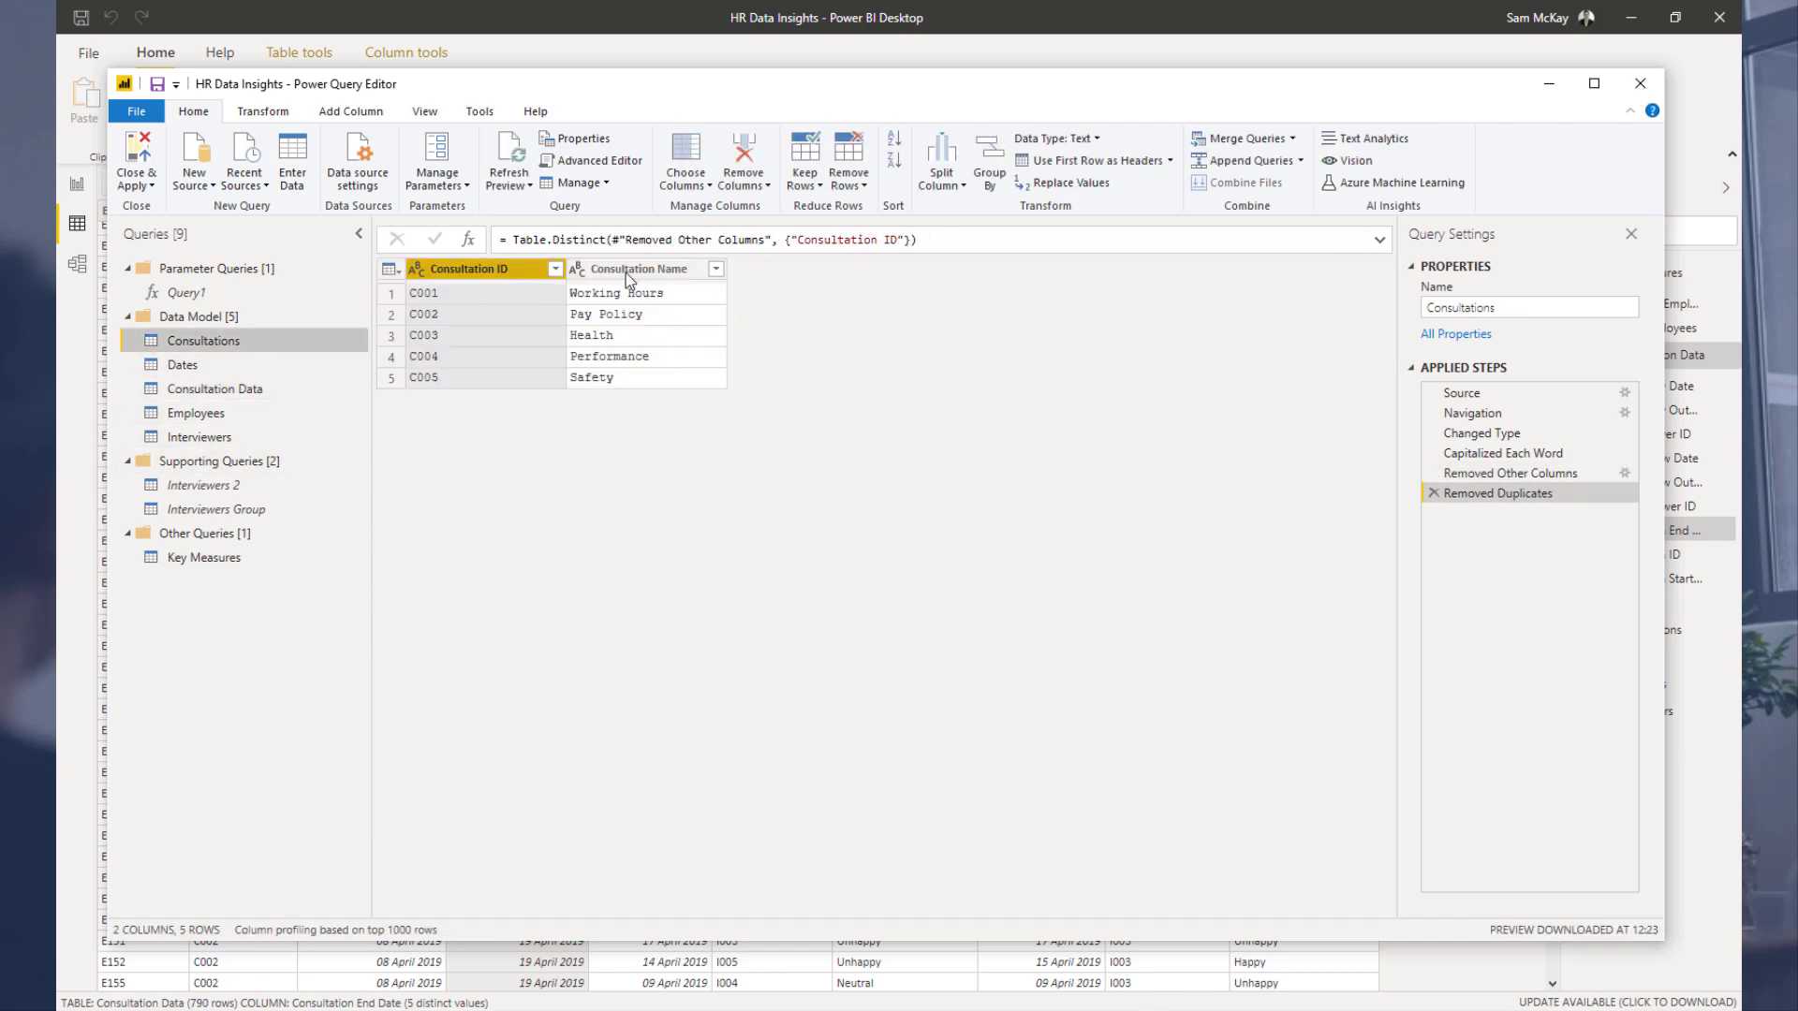
{"action": "left_click", "coordinate": [628, 272]}
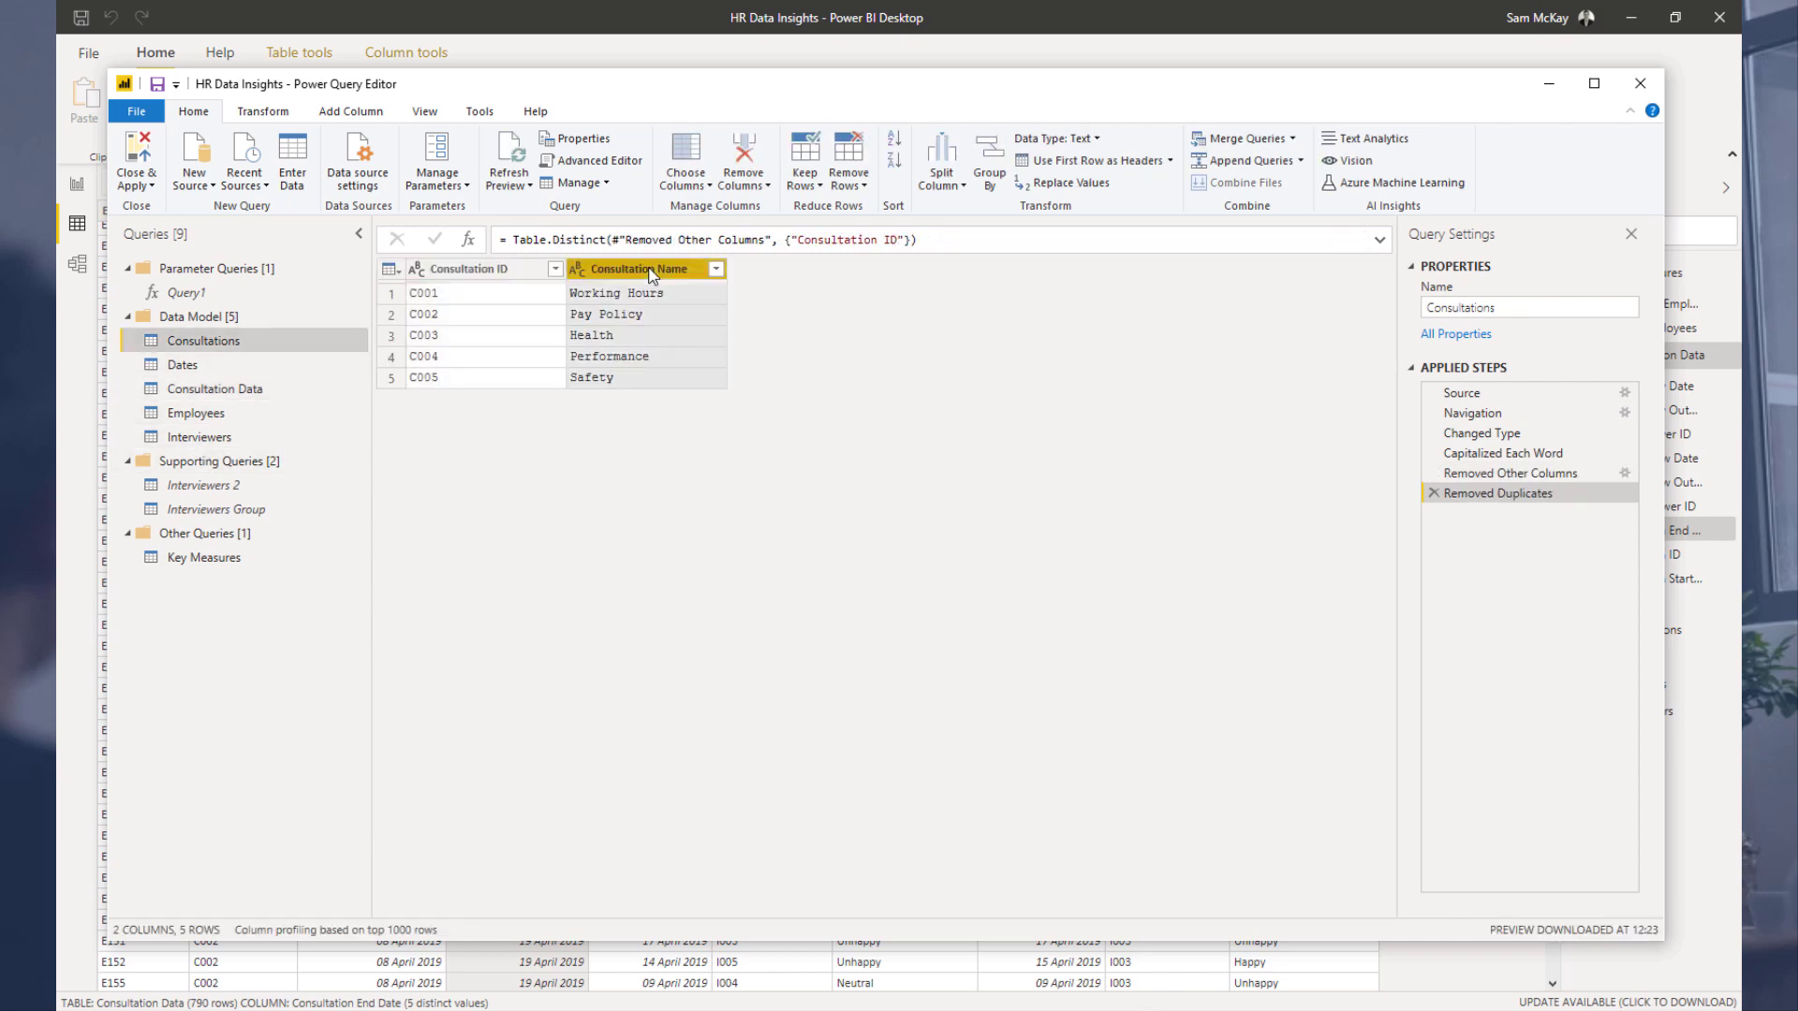
Step: In Consultations, delete the Removed Duplicates and Removed Other Columns steps, then keep only Consultation ID, Name, Start Date and End Date
{"action": "left_click", "coordinate": [1433, 493]}
{"action": "left_click", "coordinate": [1433, 473]}
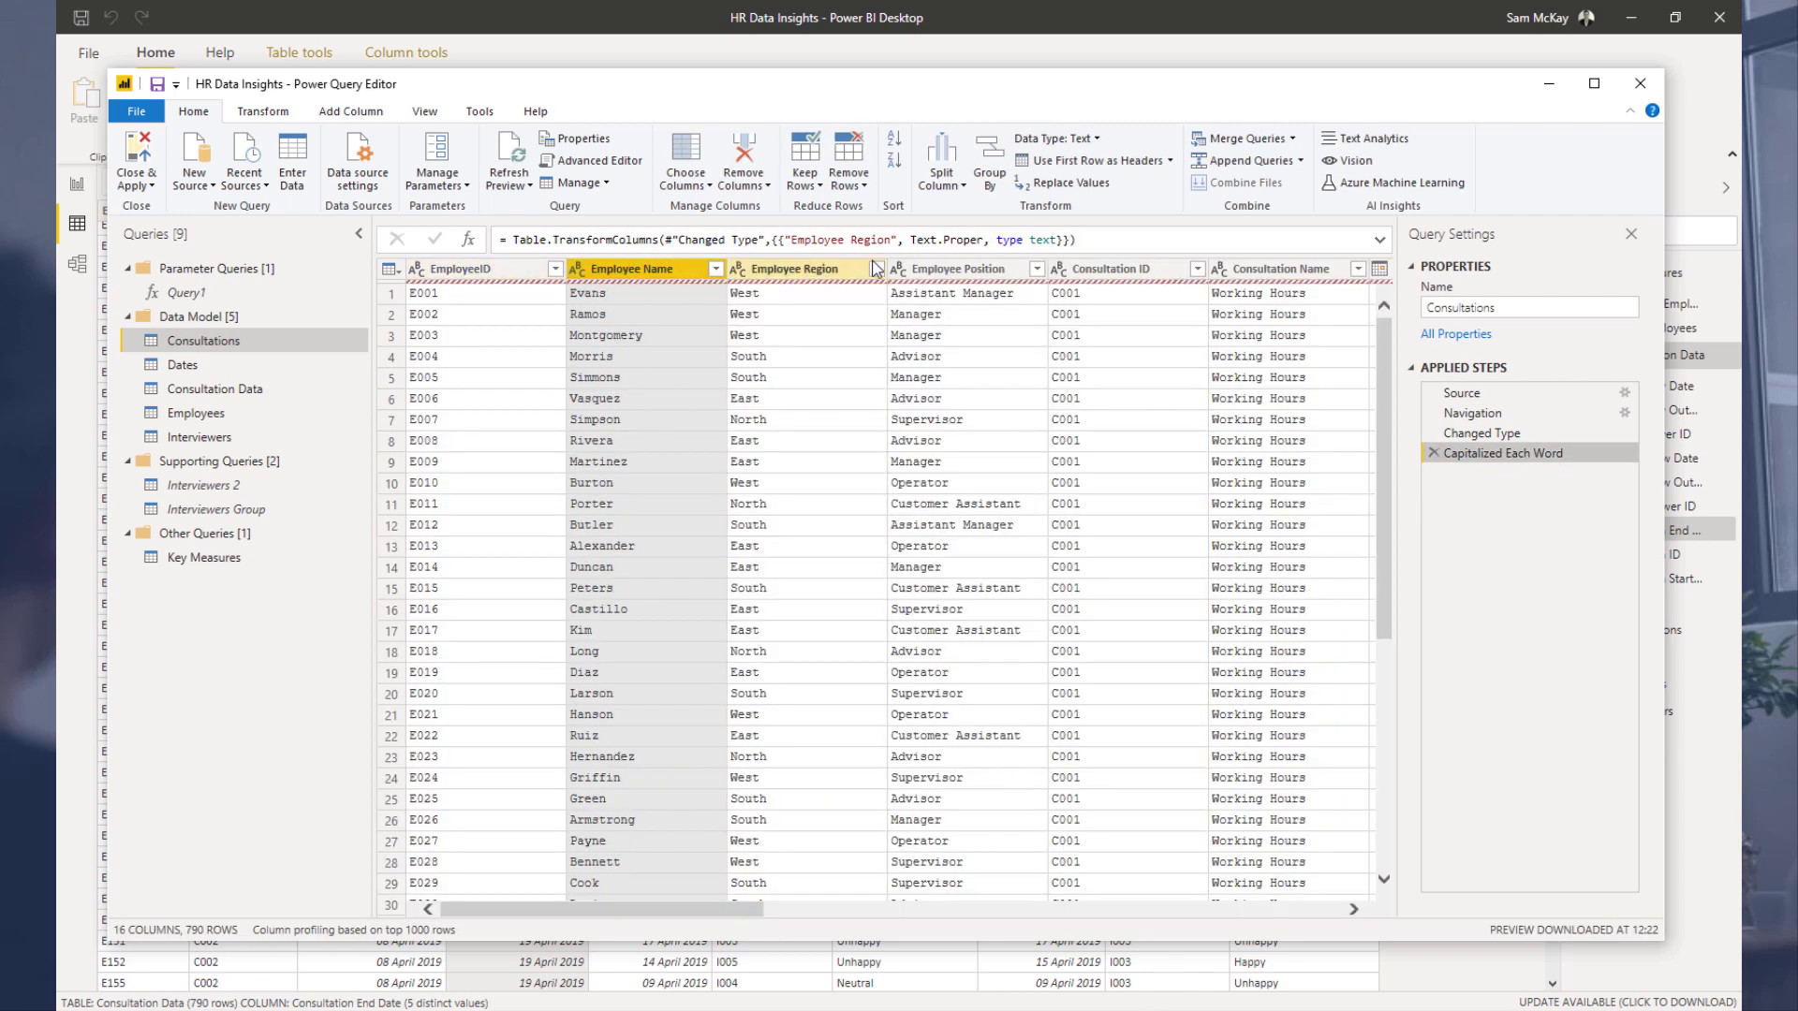
{"action": "left_click", "coordinate": [1105, 269]}
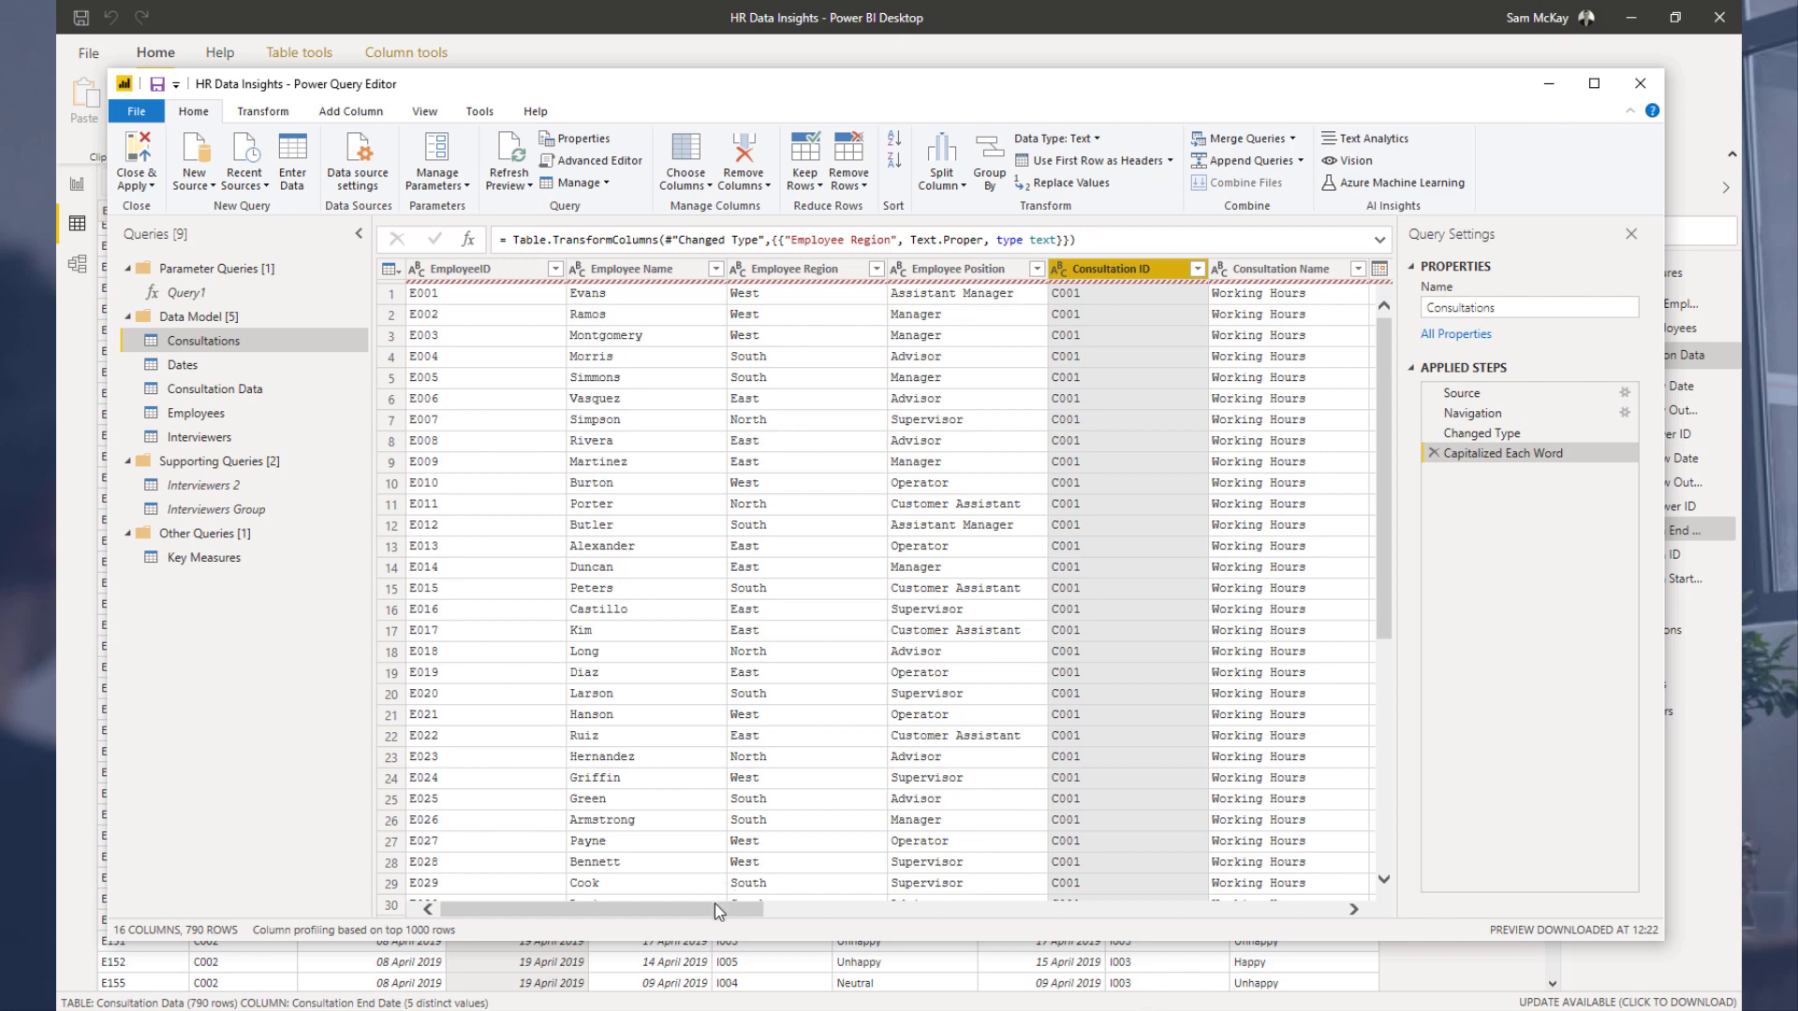
{"action": "scroll", "coordinate": [717, 911], "scroll_direction": "right", "scroll_amount": 5}
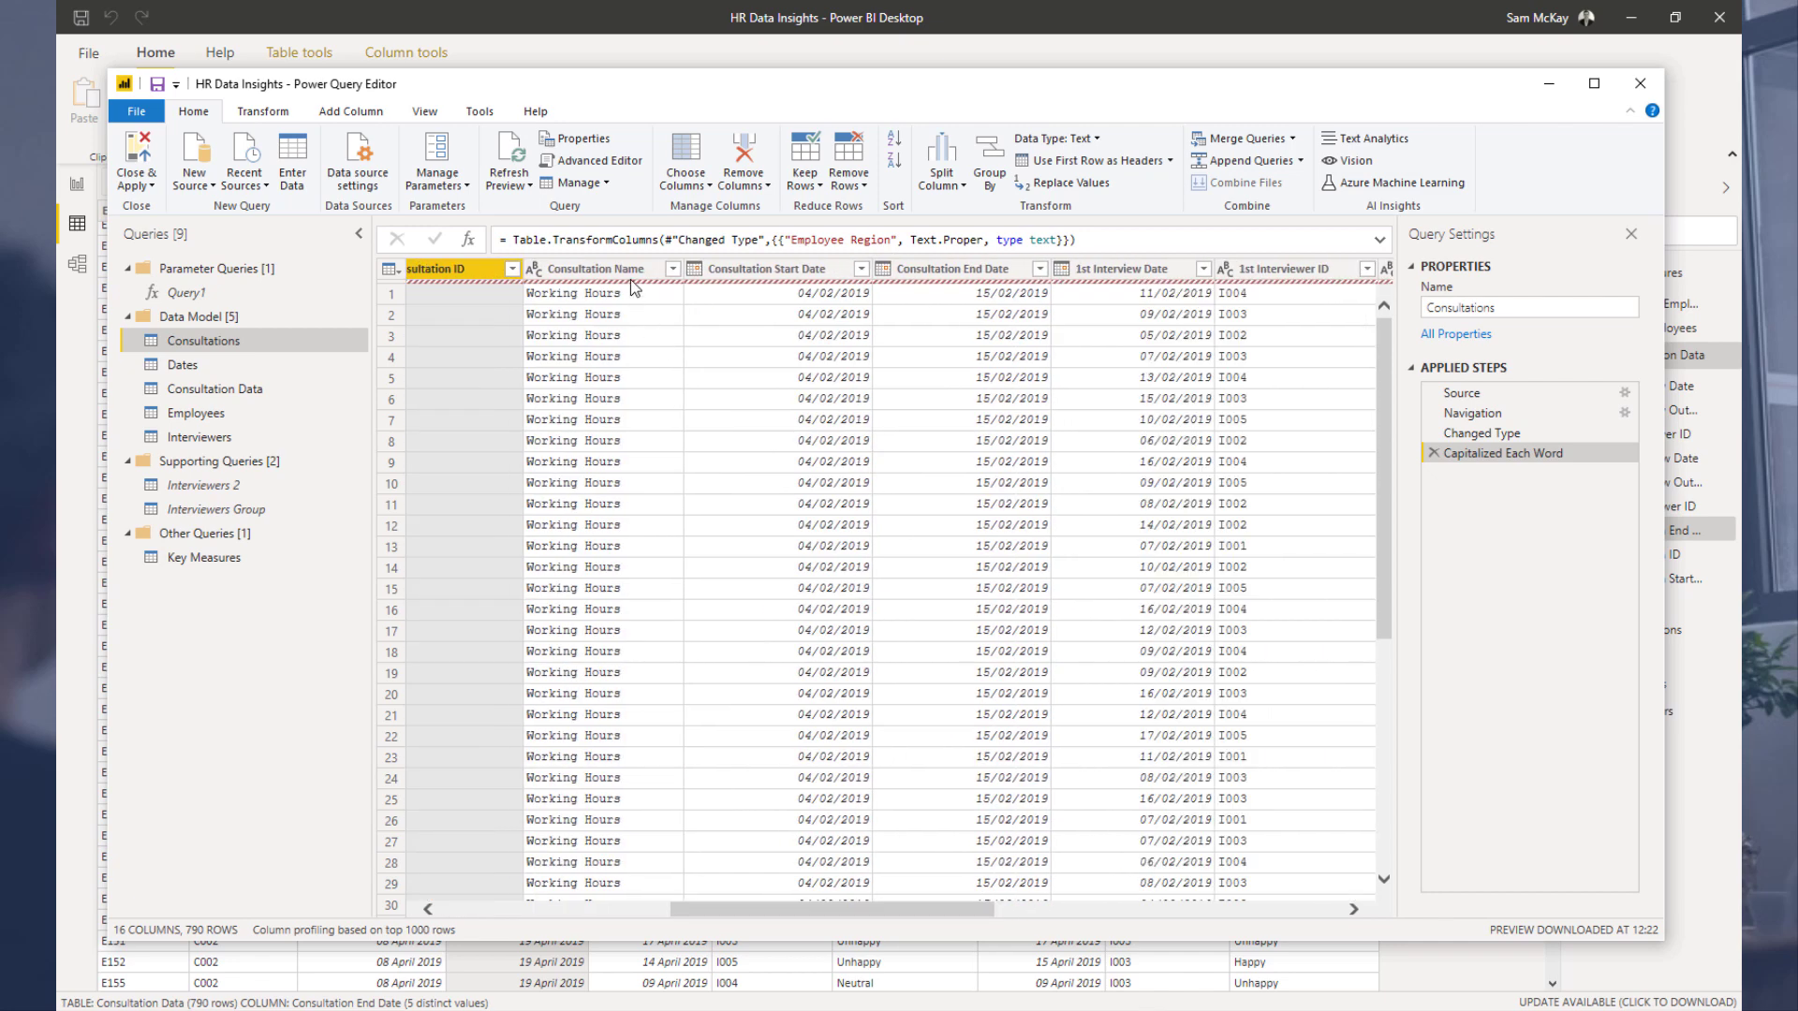
{"action": "left_click", "coordinate": [609, 270], "text": "ctrl"}
{"action": "left_click", "coordinate": [768, 270], "text": "ctrl"}
{"action": "left_click", "coordinate": [945, 270], "text": "ctrl"}
{"action": "right_click", "coordinate": [979, 273]}
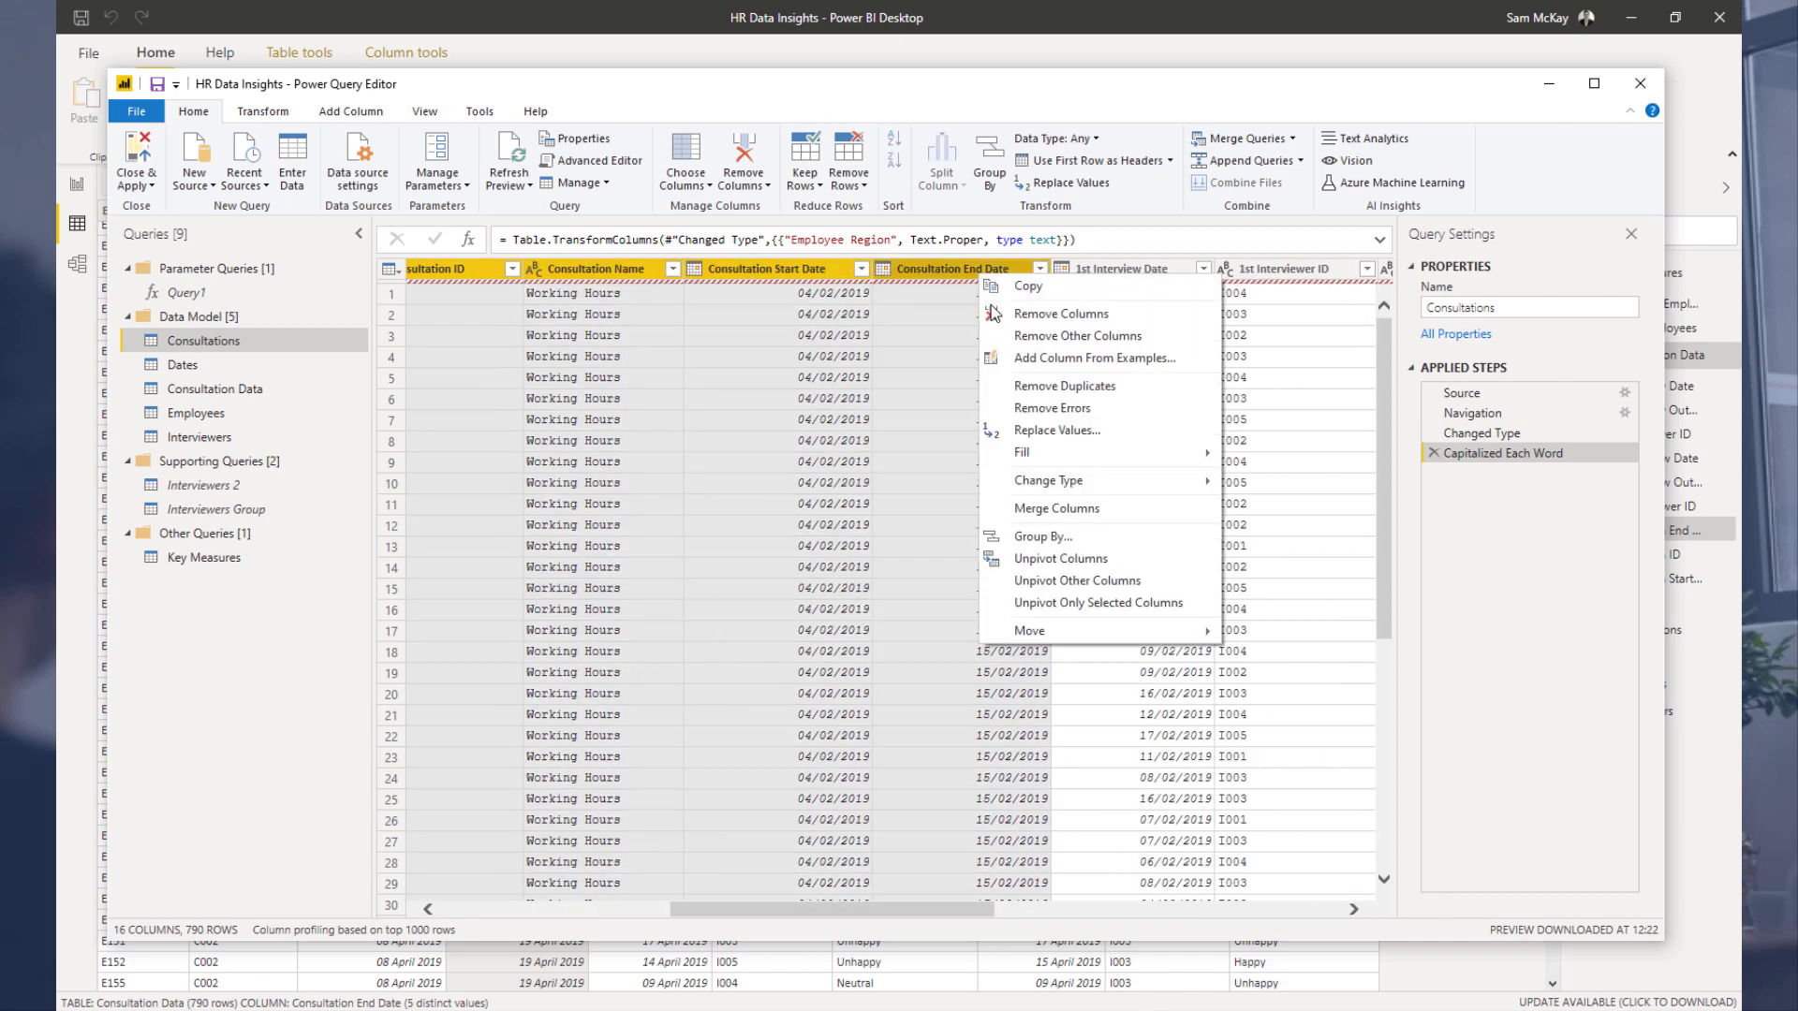
{"action": "left_click", "coordinate": [1031, 335]}
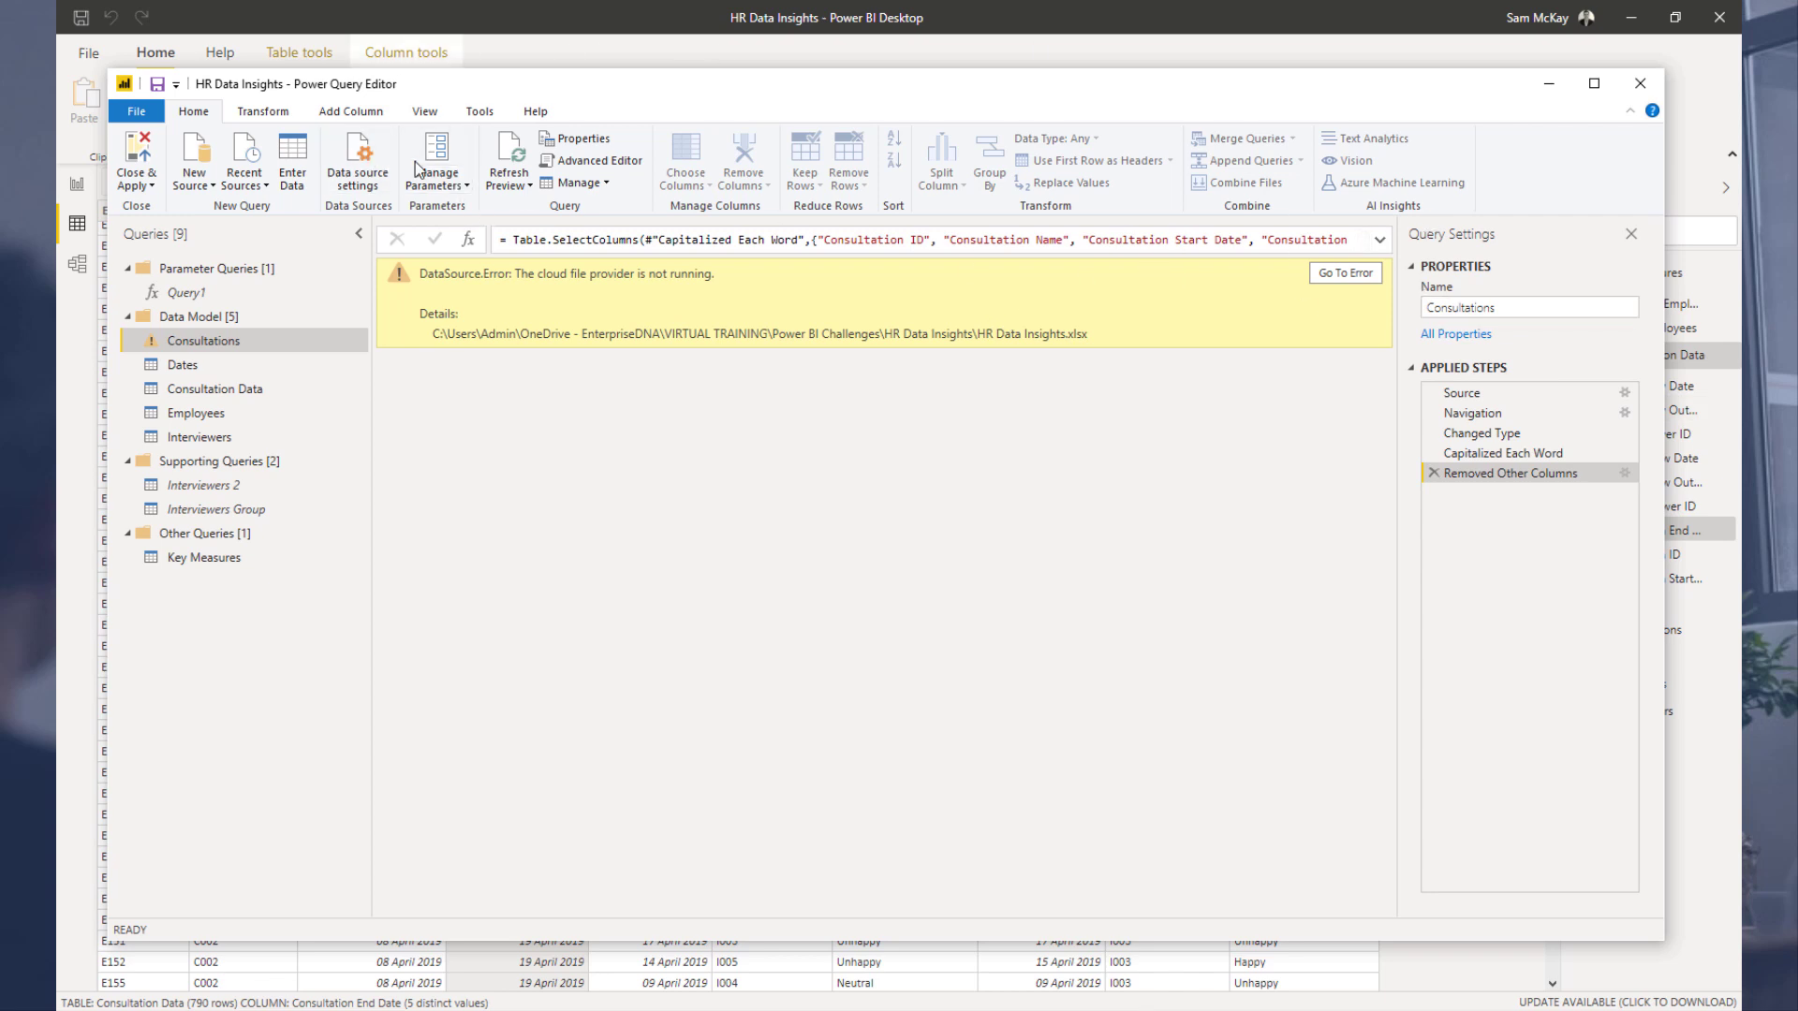
Step: Check the data source settings, refresh the preview, and remove duplicate rows based on Consultation ID in Consultations
{"action": "left_click", "coordinate": [349, 167]}
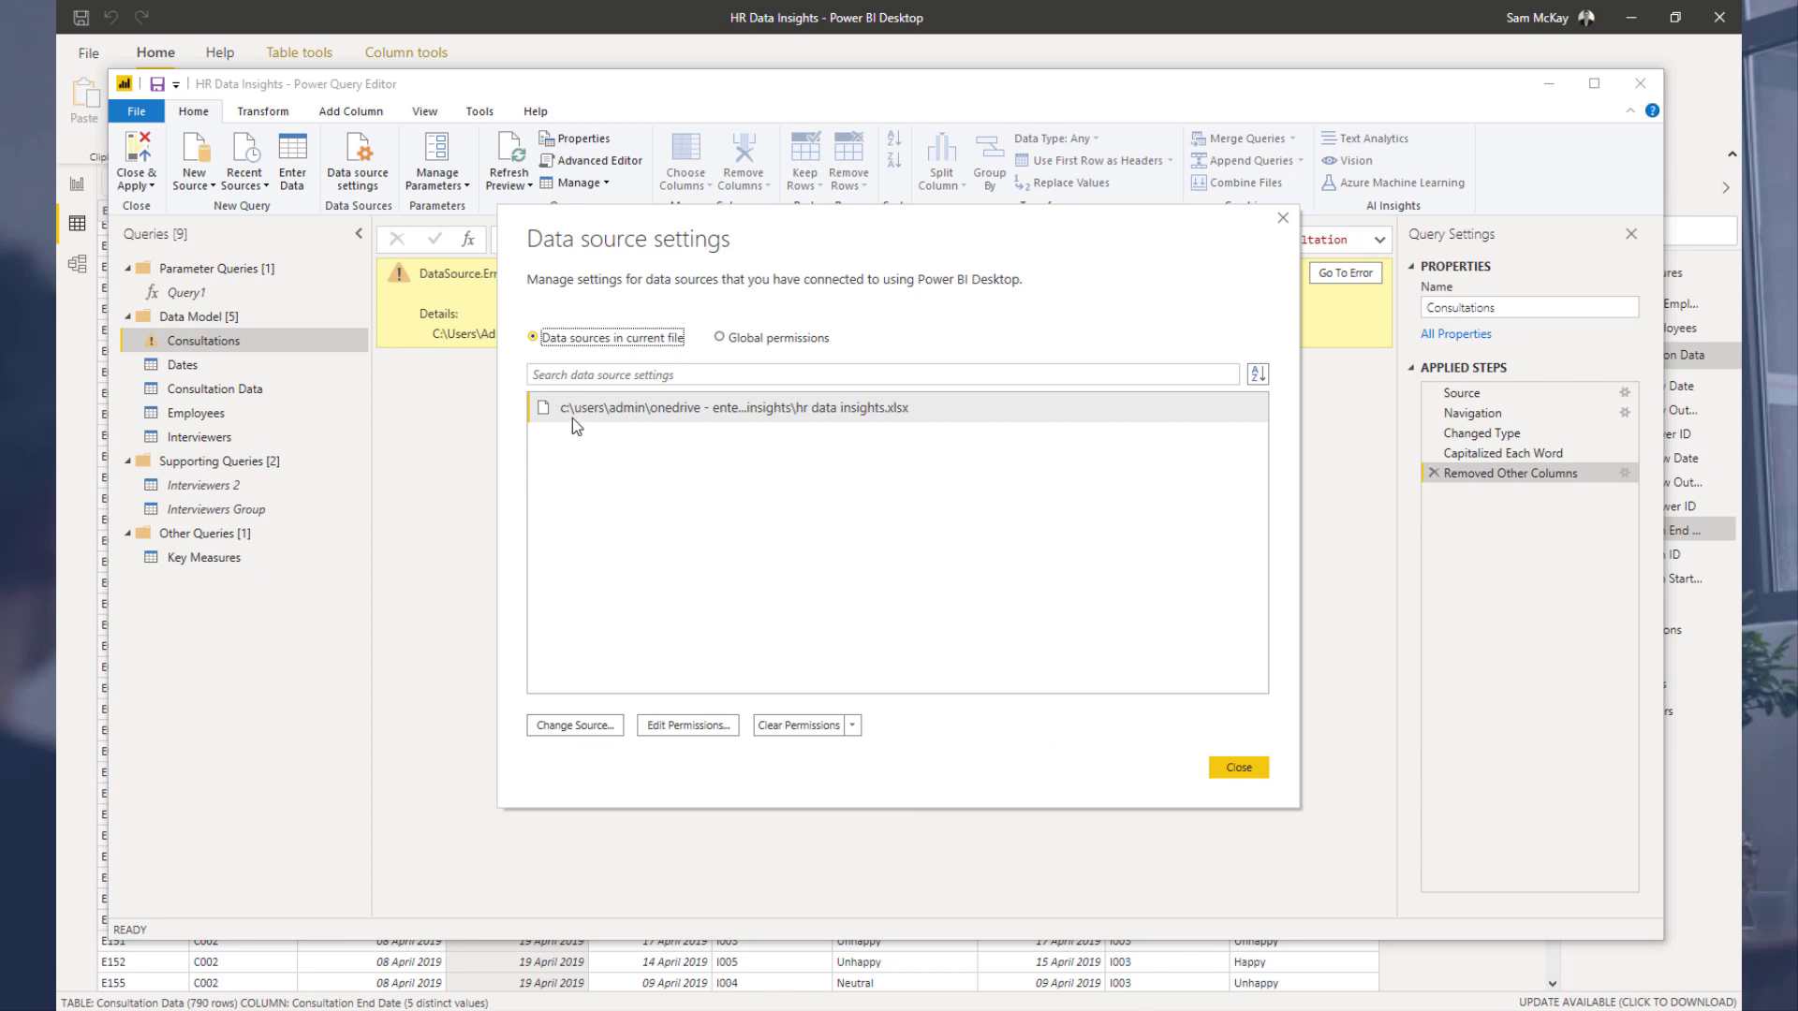
{"action": "left_click", "coordinate": [1238, 768]}
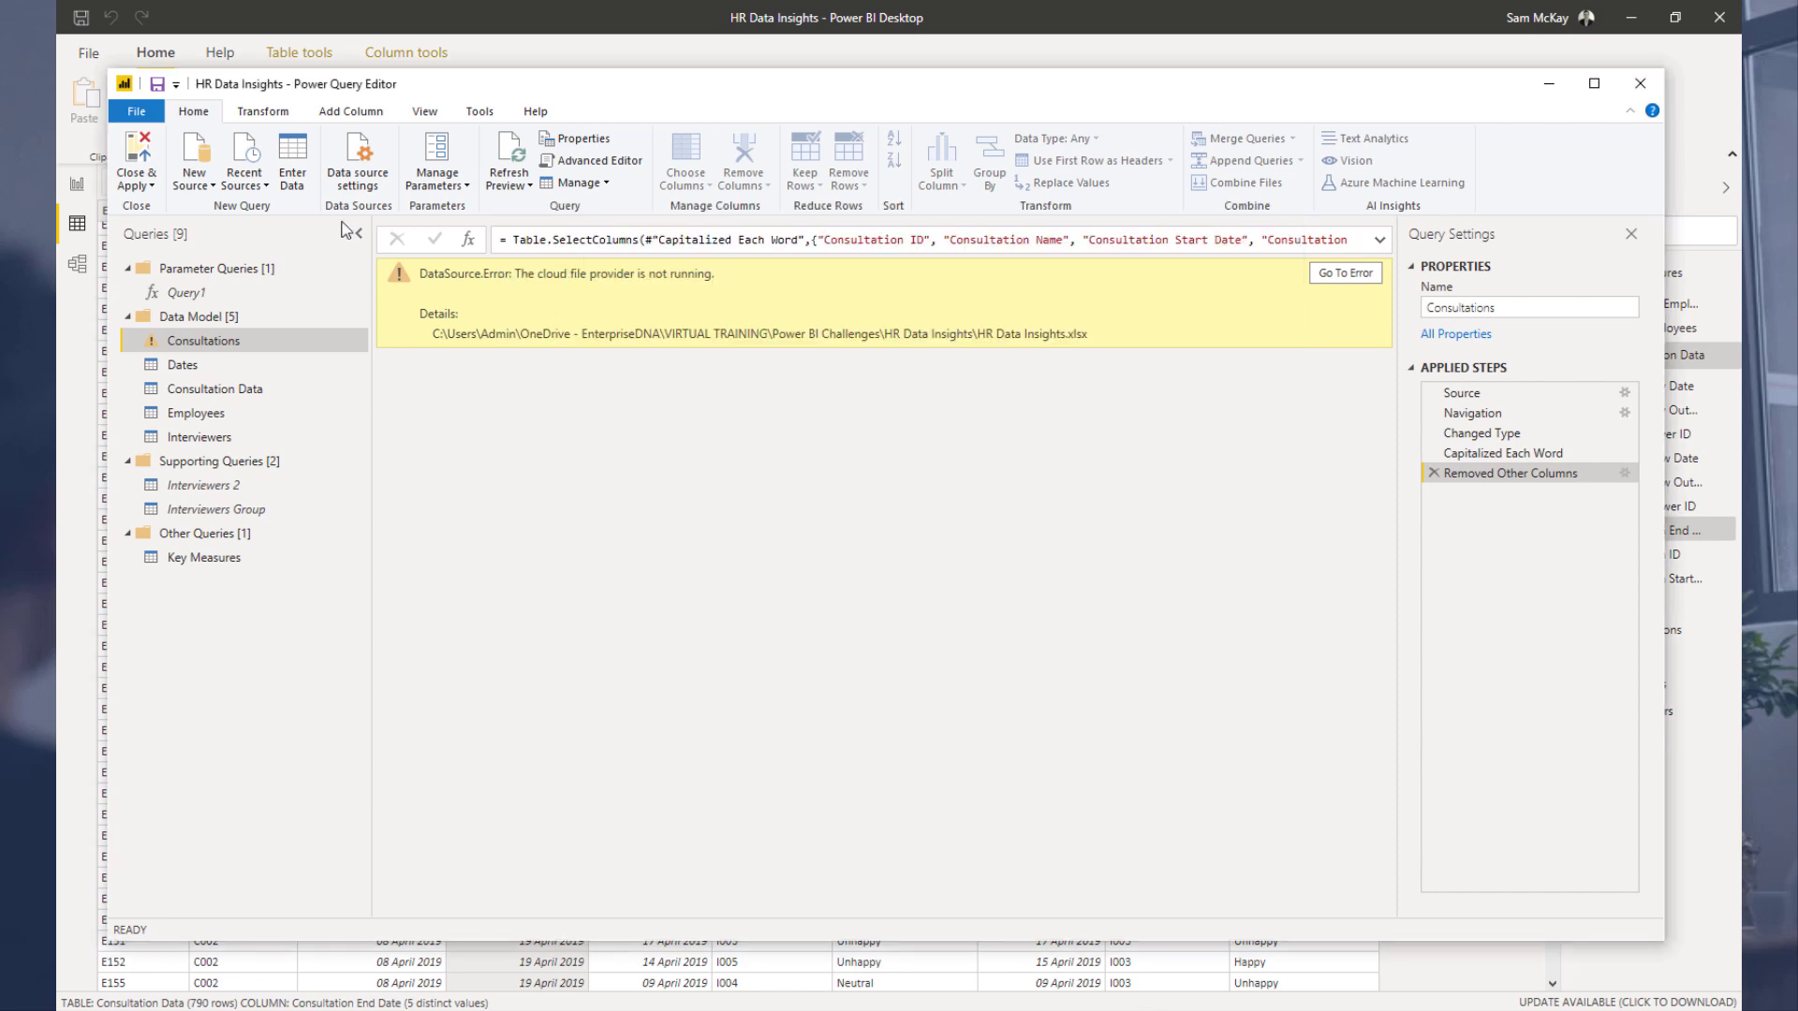
{"action": "left_click", "coordinate": [514, 178]}
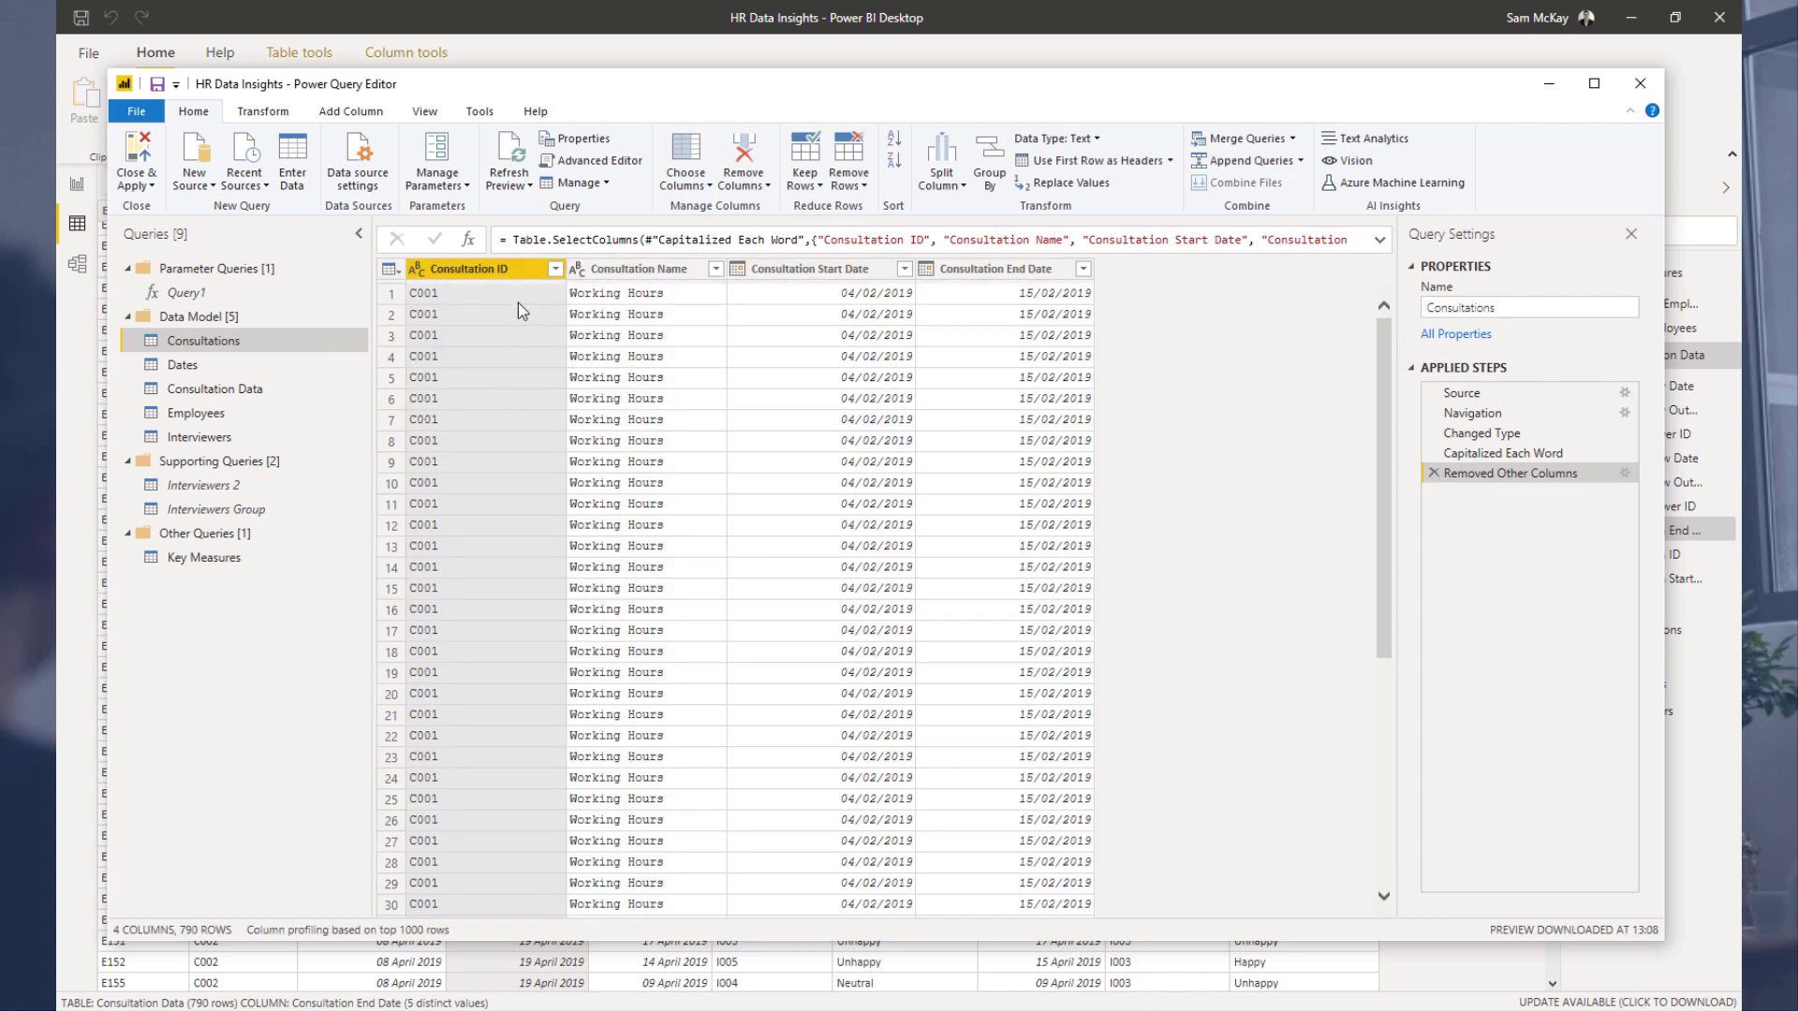
{"action": "right_click", "coordinate": [499, 271]}
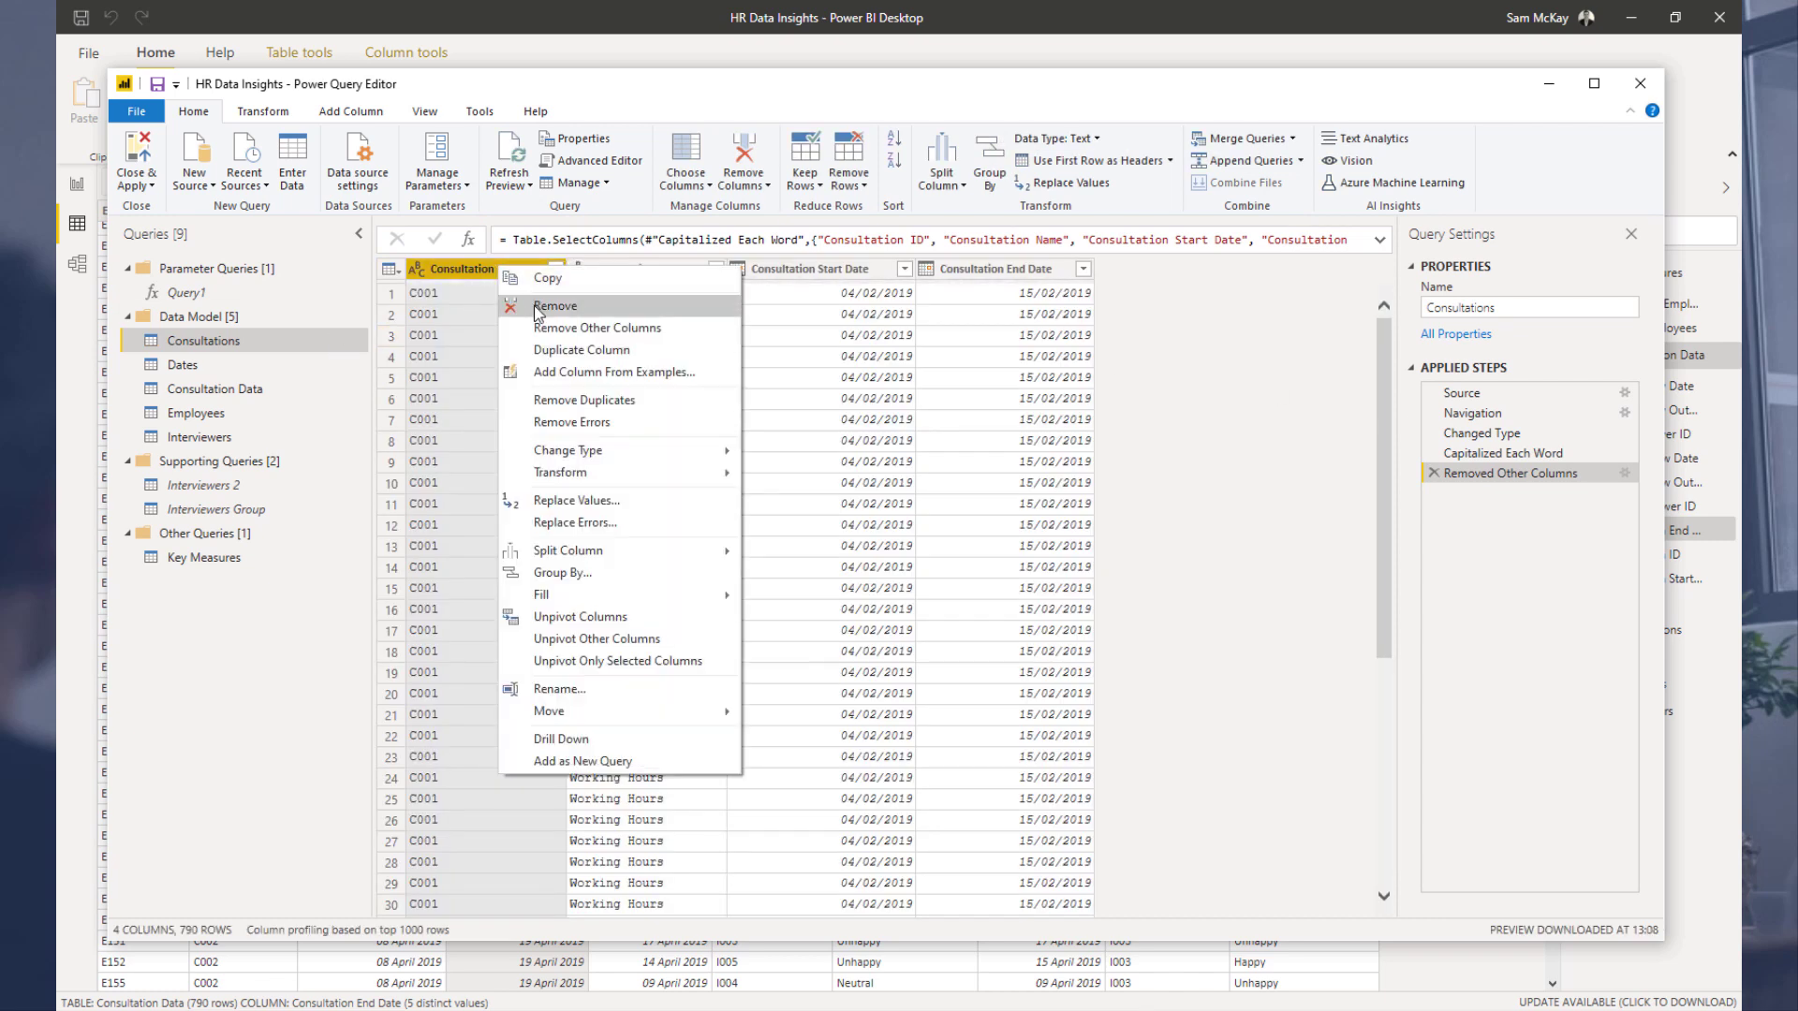
{"action": "left_click", "coordinate": [599, 400]}
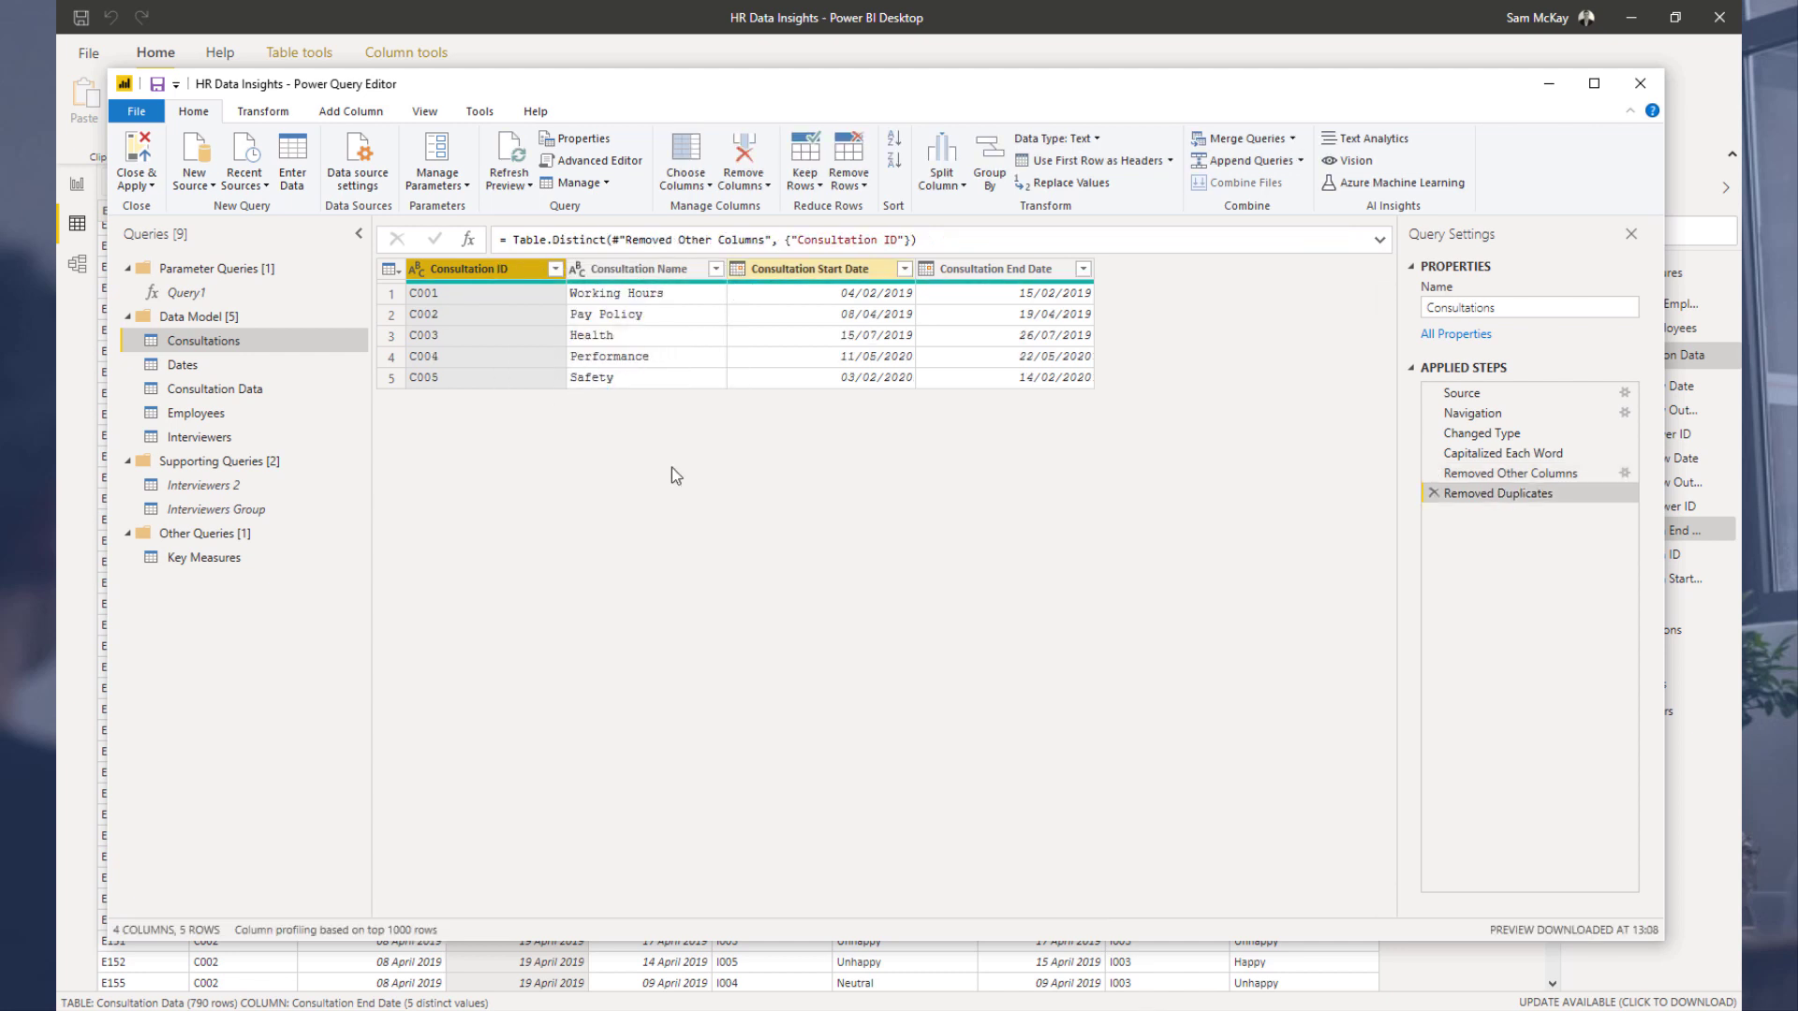
Step: Remove the Consultation Start Date and Consultation End Date columns from Consultation Data, then close and apply the queries
{"action": "left_click", "coordinate": [246, 390]}
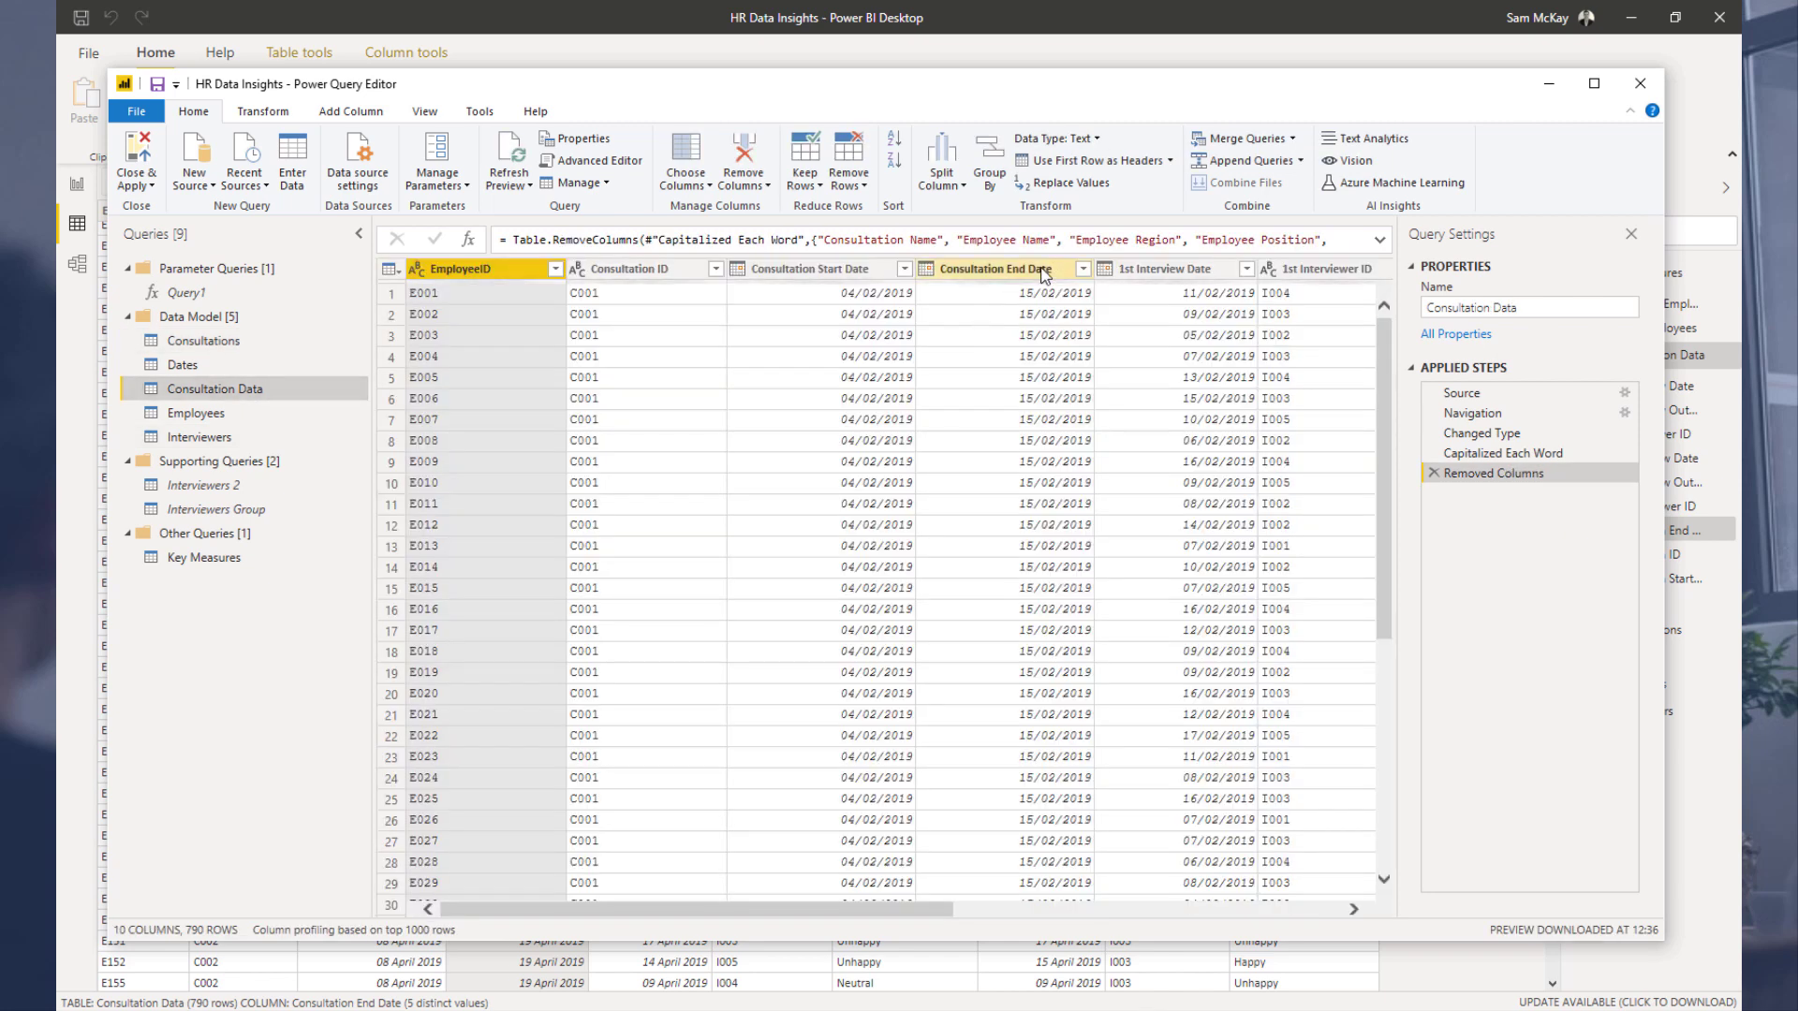
{"action": "left_click", "coordinate": [1039, 269]}
{"action": "left_click", "coordinate": [843, 269], "text": "ctrl"}
{"action": "right_click", "coordinate": [846, 271]}
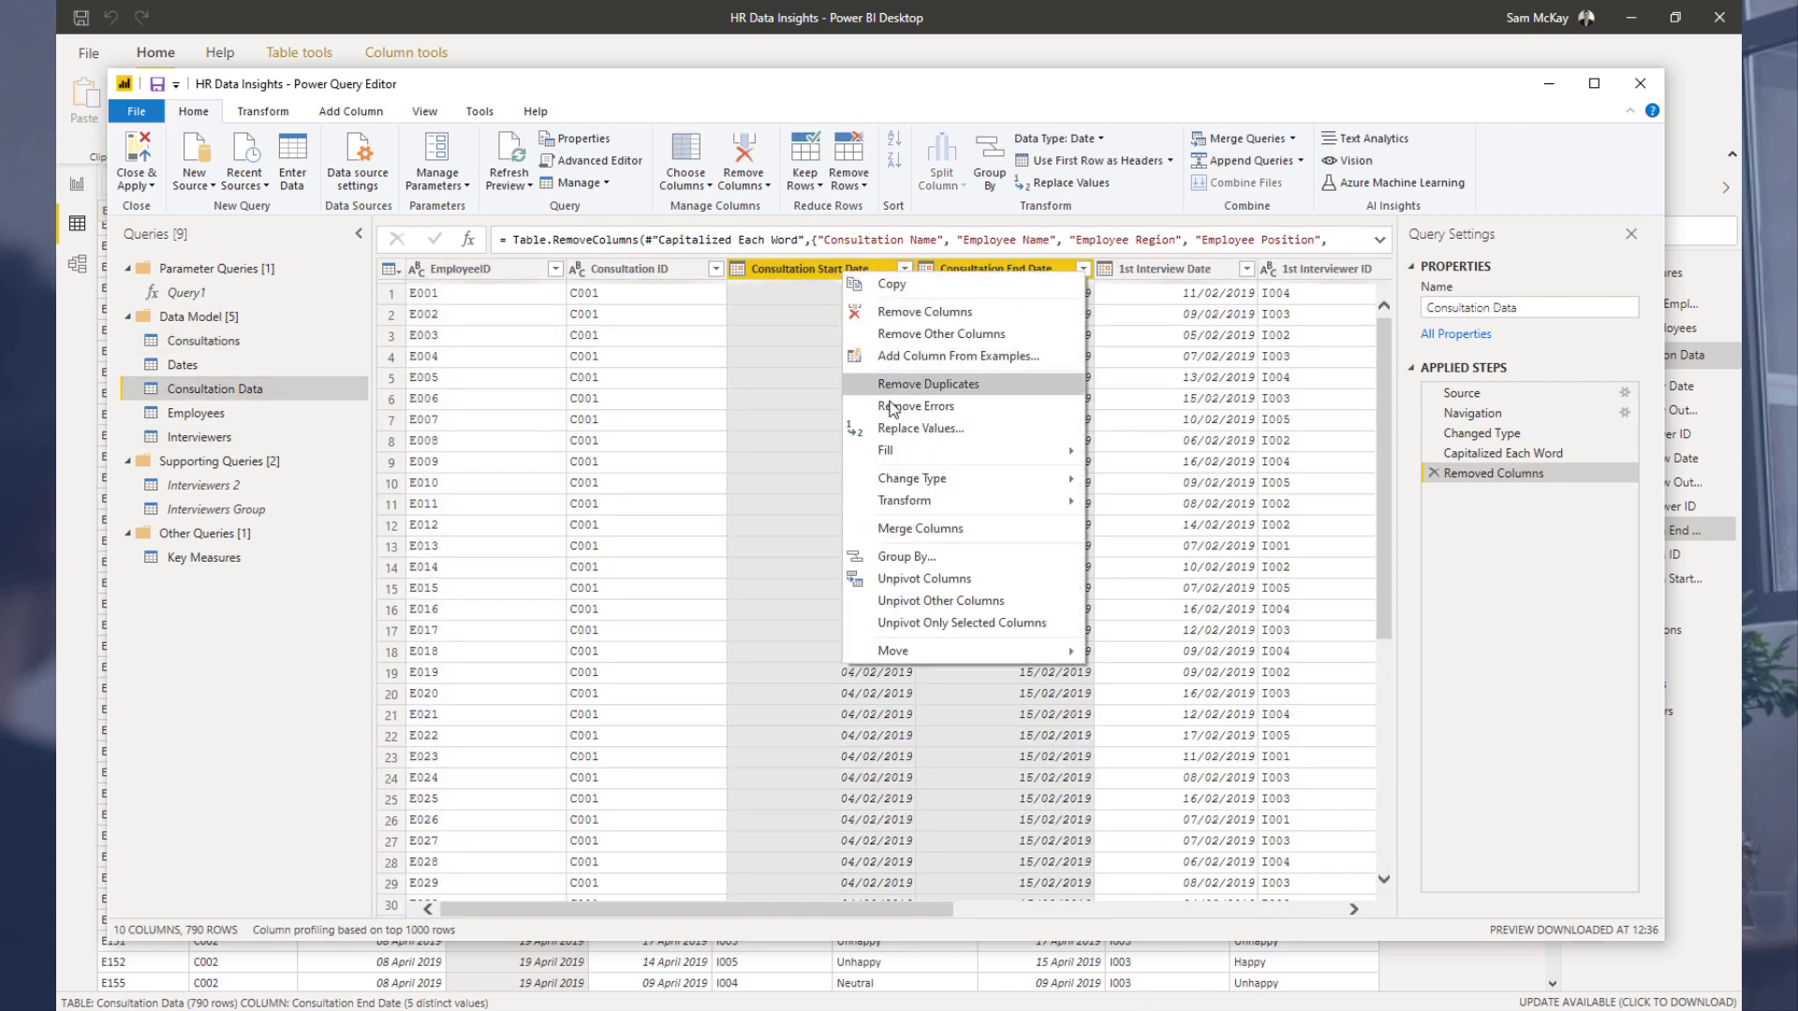
{"action": "left_click", "coordinate": [937, 312]}
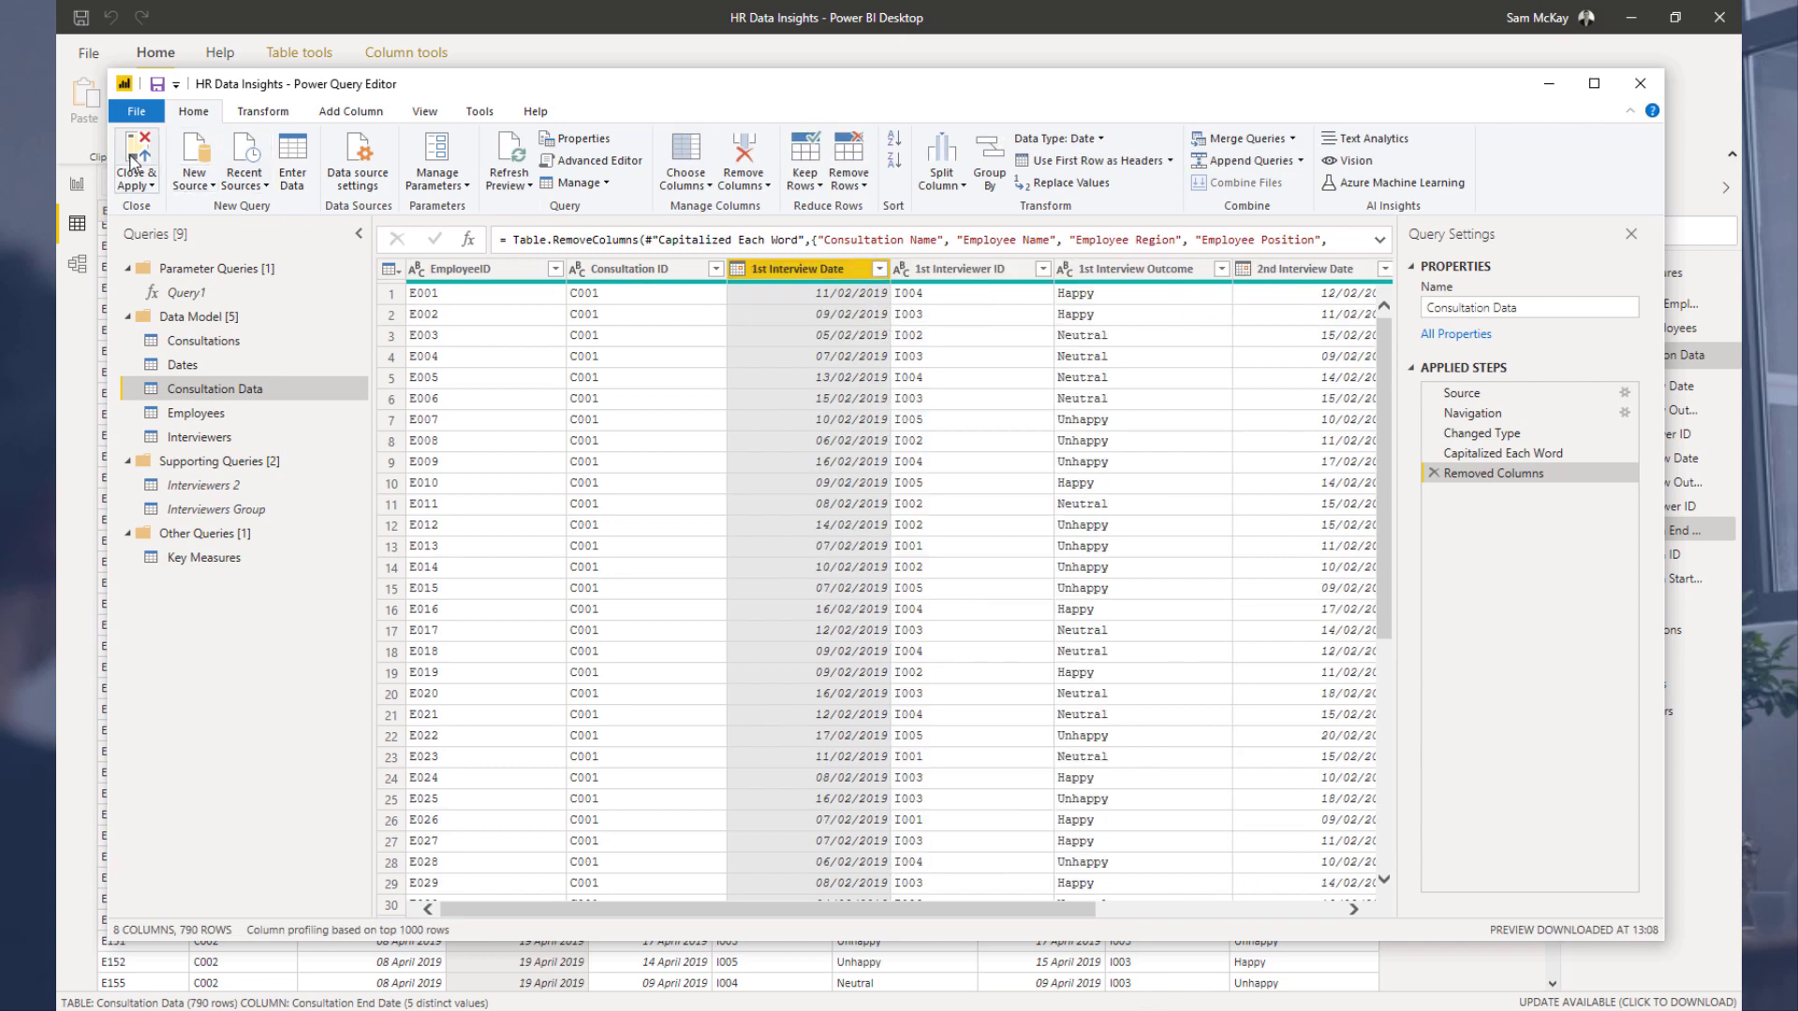
{"action": "left_click", "coordinate": [133, 162]}
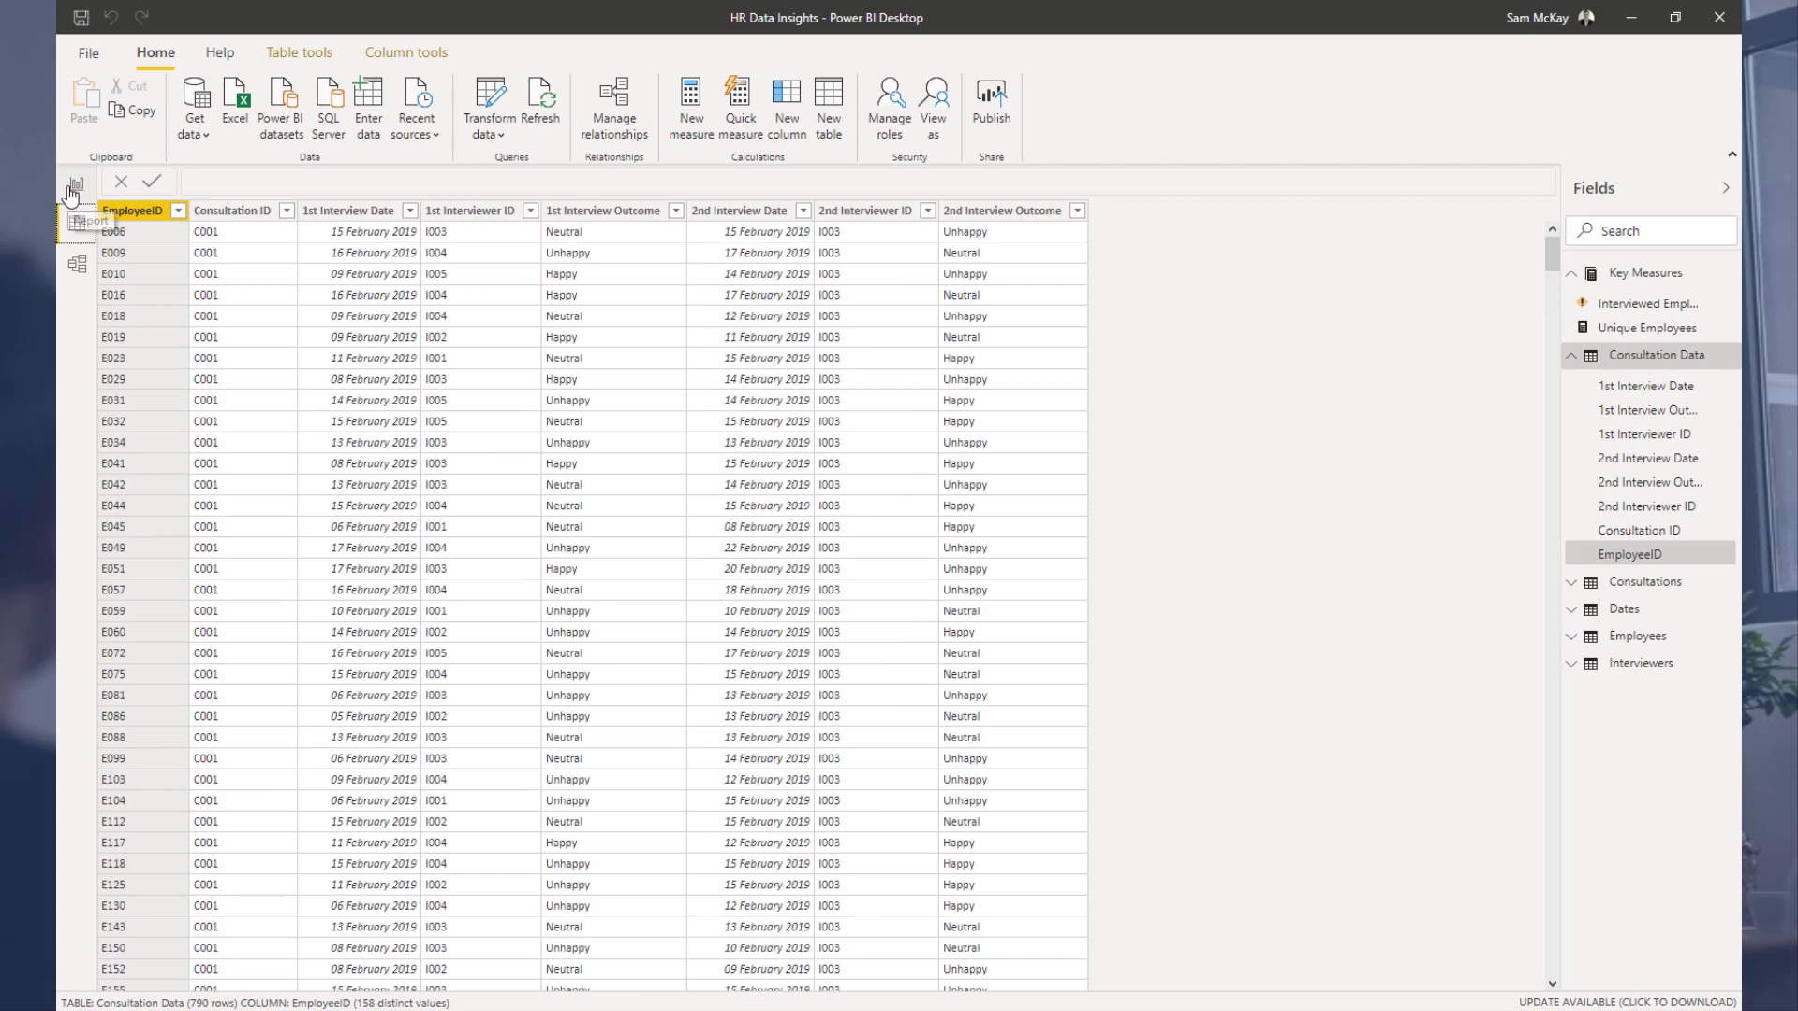
Step: Delete the broken Interviewed Employees by Date chart from the report page
{"action": "left_click", "coordinate": [71, 192]}
{"action": "left_click", "coordinate": [888, 298]}
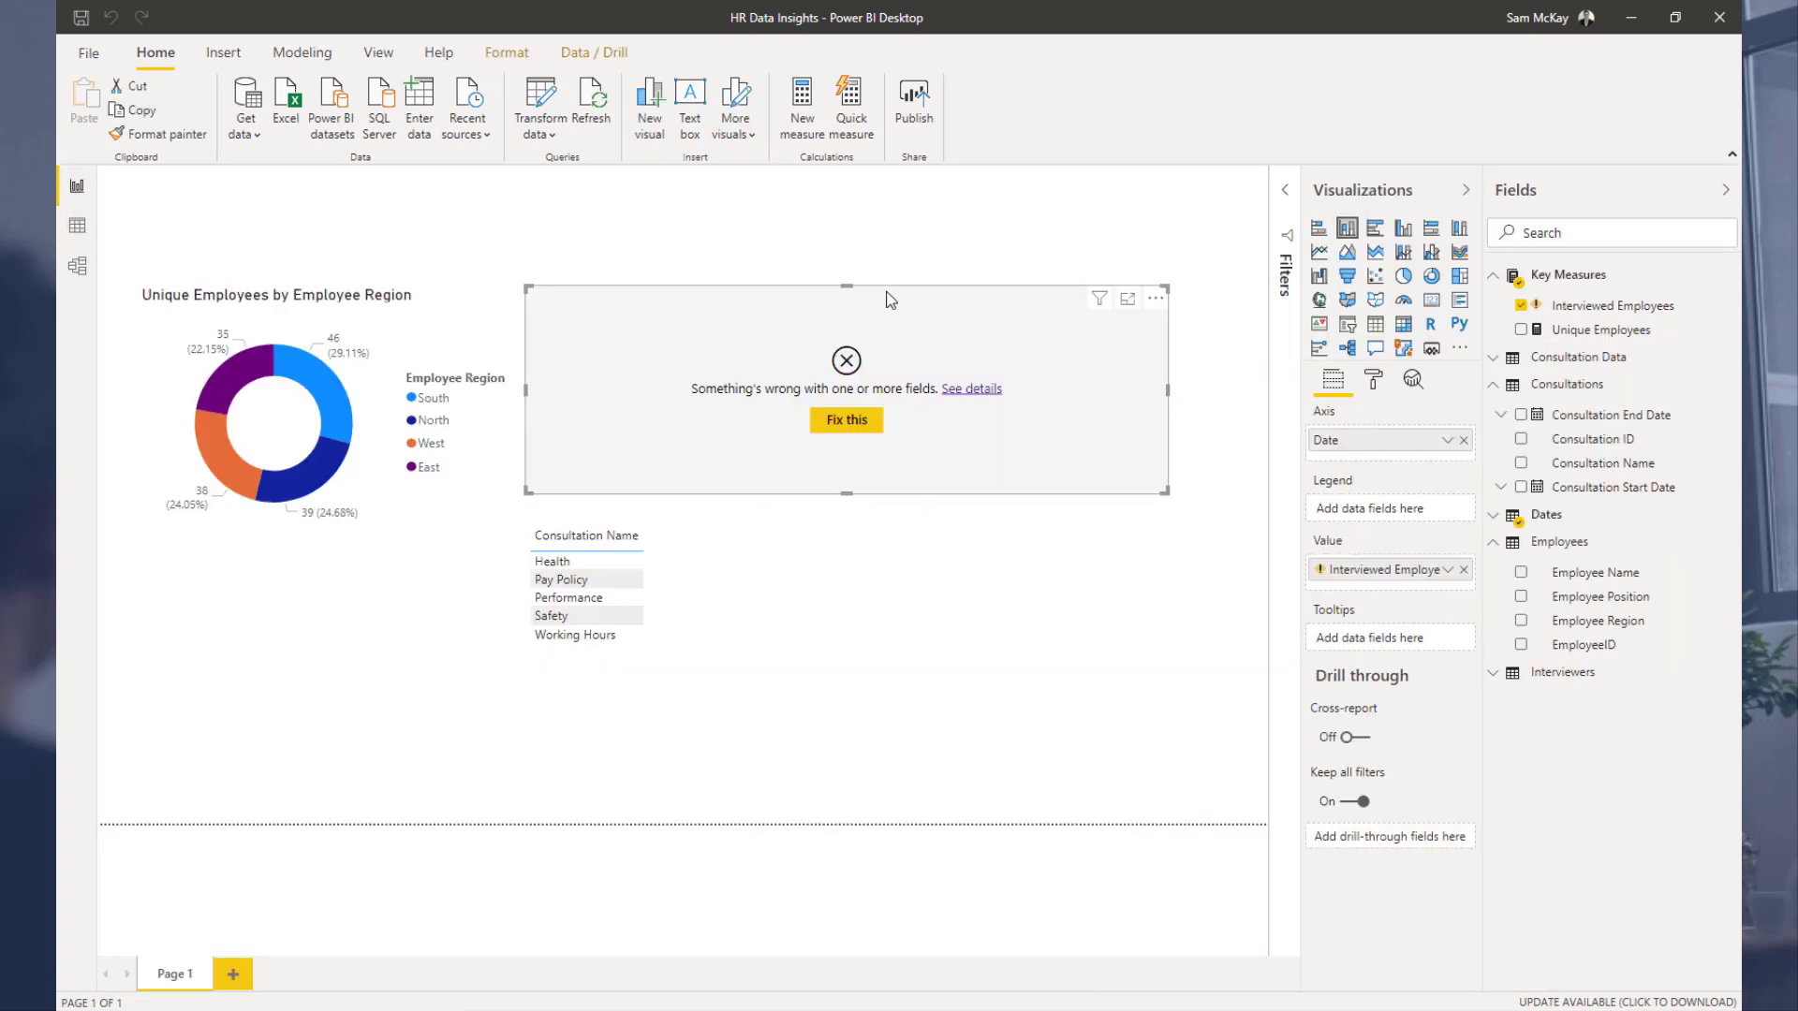
{"action": "key", "text": "Delete"}
Step: Move the Consultation Name table into the freed space, enlarge it, and add Consultation Start Date to it
{"action": "left_click_drag", "start_coordinate": [686, 613], "coordinate": [798, 365]}
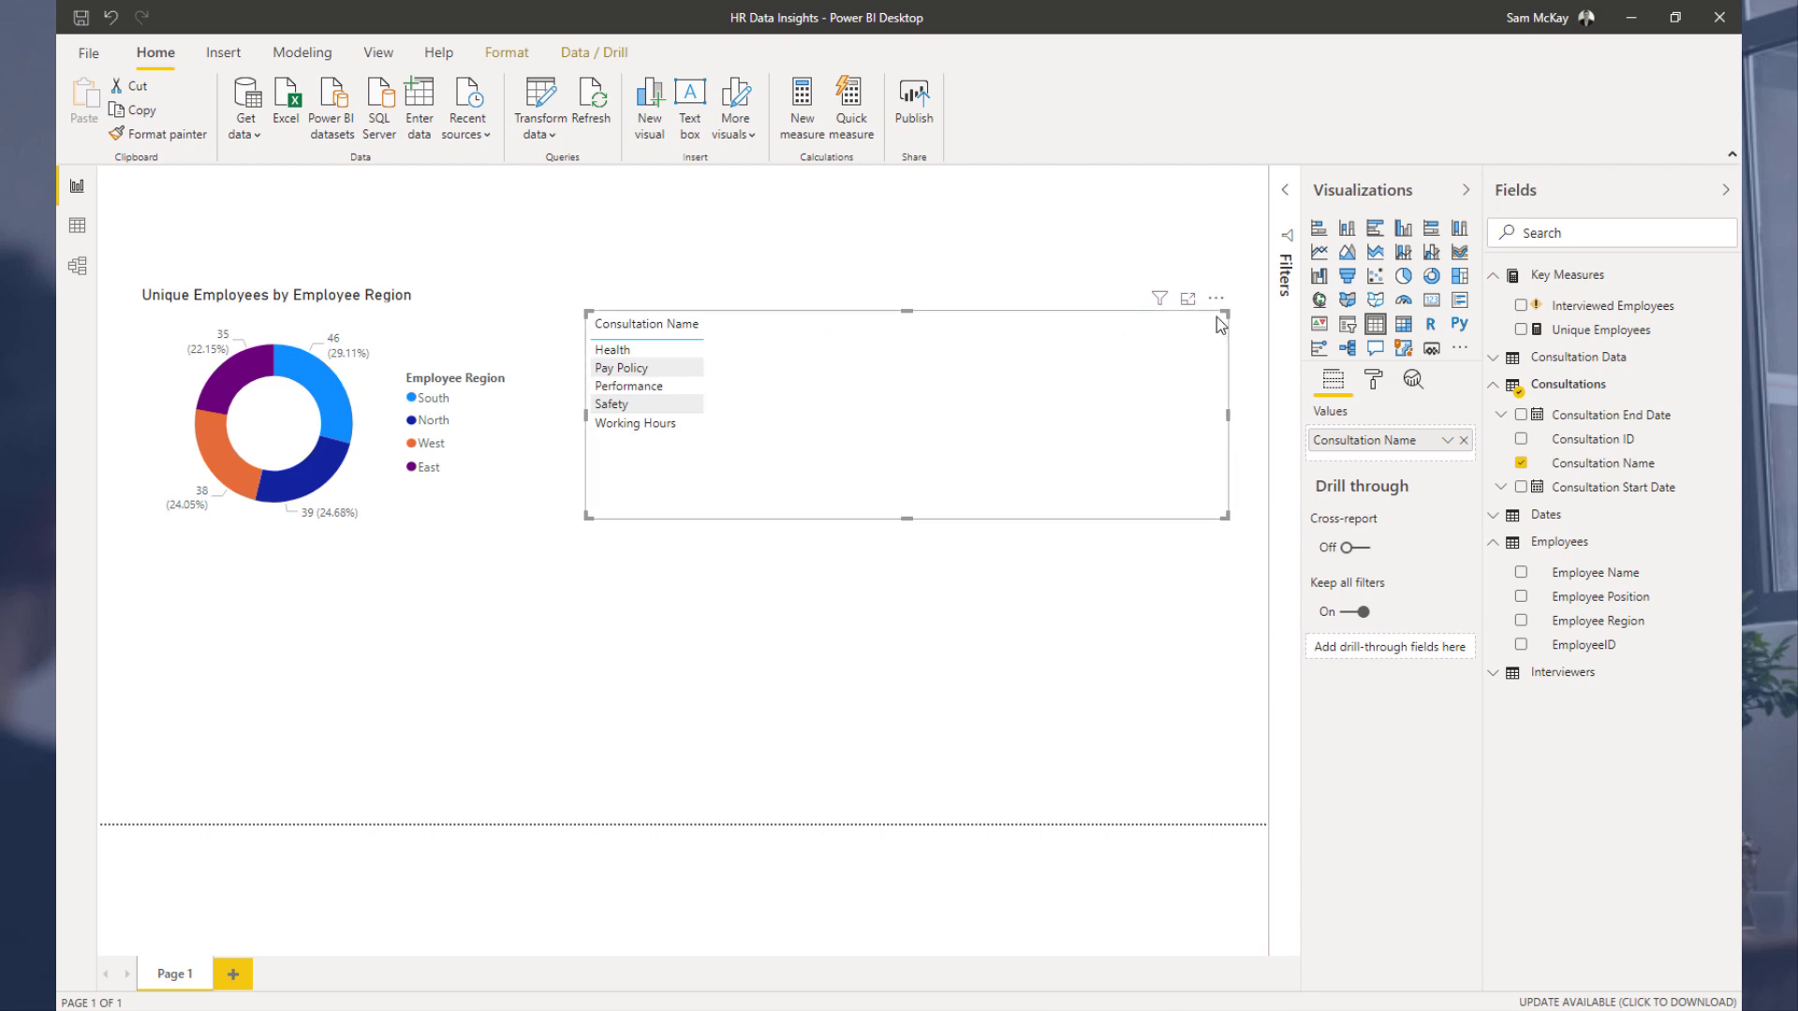
{"action": "left_click_drag", "start_coordinate": [1209, 302], "coordinate": [1191, 268]}
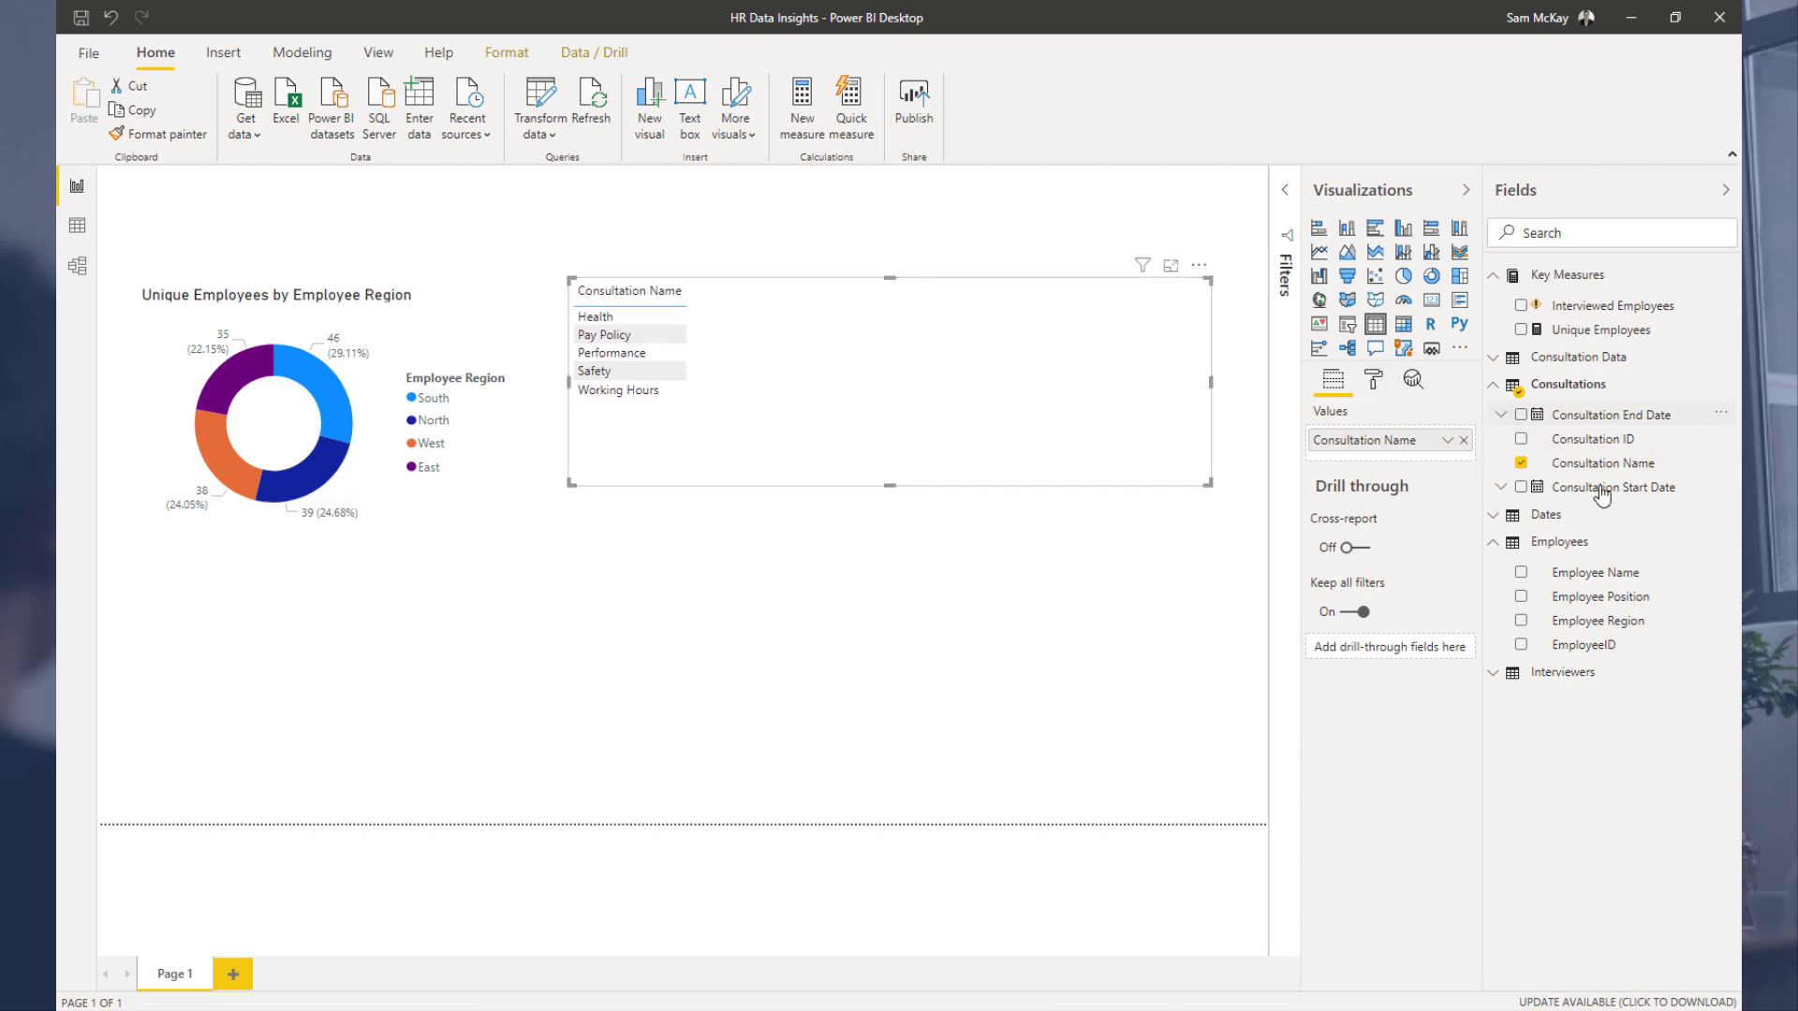
{"action": "left_click_drag", "start_coordinate": [1603, 488], "coordinate": [907, 358]}
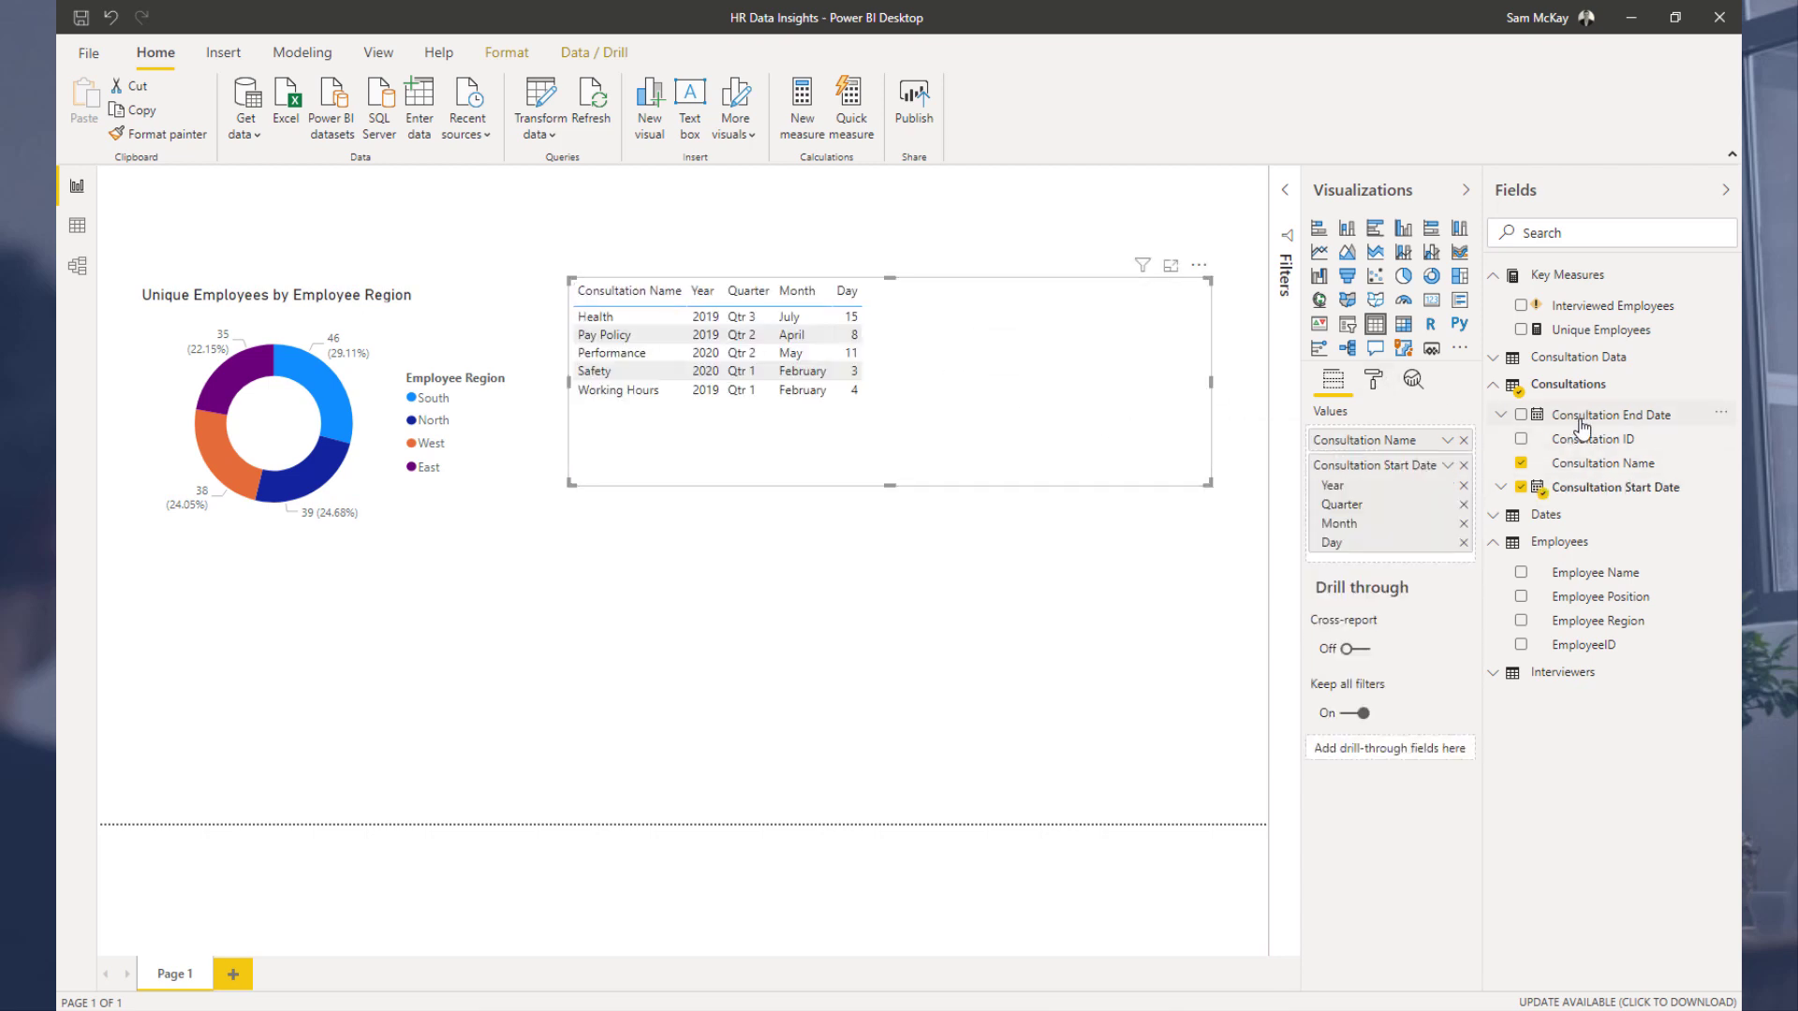
Step: Add Consultation End Date to the table and switch both date fields from Date Hierarchy to plain dates
{"action": "left_click_drag", "start_coordinate": [1592, 414], "coordinate": [1020, 361]}
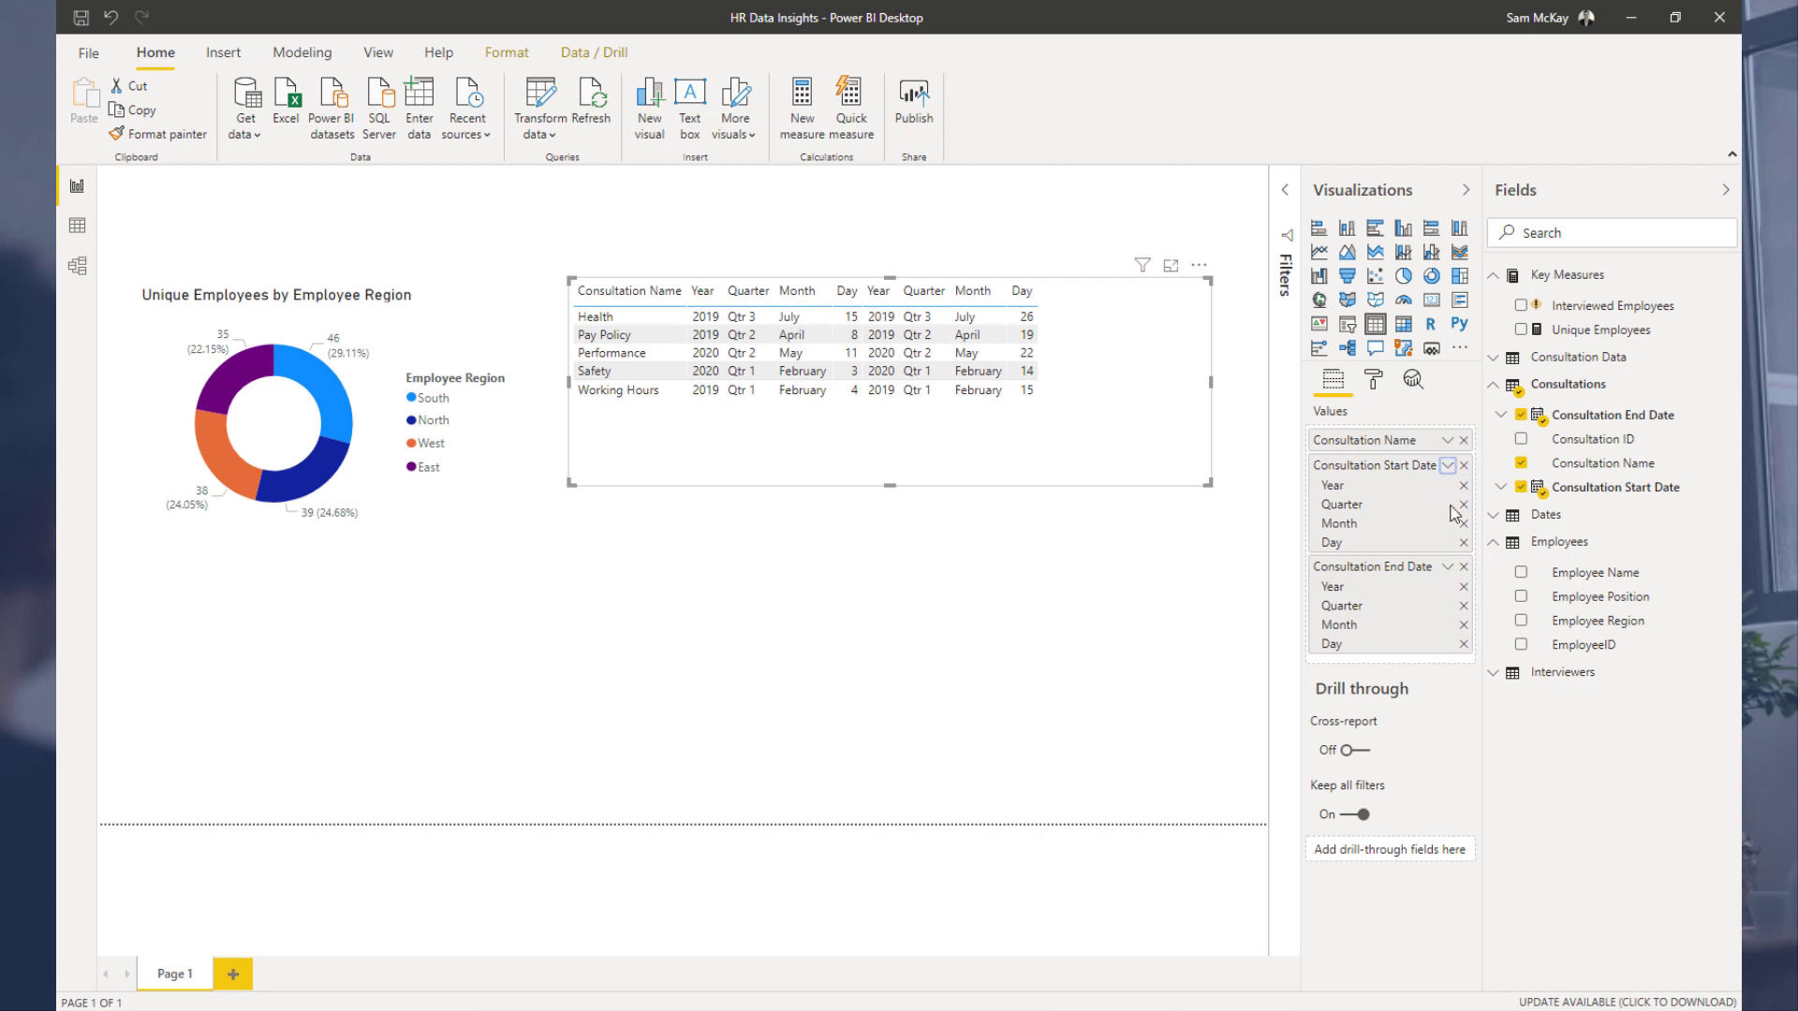
{"action": "left_click", "coordinate": [1448, 465]}
{"action": "mouse_move", "coordinate": [1485, 521]}
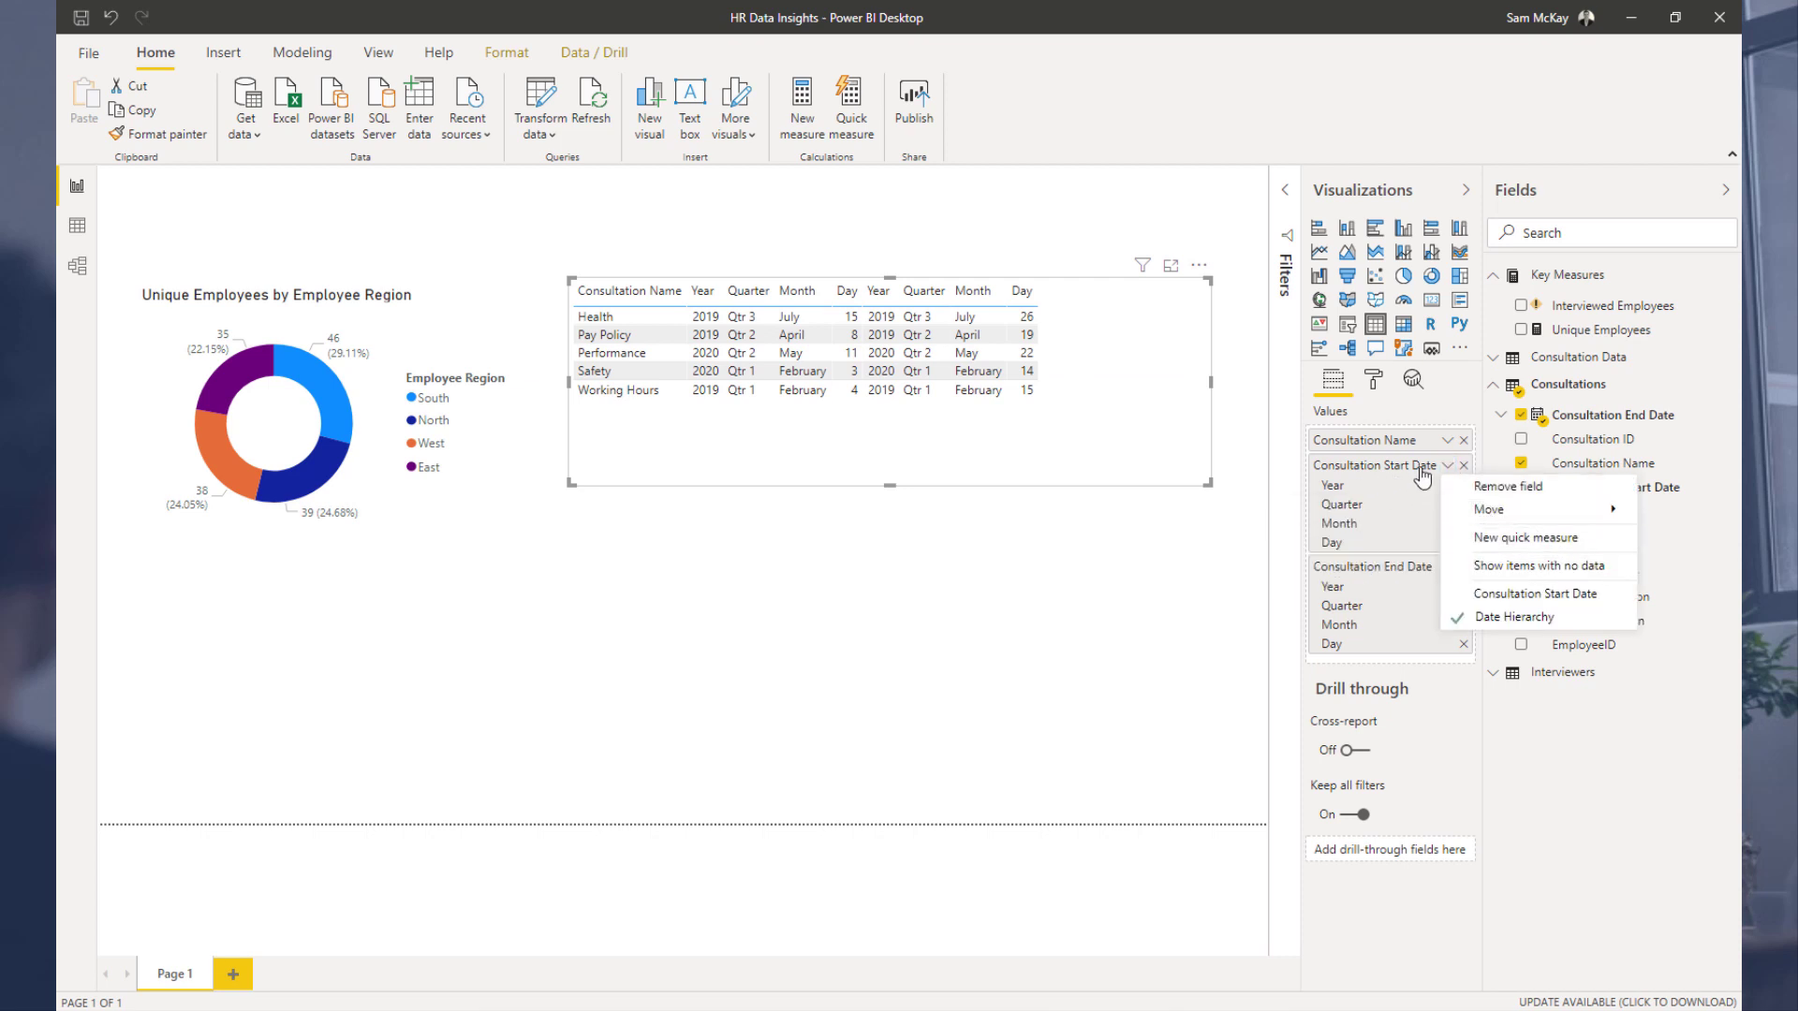
{"action": "left_click", "coordinate": [1453, 592]}
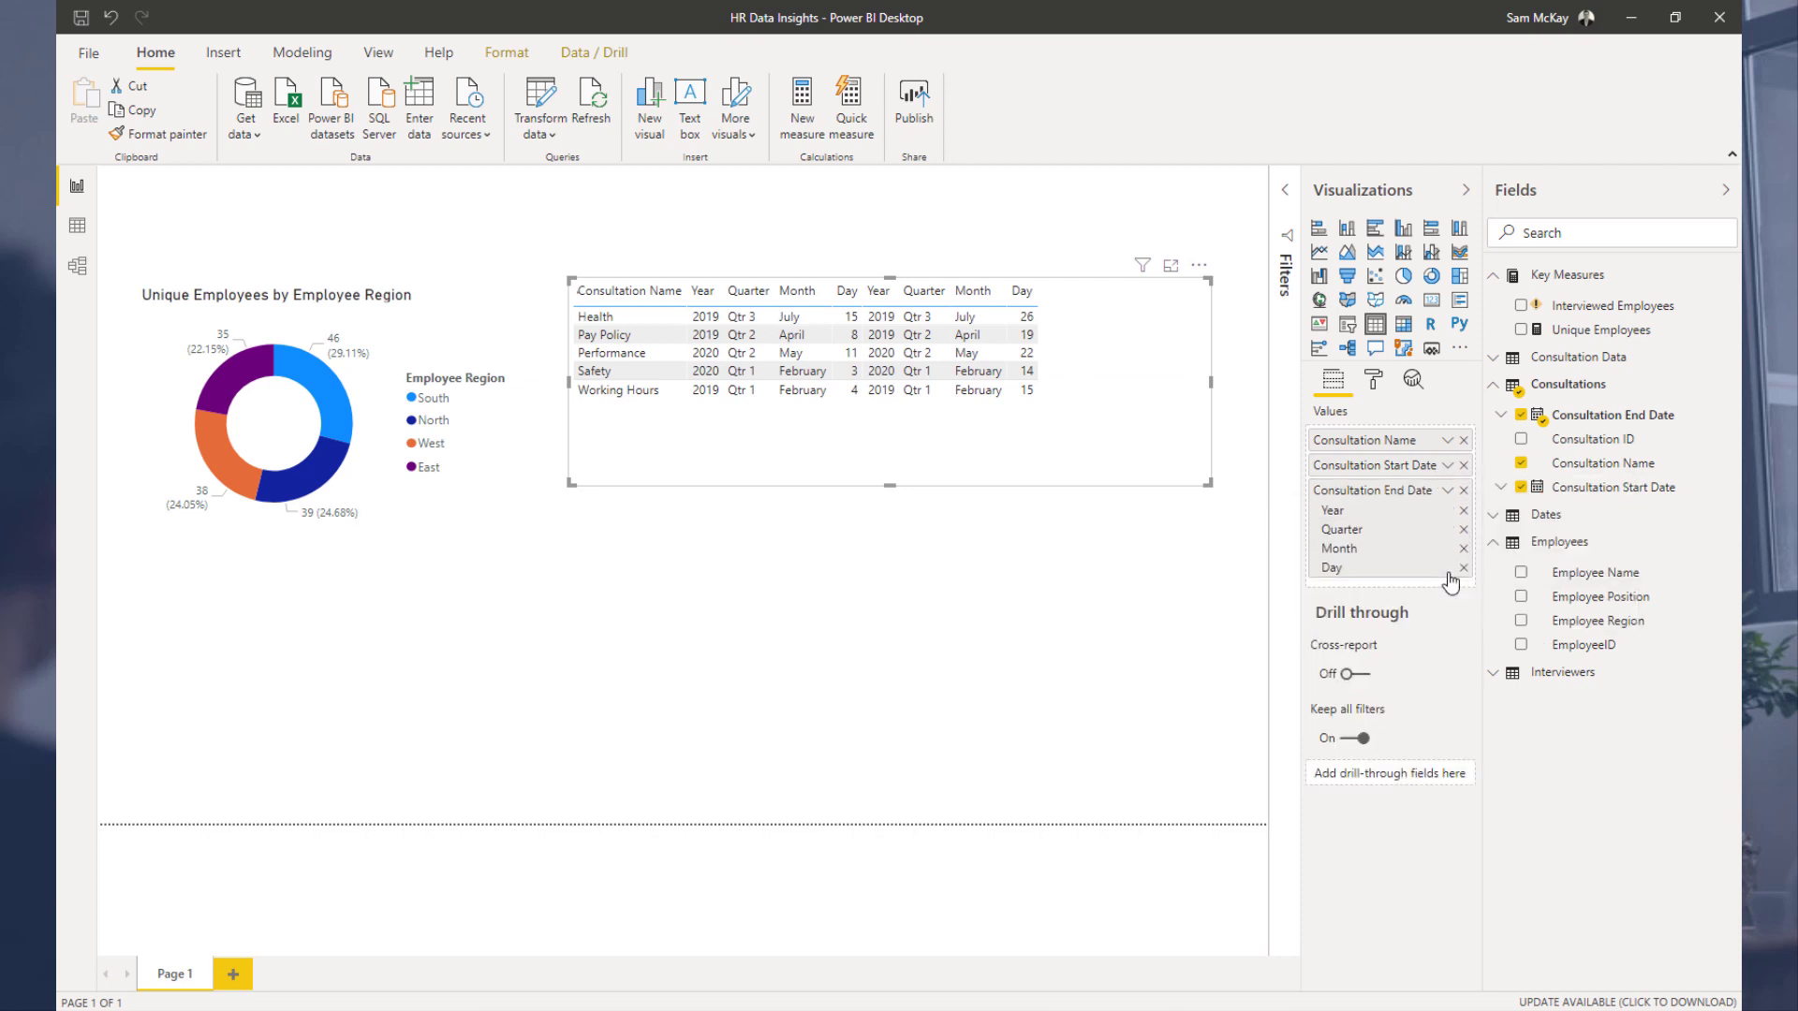
{"action": "left_click", "coordinate": [1448, 489]}
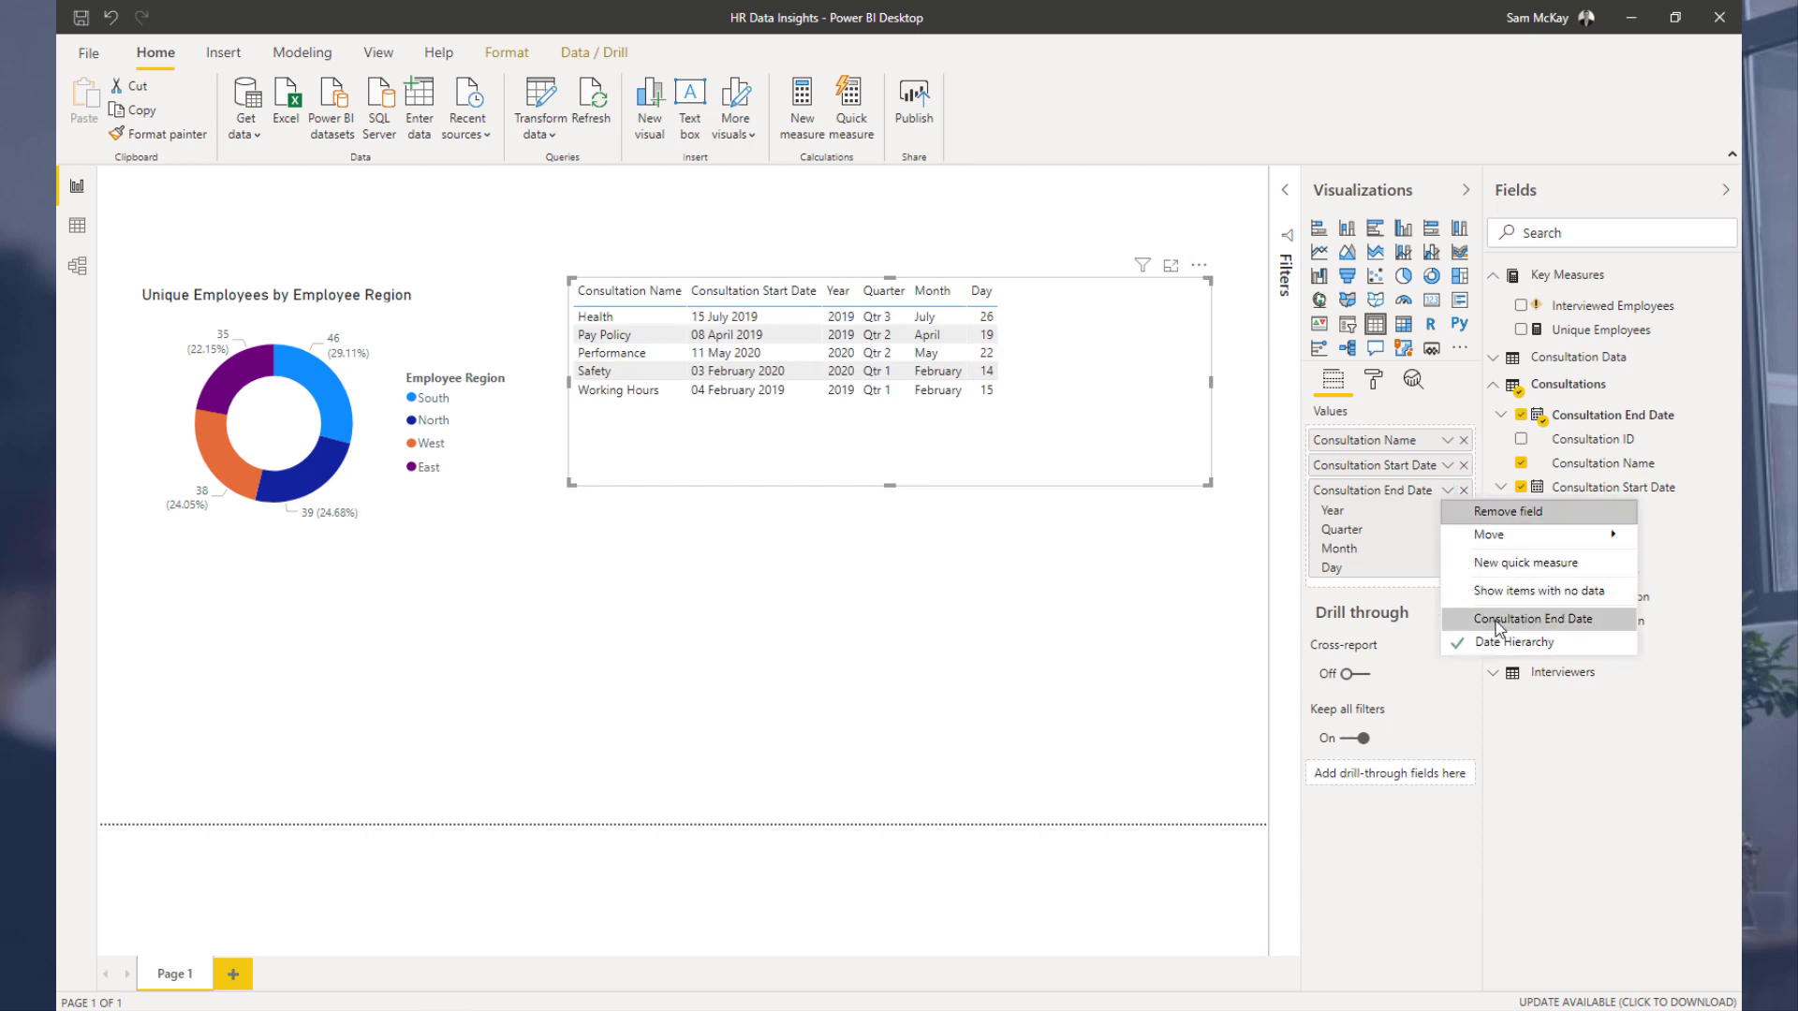
{"action": "left_click", "coordinate": [1453, 618]}
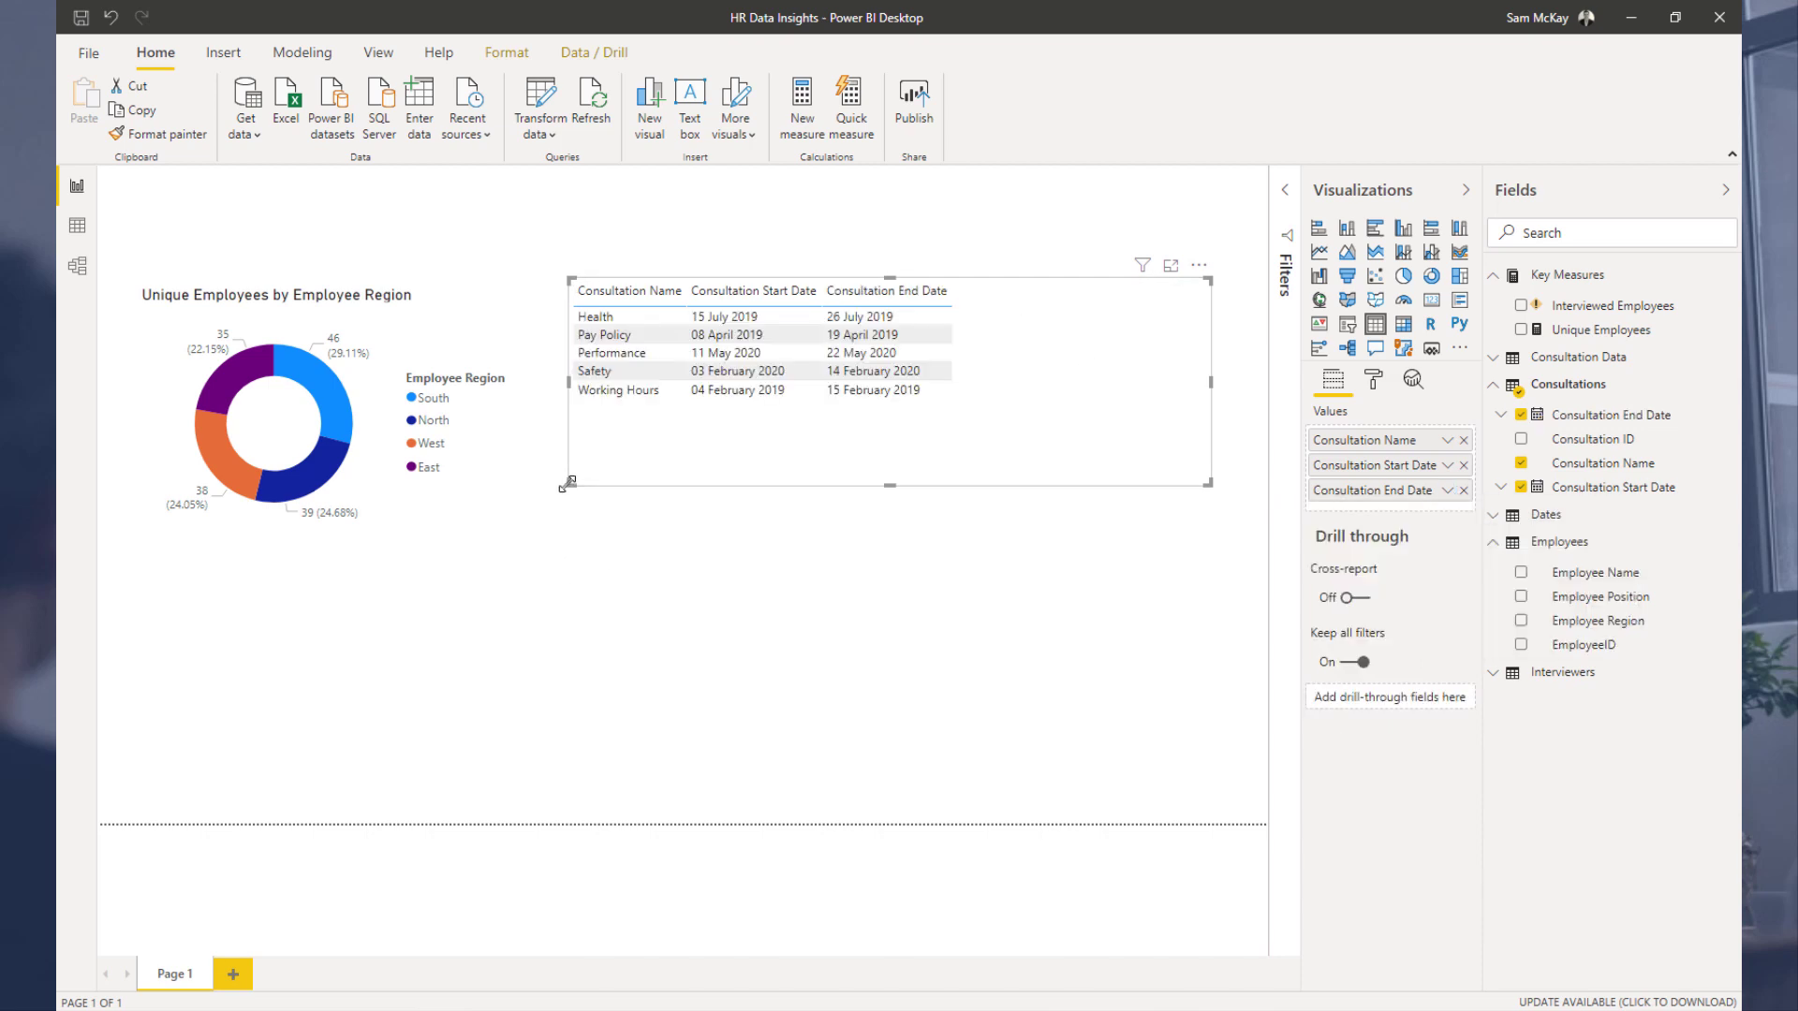
Step: Move the consultation table to the top-left of the page and place the donut chart beside it
{"action": "left_click_drag", "start_coordinate": [569, 484], "coordinate": [794, 412]}
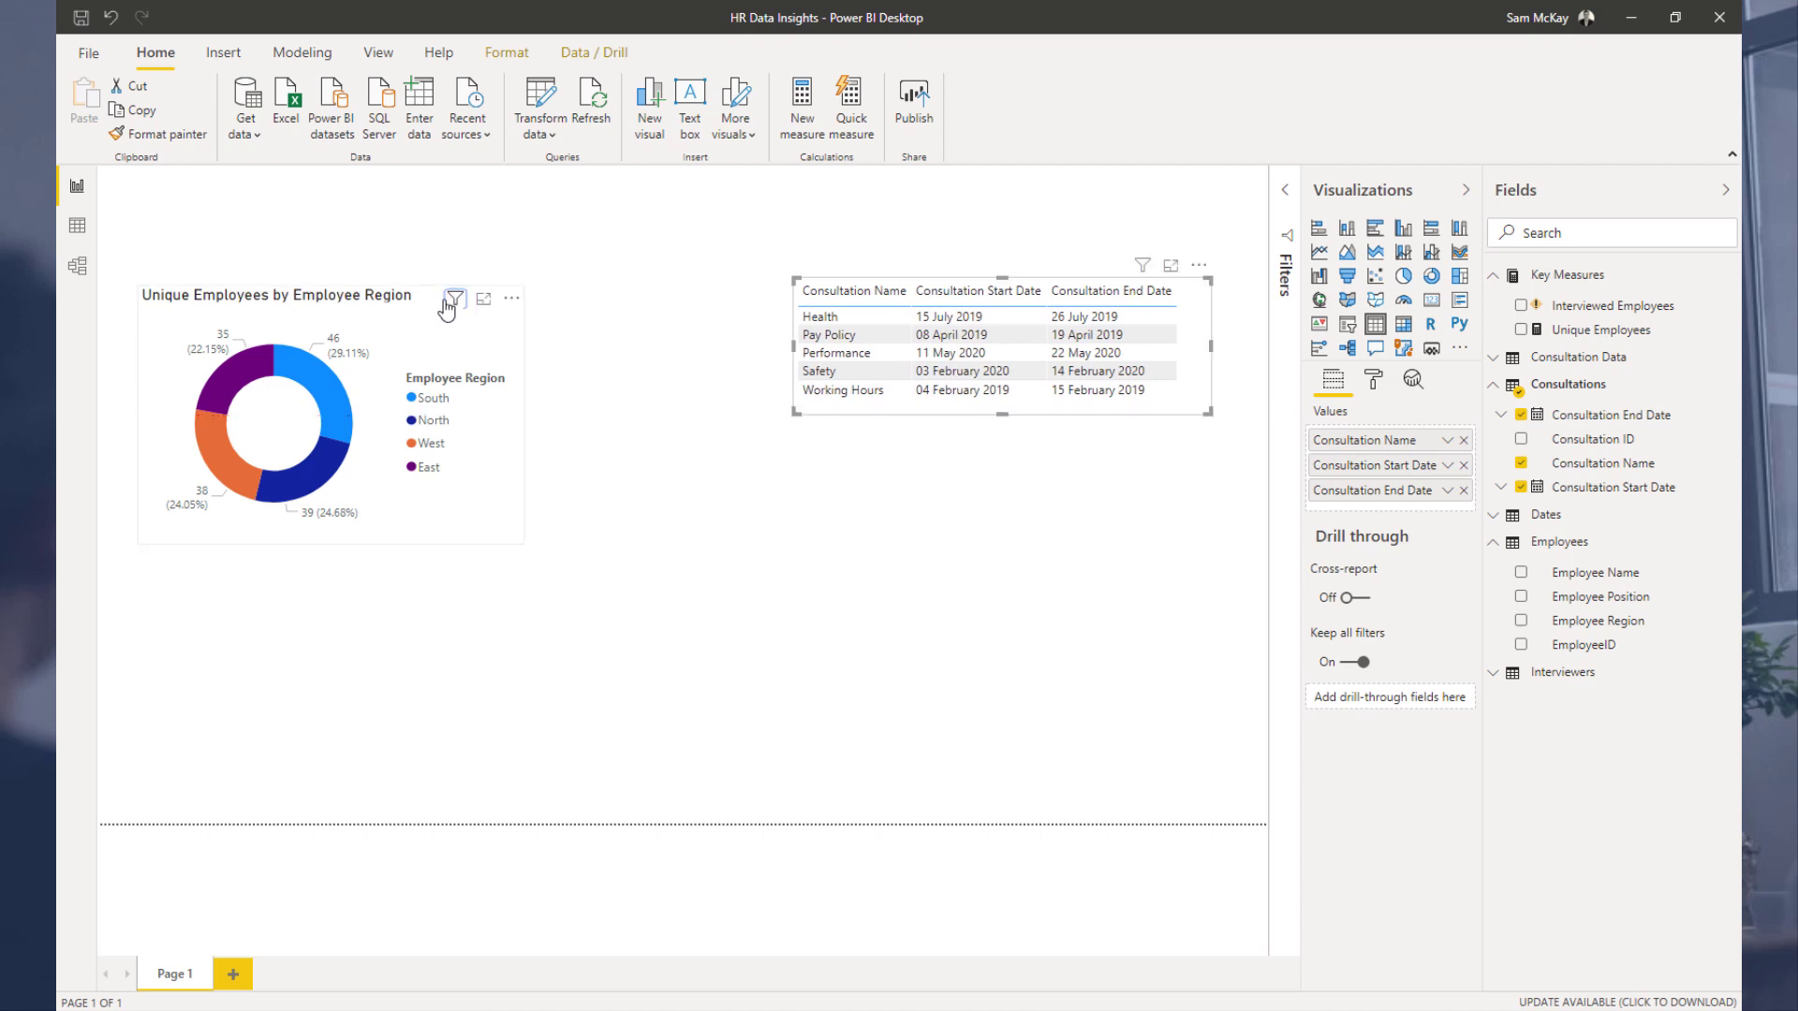
{"action": "left_click", "coordinate": [466, 293]}
{"action": "left_click_drag", "start_coordinate": [433, 313], "coordinate": [1030, 534]}
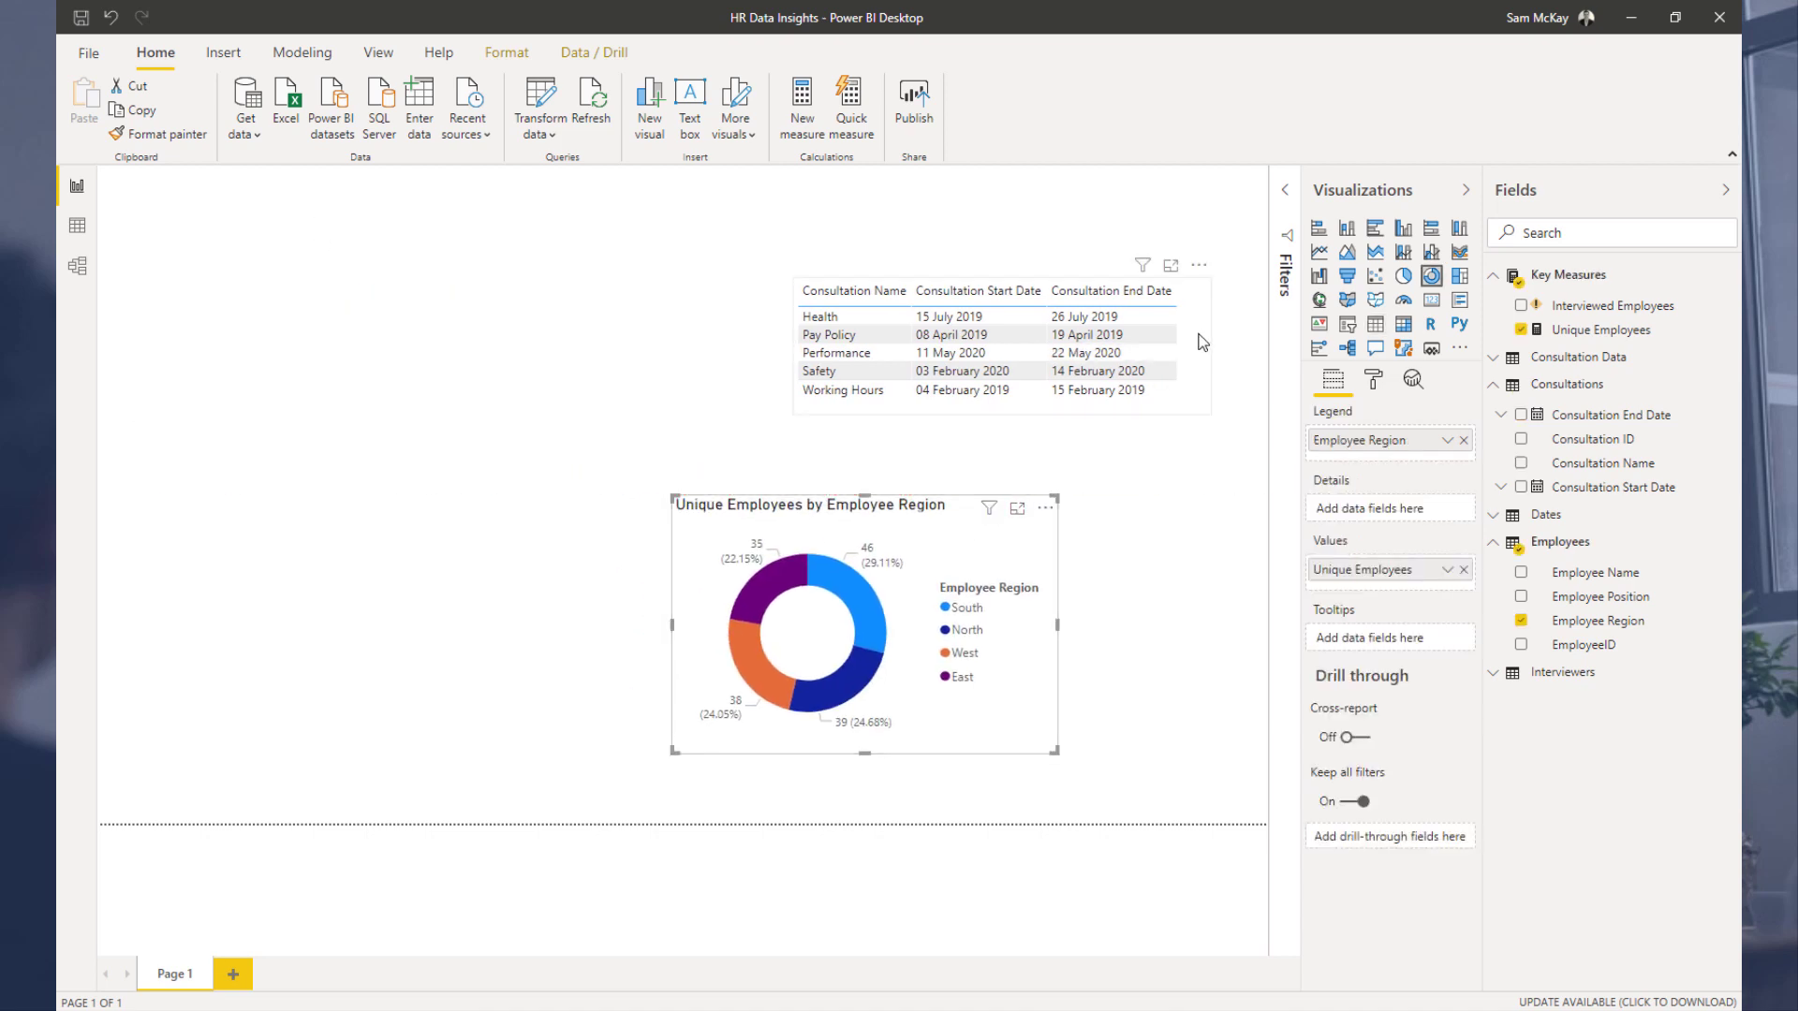
{"action": "left_click_drag", "start_coordinate": [1192, 337], "coordinate": [532, 329]}
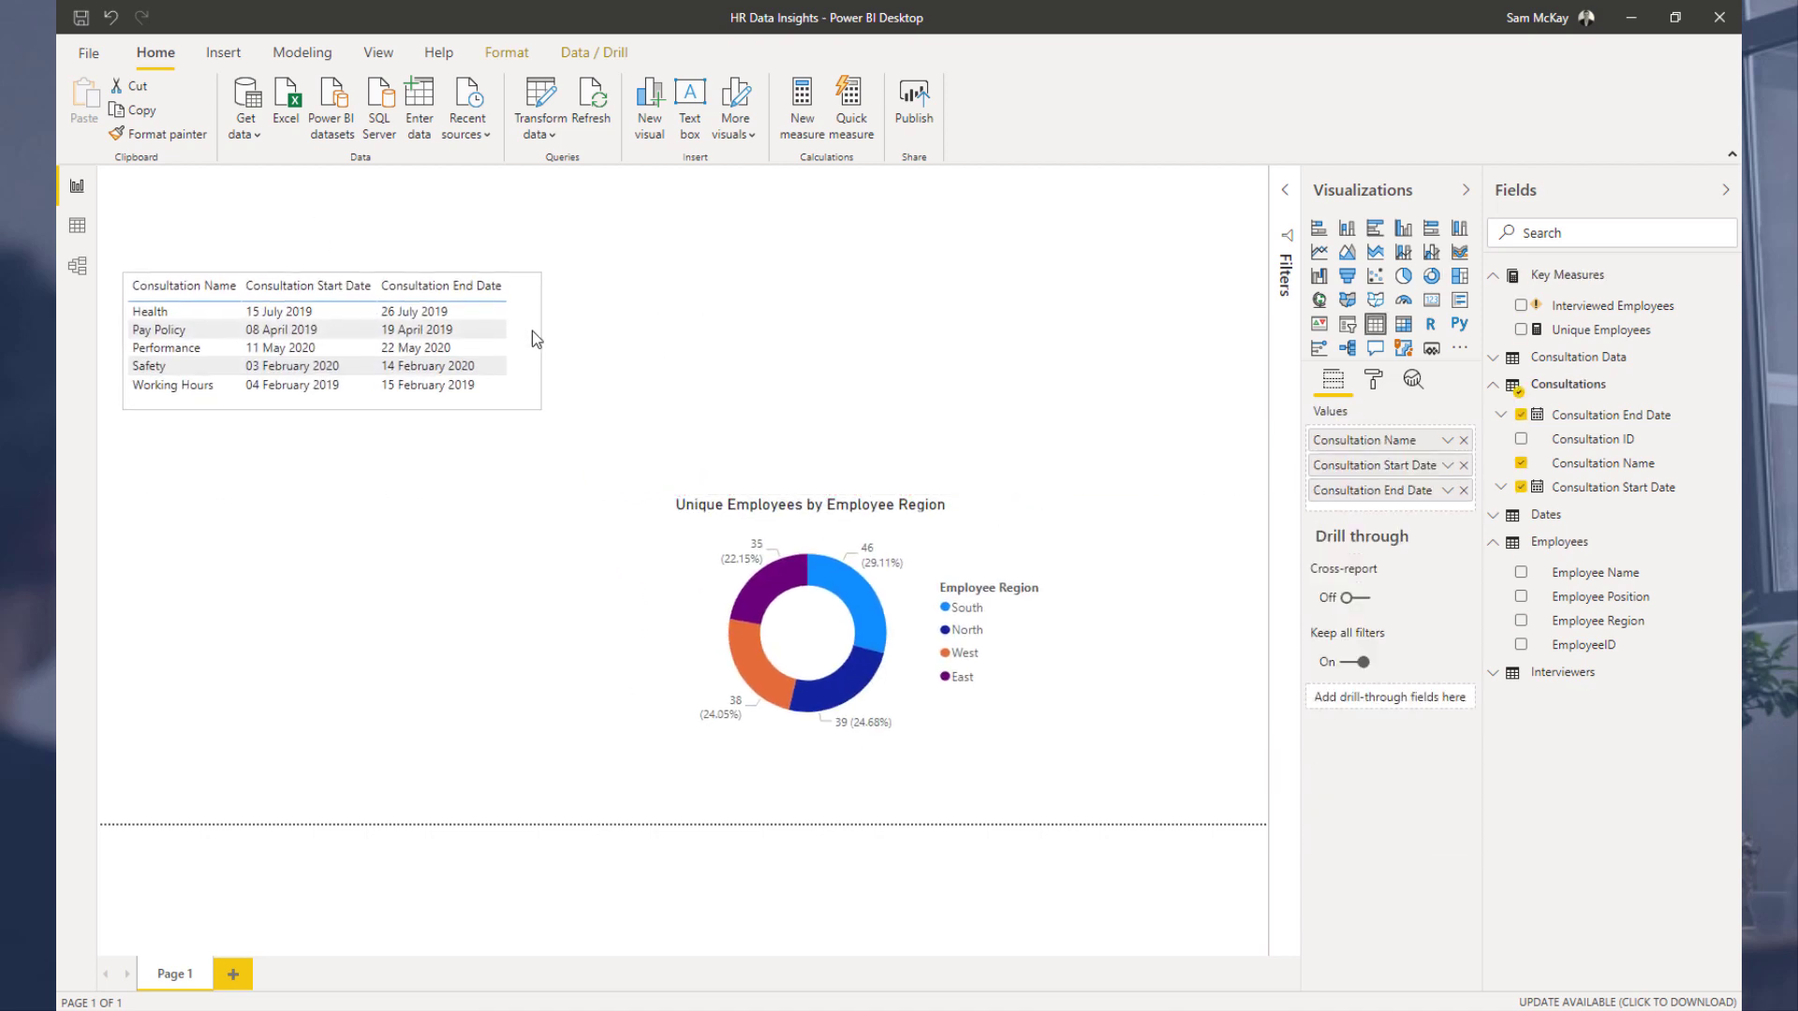
{"action": "left_click", "coordinate": [178, 334]}
{"action": "left_click_drag", "start_coordinate": [974, 516], "coordinate": [894, 305]}
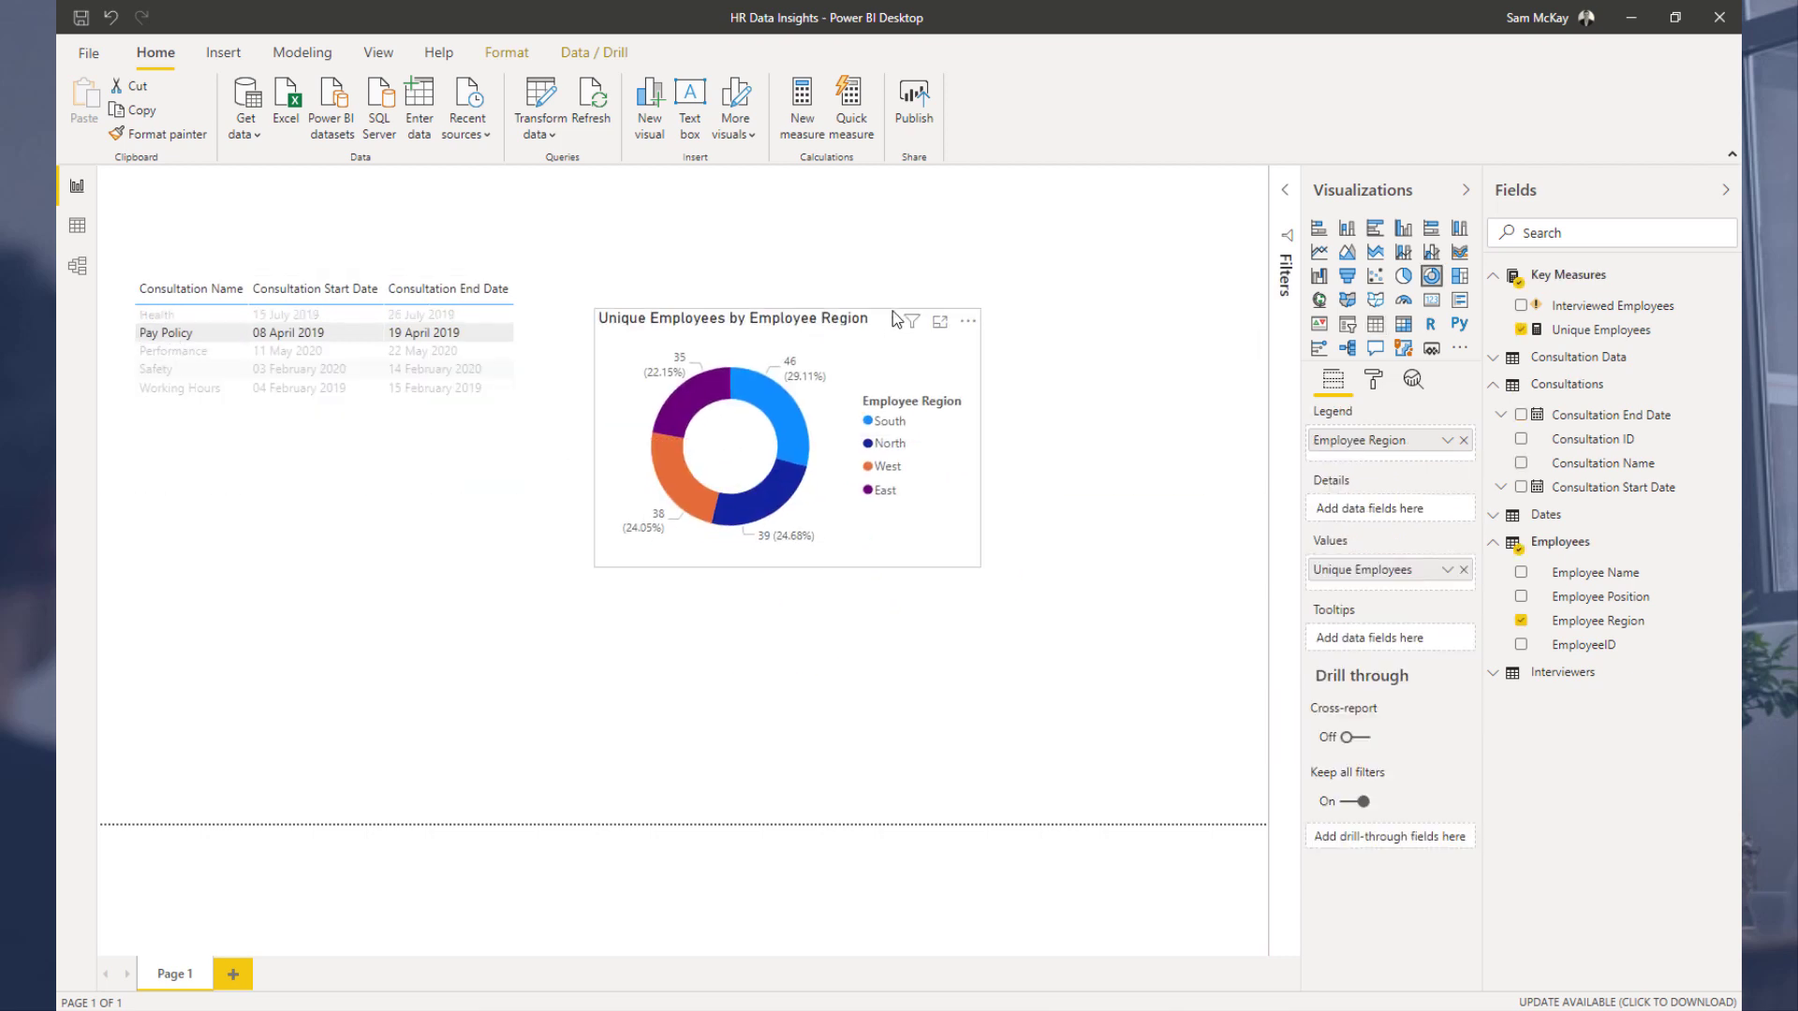
Step: Select individual consultations in the table to test how they cross-filter the donut chart
{"action": "left_click", "coordinate": [162, 354]}
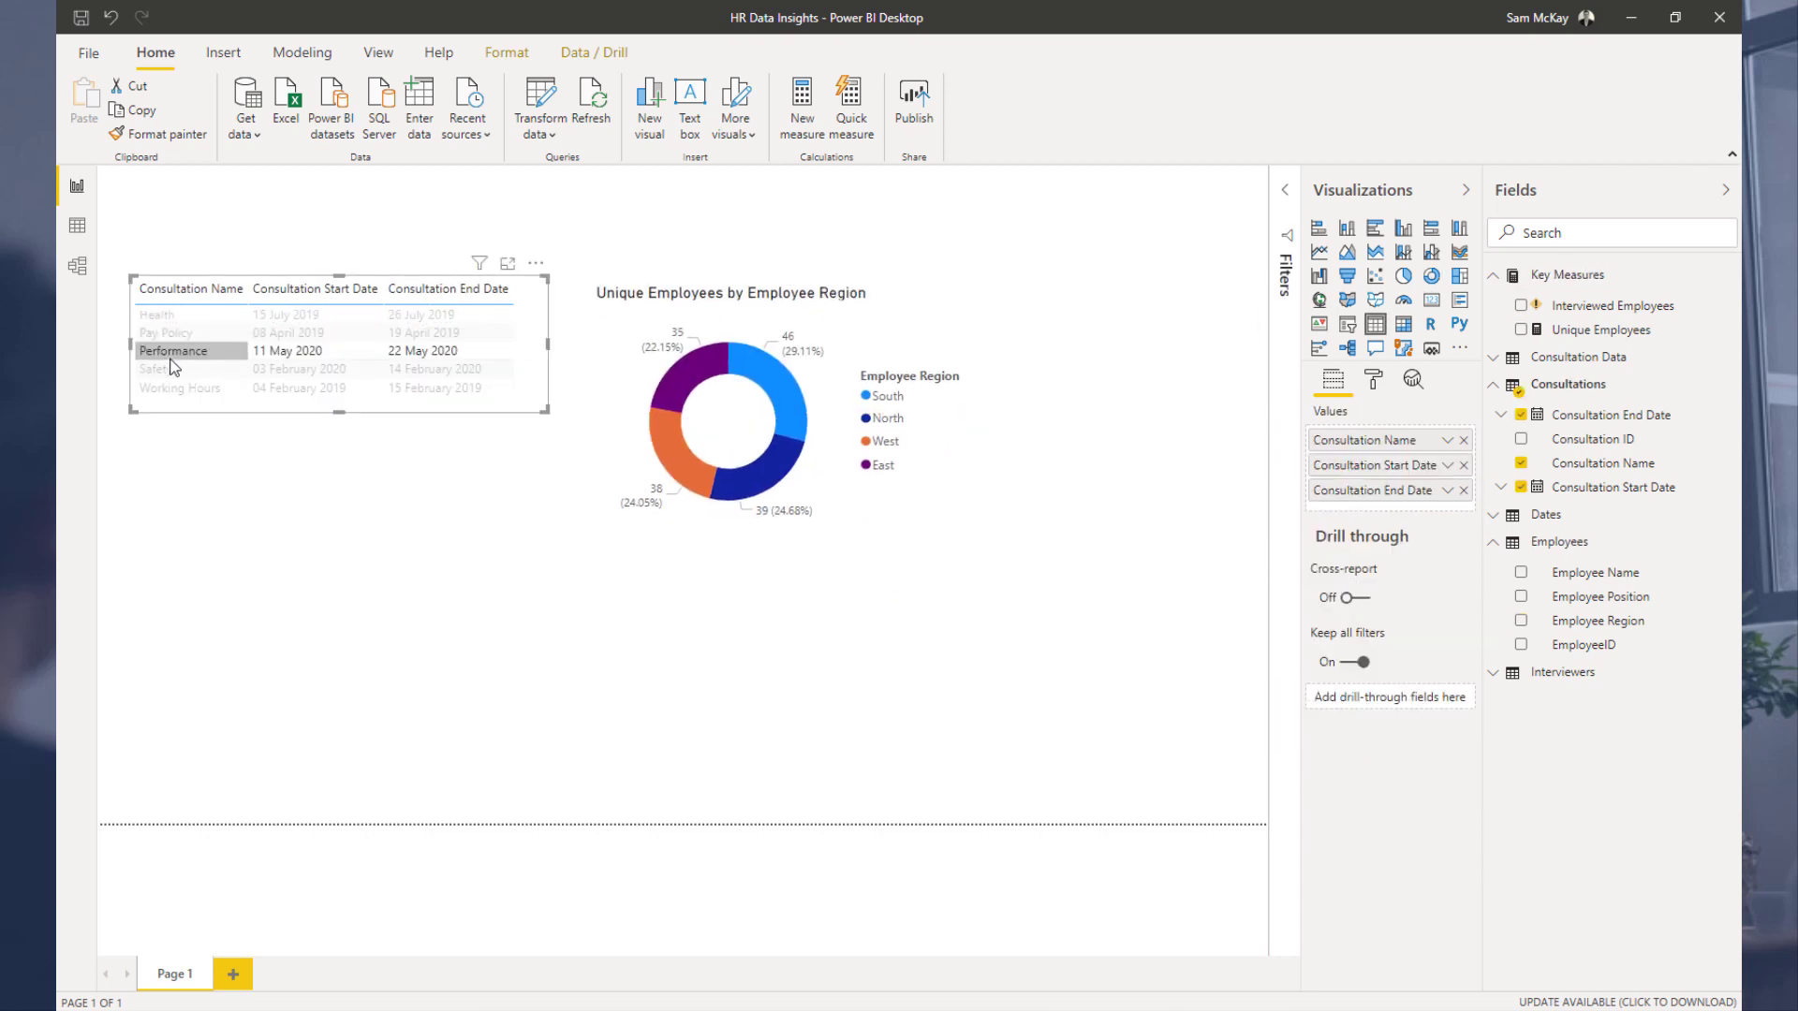
{"action": "left_click", "coordinate": [178, 365]}
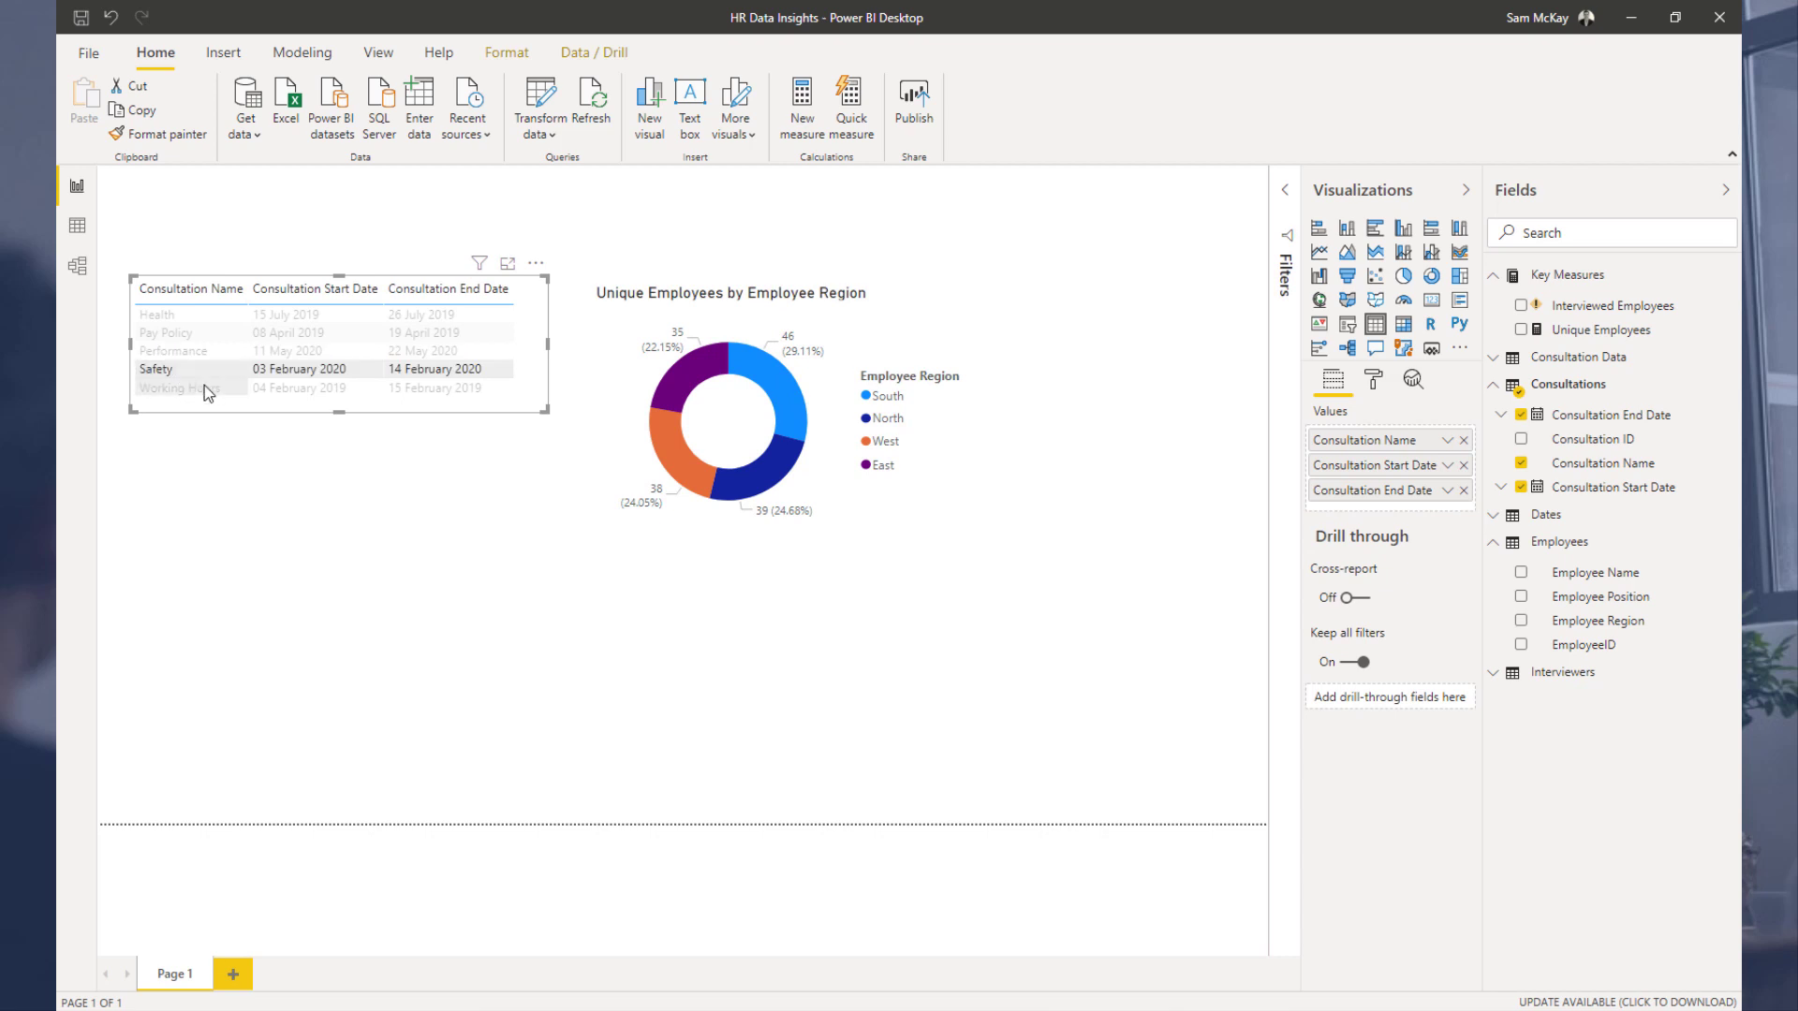
{"action": "left_click", "coordinate": [204, 385]}
Step: Inspect the Consultation Data table in data view and the relationships in the model diagram
{"action": "left_click", "coordinate": [77, 224]}
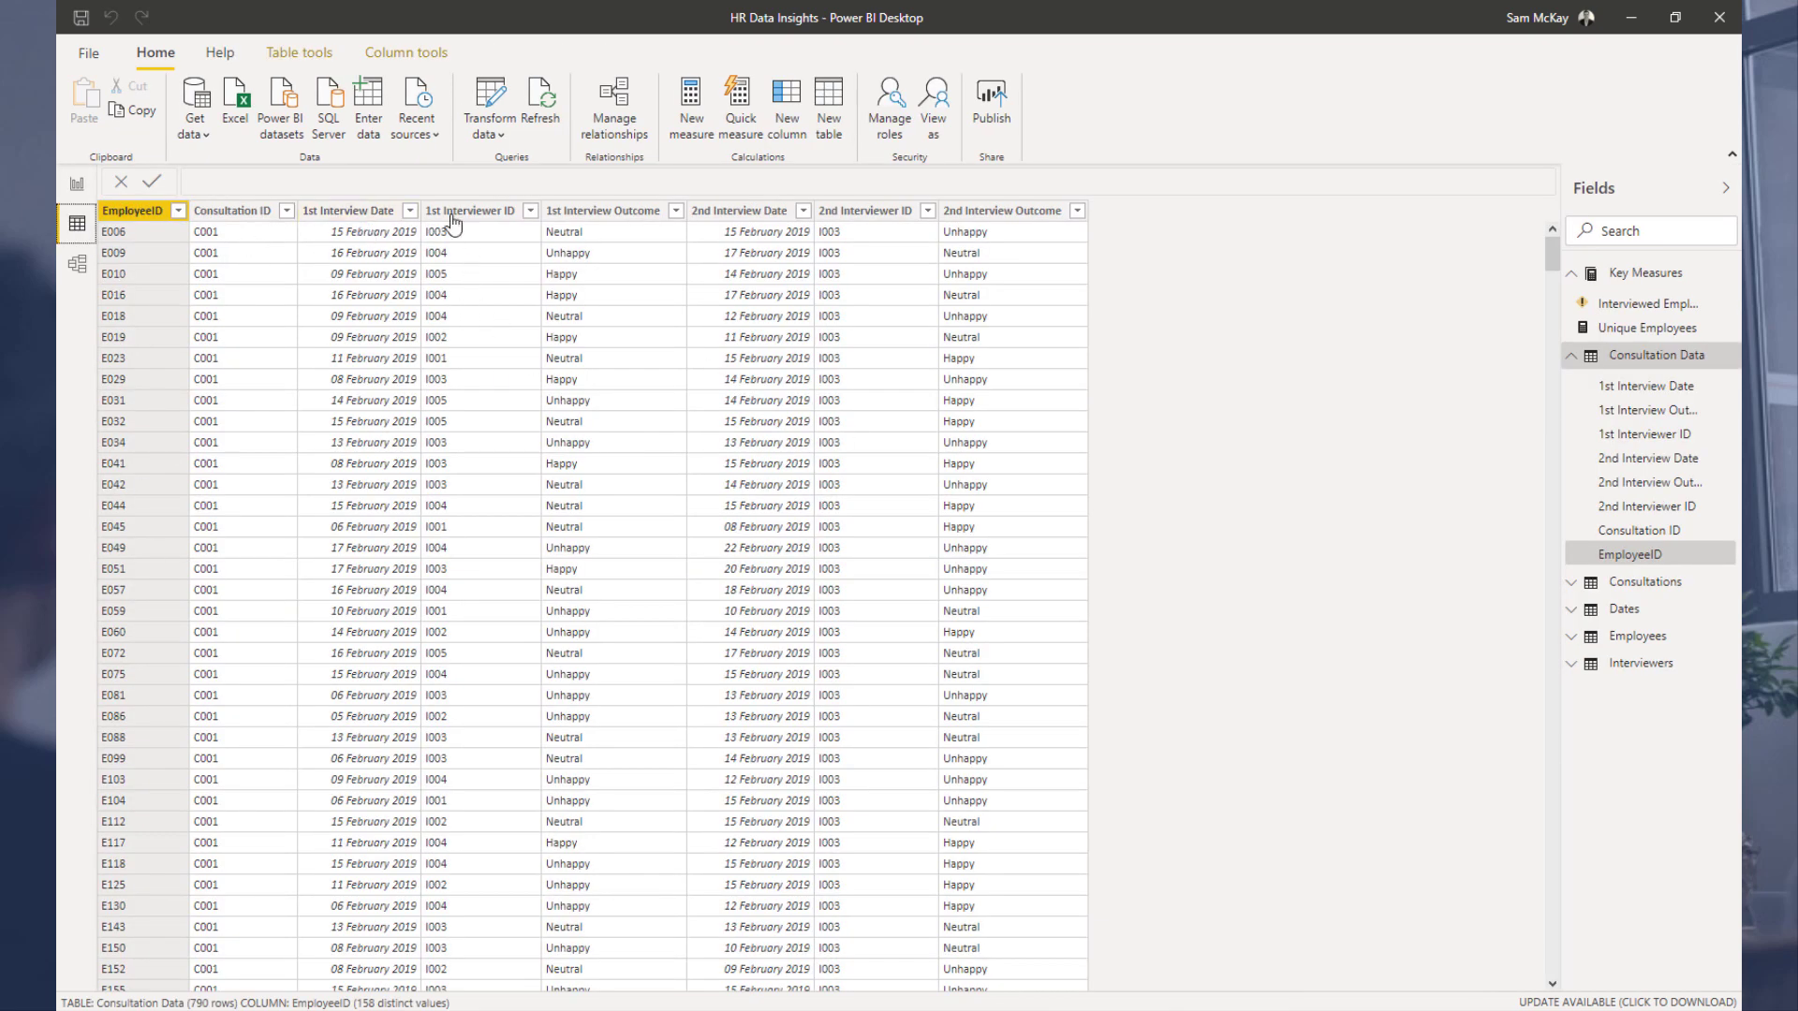
{"action": "left_click", "coordinate": [223, 212]}
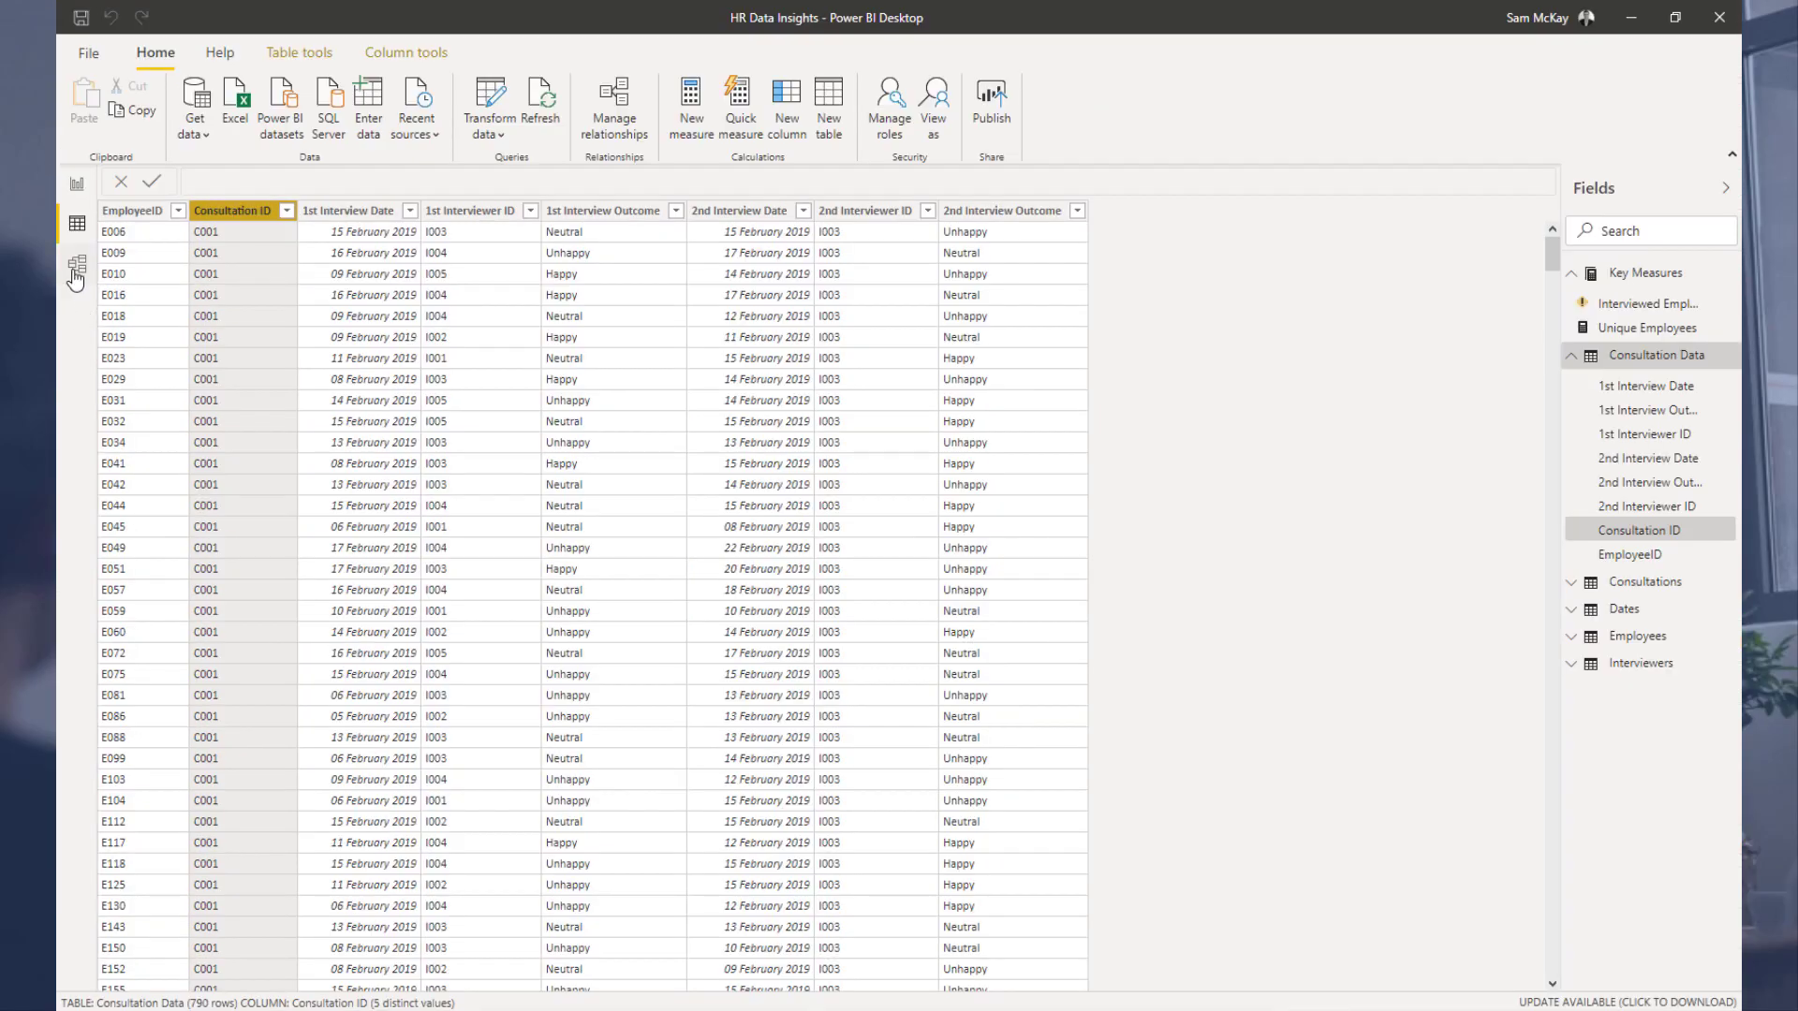
{"action": "left_click", "coordinate": [76, 273]}
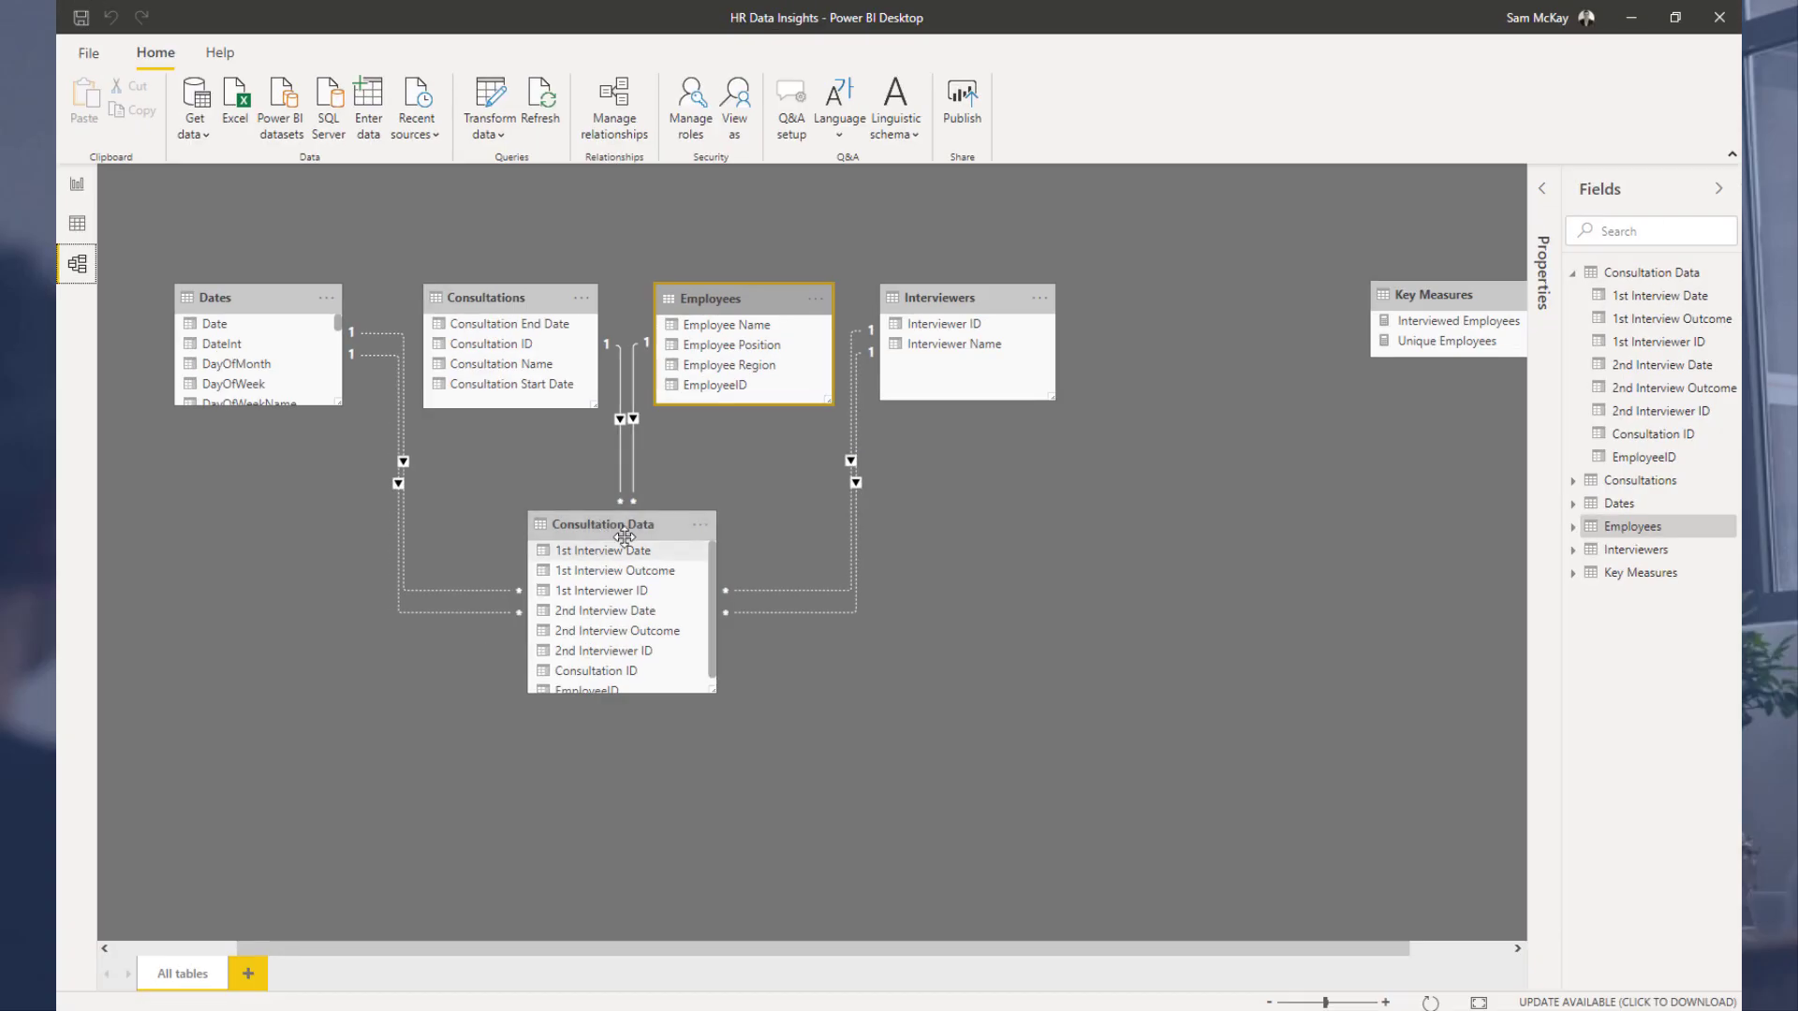
{"action": "left_click", "coordinate": [78, 184]}
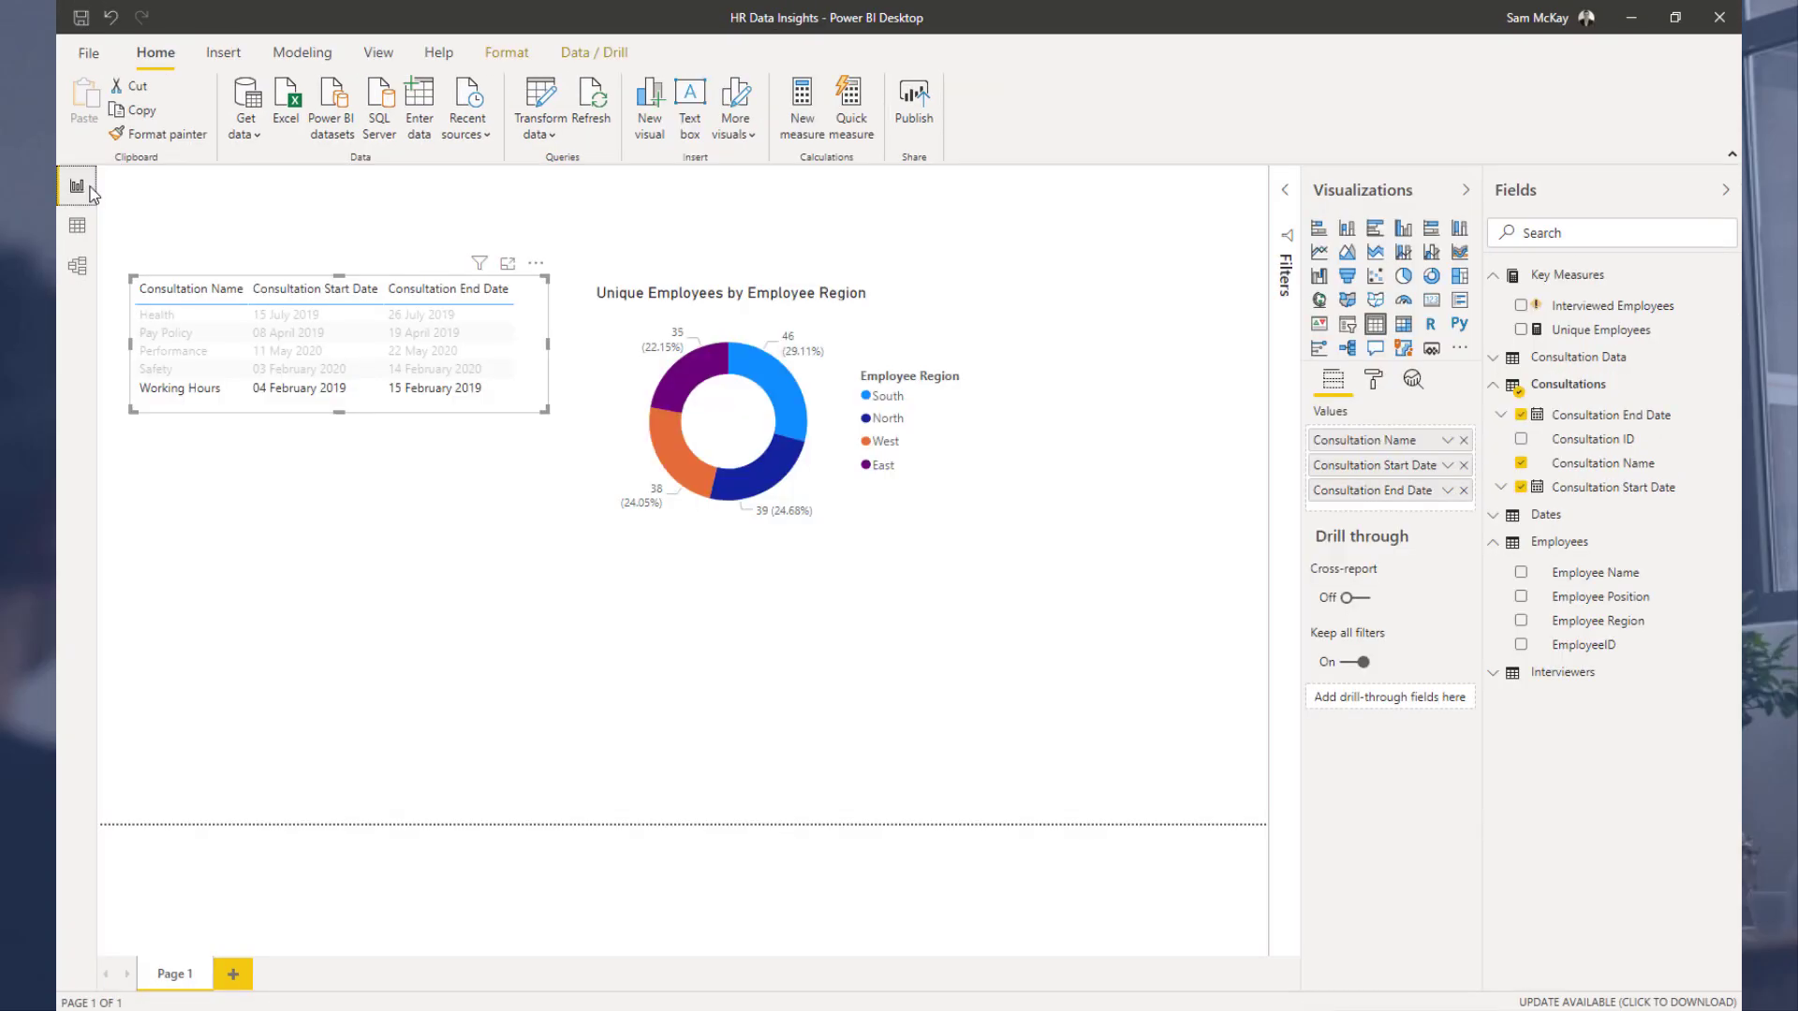
Step: Delete the broken Interviewed Employees measure from Key Measures
{"action": "left_click", "coordinate": [190, 370]}
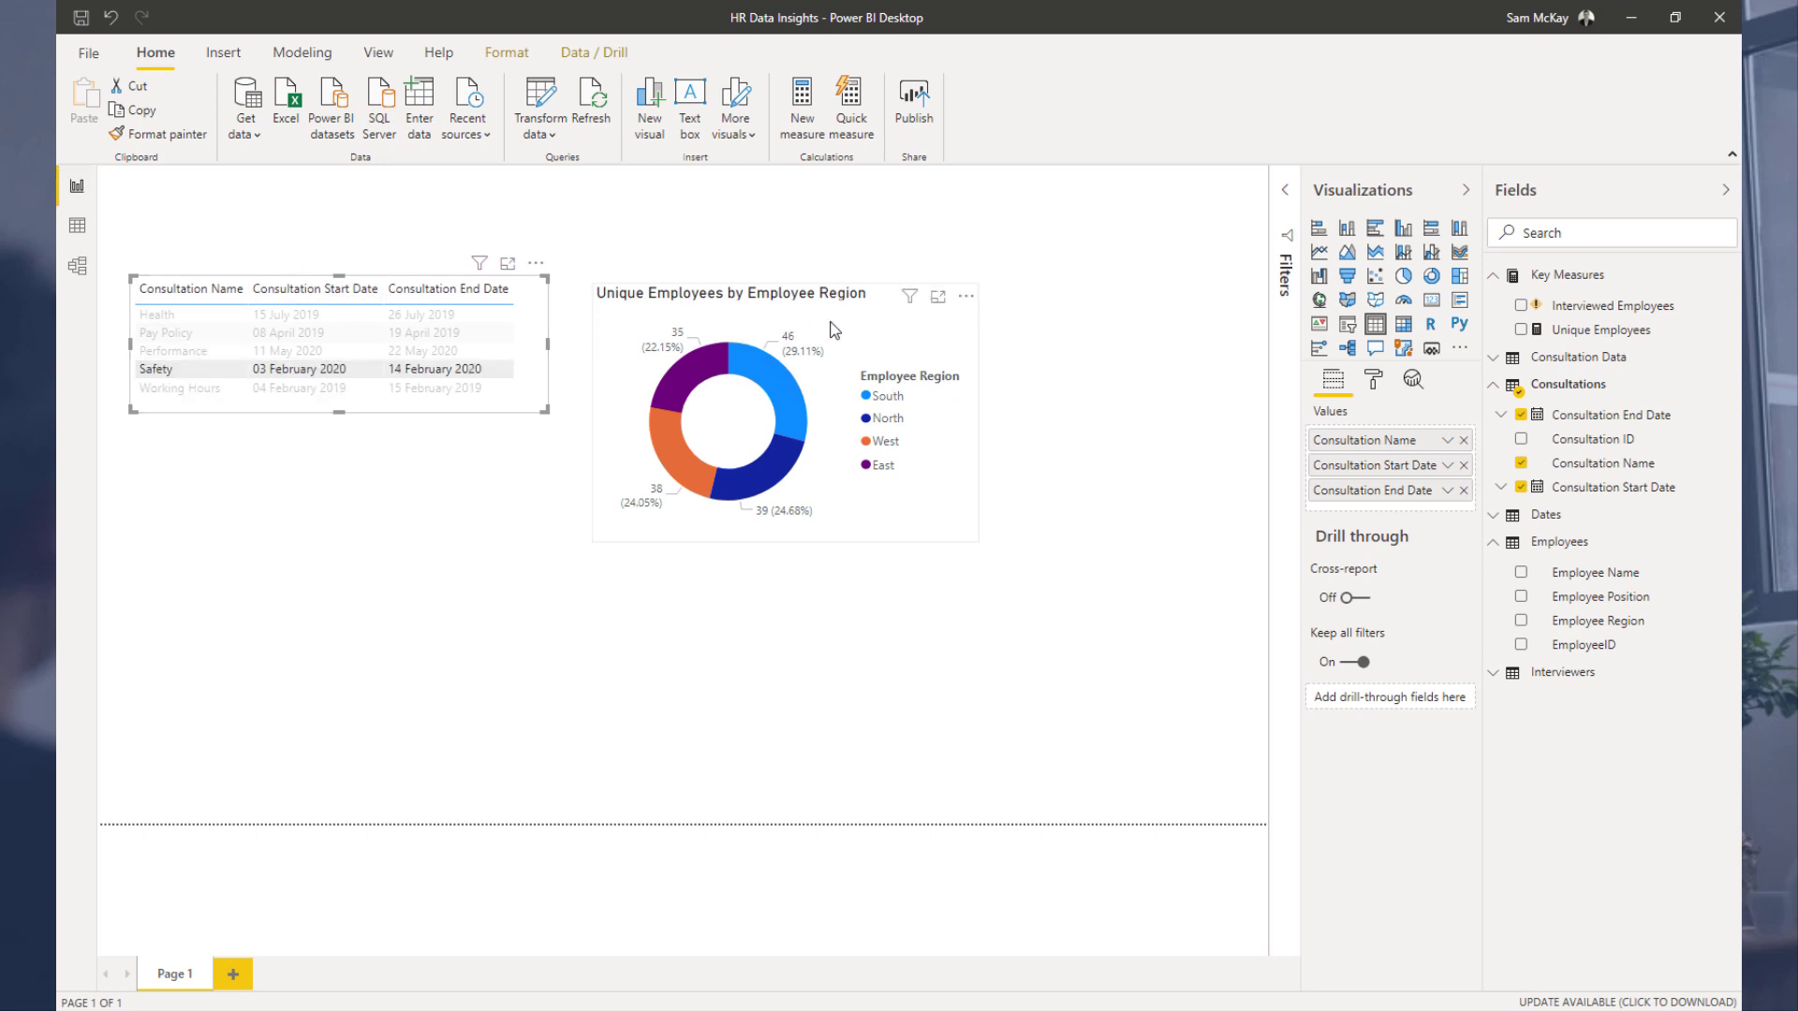
{"action": "left_click_drag", "start_coordinate": [834, 329], "coordinate": [790, 323]}
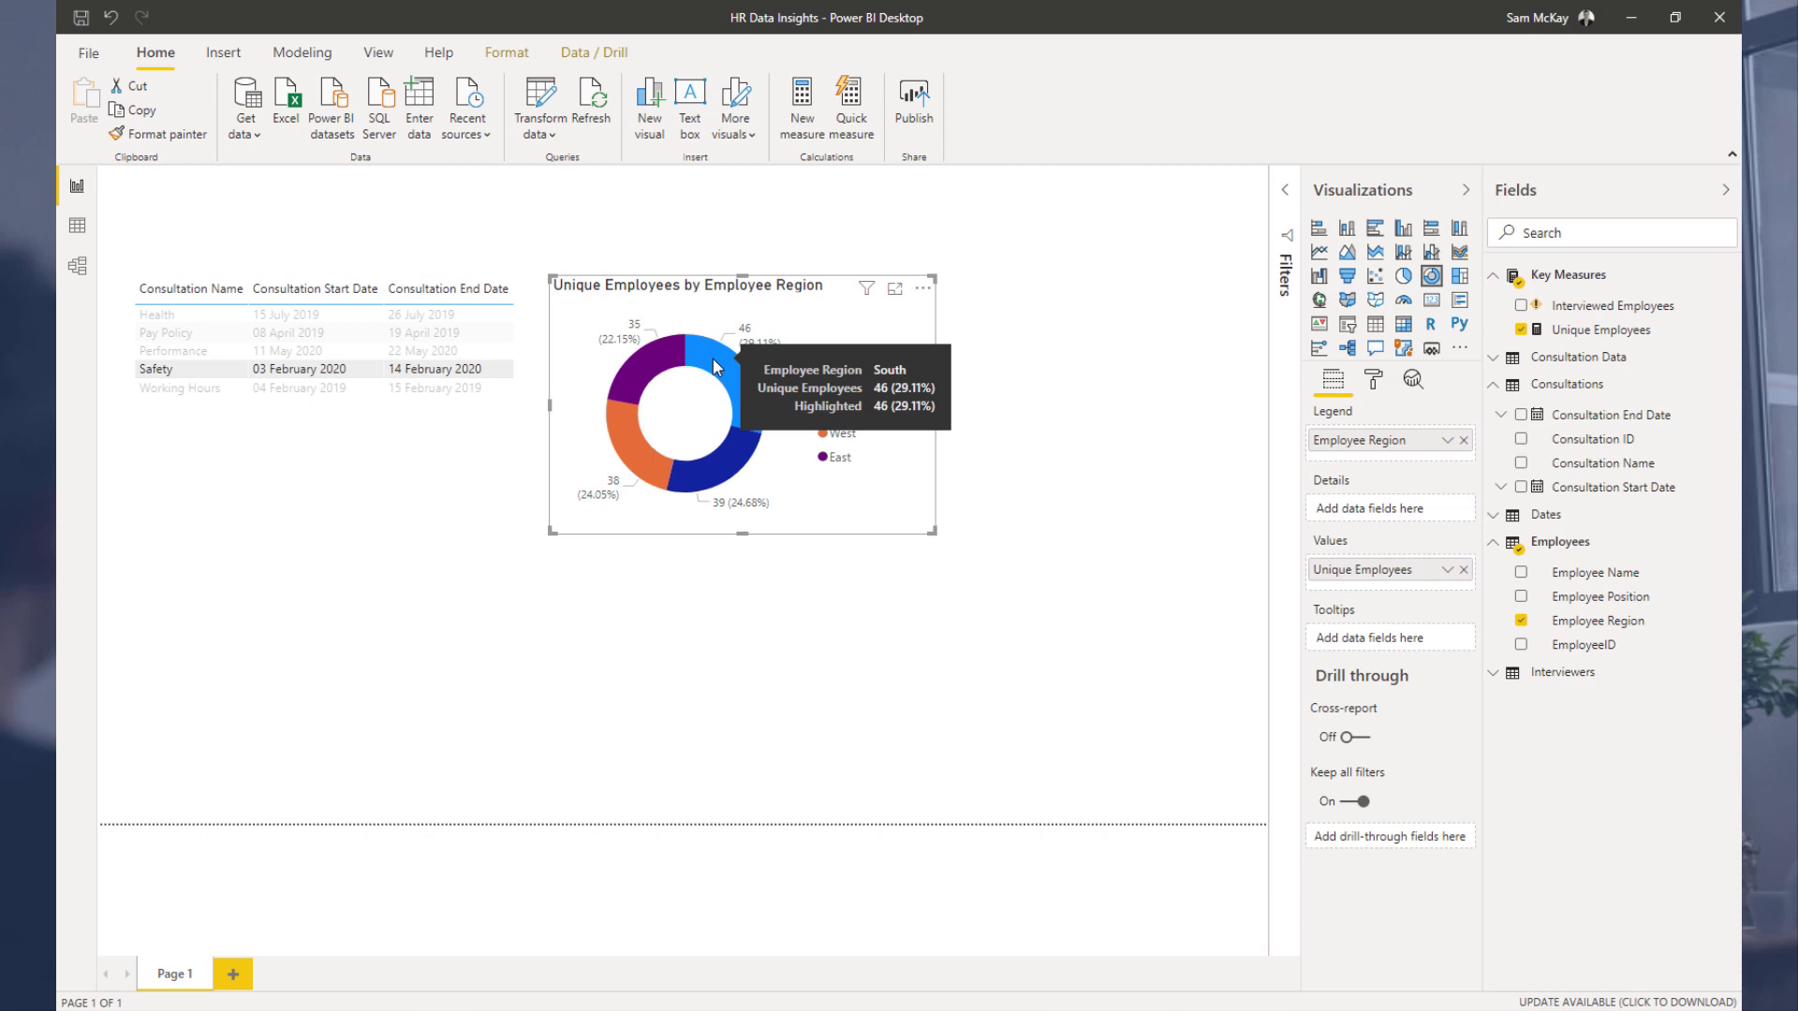
{"action": "left_click", "coordinate": [1579, 317]}
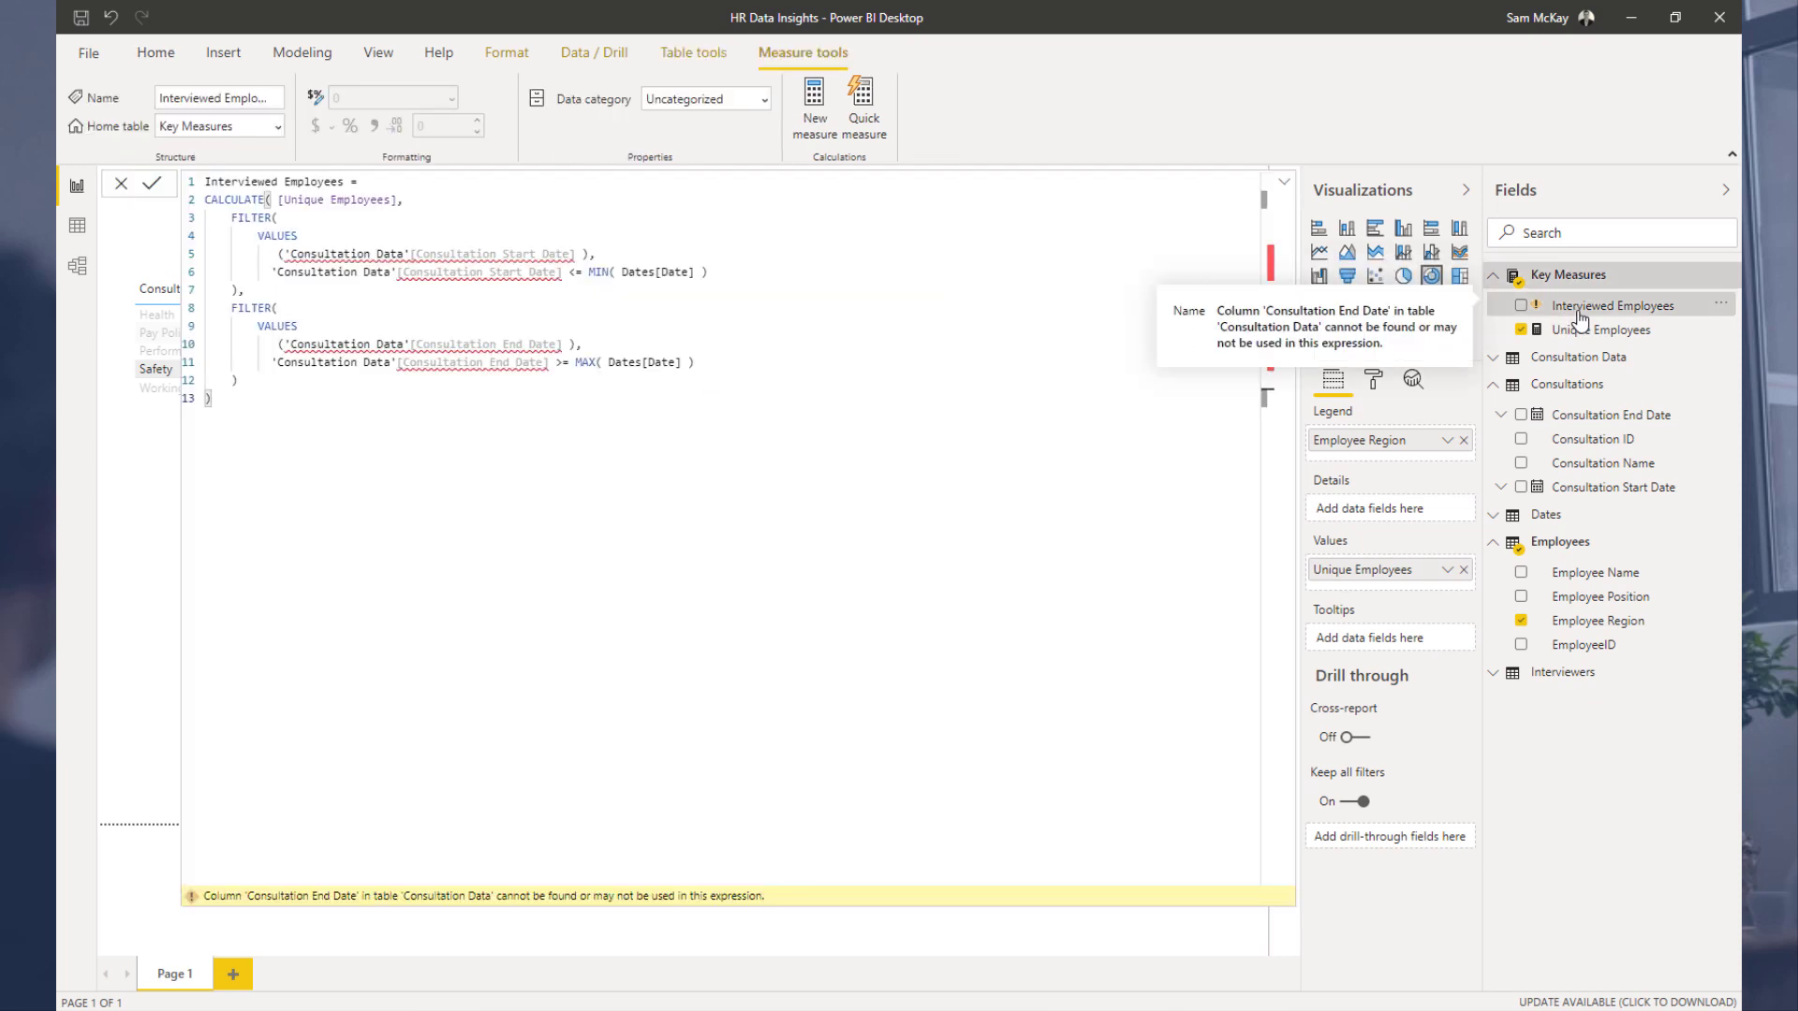
{"action": "right_click", "coordinate": [1583, 316]}
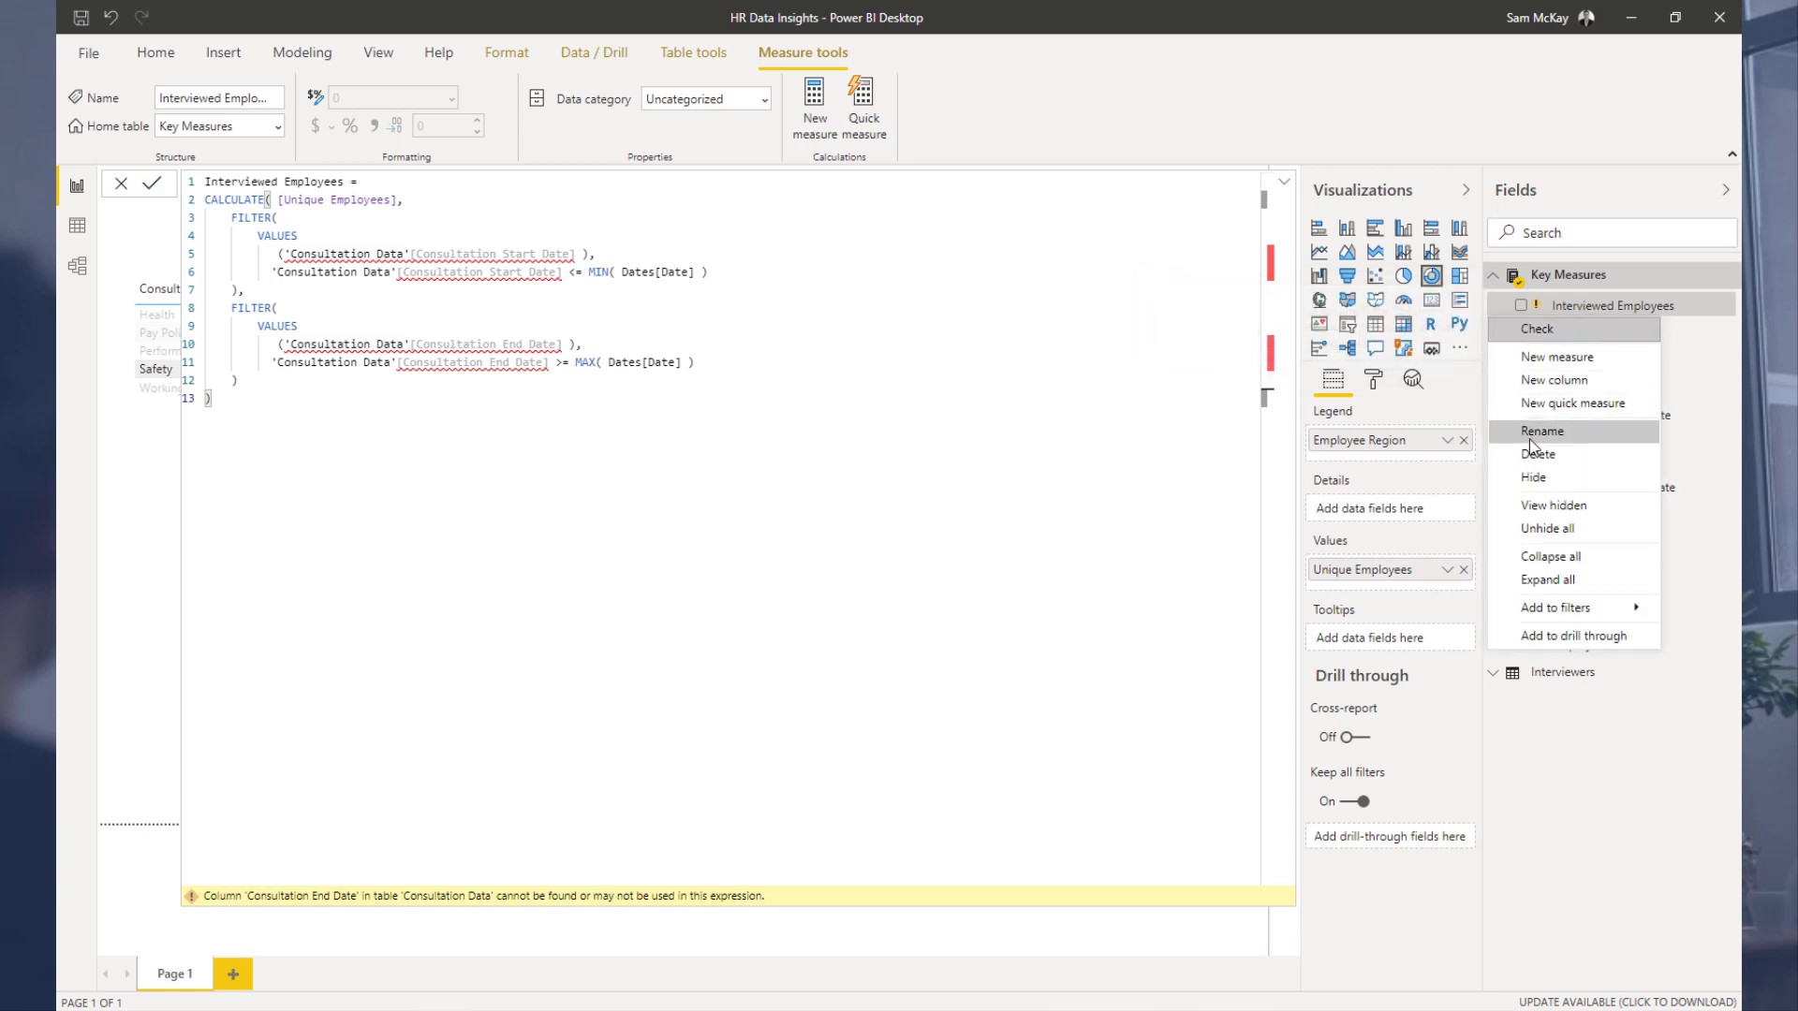
{"action": "left_click", "coordinate": [1047, 494]}
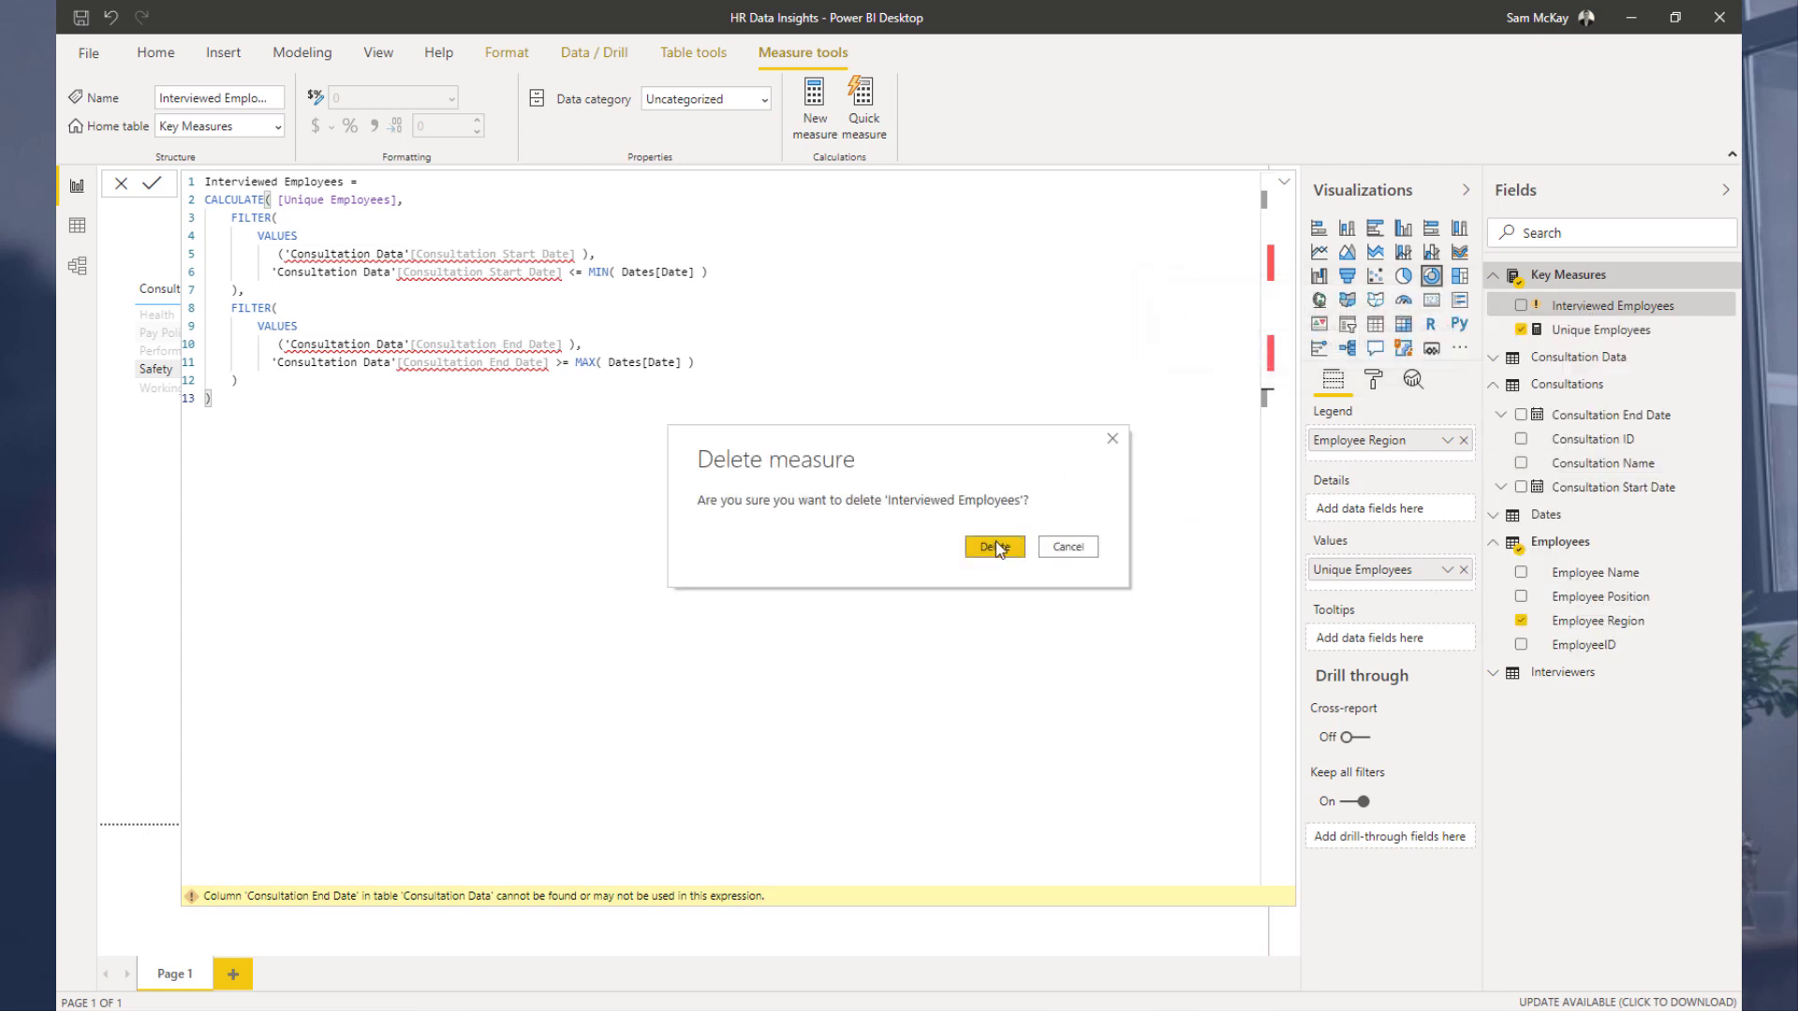
{"action": "left_click", "coordinate": [996, 545]}
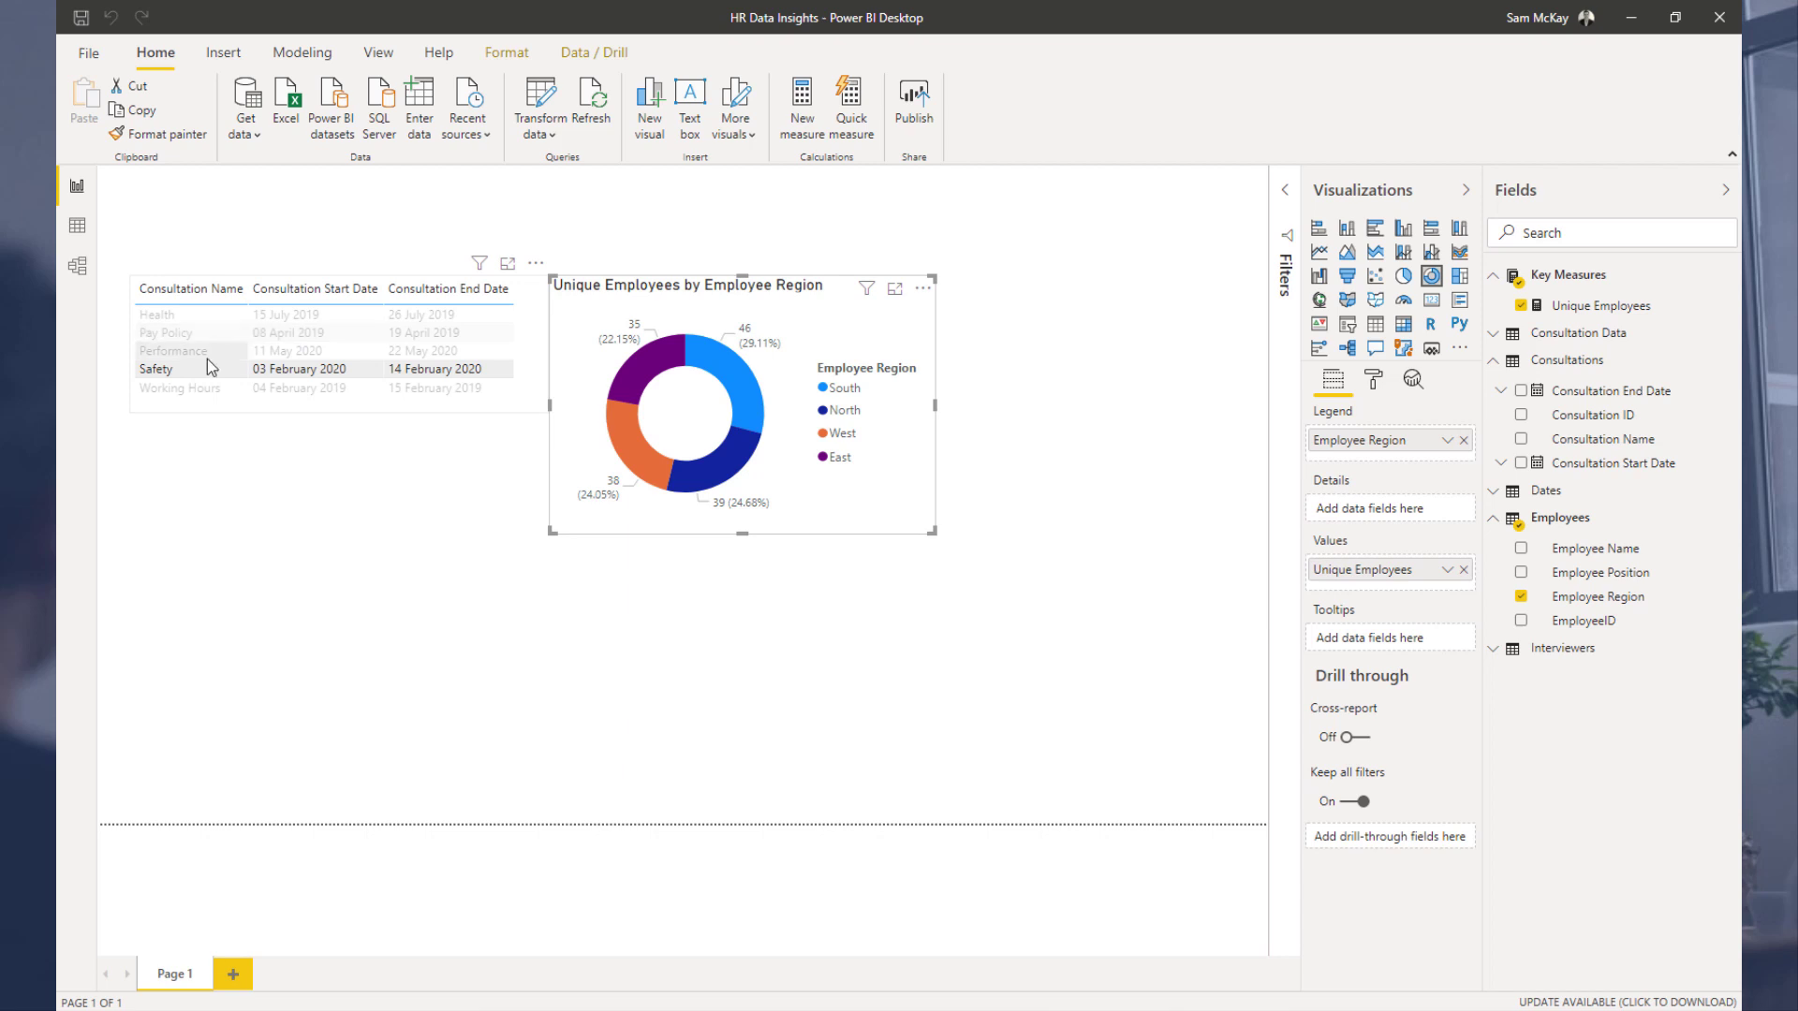
Step: Resize the consultation table slightly and nudge the donut chart alongside it
{"action": "left_click", "coordinate": [534, 391]}
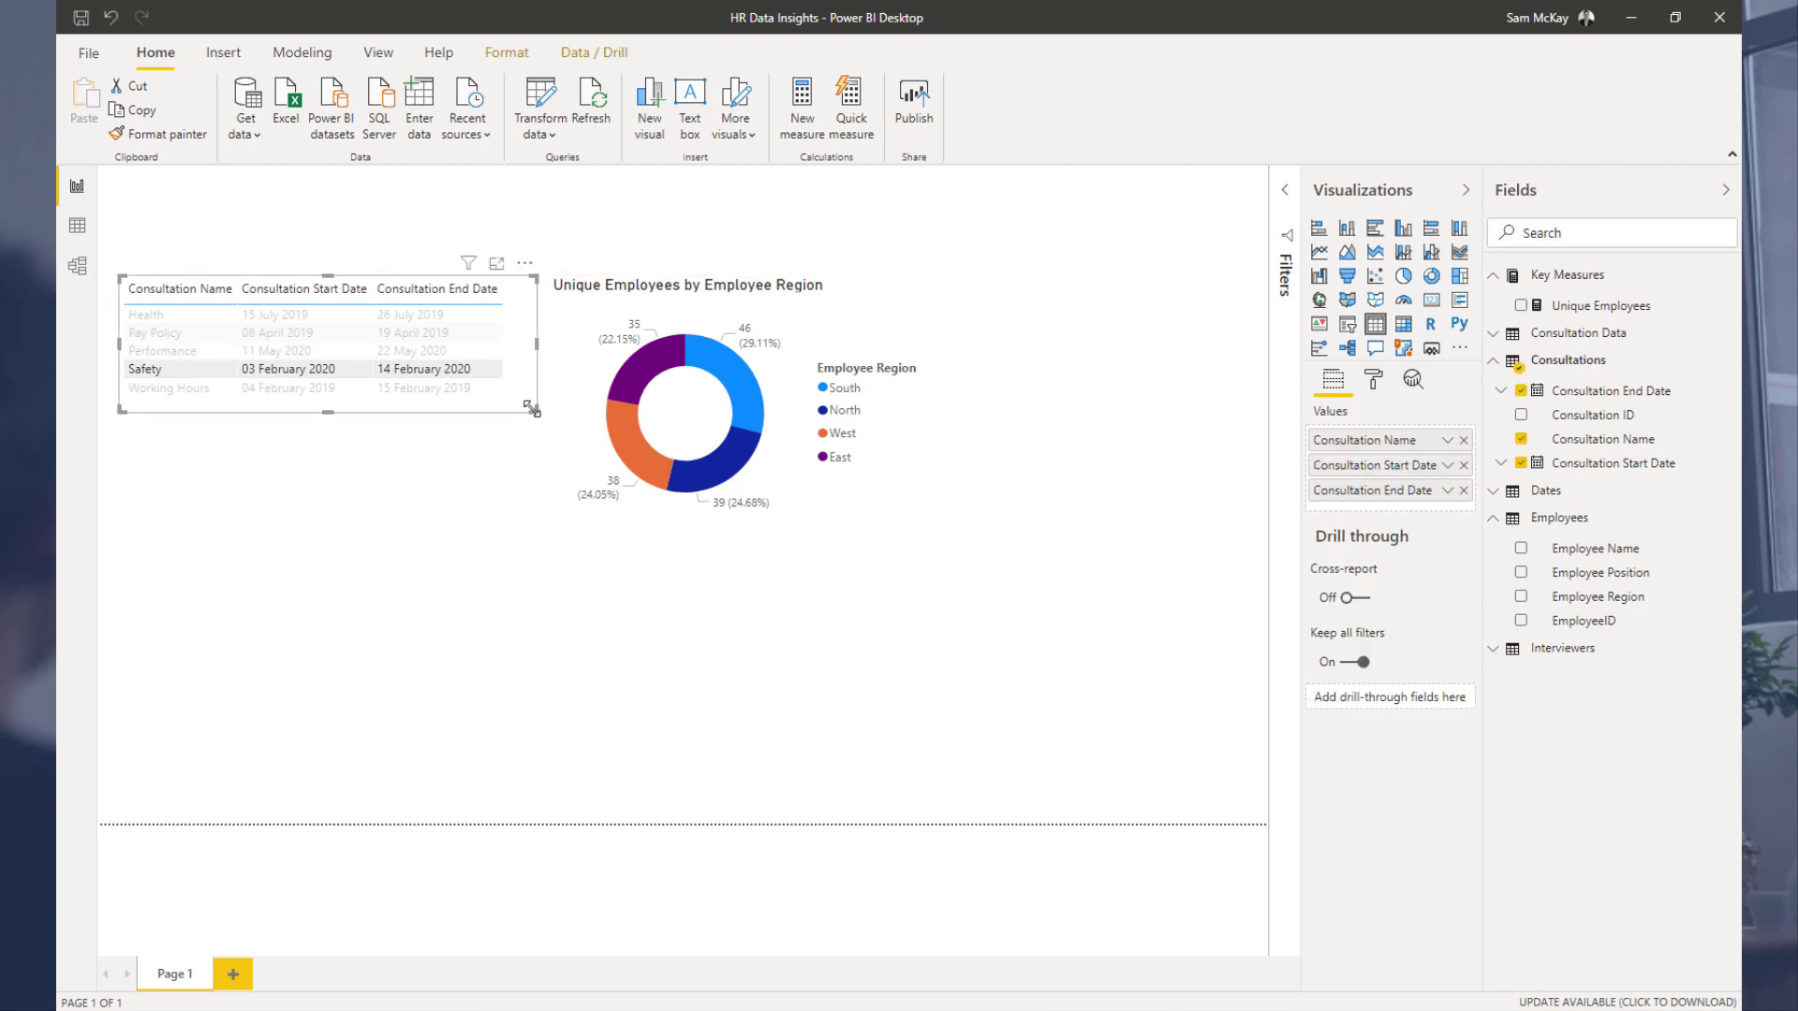
{"action": "left_click_drag", "start_coordinate": [535, 409], "coordinate": [522, 404]}
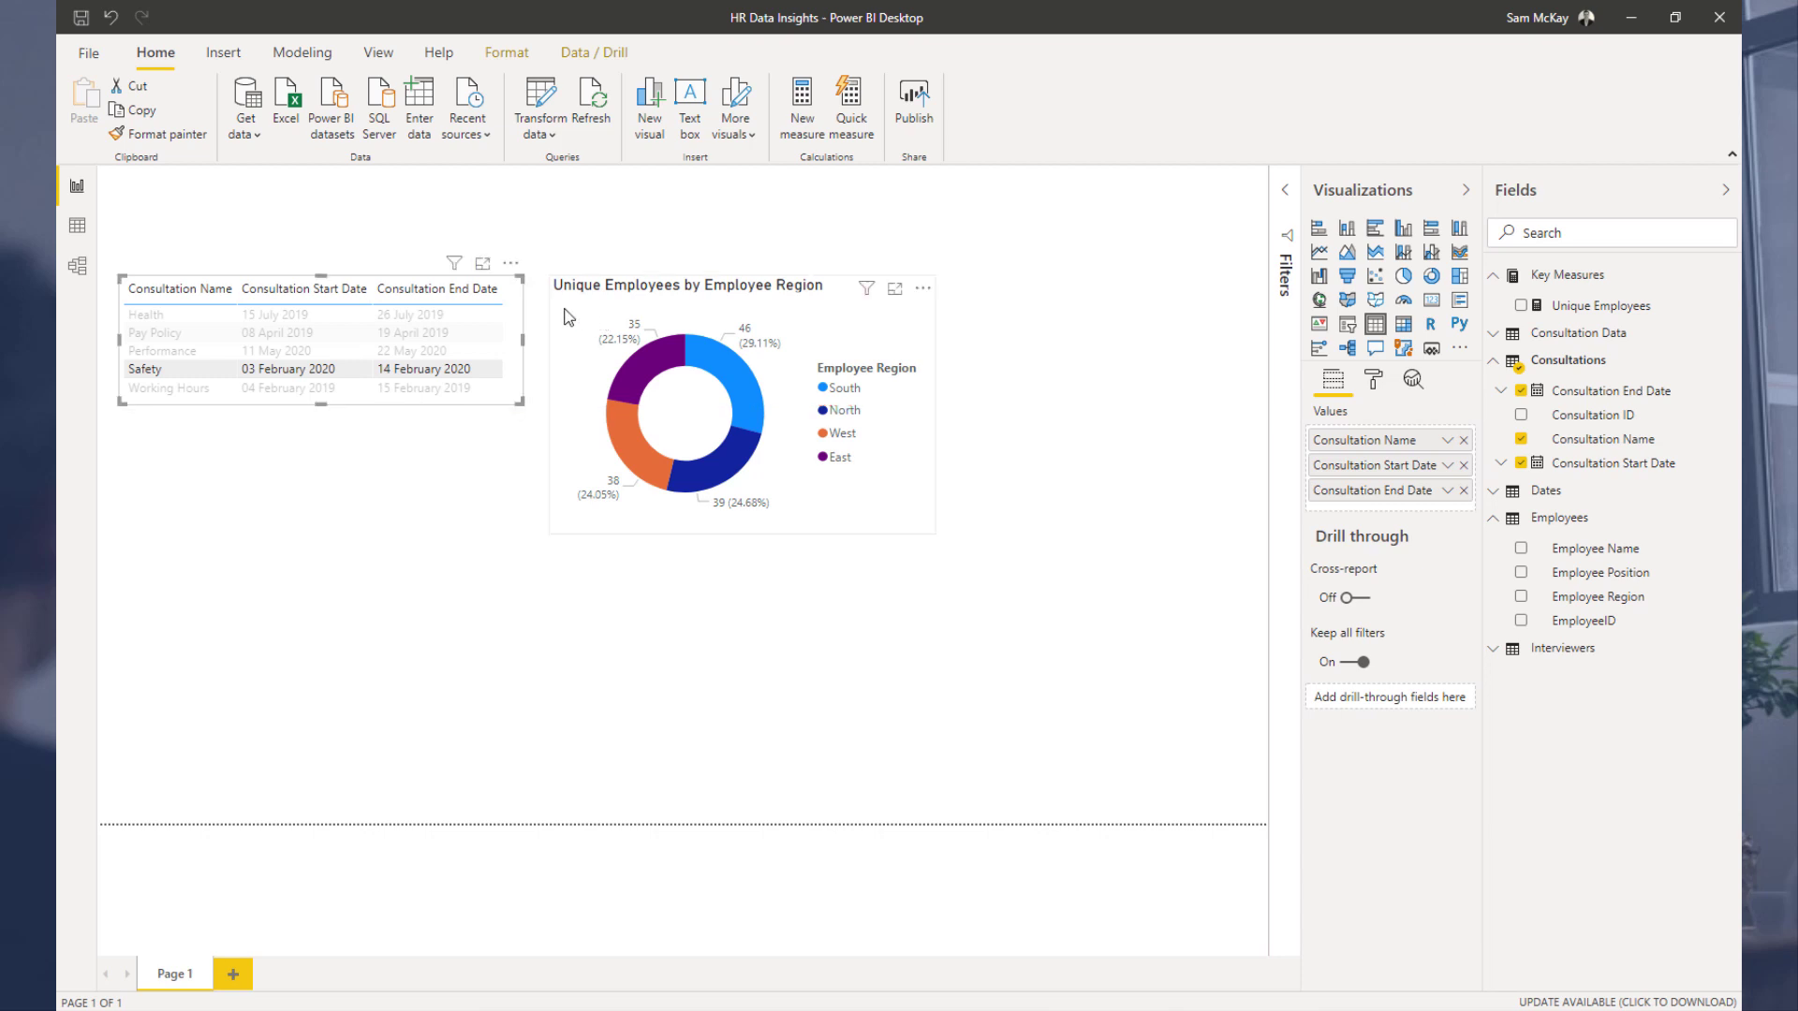
{"action": "left_click_drag", "start_coordinate": [565, 310], "coordinate": [571, 301]}
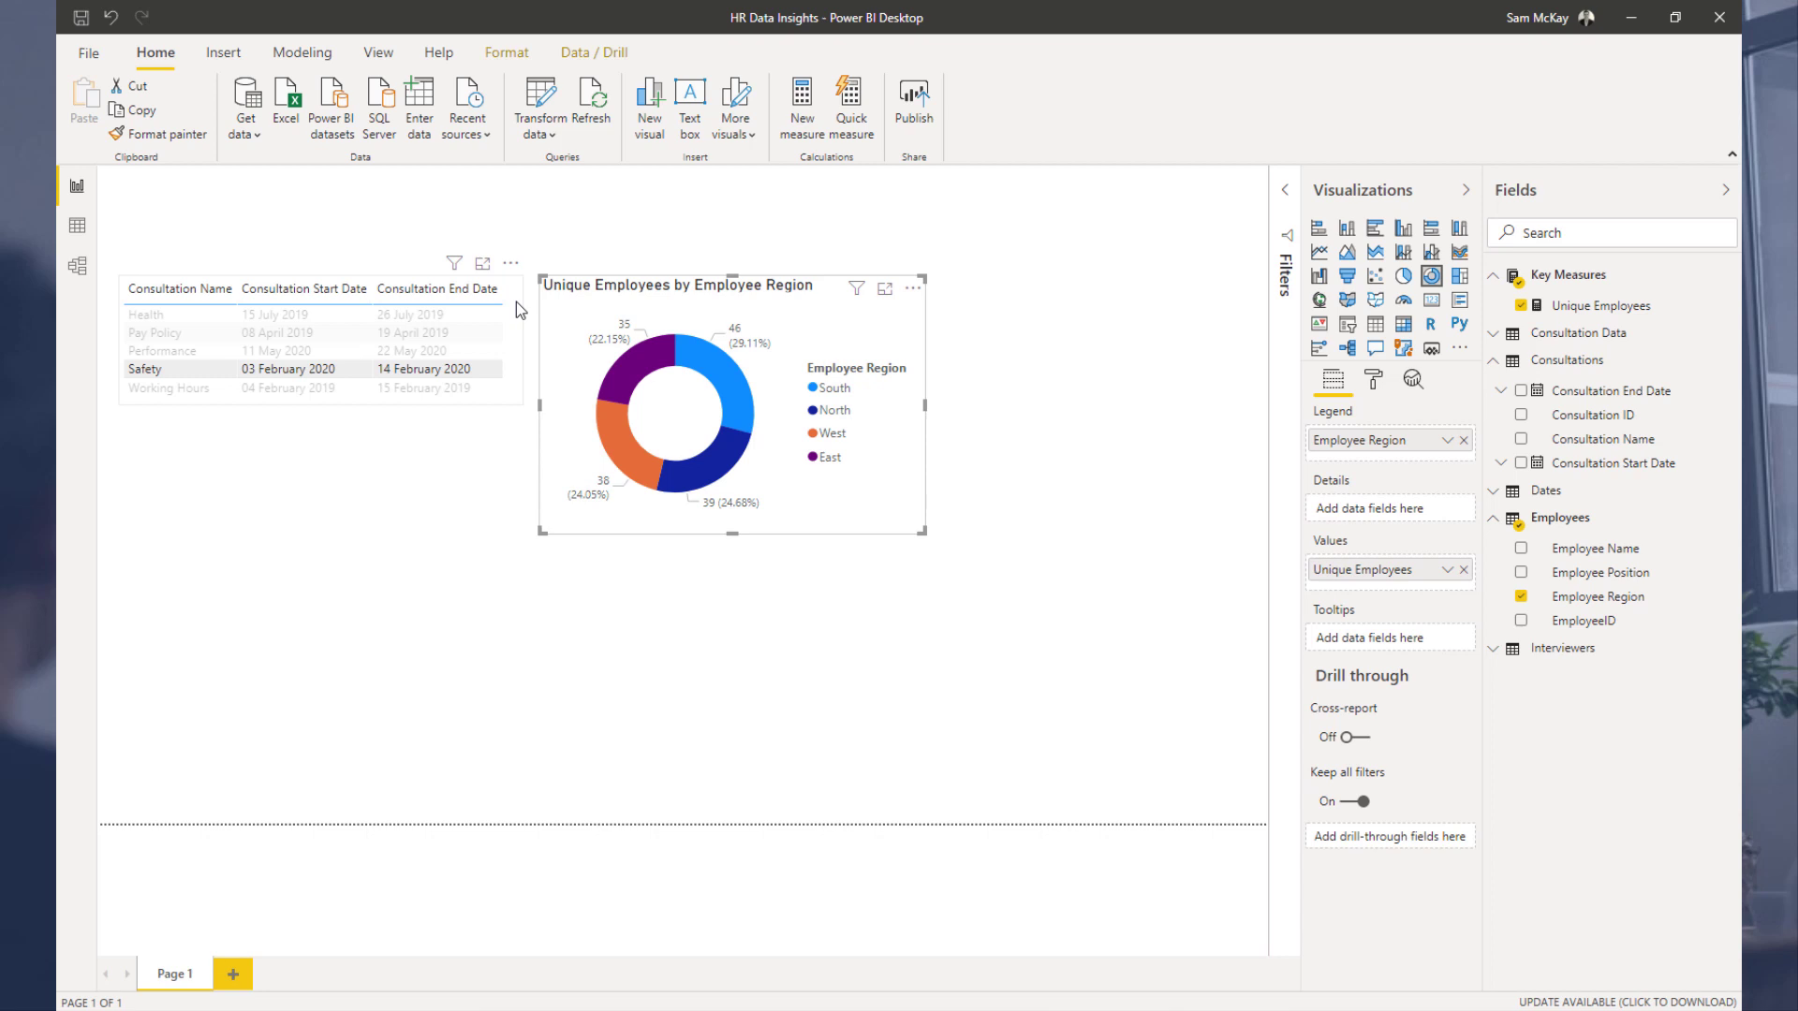
Step: Reposition the Key Measures table within the model diagram
{"action": "left_click", "coordinate": [77, 266]}
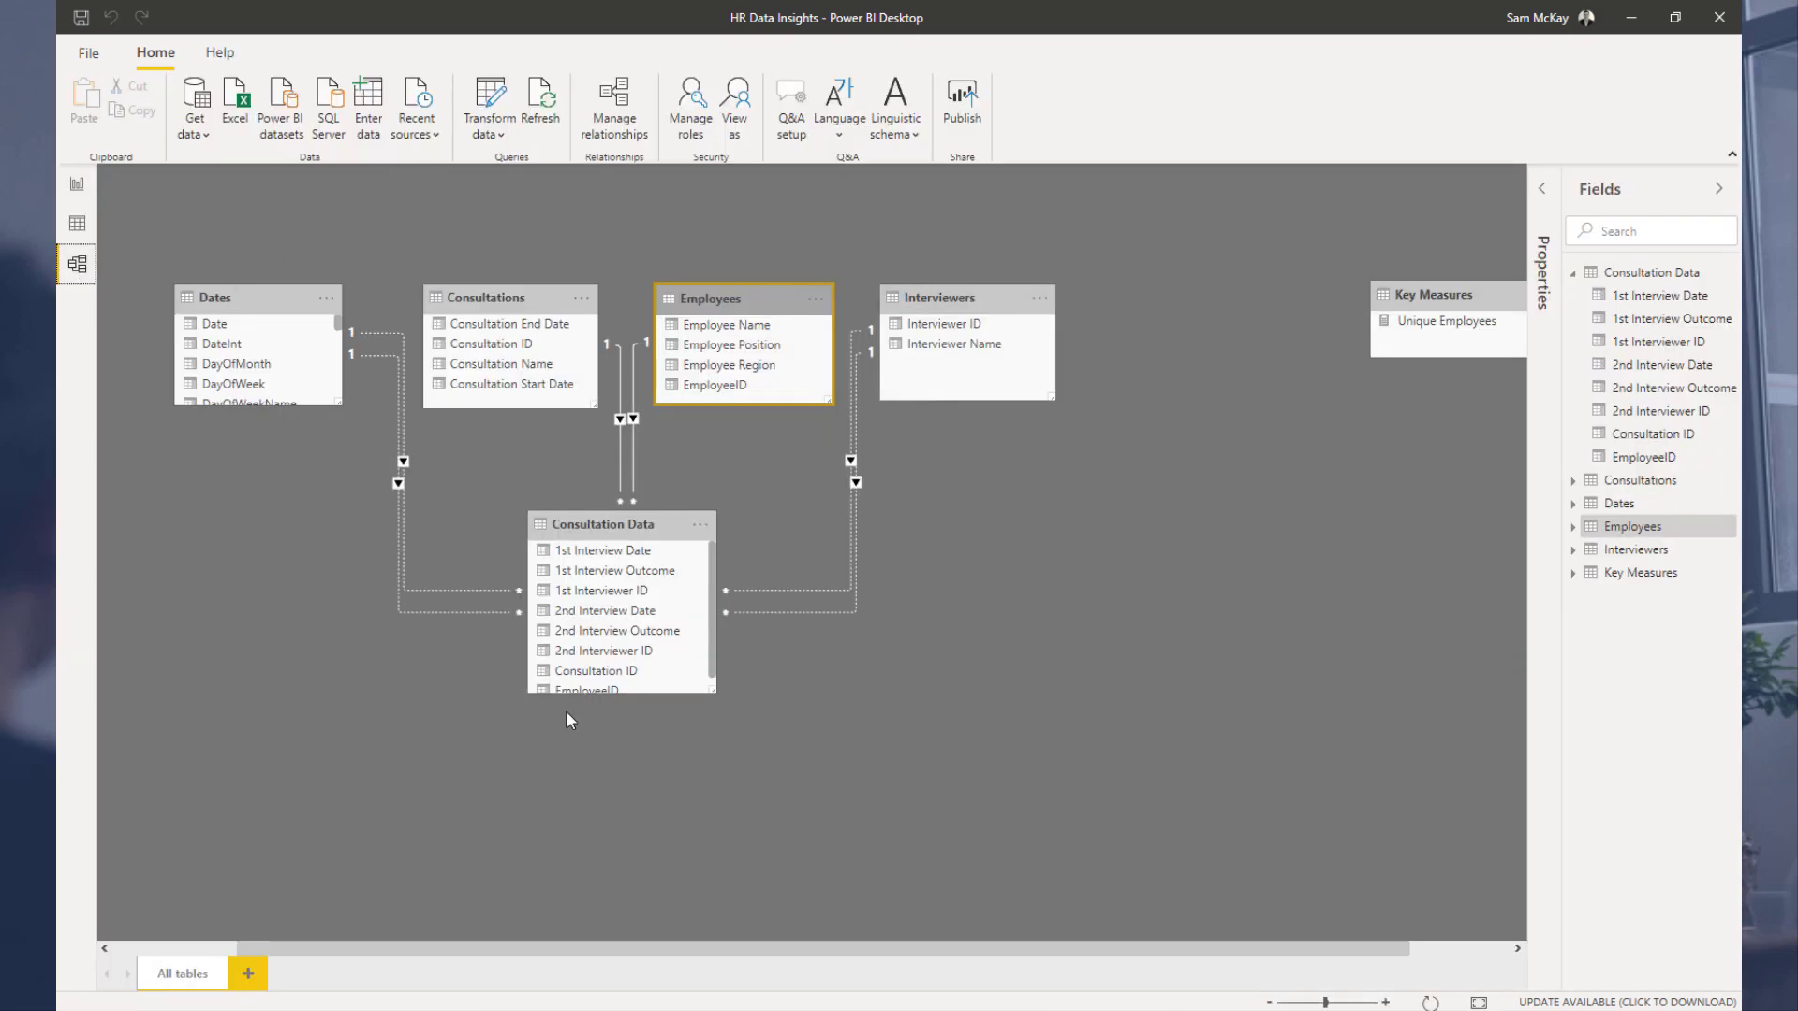
{"action": "left_click_drag", "start_coordinate": [1419, 302], "coordinate": [1363, 295]}
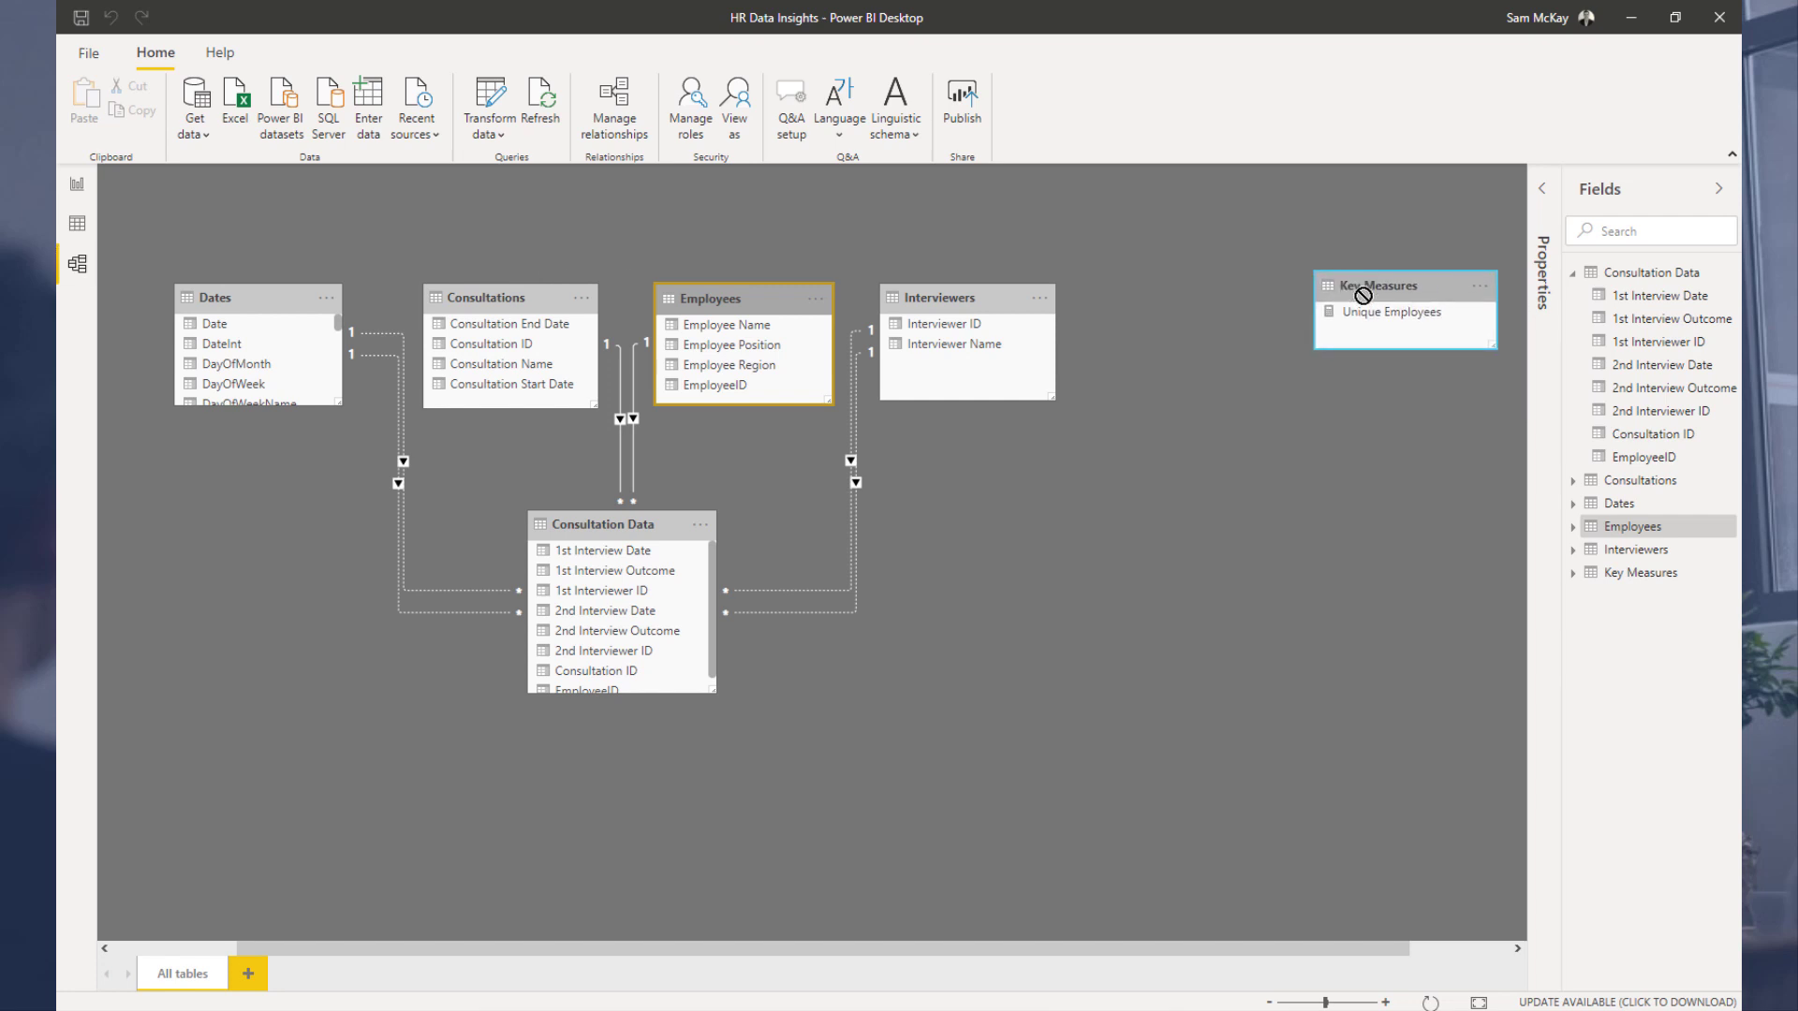
{"action": "left_click_drag", "start_coordinate": [1364, 295], "coordinate": [1372, 276]}
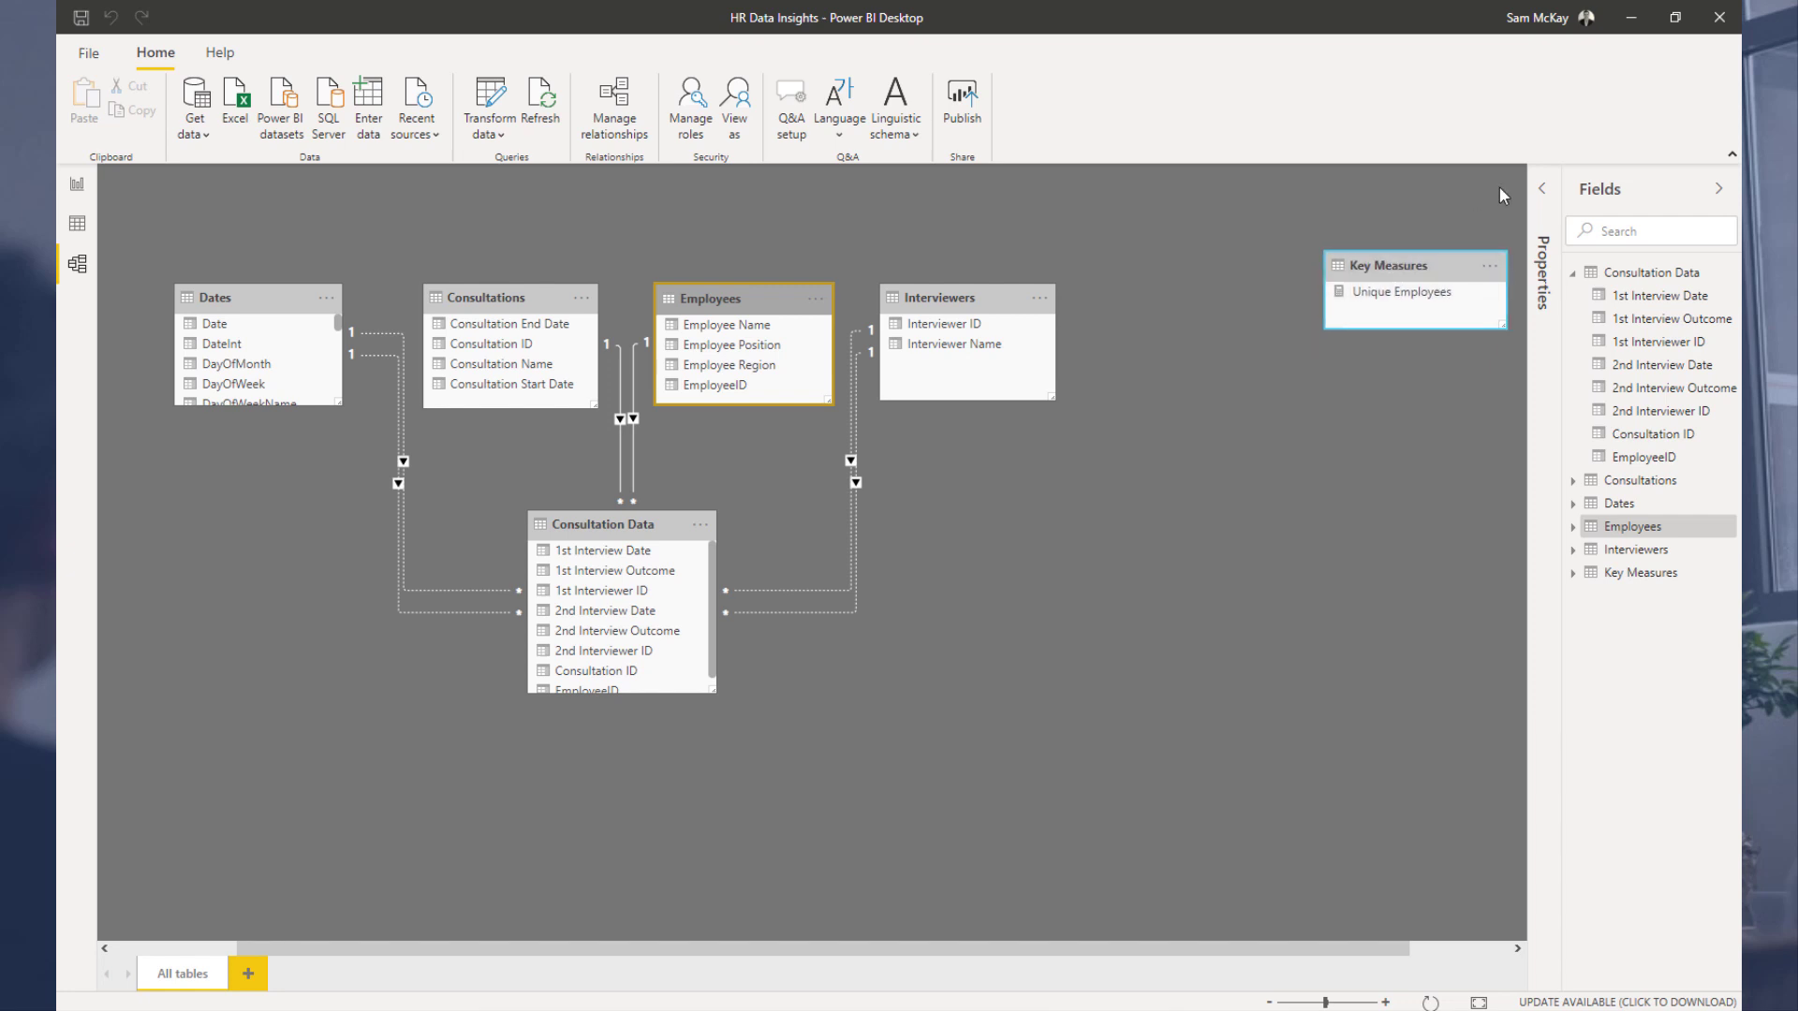
{"action": "left_click", "coordinate": [1719, 189]}
{"action": "left_click_drag", "start_coordinate": [1412, 265], "coordinate": [1444, 265]}
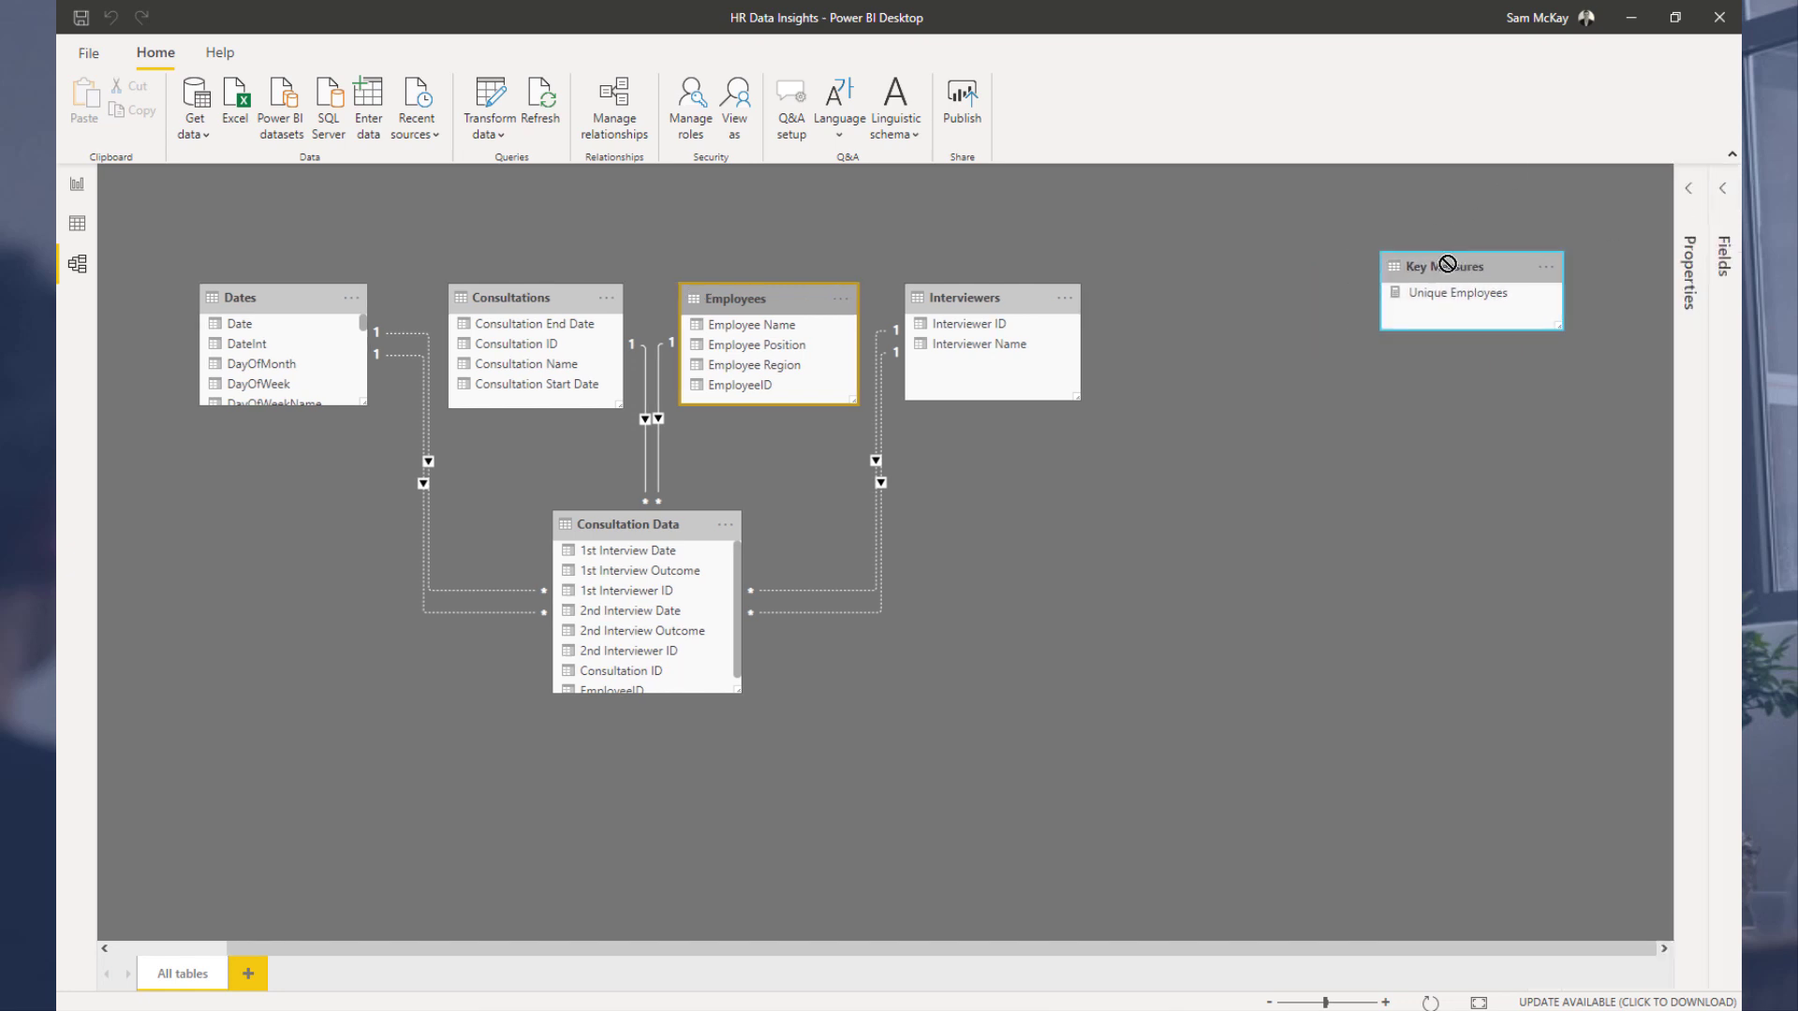
{"action": "scroll", "coordinate": [1154, 278], "scroll_direction": "down", "scroll_amount": 1}
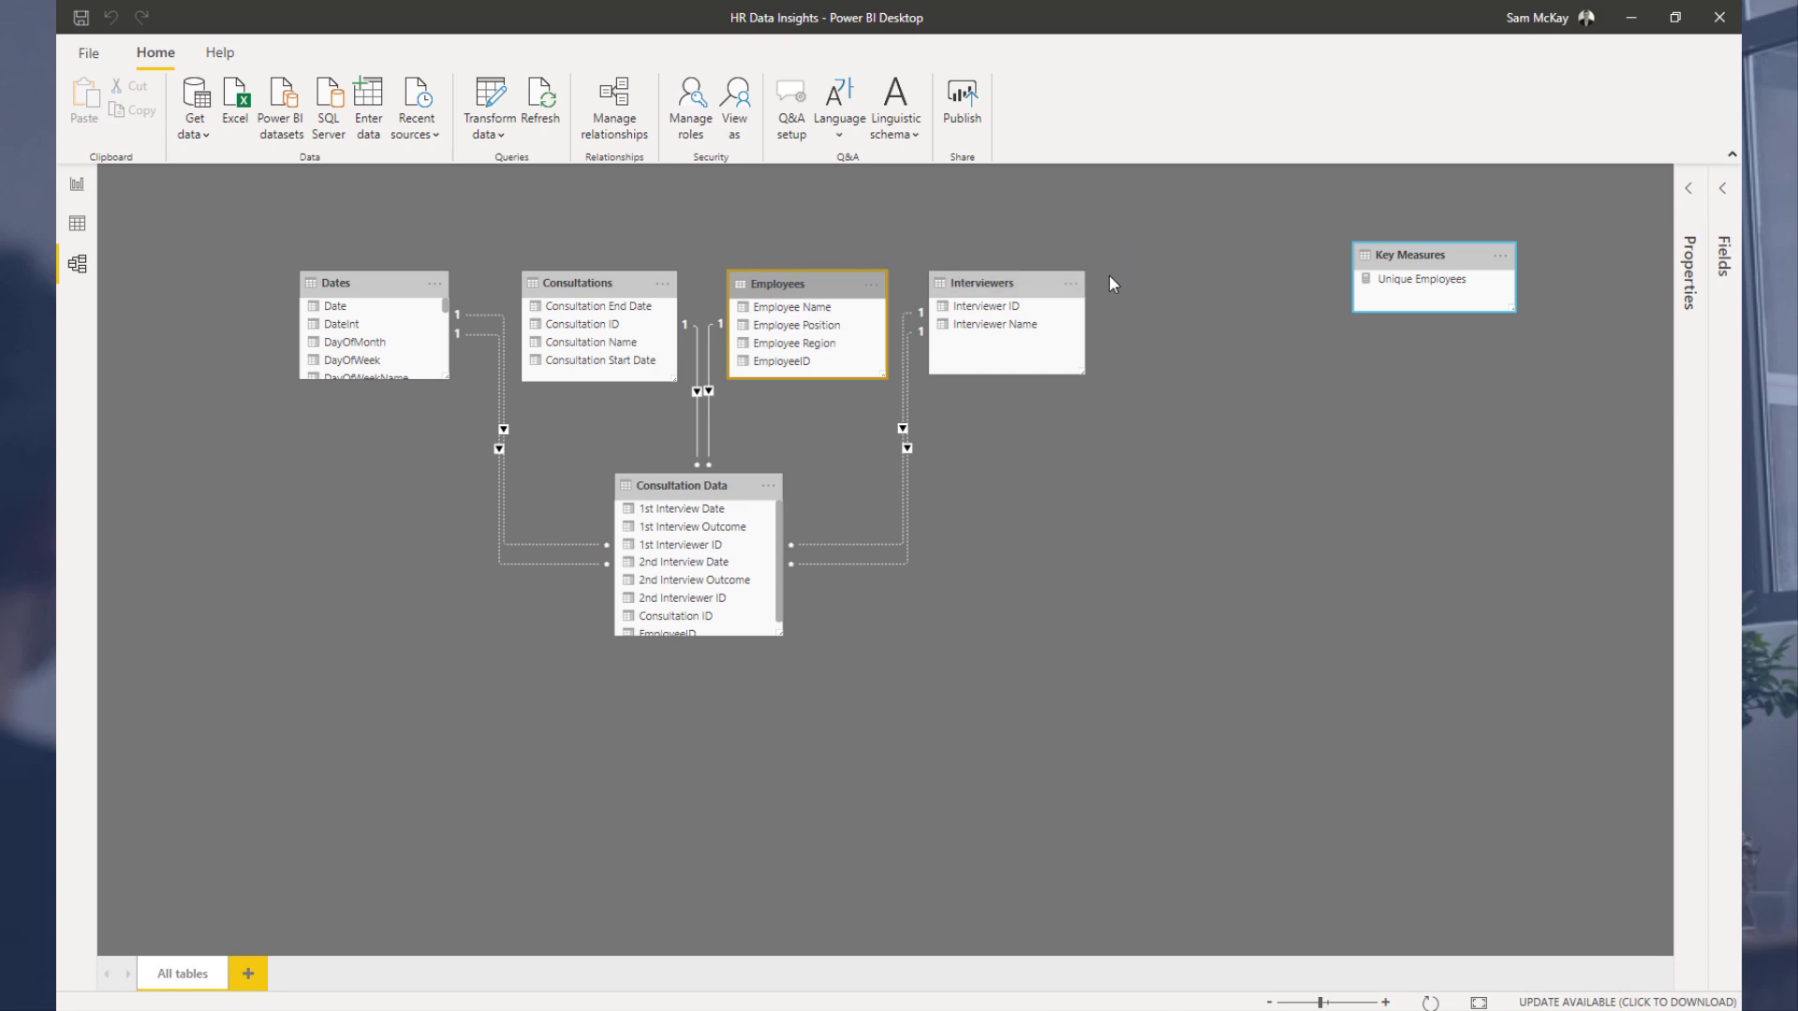
{"action": "left_click_drag", "start_coordinate": [1374, 248], "coordinate": [1401, 255]}
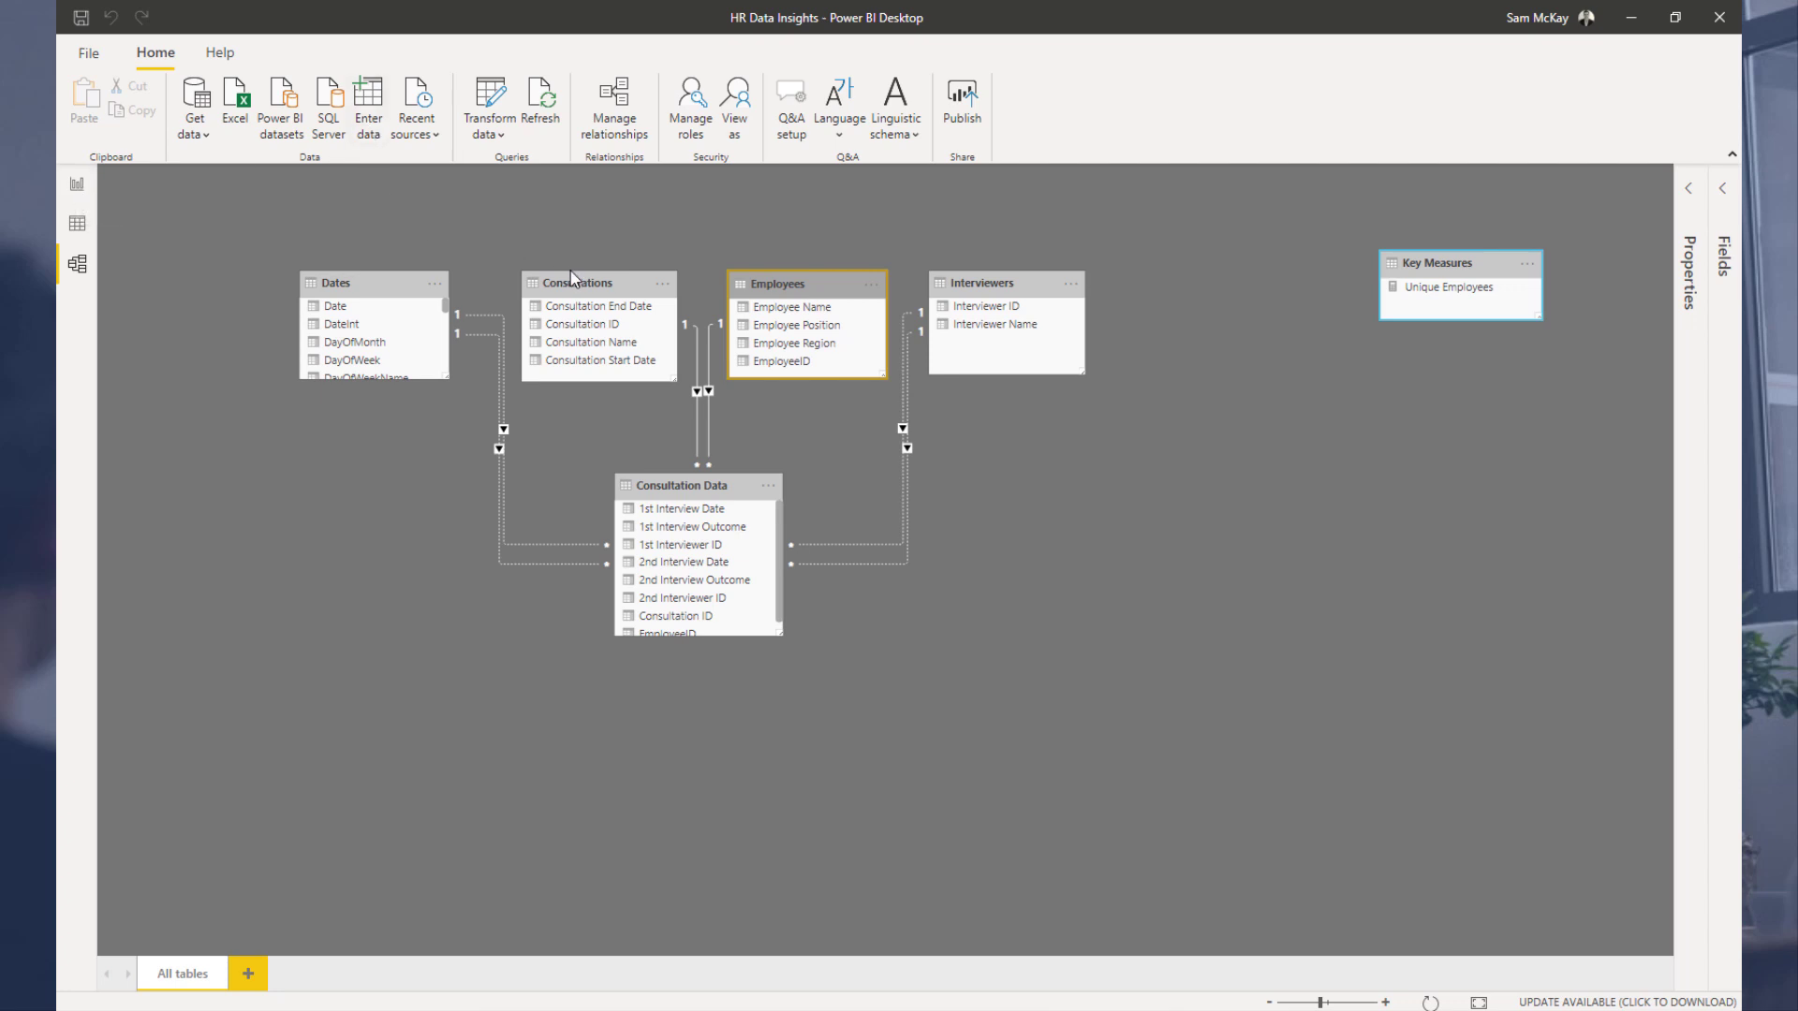
{"action": "left_click_drag", "start_coordinate": [575, 279], "coordinate": [578, 281]}
Step: Check the table's cross-filtering of the donut chart by selecting and clearing the Performance consultation
{"action": "left_click", "coordinate": [76, 186]}
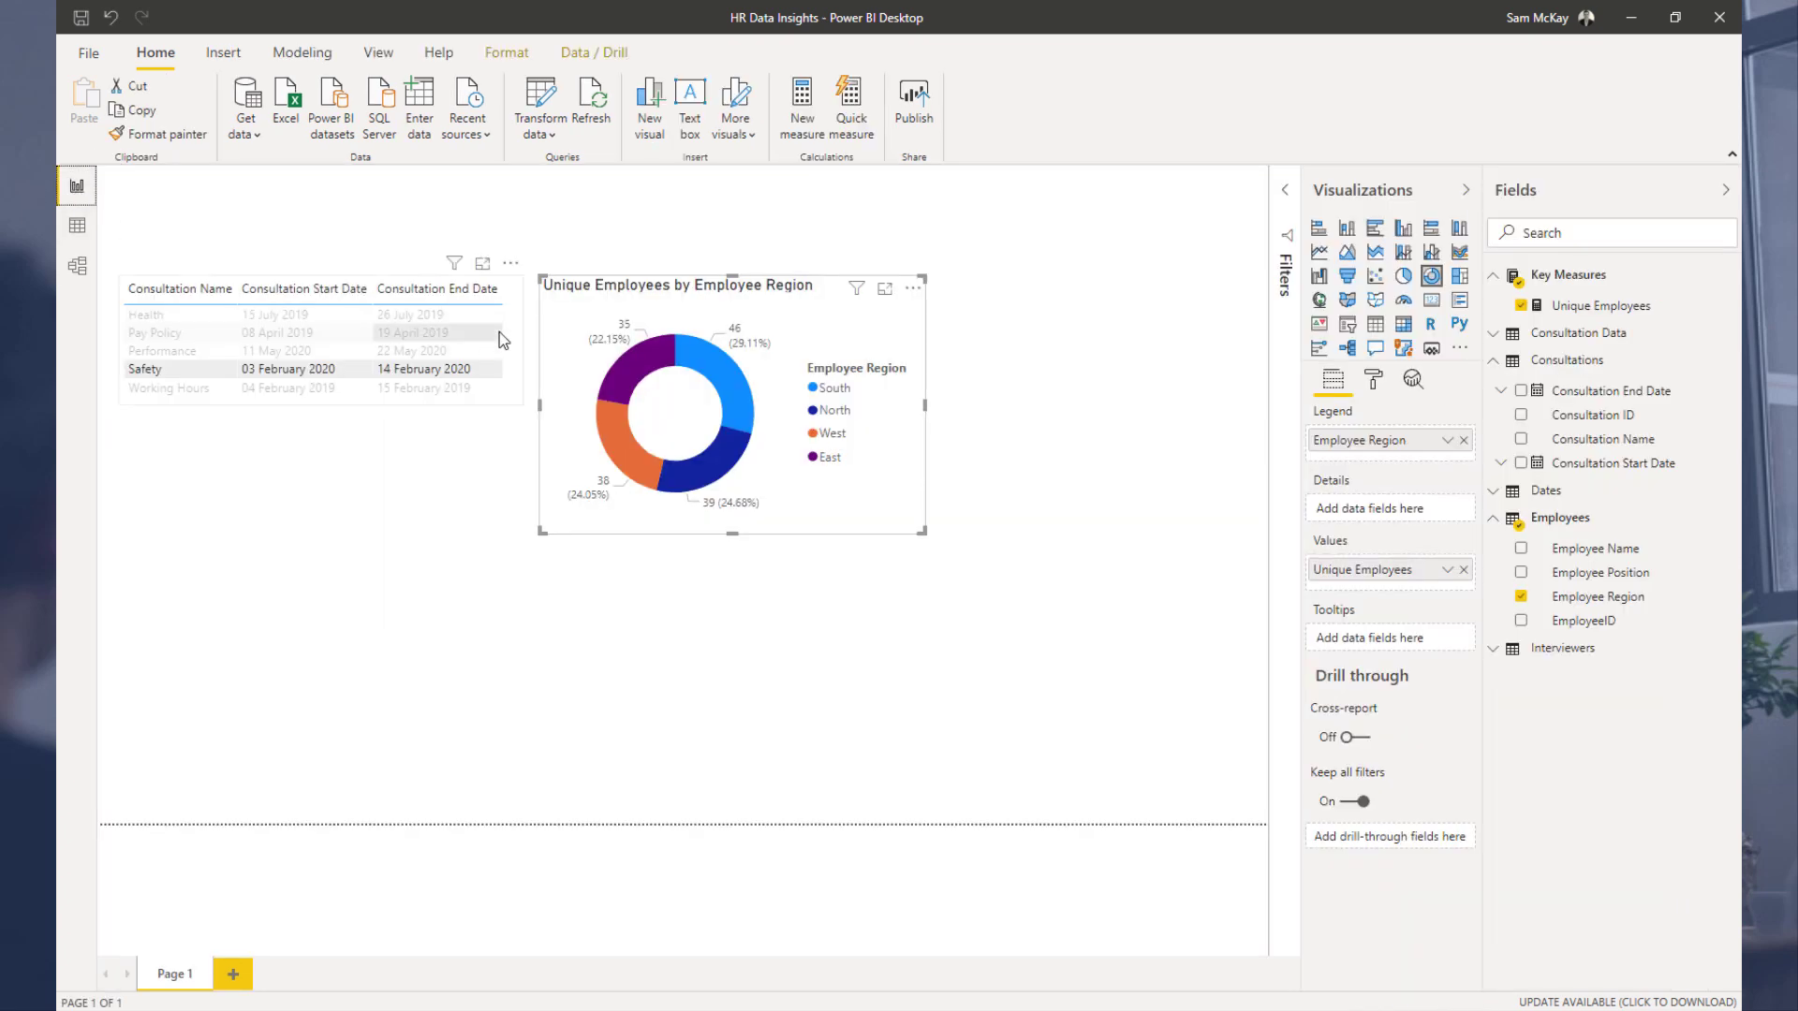
{"action": "left_click", "coordinate": [184, 356]}
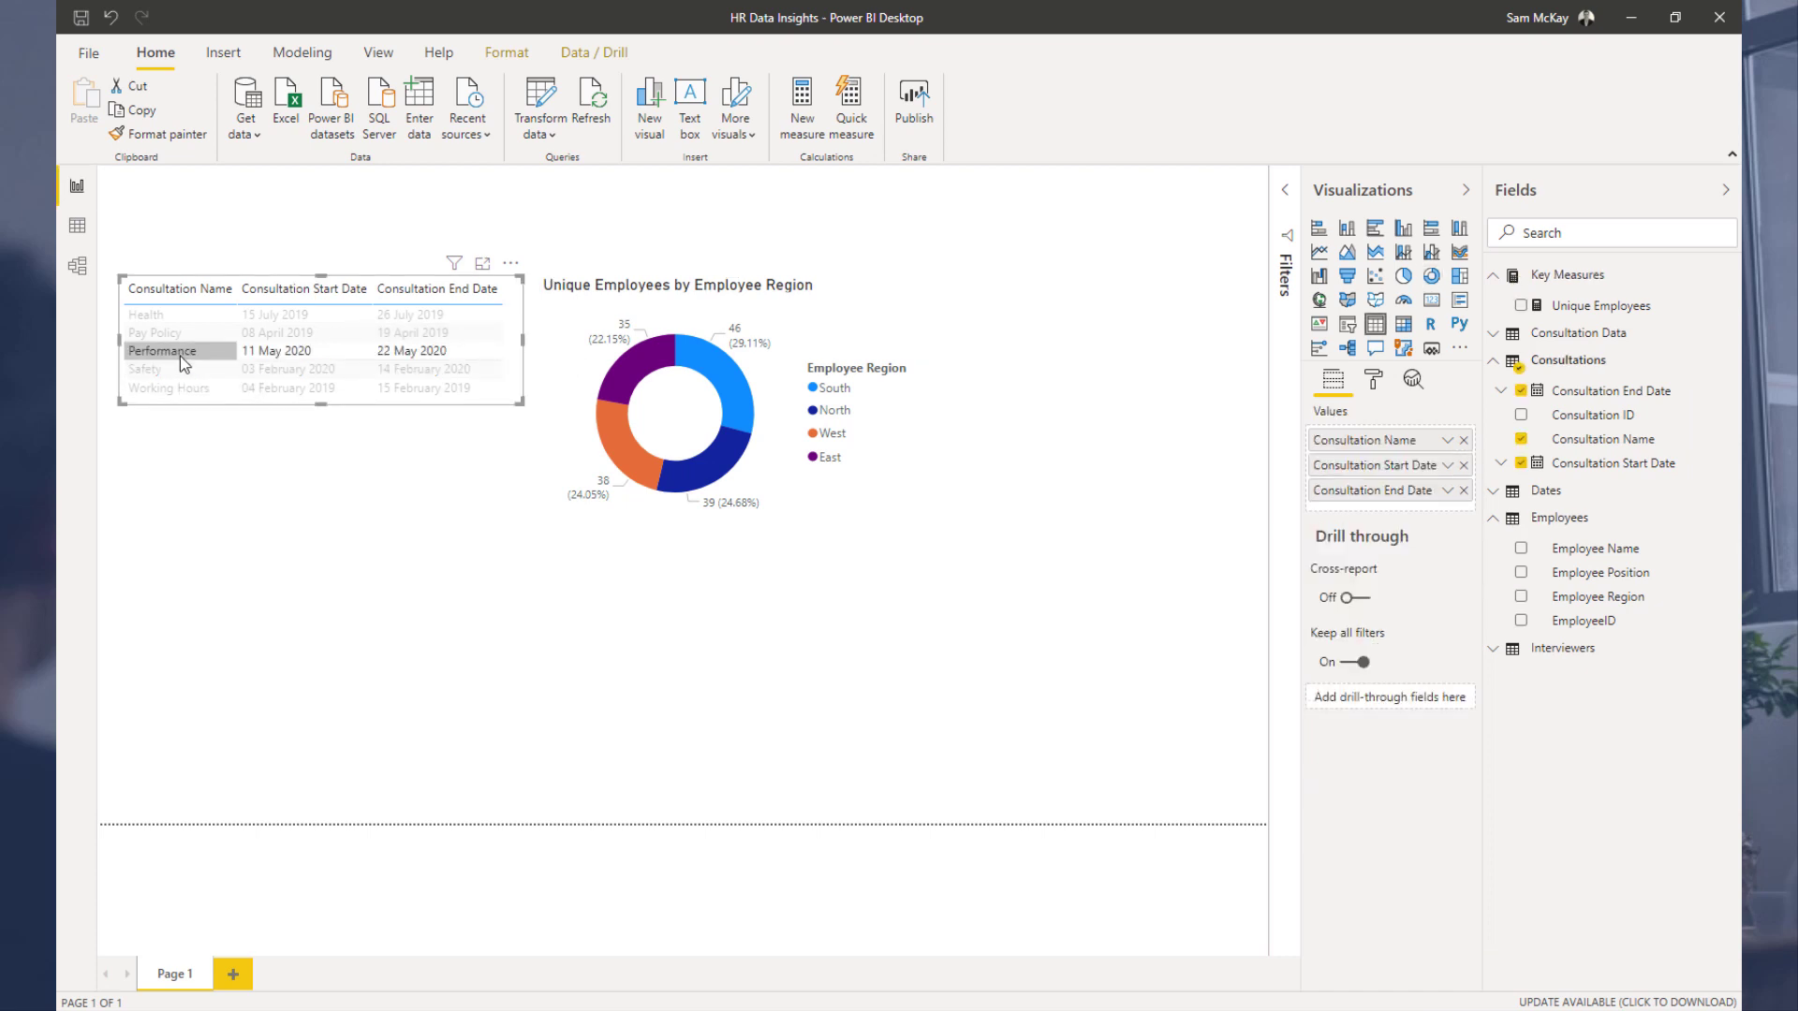
{"action": "left_click", "coordinate": [554, 334]}
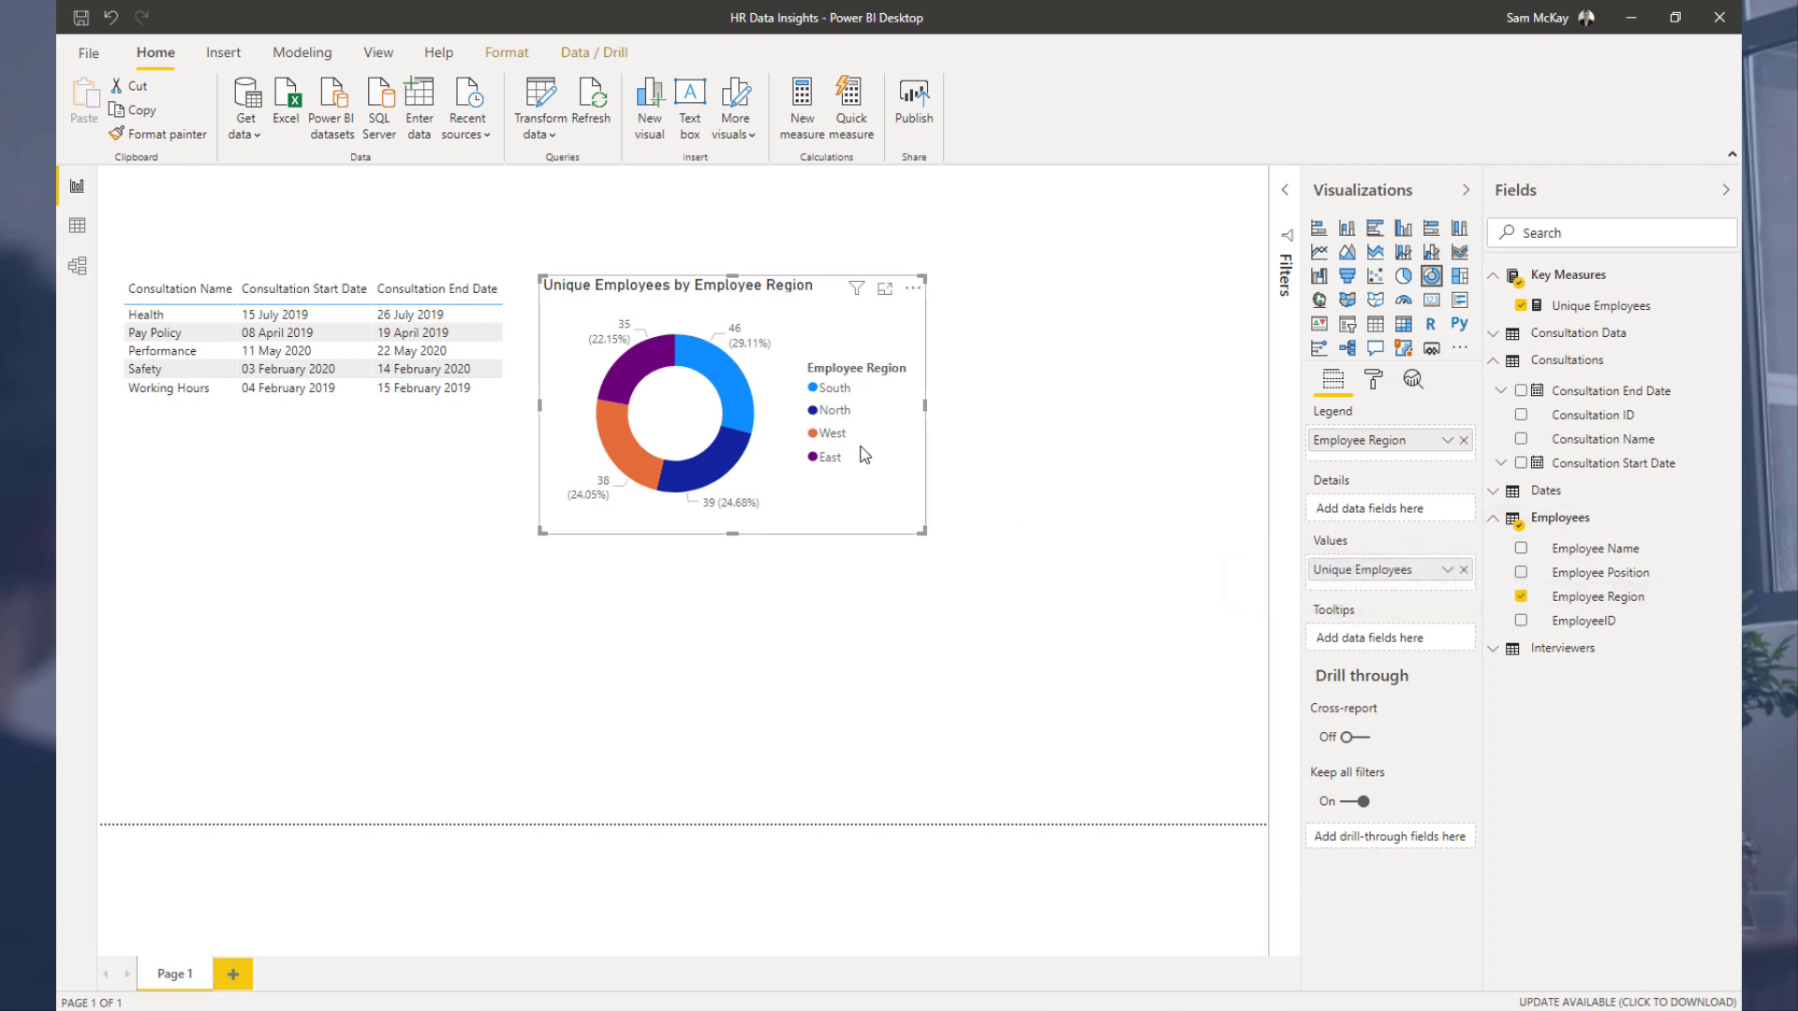
{"action": "left_click_drag", "start_coordinate": [851, 491], "coordinate": [856, 489]}
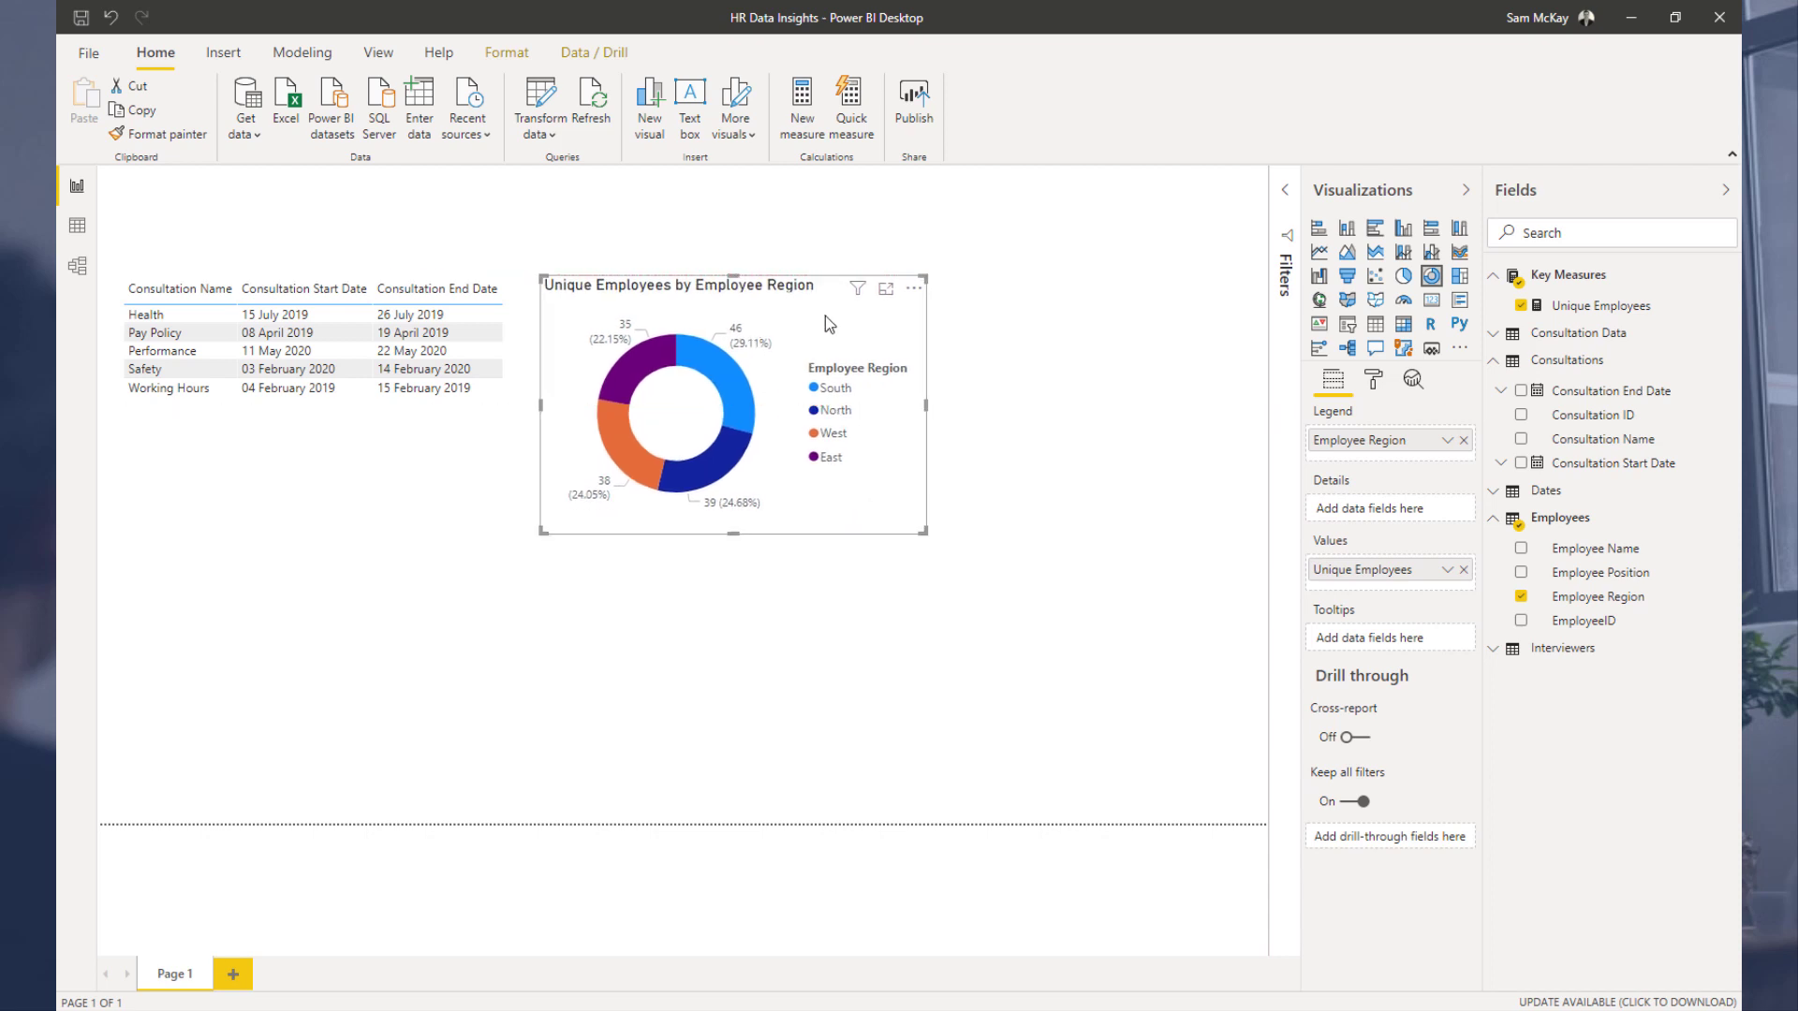
{"action": "left_click", "coordinate": [187, 351]}
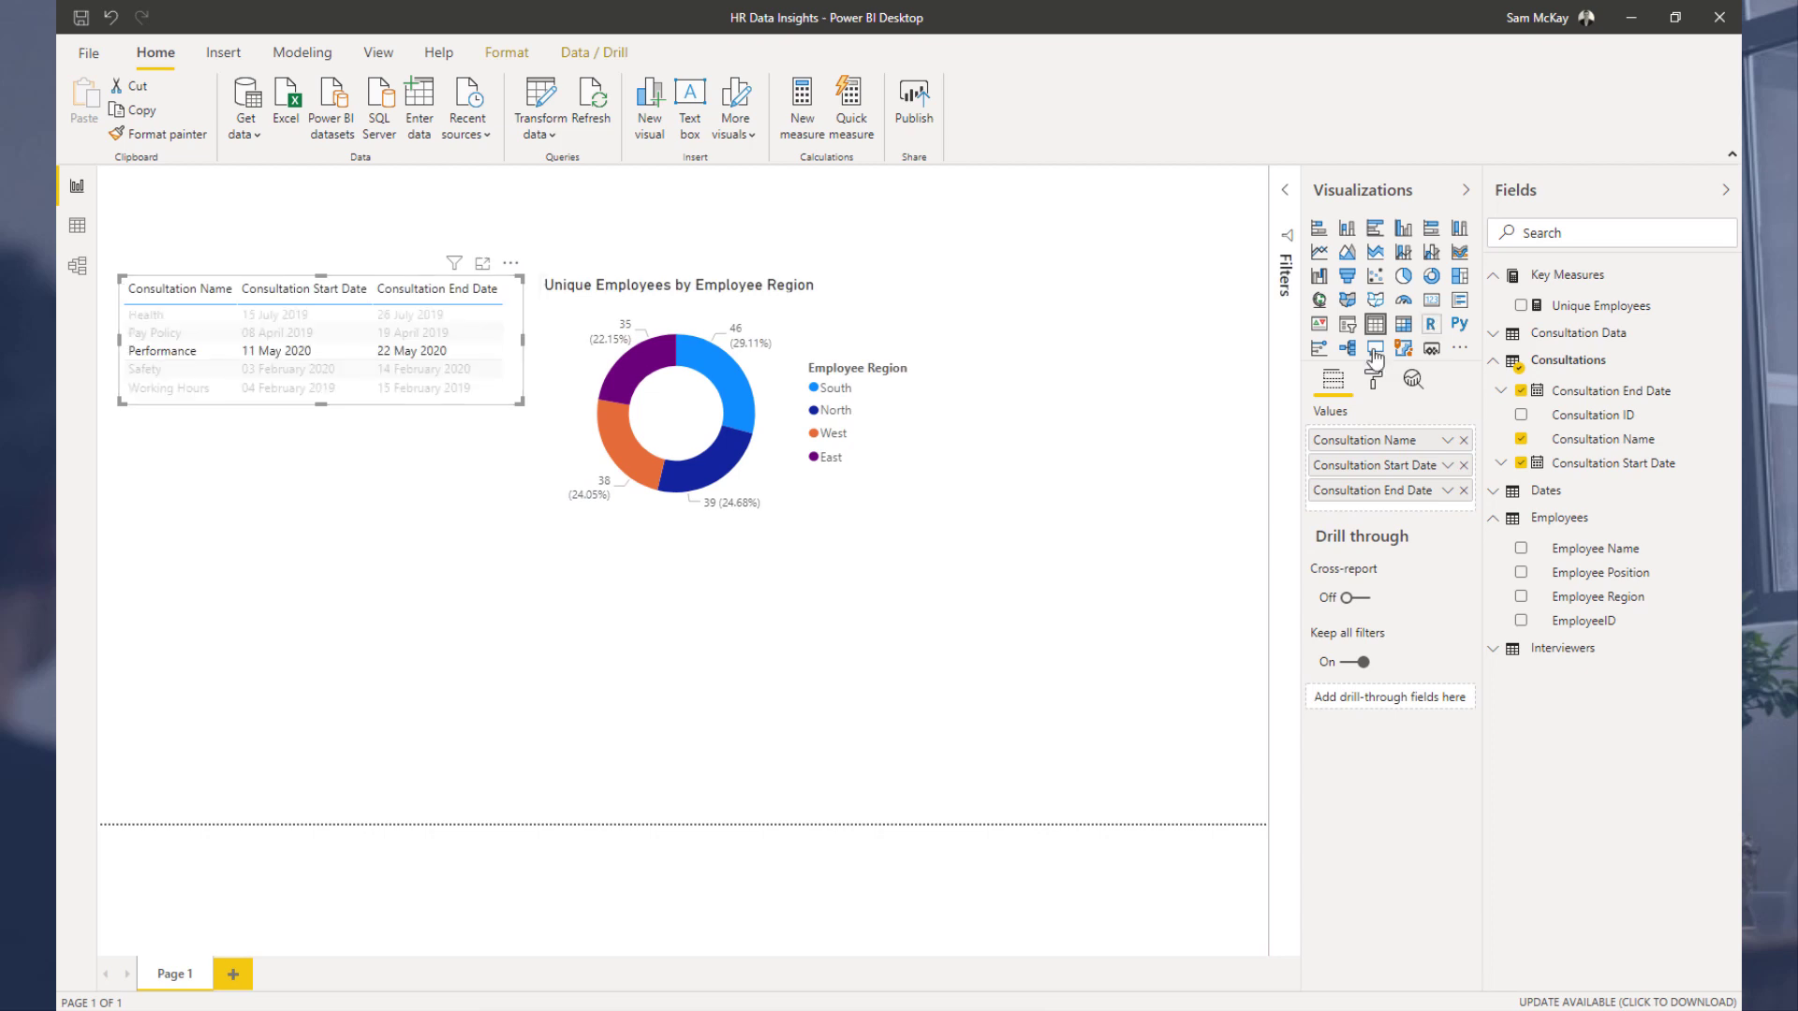
Step: Inspect the Unique Employees measure's formula and the relationships in the model diagram
{"action": "left_click", "coordinate": [892, 309]}
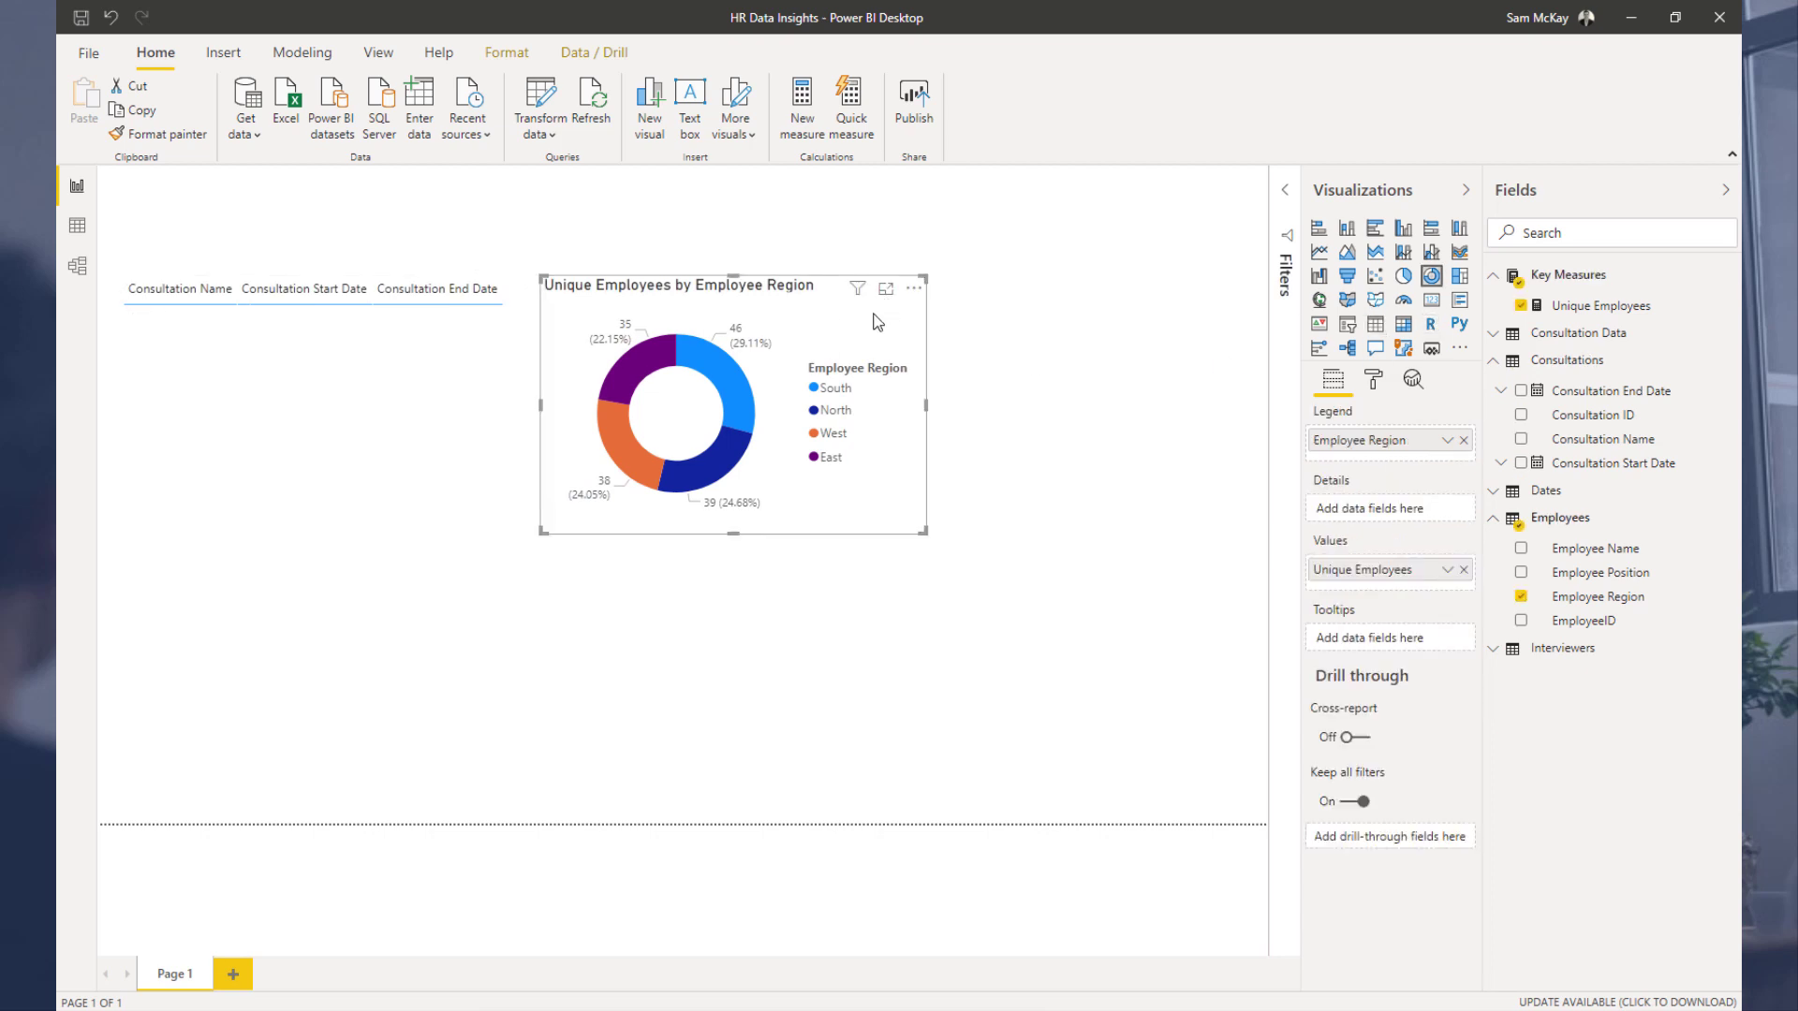
{"action": "left_click", "coordinate": [1597, 306]}
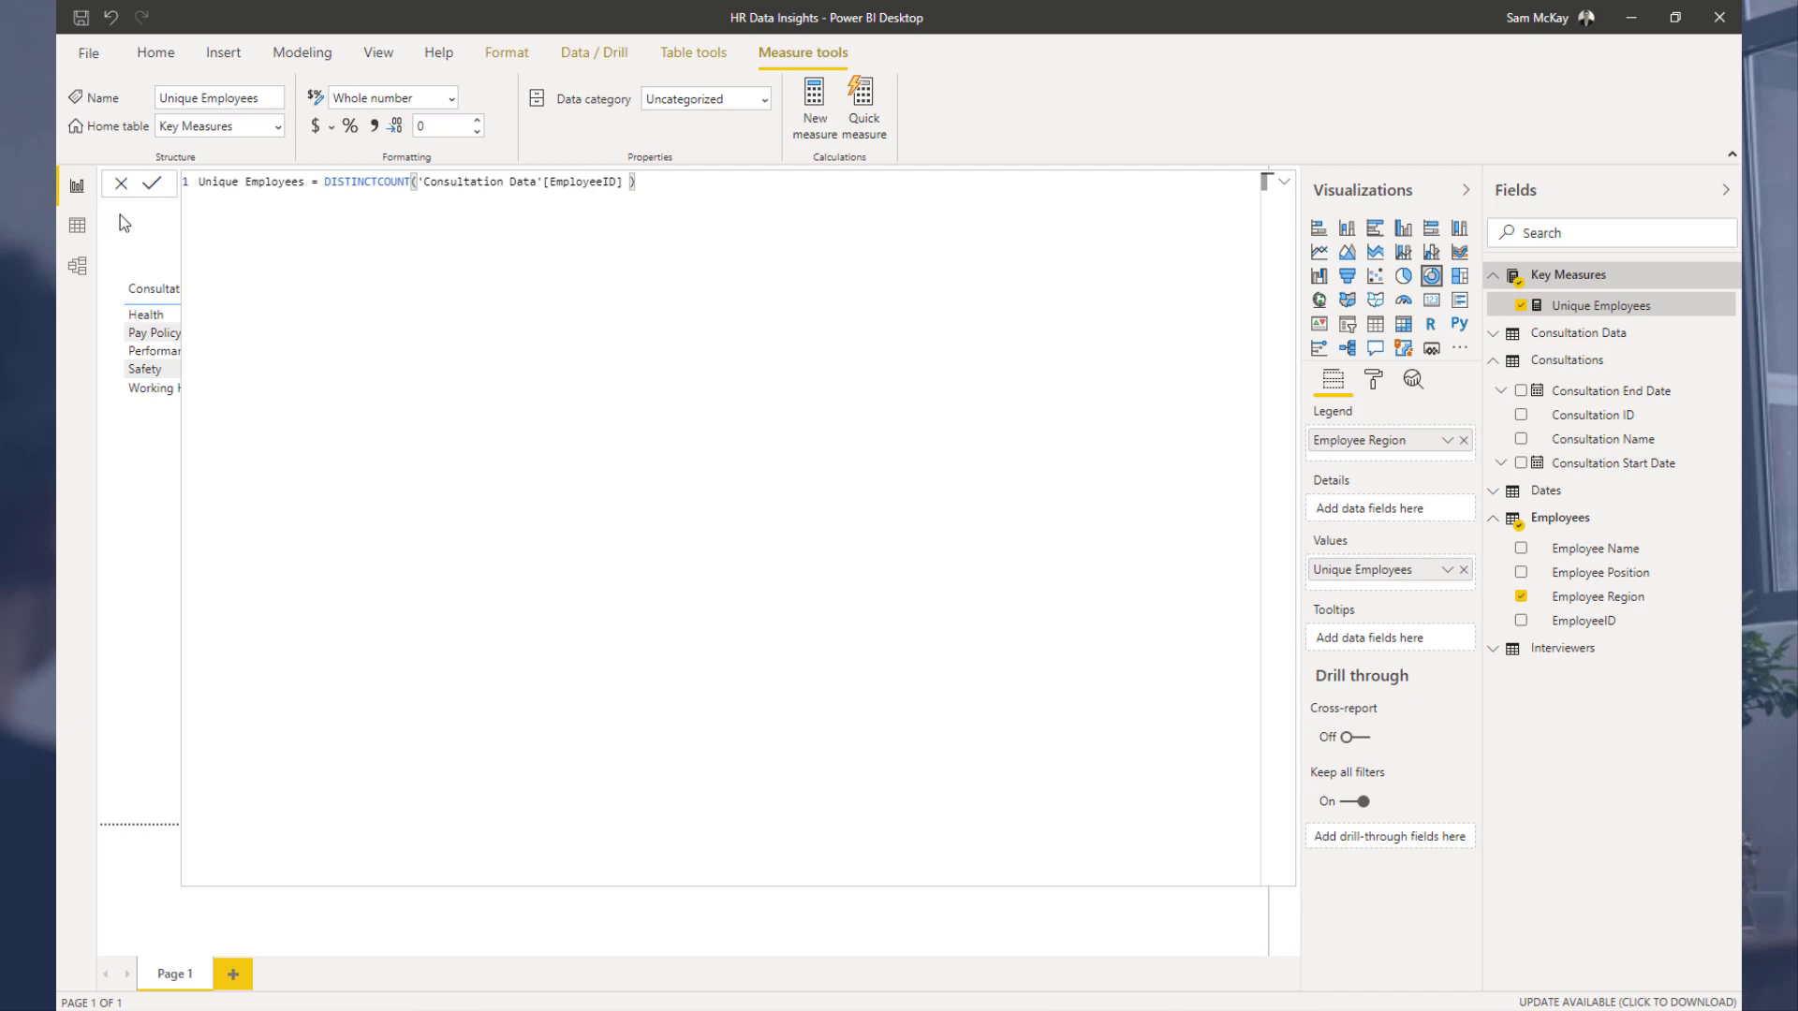
{"action": "left_click", "coordinate": [77, 265]}
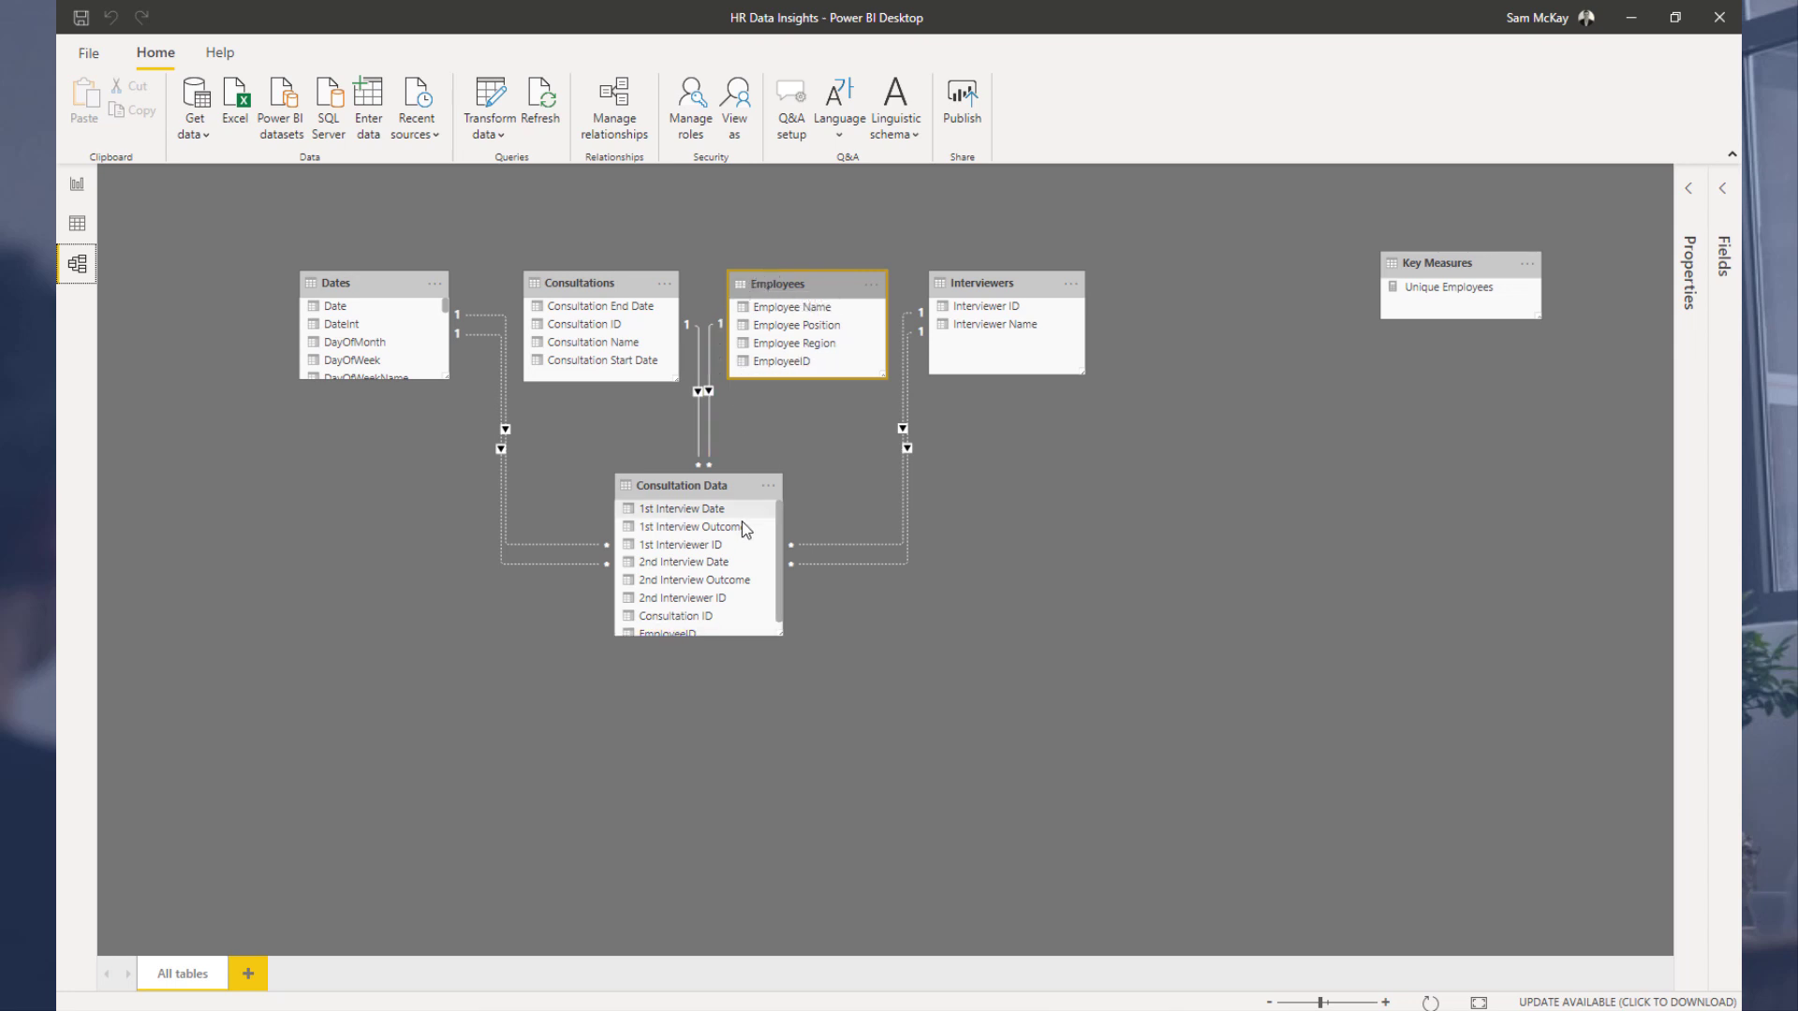
{"action": "left_click", "coordinate": [76, 185]}
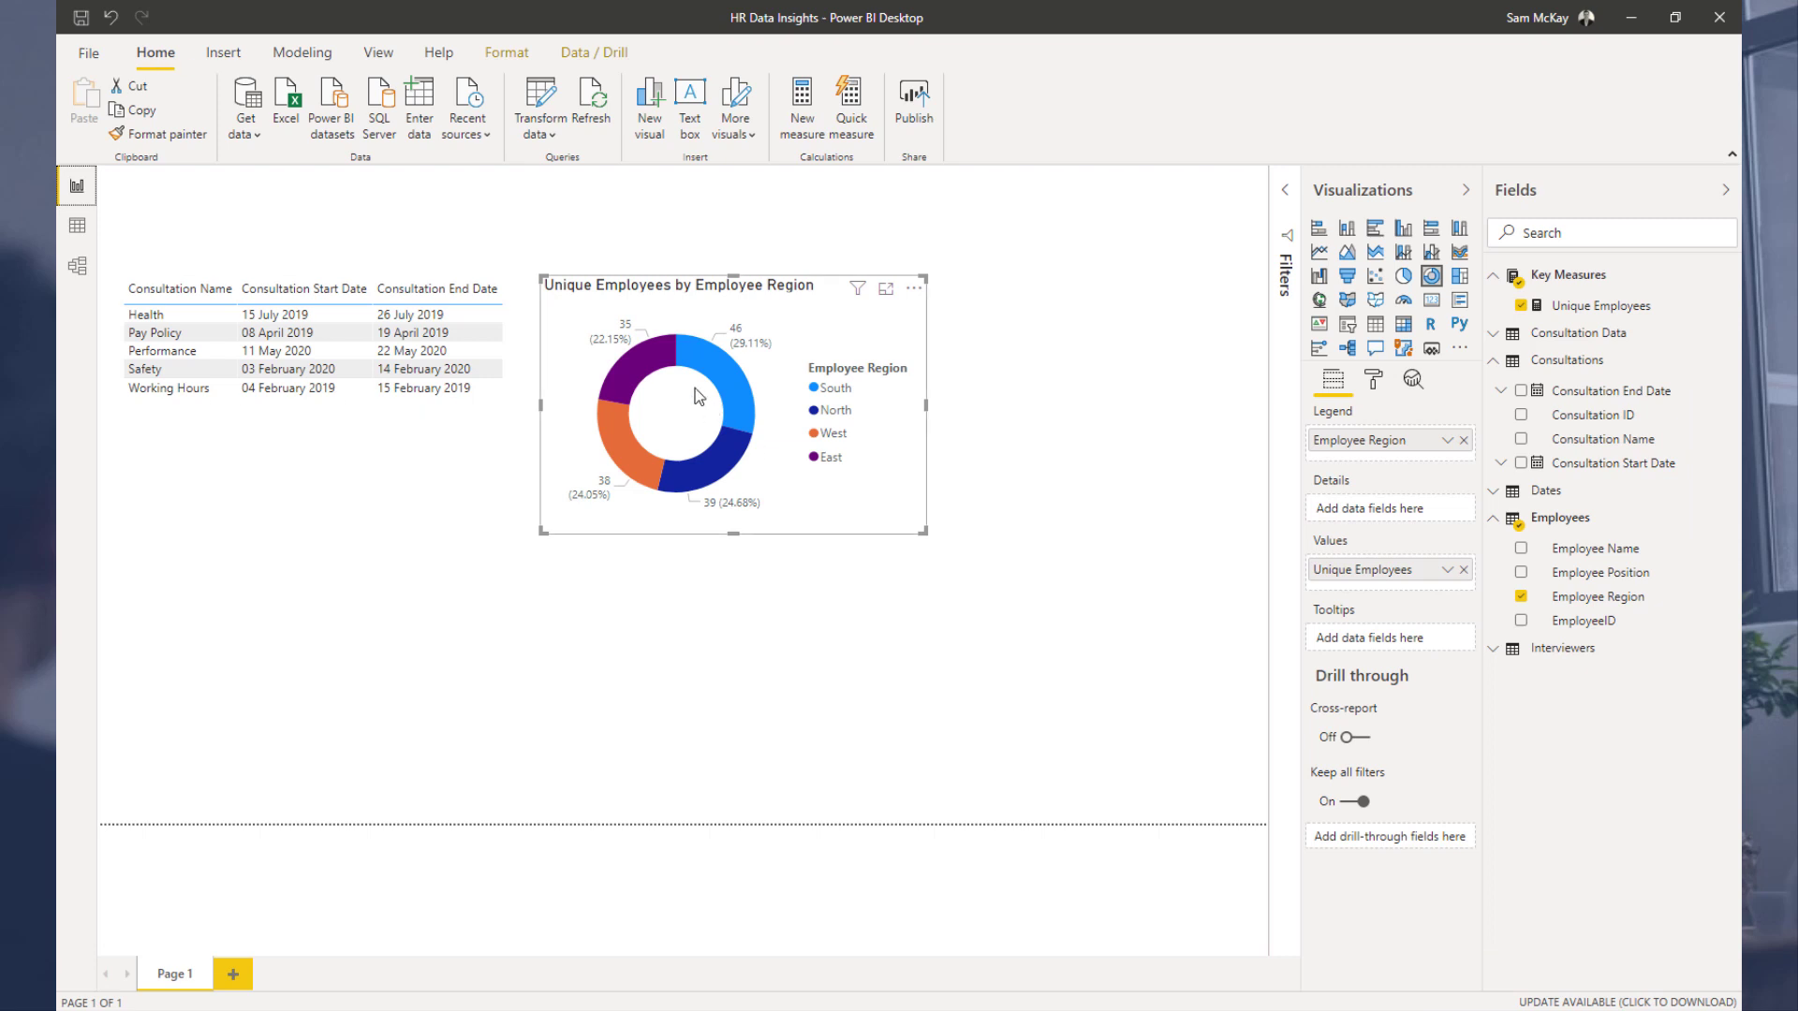
Step: Test the donut chart's cross-filtering by selecting each consultation in the consultation table in turn
{"action": "left_click", "coordinate": [157, 333]}
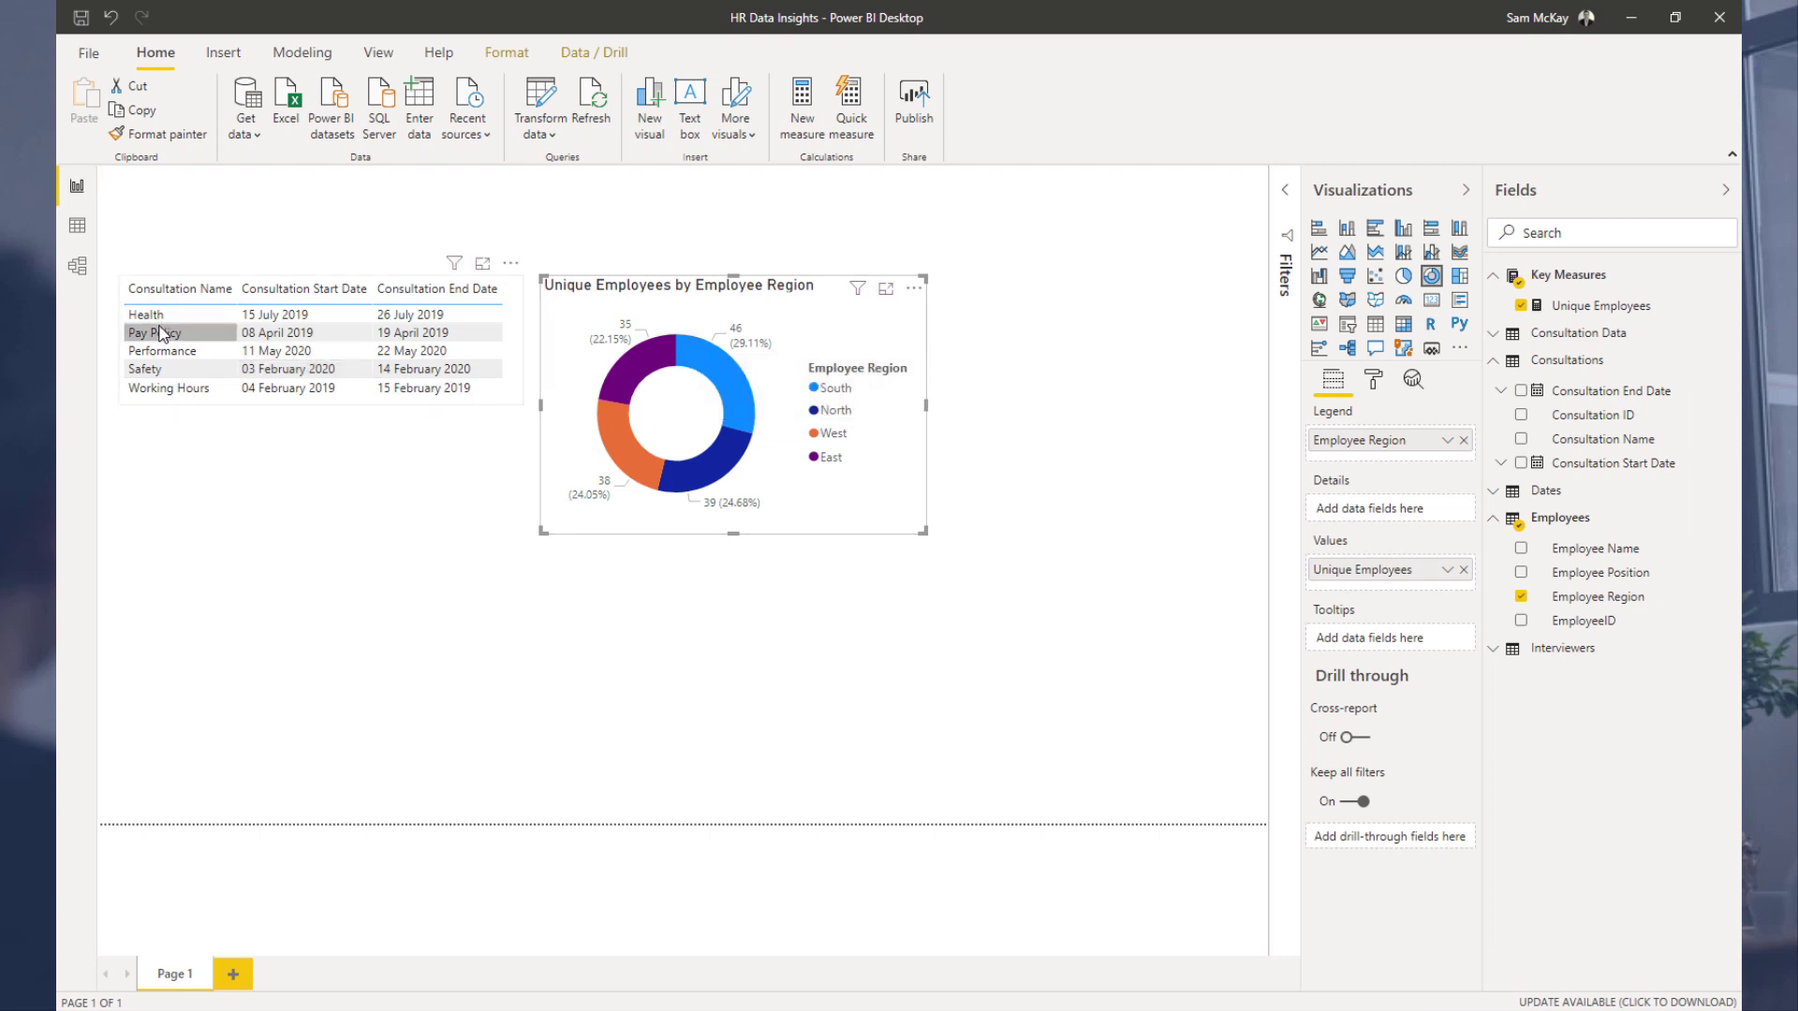
{"action": "left_click", "coordinate": [165, 356]}
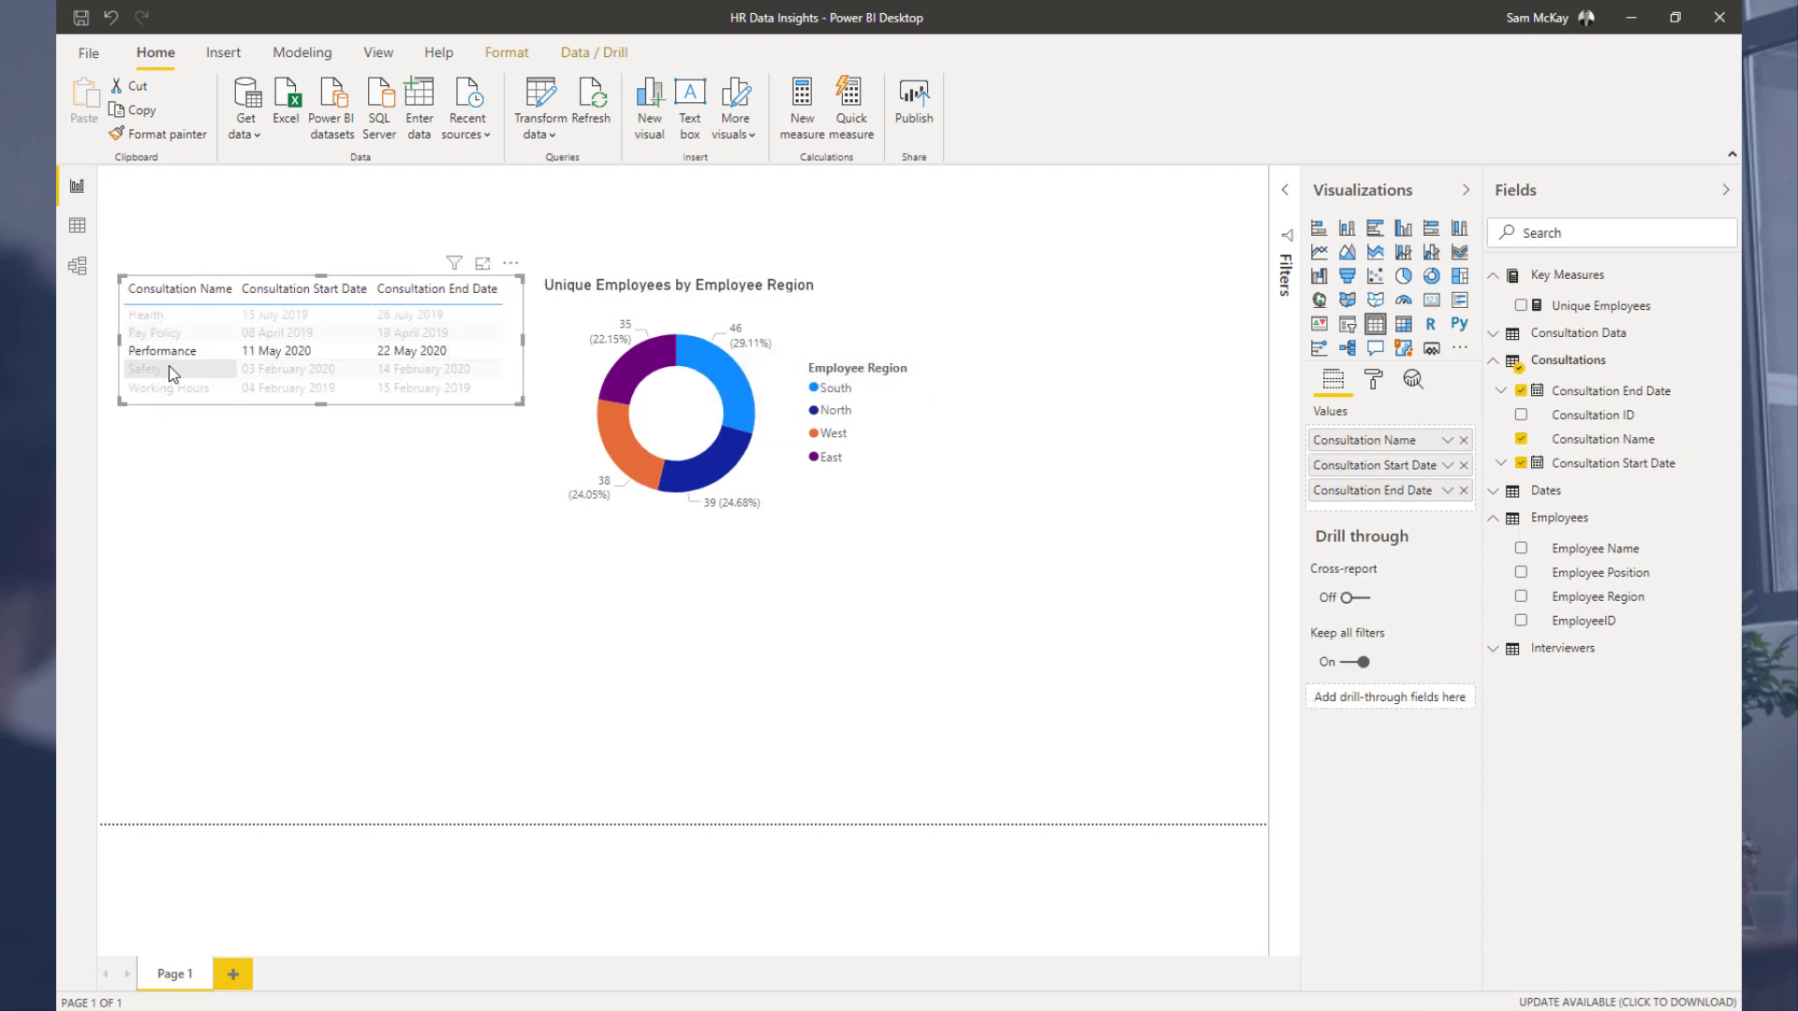
{"action": "left_click", "coordinate": [173, 370]}
{"action": "left_click", "coordinate": [183, 388]}
{"action": "left_click", "coordinate": [187, 351]}
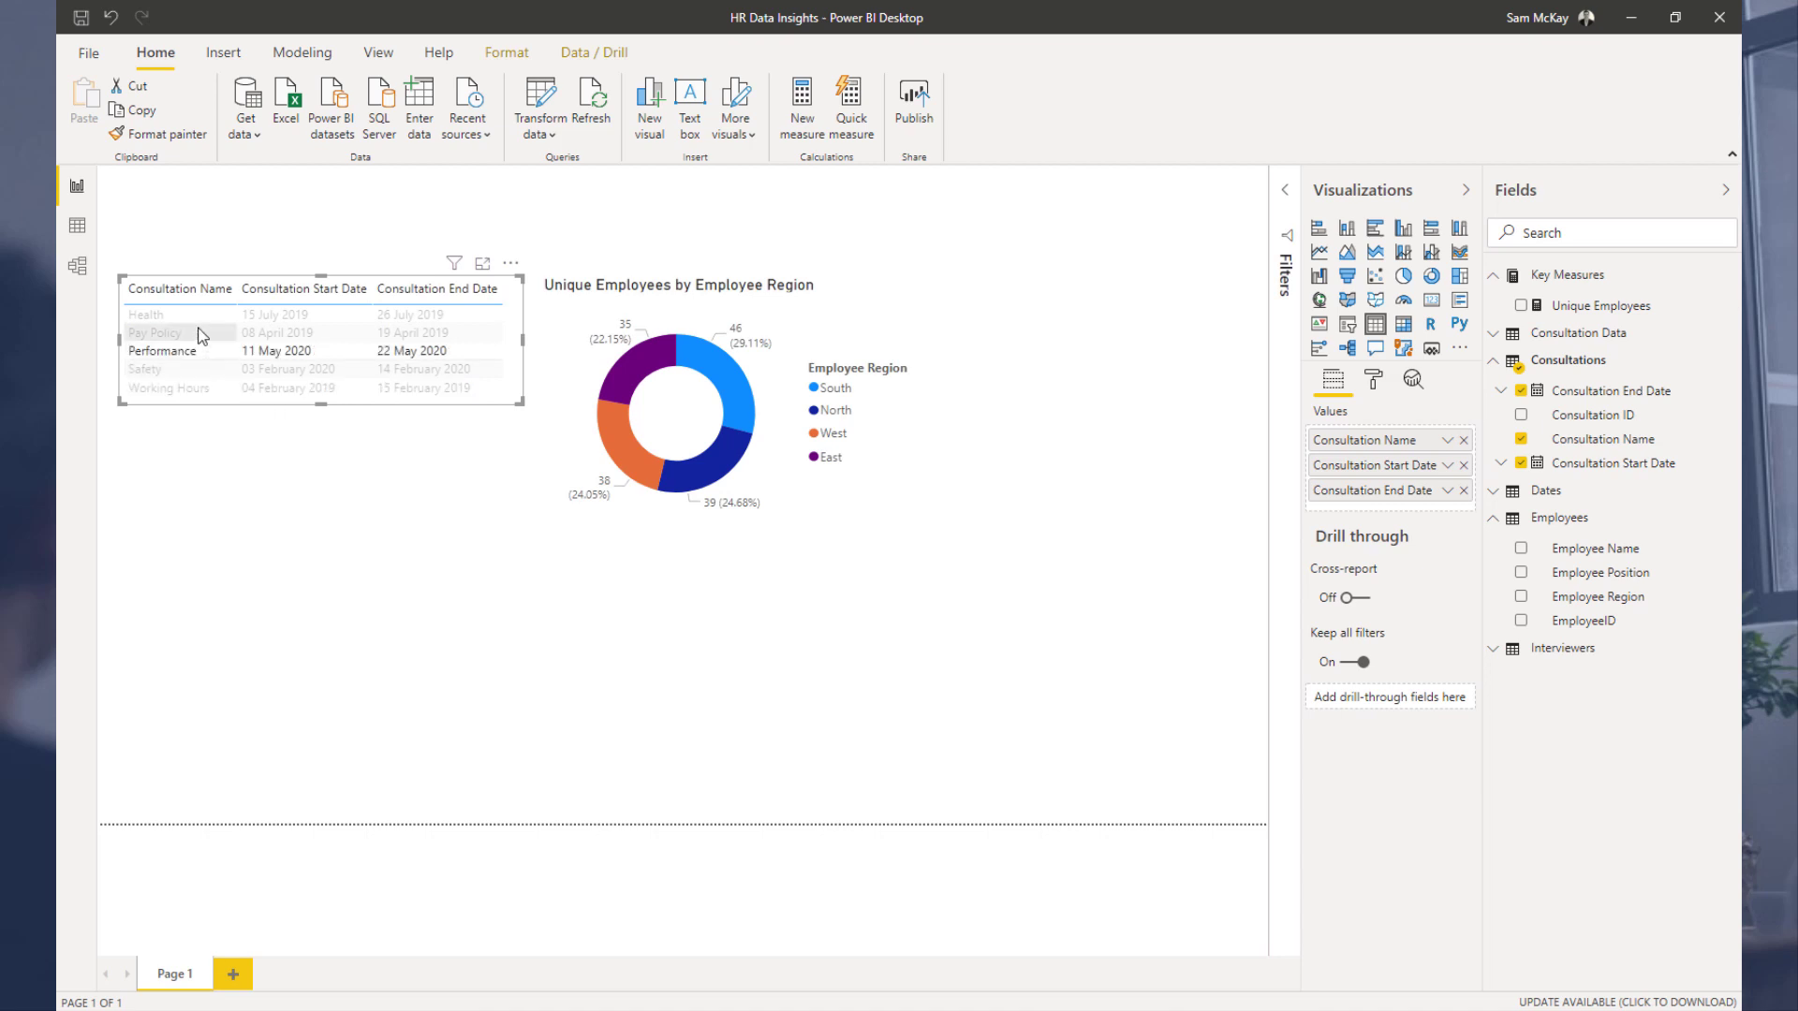
{"action": "left_click", "coordinate": [201, 333]}
{"action": "left_click", "coordinate": [202, 316]}
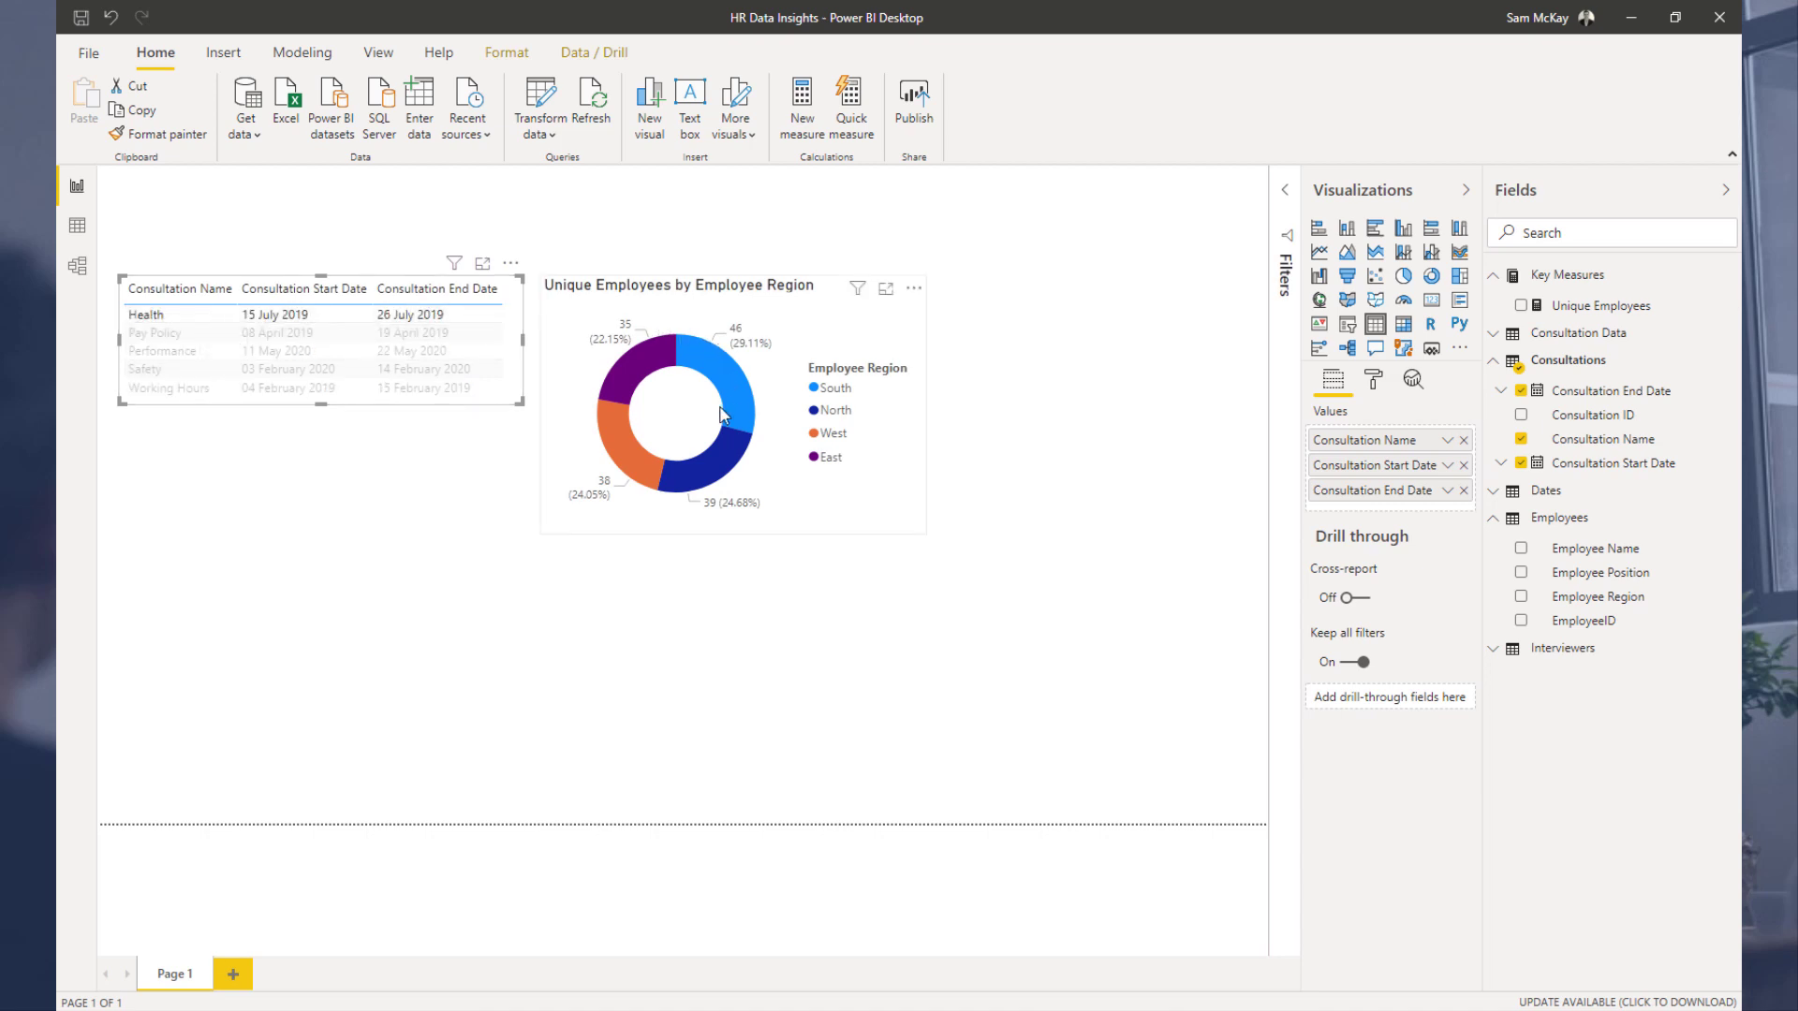
Step: Move the donut chart below the consultation table and adjust its size
{"action": "left_click_drag", "start_coordinate": [697, 395], "coordinate": [402, 464]}
{"action": "left_click_drag", "start_coordinate": [505, 675], "coordinate": [491, 626]}
{"action": "left_click", "coordinate": [187, 351]}
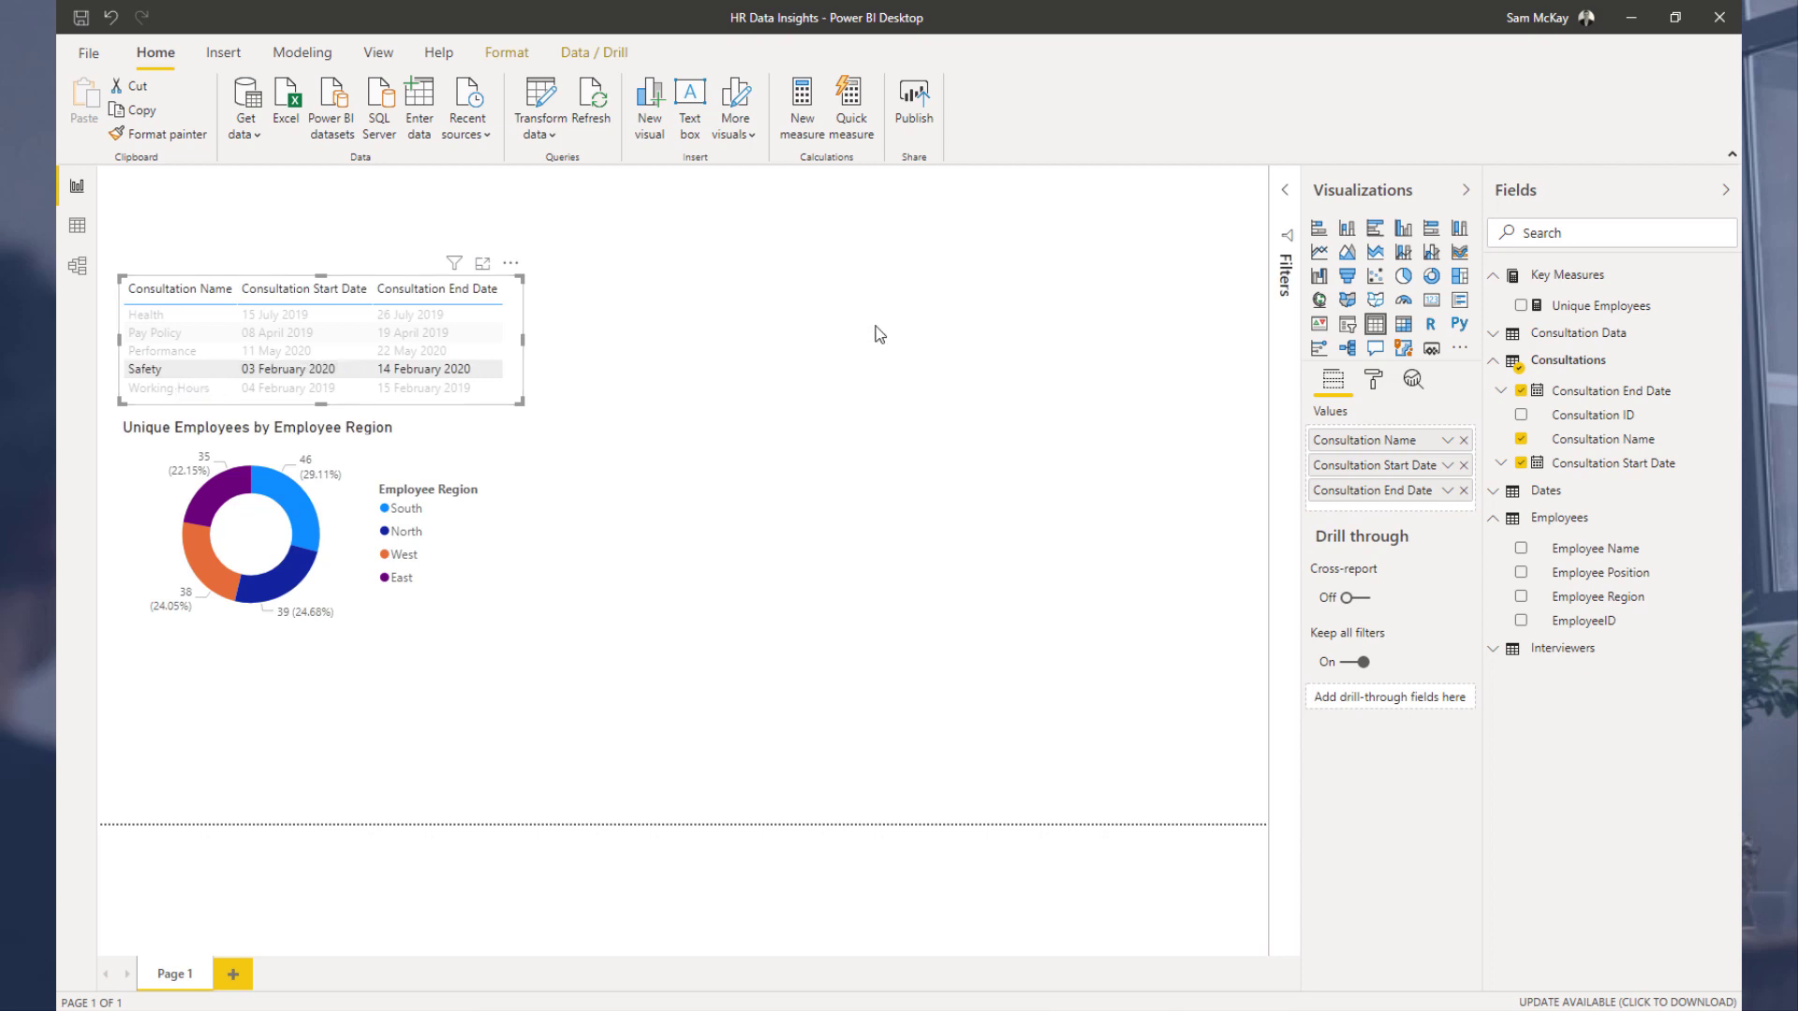
Step: Create a table of 1st Interview Date and 1st Interview Outcome from Consultation Data beside the consultation table
{"action": "left_click", "coordinate": [902, 308]}
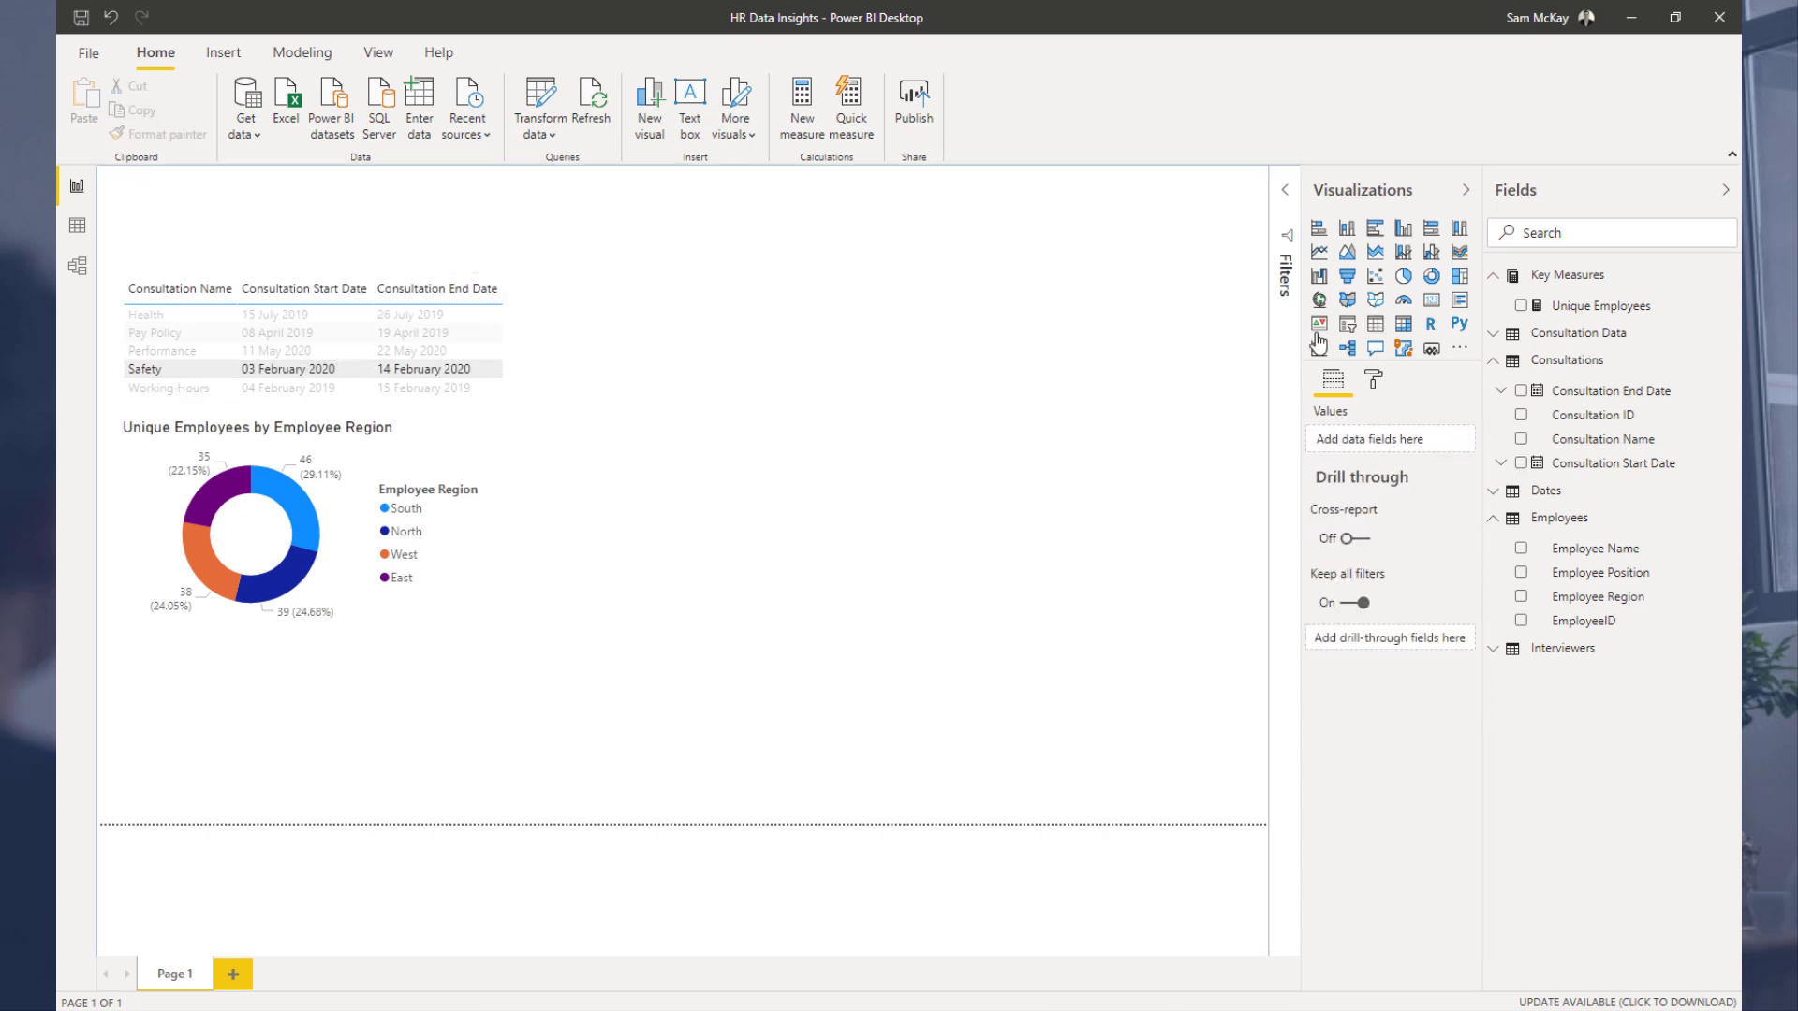
{"action": "left_click", "coordinate": [1496, 362]}
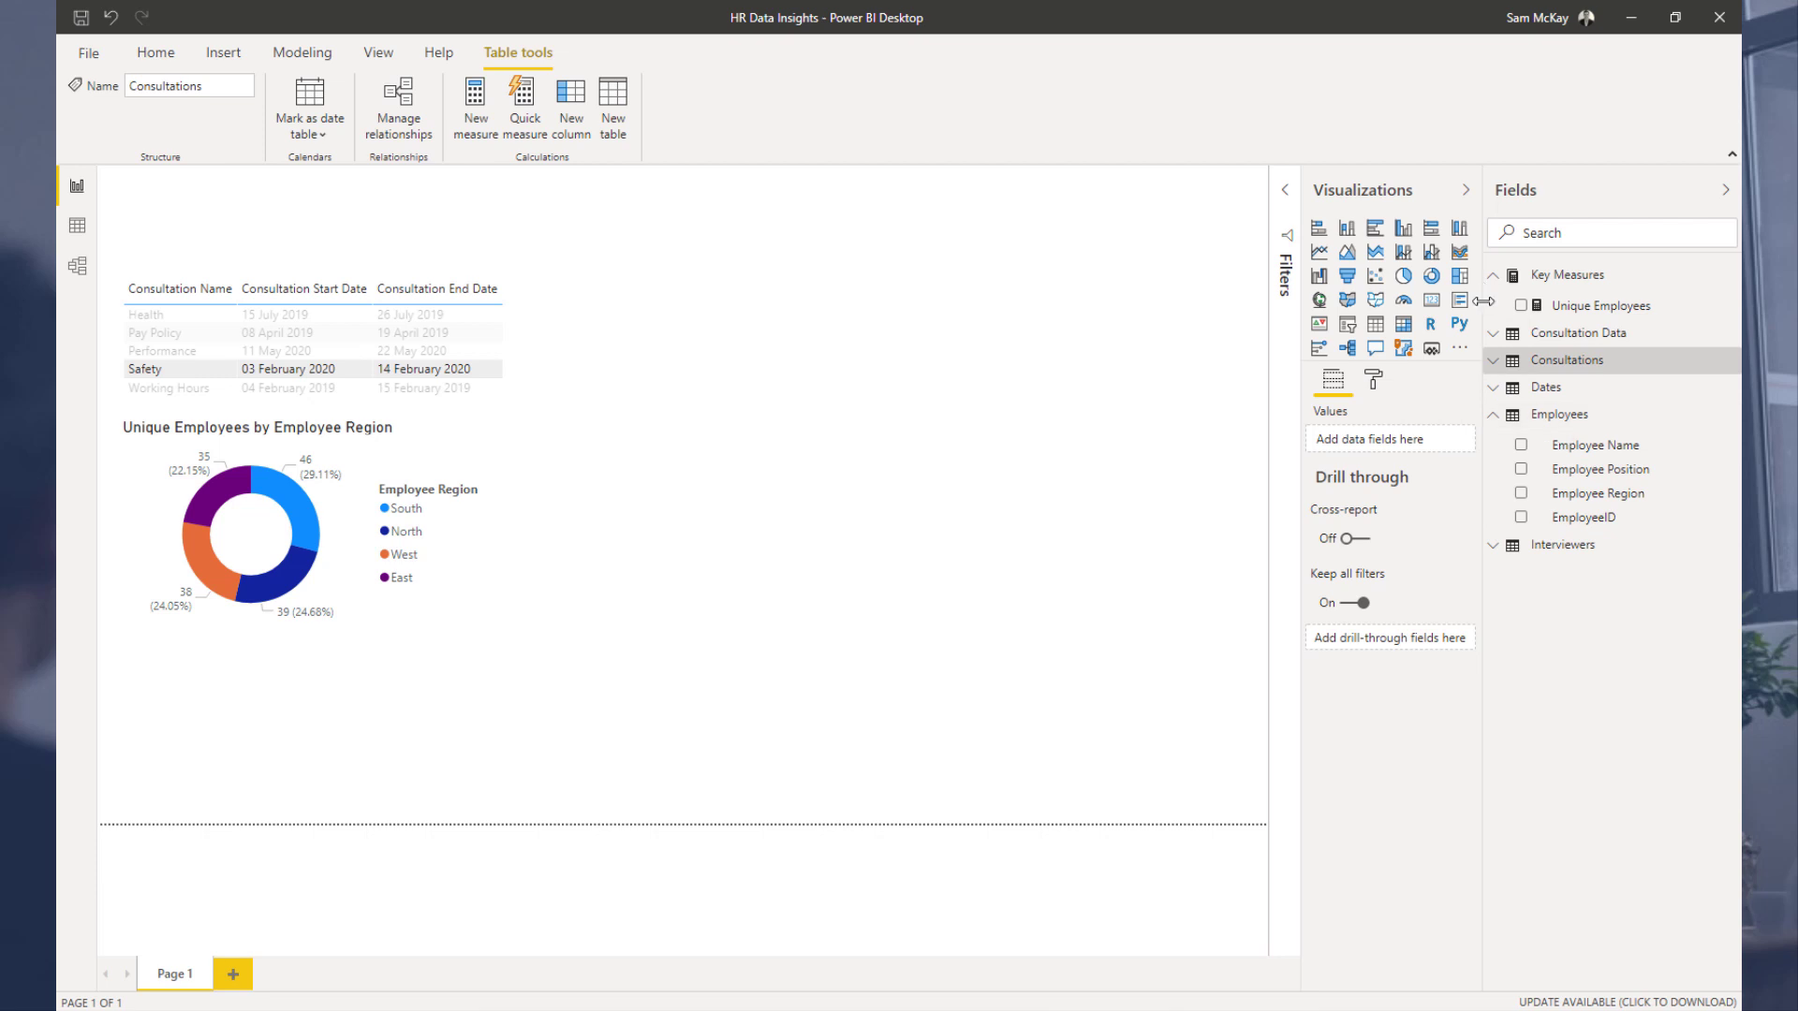
{"action": "left_click", "coordinate": [1496, 547]}
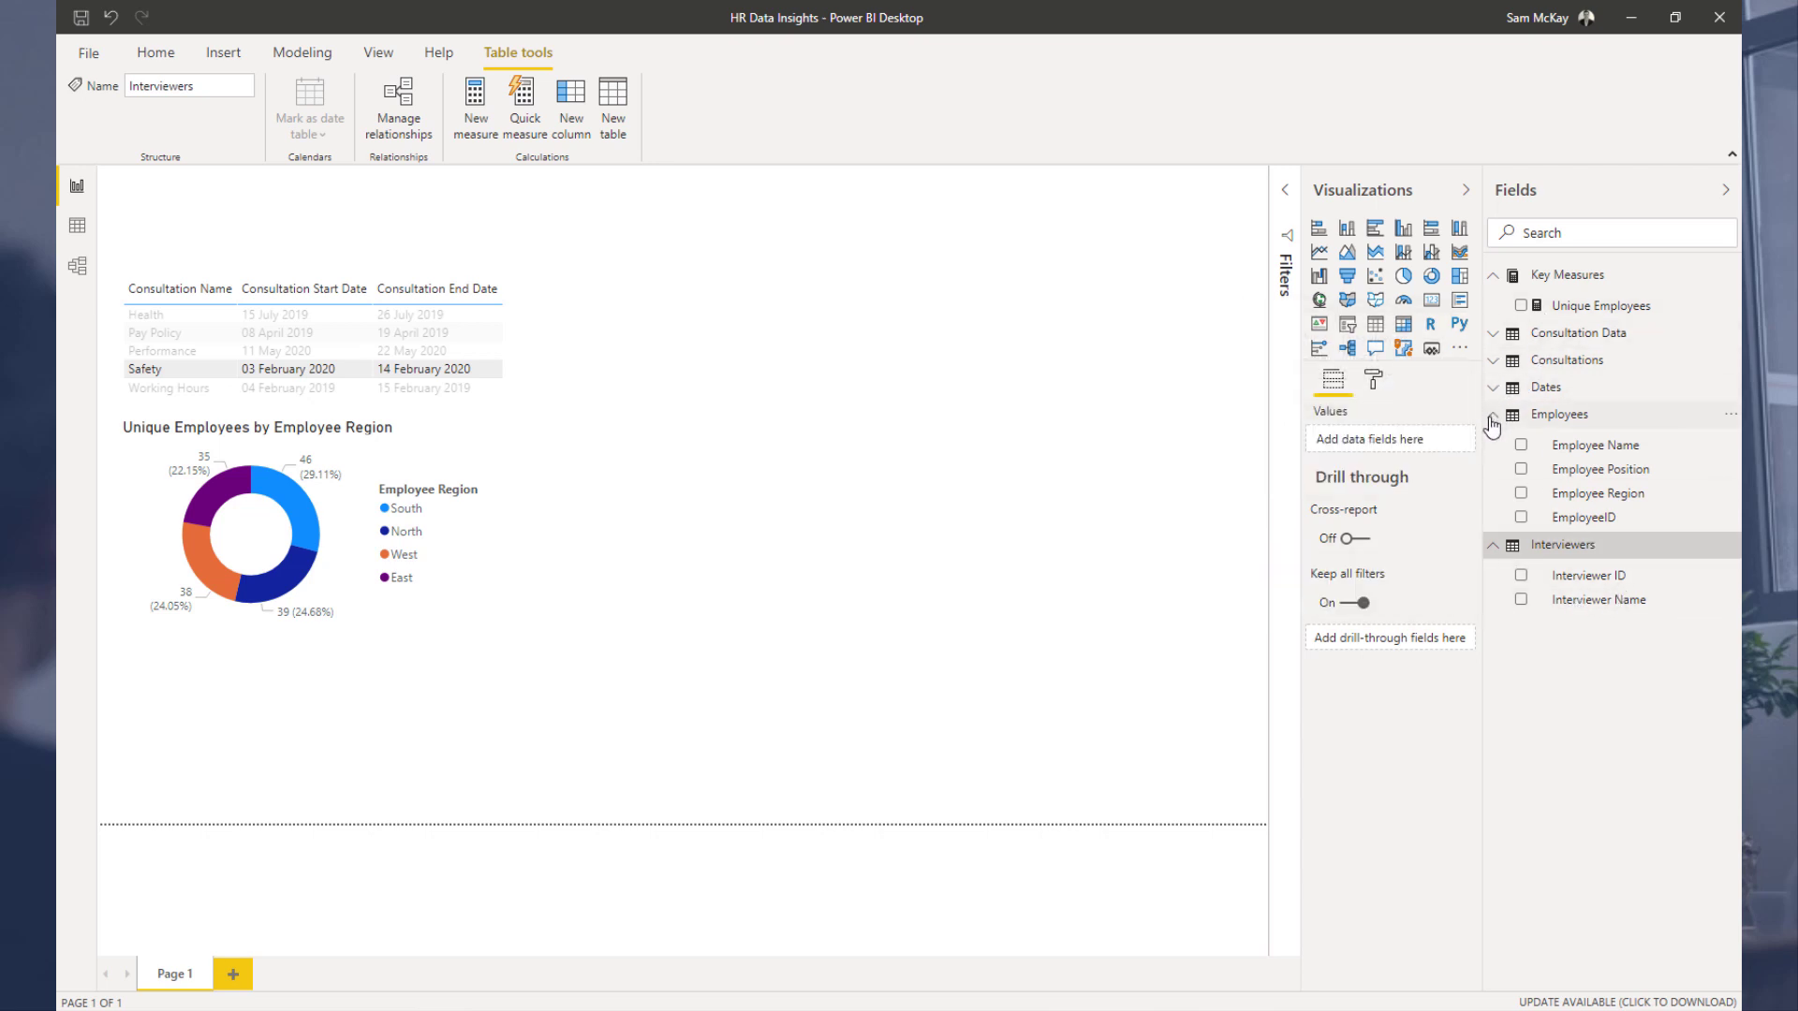
{"action": "left_click", "coordinate": [1493, 417]}
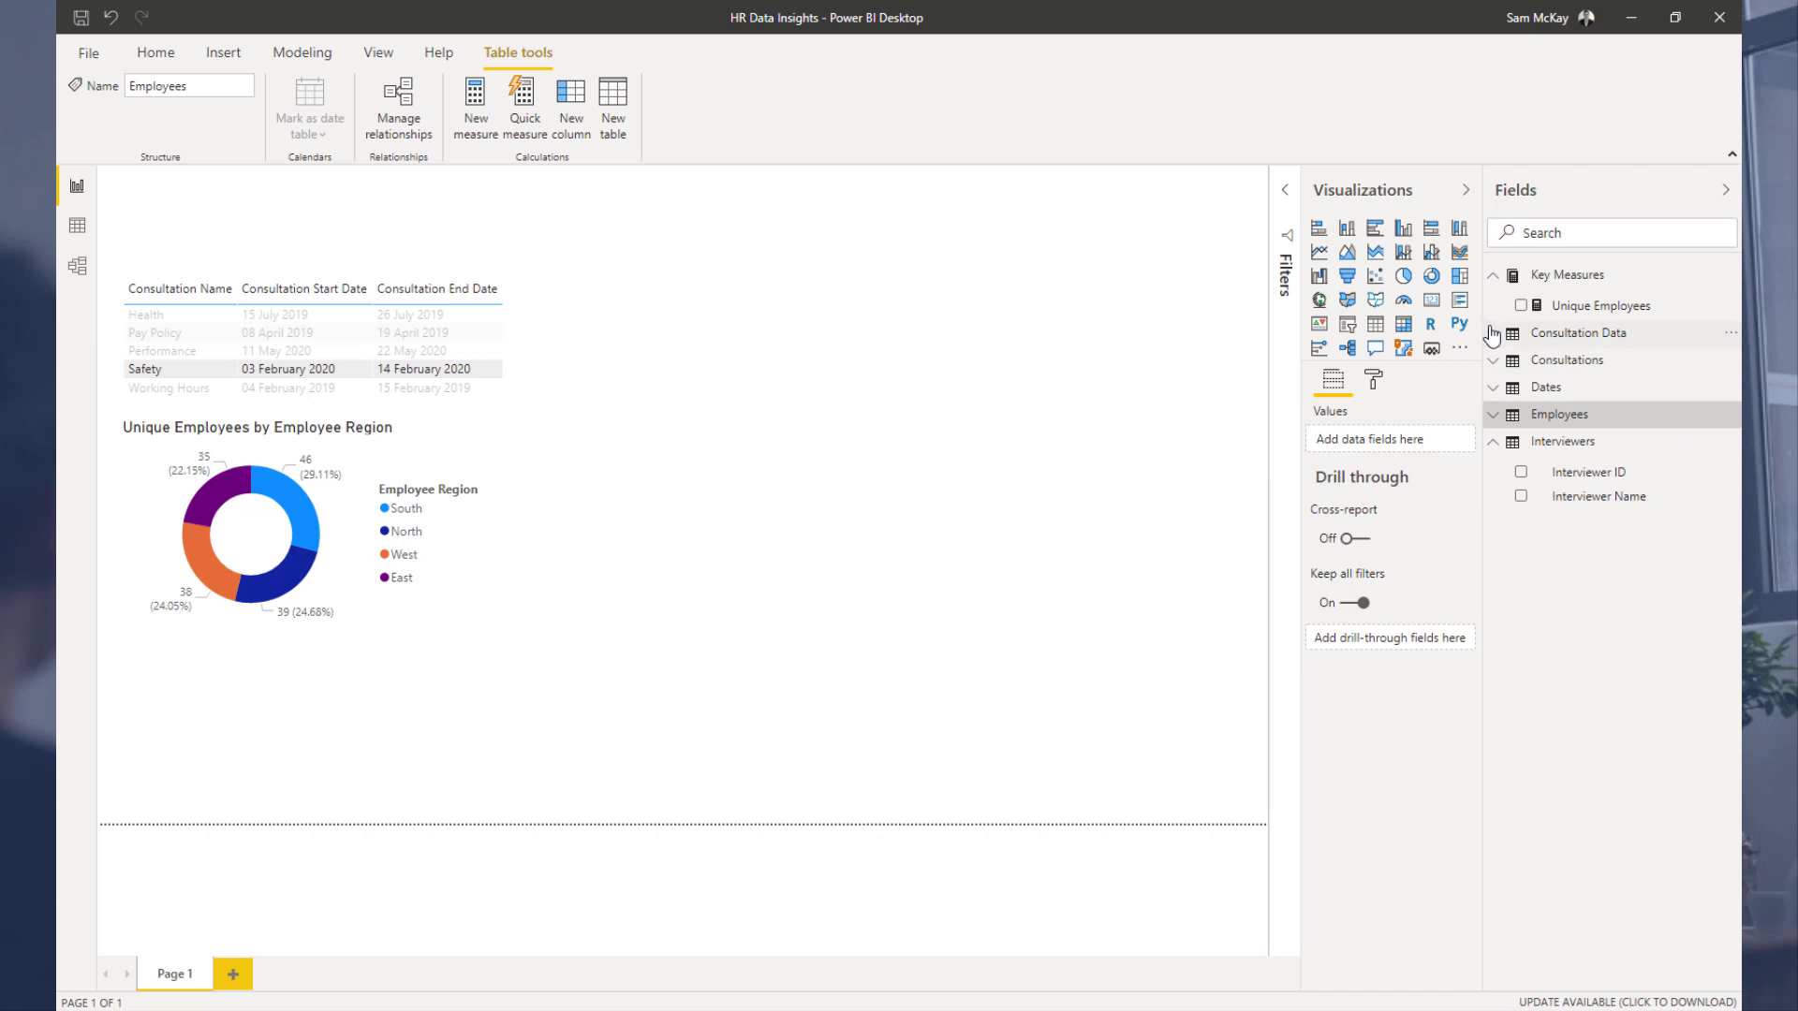
{"action": "left_click", "coordinate": [1492, 334]}
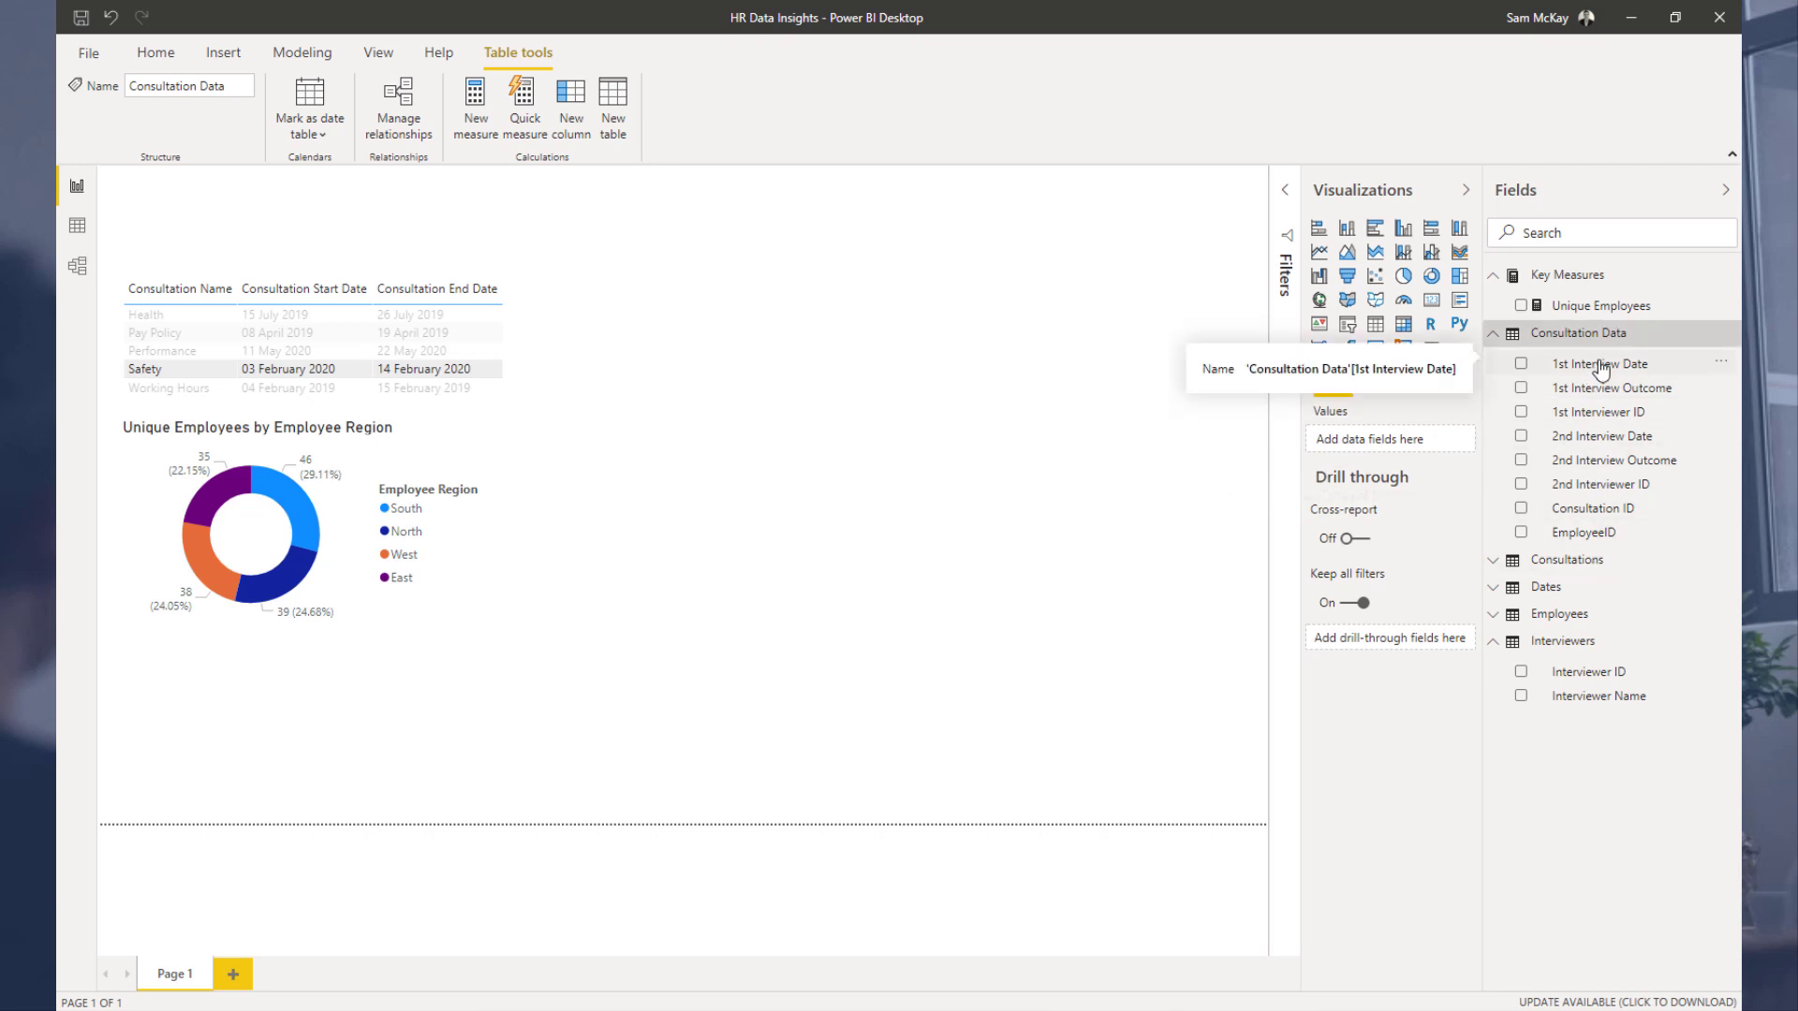
{"action": "left_click_drag", "start_coordinate": [1601, 368], "coordinate": [860, 357]}
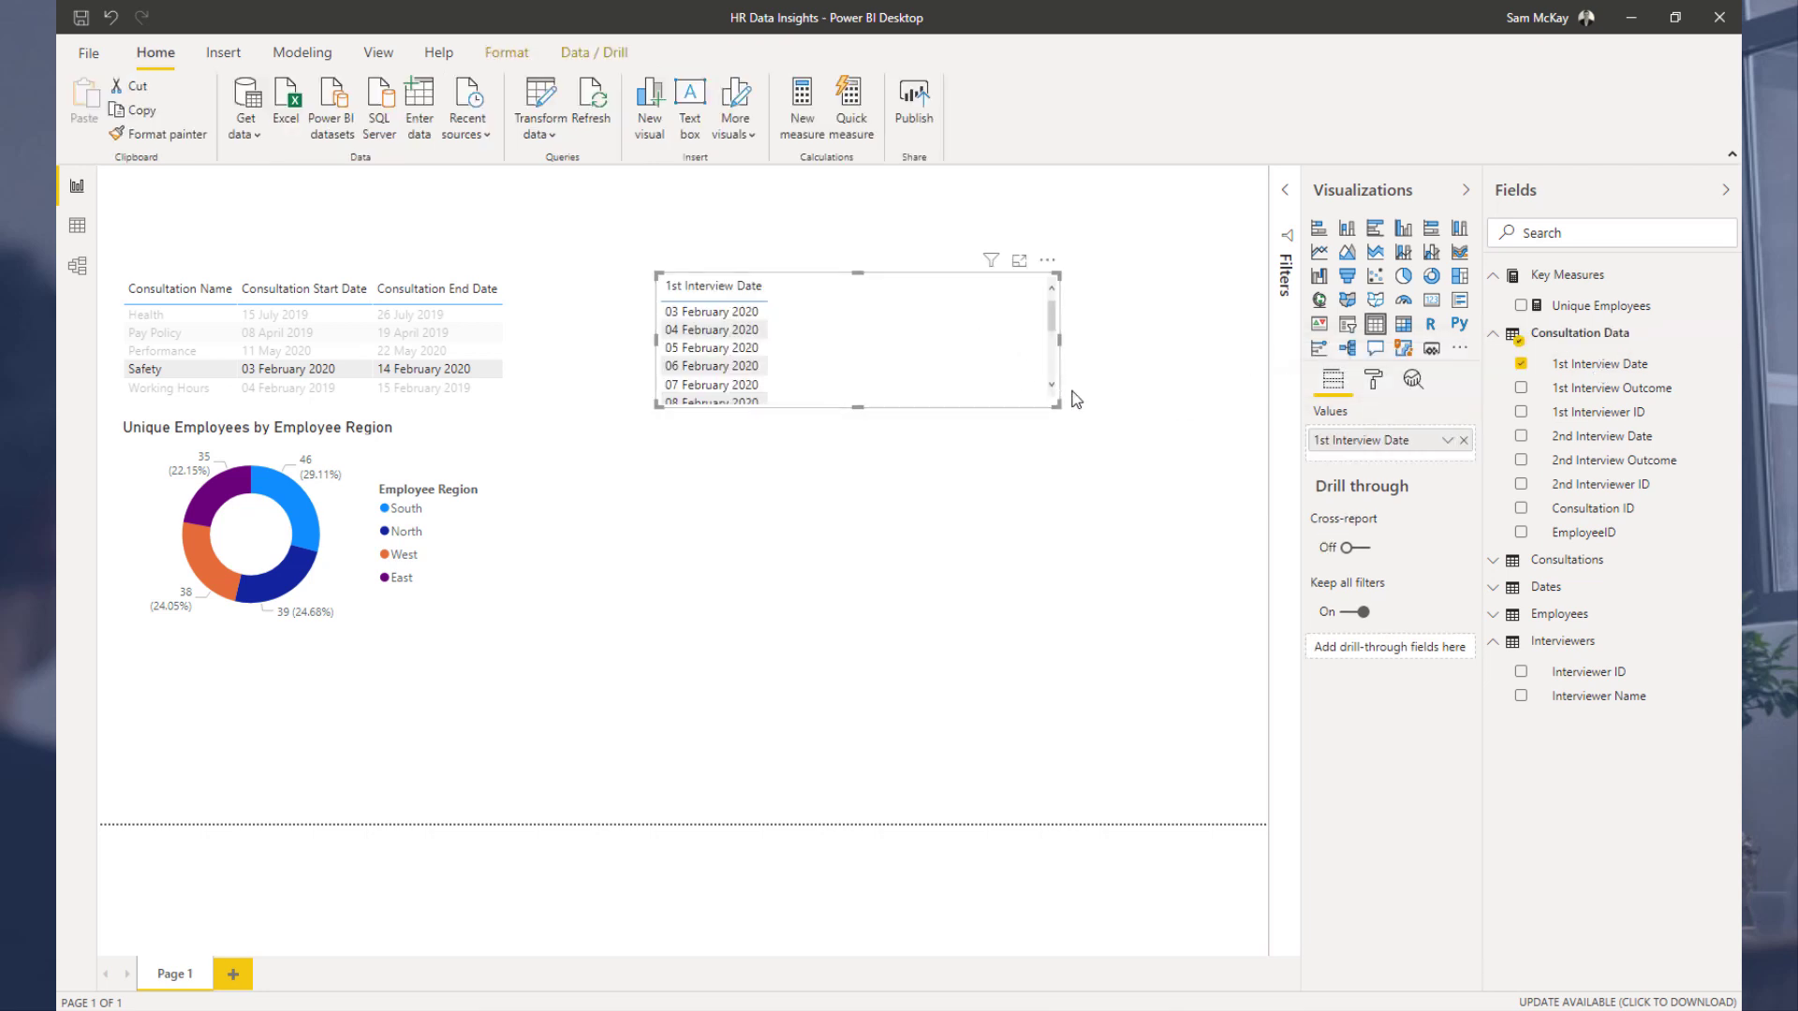
{"action": "left_click_drag", "start_coordinate": [1048, 403], "coordinate": [1072, 522]}
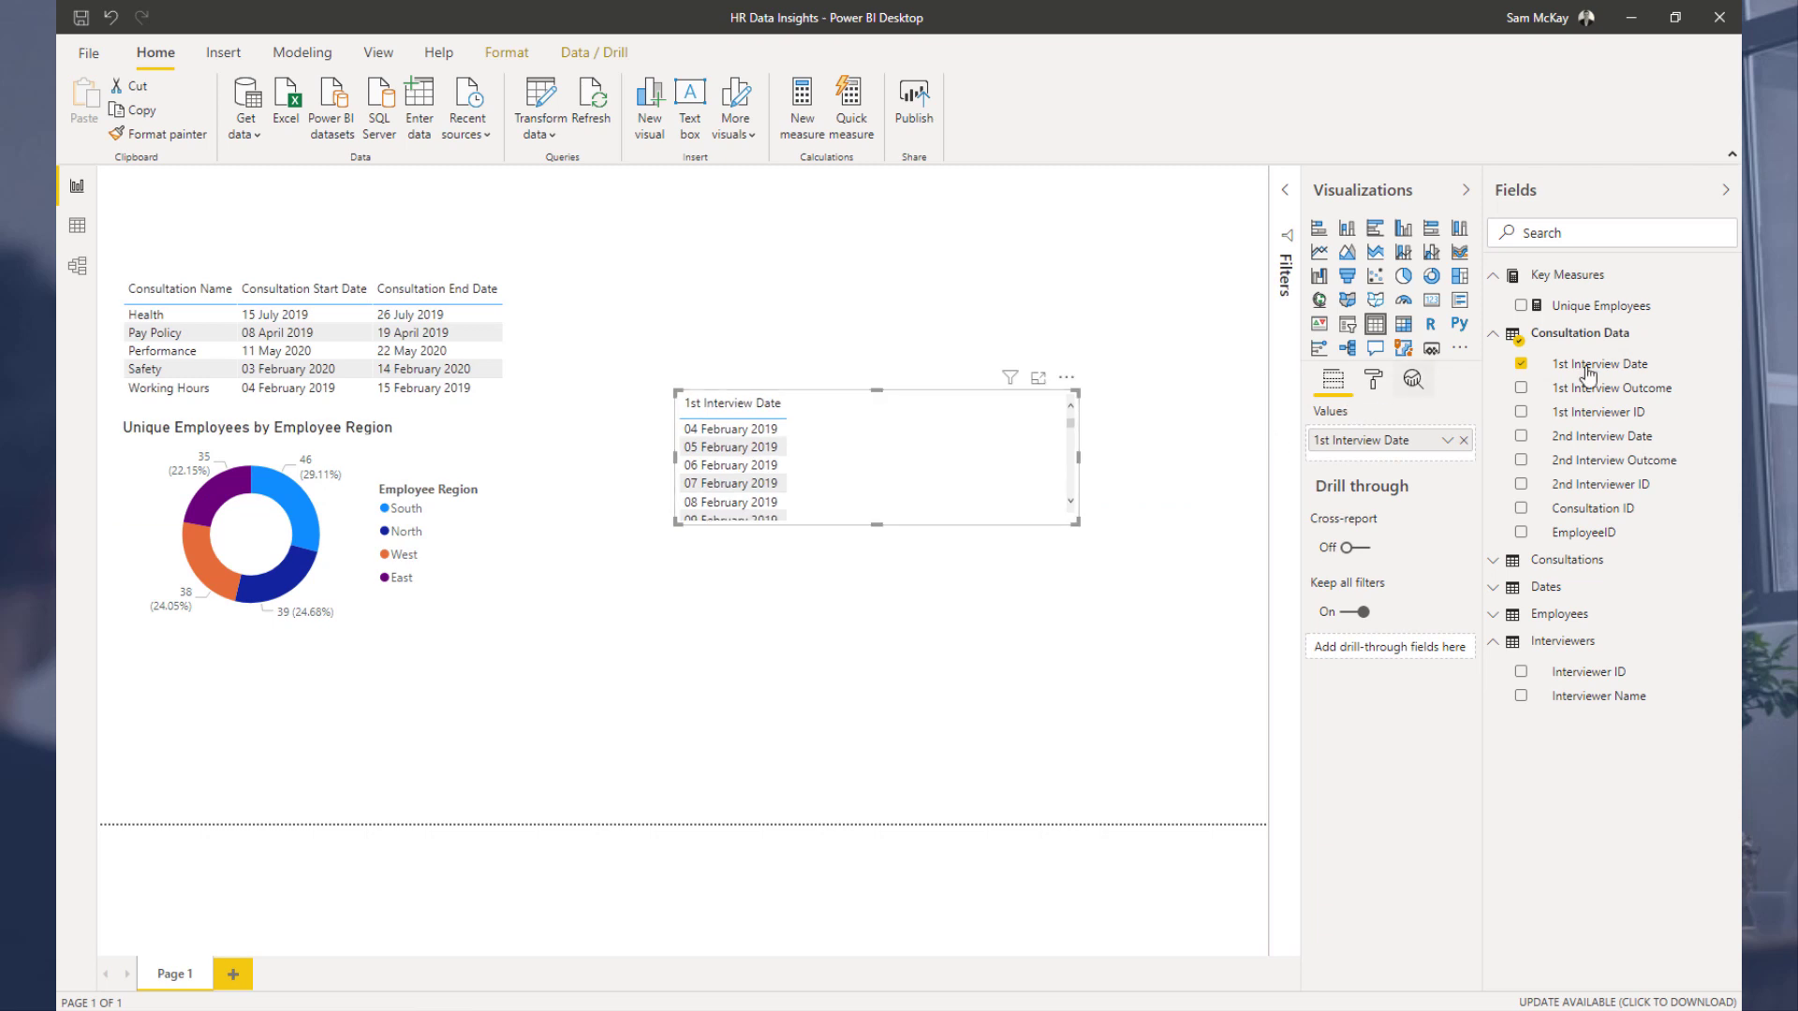
{"action": "left_click_drag", "start_coordinate": [1565, 398], "coordinate": [694, 403]}
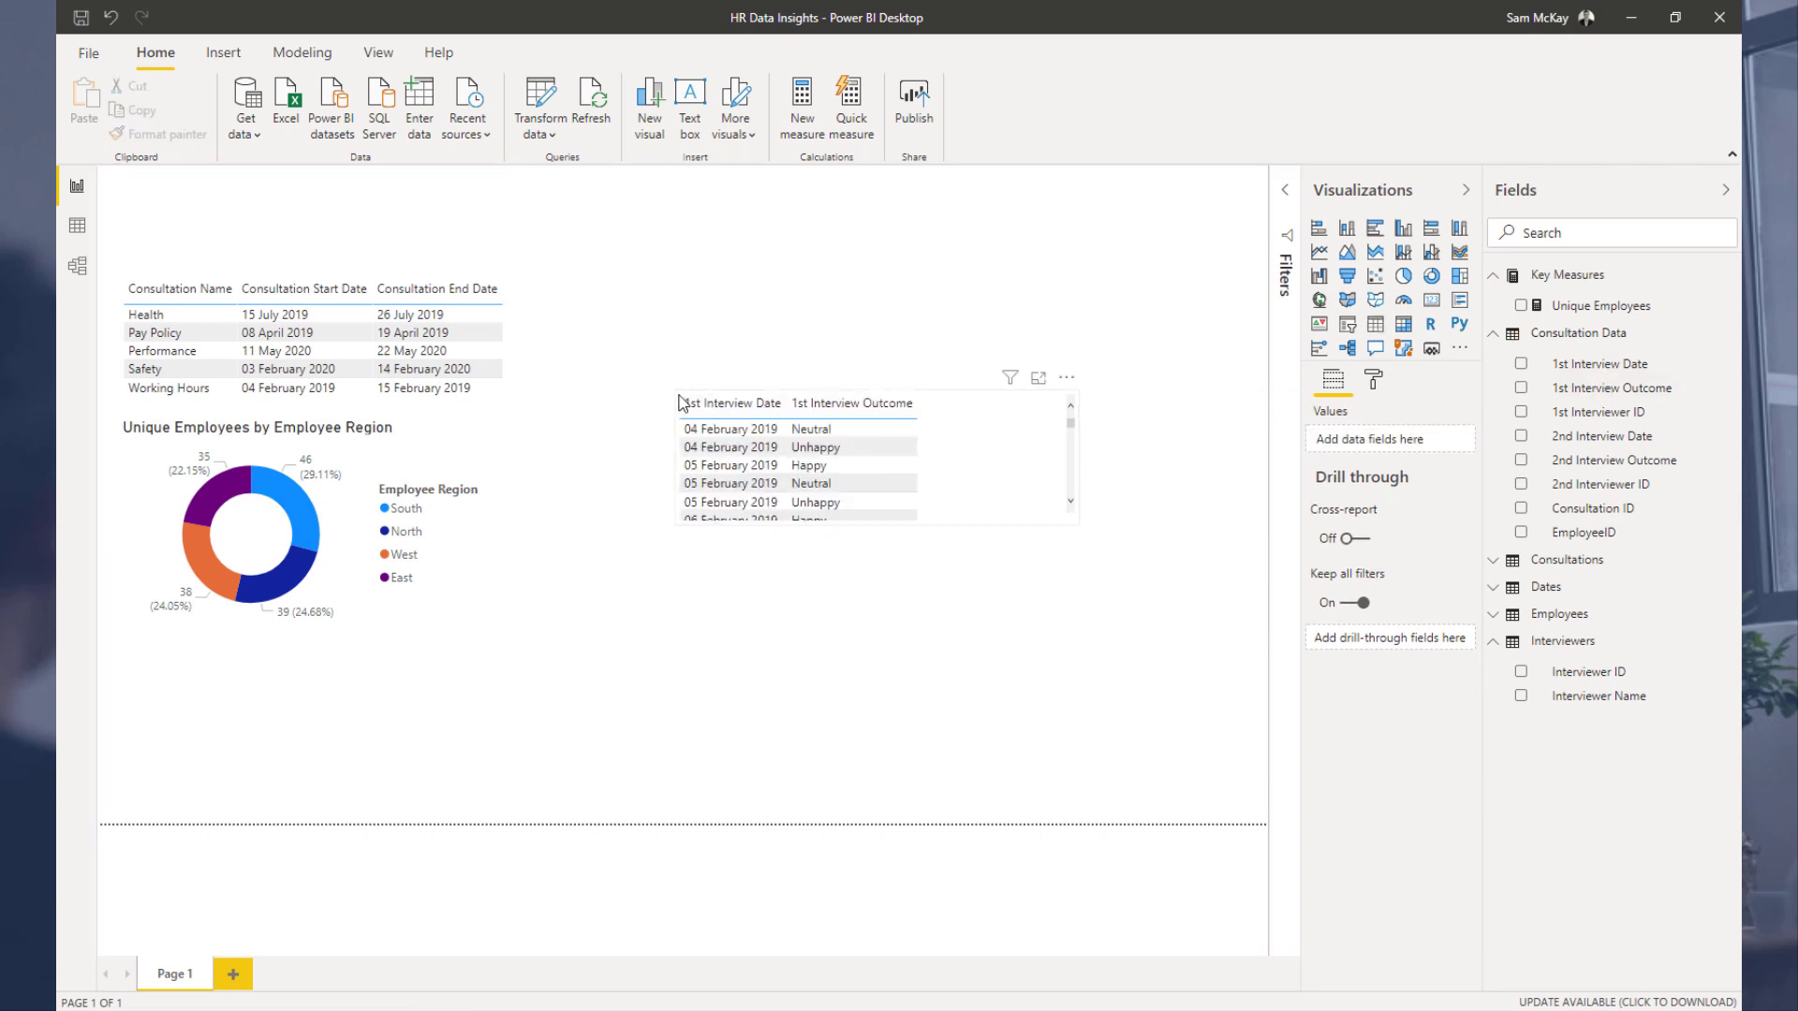
{"action": "left_click_drag", "start_coordinate": [676, 390], "coordinate": [709, 284]}
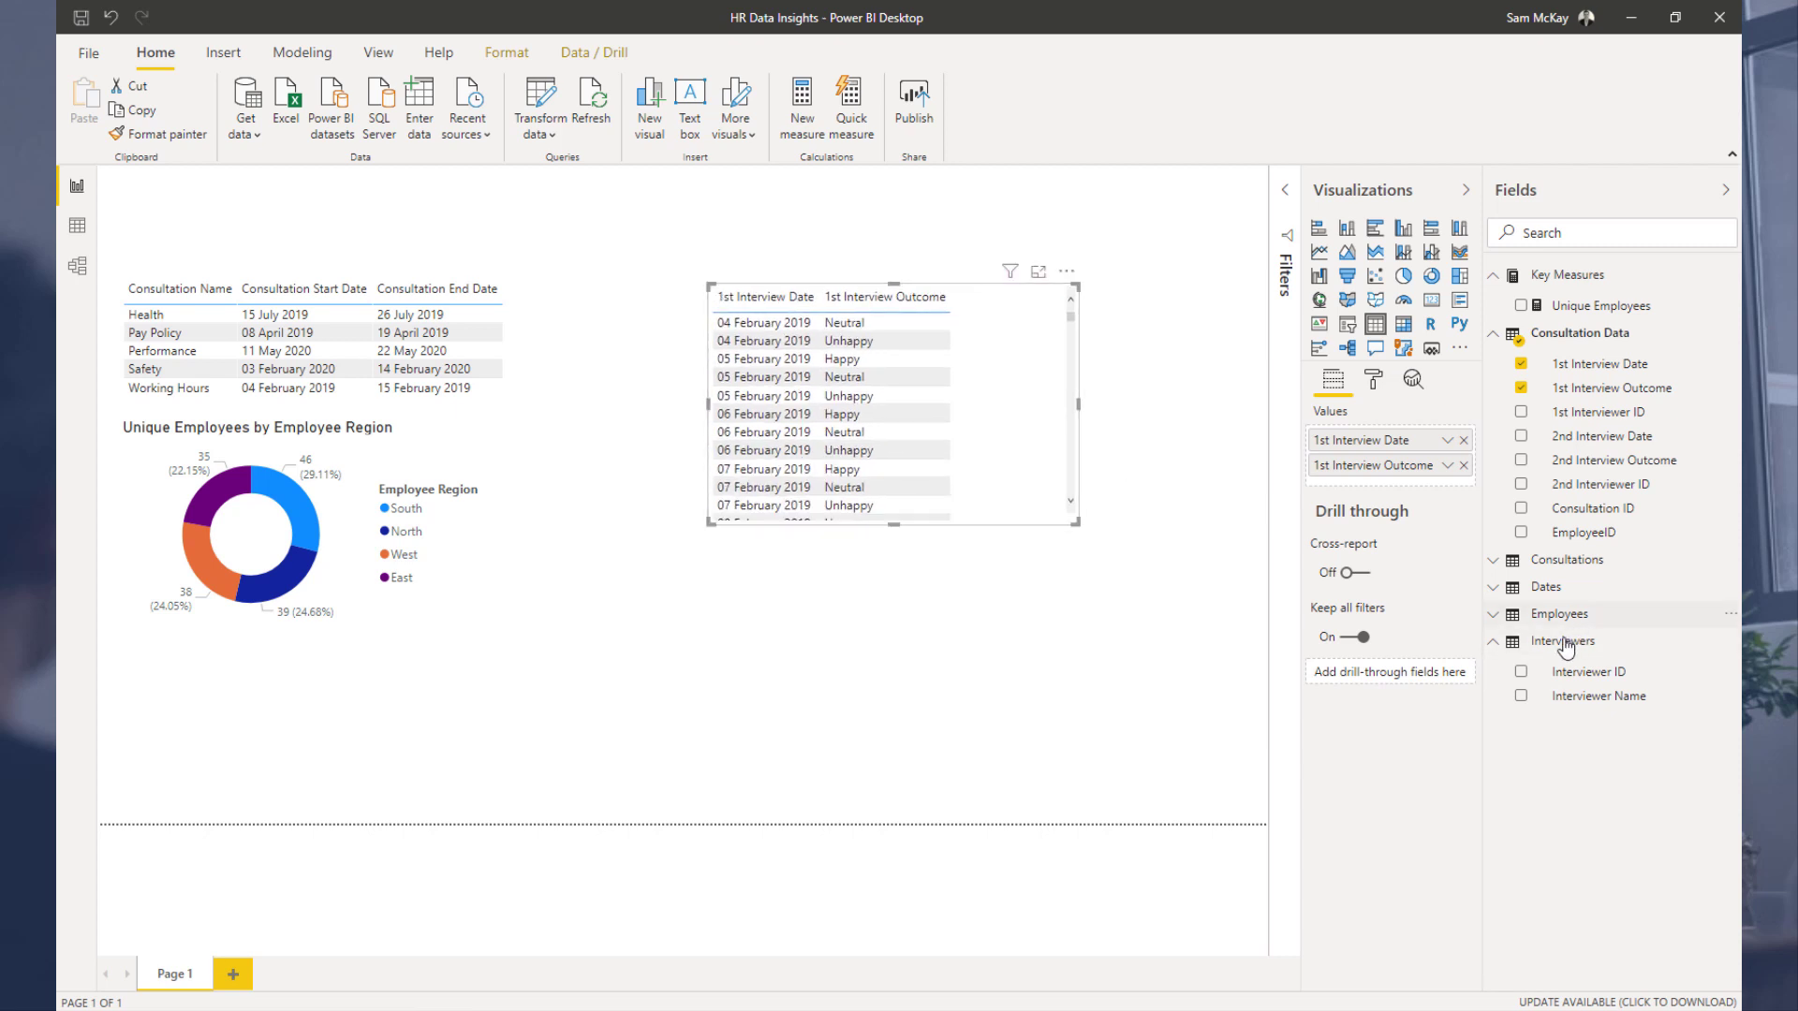
Step: Add Employee Name from Employees to the interview table and enlarge the table downward
{"action": "left_click", "coordinate": [1493, 619]}
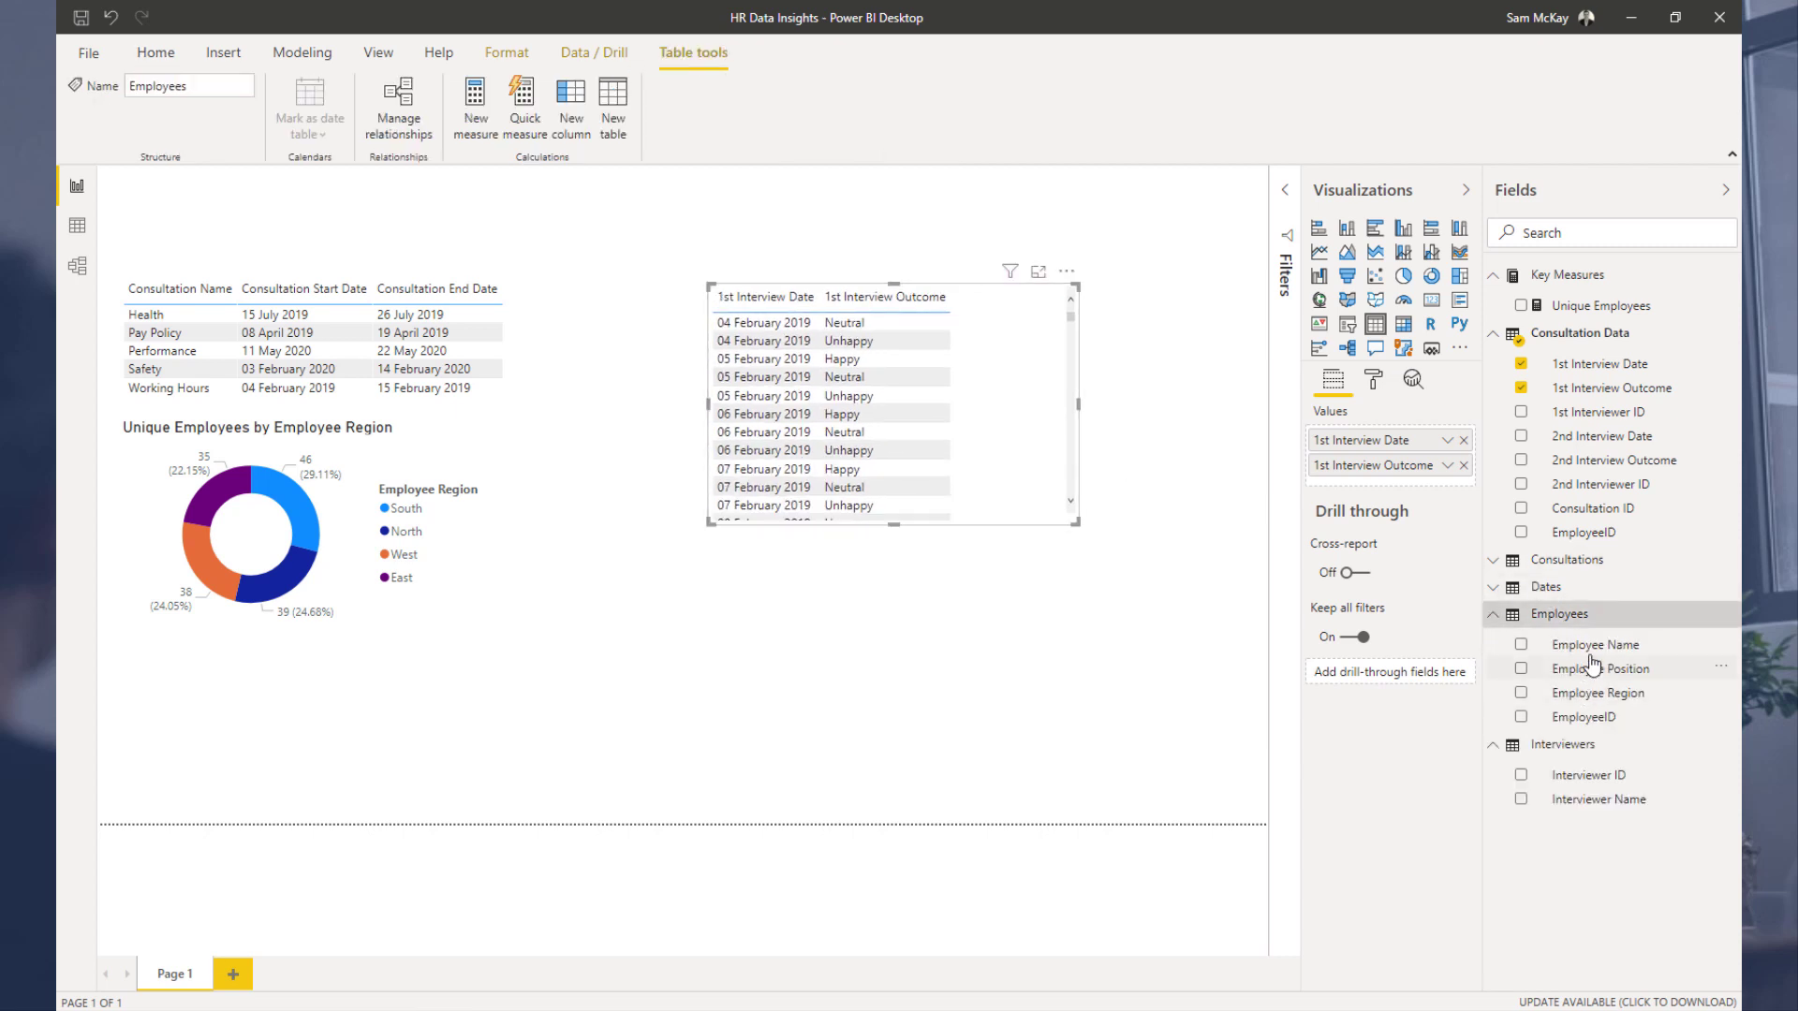
{"action": "left_click_drag", "start_coordinate": [1596, 645], "coordinate": [1424, 442]}
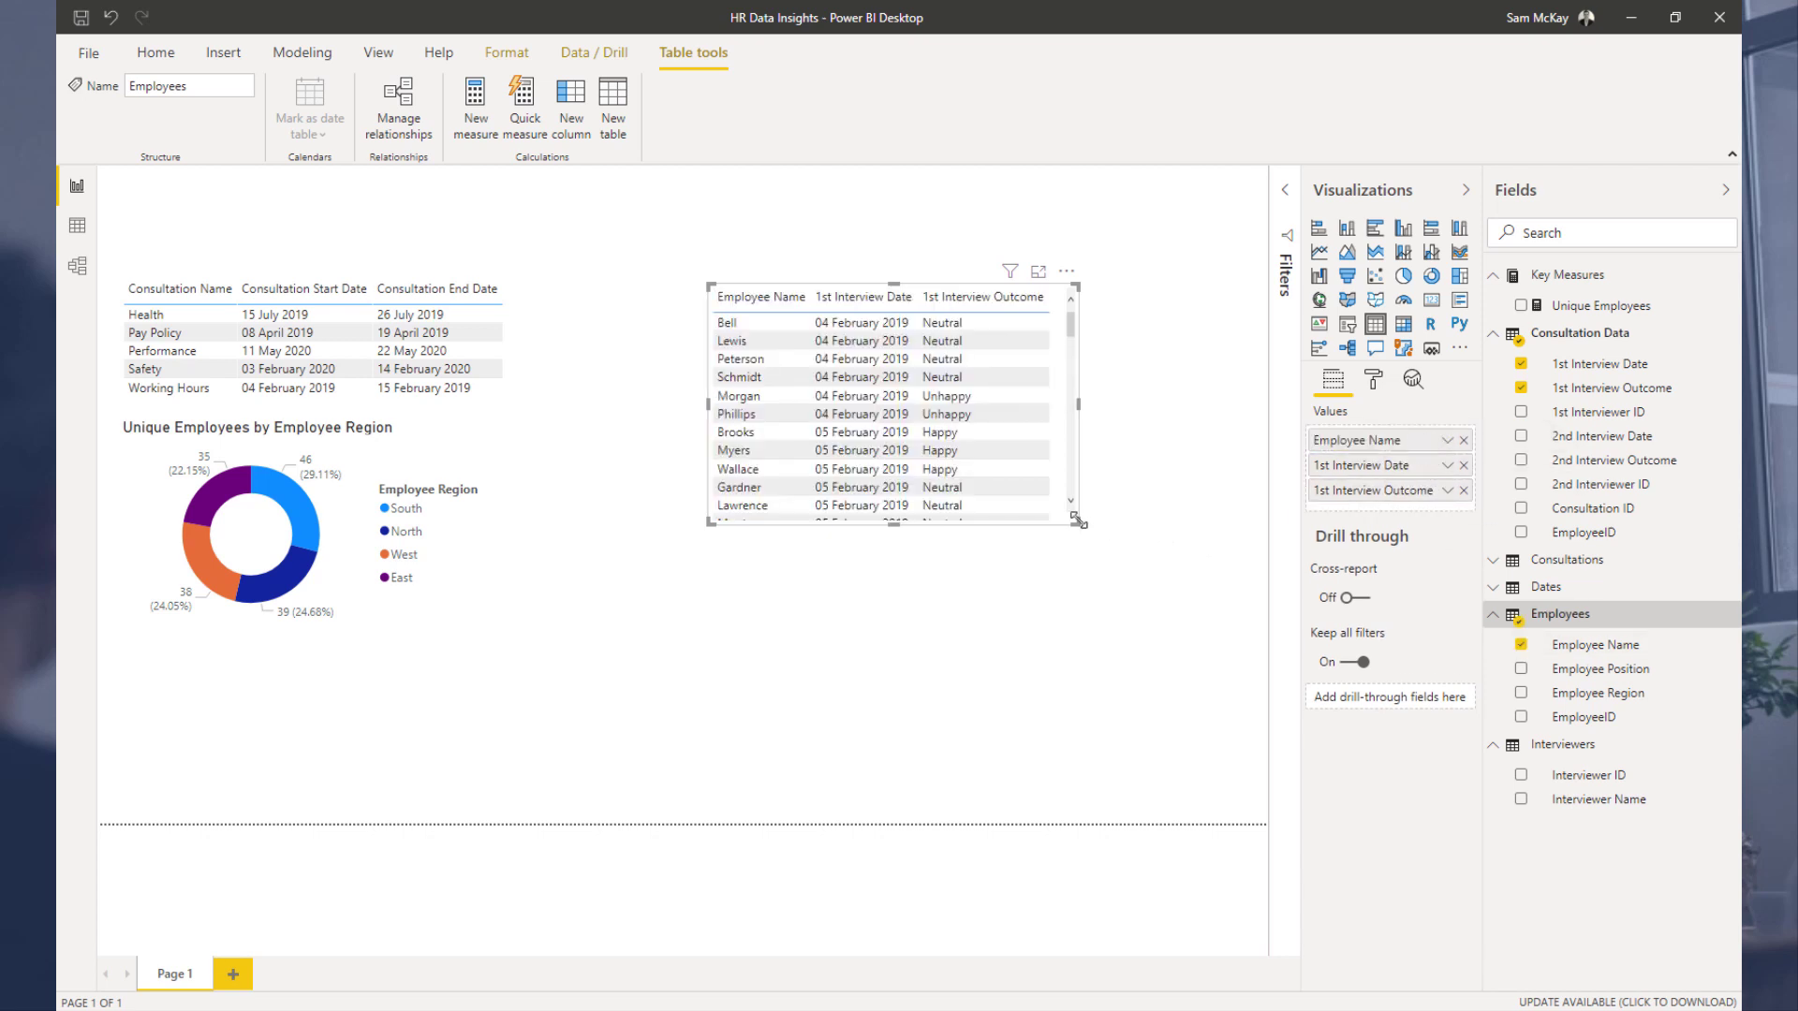
{"action": "left_click_drag", "start_coordinate": [1134, 683], "coordinate": [1167, 740]}
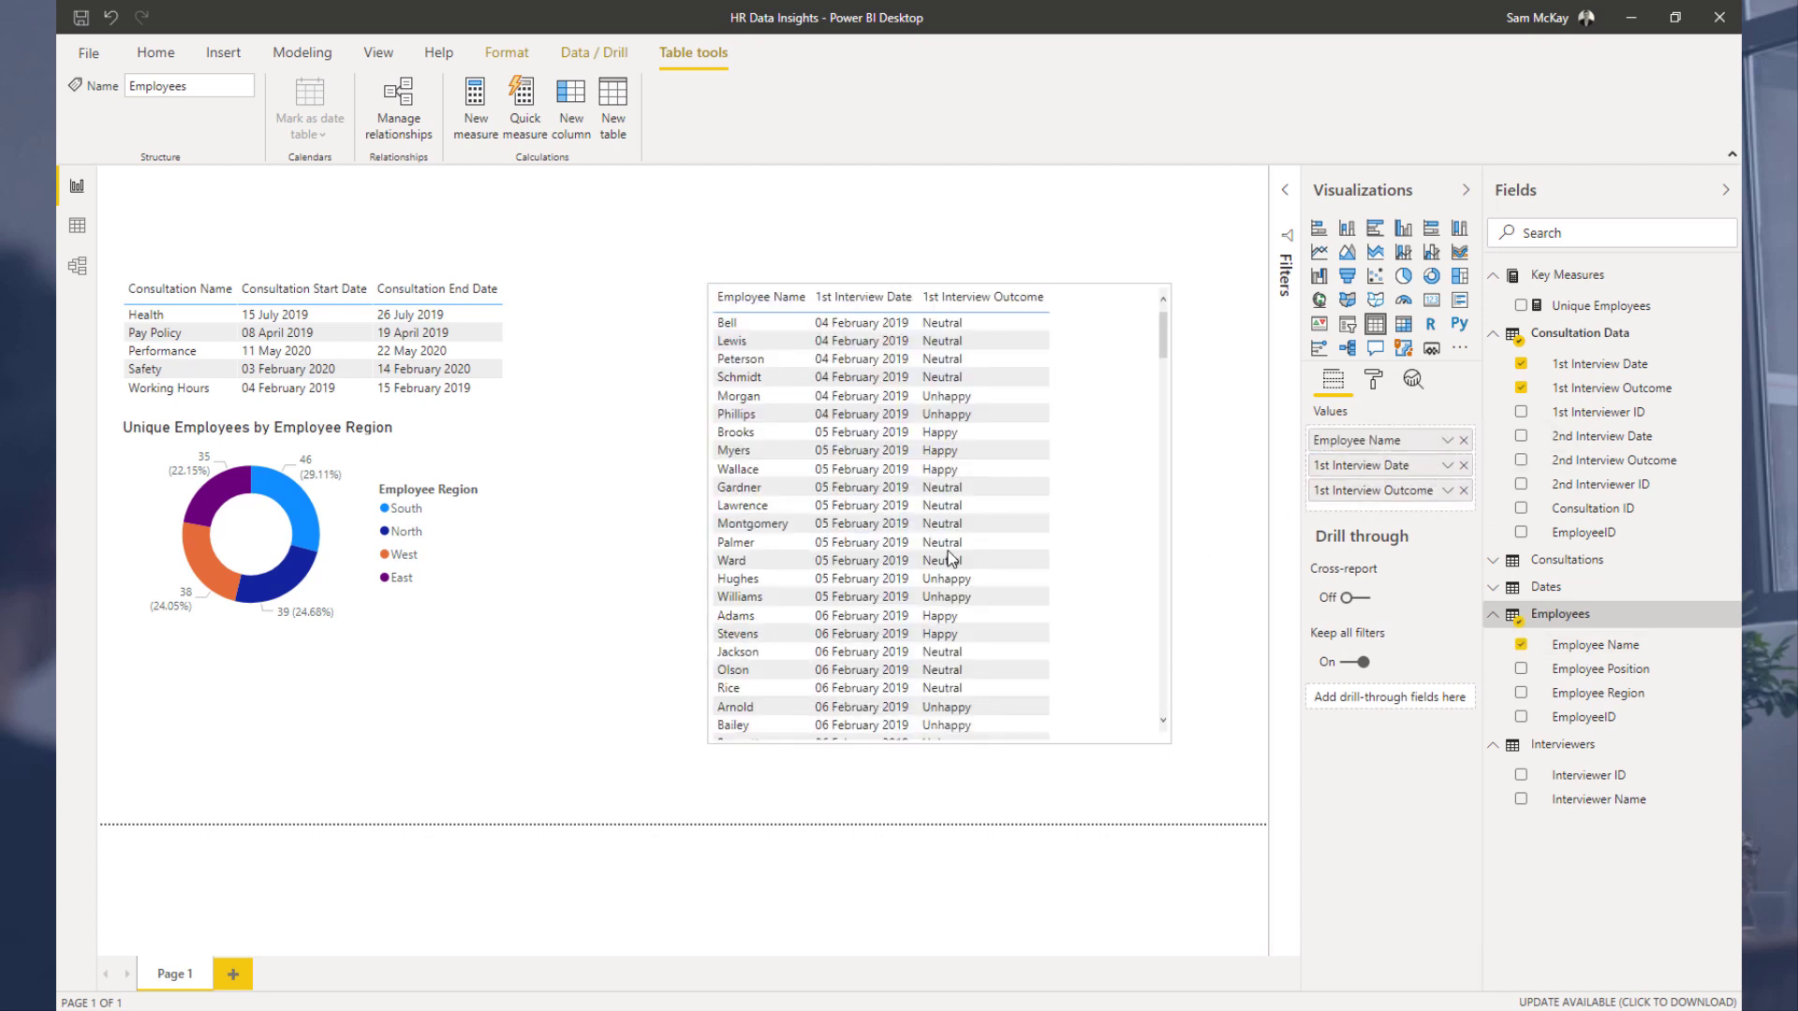
Step: Check how selecting the Pay Policy and Safety consultations filters the interview table
{"action": "left_click", "coordinate": [192, 350]}
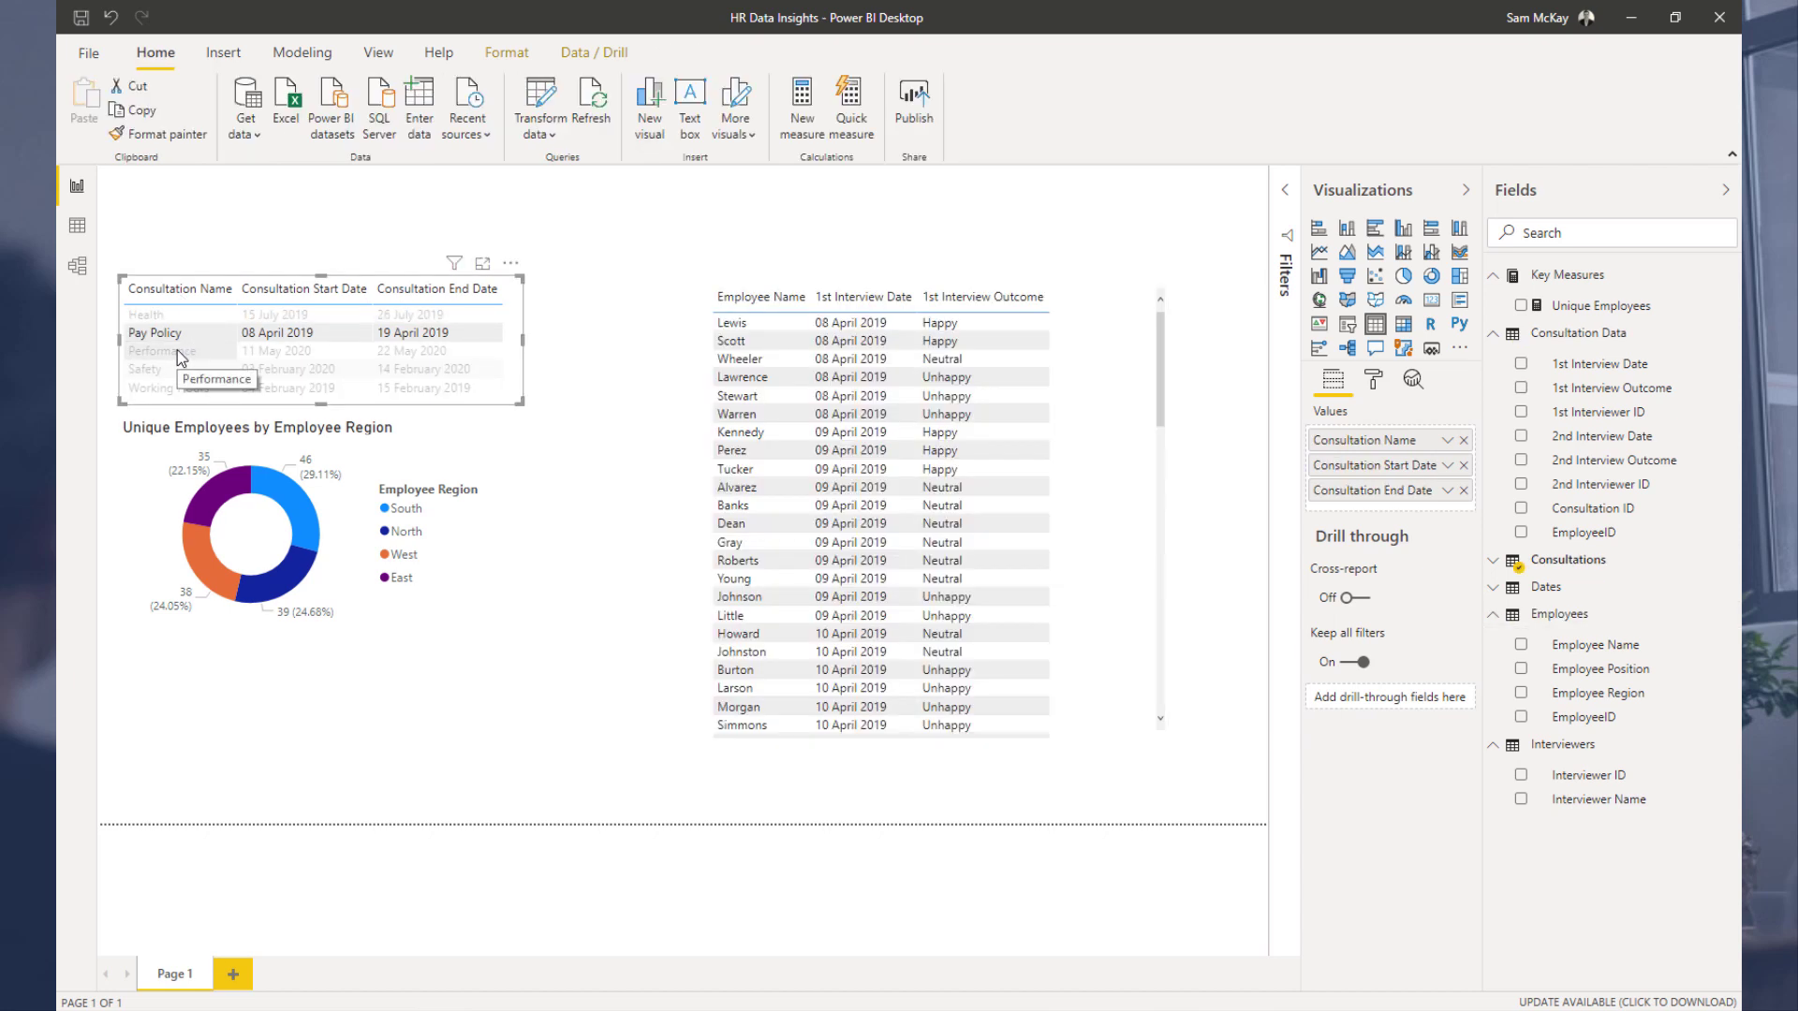
{"action": "left_click", "coordinate": [281, 371]}
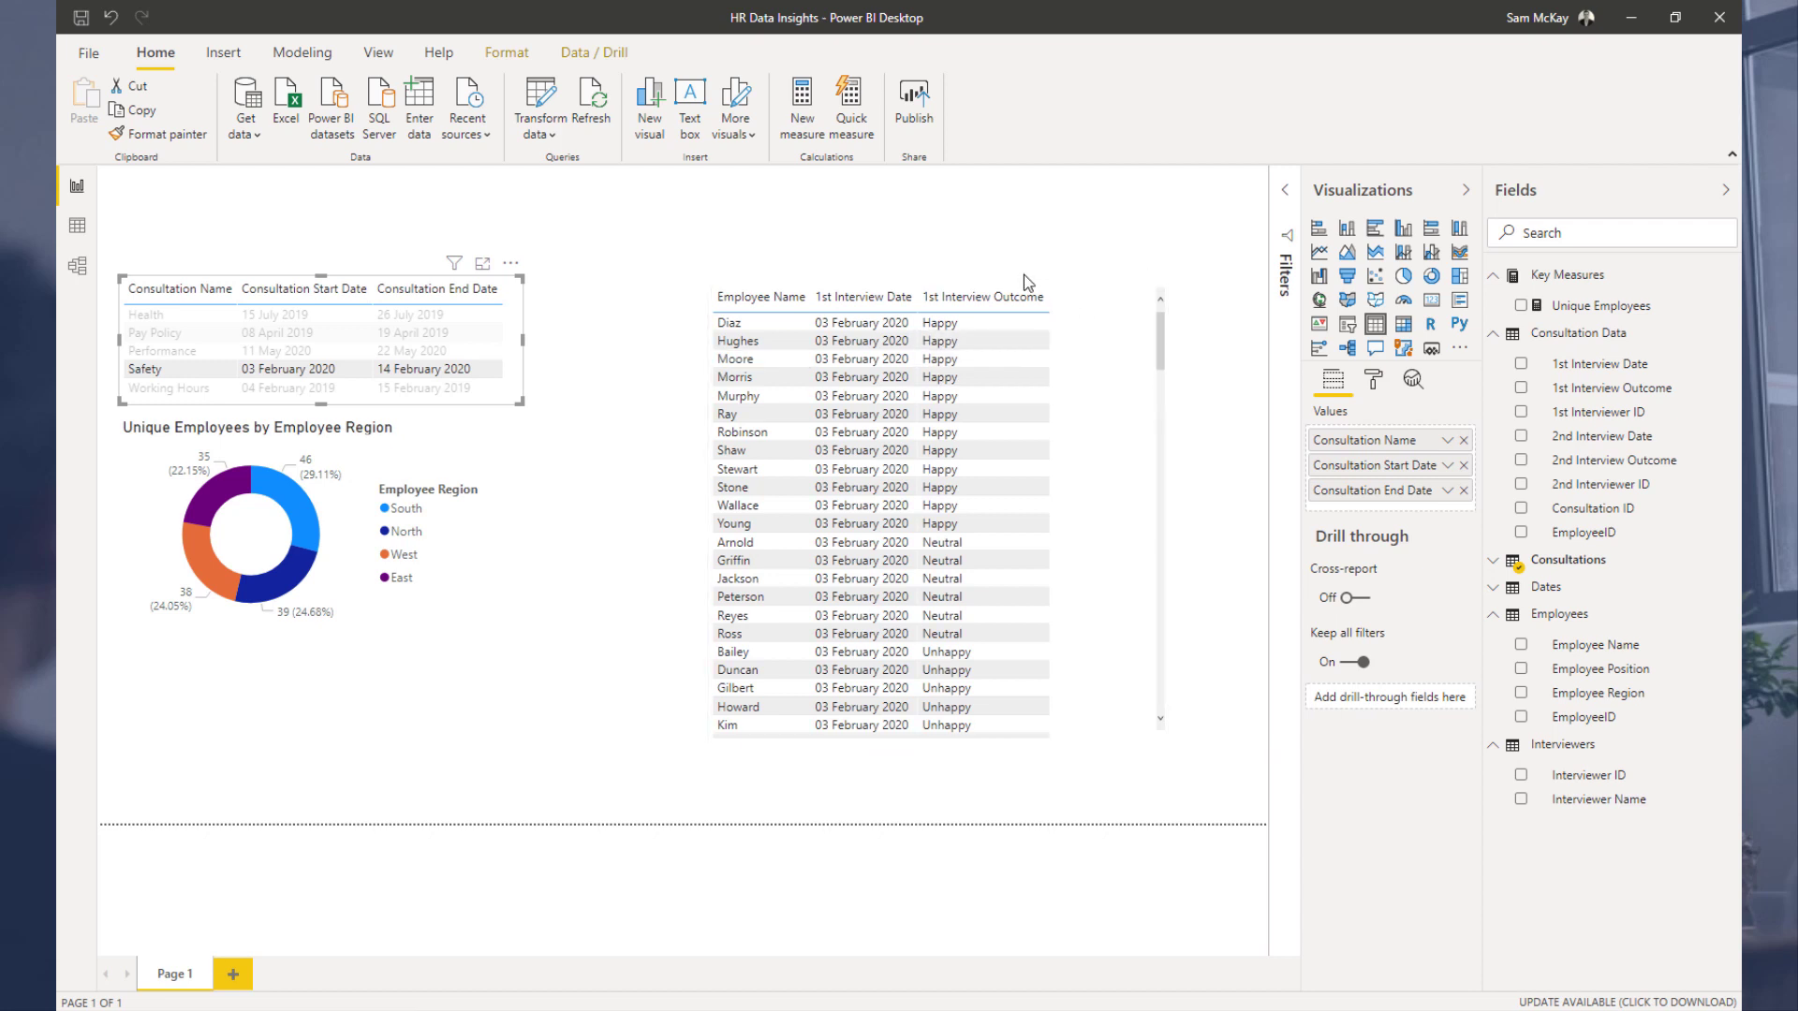
{"action": "left_click", "coordinate": [1143, 282]}
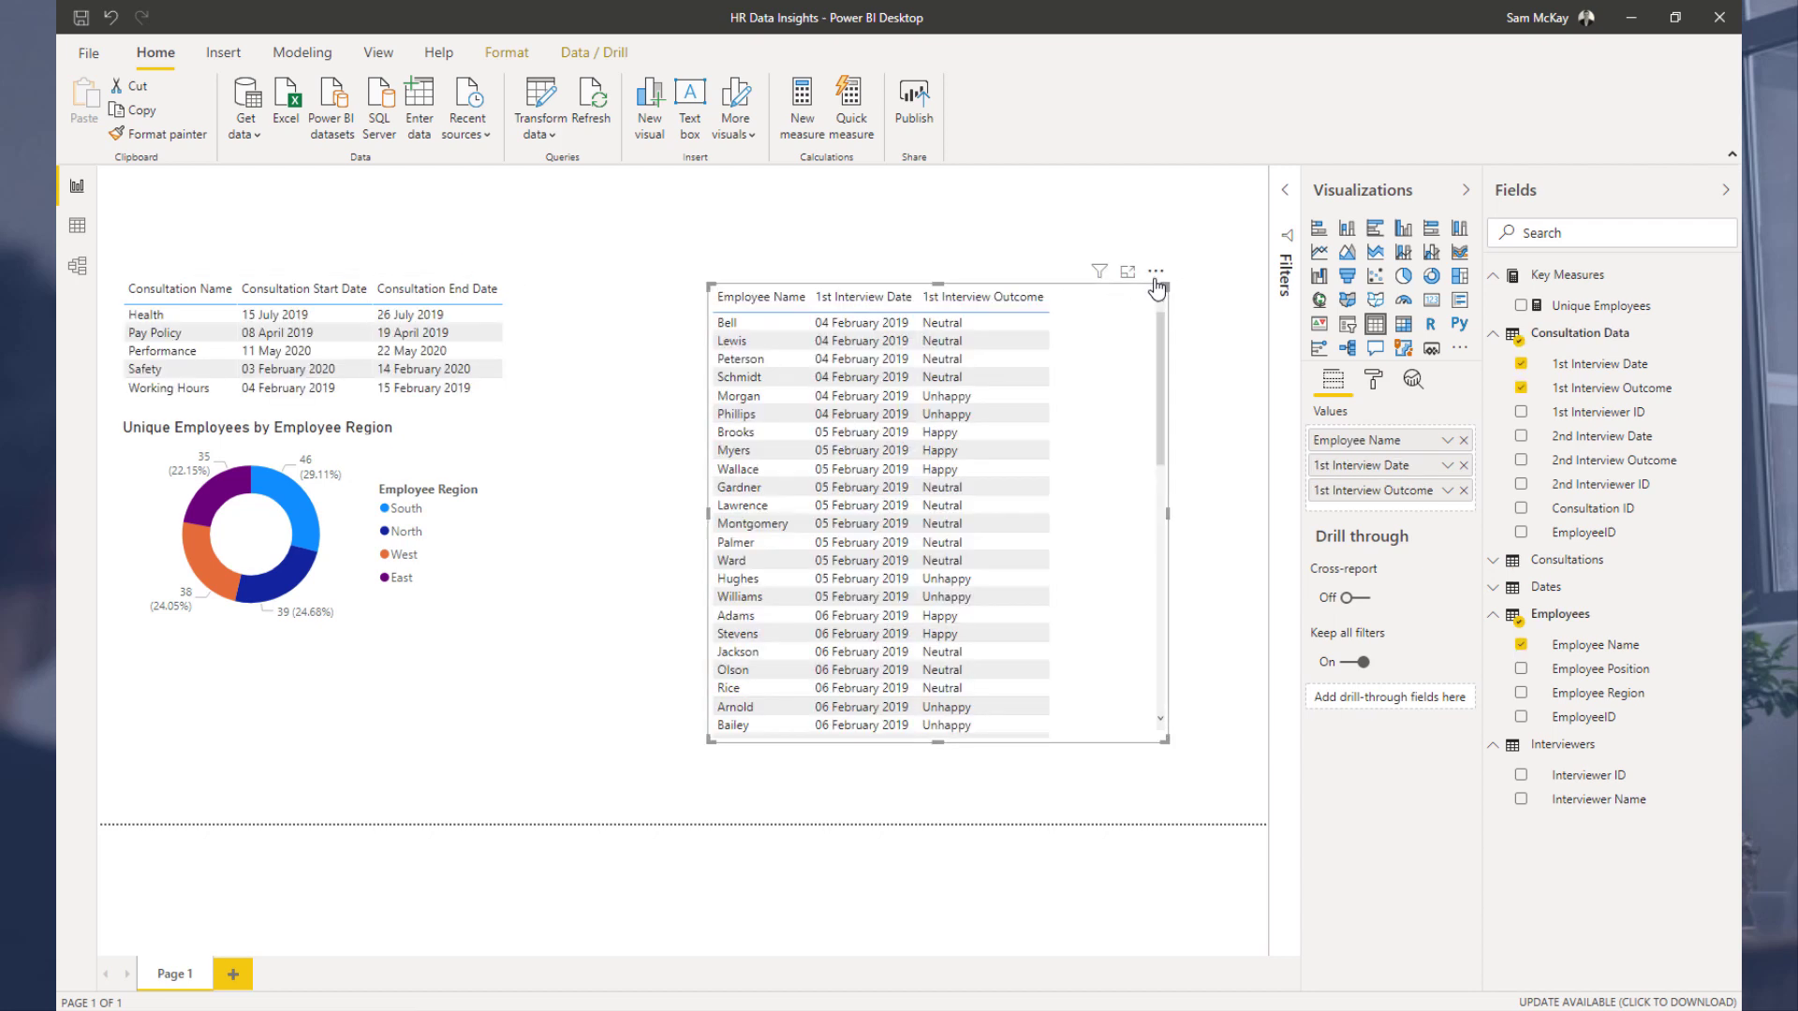
Step: Move the interview table closer to the consultation table and enlarge it
{"action": "left_click_drag", "start_coordinate": [1143, 283], "coordinate": [996, 279]}
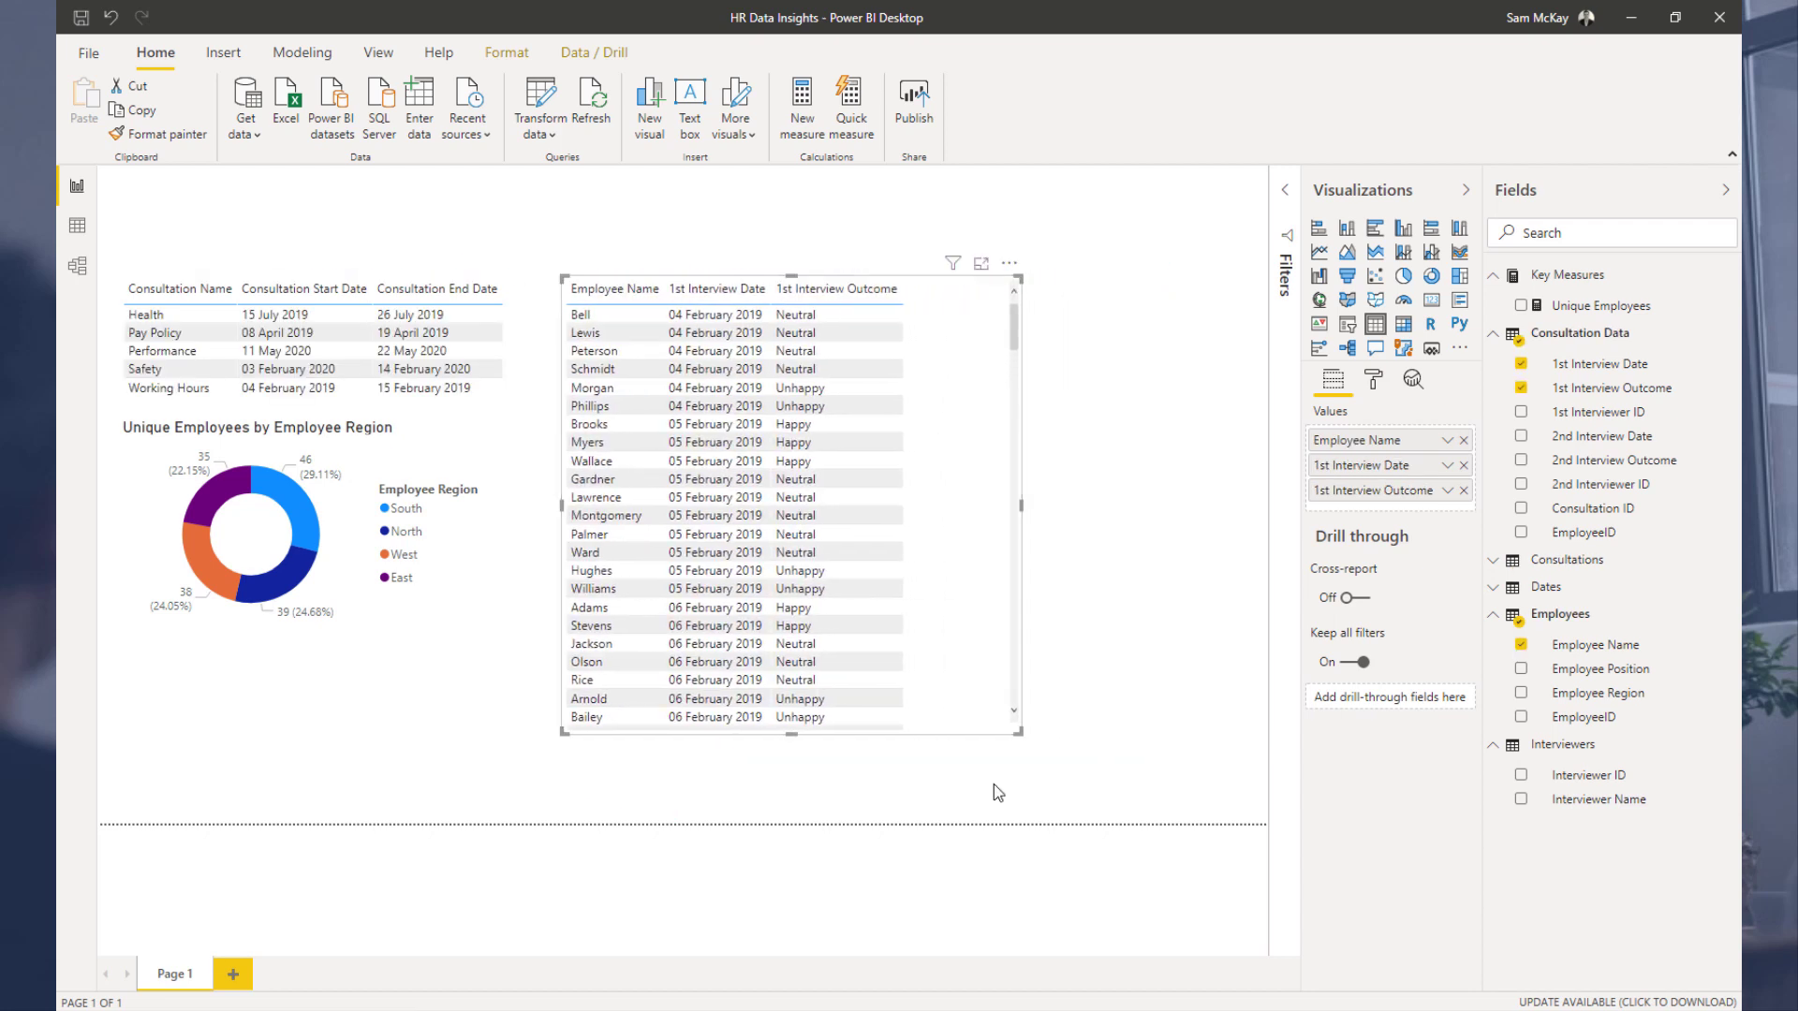
{"action": "left_click_drag", "start_coordinate": [1018, 735], "coordinate": [1223, 791]}
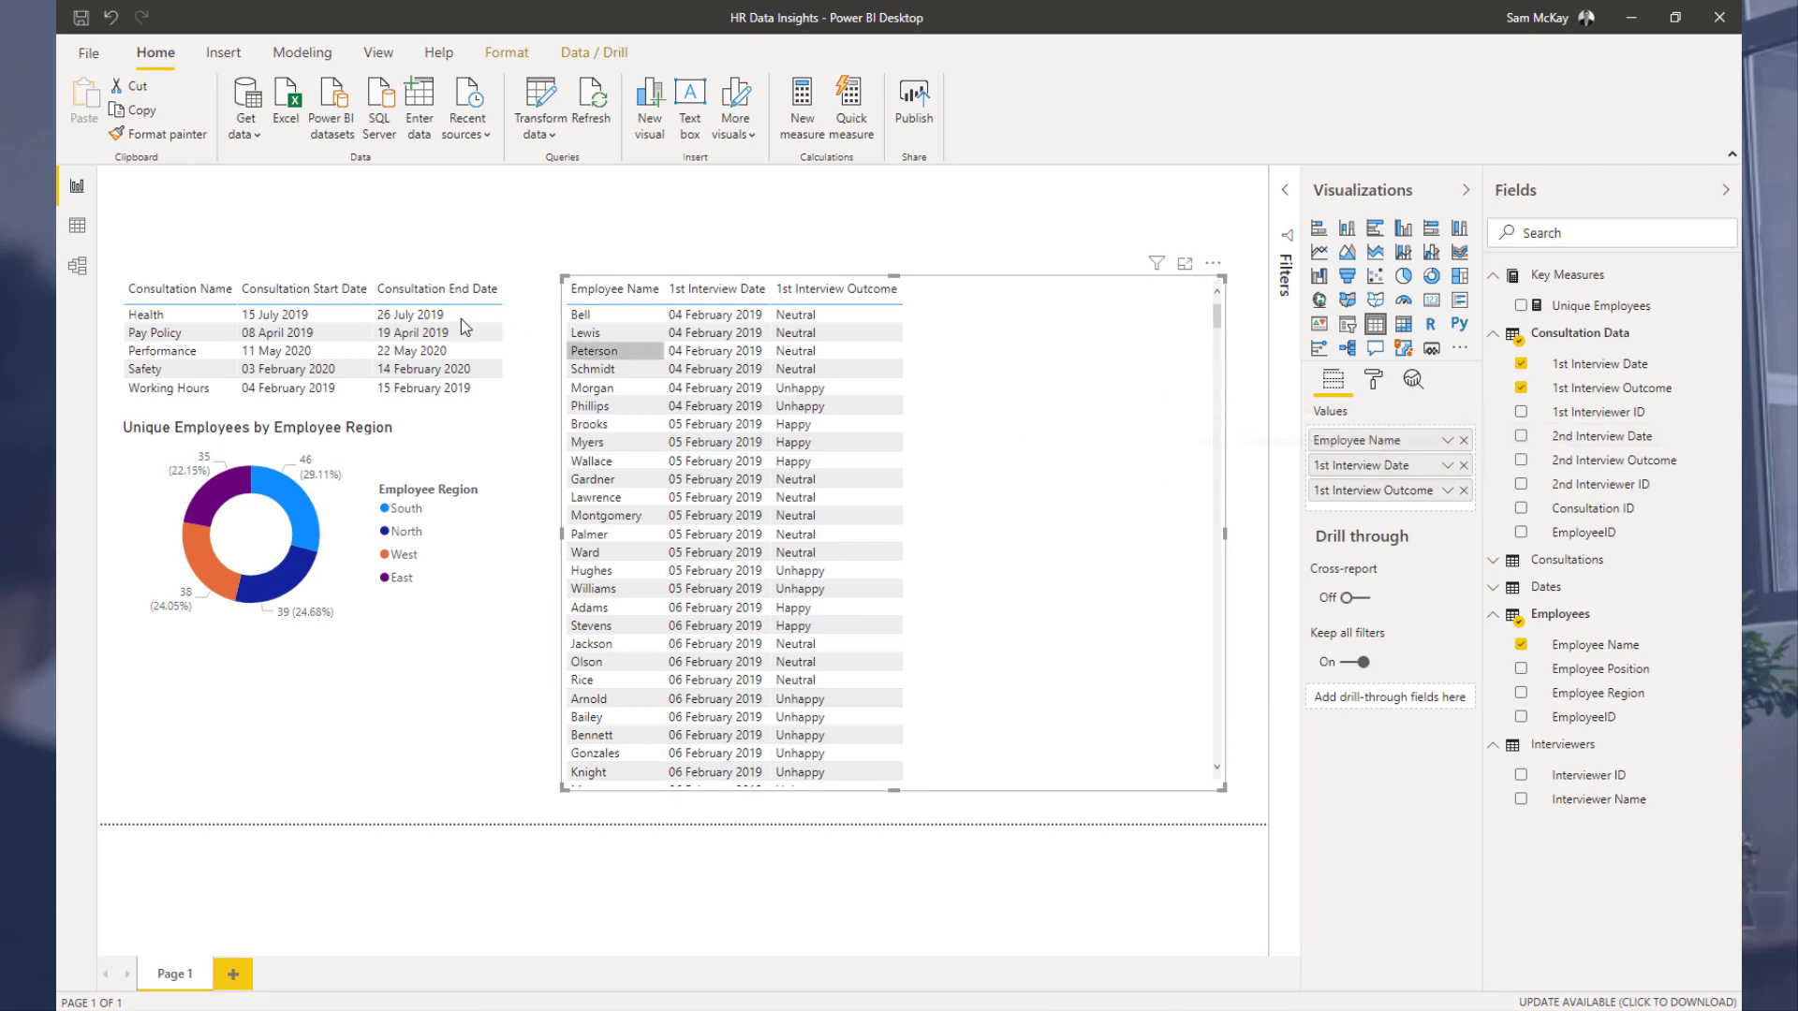
Step: Add 2nd Interview Date and 2nd Interview Outcome to the interview table
{"action": "left_click", "coordinate": [205, 352]}
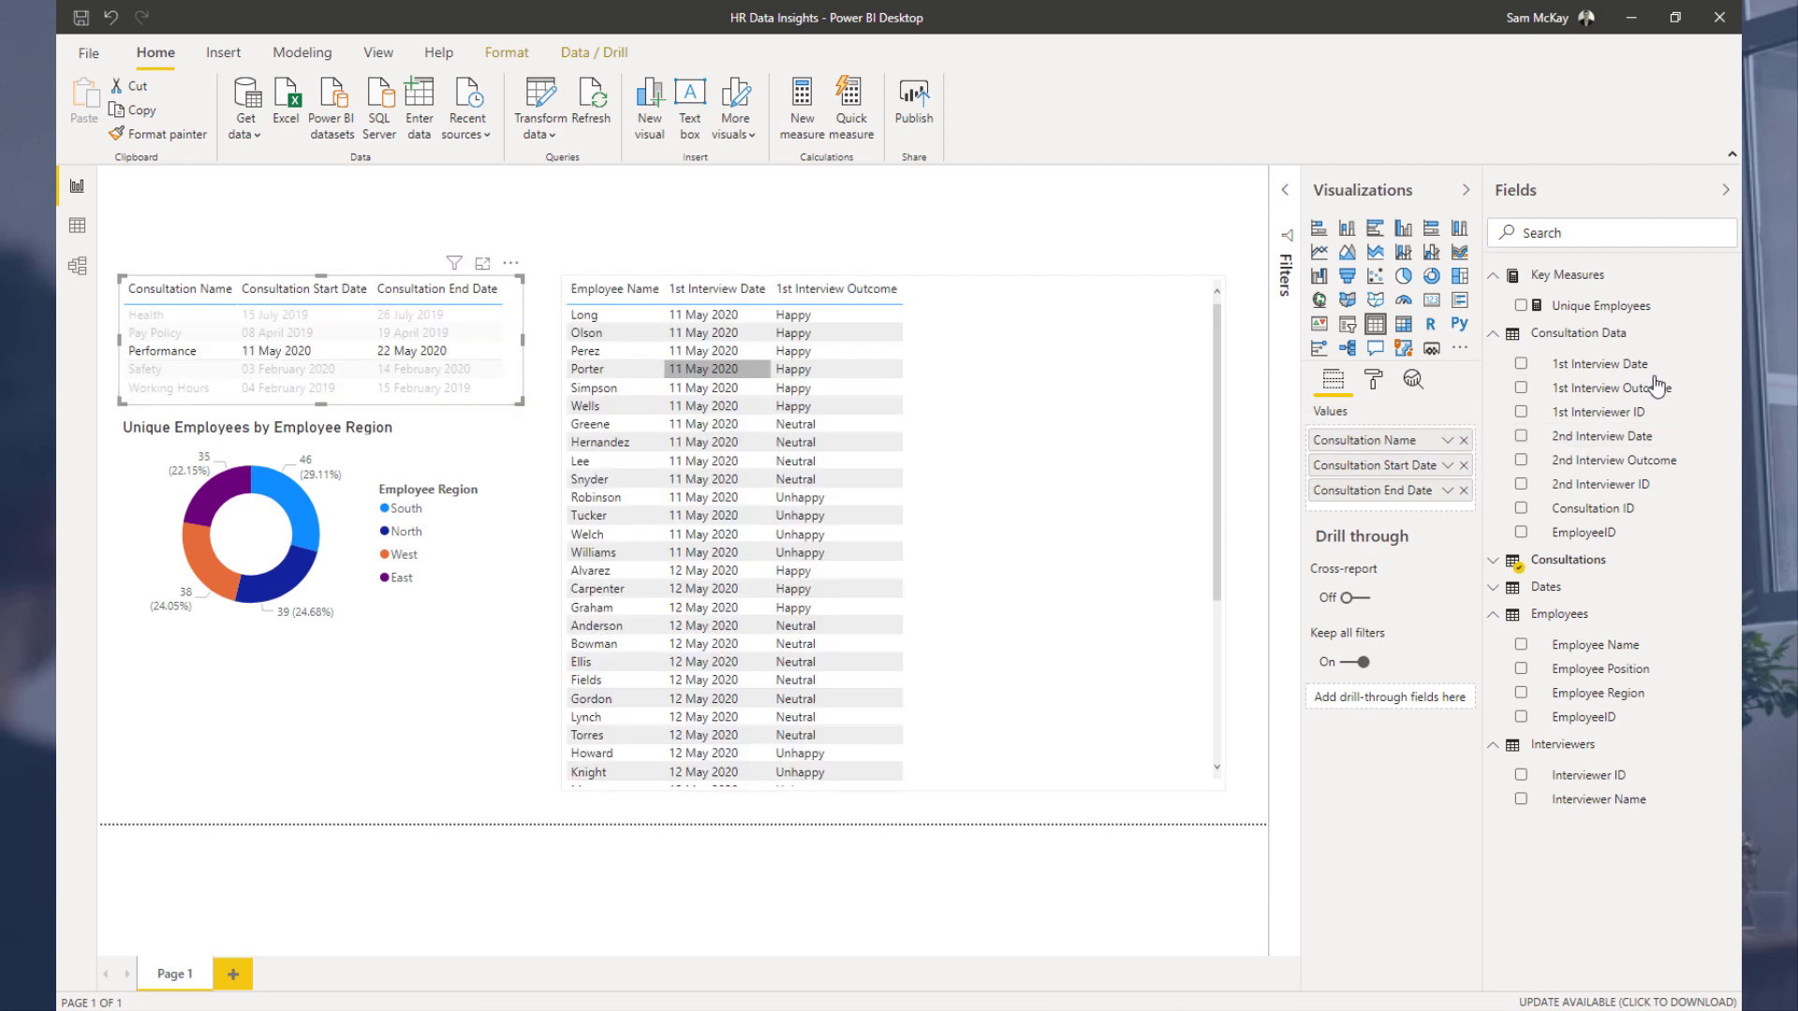
{"action": "left_click_drag", "start_coordinate": [1590, 447], "coordinate": [1162, 444]}
{"action": "left_click_drag", "start_coordinate": [1617, 459], "coordinate": [1136, 505]}
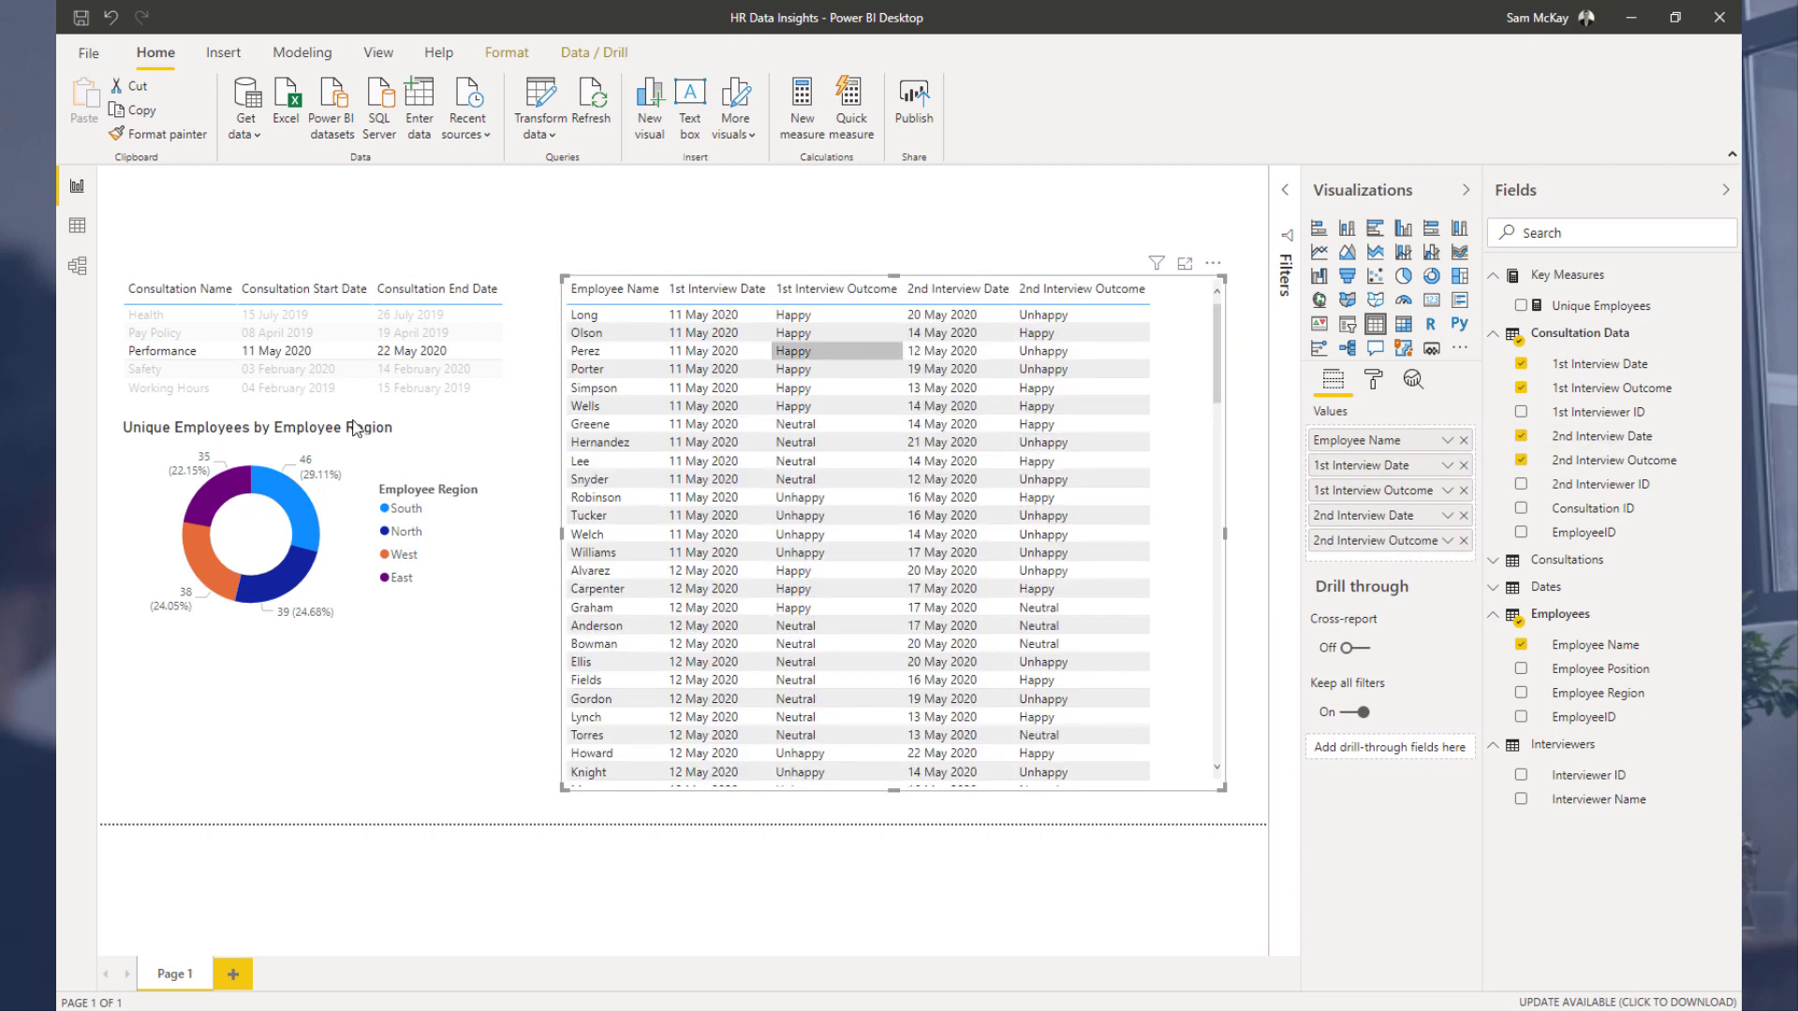
Step: Filter to the Health consultation and scroll through its employees' interview dates and outcomes
{"action": "left_click", "coordinate": [194, 318]}
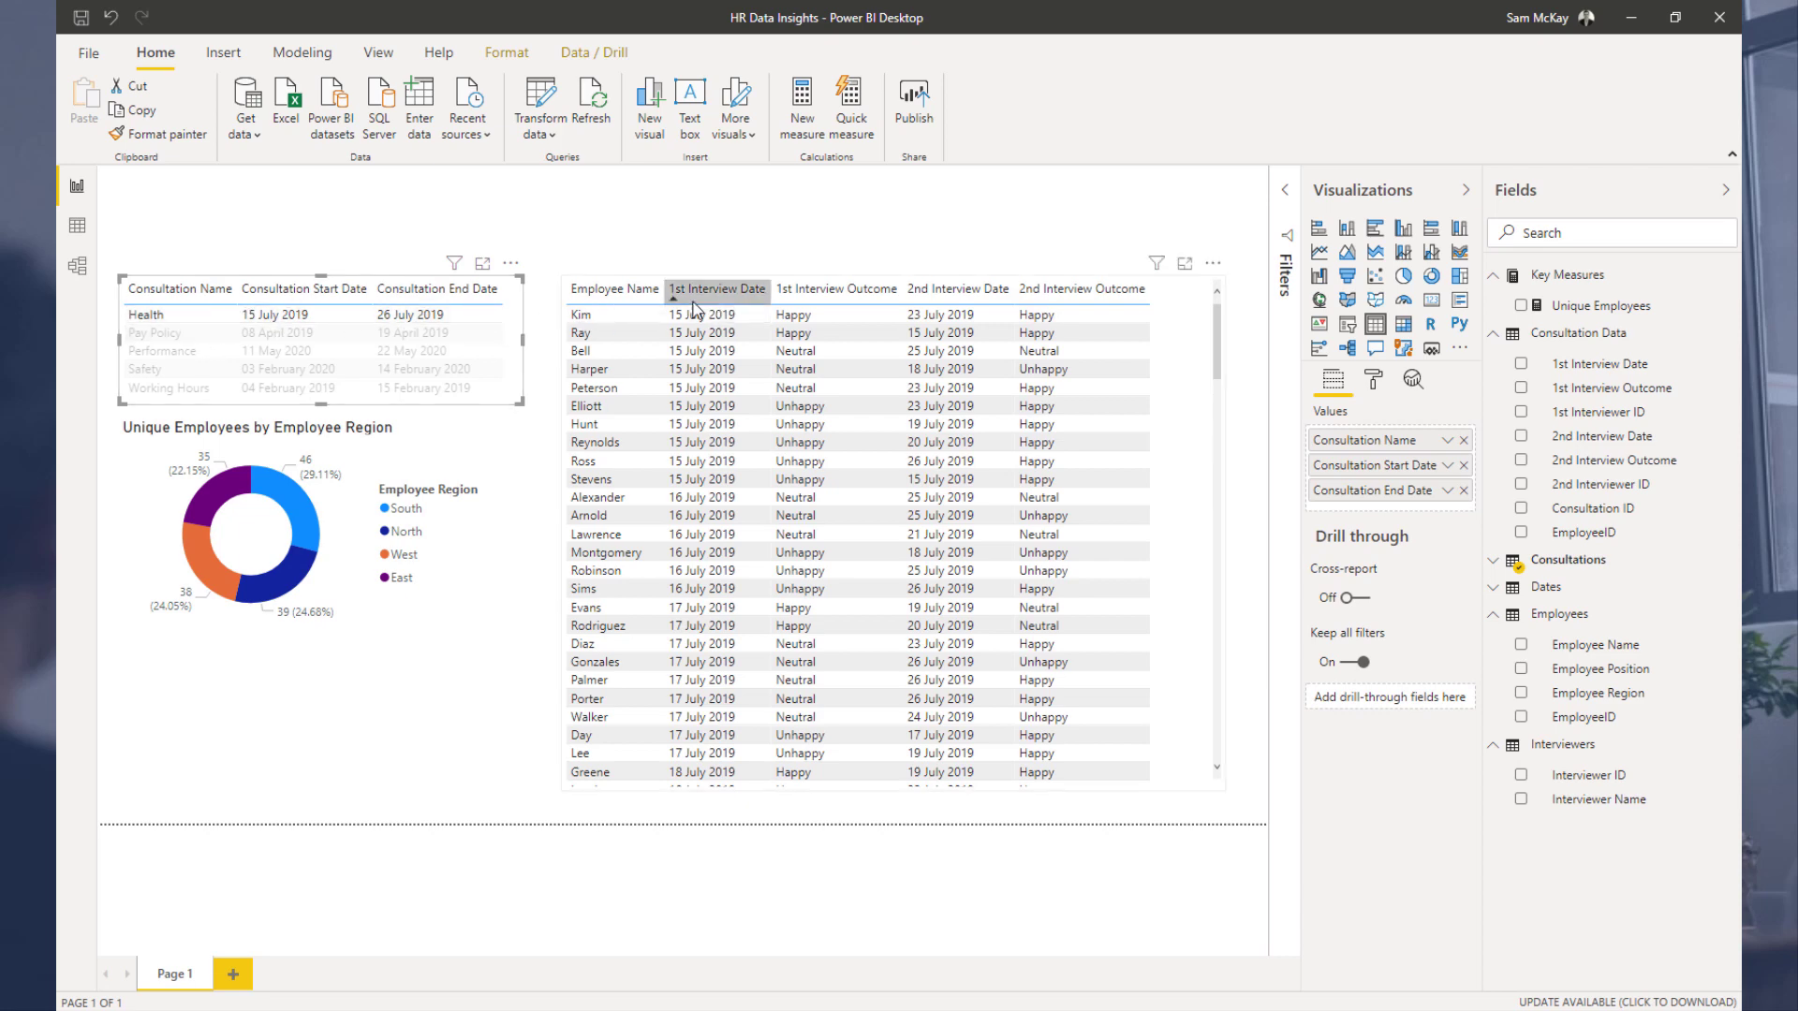
{"action": "scroll", "coordinate": [704, 434], "scroll_direction": "down", "scroll_amount": 2}
{"action": "scroll", "coordinate": [704, 434], "scroll_direction": "up", "scroll_amount": 2}
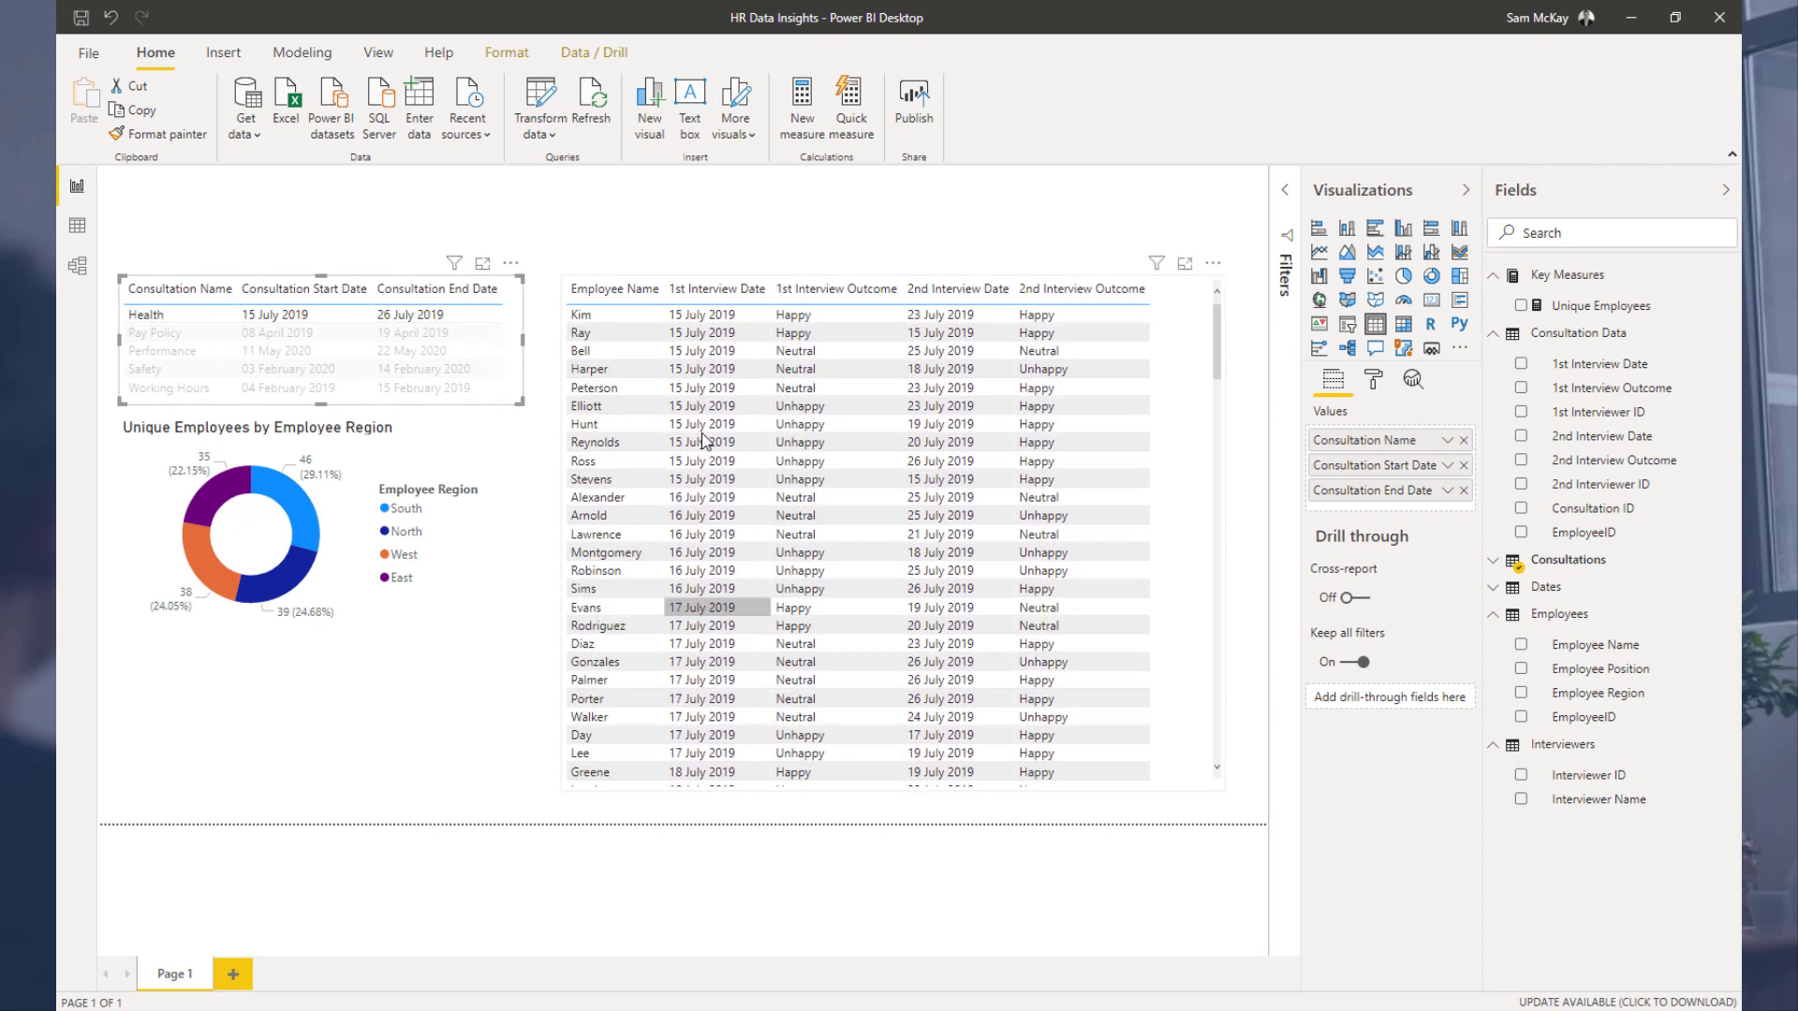
{"action": "scroll", "coordinate": [996, 571], "scroll_direction": "down", "scroll_amount": 5}
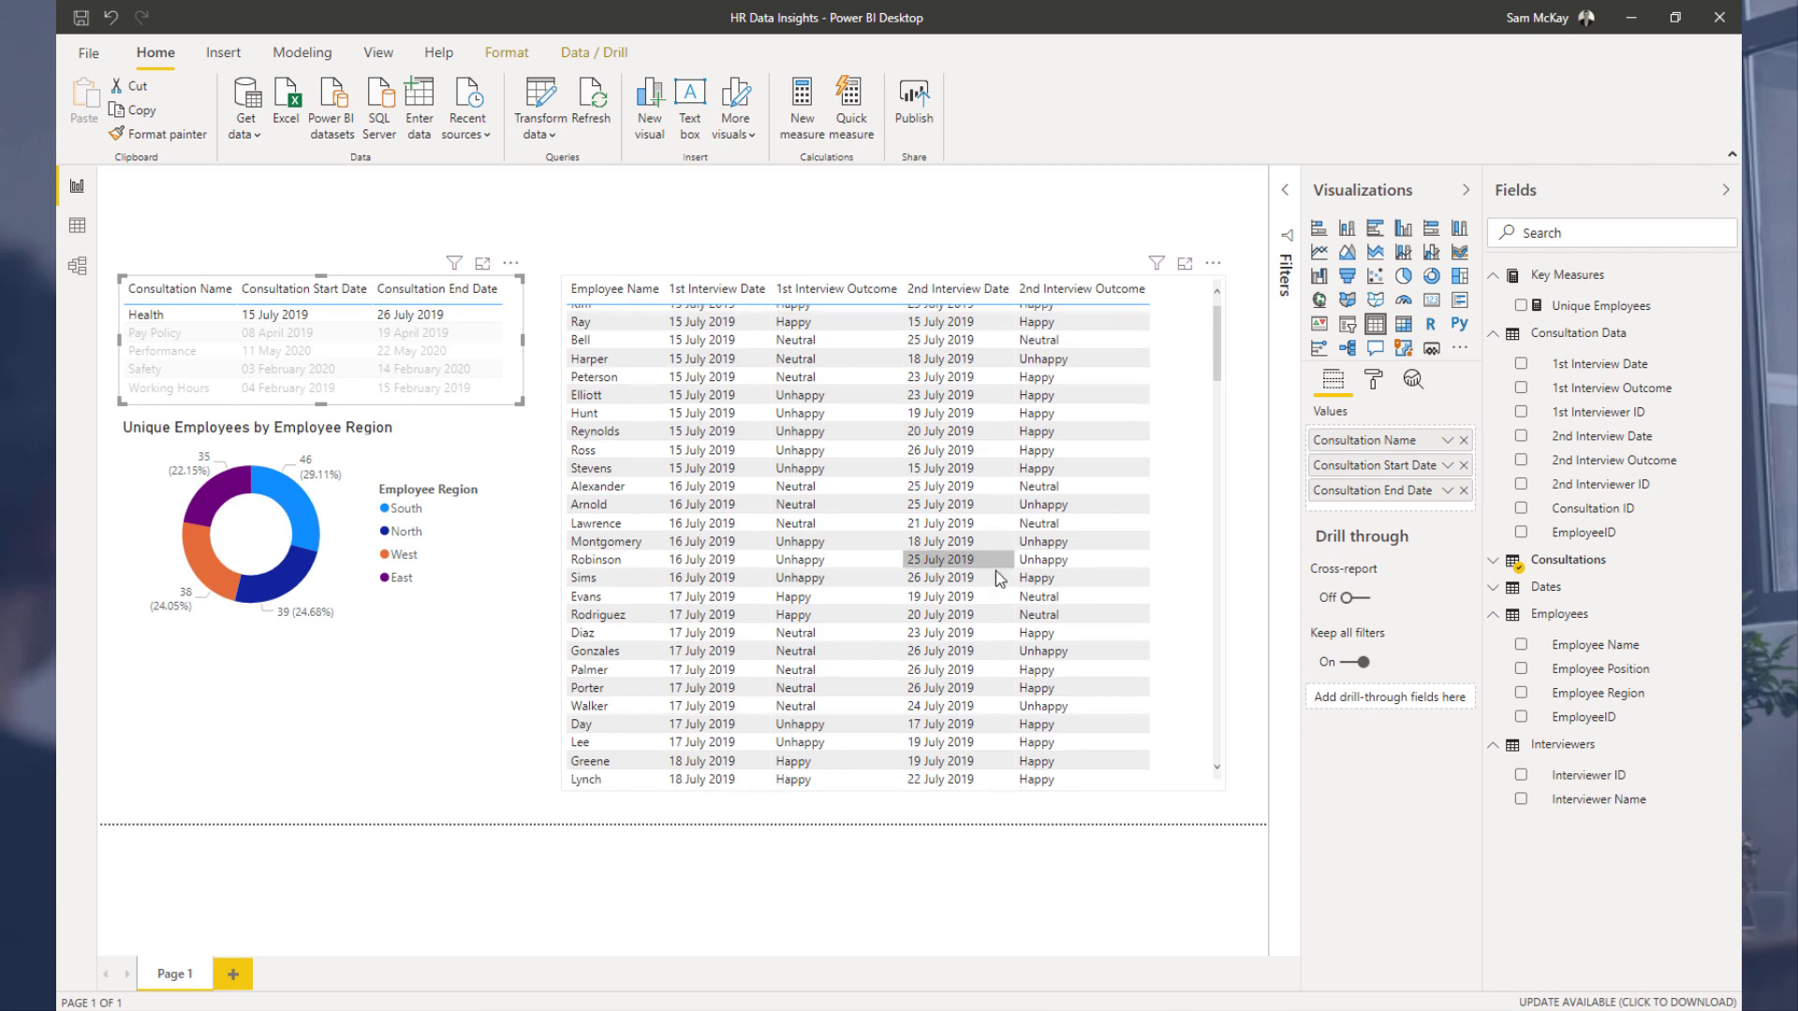
{"action": "scroll", "coordinate": [996, 571], "scroll_direction": "down", "scroll_amount": 3}
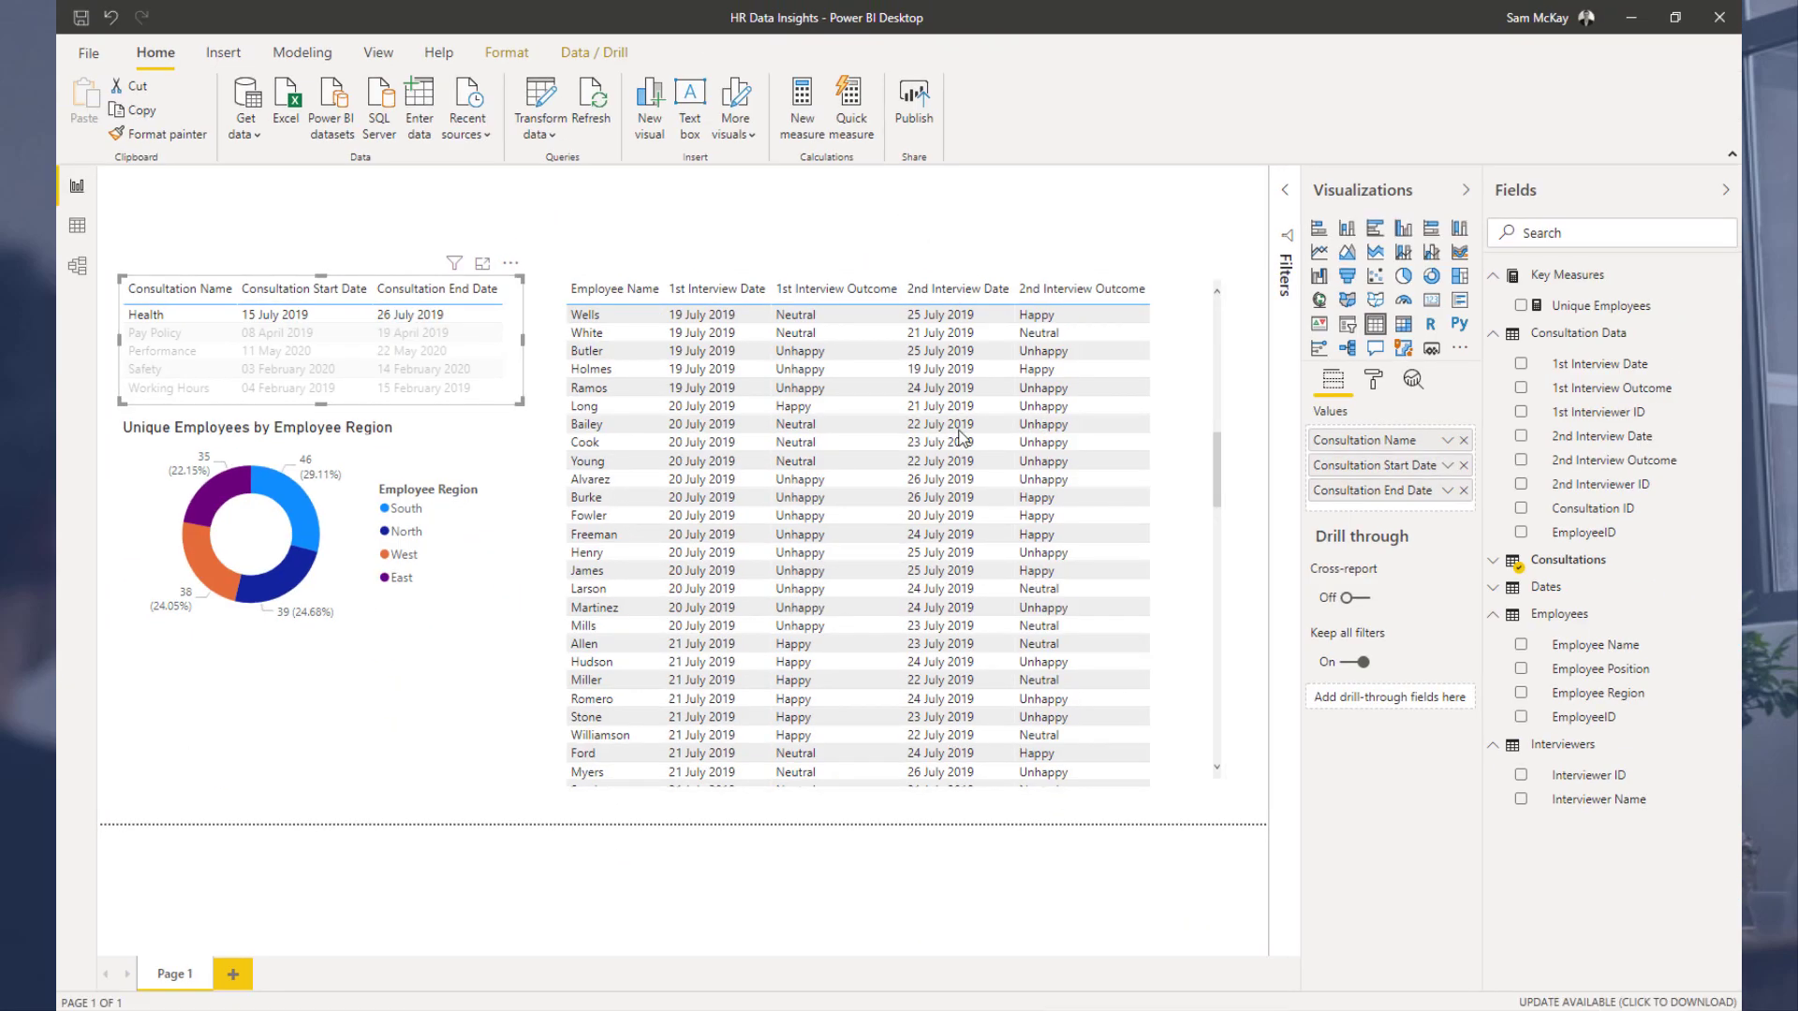
{"action": "scroll", "coordinate": [1768, 517], "scroll_direction": "down", "scroll_amount": 2}
{"action": "scroll", "coordinate": [1081, 418], "scroll_direction": "down", "scroll_amount": 10}
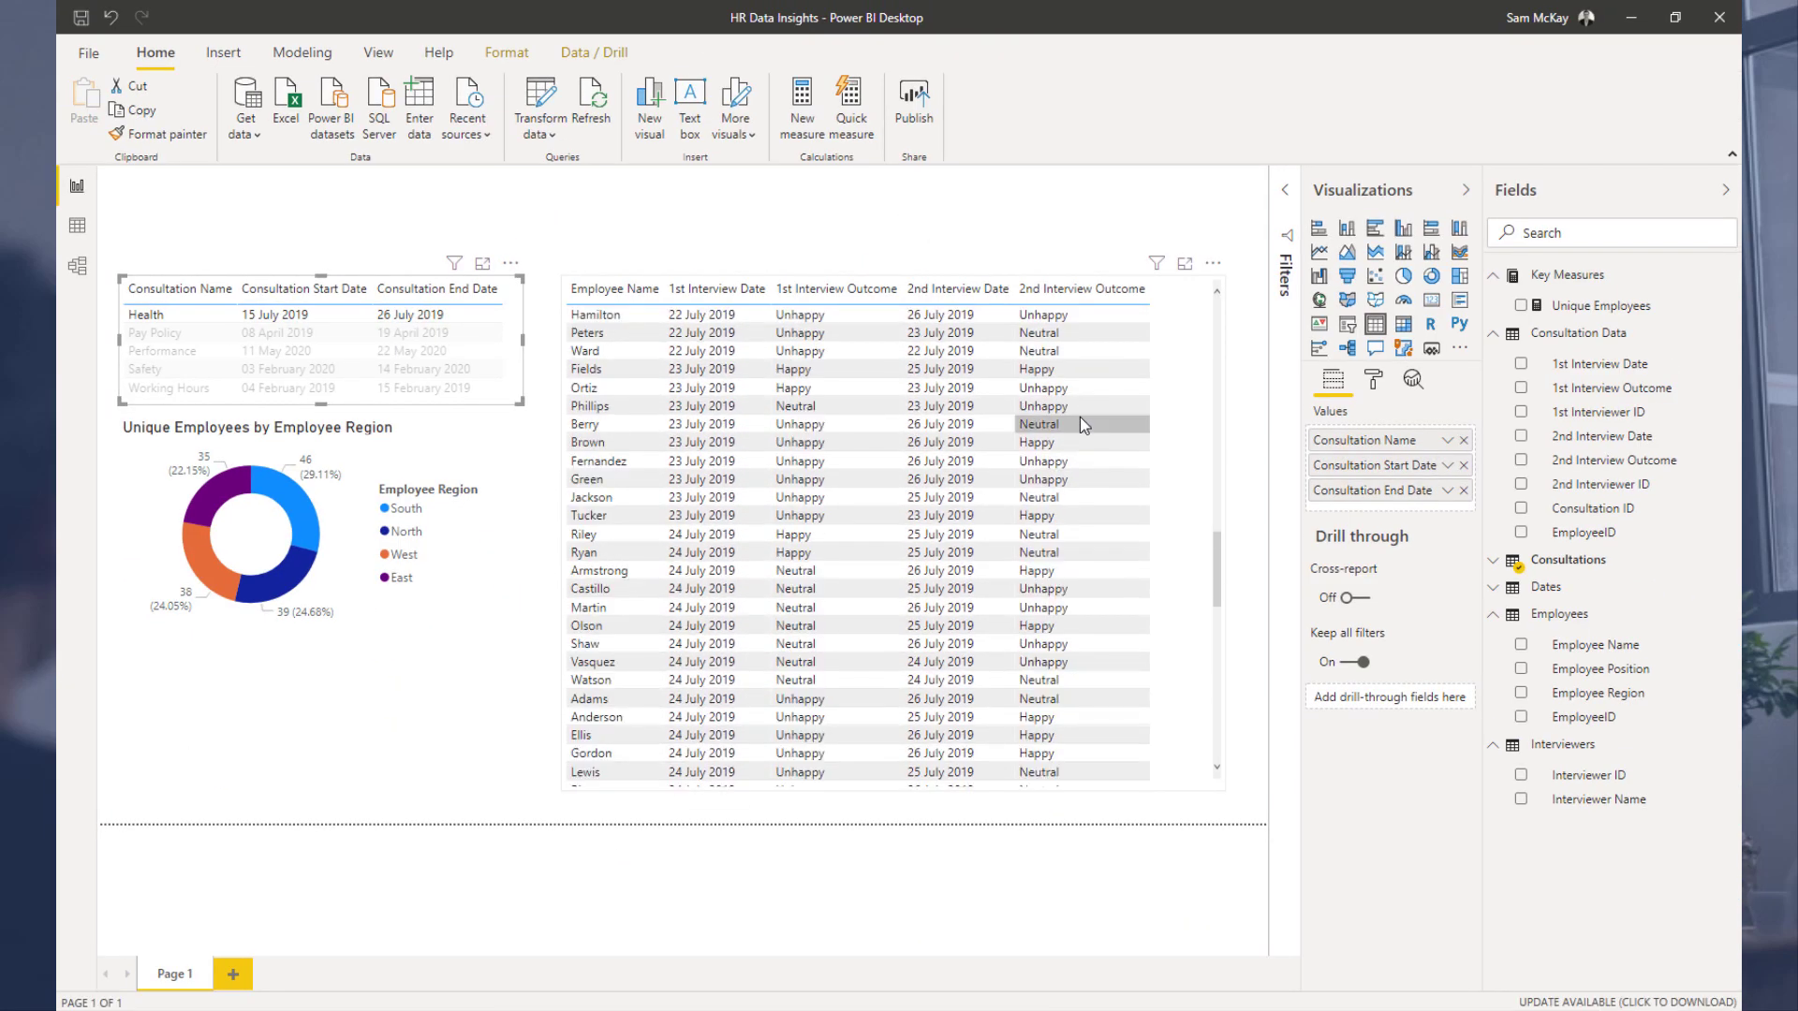
{"action": "scroll", "coordinate": [1081, 418], "scroll_direction": "down", "scroll_amount": 10}
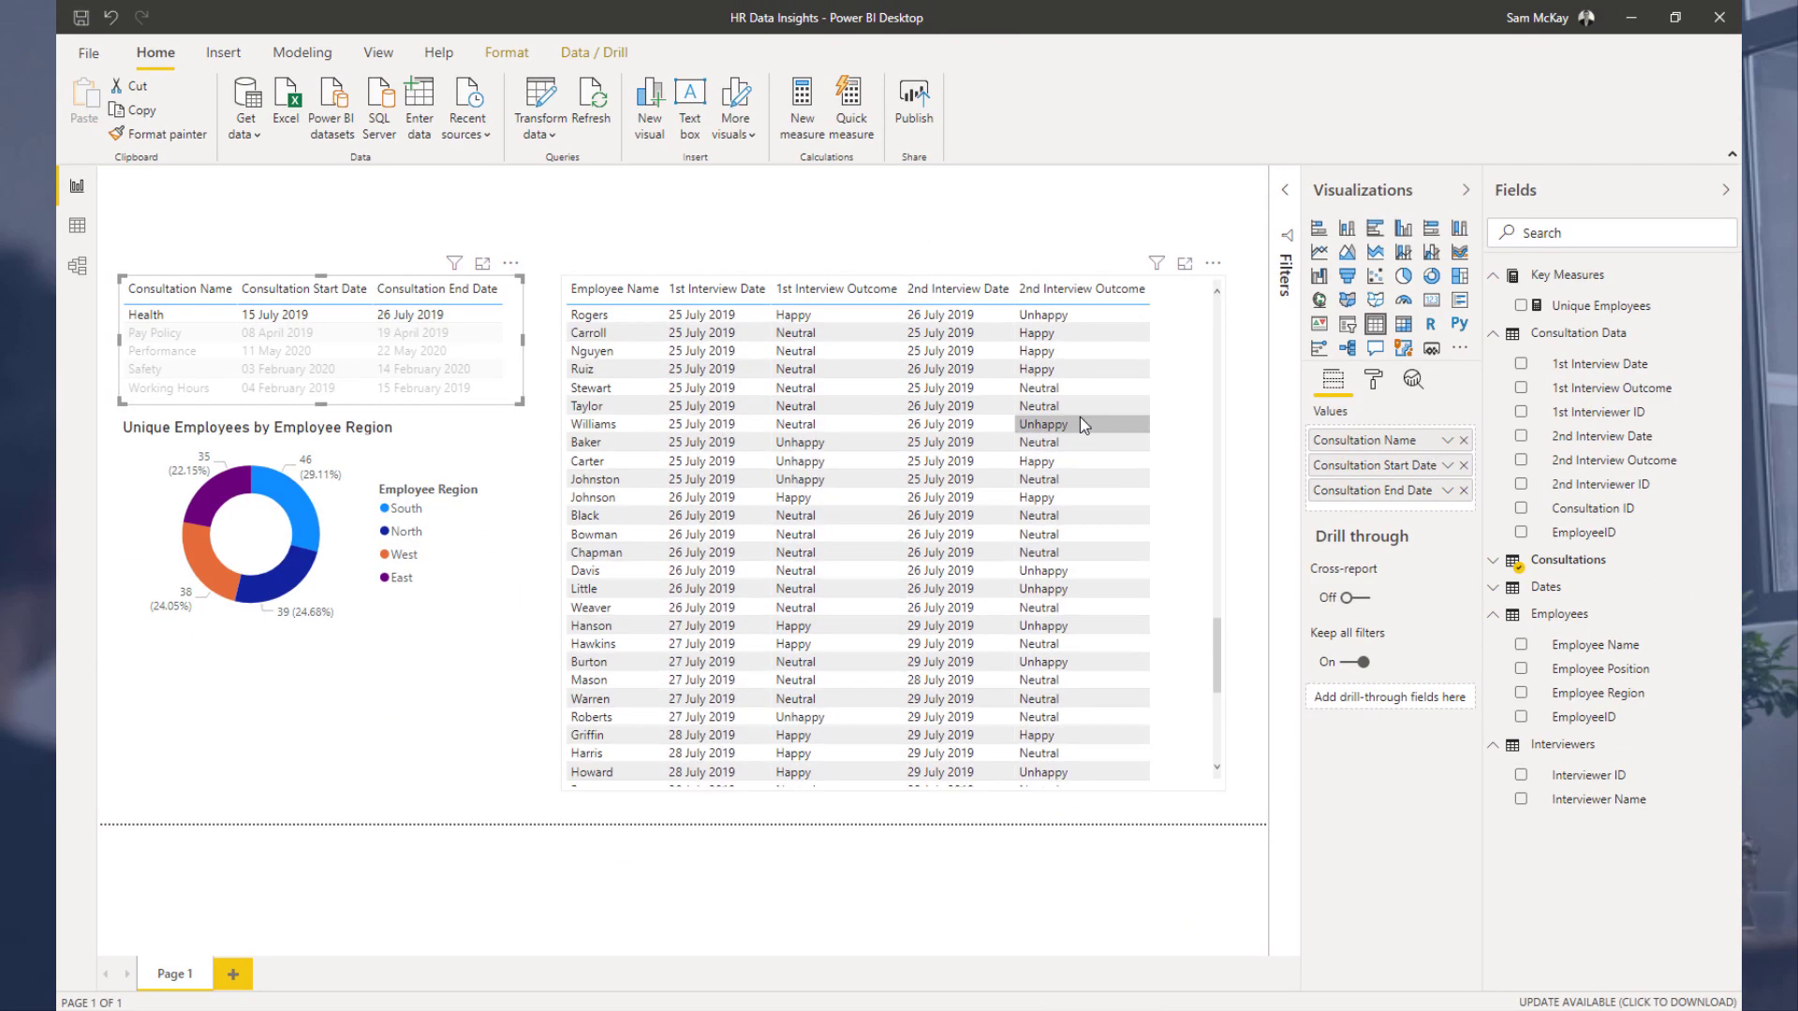
{"action": "scroll", "coordinate": [1080, 418], "scroll_direction": "down", "scroll_amount": 1}
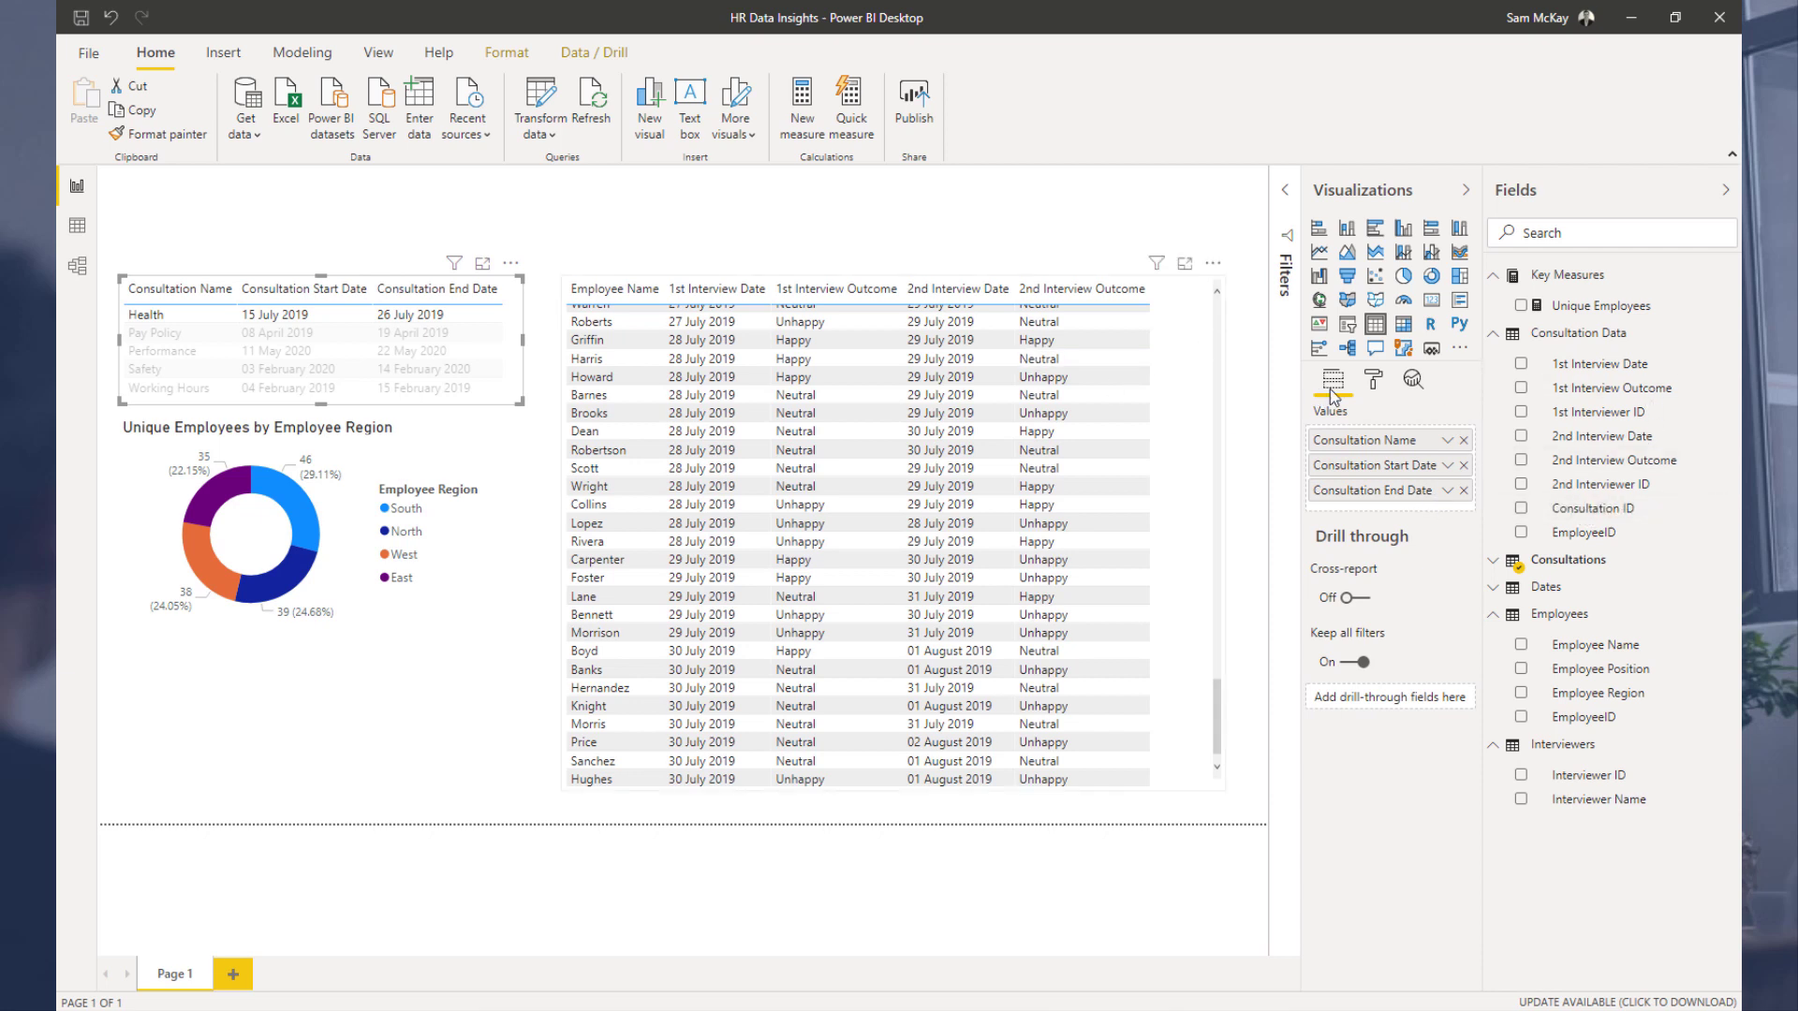
Step: Add Consultation ID to the interview table's values and scroll through the rows
{"action": "left_click_drag", "start_coordinate": [1587, 511], "coordinate": [1171, 409]}
{"action": "scroll", "coordinate": [1065, 446], "scroll_direction": "down", "scroll_amount": 3}
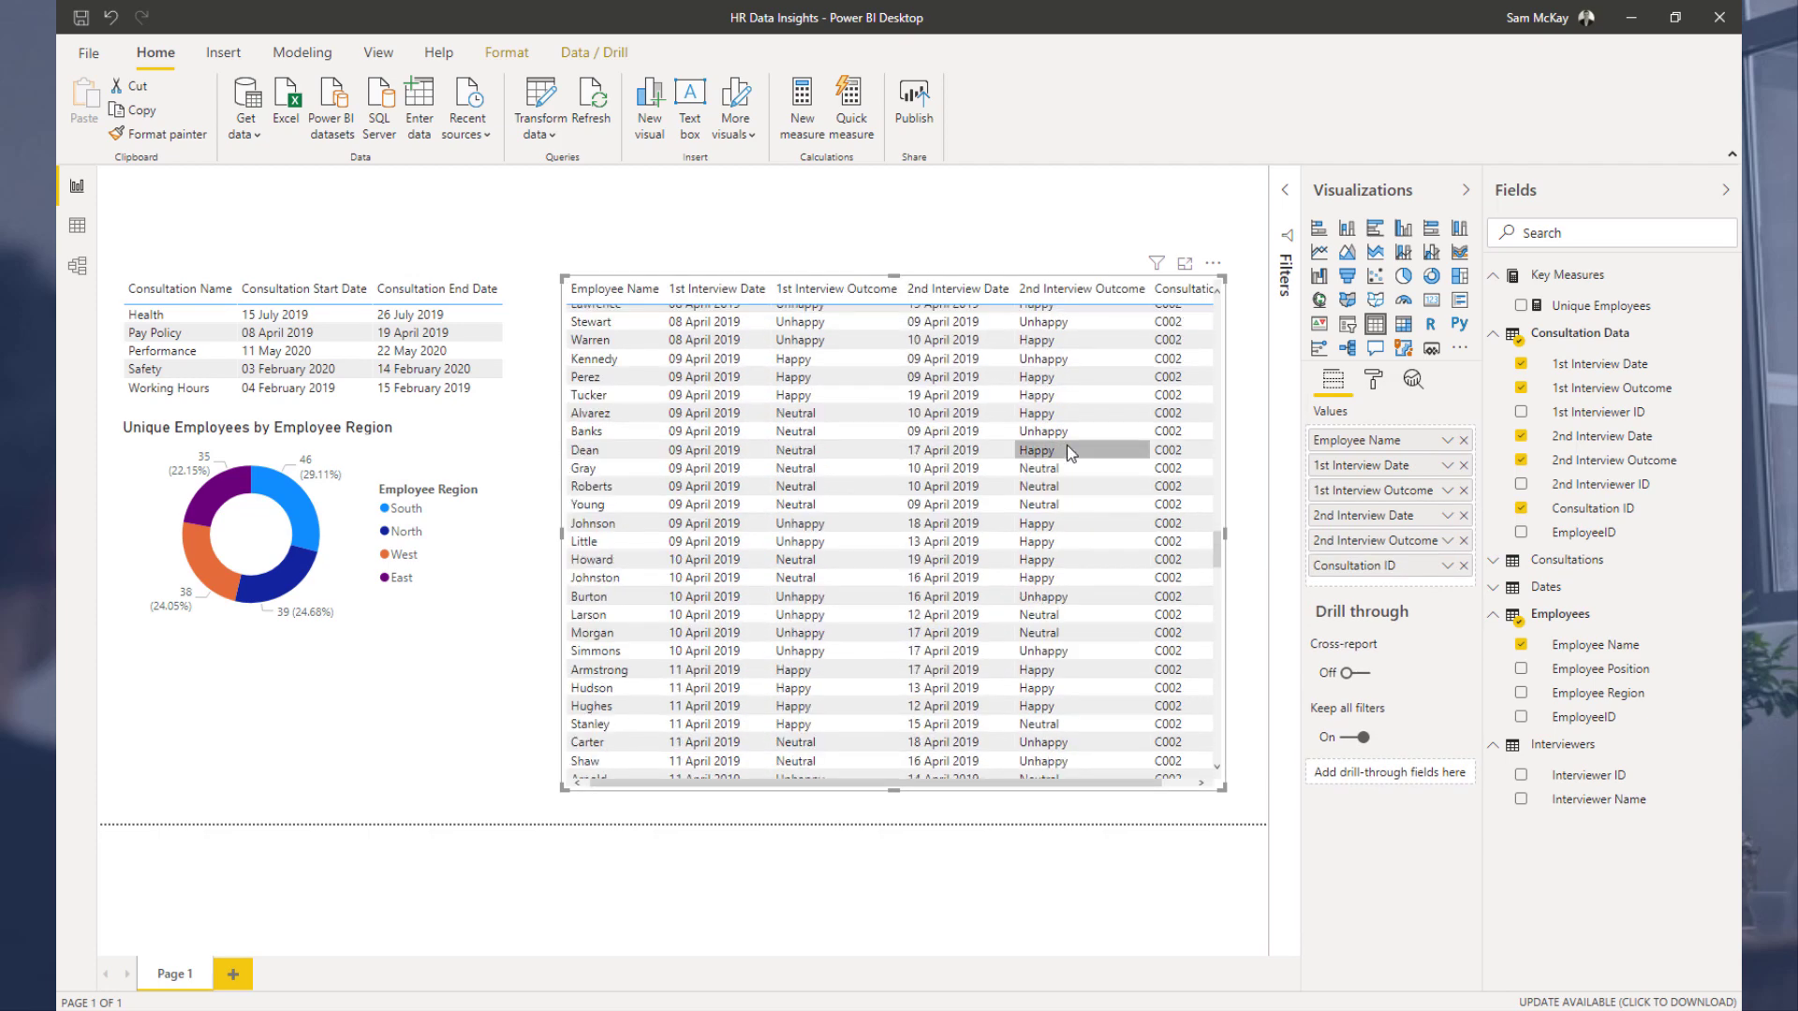
{"action": "scroll", "coordinate": [1065, 446], "scroll_direction": "up", "scroll_amount": 10}
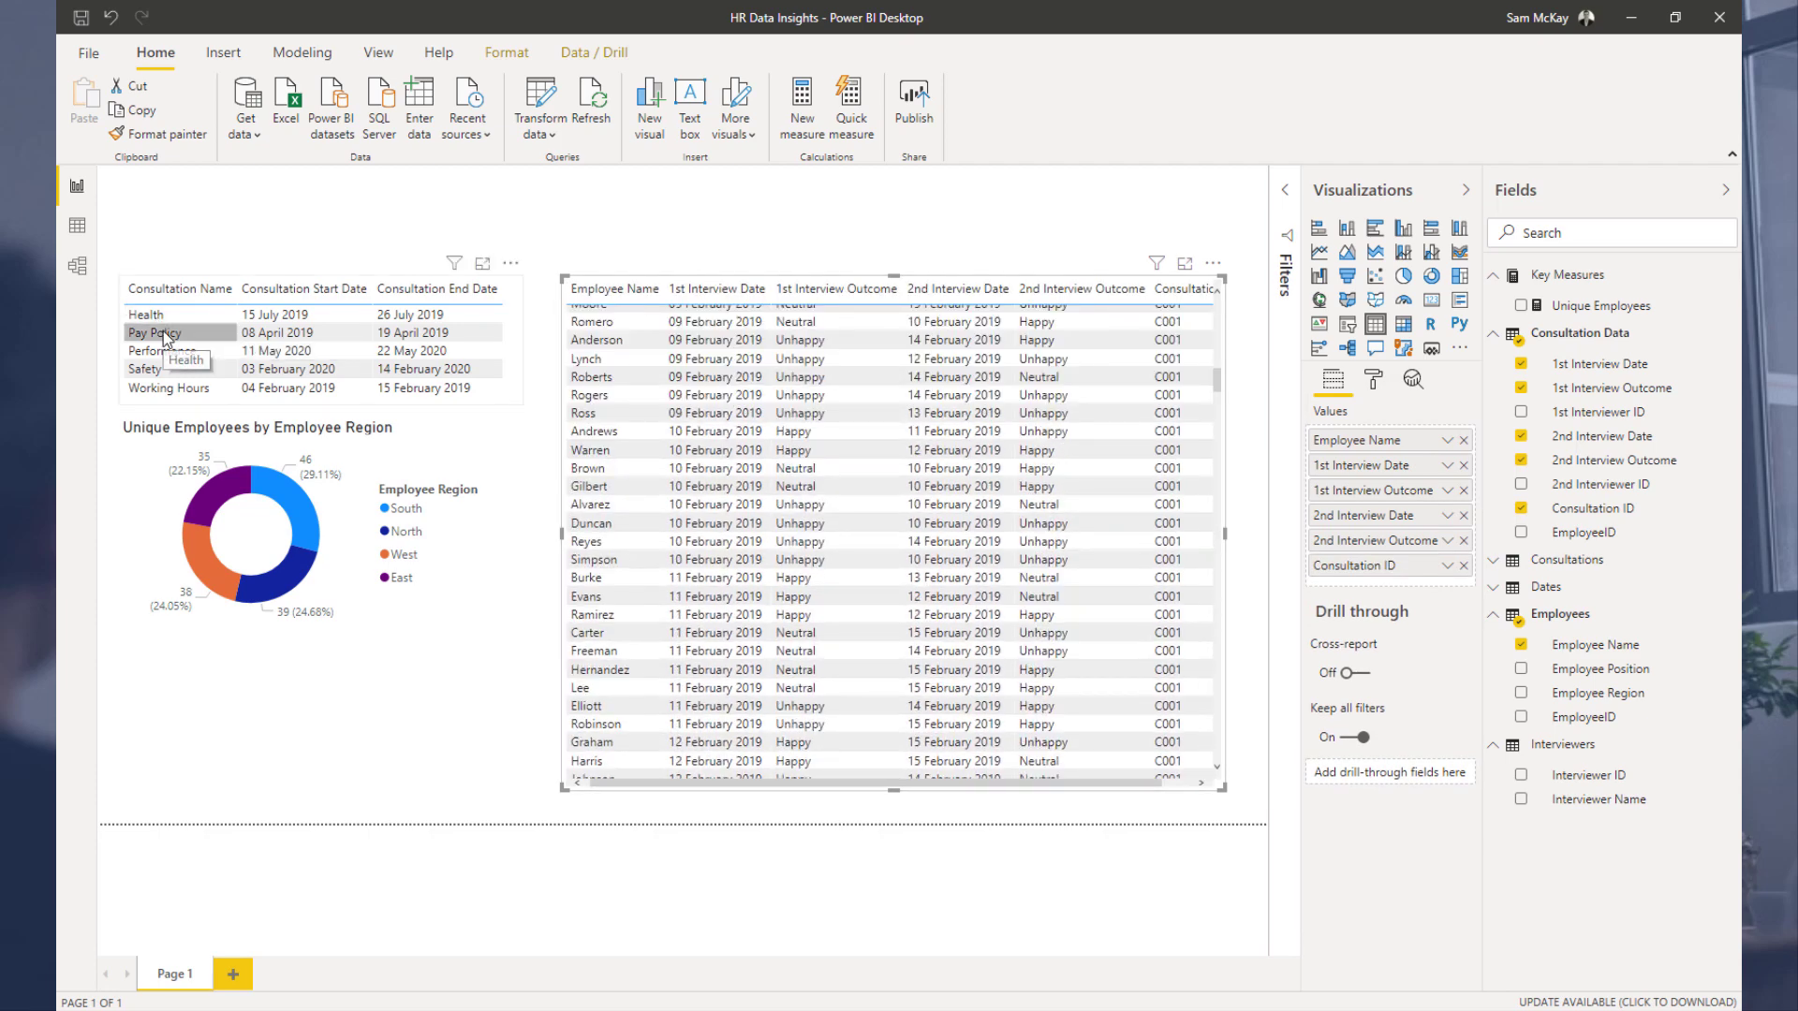
Step: Filter the interview table by the Pay Policy and then the Health consultation, scrolling through each list
{"action": "left_click", "coordinate": [164, 334]}
{"action": "scroll", "coordinate": [1114, 403], "scroll_direction": "down", "scroll_amount": 3}
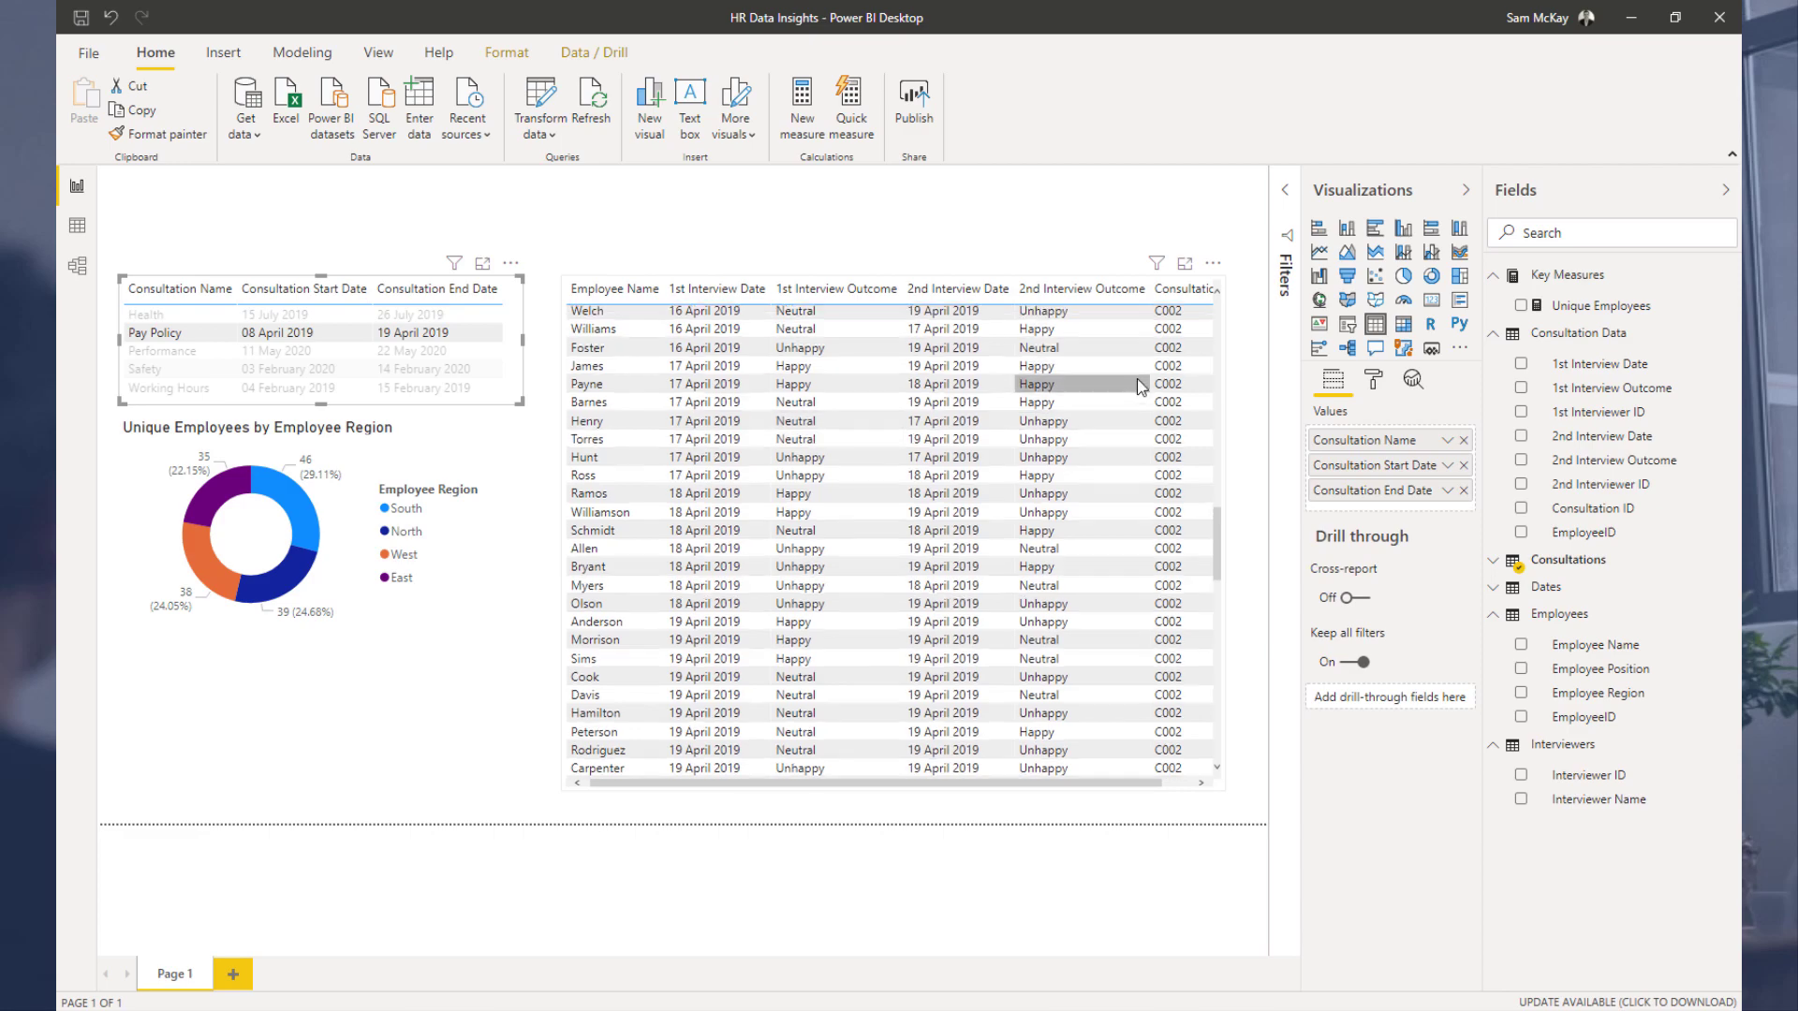
{"action": "scroll", "coordinate": [1141, 386], "scroll_direction": "up", "scroll_amount": 5}
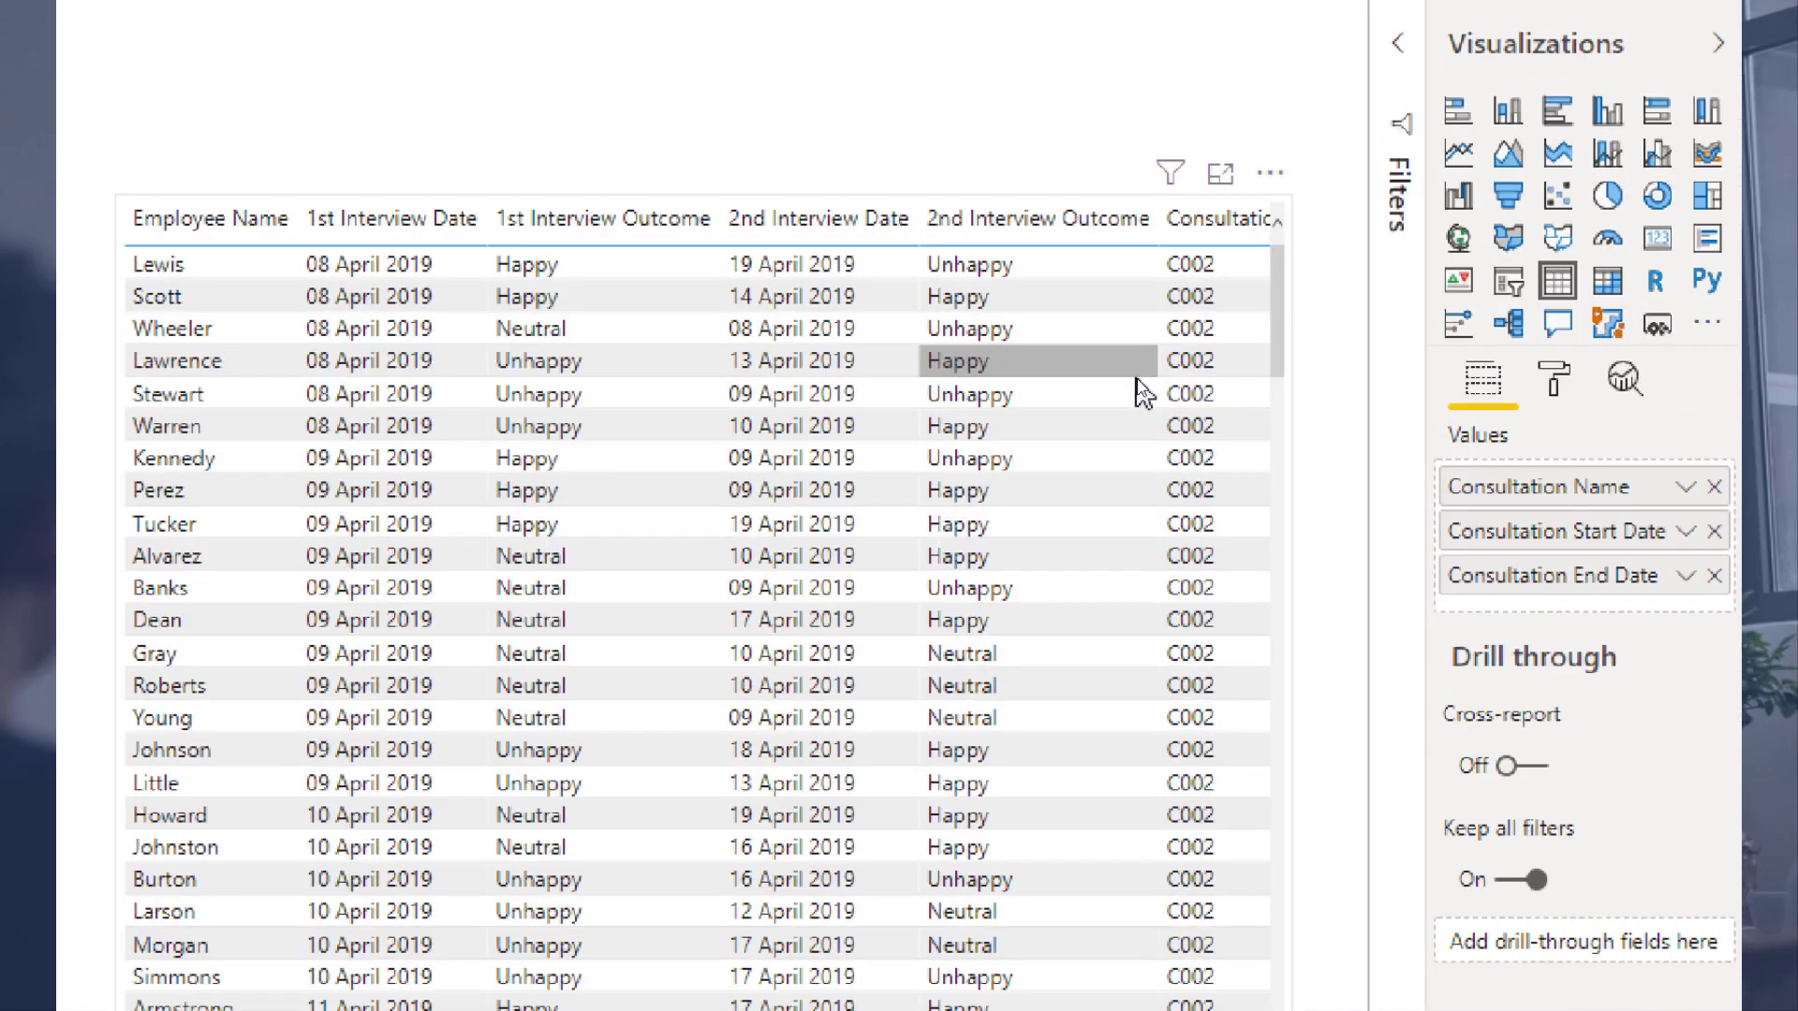
{"action": "scroll", "coordinate": [1144, 396], "scroll_direction": "down", "scroll_amount": 15}
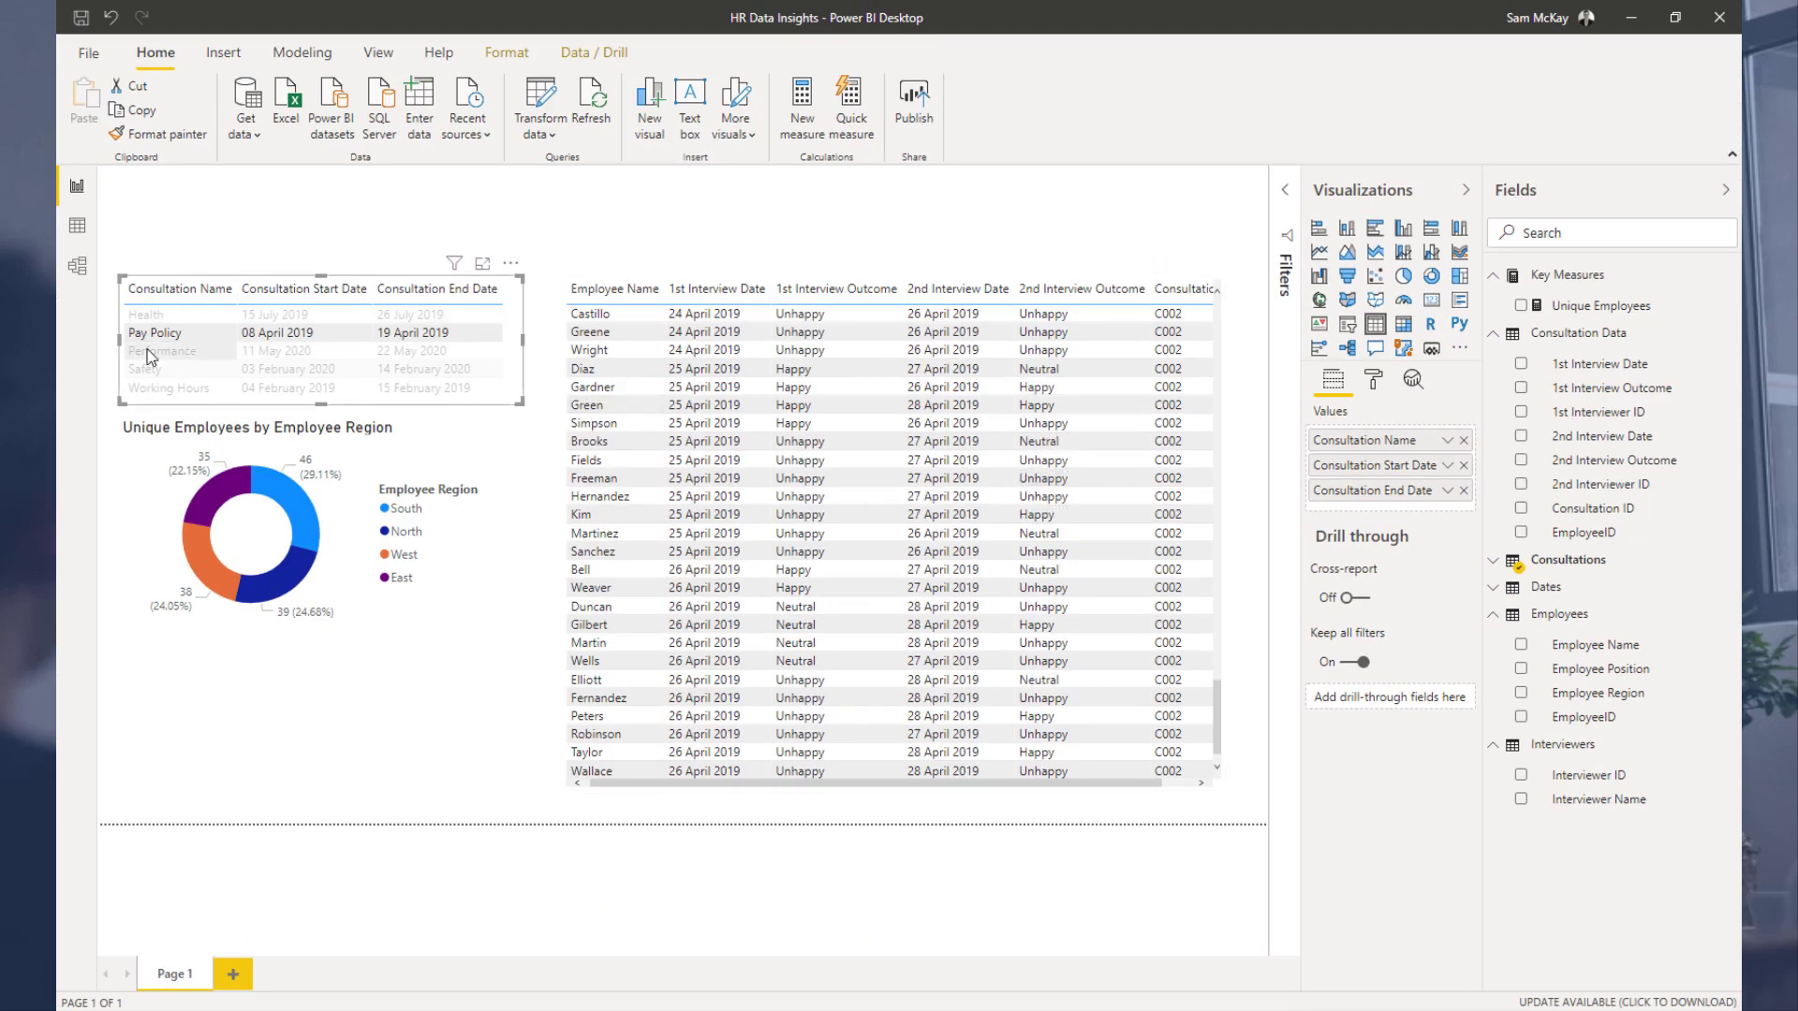
{"action": "left_click", "coordinate": [178, 319]}
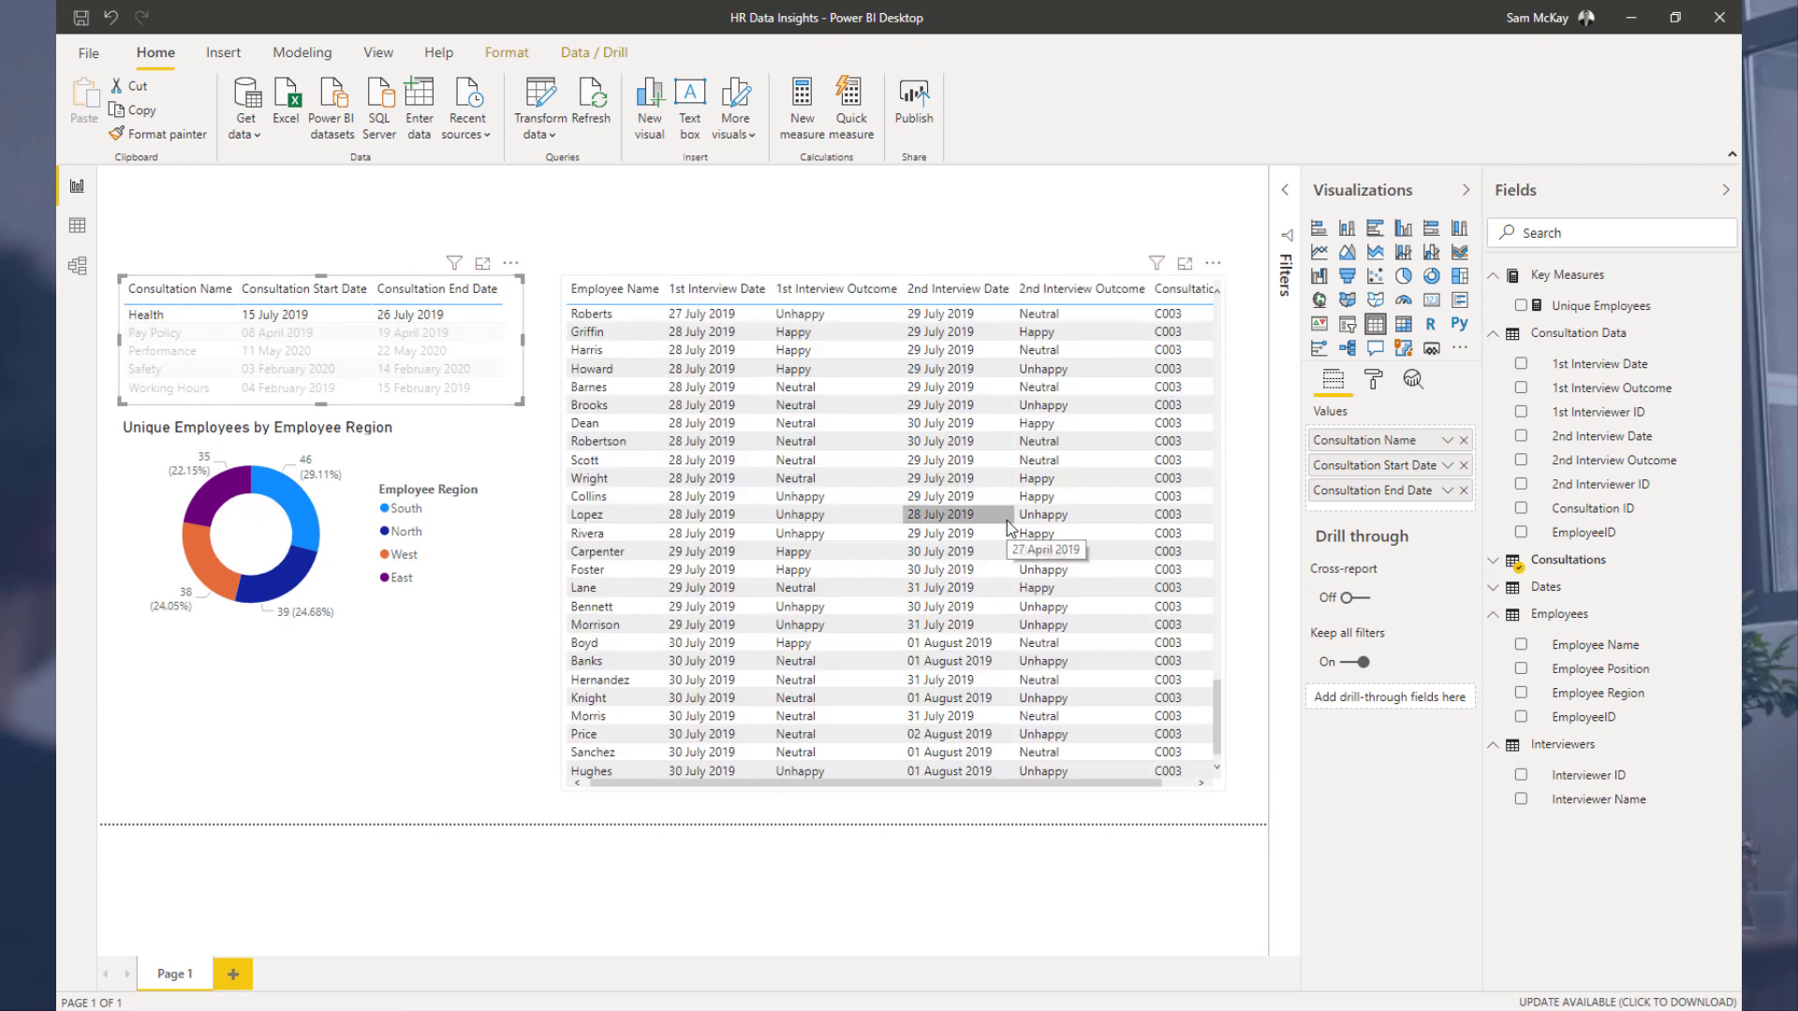
{"action": "scroll", "coordinate": [933, 429], "scroll_direction": "up", "scroll_amount": 15}
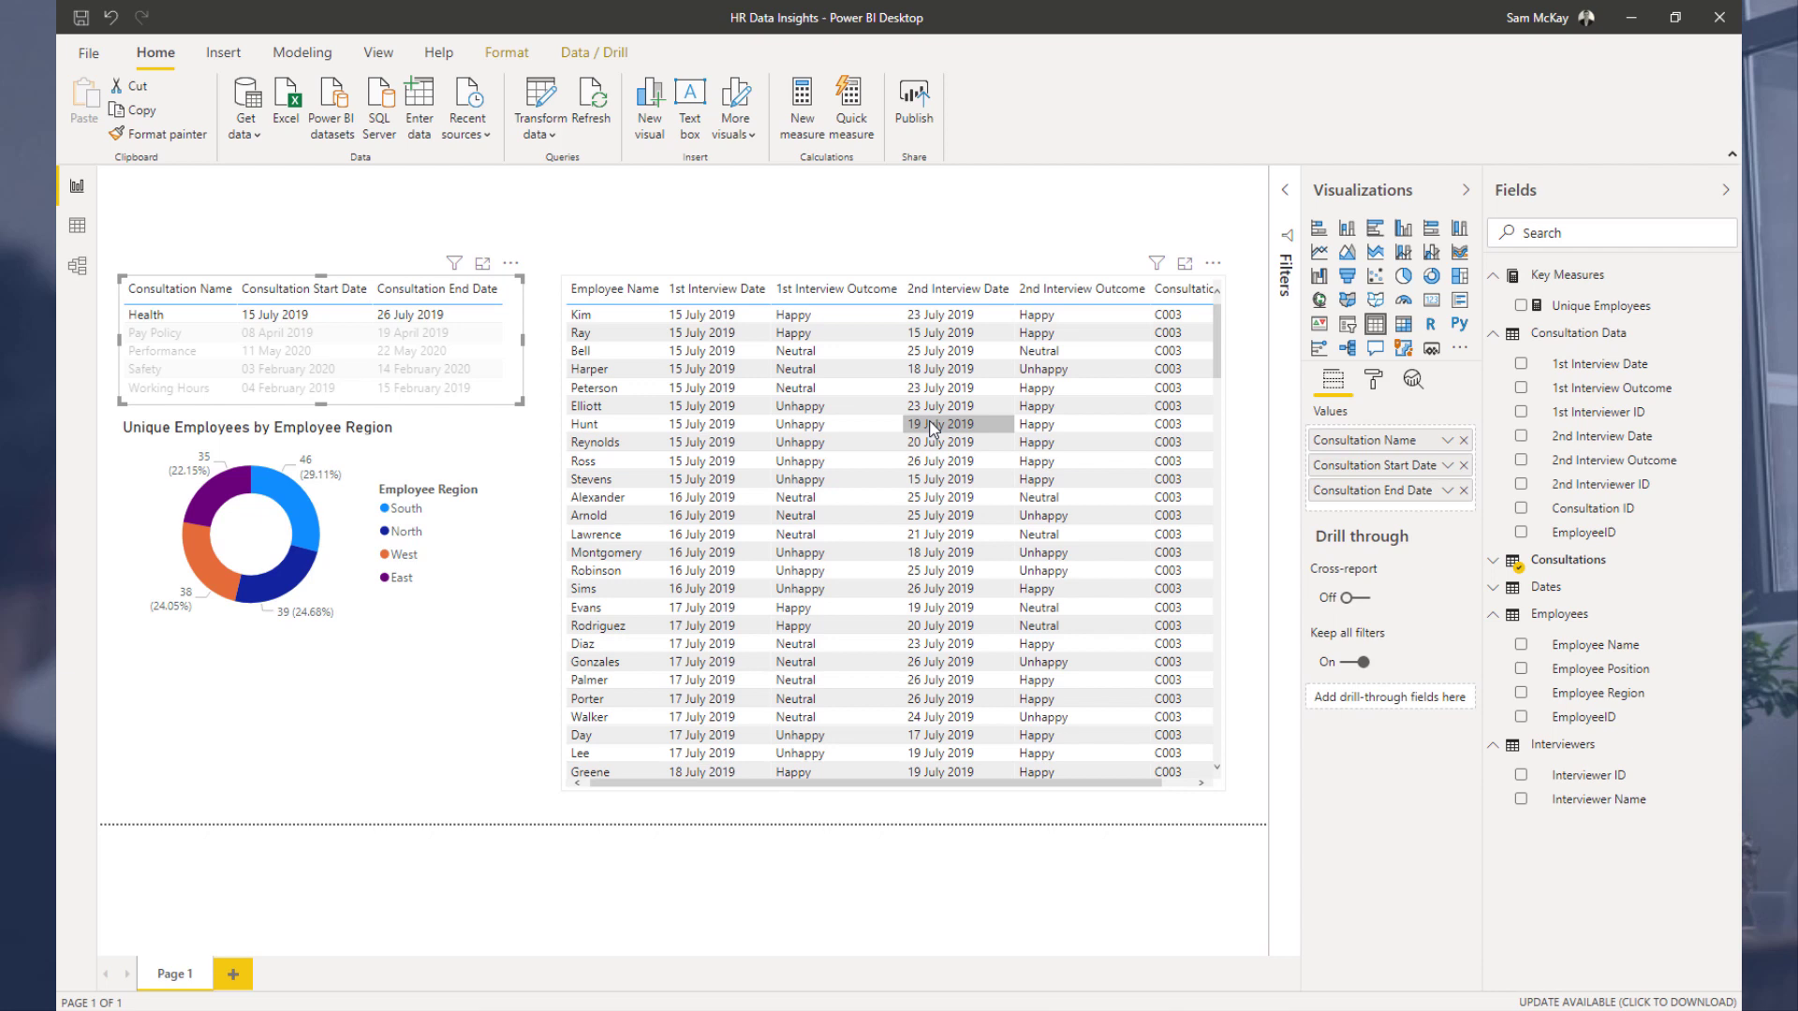
Step: Sort the consultation table by Consultation Start Date and filter to Working Hours, scrolling through its interviews
{"action": "left_click", "coordinate": [318, 292]}
{"action": "left_click", "coordinate": [147, 322]}
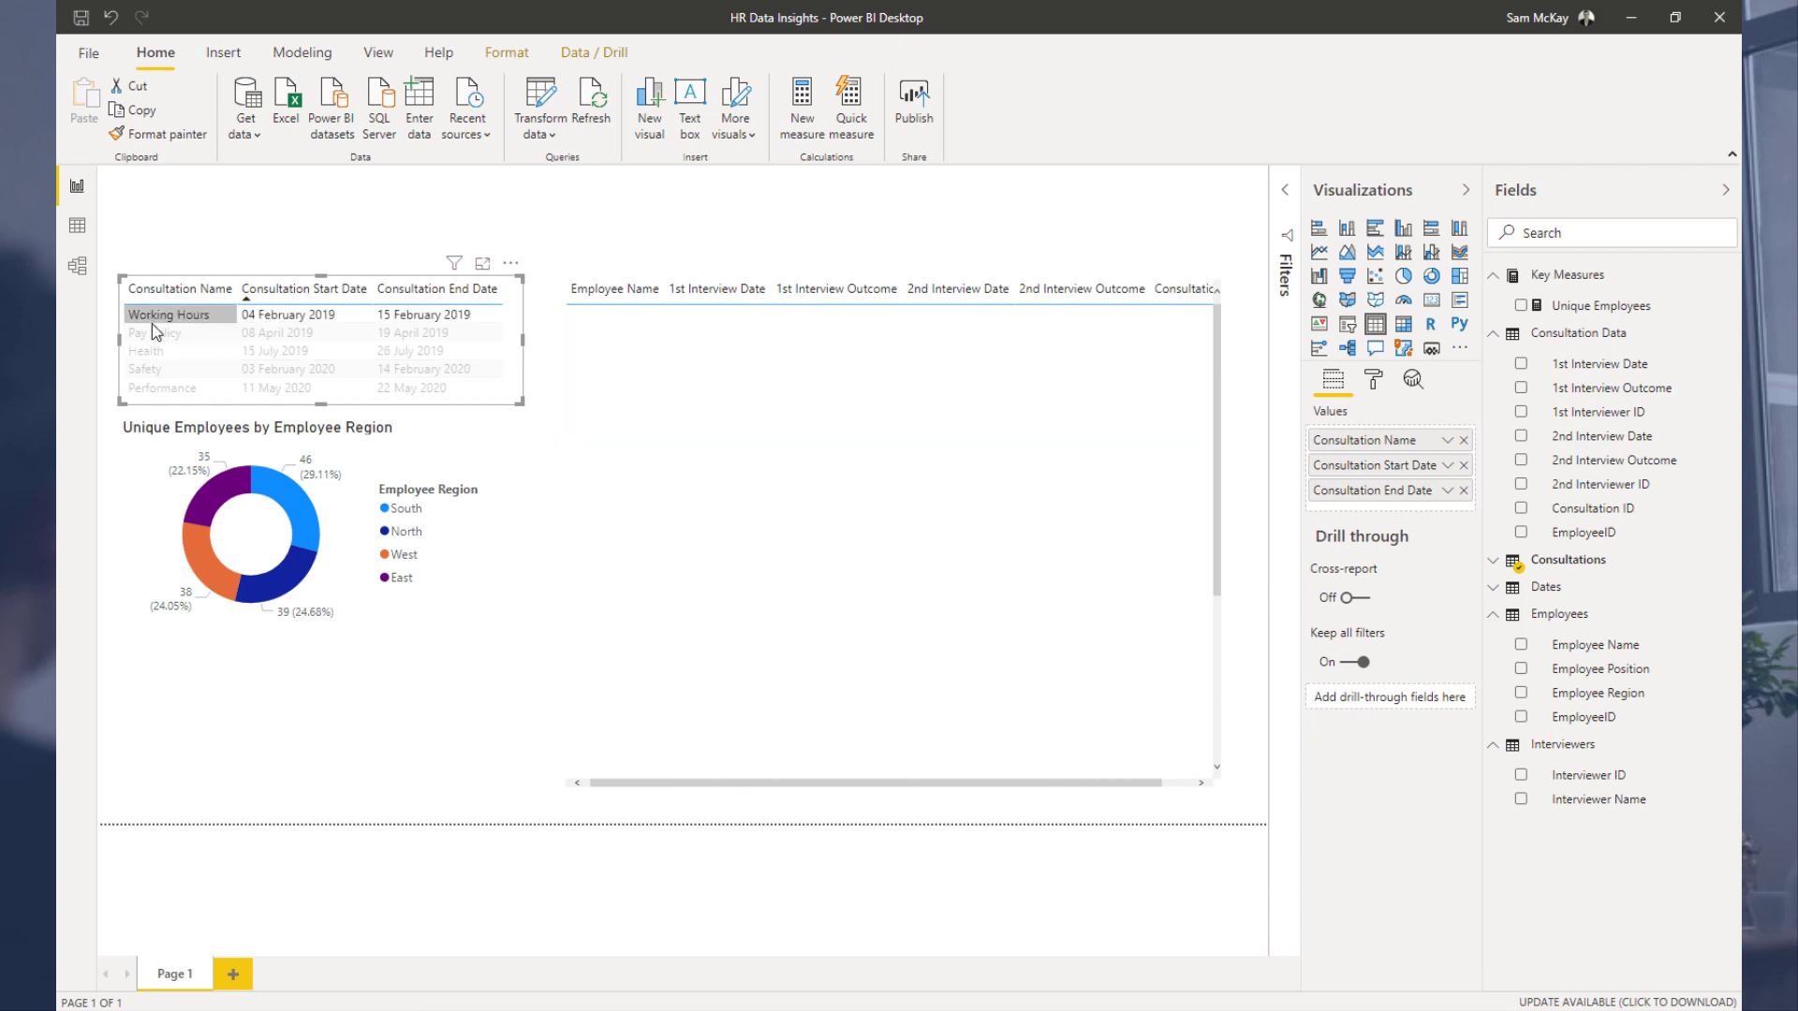
{"action": "scroll", "coordinate": [801, 525], "scroll_direction": "down", "scroll_amount": 10}
{"action": "scroll", "coordinate": [801, 543], "scroll_direction": "down", "scroll_amount": 5}
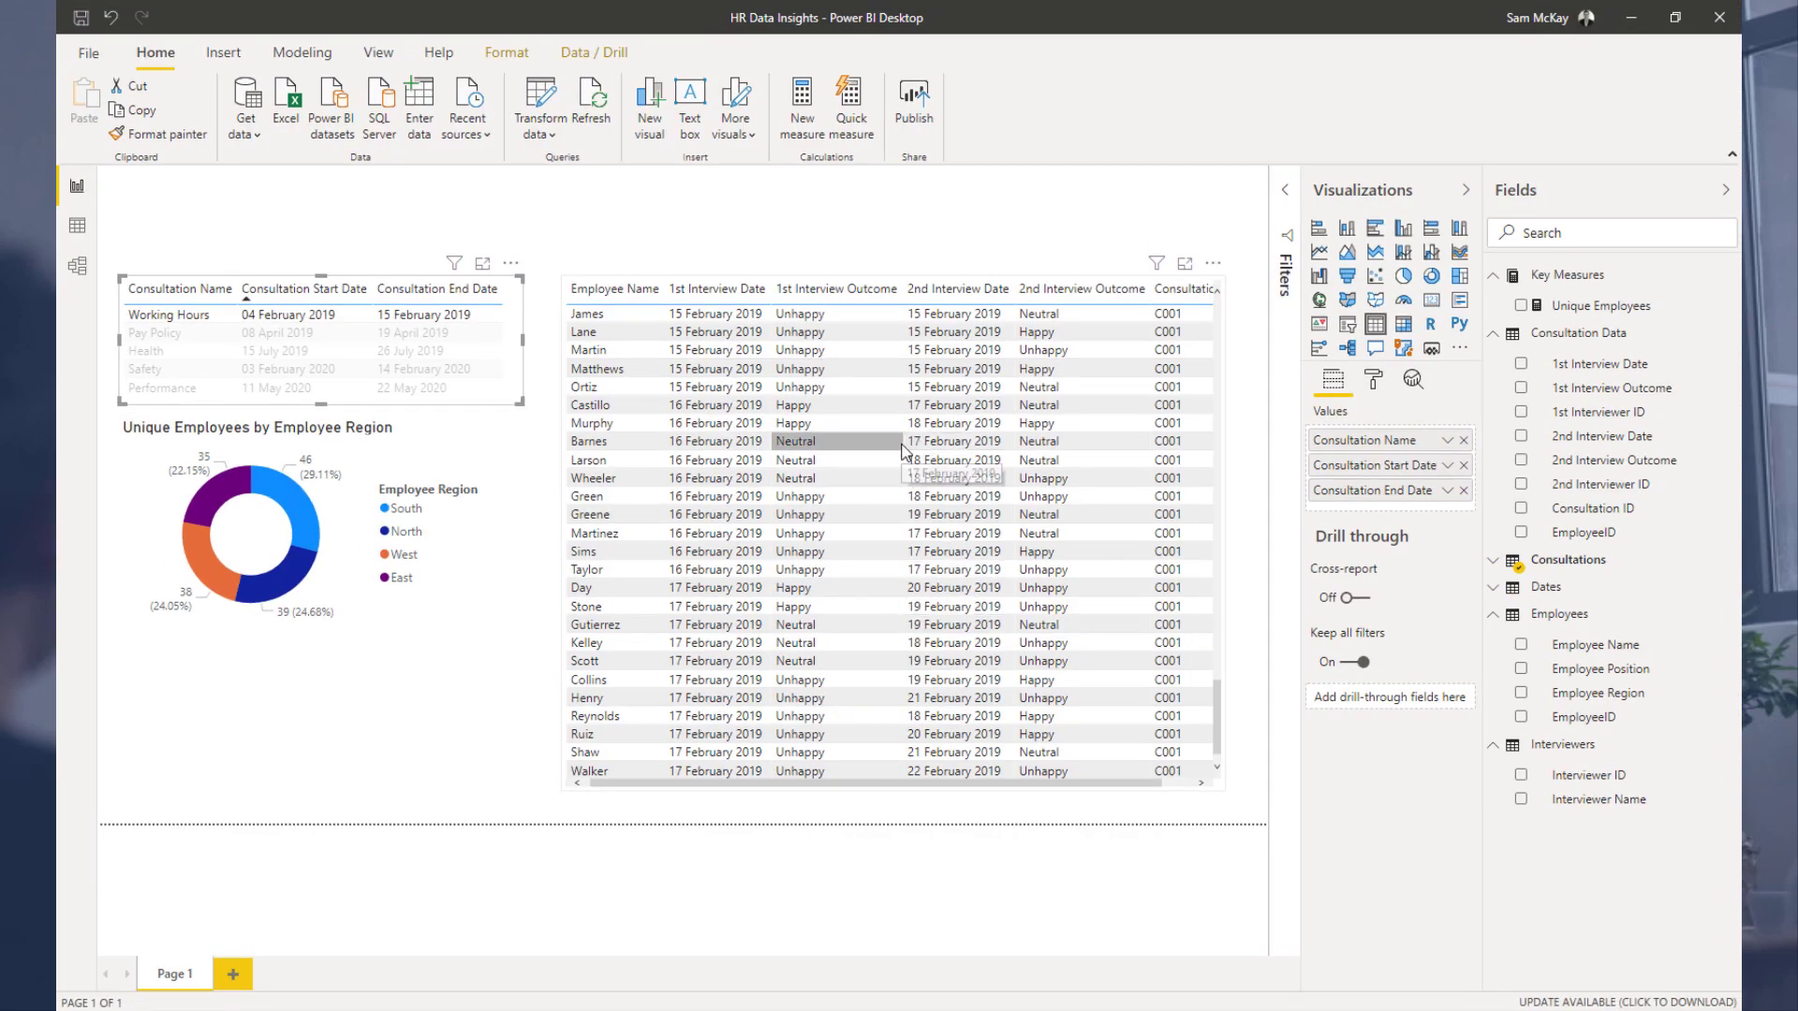
{"action": "scroll", "coordinate": [965, 384], "scroll_direction": "up", "scroll_amount": 10}
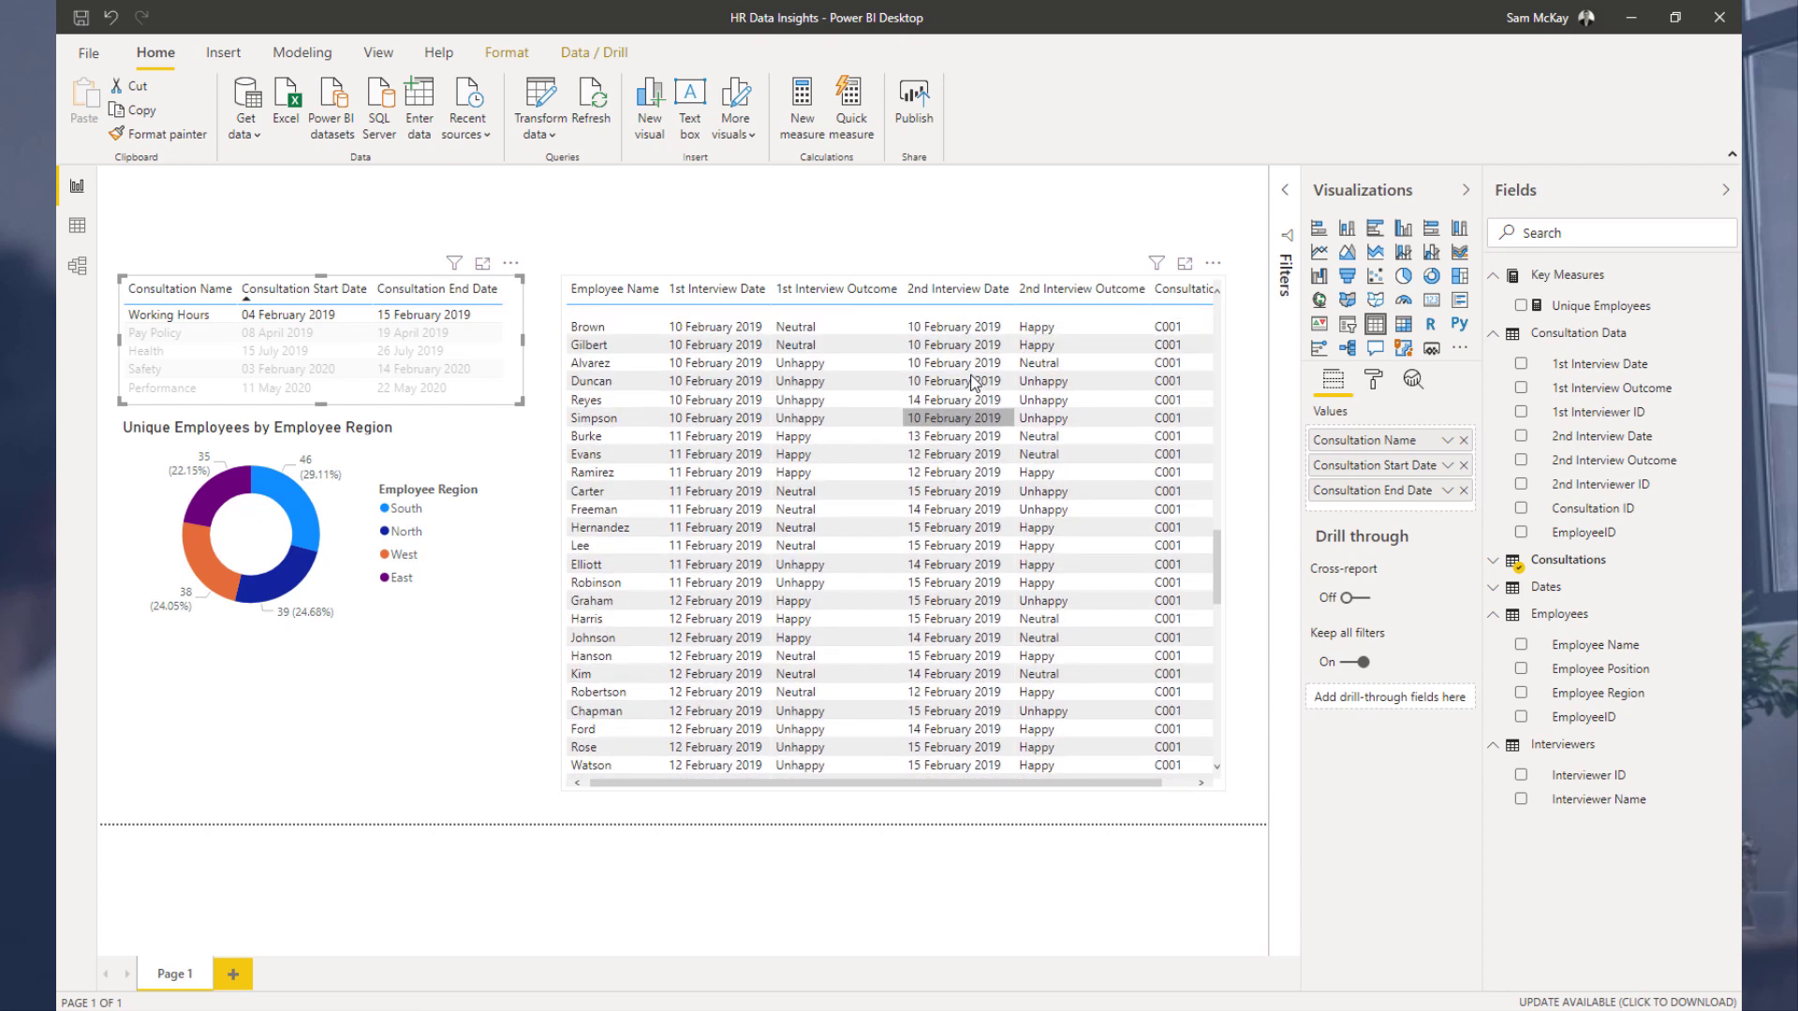
{"action": "scroll", "coordinate": [974, 380], "scroll_direction": "up", "scroll_amount": 5}
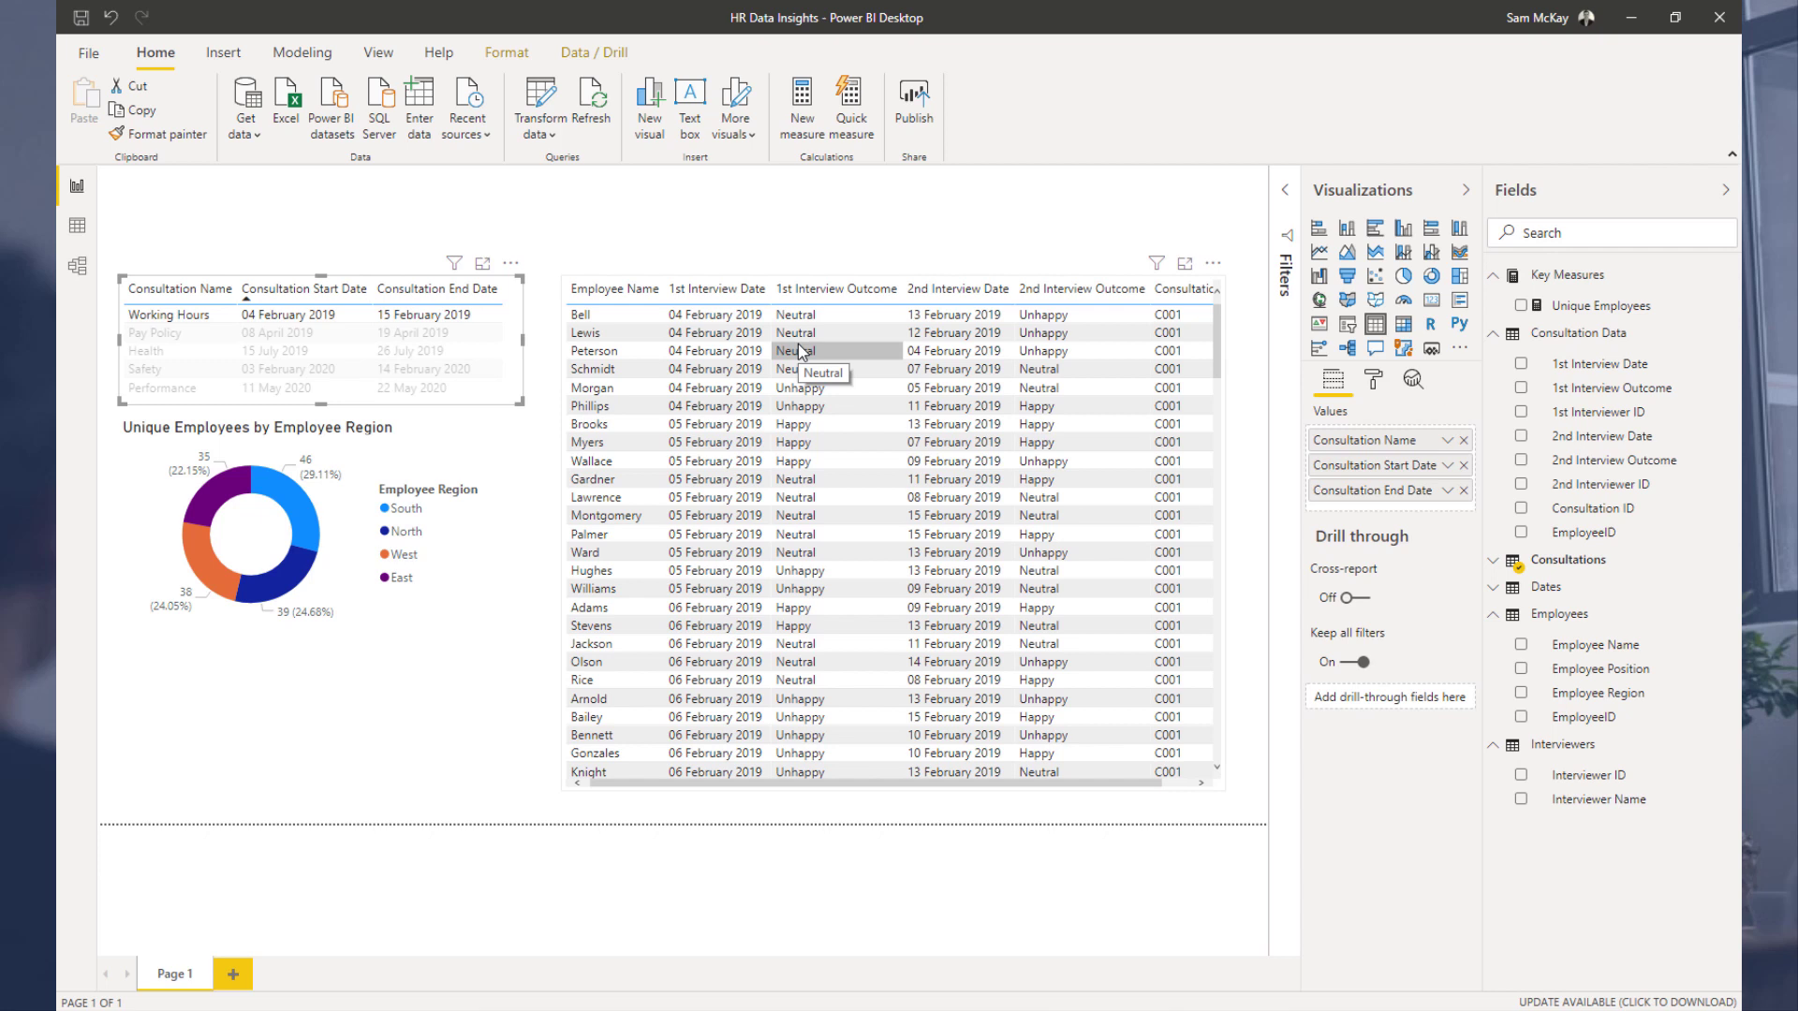
Step: Switch the donut chart's legend from Employee Region to Employee Position and enlarge the chart
{"action": "left_click", "coordinate": [412, 438]}
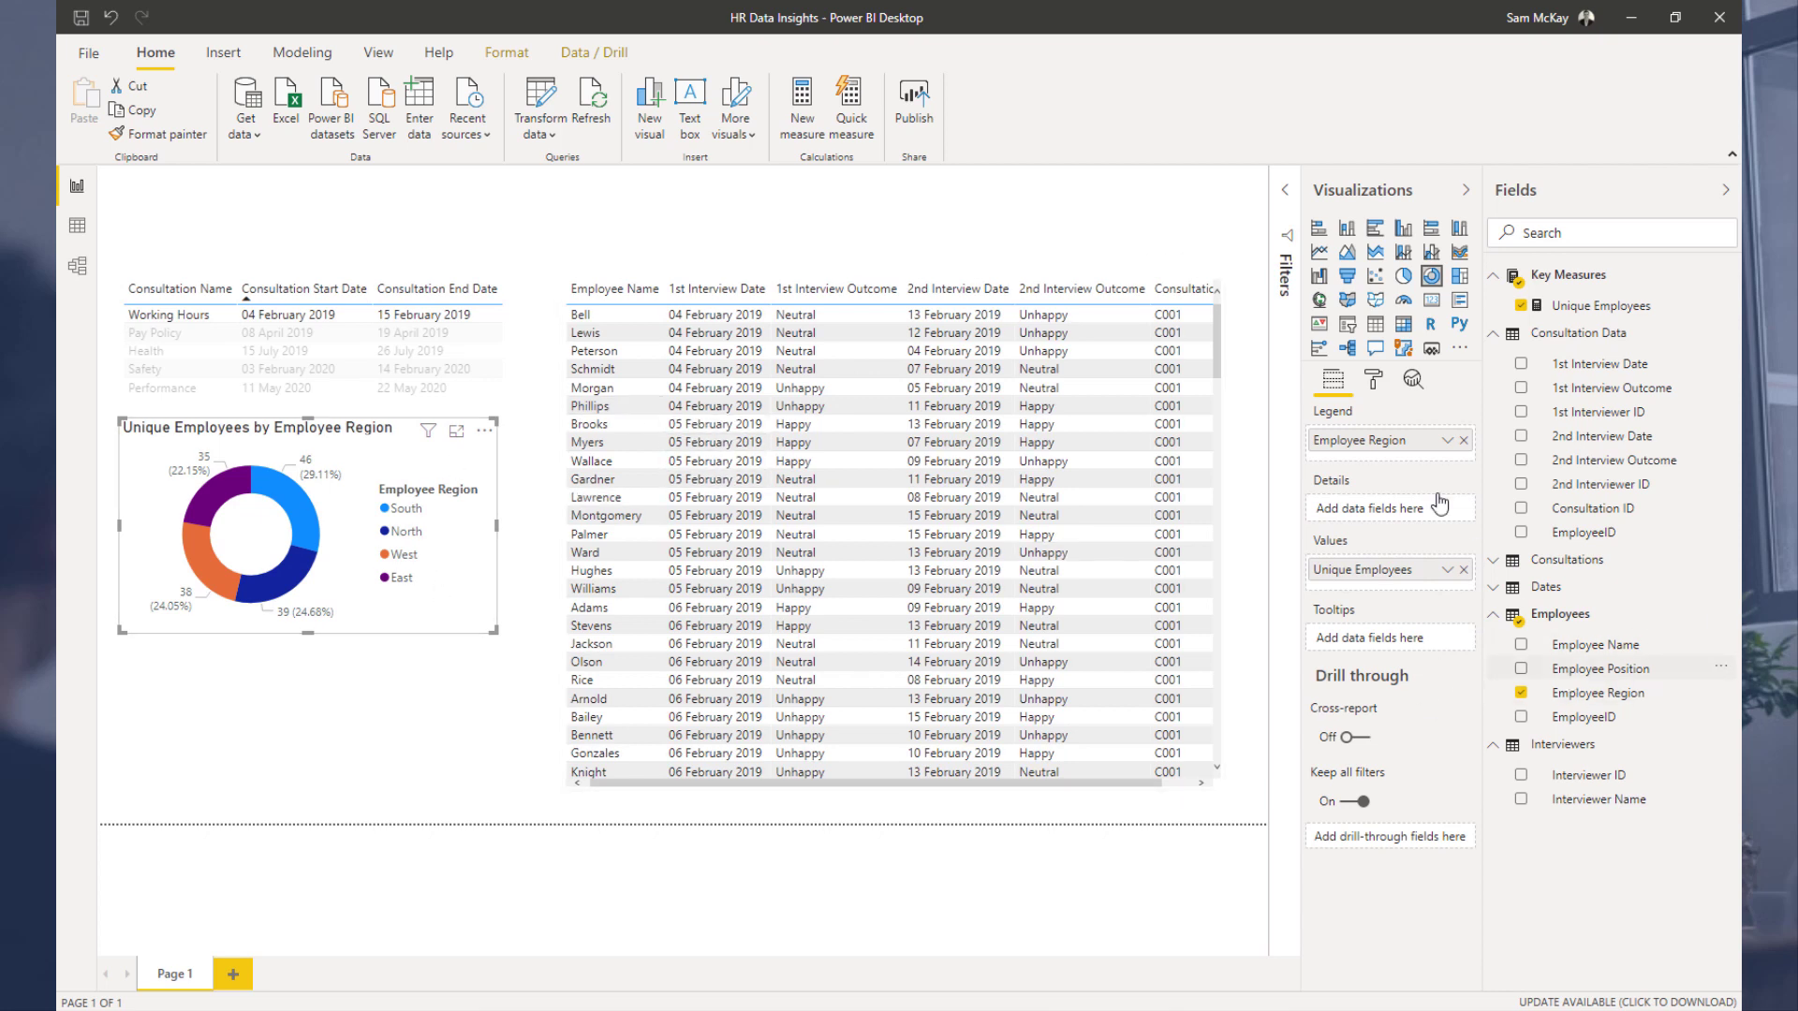
{"action": "left_click_drag", "start_coordinate": [1440, 503], "coordinate": [1467, 451]}
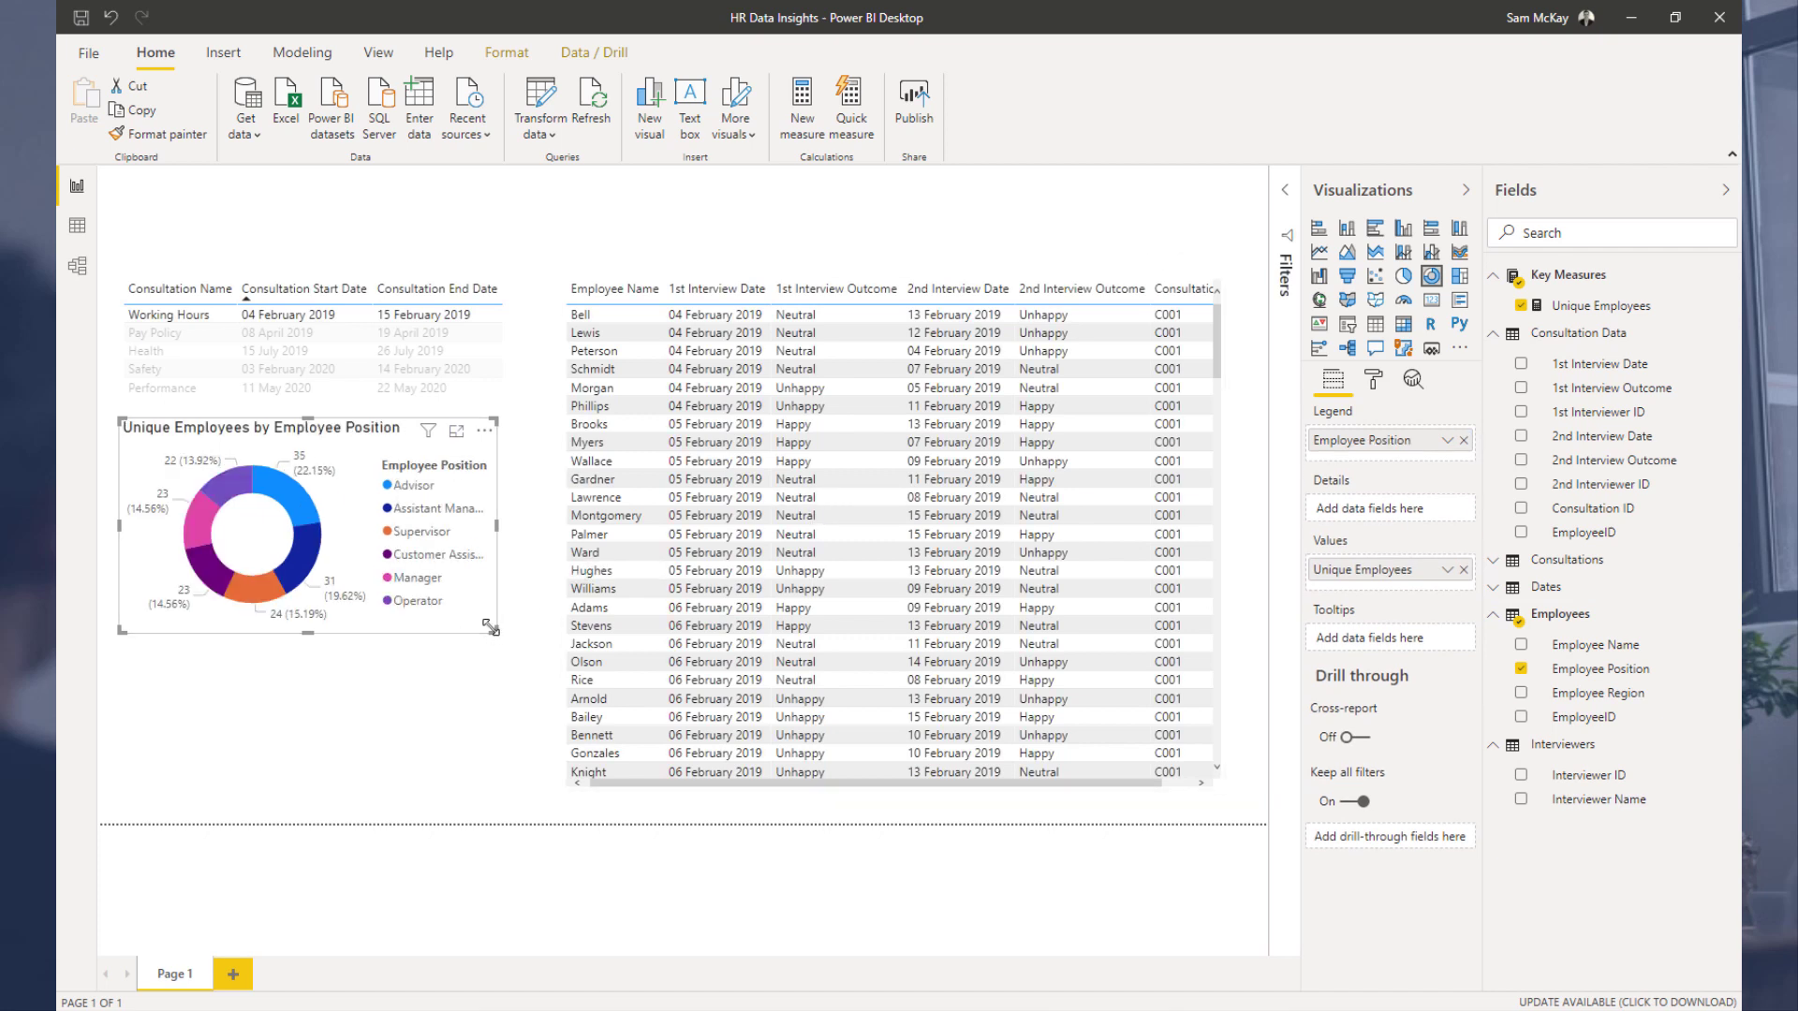
{"action": "left_click_drag", "start_coordinate": [490, 626], "coordinate": [530, 715]}
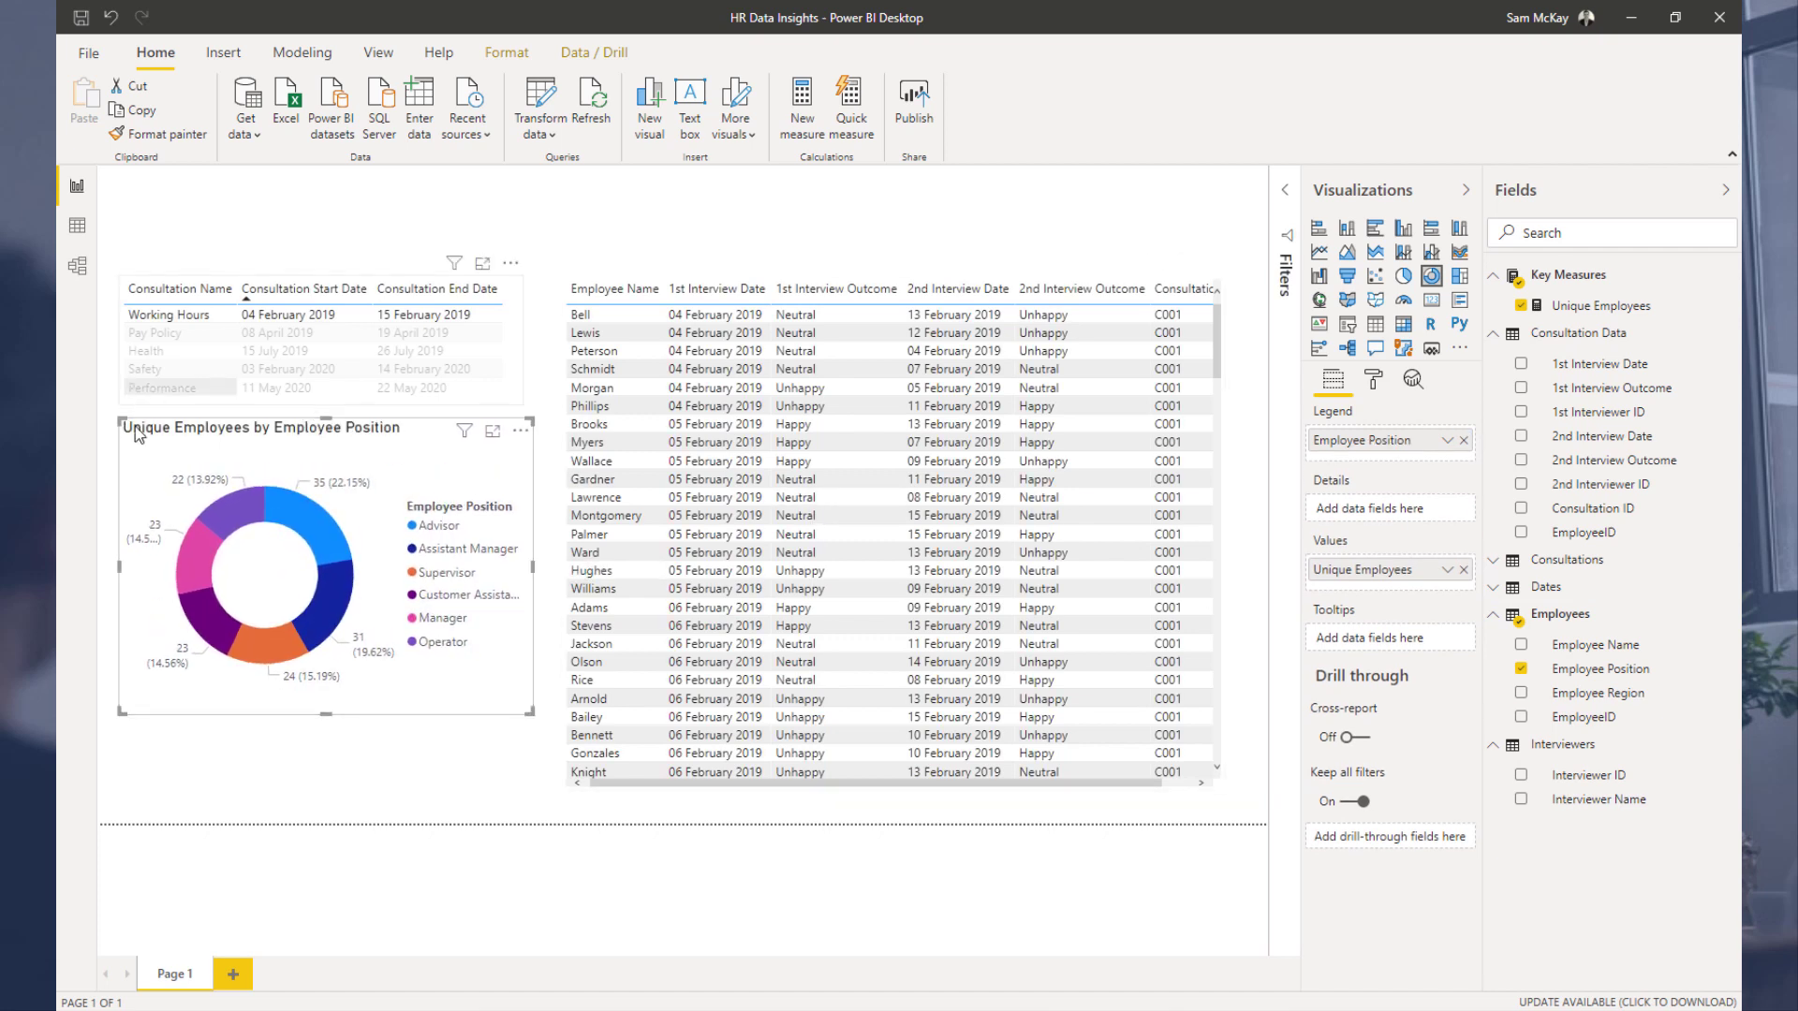
{"action": "left_click_drag", "start_coordinate": [121, 421], "coordinate": [125, 421]}
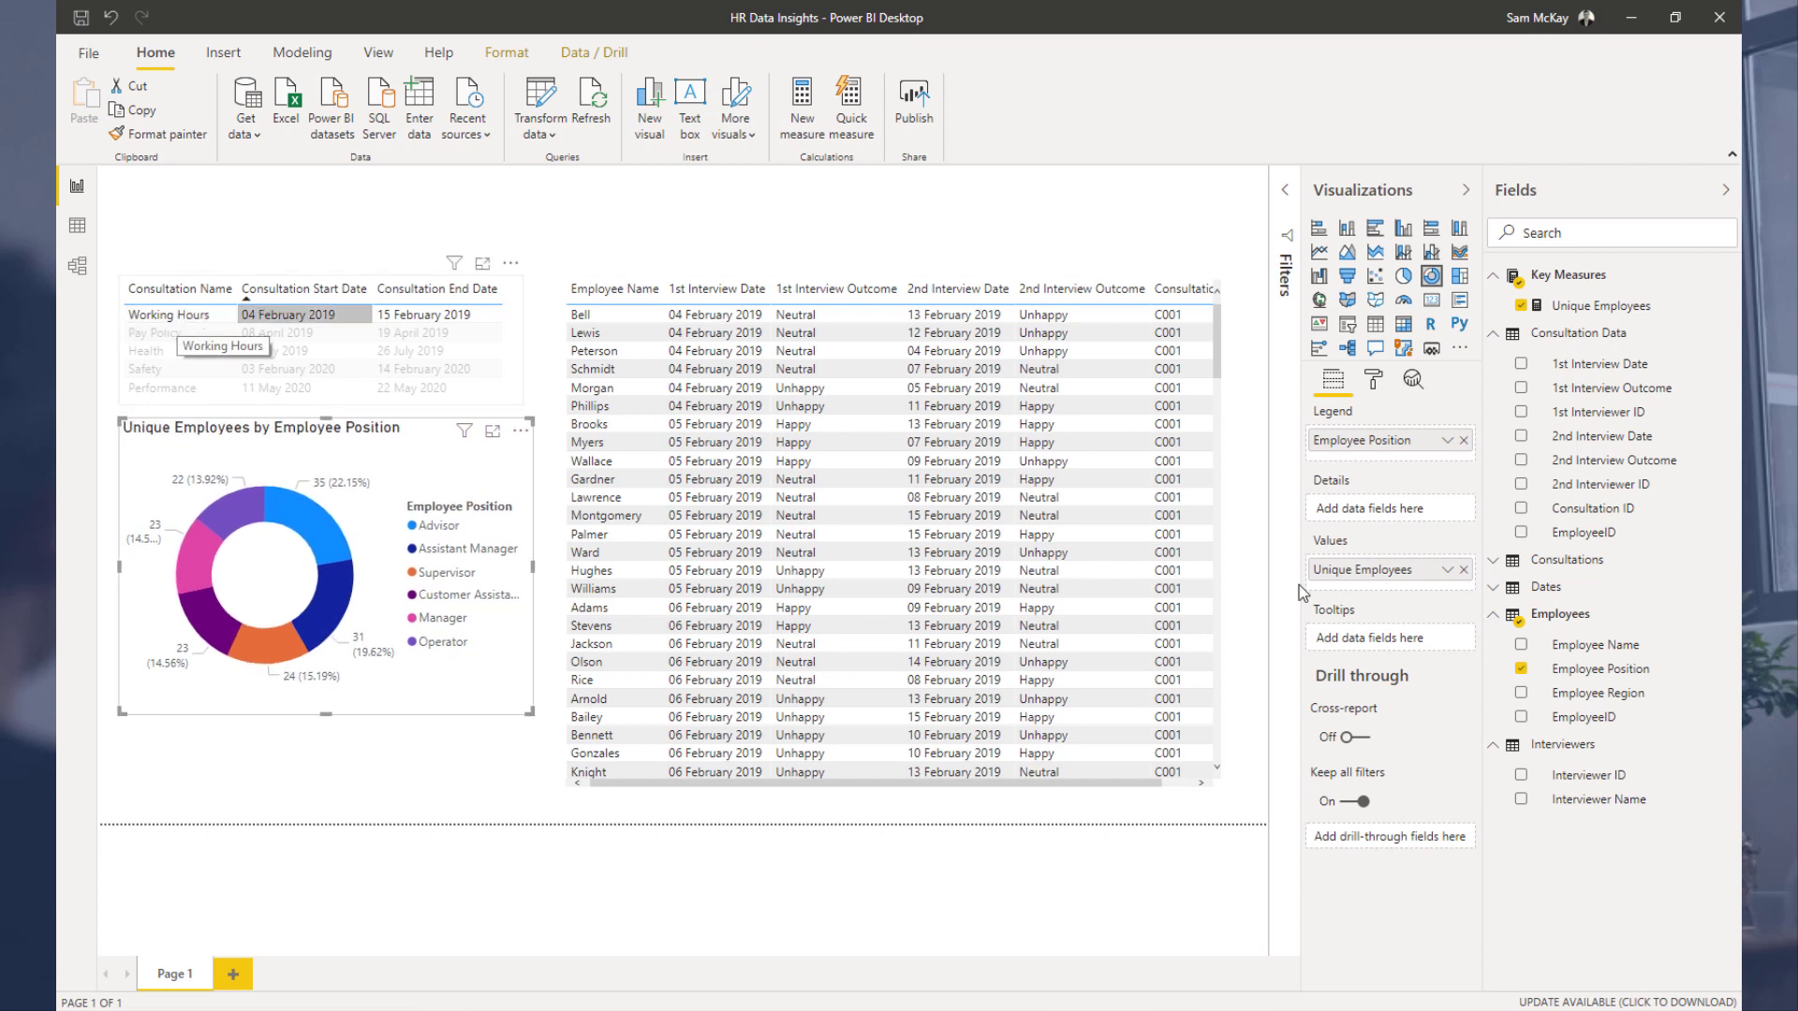
Step: Enlarge the interview table slightly and filter it to the Pay Policy consultation
{"action": "left_click", "coordinate": [1220, 783]}
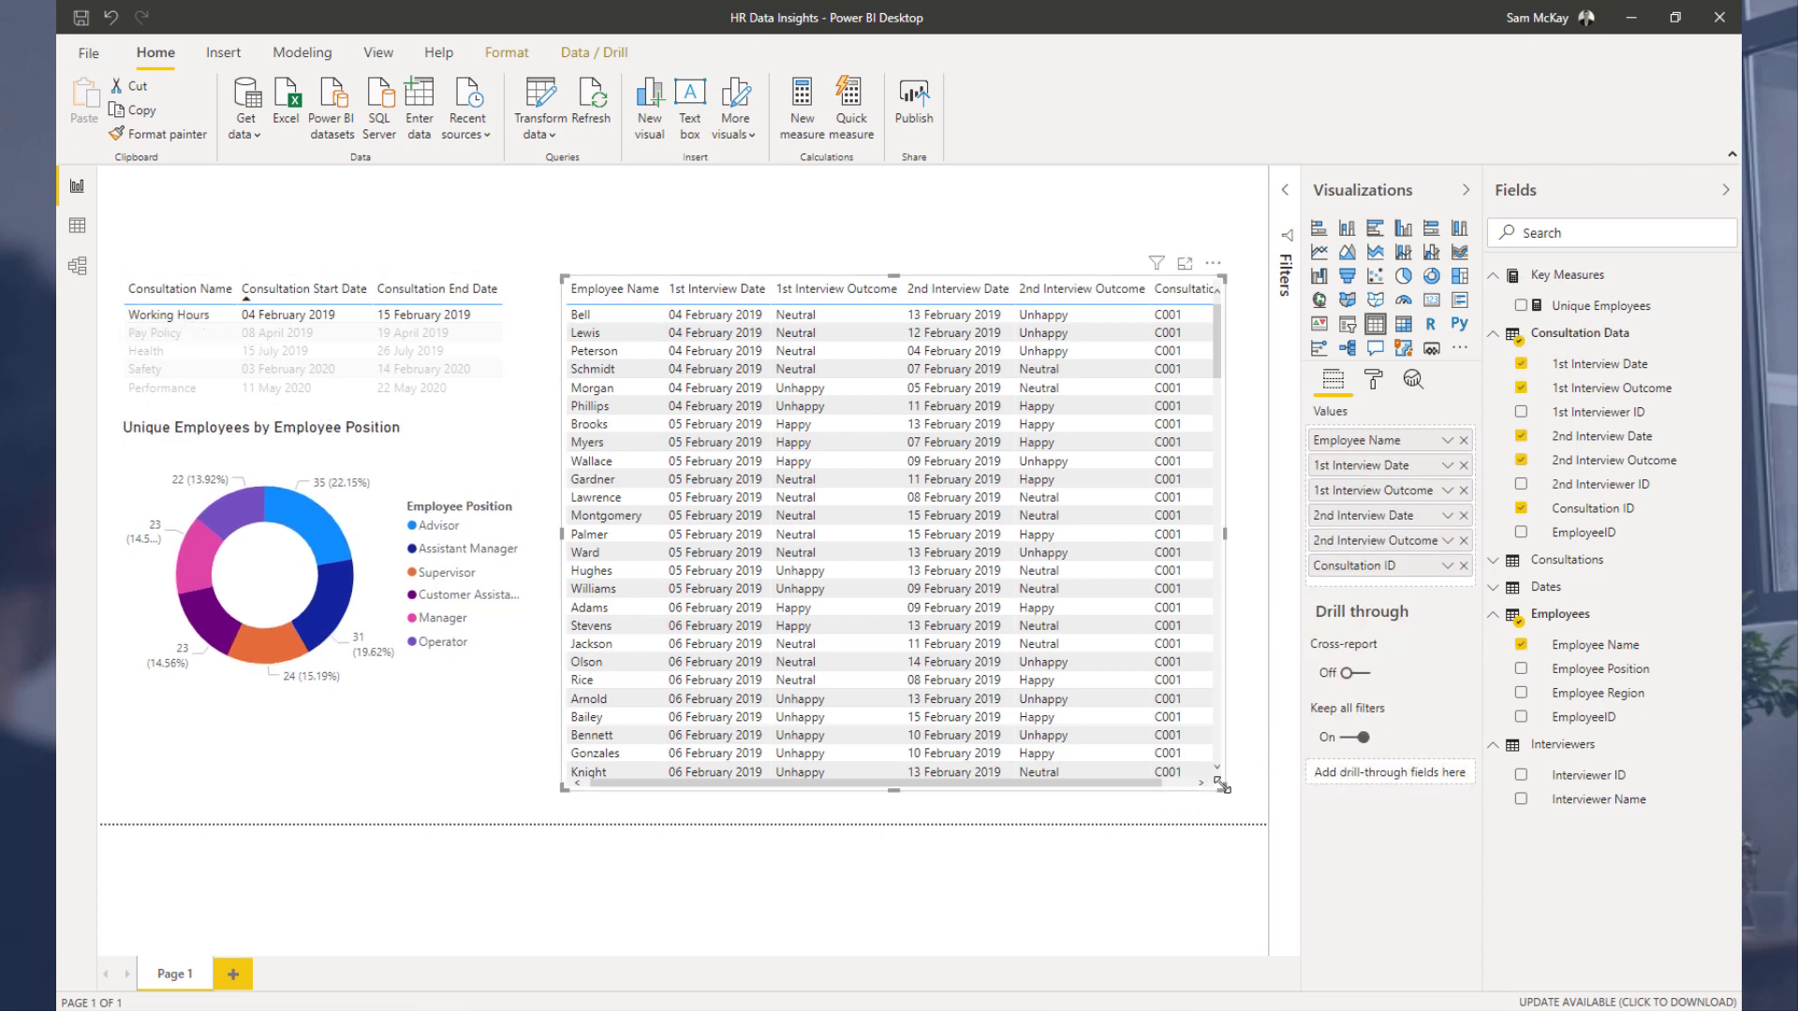
{"action": "left_click_drag", "start_coordinate": [1221, 783], "coordinate": [1249, 803]}
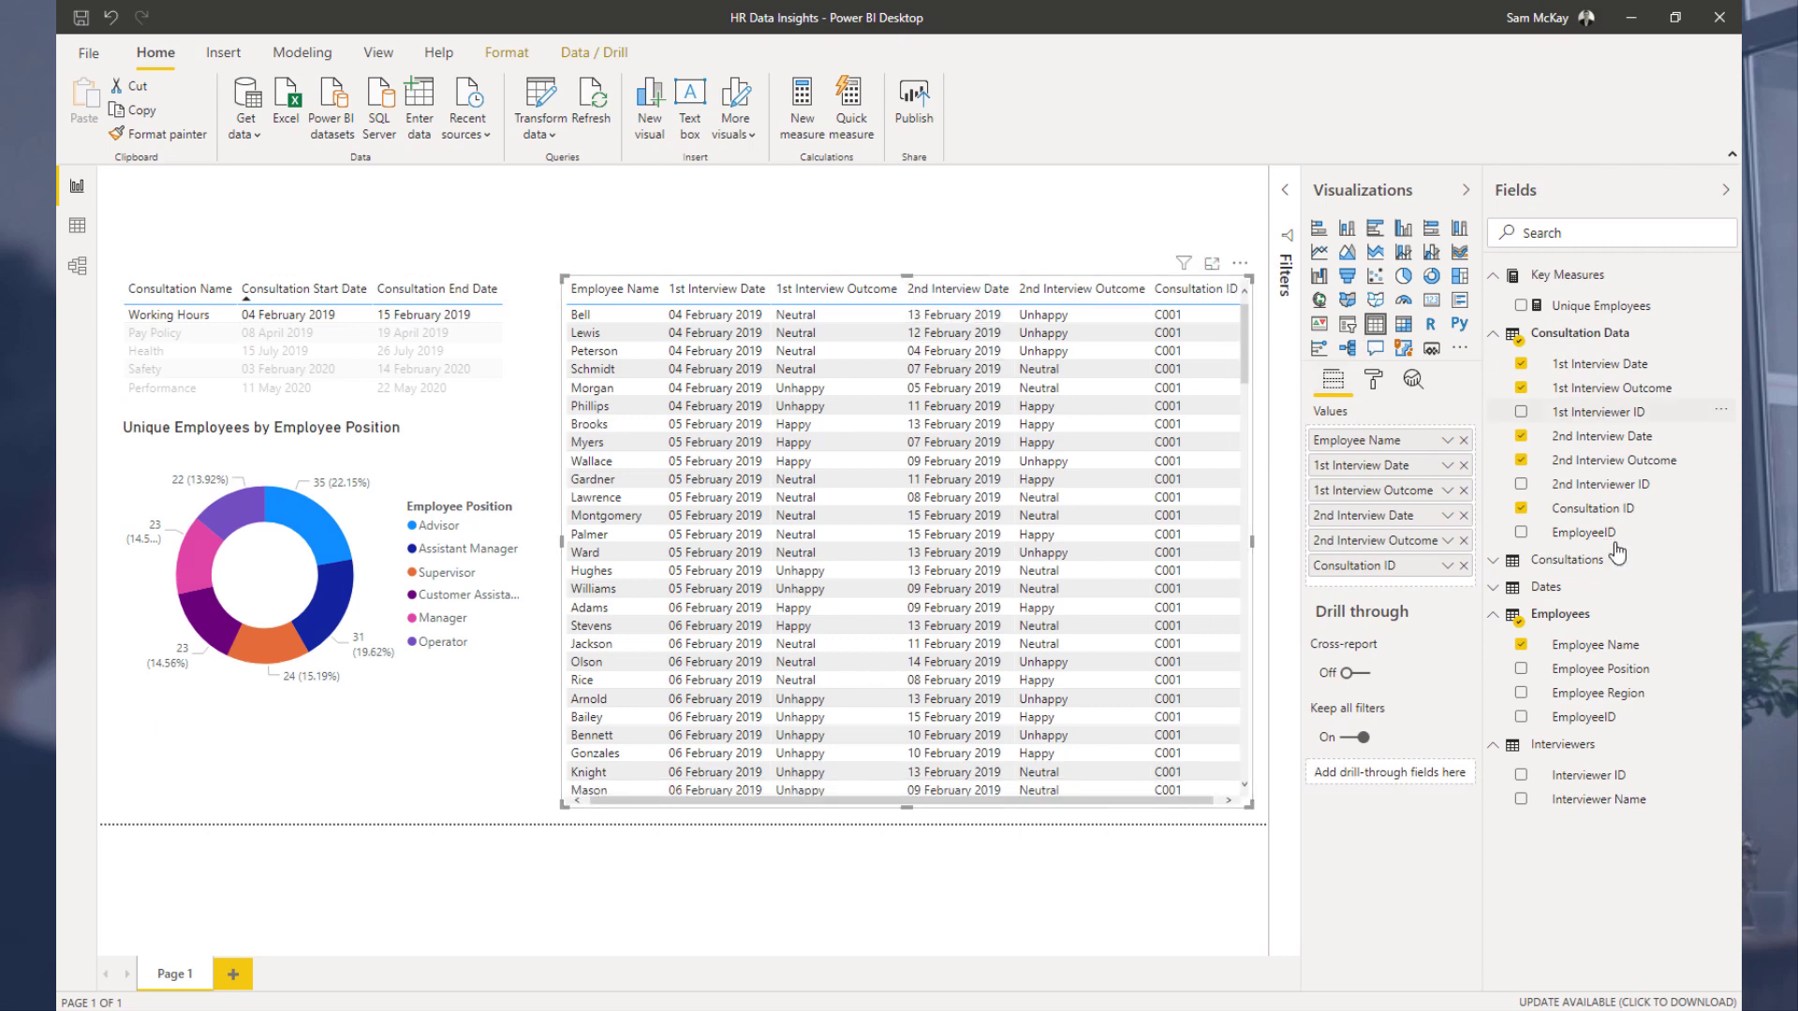
{"action": "left_click", "coordinate": [165, 333]}
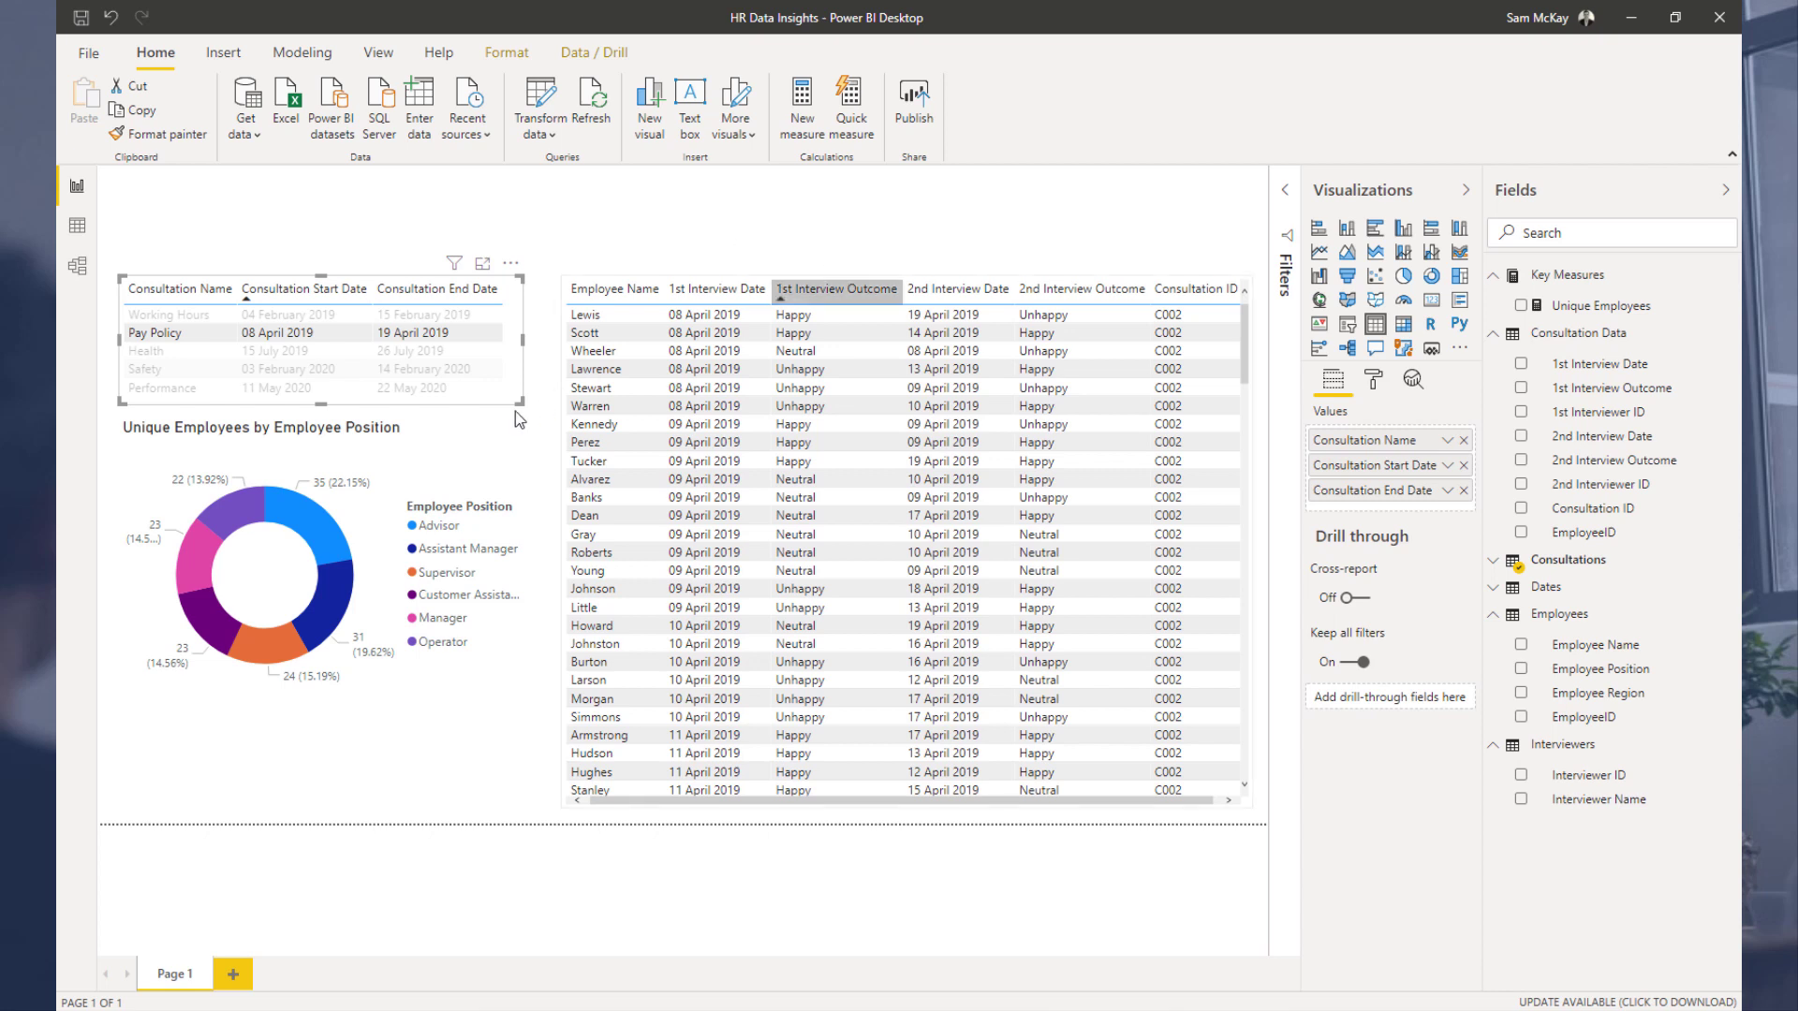
Step: Shrink the Employee Position donut chart and move it up beneath the consultation table
{"action": "left_click", "coordinate": [409, 447]}
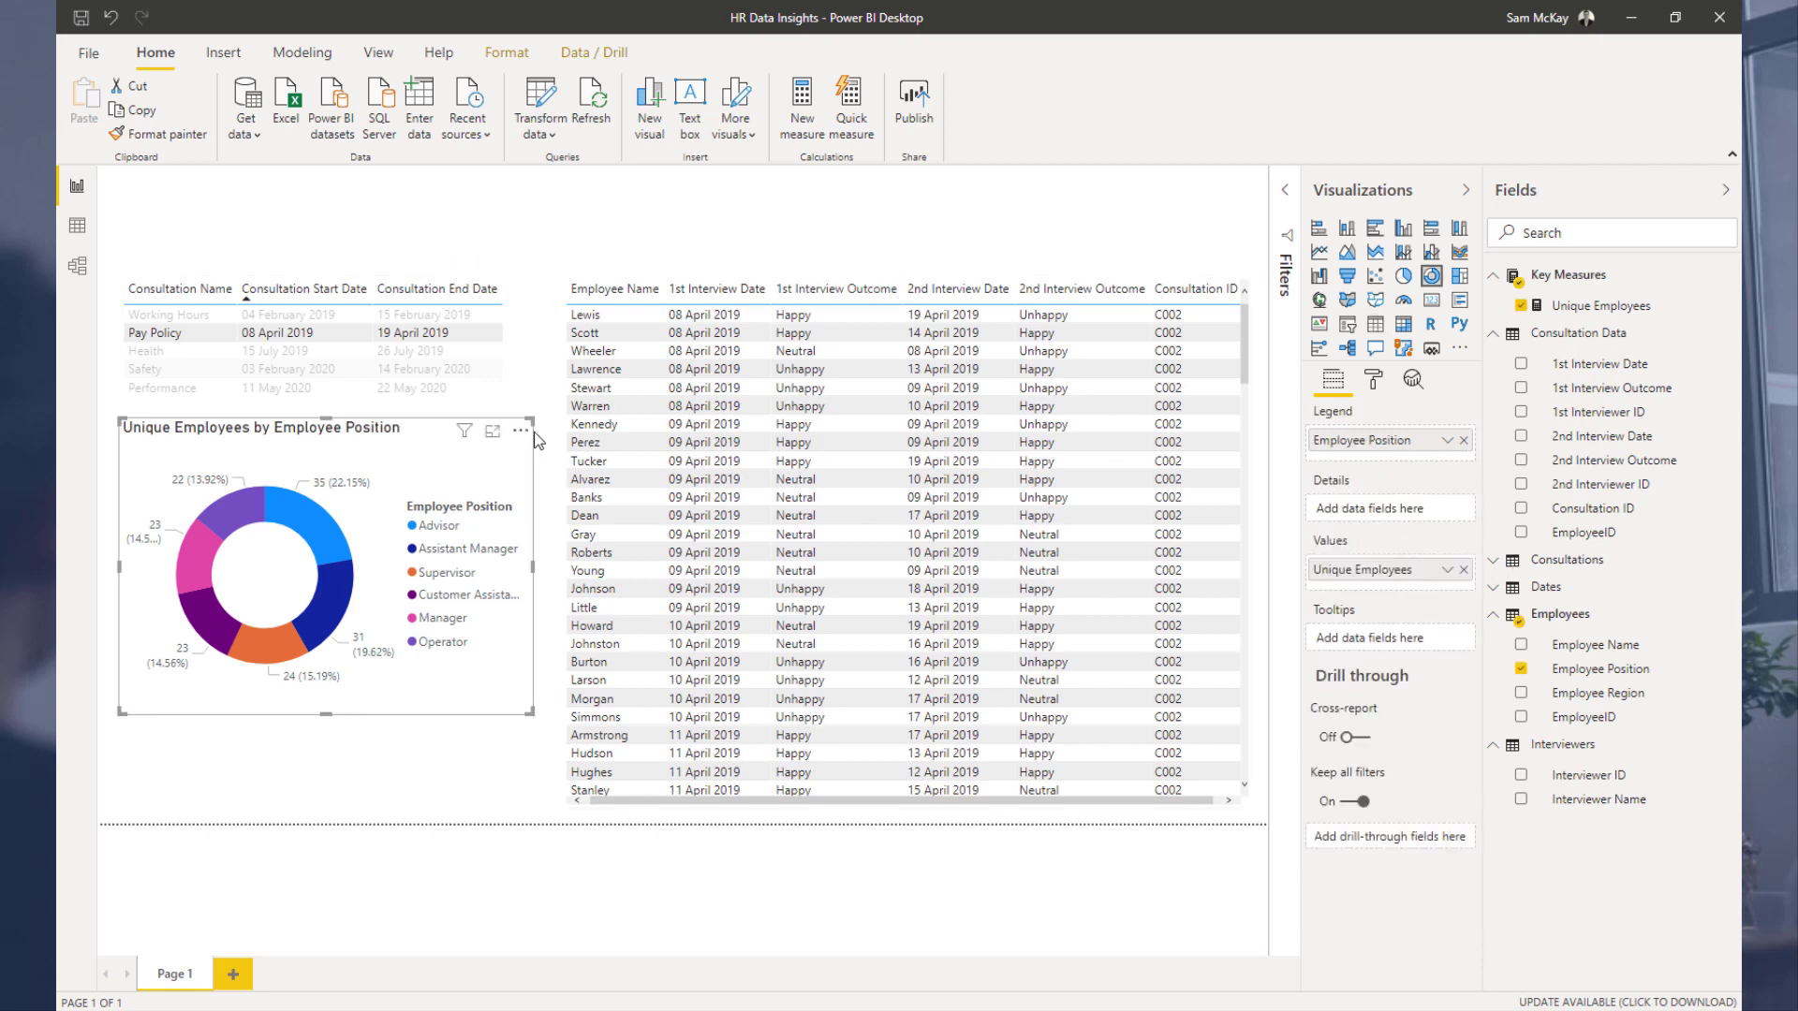
{"action": "left_click_drag", "start_coordinate": [533, 421], "coordinate": [513, 459]}
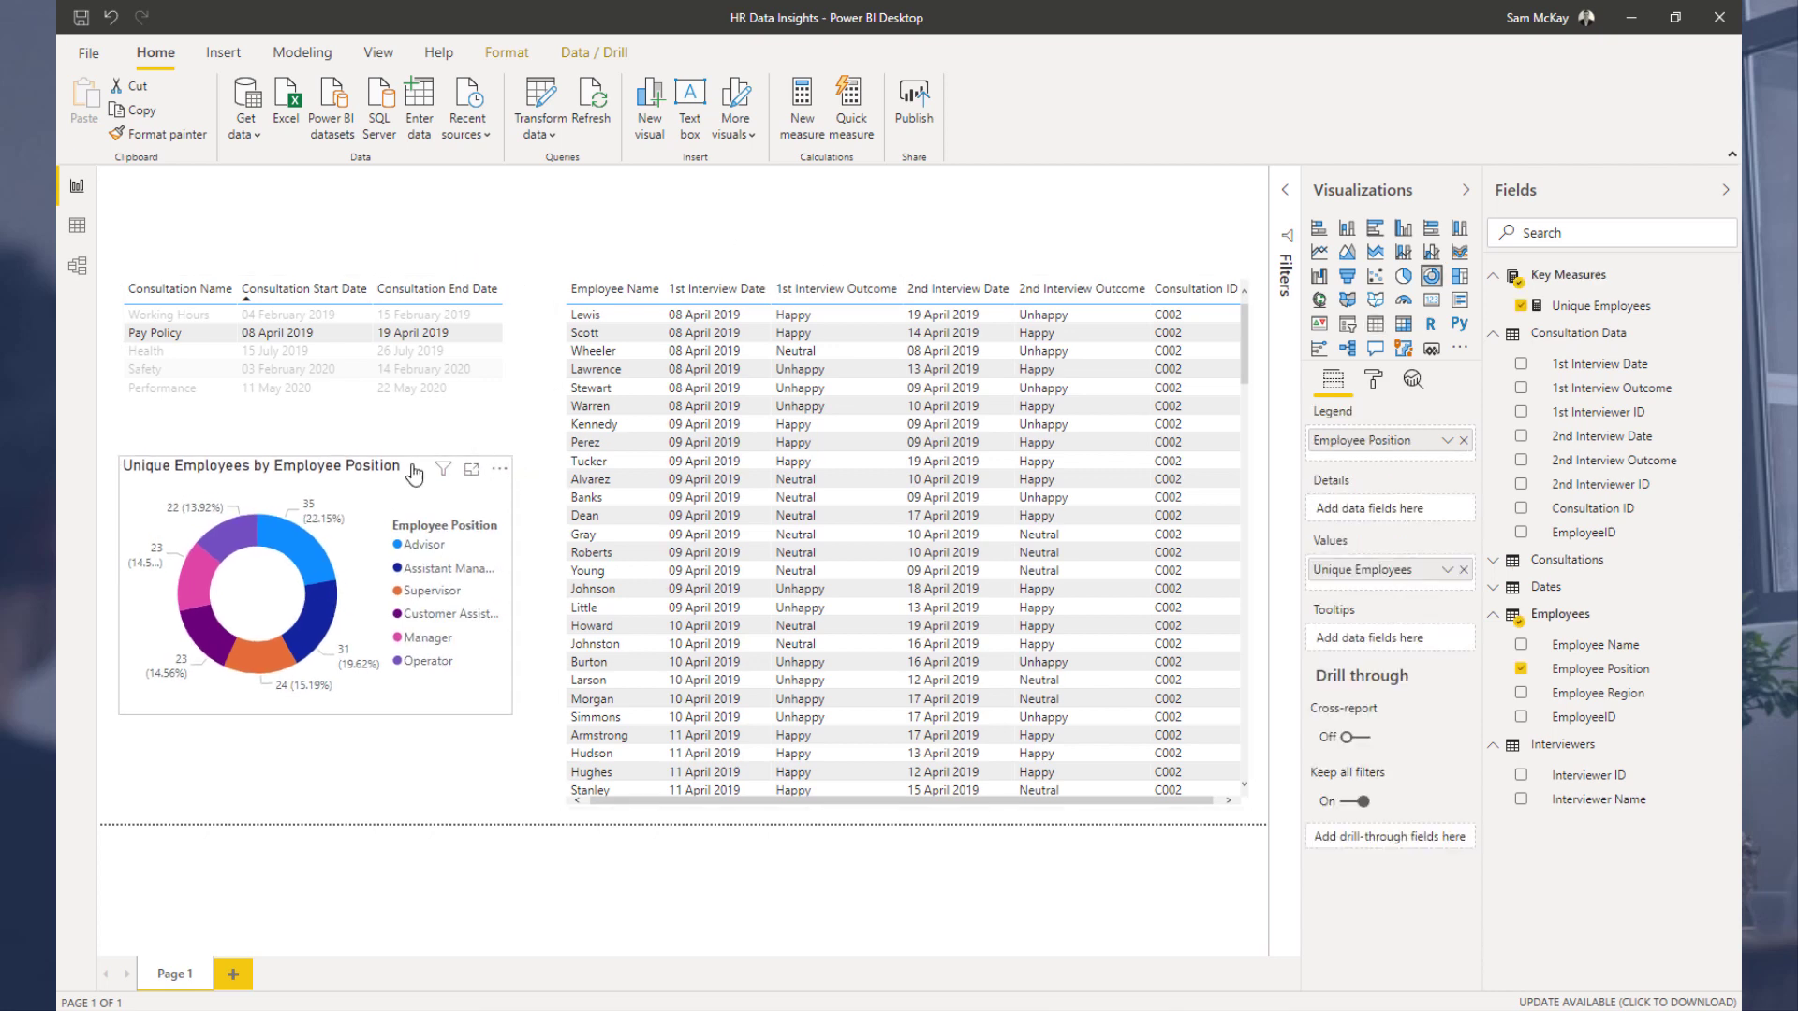
{"action": "left_click_drag", "start_coordinate": [362, 483], "coordinate": [371, 453]}
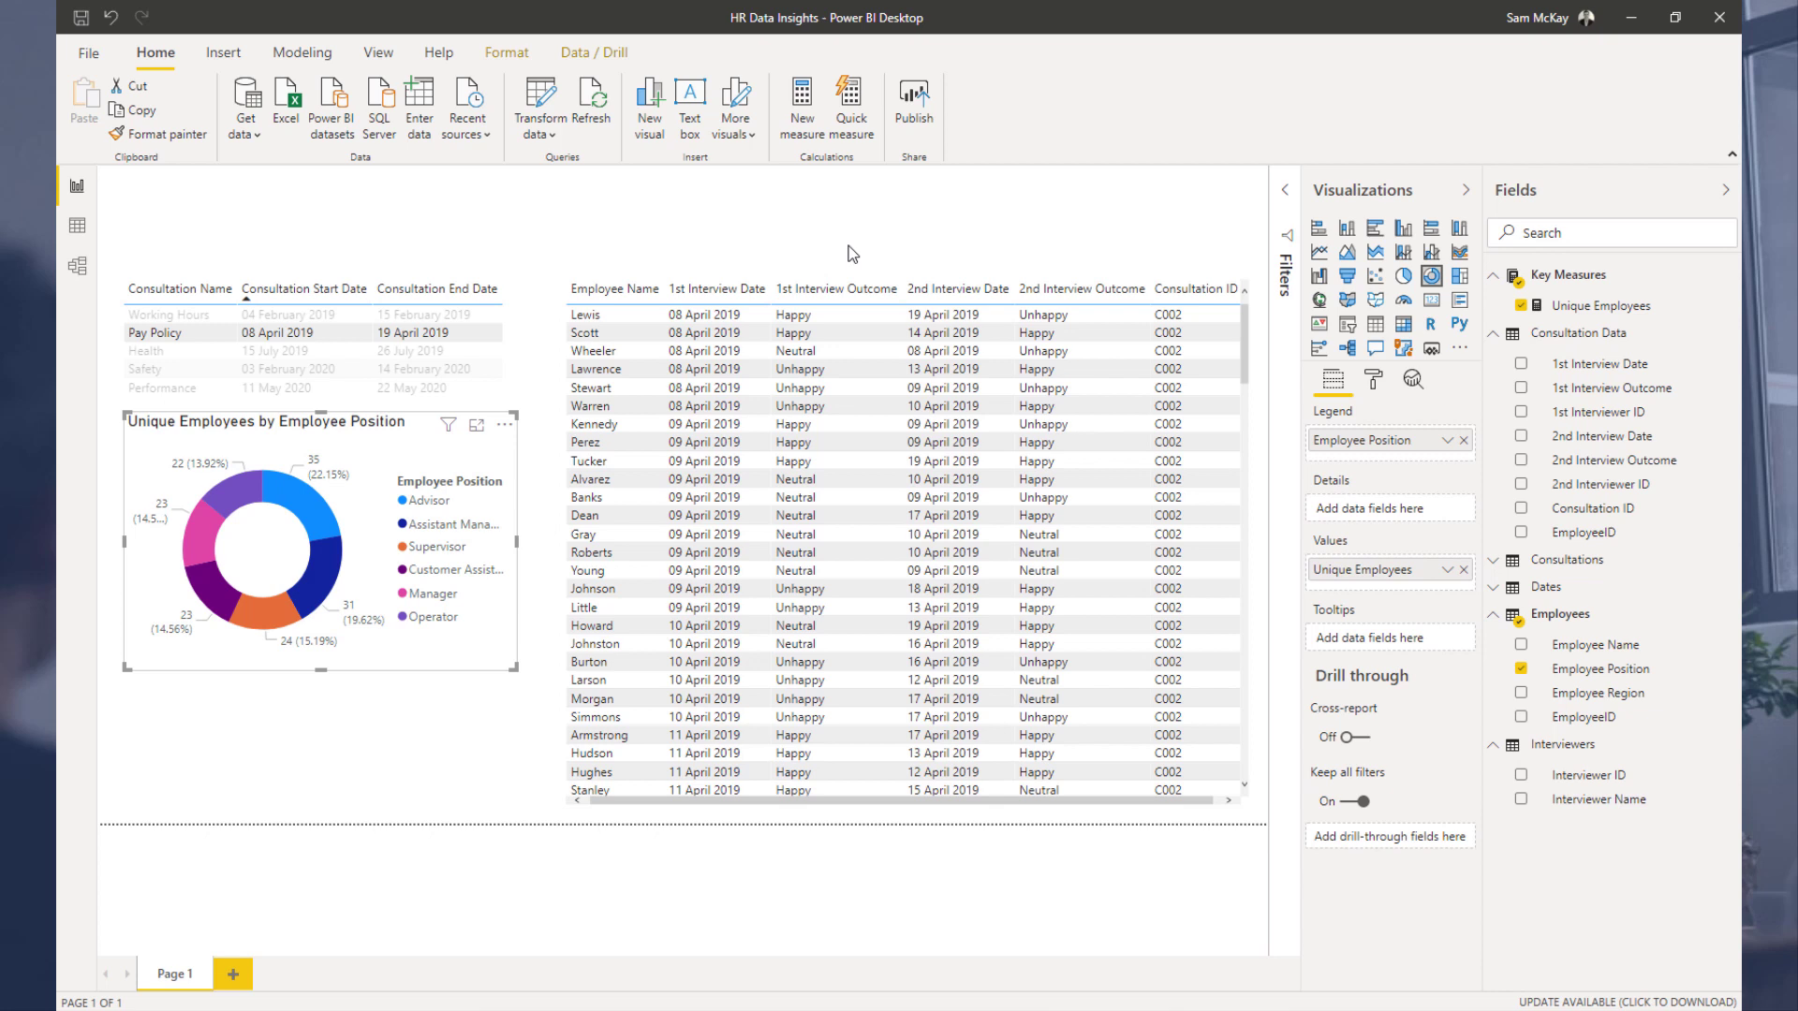
Step: Filter by the Health and Safety consultations in turn, then clear the selection
{"action": "left_click", "coordinate": [176, 350]}
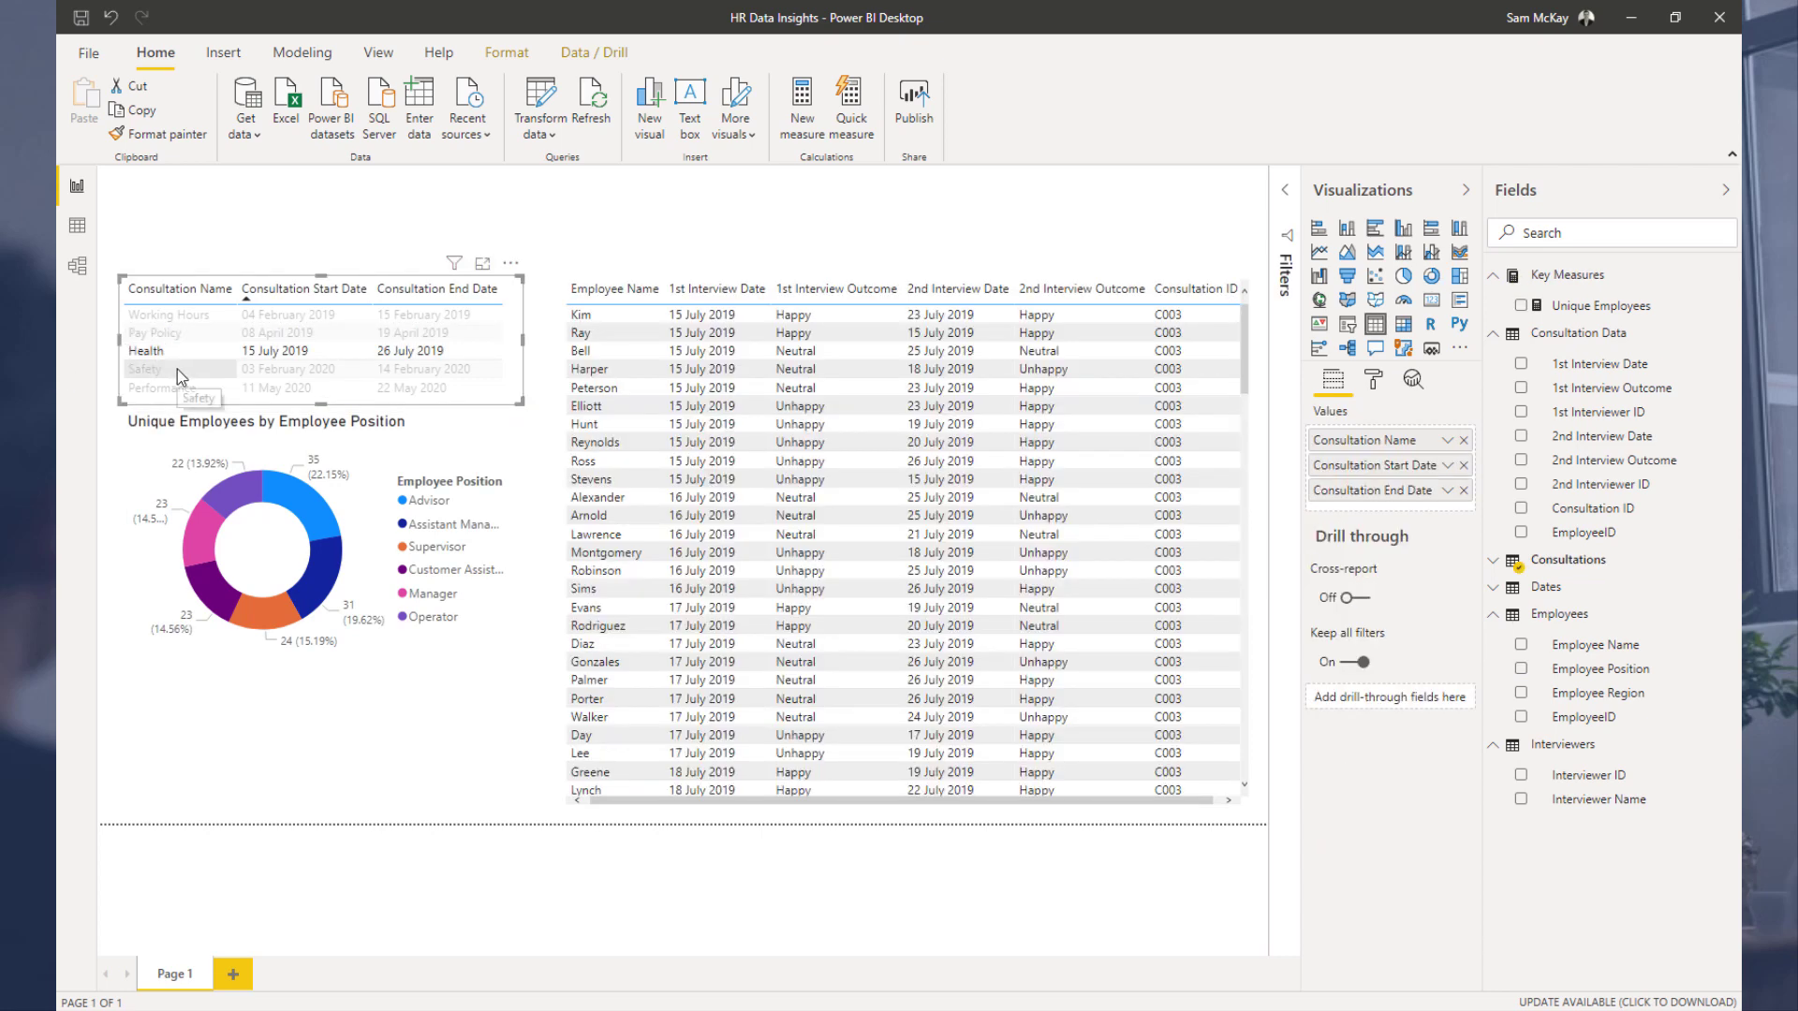
{"action": "left_click", "coordinate": [177, 369]}
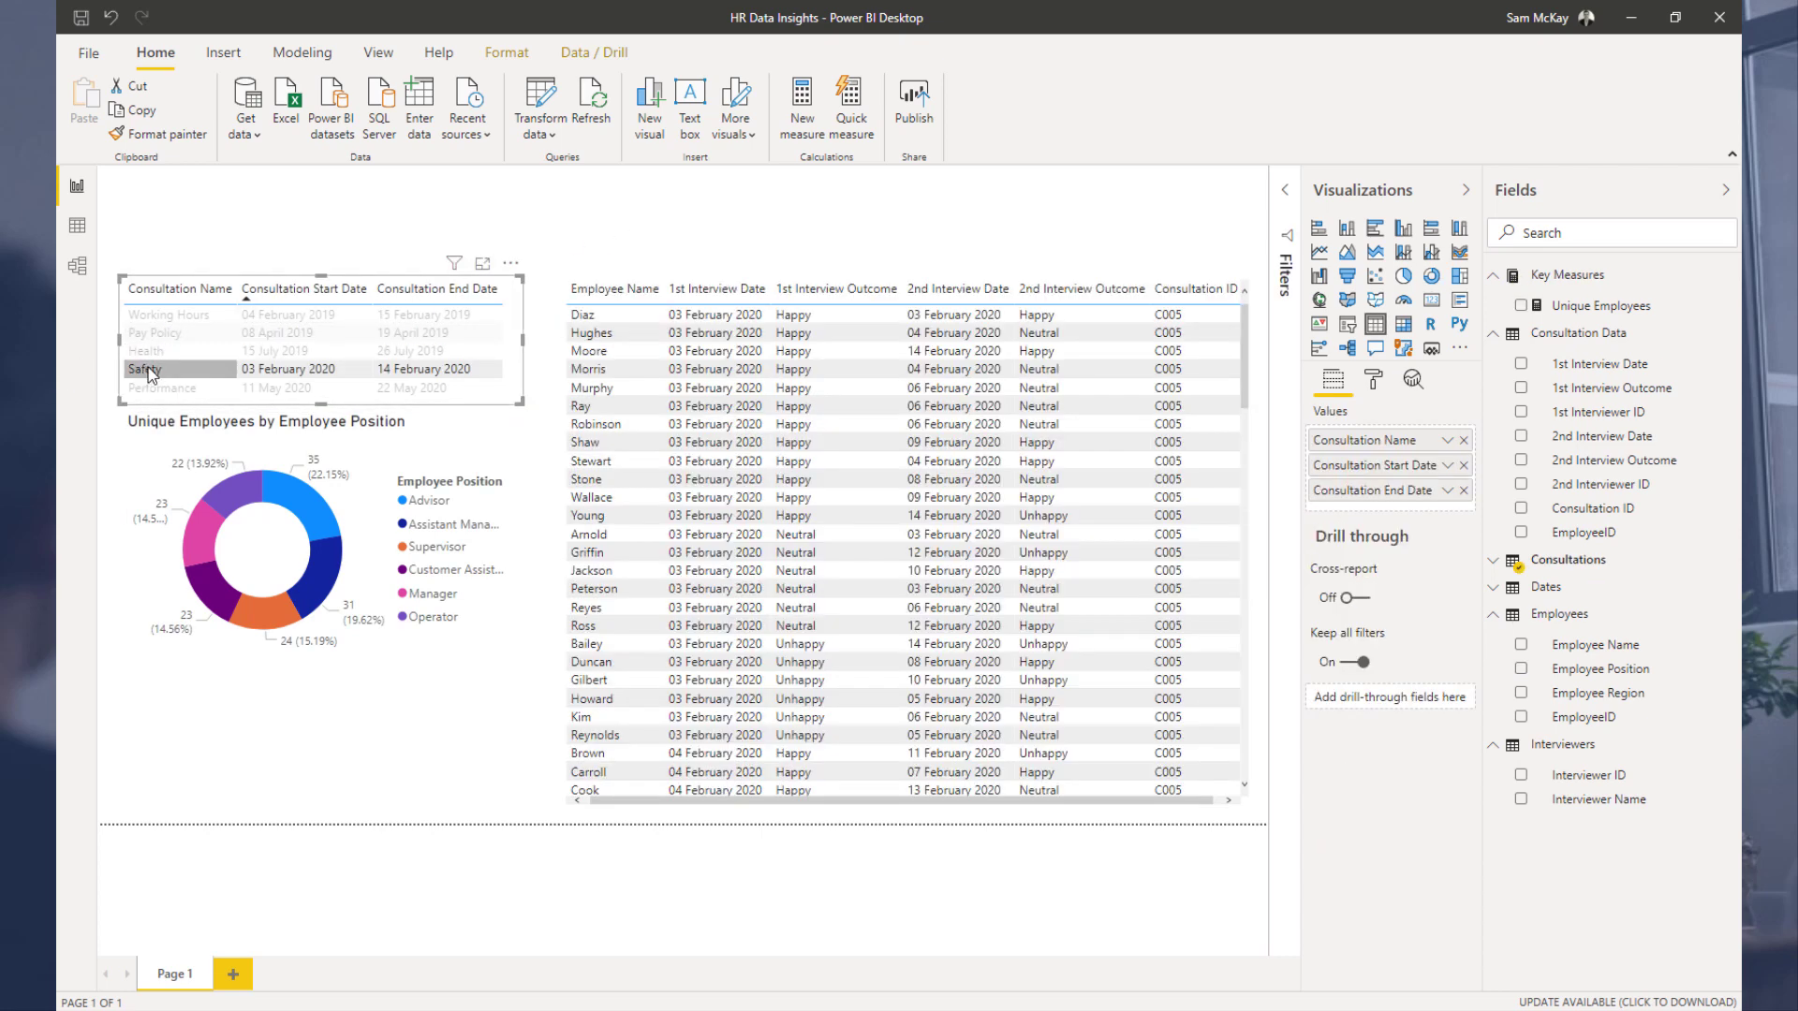
{"action": "left_click", "coordinate": [150, 370]}
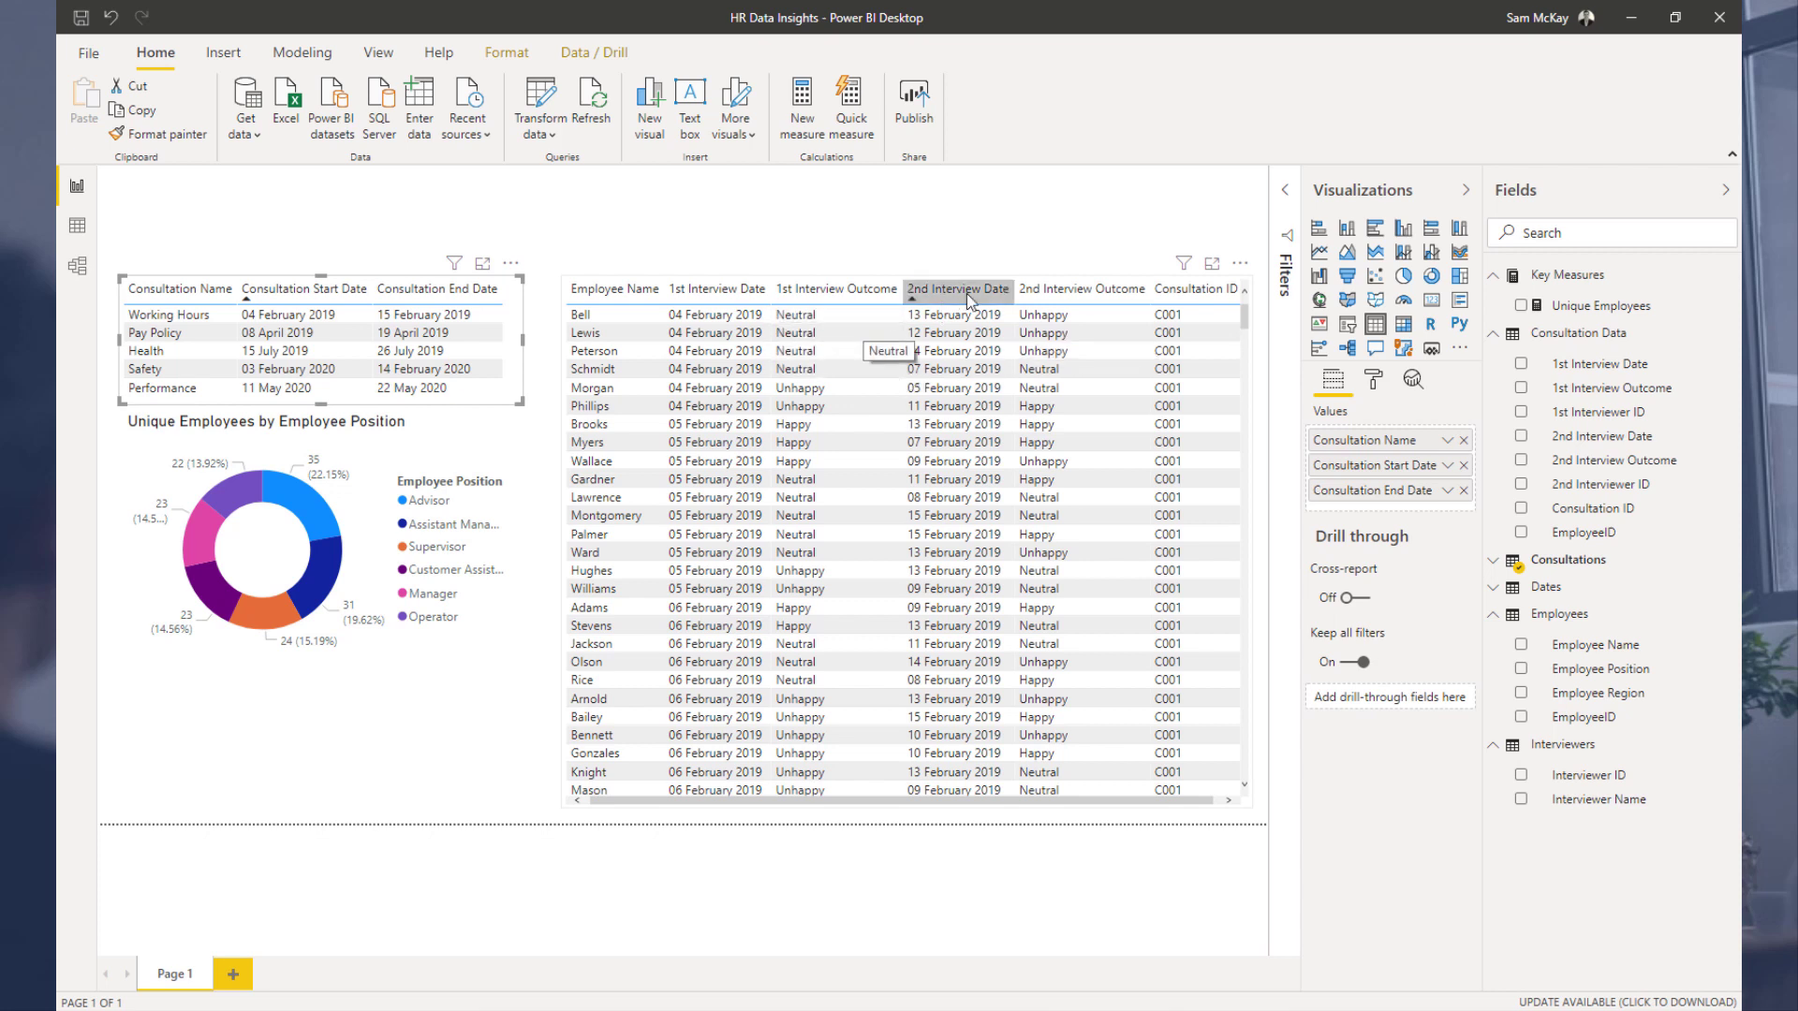
Step: Move the interview table left, closer to the consultation table
{"action": "left_click", "coordinate": [566, 290]}
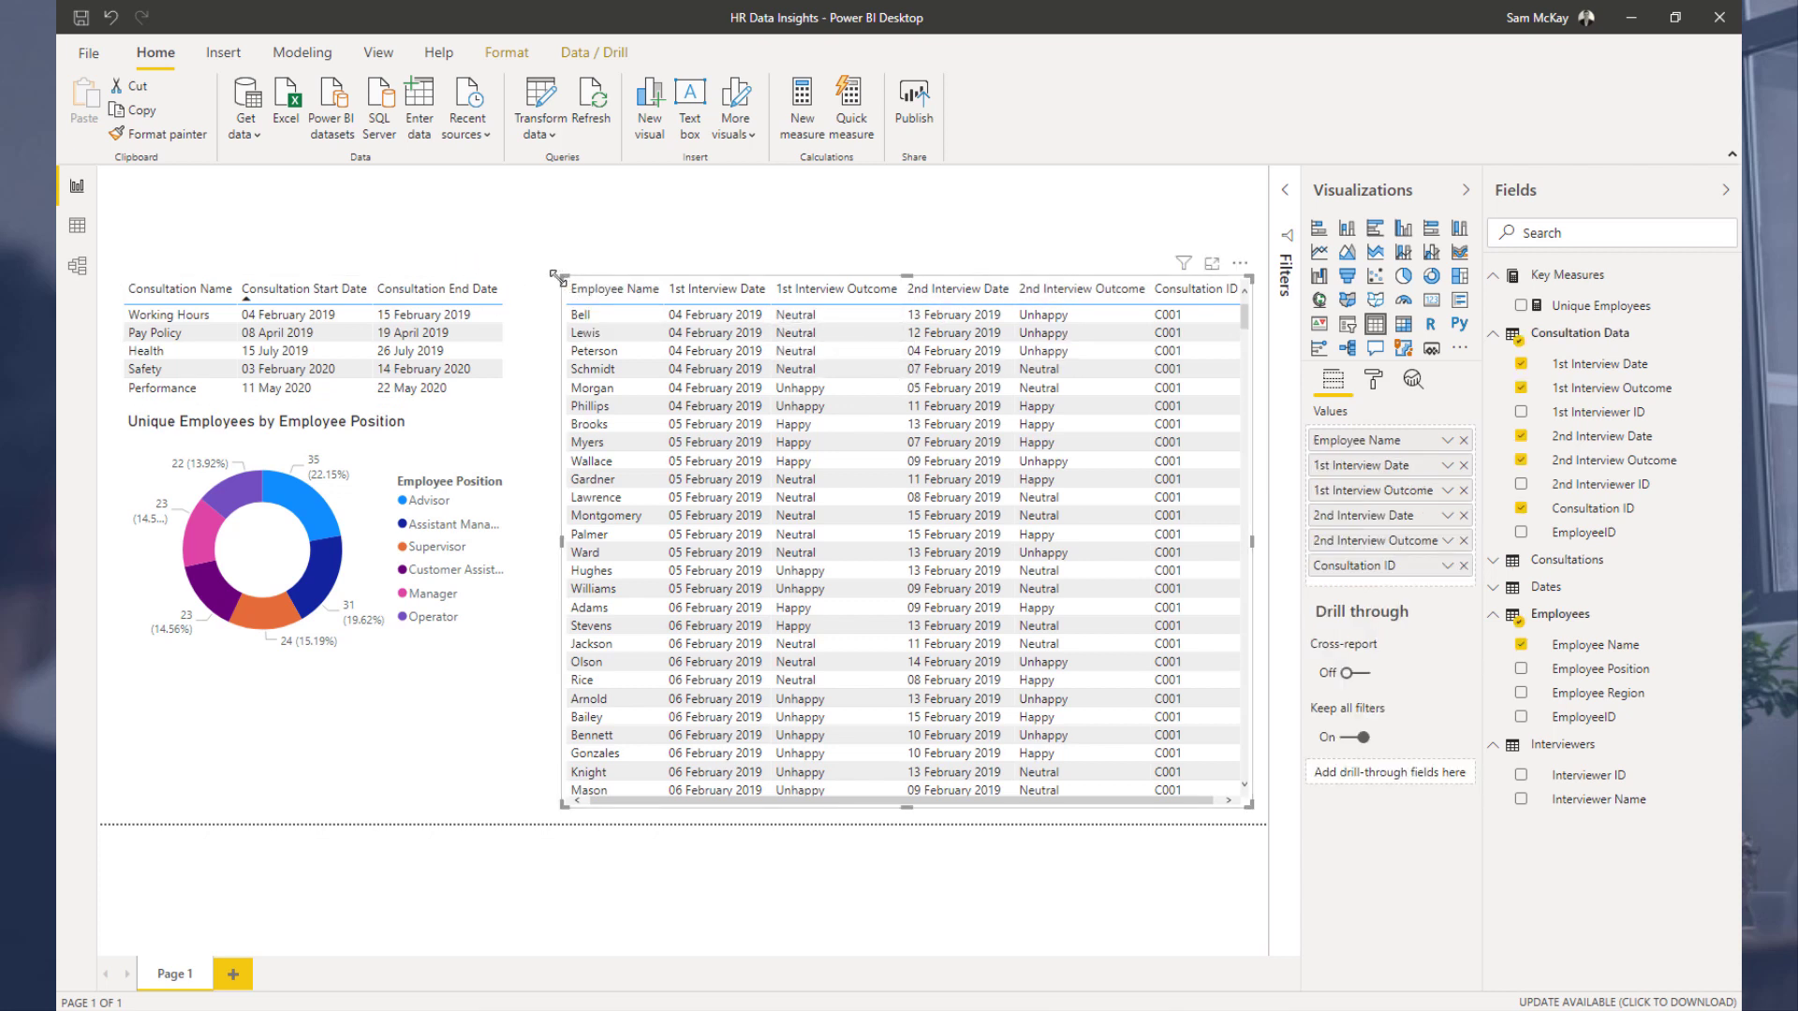
{"action": "left_click_drag", "start_coordinate": [559, 279], "coordinate": [530, 285]}
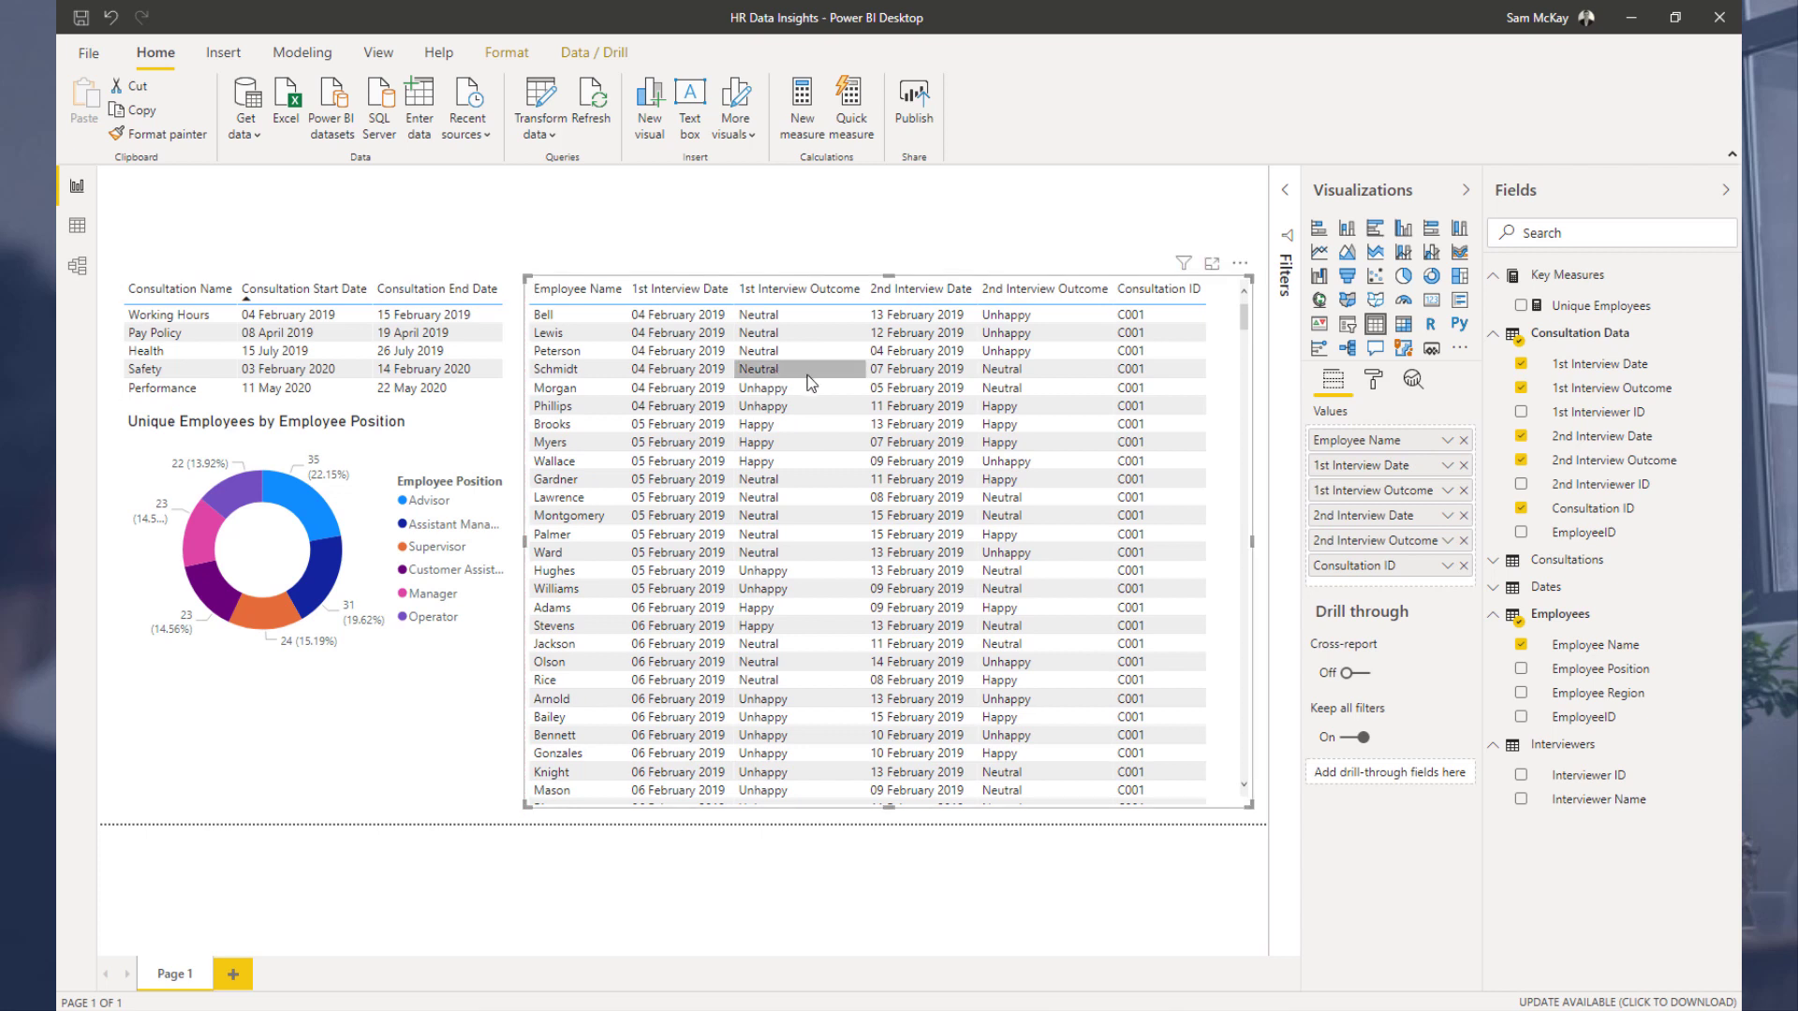
{"action": "left_click", "coordinate": [1019, 234]}
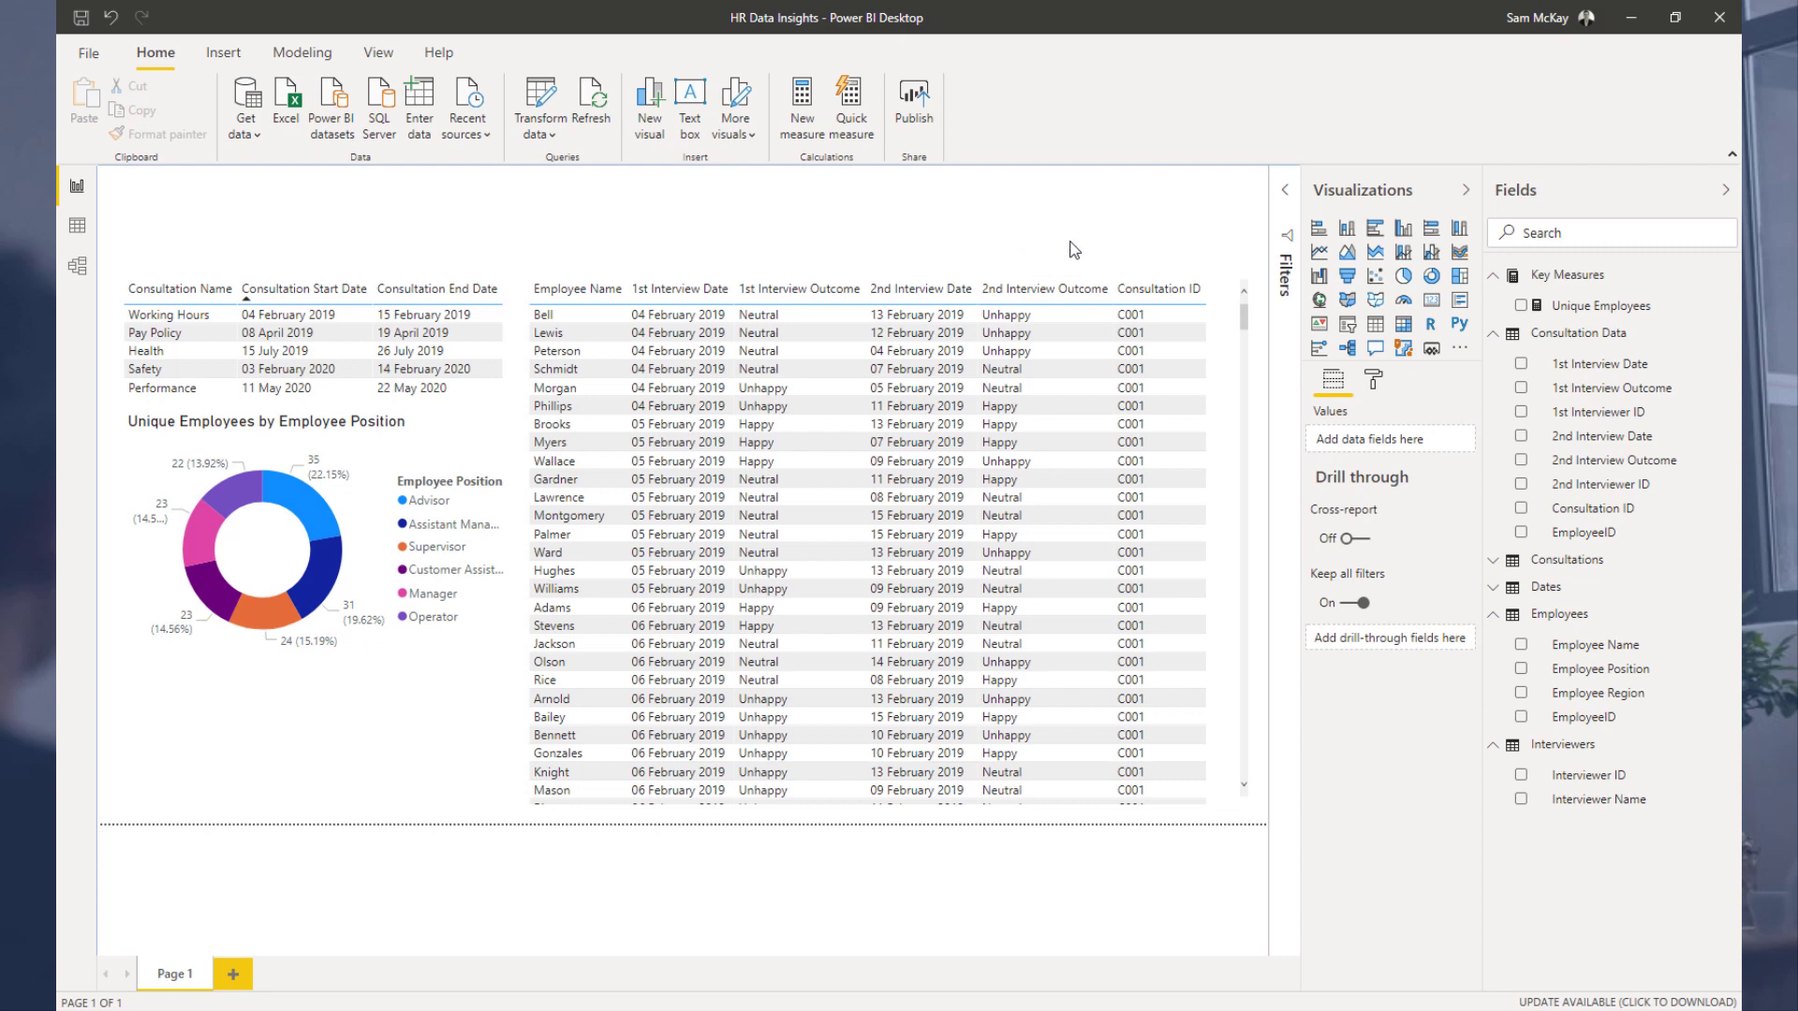
Step: Filter to the Health consultation and narrow the consultation table slightly
{"action": "left_click", "coordinate": [1216, 317]}
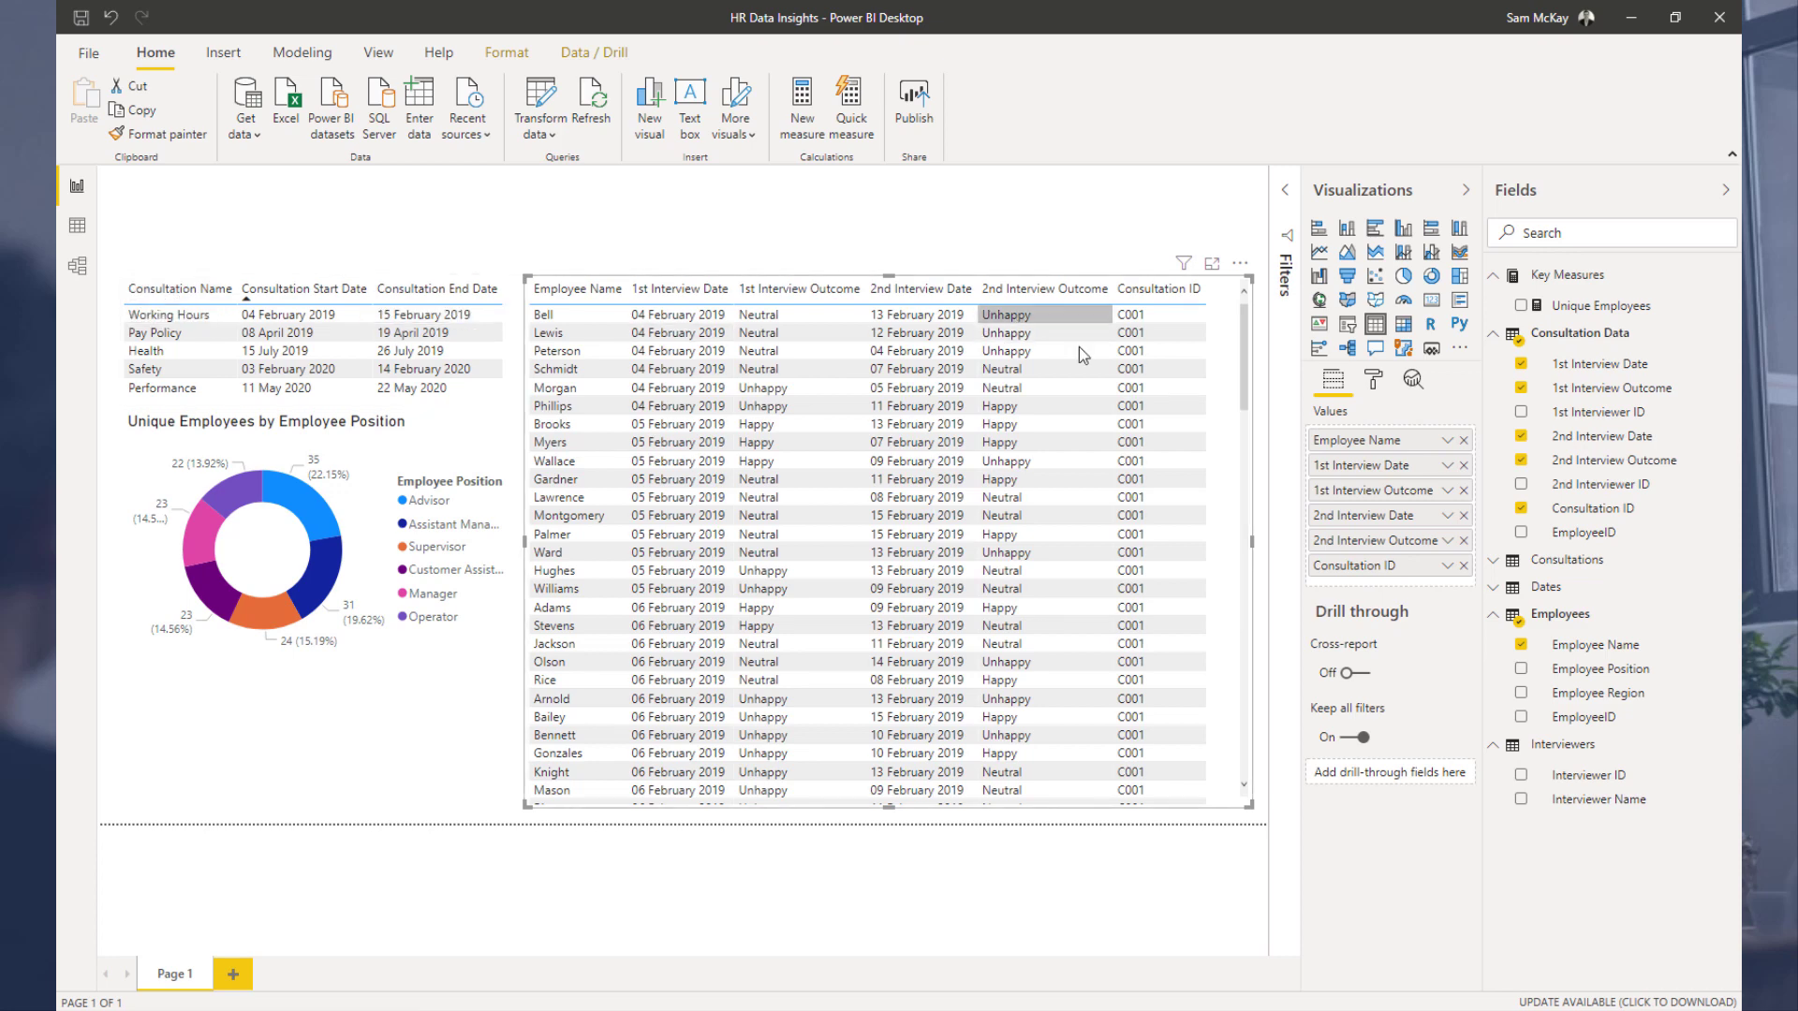
{"action": "scroll", "coordinate": [1081, 393], "scroll_direction": "down", "scroll_amount": 10}
{"action": "scroll", "coordinate": [1096, 426], "scroll_direction": "up", "scroll_amount": 10}
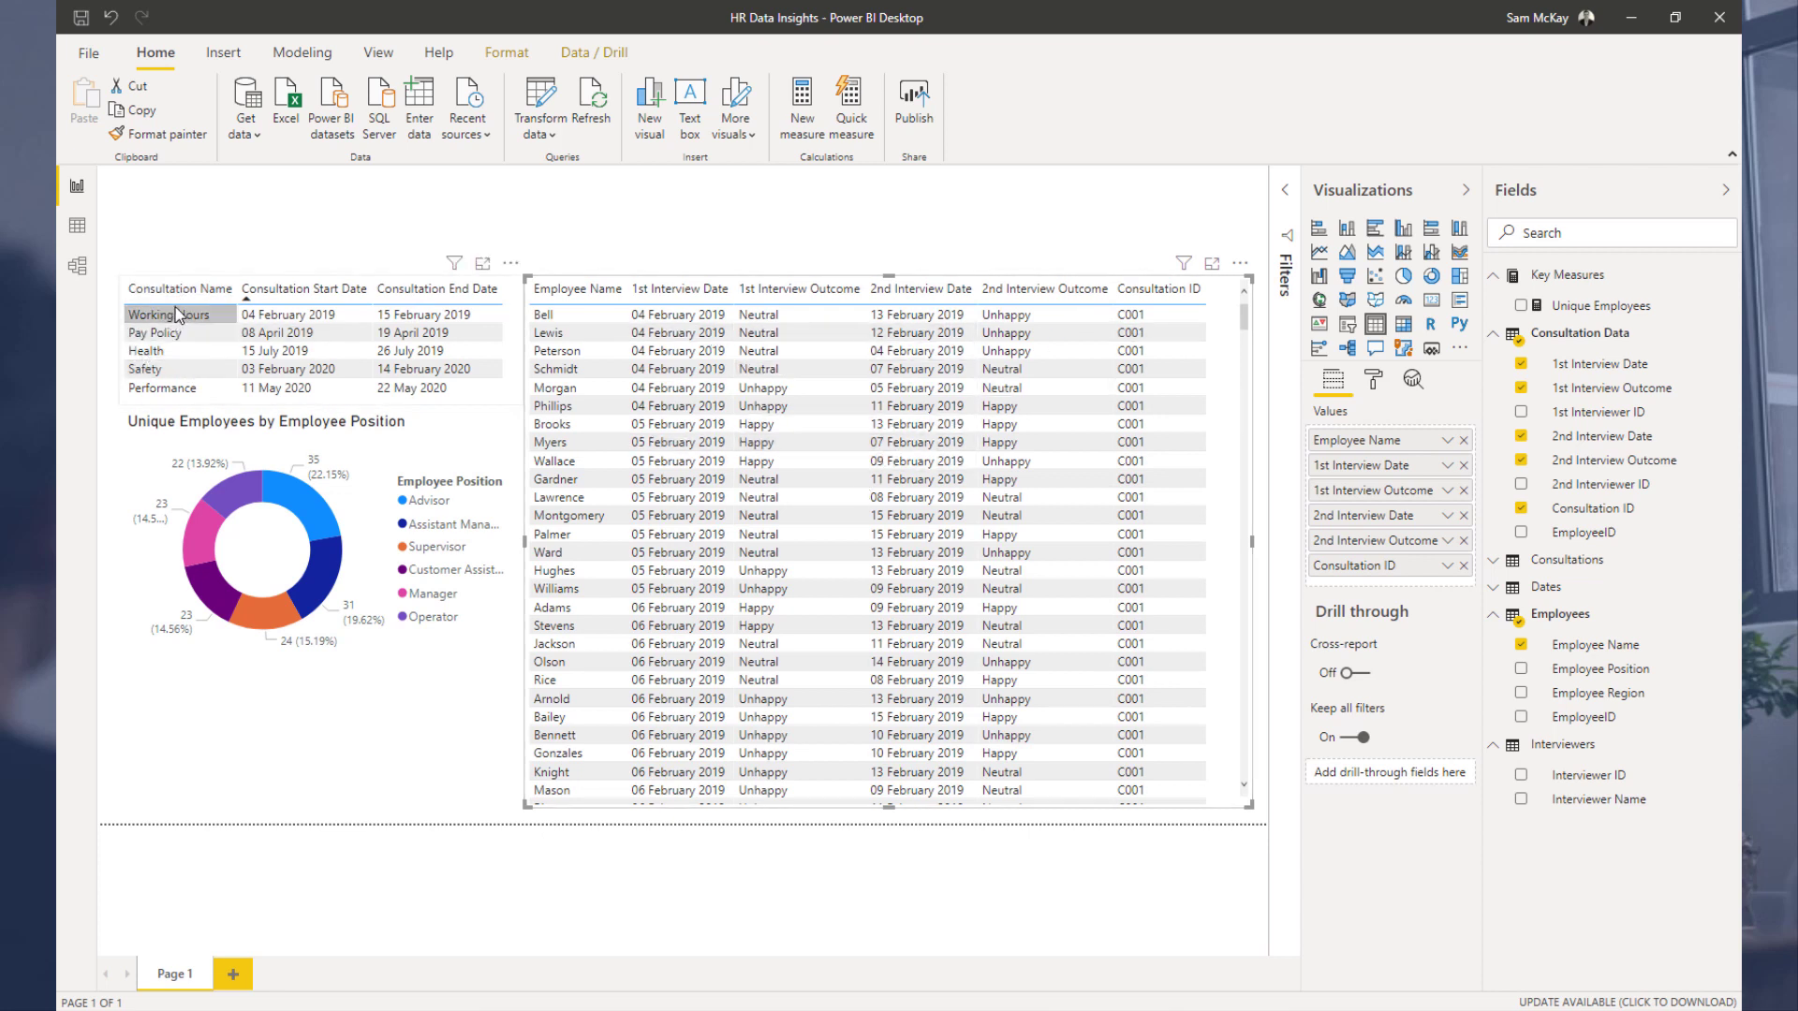
{"action": "left_click", "coordinate": [190, 352]}
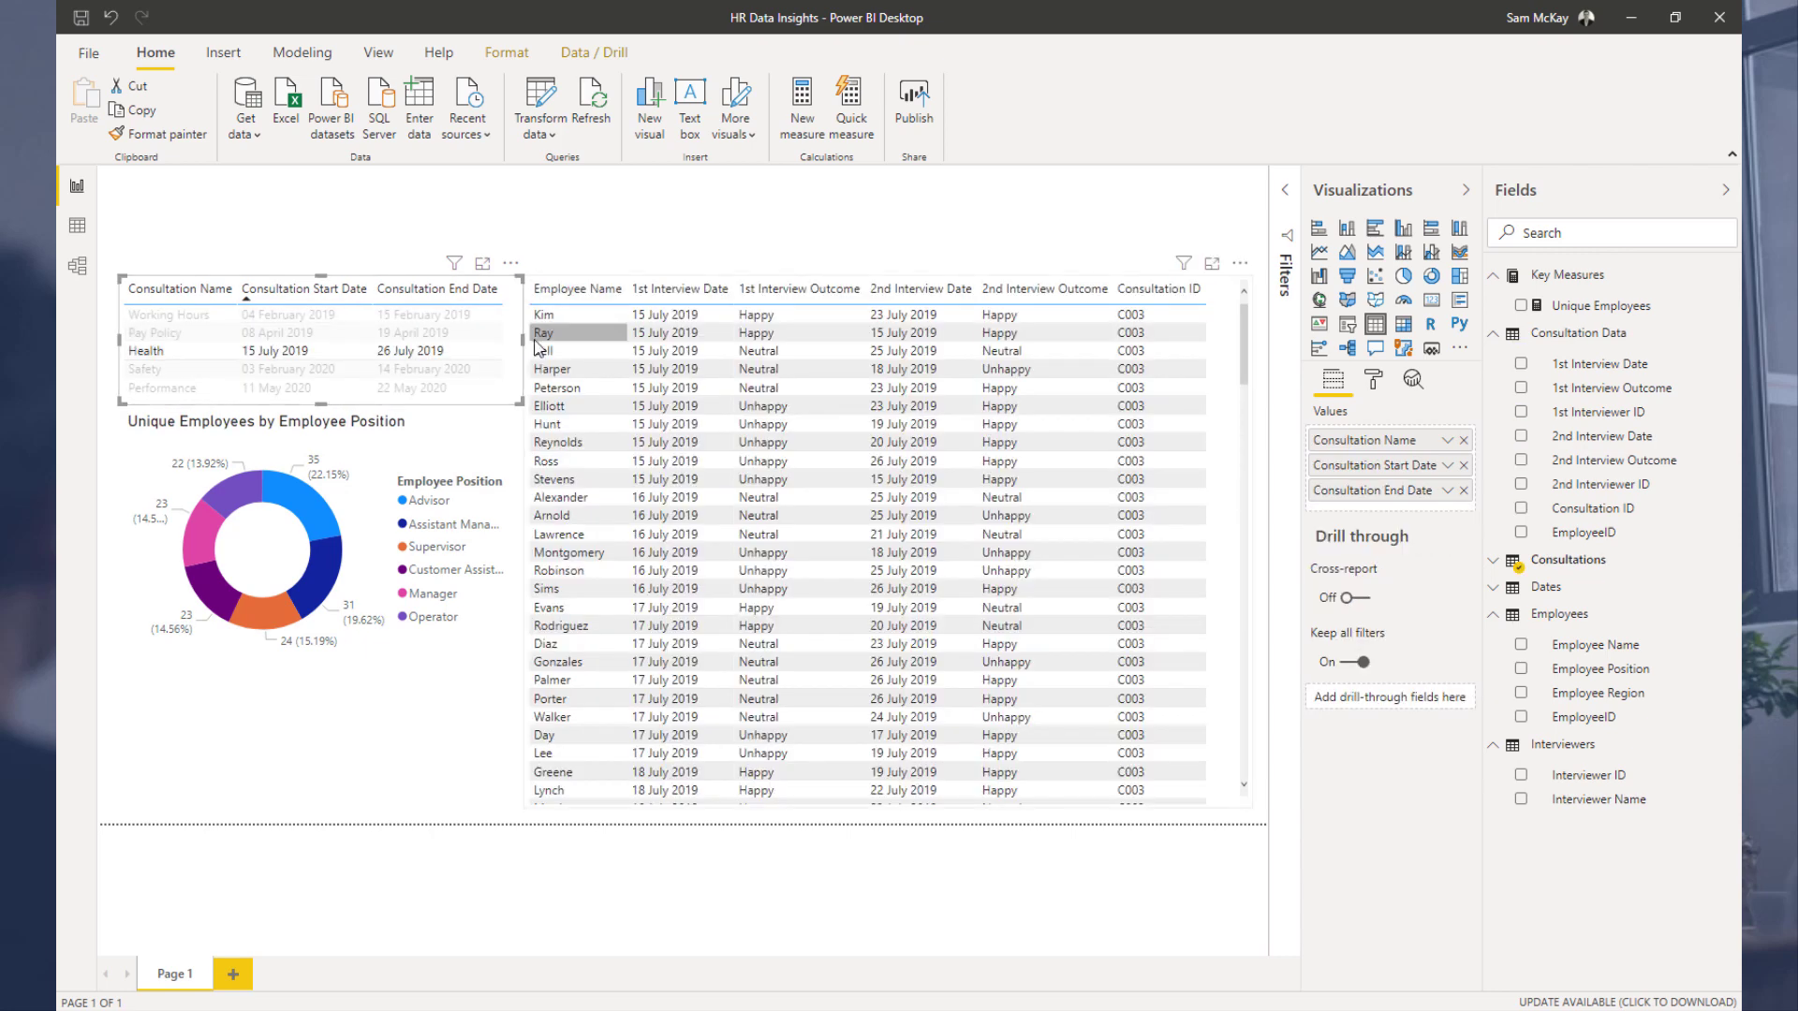
{"action": "left_click_drag", "start_coordinate": [520, 354], "coordinate": [515, 356]}
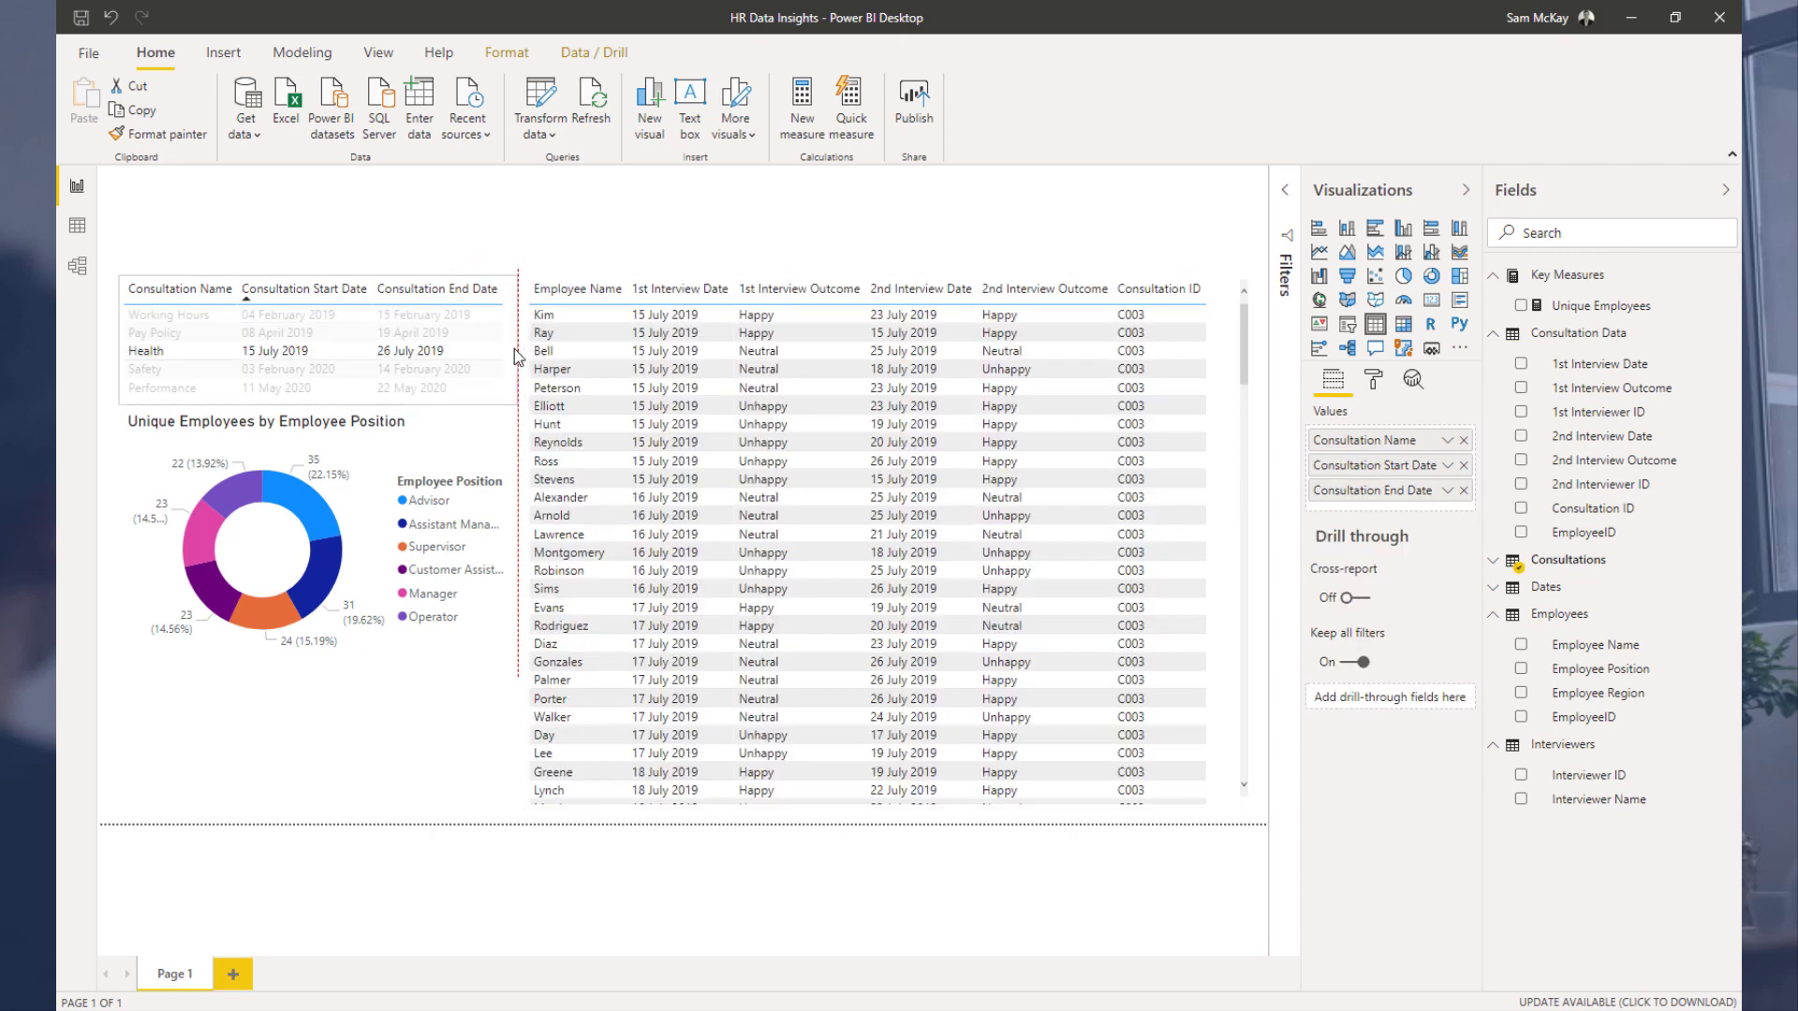
Step: Clear the consultation selection and scroll through all employees' interview dates and outcomes
{"action": "left_click", "coordinate": [168, 373]}
{"action": "left_click", "coordinate": [167, 375]}
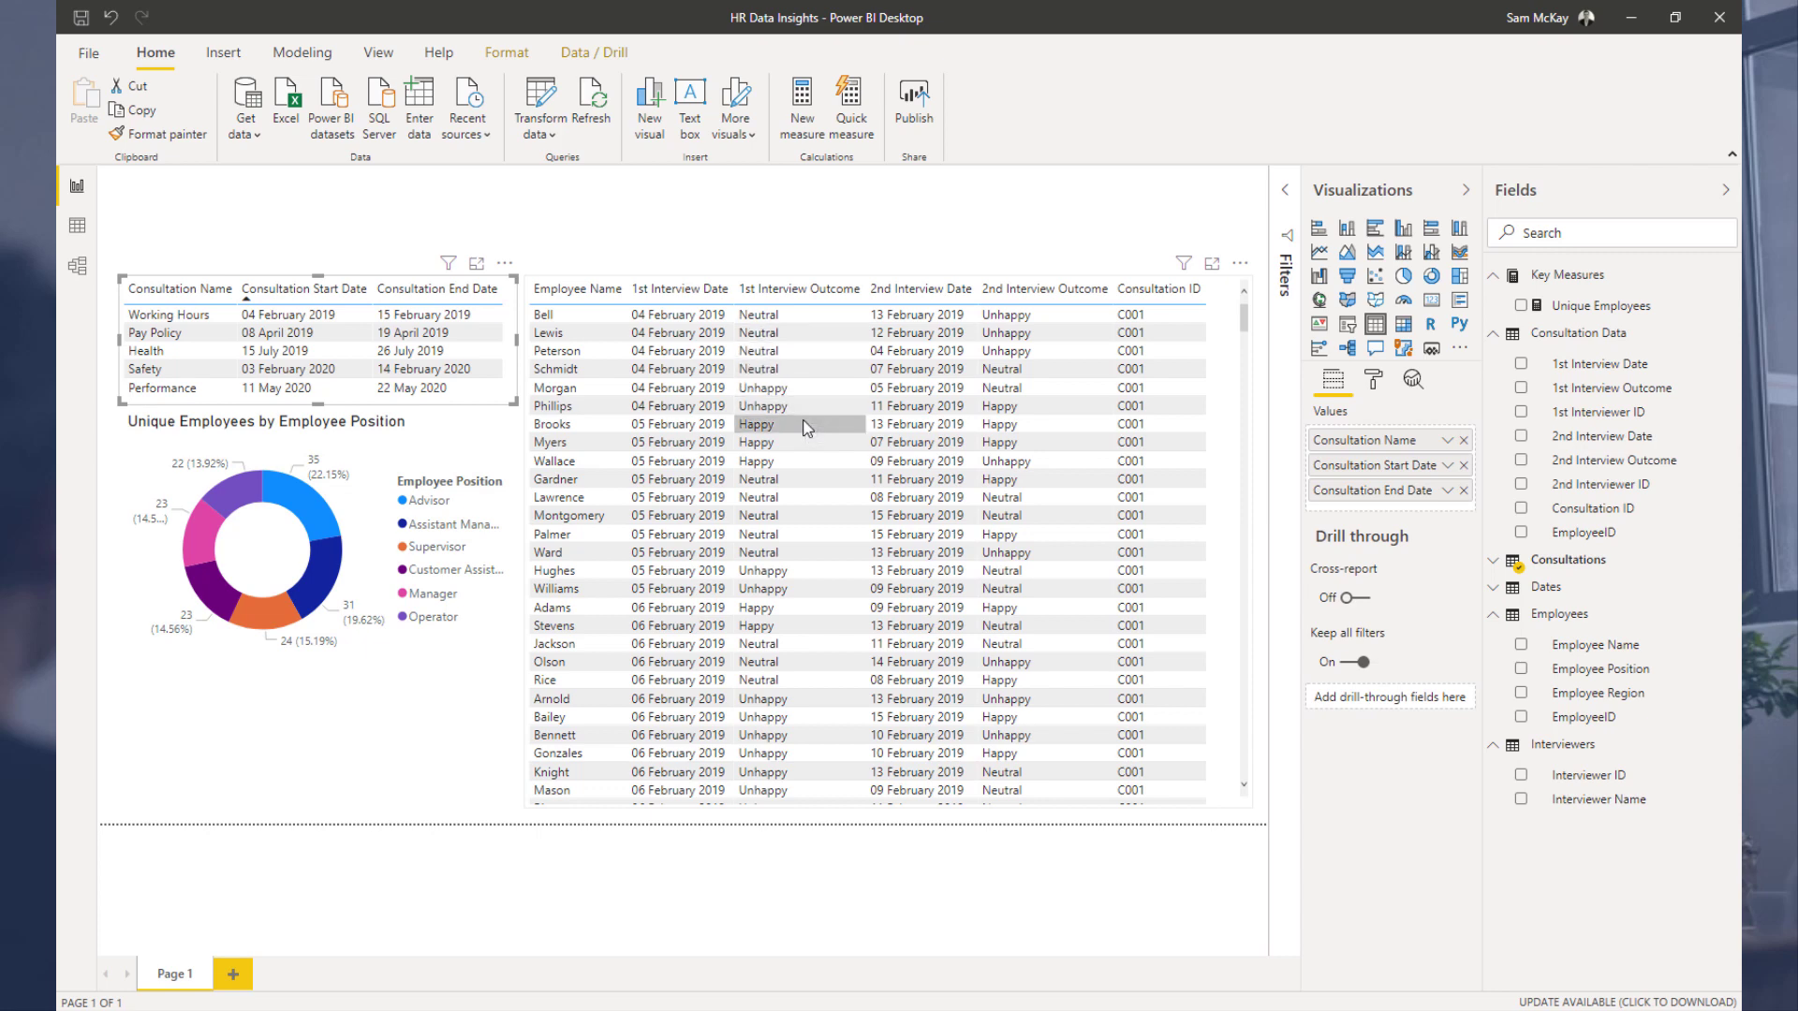
{"action": "scroll", "coordinate": [800, 494], "scroll_direction": "down", "scroll_amount": 1}
{"action": "scroll", "coordinate": [800, 491], "scroll_direction": "down", "scroll_amount": 10}
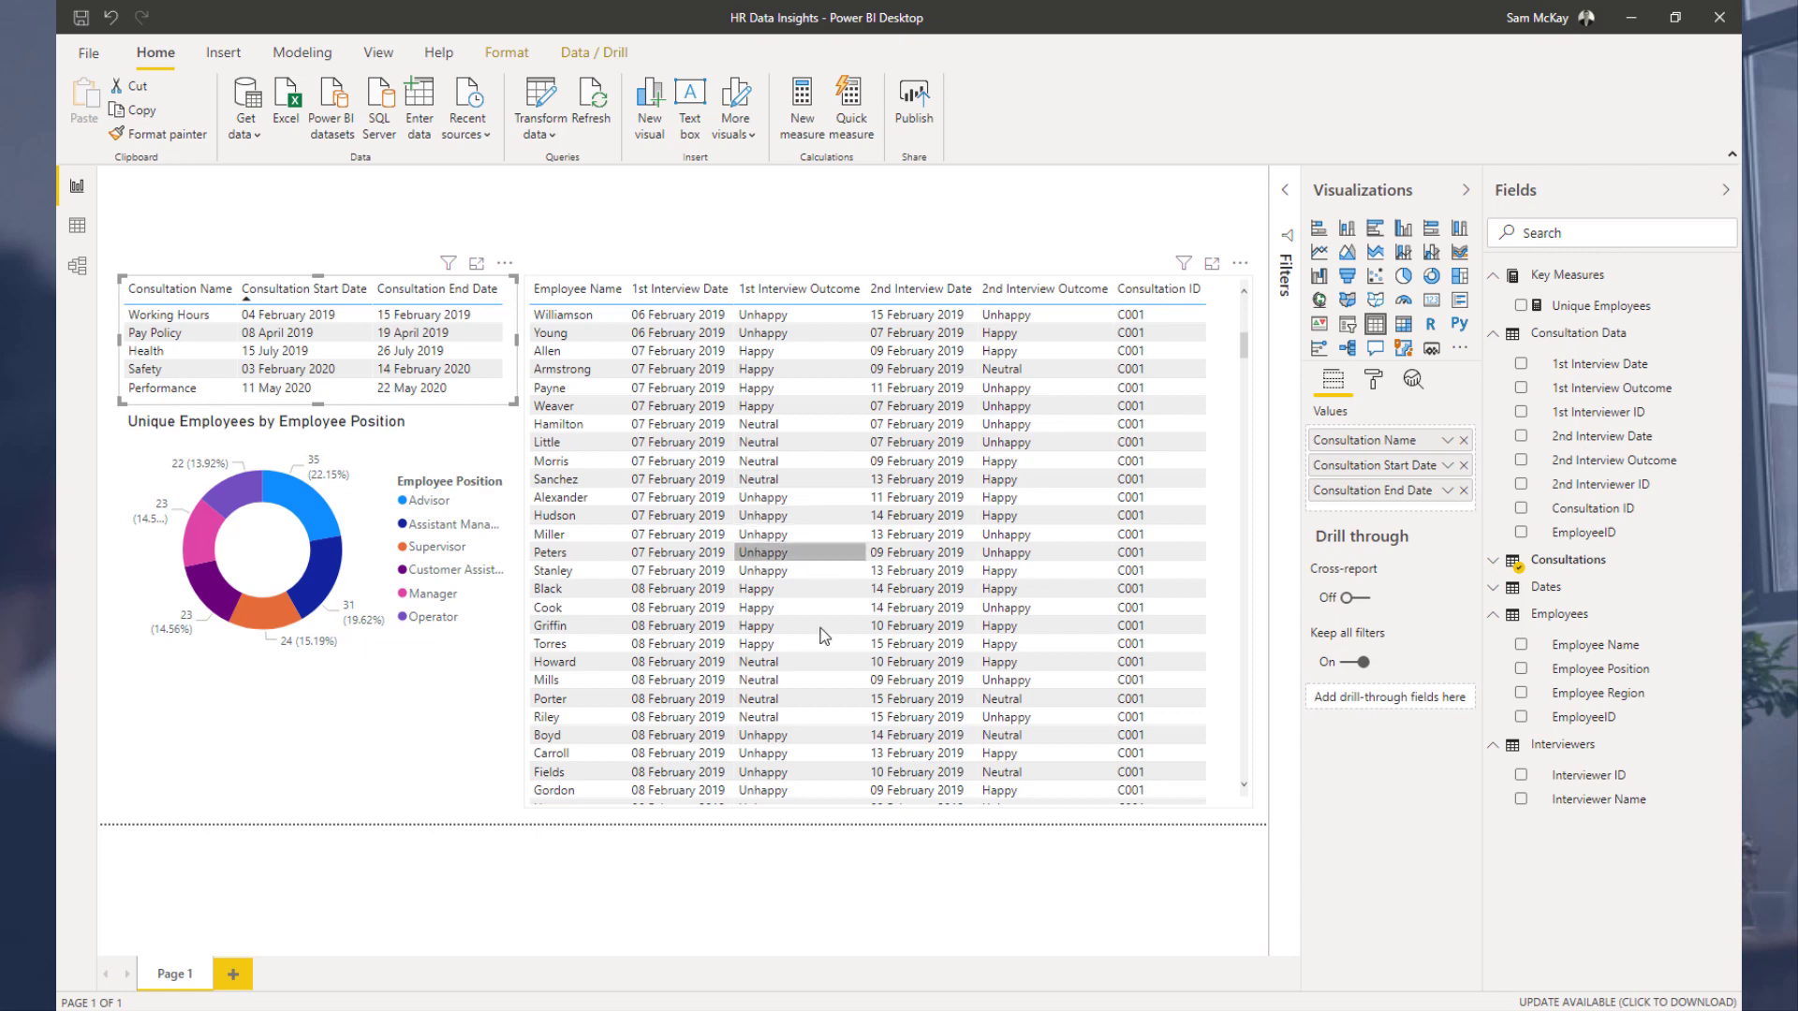
{"action": "scroll", "coordinate": [823, 639], "scroll_direction": "down", "scroll_amount": 10}
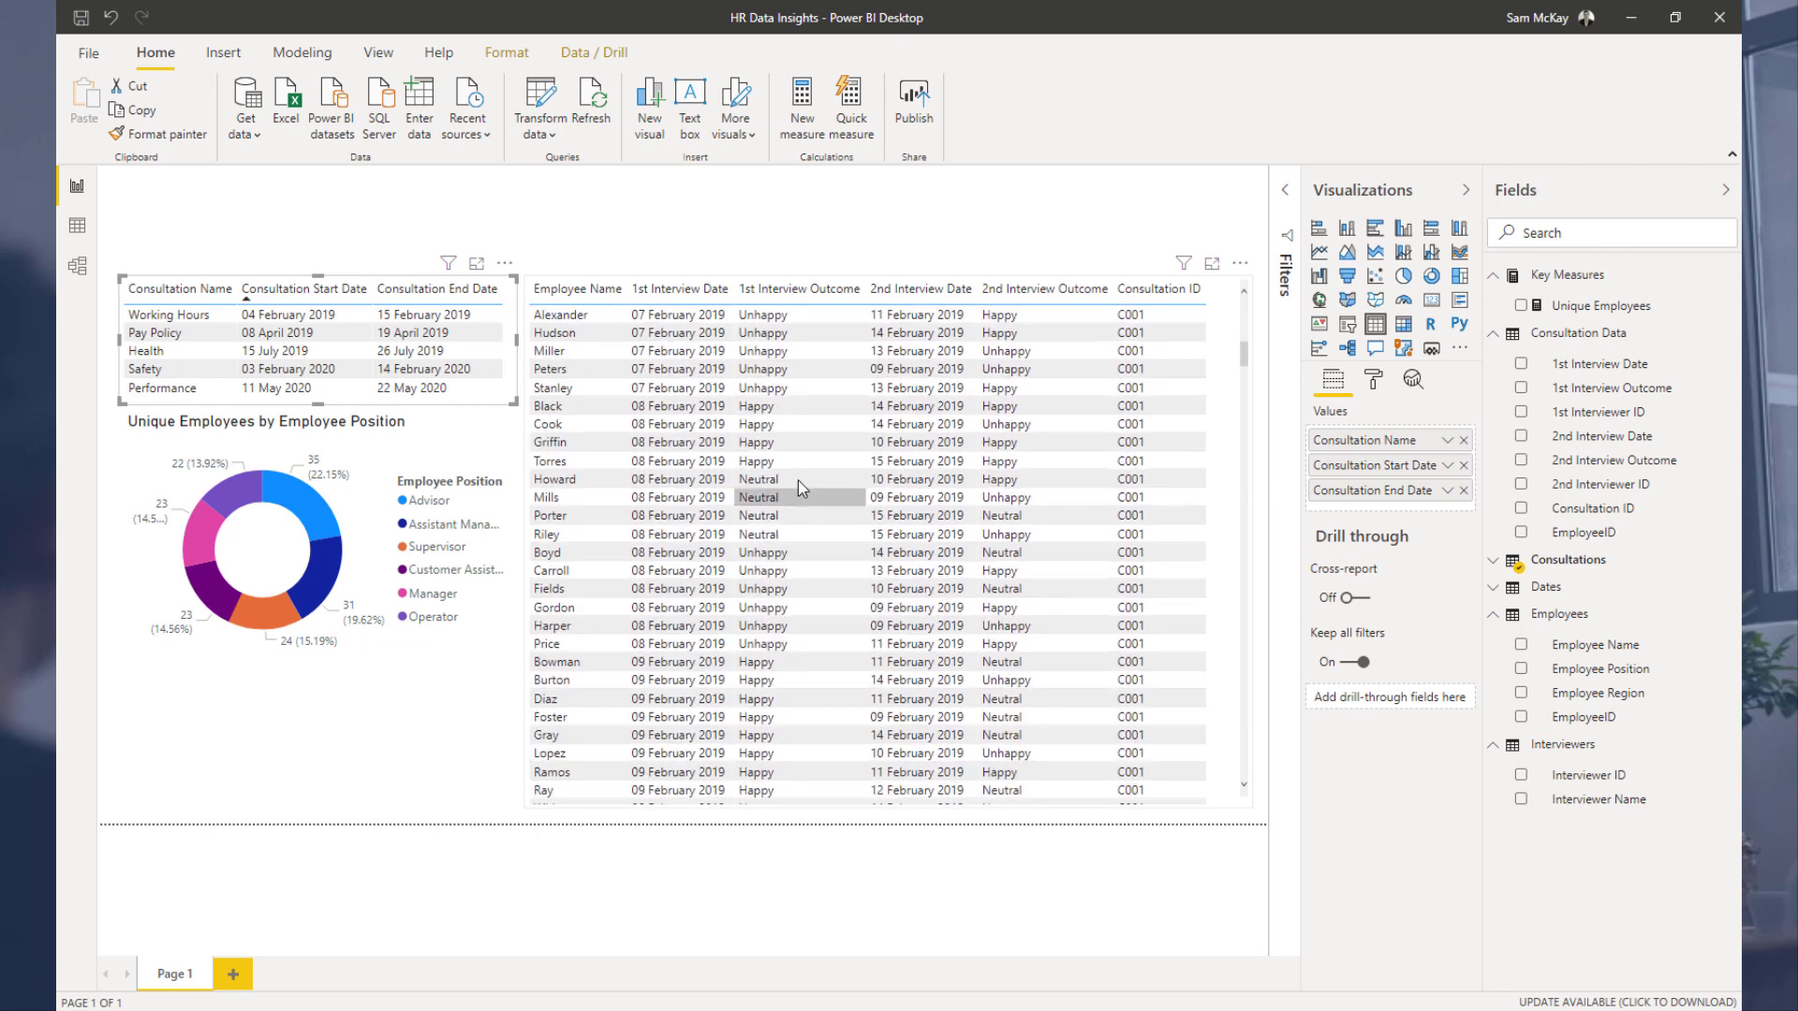
{"action": "scroll", "coordinate": [805, 640], "scroll_direction": "down", "scroll_amount": 10}
{"action": "scroll", "coordinate": [806, 639], "scroll_direction": "down", "scroll_amount": 20}
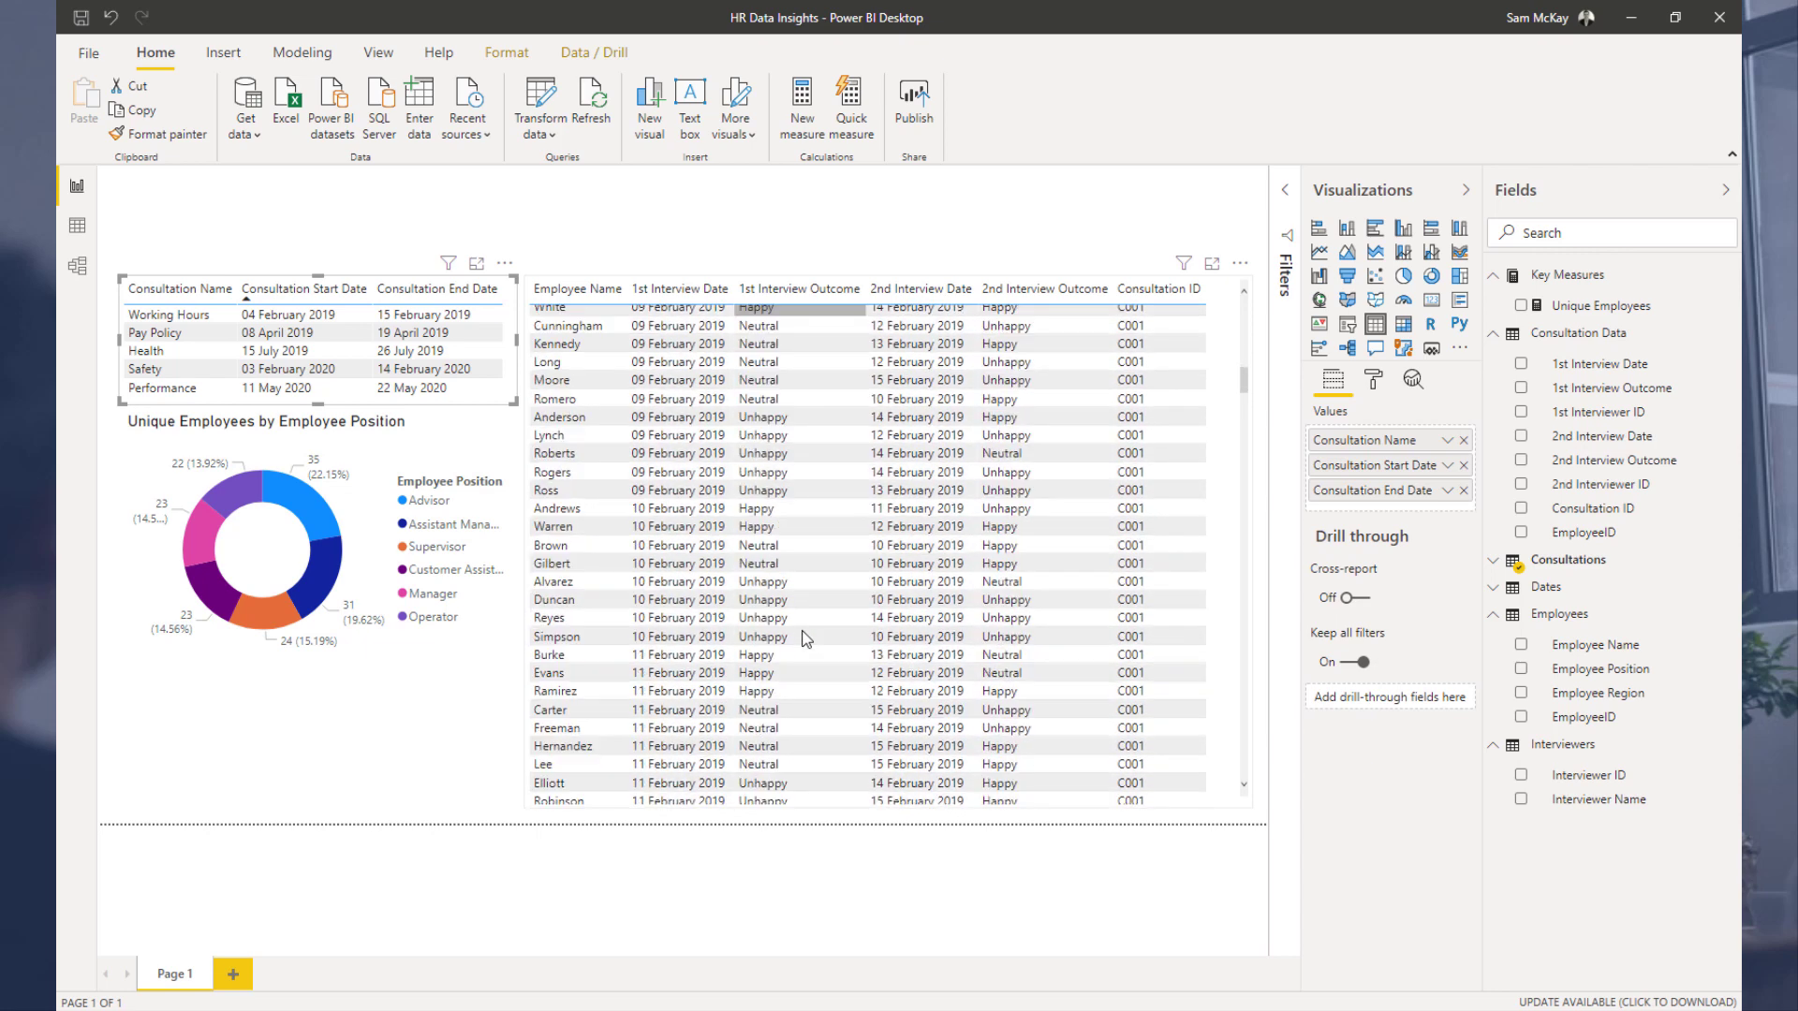
Step: Open conditional formatting for the interview table and choose the 1st Interview Outcome column
{"action": "scroll", "coordinate": [1019, 627], "scroll_direction": "up", "scroll_amount": 20}
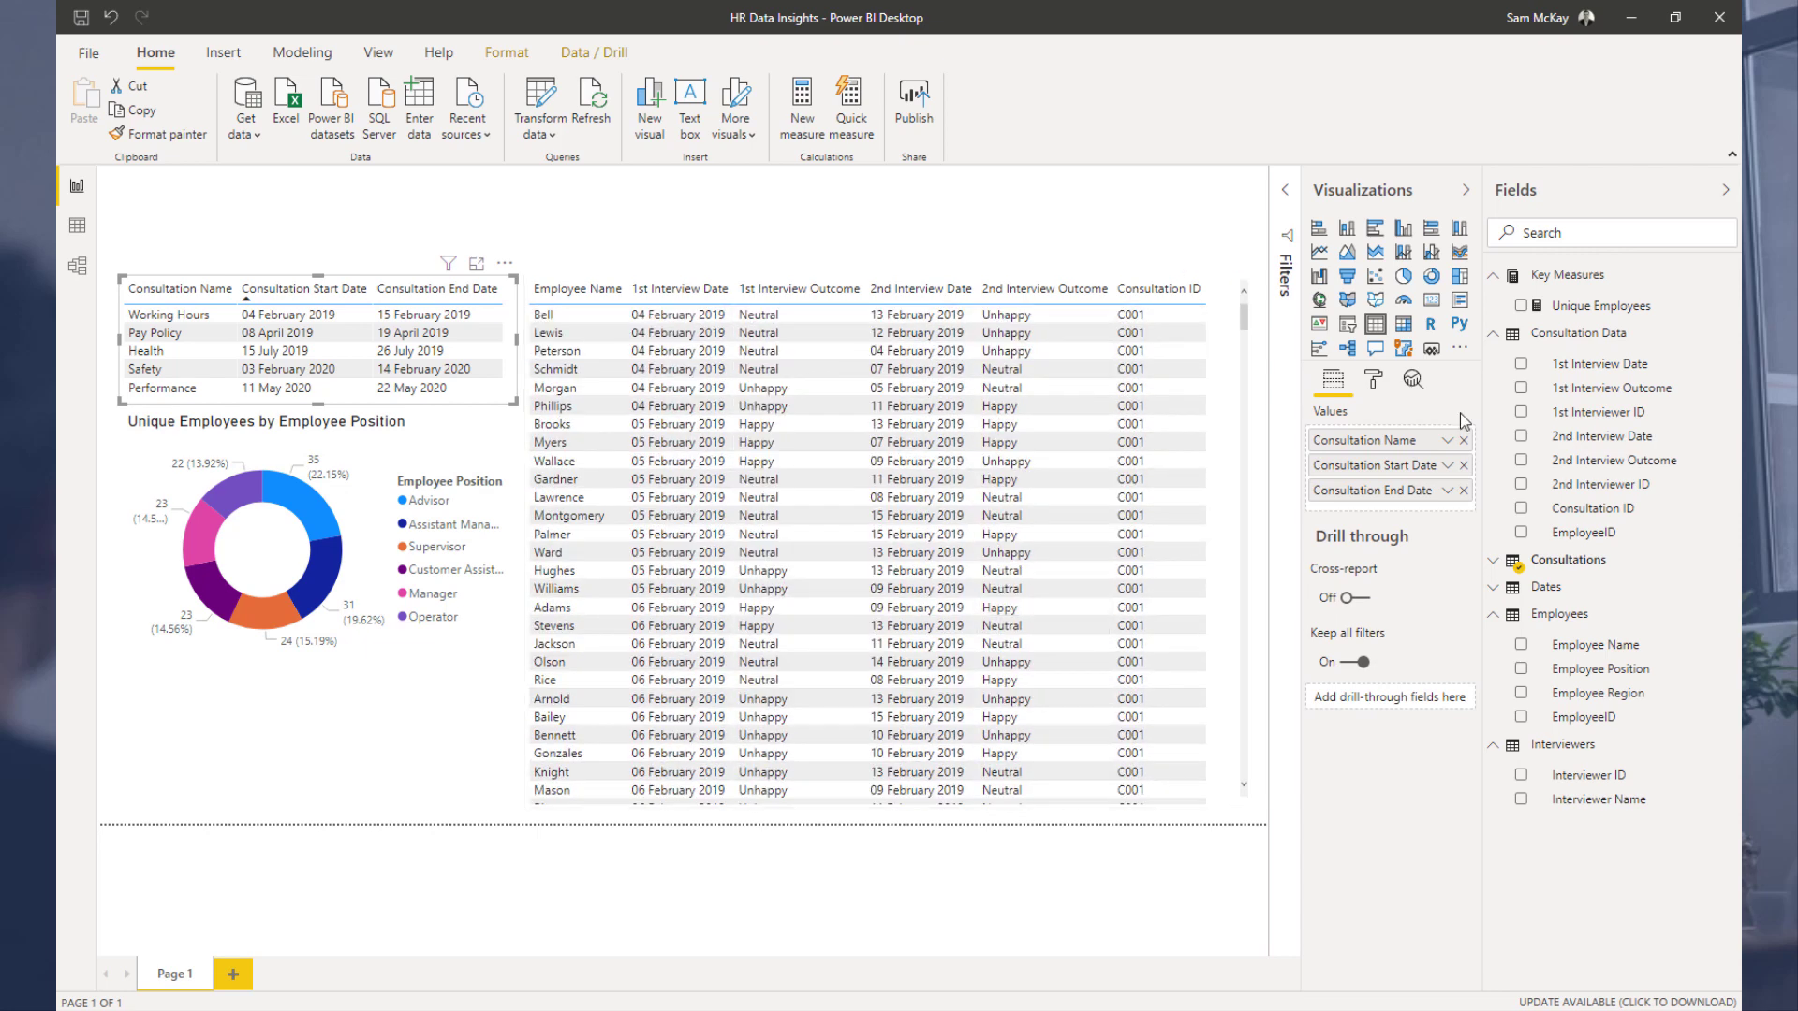
{"action": "left_click", "coordinate": [1217, 305]}
{"action": "left_click", "coordinate": [1372, 380]}
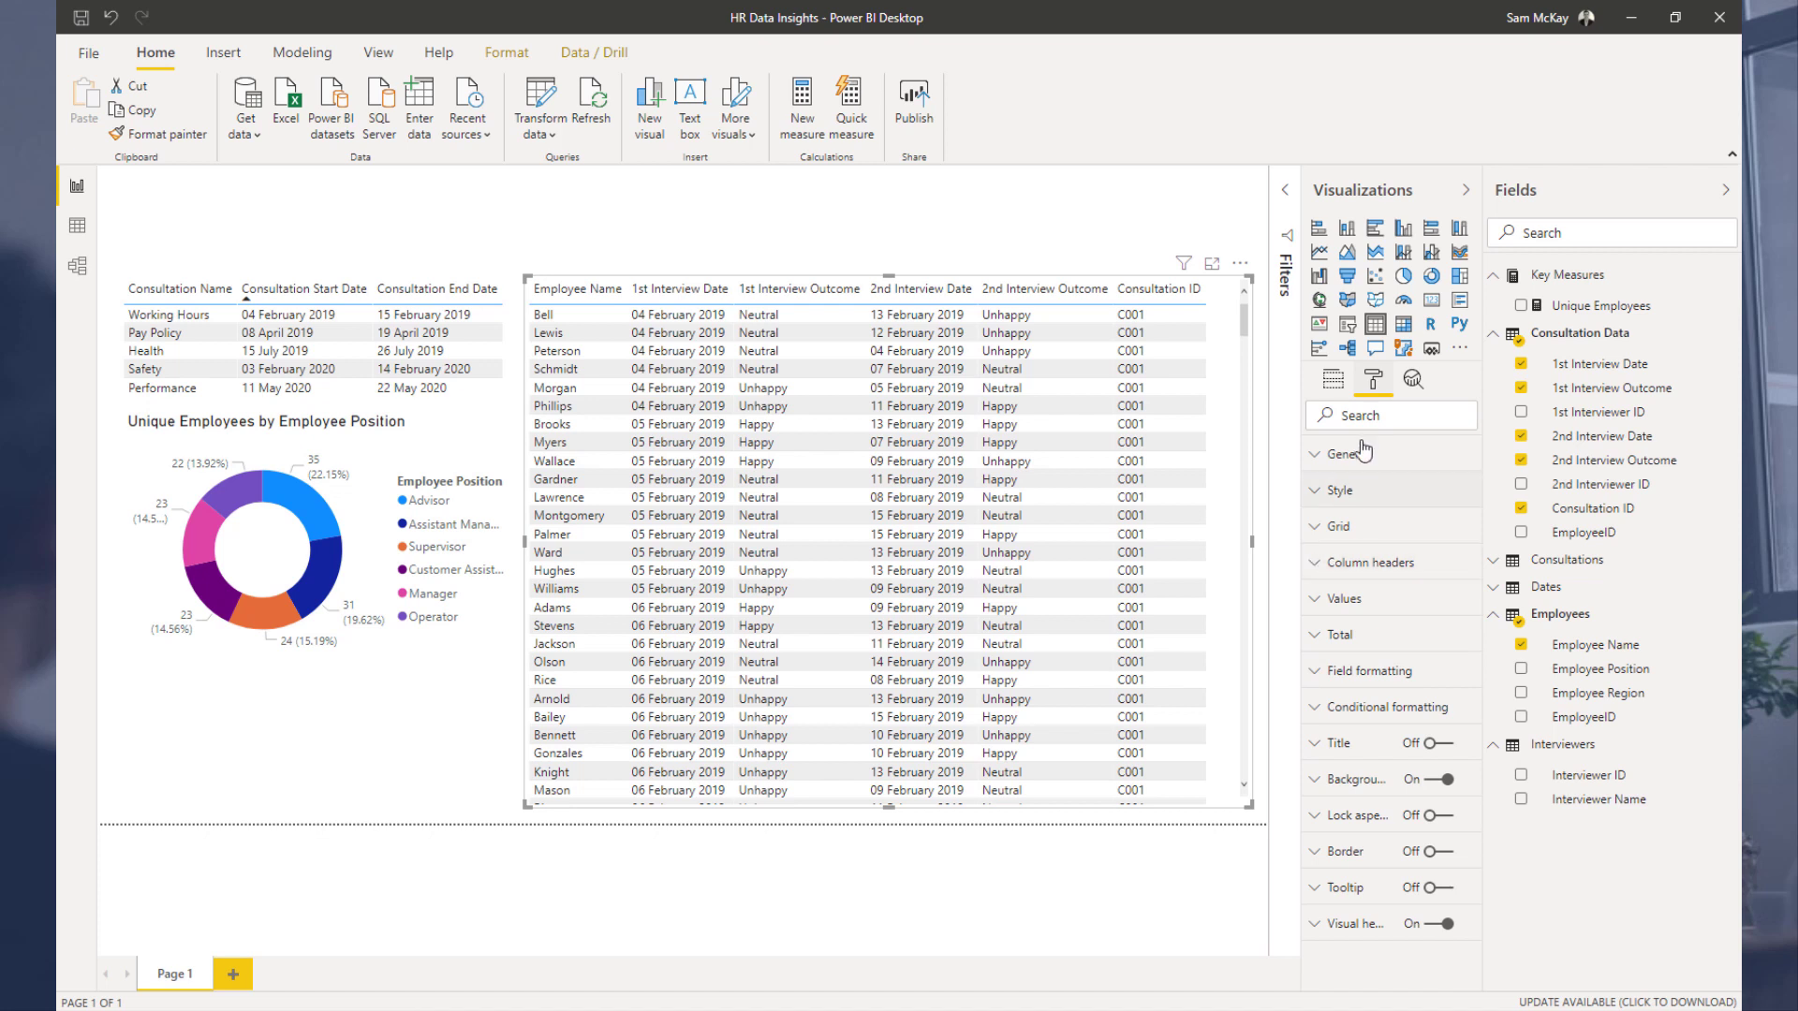
{"action": "left_click", "coordinate": [1314, 716]}
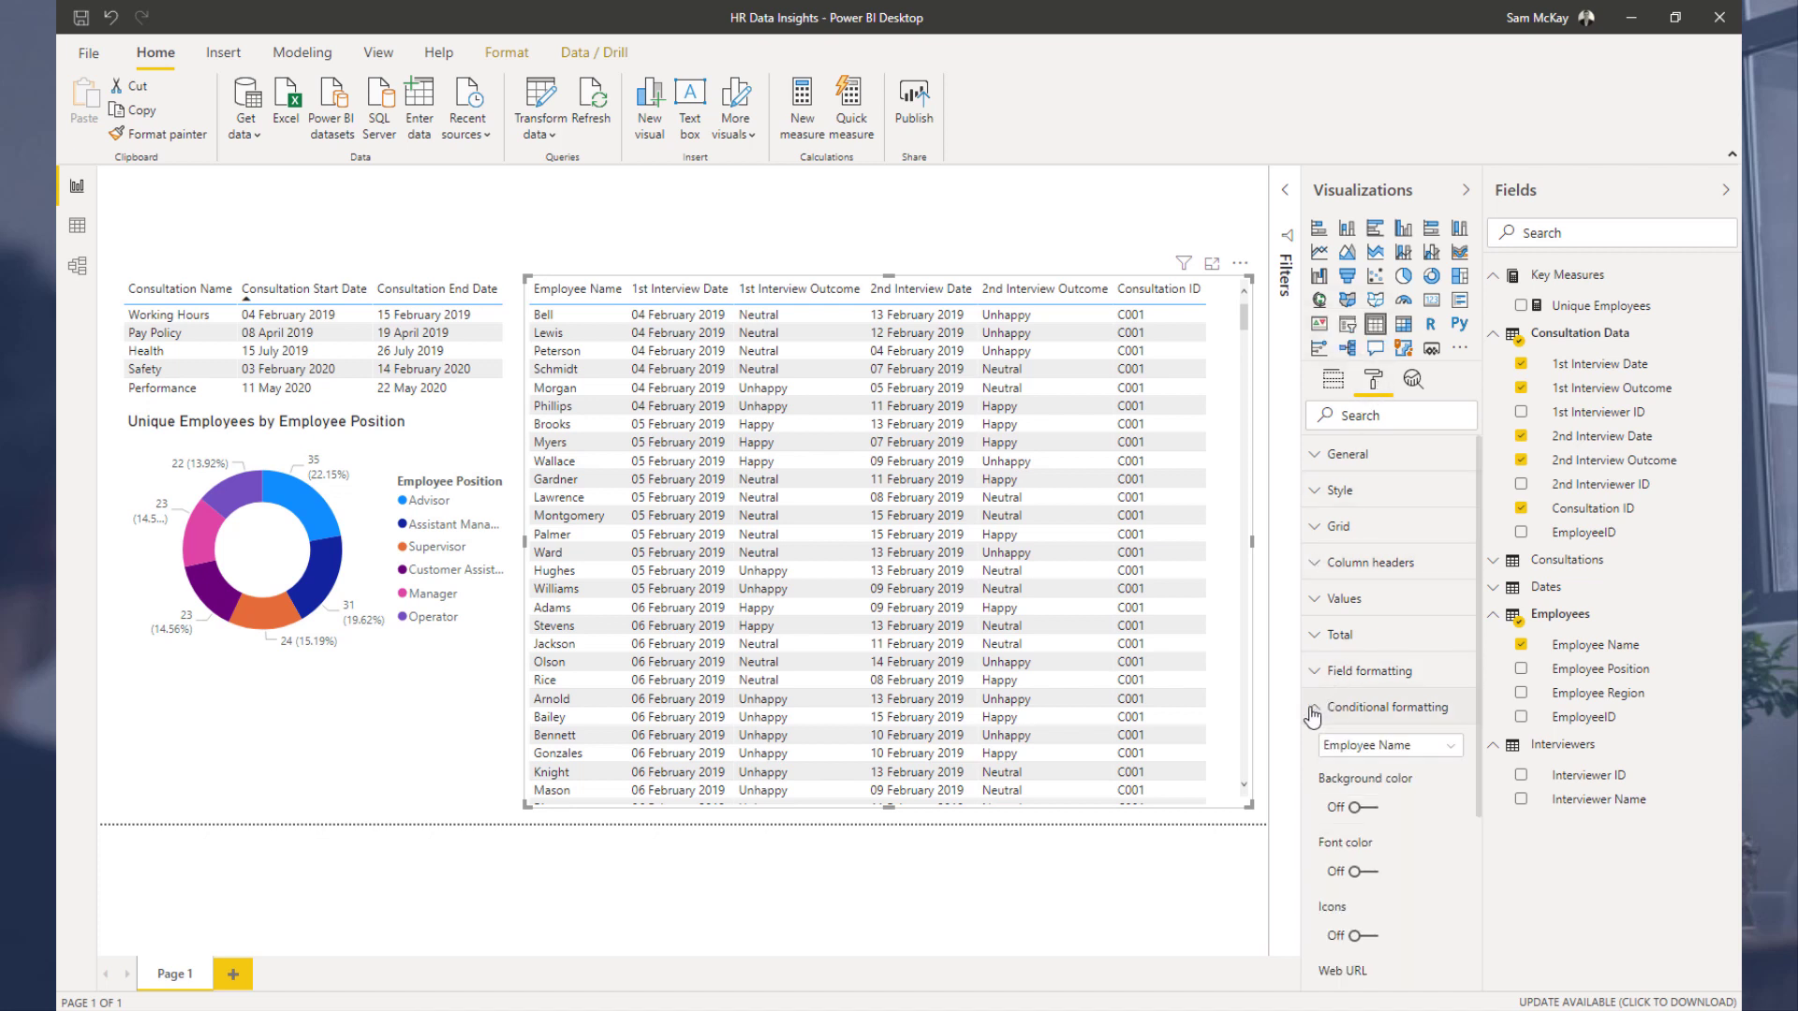
{"action": "left_click", "coordinate": [1363, 745]}
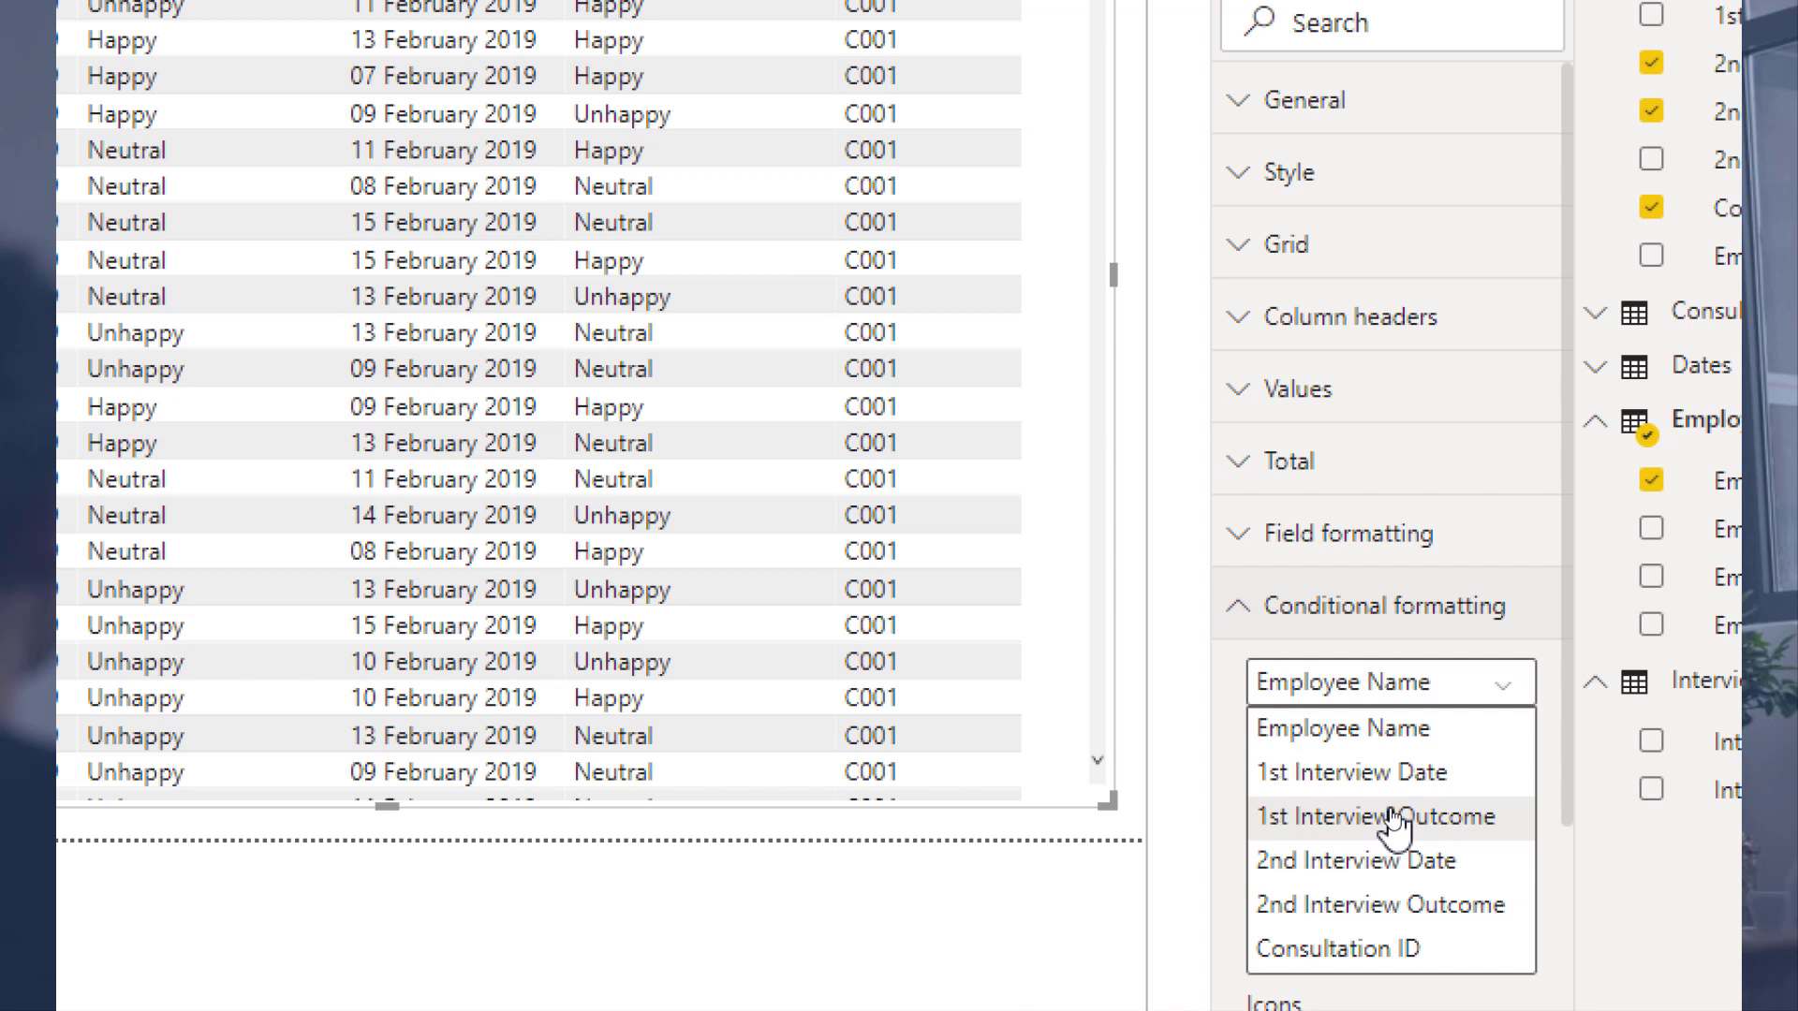
{"action": "left_click", "coordinate": [1395, 825]}
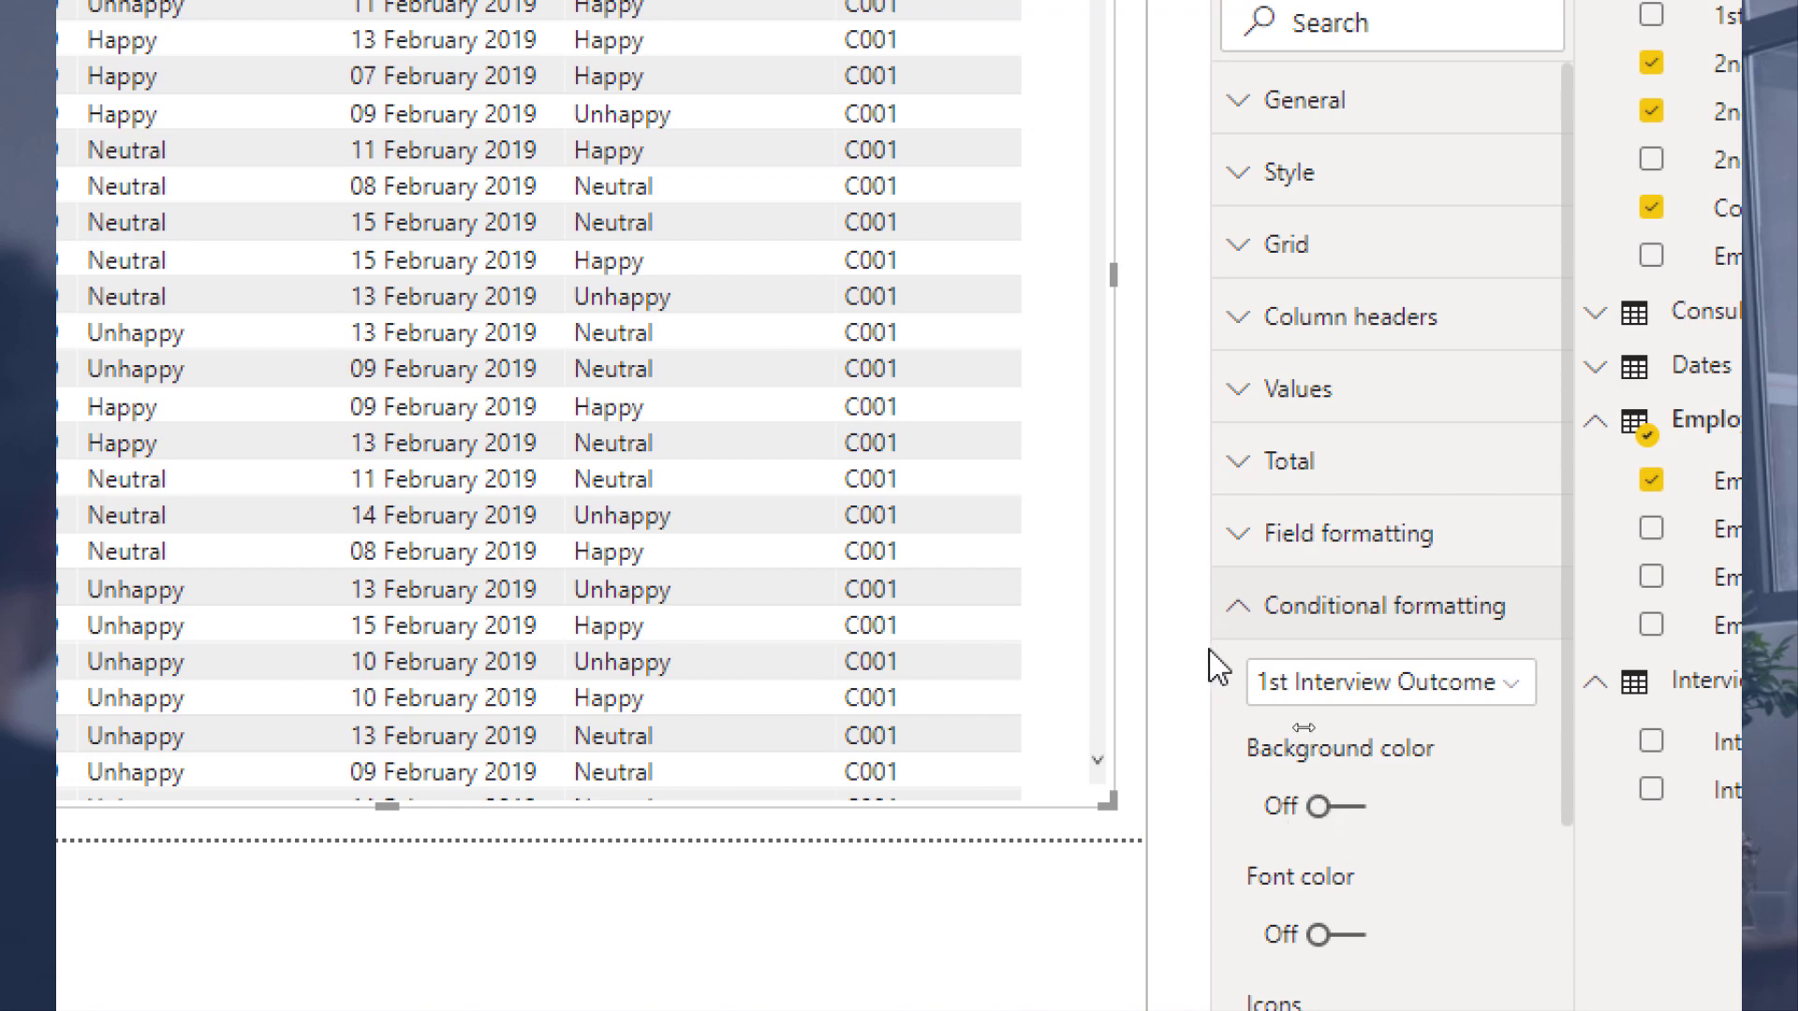
{"action": "scroll", "coordinate": [1255, 665], "scroll_direction": "down", "scroll_amount": 5}
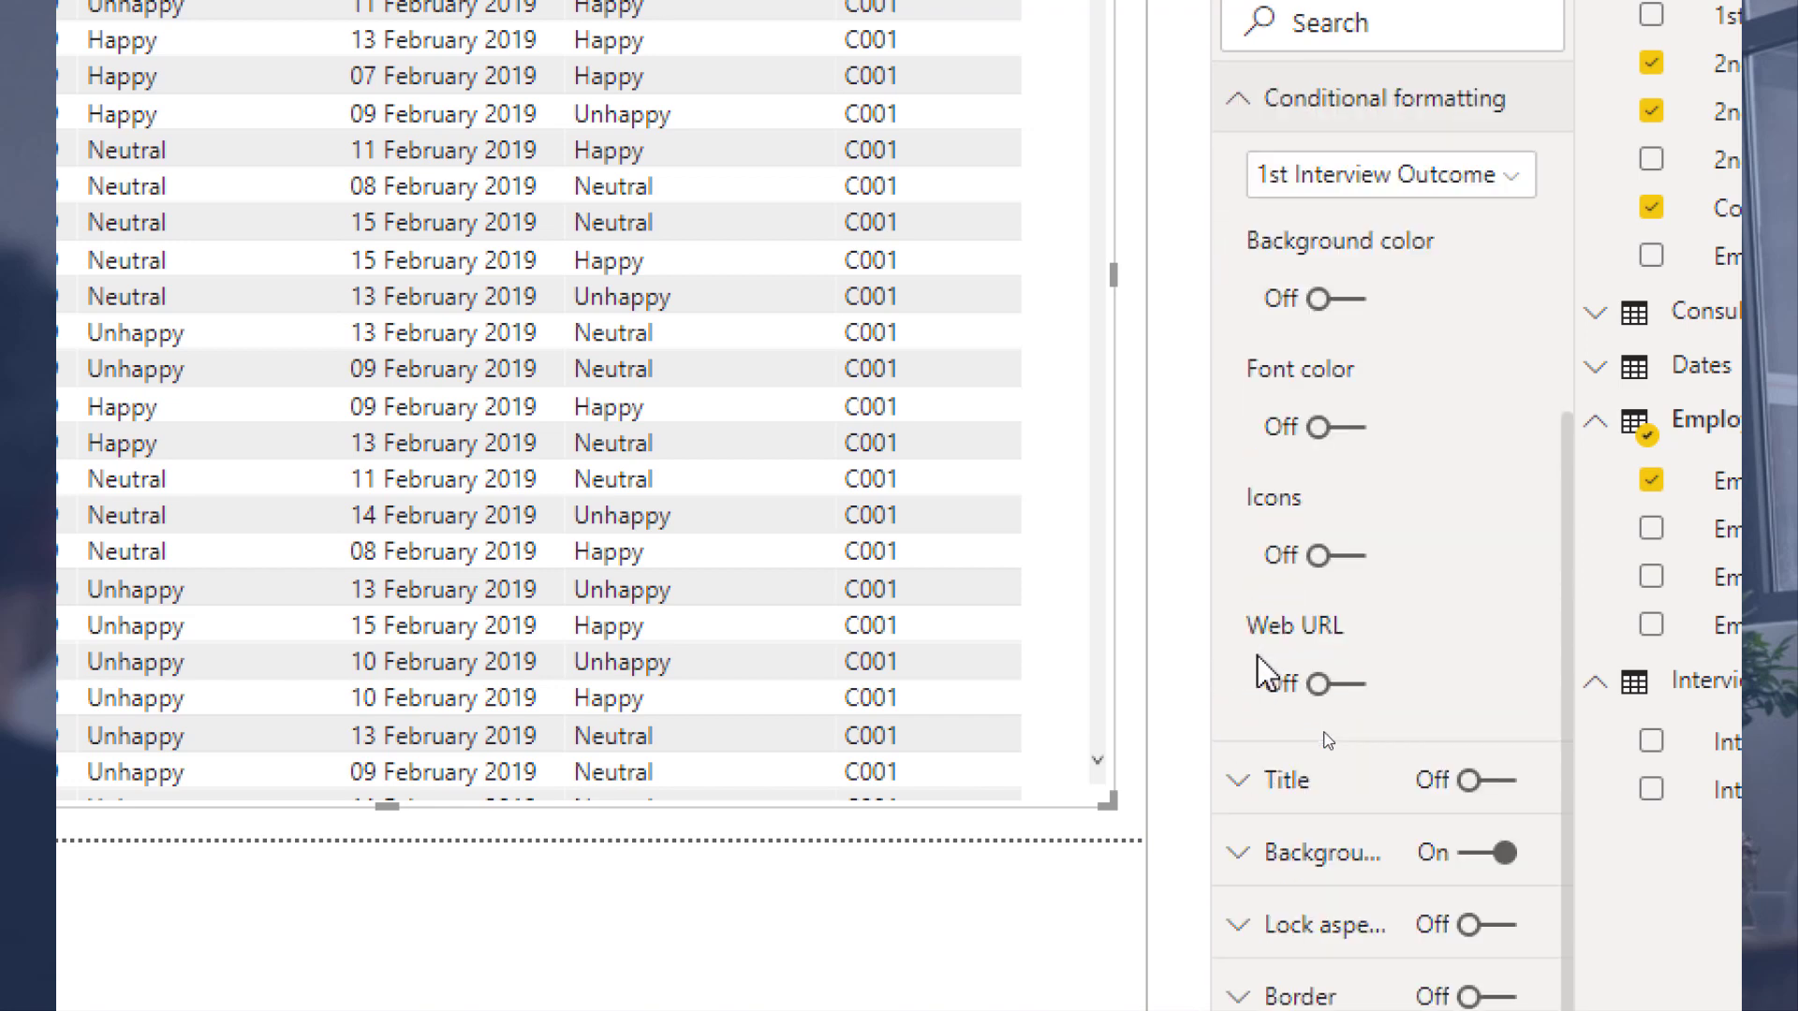
{"action": "scroll", "coordinate": [1260, 667], "scroll_direction": "up", "scroll_amount": 4}
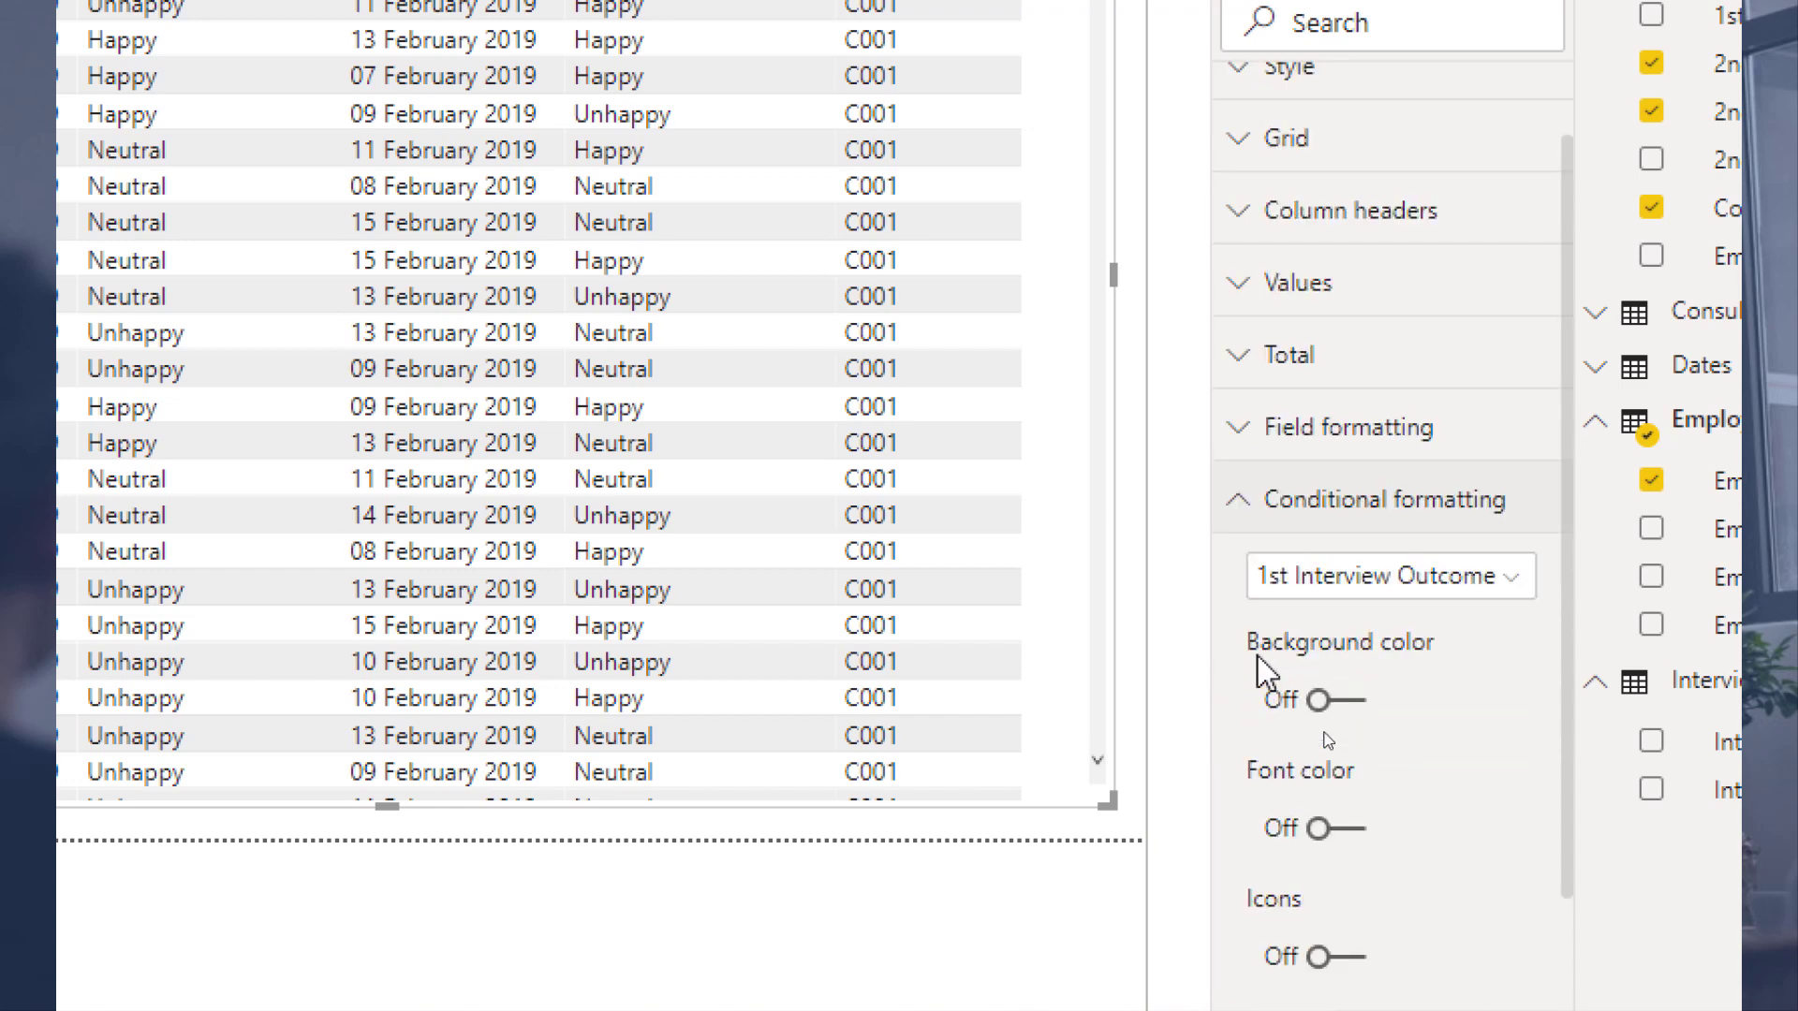
Step: Explore background colour options for 1st Interview Outcome, trying field value and rules formatting, then cancel the dialog
{"action": "left_click", "coordinate": [1356, 704]}
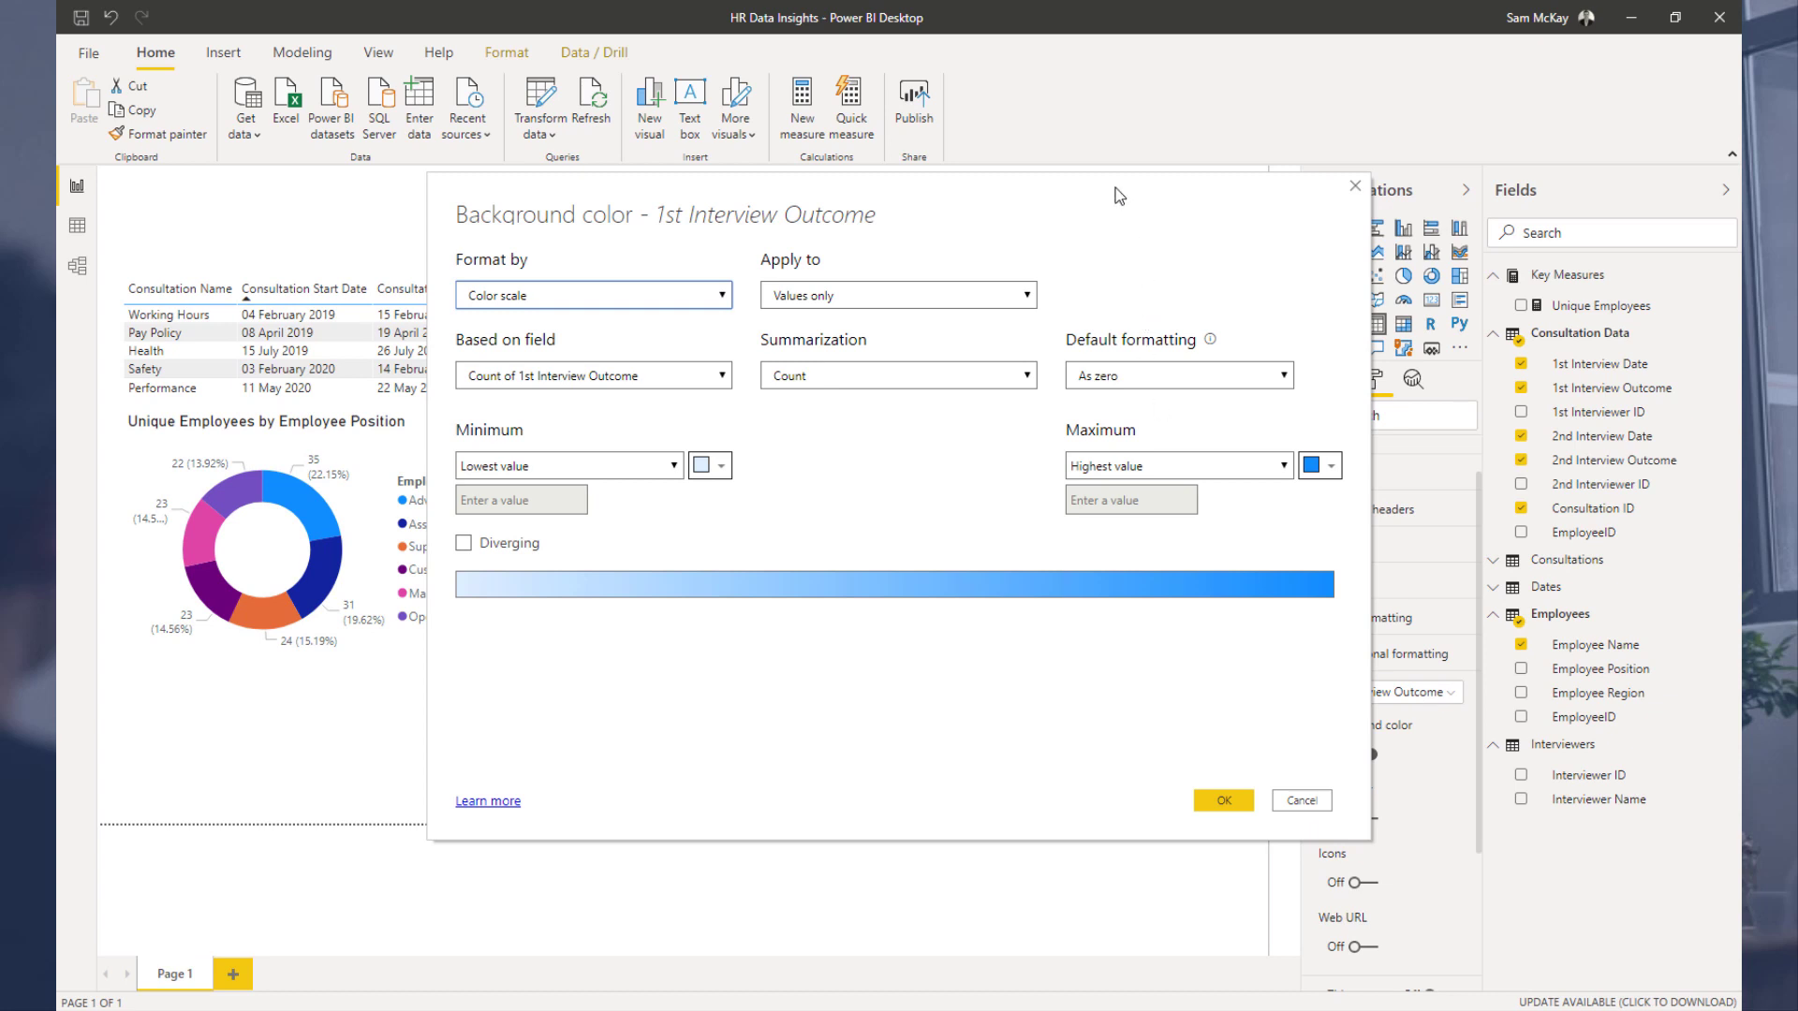
{"action": "left_click", "coordinate": [596, 303]}
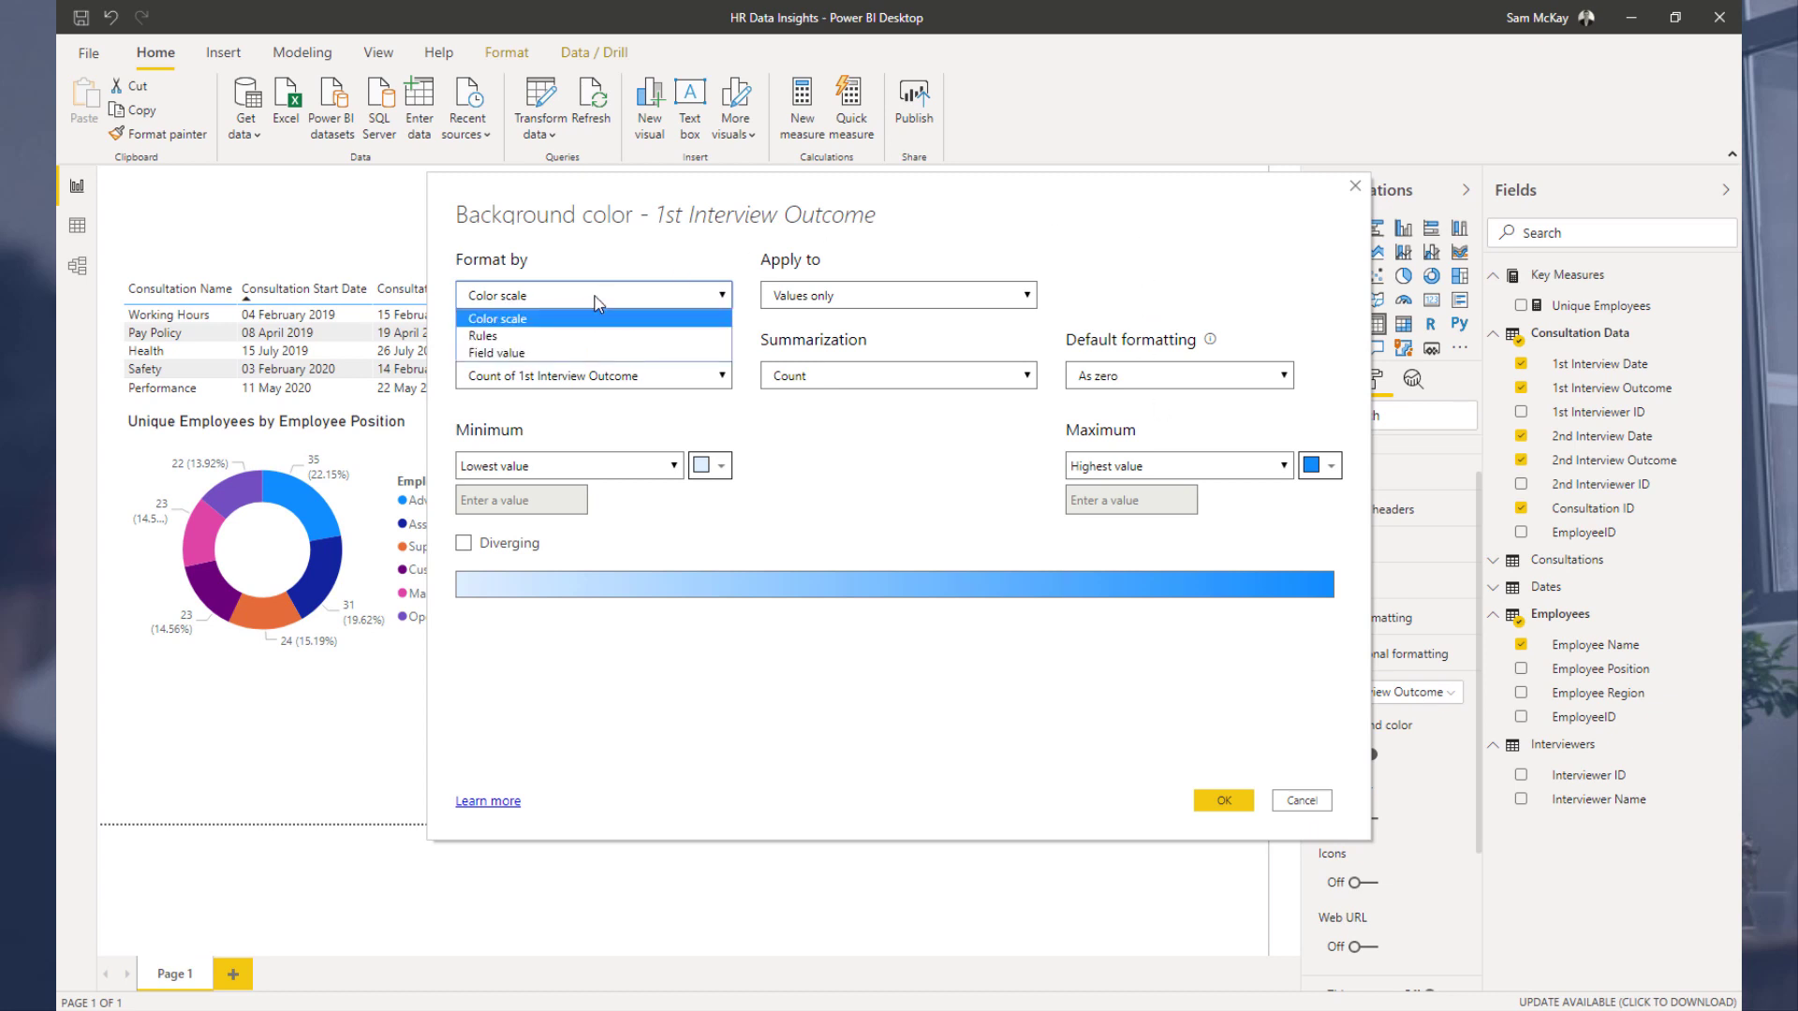
{"action": "left_click", "coordinate": [580, 353]}
{"action": "left_click", "coordinate": [811, 382]}
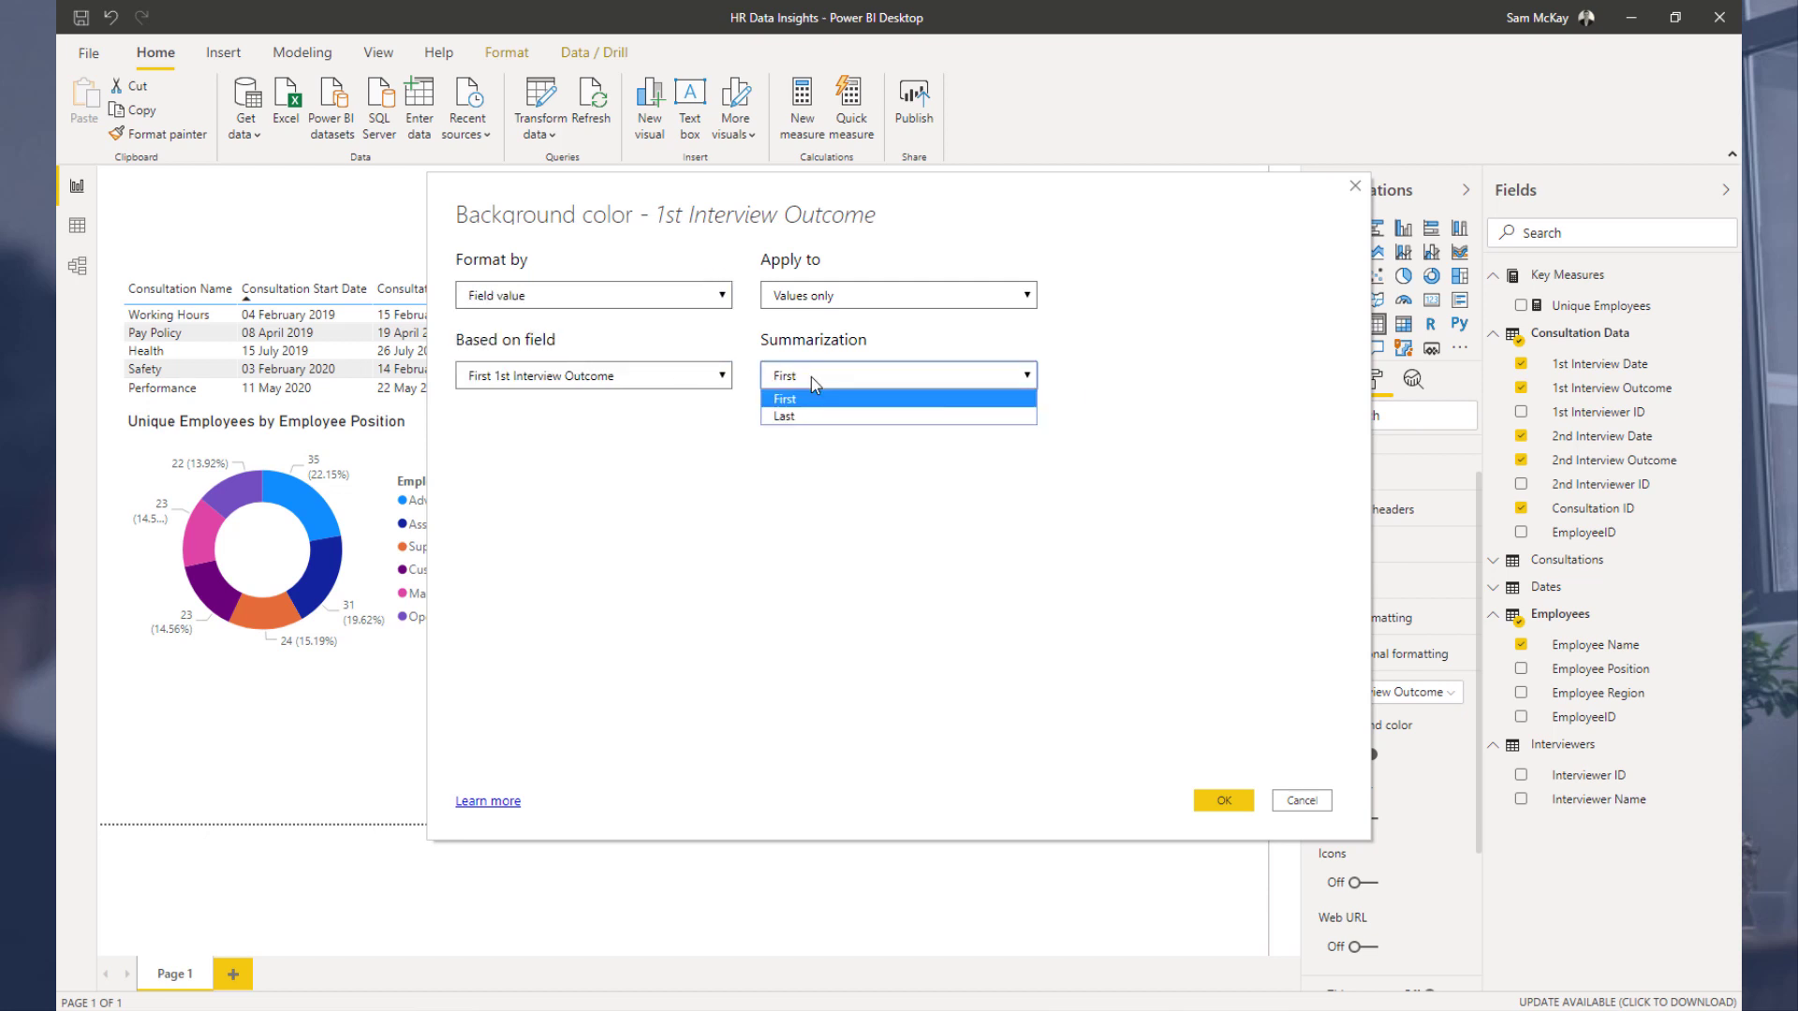
{"action": "left_click", "coordinate": [701, 384]}
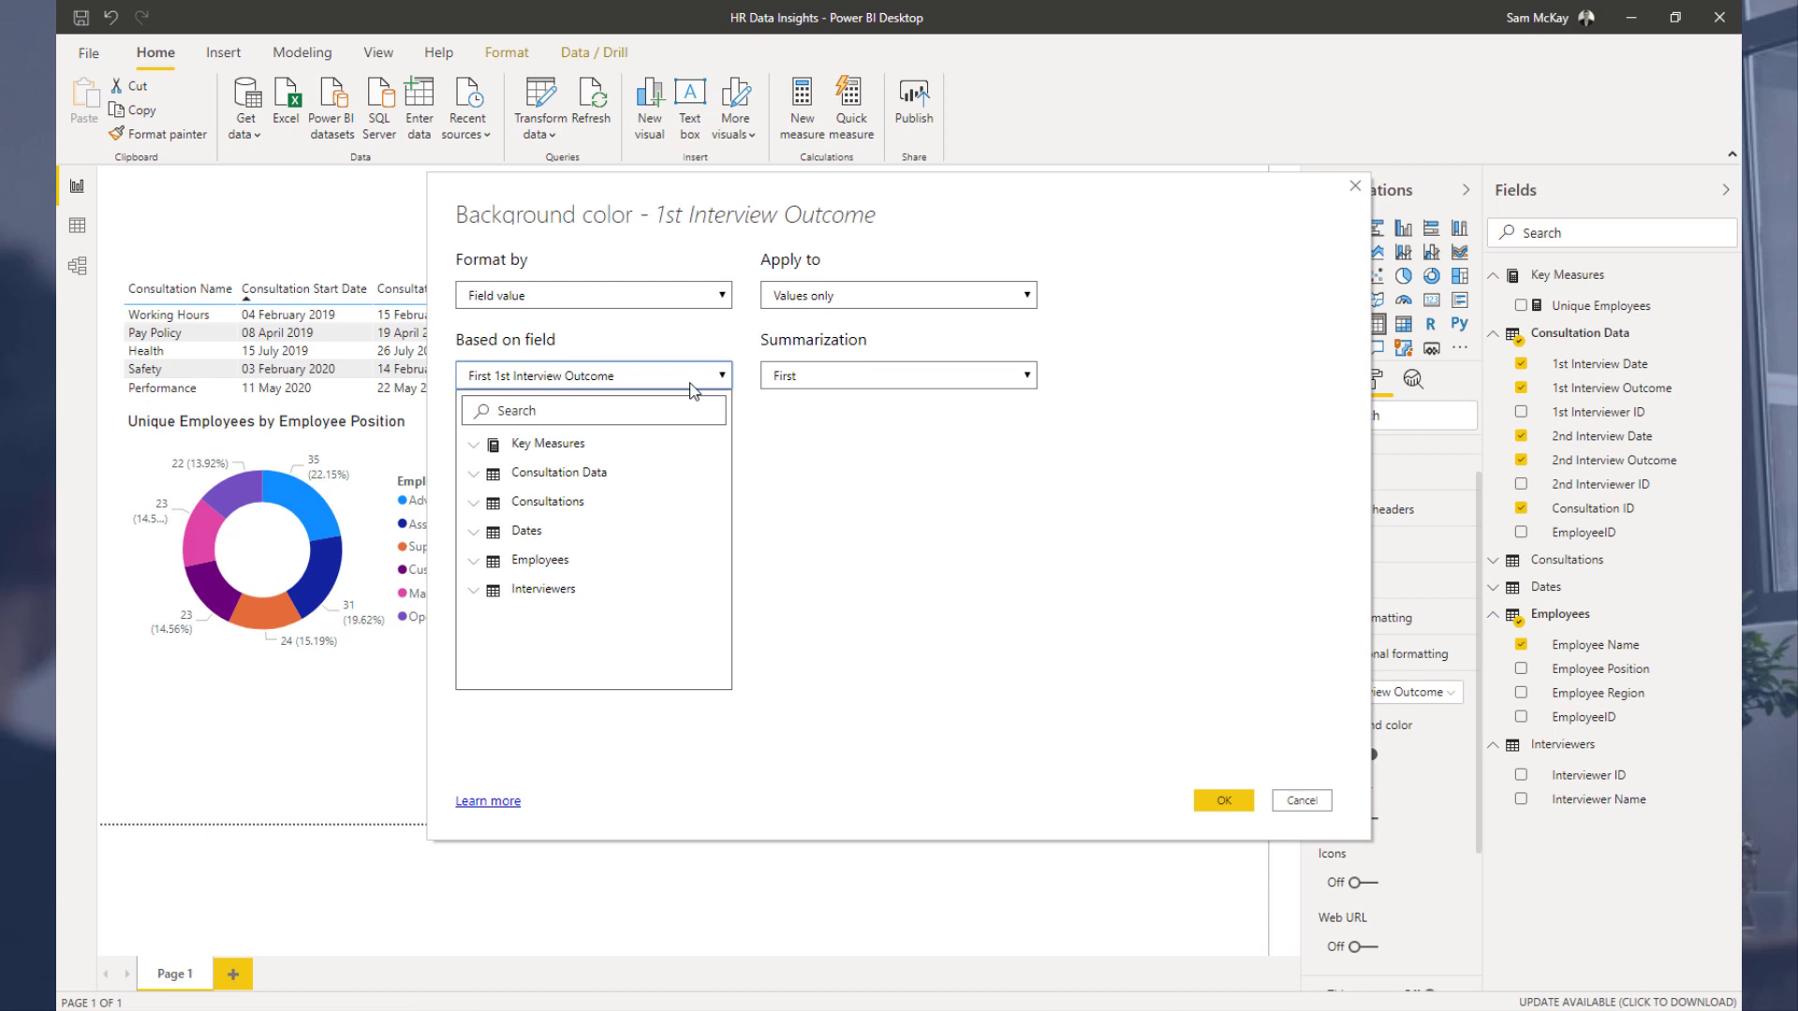
{"action": "left_click", "coordinate": [693, 379]}
{"action": "left_click", "coordinate": [700, 295]}
{"action": "left_click", "coordinate": [664, 337]}
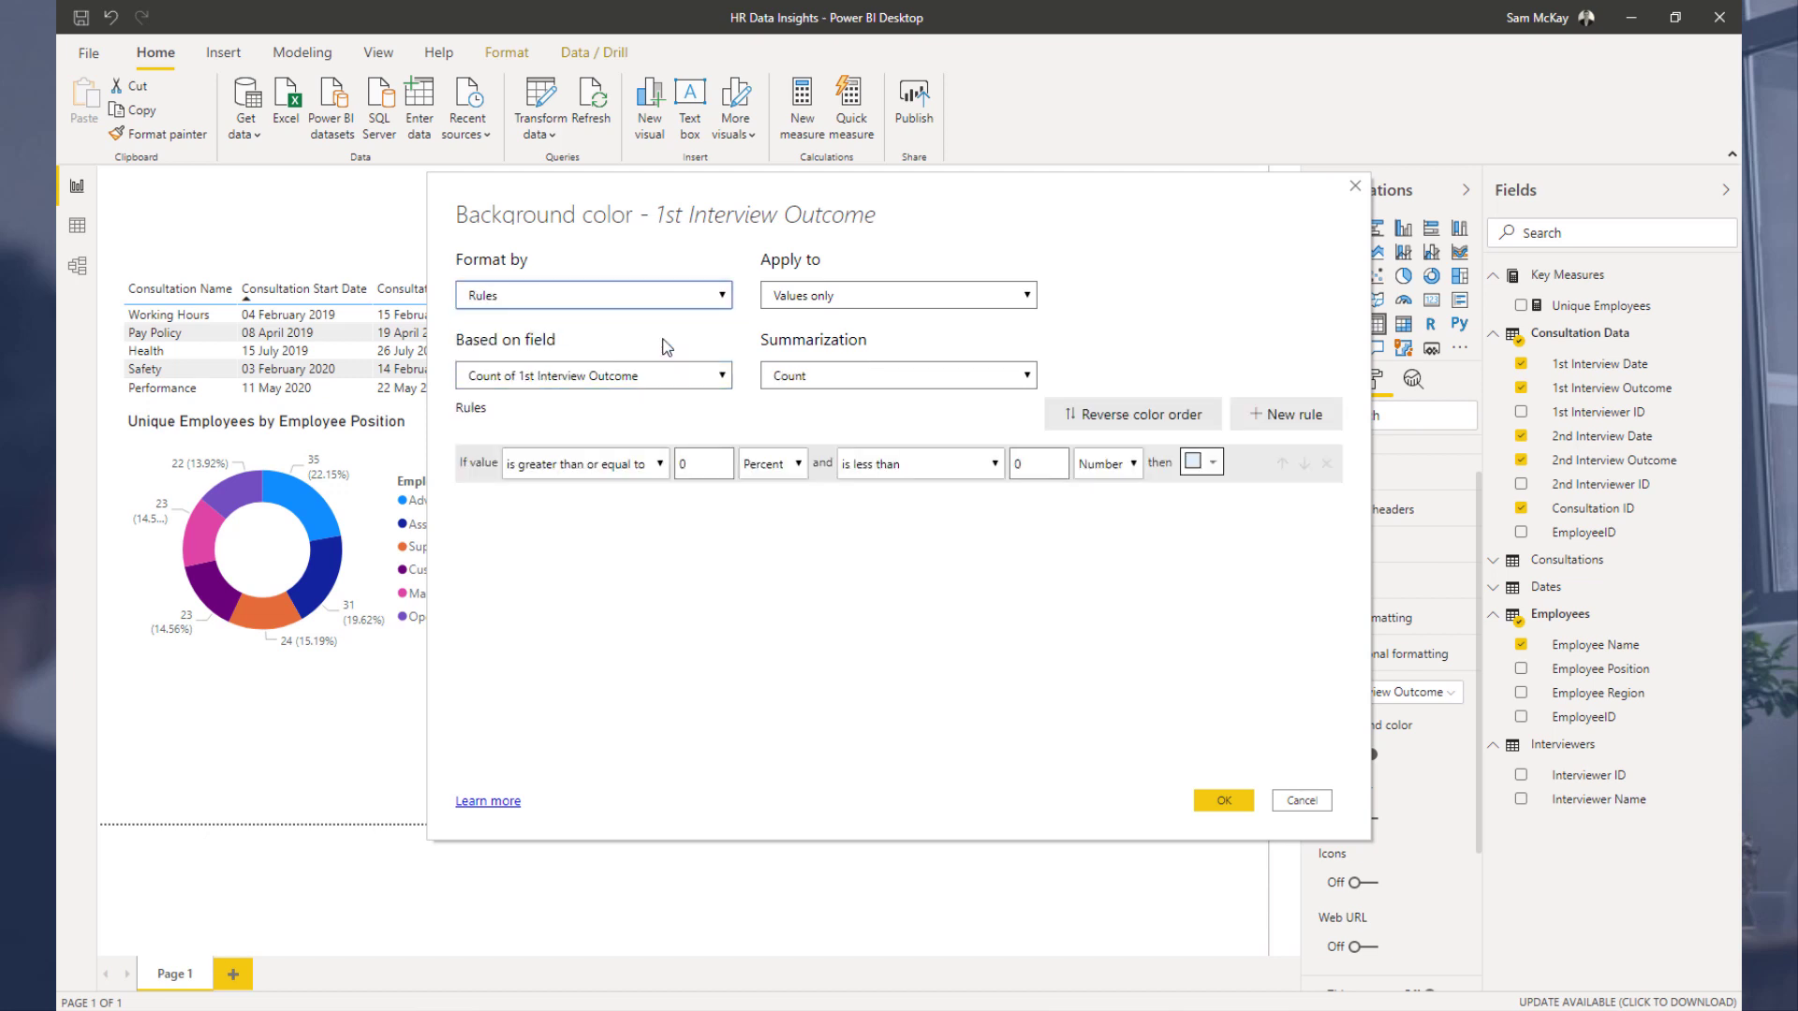
{"action": "left_click", "coordinate": [654, 379]}
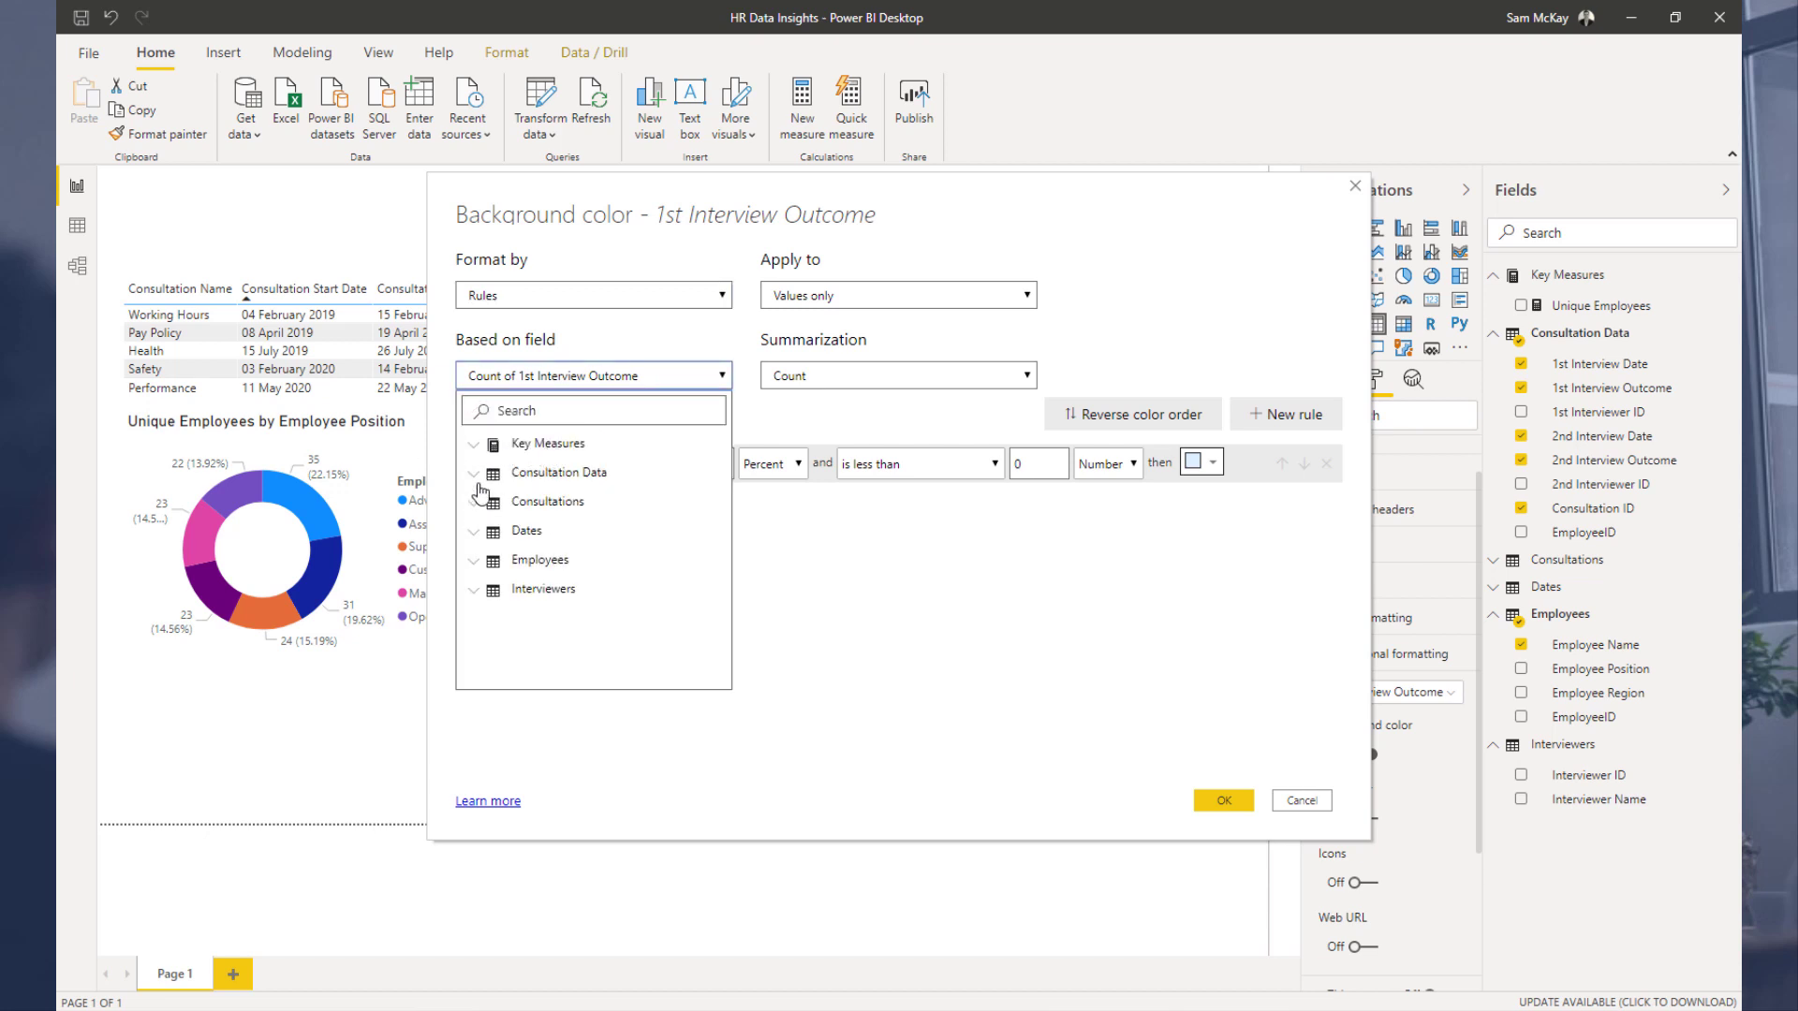
{"action": "left_click", "coordinate": [478, 474]}
{"action": "left_click", "coordinate": [527, 532]}
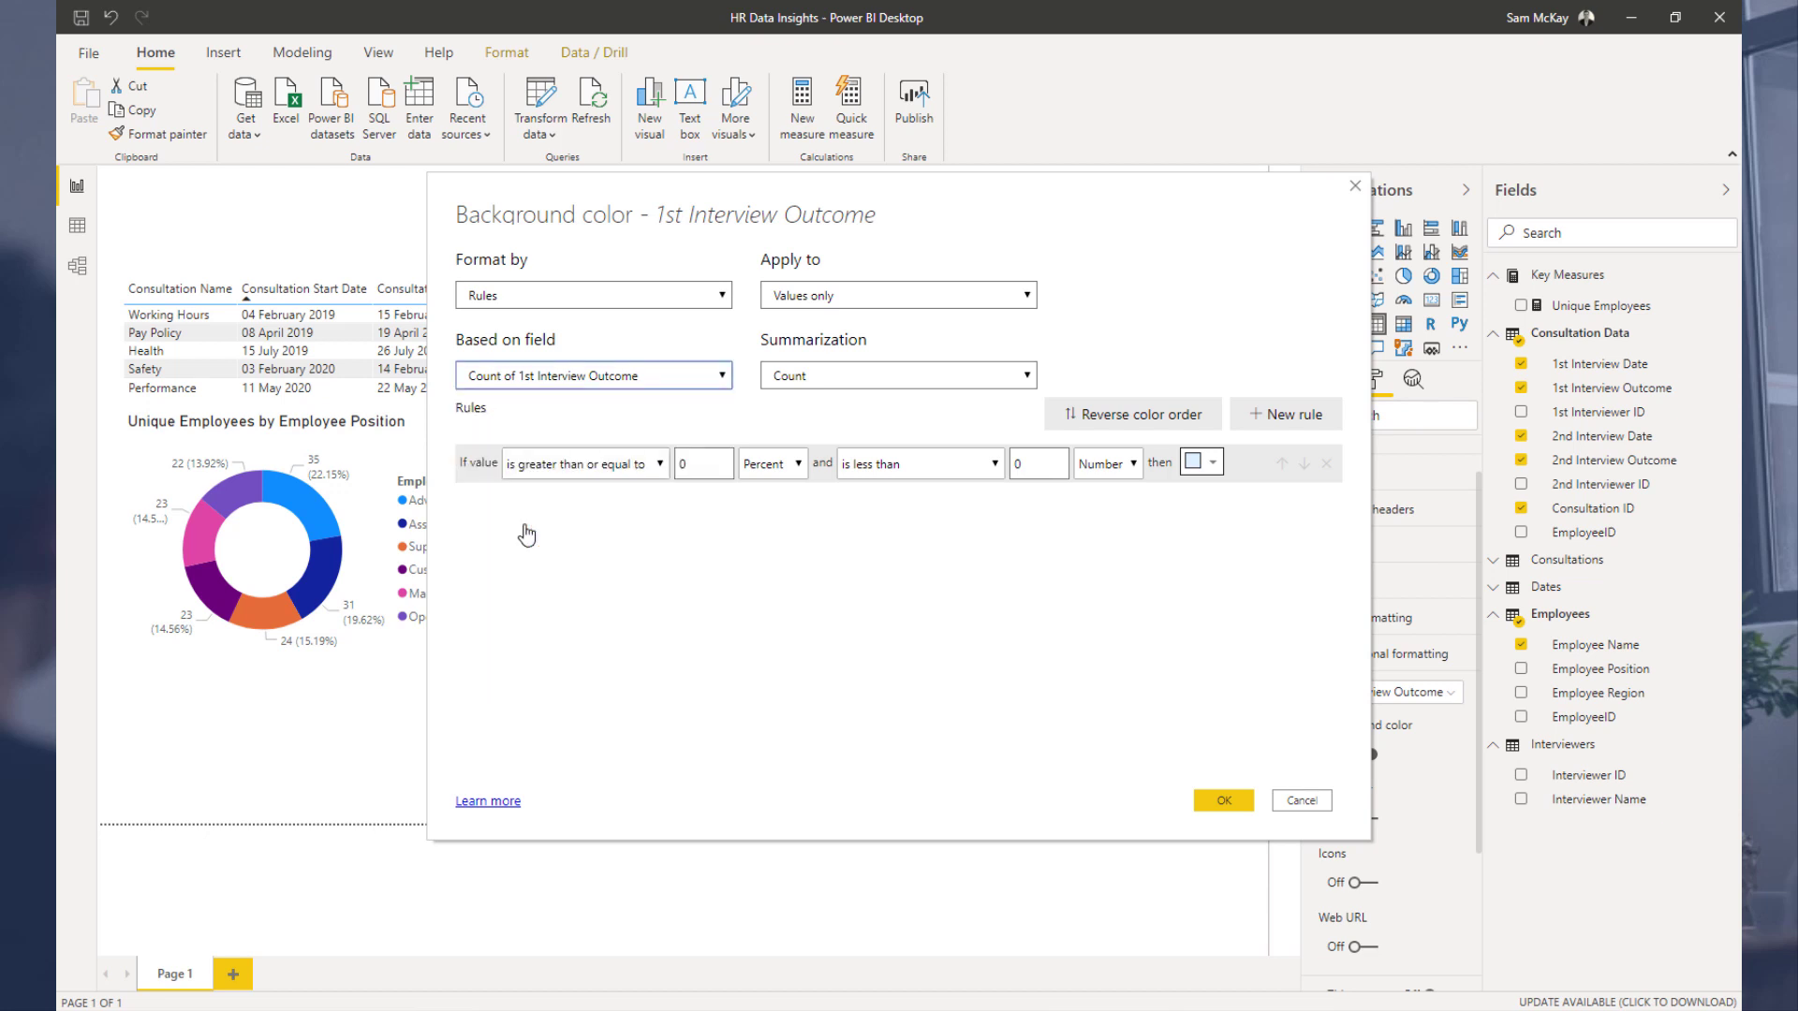
{"action": "left_click", "coordinate": [840, 378]}
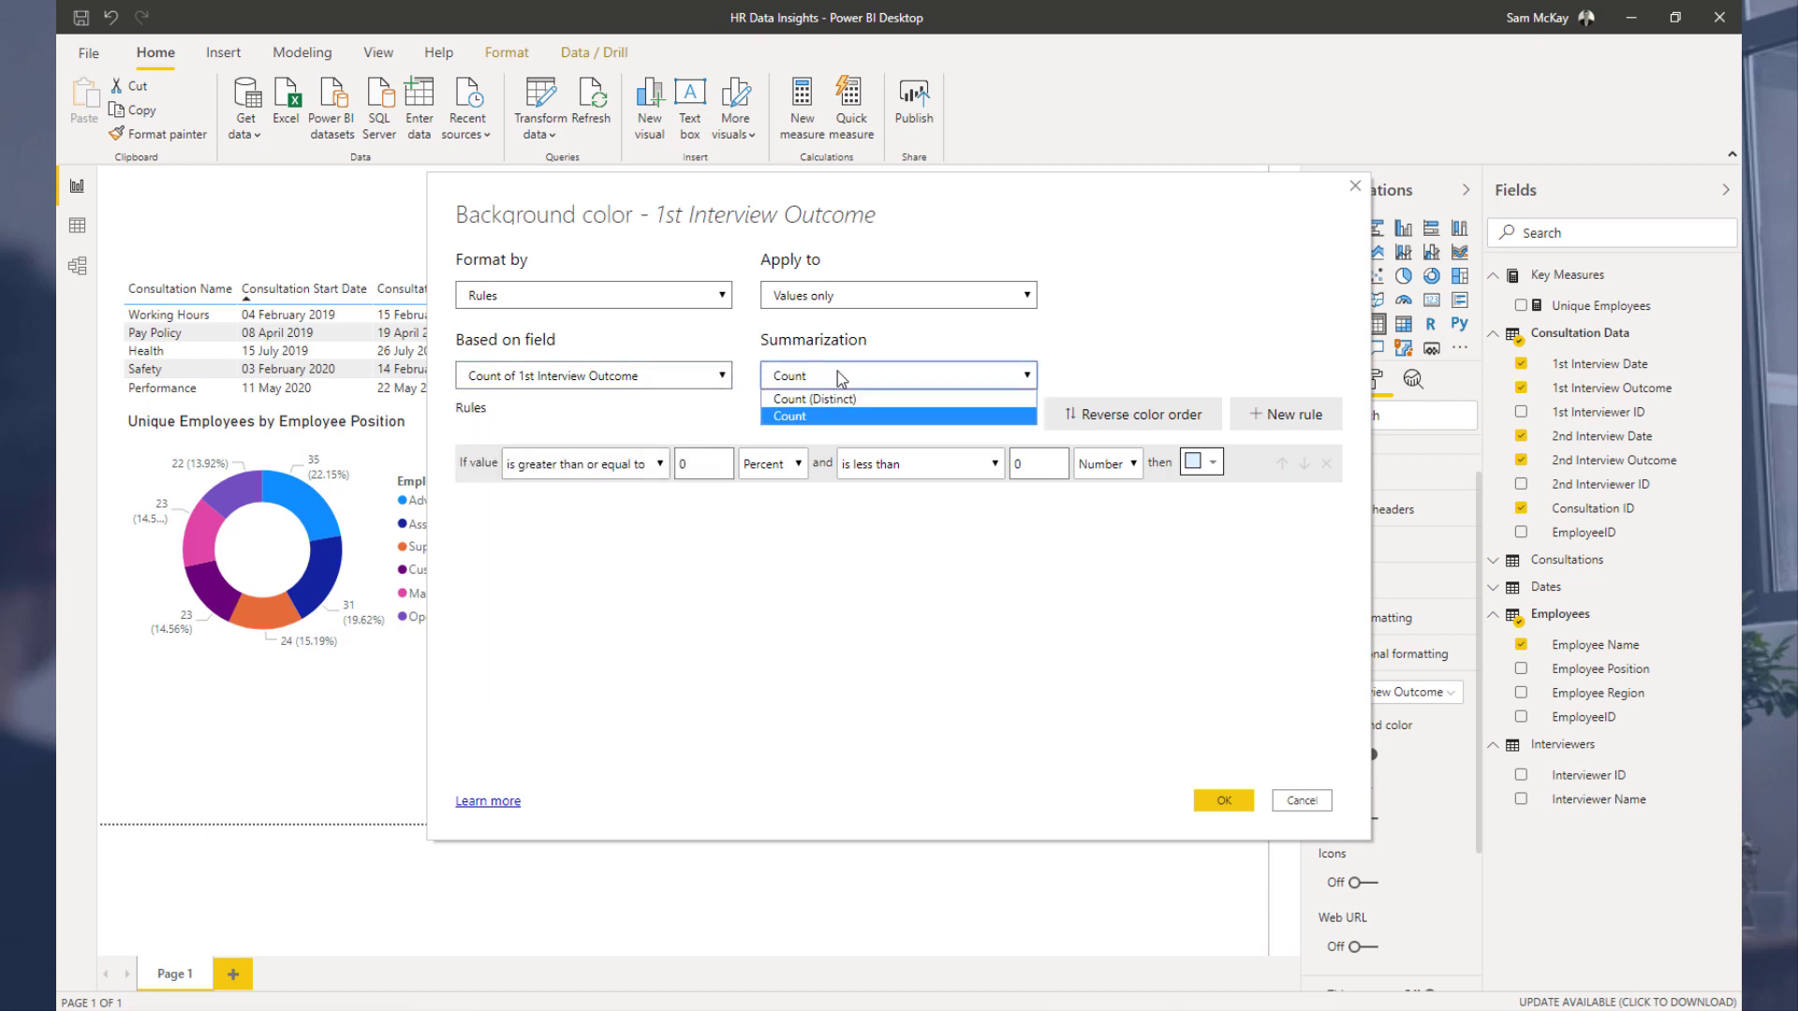
{"action": "left_click", "coordinate": [840, 376]}
{"action": "left_click", "coordinate": [862, 296]}
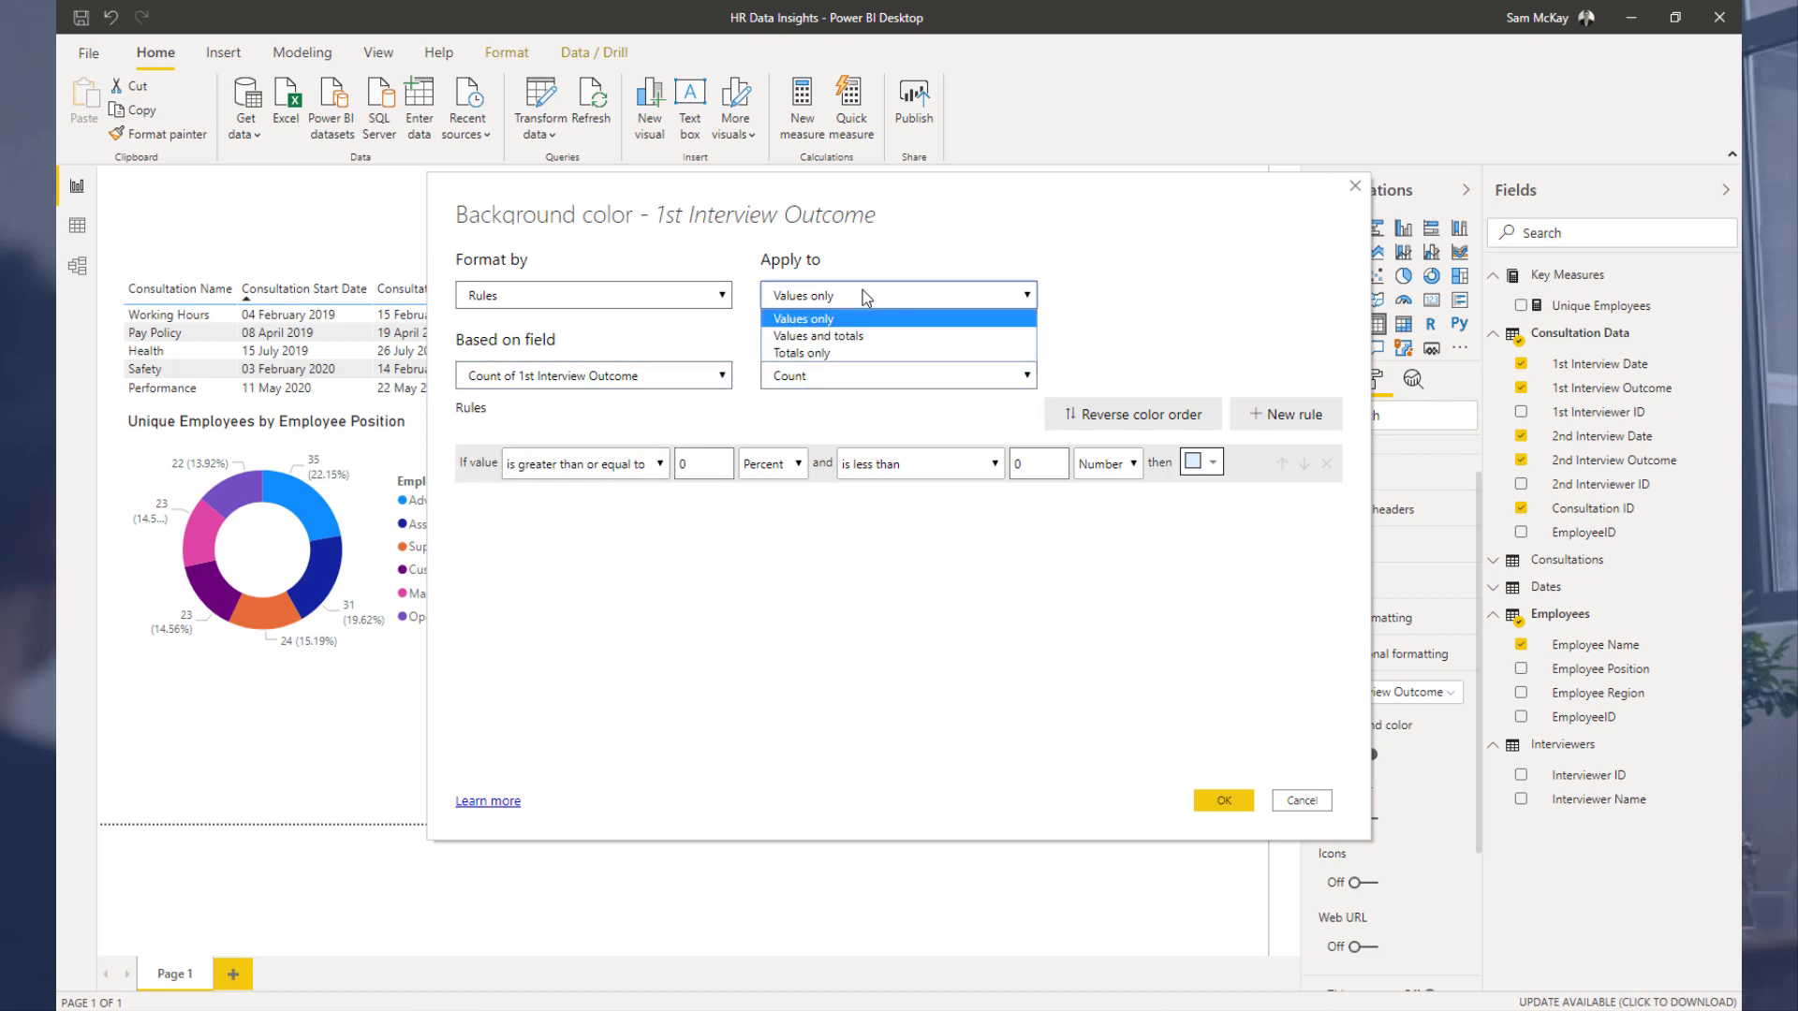
{"action": "left_click", "coordinate": [907, 298]}
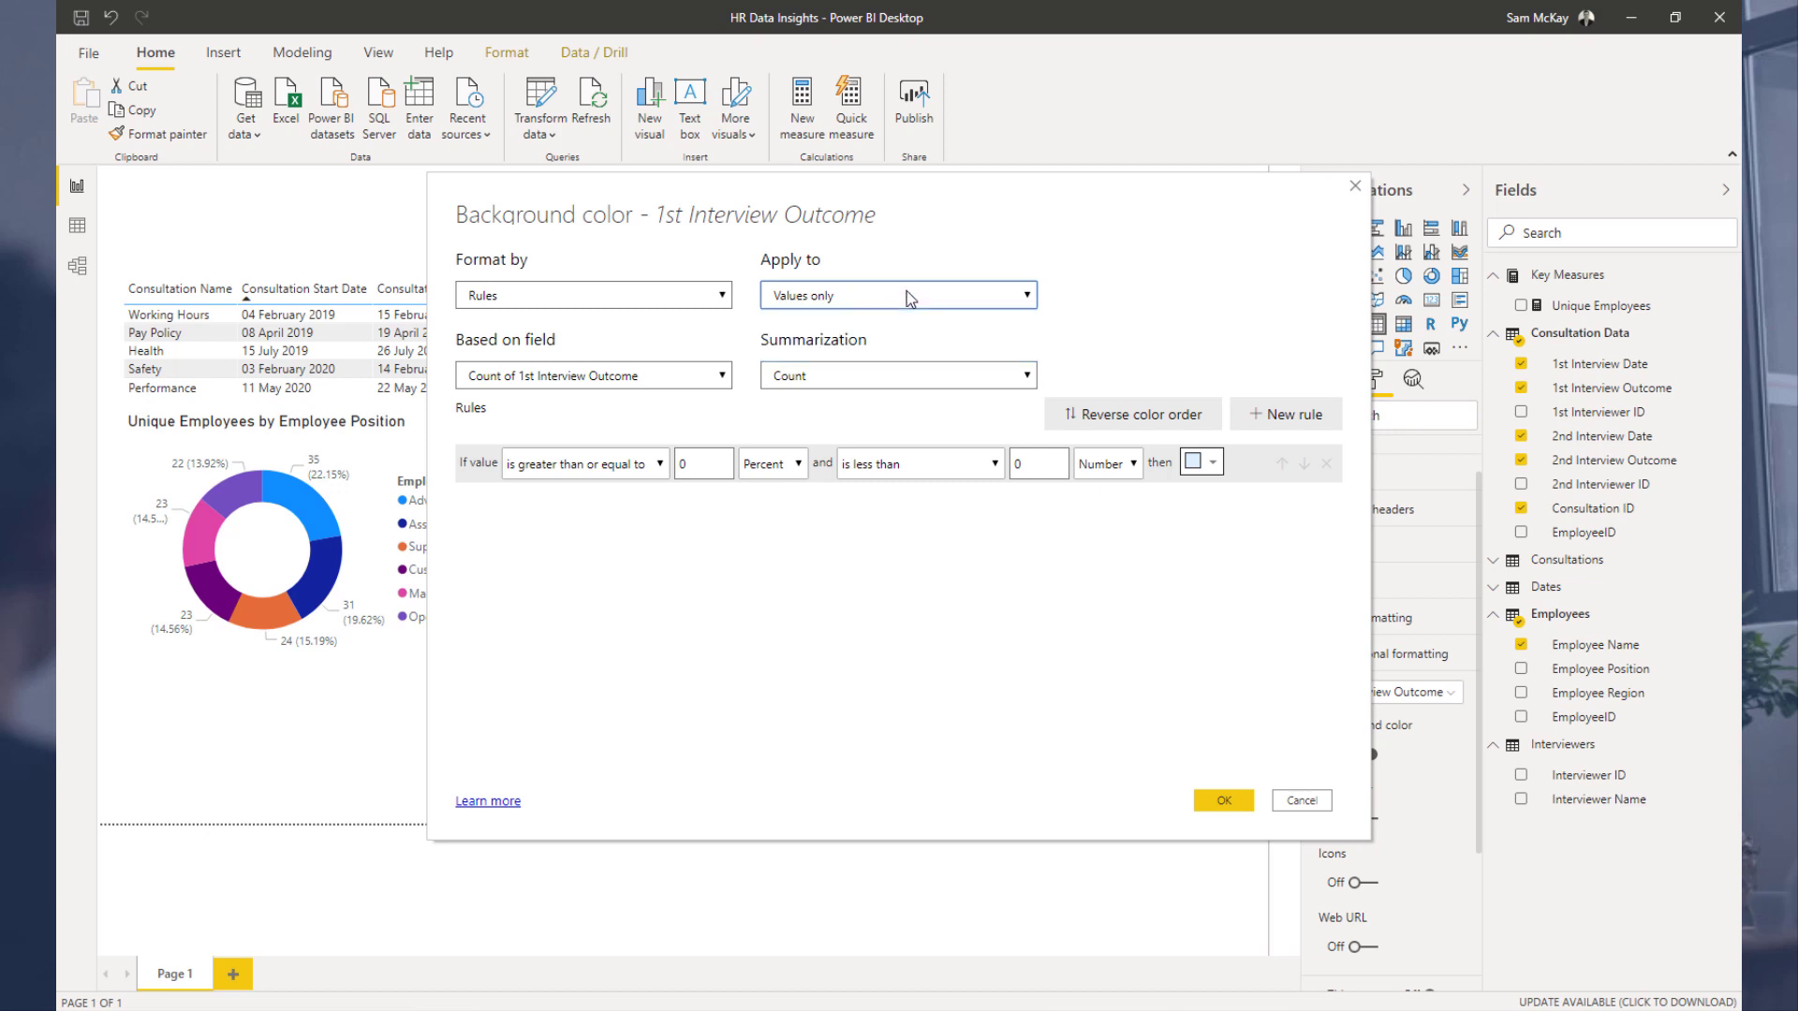
{"action": "left_click", "coordinate": [600, 465]}
{"action": "left_click", "coordinate": [606, 532]}
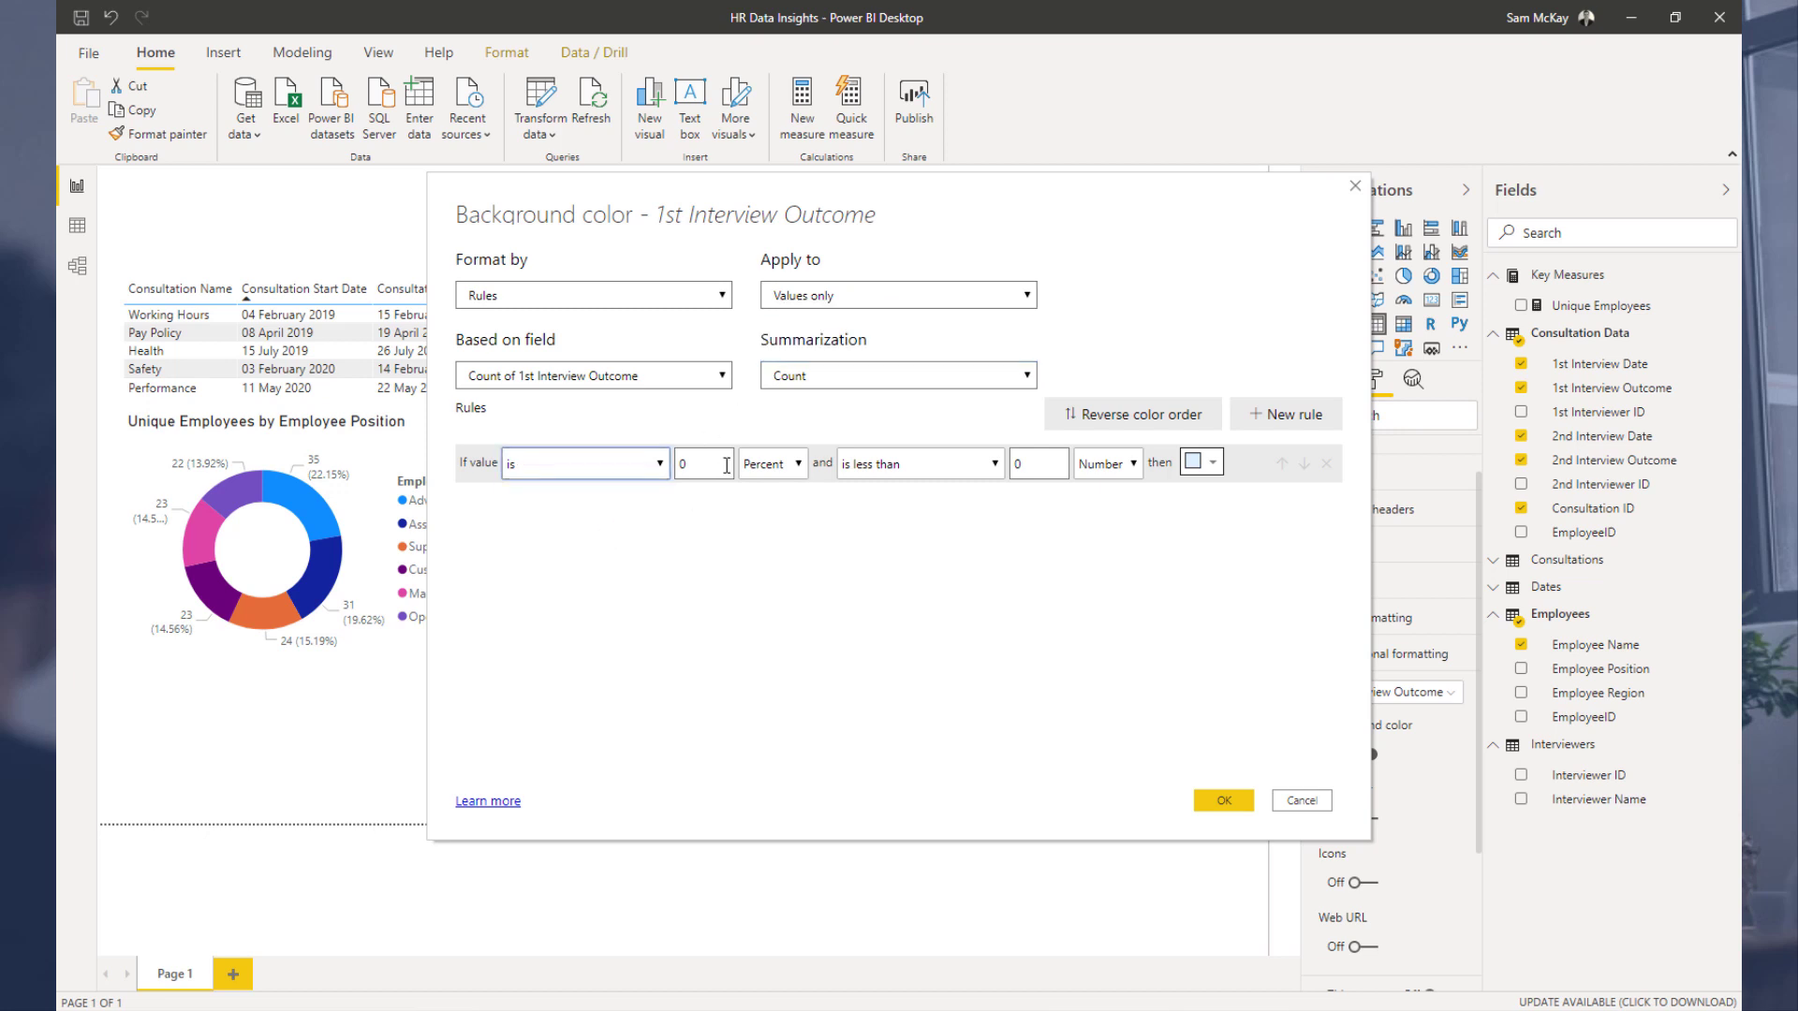
{"action": "left_click", "coordinate": [795, 466]}
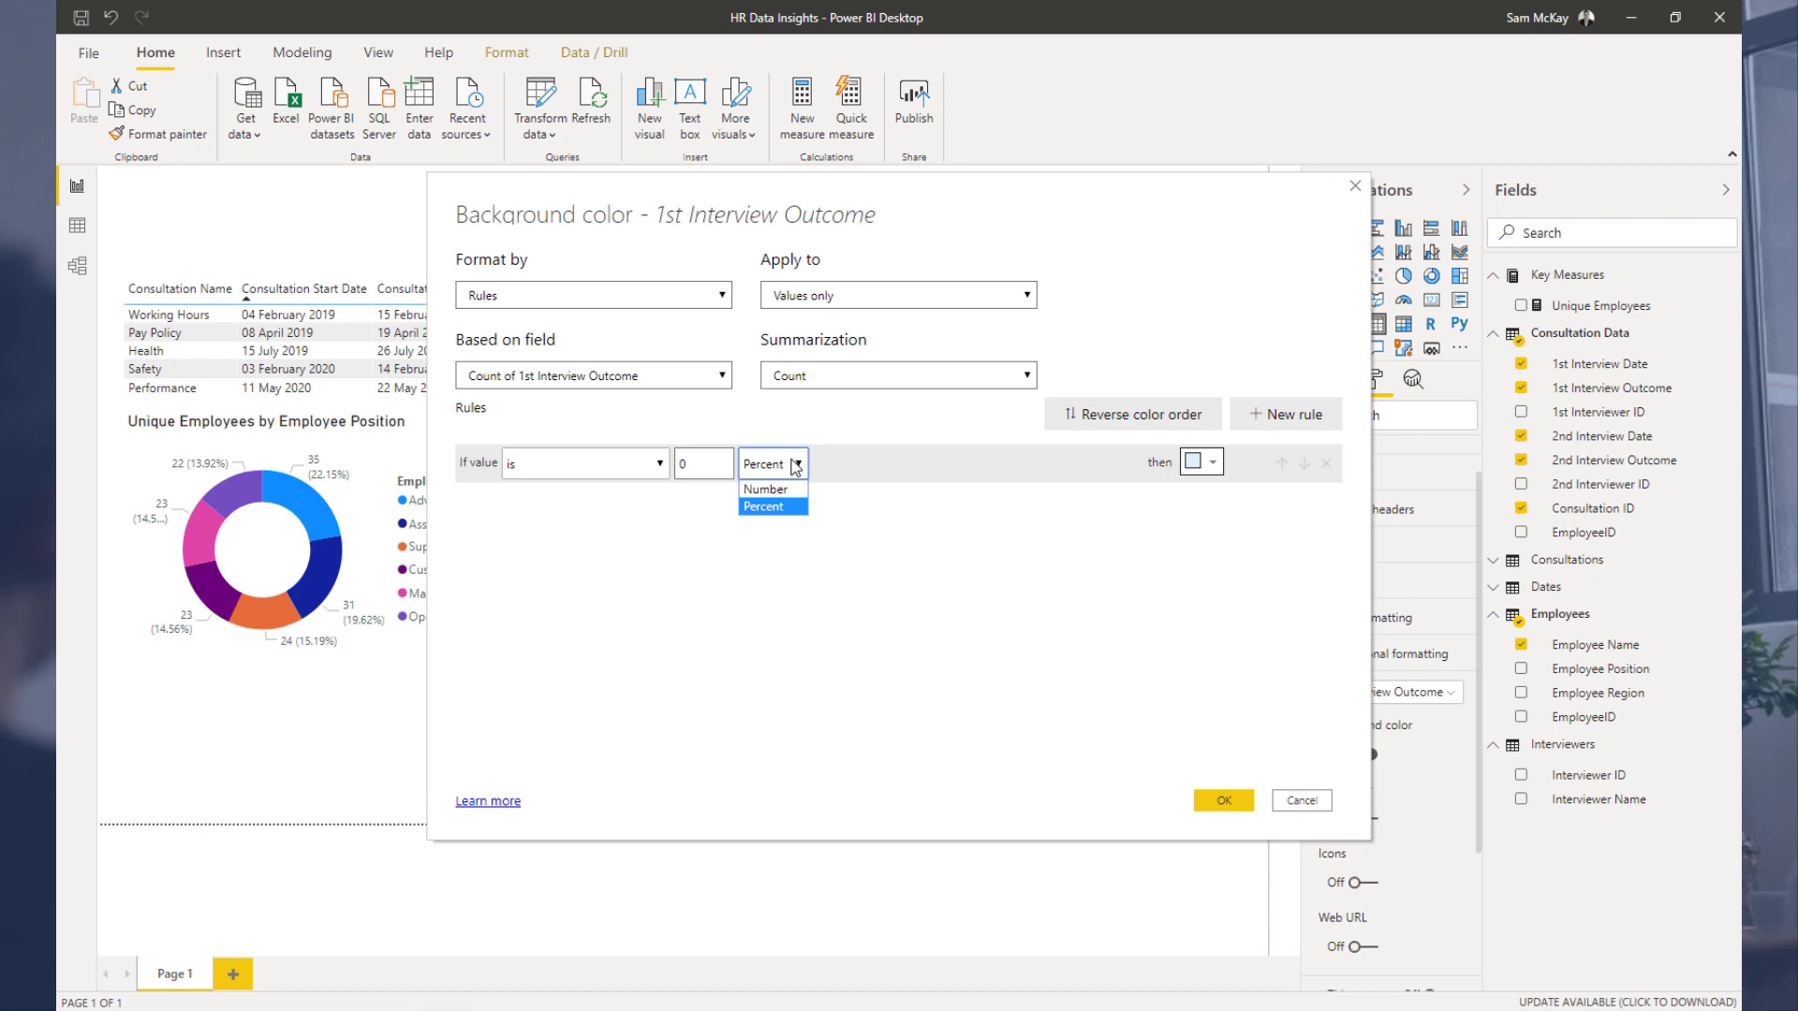
{"action": "left_click", "coordinate": [1302, 802]}
{"action": "left_click", "coordinate": [1302, 802]}
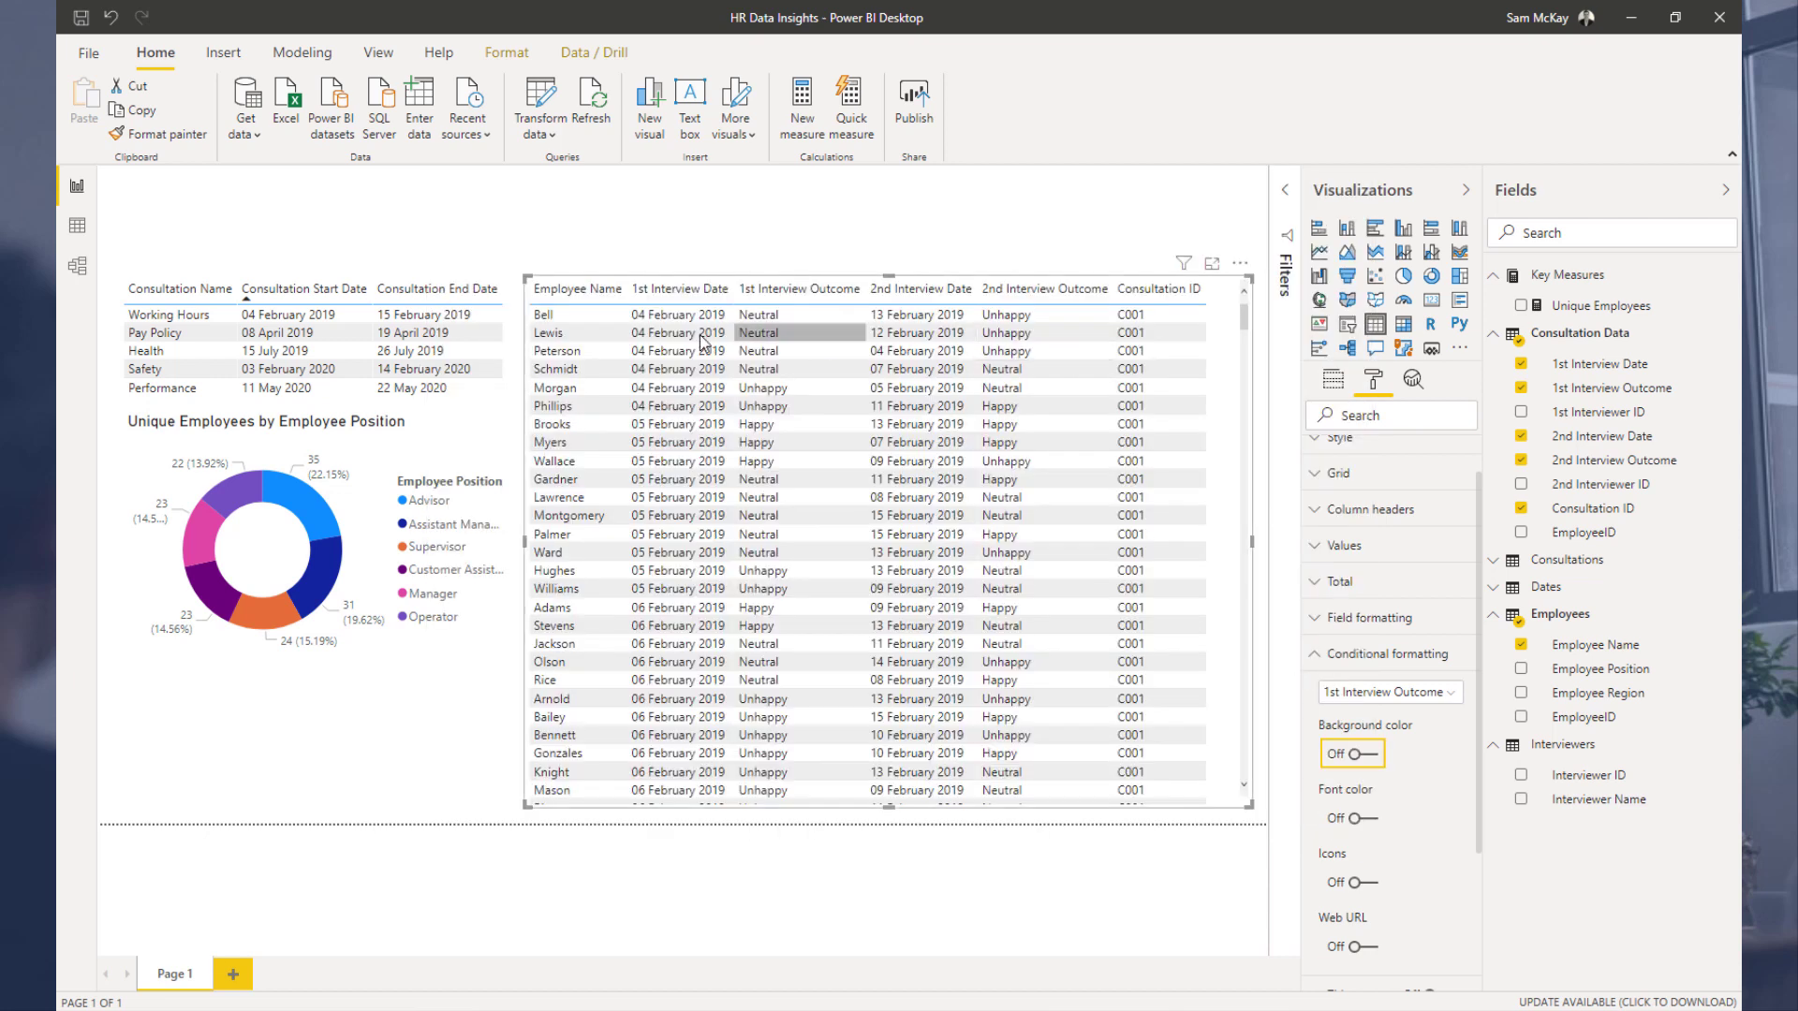
Step: Open the Unique Employees measure's formula, switch to the Insert ribbon and collapse the formula editor
{"action": "left_click", "coordinate": [1571, 314]}
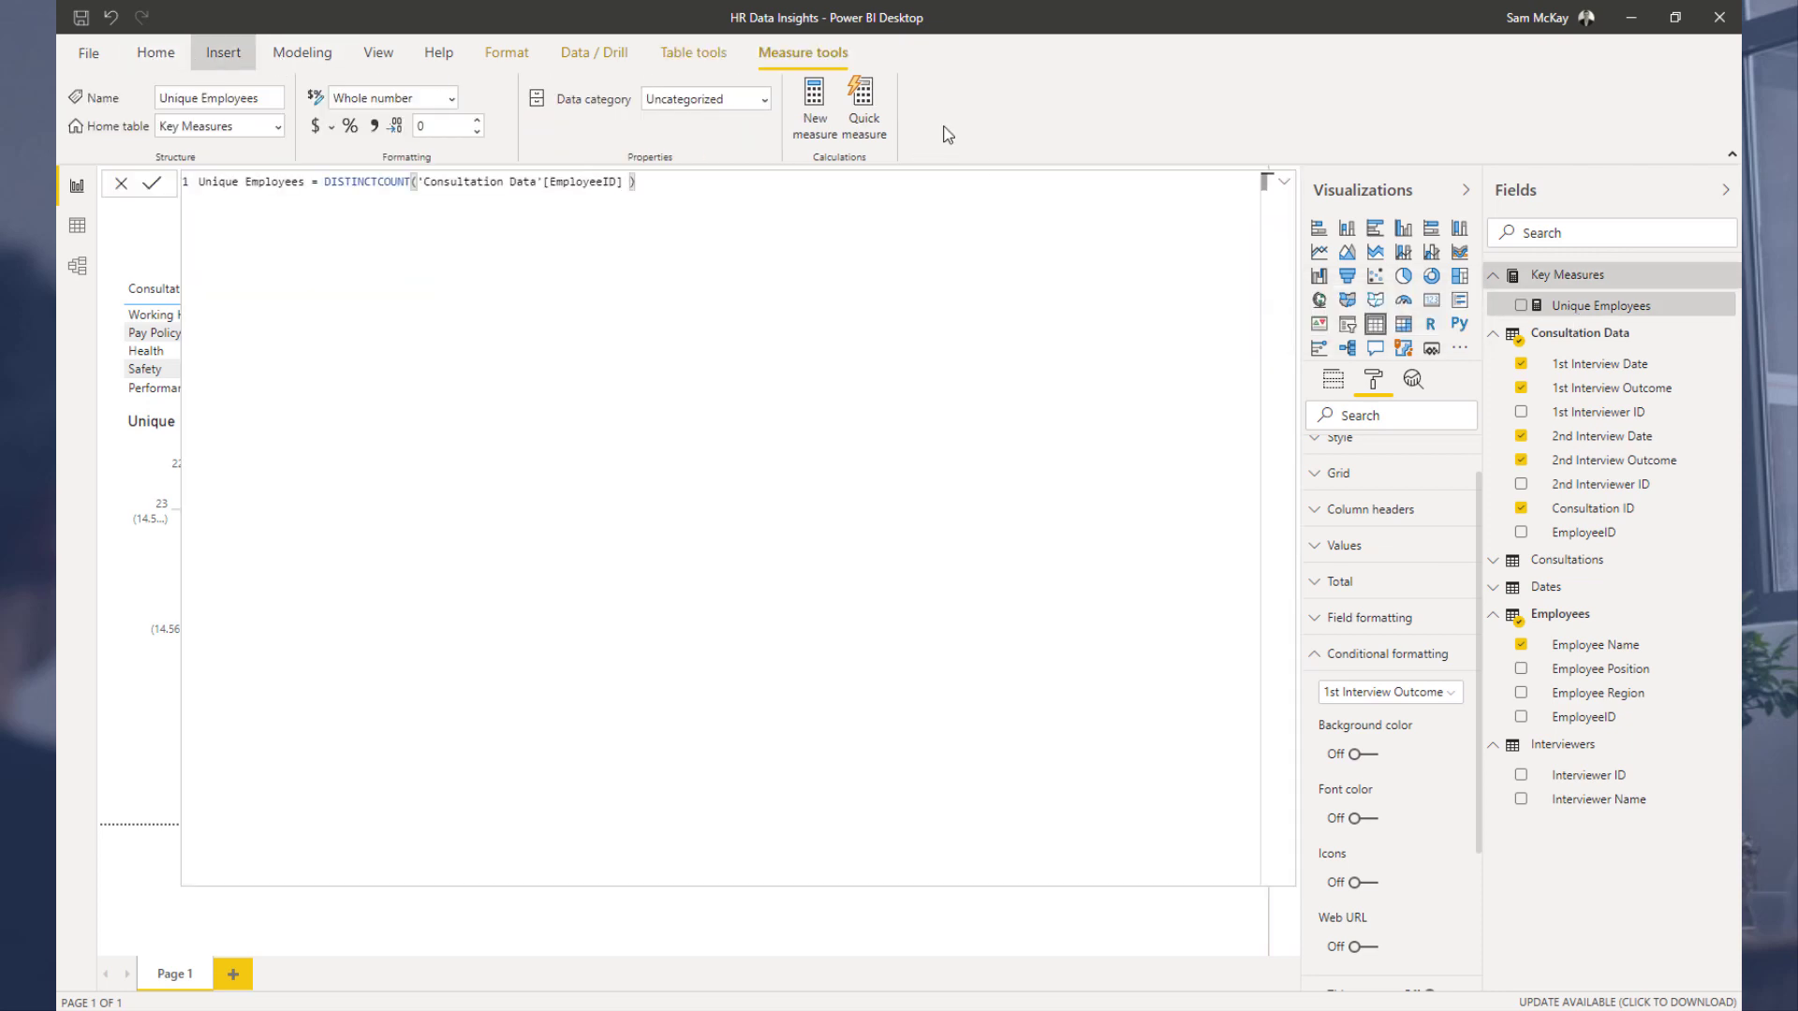
{"action": "left_click", "coordinate": [217, 53]}
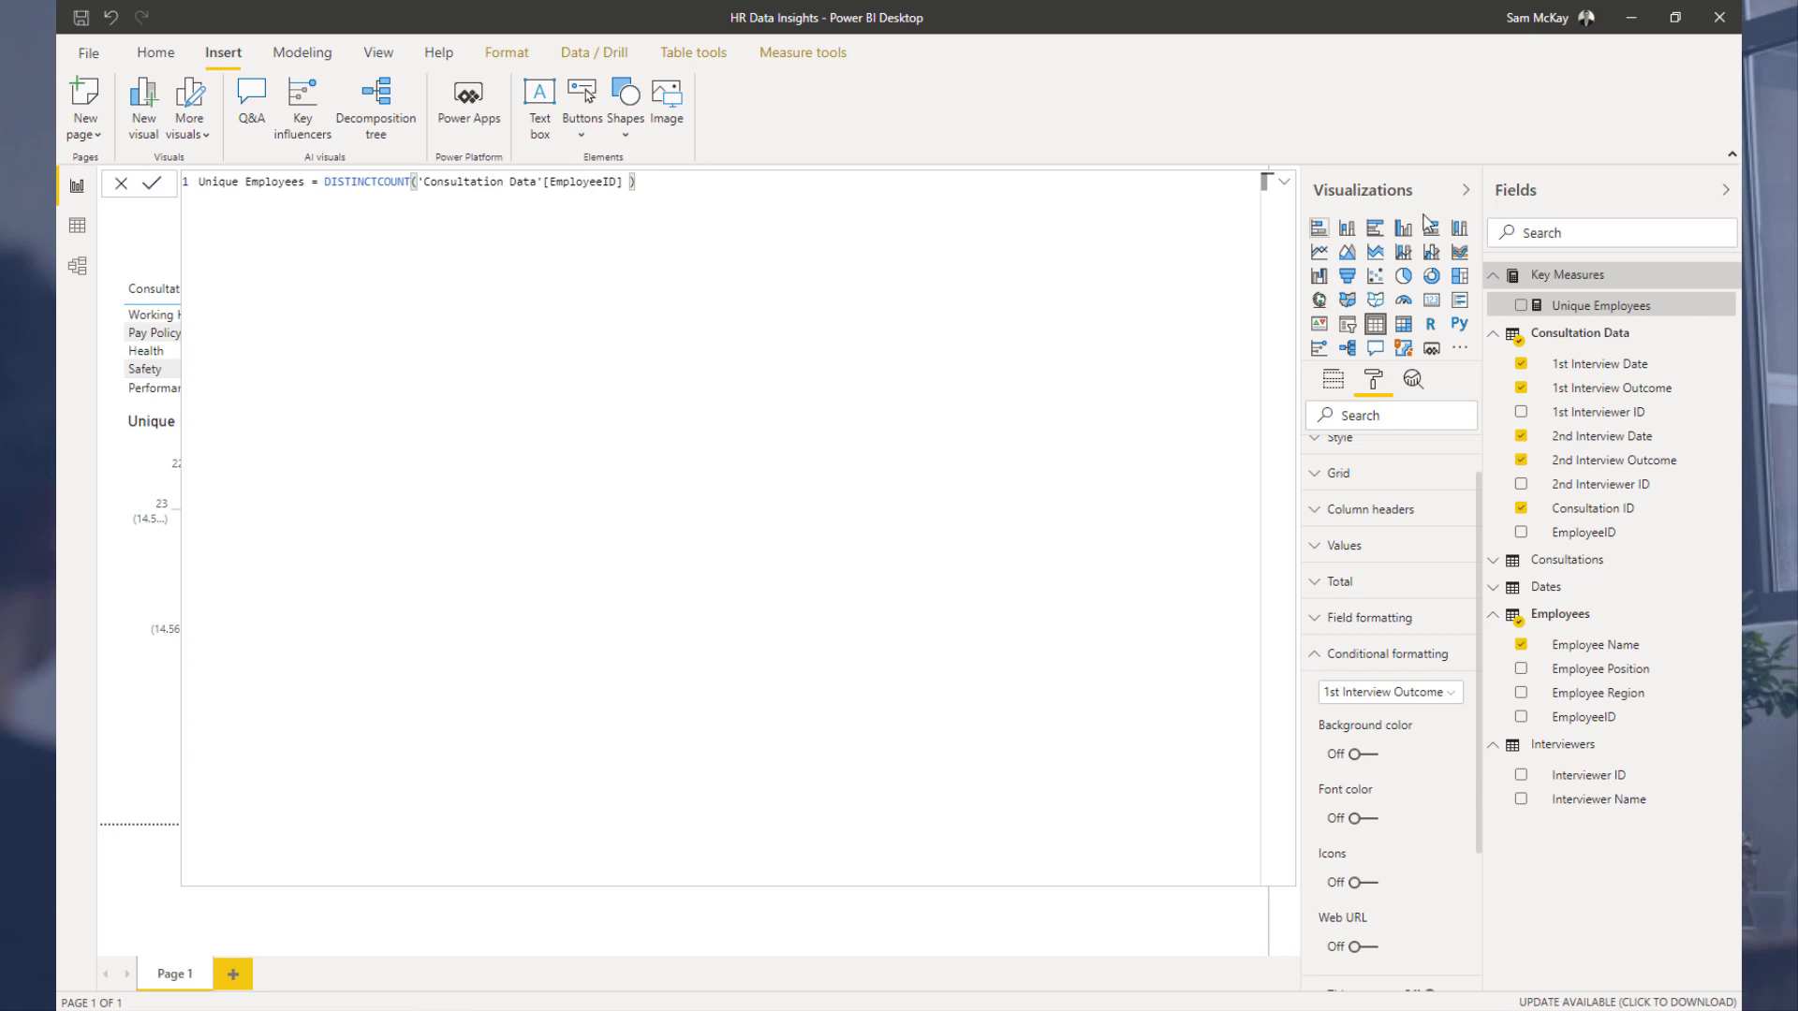
{"action": "left_click", "coordinate": [1284, 180]}
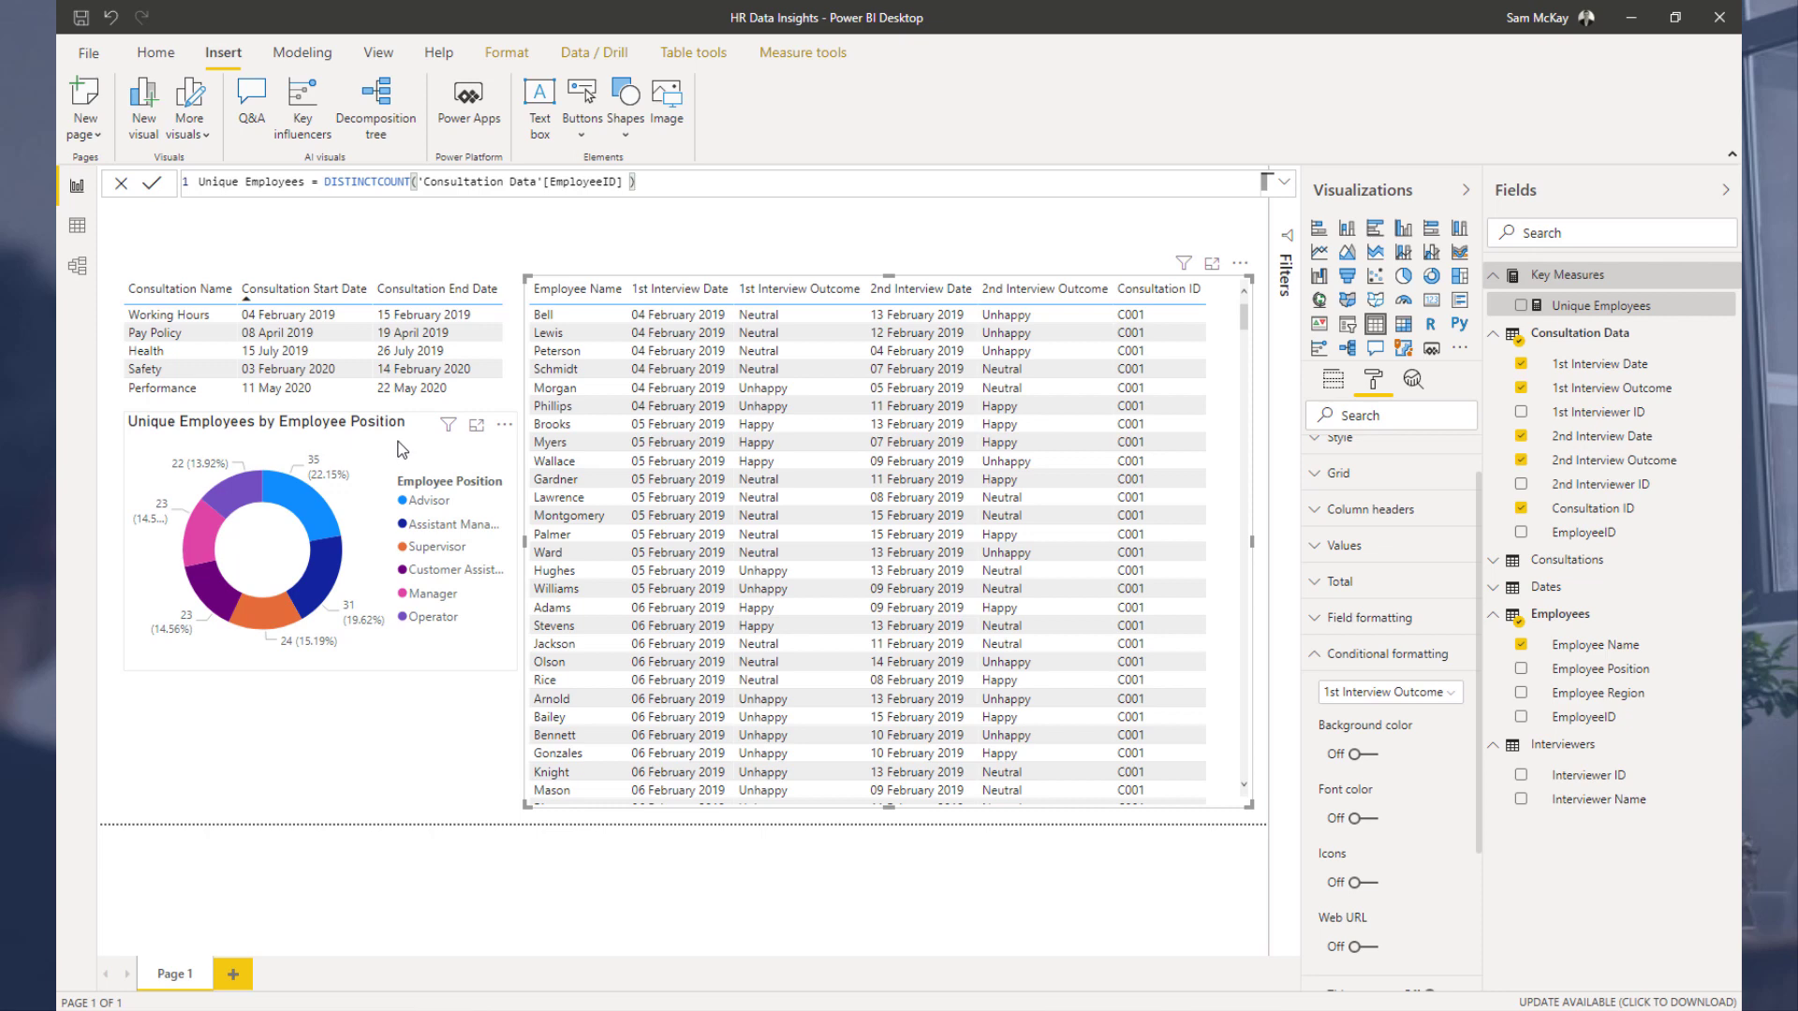
Step: Nudge the Unique Employees by Employee Position donut chart slightly lower on the canvas
{"action": "left_click_drag", "start_coordinate": [402, 461], "coordinate": [398, 469]}
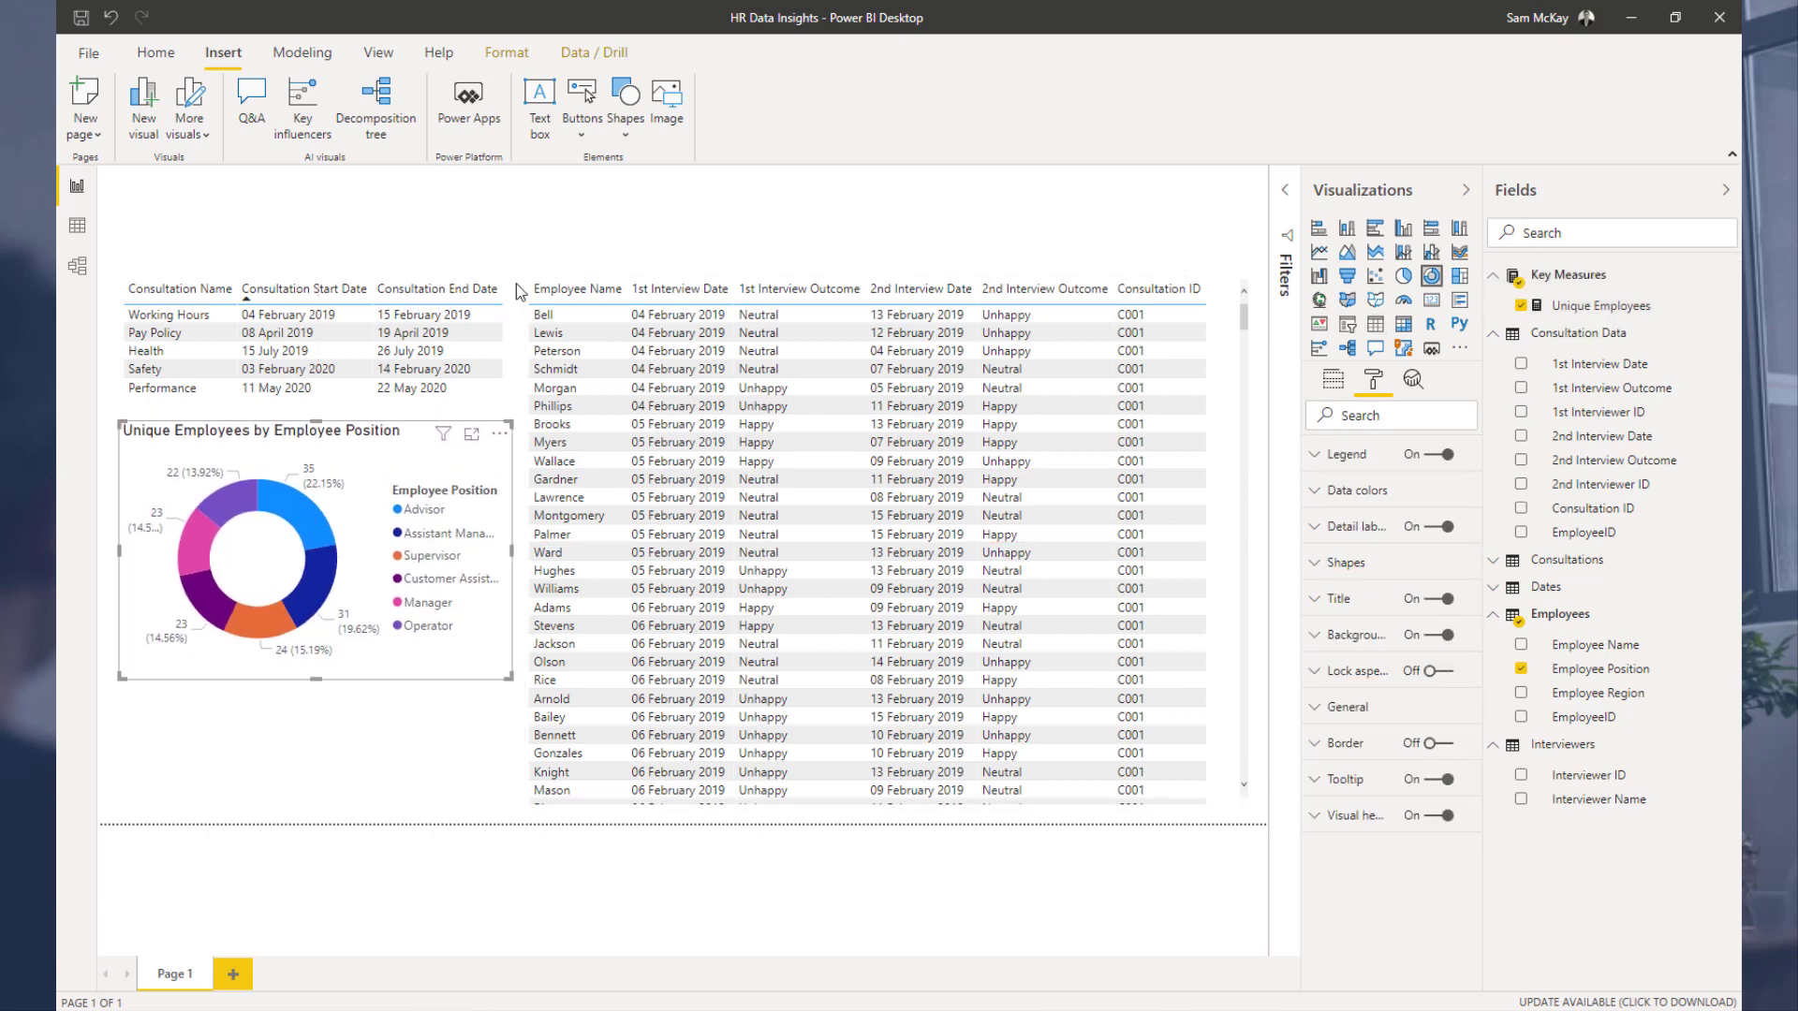
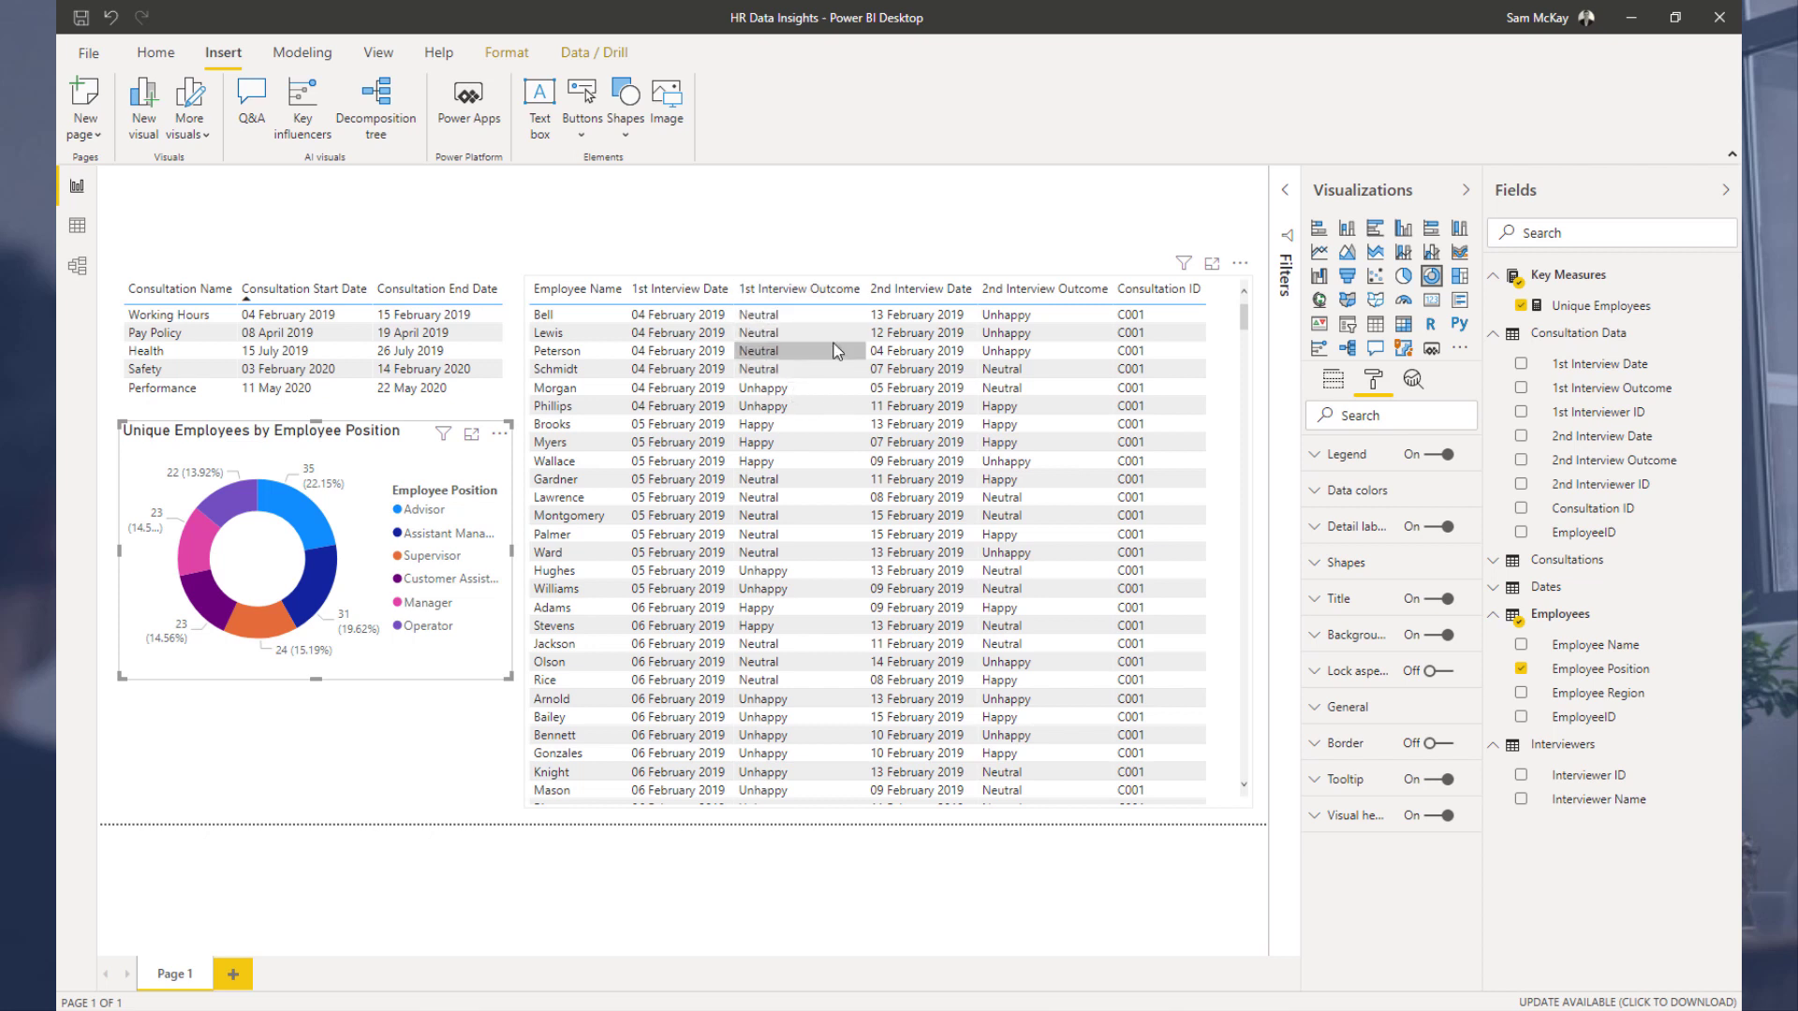
Step: Reduce the interview table's height so its bottom sits closer to the donut chart's bottom
{"action": "left_click", "coordinate": [865, 807]}
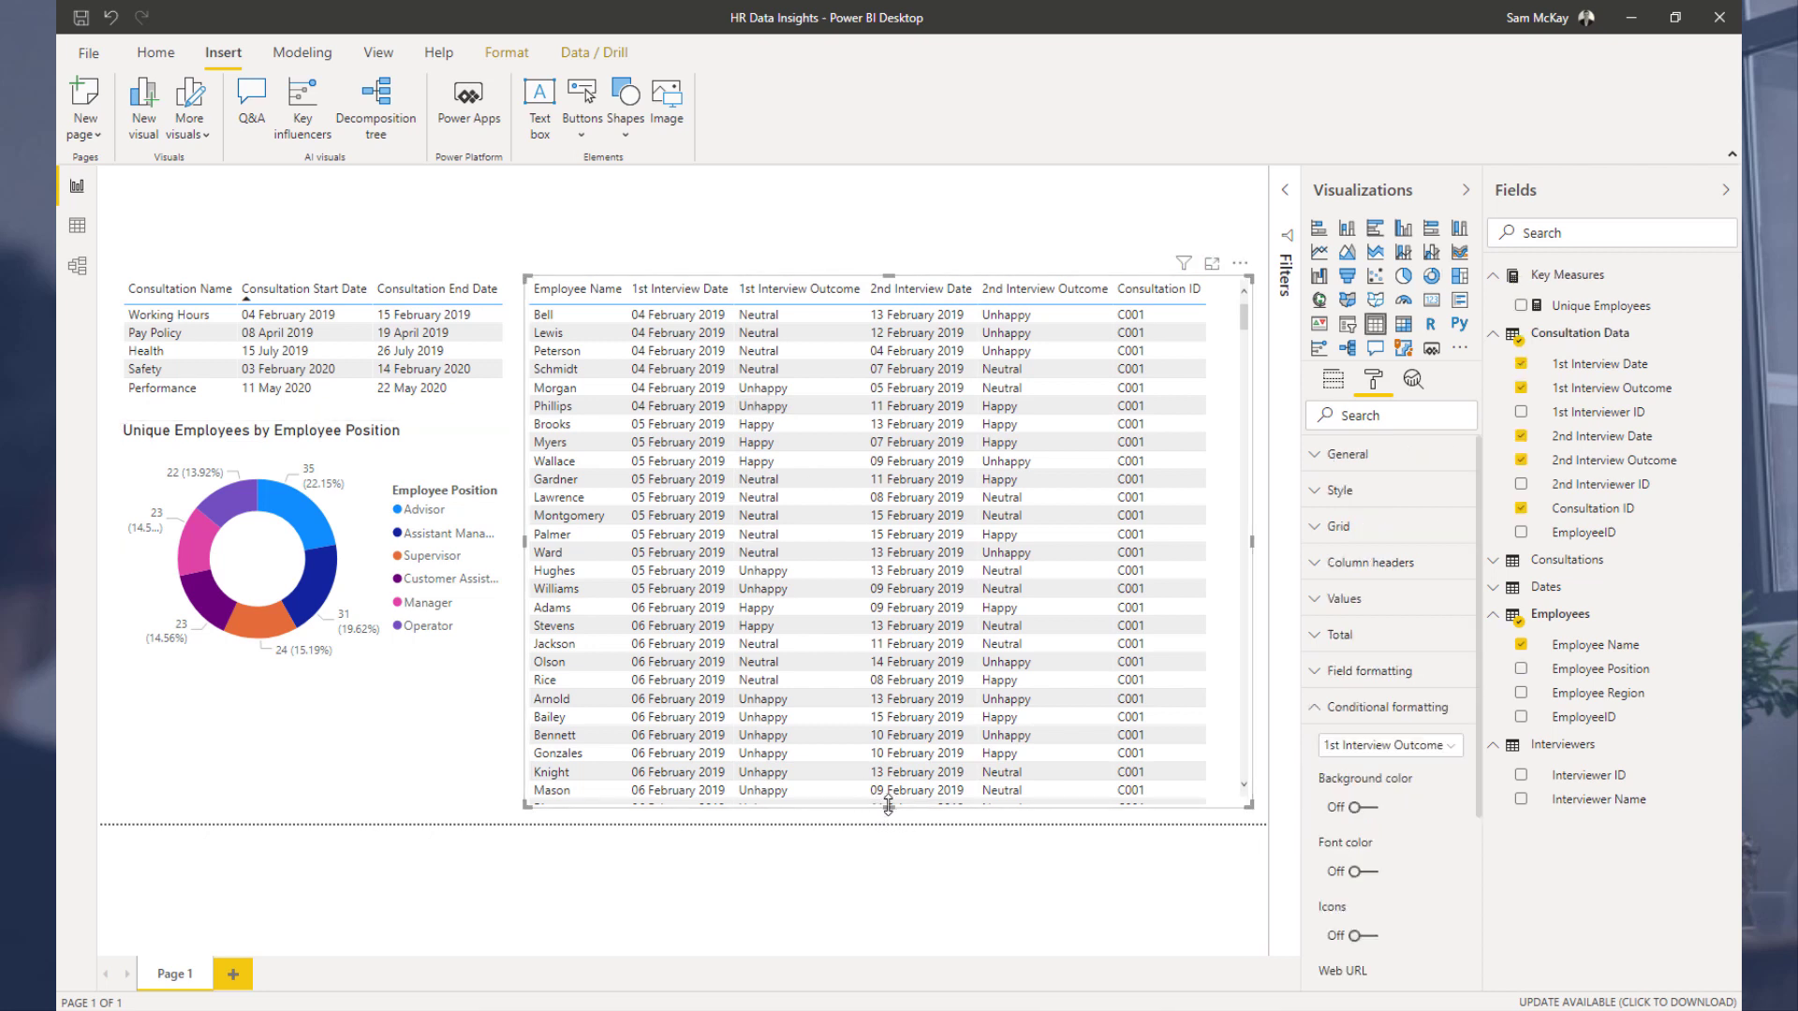
{"action": "left_click_drag", "start_coordinate": [885, 804], "coordinate": [903, 727]}
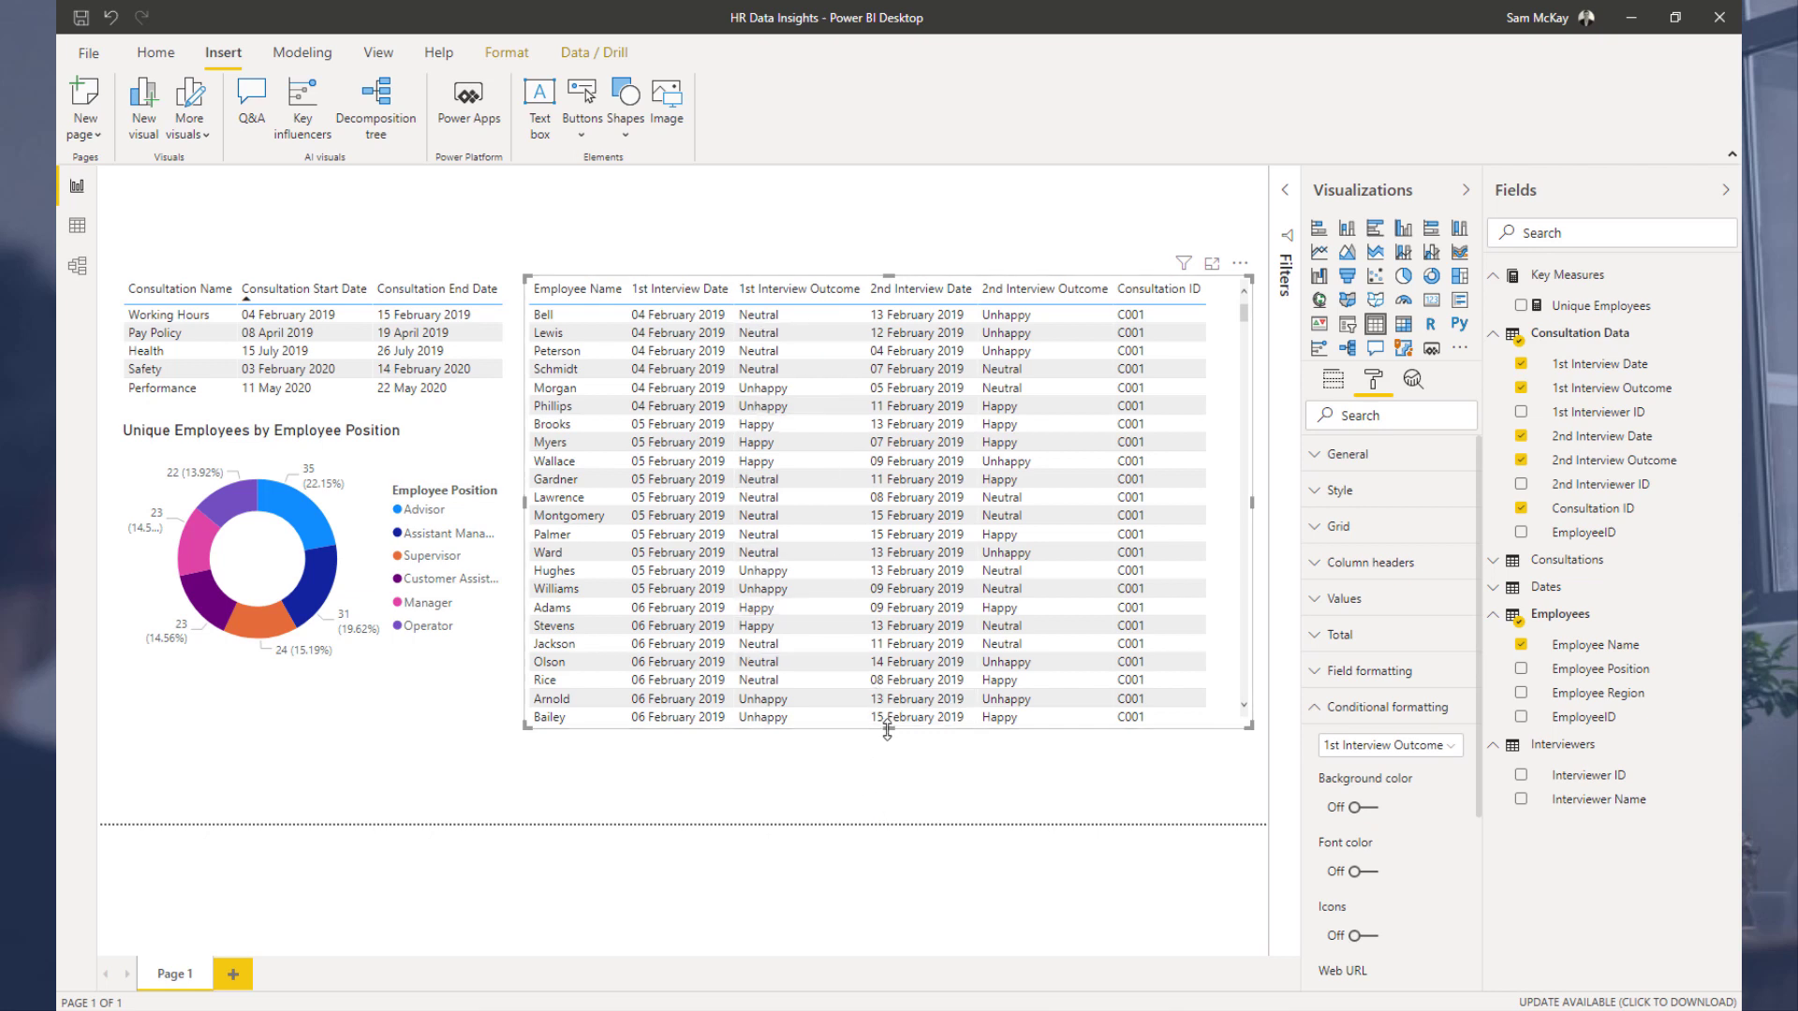
{"action": "left_click_drag", "start_coordinate": [888, 727], "coordinate": [898, 712]}
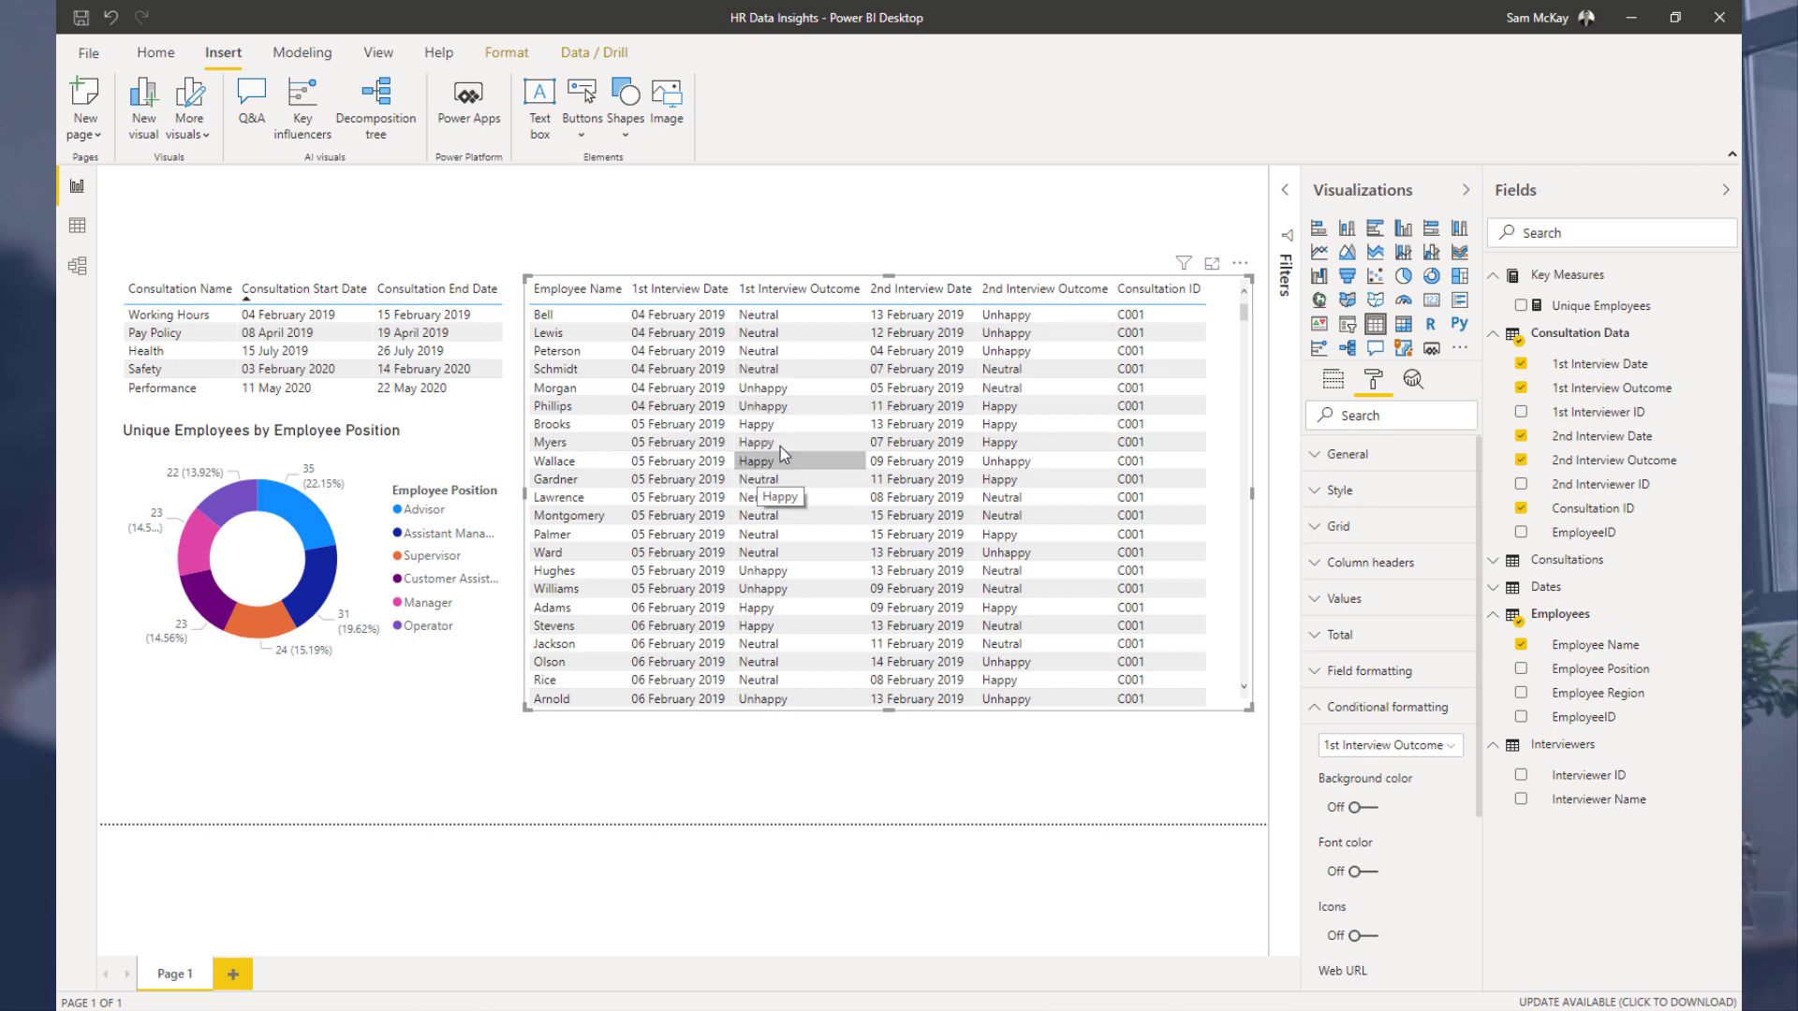
{"action": "left_click", "coordinate": [934, 239]}
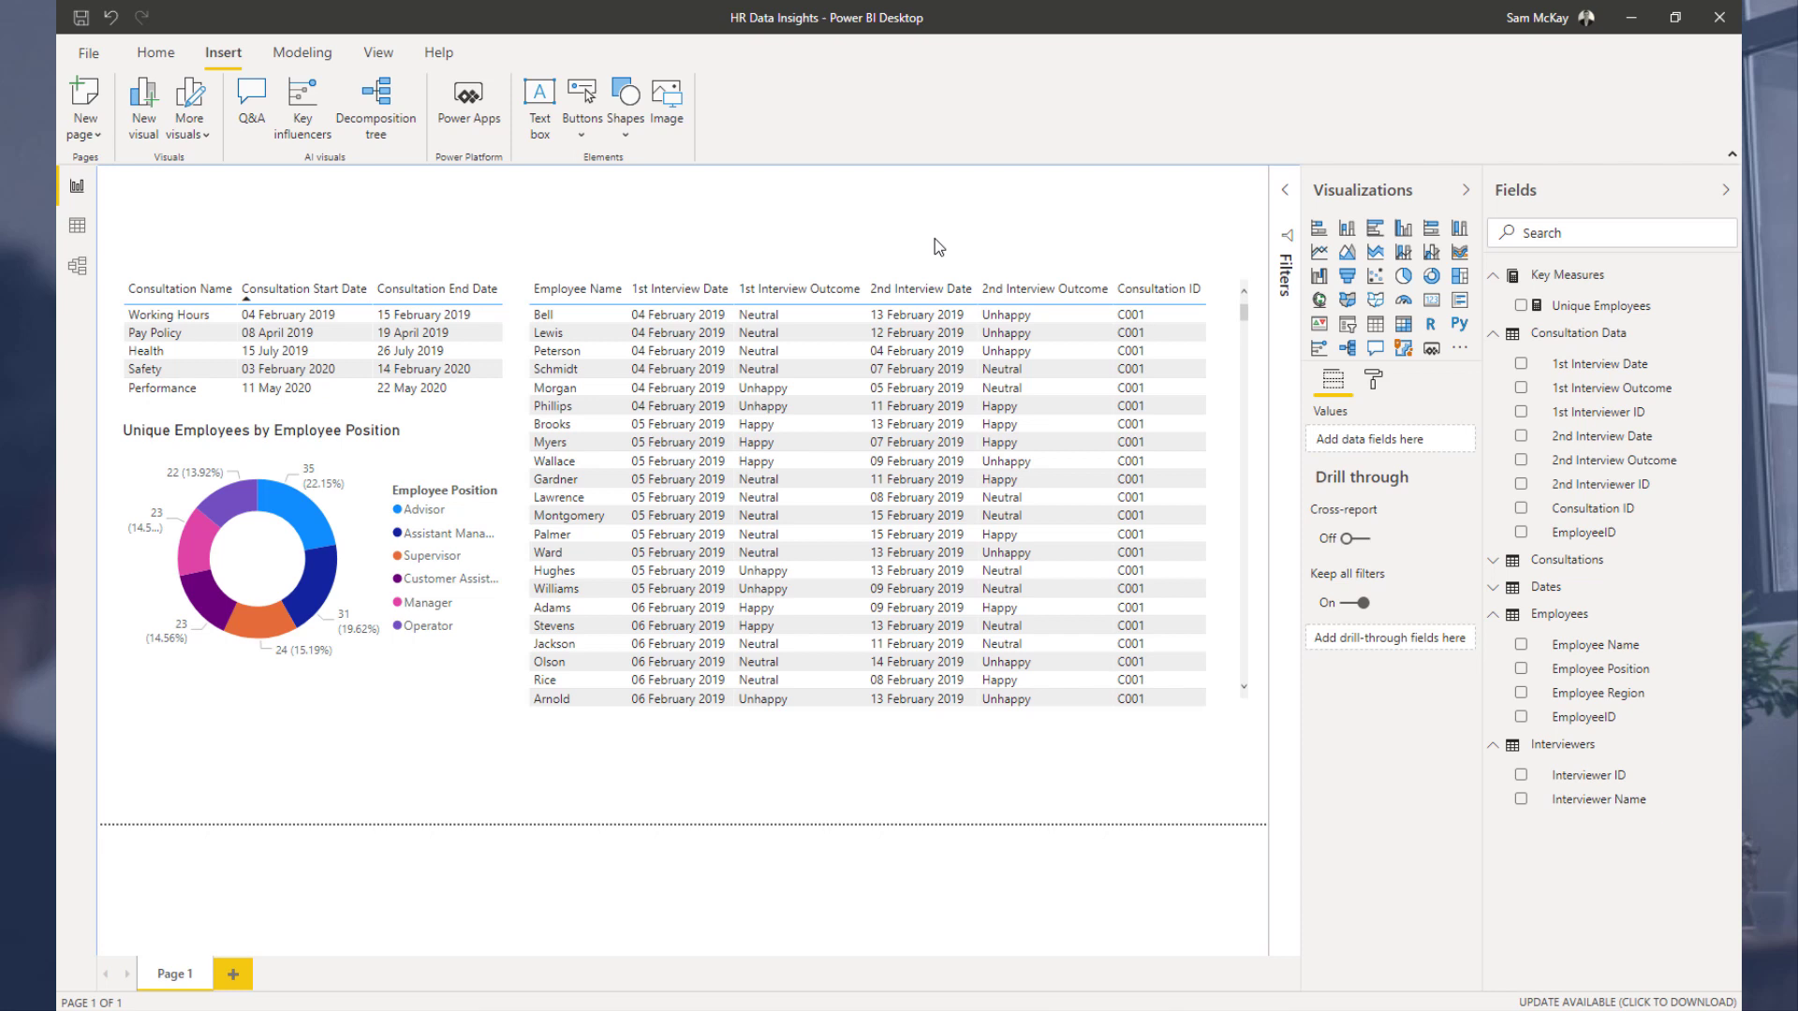
Step: Open background colour conditional formatting for the interview table's 1st Interview Outcome column
{"action": "left_click", "coordinate": [1032, 256]}
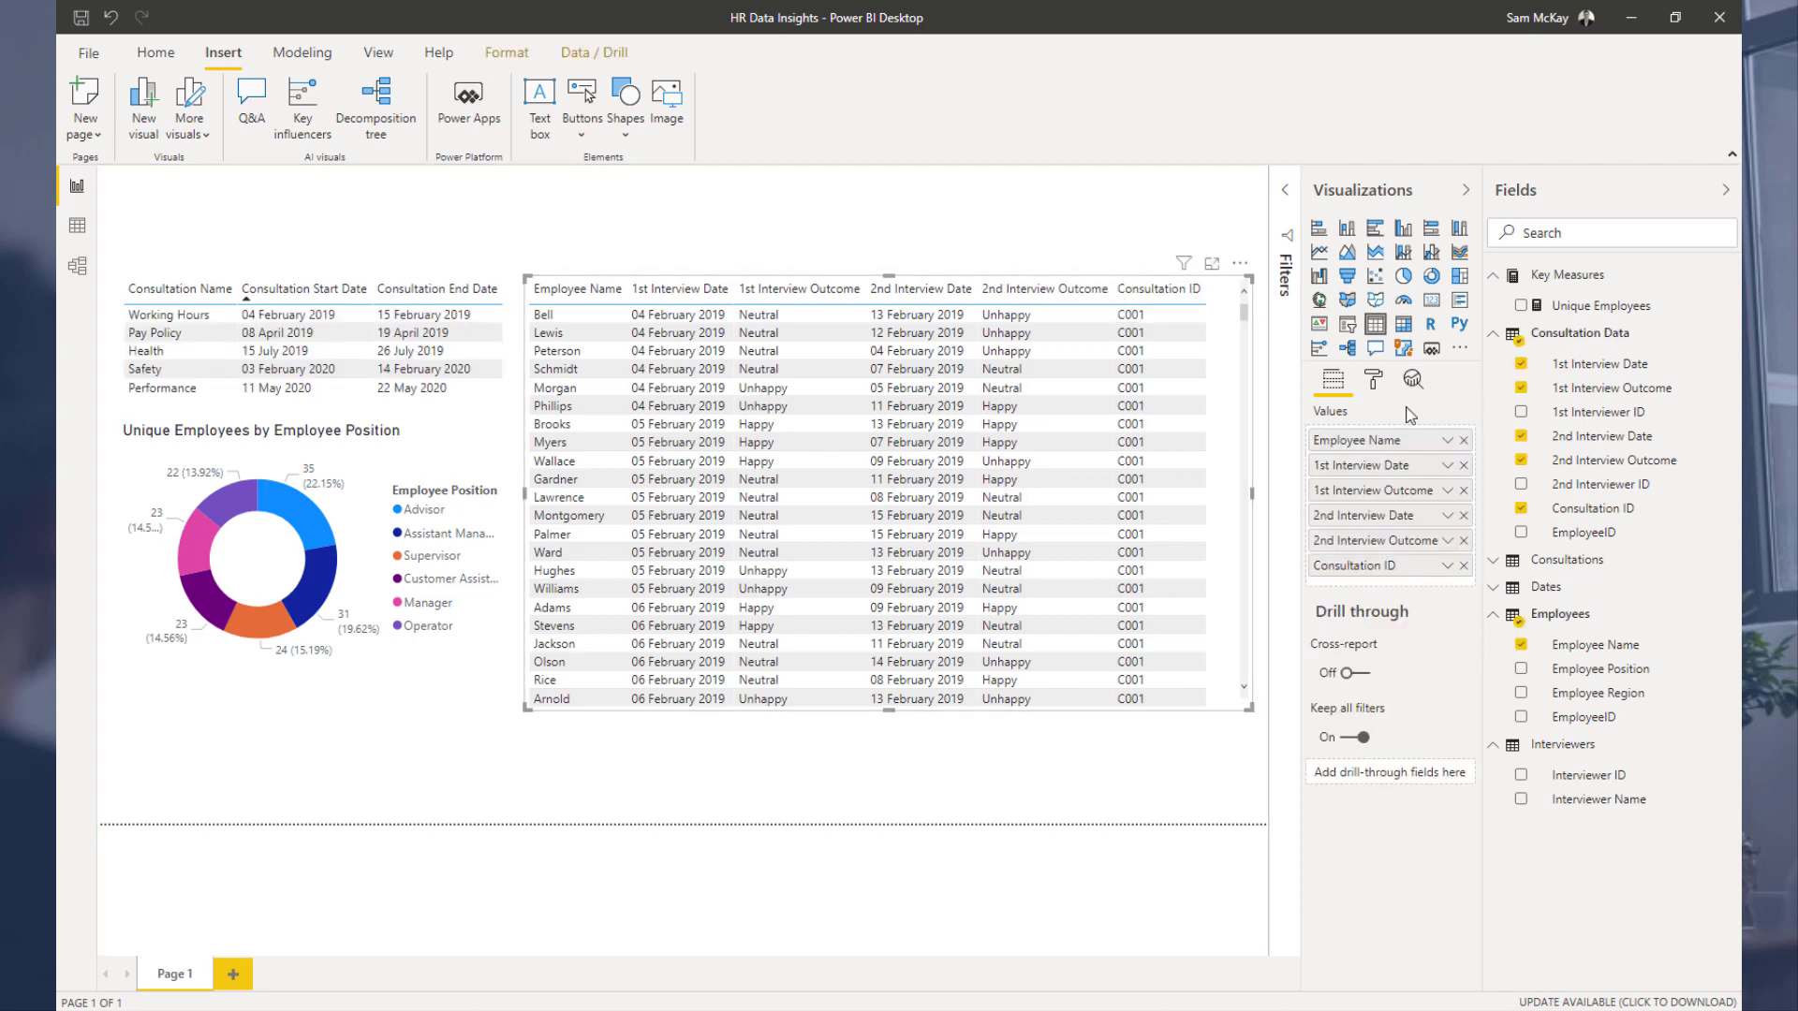
{"action": "left_click", "coordinate": [1374, 381]}
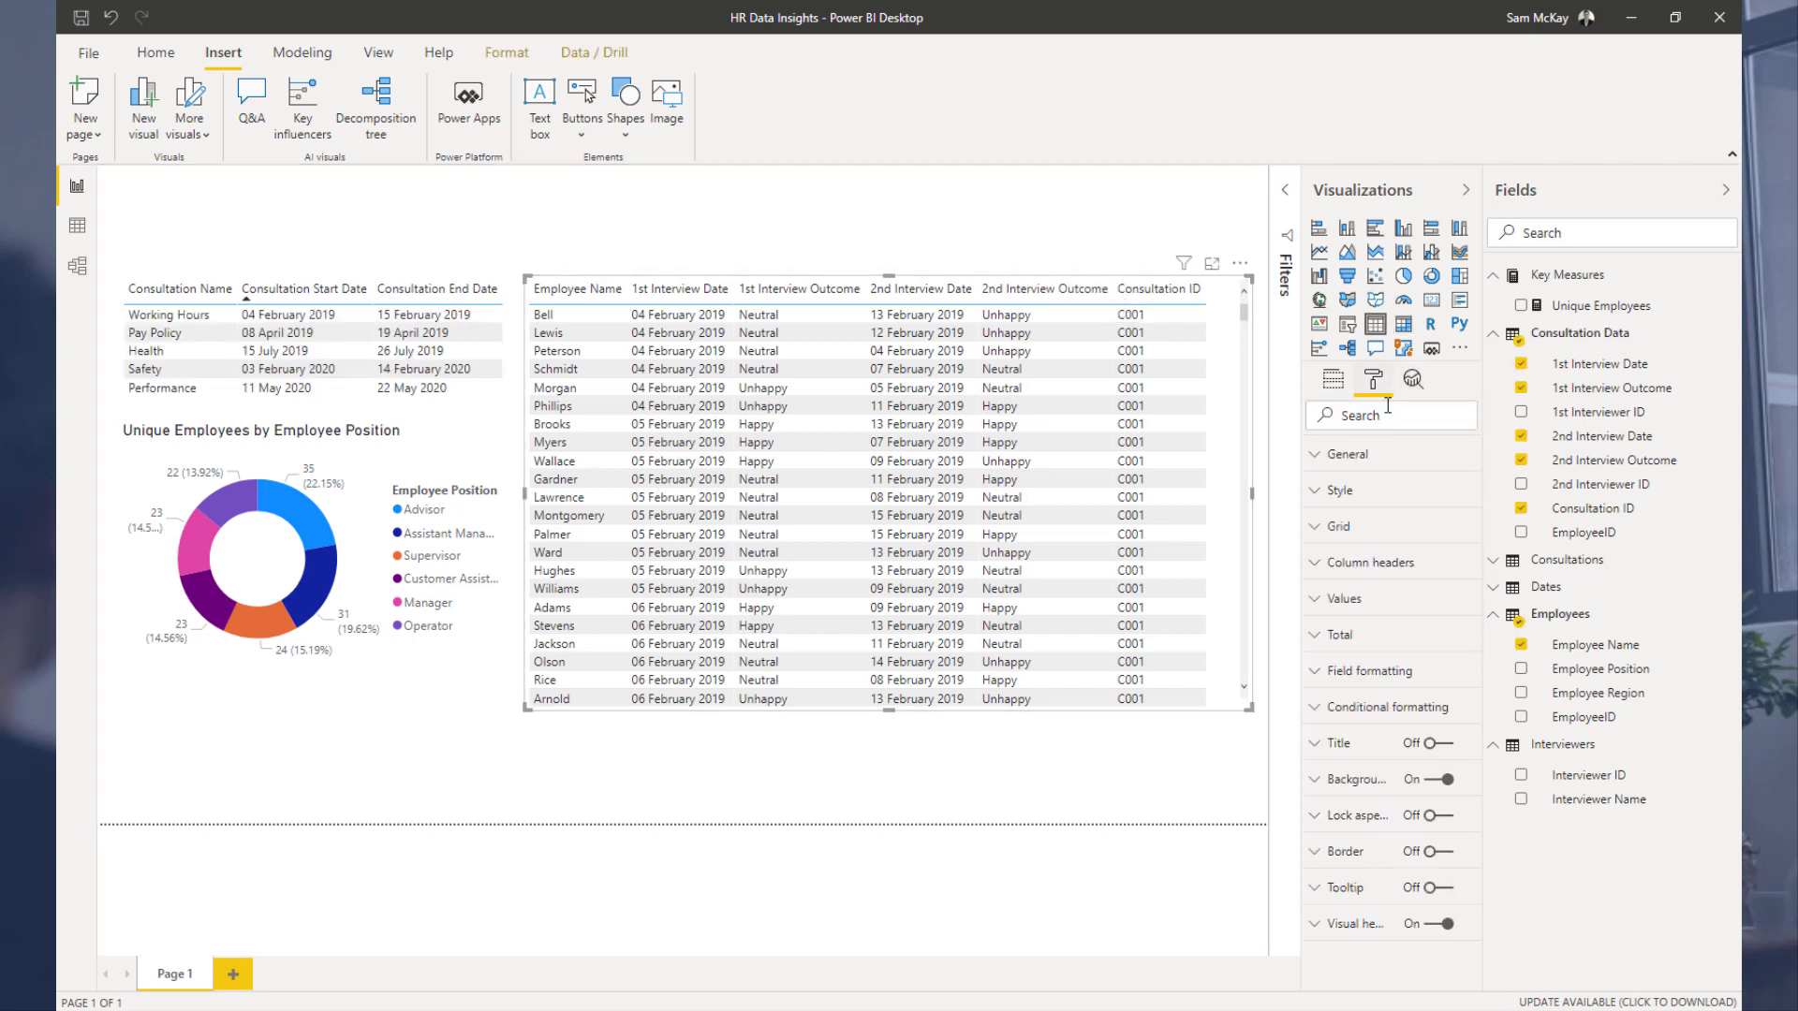
{"action": "left_click", "coordinate": [1332, 380]}
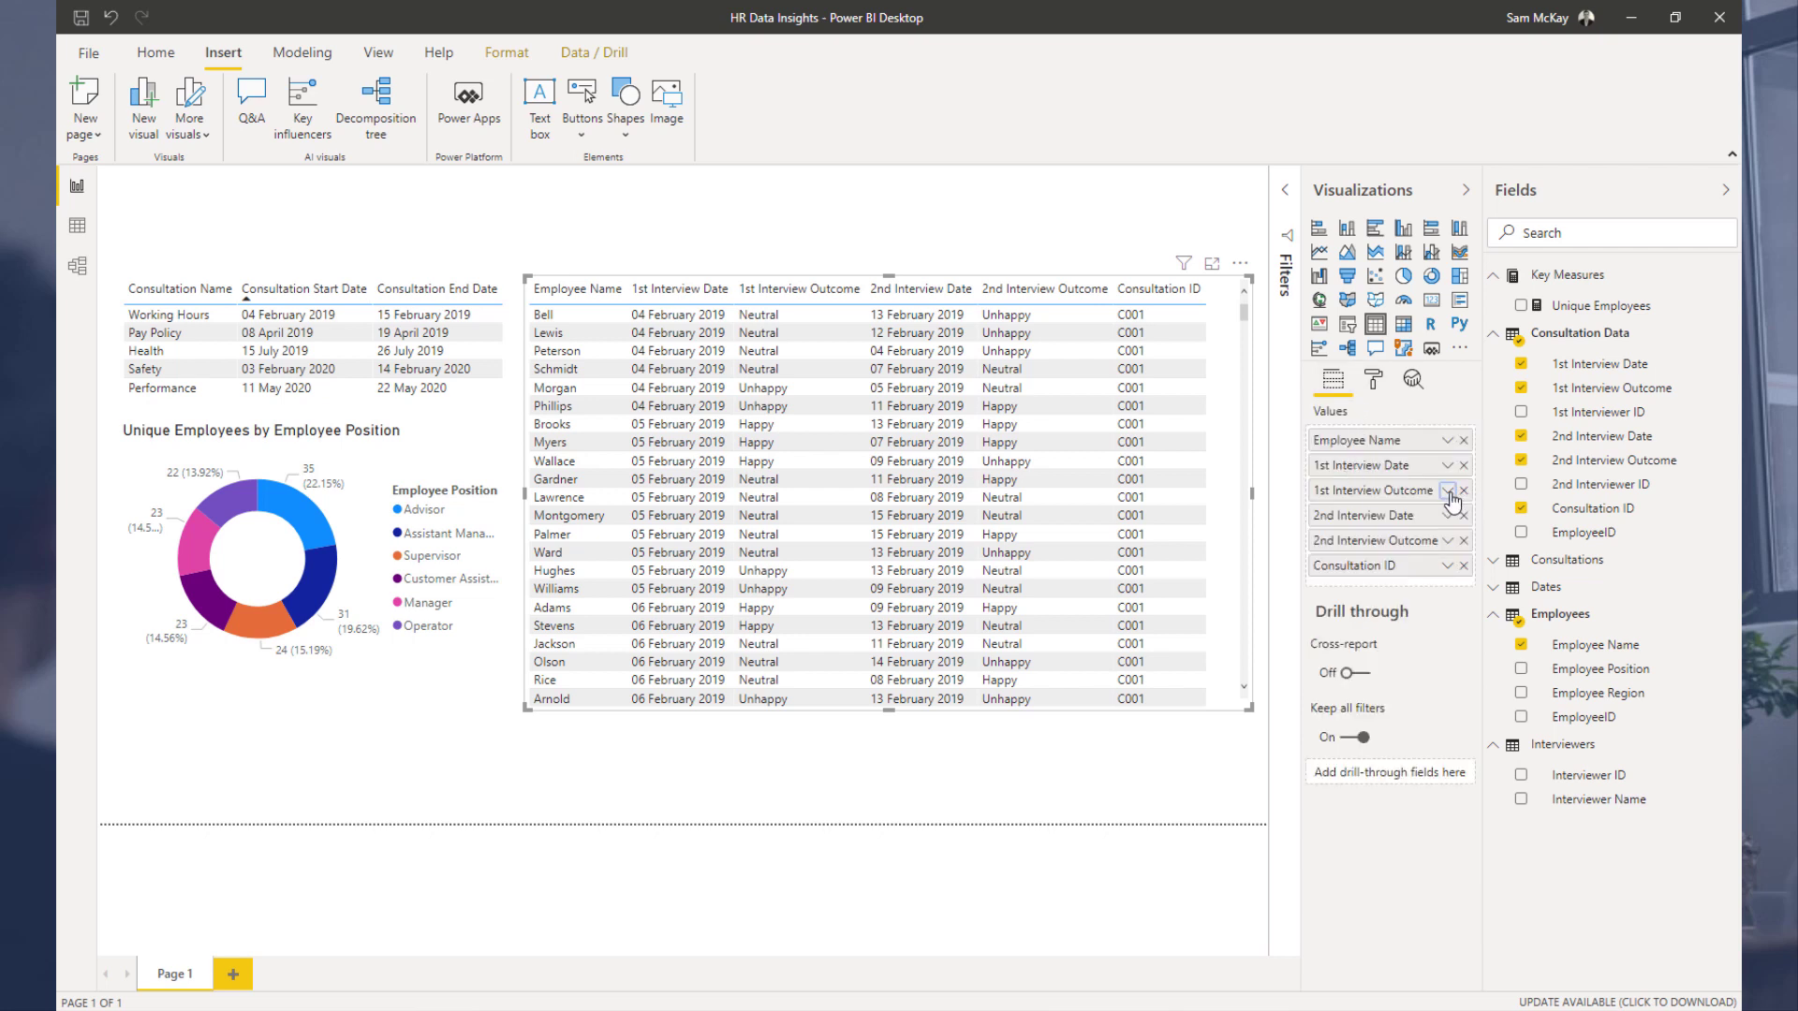
{"action": "left_click", "coordinate": [1448, 491]}
{"action": "mouse_move", "coordinate": [1496, 590]}
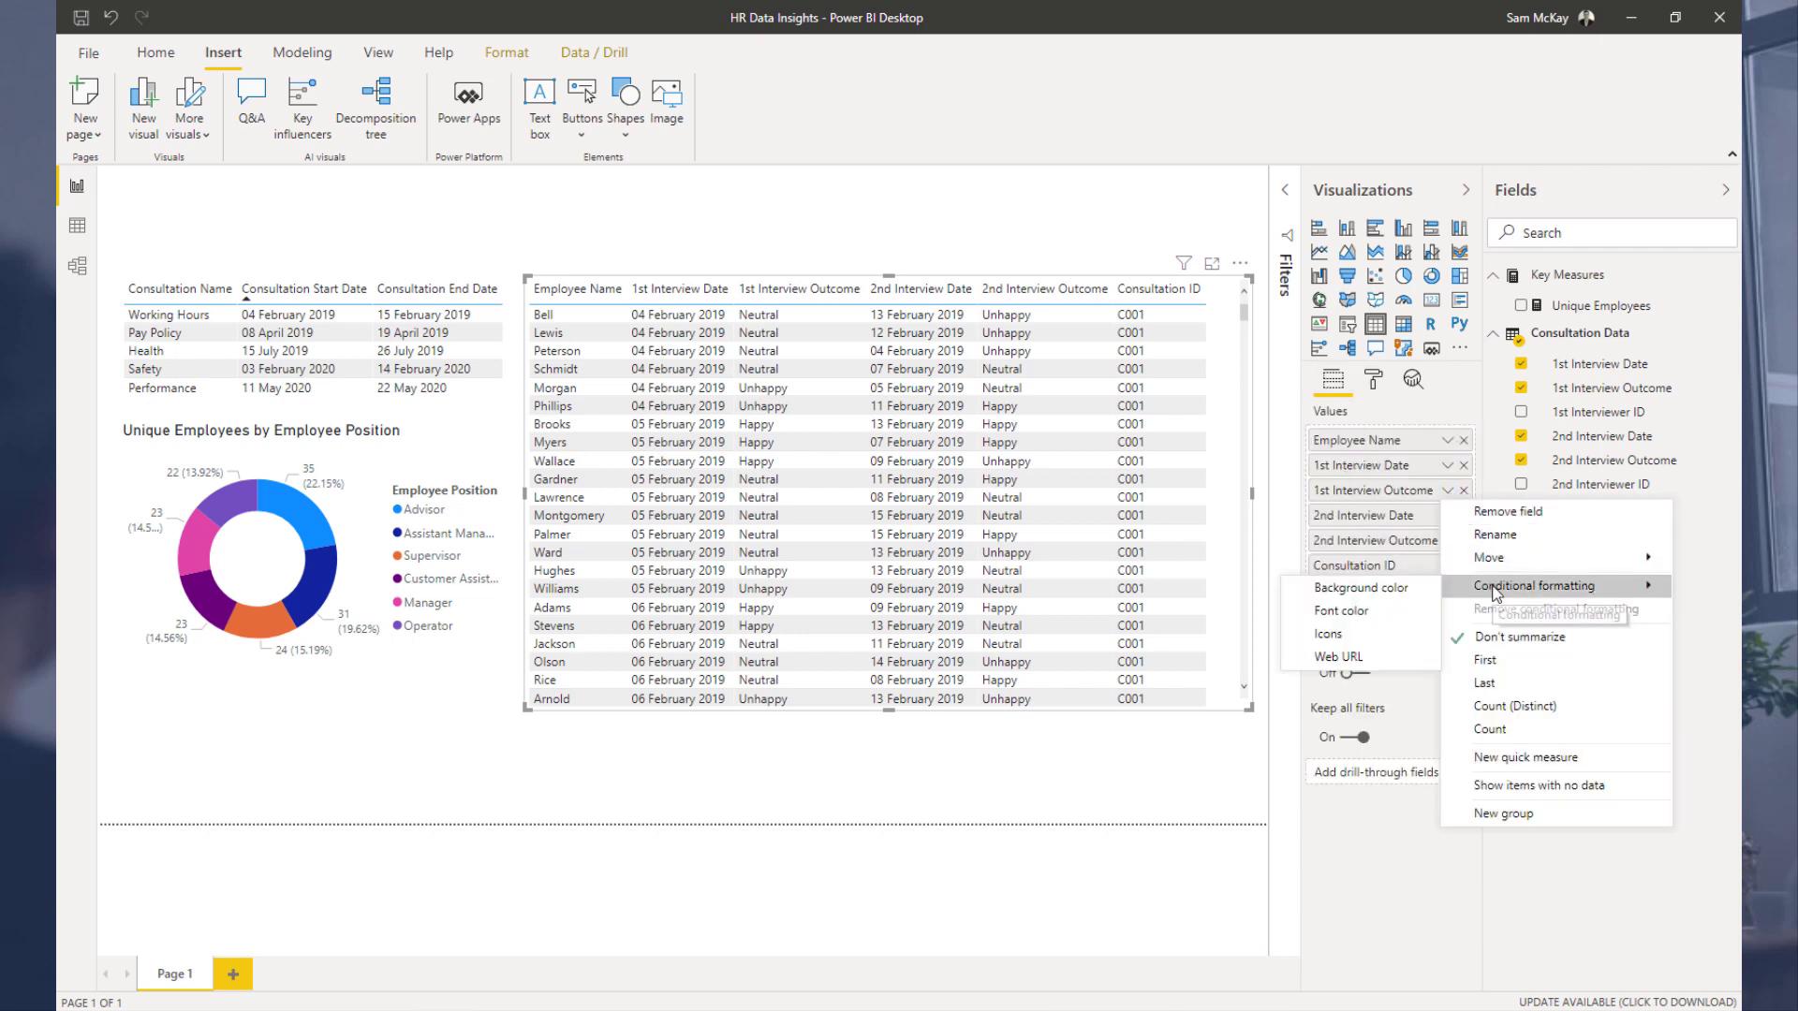
{"action": "left_click", "coordinate": [1398, 590]}
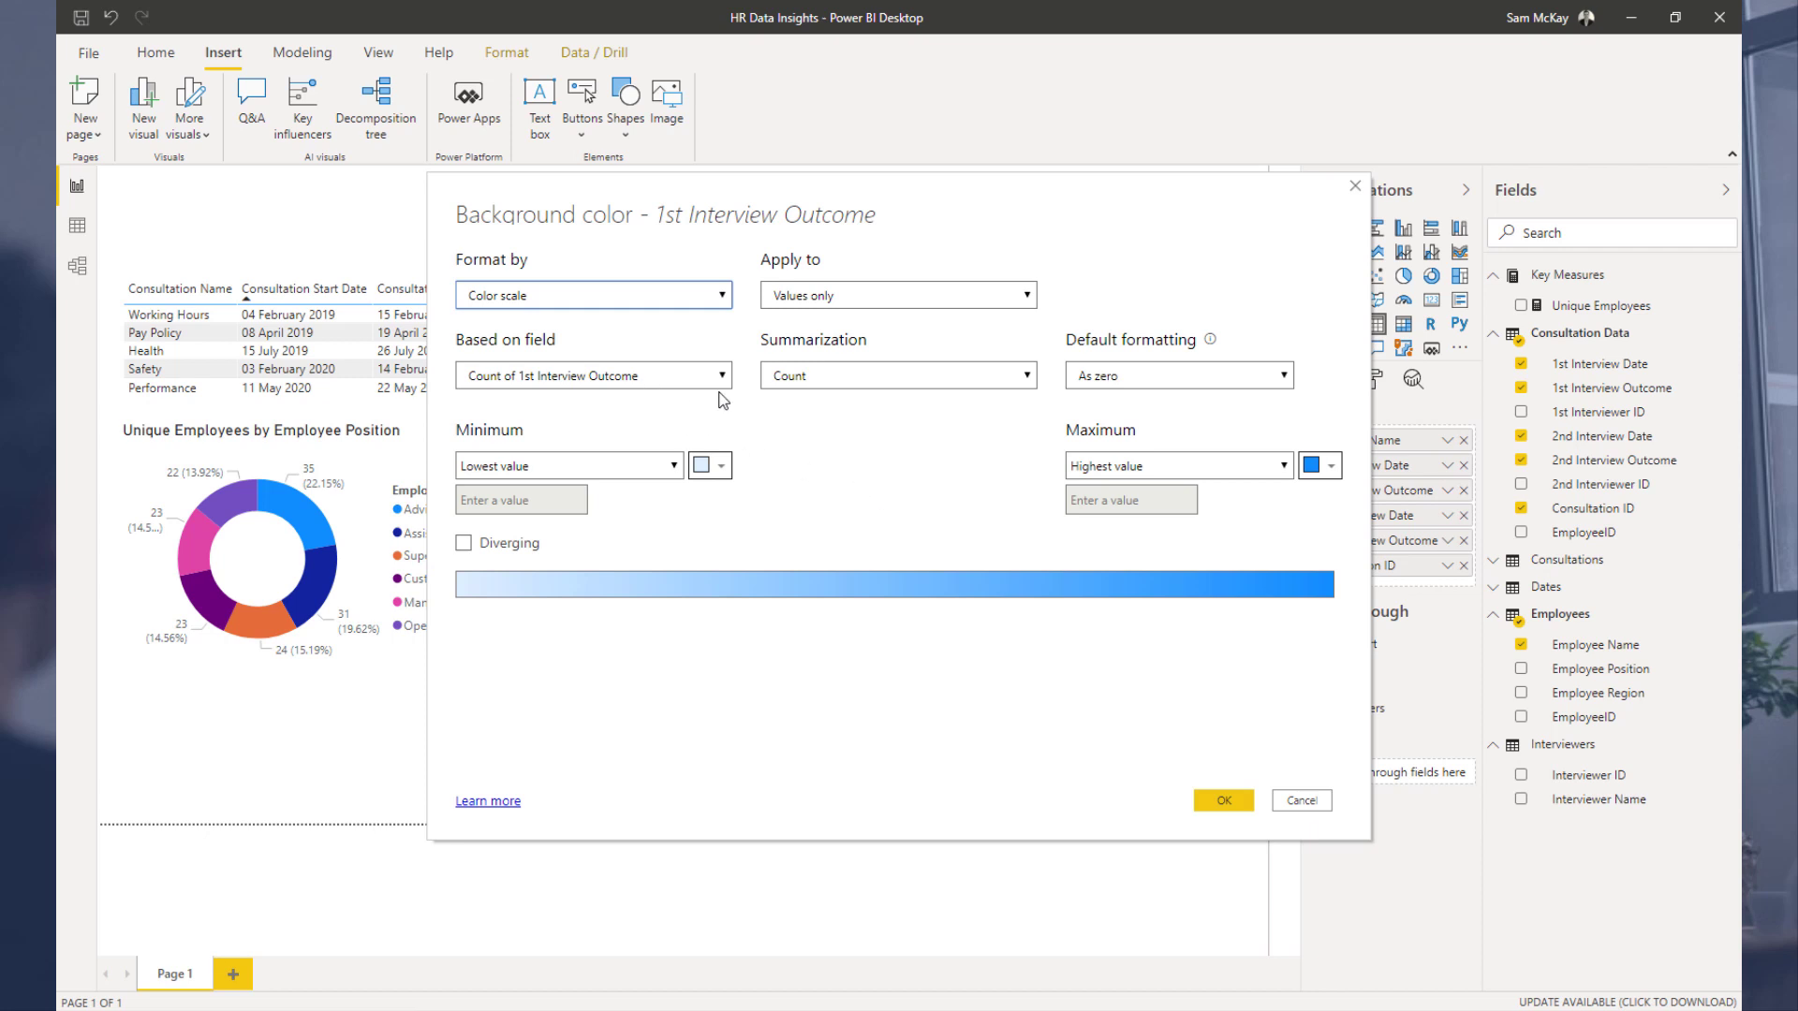
Step: Format the background colour by field value based on 1st Interview Outcome, applied to values and totals
{"action": "left_click", "coordinate": [665, 298]}
{"action": "left_click", "coordinate": [638, 353]}
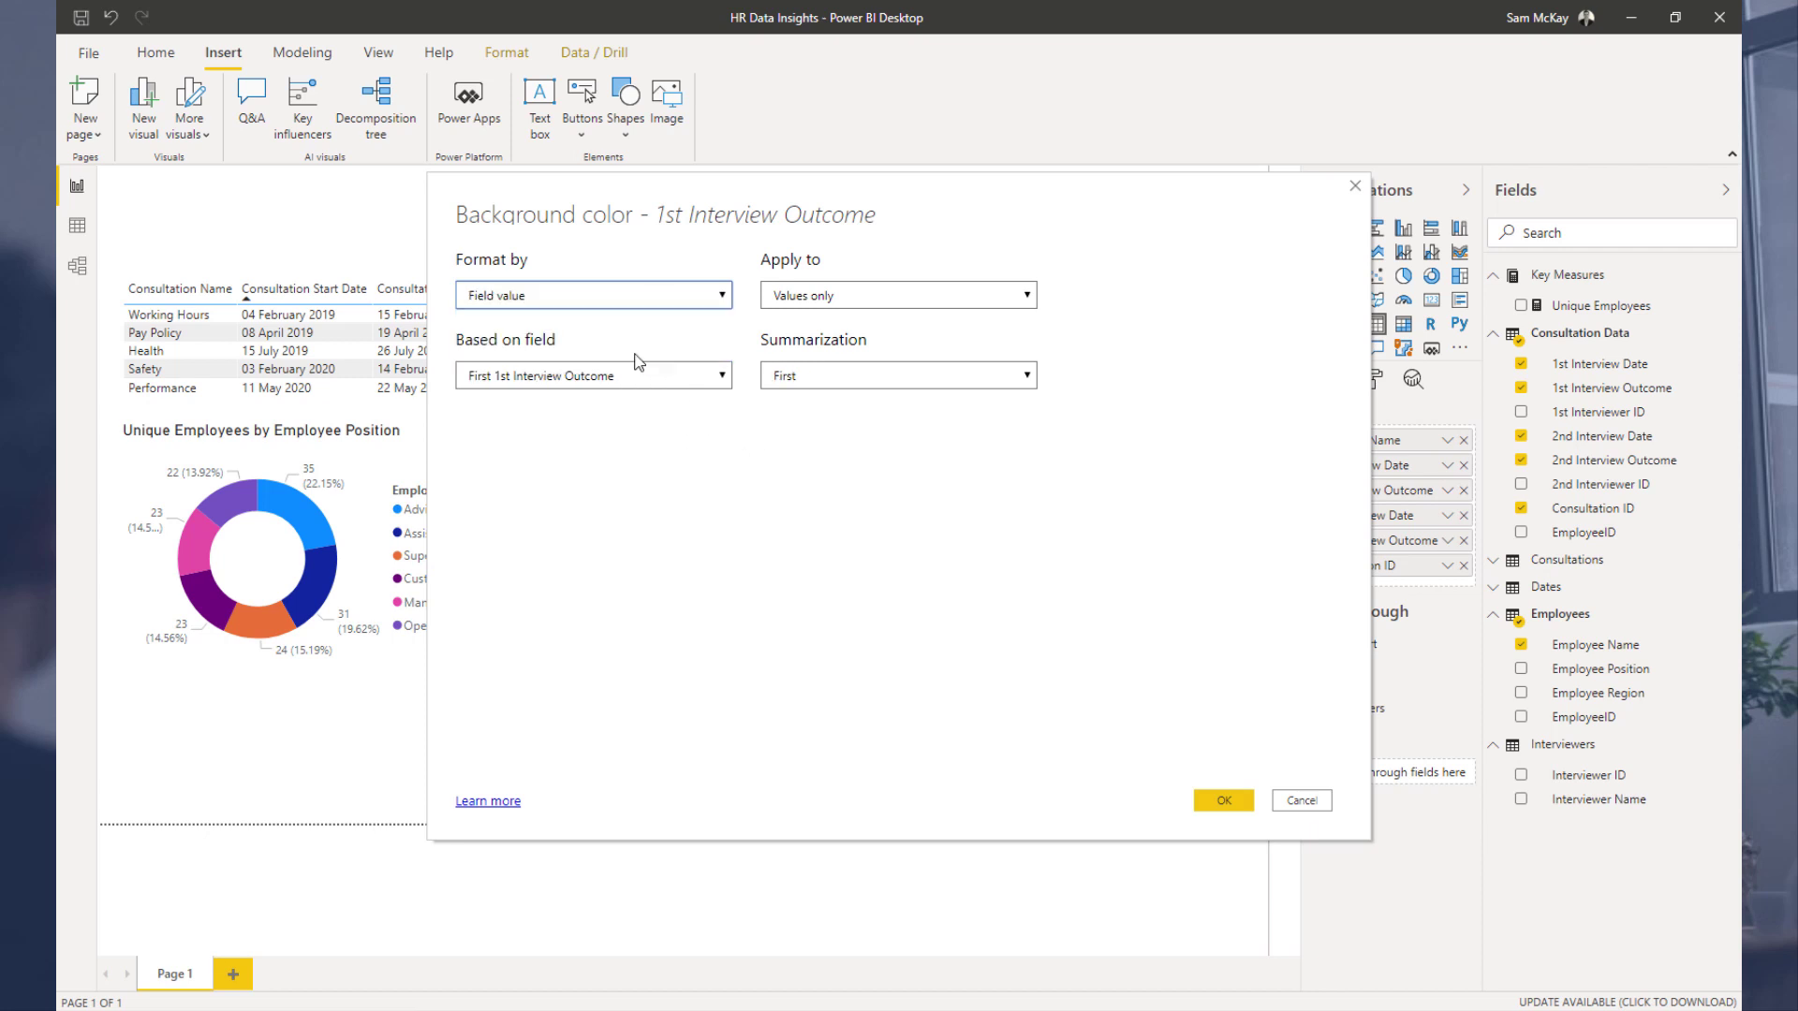
{"action": "left_click", "coordinate": [626, 374]}
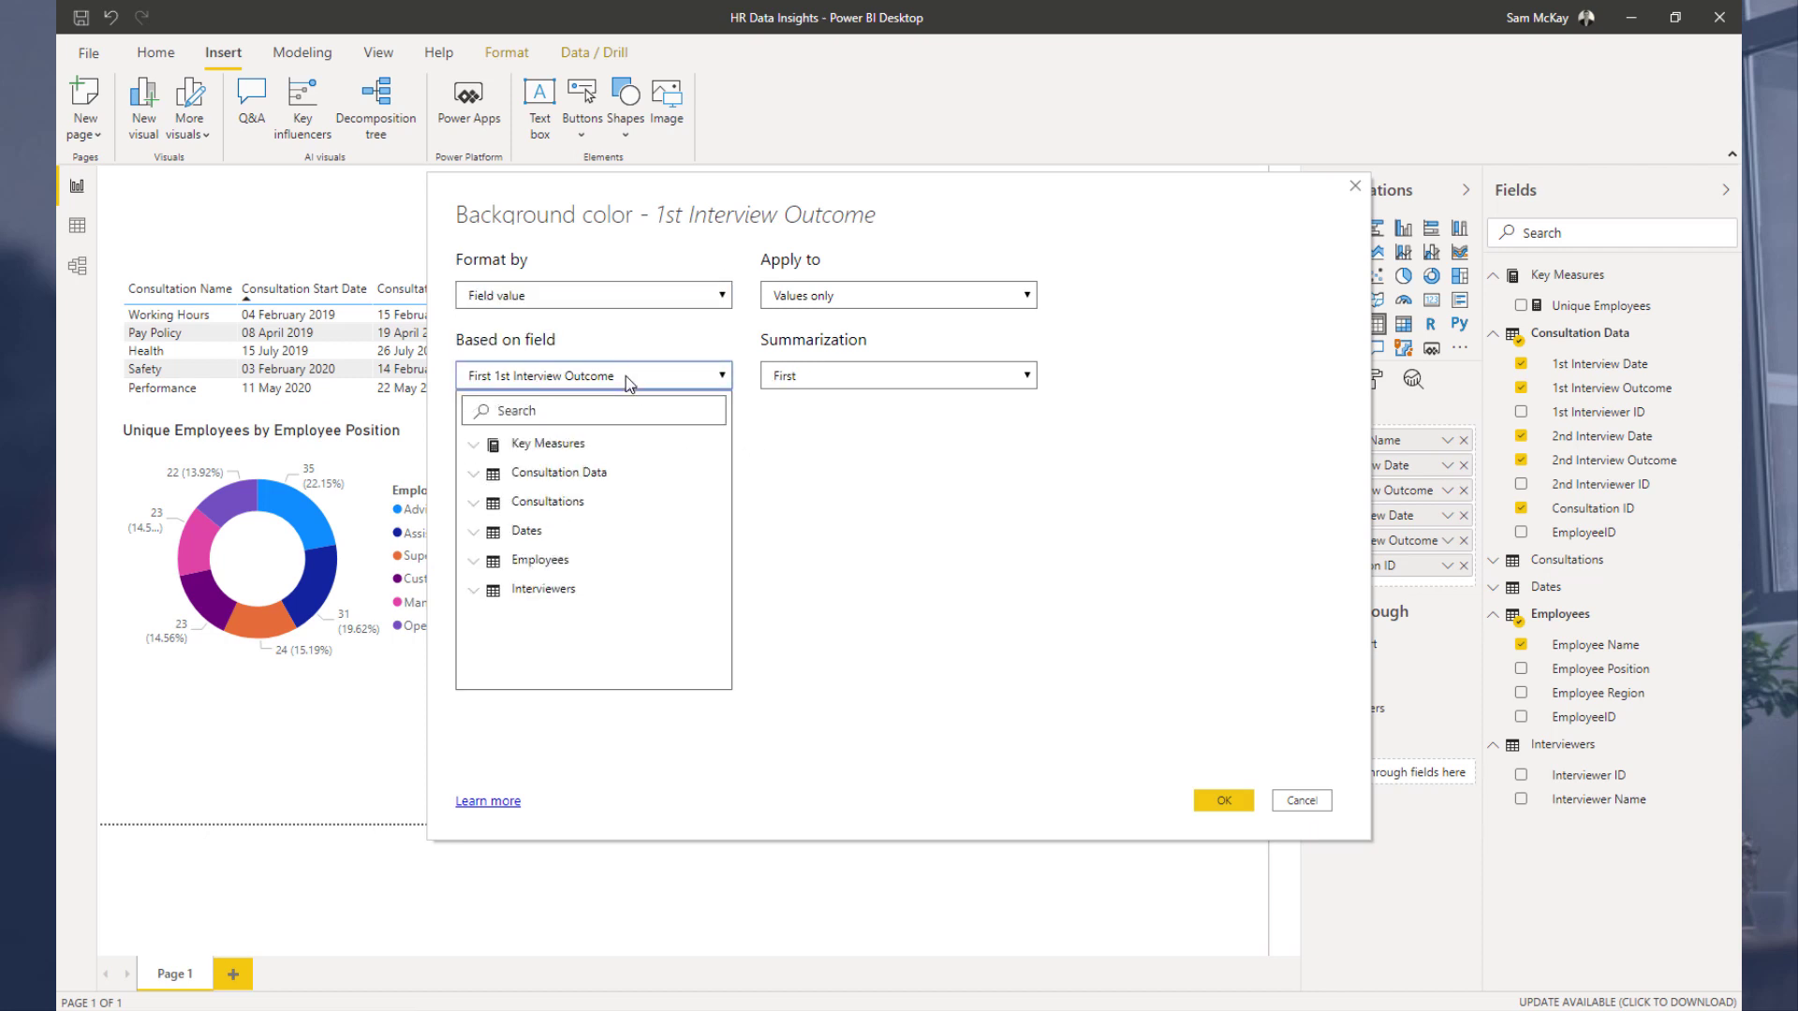
{"action": "left_click", "coordinate": [474, 475]}
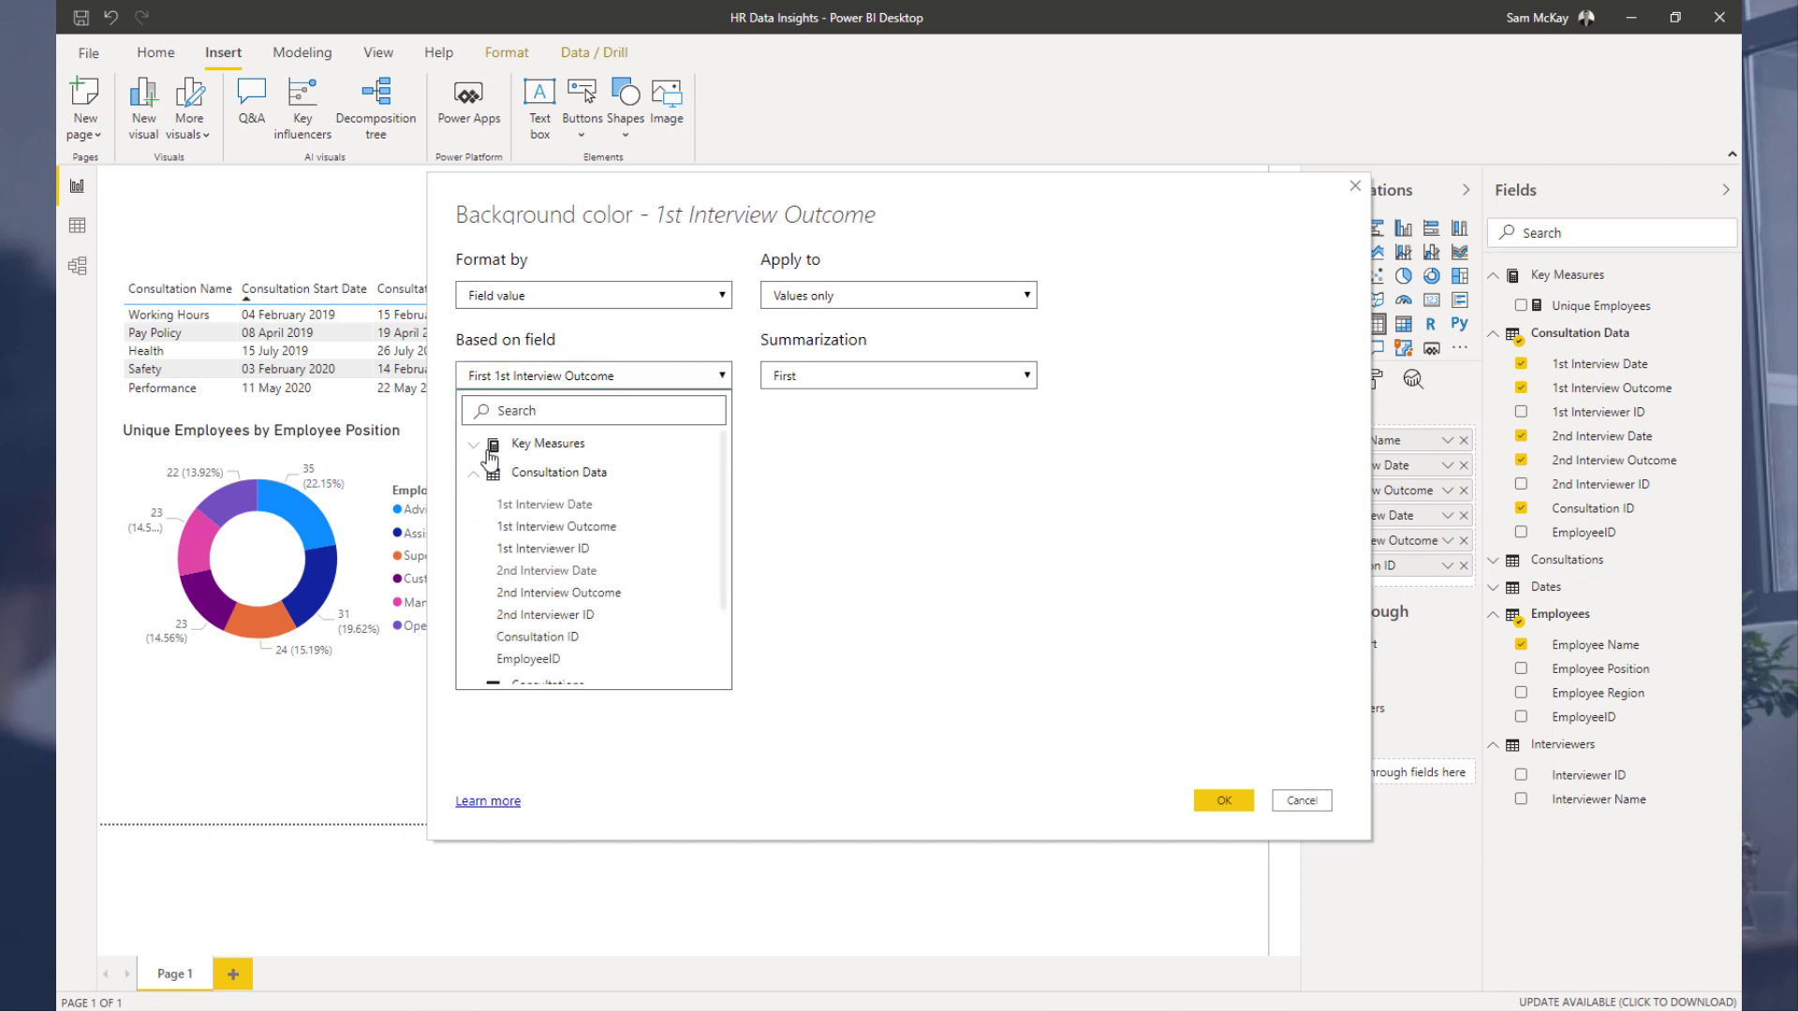
{"action": "left_click", "coordinate": [514, 528]}
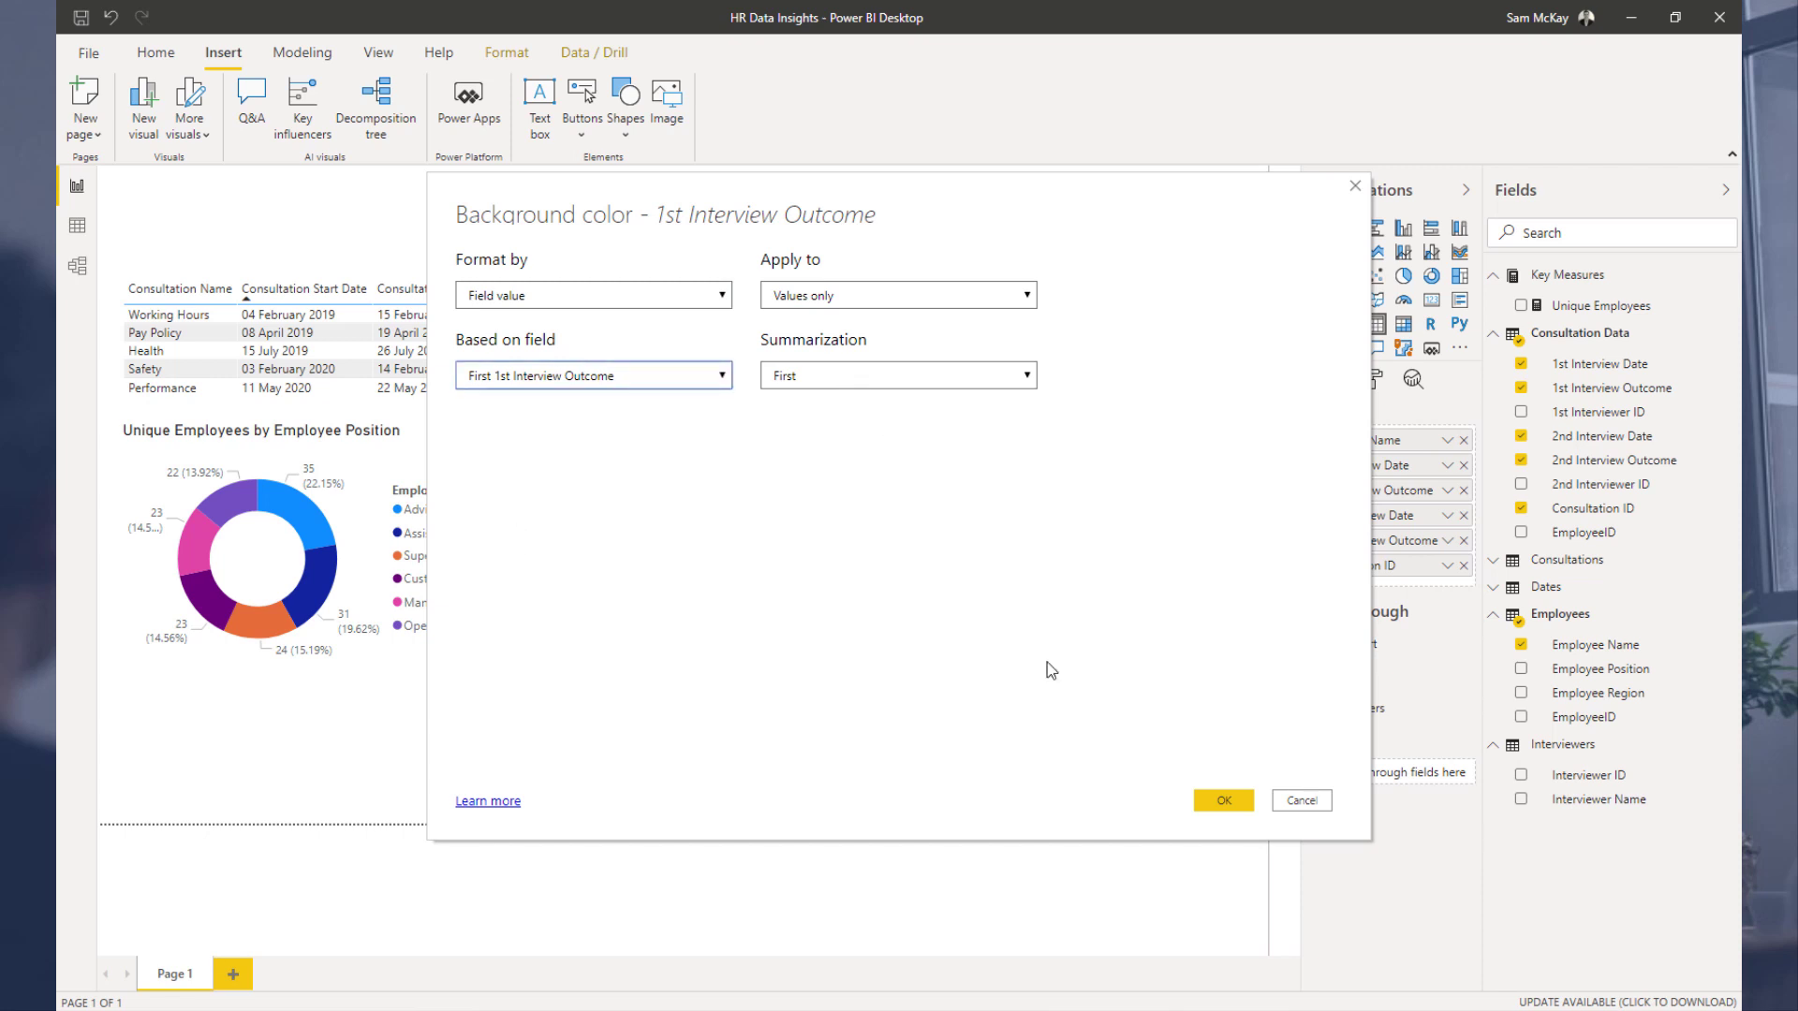
{"action": "left_click", "coordinate": [855, 374]}
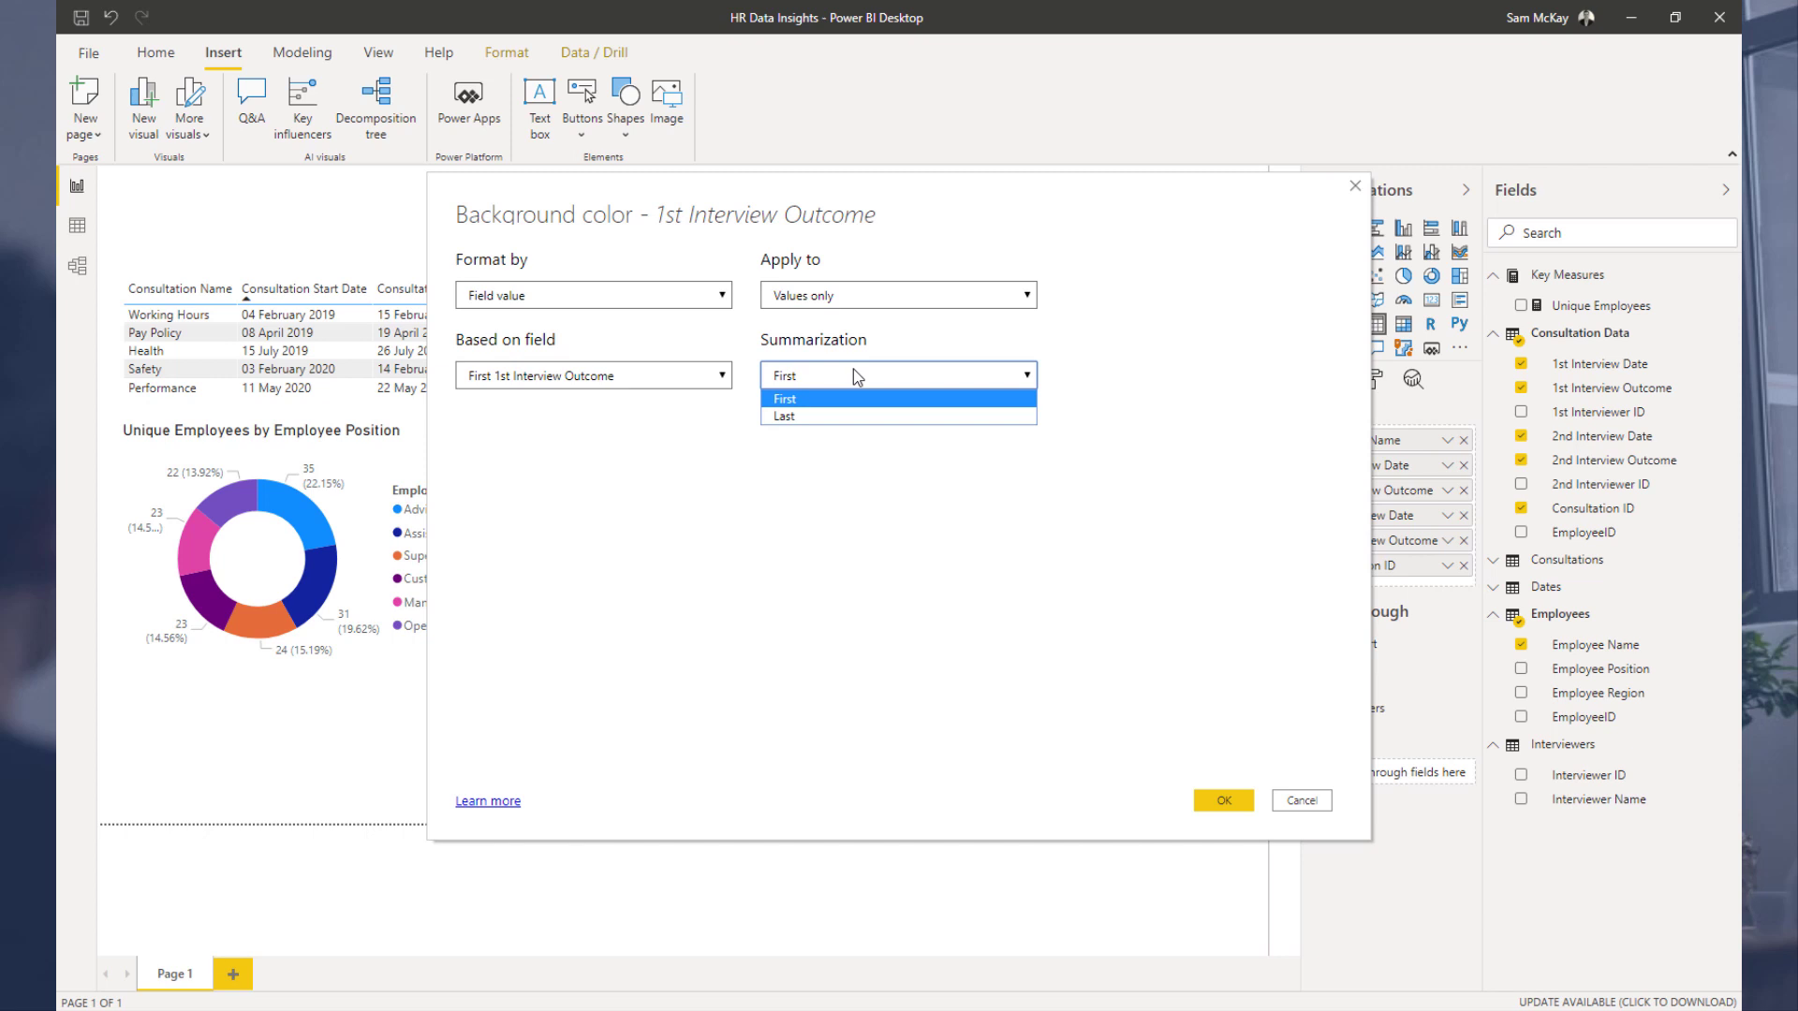
{"action": "left_click", "coordinate": [852, 374]}
{"action": "left_click", "coordinate": [922, 297]}
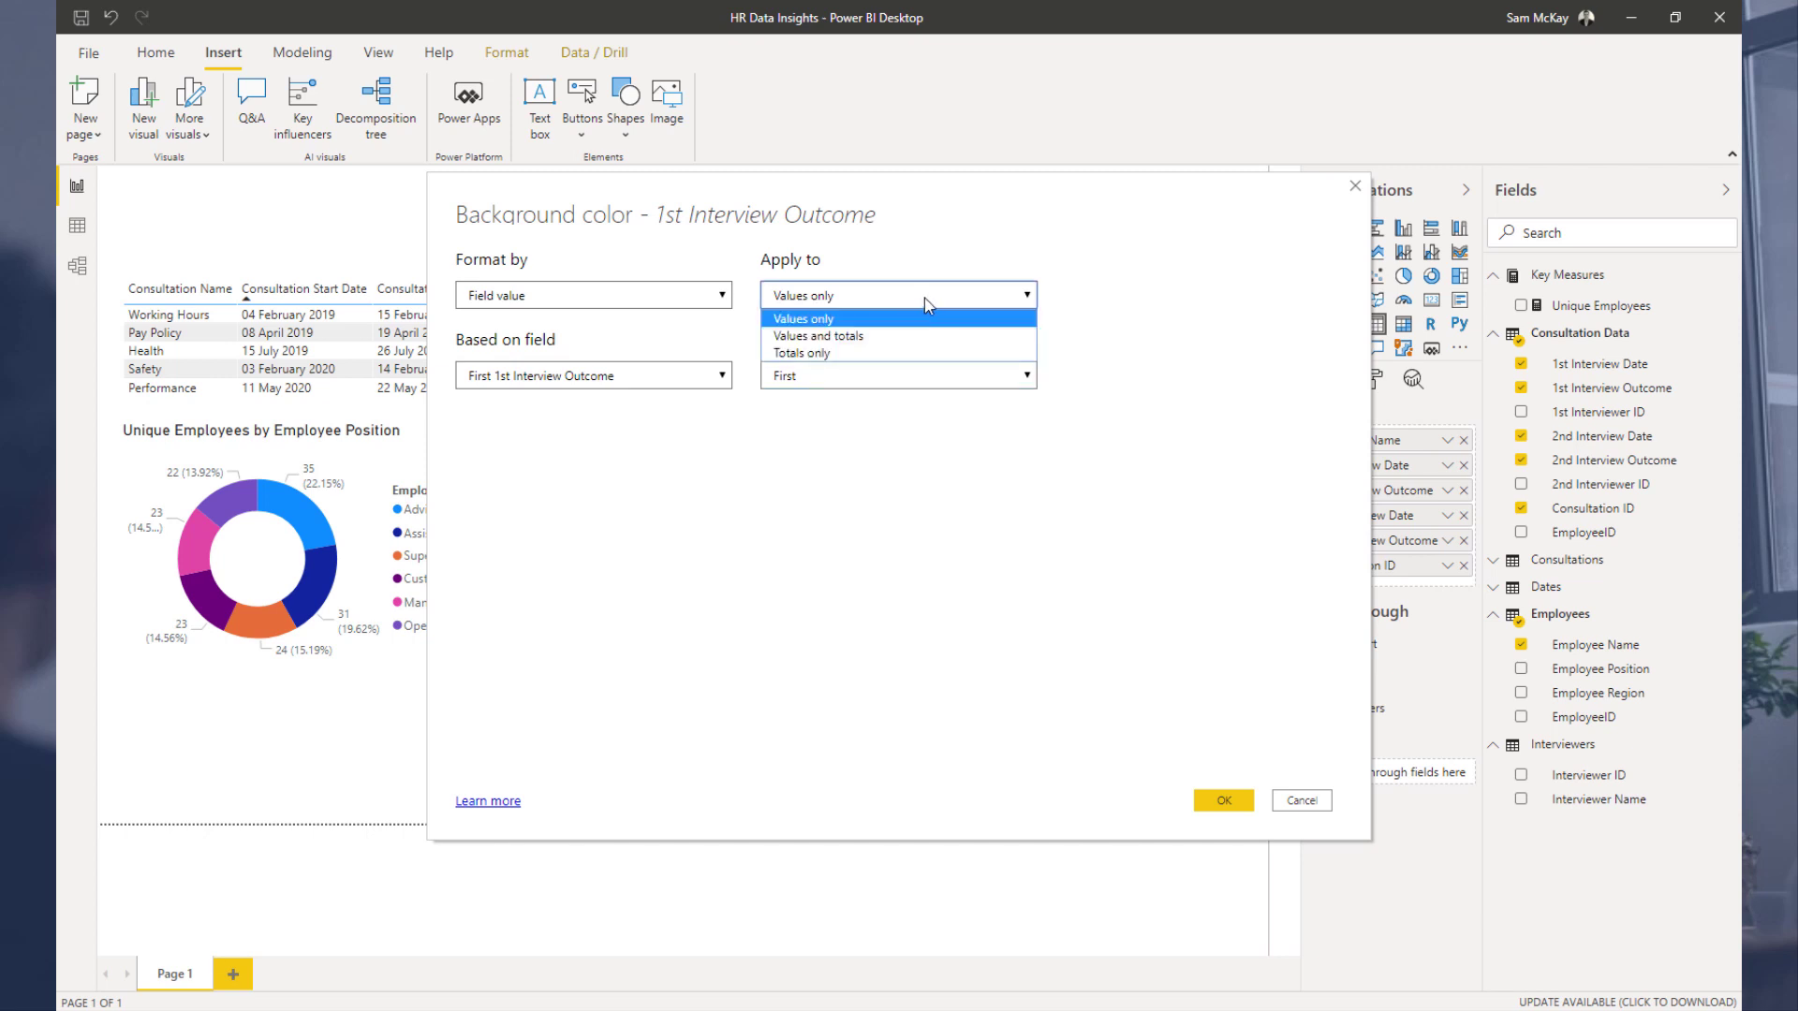
{"action": "left_click", "coordinate": [914, 353]}
{"action": "left_click", "coordinate": [939, 298]}
{"action": "left_click", "coordinate": [923, 337]}
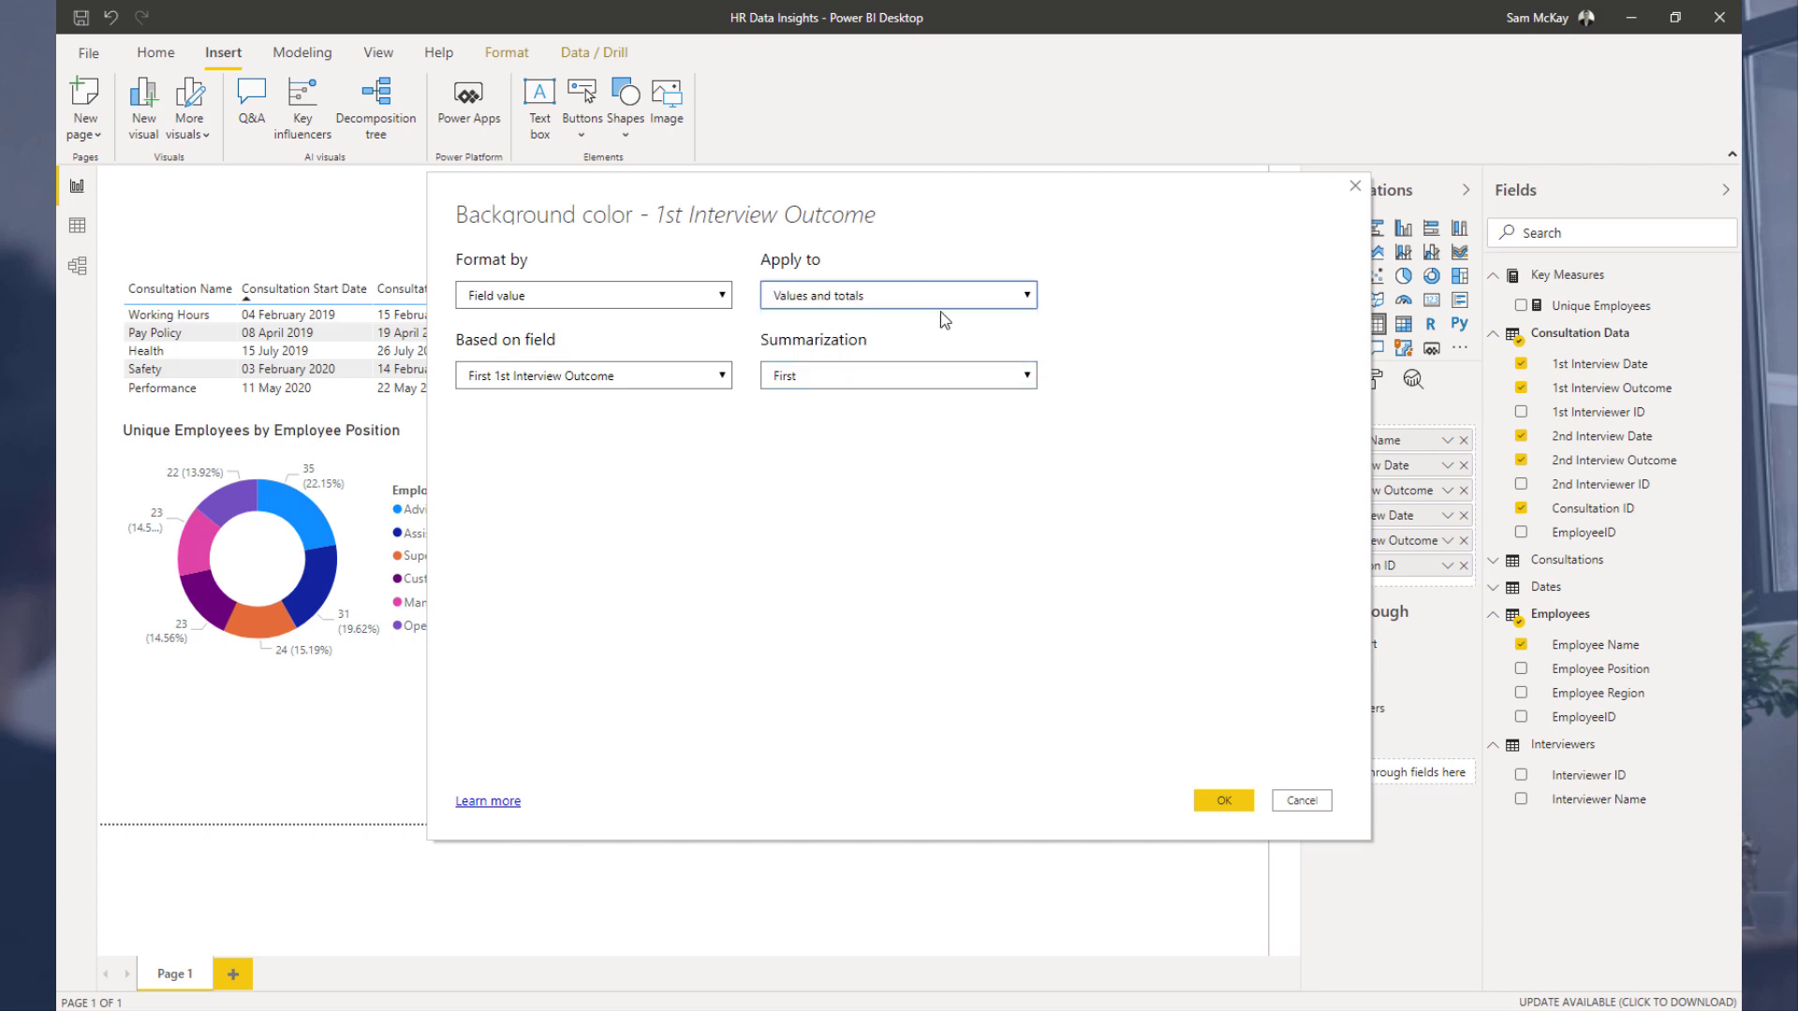
{"action": "left_click", "coordinate": [940, 302]}
{"action": "left_click", "coordinate": [931, 327]}
{"action": "left_click", "coordinate": [1224, 802]}
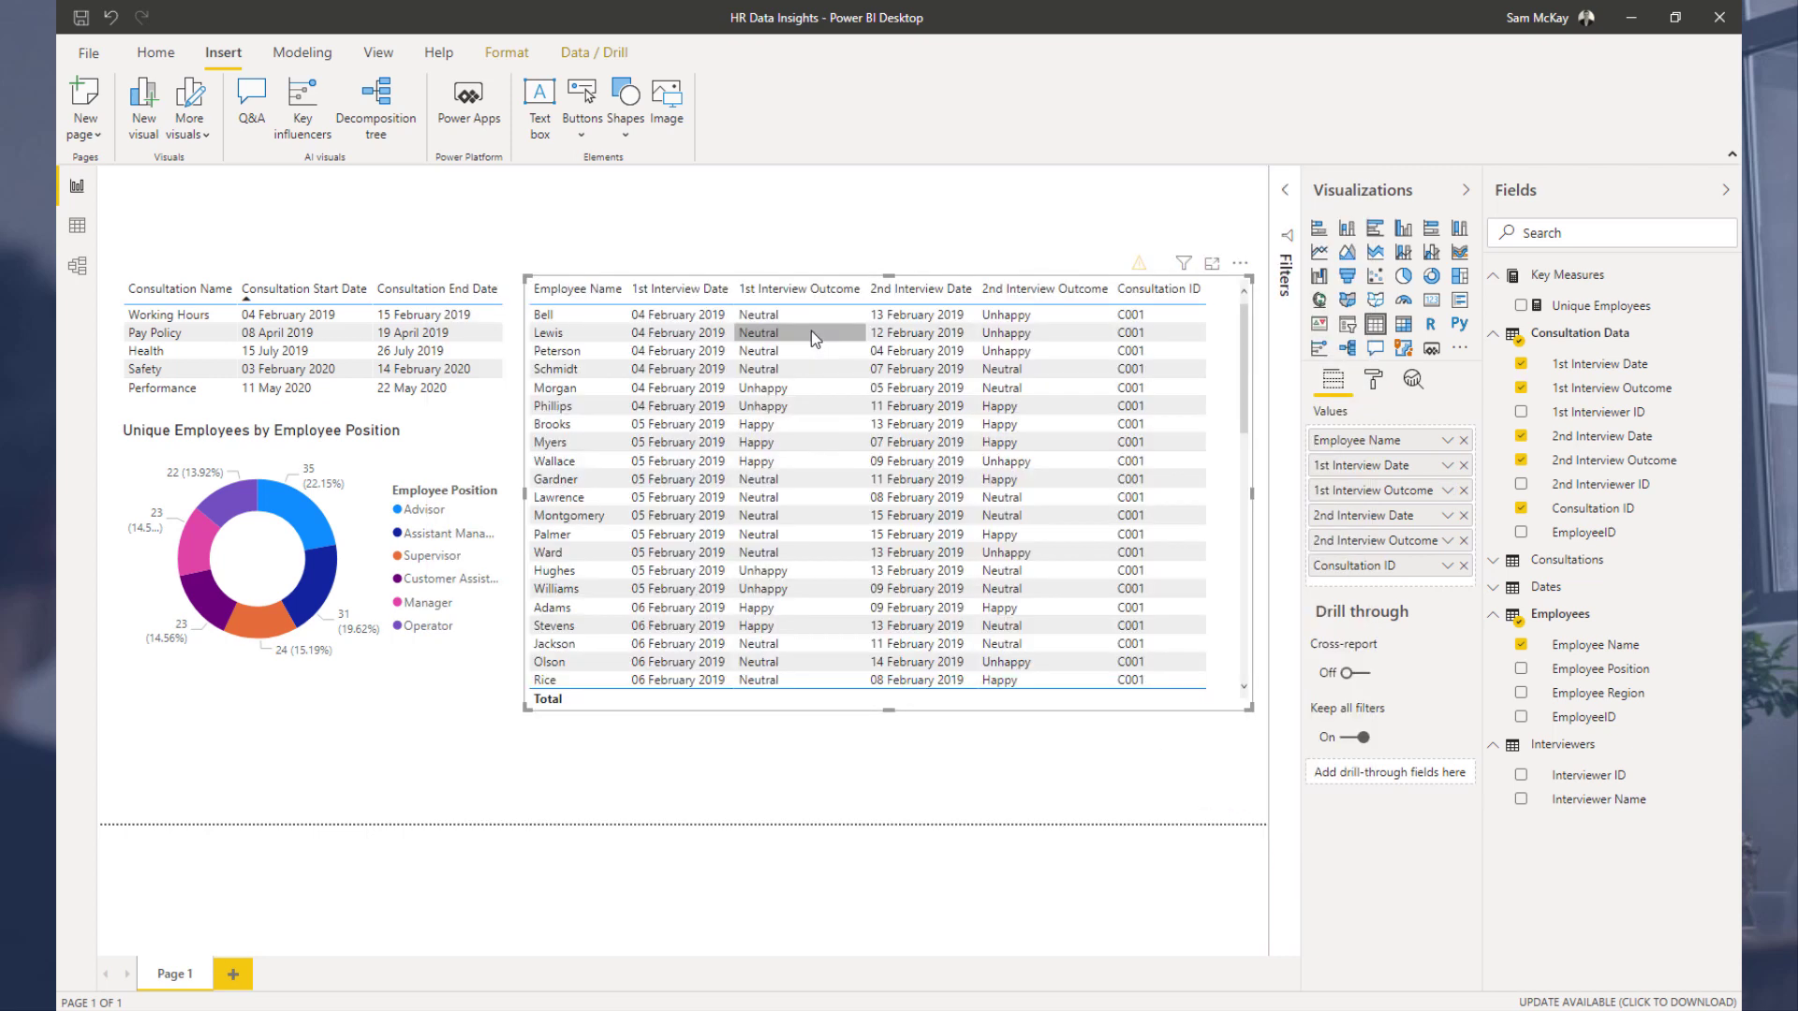
Step: Remove the background colour conditional formatting from the 1st Interview Outcome column
{"action": "left_click", "coordinate": [1442, 491]}
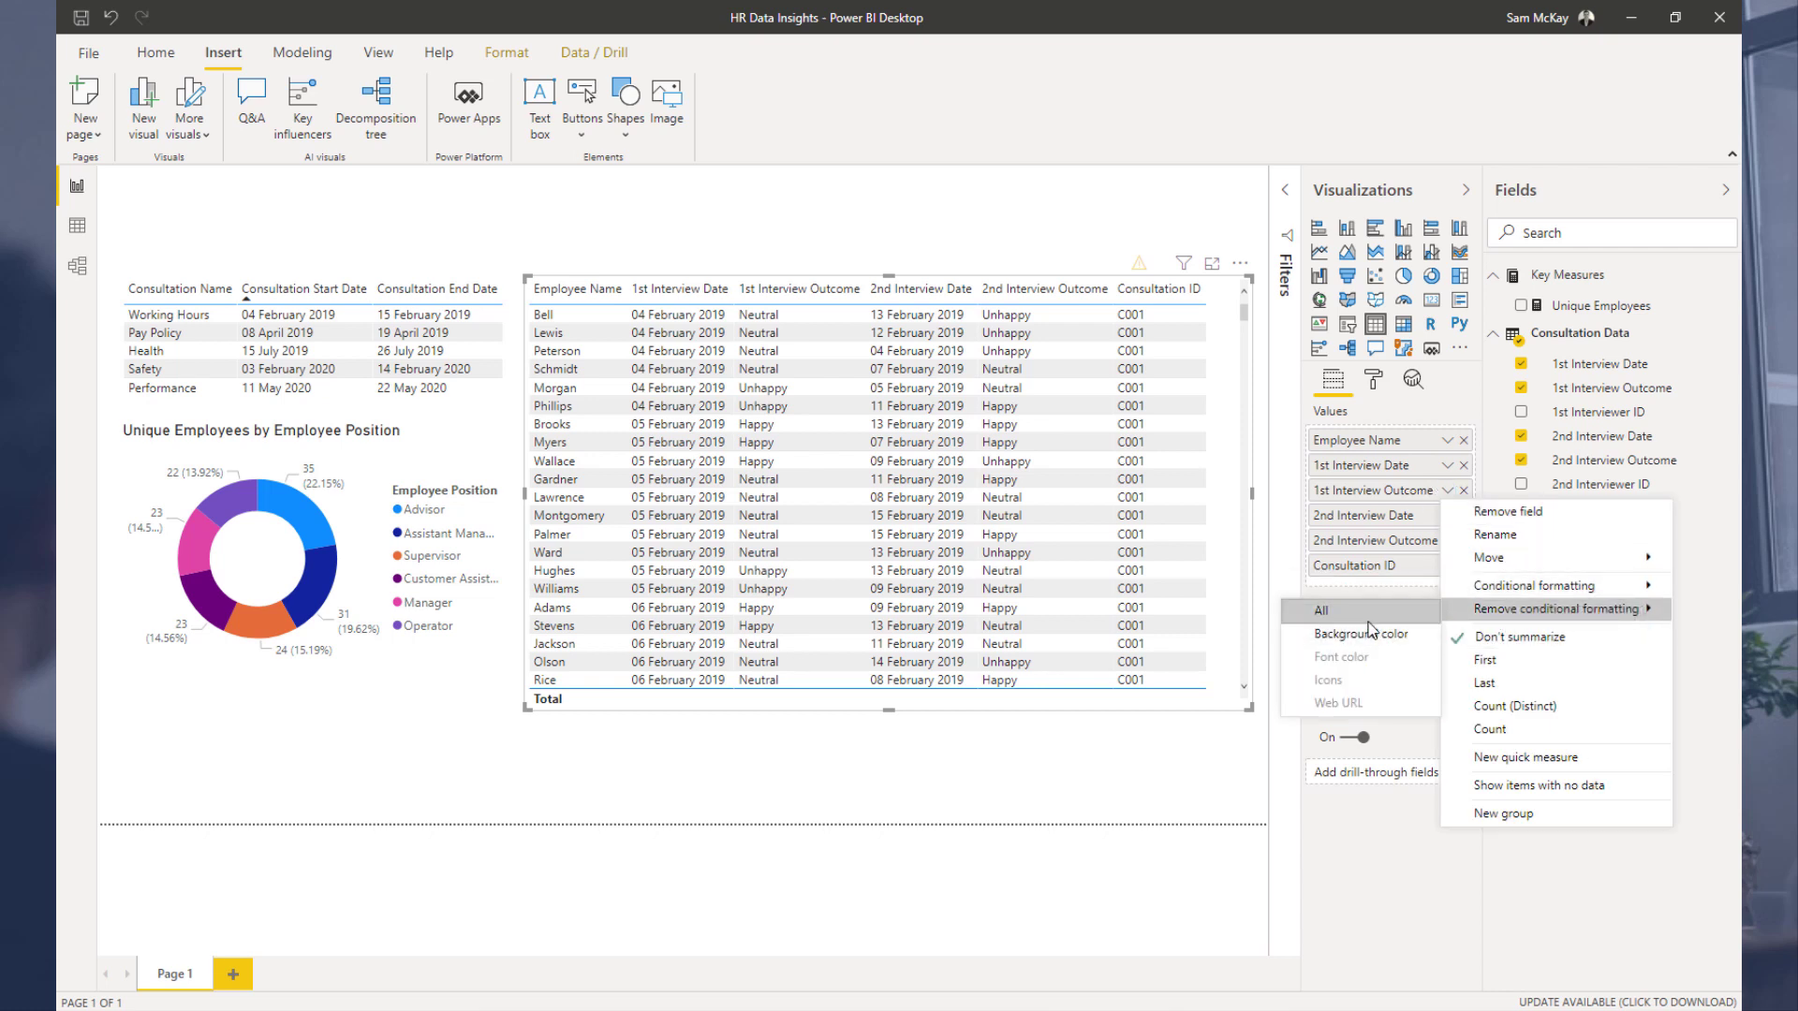
{"action": "left_click", "coordinate": [1369, 633]}
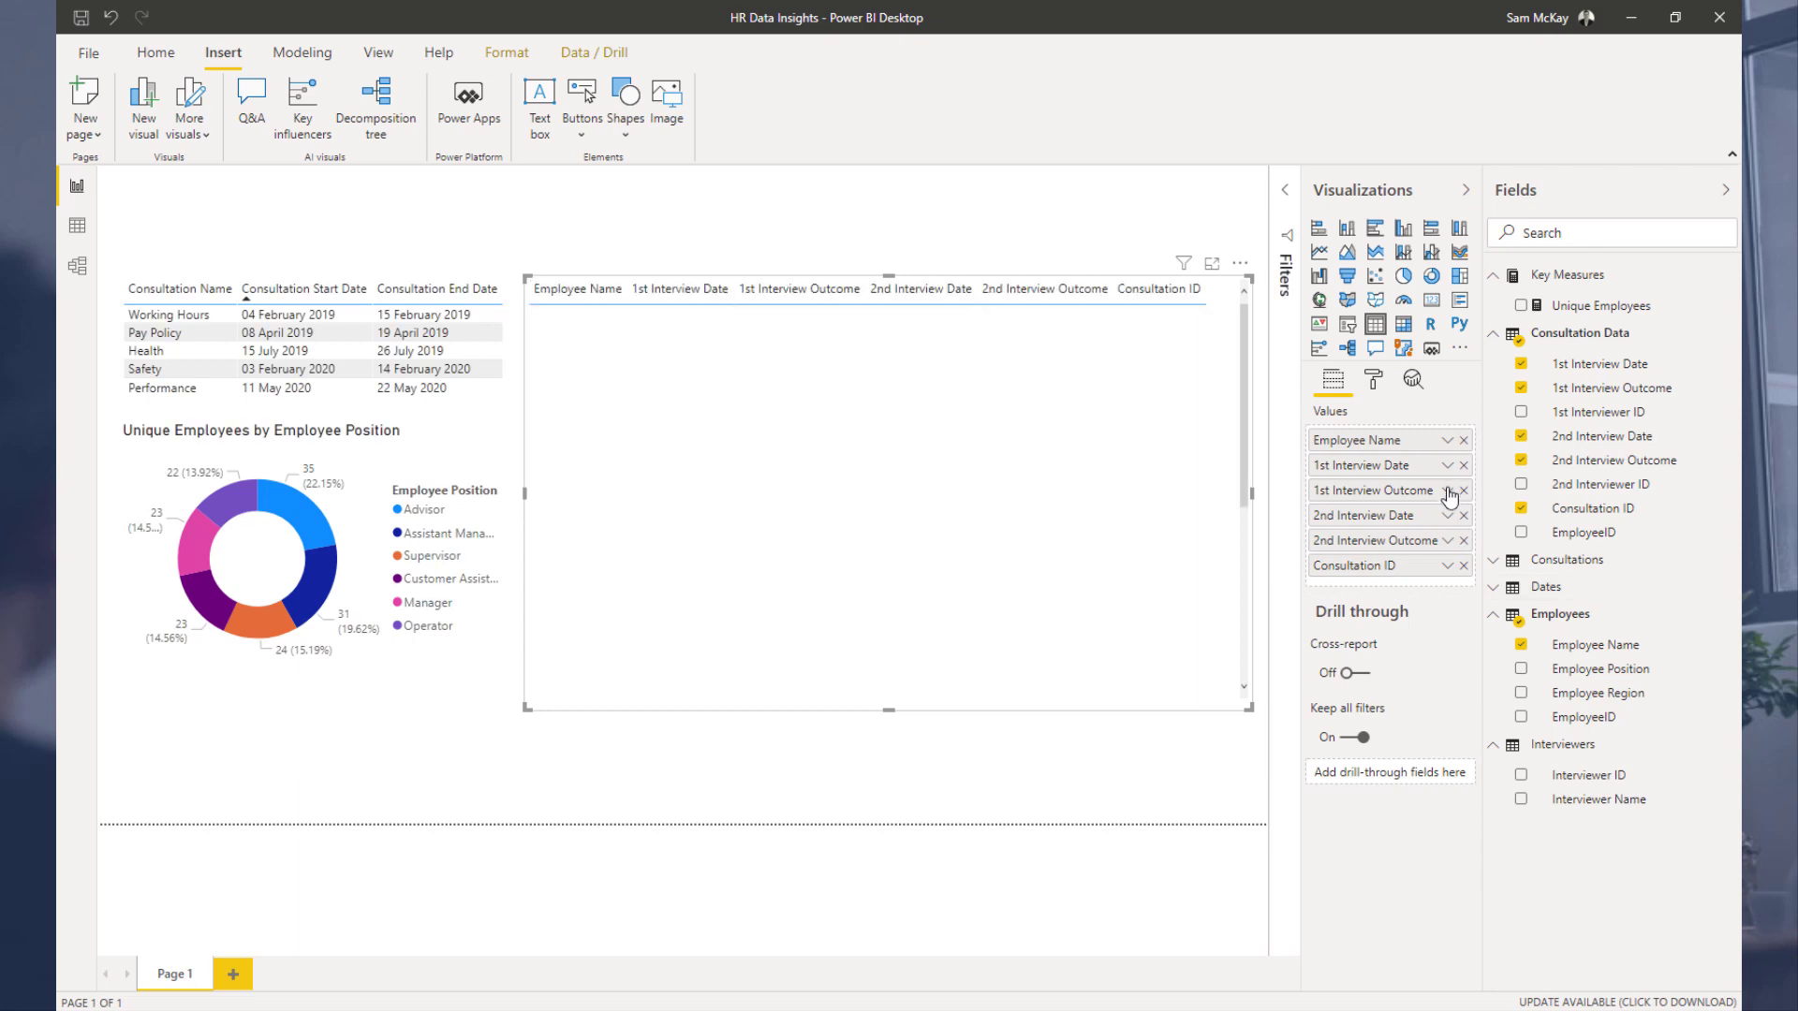
{"action": "left_click", "coordinate": [1448, 492]}
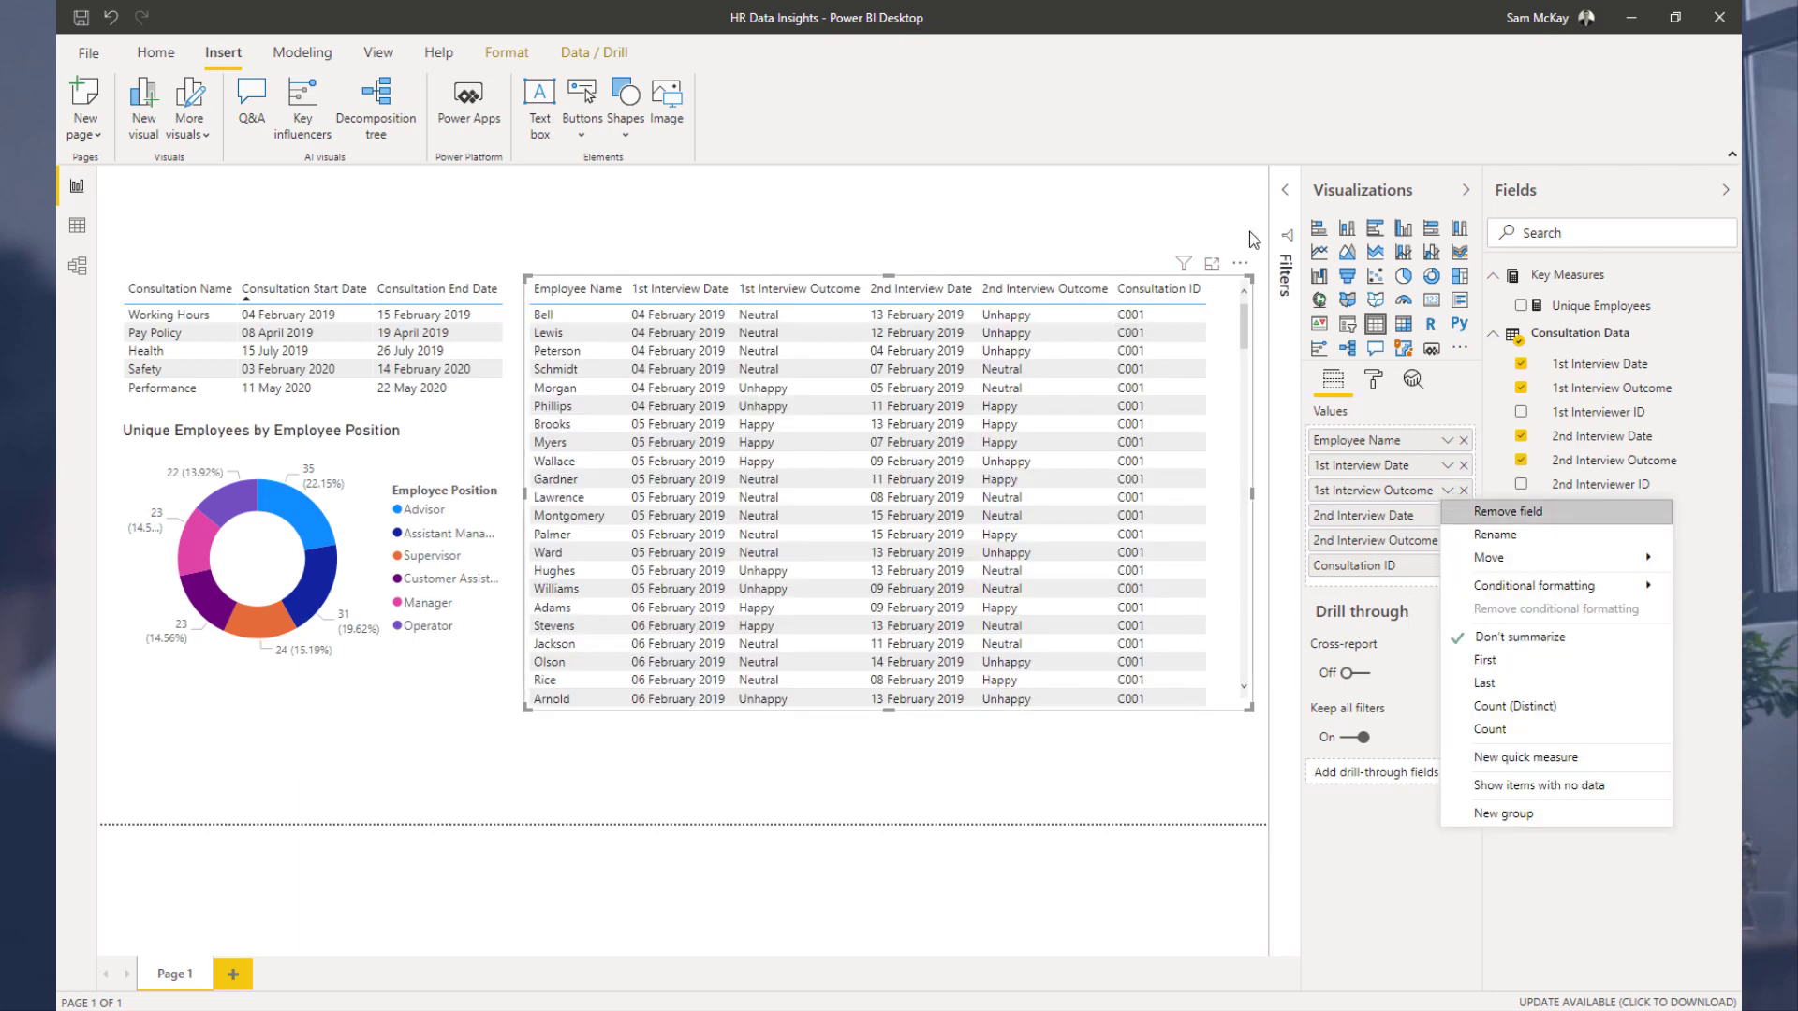
{"action": "left_click", "coordinate": [681, 204]}
Step: Create a new measure named 1st Outcome and move to the formula's second line
{"action": "left_click", "coordinate": [156, 53]}
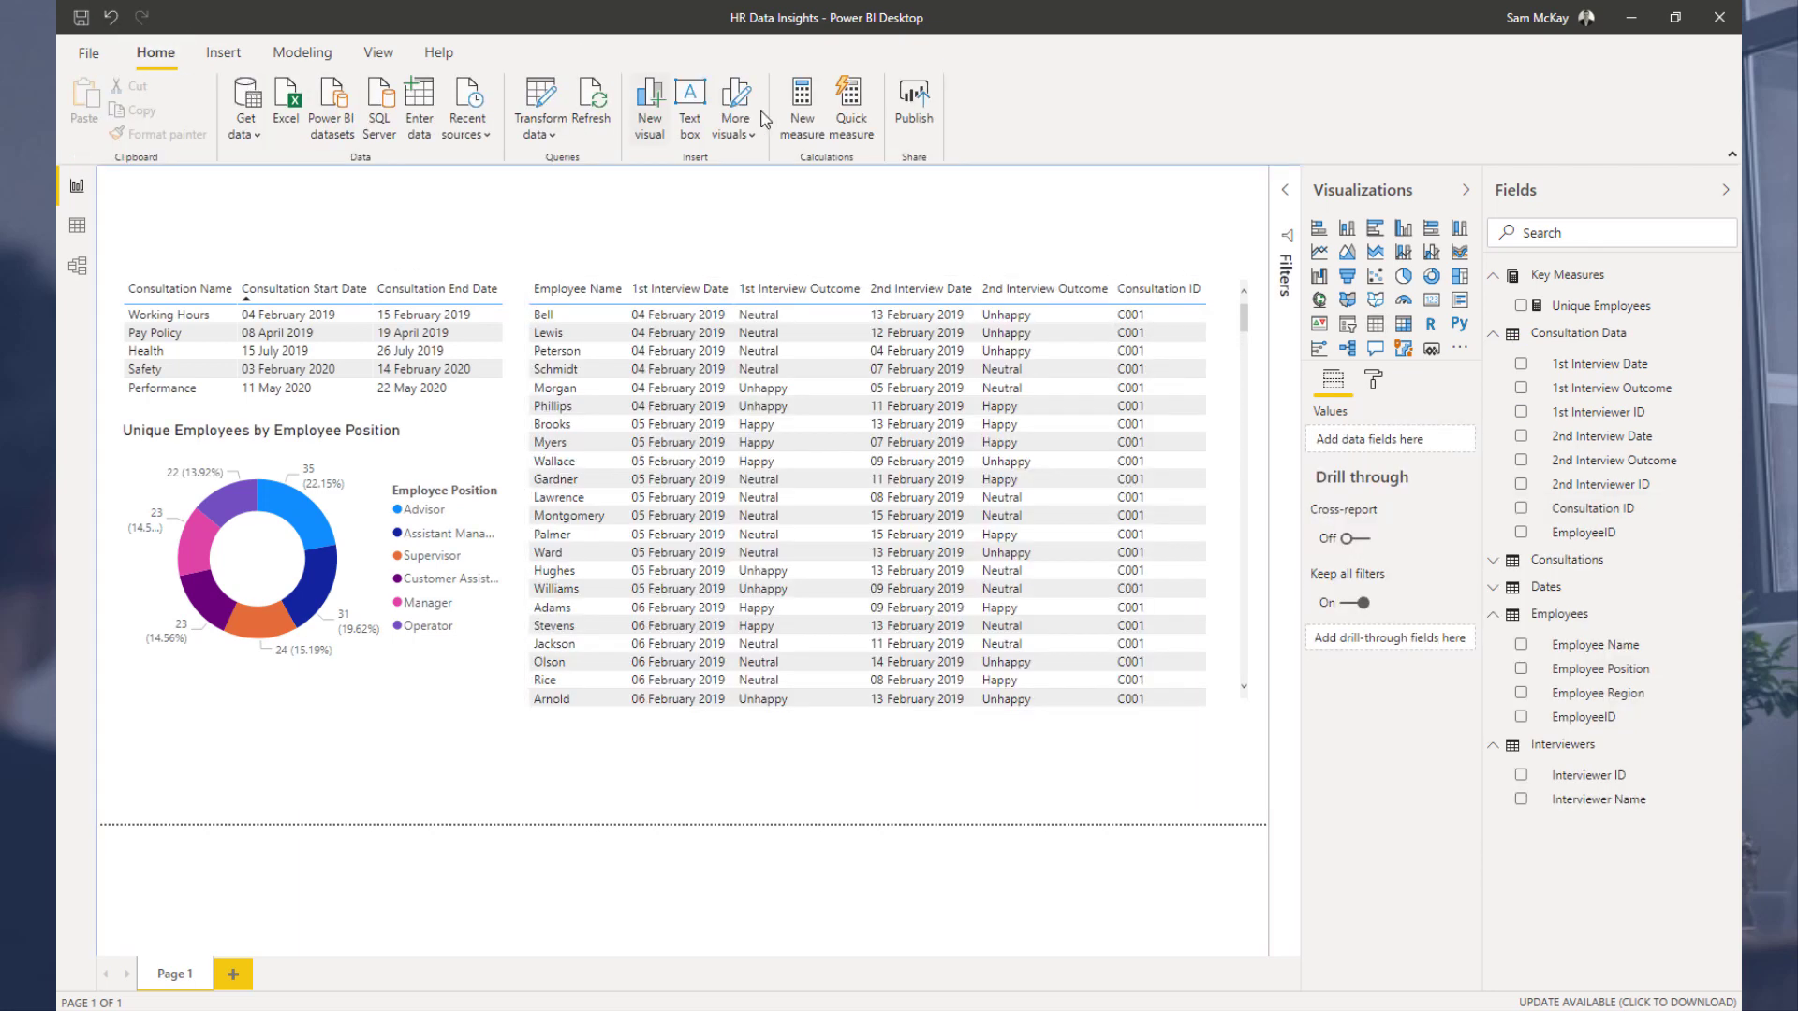
{"action": "left_click", "coordinate": [813, 134]}
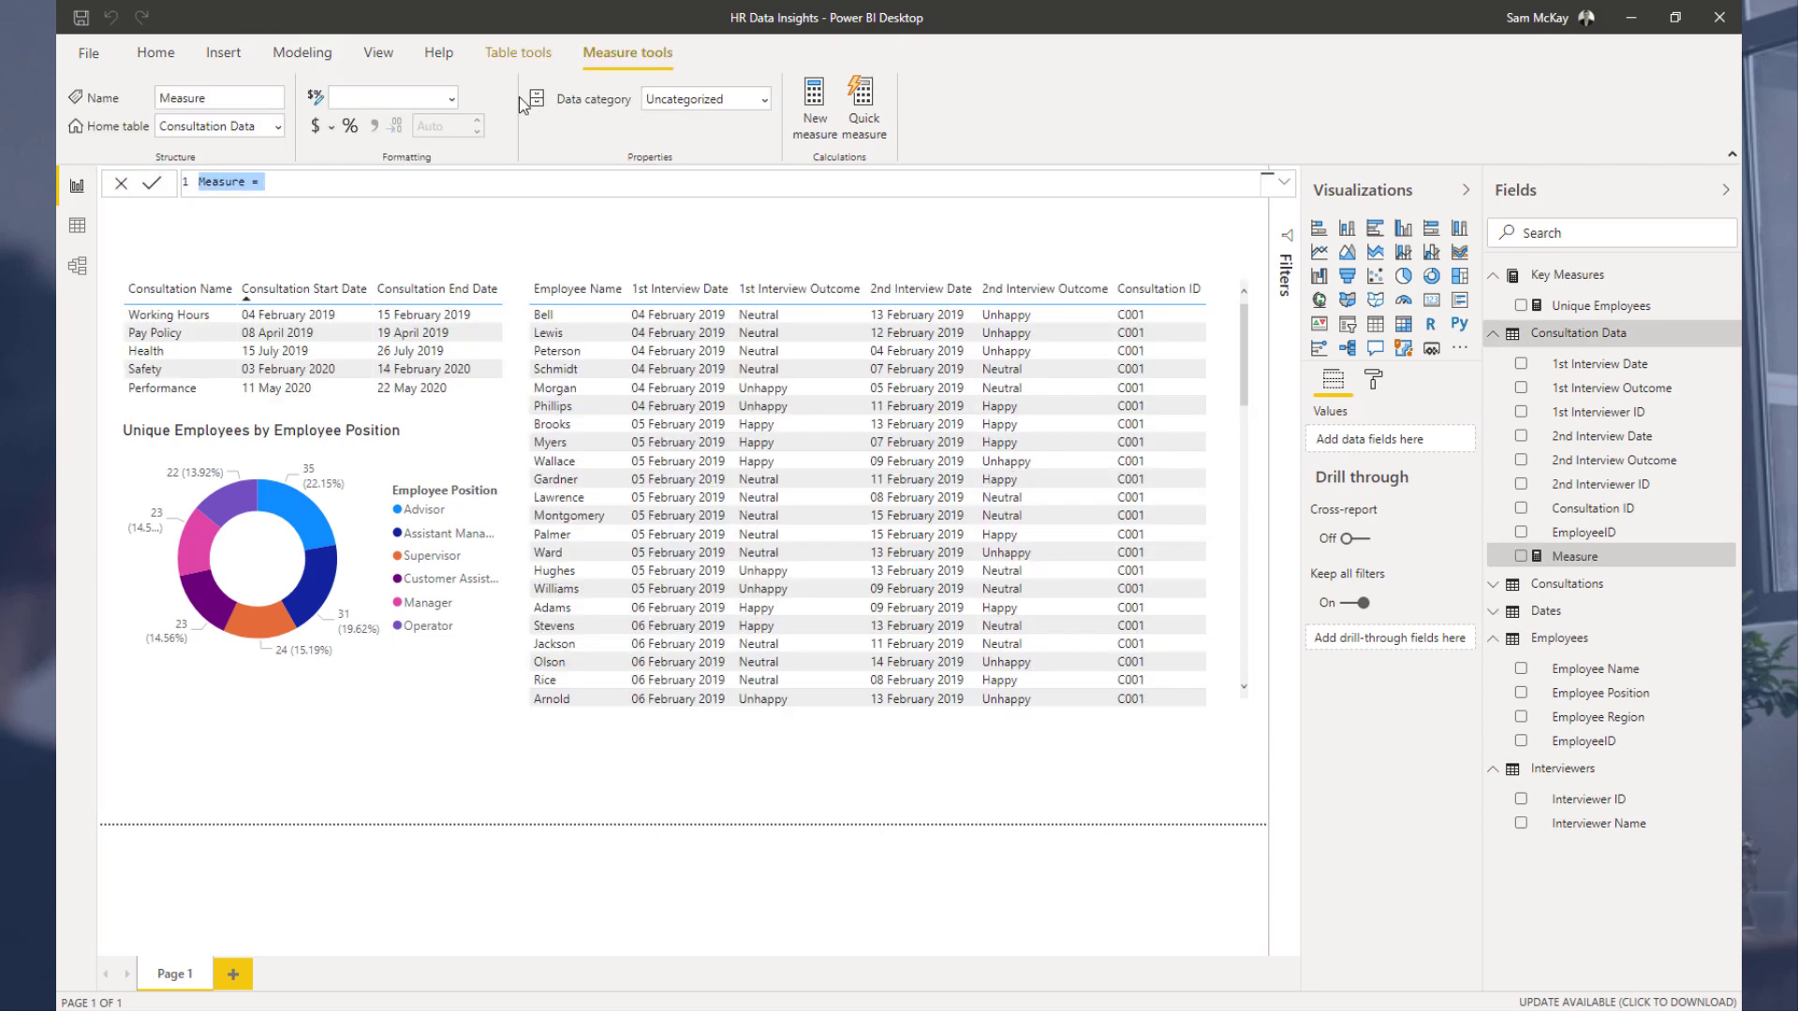
{"action": "type", "text": "1st Int"}
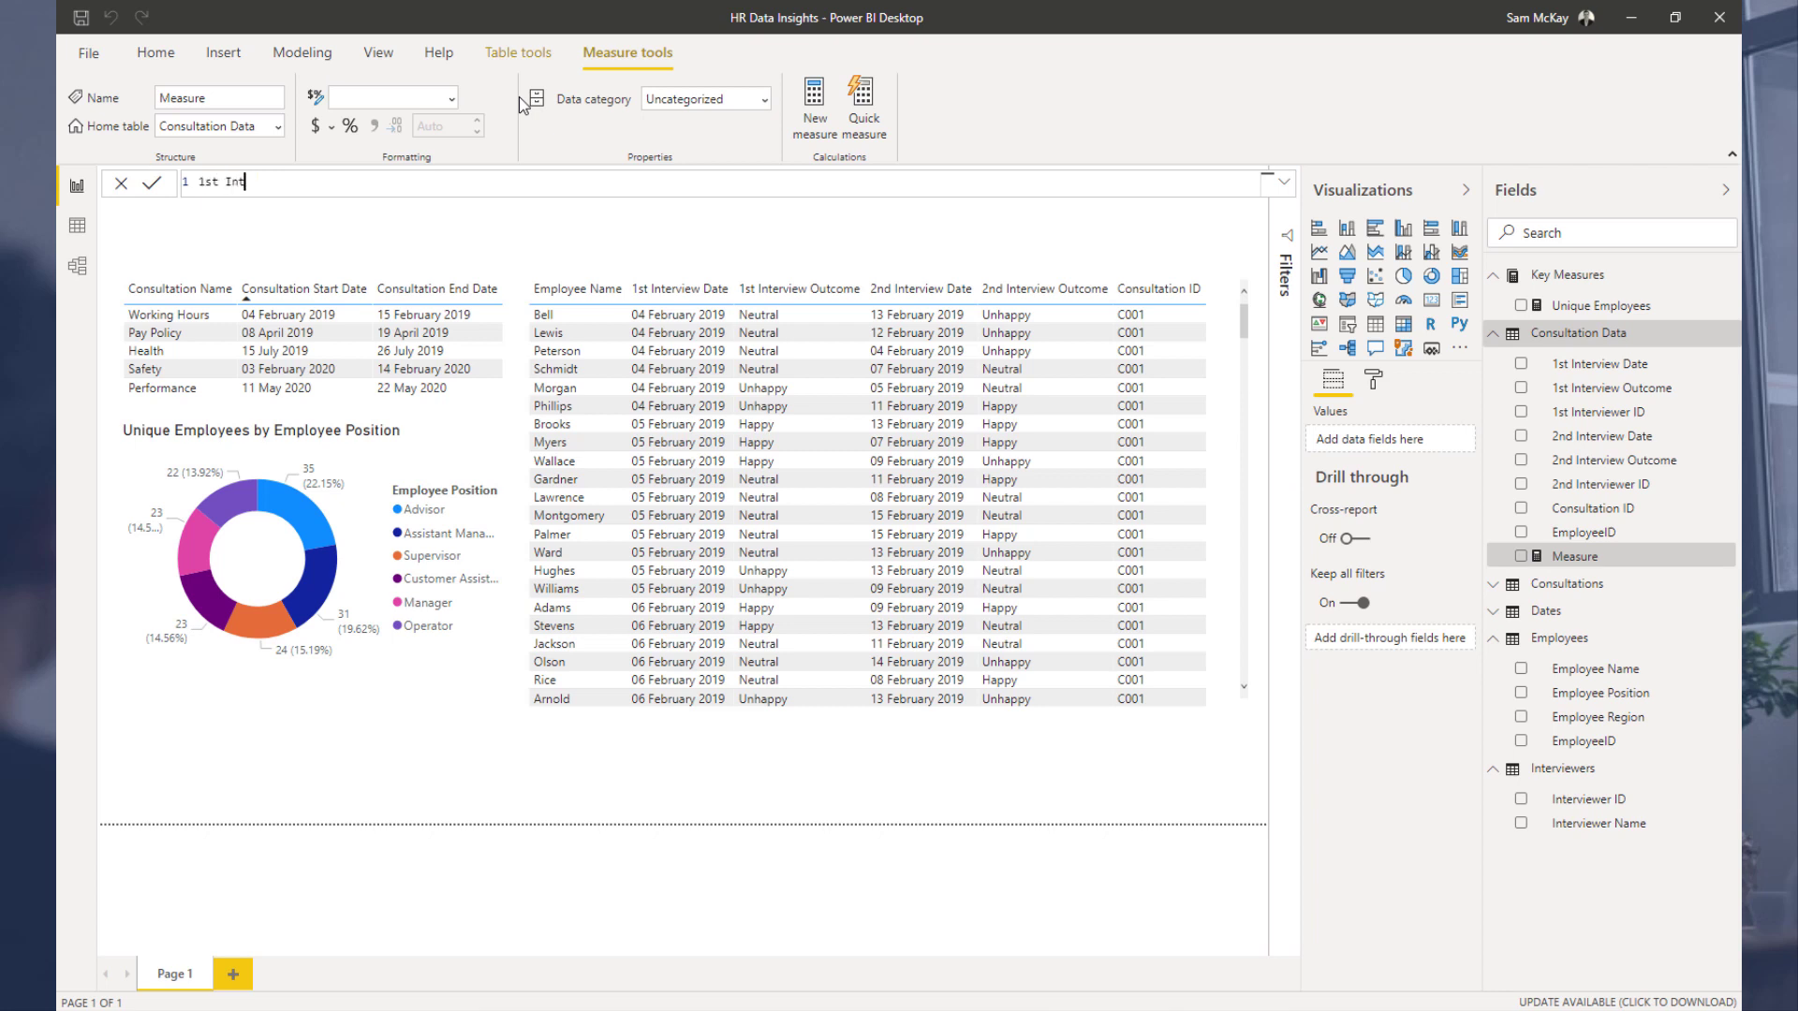
{"action": "type", "text": "erview Dat"}
{"action": "key", "text": "BackSpace"}
{"action": "key", "text": "BackSpace"}
{"action": "key", "text": "BackSpace"}
{"action": "key", "text": "BackSpace"}
{"action": "key", "text": "BackSpace"}
{"action": "key", "text": "BackSpace"}
{"action": "key", "text": "BackSpace"}
{"action": "key", "text": "BackSpace"}
{"action": "key", "text": "BackSpace"}
{"action": "key", "text": "BackSpace"}
{"action": "type", "text": "Outcome ="}
{"action": "key", "text": "shift+Return"}
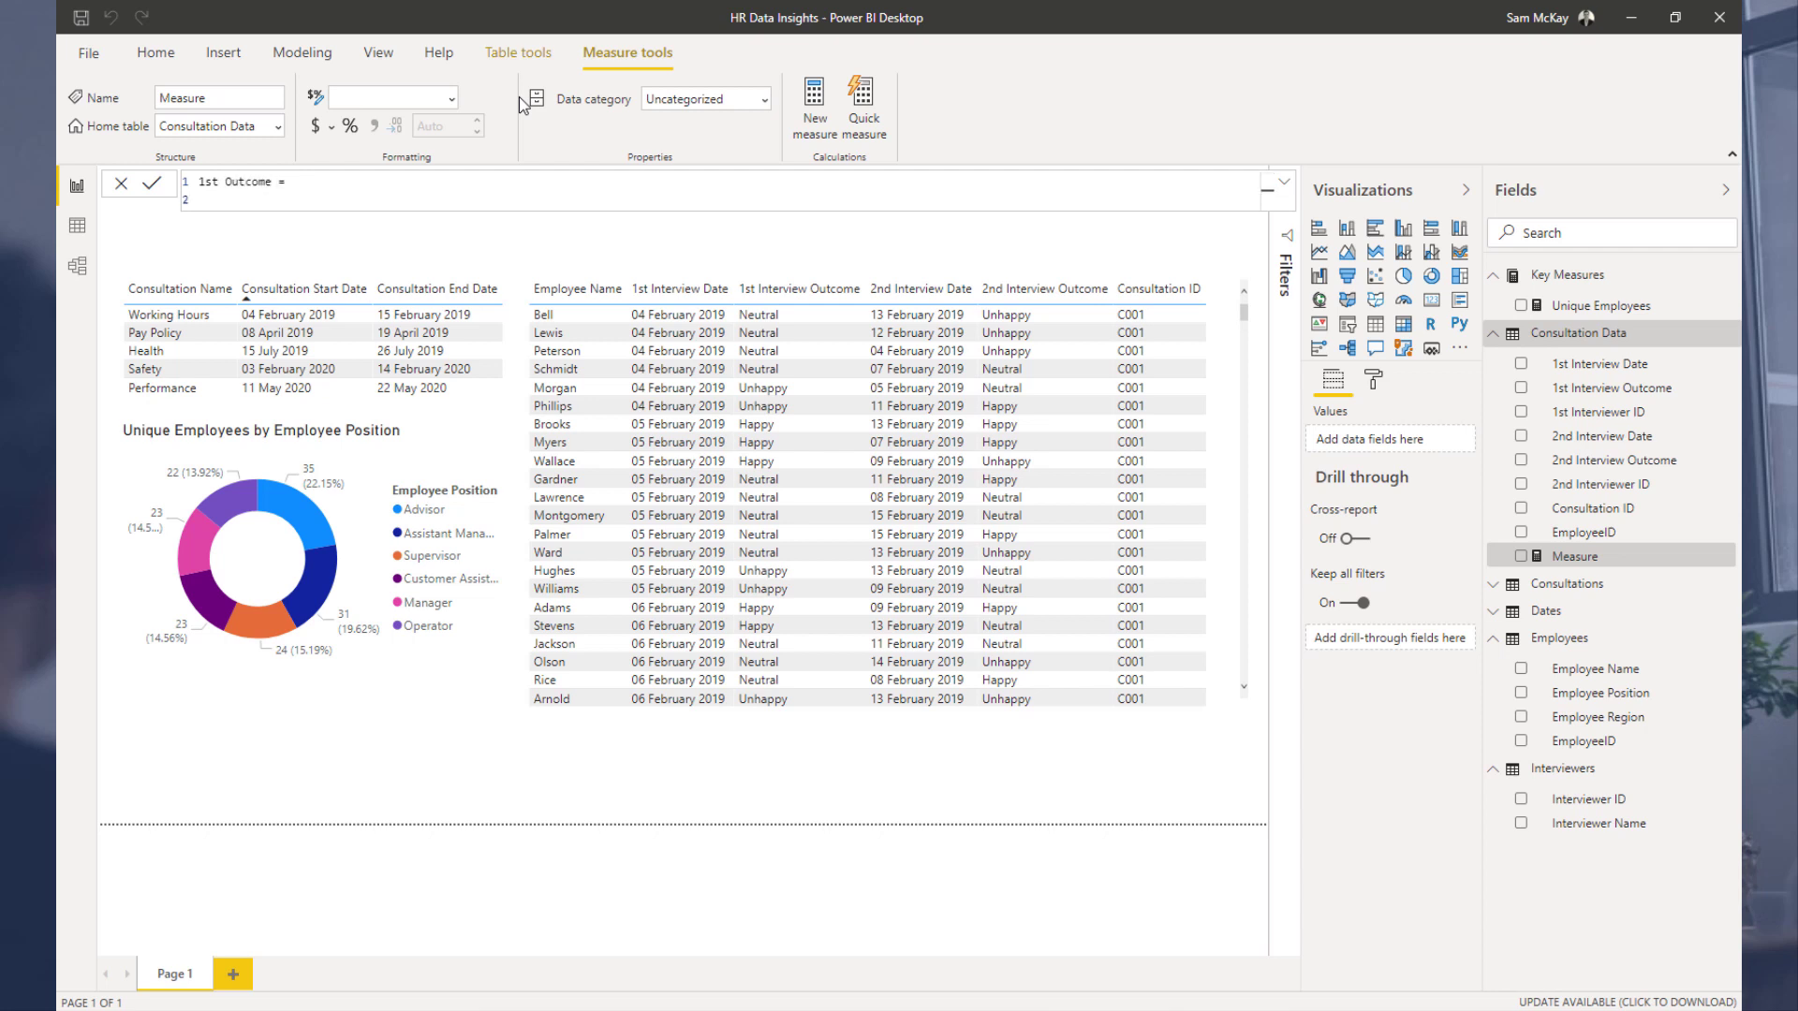
Step: Start the measure formula with SWITCH( TRUE(), followed by a new line
{"action": "type", "text": "SW"}
{"action": "key", "text": "Tab"}
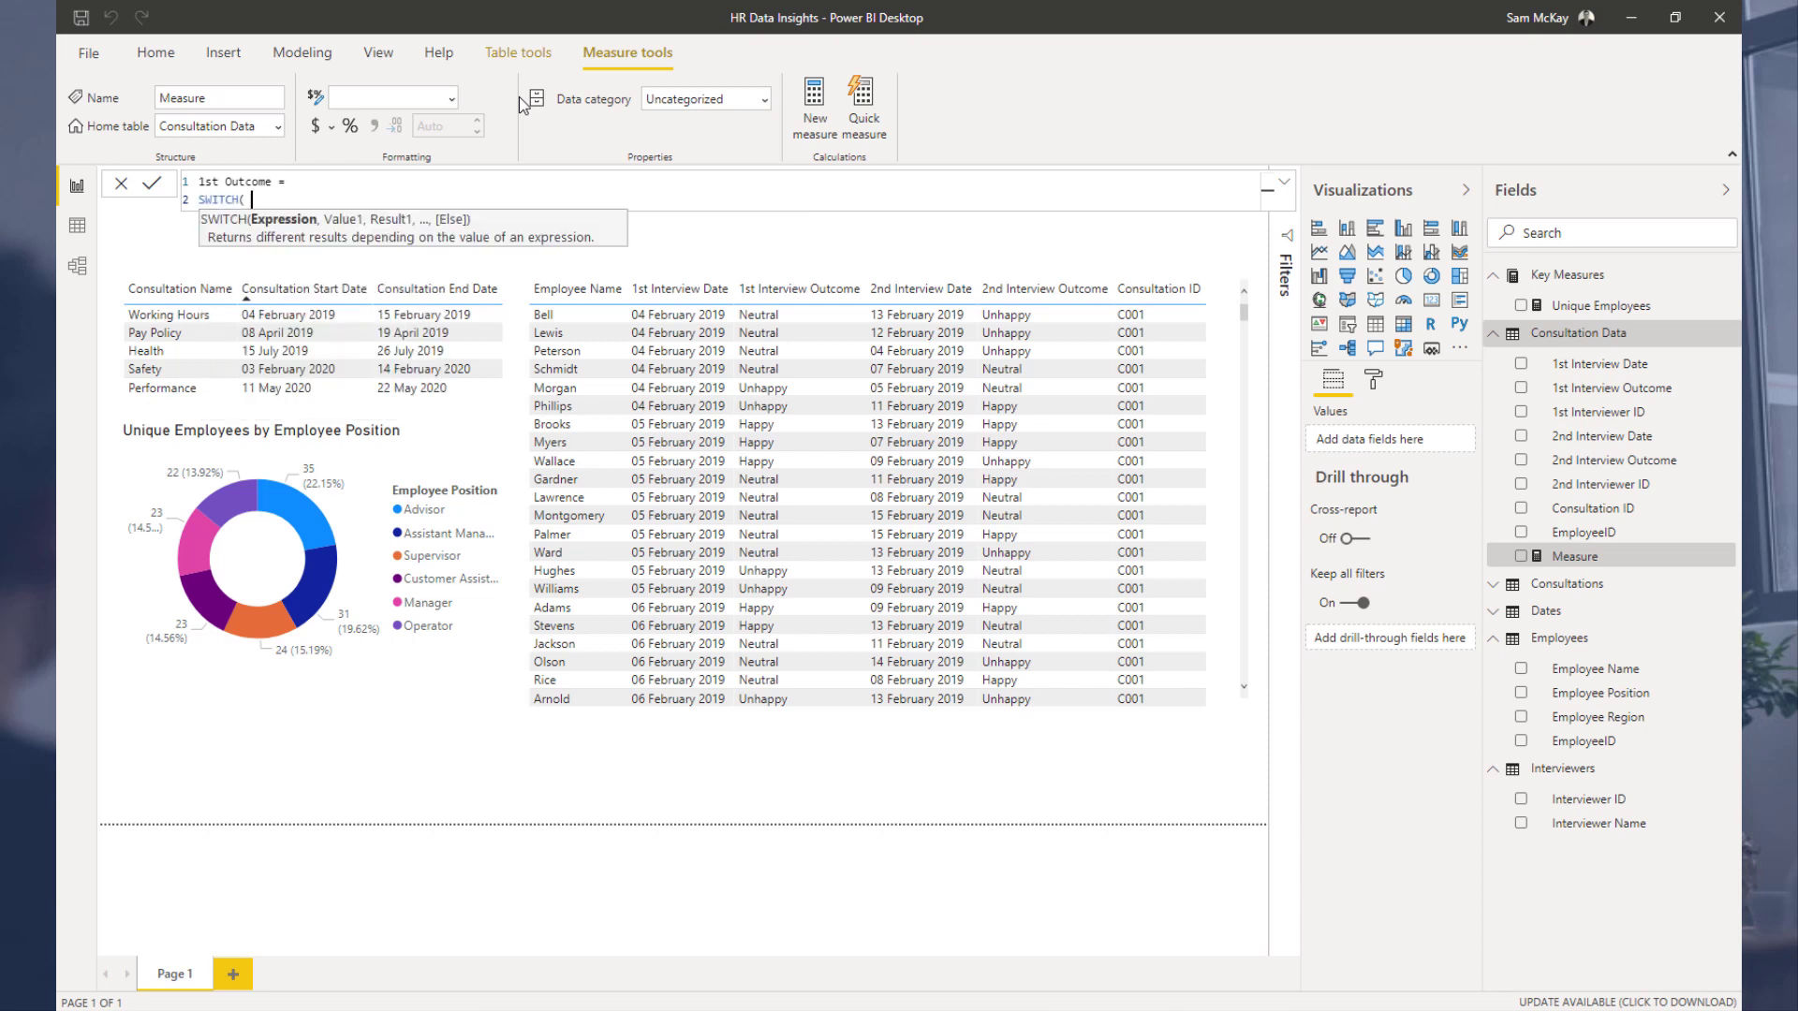
{"action": "type", "text": "TRUE(),"}
{"action": "key", "text": "shift+Return"}
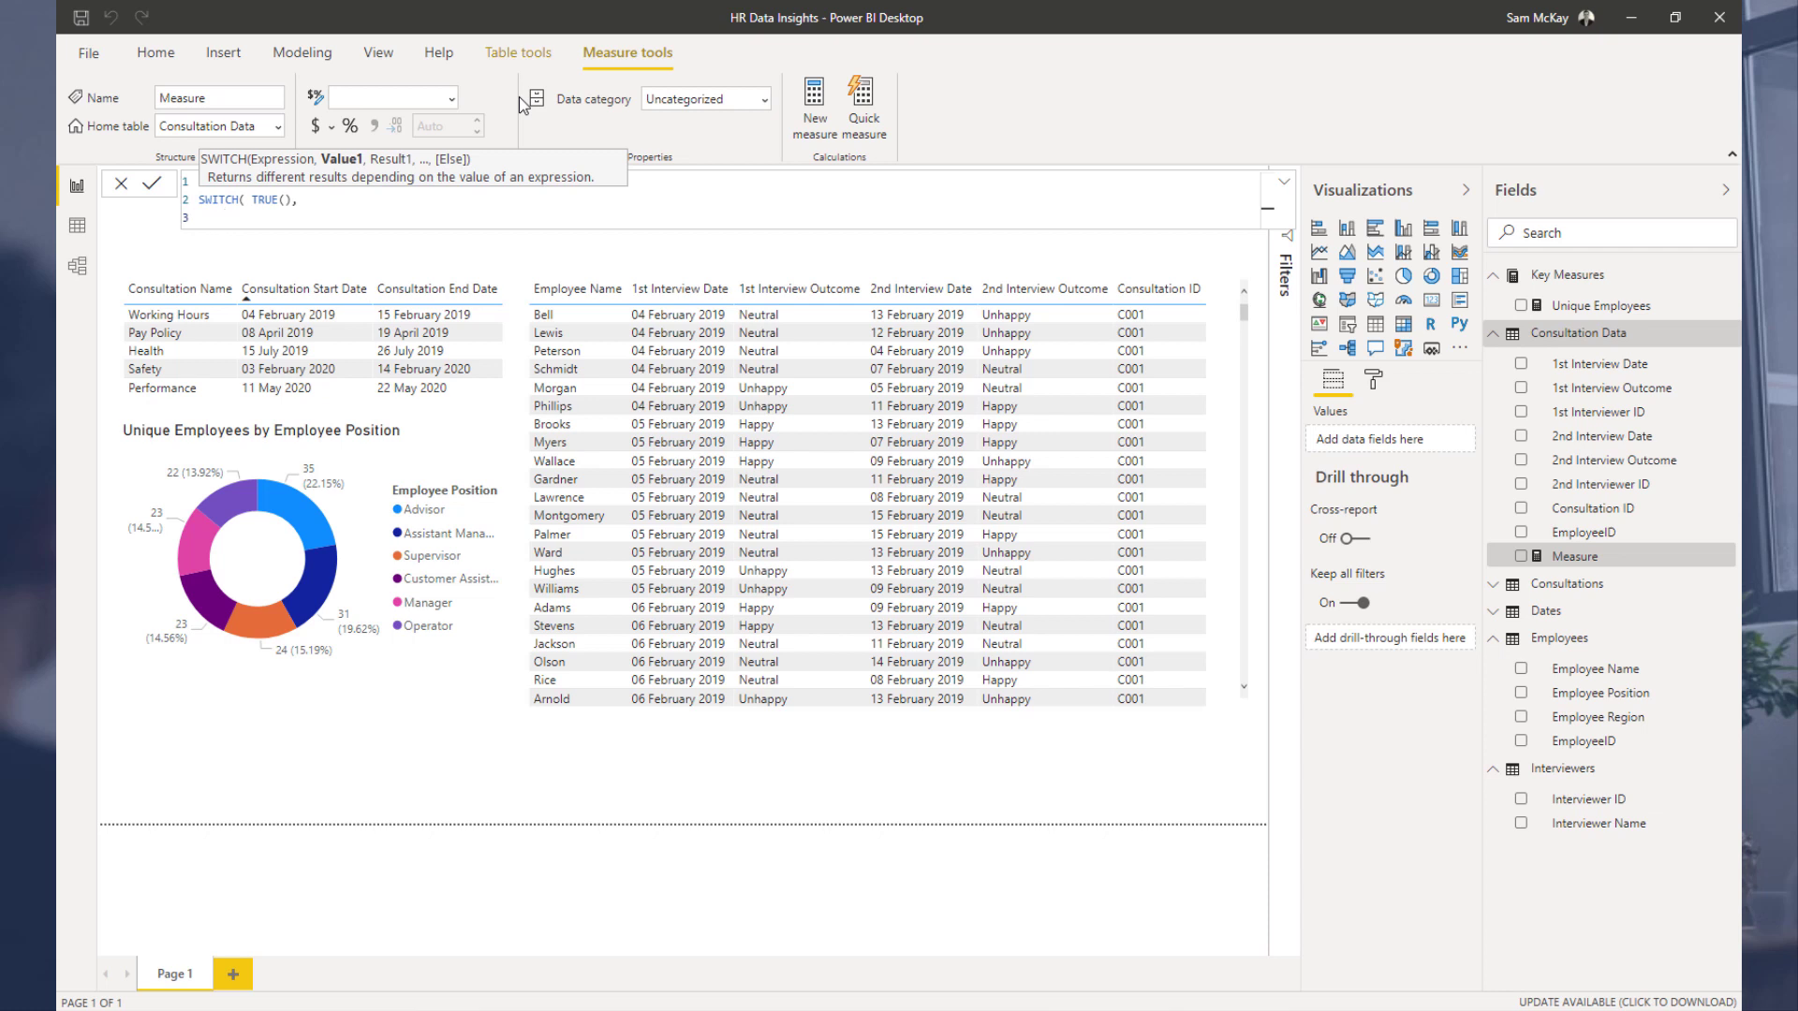
Step: Add SELECTEDVALUE( 'Consultation Data'[1st Interview Outcome] ) as the first condition's expression
{"action": "type", "text": "SEL"}
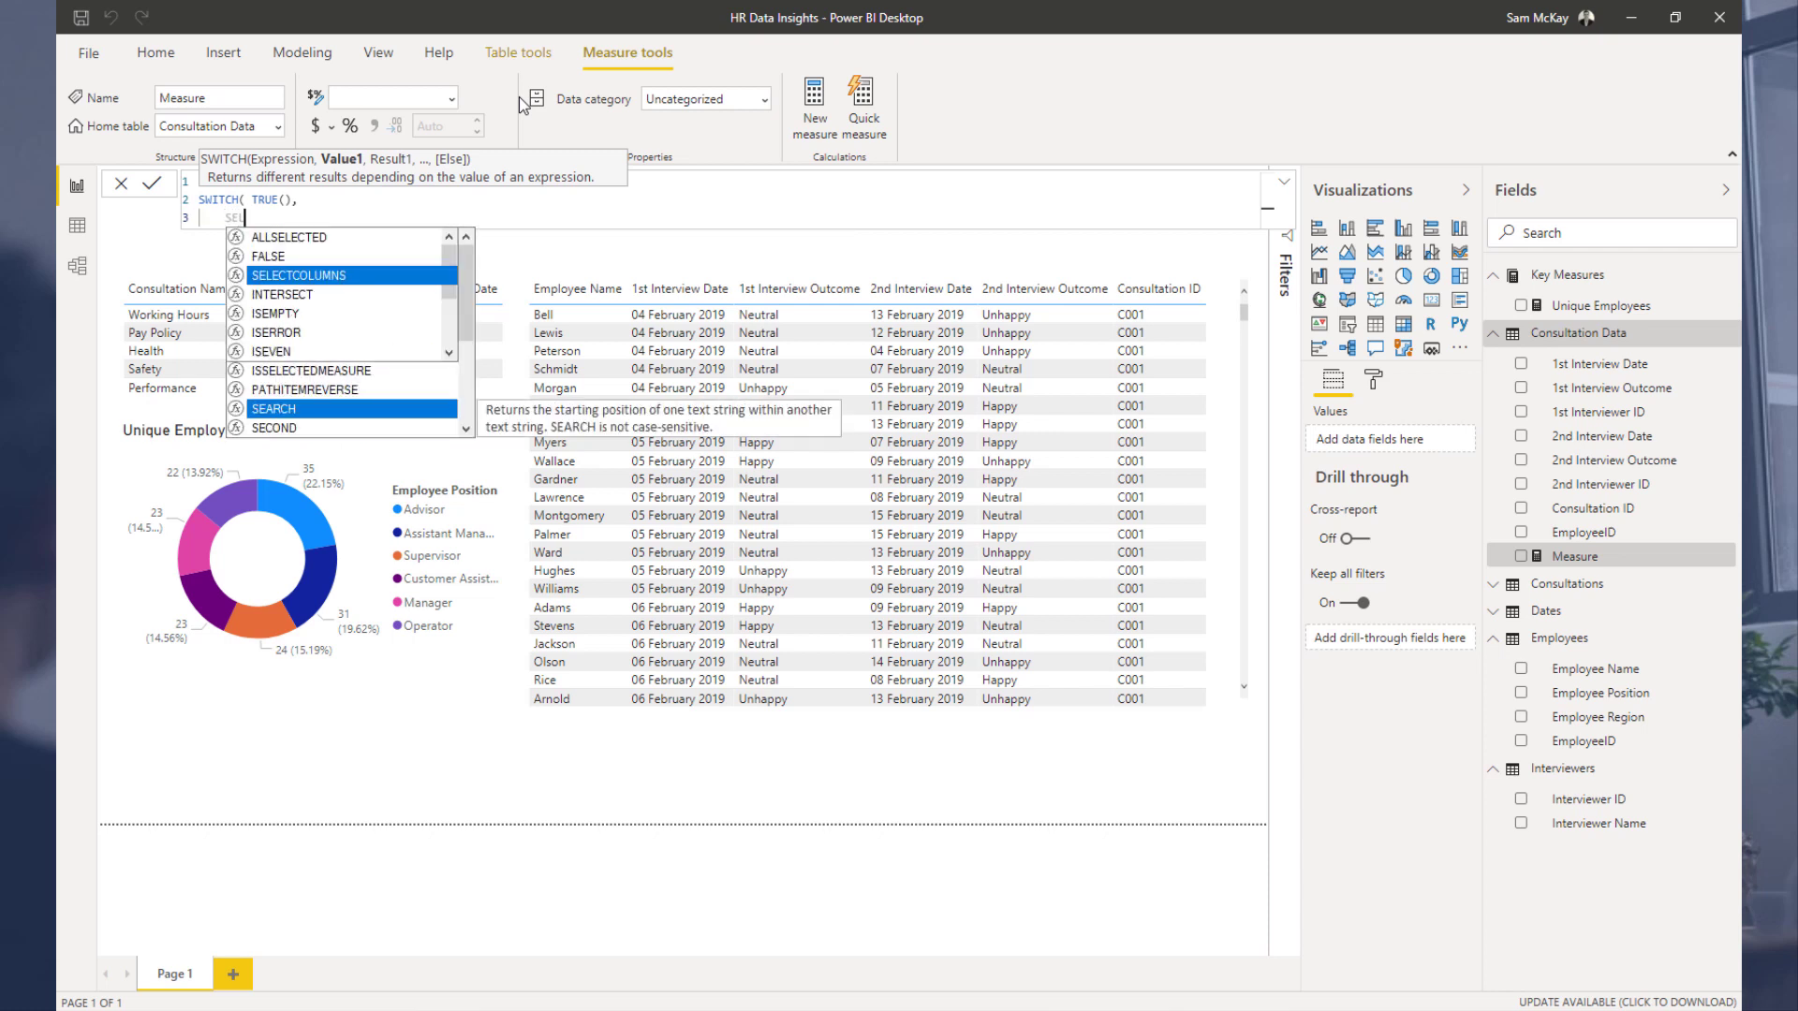
{"action": "key", "text": "Down"}
{"action": "key", "text": "Down"}
{"action": "key", "text": "Down"}
{"action": "key", "text": "Down"}
{"action": "key", "text": "Tab"}
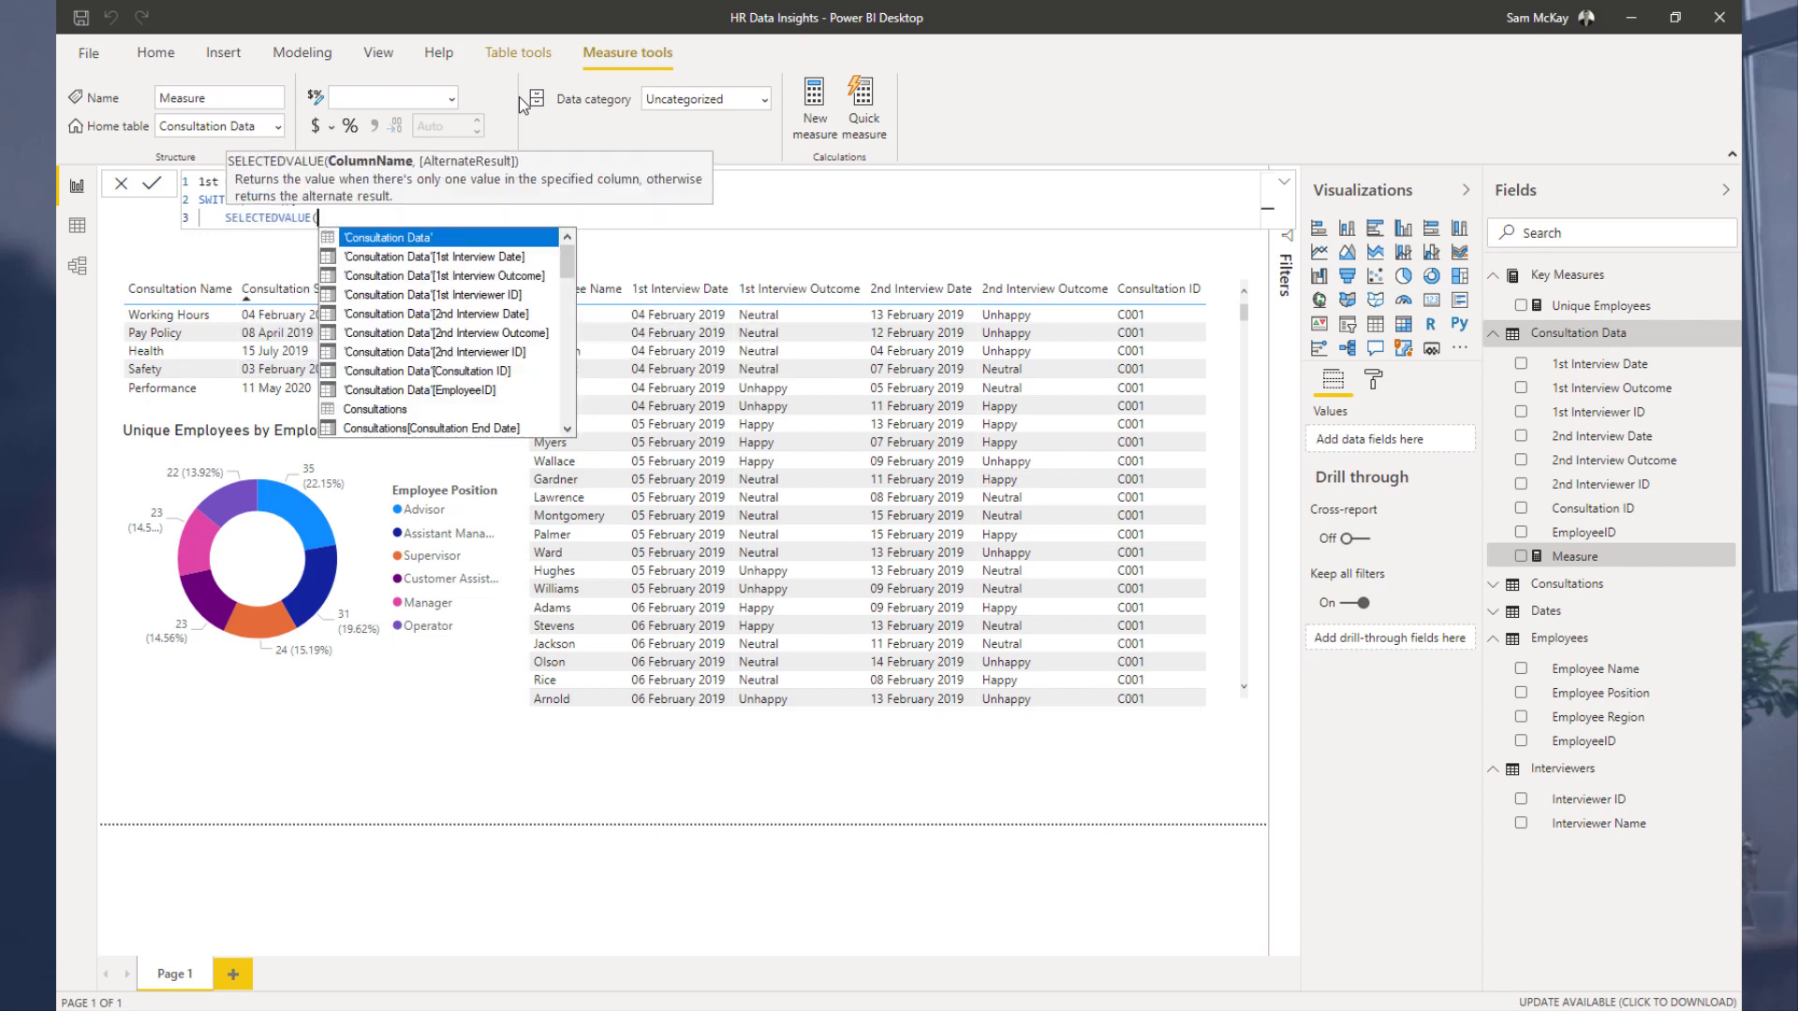
{"action": "type", "text": "Inter"}
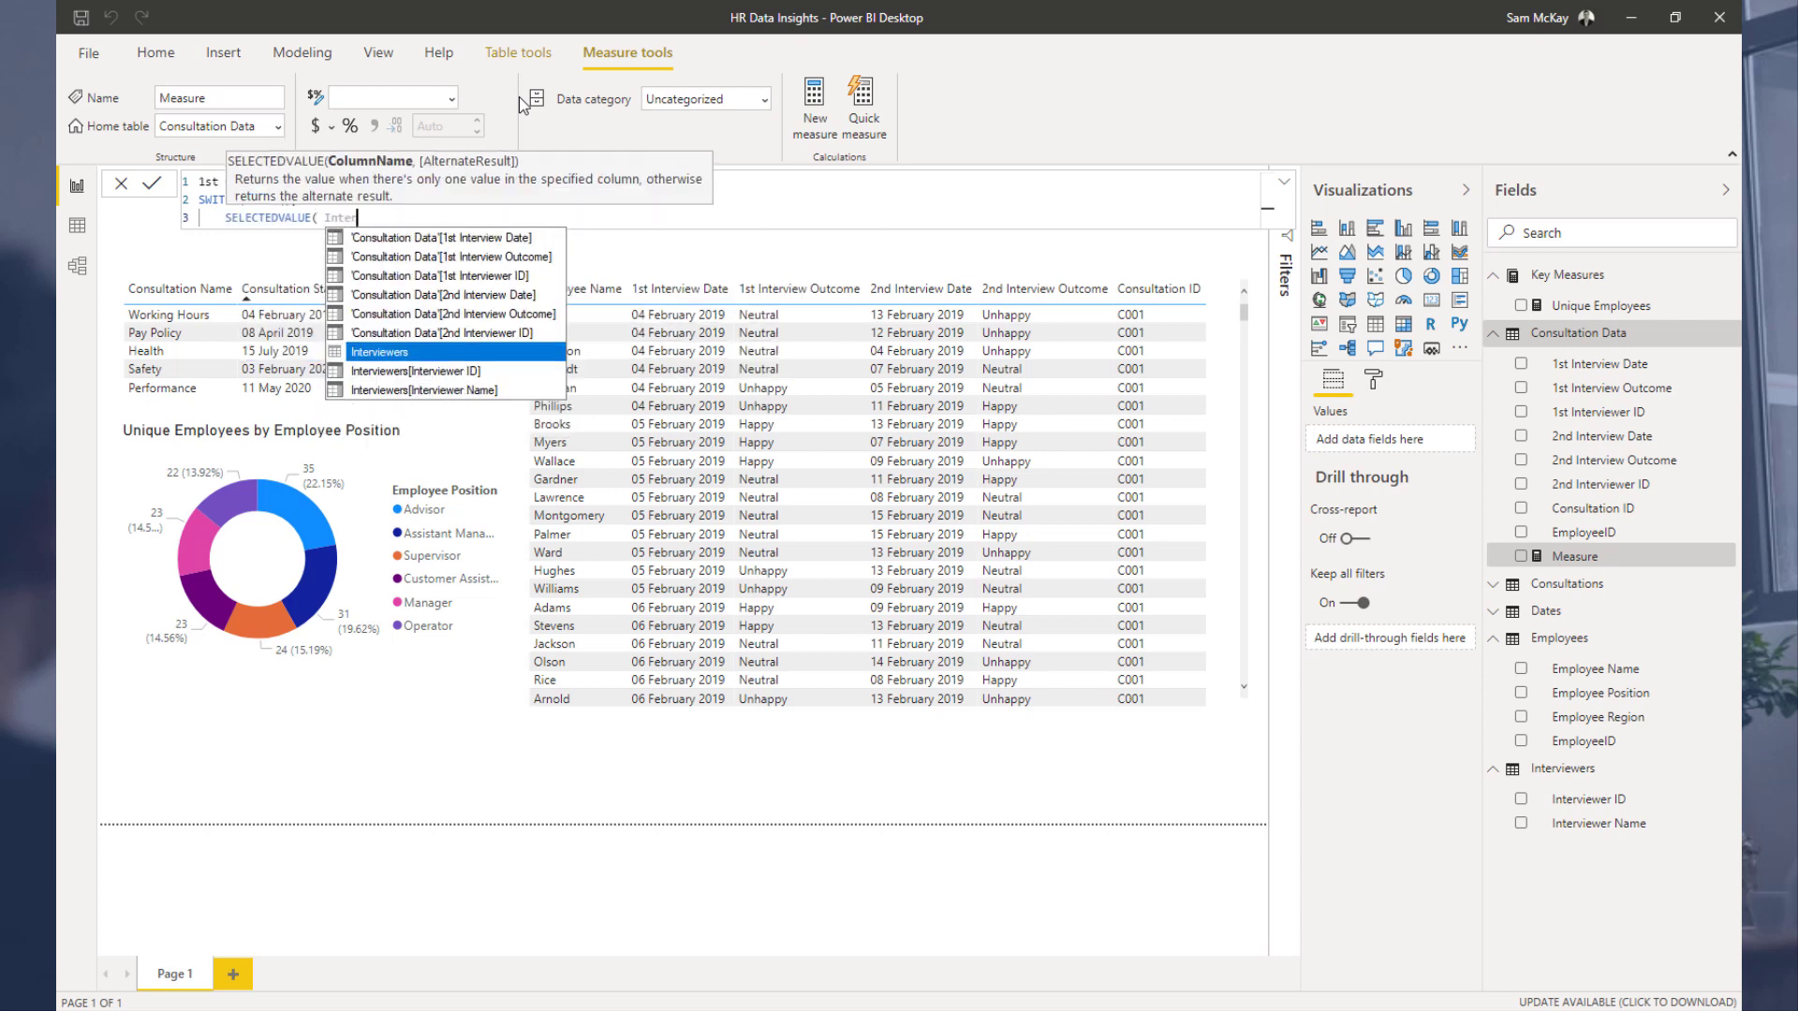
{"action": "key", "text": "Up"}
{"action": "key", "text": "Up"}
{"action": "key", "text": "Up"}
{"action": "key", "text": "Up"}
{"action": "key", "text": "Tab"}
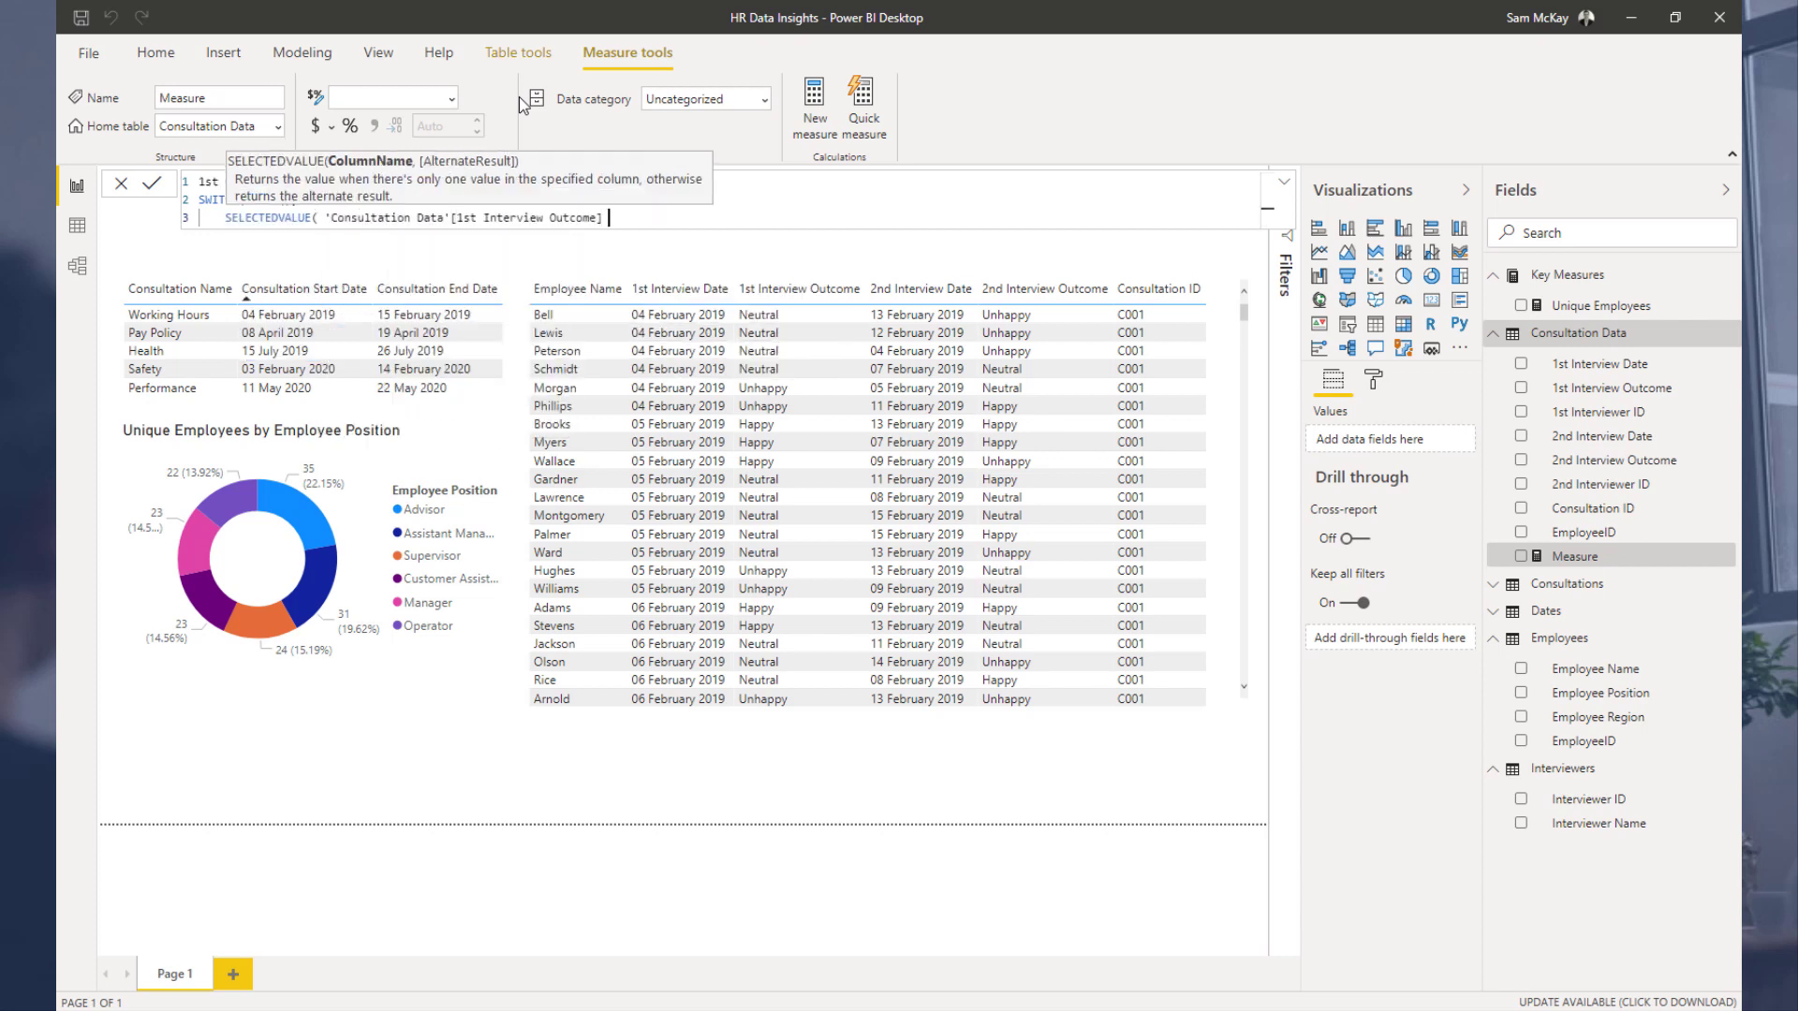
{"action": "type", "text": ")"}
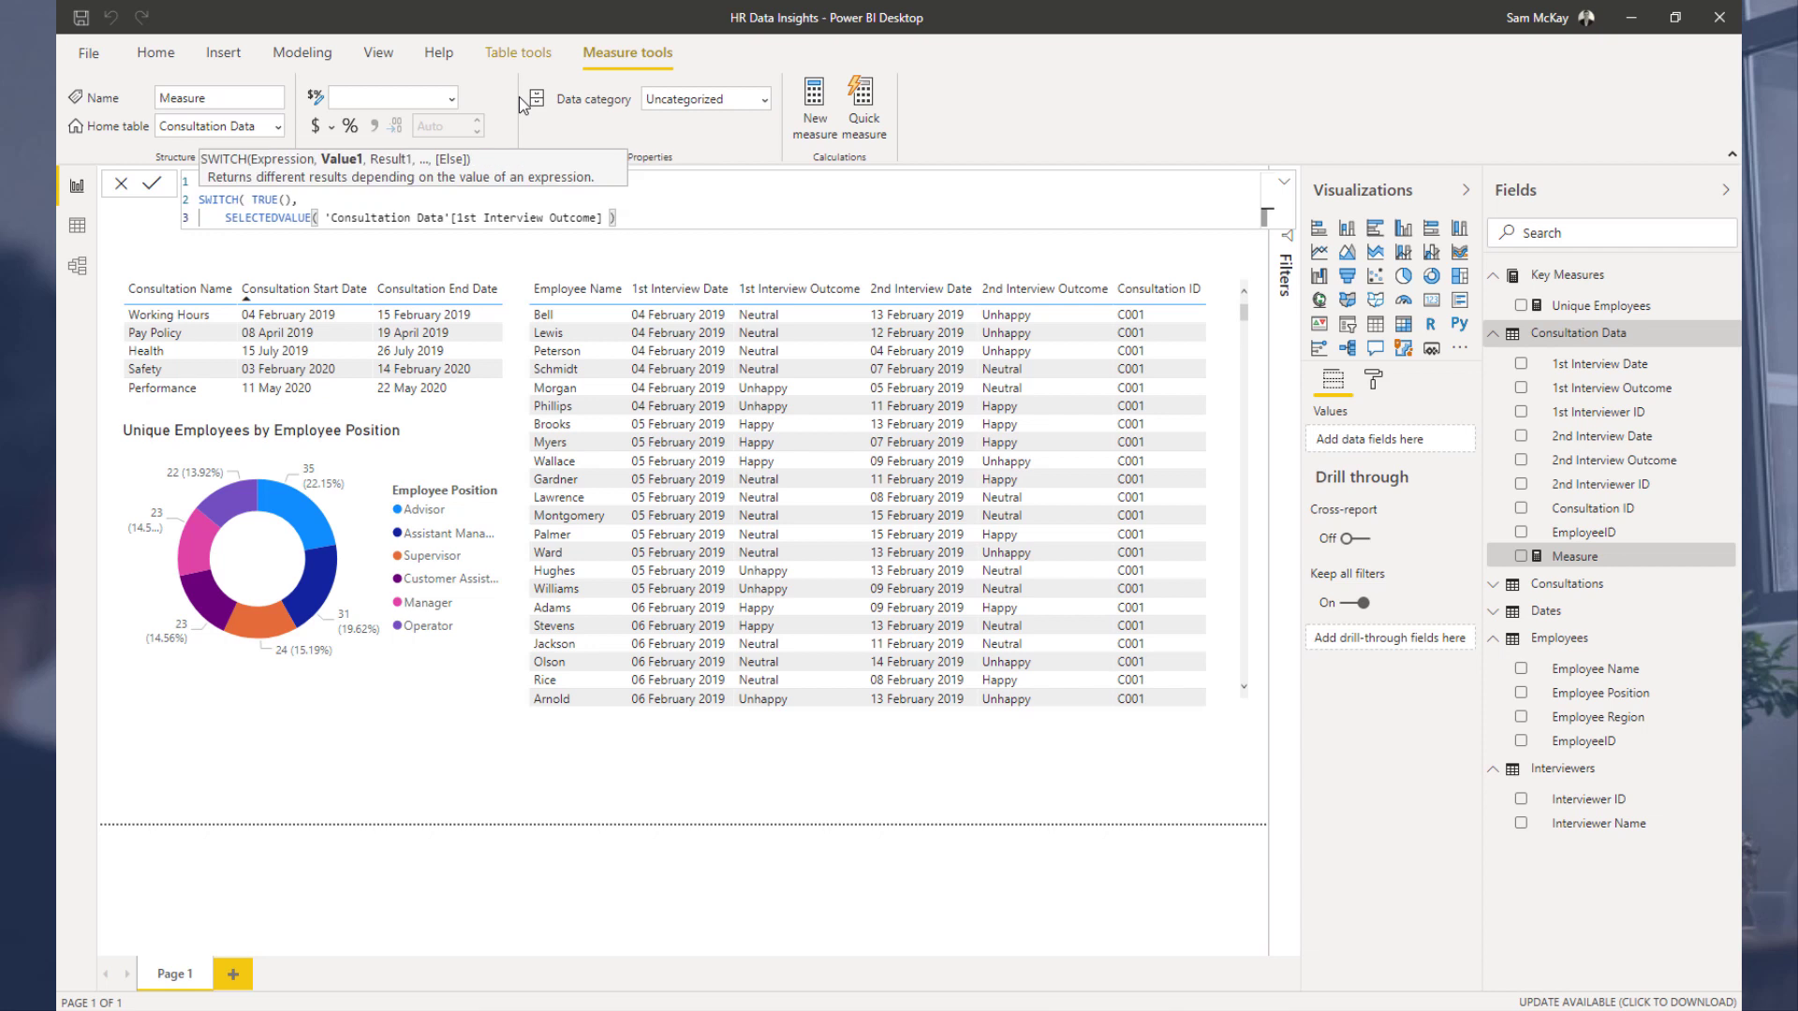
{"action": "type", "text": " = U"}
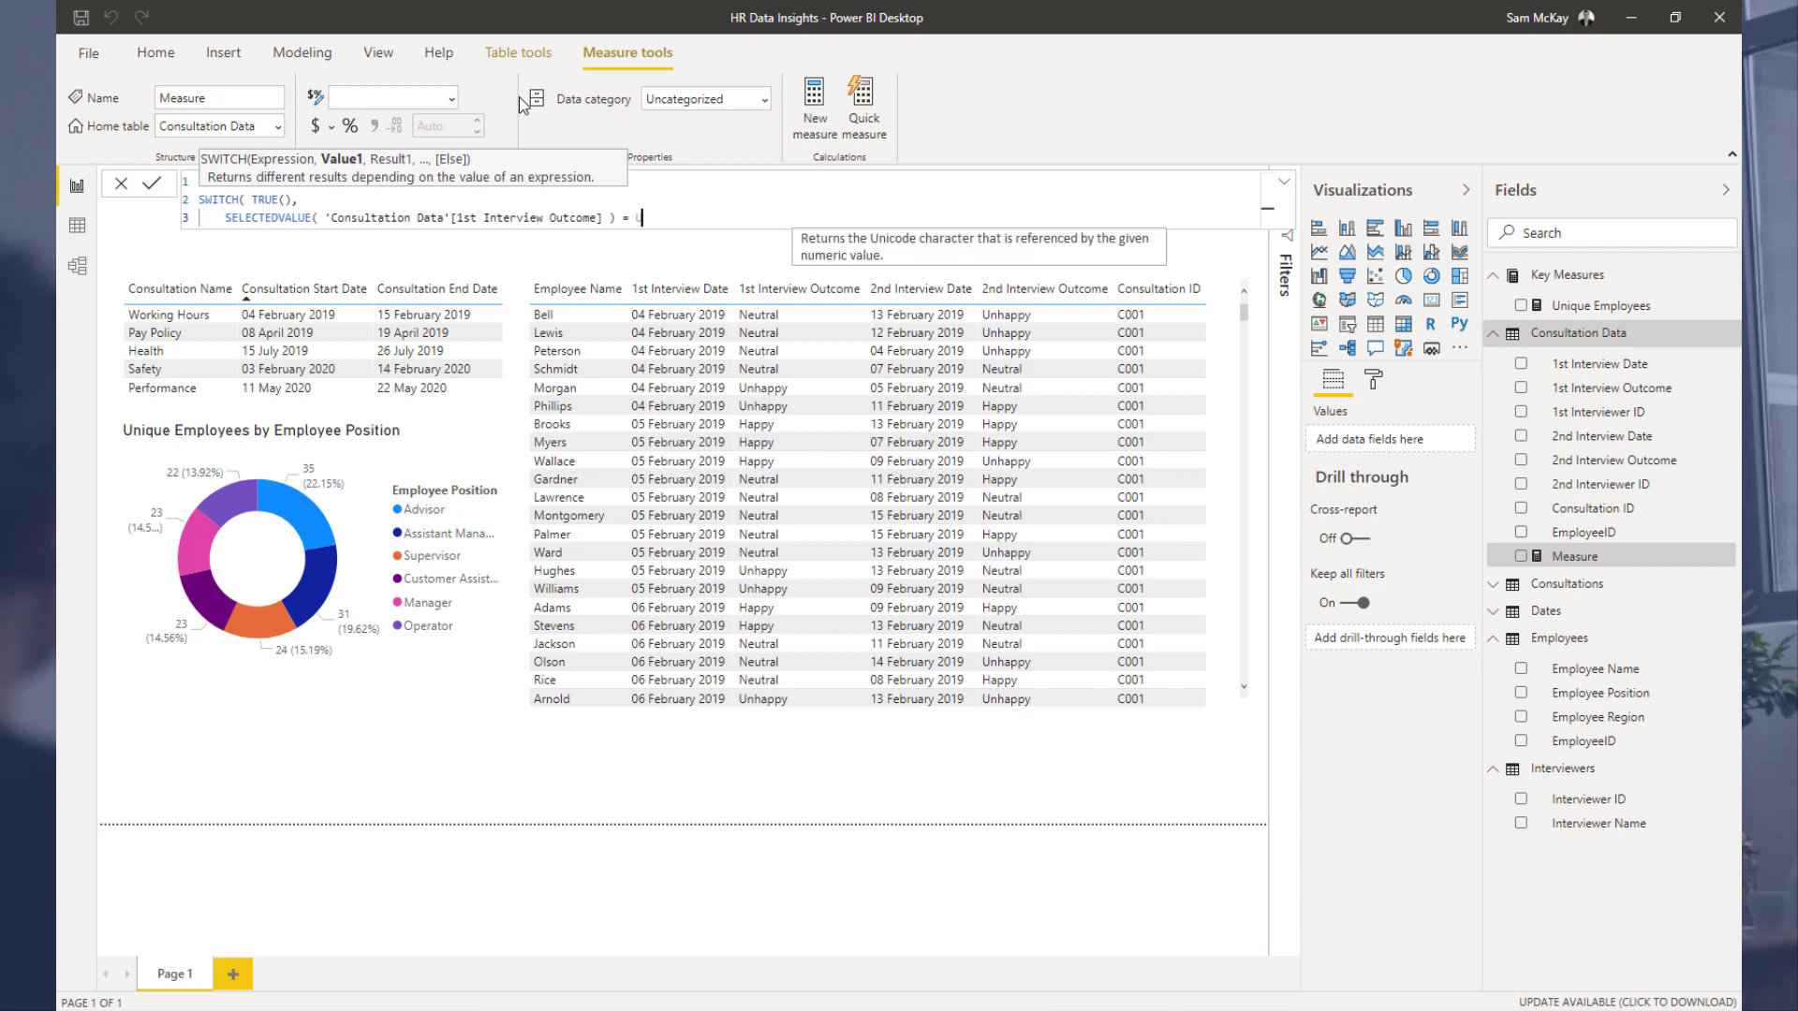
{"action": "type", "text": "nhappy"}
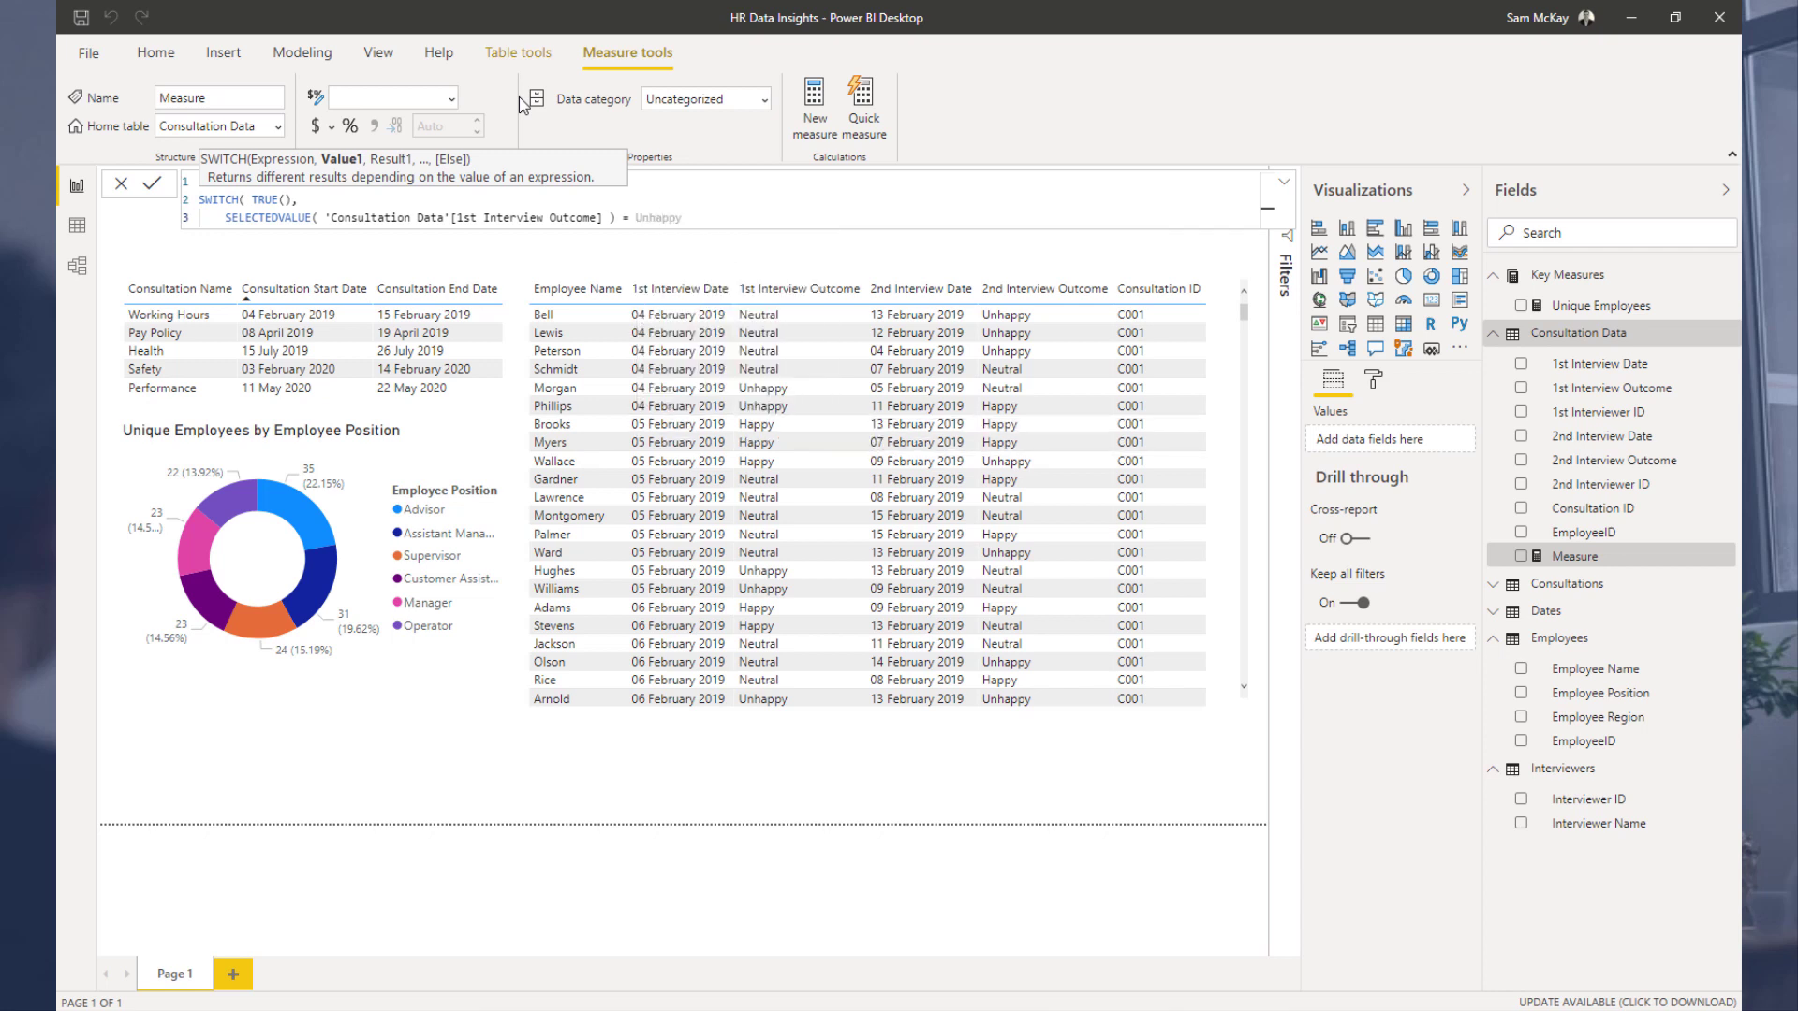
Step: Complete the first SWITCH condition so the selected outcome equals "Unhappy" and returns 1
{"action": "key", "text": "BackSpace"}
{"action": "key", "text": "BackSpace"}
{"action": "key", "text": "BackSpace"}
{"action": "key", "text": "BackSpace"}
{"action": "key", "text": "BackSpace"}
{"action": "key", "text": "BackSpace"}
{"action": "key", "text": "BackSpace"}
{"action": "type", "text": "\"Unhappy\"\""}
{"action": "key", "text": "BackSpace"}
{"action": "type", "text": ", 1,"}
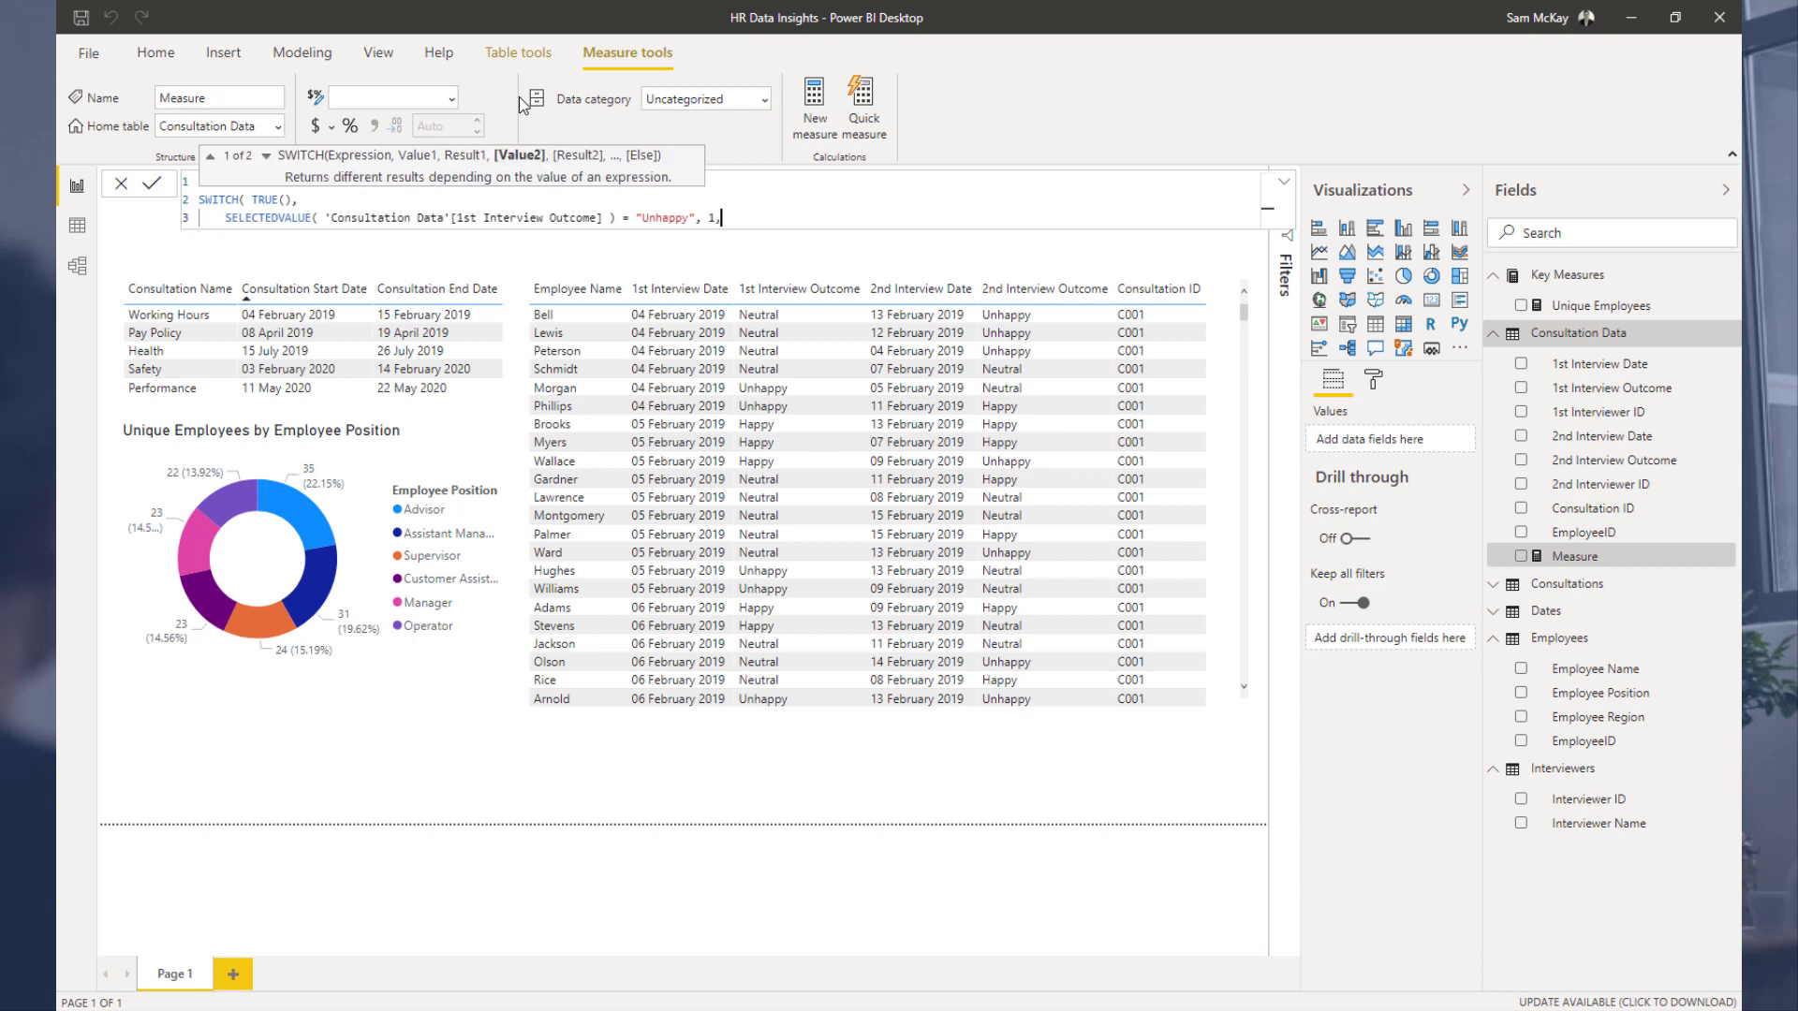
Step: Duplicate the Unhappy condition line onto the next two lines of the formula
{"action": "key", "text": "shift+Return"}
{"action": "key", "text": "shift+Return"}
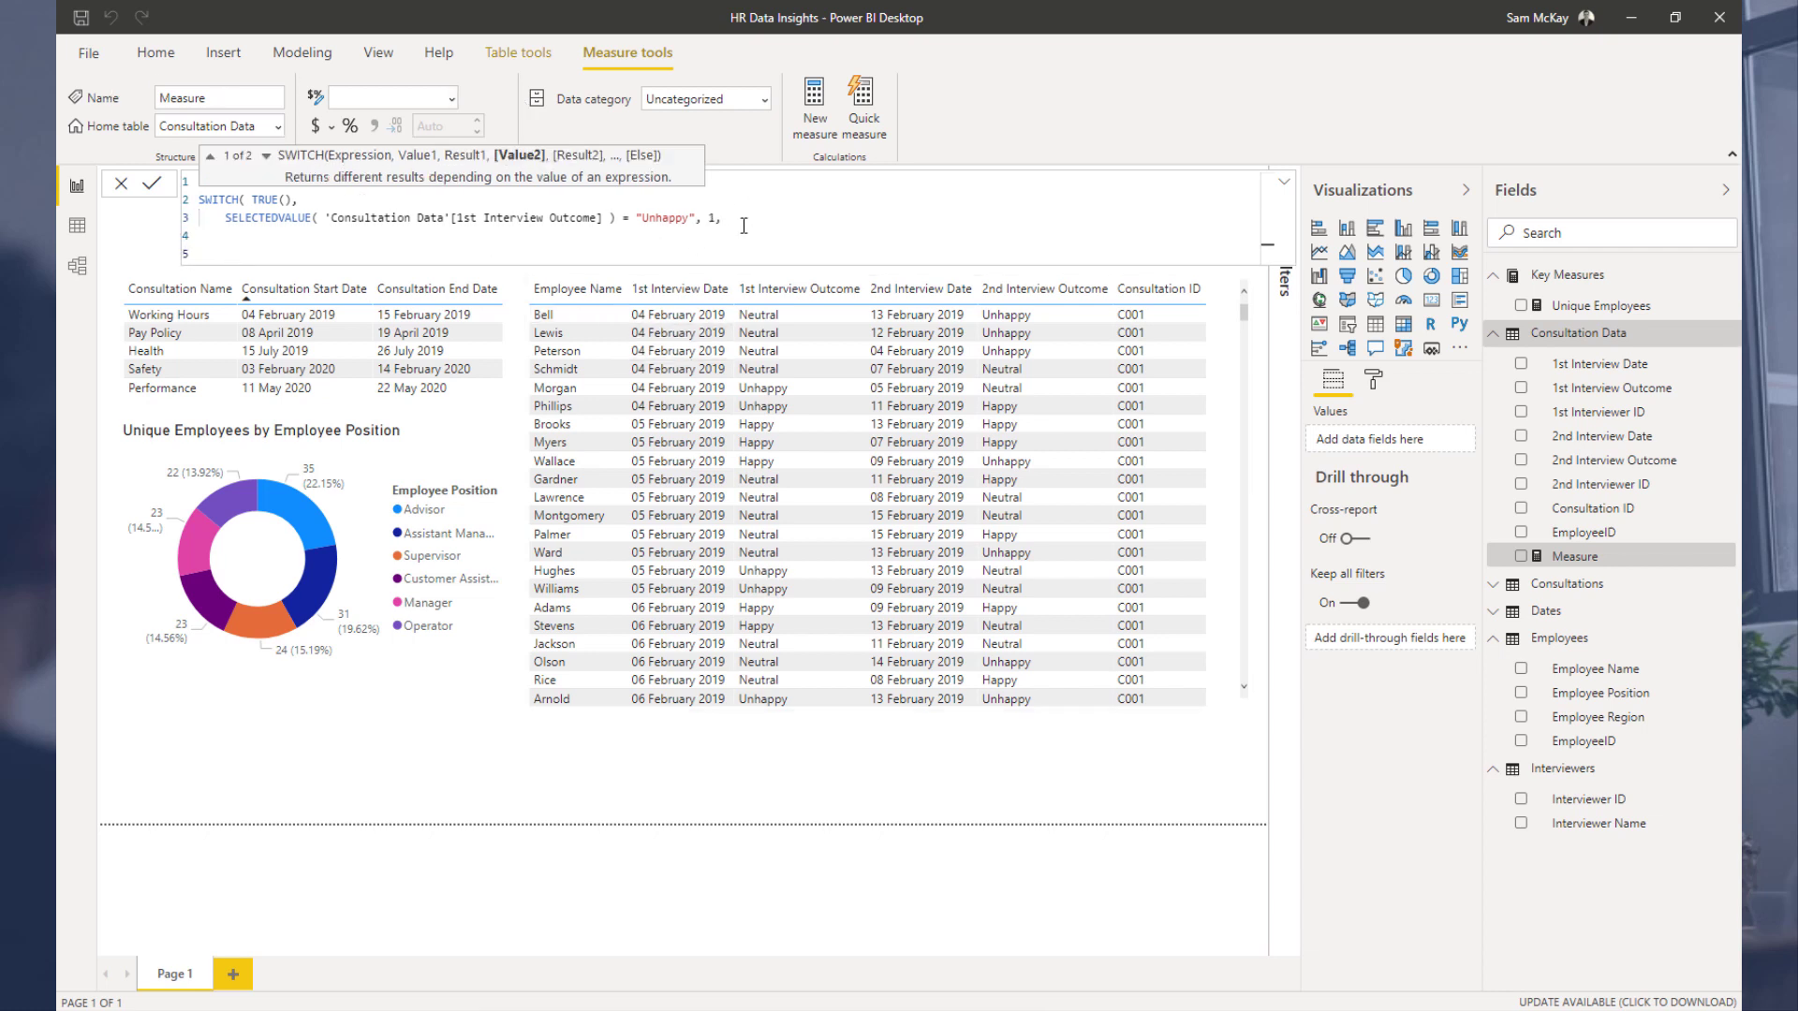
{"action": "left_click_drag", "start_coordinate": [723, 218], "coordinate": [229, 217]}
{"action": "key", "text": "ctrl+c"}
{"action": "left_click", "coordinate": [237, 235]}
{"action": "key", "text": "ctrl+v"}
{"action": "left_click", "coordinate": [200, 235]}
{"action": "key", "text": "Tab"}
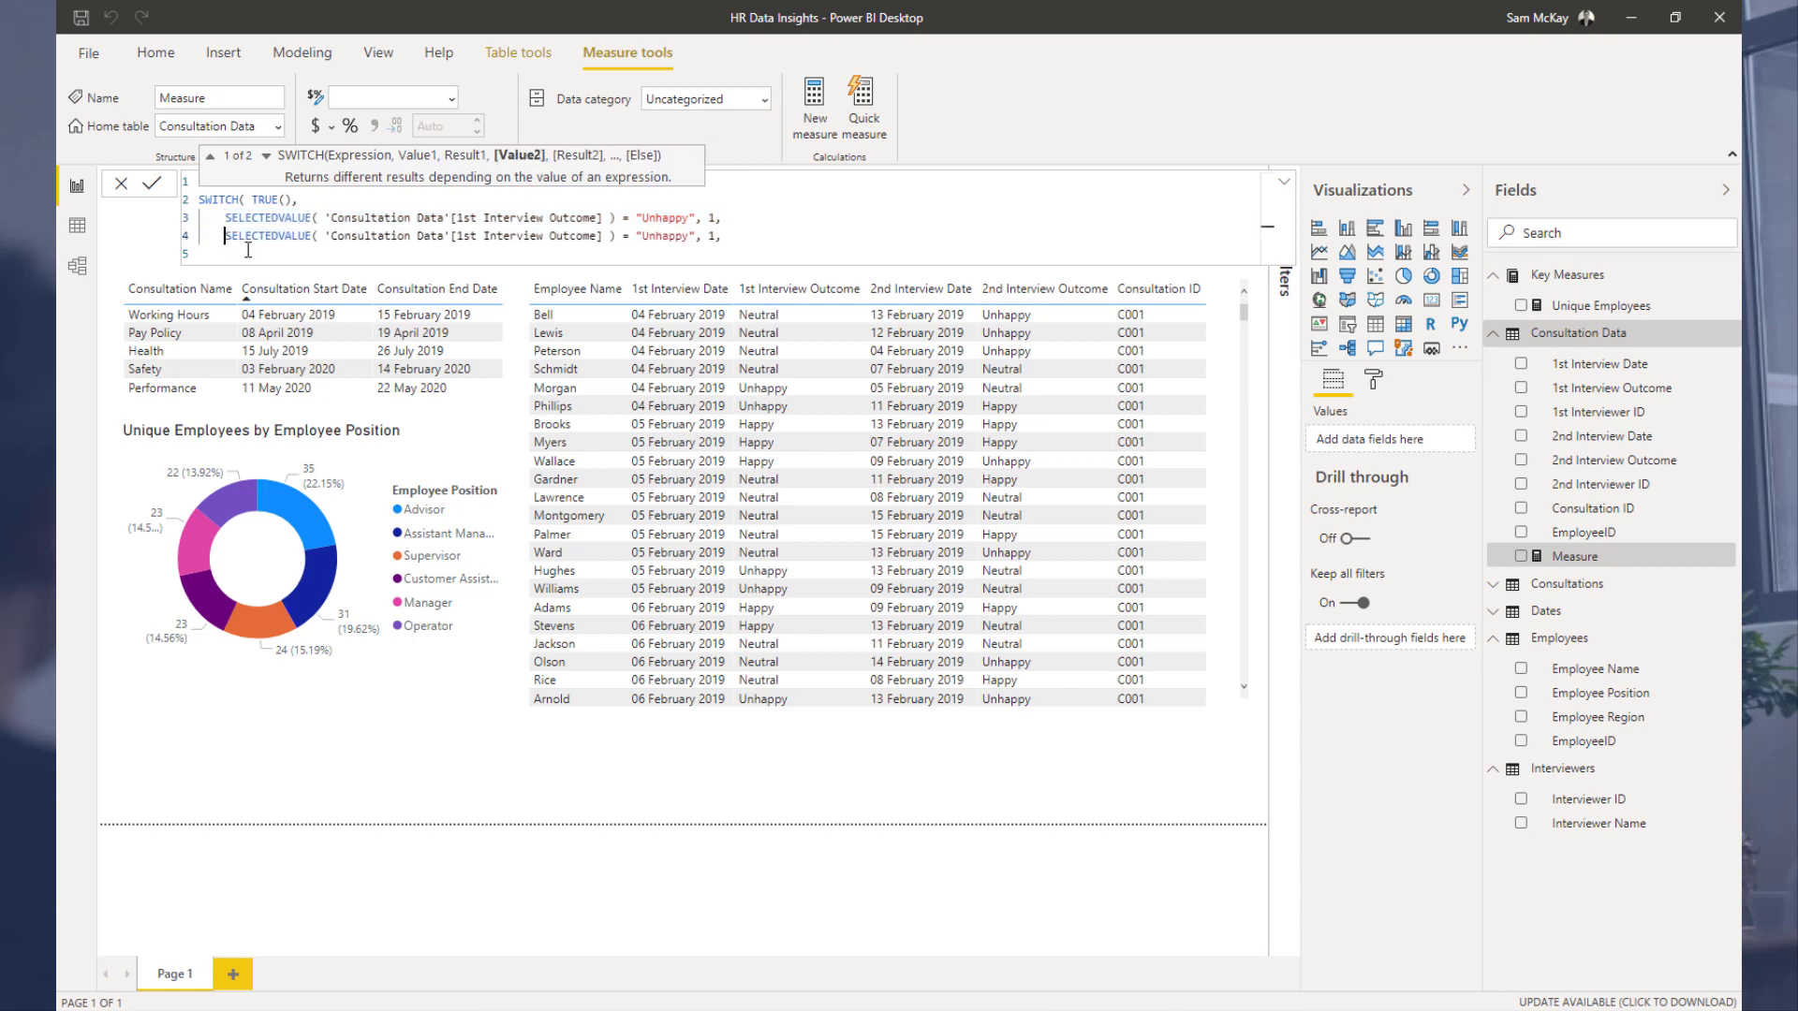
{"action": "left_click", "coordinate": [249, 251]}
{"action": "key", "text": "Tab"}
{"action": "key", "text": "ctrl+v"}
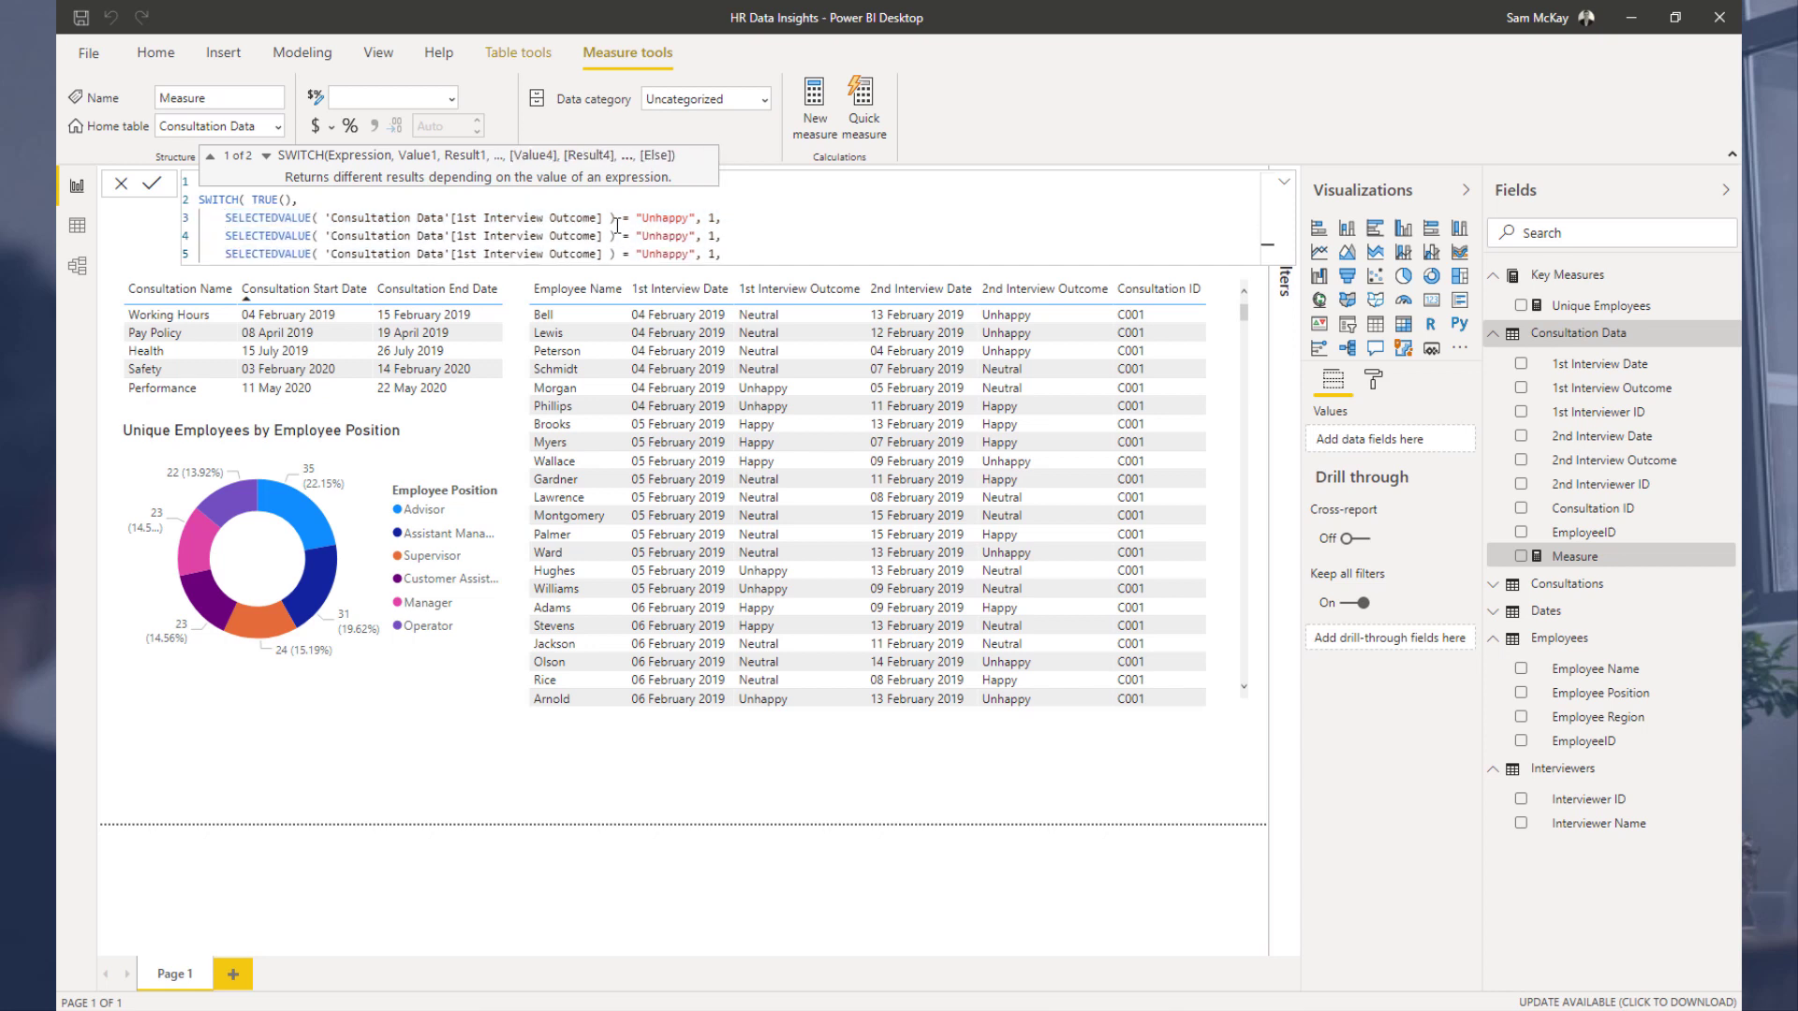
Step: Change the second condition's text to "Neutral" and the third condition's text to "Happy"
{"action": "left_click", "coordinate": [696, 238]}
{"action": "key", "text": "shift+Left"}
{"action": "key", "text": "shift+Left"}
{"action": "key", "text": "shift+Left"}
{"action": "key", "text": "shift+Left"}
{"action": "key", "text": "shift+Left"}
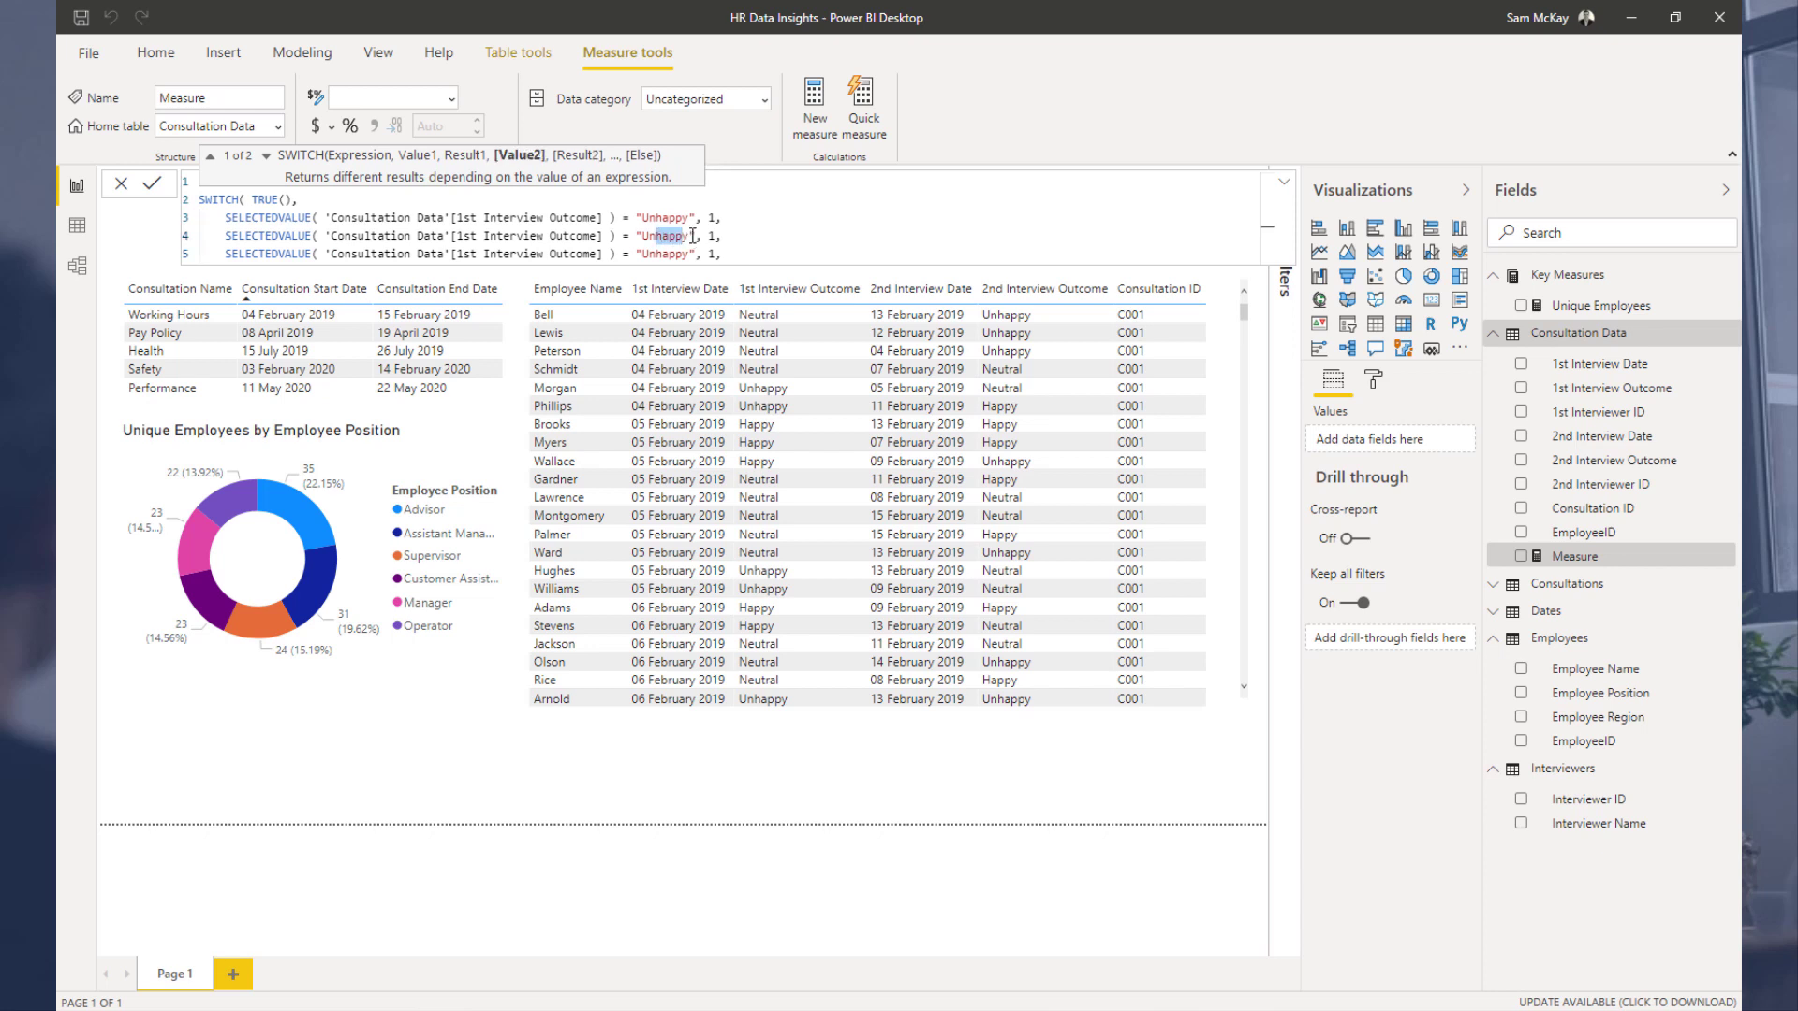
{"action": "left_click_drag", "start_coordinate": [693, 236], "coordinate": [649, 236]}
{"action": "type", "text": "Neutral"}
{"action": "left_click", "coordinate": [685, 254]}
{"action": "left_click_drag", "start_coordinate": [687, 255], "coordinate": [685, 254]}
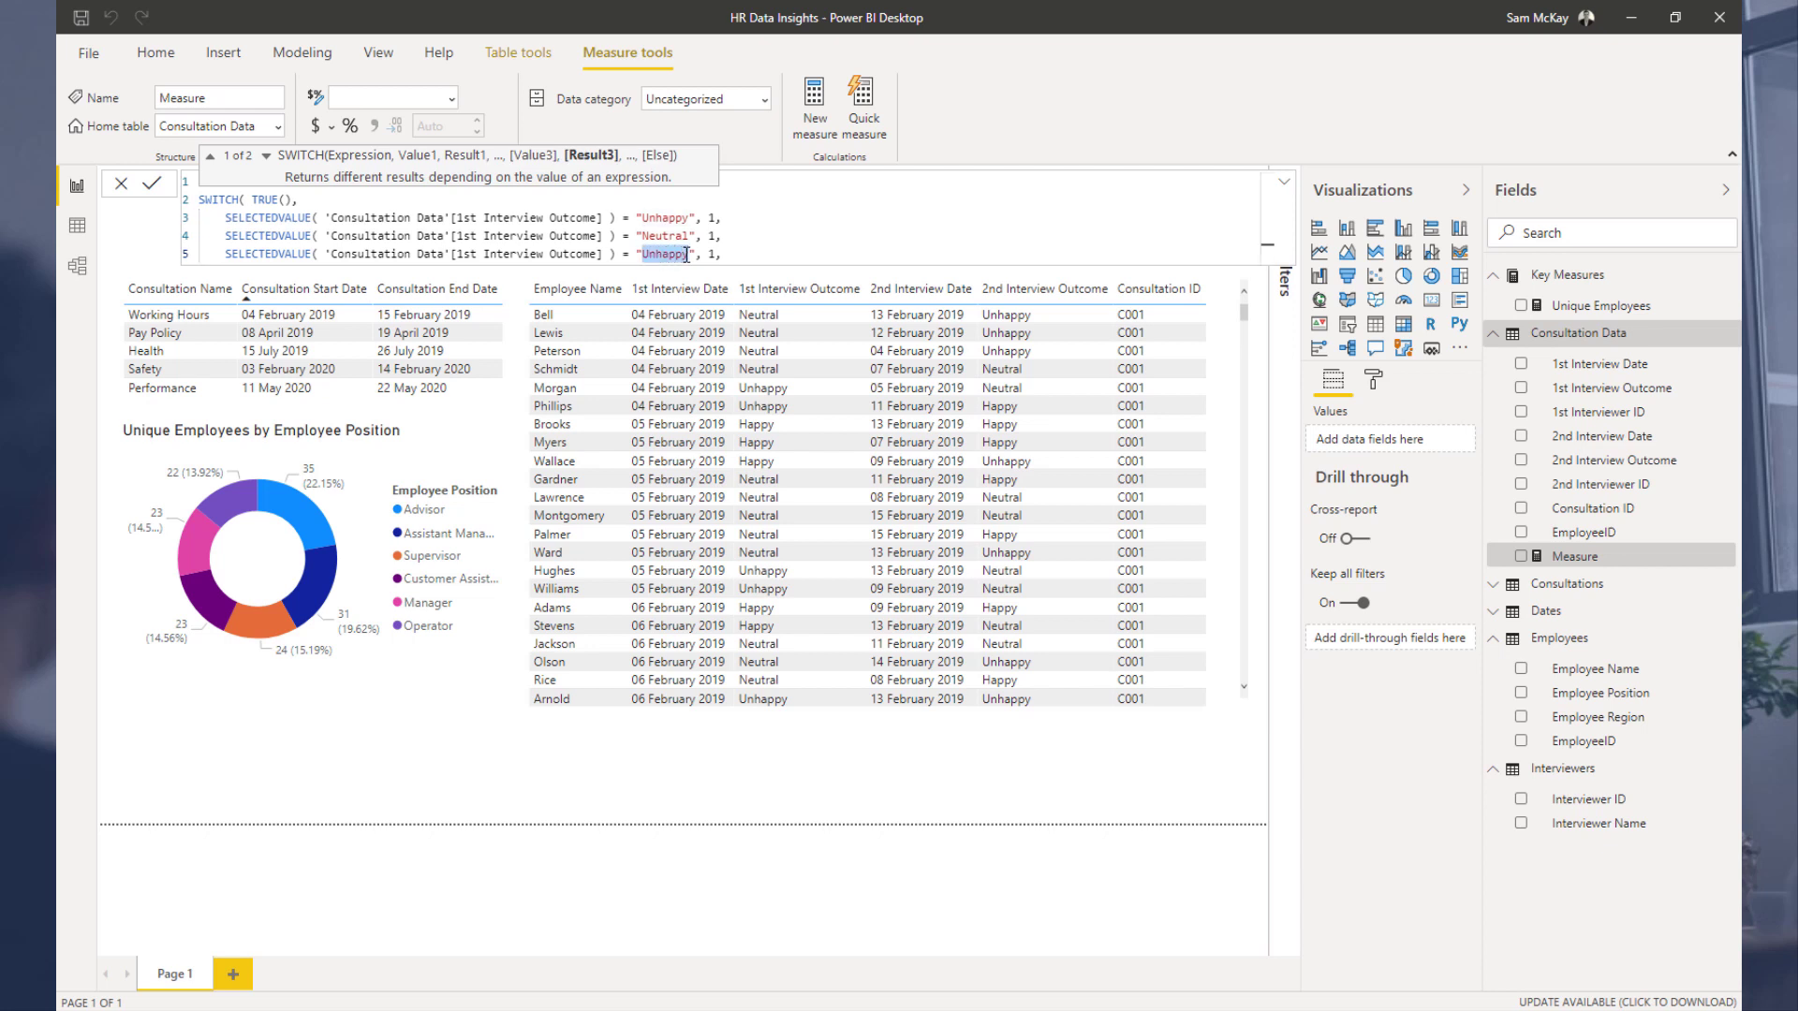
{"action": "type", "text": "Happy"}
Step: Set the Neutral condition's result to 2 and the Happy condition's result to 3
{"action": "key", "text": "Up"}
{"action": "key", "text": "Right"}
{"action": "key", "text": "Right"}
{"action": "key", "text": "Right"}
{"action": "key", "text": "Right"}
{"action": "key", "text": "Right"}
{"action": "key", "text": "Right"}
{"action": "key", "text": "shift+Left"}
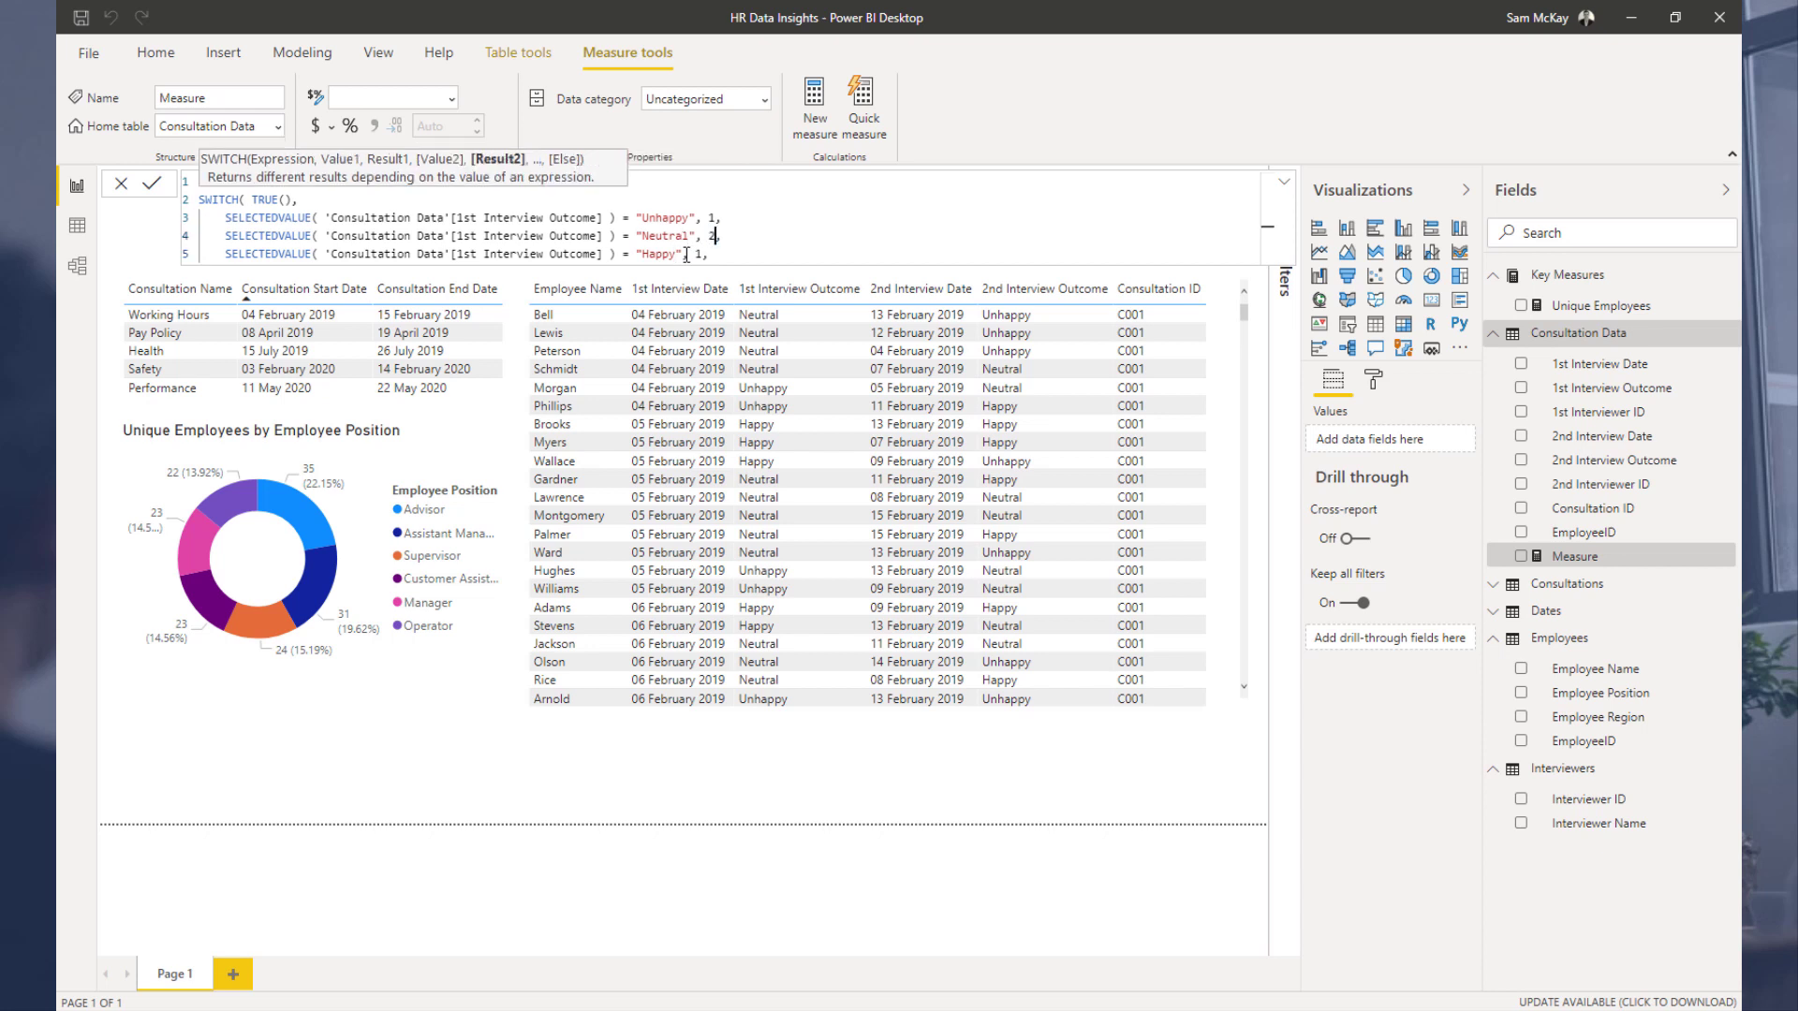
{"action": "key", "text": "Down"}
{"action": "key", "text": "Left"}
{"action": "key", "text": "shift+Left"}
{"action": "type", "text": "3"}
{"action": "key", "text": "Right"}
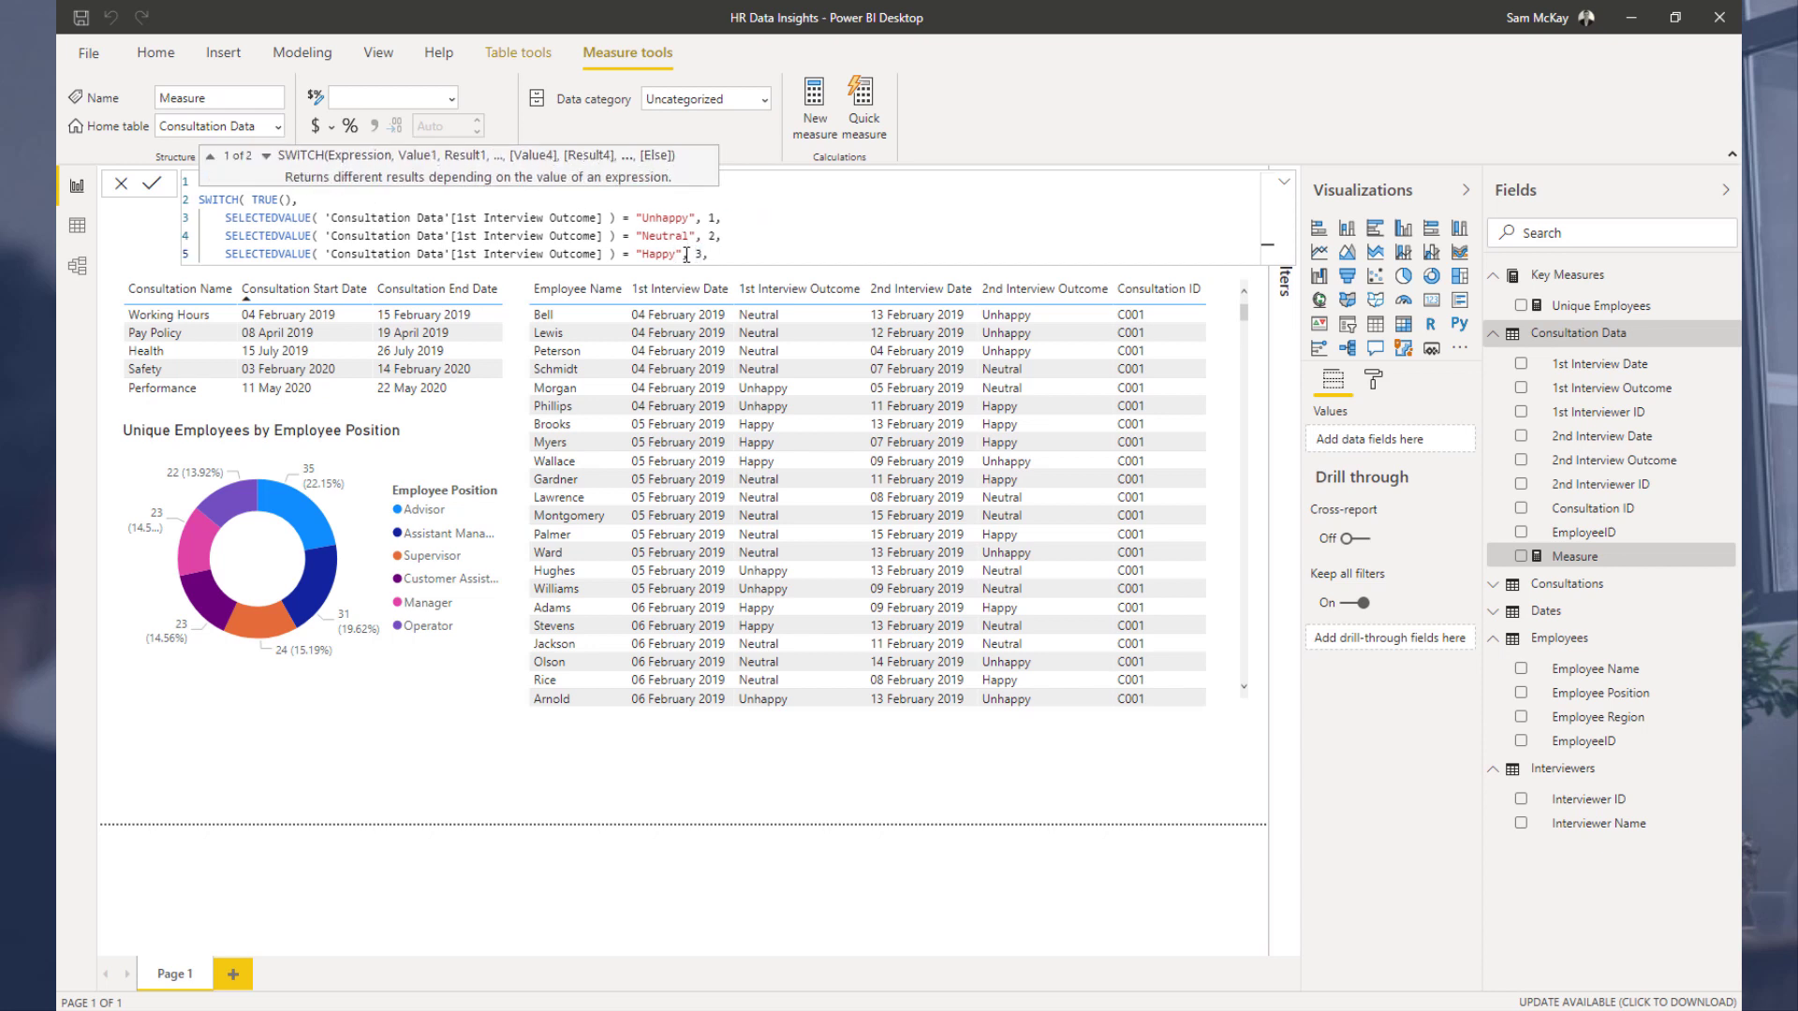
Step: Add BLANK() as the else result, close both parentheses and commit the 1st Outcome measure
{"action": "key", "text": "shift+Return"}
{"action": "type", "text": "BLAN"}
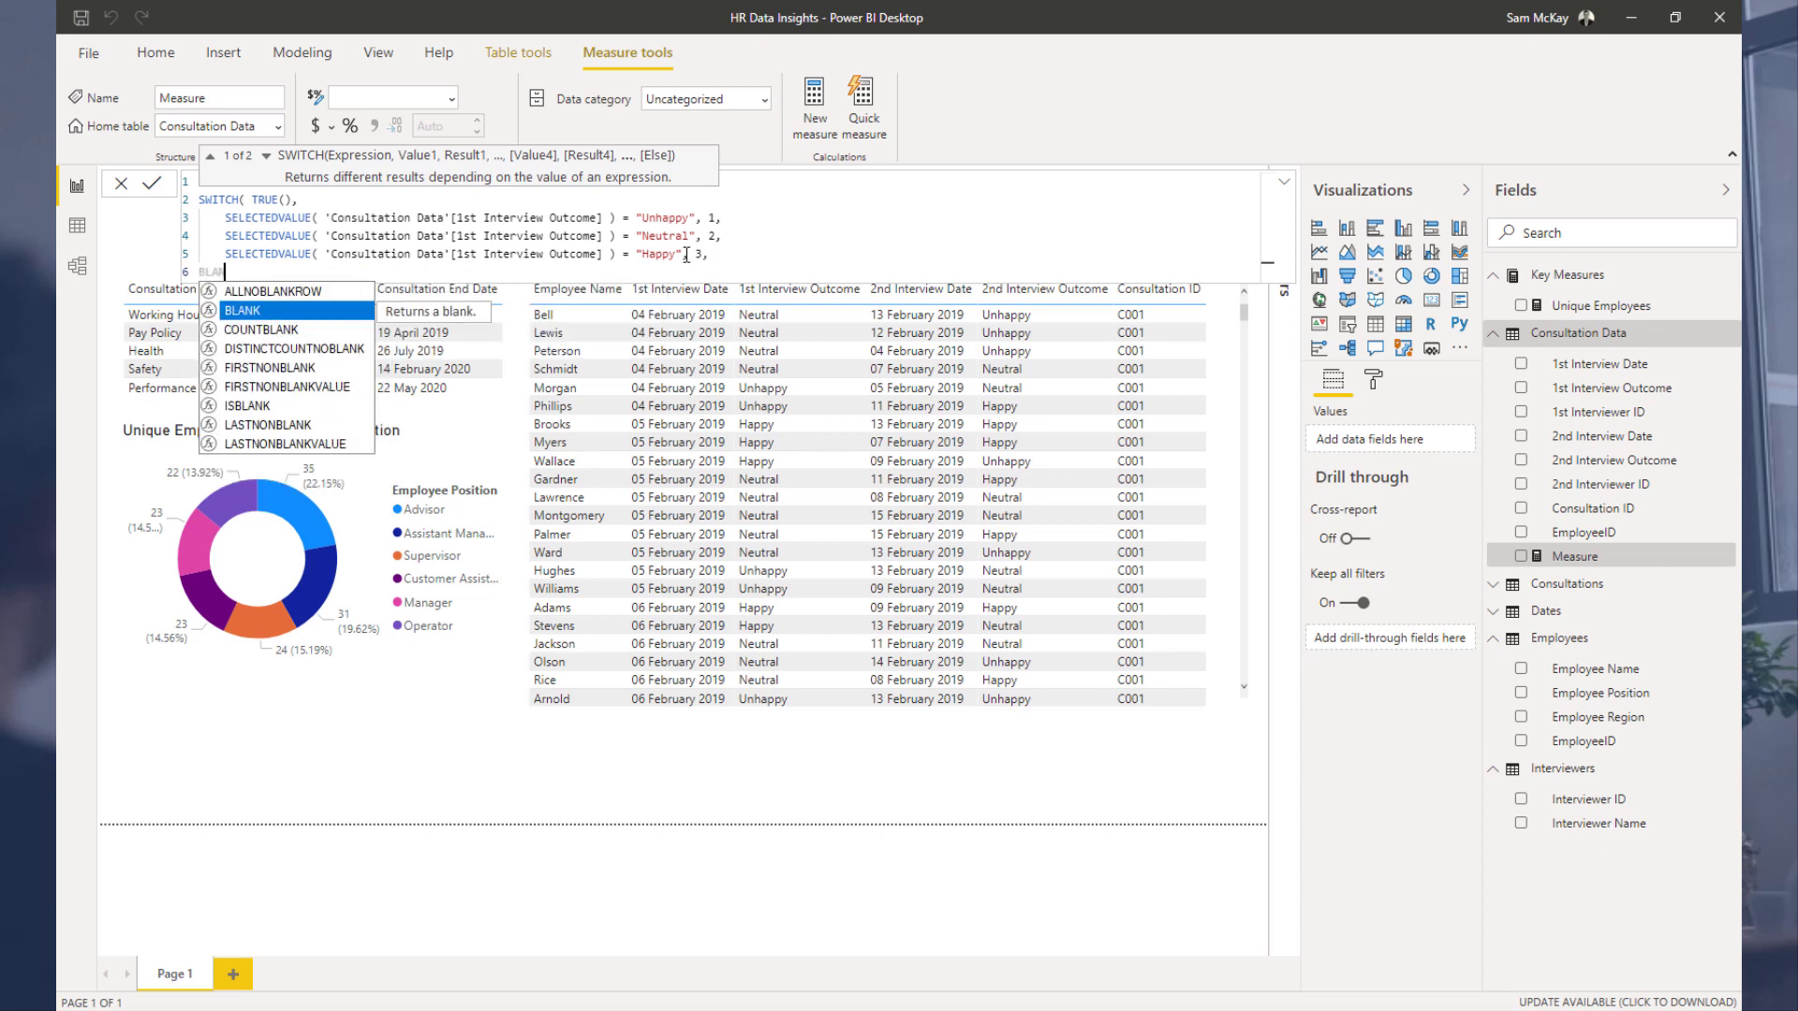
{"action": "key", "text": "Tab"}
{"action": "type", "text": ") )"}
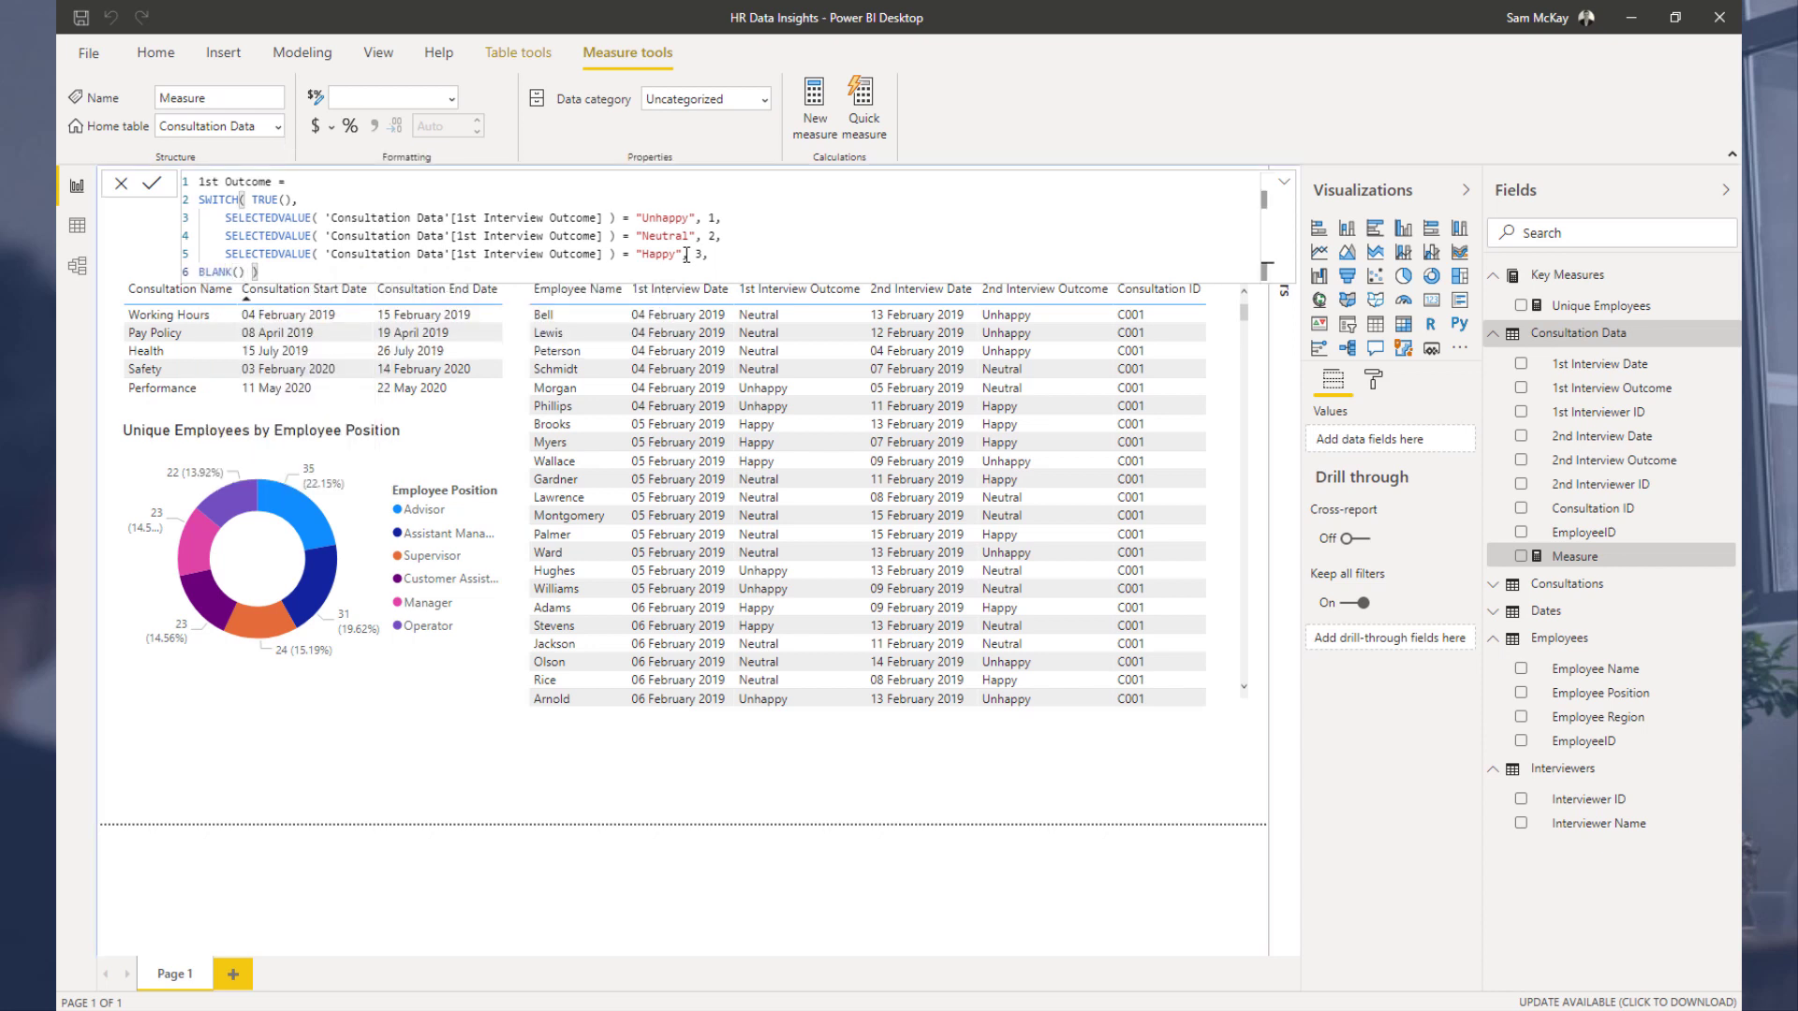
{"action": "key", "text": "Return"}
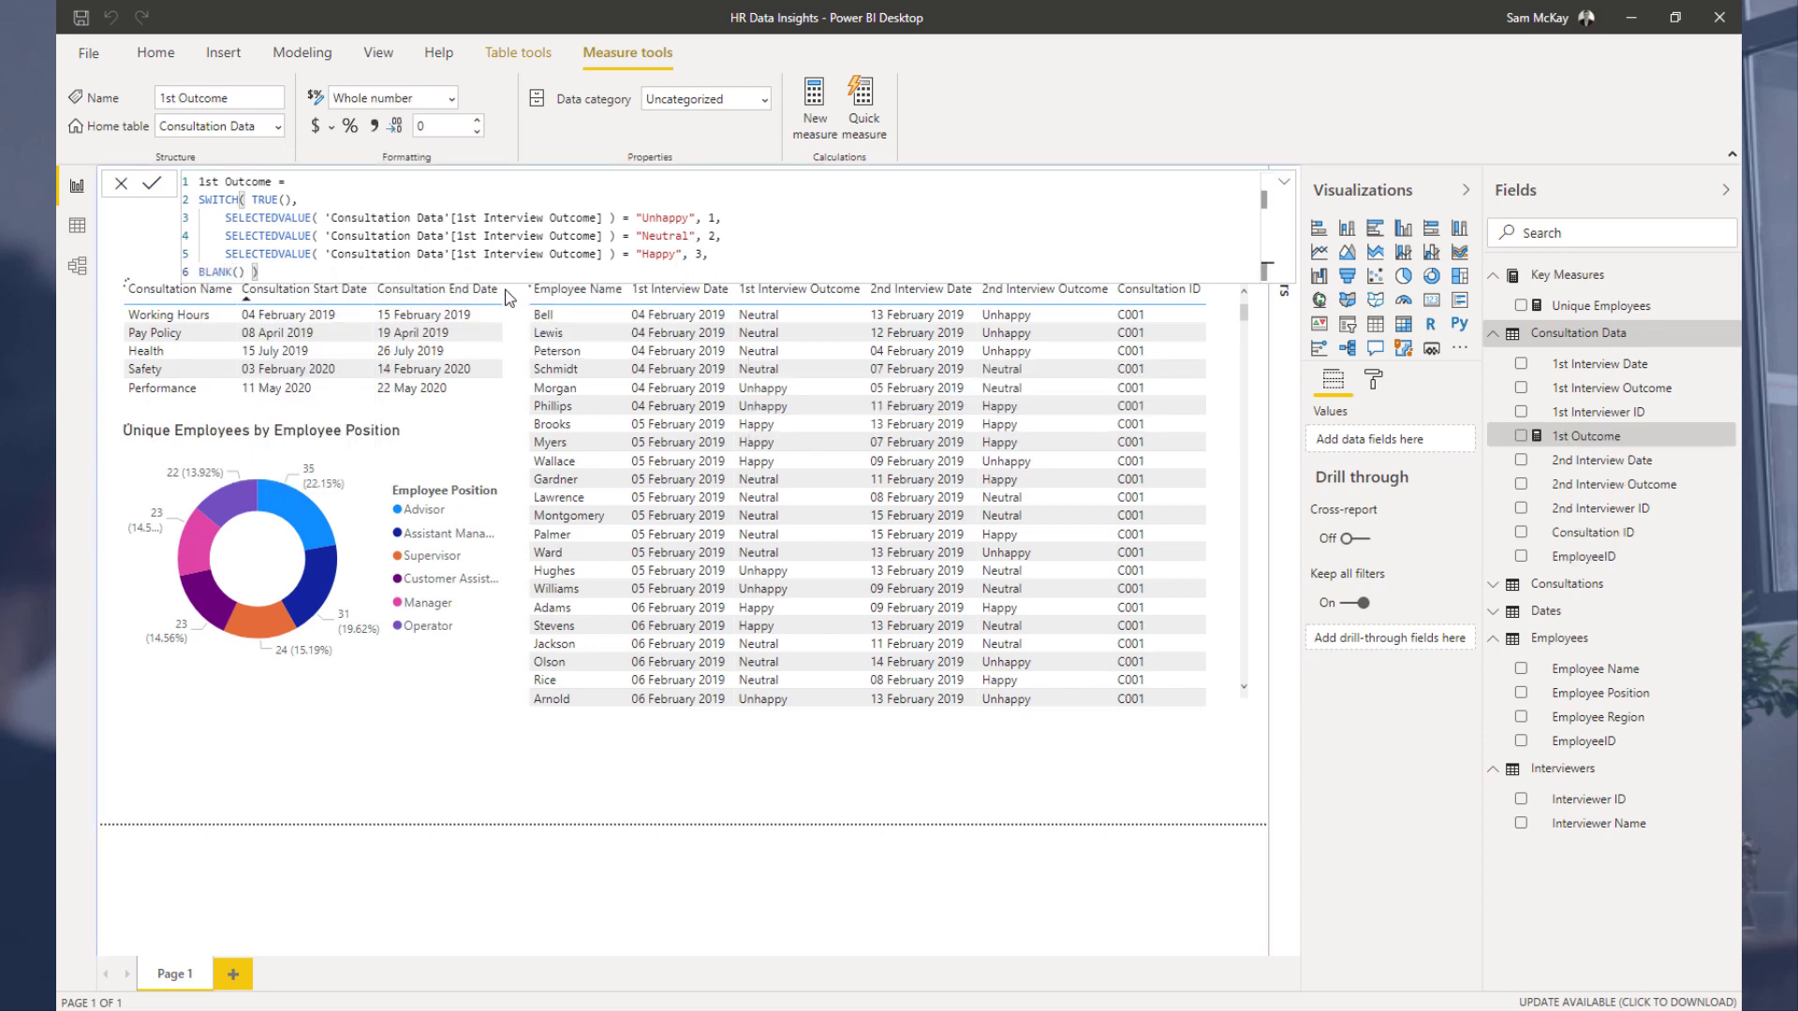
Step: Move the 1st Outcome measure's home table to Key Measures
{"action": "left_click", "coordinate": [1600, 415]}
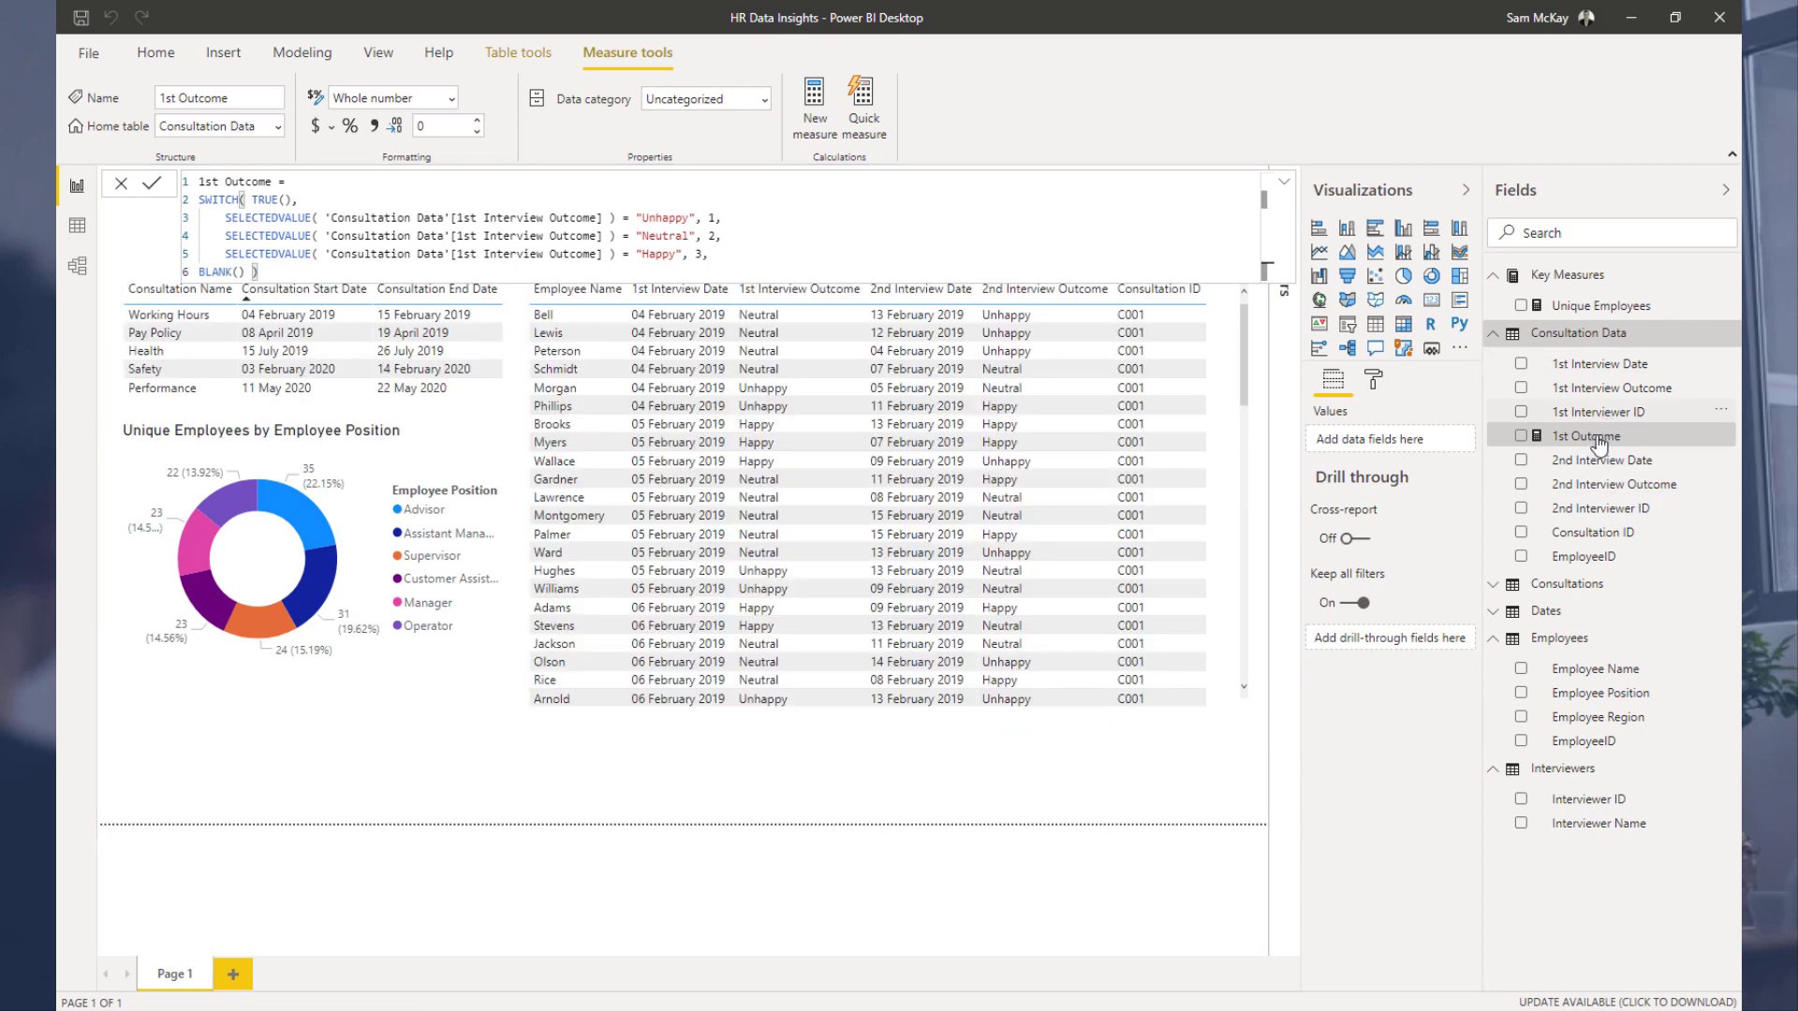
{"action": "left_click", "coordinate": [1596, 438]}
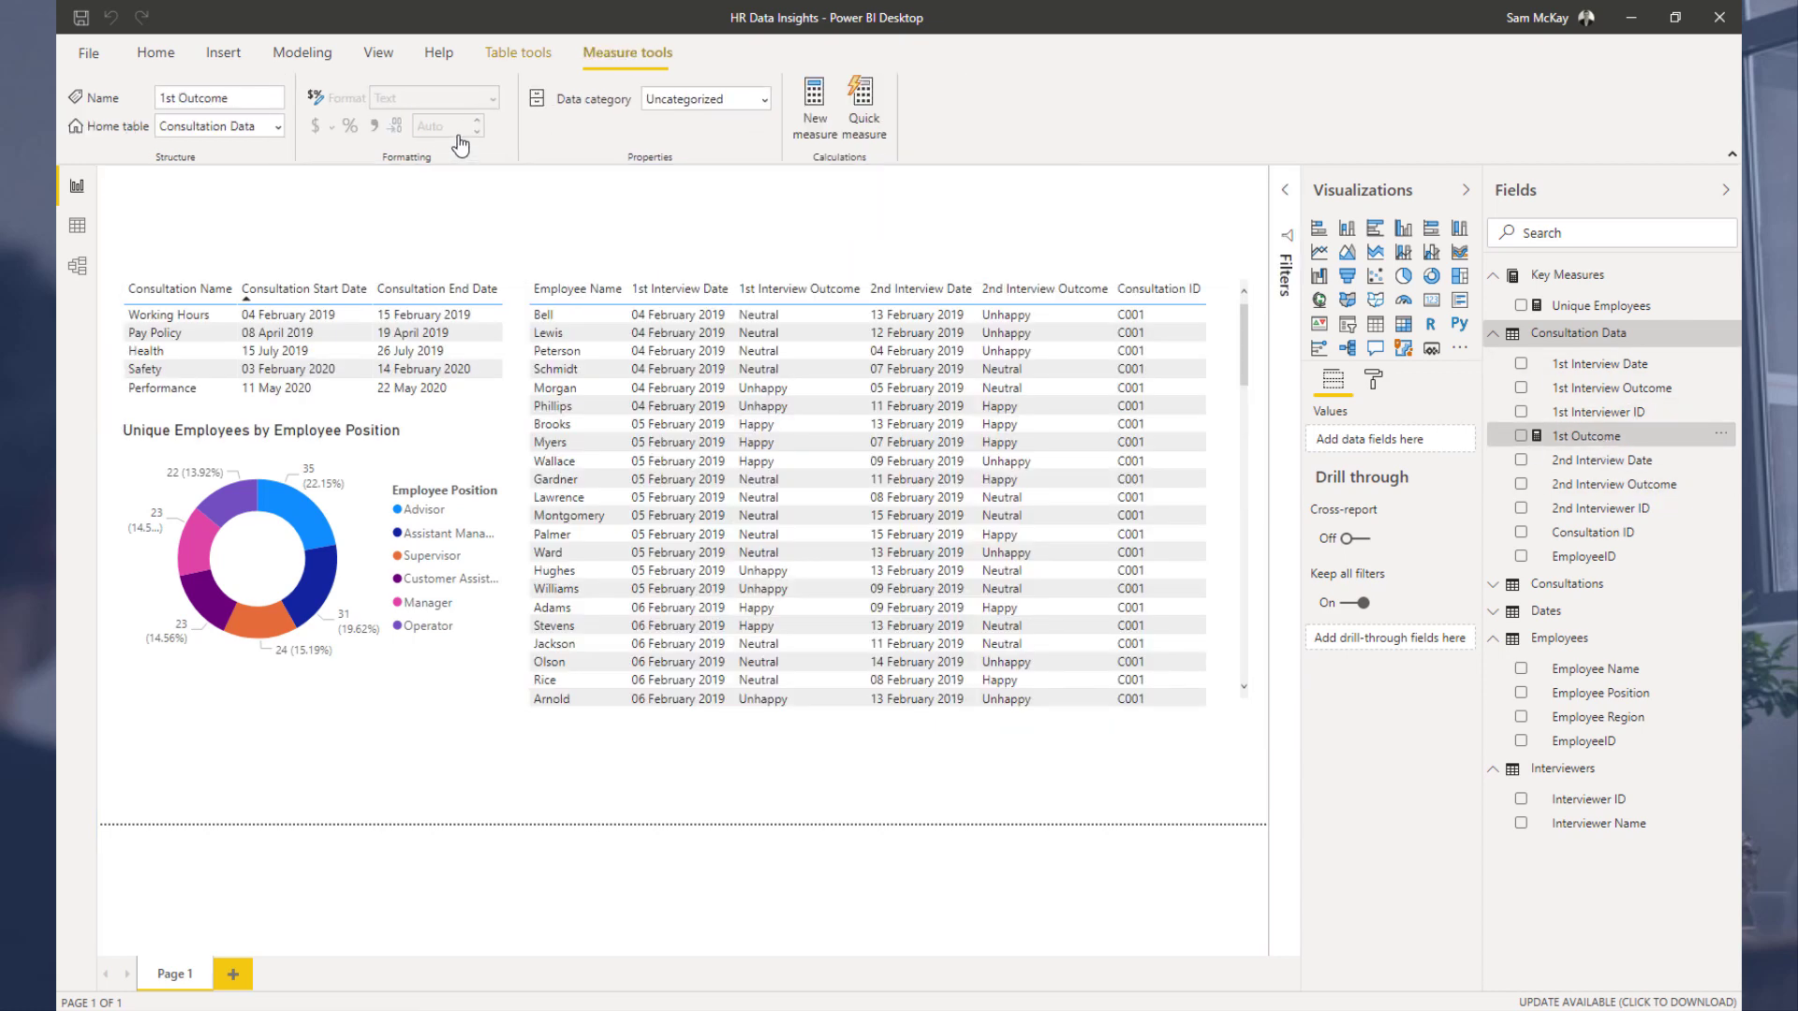
{"action": "left_click", "coordinate": [305, 60]}
{"action": "left_click", "coordinate": [530, 58]}
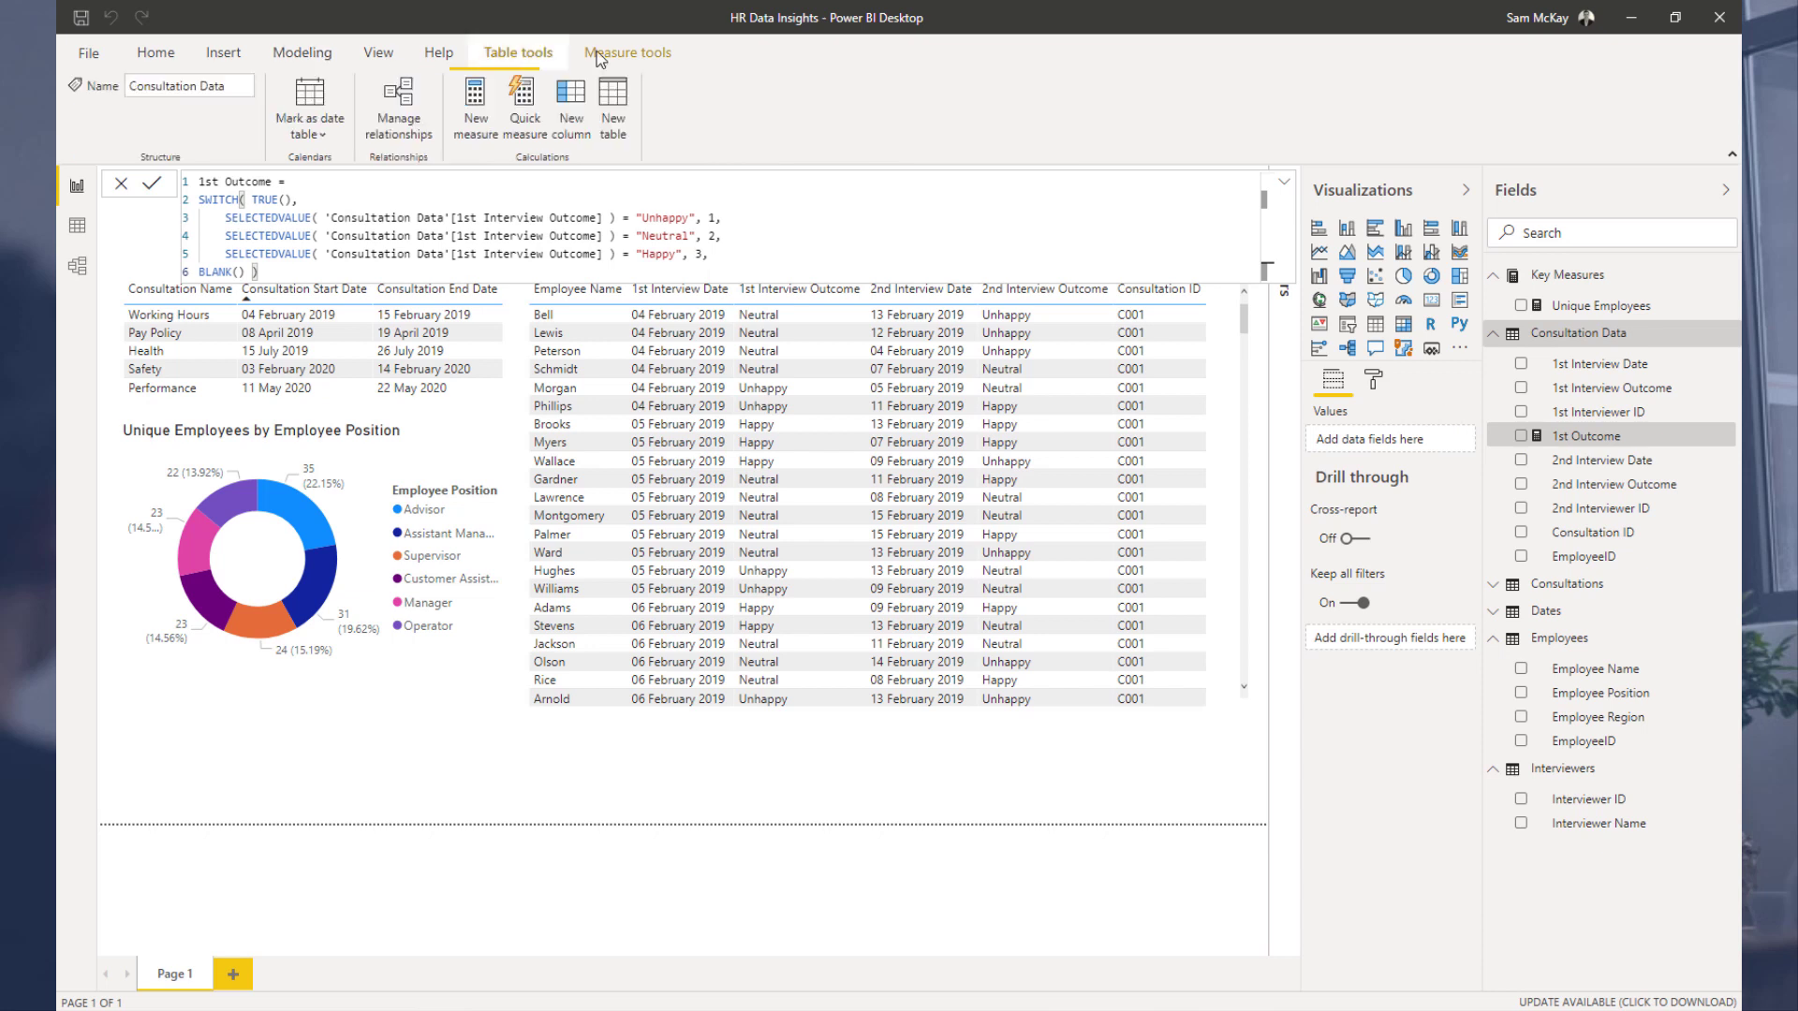
{"action": "left_click", "coordinate": [600, 56]}
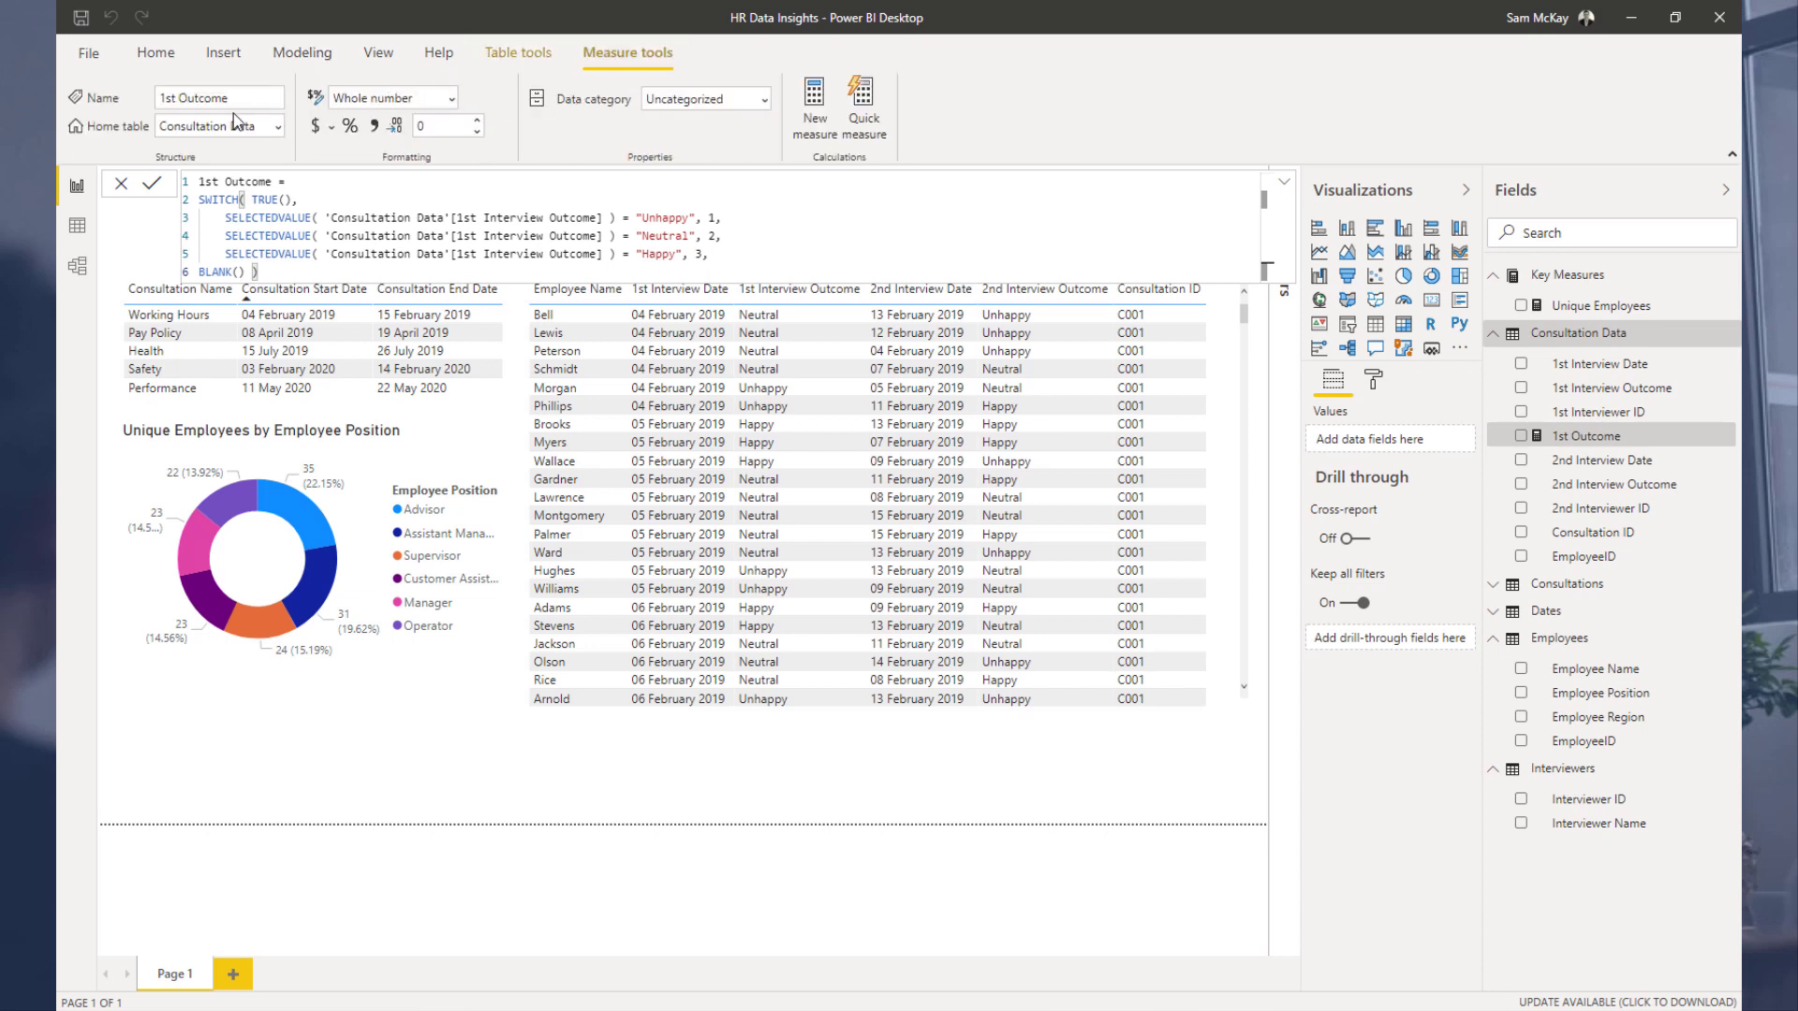
{"action": "left_click", "coordinate": [277, 127]}
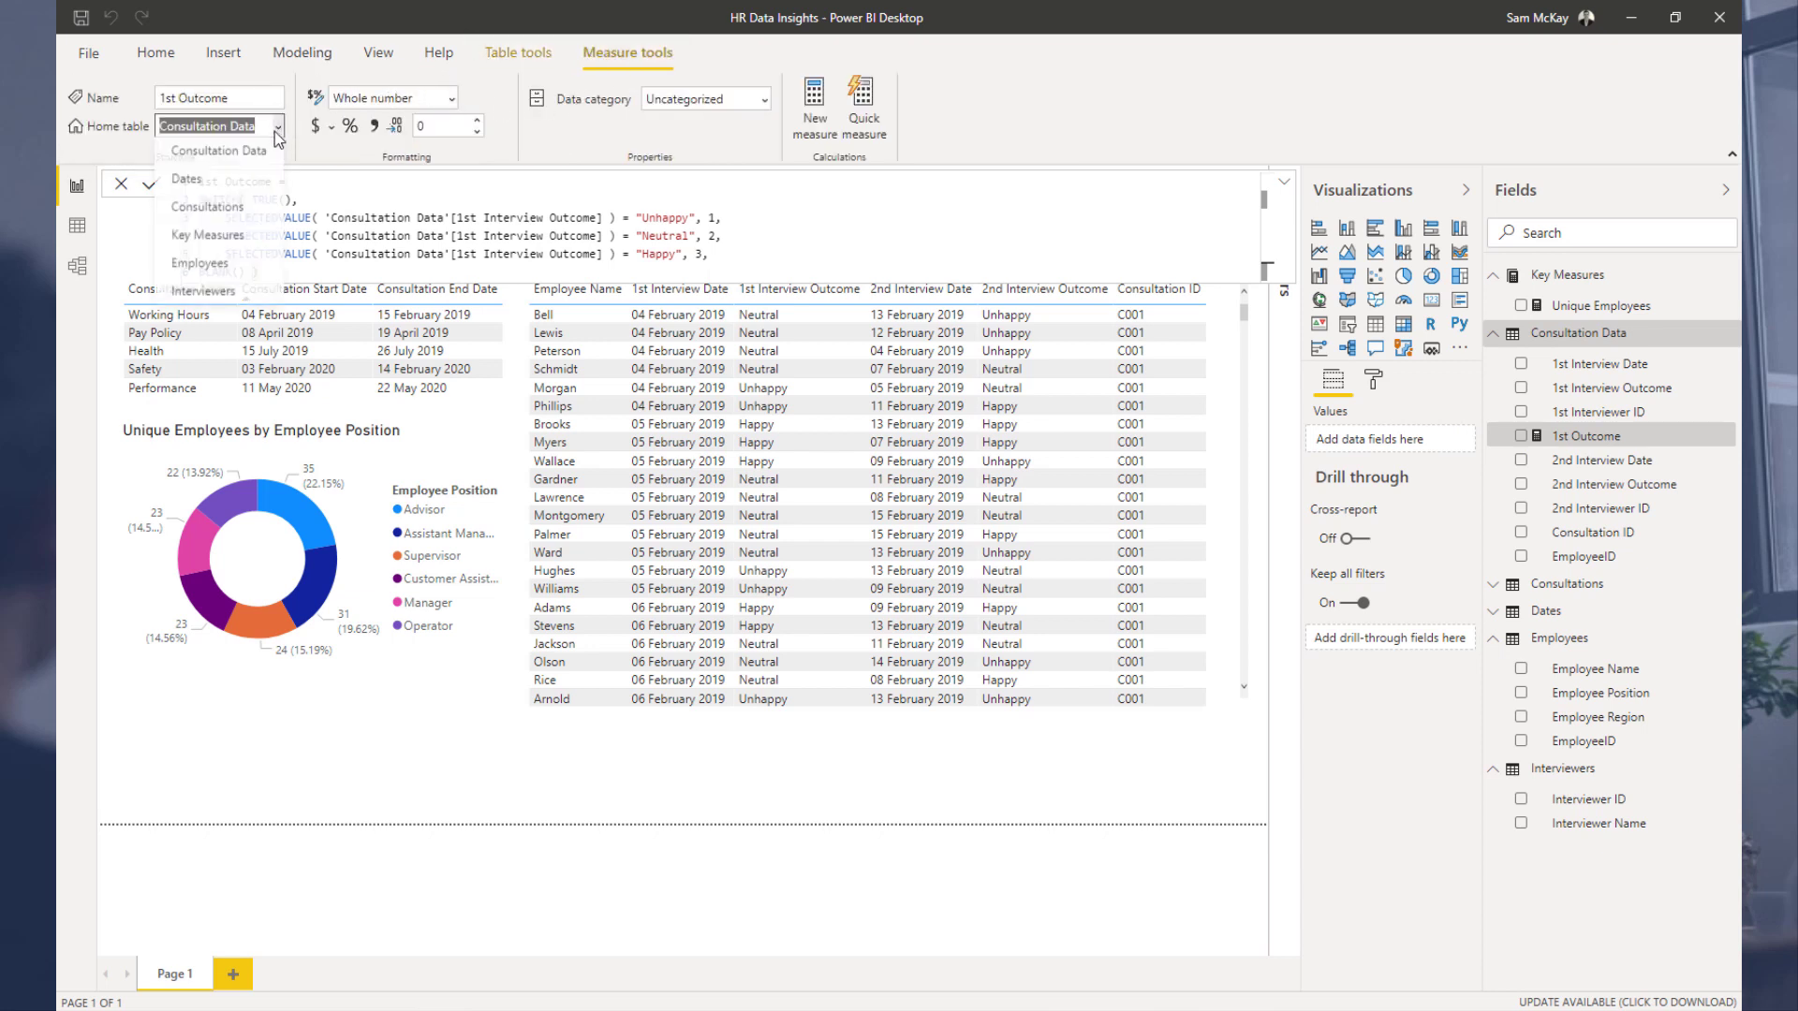
{"action": "left_click", "coordinate": [215, 237]}
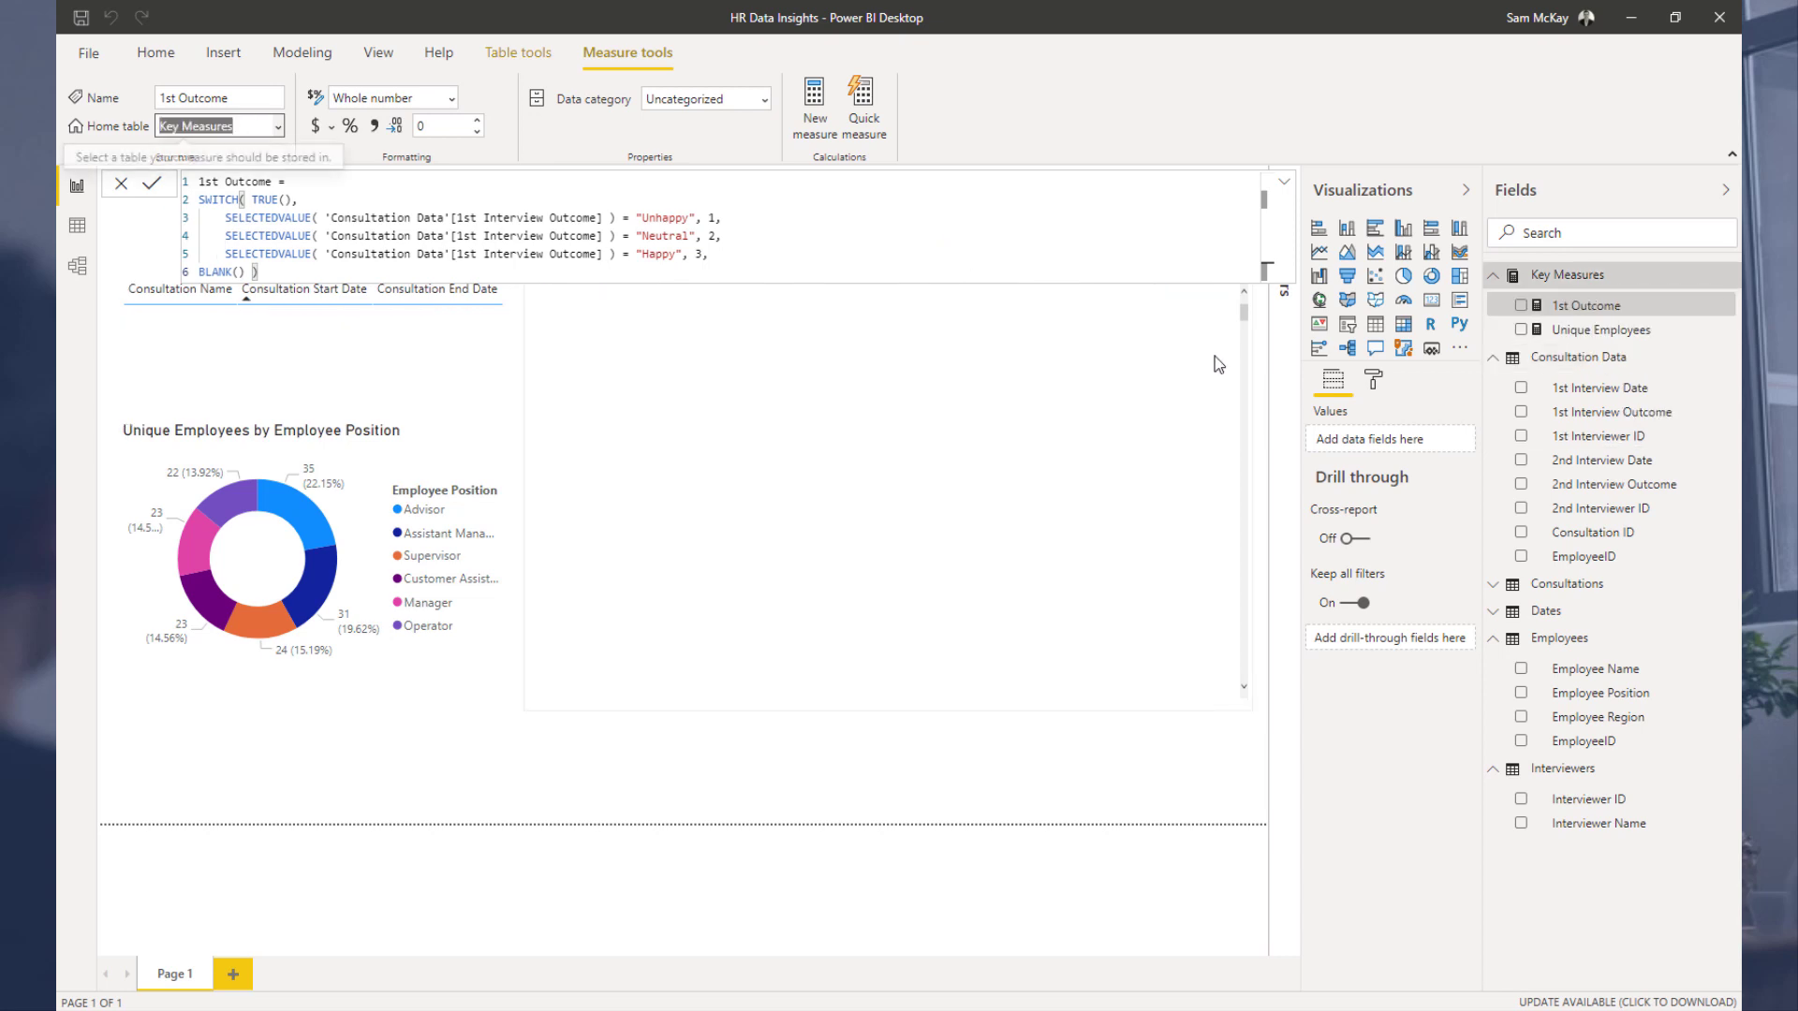
Step: Open background colour conditional formatting for the table's 1st Interview Outcome column, formatting by Rules based on the 1st Outcome measure
{"action": "left_click", "coordinate": [1255, 371]}
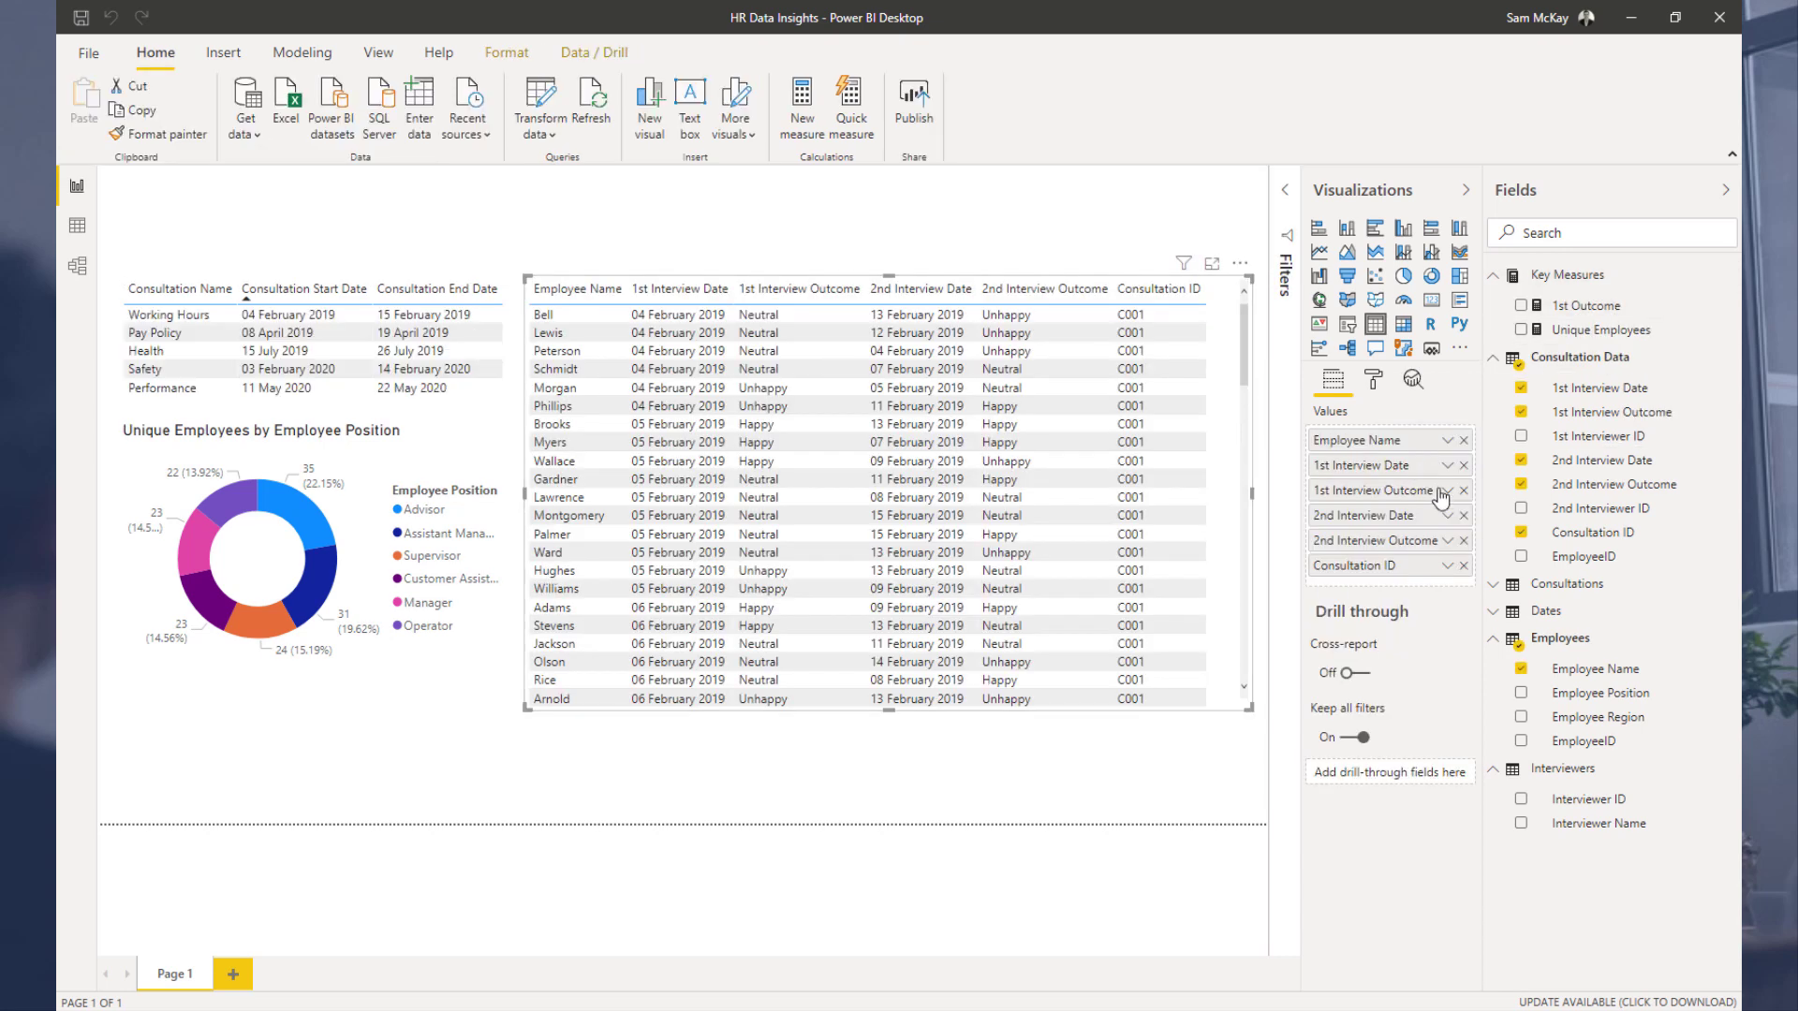
{"action": "left_click", "coordinate": [1372, 382]}
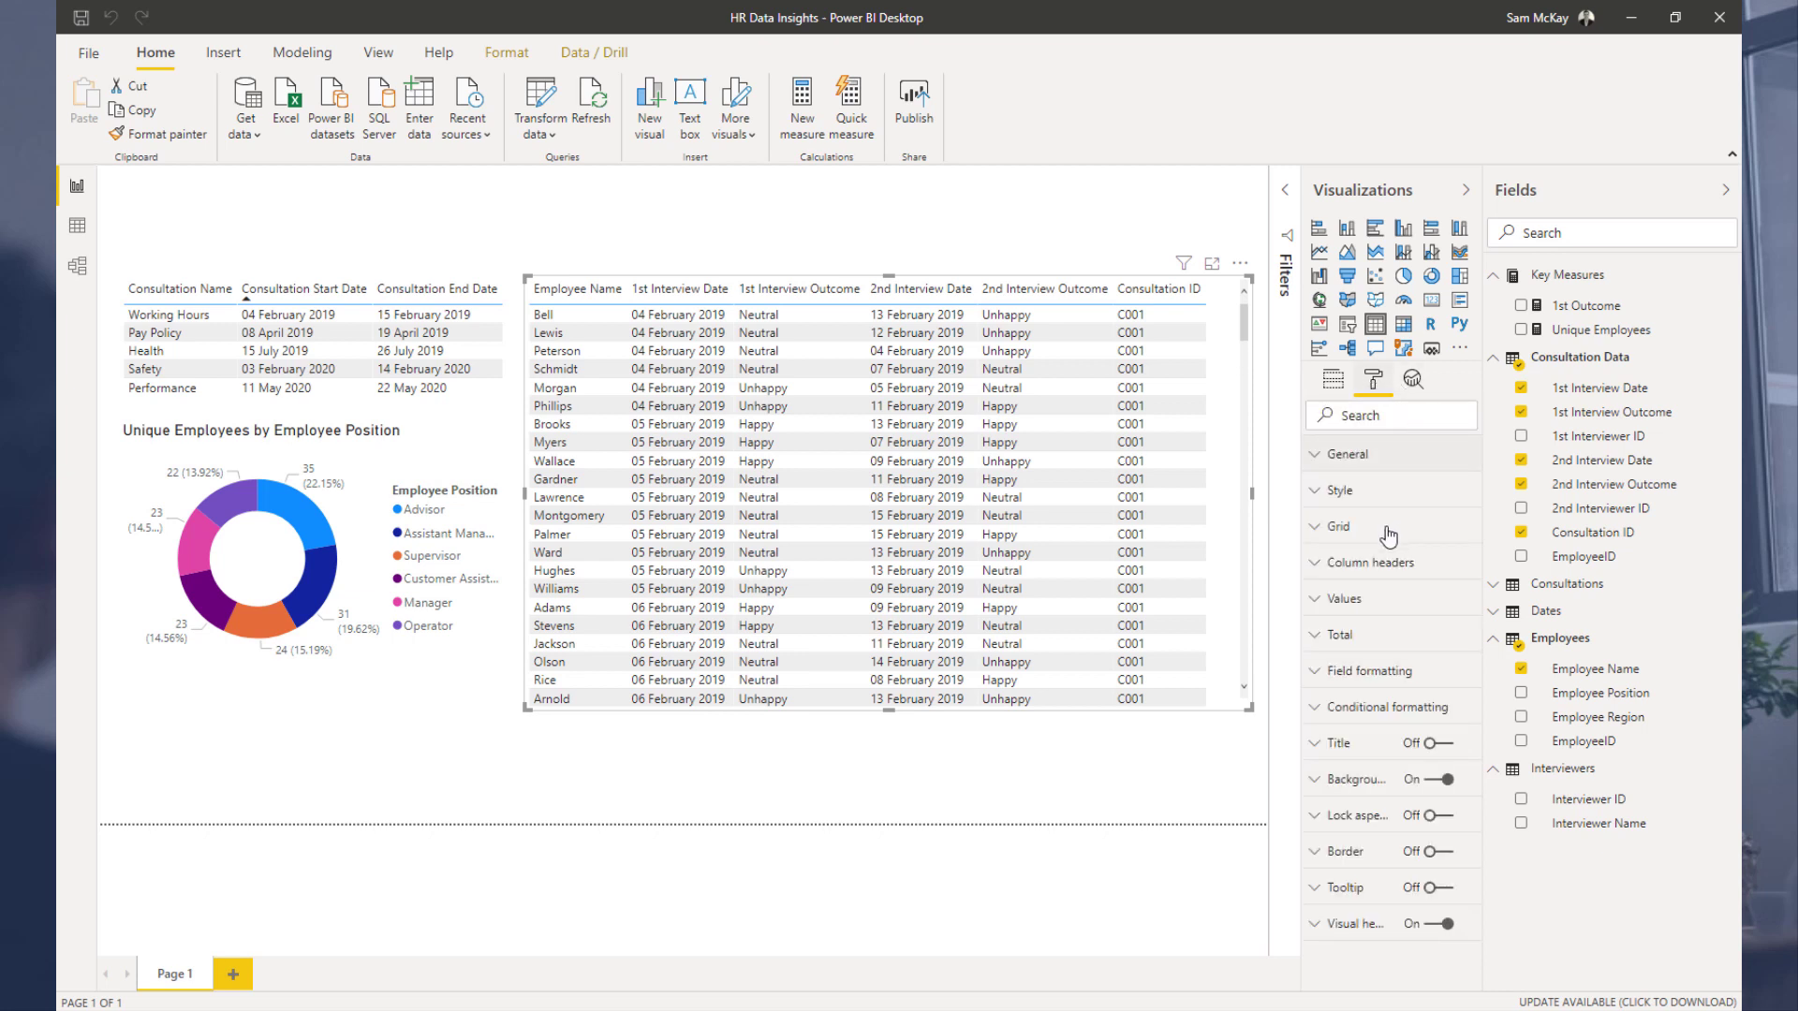
{"action": "left_click", "coordinate": [1388, 709]}
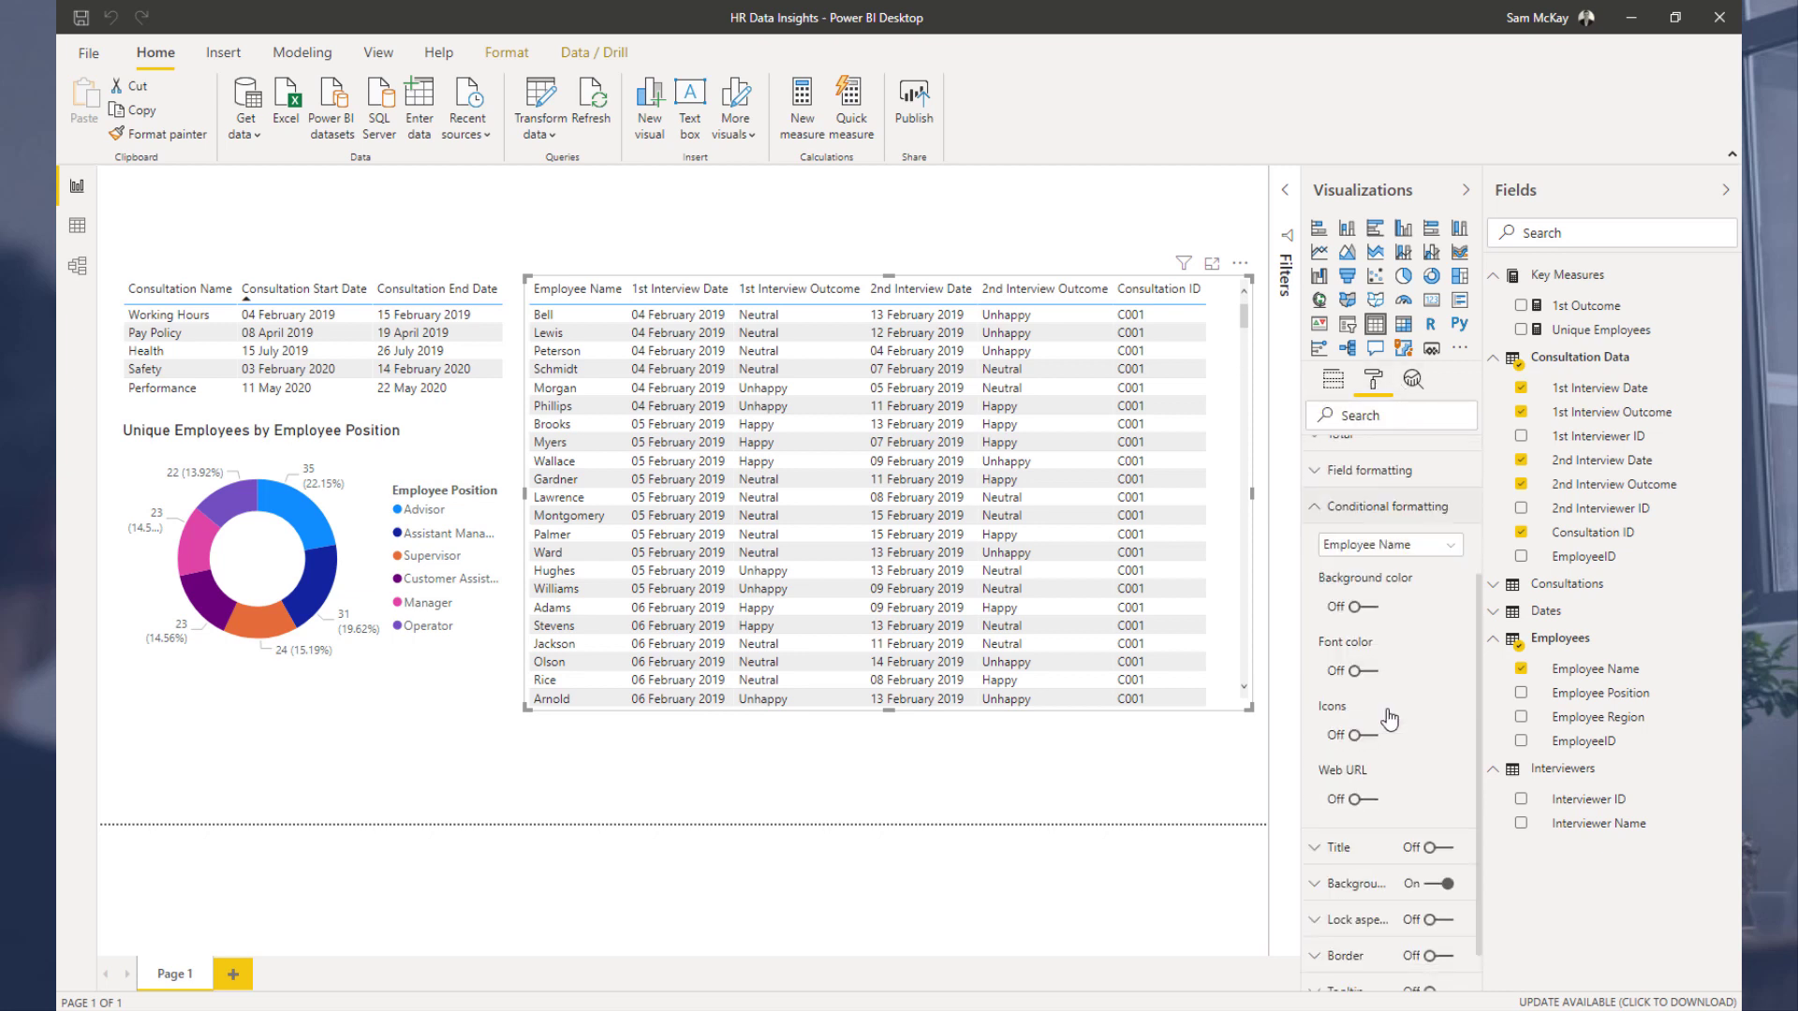
{"action": "left_click", "coordinate": [1391, 546]}
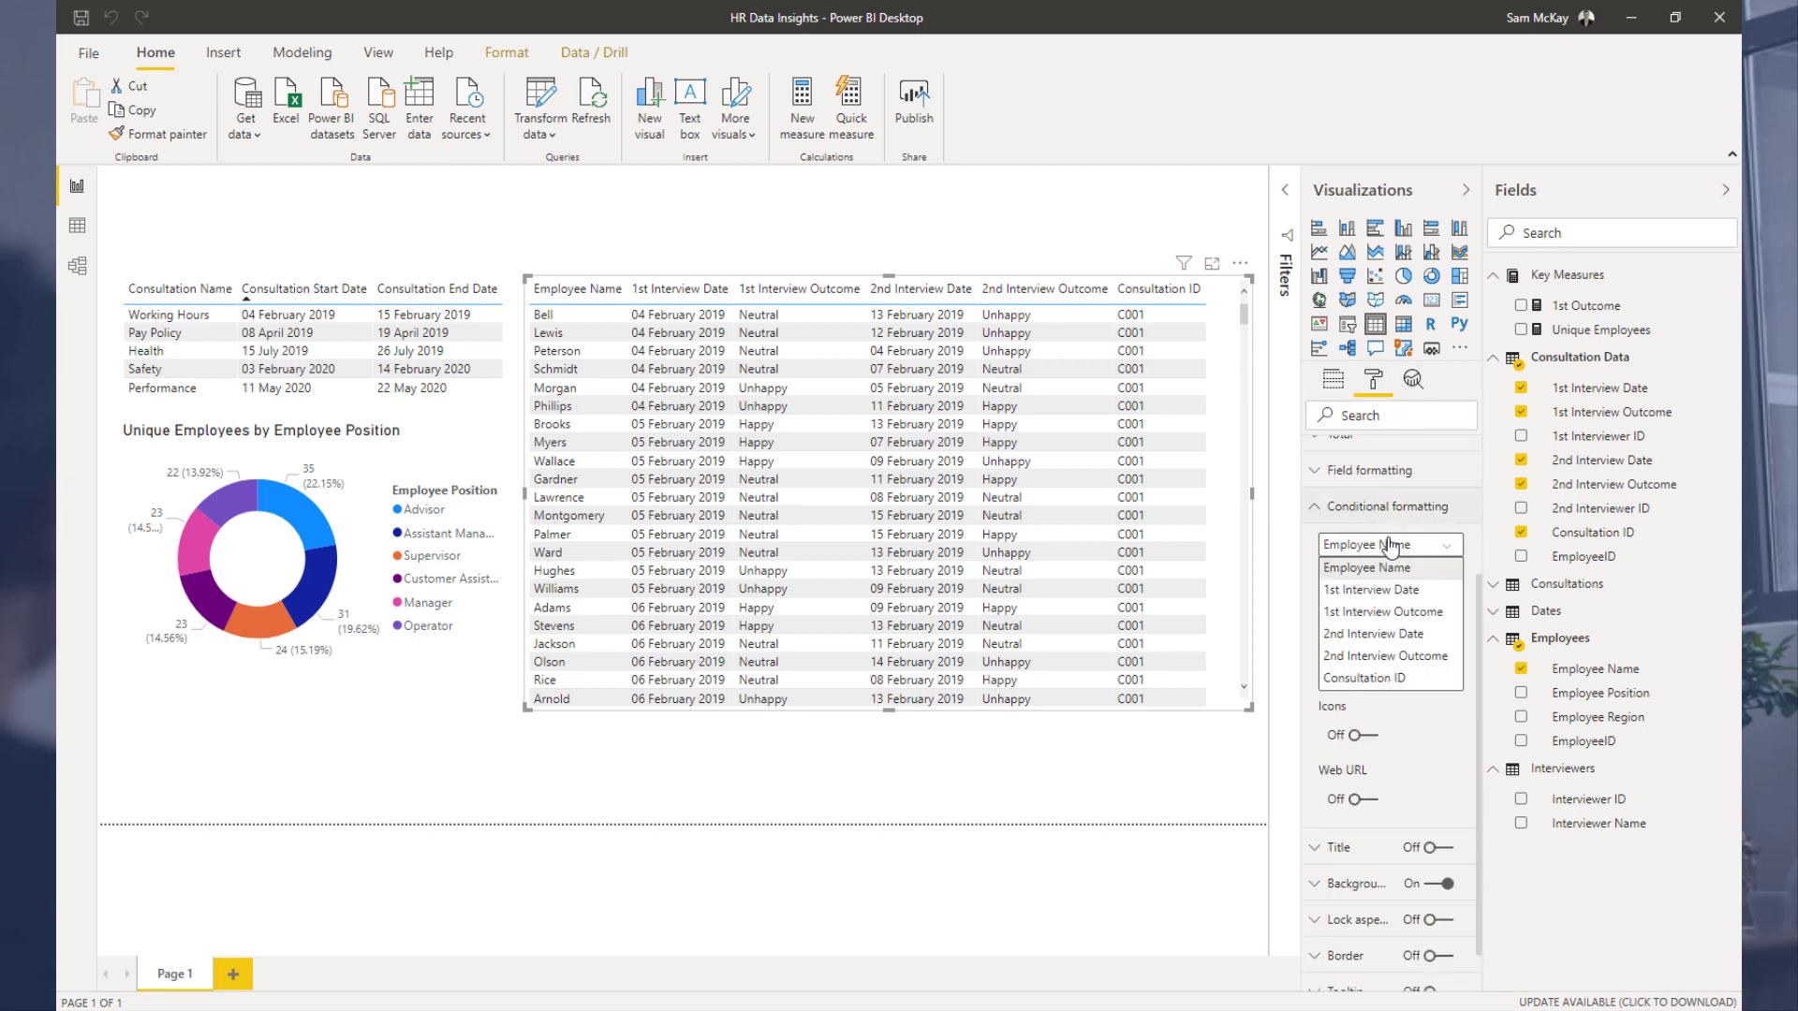
{"action": "left_click", "coordinate": [1393, 612]}
{"action": "left_click", "coordinate": [1360, 607]}
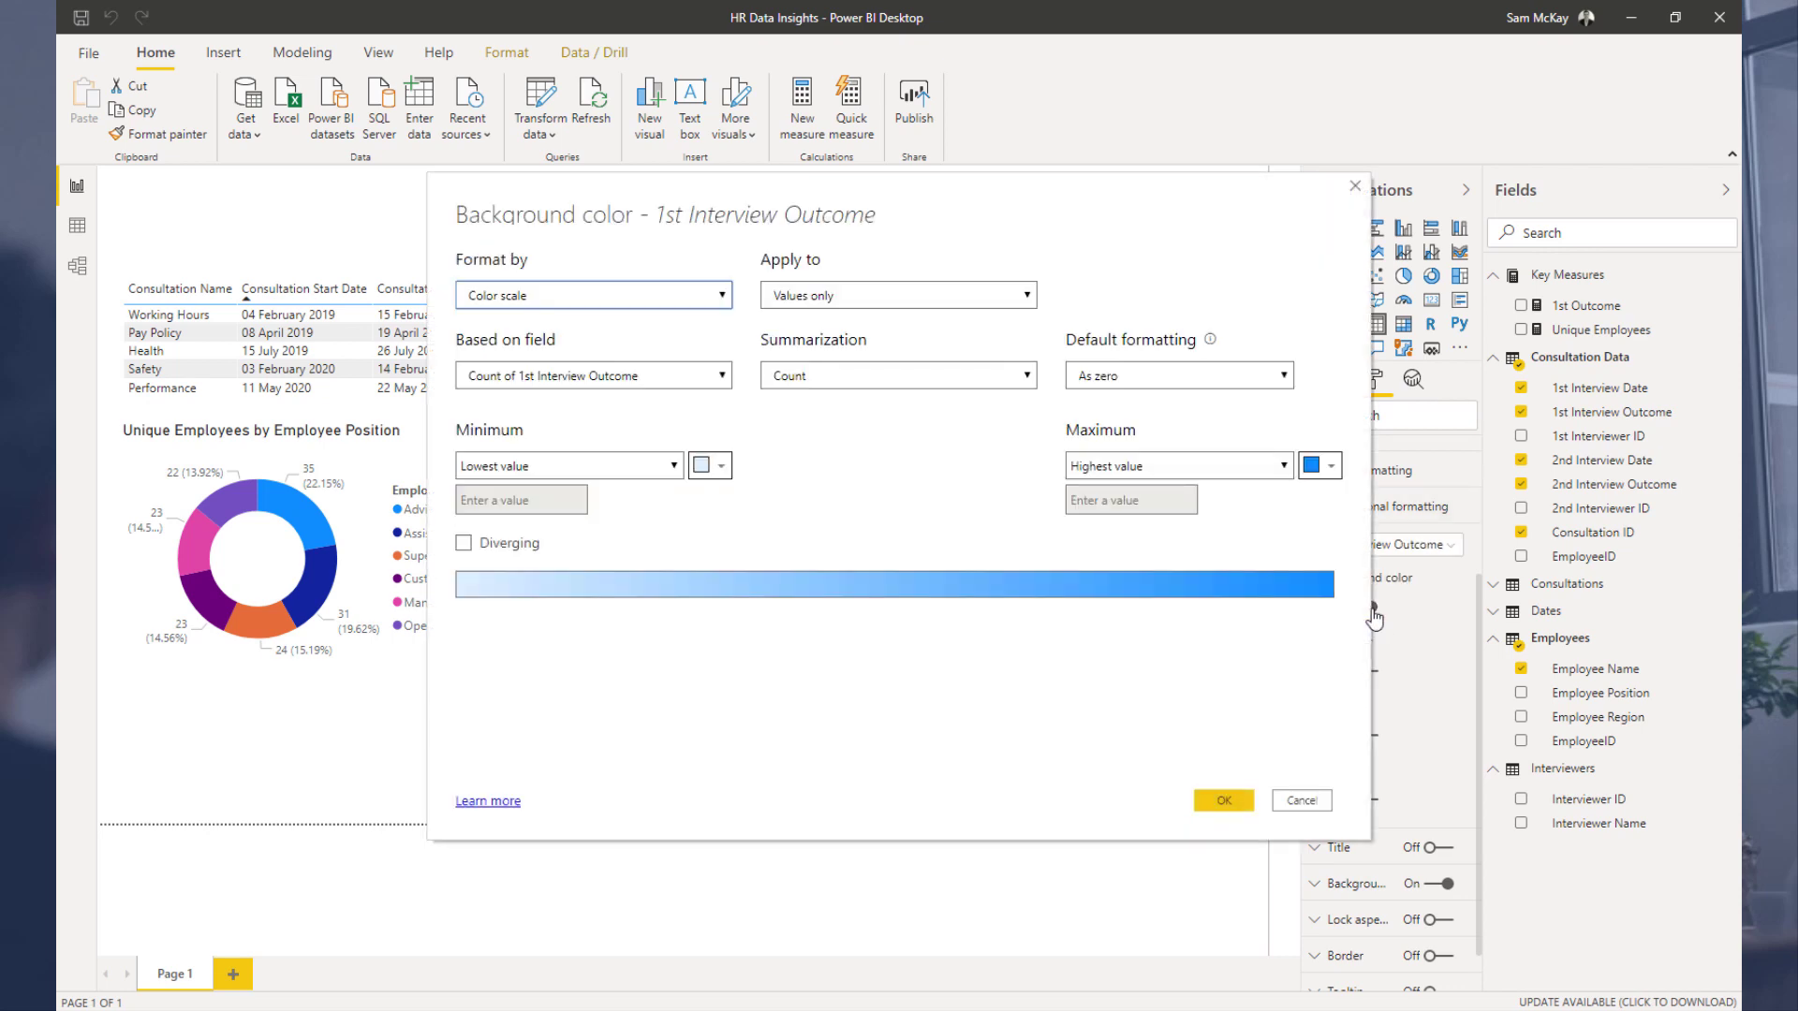
{"action": "left_click", "coordinate": [712, 302]}
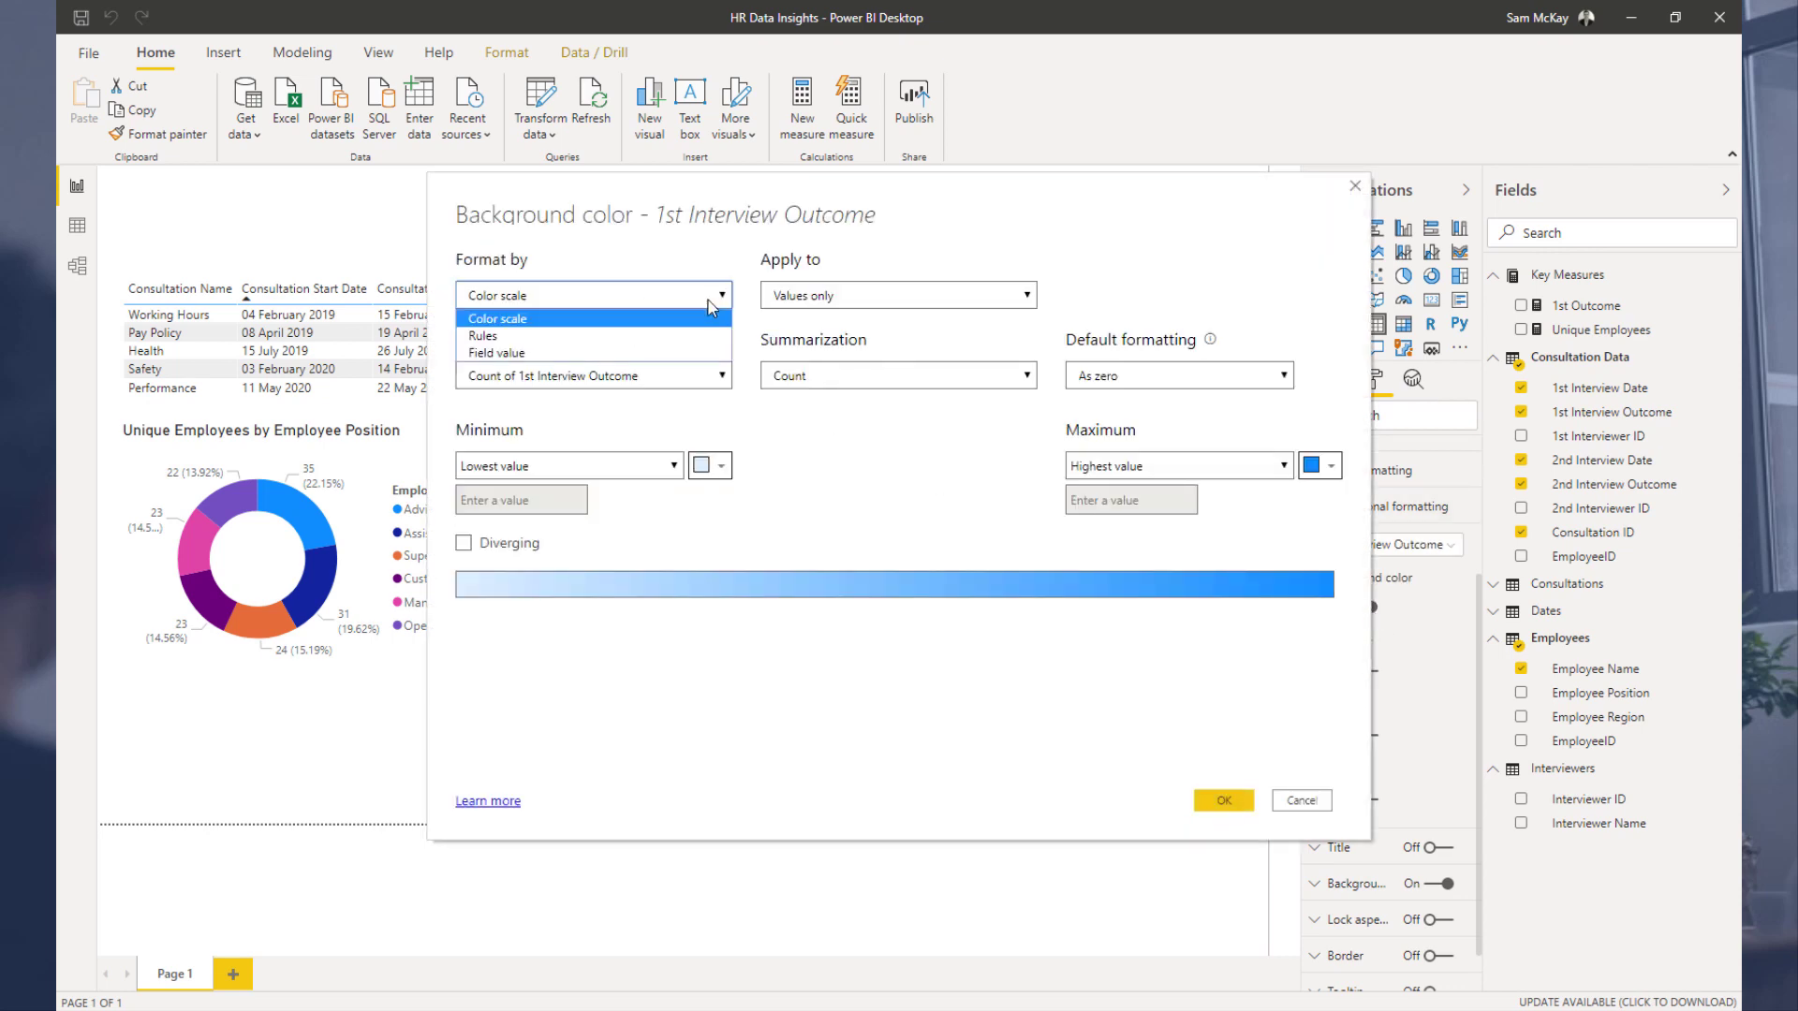
{"action": "left_click", "coordinate": [655, 336]}
{"action": "left_click", "coordinate": [671, 376]}
{"action": "left_click", "coordinate": [475, 446]}
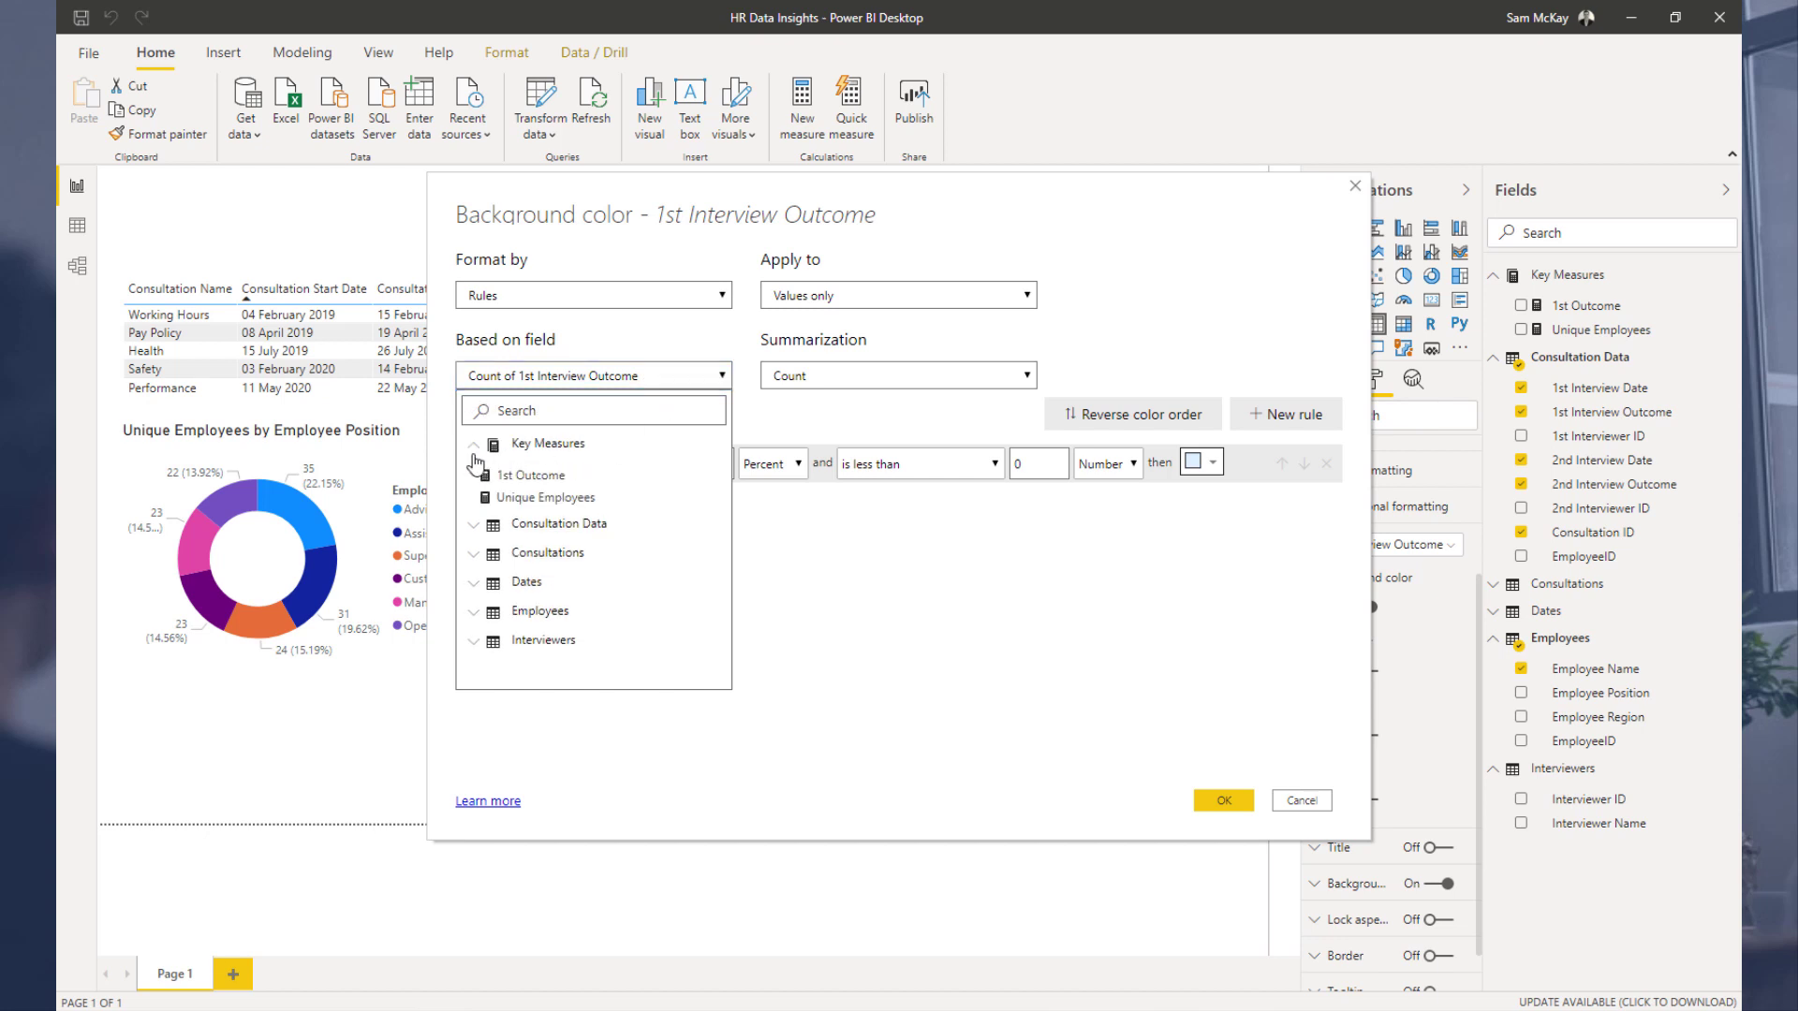
{"action": "left_click", "coordinate": [554, 475]}
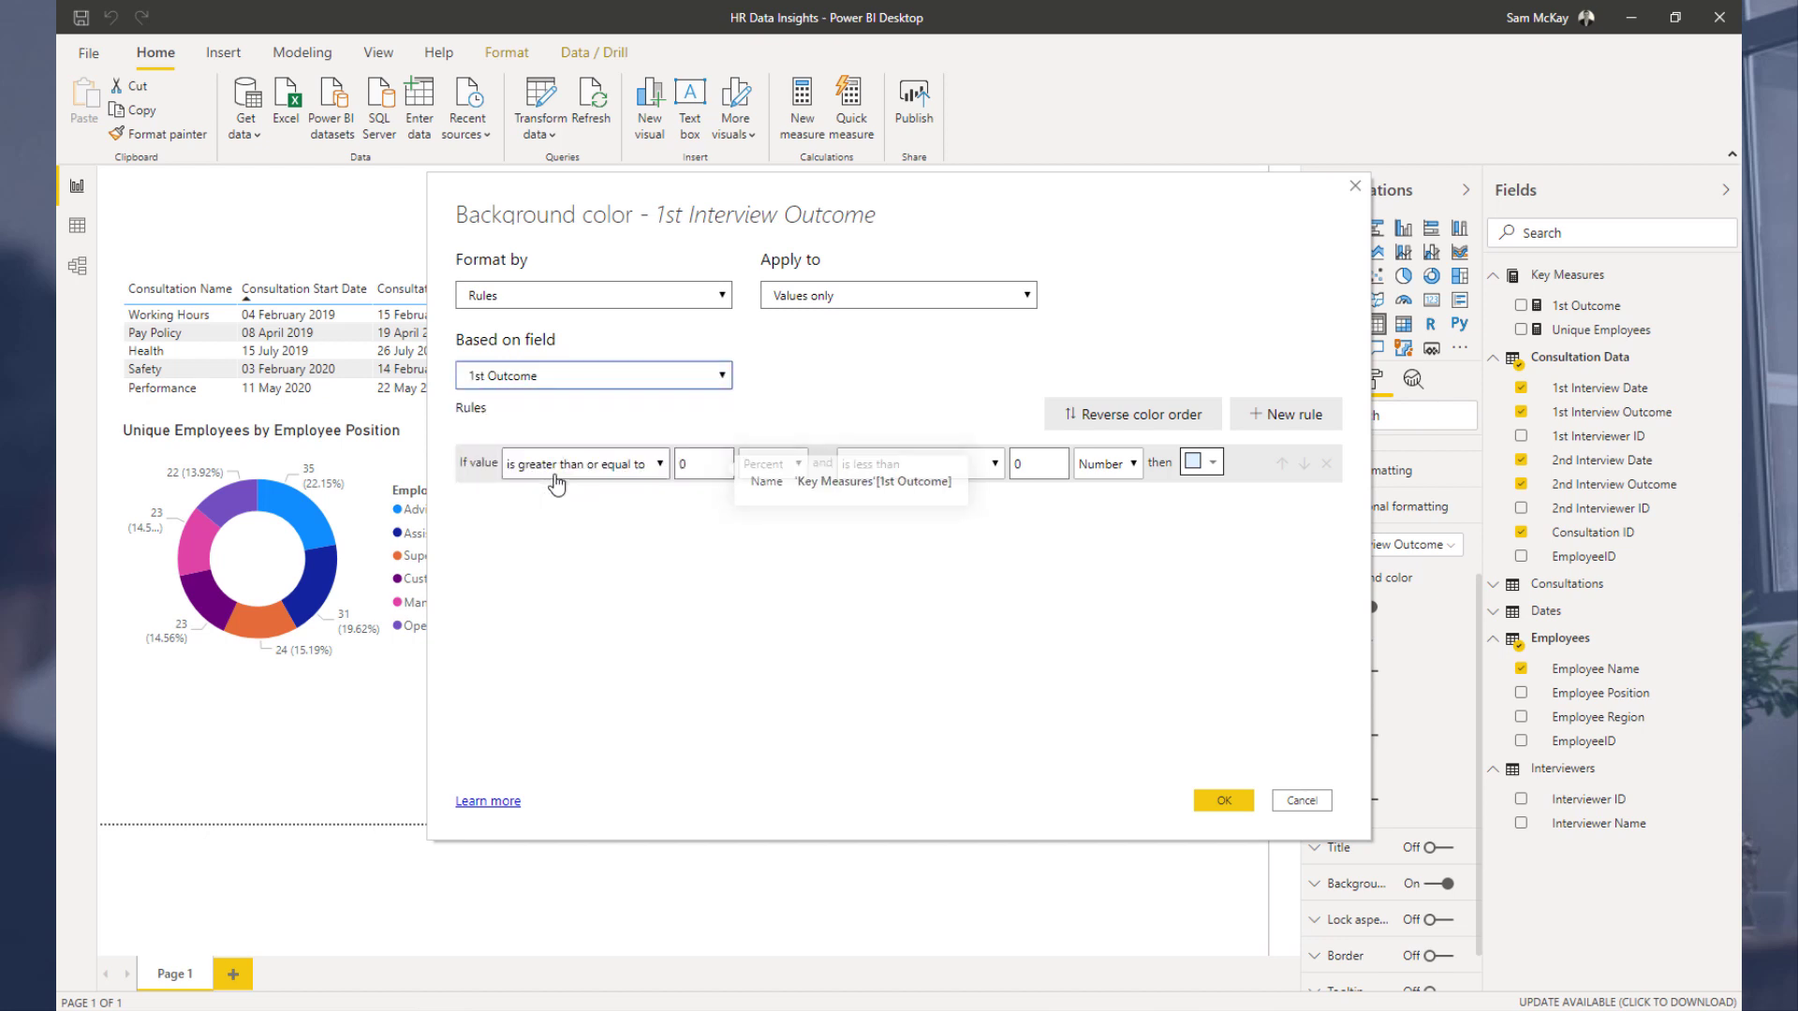
Step: Set the first rule: if the value is 1 as a Number, use a red background
{"action": "left_click", "coordinate": [625, 469]}
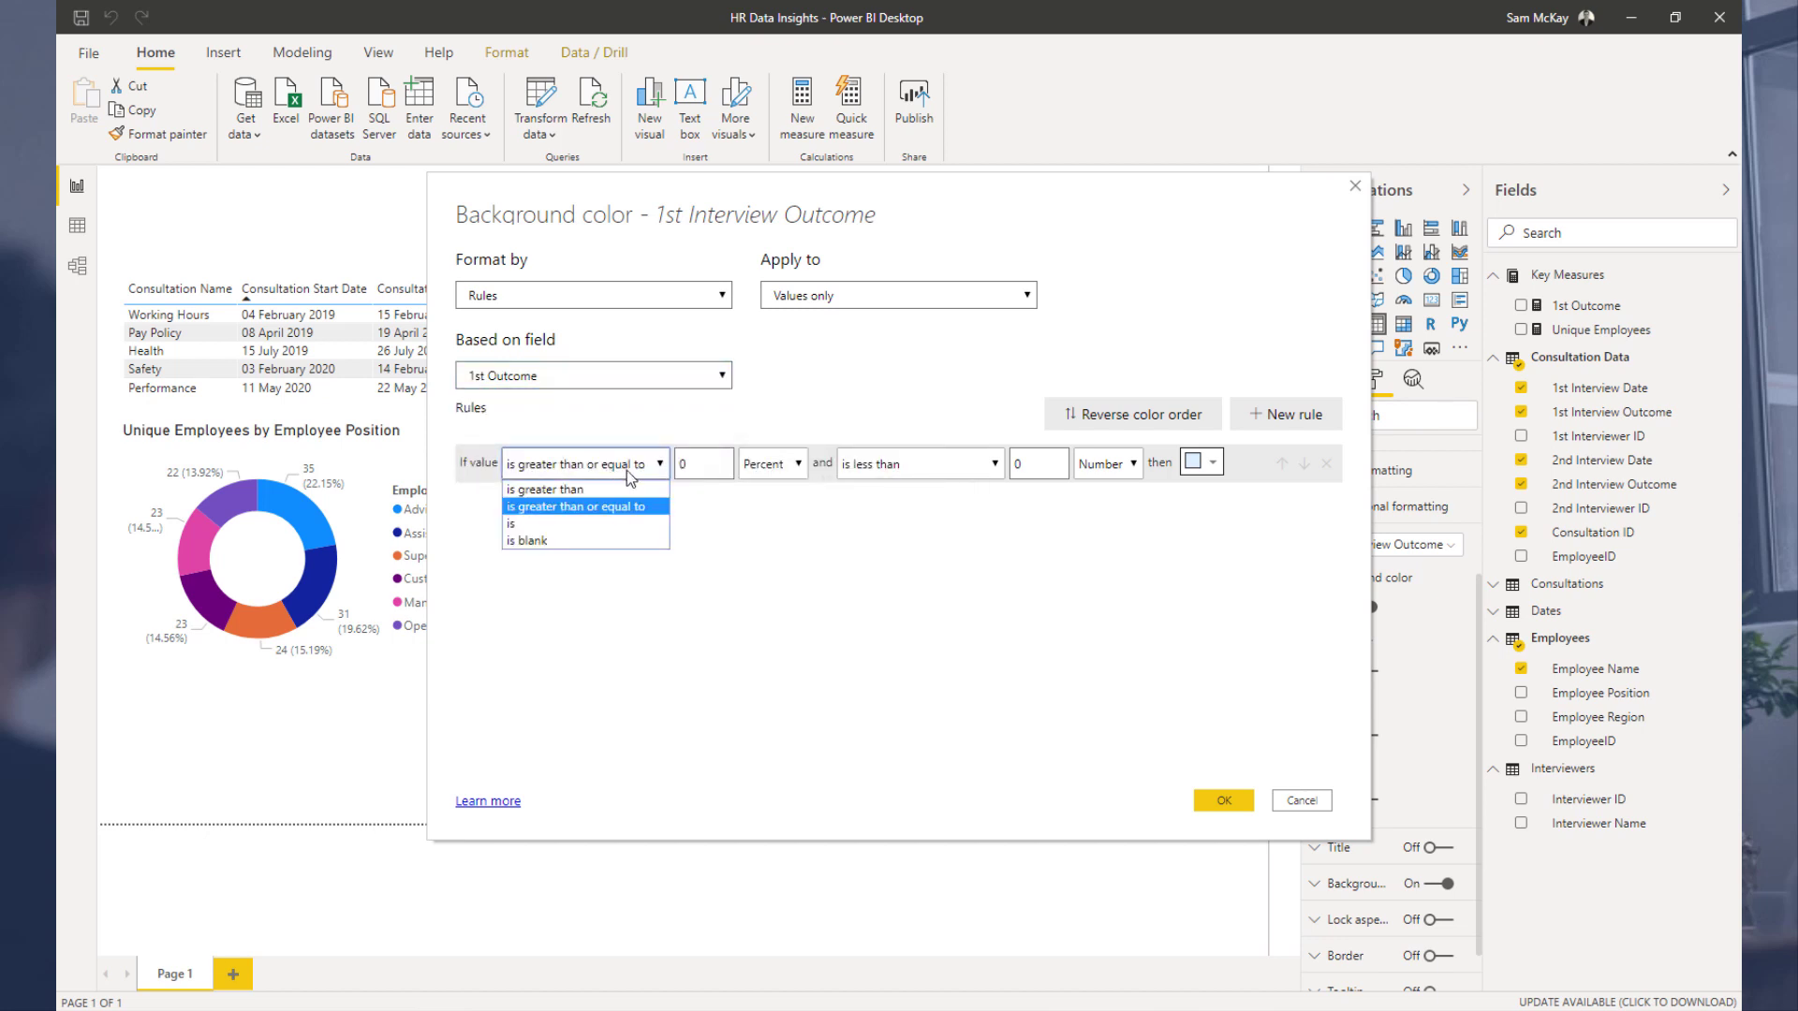
{"action": "left_click", "coordinate": [543, 538]}
{"action": "left_click", "coordinate": [773, 463]}
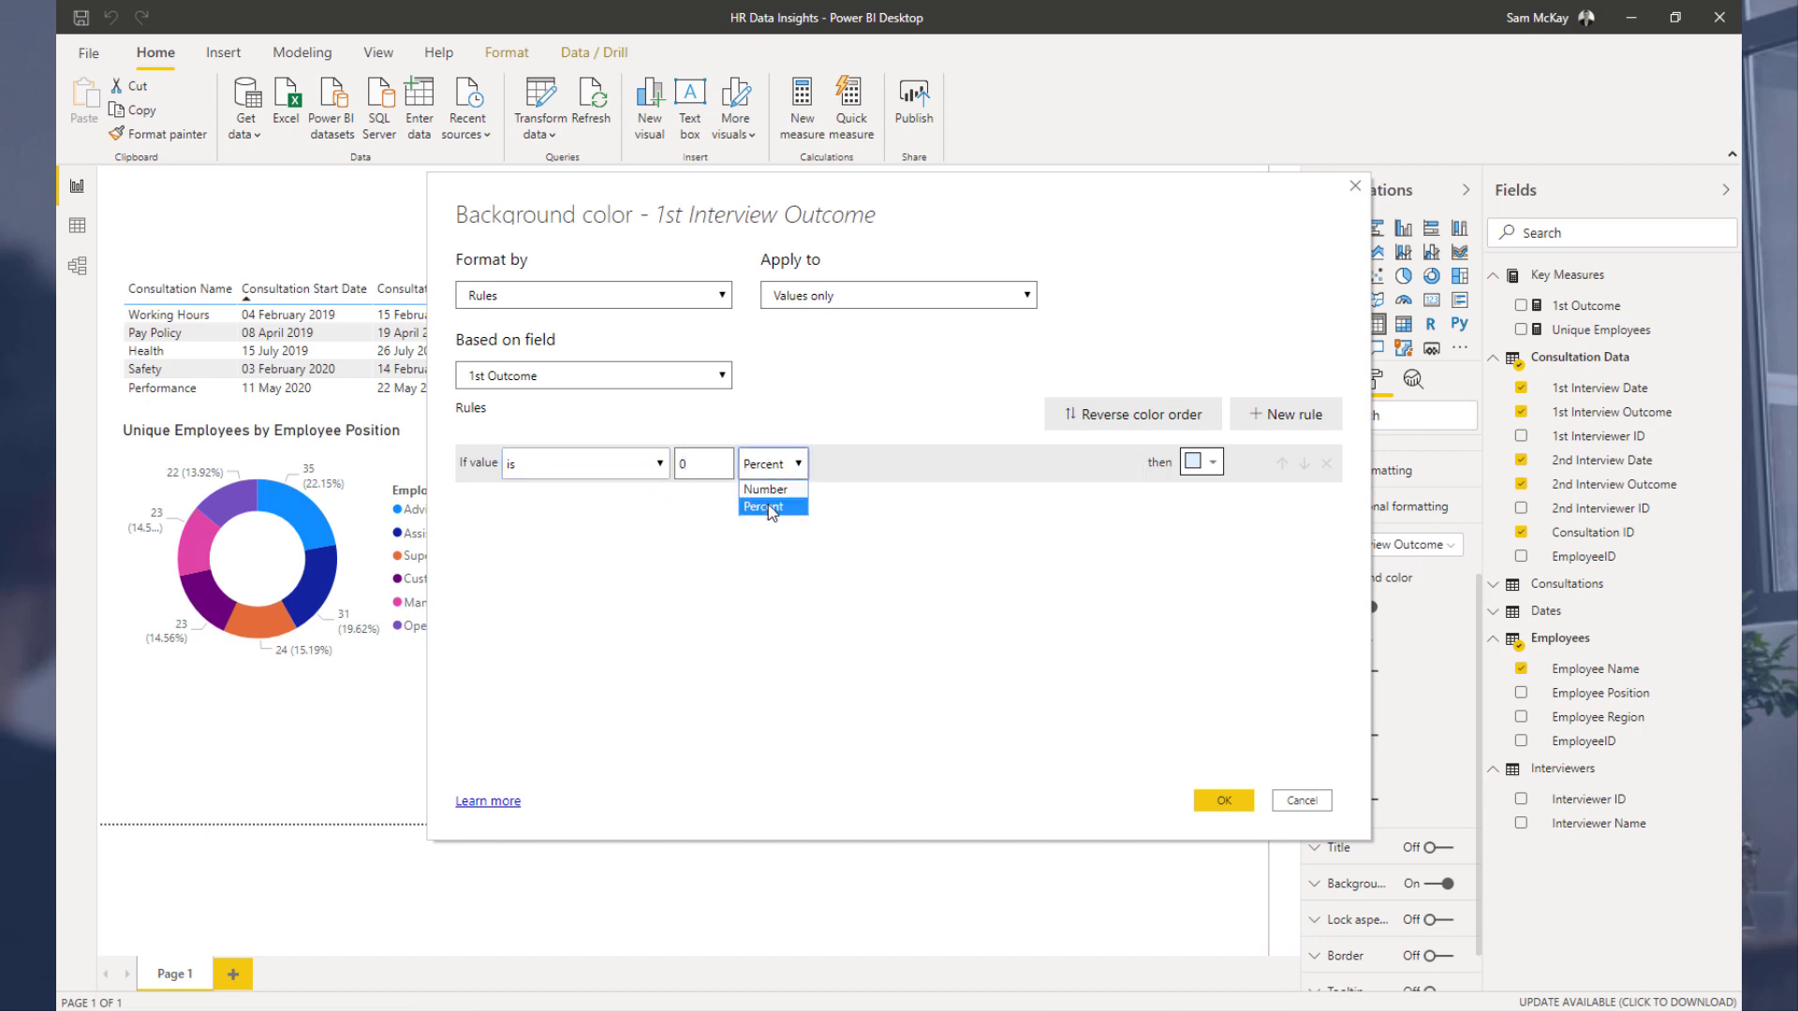
{"action": "left_click", "coordinate": [763, 506]}
{"action": "type", "text": "1"}
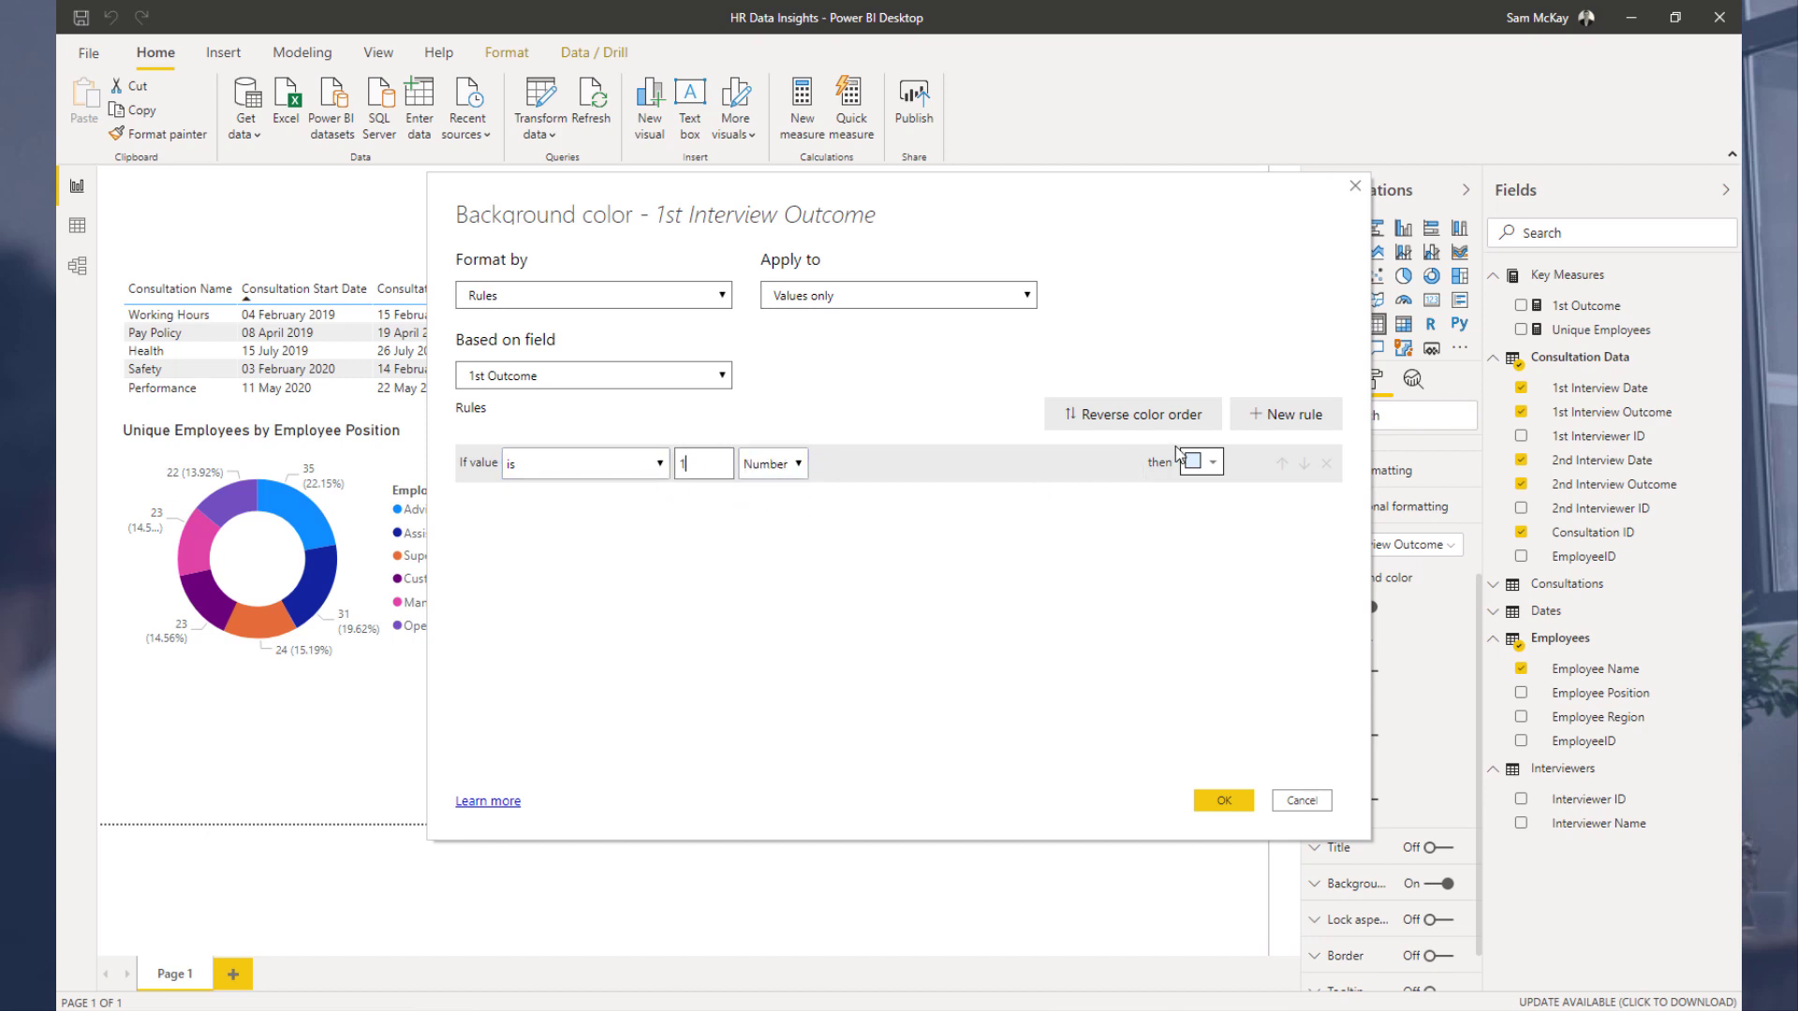
{"action": "left_click", "coordinate": [1198, 463]}
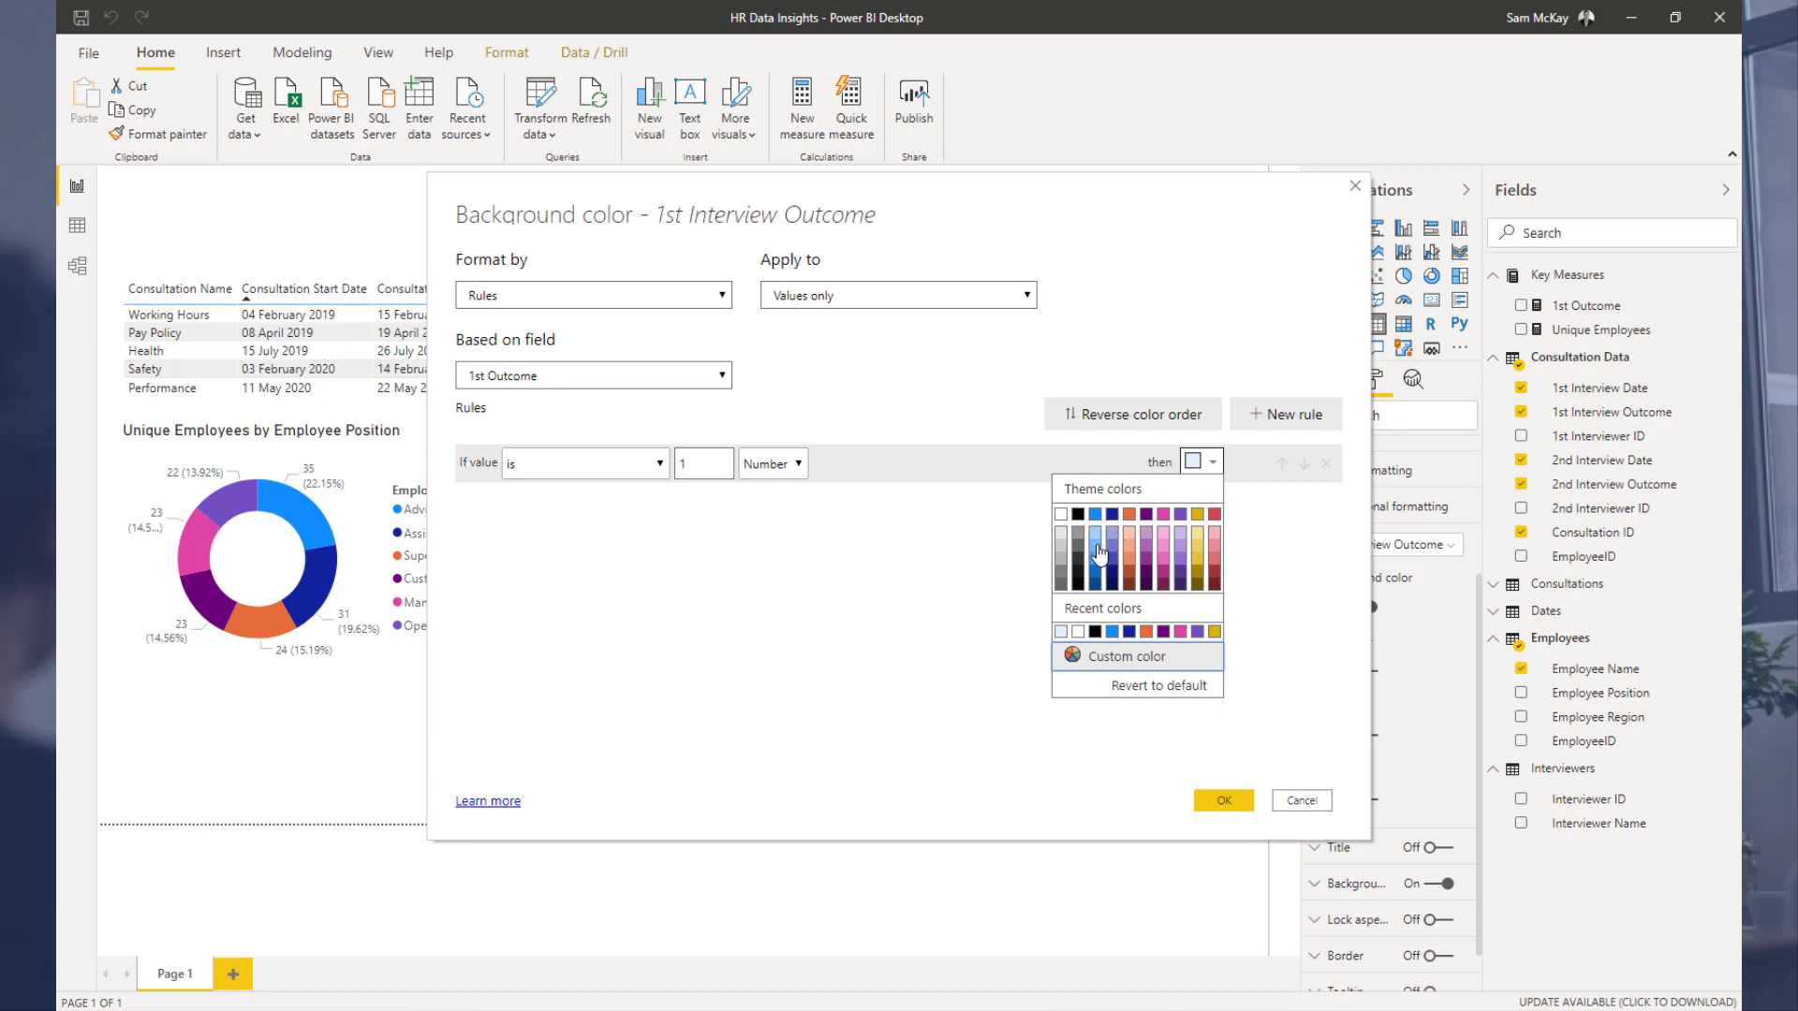
{"action": "left_click", "coordinate": [1215, 560]}
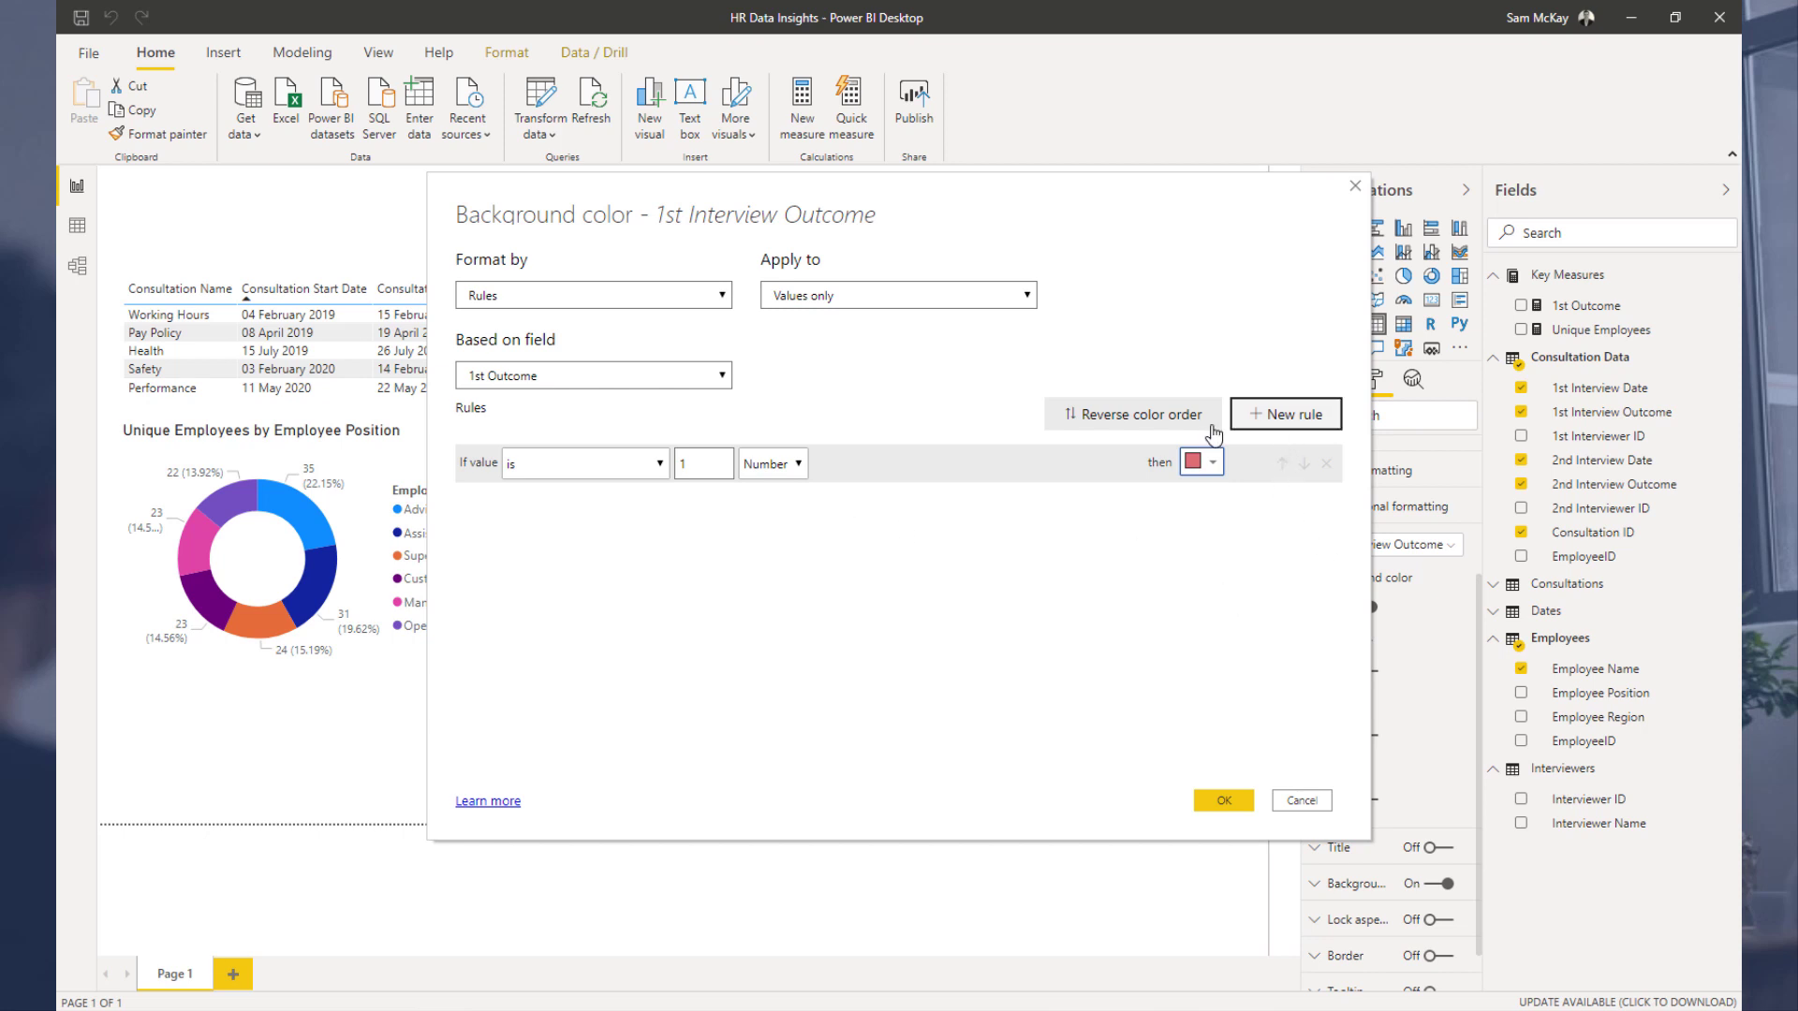
Step: Add a second rule: if the value is 2 as a Number, use an orange background
{"action": "left_click", "coordinate": [1285, 414]}
{"action": "left_click", "coordinate": [611, 506]}
{"action": "left_click", "coordinate": [582, 565]}
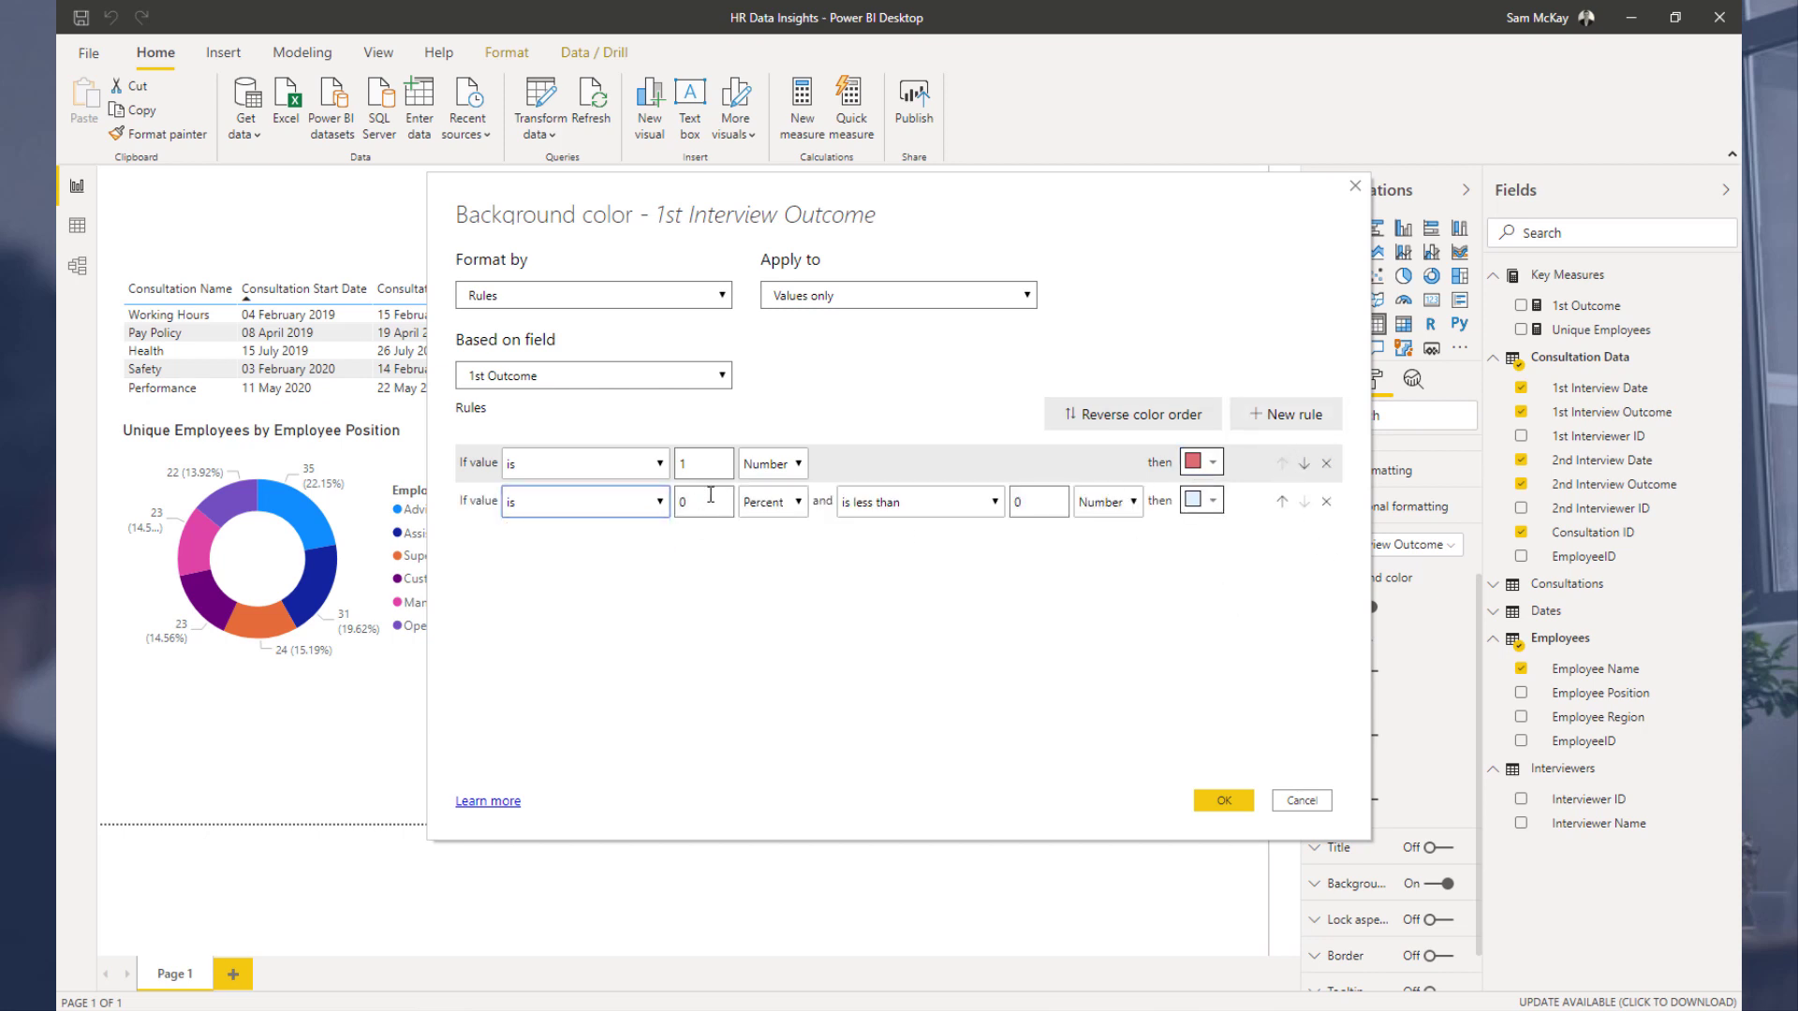
{"action": "type", "text": "2"}
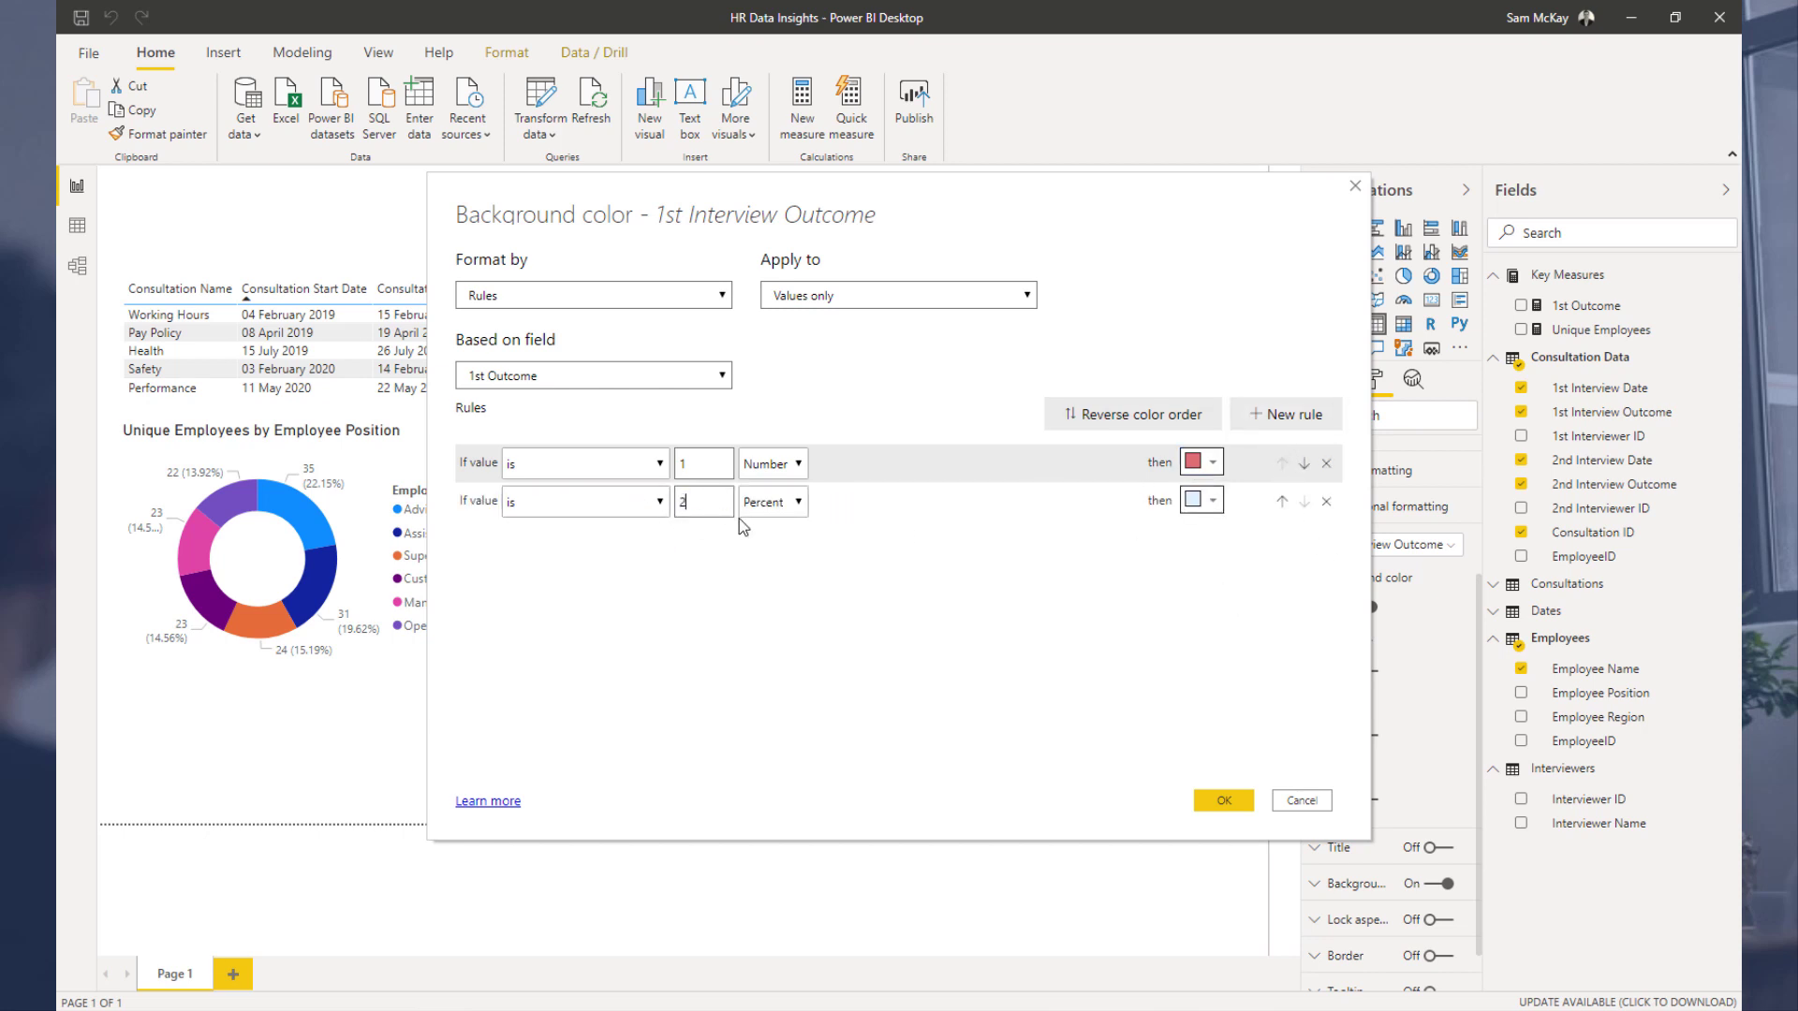
{"action": "left_click", "coordinate": [773, 502]}
{"action": "left_click", "coordinate": [760, 525]}
{"action": "left_click", "coordinate": [1206, 501]}
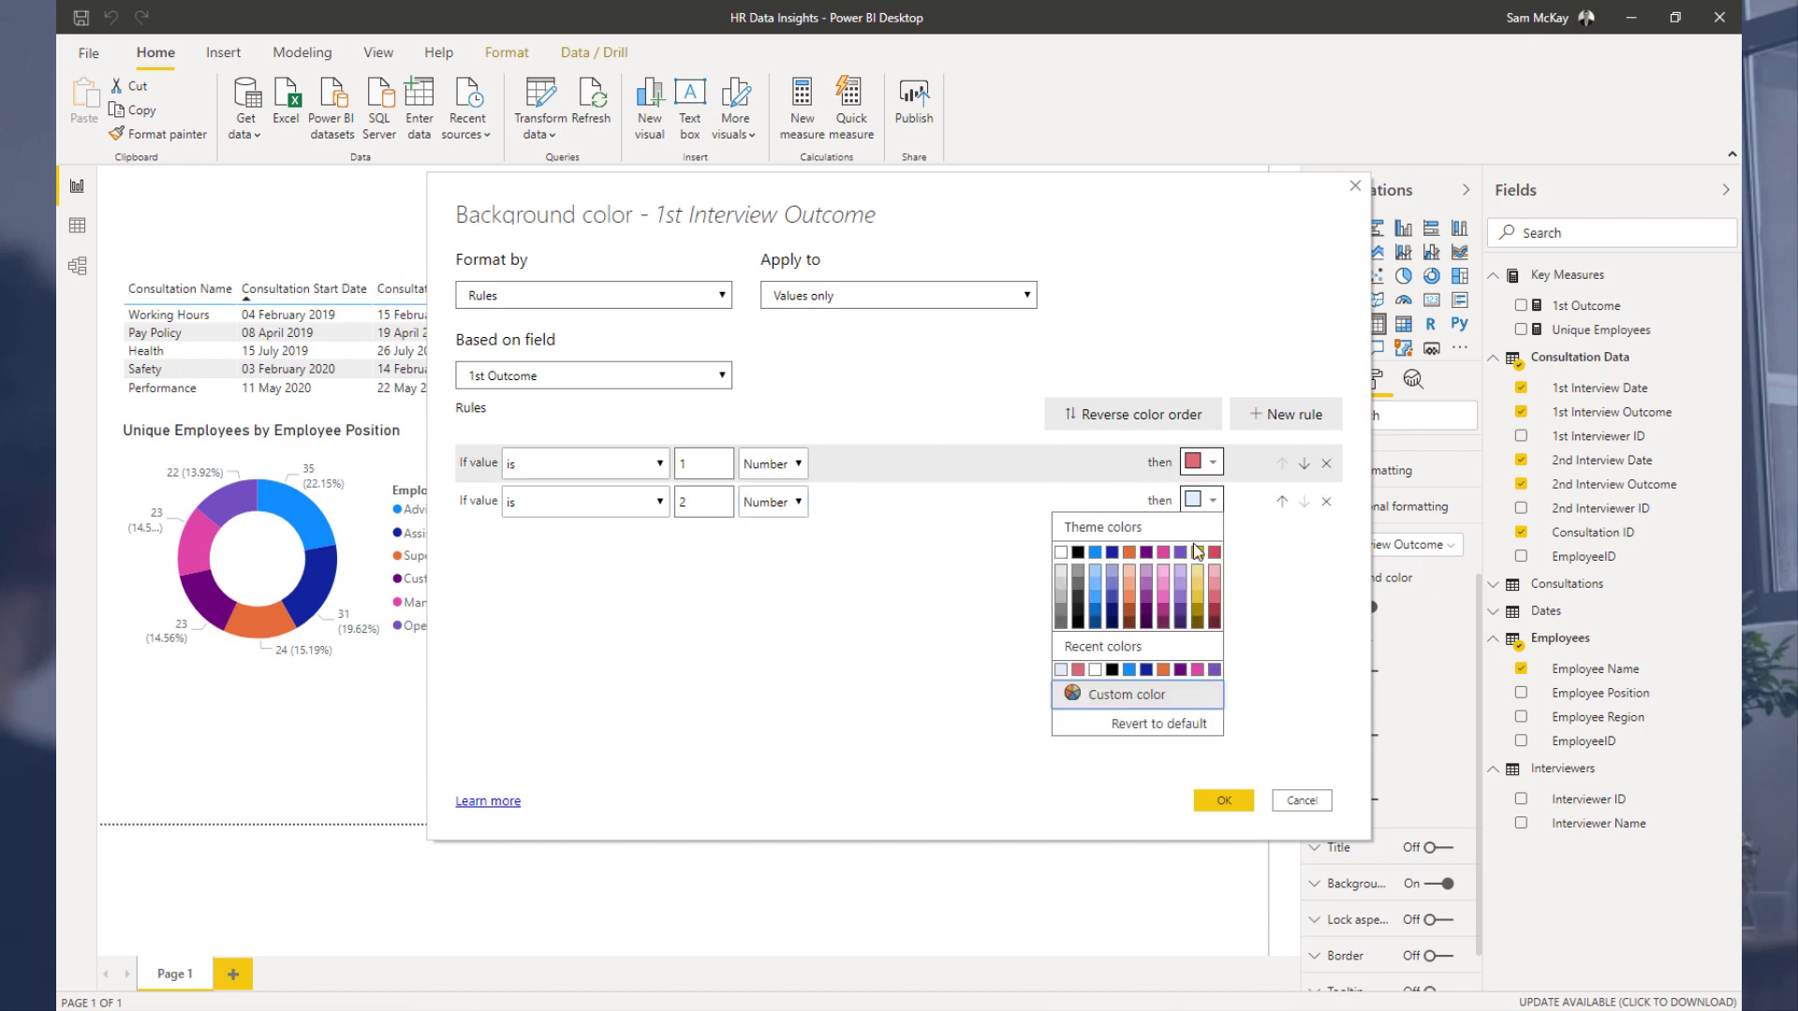
{"action": "left_click", "coordinate": [1132, 600]}
Step: Add a third rule: if the value is 3 as a Number, use a blue background, and apply the formatting
{"action": "left_click", "coordinate": [1285, 414]}
{"action": "left_click", "coordinate": [637, 543]}
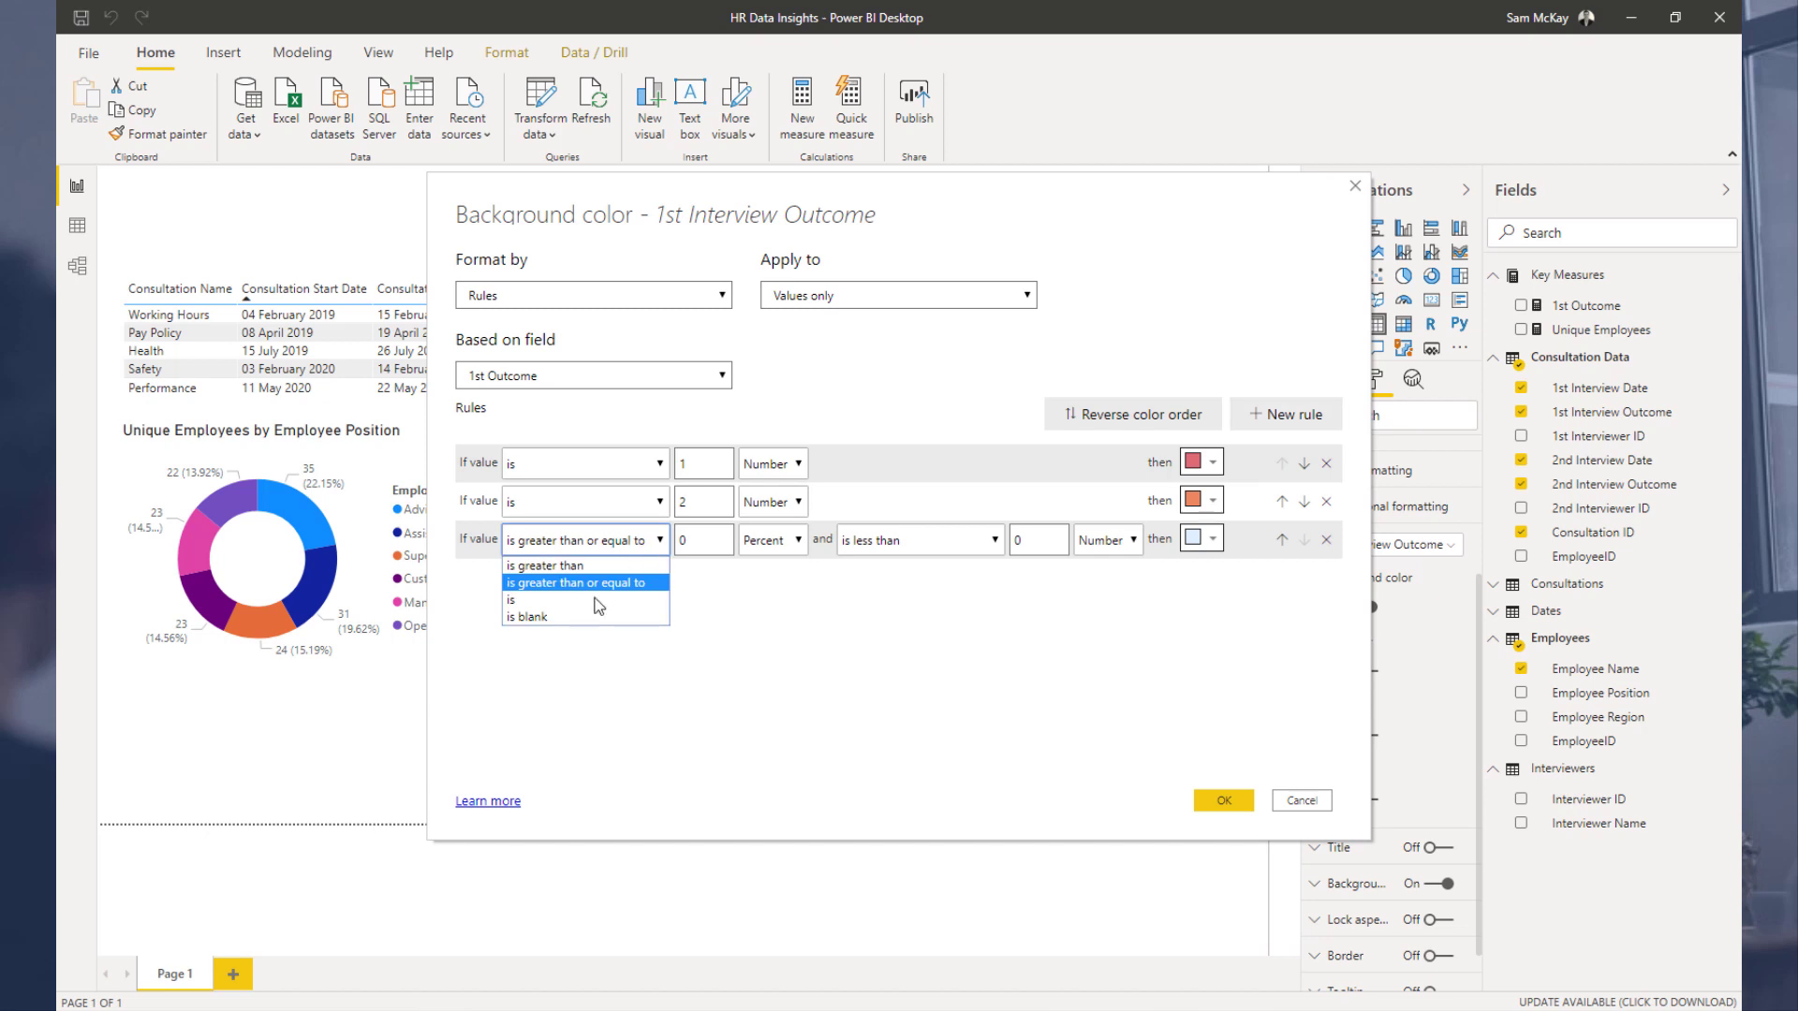
{"action": "left_click", "coordinate": [602, 605]}
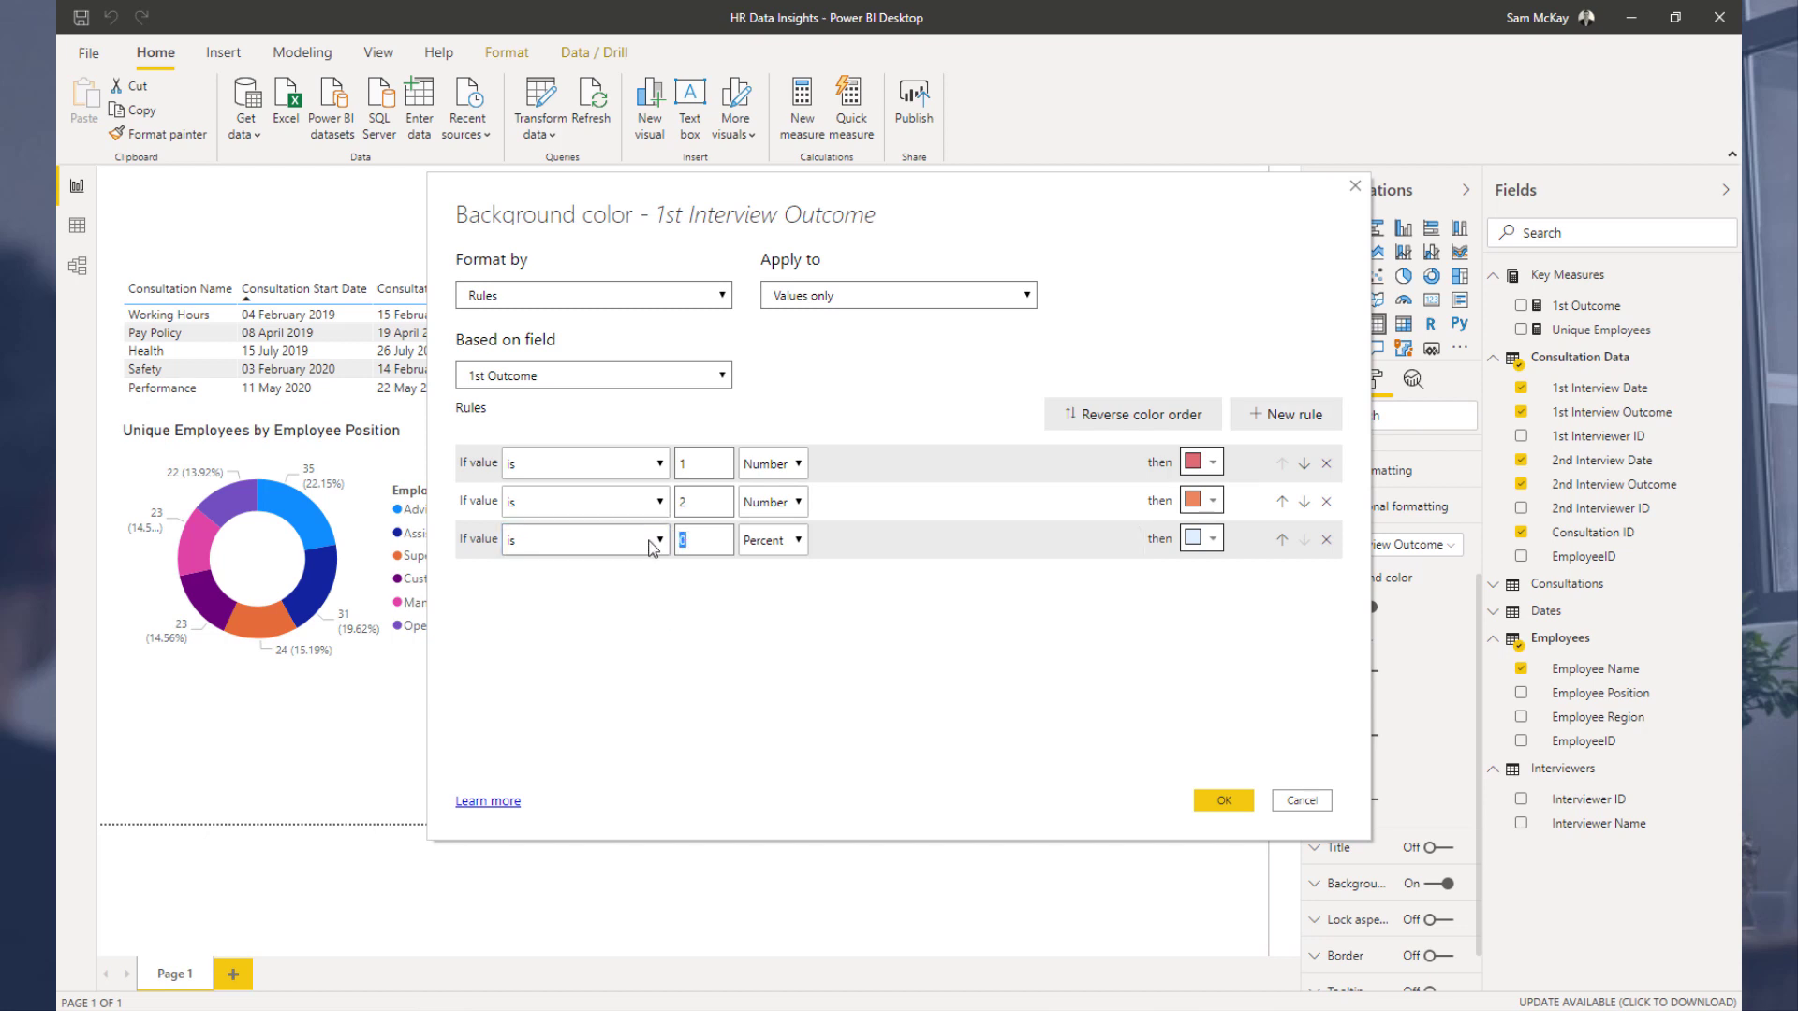
{"action": "left_click", "coordinate": [770, 541]}
{"action": "left_click", "coordinate": [754, 579]}
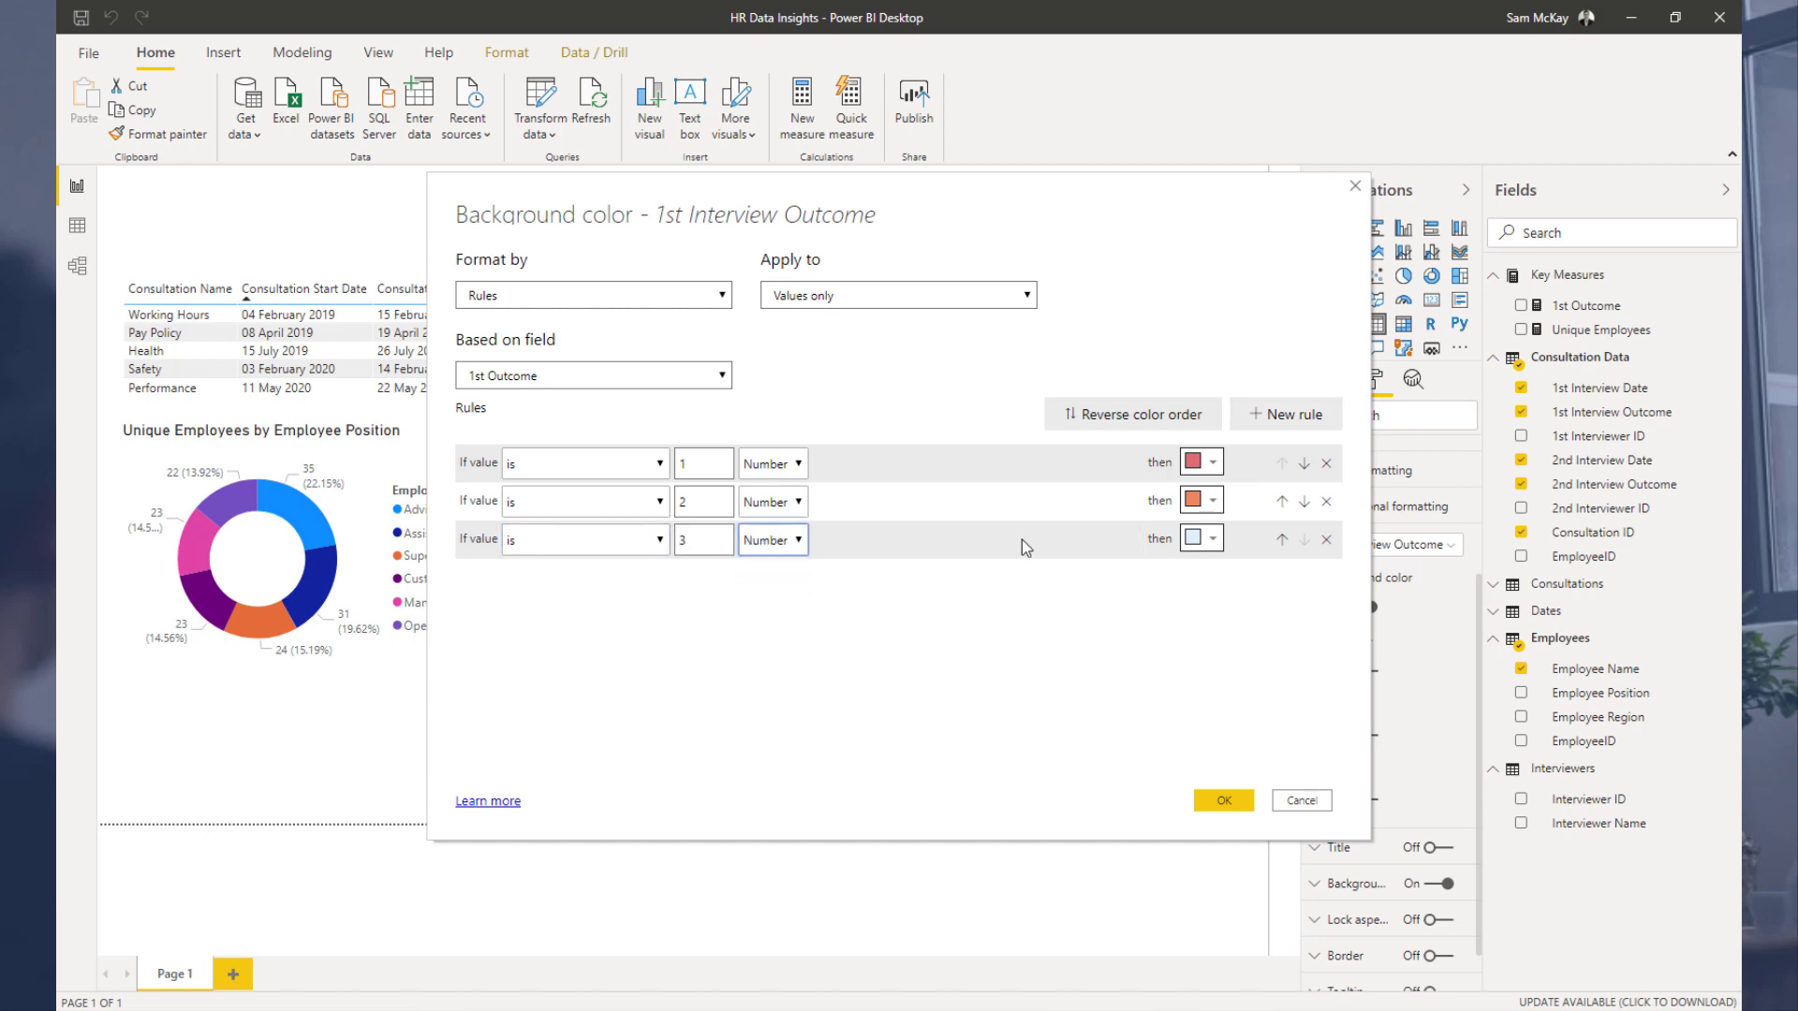
{"action": "left_click", "coordinate": [1187, 543]}
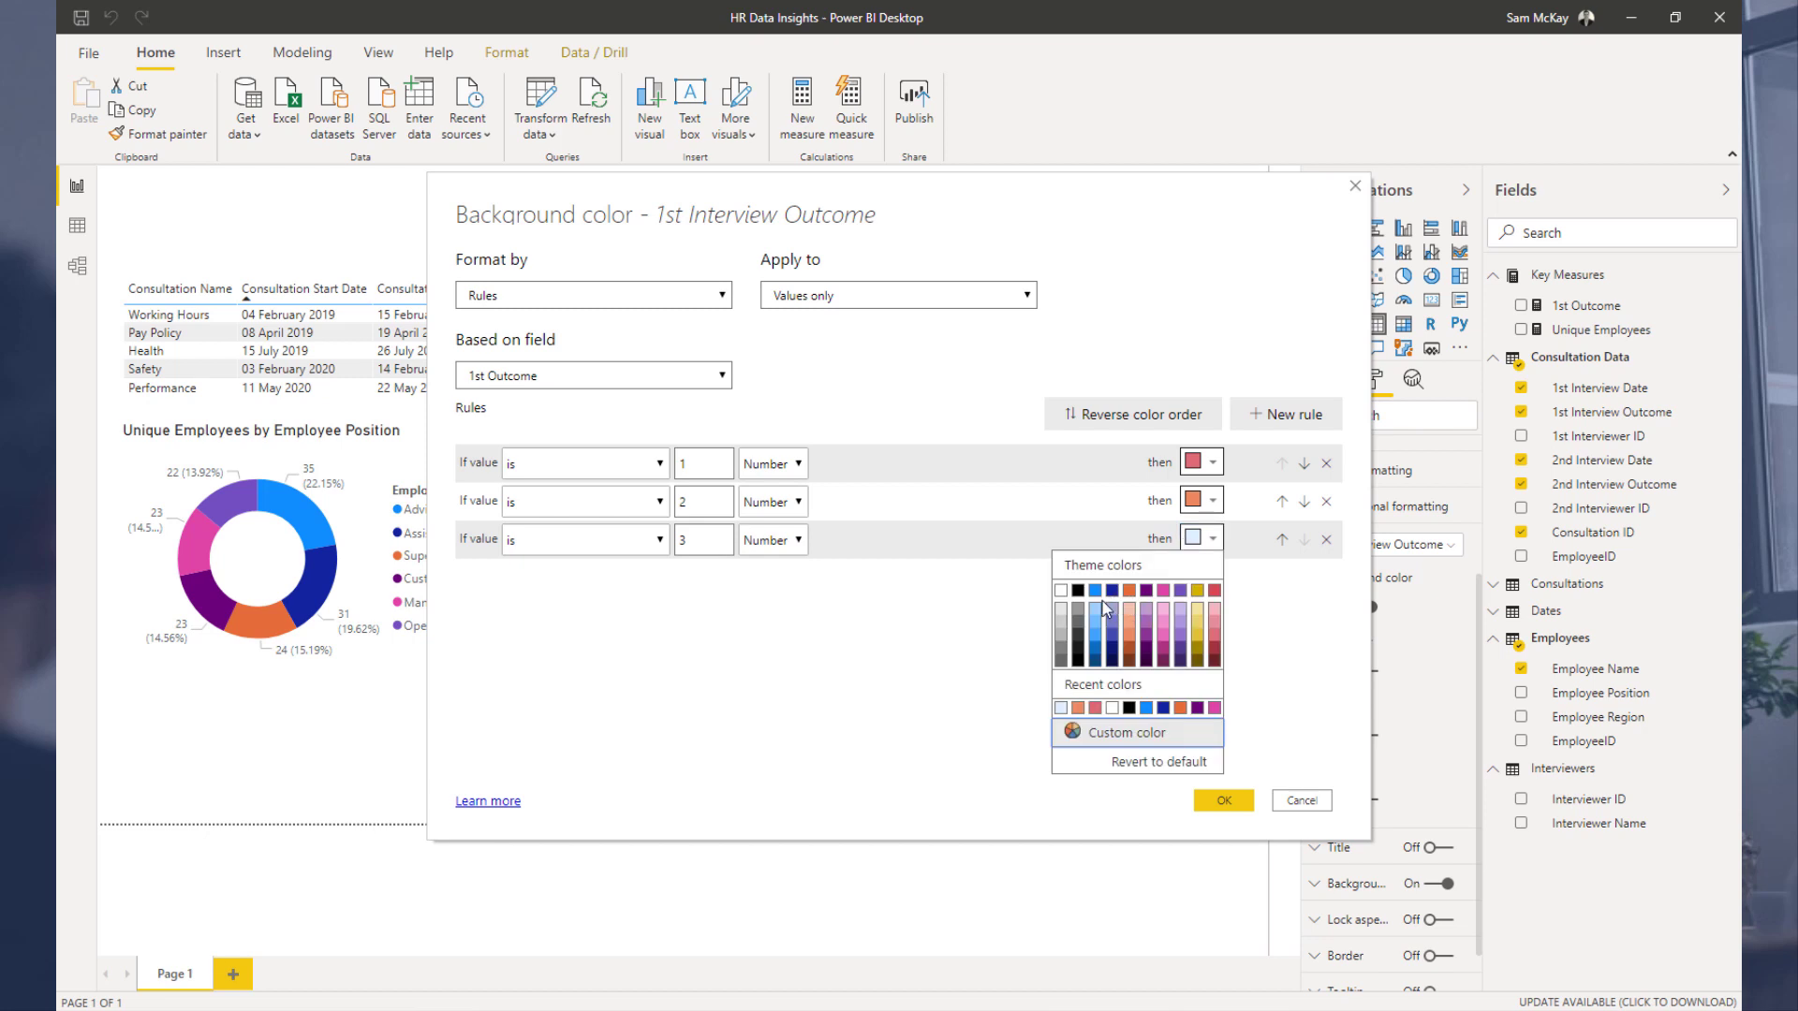
{"action": "left_click", "coordinate": [1094, 628]}
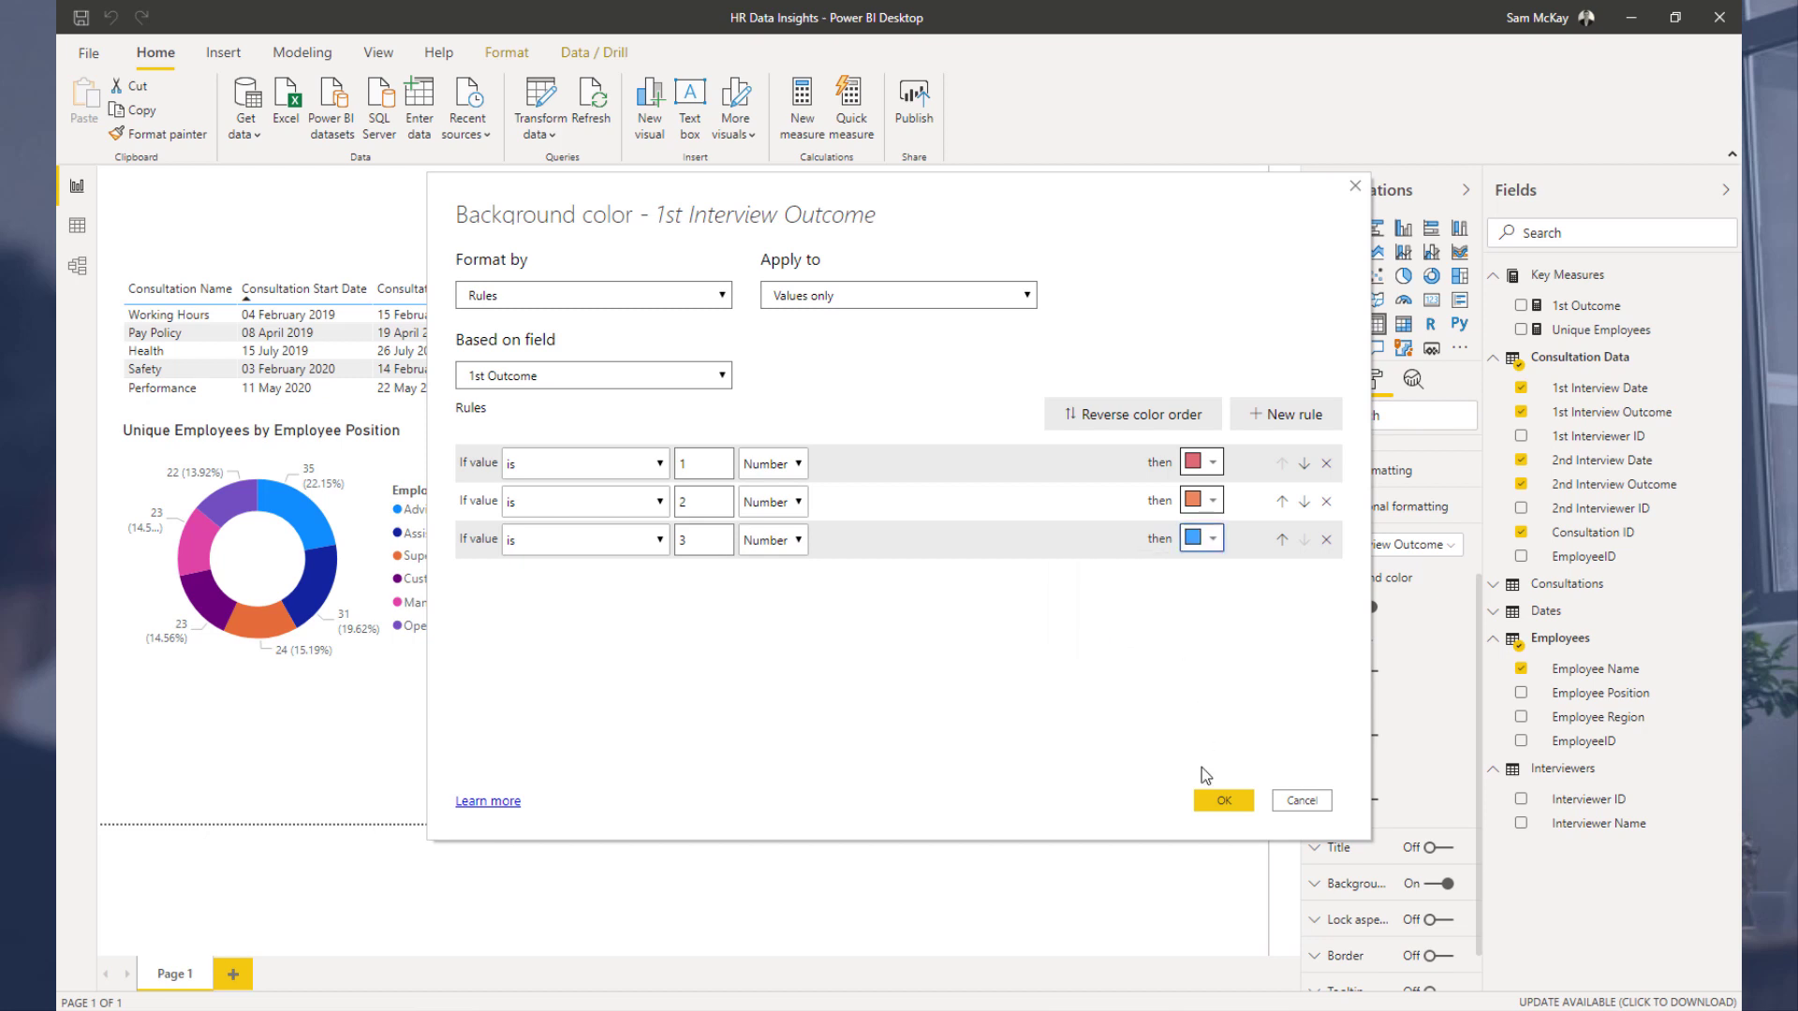
{"action": "left_click", "coordinate": [1220, 801]}
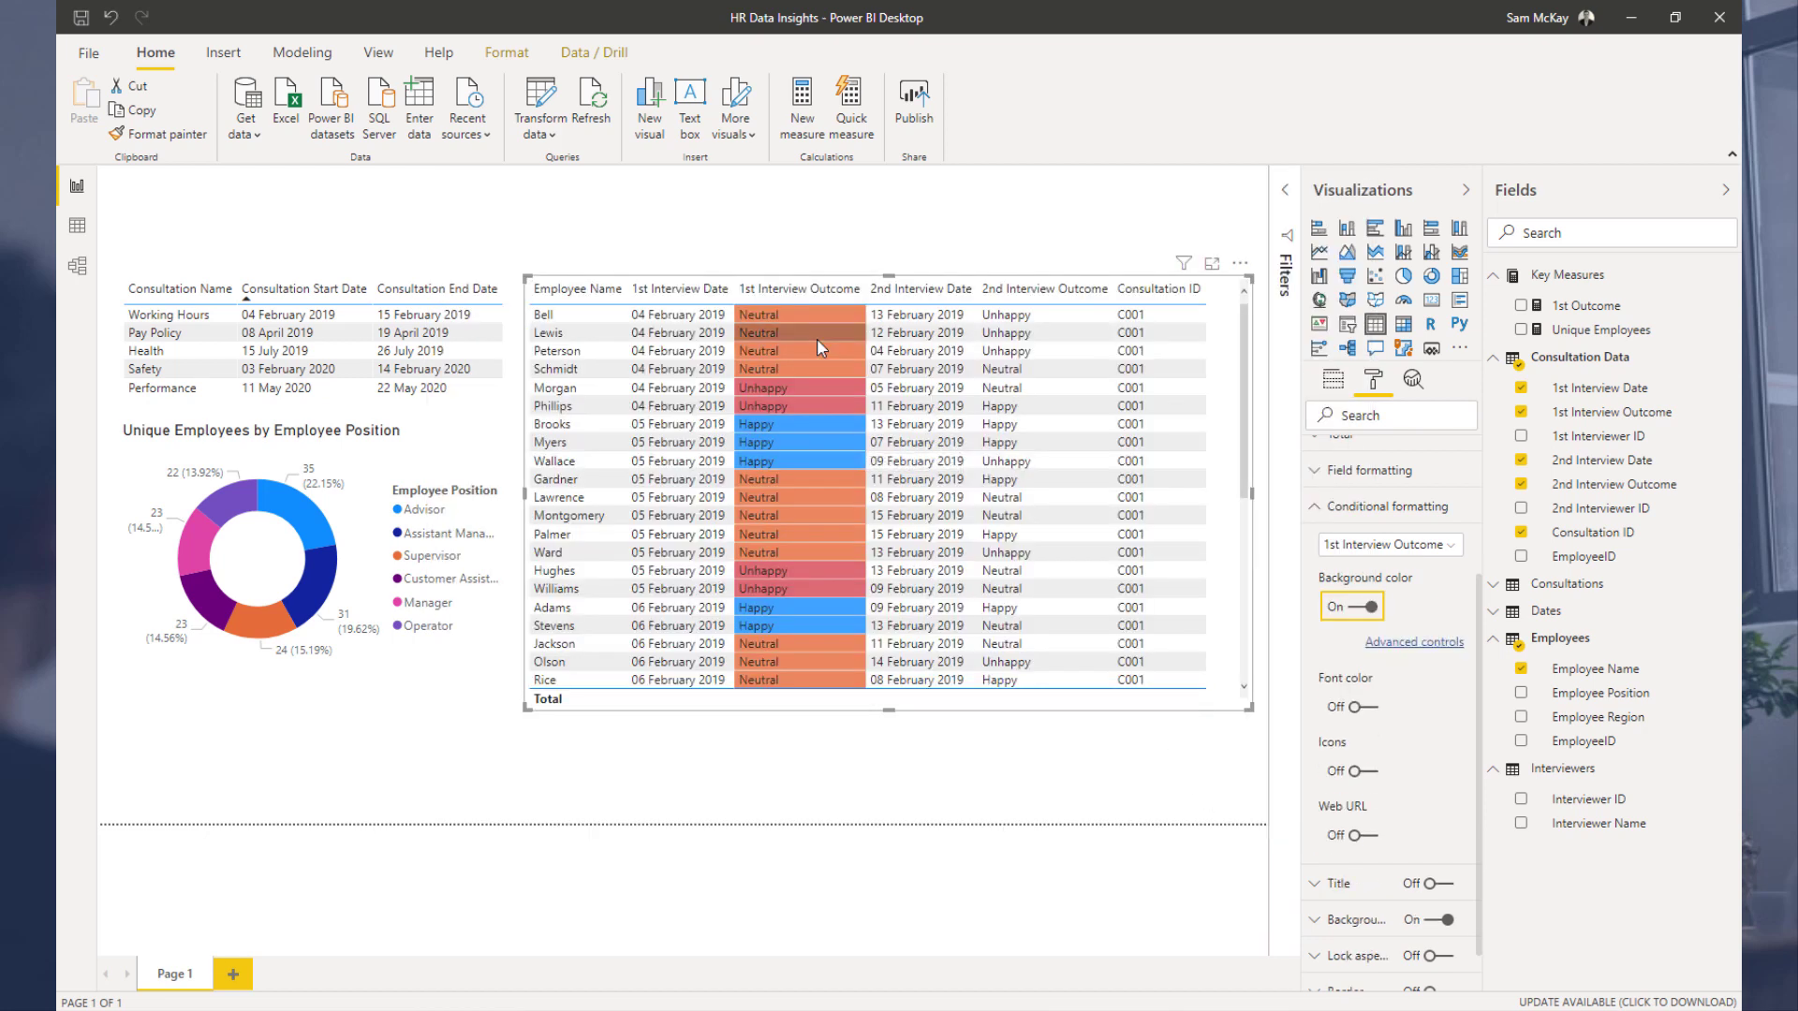
Step: Copy the 1st Outcome measure's whole formula and create a new measure in Key Measures from it
{"action": "scroll", "coordinate": [802, 528], "scroll_direction": "down", "scroll_amount": 7}
{"action": "scroll", "coordinate": [803, 527], "scroll_direction": "up", "scroll_amount": 8}
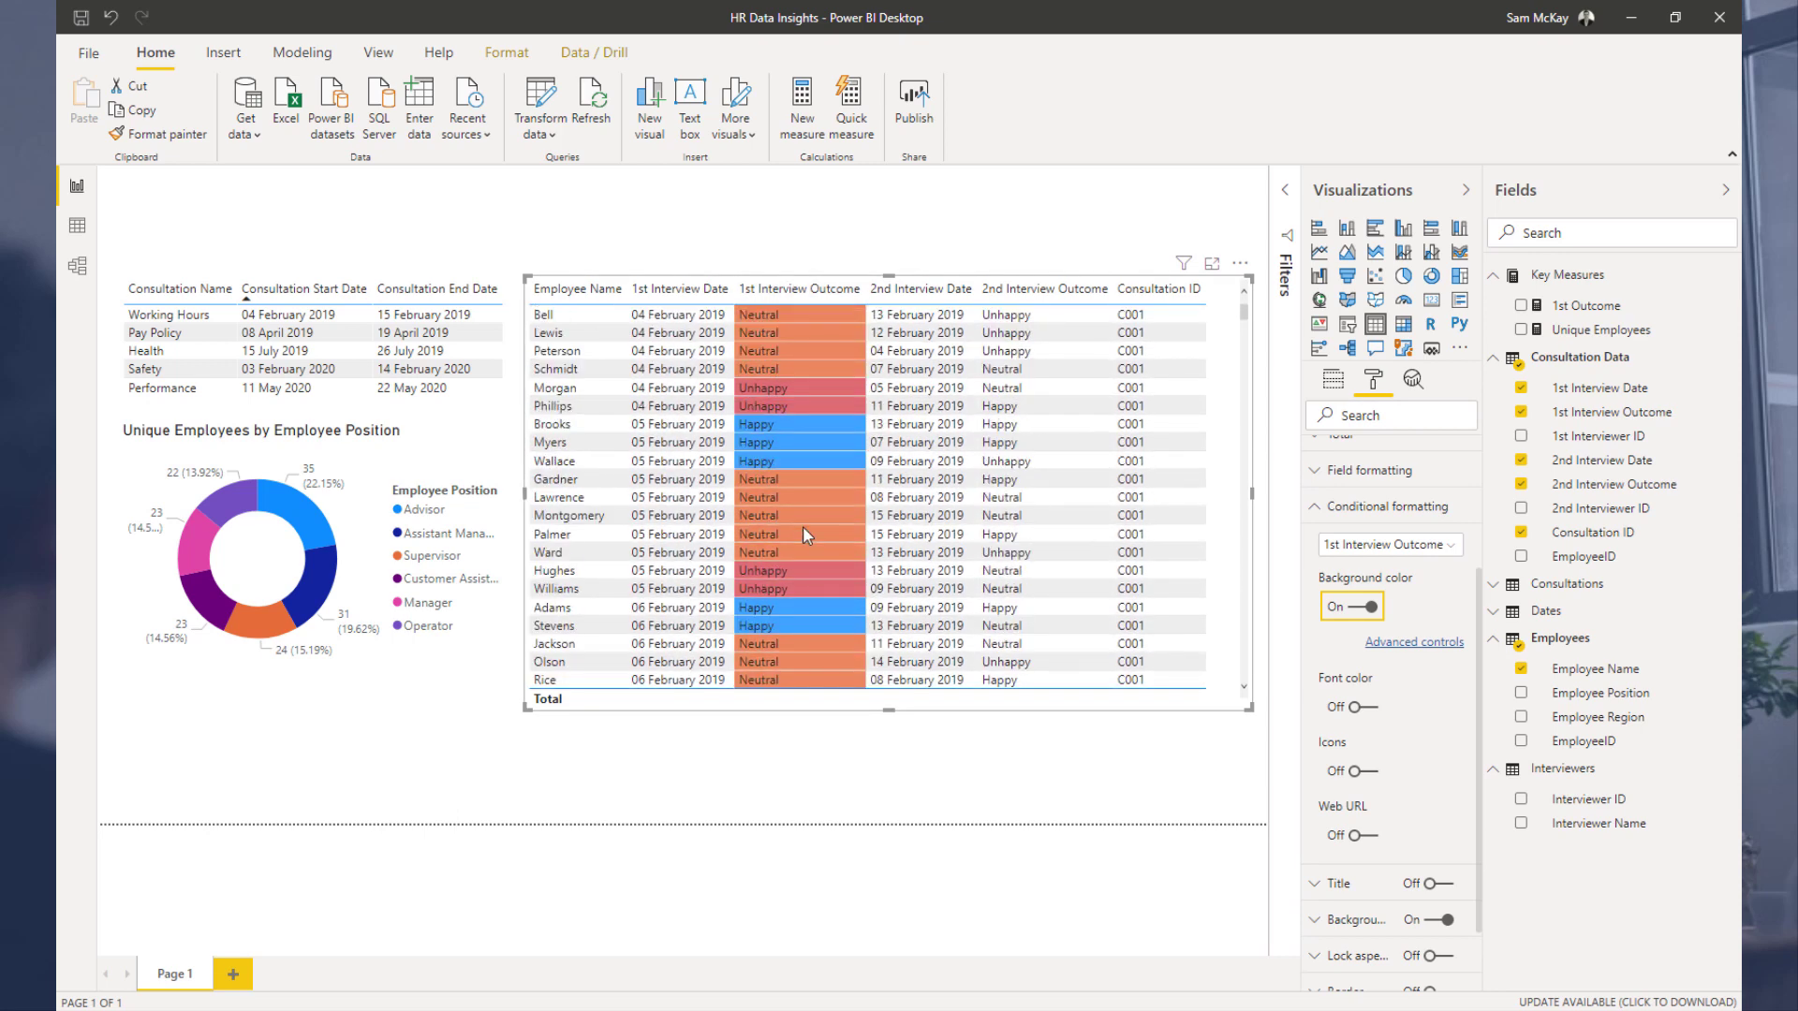
{"action": "left_click", "coordinate": [1560, 306]}
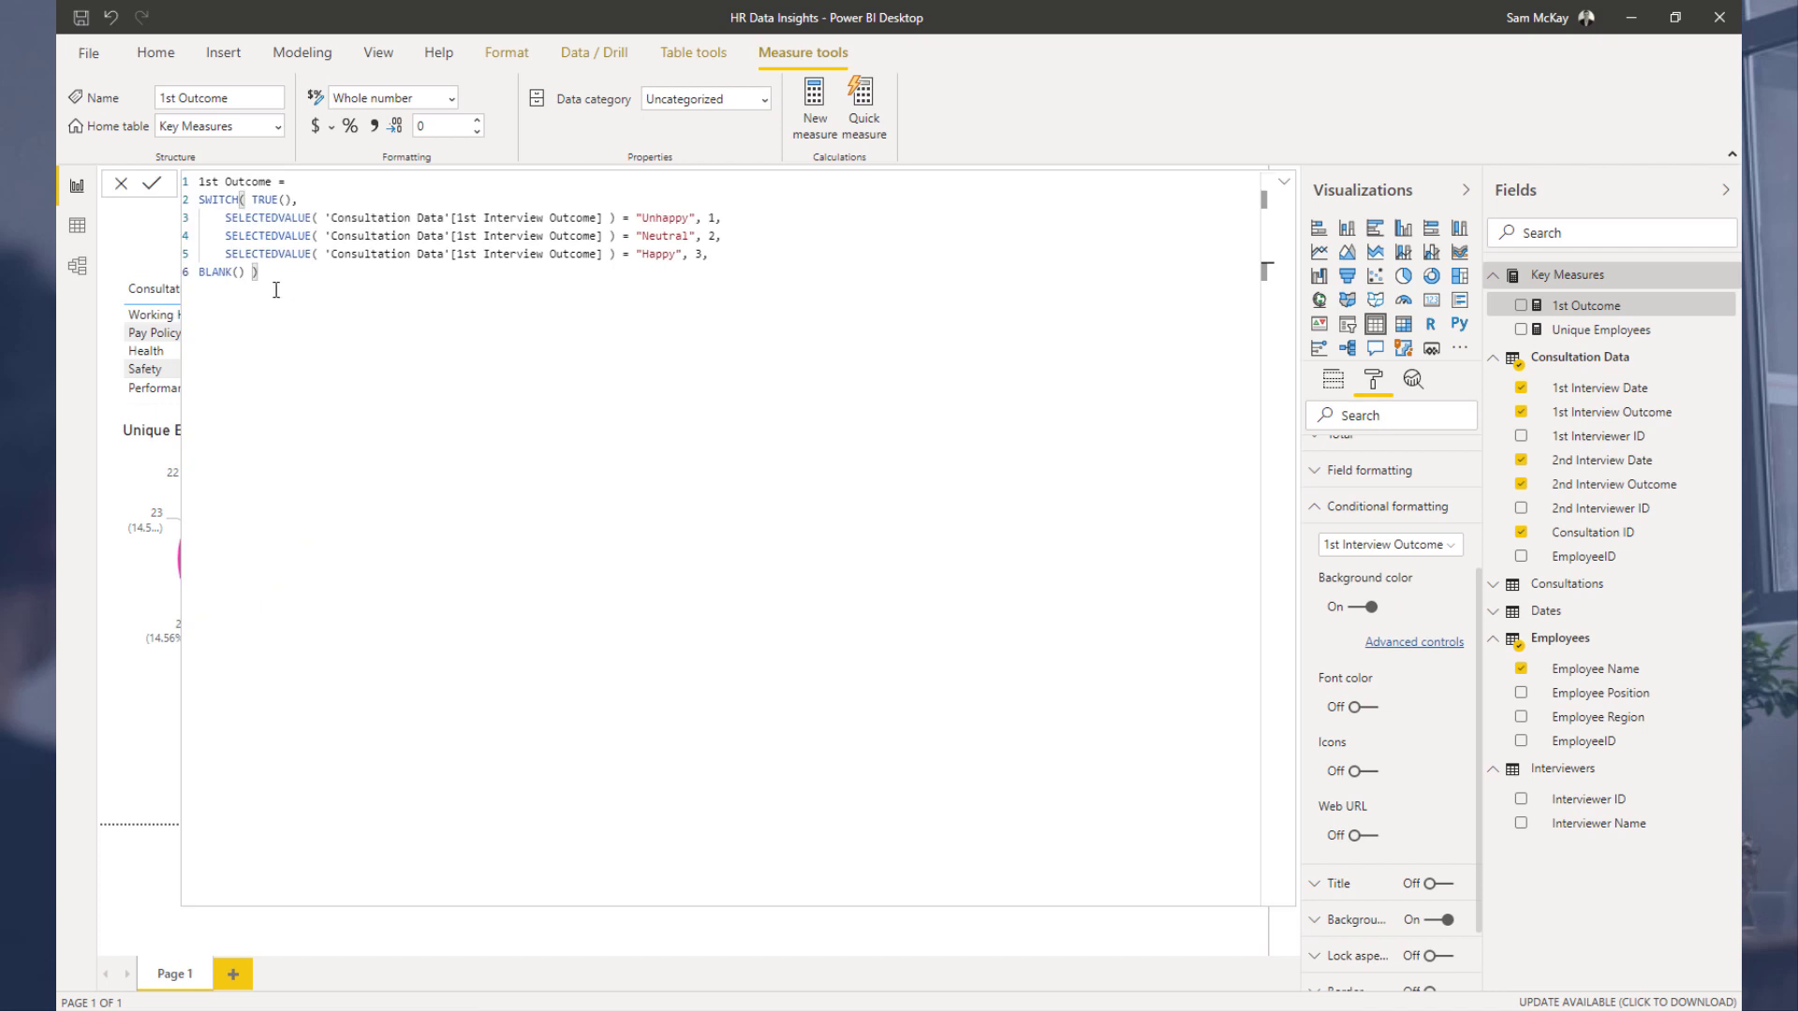
{"action": "key", "text": "ctrl+a"}
{"action": "left_click", "coordinate": [813, 121]}
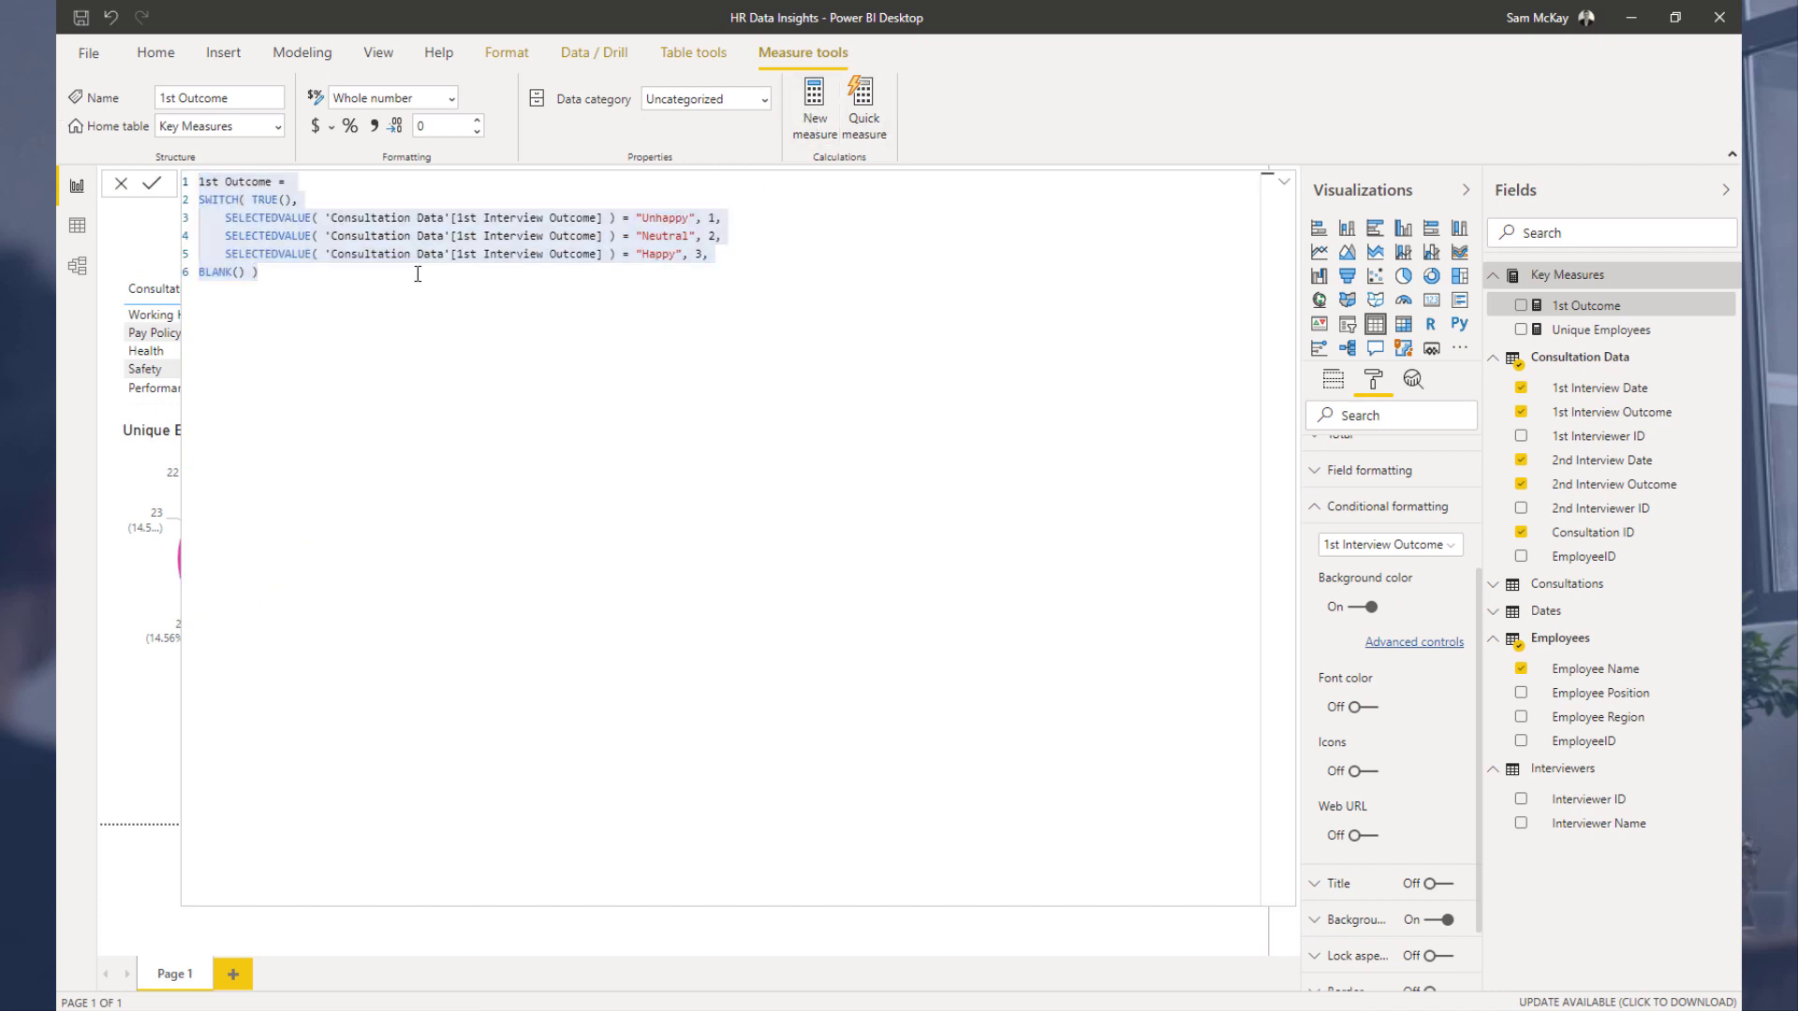
{"action": "left_click", "coordinate": [817, 125]}
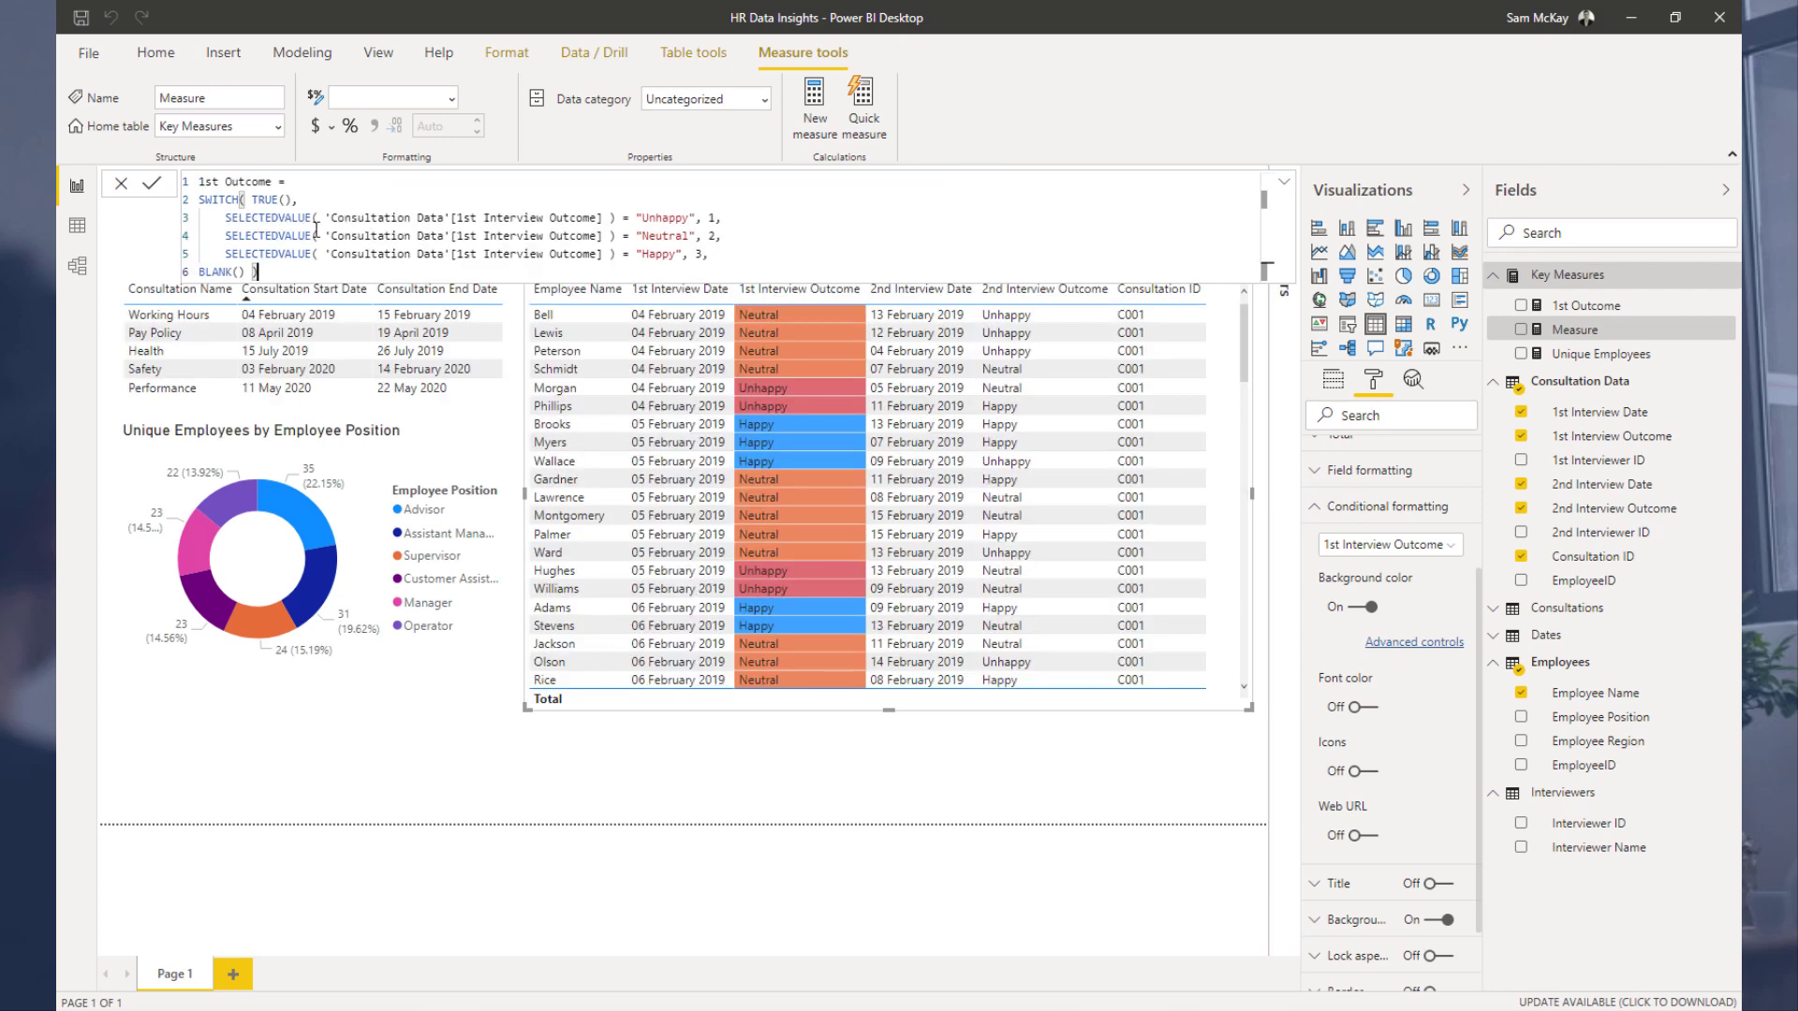
Step: Rename the new measure to 2nd Outcome and switch its first condition's column to 2nd Interview Outcome
{"action": "double_click", "coordinate": [208, 181]}
{"action": "key", "text": "ctrl+shift+Left"}
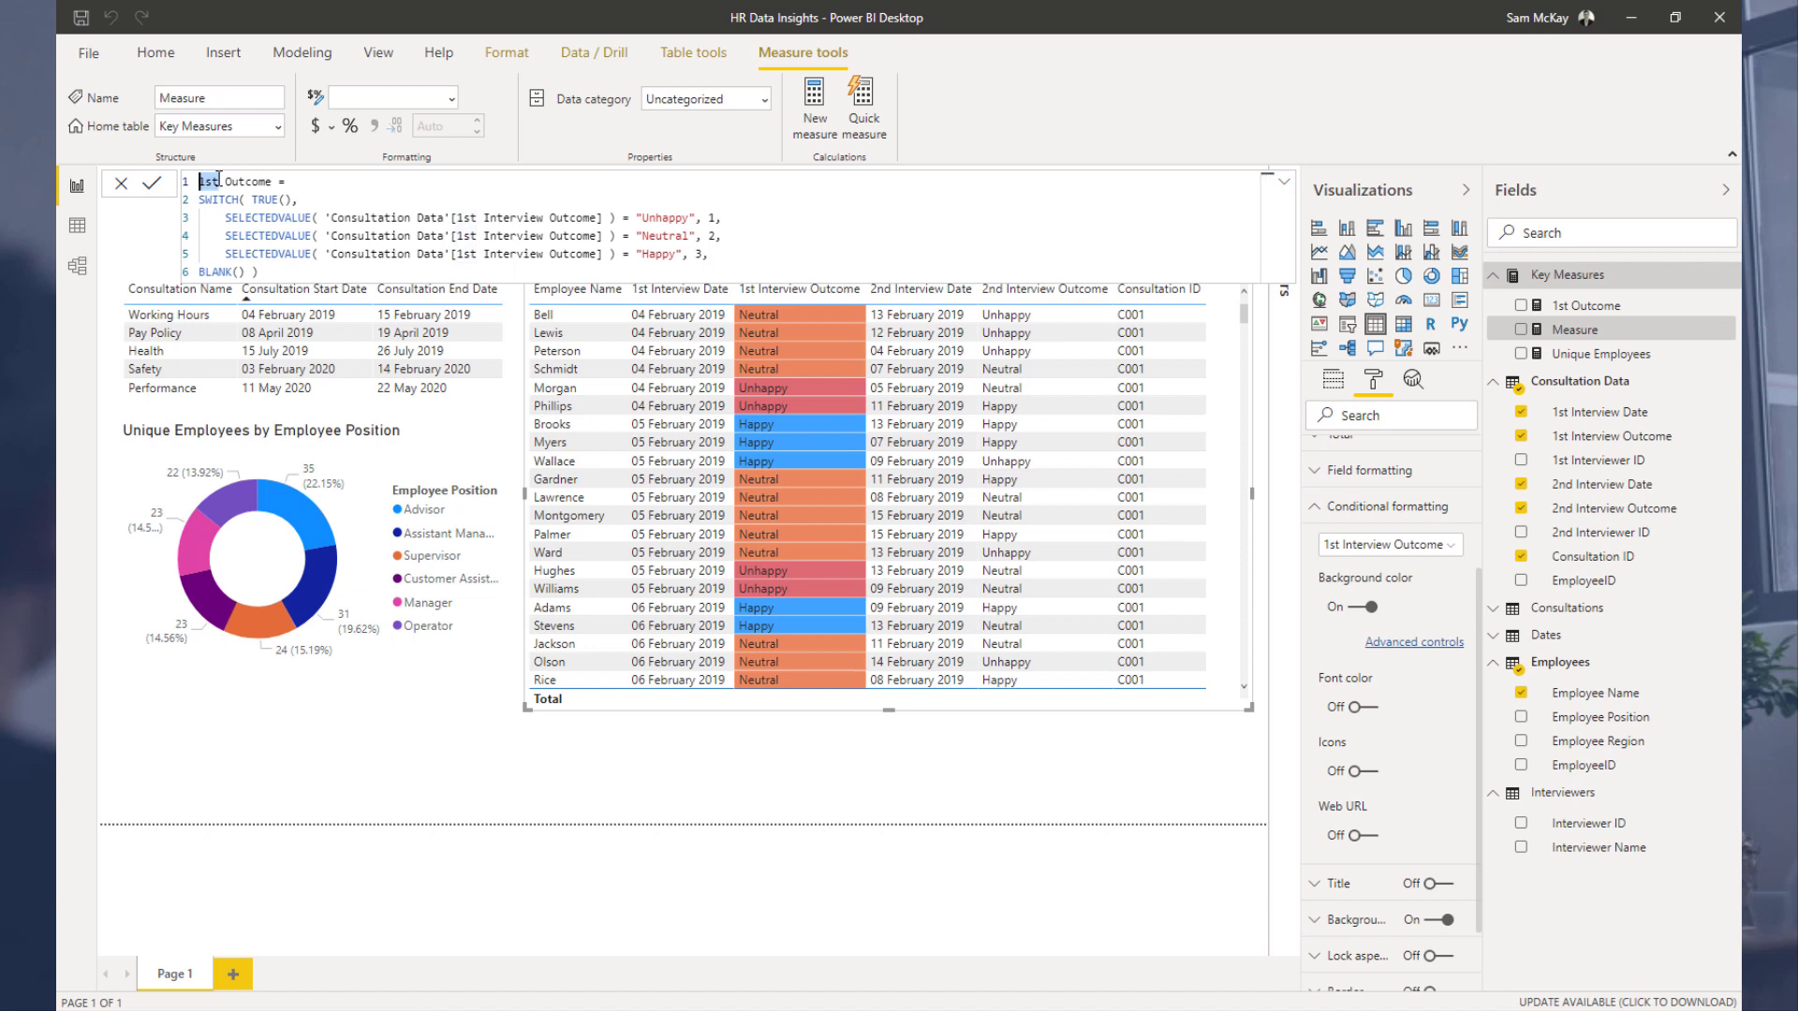
{"action": "type", "text": "2nd"}
{"action": "left_click", "coordinate": [453, 217]}
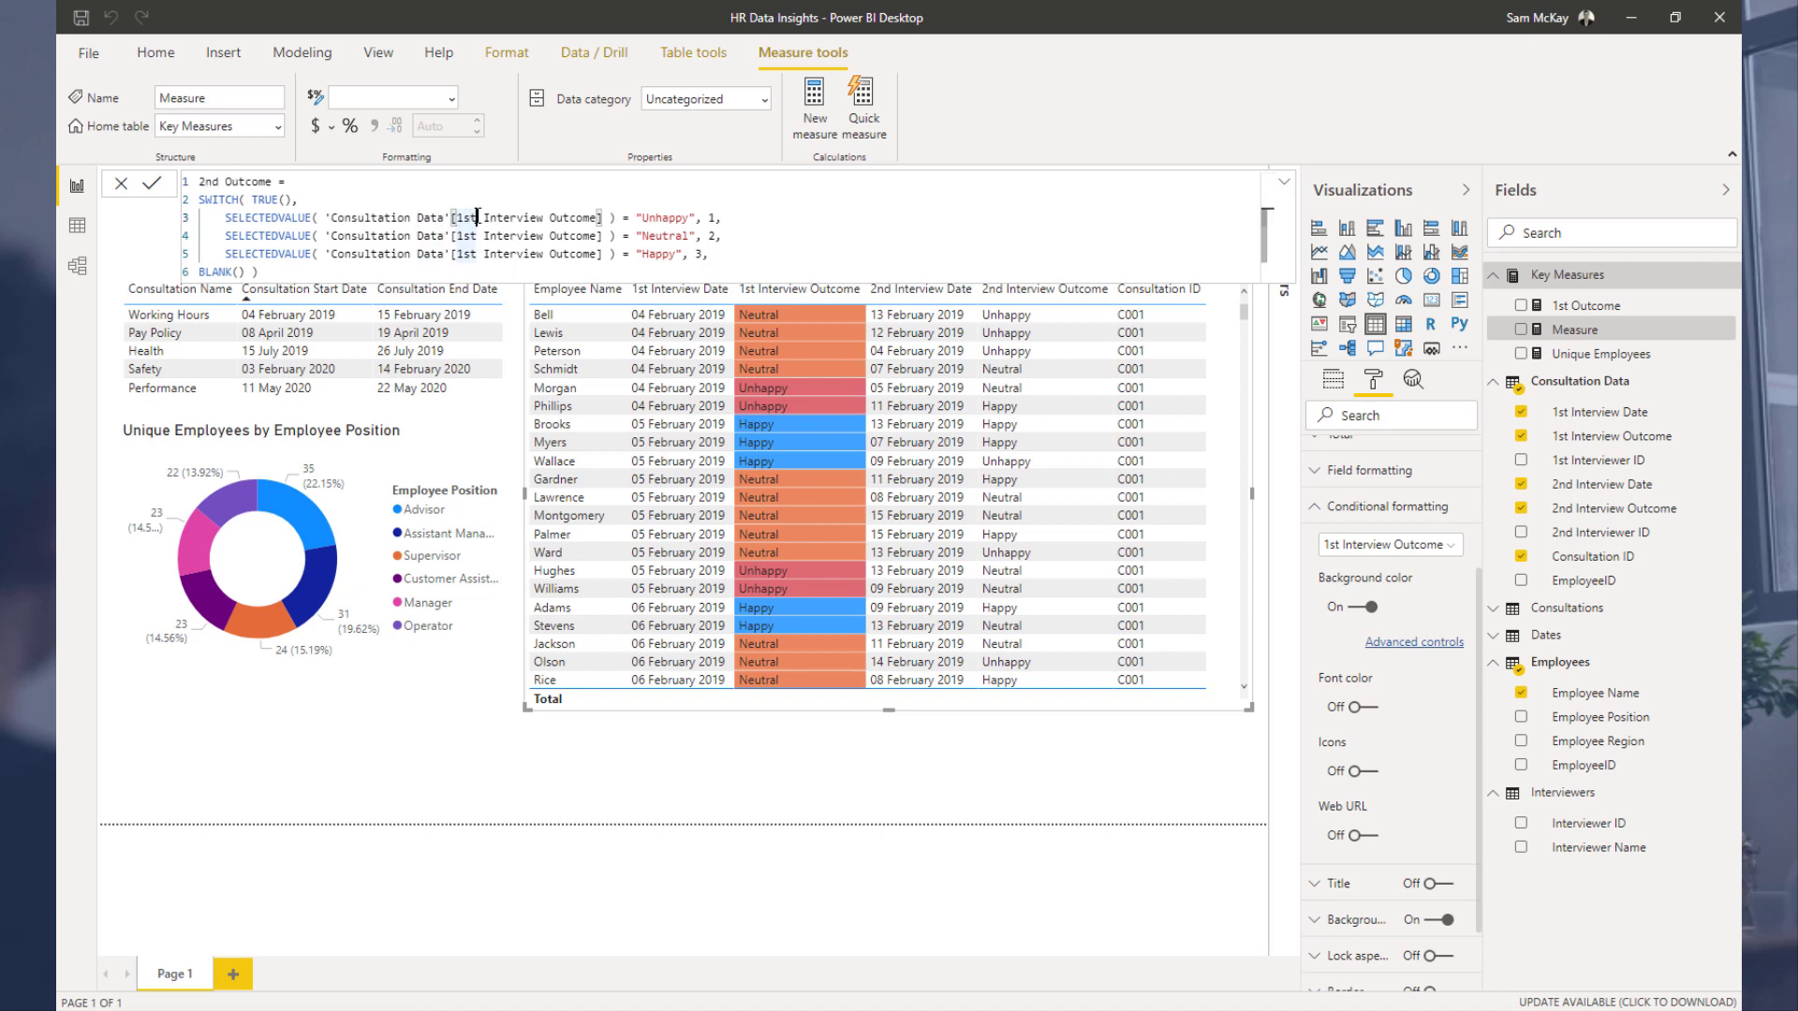
{"action": "key", "text": "Delete"}
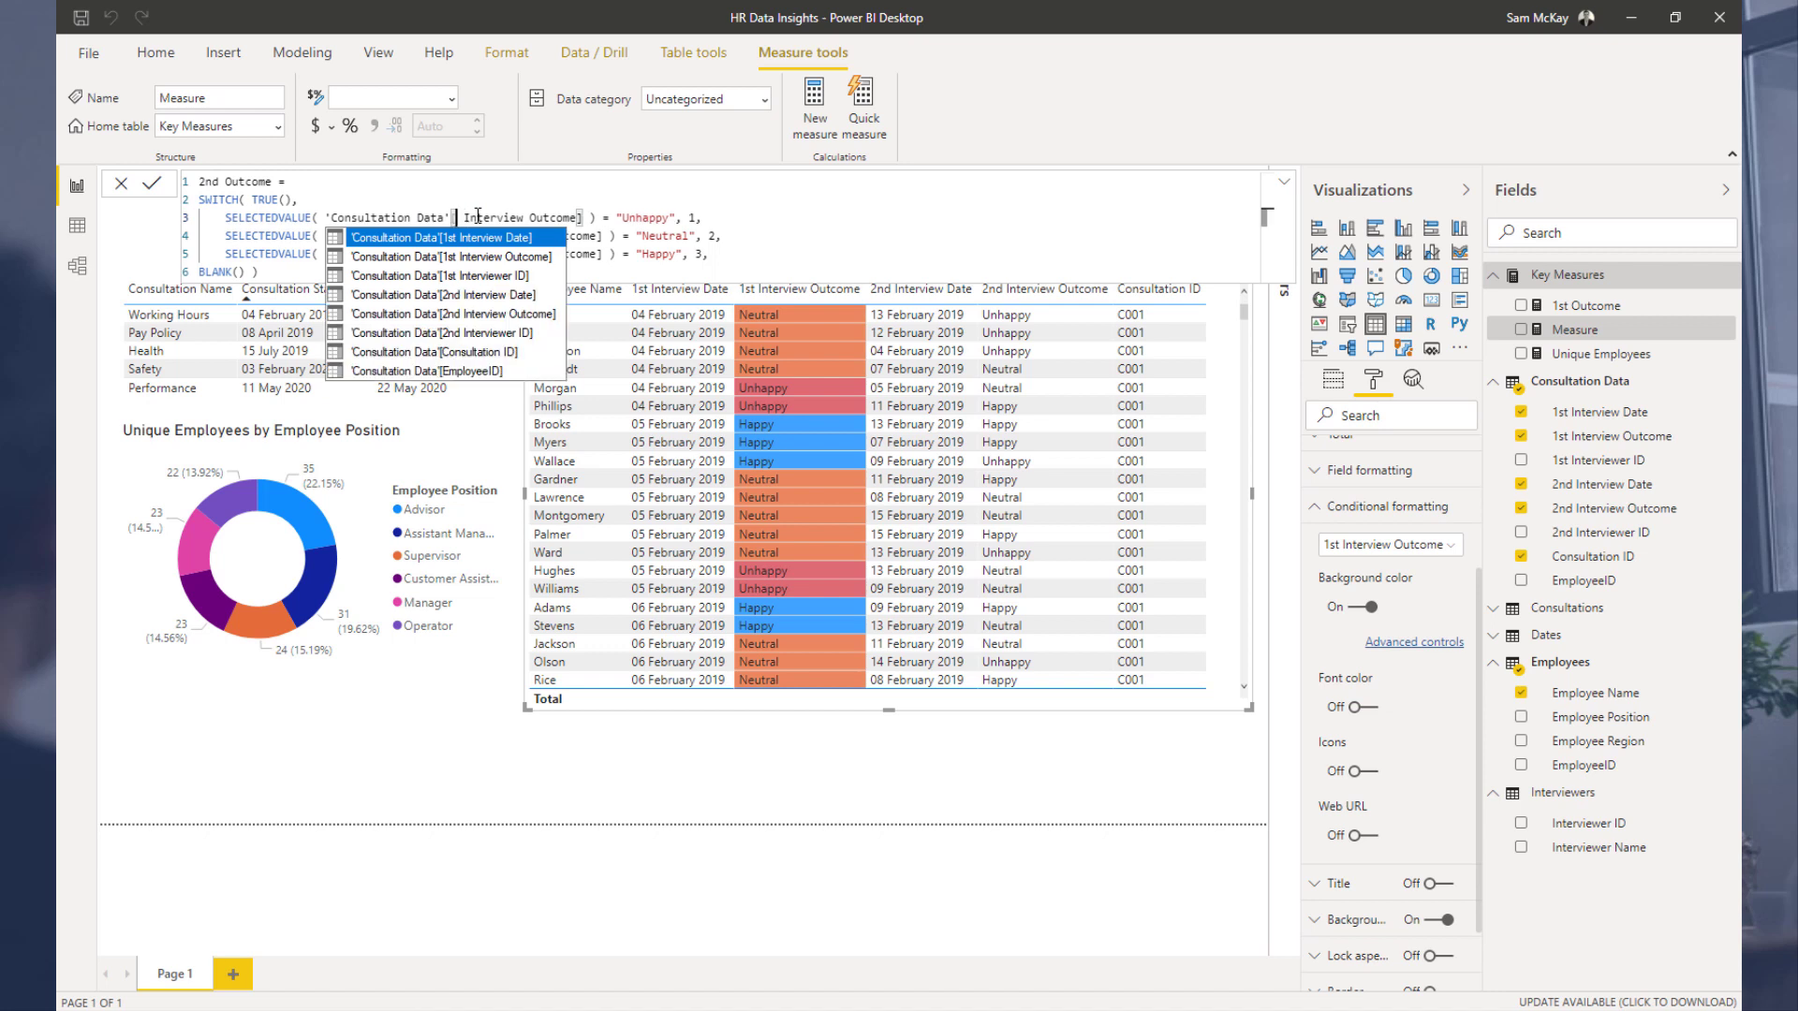
{"action": "key", "text": "Down"}
{"action": "key", "text": "Down"}
{"action": "key", "text": "Down"}
{"action": "key", "text": "Down"}
{"action": "key", "text": "Tab"}
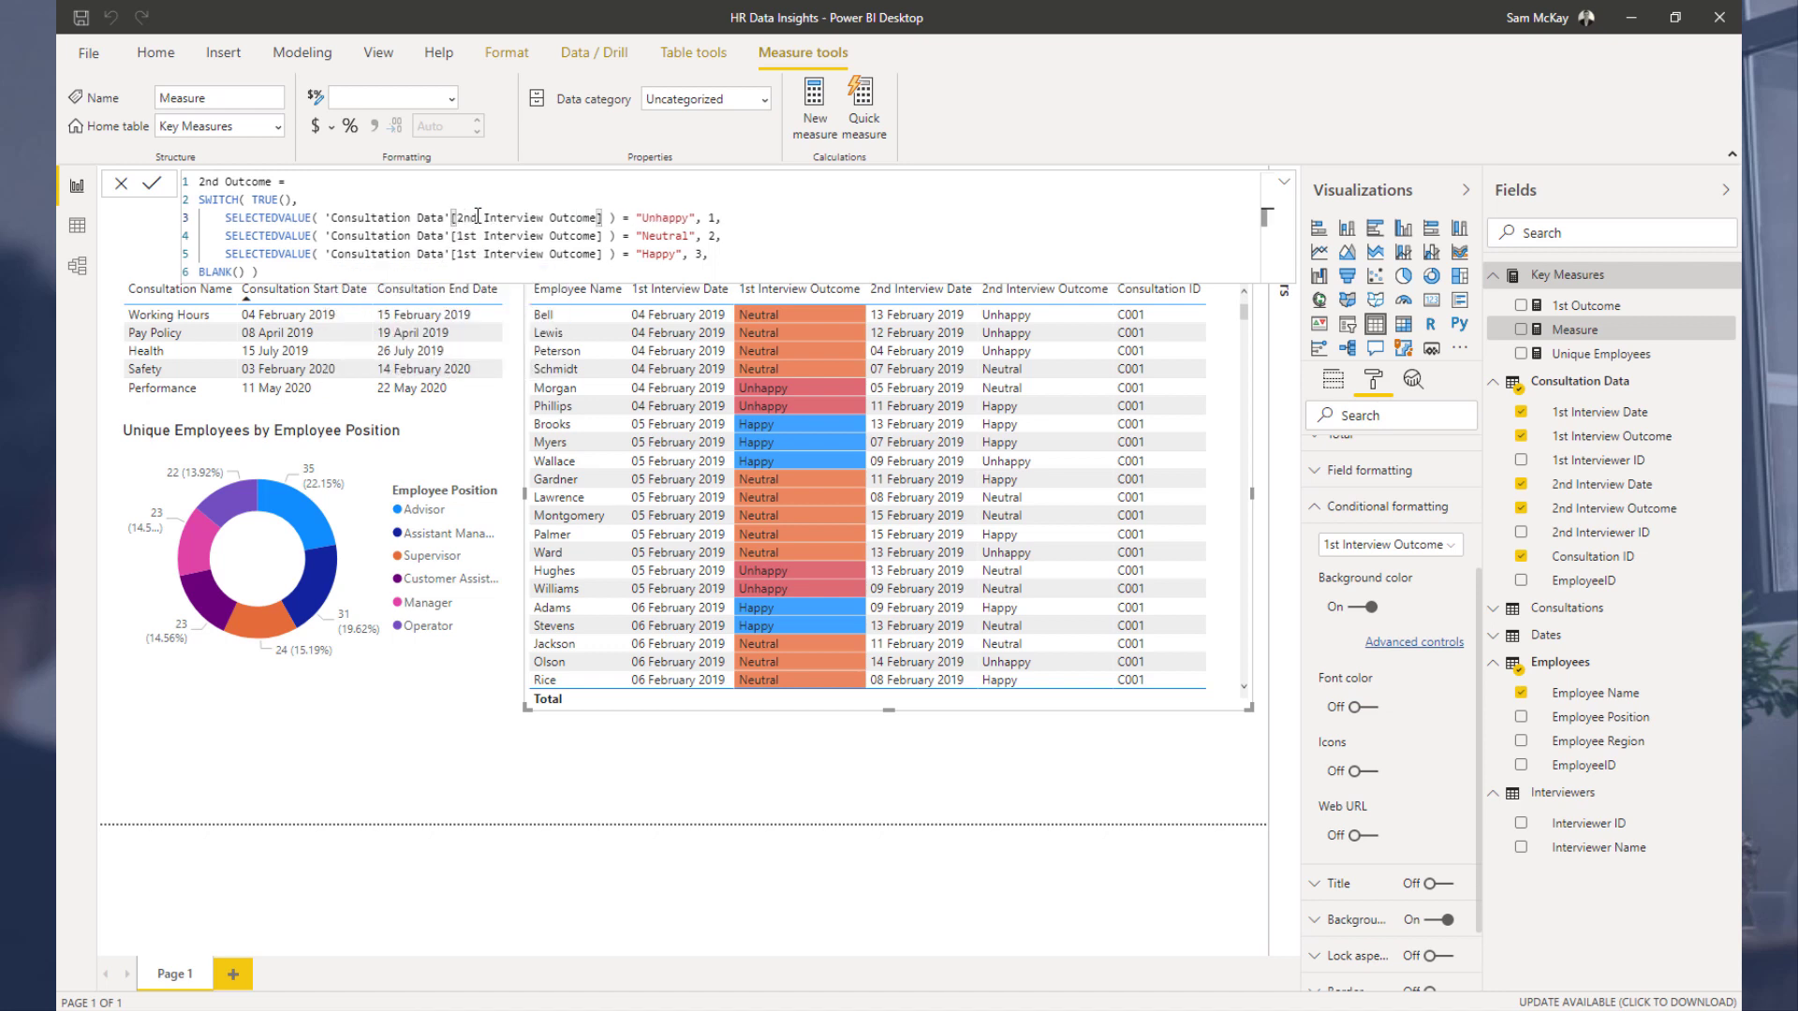
Step: Replace the column in the remaining two conditions with 'Consultation Data'[2nd Interview Outcome] and commit the 2nd Outcome measure
{"action": "key", "text": "ctrl+shift+Left"}
{"action": "key", "text": "ctrl+shift+Left"}
{"action": "key", "text": "ctrl+shift+Left"}
{"action": "key", "text": "ctrl+shift+Left"}
{"action": "key", "text": "ctrl+shift+Left"}
{"action": "key", "text": "ctrl+shift+Left"}
{"action": "key", "text": "ctrl+shift+Left"}
{"action": "key", "text": "ctrl+c"}
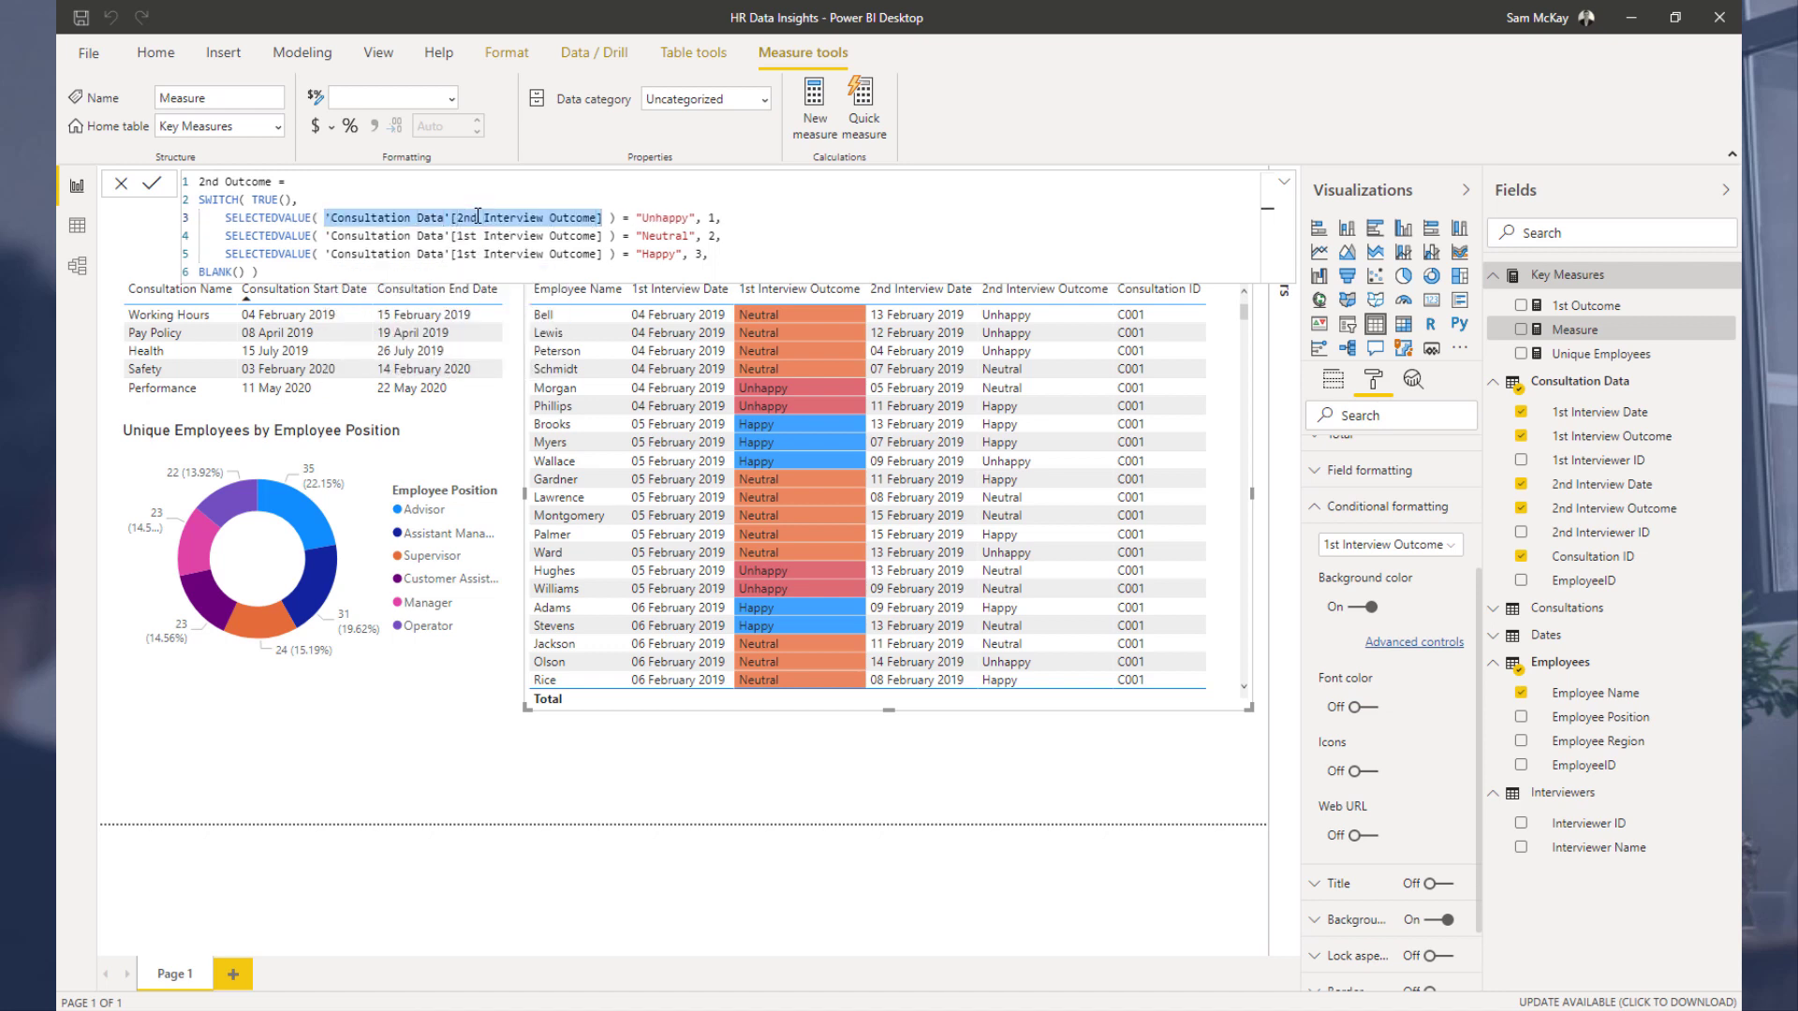
{"action": "left_click_drag", "start_coordinate": [608, 235], "coordinate": [331, 235]}
{"action": "key", "text": "ctrl+v"}
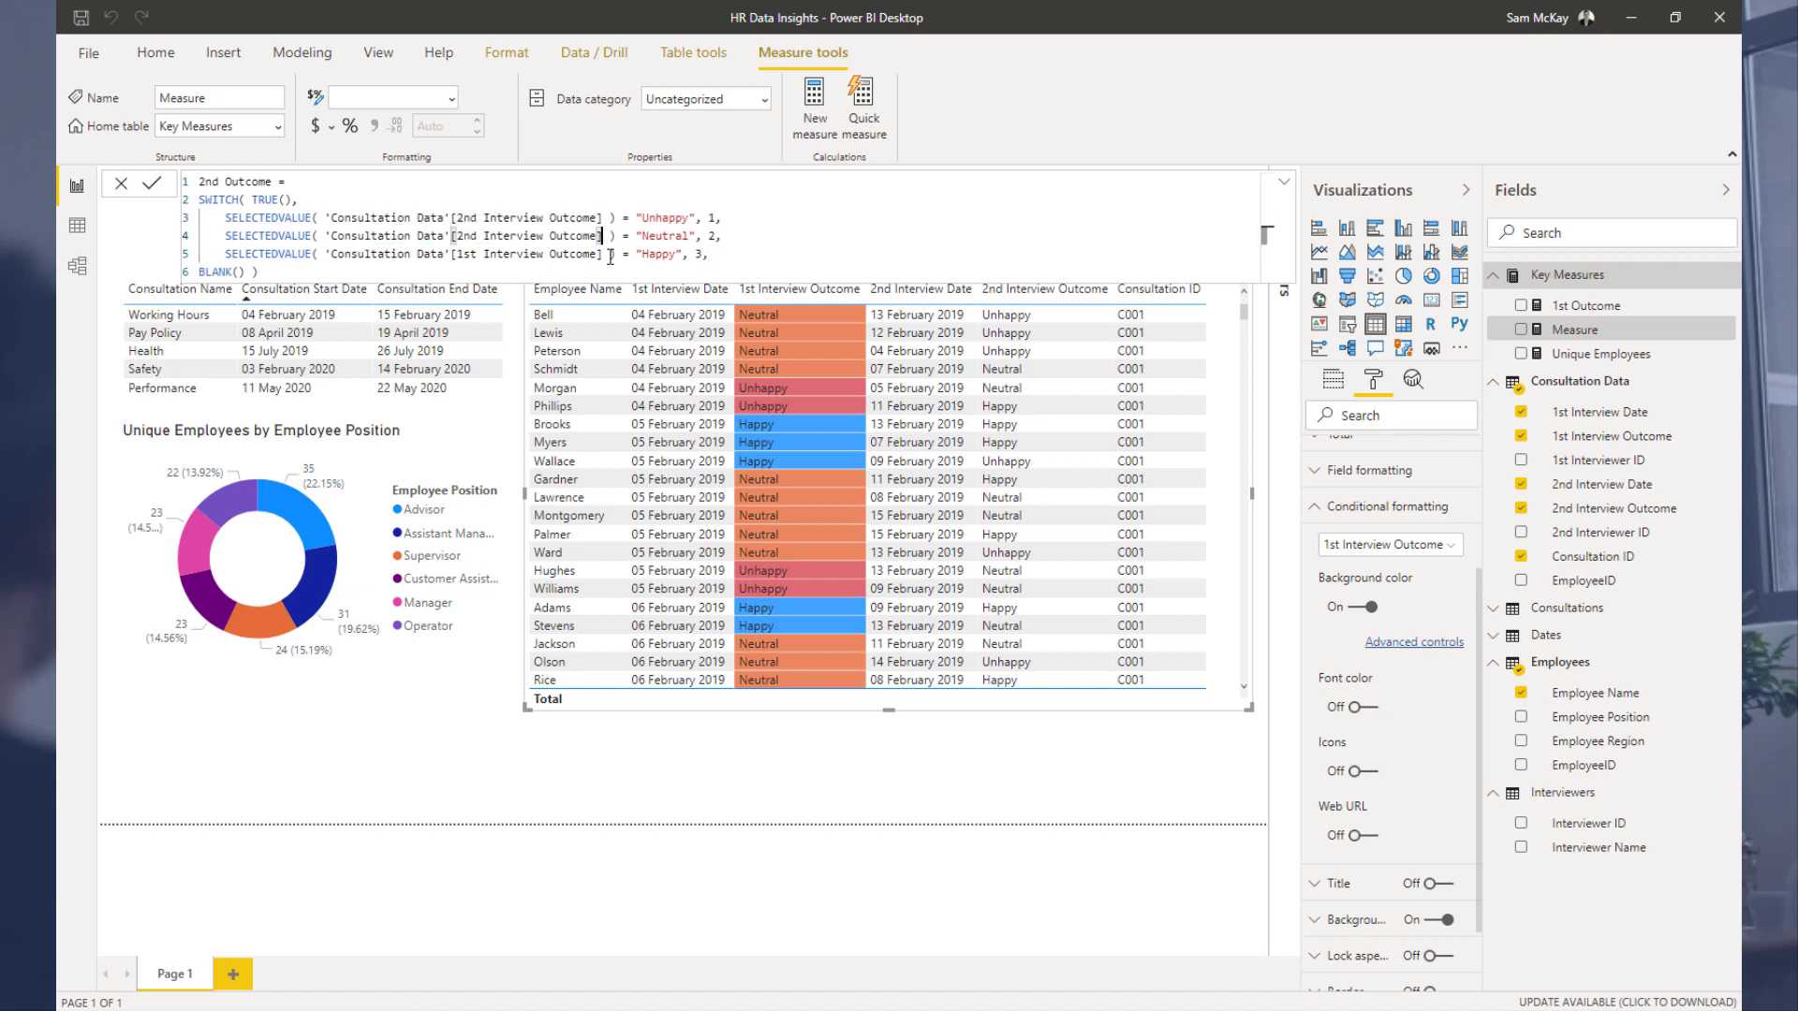
{"action": "left_click_drag", "start_coordinate": [604, 254], "coordinate": [329, 255]}
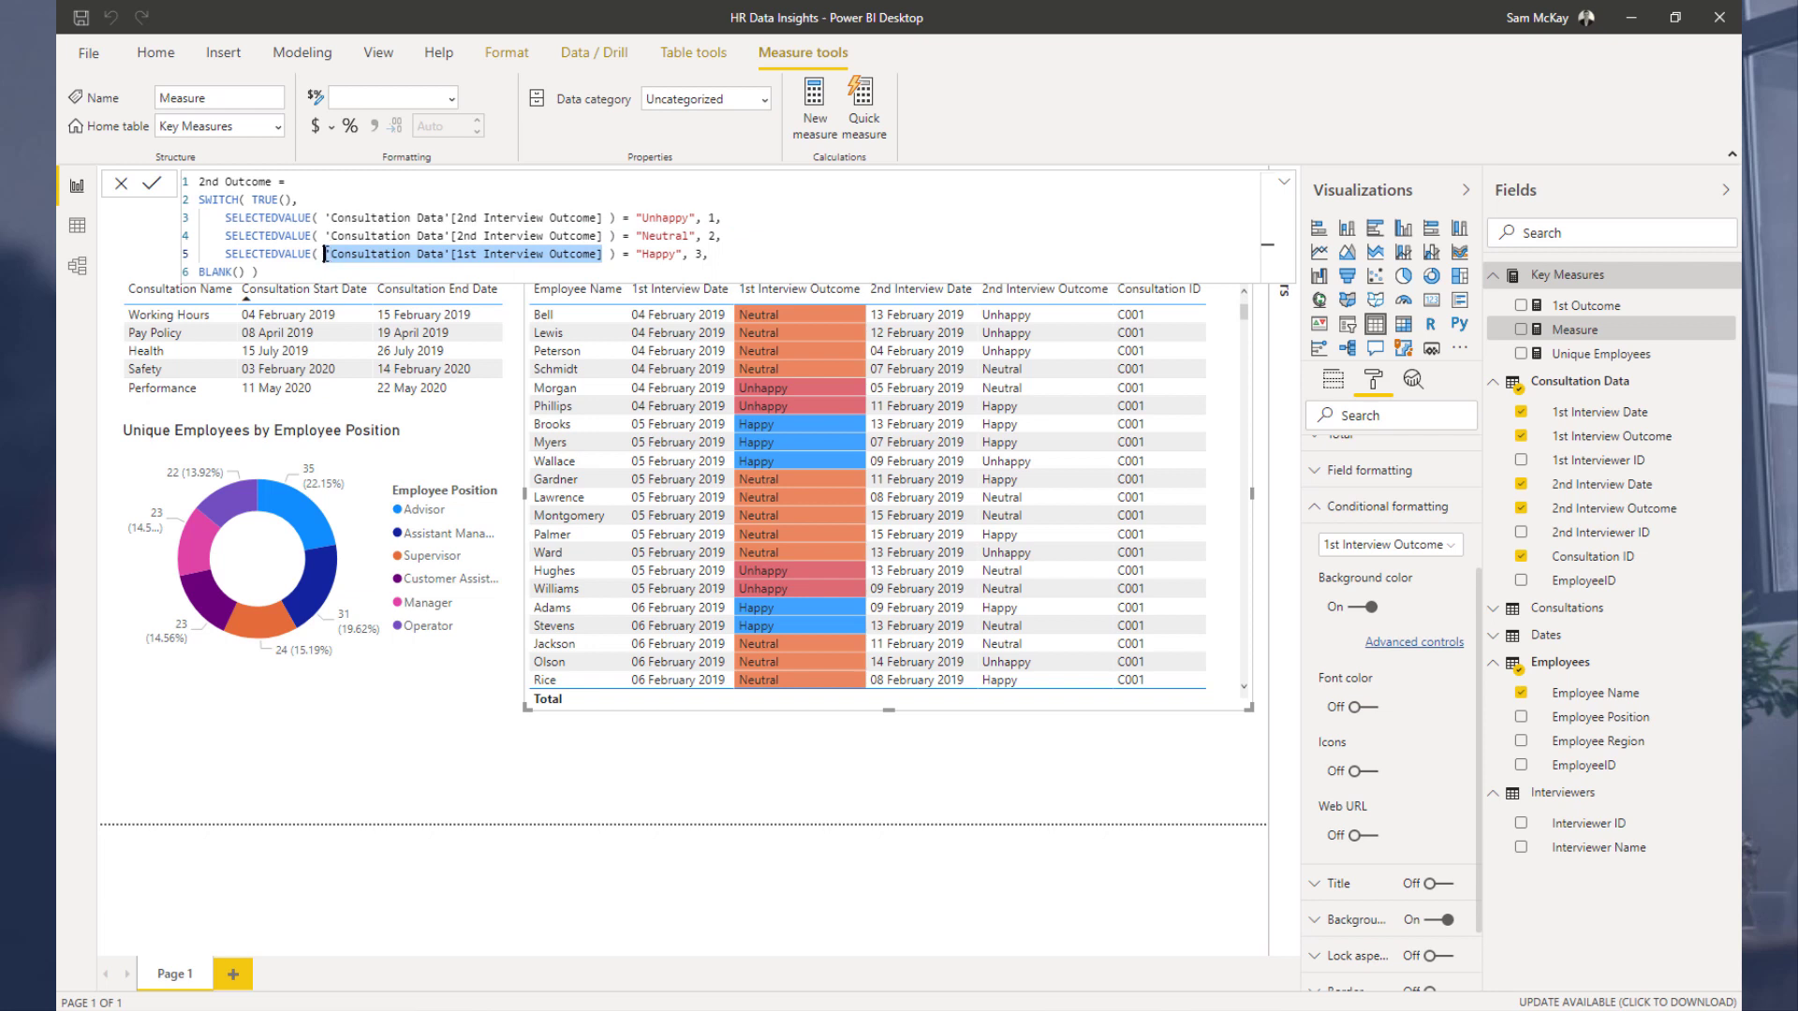
{"action": "key", "text": "ctrl+v"}
{"action": "left_click", "coordinate": [355, 268]}
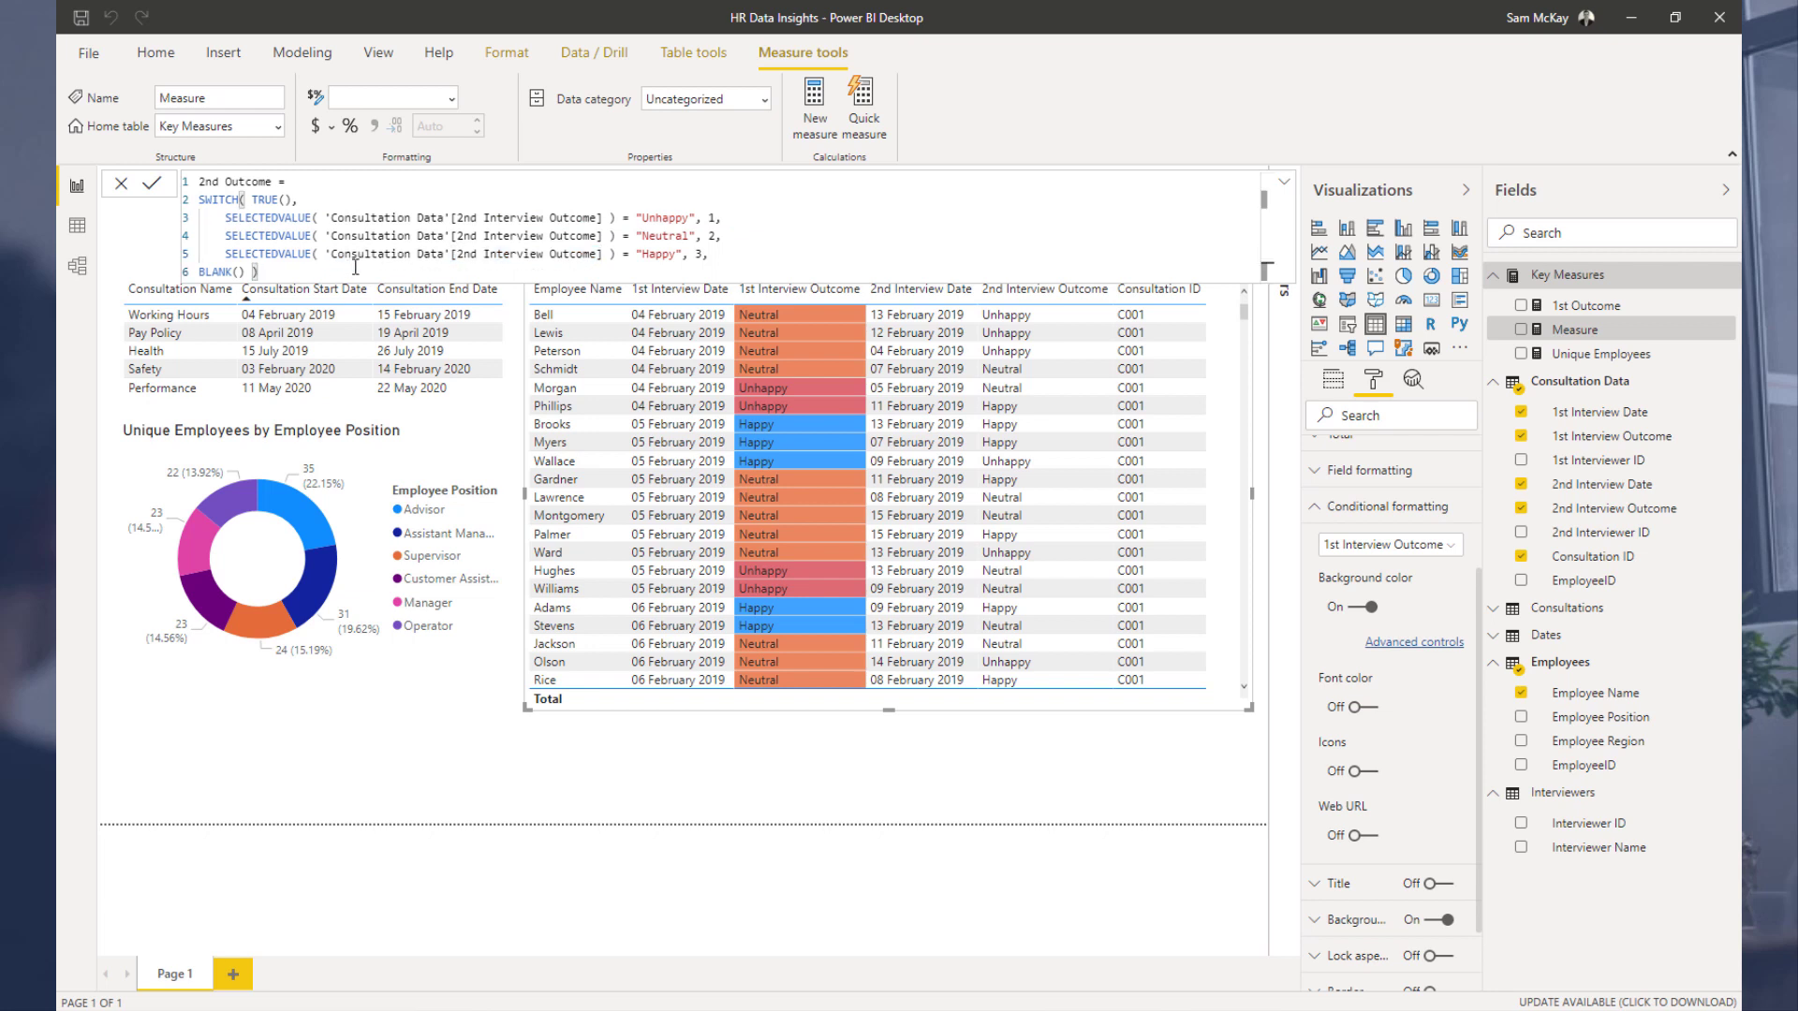
{"action": "key", "text": "Return"}
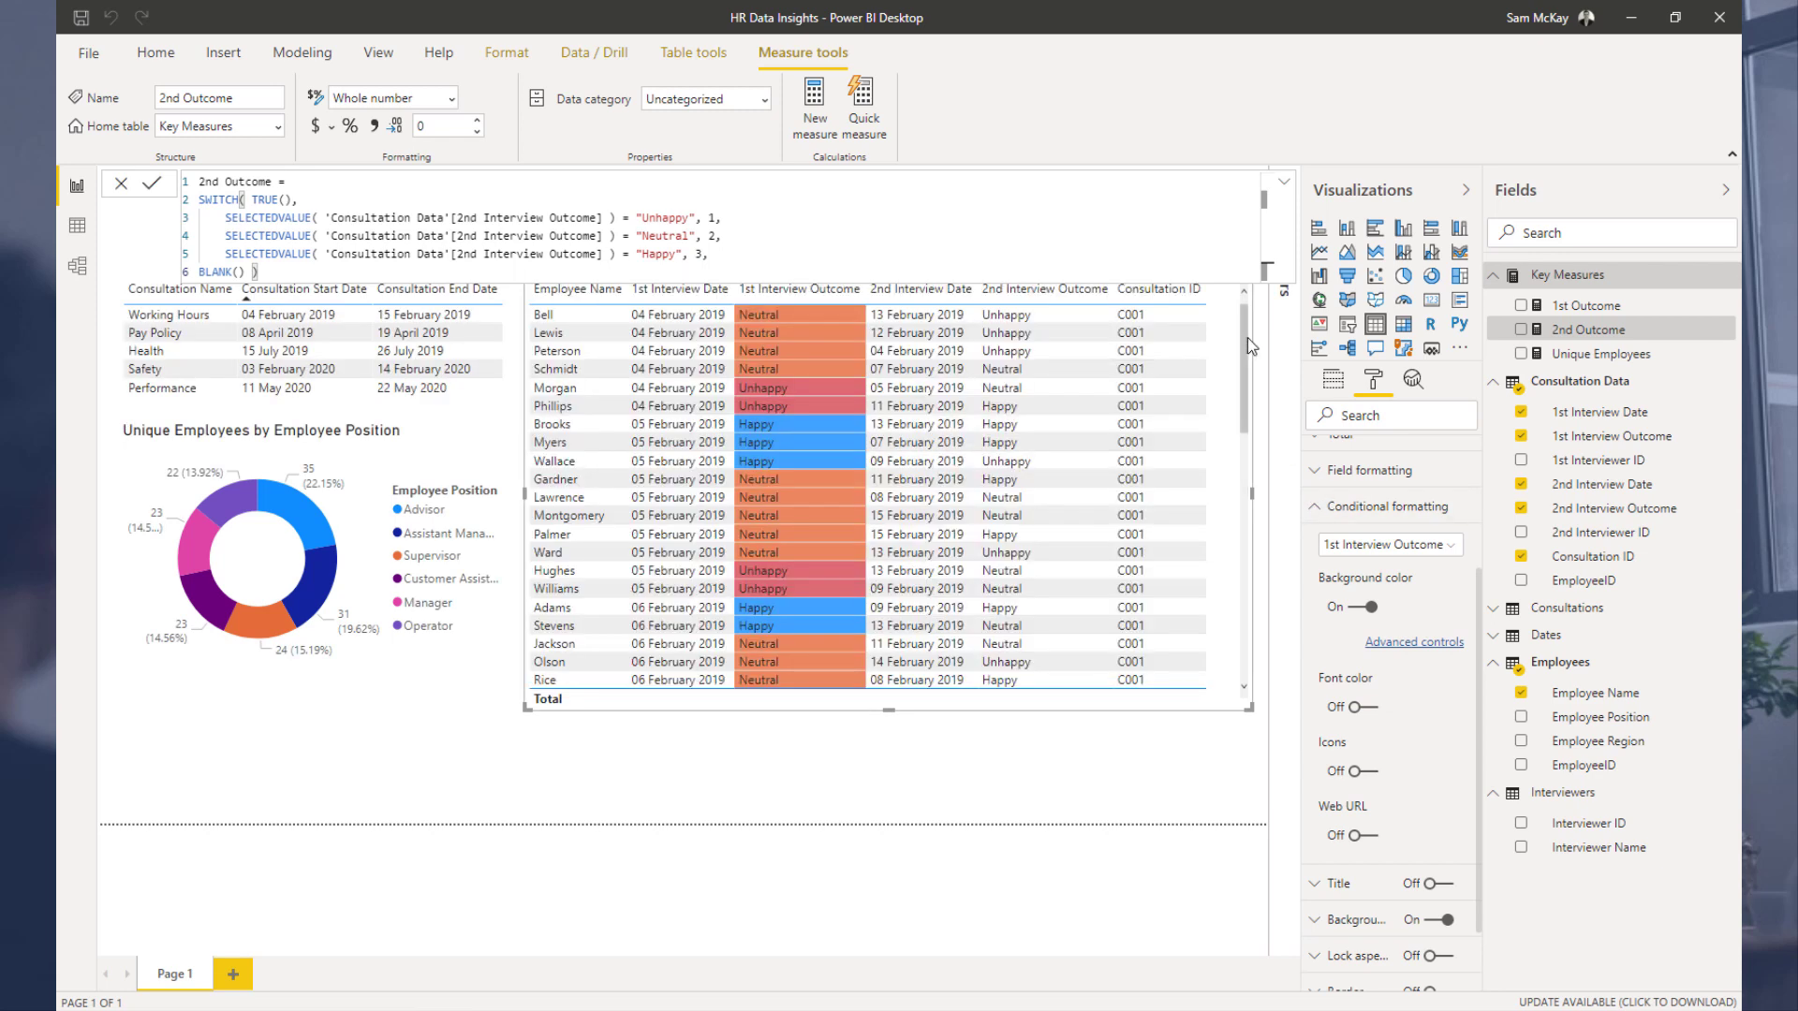
Step: Open background colour conditional formatting for the 2nd Interview Outcome column, formatting by Rules based on the 2nd Outcome measure
{"action": "left_click", "coordinate": [1392, 545]}
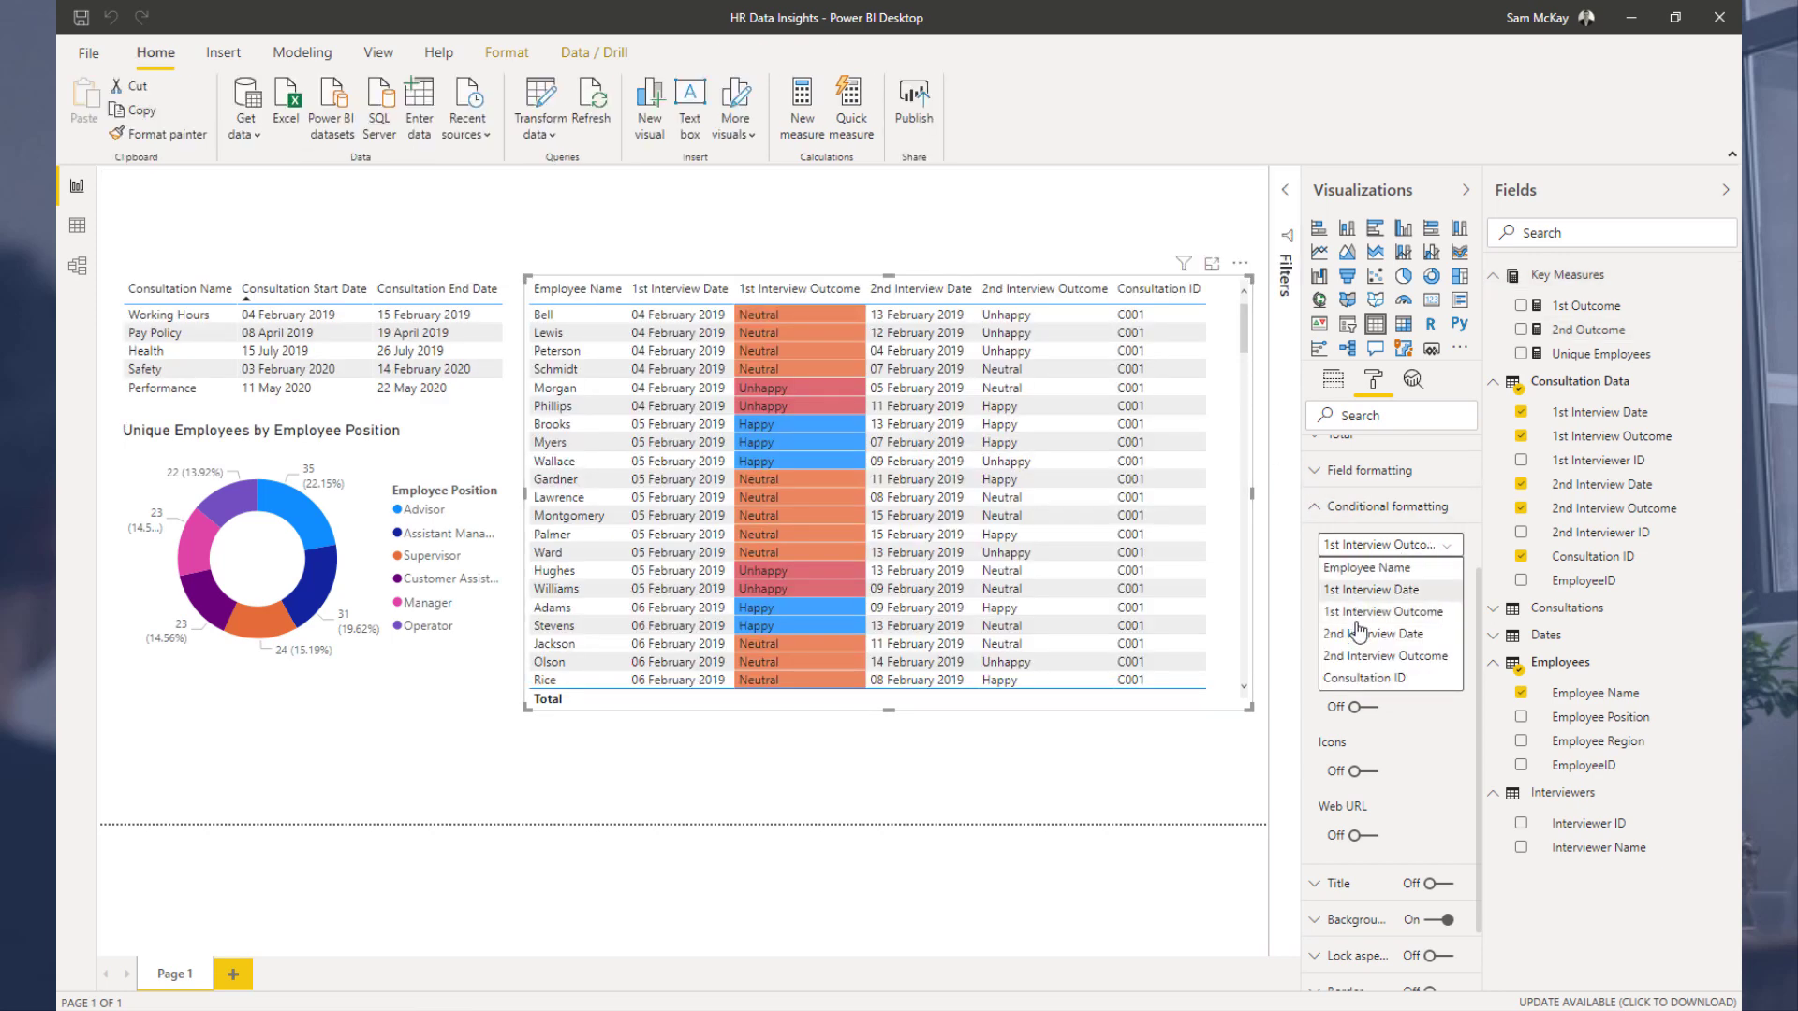
{"action": "left_click", "coordinate": [1368, 659]}
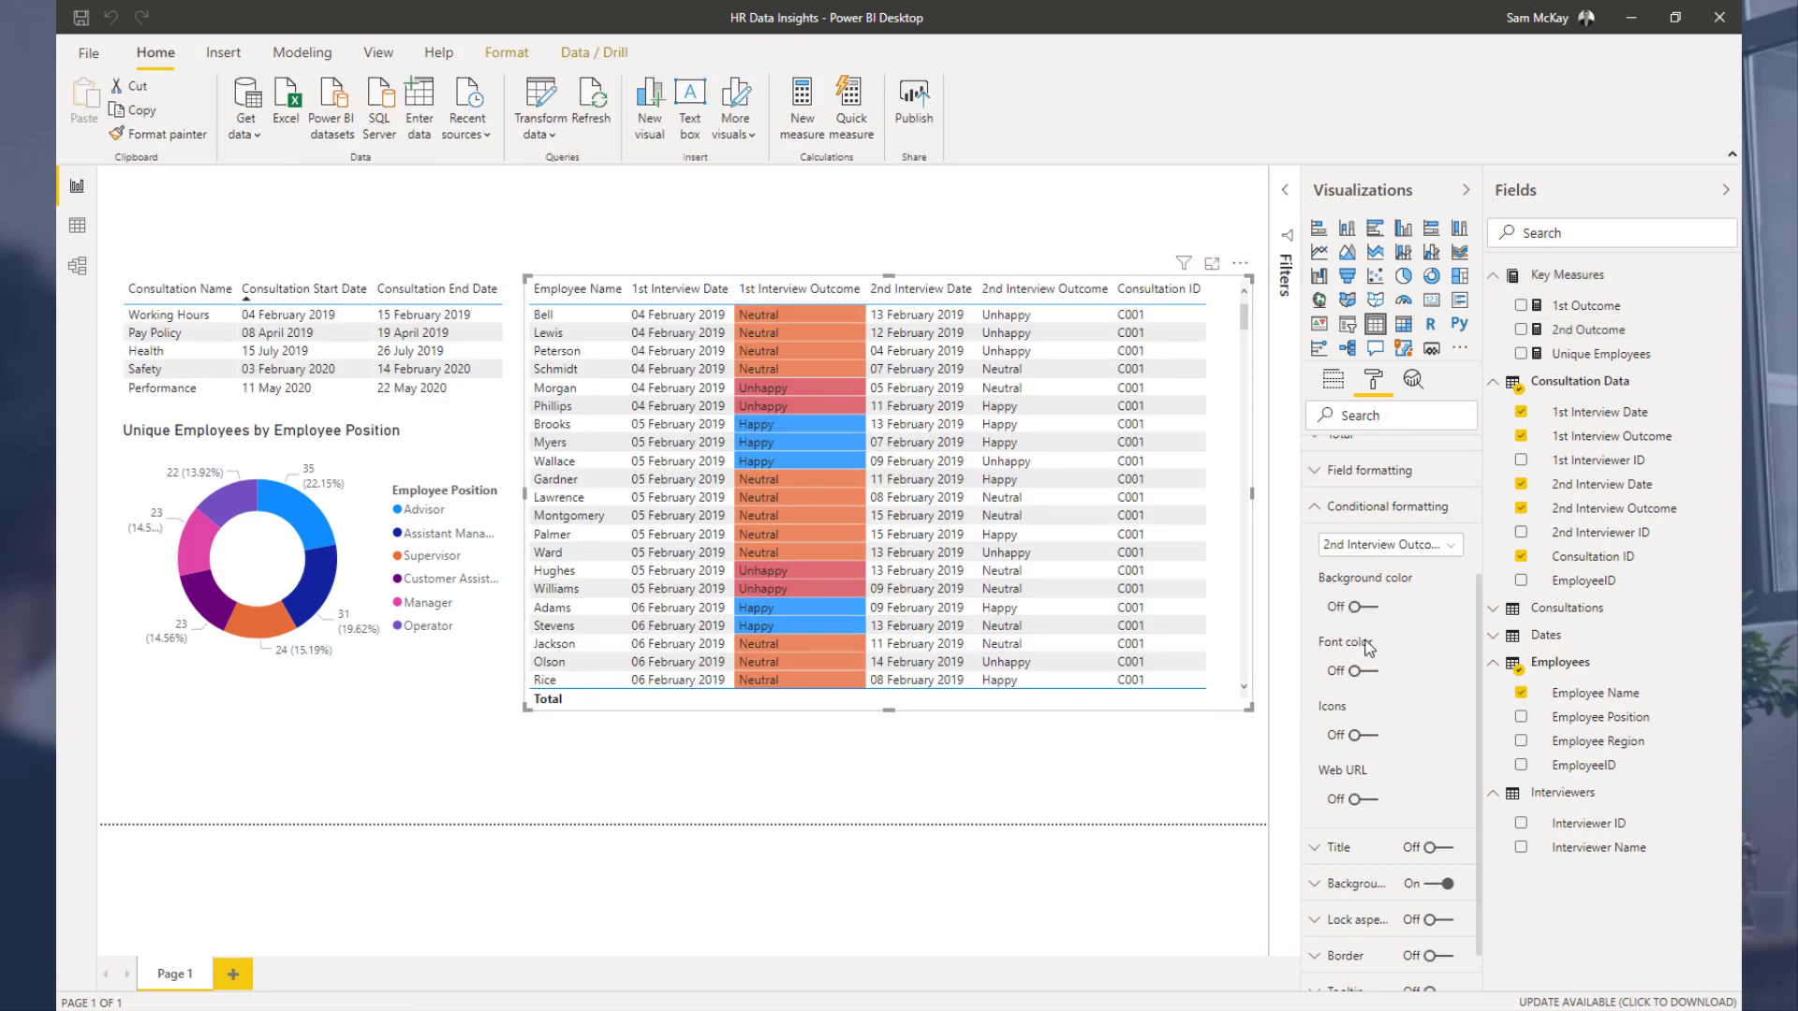
{"action": "left_click", "coordinate": [1379, 616]}
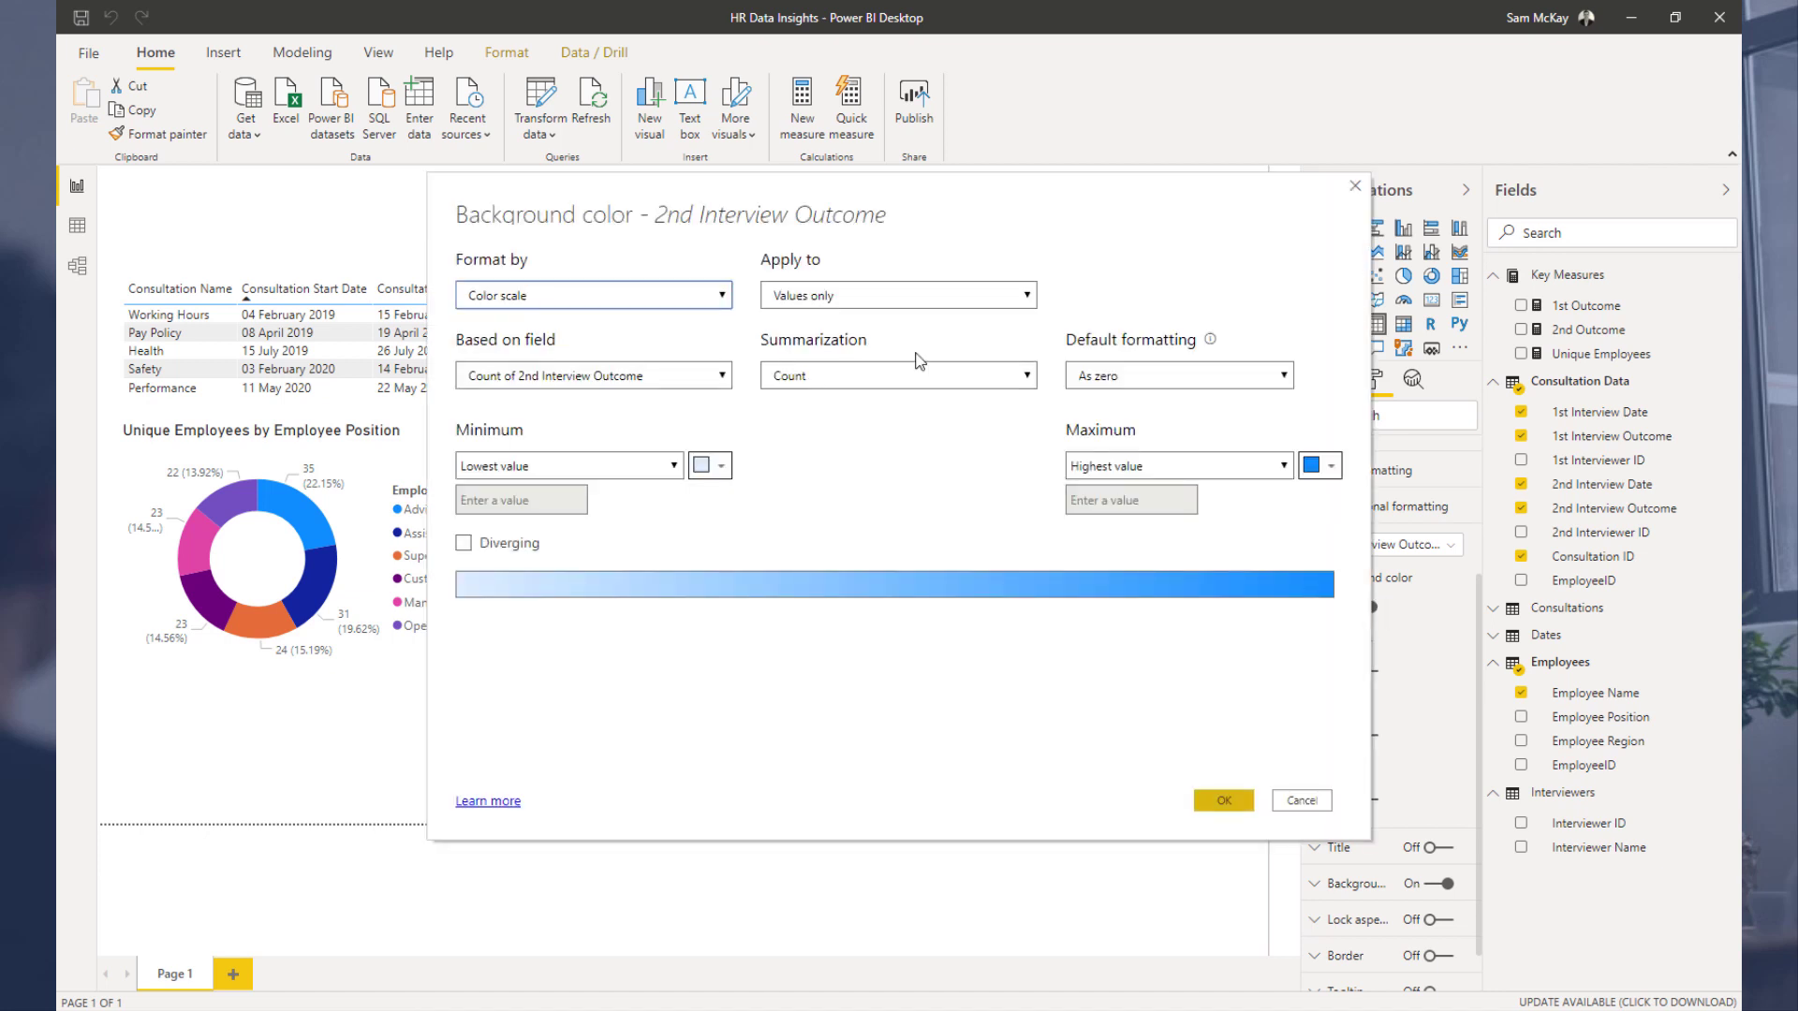
{"action": "left_click", "coordinate": [693, 295]}
{"action": "left_click", "coordinate": [681, 335]}
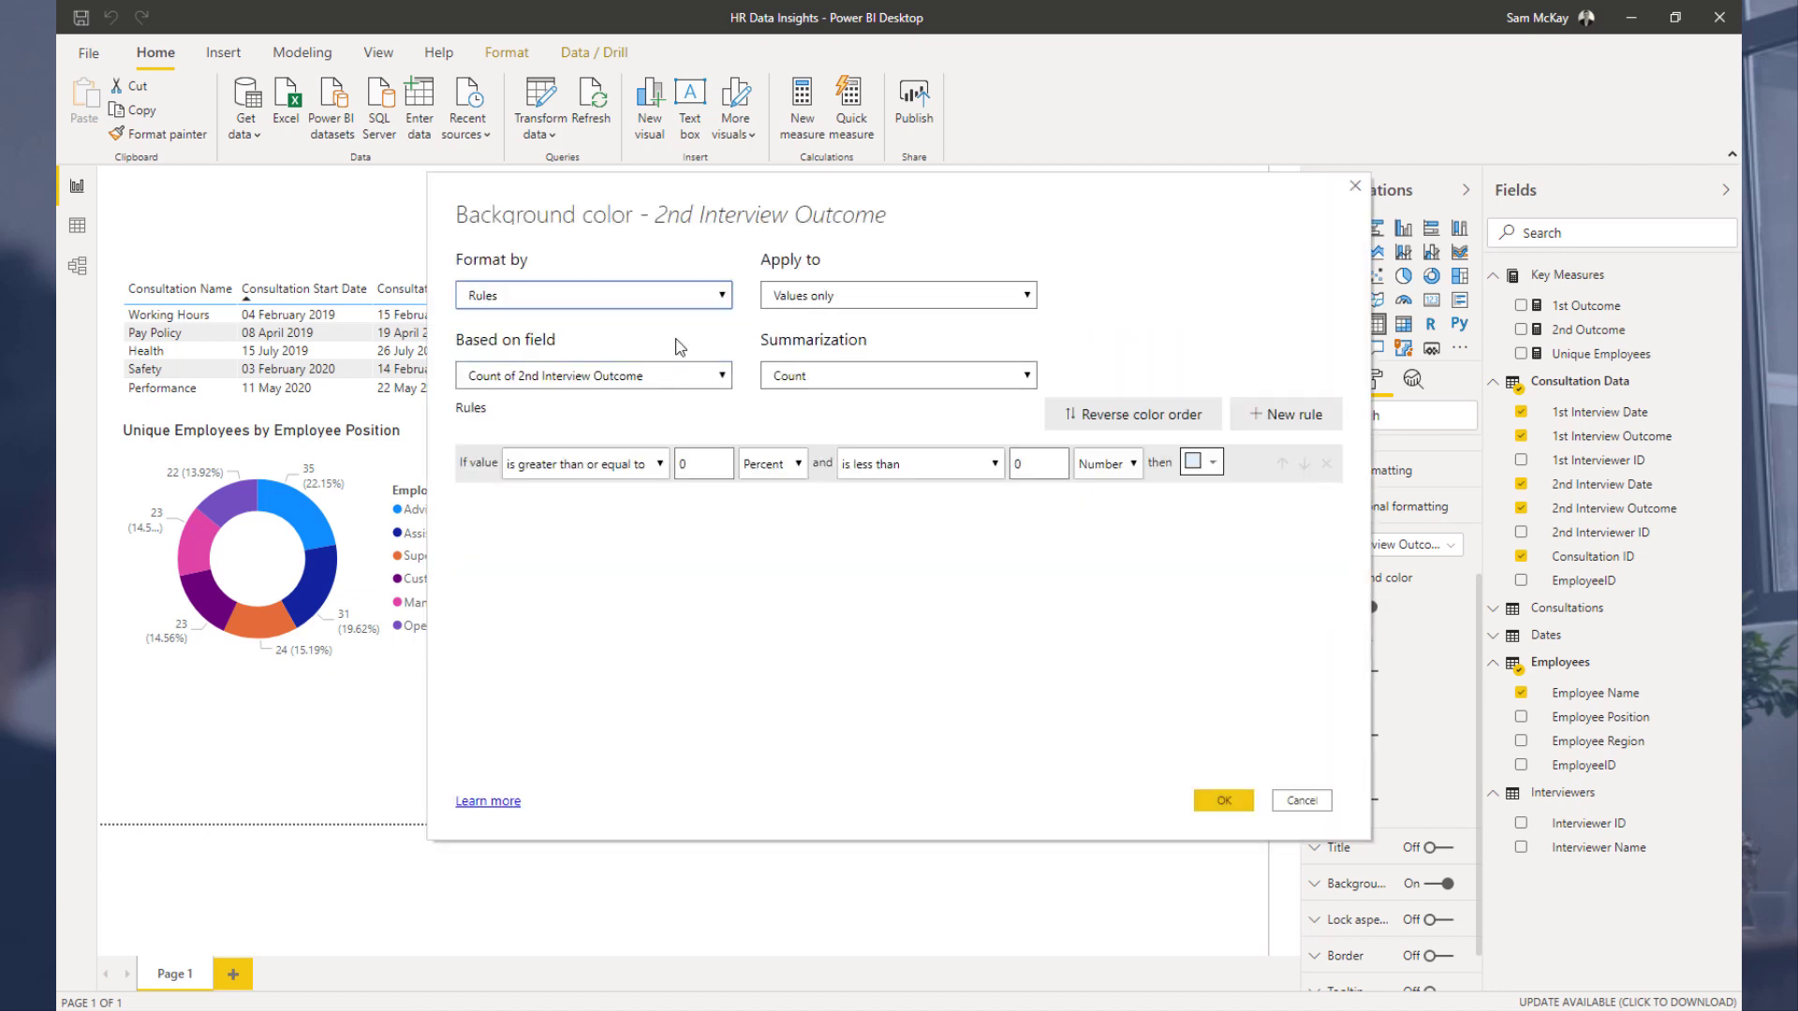
{"action": "left_click", "coordinate": [708, 375]}
{"action": "left_click", "coordinate": [515, 441]}
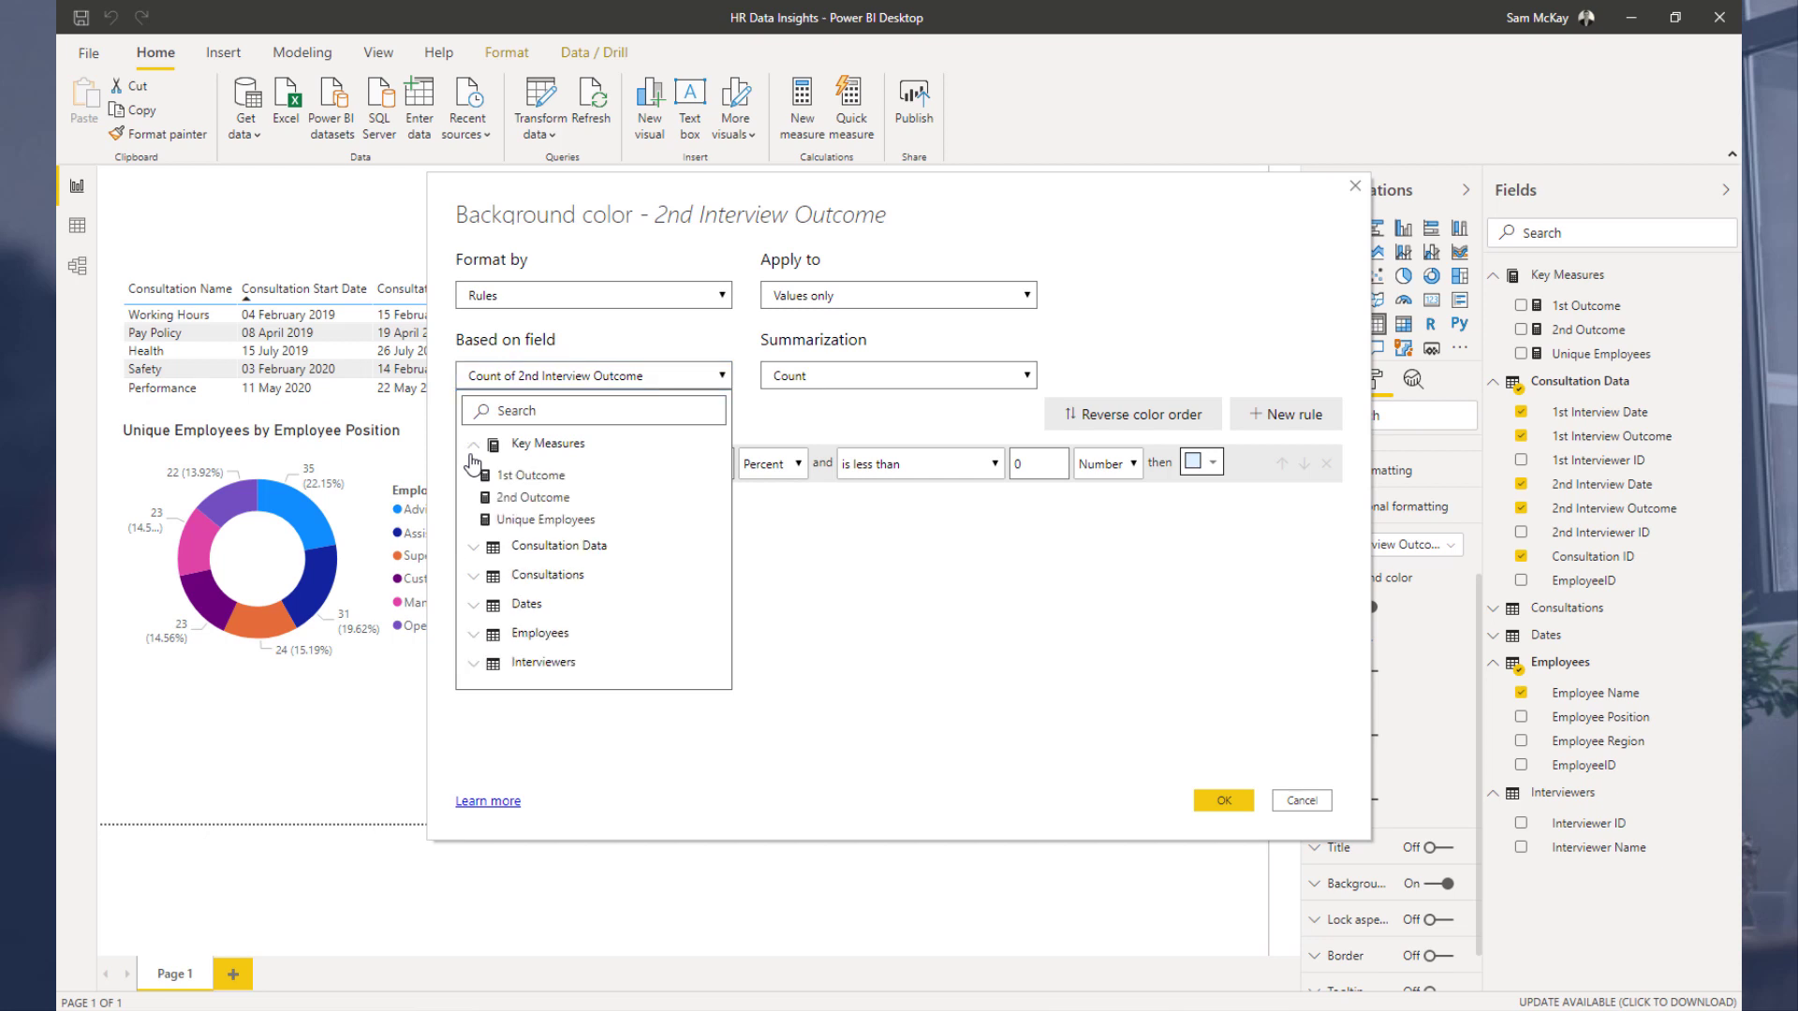
{"action": "left_click", "coordinate": [573, 492]}
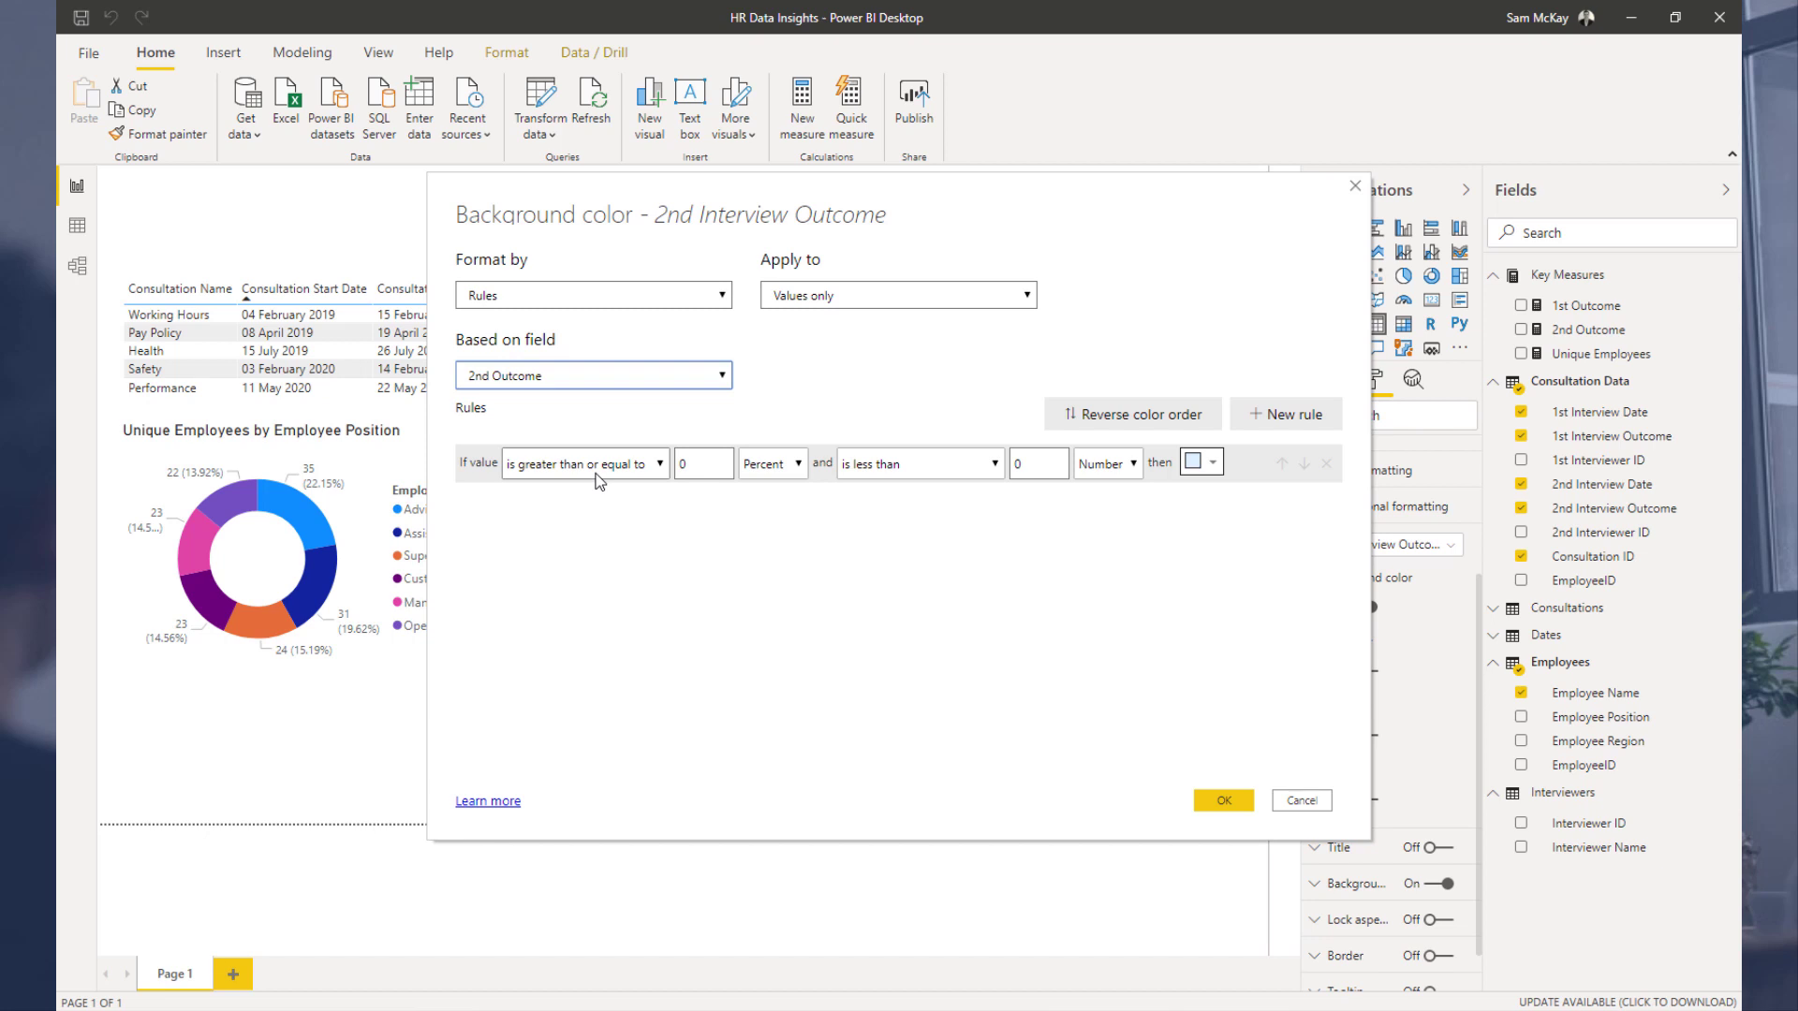
Step: Set the first rule: if the value is 1 as a Number, use a red background
{"action": "left_click", "coordinate": [599, 463]}
{"action": "left_click", "coordinate": [658, 534]}
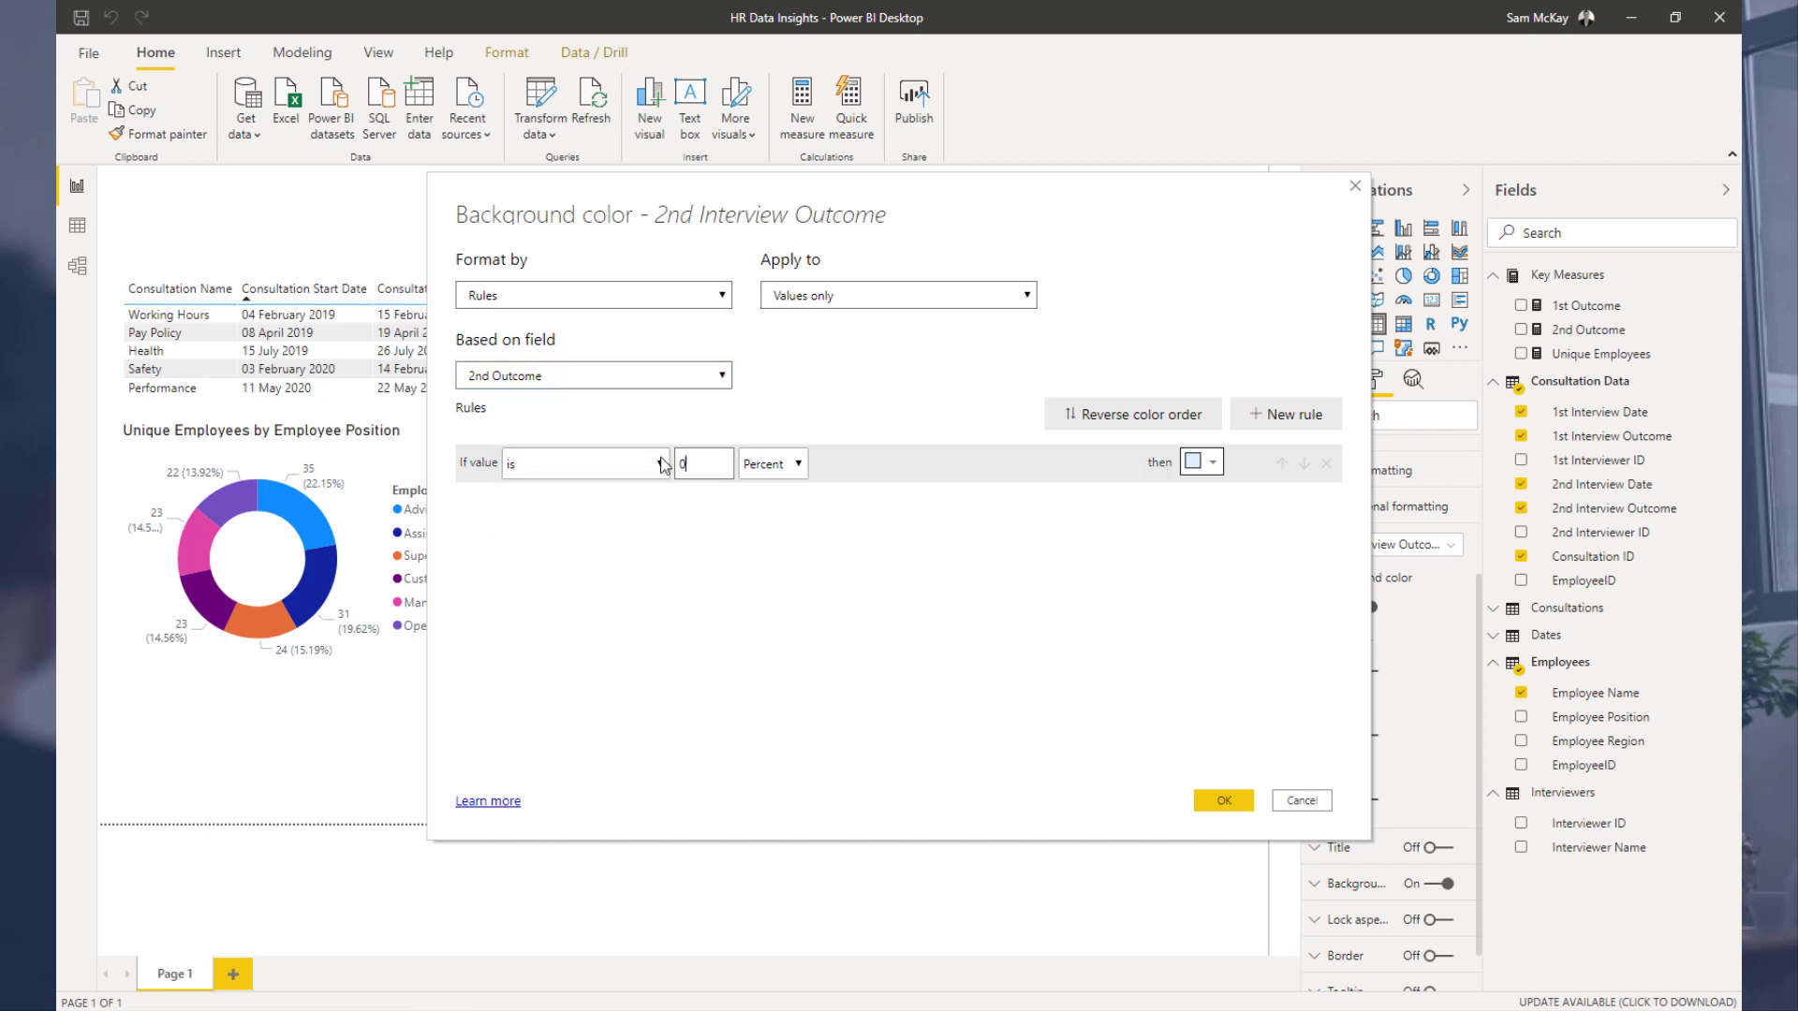
{"action": "key", "text": "BackSpace"}
{"action": "type", "text": "1"}
{"action": "left_click", "coordinate": [773, 464]}
{"action": "left_click", "coordinate": [765, 496]}
{"action": "left_click", "coordinate": [1212, 463]}
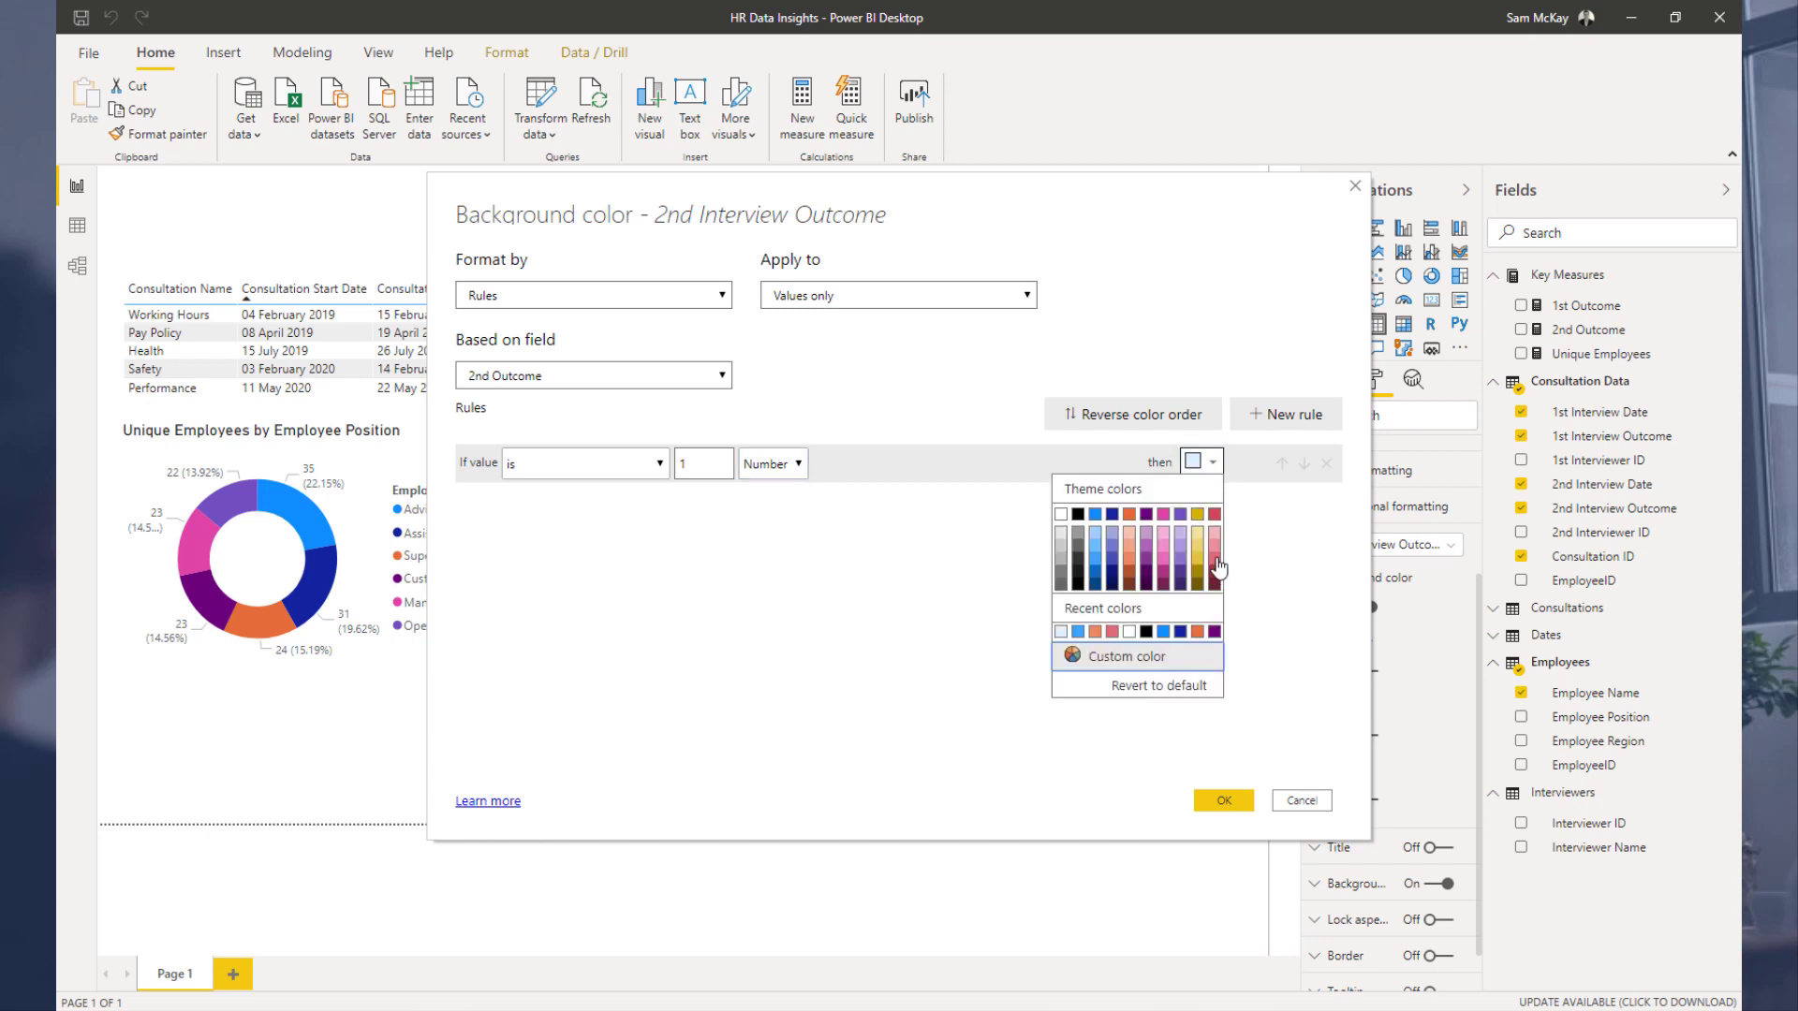
{"action": "left_click", "coordinate": [1215, 562]}
Step: Add a second rule: if the value is 2 as a Number, use an orange background
{"action": "left_click", "coordinate": [1285, 414]}
{"action": "left_click", "coordinate": [585, 502]}
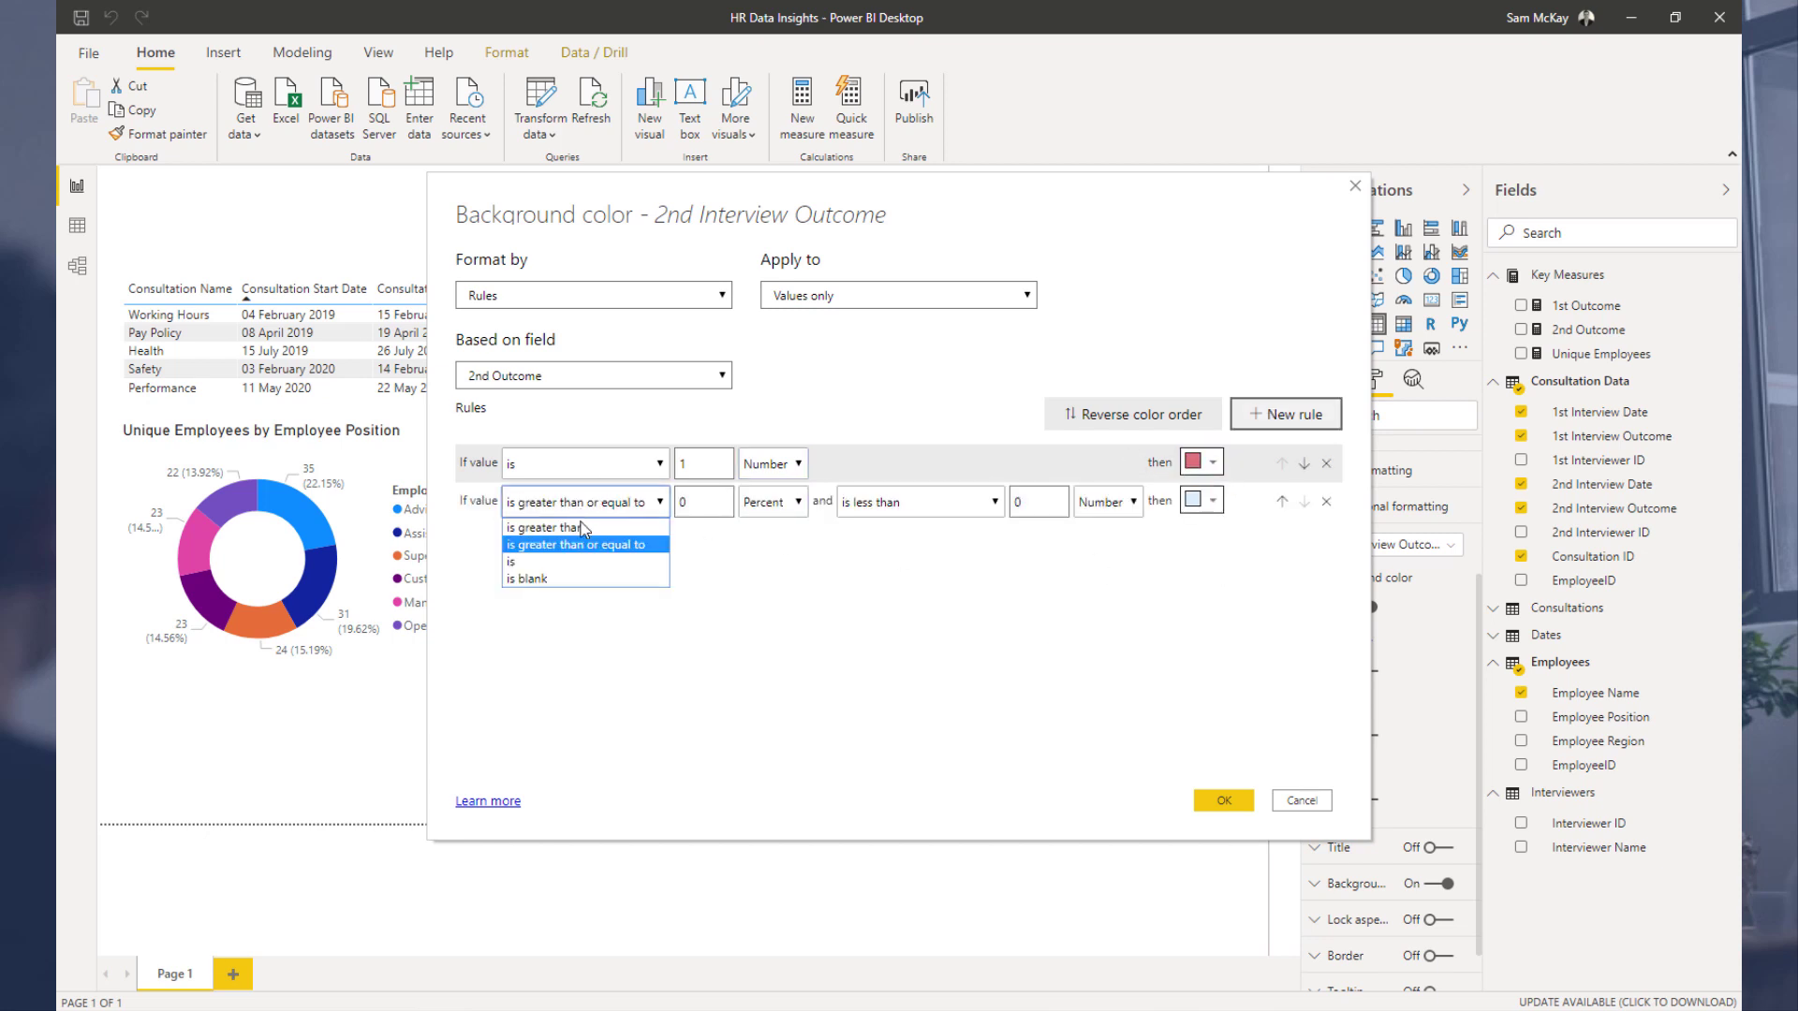
{"action": "left_click", "coordinate": [581, 565]}
{"action": "type", "text": "2"}
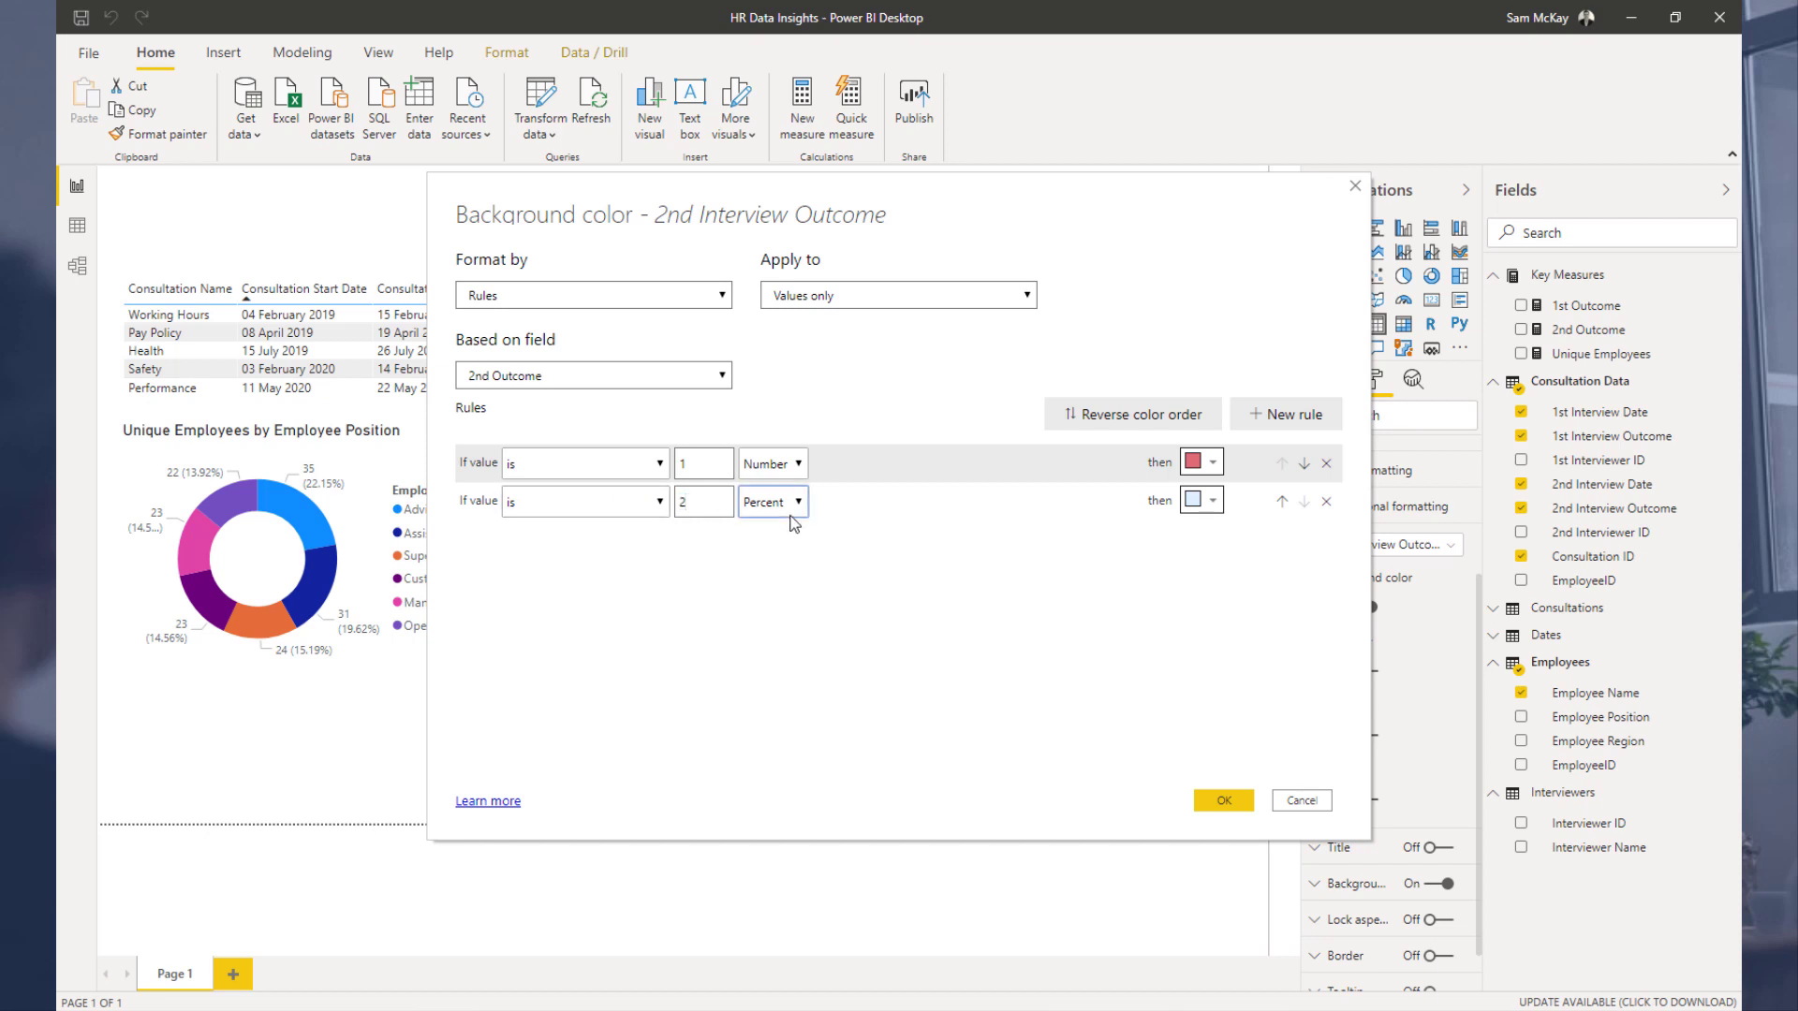
{"action": "left_click", "coordinate": [773, 502]}
{"action": "left_click", "coordinate": [763, 526]}
{"action": "left_click", "coordinate": [1214, 514]}
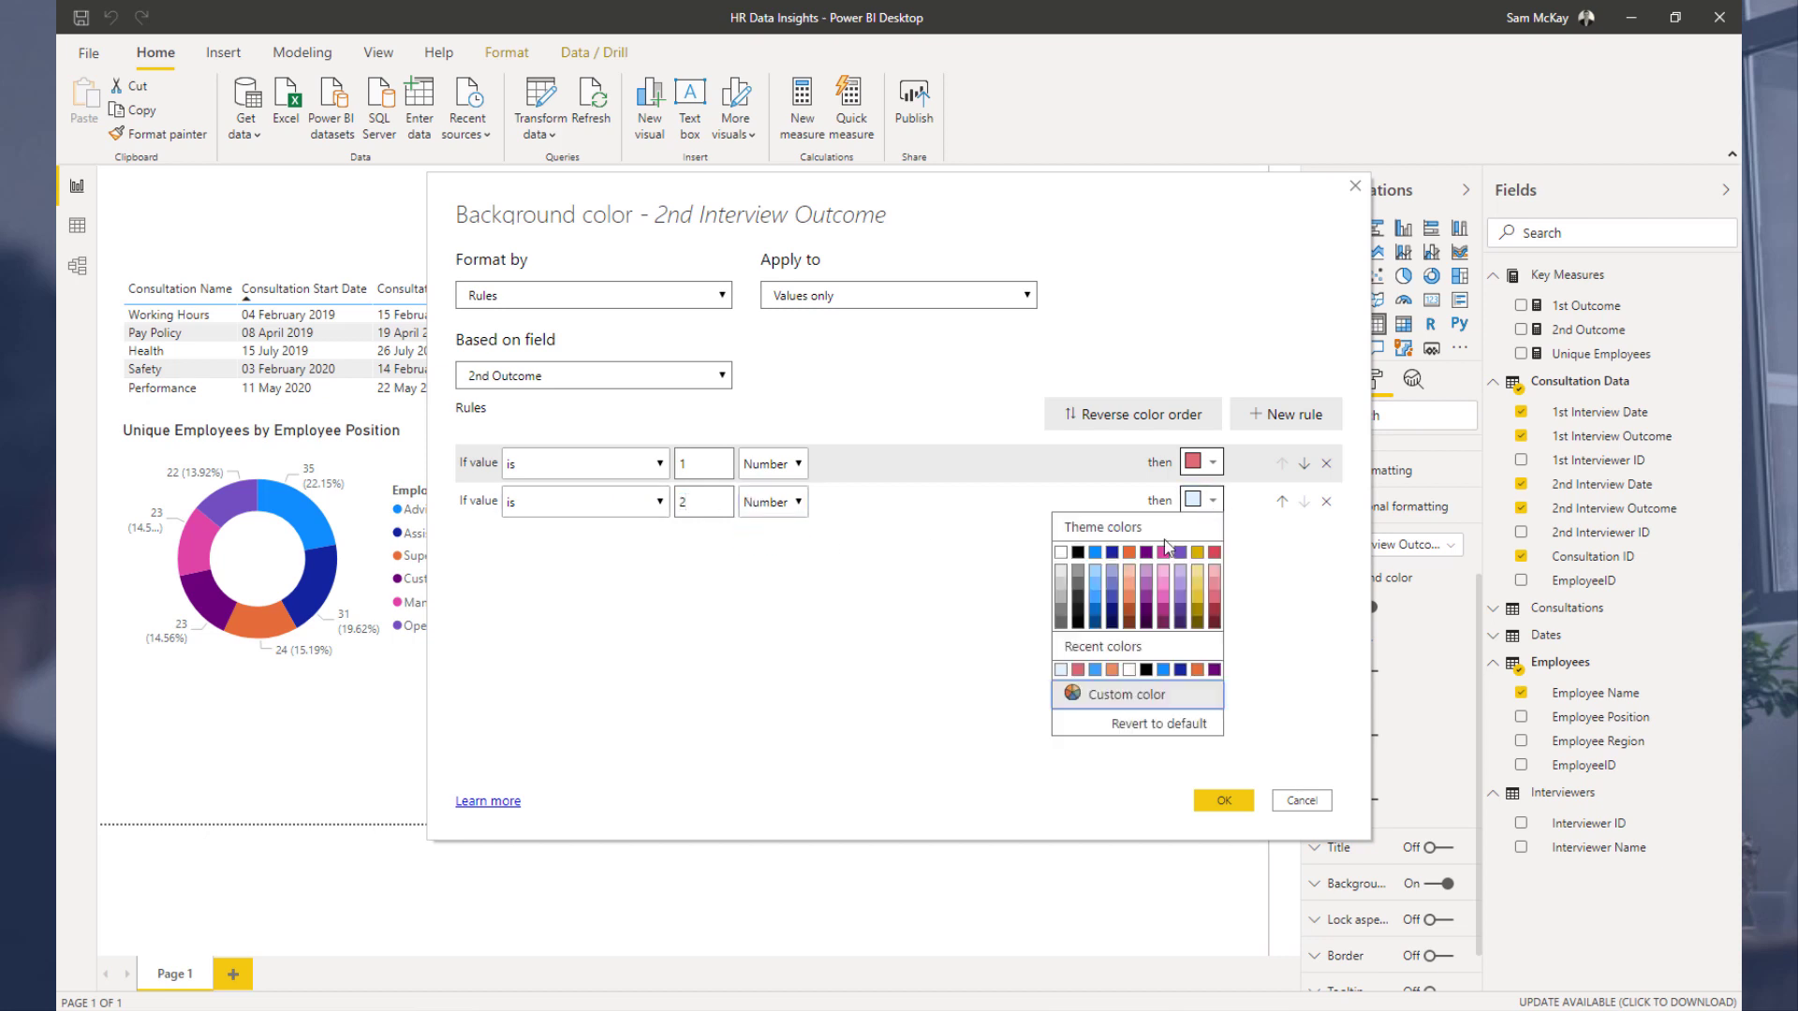
{"action": "left_click", "coordinate": [1135, 607]}
Step: Add a third rule: if the value is 3 as a Number, use a blue background, and apply the formatting
{"action": "left_click", "coordinate": [1297, 424]}
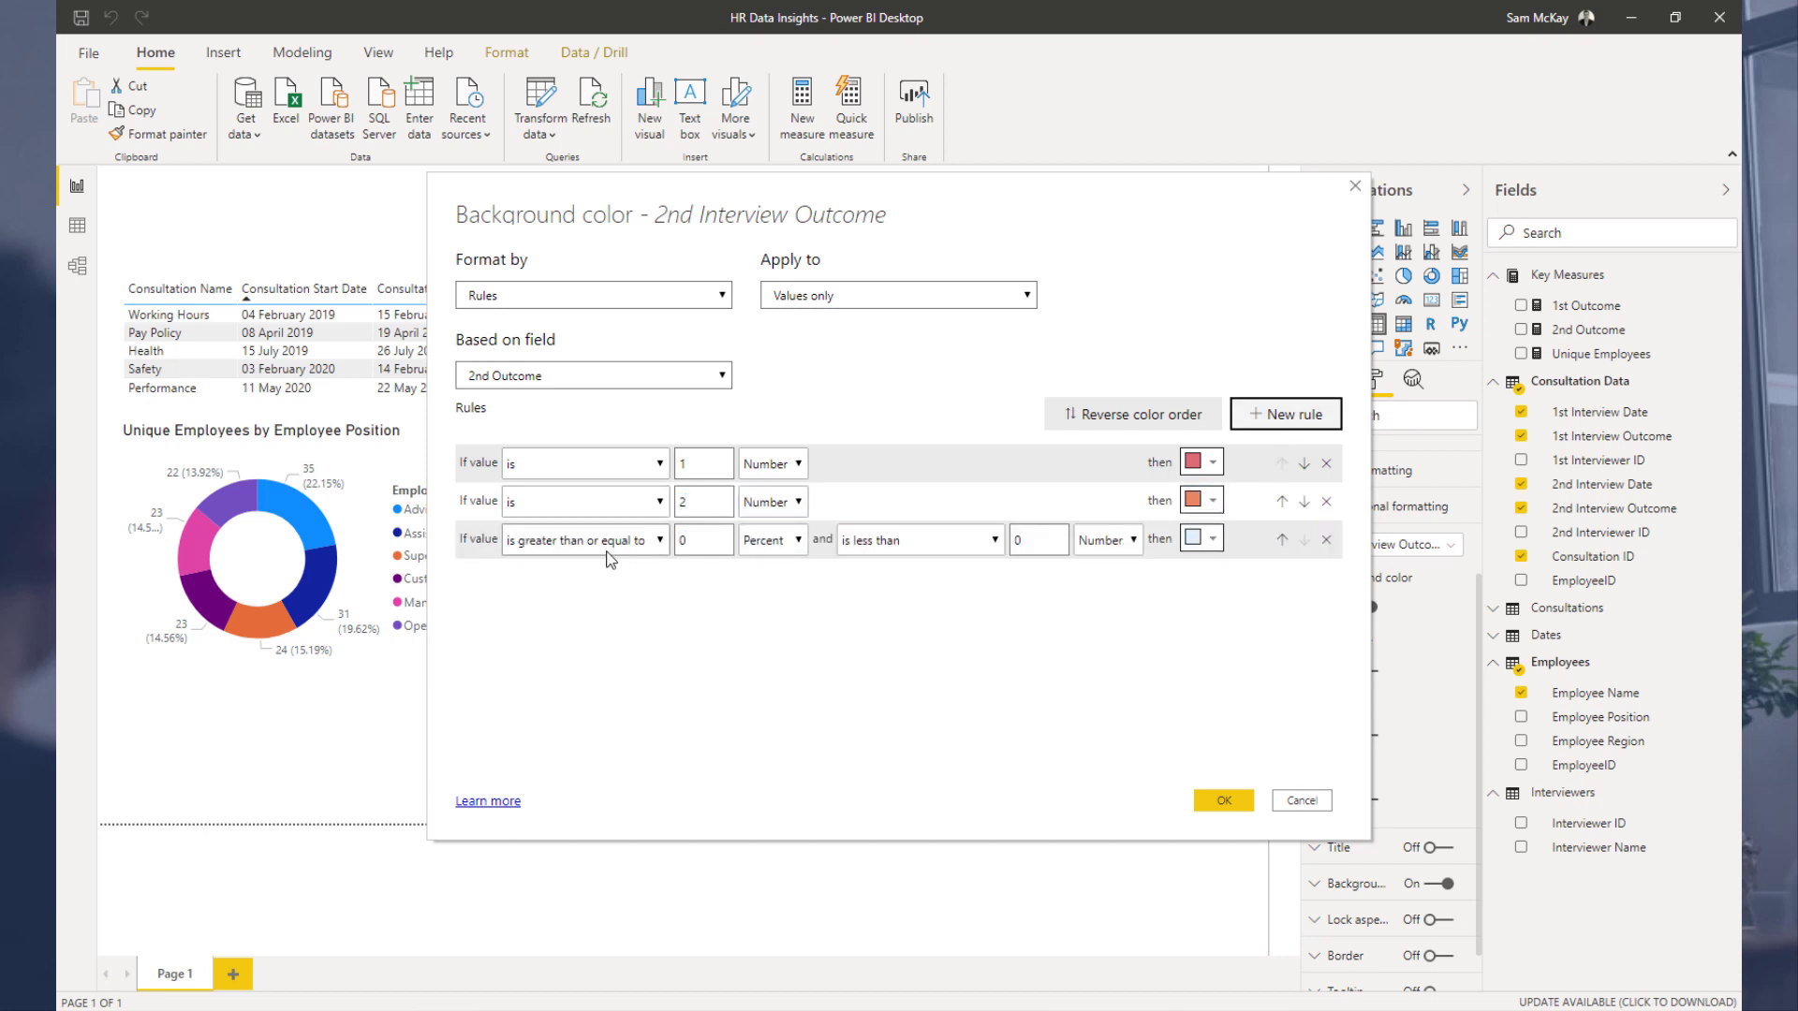
{"action": "left_click", "coordinate": [585, 540]}
{"action": "left_click", "coordinate": [581, 604]}
{"action": "left_click", "coordinate": [687, 548]}
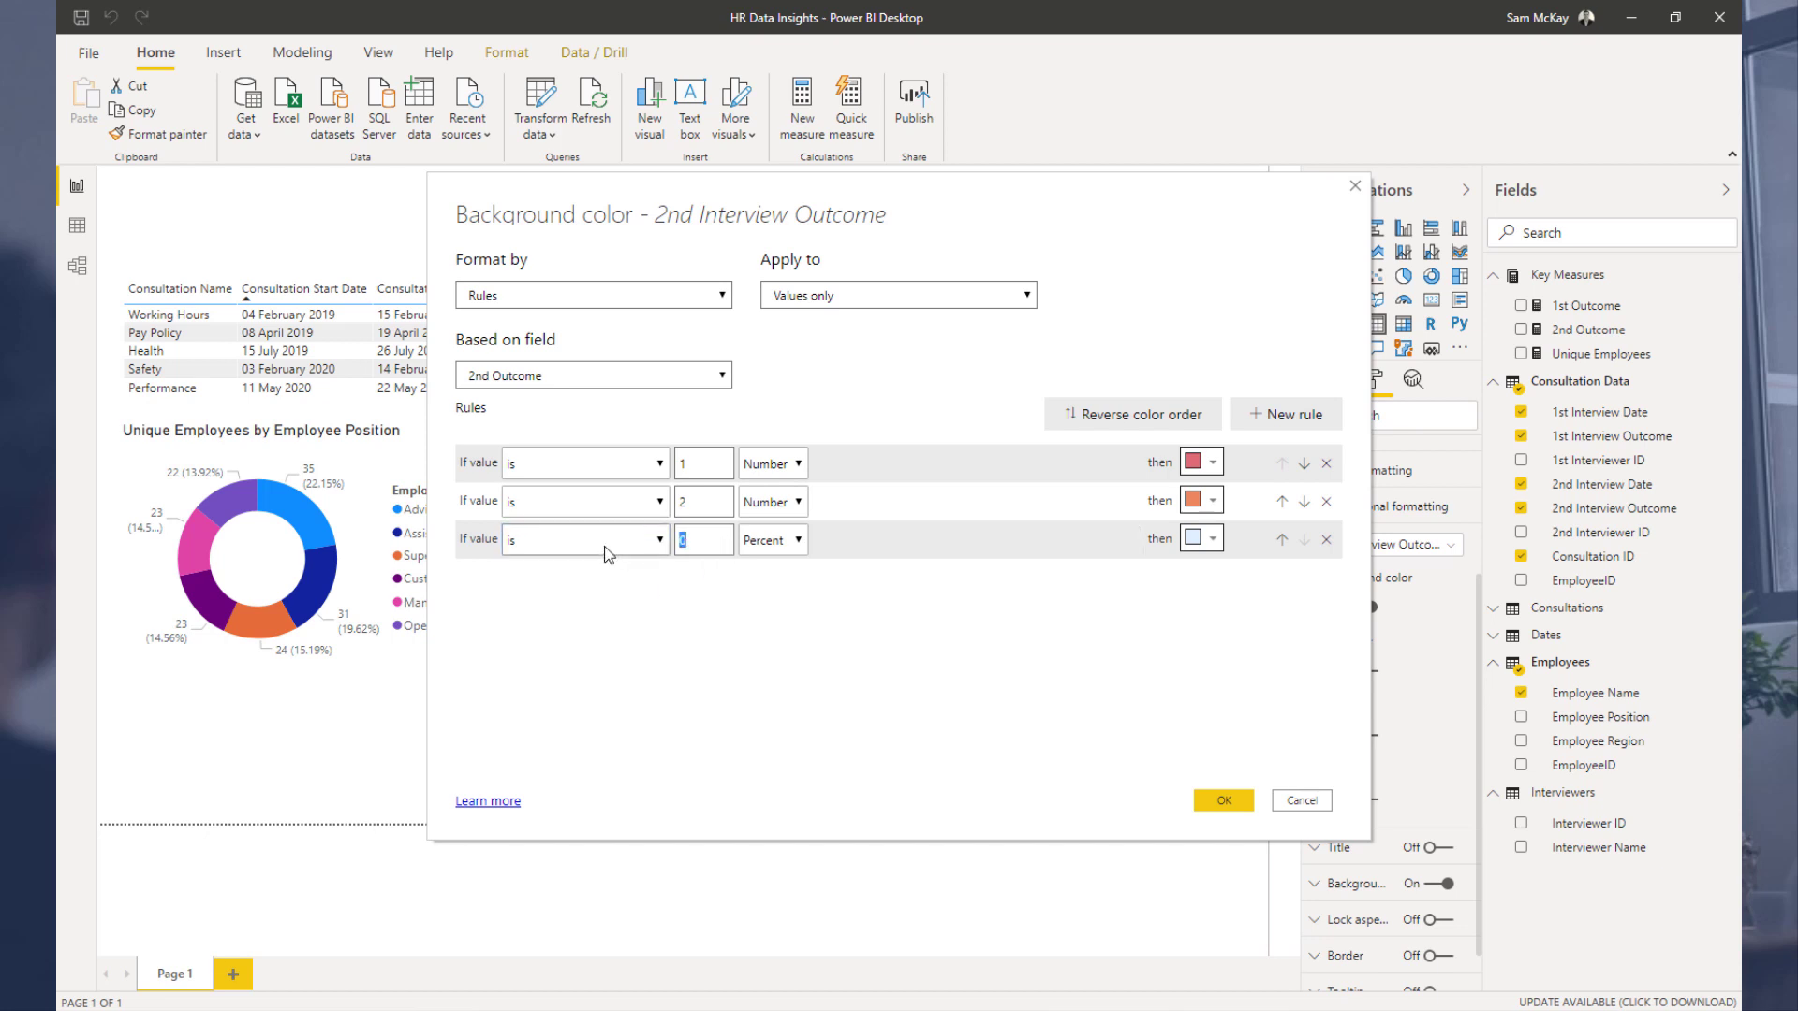
{"action": "type", "text": "3"}
{"action": "left_click", "coordinate": [775, 541]}
{"action": "left_click", "coordinate": [785, 583]}
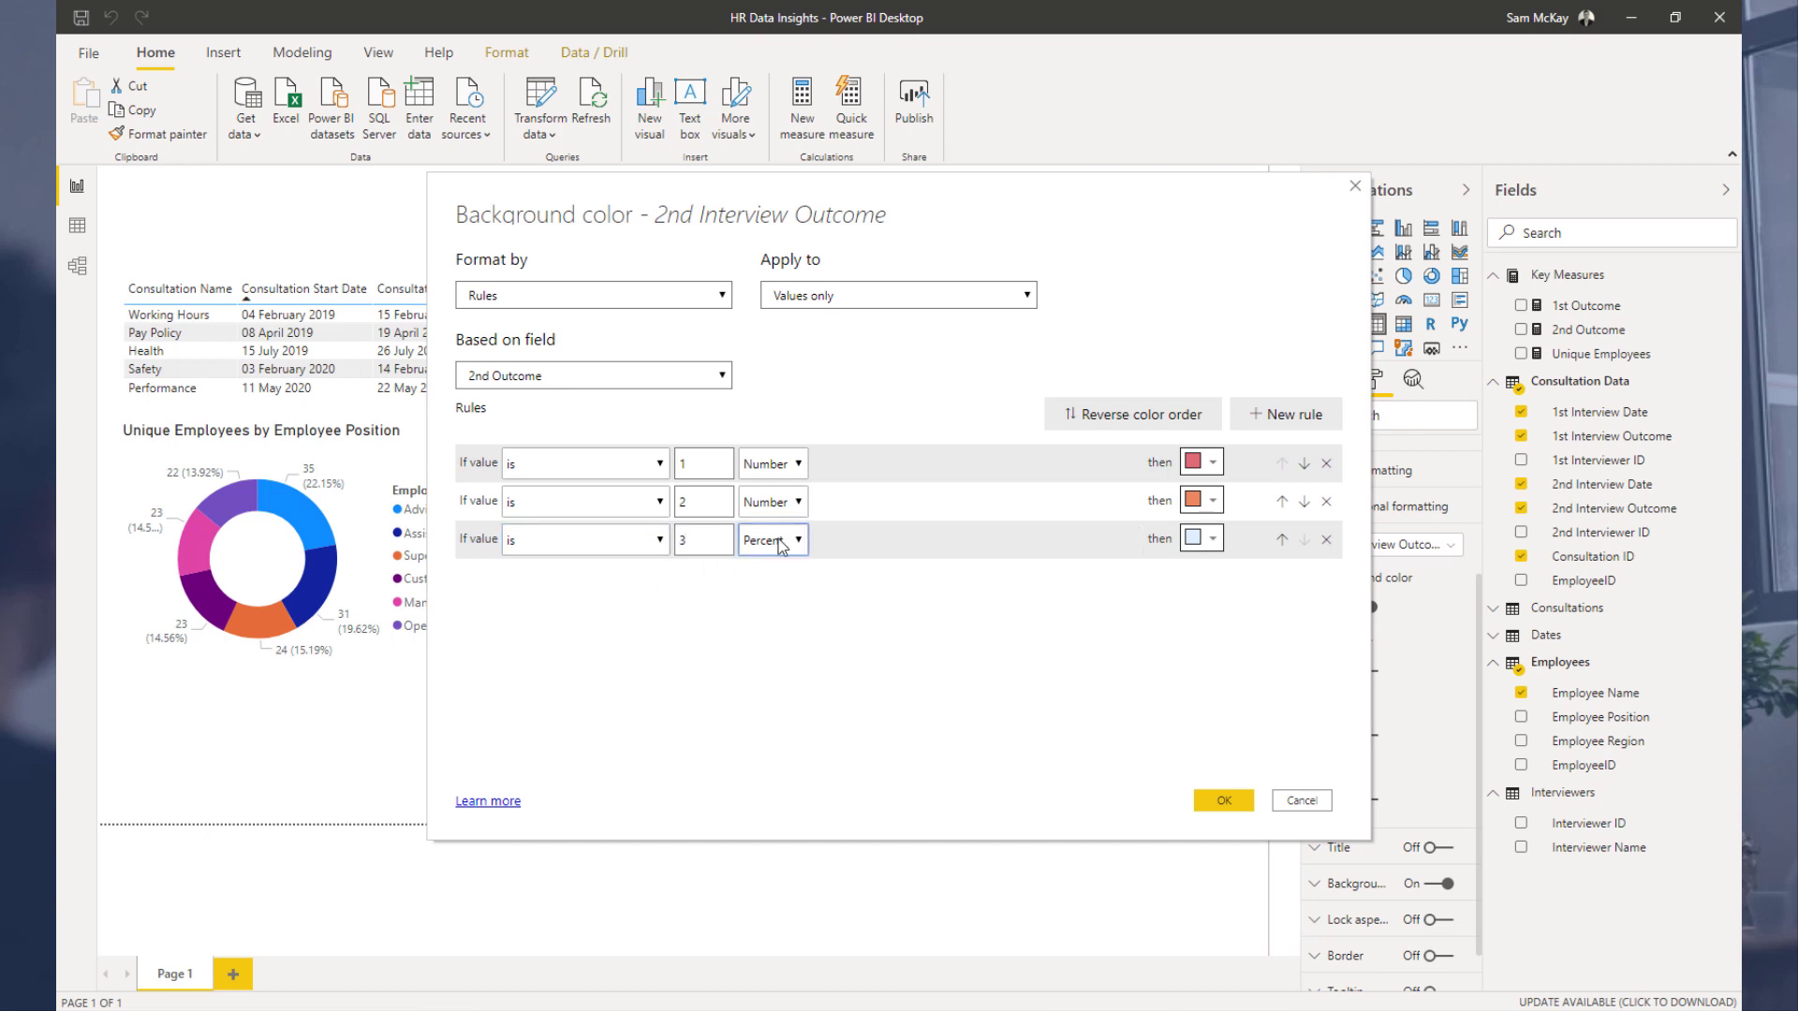
{"action": "left_click", "coordinate": [774, 540]}
{"action": "left_click", "coordinate": [765, 565]}
{"action": "left_click", "coordinate": [1211, 542]}
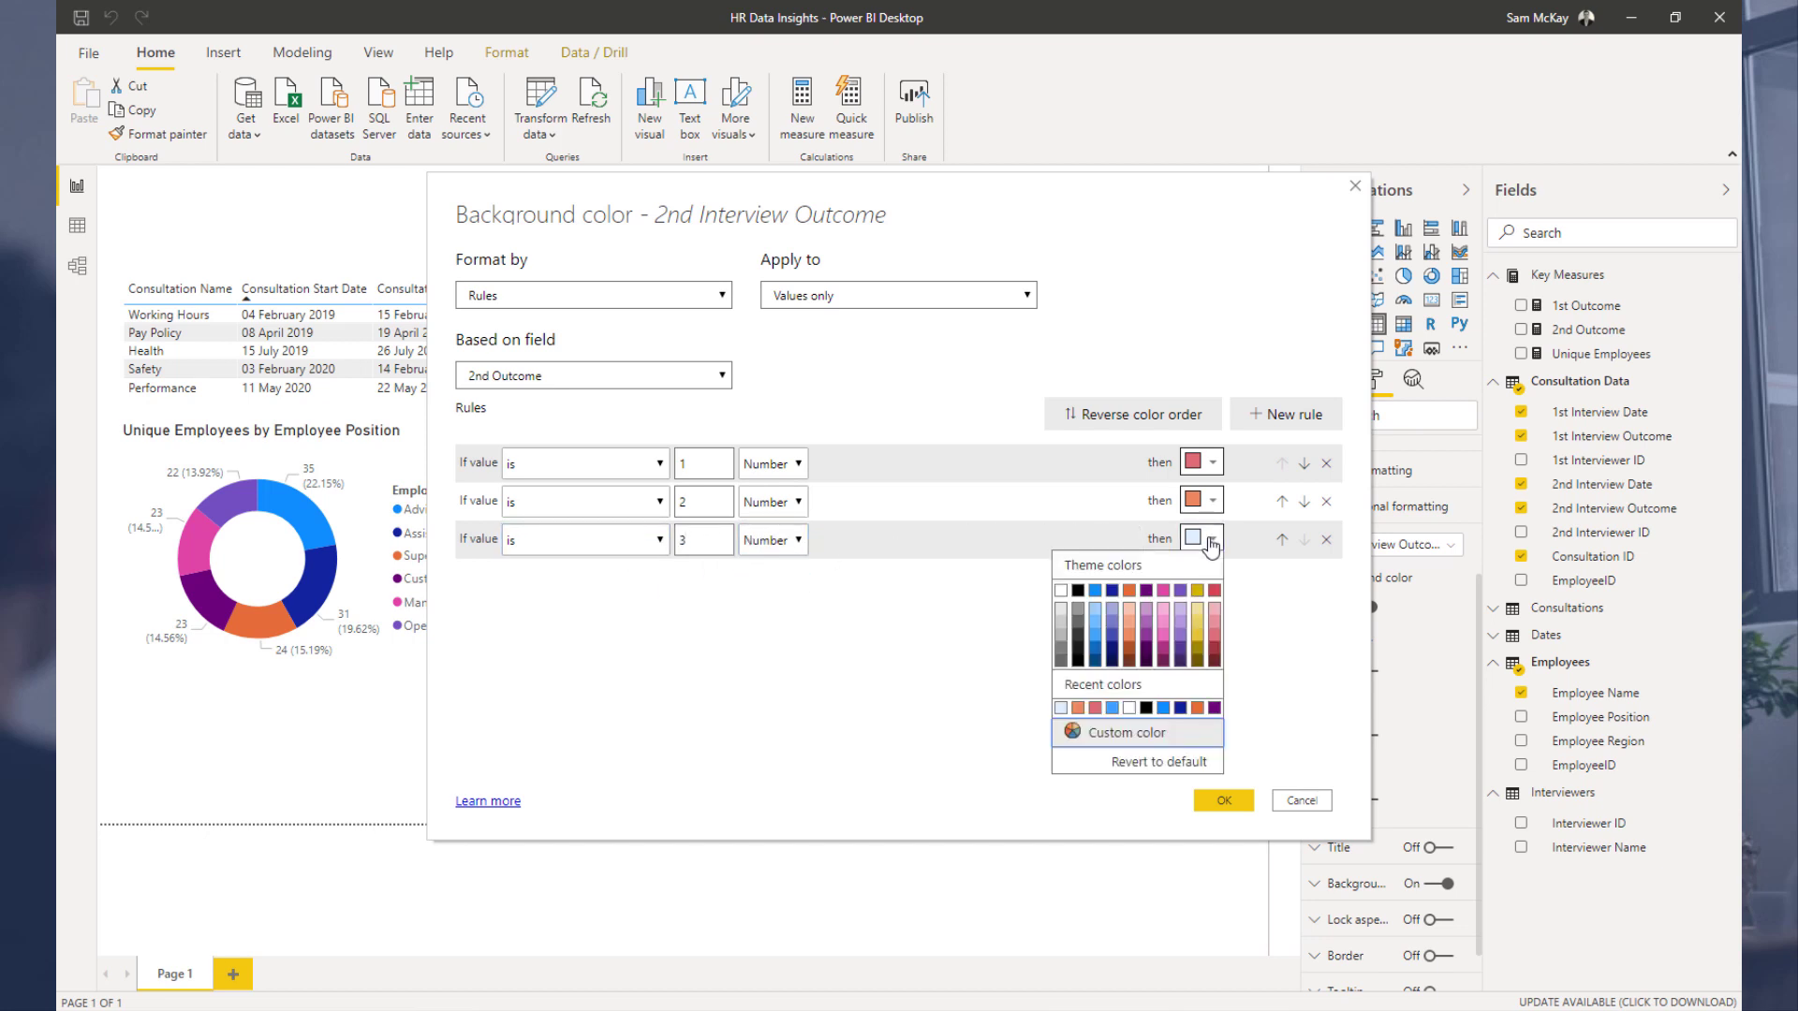
{"action": "left_click", "coordinate": [1093, 638]}
{"action": "left_click", "coordinate": [1222, 801]}
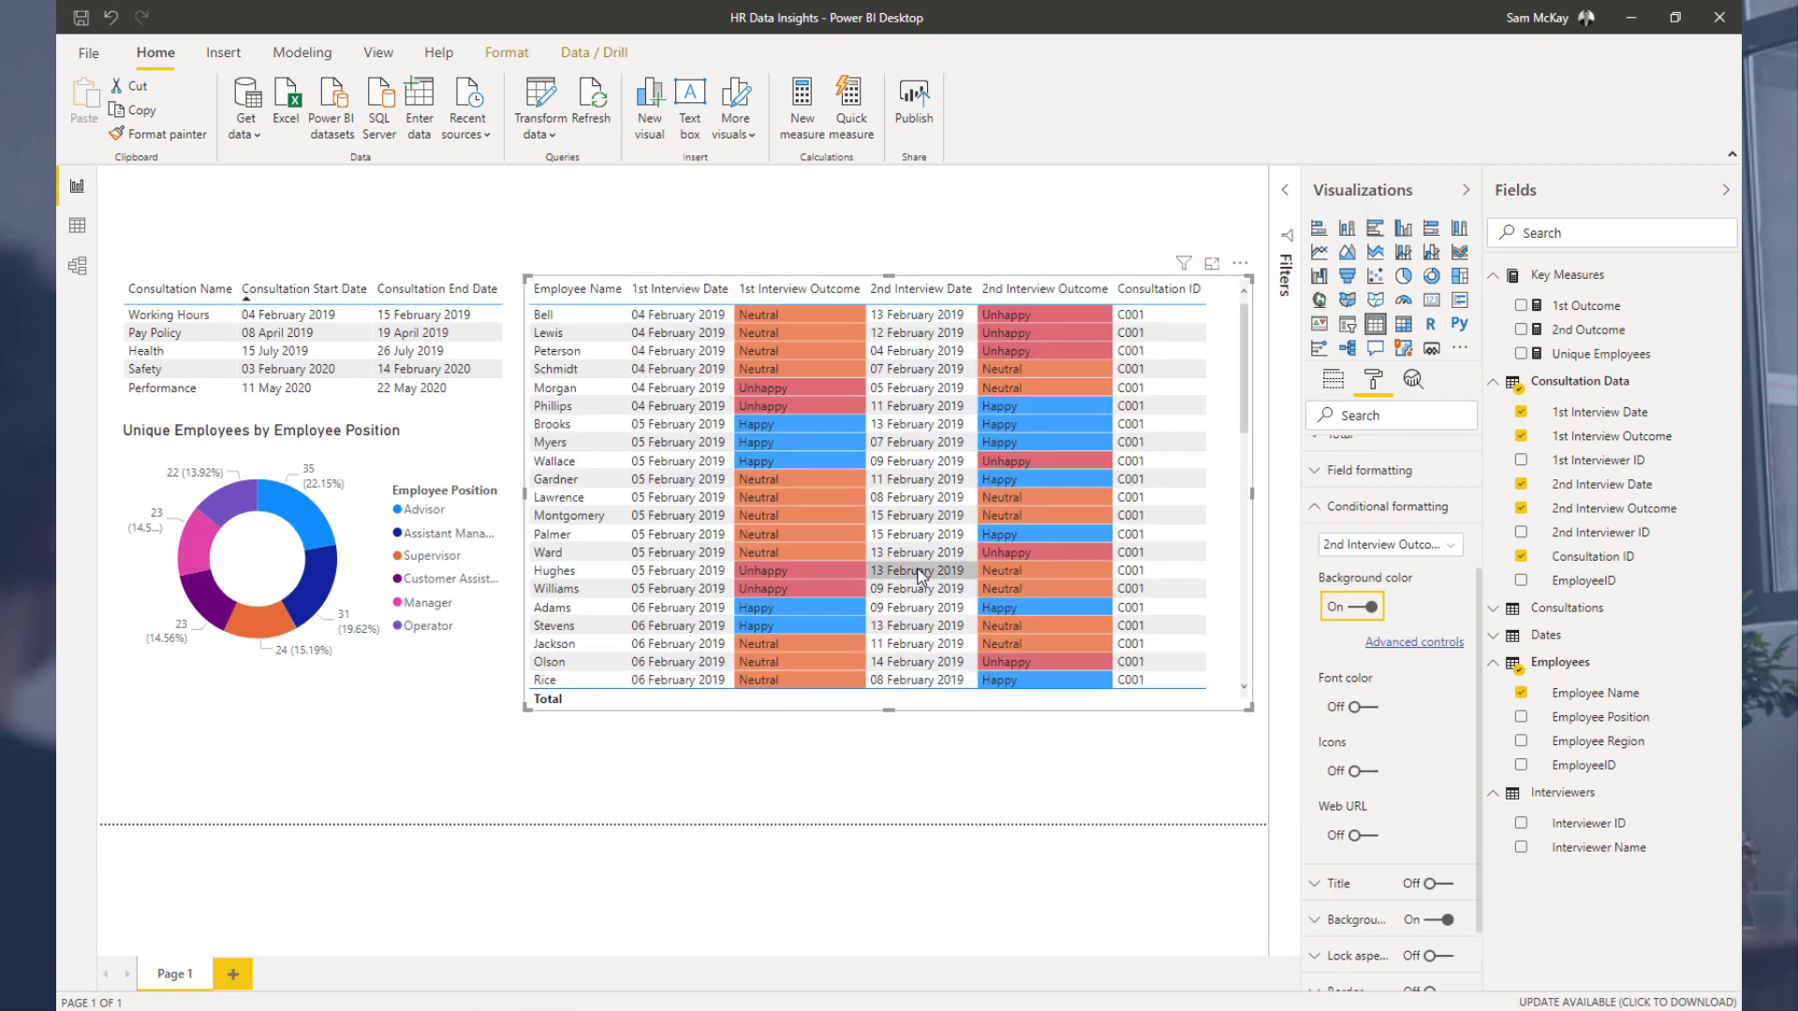
Step: Deselect the table visual and collapse the Consultation Data and Employees tables in the field list
{"action": "left_click", "coordinate": [811, 289]}
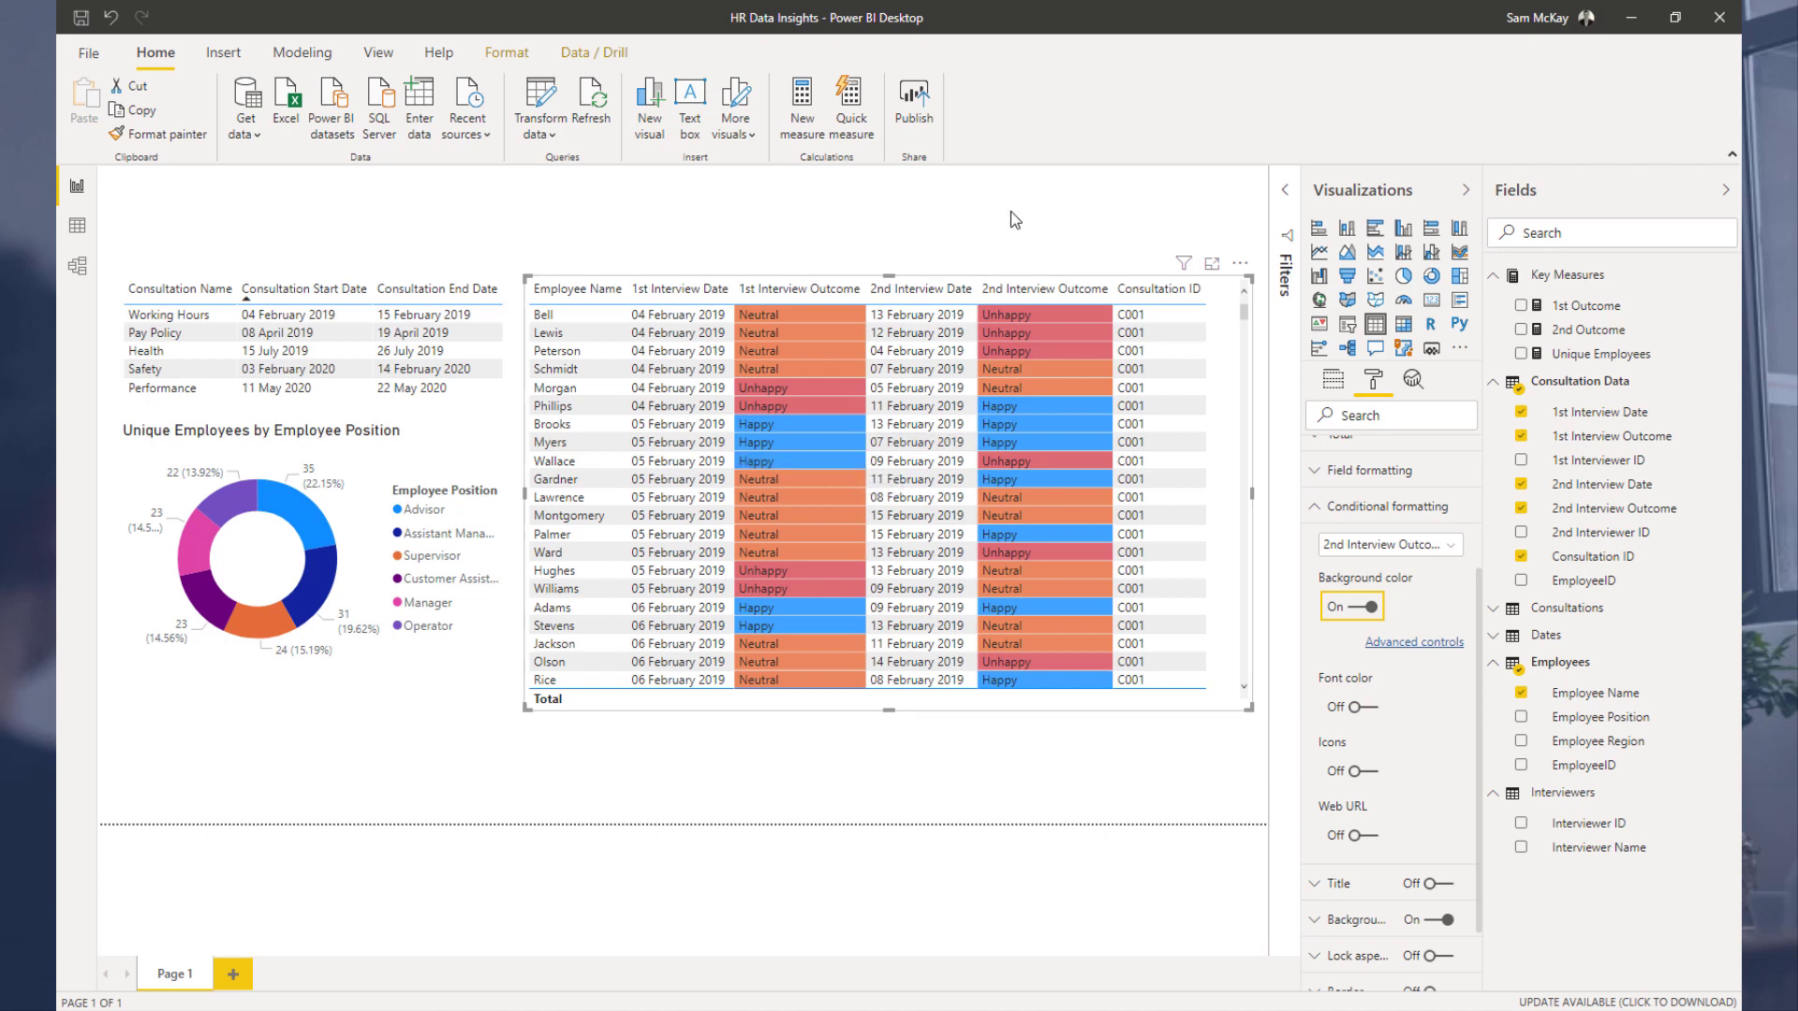
{"action": "left_click", "coordinate": [413, 217]}
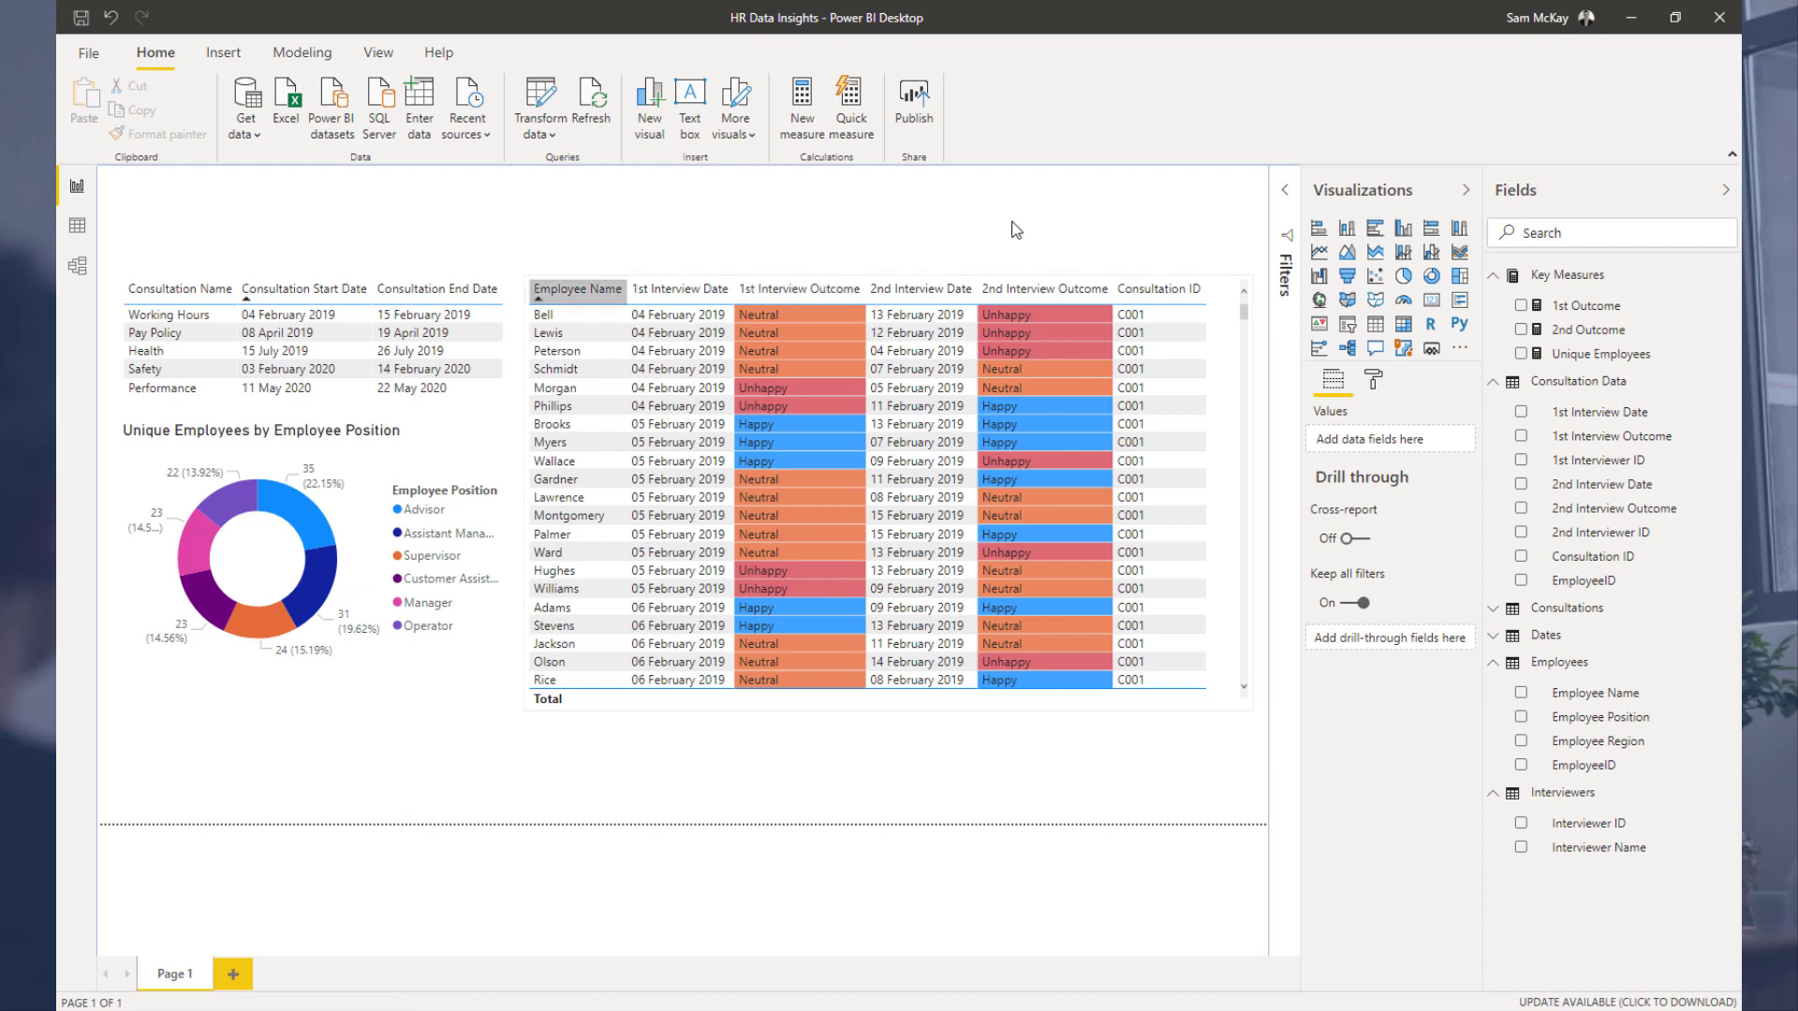
{"action": "left_click", "coordinate": [1493, 386]}
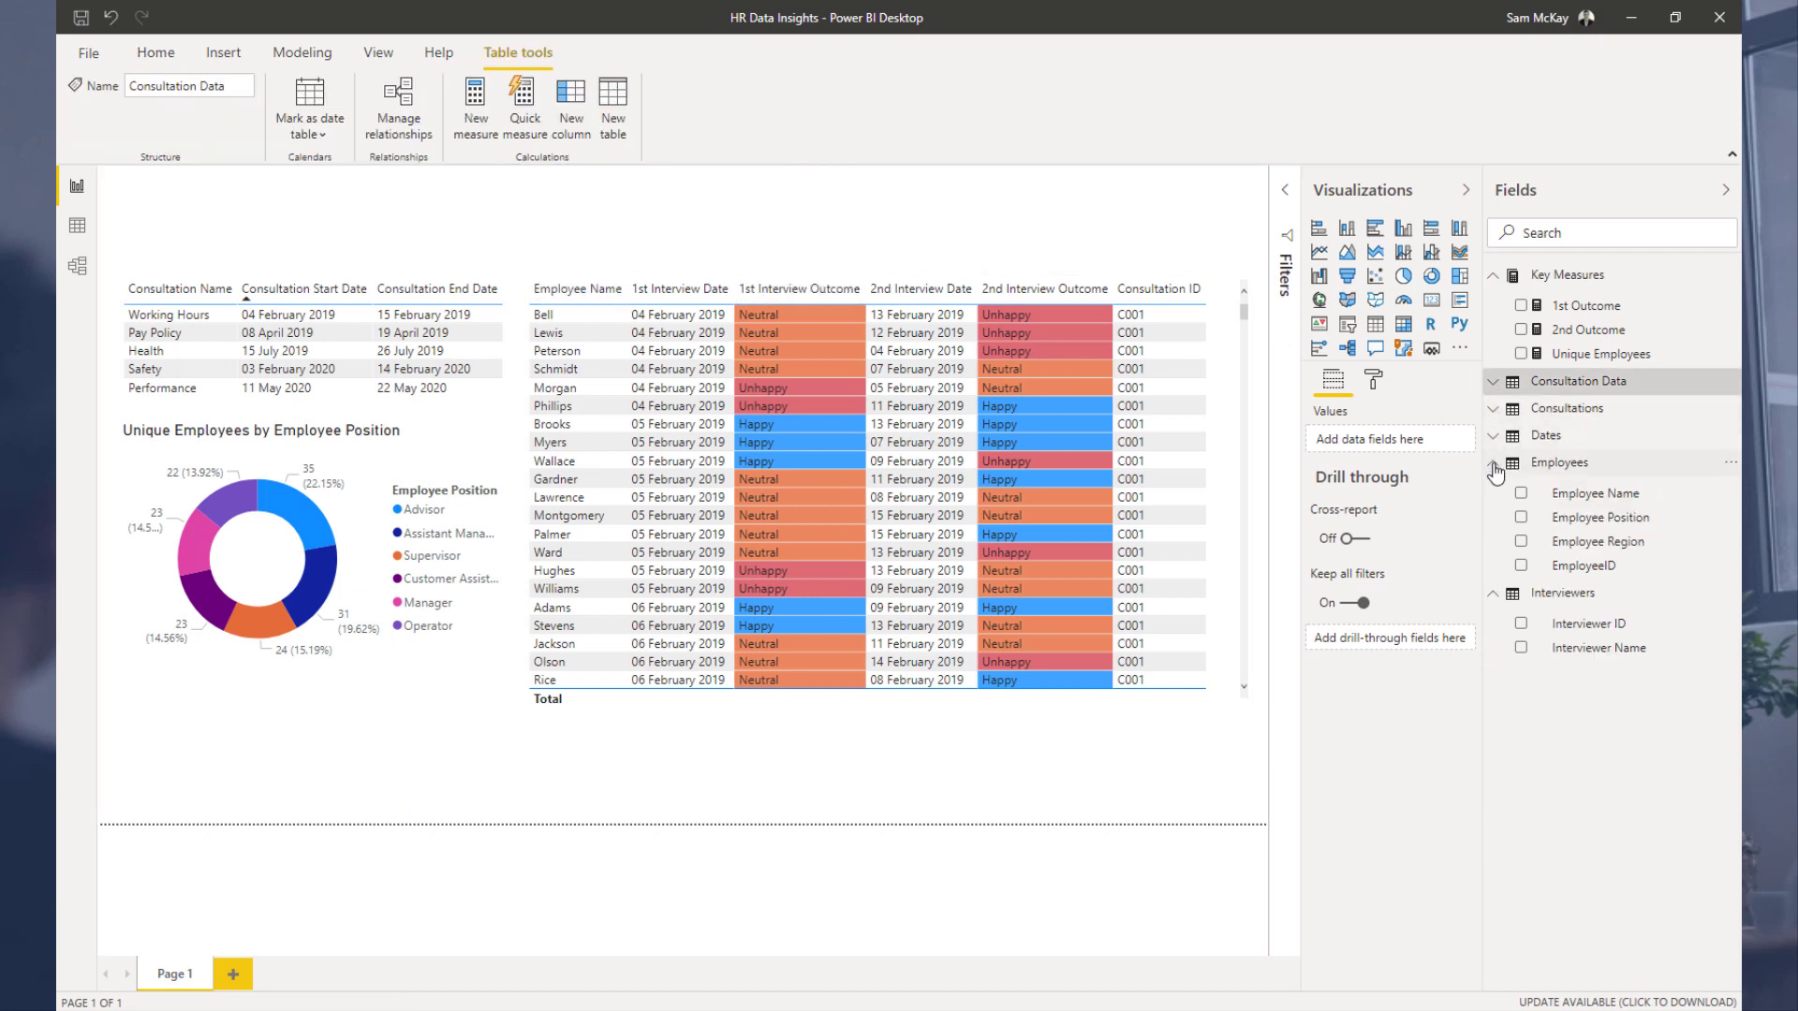
{"action": "left_click", "coordinate": [1495, 465]}
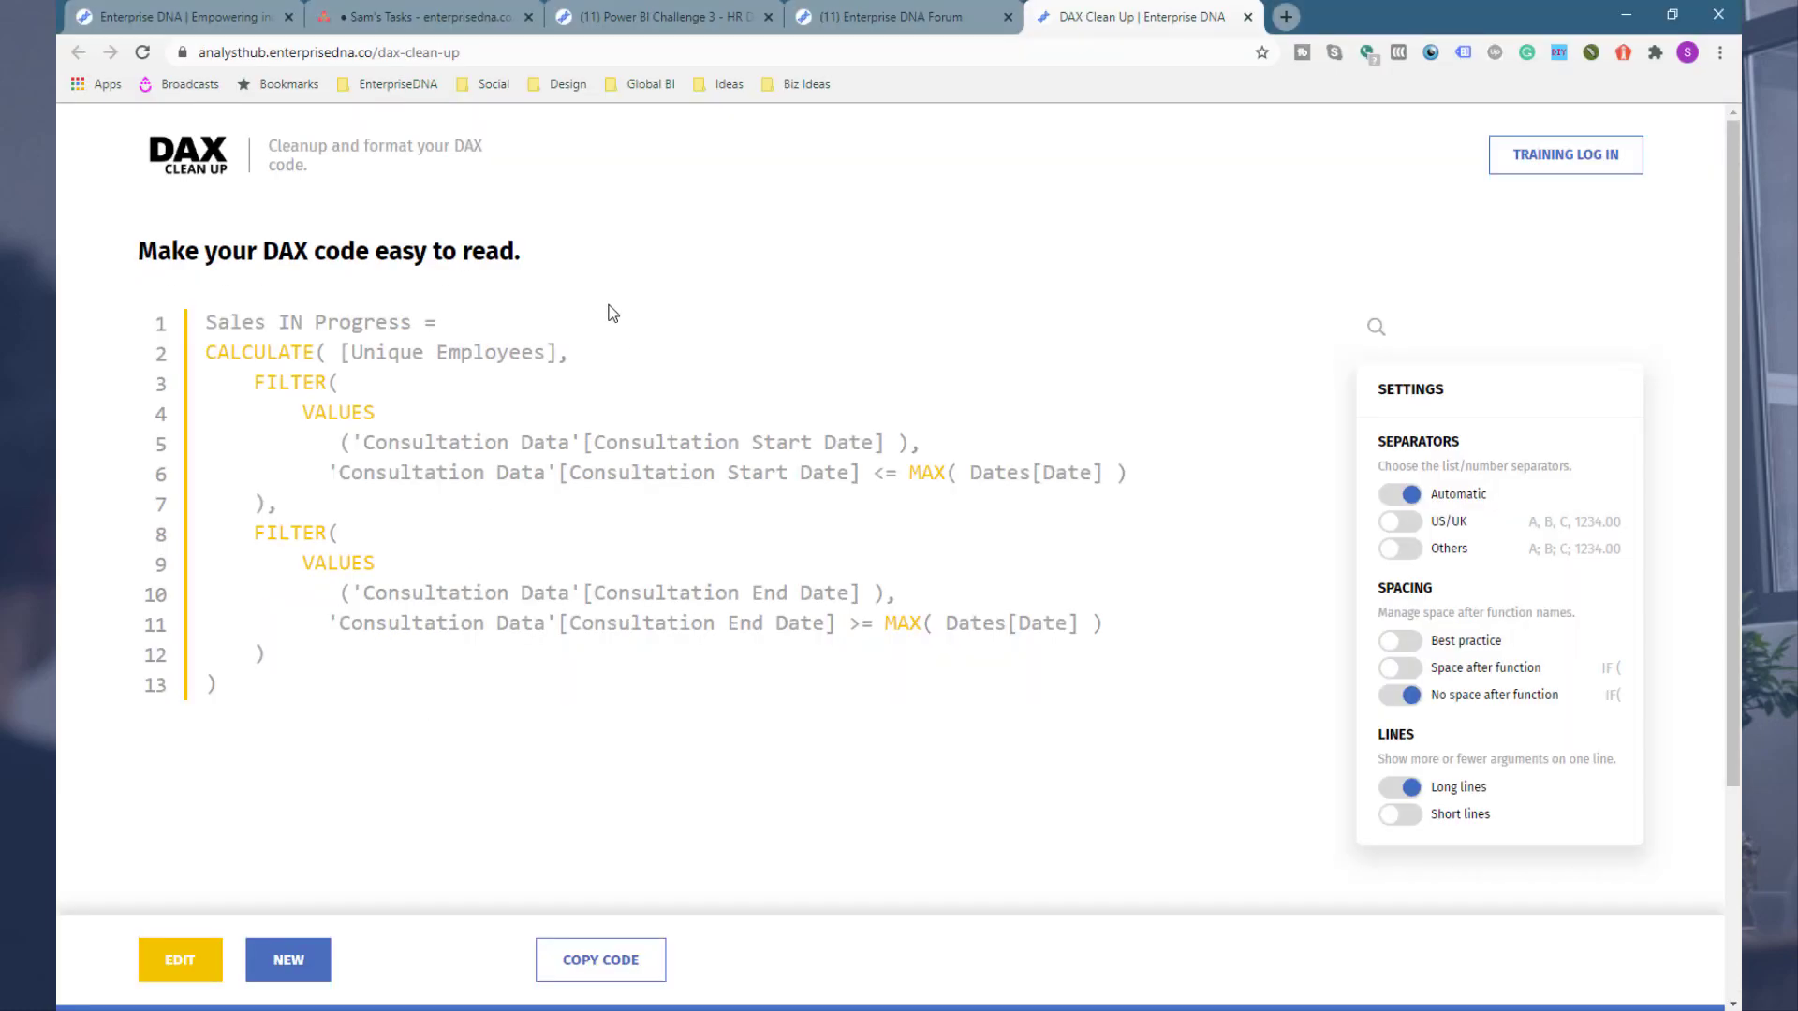
Step: Switch to the browser and reread the challenge brief about reporting interview outcomes
{"action": "left_click", "coordinate": [698, 26]}
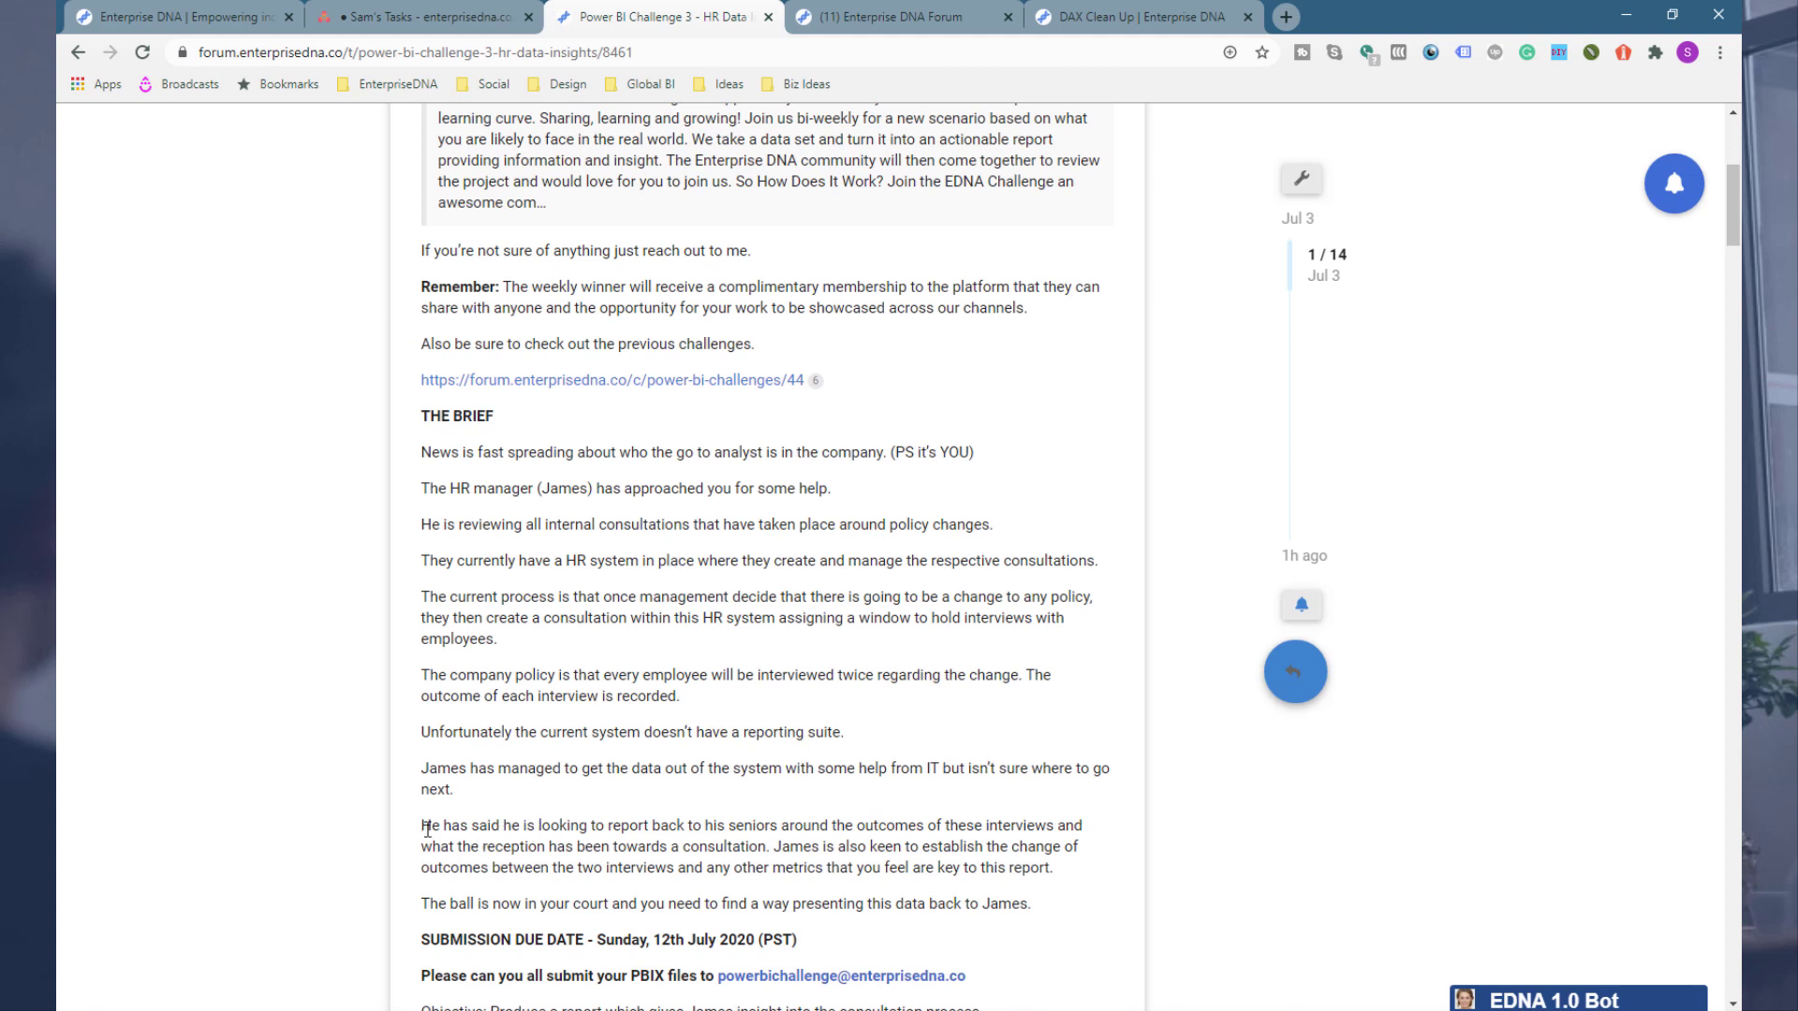
{"action": "left_click_drag", "start_coordinate": [444, 825], "coordinate": [666, 826]}
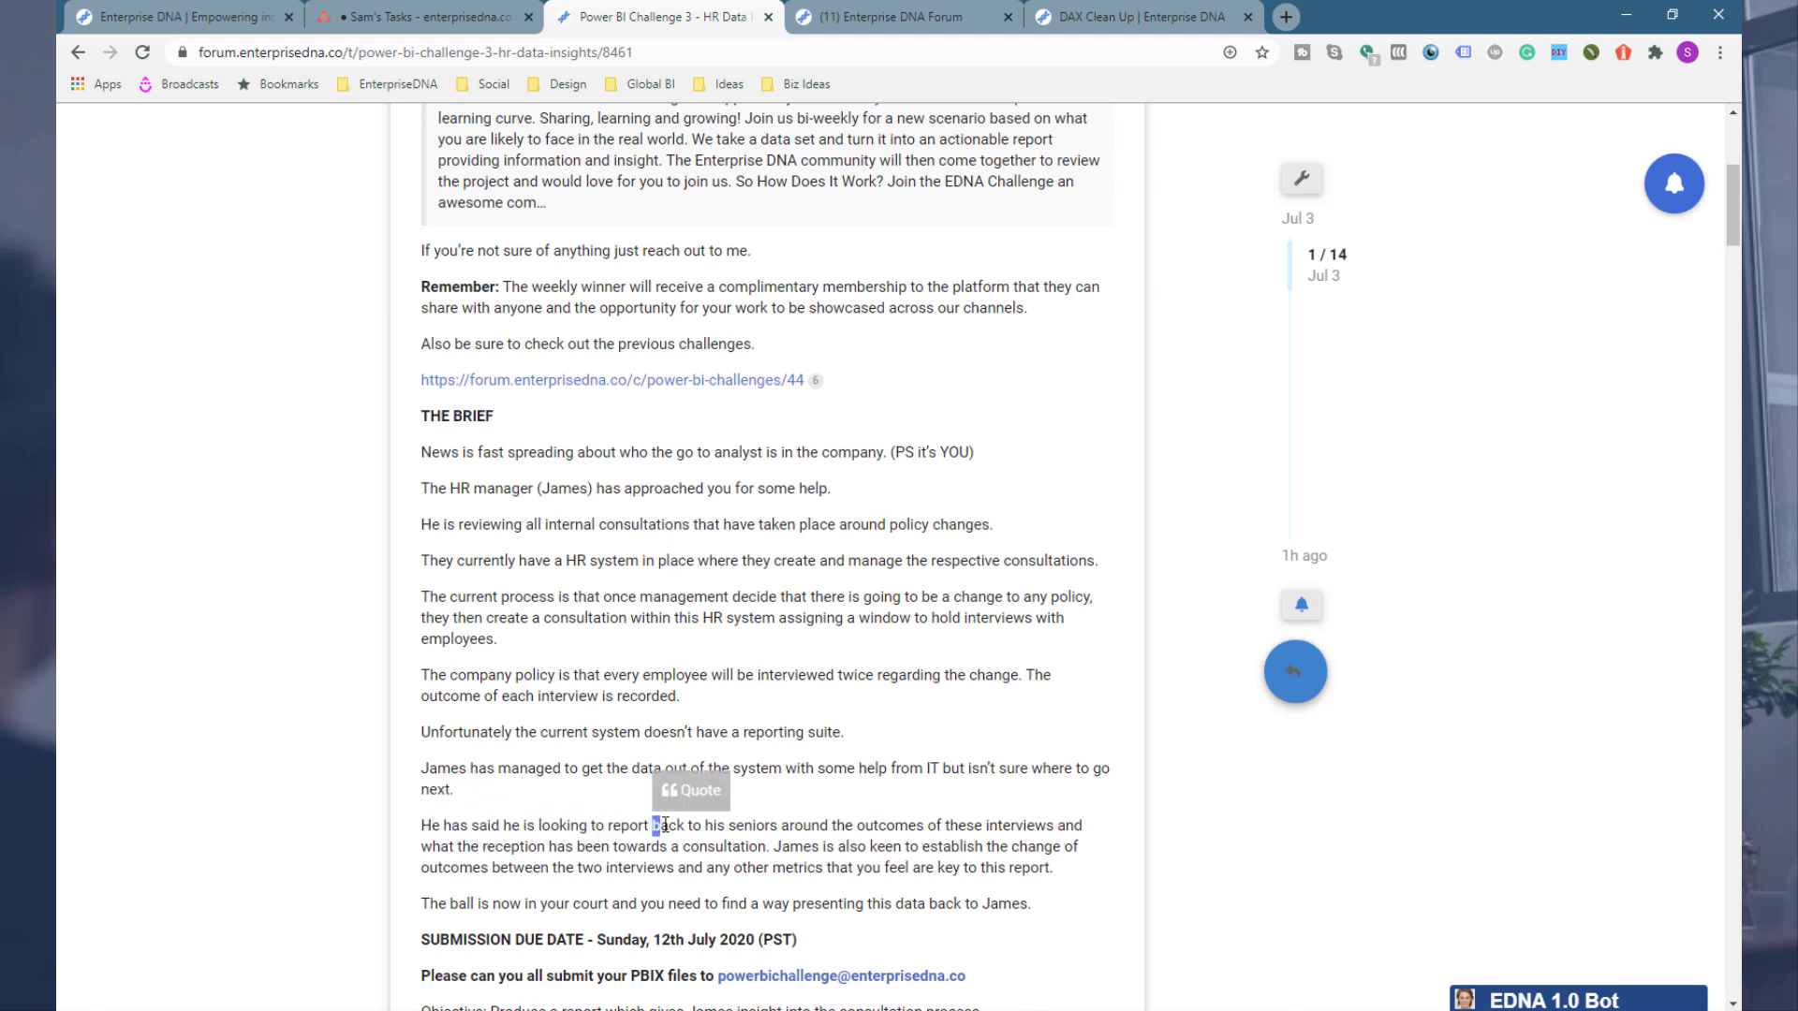
{"action": "left_click", "coordinate": [677, 825]}
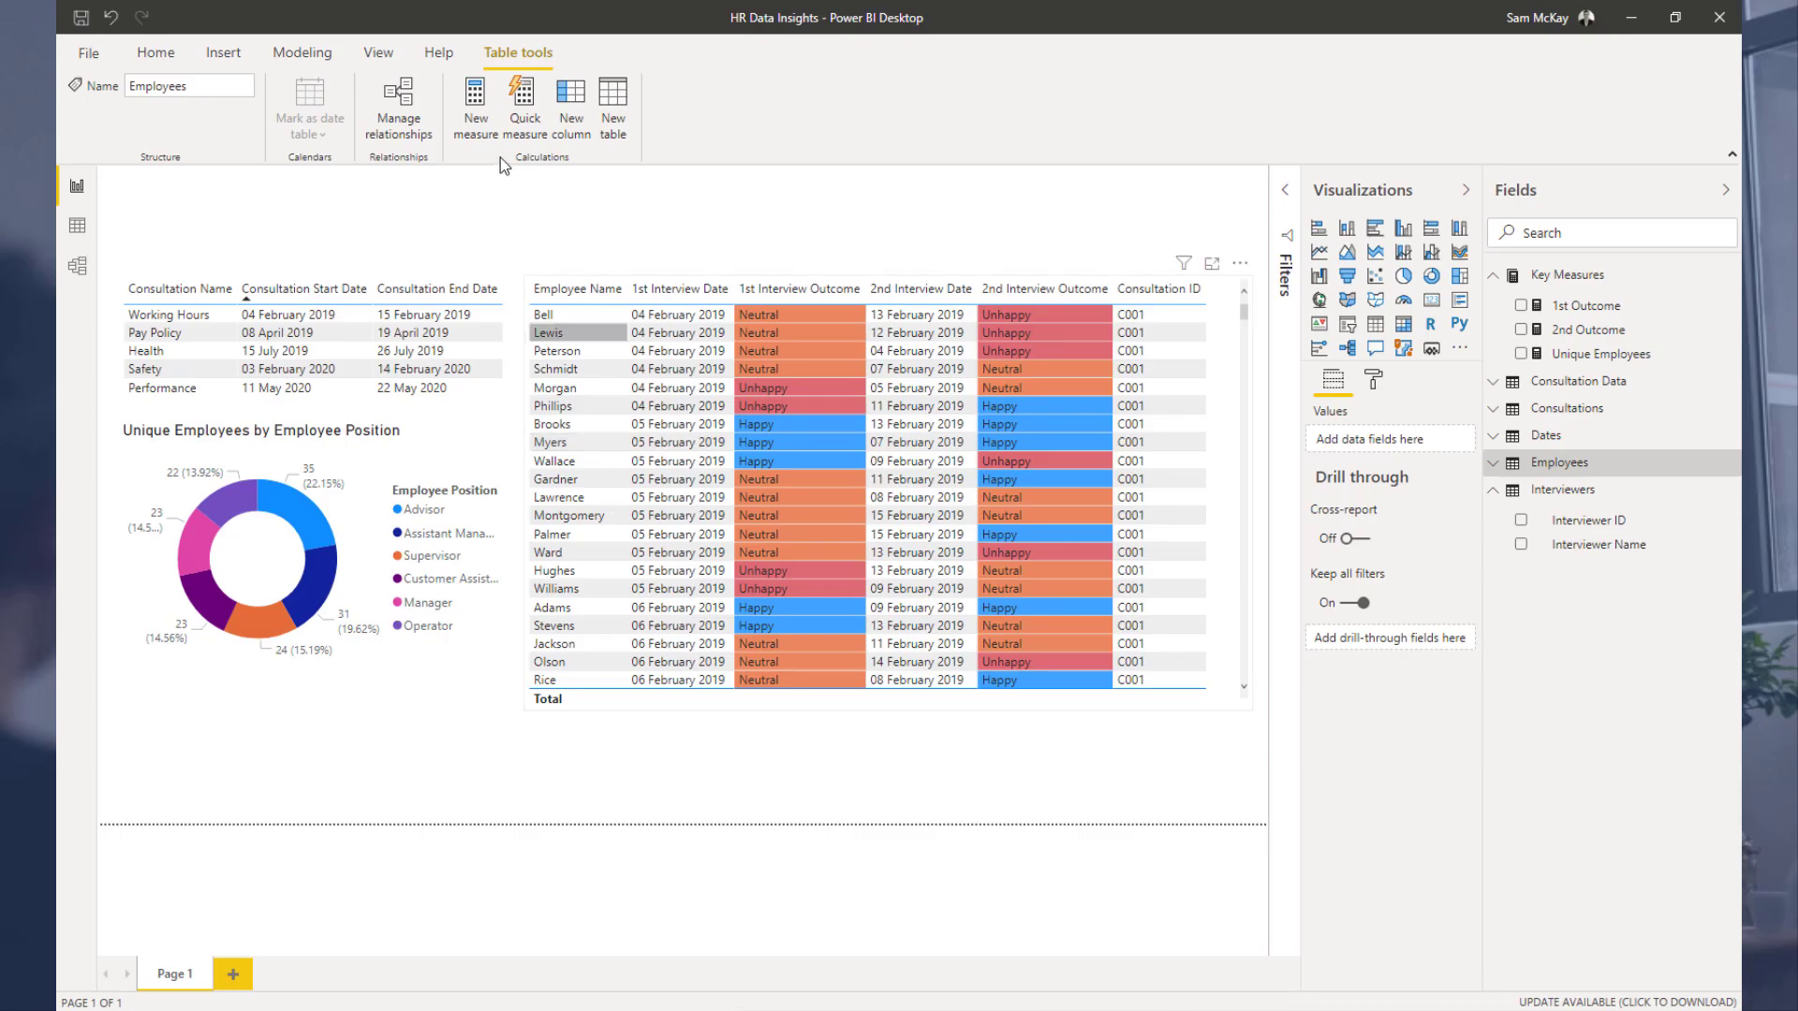
Step: Select Pay Policy in the consultation table to cross-filter the employee outcomes table
{"action": "left_click", "coordinate": [165, 331]}
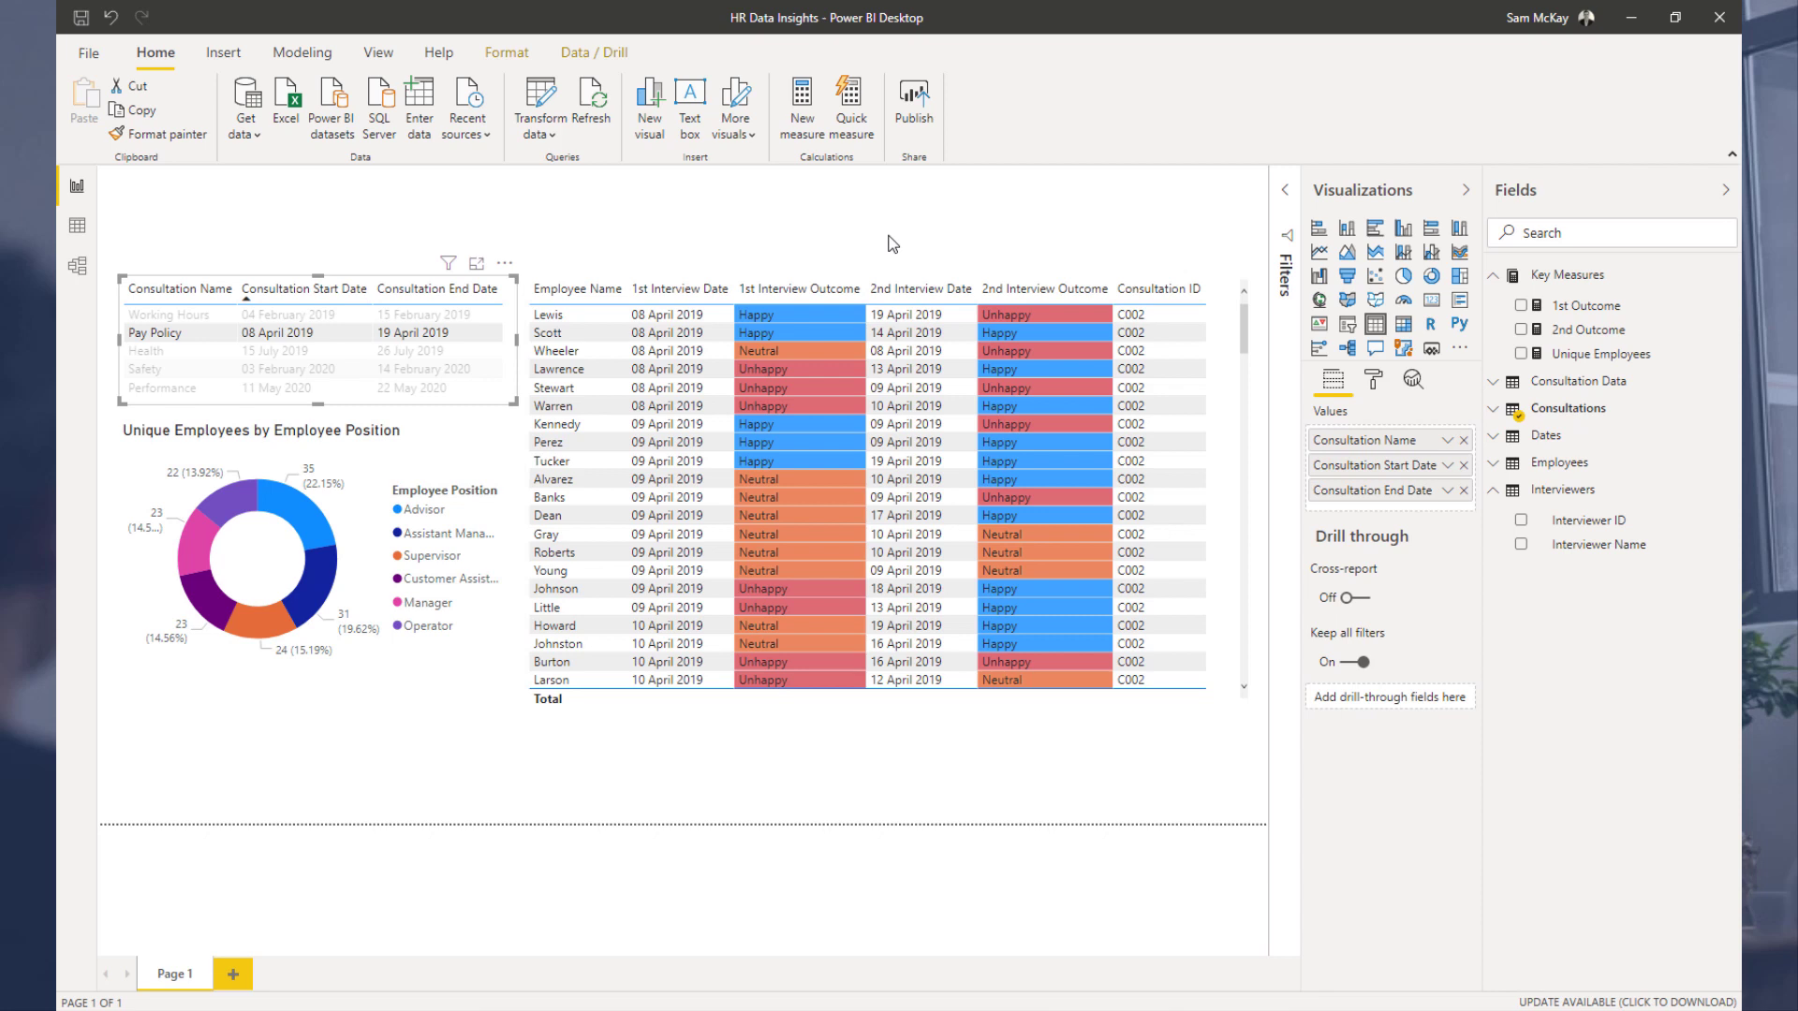
{"action": "left_click", "coordinate": [497, 208]}
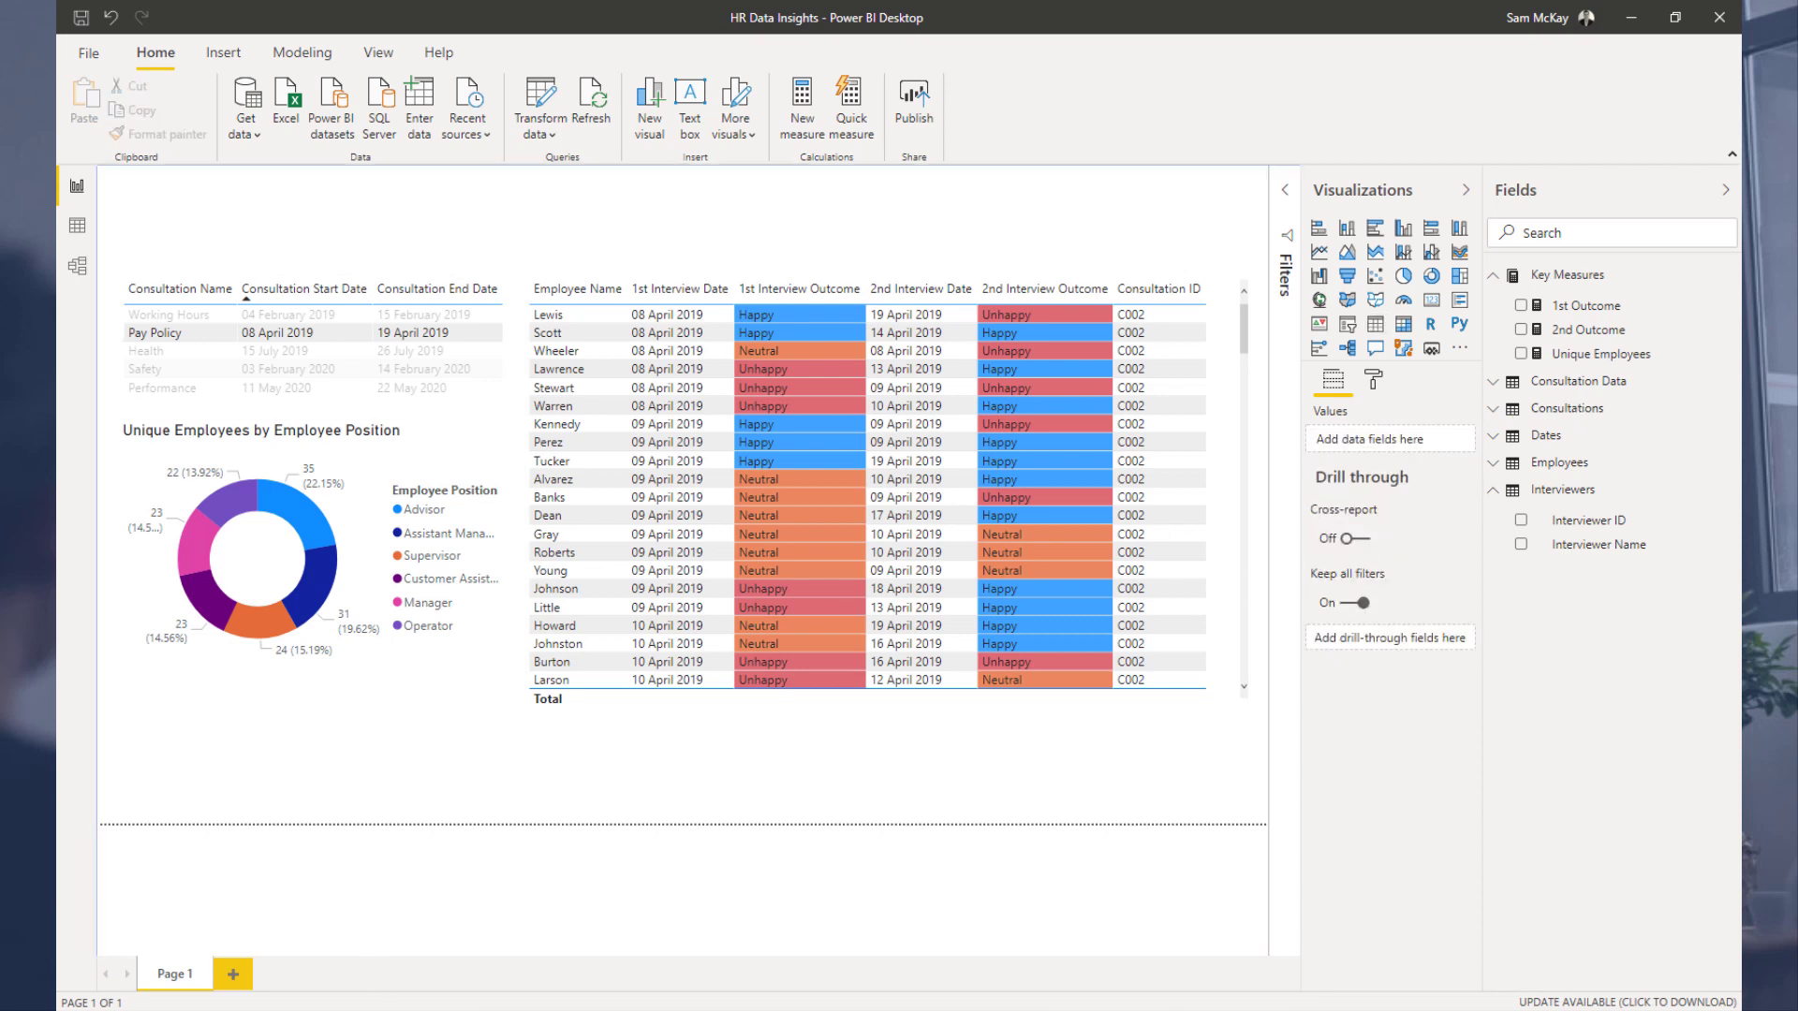
Step: Apply the Storm report theme
{"action": "left_click", "coordinate": [302, 53]}
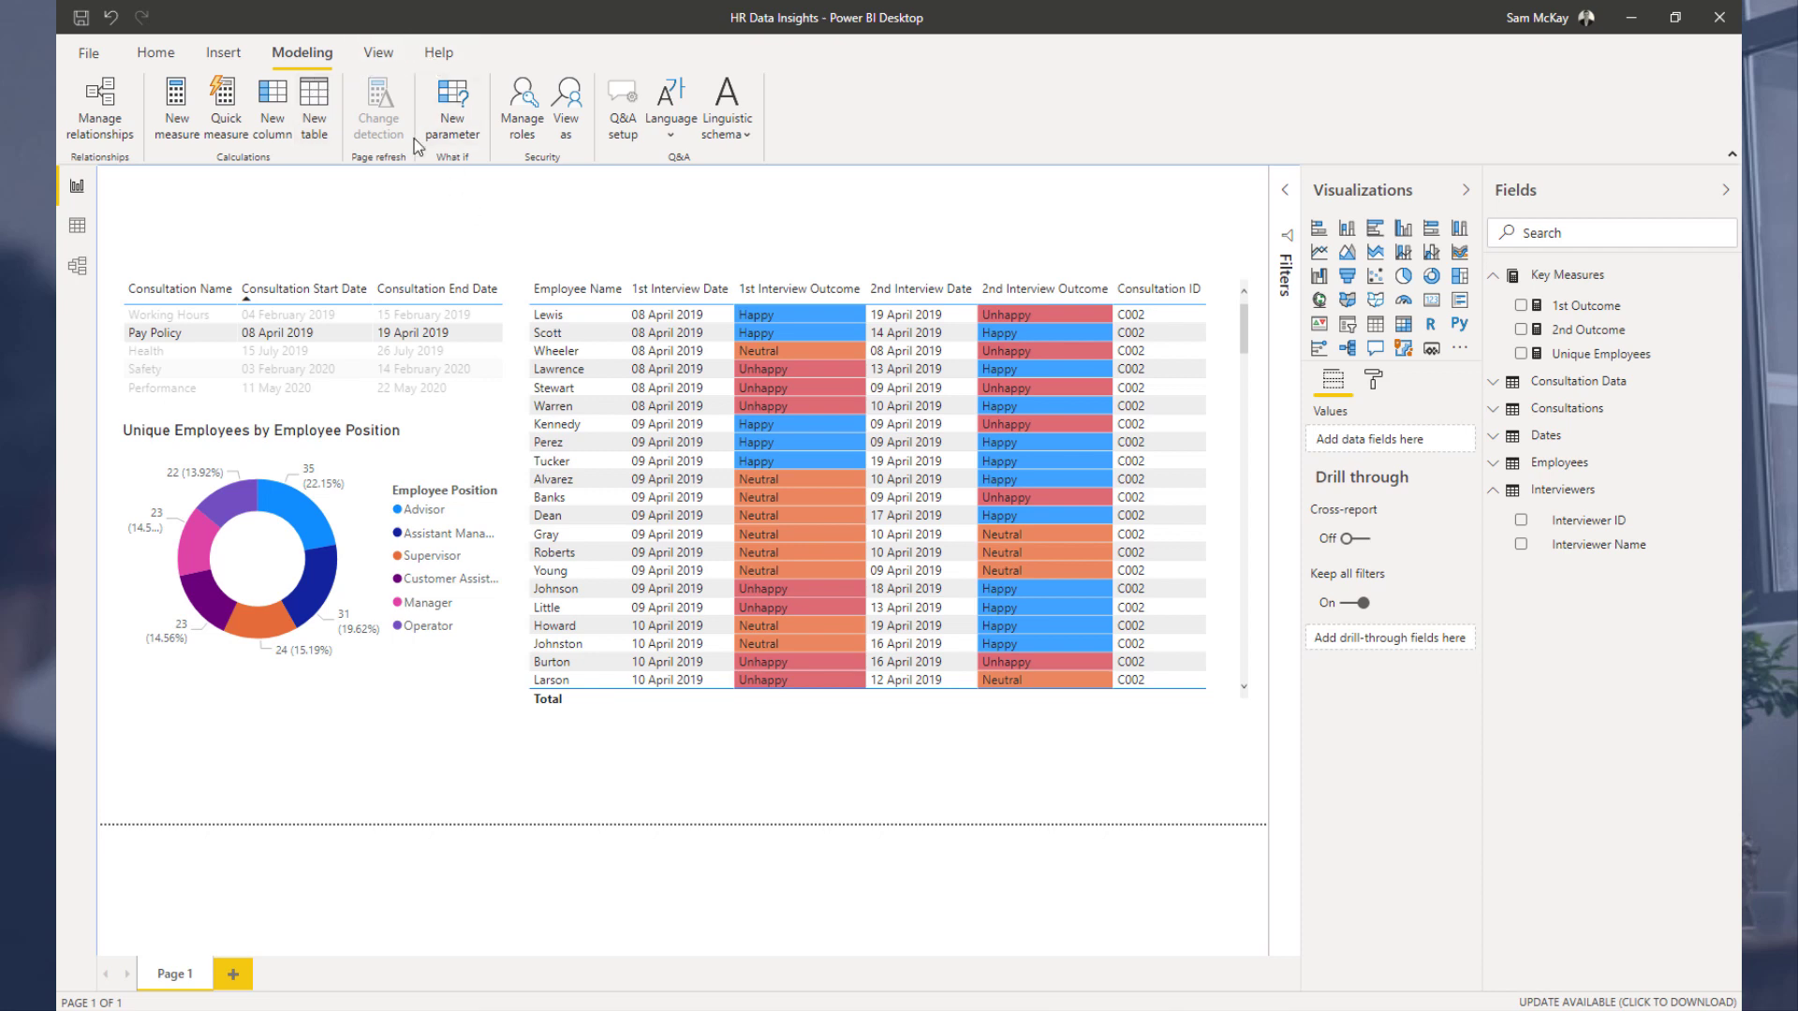
{"action": "left_click", "coordinate": [377, 55]}
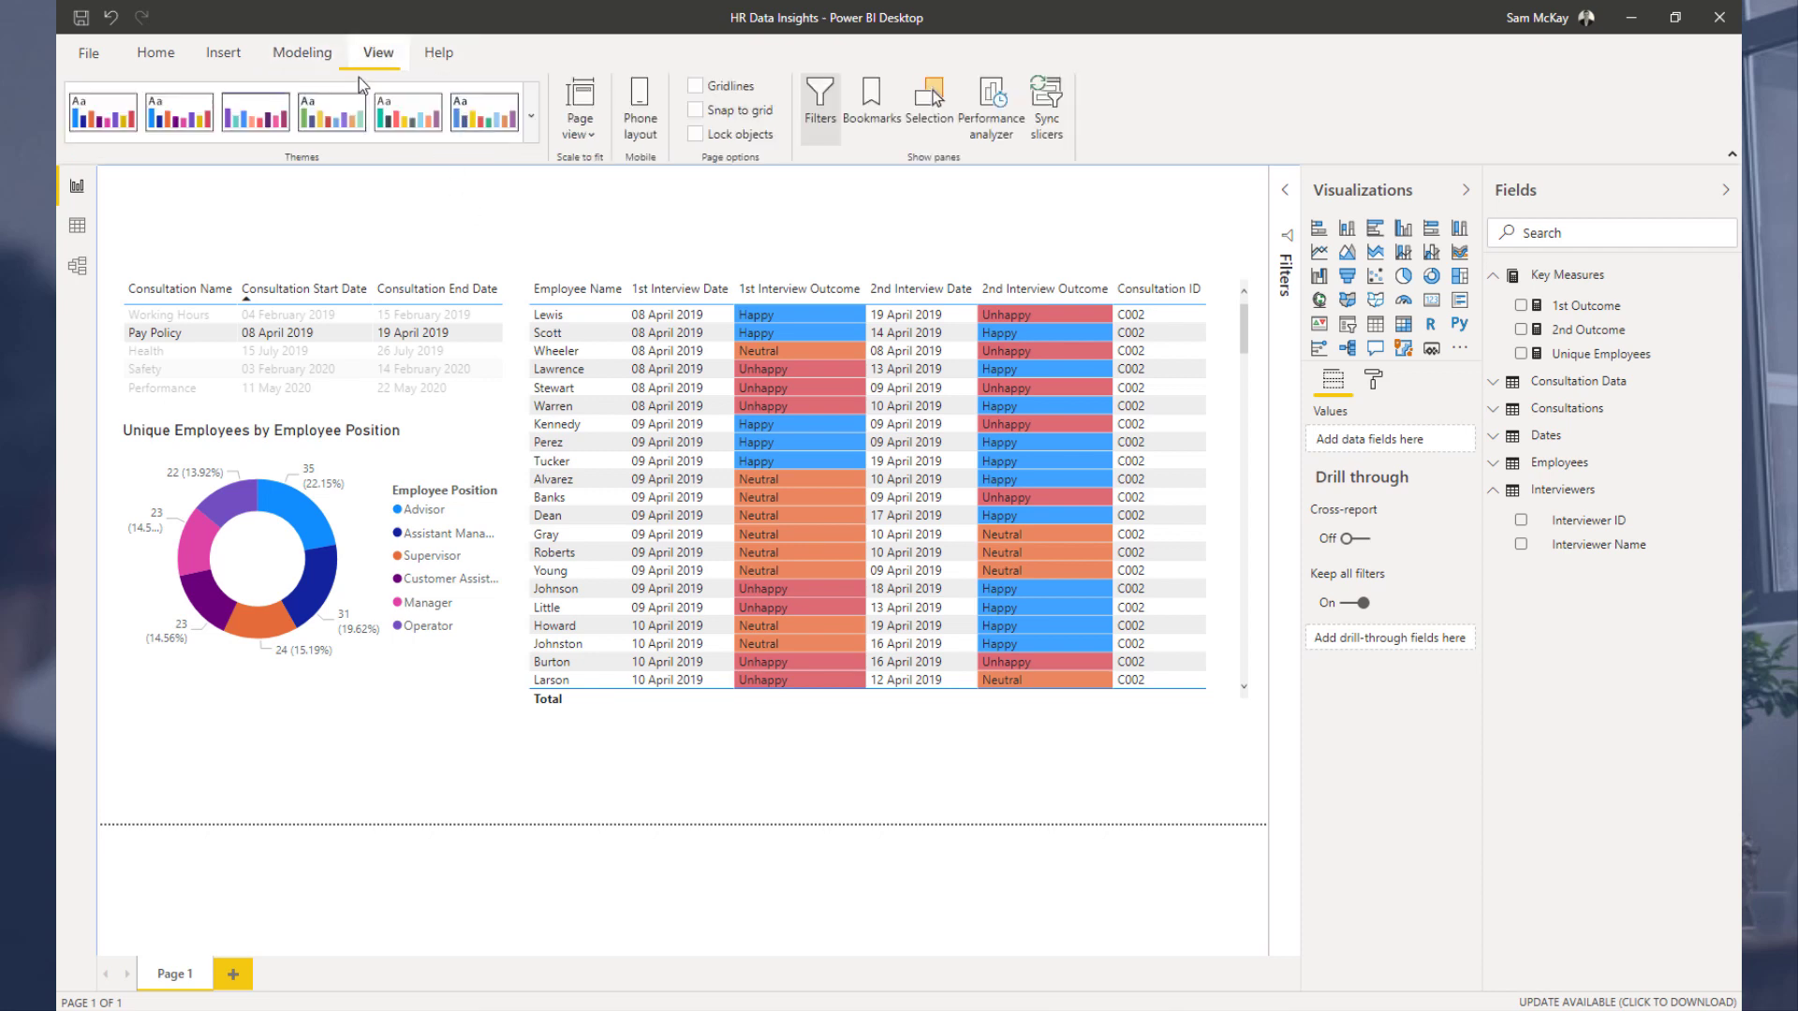
{"action": "left_click", "coordinate": [532, 136]}
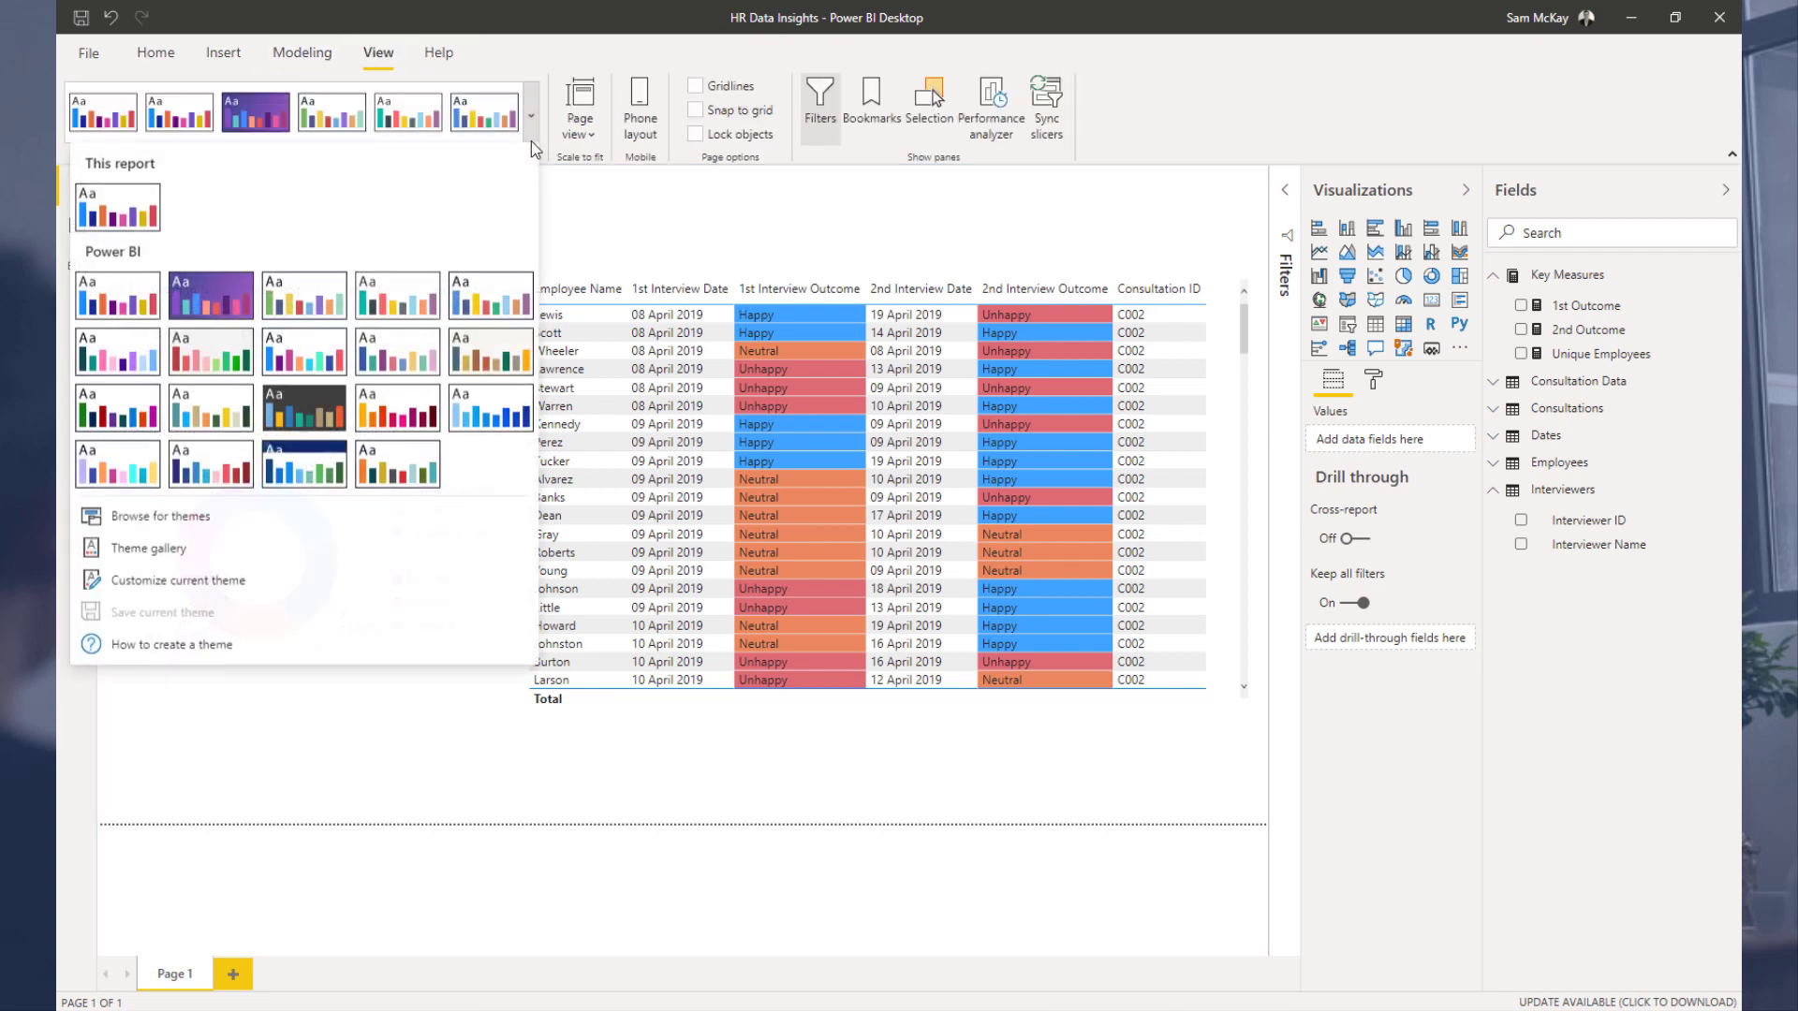
{"action": "left_click", "coordinate": [480, 412]}
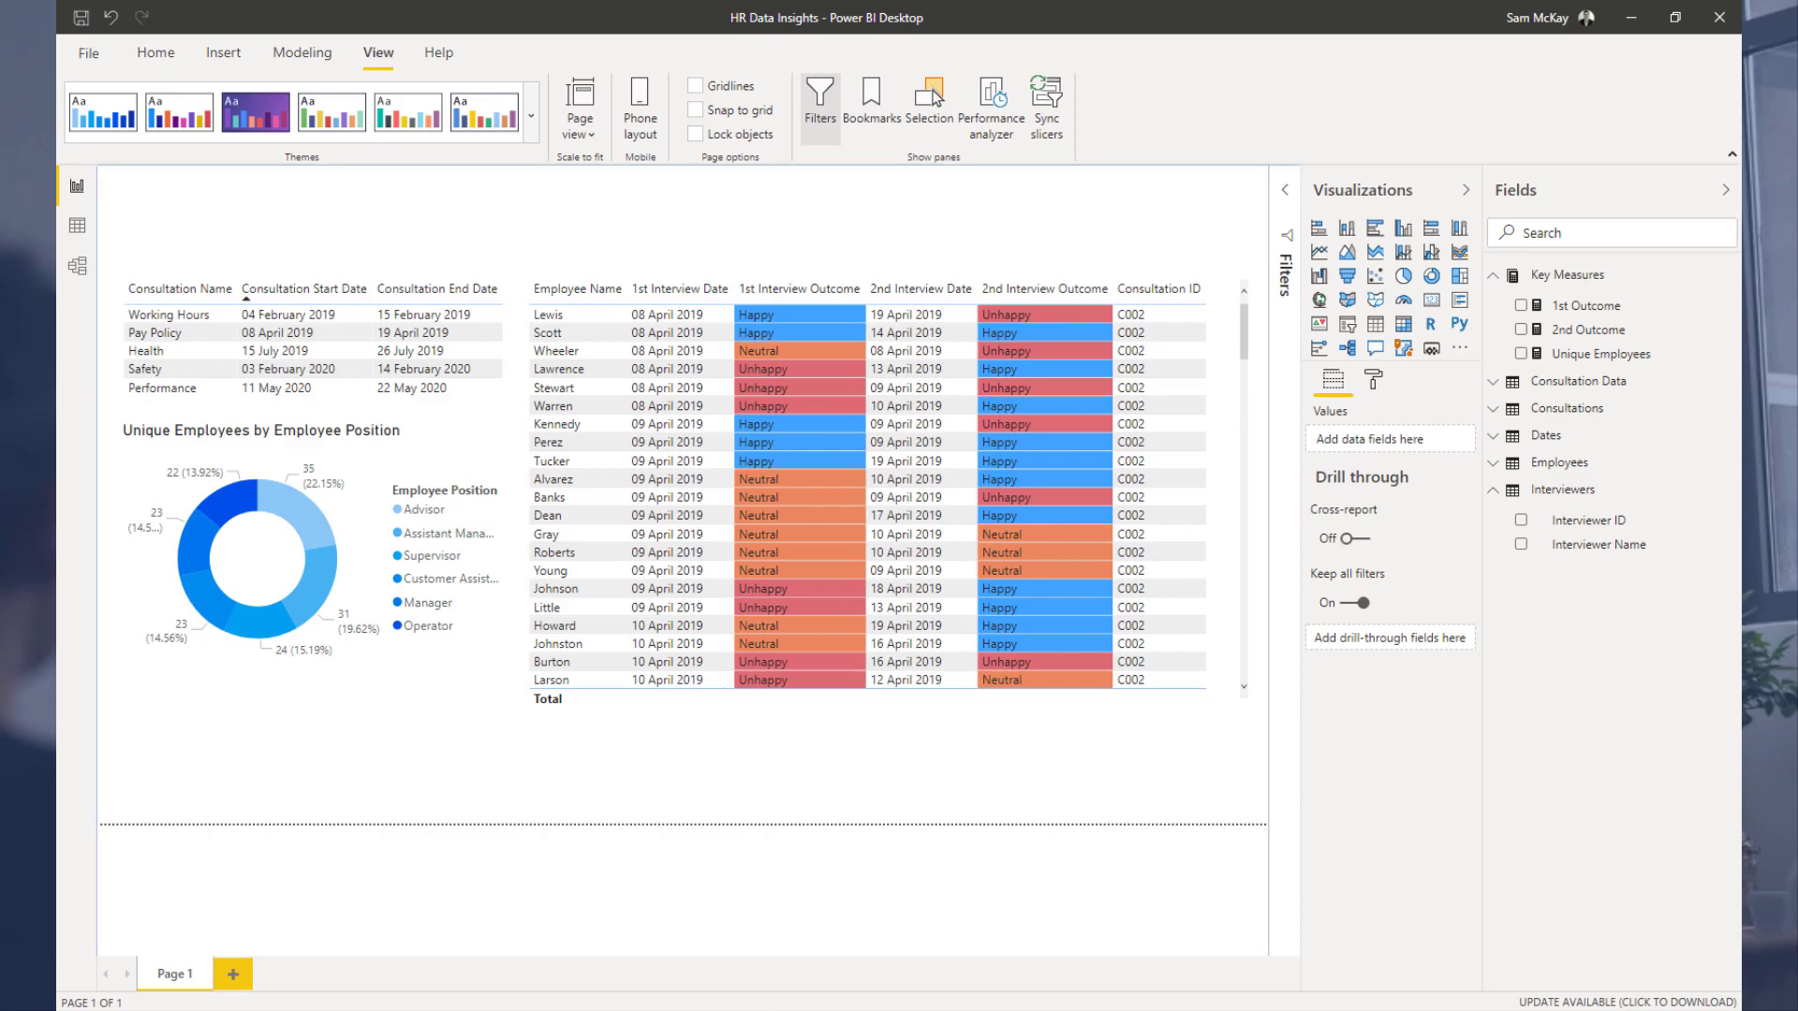
Step: Switch to the browser, open the DAX Clean Up site and go to the EDNA 1.0 Bot
{"action": "left_click", "coordinate": [375, 1008]}
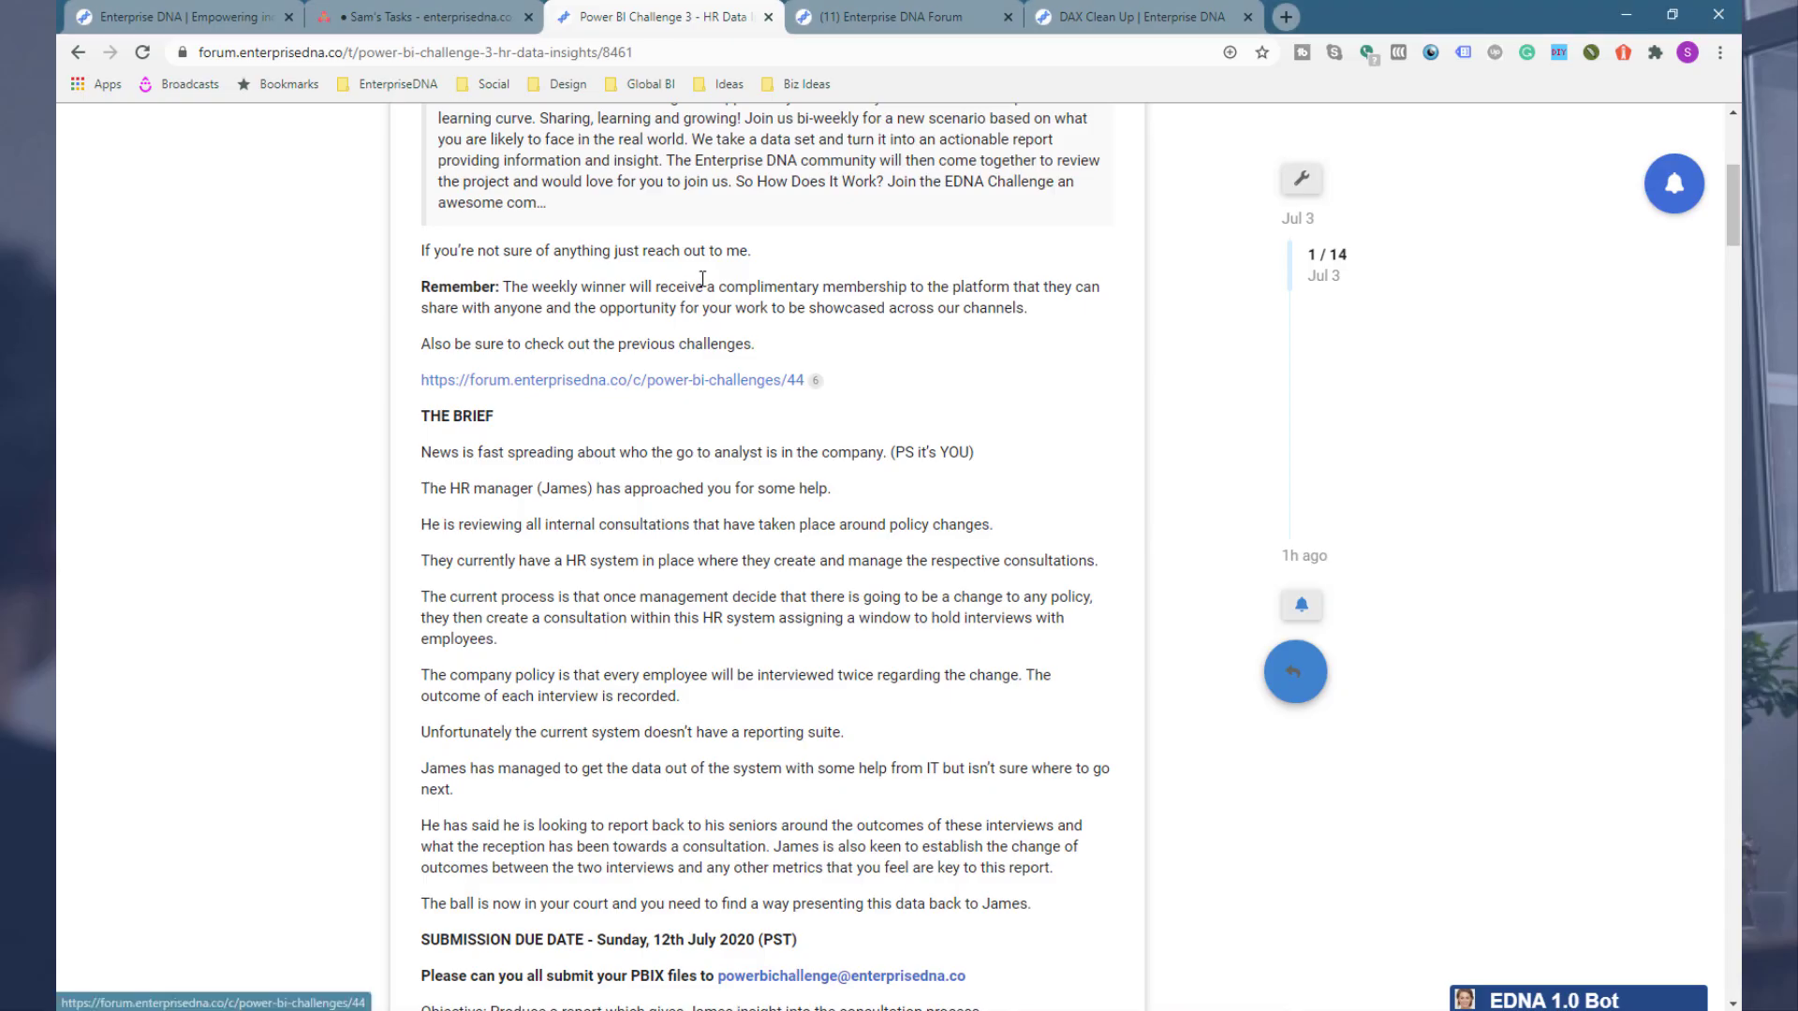
{"action": "left_click", "coordinate": [907, 8]}
{"action": "left_click", "coordinate": [1079, 11]}
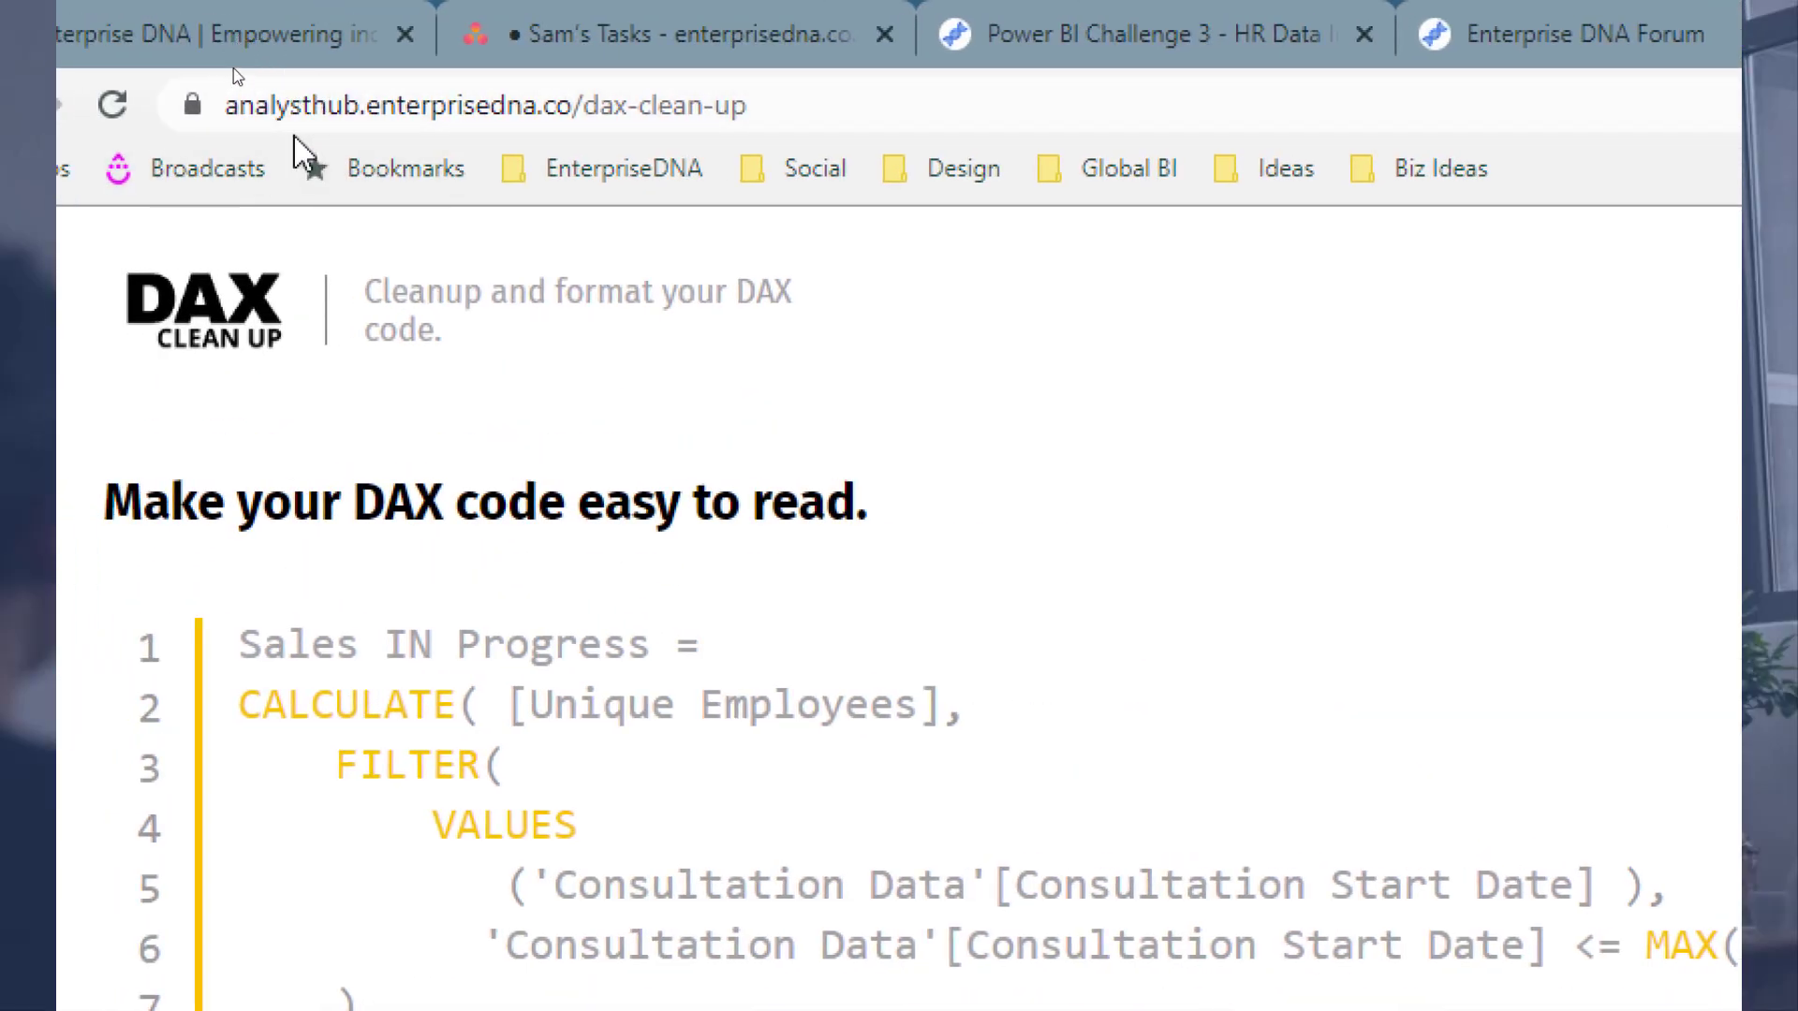
{"action": "left_click", "coordinate": [325, 319]}
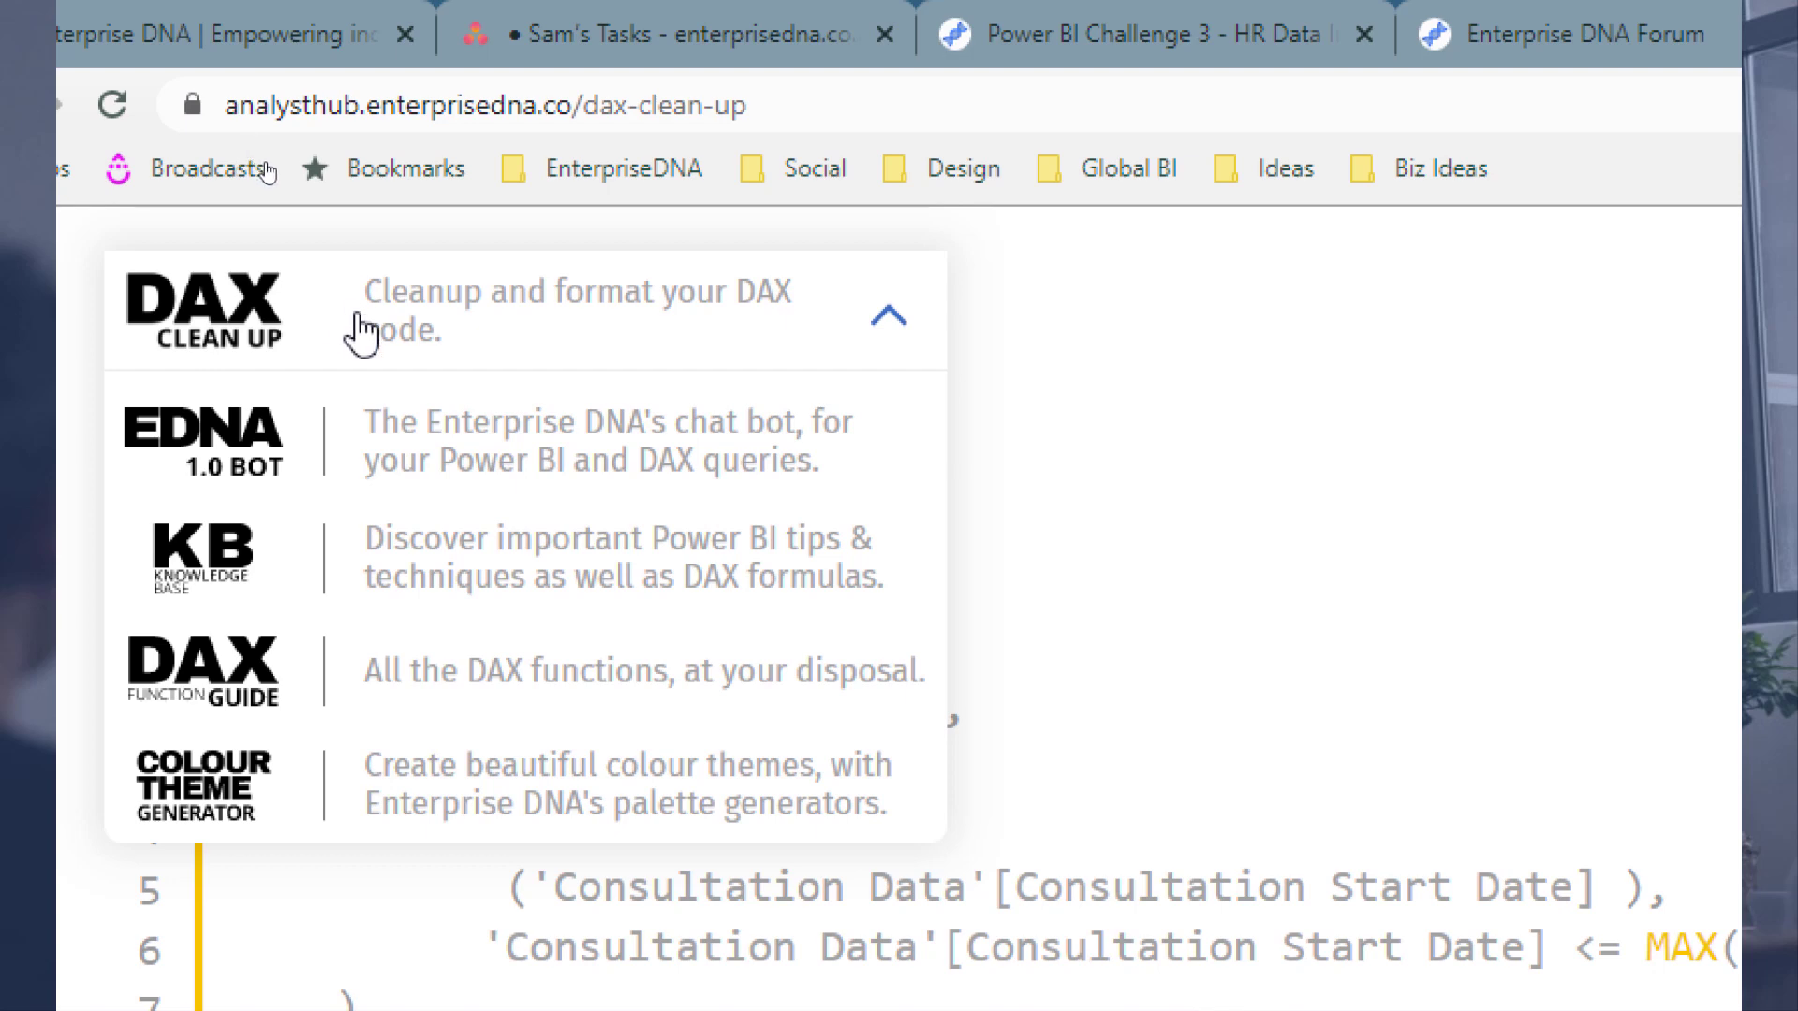
{"action": "left_click", "coordinate": [354, 426]}
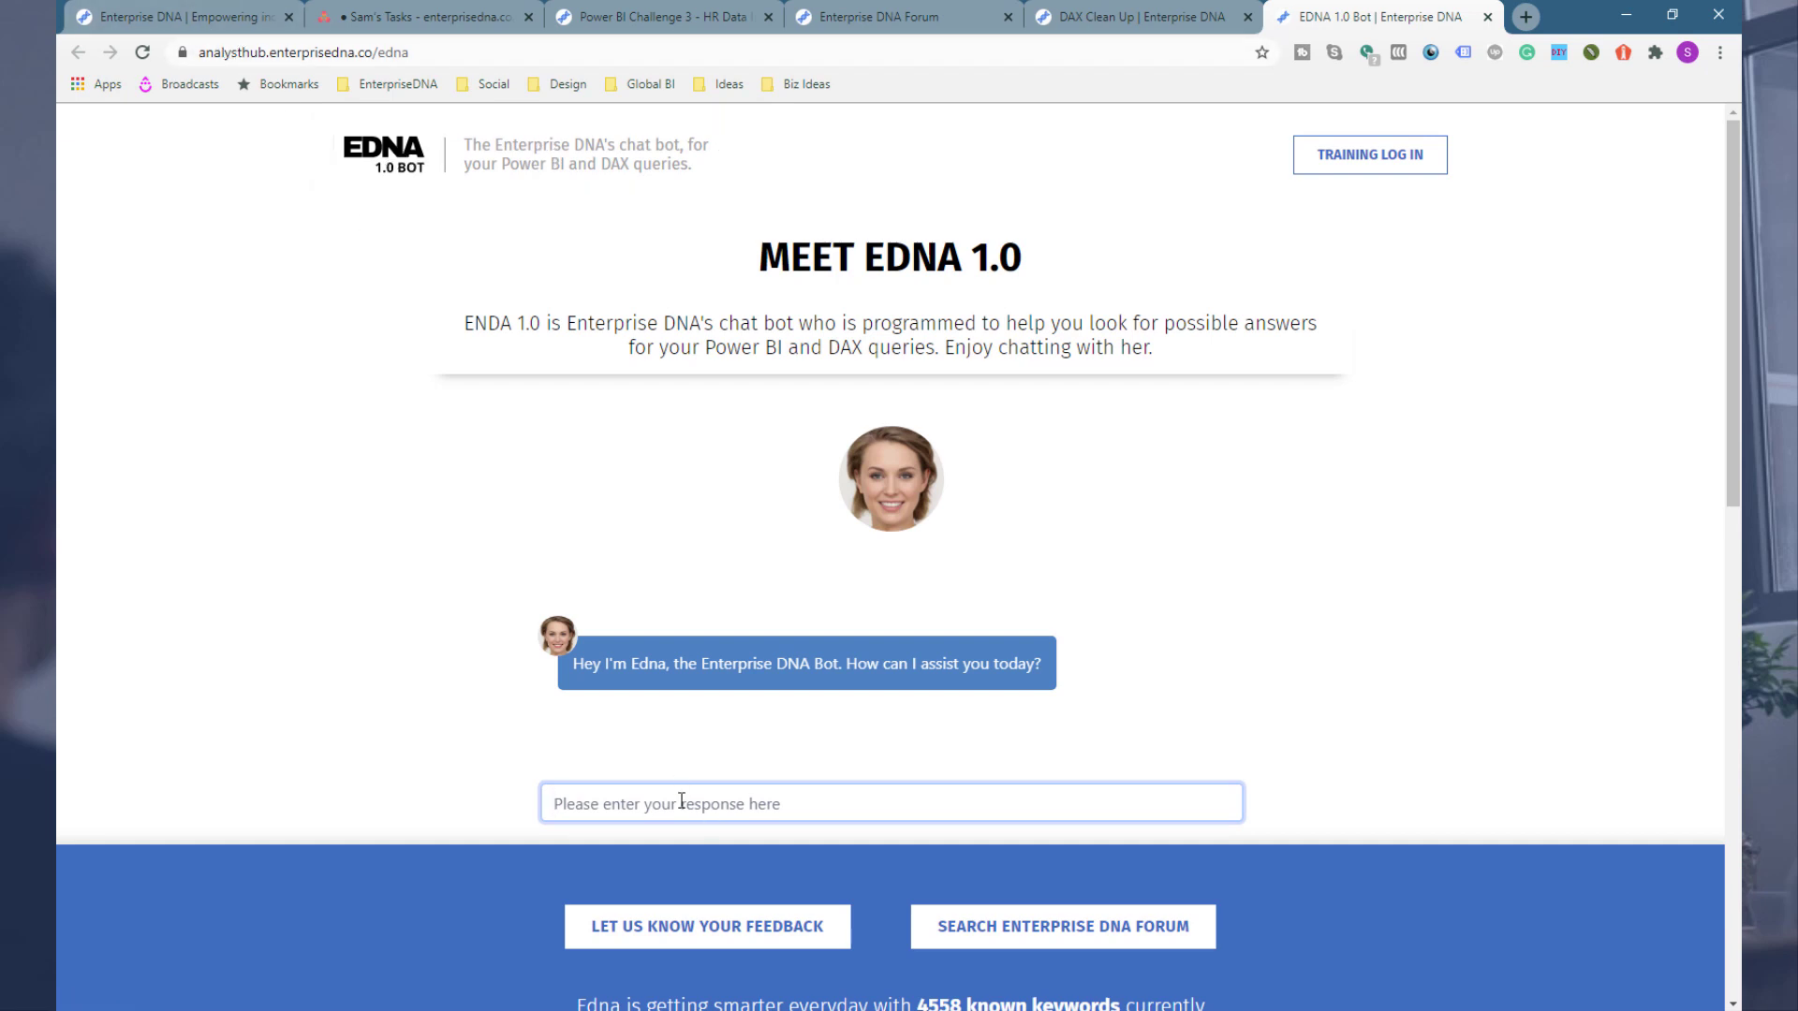
Step: Greet the EDNA bot with Hey, then ask it about Events in progress
{"action": "type", "text": "Hey Edna"}
{"action": "key", "text": "Return"}
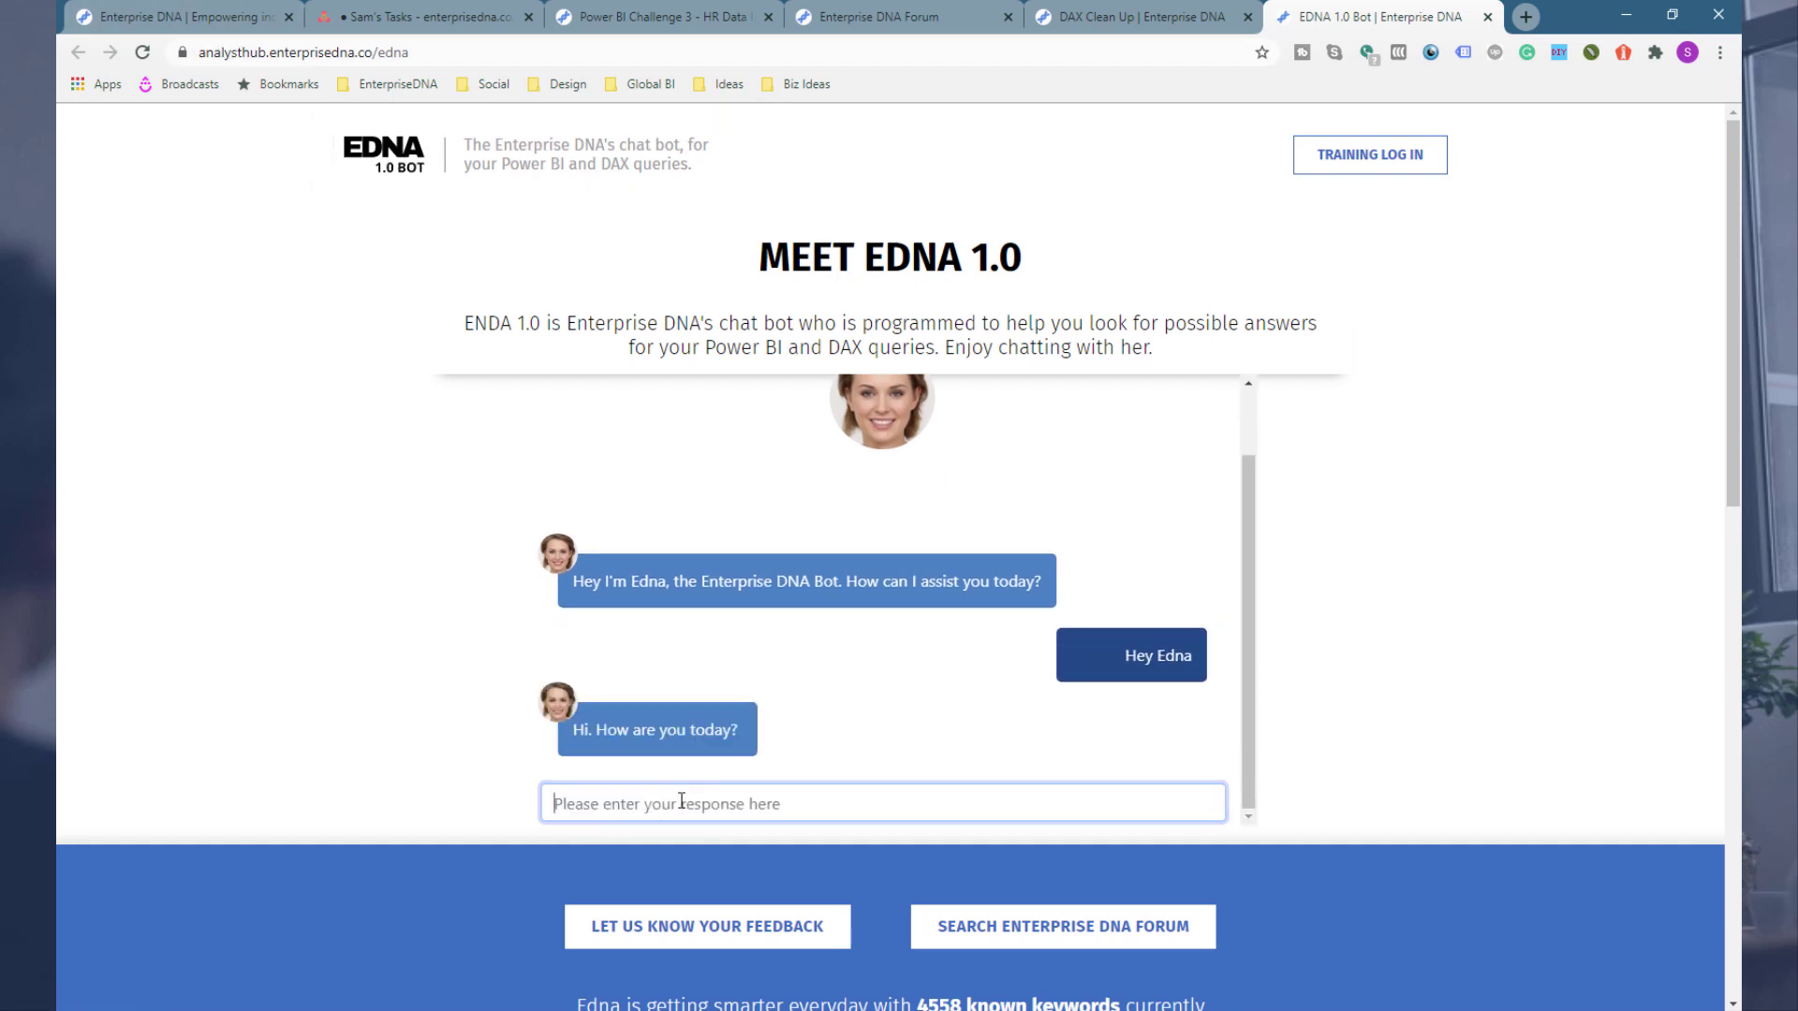
{"action": "type", "text": "I"}
{"action": "key", "text": "BackSpace"}
{"action": "type", "text": "Events in pro"}
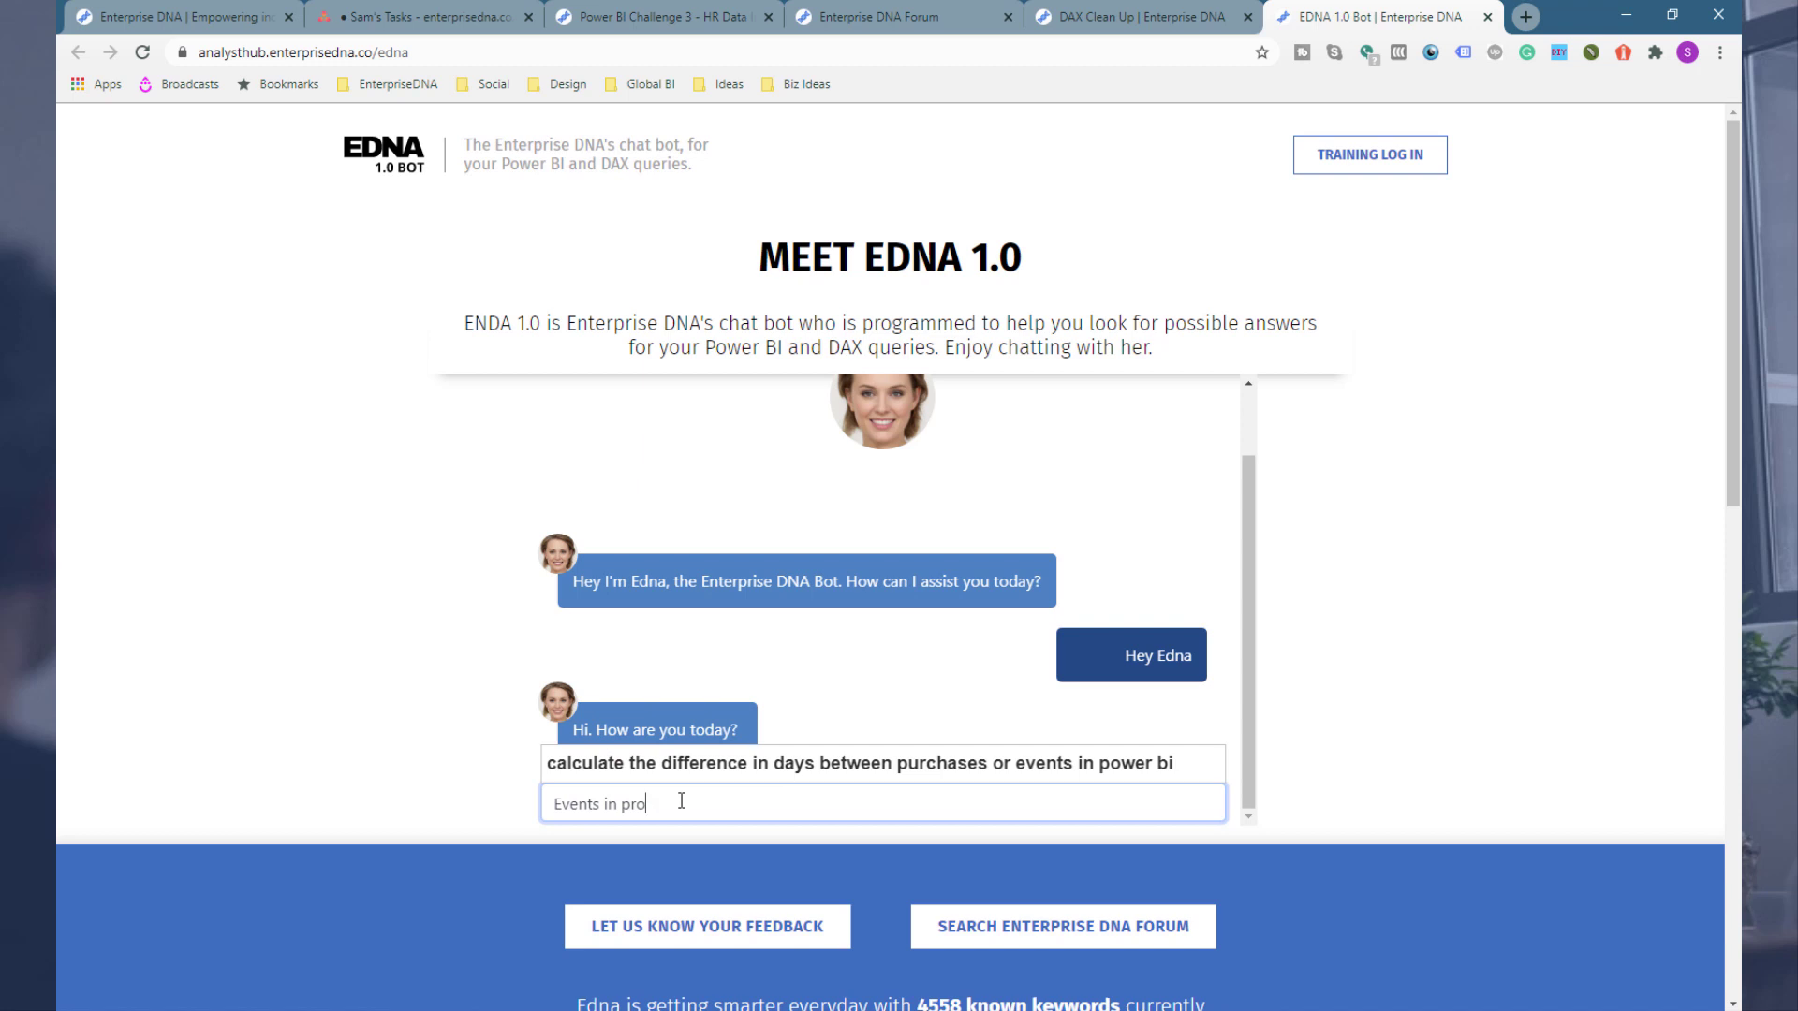
{"action": "type", "text": "gress"}
{"action": "key", "text": "Return"}
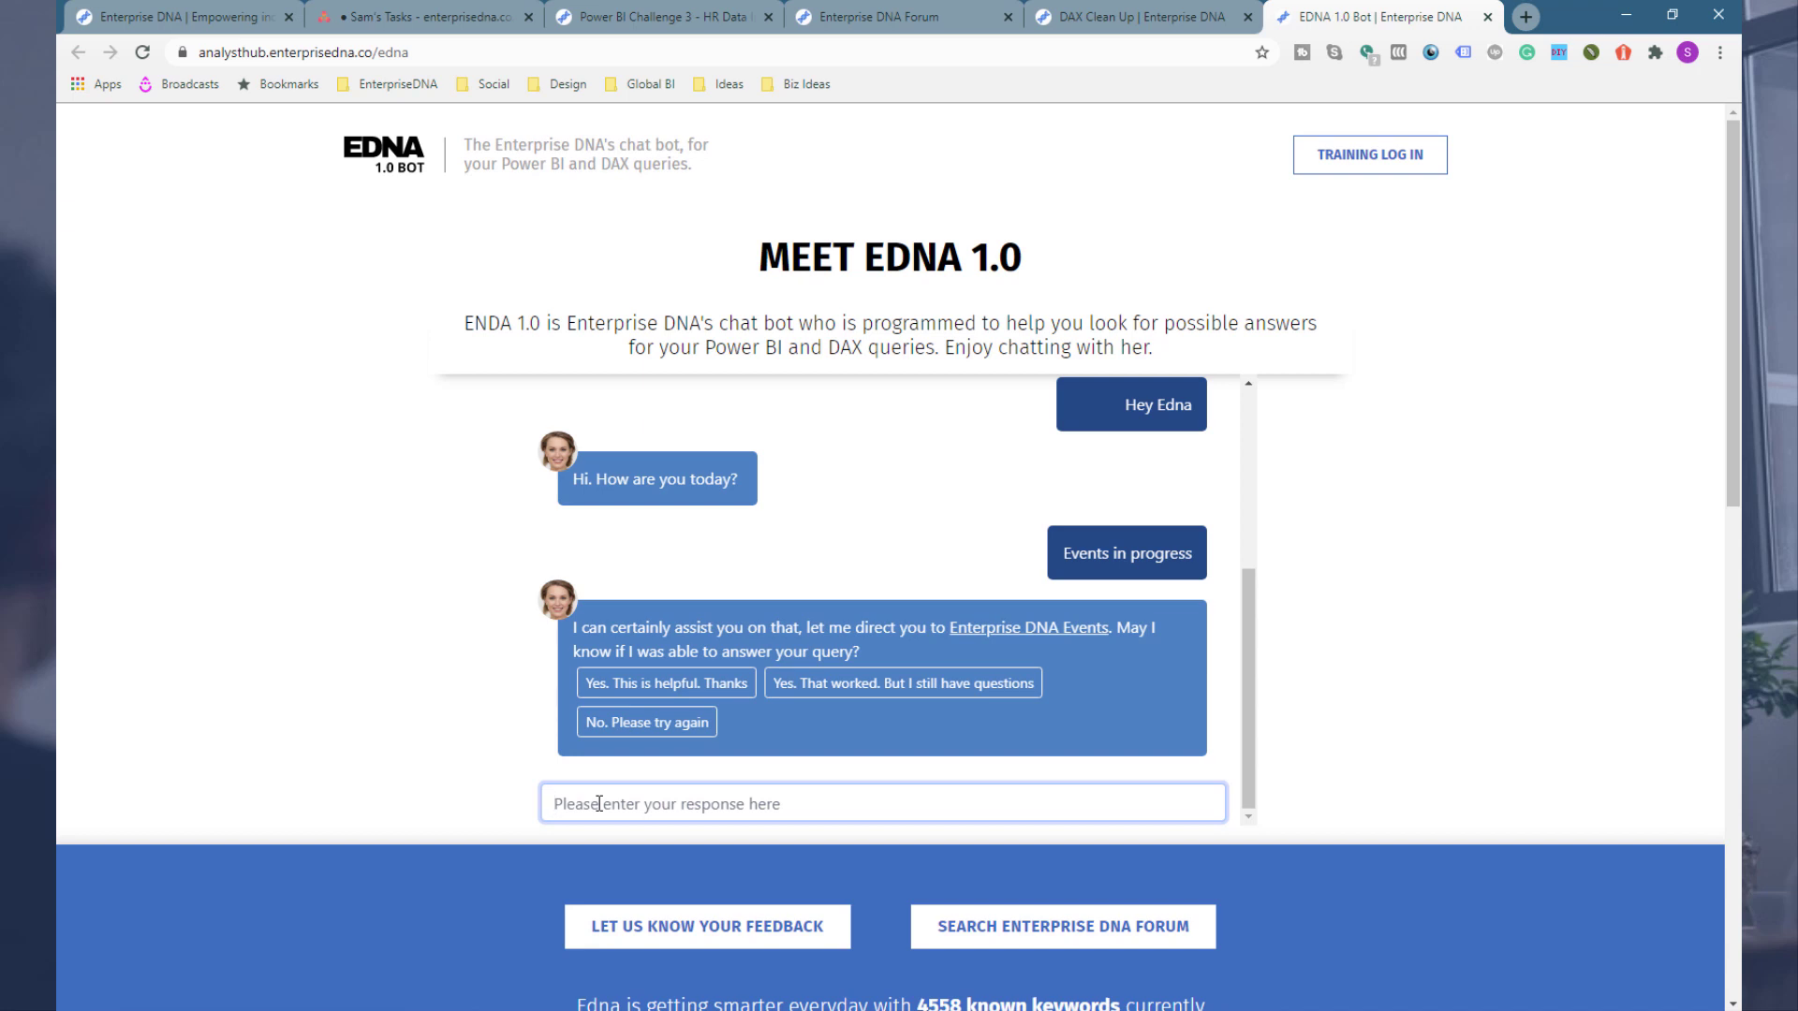
Step: Enter CALCULATETABLE into the bot's chat box without sending it
{"action": "type", "text": "TOPN"}
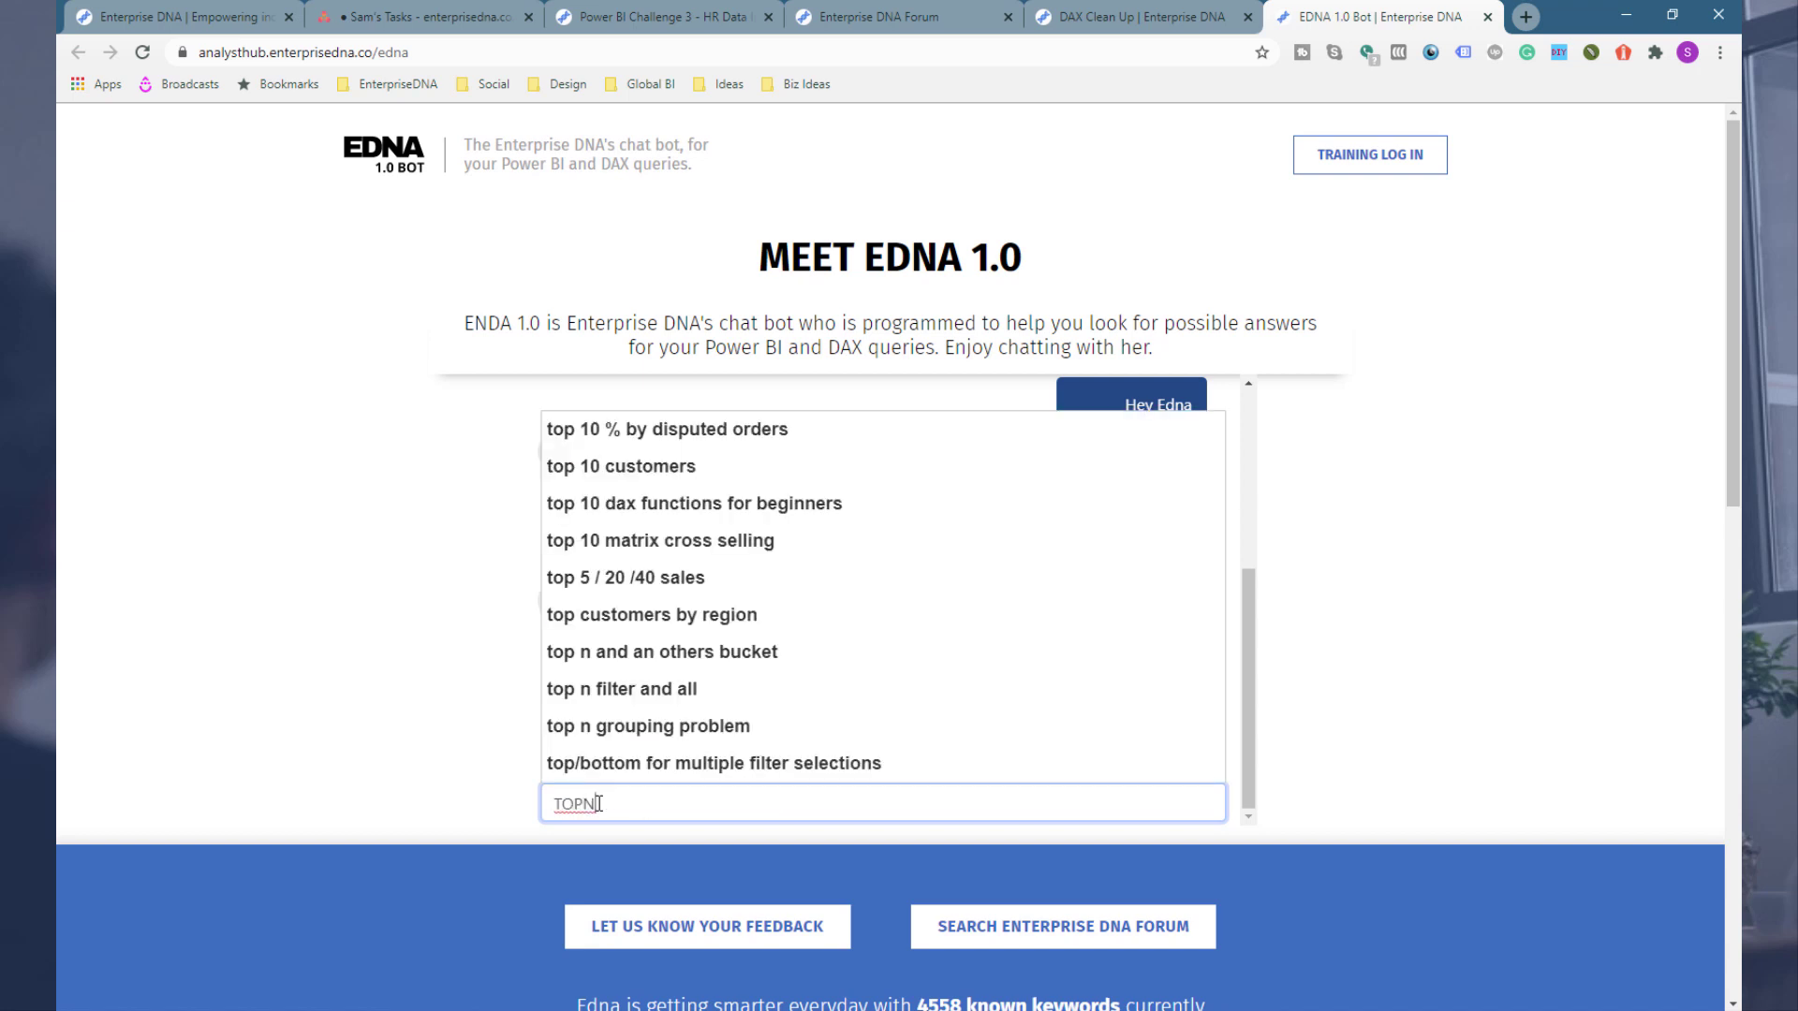
{"action": "key", "text": "BackSpace"}
{"action": "key", "text": "BackSpace"}
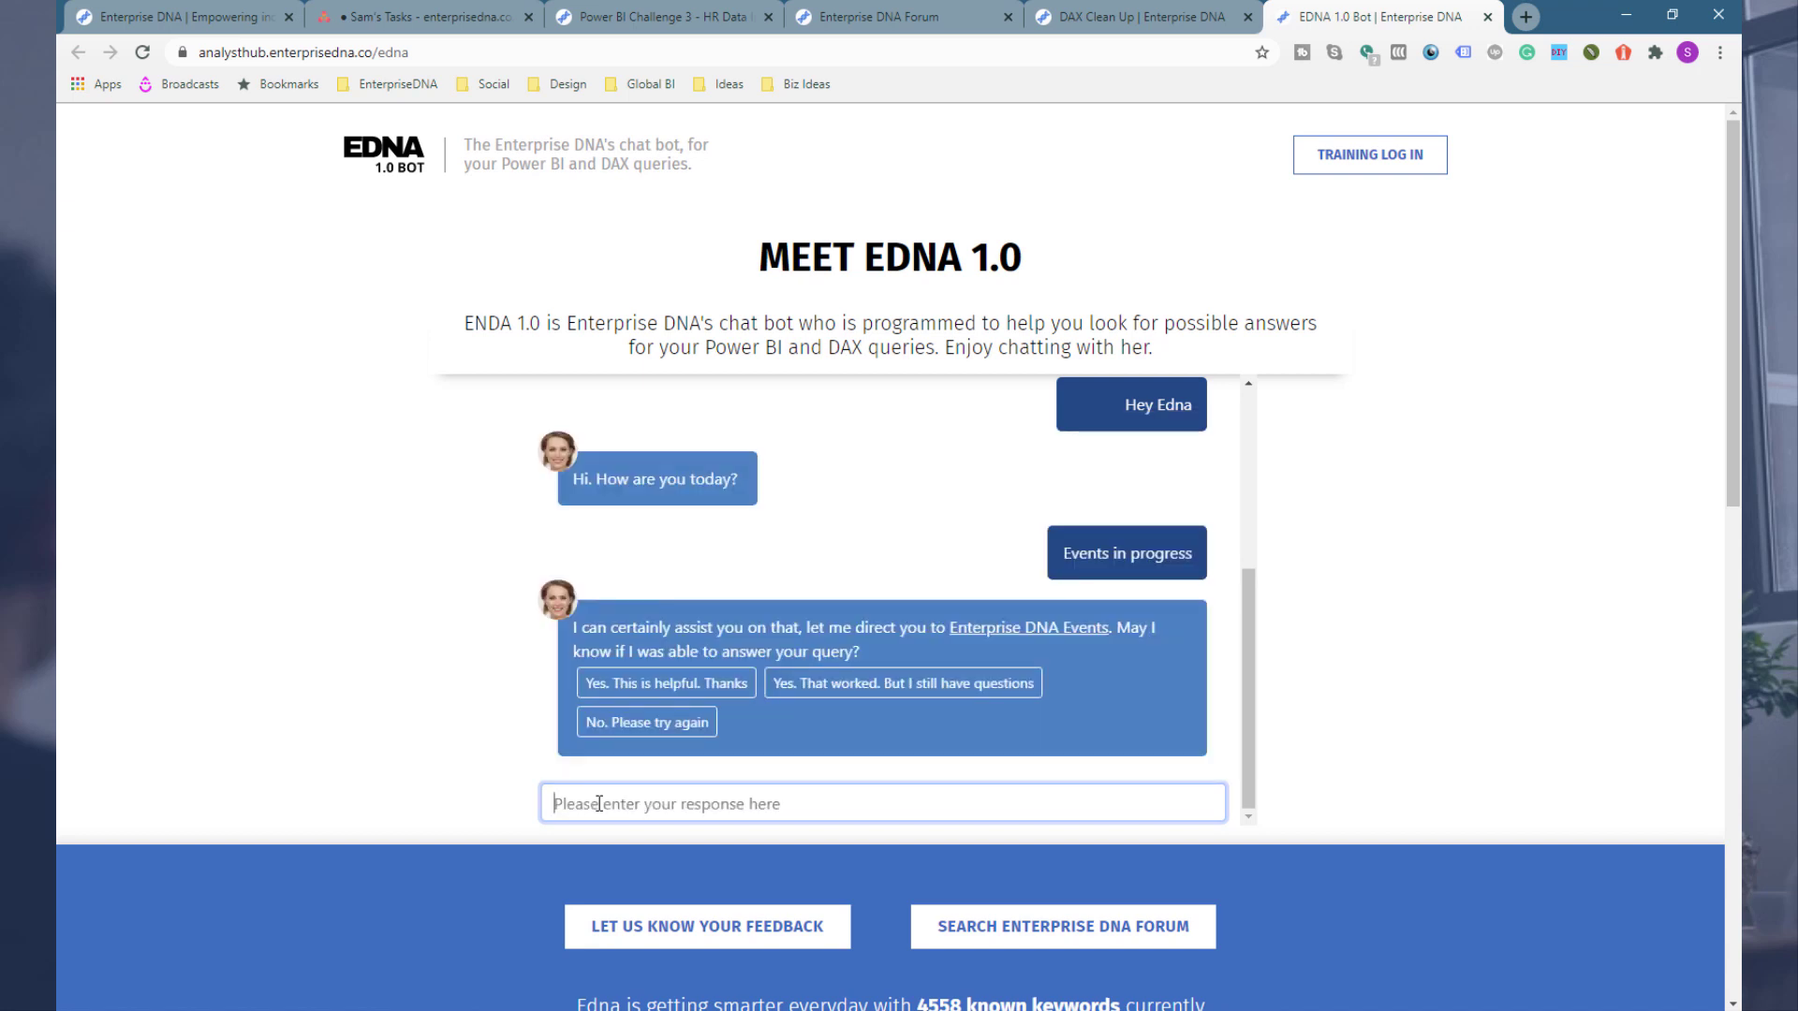
{"action": "type", "text": "CALCU"}
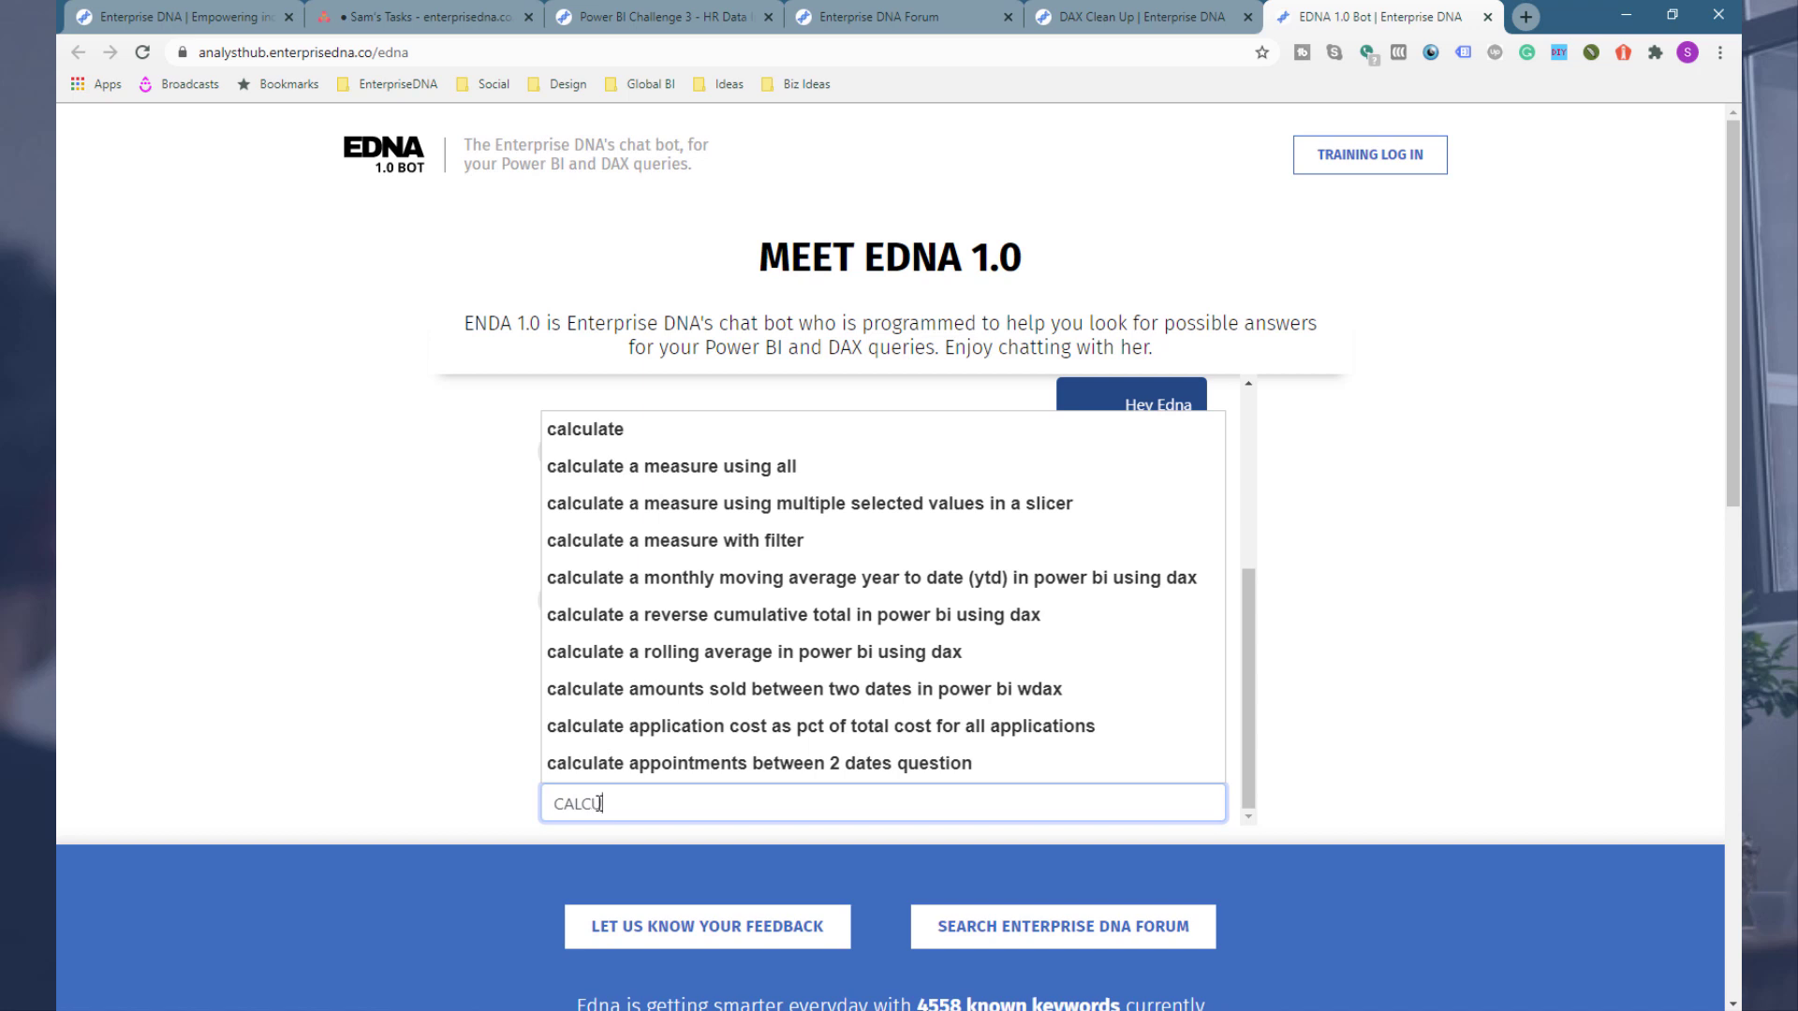
{"action": "type", "text": "LATETABLE"}
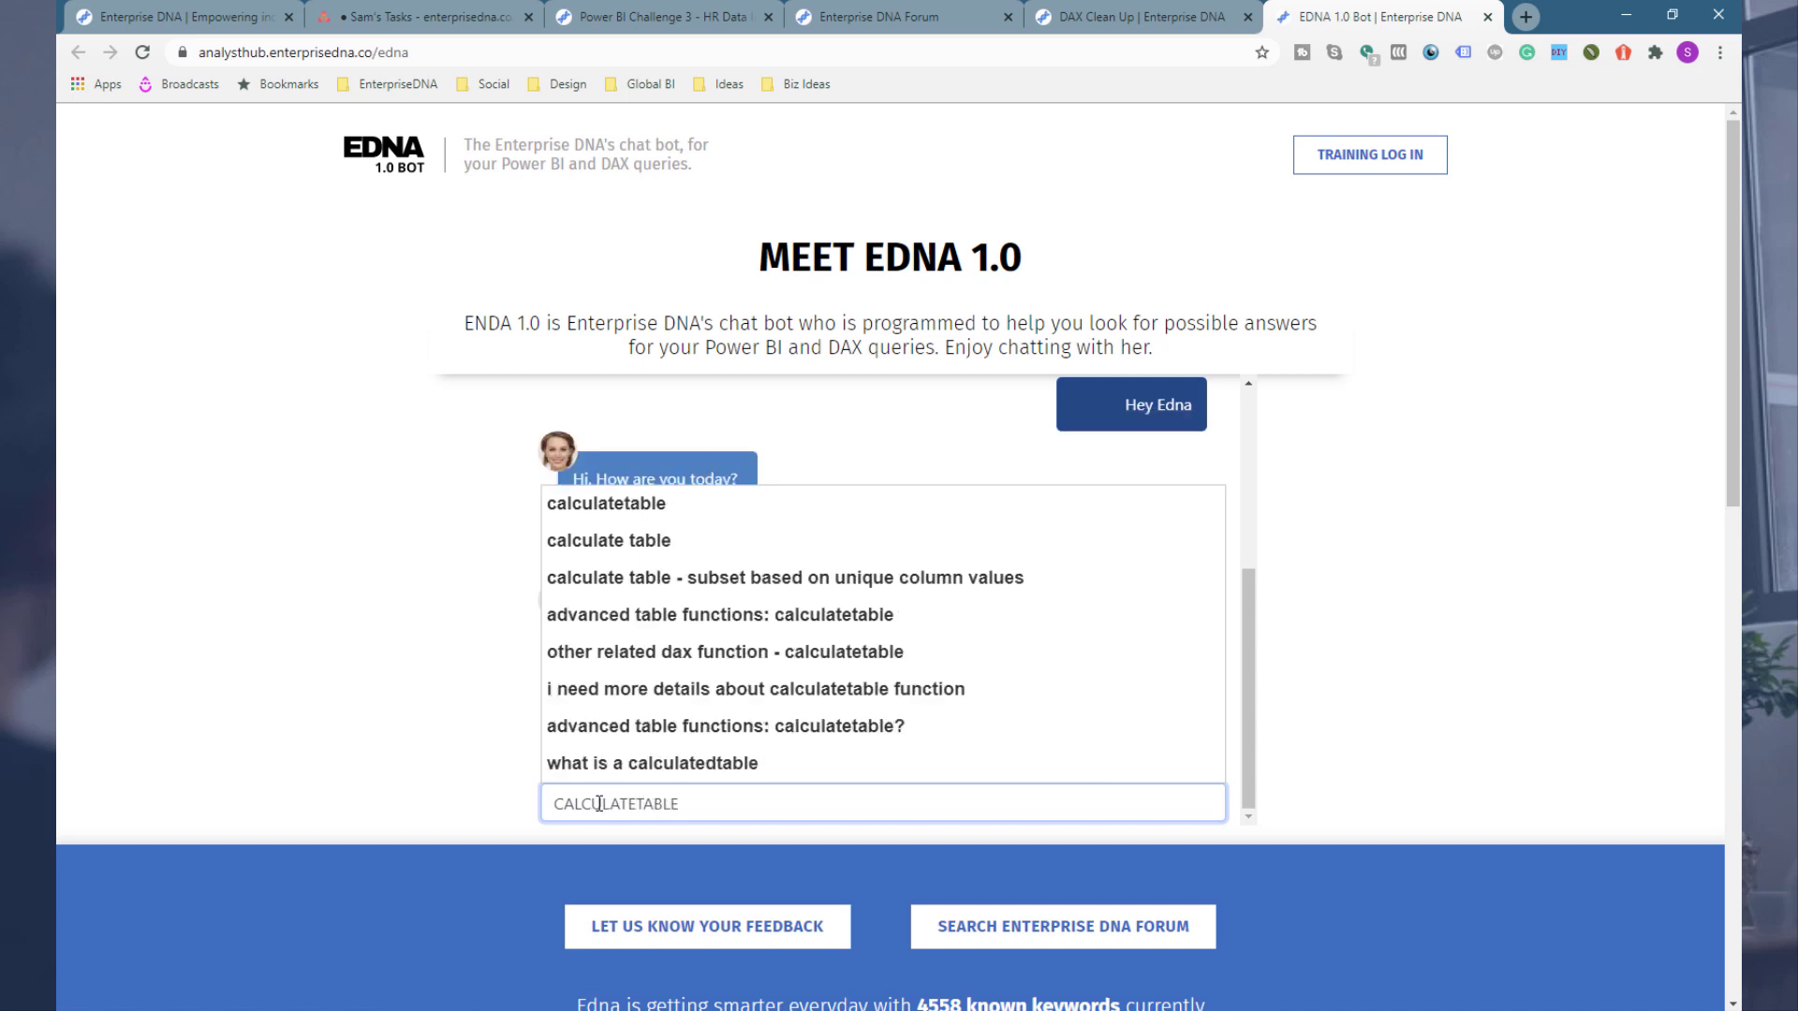
{"action": "left_click", "coordinate": [285, 602]}
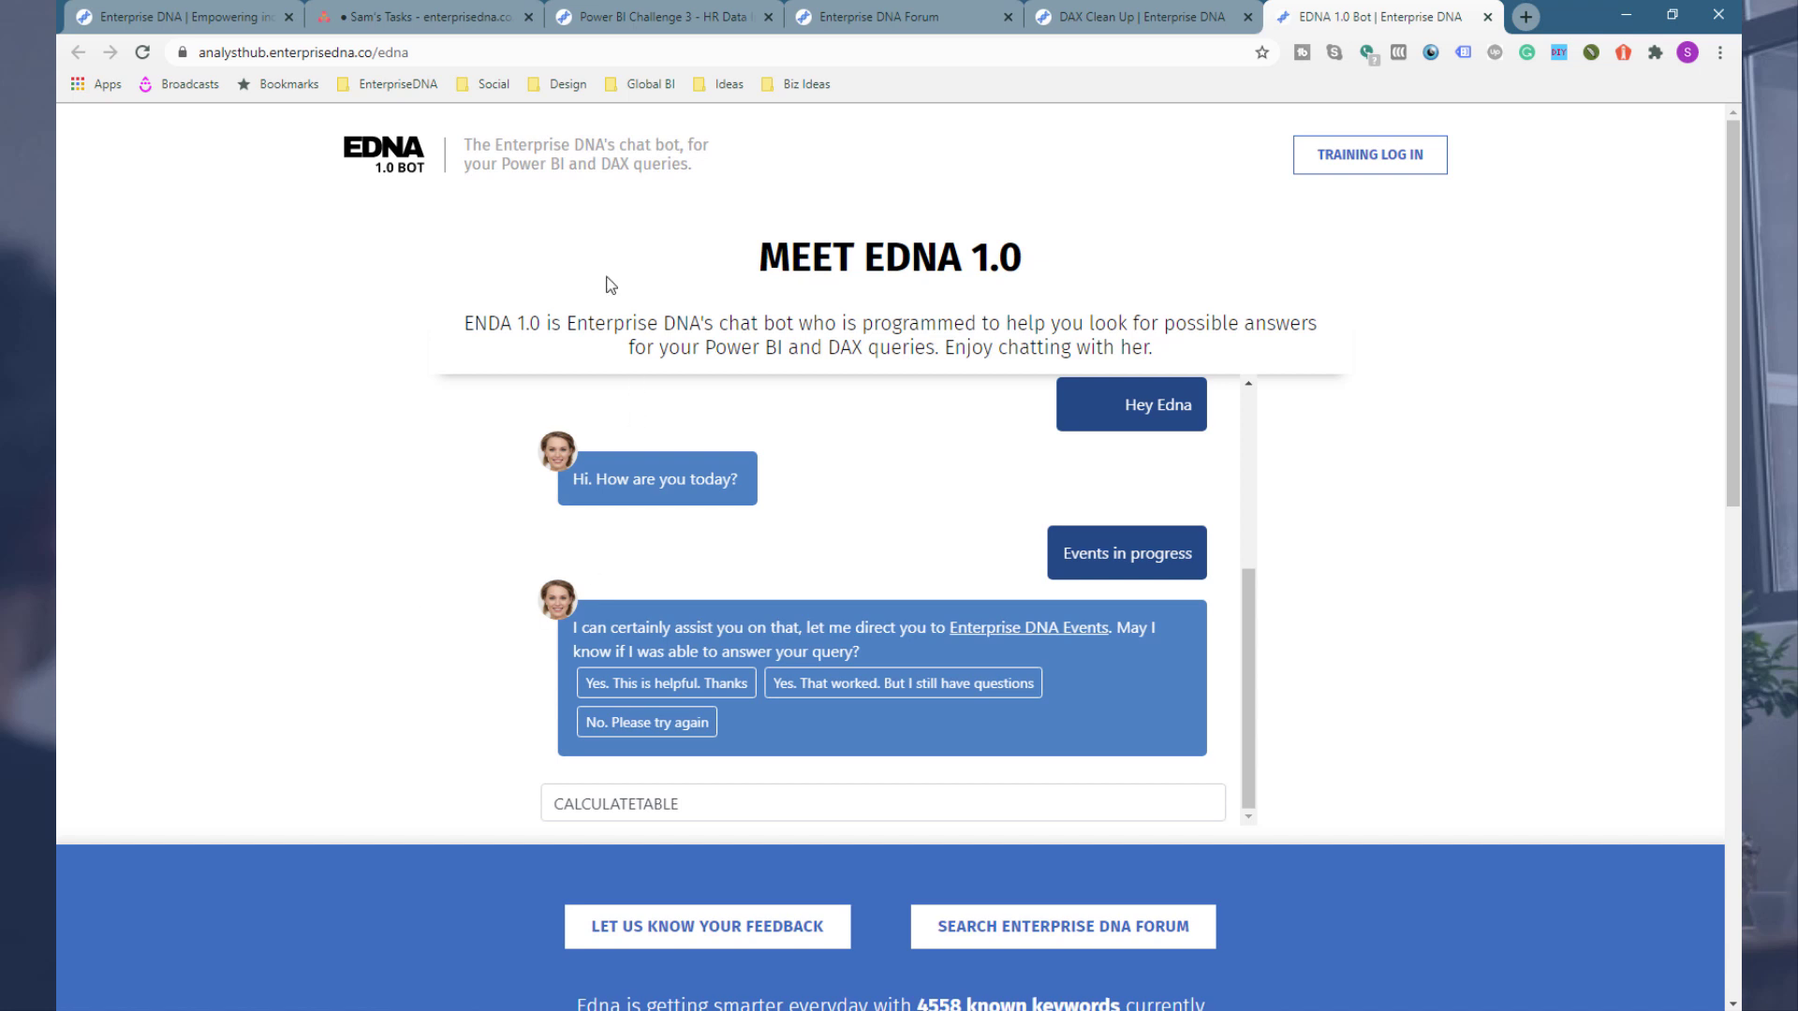
Step: Close the bot, open the Colour Theme Generator's Colours Fan and refresh it for a new random palette
{"action": "left_click", "coordinate": [1490, 17]}
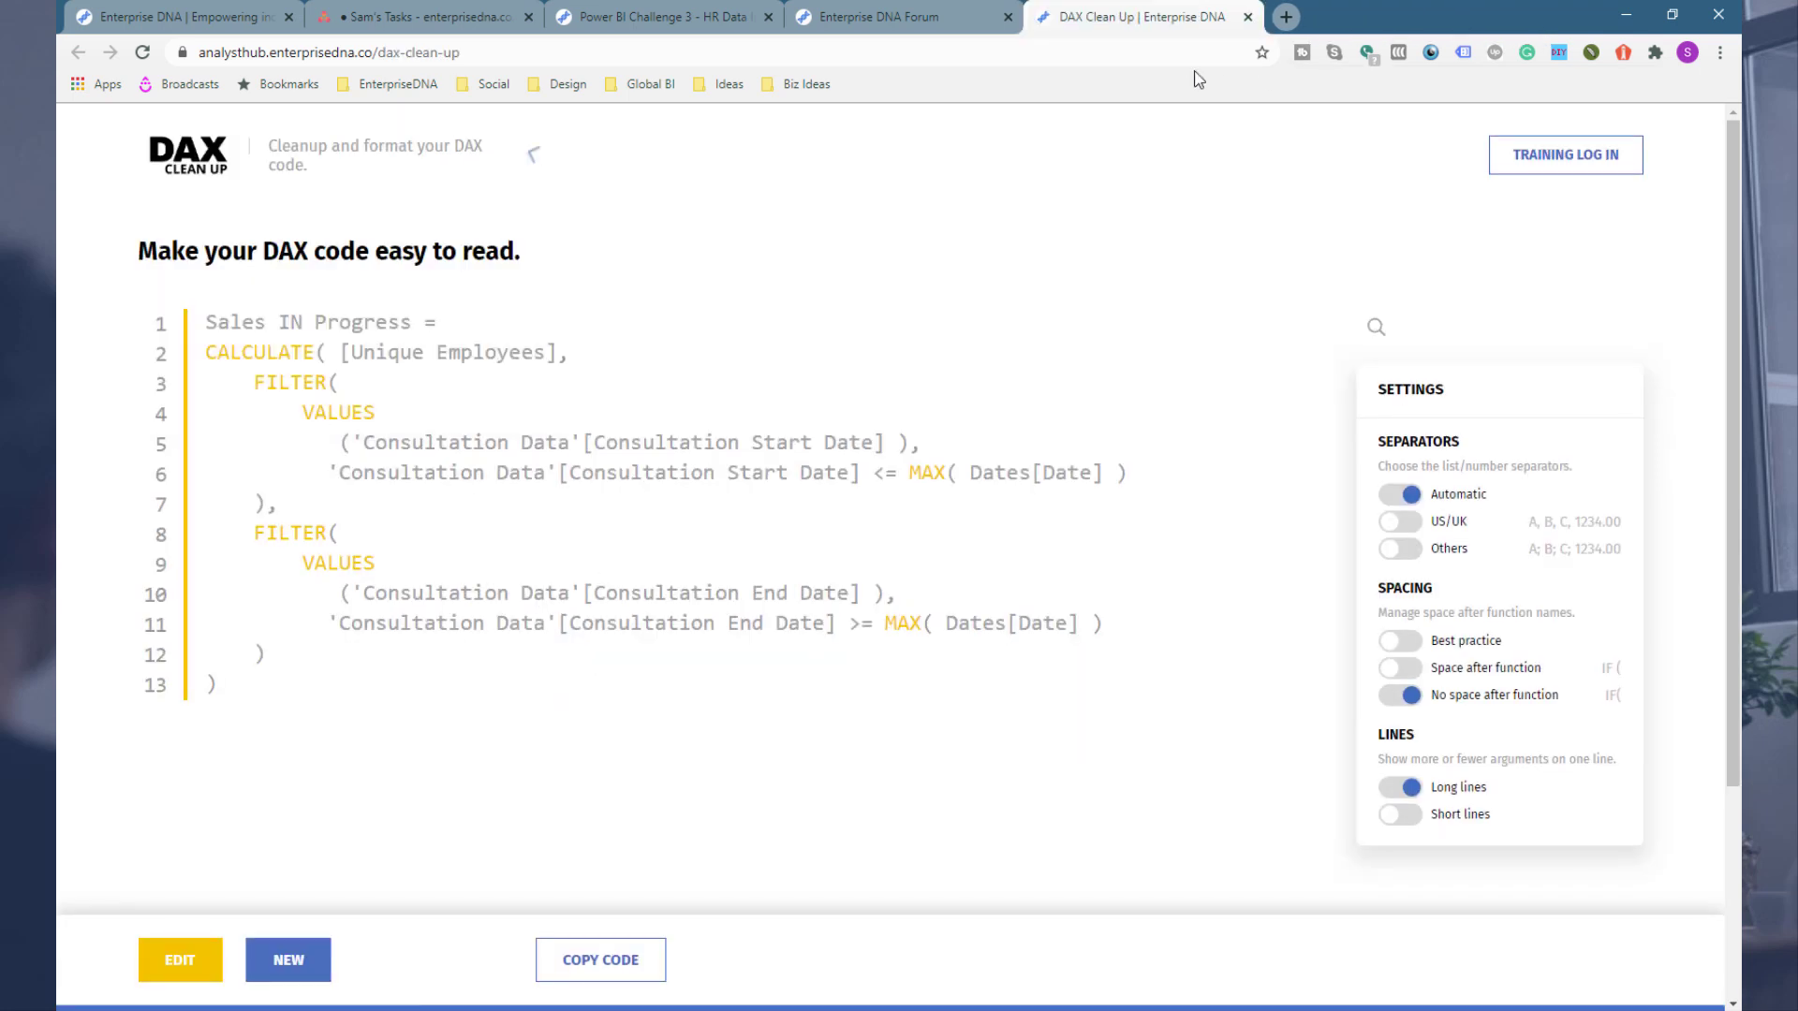
{"action": "left_click", "coordinate": [439, 157]}
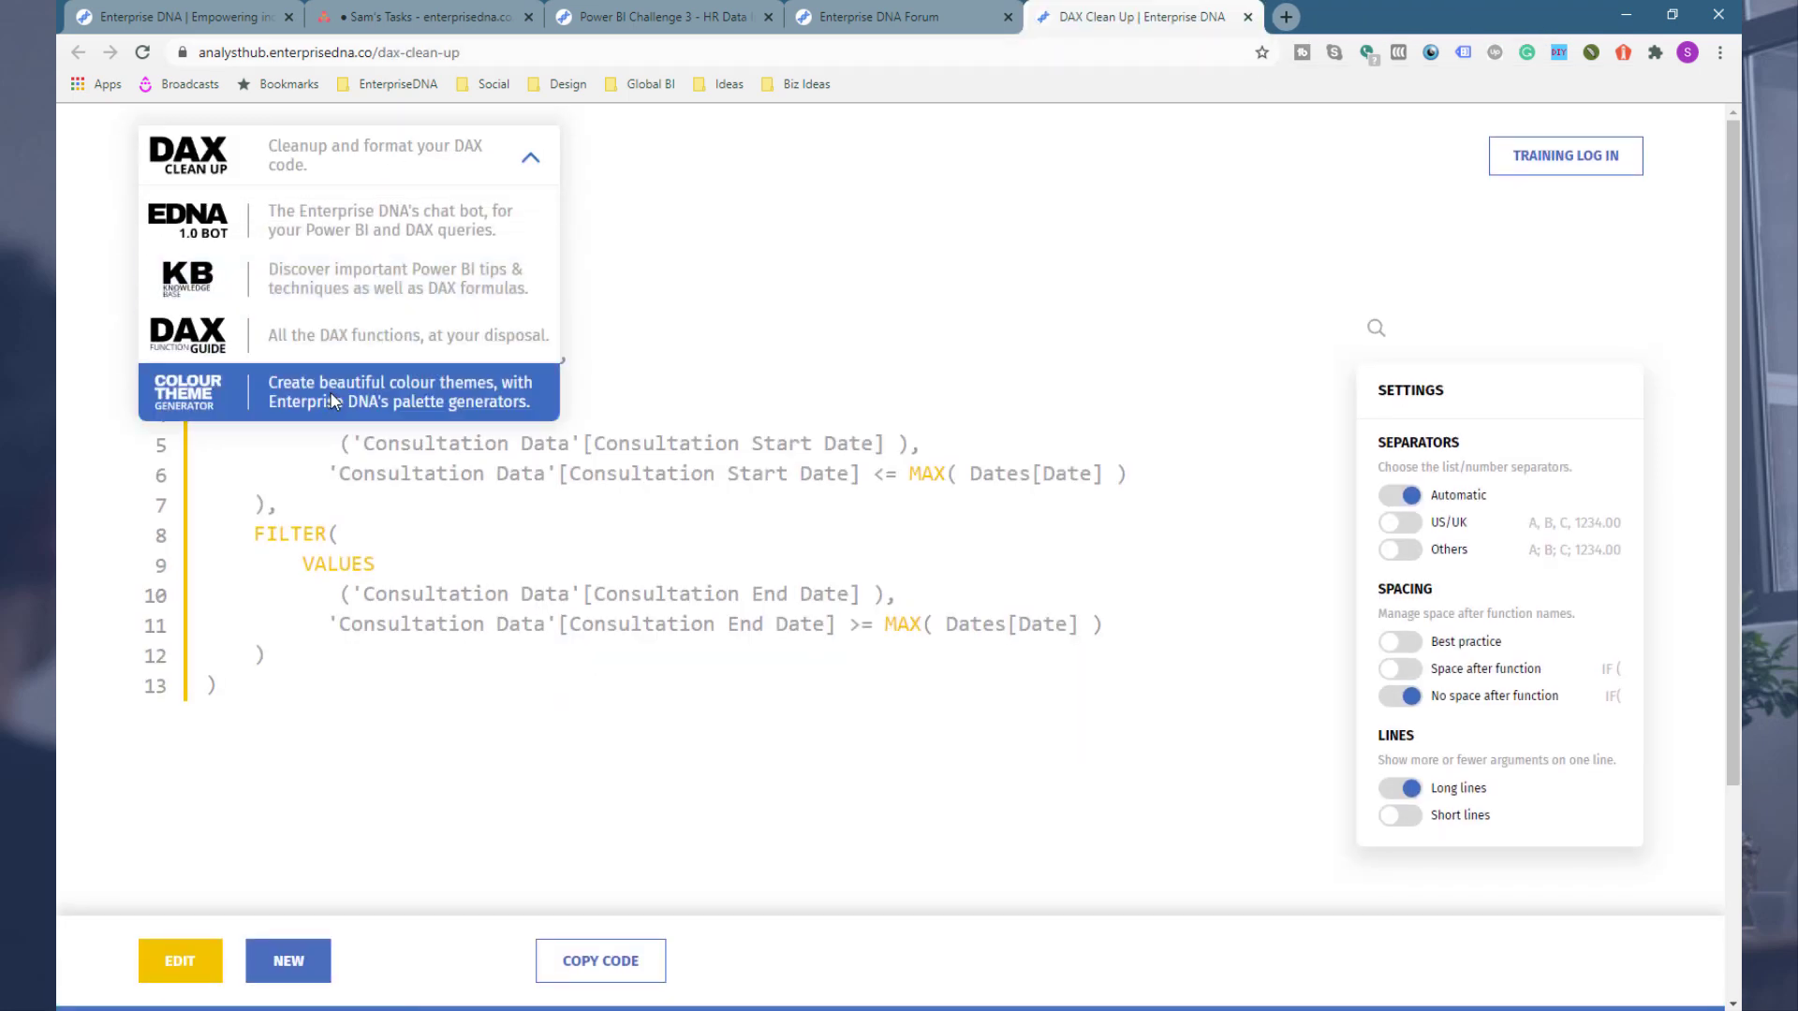
{"action": "left_click", "coordinate": [332, 390]}
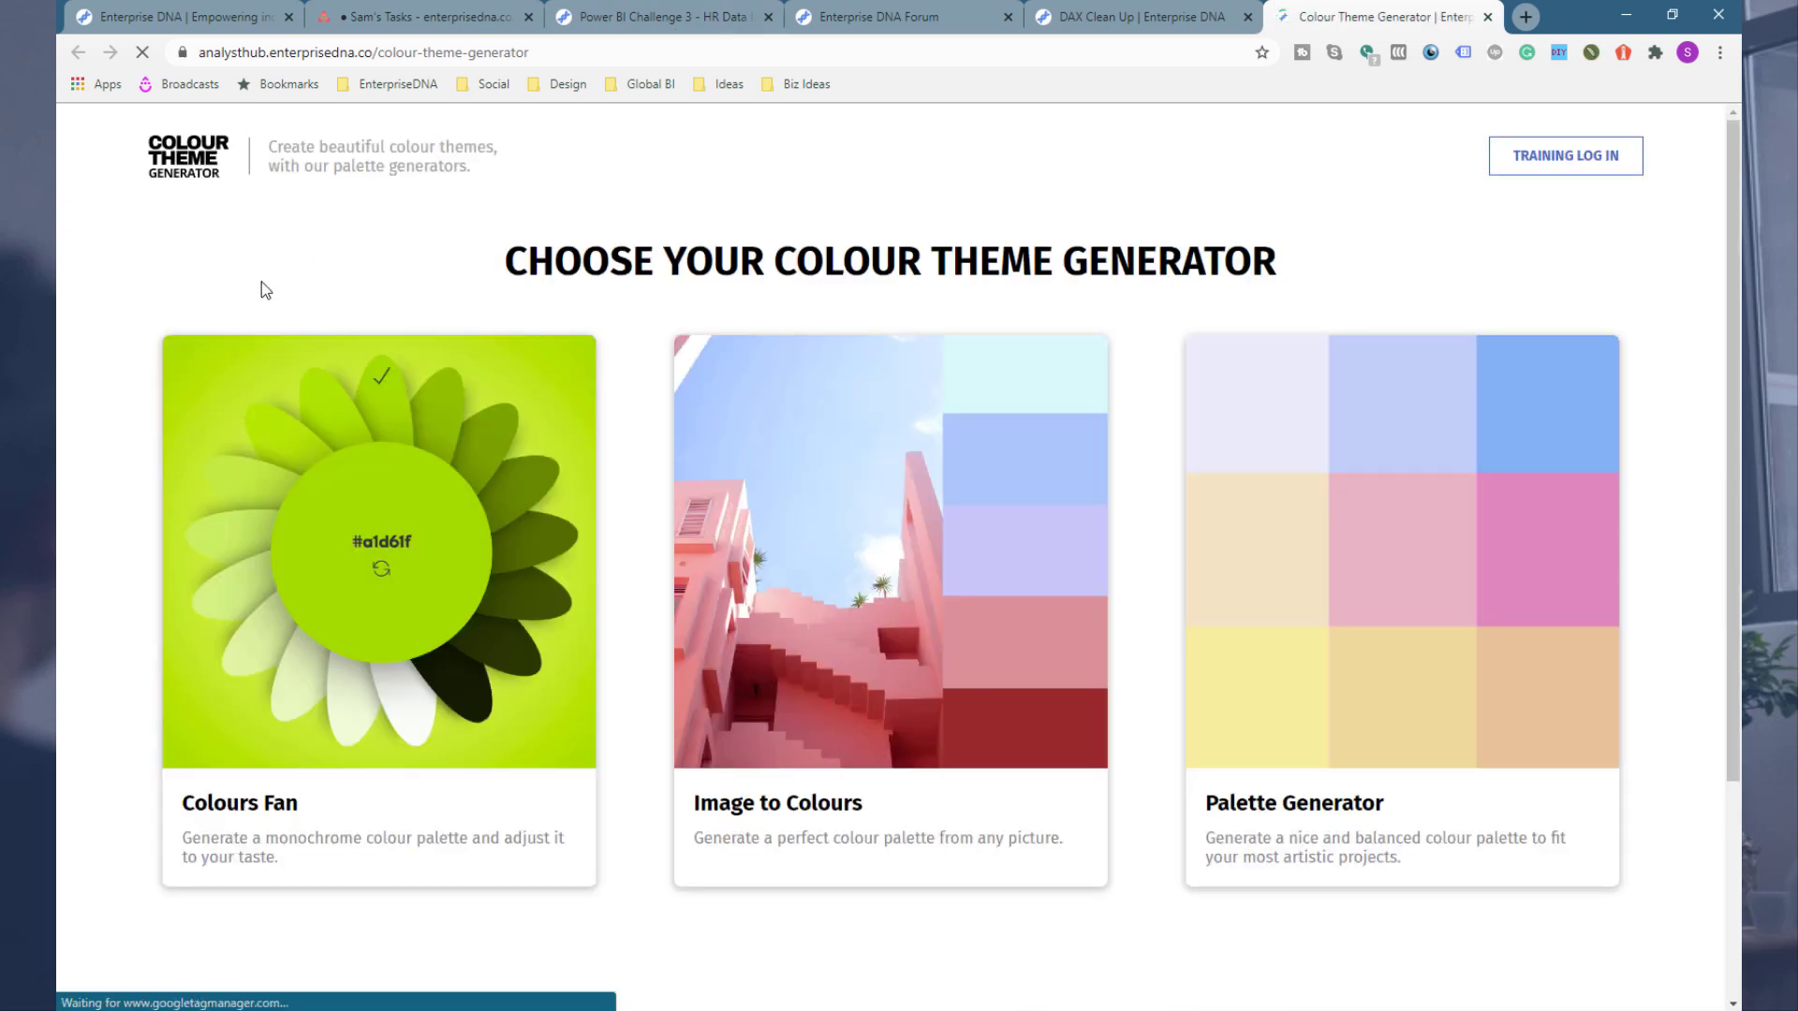
{"action": "left_click", "coordinate": [344, 562]}
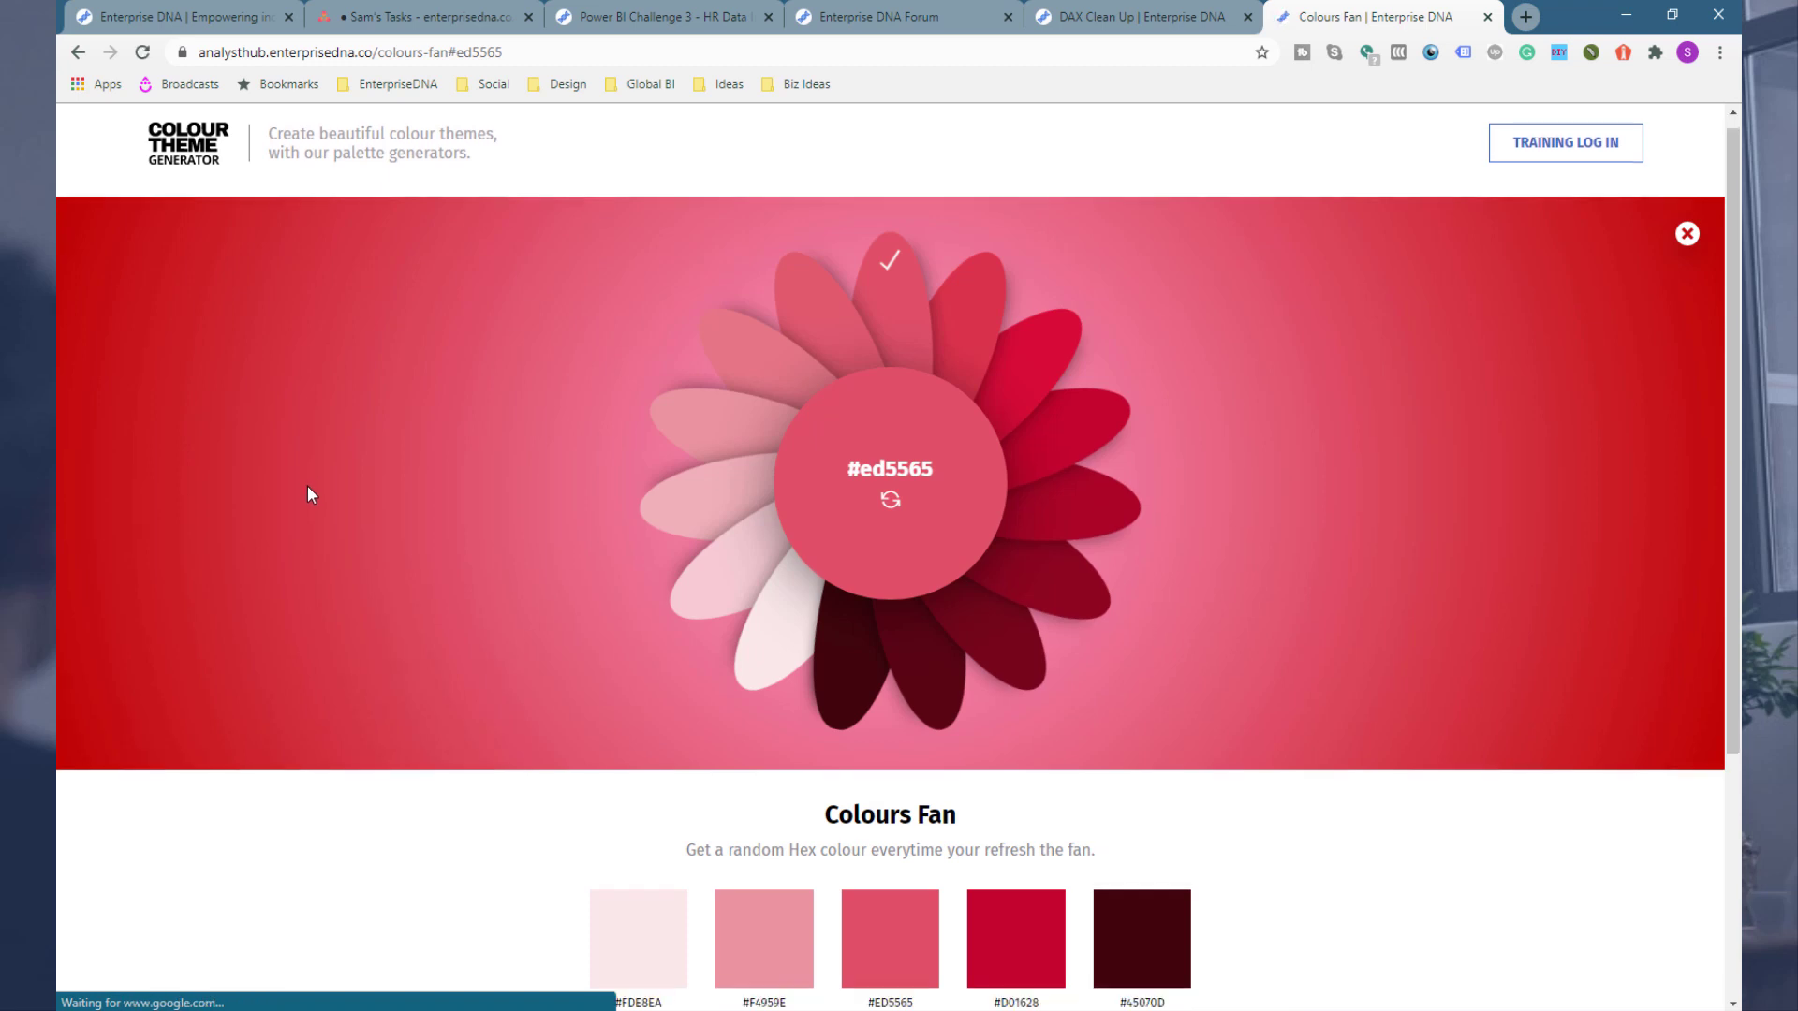
{"action": "scroll", "coordinate": [308, 487], "scroll_direction": "down", "scroll_amount": 2}
{"action": "scroll", "coordinate": [308, 487], "scroll_direction": "up", "scroll_amount": 1}
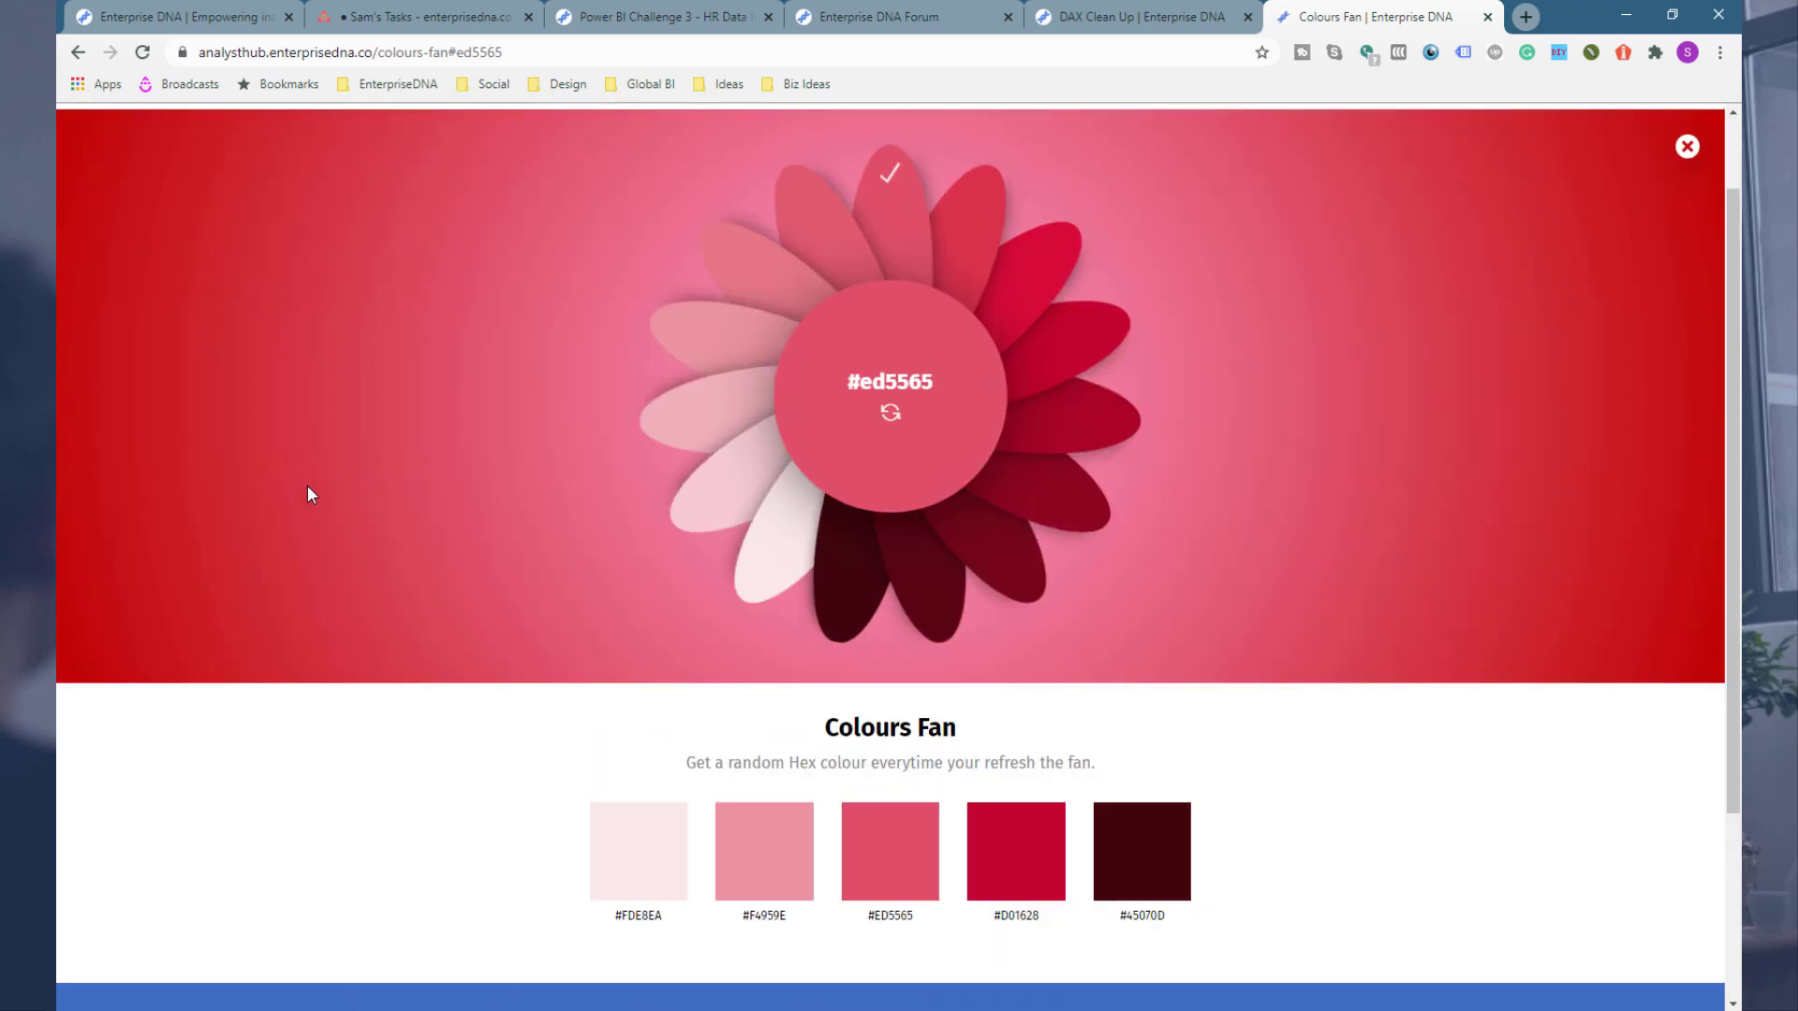
{"action": "left_click", "coordinate": [889, 416]}
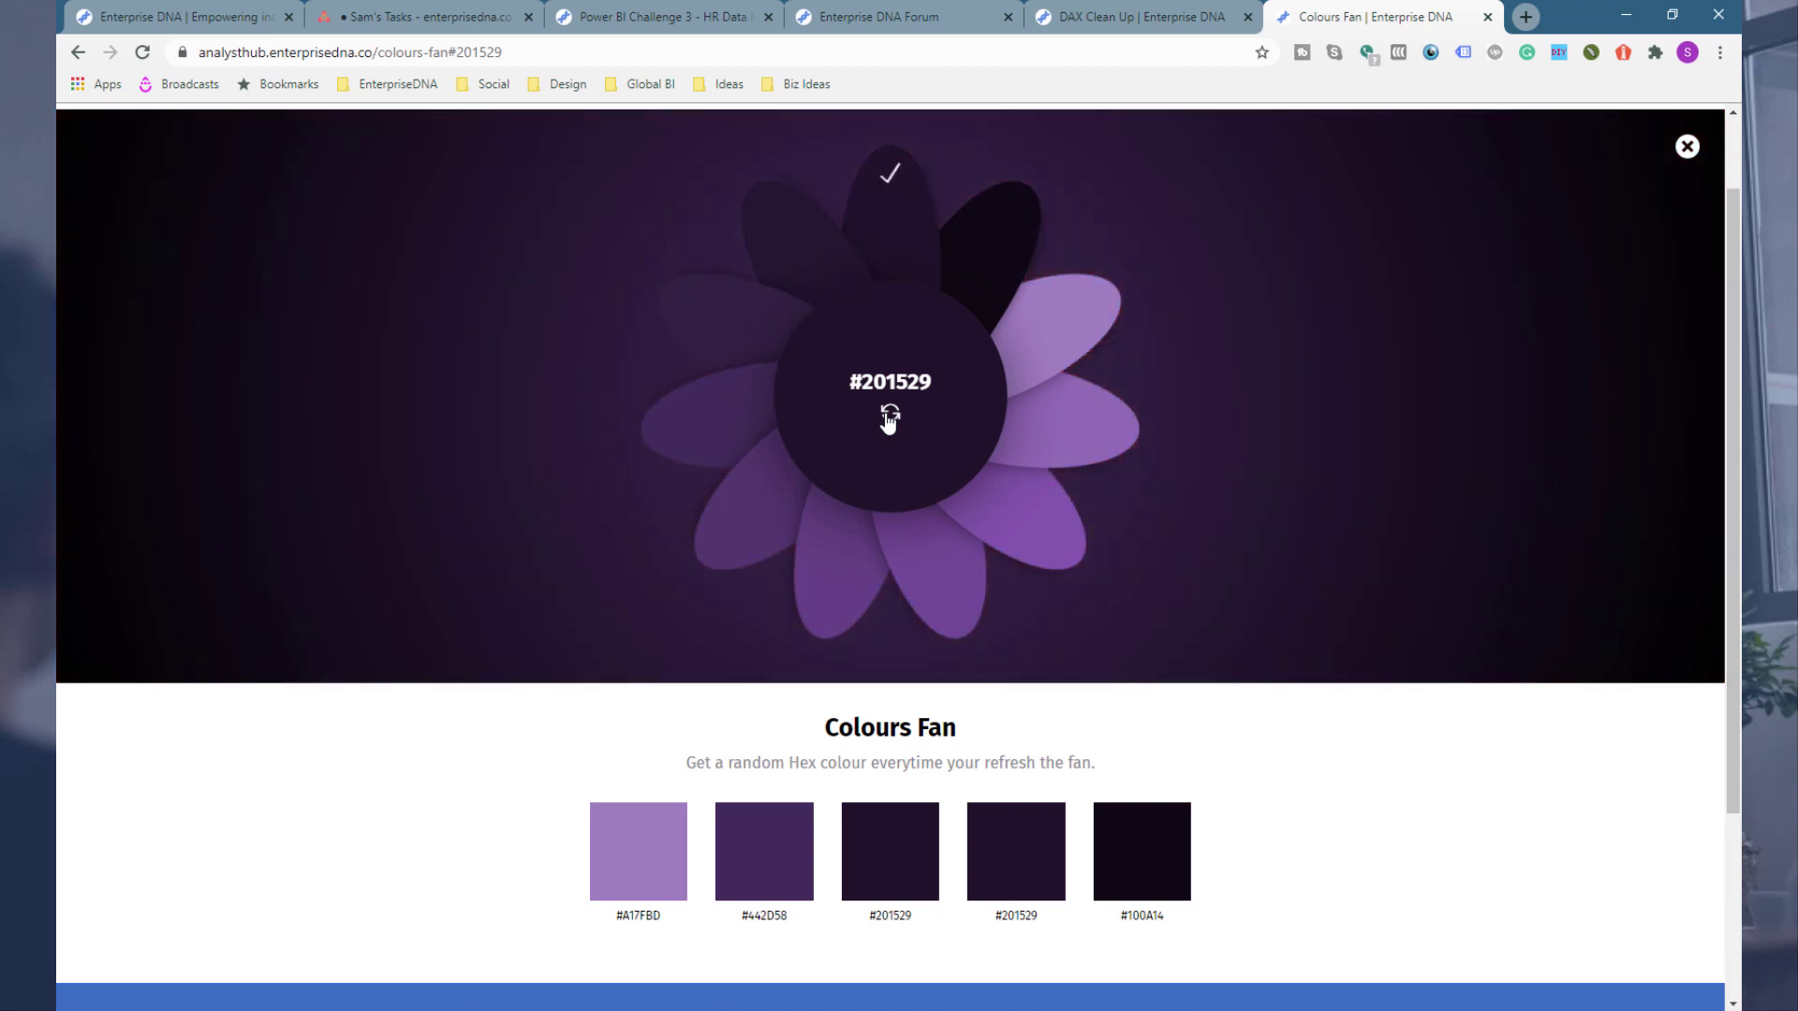
Step: Refresh the Colours Fan three more times to generate new random palettes
{"action": "left_click", "coordinate": [888, 416]}
{"action": "left_click", "coordinate": [889, 416]}
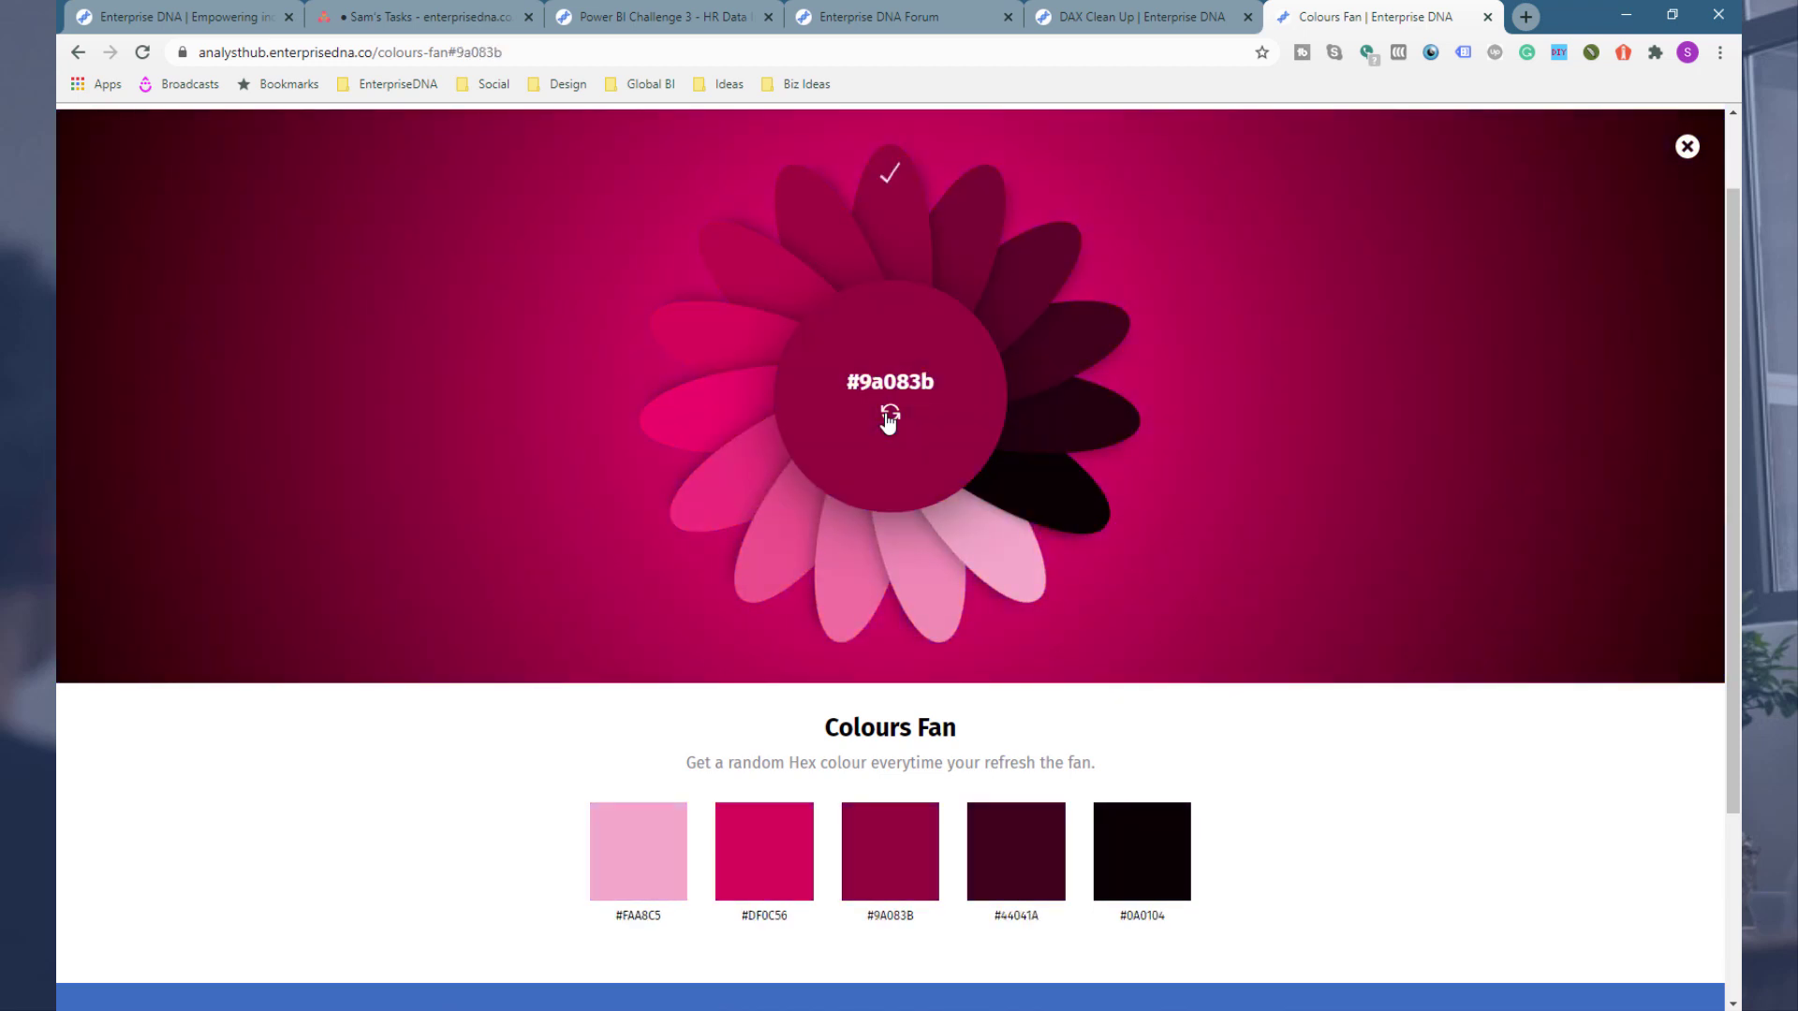
{"action": "left_click", "coordinate": [889, 416]}
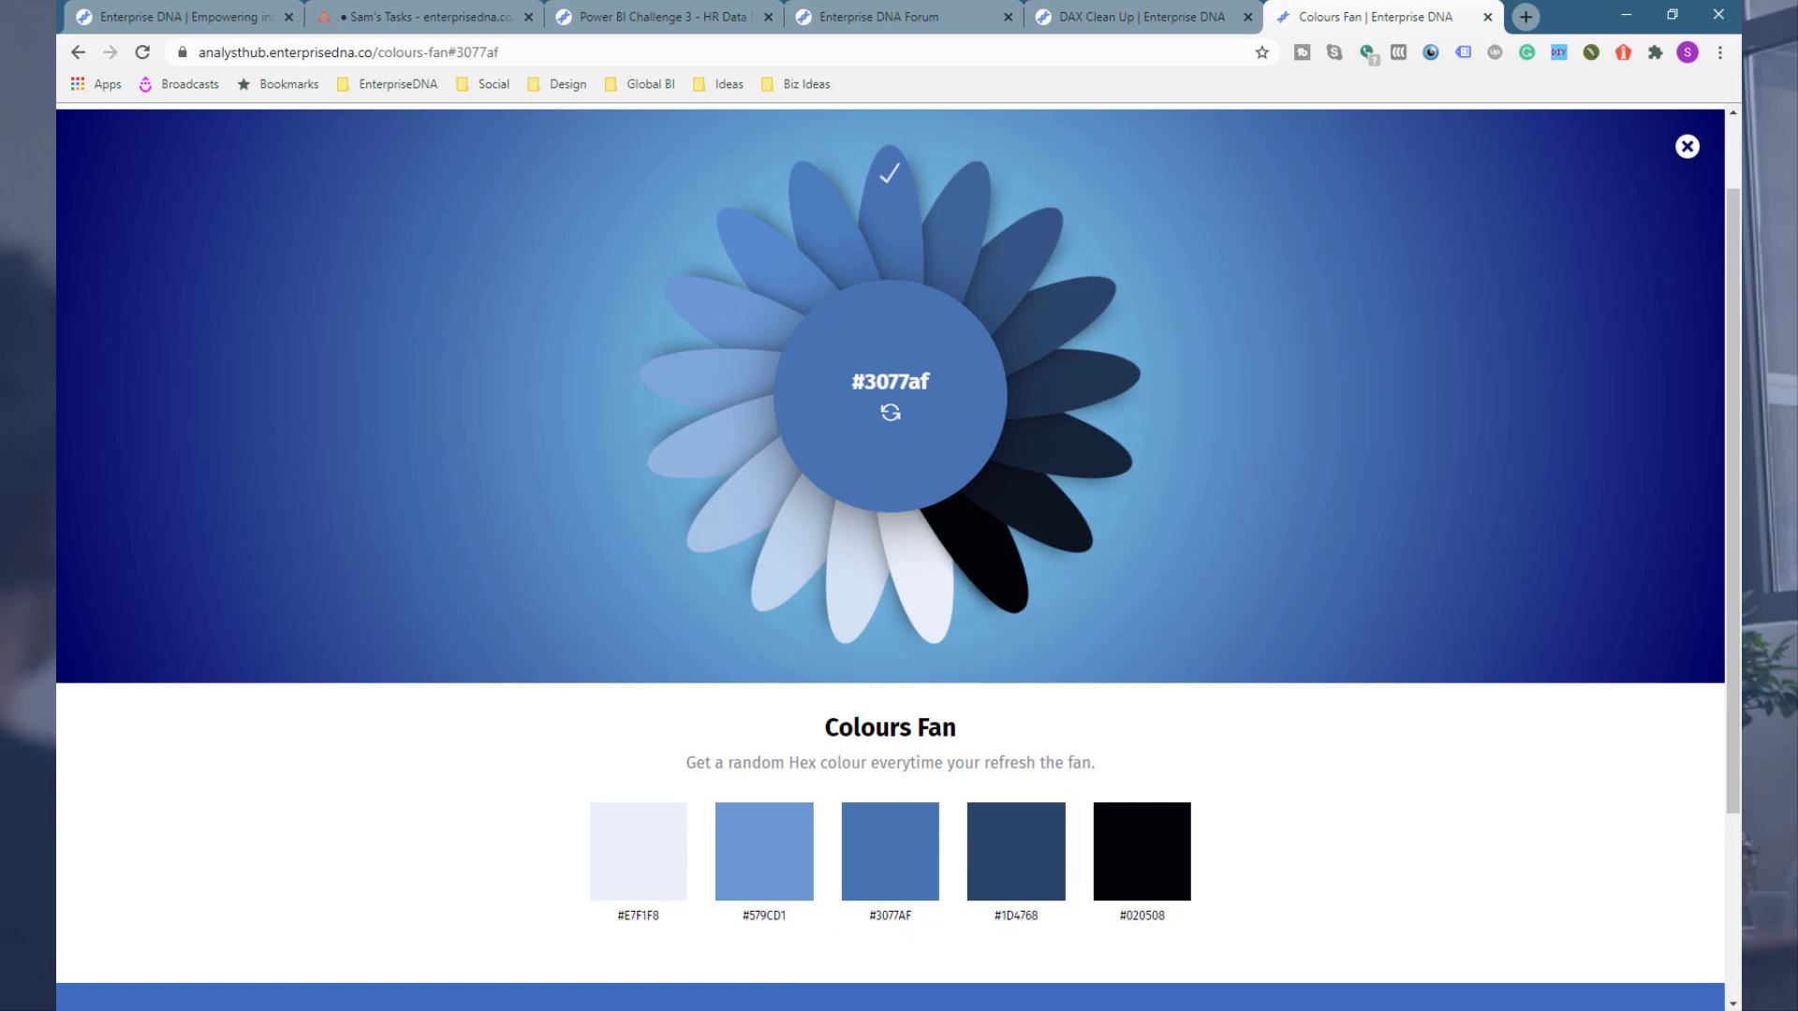
Step: Switch to the Power BI report and collapse the Visualizations pane
{"action": "left_click", "coordinate": [847, 1010]}
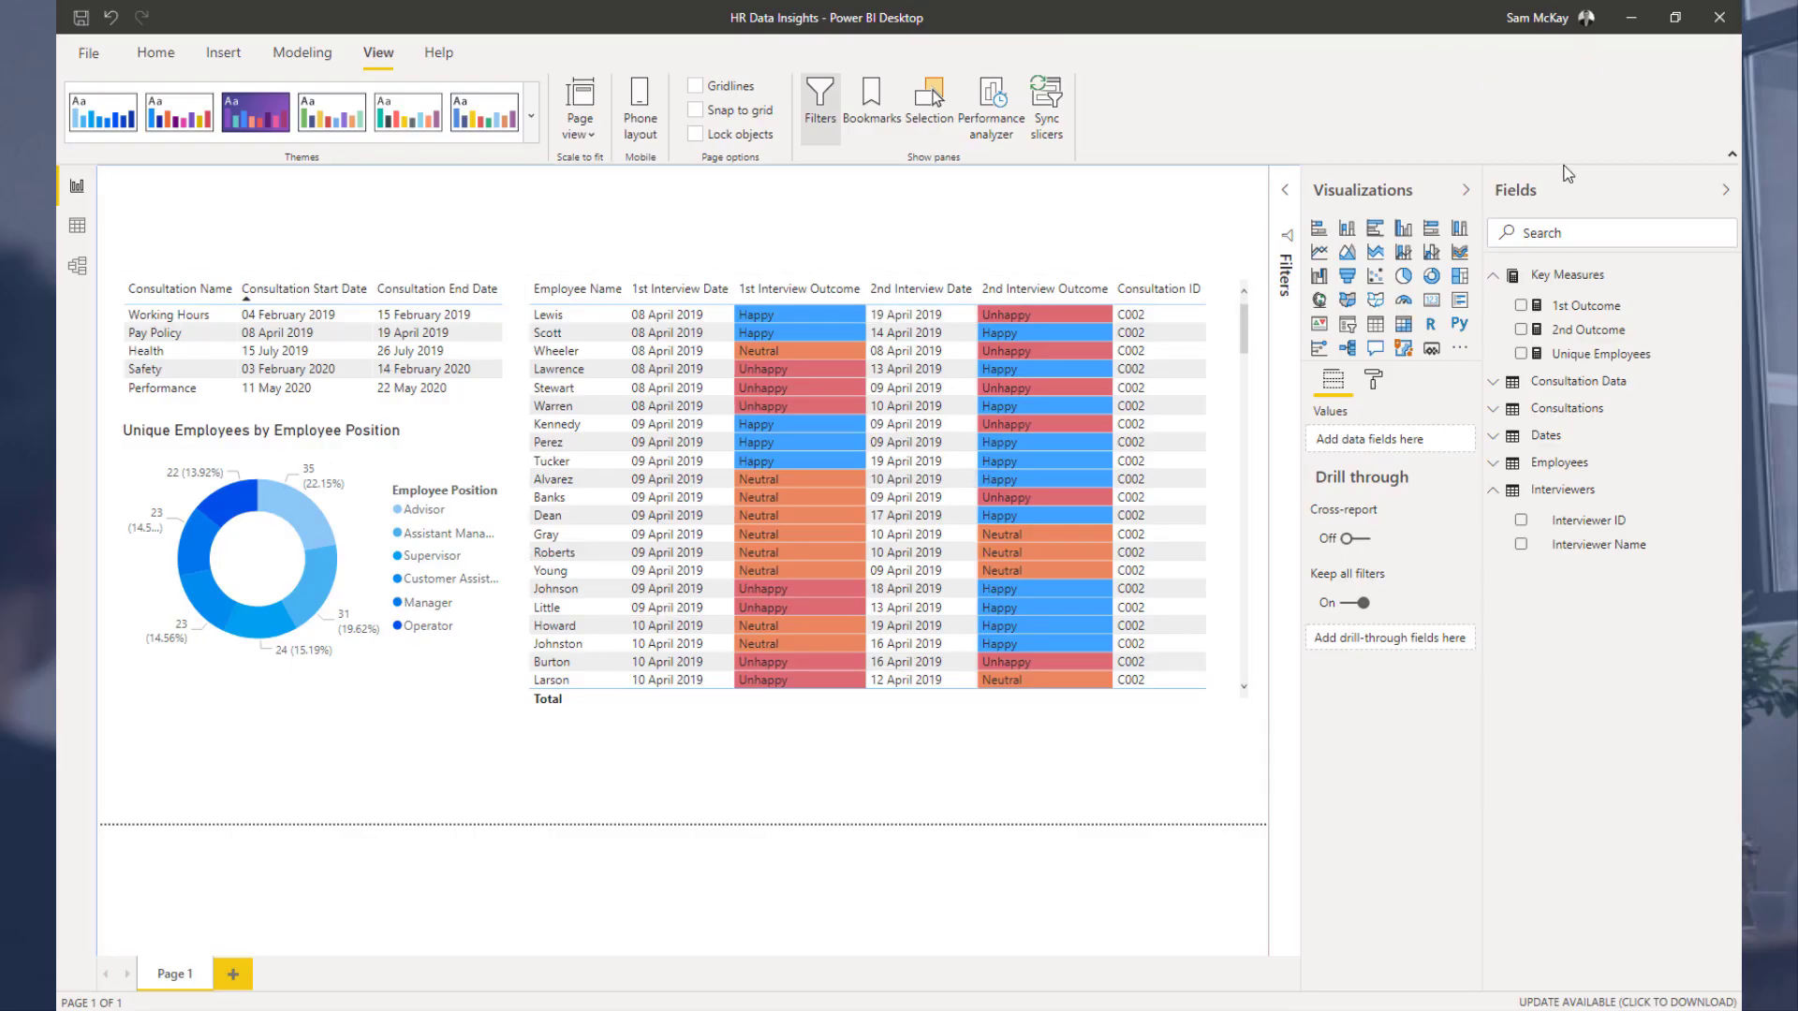
{"action": "left_click", "coordinate": [1469, 190]}
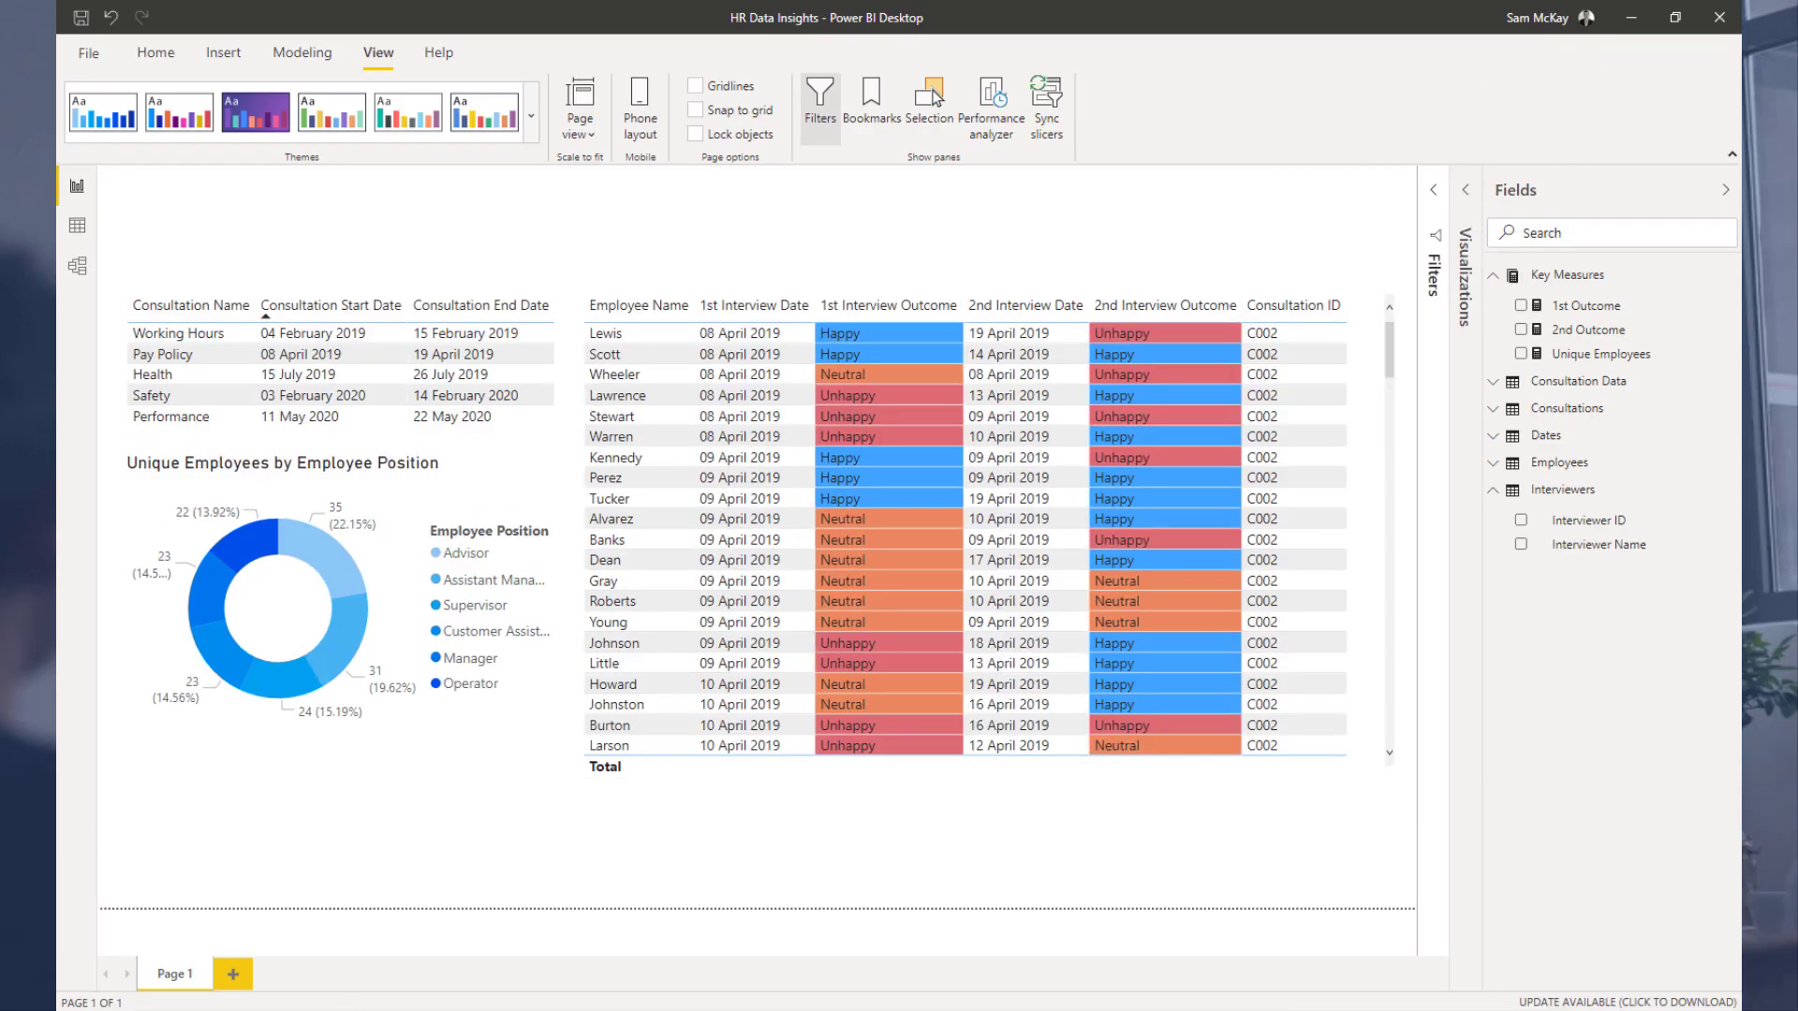
Step: Return to the browser and open the Enterprise DNA Power BI Showcase page in a new tab
{"action": "key", "text": "alt+Tab"}
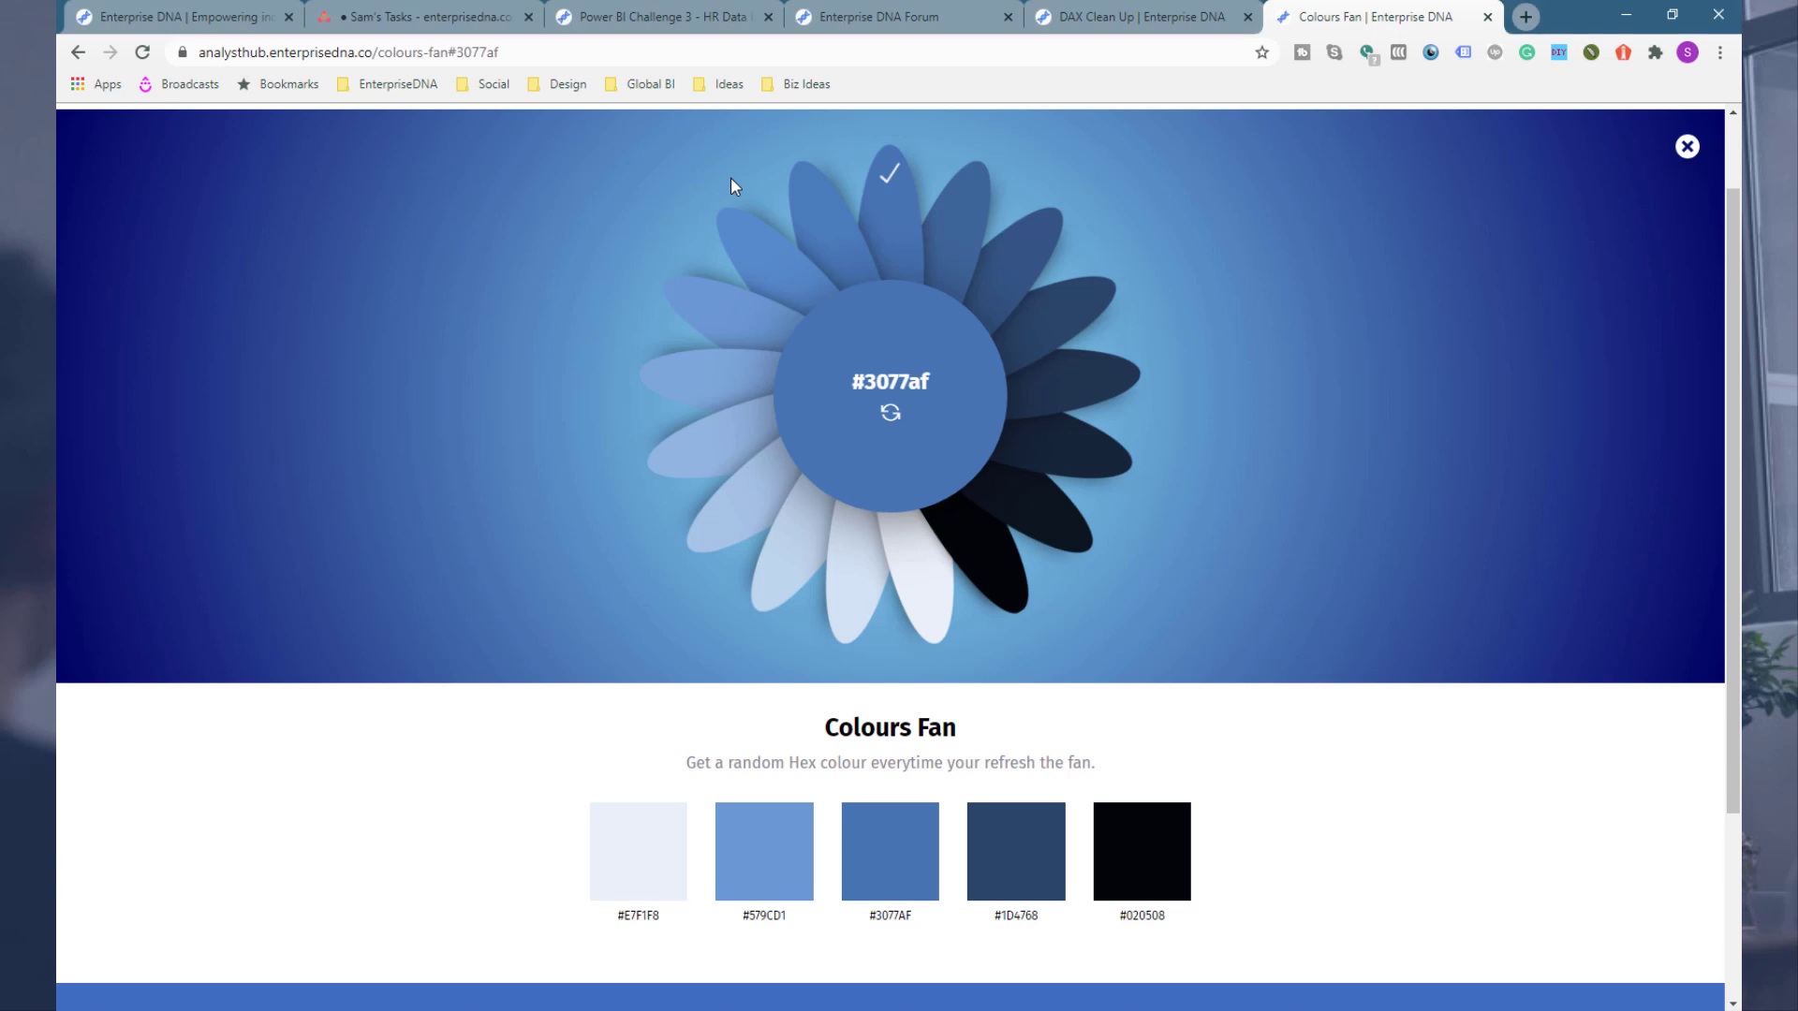
{"action": "left_click", "coordinate": [1539, 17]}
{"action": "type", "text": "showcase"}
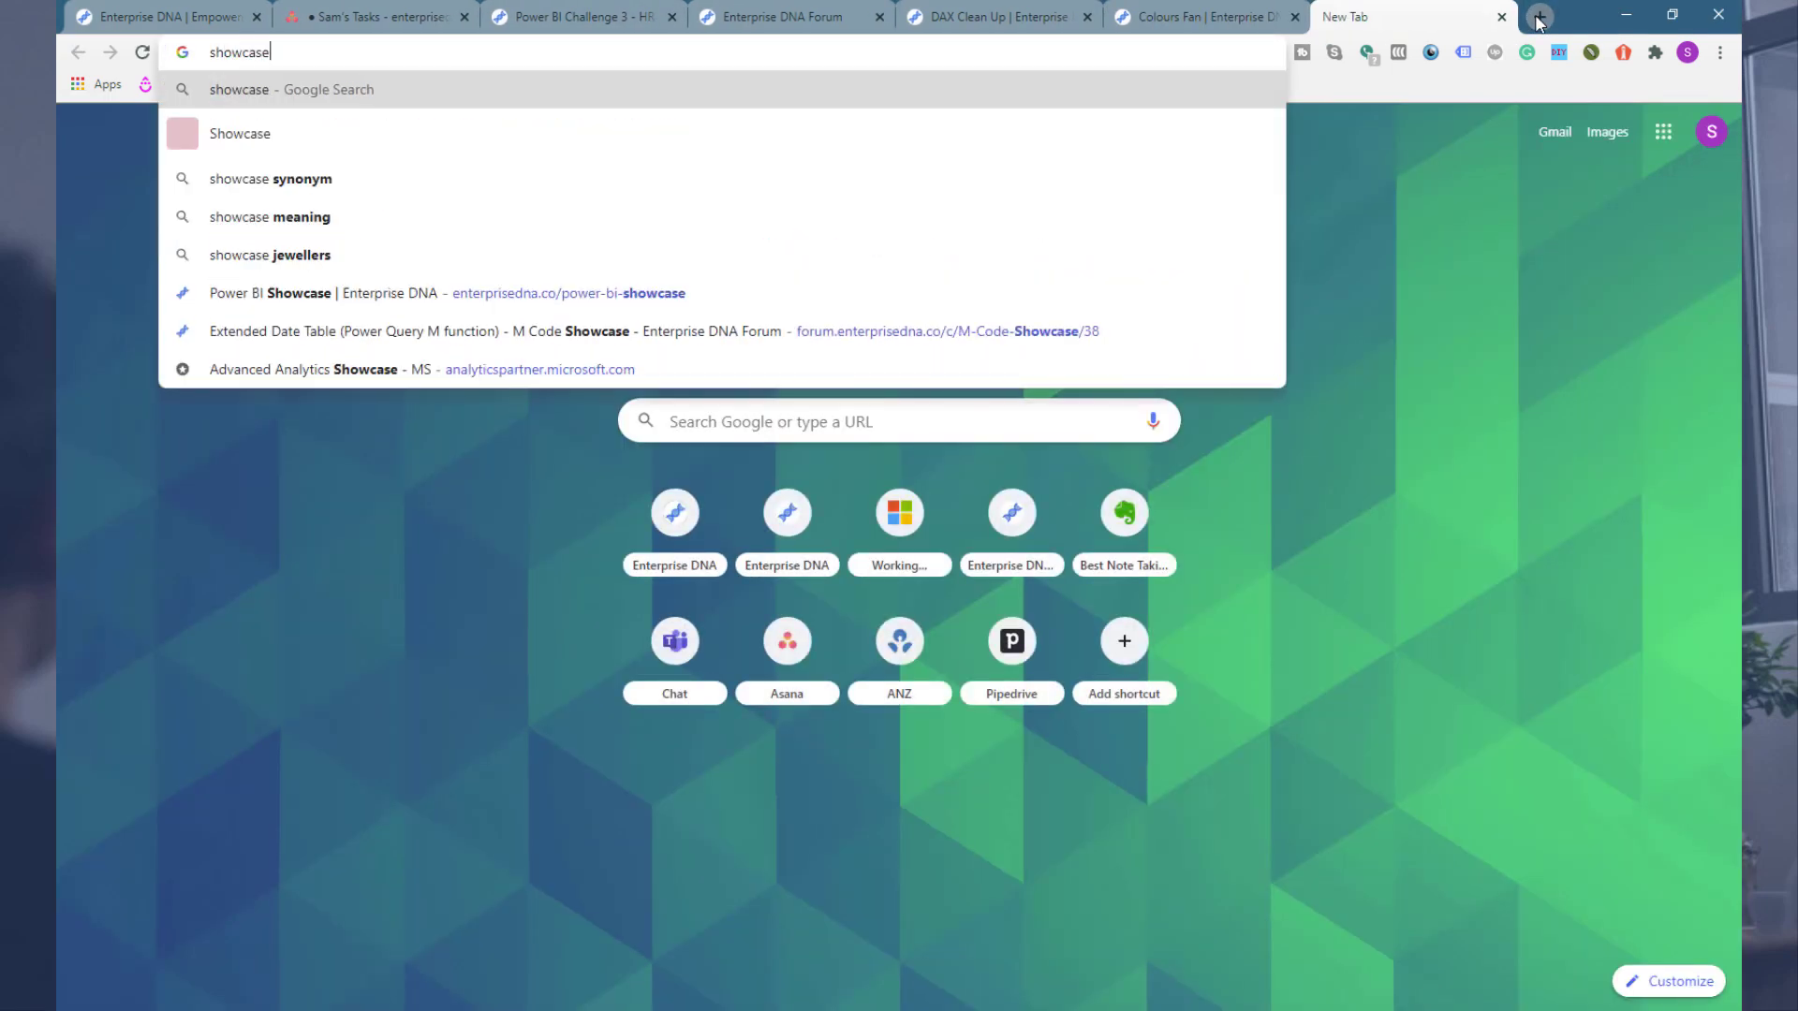
{"action": "key", "text": "Down"}
{"action": "key", "text": "Down"}
{"action": "key", "text": "Down"}
{"action": "key", "text": "Down"}
{"action": "key", "text": "Down"}
{"action": "key", "text": "Return"}
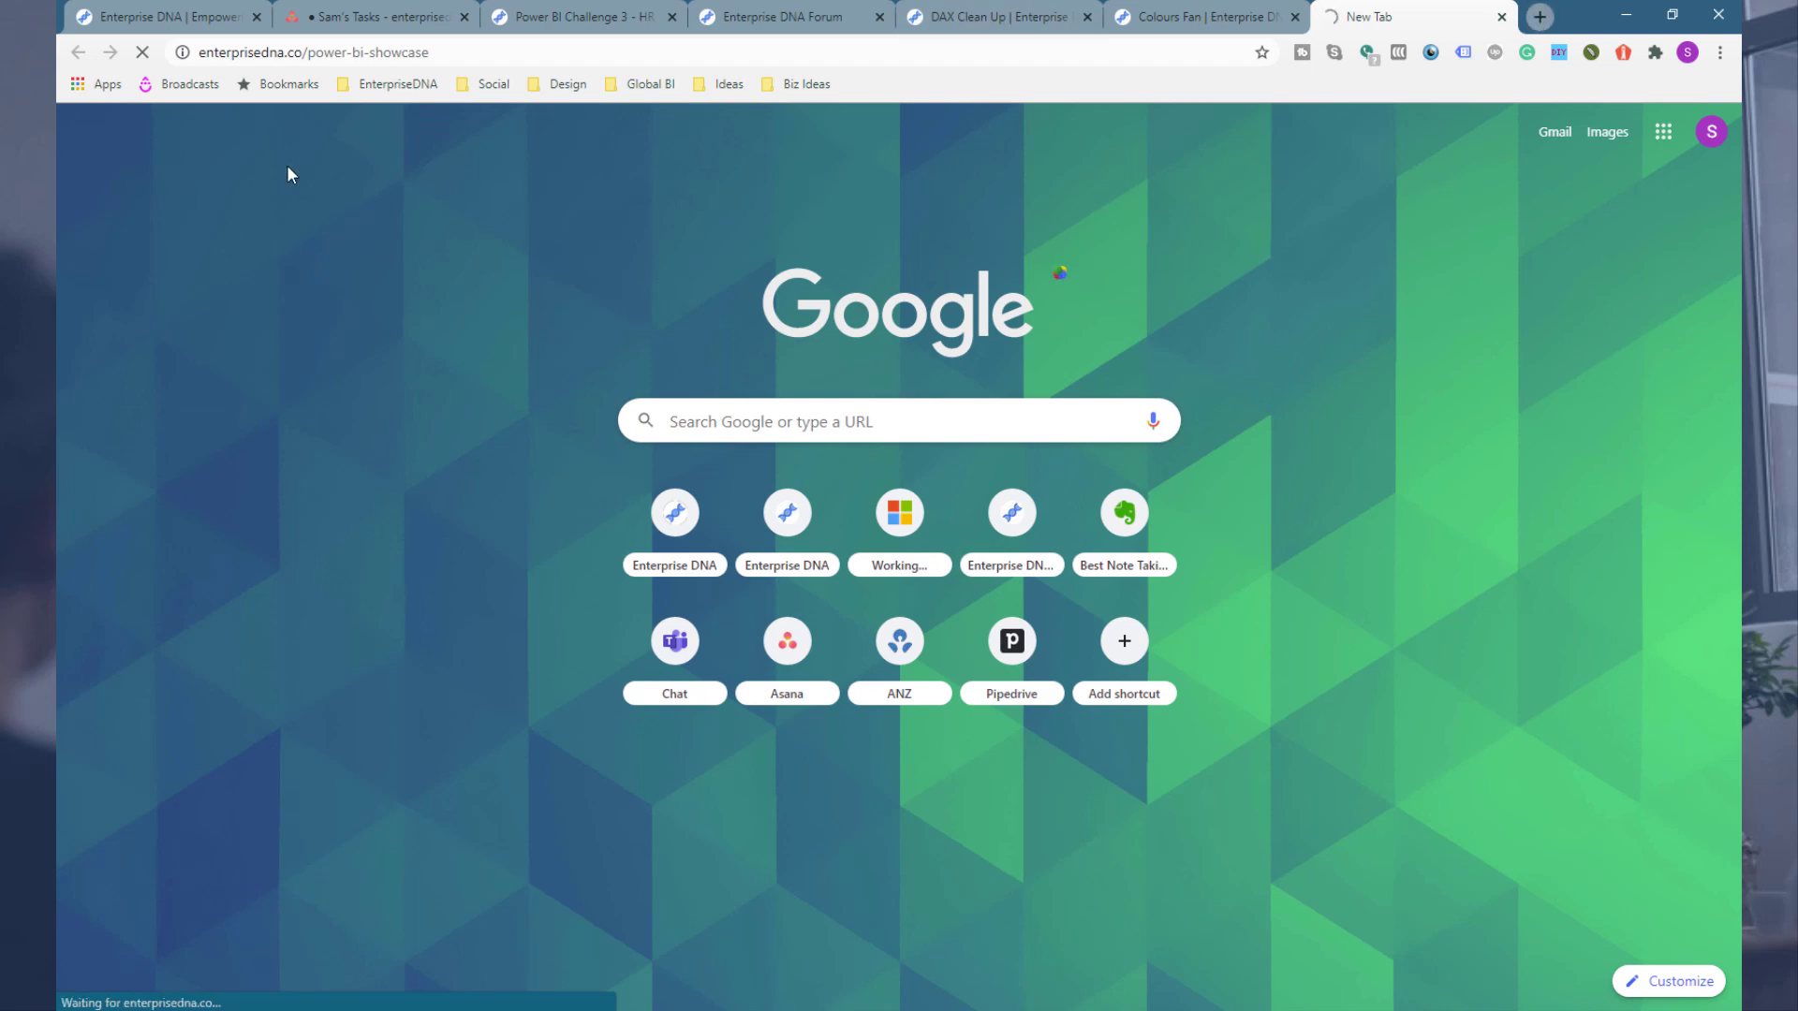
Step: Browse the showcase reports down to the Industries section
{"action": "scroll", "coordinate": [298, 311], "scroll_direction": "down", "scroll_amount": 4}
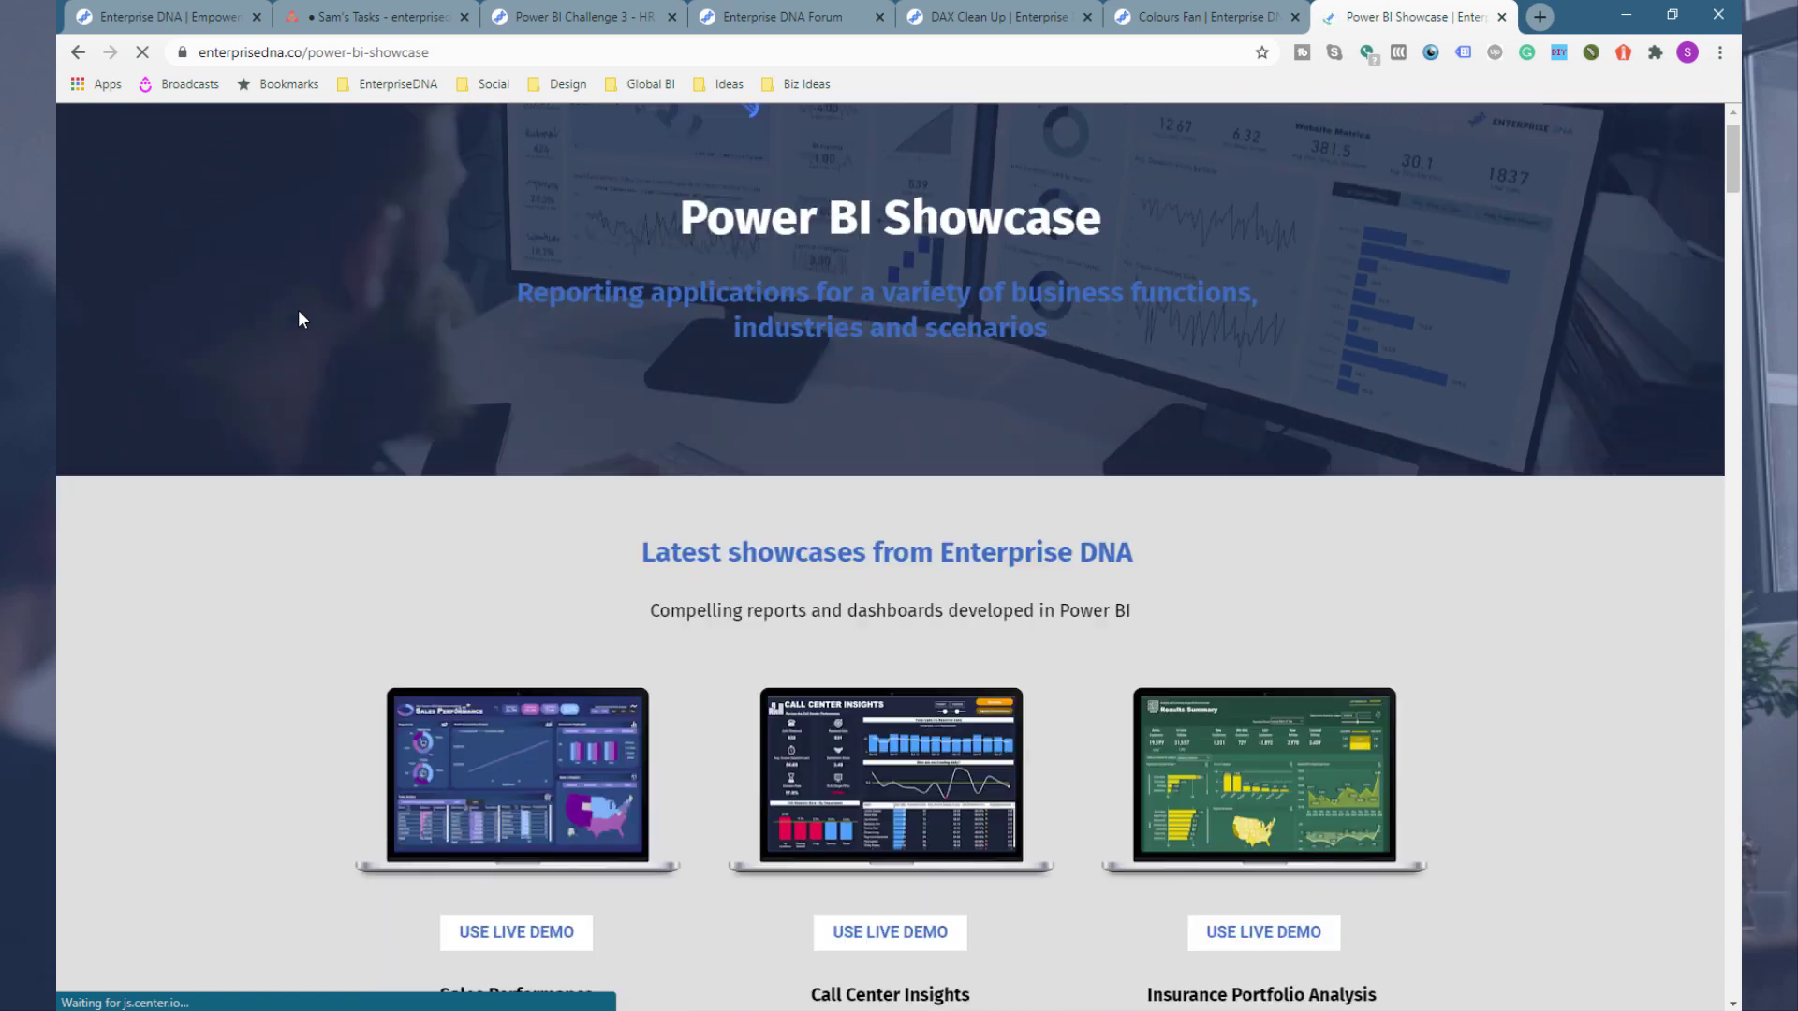
{"action": "scroll", "coordinate": [298, 311], "scroll_direction": "down", "scroll_amount": 4}
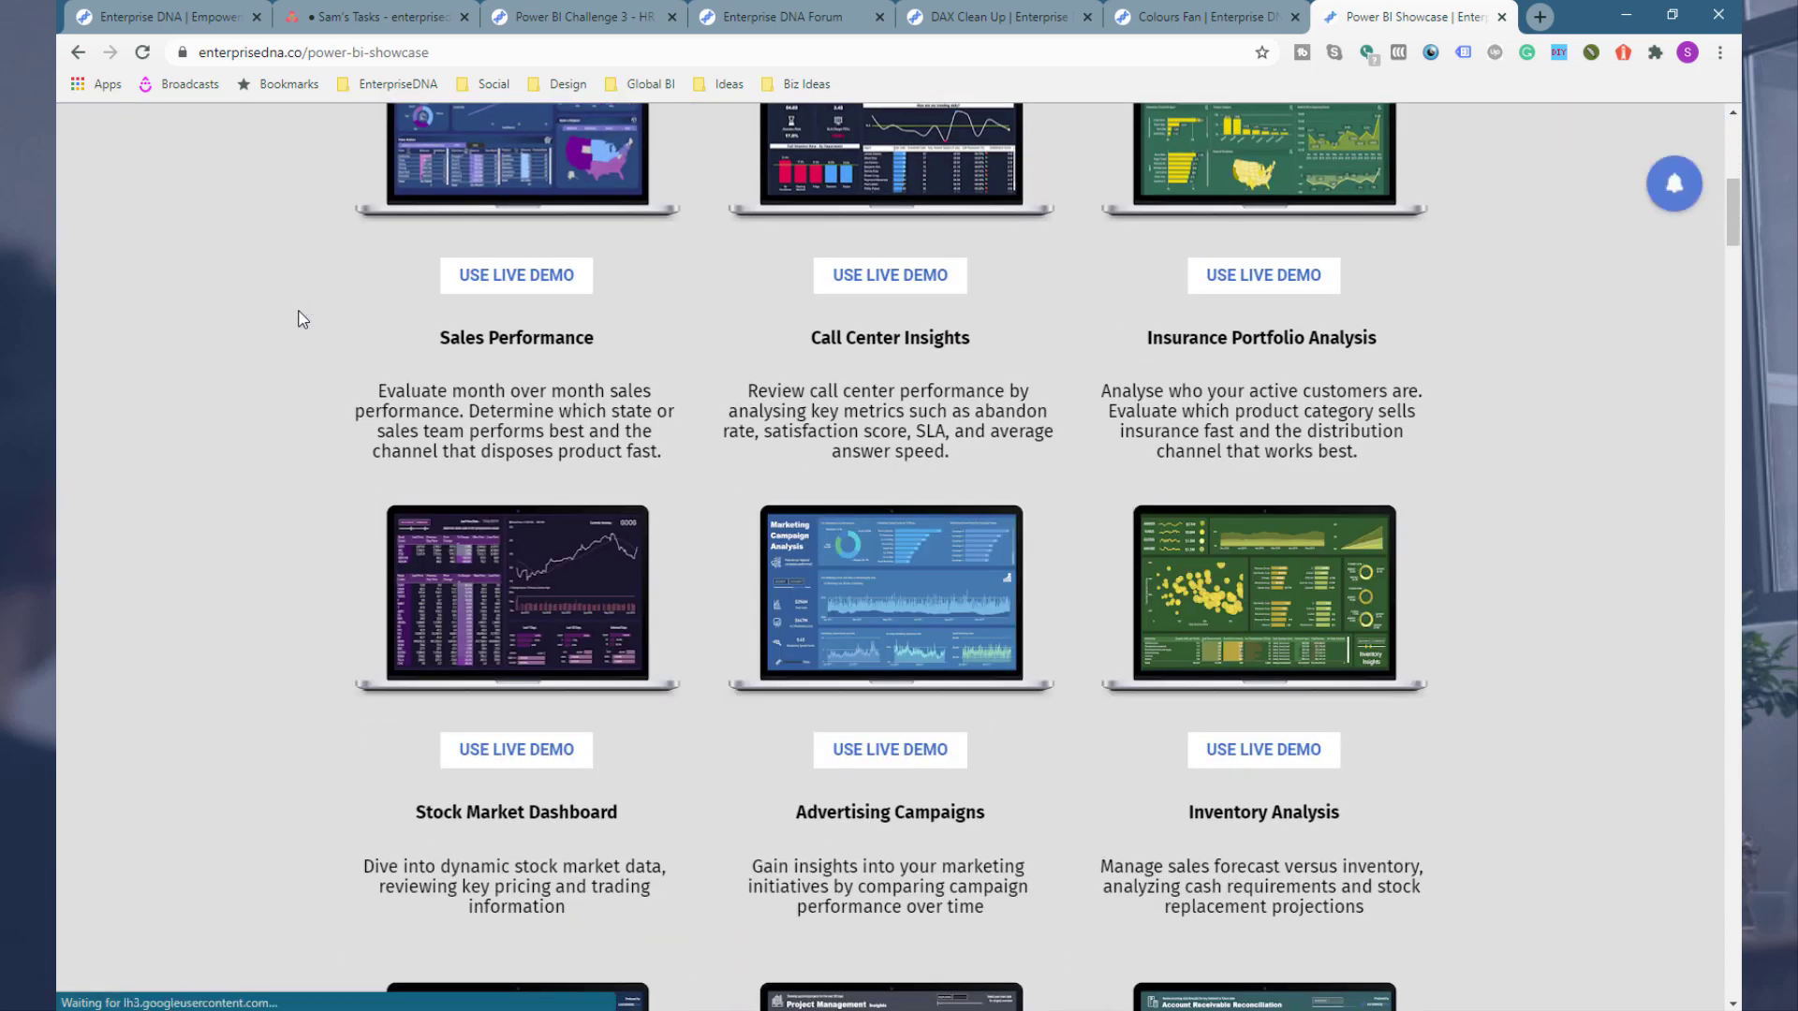
{"action": "scroll", "coordinate": [298, 312], "scroll_direction": "down", "scroll_amount": 3}
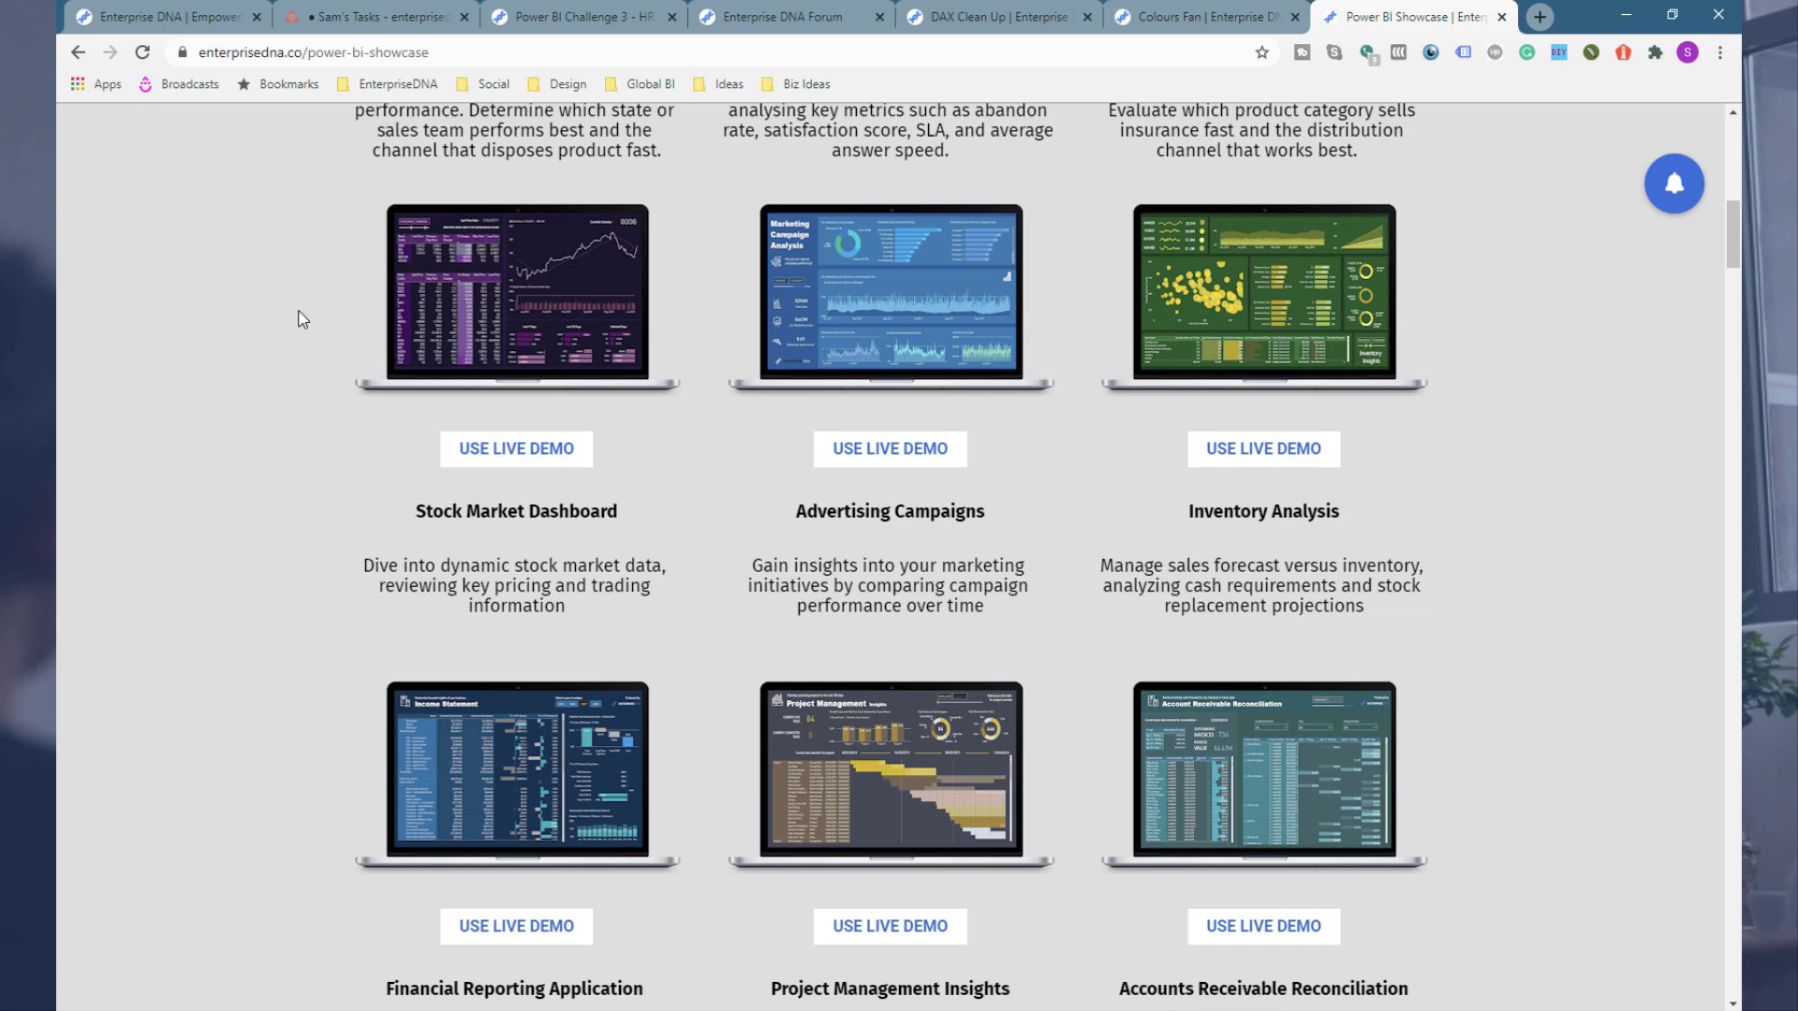
{"action": "scroll", "coordinate": [302, 319], "scroll_direction": "down", "scroll_amount": 5}
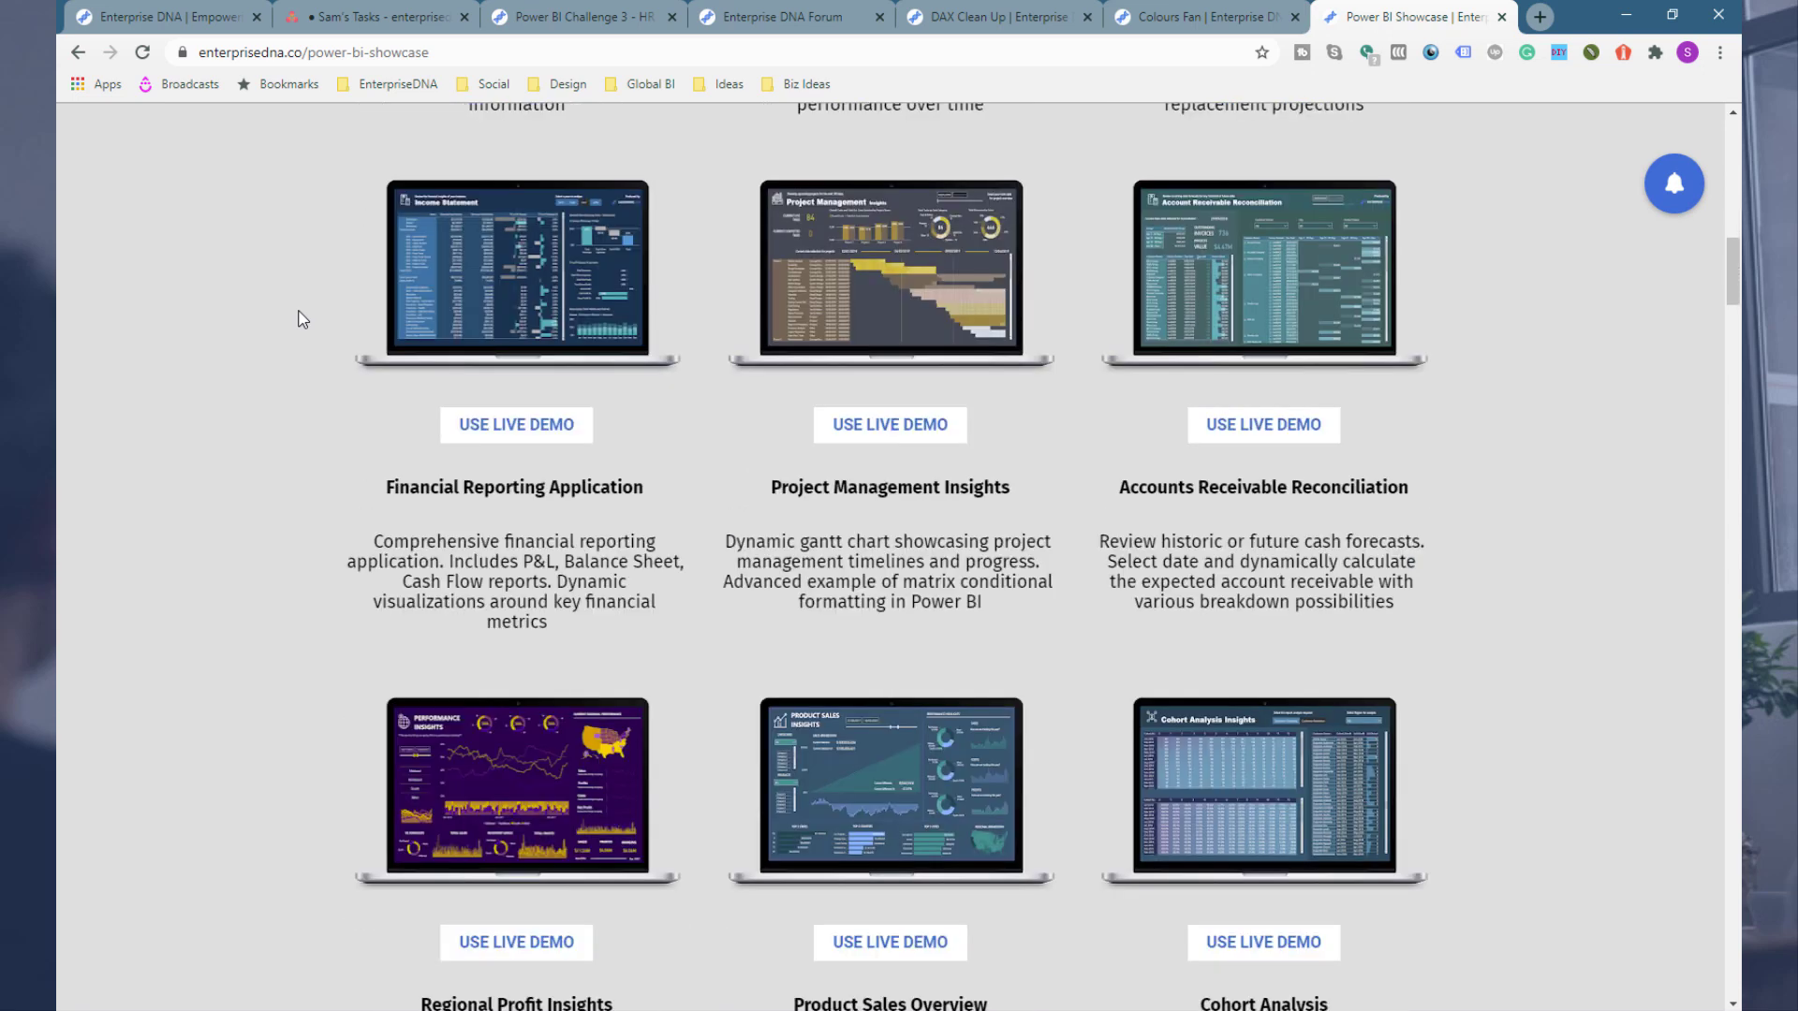
{"action": "scroll", "coordinate": [302, 320], "scroll_direction": "down", "scroll_amount": 2}
{"action": "scroll", "coordinate": [303, 319], "scroll_direction": "down", "scroll_amount": 4}
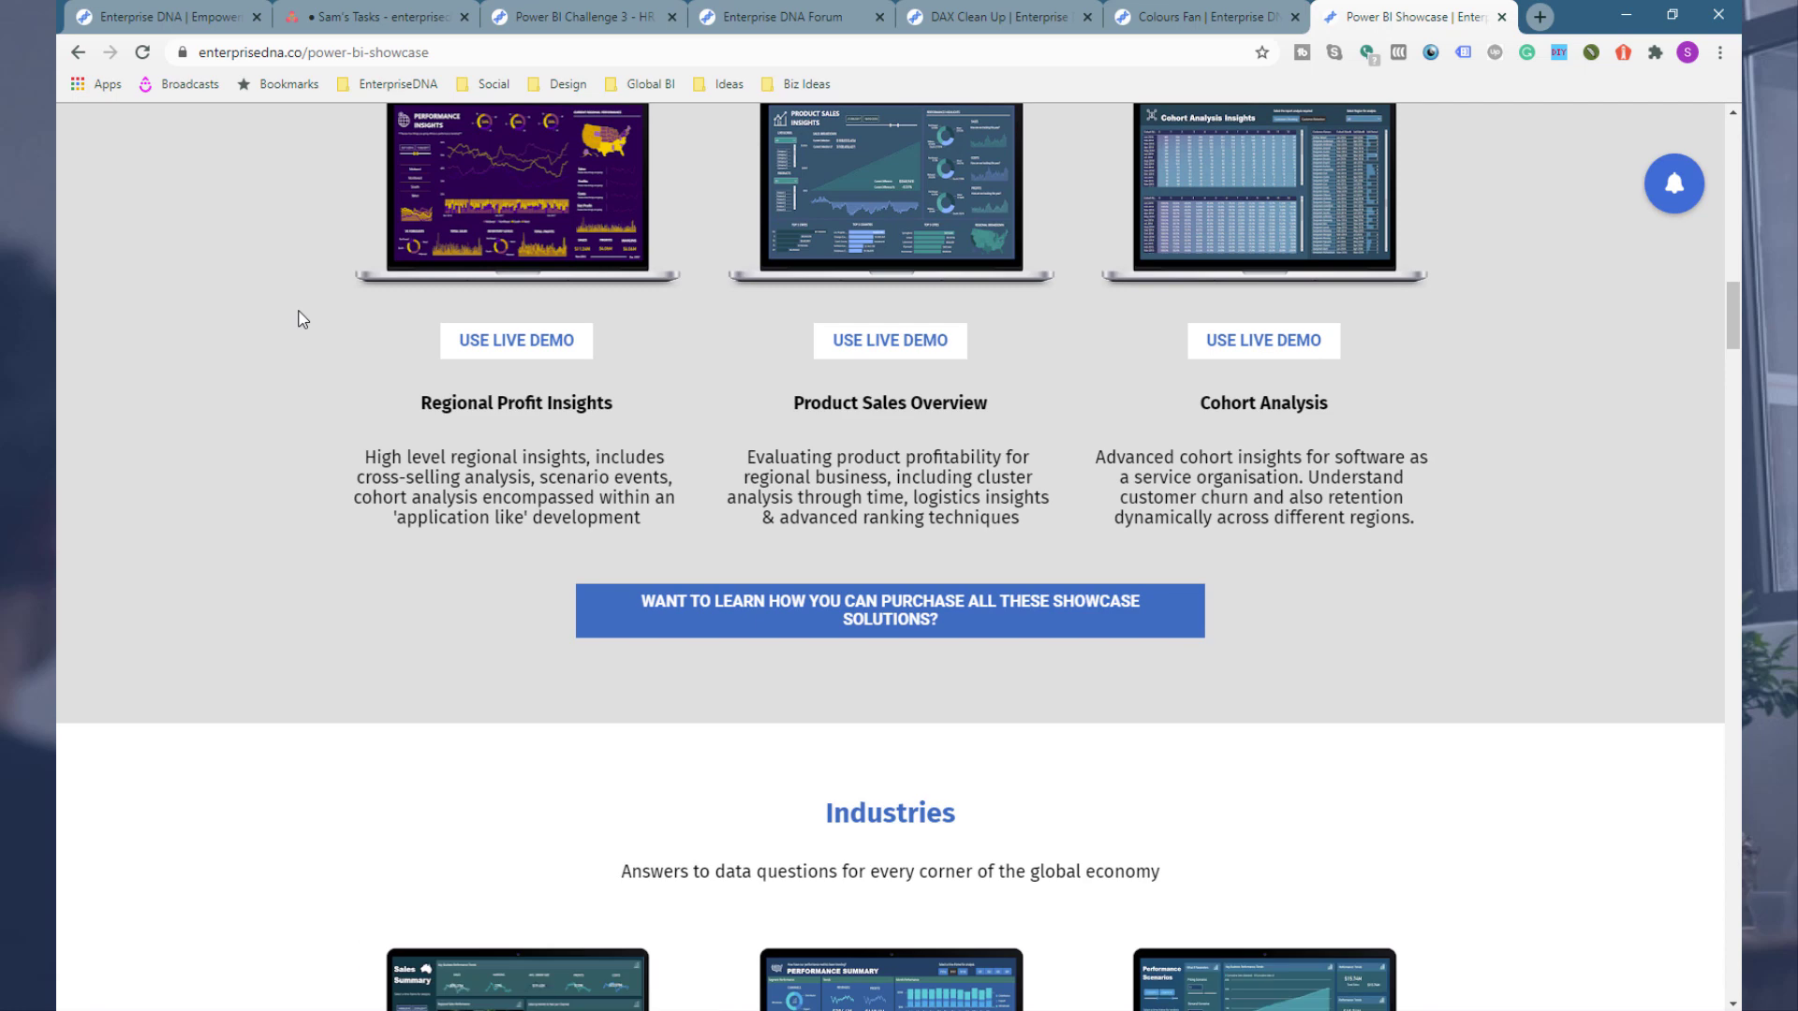
{"action": "scroll", "coordinate": [303, 320], "scroll_direction": "down", "scroll_amount": 7}
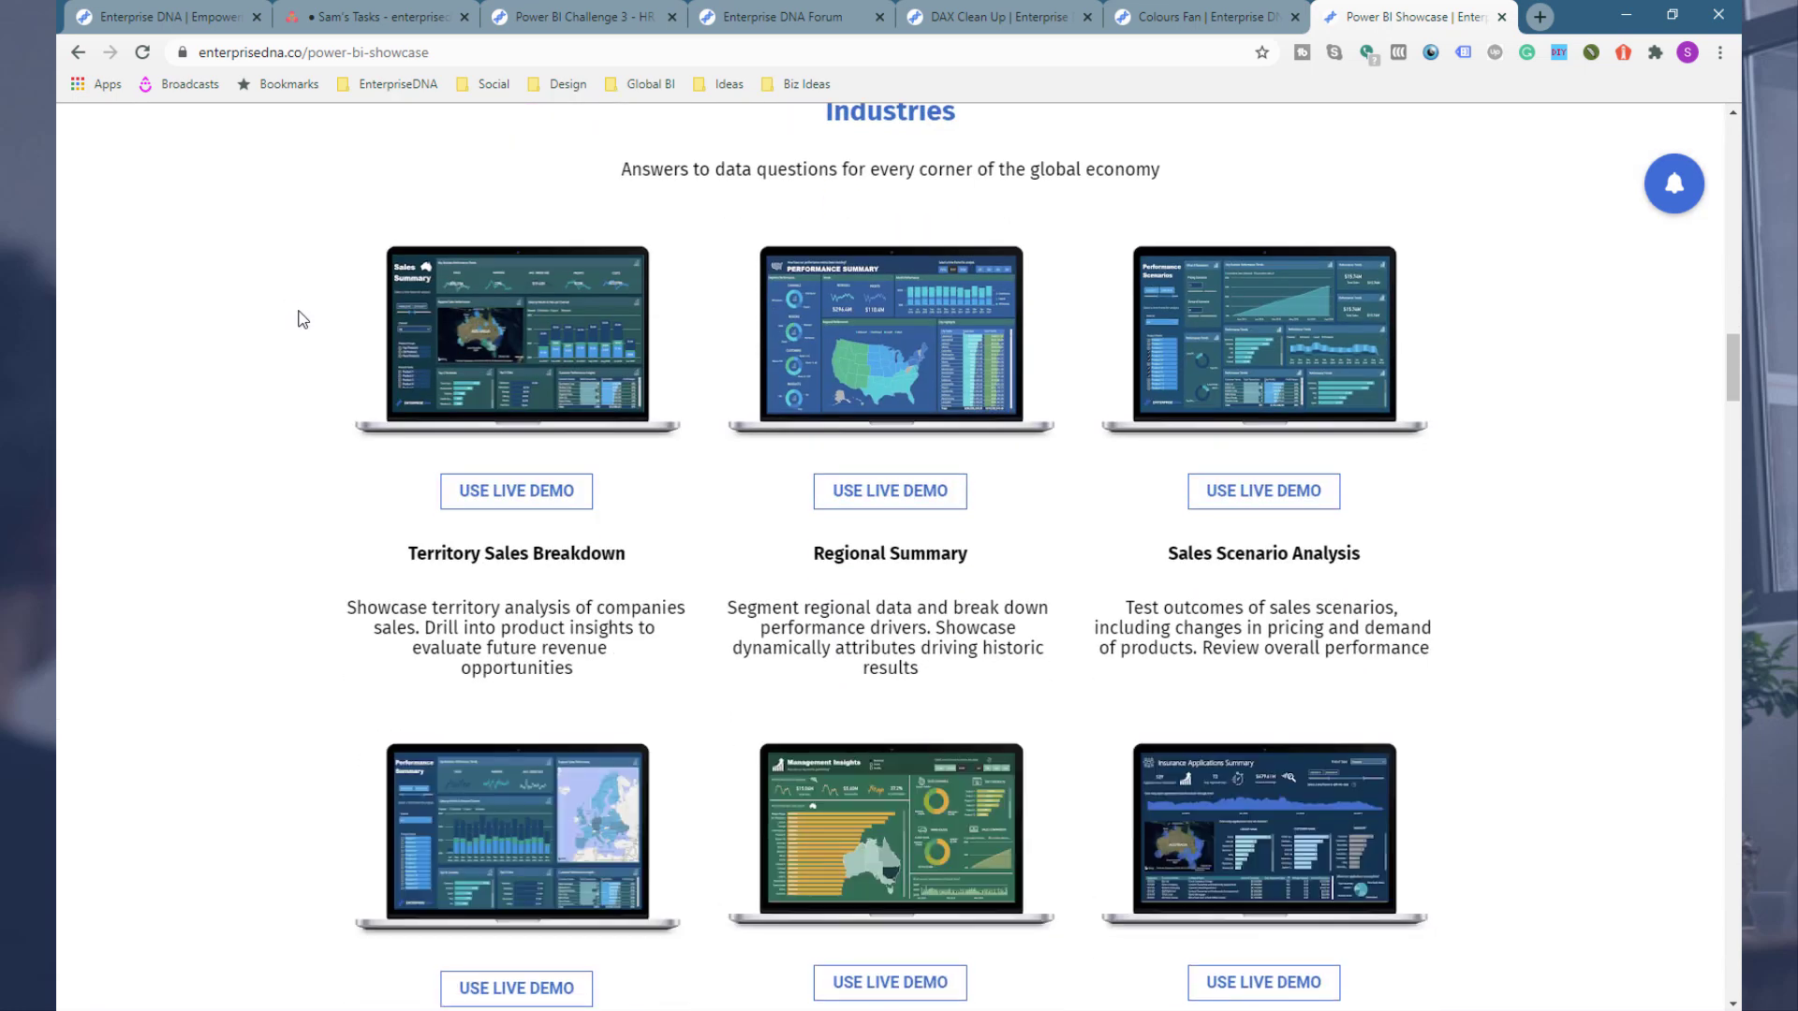
Step: Close the showcase tab and open info.enterprisedna.co in a new tab
{"action": "left_click", "coordinate": [1501, 16]}
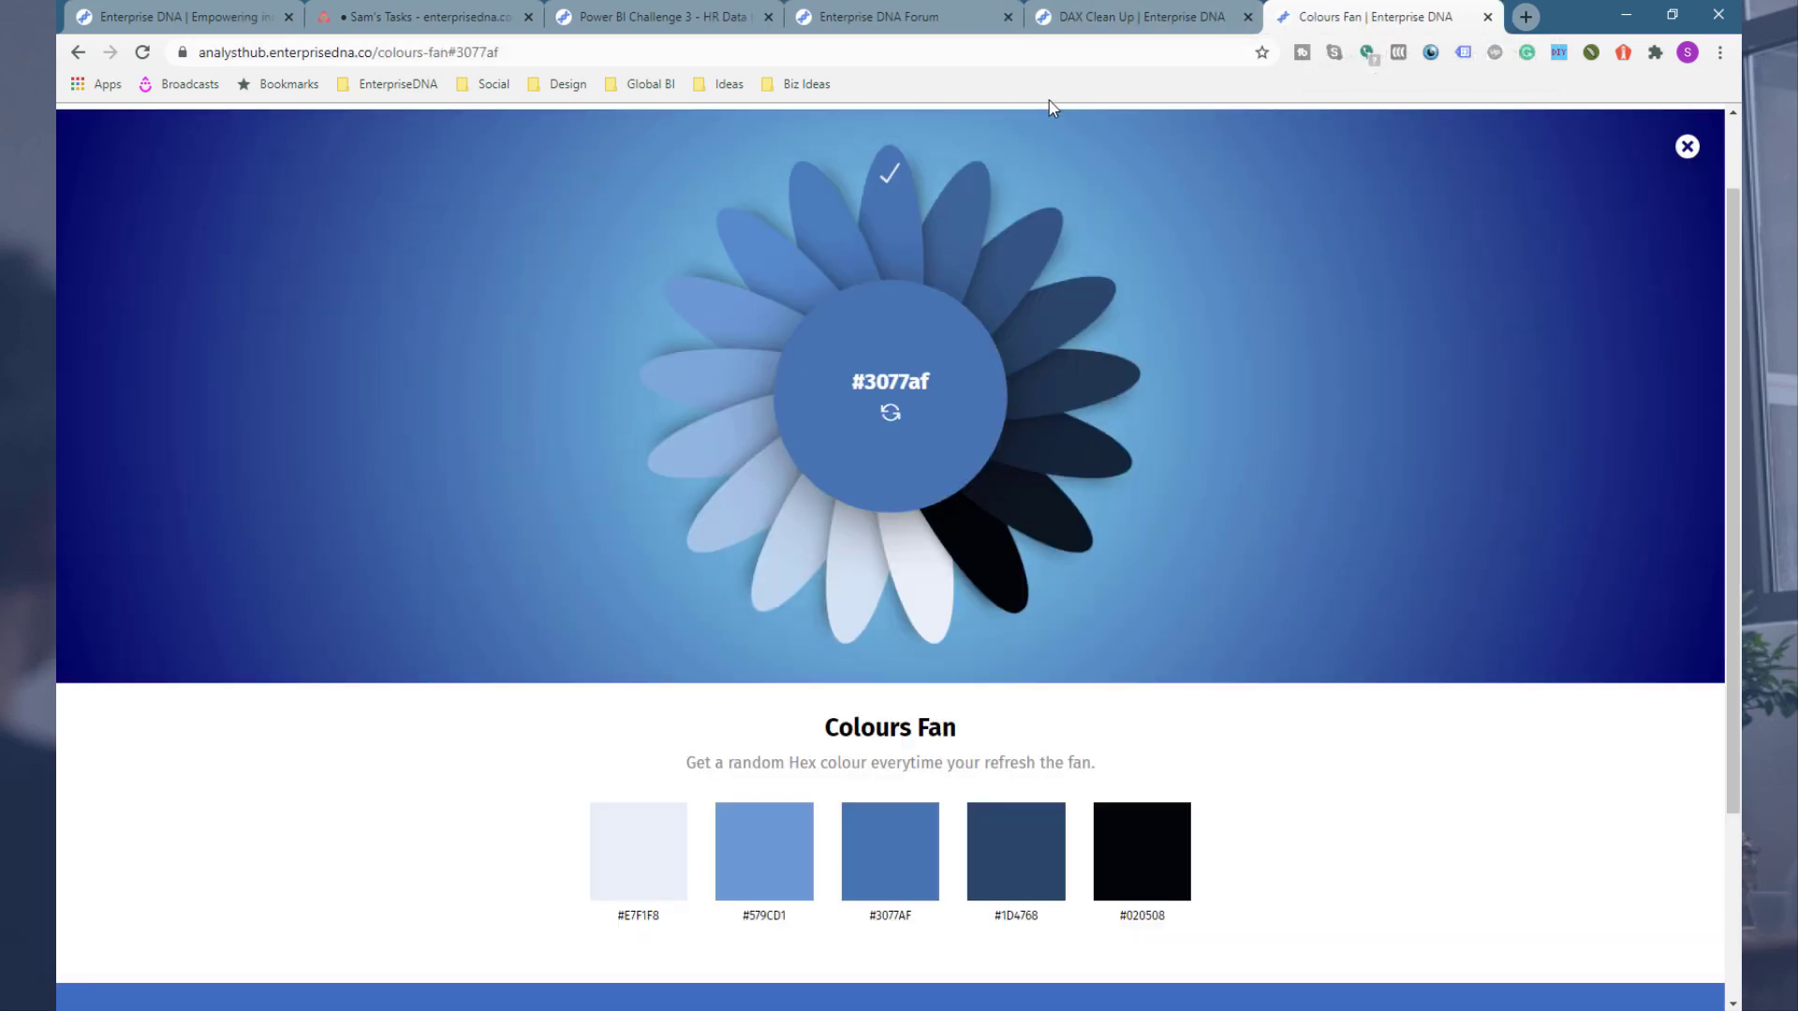
{"action": "left_click", "coordinate": [1526, 16]}
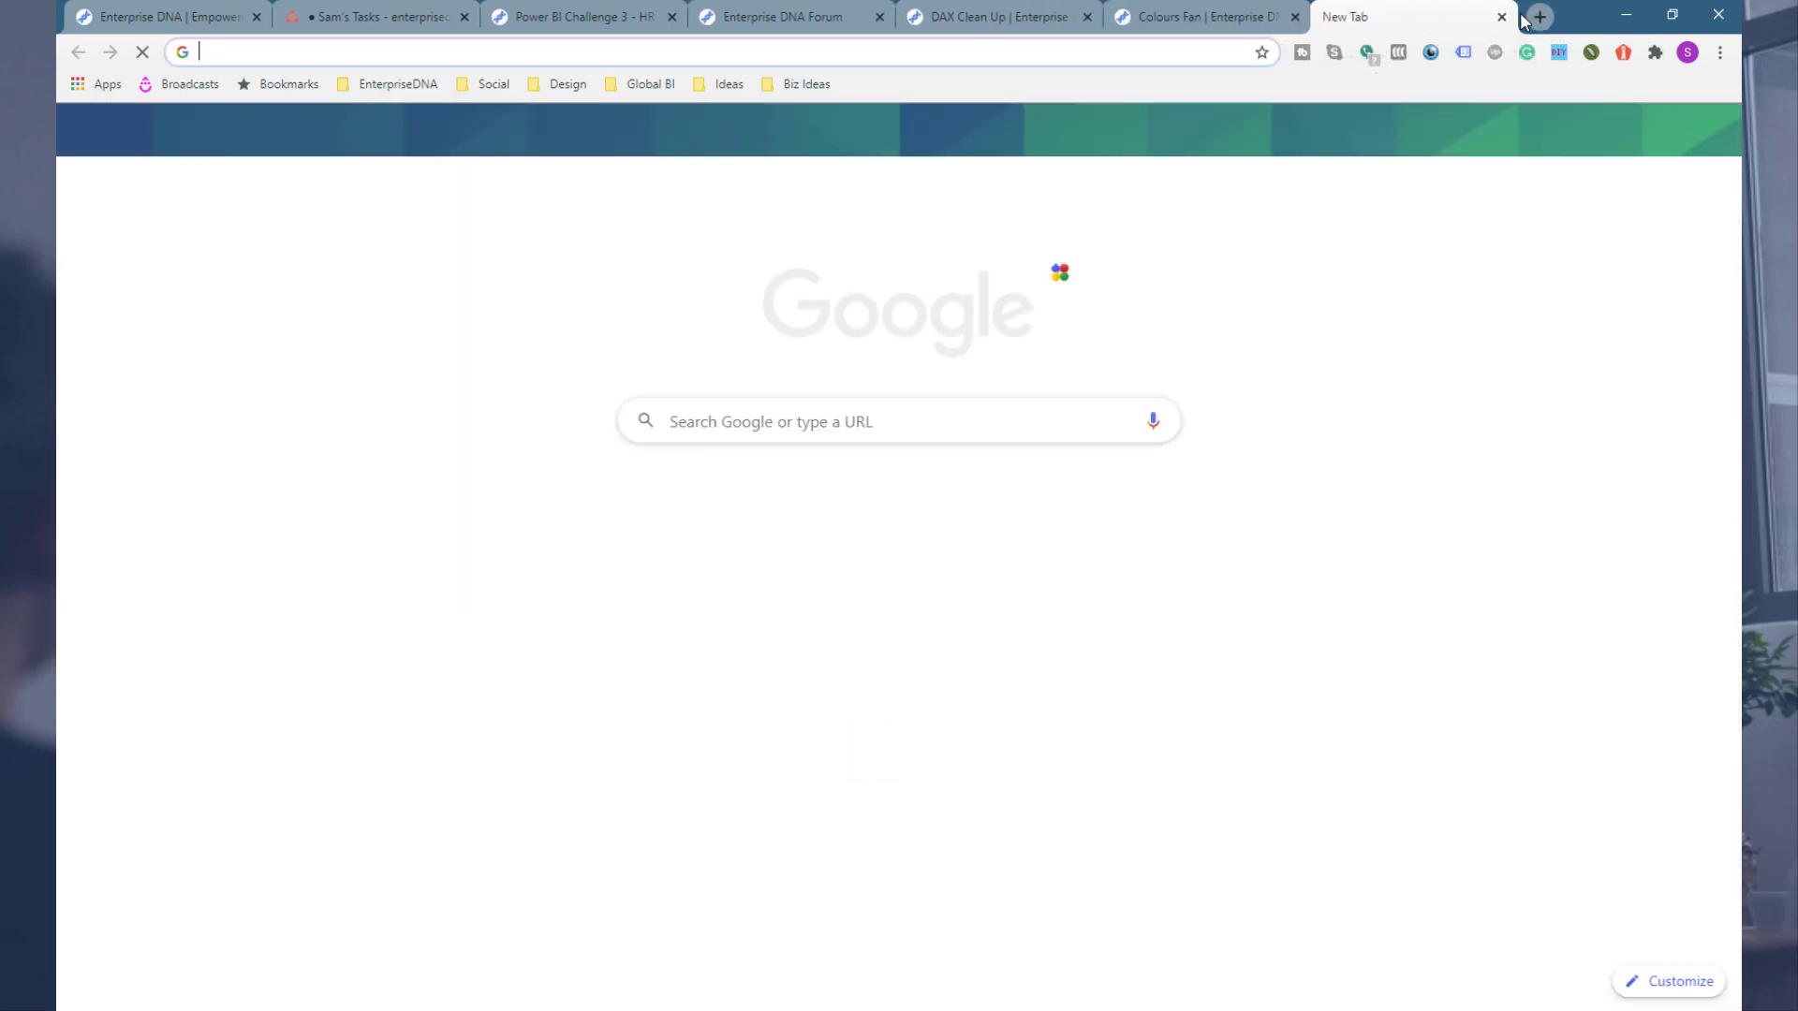
{"action": "type", "text": "info"}
{"action": "key", "text": "Return"}
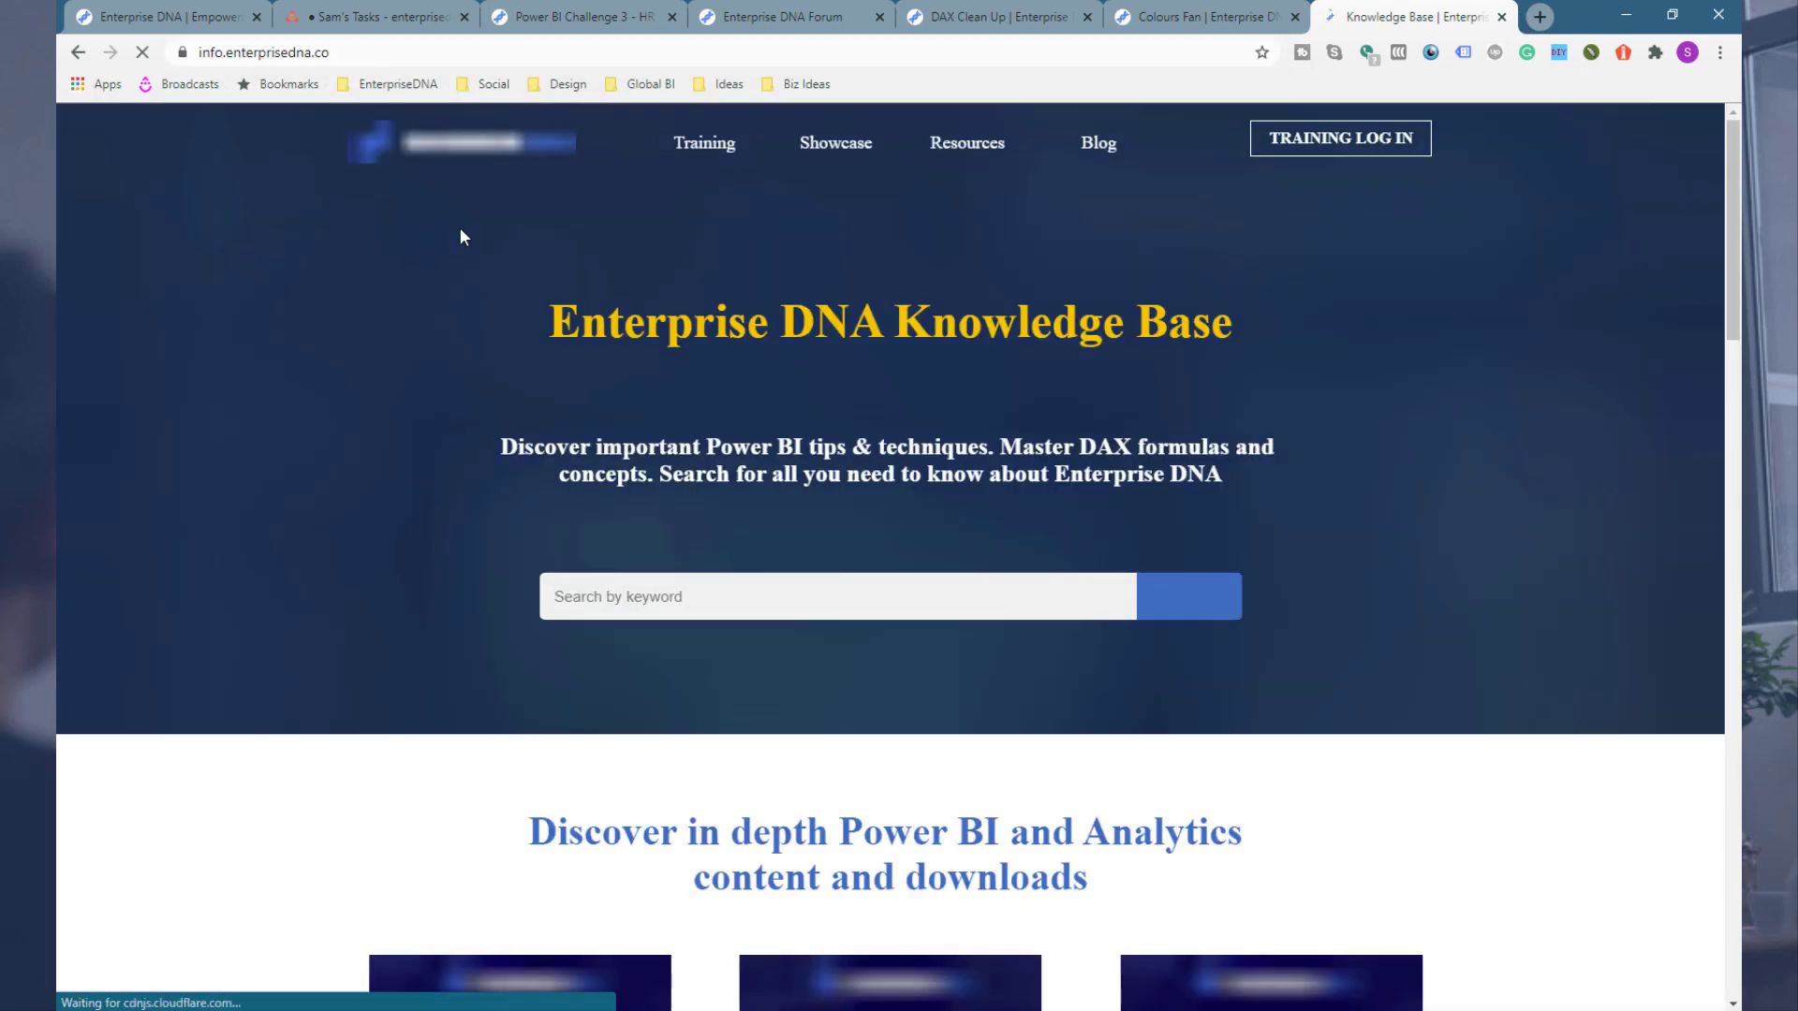
Step: Scroll the Knowledge Base page and open Report Design Inspiration
{"action": "scroll", "coordinate": [459, 236], "scroll_direction": "down", "scroll_amount": 4}
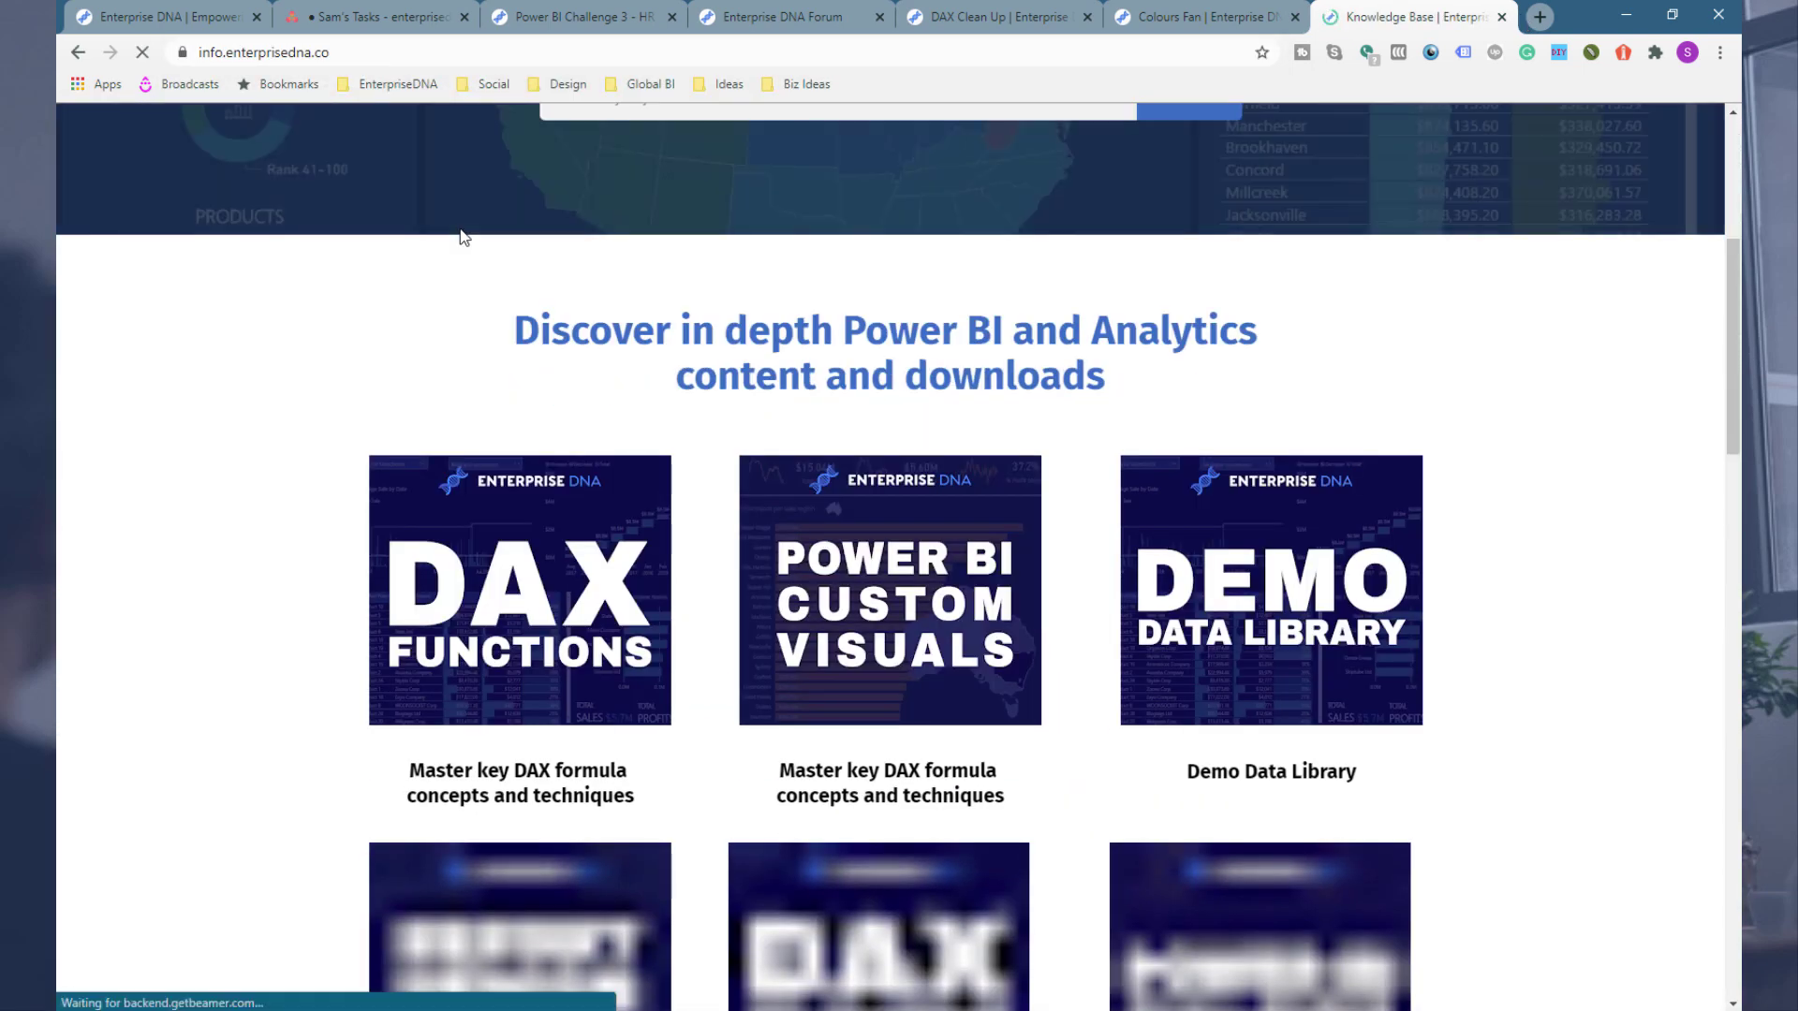
{"action": "scroll", "coordinate": [459, 236], "scroll_direction": "down", "scroll_amount": 3}
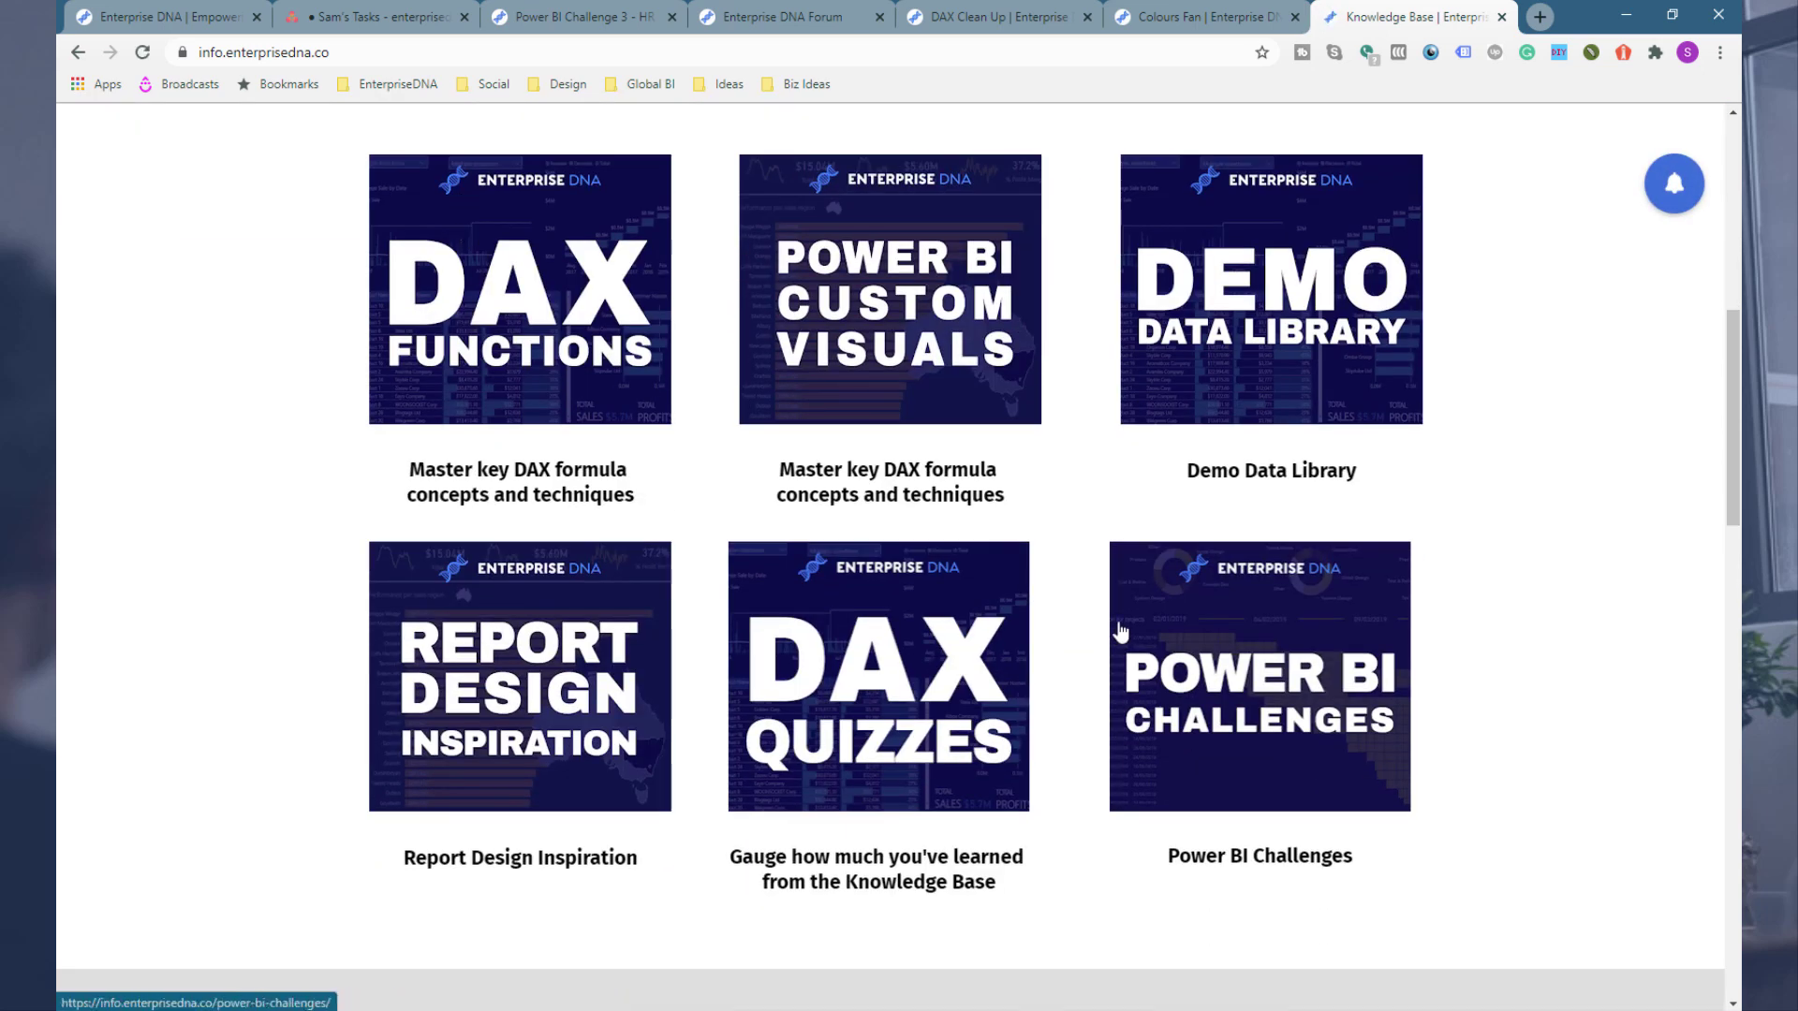
{"action": "left_click", "coordinate": [514, 668]}
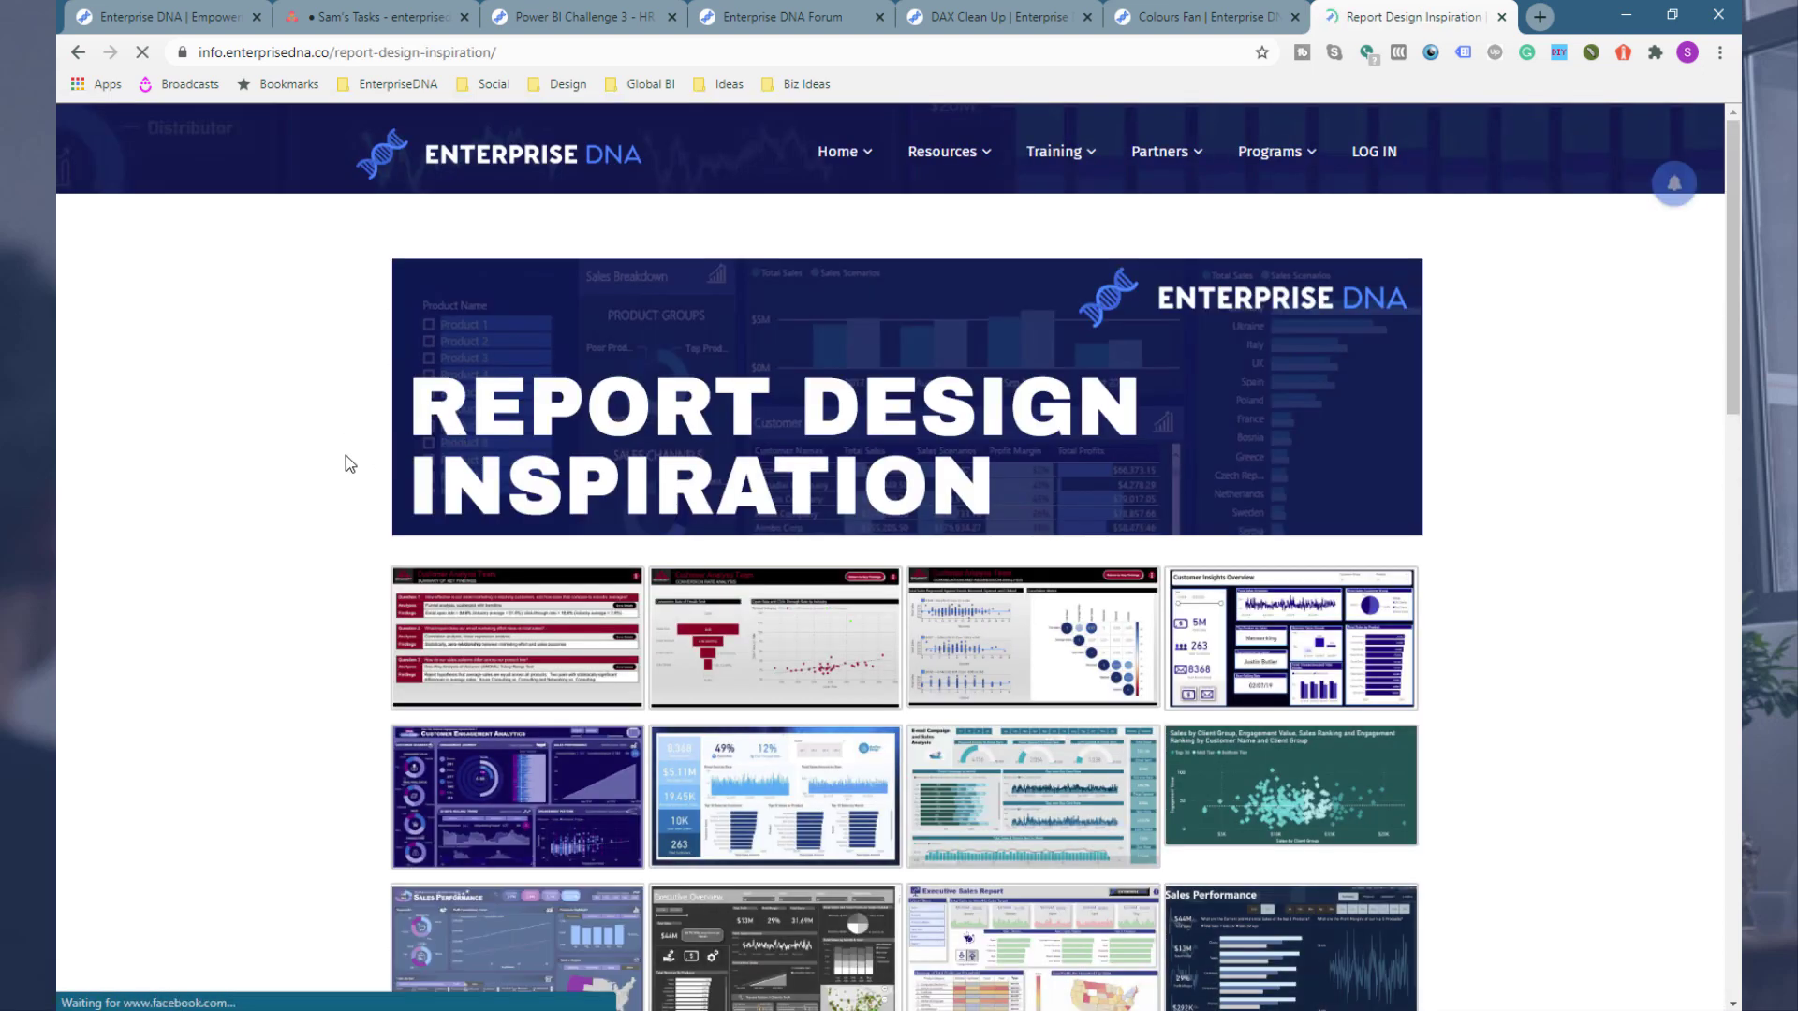
Step: Browse the report design gallery, enlarging the Visualization Ideas - Goals dashboard and closing it
{"action": "scroll", "coordinate": [262, 463], "scroll_direction": "down", "scroll_amount": 2}
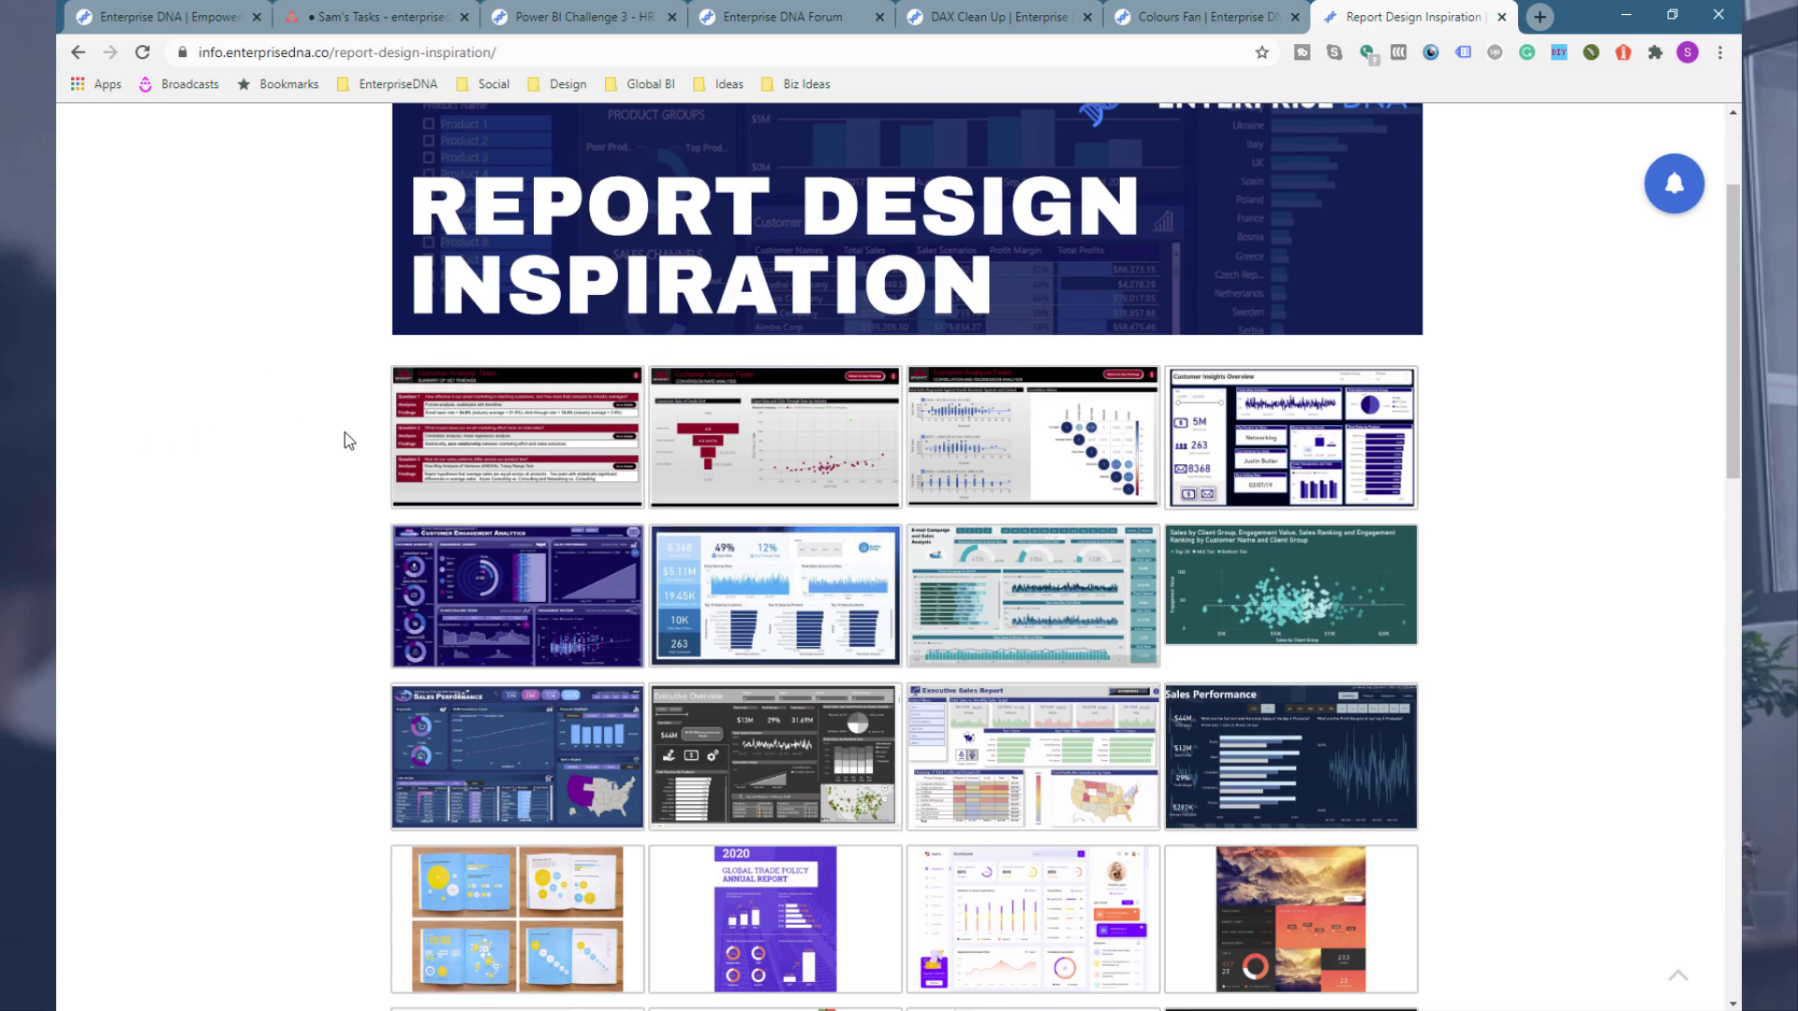
{"action": "scroll", "coordinate": [197, 445], "scroll_direction": "down", "scroll_amount": 3}
{"action": "scroll", "coordinate": [655, 365], "scroll_direction": "up", "scroll_amount": 1}
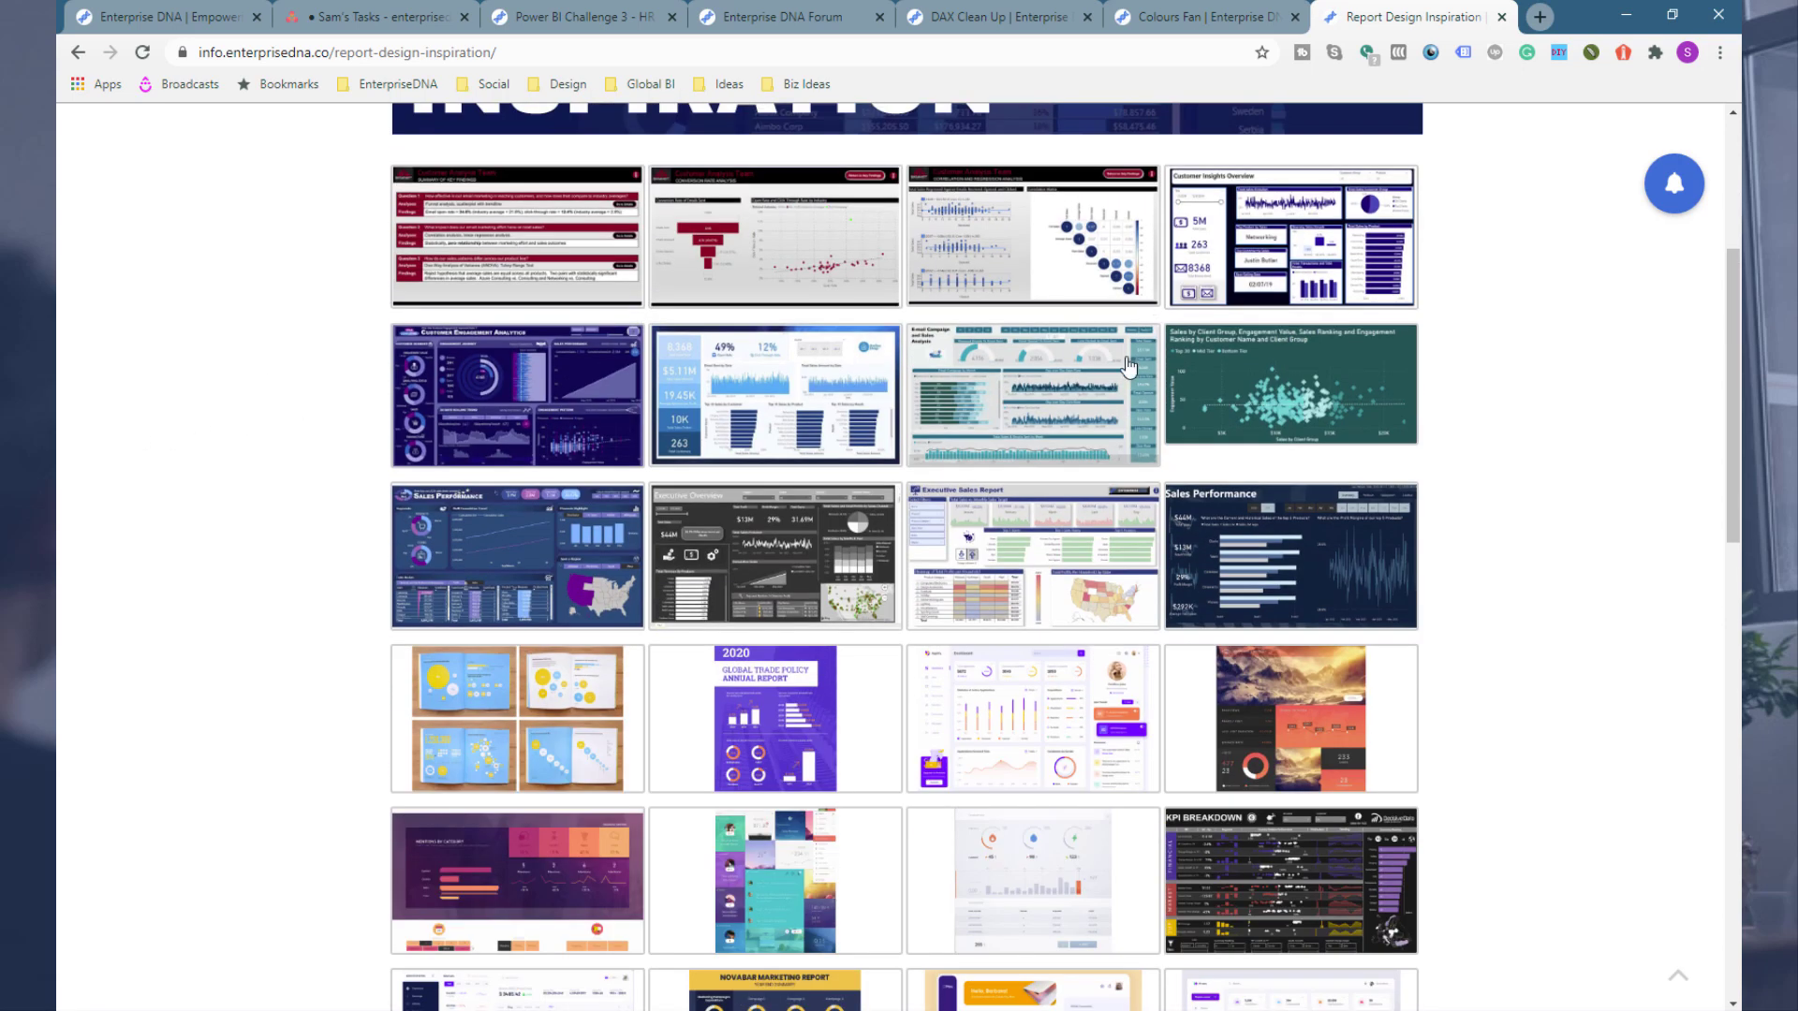
{"action": "scroll", "coordinate": [374, 369], "scroll_direction": "down", "scroll_amount": 2}
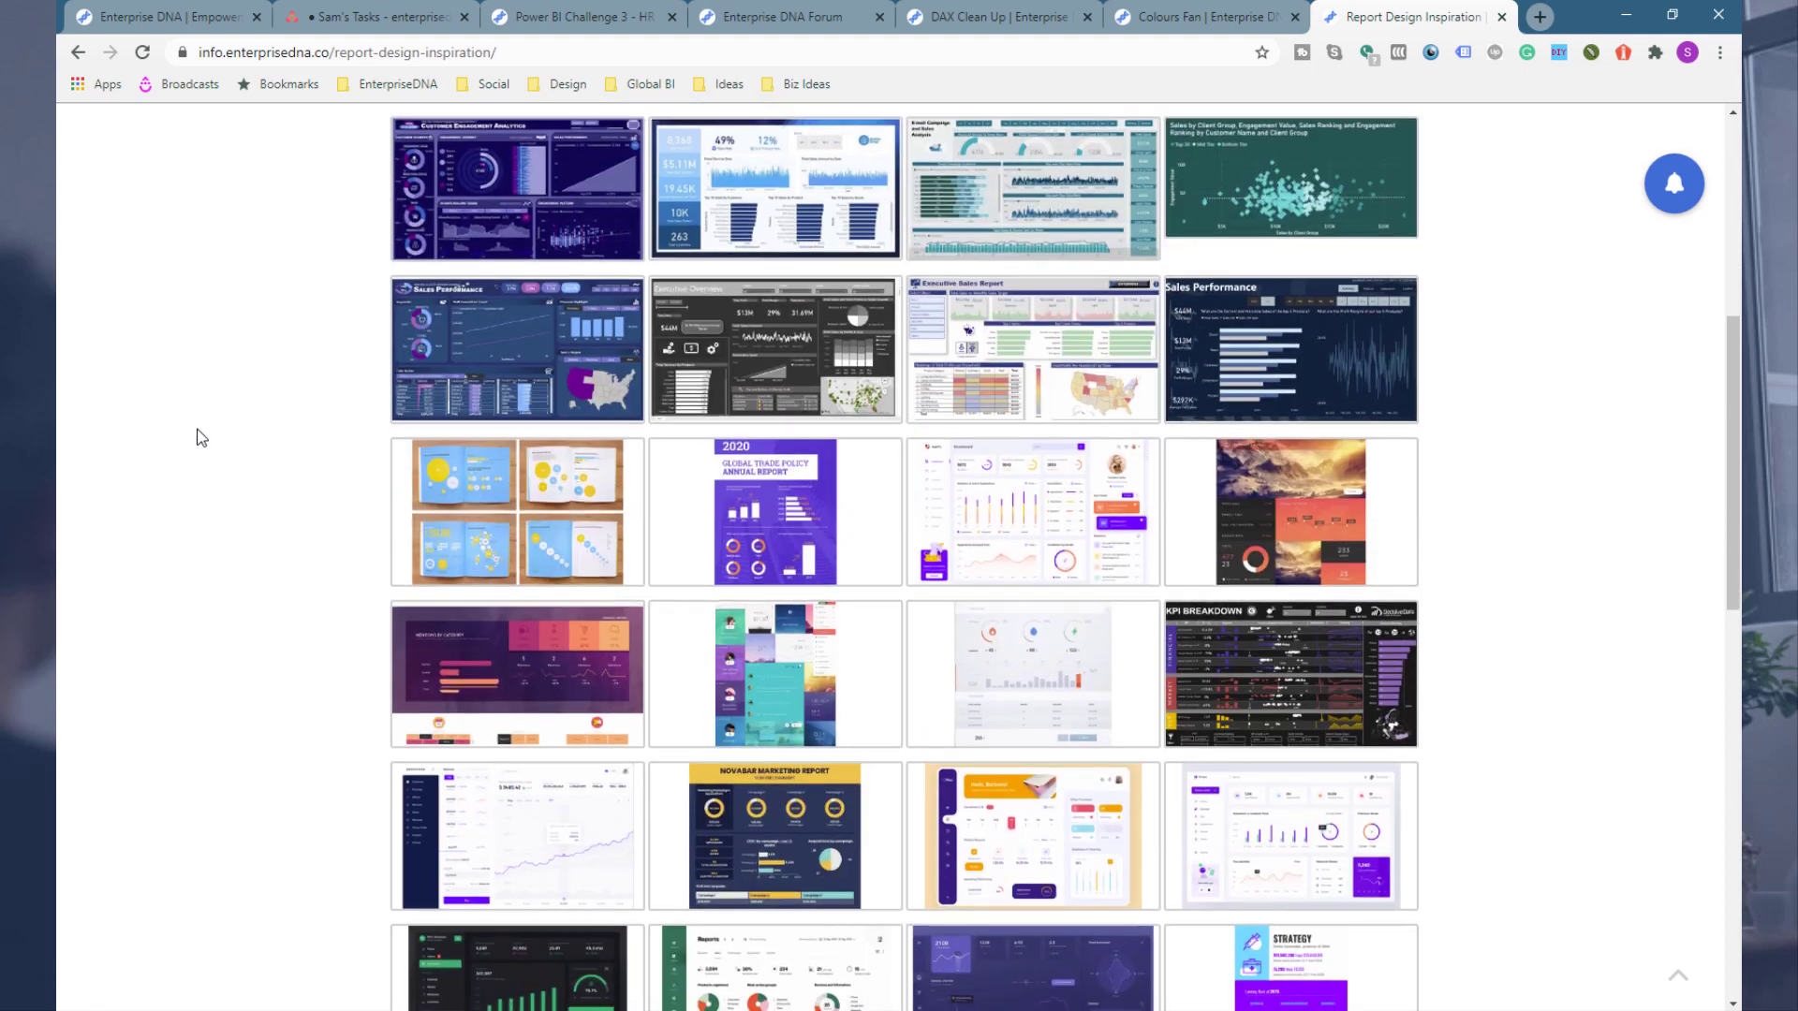
{"action": "scroll", "coordinate": [412, 438], "scroll_direction": "down", "scroll_amount": 1}
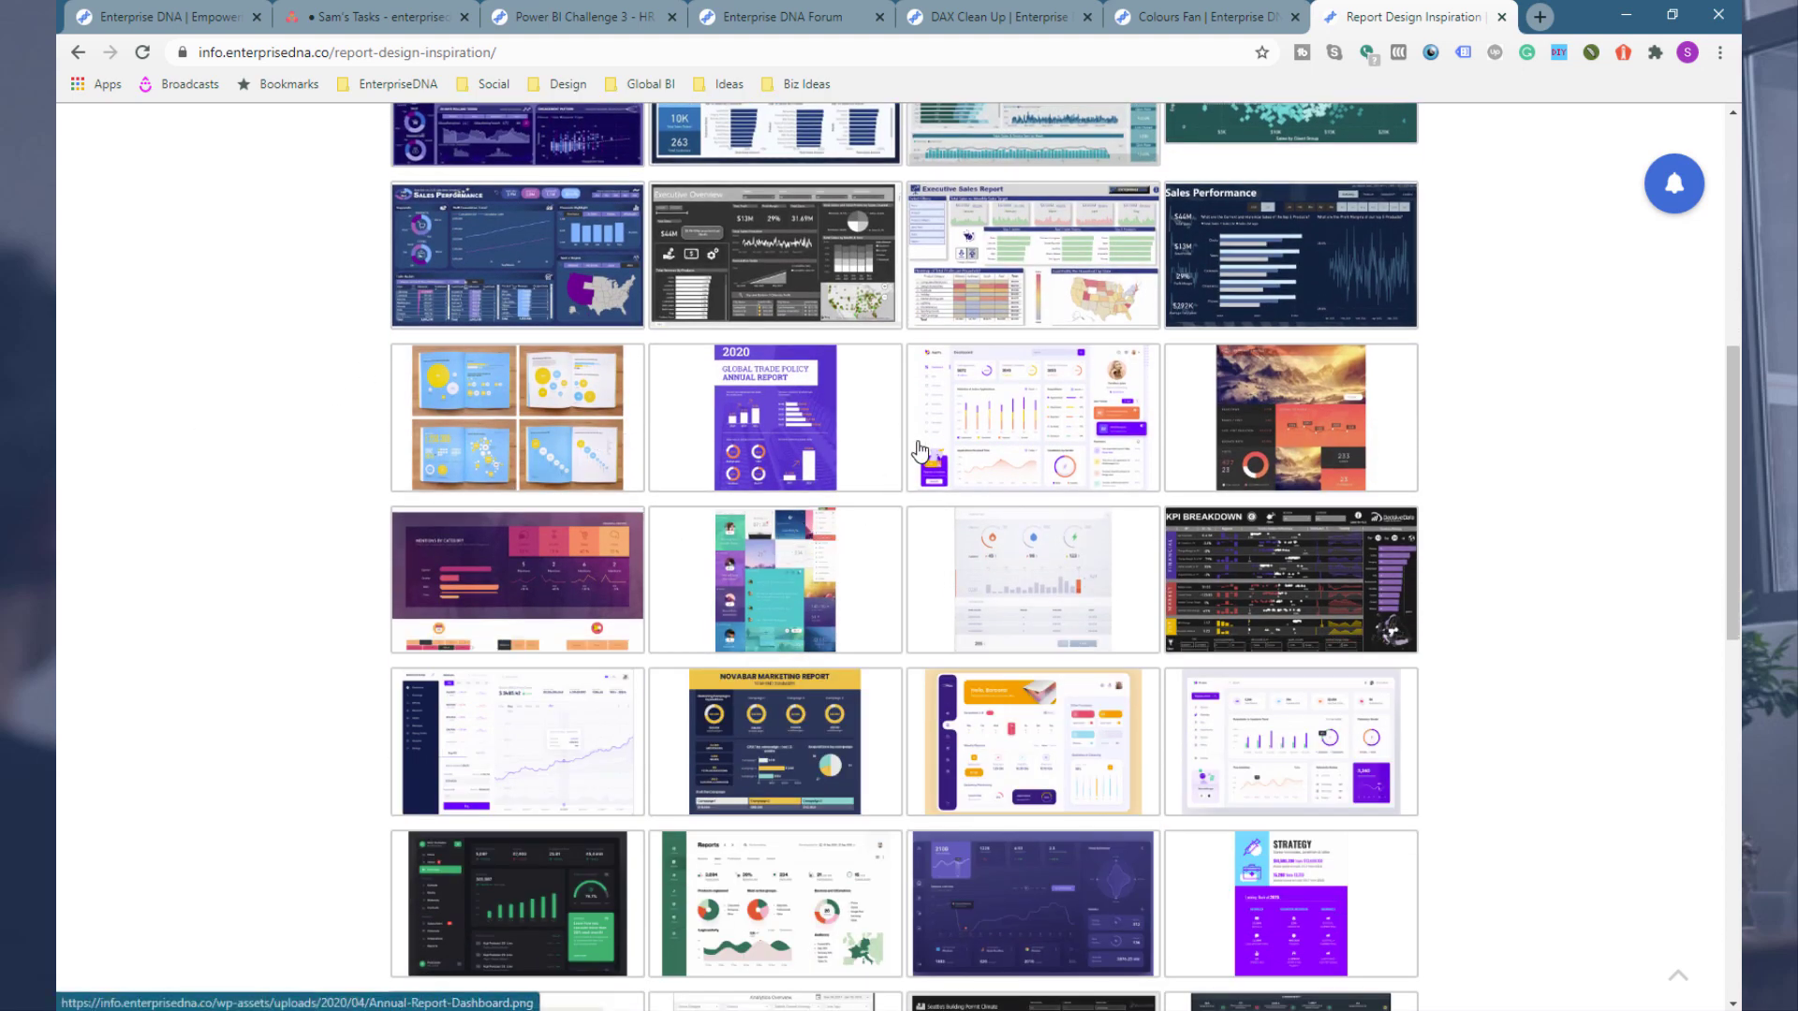
{"action": "scroll", "coordinate": [489, 469], "scroll_direction": "down", "scroll_amount": 2}
{"action": "scroll", "coordinate": [489, 476], "scroll_direction": "down", "scroll_amount": 1}
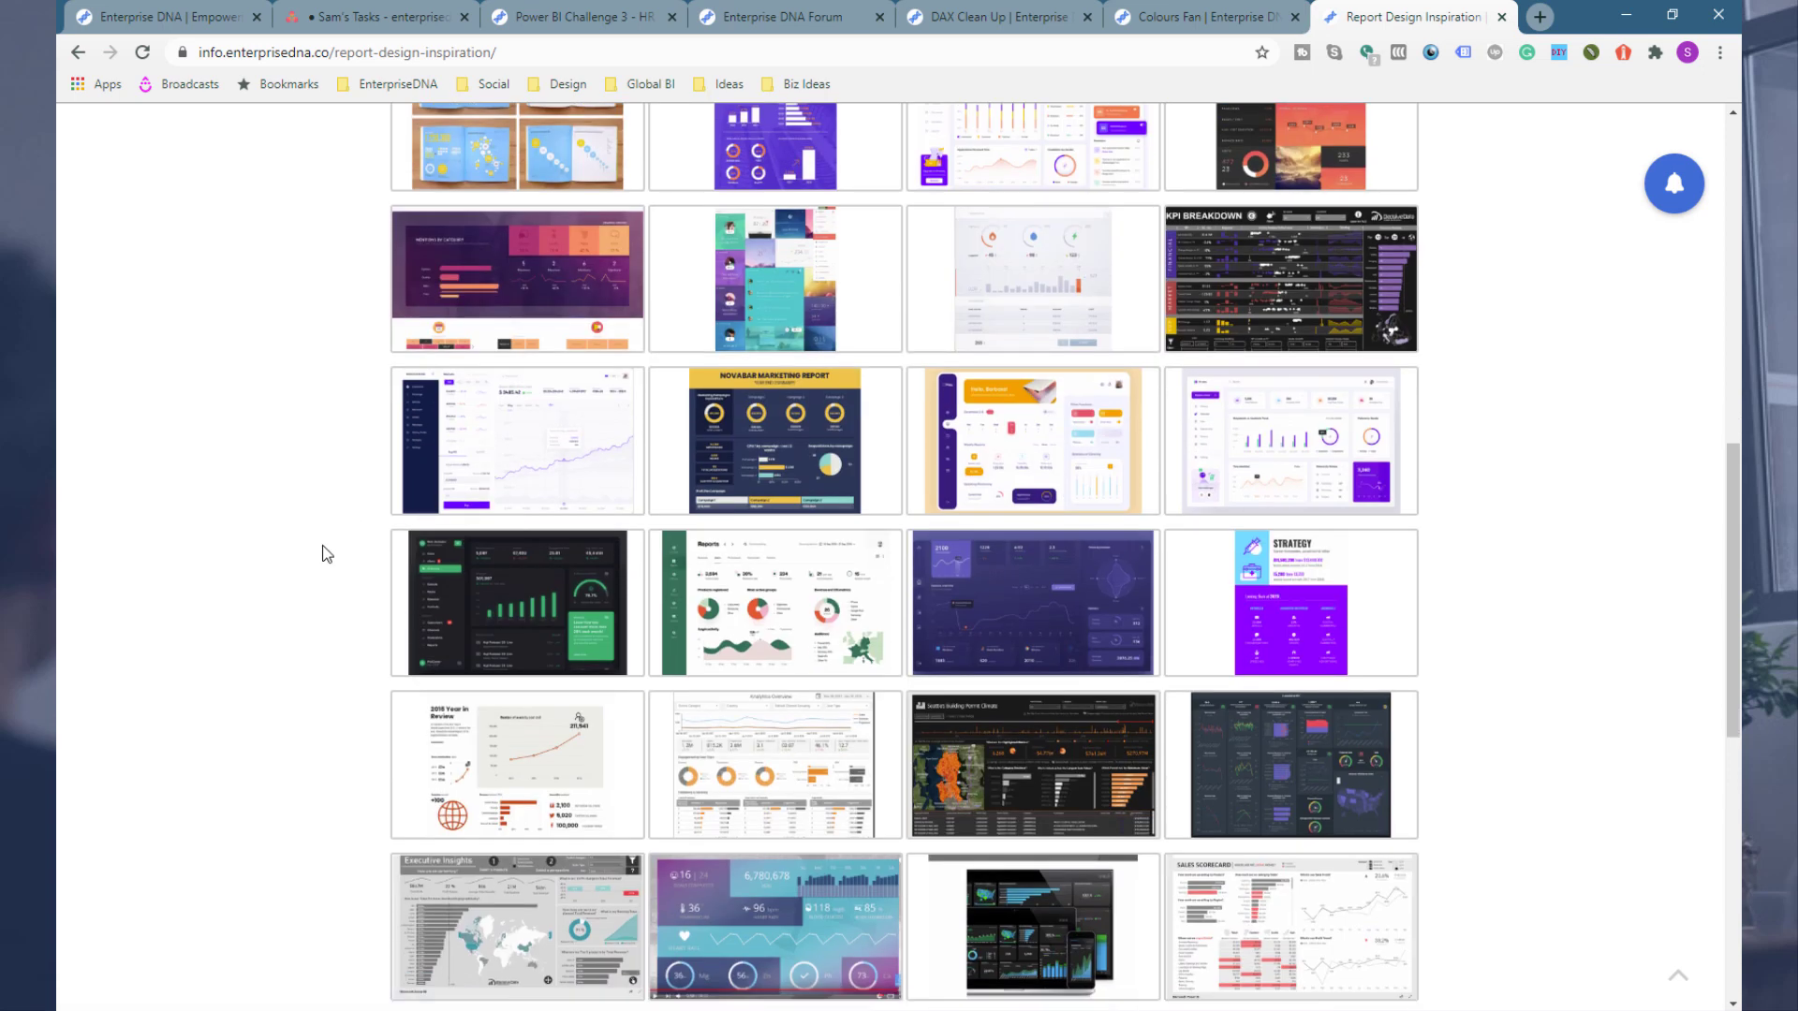
{"action": "scroll", "coordinate": [326, 555], "scroll_direction": "down", "scroll_amount": 3}
{"action": "left_click", "coordinate": [747, 618]}
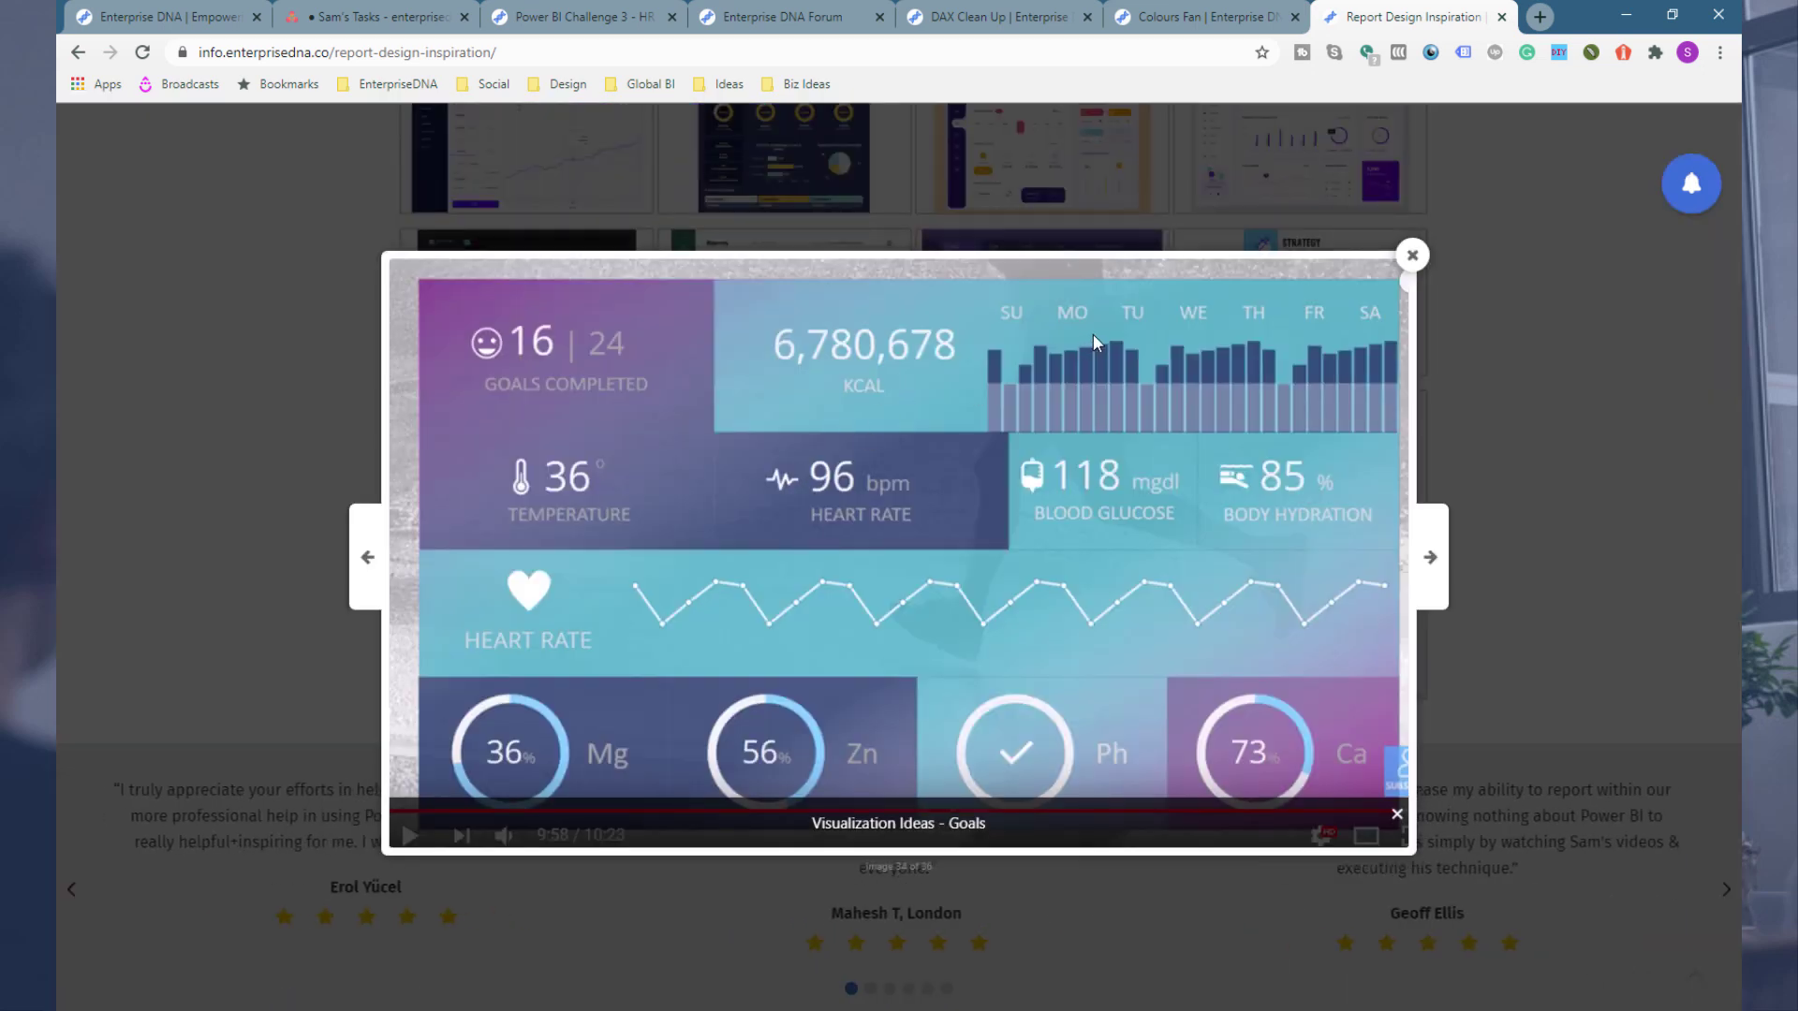
{"action": "left_click", "coordinate": [1411, 256]}
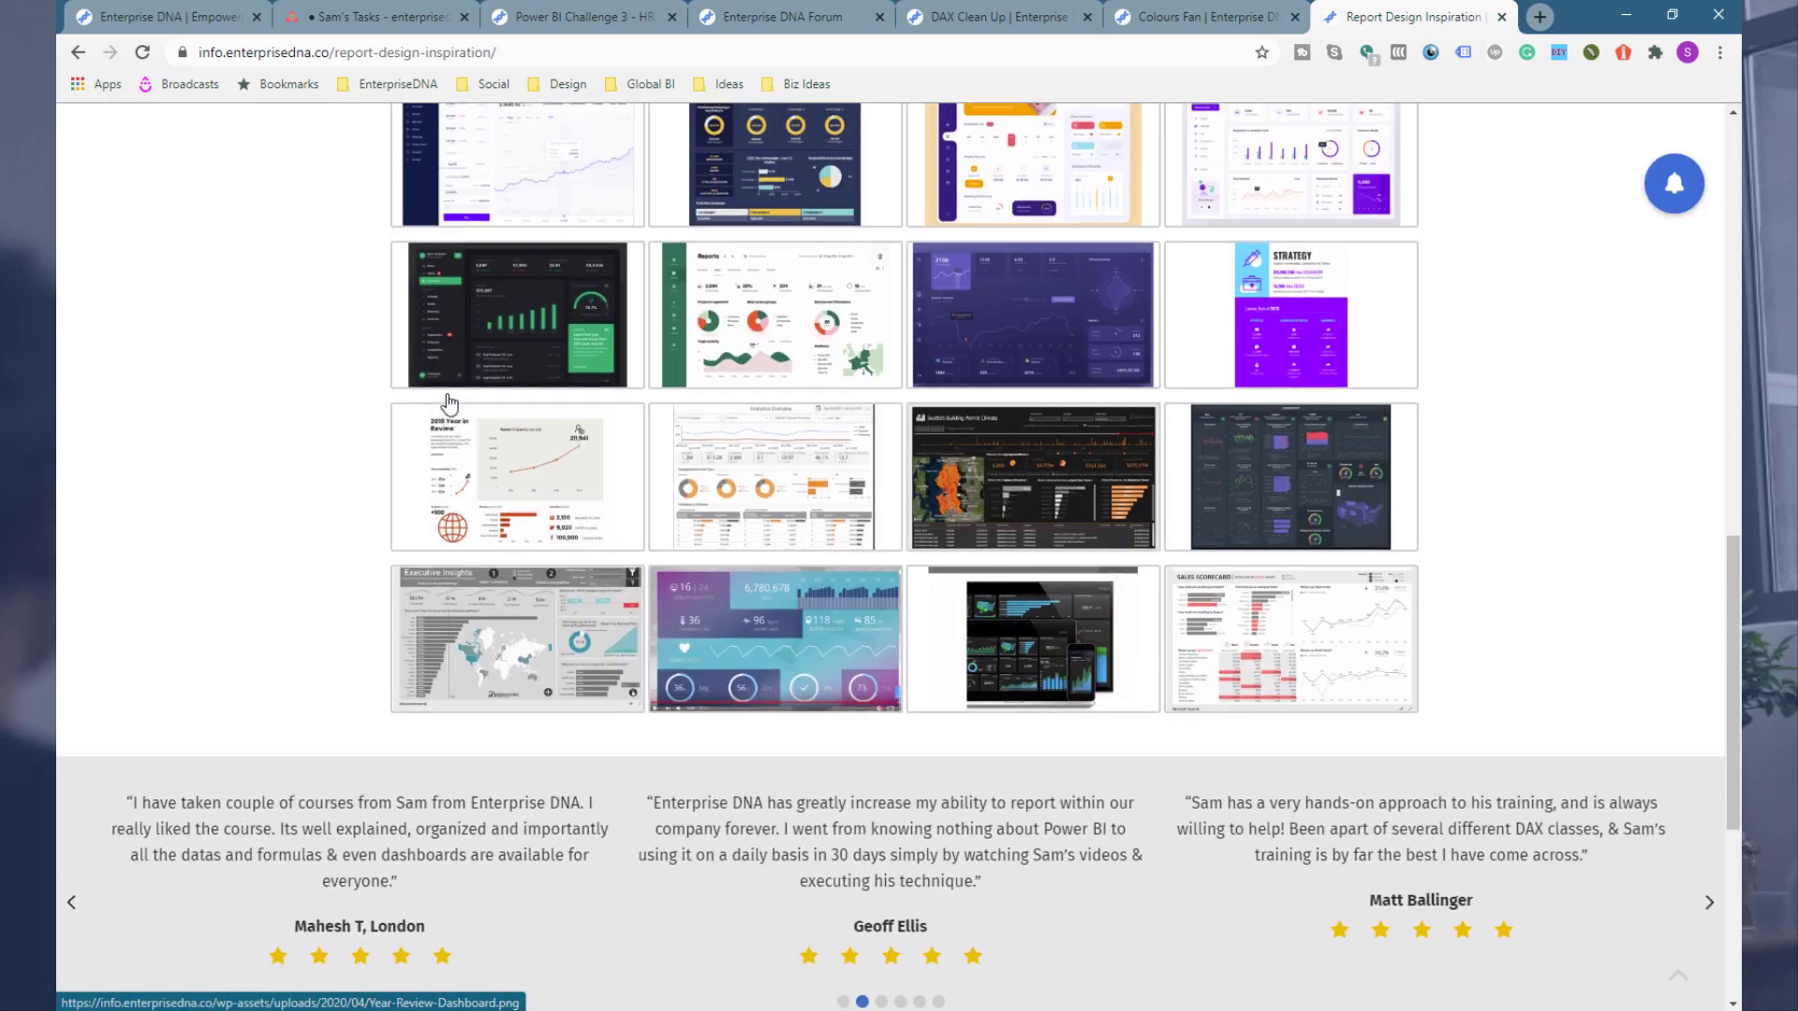
Step: Scroll back through the design inspiration gallery toward its top
{"action": "scroll", "coordinate": [450, 403], "scroll_direction": "up", "scroll_amount": 1}
{"action": "scroll", "coordinate": [449, 403], "scroll_direction": "up", "scroll_amount": 2}
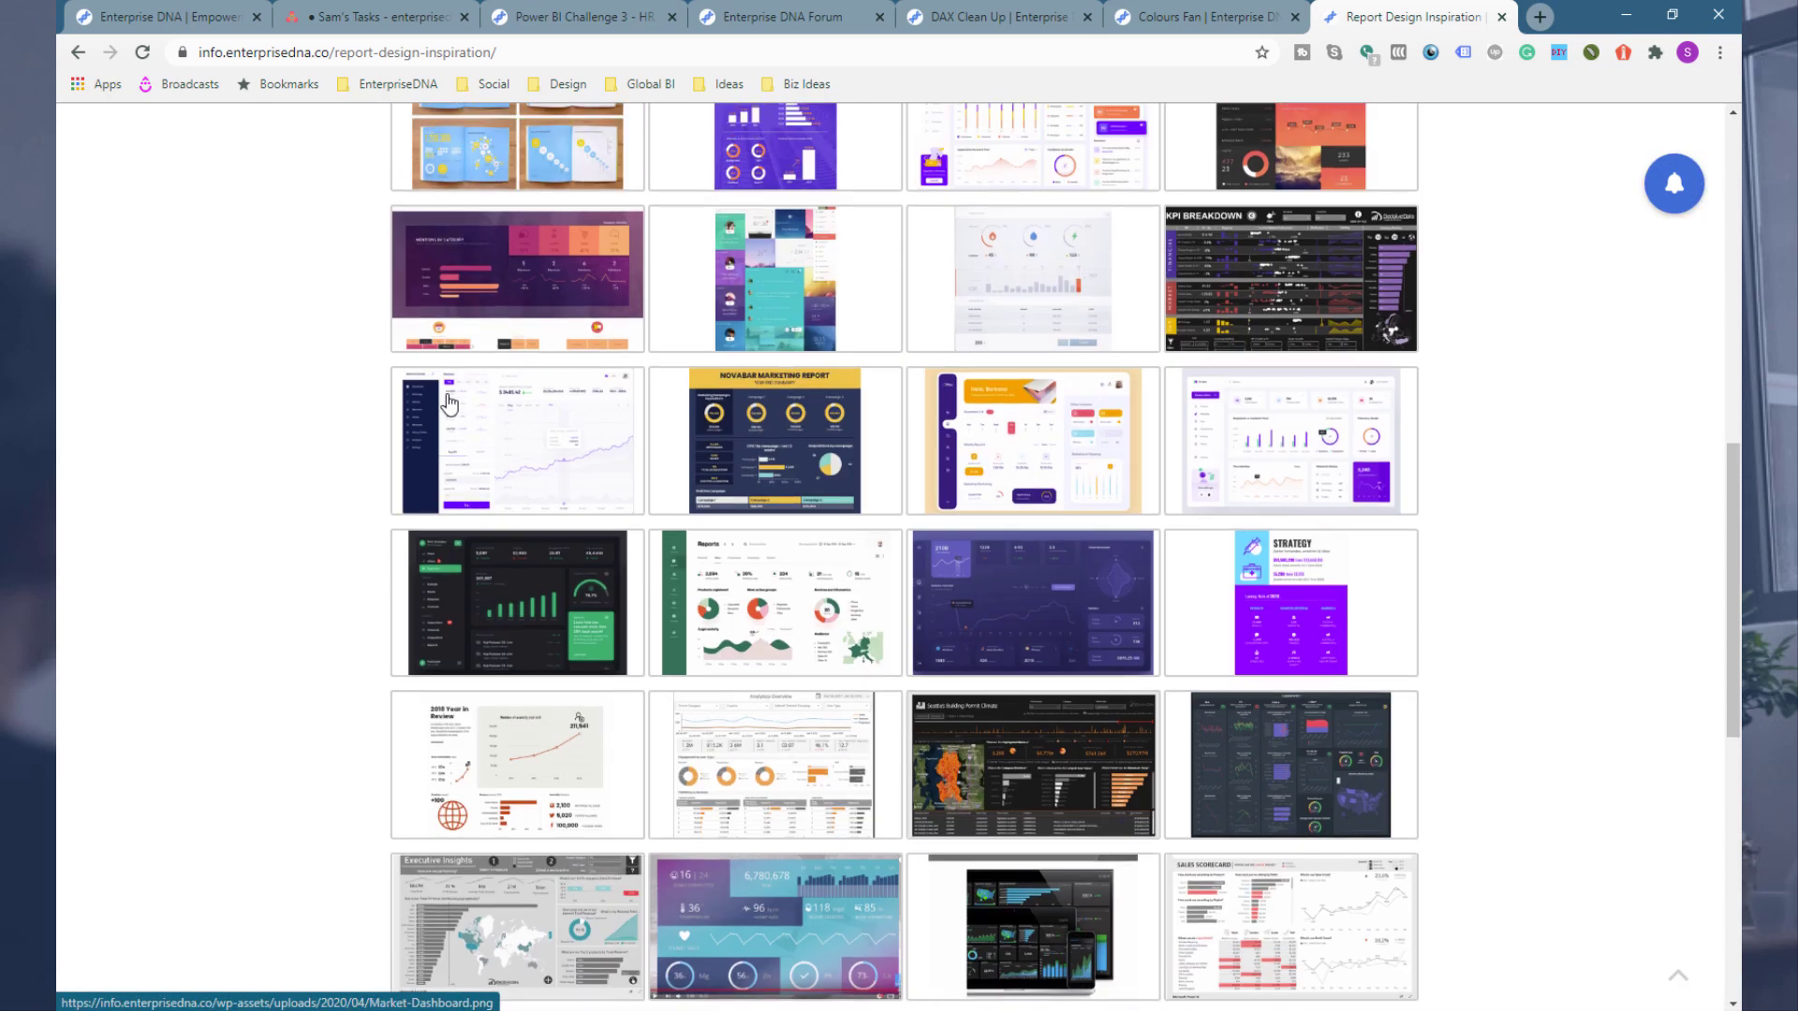
{"action": "scroll", "coordinate": [448, 403], "scroll_direction": "up", "scroll_amount": 3}
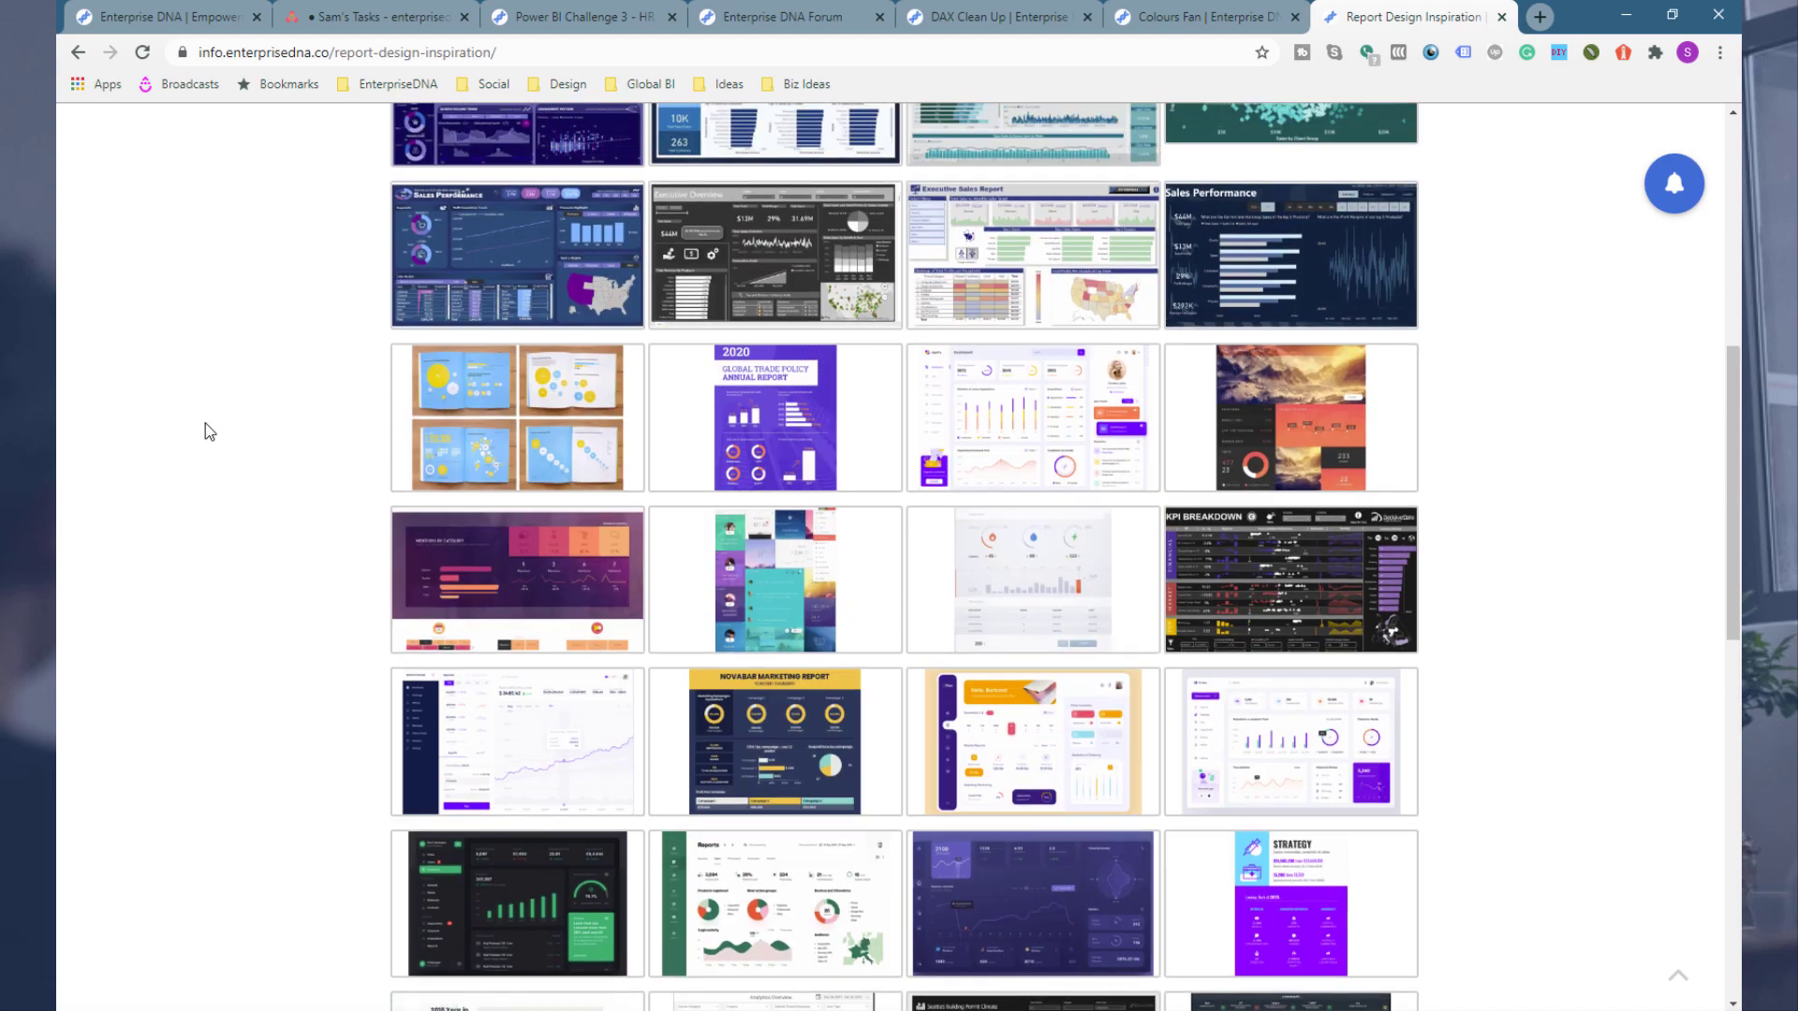
{"action": "scroll", "coordinate": [205, 425], "scroll_direction": "up", "scroll_amount": 2}
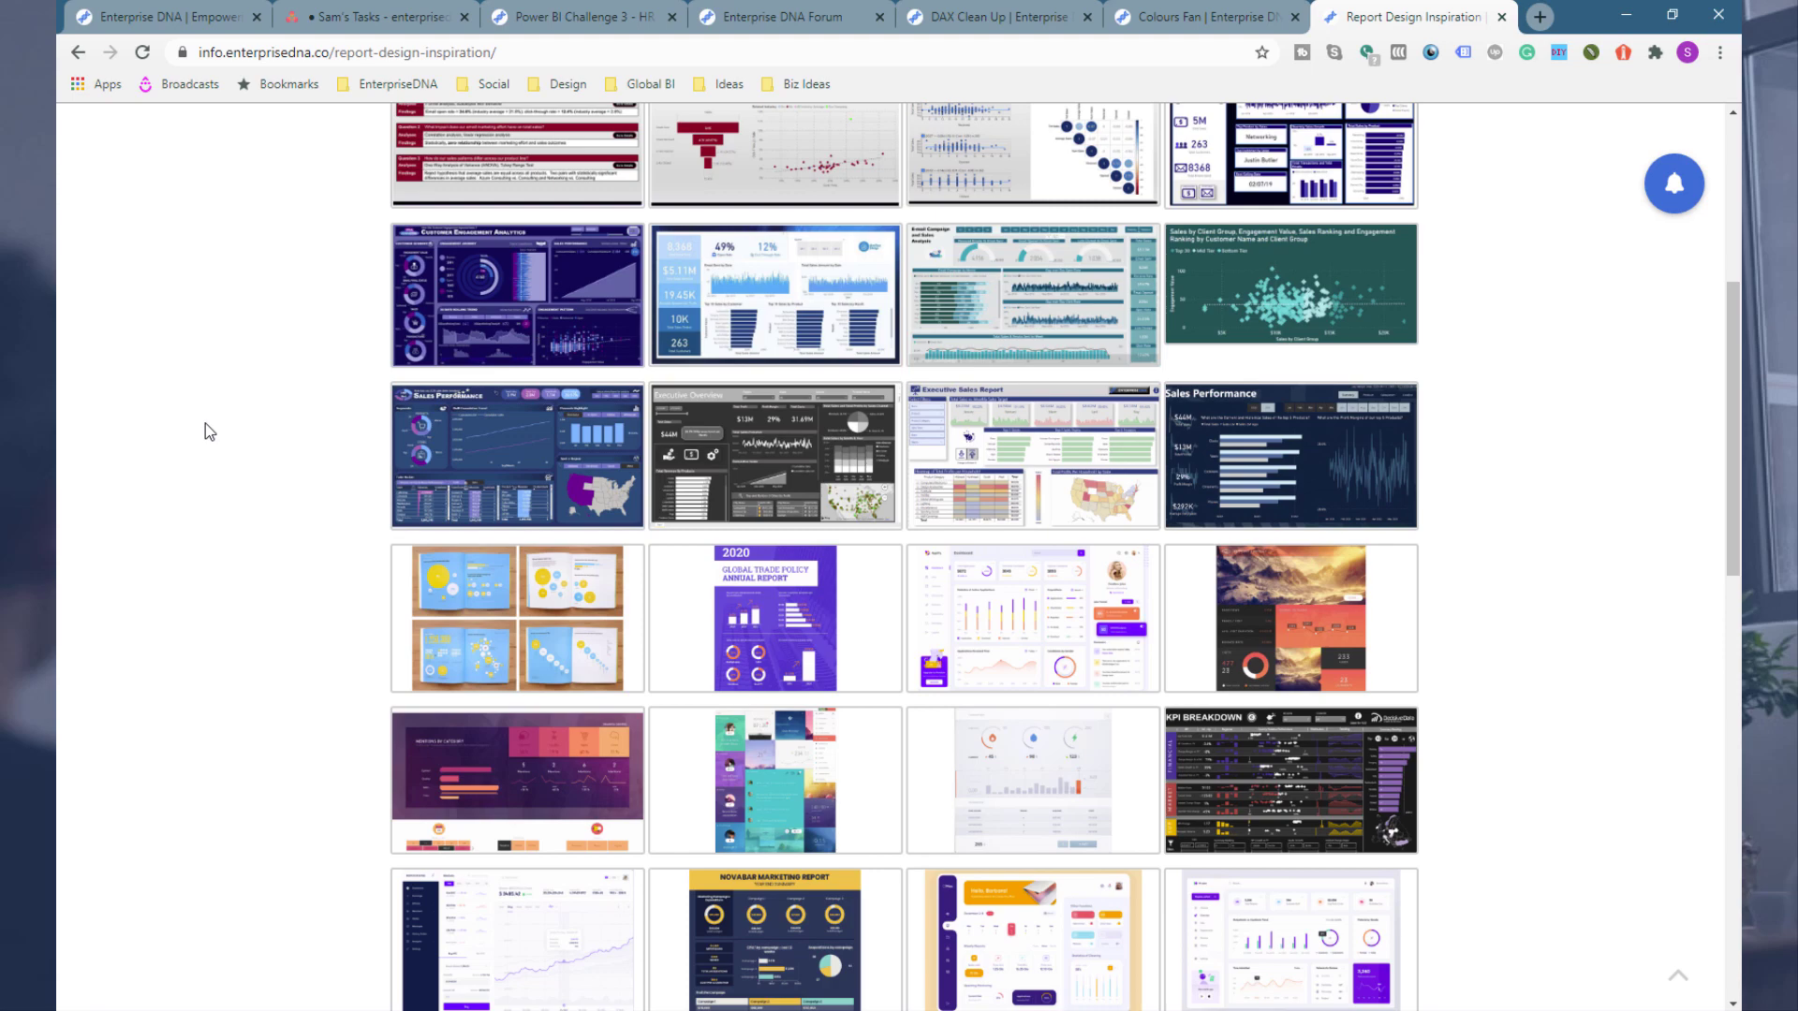
{"action": "scroll", "coordinate": [206, 429], "scroll_direction": "up", "scroll_amount": 5}
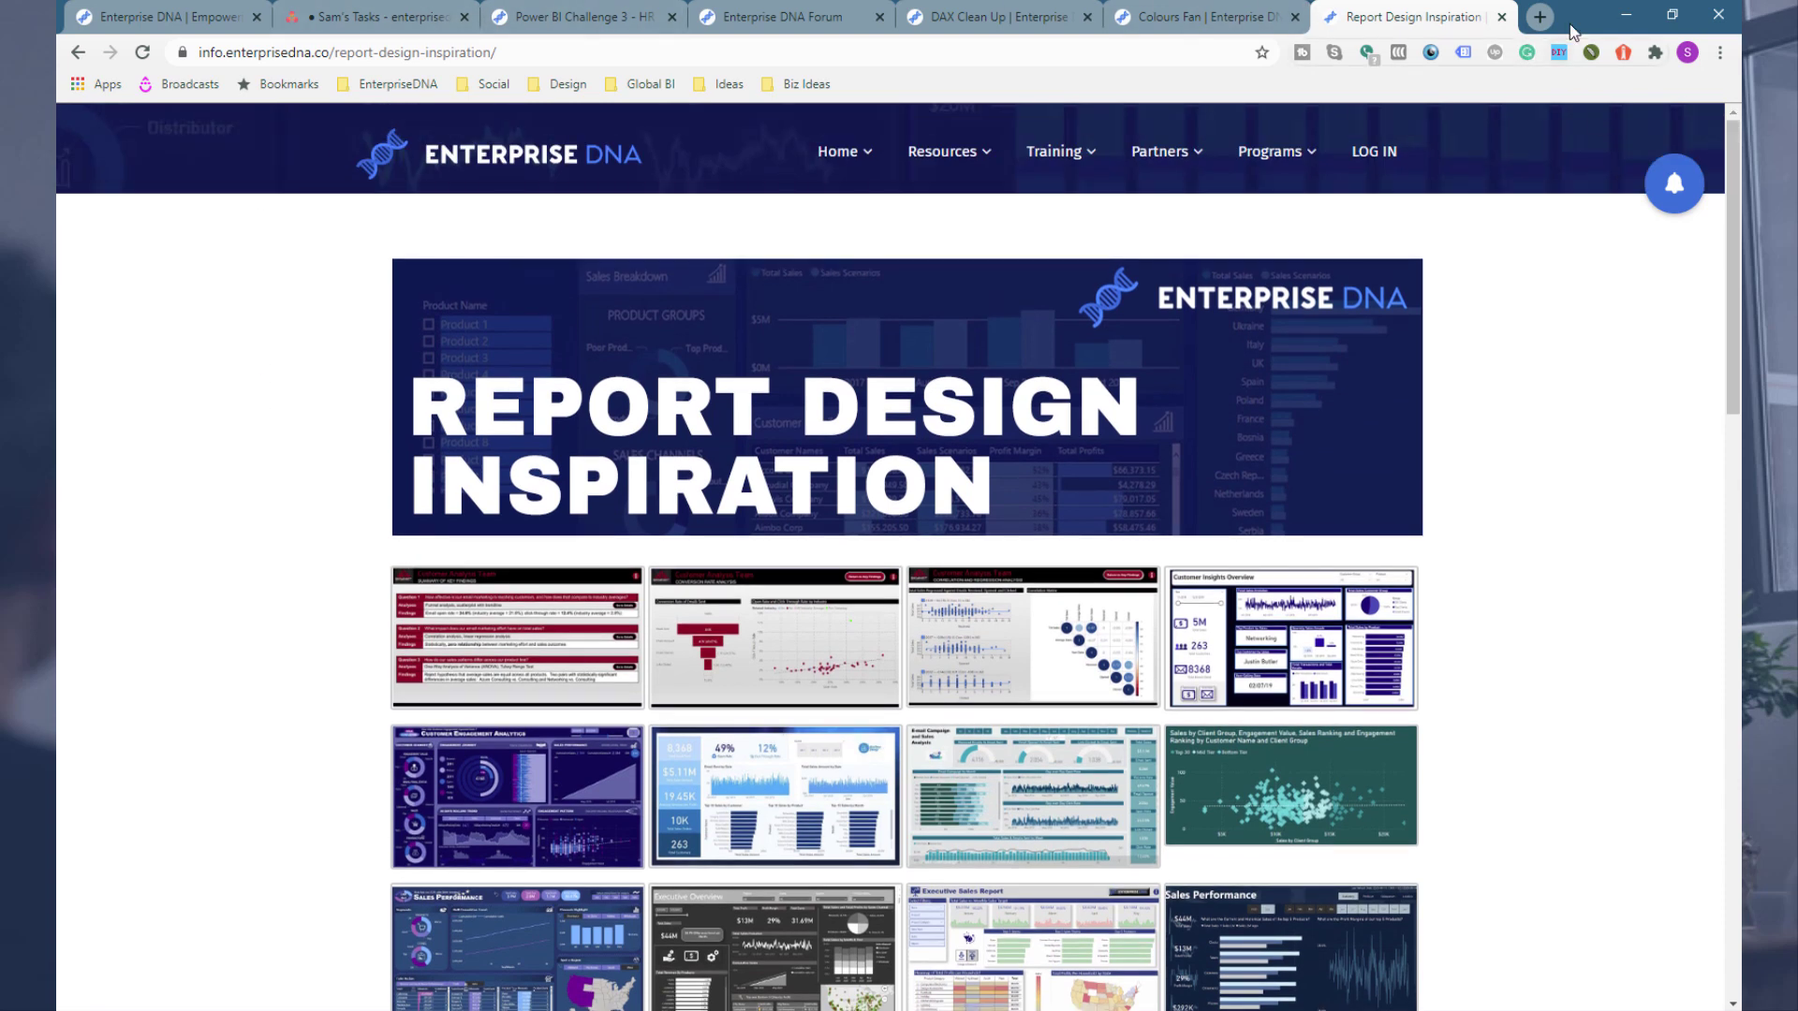
{"action": "left_click", "coordinate": [1627, 16]}
{"action": "scroll", "coordinate": [604, 344], "scroll_direction": "down", "scroll_amount": 3}
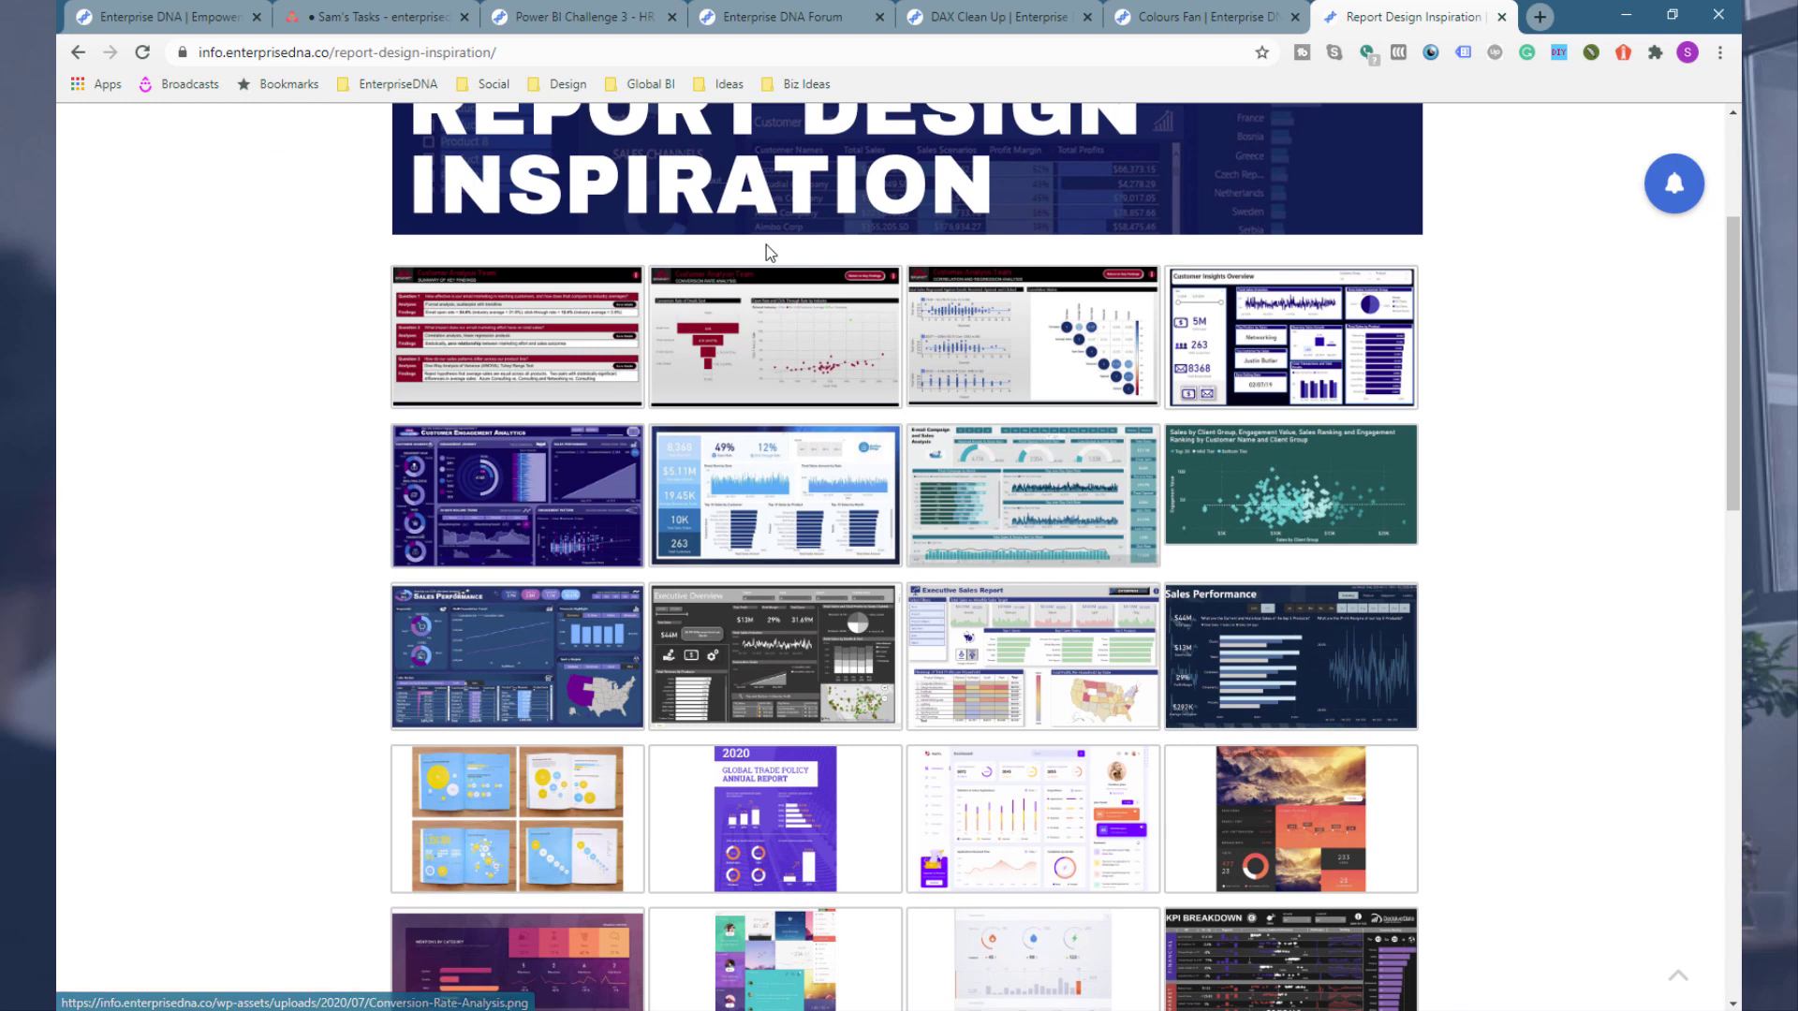
{"action": "scroll", "coordinate": [676, 429], "scroll_direction": "down", "scroll_amount": 2}
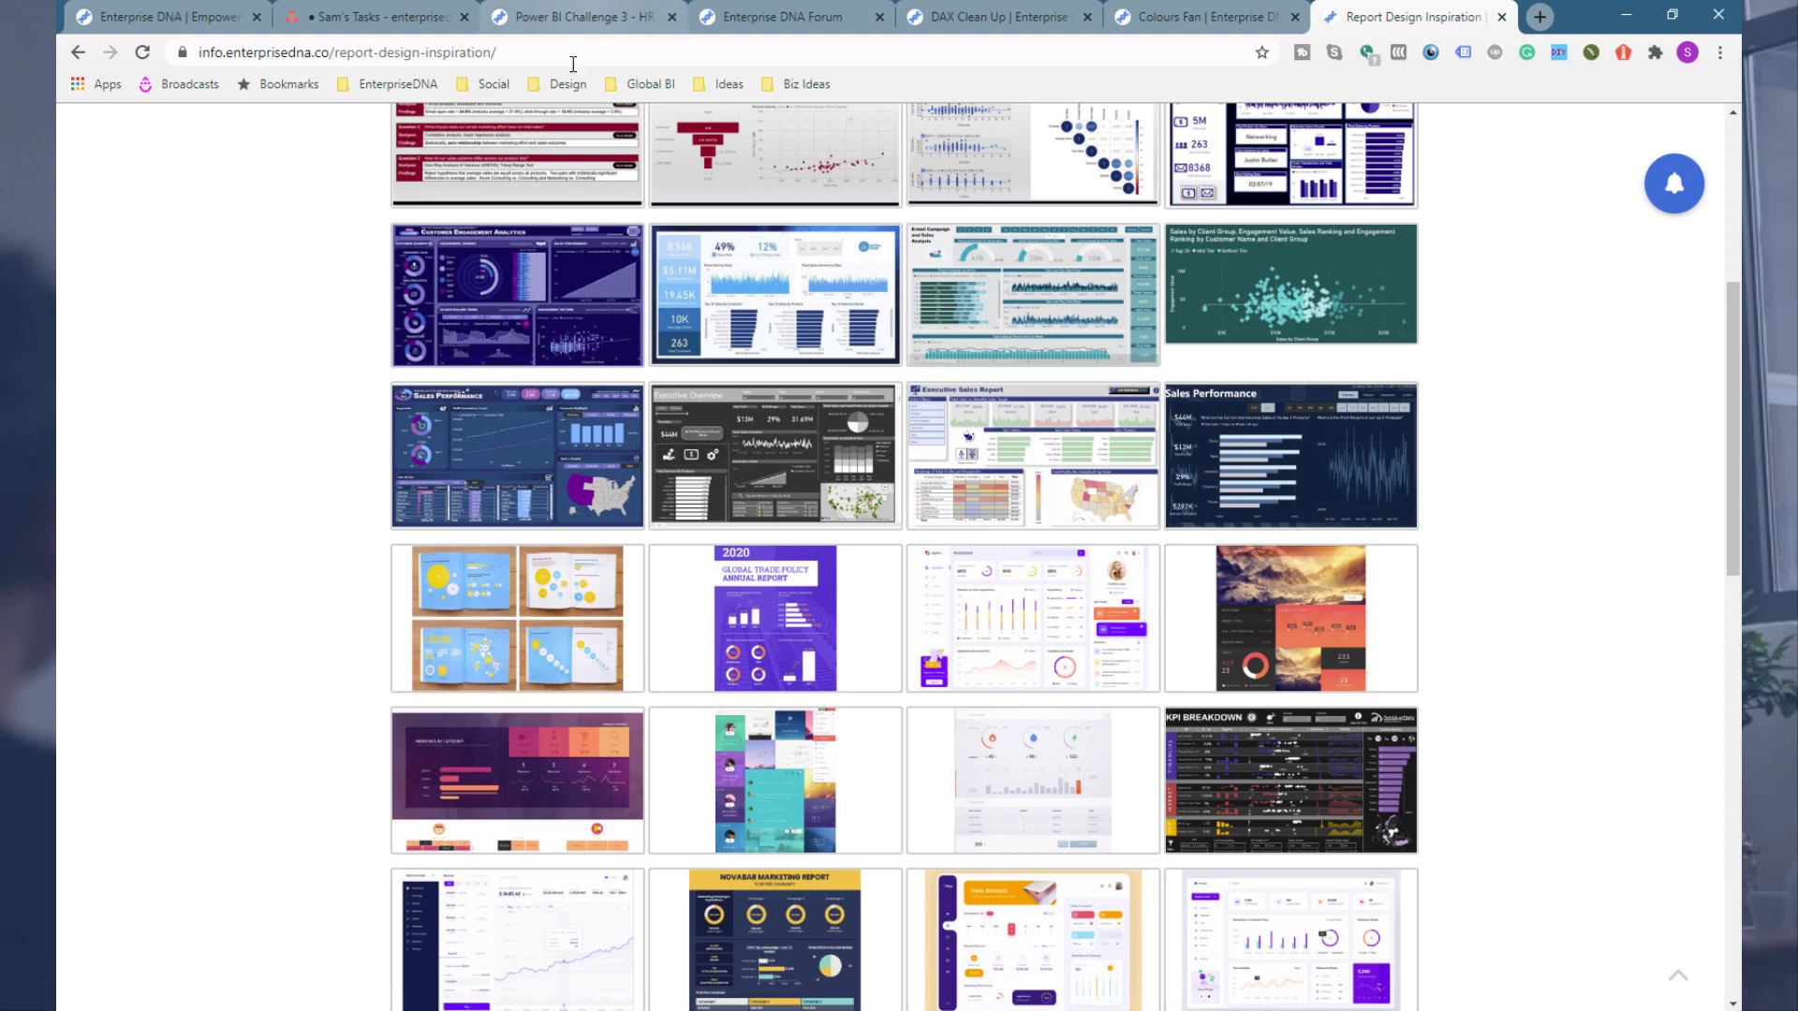
Step: Return to the Colours Fan tab and pick the #2a6898 petal as the base colour
{"action": "left_click", "coordinate": [562, 23]}
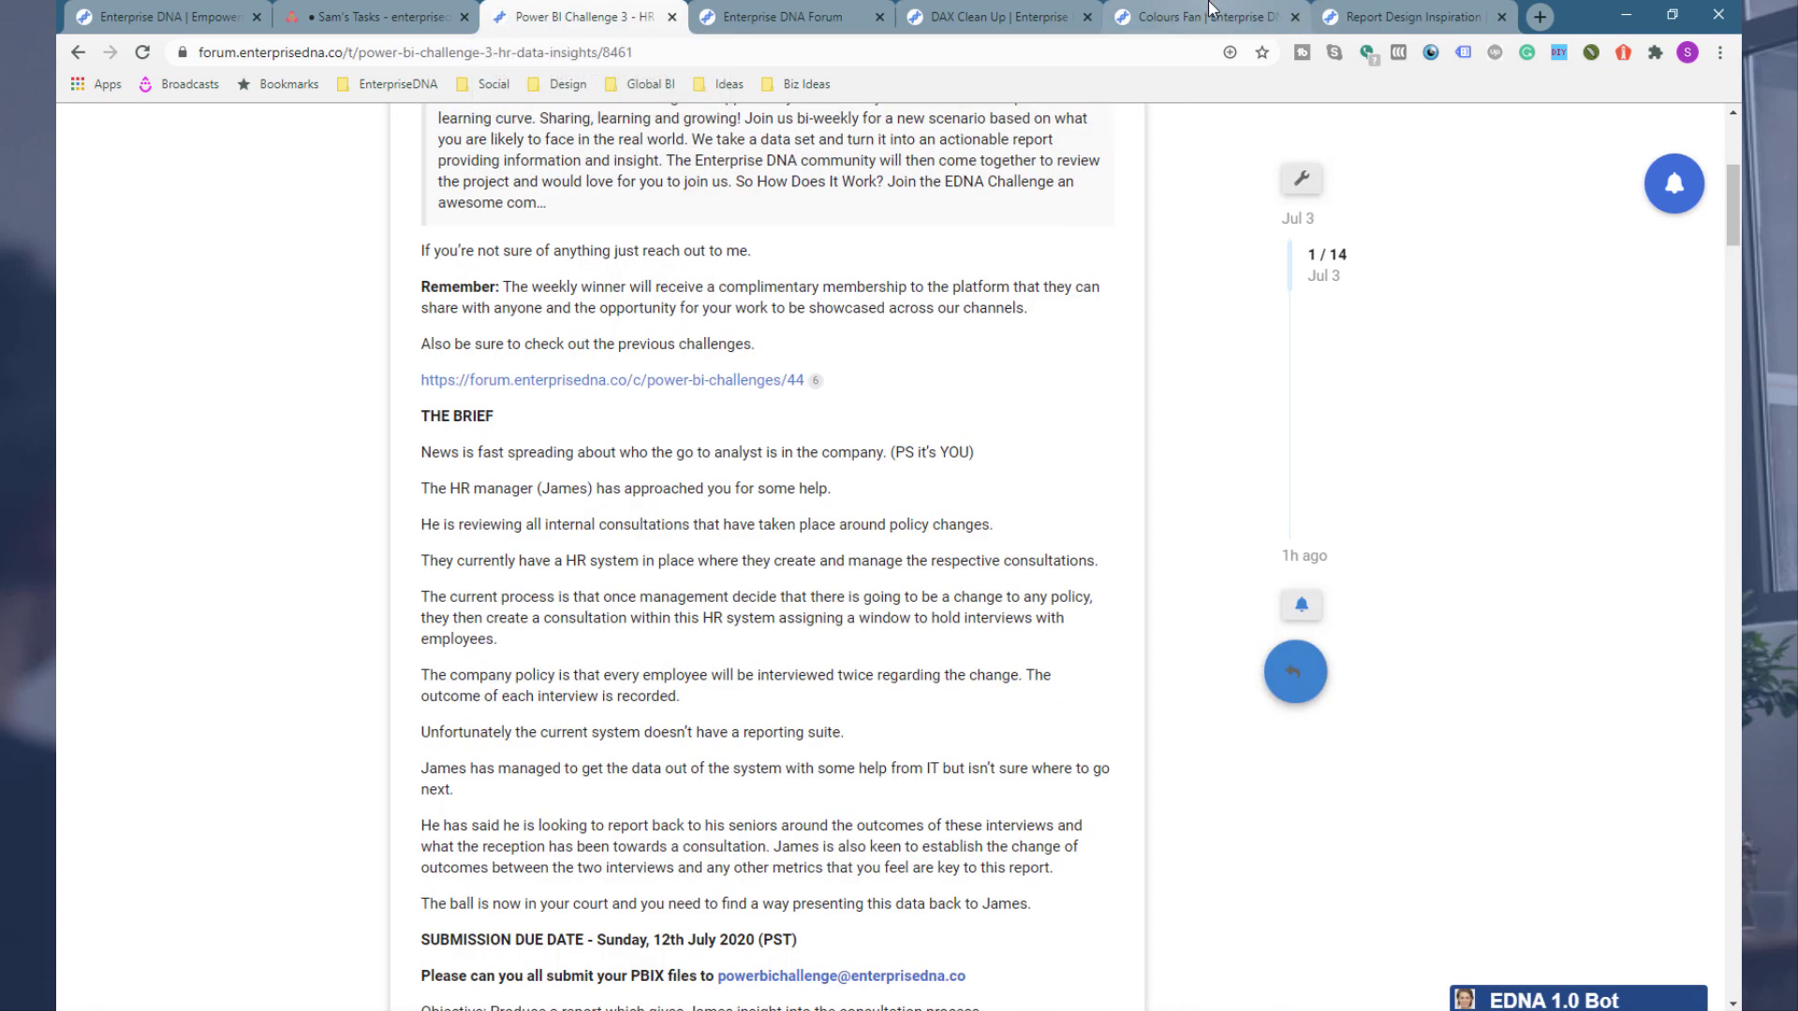
{"action": "left_click", "coordinate": [1206, 17]}
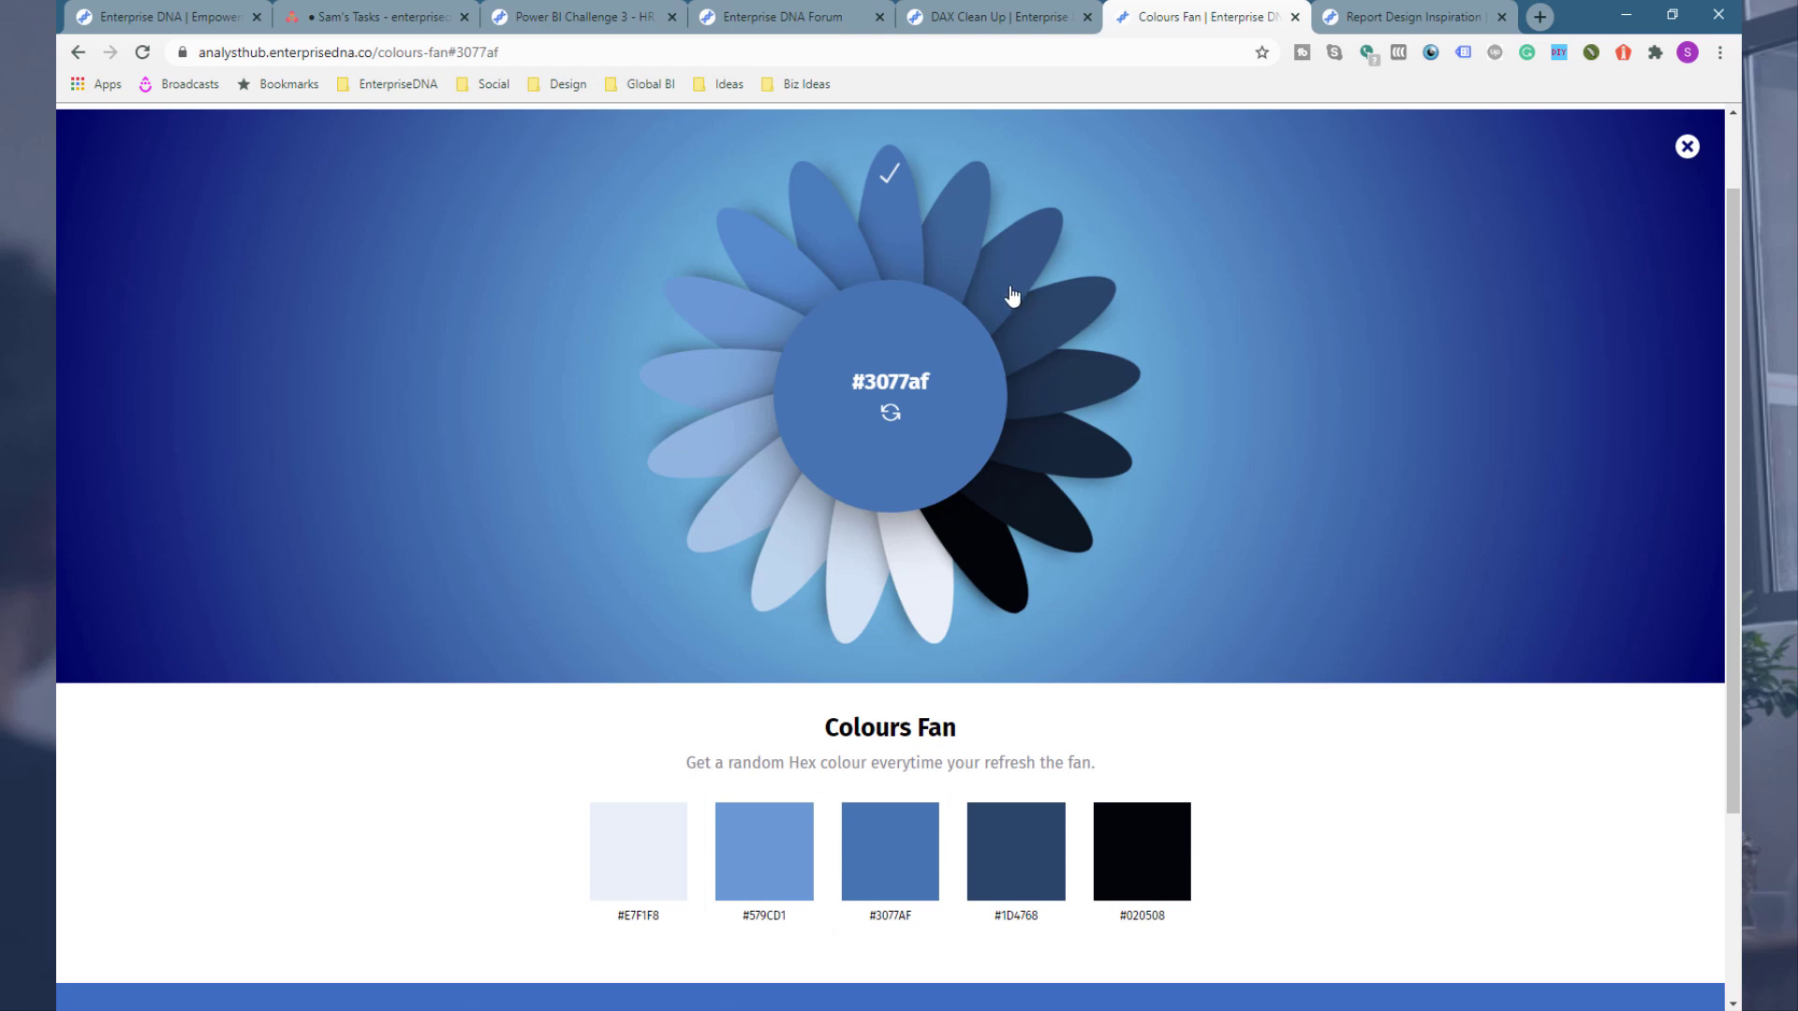
{"action": "left_click", "coordinate": [1045, 337]}
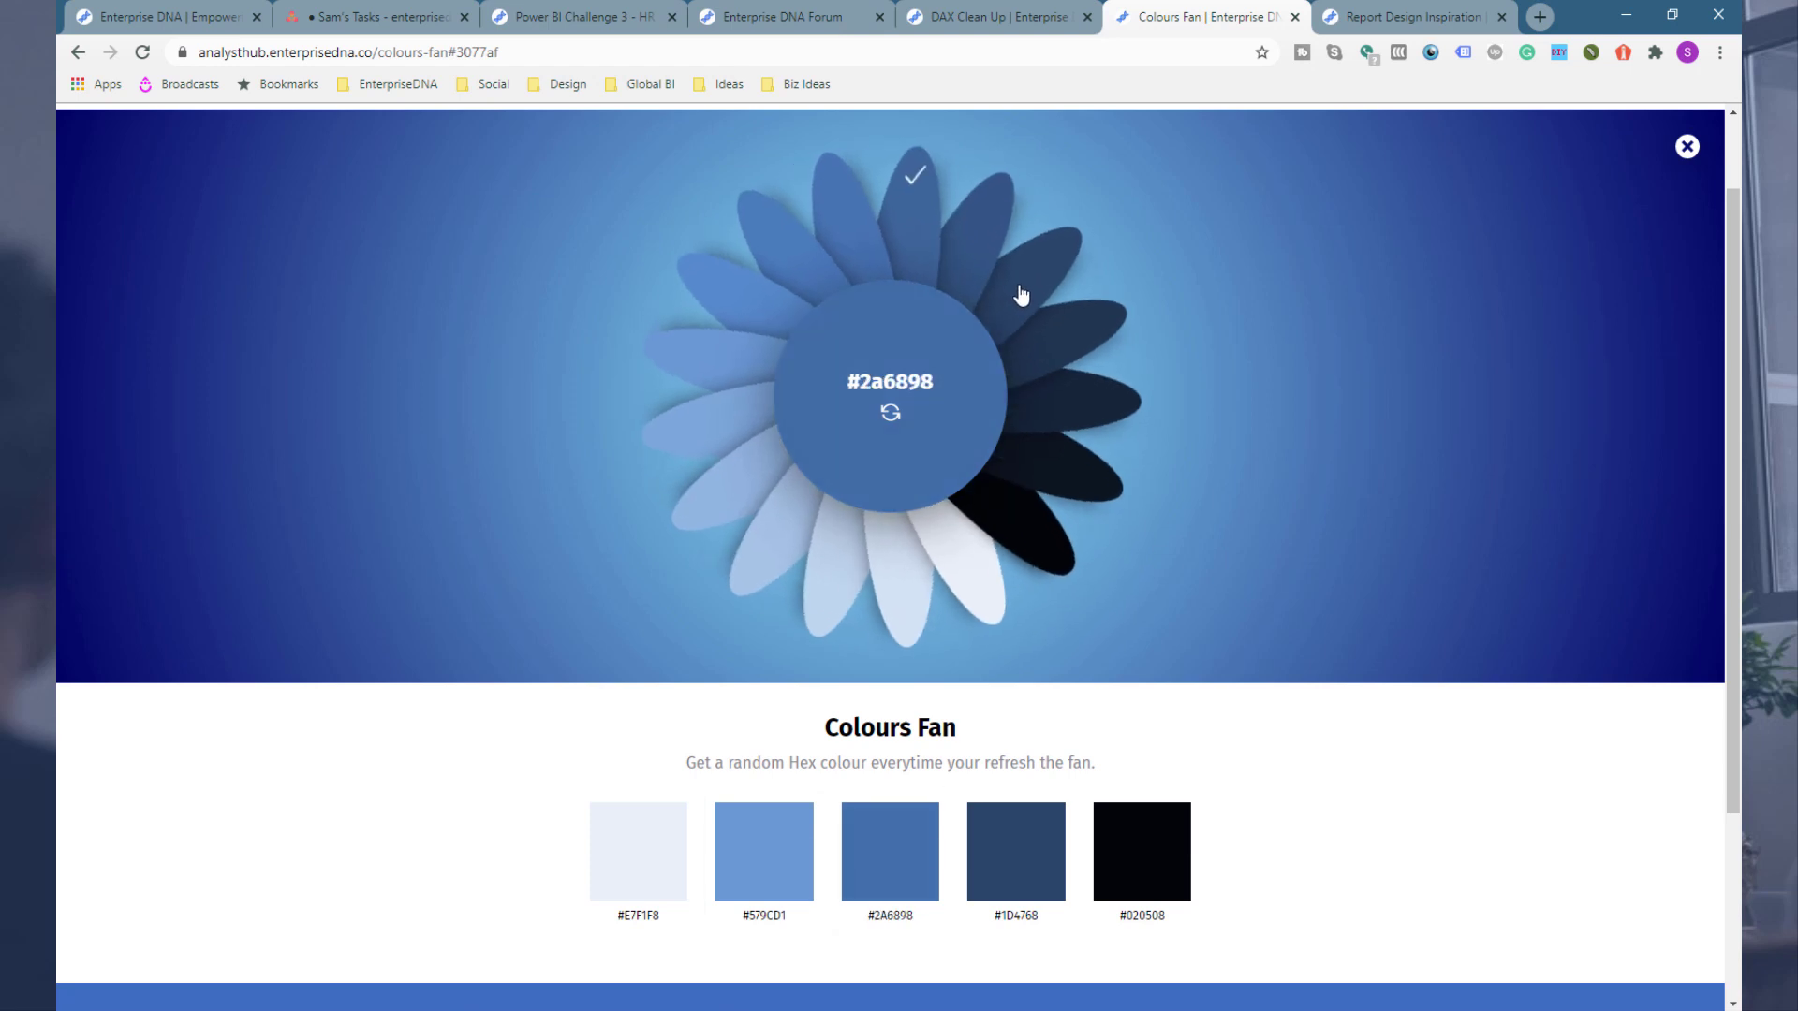
Step: Try different petals on the Colours Fan to compare darker and lighter shades of the blue
{"action": "left_click", "coordinate": [943, 240]}
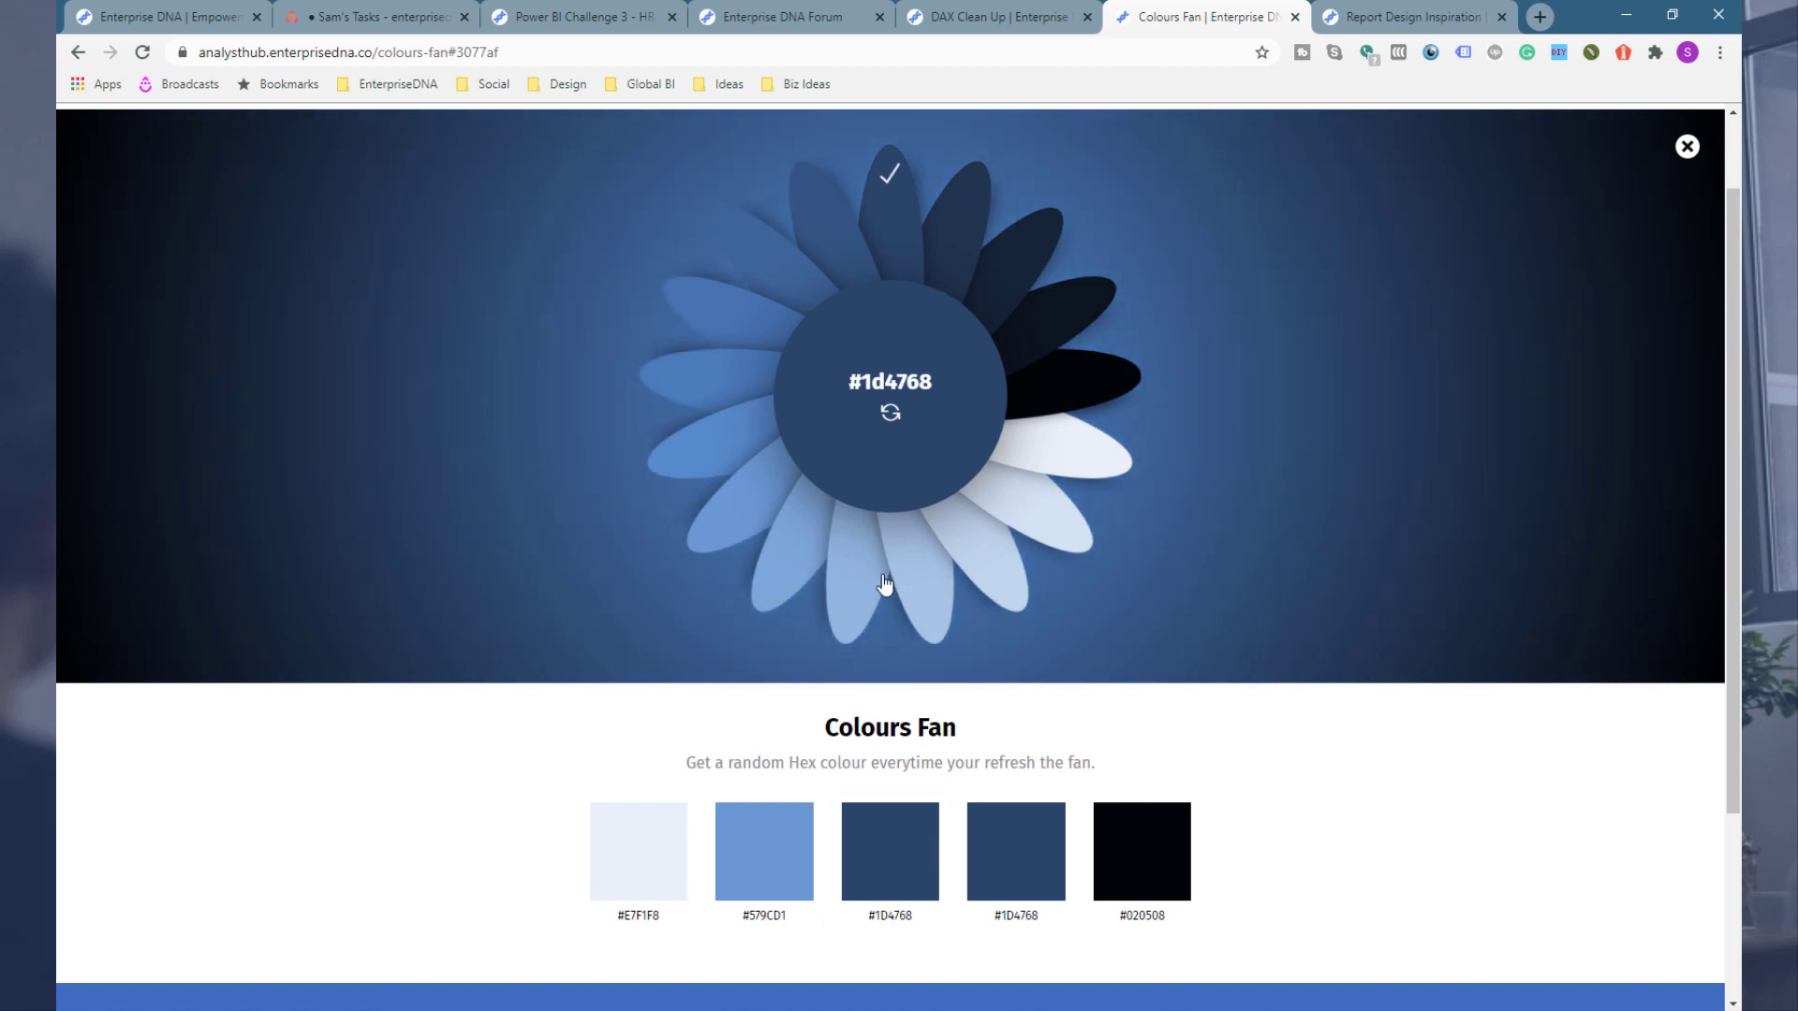
{"action": "left_click", "coordinate": [916, 228]}
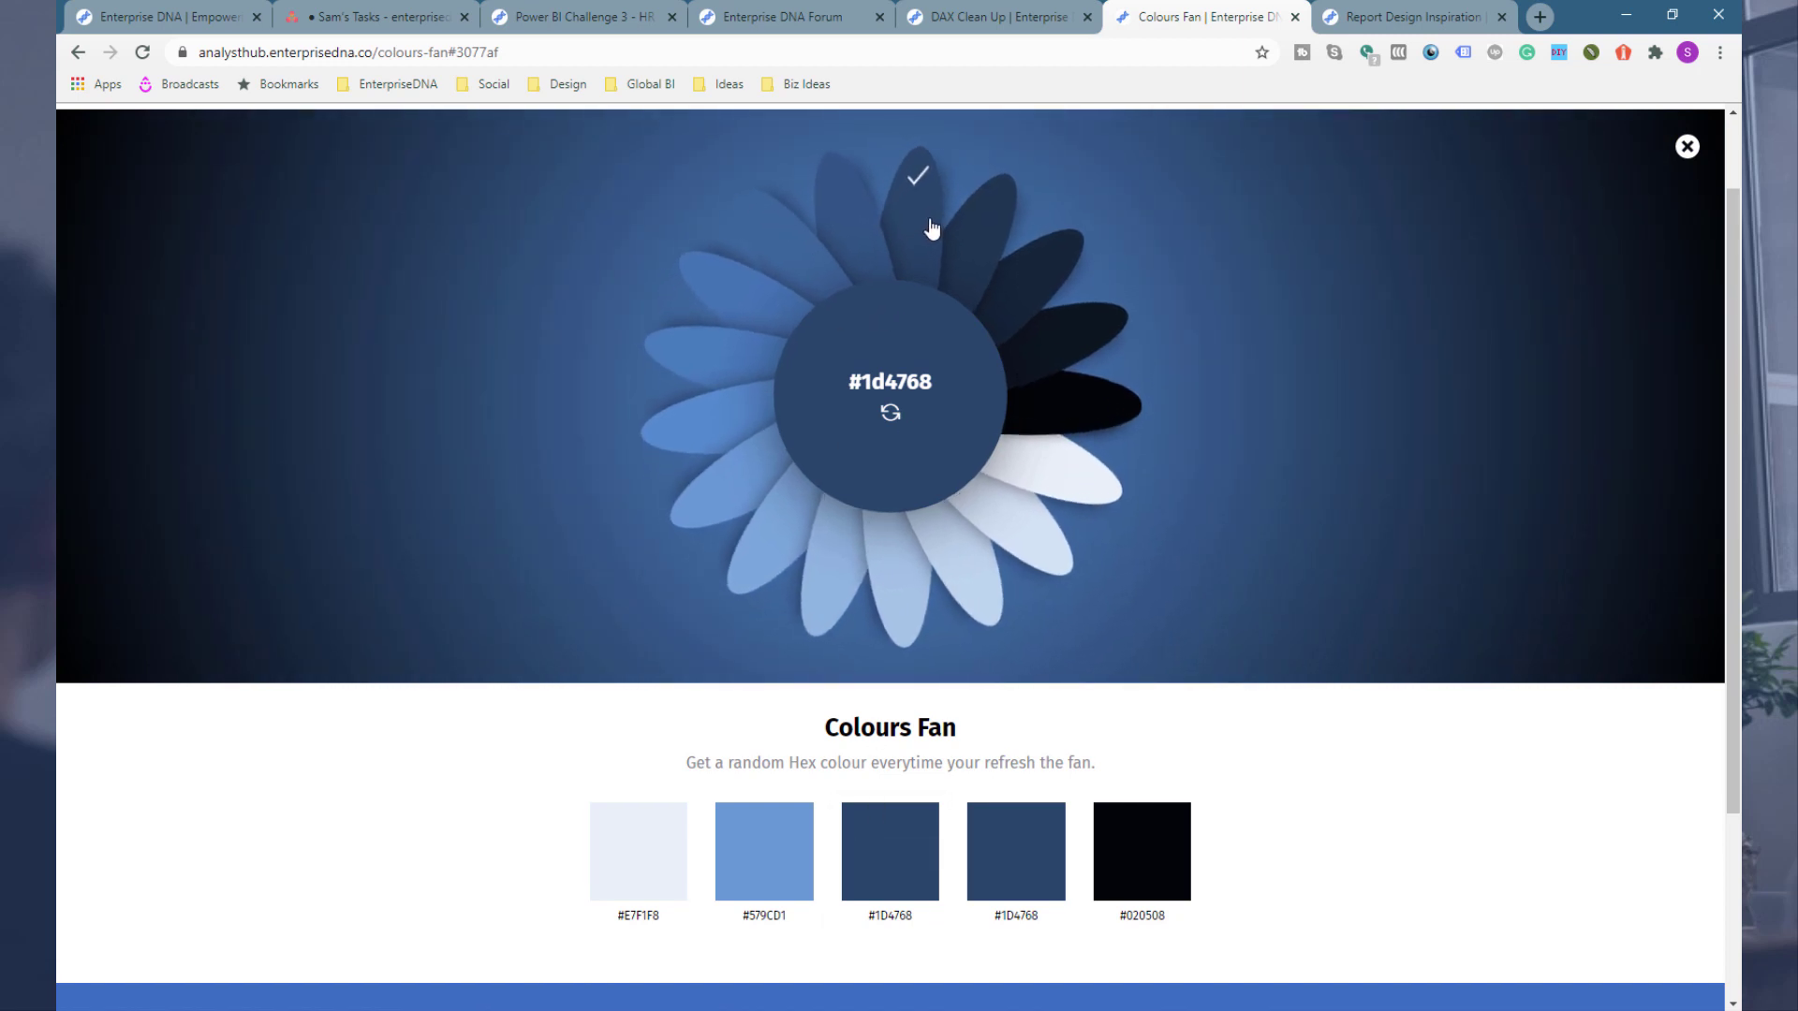
{"action": "left_click", "coordinate": [967, 250]}
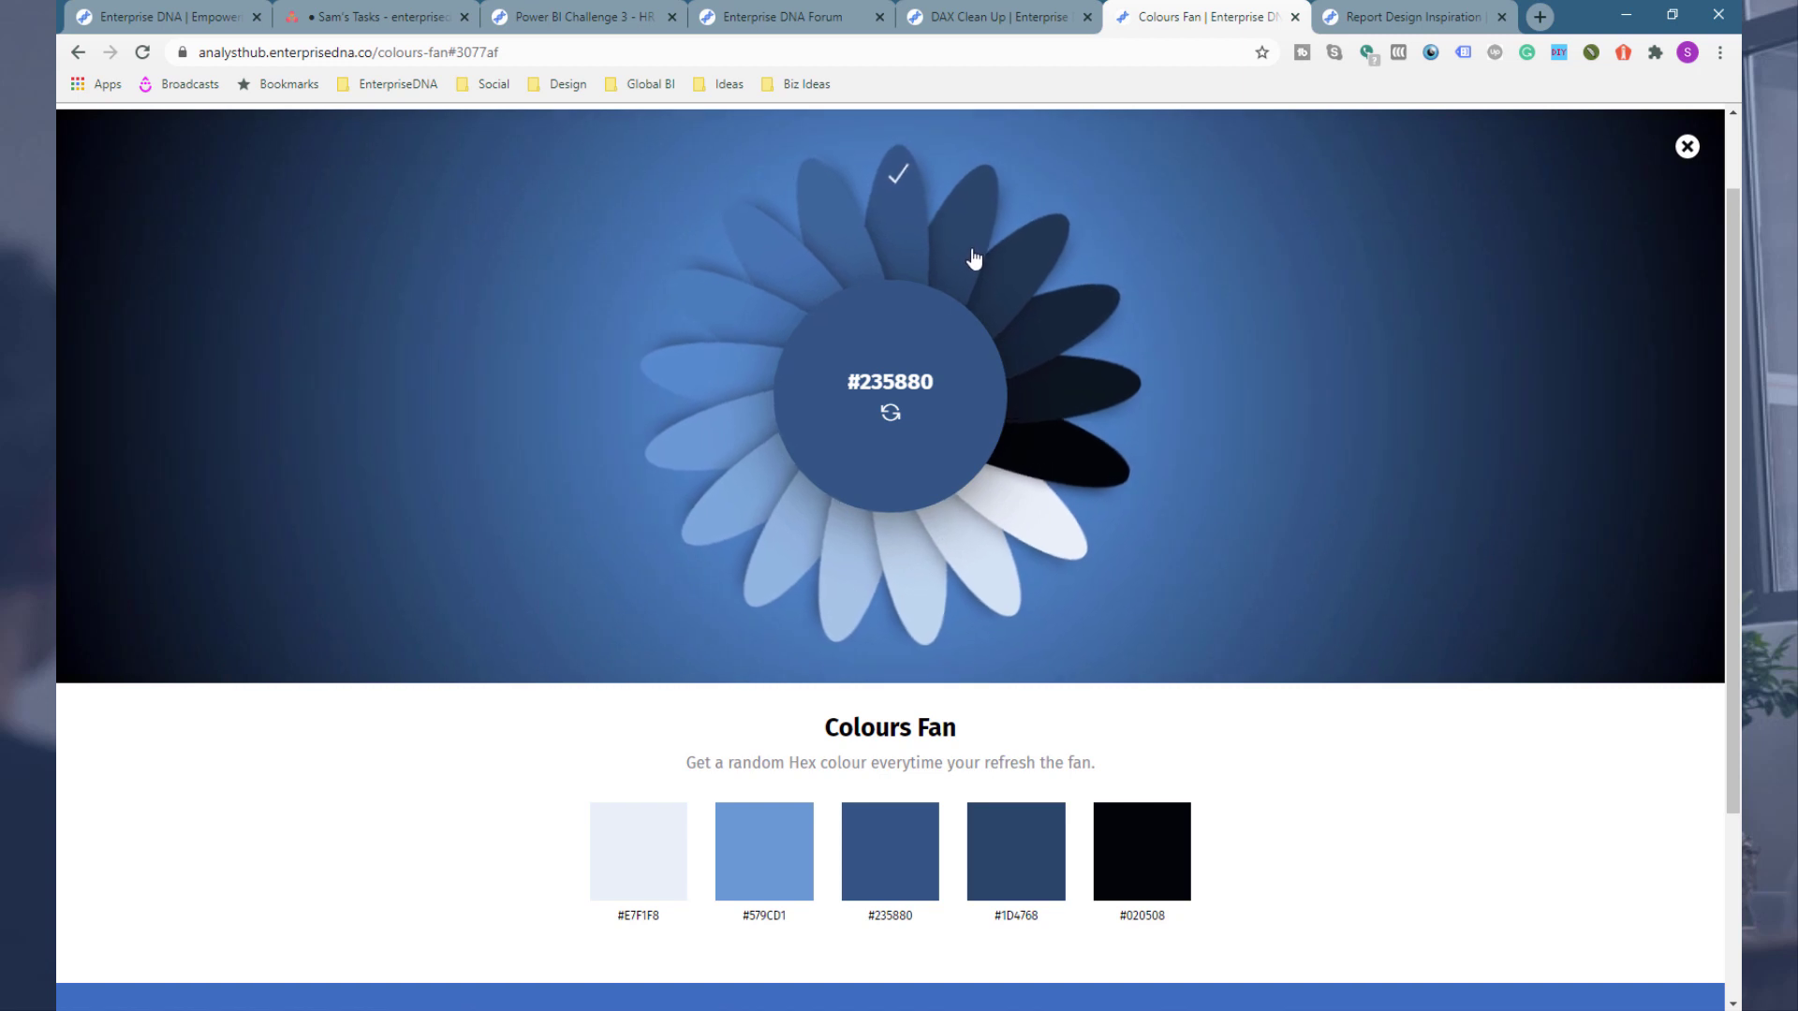
{"action": "mouse_move", "coordinate": [855, 919]}
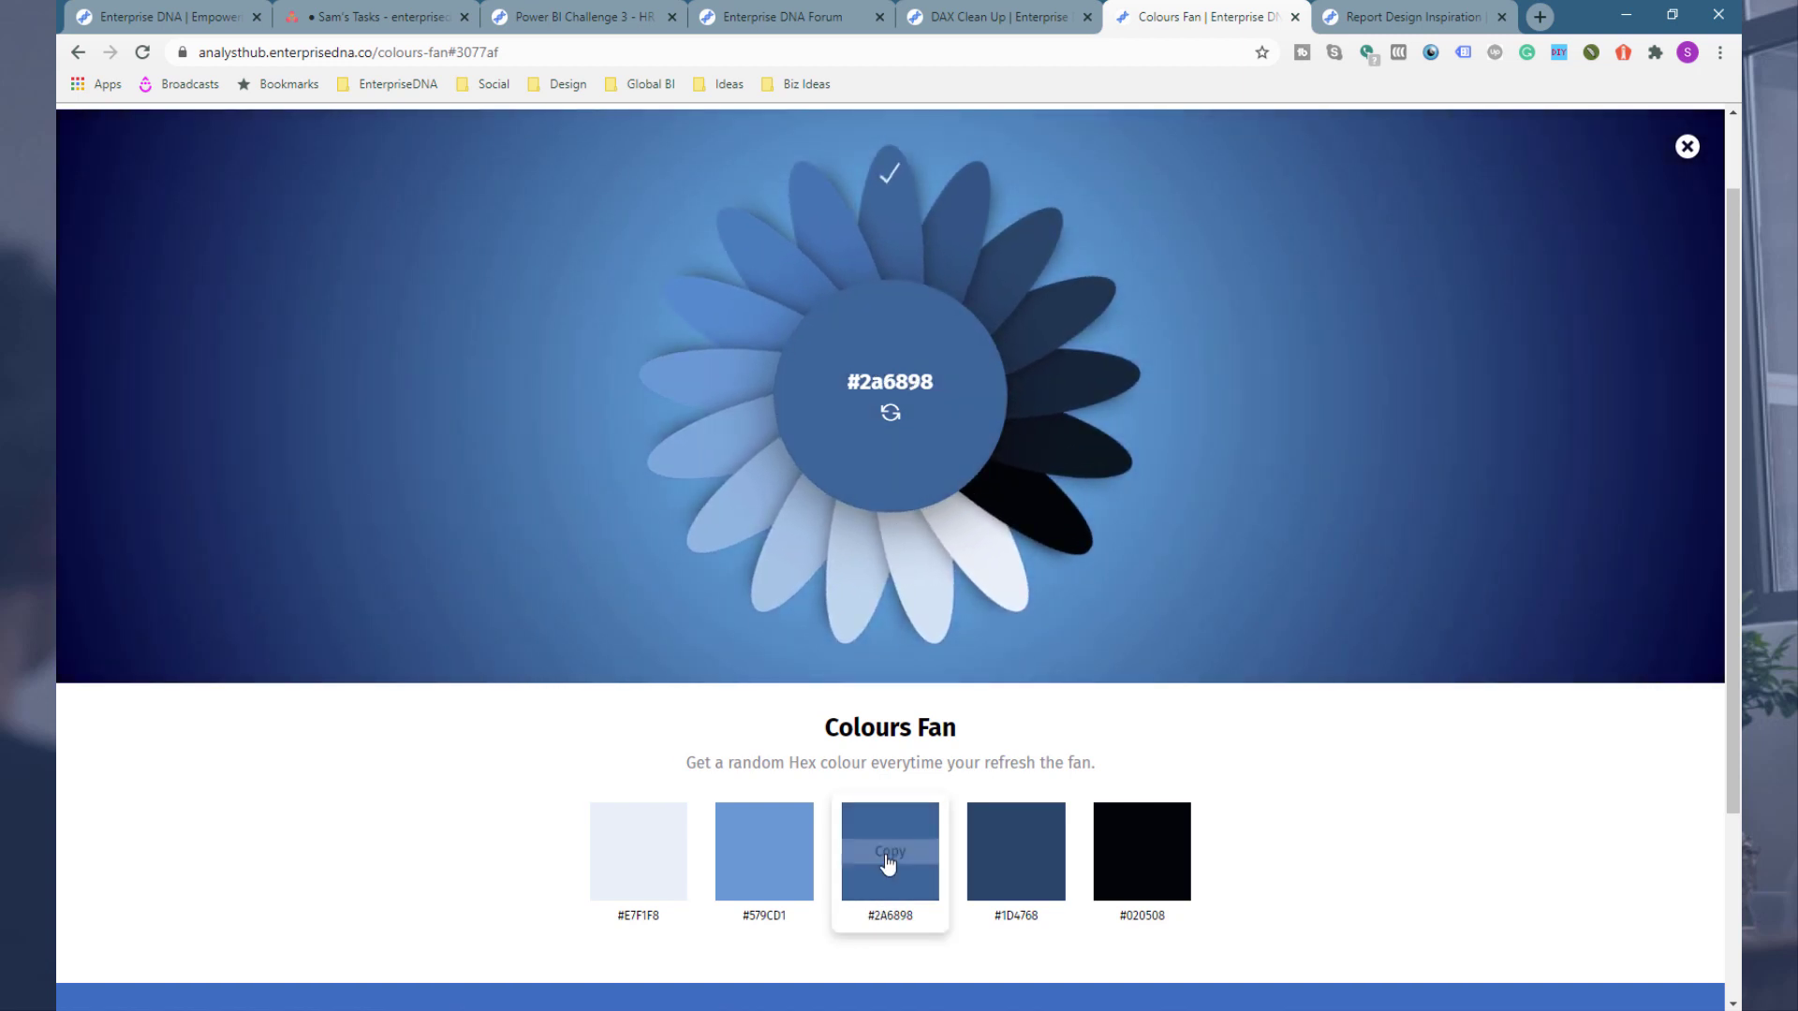
{"action": "left_click", "coordinate": [971, 272]}
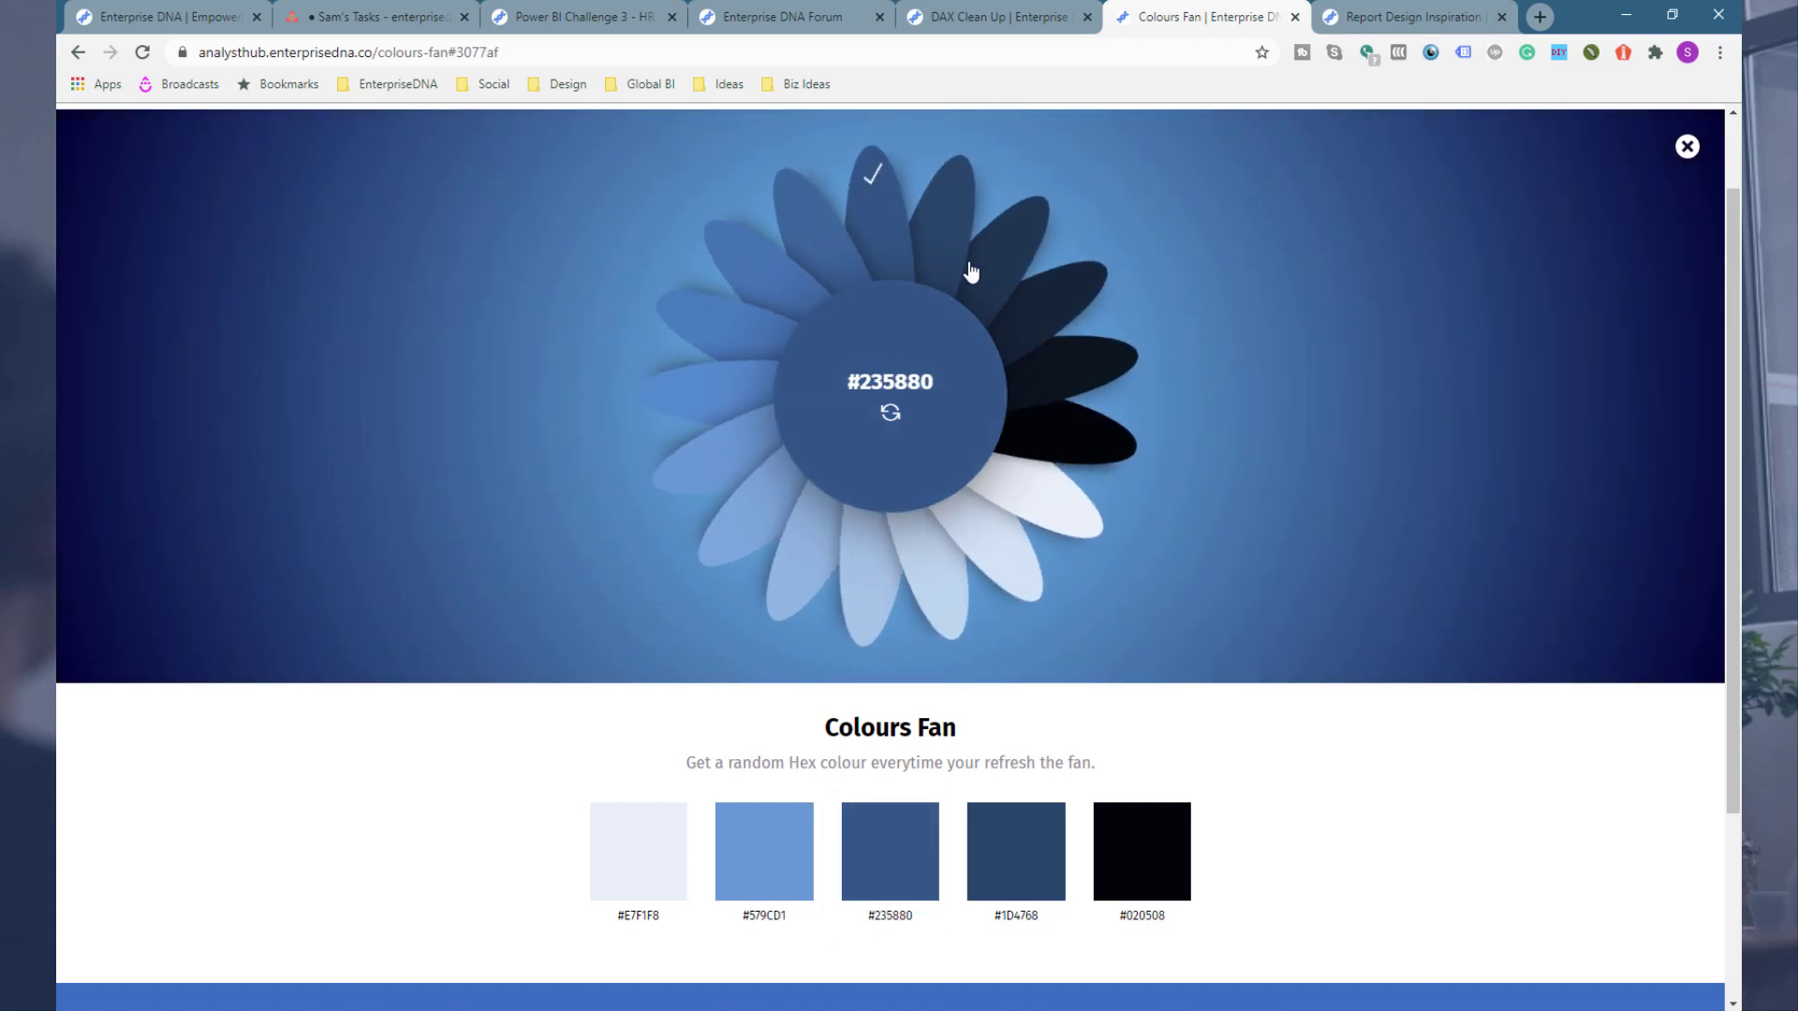
{"action": "left_click", "coordinate": [943, 251]}
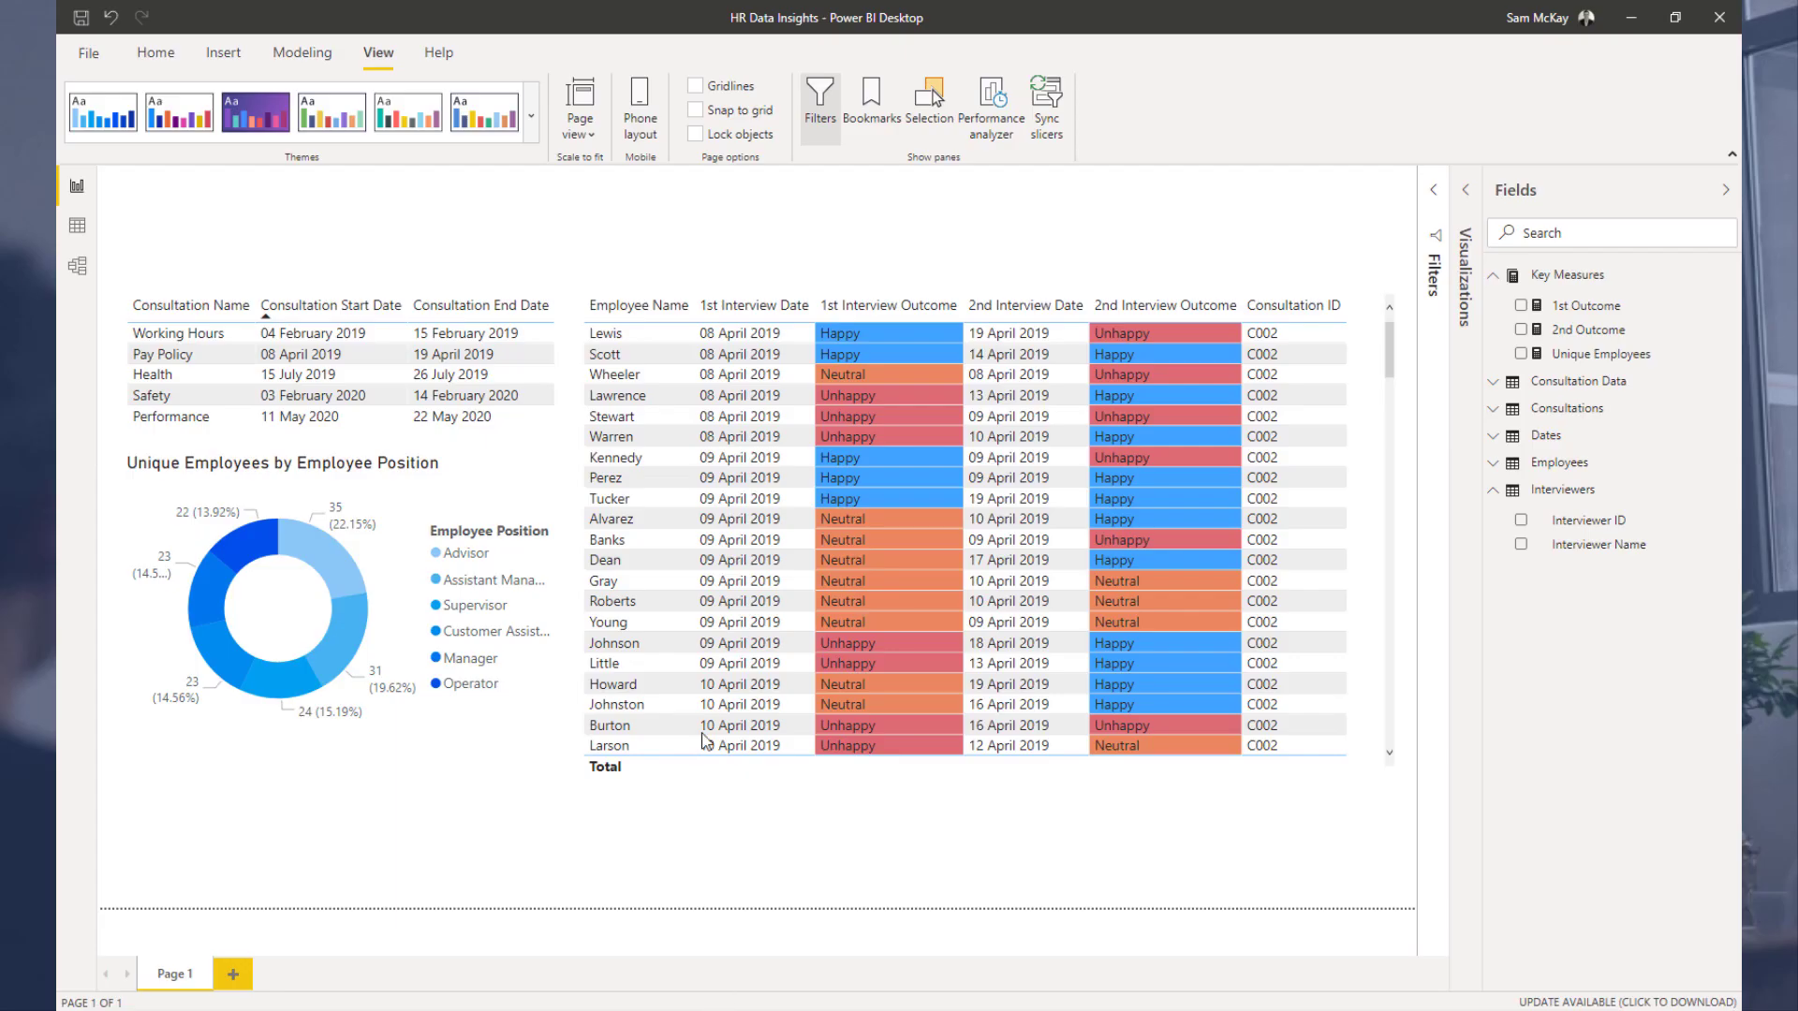
{"action": "left_click", "coordinate": [530, 114]}
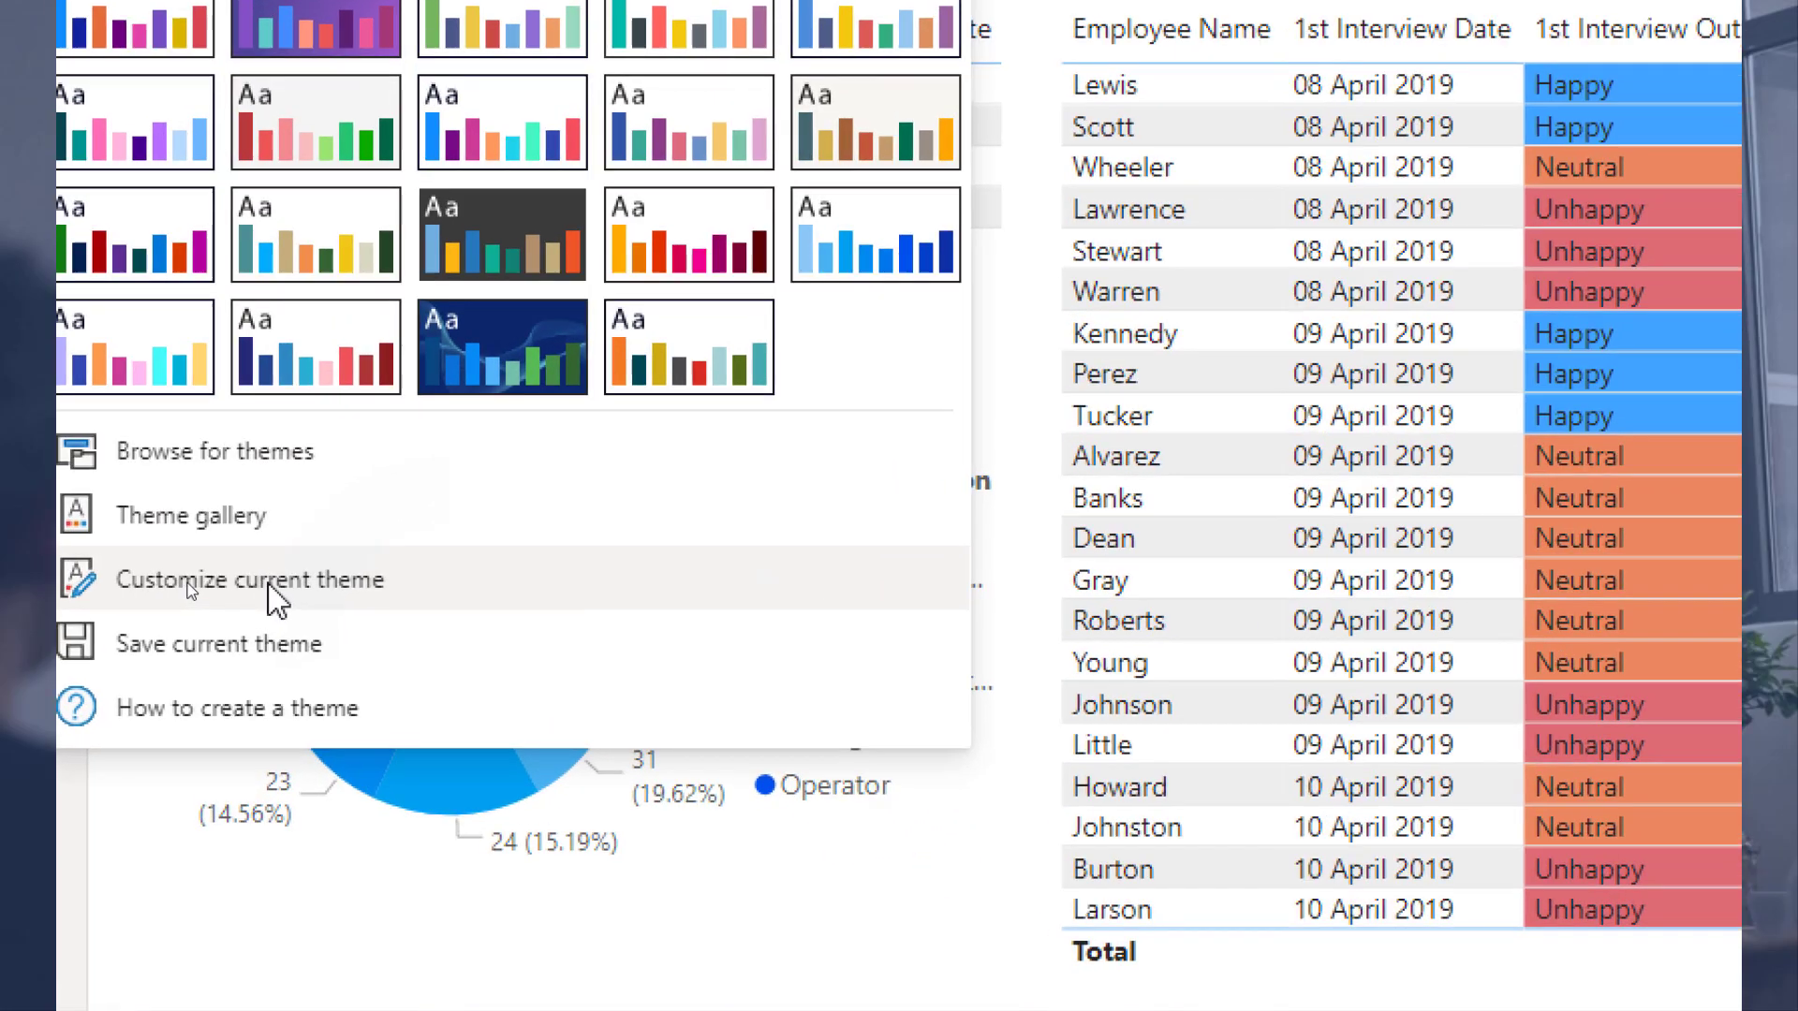
{"action": "left_click", "coordinate": [278, 599]}
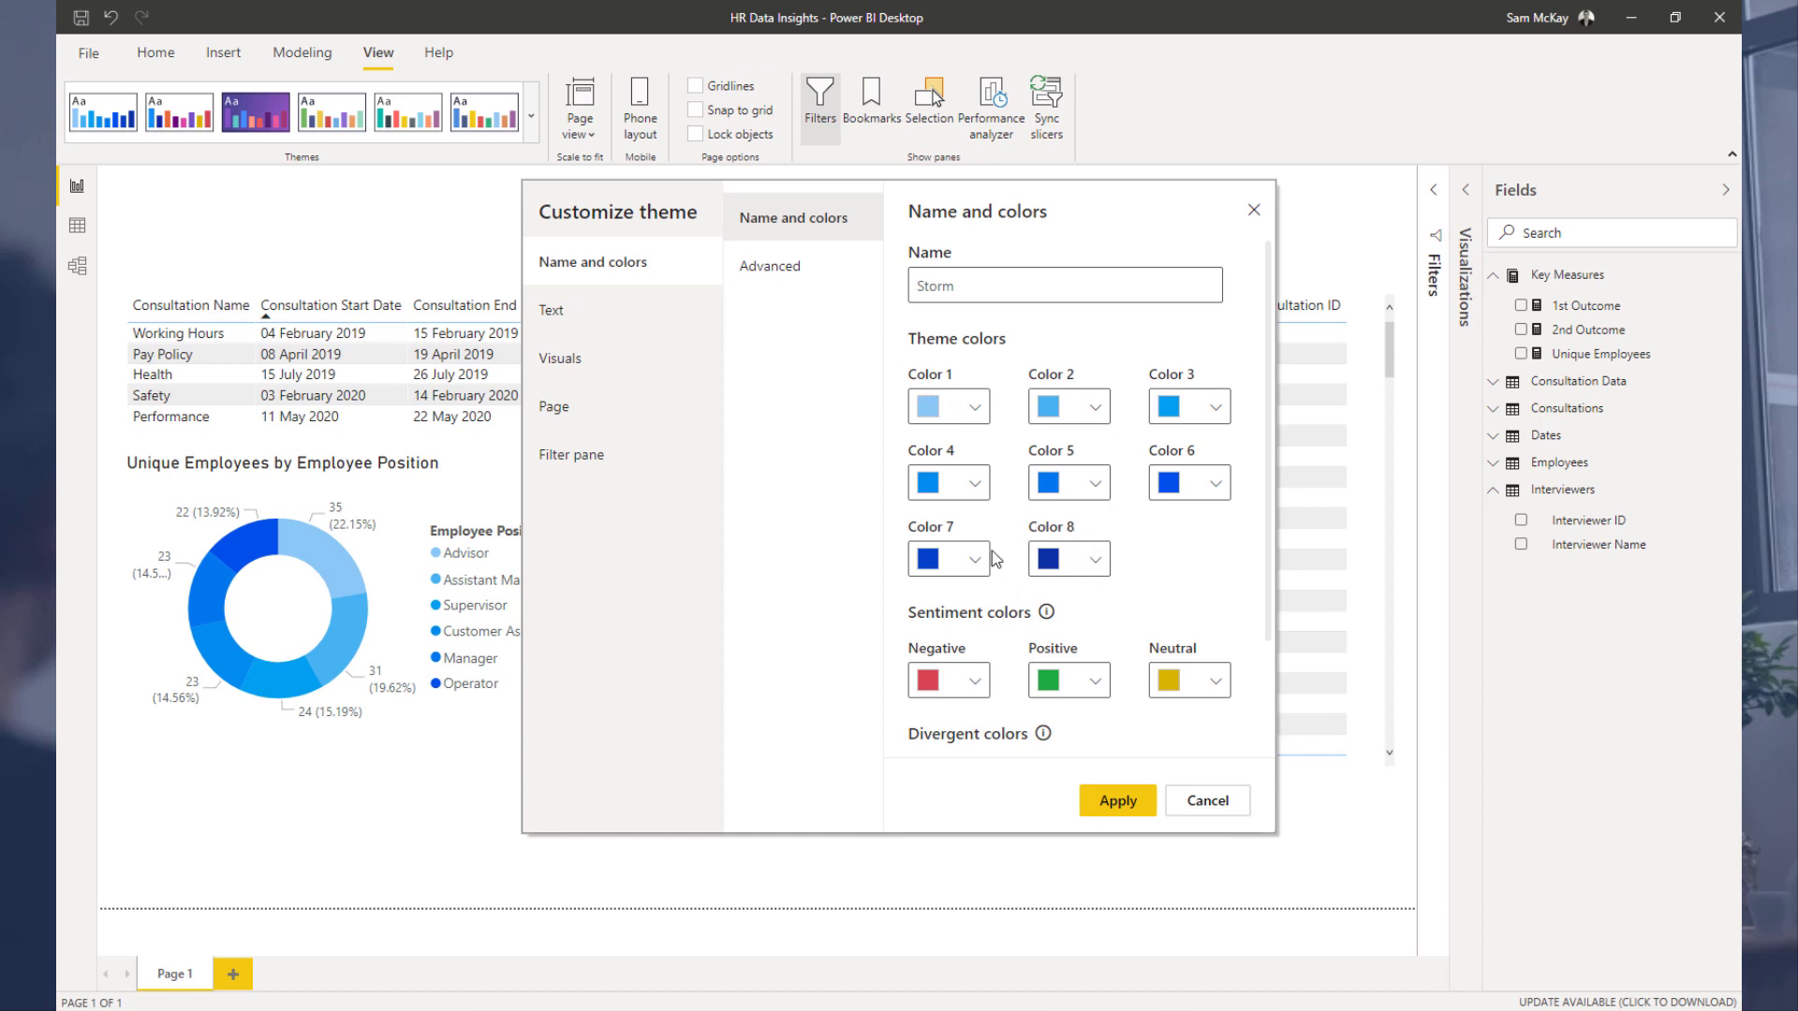
{"action": "left_click", "coordinate": [1186, 803]}
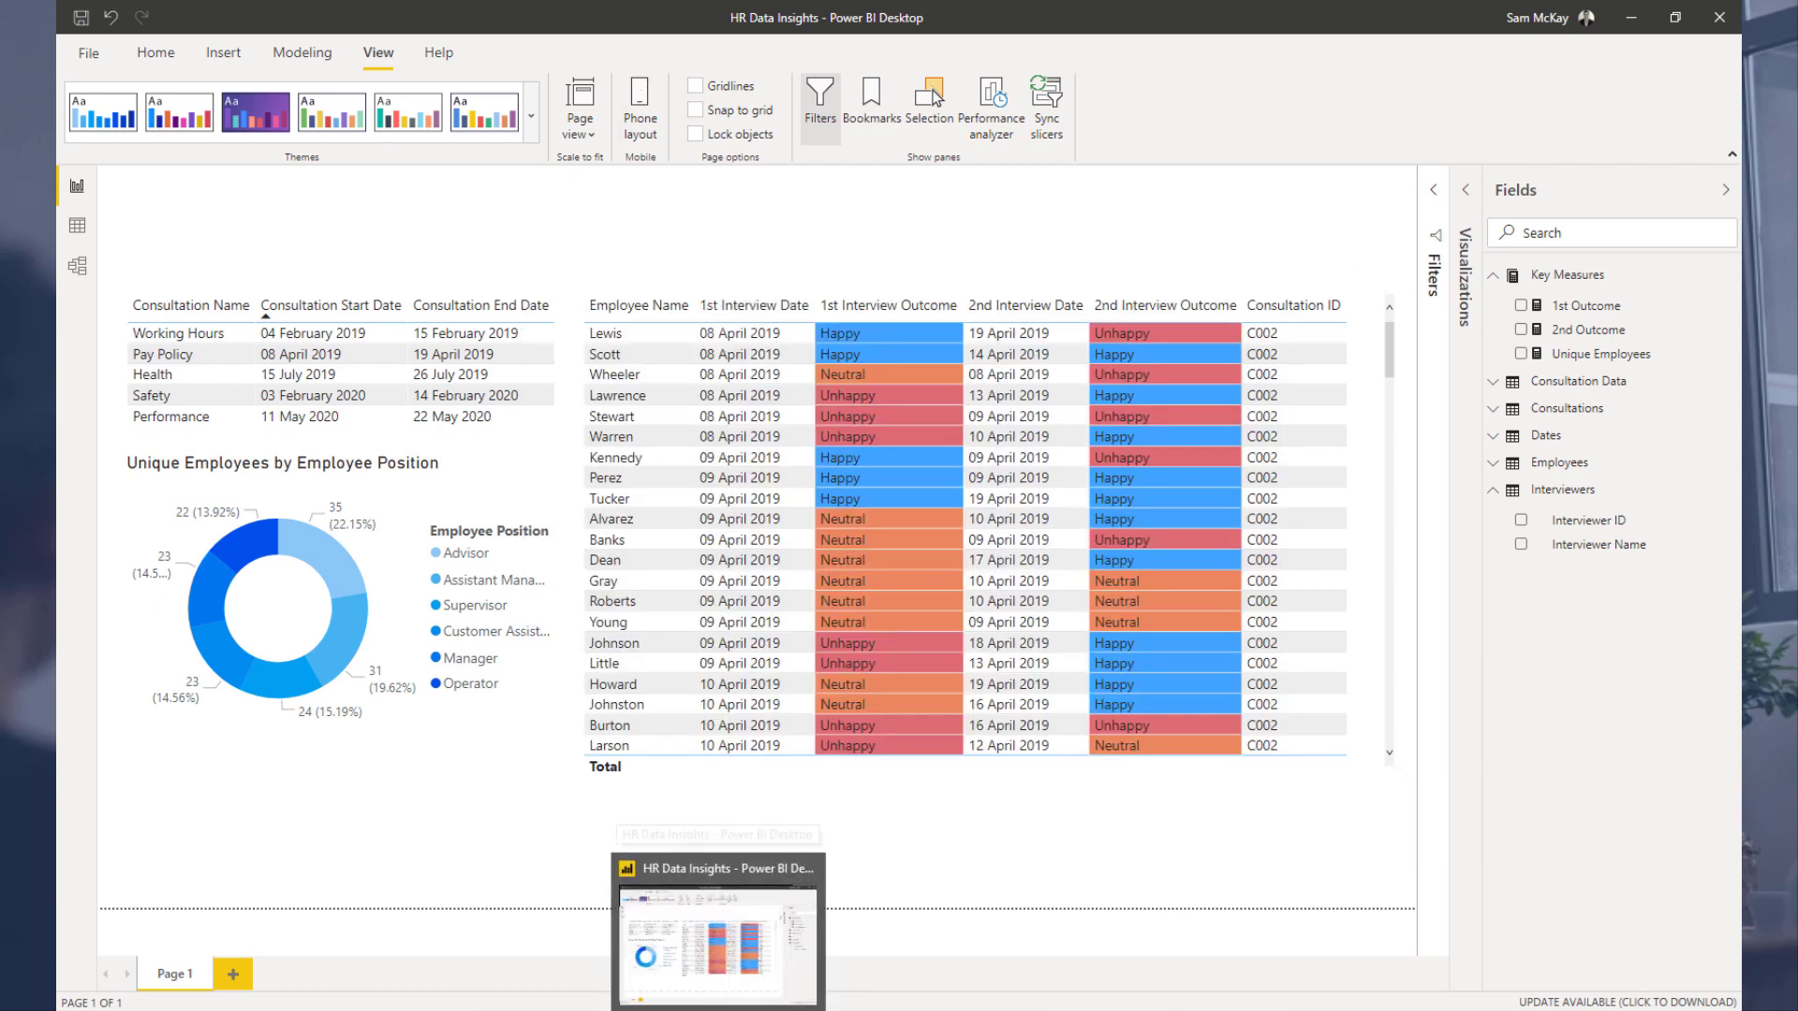
Step: Rotate the Colours Fan to the #6faad8 petal and copy its hex code from the palette
{"action": "left_click", "coordinate": [393, 1004]}
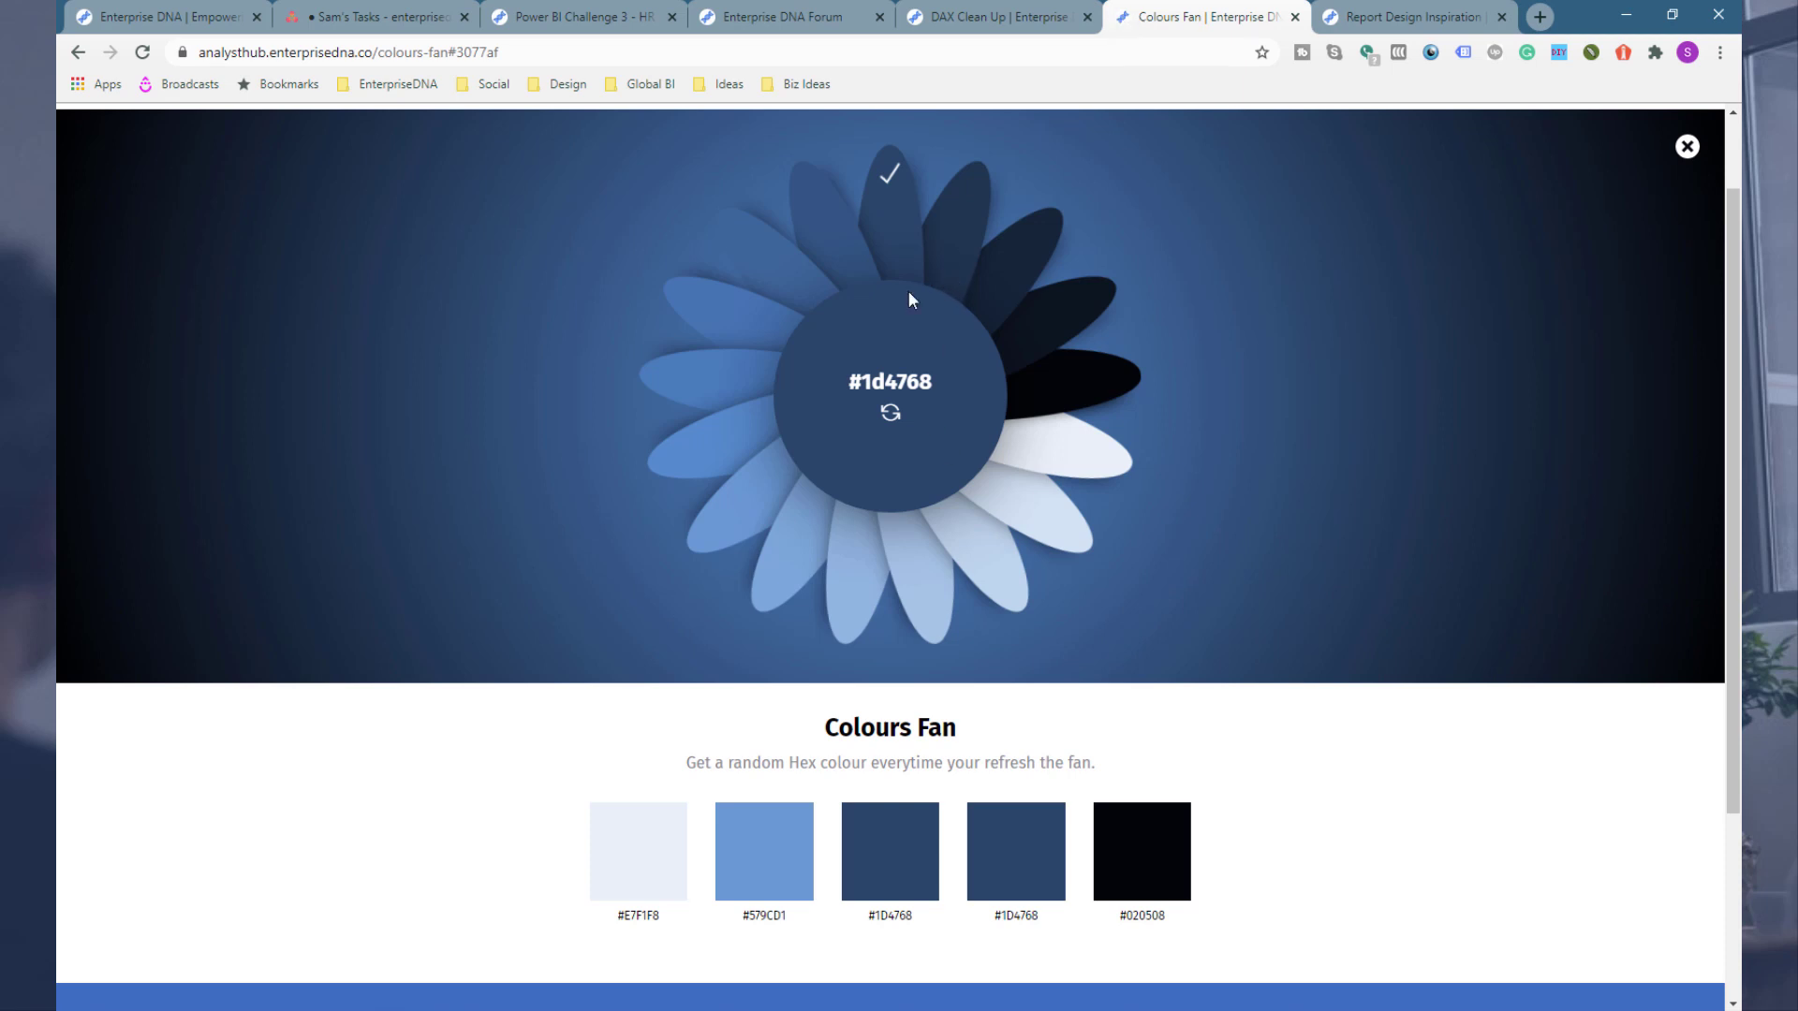
{"action": "left_click_drag", "start_coordinate": [1072, 324], "coordinate": [728, 537]}
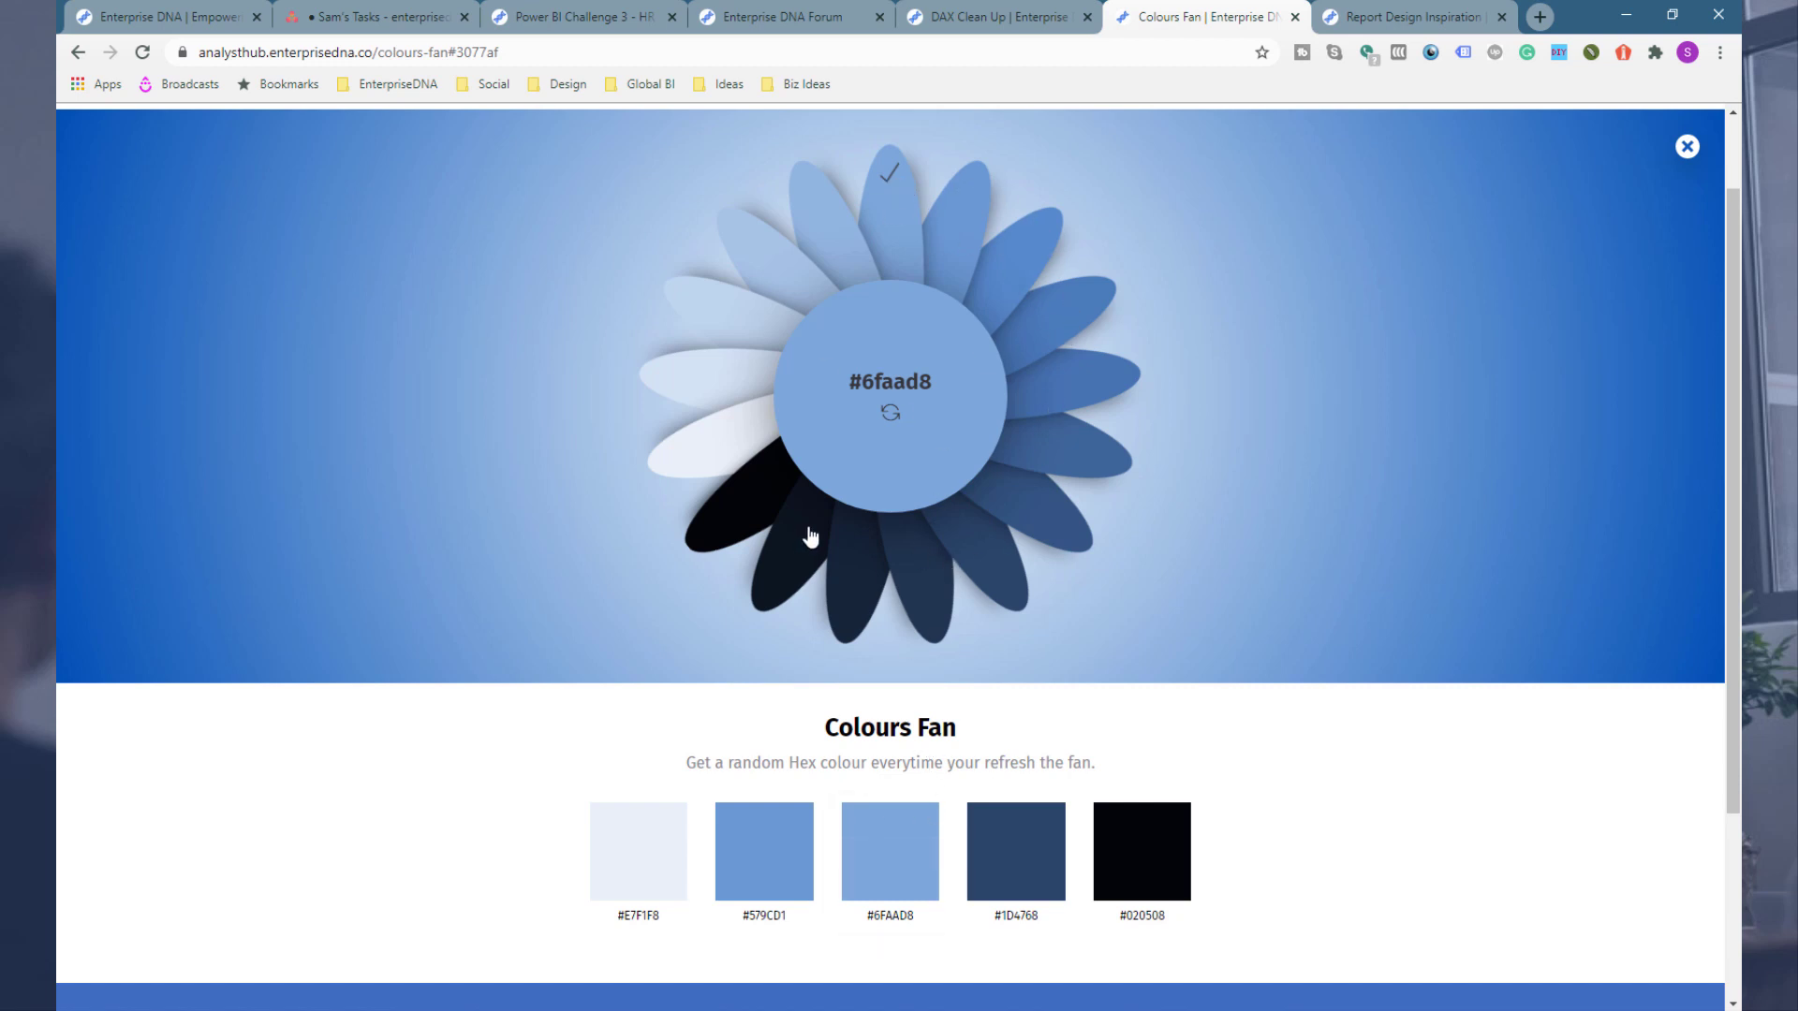
{"action": "left_click", "coordinate": [890, 851]}
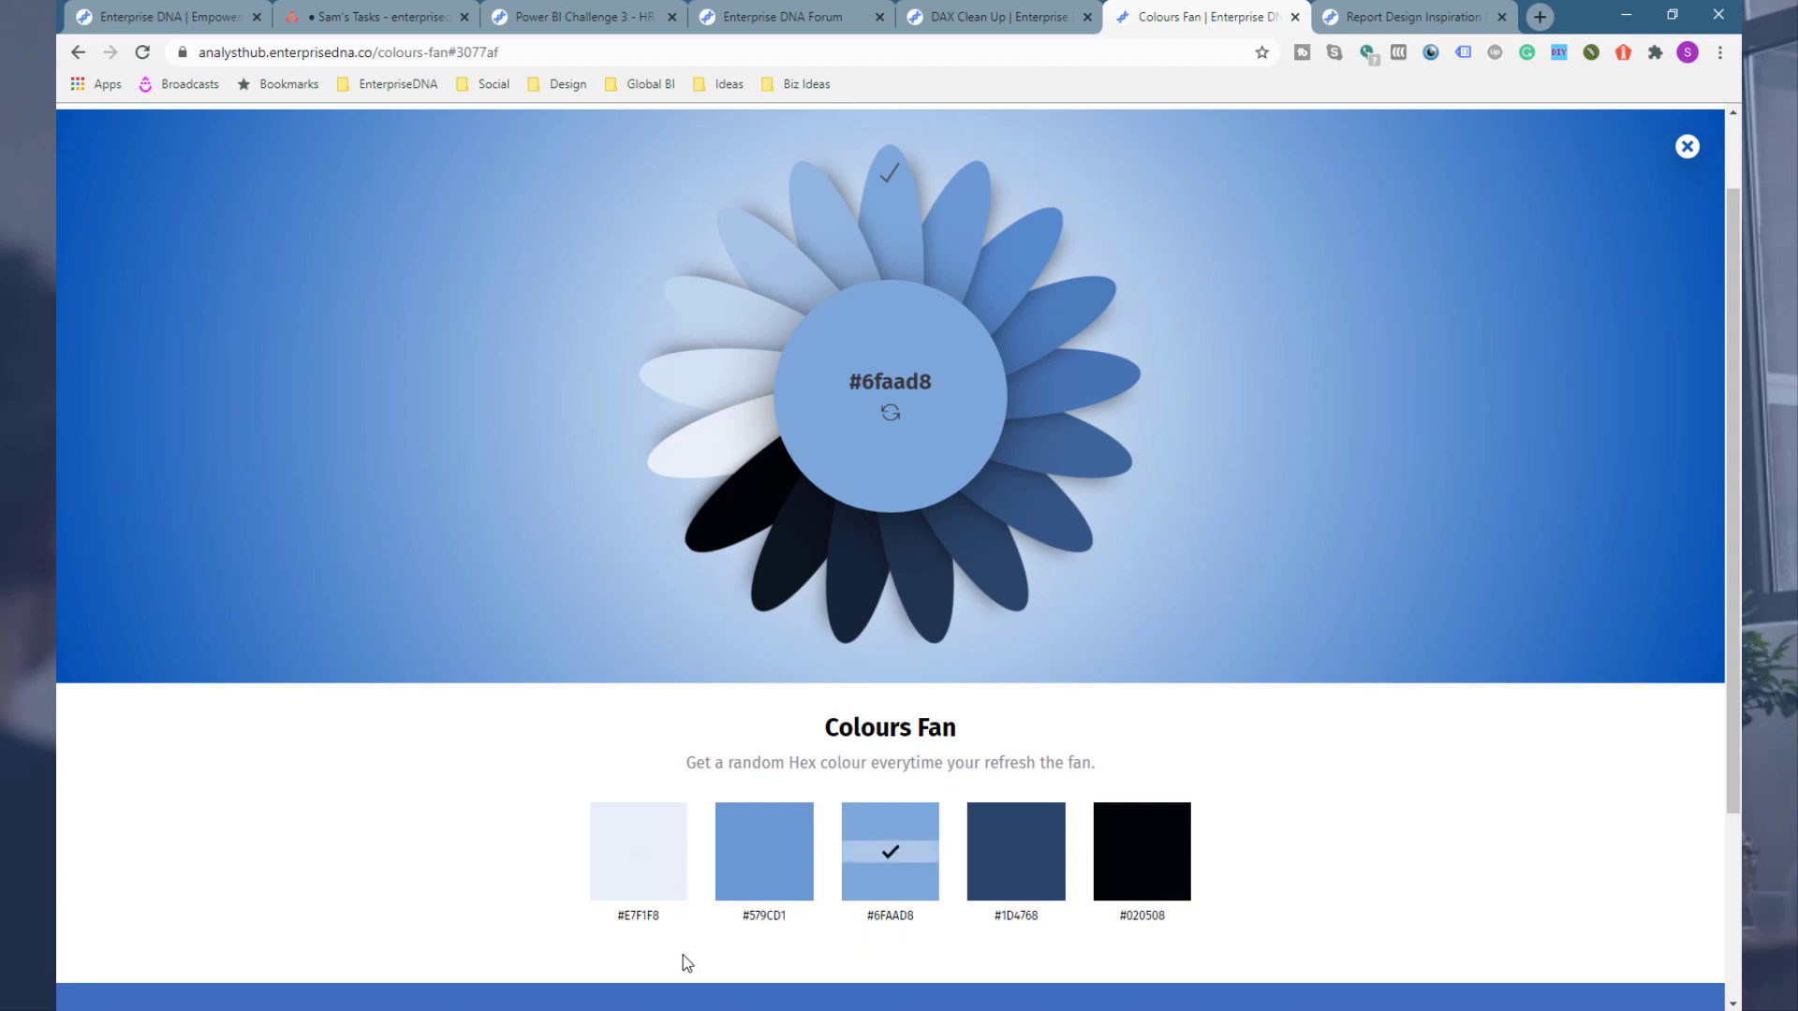
Step: Open Customize current theme and paste #6FAAD8 as the theme's Color 1
{"action": "key", "text": "alt+Tab"}
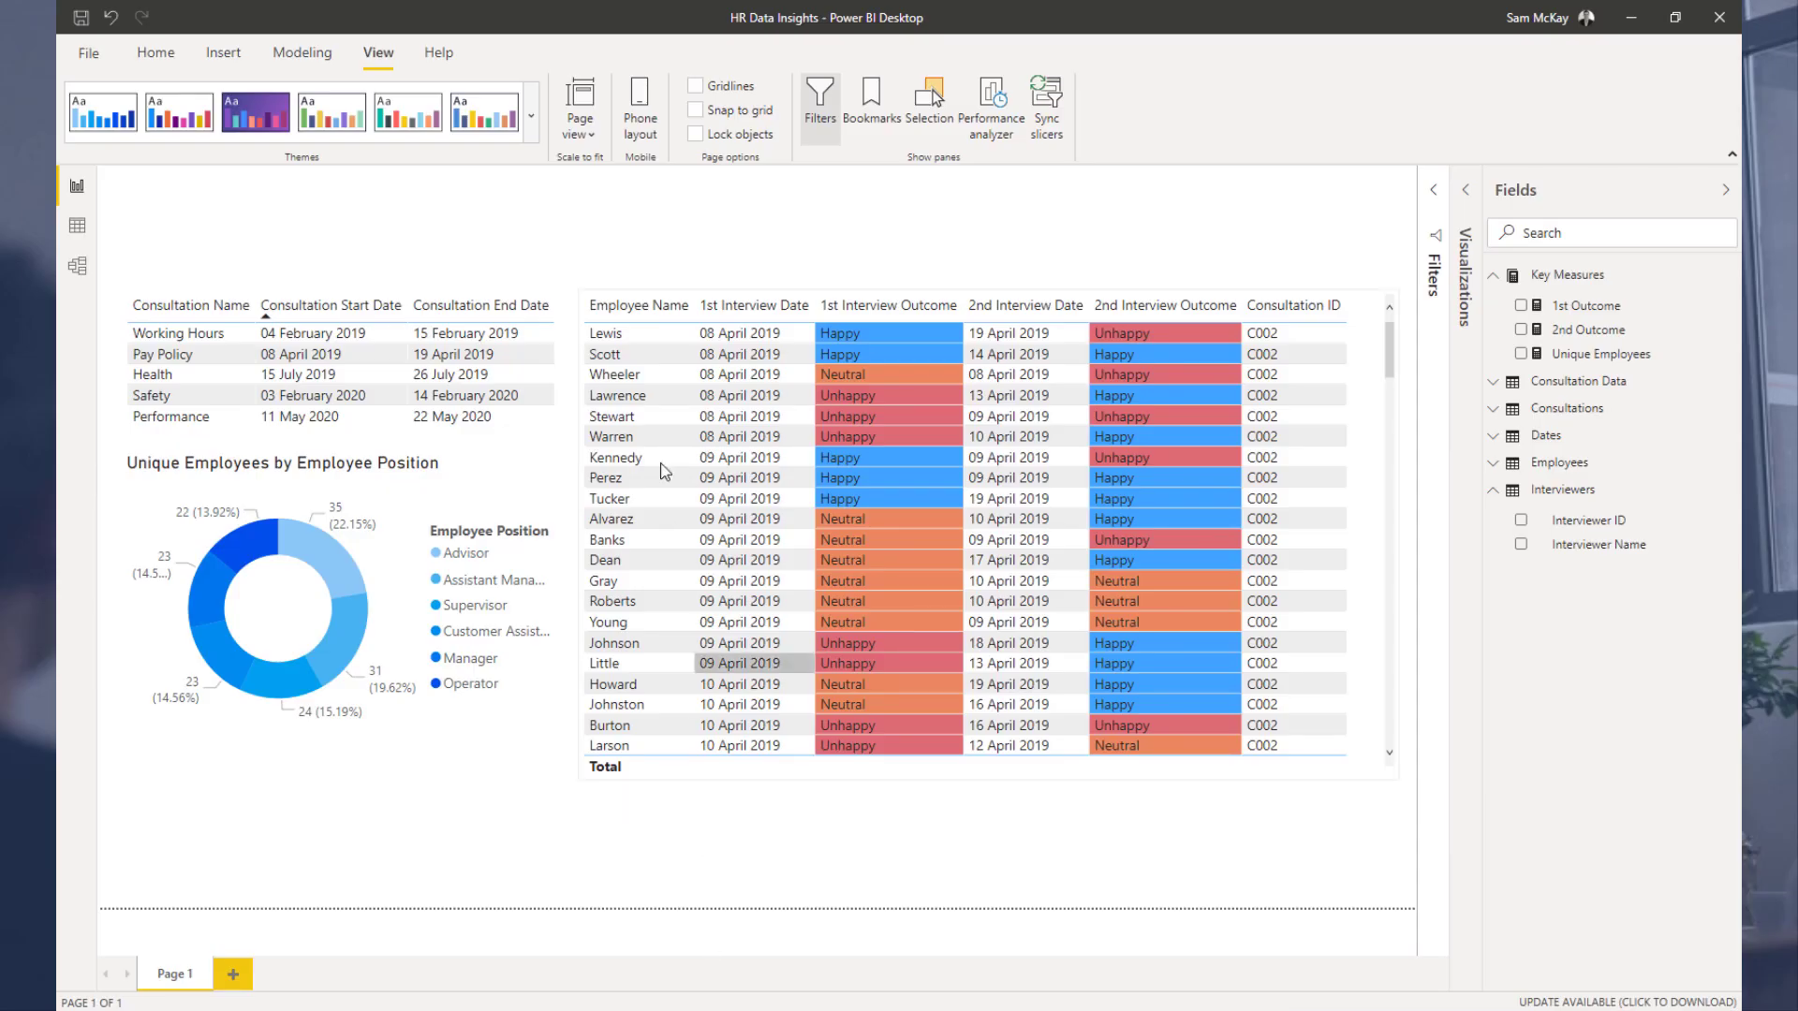
{"action": "left_click", "coordinate": [531, 115]}
{"action": "left_click", "coordinate": [625, 398]}
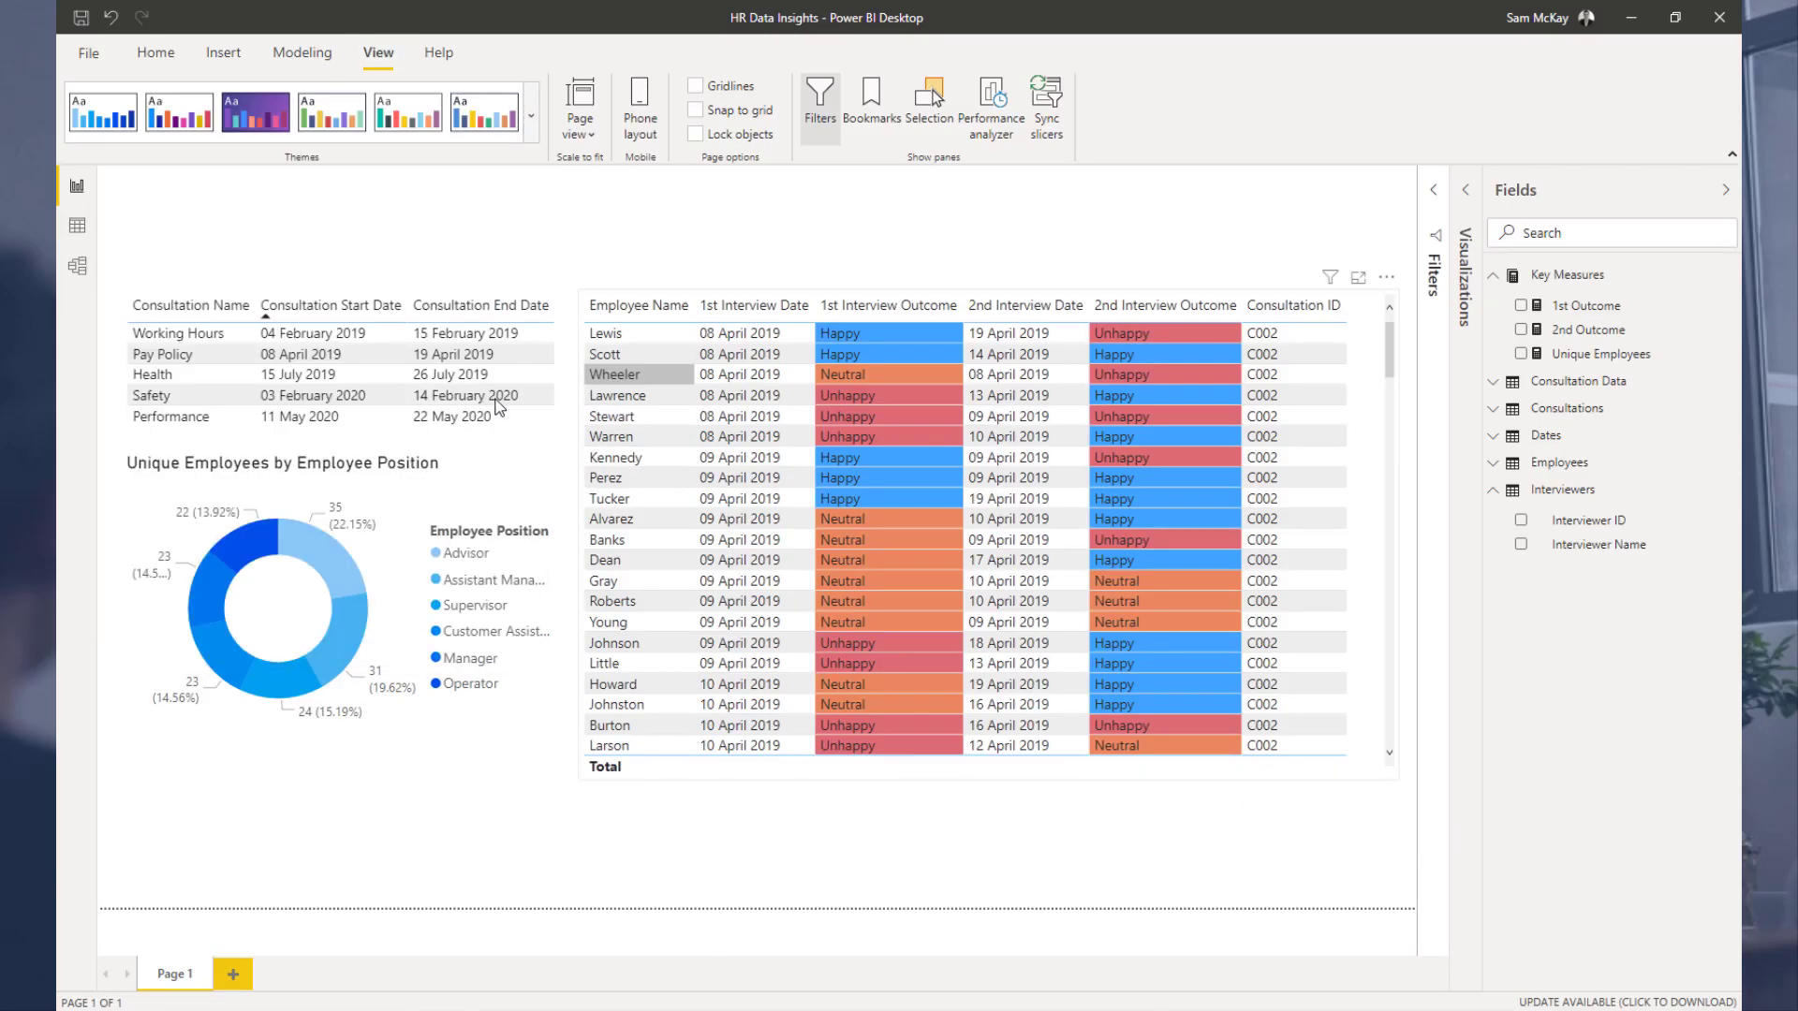
{"action": "left_click", "coordinate": [530, 117]}
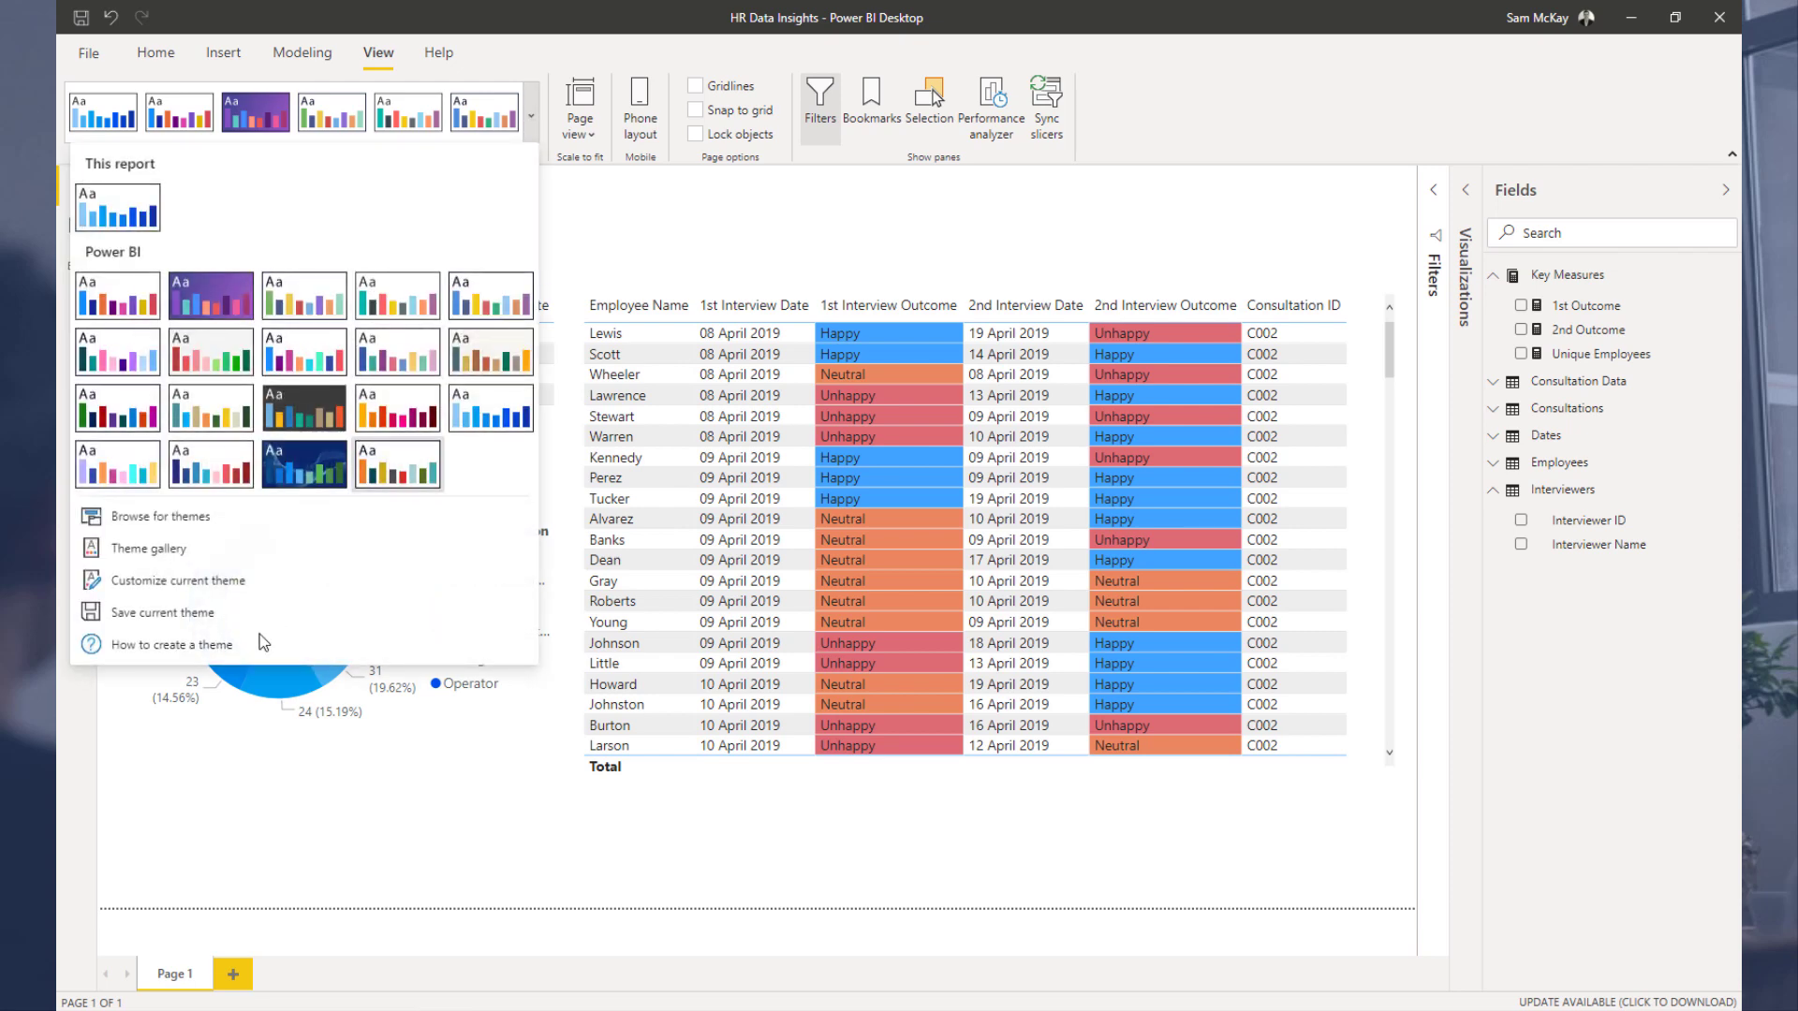
{"action": "left_click", "coordinate": [213, 581]}
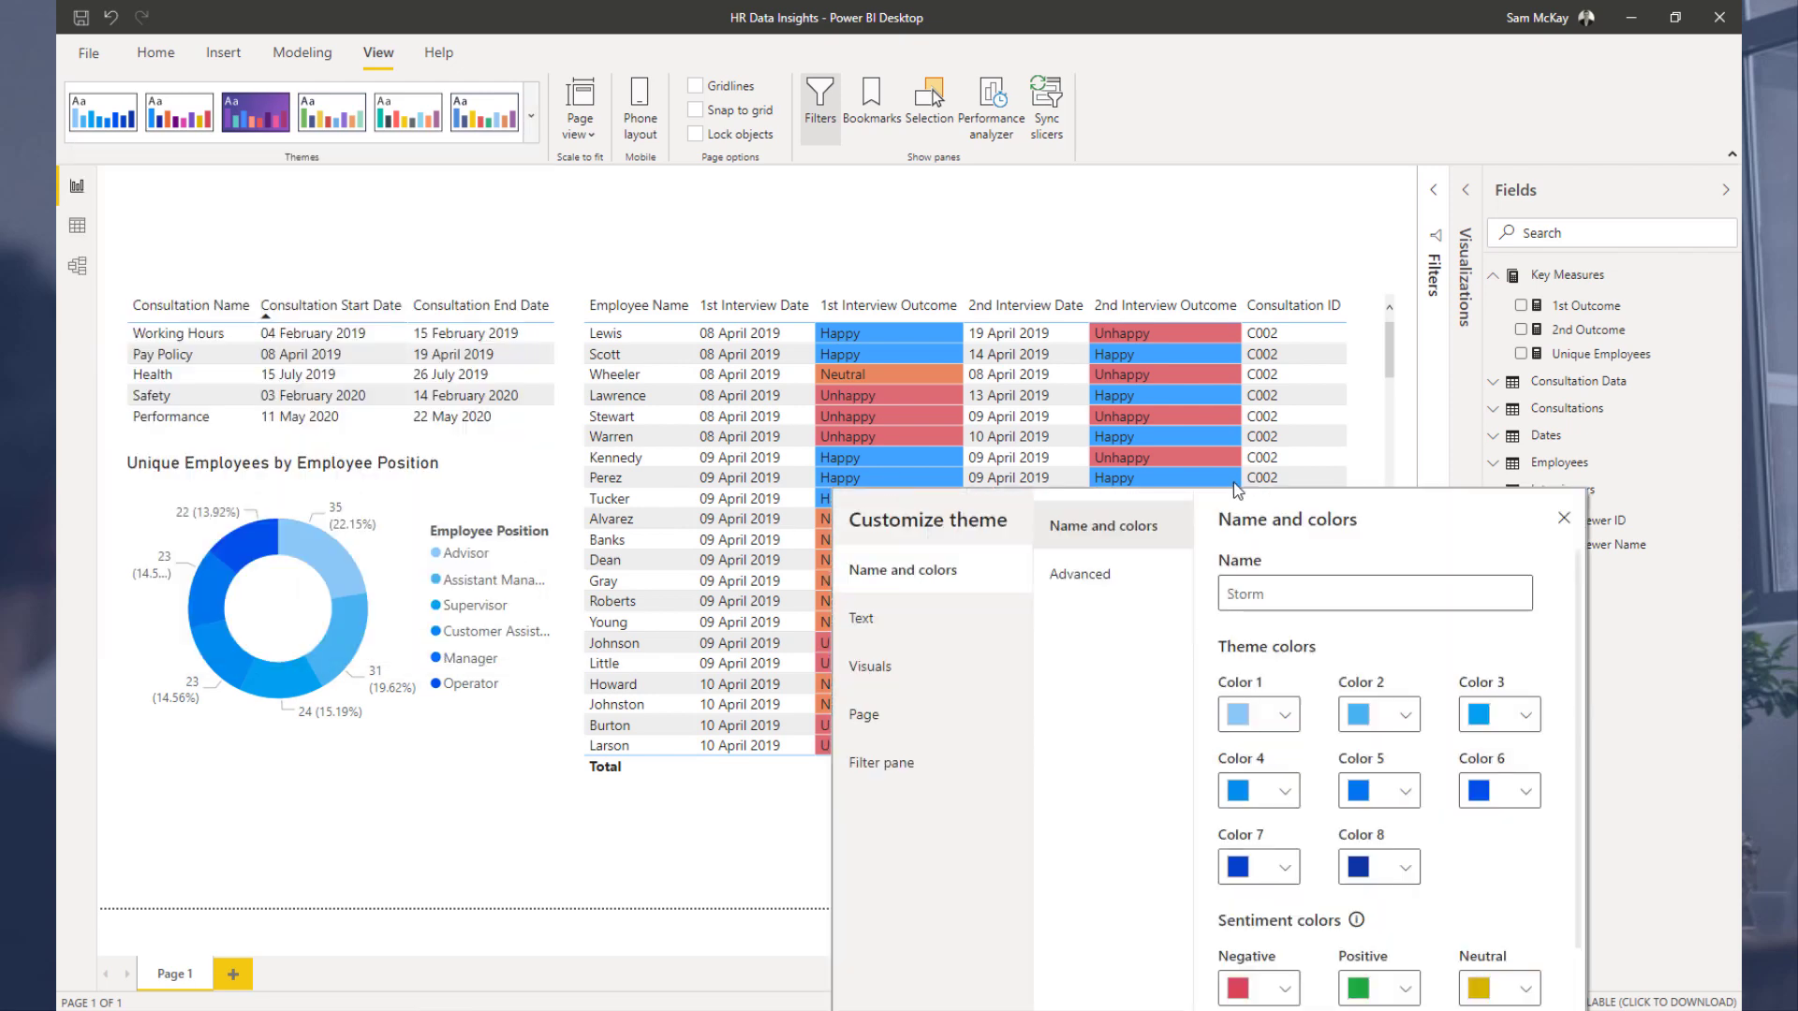
{"action": "left_click", "coordinate": [1057, 459]}
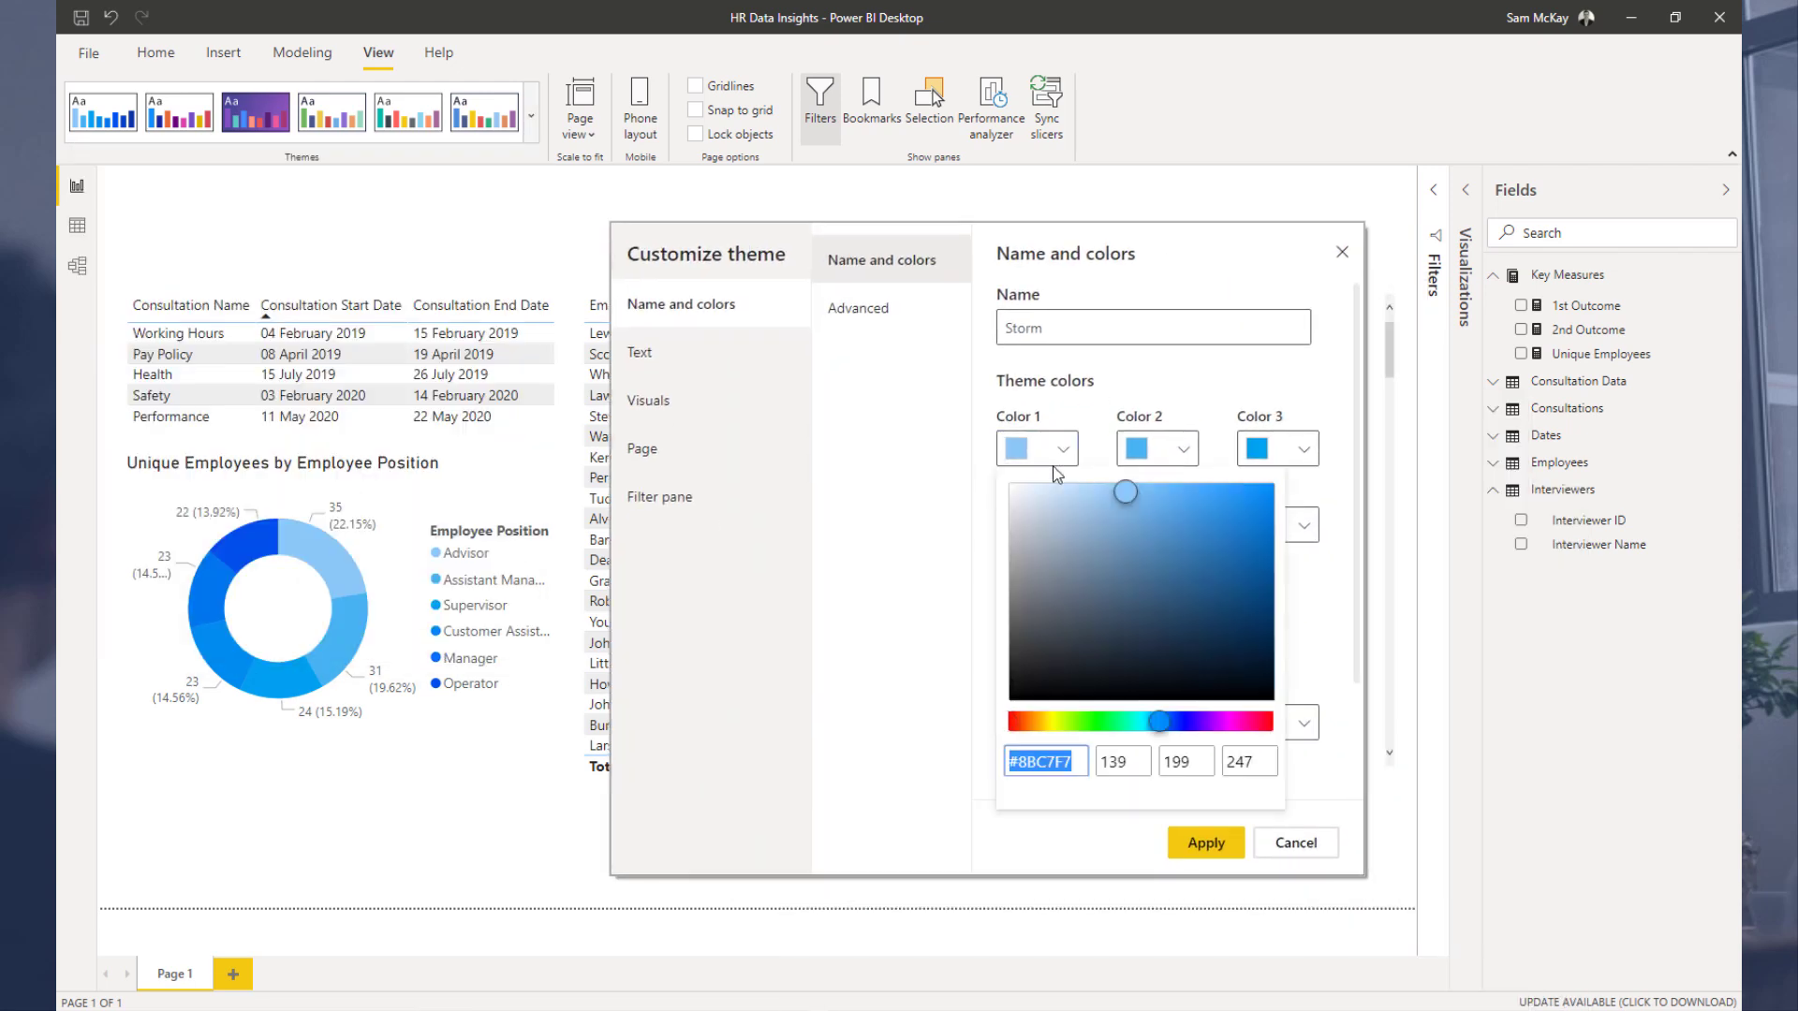
{"action": "key", "text": "ctrl+v"}
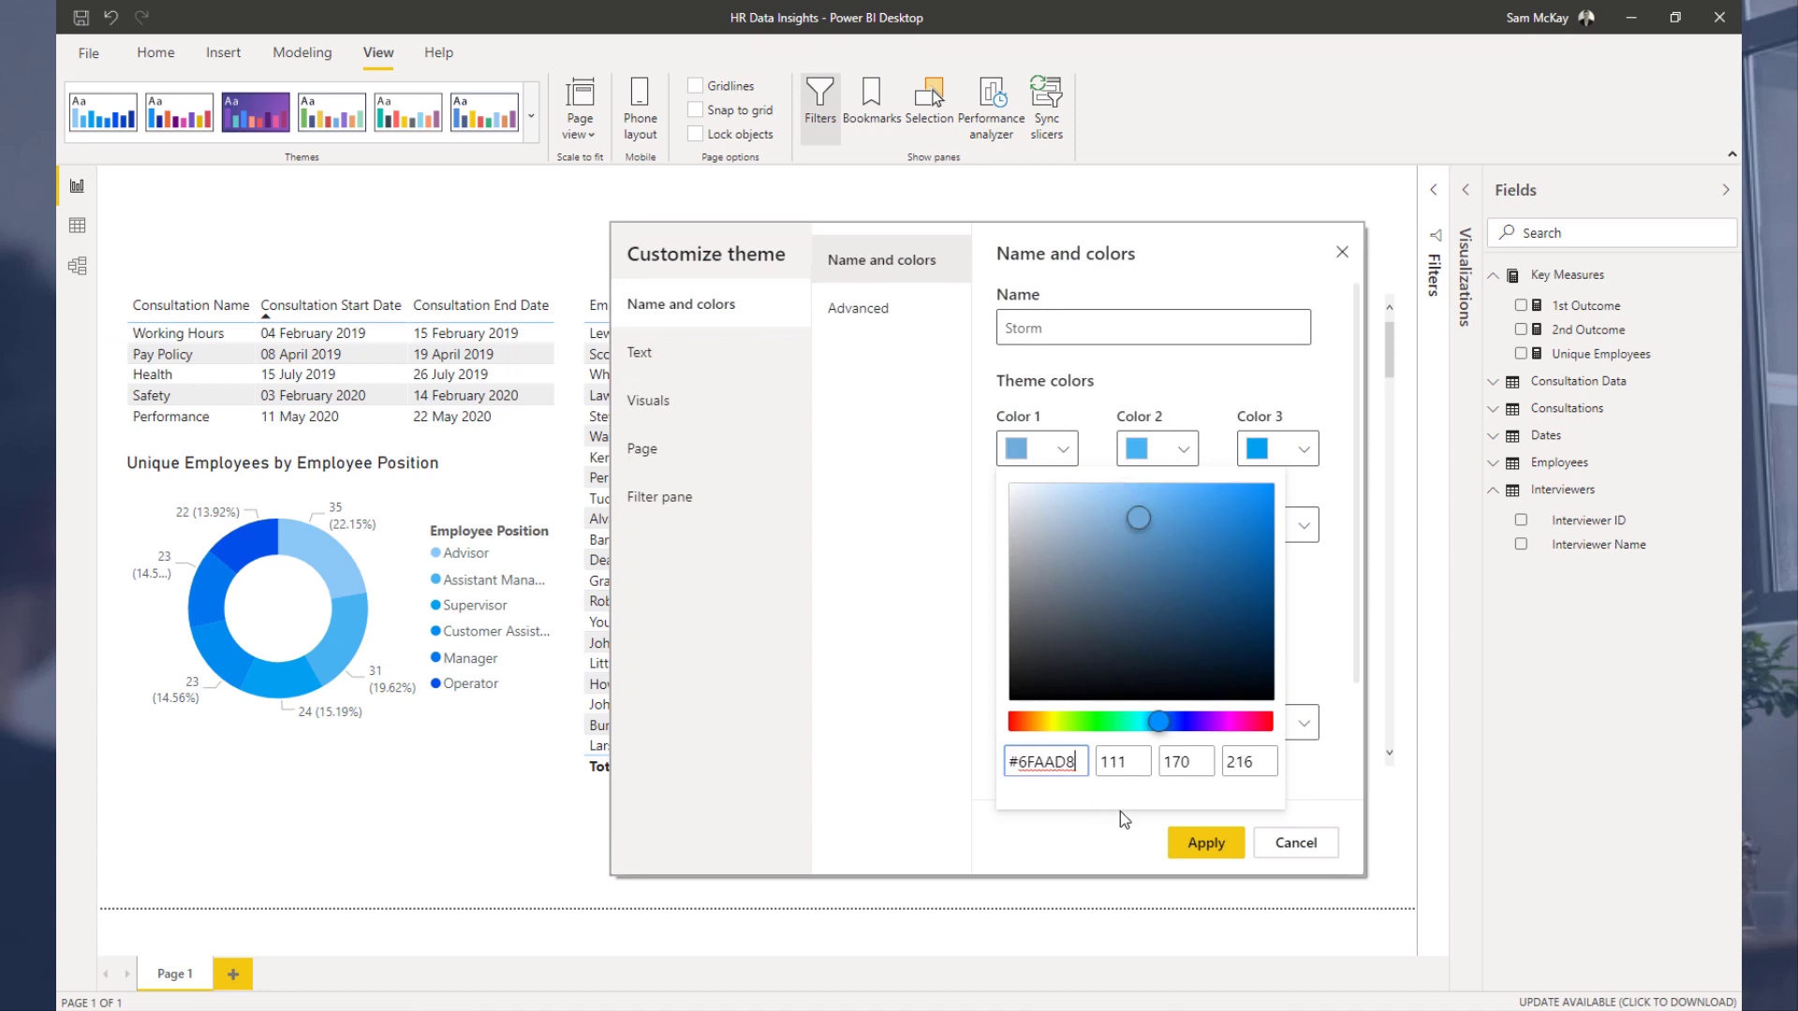
{"action": "left_click", "coordinate": [1196, 846]}
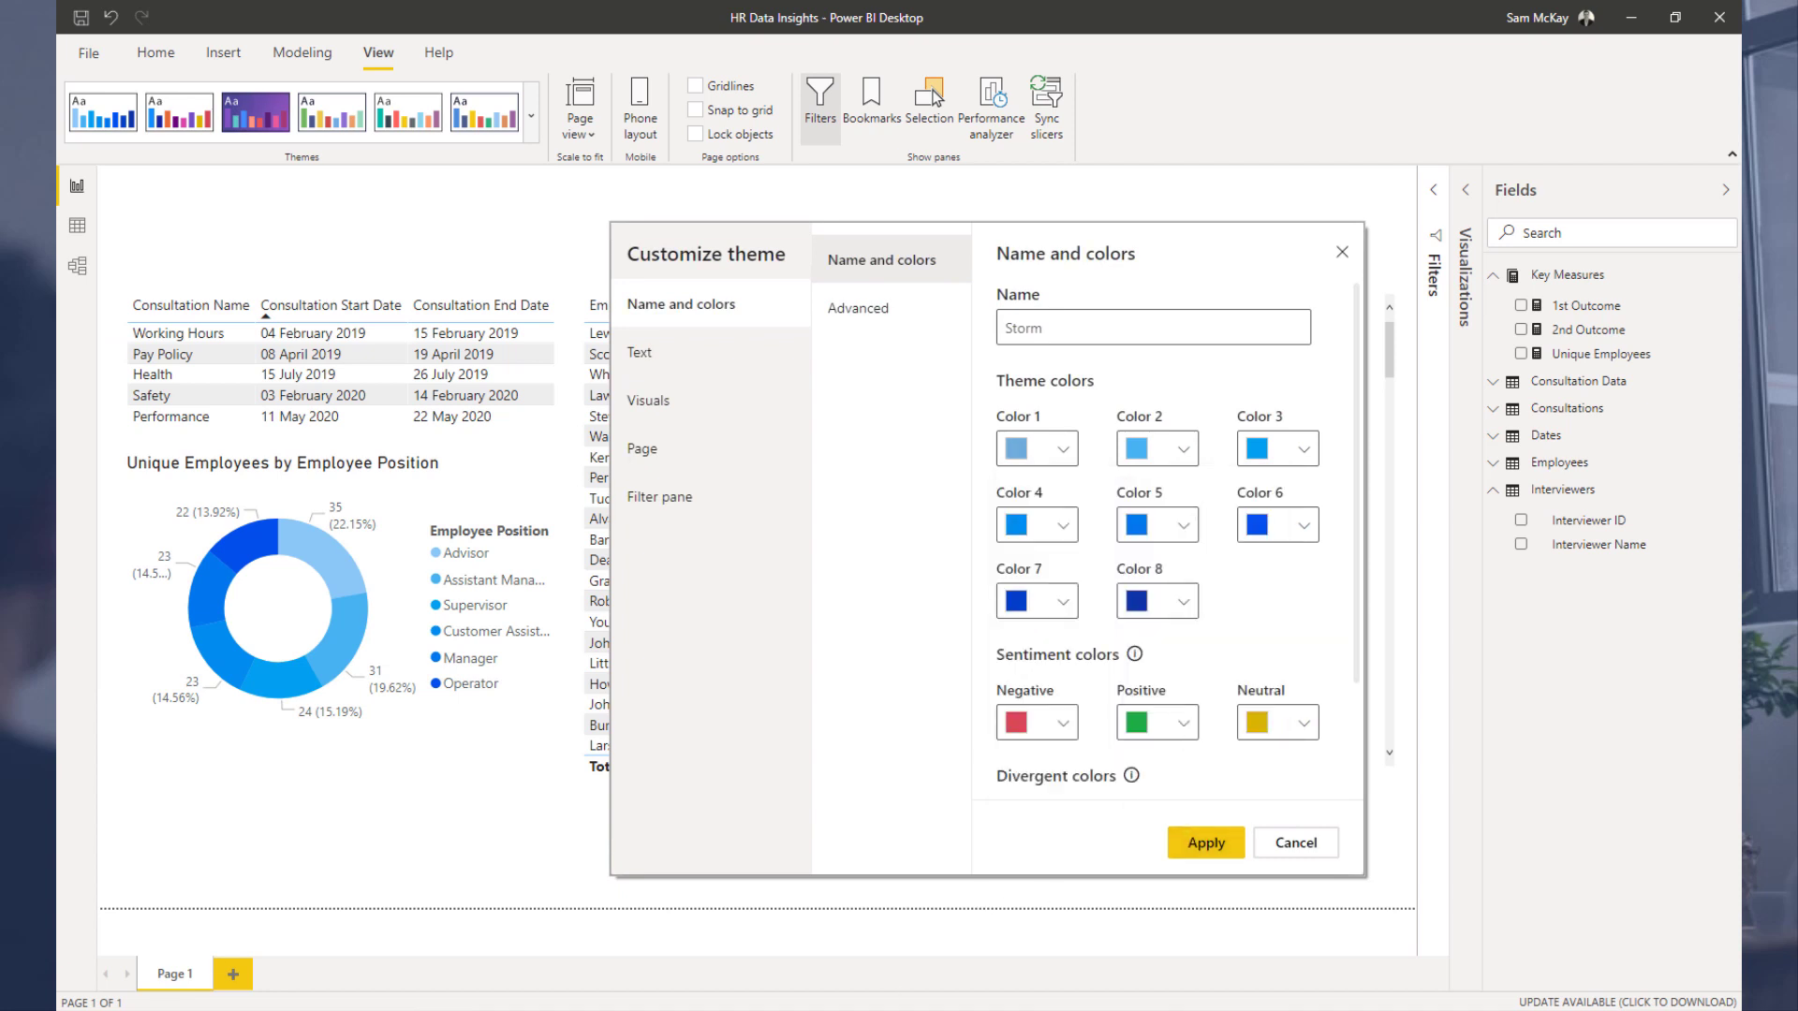
Step: Resize the browser window beside the theme dialog and select the #579cd1 petal on the Colours Fan
{"action": "key", "text": "alt+Tab"}
{"action": "left_click", "coordinate": [1672, 14]}
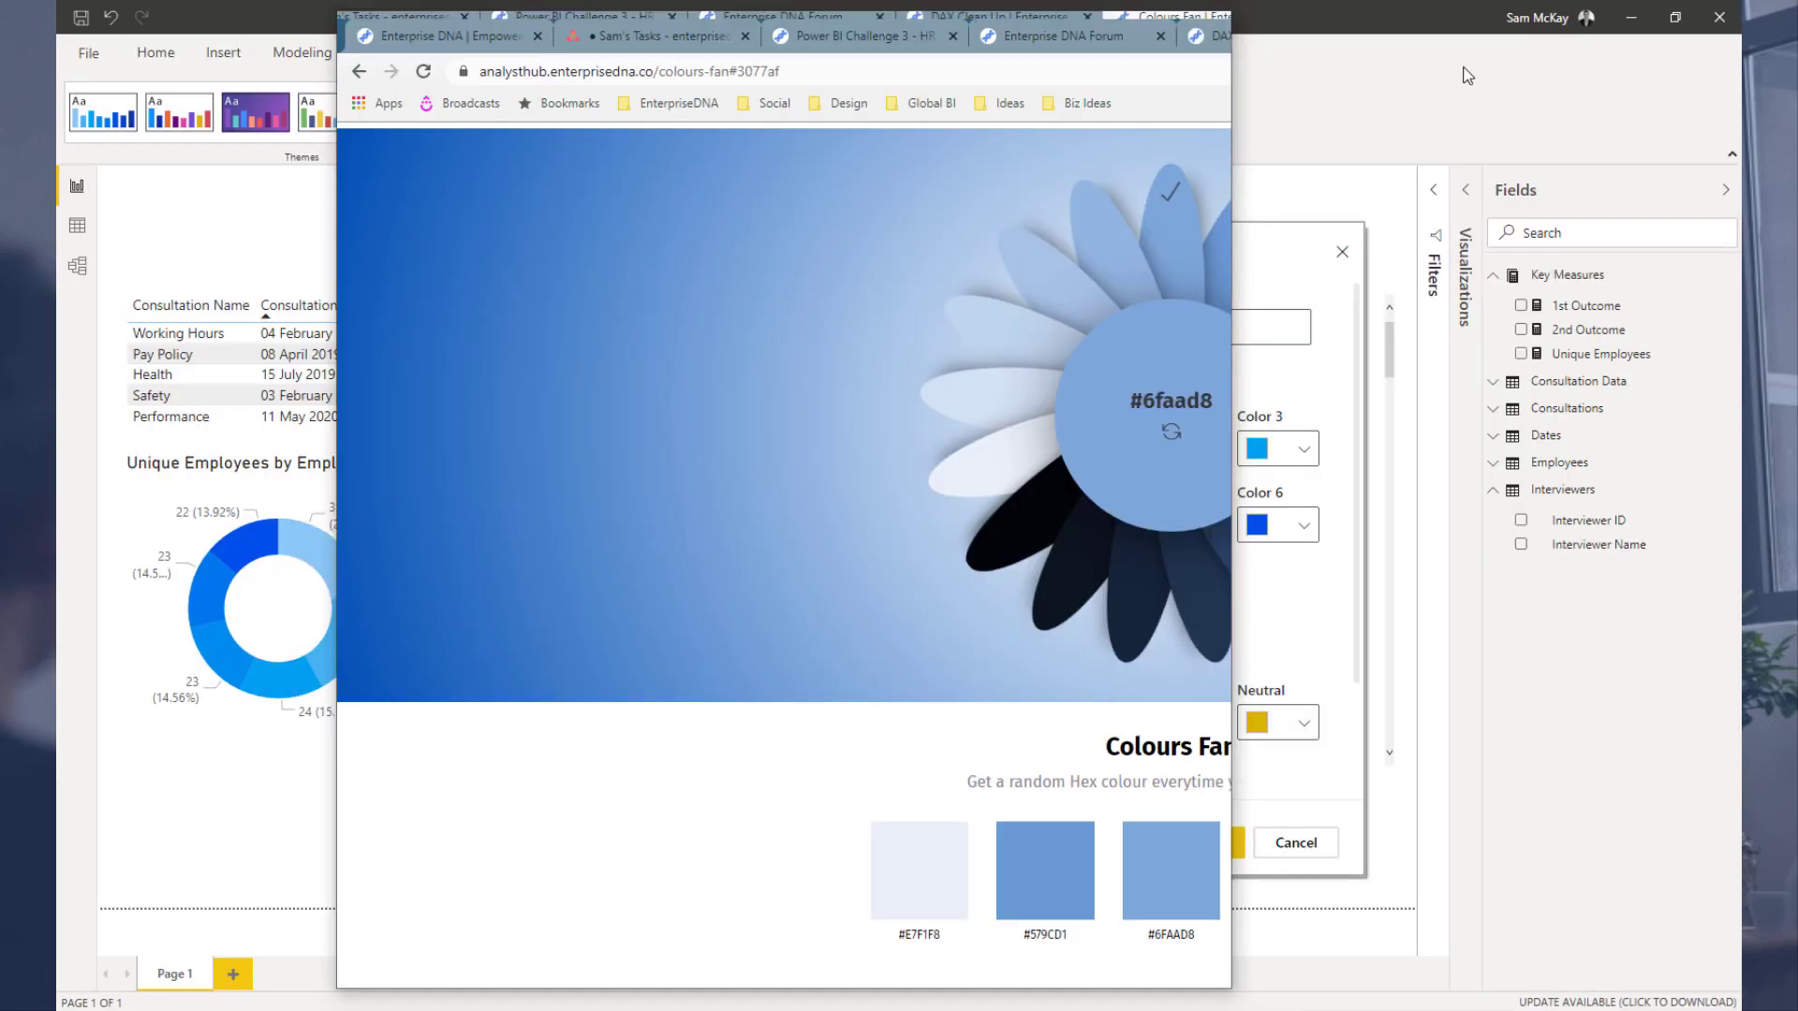
{"action": "left_click_drag", "start_coordinate": [1073, 33], "coordinate": [792, 30]}
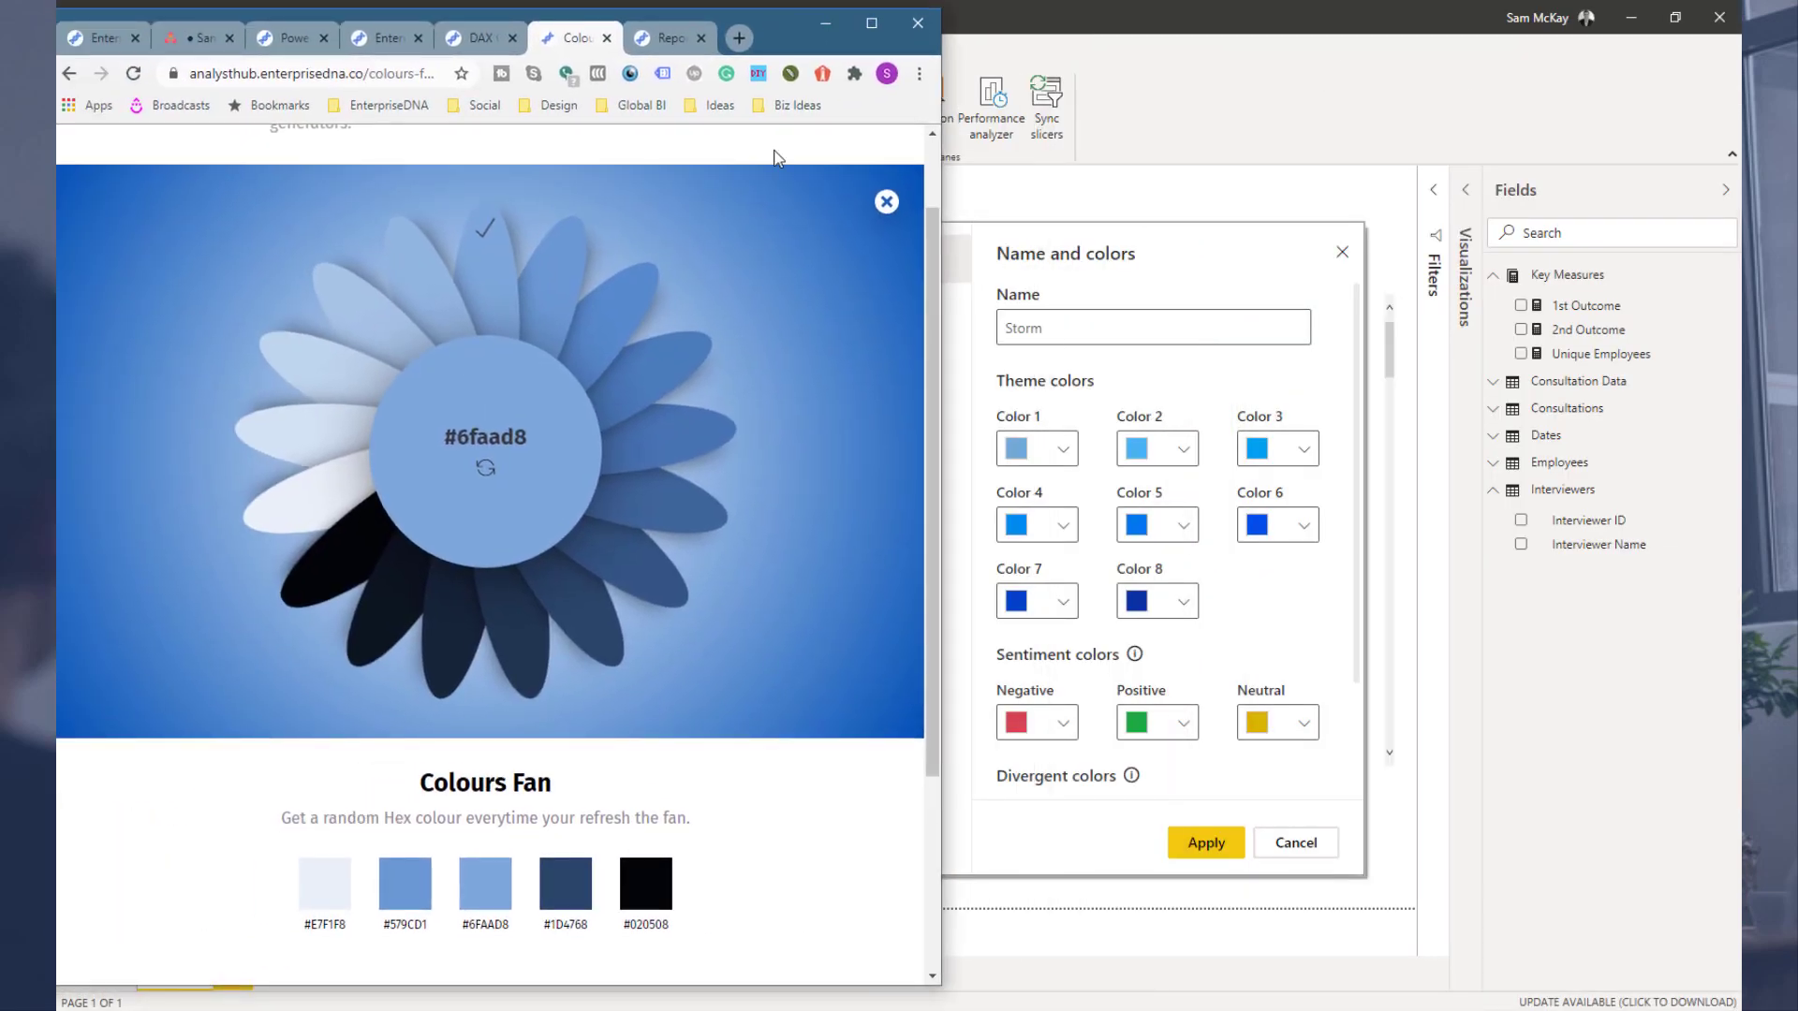
{"action": "left_click", "coordinate": [659, 368]}
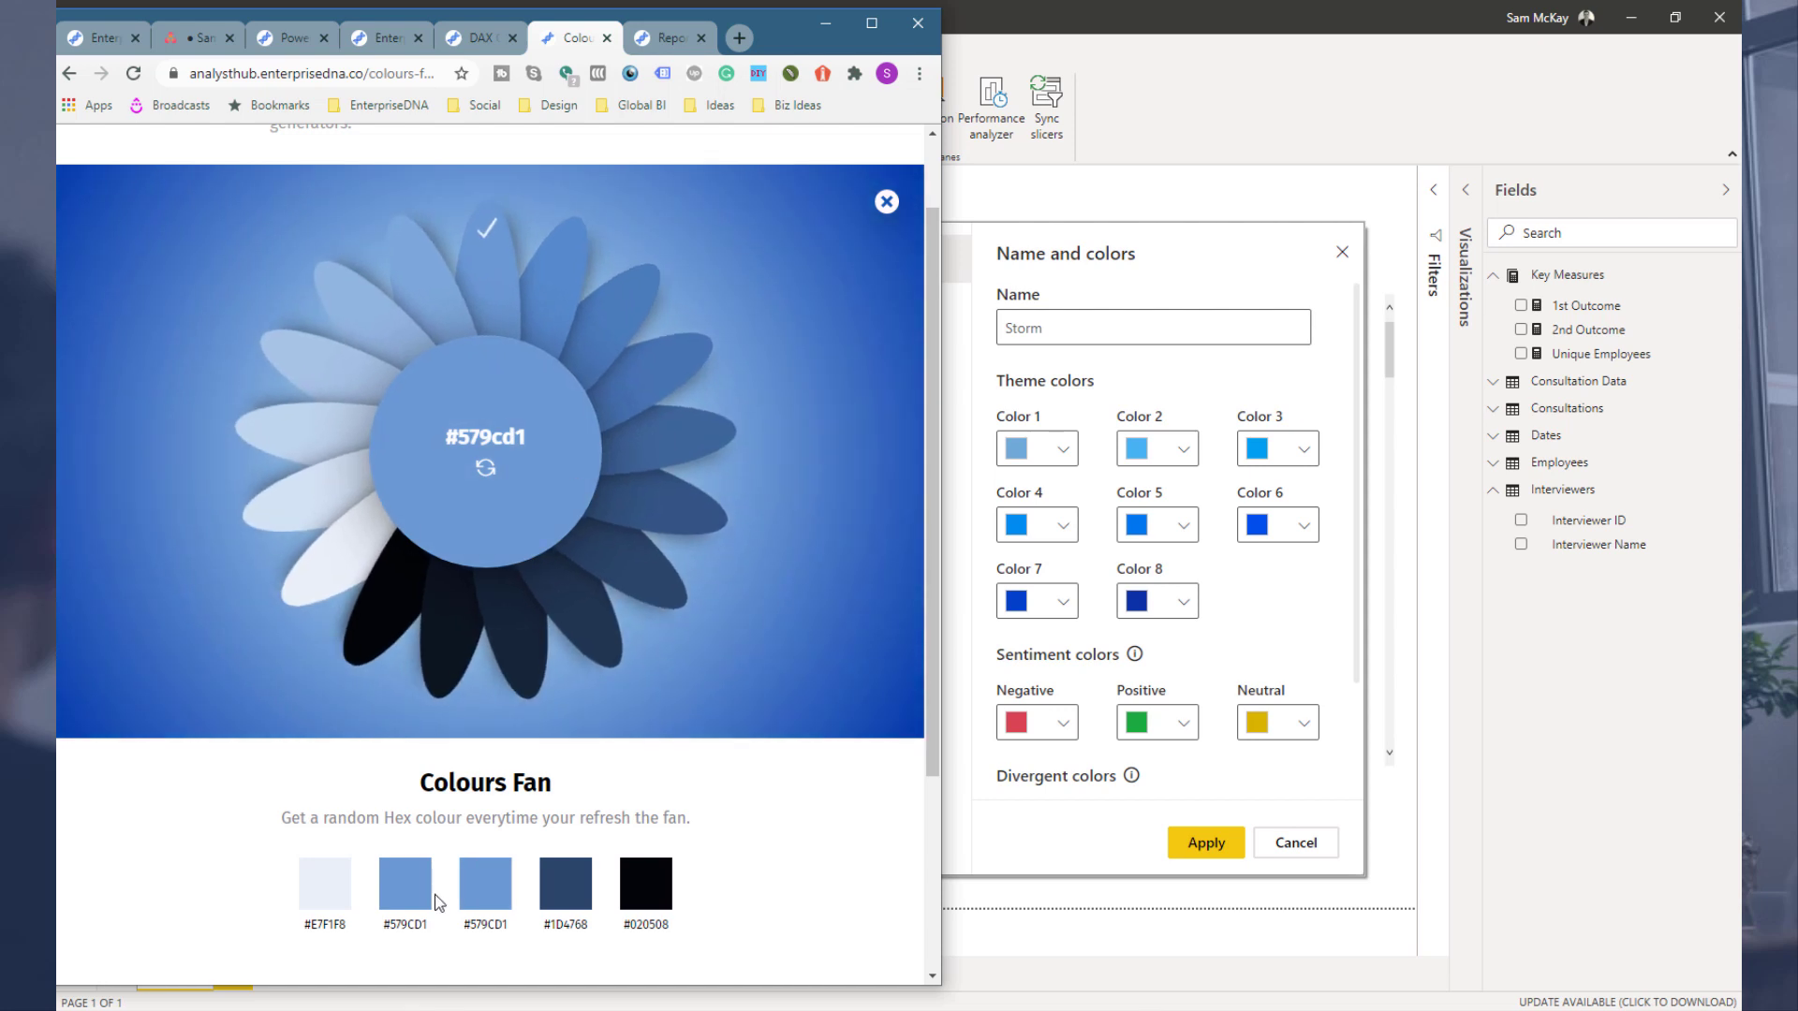
Step: Paste #579CD1 as the theme's Color 2
{"action": "left_click", "coordinate": [1158, 459]}
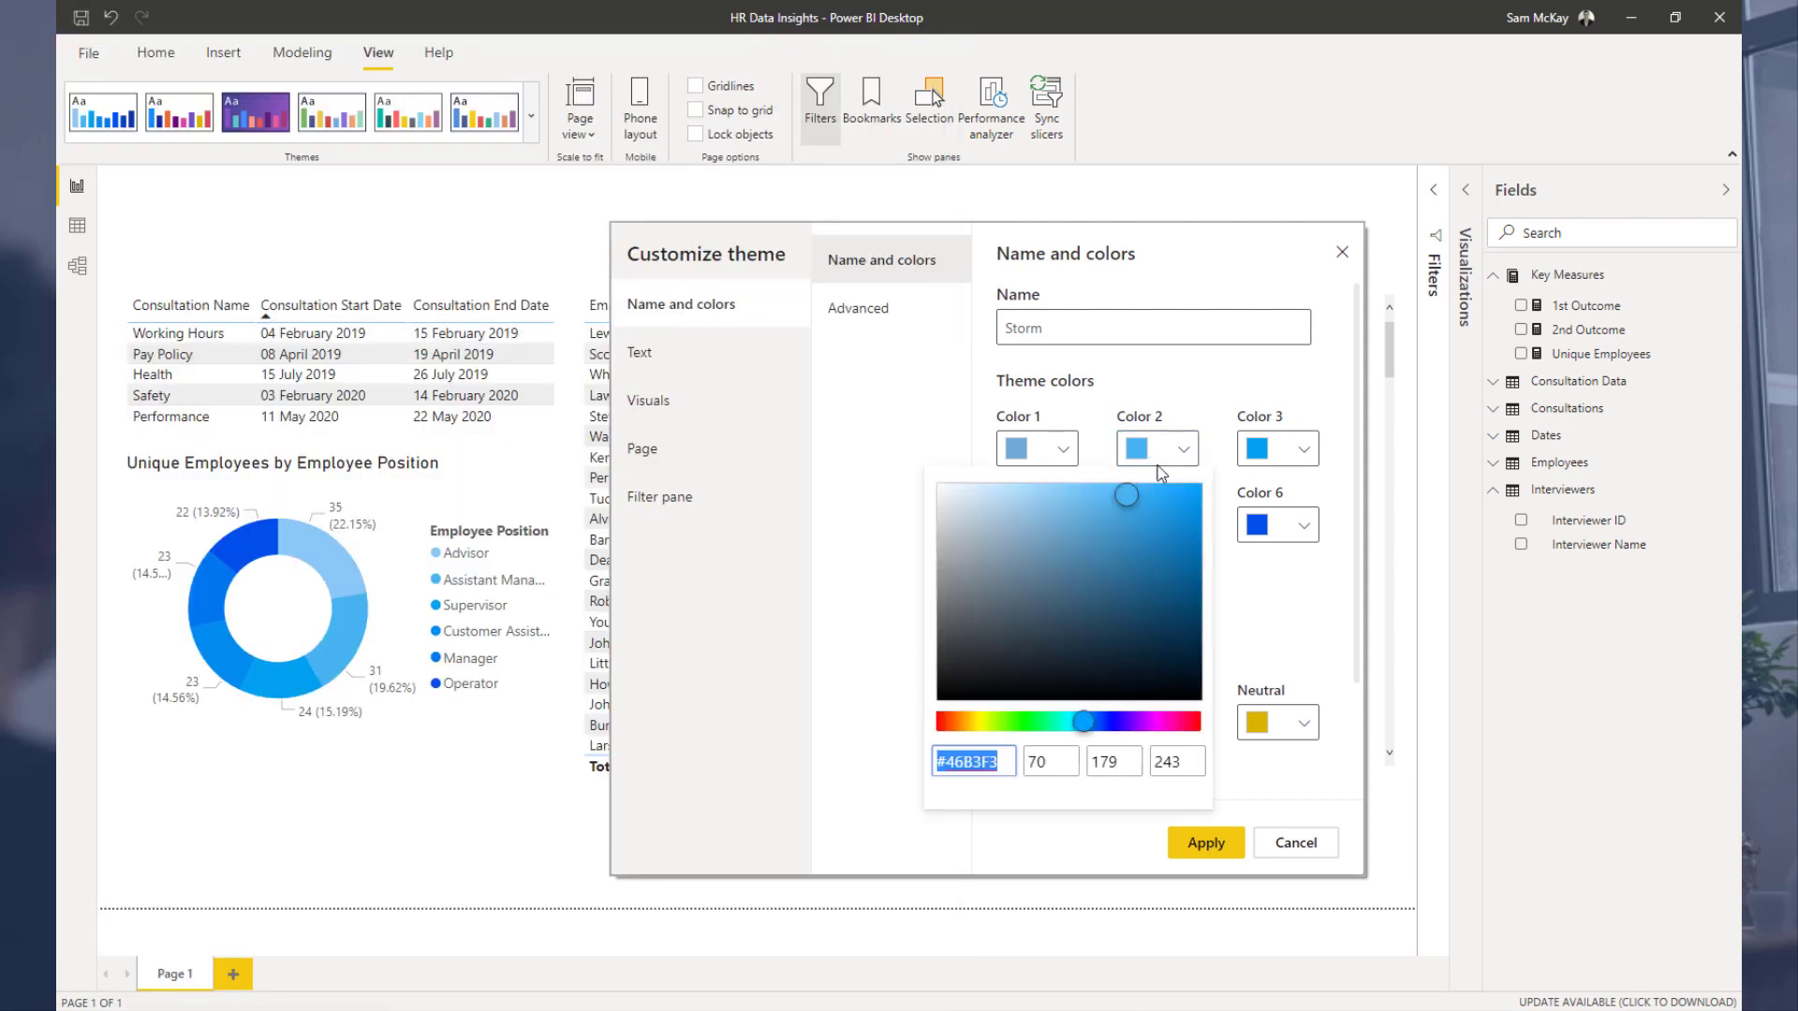
{"action": "key", "text": "ctrl+v"}
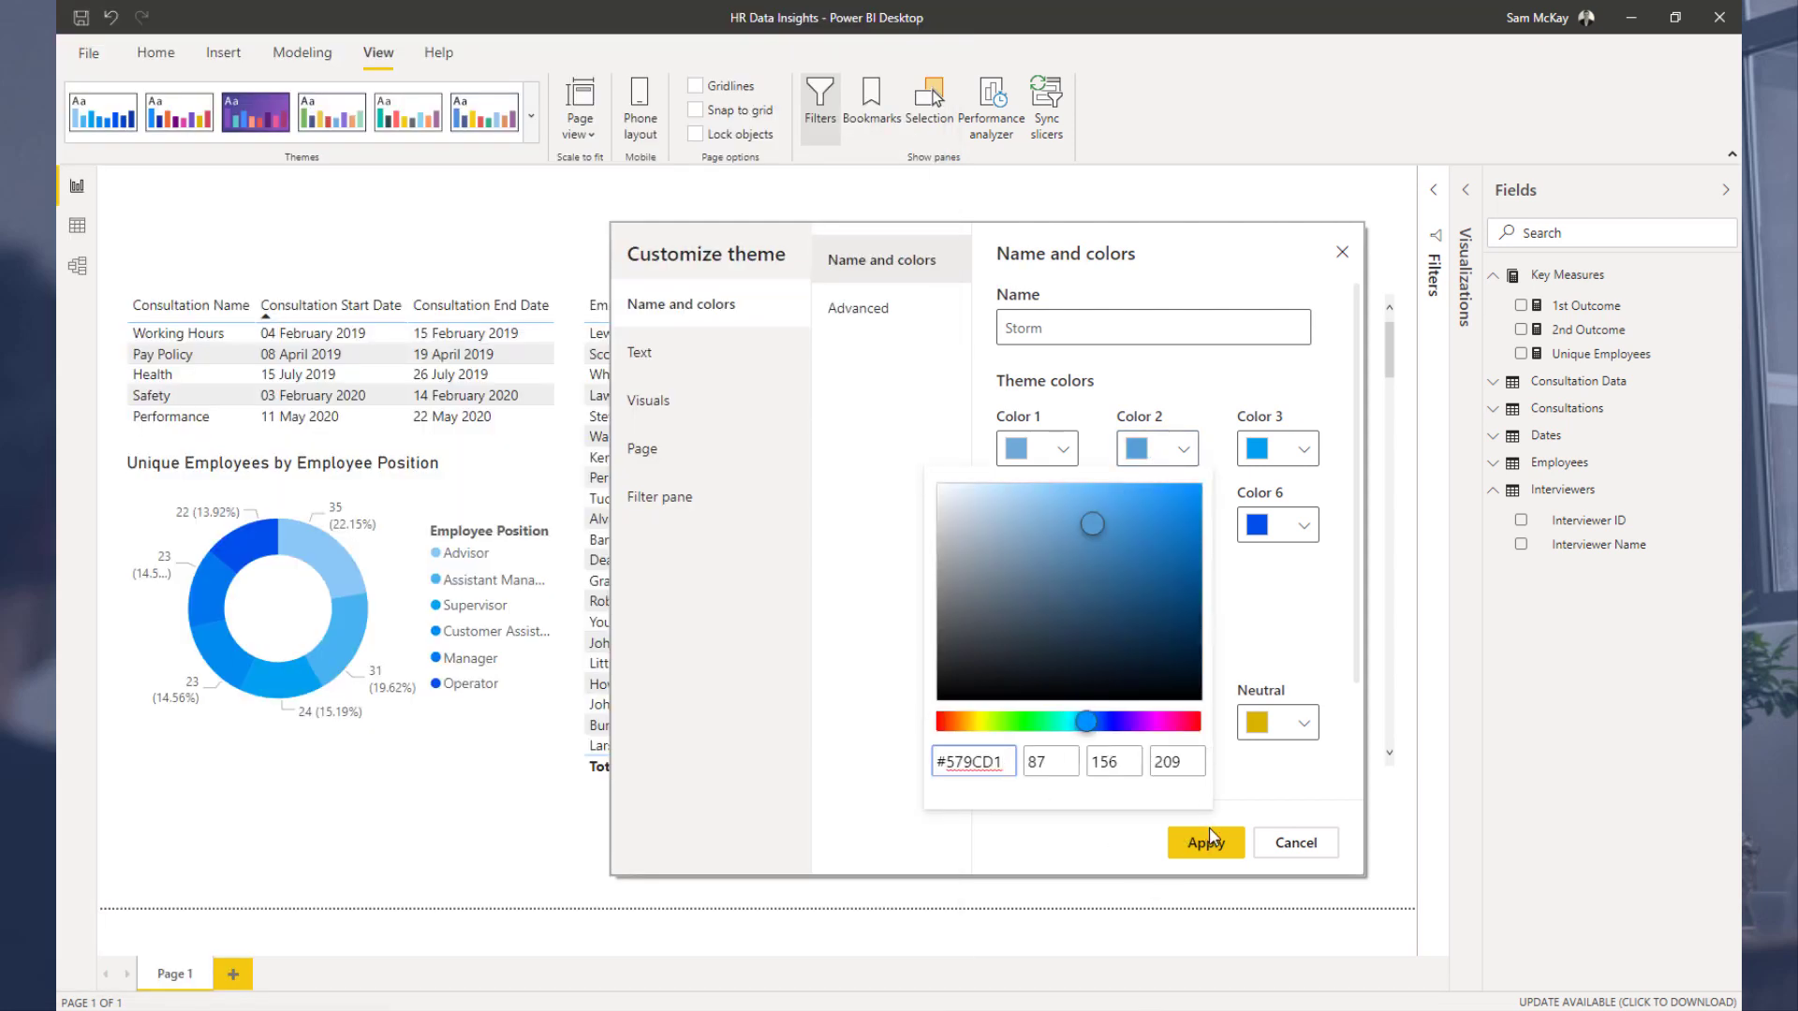
{"action": "left_click", "coordinate": [1210, 836]}
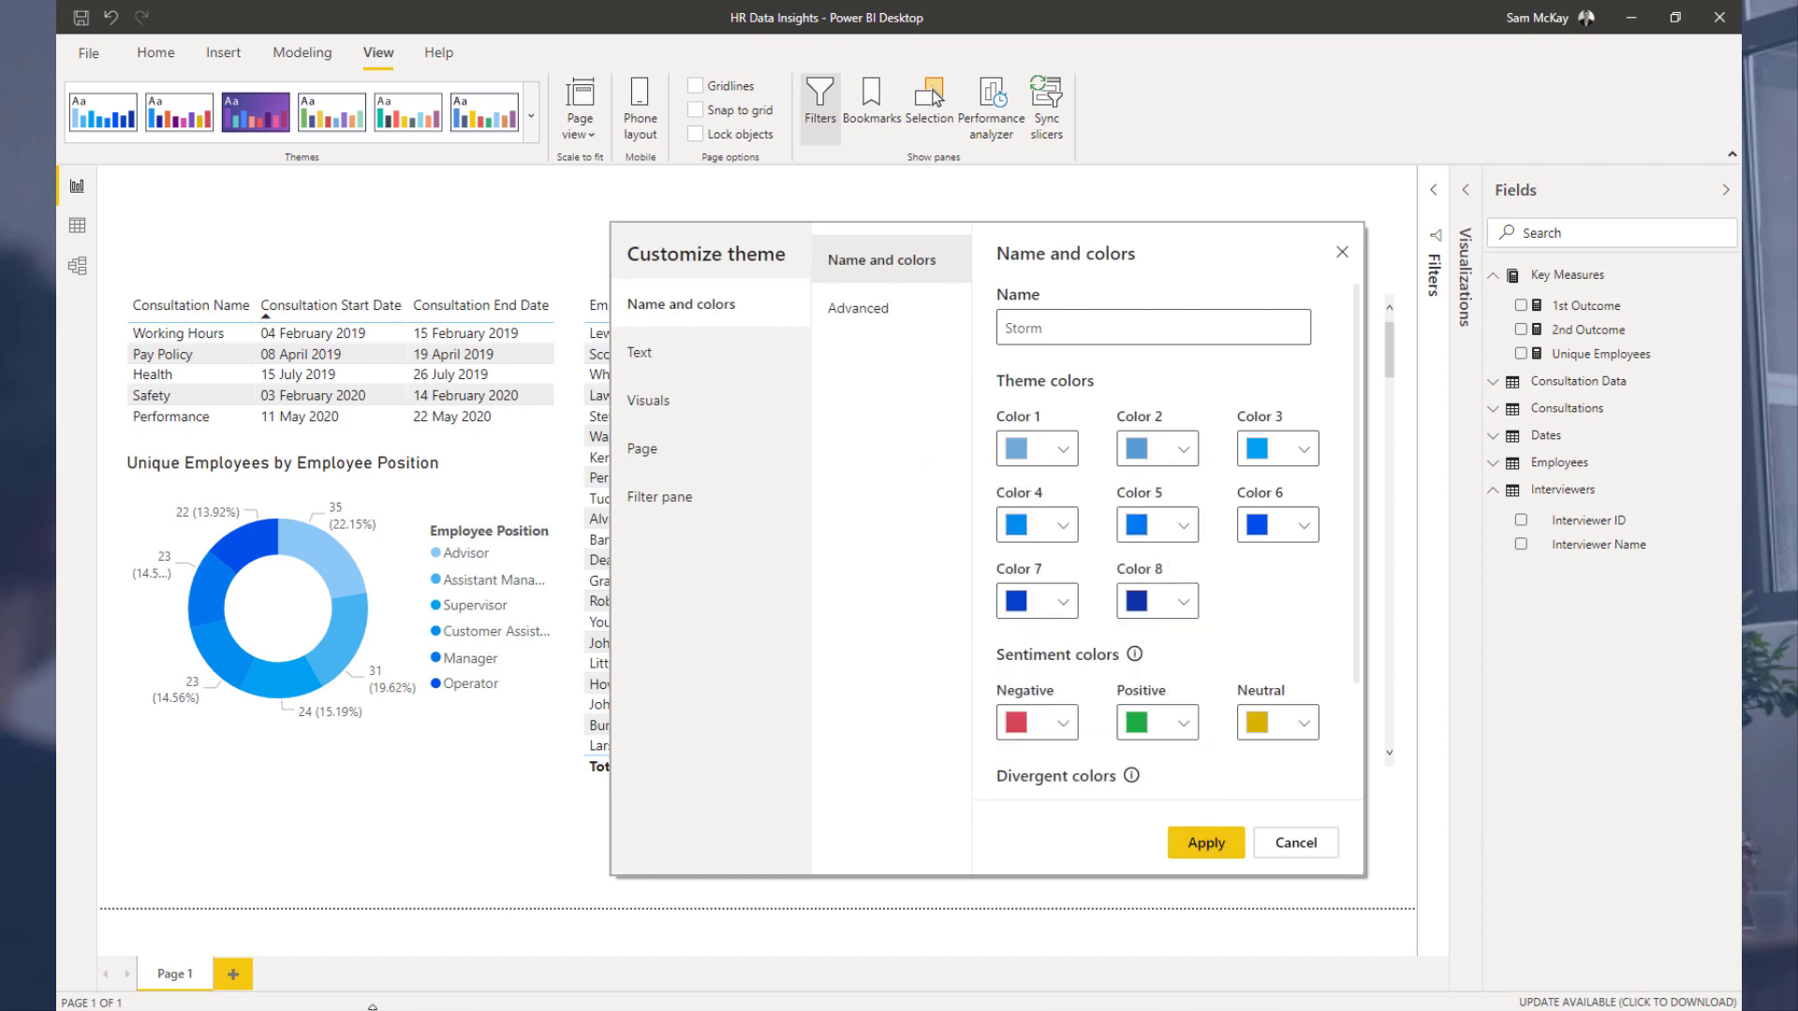
Step: Copy the #327eb8 colour from the Colours Fan and paste it as the theme's Color 3
{"action": "key", "text": "alt+Tab"}
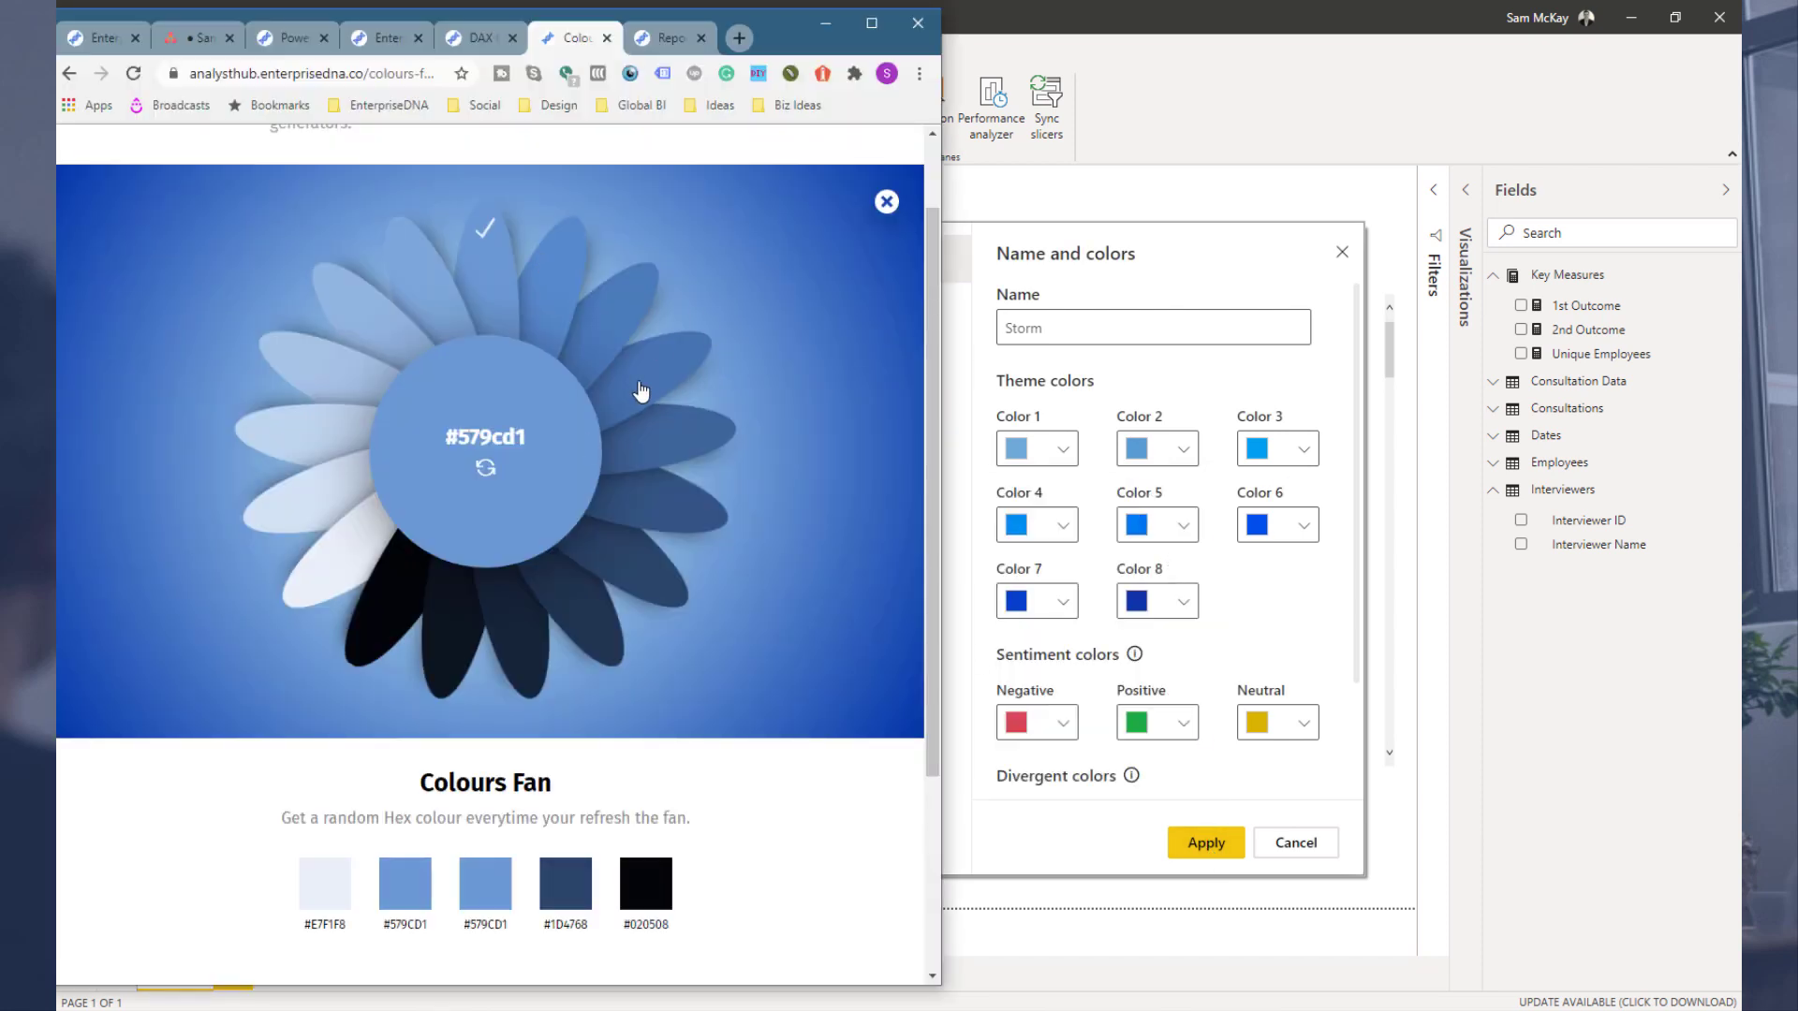
{"action": "left_click", "coordinate": [602, 330]}
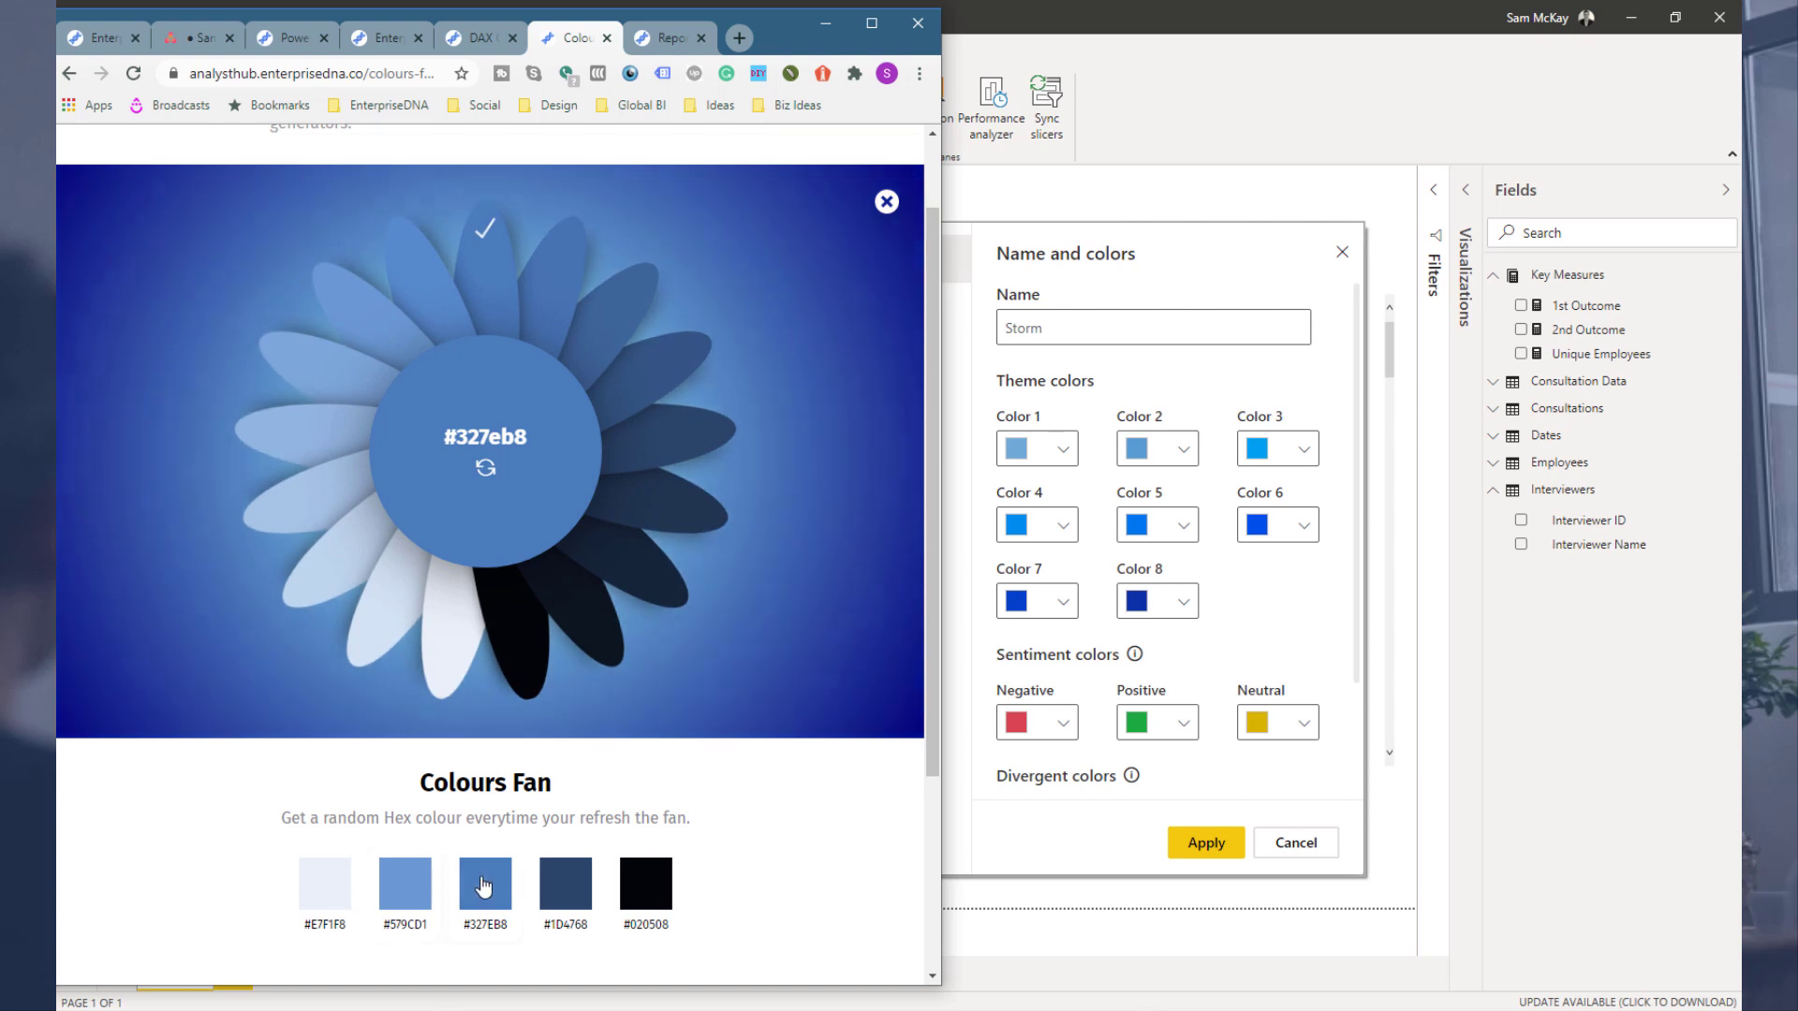
{"action": "left_click", "coordinate": [485, 883]}
{"action": "left_click", "coordinate": [1258, 461]}
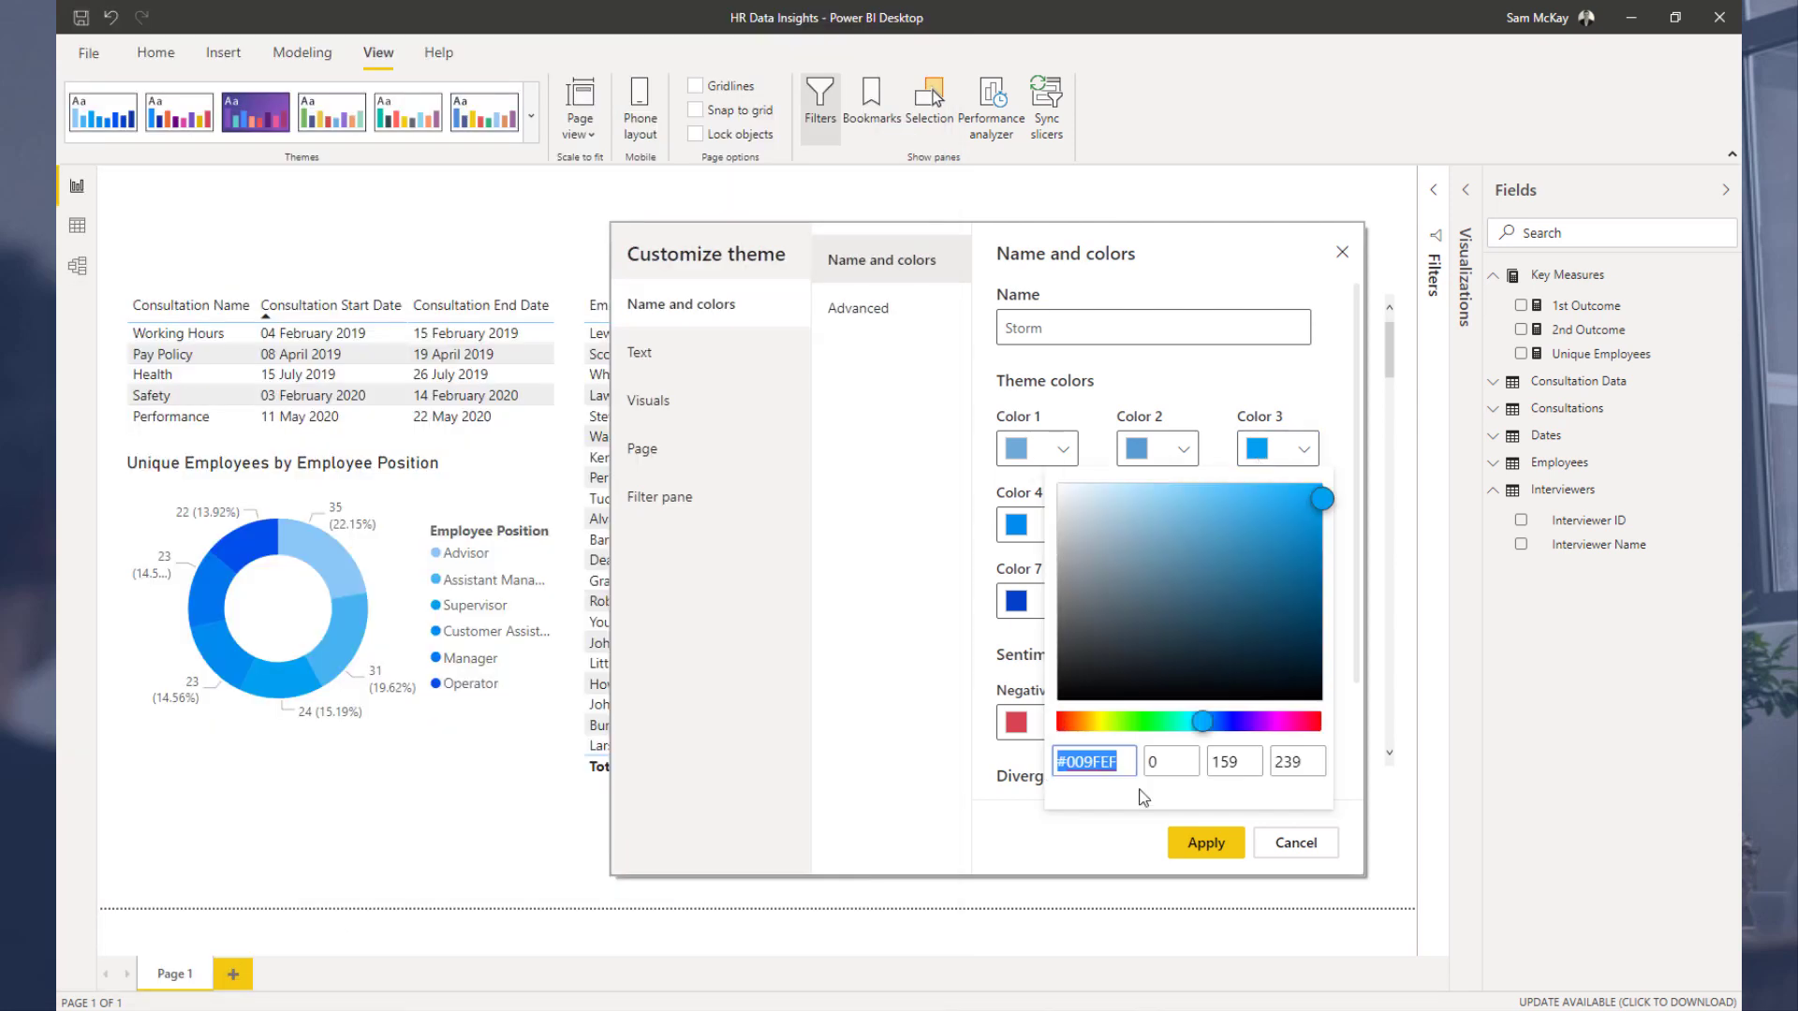
{"action": "type", "text": "#327EB8"}
{"action": "left_click", "coordinate": [1329, 460]}
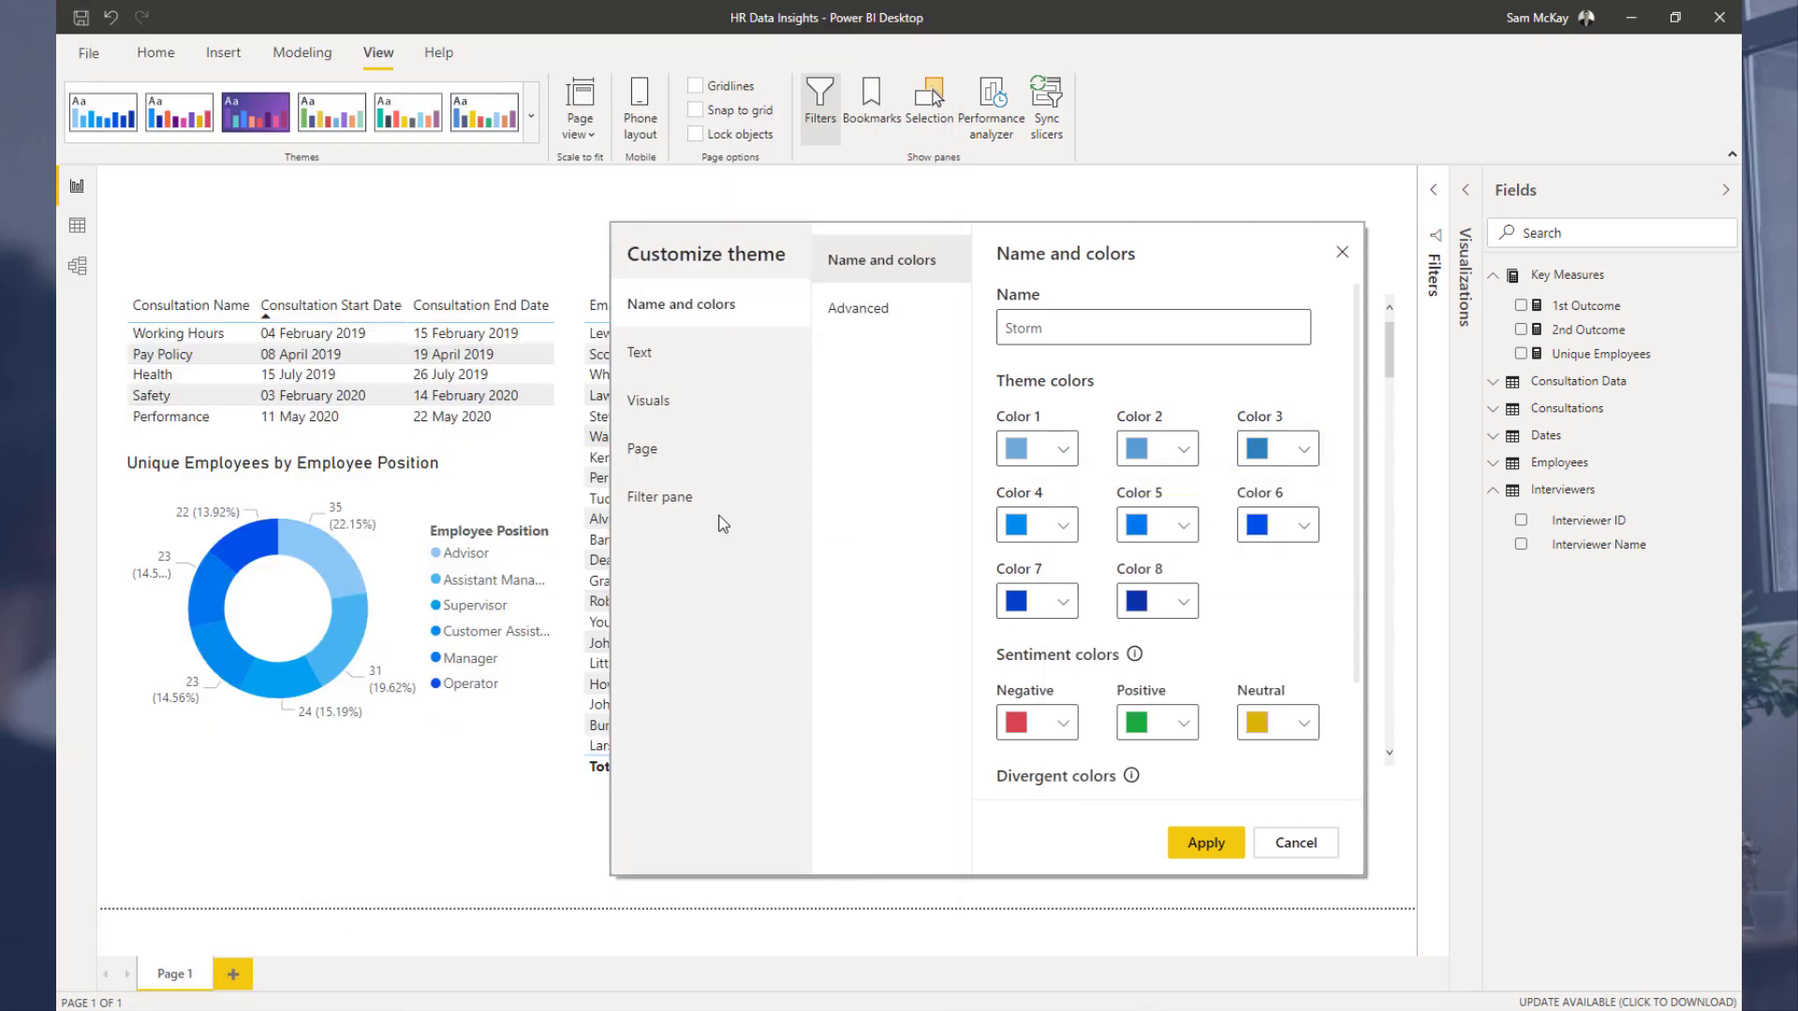
Step: Copy the #3077af colour from the Colours Fan and paste it as the theme's Color 4
{"action": "key", "text": "alt+Tab"}
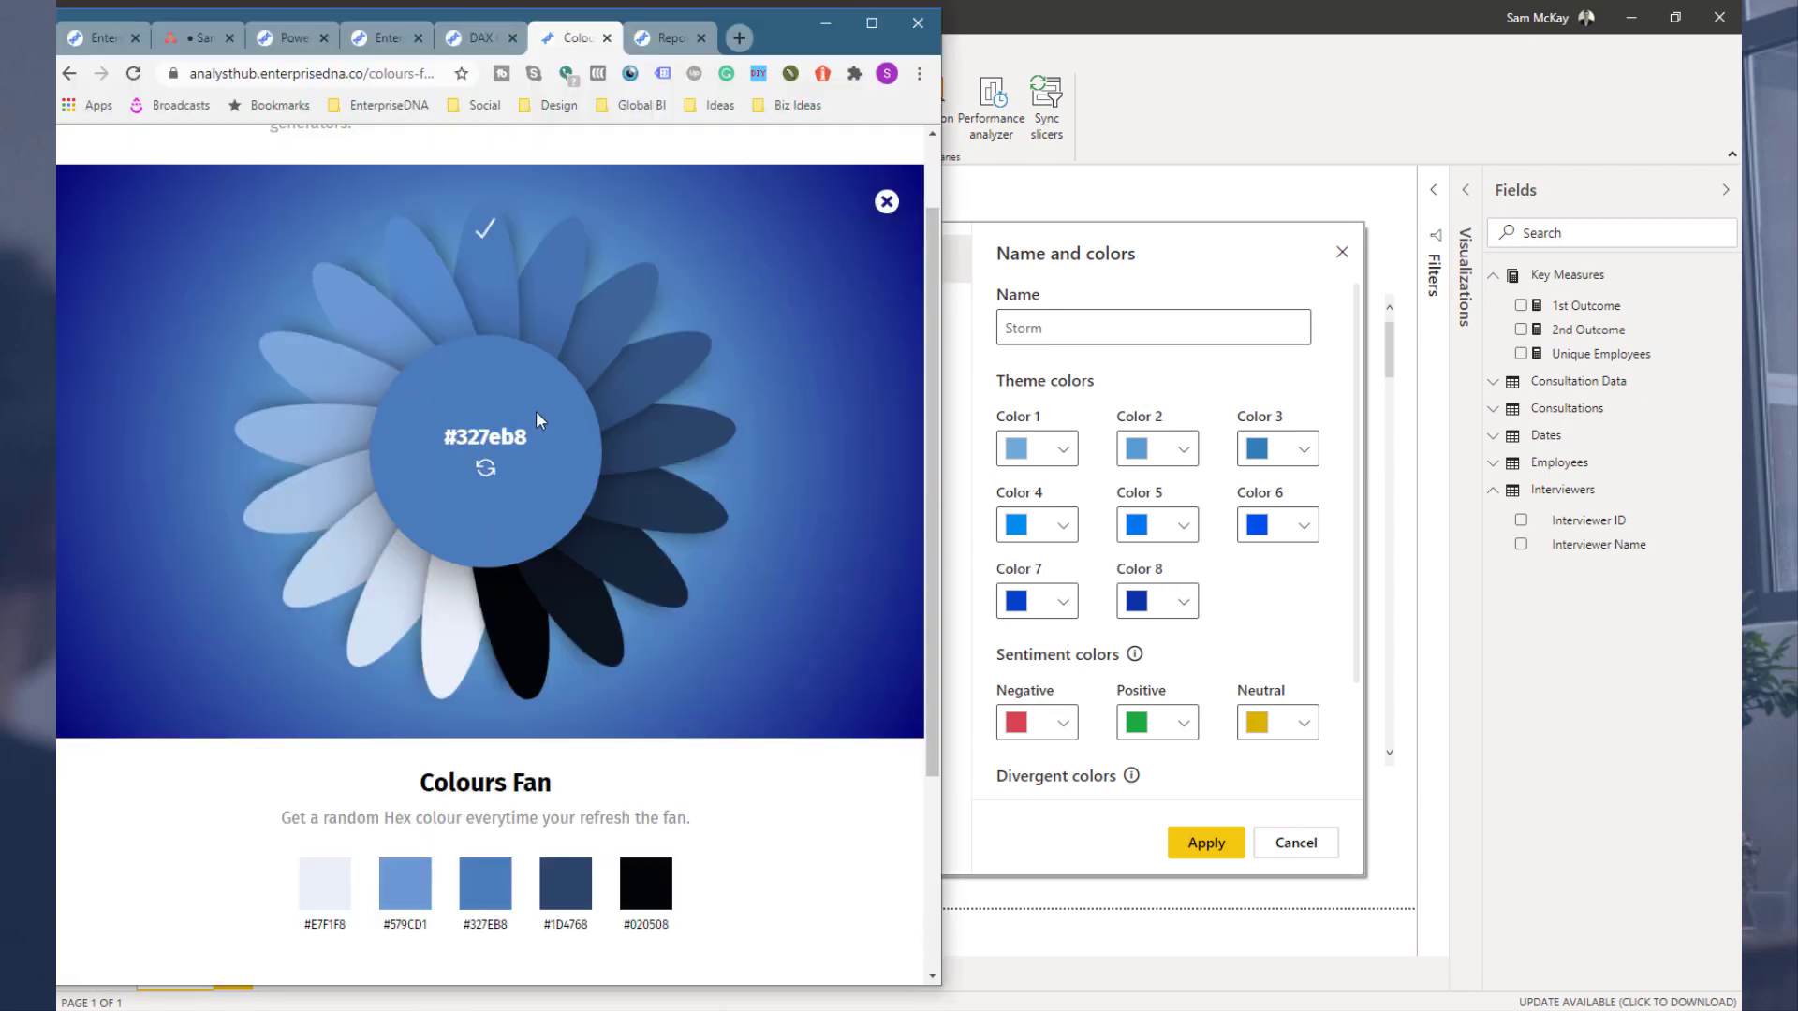
{"action": "left_click", "coordinate": [612, 338]}
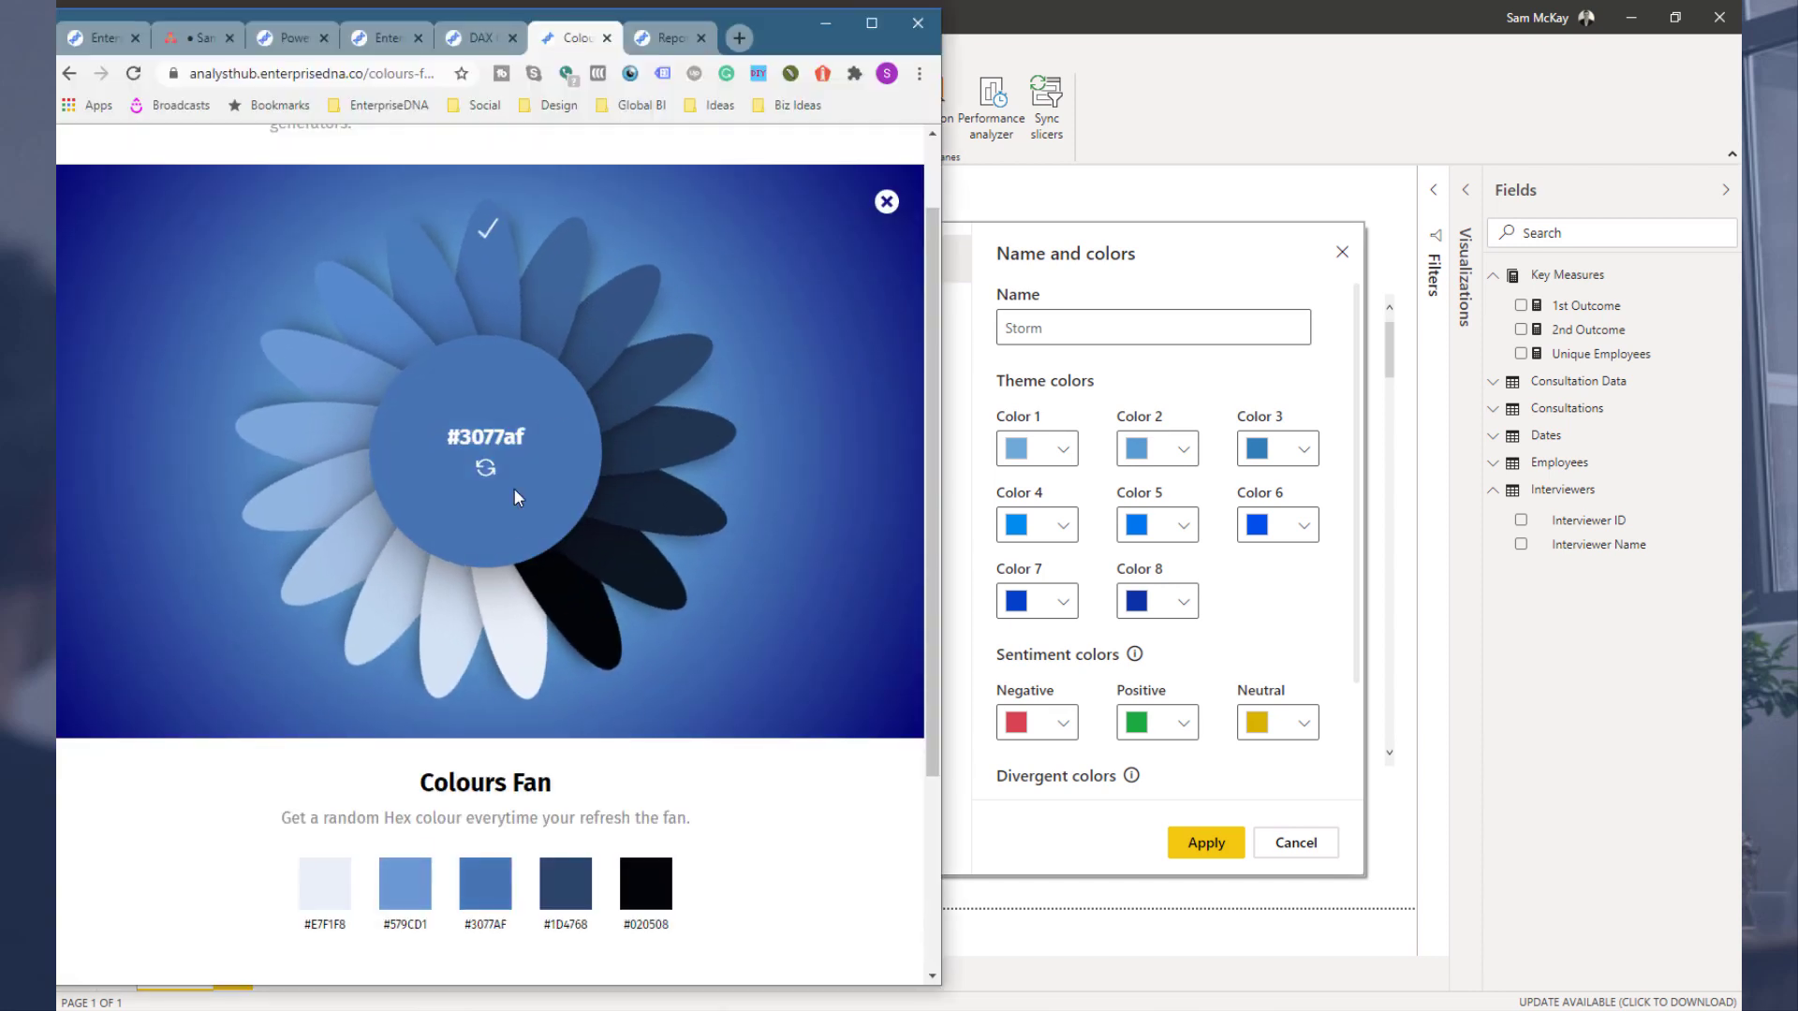
{"action": "left_click", "coordinate": [486, 884]}
{"action": "left_click", "coordinate": [1030, 532]}
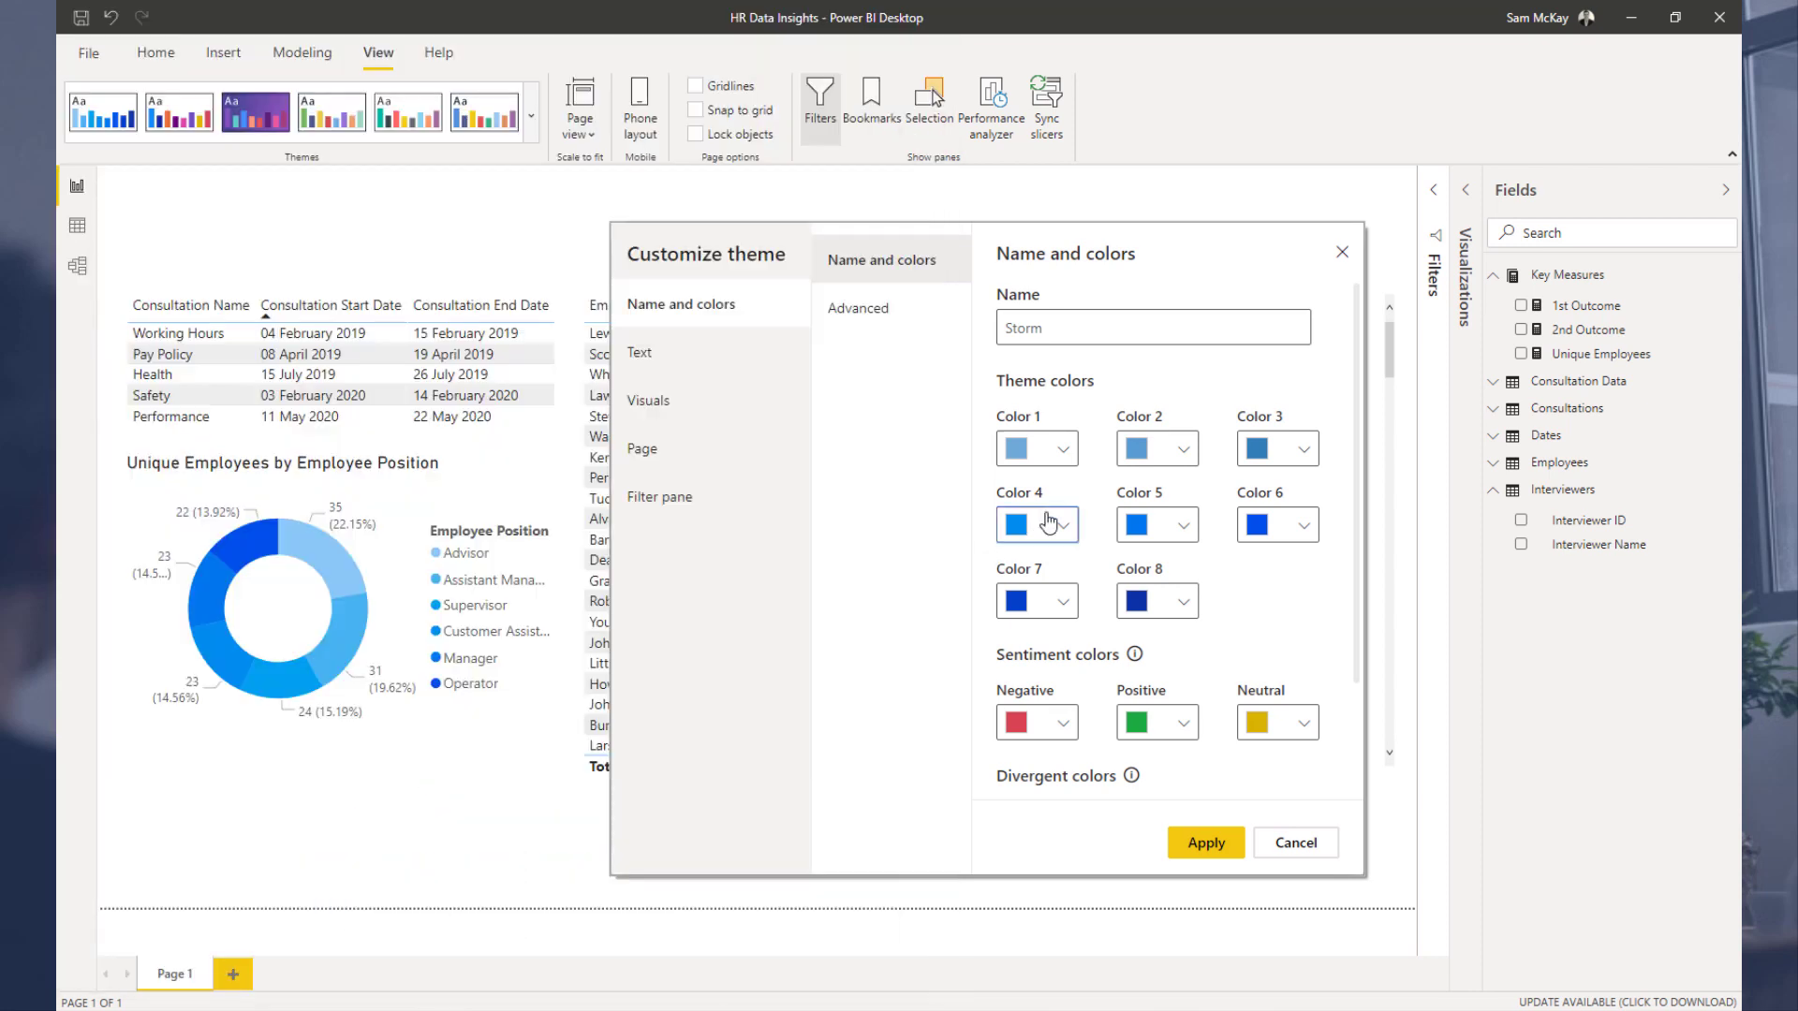
{"action": "type", "text": "#3077AF"}
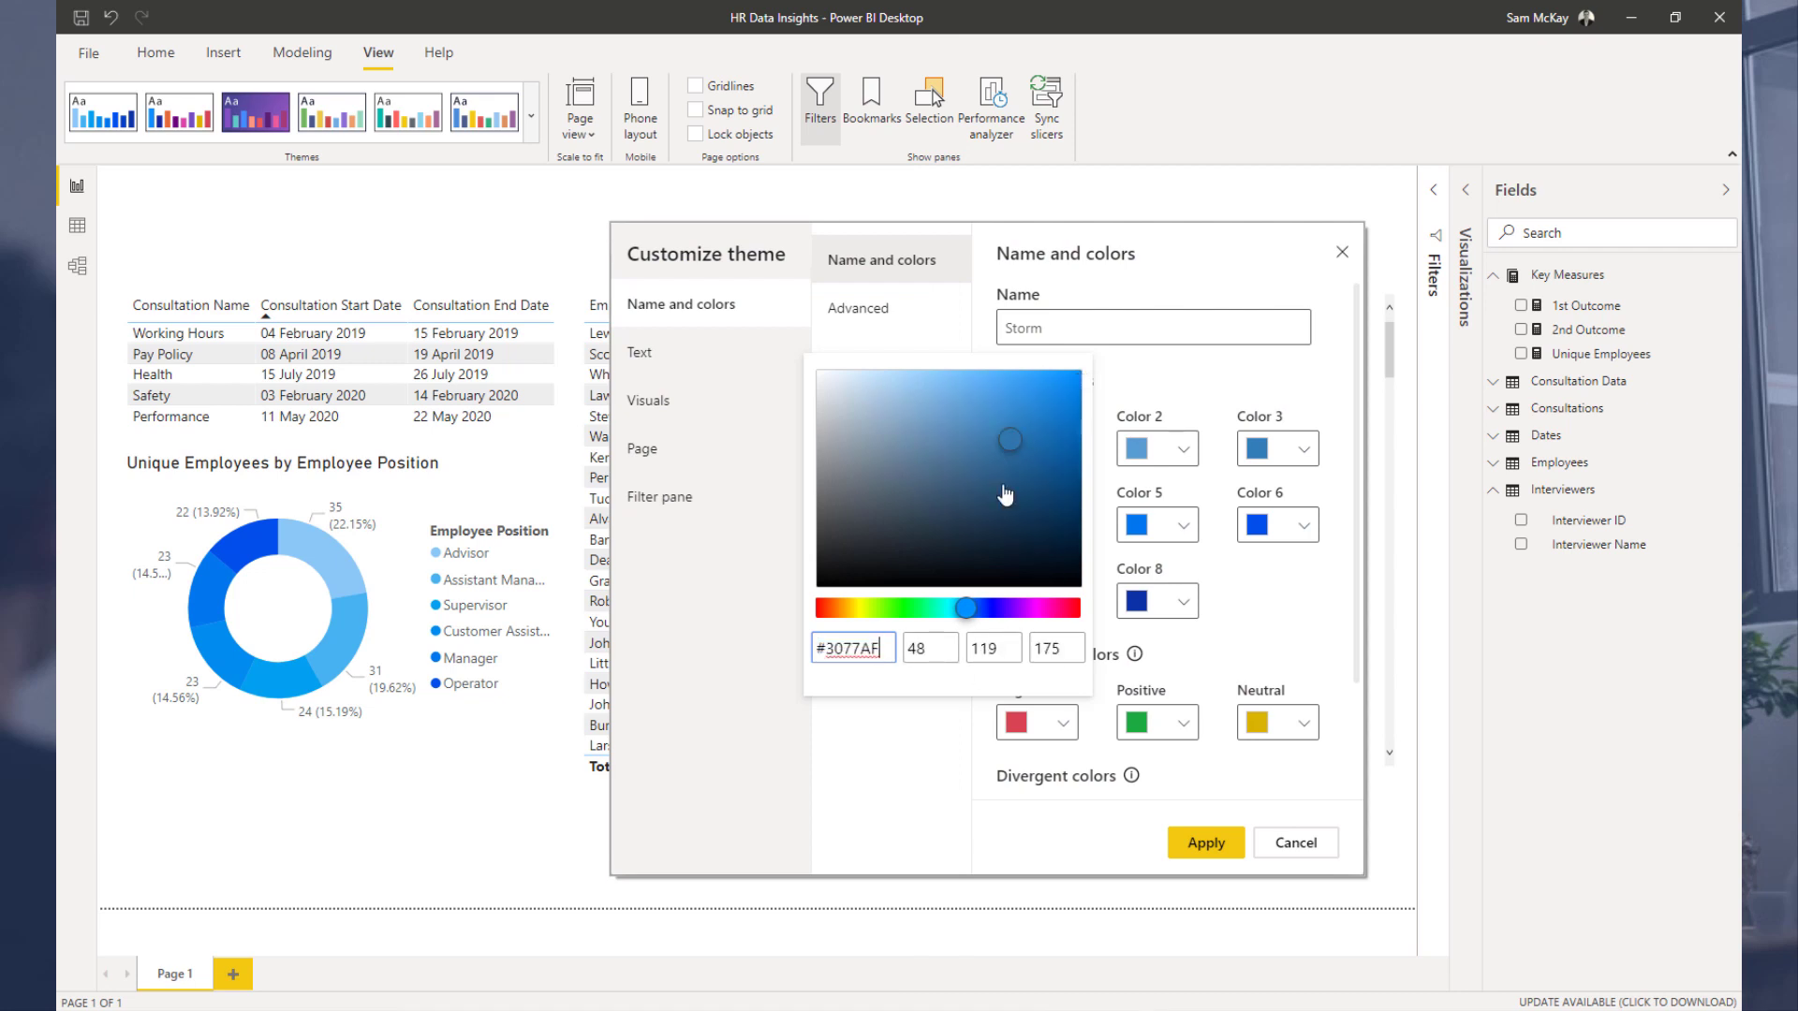
{"action": "left_click", "coordinate": [1232, 398]}
Step: Copy the #2a6898 colour from the Colours Fan and paste it as the theme's Color 5
{"action": "key", "text": "alt+Tab"}
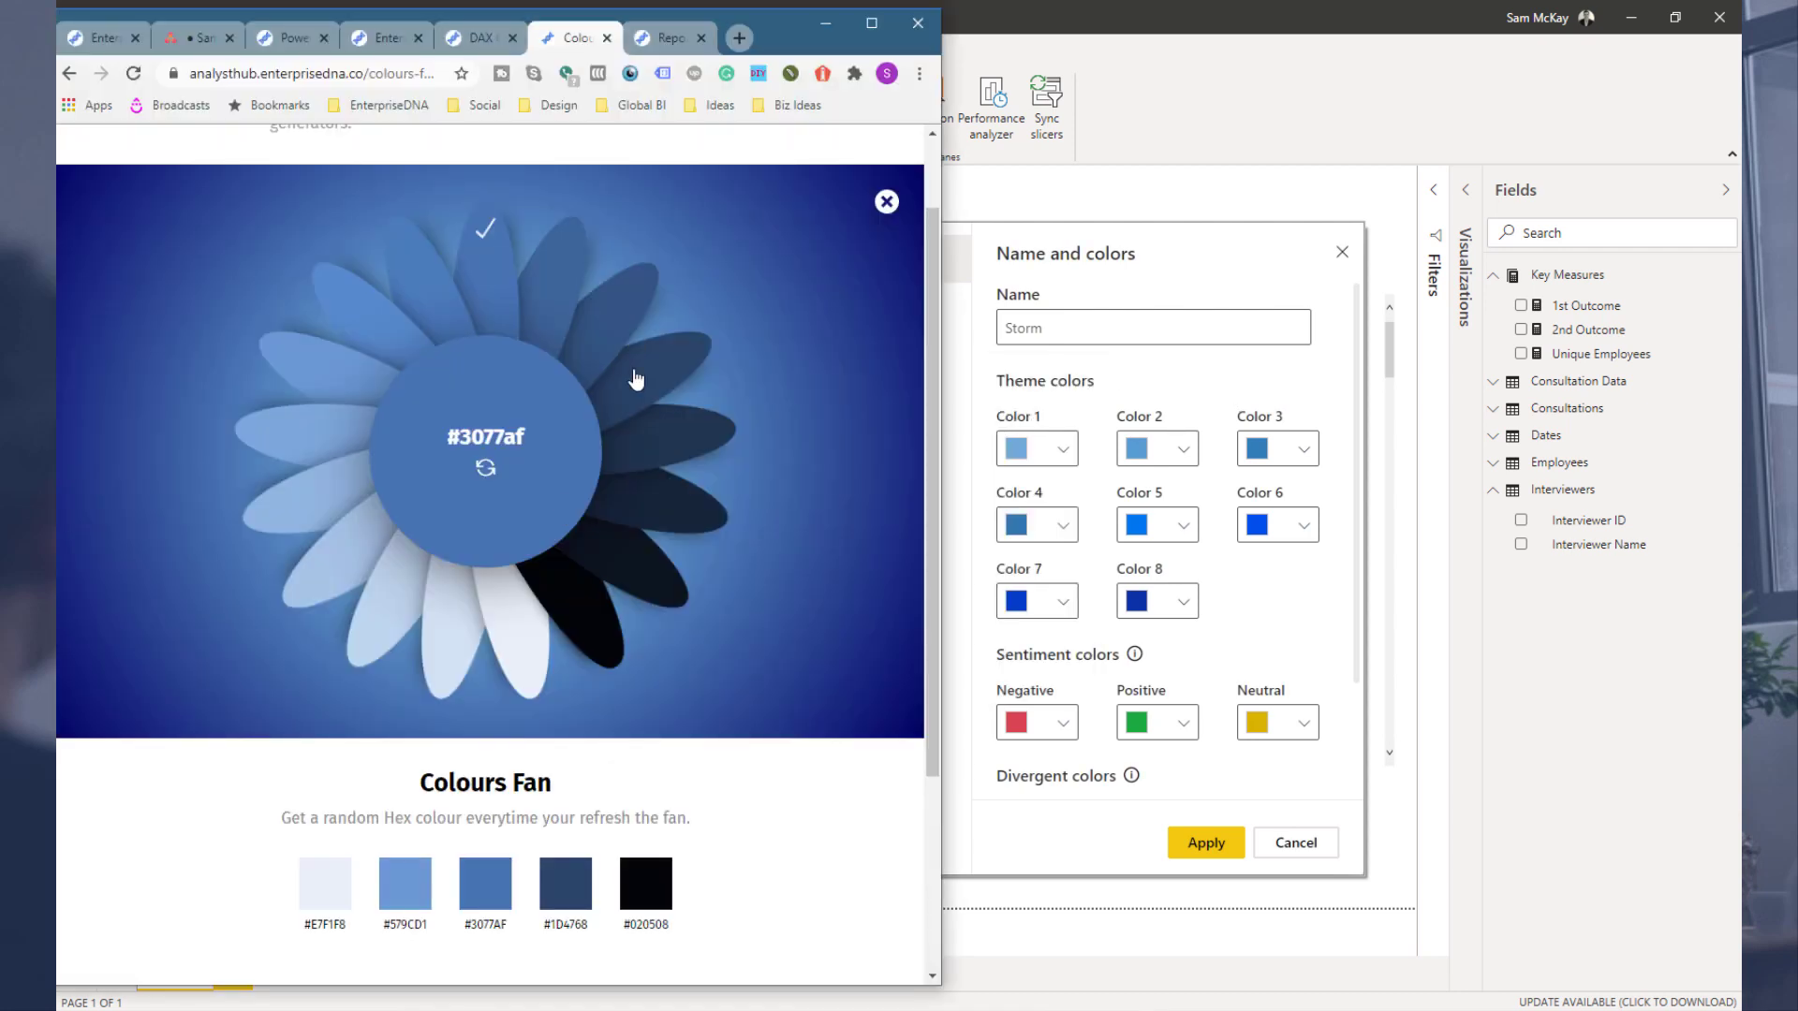
{"action": "left_click", "coordinate": [677, 372]}
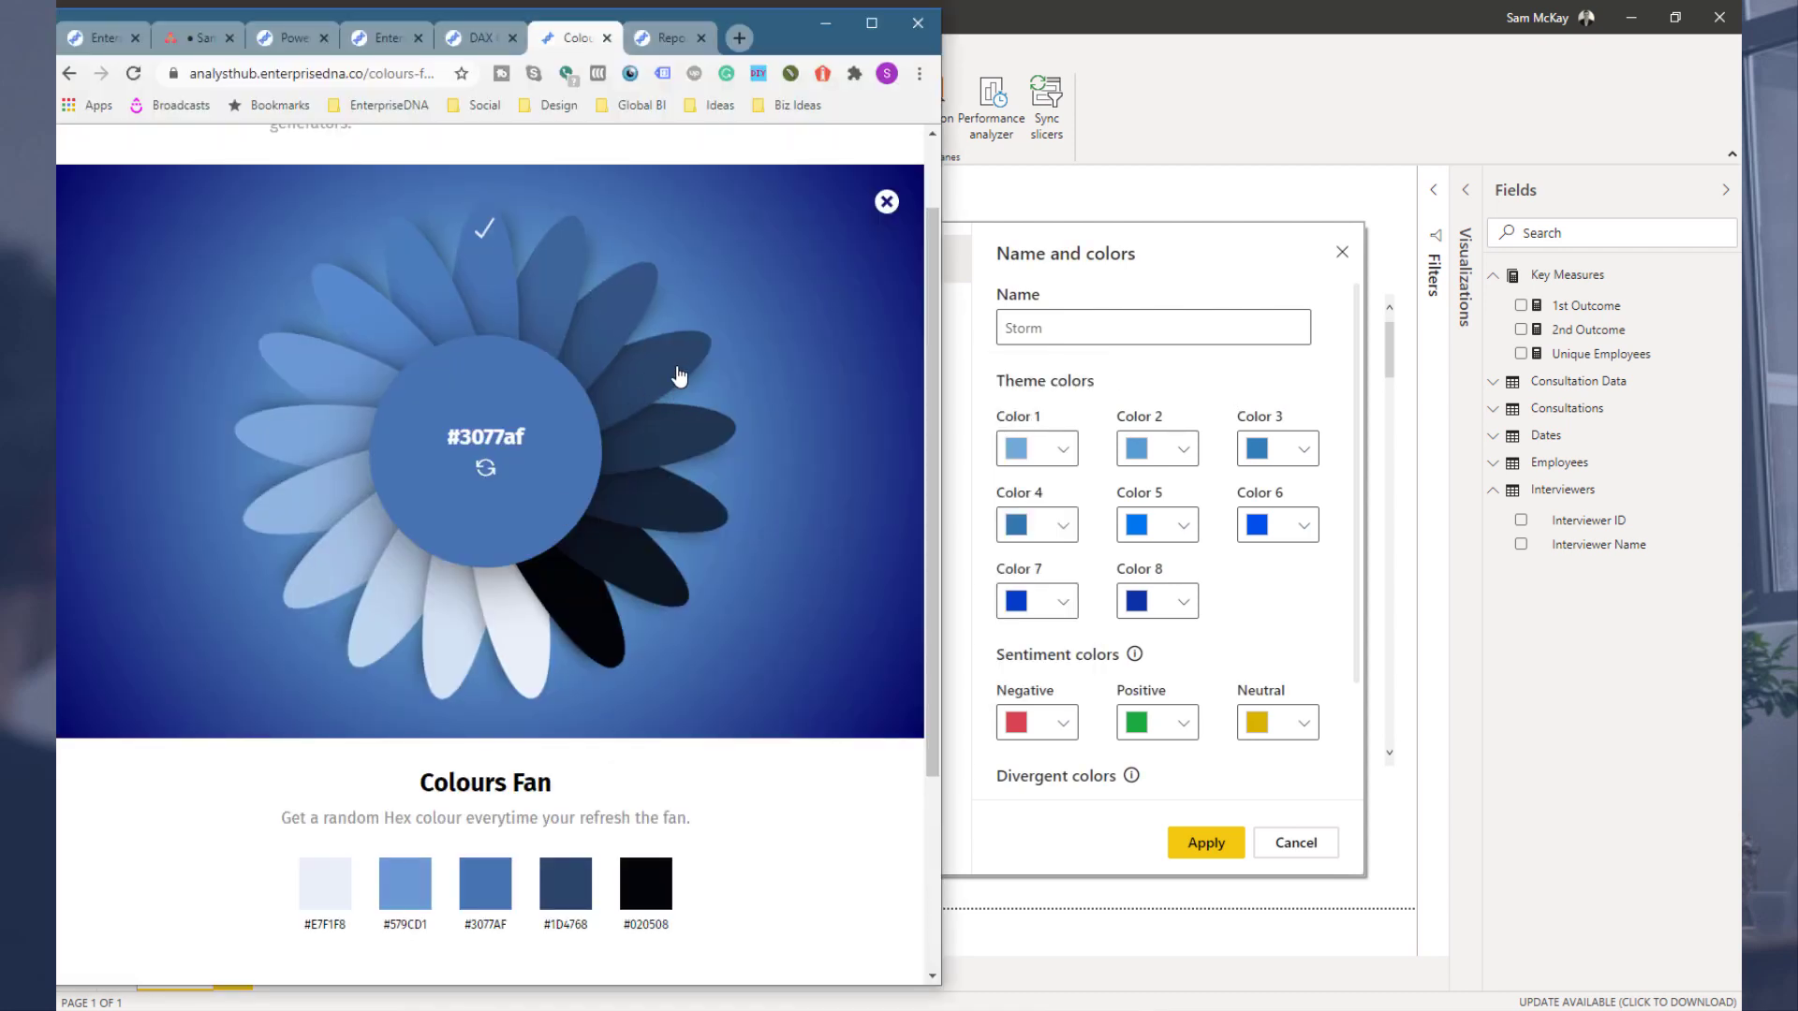
{"action": "left_click", "coordinate": [485, 883]}
{"action": "left_click", "coordinate": [1189, 525]}
{"action": "left_click", "coordinate": [1193, 526]}
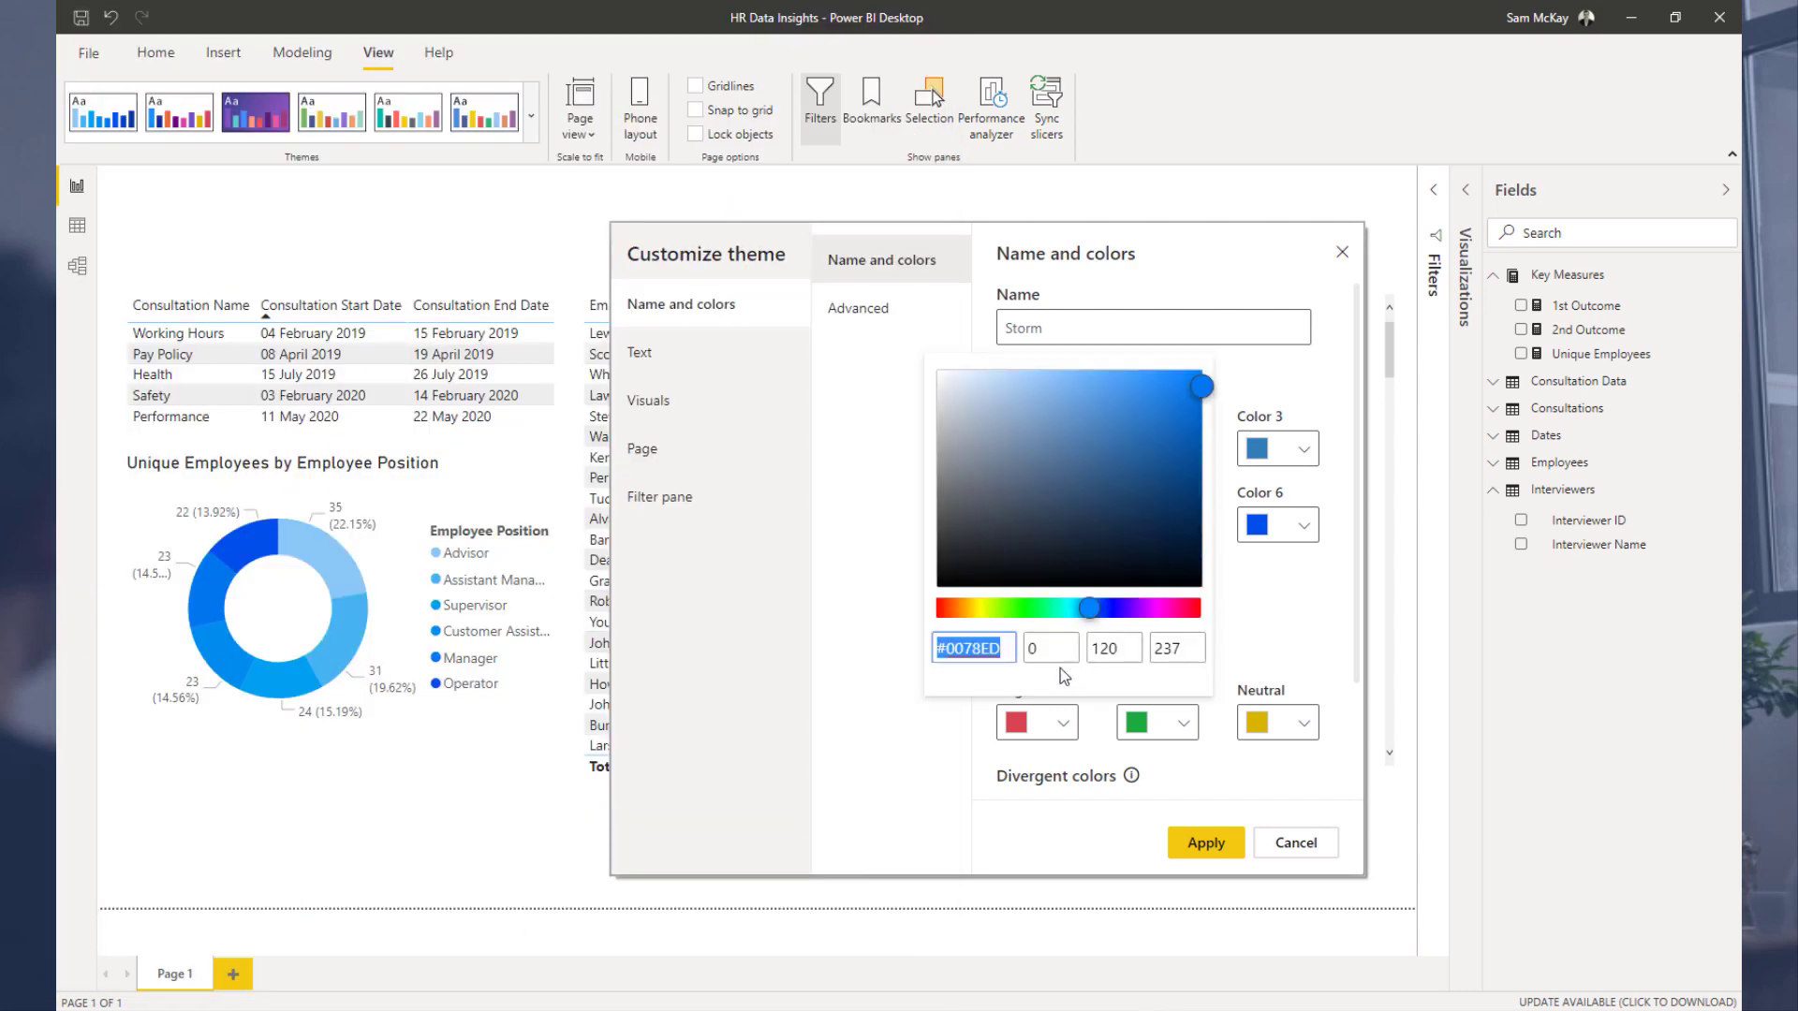
{"action": "type", "text": "#2a6898"}
{"action": "left_click", "coordinate": [1240, 599]}
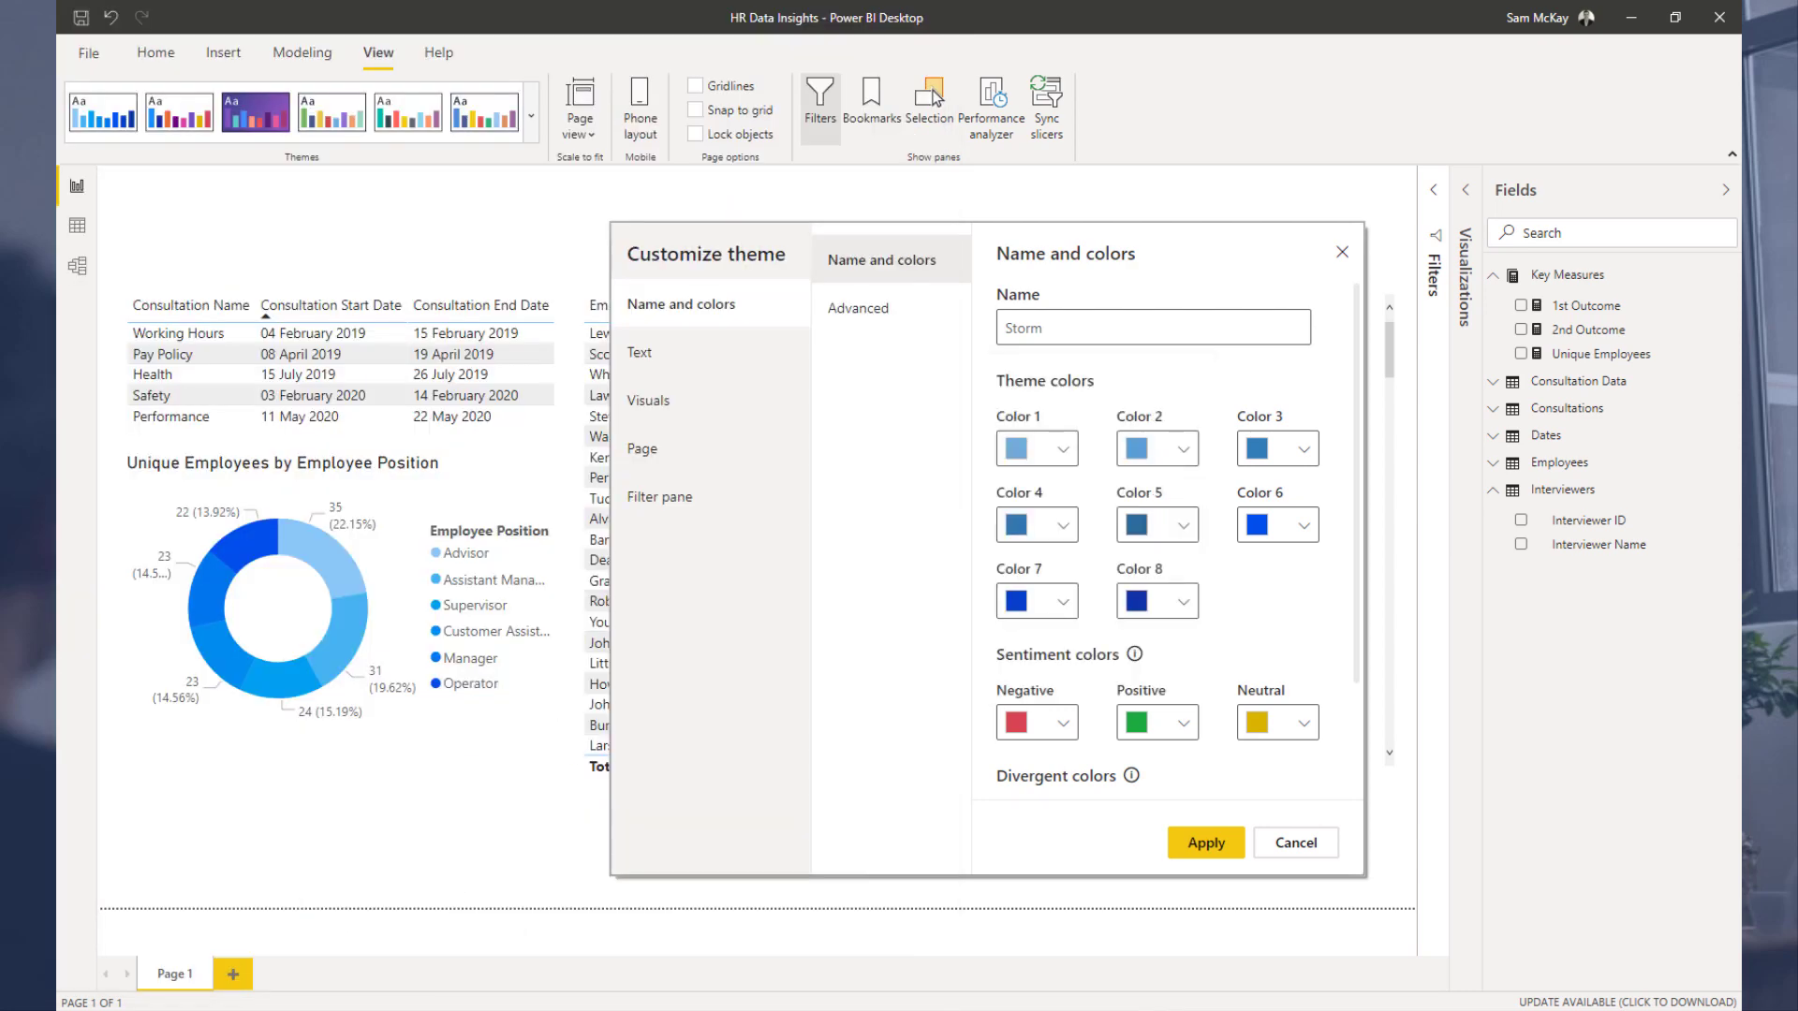
Step: Copy the #235880 colour from the Colours Fan and paste it as the theme's Color 6
{"action": "key", "text": "alt+Tab"}
{"action": "left_click", "coordinate": [661, 382]}
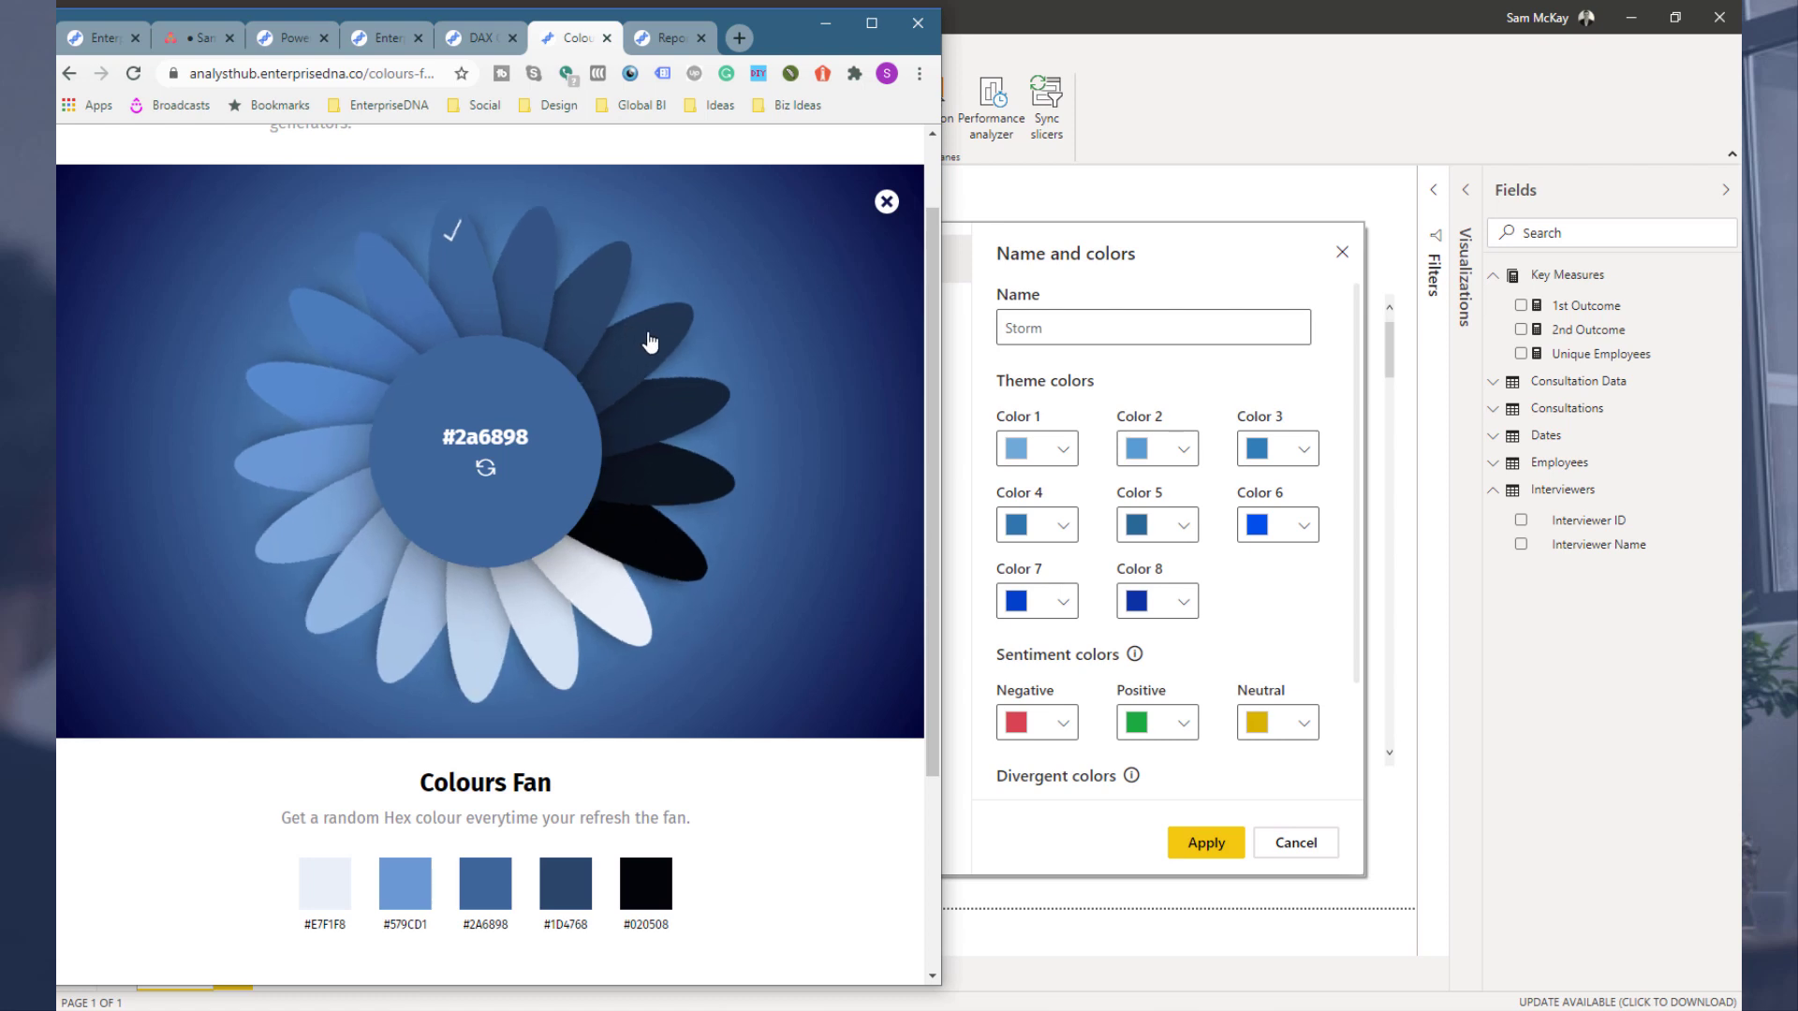
{"action": "left_click", "coordinate": [482, 881]}
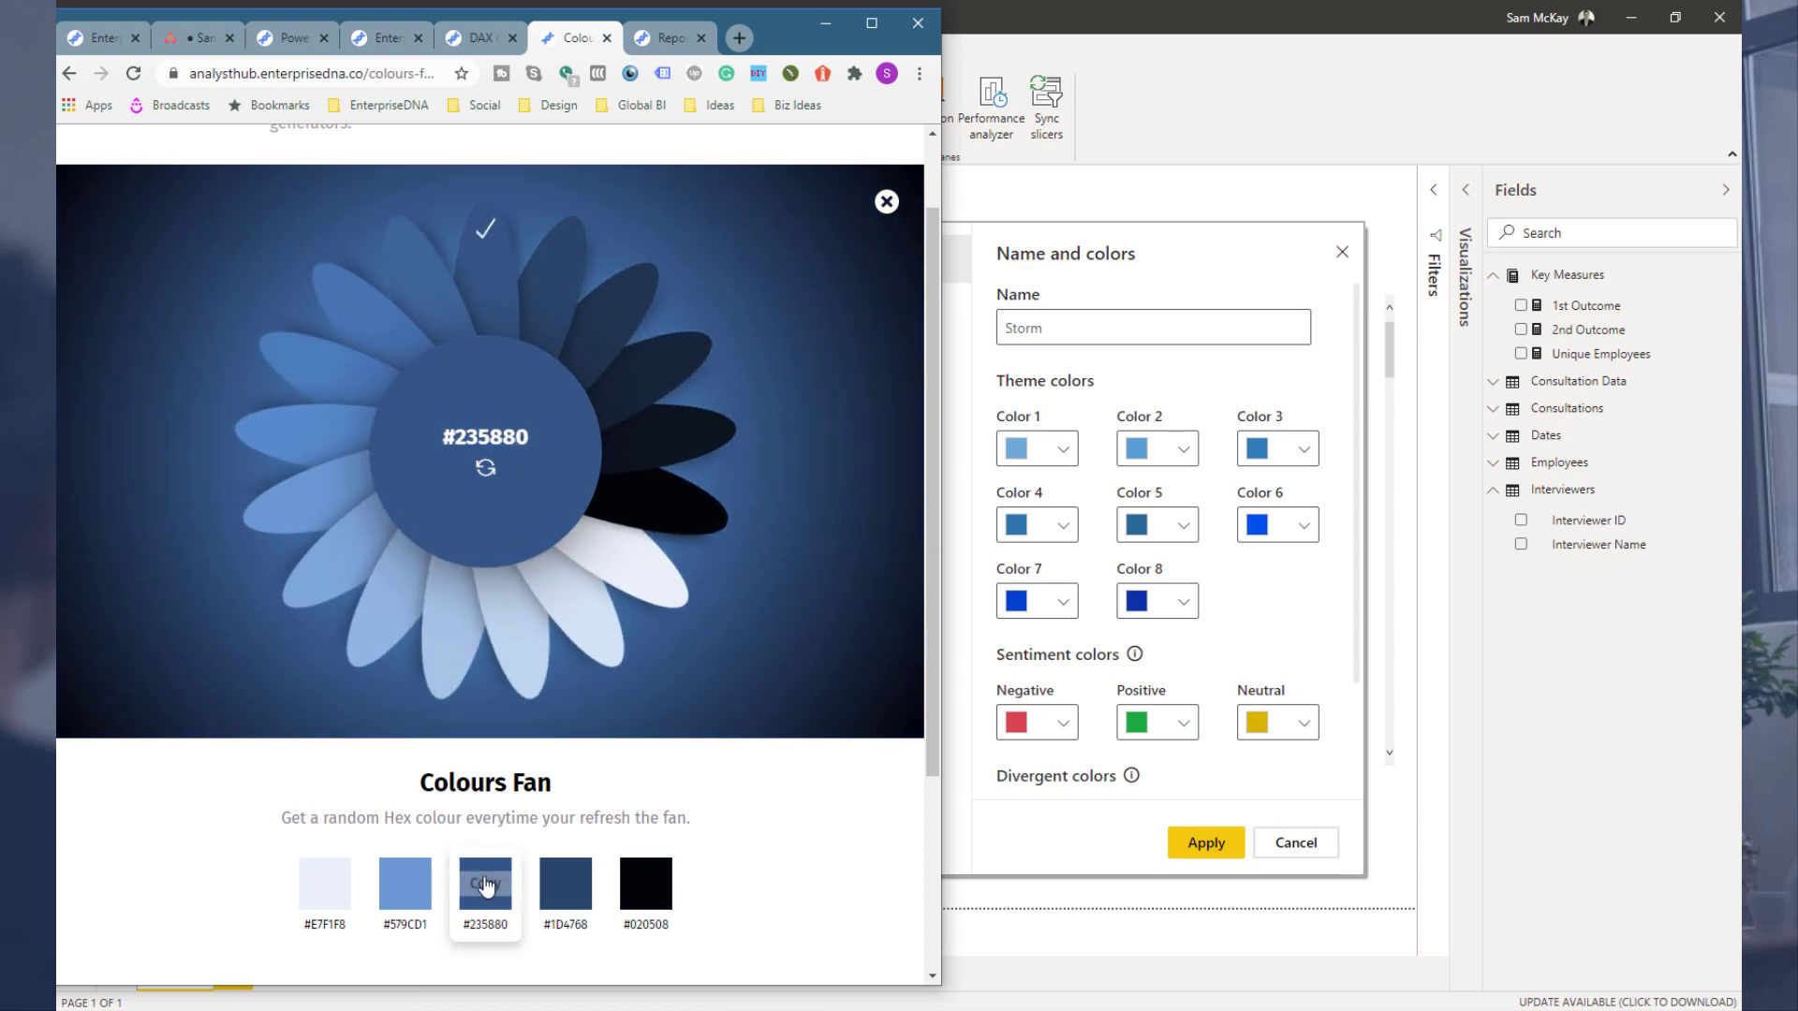
{"action": "left_click", "coordinate": [1293, 529]}
{"action": "type", "text": "#235880"}
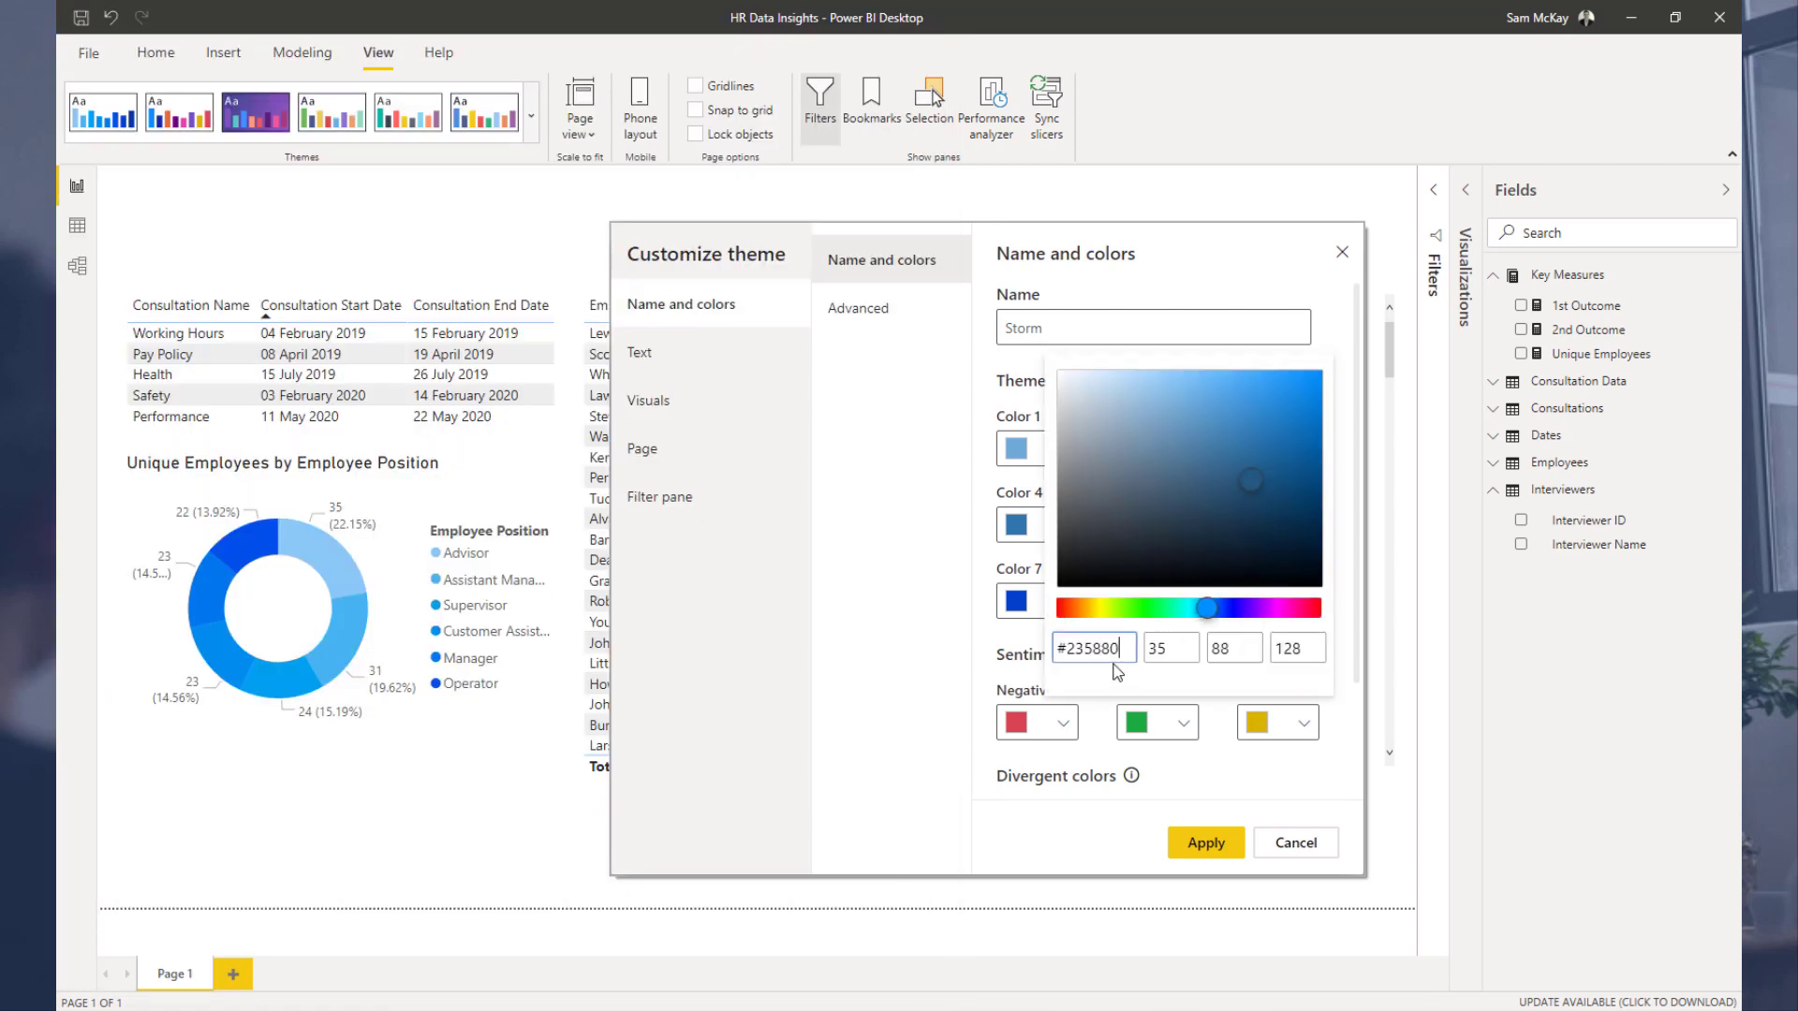
{"action": "left_click", "coordinate": [1358, 540]}
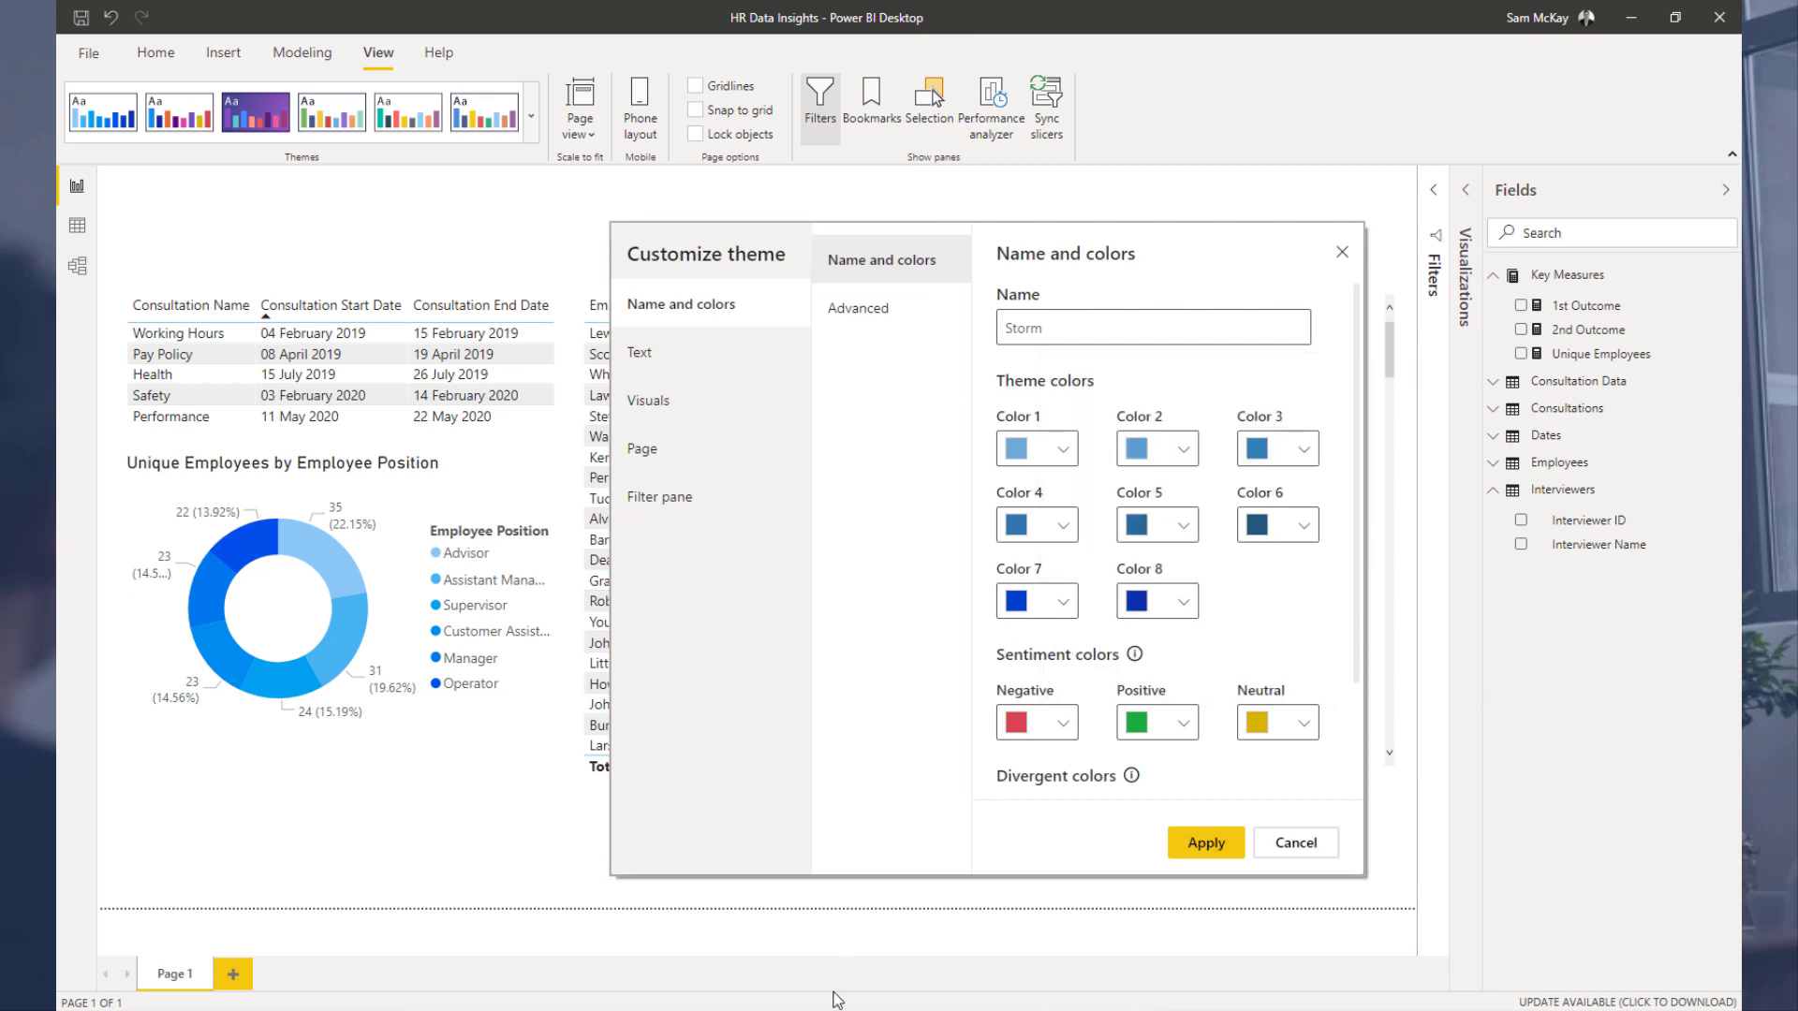
Step: Copy the #1D4768 colour from the Colours Fan and paste it as the theme's Color 7
{"action": "left_click", "coordinate": [433, 1009]}
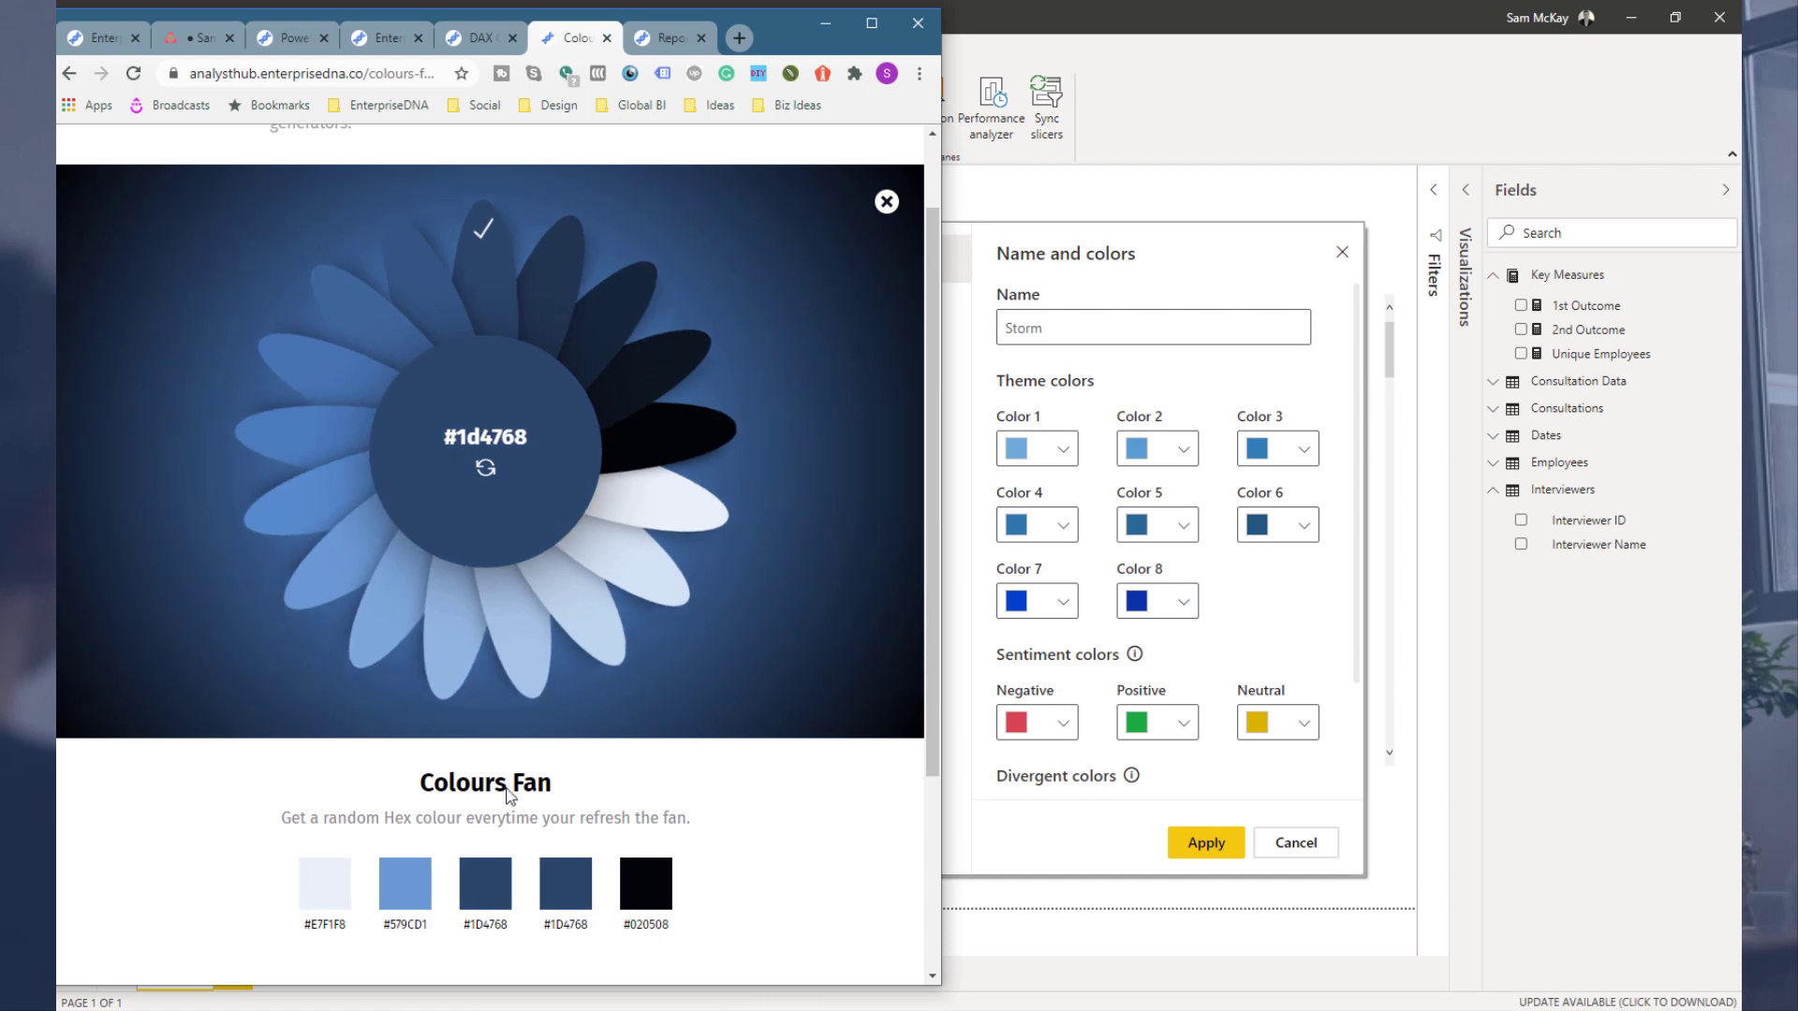
{"action": "left_click", "coordinate": [495, 894]}
{"action": "left_click", "coordinate": [1019, 610]}
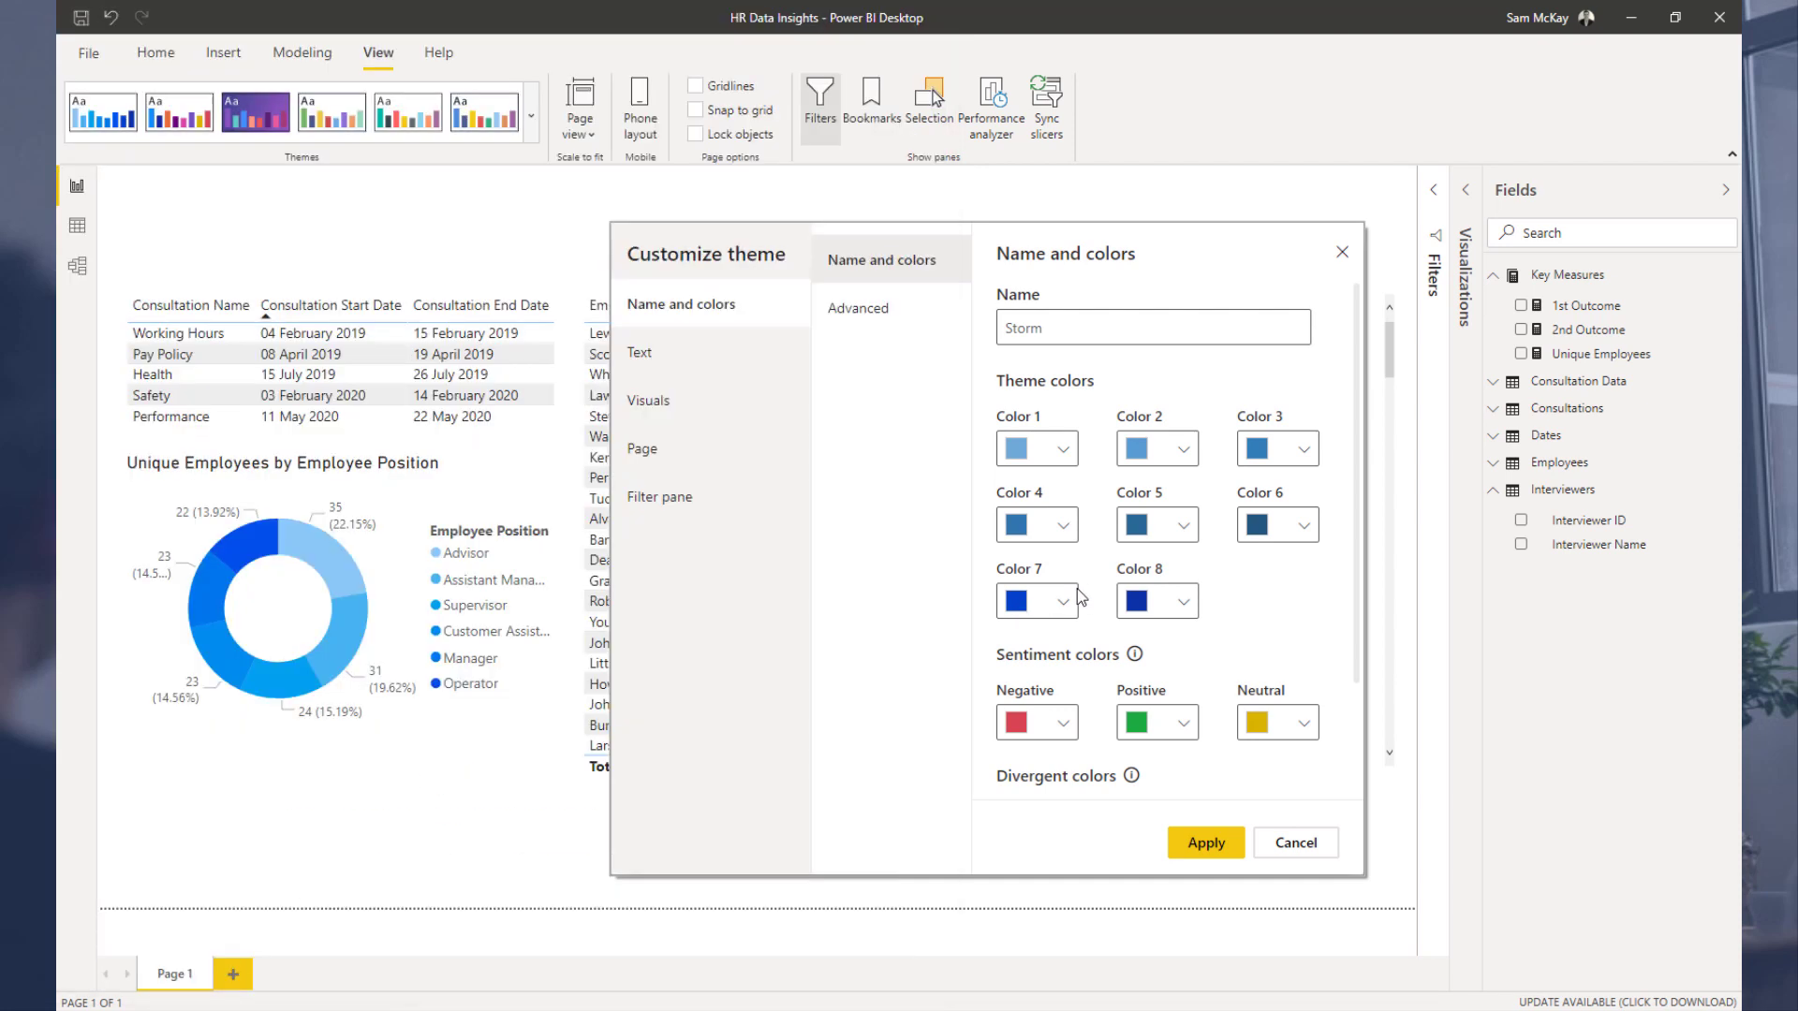
{"action": "left_click", "coordinate": [1064, 604]}
{"action": "key", "text": "ctrl+v"}
{"action": "left_click", "coordinate": [1279, 601]}
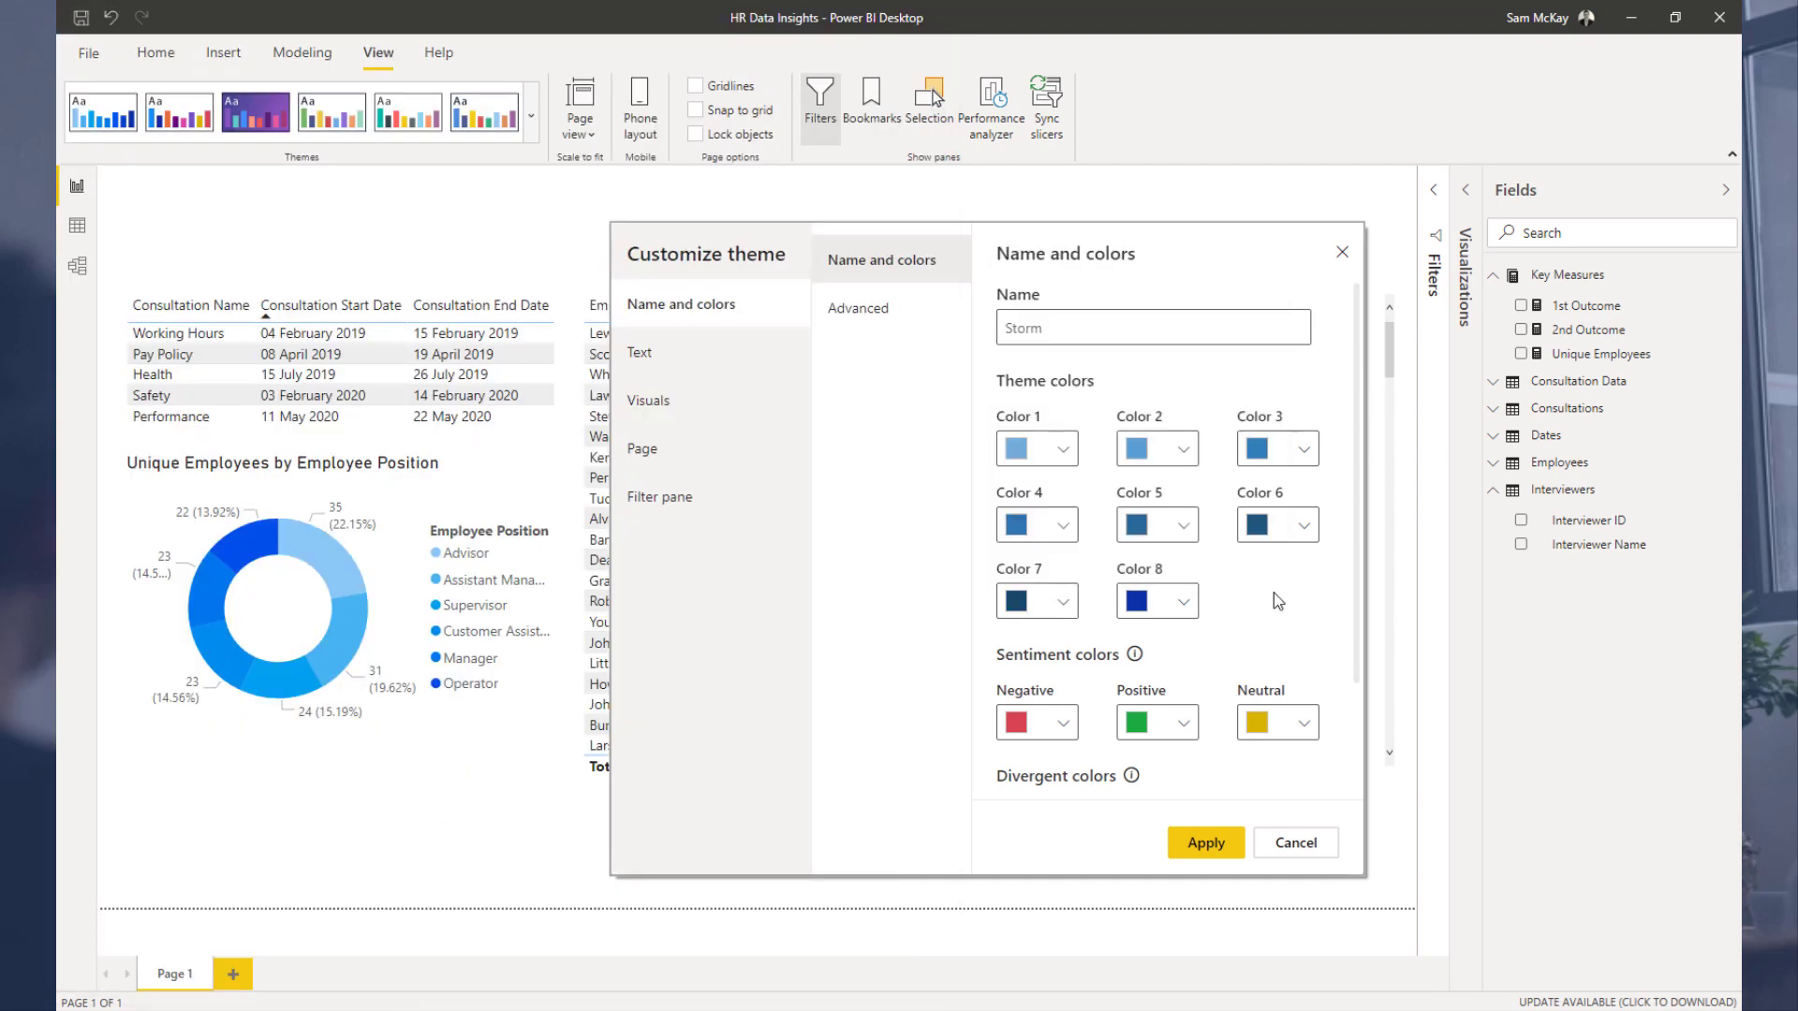
Step: Copy the #163750 colour from the Colours Fan, paste it as the theme's Color 8, and apply the theme
{"action": "key", "text": "alt+Tab"}
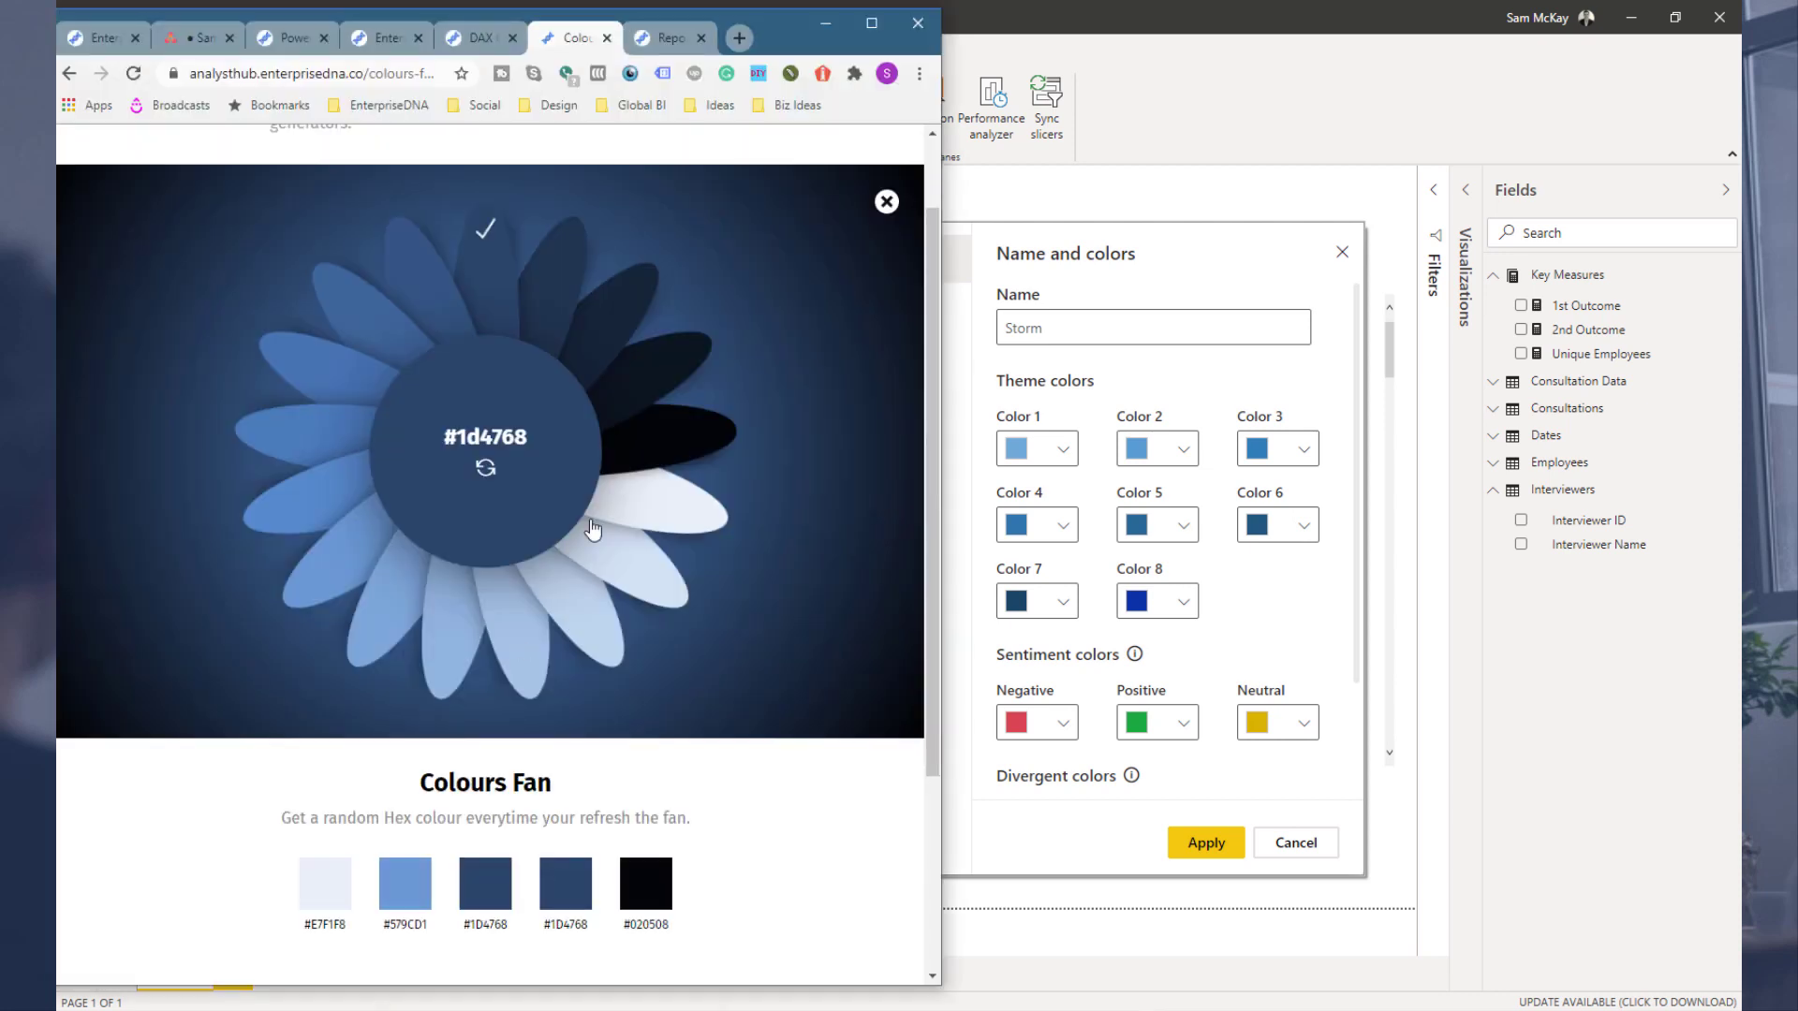
{"action": "left_click", "coordinate": [655, 417]}
{"action": "left_click", "coordinate": [486, 883]}
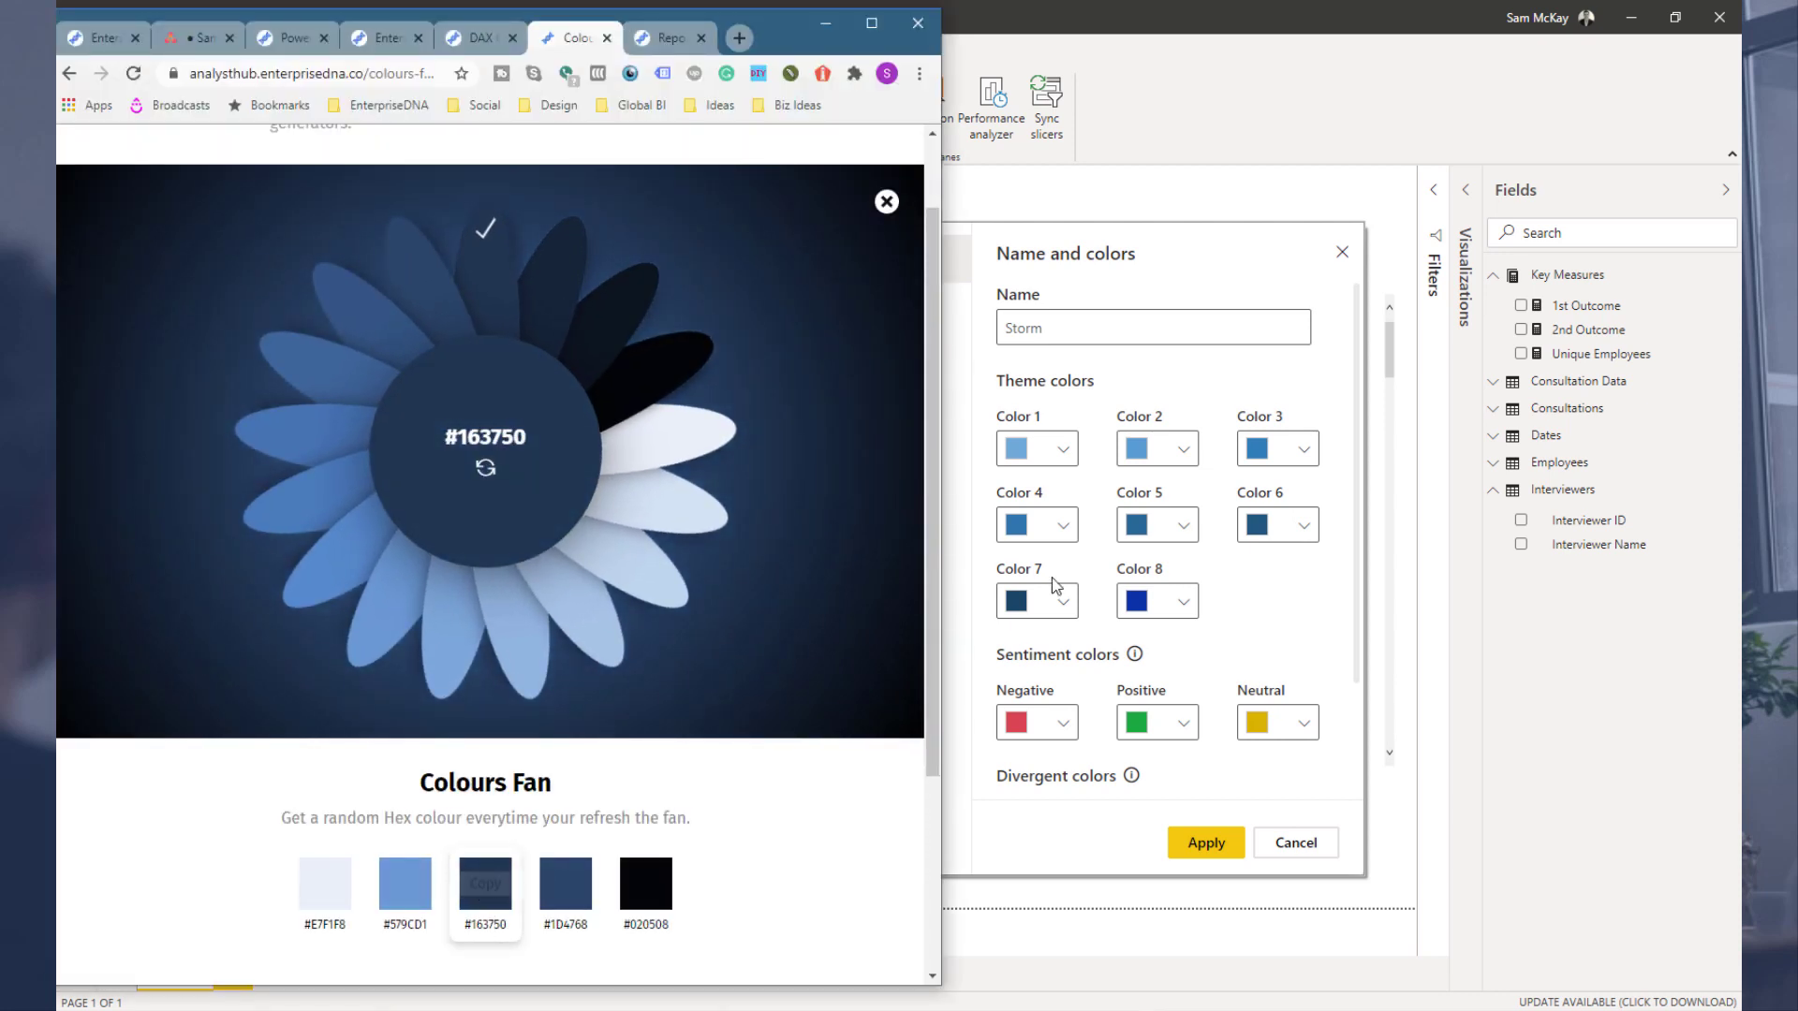
{"action": "left_click", "coordinate": [1176, 607]}
{"action": "left_click", "coordinate": [1176, 607]}
{"action": "key", "text": "ctrl+v"}
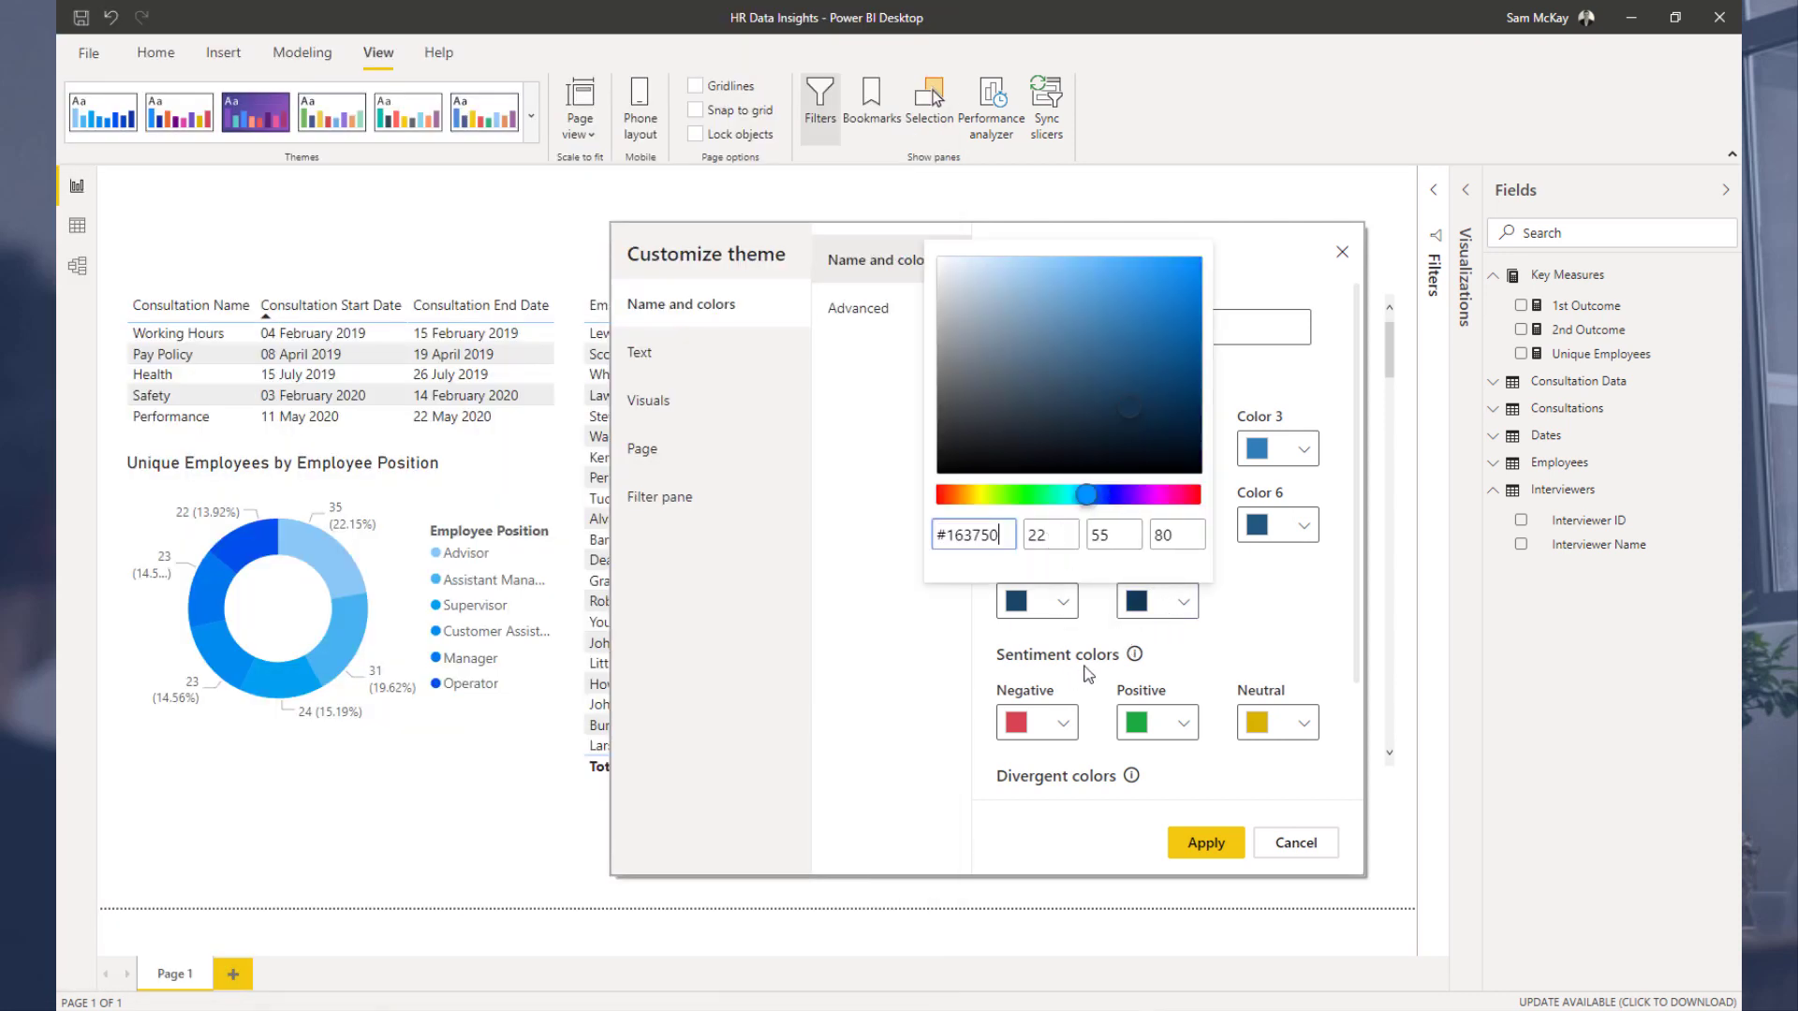
{"action": "left_click", "coordinate": [1206, 843]}
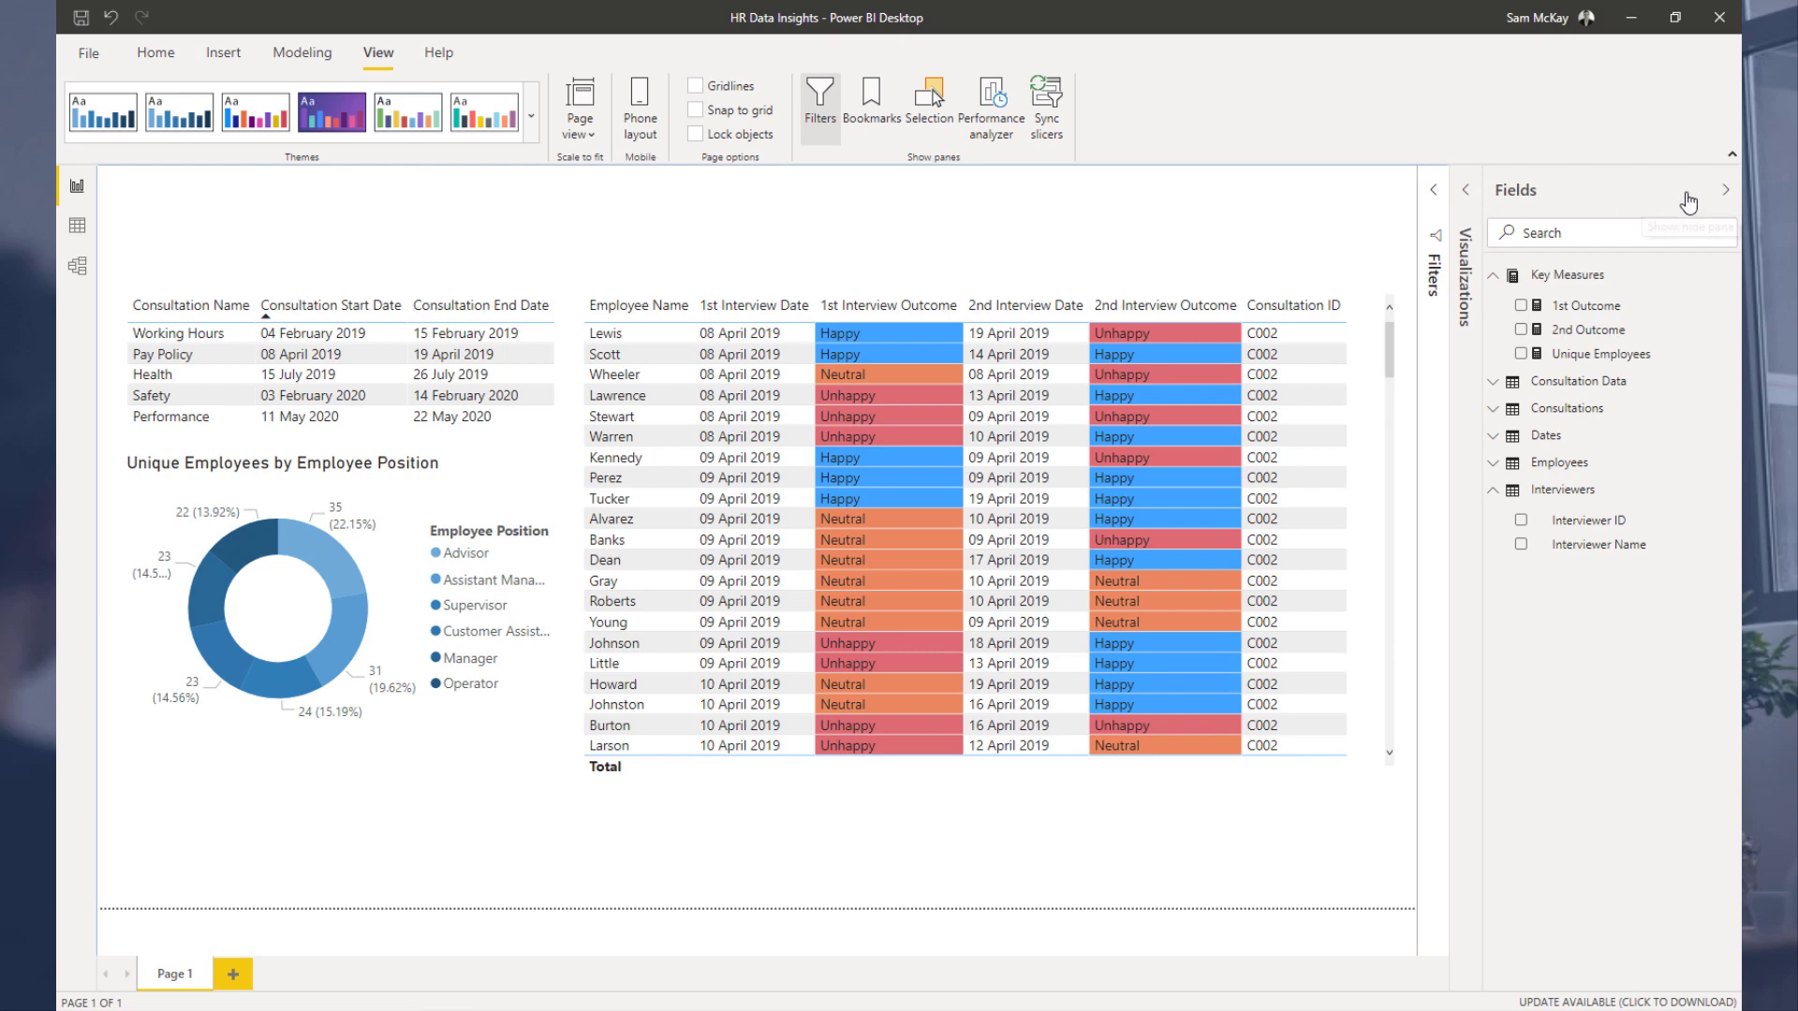
Step: Add a slicer of the Interviewers table's Interviewer Name field above the interview outcomes table
{"action": "left_click", "coordinate": [1725, 190]}
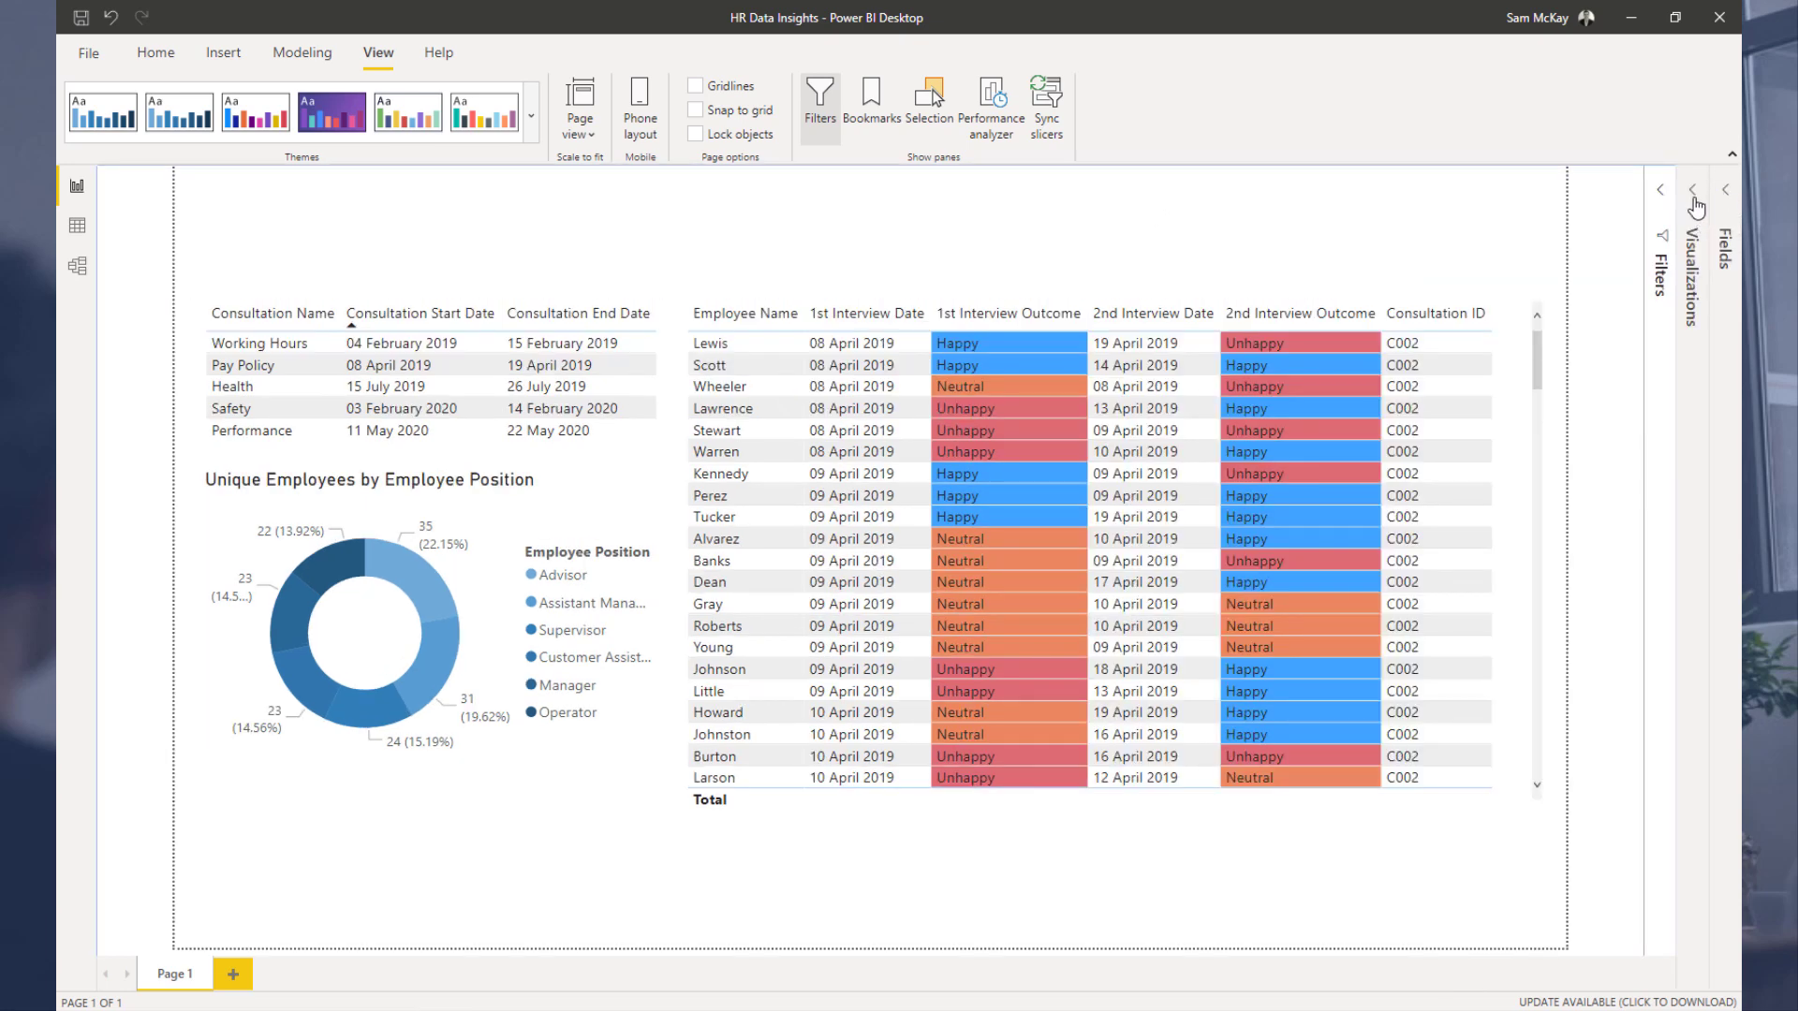
{"action": "left_click", "coordinate": [1726, 192]}
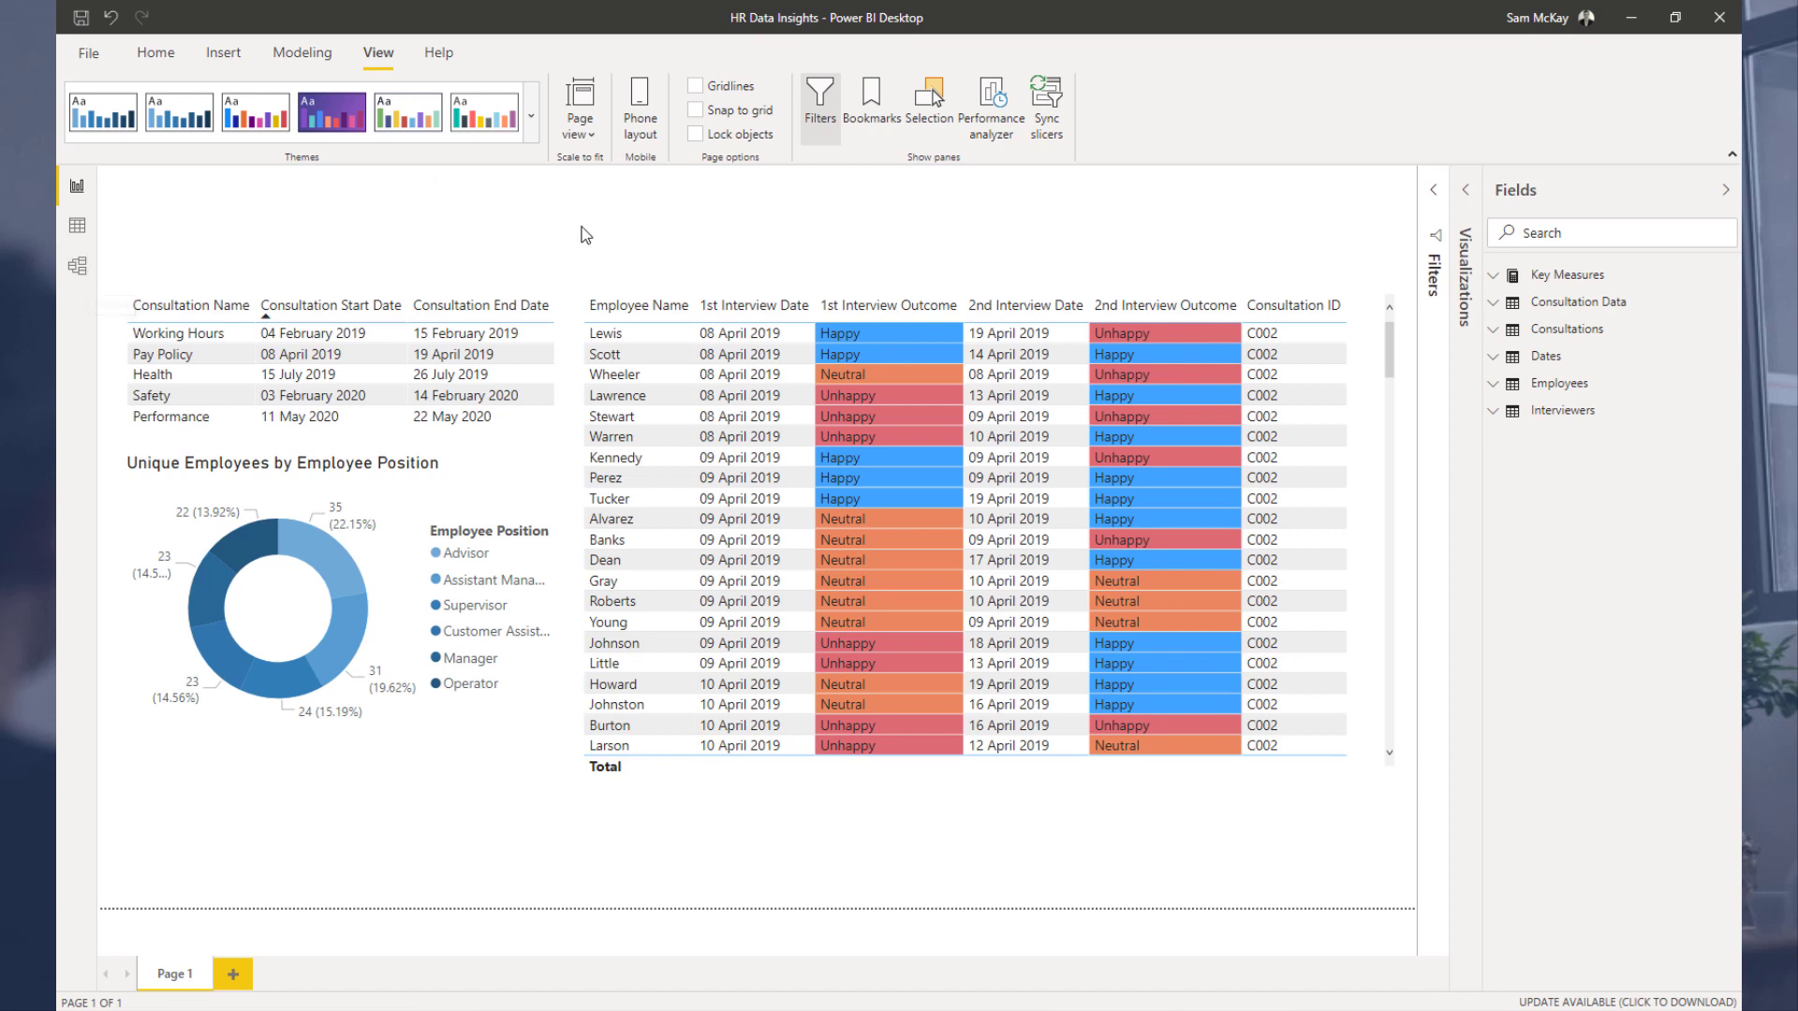
{"action": "left_click", "coordinate": [1496, 419]}
{"action": "left_click", "coordinate": [1168, 225]}
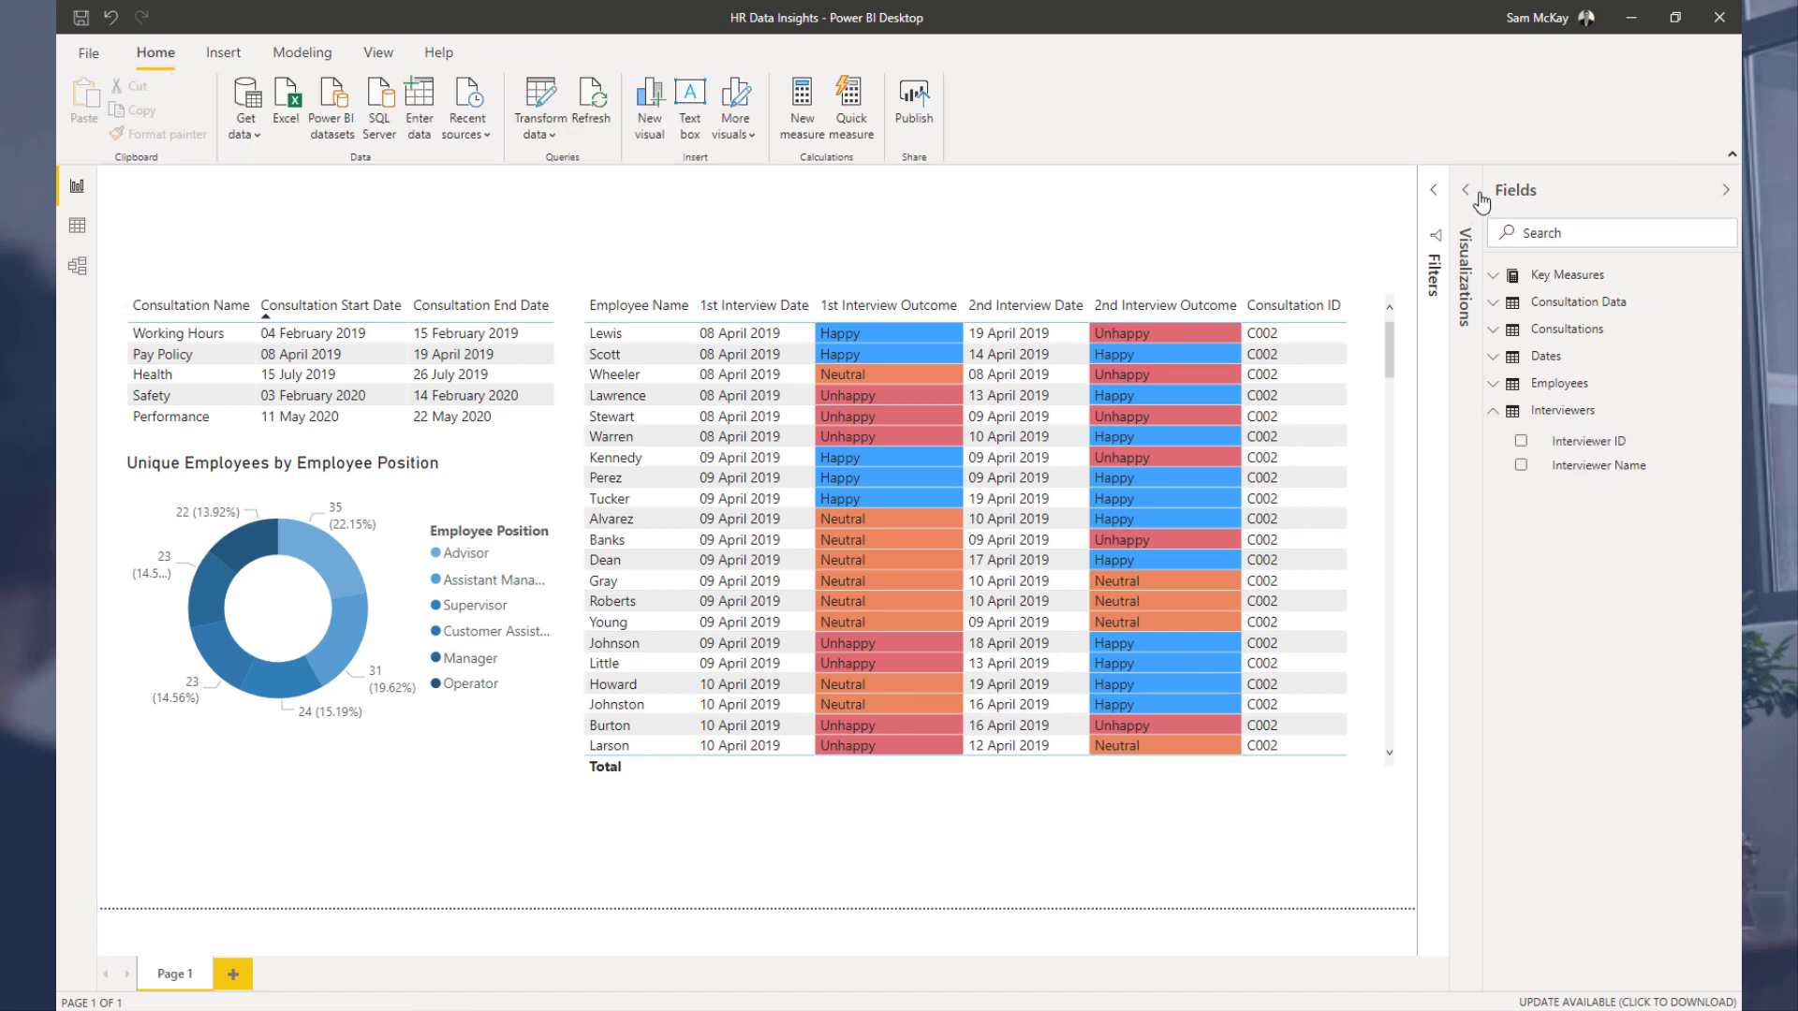
{"action": "left_click", "coordinate": [1478, 193]}
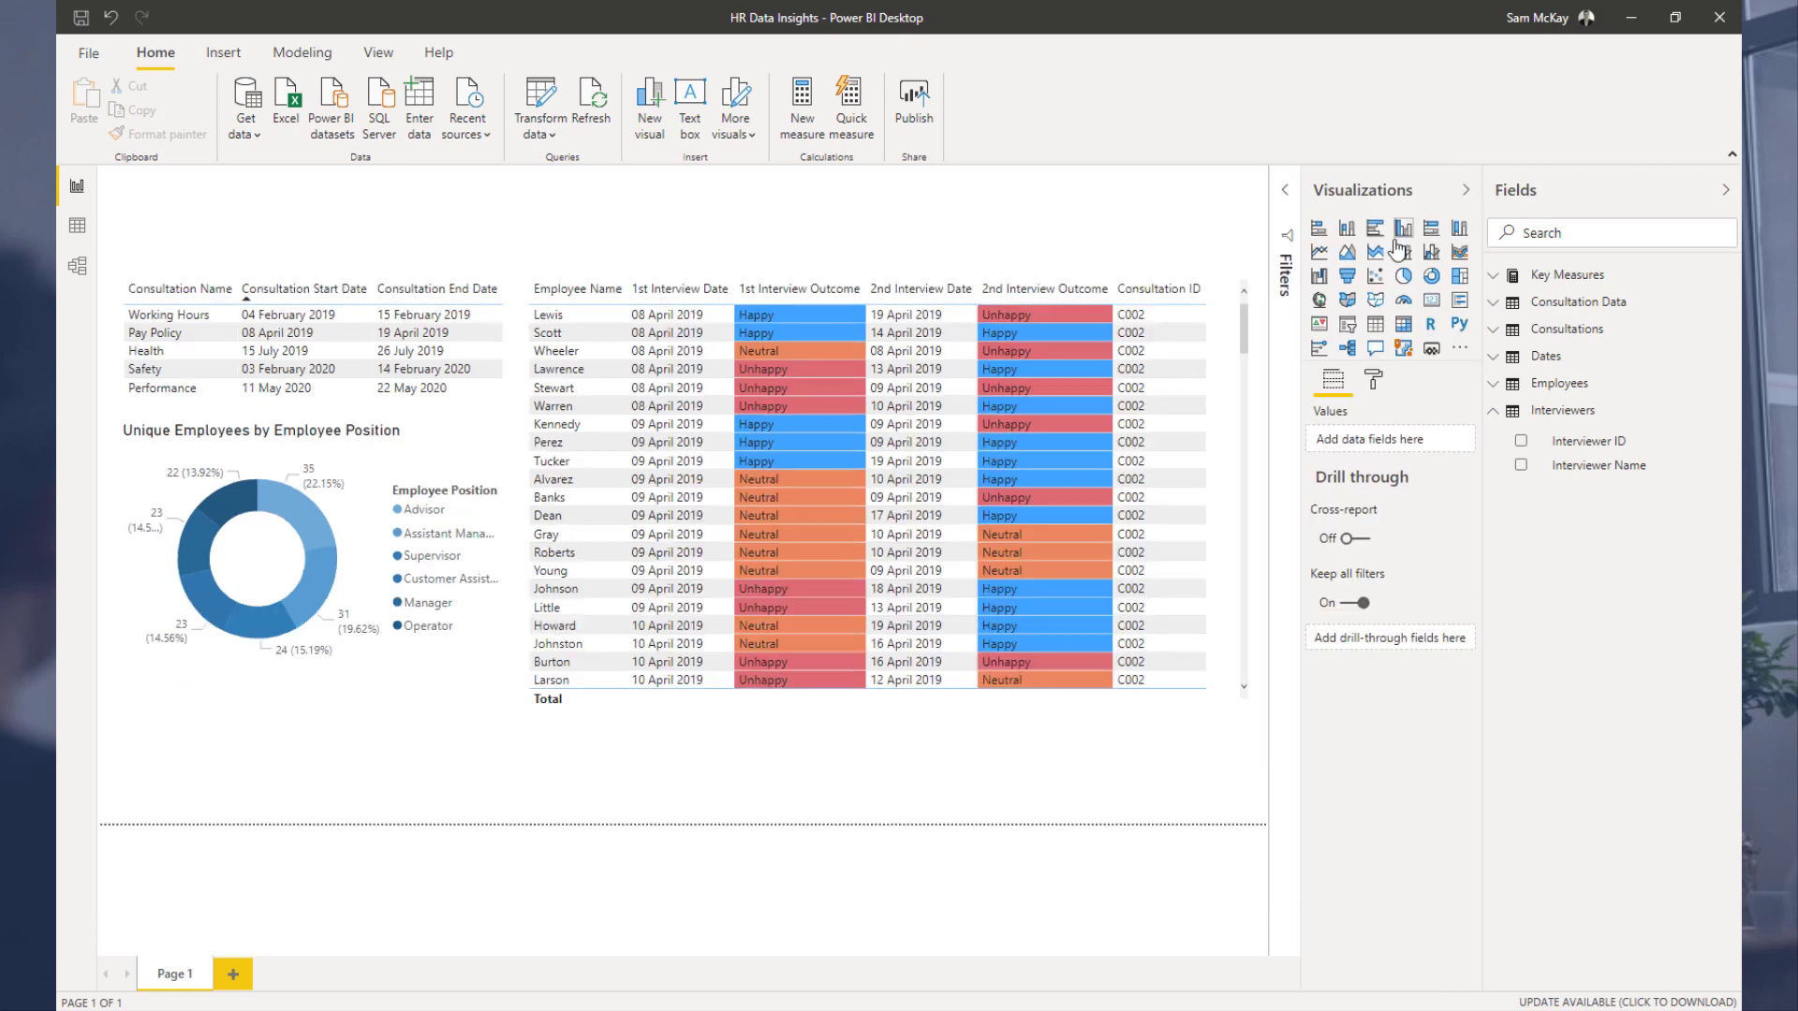
{"action": "left_click", "coordinate": [1374, 380]}
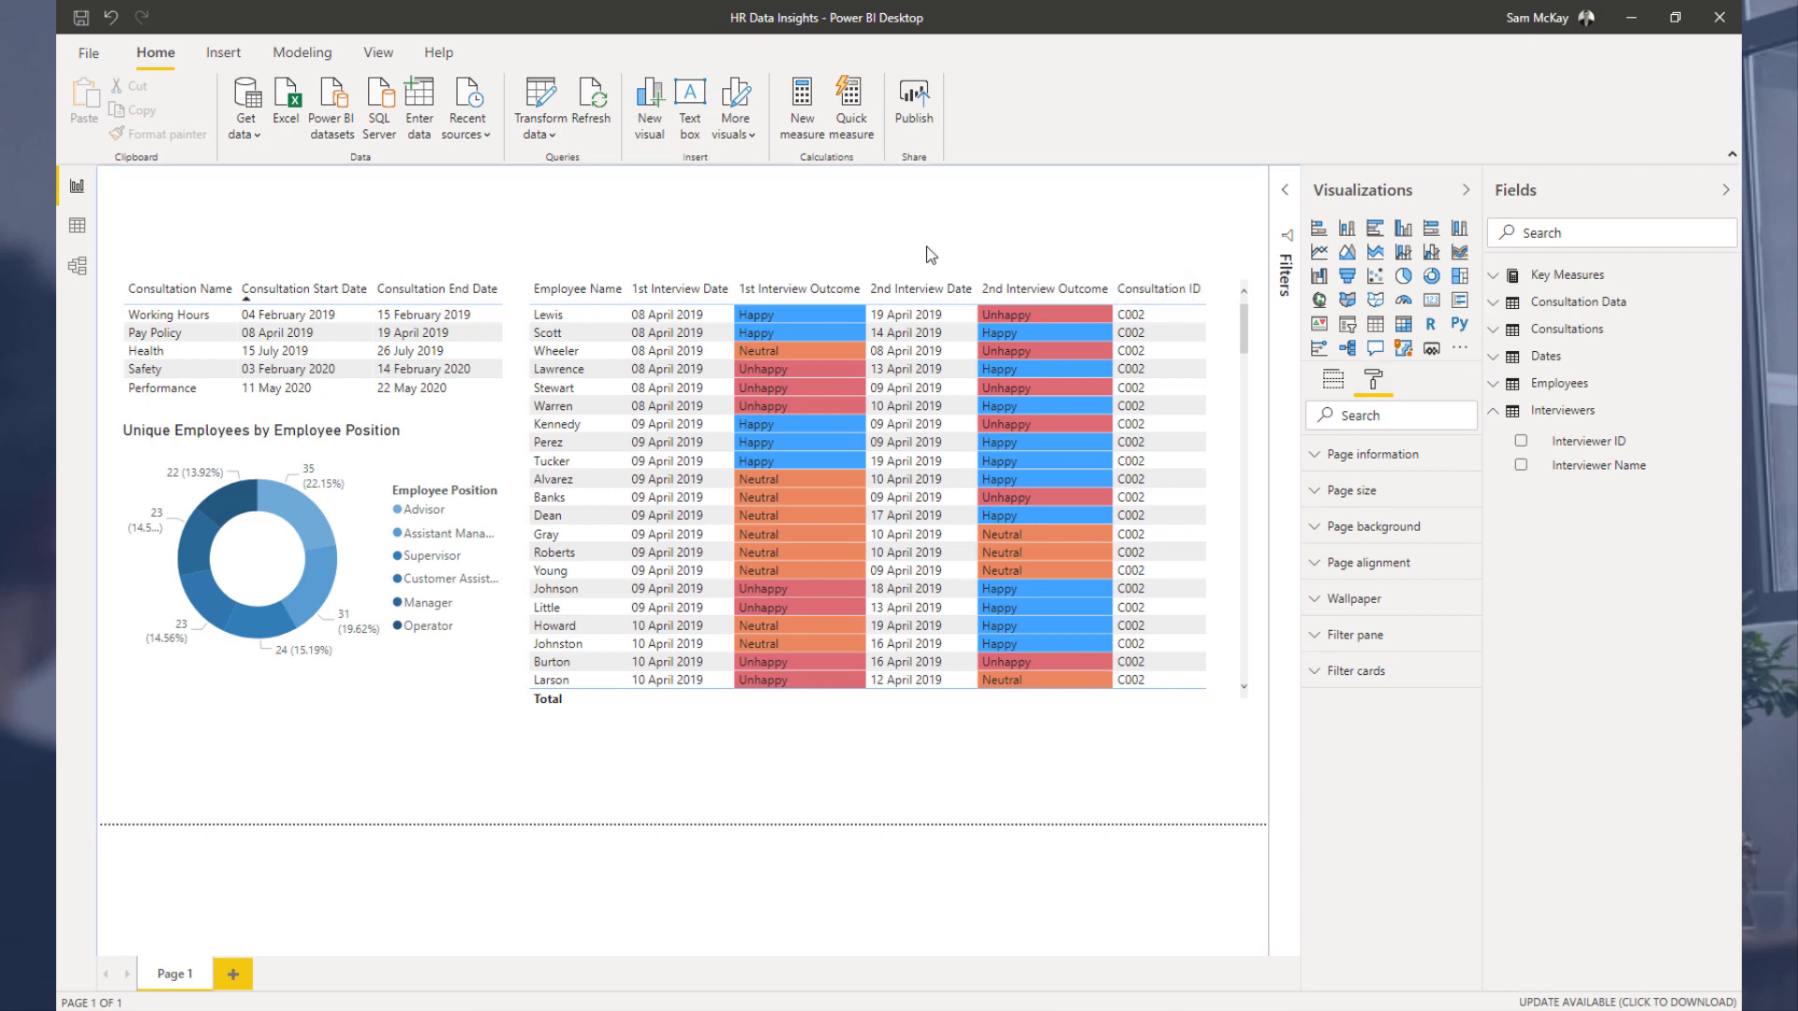
{"action": "left_click_drag", "start_coordinate": [1555, 466], "coordinate": [1017, 241]}
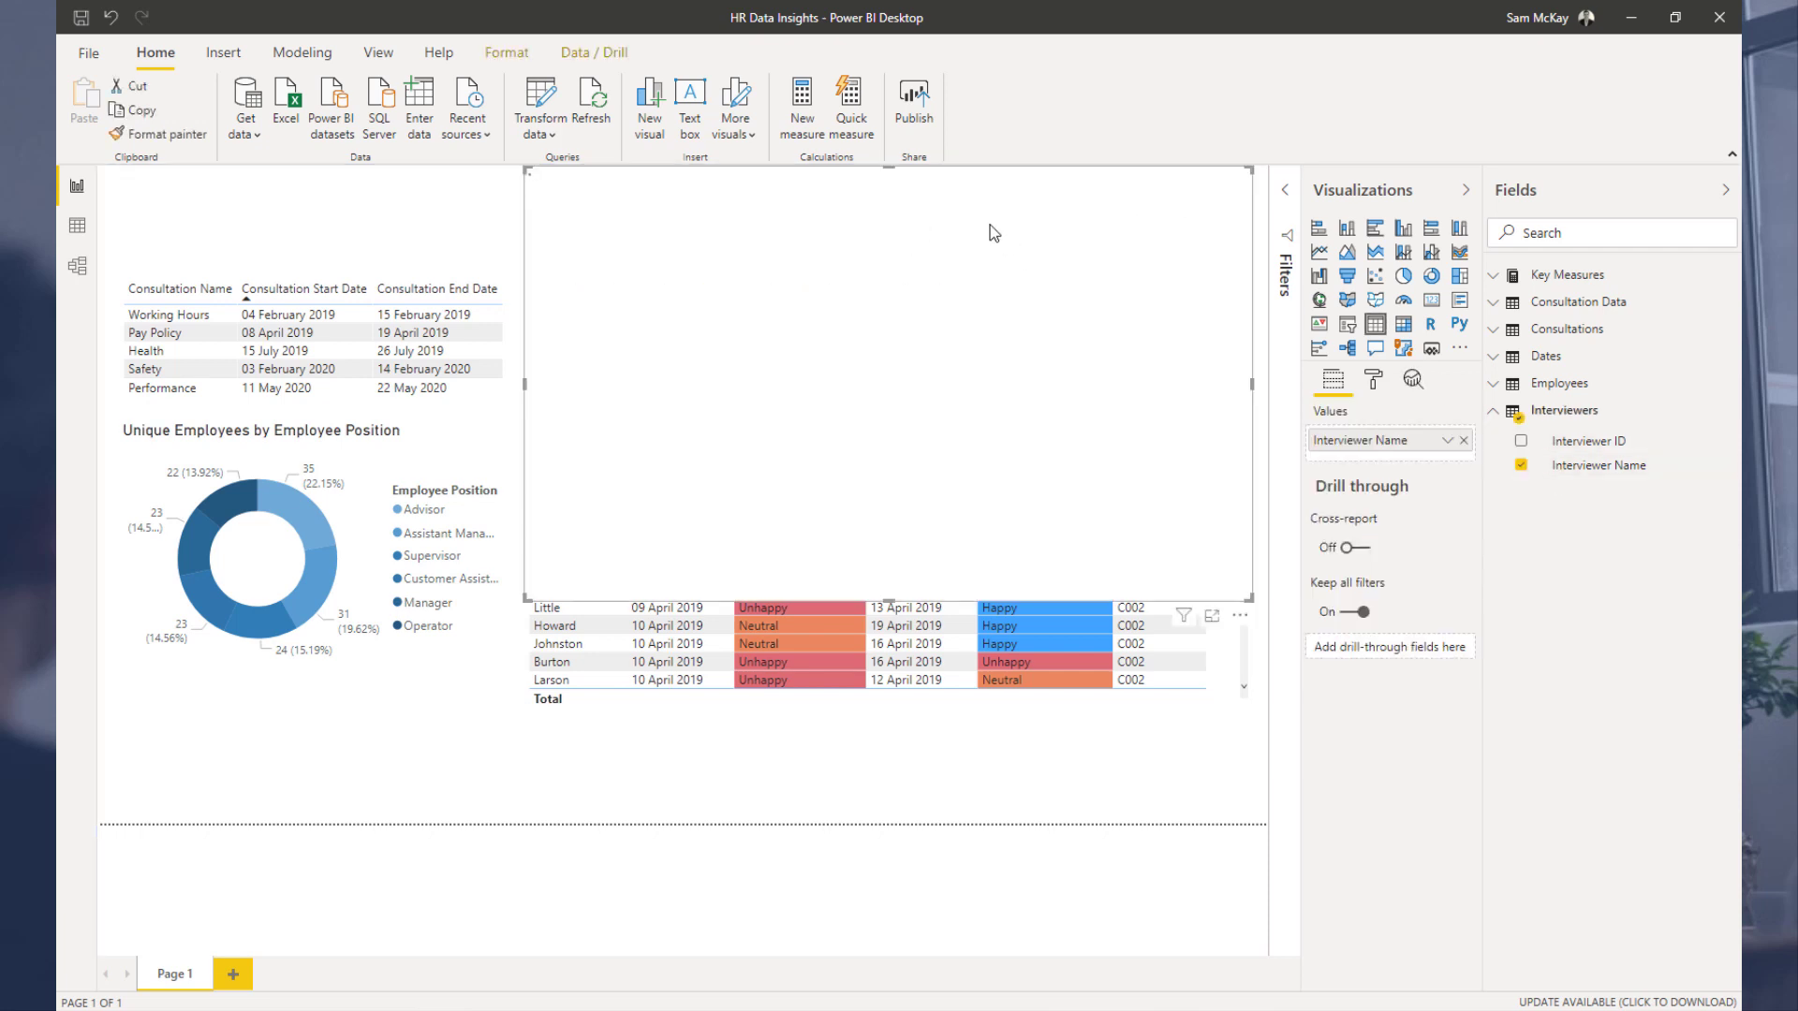
{"action": "left_click_drag", "start_coordinate": [1247, 596], "coordinate": [1096, 292]}
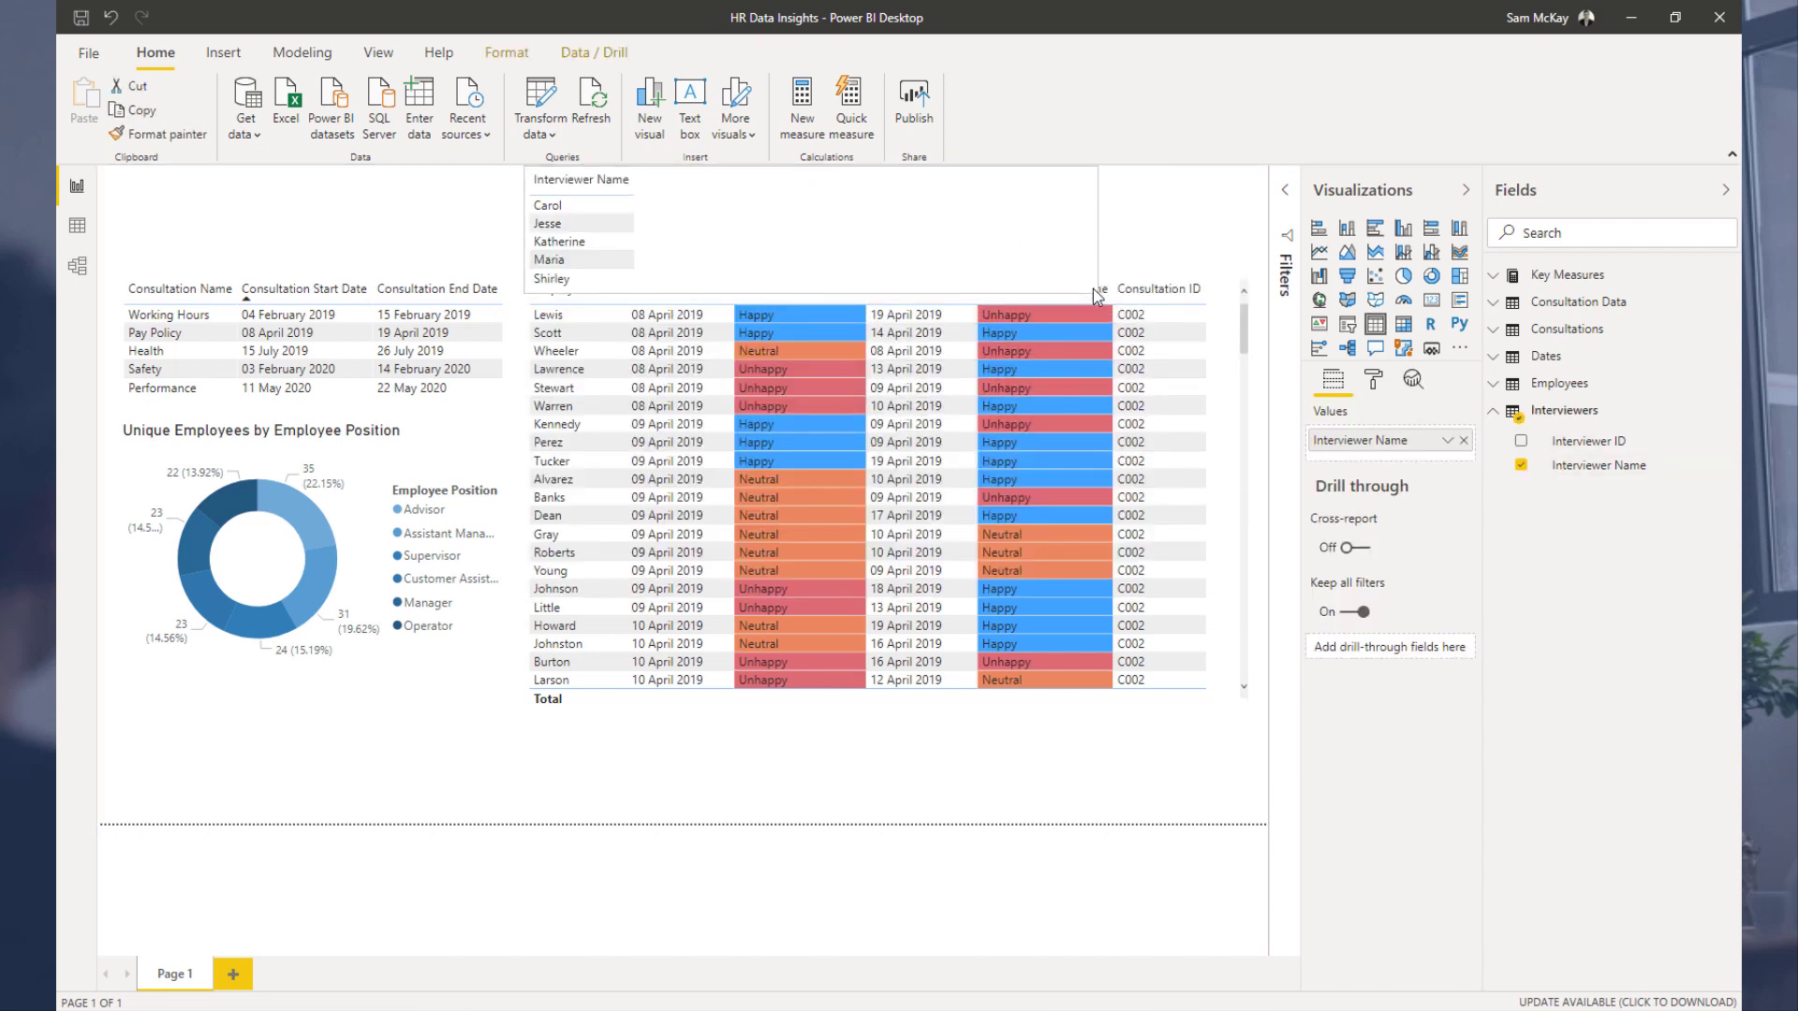
{"action": "left_click", "coordinate": [1348, 326]}
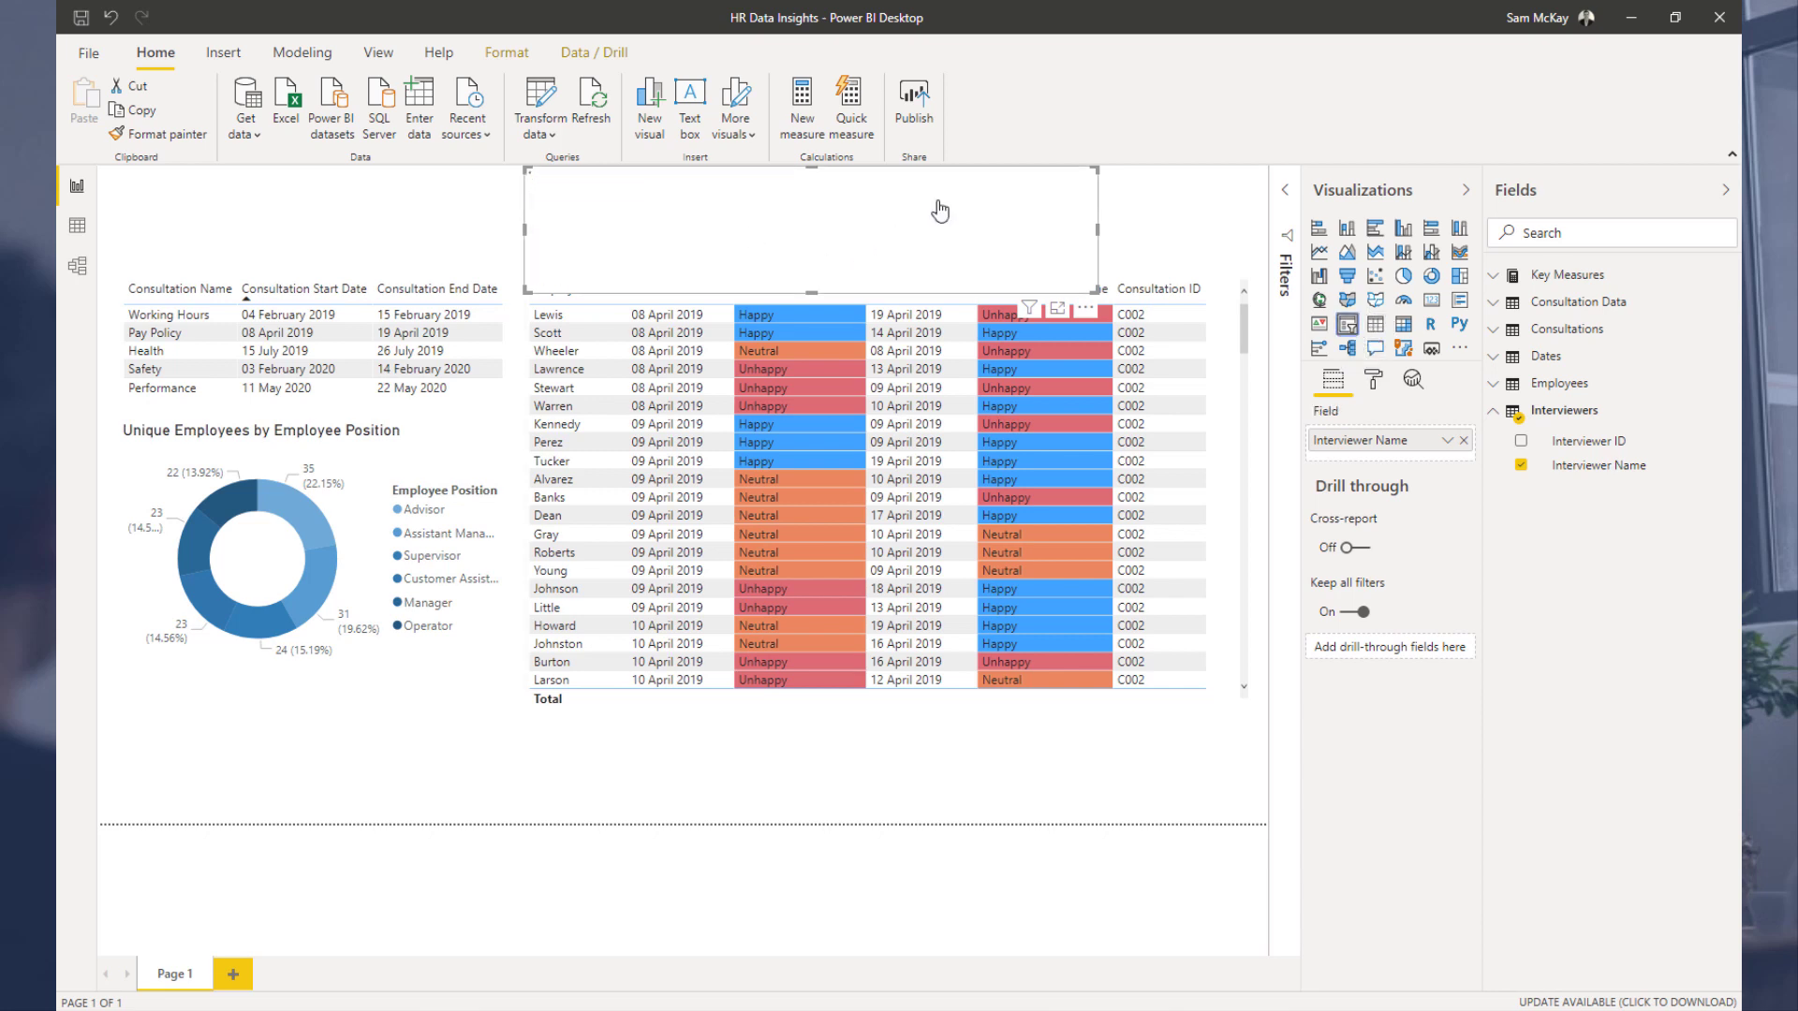
Step: Switch the Interviewer Name slicer to the Dropdown style and shrink it to a small box
{"action": "left_click", "coordinate": [1083, 180]}
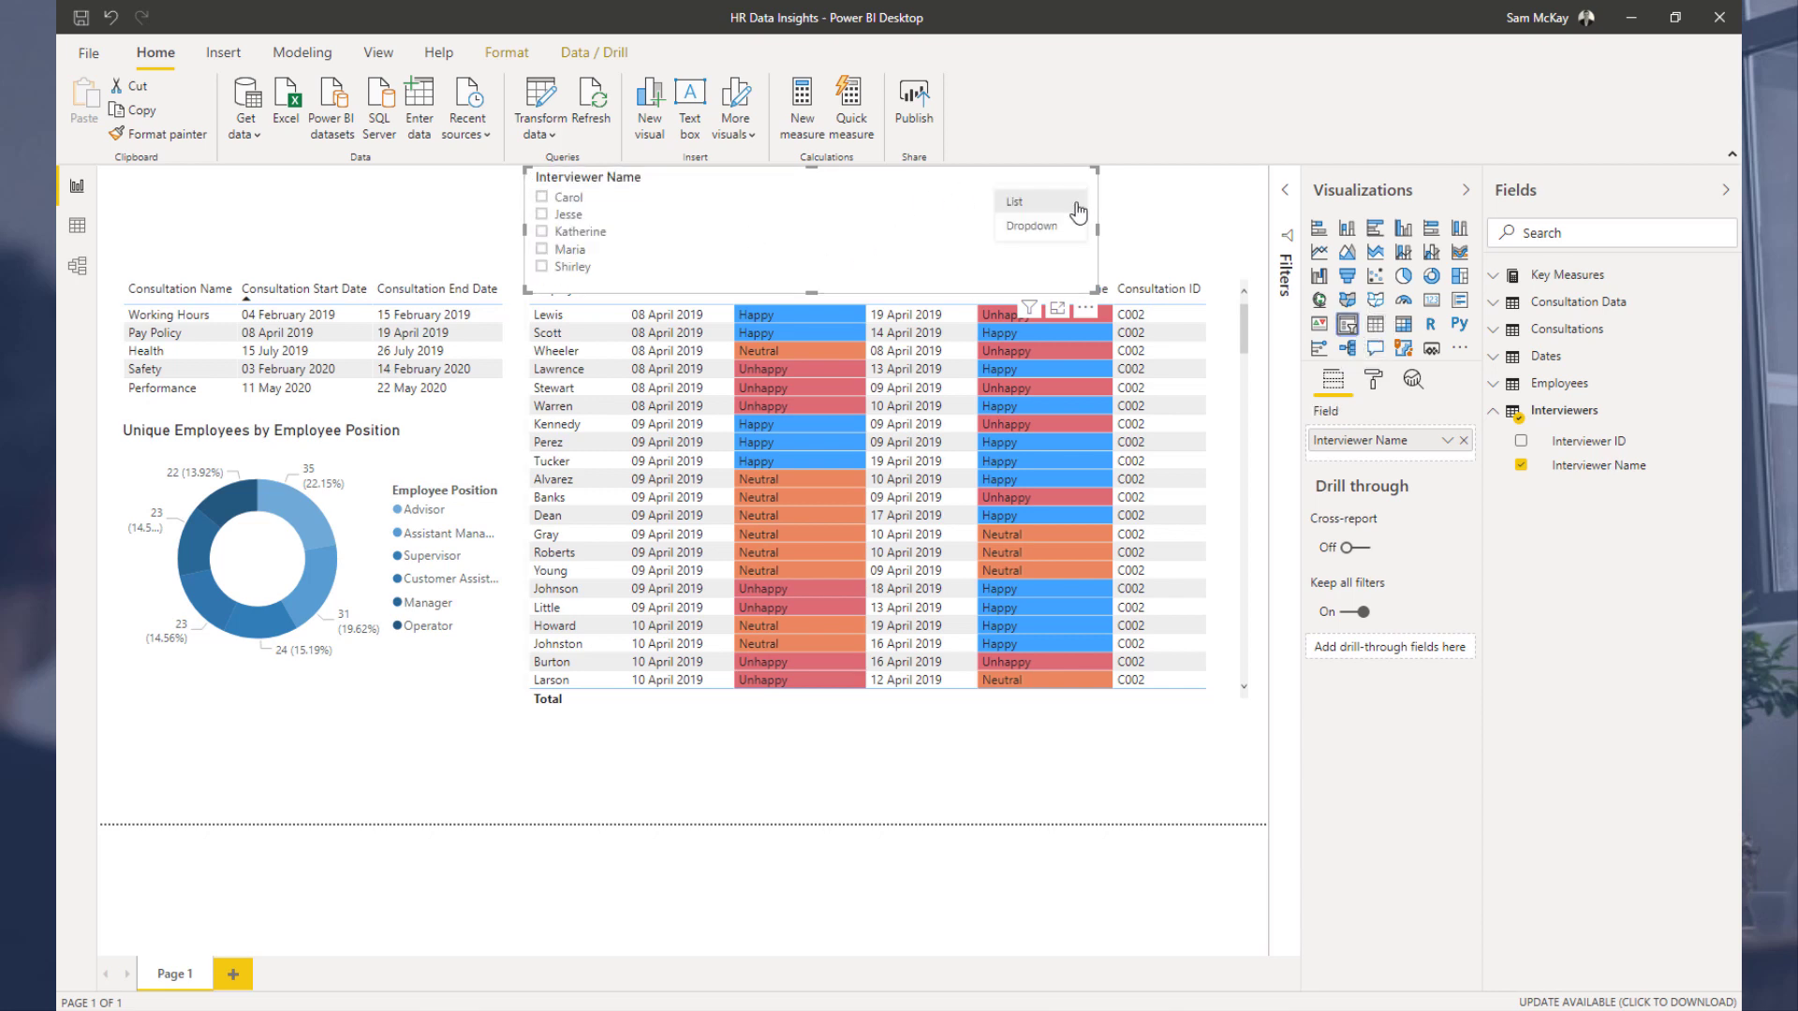
{"action": "left_click", "coordinate": [1044, 230]}
{"action": "left_click_drag", "start_coordinate": [1092, 296], "coordinate": [963, 237]}
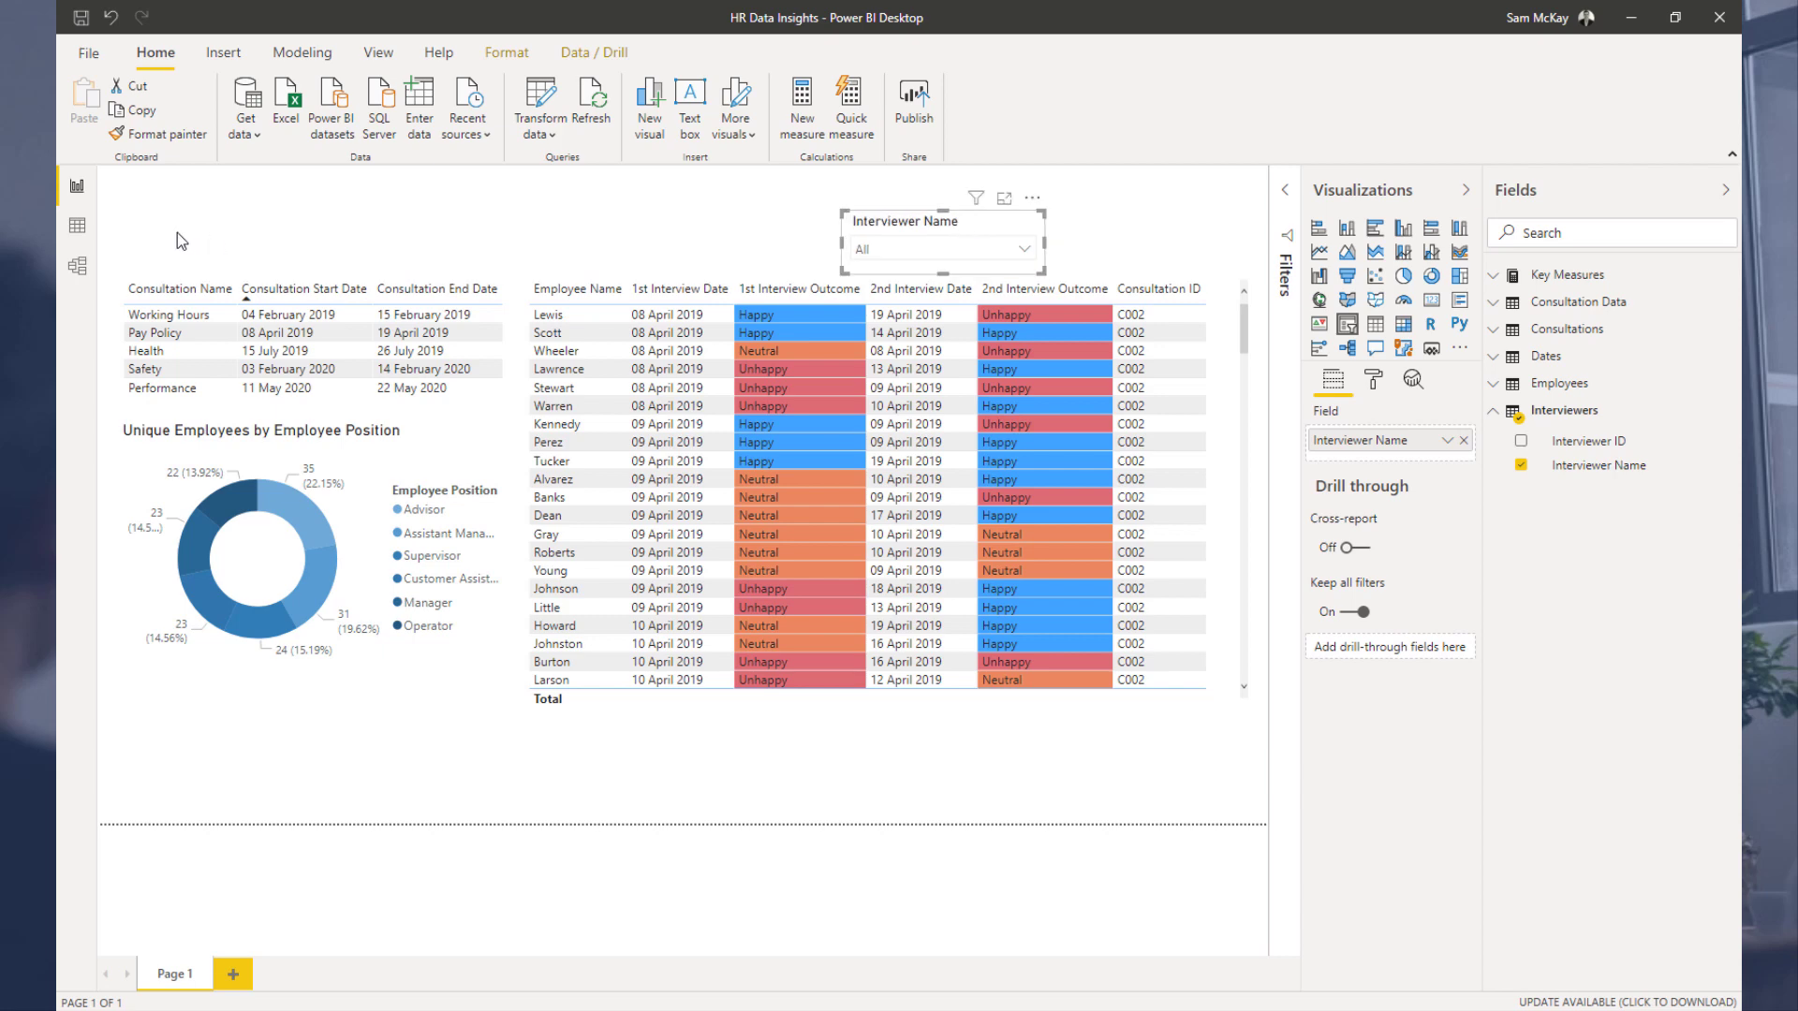
Step: Duplicate the Interviewer Name slicer and place the copy to the right of the original
{"action": "left_click", "coordinate": [78, 279]}
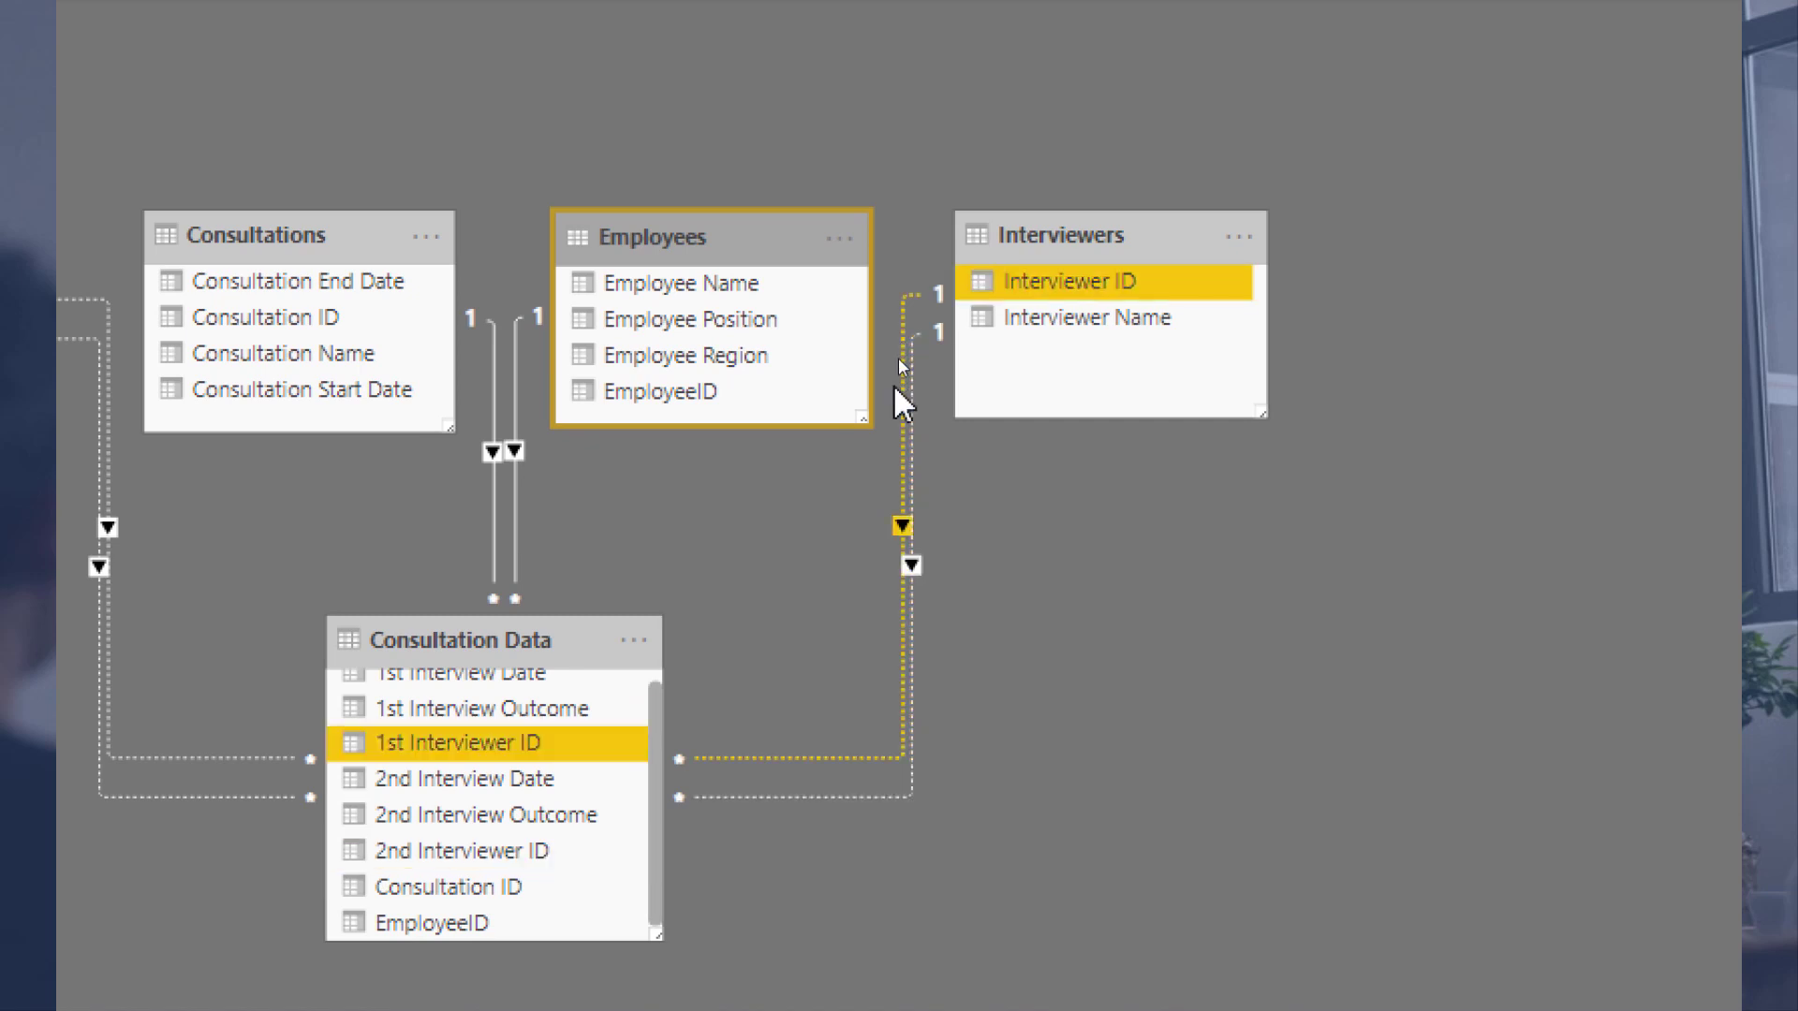
{"action": "left_click", "coordinate": [78, 185]}
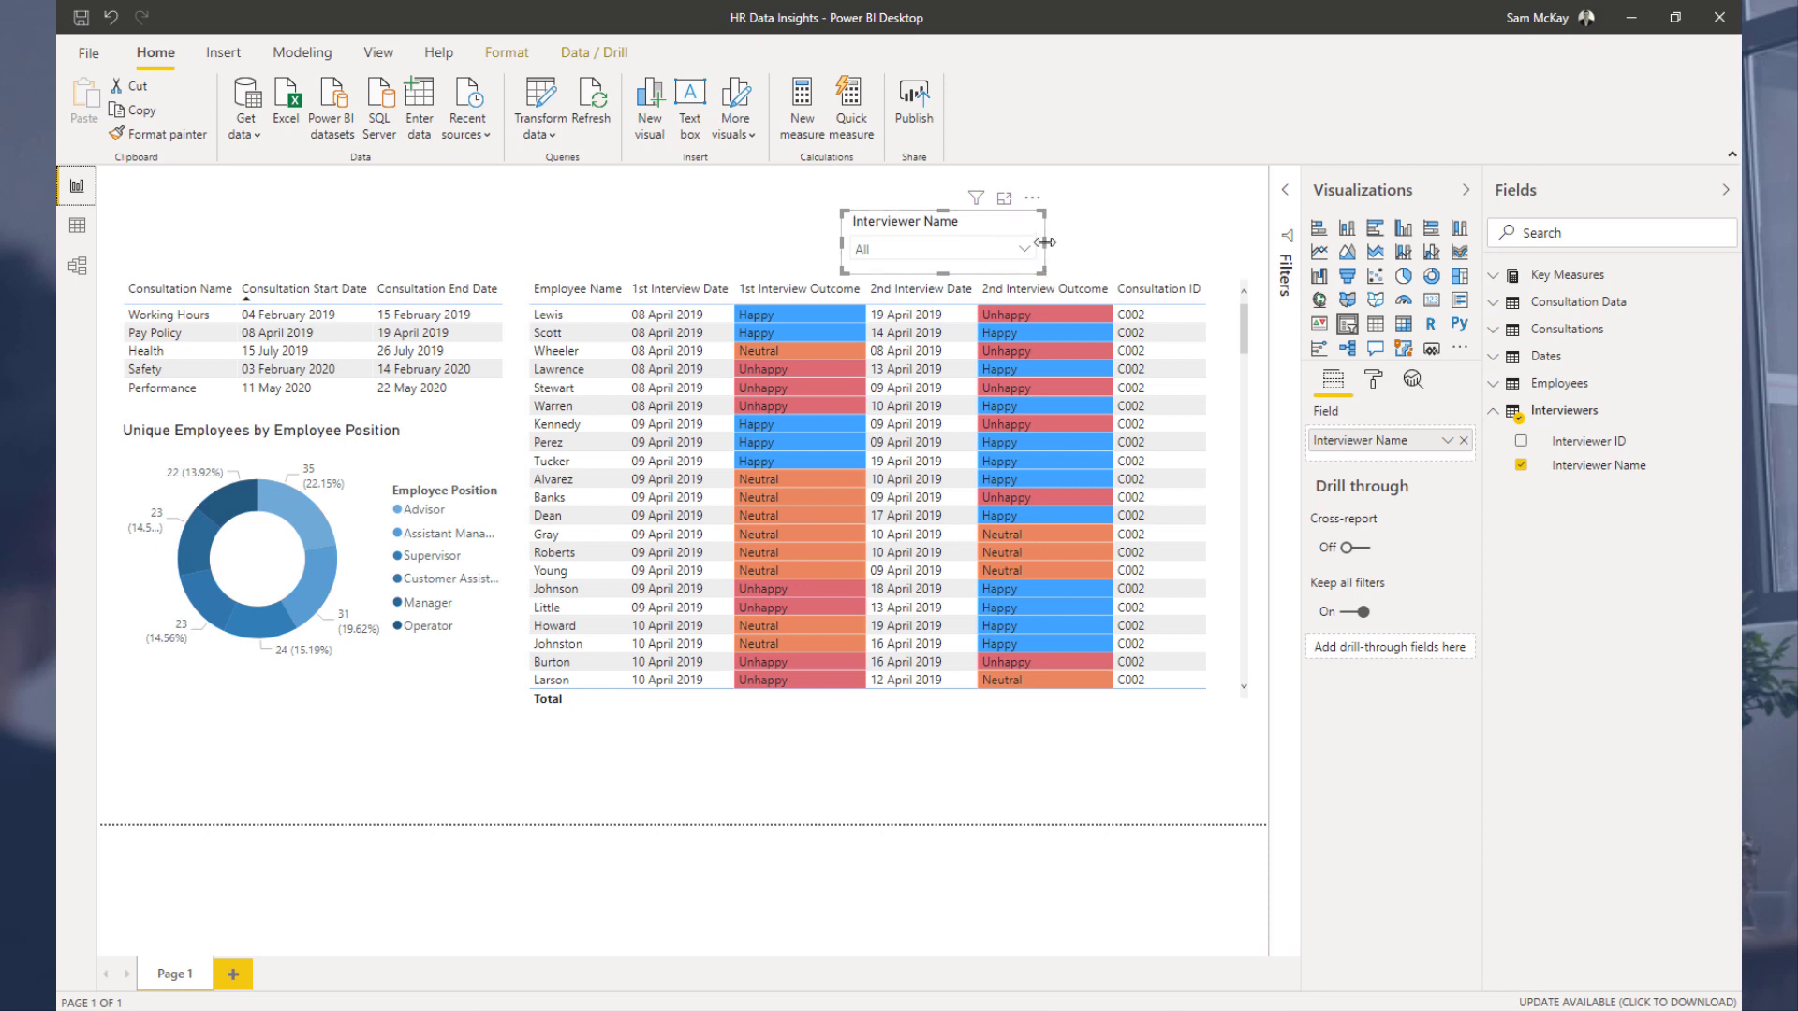
{"action": "left_click_drag", "start_coordinate": [1034, 245], "coordinate": [1020, 243]}
{"action": "left_click", "coordinate": [1037, 240]}
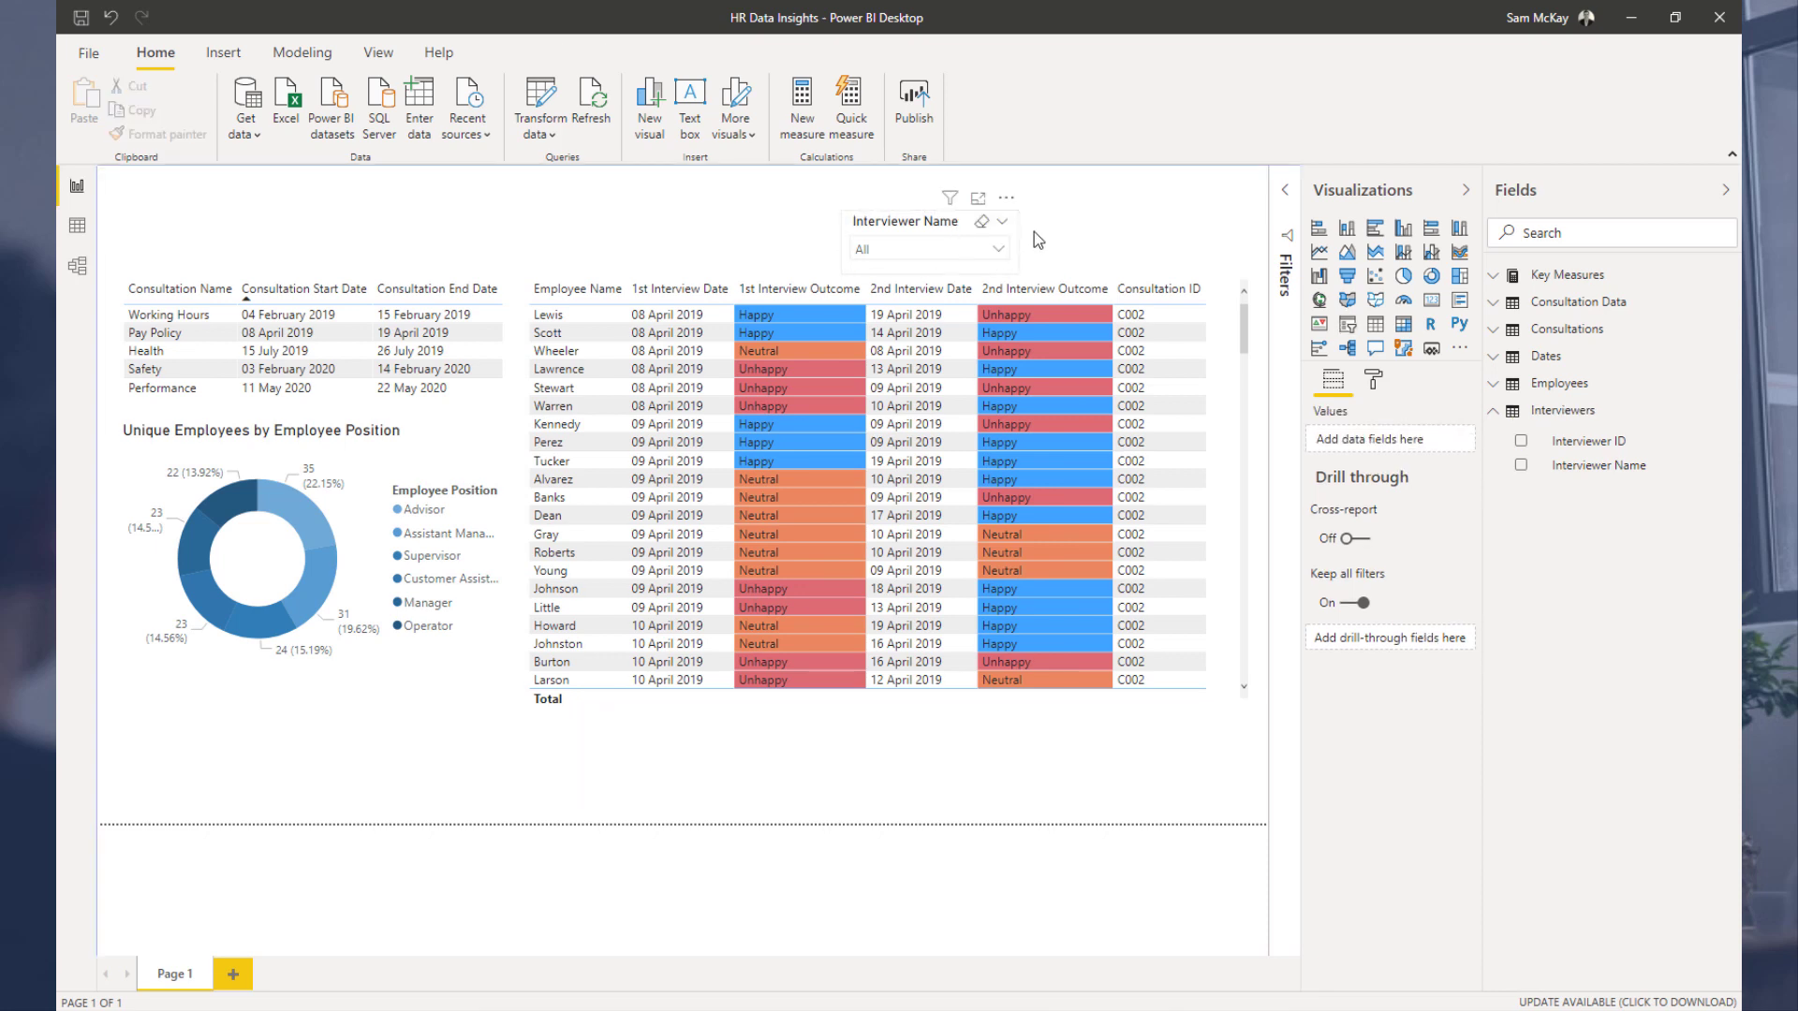
{"action": "left_click", "coordinate": [961, 224]}
{"action": "left_click_drag", "start_coordinate": [962, 225], "coordinate": [971, 233]}
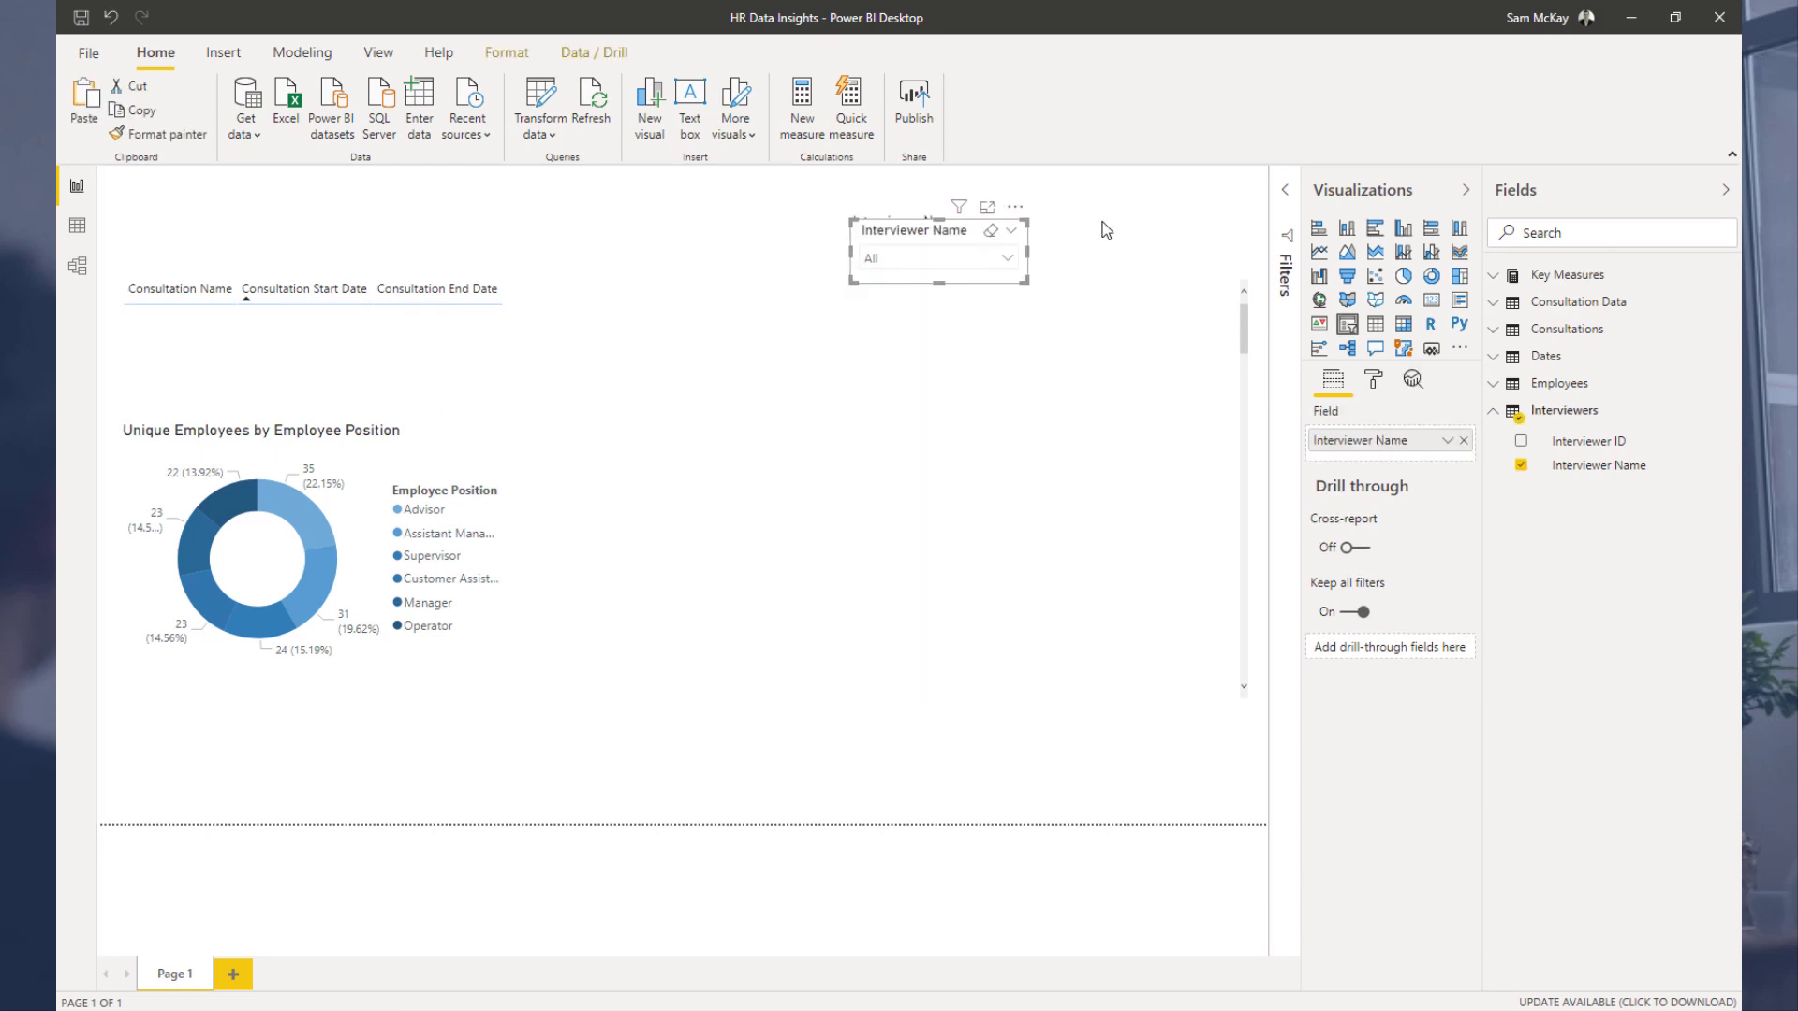
{"action": "left_click_drag", "start_coordinate": [1103, 223], "coordinate": [1168, 216]}
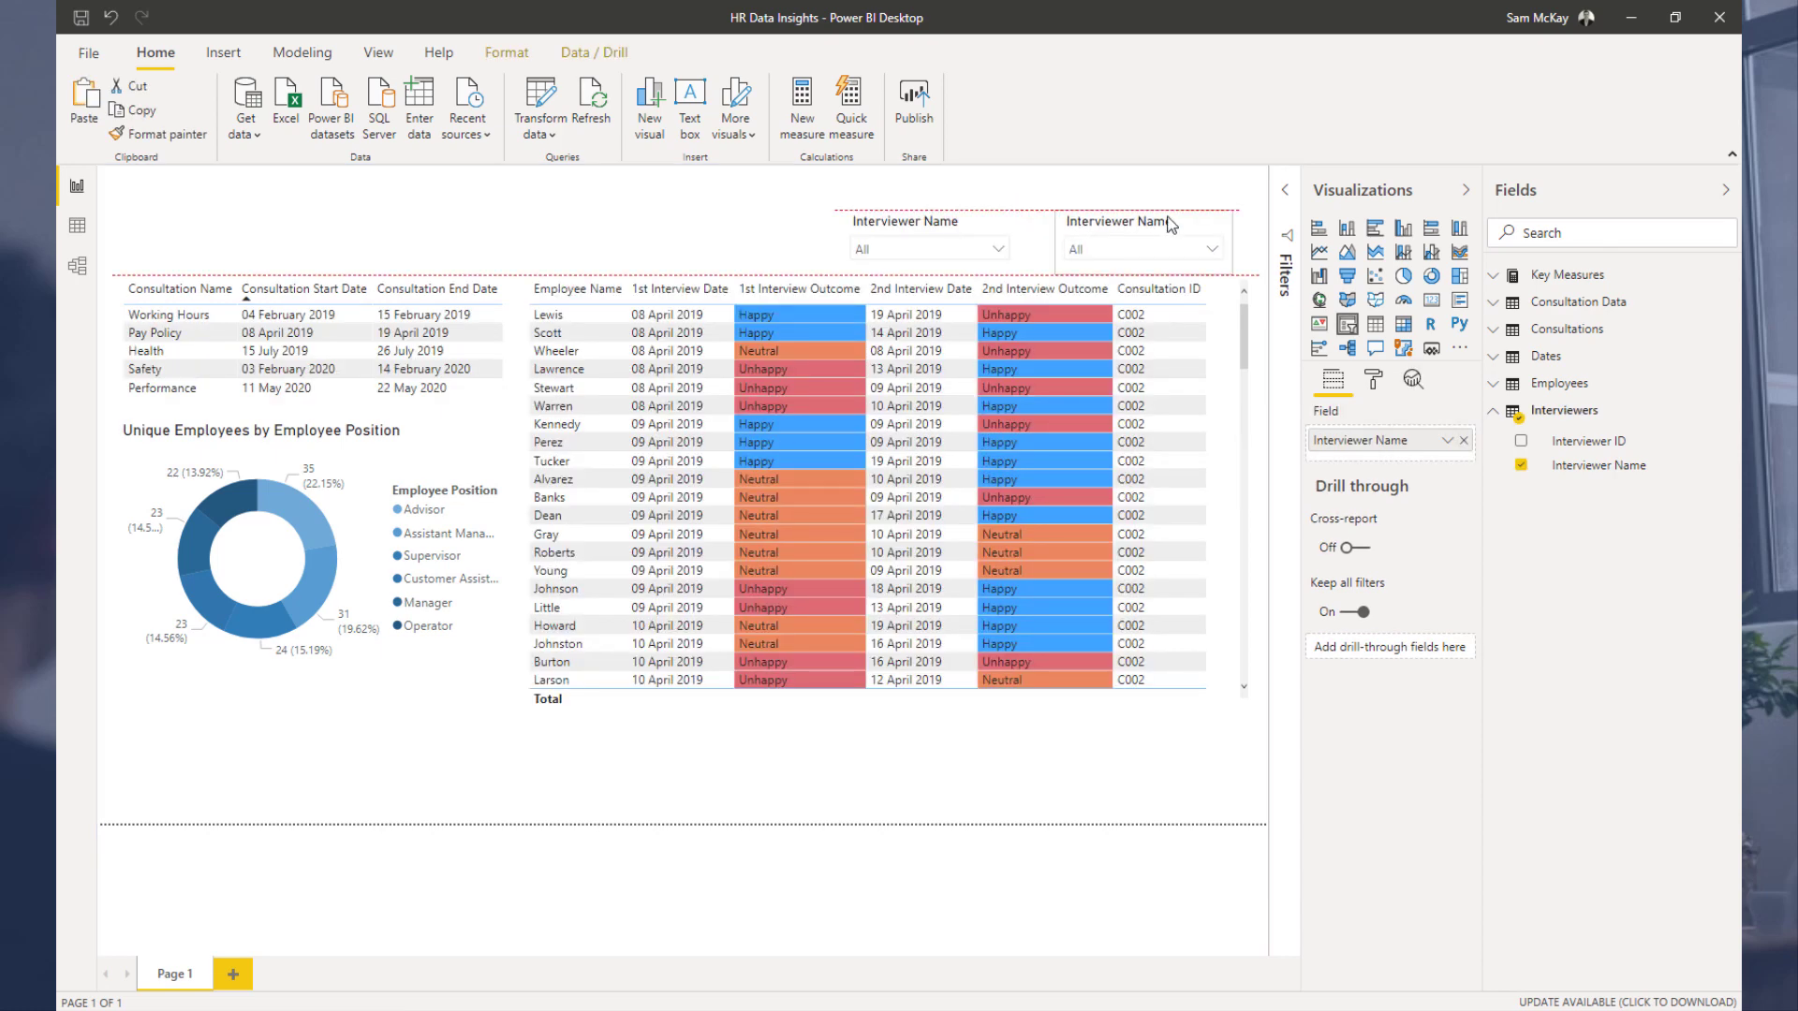
Step: Select Katherine in the first Interviewer Name slicer and nudge that slicer slightly right
{"action": "left_click", "coordinate": [996, 249]}
{"action": "left_click", "coordinate": [867, 306]}
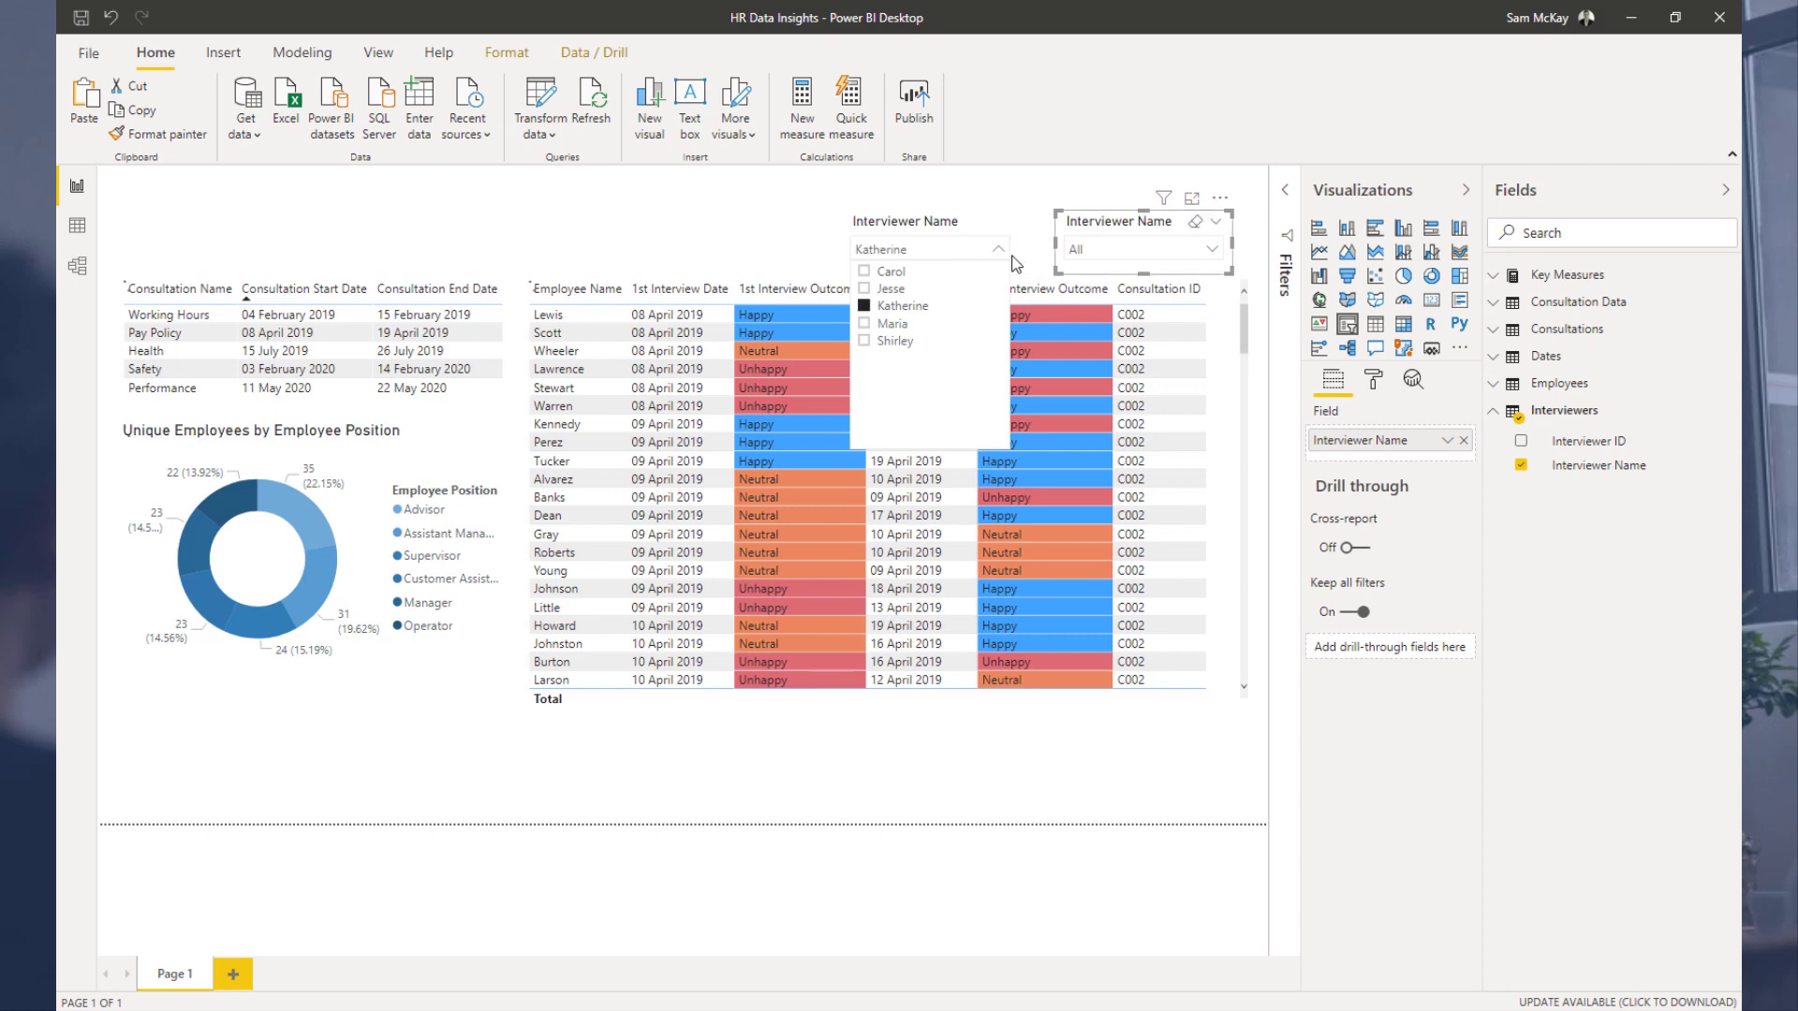
{"action": "left_click", "coordinate": [1000, 250]}
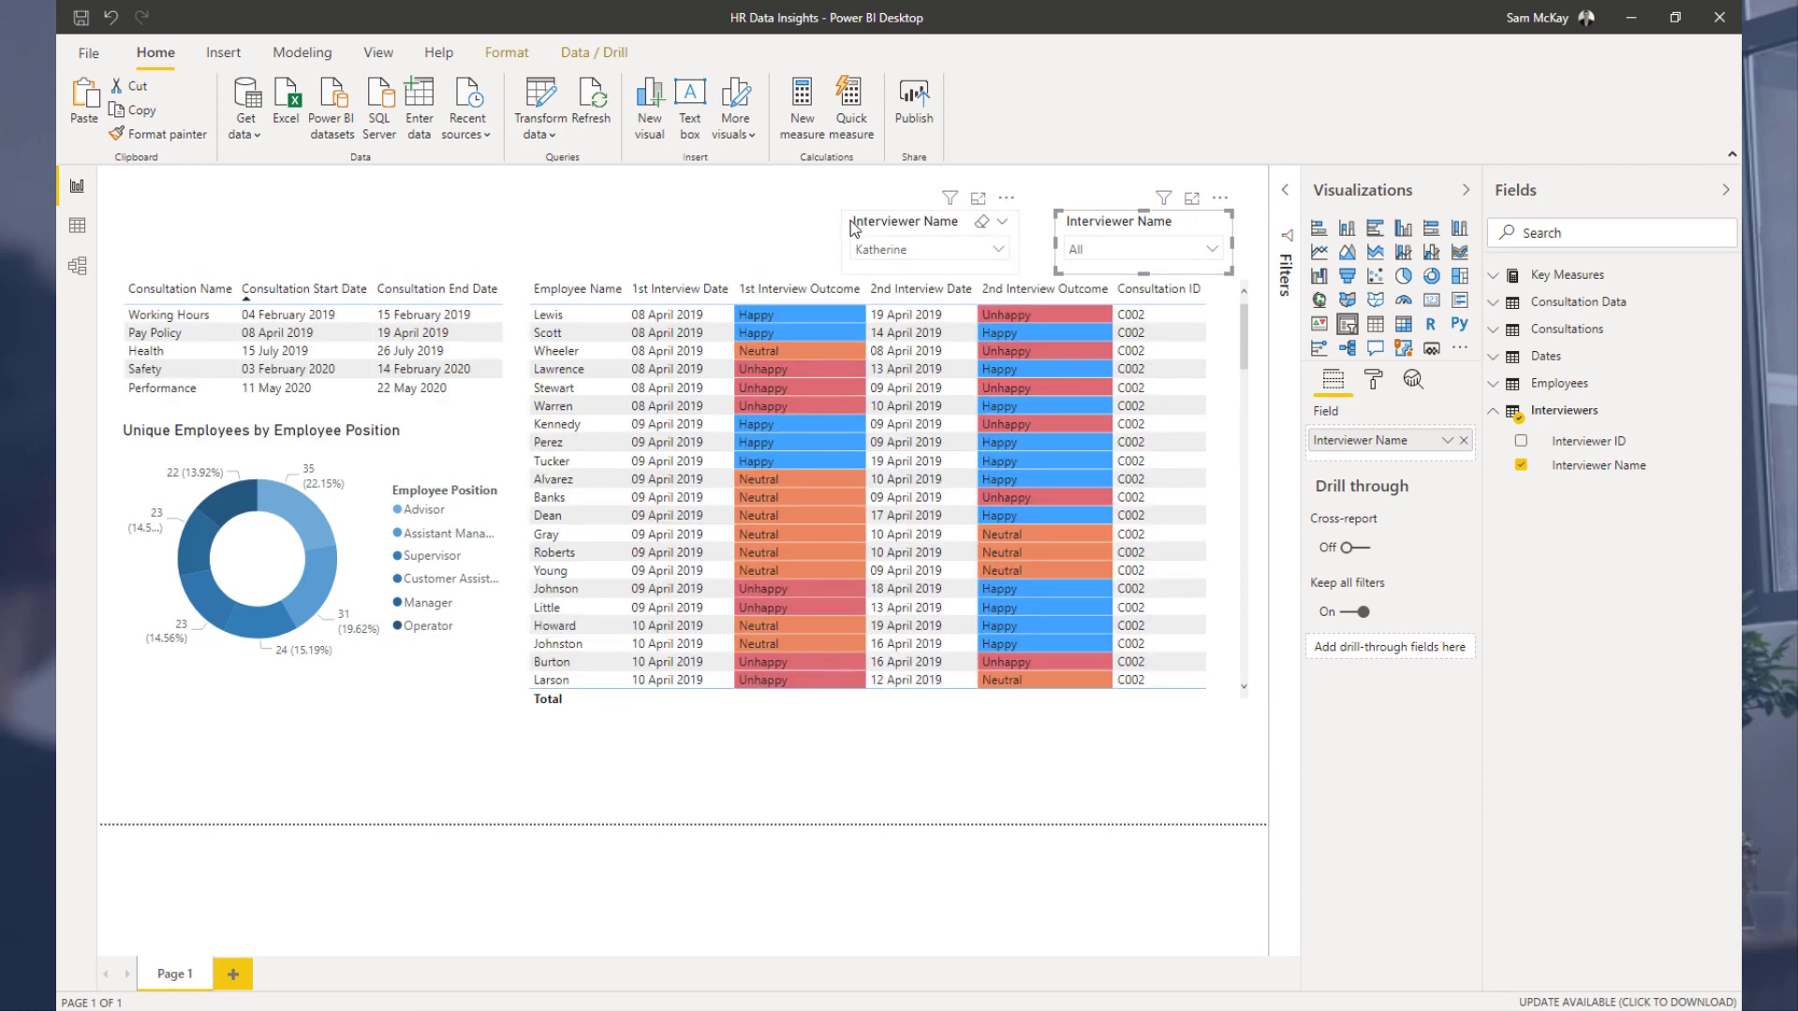
{"action": "left_click_drag", "start_coordinate": [854, 228], "coordinate": [874, 228]}
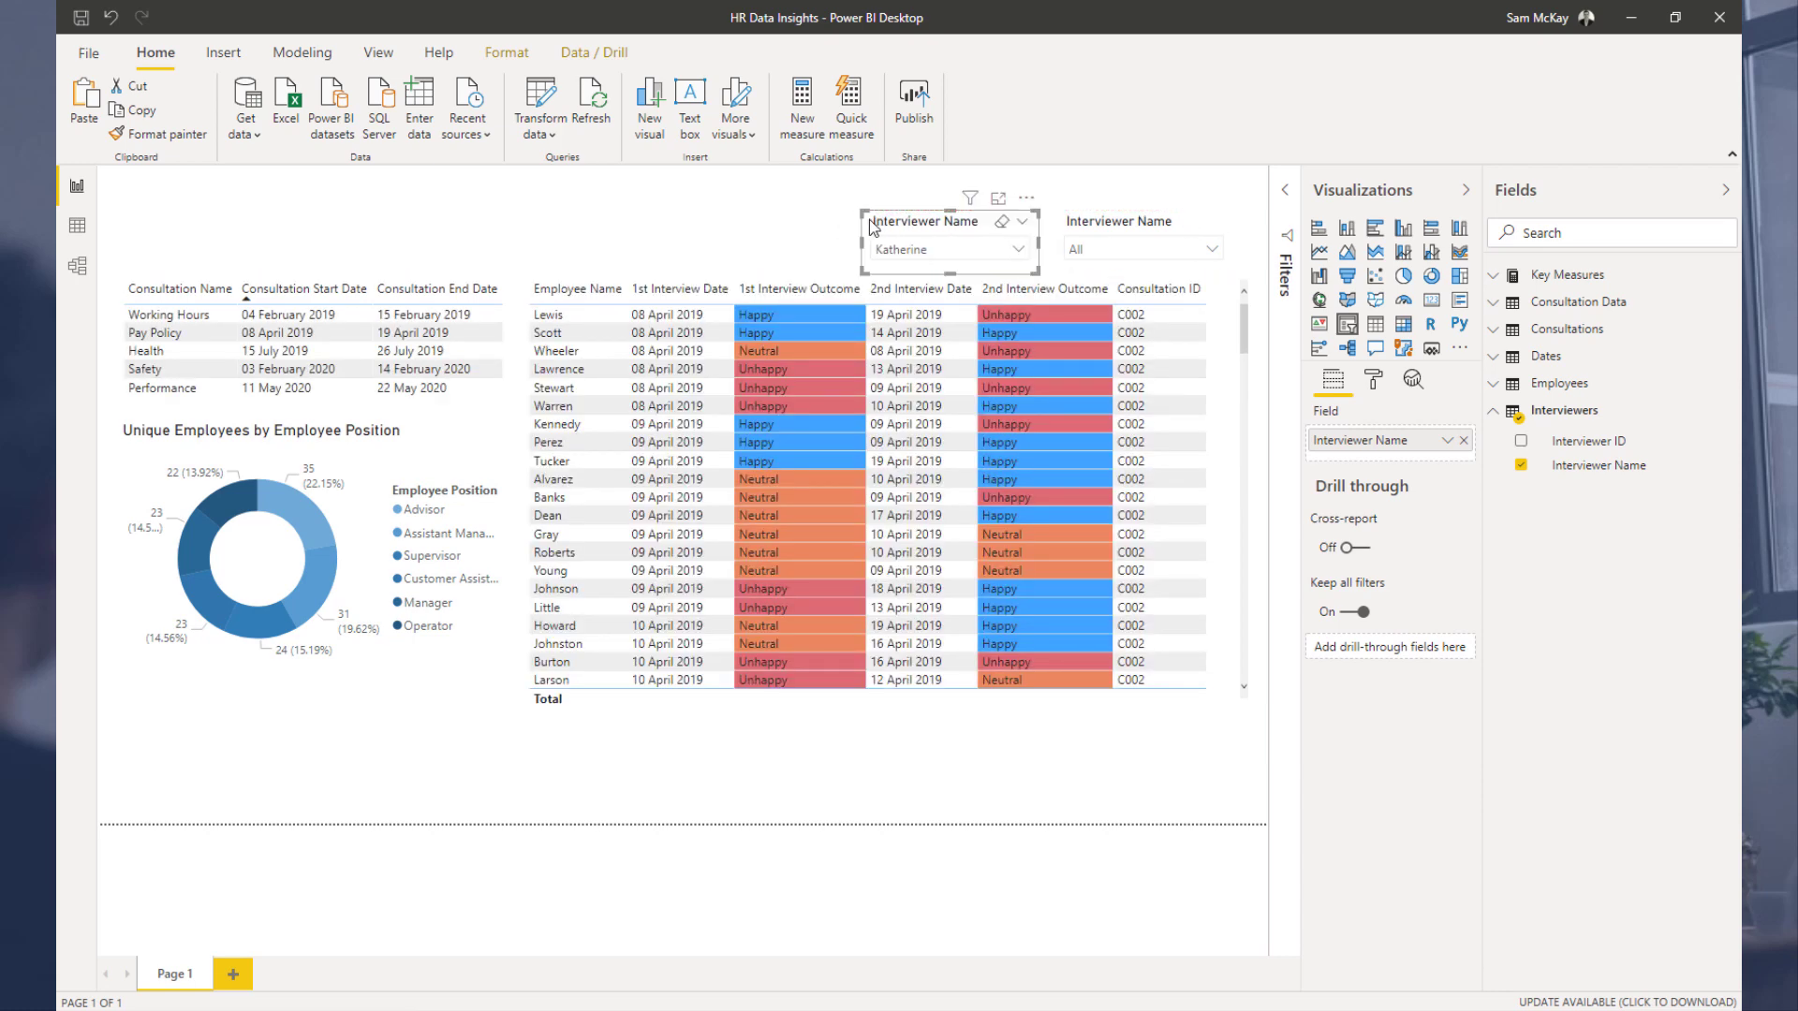
Step: Select the Pay Policy consultation, then review the options offered by both interviewer slicers and the data model's relationships
{"action": "left_click", "coordinate": [168, 334]}
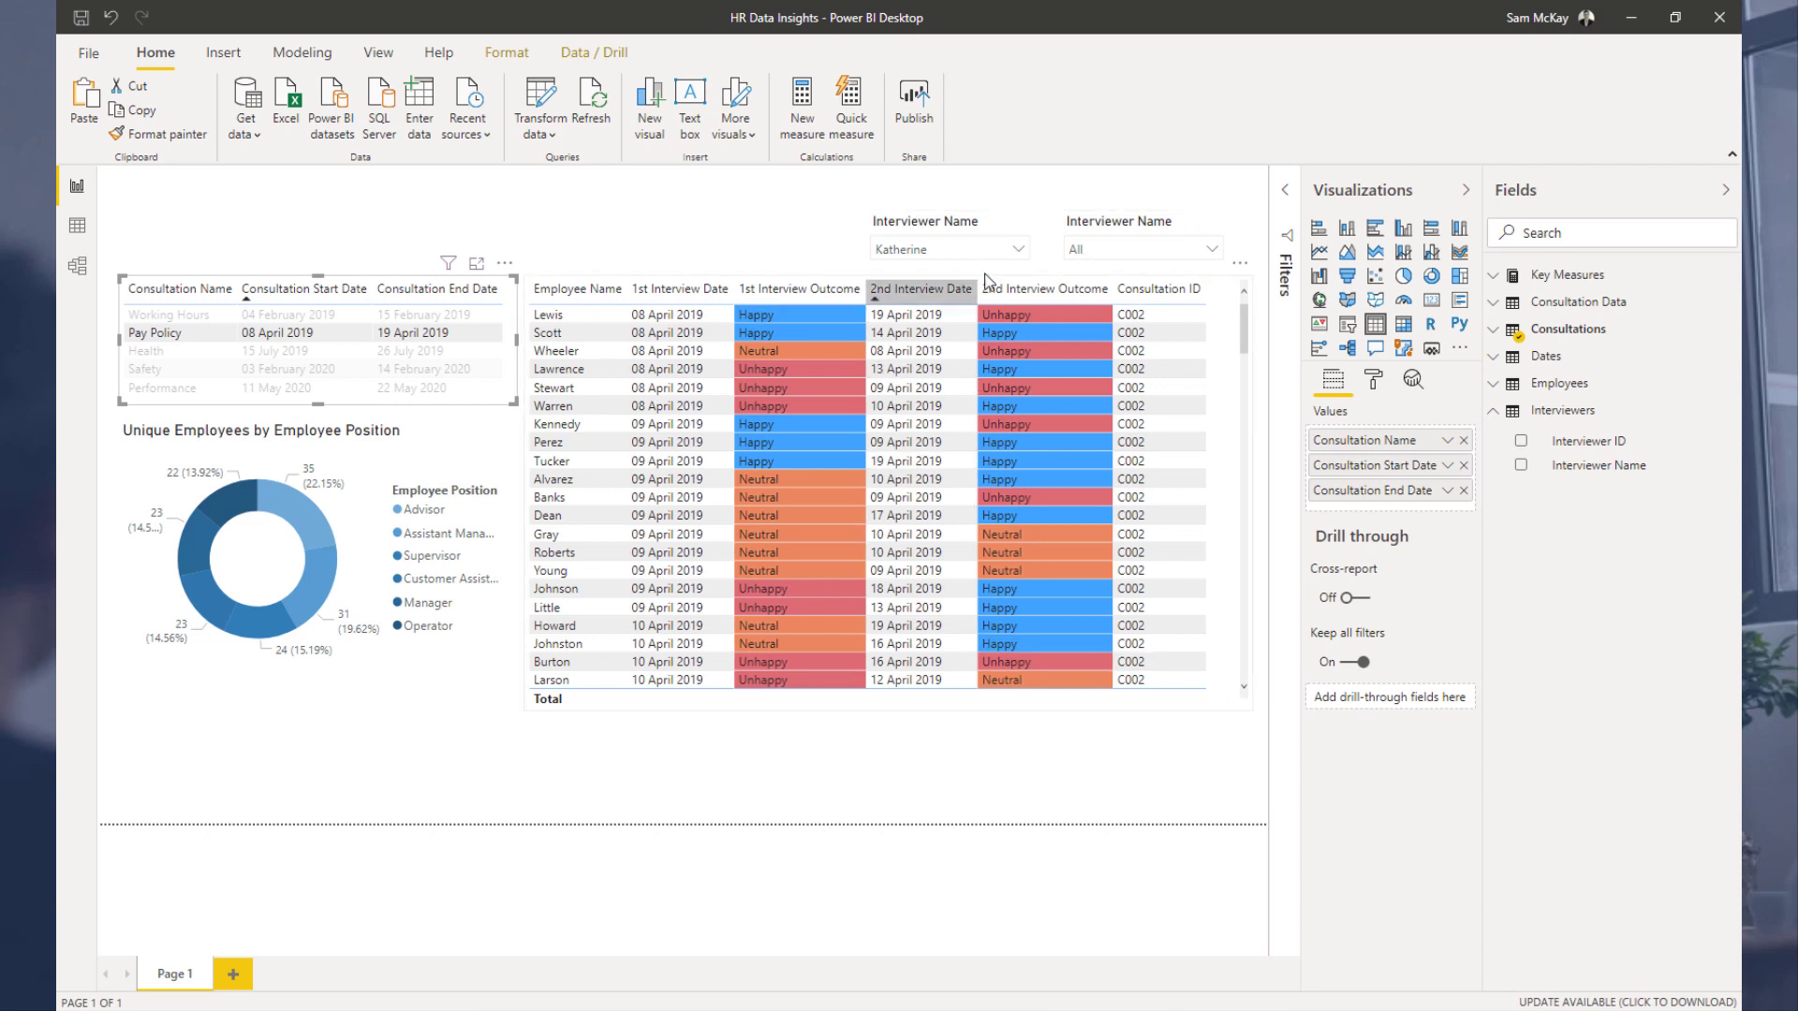
{"action": "left_click", "coordinate": [1114, 251]}
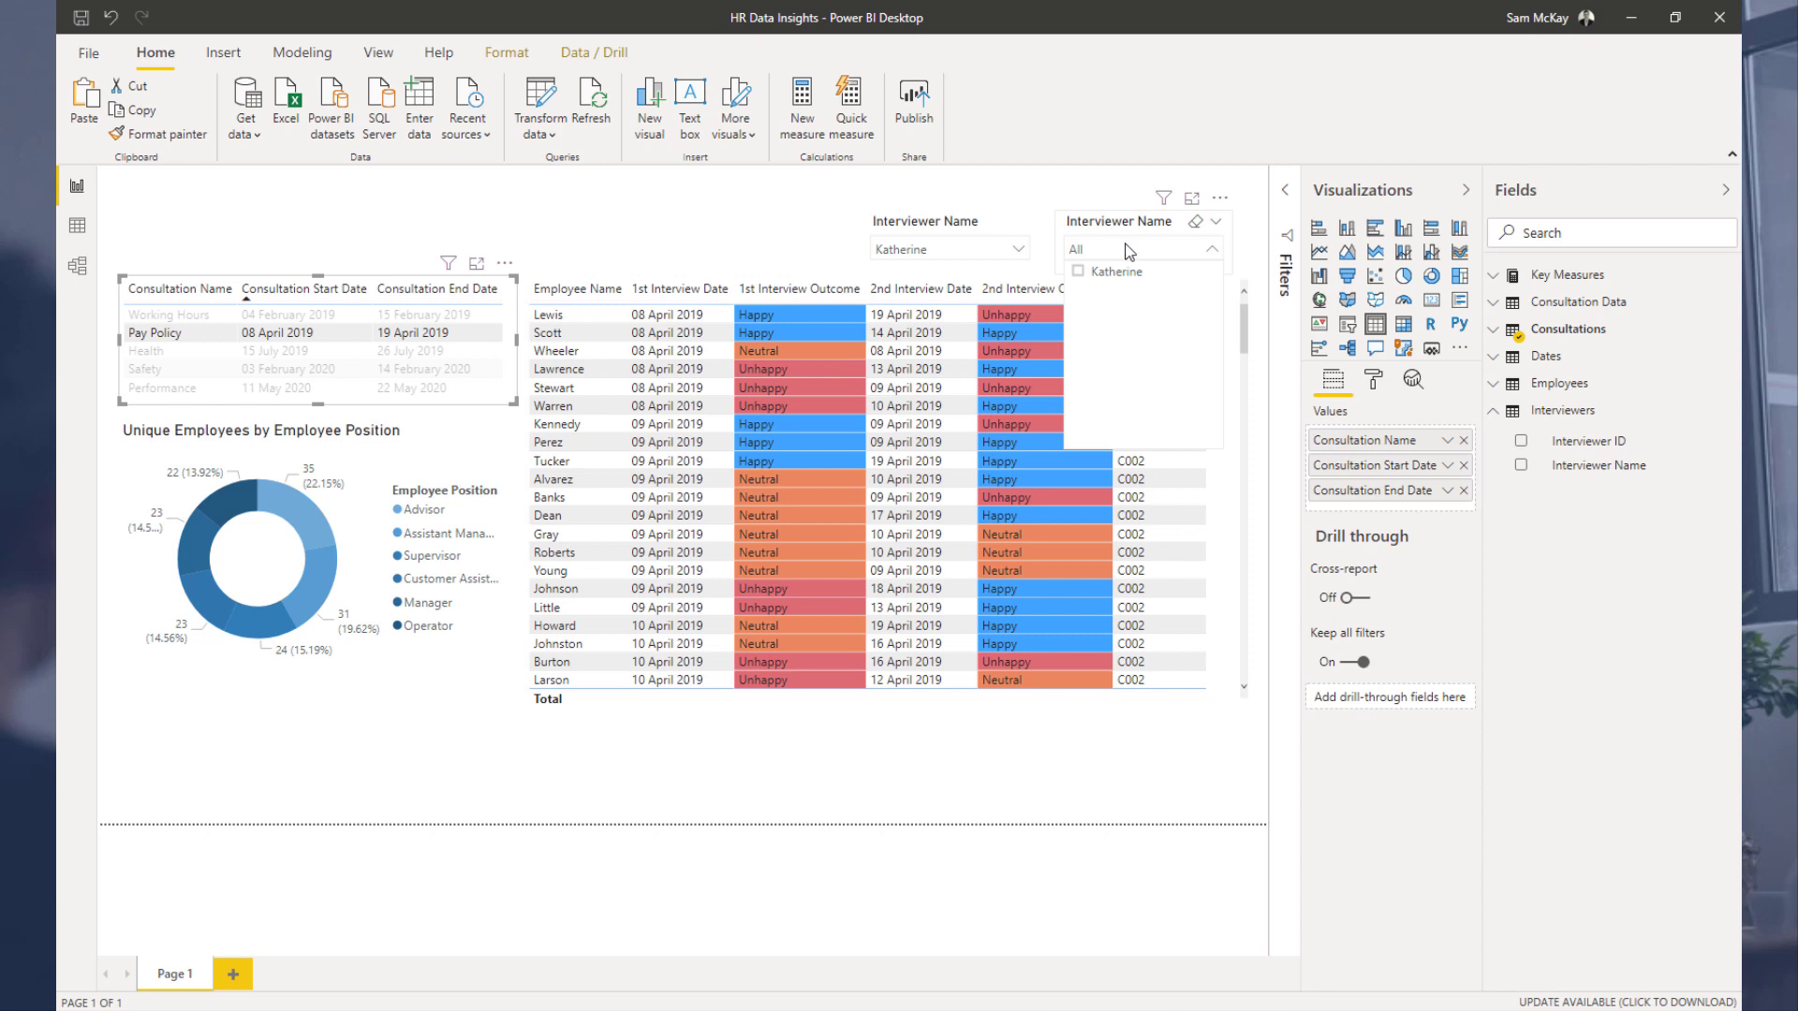
{"action": "left_click", "coordinate": [1129, 251]}
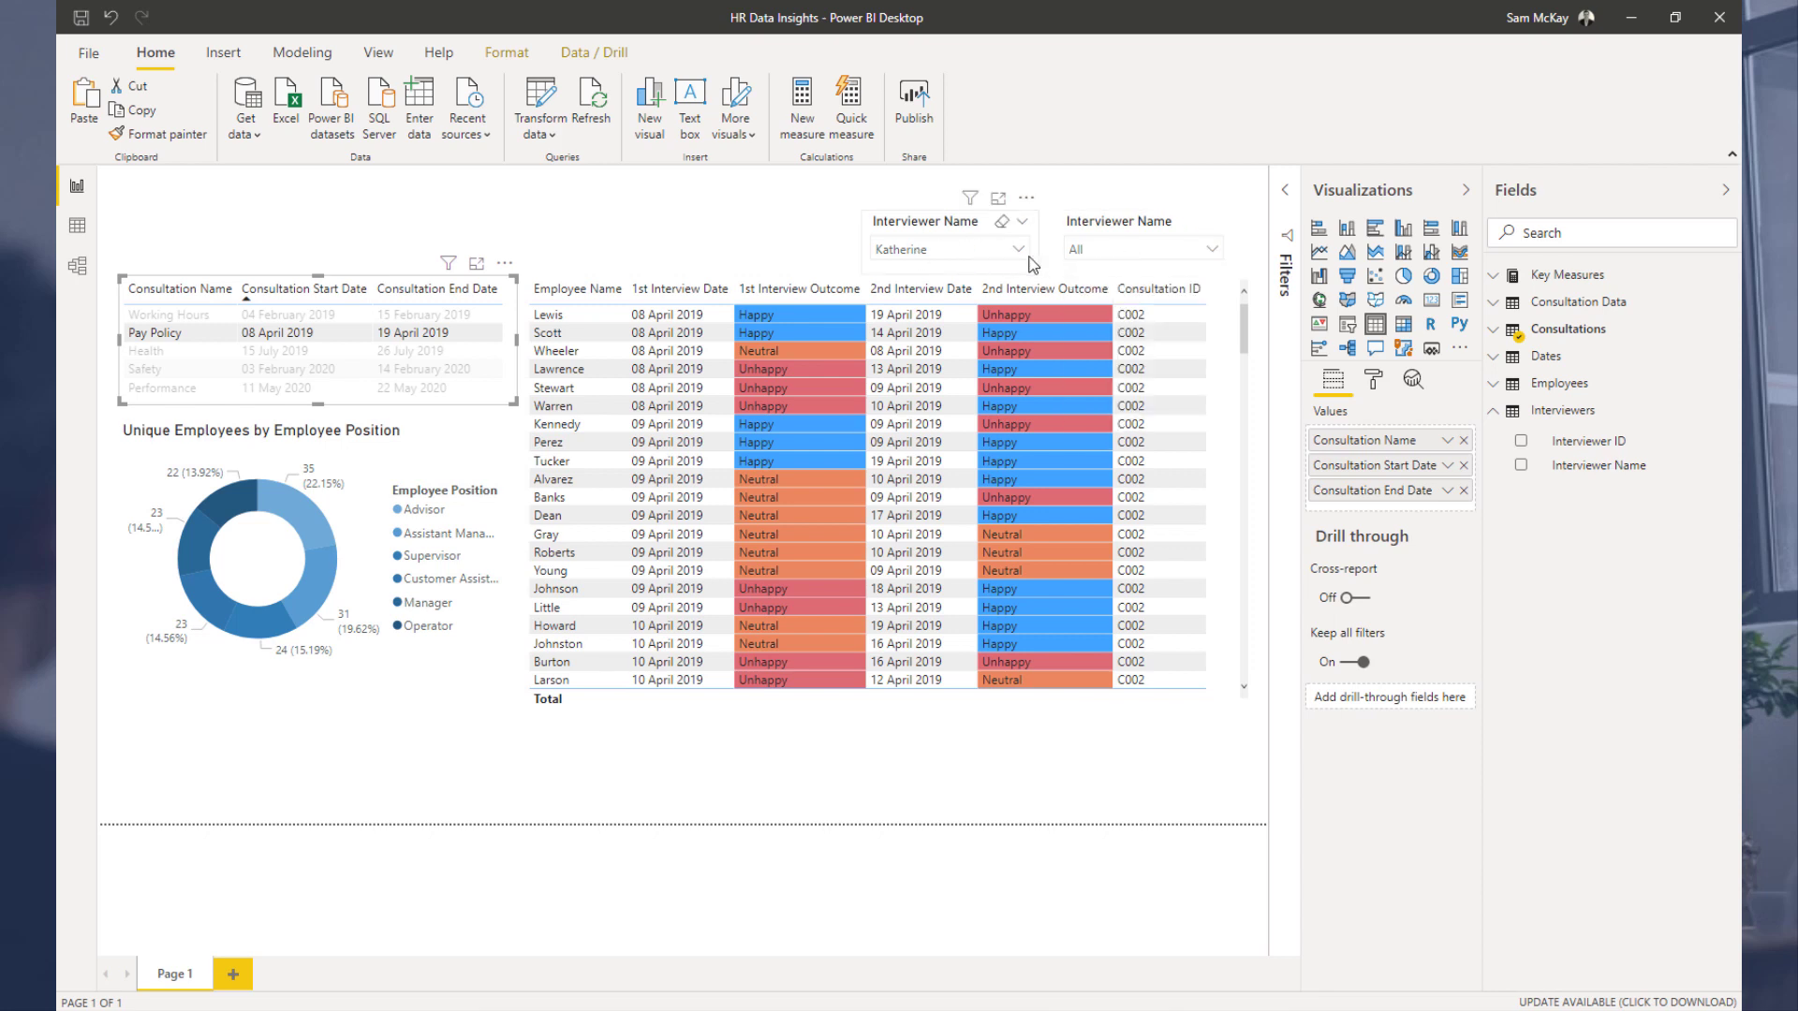
{"action": "left_click", "coordinate": [906, 251]}
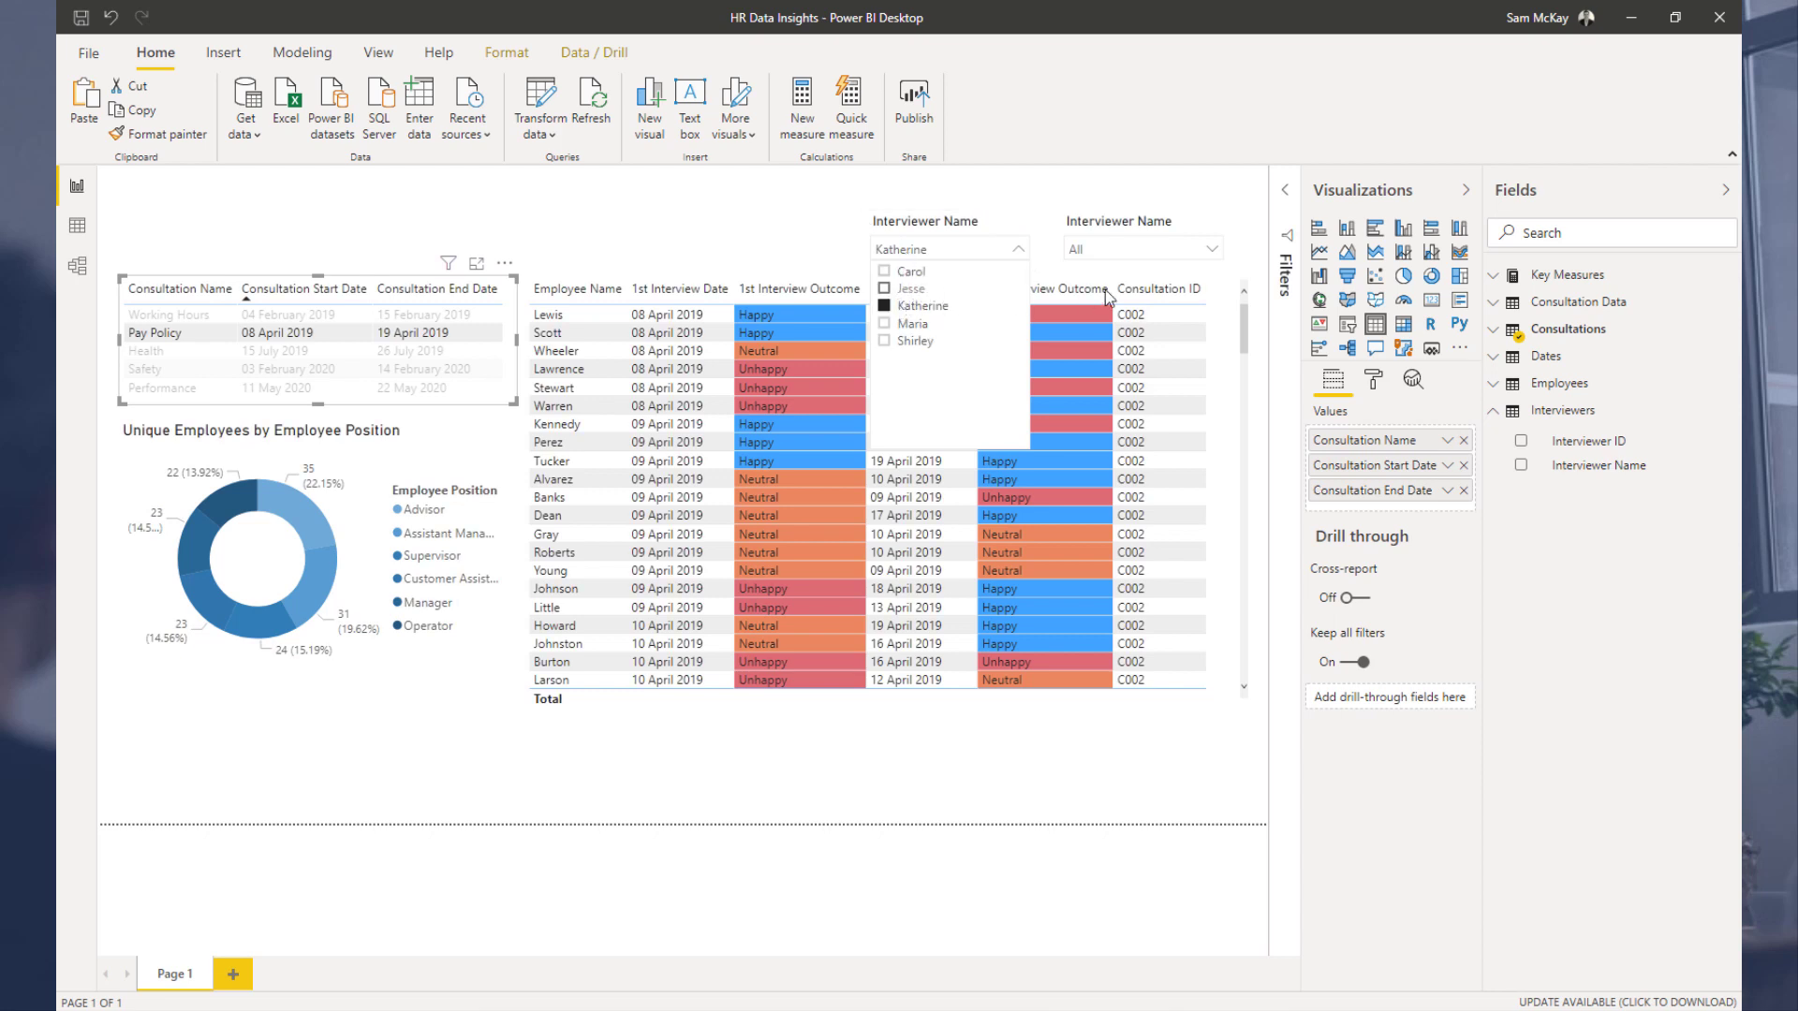
{"action": "left_click", "coordinate": [978, 255]}
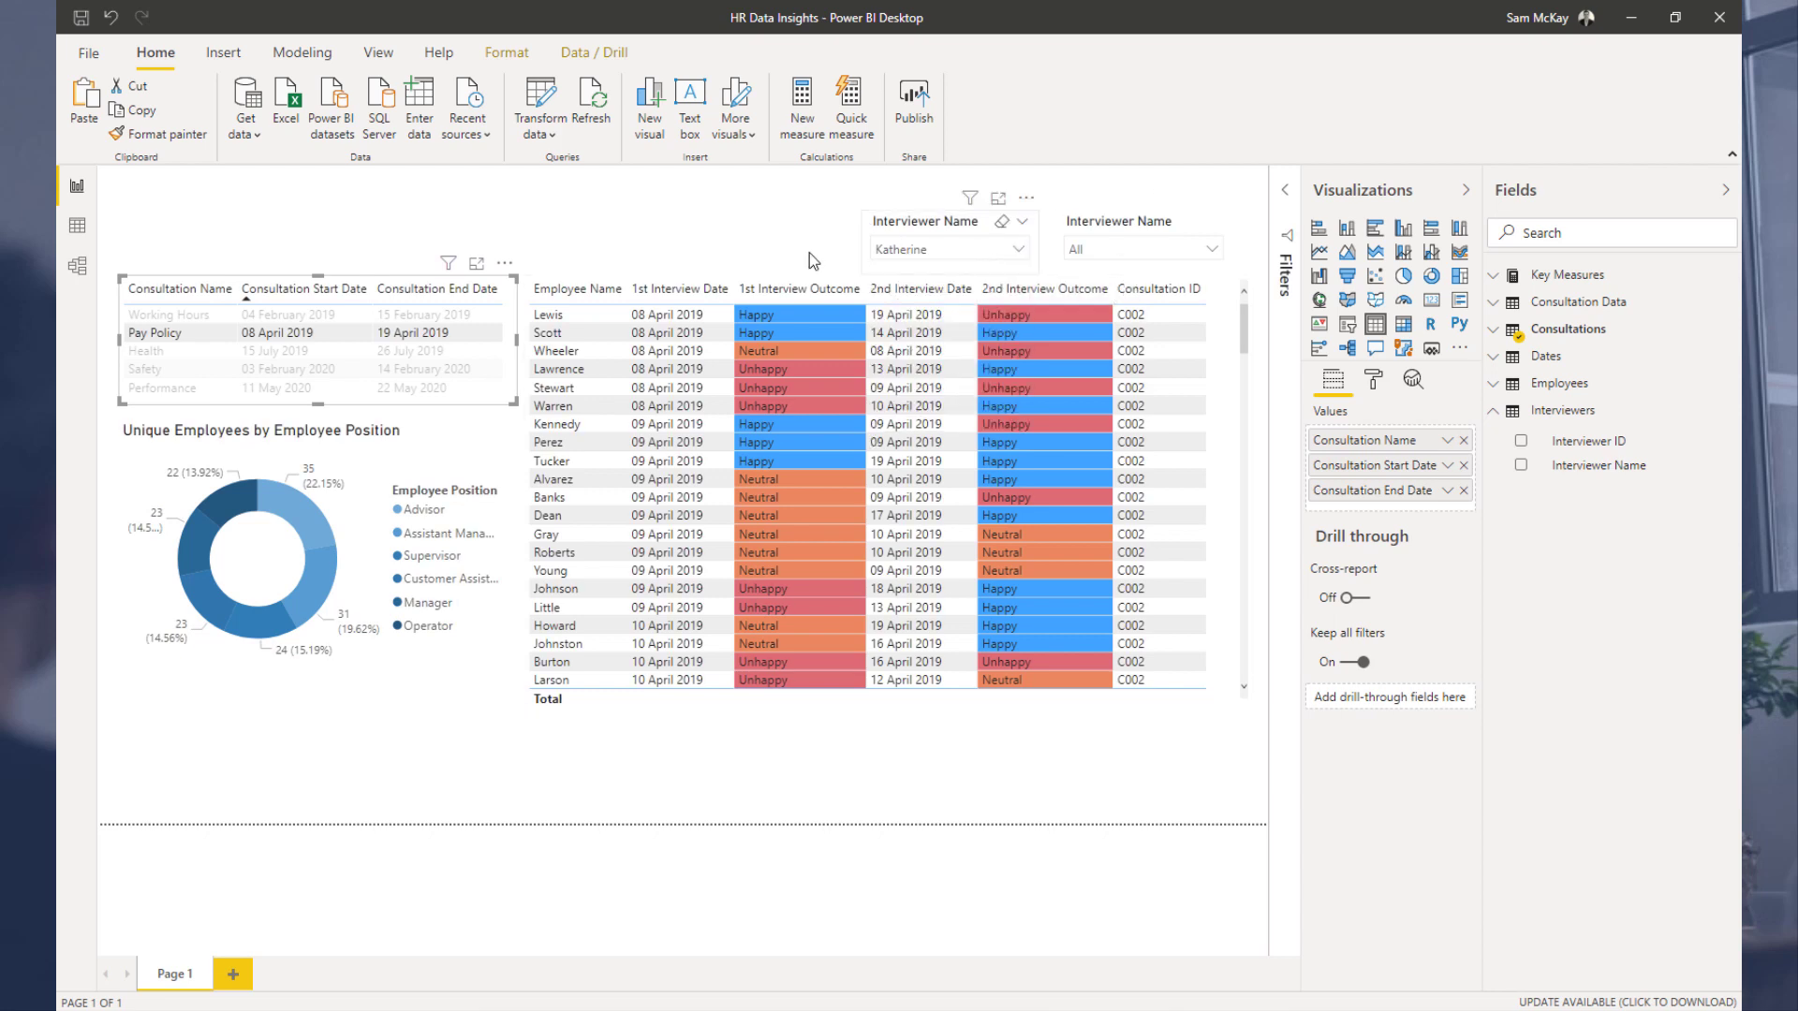
{"action": "left_click", "coordinate": [81, 281]}
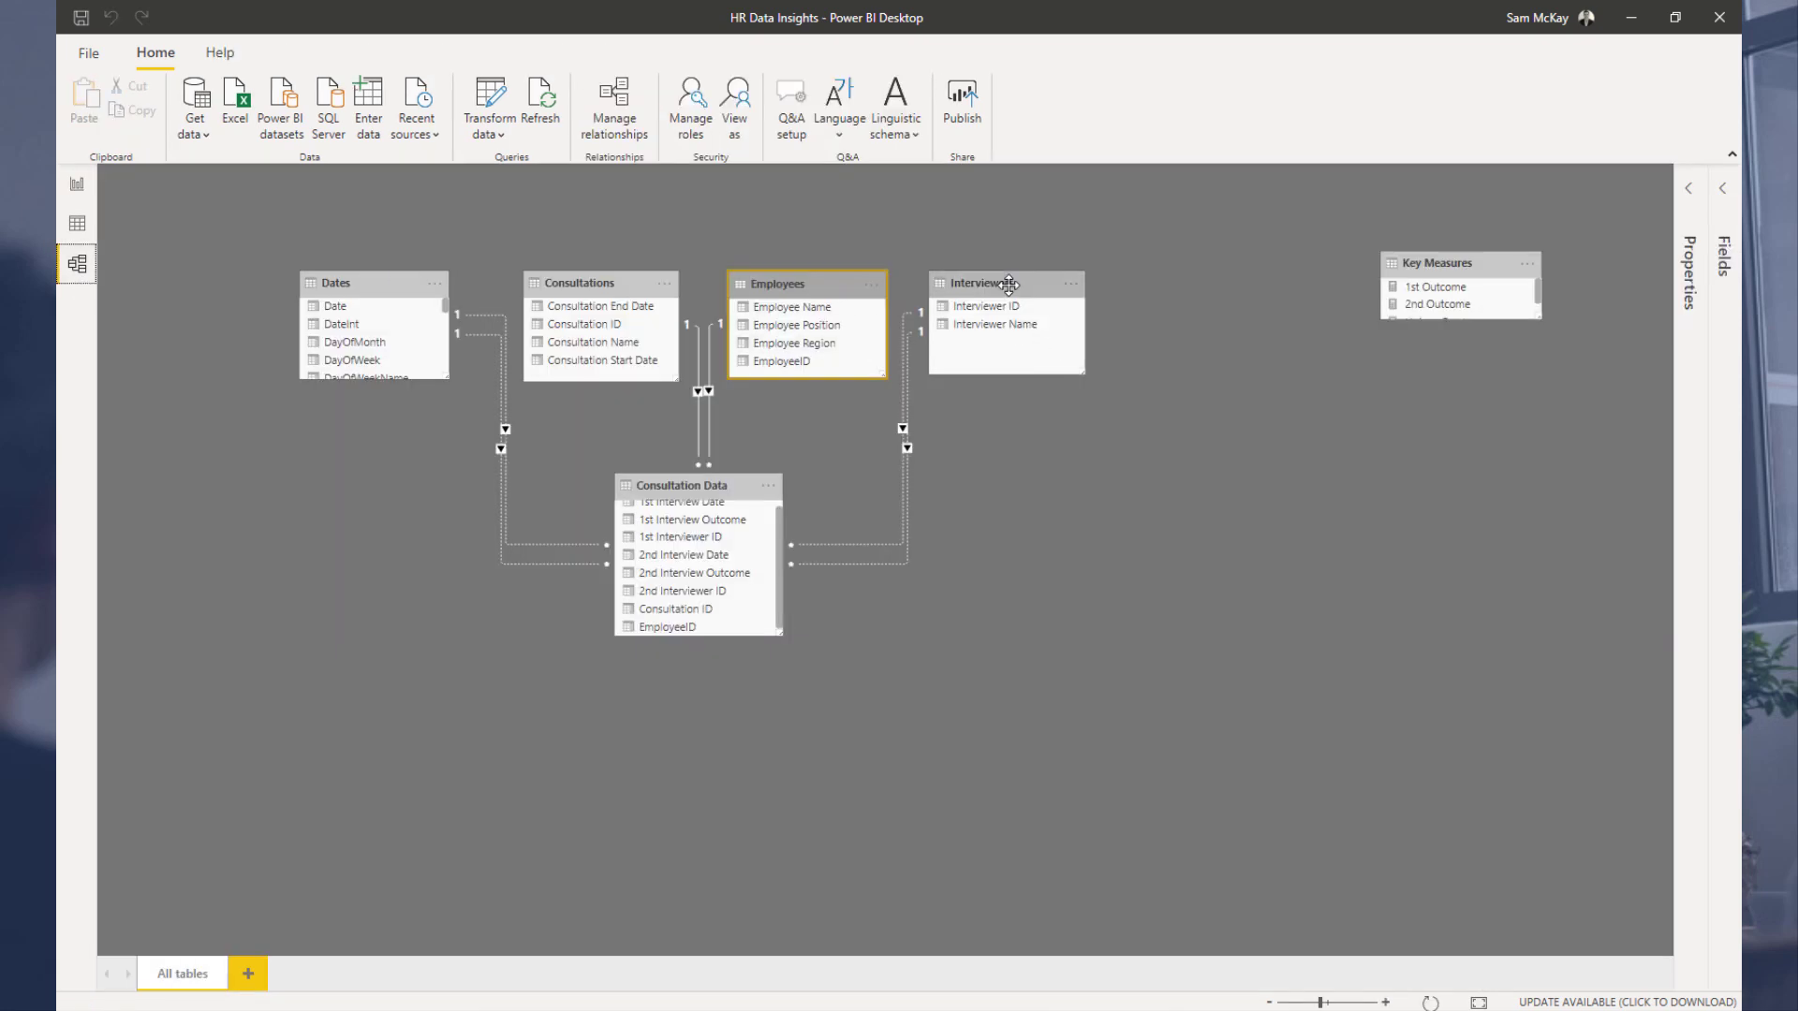
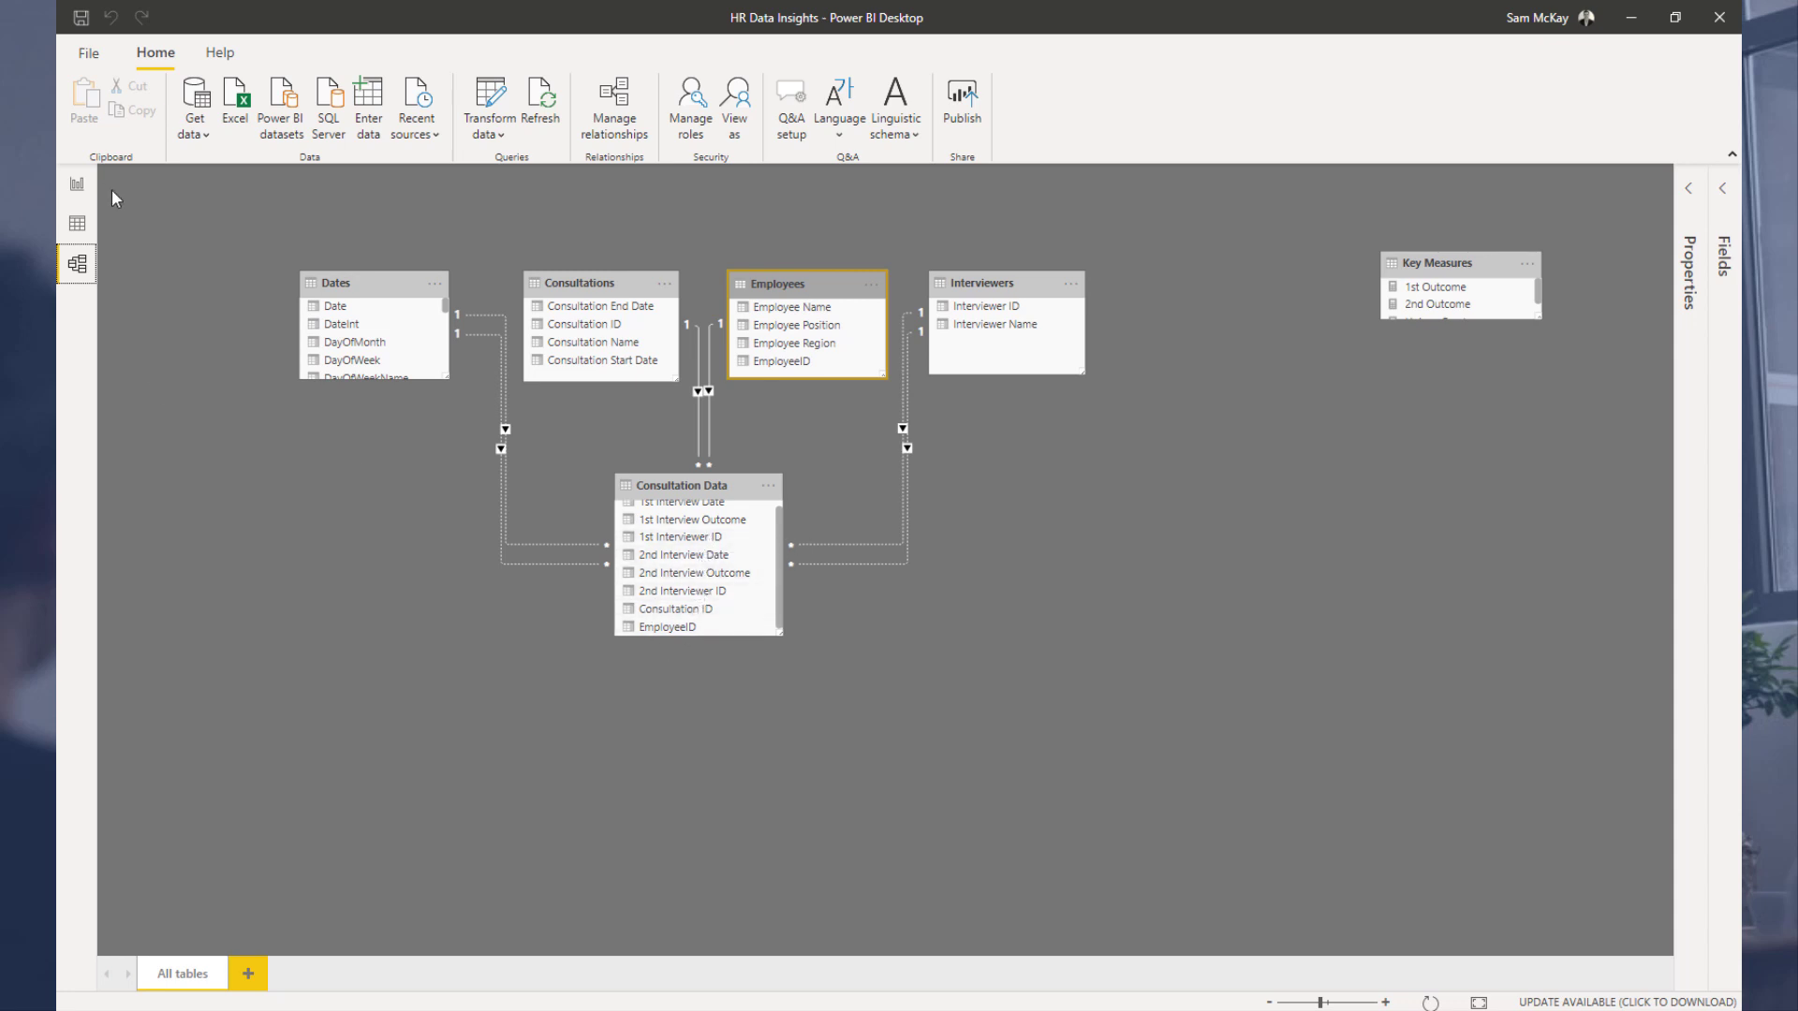
Step: Open the Power Query Editor and review the Interviewers, Interviewers 2 and Interviewers Group queries
{"action": "left_click", "coordinate": [79, 187]}
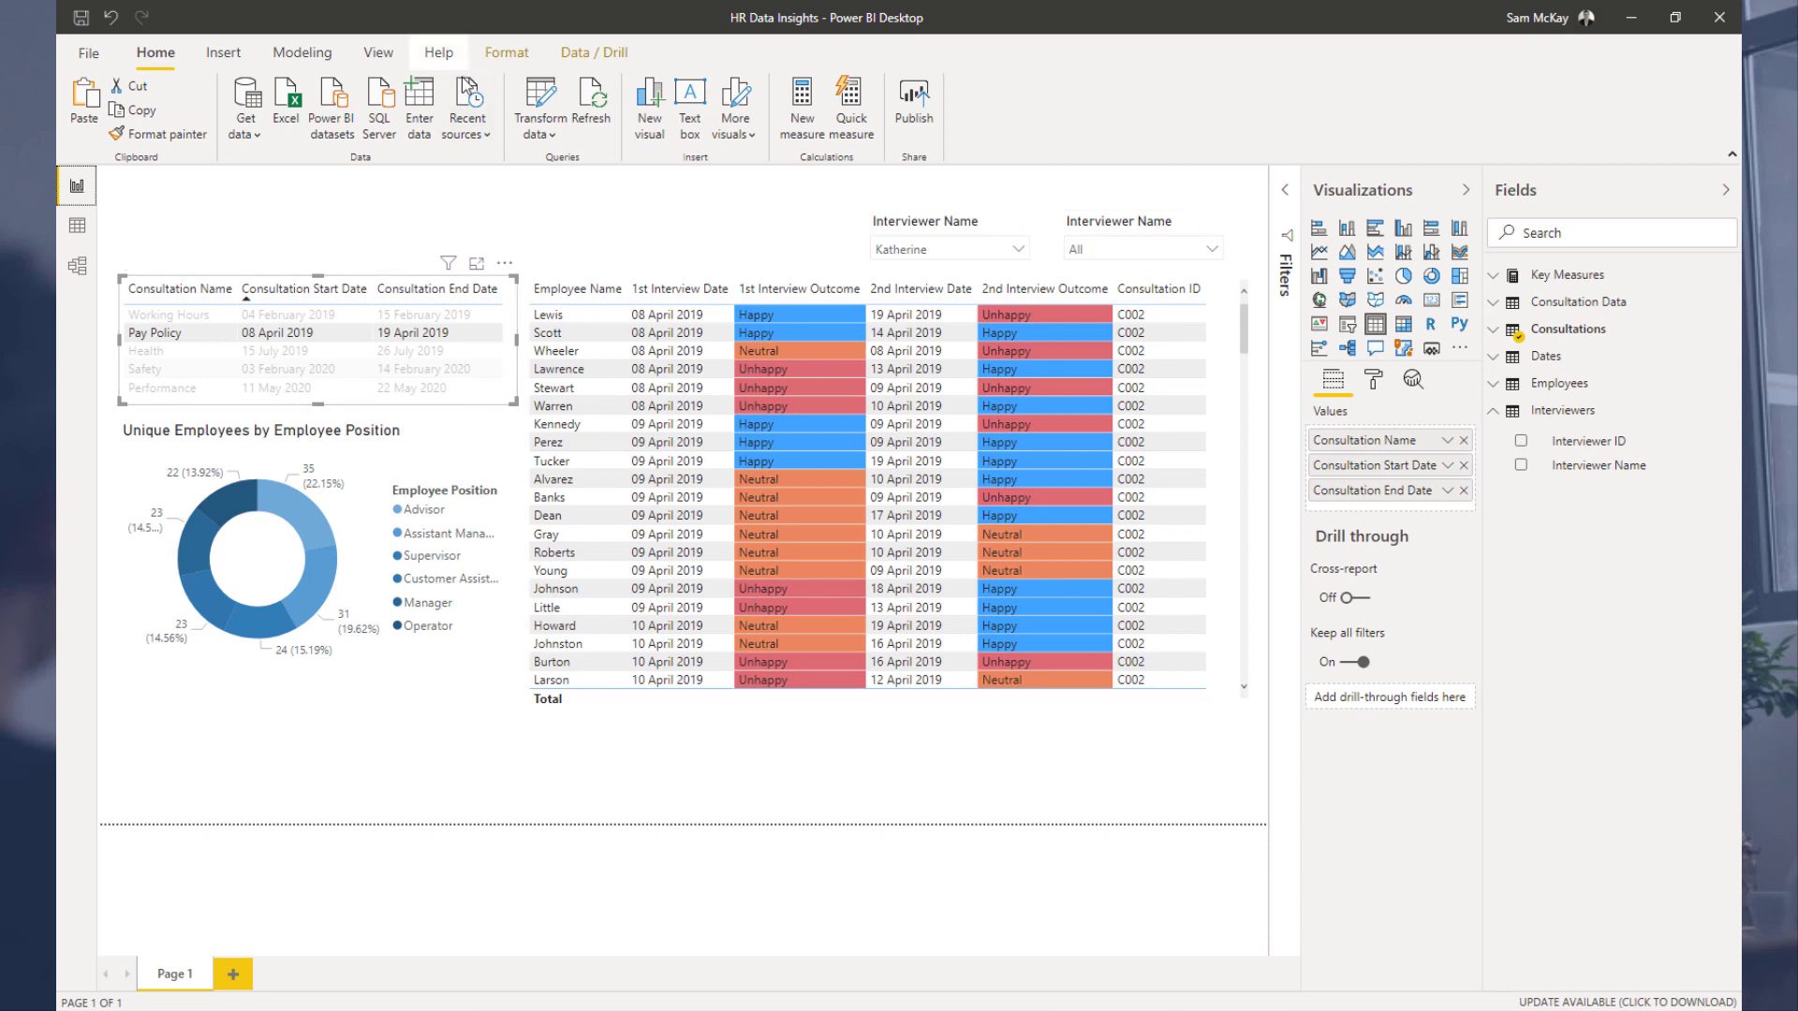
{"action": "left_click", "coordinate": [551, 106]}
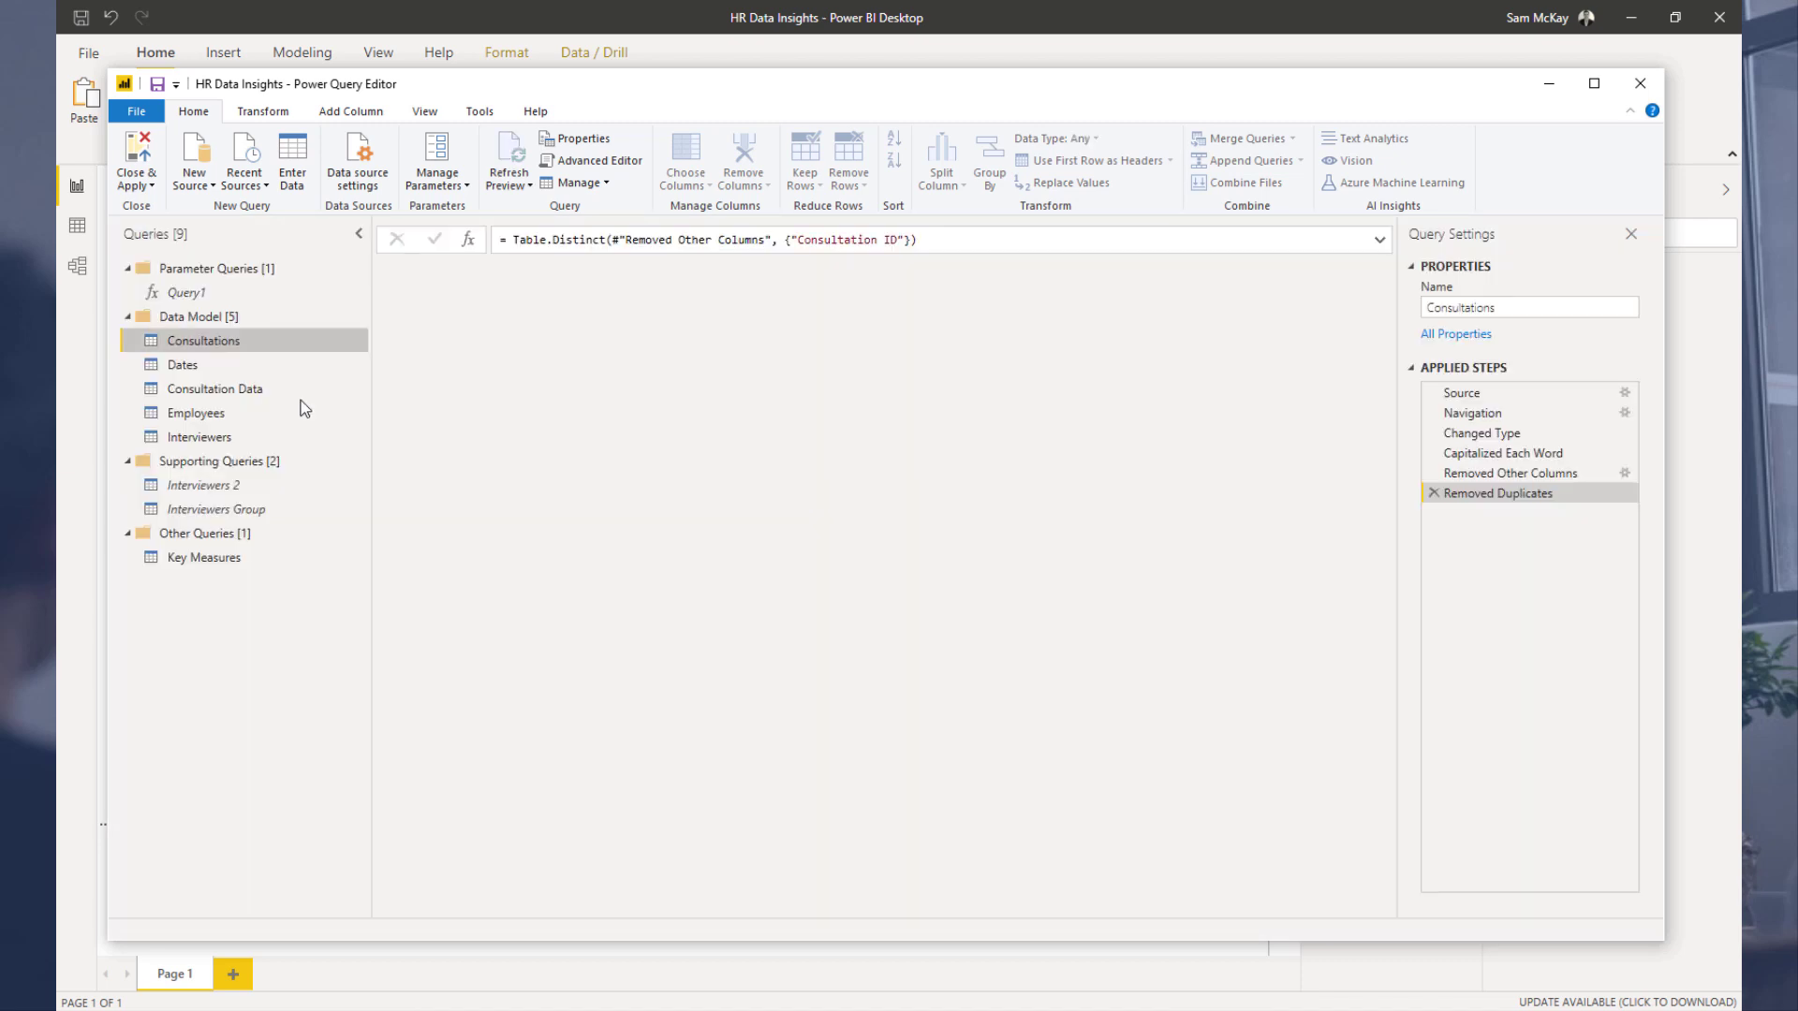
{"action": "left_click", "coordinate": [229, 439]}
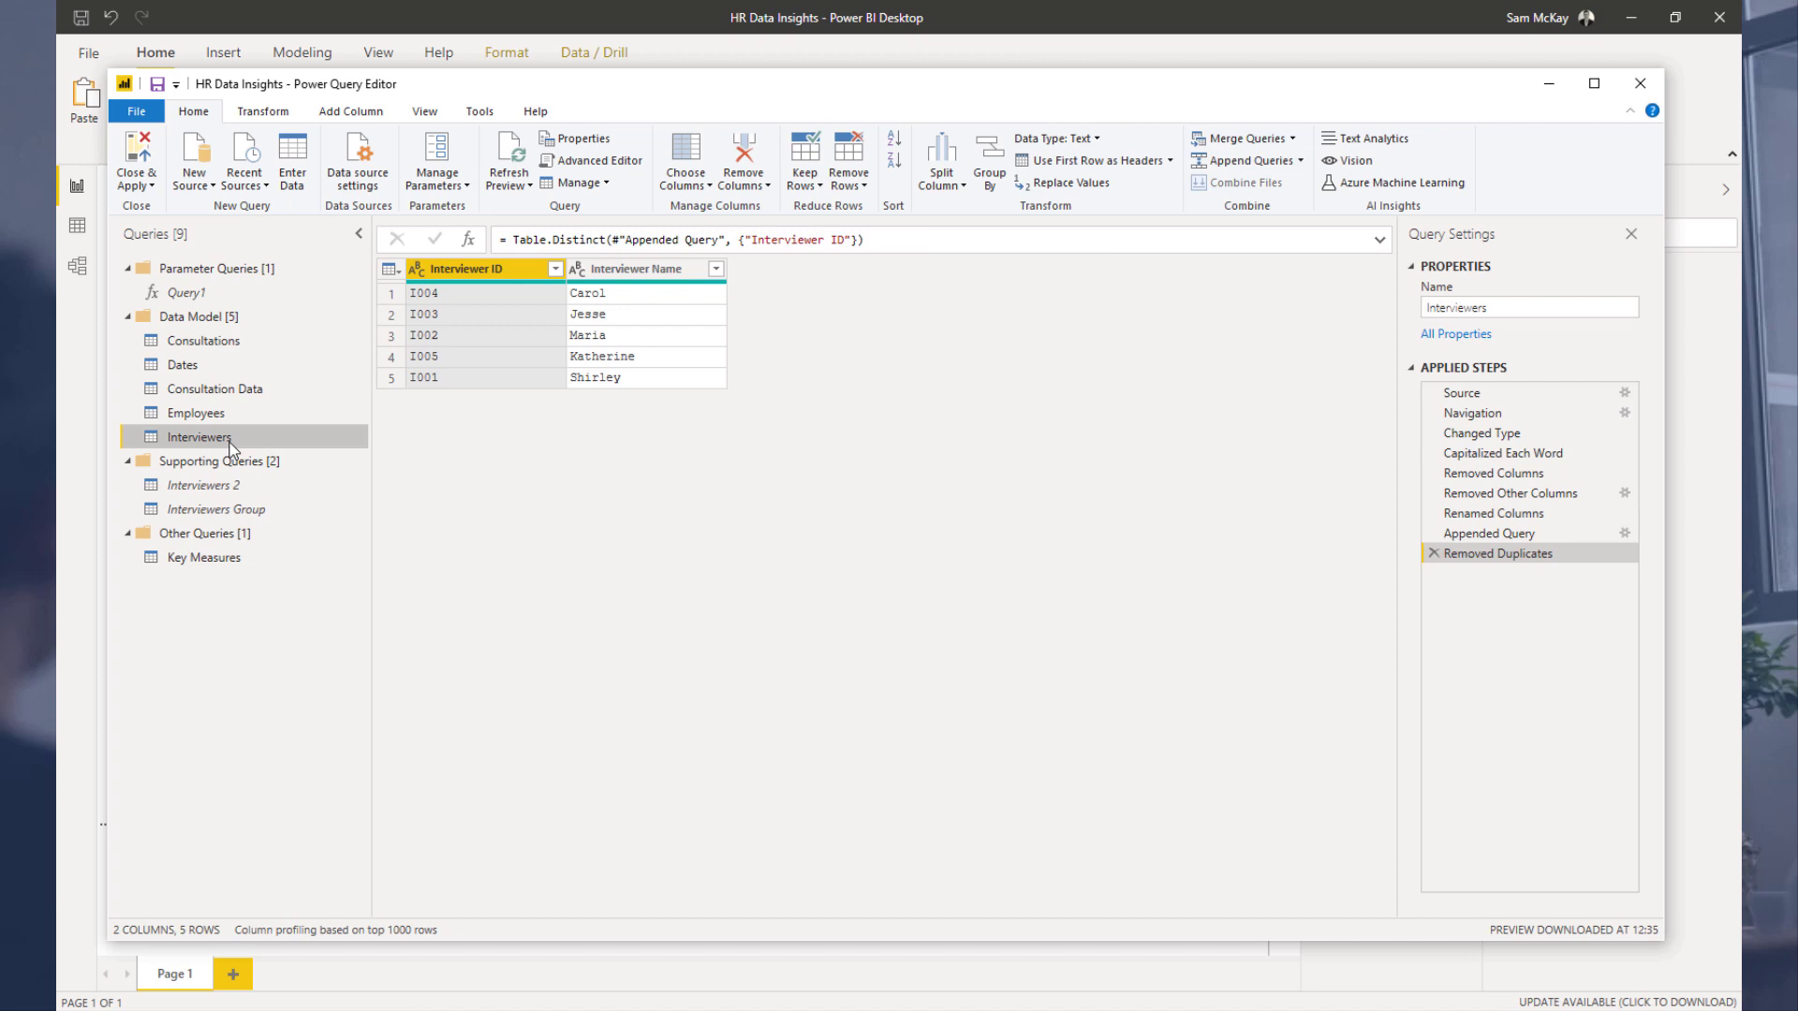
{"action": "left_click", "coordinate": [230, 495]}
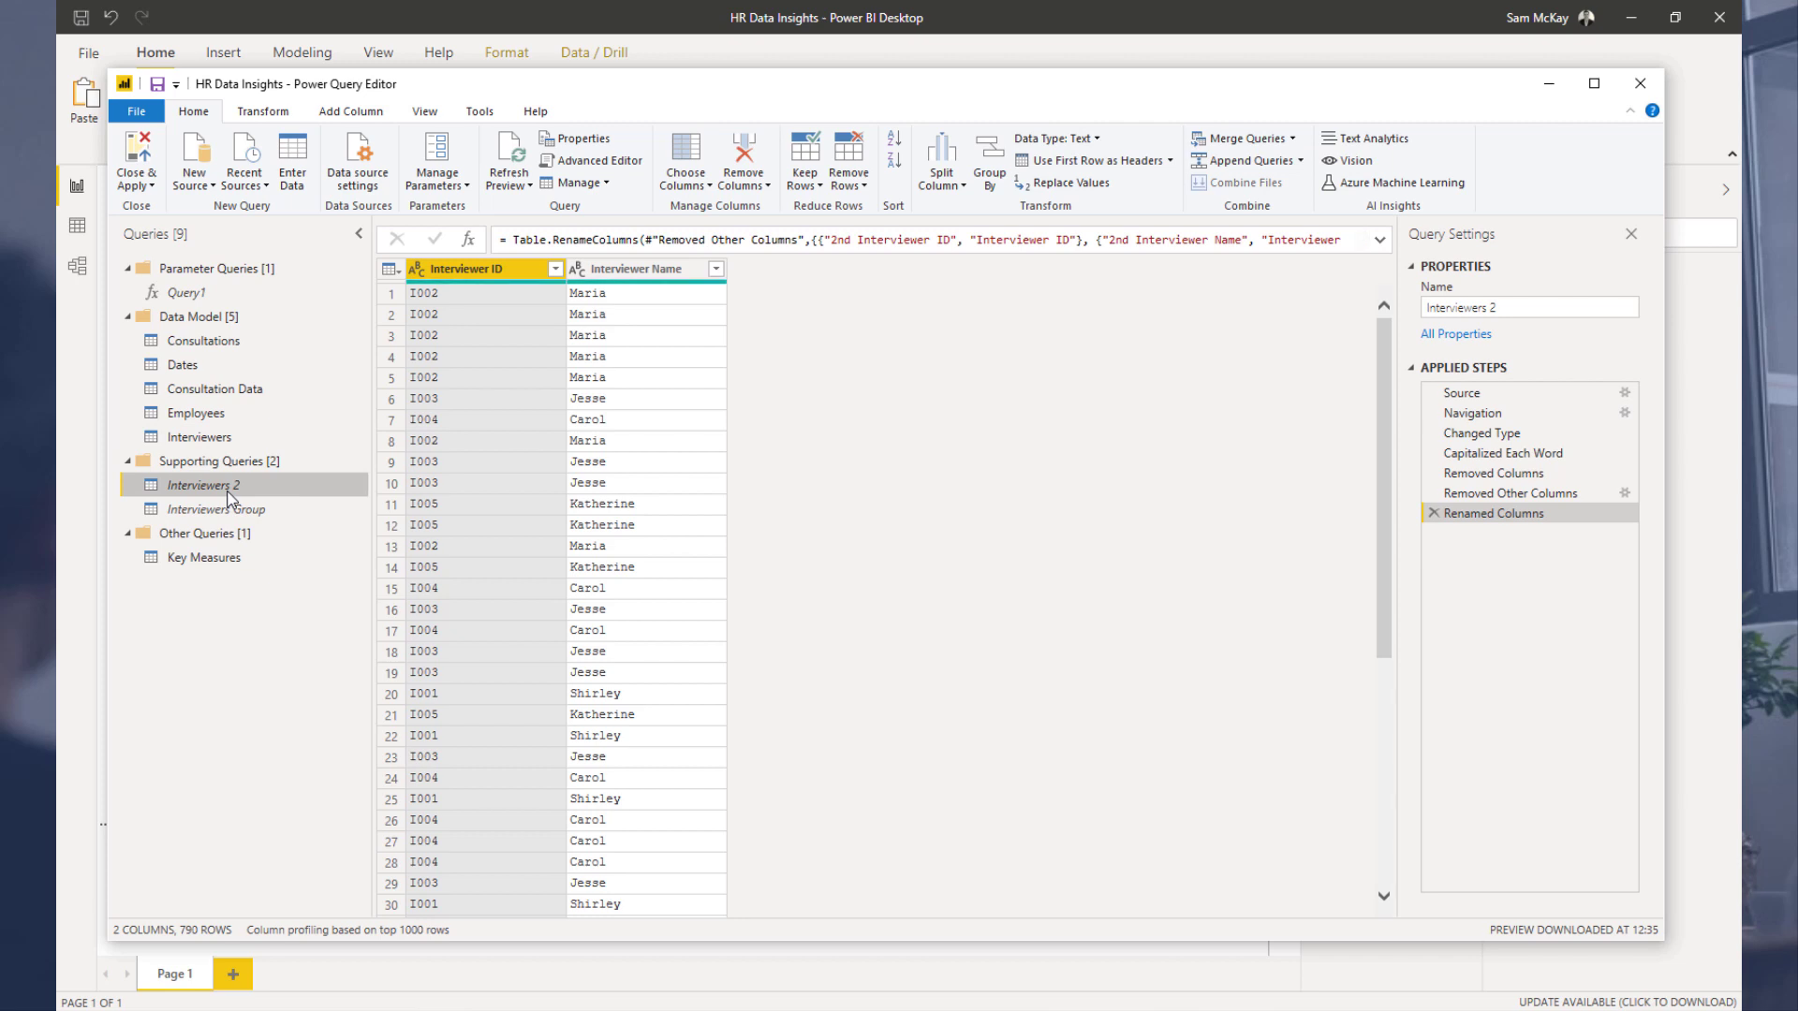
{"action": "left_click", "coordinate": [232, 511]}
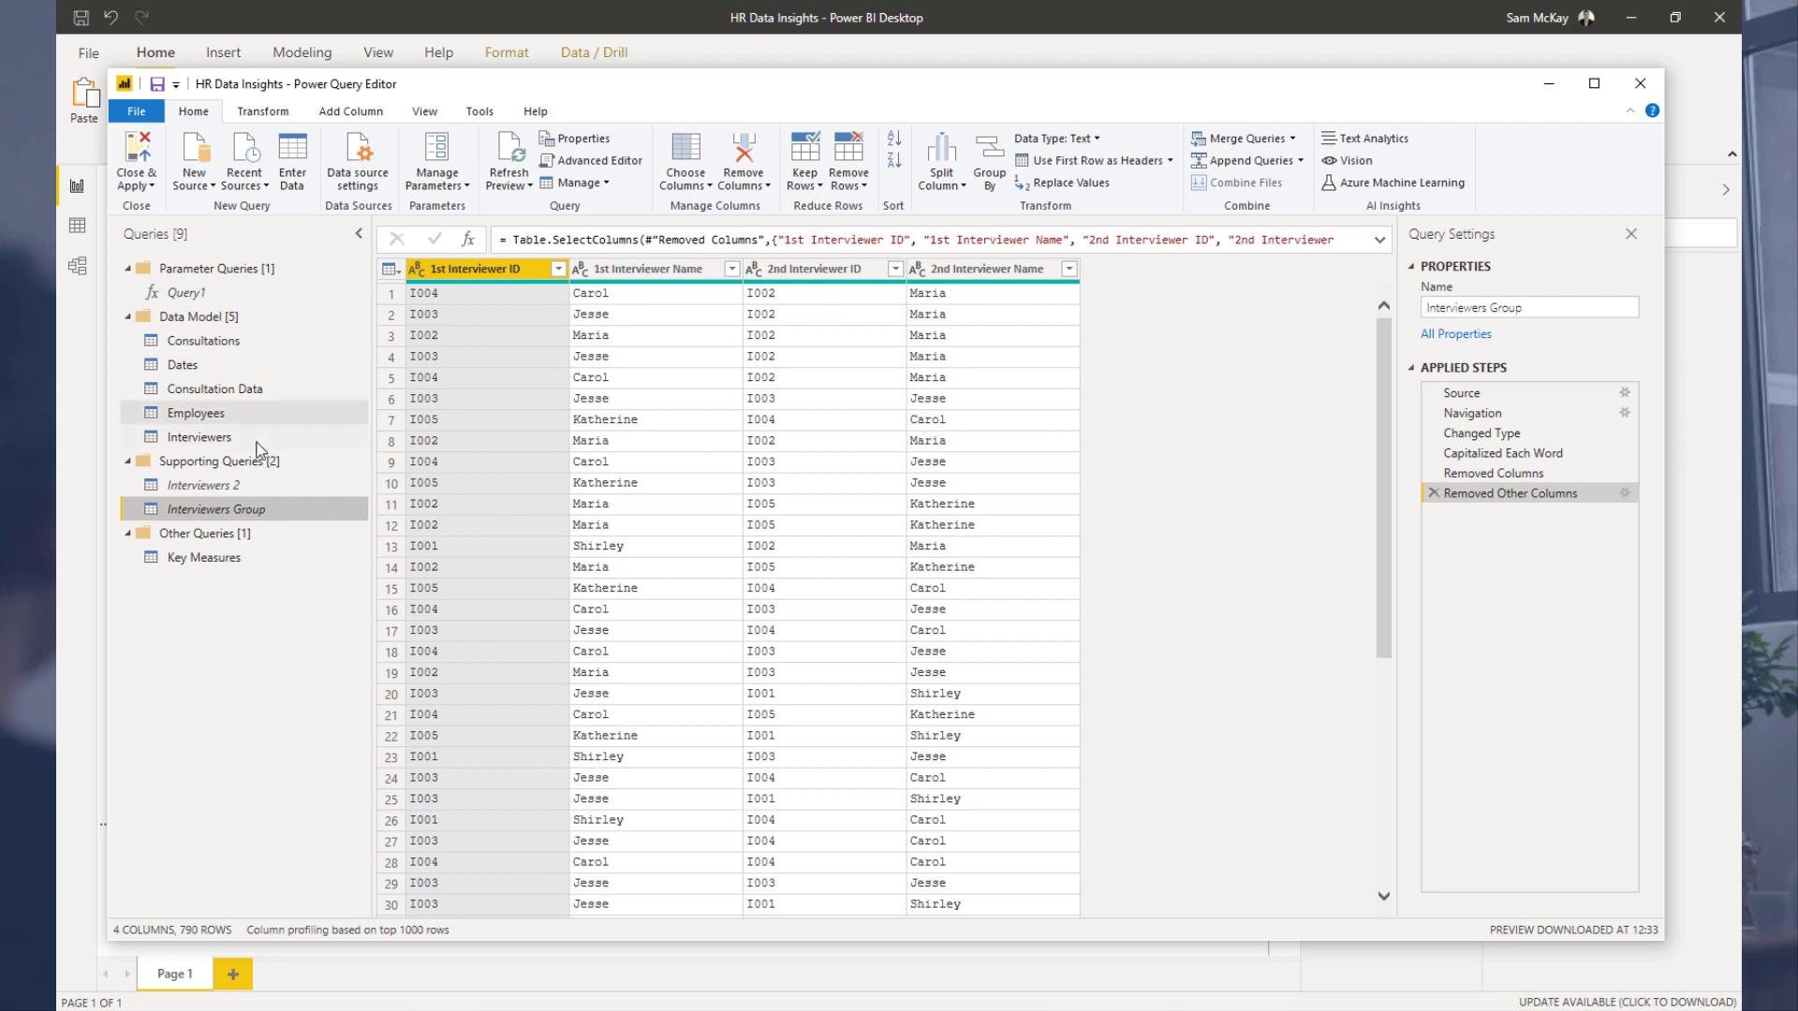
{"action": "left_click", "coordinate": [225, 440]}
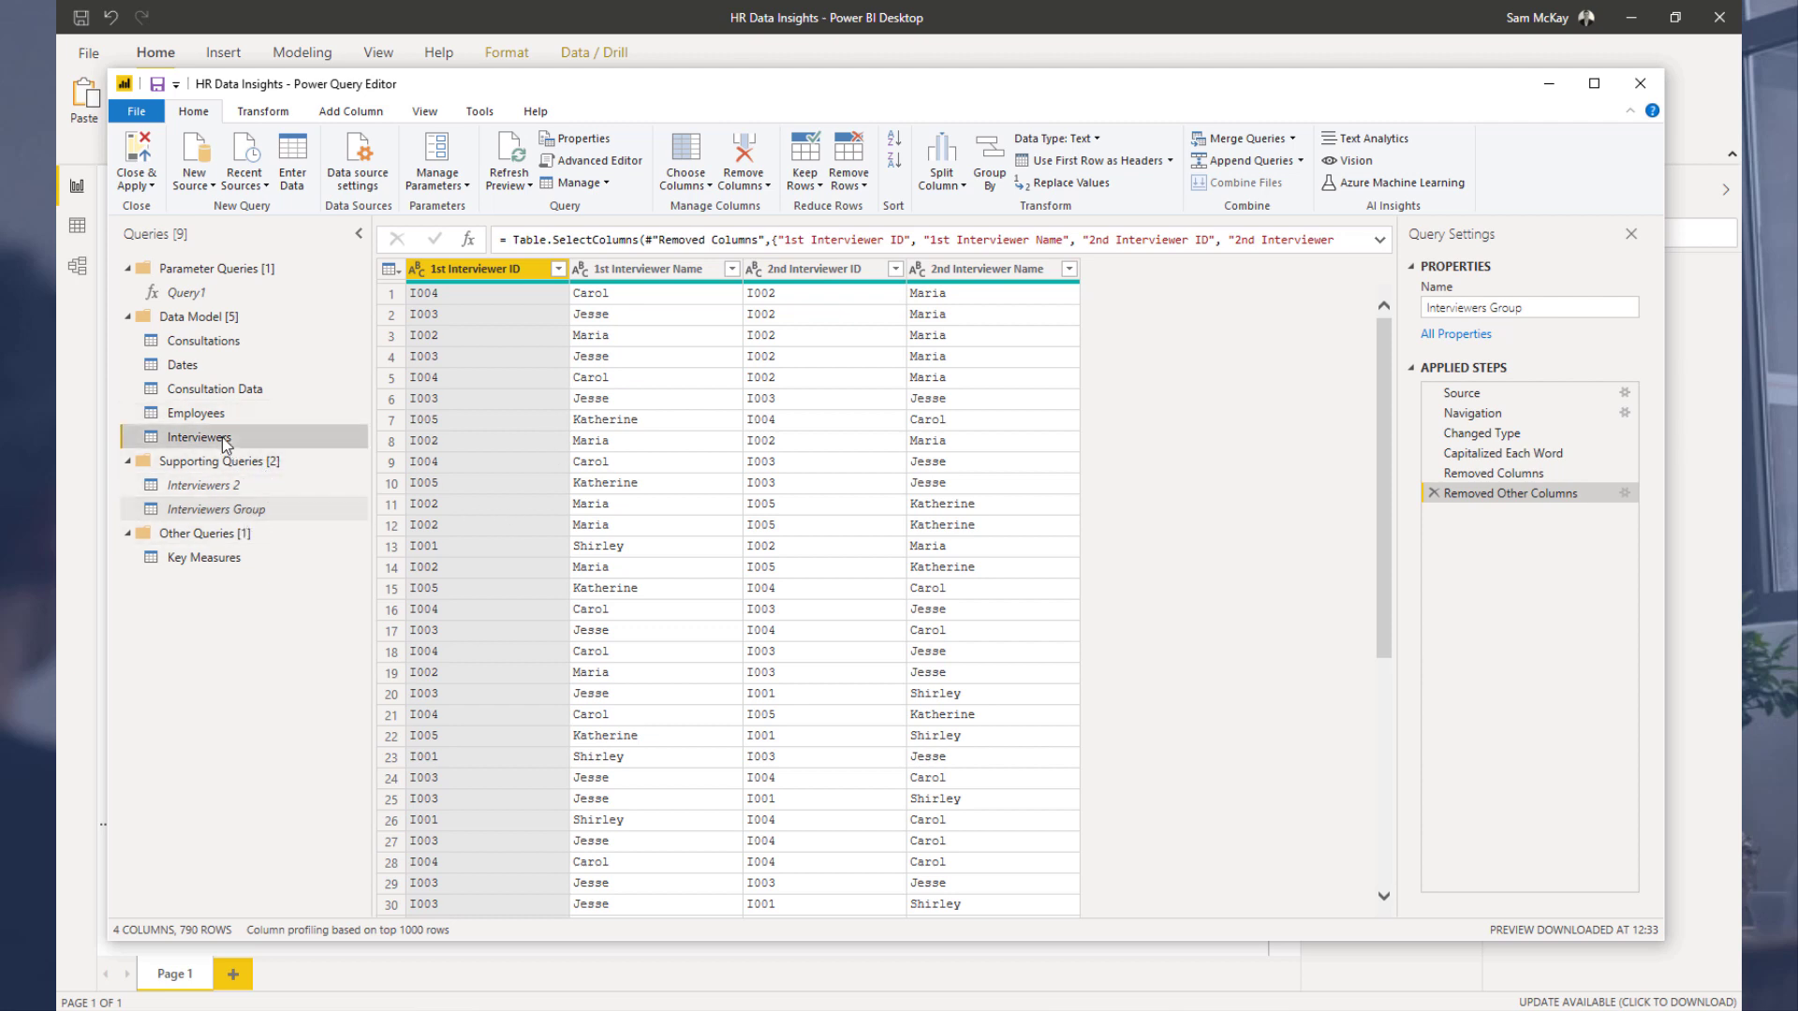
Step: Delete the Interviewers query from the Data Model group
{"action": "right_click", "coordinate": [288, 438]}
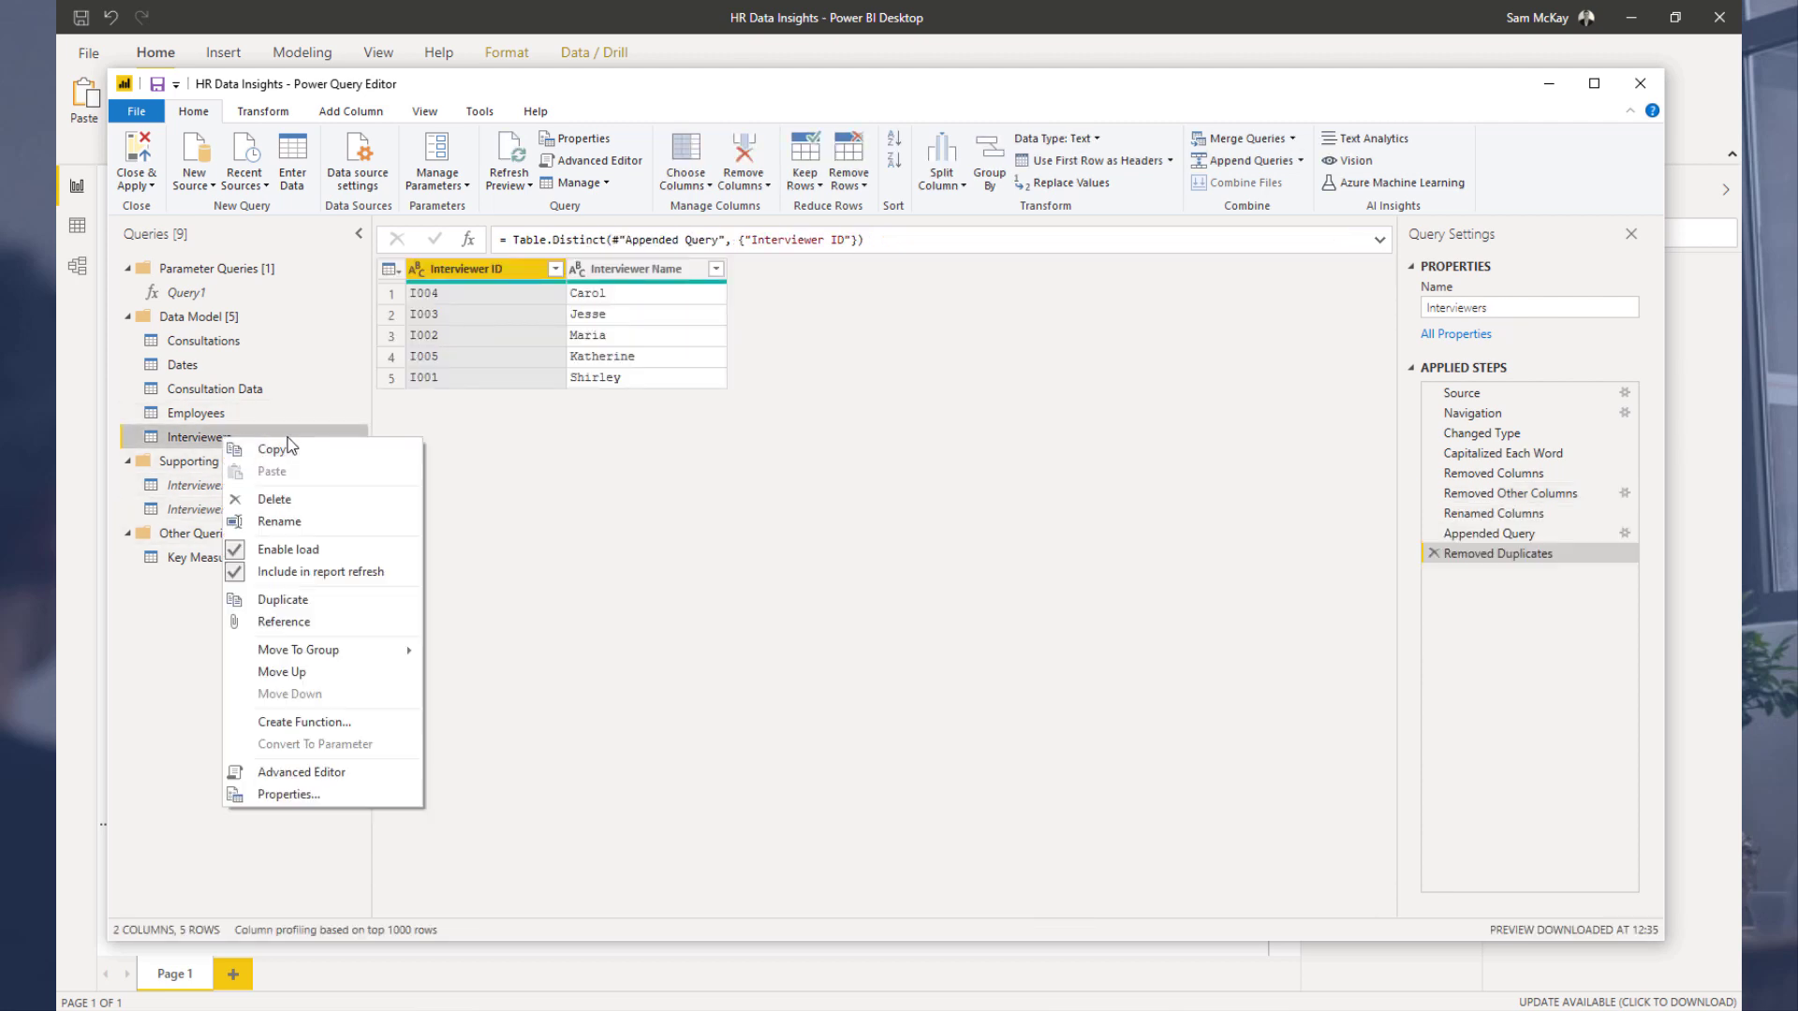
{"action": "left_click", "coordinate": [276, 498]}
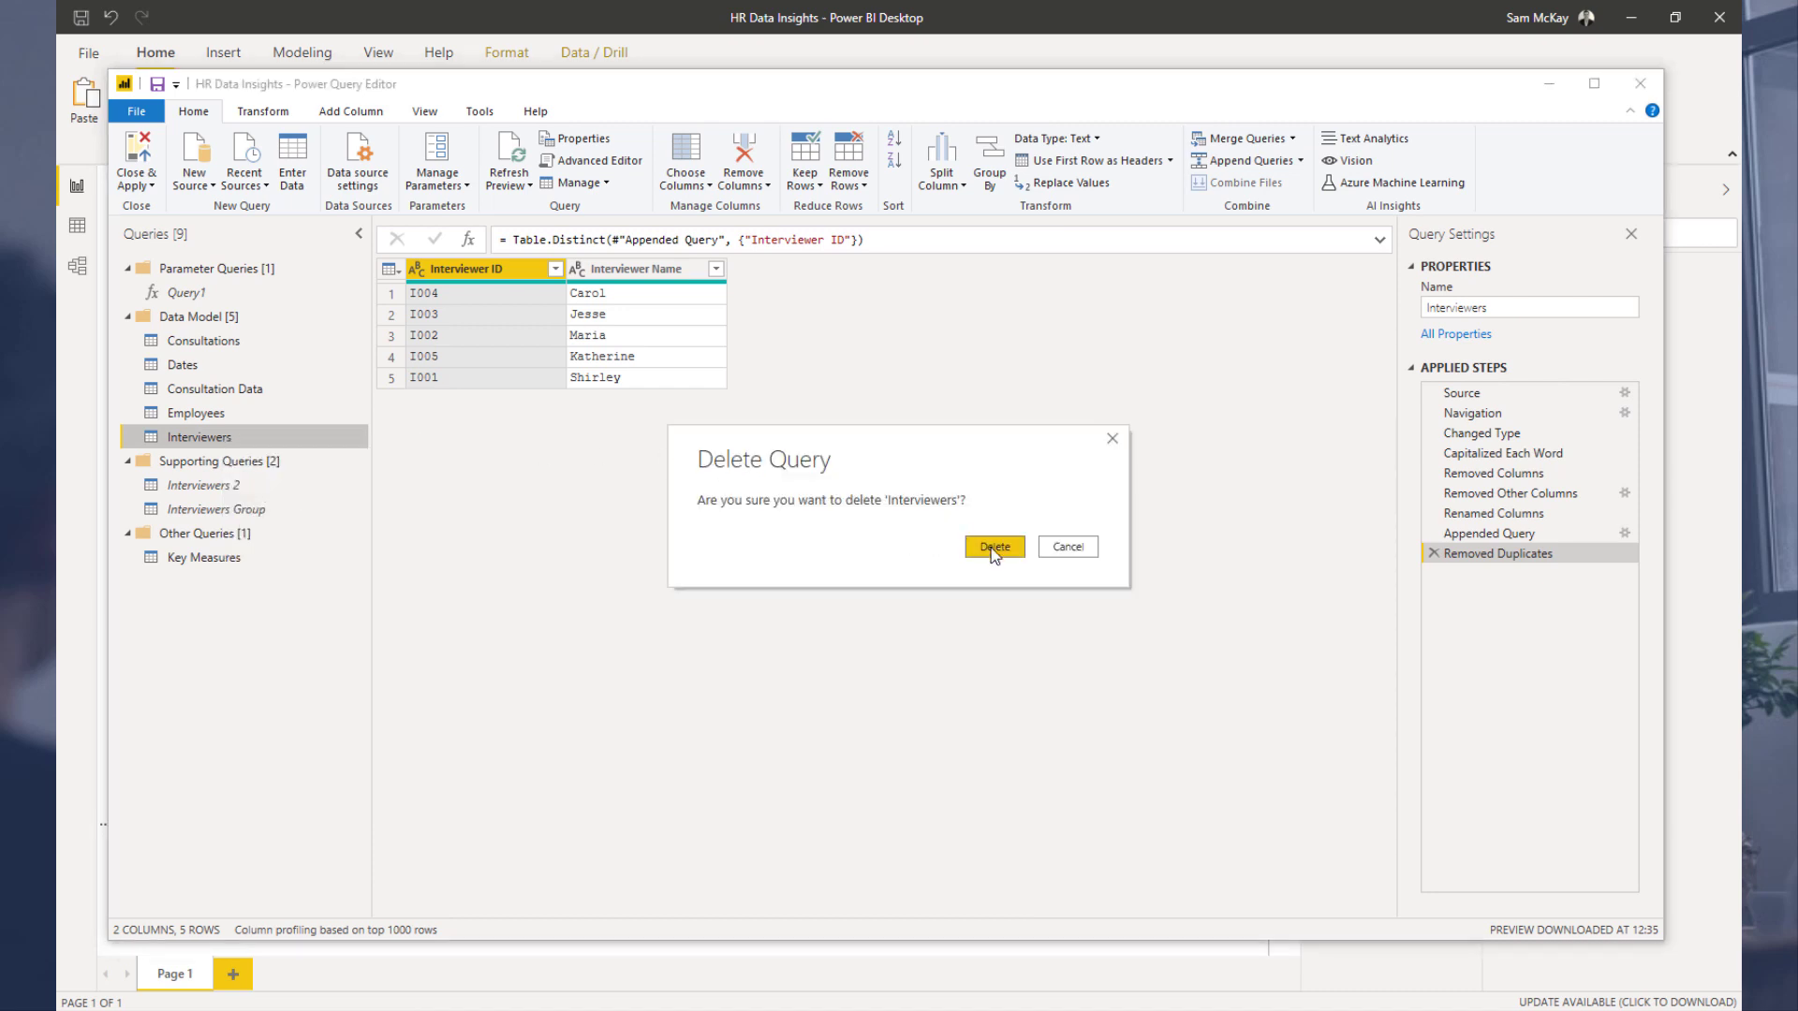
{"action": "left_click", "coordinate": [995, 551]}
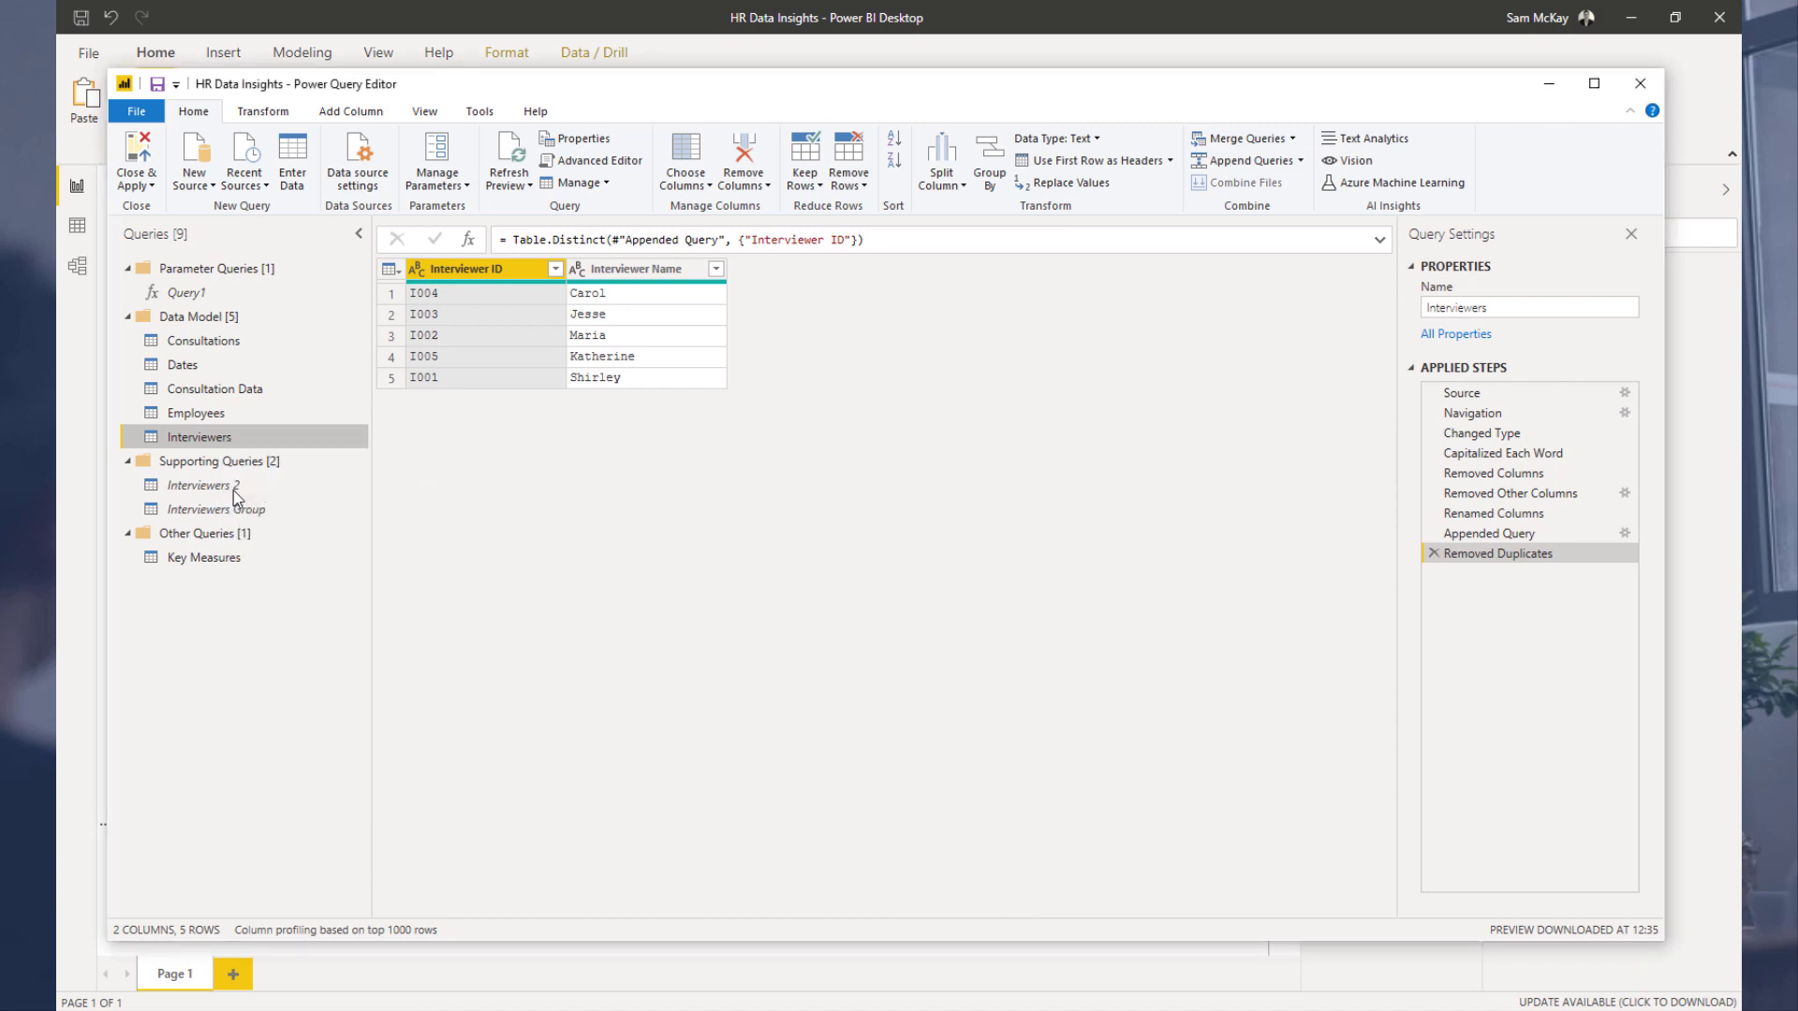
Step: Delete the Interviewers 2 and Interviewers Group queries from the Supporting Queries group
{"action": "right_click", "coordinate": [234, 462]}
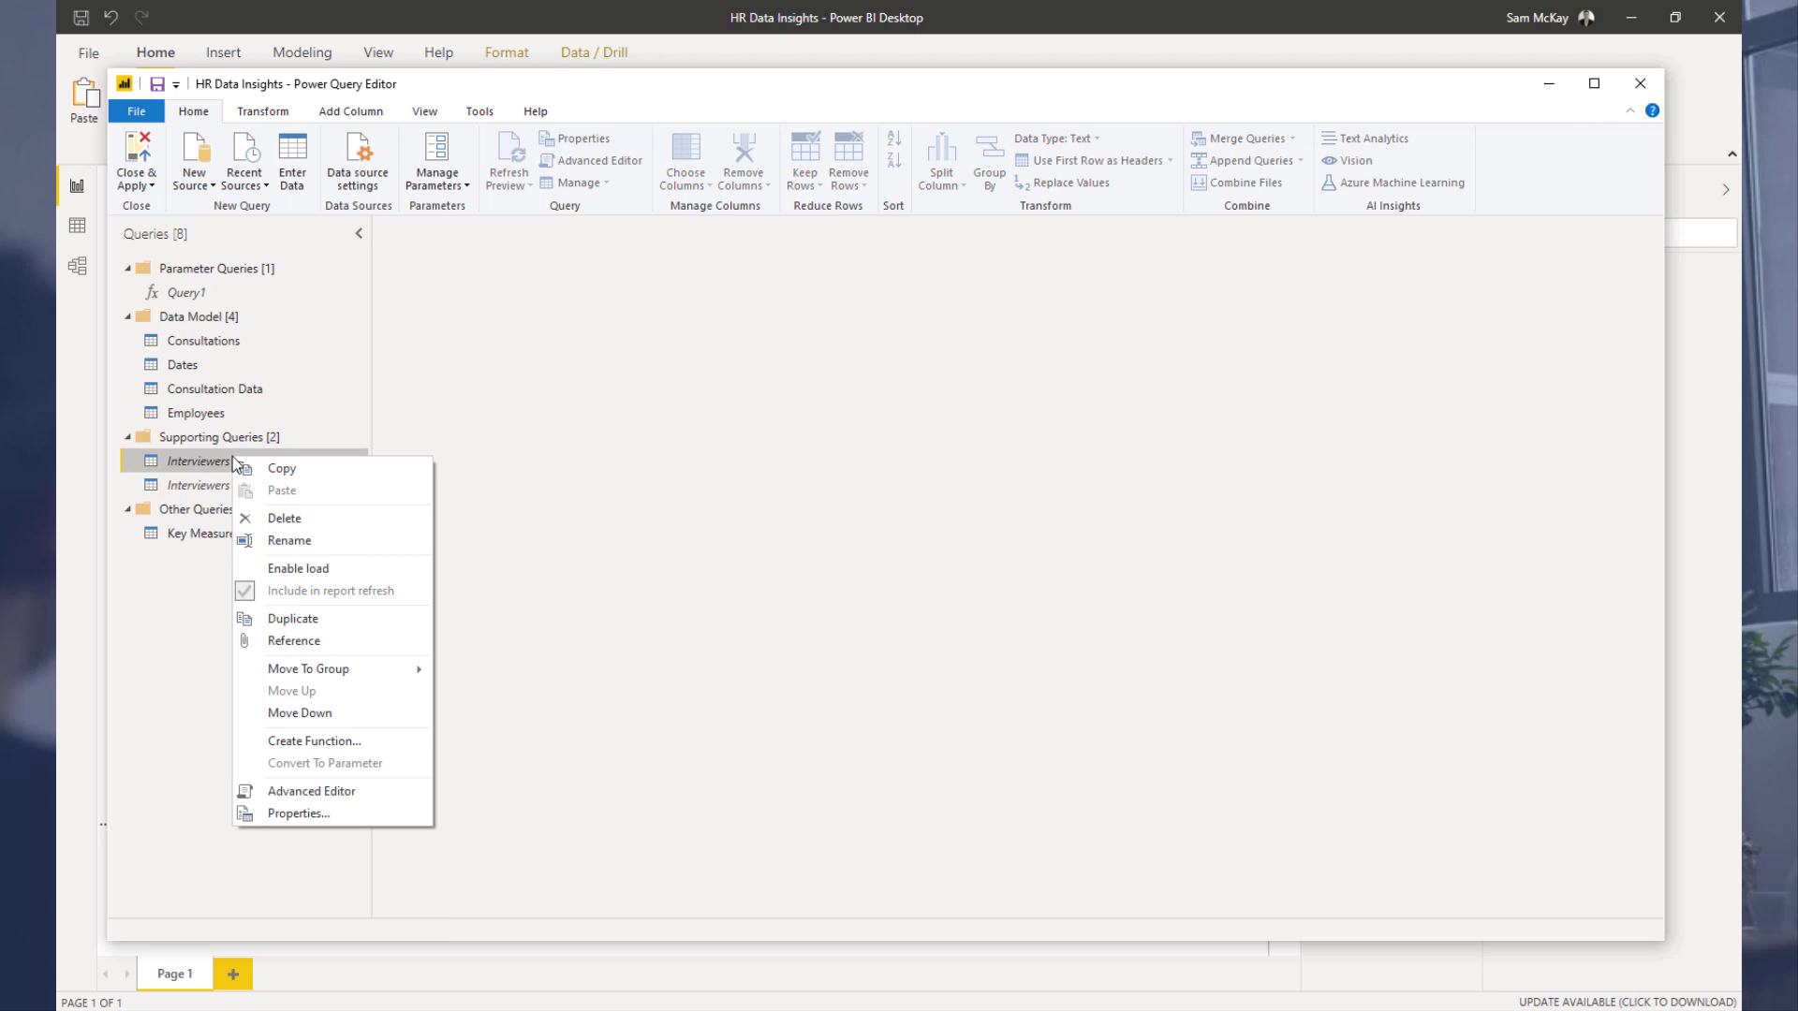
{"action": "left_click", "coordinate": [305, 517]}
{"action": "left_click", "coordinate": [994, 553]}
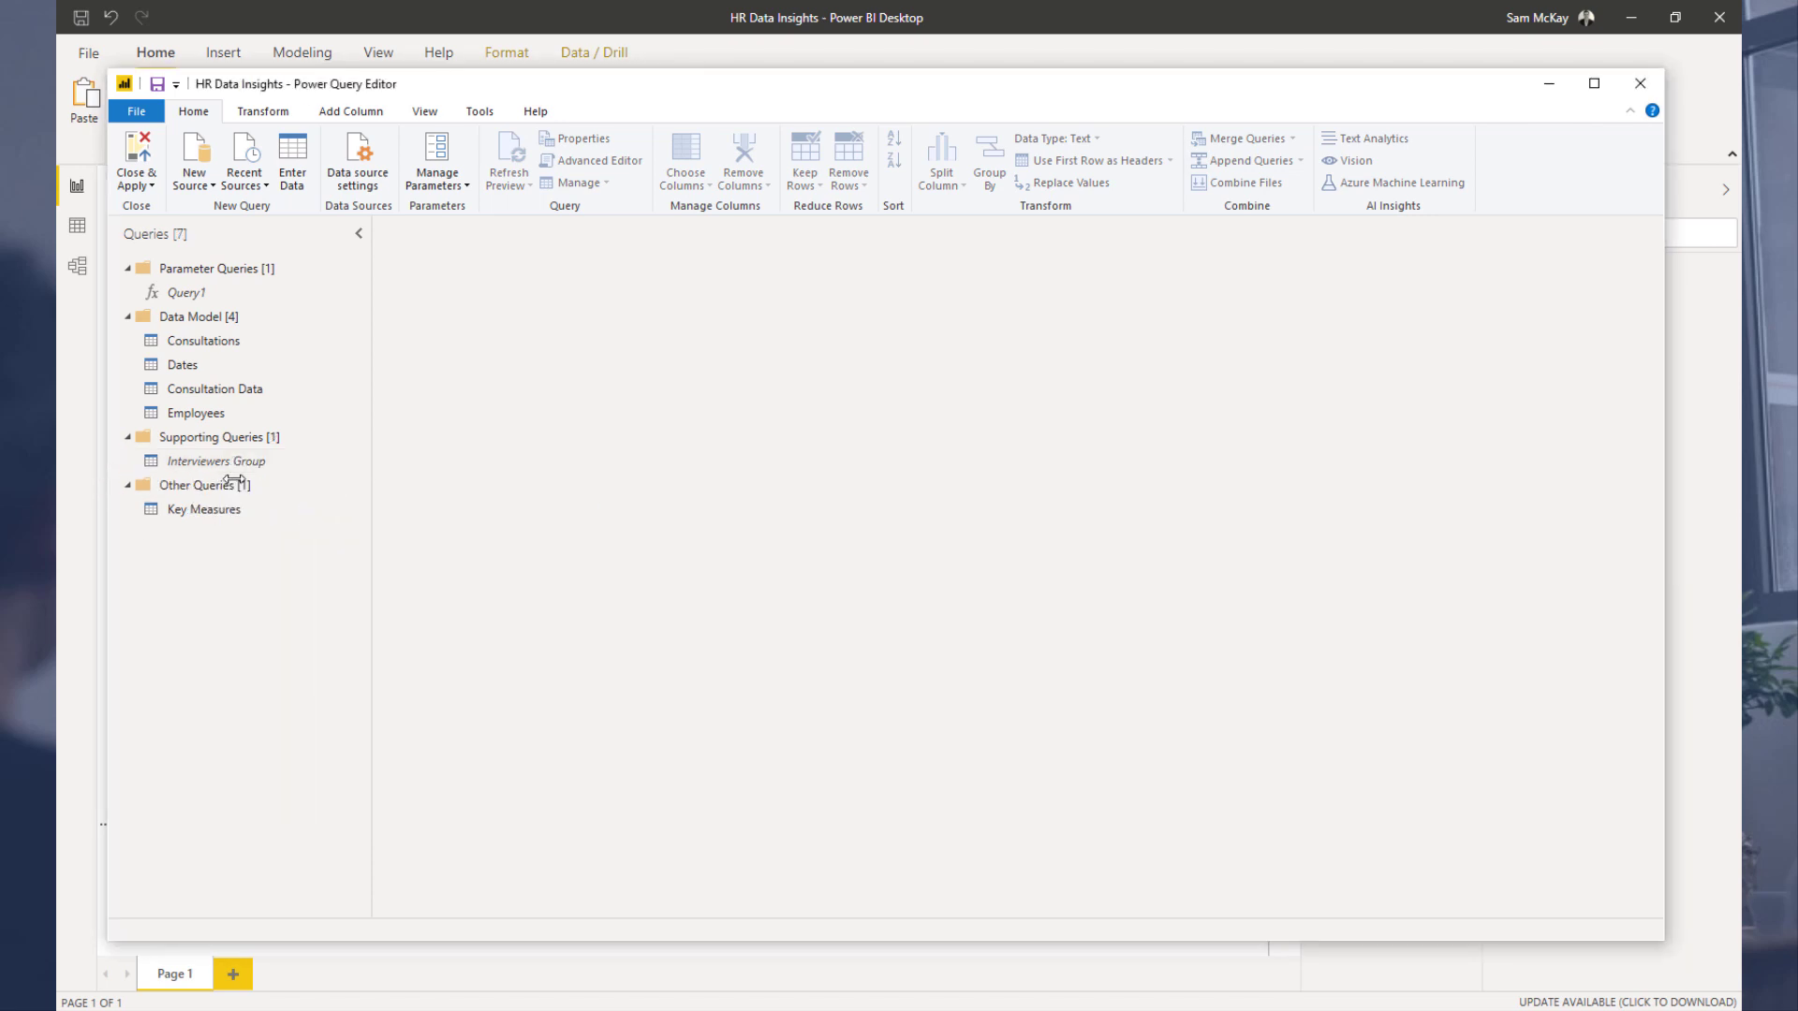
{"action": "right_click", "coordinate": [263, 460]}
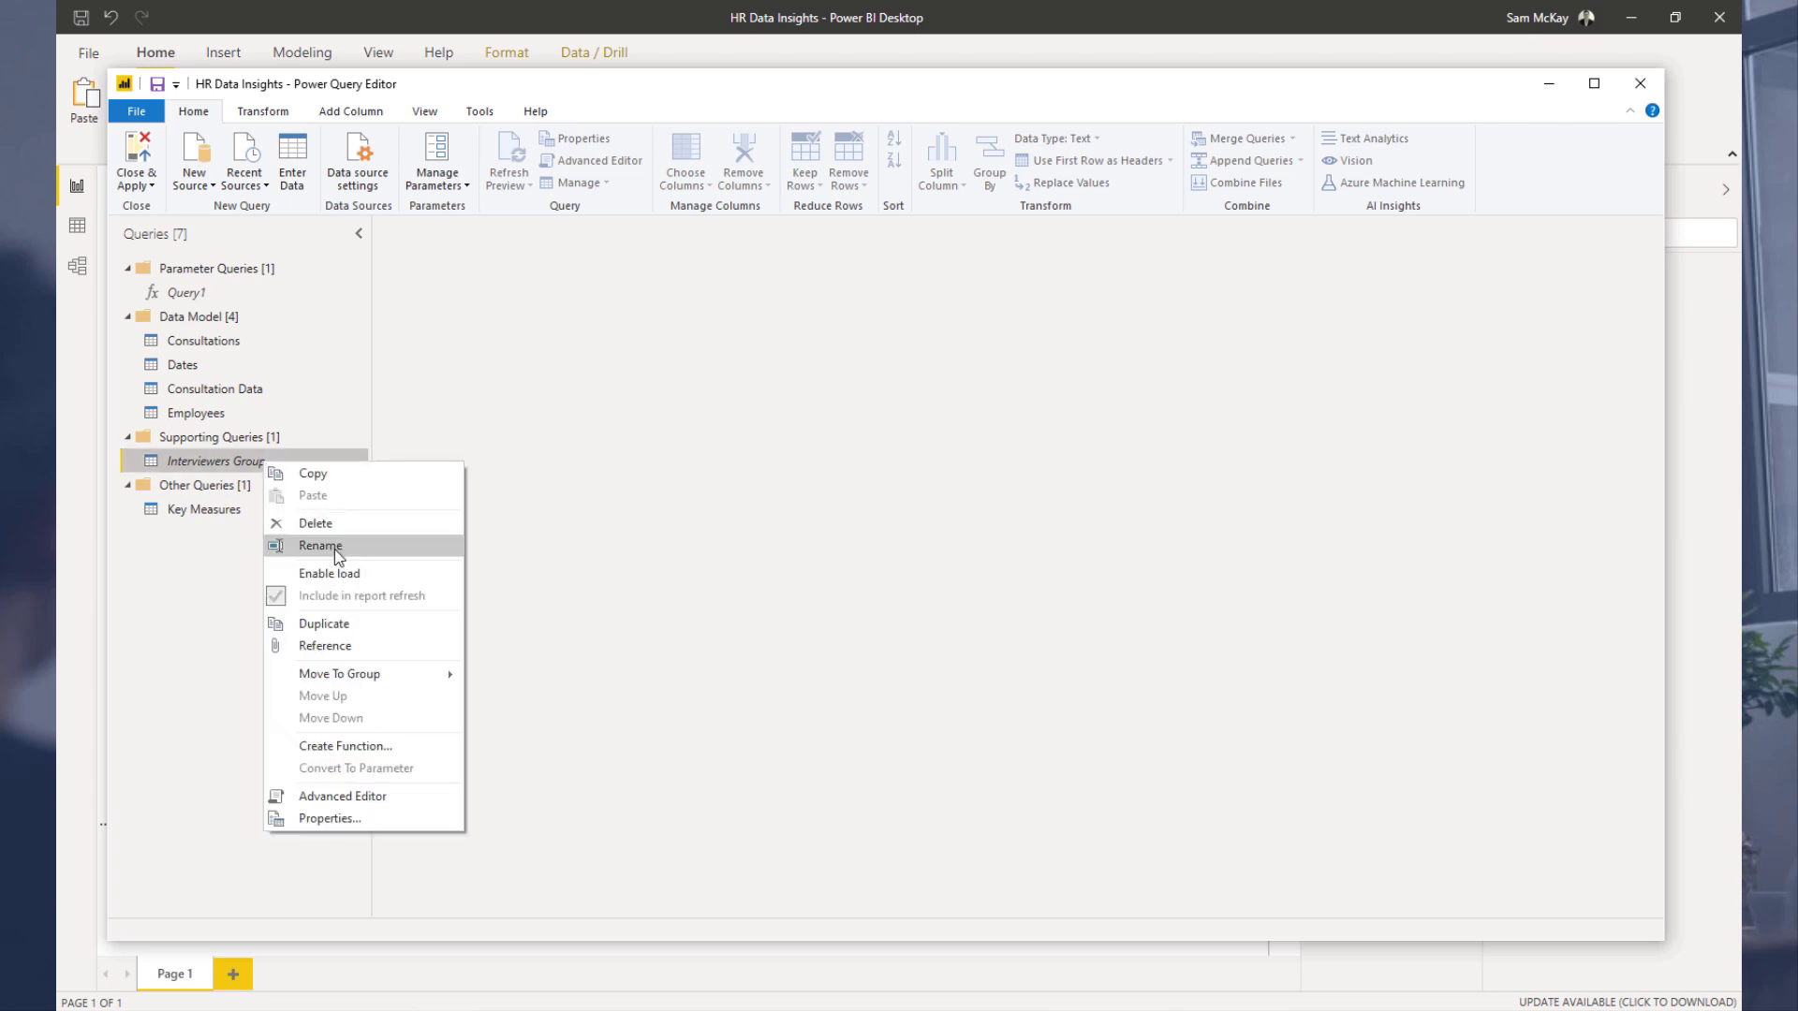
{"action": "left_click", "coordinate": [375, 524]}
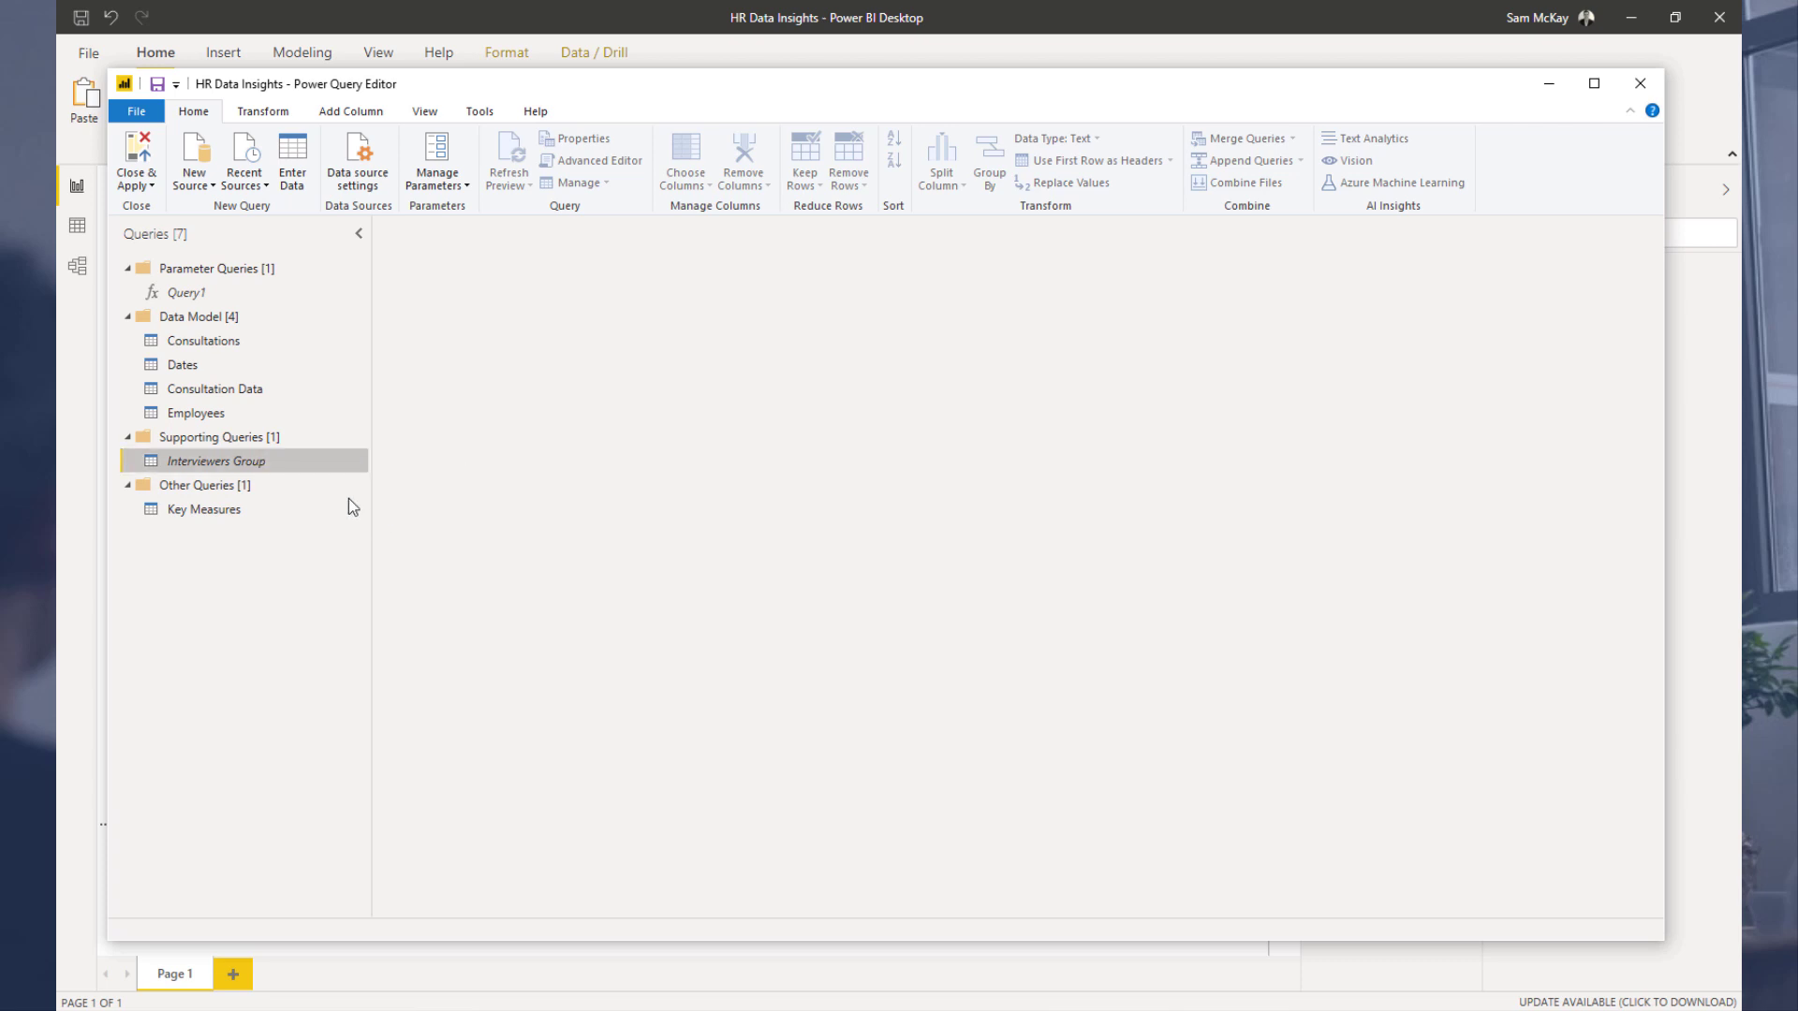
{"action": "left_click", "coordinate": [992, 547]}
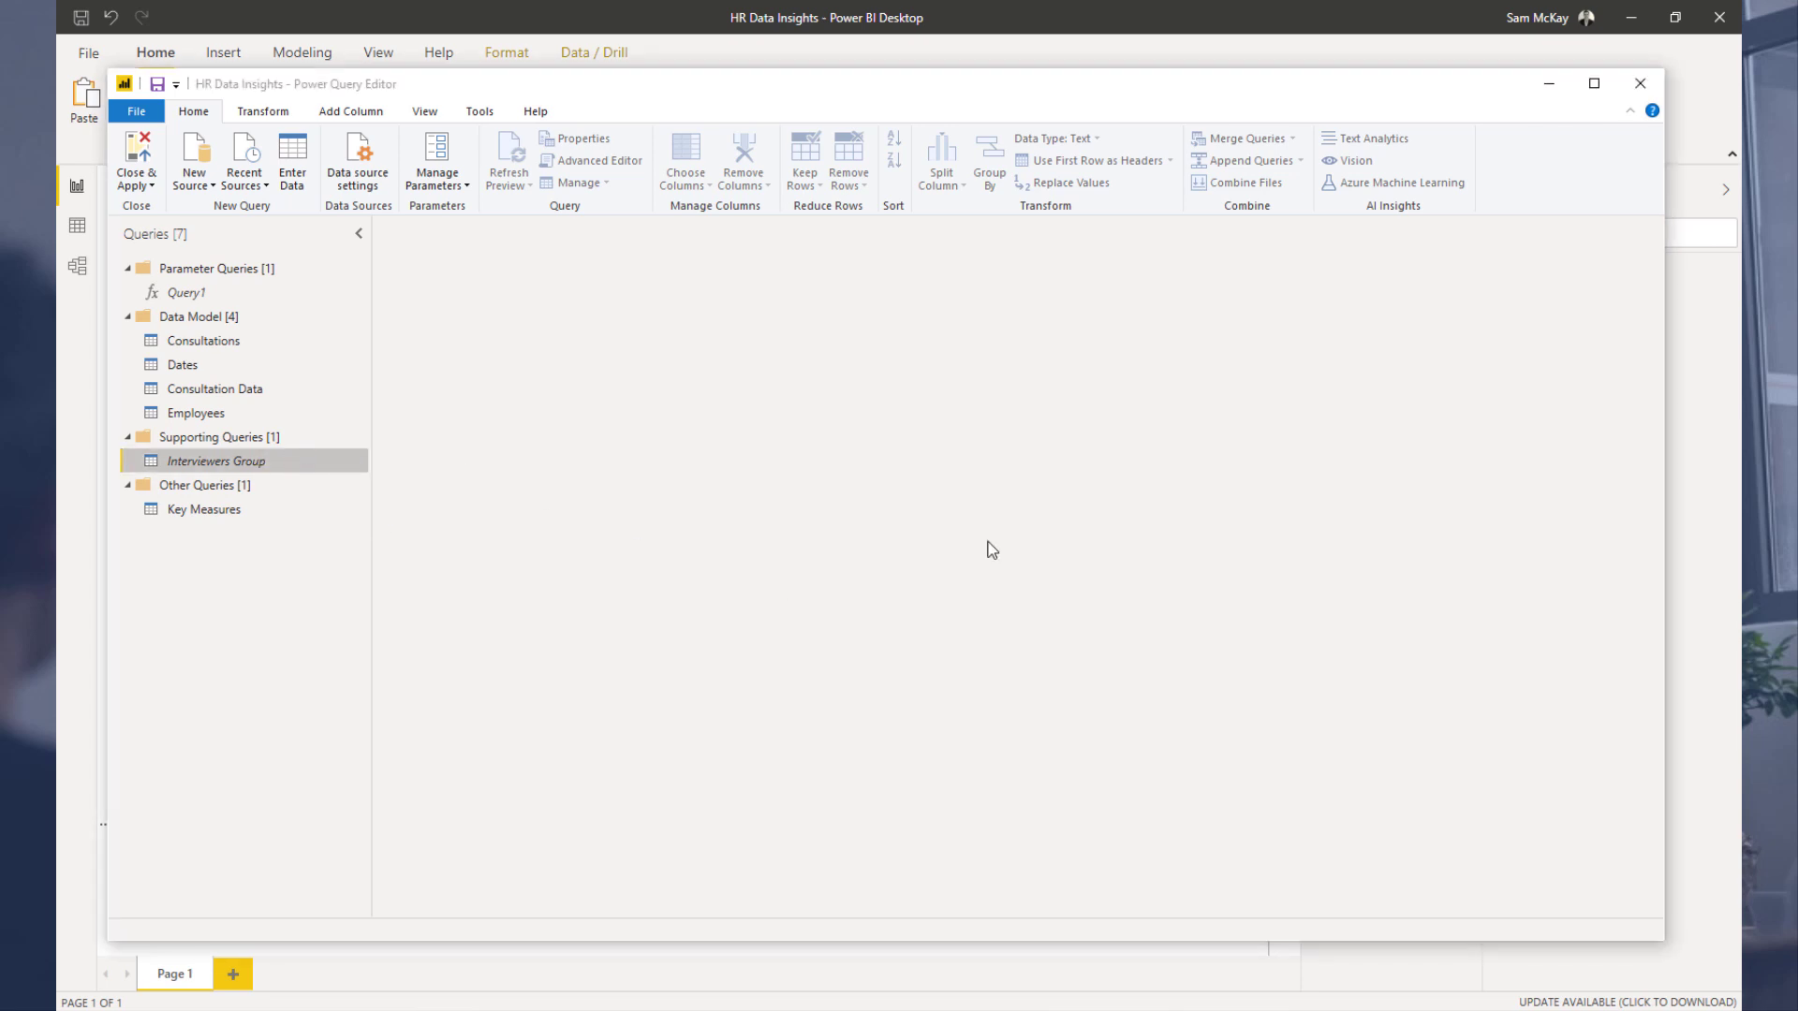
Step: Delete the Removed Columns applied step from the Consultation Data query
{"action": "left_click", "coordinate": [245, 388]}
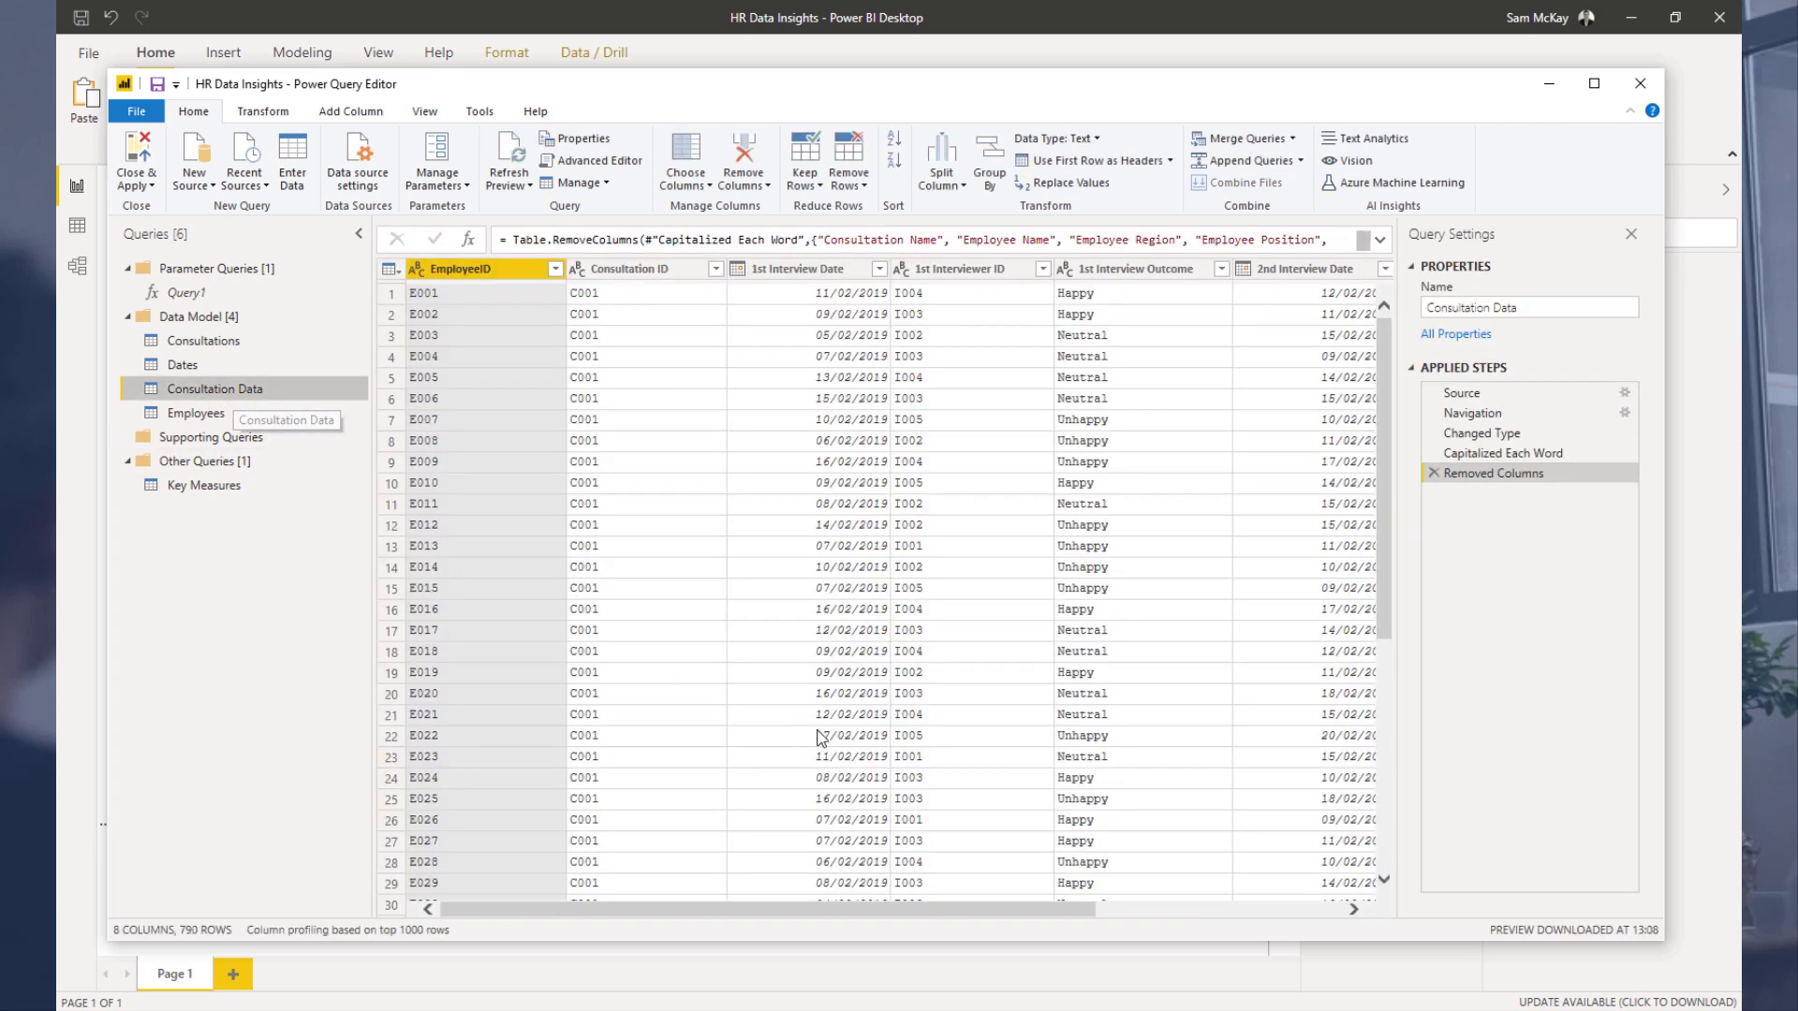
{"action": "left_click_drag", "start_coordinate": [957, 910], "coordinate": [1222, 899]}
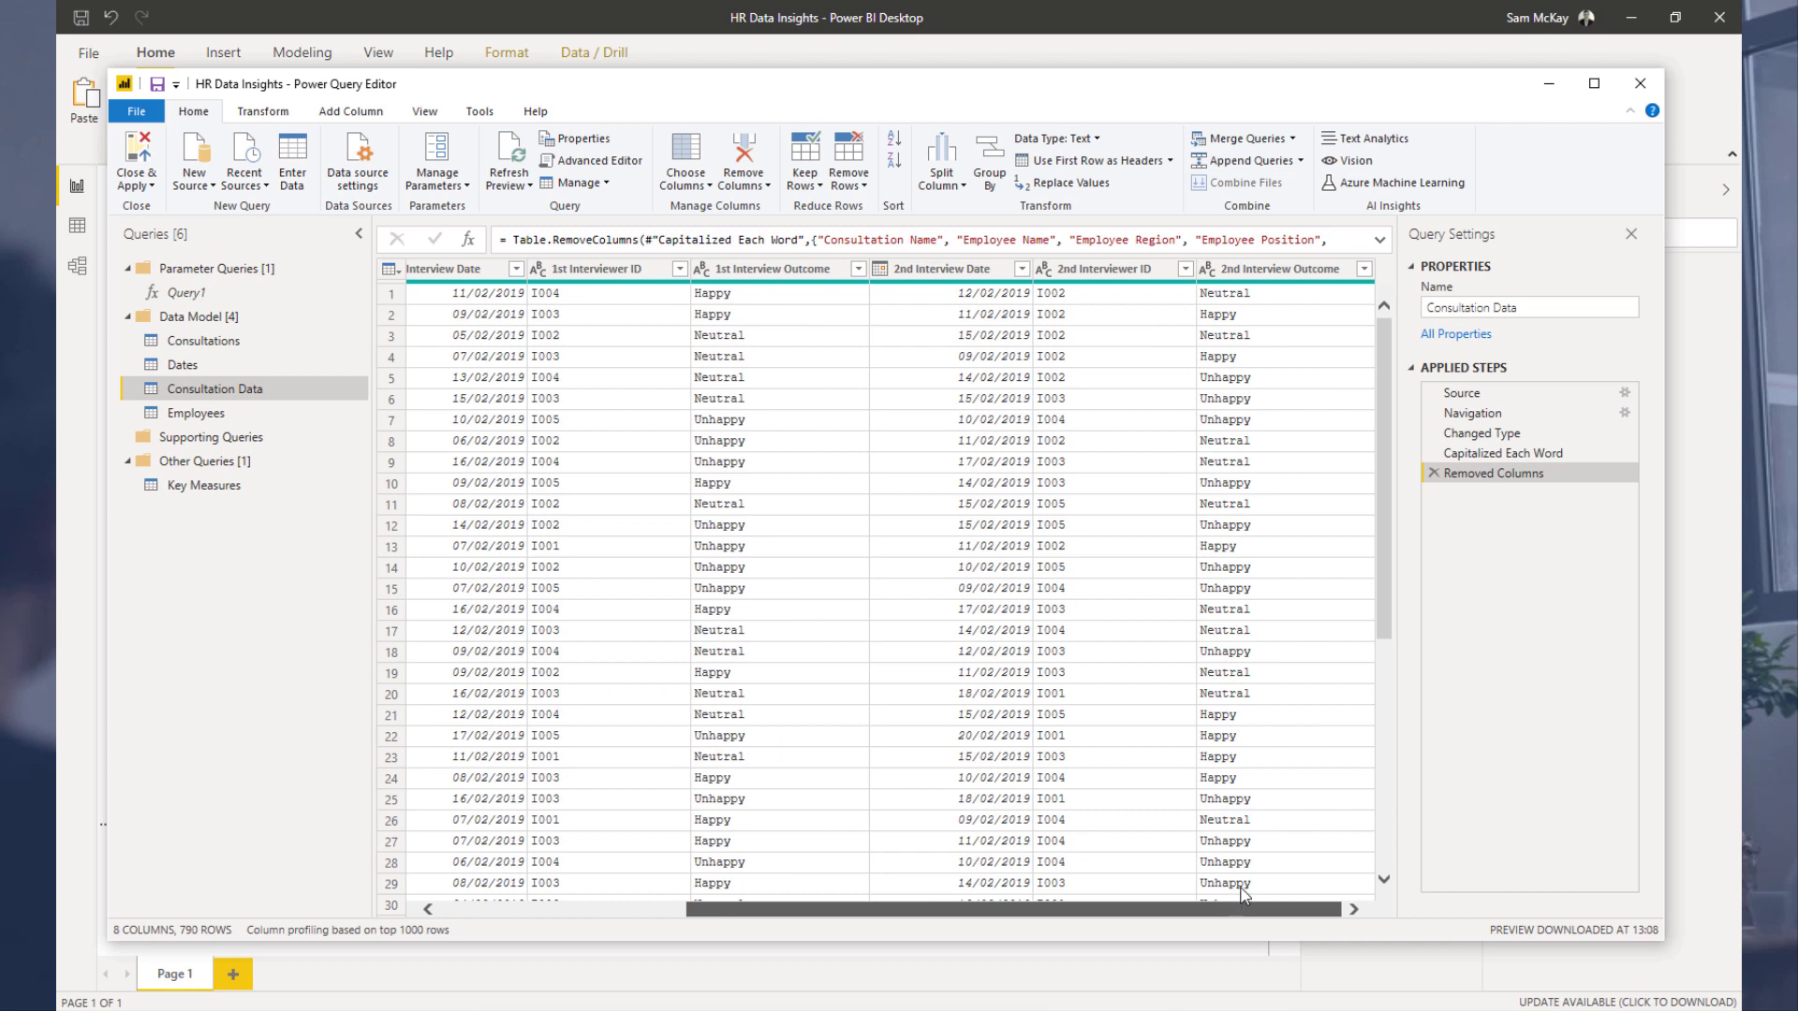
{"action": "scroll", "coordinate": [1019, 875], "scroll_direction": "left", "scroll_amount": 5}
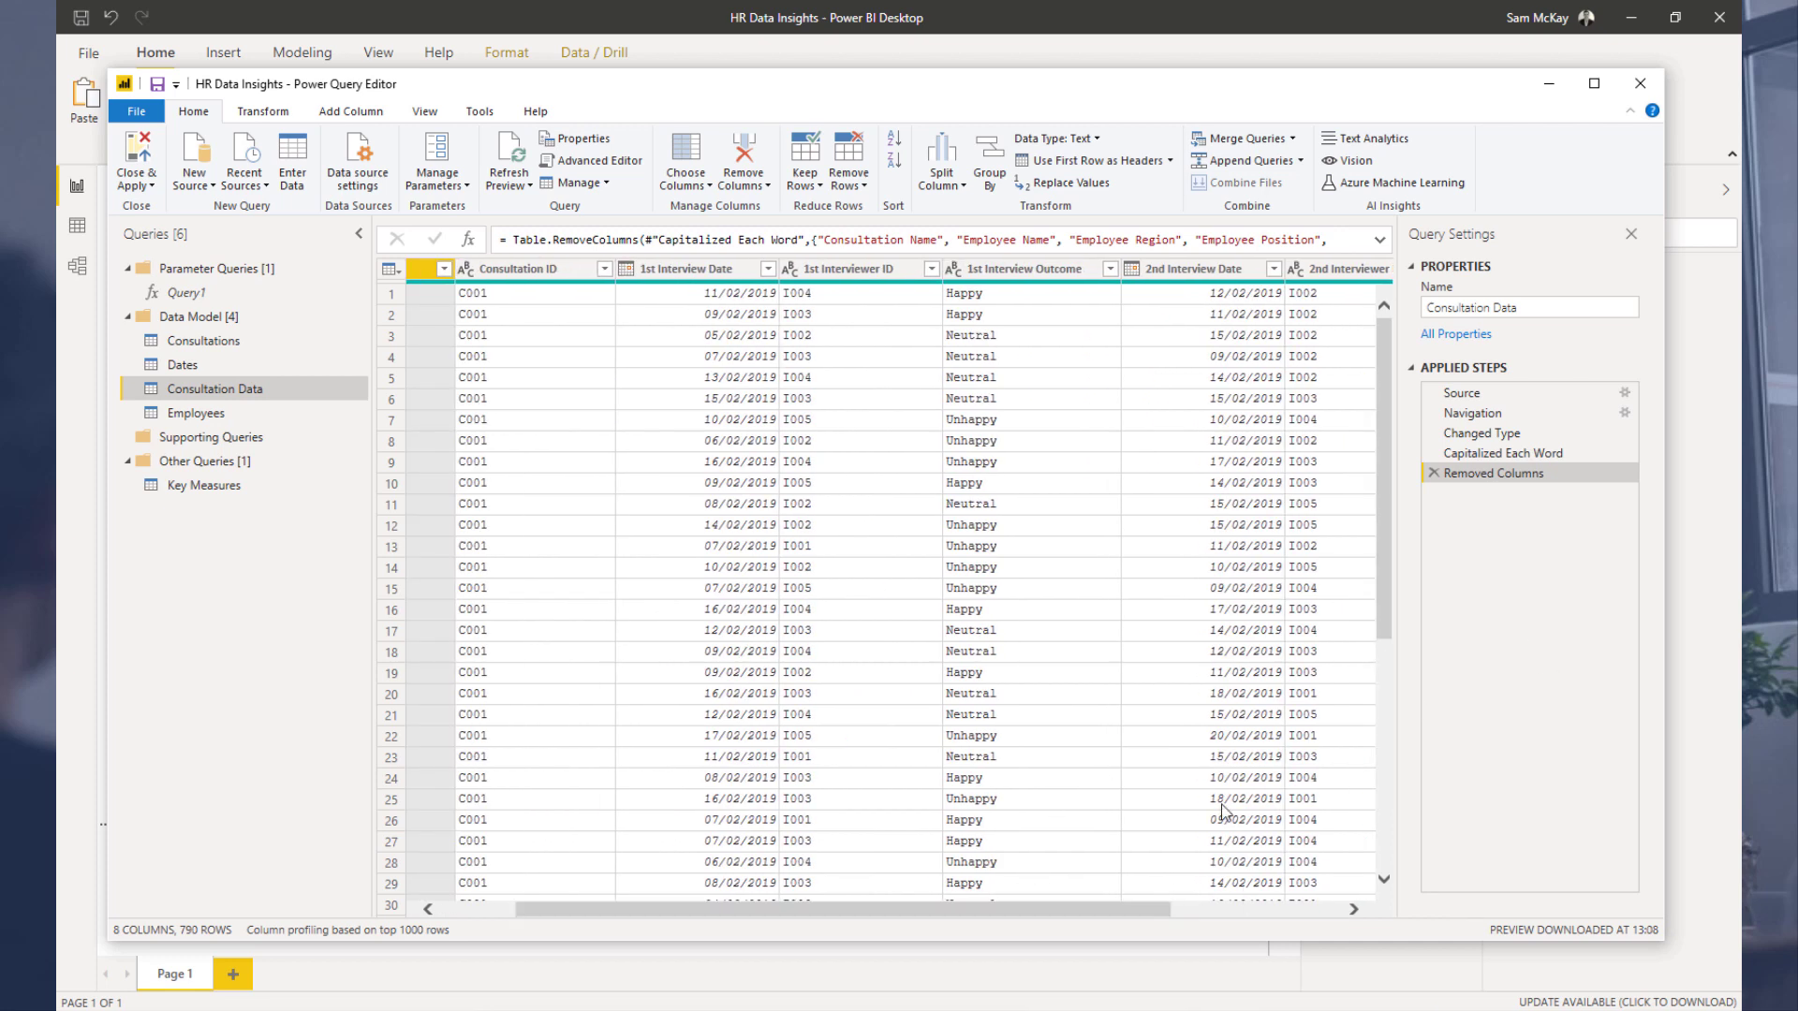
{"action": "scroll", "coordinate": [1137, 908], "scroll_direction": "right", "scroll_amount": 5}
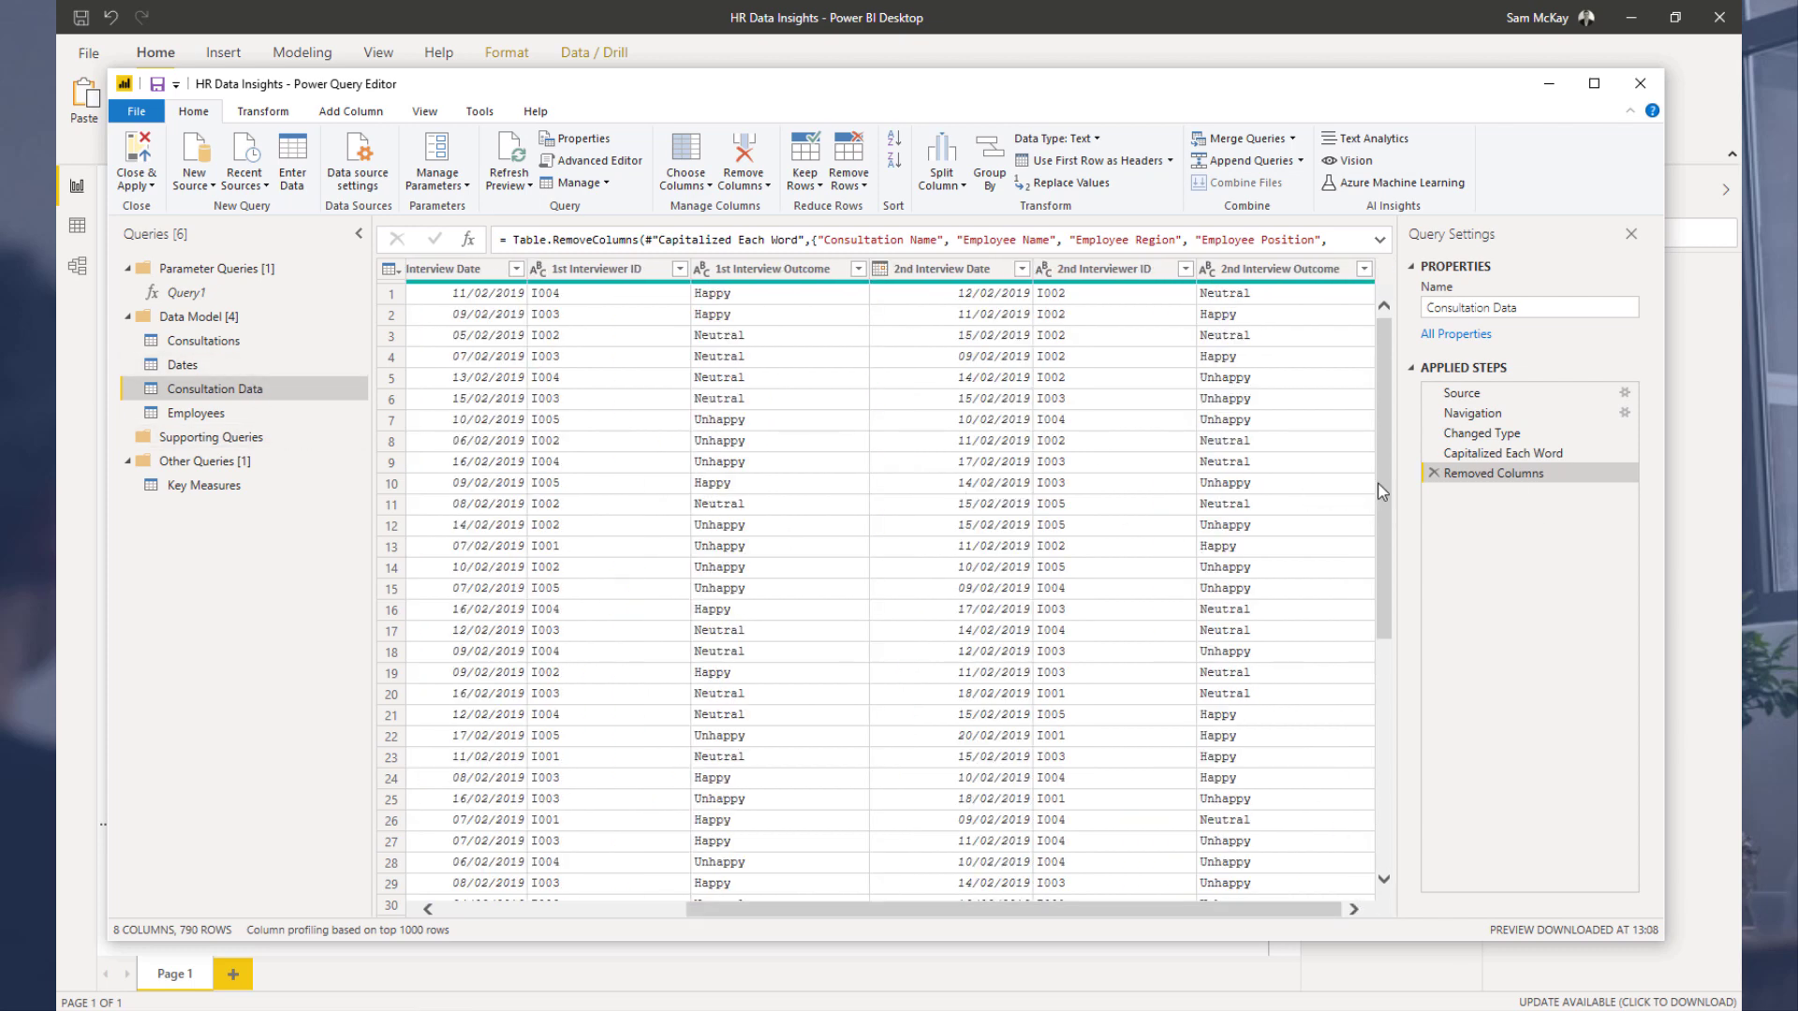
{"action": "left_click", "coordinate": [1432, 473]}
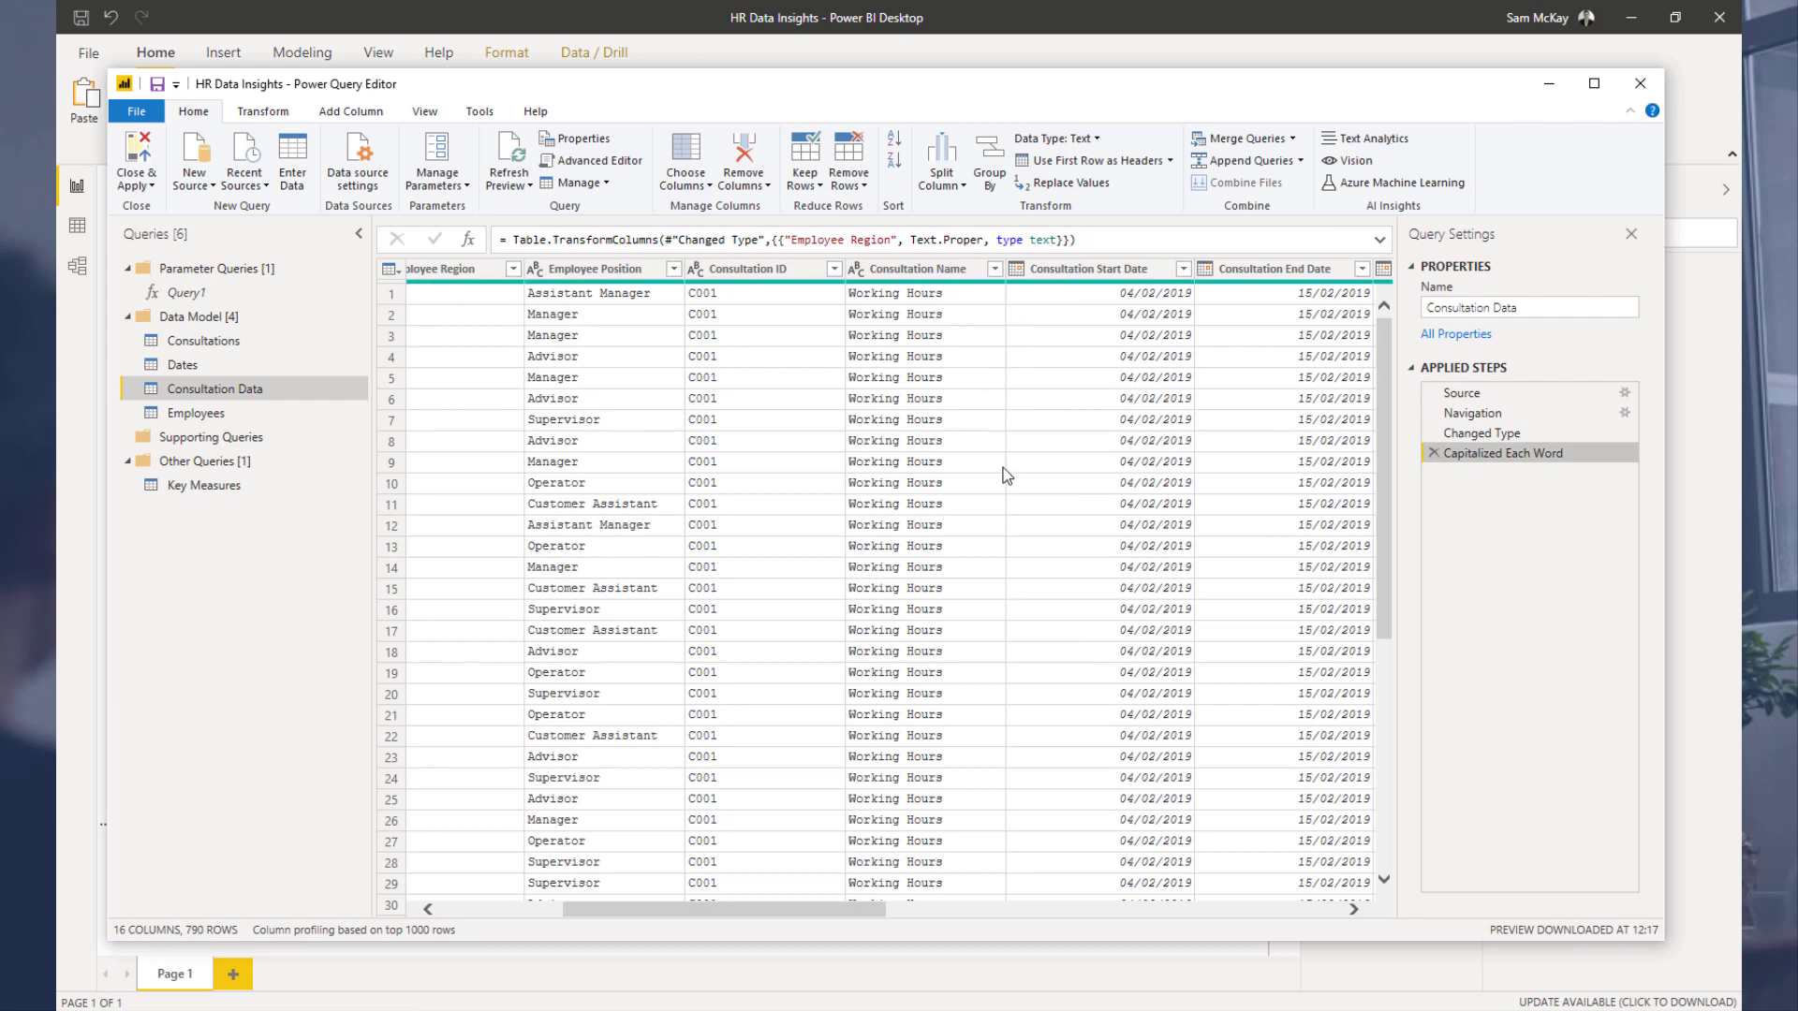
{"action": "left_click_drag", "start_coordinate": [857, 920], "coordinate": [1208, 969]}
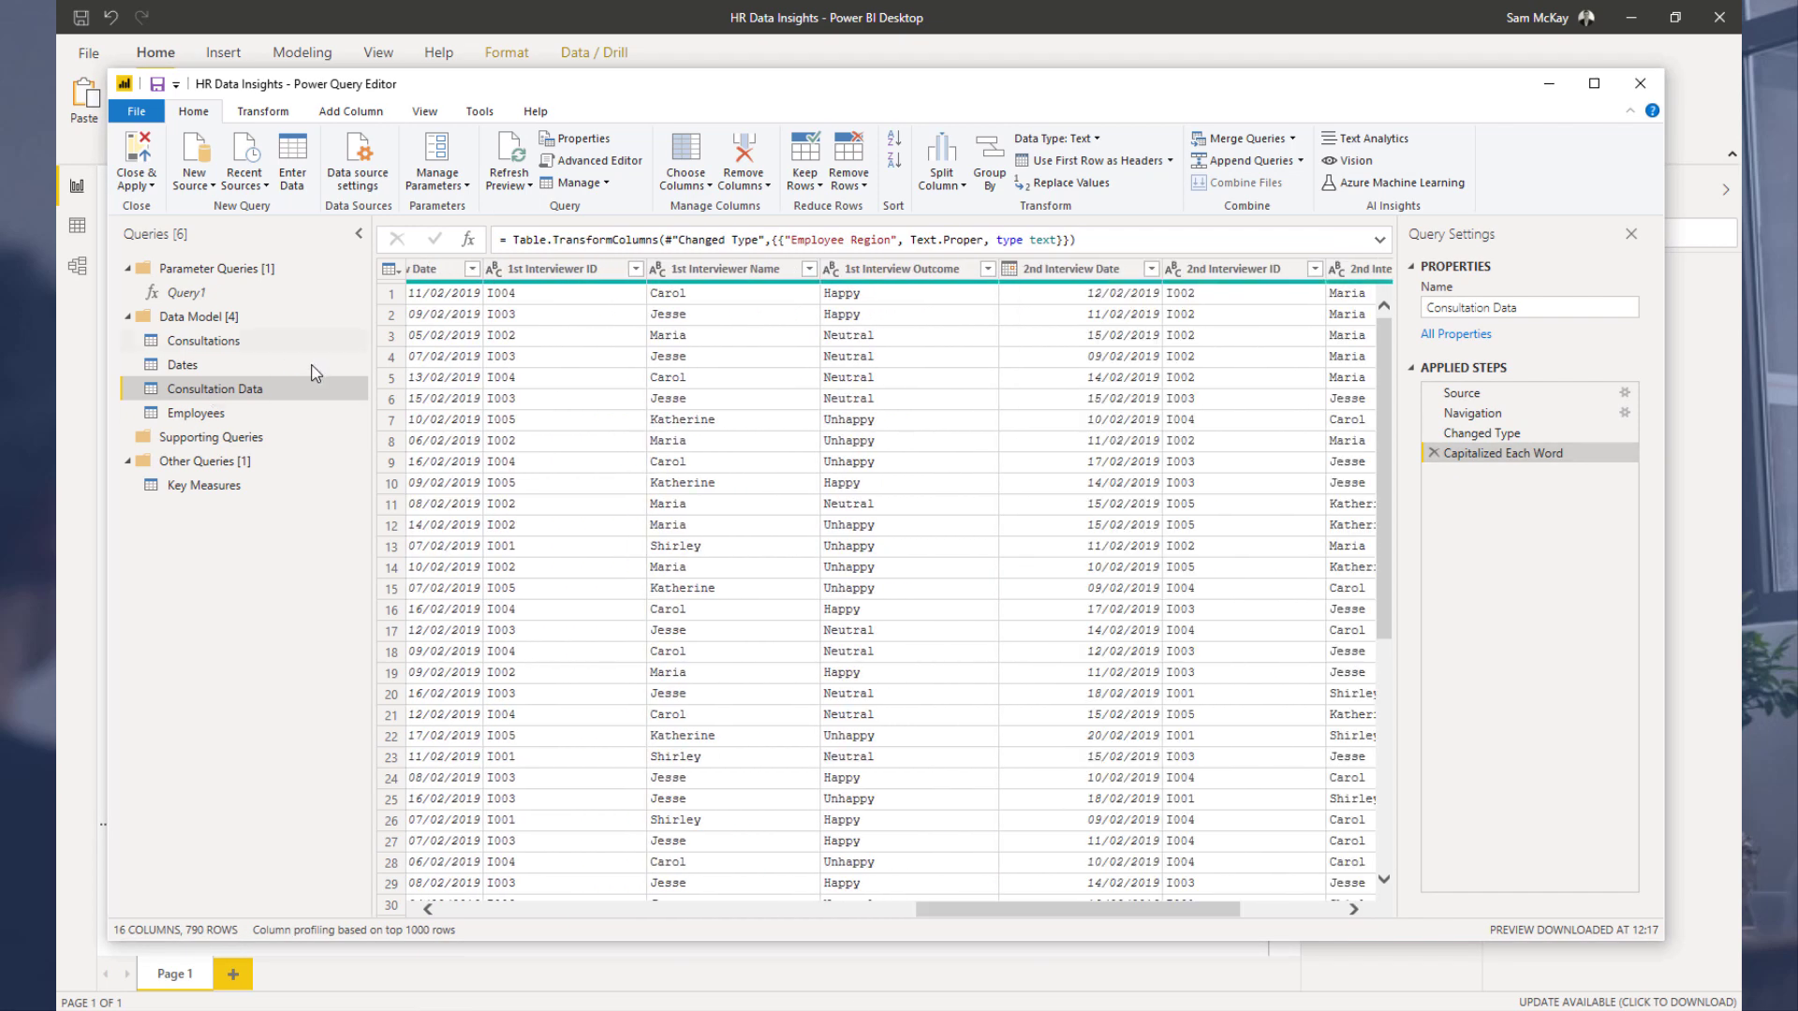
Step: Duplicate the Consultation Data query and rename the copy First Interviewer
{"action": "right_click", "coordinate": [271, 403]}
{"action": "left_click", "coordinate": [300, 560]}
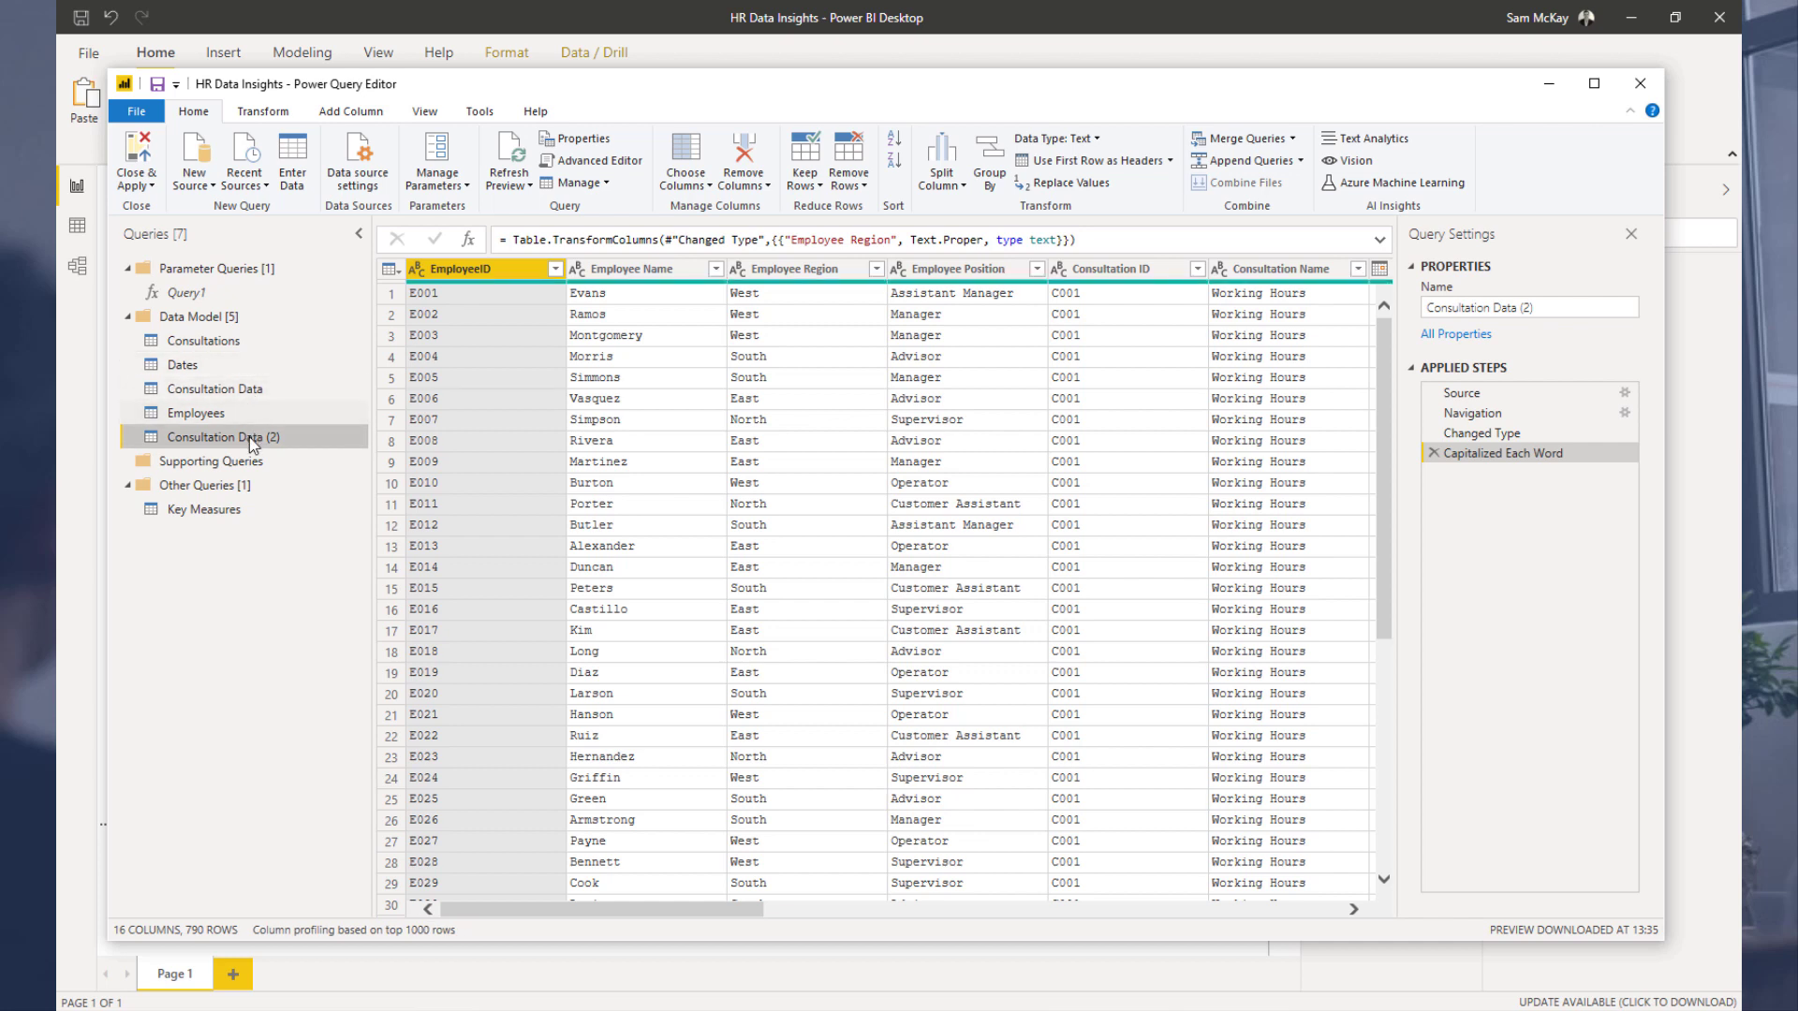
{"action": "double_click", "coordinate": [252, 440]}
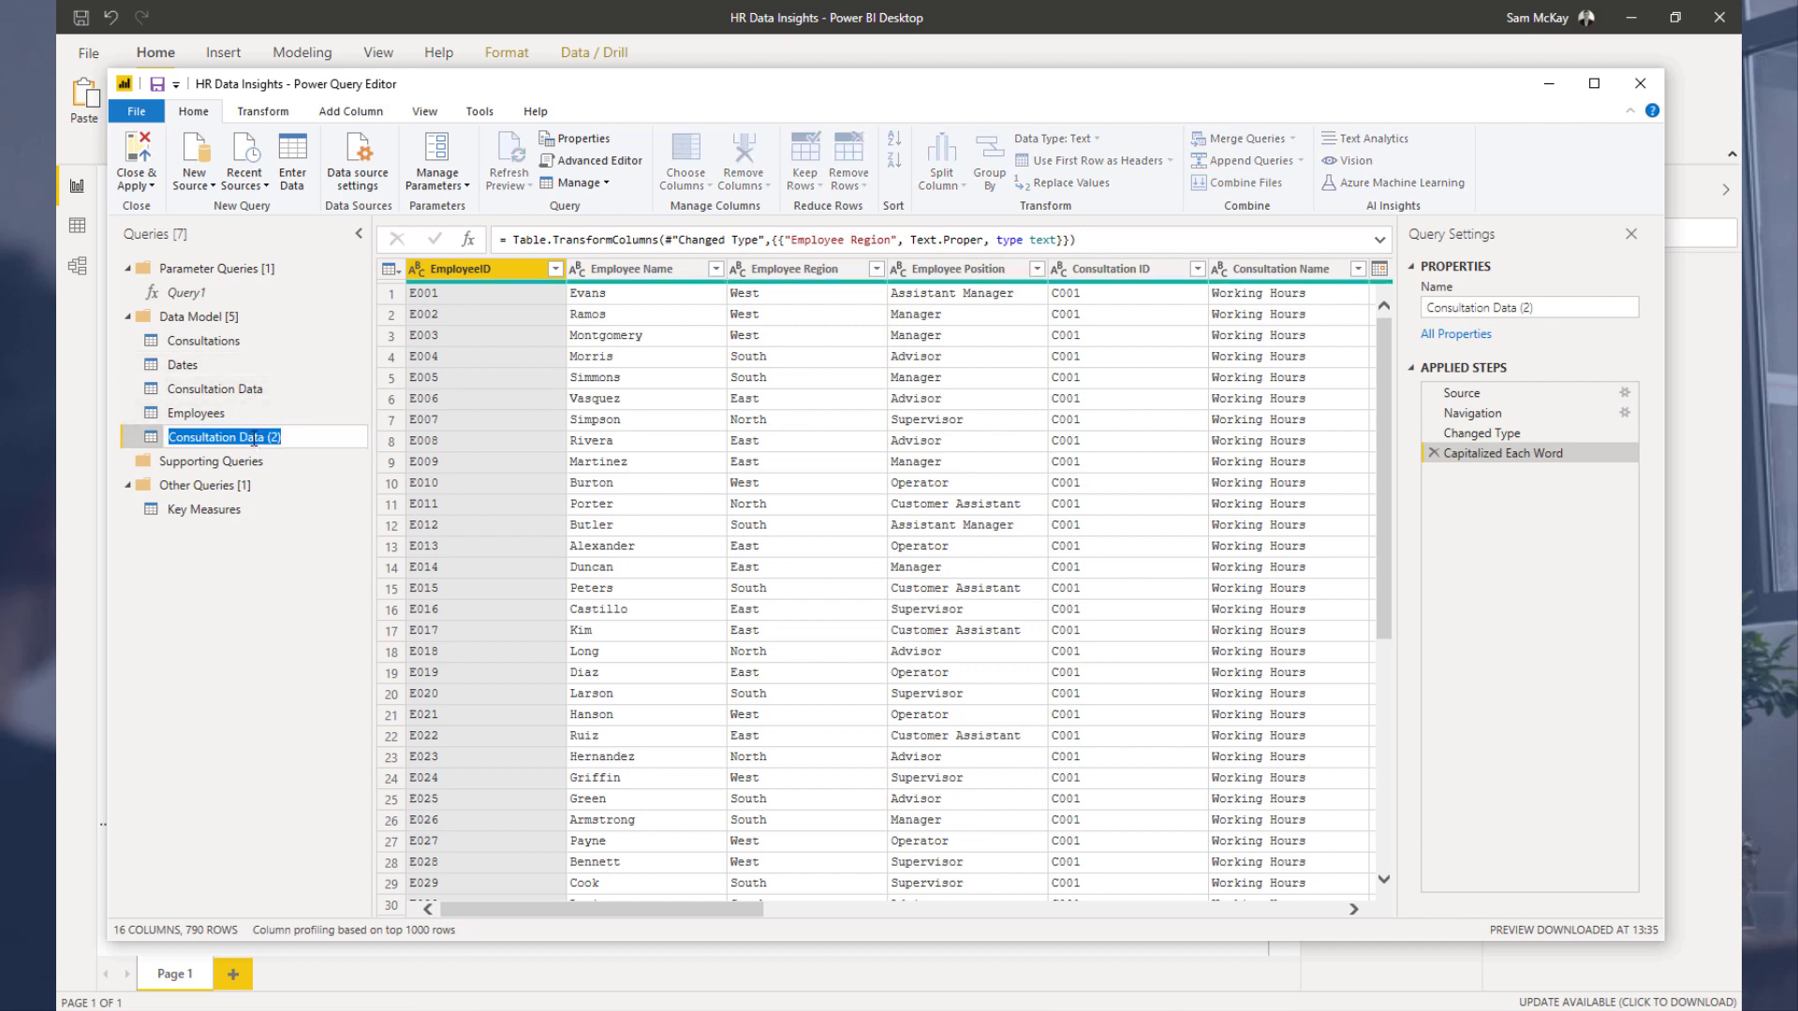
{"action": "type", "text": "Interviewer"}
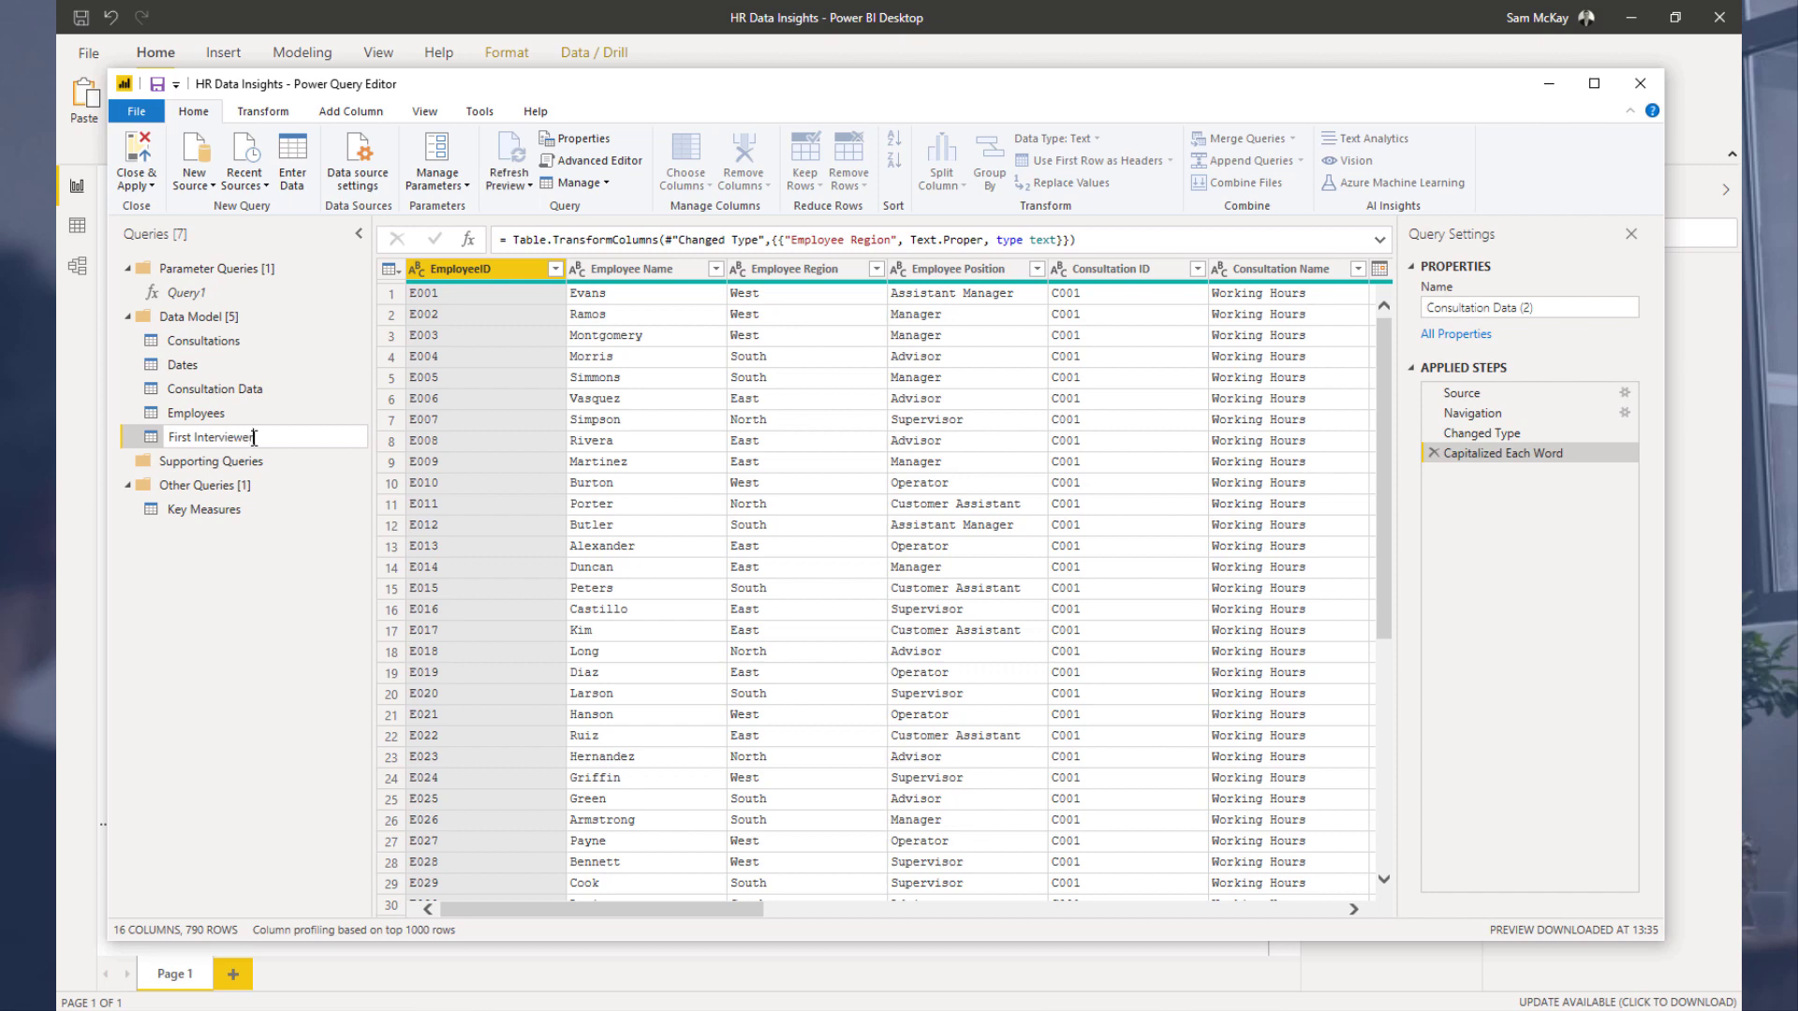
{"action": "key", "text": "Return"}
Step: Keep only the 1st Interviewer ID and 1st Interviewer Name columns, then remove duplicate 1st Interviewer IDs
{"action": "left_click_drag", "start_coordinate": [735, 909], "coordinate": [1108, 885]}
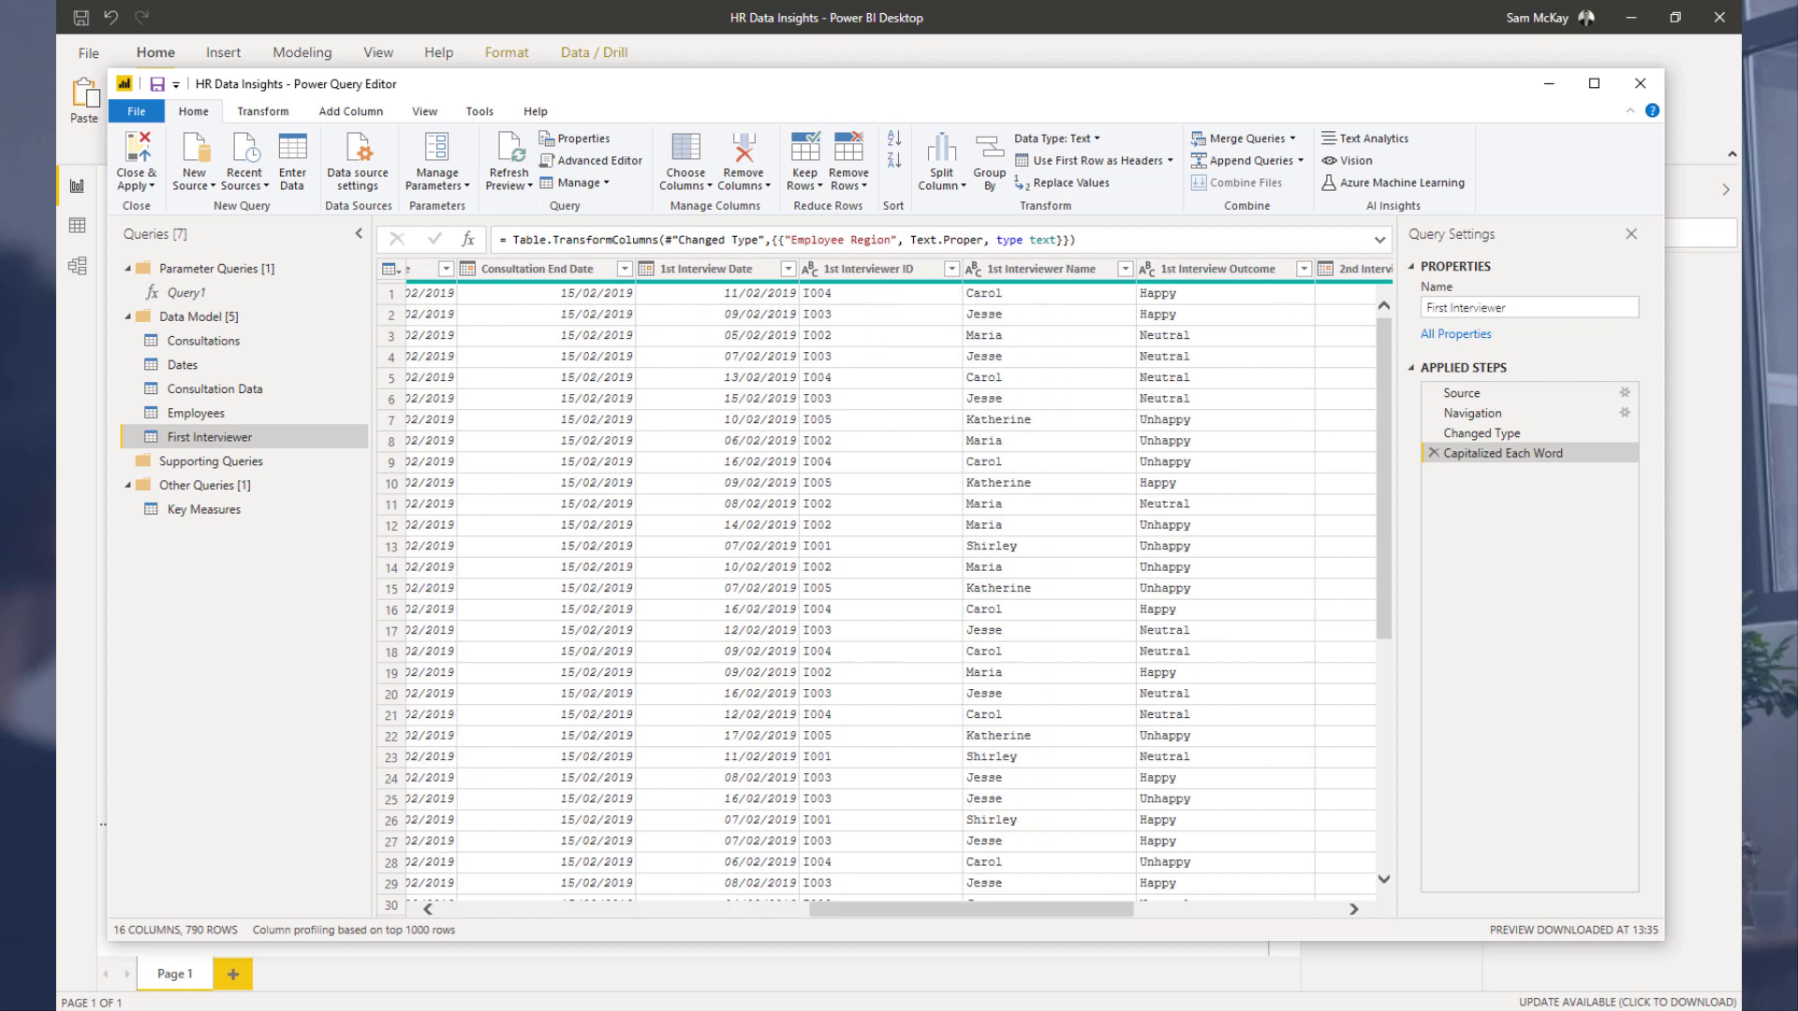
{"action": "left_click", "coordinate": [866, 269]}
{"action": "left_click", "coordinate": [1034, 269], "text": "ctrl"}
{"action": "right_click", "coordinate": [1030, 272]}
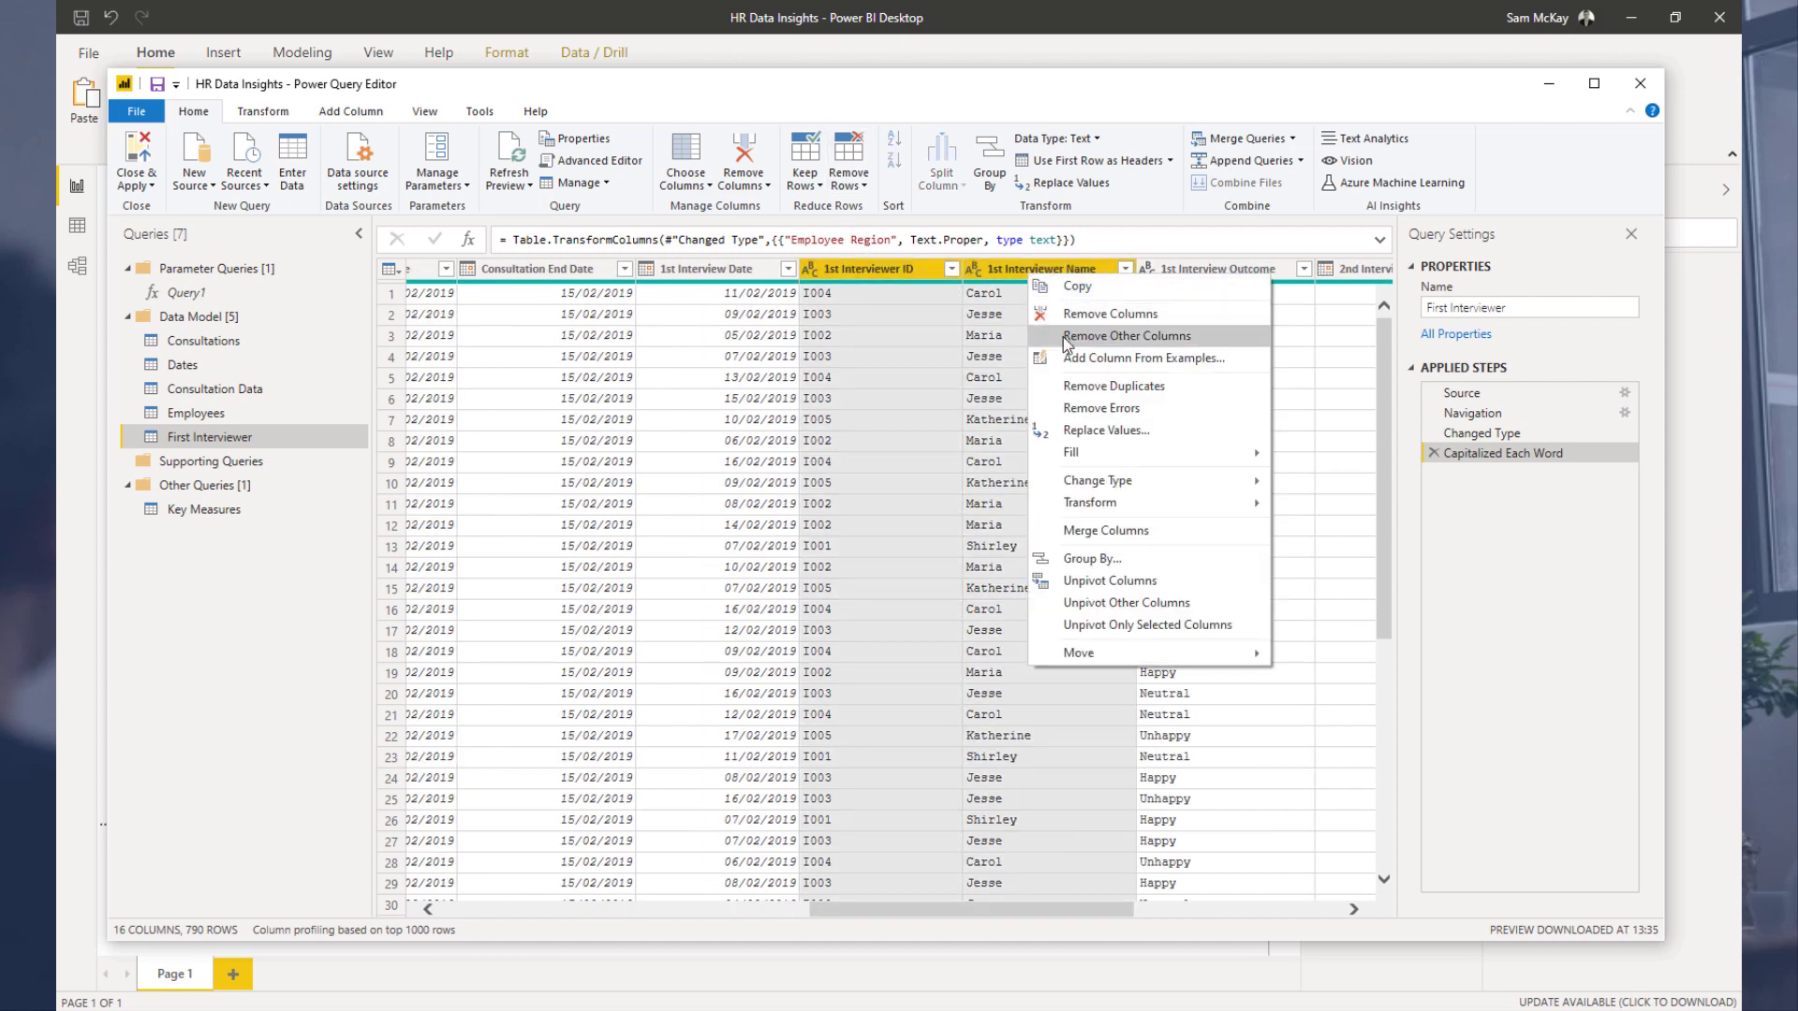
{"action": "left_click", "coordinate": [1066, 337]}
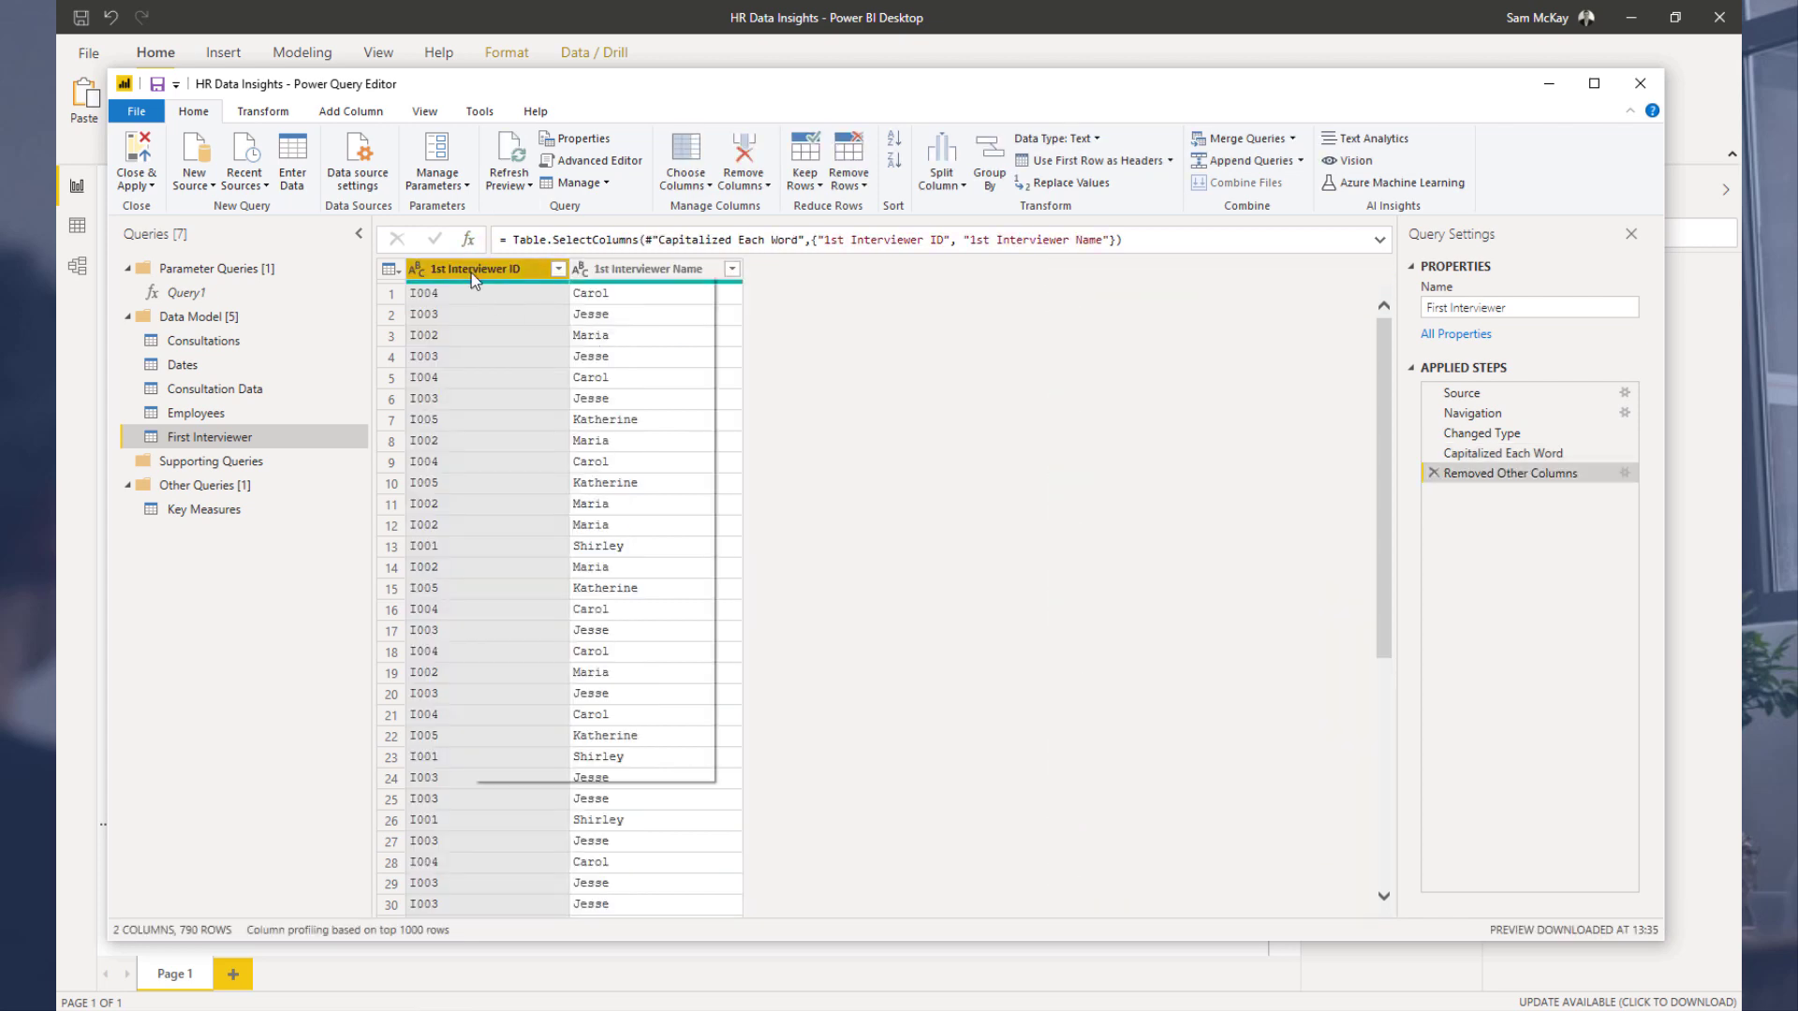
{"action": "right_click", "coordinate": [474, 279]}
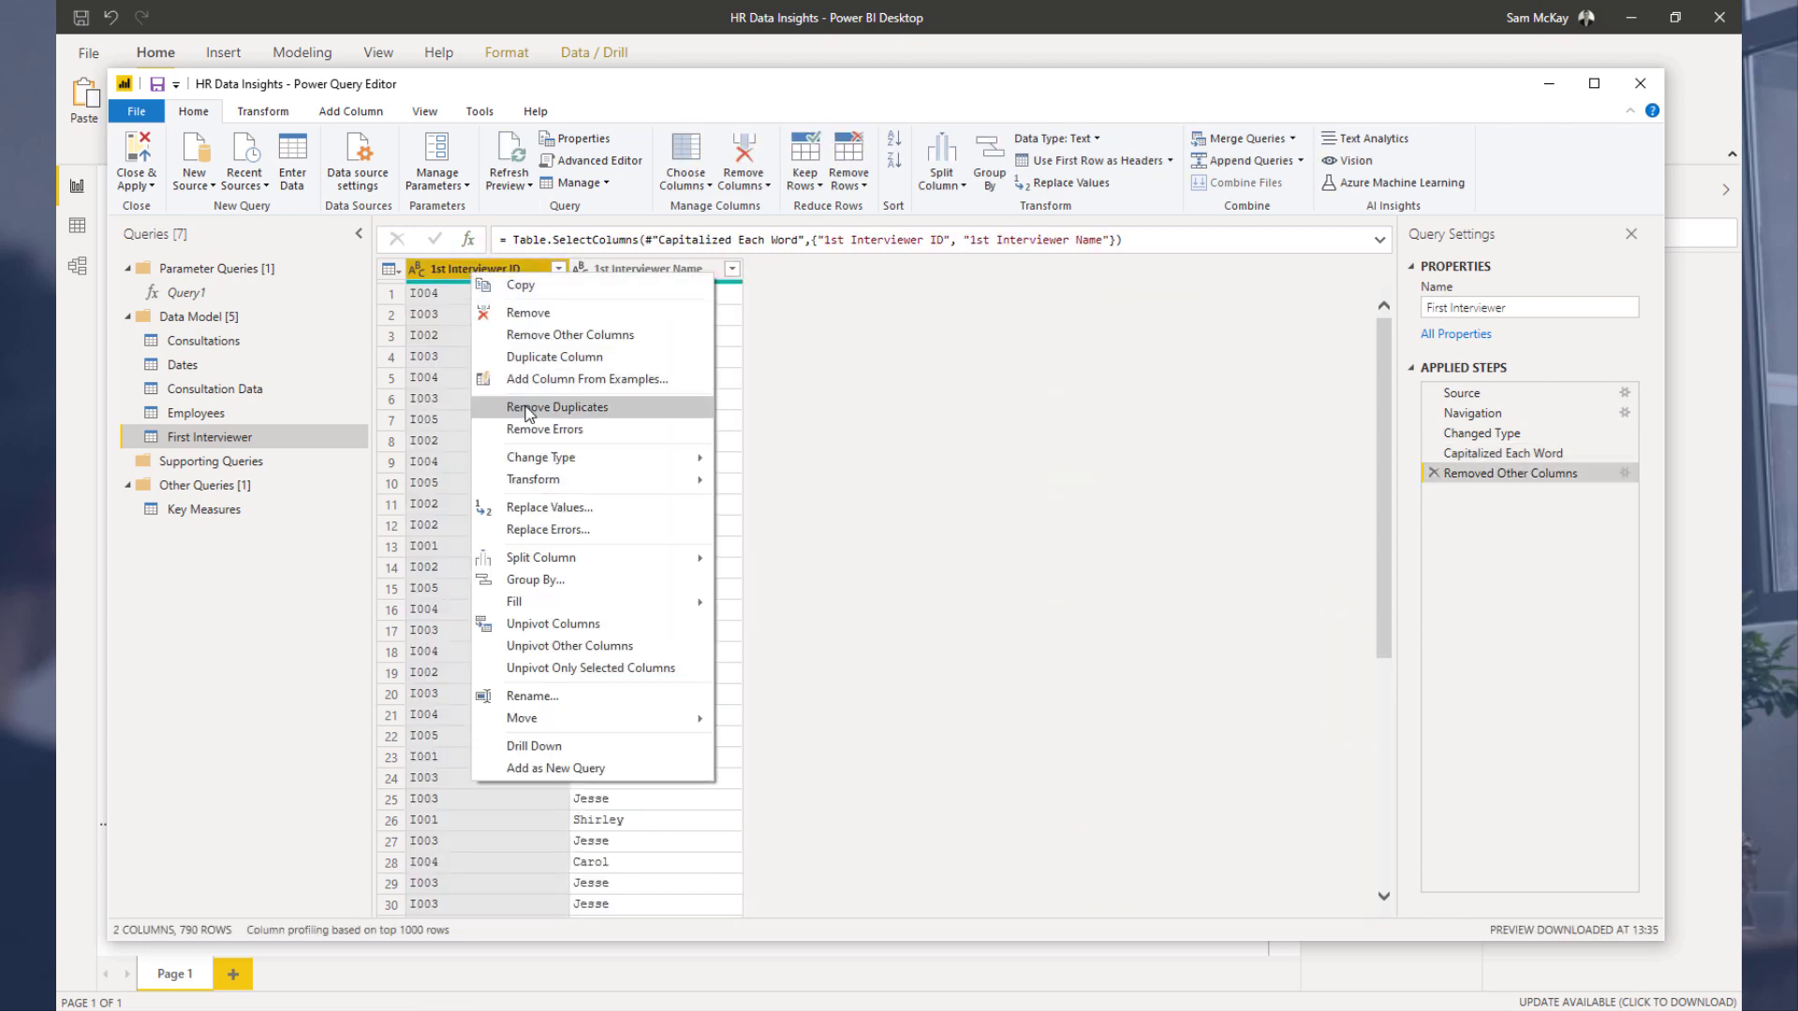
{"action": "left_click", "coordinate": [581, 409]}
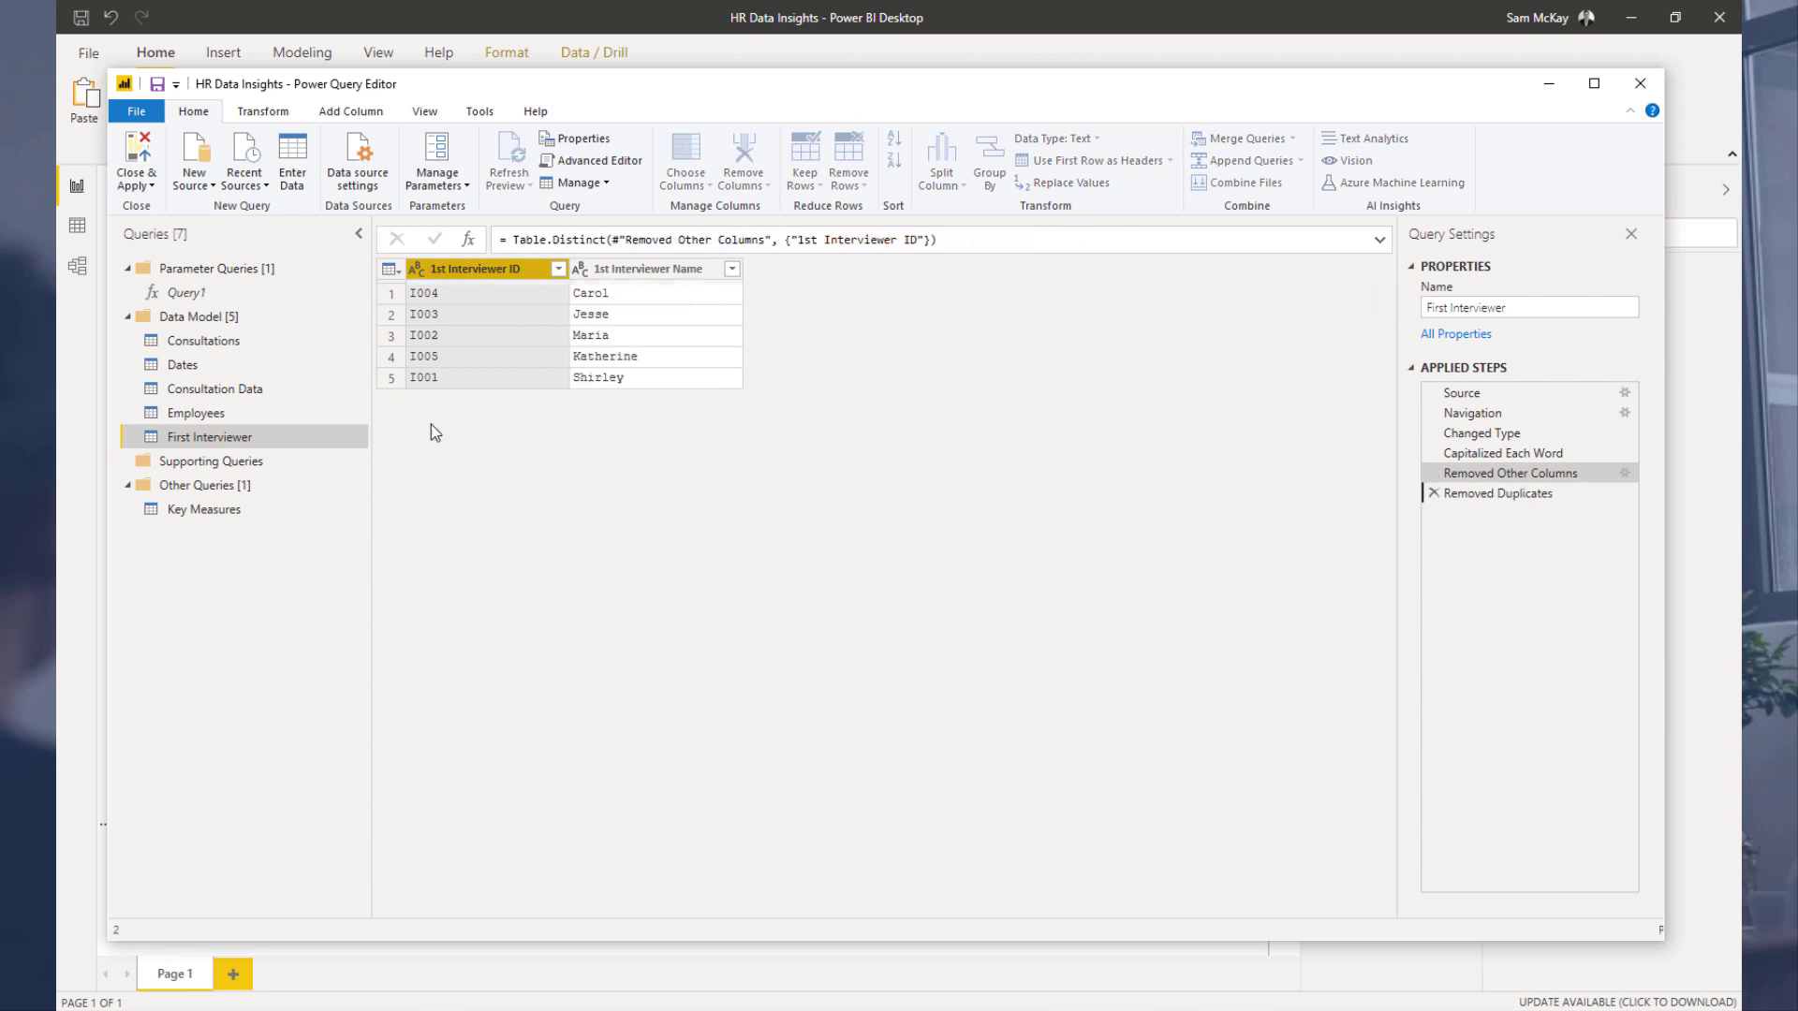
Step: Duplicate the Consultation Data query and rename the copy Second Interviewer
{"action": "right_click", "coordinate": [230, 397]}
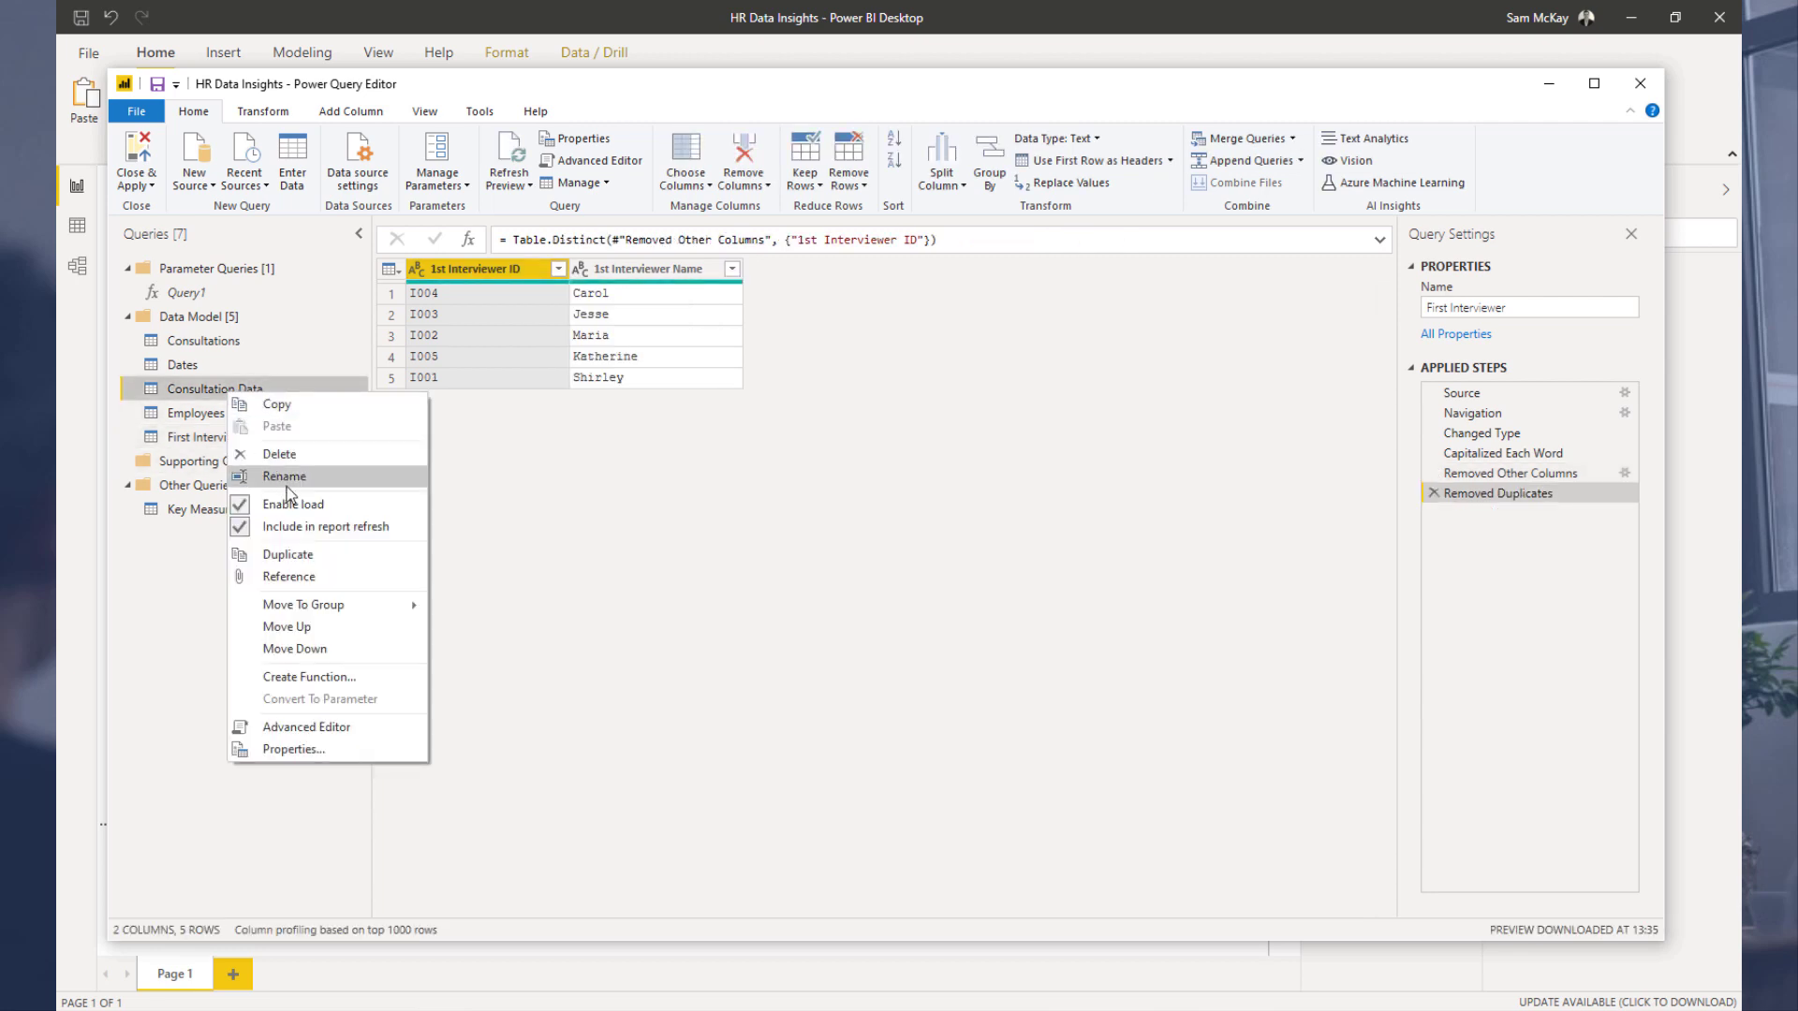
{"action": "left_click", "coordinate": [287, 555]}
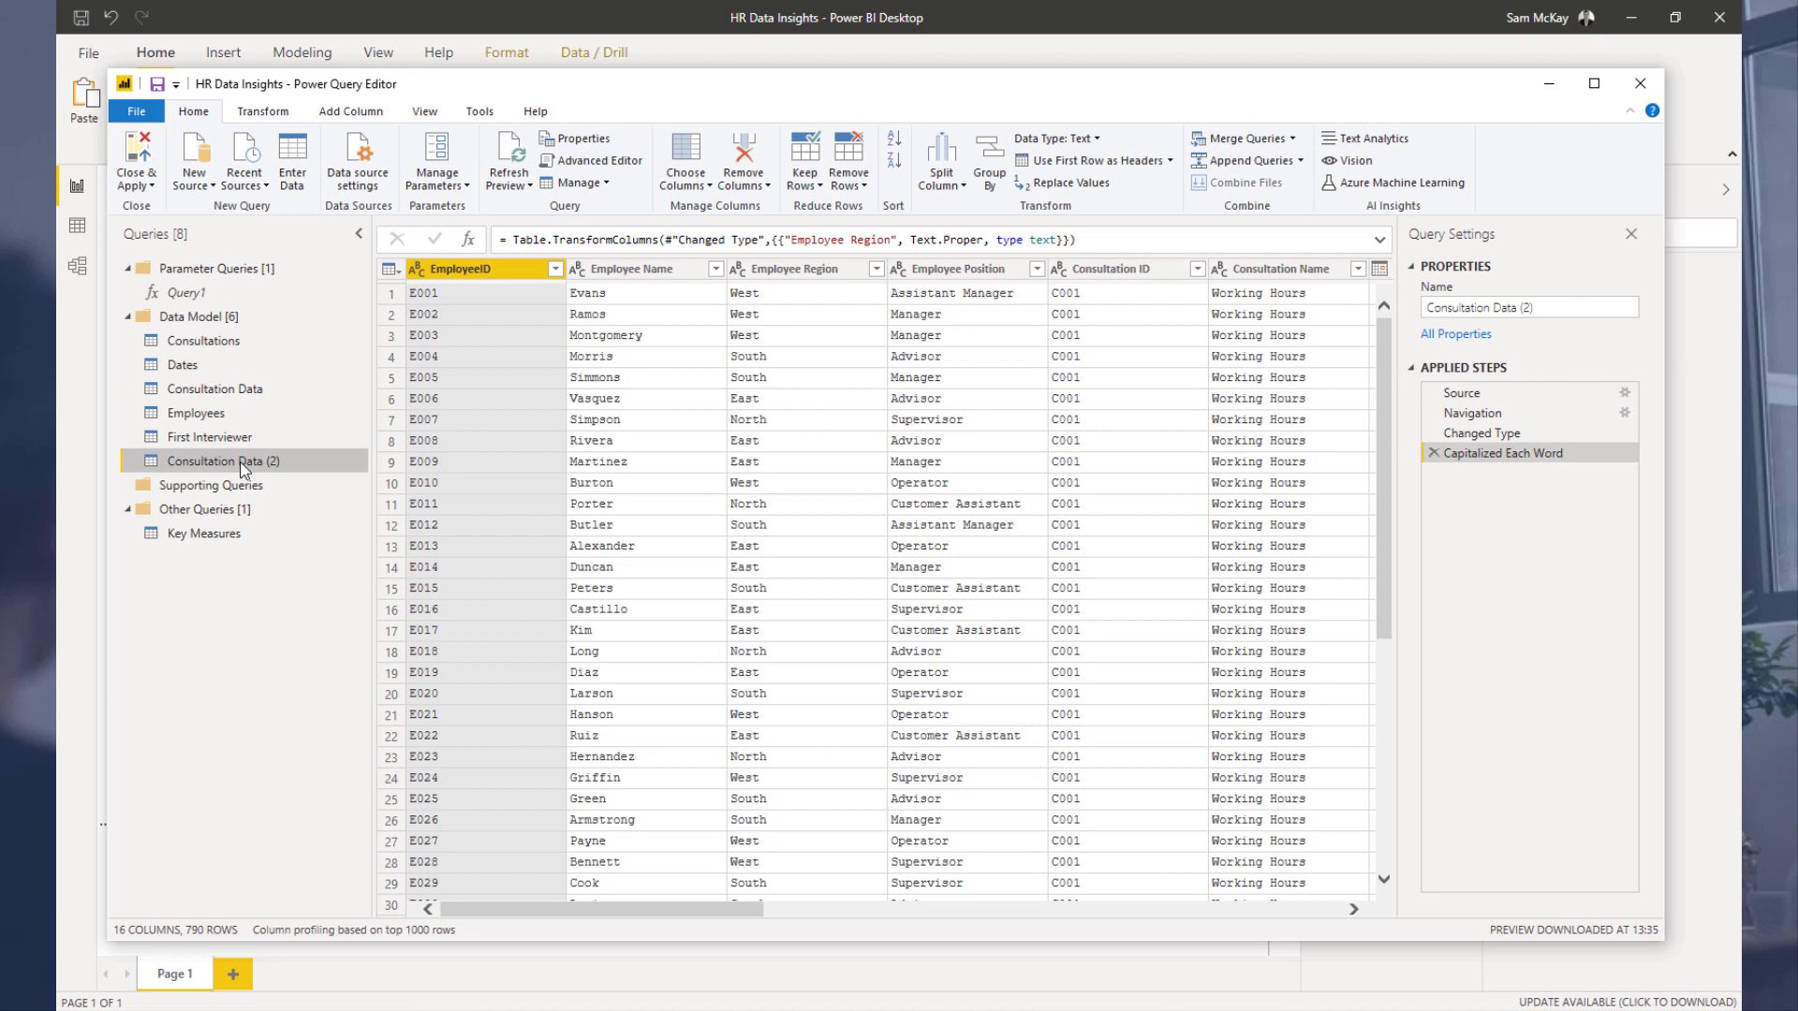
{"action": "double_click", "coordinate": [241, 462]}
{"action": "type", "text": "Second Inter"}
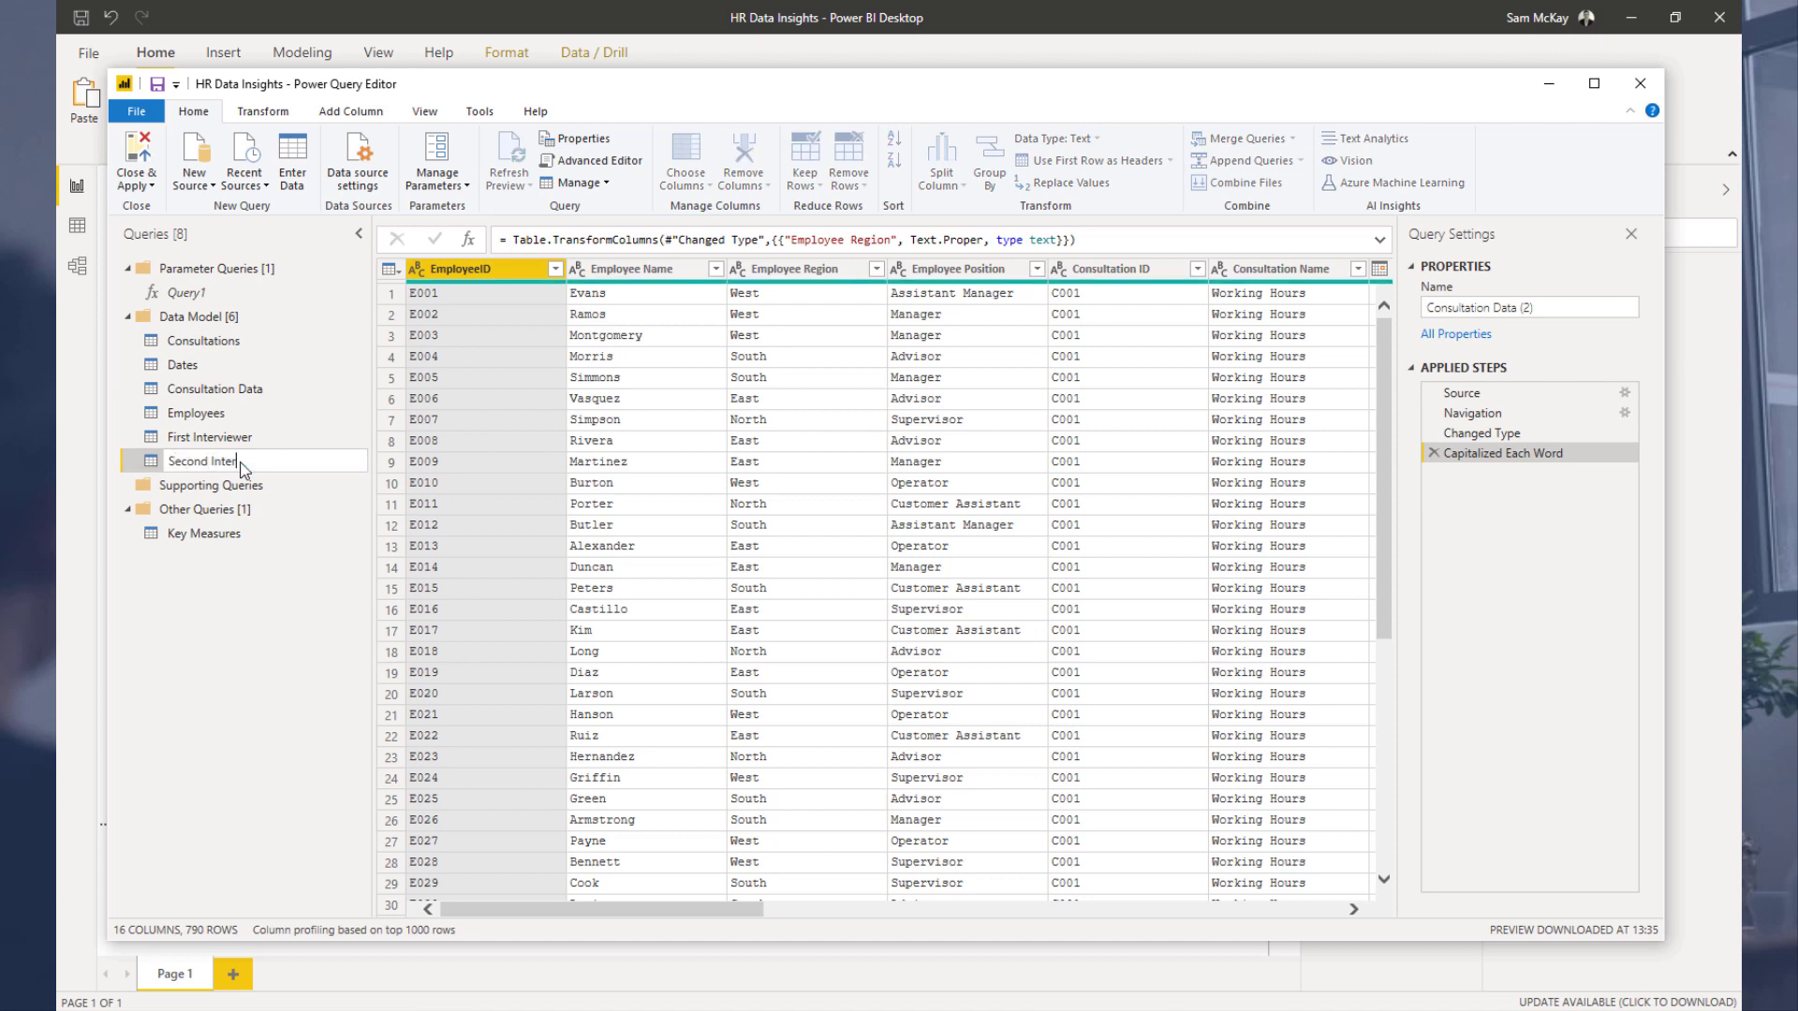
{"action": "type", "text": "viwer"}
{"action": "key", "text": "Return"}
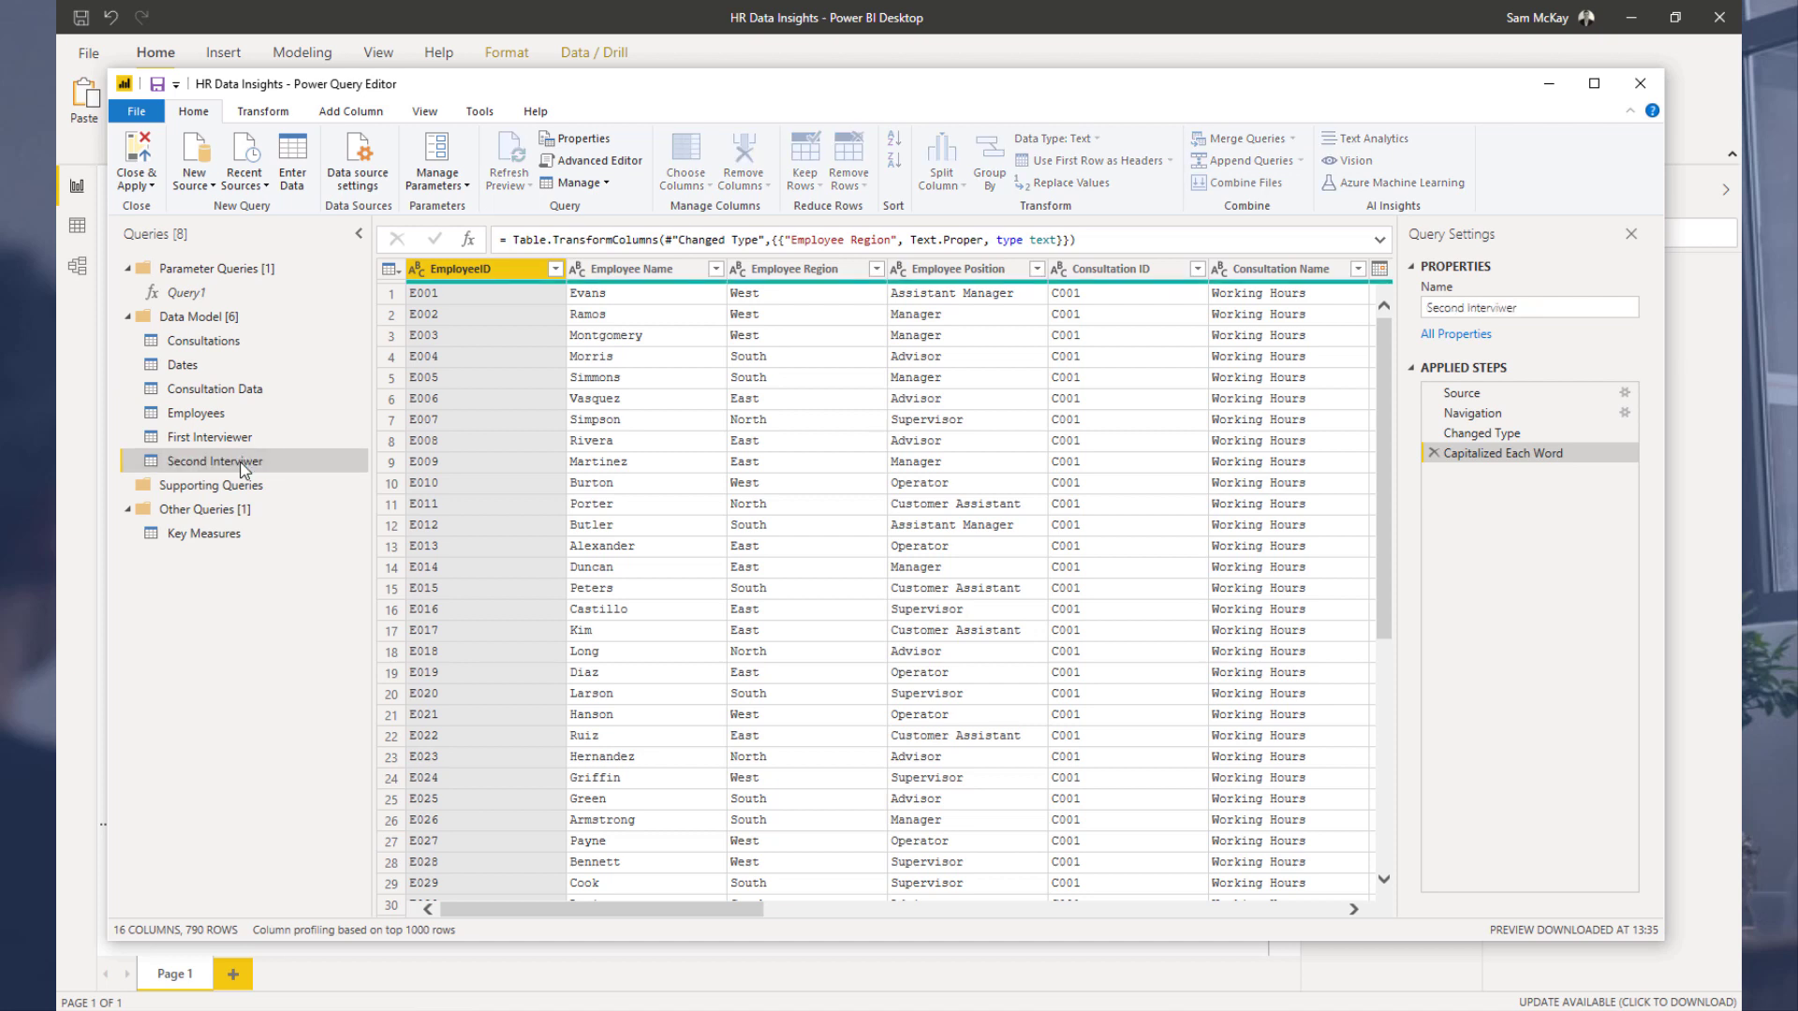
{"action": "double_click", "coordinate": [239, 460]}
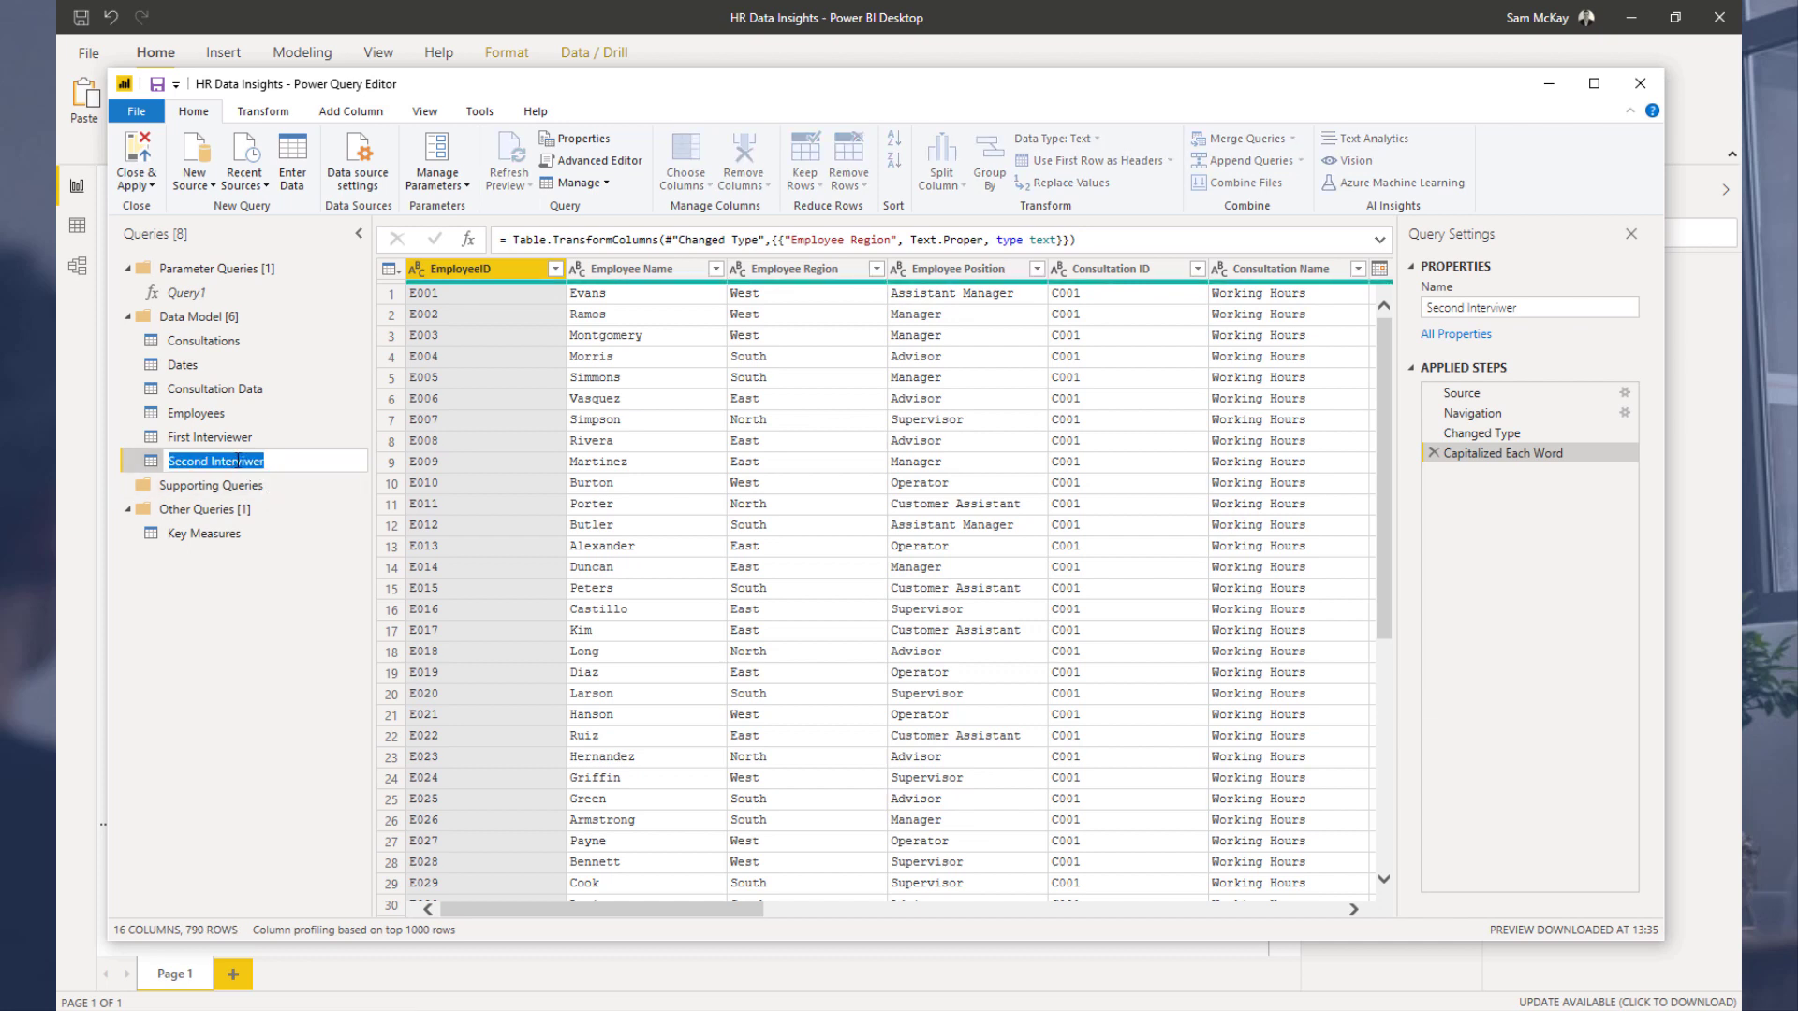
{"action": "left_click", "coordinate": [254, 460]}
{"action": "type", "text": "e"}
{"action": "key", "text": "Return"}
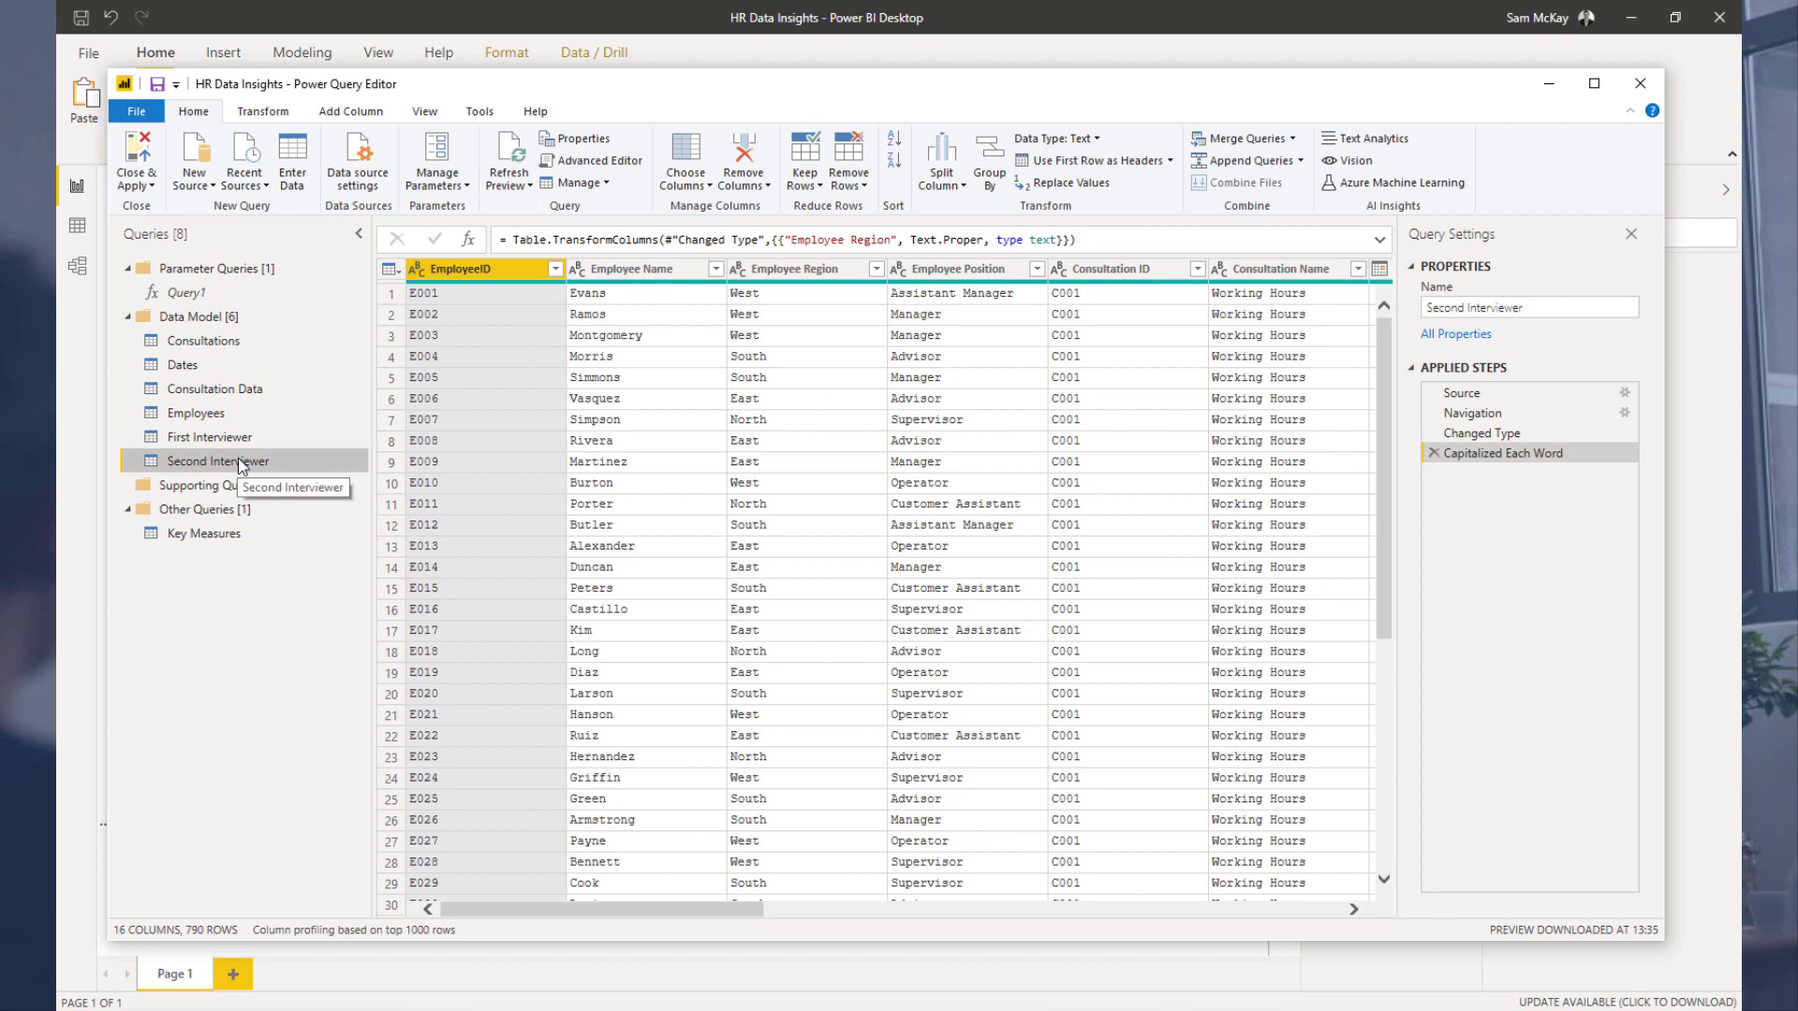
{"action": "left_click_drag", "start_coordinate": [723, 915], "coordinate": [1303, 910]}
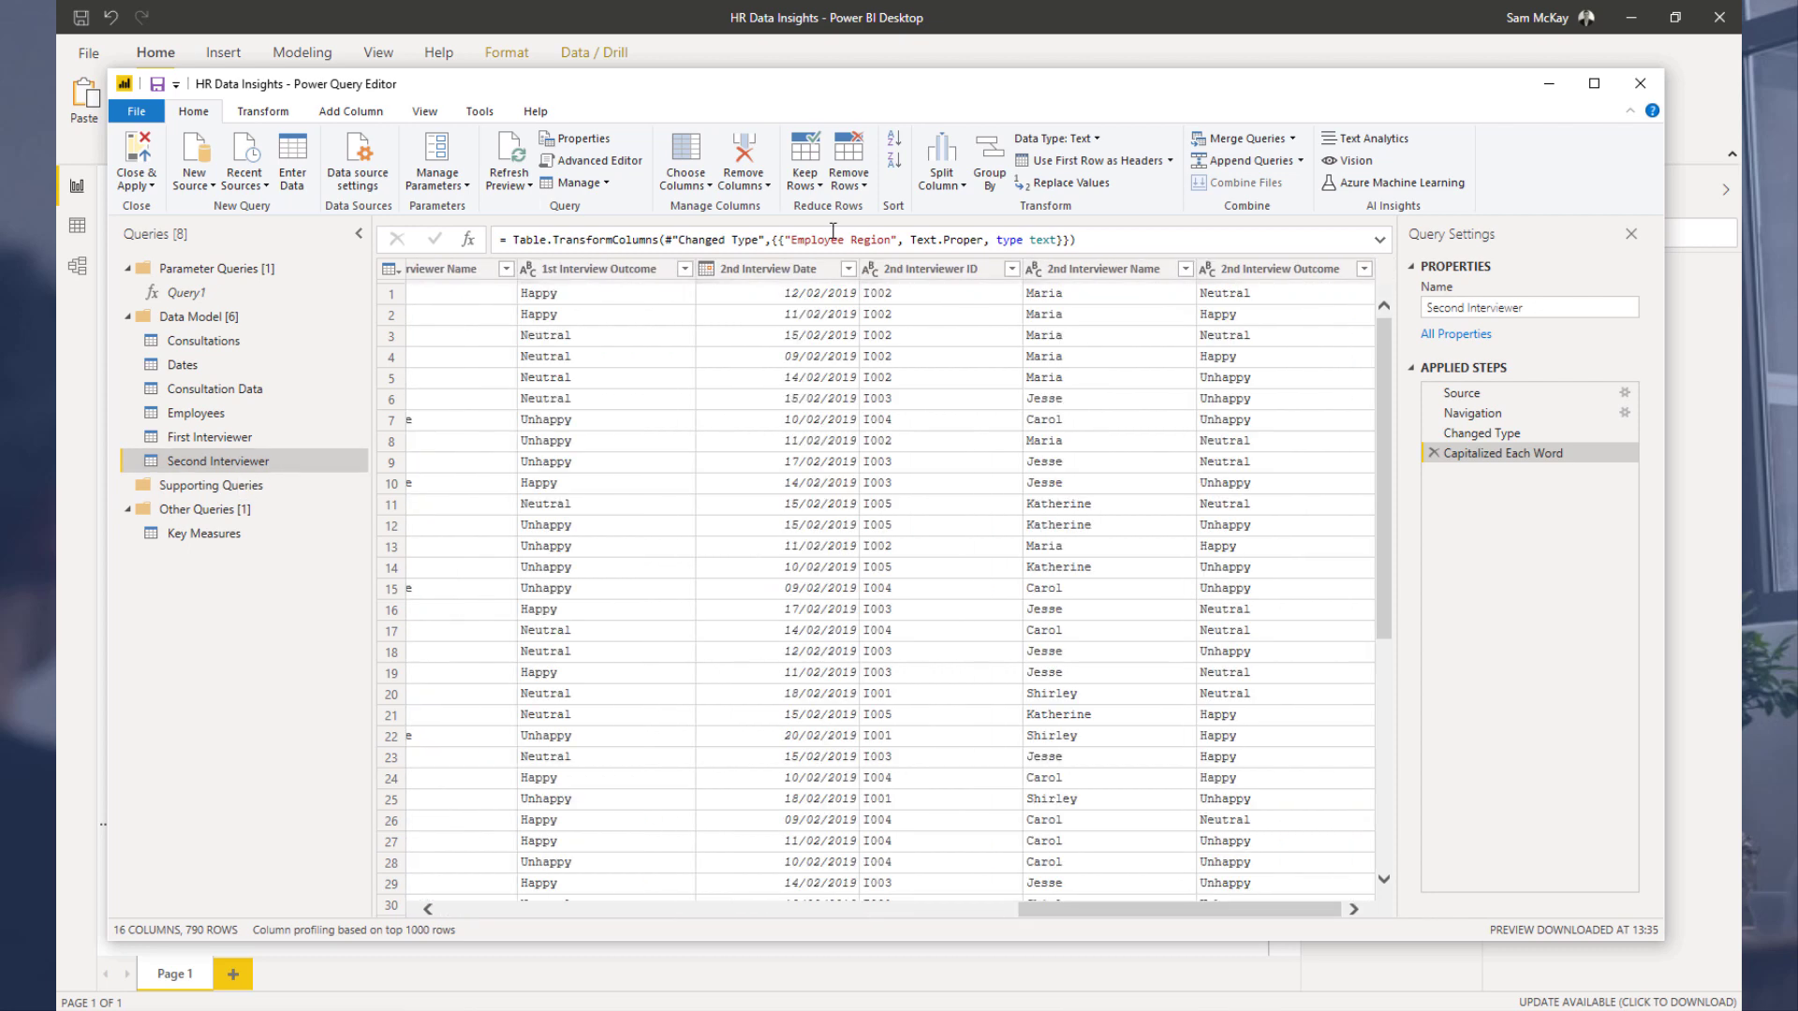
Step: In Second Interviewer, keep only the 2nd Interviewer ID and 2nd Interviewer Name columns, then remove duplicate 2nd Interviewer Names
{"action": "left_click", "coordinate": [1046, 273]}
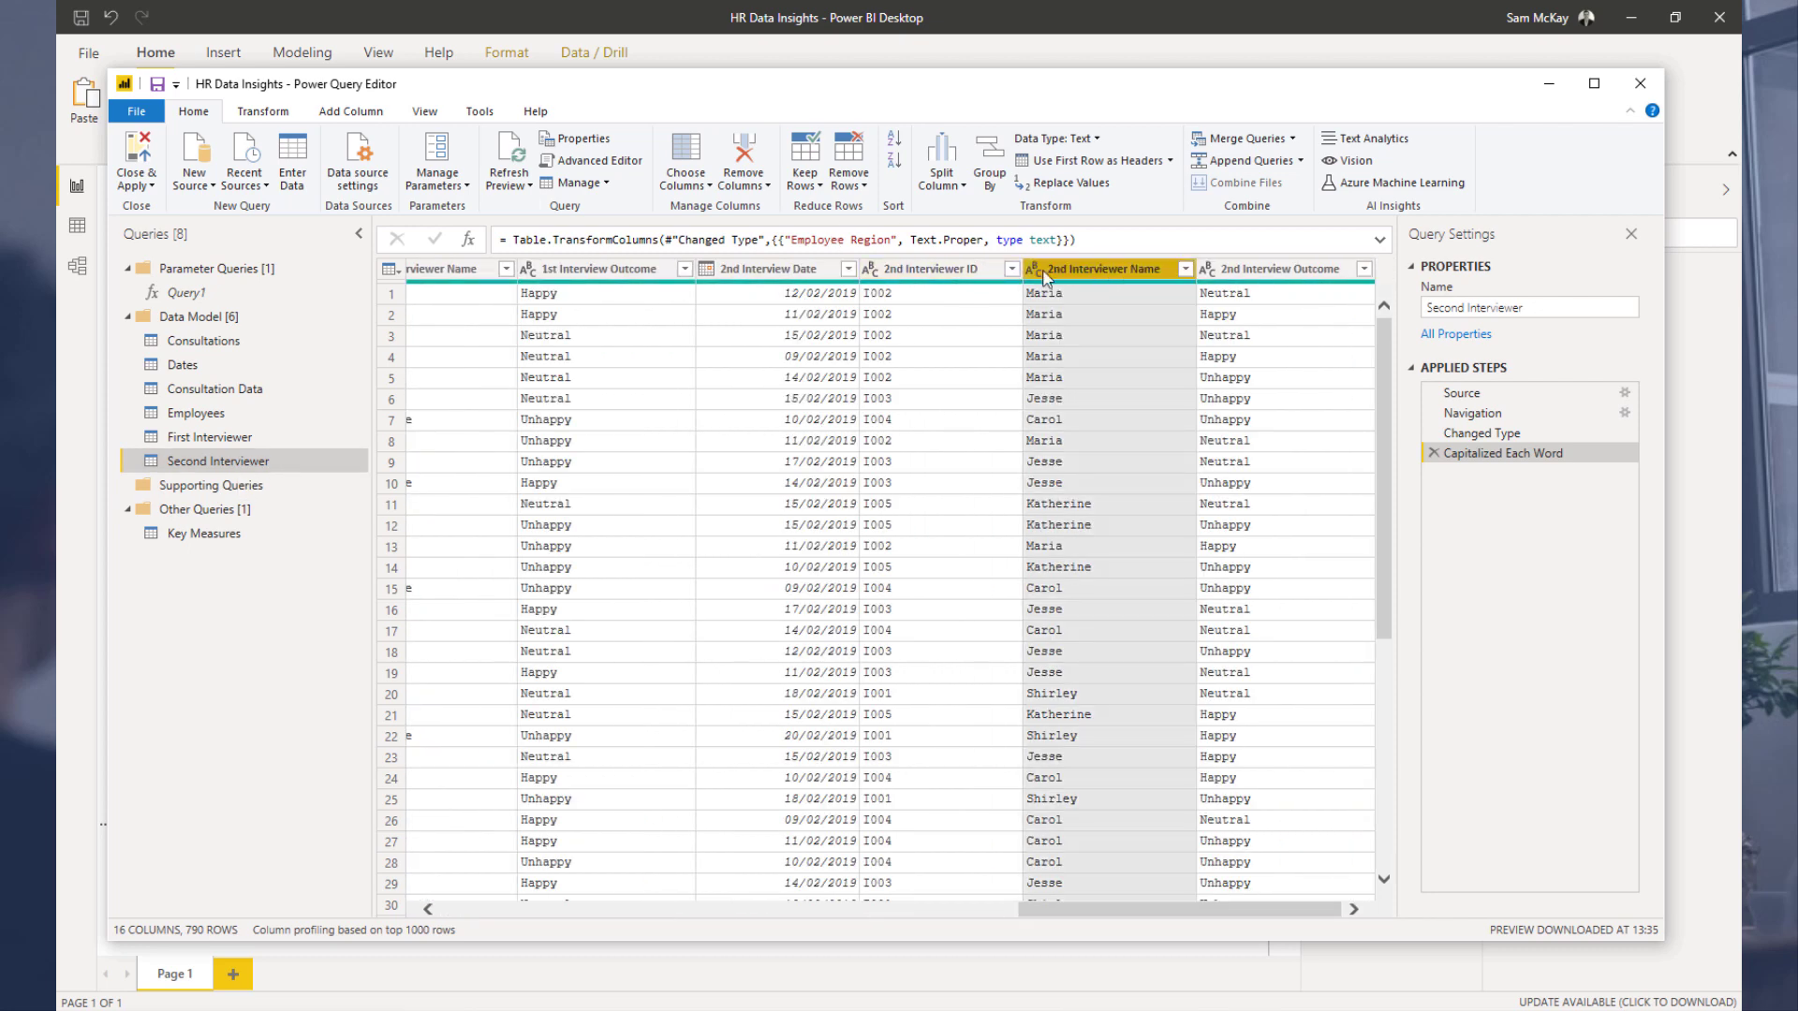
{"action": "left_click", "coordinate": [953, 273], "text": "ctrl"}
{"action": "right_click", "coordinate": [952, 271]}
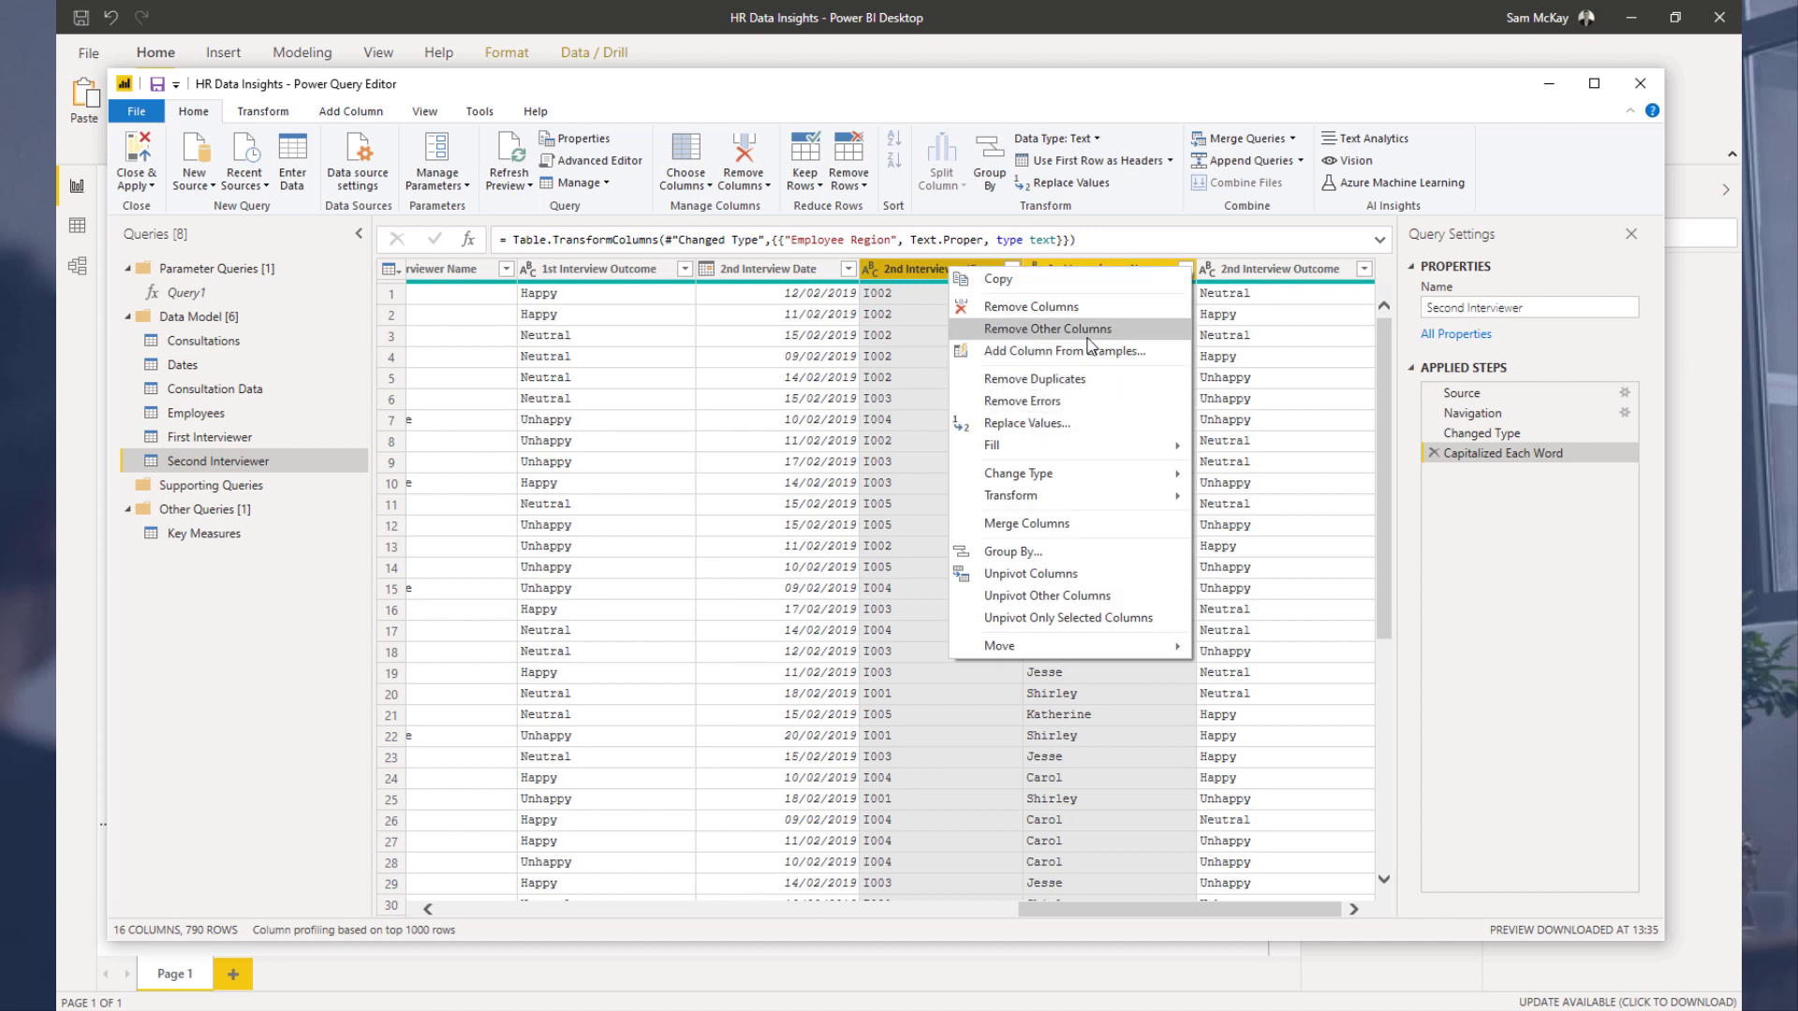
{"action": "left_click", "coordinate": [1012, 329]}
{"action": "right_click", "coordinate": [456, 271]}
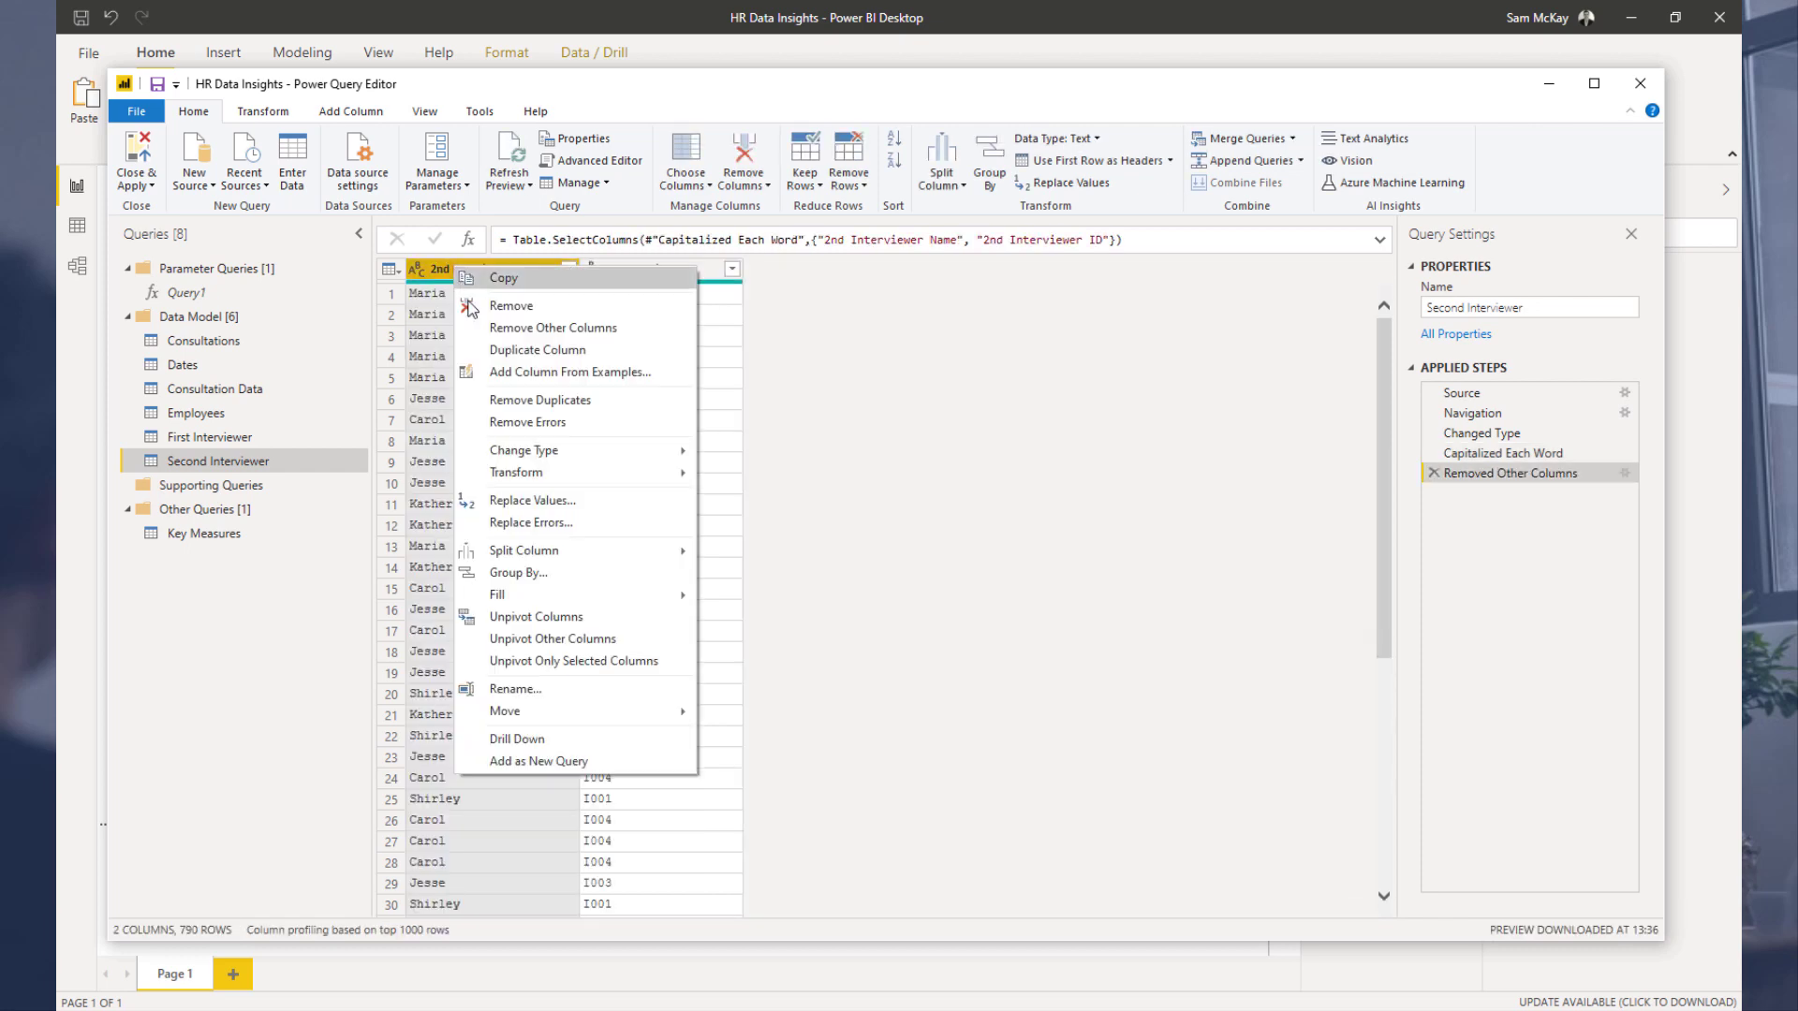
{"action": "left_click", "coordinate": [503, 399]}
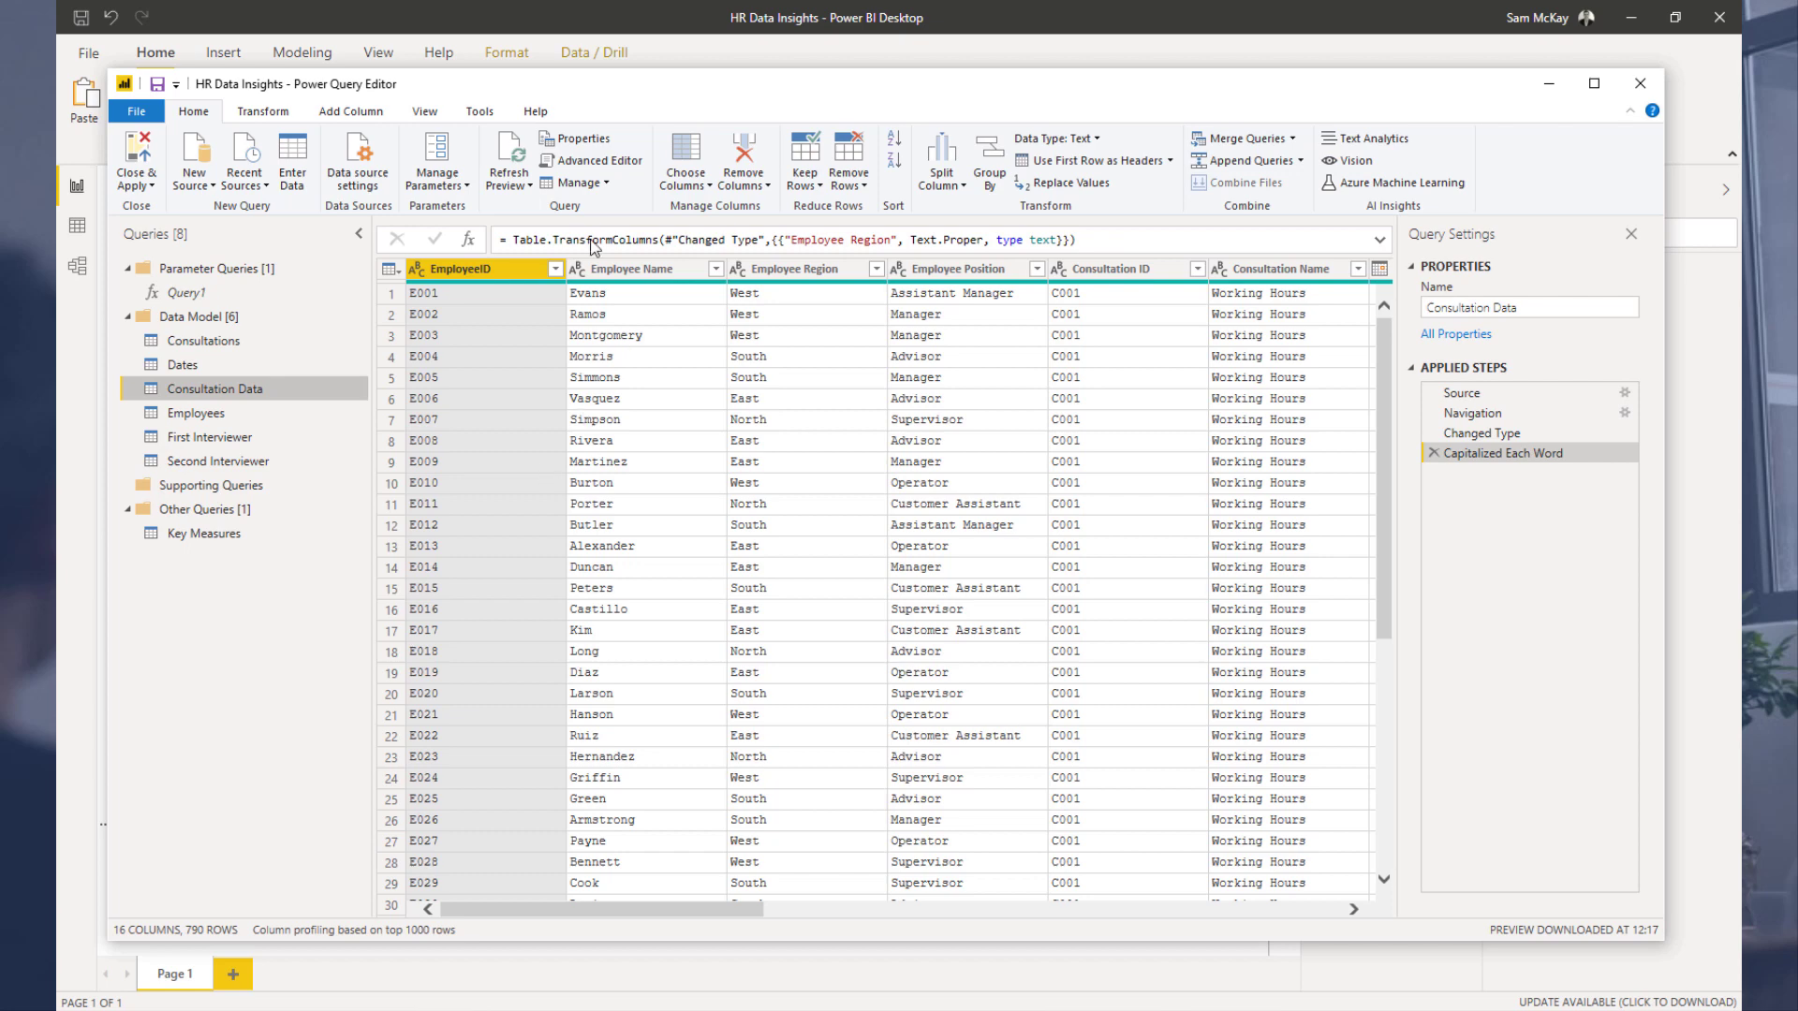
Step: Remove the employee name, region and position, consultation name and dates, and both interviewer name columns from Consultation Data, then apply the changes
{"action": "left_click", "coordinate": [664, 271]}
{"action": "left_click", "coordinate": [932, 271], "text": "shift"}
{"action": "right_click", "coordinate": [933, 271]}
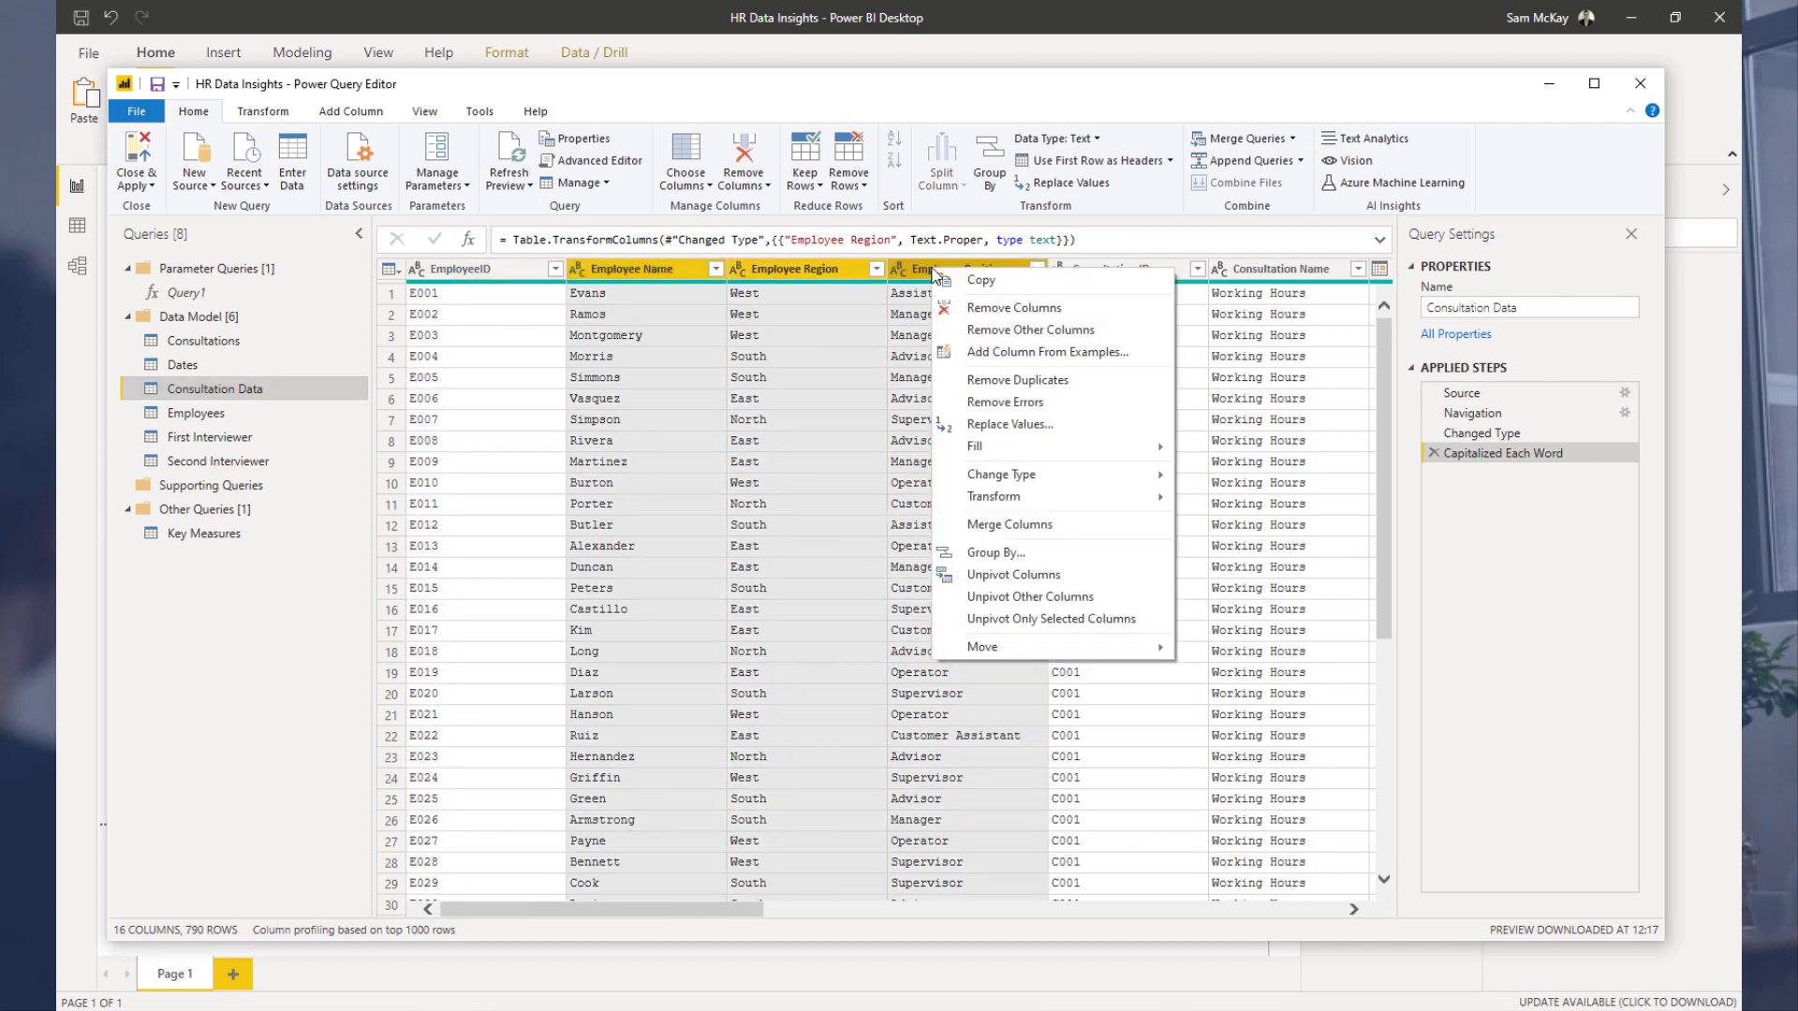
{"action": "left_click", "coordinate": [704, 913]}
{"action": "left_click_drag", "start_coordinate": [704, 912], "coordinate": [796, 906]}
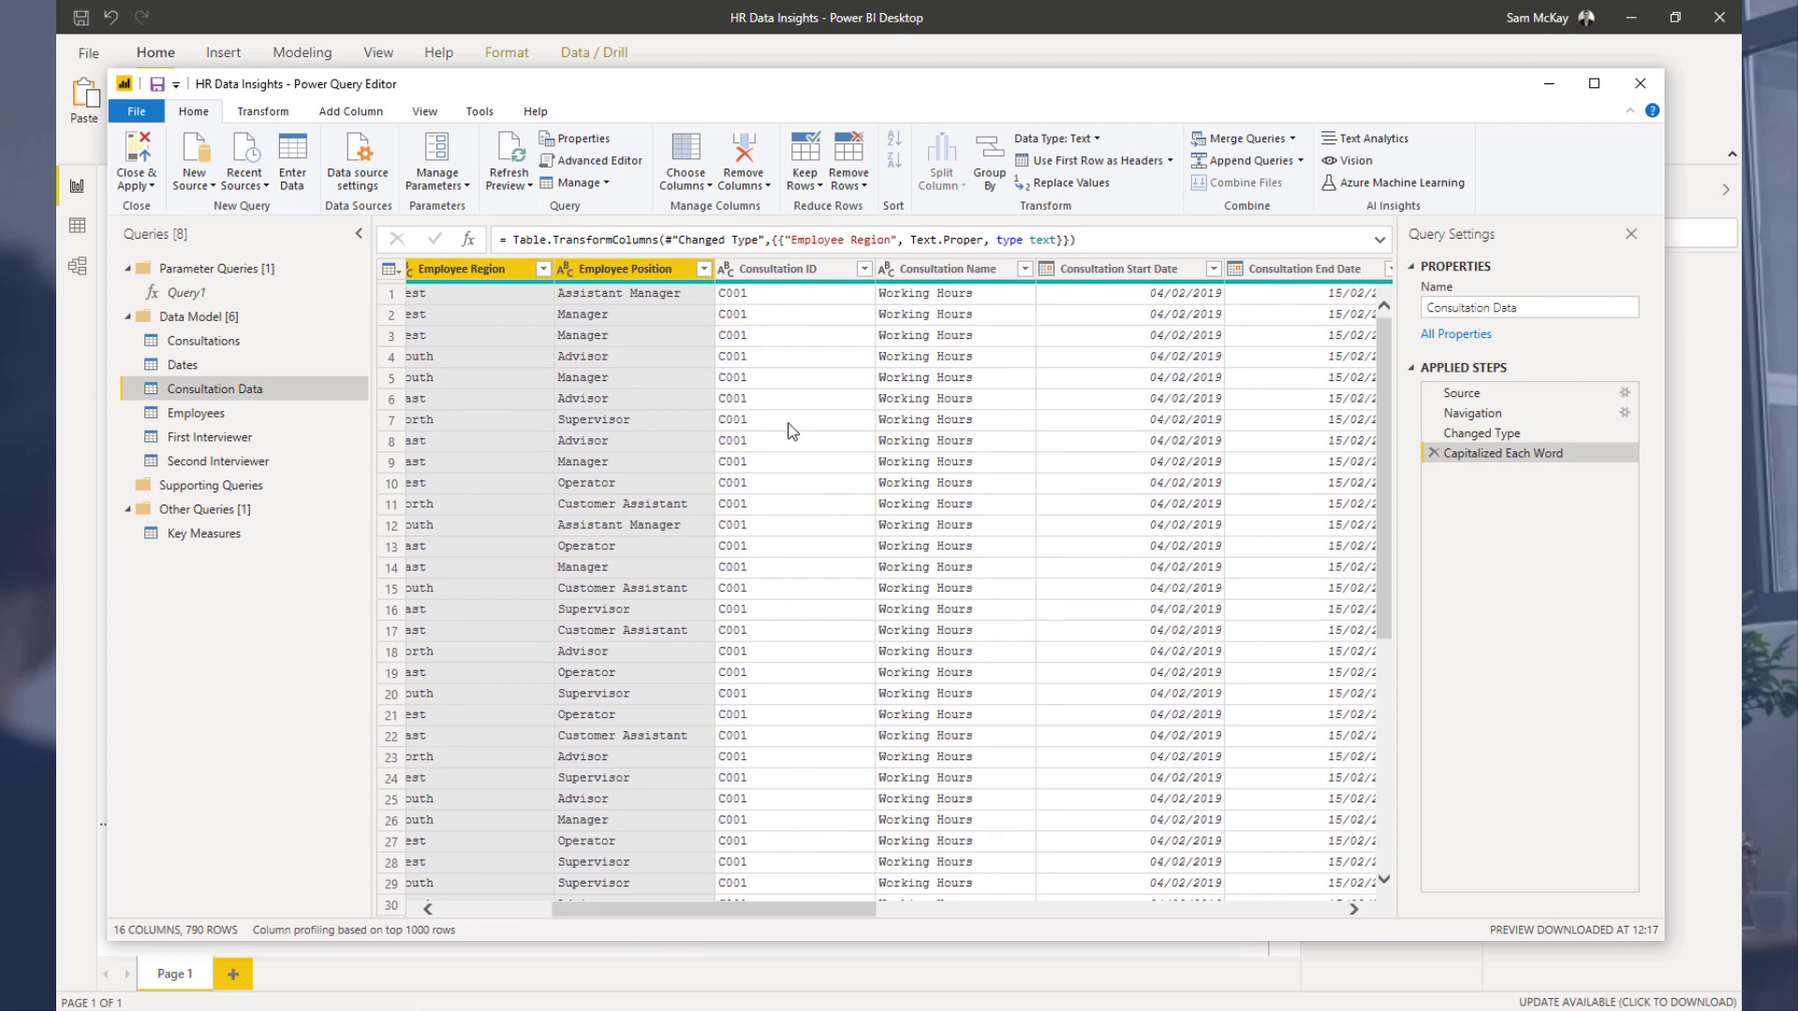
{"action": "left_click", "coordinate": [948, 272]}
{"action": "left_click", "coordinate": [1114, 269], "text": "ctrl"}
{"action": "left_click", "coordinate": [1302, 268], "text": "ctrl"}
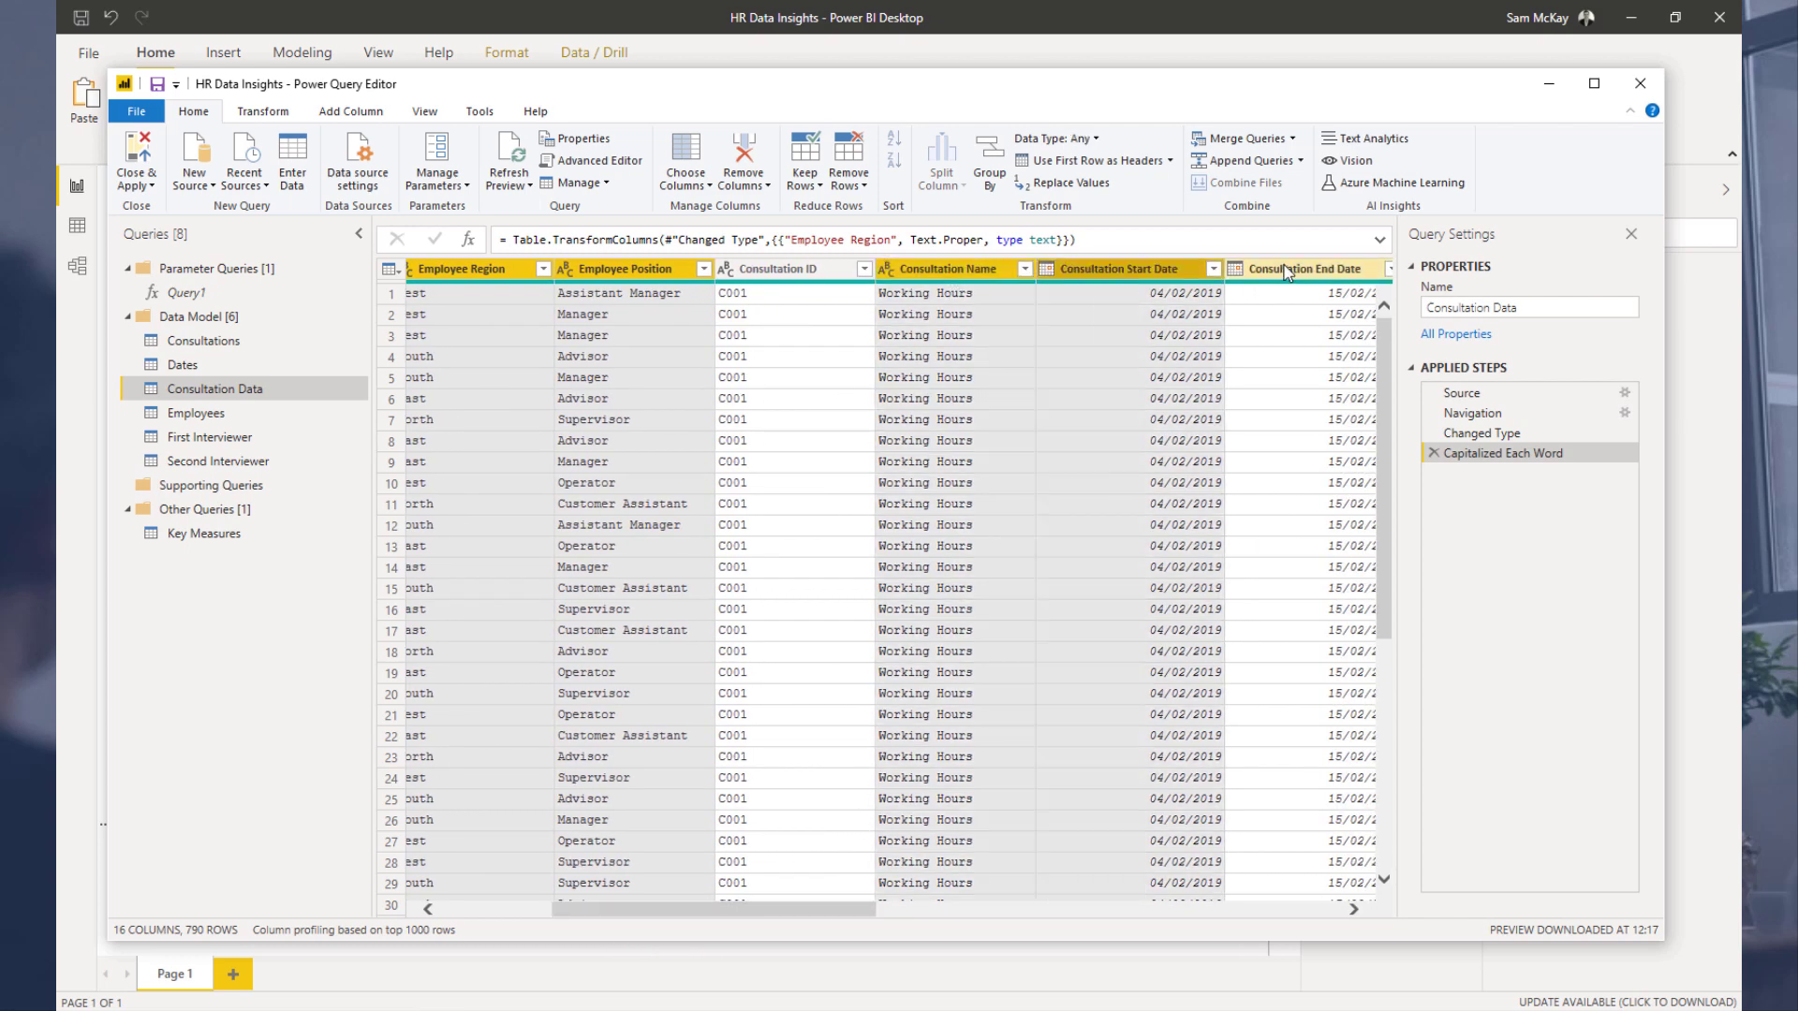
{"action": "left_click_drag", "start_coordinate": [766, 913], "coordinate": [1036, 890]}
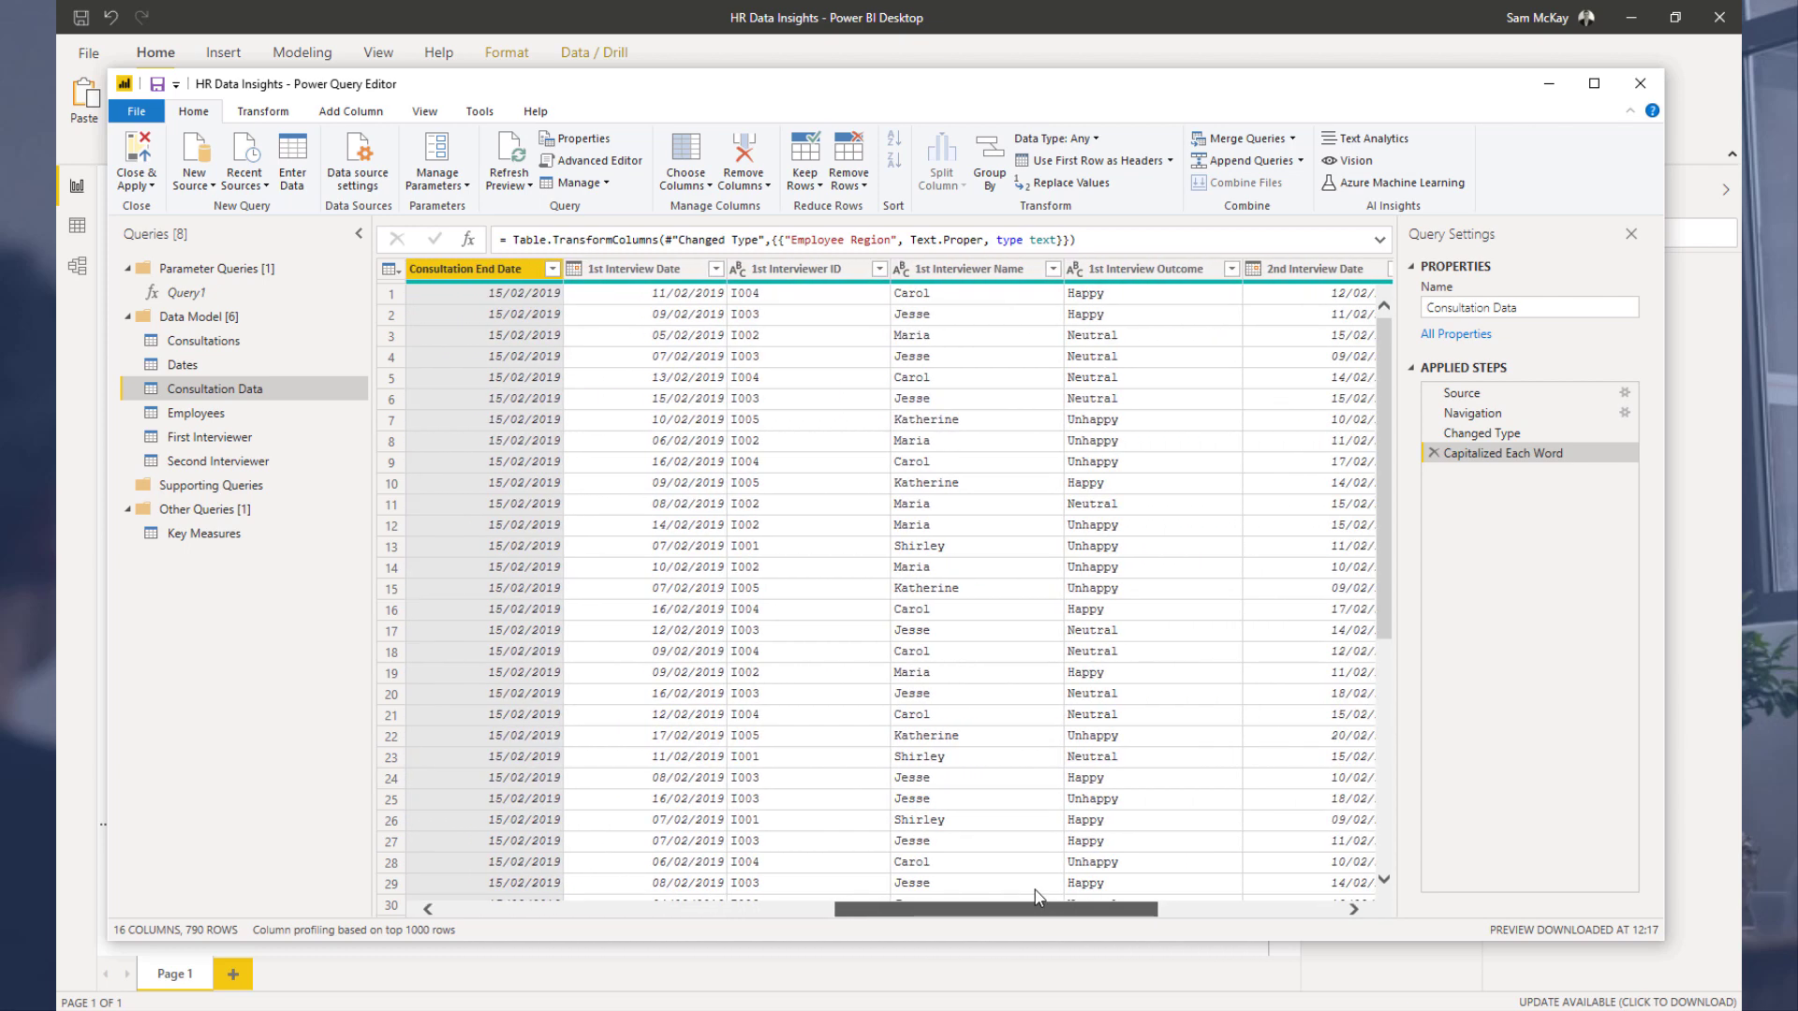
{"action": "left_click", "coordinate": [957, 272]}
{"action": "left_click_drag", "start_coordinate": [1084, 910], "coordinate": [1249, 908]}
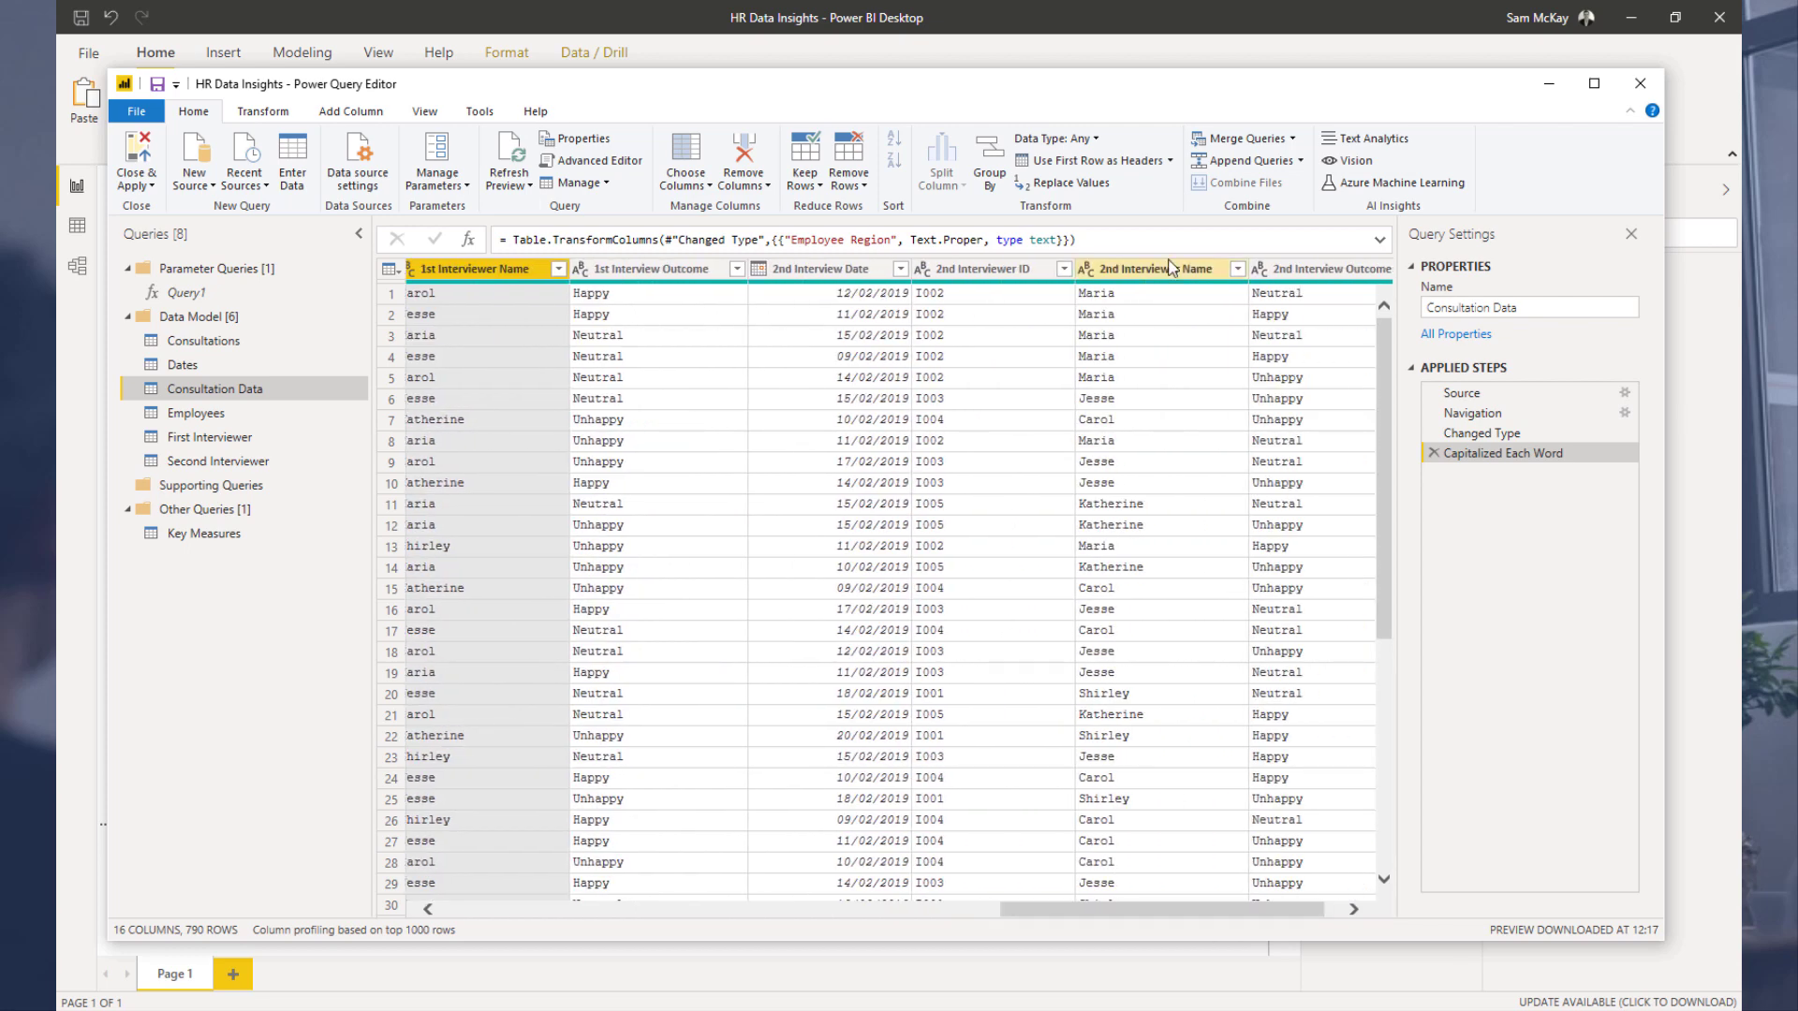
{"action": "left_click", "coordinate": [1171, 274], "text": "ctrl"}
{"action": "right_click", "coordinate": [1170, 274]}
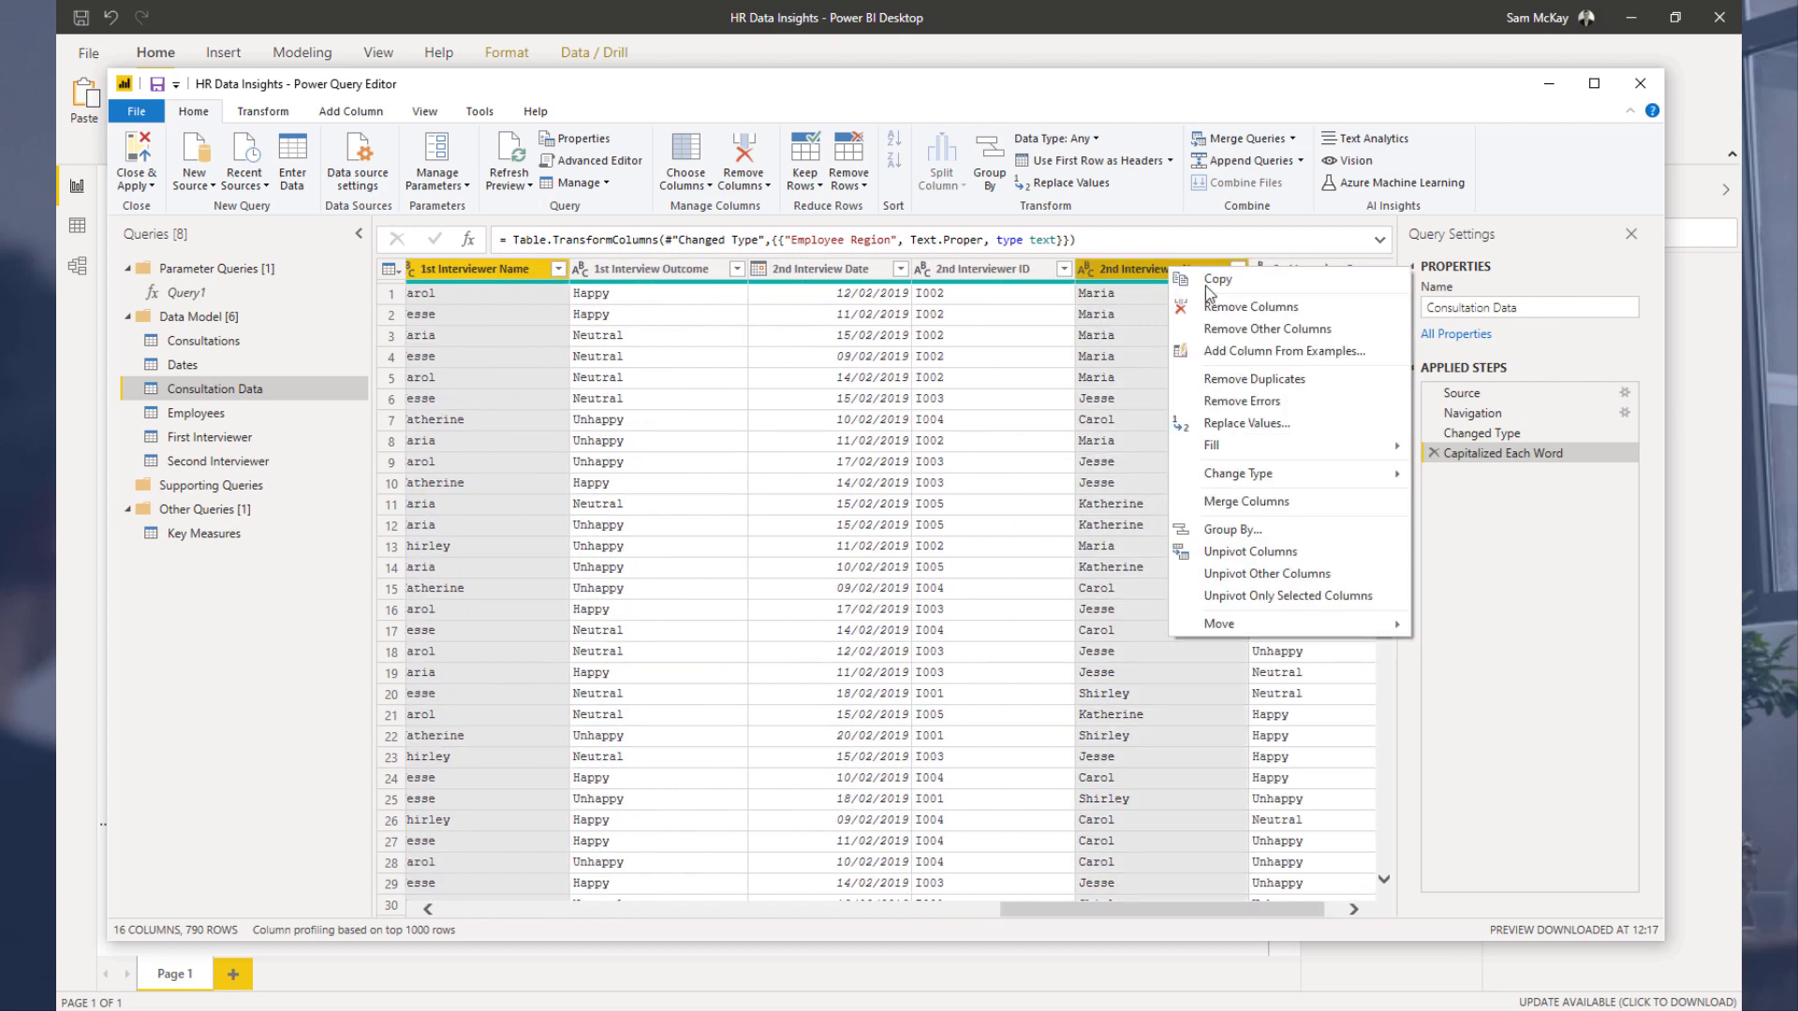
{"action": "left_click", "coordinate": [1222, 302]}
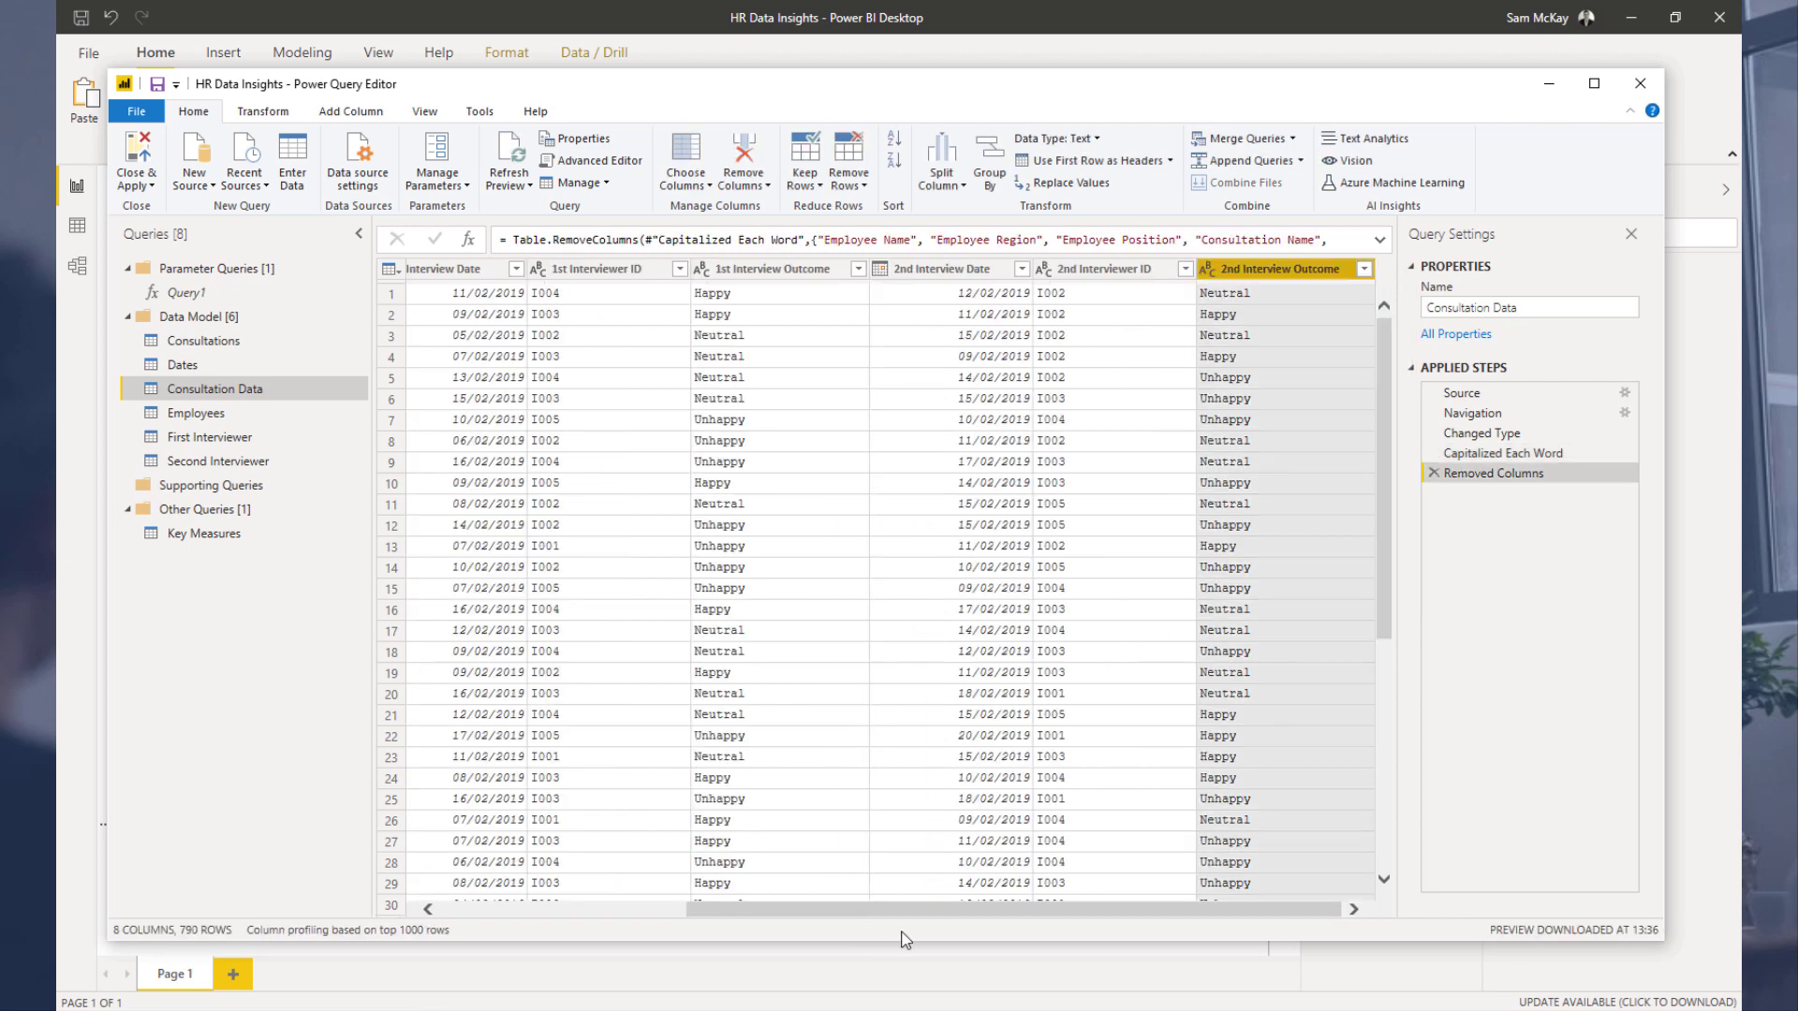
{"action": "left_click", "coordinate": [142, 159]}
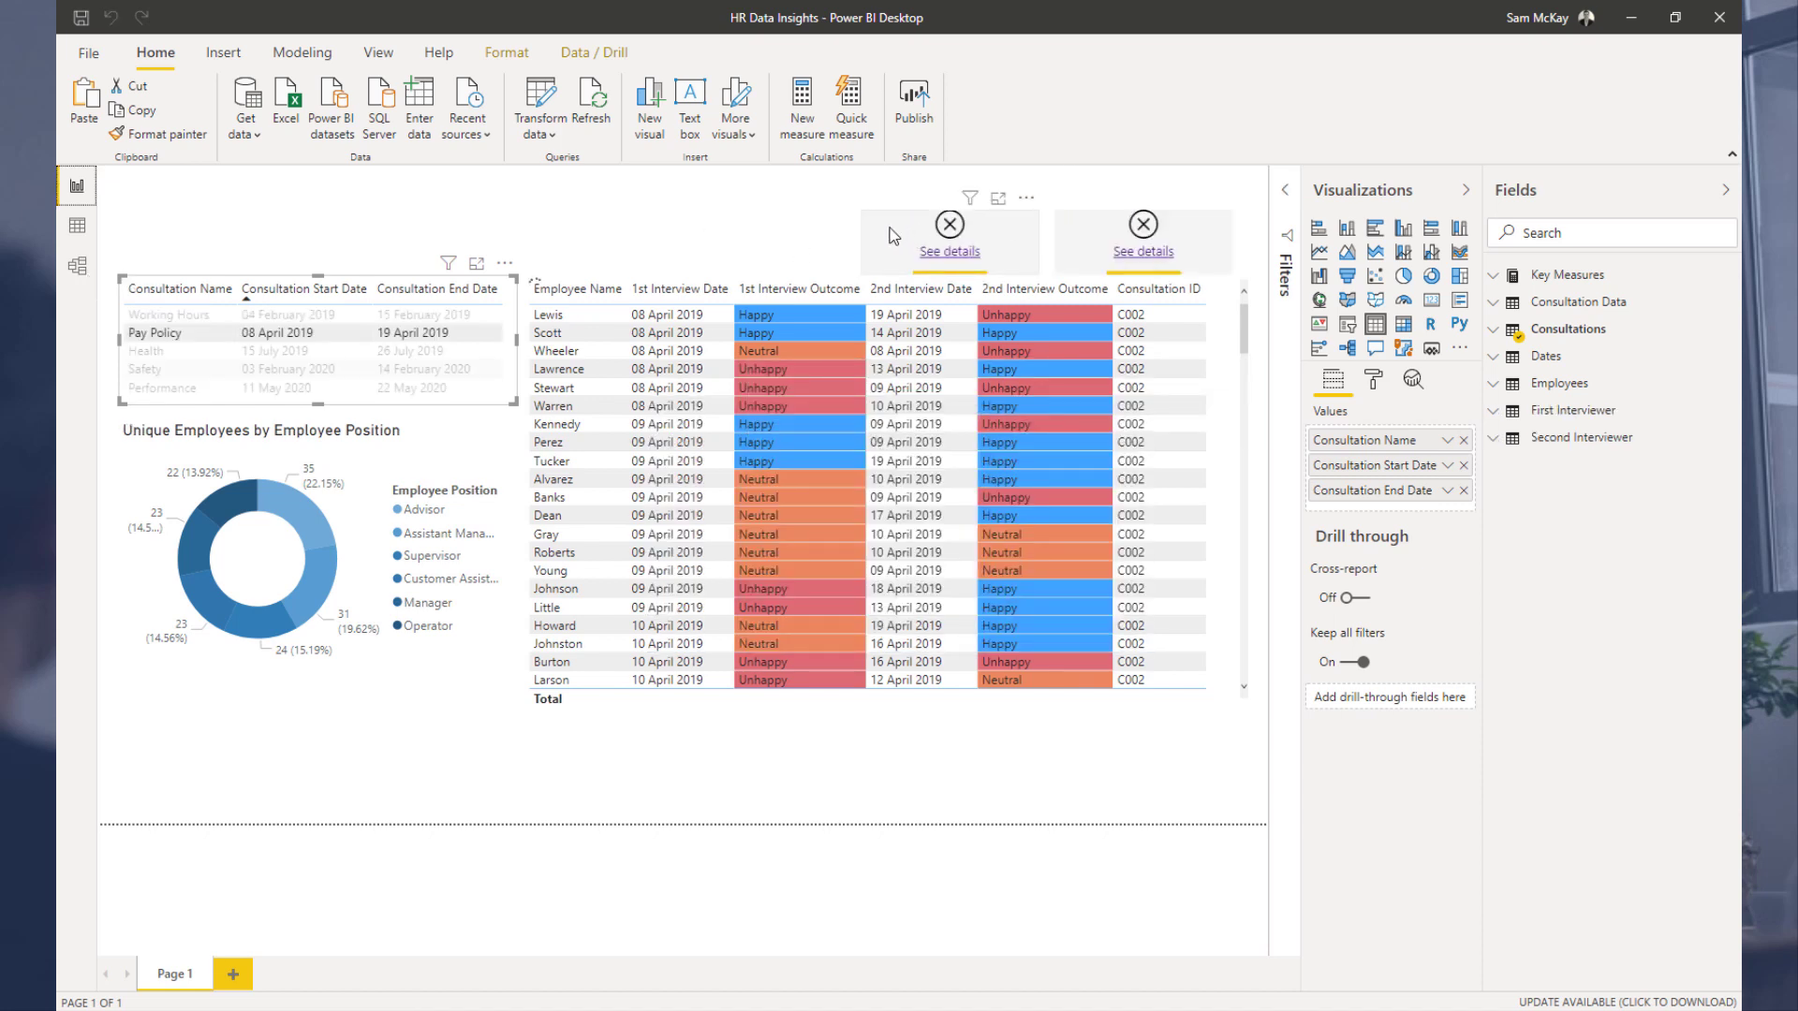
Step: Delete the two See details buttons from the report page
{"action": "left_click", "coordinate": [894, 237]}
{"action": "key", "text": "Delete"}
{"action": "left_click", "coordinate": [1063, 233]}
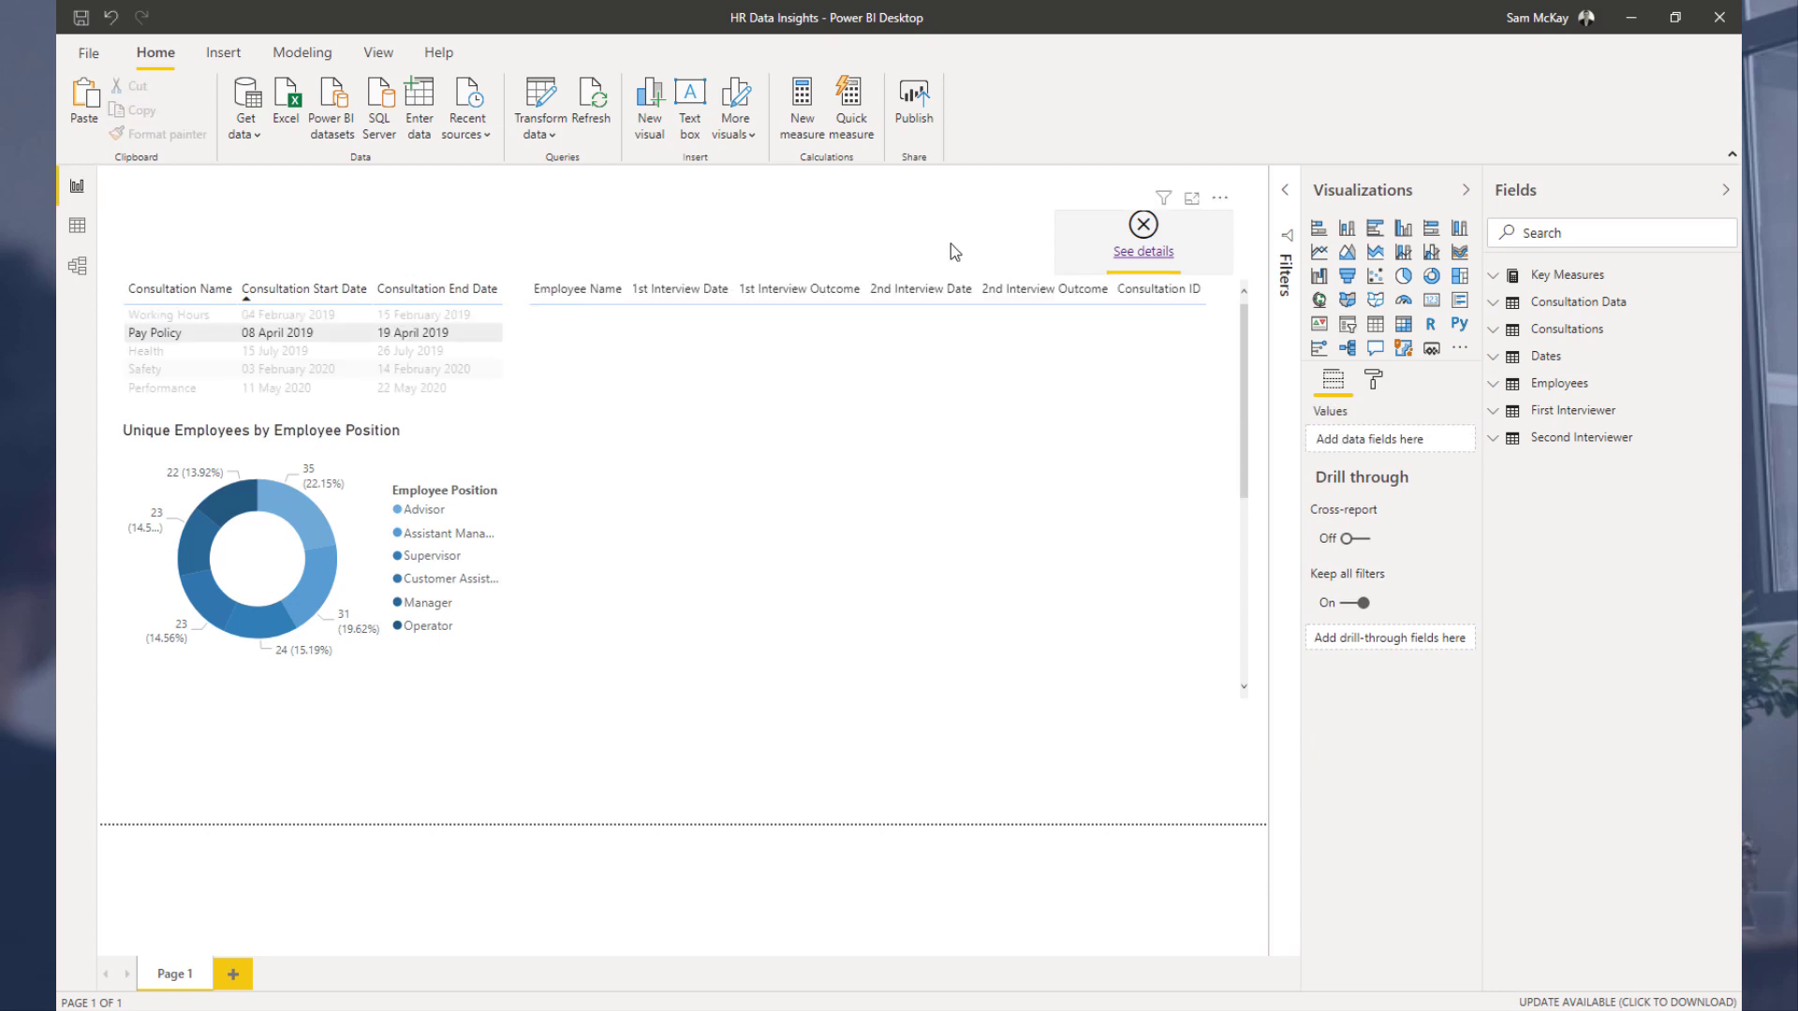
{"action": "key", "text": "Delete"}
Step: In model view, move the First Interviewer and Second Interviewer tables next to the Employees table
{"action": "left_click", "coordinate": [78, 268]}
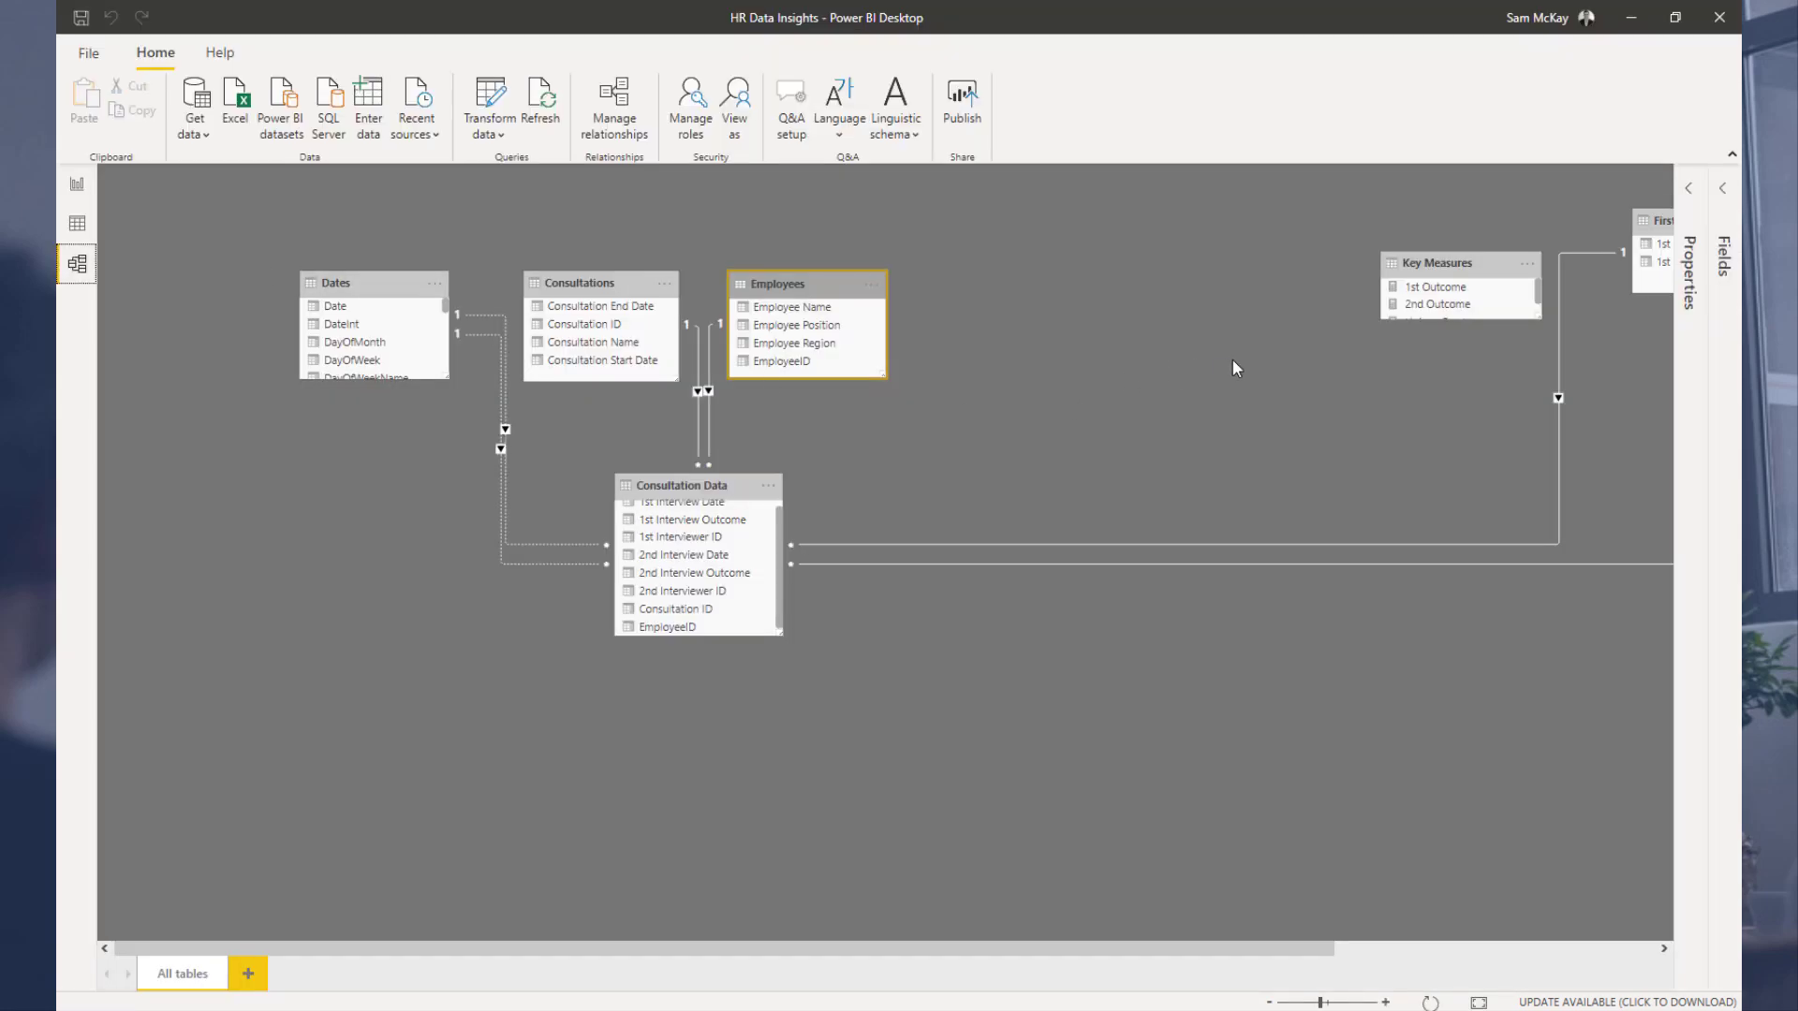
{"action": "left_click_drag", "start_coordinate": [1650, 245], "coordinate": [988, 314]}
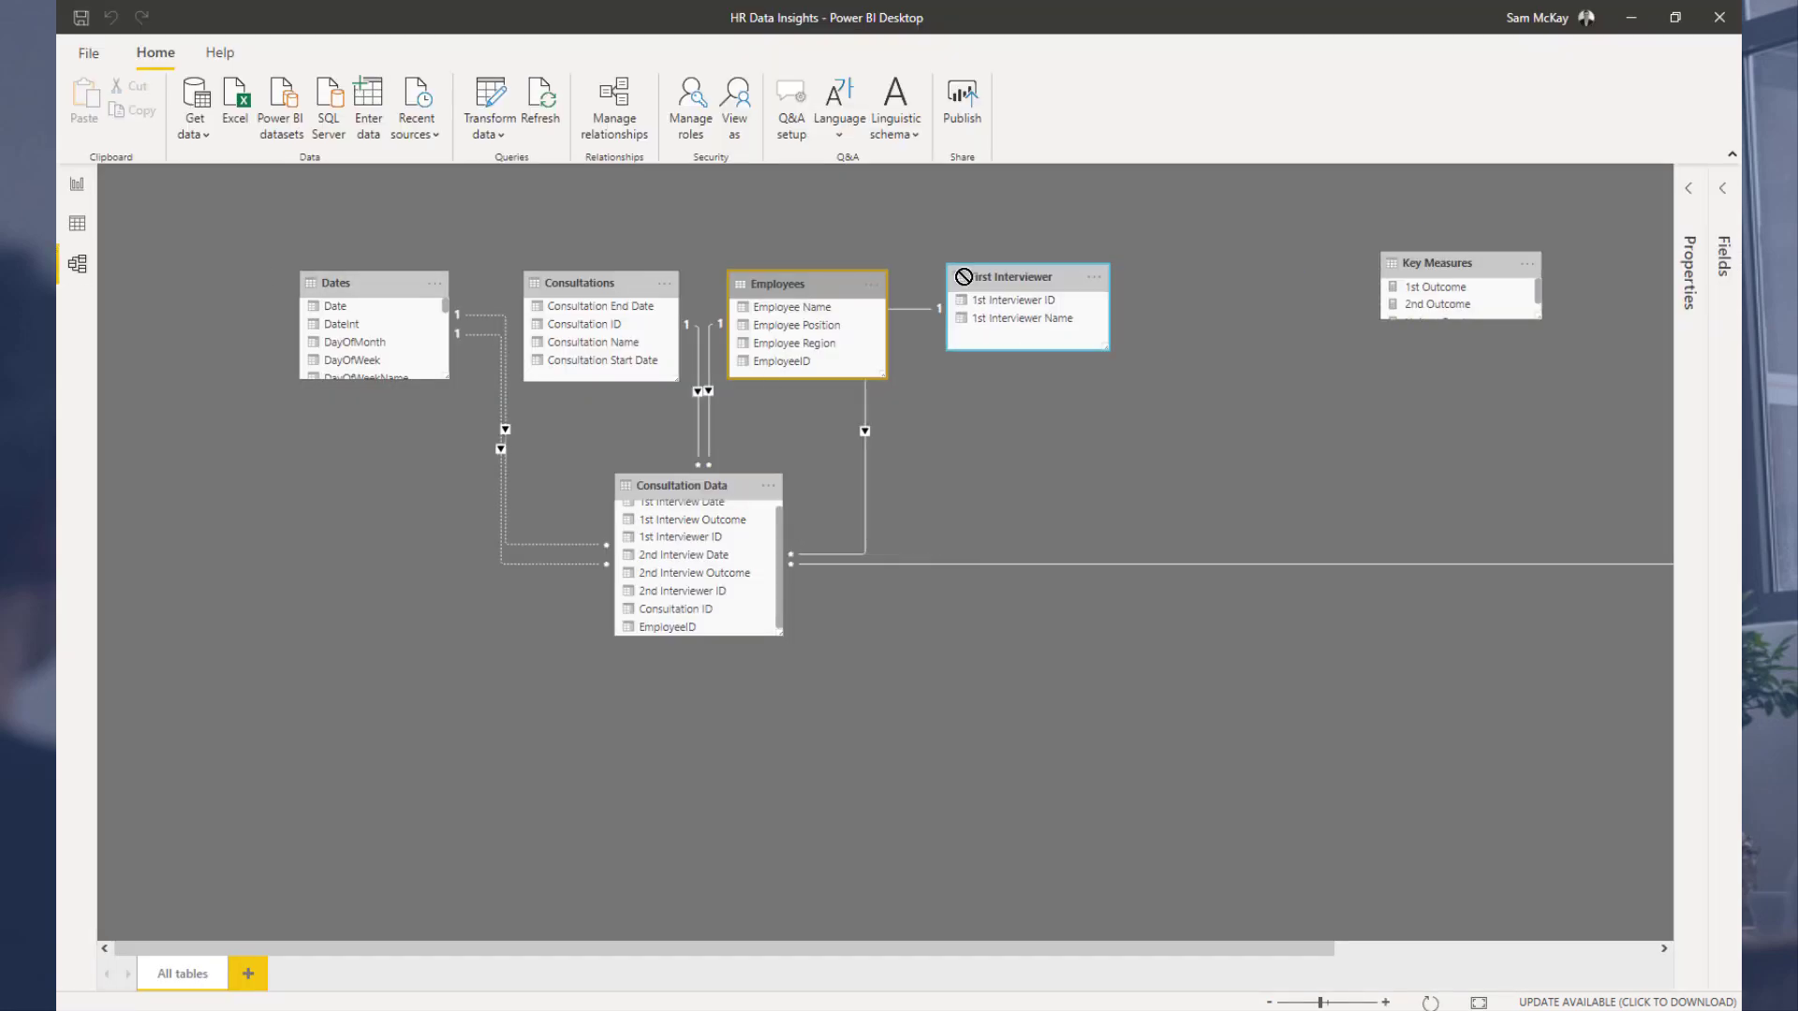
{"action": "scroll", "coordinate": [1495, 233], "scroll_direction": "down", "scroll_amount": 2}
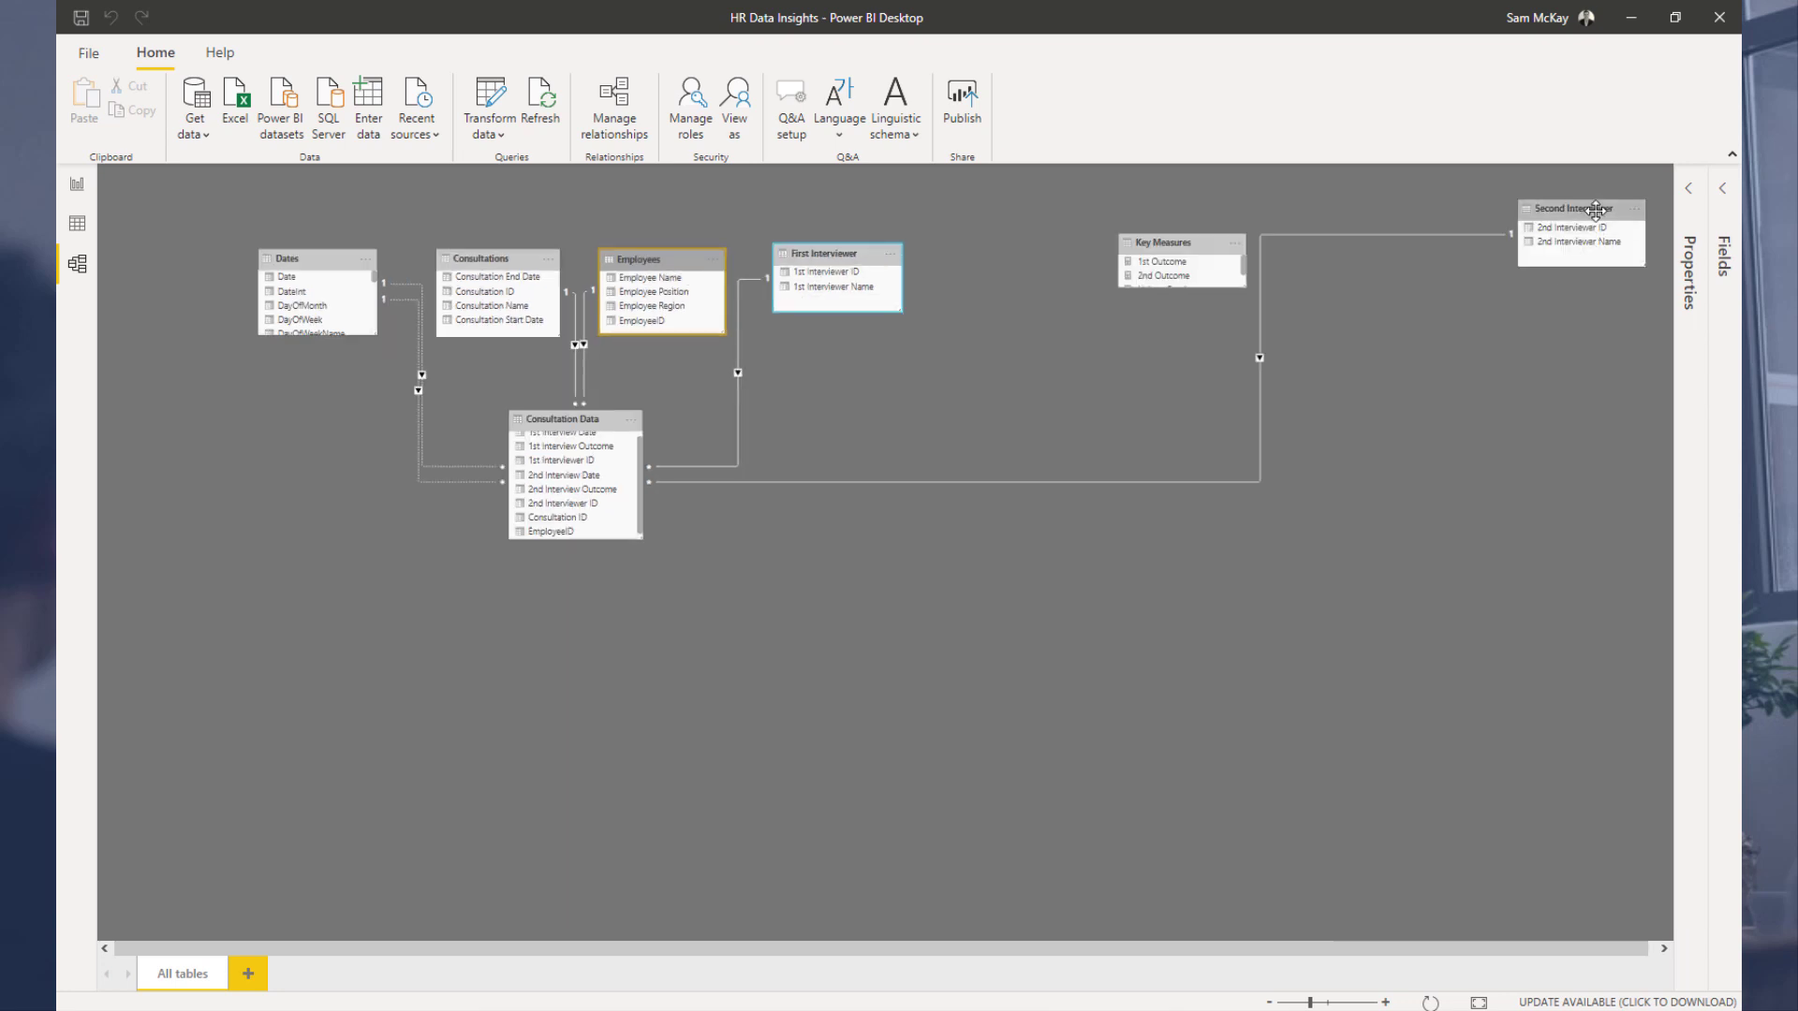
{"action": "left_click_drag", "start_coordinate": [1597, 212], "coordinate": [989, 250]}
{"action": "scroll", "coordinate": [542, 317], "scroll_direction": "up", "scroll_amount": 1}
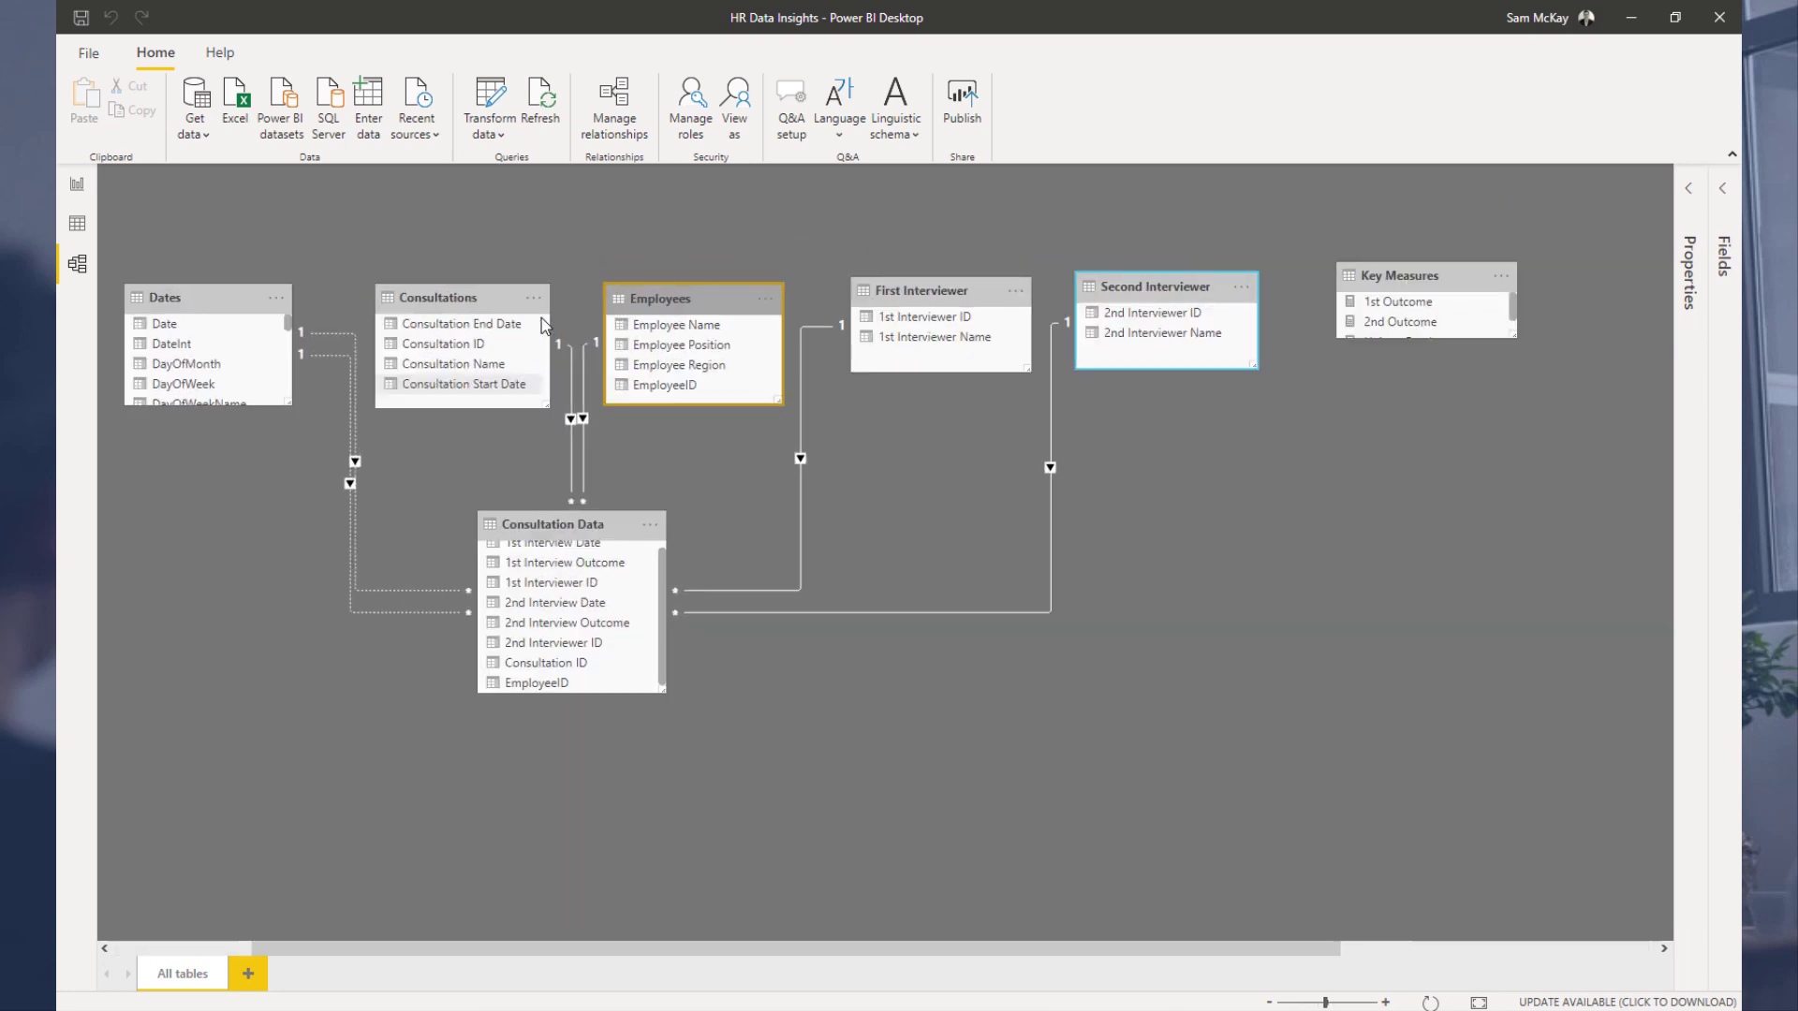
{"action": "scroll", "coordinate": [458, 364], "scroll_direction": "down", "scroll_amount": 1}
{"action": "left_click_drag", "start_coordinate": [773, 952], "coordinate": [637, 944]}
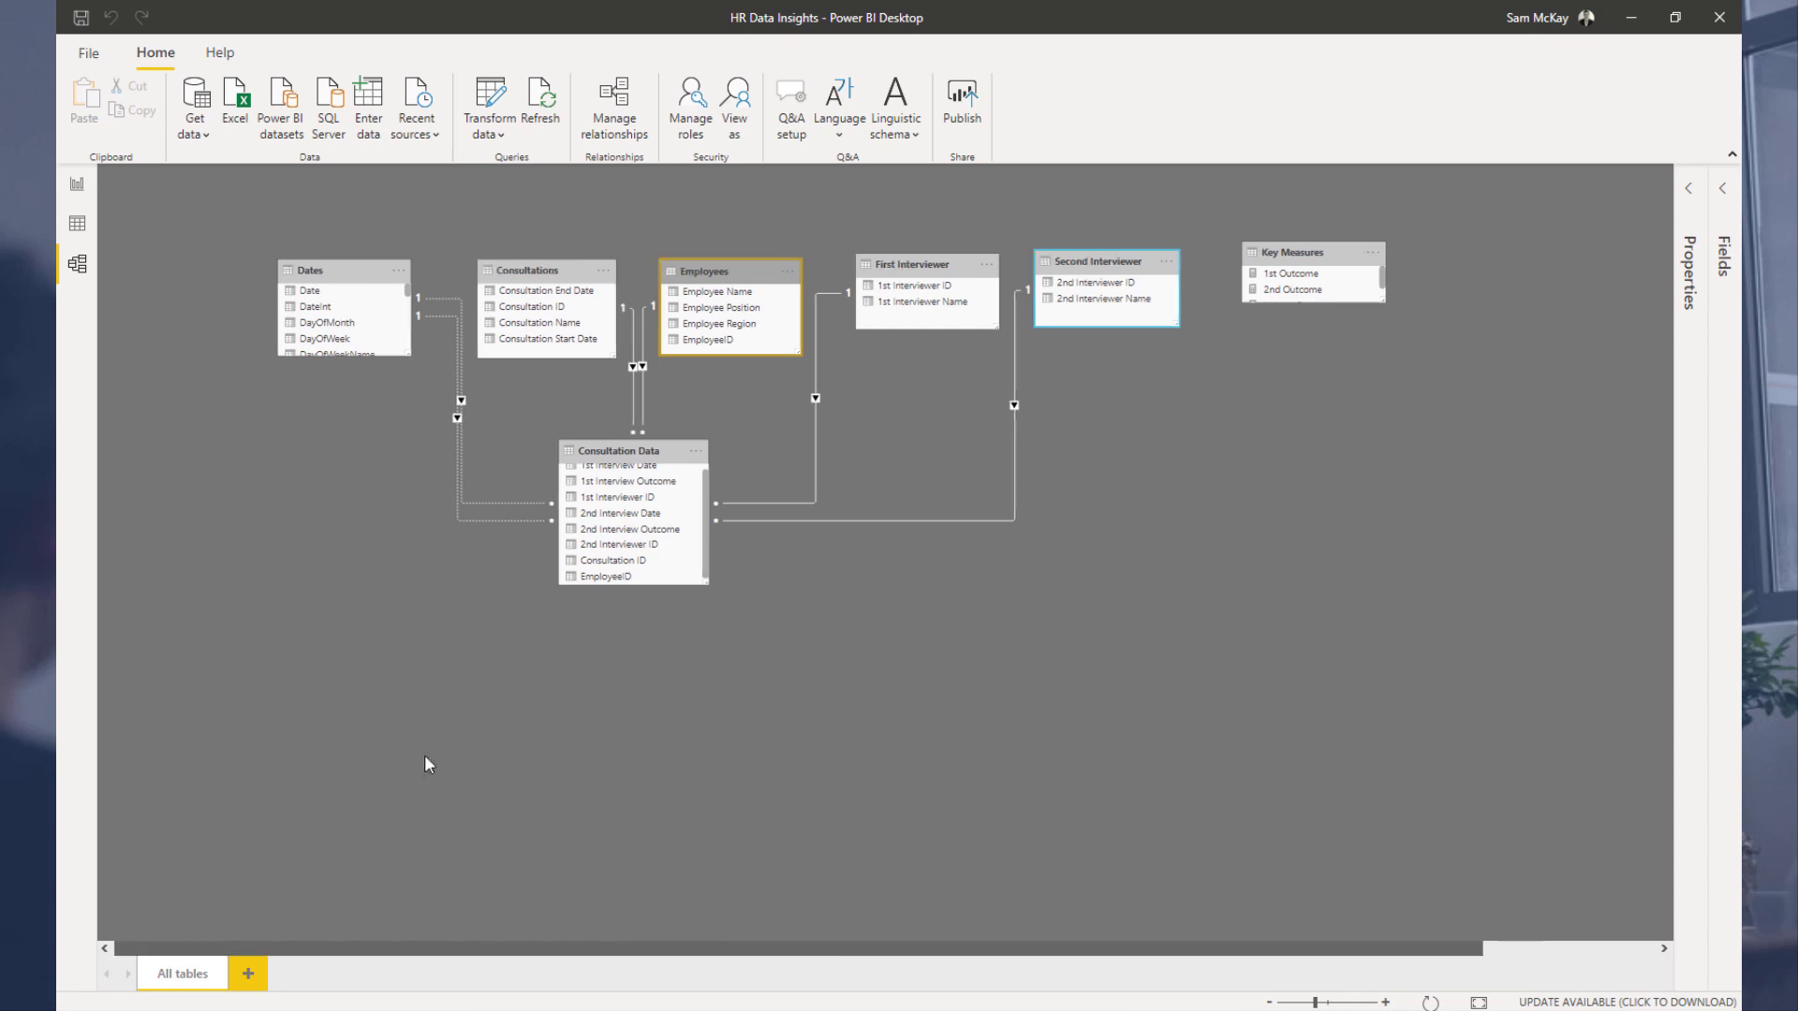
Step: Rearrange the Dates, Consultations, Employees, First Interviewer and Second Interviewer tables into a compact row above Consultation Data
{"action": "left_click_drag", "start_coordinate": [331, 263], "coordinate": [267, 266]}
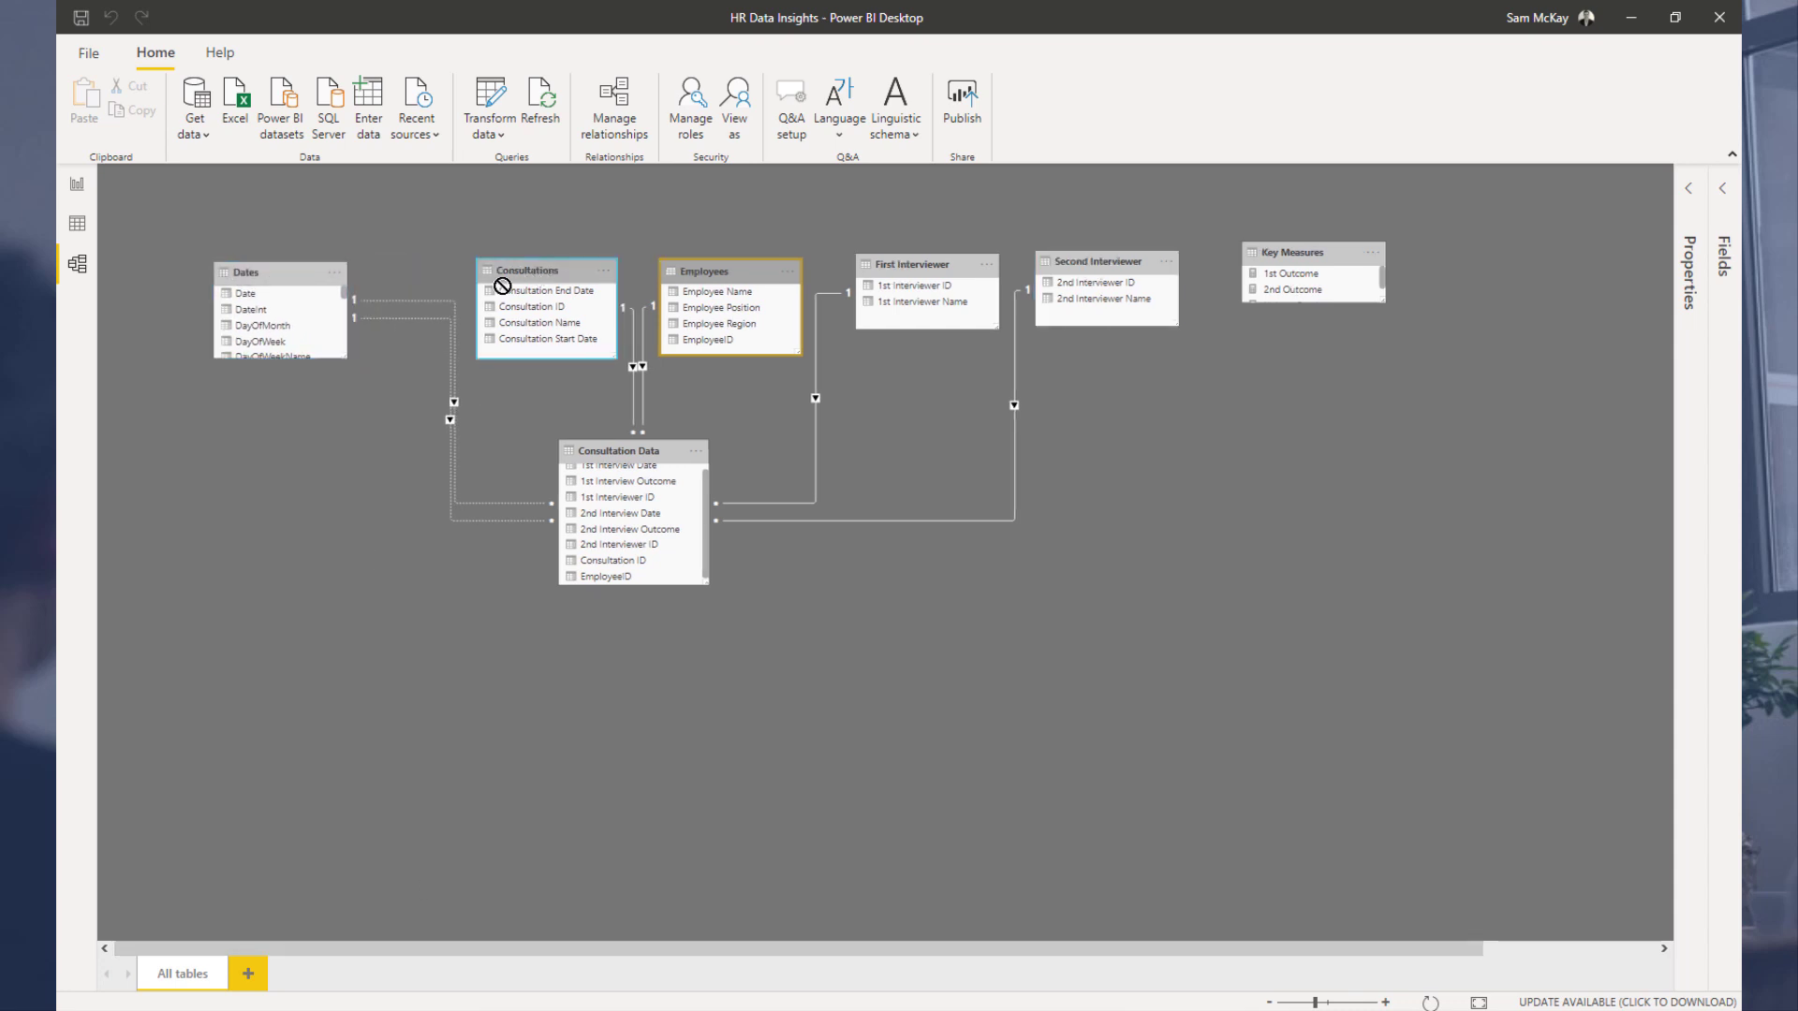
{"action": "left_click_drag", "start_coordinate": [535, 276], "coordinate": [455, 276]}
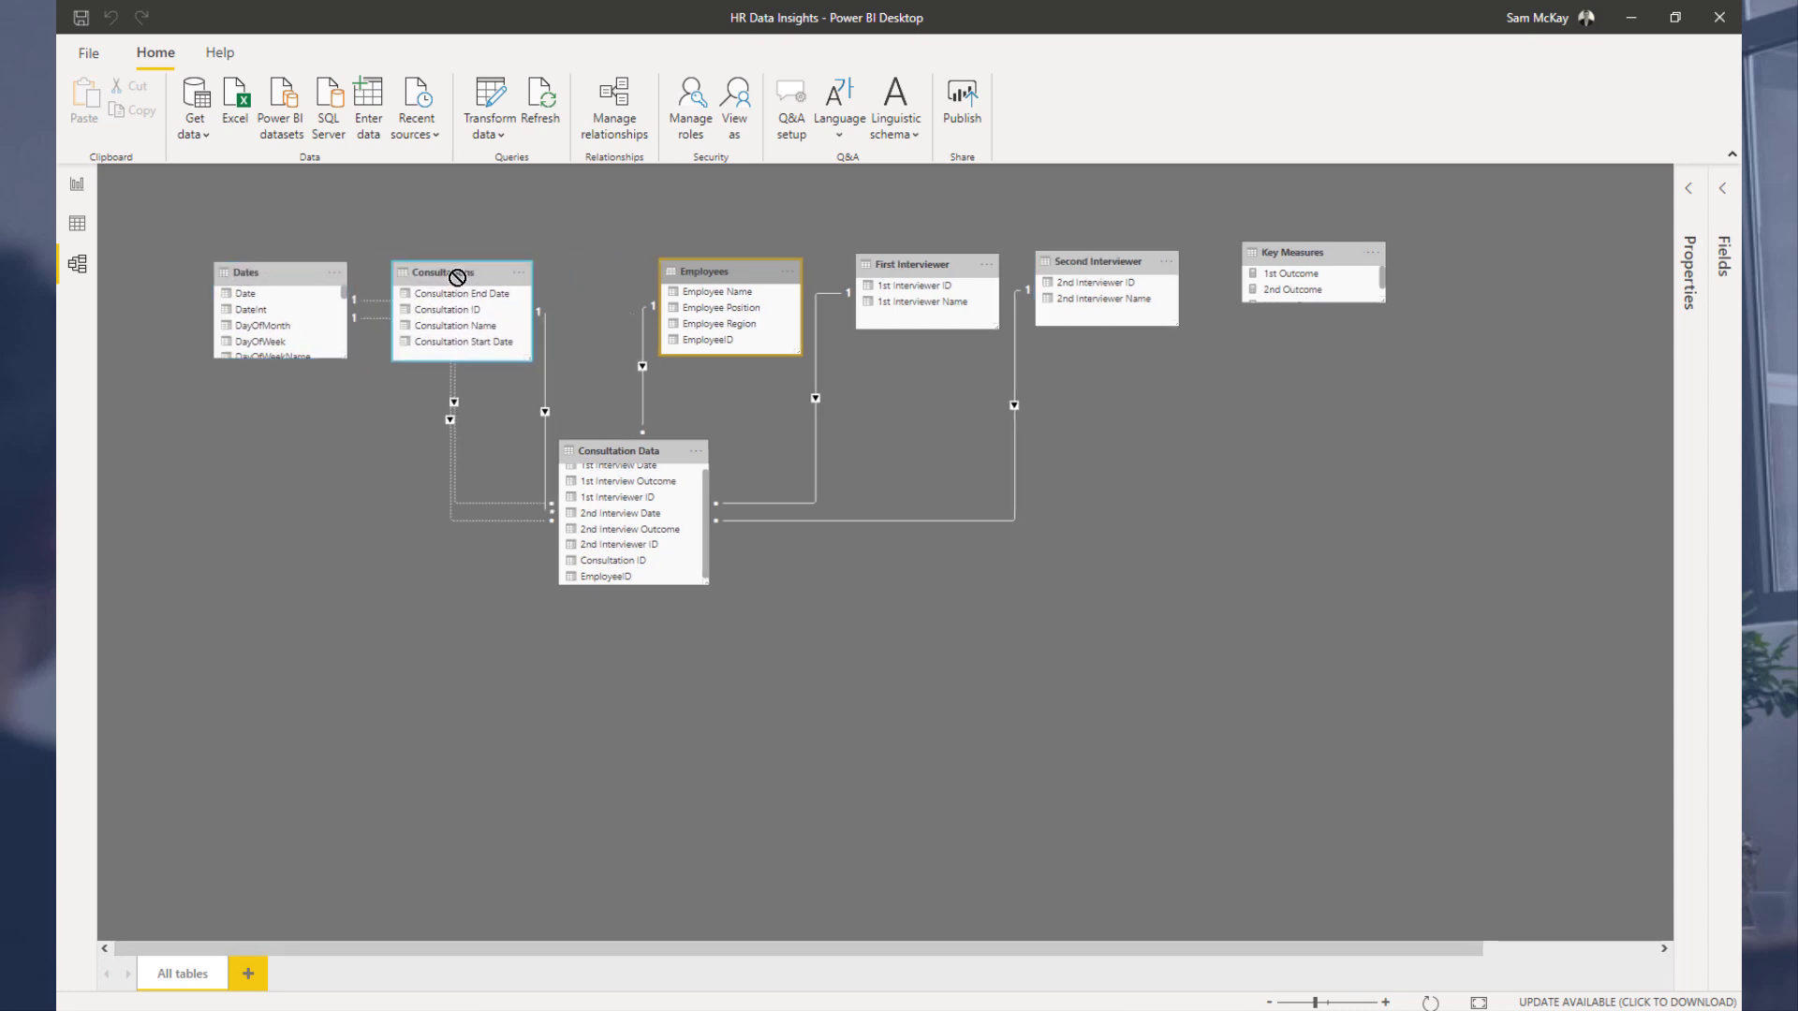
{"action": "left_click_drag", "start_coordinate": [730, 280], "coordinate": [648, 280]}
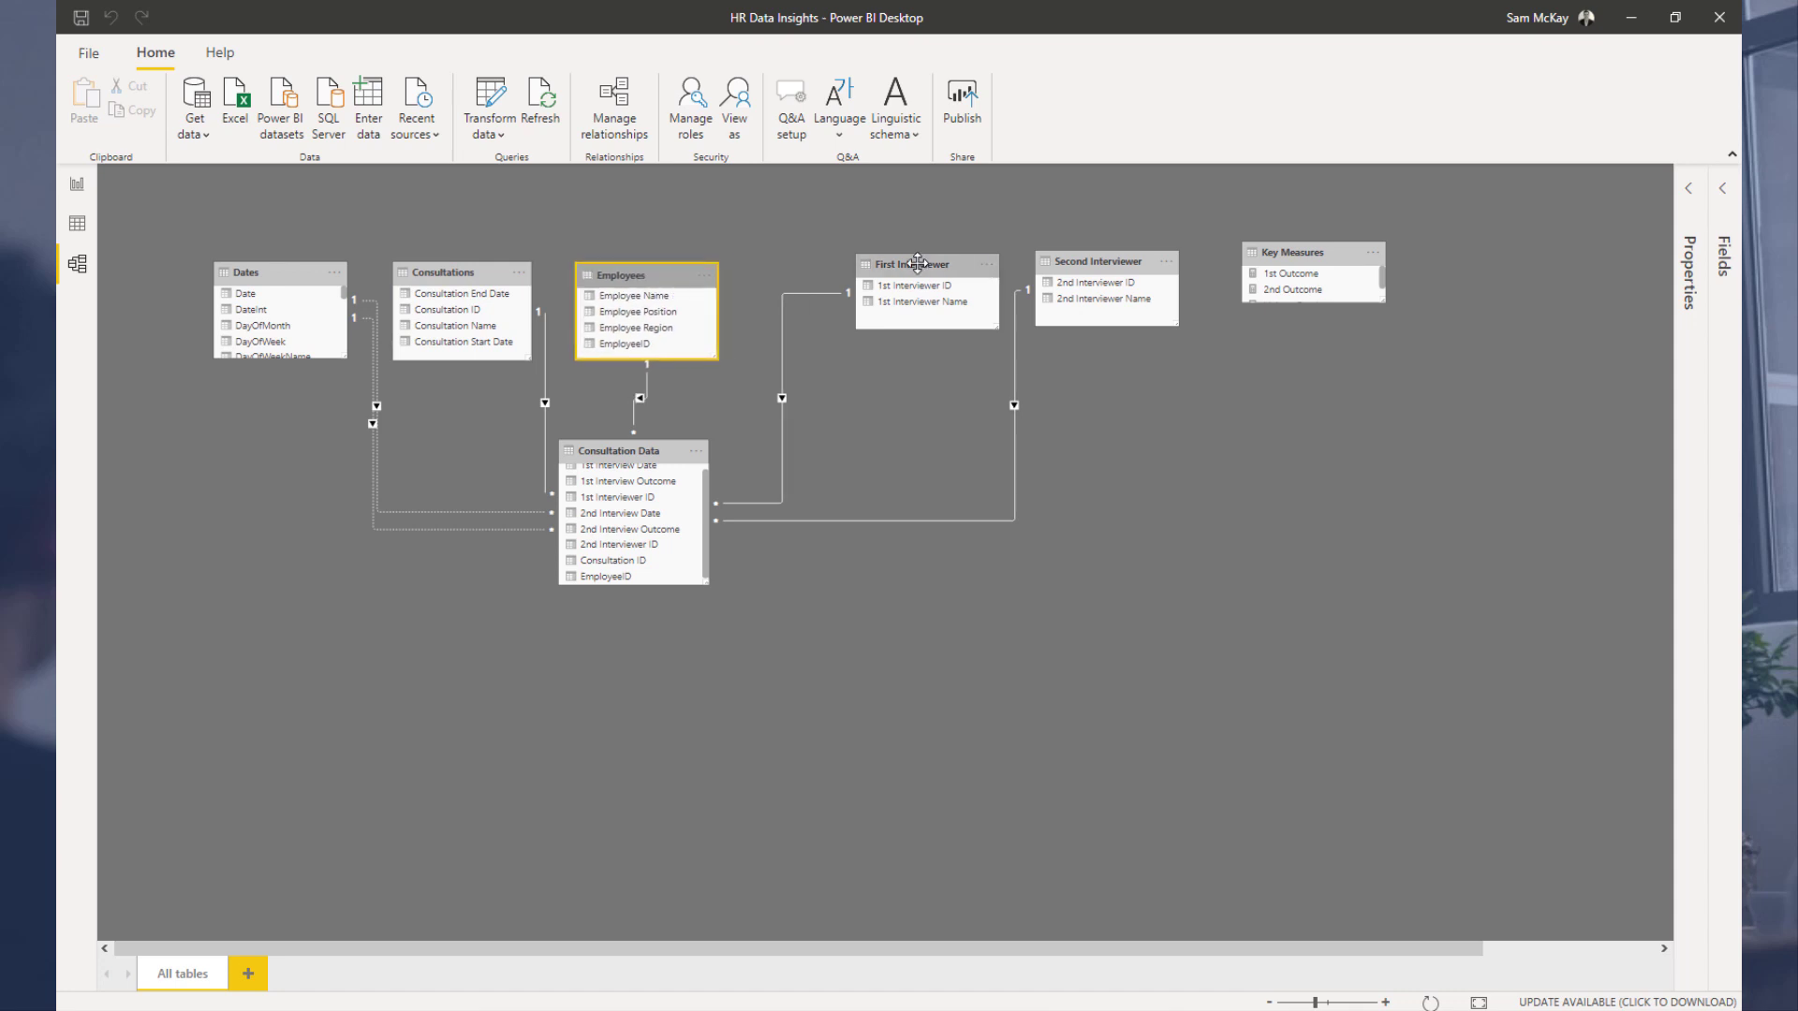
{"action": "left_click_drag", "start_coordinate": [933, 270], "coordinate": [815, 273]}
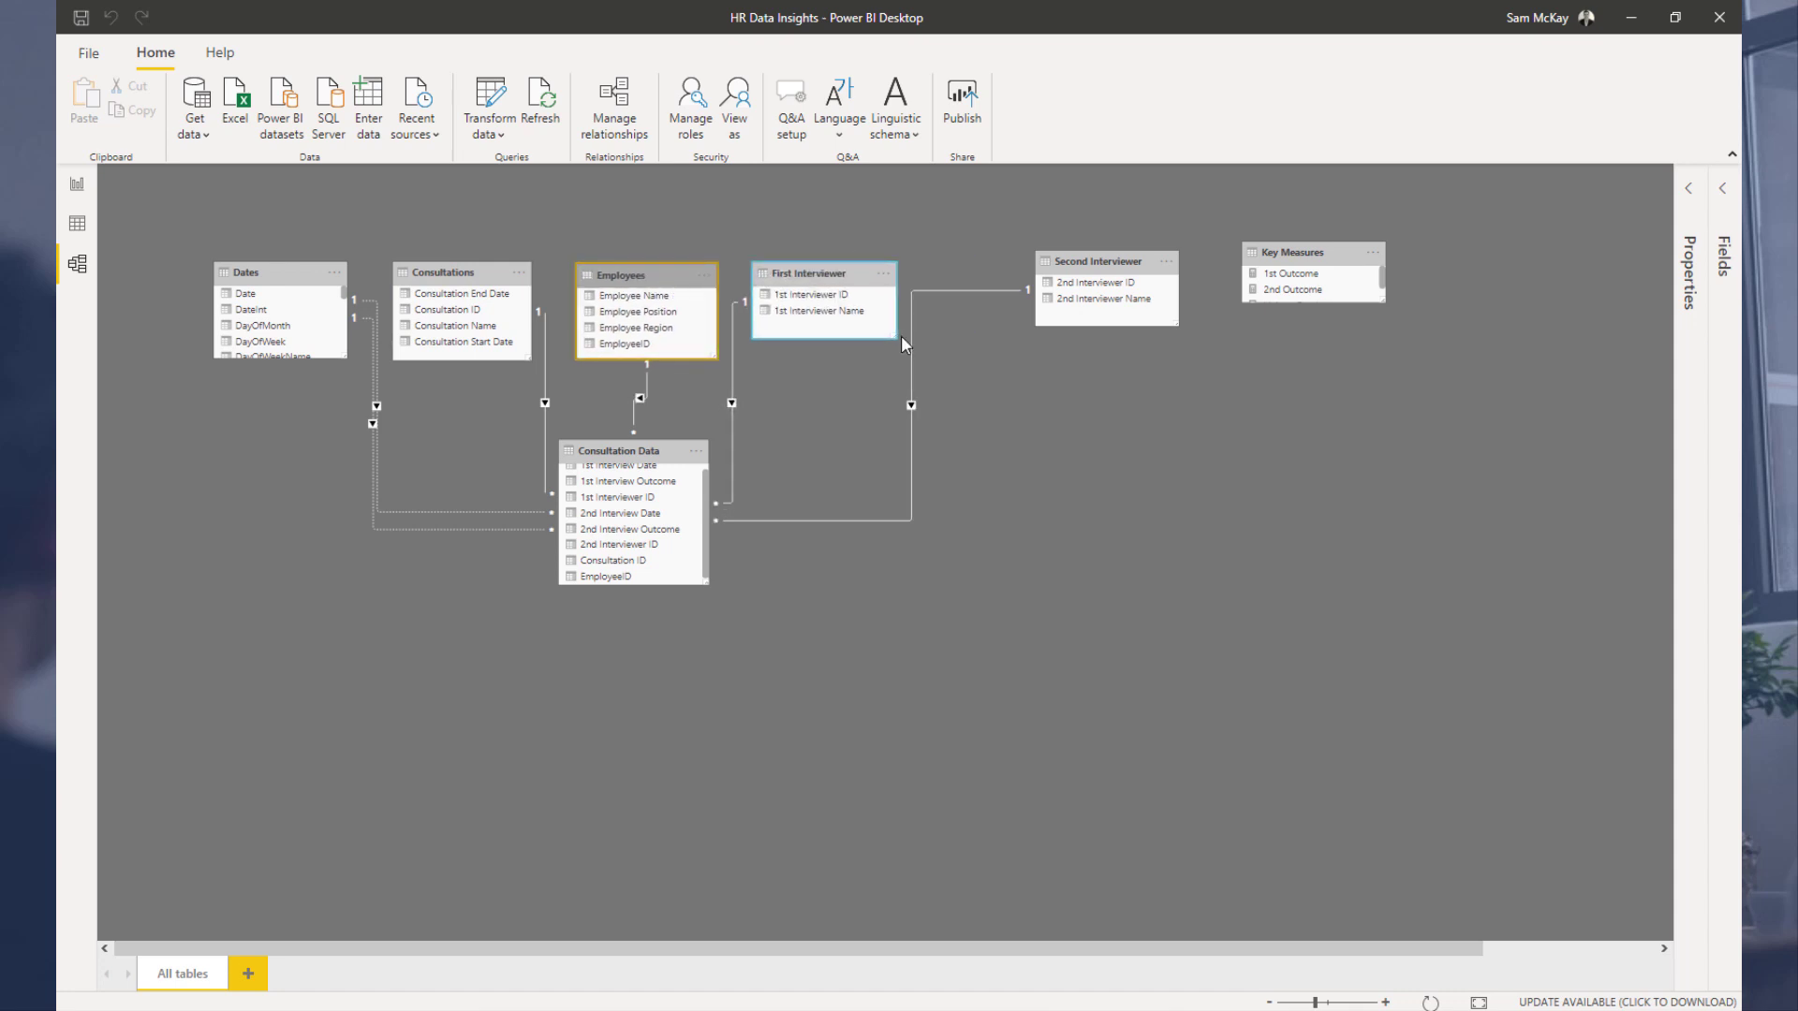
{"action": "left_click_drag", "start_coordinate": [895, 338], "coordinate": [883, 354]}
{"action": "left_click_drag", "start_coordinate": [1078, 259], "coordinate": [957, 274]}
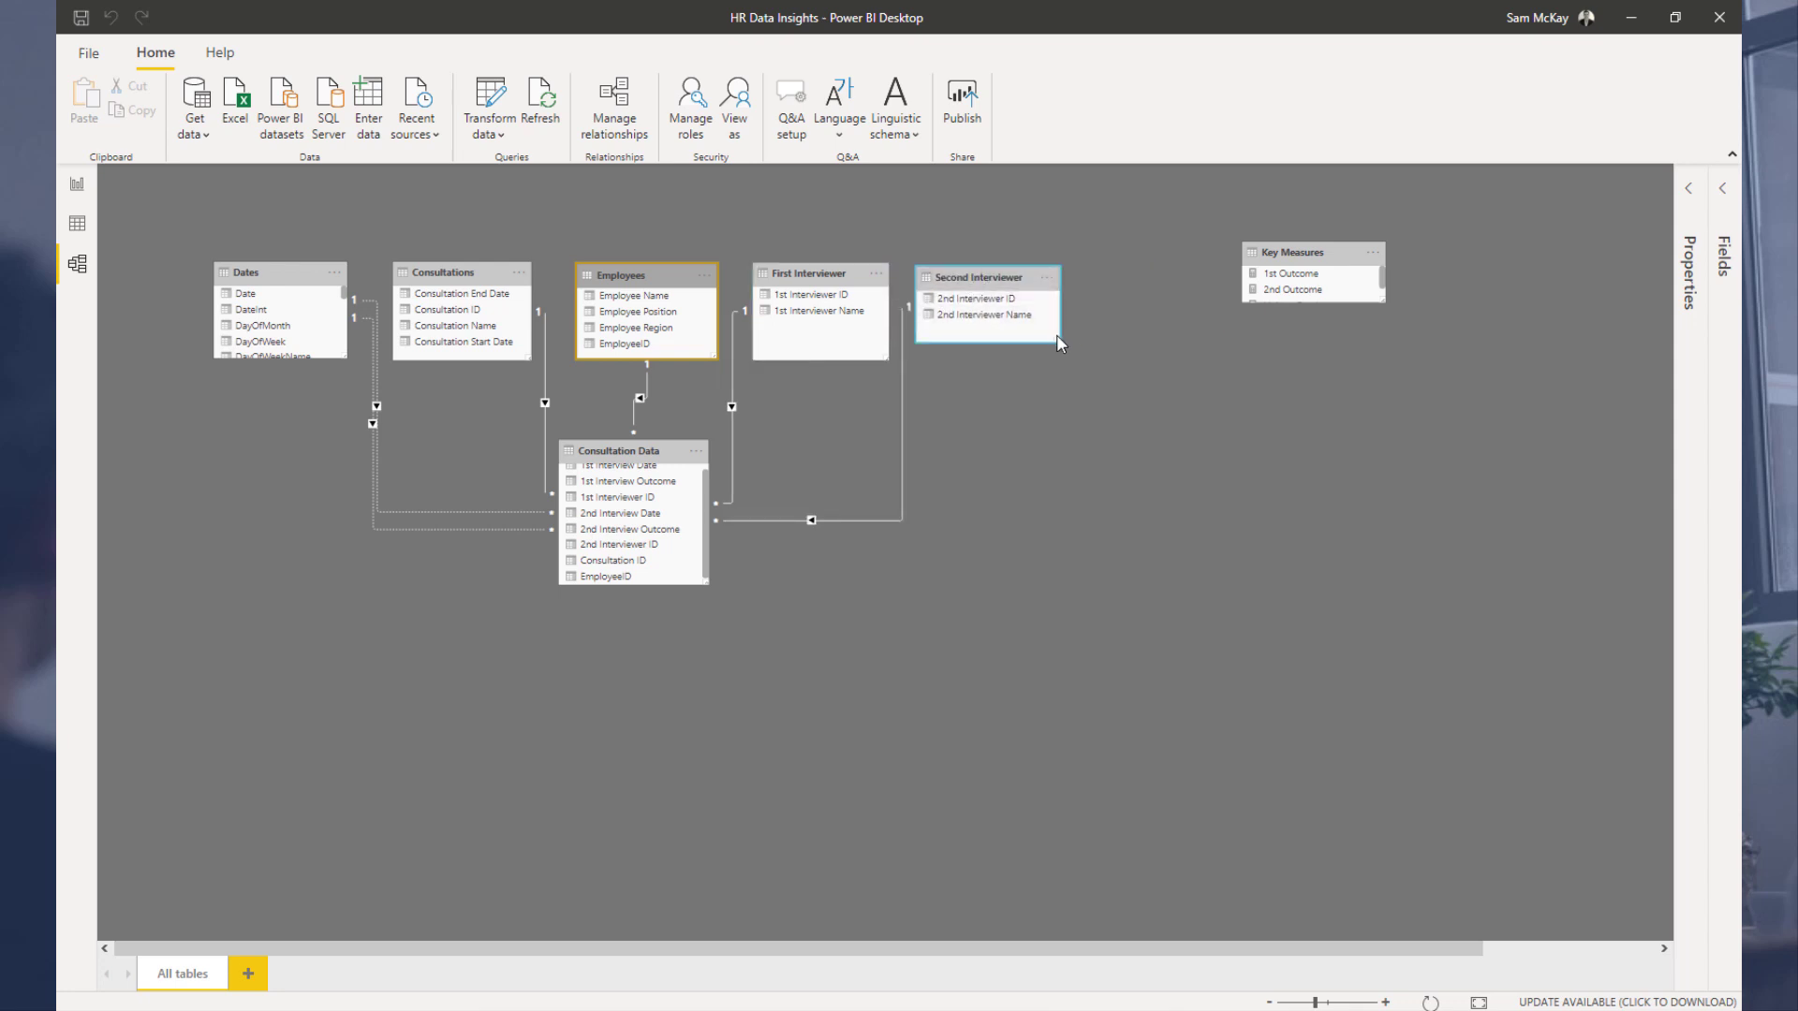
{"action": "left_click_drag", "start_coordinate": [1051, 345], "coordinate": [1042, 359]}
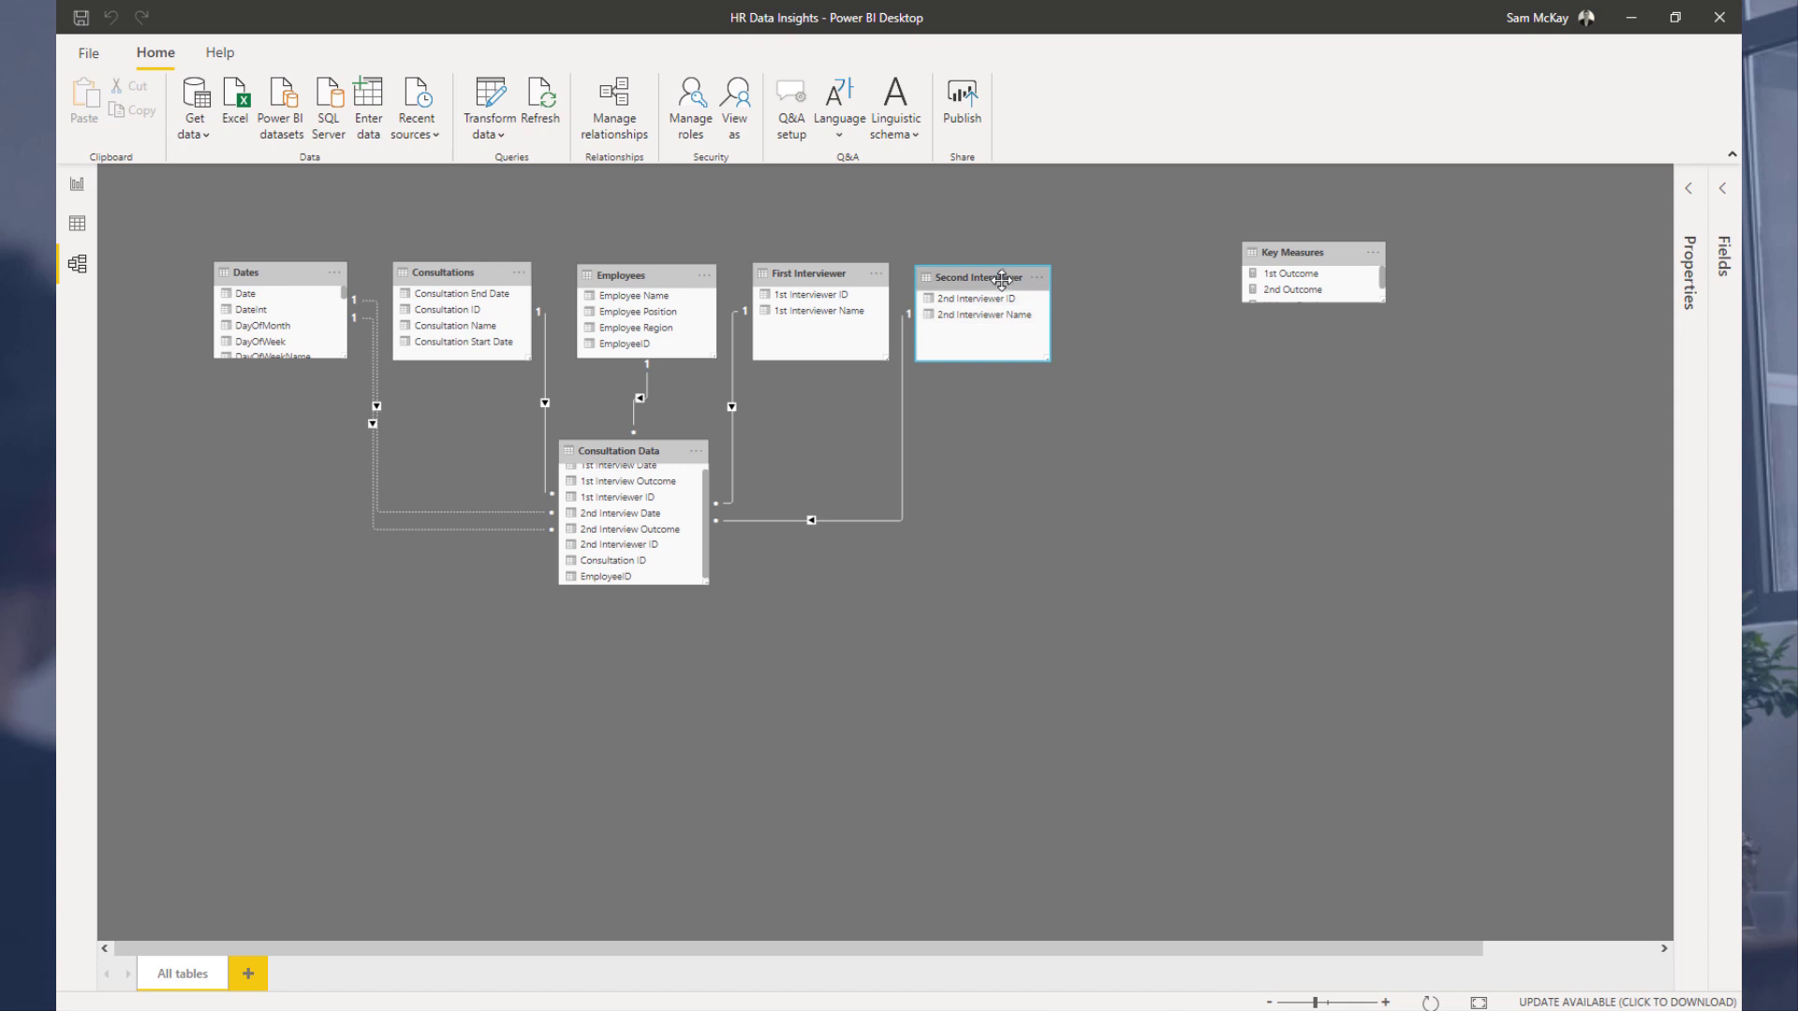
{"action": "left_click_drag", "start_coordinate": [1001, 280], "coordinate": [1001, 281]}
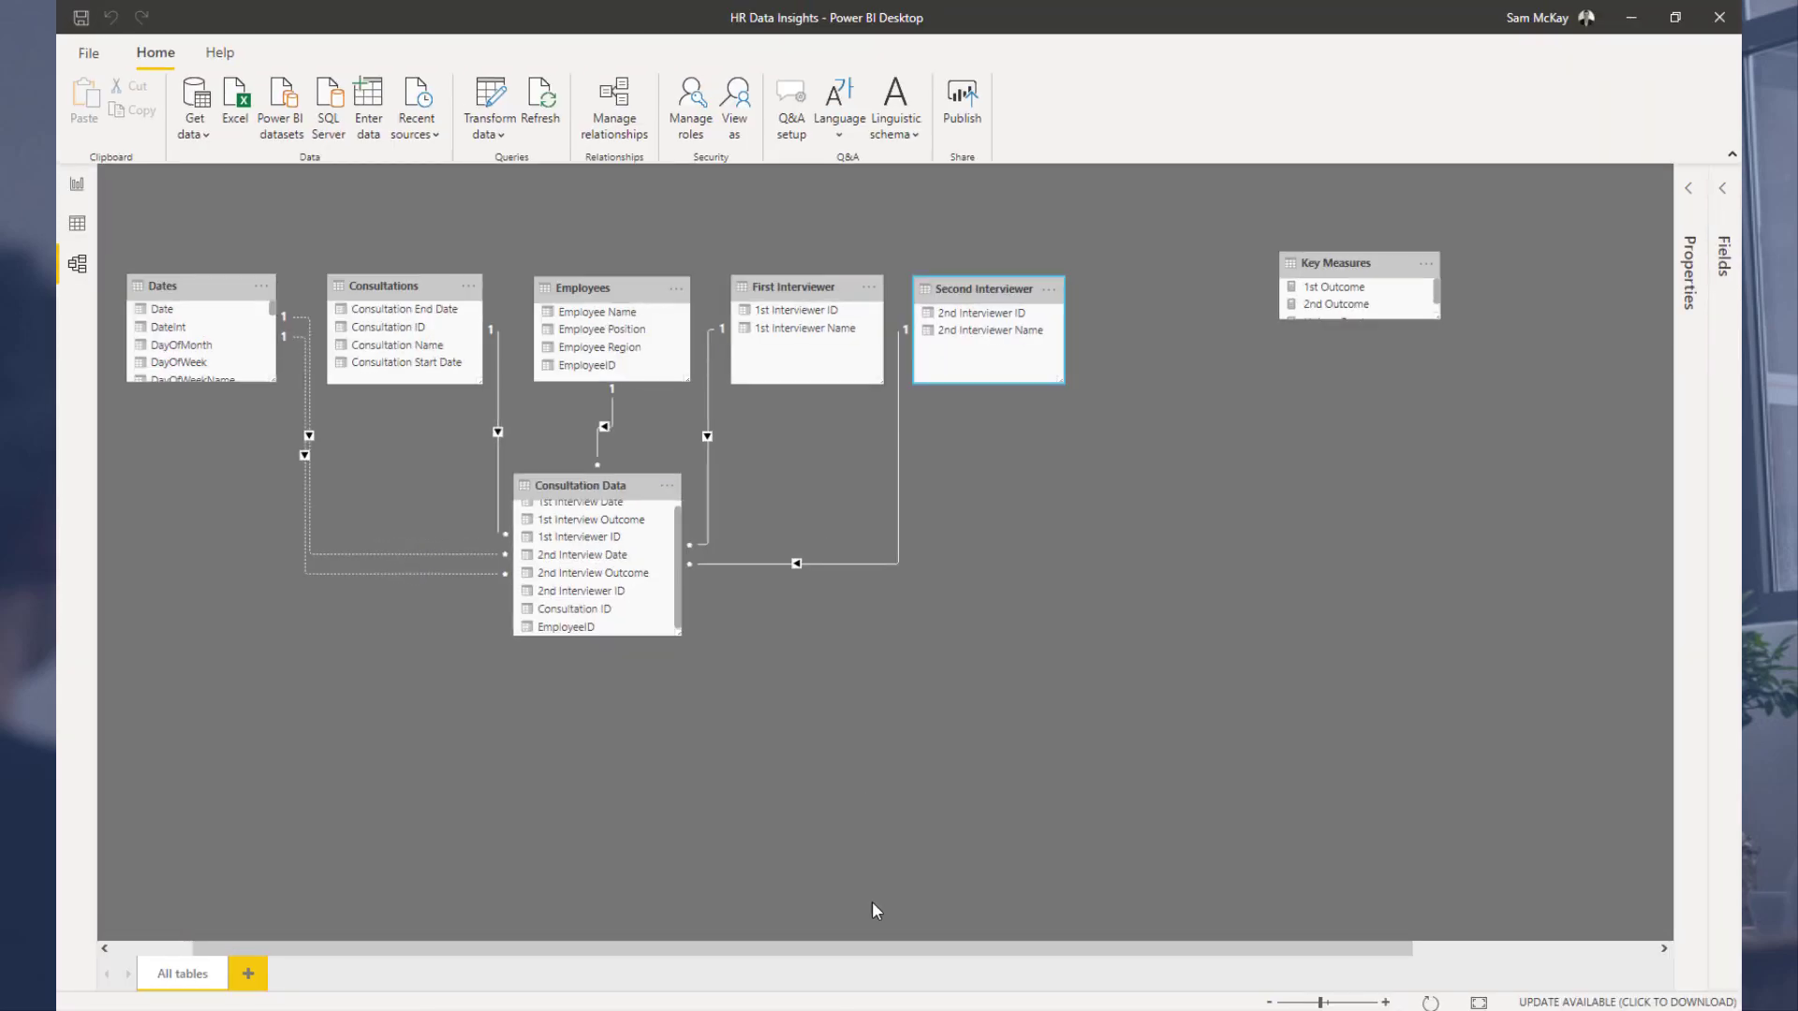
{"action": "left_click_drag", "start_coordinate": [903, 948], "coordinate": [823, 948]}
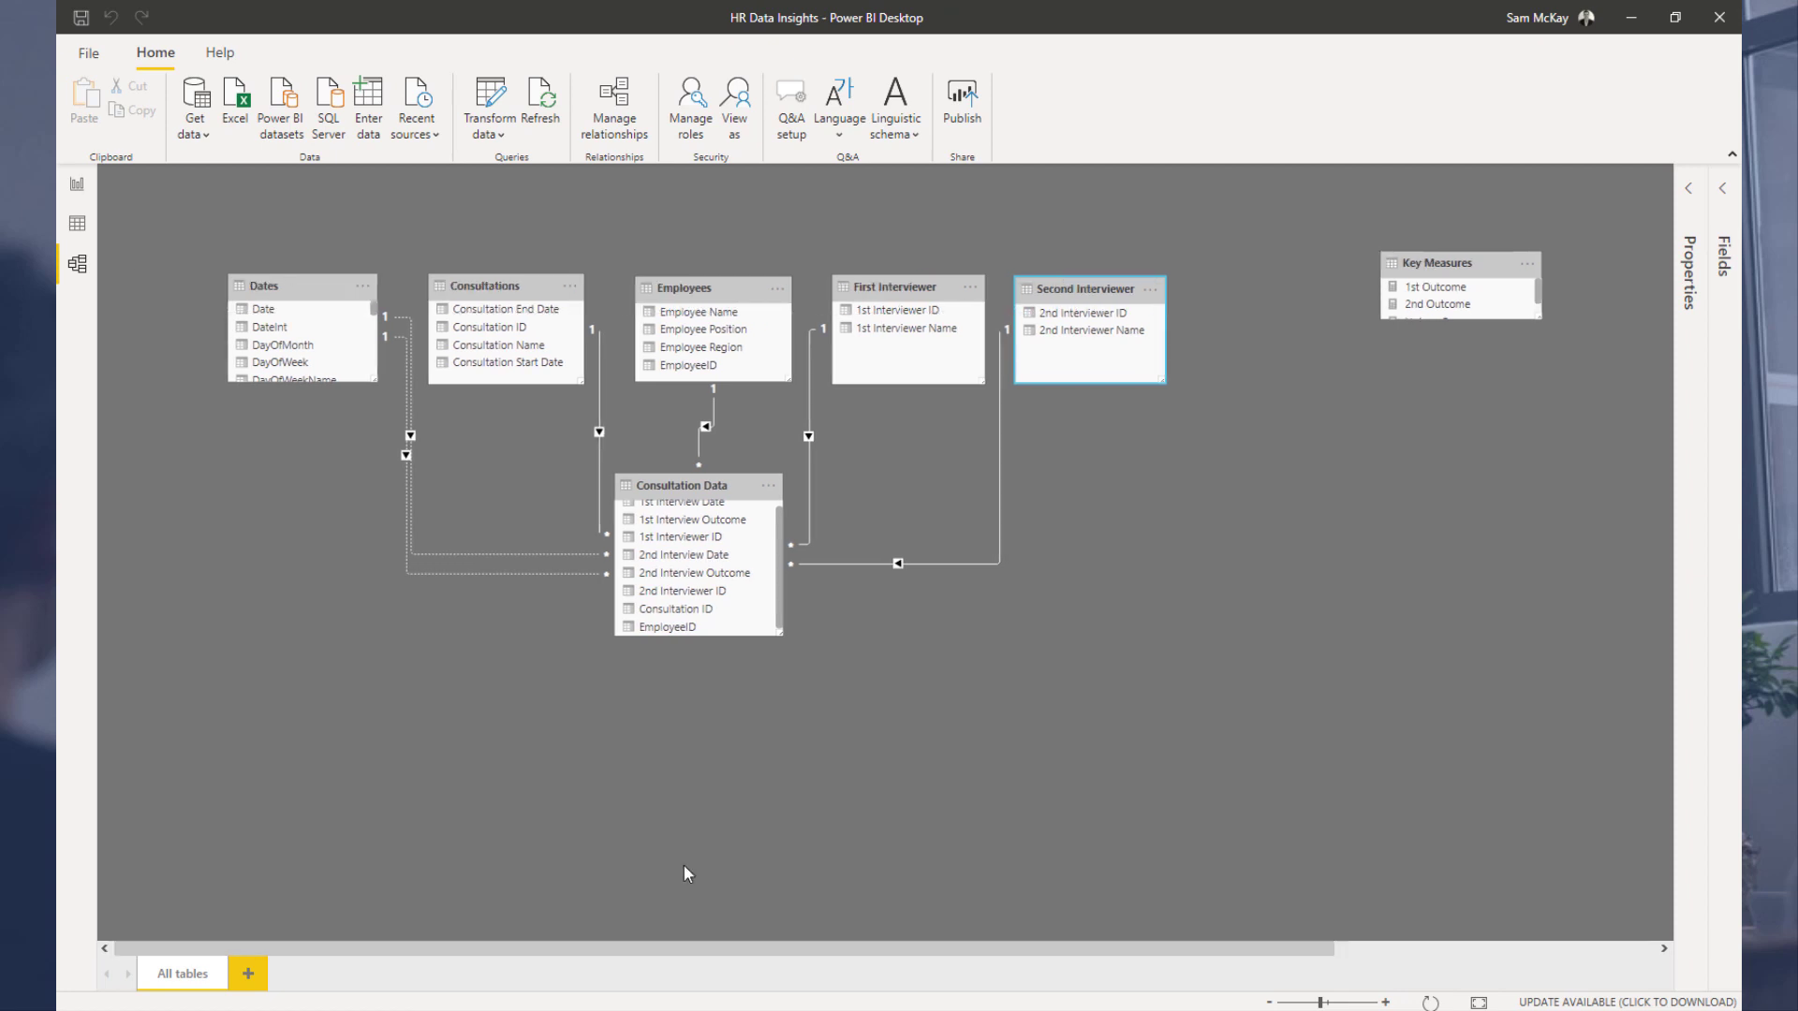
Step: Add a dropdown slicer for 1st Interviewer Name on the report and shrink it above the employee table
{"action": "left_click", "coordinate": [78, 187]}
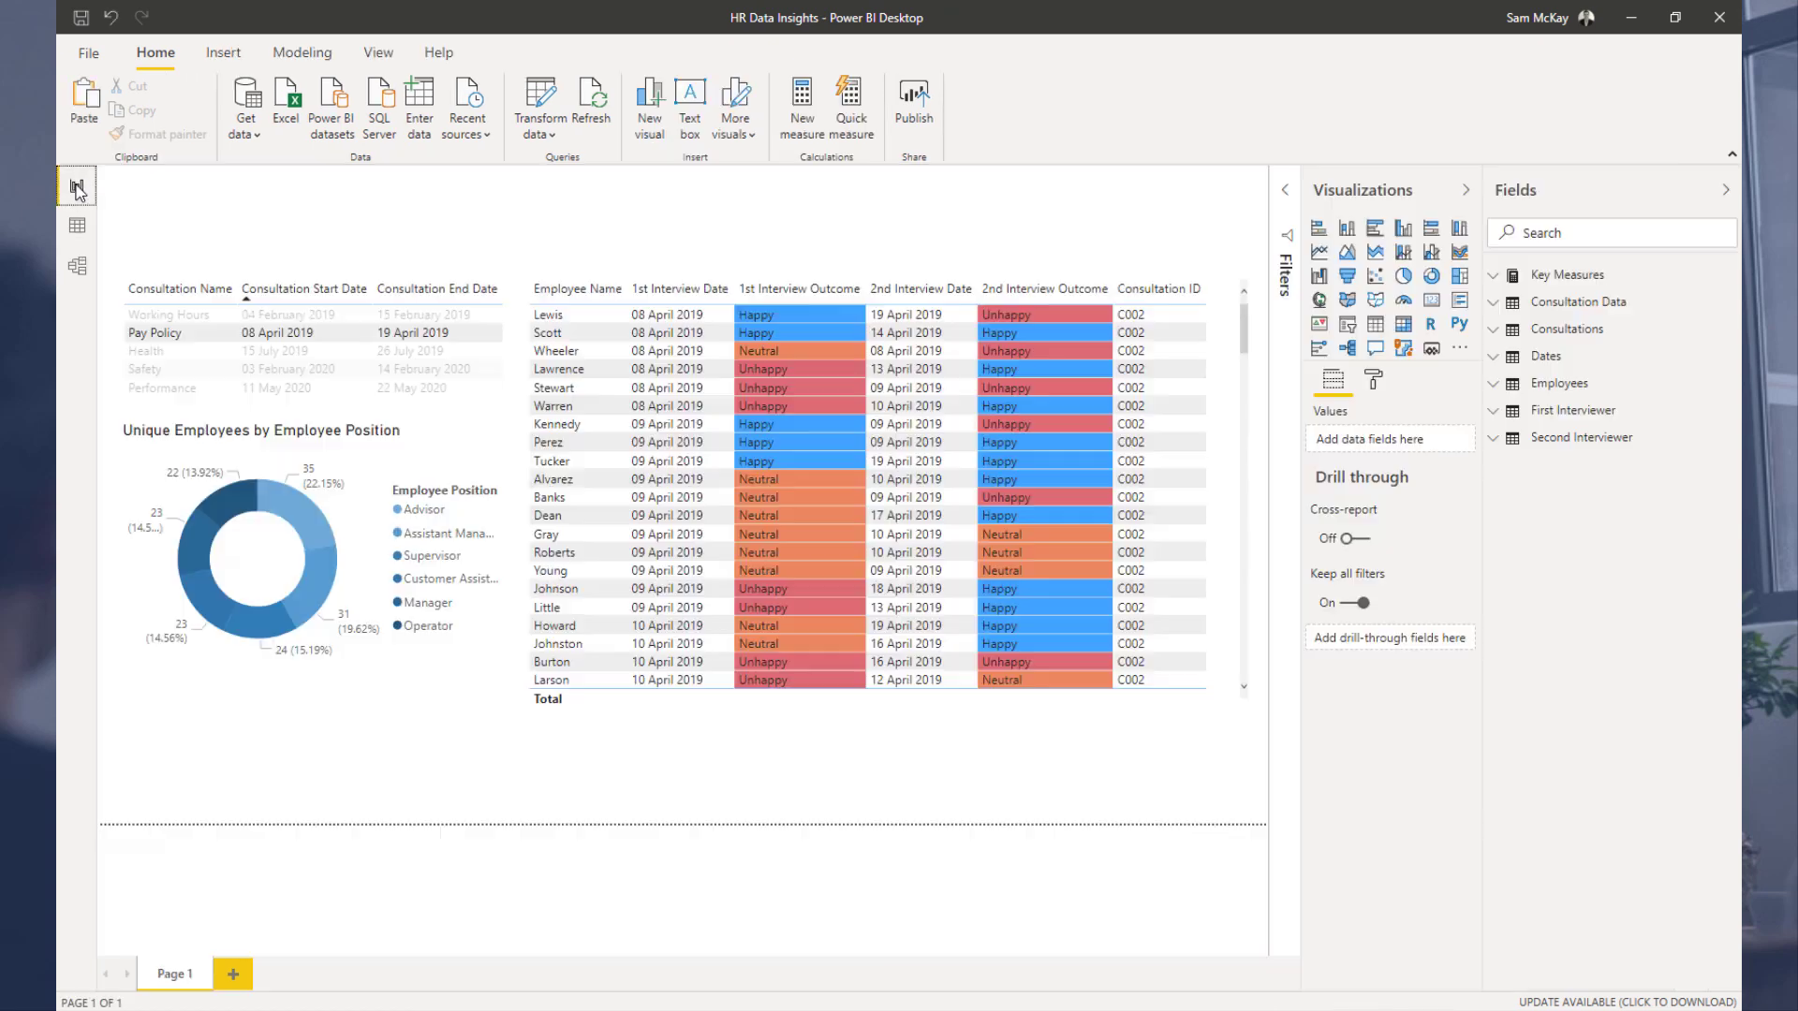
{"action": "left_click", "coordinate": [1559, 410]}
{"action": "left_click_drag", "start_coordinate": [1583, 465], "coordinate": [935, 245]}
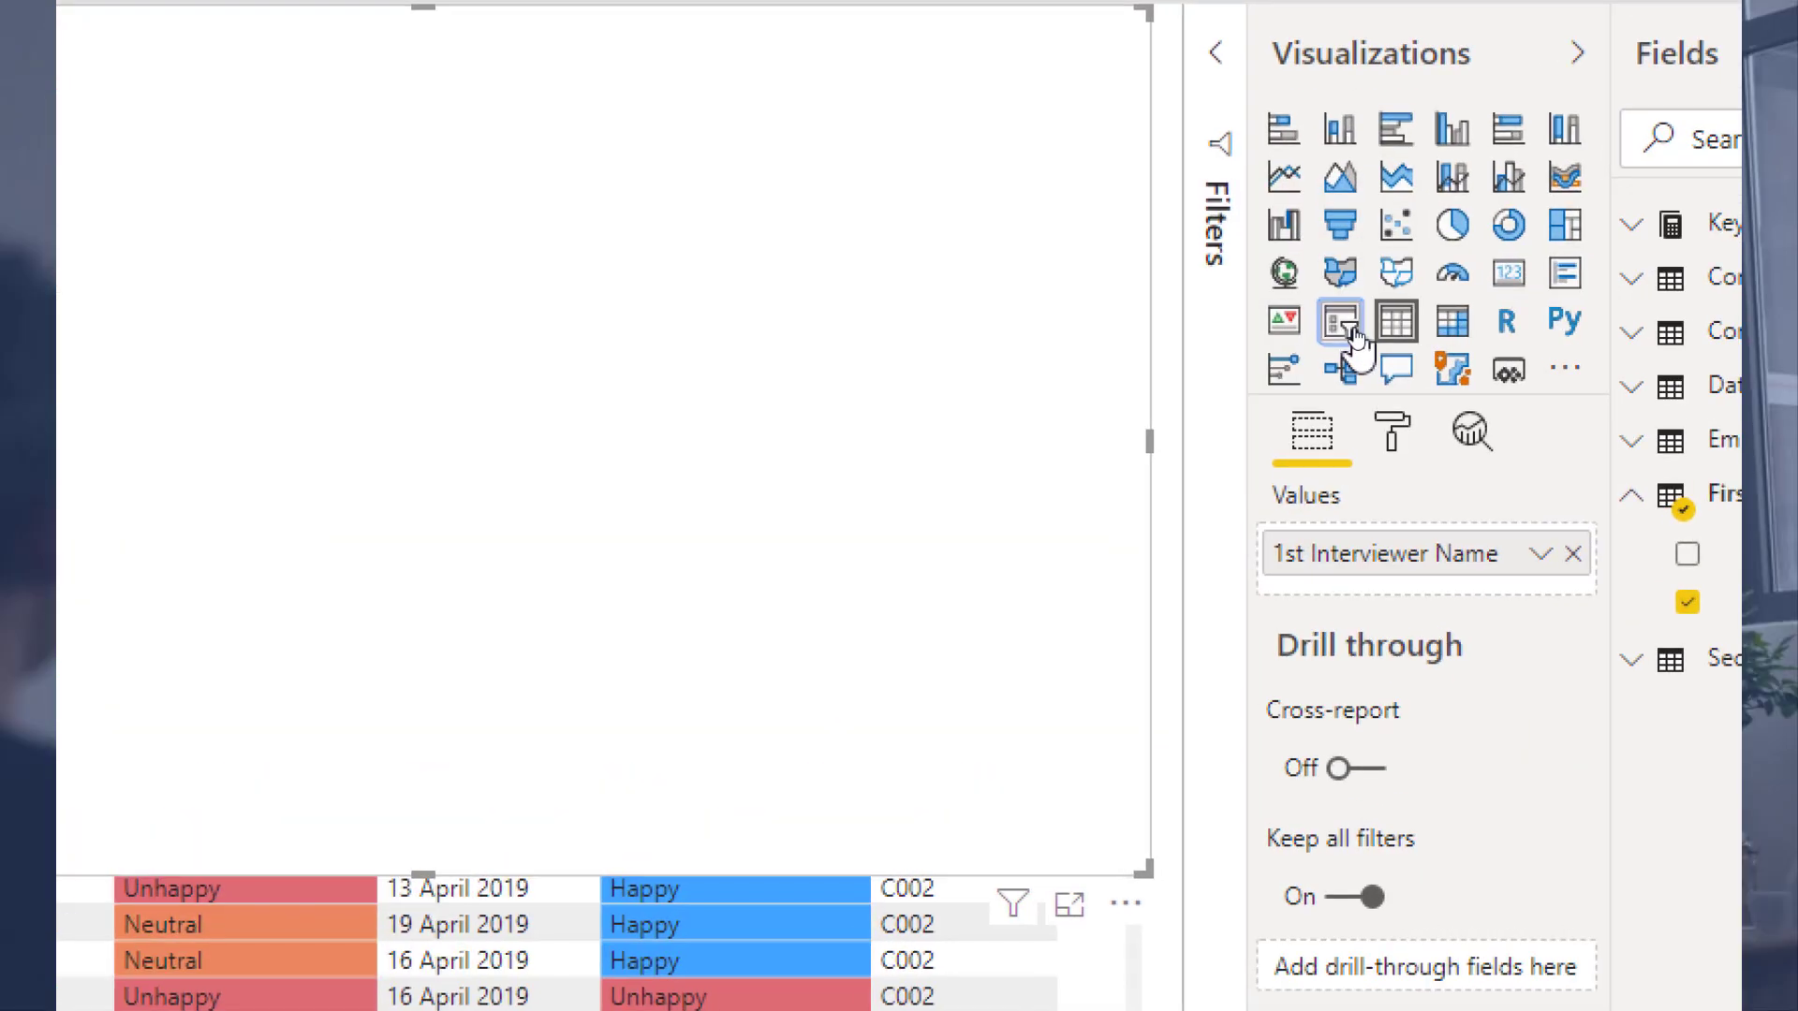
{"action": "left_click", "coordinate": [1349, 326]}
{"action": "left_click", "coordinate": [1233, 178]}
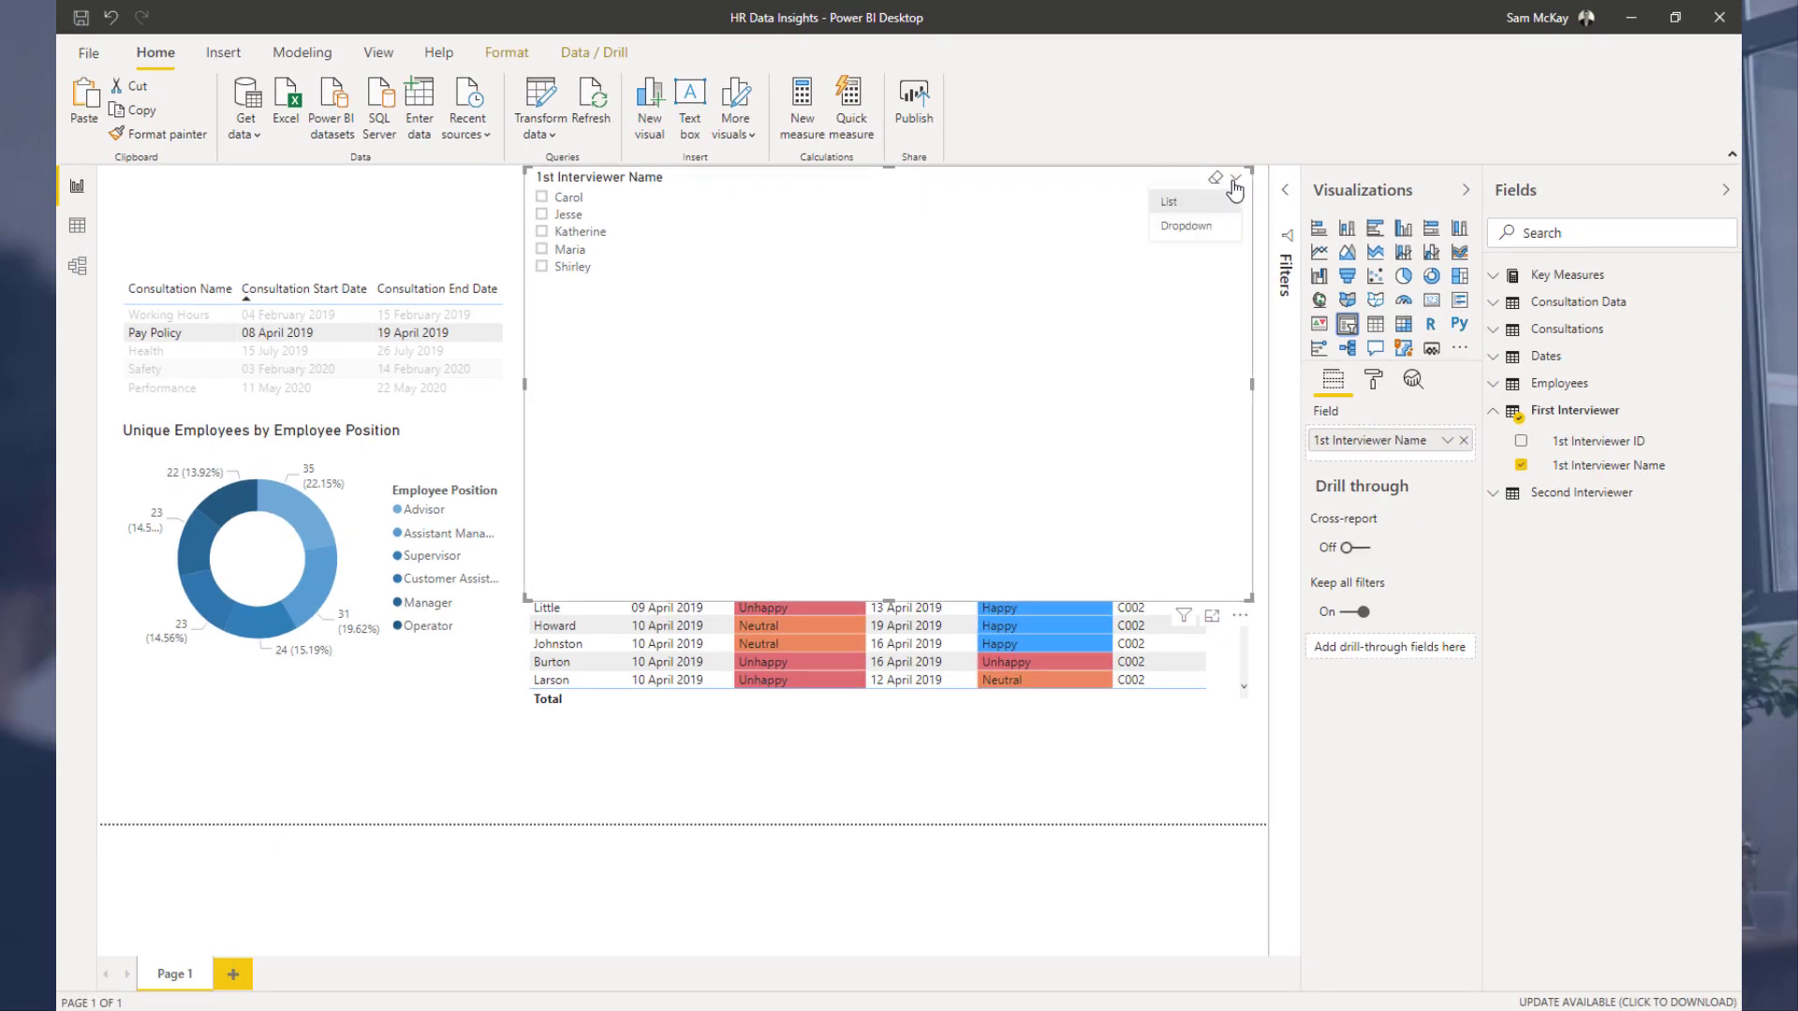
{"action": "left_click", "coordinate": [1188, 228]}
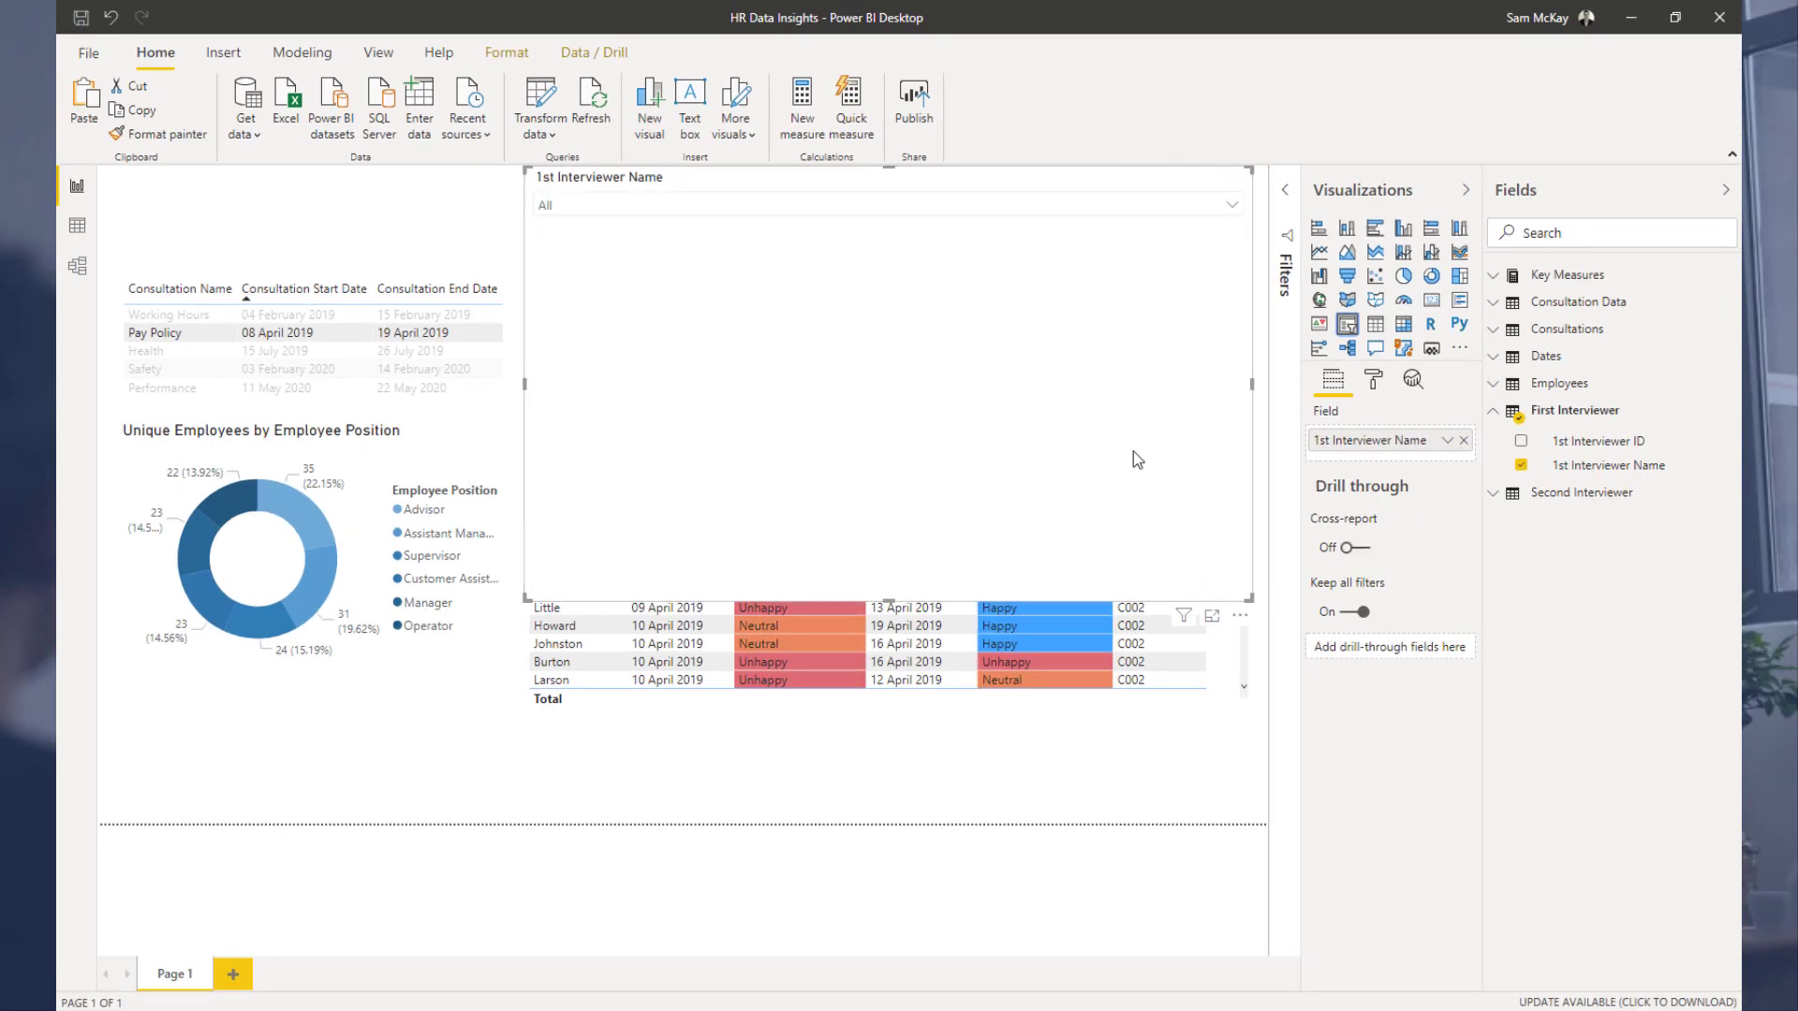
{"action": "left_click_drag", "start_coordinate": [1250, 598], "coordinate": [897, 217]}
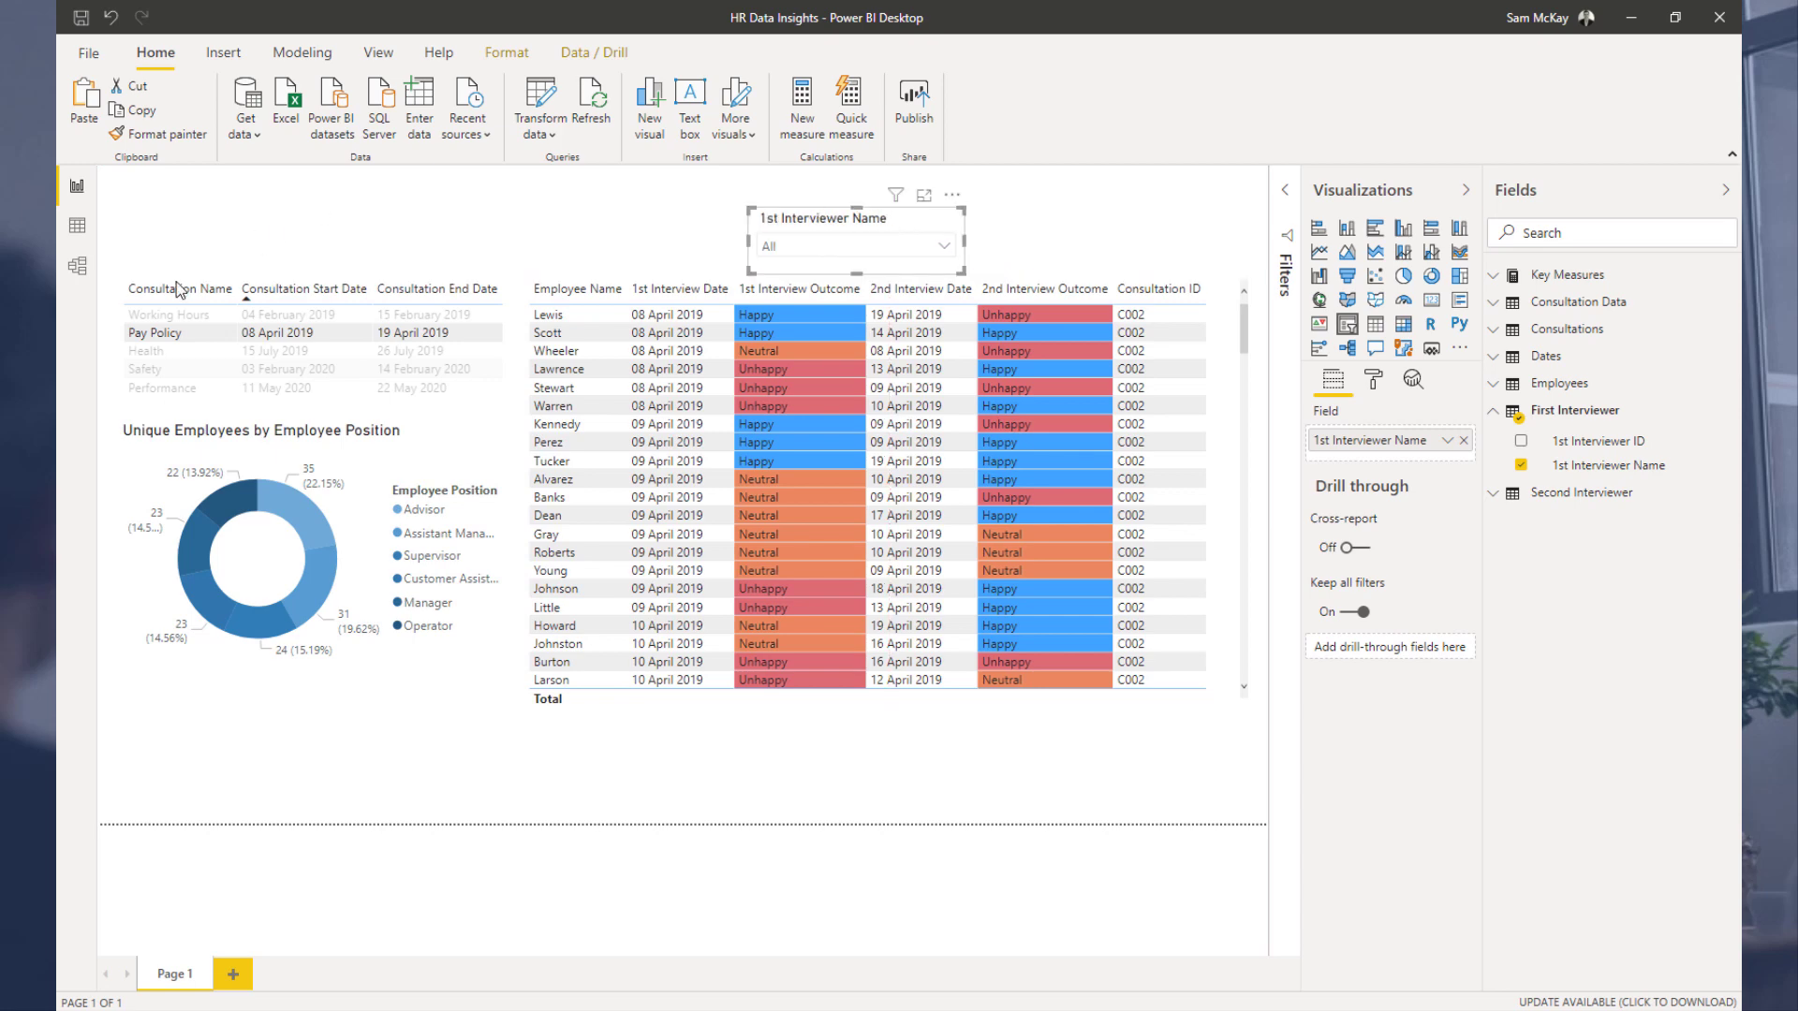
Step: Duplicate the 1st Interviewer Name slicer and place the copy beside the original
{"action": "left_click", "coordinate": [80, 266]}
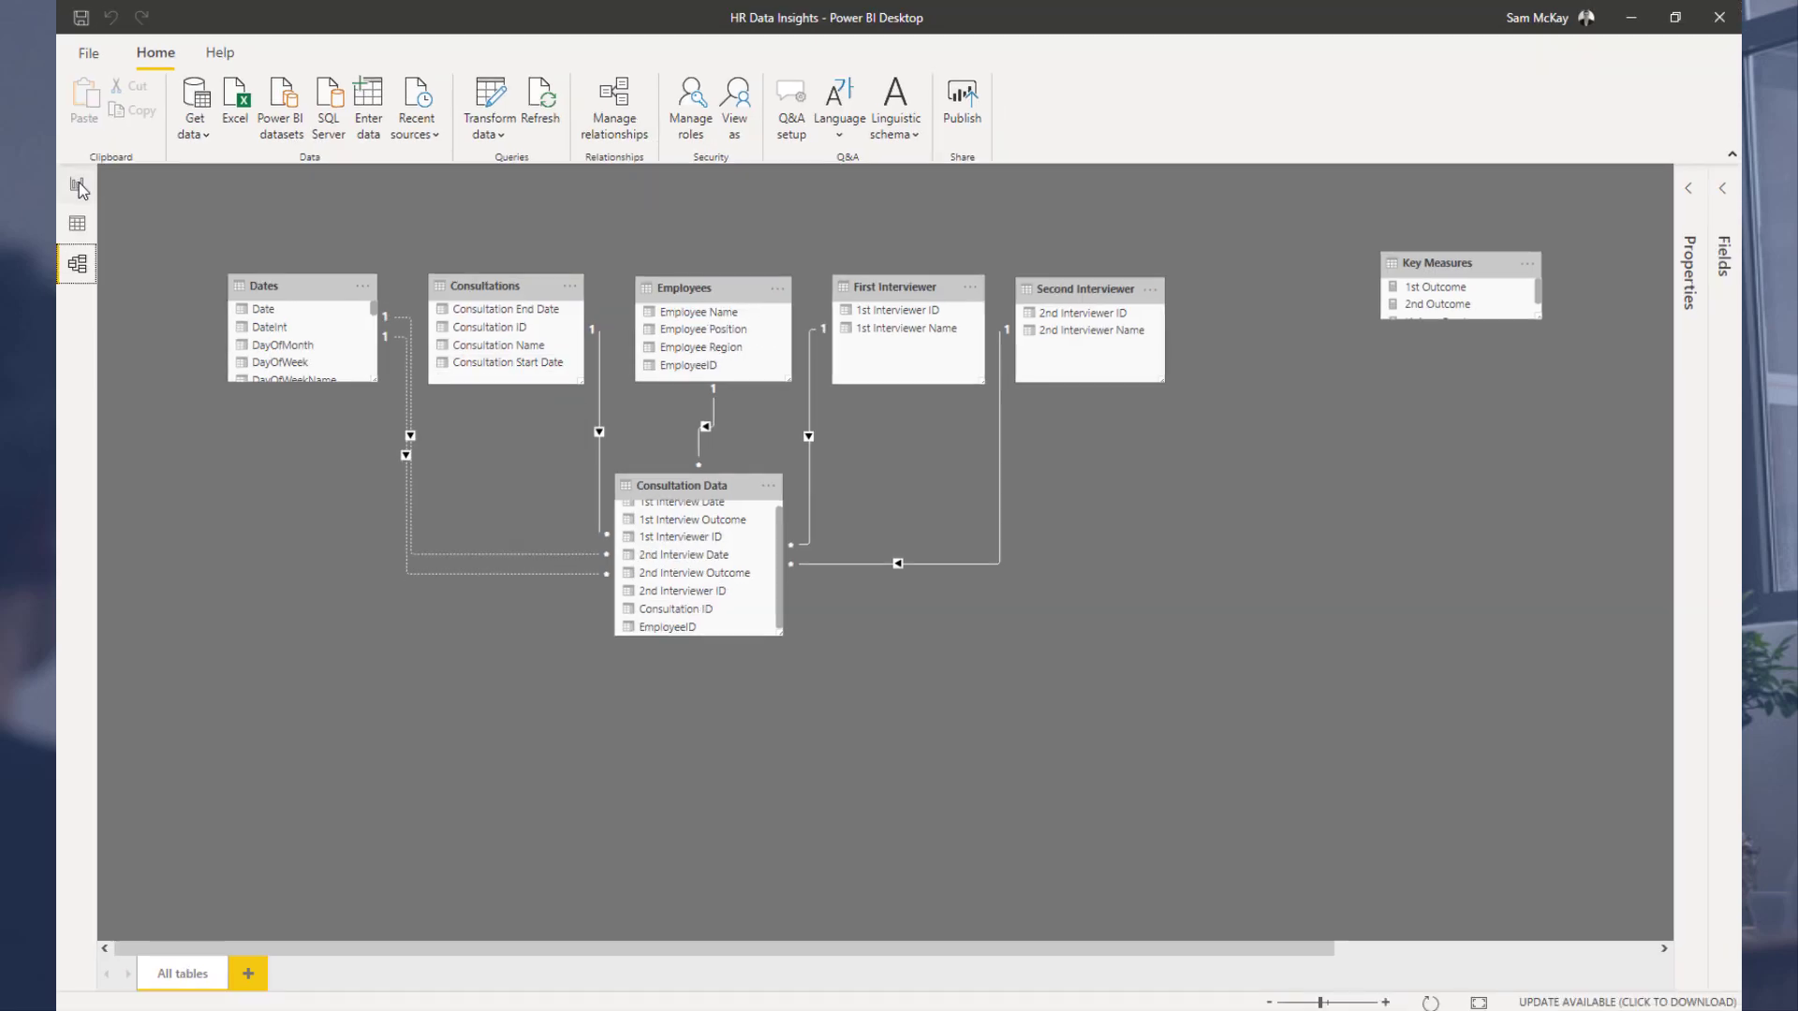
{"action": "left_click", "coordinate": [79, 188]}
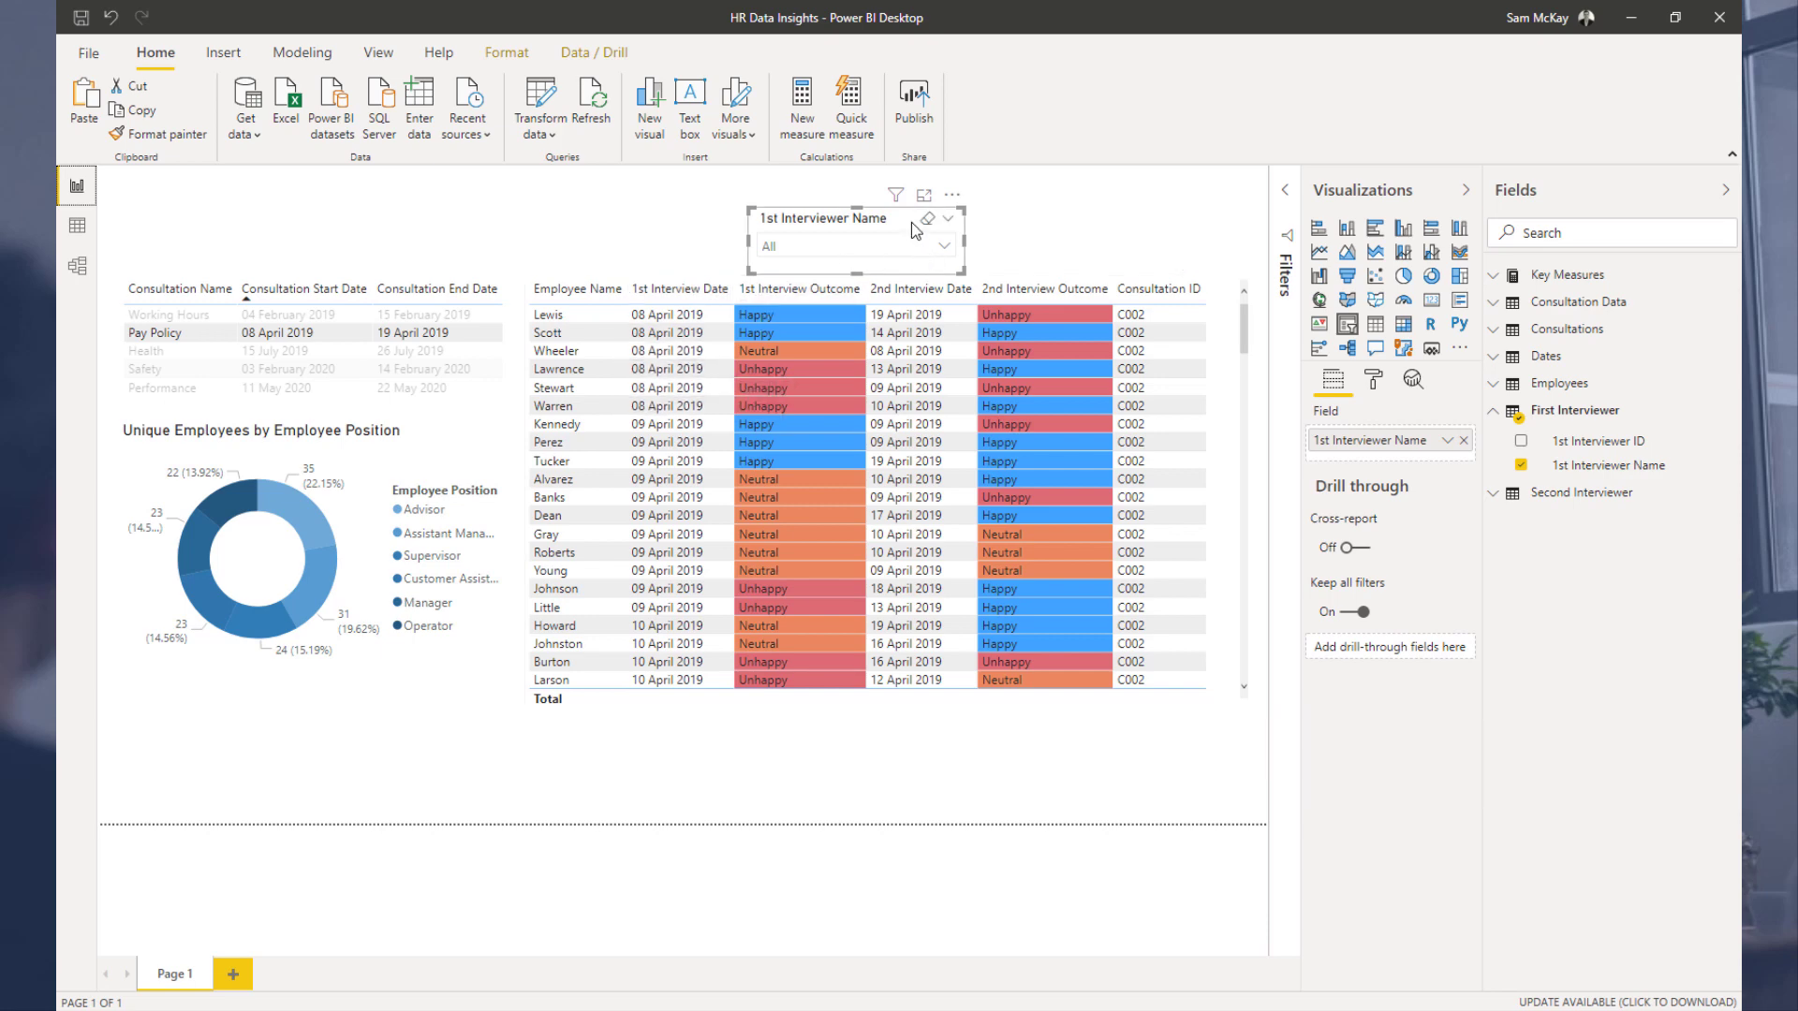
{"action": "key", "text": "ctrl+c"}
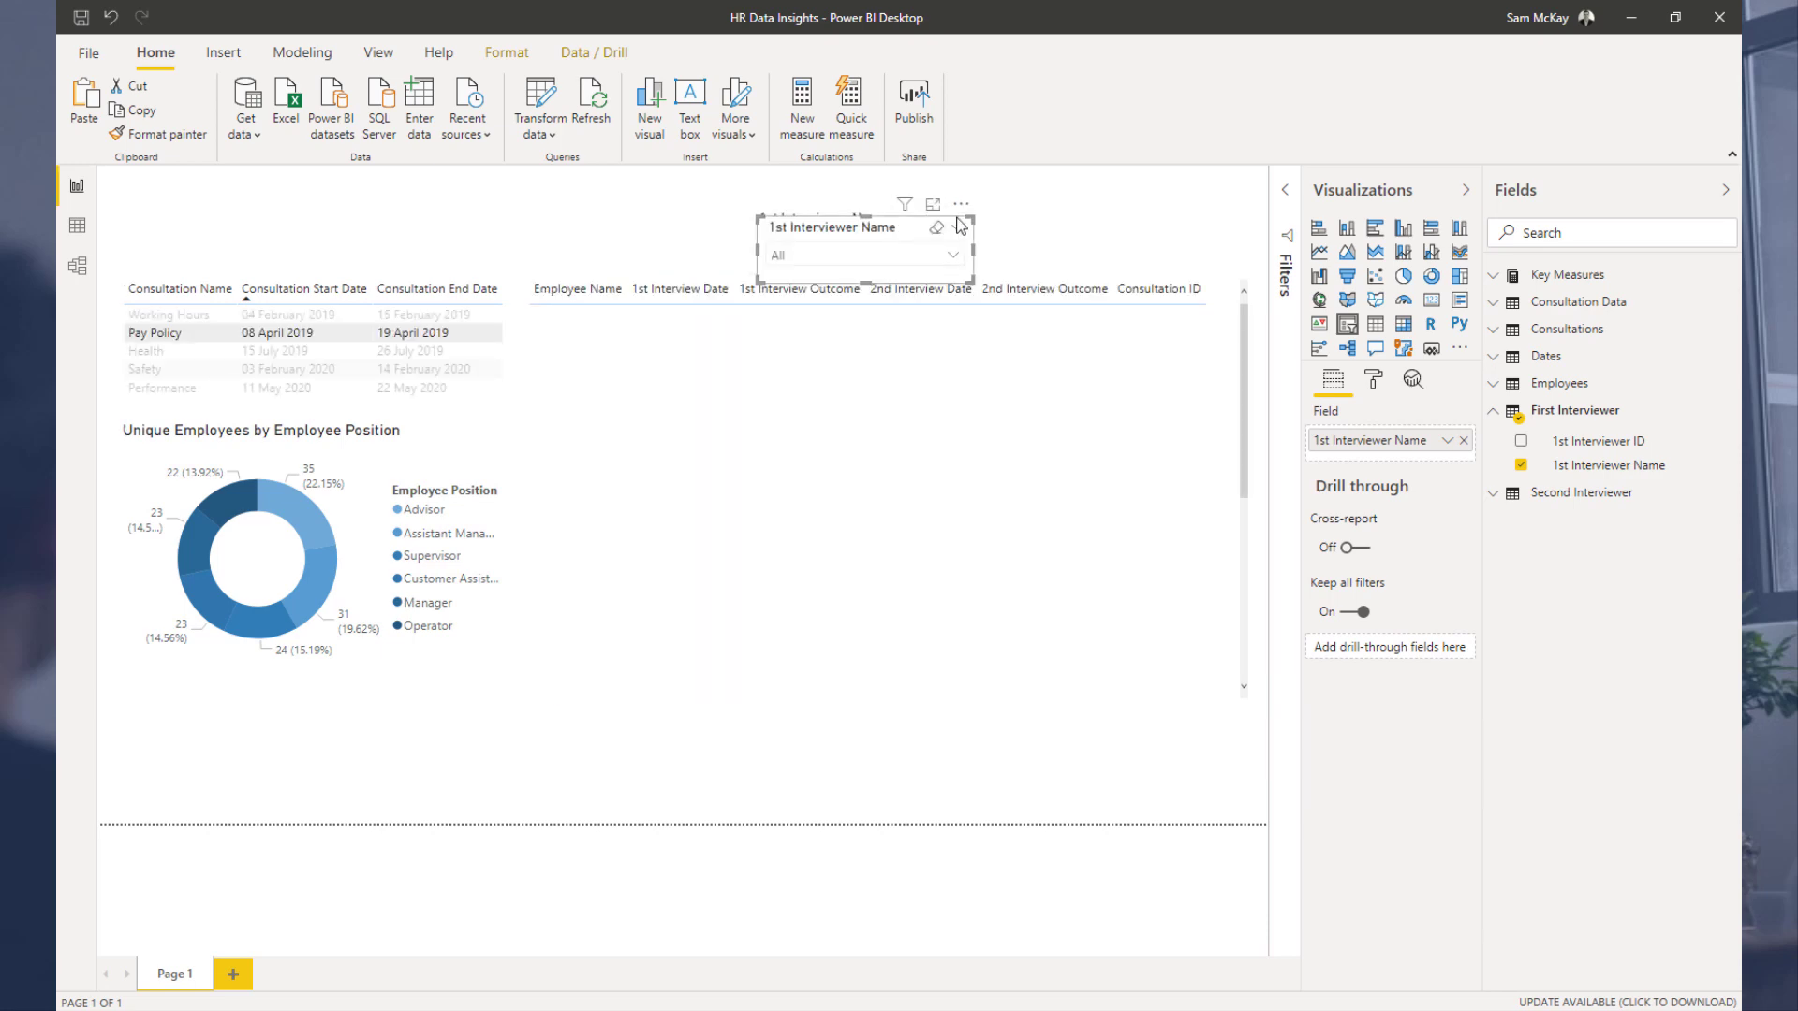
{"action": "key", "text": "ctrl+v"}
{"action": "left_click_drag", "start_coordinate": [1147, 217], "coordinate": [1147, 233]}
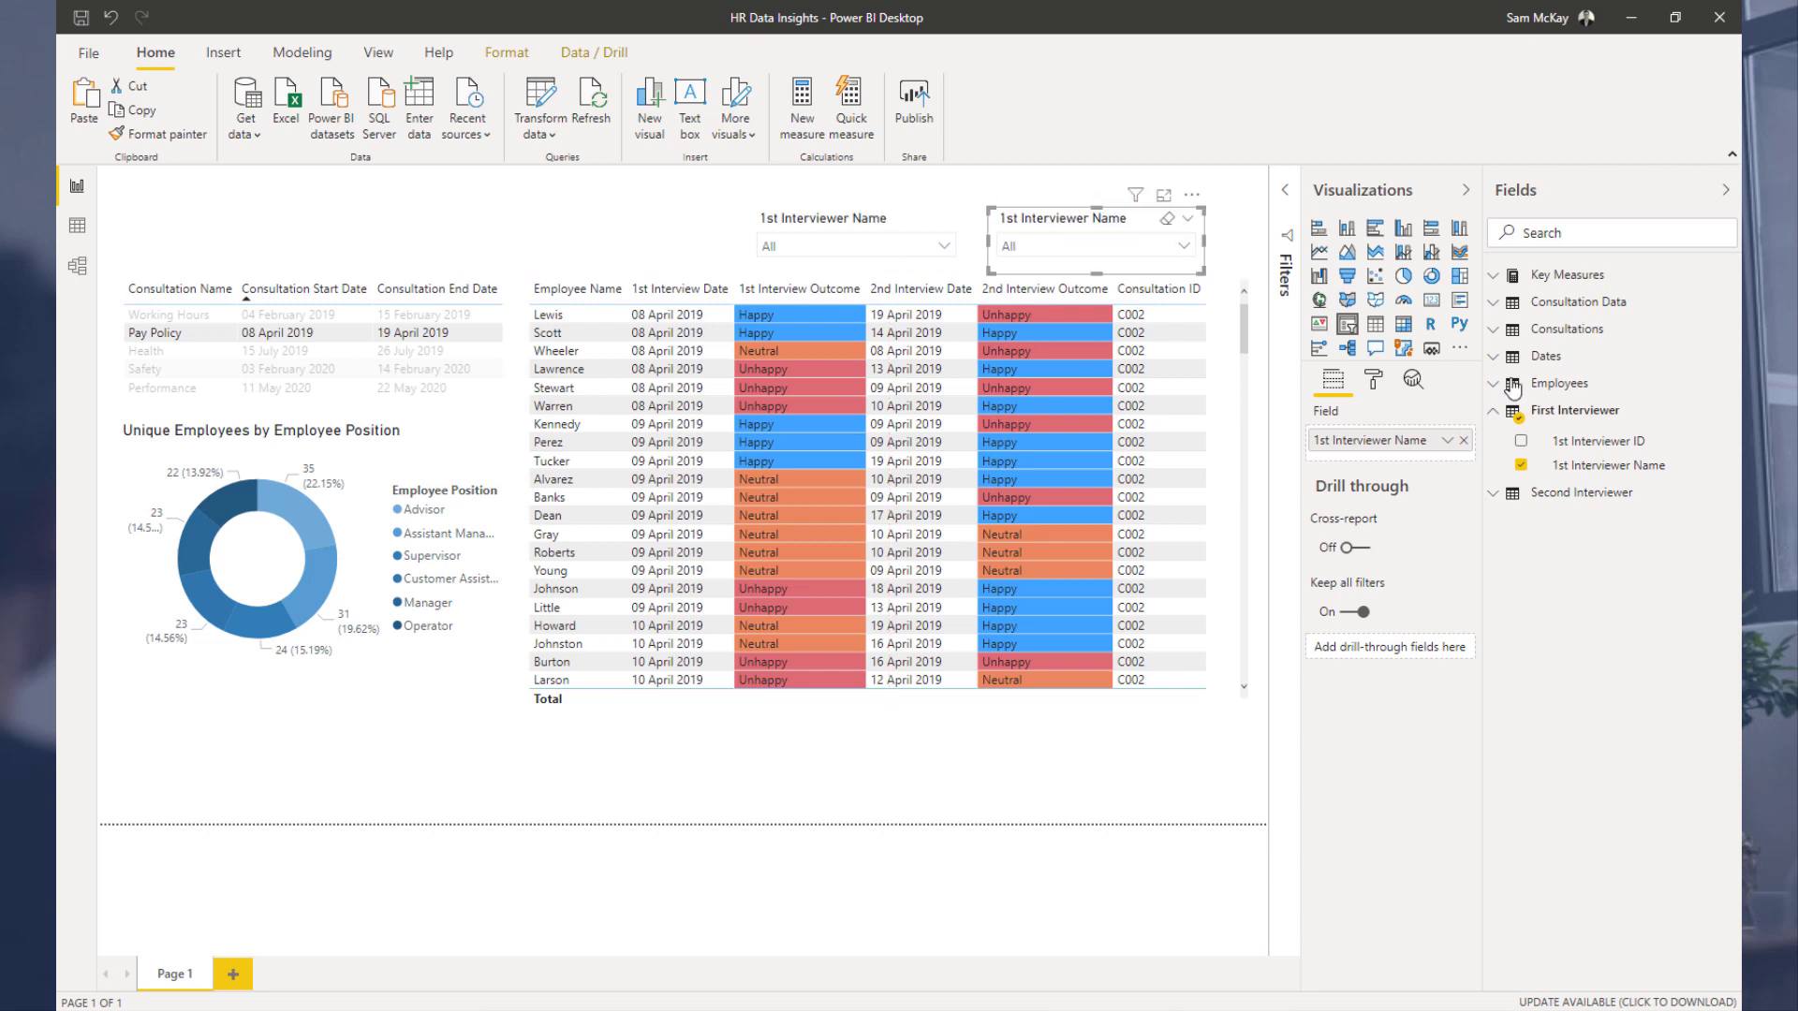
Step: Switch the copied slicer's field to 2nd Interviewer Name and align the two interviewer slicers side by side
{"action": "left_click", "coordinate": [1495, 496]}
{"action": "left_click_drag", "start_coordinate": [1586, 548], "coordinate": [1422, 449]}
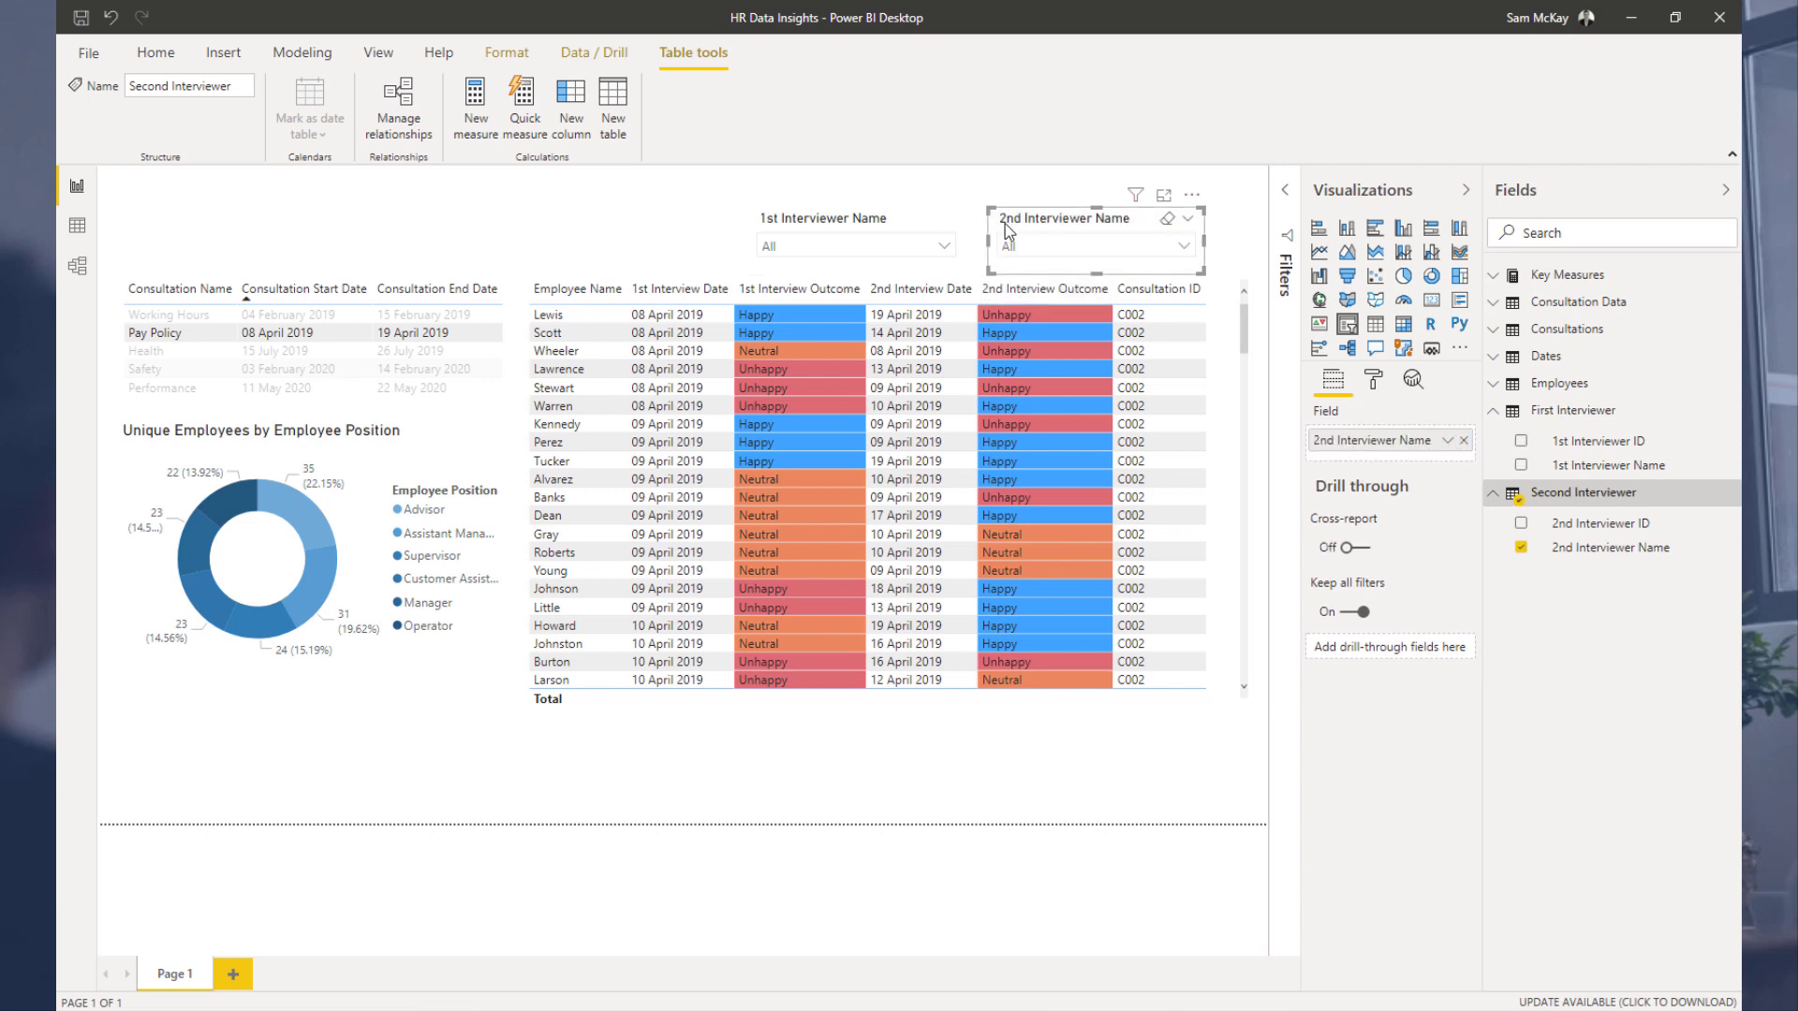
{"action": "left_click_drag", "start_coordinate": [1003, 227], "coordinate": [1035, 228]}
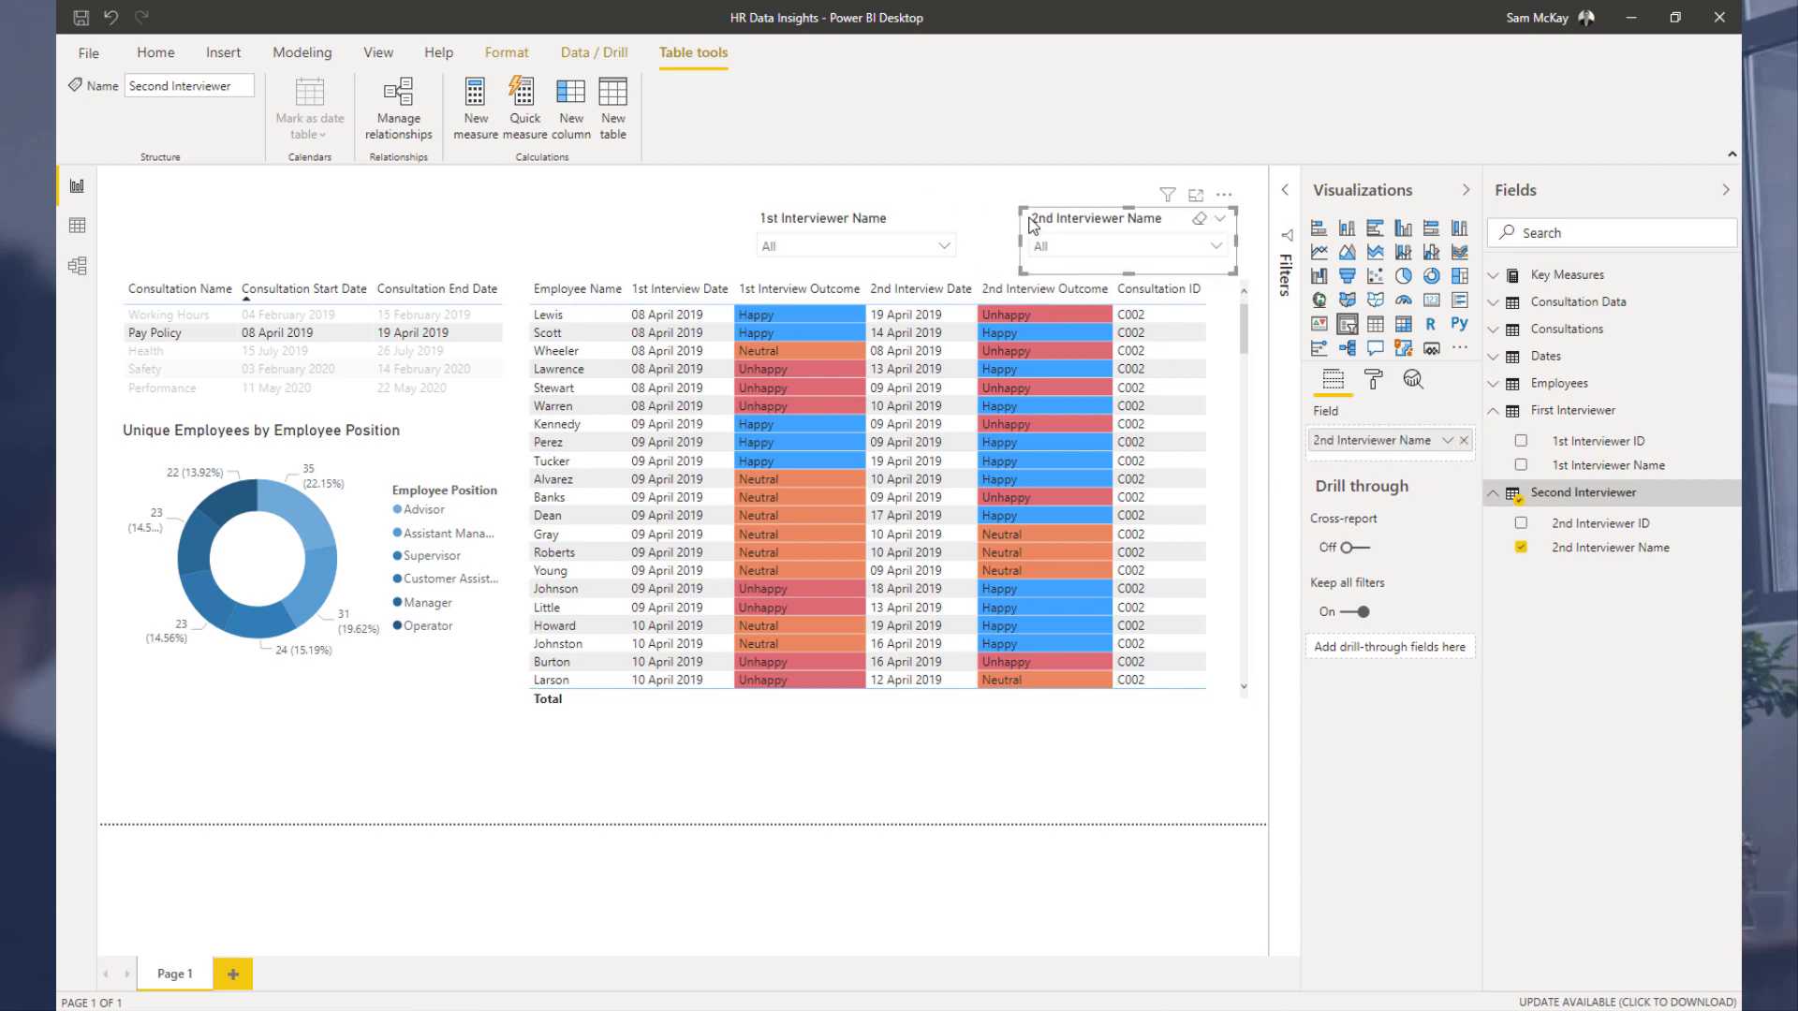
{"action": "left_click_drag", "start_coordinate": [896, 230], "coordinate": [902, 223]}
Step: Toggle the Health consultation filter on and off, then select Katherine in the 2nd Interviewer Name slicer
{"action": "left_click", "coordinate": [171, 354]}
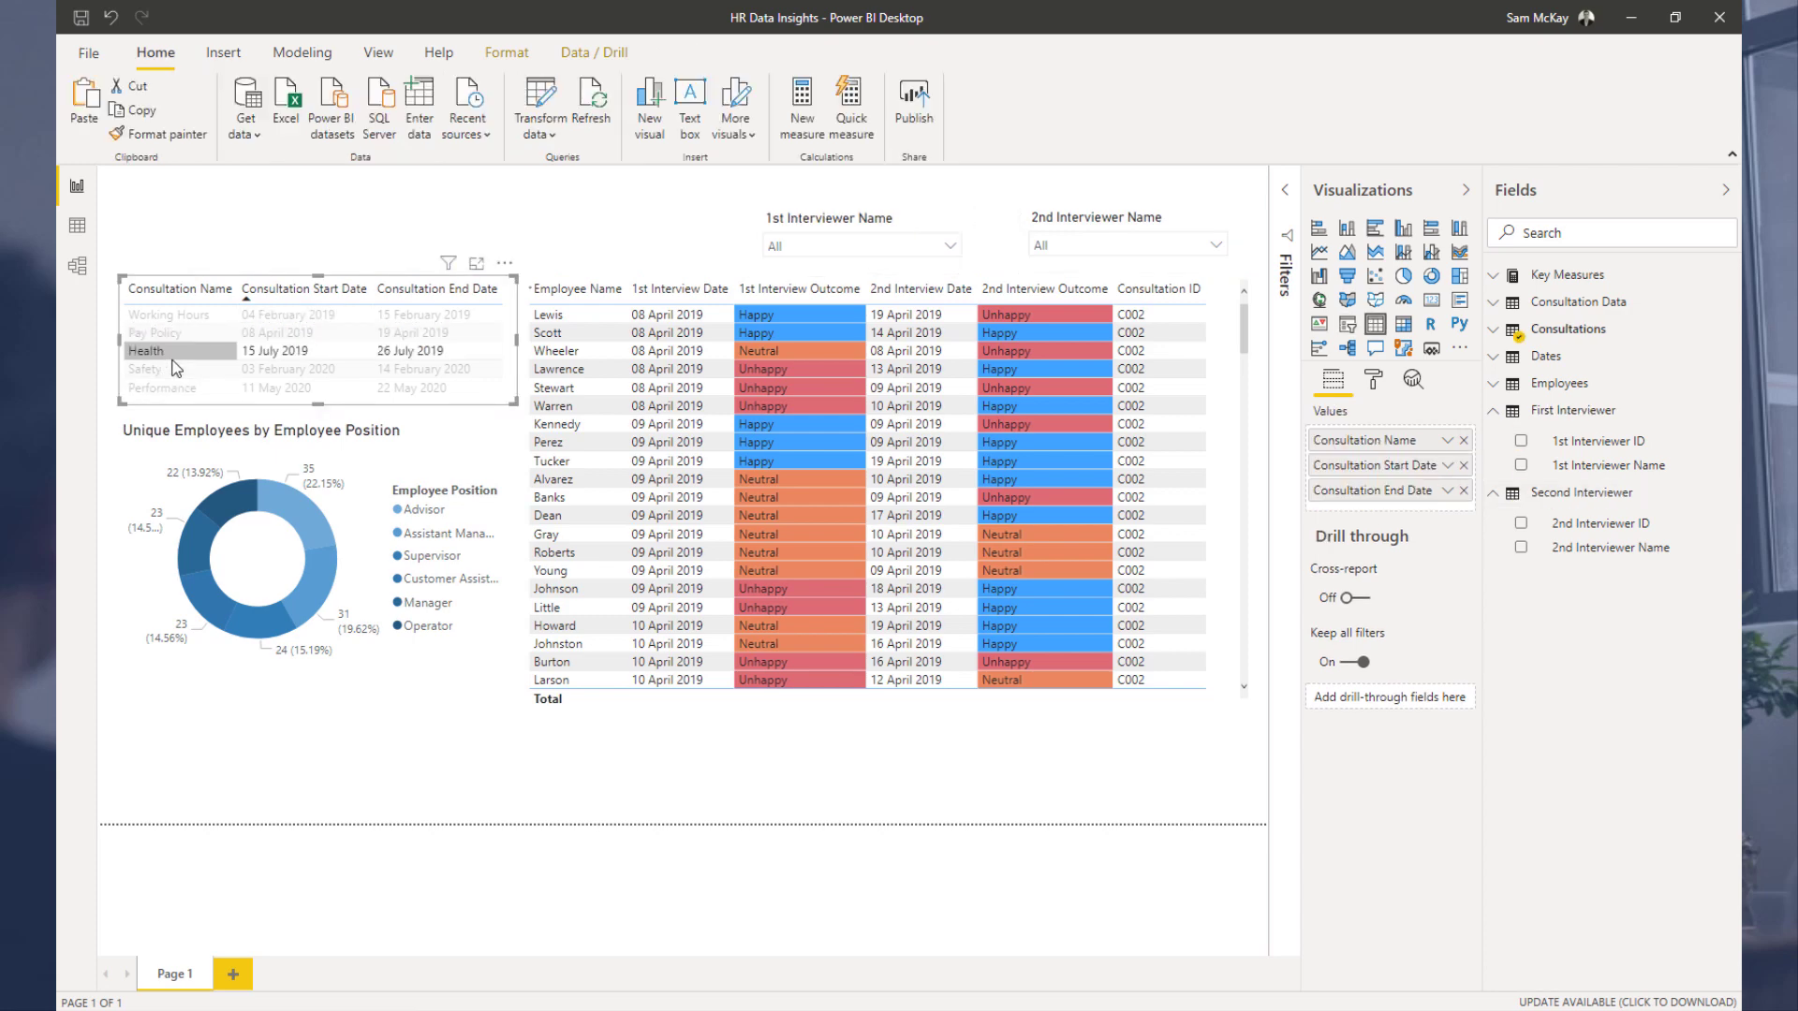
{"action": "left_click", "coordinate": [138, 354]}
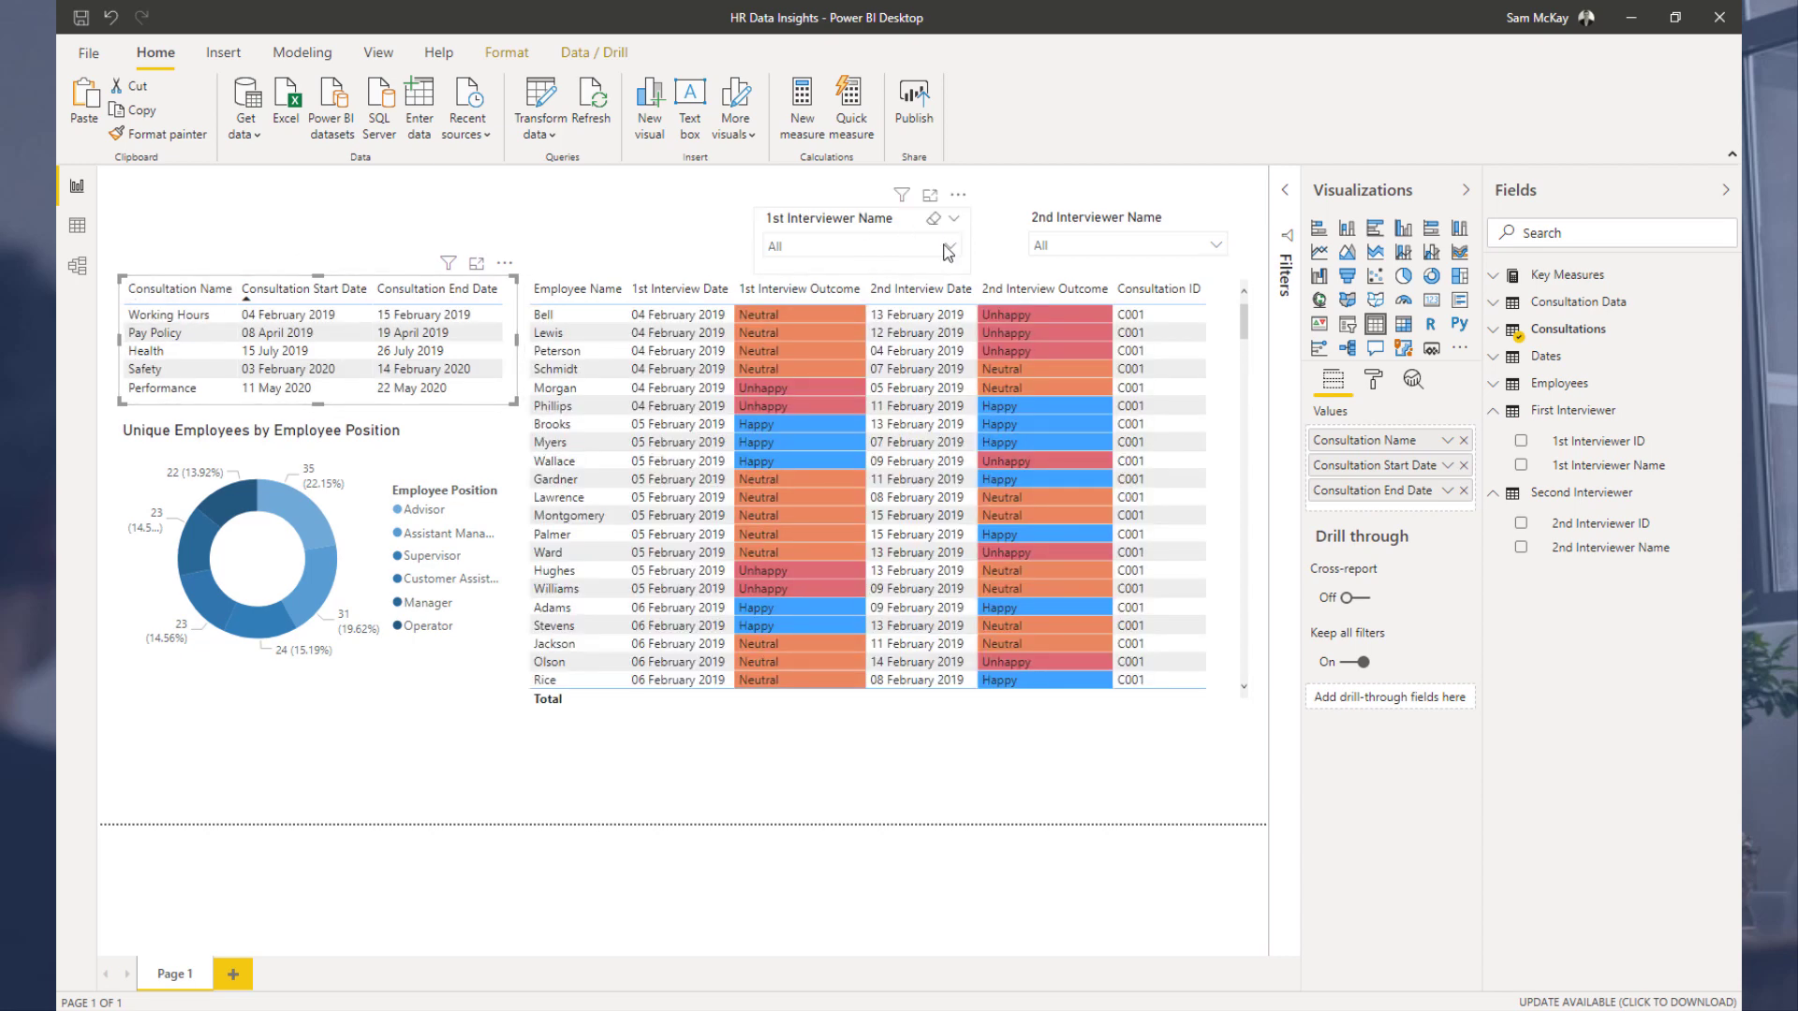
{"action": "left_click", "coordinate": [1092, 255]}
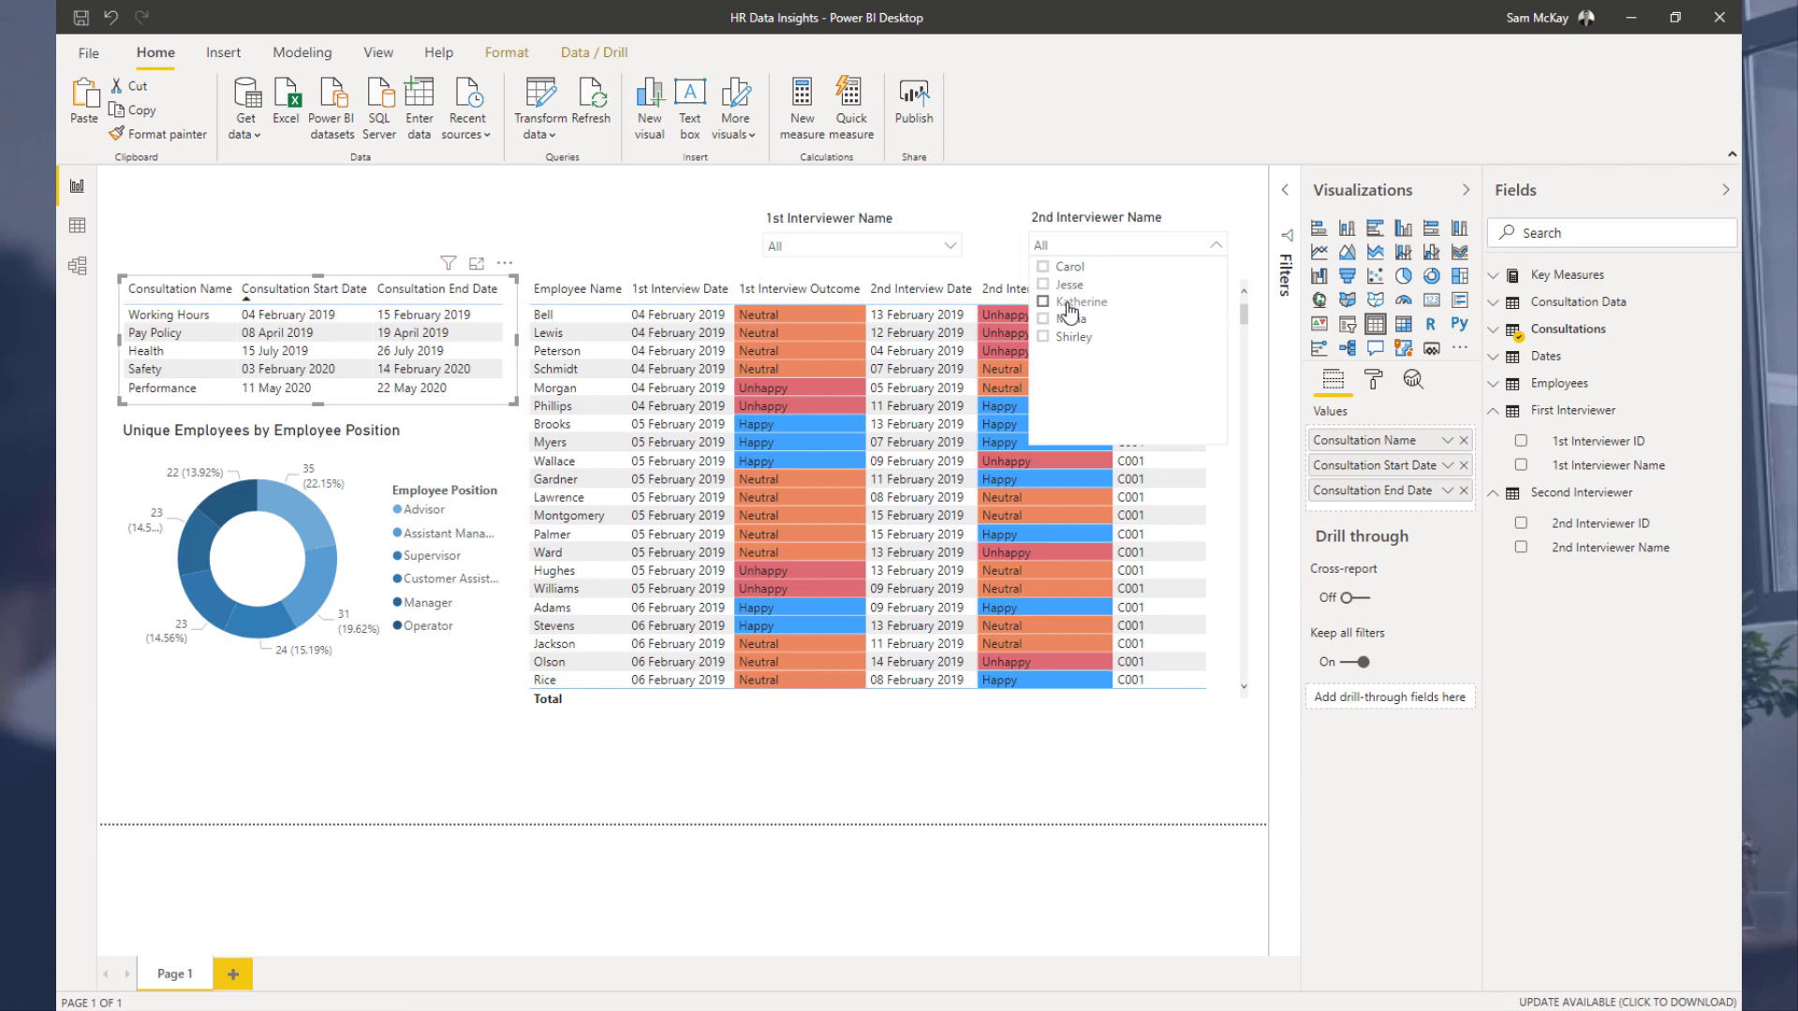
{"action": "left_click", "coordinate": [1076, 301]}
{"action": "left_click", "coordinate": [1218, 246]}
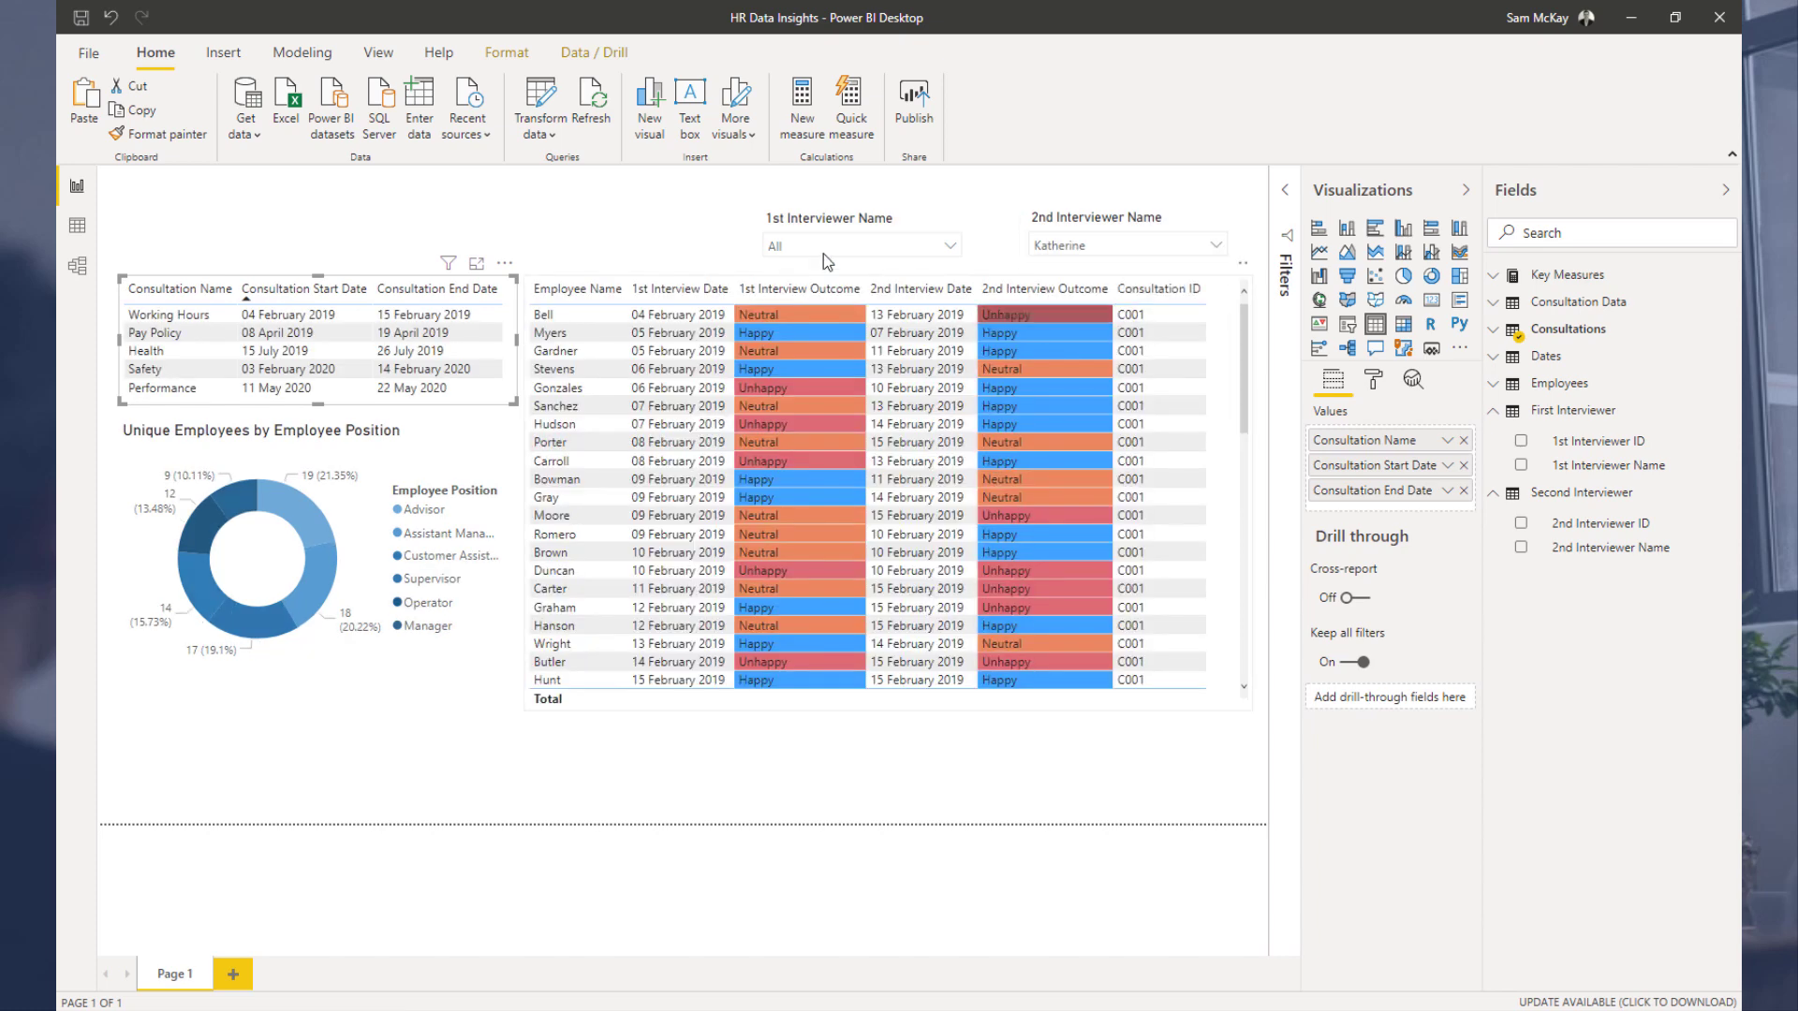
Step: Scroll through the employee table to review the interview records filtered by the slicer
{"action": "scroll", "coordinate": [1041, 468], "scroll_direction": "down", "scroll_amount": 15}
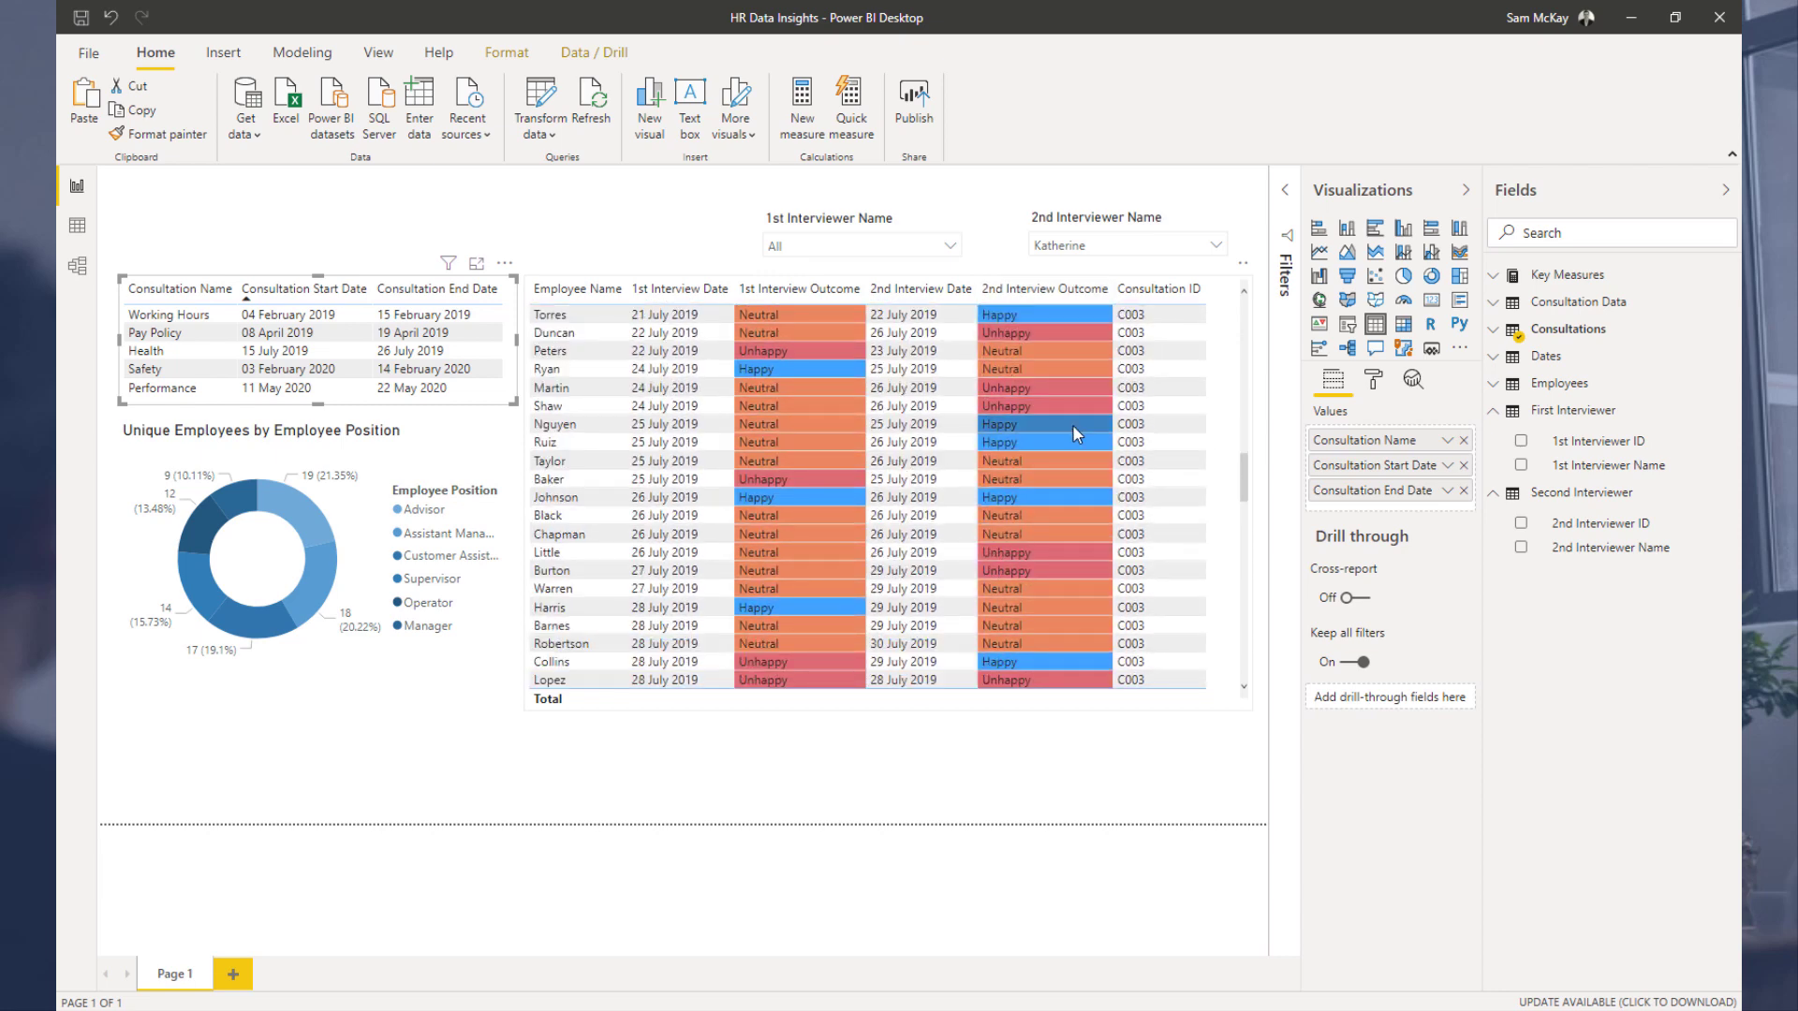
{"action": "scroll", "coordinate": [1074, 431], "scroll_direction": "down", "scroll_amount": 10}
{"action": "scroll", "coordinate": [1071, 424], "scroll_direction": "down", "scroll_amount": 1}
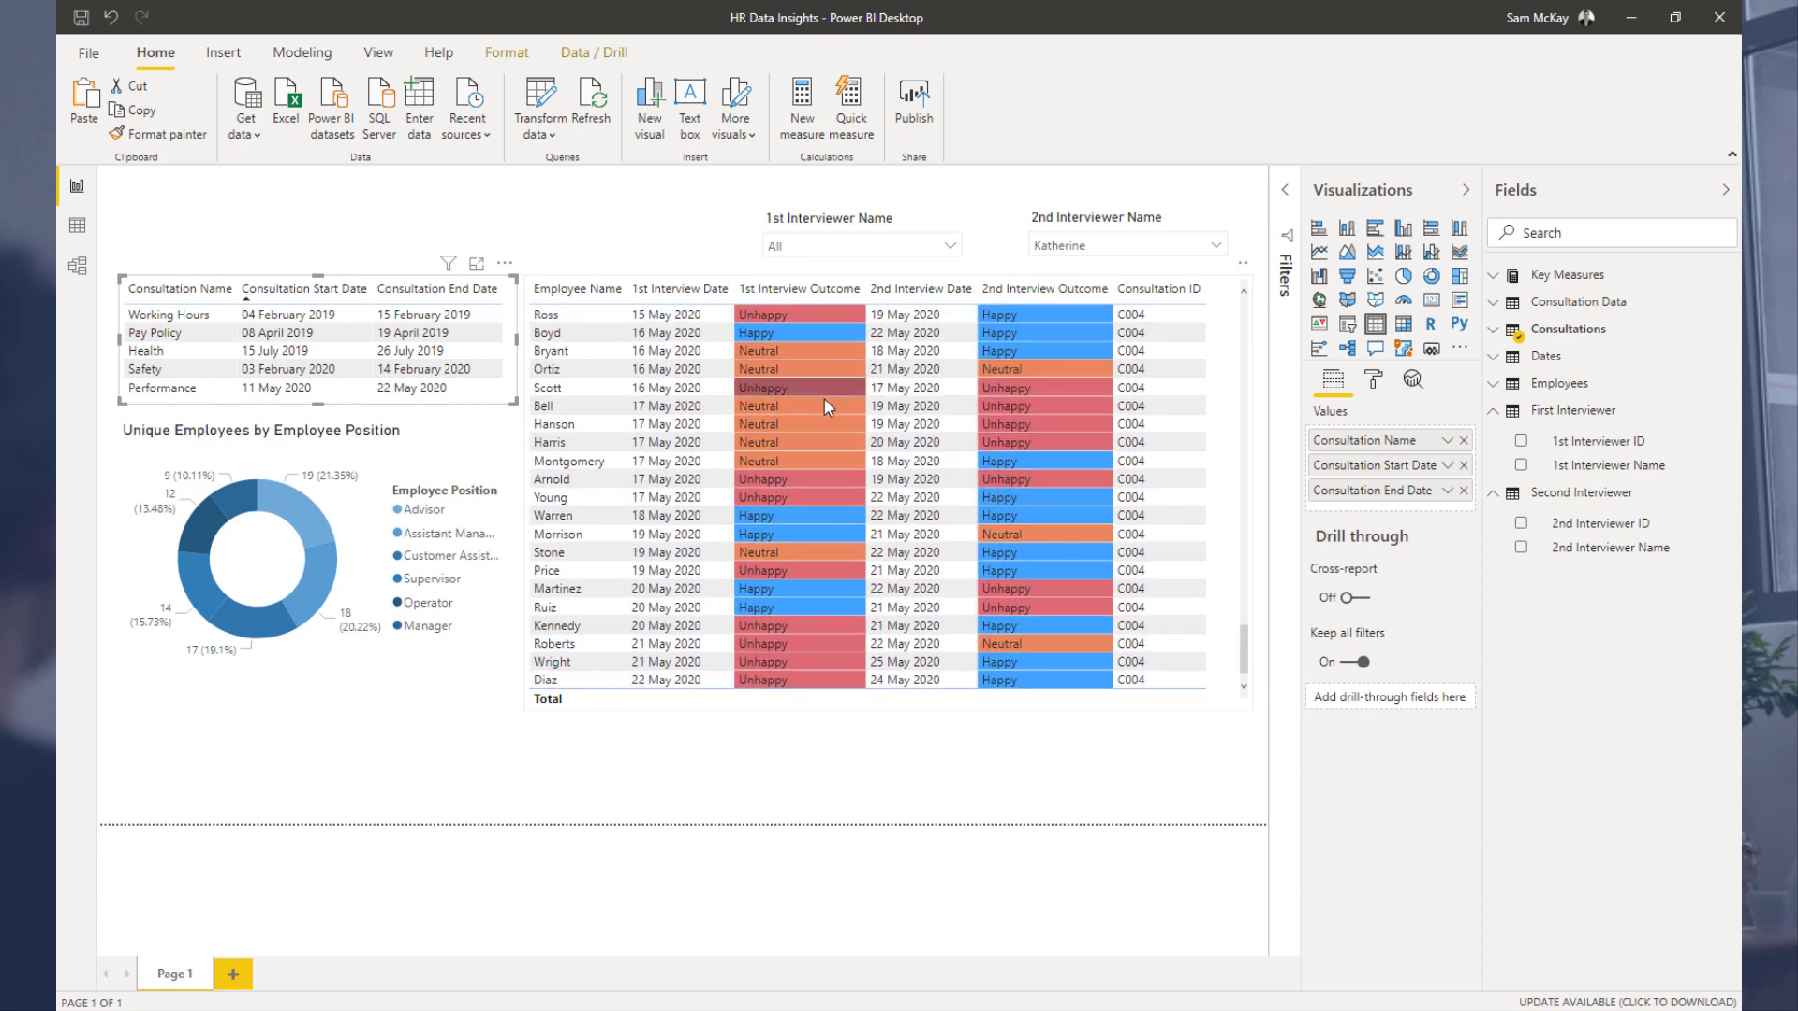
{"action": "scroll", "coordinate": [824, 399], "scroll_direction": "up", "scroll_amount": 2}
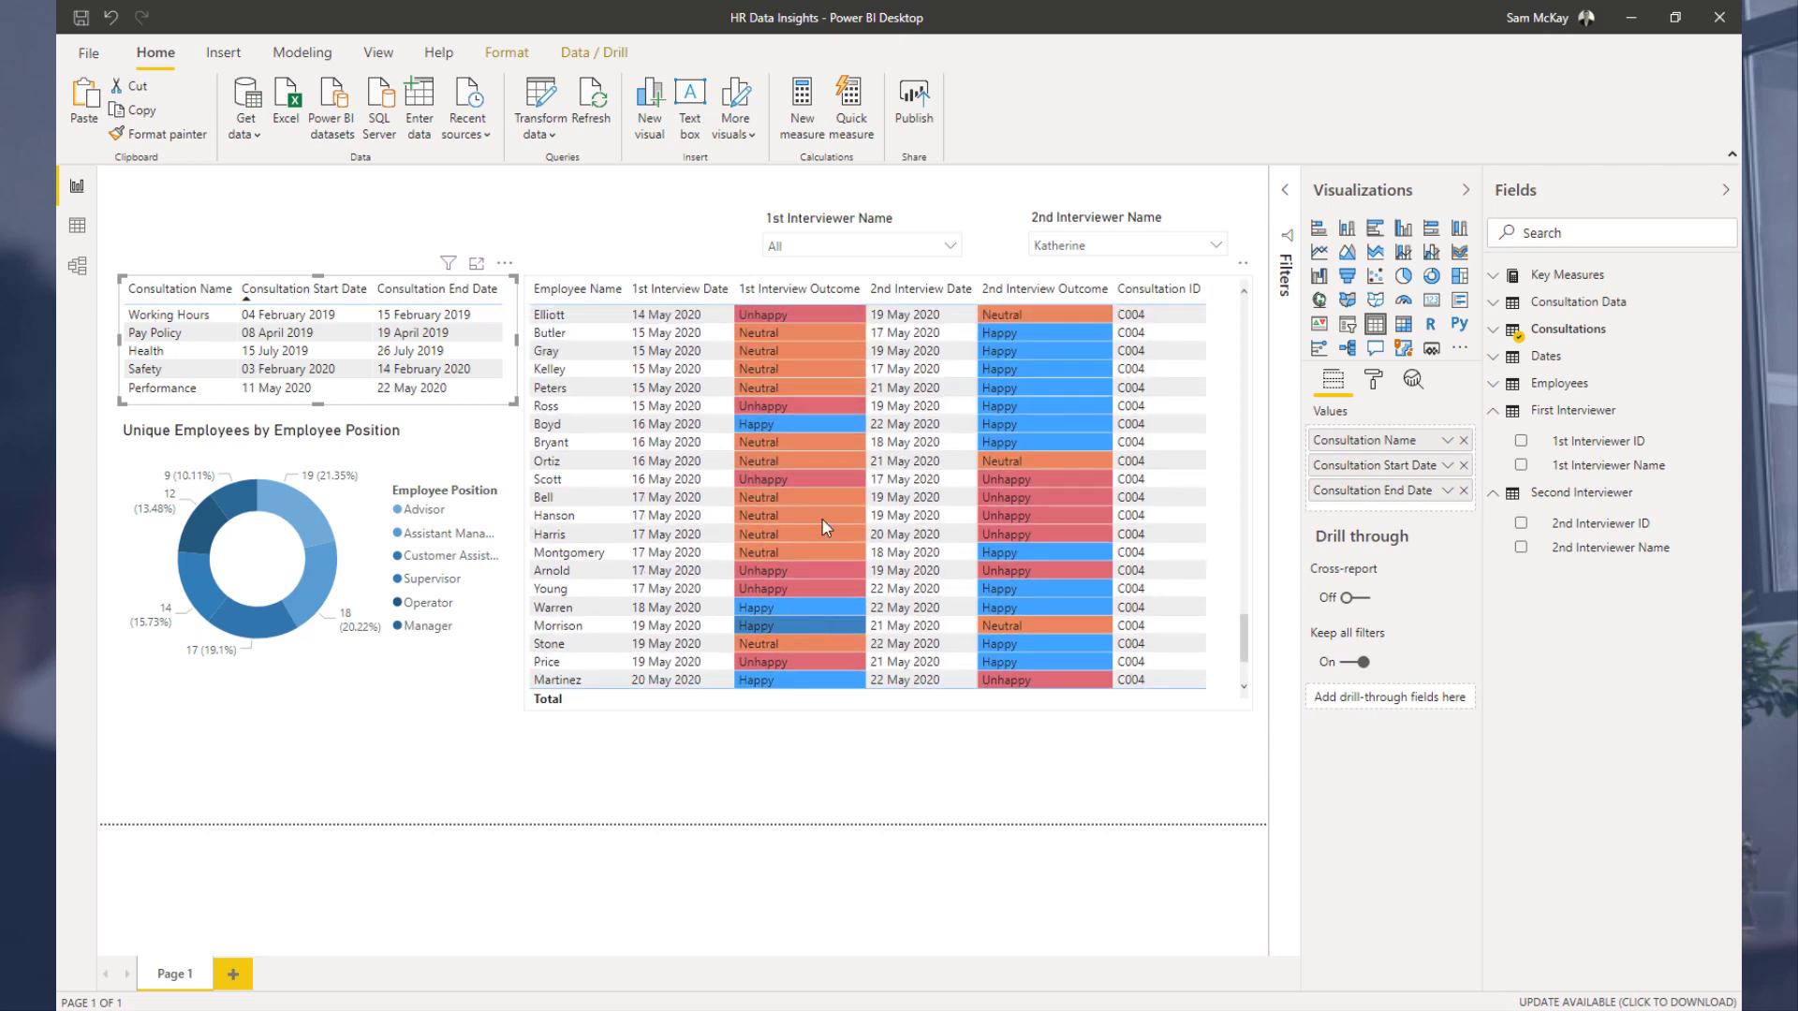
{"action": "scroll", "coordinate": [803, 546], "scroll_direction": "up", "scroll_amount": 2}
{"action": "scroll", "coordinate": [803, 542], "scroll_direction": "up", "scroll_amount": 10}
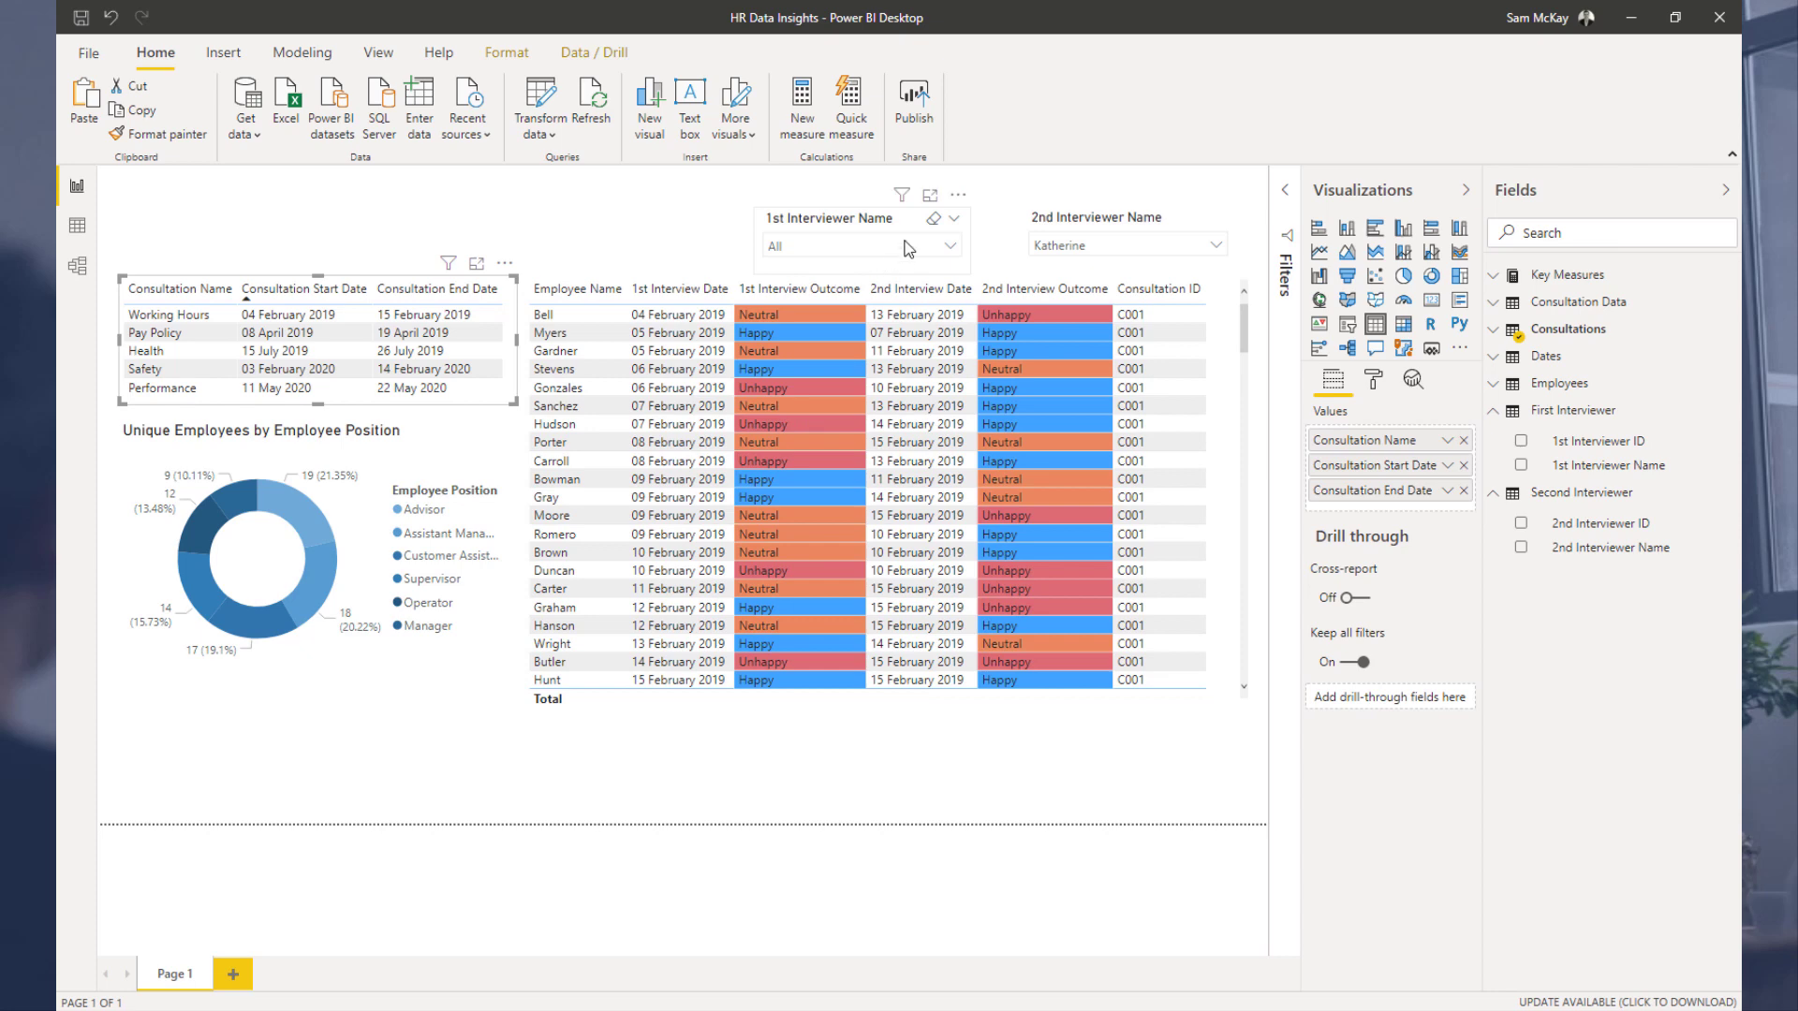
Step: Select Carol in the 1st Interviewer Name slicer
{"action": "left_click", "coordinate": [906, 247]}
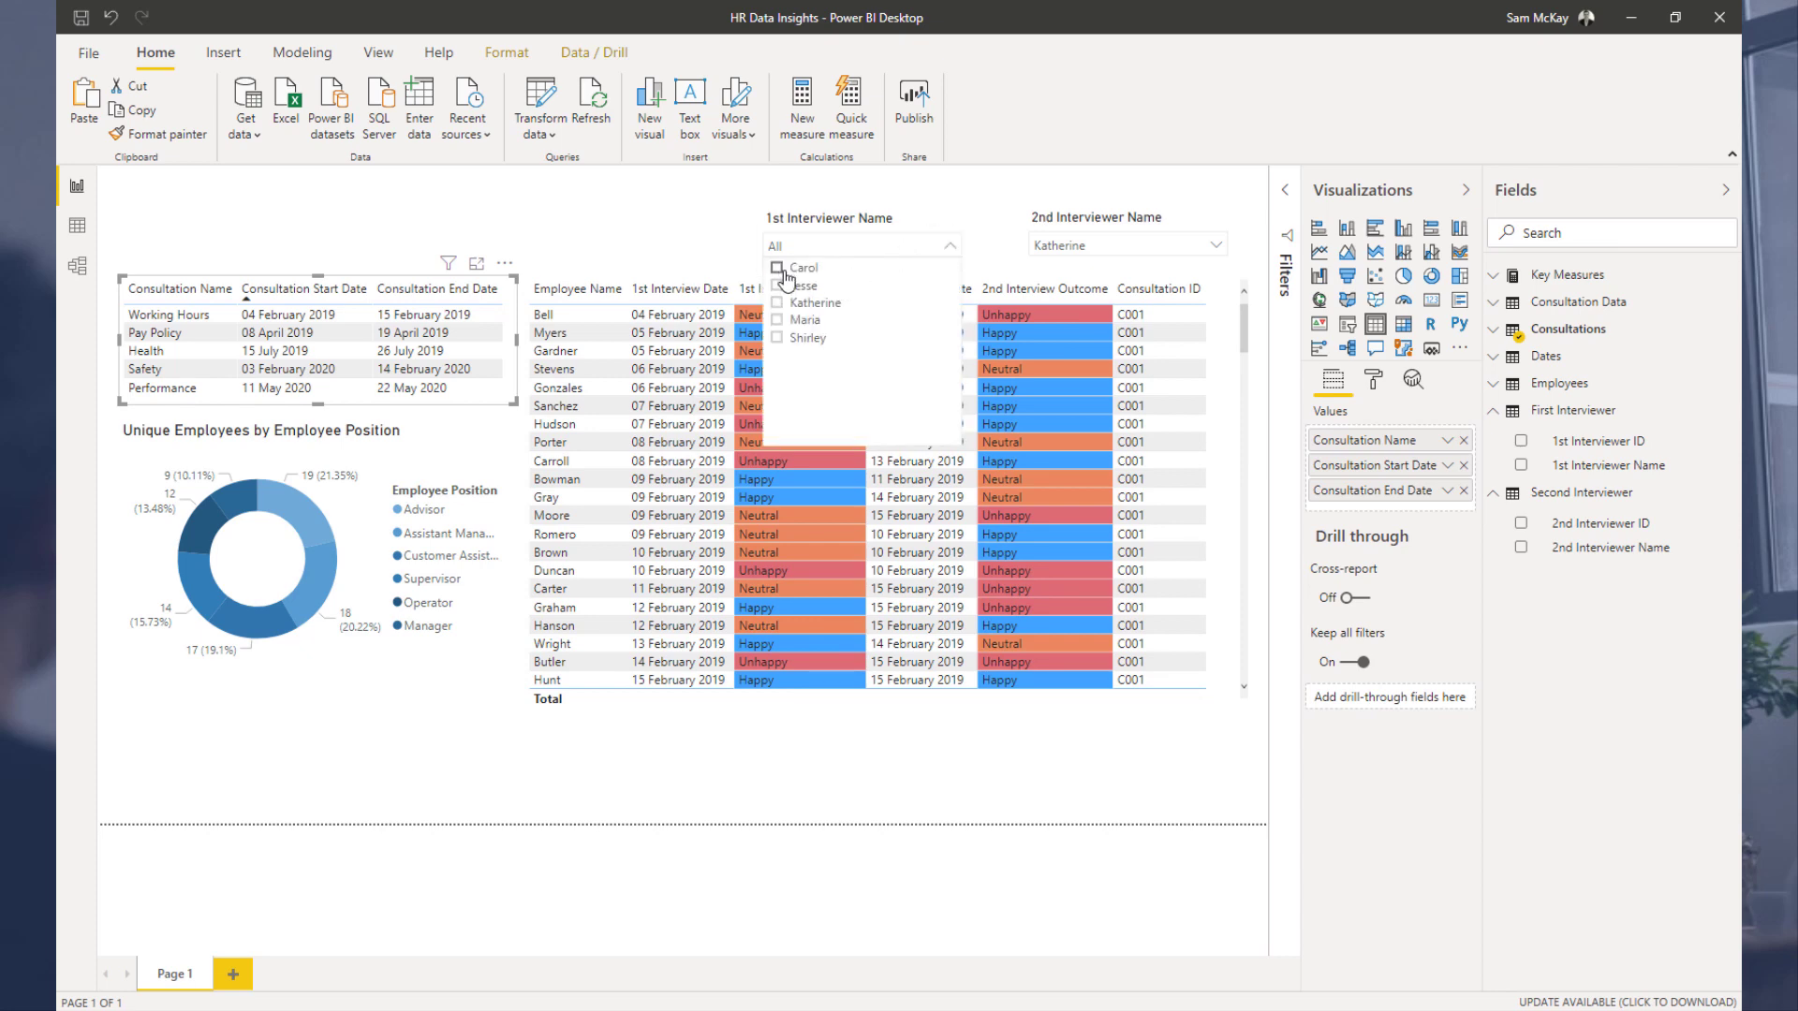
{"action": "left_click", "coordinate": [781, 270]}
{"action": "left_click", "coordinate": [950, 248]}
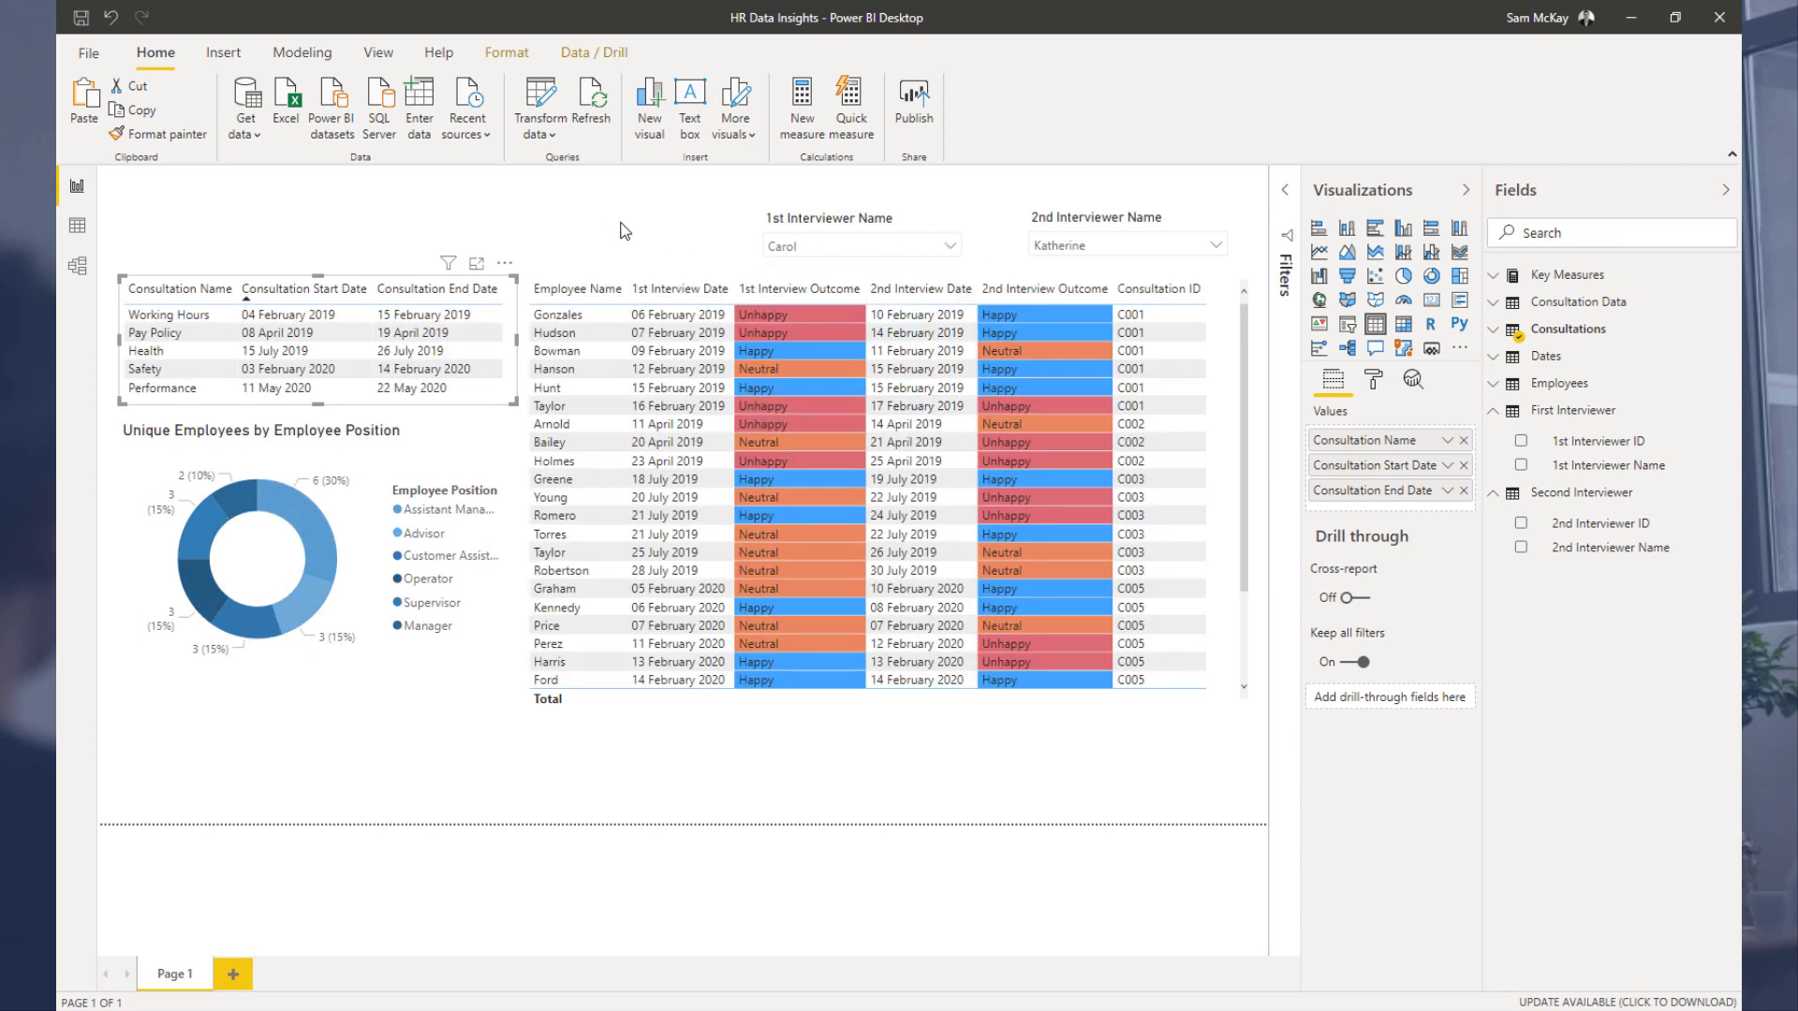
{"action": "left_click", "coordinate": [656, 275]}
{"action": "scroll", "coordinate": [823, 489], "scroll_direction": "down", "scroll_amount": 3}
{"action": "scroll", "coordinate": [823, 489], "scroll_direction": "up", "scroll_amount": 3}
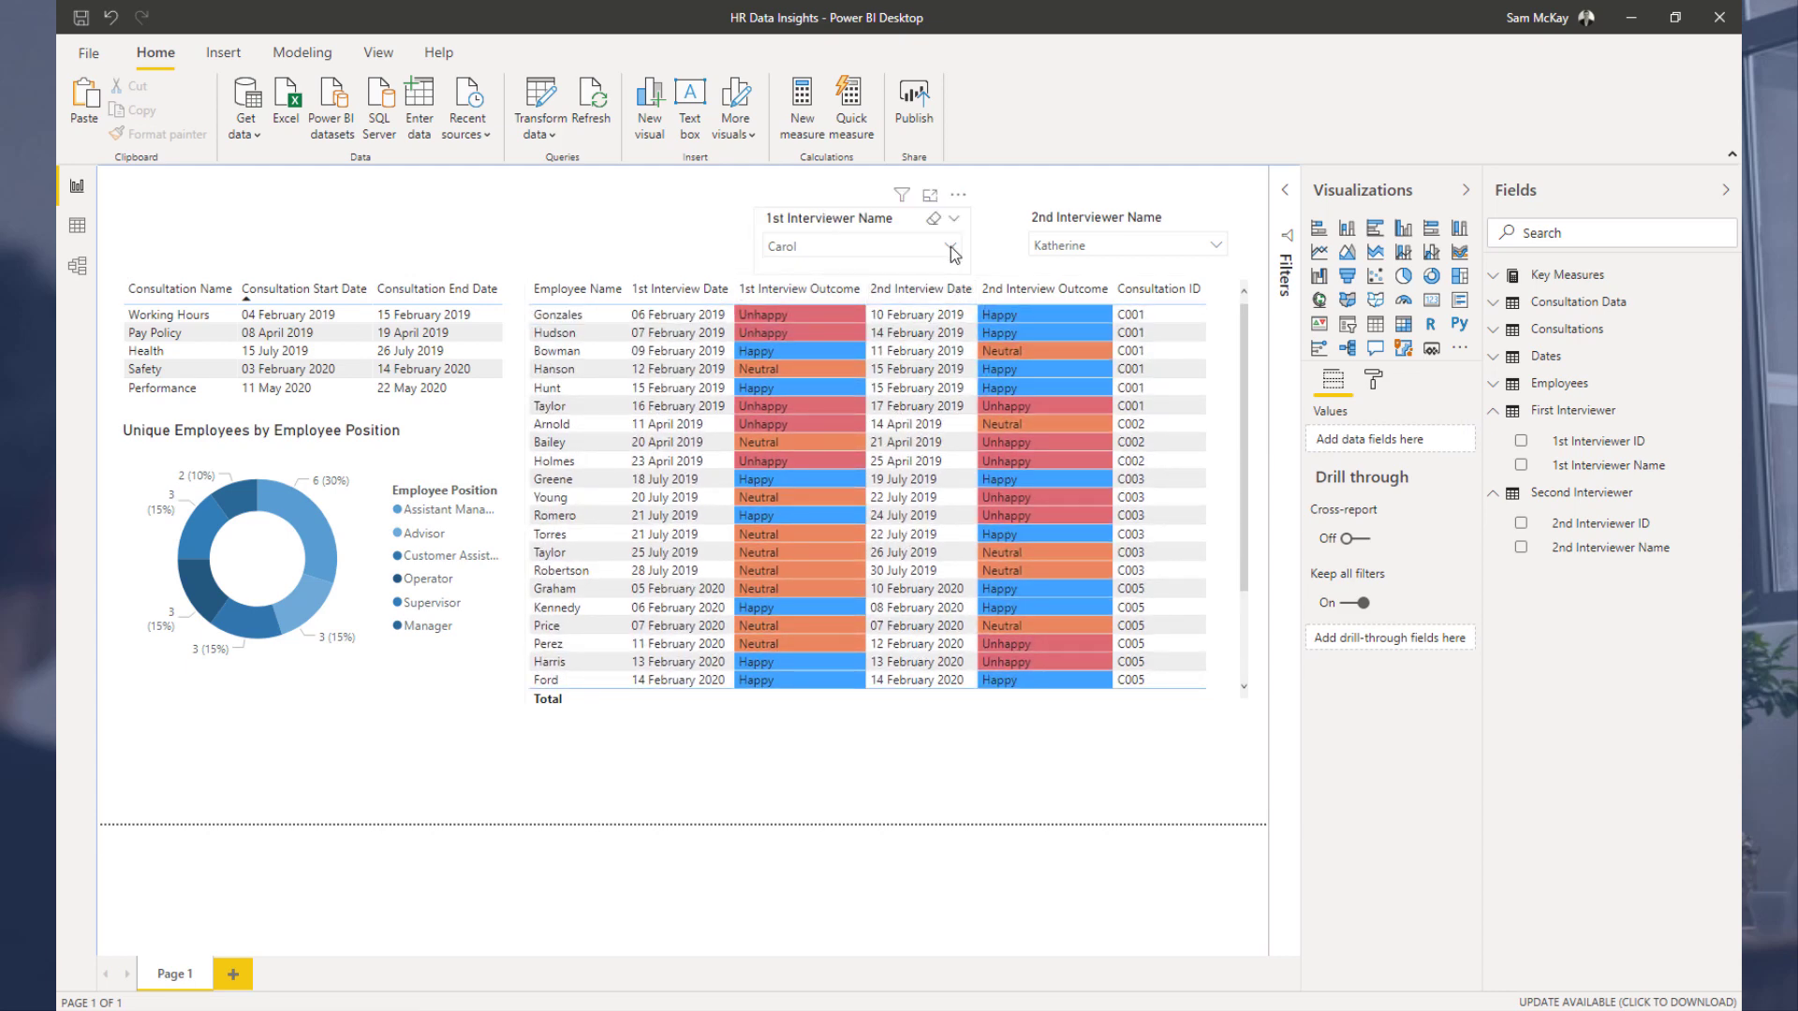
Step: Enlarge the Unique Employees by Employee Position donut chart slightly
{"action": "left_click", "coordinate": [313, 527]}
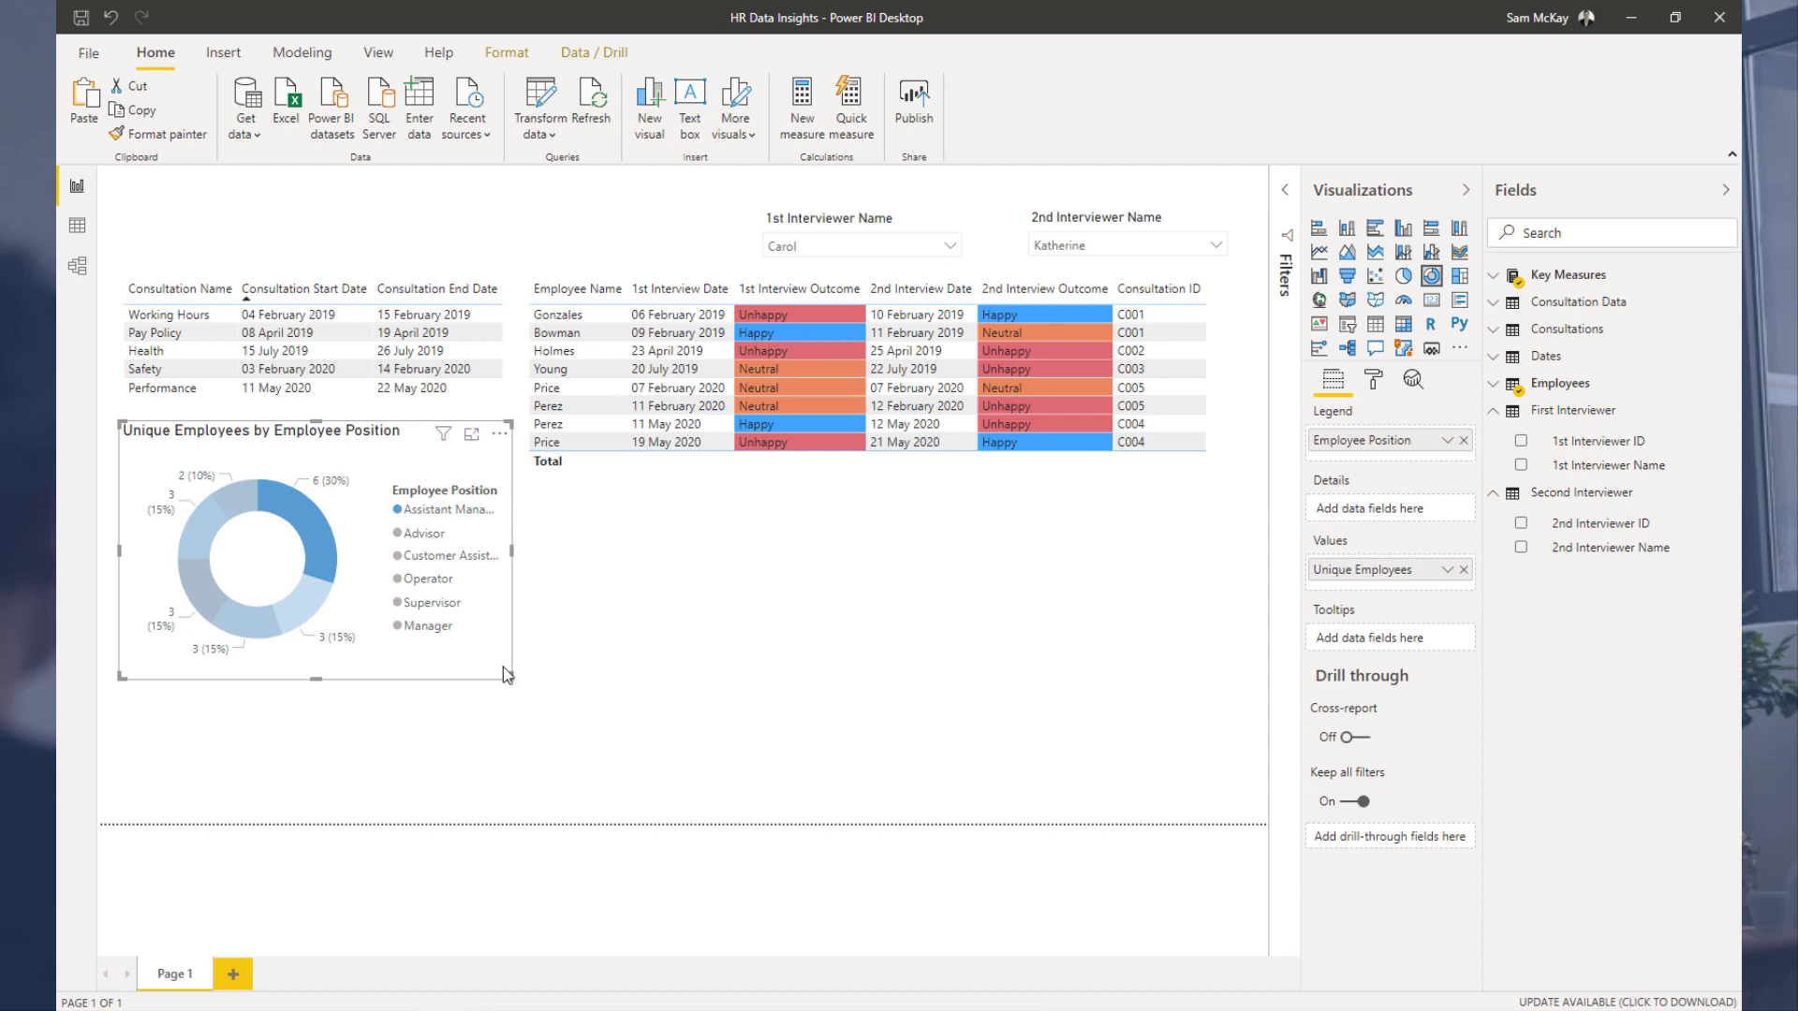
{"action": "left_click_drag", "start_coordinate": [506, 675], "coordinate": [522, 682]}
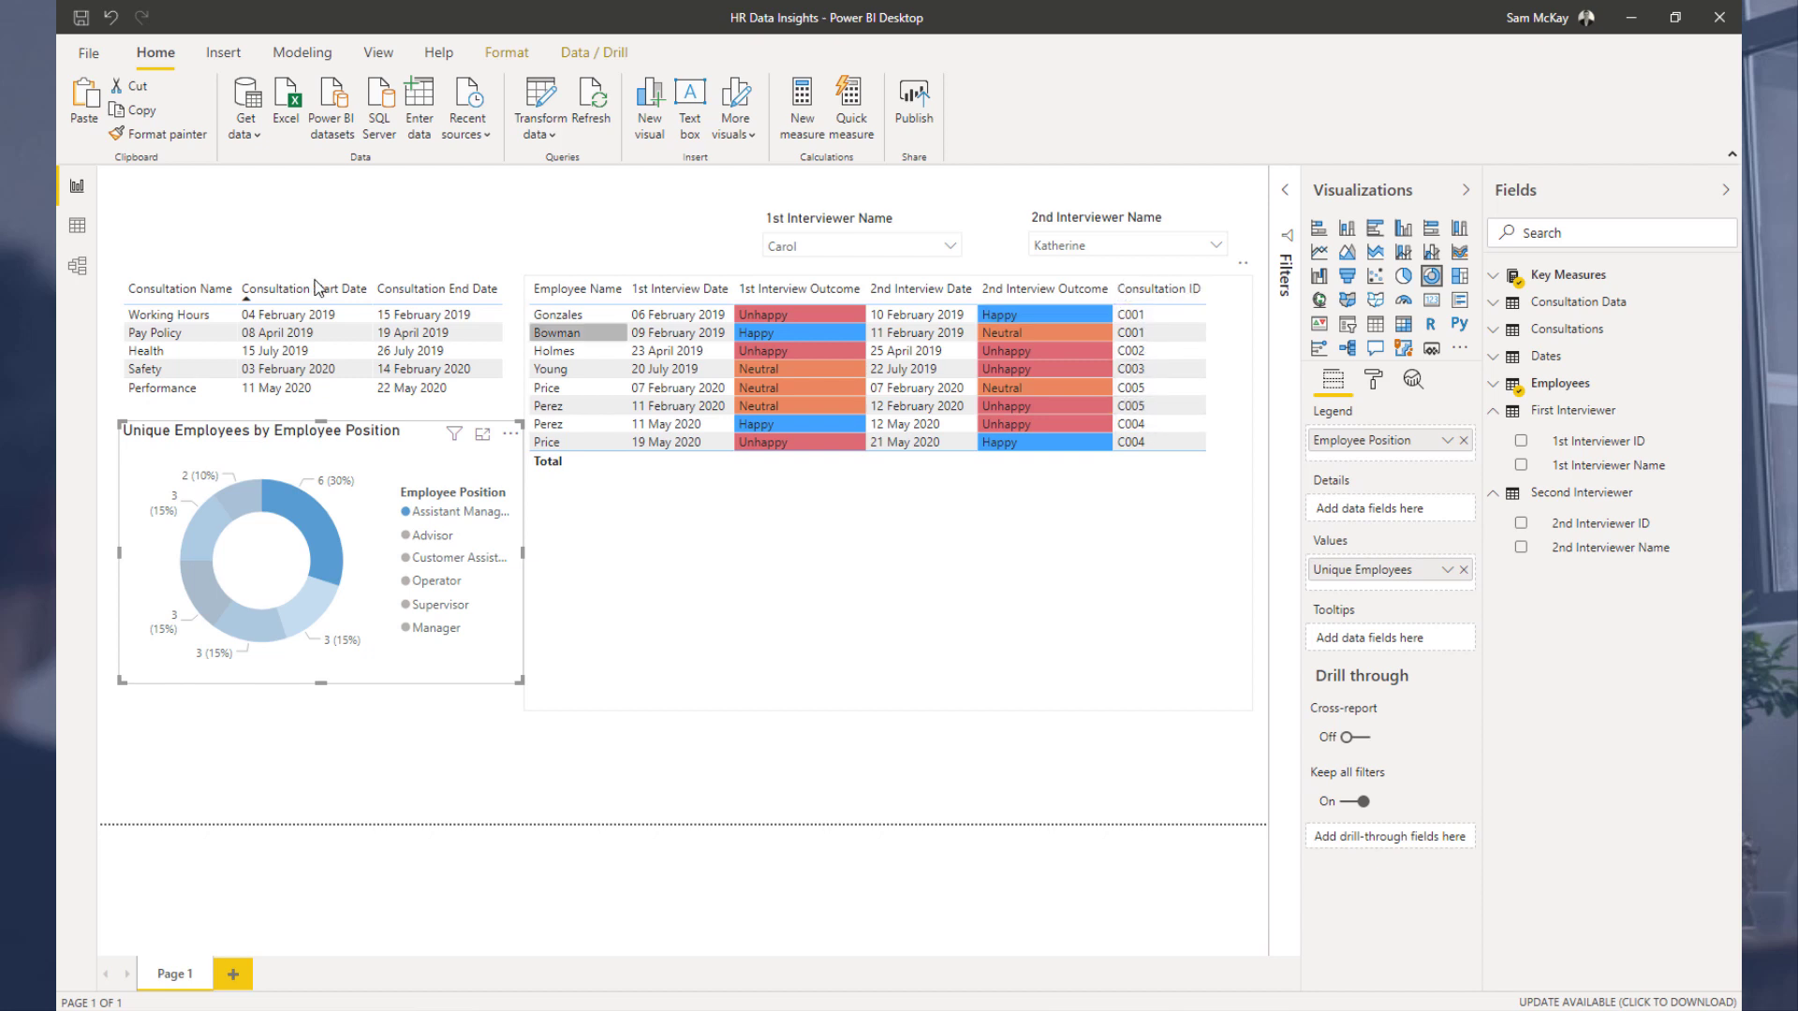
Step: Test cross-filtering the report by the Pay Policy consultation, then clear the selection
{"action": "left_click", "coordinate": [172, 336]}
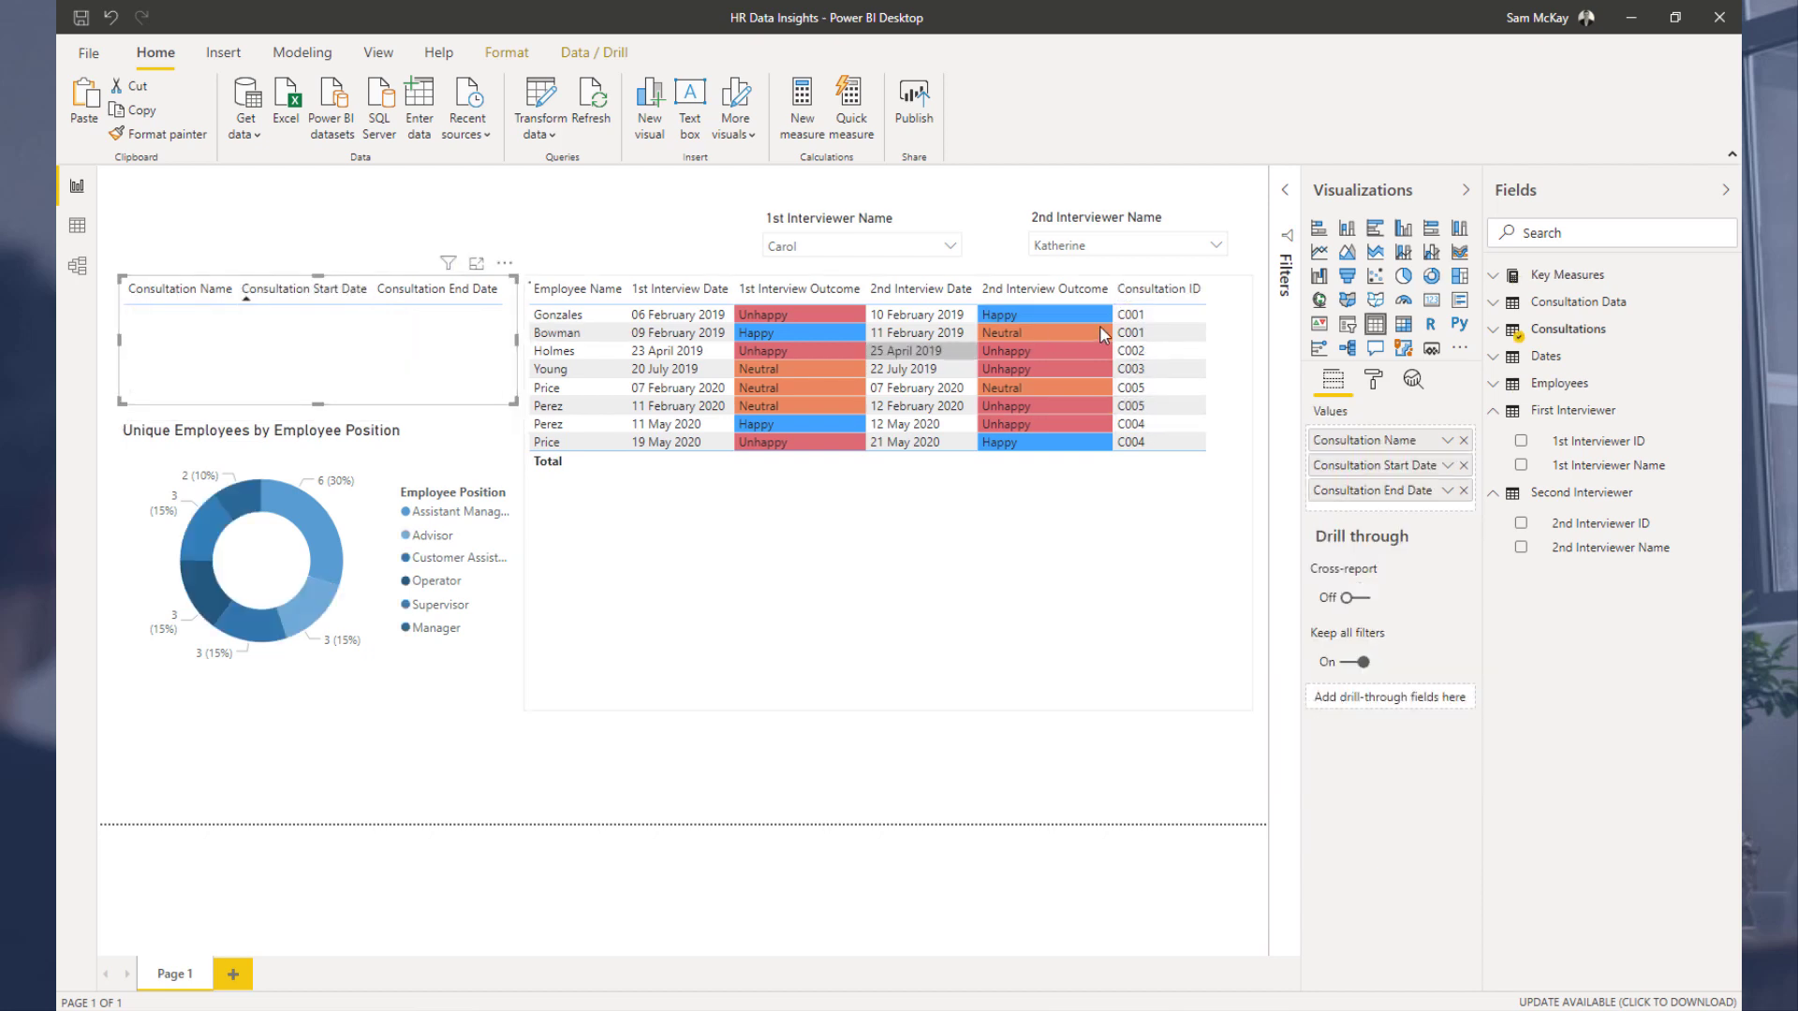
{"action": "left_click", "coordinate": [178, 336]}
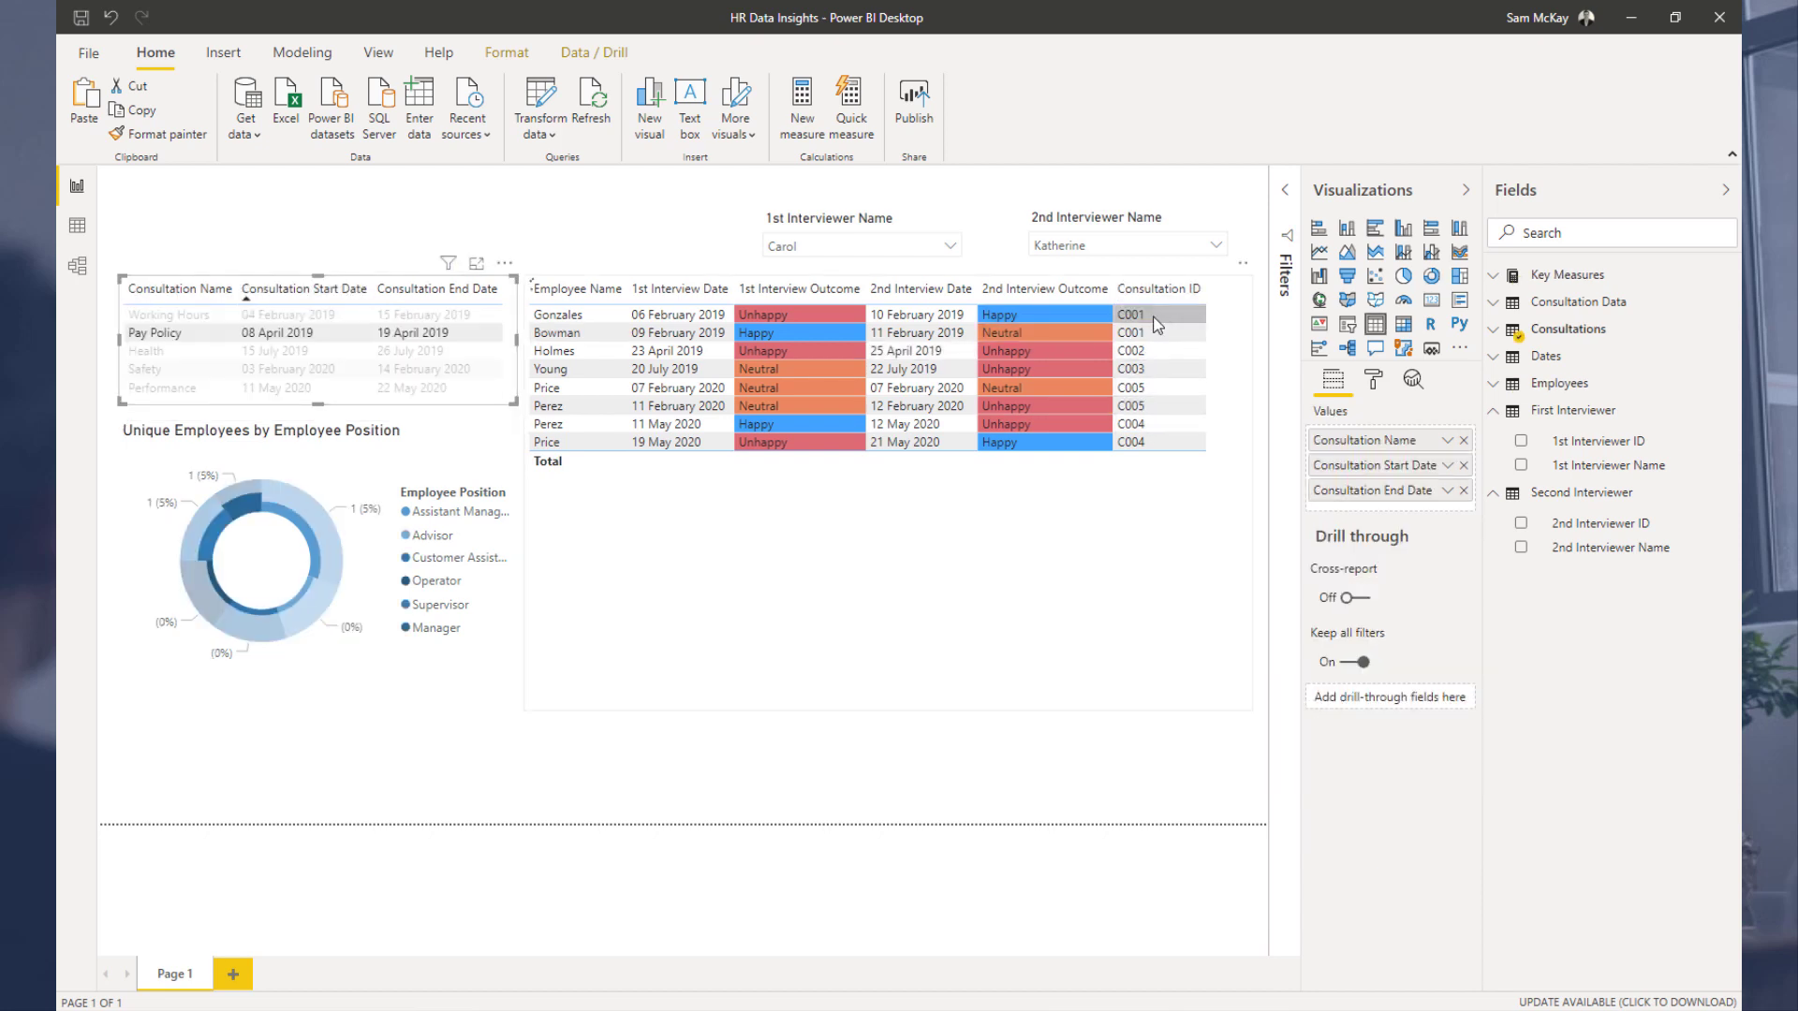
{"action": "left_click", "coordinate": [180, 336]}
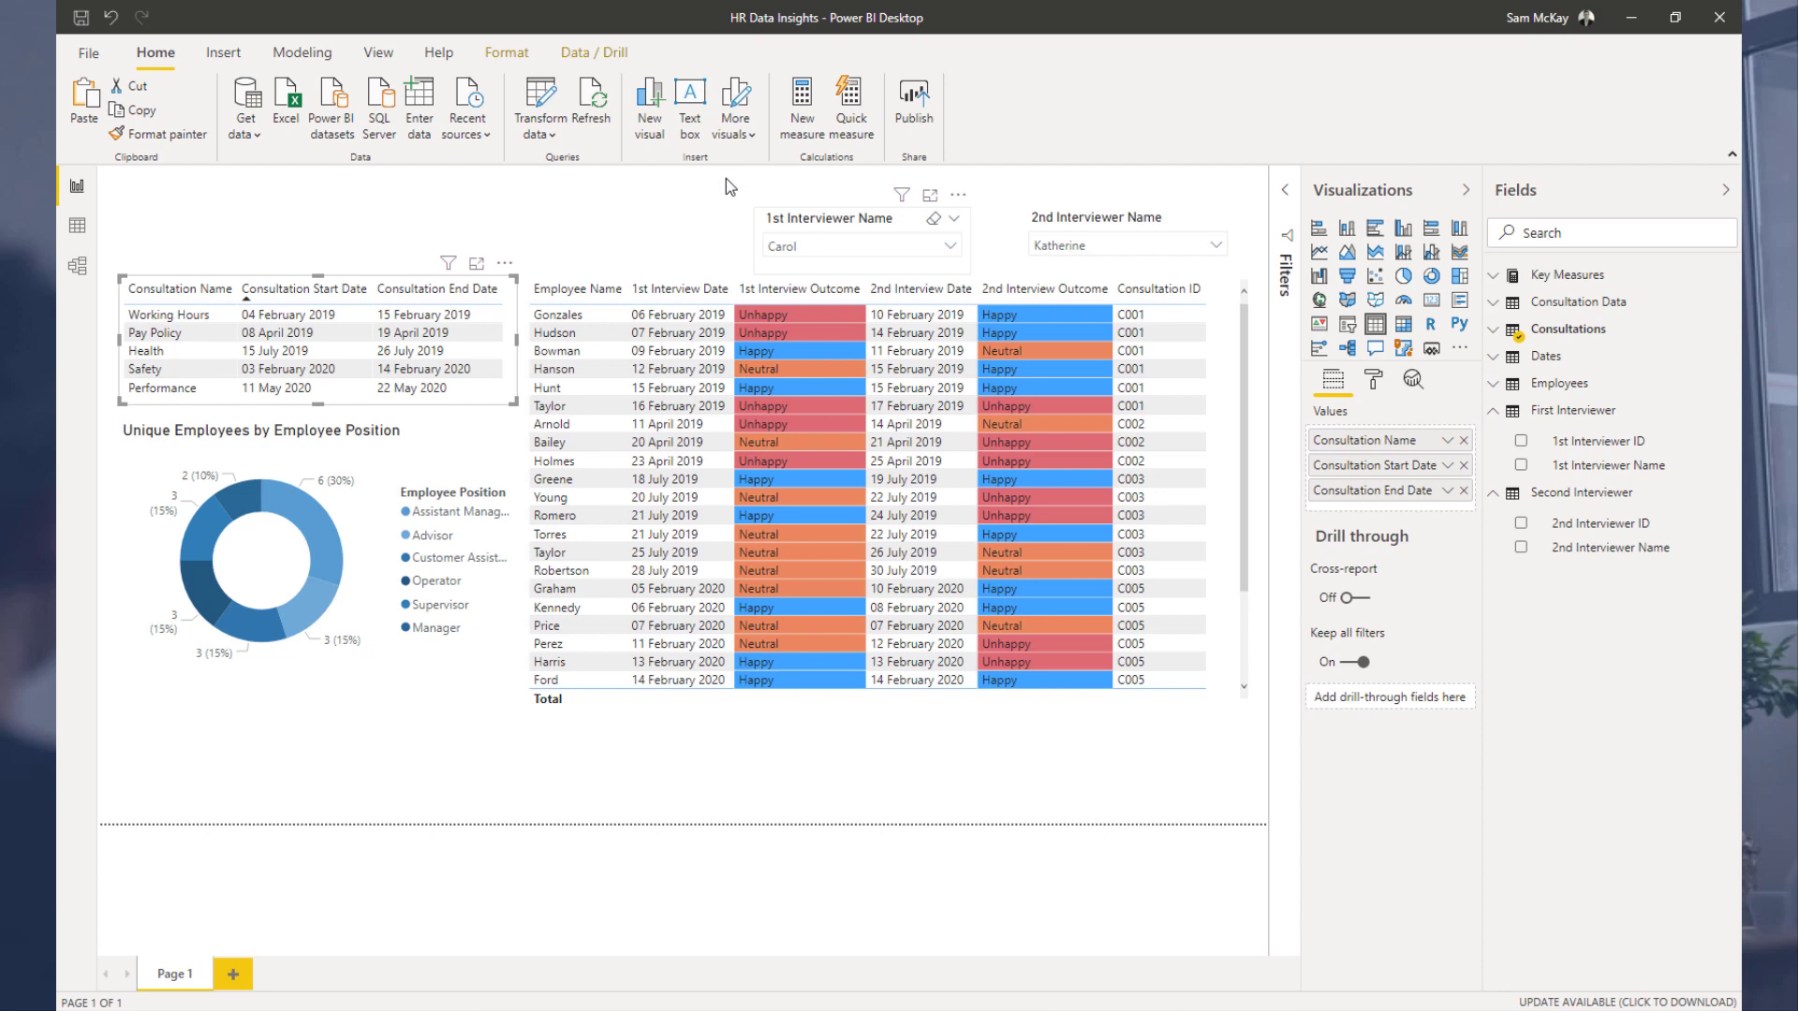
Step: Set the page background to a dark blue theme colour with 0% transparency
{"action": "left_click", "coordinate": [486, 216]}
{"action": "left_click", "coordinate": [1386, 385]}
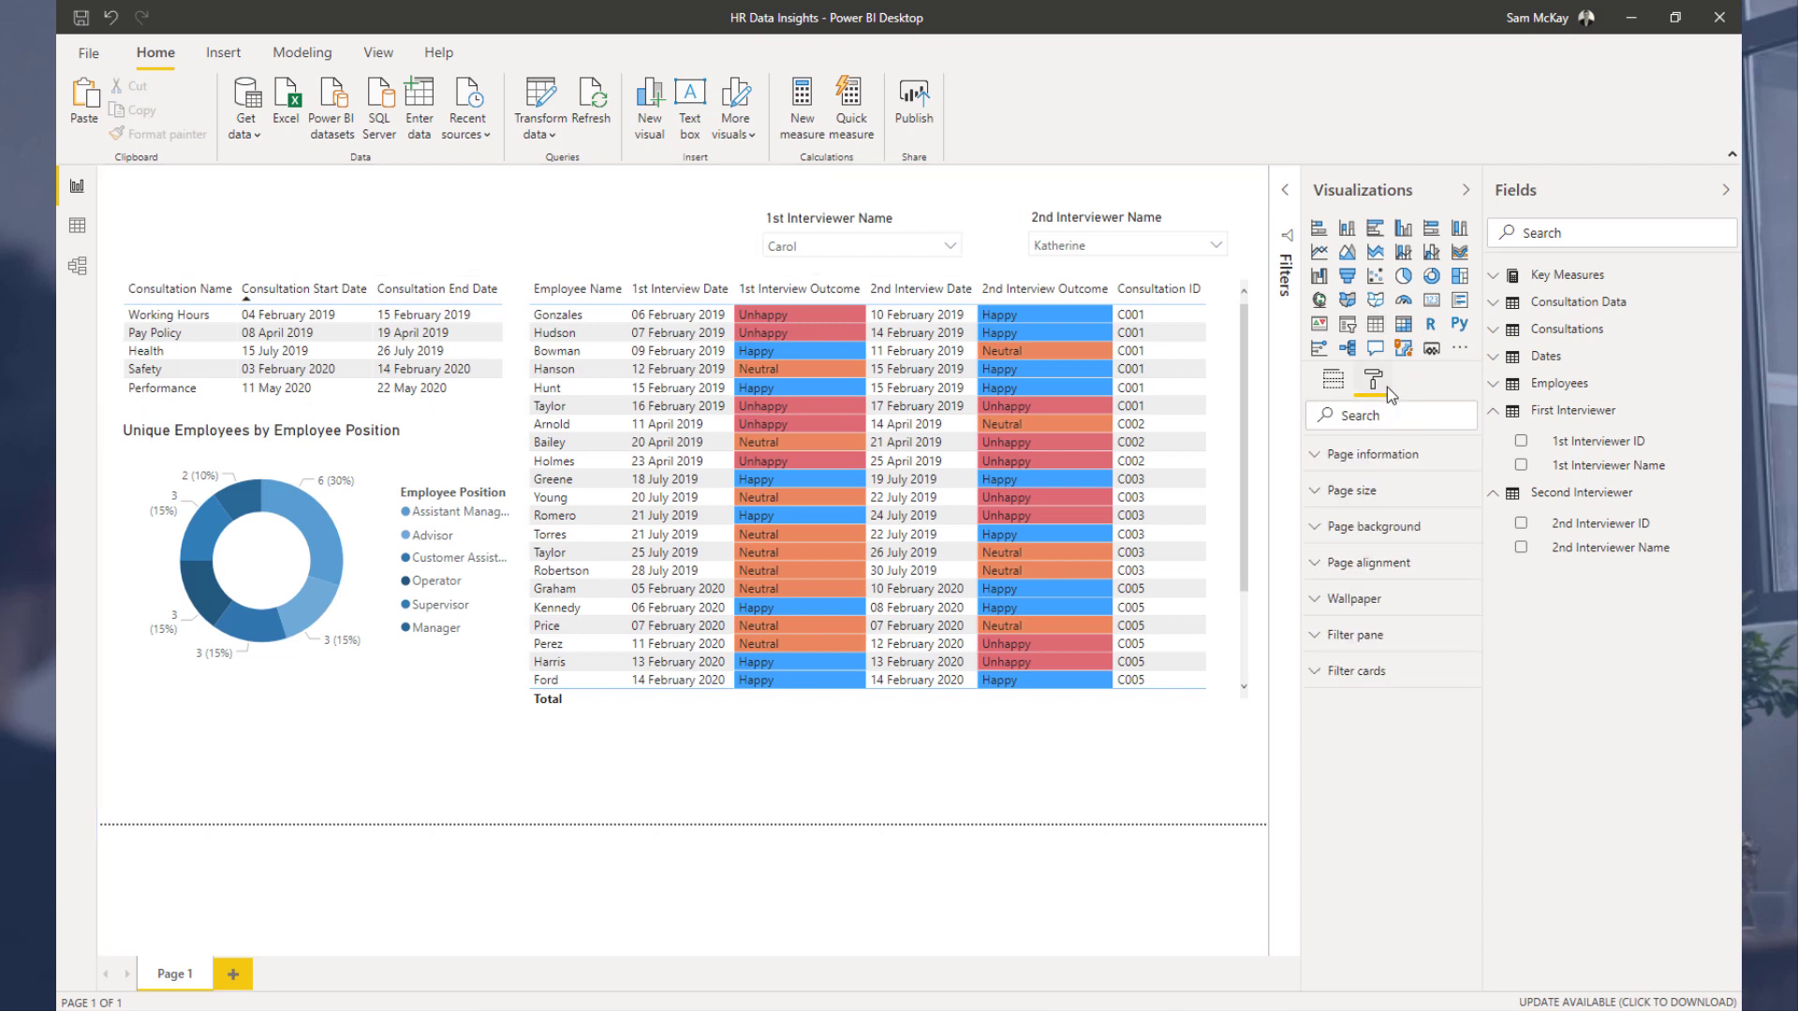
{"action": "left_click", "coordinate": [1378, 532]}
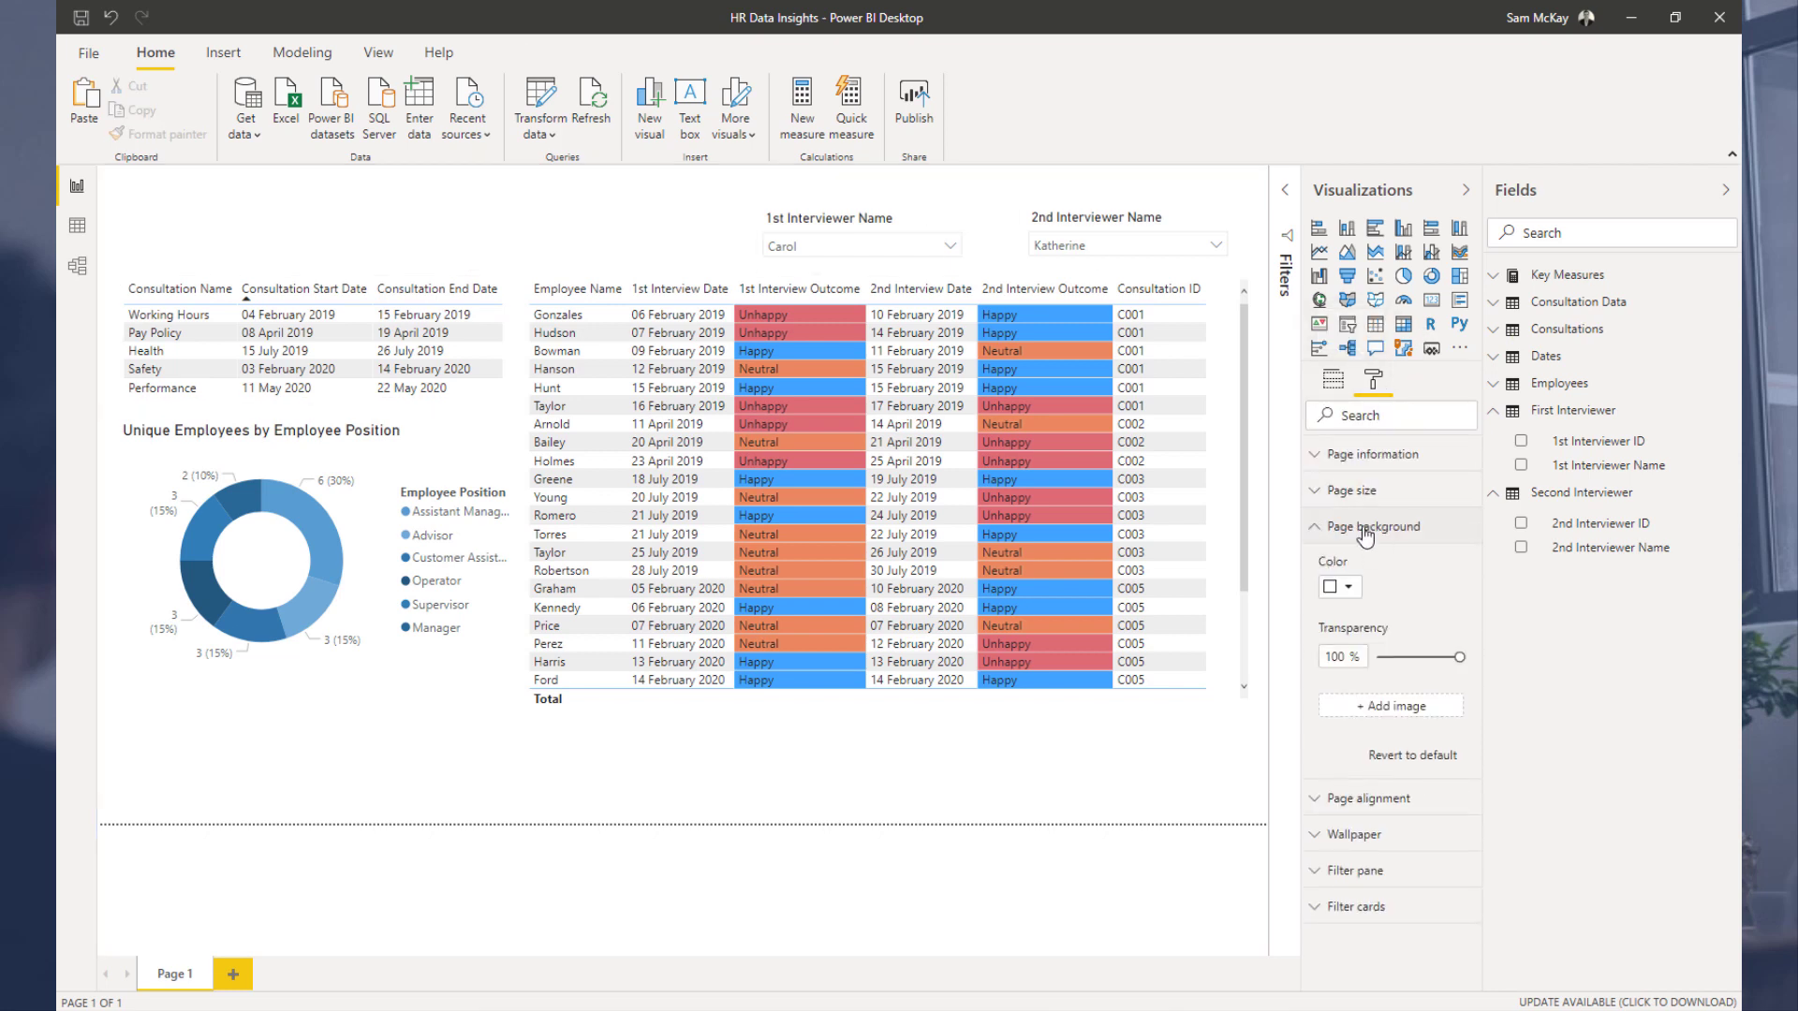
{"action": "left_click", "coordinate": [1345, 595]}
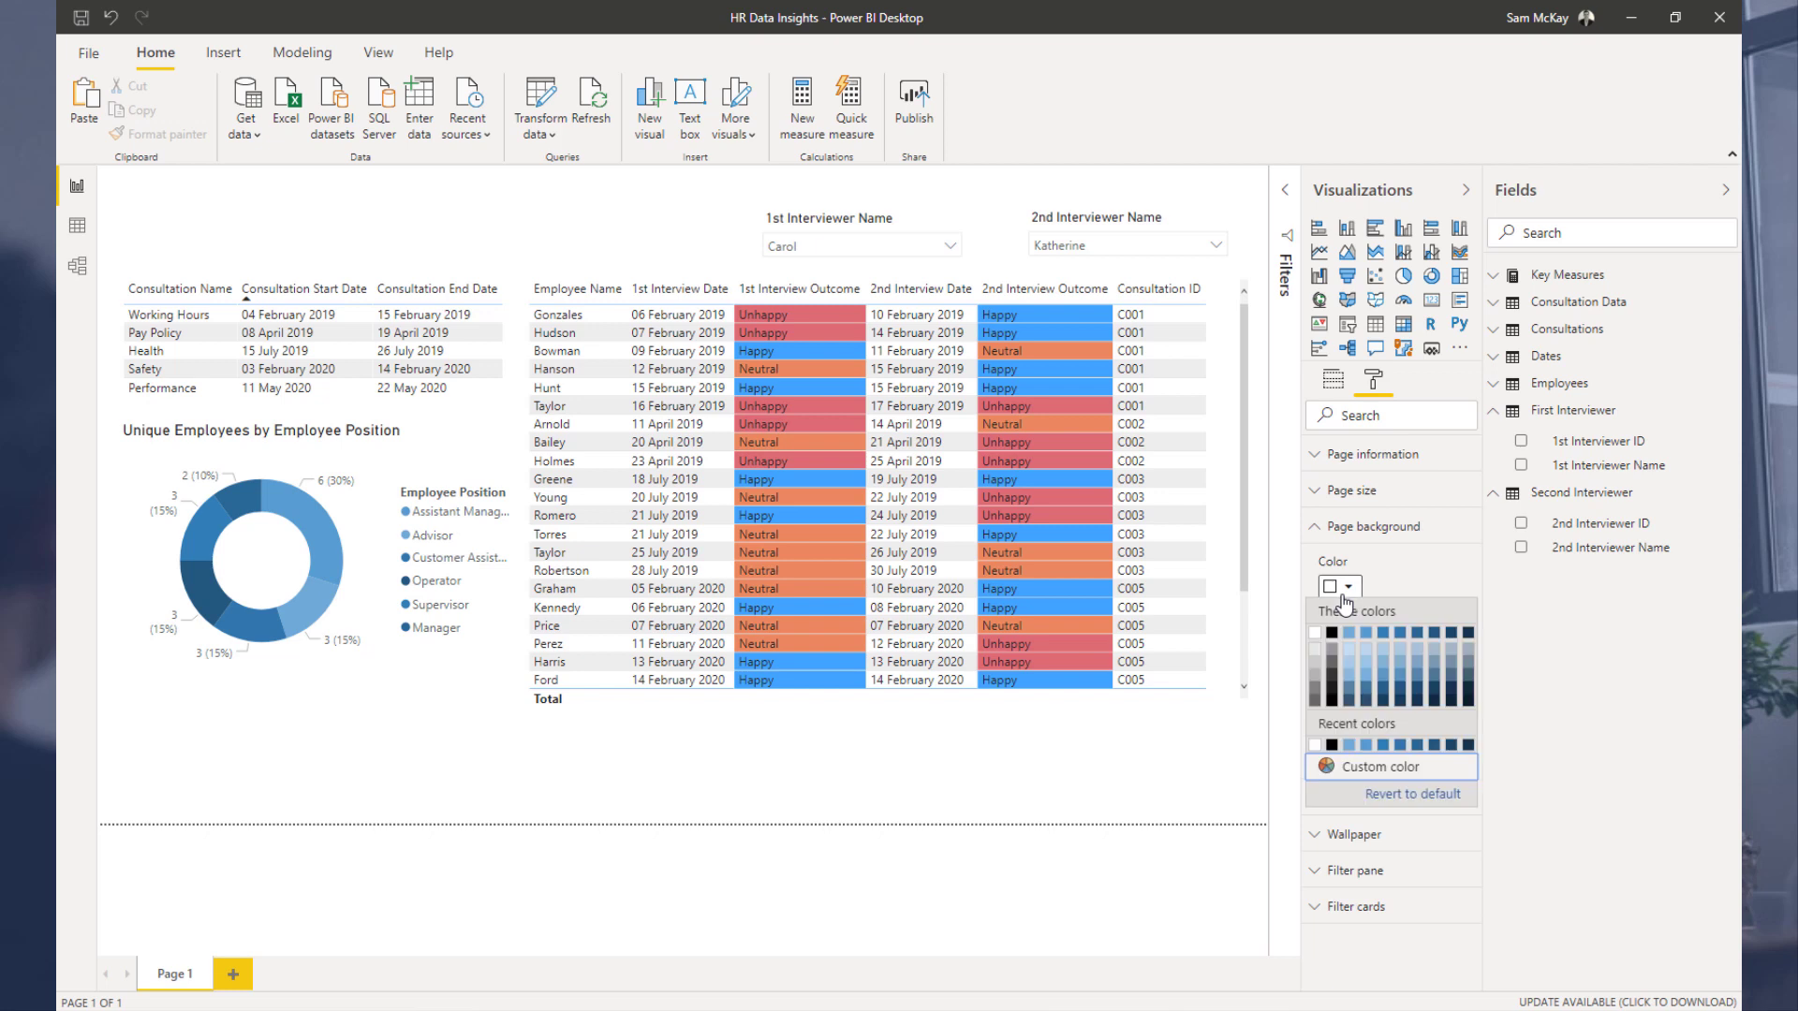
{"action": "left_click", "coordinate": [1451, 636]}
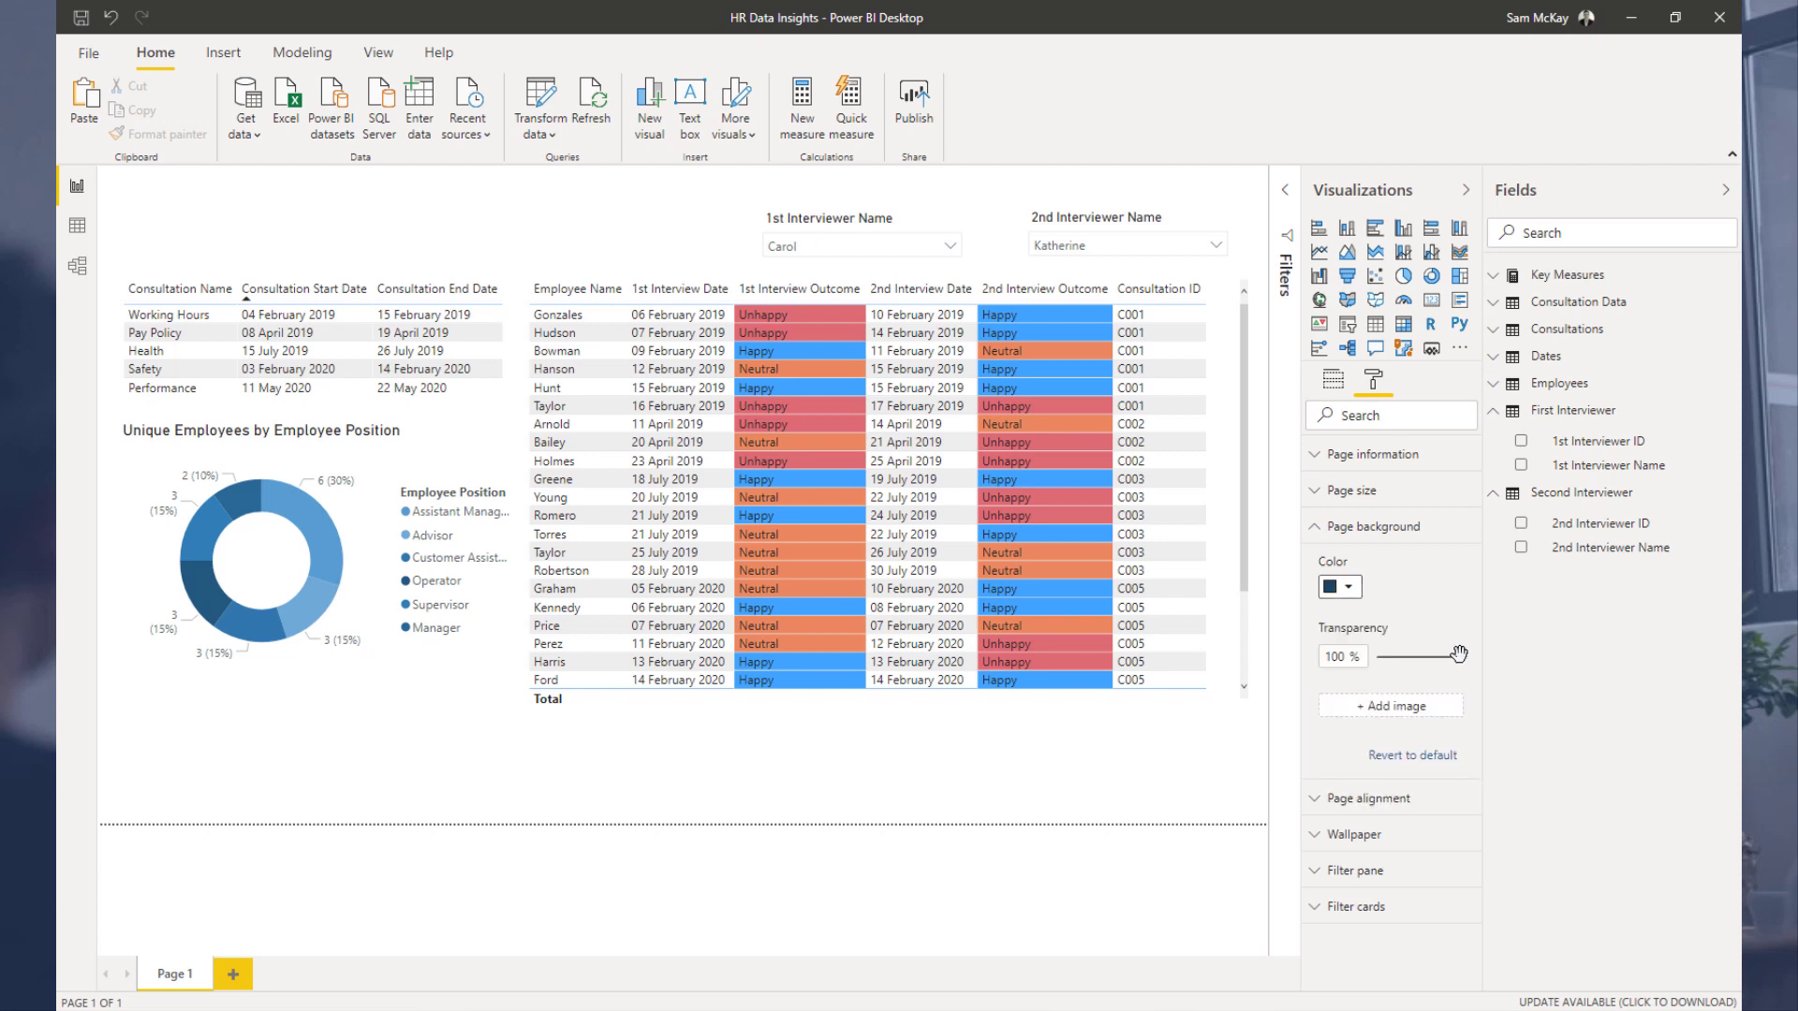
{"action": "left_click_drag", "start_coordinate": [1458, 654], "coordinate": [1376, 657]}
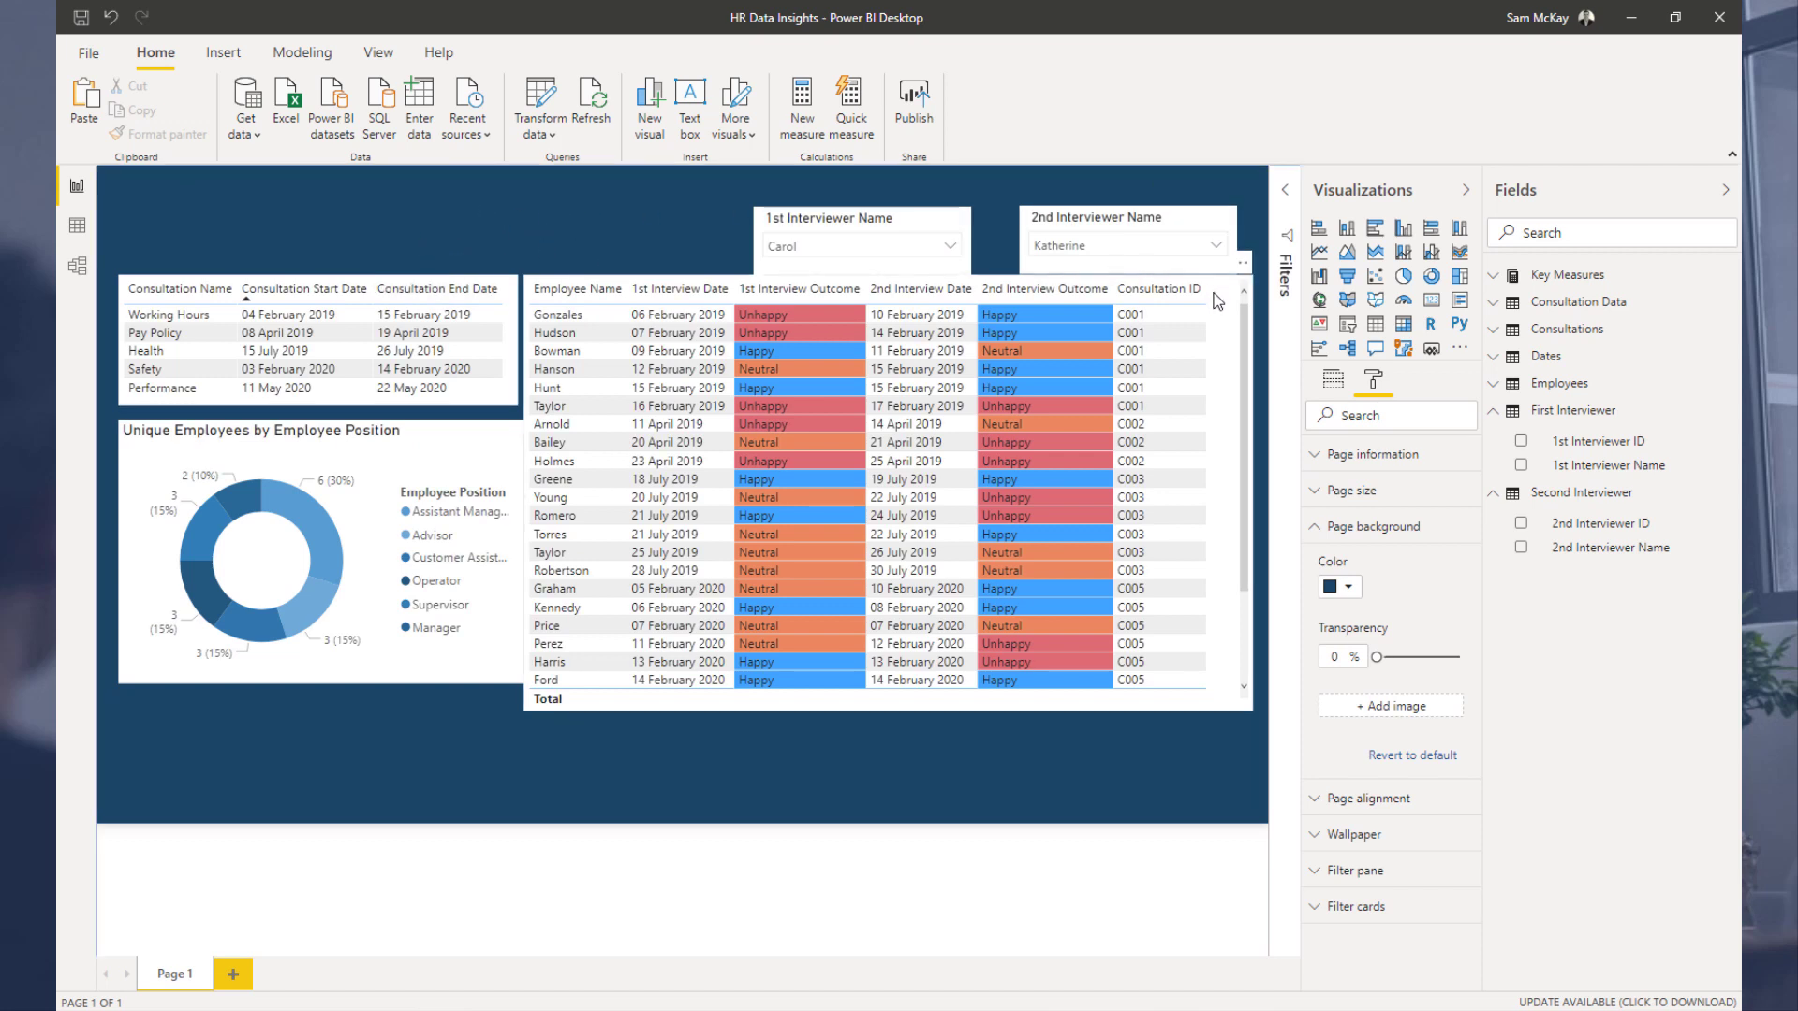
Step: Give the donut chart a dark blue background matching the page
{"action": "left_click", "coordinate": [1205, 341]}
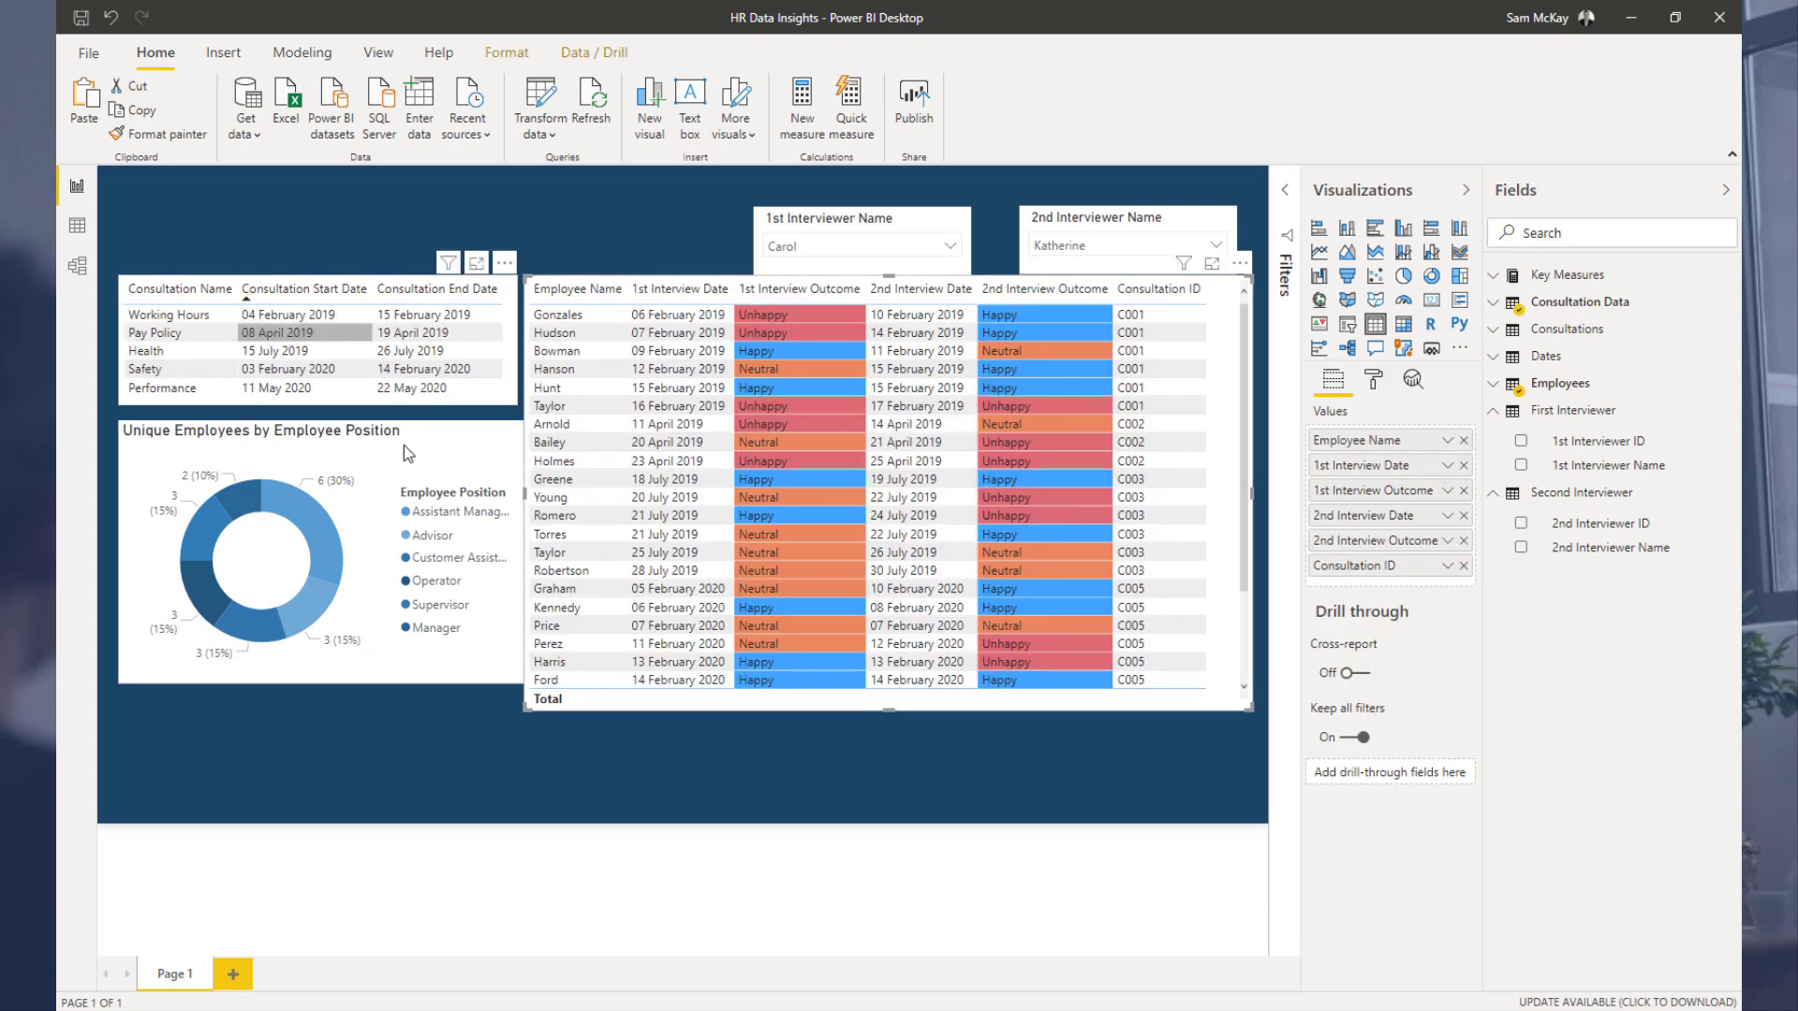
{"action": "left_click", "coordinate": [426, 451]}
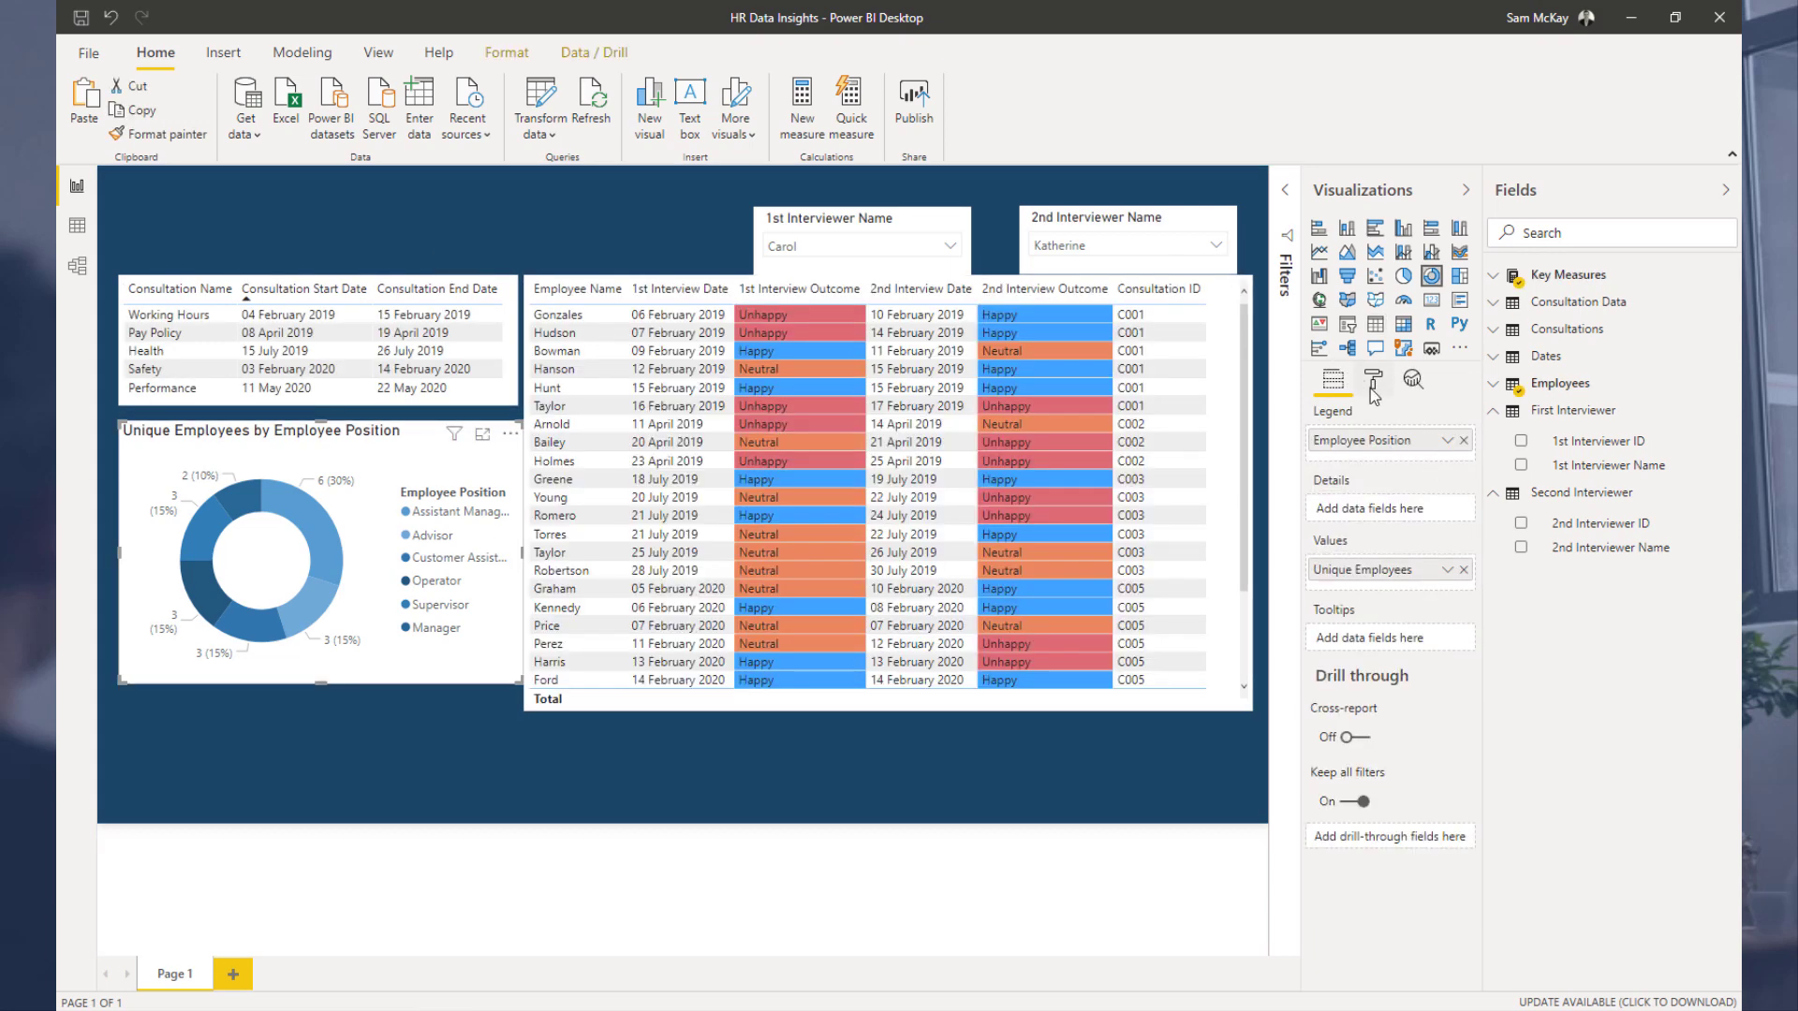
{"action": "left_click", "coordinate": [1374, 391]}
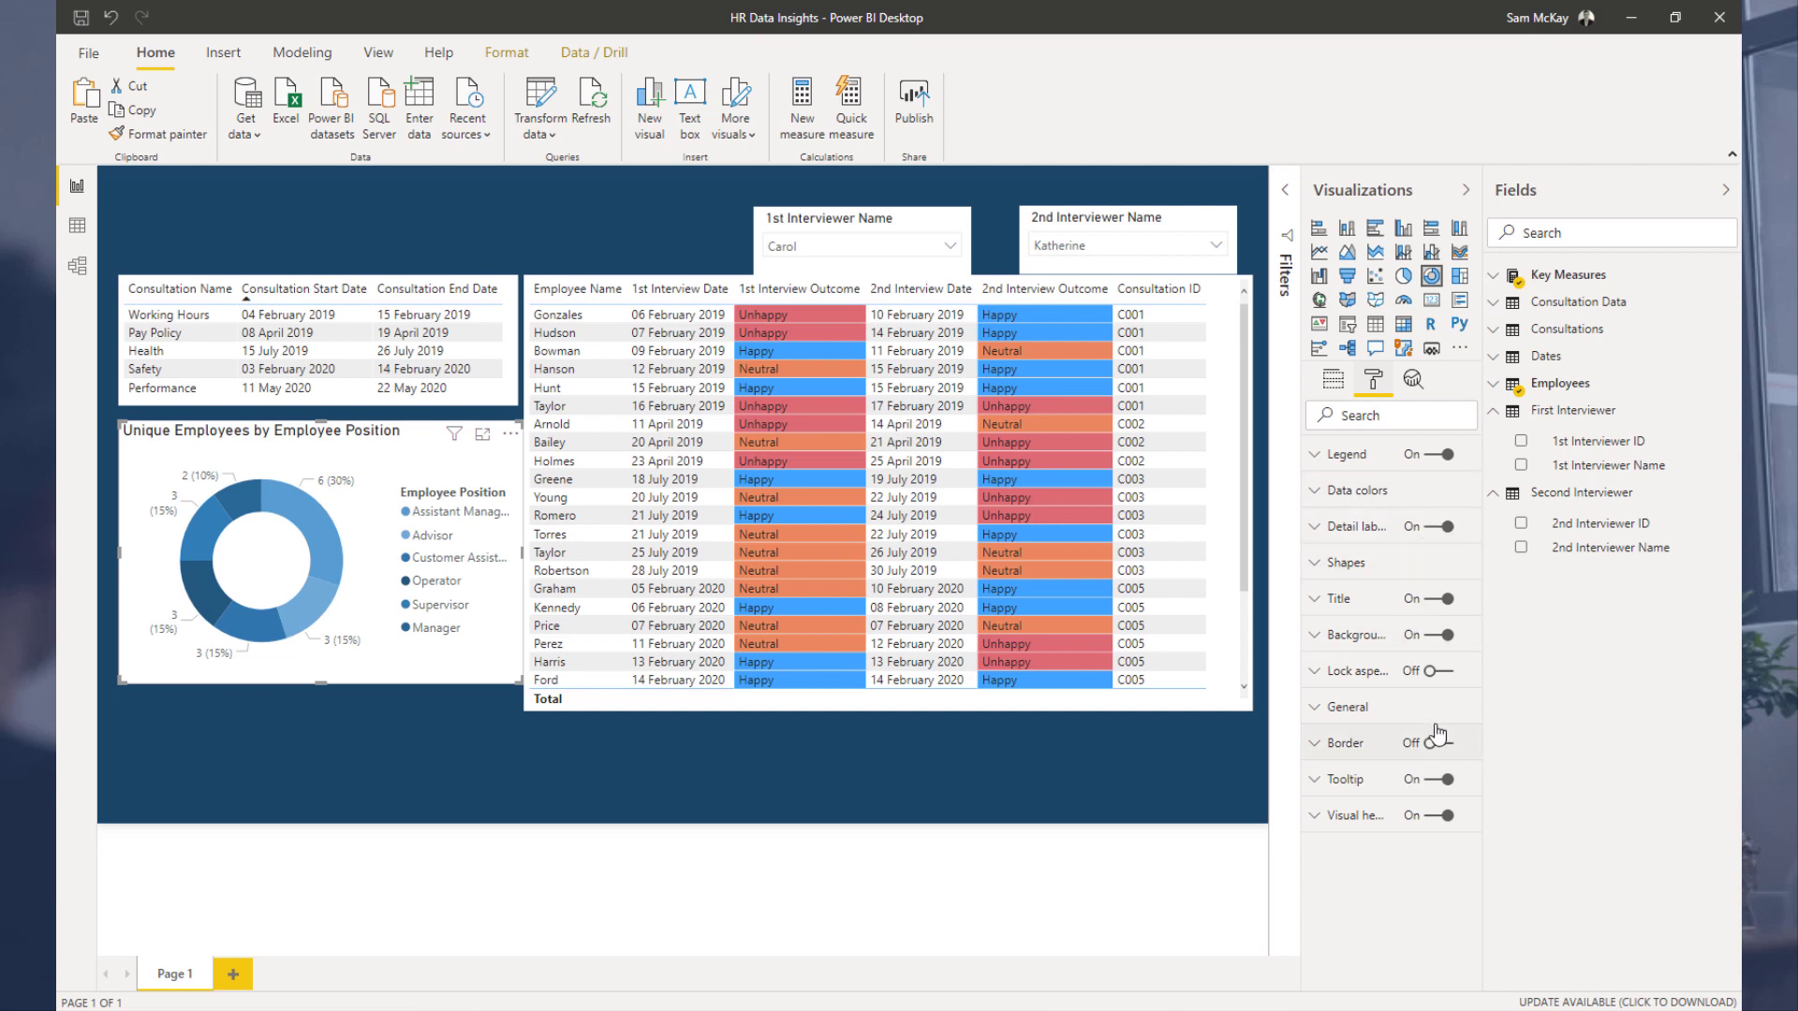
{"action": "left_click", "coordinate": [1432, 645]}
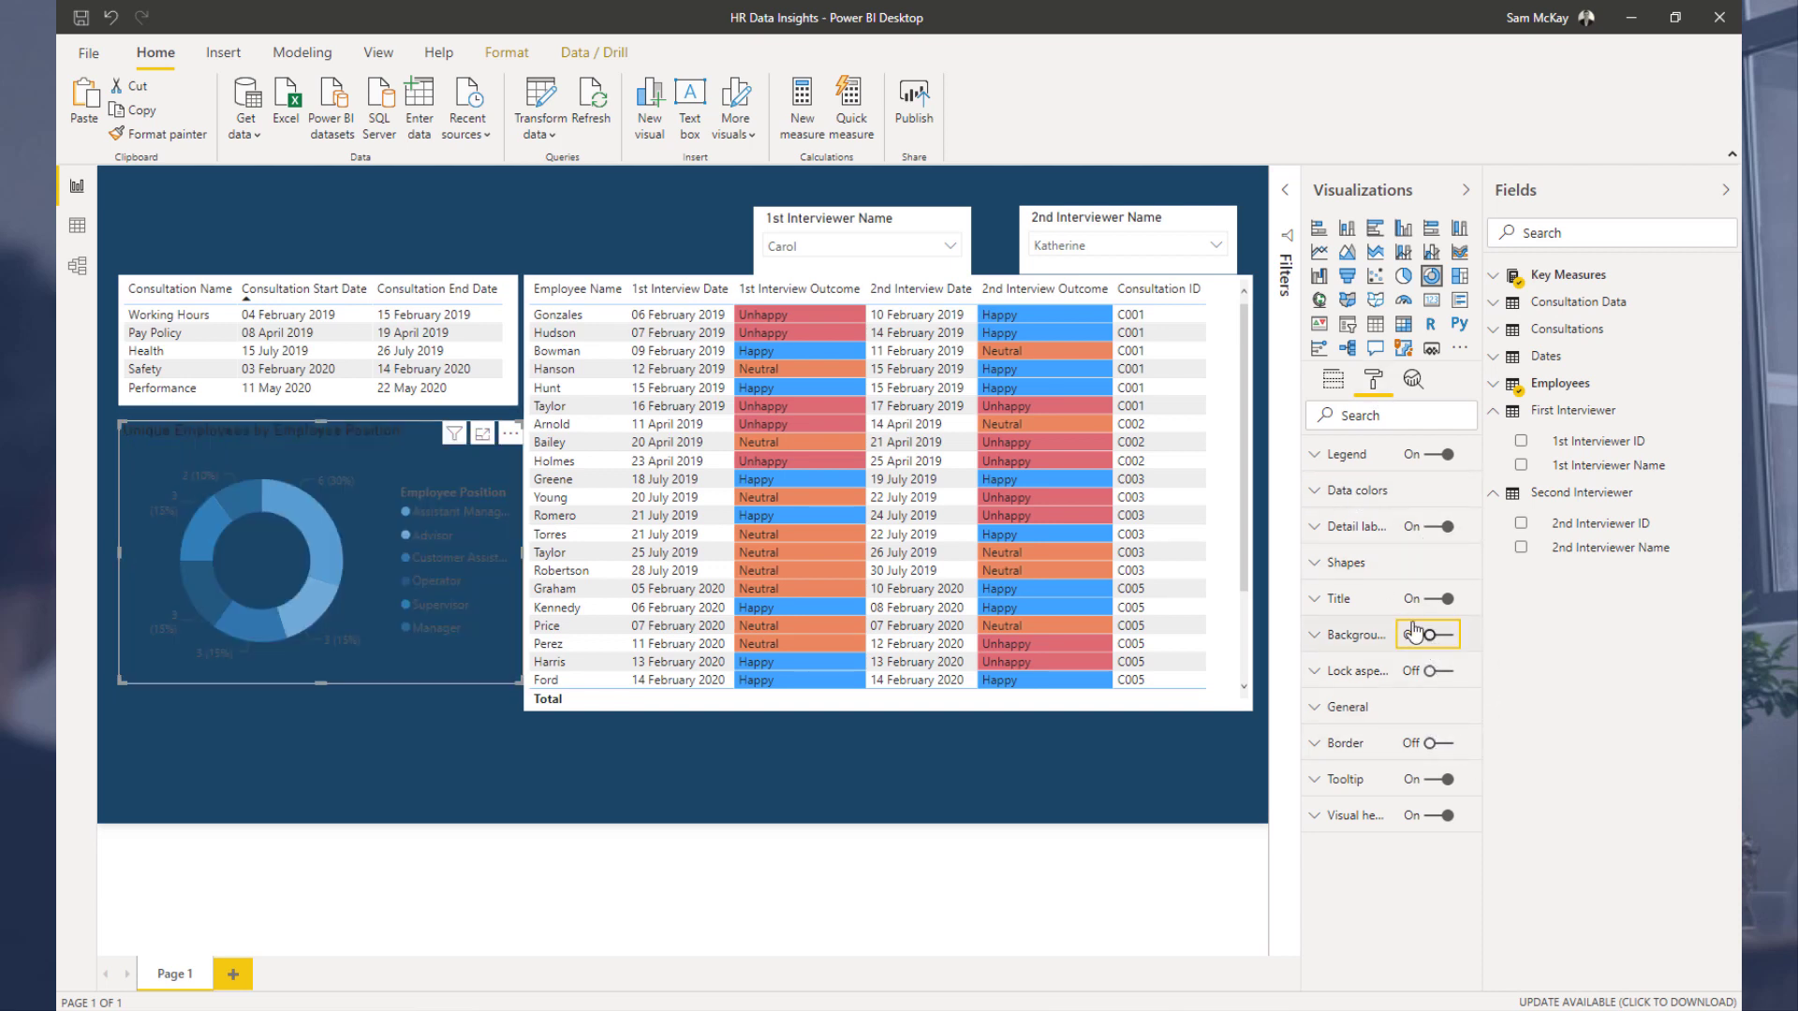
{"action": "left_click", "coordinate": [1321, 494]}
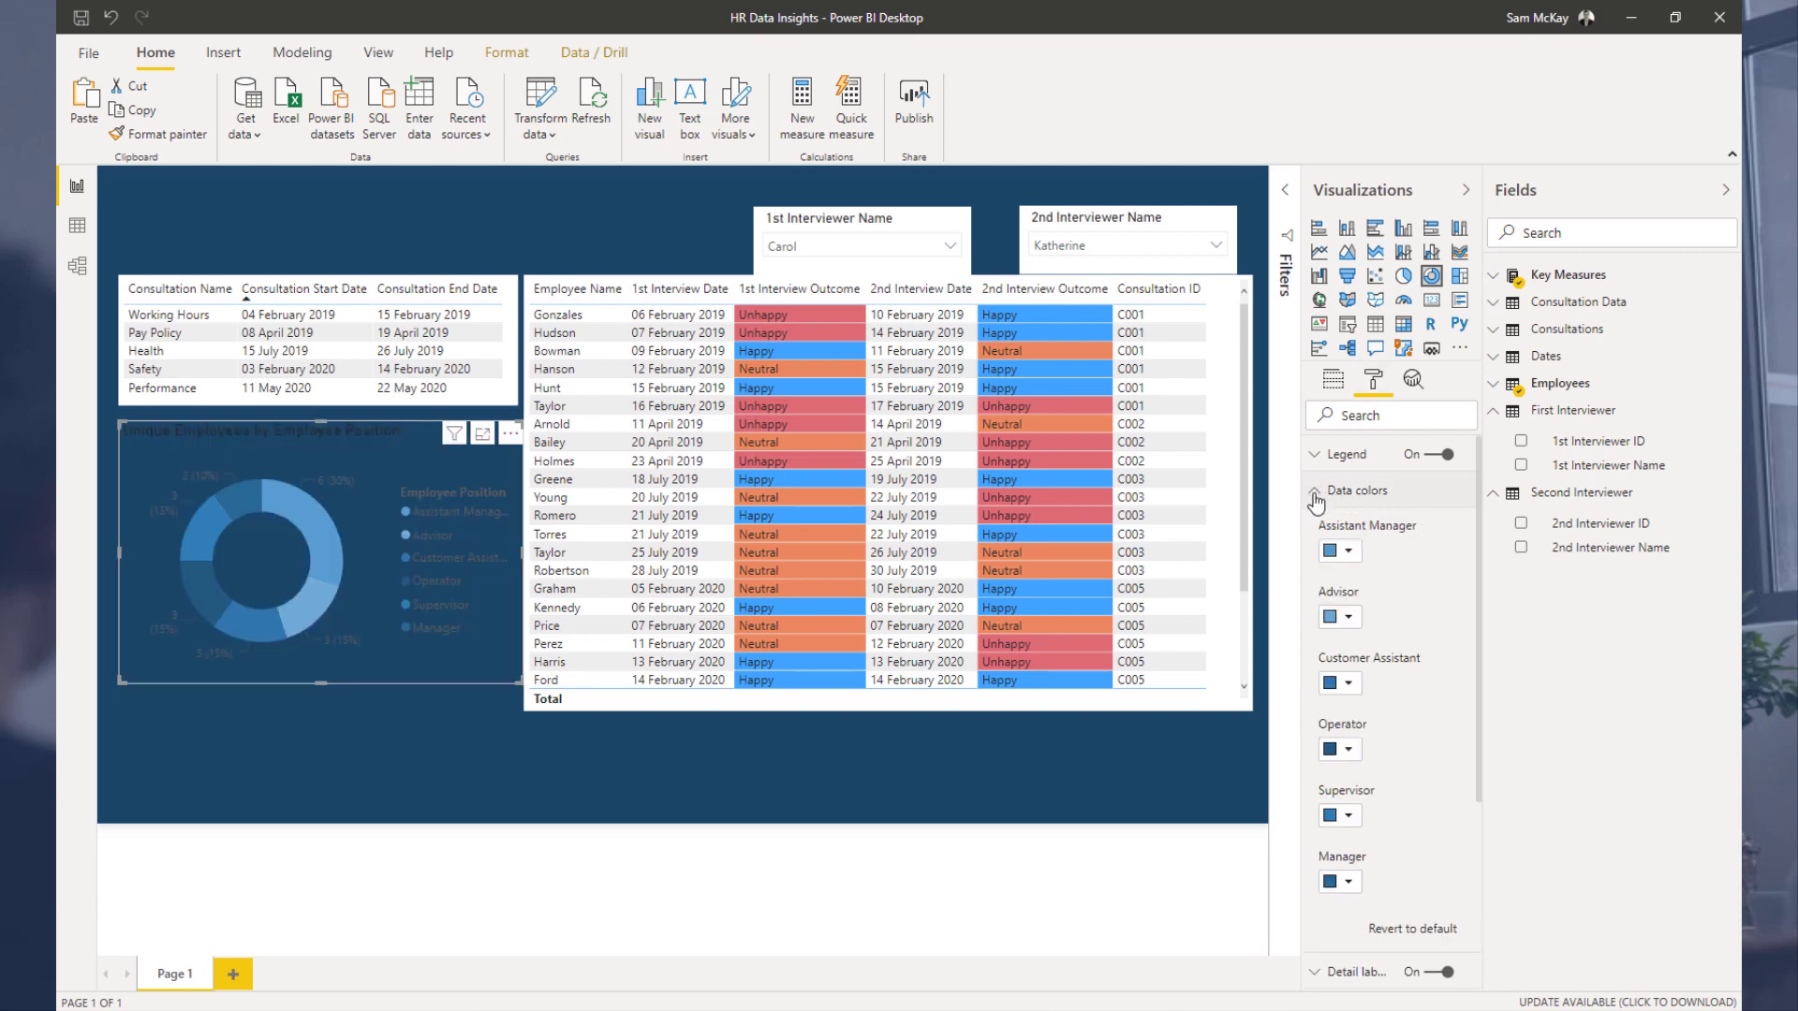
{"action": "left_click", "coordinate": [1316, 496]}
{"action": "left_click", "coordinate": [1432, 644]}
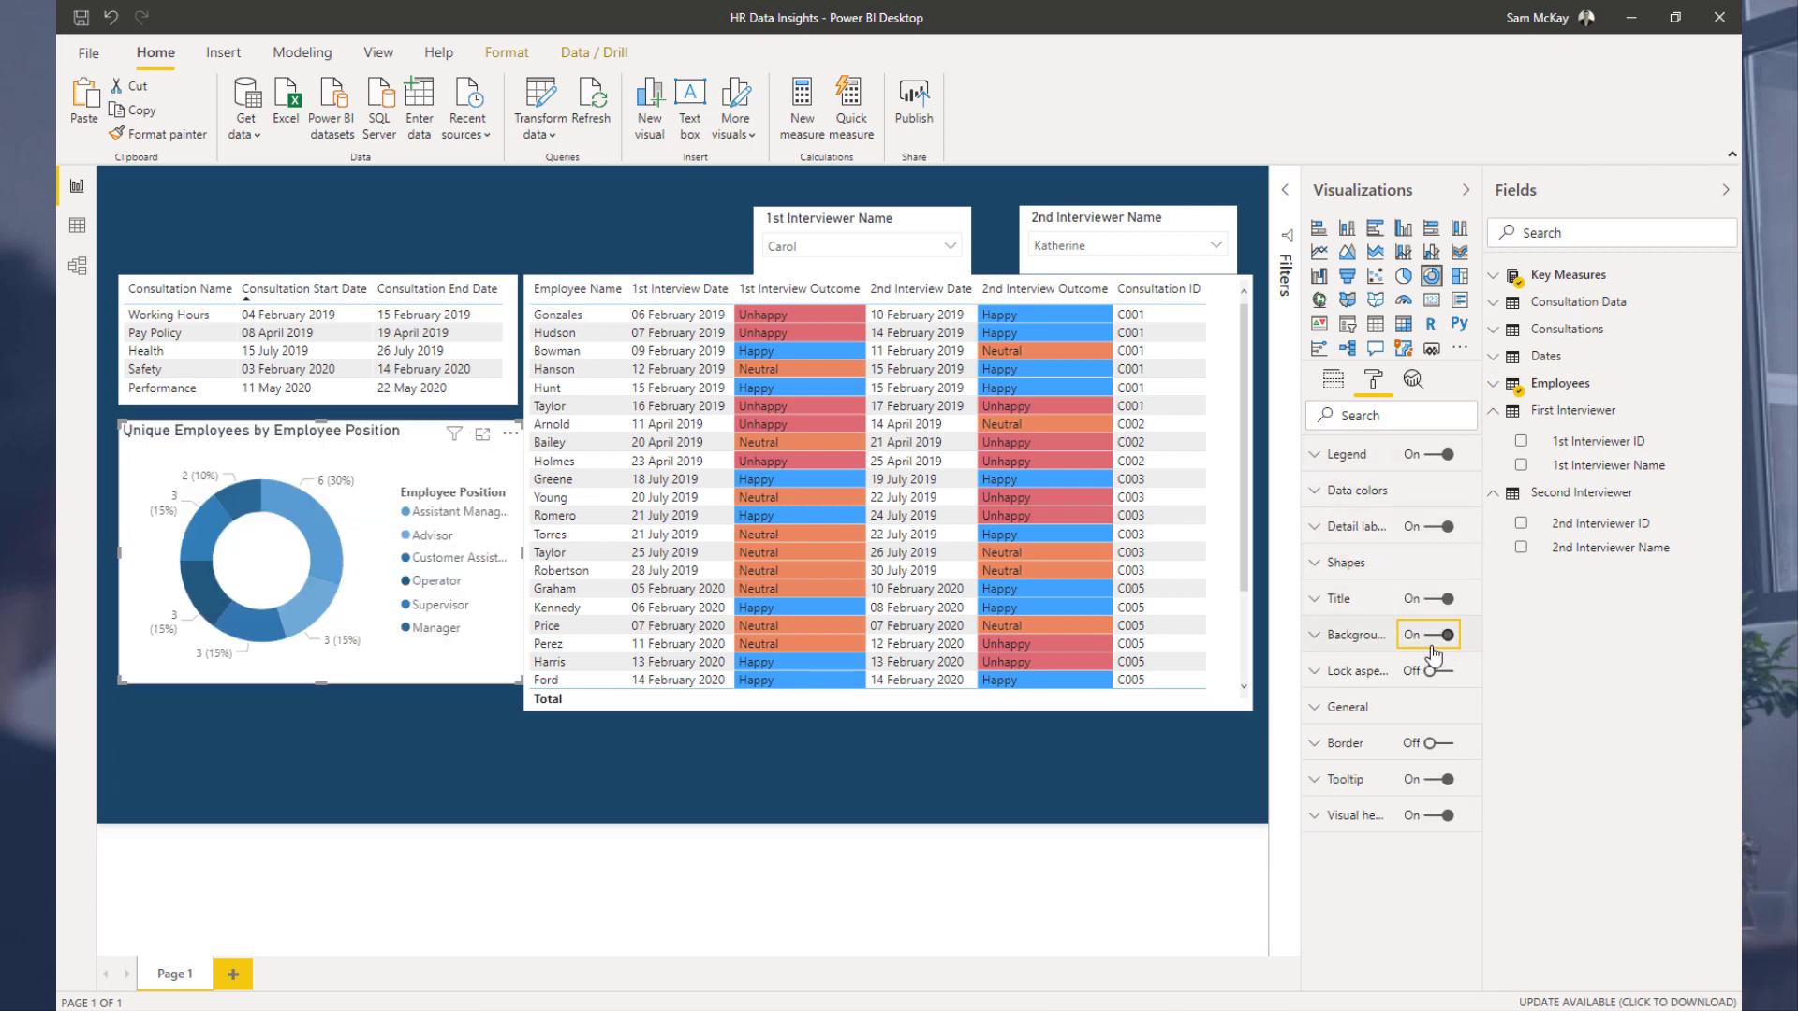
{"action": "left_click", "coordinate": [1367, 637]}
{"action": "left_click", "coordinate": [1359, 704]}
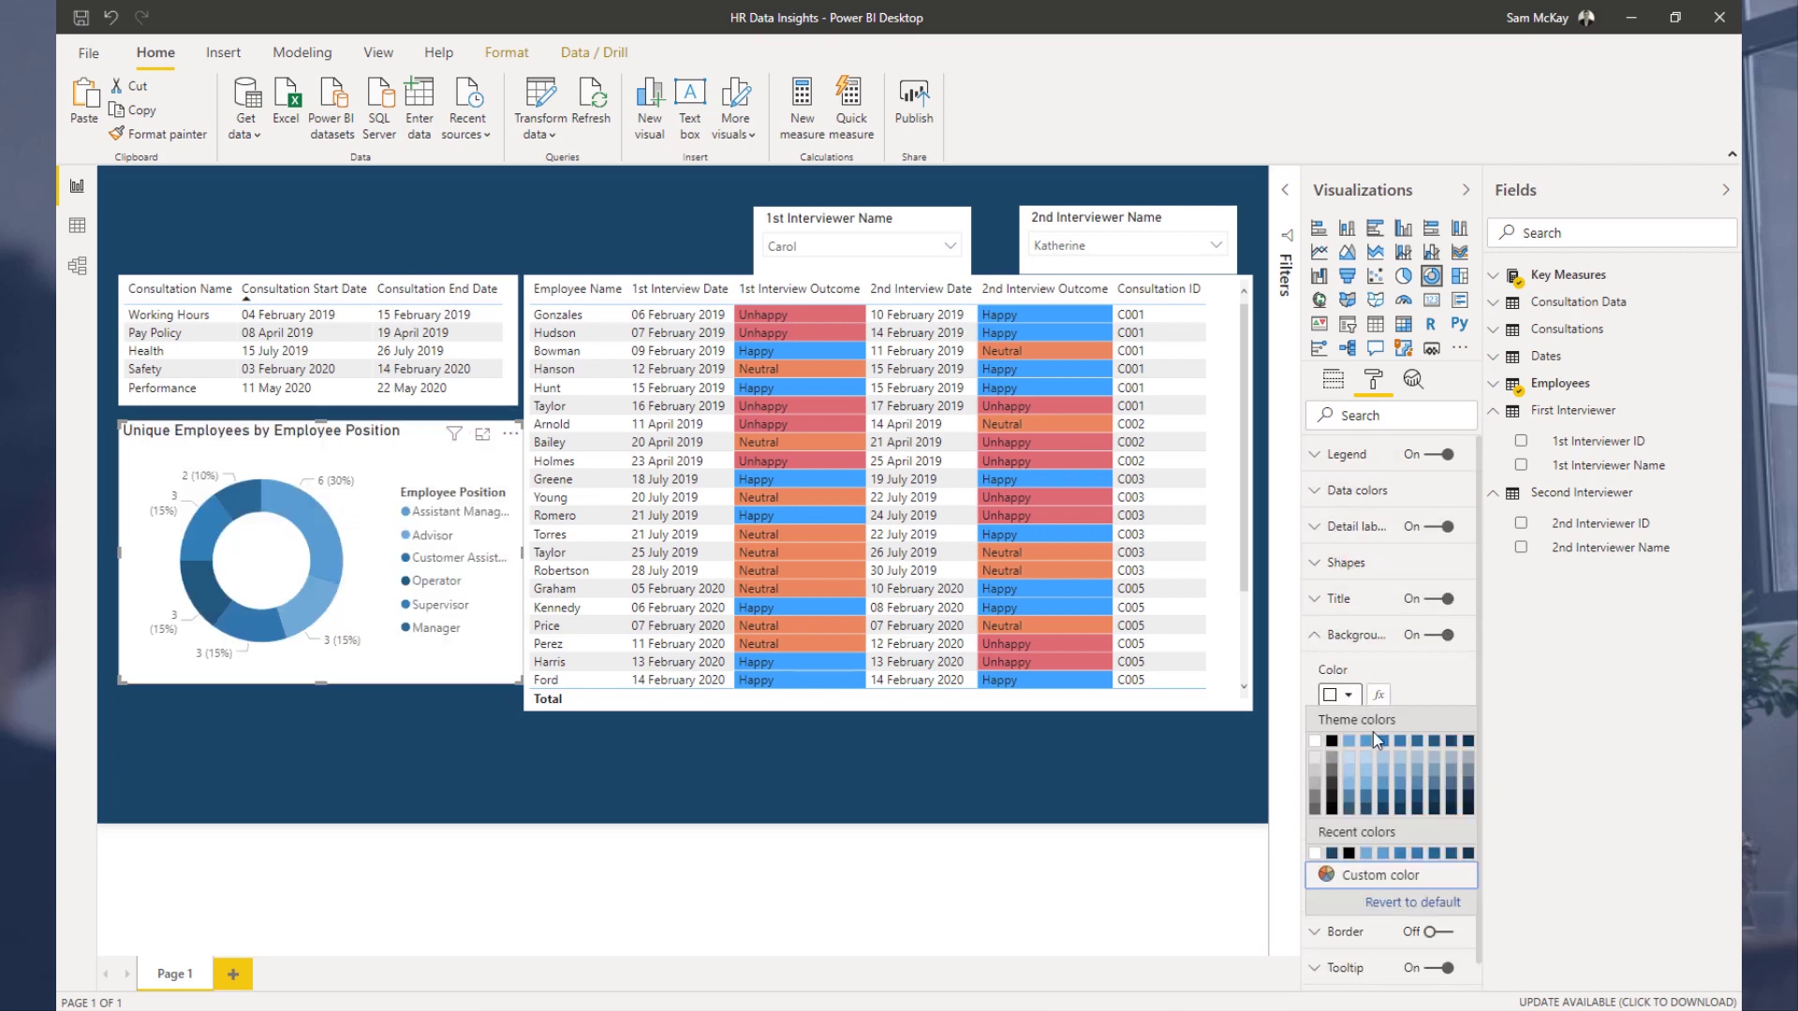
{"action": "left_click", "coordinate": [1434, 741]}
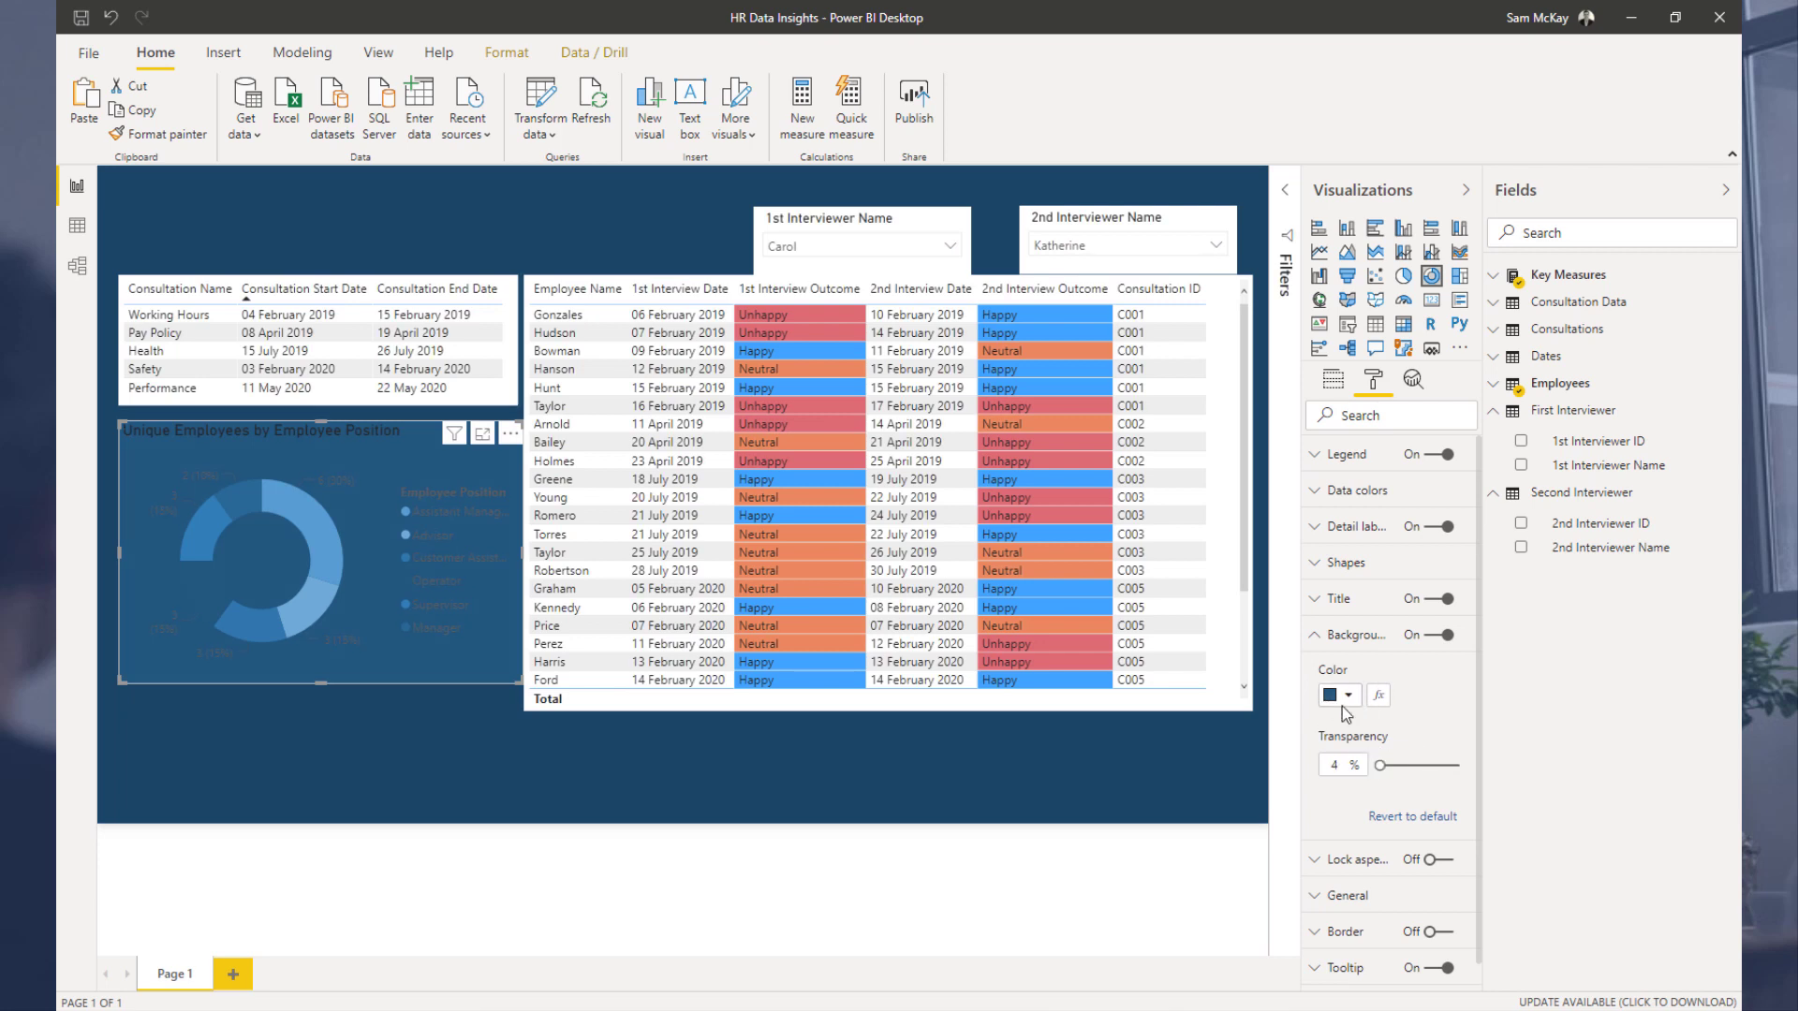
{"action": "left_click", "coordinate": [1342, 706]}
{"action": "left_click", "coordinate": [1446, 741]}
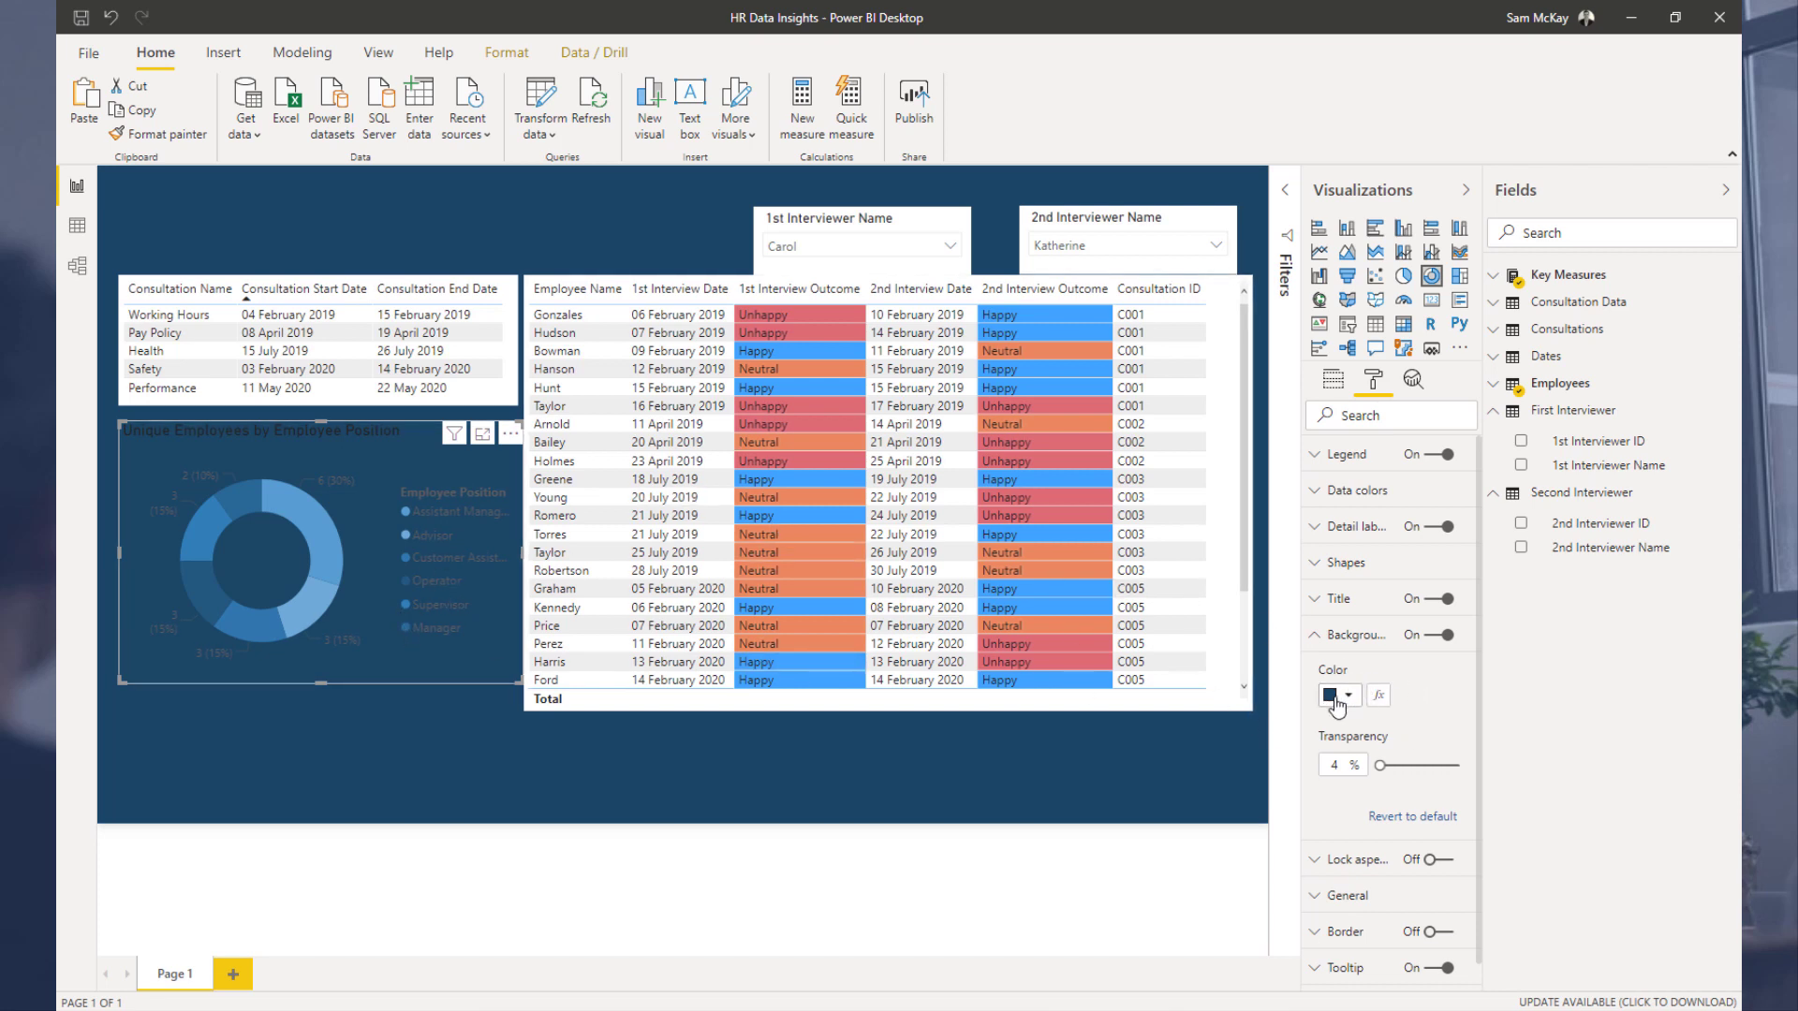
Step: View the donut chart in focus mode and return to the report
{"action": "left_click", "coordinate": [483, 434]}
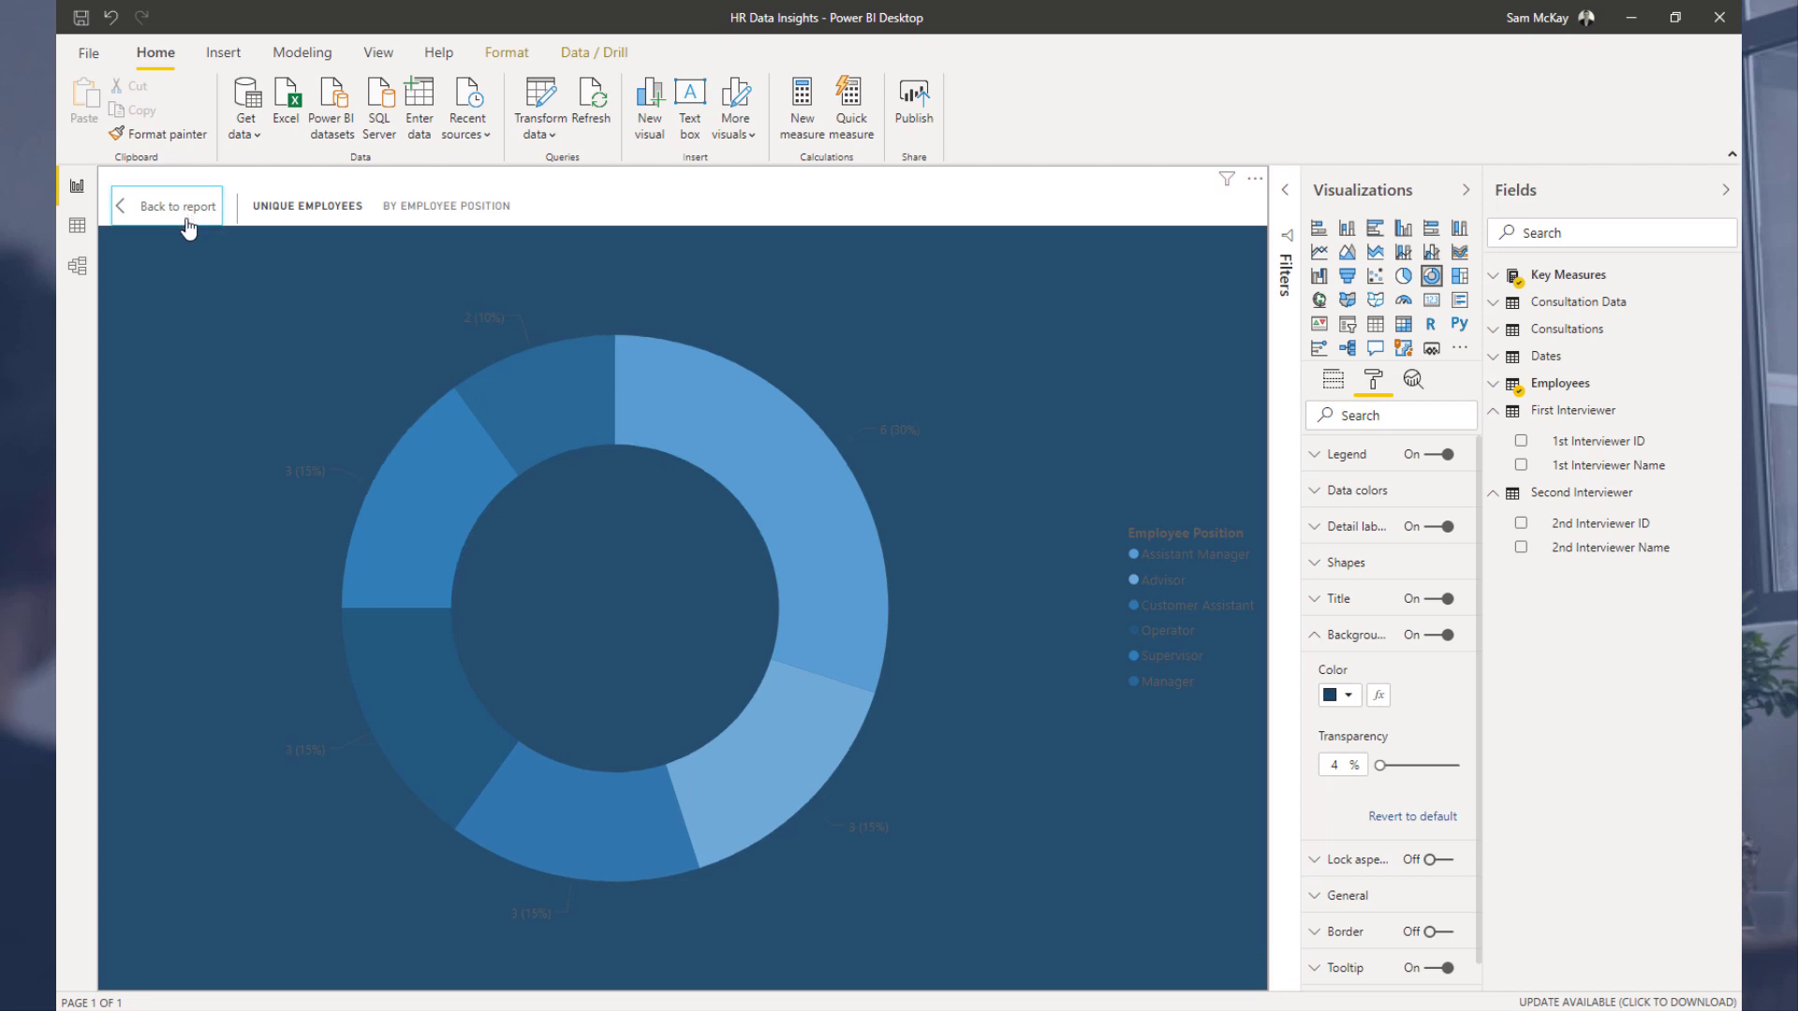
{"action": "left_click", "coordinate": [181, 208]}
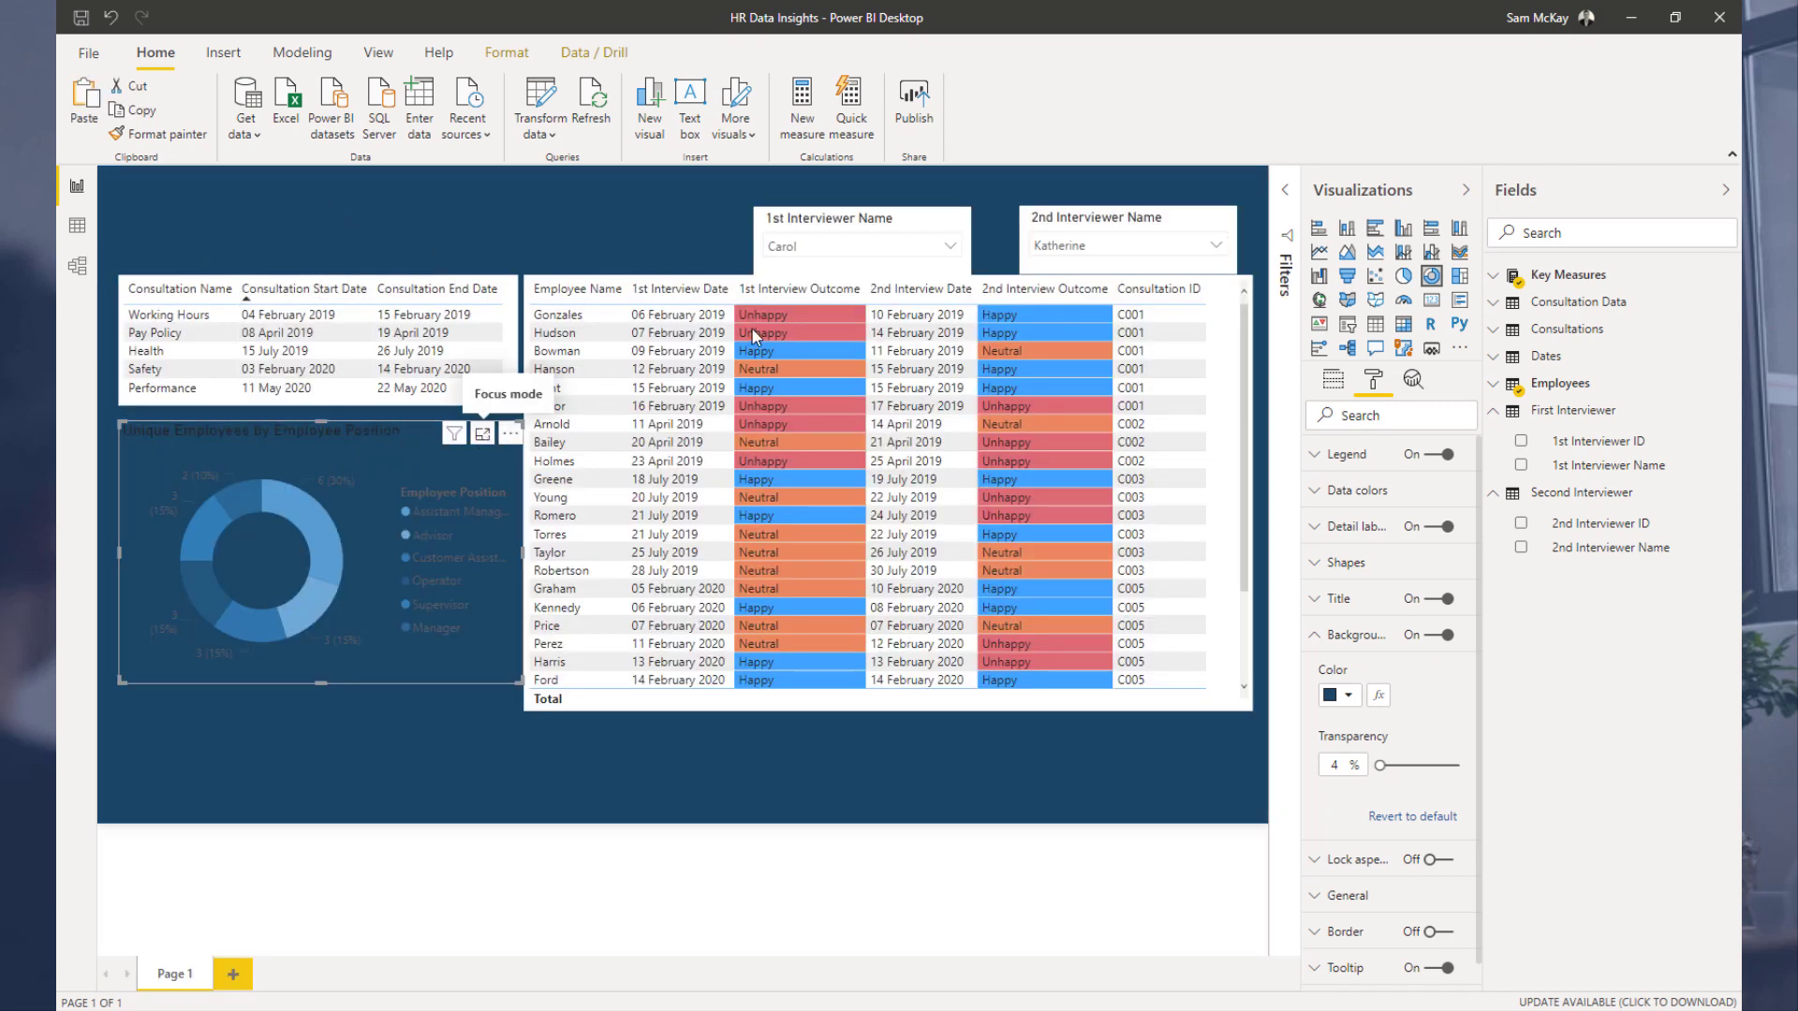
{"action": "left_click", "coordinate": [483, 434]}
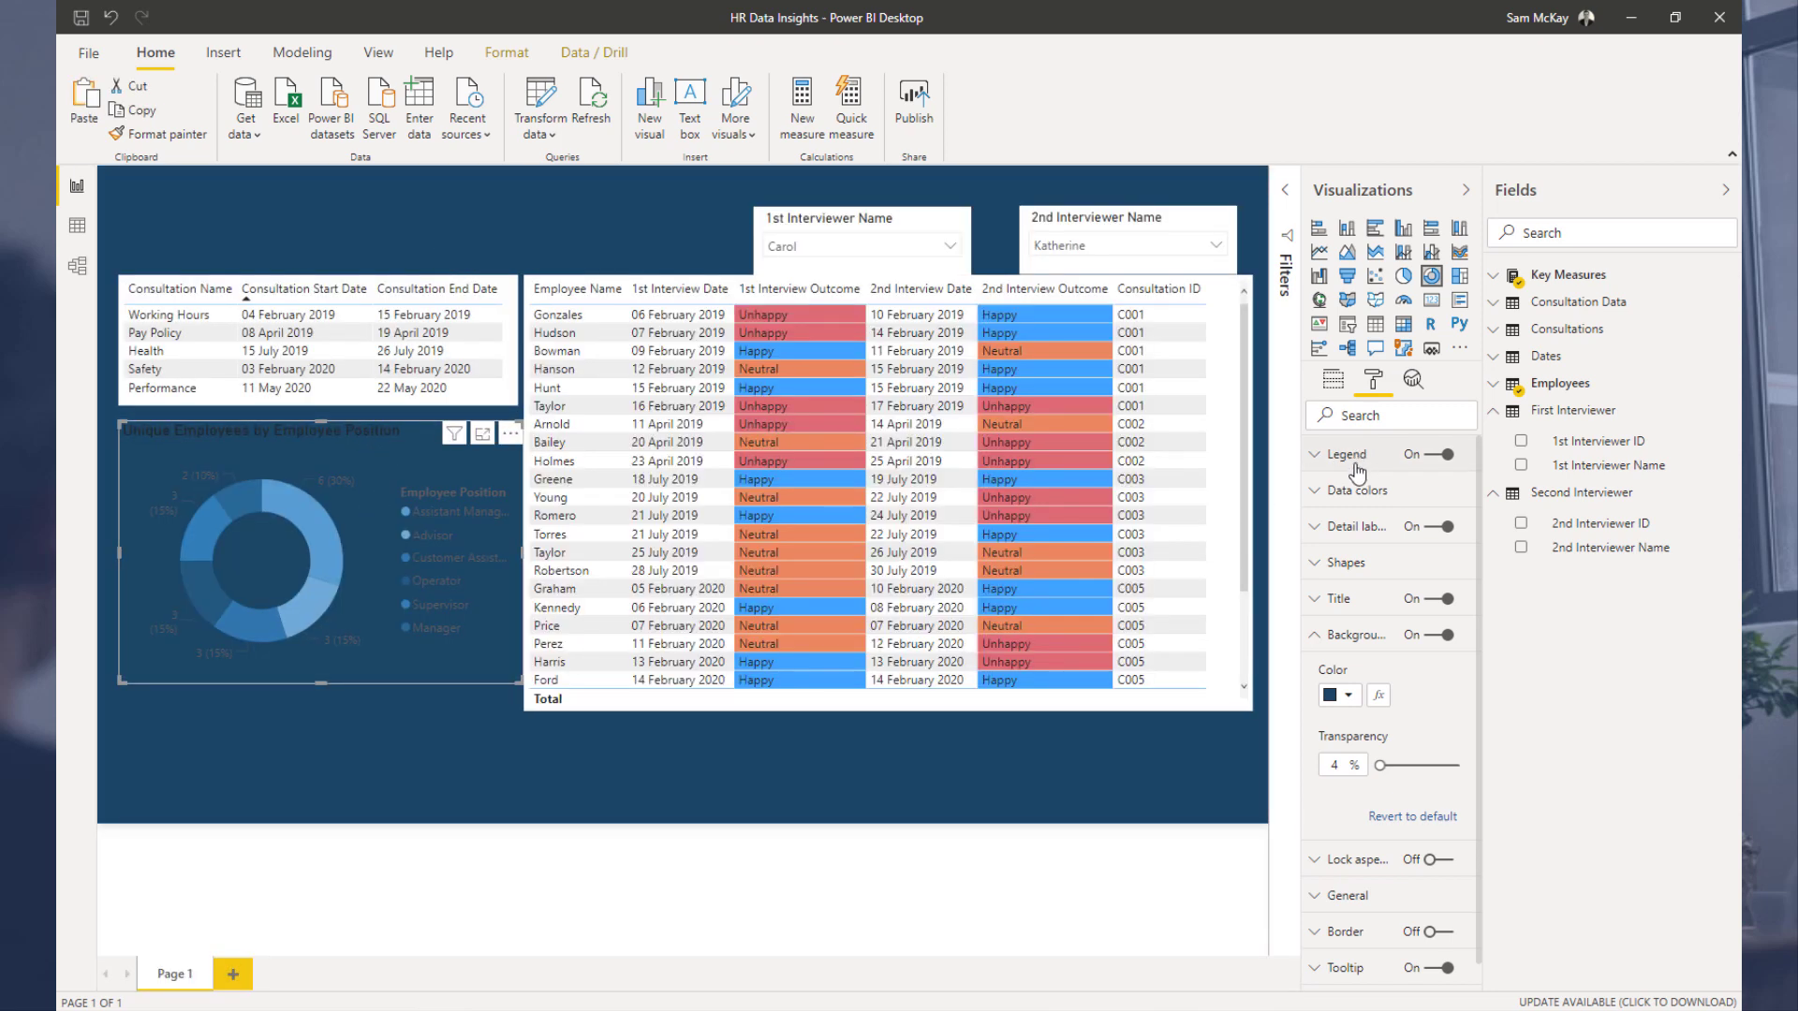
Step: Set the donut chart's legend text and title font colours to white
{"action": "left_click", "coordinate": [1367, 462]}
{"action": "left_click", "coordinate": [1340, 712]}
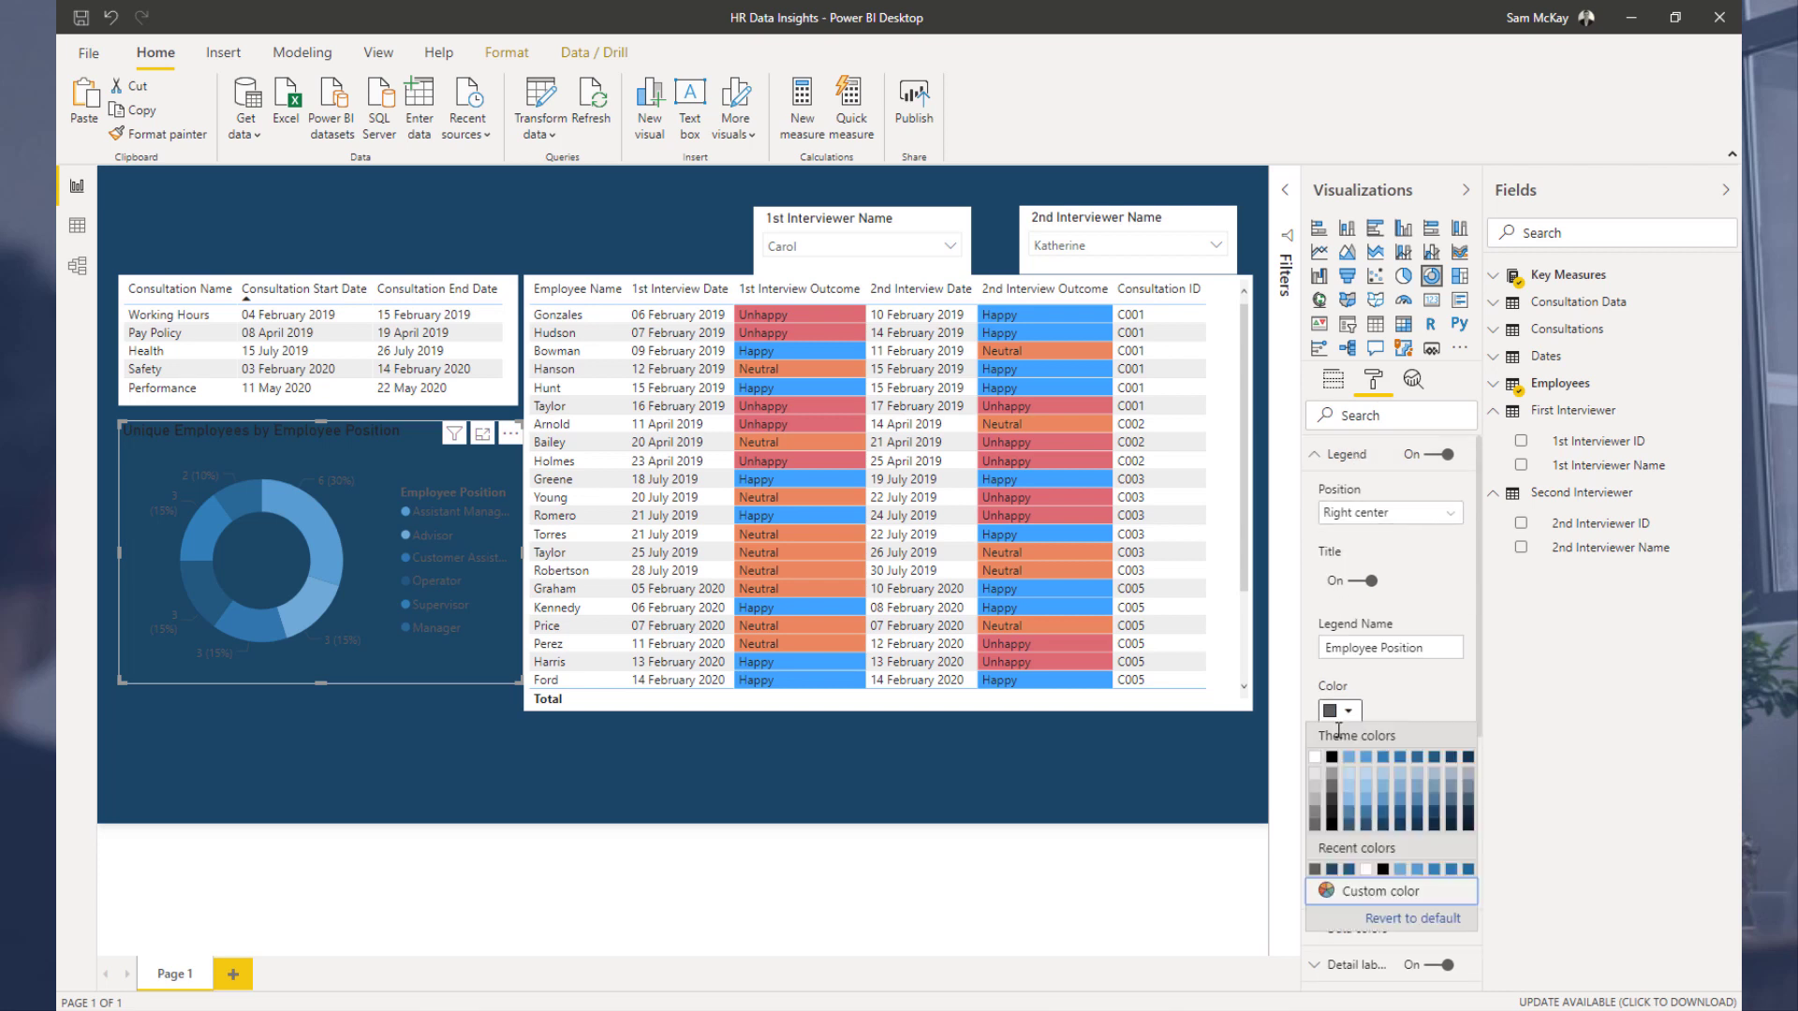
{"action": "left_click", "coordinate": [1320, 760]}
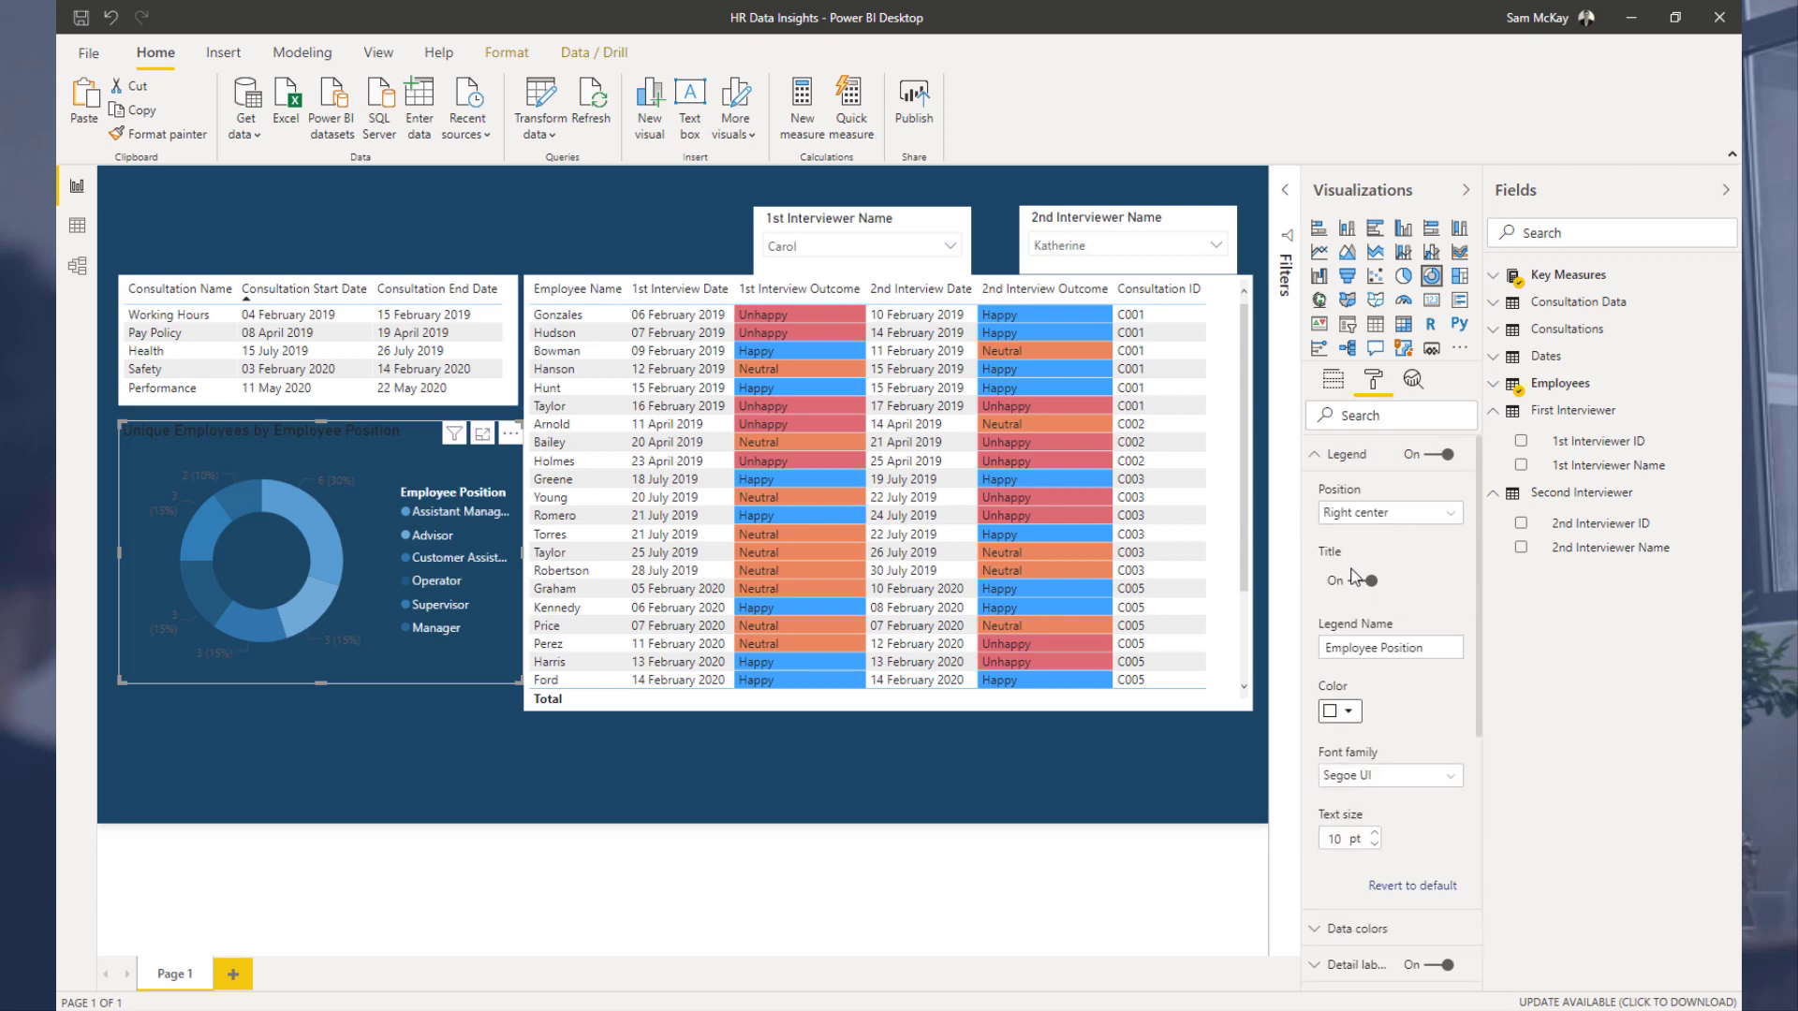
{"action": "left_click", "coordinate": [1322, 453]}
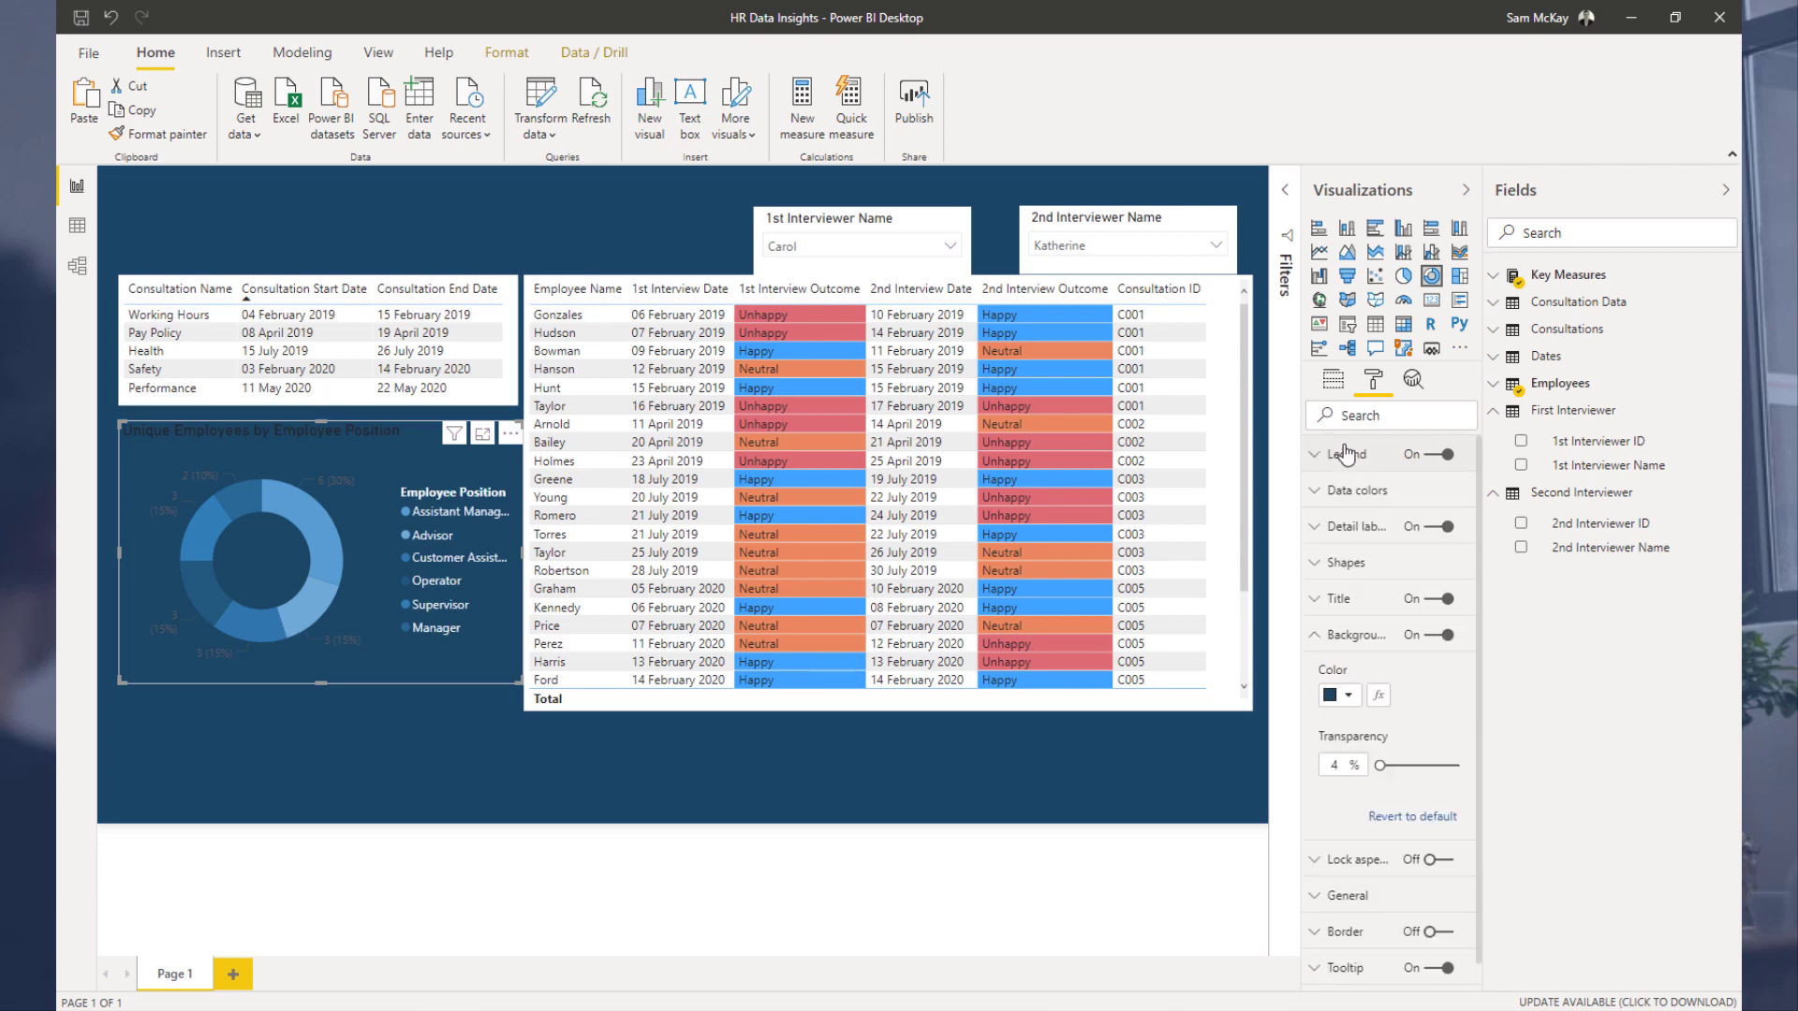
{"action": "left_click", "coordinate": [1318, 602]}
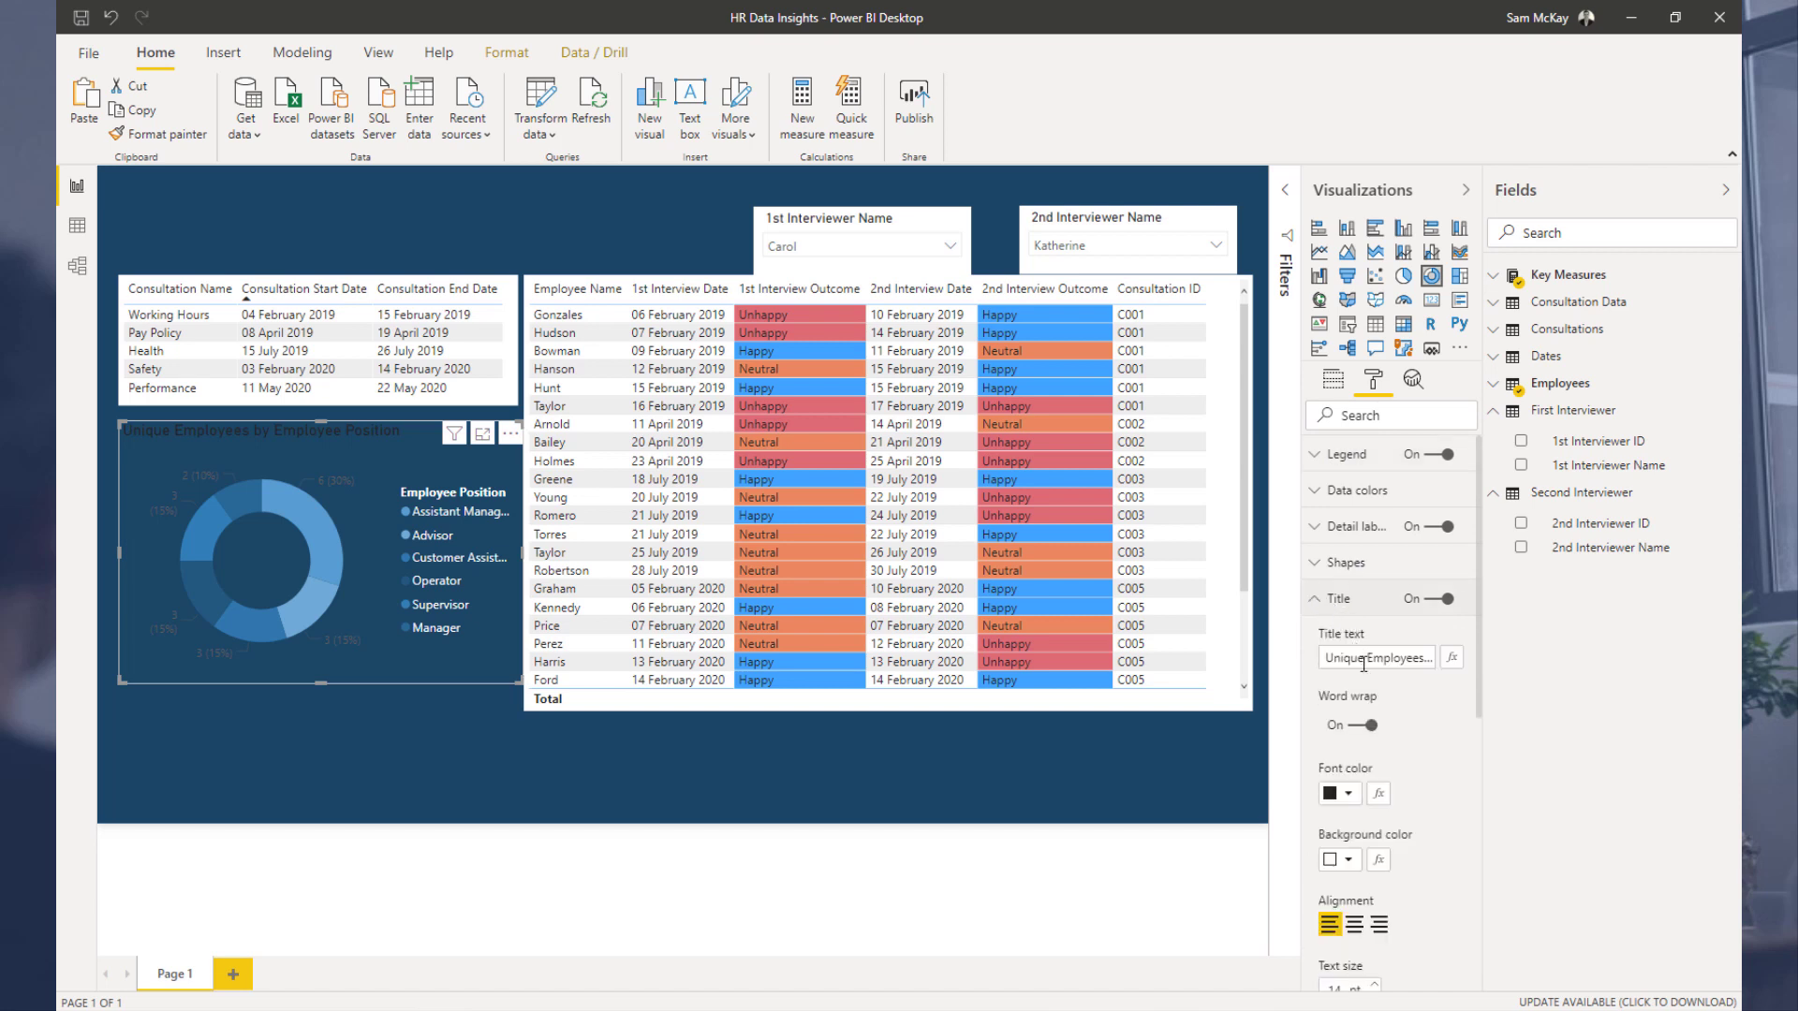
{"action": "left_click", "coordinate": [1346, 797]}
{"action": "left_click", "coordinate": [1316, 839]}
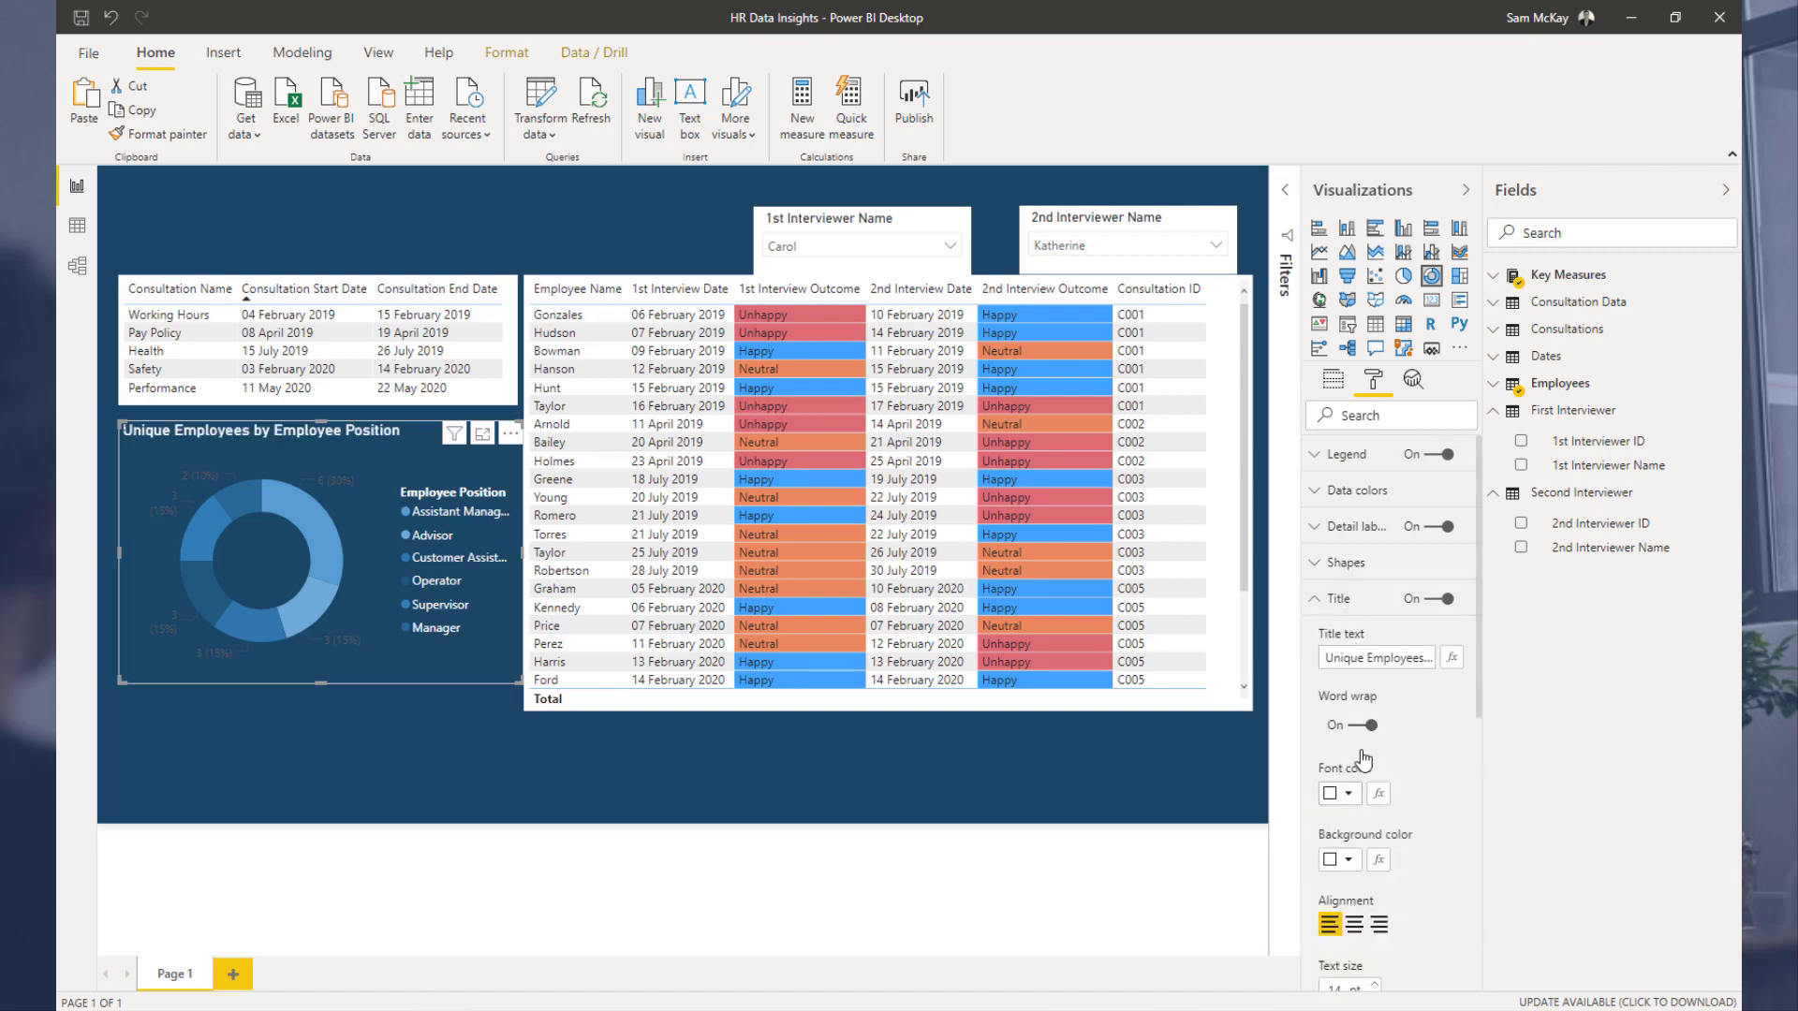
Step: Set the donut's detail labels to the Category, data value style in white, and turn off its legend
{"action": "left_click", "coordinate": [1345, 528]}
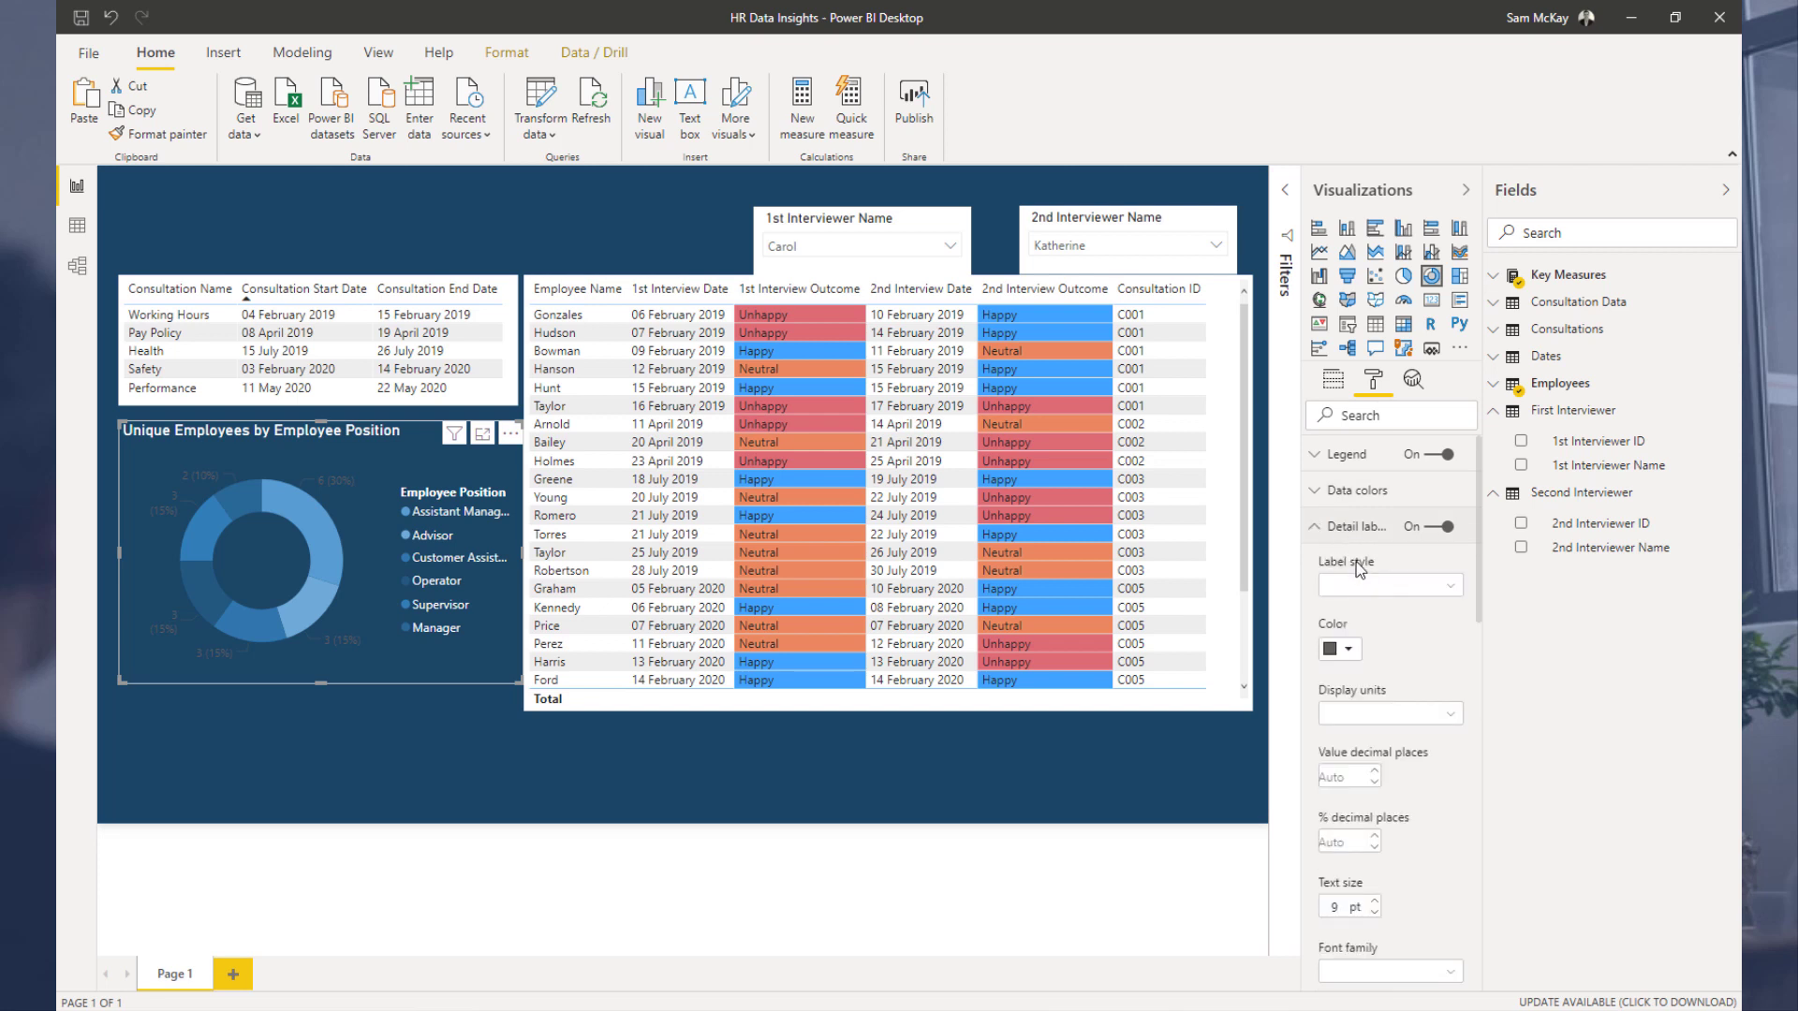
{"action": "left_click", "coordinate": [1365, 586]}
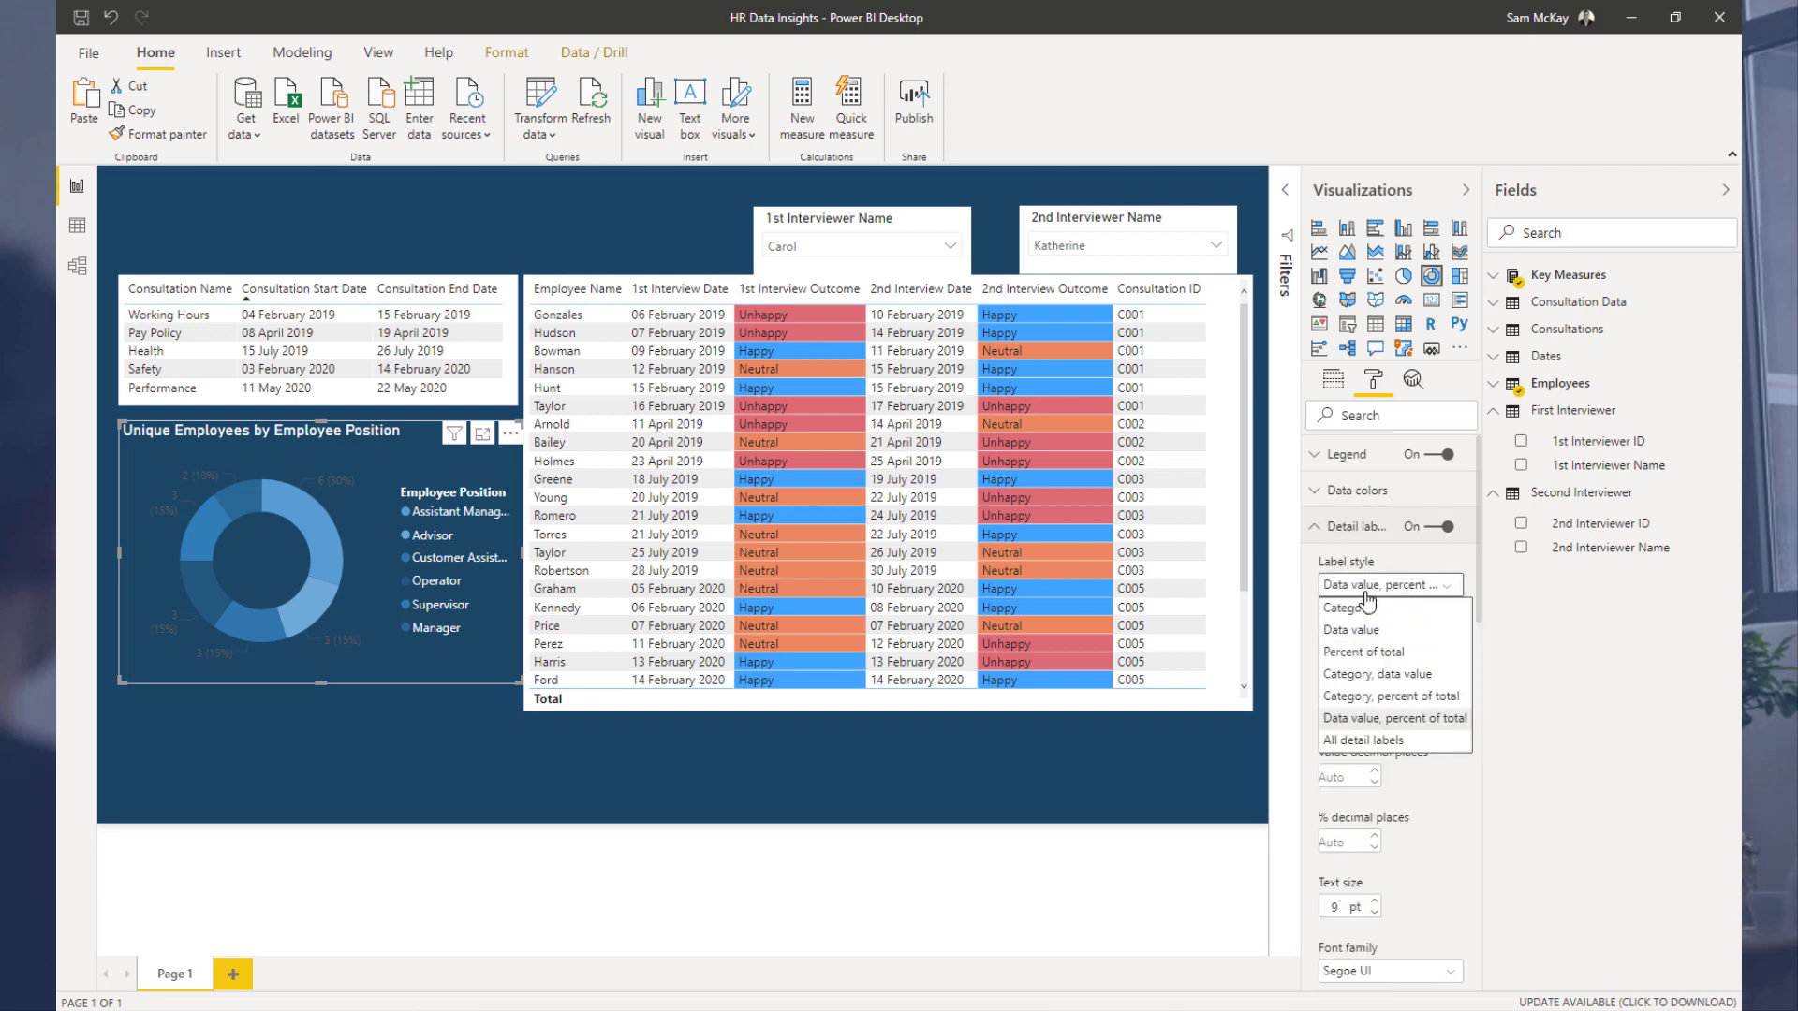
{"action": "left_click", "coordinate": [1363, 674]}
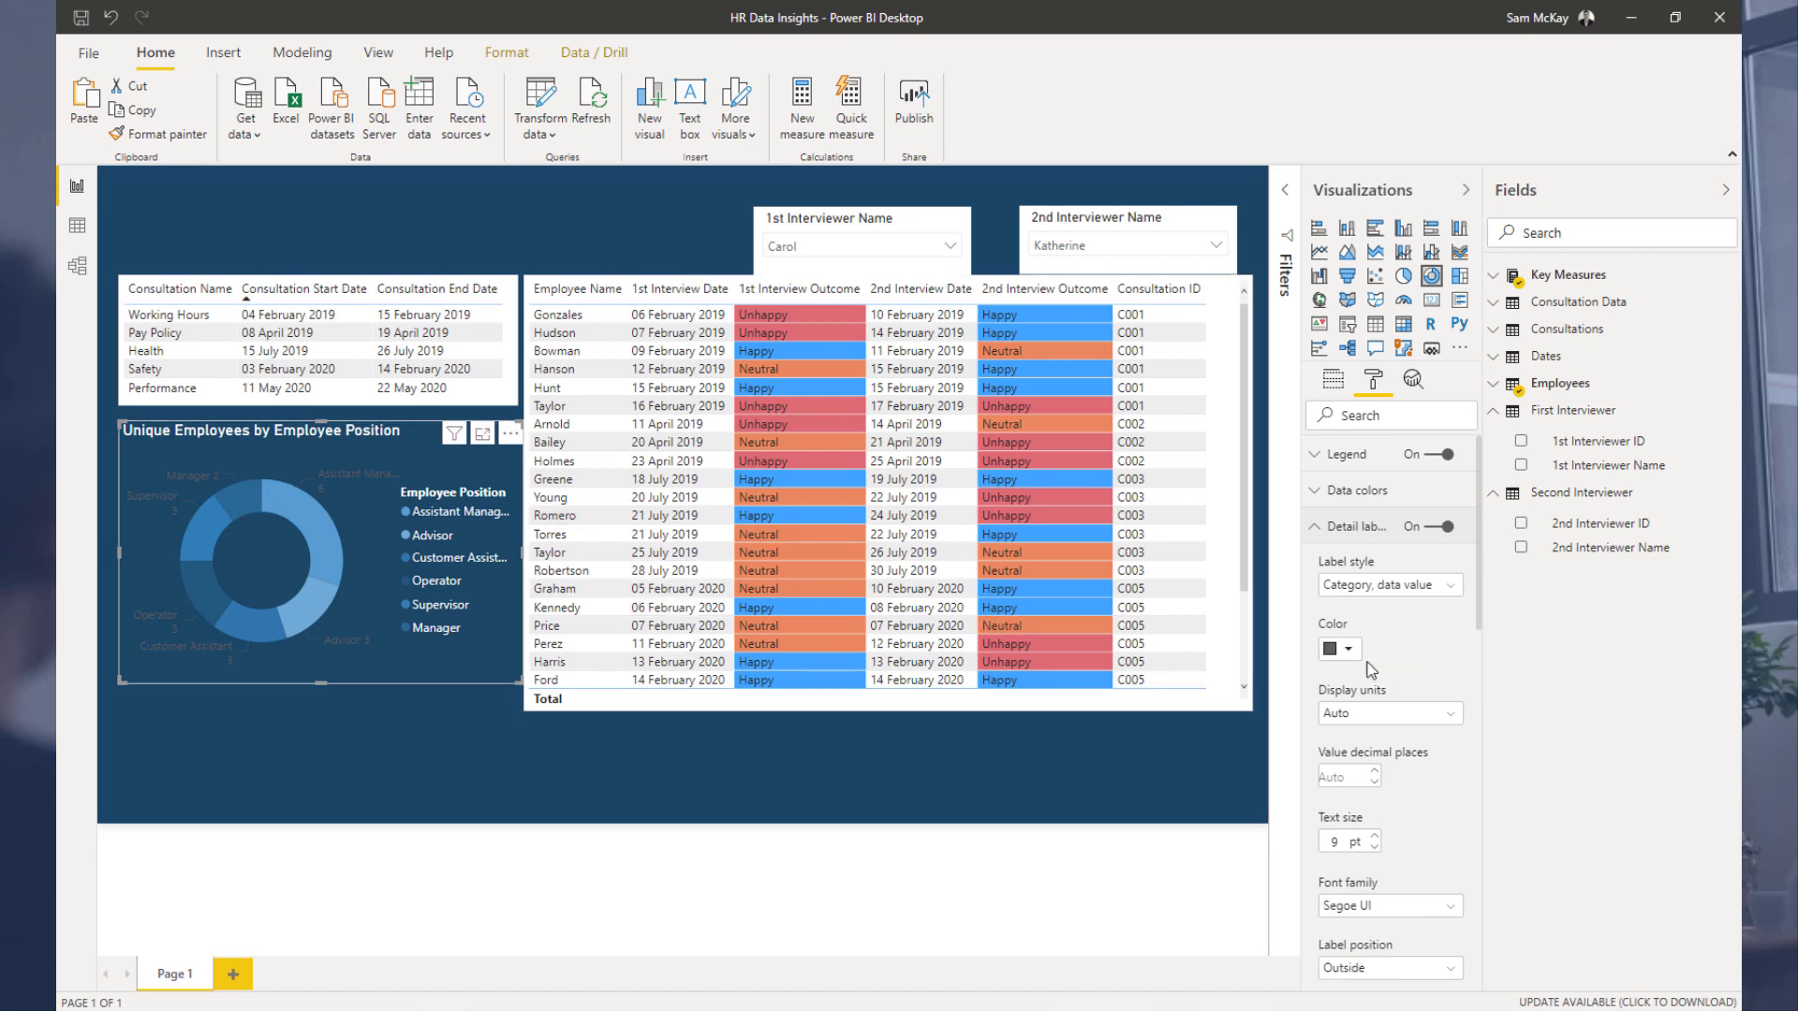
{"action": "left_click", "coordinate": [1345, 650]}
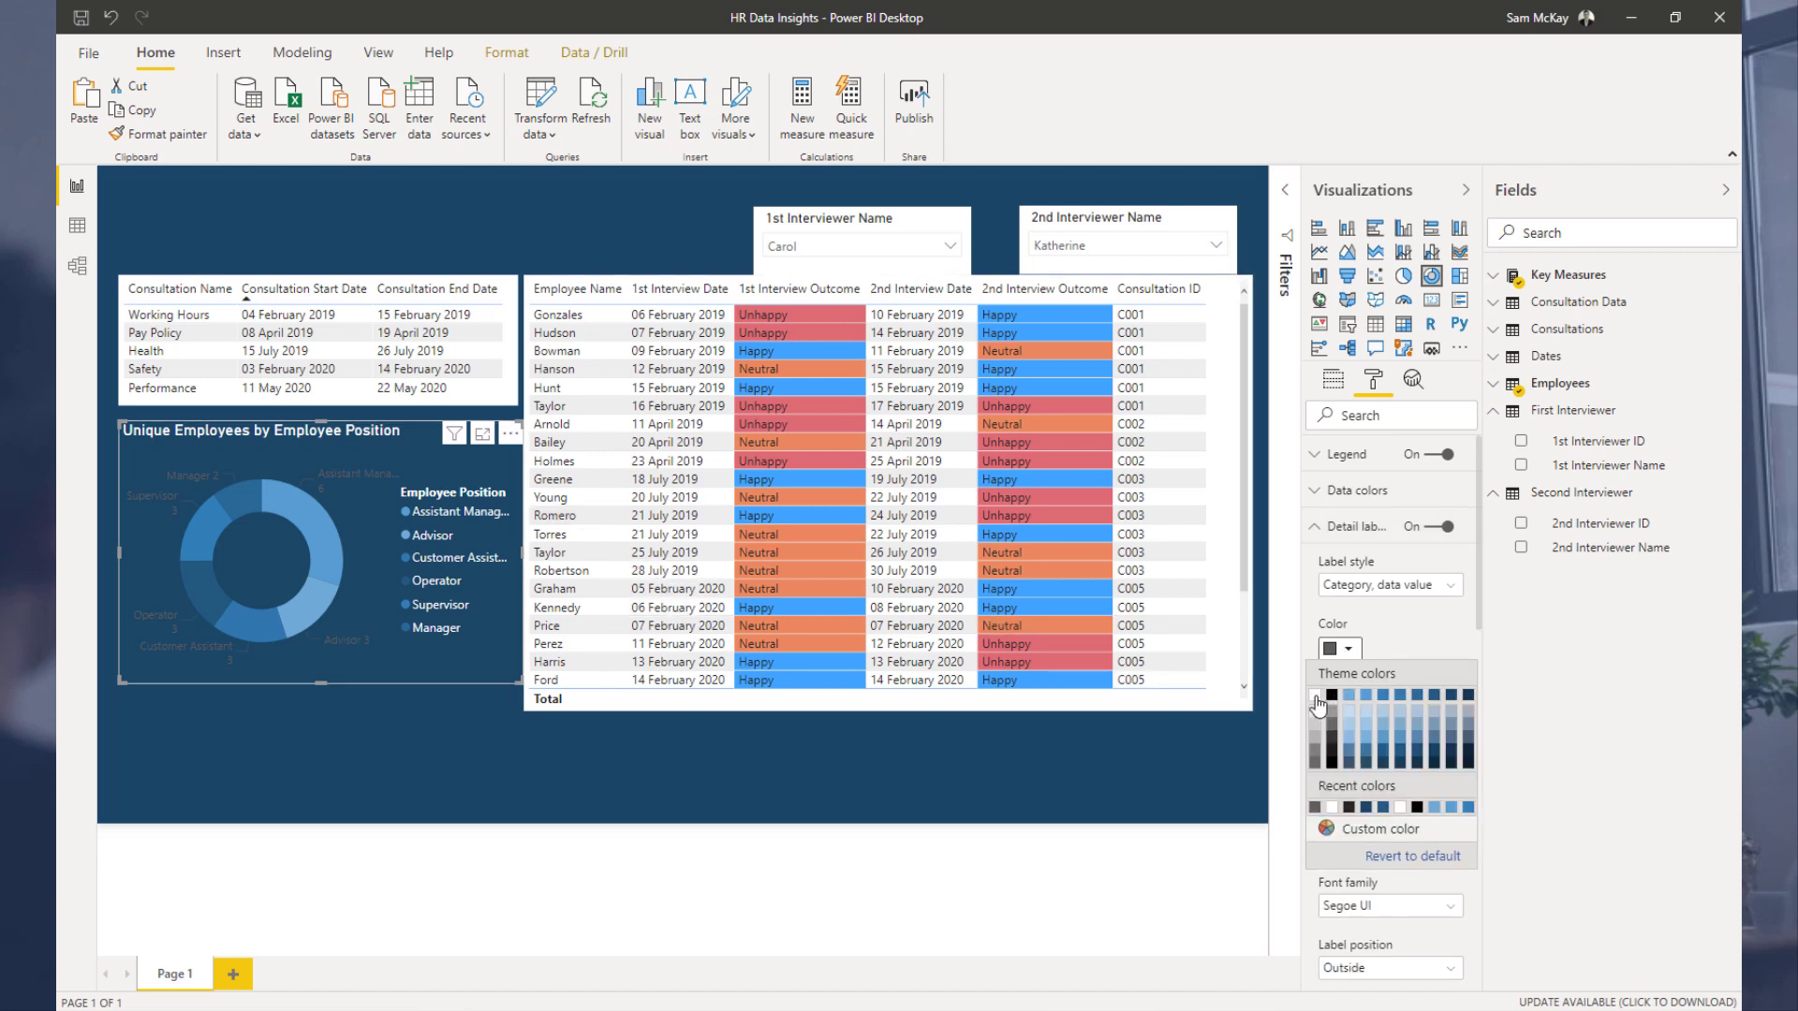
{"action": "left_click", "coordinate": [1315, 698]}
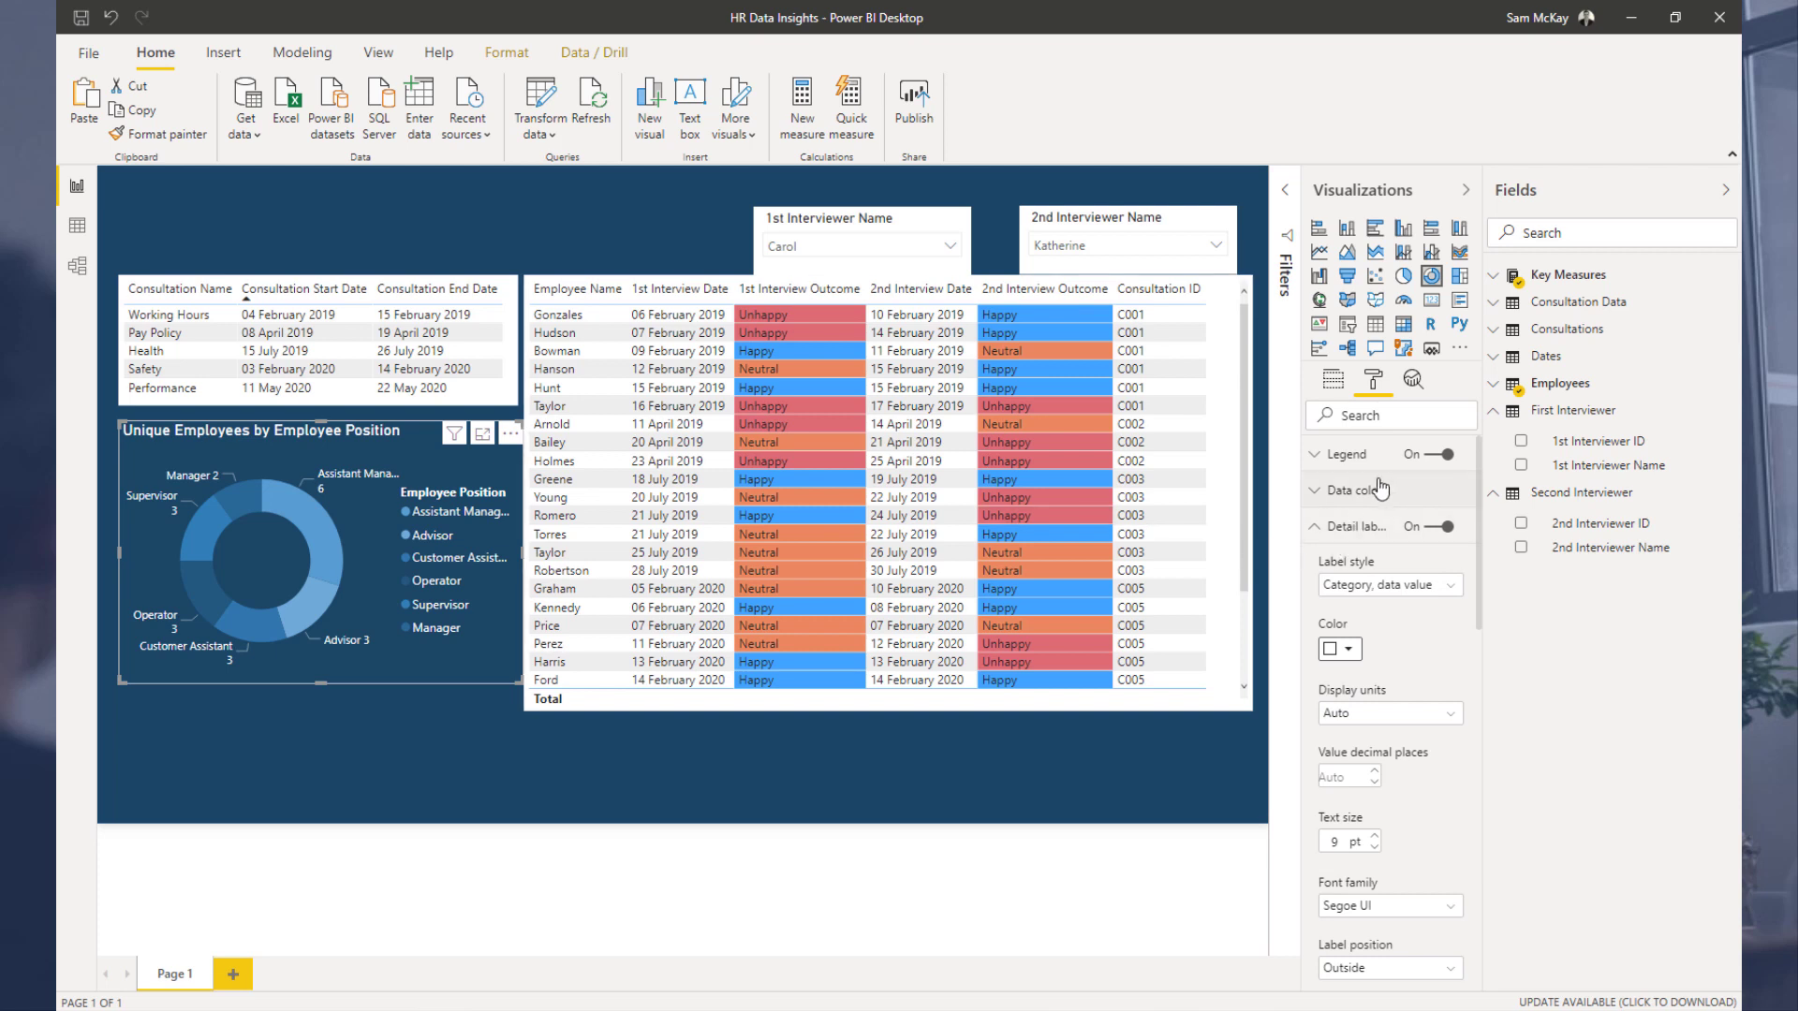
{"action": "left_click", "coordinate": [1442, 454]}
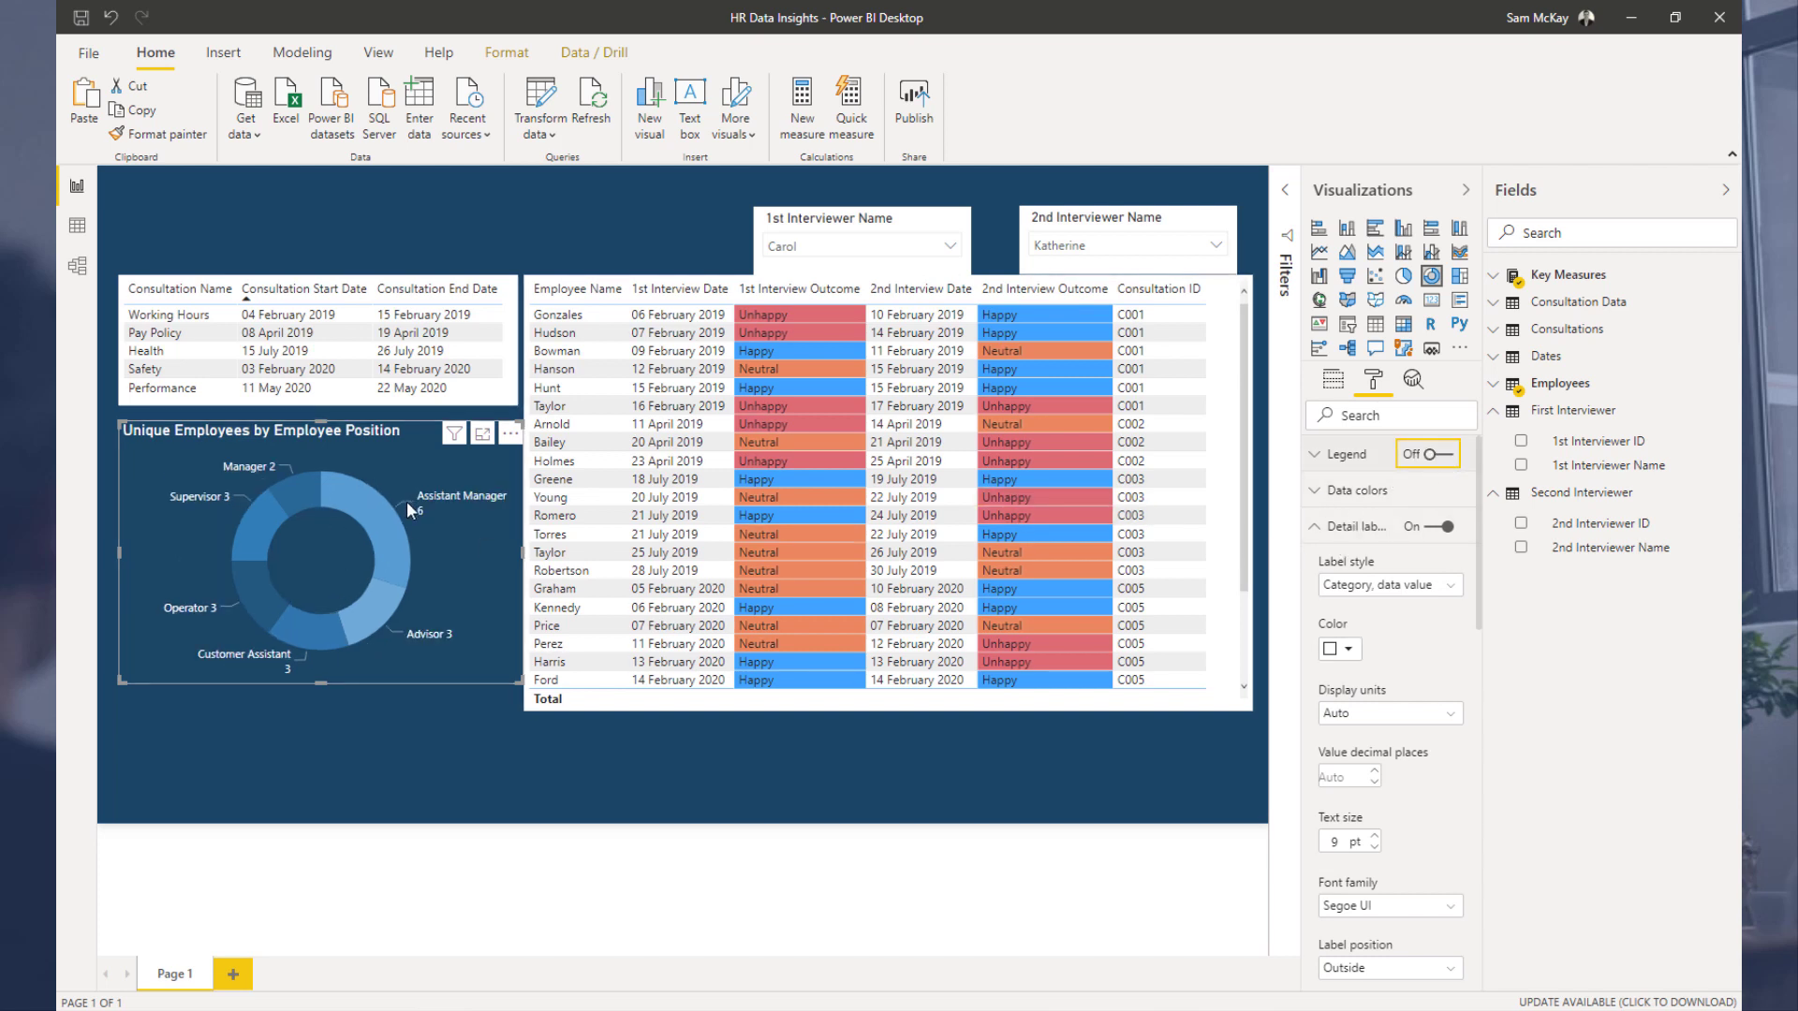
Step: Select both tables and give them a dark blue background
{"action": "left_click", "coordinate": [526, 291]}
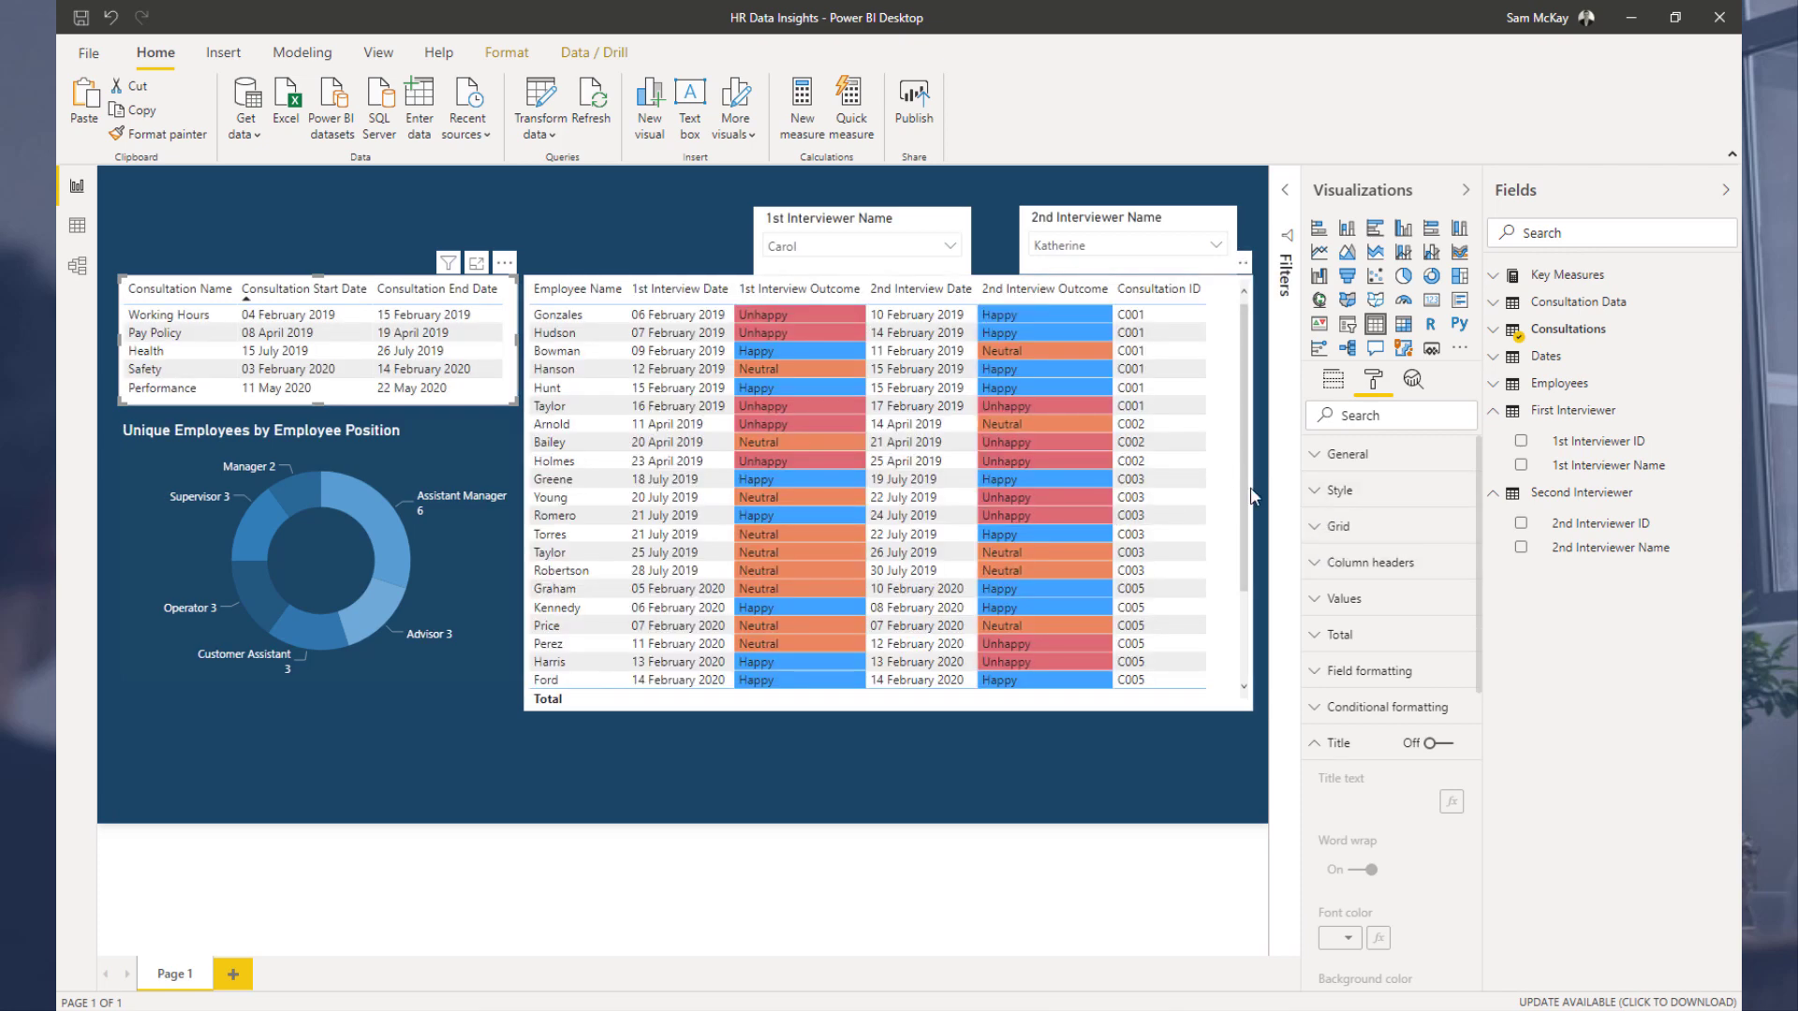
{"action": "left_click", "coordinate": [1217, 502]}
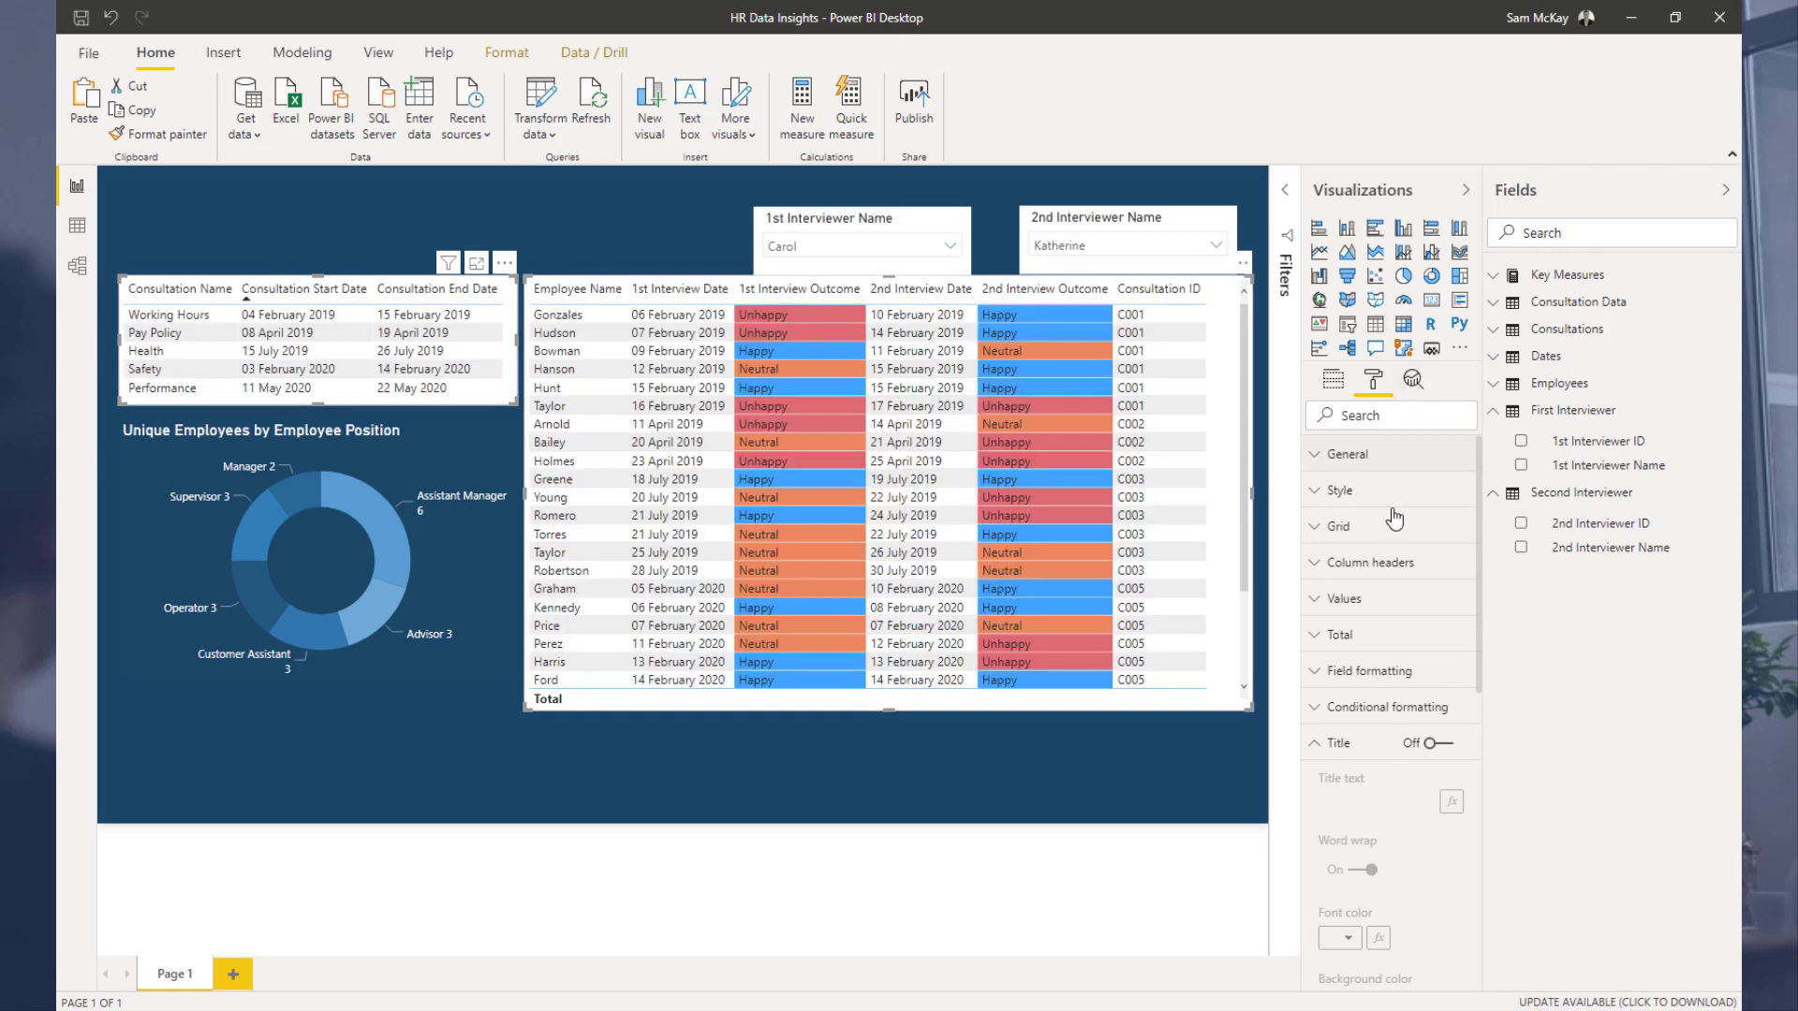
{"action": "left_click", "coordinate": [1334, 744]}
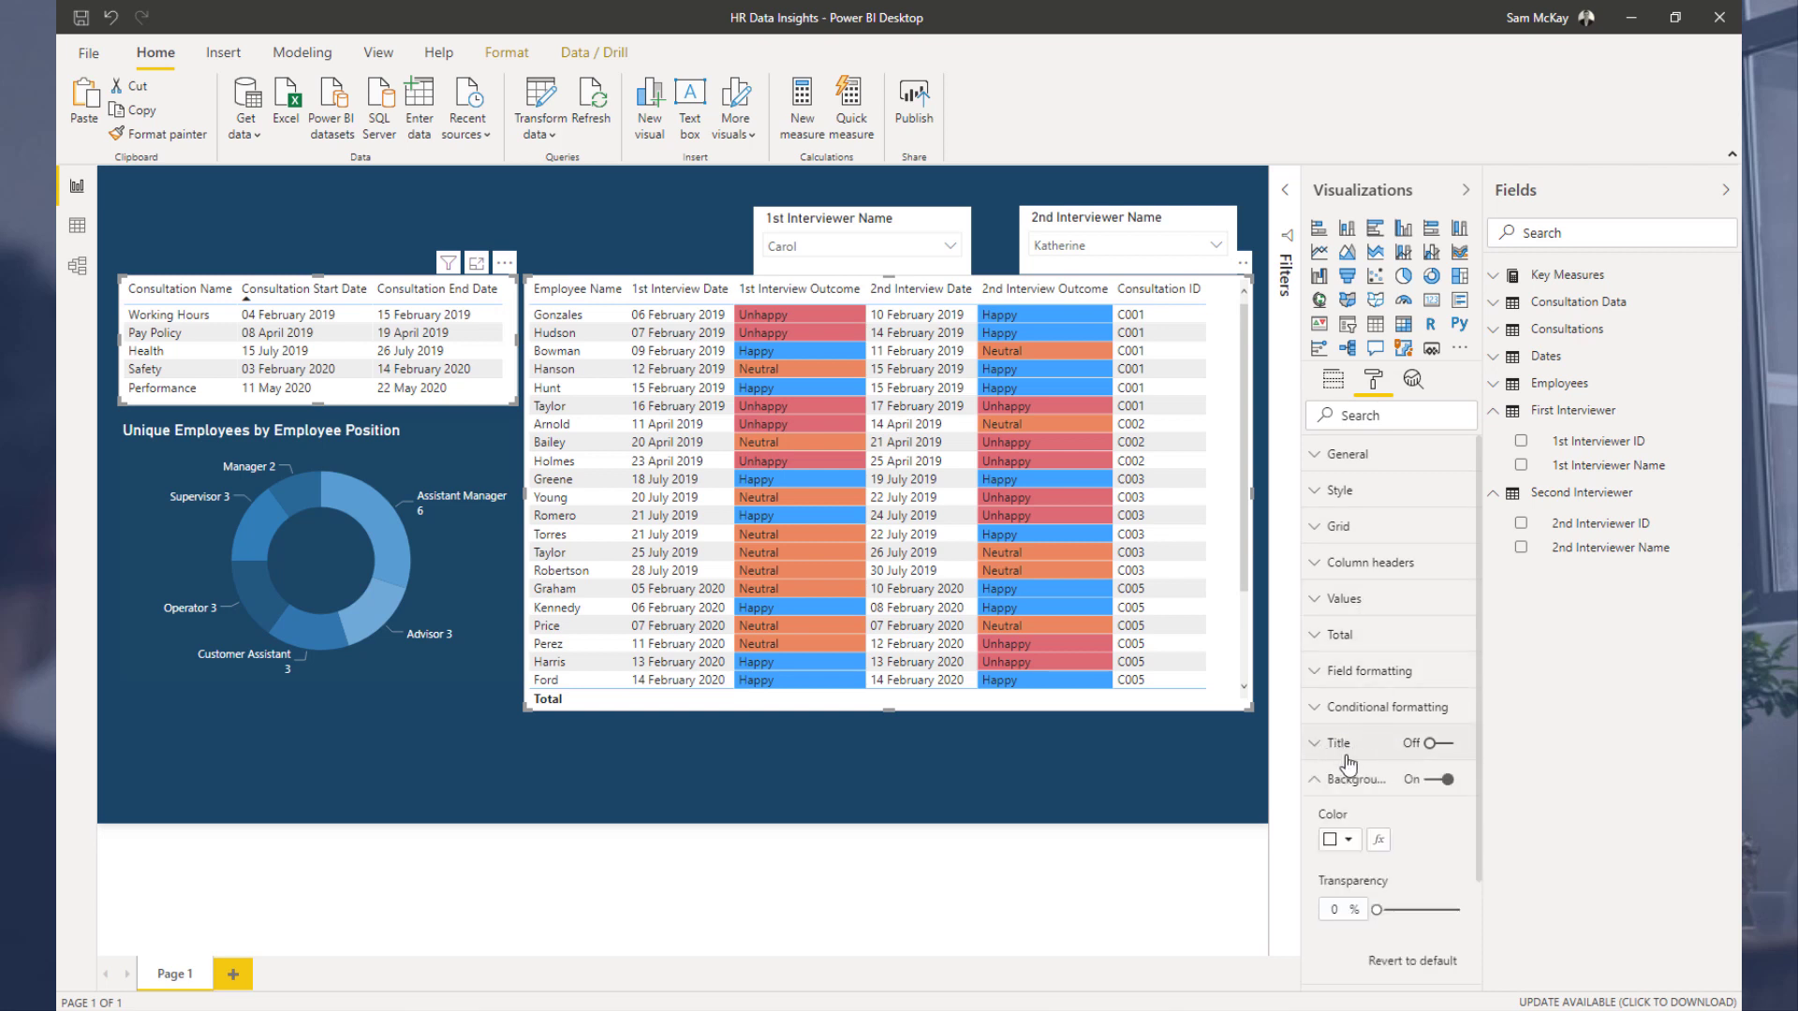
{"action": "left_click", "coordinate": [1347, 840]}
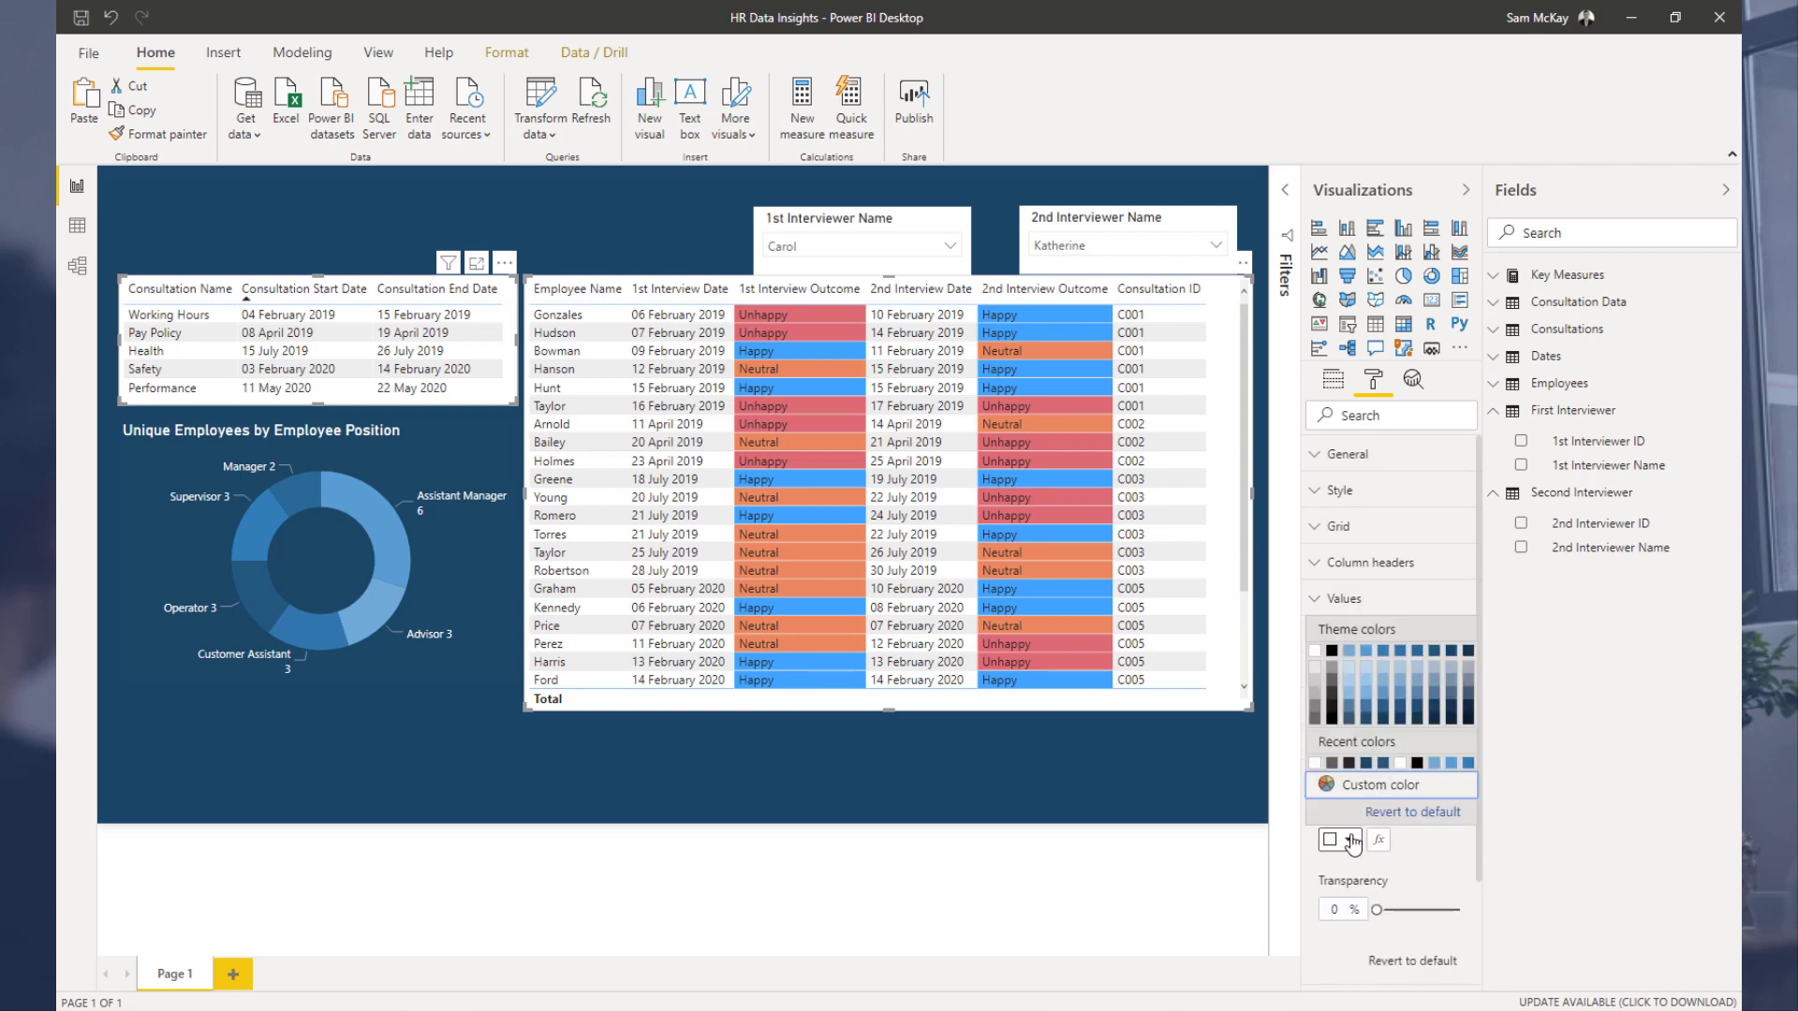
{"action": "left_click", "coordinate": [1451, 714]}
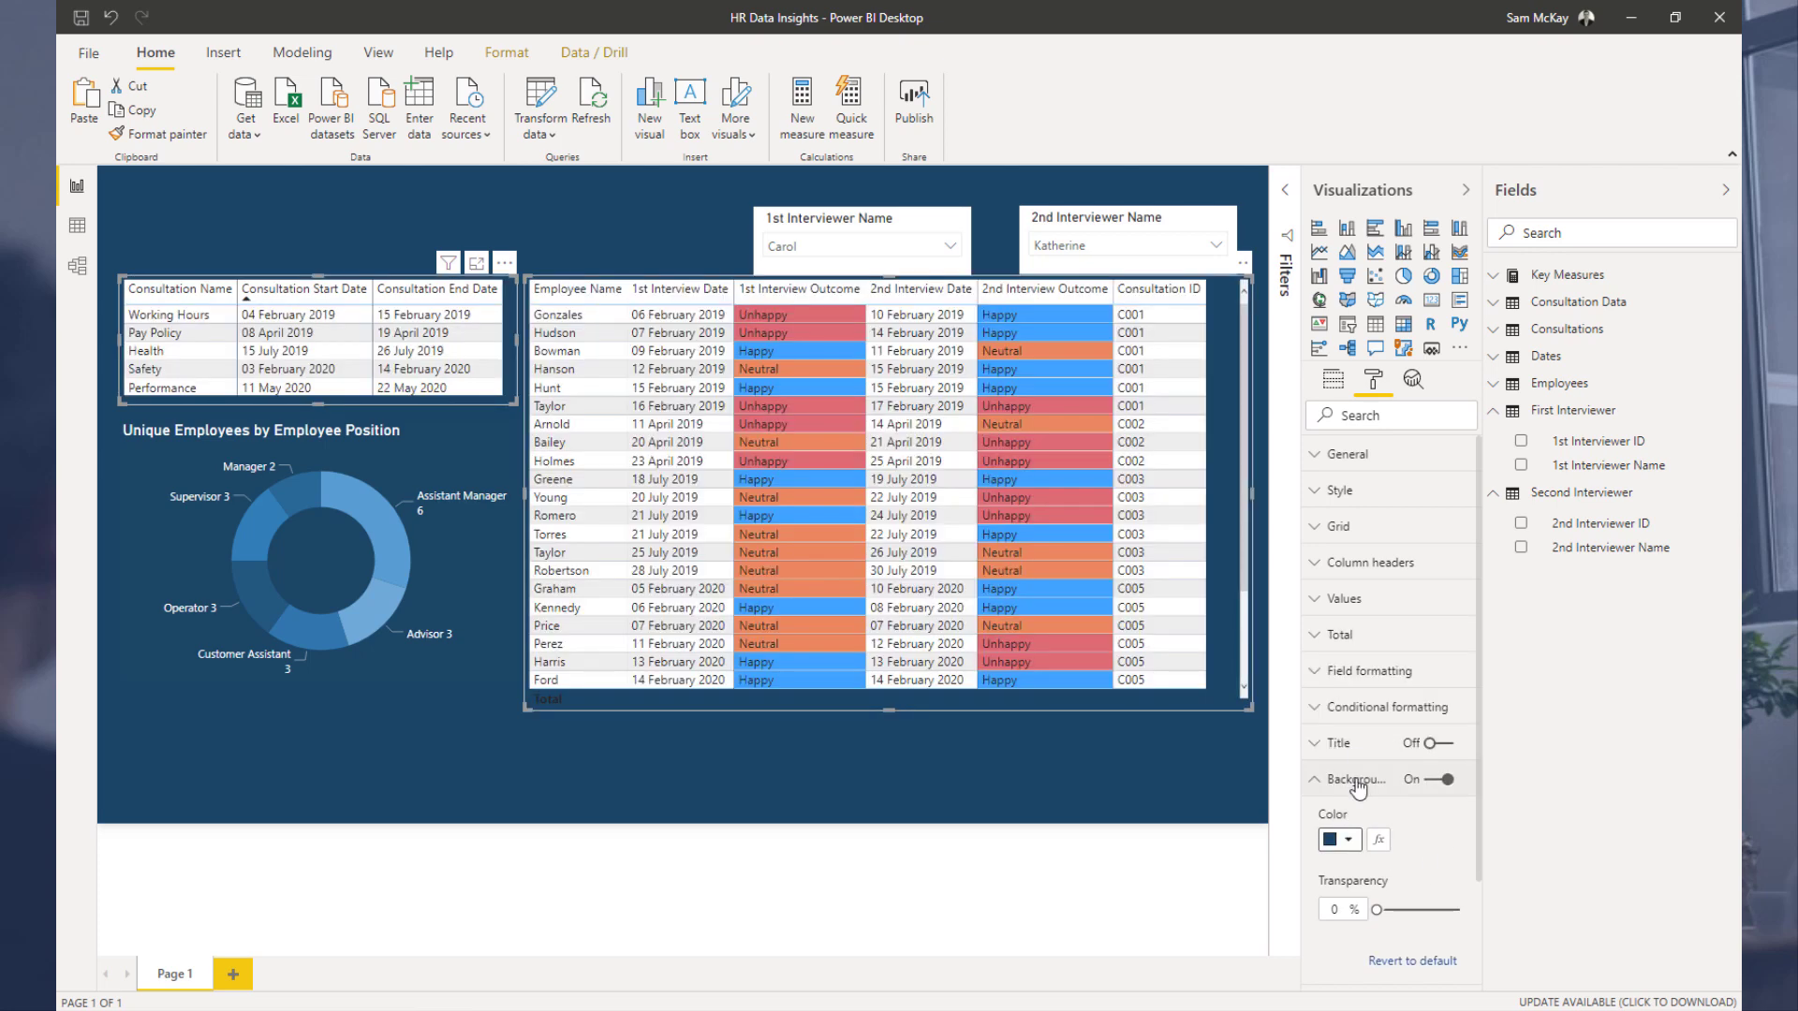
Step: Set the style of both tables to None
{"action": "left_click", "coordinate": [1334, 492]}
{"action": "left_click", "coordinate": [1390, 553]}
{"action": "left_click", "coordinate": [1343, 565]}
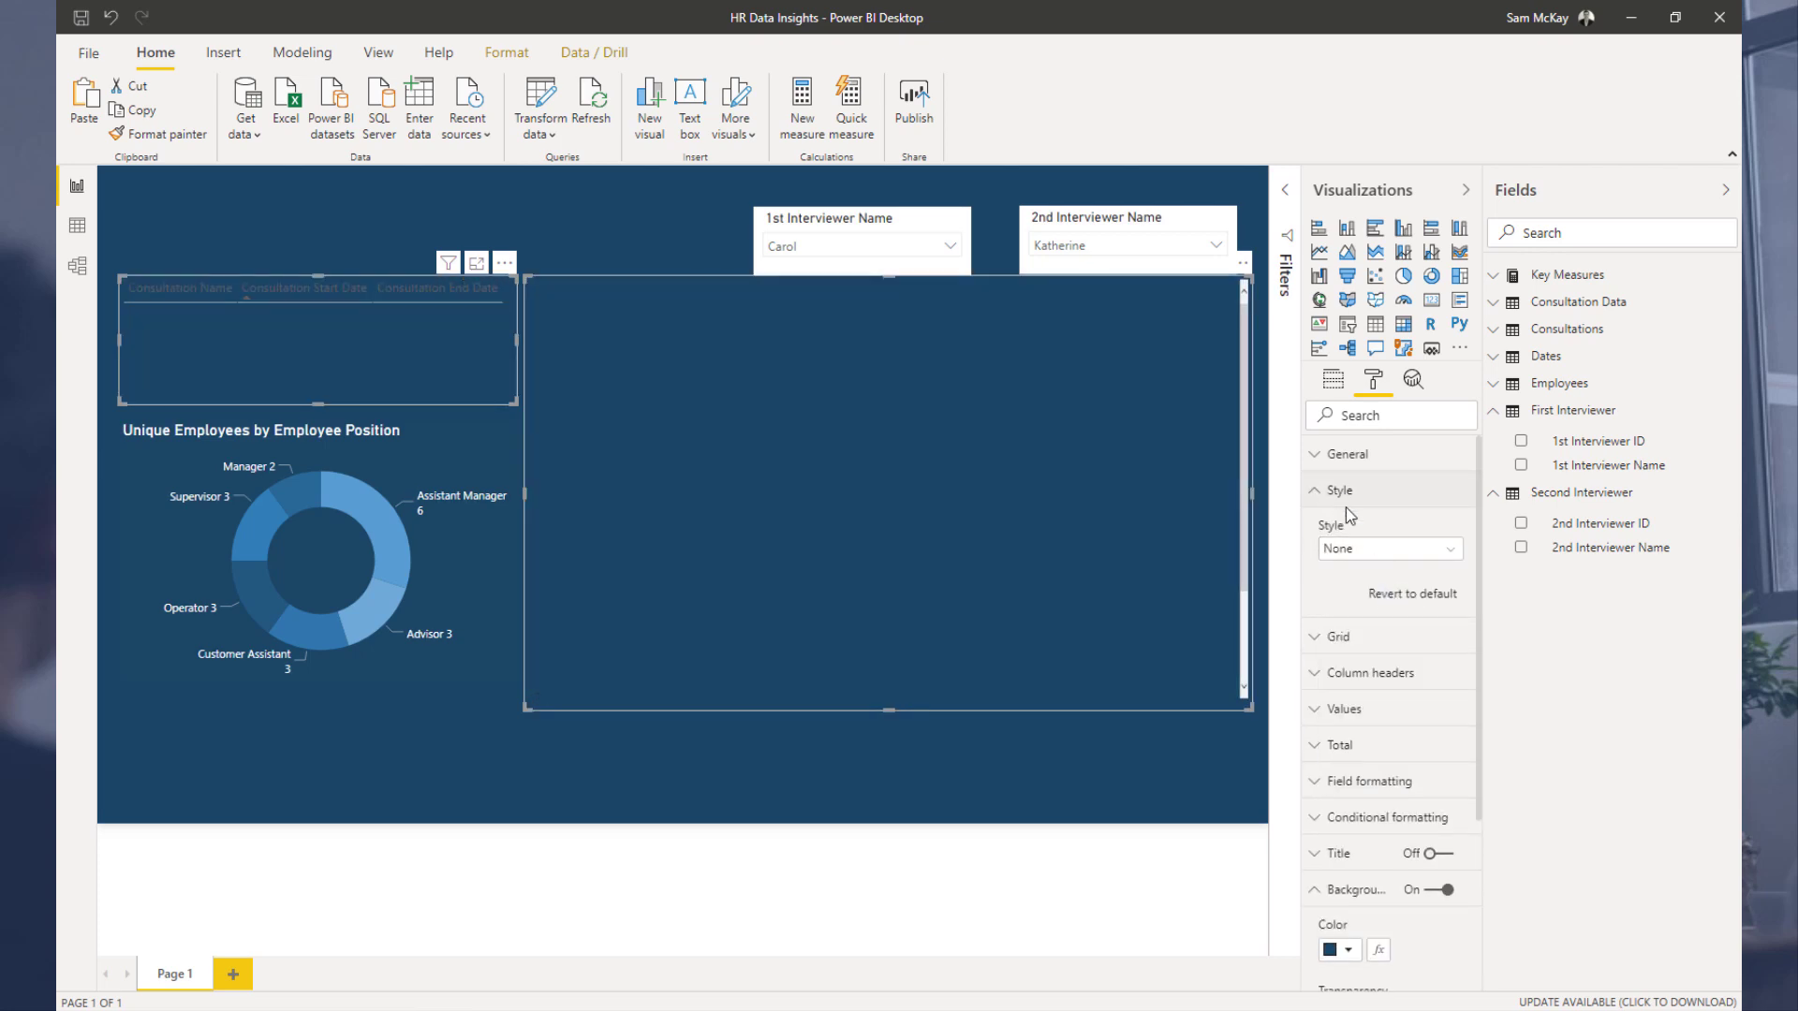
{"action": "left_click", "coordinate": [1333, 489]}
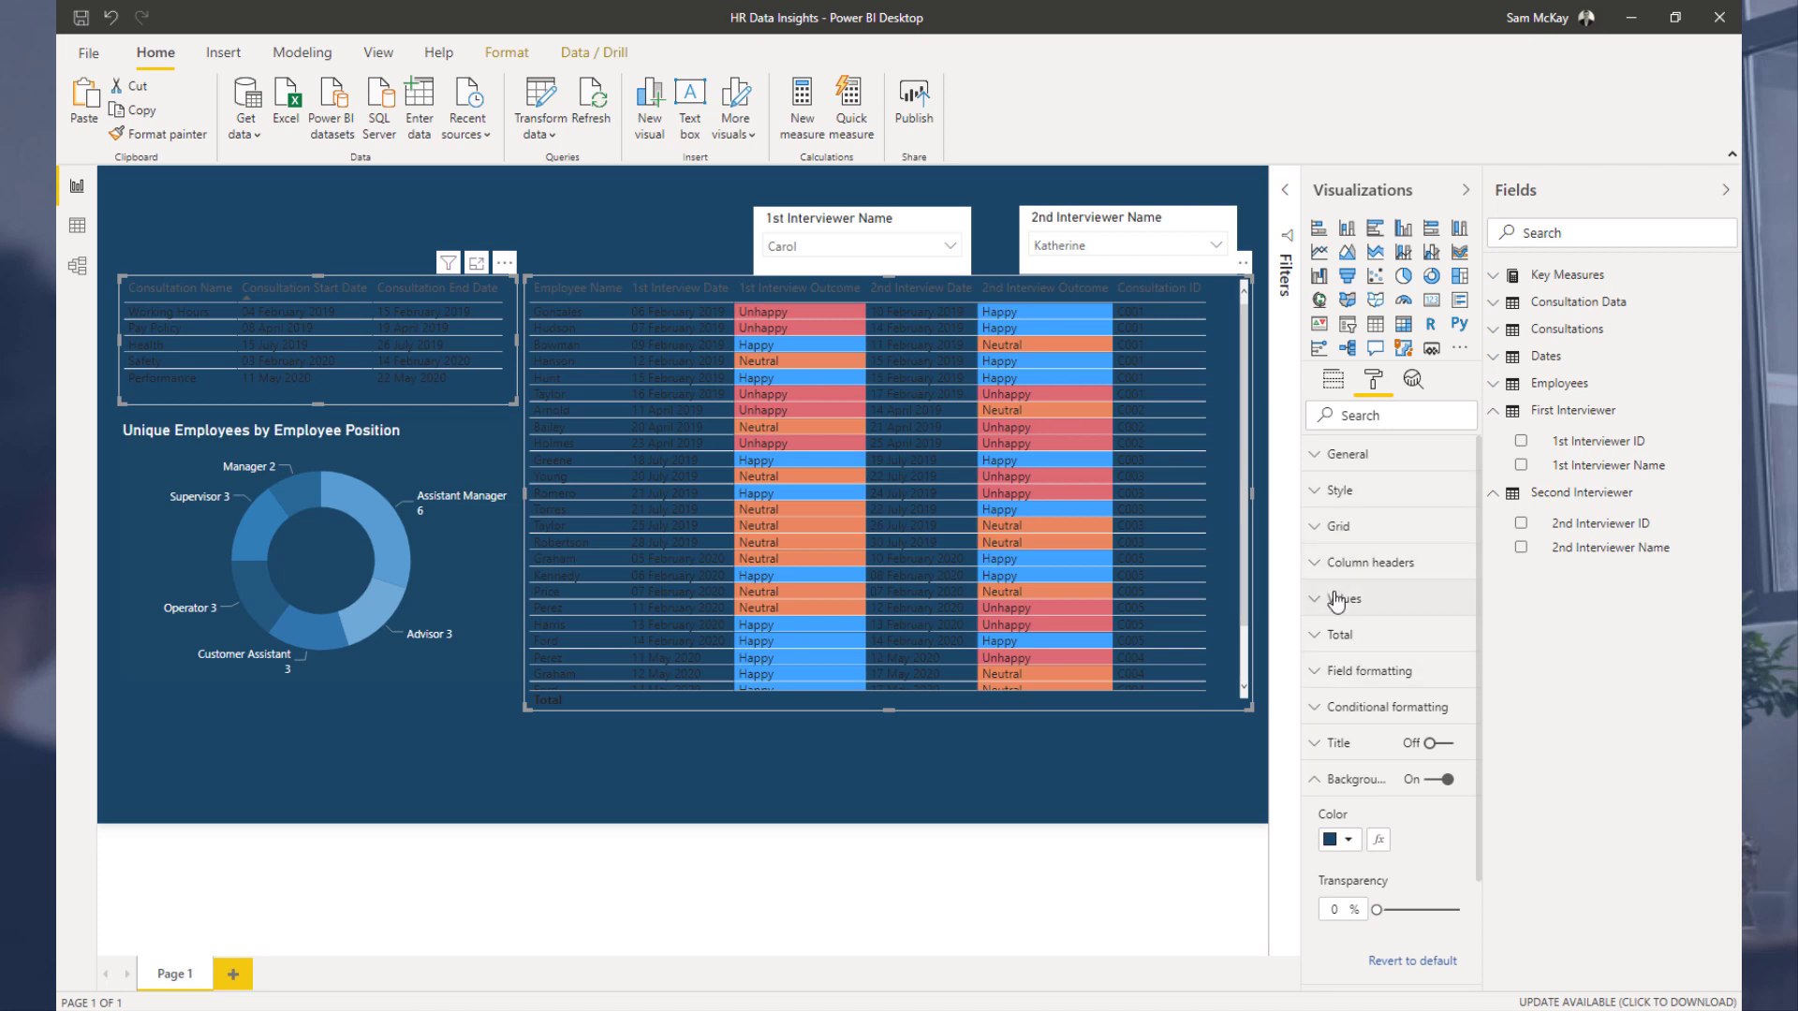
Step: Set the tables' values font colour and alternate font colour to white
{"action": "left_click", "coordinate": [1337, 600]}
{"action": "left_click", "coordinate": [1350, 660]}
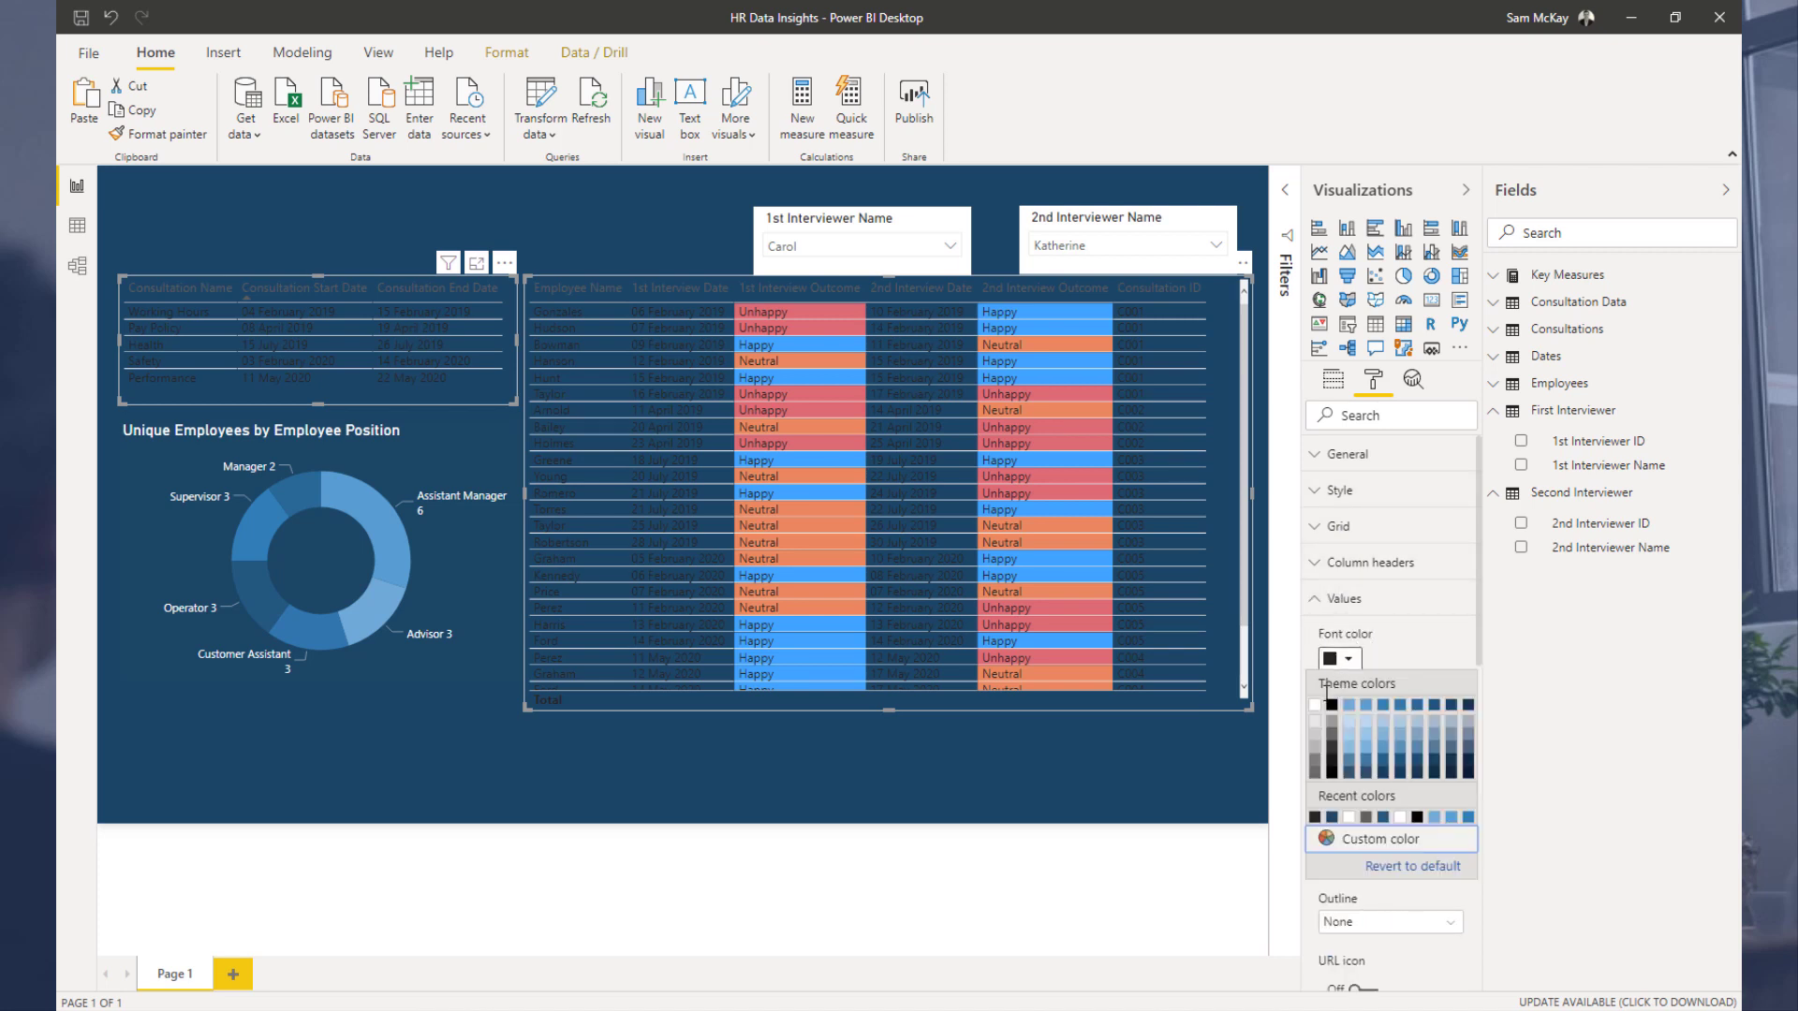
{"action": "left_click", "coordinate": [1319, 717]}
{"action": "left_click", "coordinate": [1349, 793]}
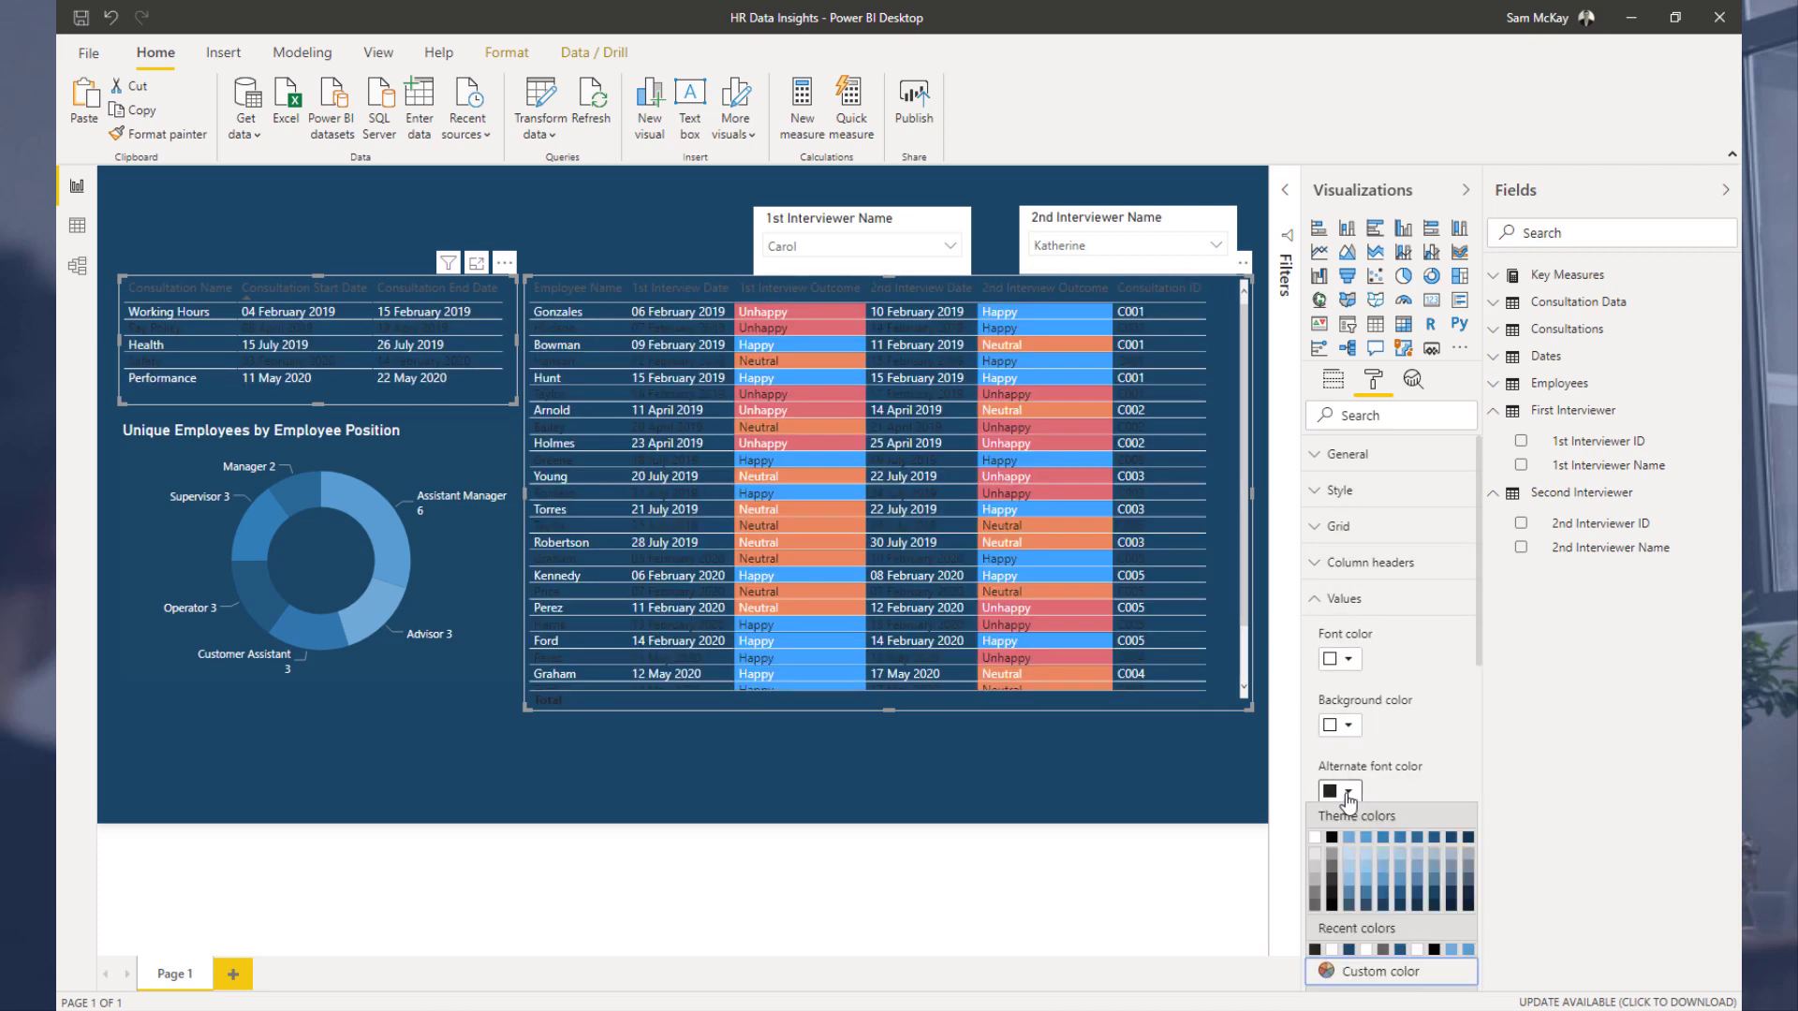
{"action": "left_click", "coordinate": [1320, 839]}
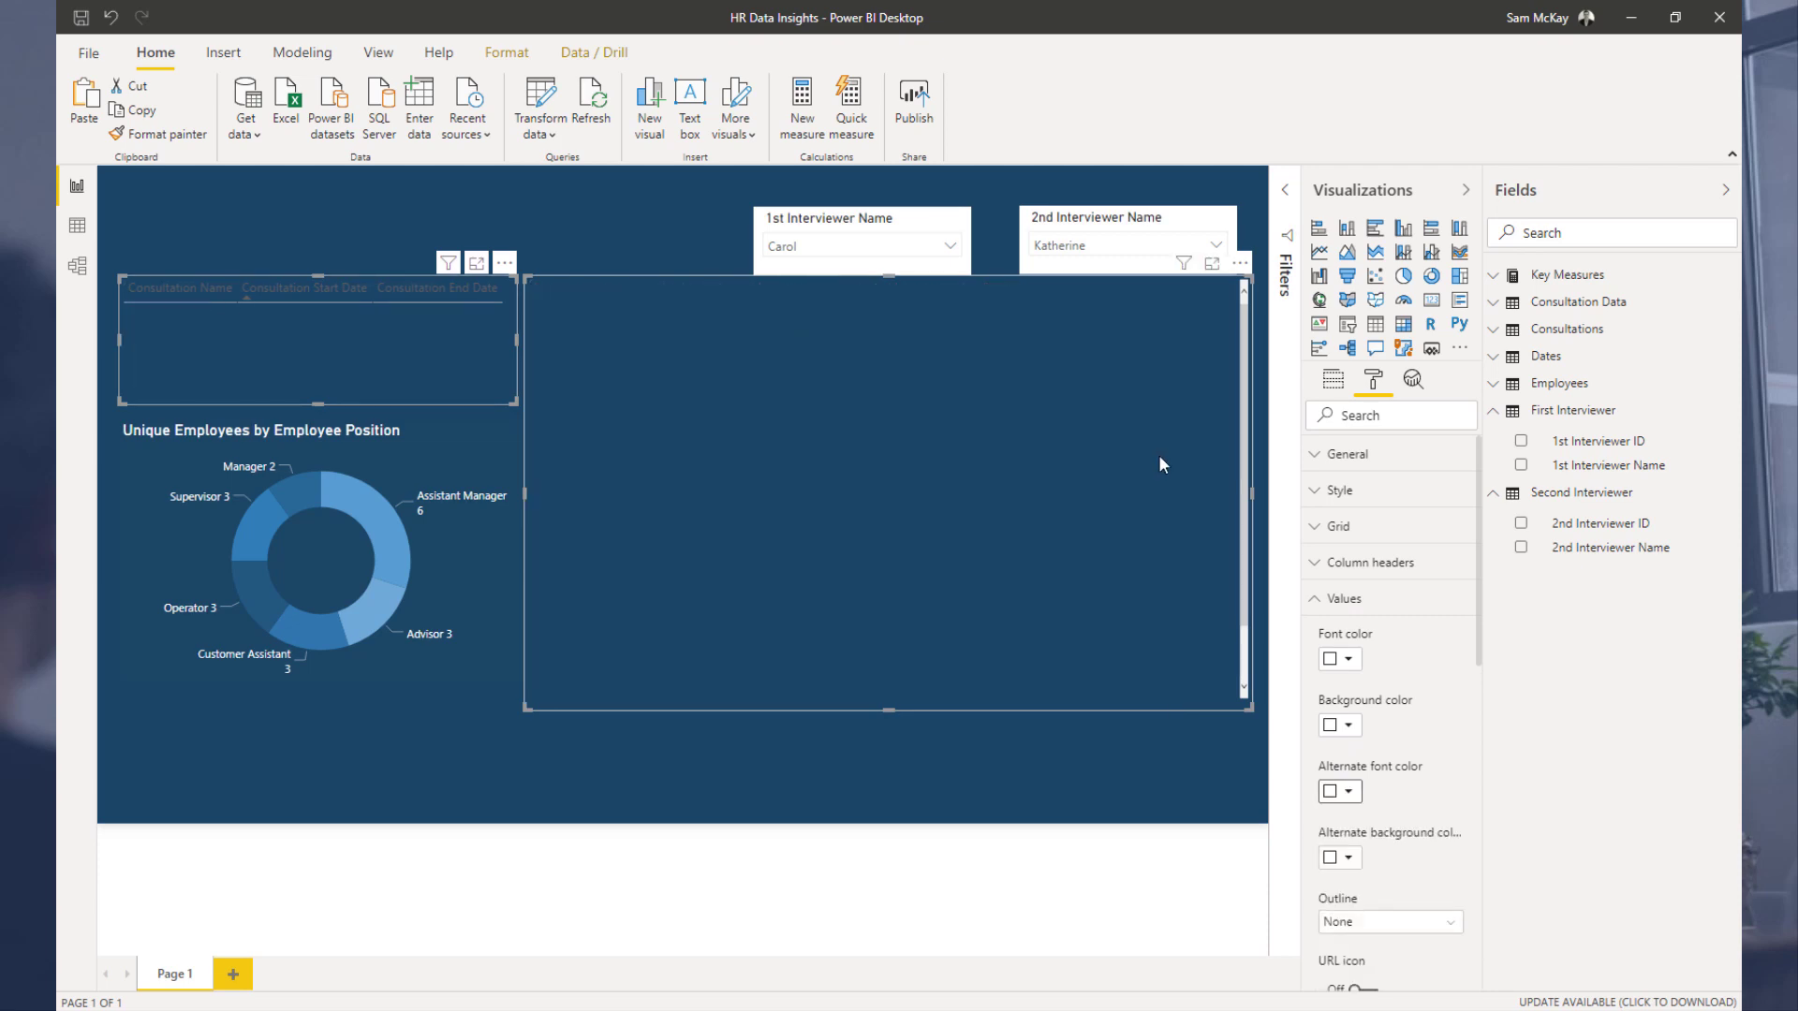
Step: Set the tables' column header font colour to white
{"action": "left_click", "coordinate": [1324, 566]}
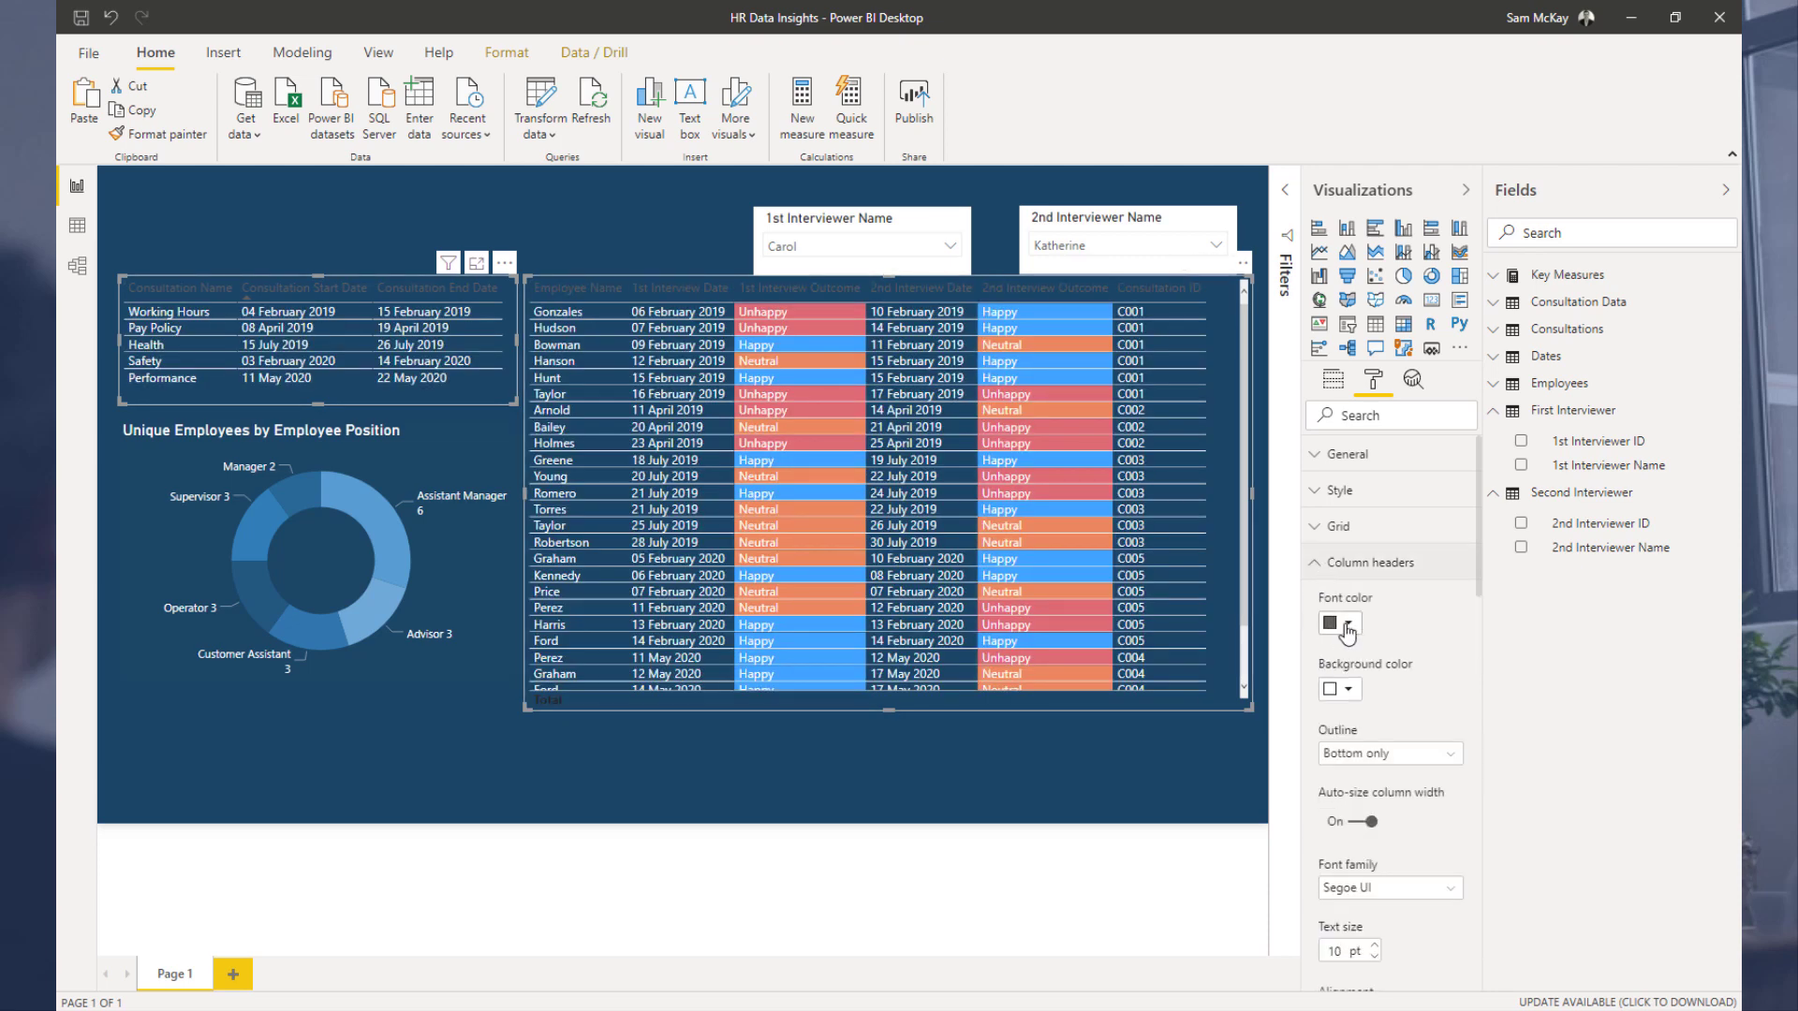
{"action": "left_click", "coordinate": [1349, 628]}
{"action": "left_click", "coordinate": [1321, 671]}
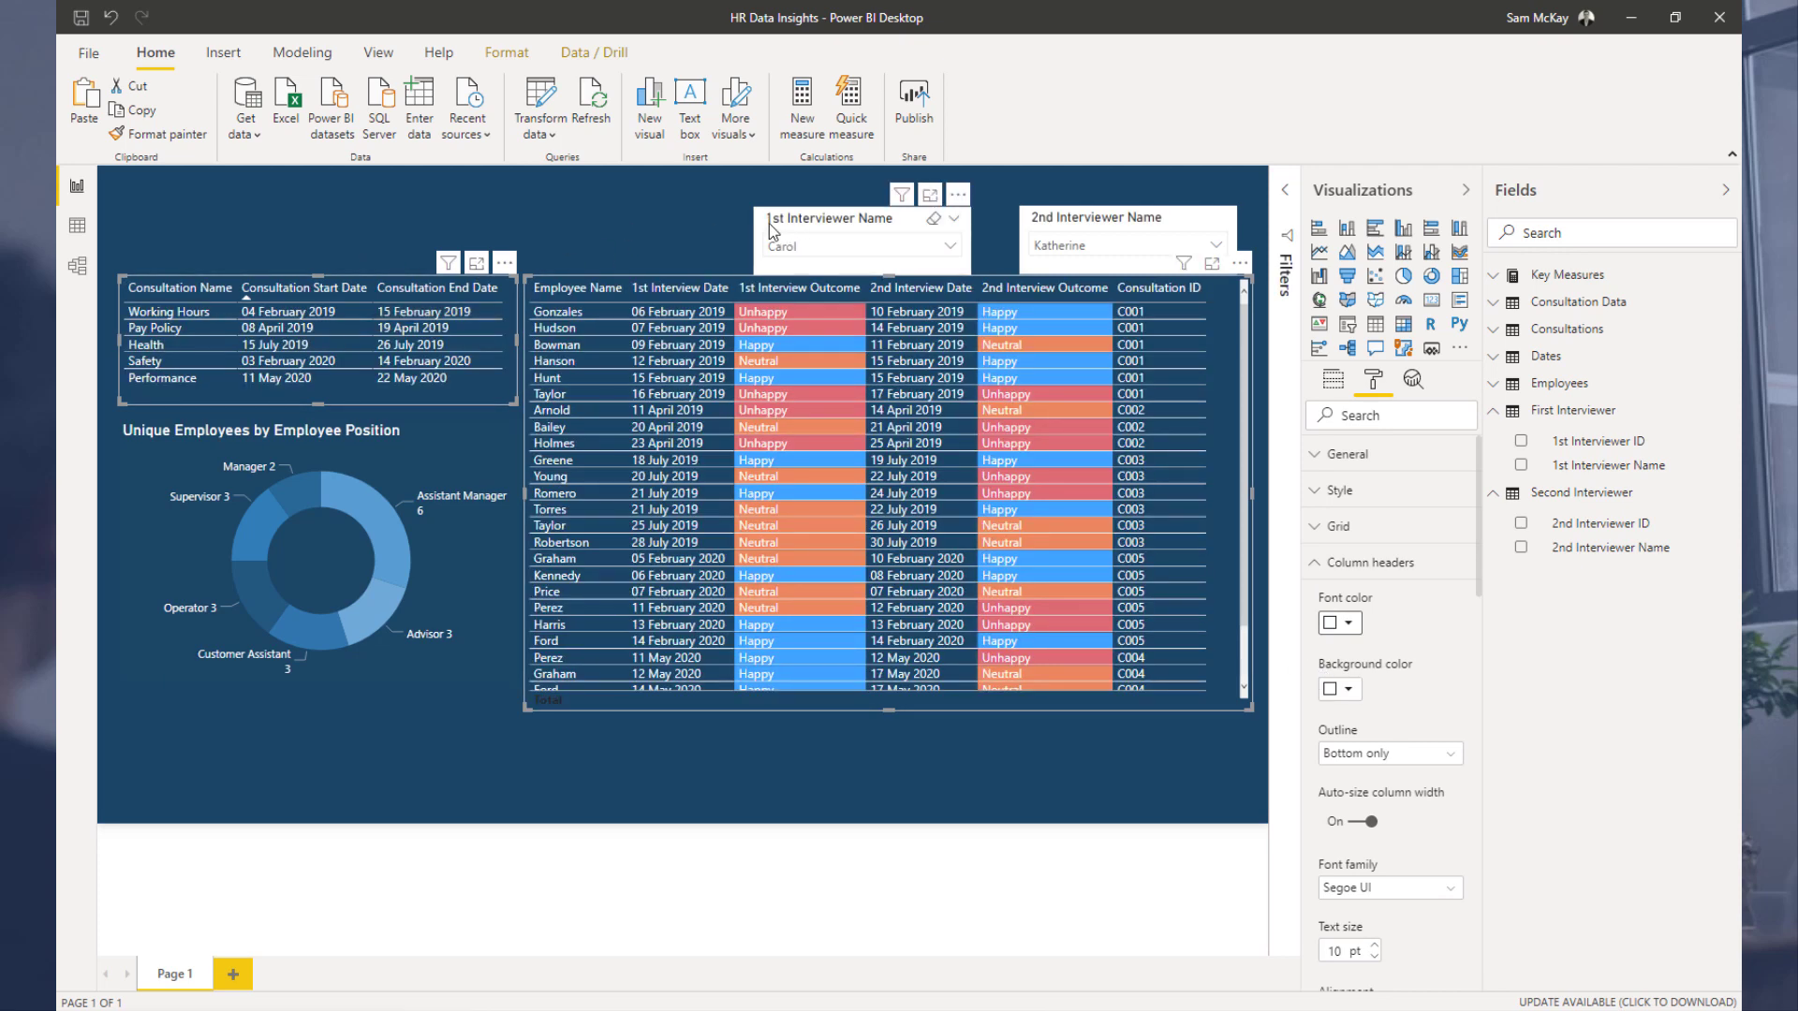
Step: Select both interviewer slicers and set their item font colour to white
{"action": "left_click", "coordinate": [974, 240]}
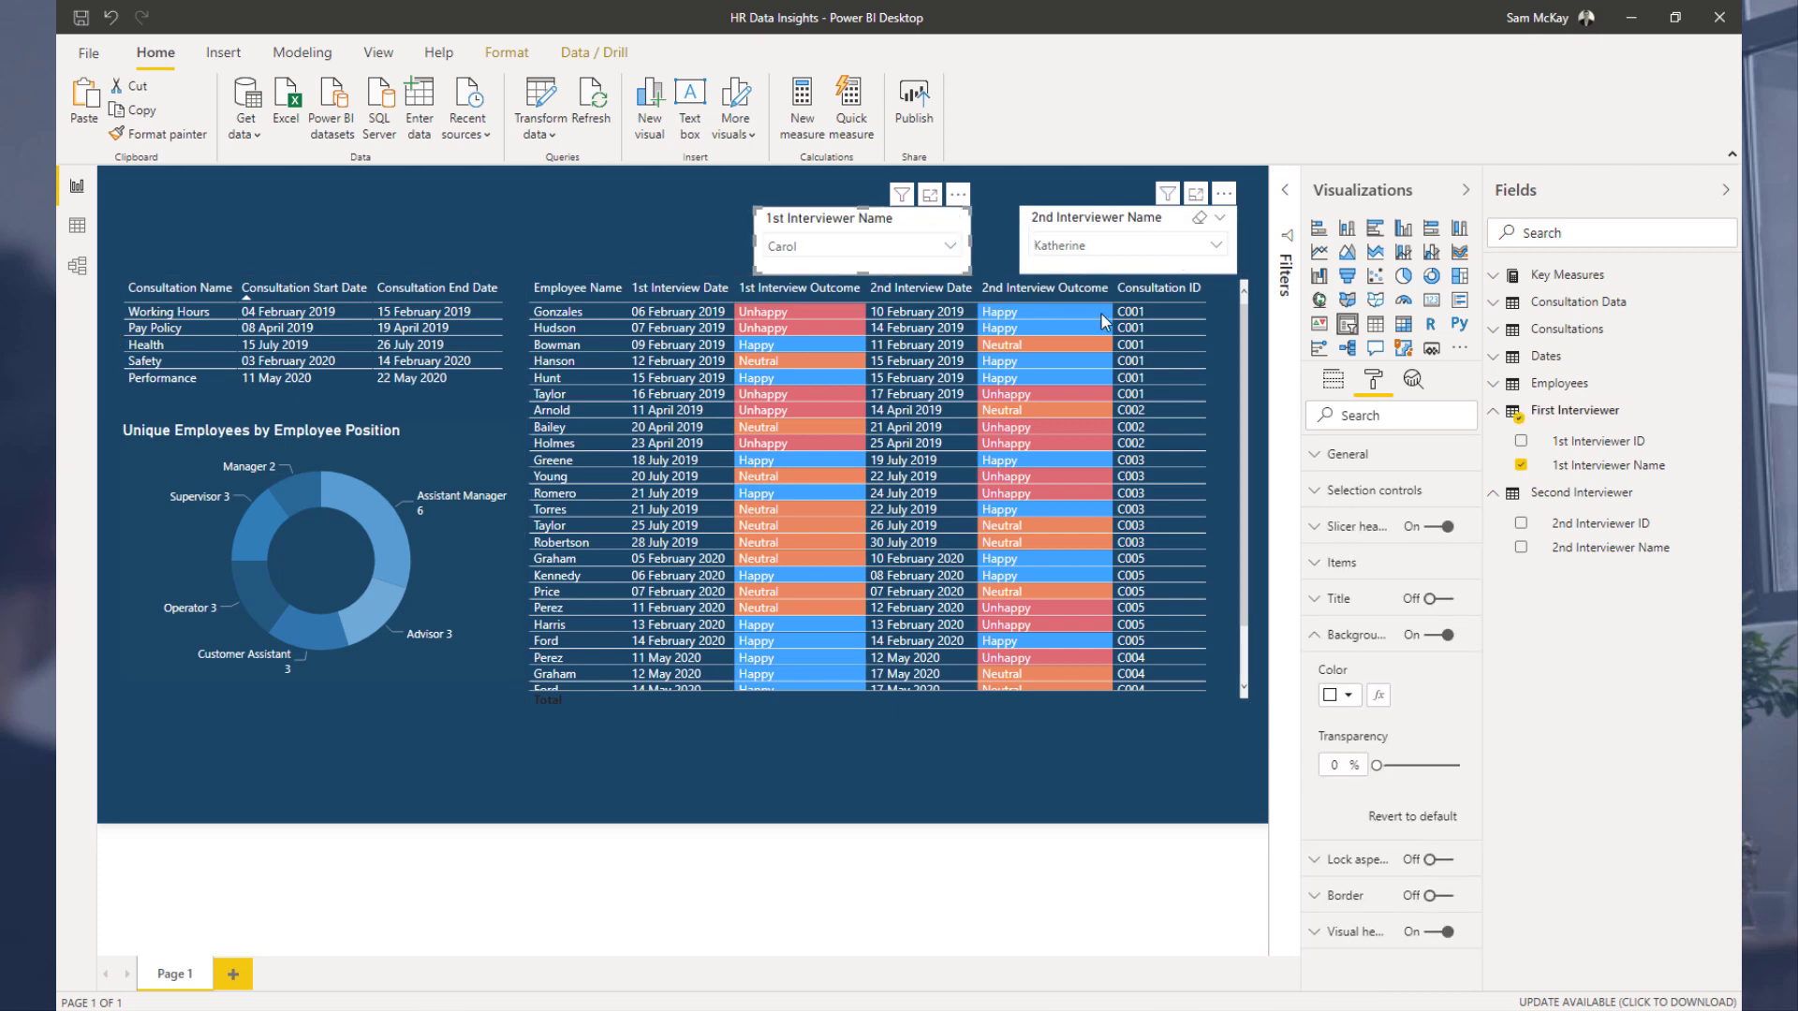
{"action": "left_click", "coordinate": [1114, 267]}
{"action": "left_click", "coordinate": [1341, 563]}
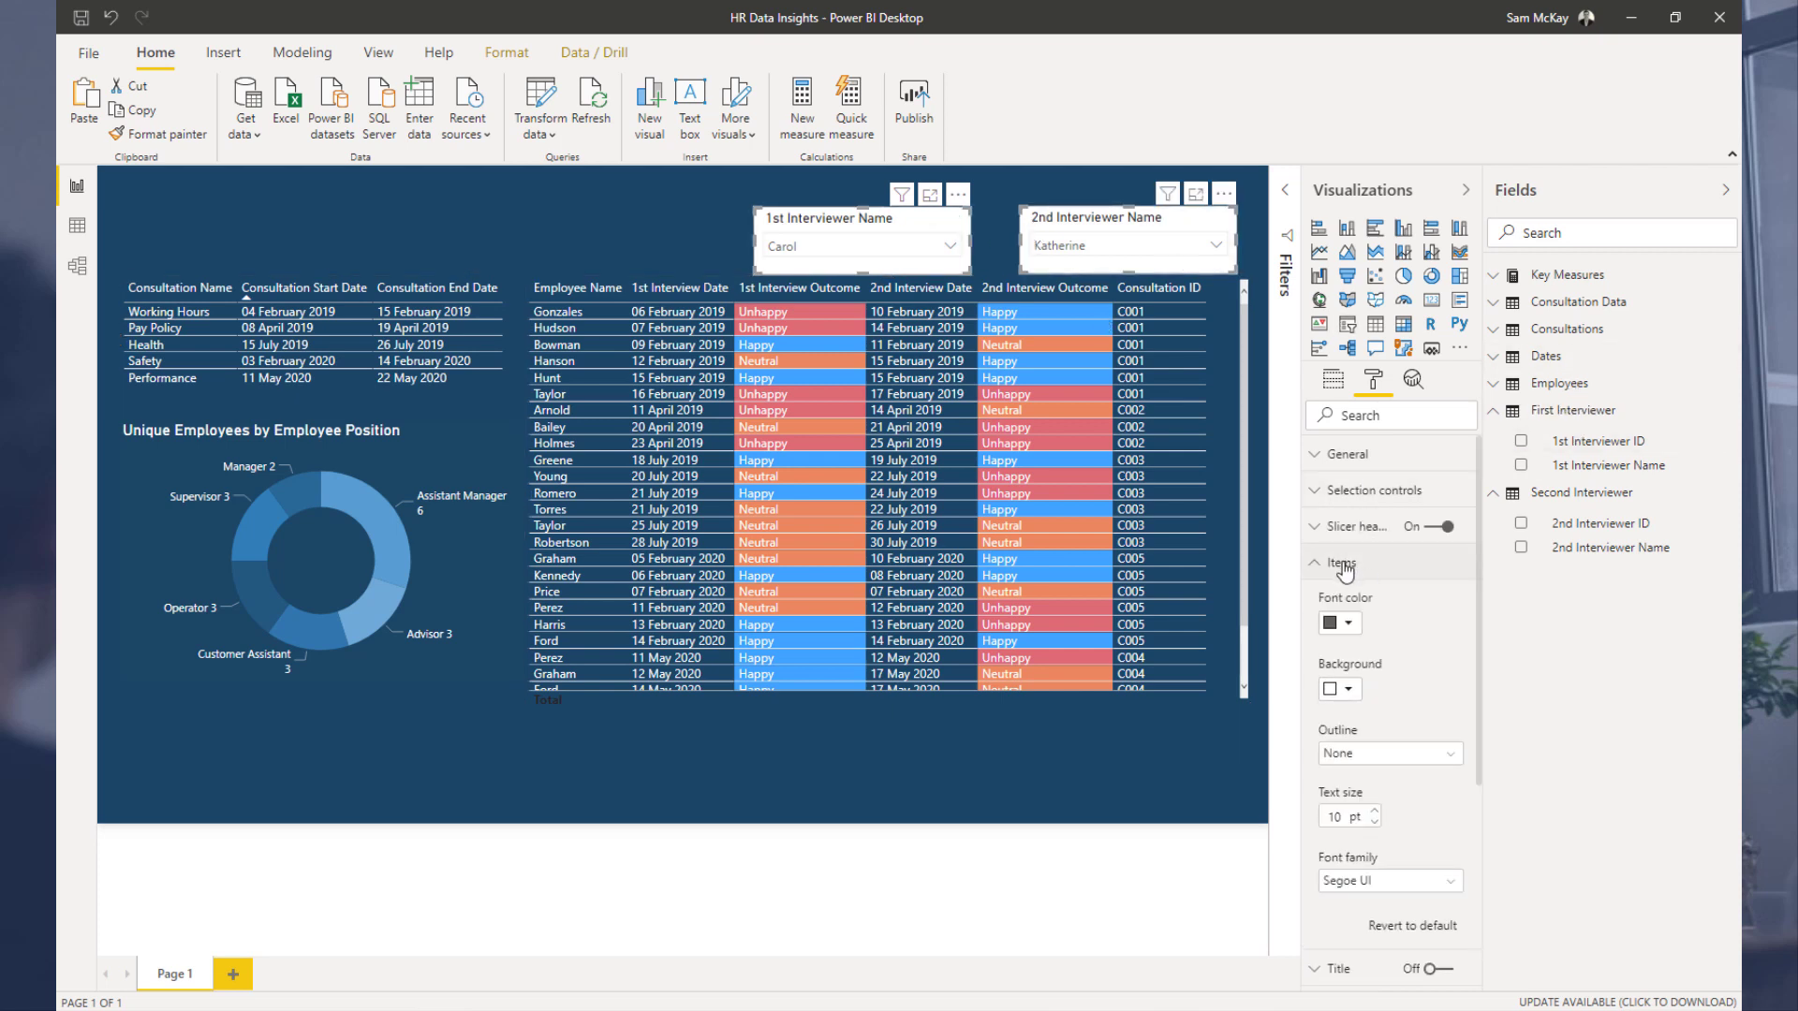
{"action": "left_click", "coordinate": [1339, 622]}
{"action": "left_click", "coordinate": [1315, 666]}
Step: Give both interviewer slicers a dark blue background
{"action": "left_click", "coordinate": [1341, 563]}
{"action": "left_click", "coordinate": [1348, 695]}
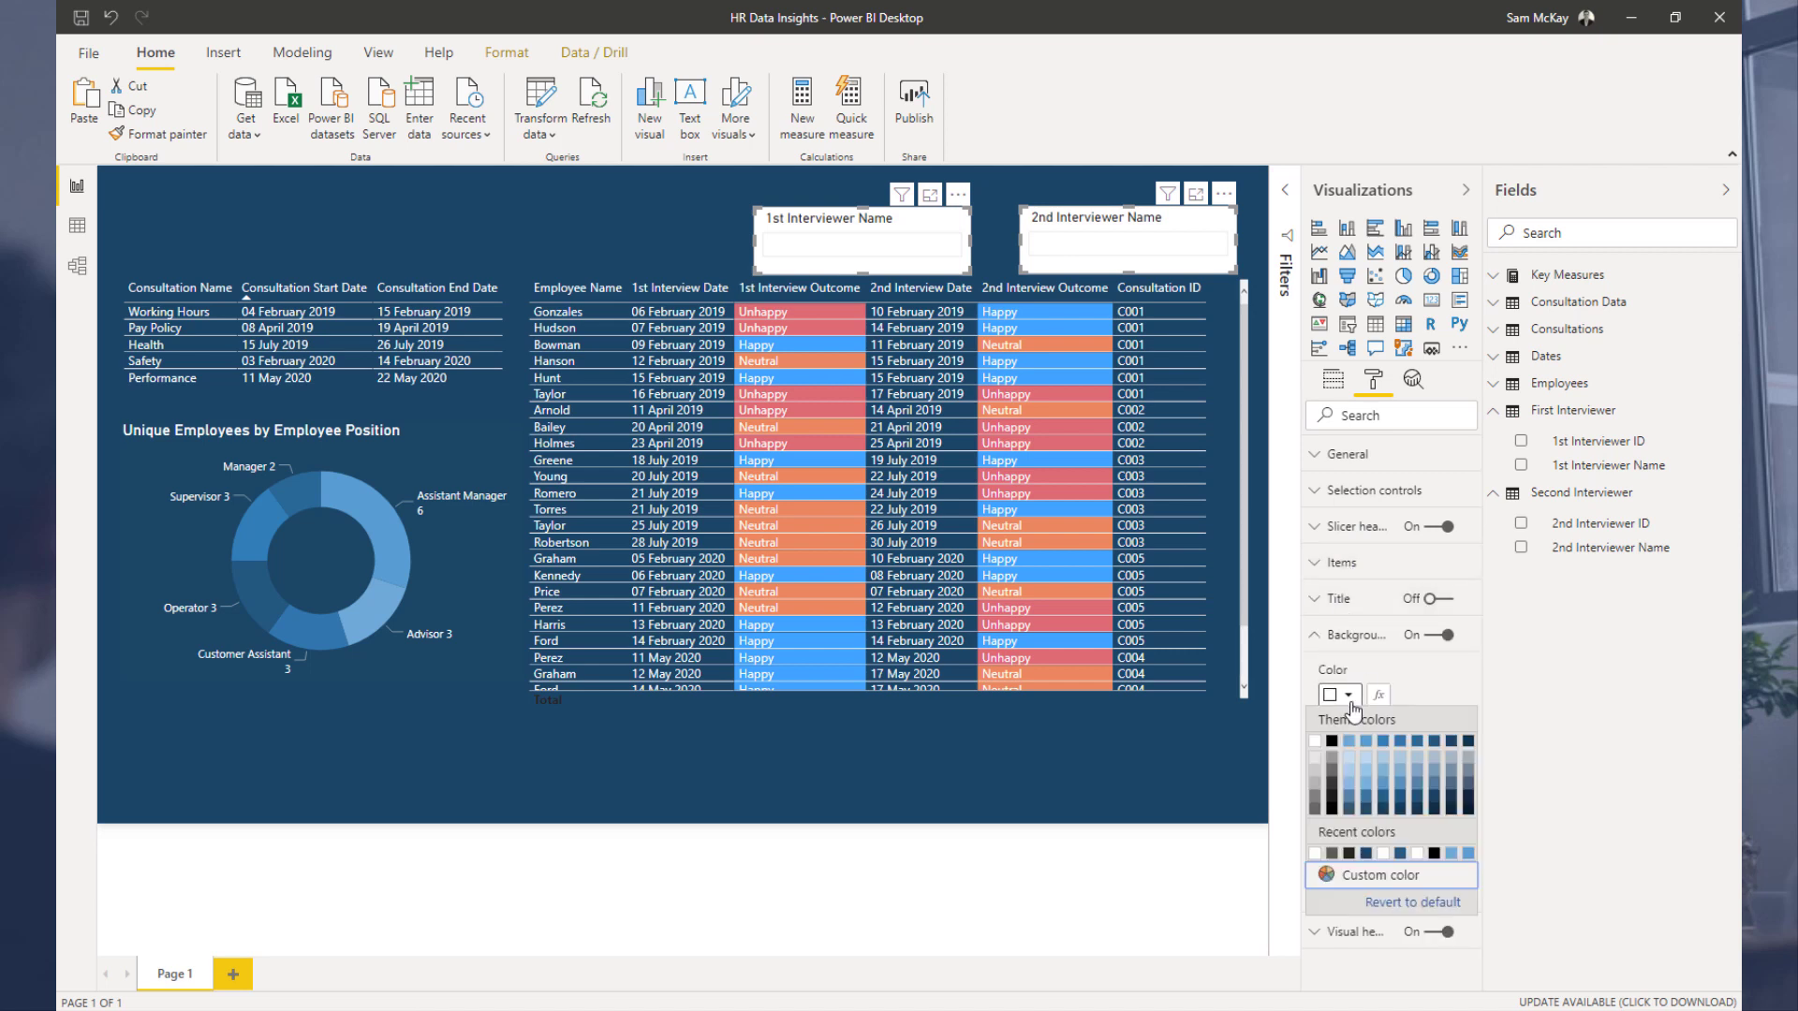
{"action": "left_click", "coordinate": [1454, 741]}
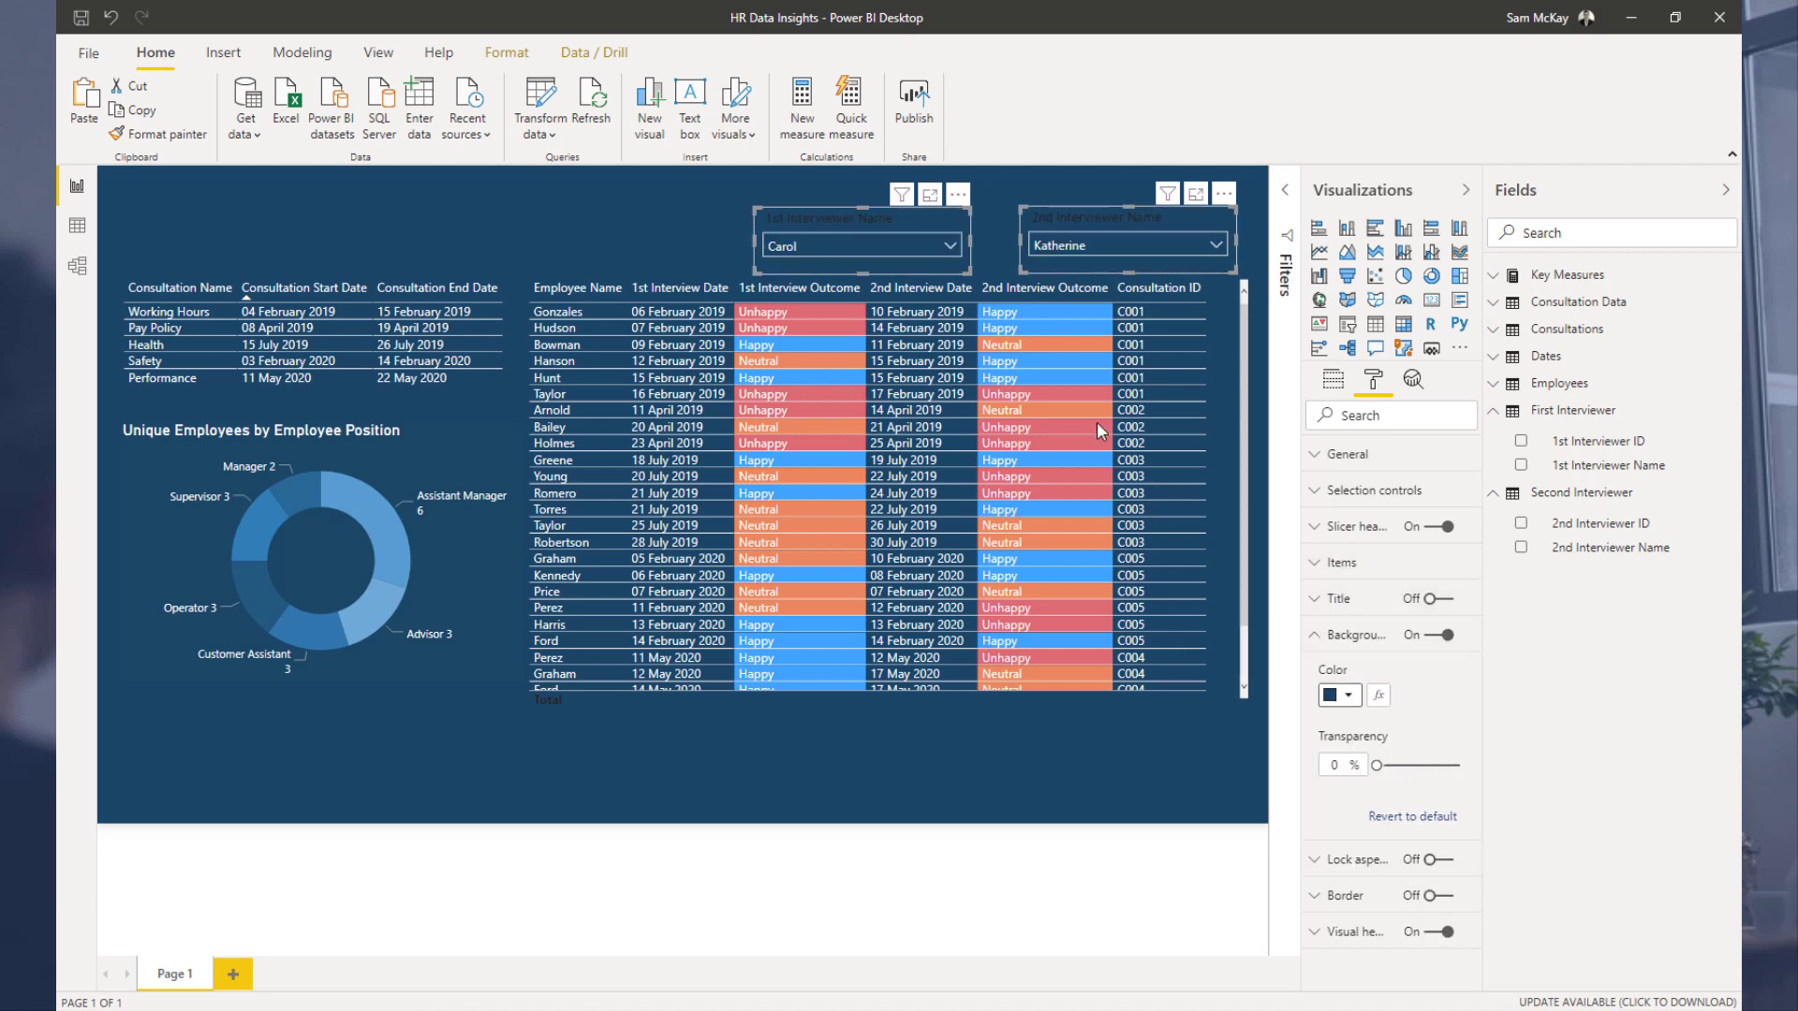
Step: Set the slicer header font colour to white on both slicers
{"action": "left_click", "coordinate": [1316, 527]}
{"action": "left_click", "coordinate": [1341, 586]}
{"action": "left_click", "coordinate": [1320, 636]}
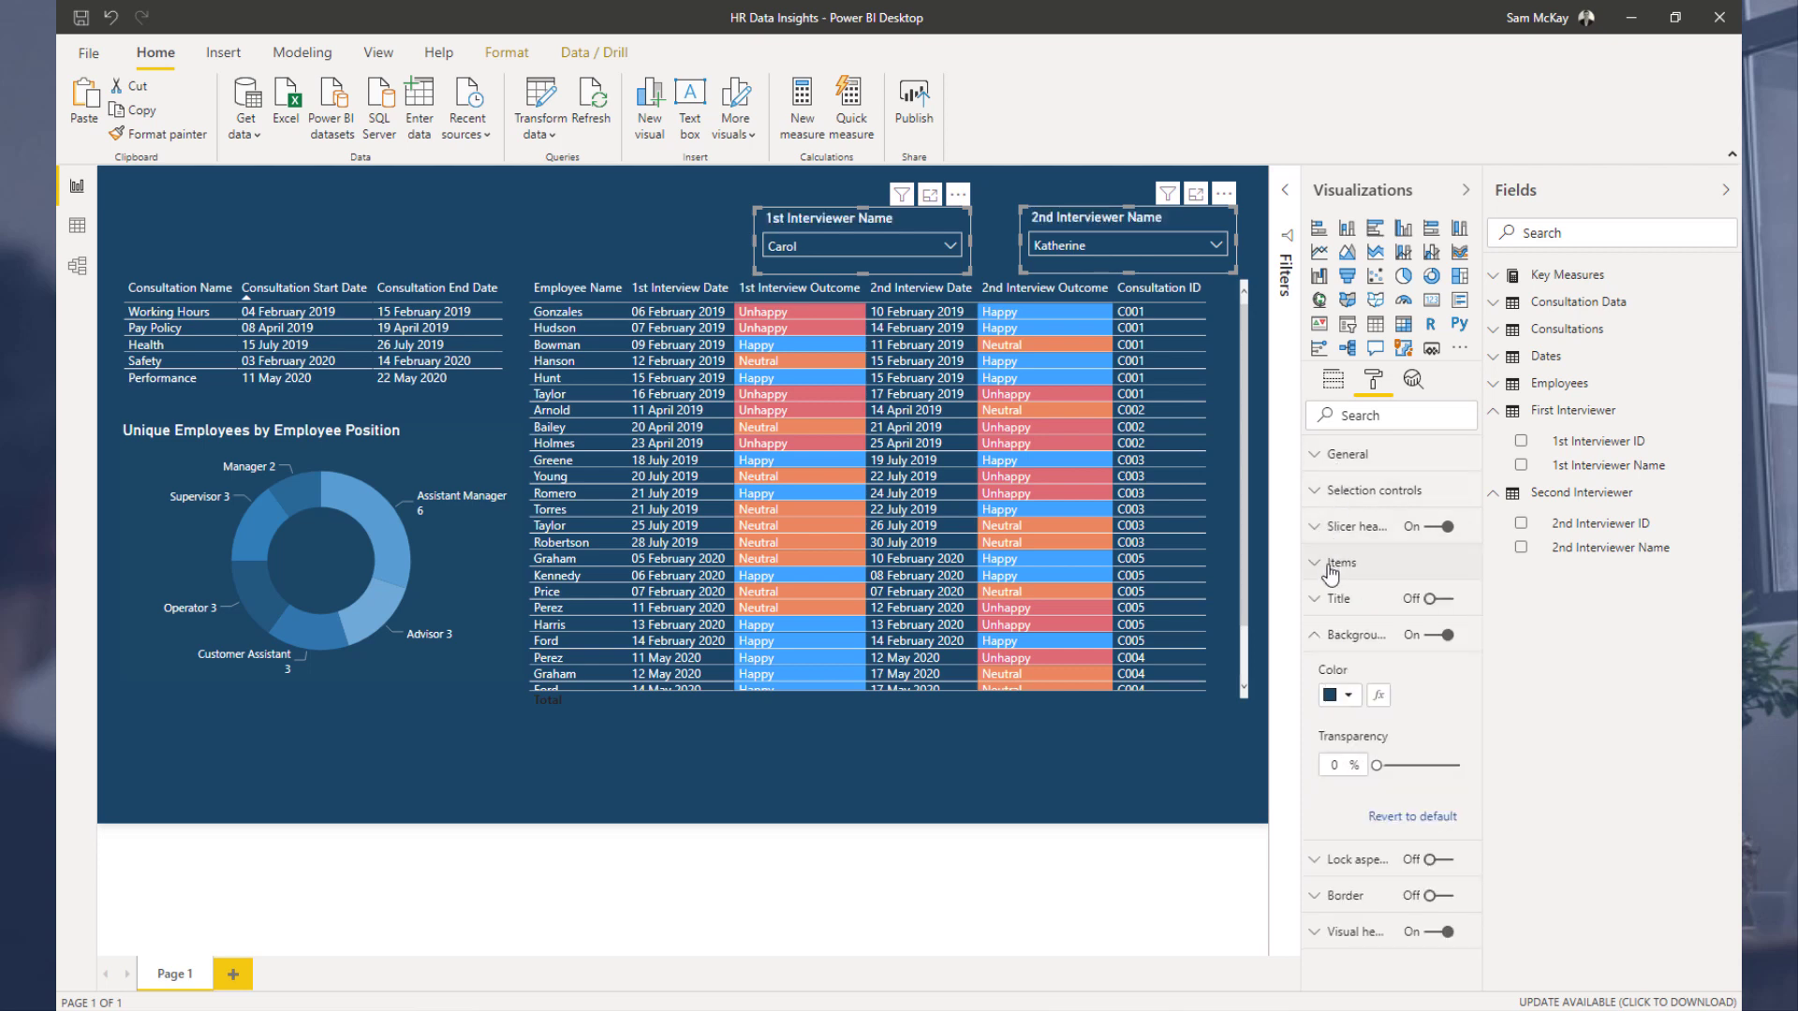
Step: Give the slicers' items a dark blue background and deselect them
{"action": "left_click", "coordinate": [1341, 561]}
{"action": "left_click", "coordinate": [1339, 688]}
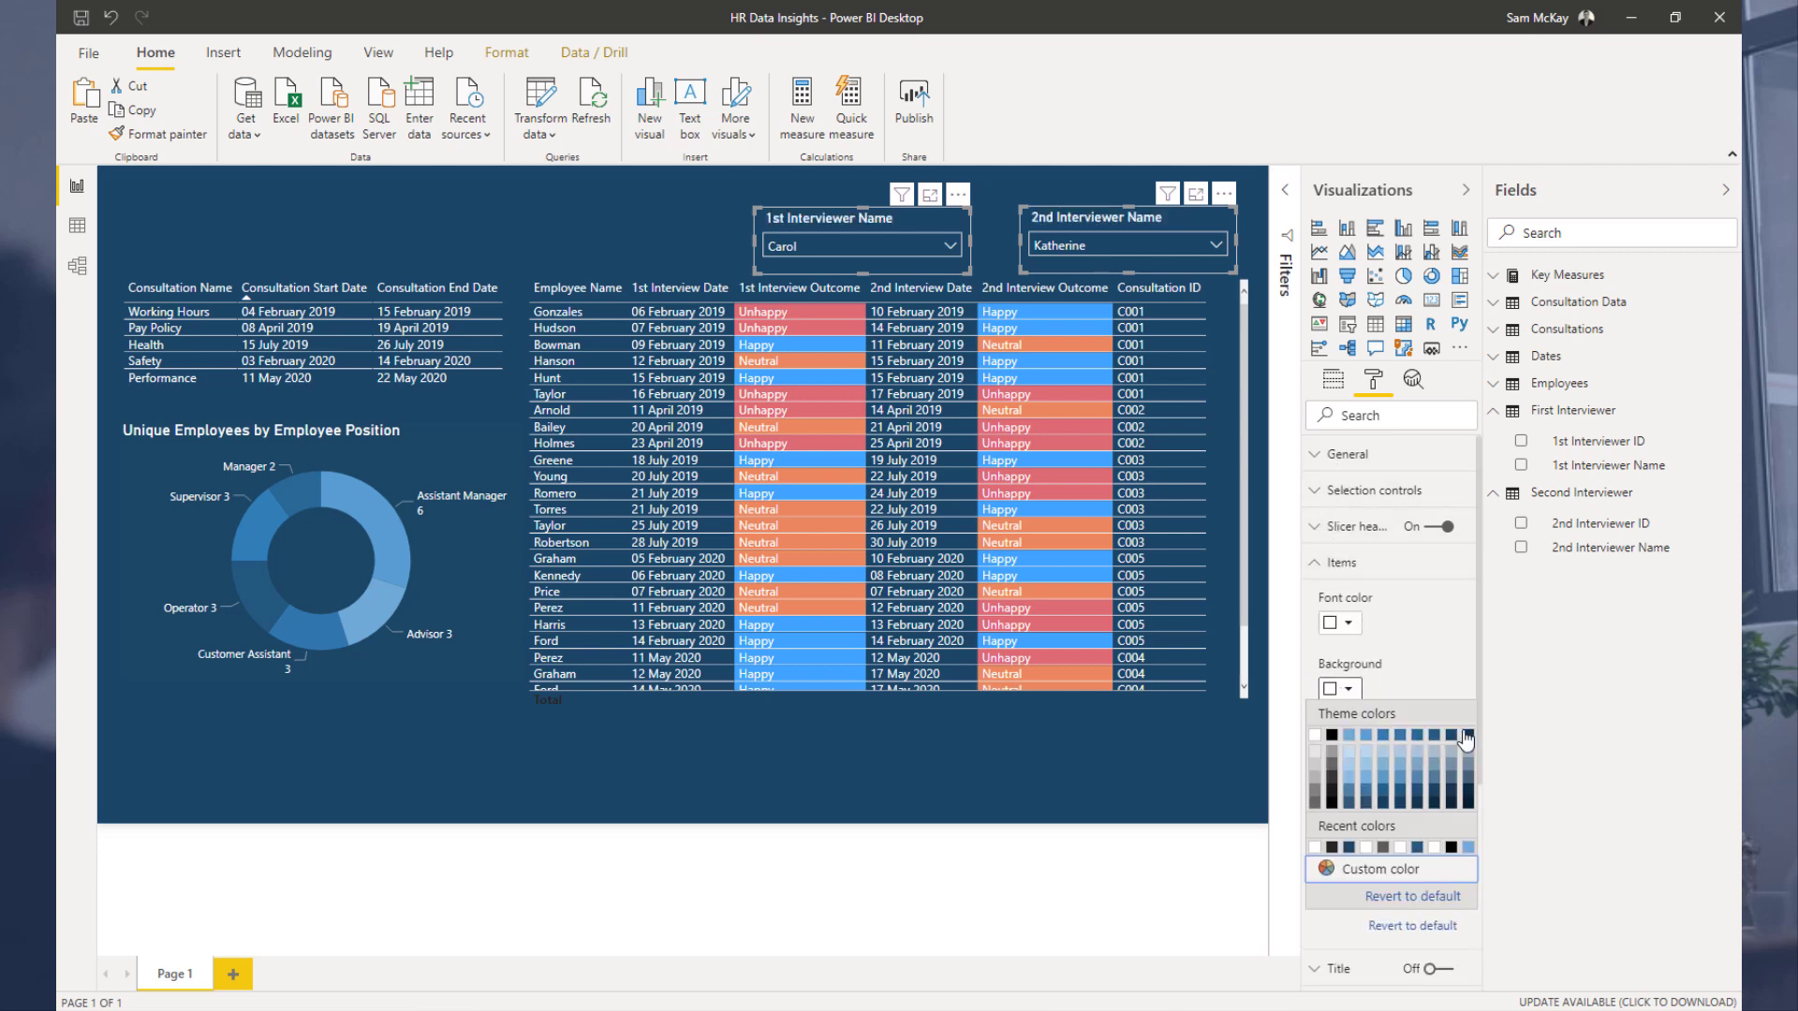
{"action": "left_click", "coordinate": [1402, 735]}
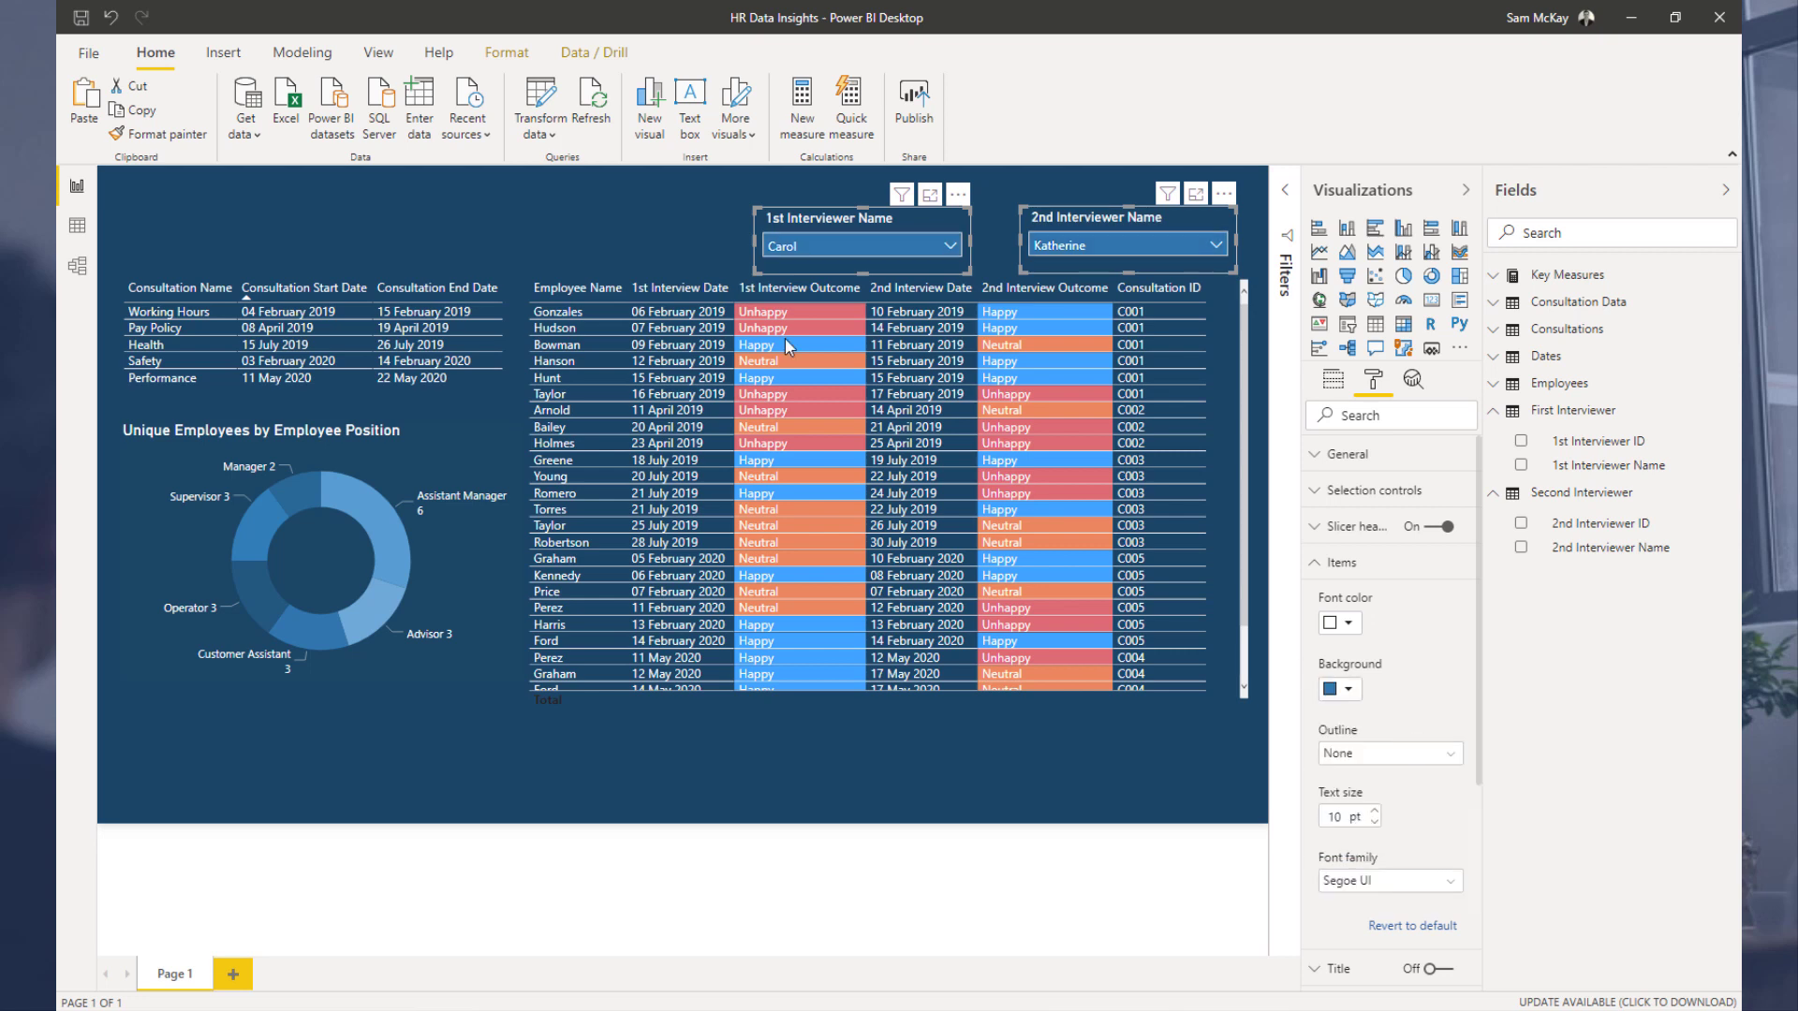
{"action": "left_click", "coordinate": [661, 234]}
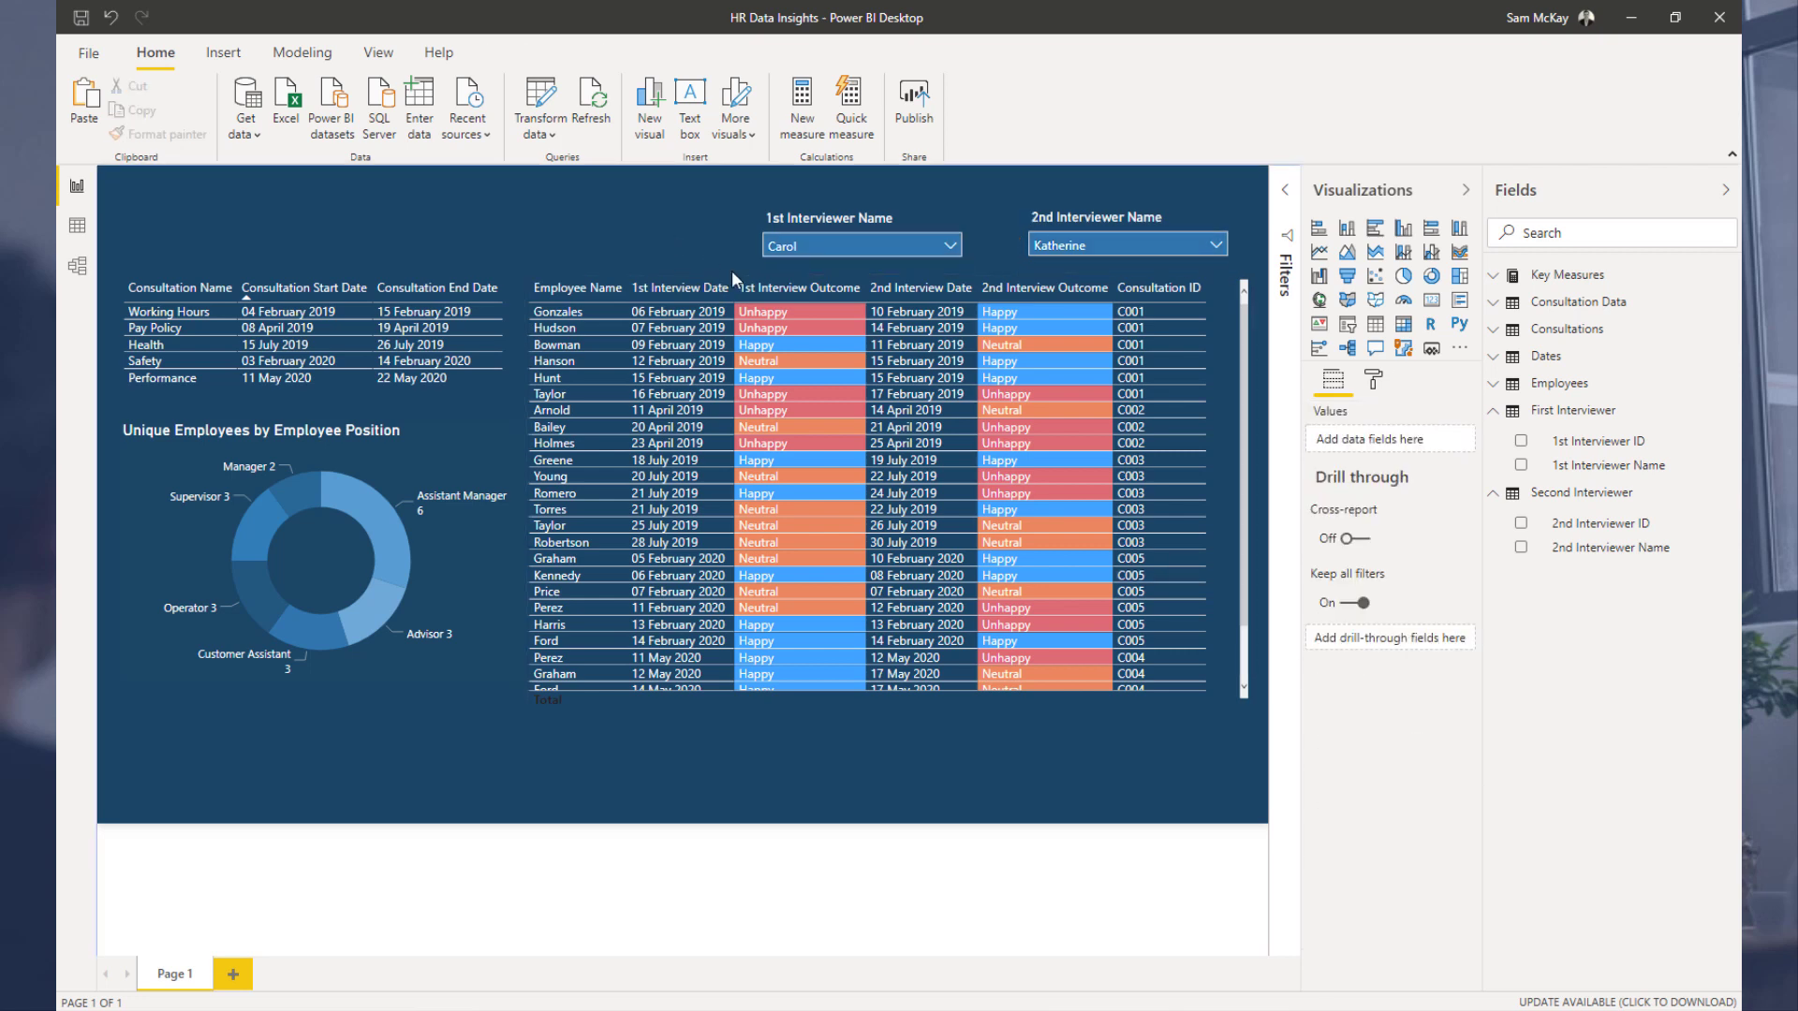
Step: Recolour the 1st Interview Outcome conditional background rules for values 1, 2 and 3 with blue theme shades
{"action": "left_click", "coordinate": [1226, 301]}
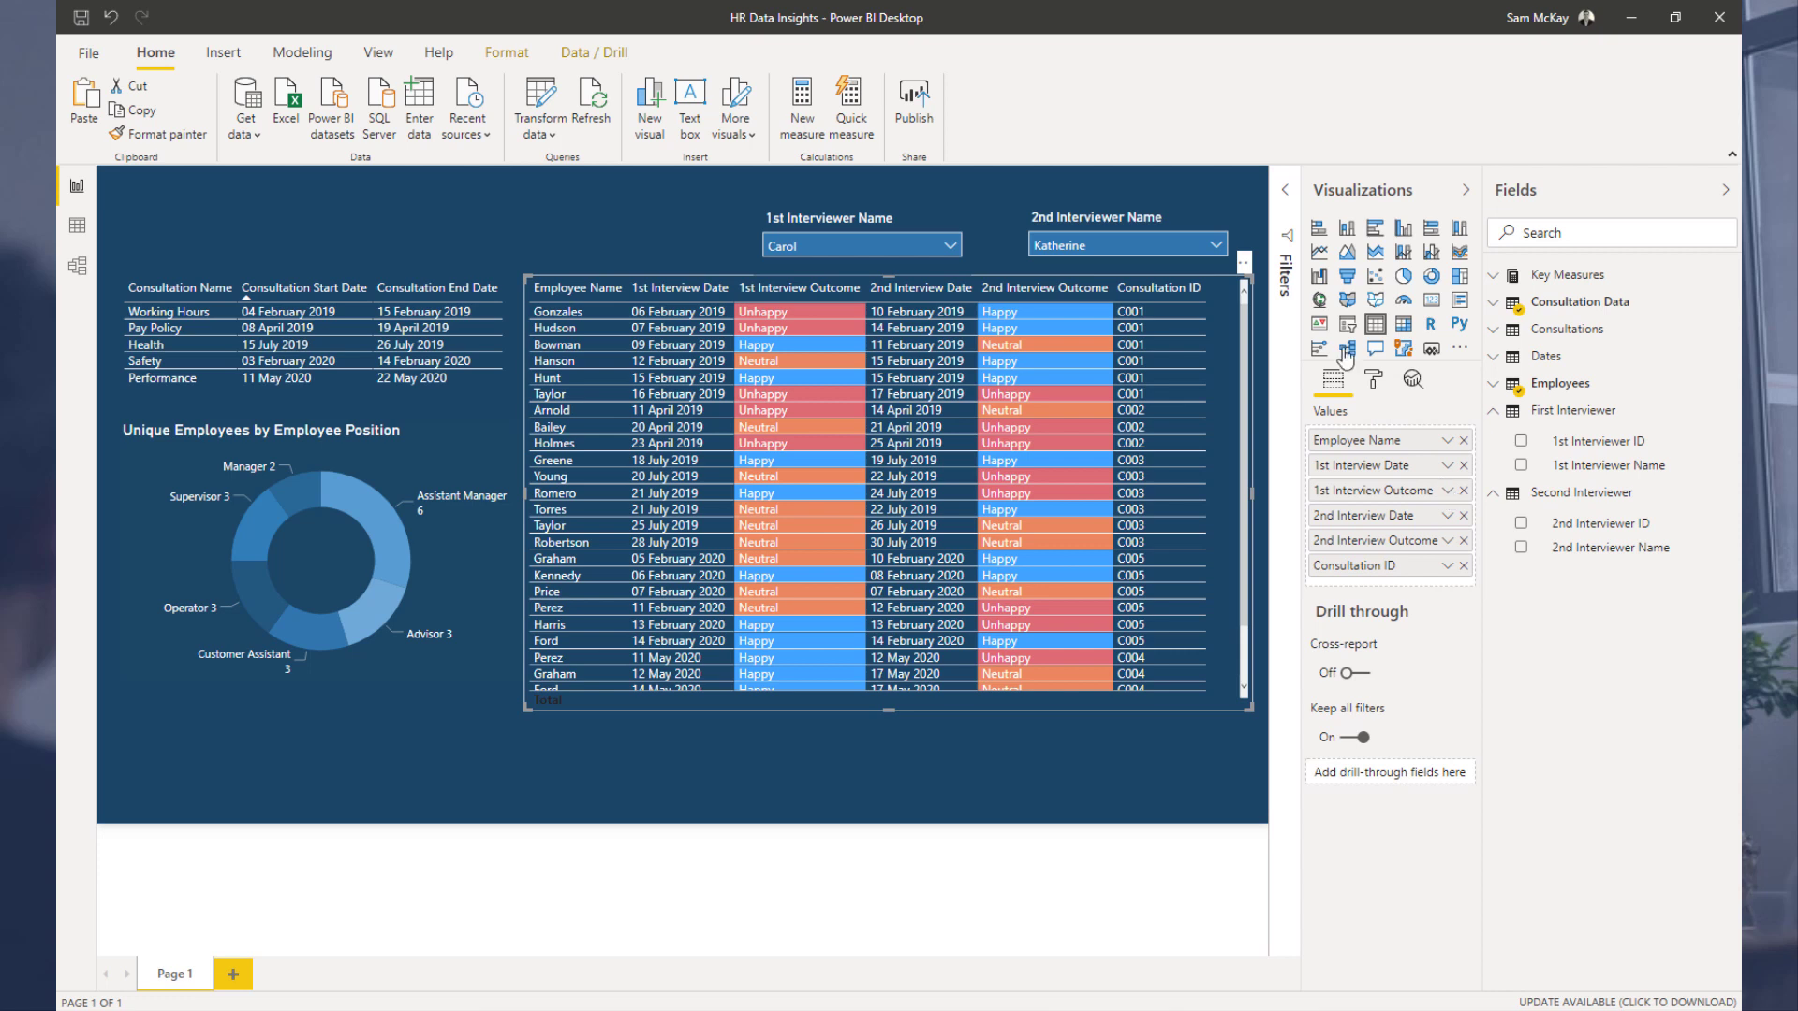
{"action": "left_click", "coordinate": [1373, 380]}
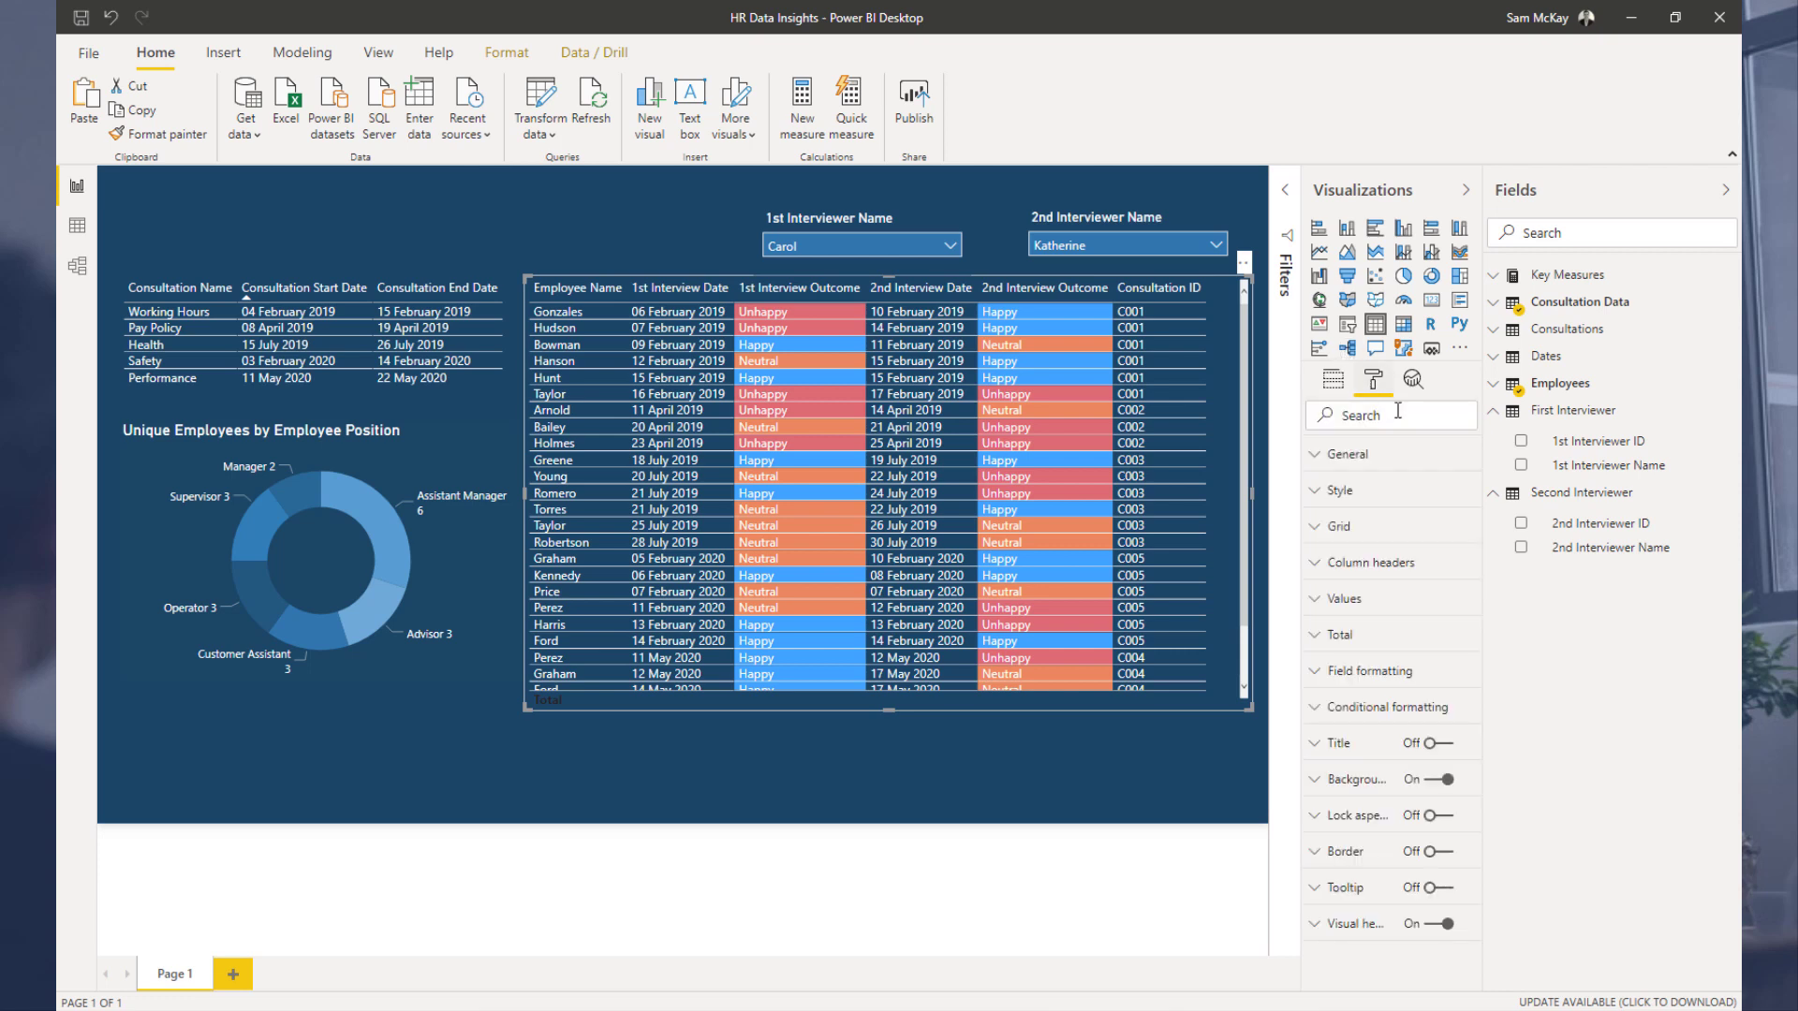
{"action": "left_click", "coordinate": [1386, 708]}
{"action": "left_click", "coordinate": [1428, 752]}
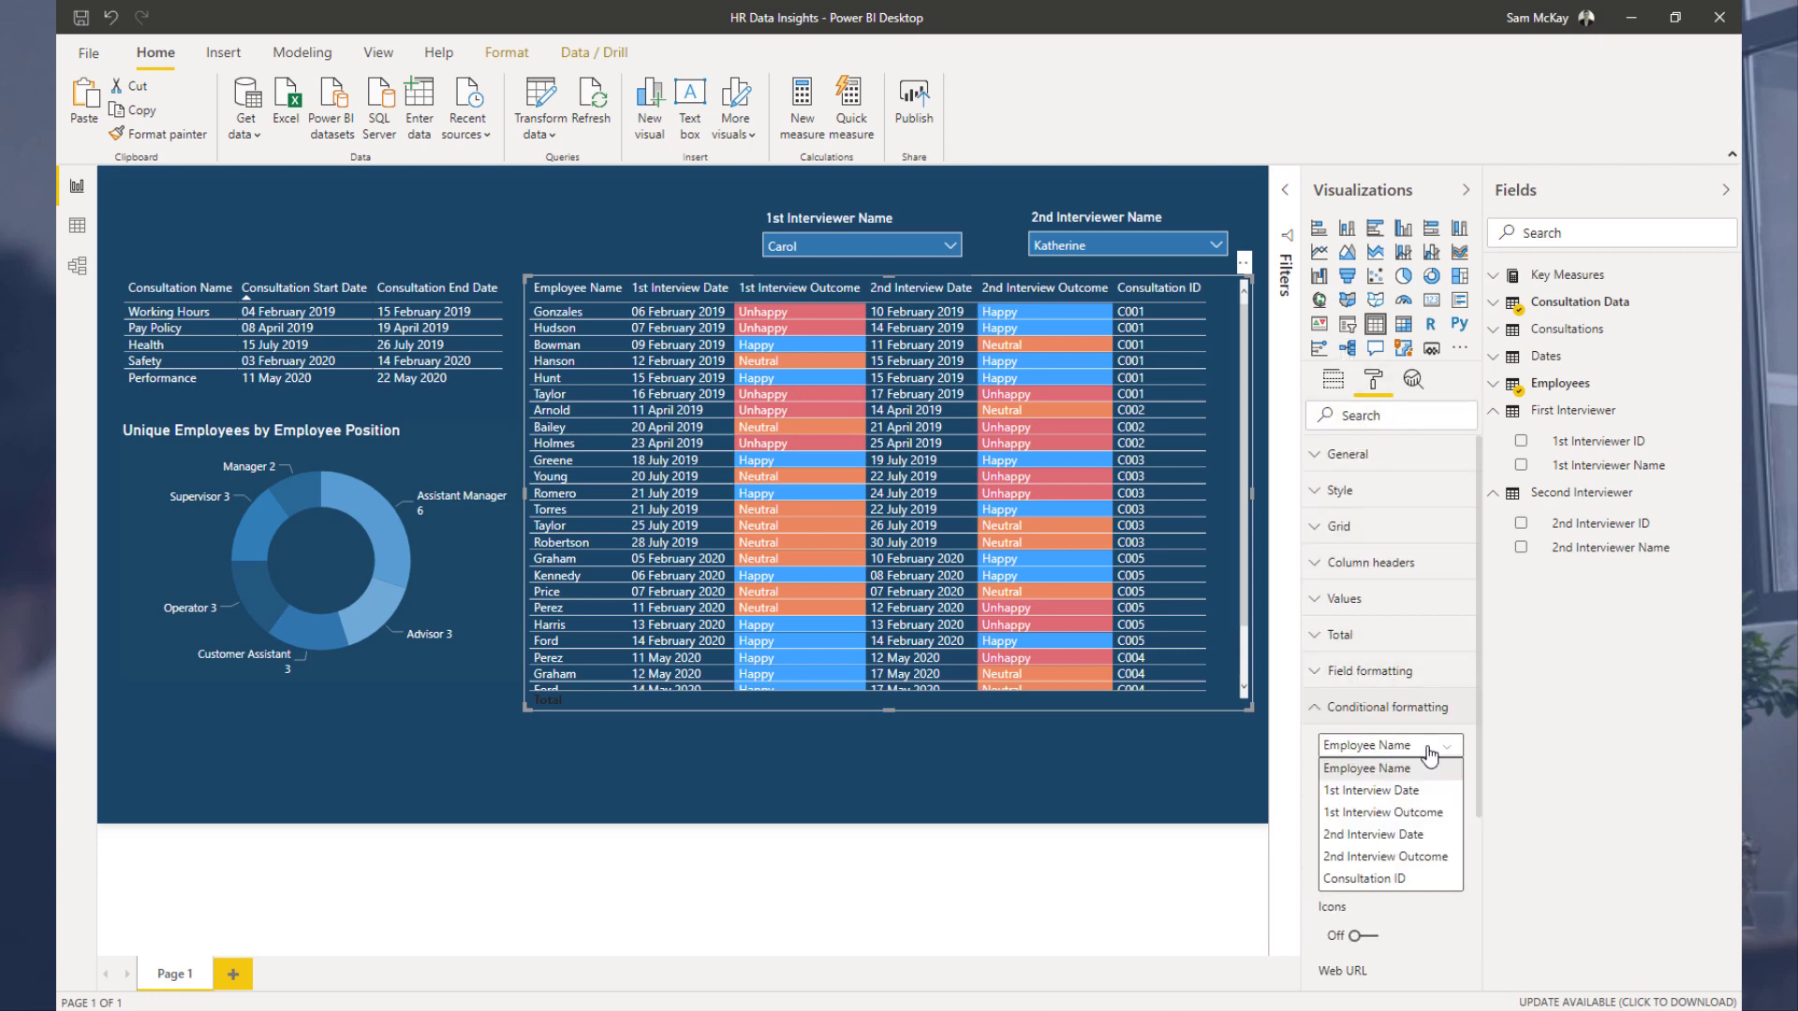
{"action": "left_click", "coordinate": [1410, 812]}
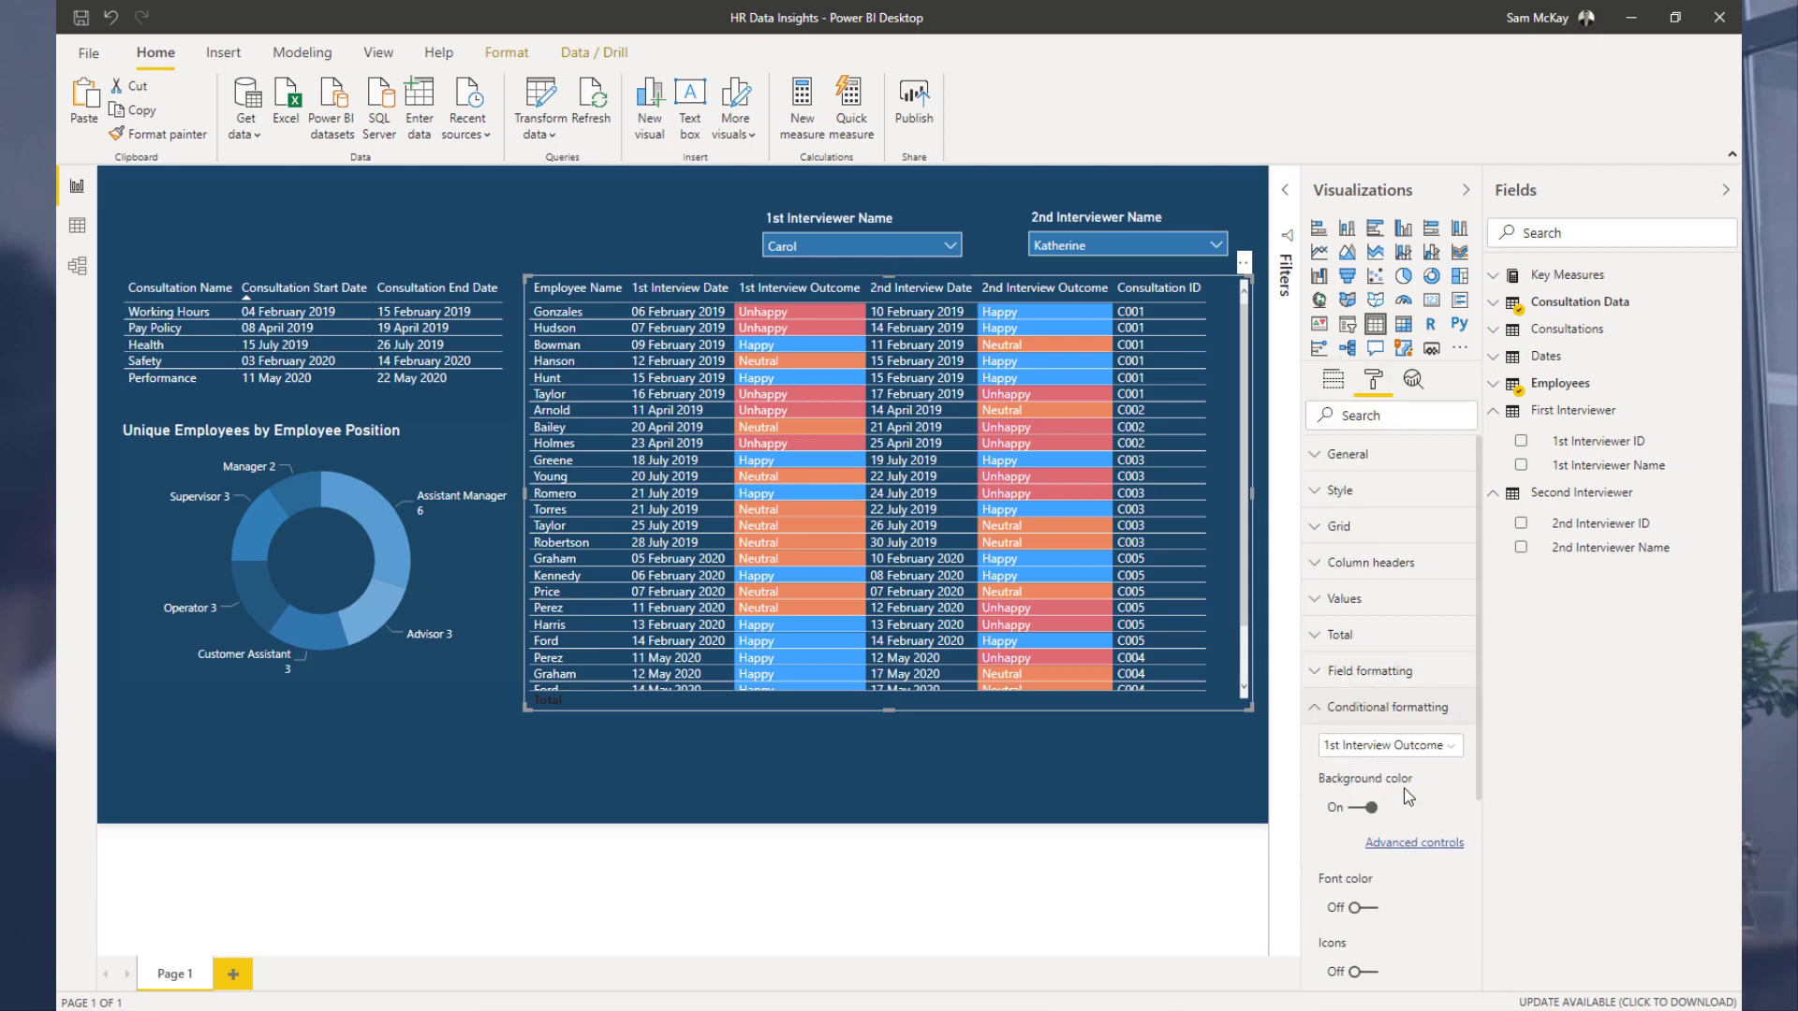
{"action": "left_click", "coordinate": [1416, 842]}
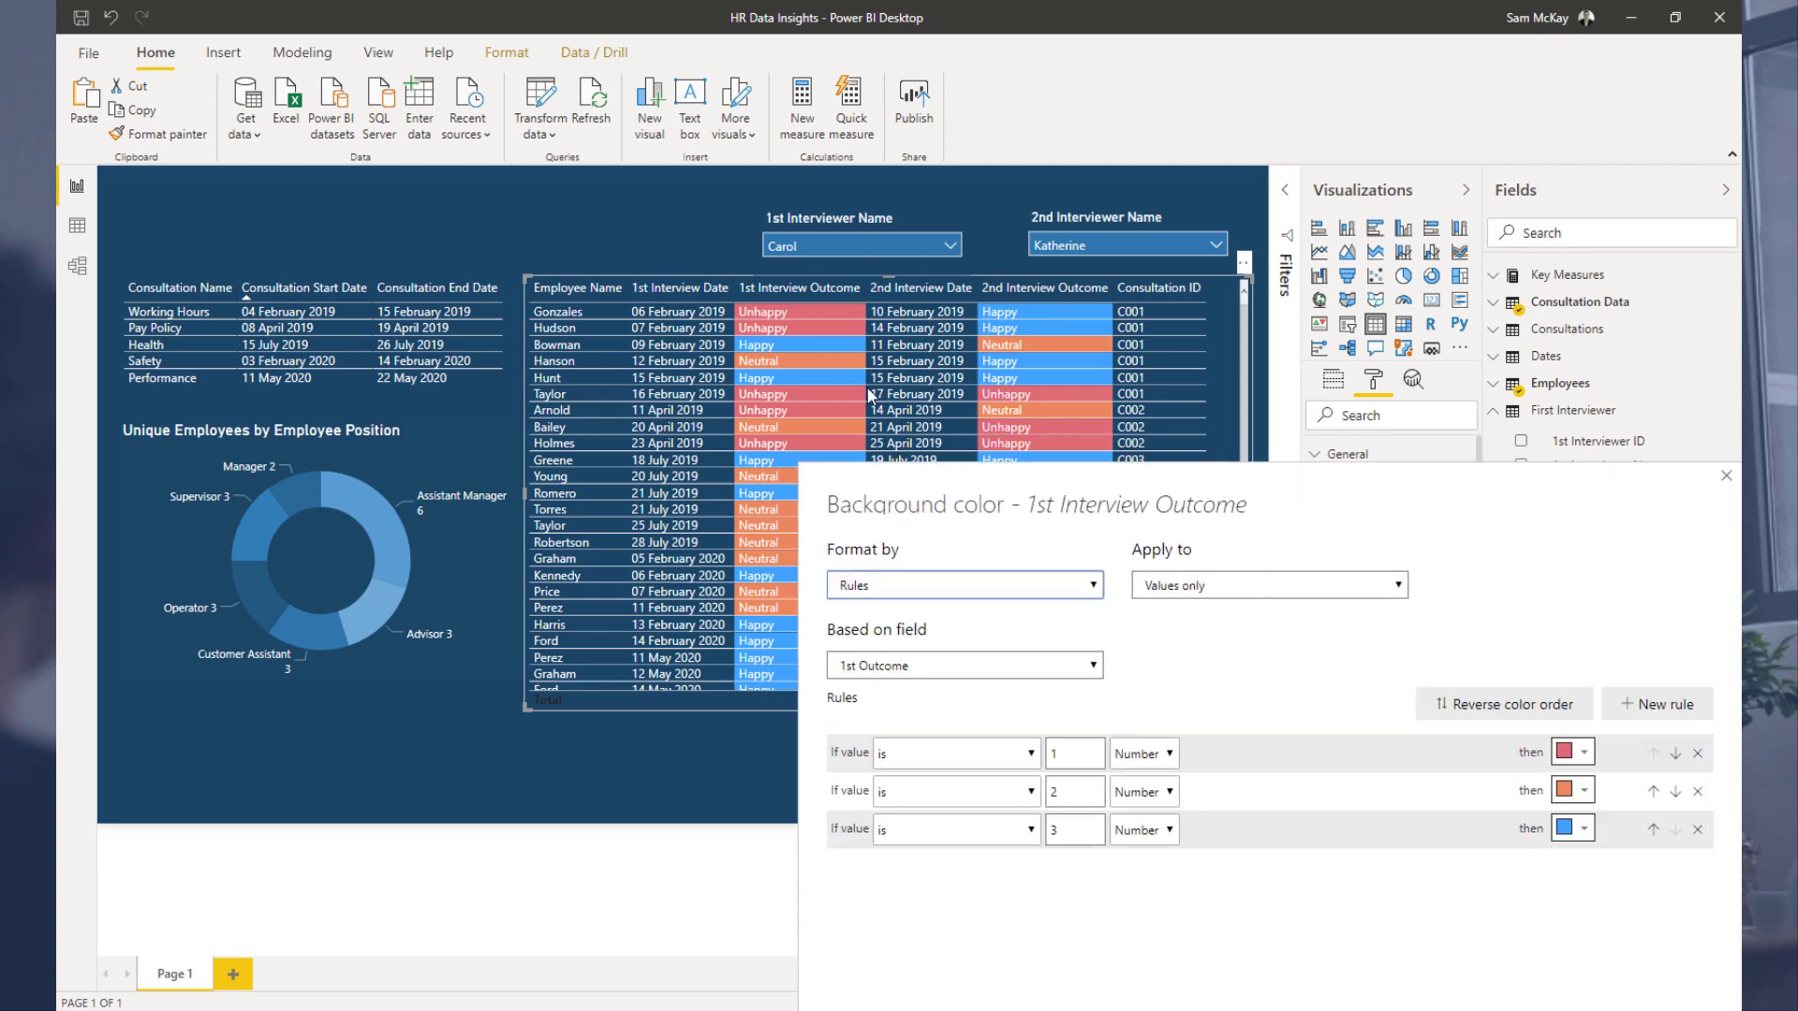
{"action": "left_click", "coordinate": [1260, 565]}
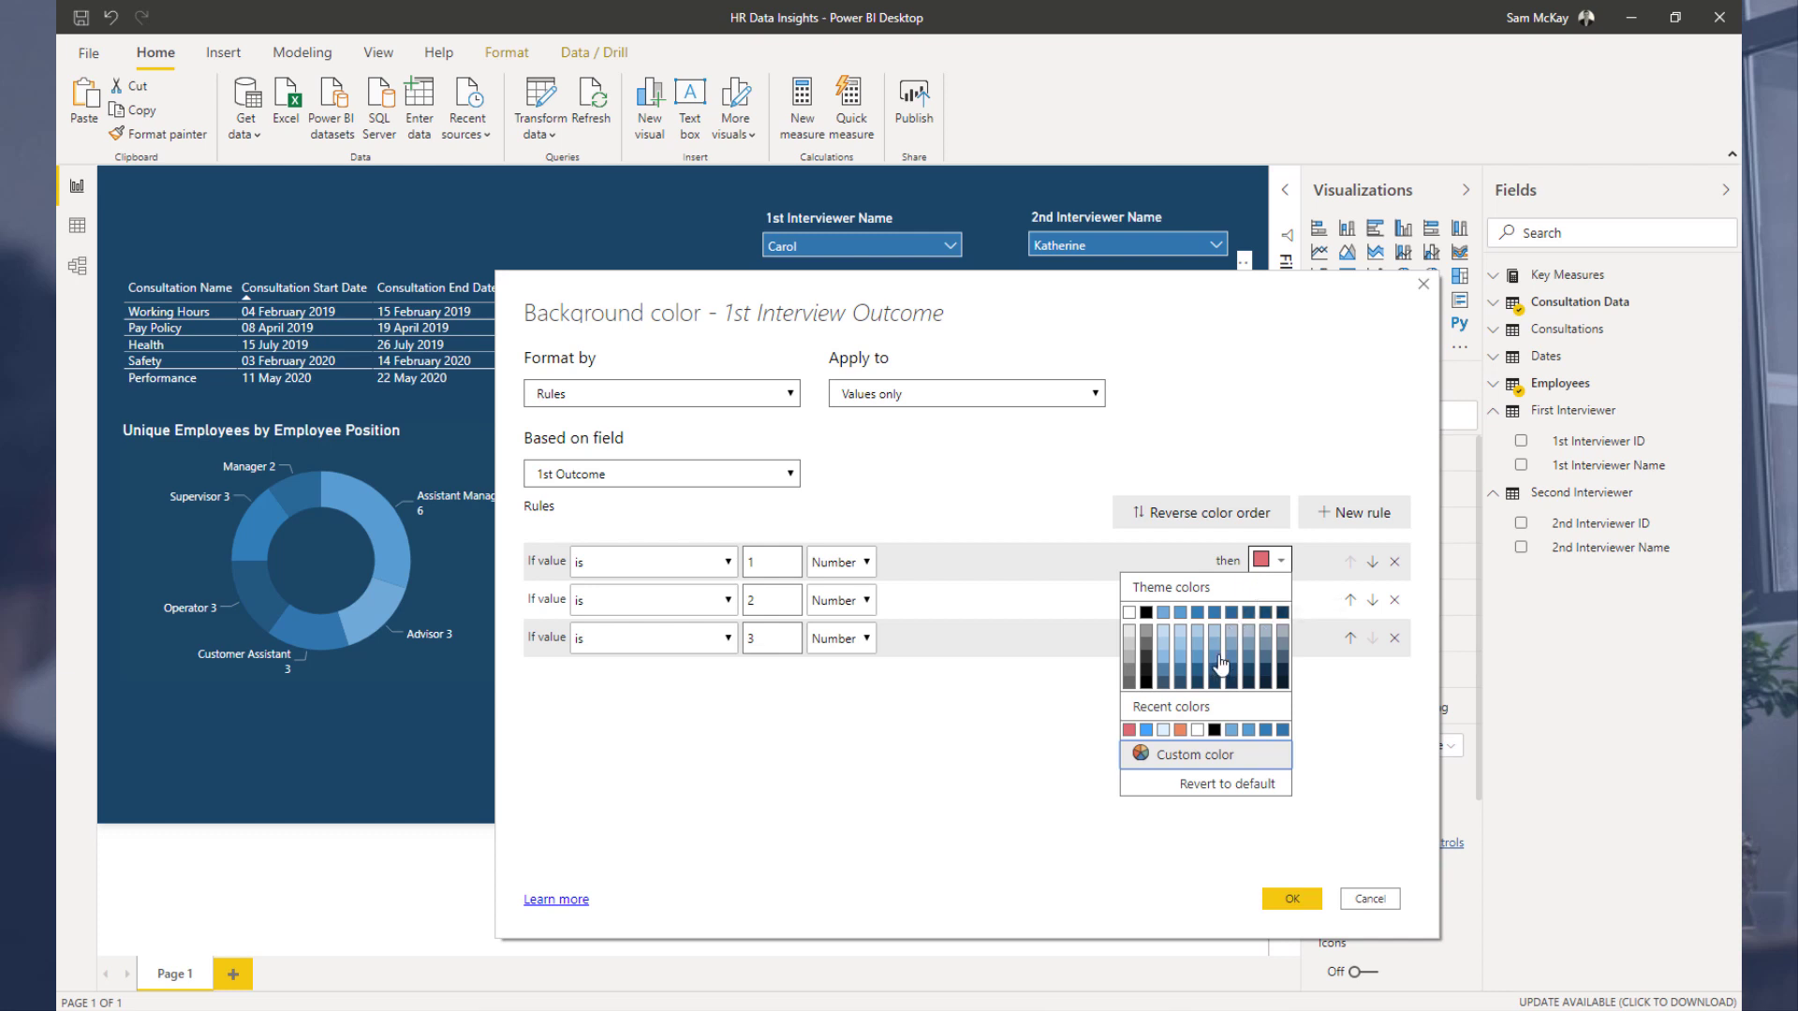
{"action": "left_click", "coordinate": [1285, 669]}
{"action": "left_click", "coordinate": [1281, 598]}
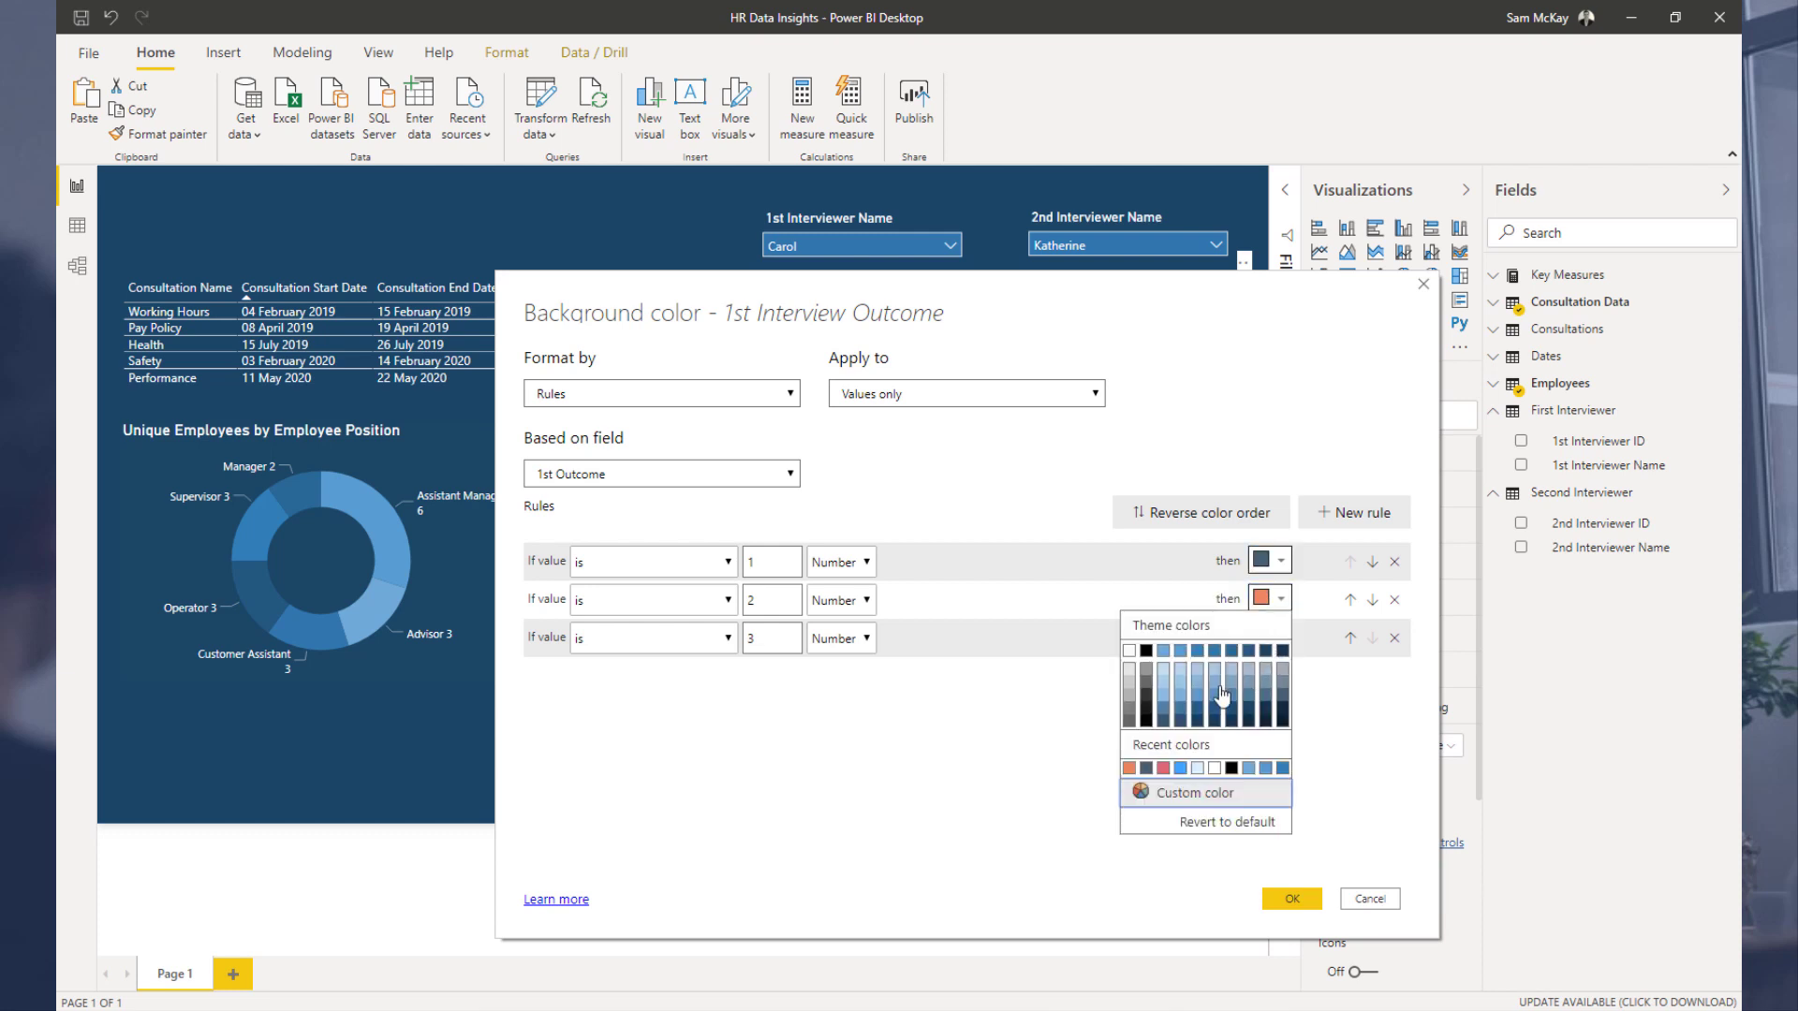
{"action": "left_click", "coordinate": [1231, 702]}
{"action": "left_click", "coordinate": [1280, 637]}
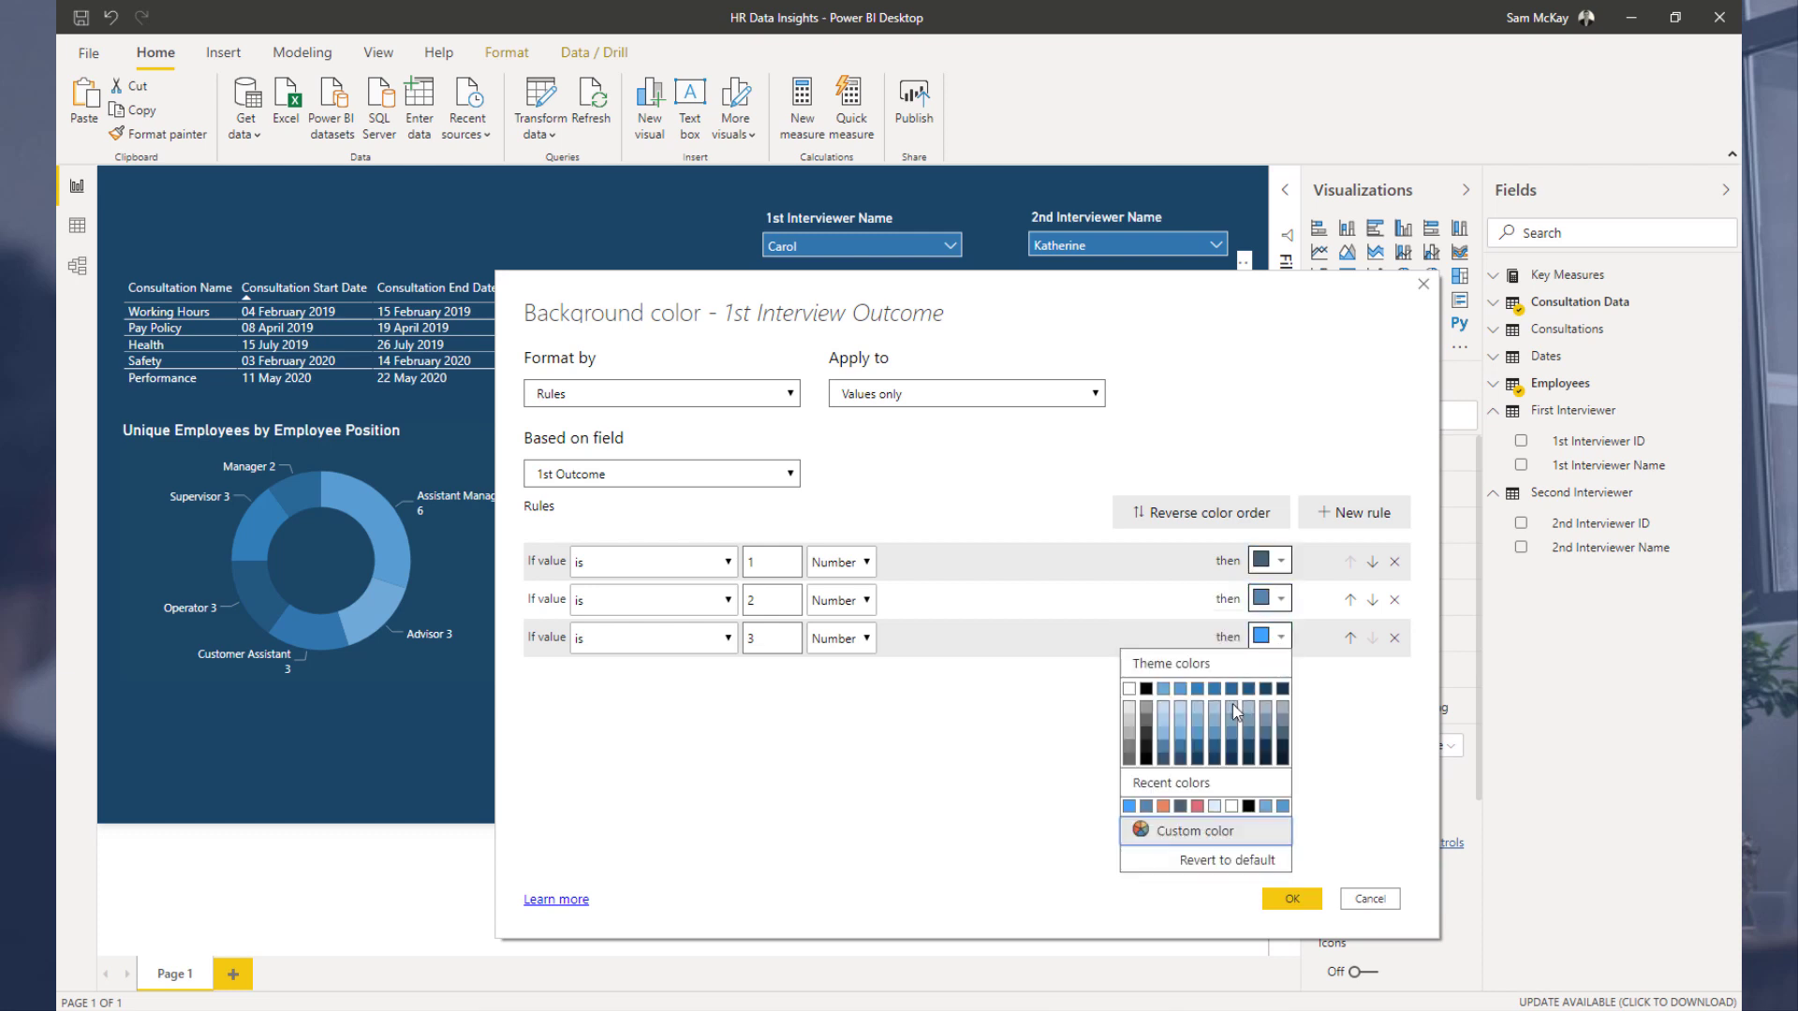
{"action": "left_click", "coordinate": [1171, 738]}
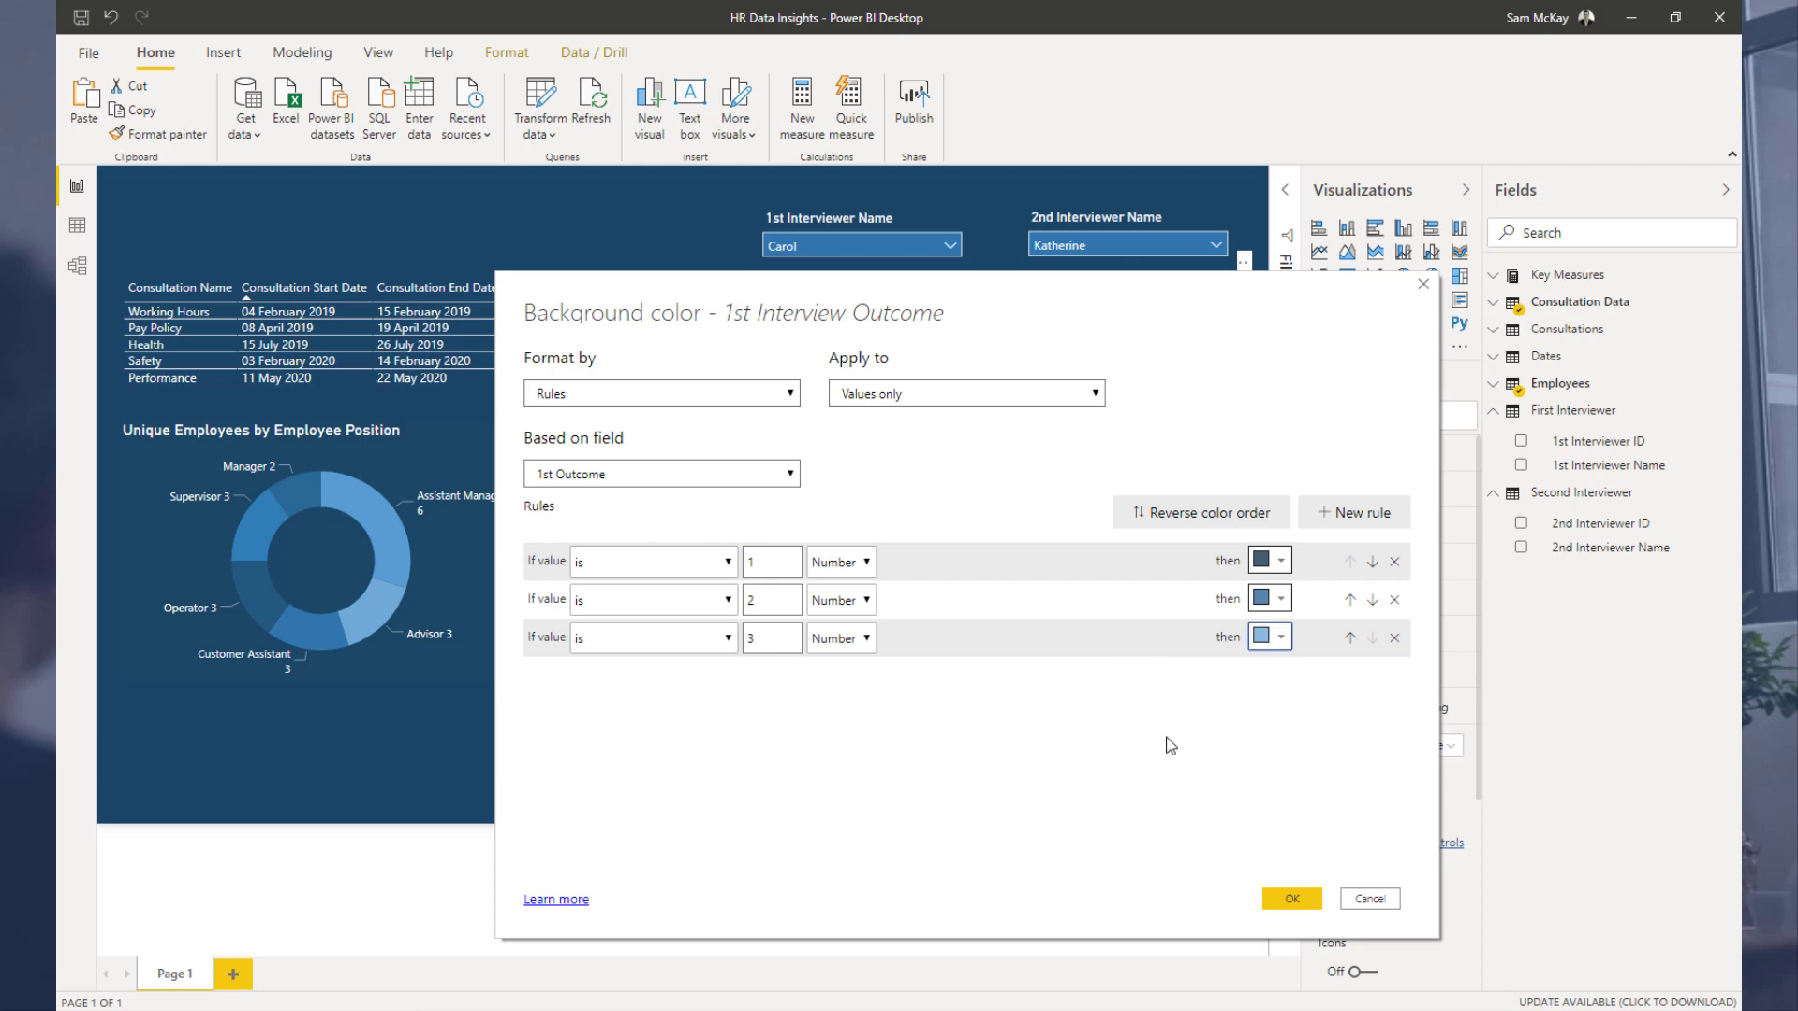
{"action": "left_click", "coordinate": [1295, 897]}
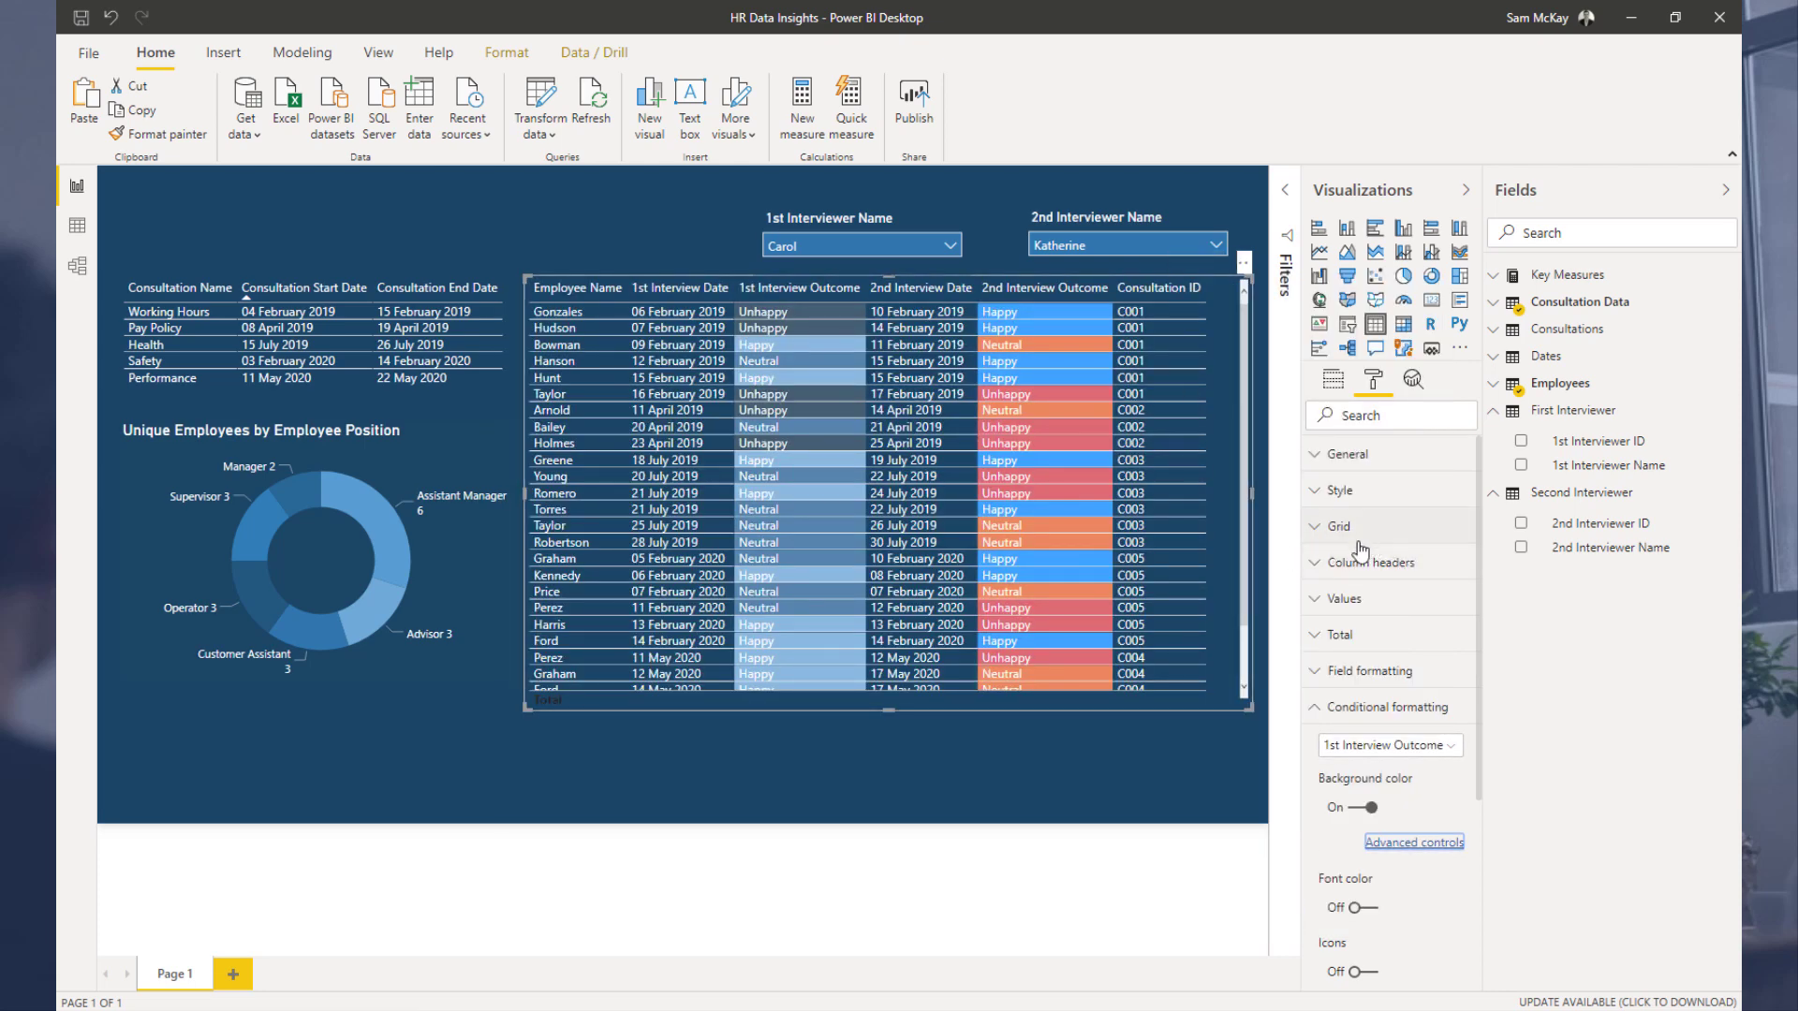
Step: Recolour the 2nd Interview Outcome conditional background rules for values 1, 2 and 3 with blue theme shades
{"action": "left_click", "coordinate": [1384, 746]}
{"action": "left_click", "coordinate": [1383, 863]}
{"action": "left_click", "coordinate": [1409, 846]}
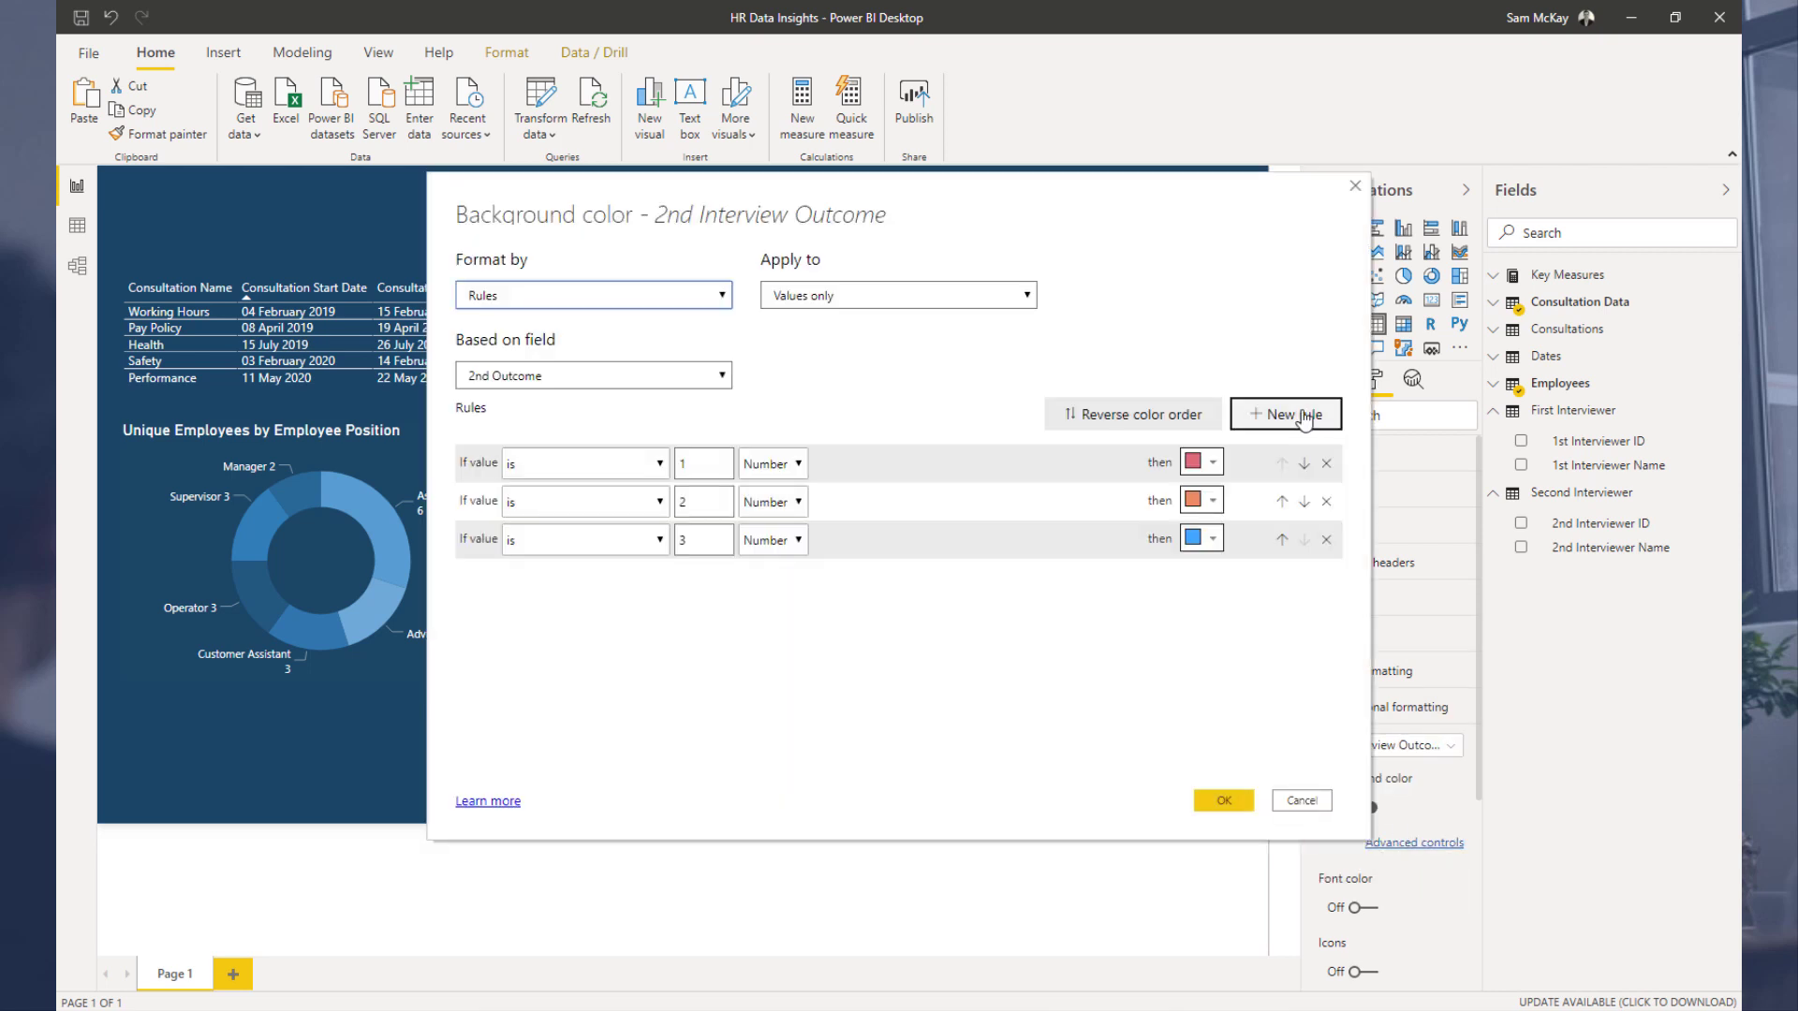
{"action": "left_click", "coordinate": [1204, 462]}
{"action": "left_click", "coordinate": [1210, 569]}
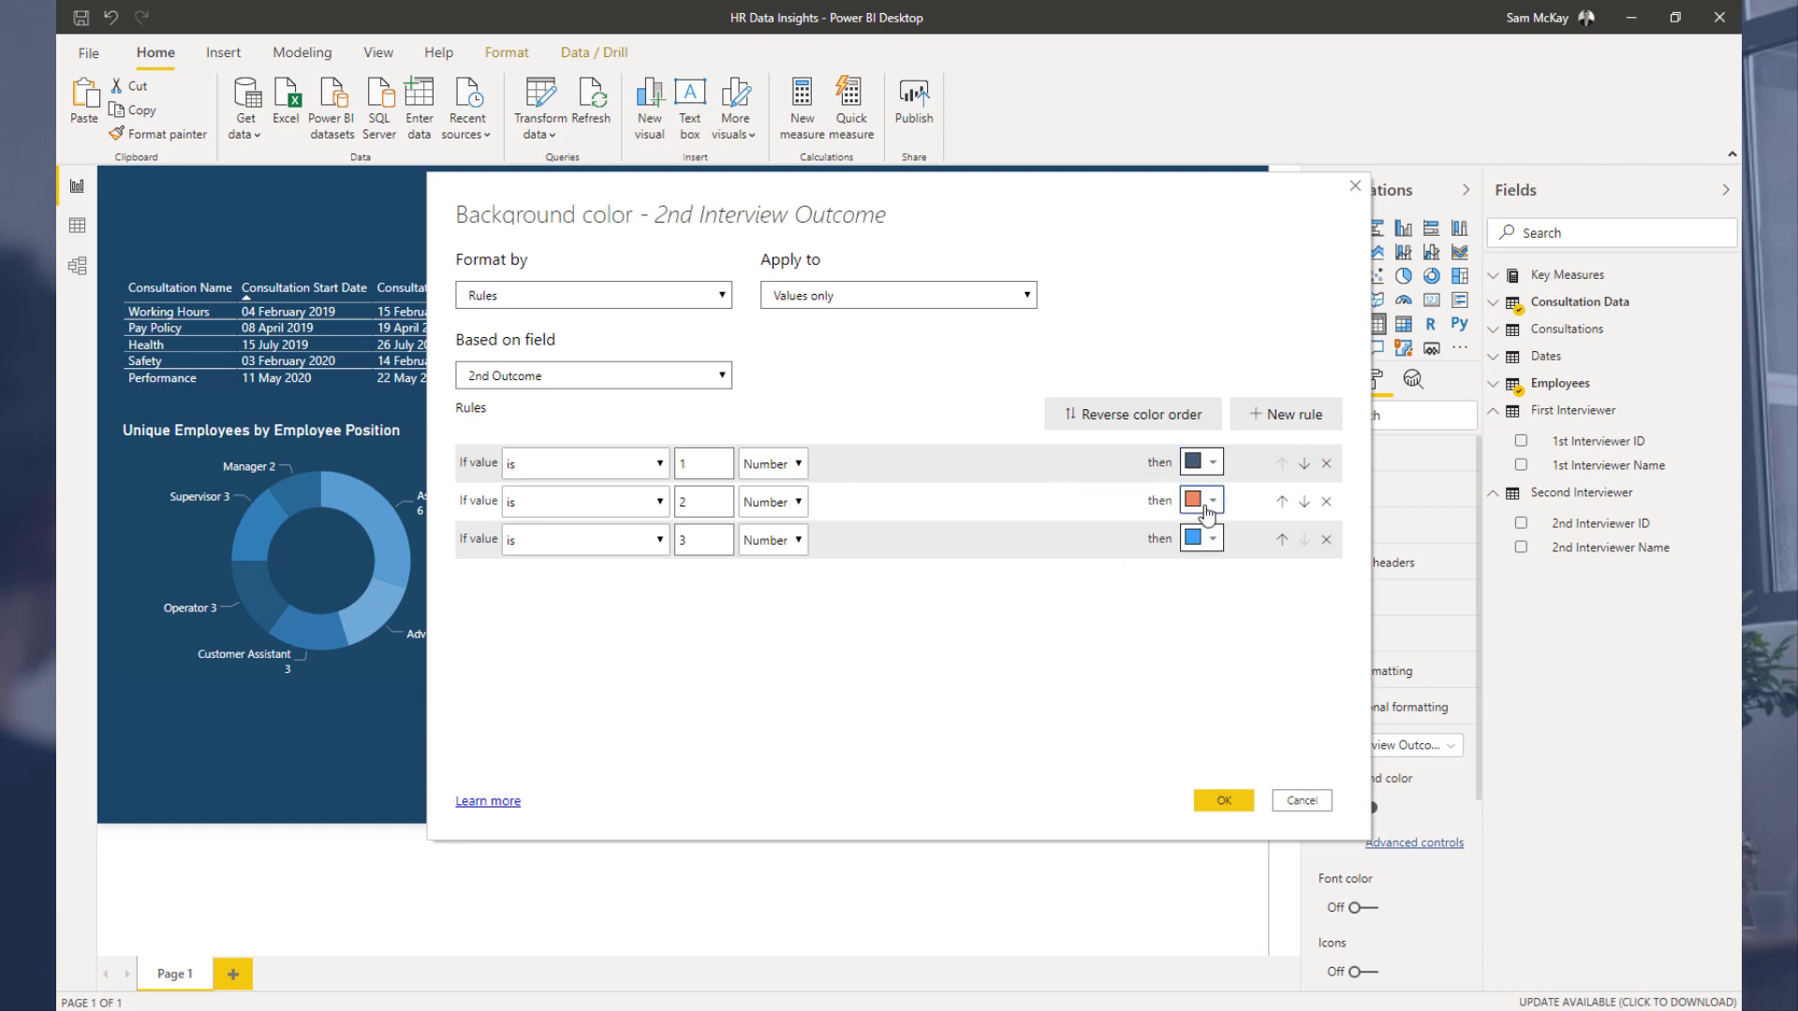
{"action": "left_click", "coordinate": [1204, 501]}
{"action": "left_click", "coordinate": [1166, 607]}
{"action": "left_click", "coordinate": [1204, 540]}
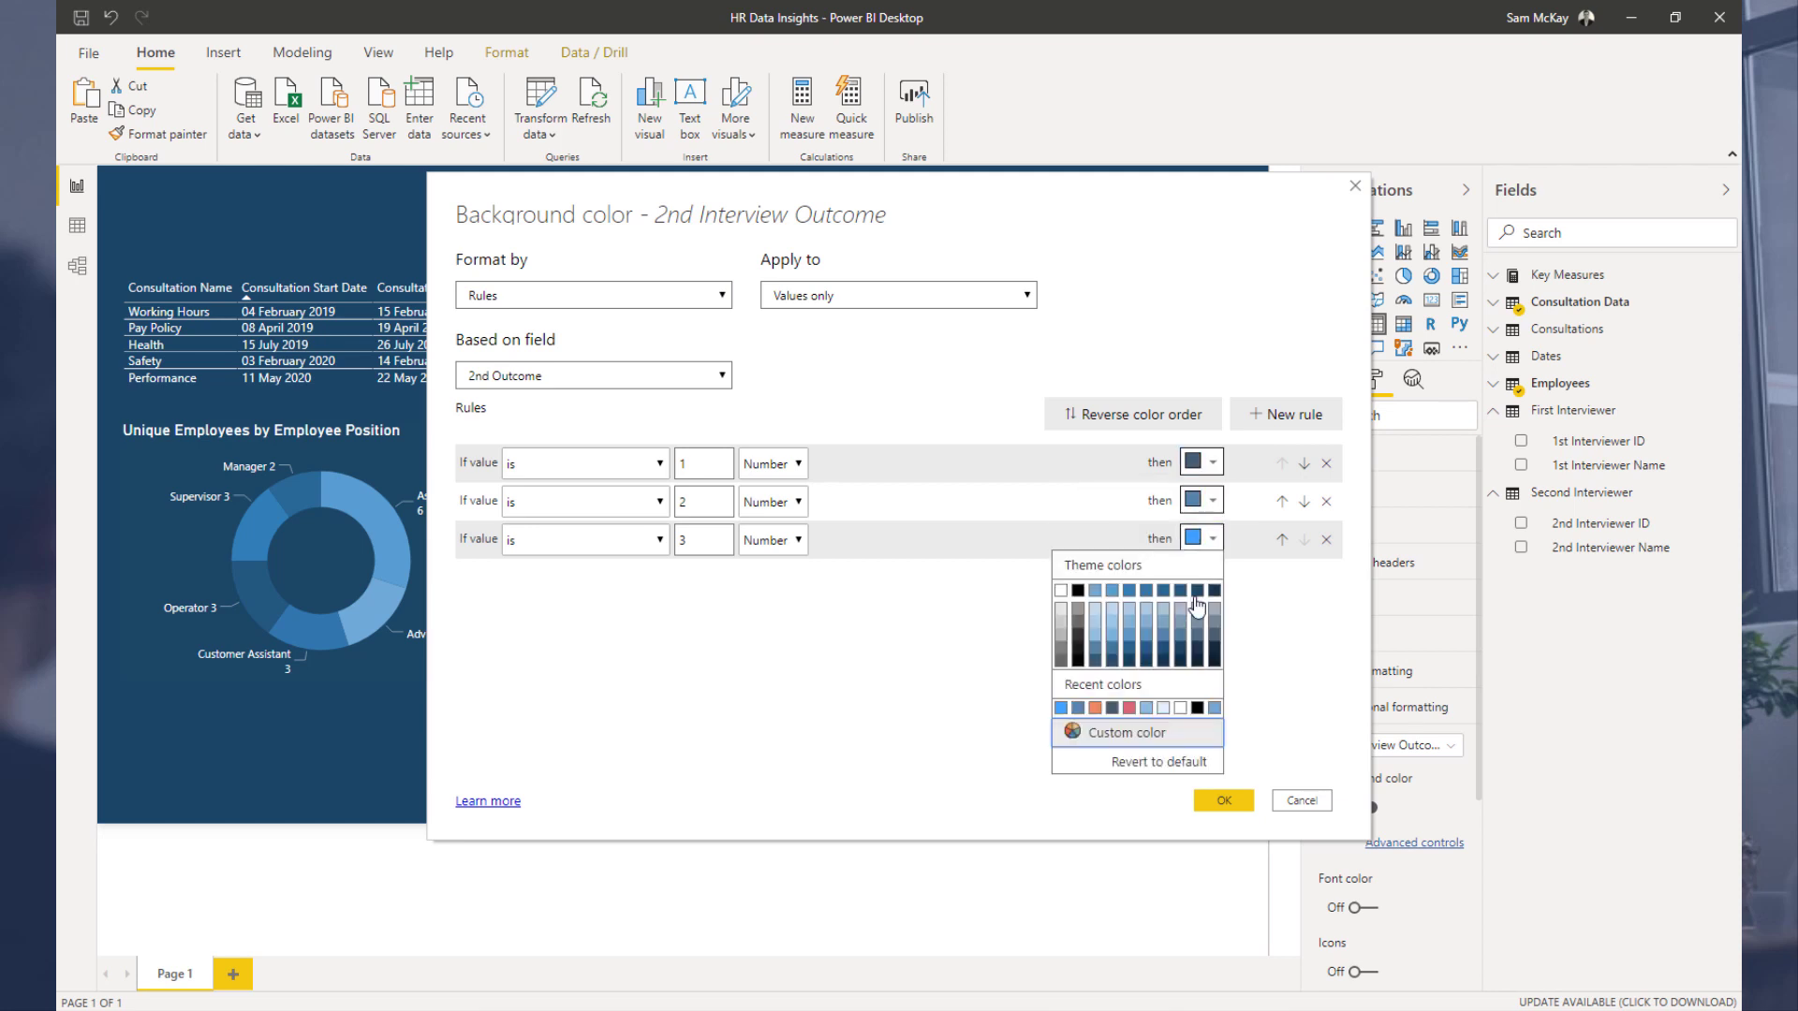
{"action": "left_click", "coordinate": [1112, 644]}
{"action": "left_click", "coordinate": [1223, 799]}
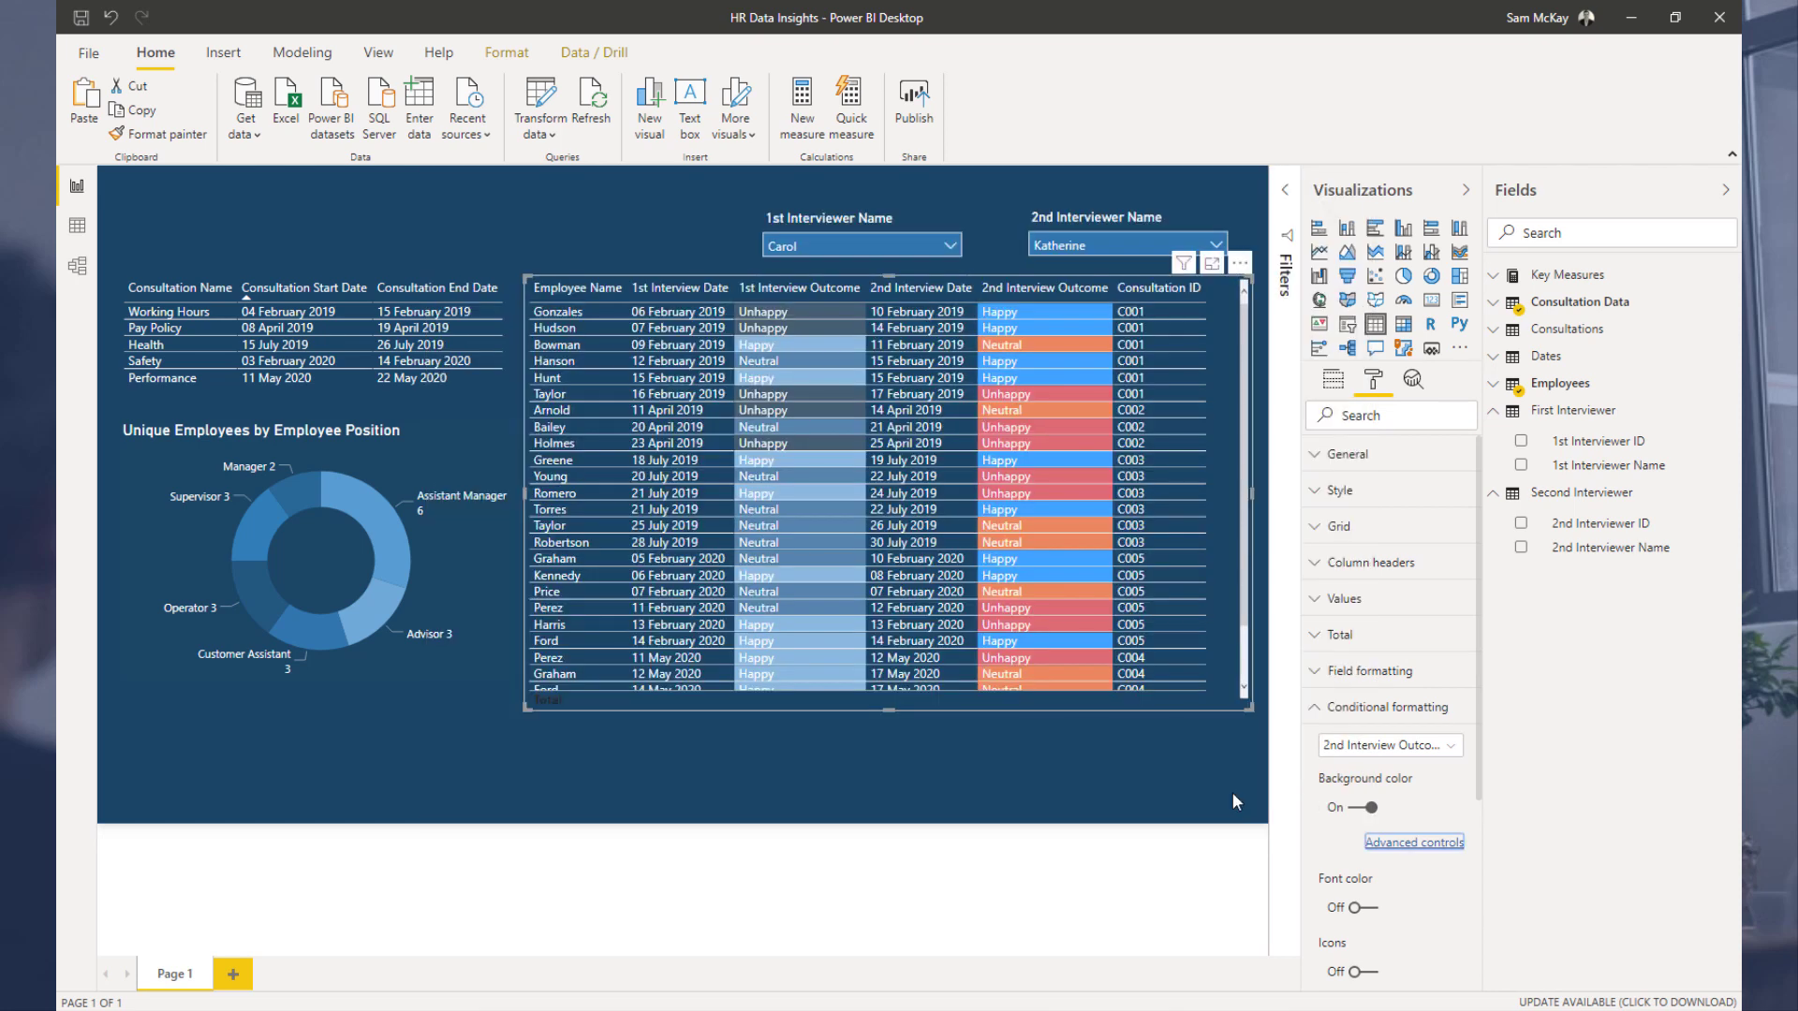
{"action": "left_click", "coordinate": [571, 227]}
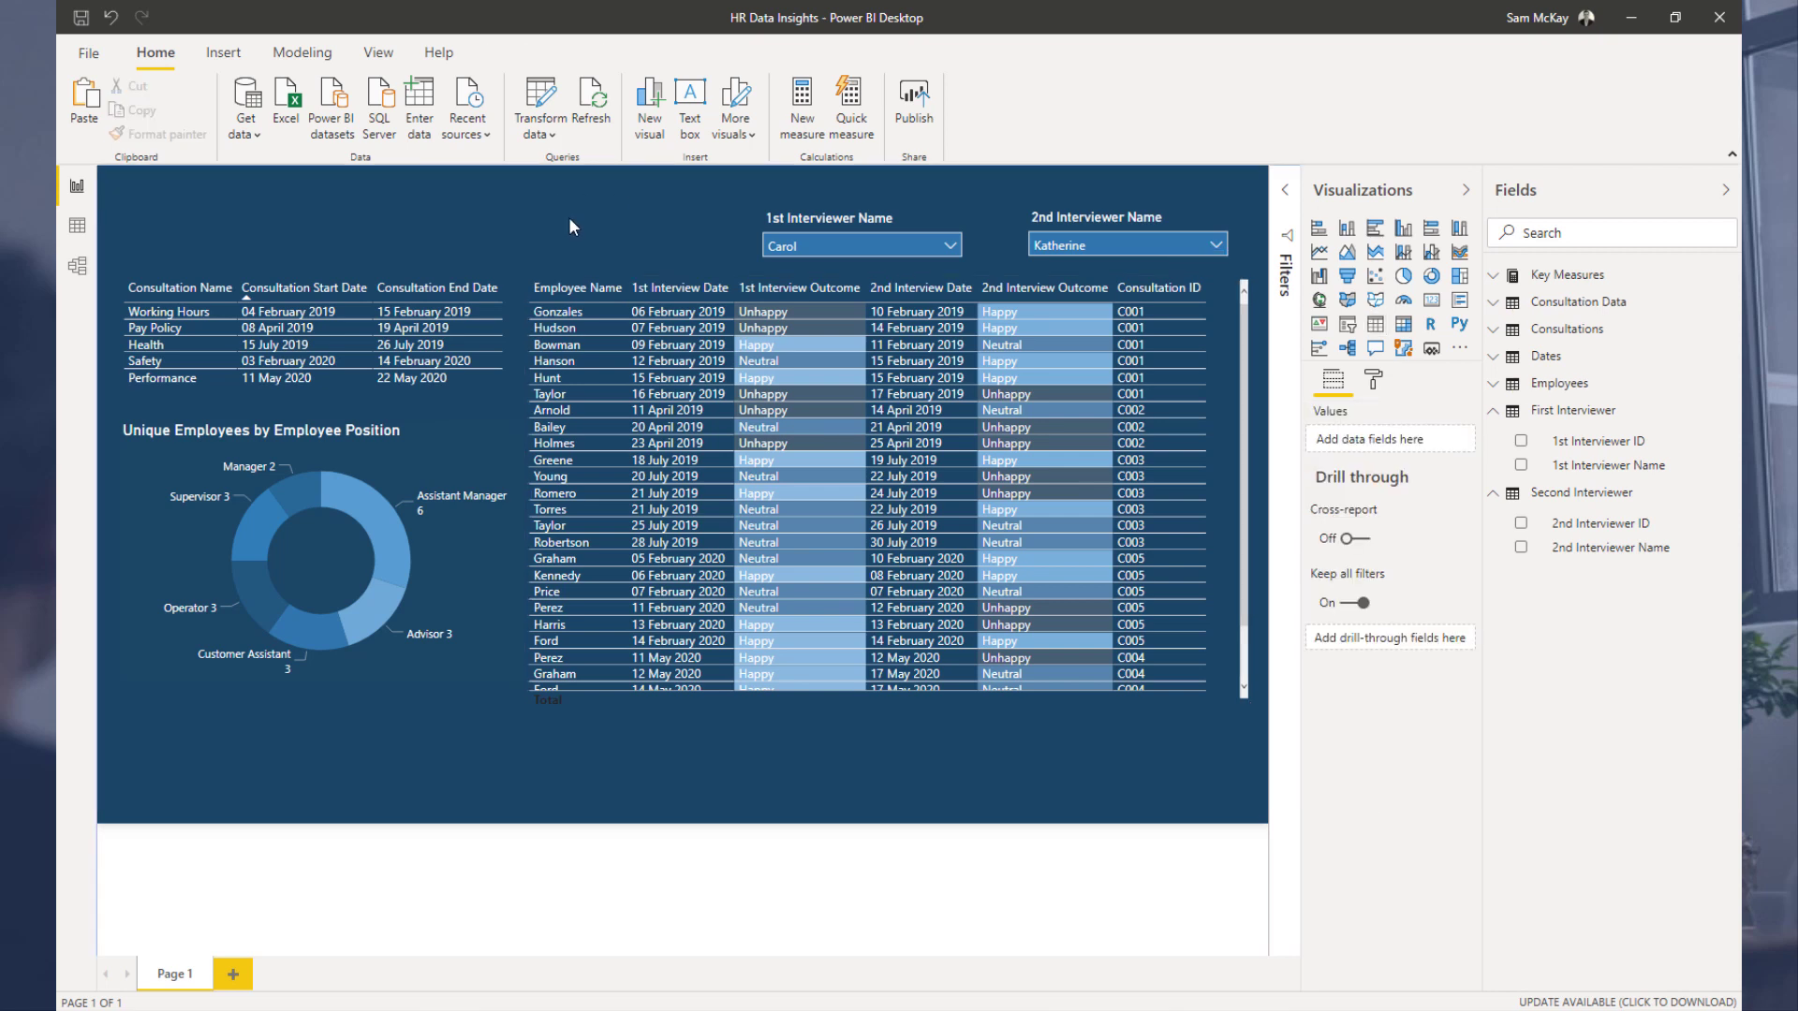
Step: Give the employee interview table's column headers a blue background
{"action": "left_click", "coordinate": [1246, 323]}
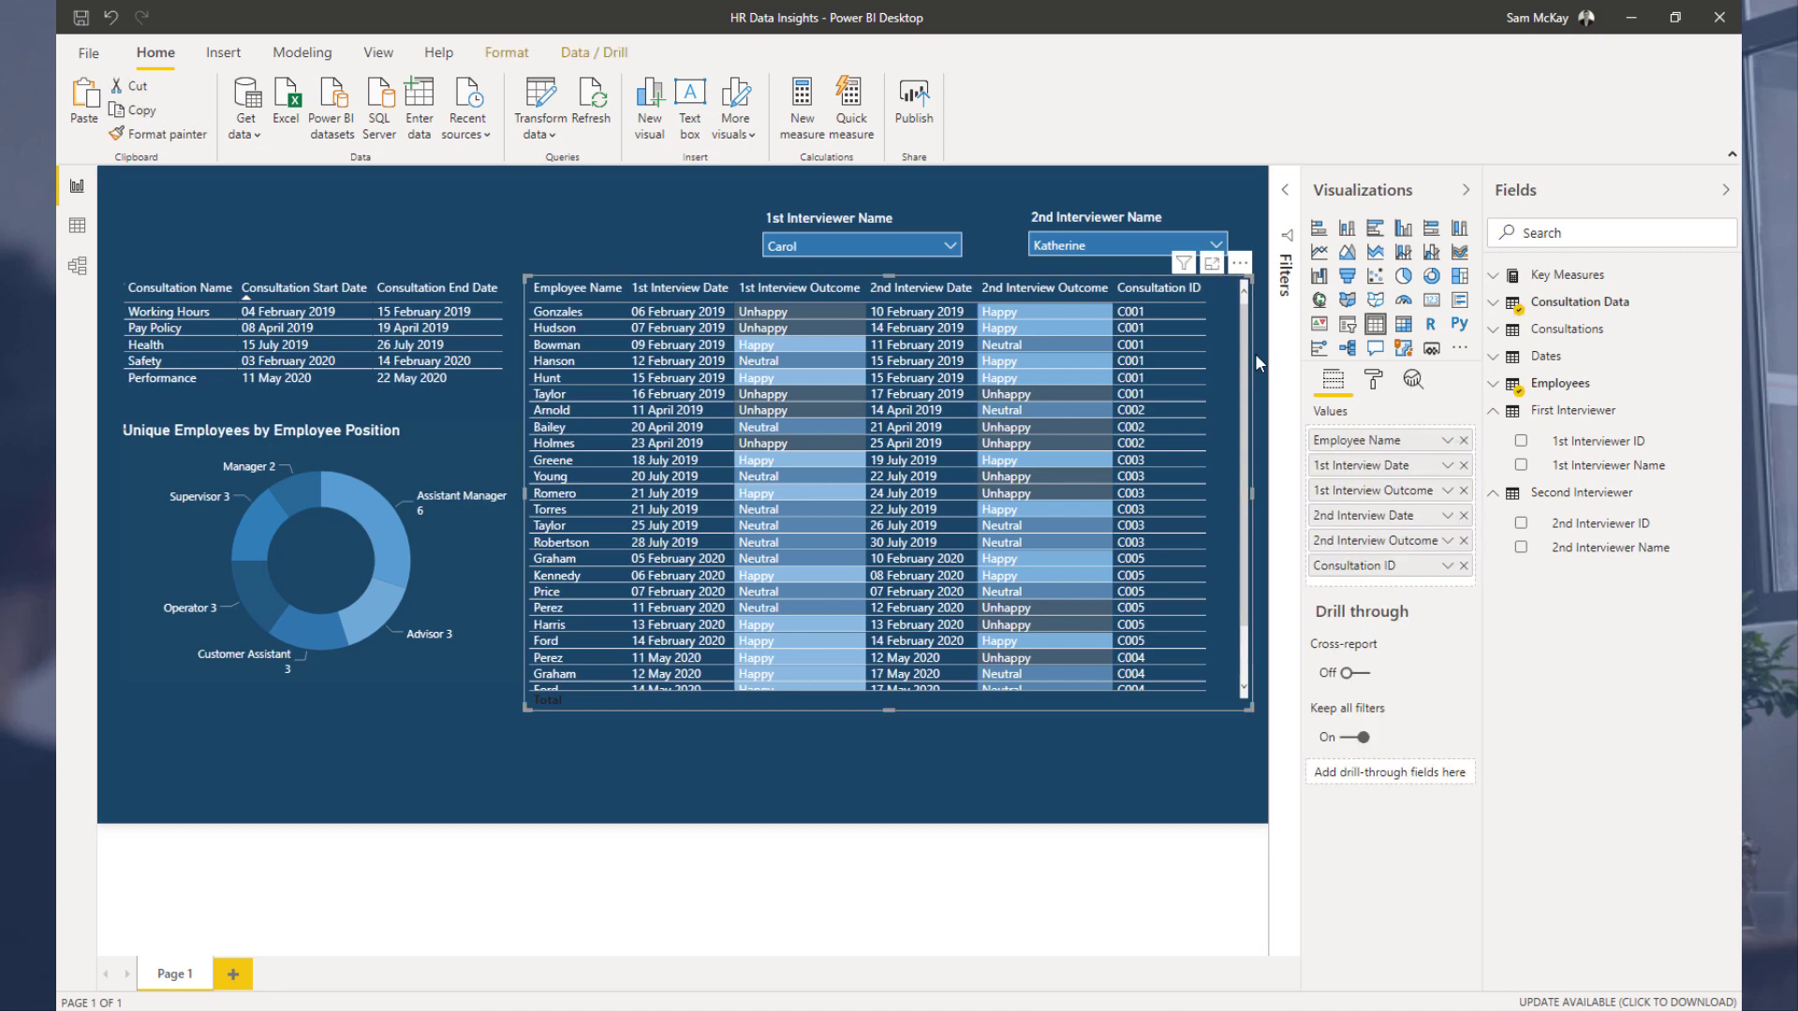
{"action": "left_click", "coordinate": [1373, 380]}
{"action": "left_click", "coordinate": [1353, 563]}
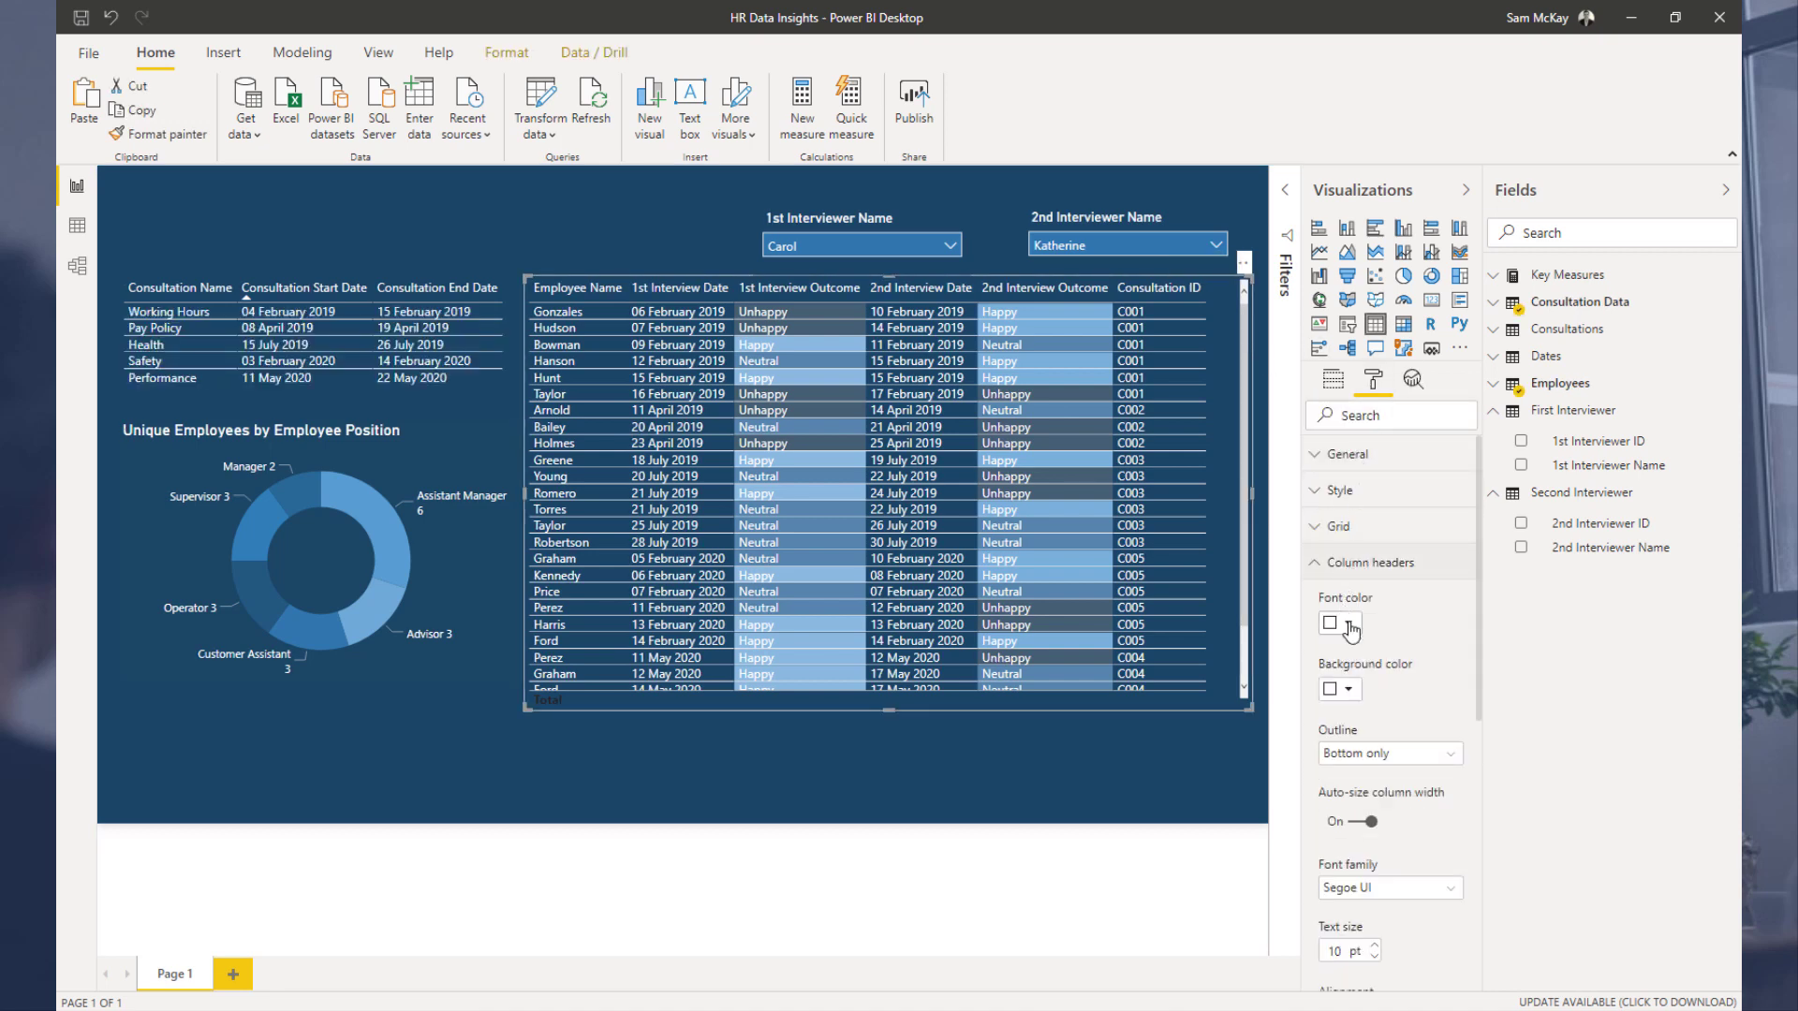
{"action": "left_click", "coordinate": [1348, 625]}
{"action": "left_click", "coordinate": [1347, 678]}
{"action": "left_click", "coordinate": [1349, 692]}
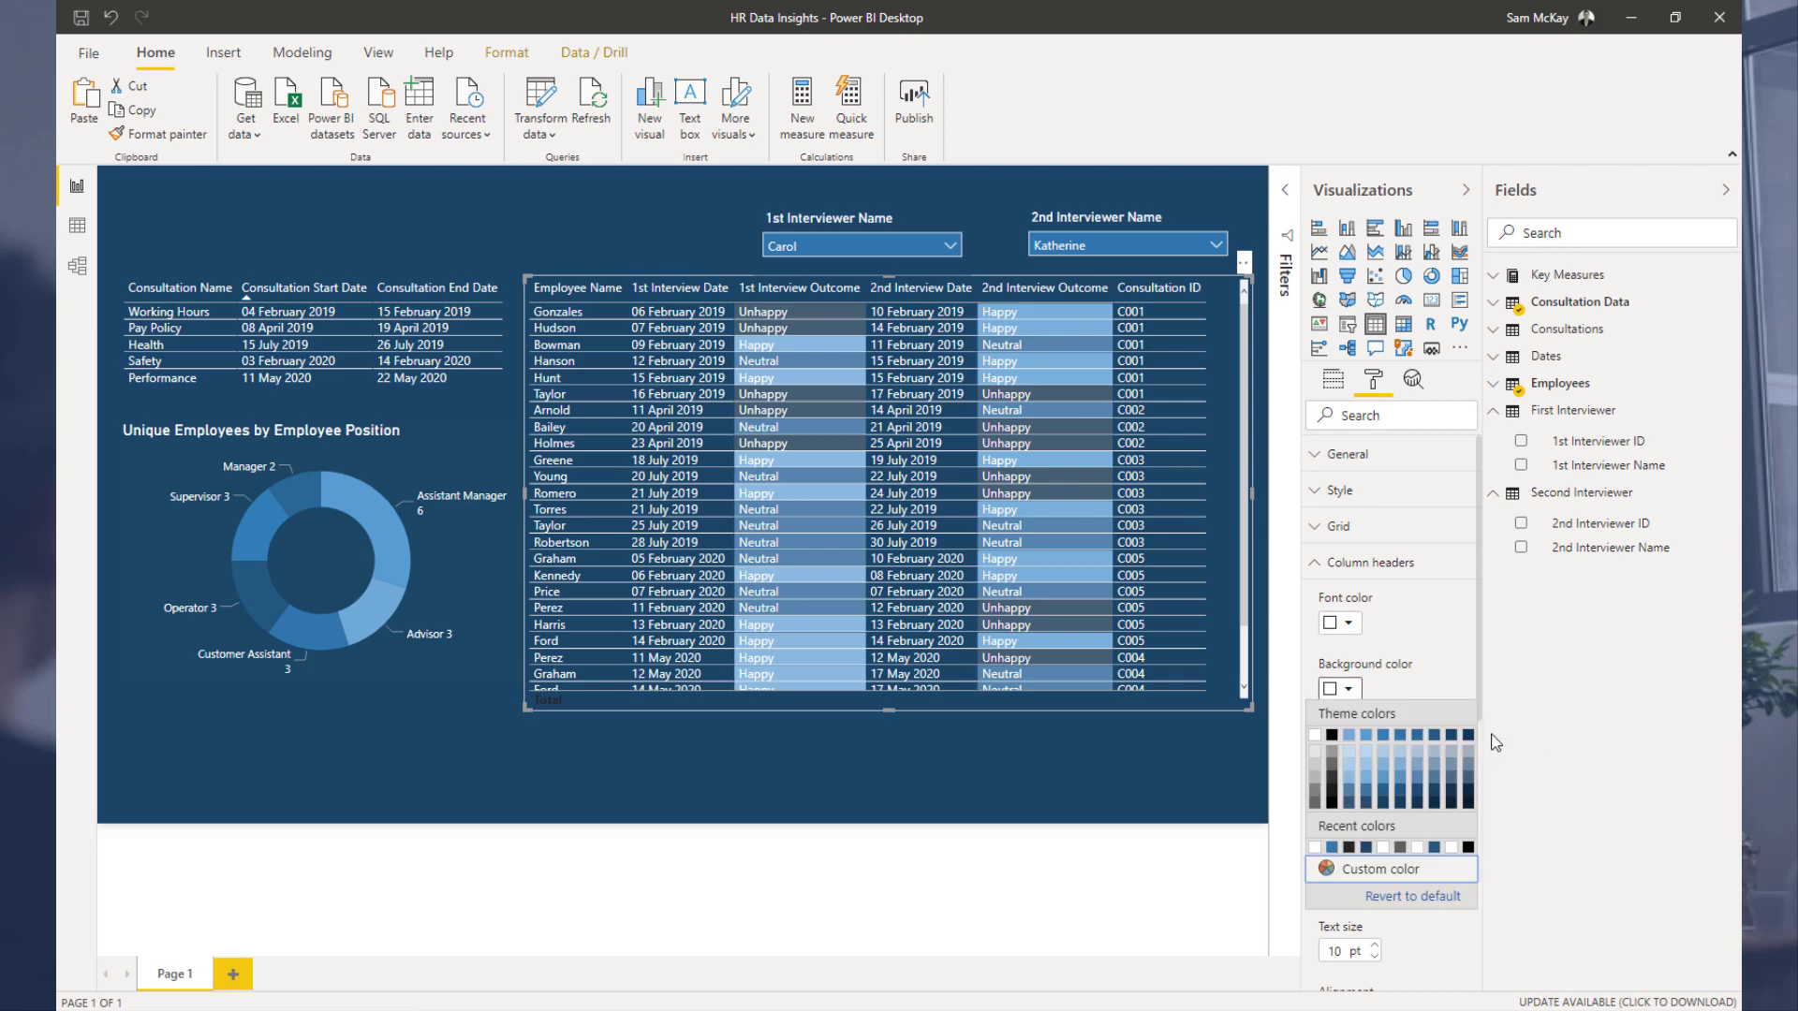
{"action": "left_click", "coordinate": [1467, 736]}
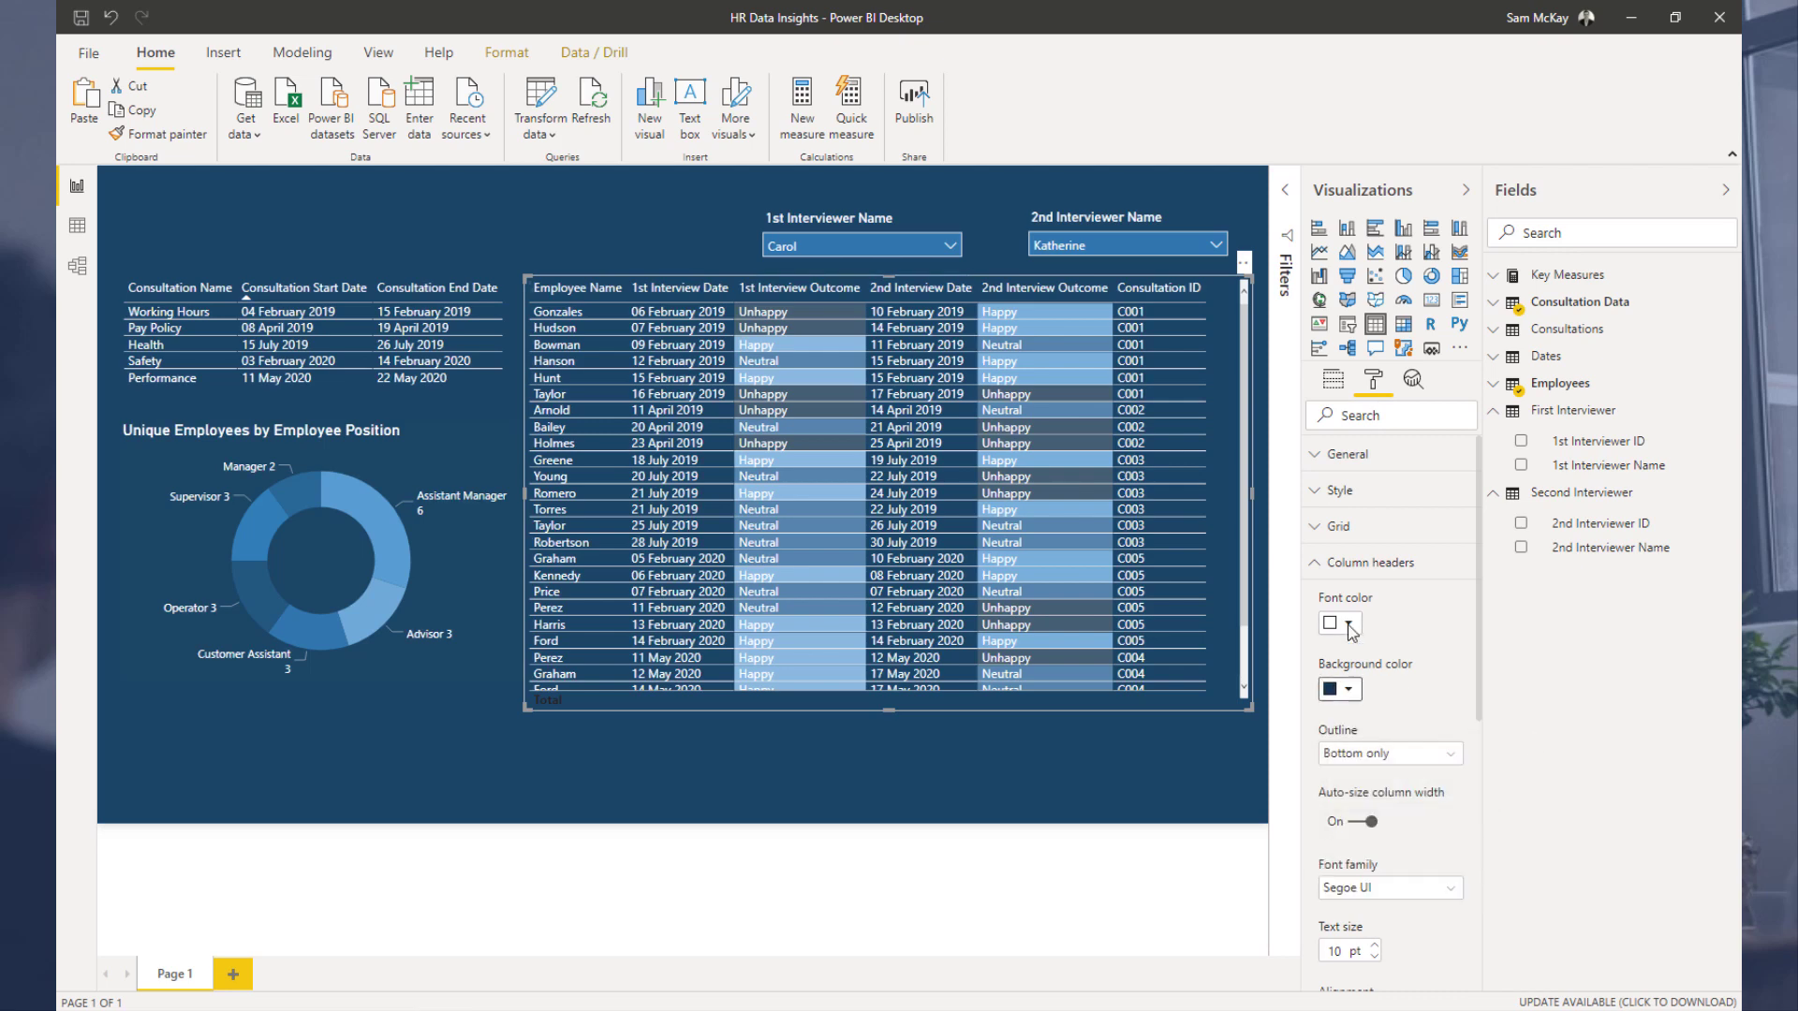
{"action": "left_click", "coordinate": [1345, 692]}
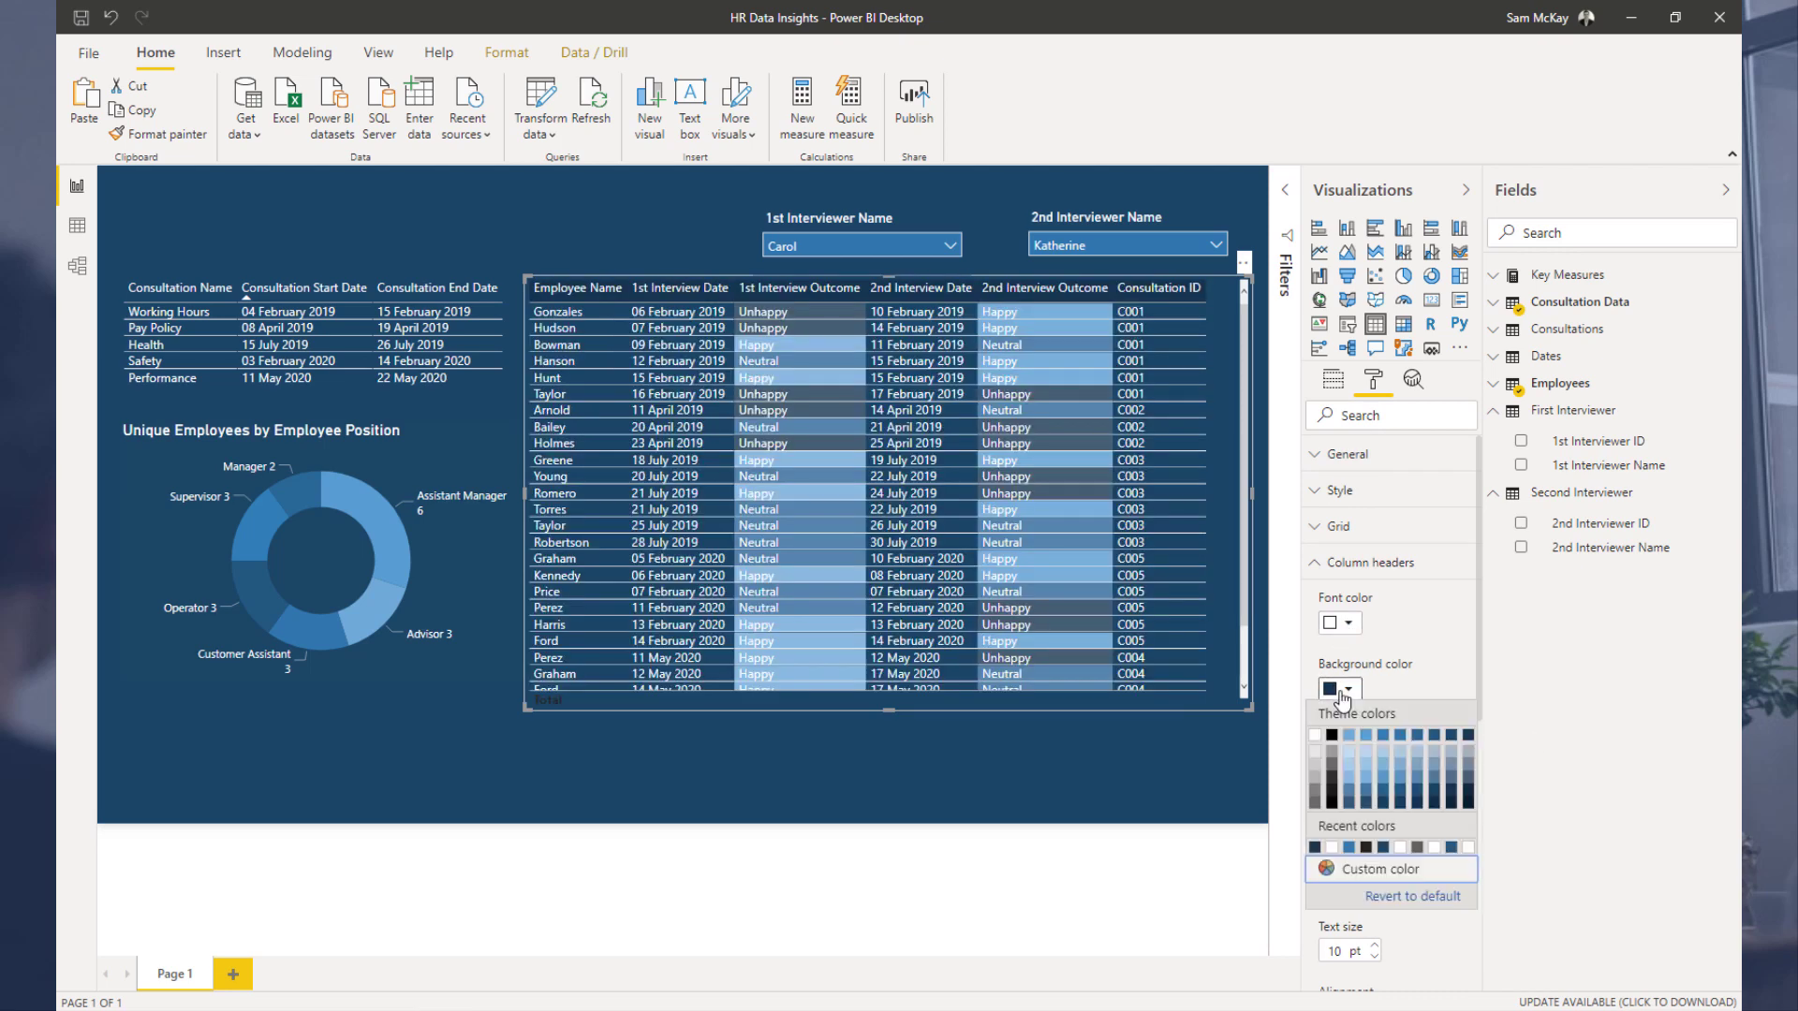
{"action": "left_click", "coordinate": [1385, 737]}
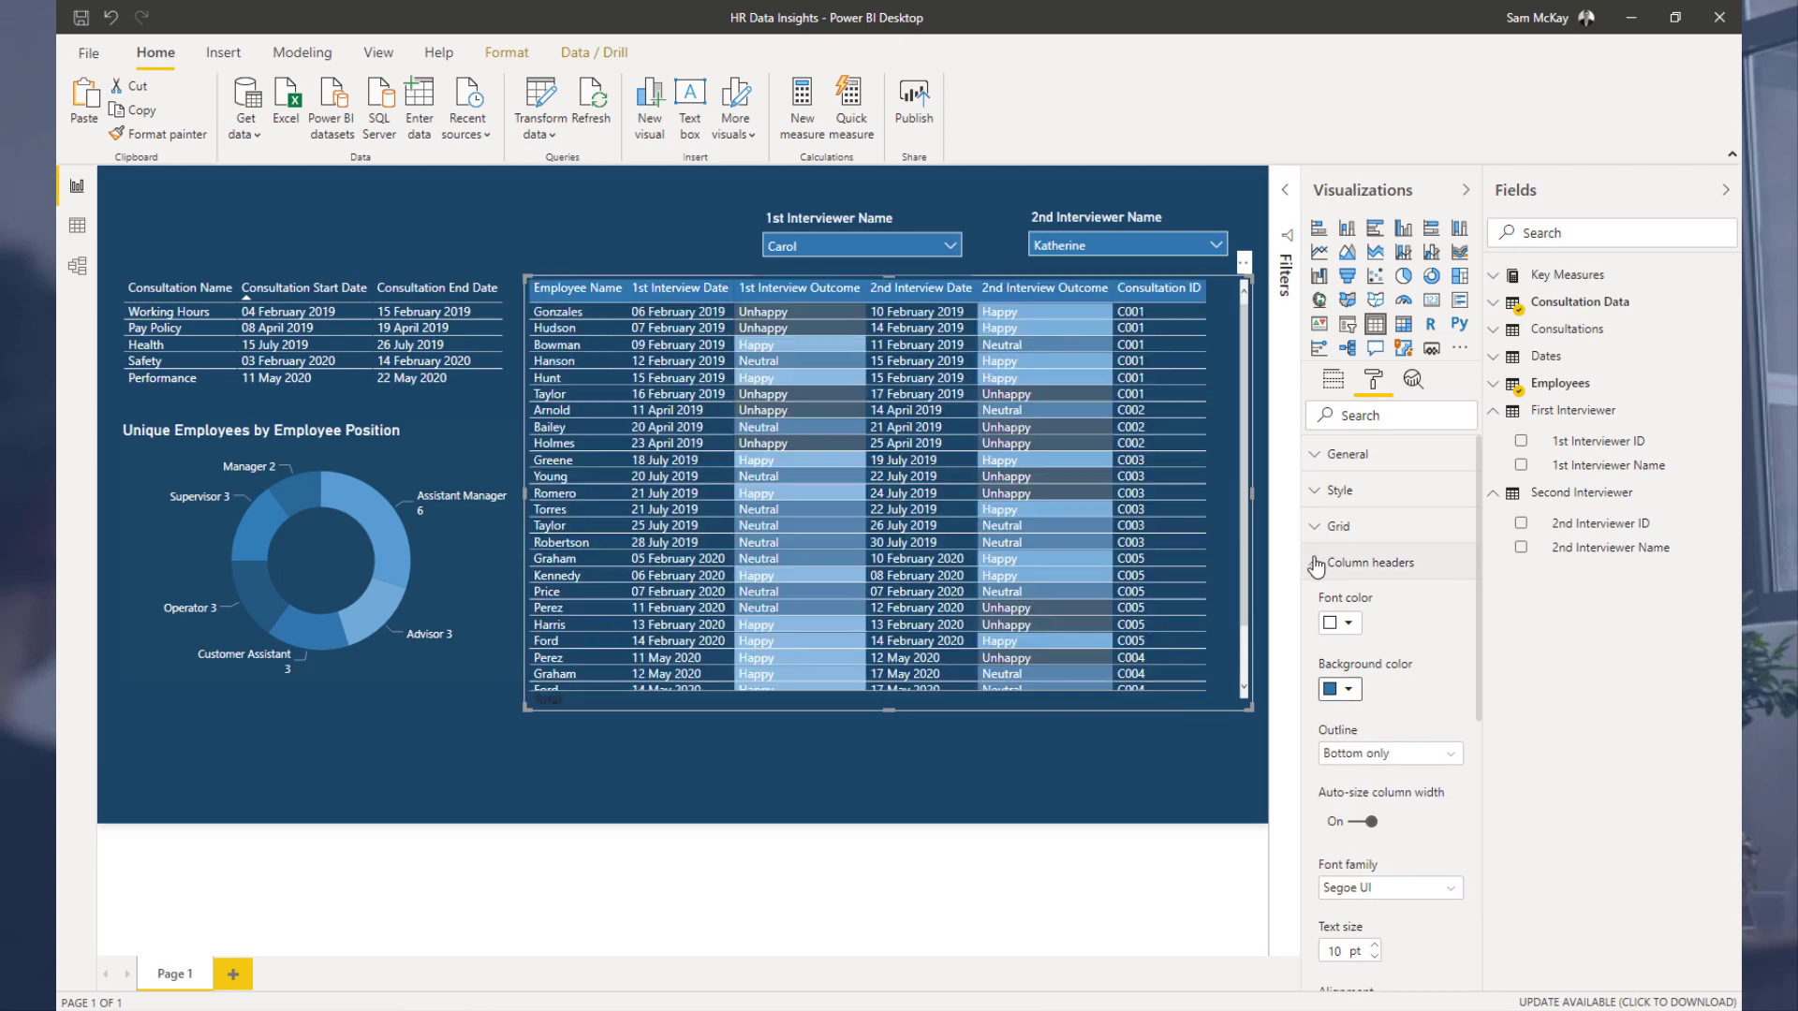
{"action": "left_click", "coordinate": [1315, 562]}
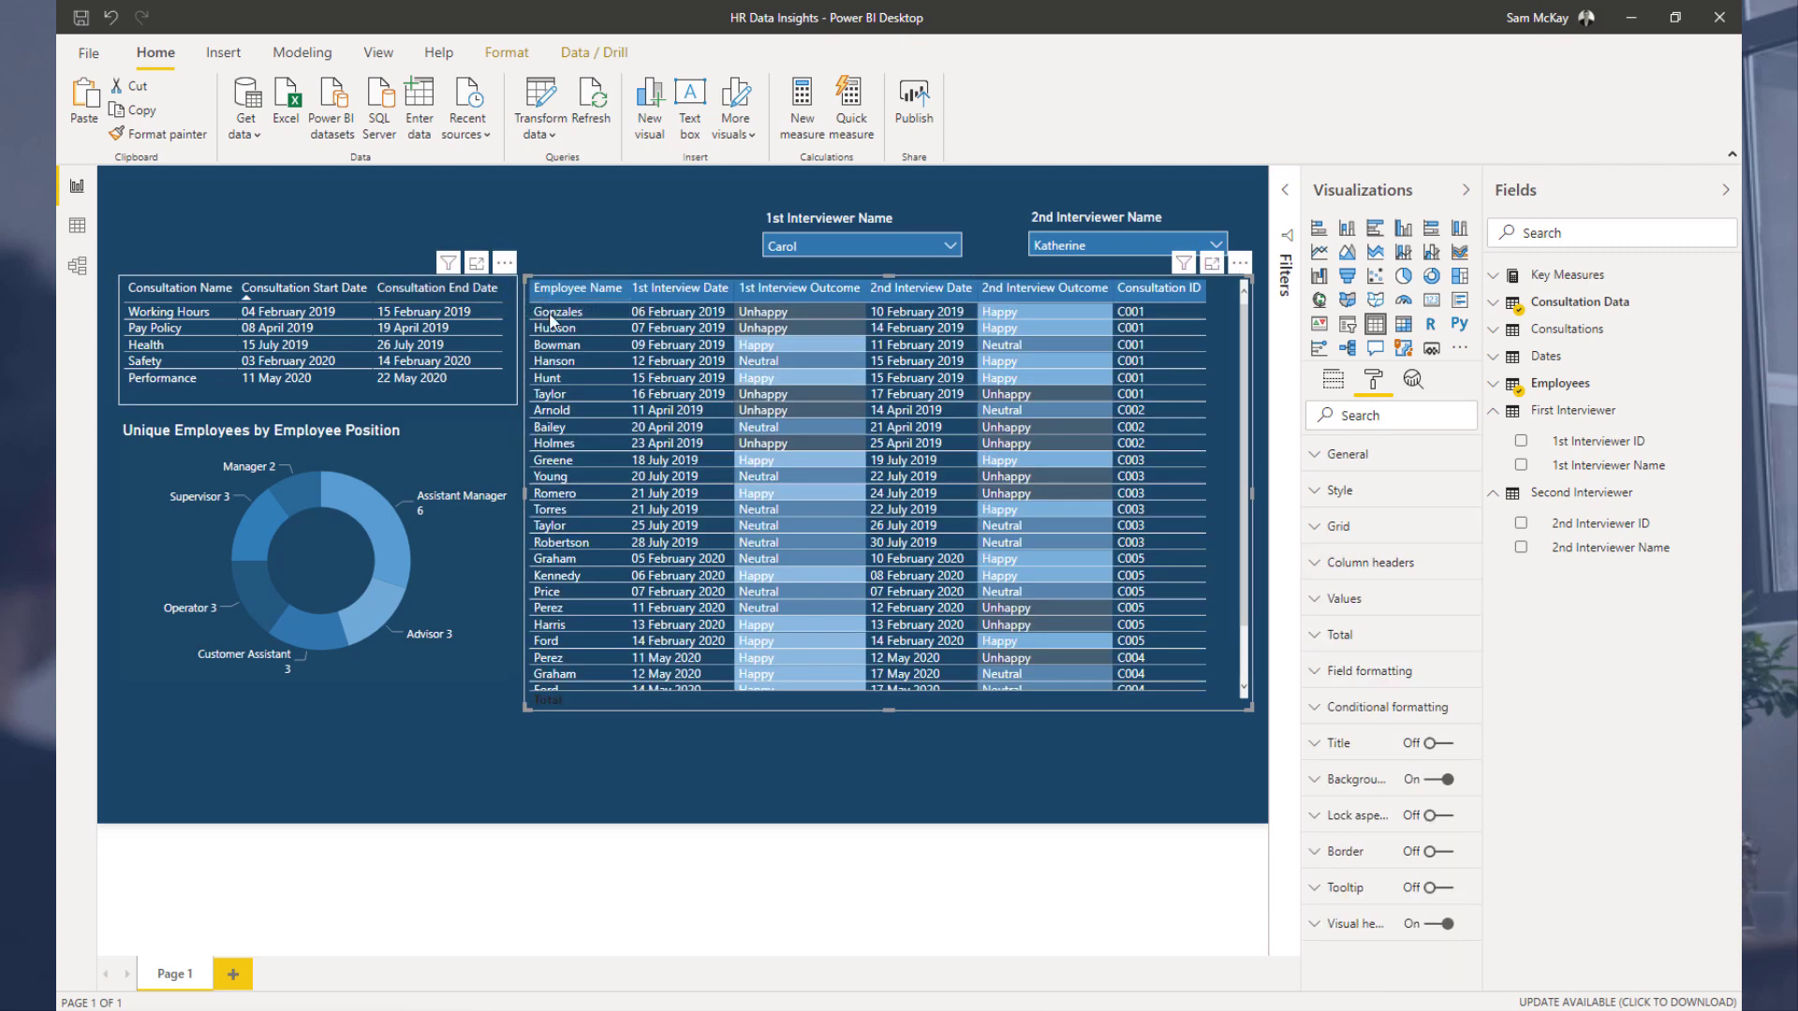
Step: Give the consultation table's column headers the same blue background
{"action": "left_click", "coordinate": [431, 370]}
{"action": "left_click", "coordinate": [1315, 562]}
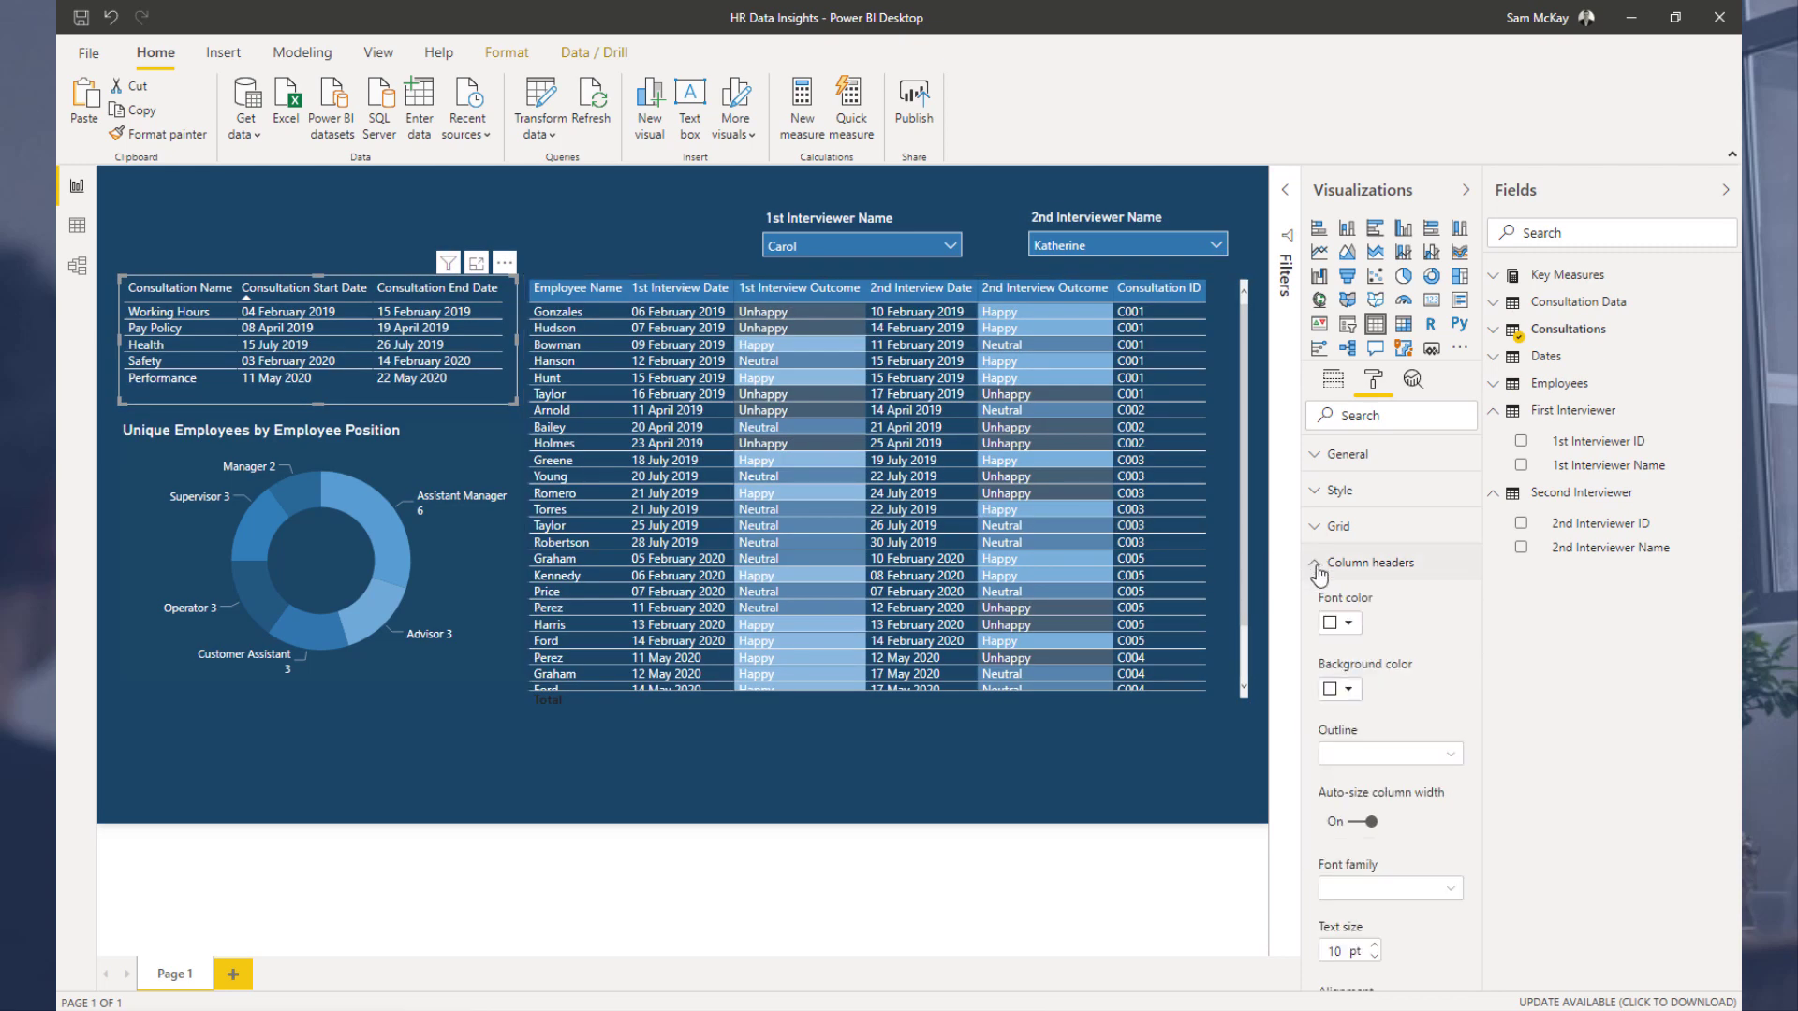
{"action": "left_click", "coordinate": [1342, 691]}
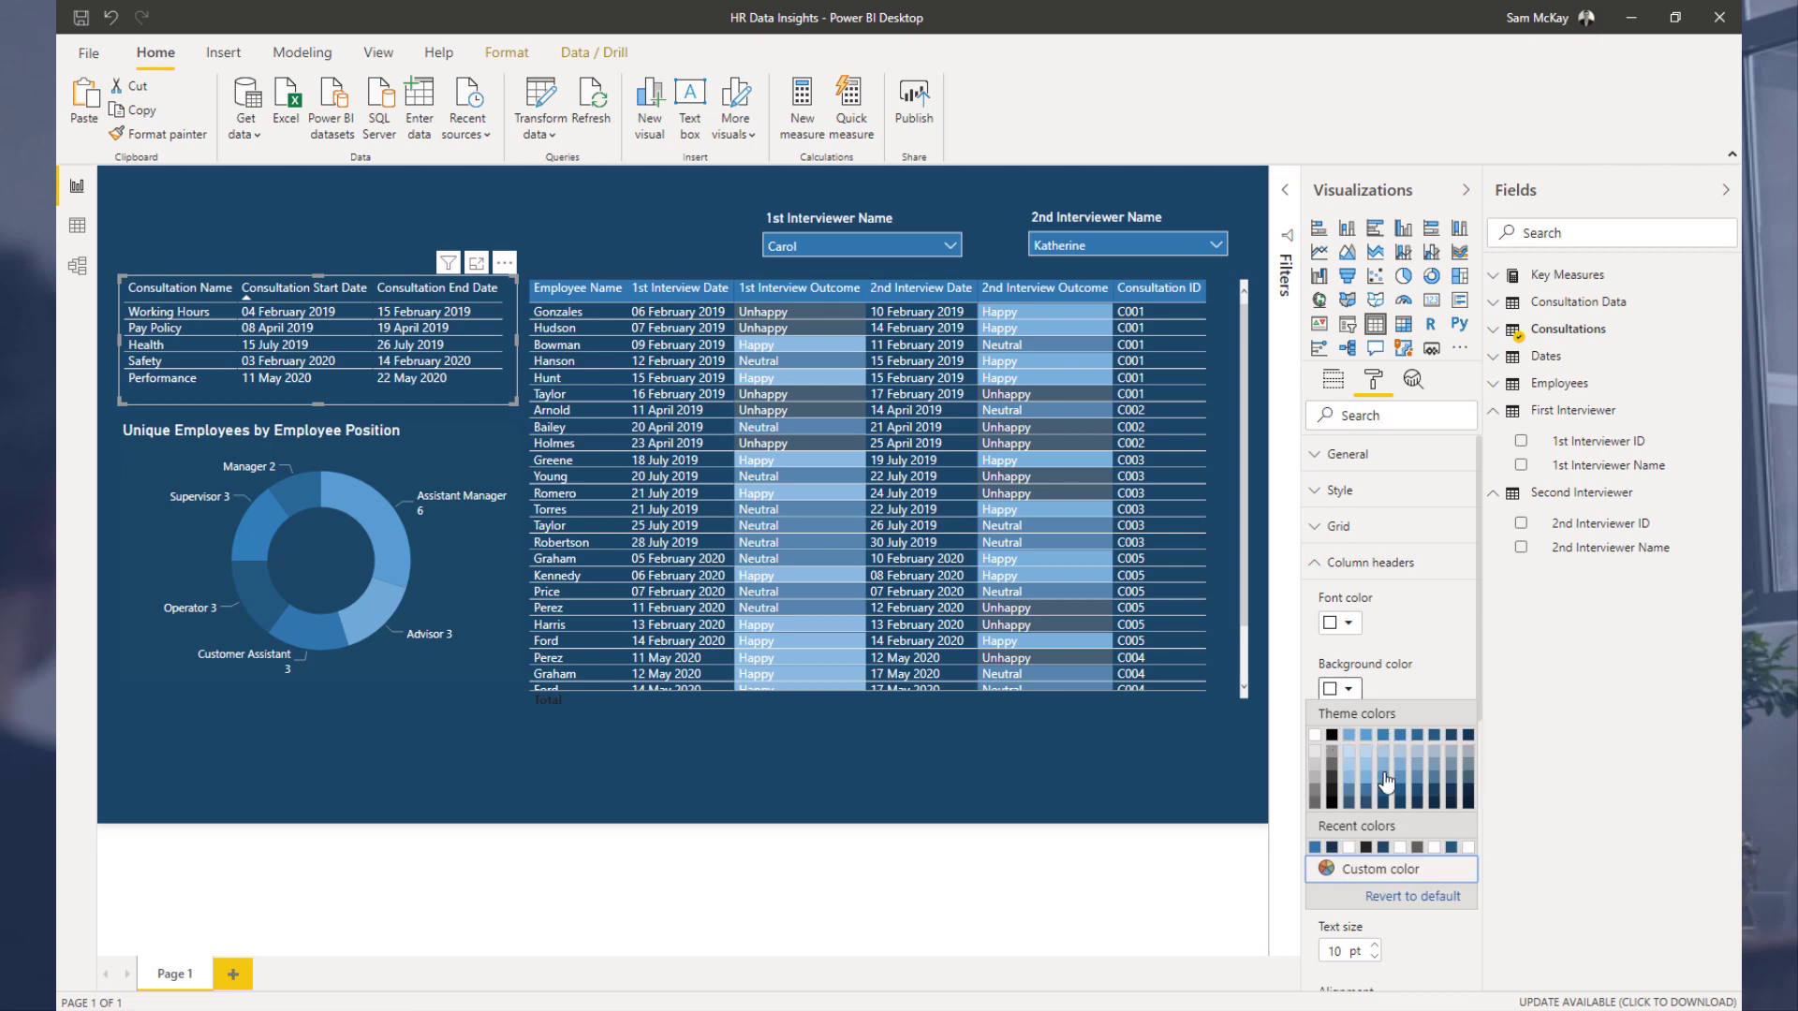
{"action": "left_click", "coordinate": [1384, 771]}
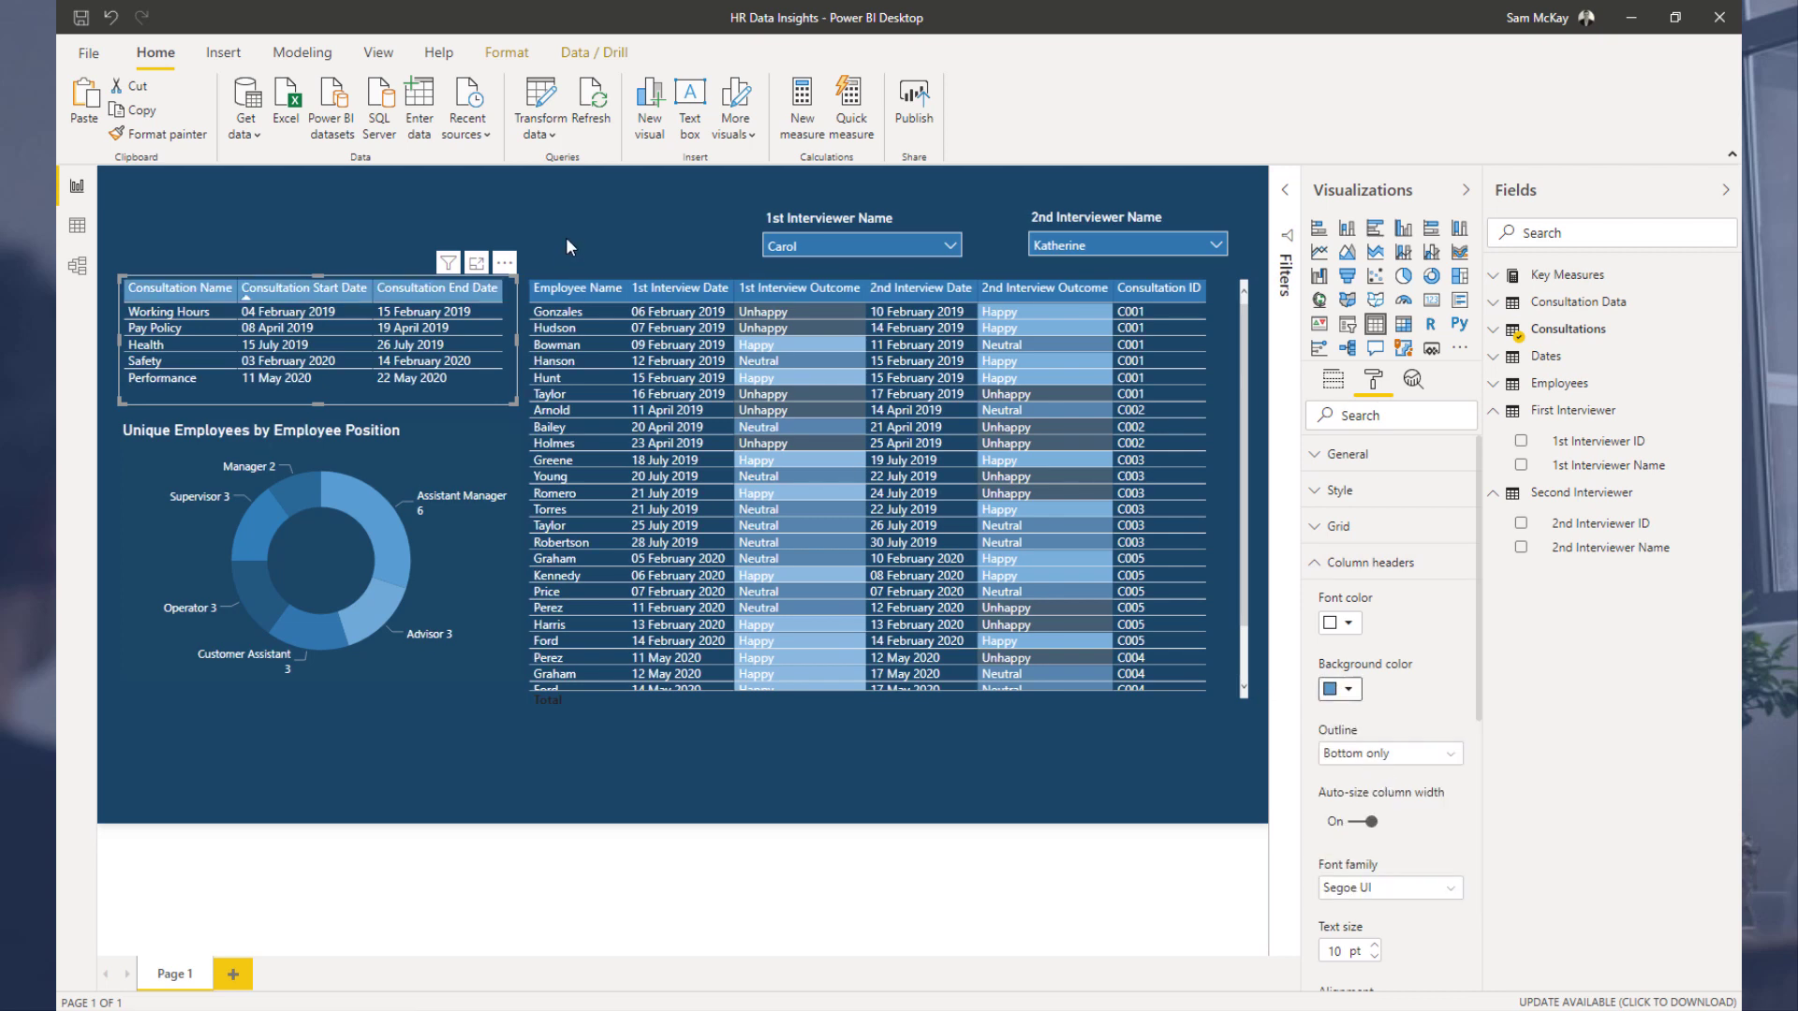
{"action": "left_click", "coordinate": [637, 204]}
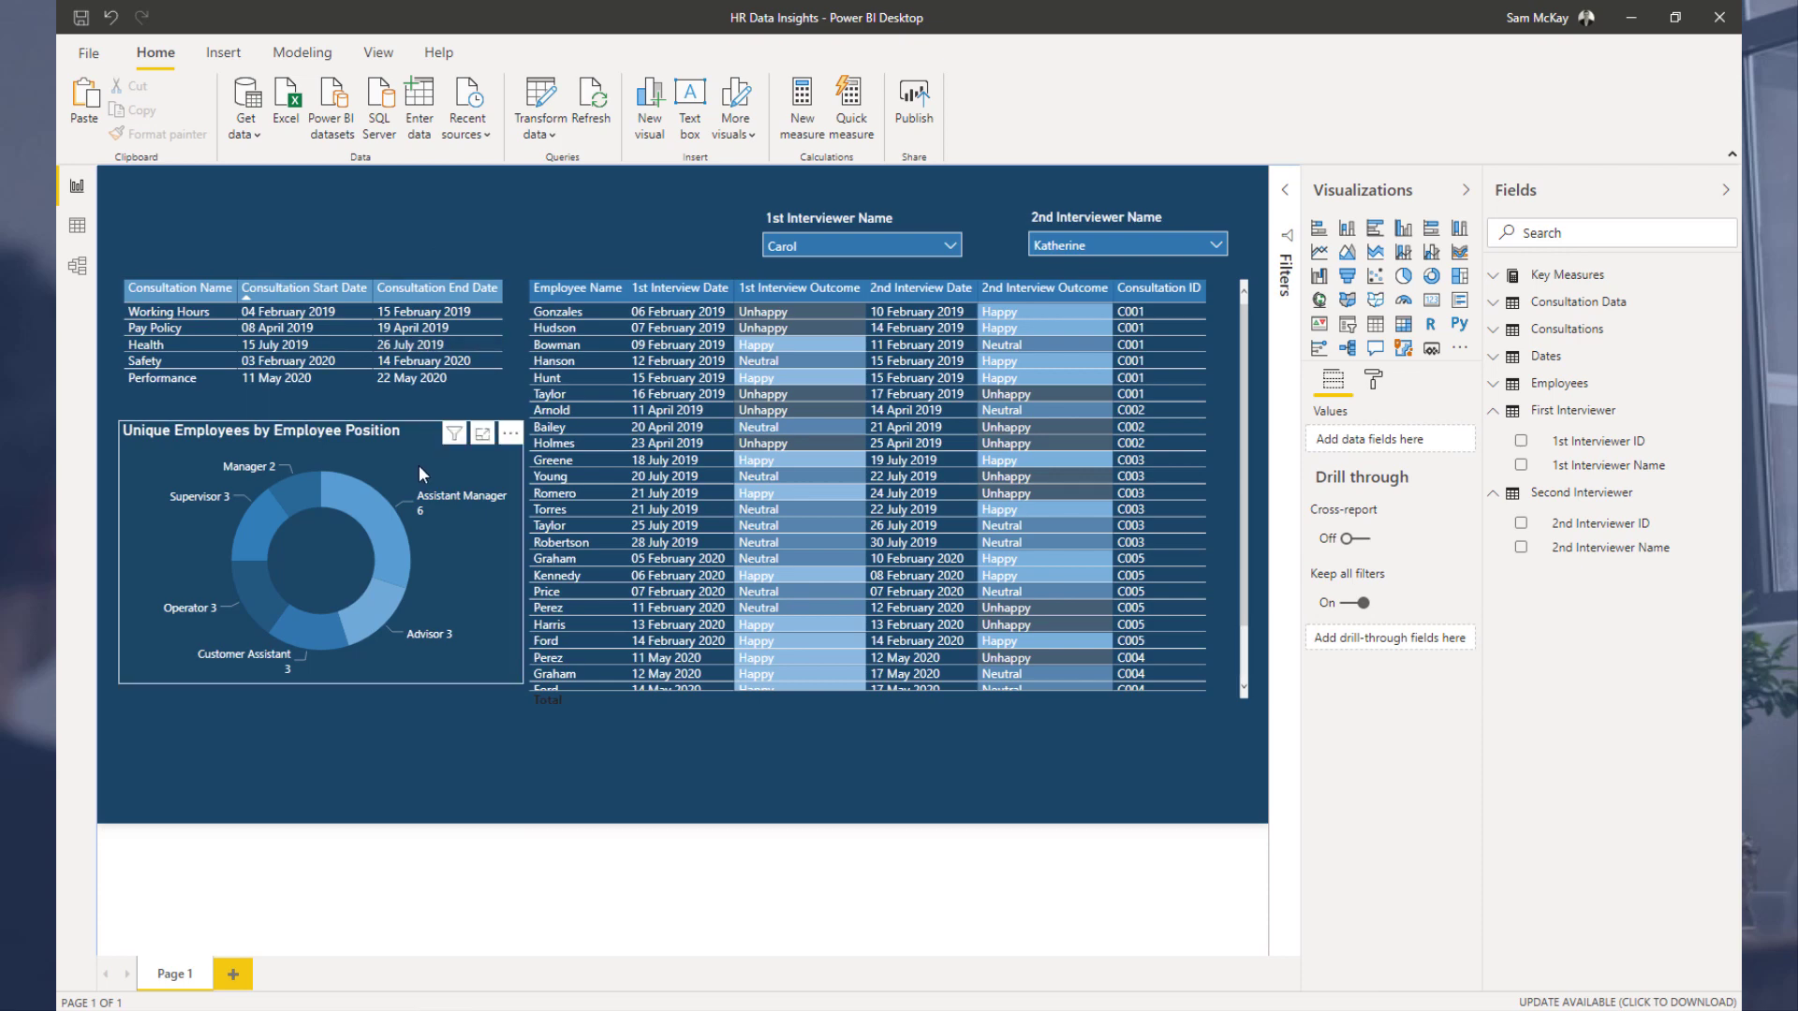
Step: Shrink the donut chart's height and set its inner radius to 53
{"action": "left_click", "coordinate": [495, 663]}
{"action": "left_click_drag", "start_coordinate": [522, 683], "coordinate": [504, 616]}
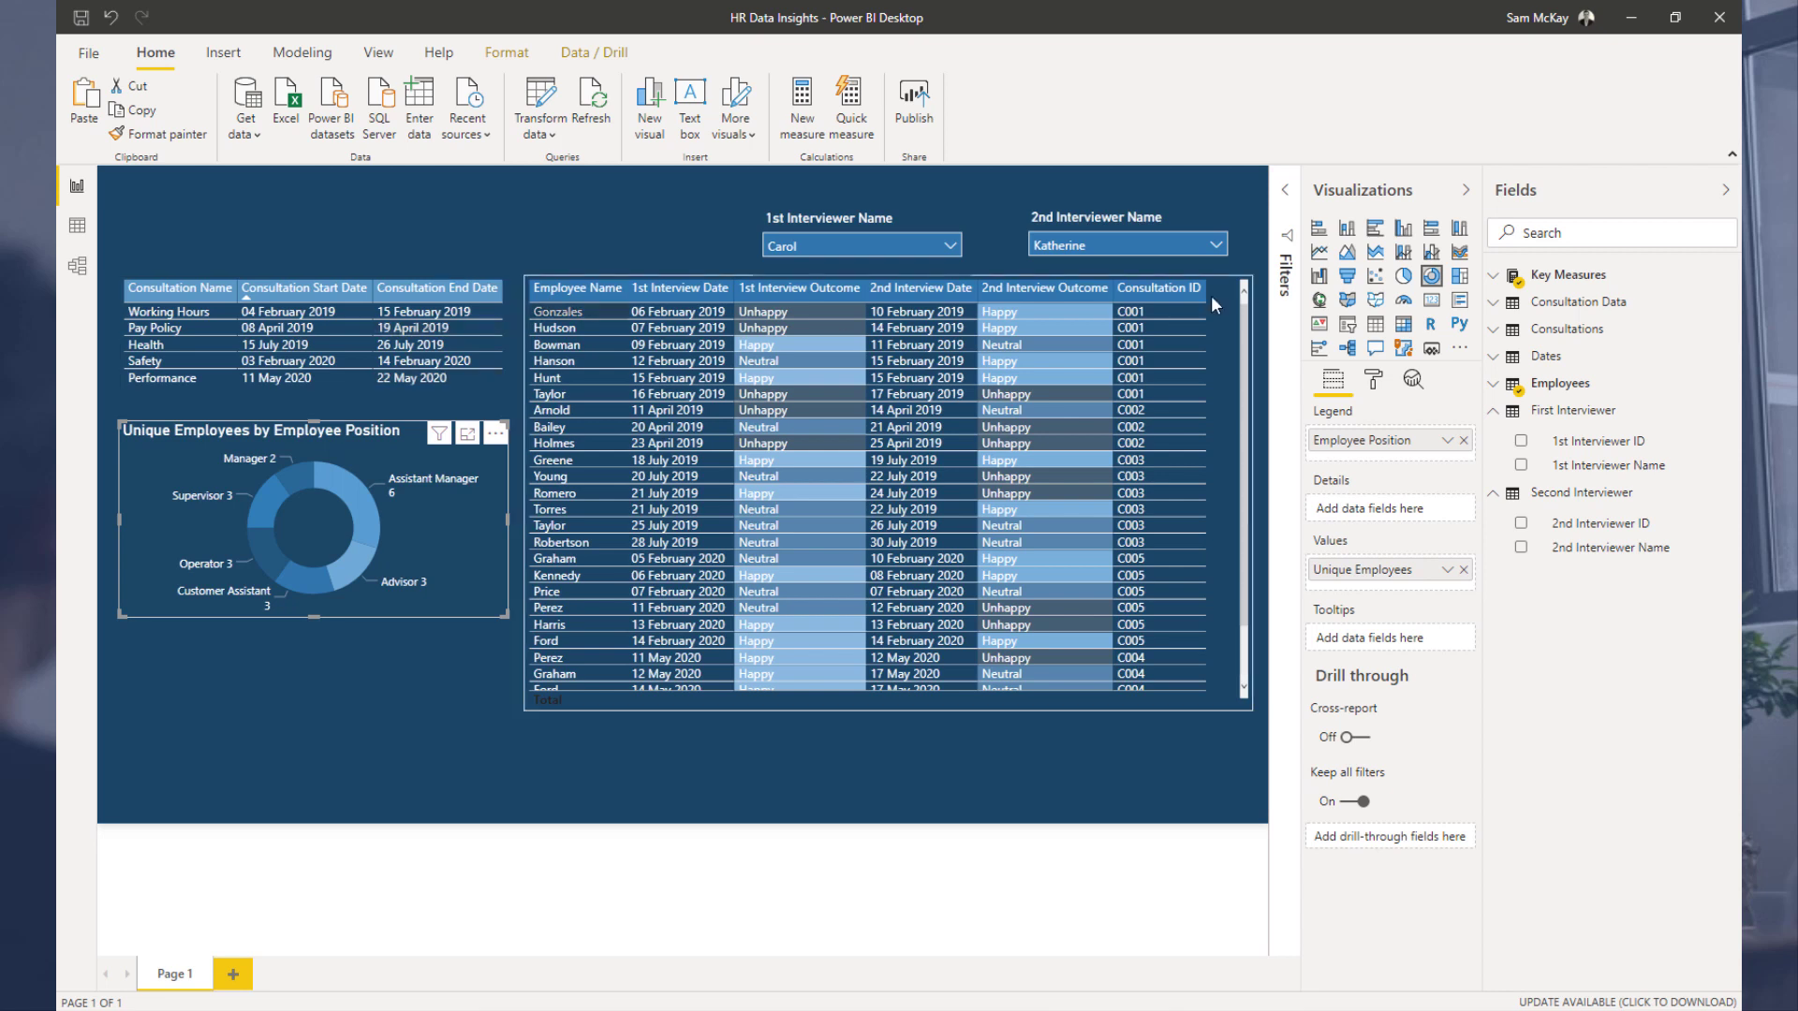
{"action": "left_click", "coordinate": [1380, 384]}
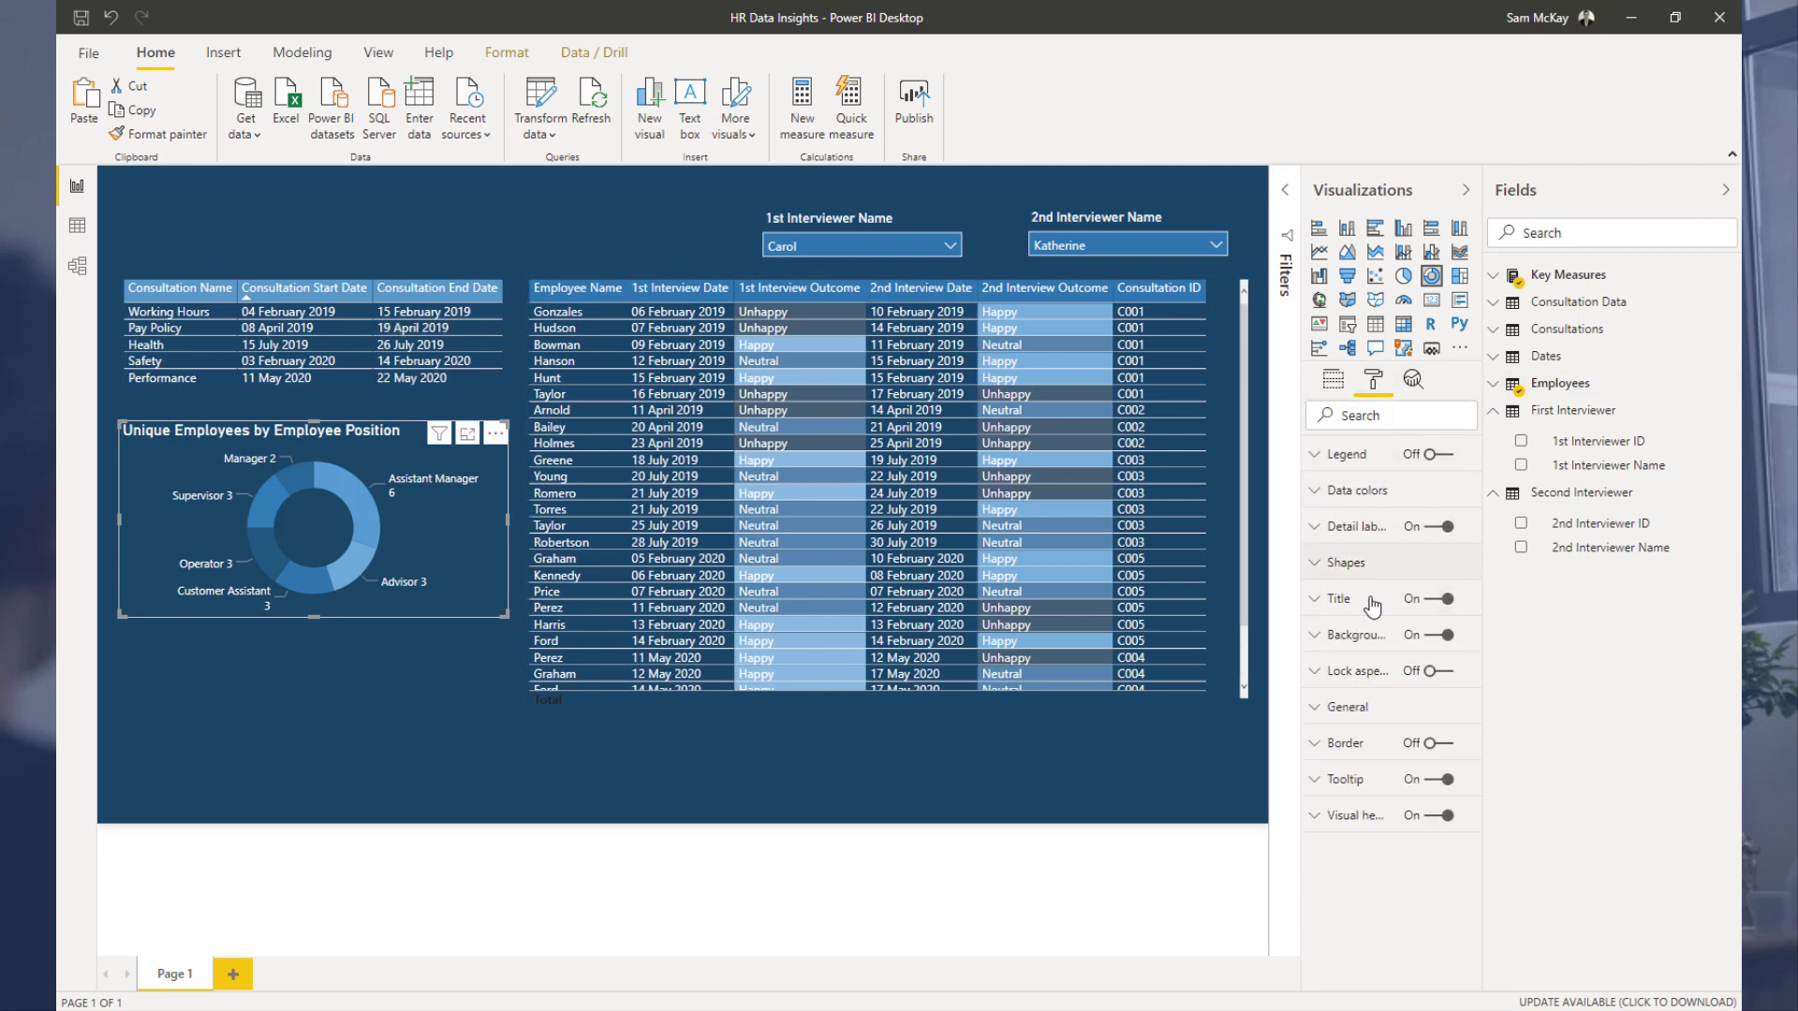
{"action": "left_click", "coordinate": [1367, 563]}
{"action": "mouse_move", "coordinate": [1425, 626]}
{"action": "left_mouse_down"}
{"action": "mouse_move", "coordinate": [1402, 637]}
{"action": "mouse_move", "coordinate": [1422, 625]}
{"action": "left_mouse_up"}
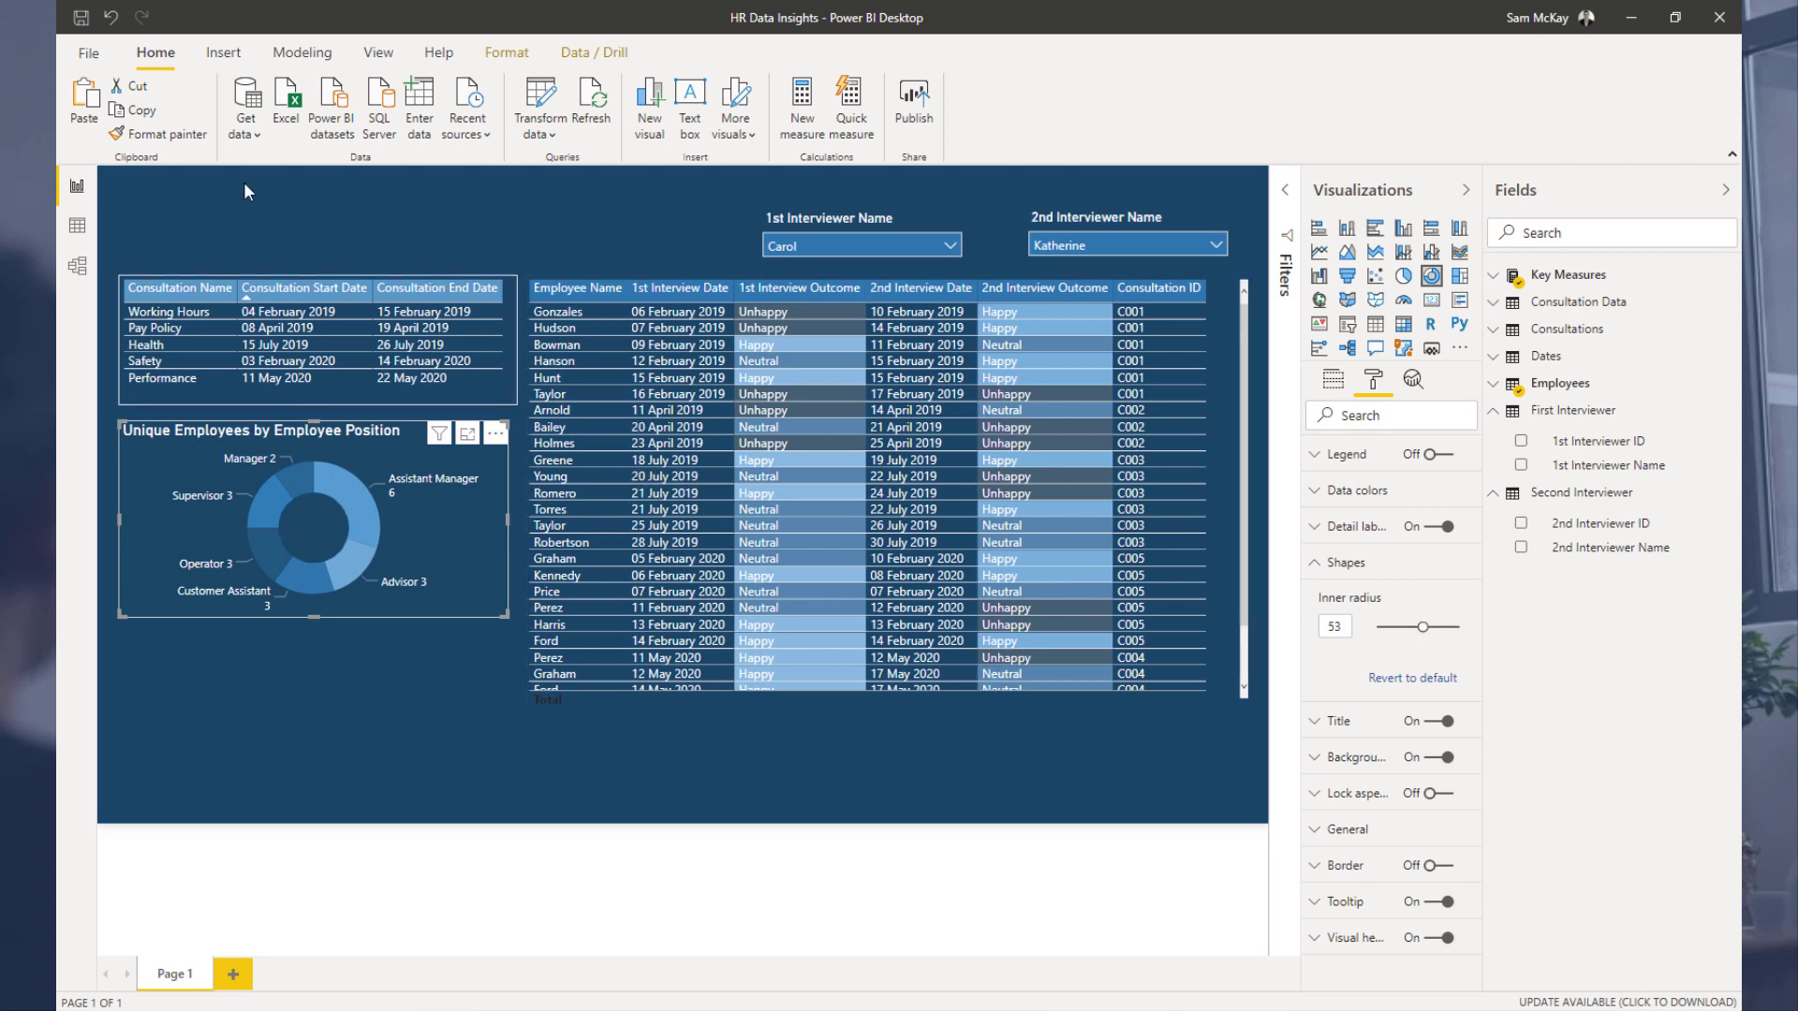
{"action": "left_click", "coordinate": [425, 212]}
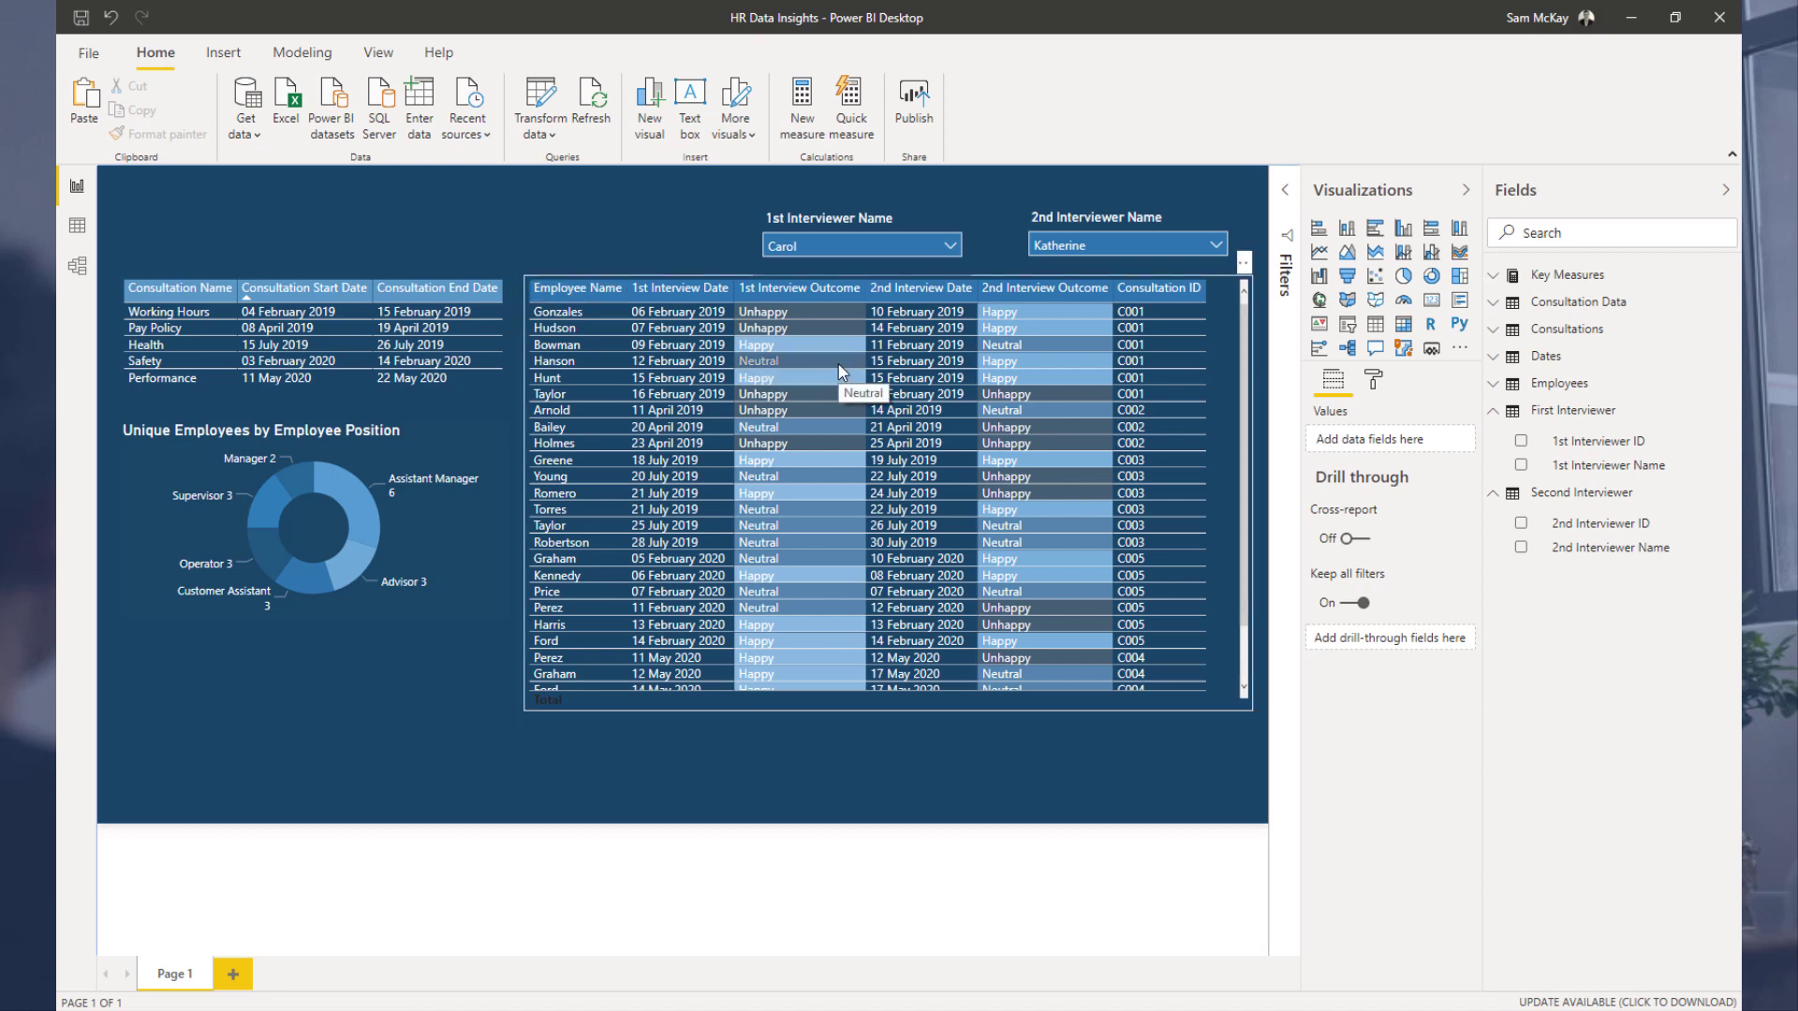
Step: Inspect the employee table's total settings and scroll through its rows
{"action": "left_click", "coordinate": [1232, 309]}
{"action": "left_click", "coordinate": [1373, 381]}
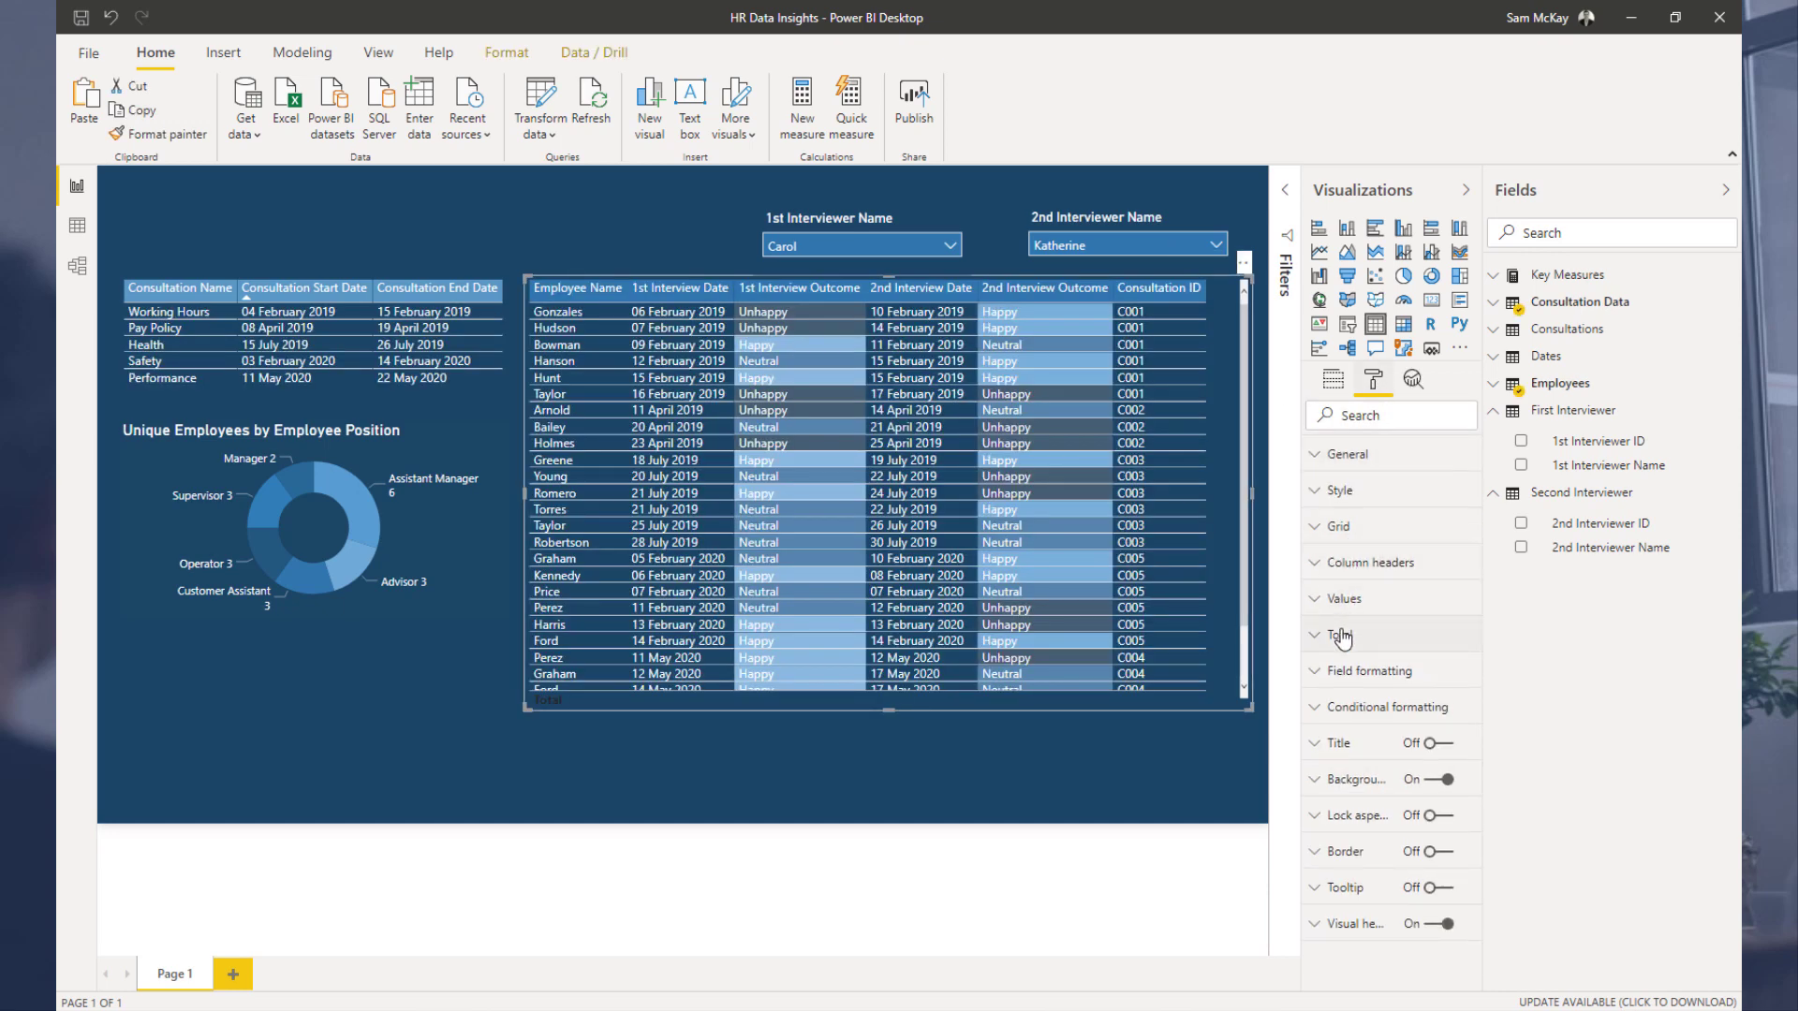
{"action": "left_click", "coordinate": [1341, 637]}
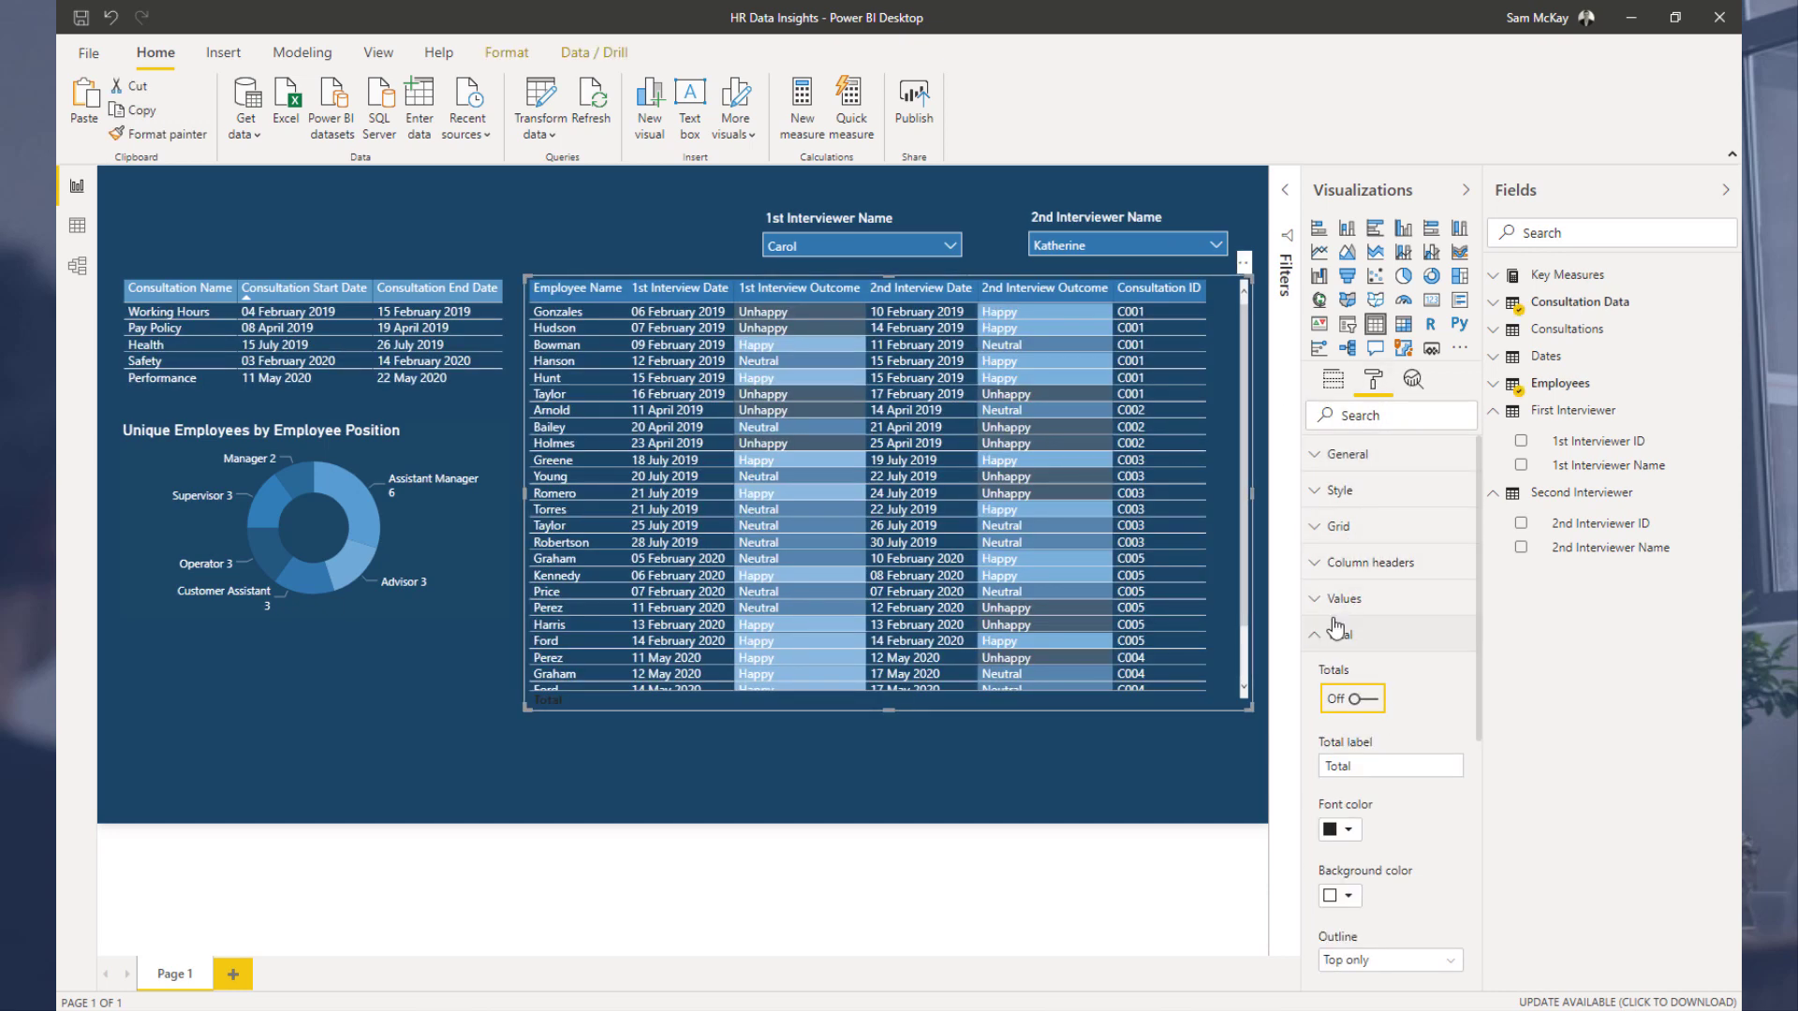
{"action": "left_click", "coordinate": [1336, 632]}
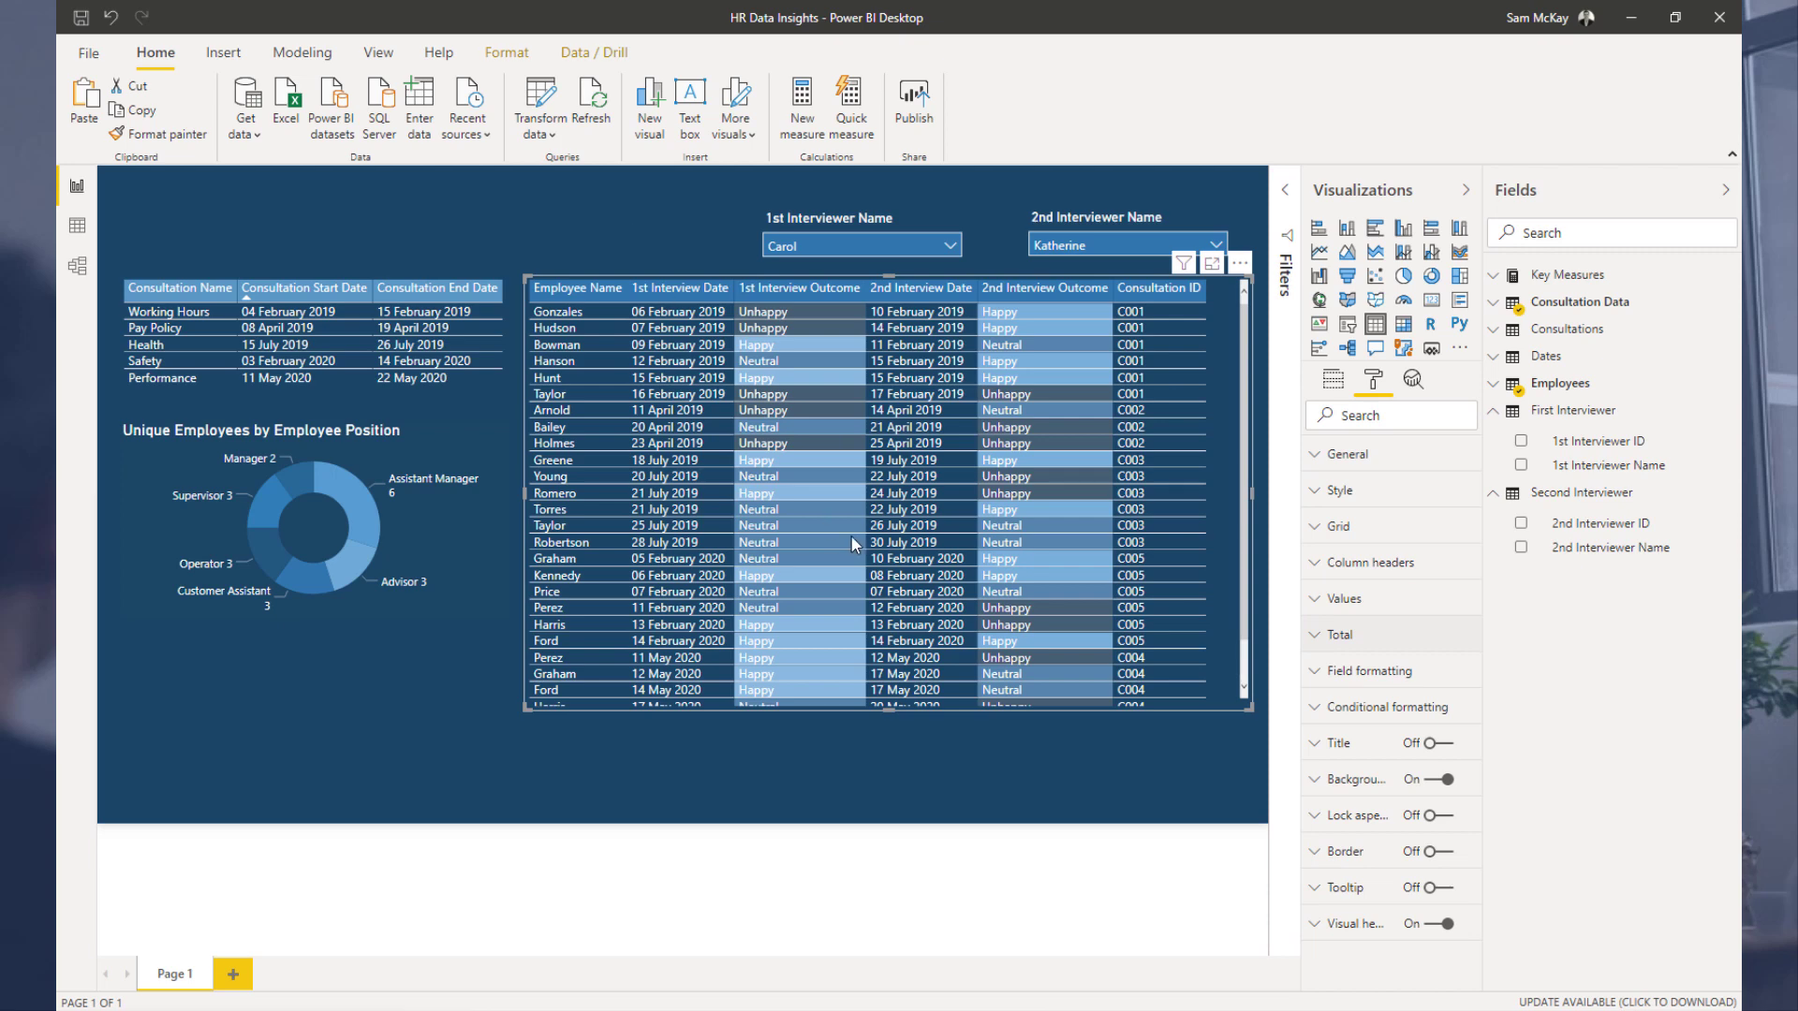
{"action": "scroll", "coordinate": [850, 535], "scroll_direction": "down", "scroll_amount": 3}
{"action": "scroll", "coordinate": [850, 536], "scroll_direction": "up", "scroll_amount": 3}
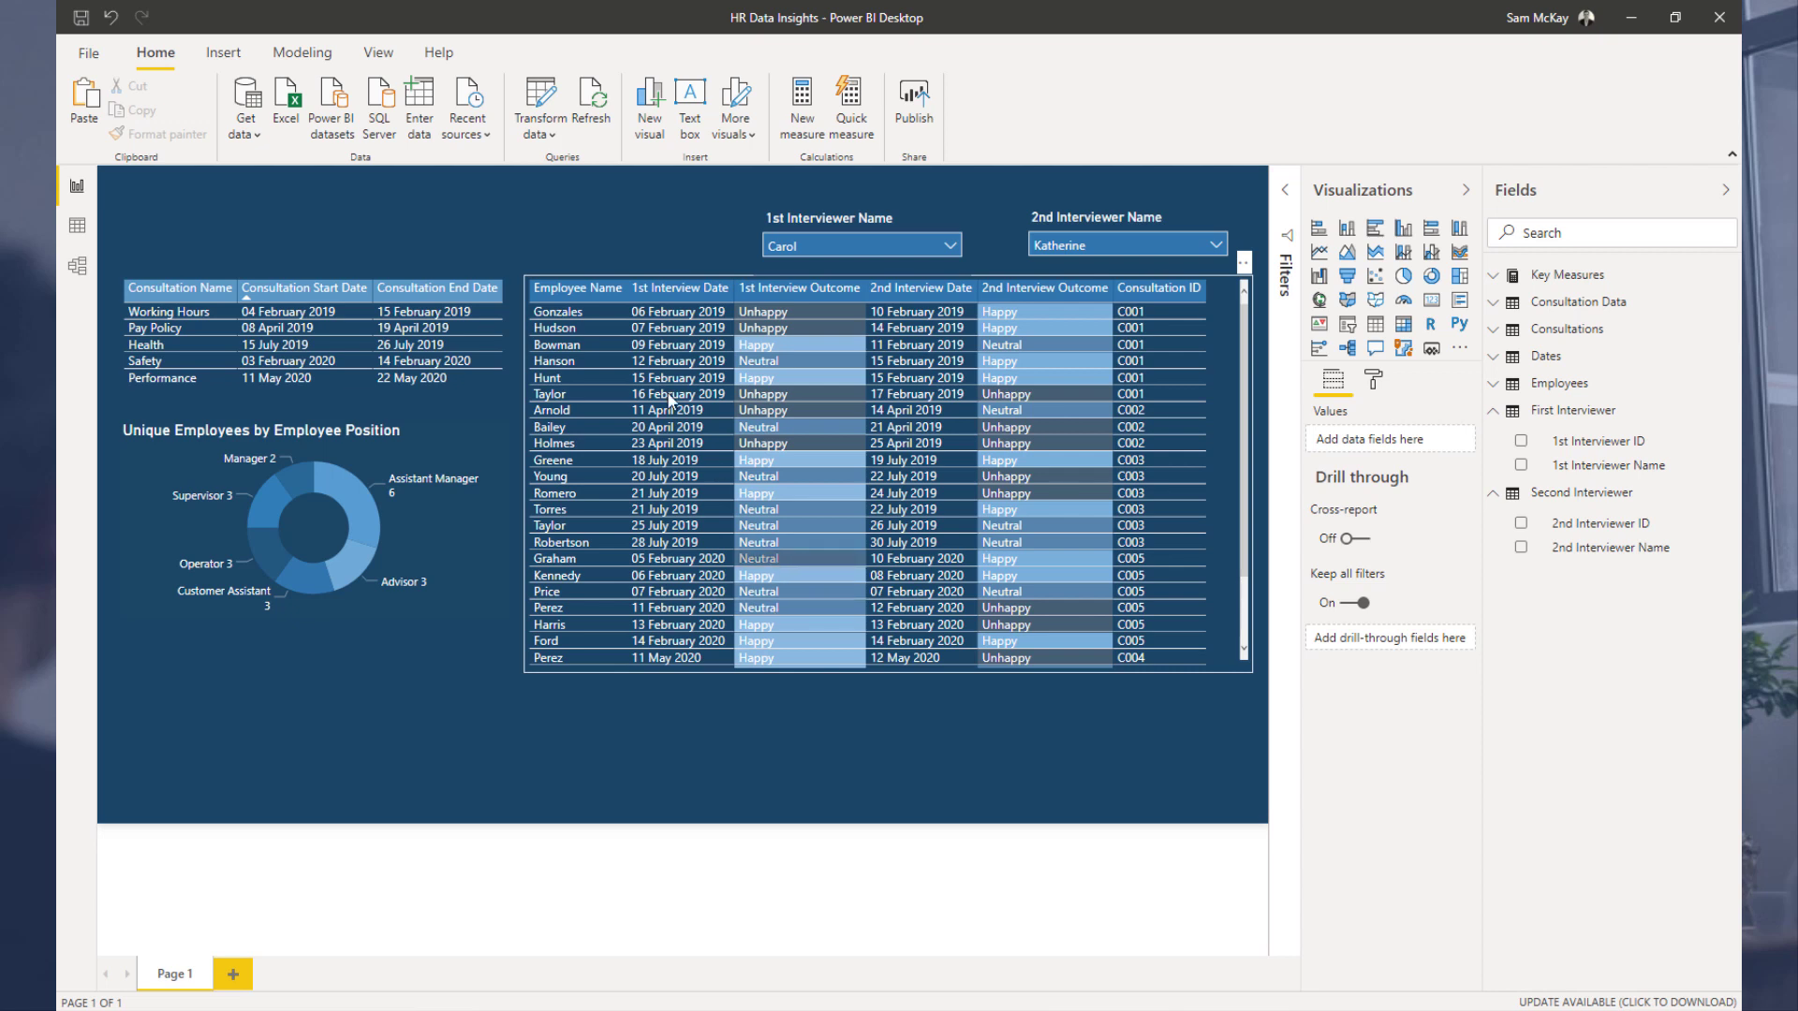
Step: Filter the report by the Pay Policy consultation
{"action": "left_click", "coordinate": [167, 327]}
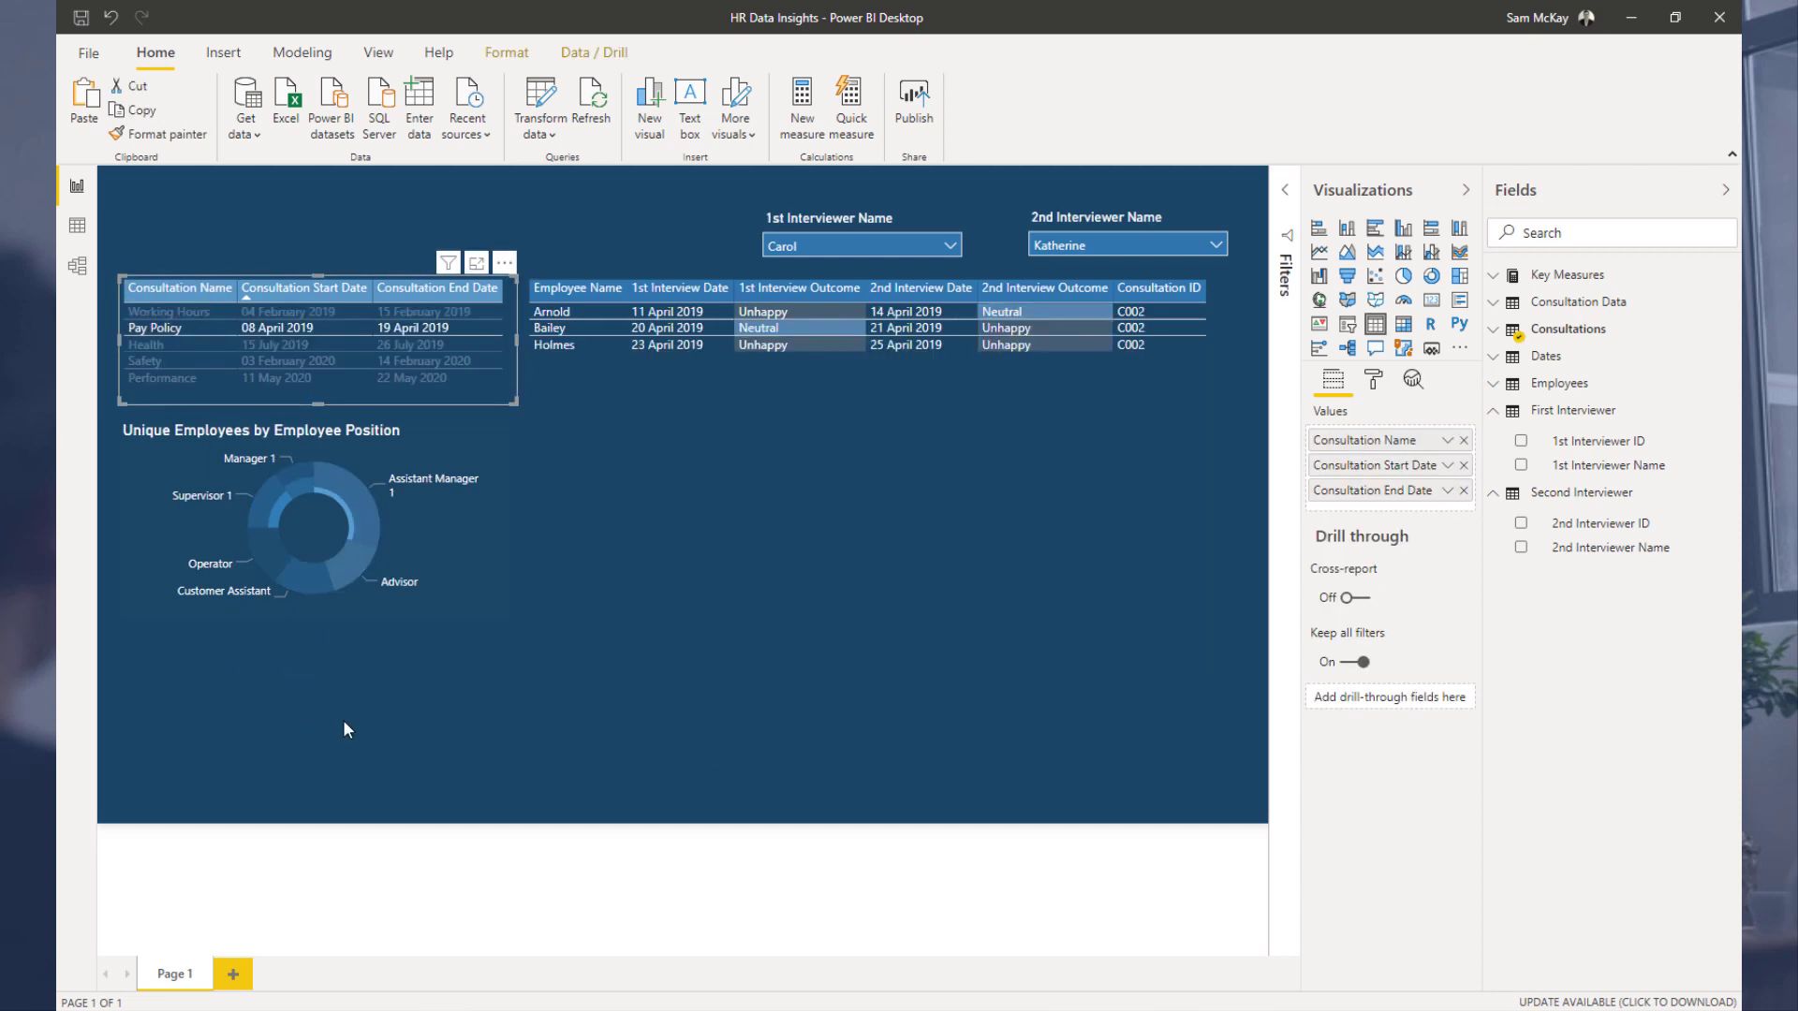
Step: Clear the selections in both interviewer slicers and scroll through the interview table
{"action": "left_click", "coordinate": [951, 246]}
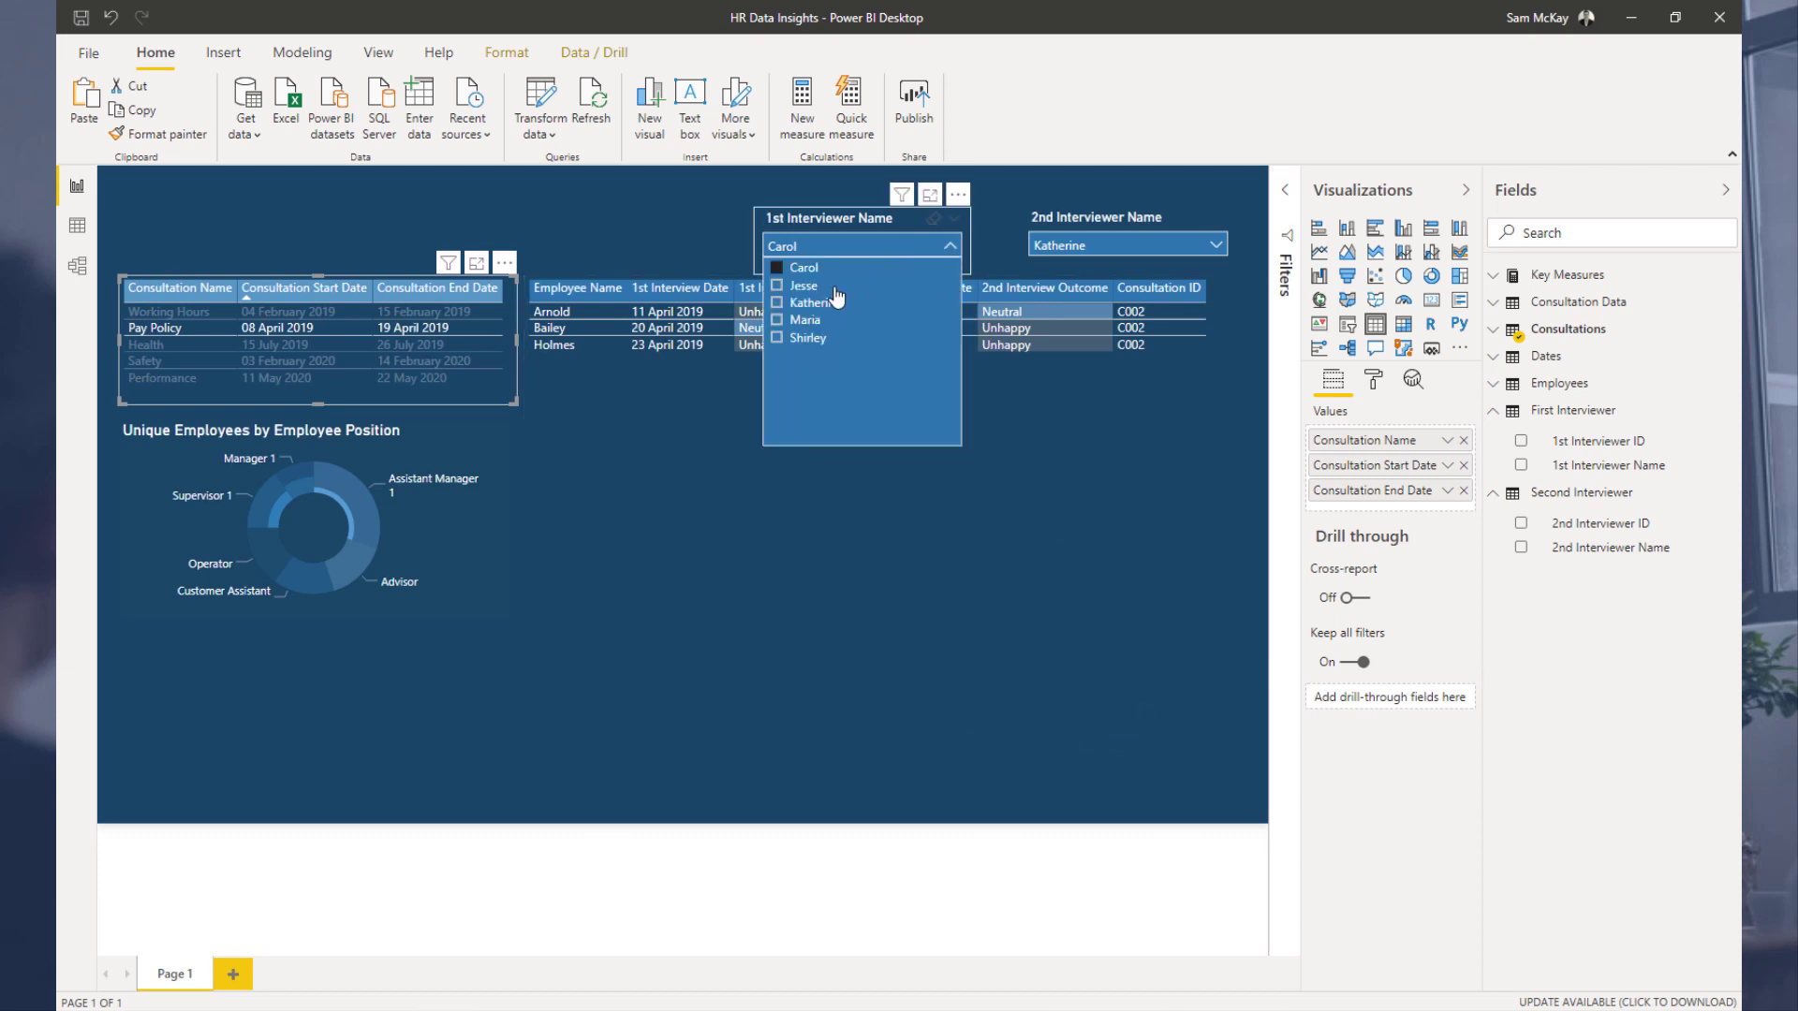
{"action": "left_click", "coordinate": [1183, 245]}
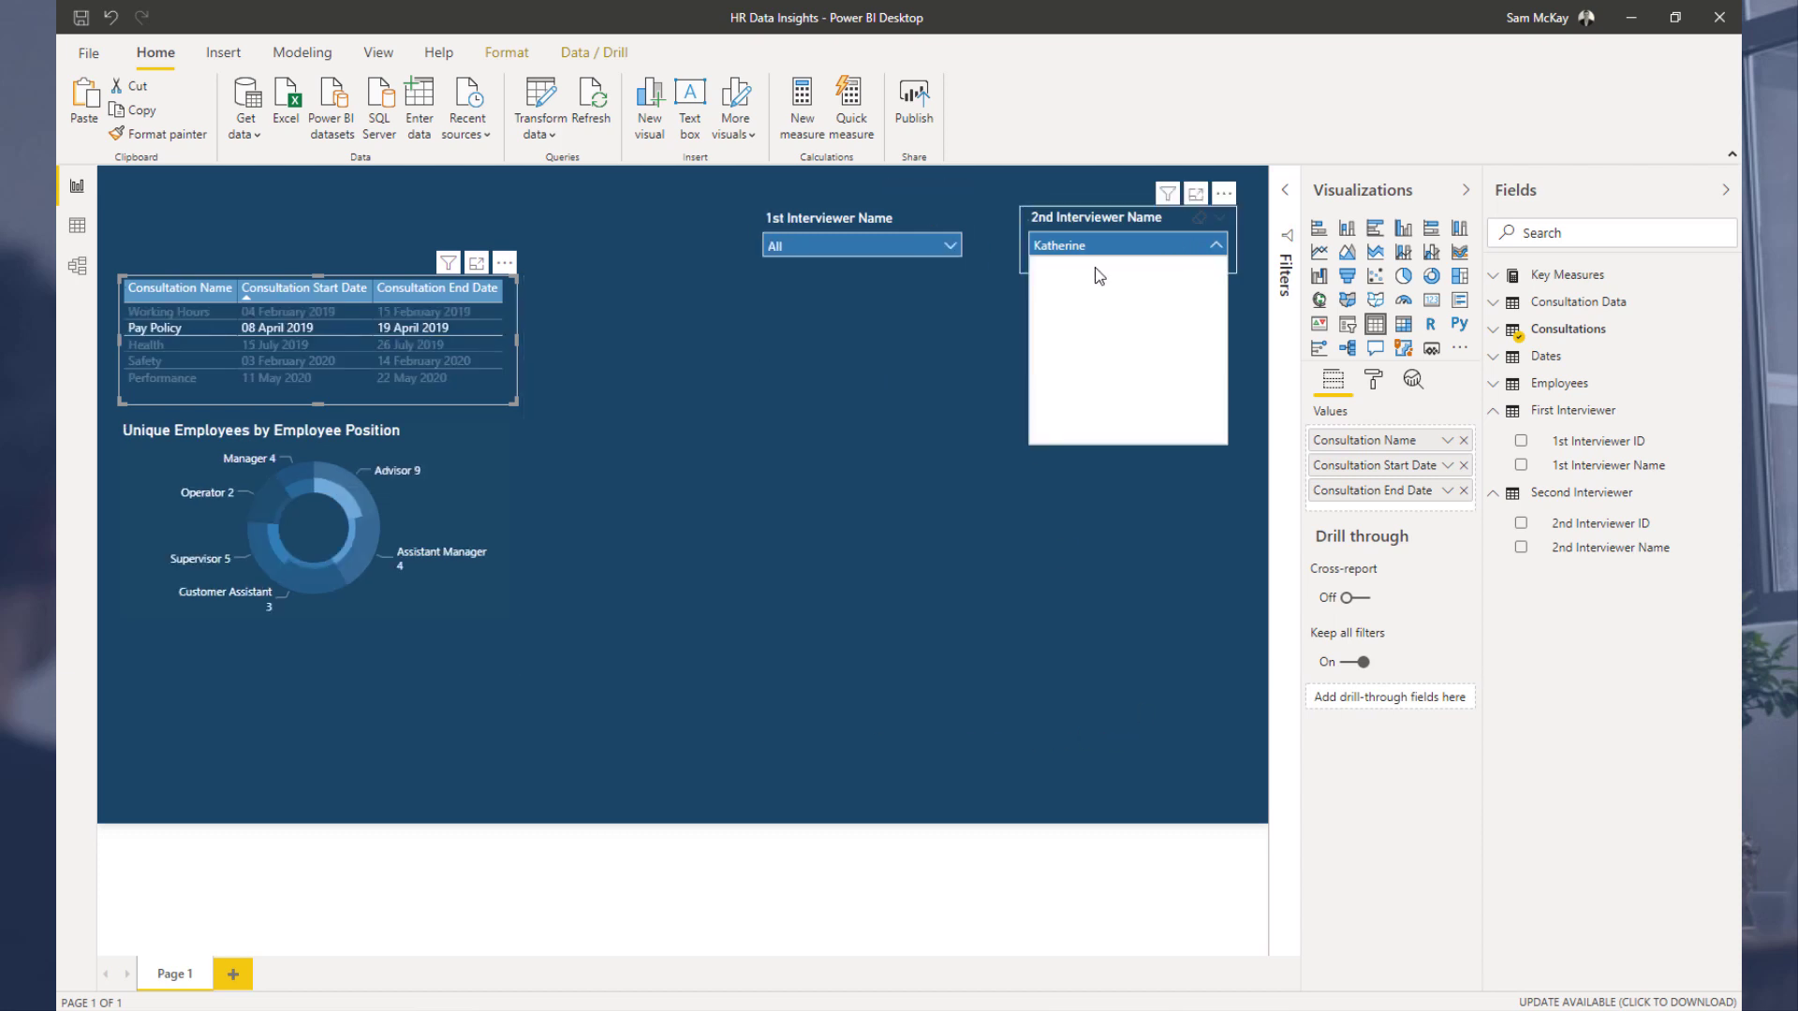
{"action": "left_click", "coordinate": [1043, 301]}
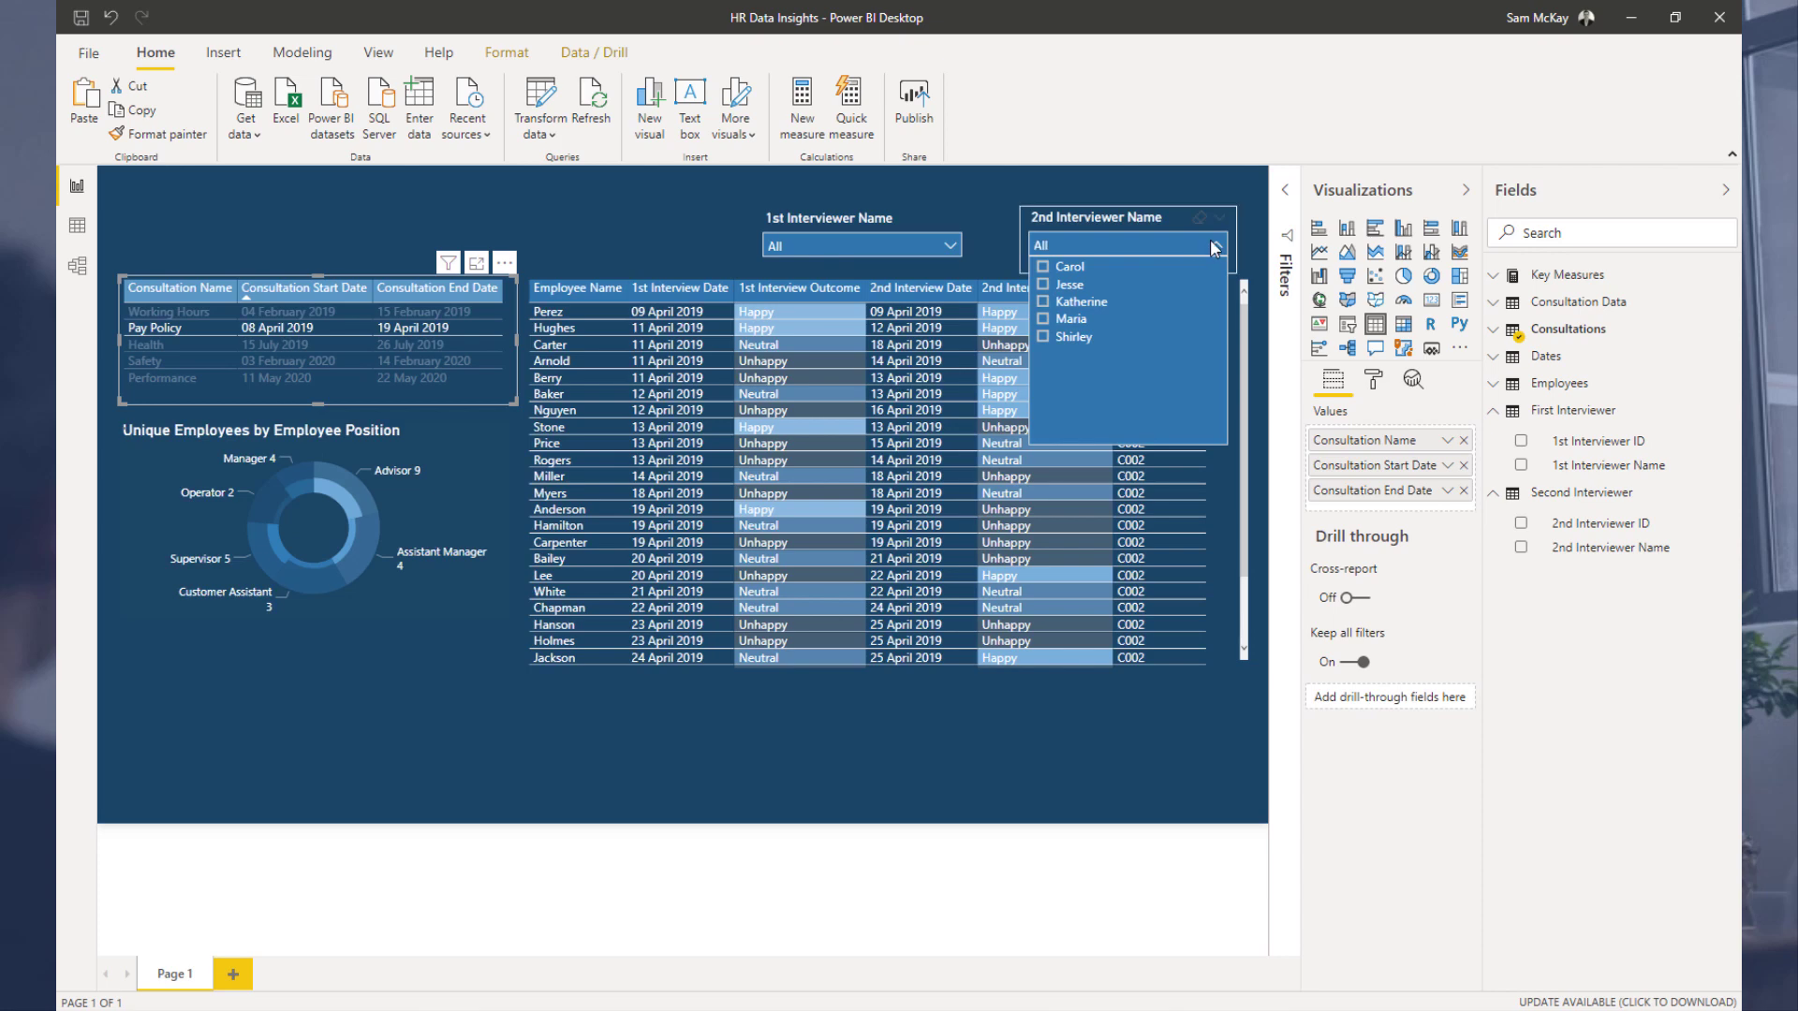
{"action": "left_click", "coordinate": [609, 217]}
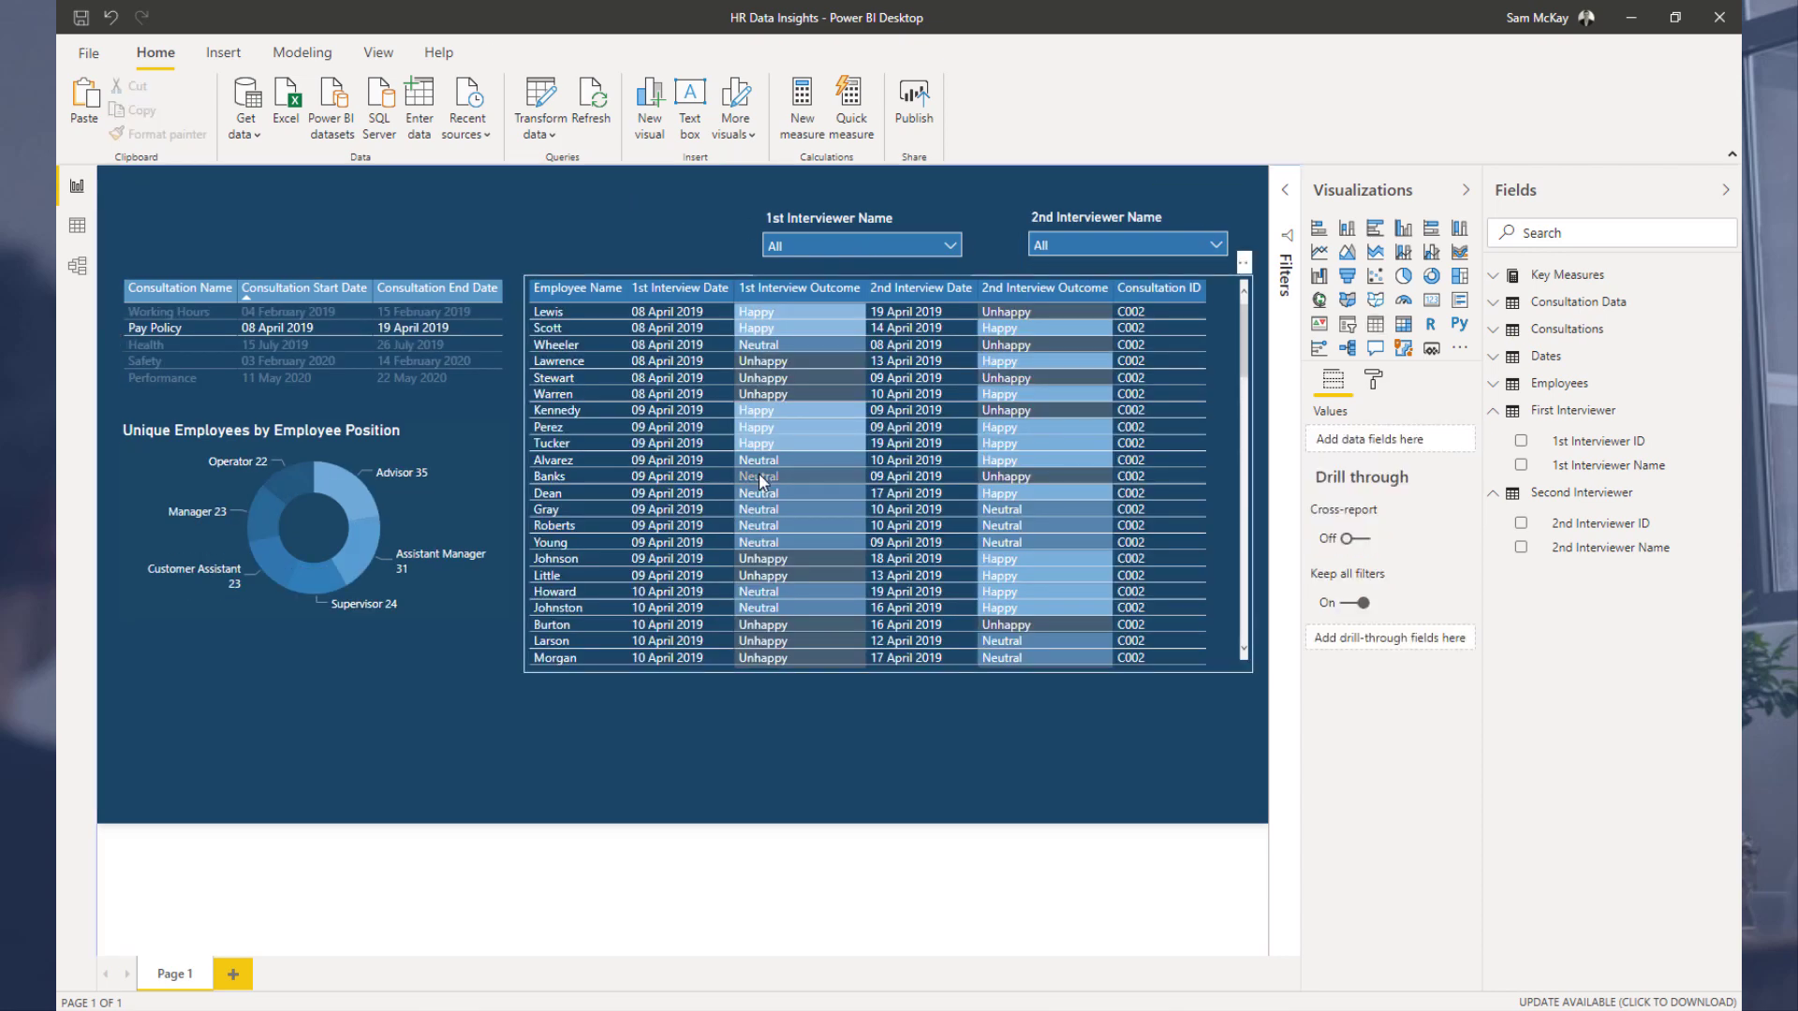
{"action": "scroll", "coordinate": [757, 476], "scroll_direction": "down", "scroll_amount": 10}
{"action": "scroll", "coordinate": [757, 481], "scroll_direction": "up", "scroll_amount": 10}
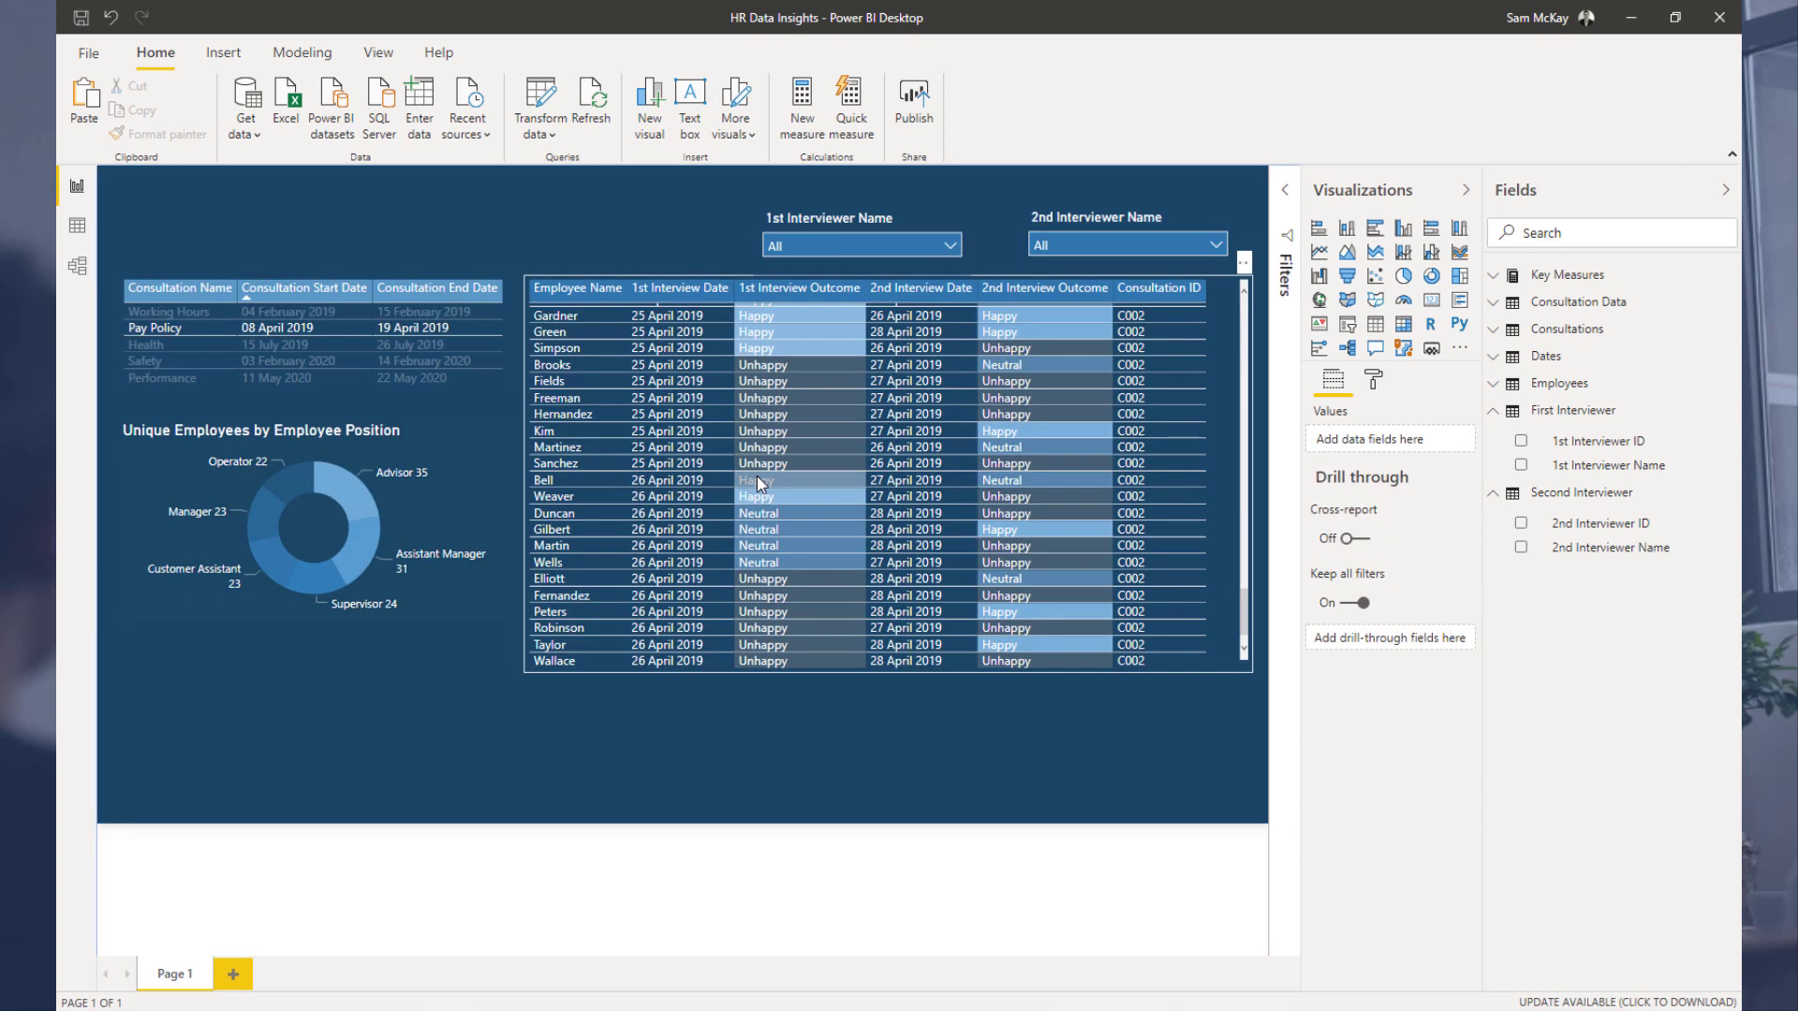
{"action": "scroll", "coordinate": [757, 476], "scroll_direction": "up", "scroll_amount": 2}
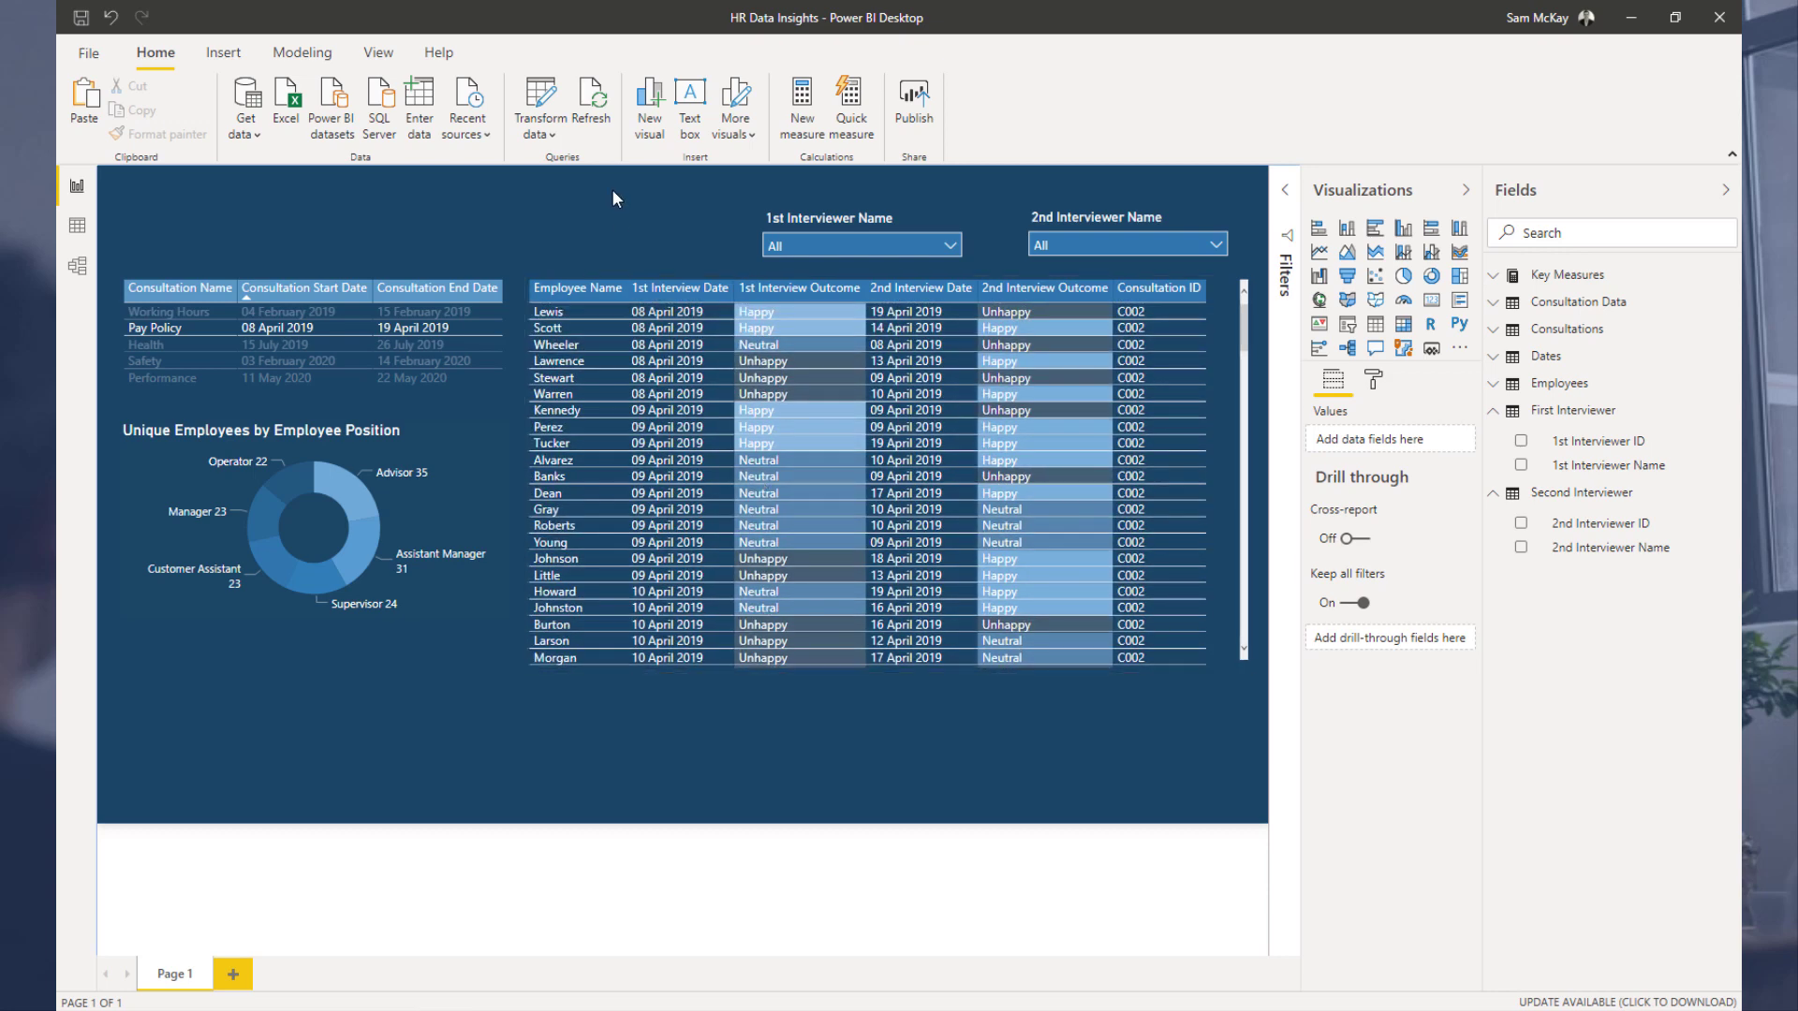
Step: Review the relationships between the tables in the model view
{"action": "left_click", "coordinate": [1510, 412]}
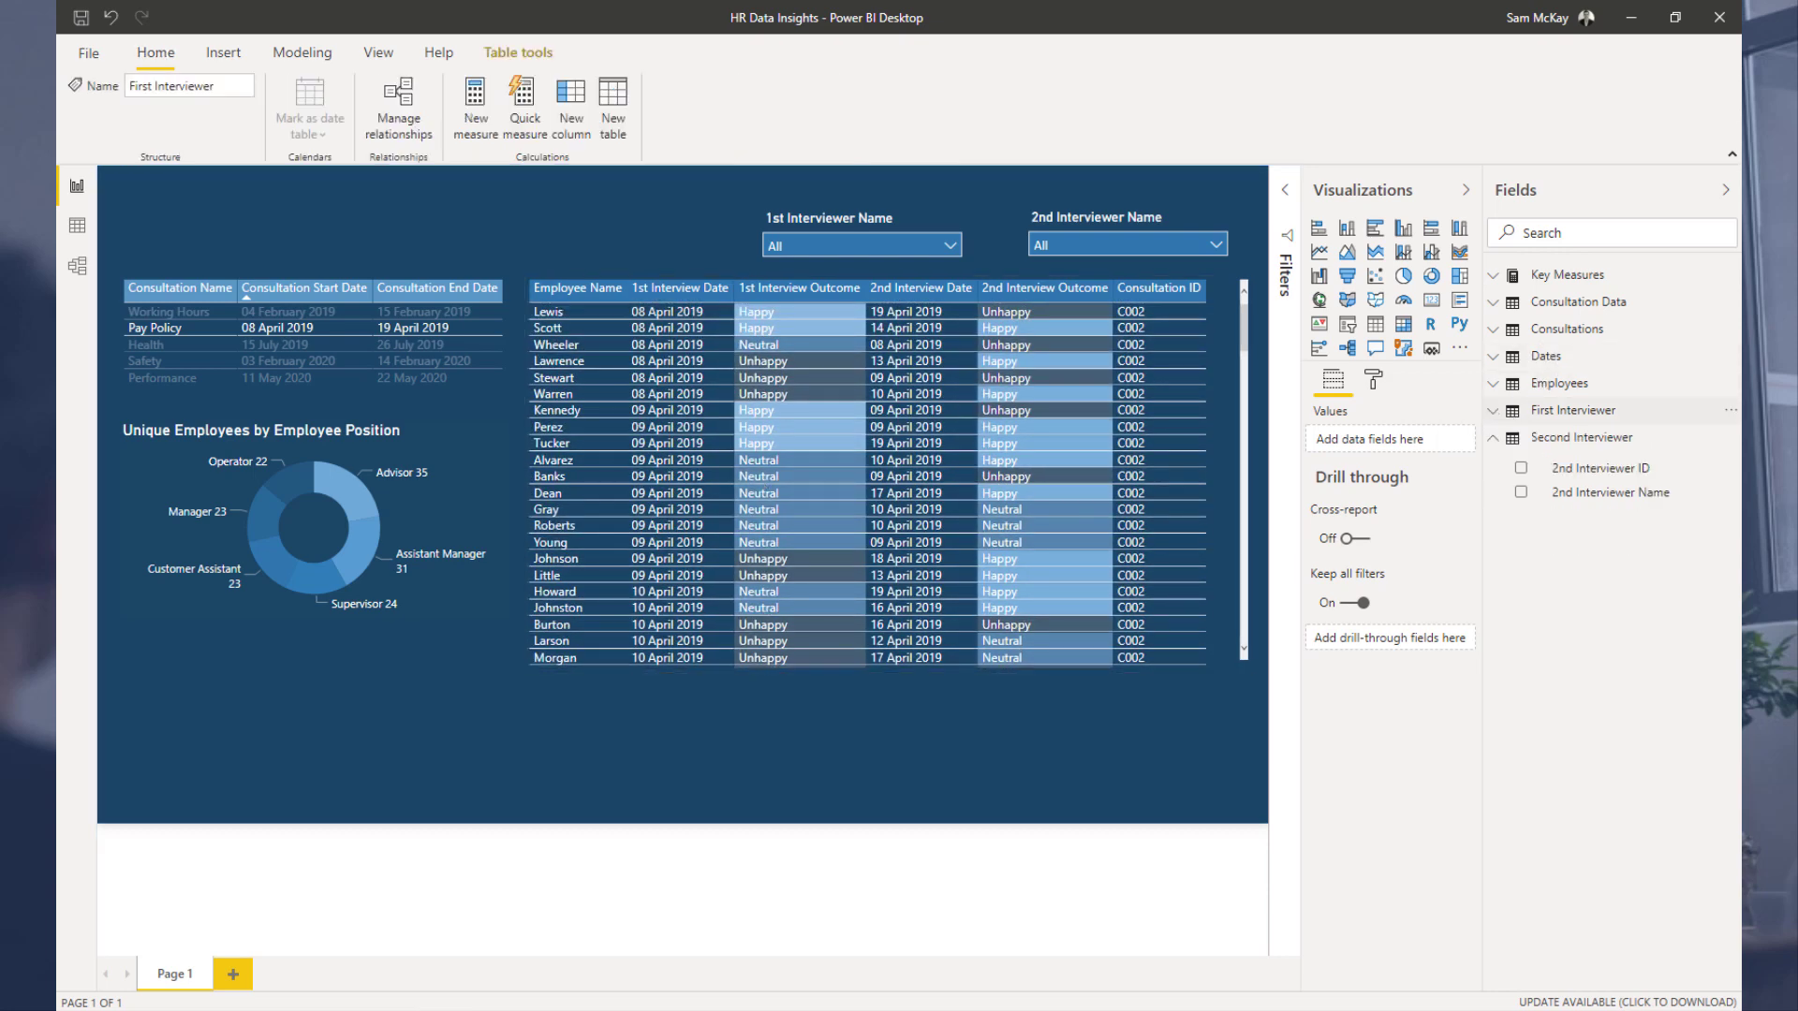
{"action": "left_click", "coordinate": [78, 266]}
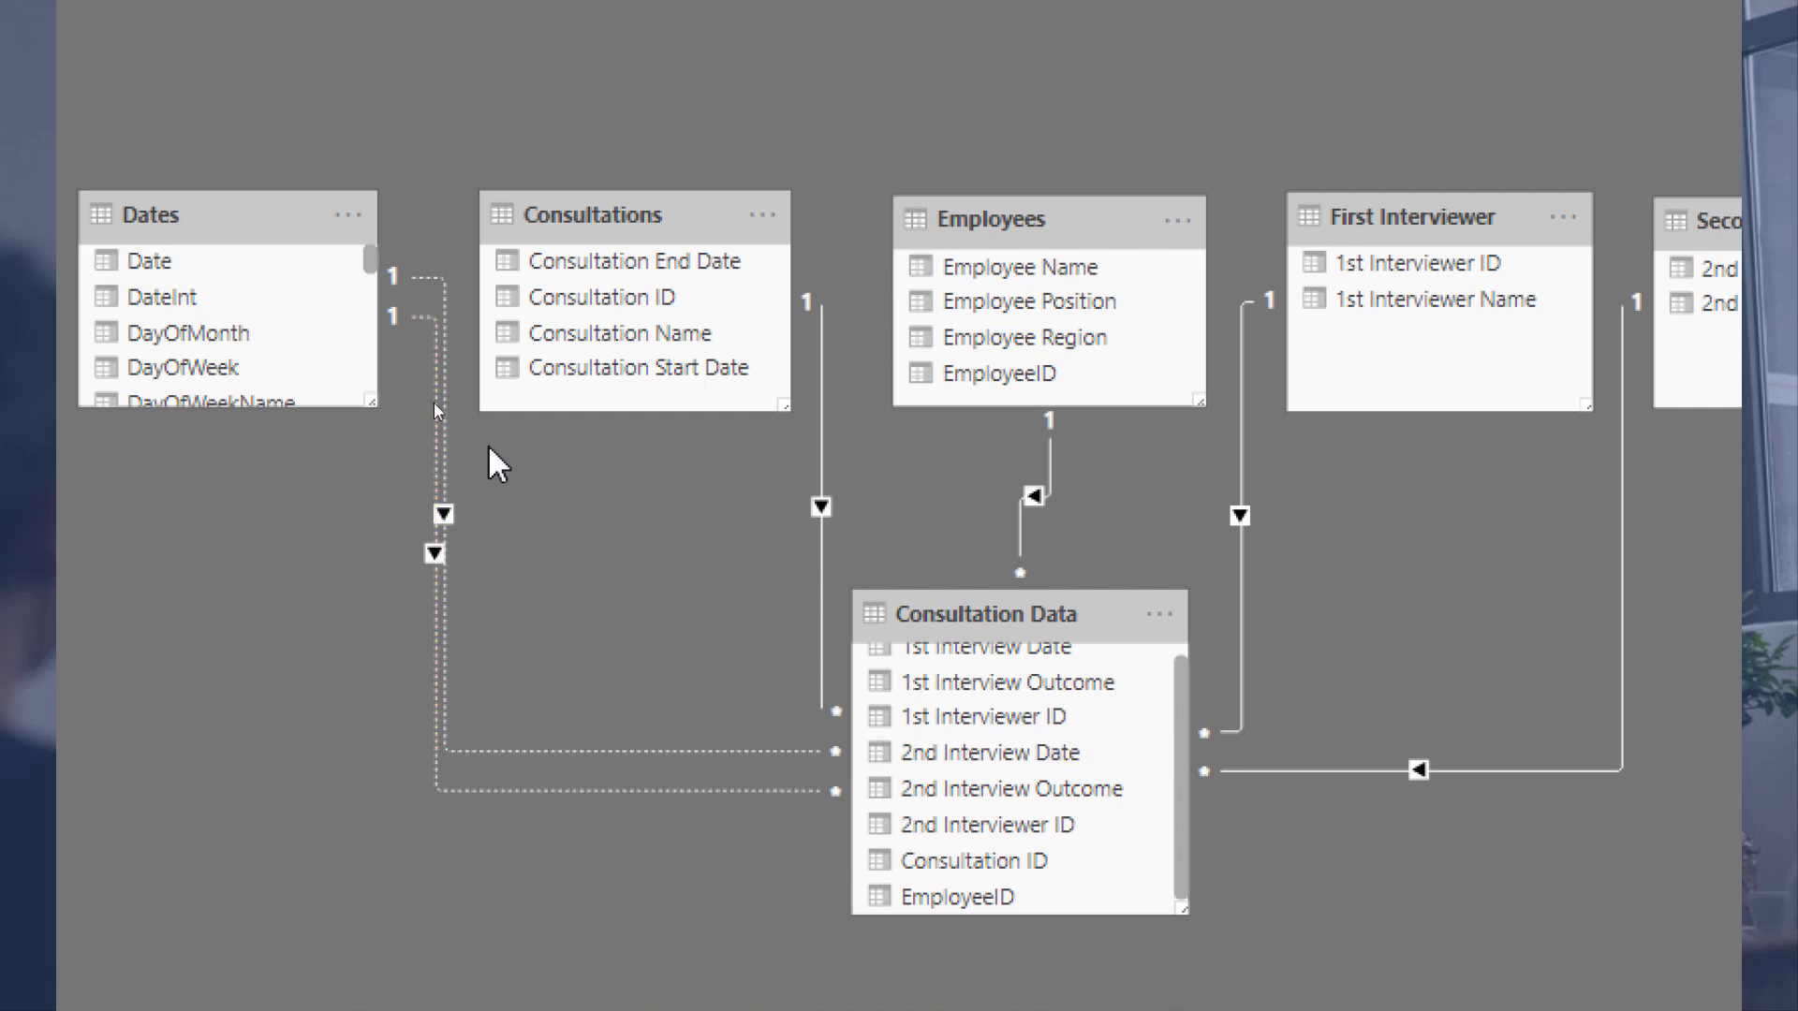
{"action": "scroll", "coordinate": [487, 573], "scroll_direction": "down", "scroll_amount": 1}
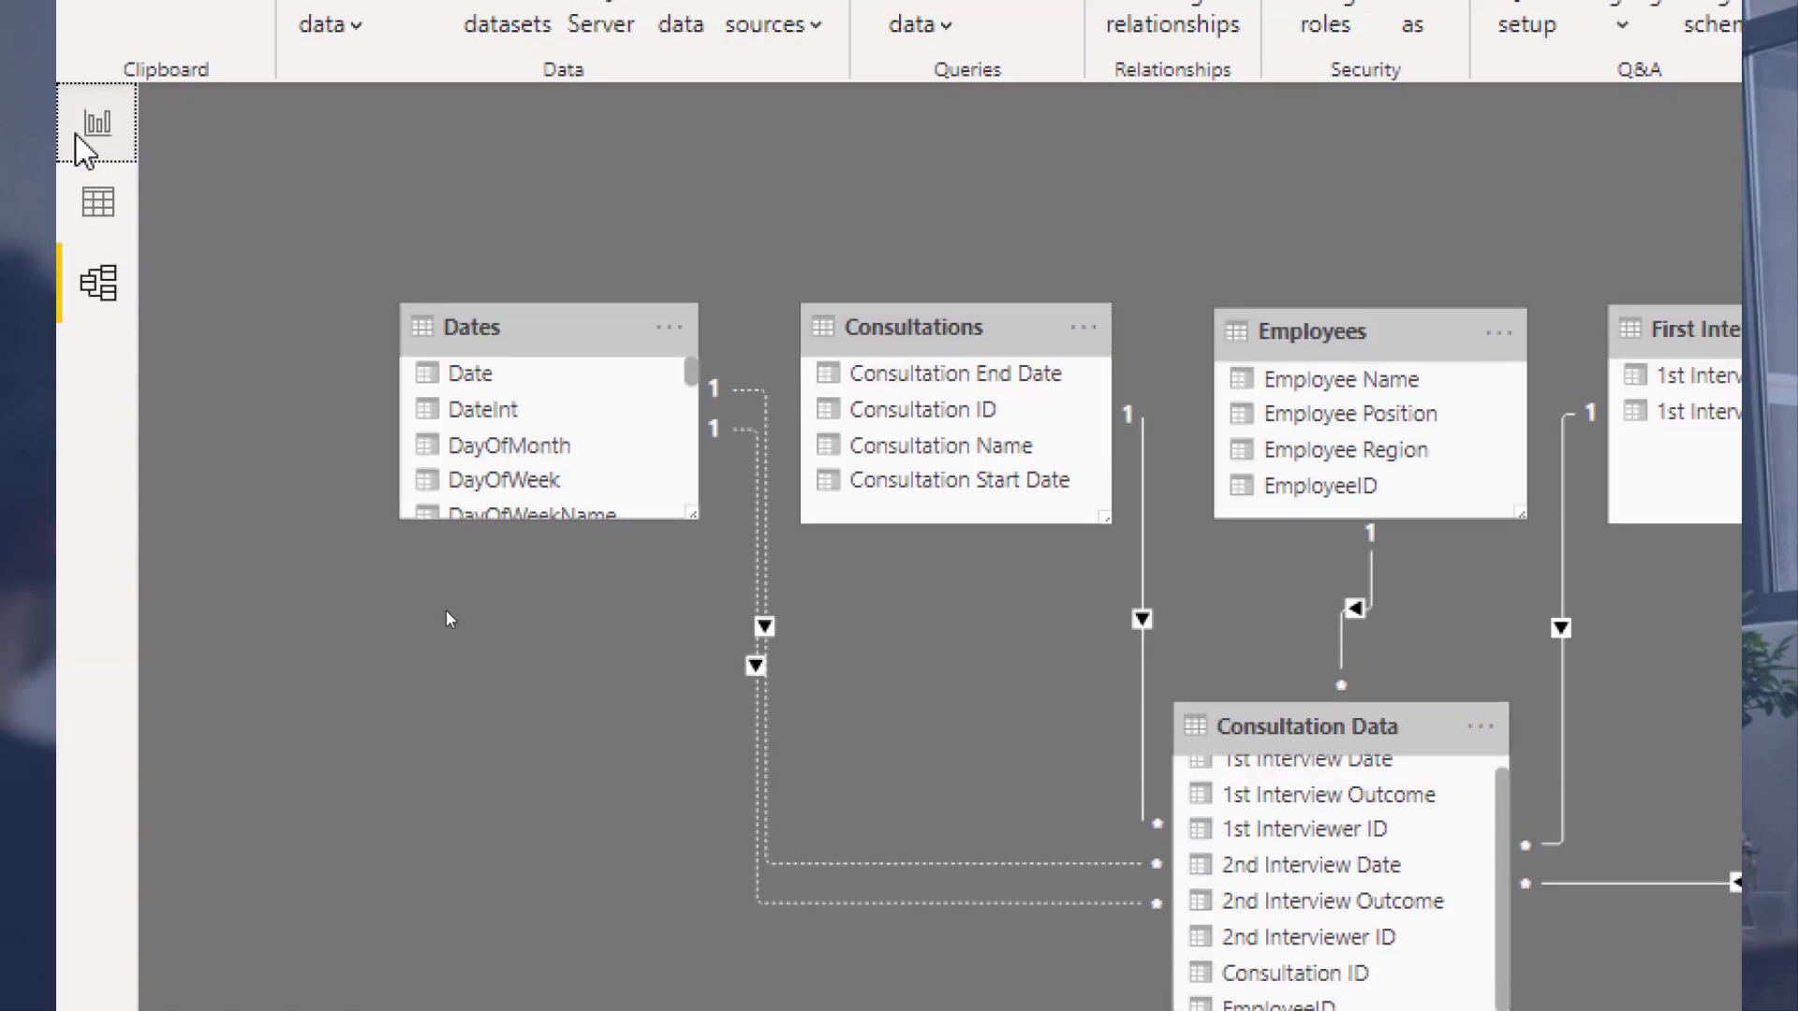
{"action": "left_click", "coordinate": [76, 138]}
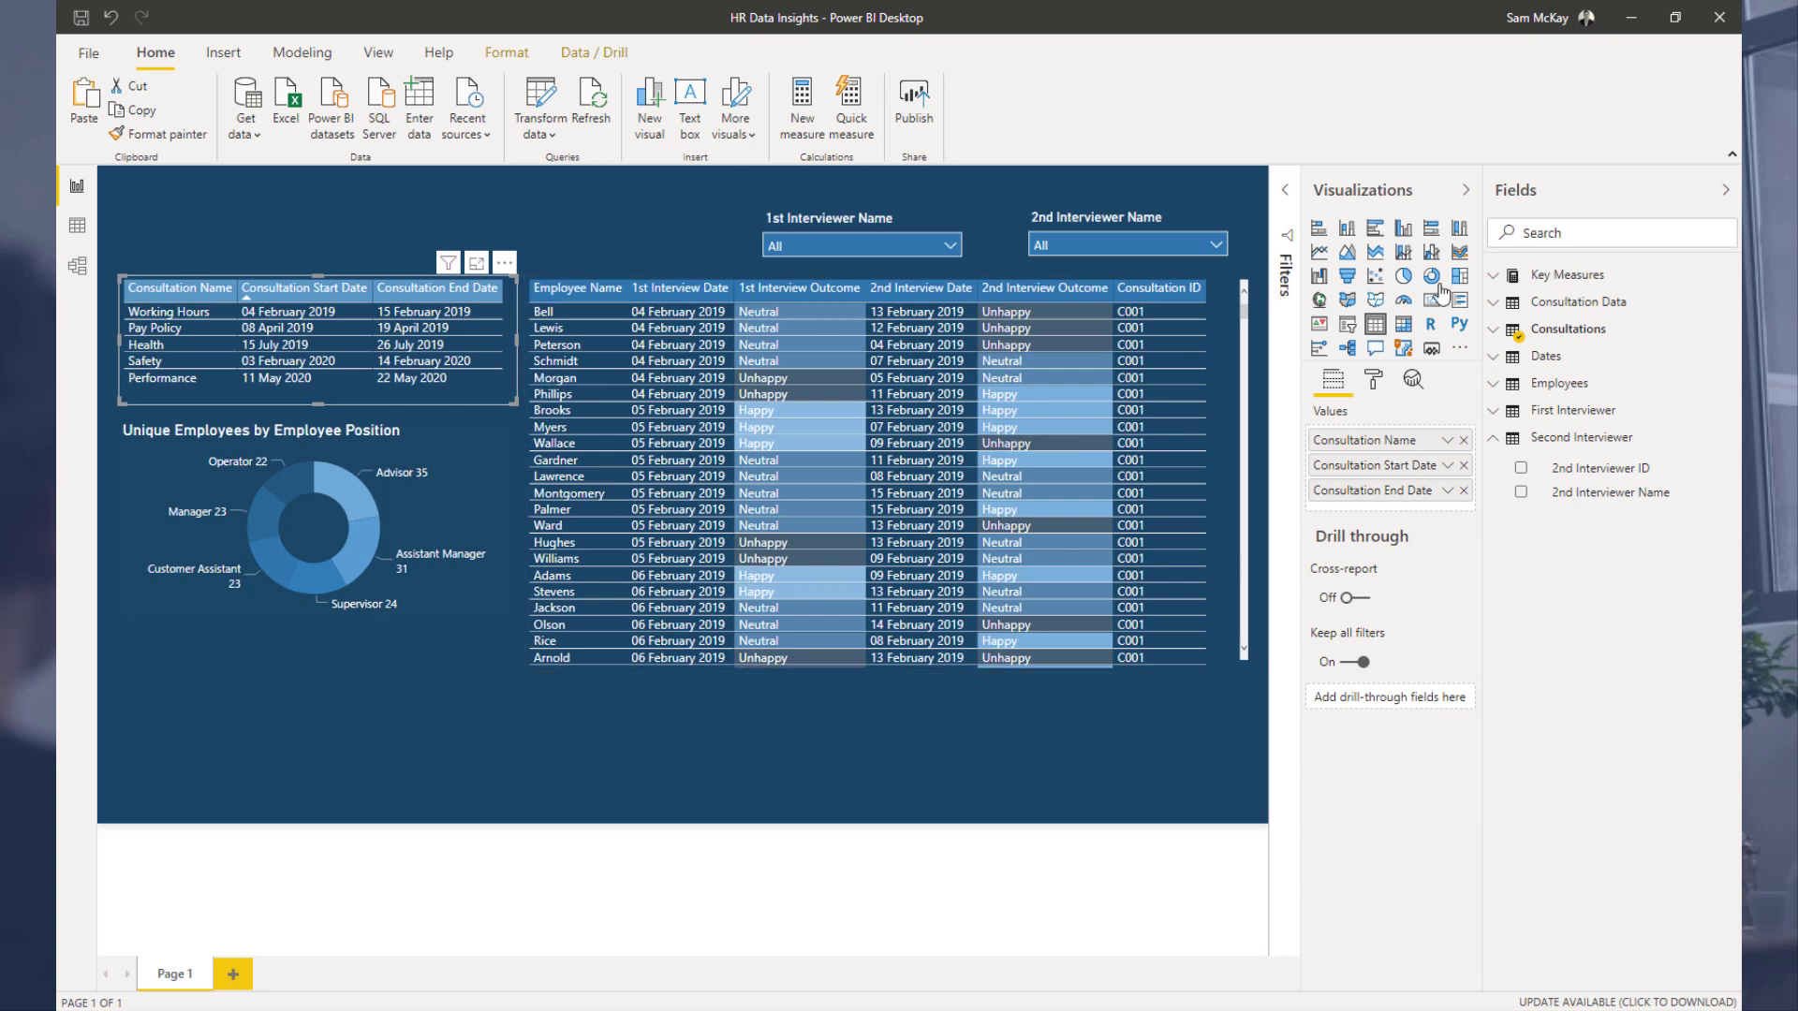
Step: Open the 1st Outcome measure in Key Measures to inspect its formula
{"action": "left_click", "coordinate": [1559, 274]}
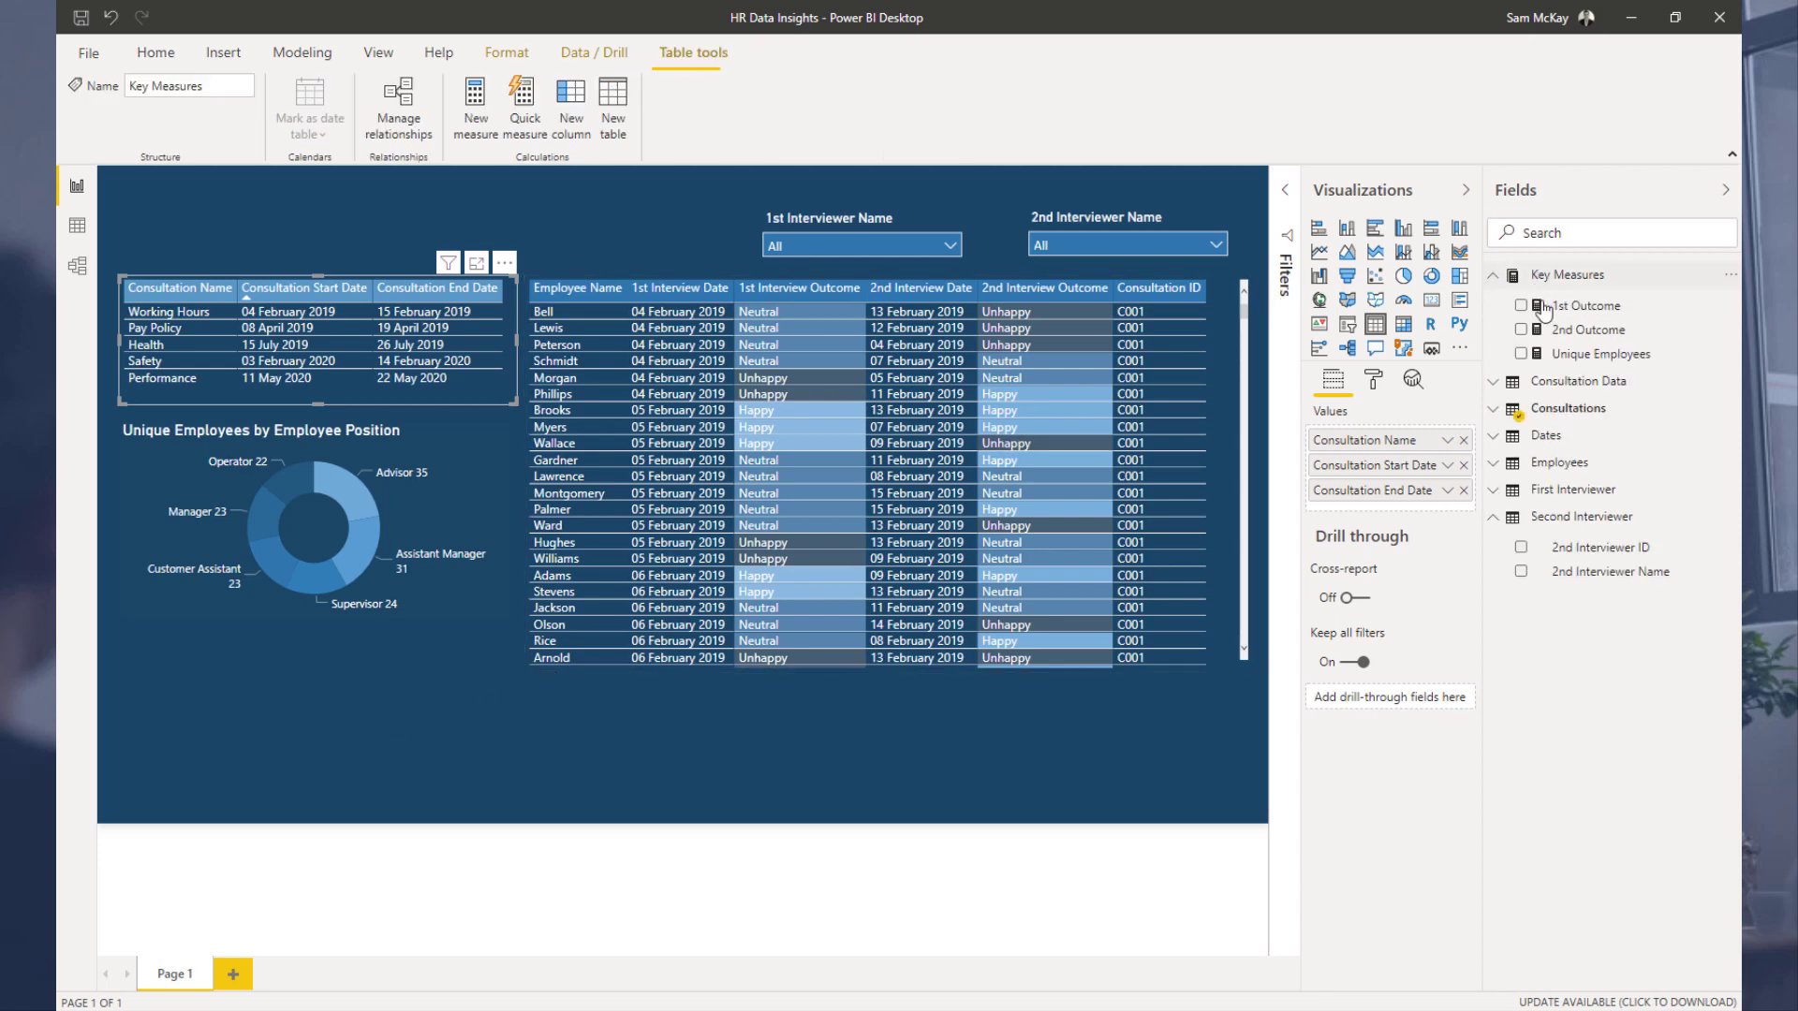
{"action": "left_click", "coordinate": [1562, 307]}
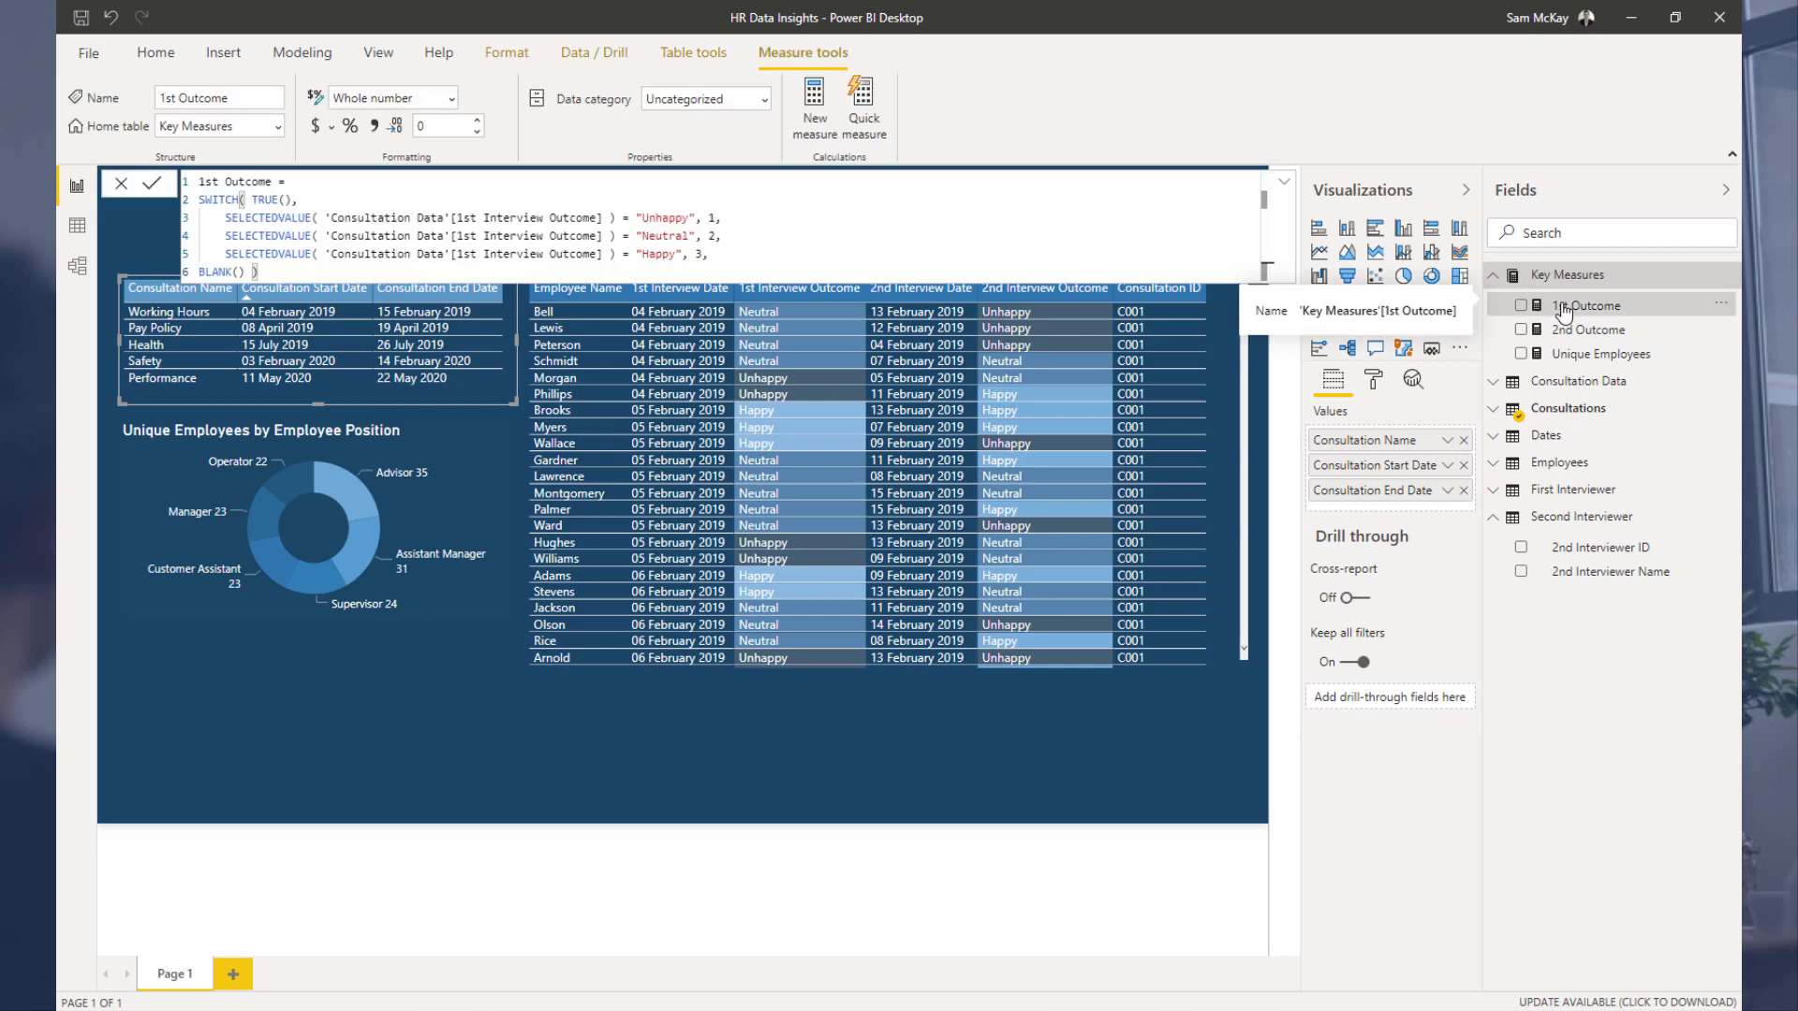
{"action": "left_click", "coordinate": [1496, 276]}
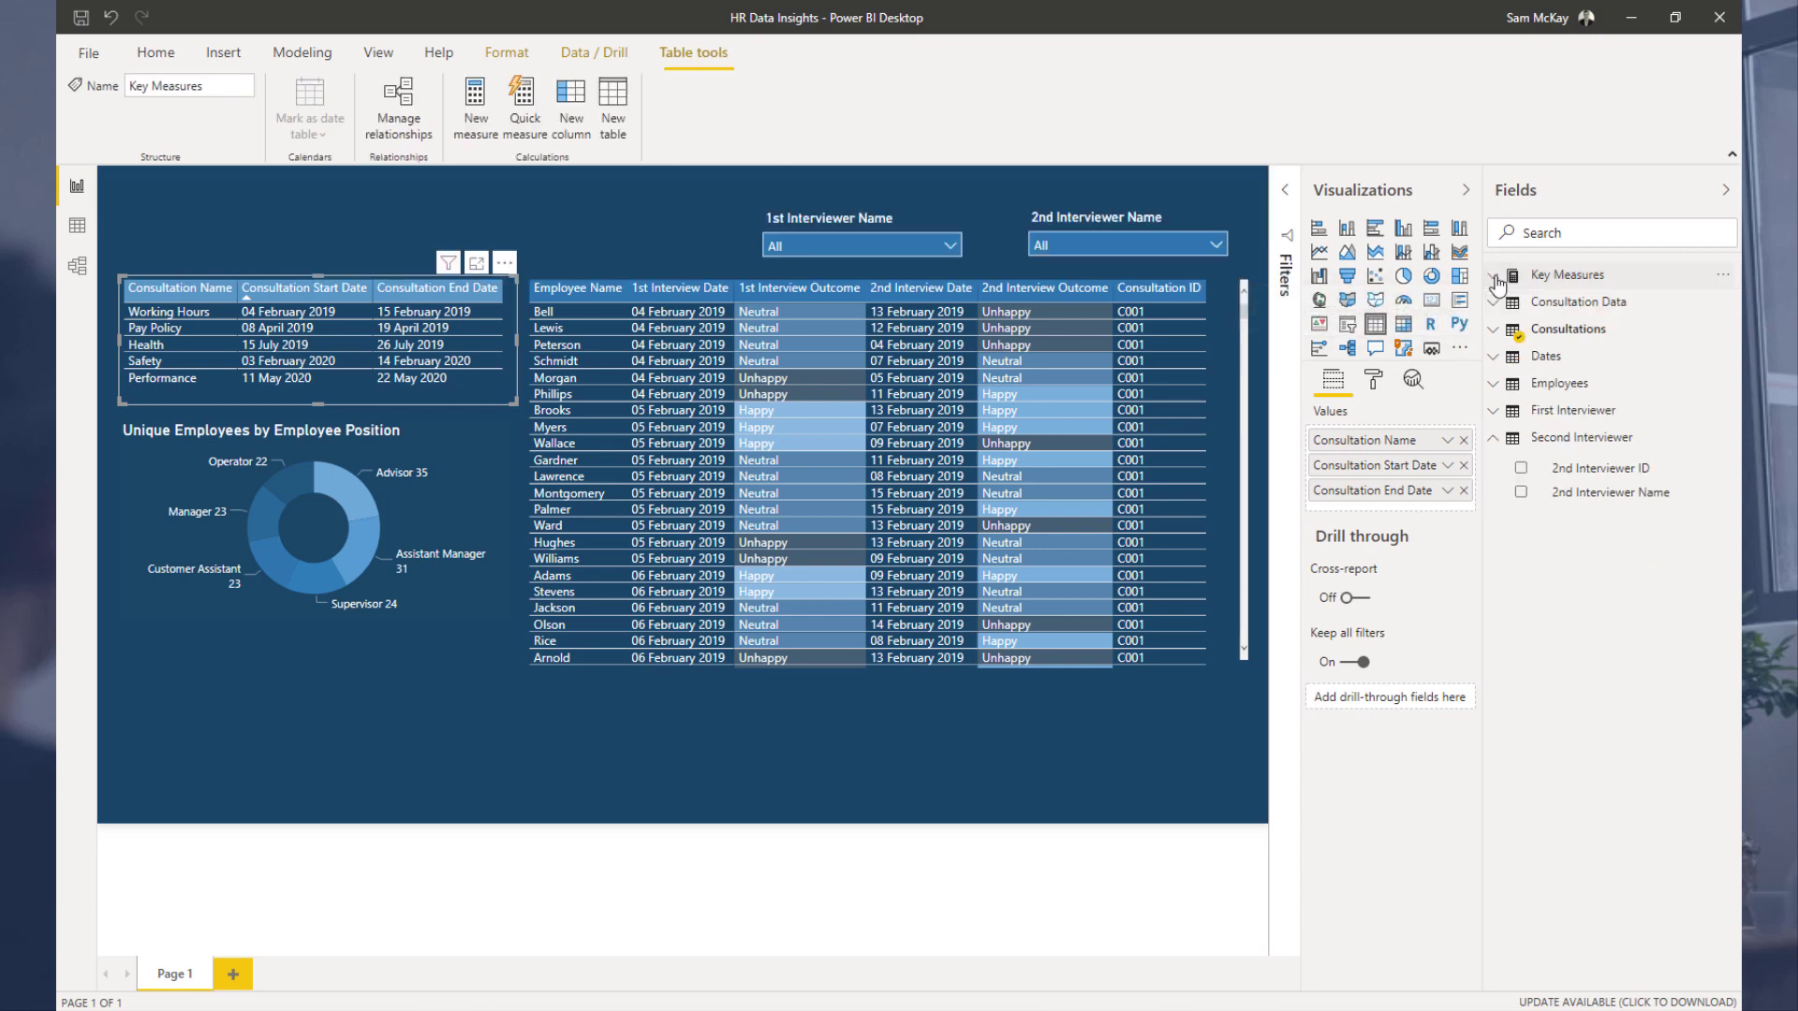
Step: Add a new report page and place a column chart of the Dates table's Date field on it
{"action": "left_click", "coordinate": [1562, 357]}
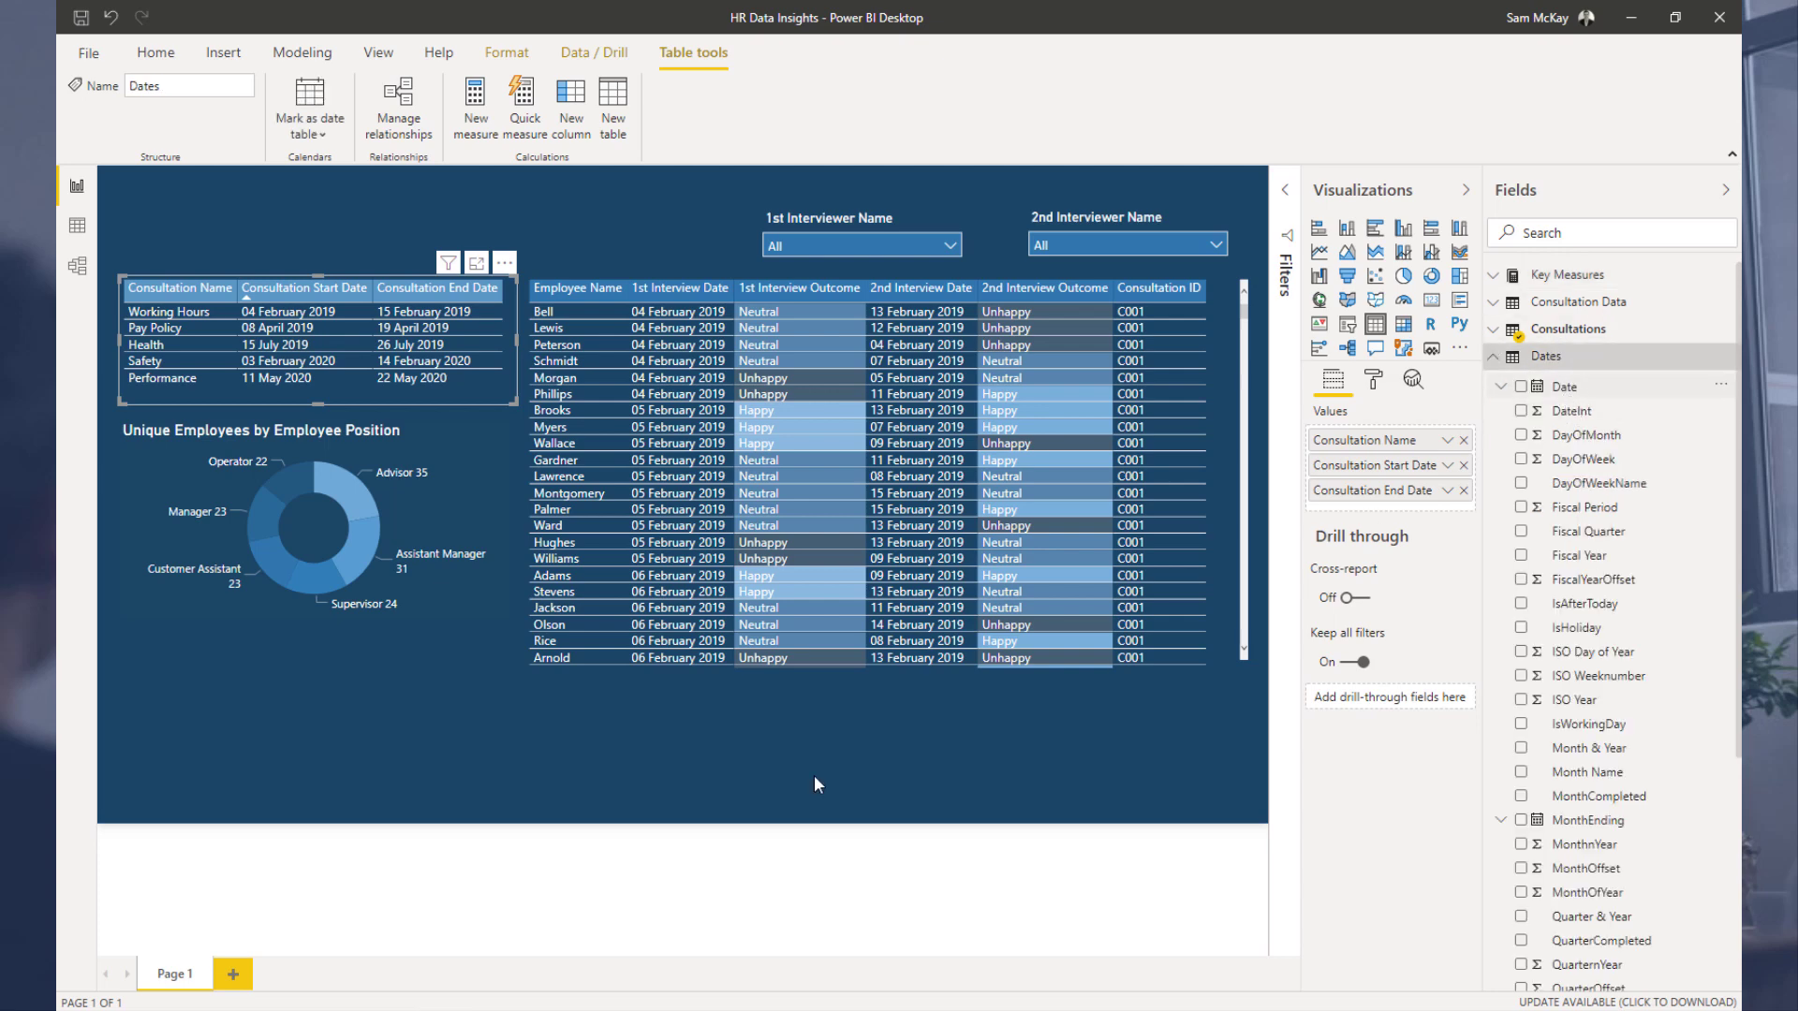
{"action": "left_click", "coordinate": [234, 976]}
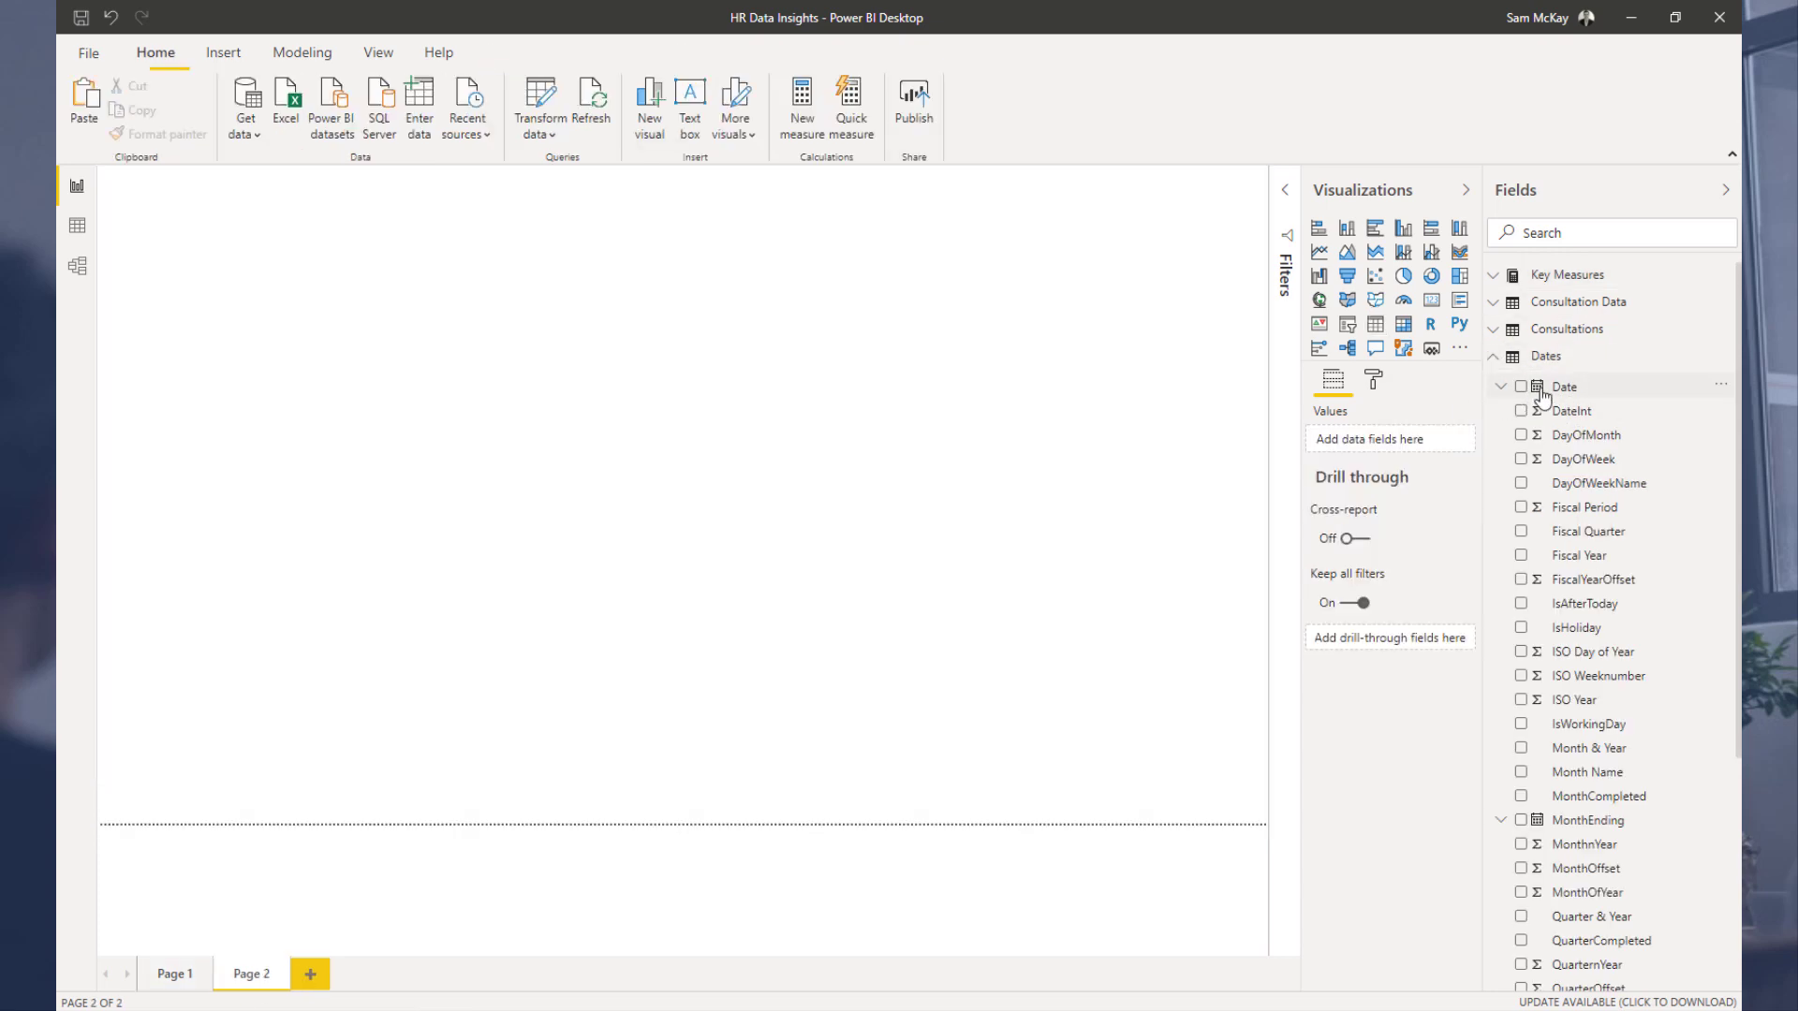
{"action": "left_click_drag", "start_coordinate": [1562, 387], "coordinate": [543, 431]}
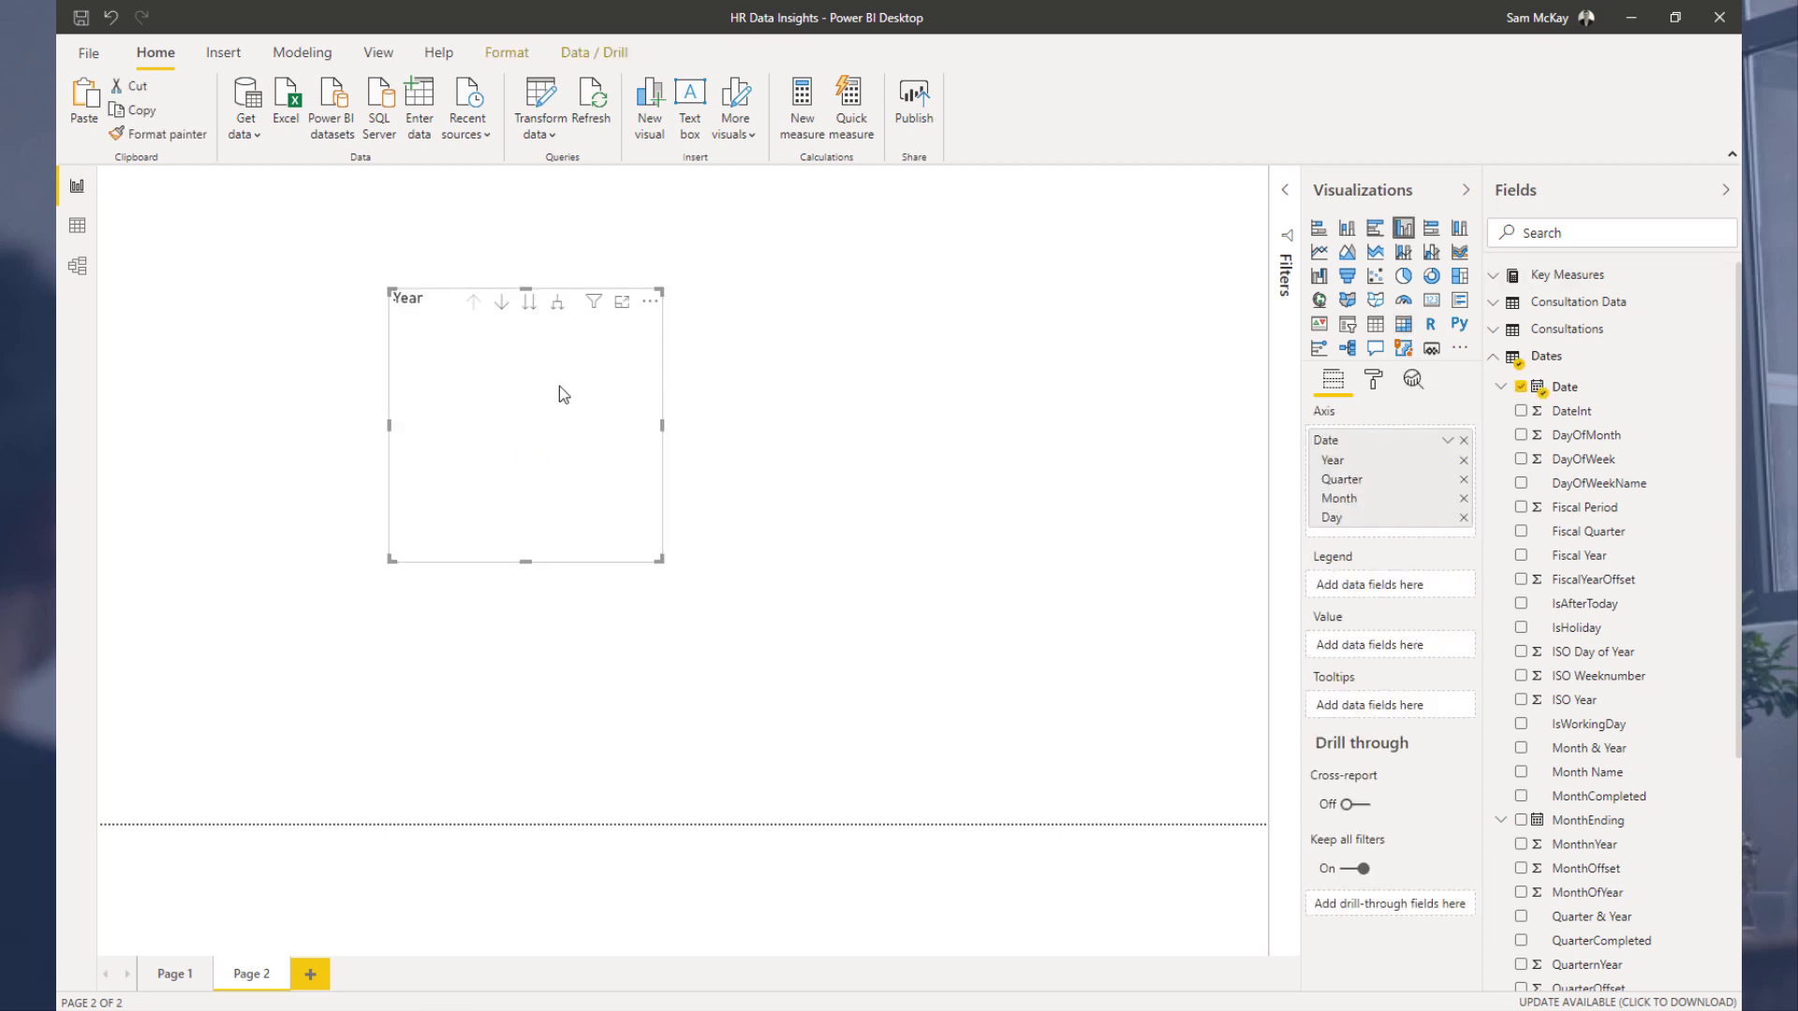
Step: Switch the chart's axis from Date Hierarchy to plain Date and enlarge the chart
{"action": "left_click", "coordinate": [1448, 440]}
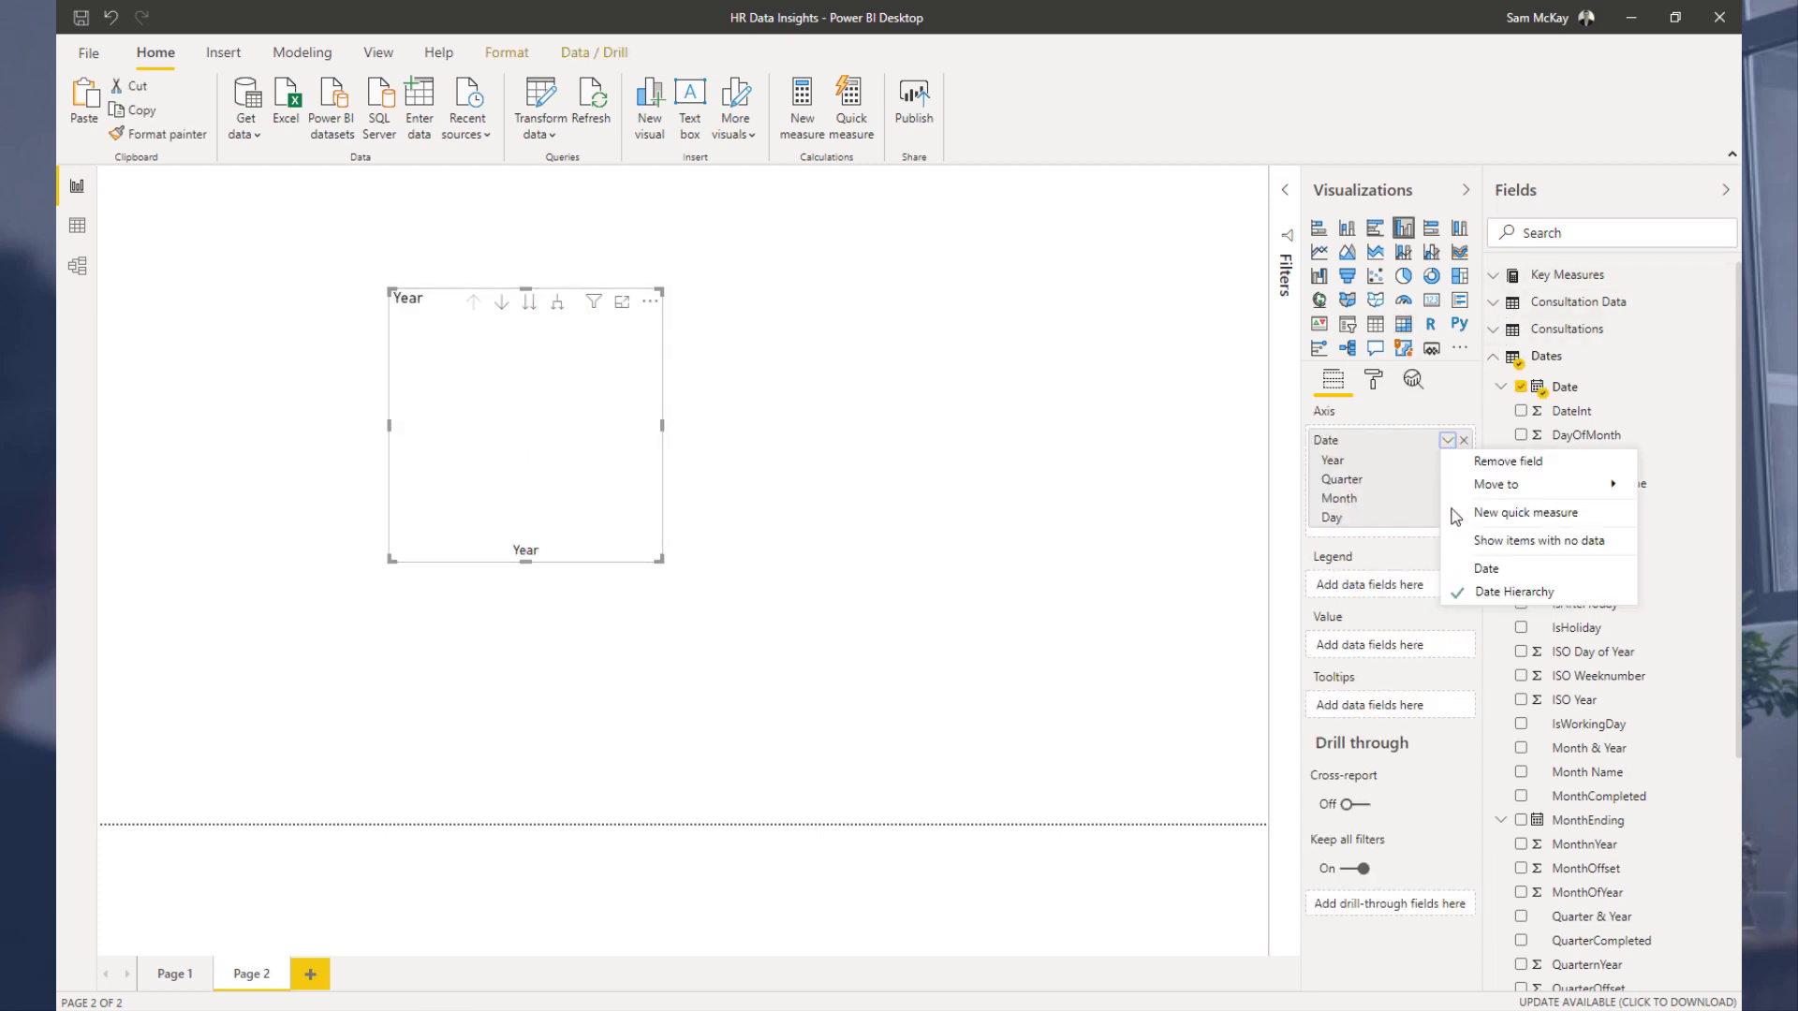
{"action": "left_click", "coordinate": [1487, 569]}
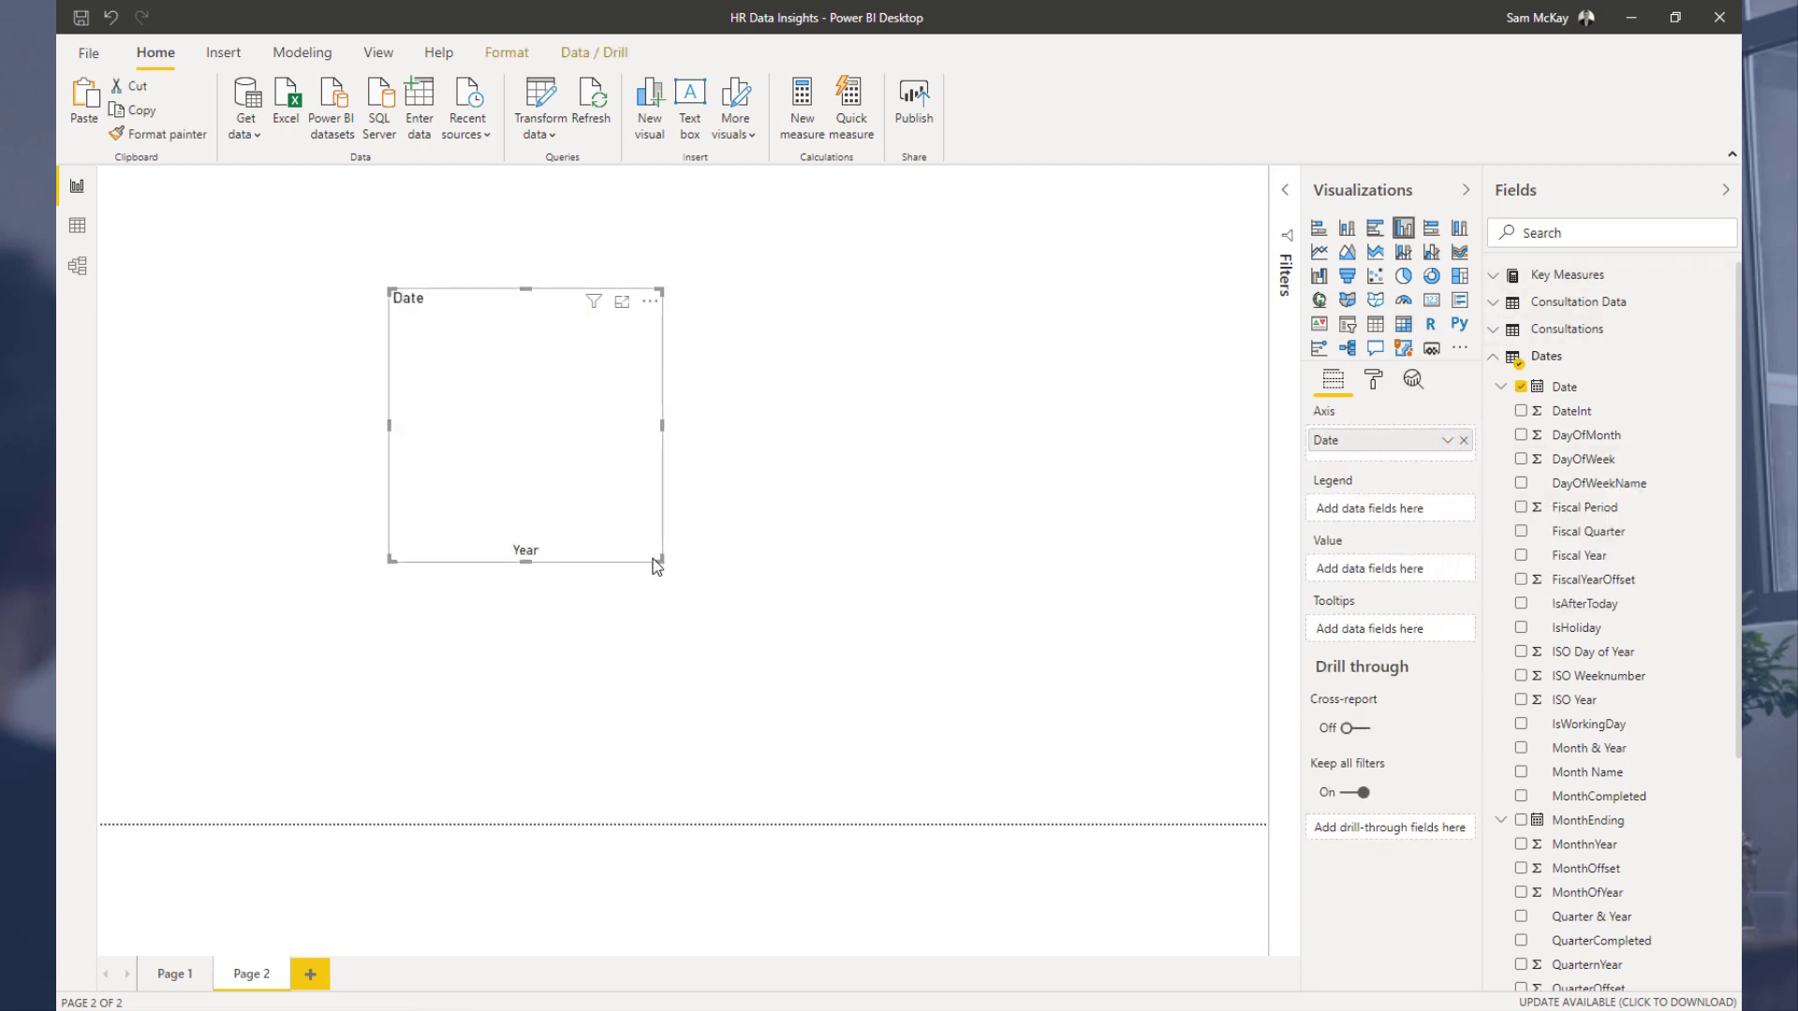
{"action": "left_click_drag", "start_coordinate": [658, 559], "coordinate": [833, 684]}
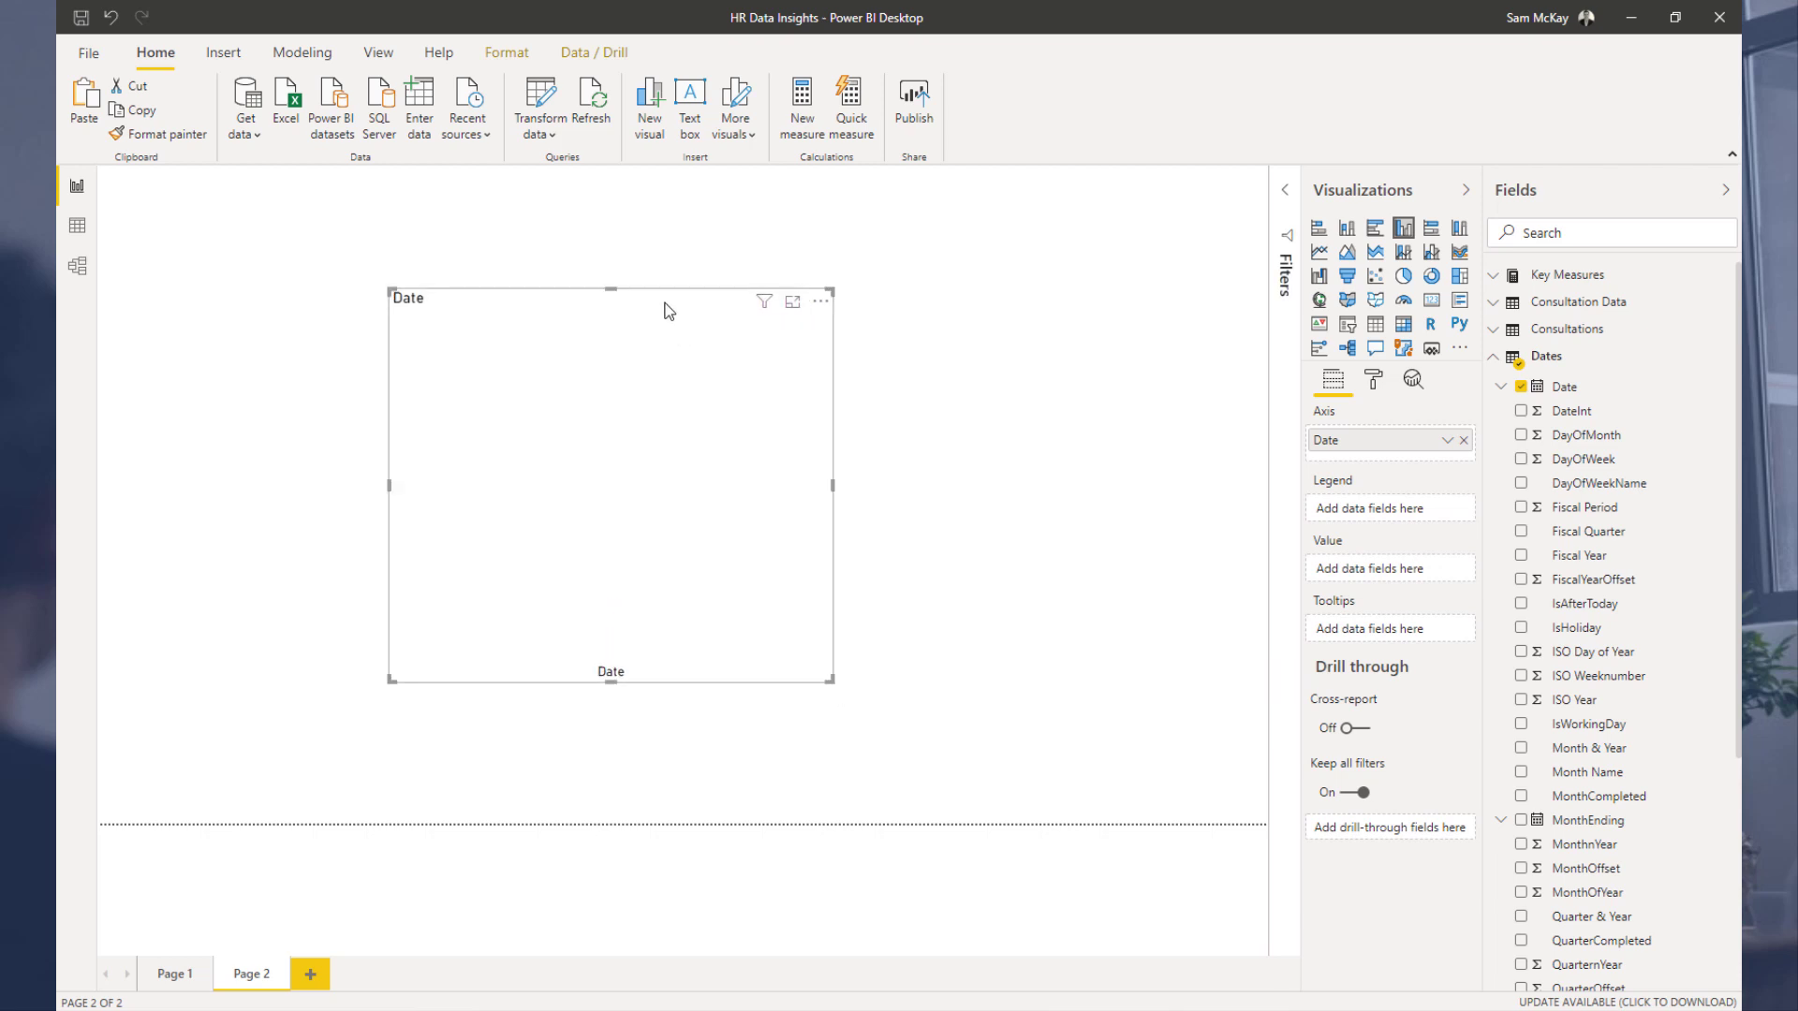
{"action": "left_click_drag", "start_coordinate": [662, 301], "coordinate": [661, 281]}
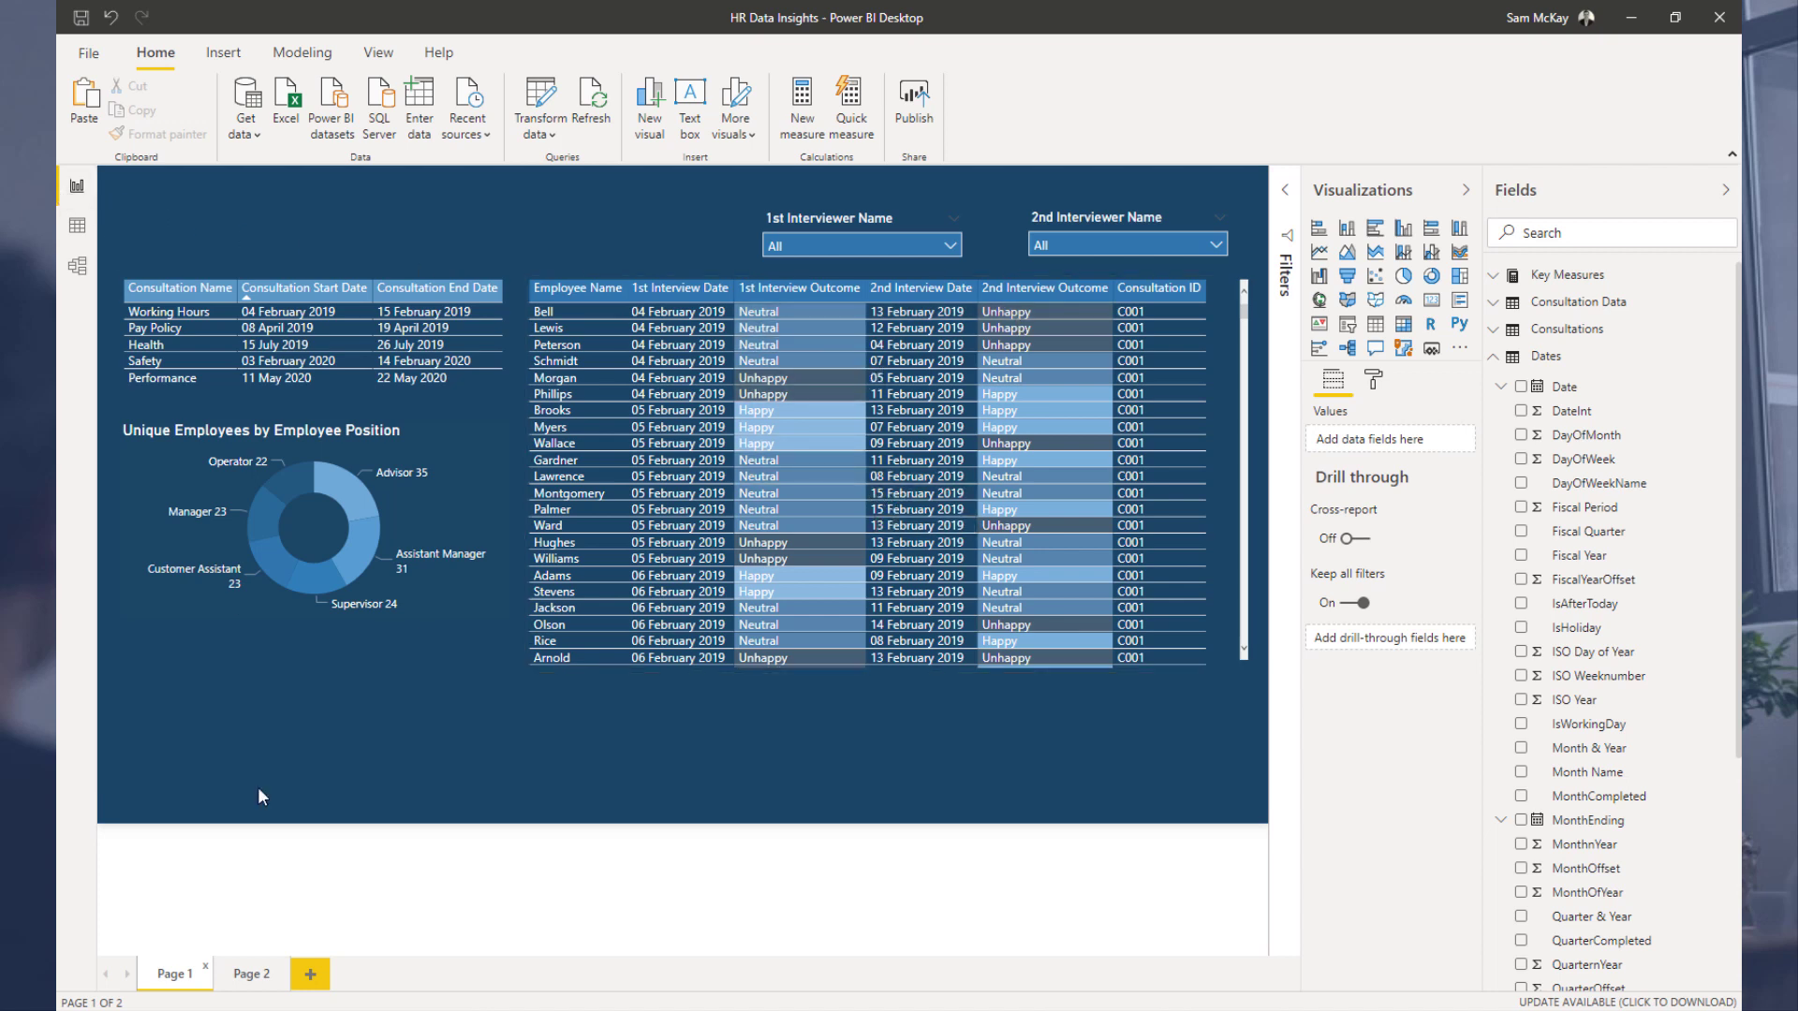
Step: On Page 2, create a new measure in Key Measures named First Outcome
{"action": "left_click", "coordinate": [251, 975]}
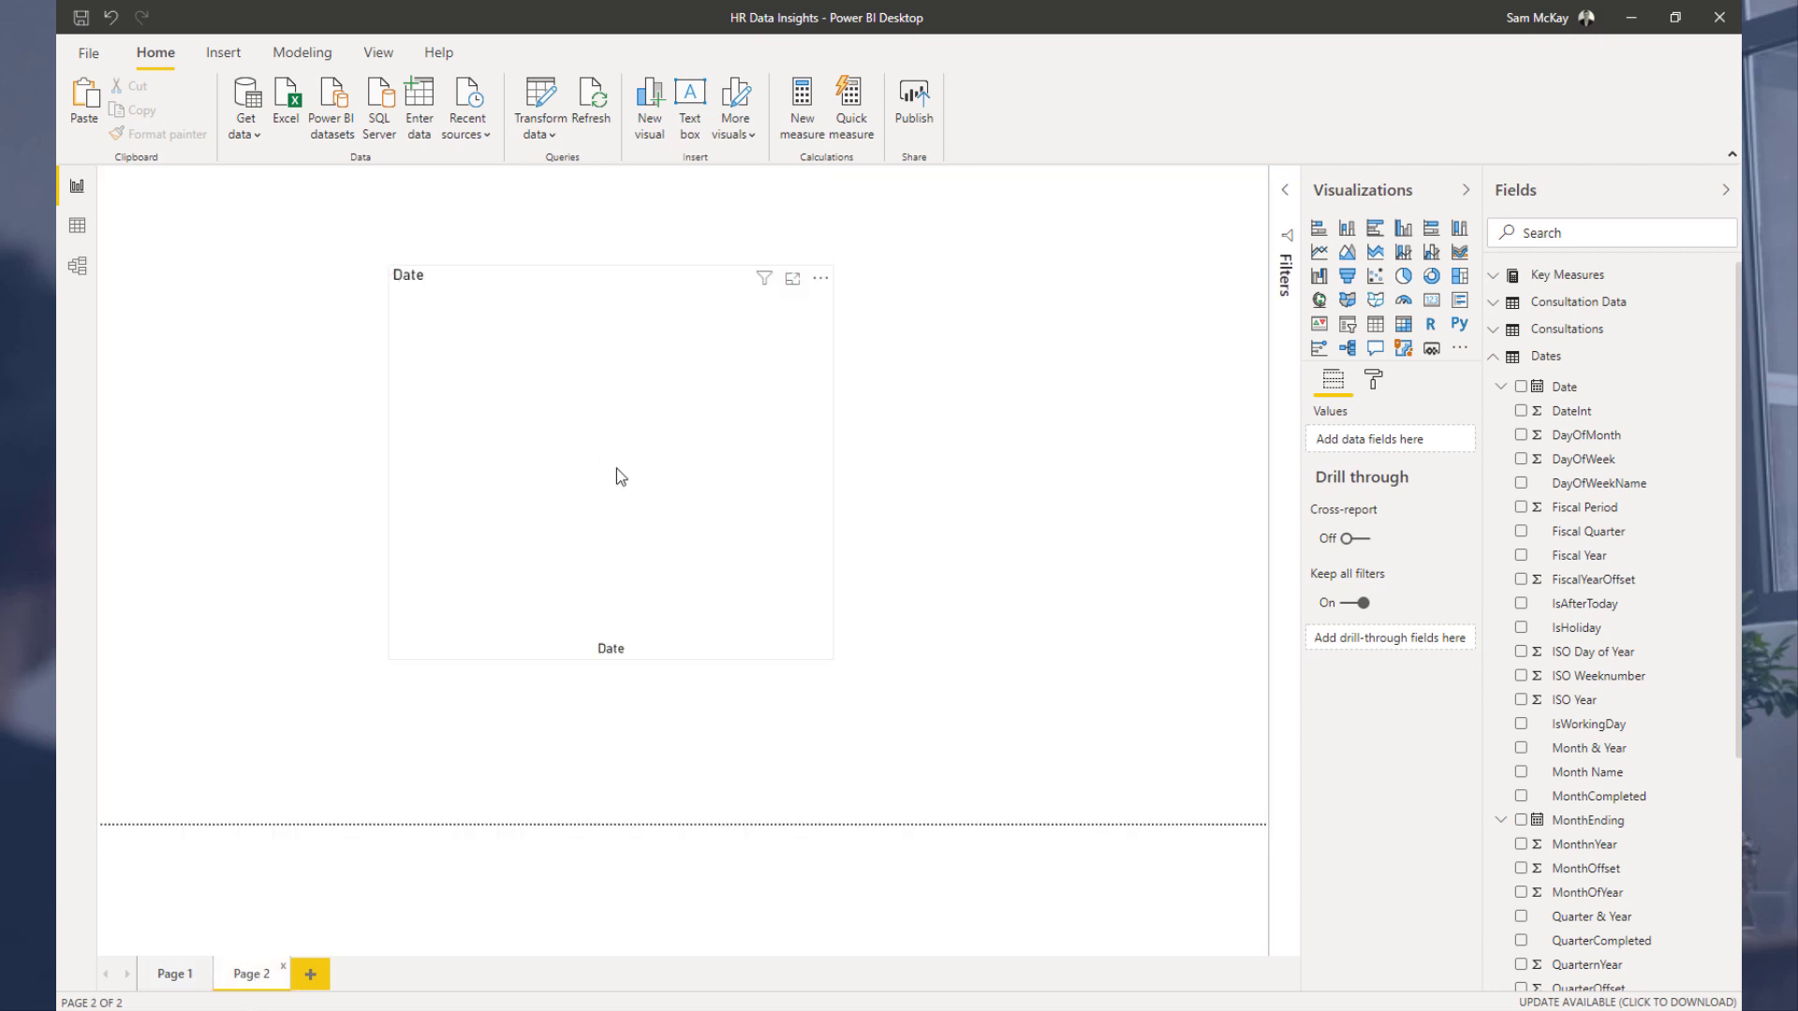
{"action": "left_click", "coordinate": [1522, 281]}
{"action": "left_click", "coordinate": [1572, 329]}
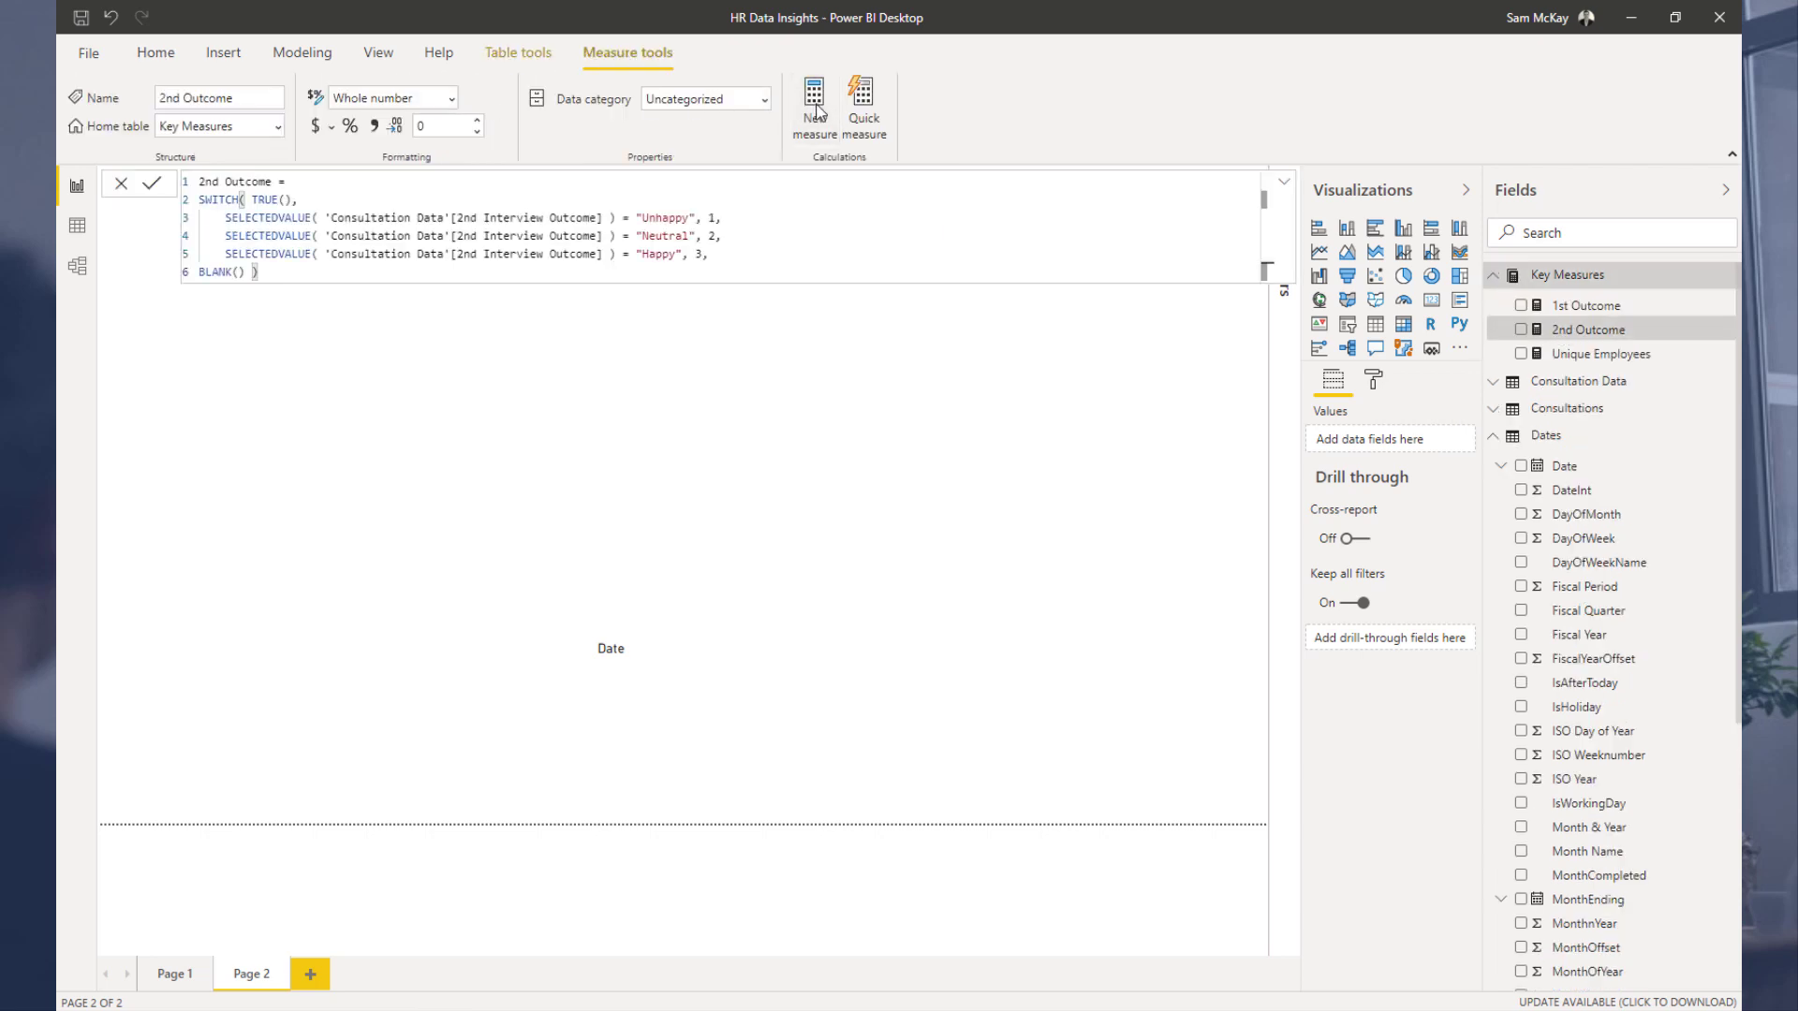
{"action": "left_click", "coordinate": [815, 111]}
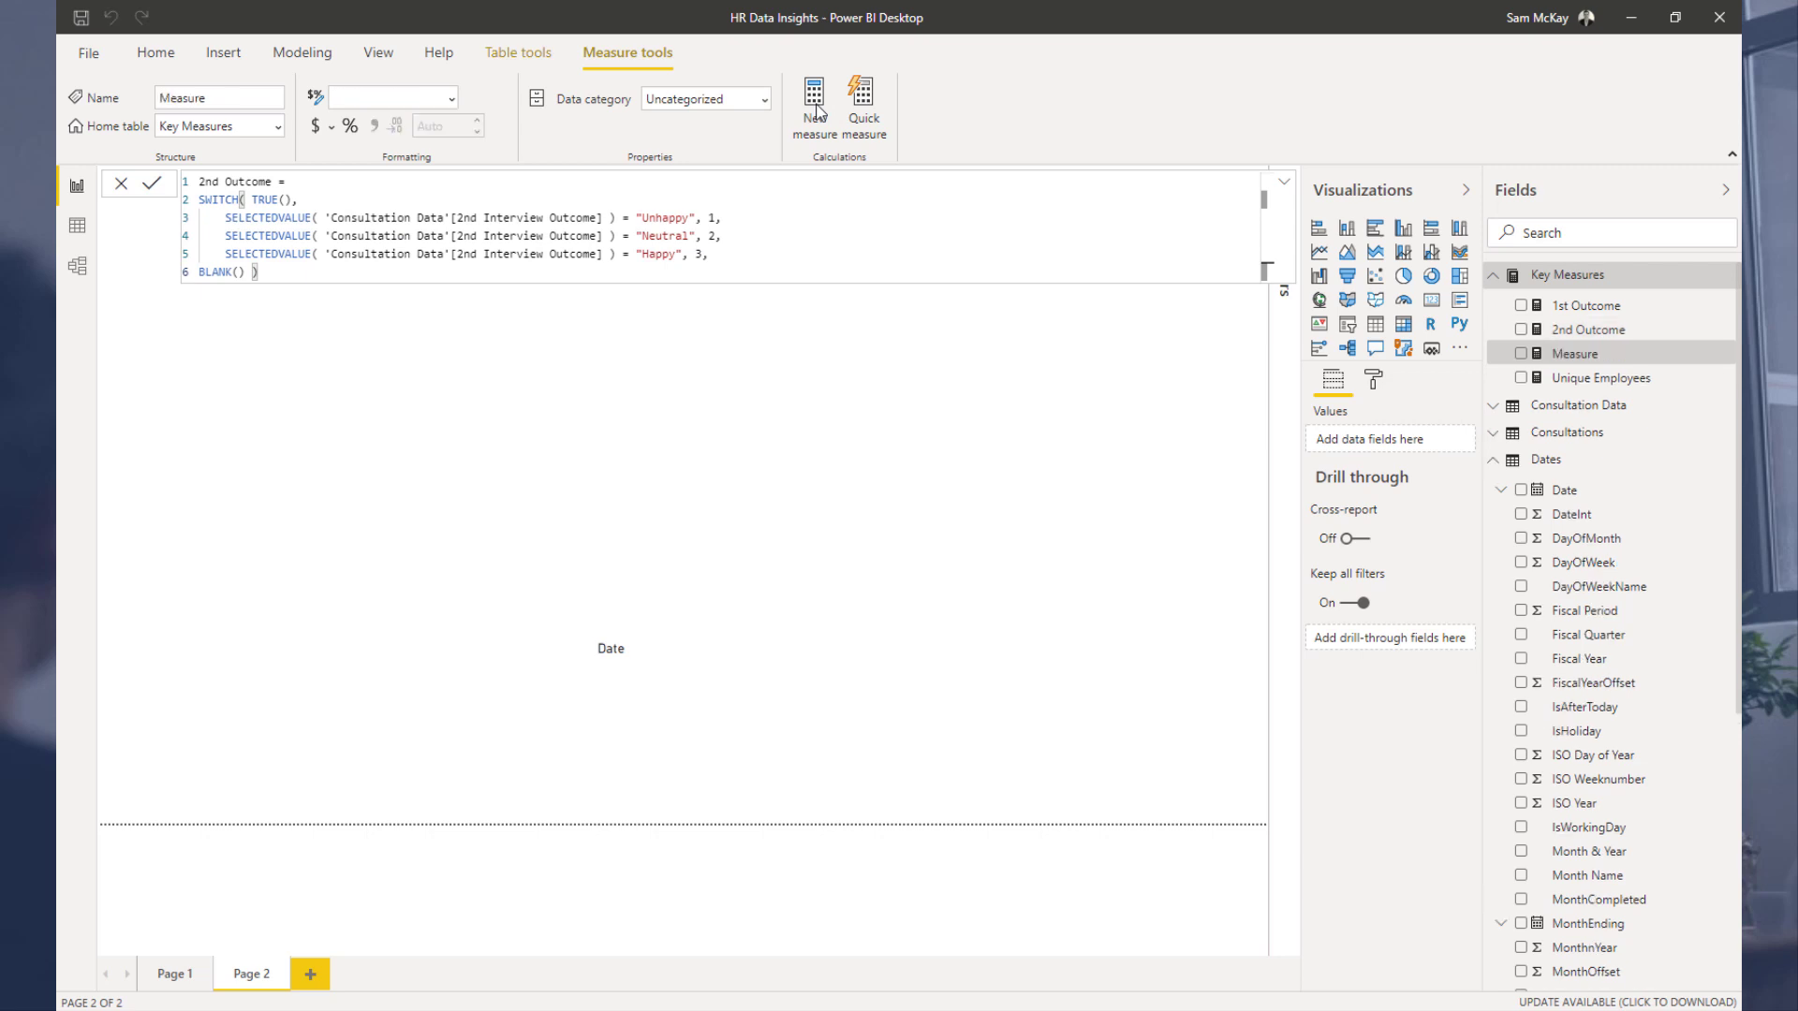
{"action": "type", "text": "1st"}
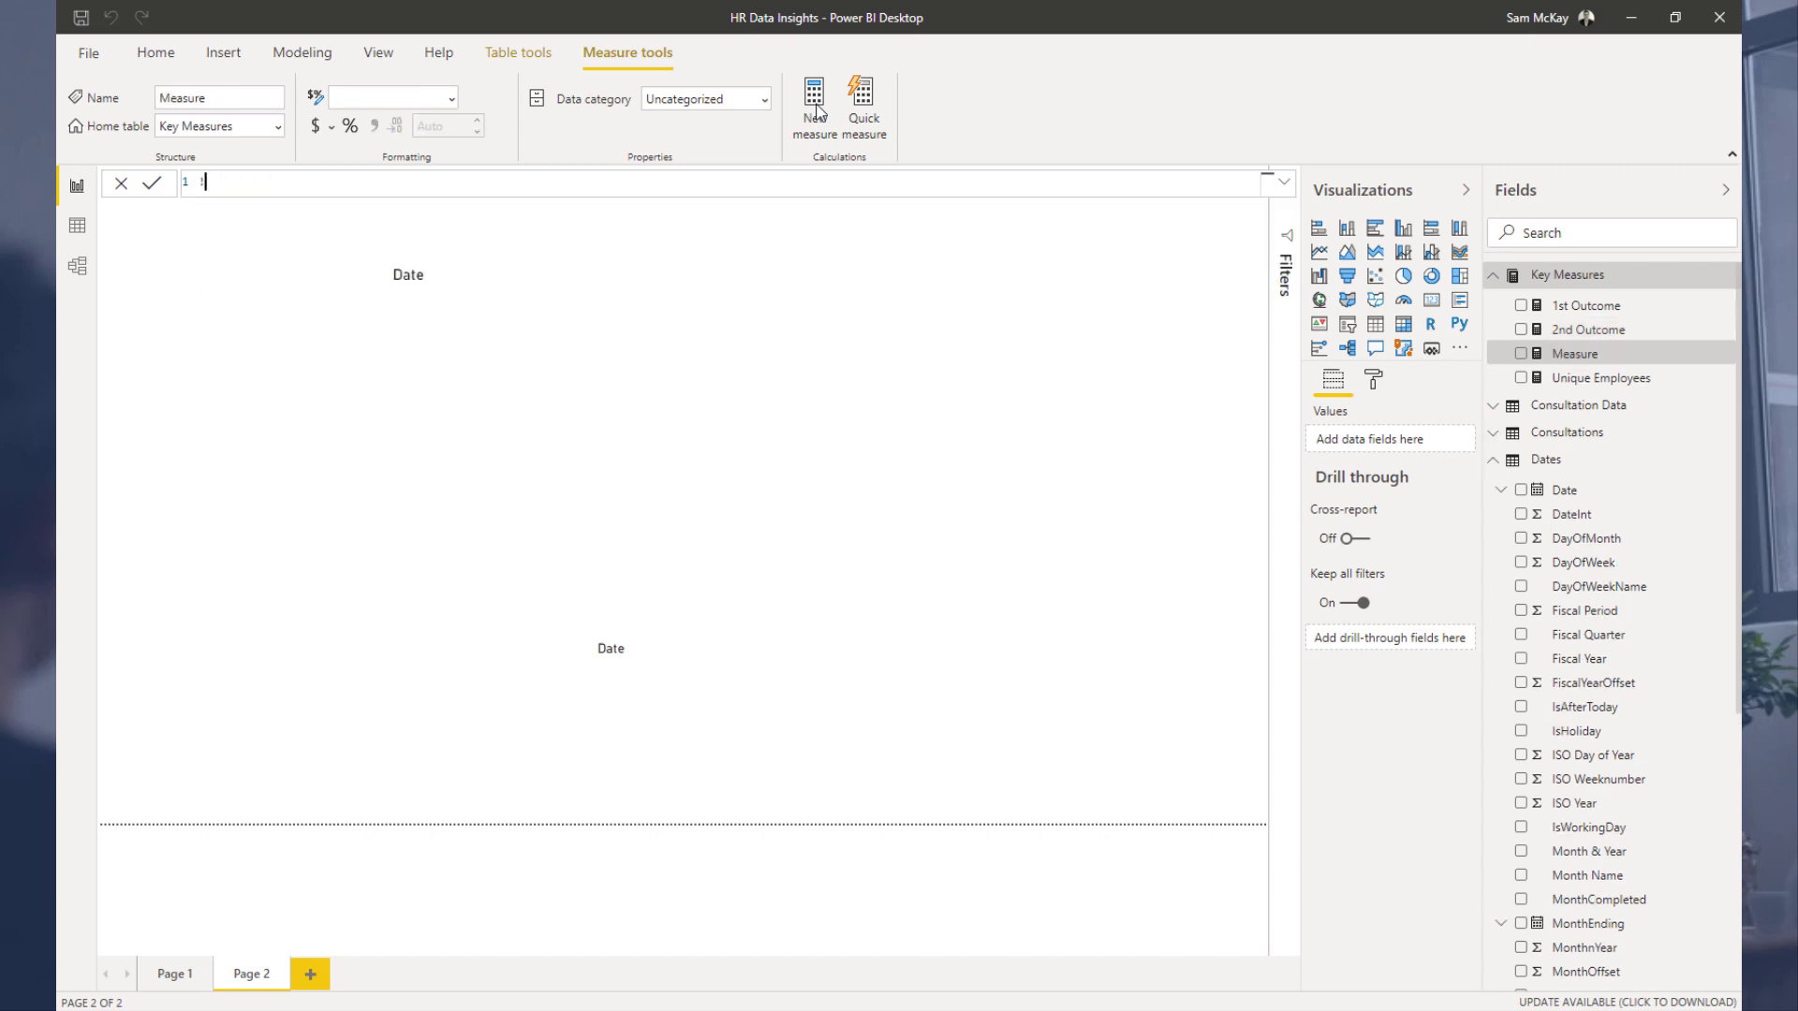
{"action": "key", "text": "BackSpace"}
{"action": "key", "text": "BackSpace"}
{"action": "type", "text": "1S"}
{"action": "key", "text": "BackSpace"}
{"action": "key", "text": "BackSpace"}
{"action": "type", "text": "First Outcome ="}
{"action": "key", "text": "shift+Return"}
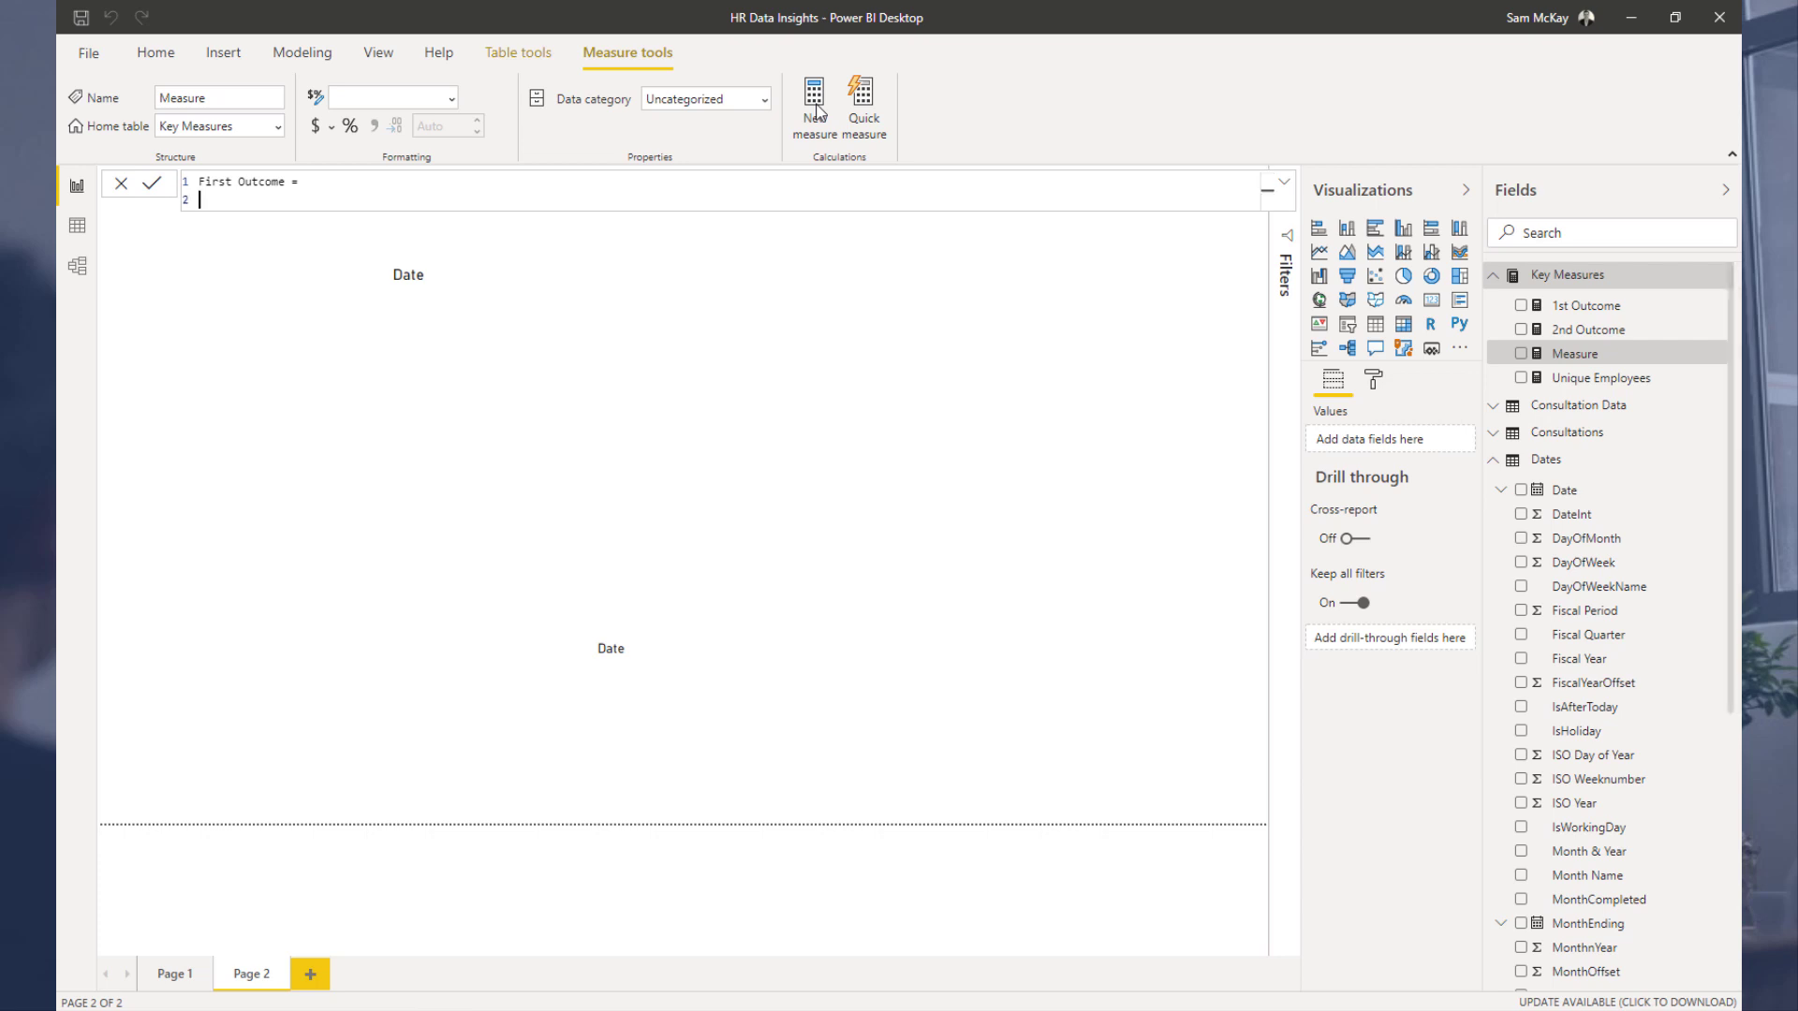
Step: Define First Outcome as CALCULATE( [1st Outcome], USERELATIONSHIP( Dates[Date], 'Consultation Data'[1st Interview Date] ) )
{"action": "type", "text": "CALCULATE( 1"}
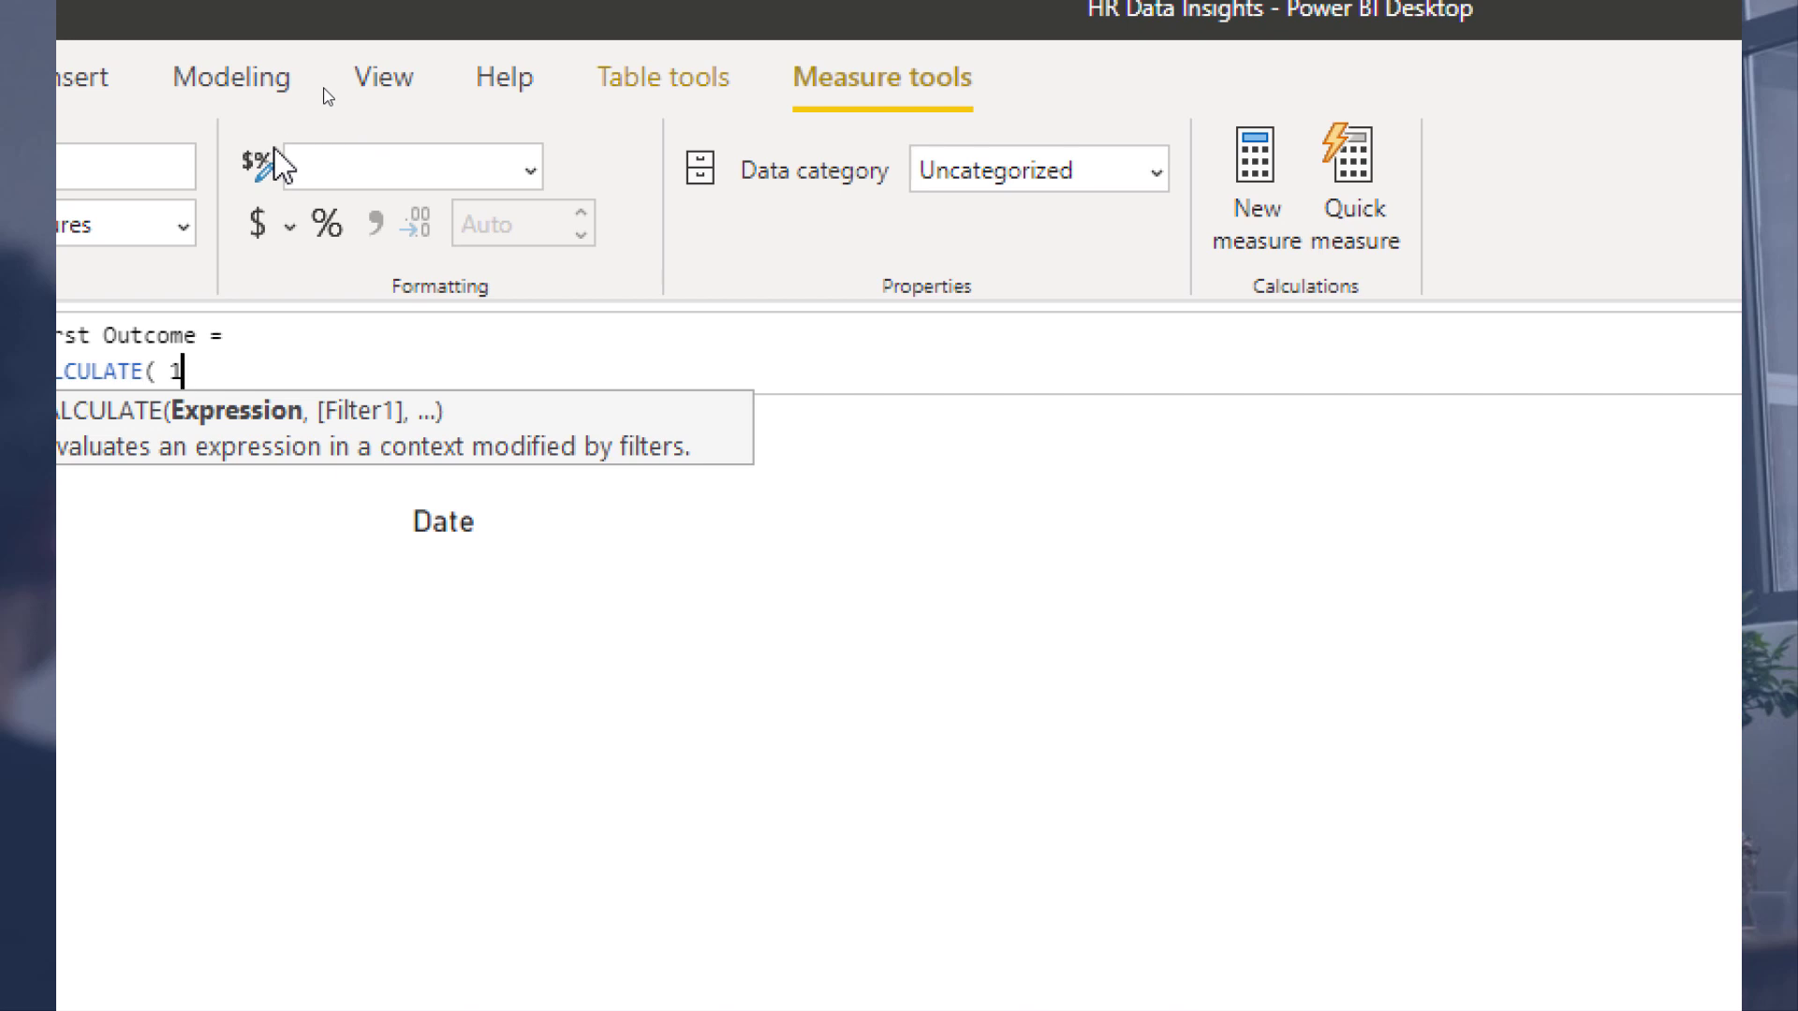
{"action": "type", "text": "st"}
{"action": "key", "text": "BackSpace"}
{"action": "key", "text": "BackSpace"}
{"action": "key", "text": "BackSpace"}
{"action": "key", "text": "BackSpace"}
{"action": "type", "text": "out"}
{"action": "key", "text": "Tab"}
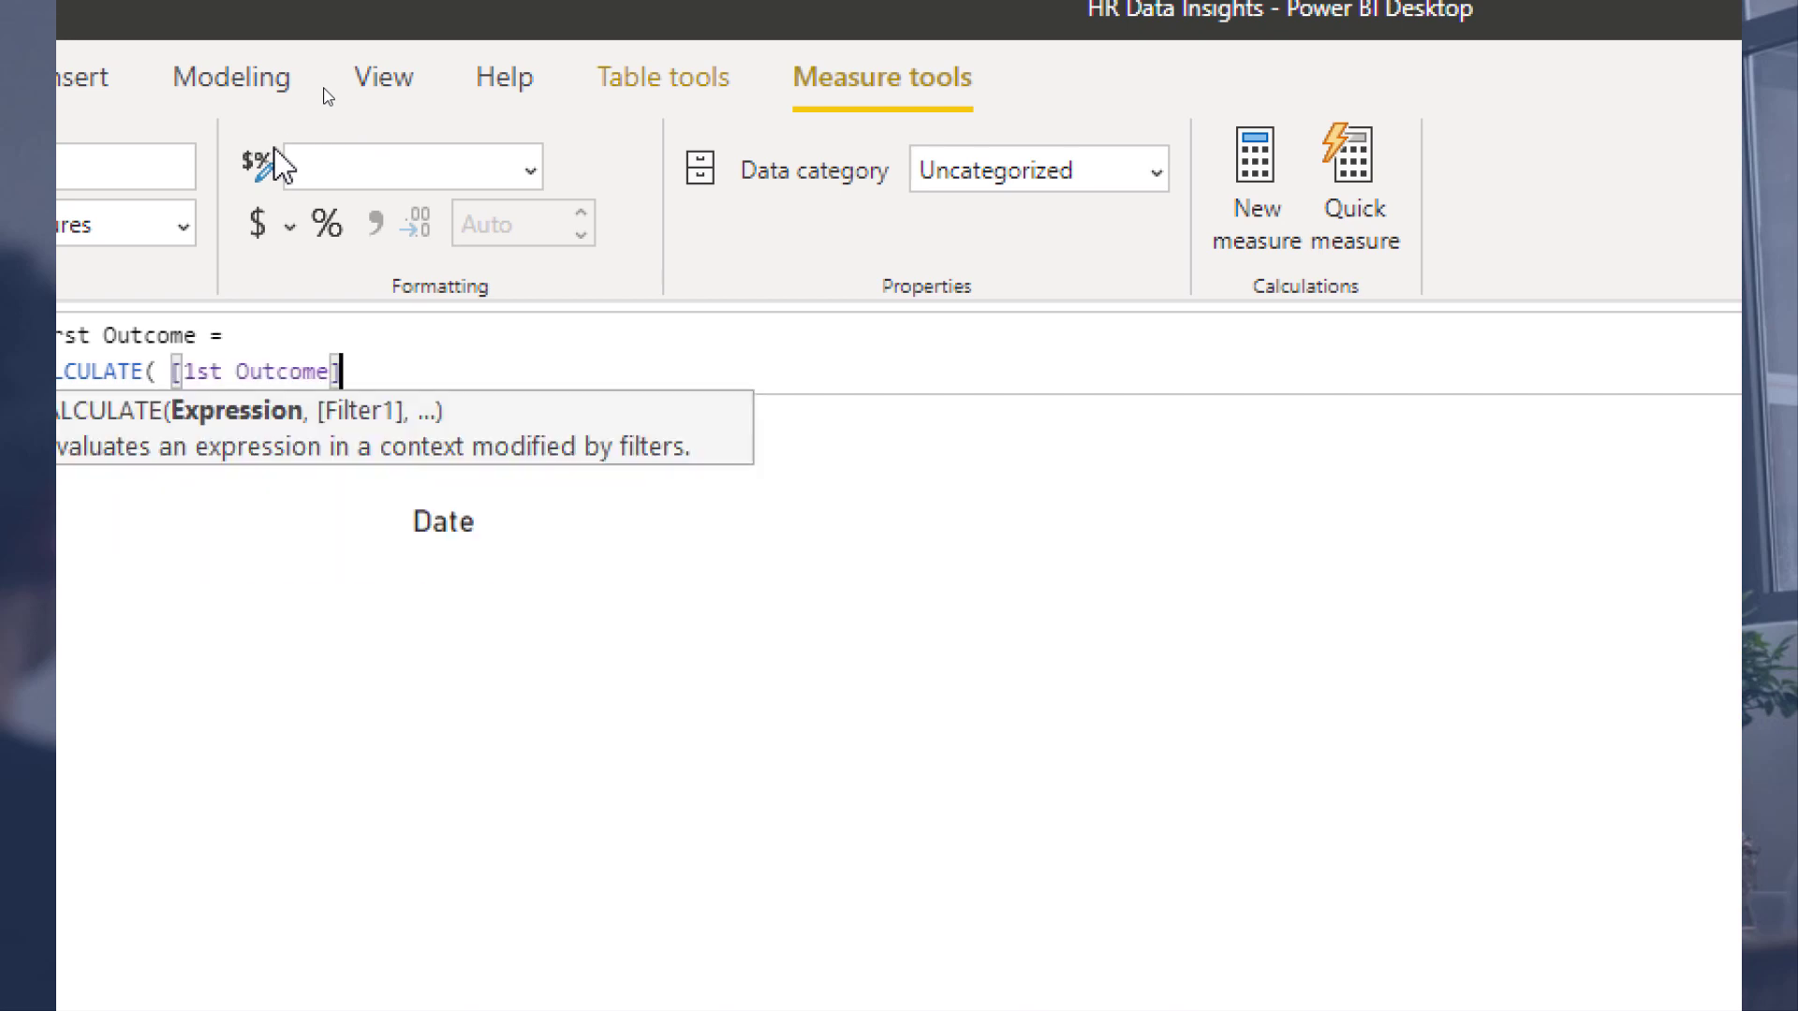
{"action": "type", "text": ","}
{"action": "key", "text": "shift+Return"}
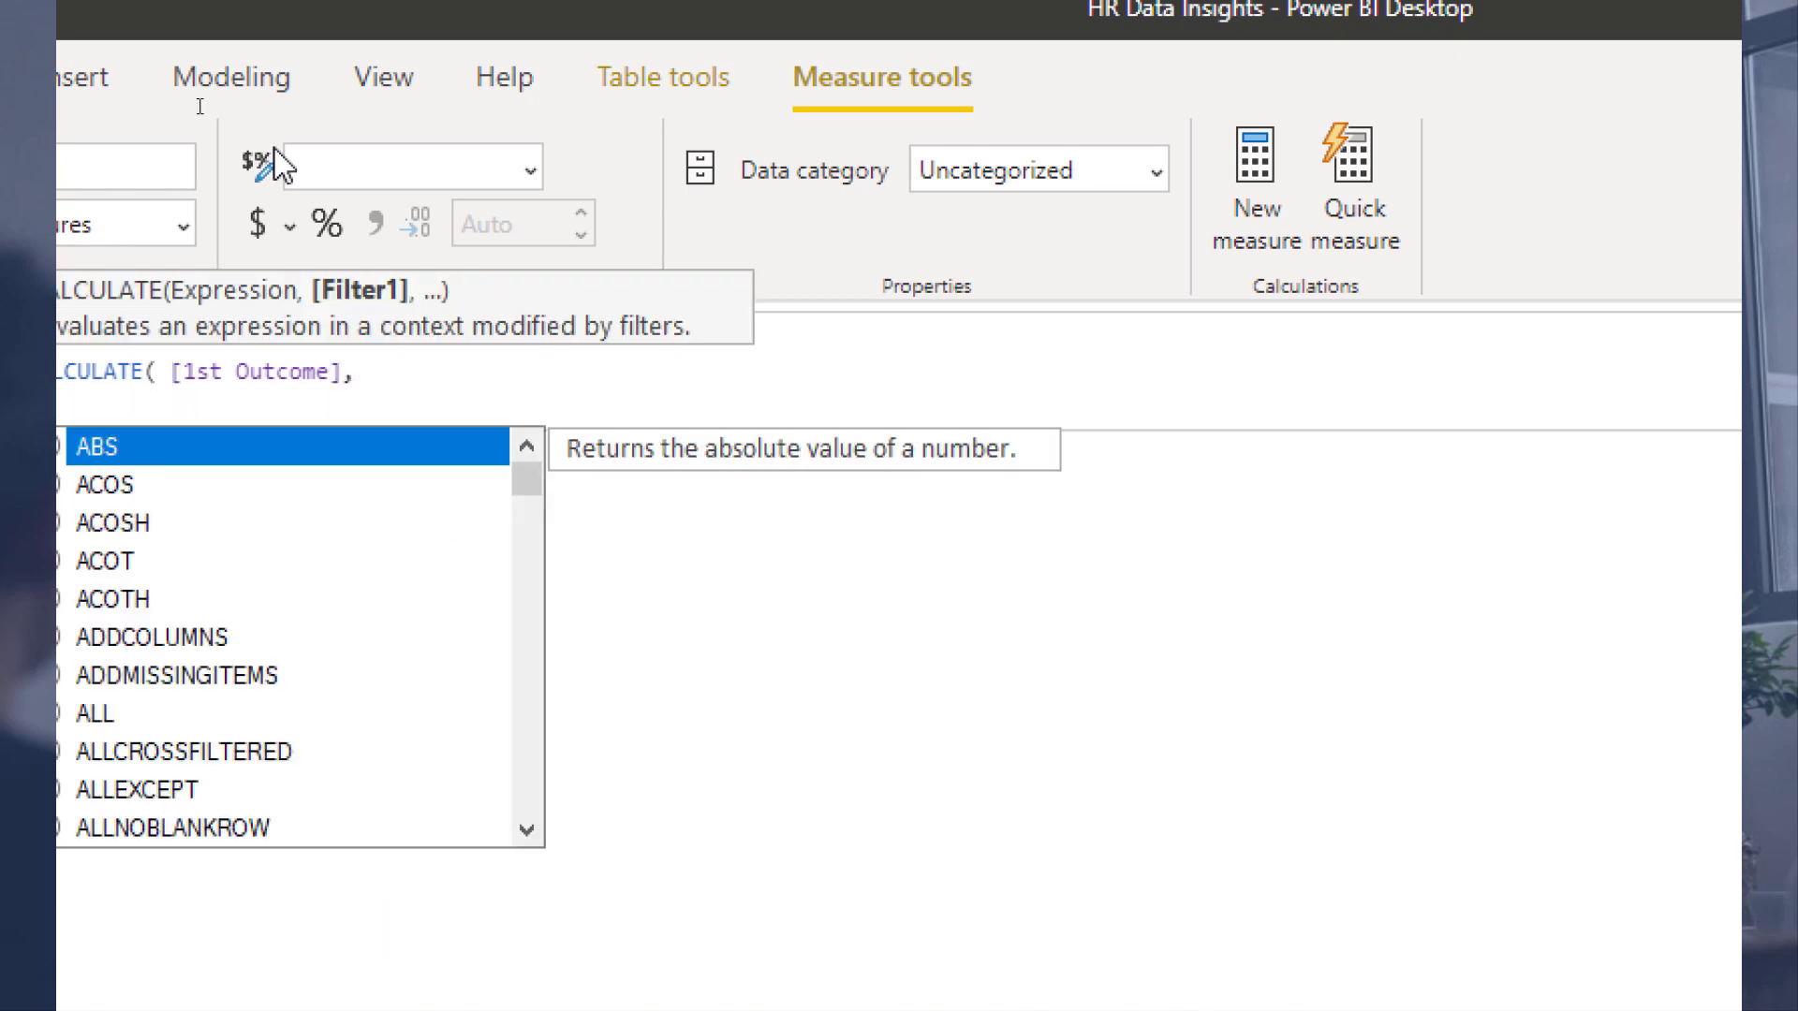
{"action": "key", "text": "Tab"}
{"action": "key", "text": "BackSpace"}
{"action": "key", "text": "BackSpace"}
{"action": "key", "text": "BackSpace"}
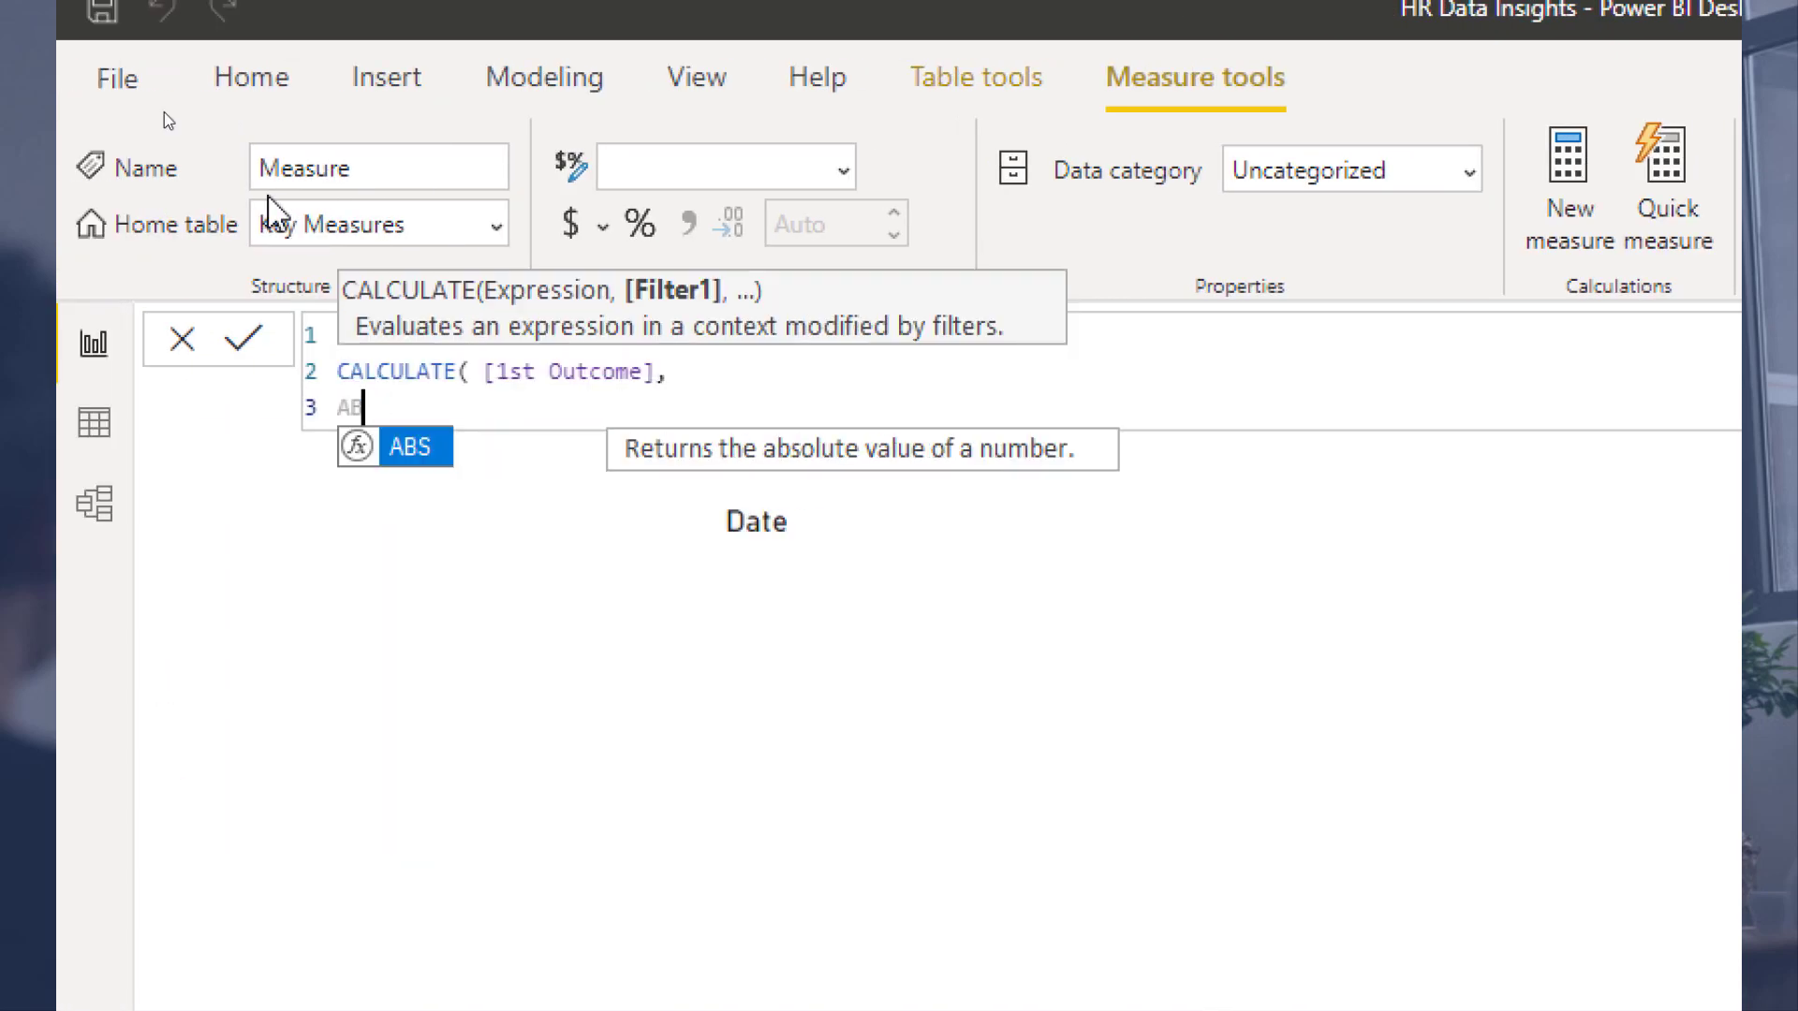
{"action": "key", "text": "BackSpace"}
{"action": "key", "text": "Tab"}
{"action": "type", "text": "USERE"}
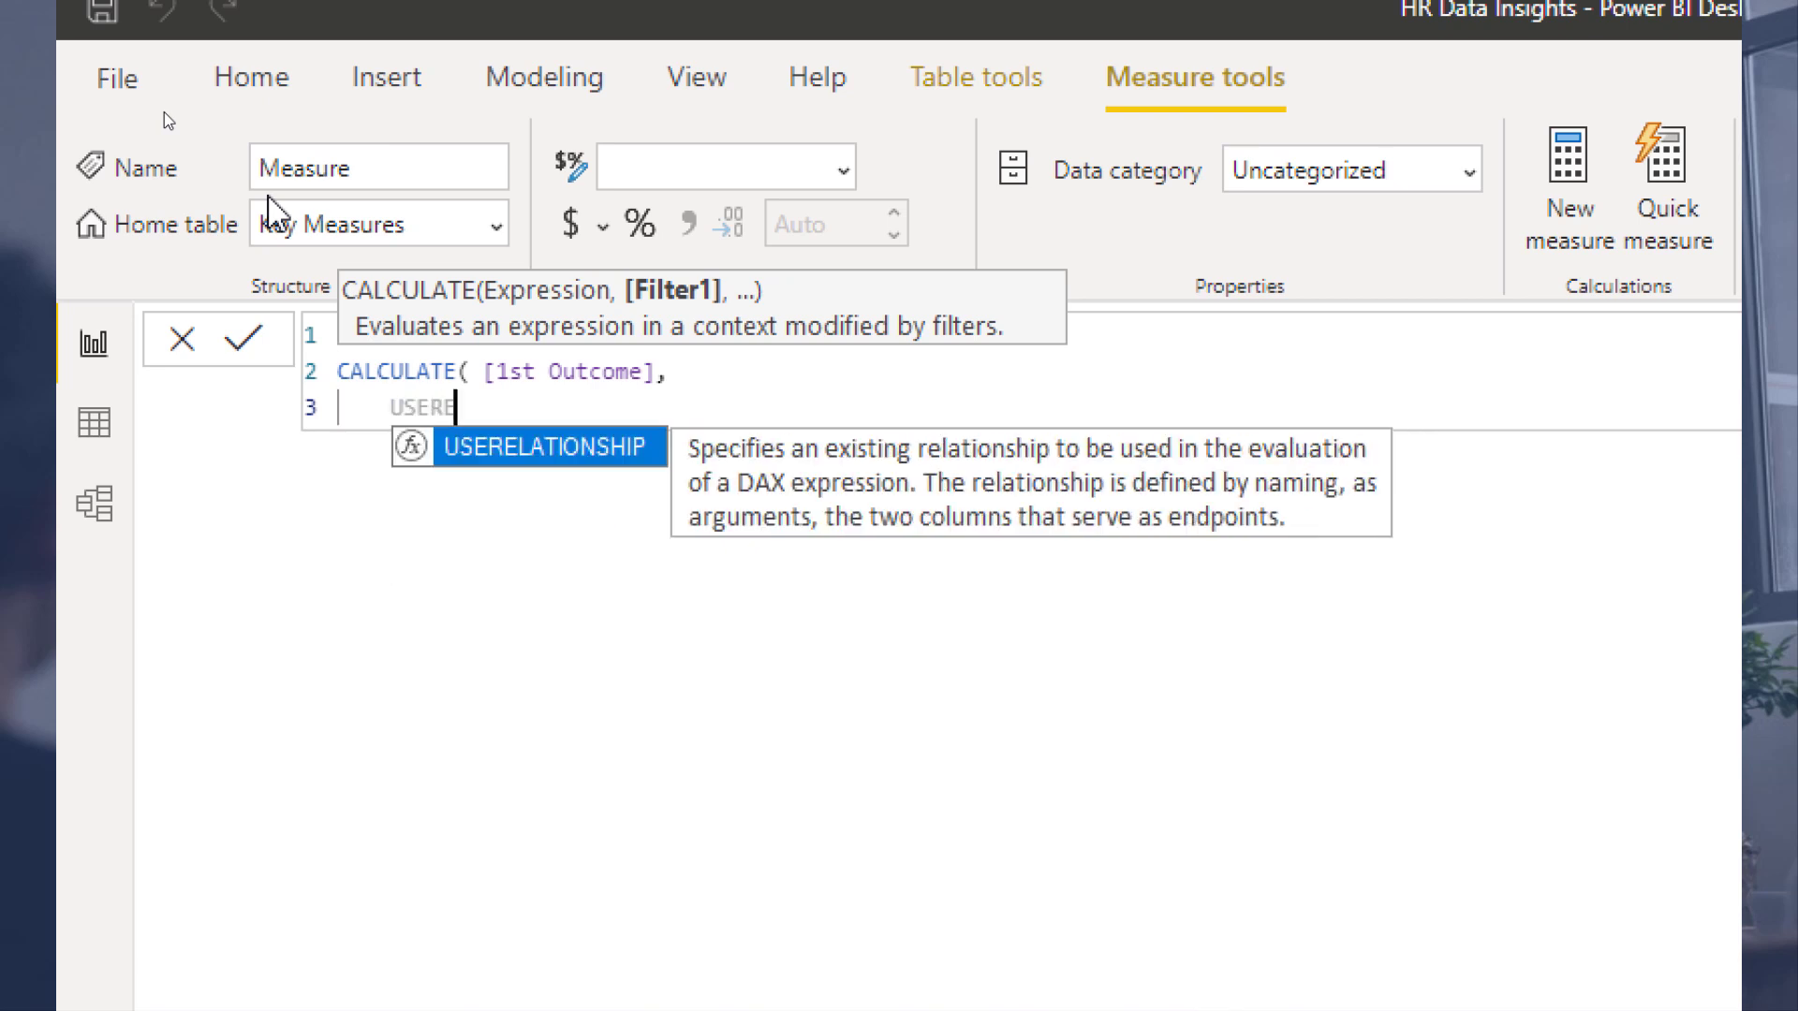
{"action": "key", "text": "Tab"}
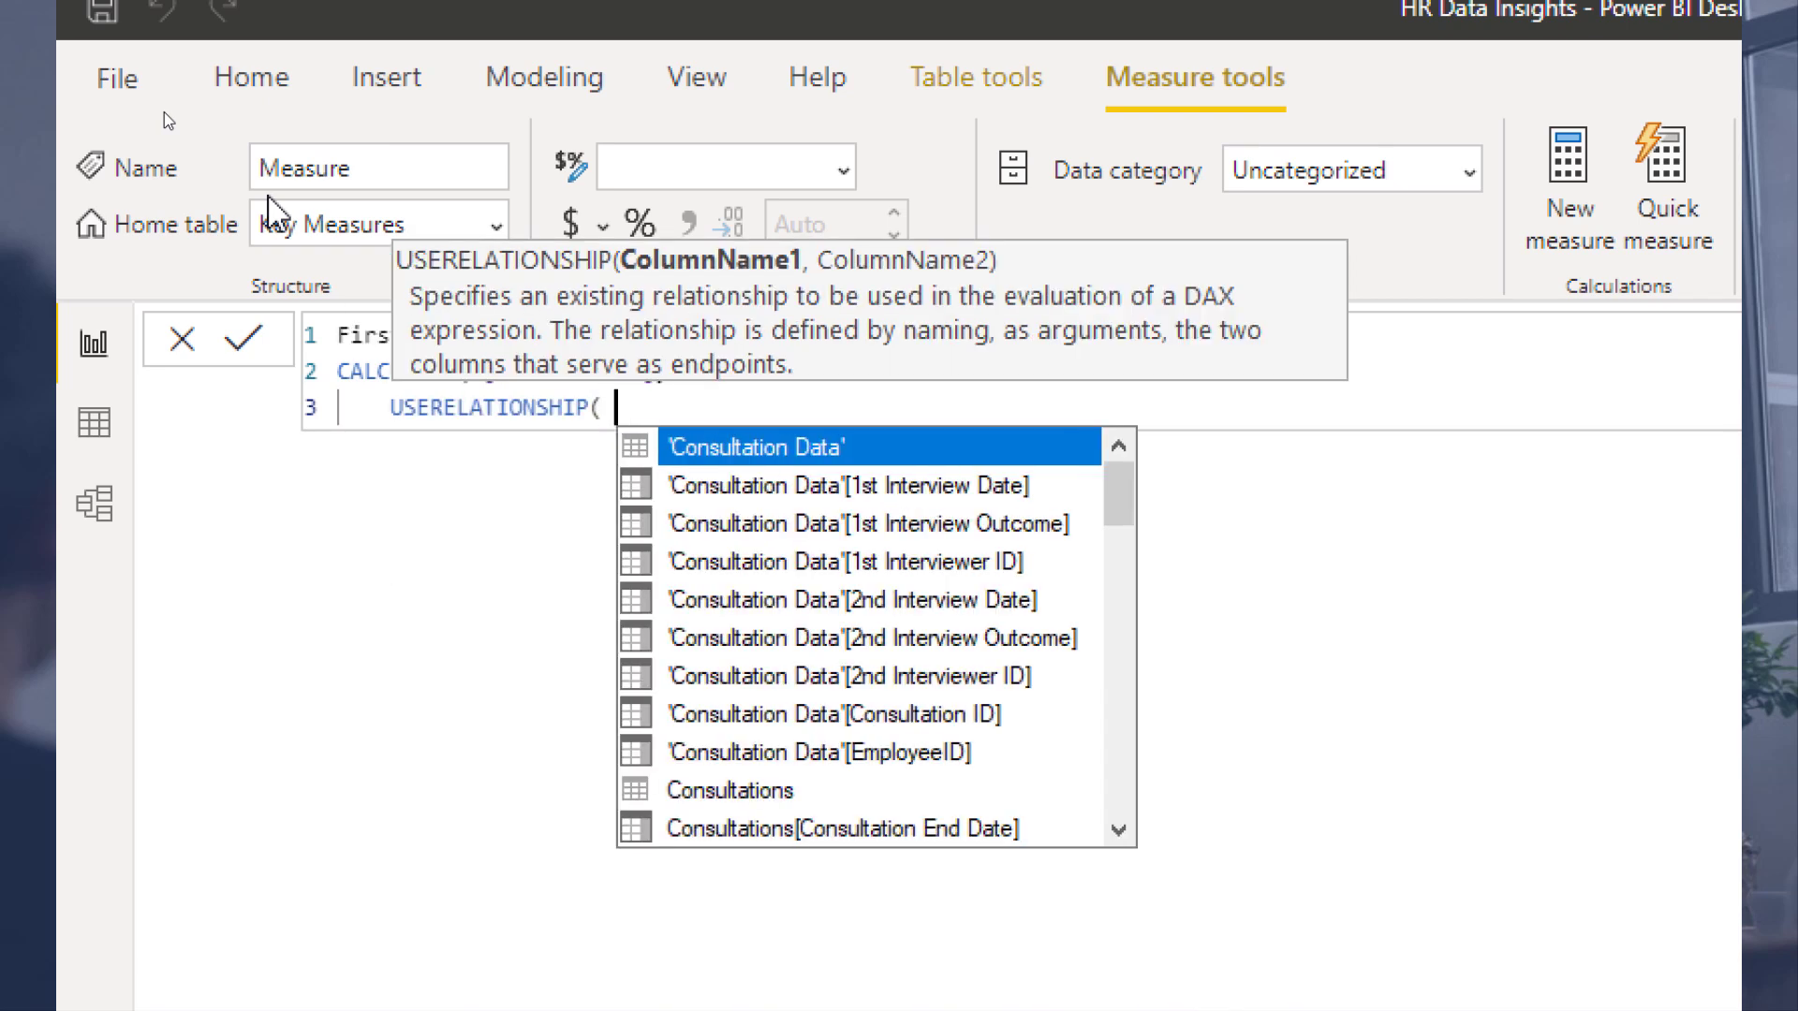
{"action": "type", "text": "Date"}
{"action": "key", "text": "Down"}
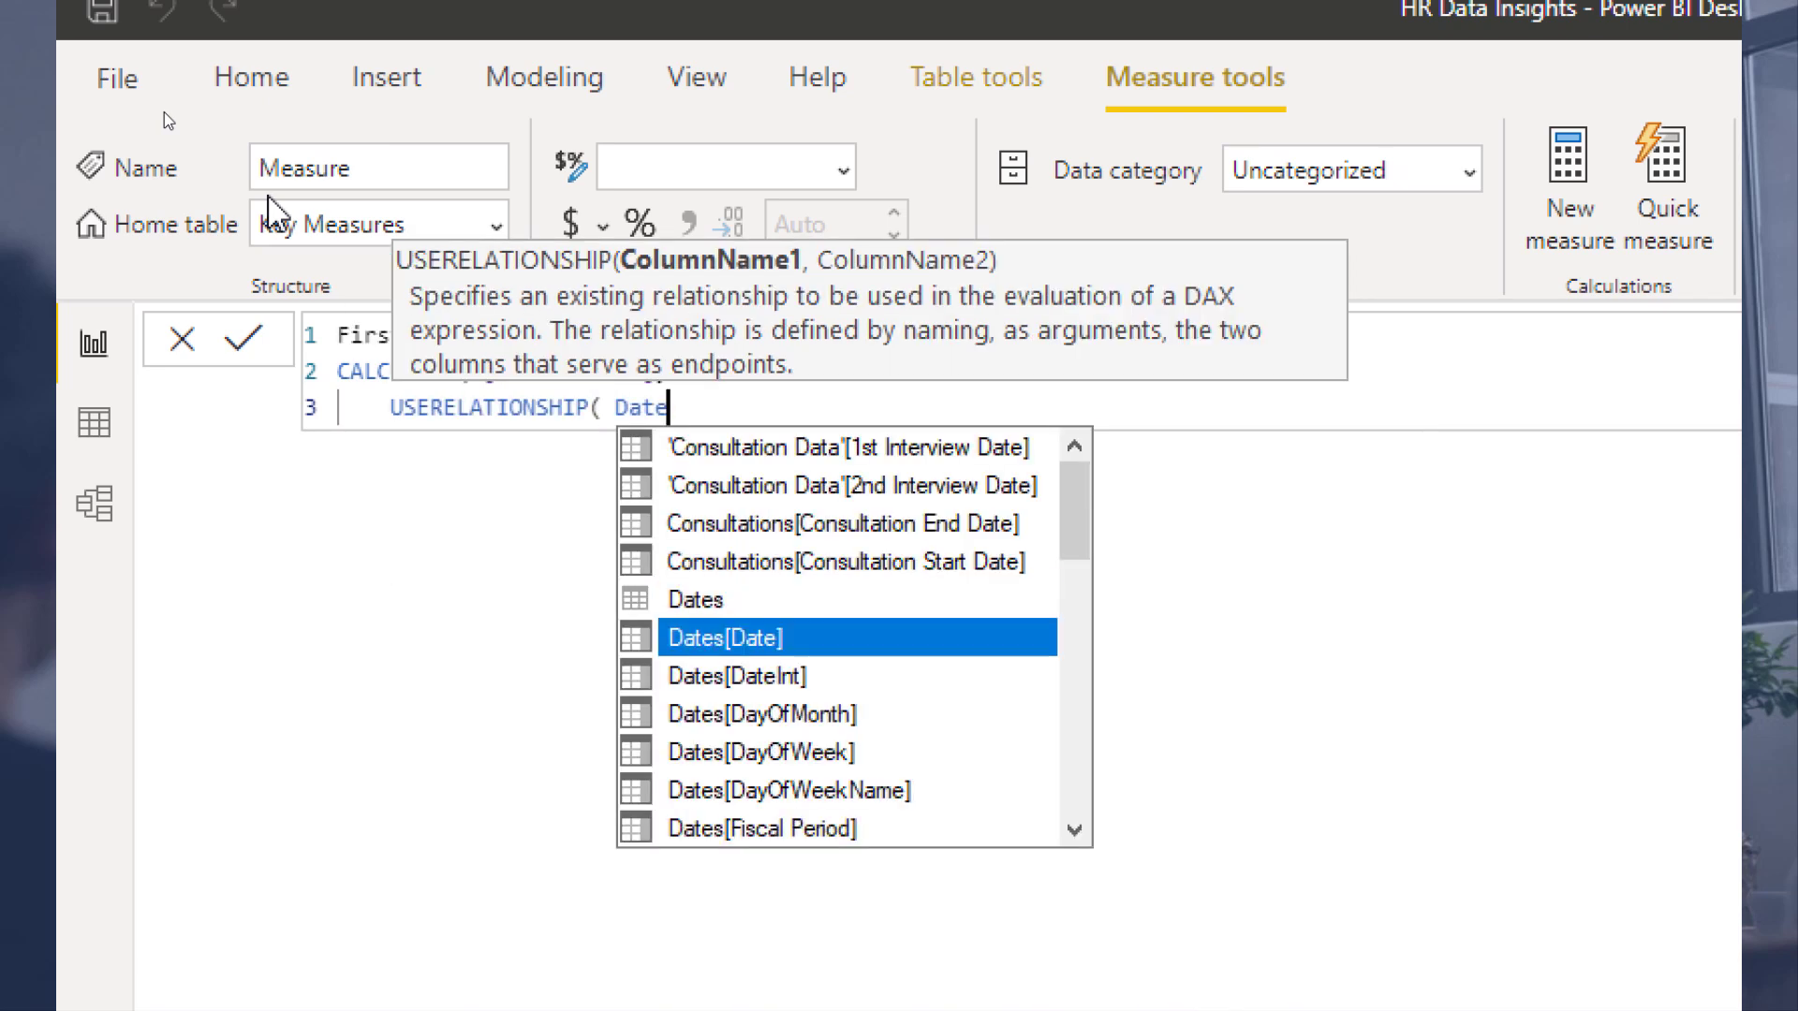
{"action": "key", "text": "Tab"}
{"action": "type", "text": ","}
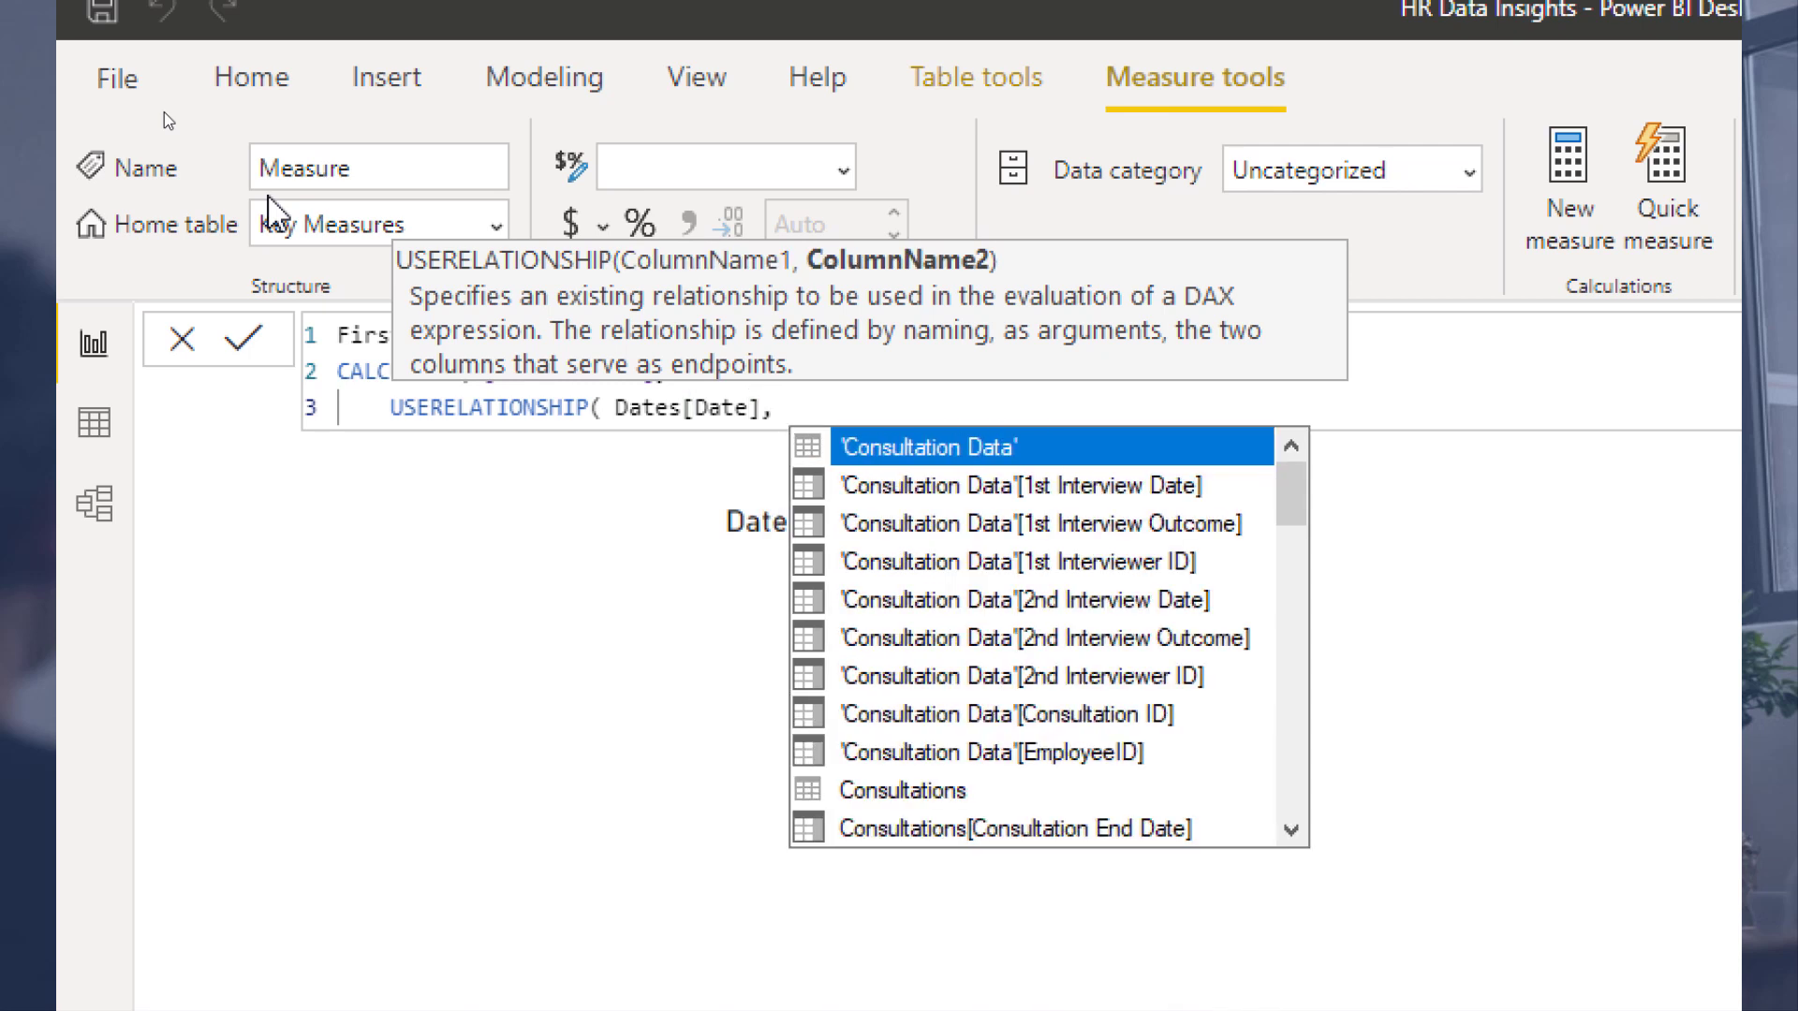
{"action": "type", "text": " con"}
{"action": "key", "text": "Down"}
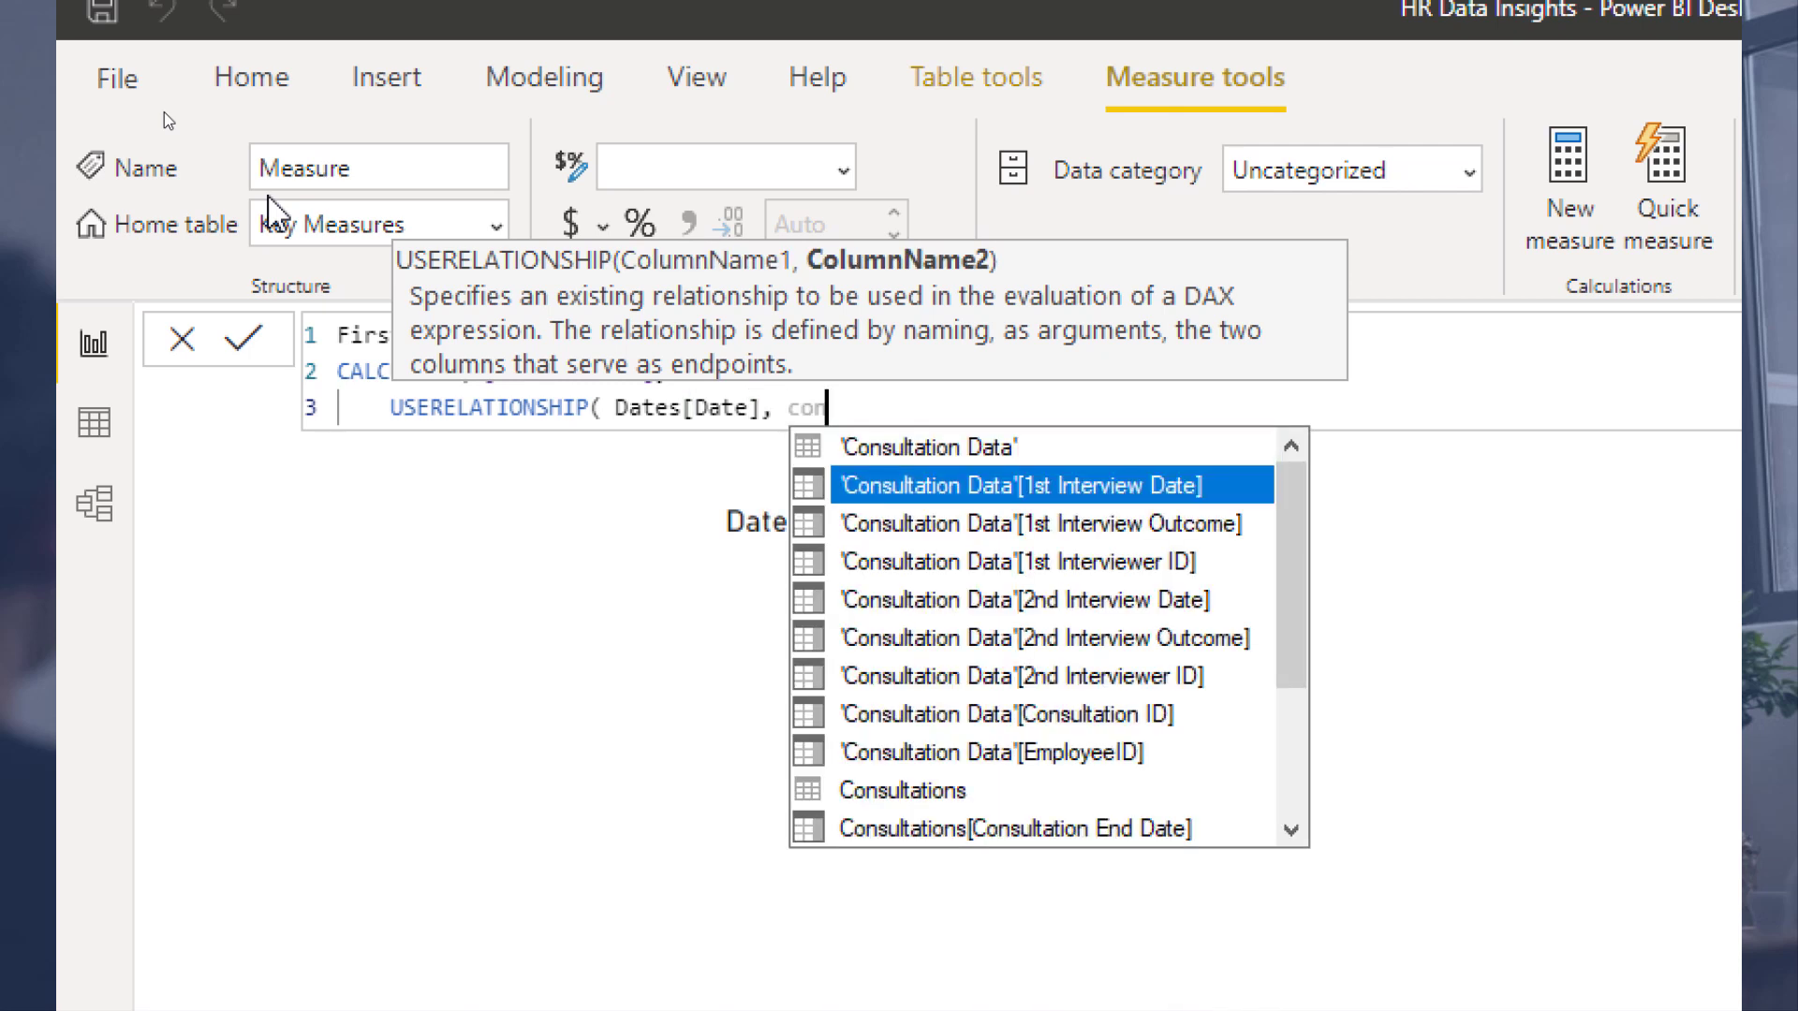
{"action": "key", "text": "Tab"}
{"action": "type", "text": ") )"}
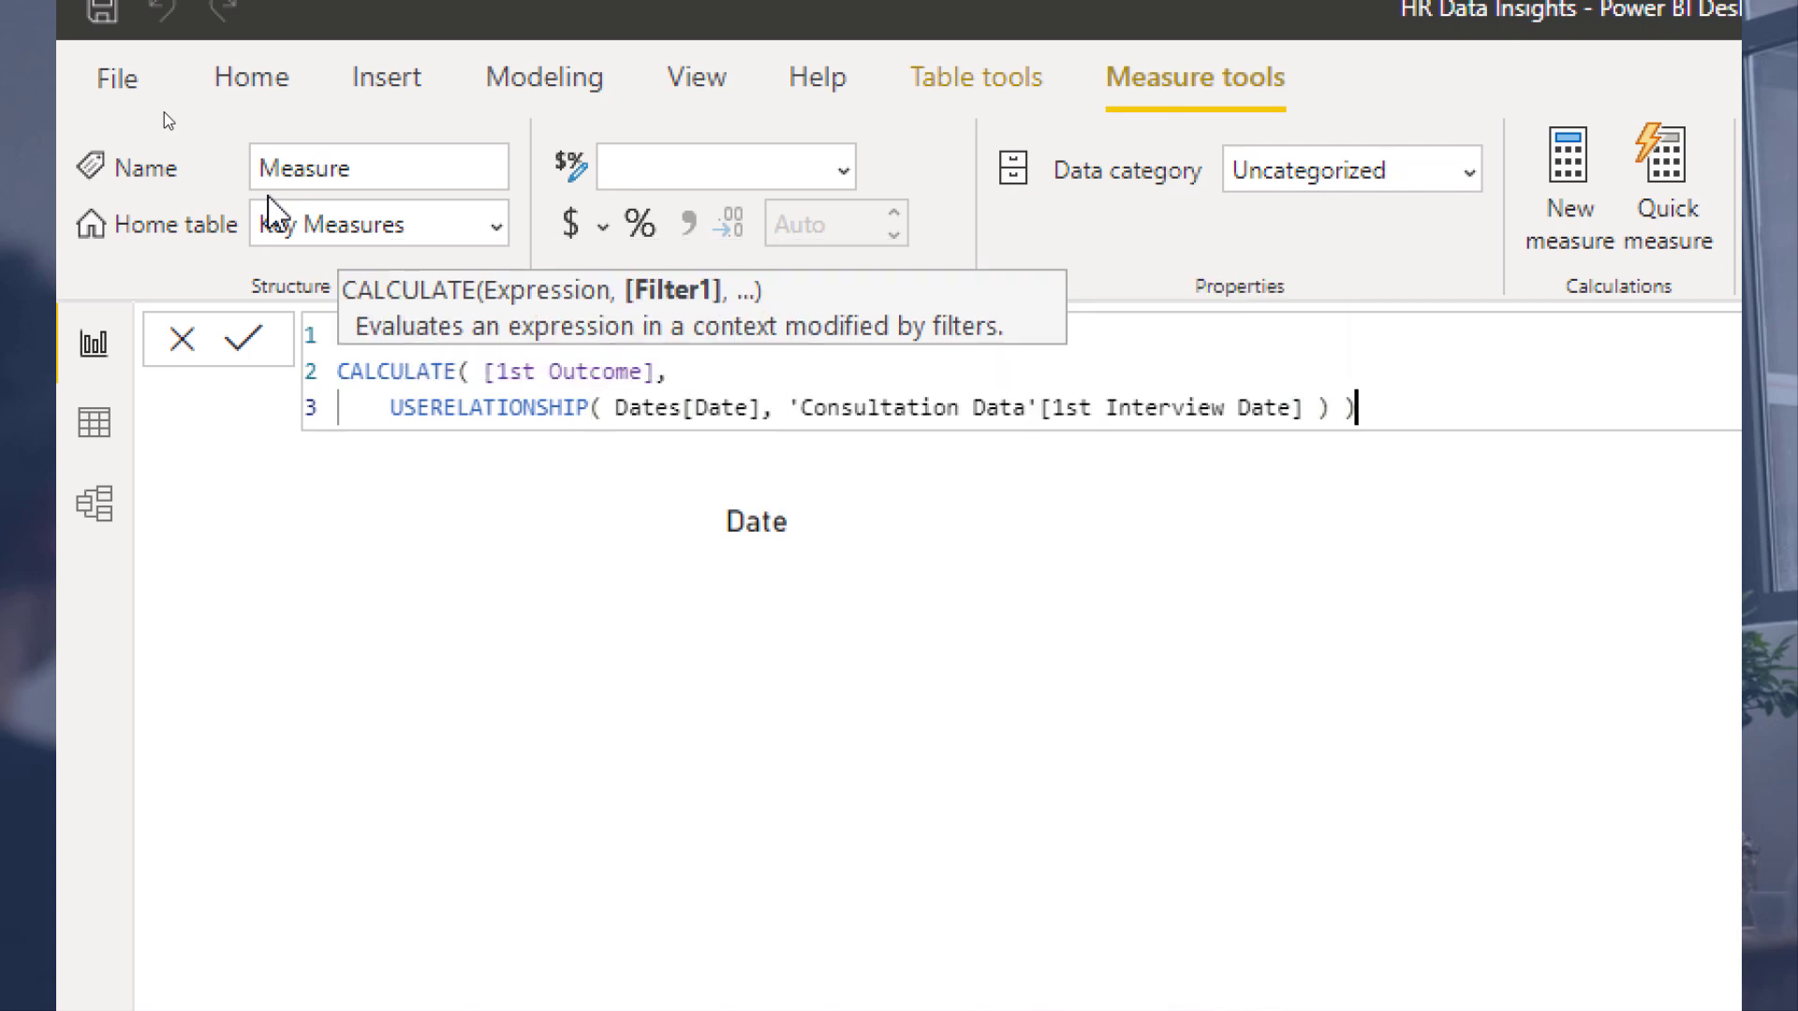
Step: Commit the First Outcome measure, add it as the value of the Page 2 date chart, and switch that visual to a table
{"action": "key", "text": "Return"}
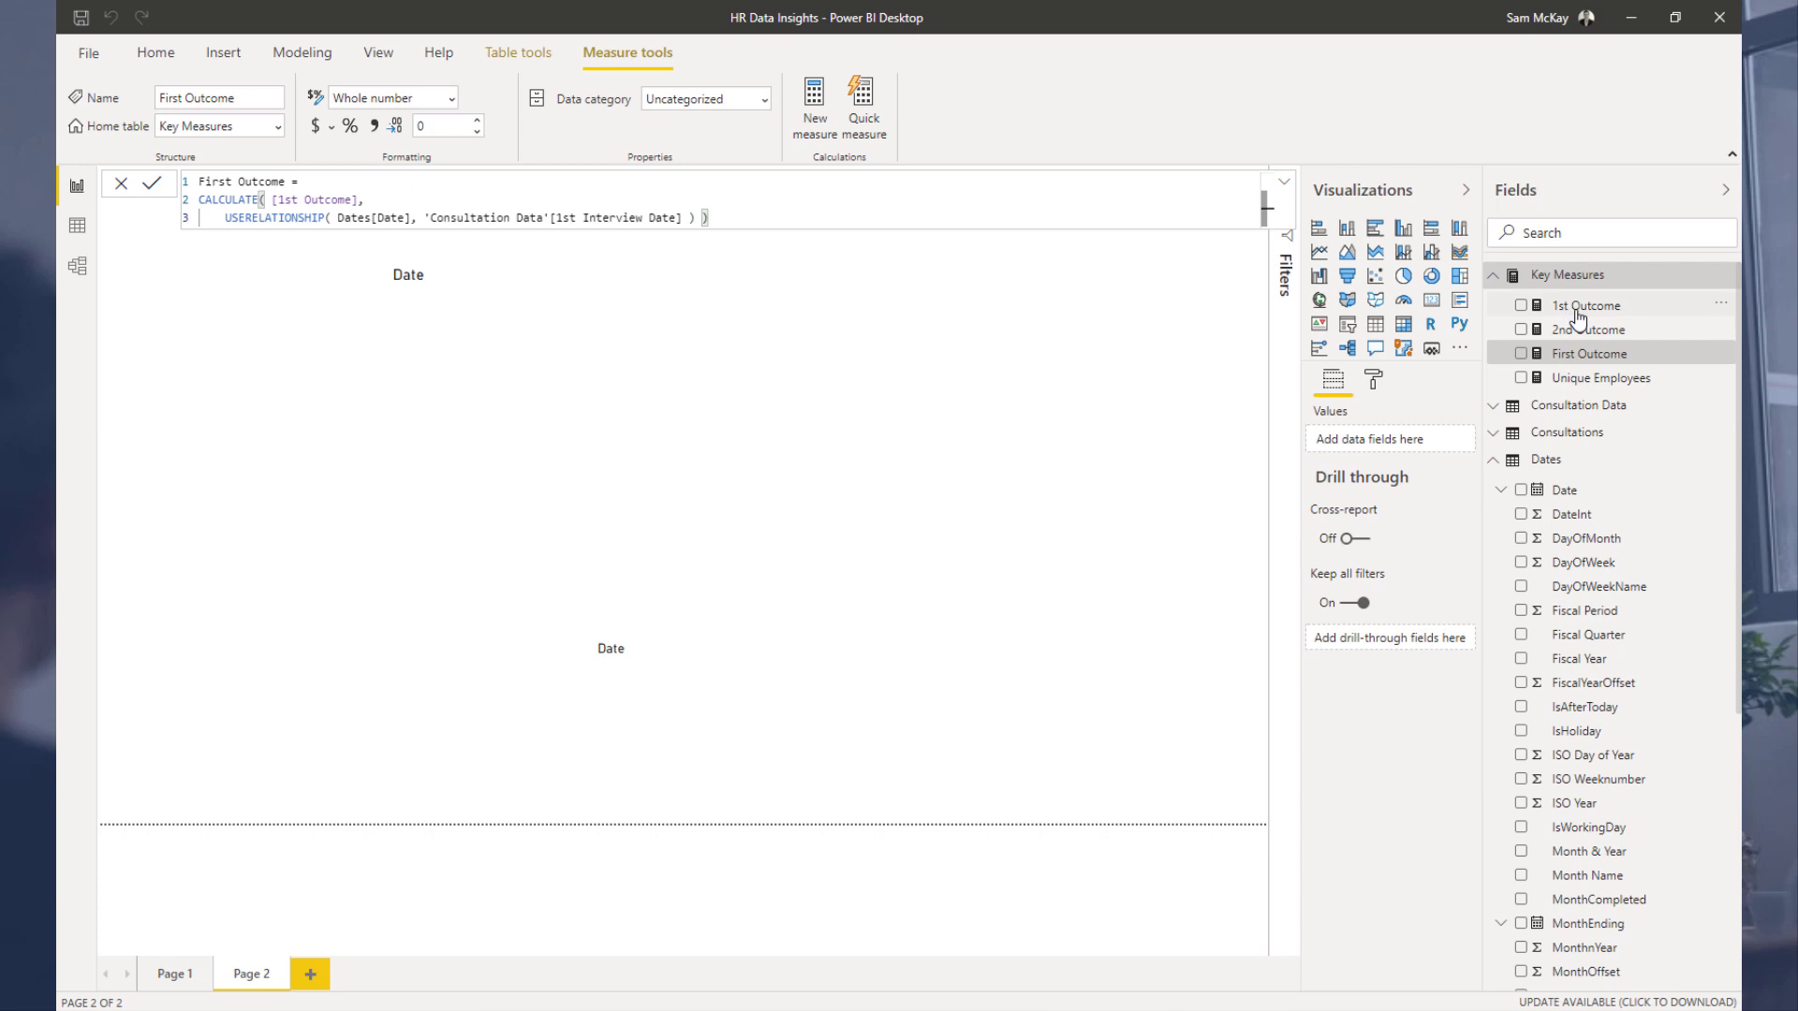
{"action": "left_click_drag", "start_coordinate": [1577, 357], "coordinate": [1405, 581]}
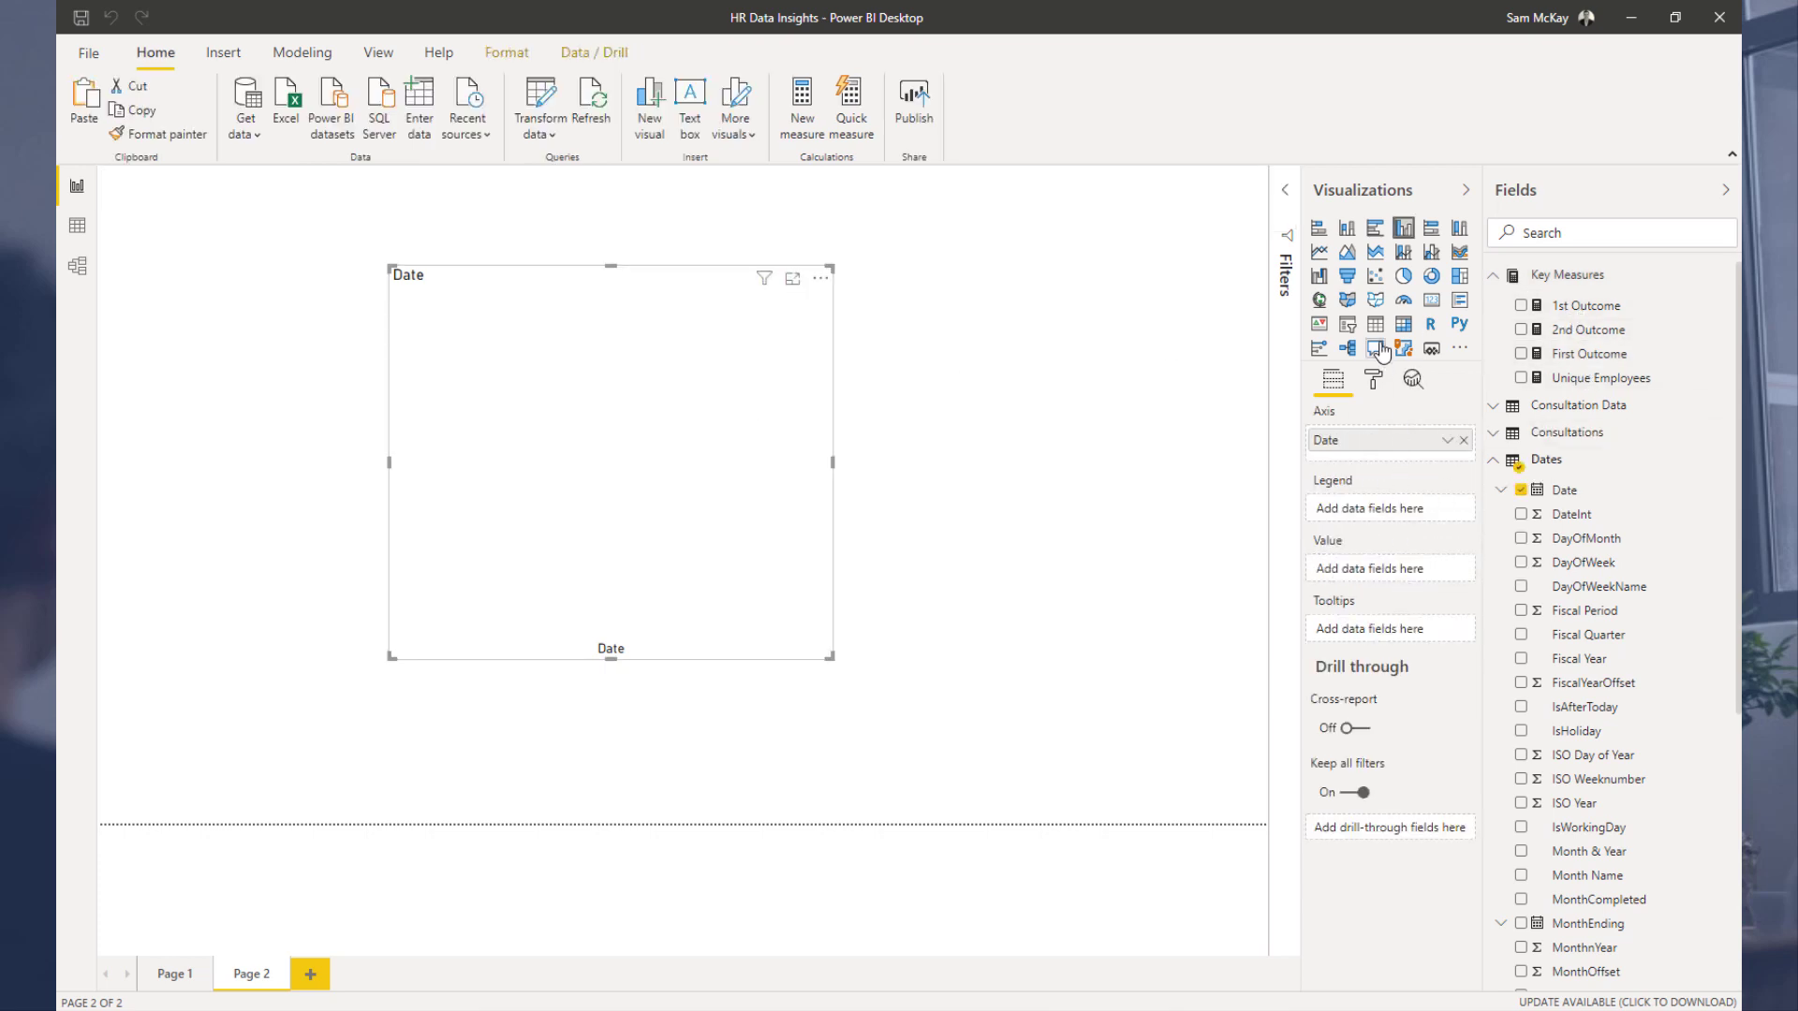
{"action": "left_click_drag", "start_coordinate": [1586, 356], "coordinate": [1393, 579]}
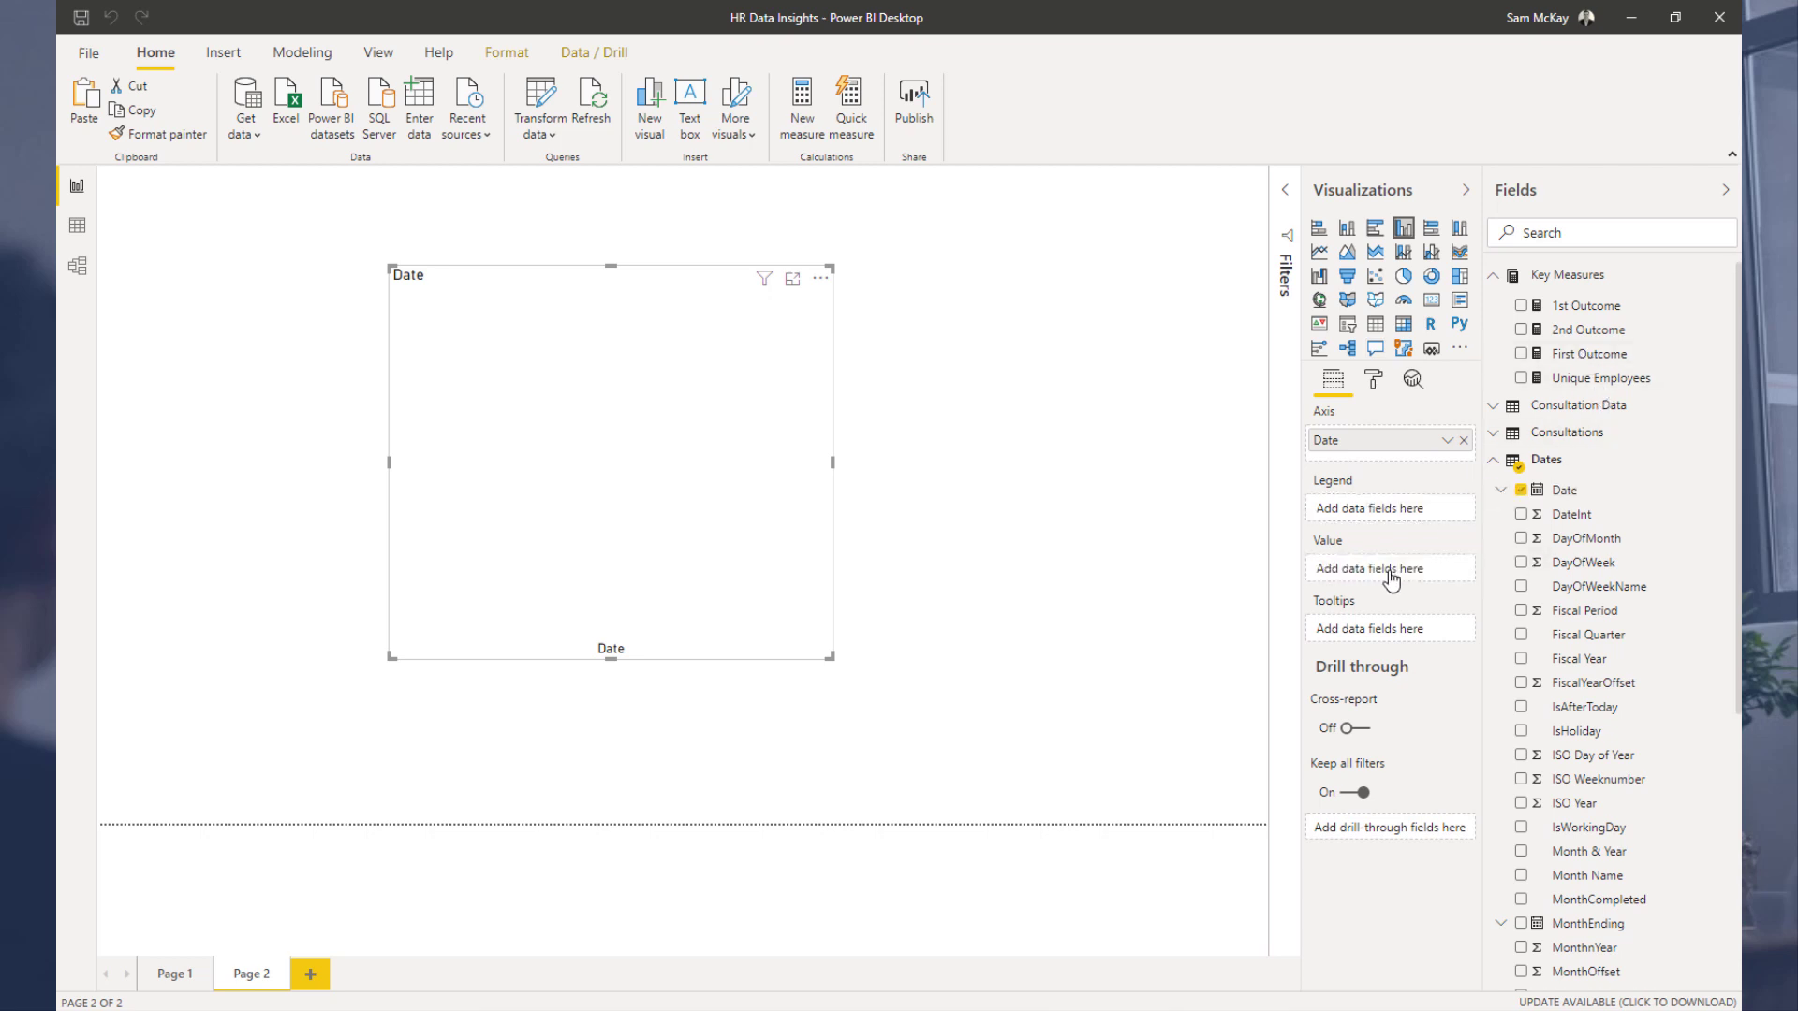
{"action": "left_click", "coordinate": [1375, 325]}
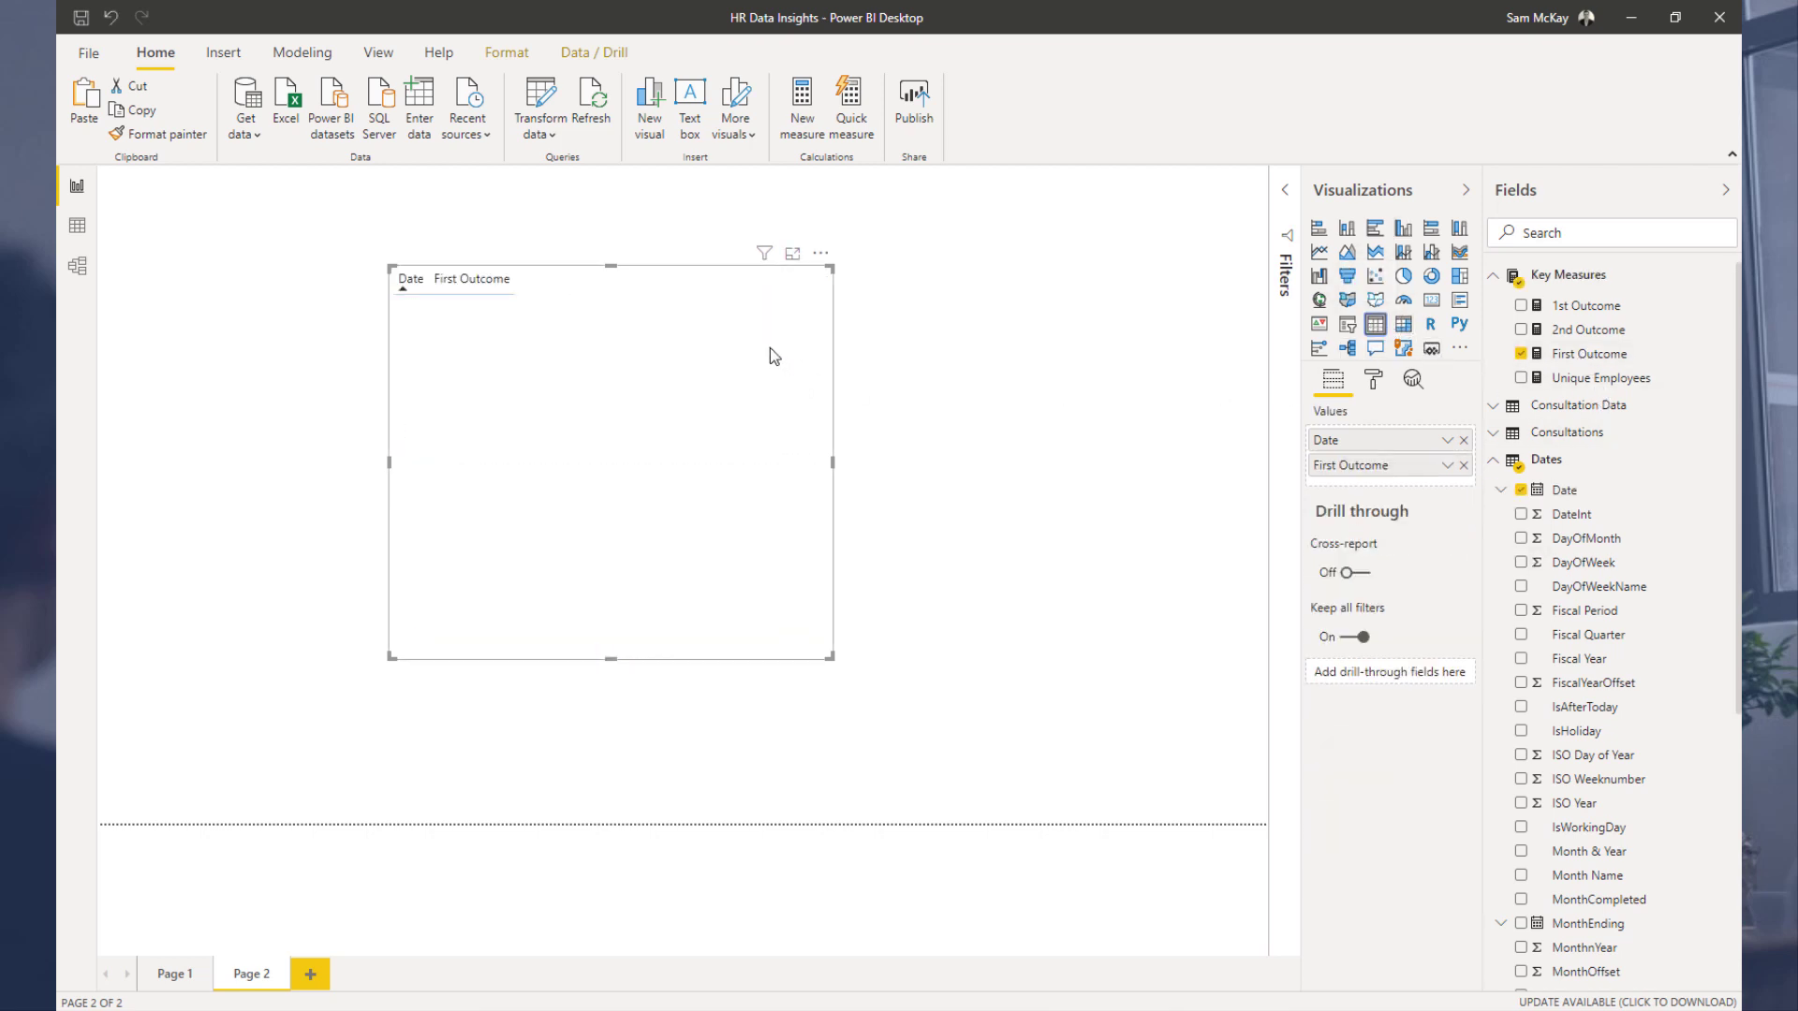
Step: Review the formulas of the First Outcome and 1st Outcome measures
{"action": "left_click", "coordinate": [1594, 356]}
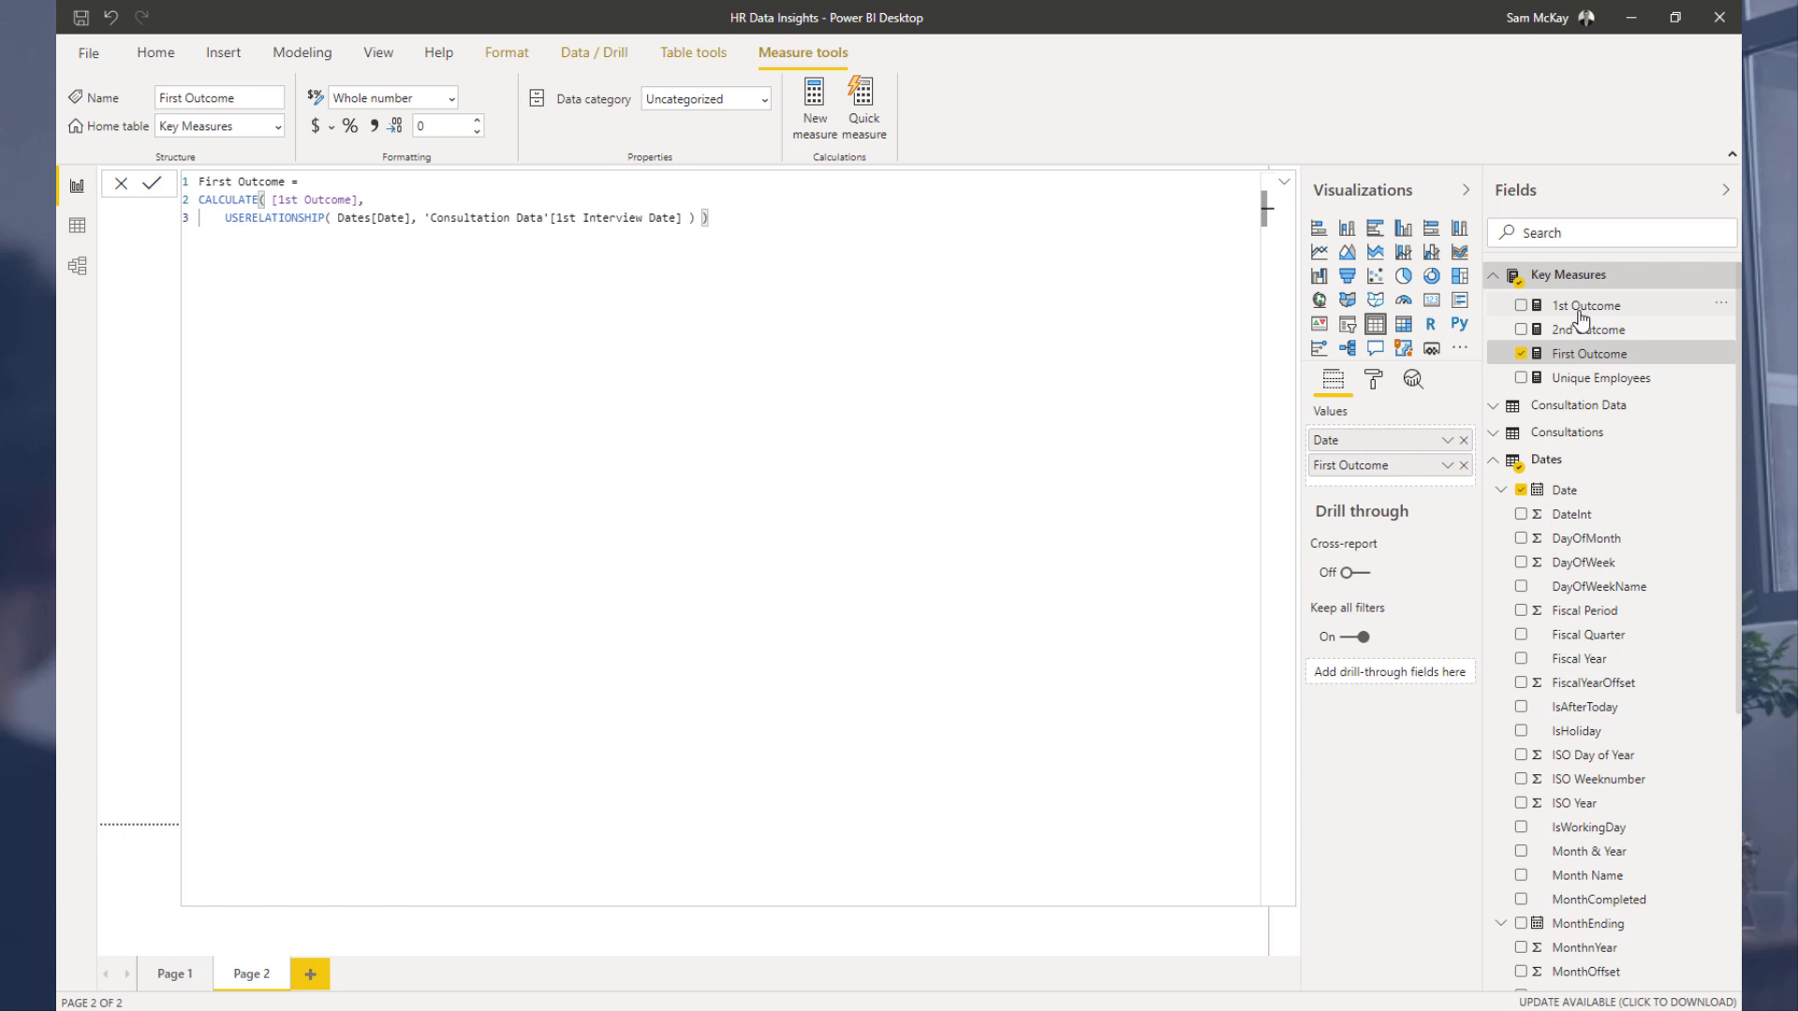
{"action": "left_click", "coordinate": [1580, 313]}
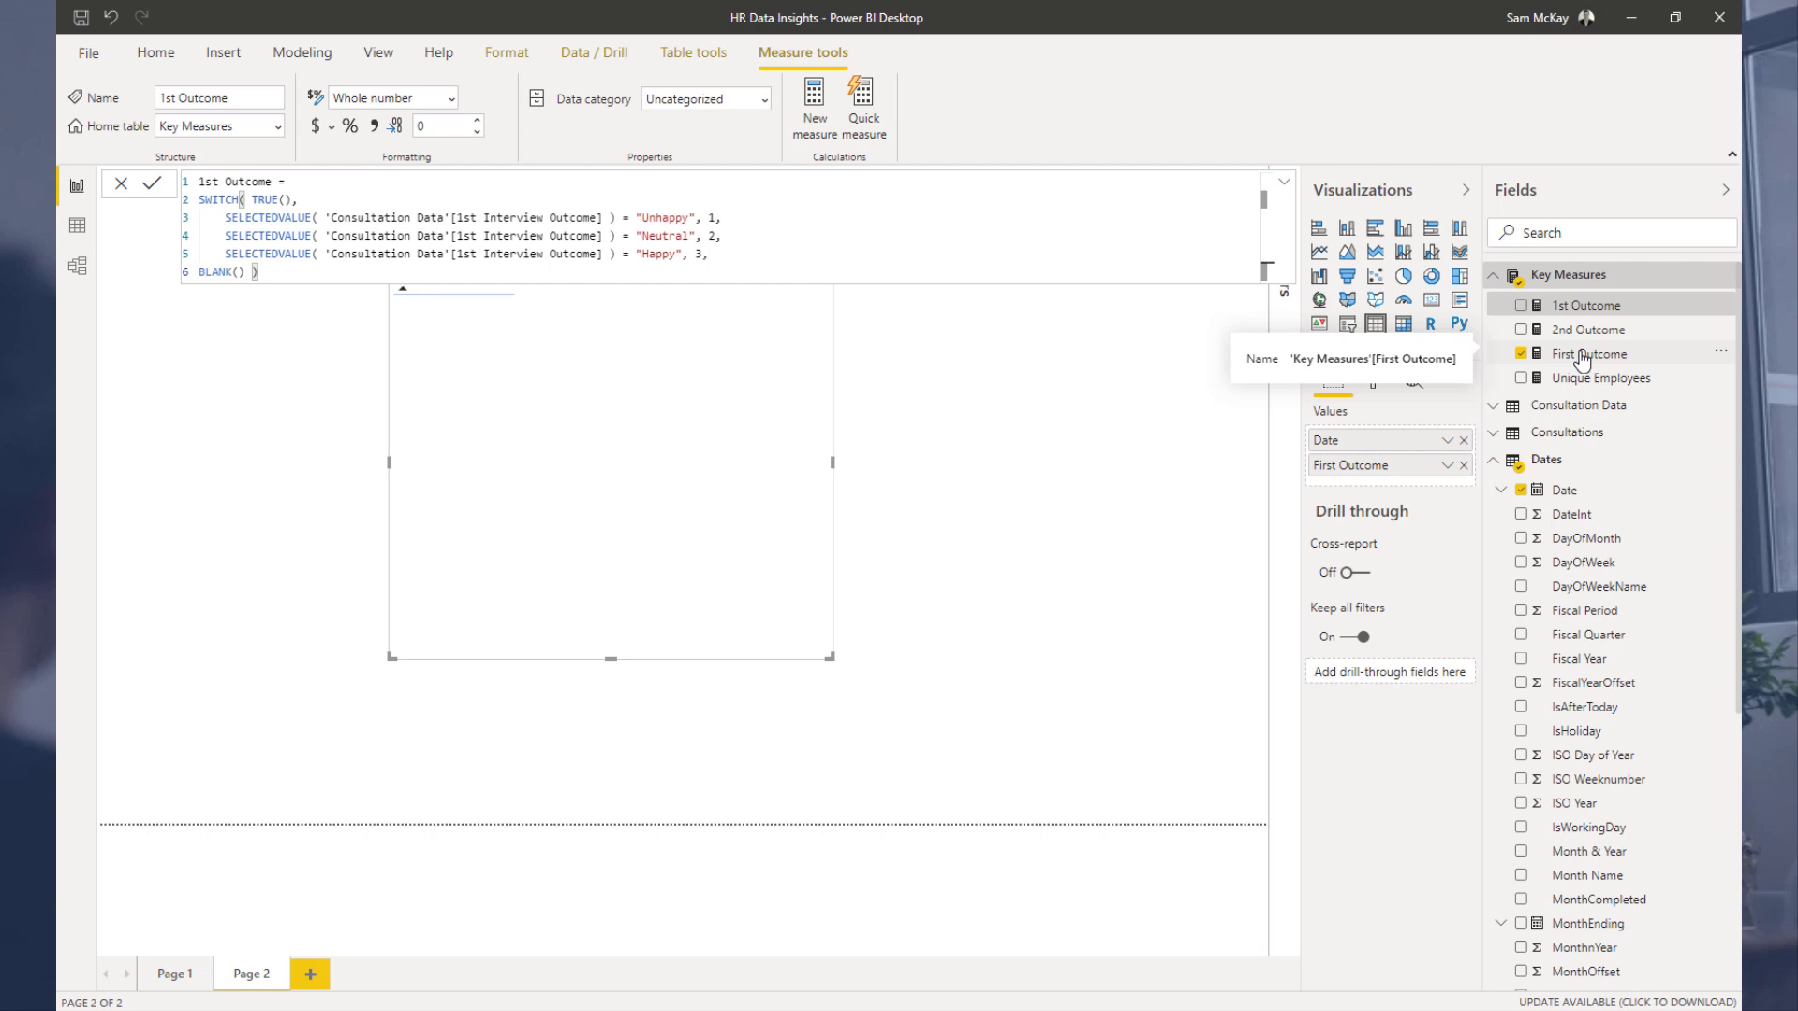
{"action": "left_click", "coordinate": [1582, 356]}
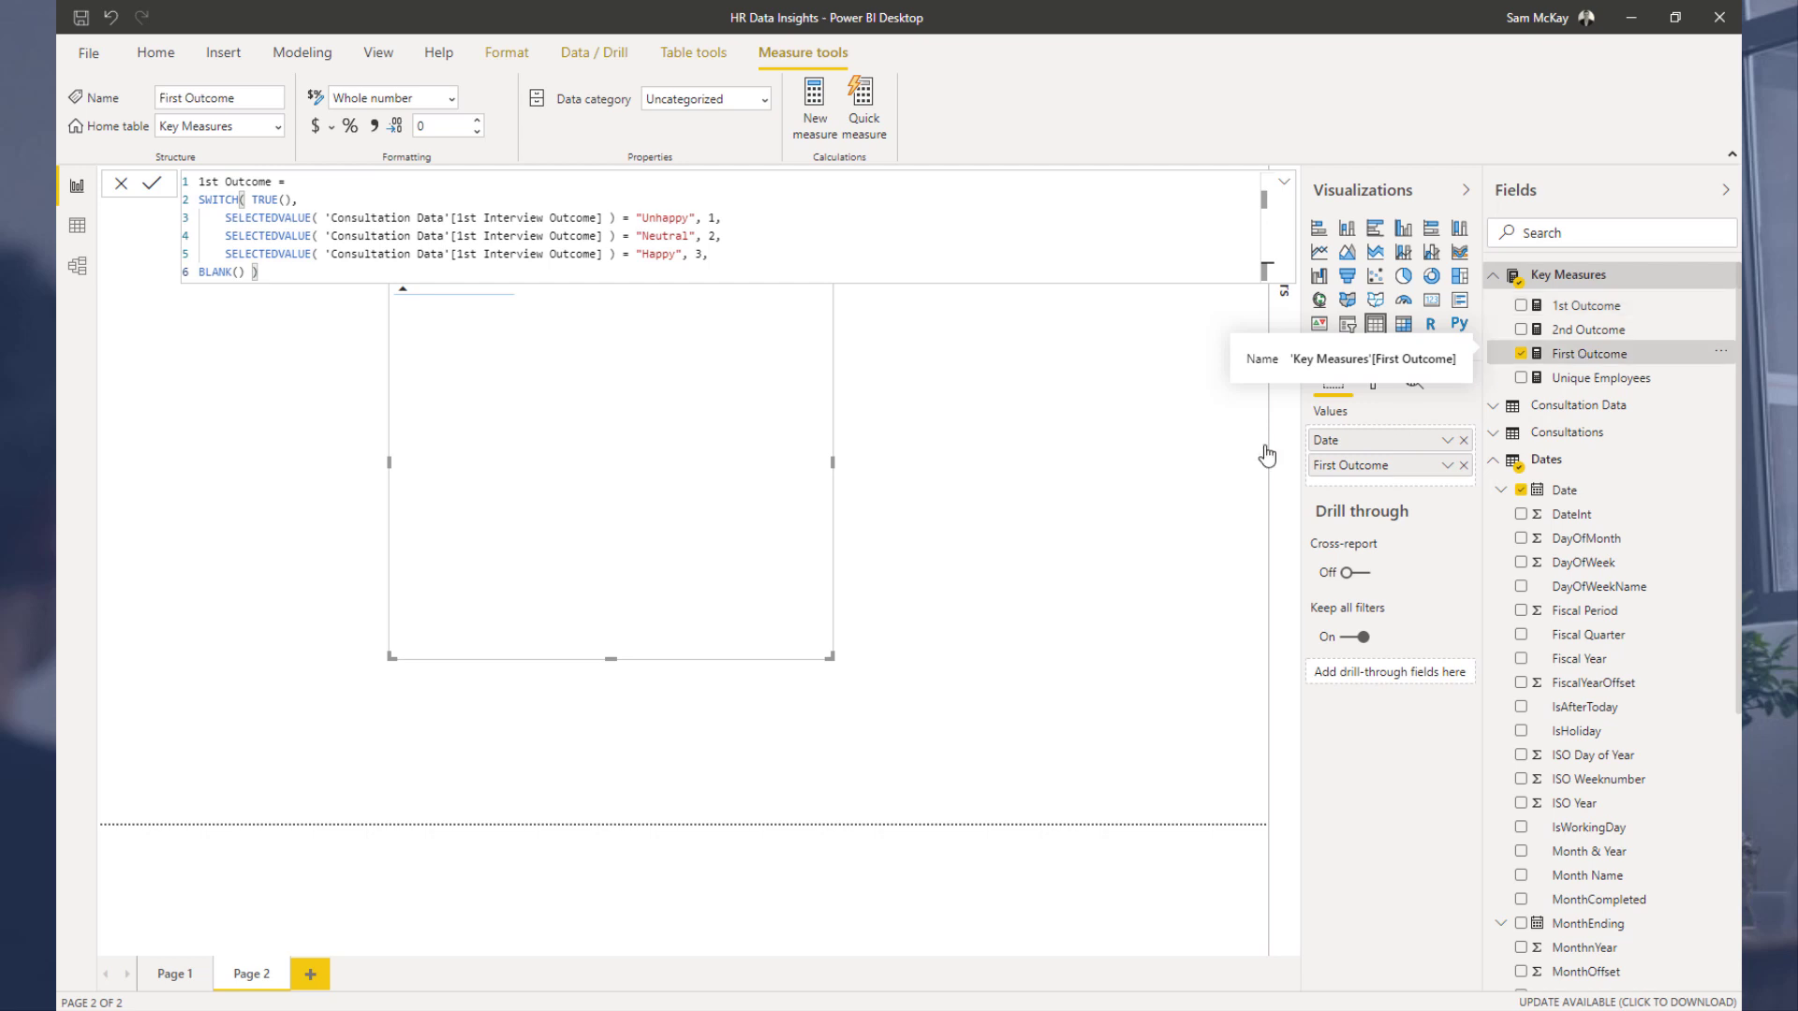
{"action": "left_click", "coordinate": [951, 491]}
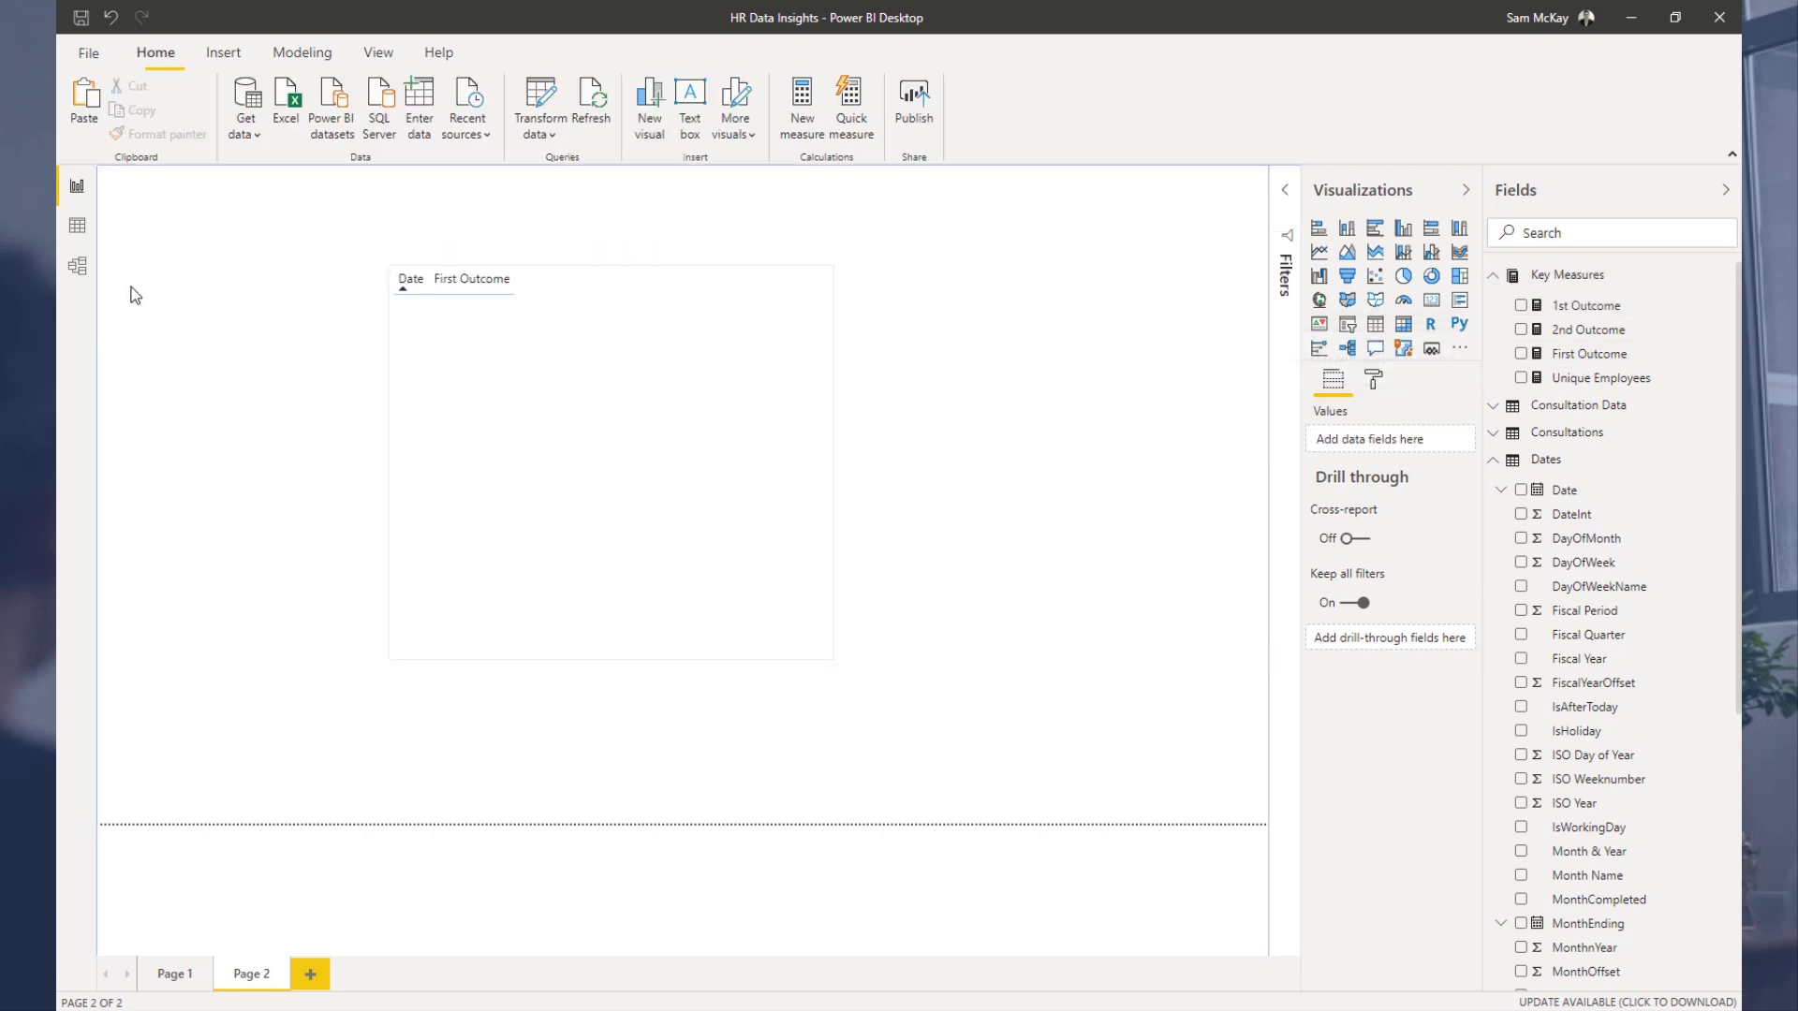
Step: Delete the Date and First Outcome table from Page 2
{"action": "left_click", "coordinate": [485, 358]}
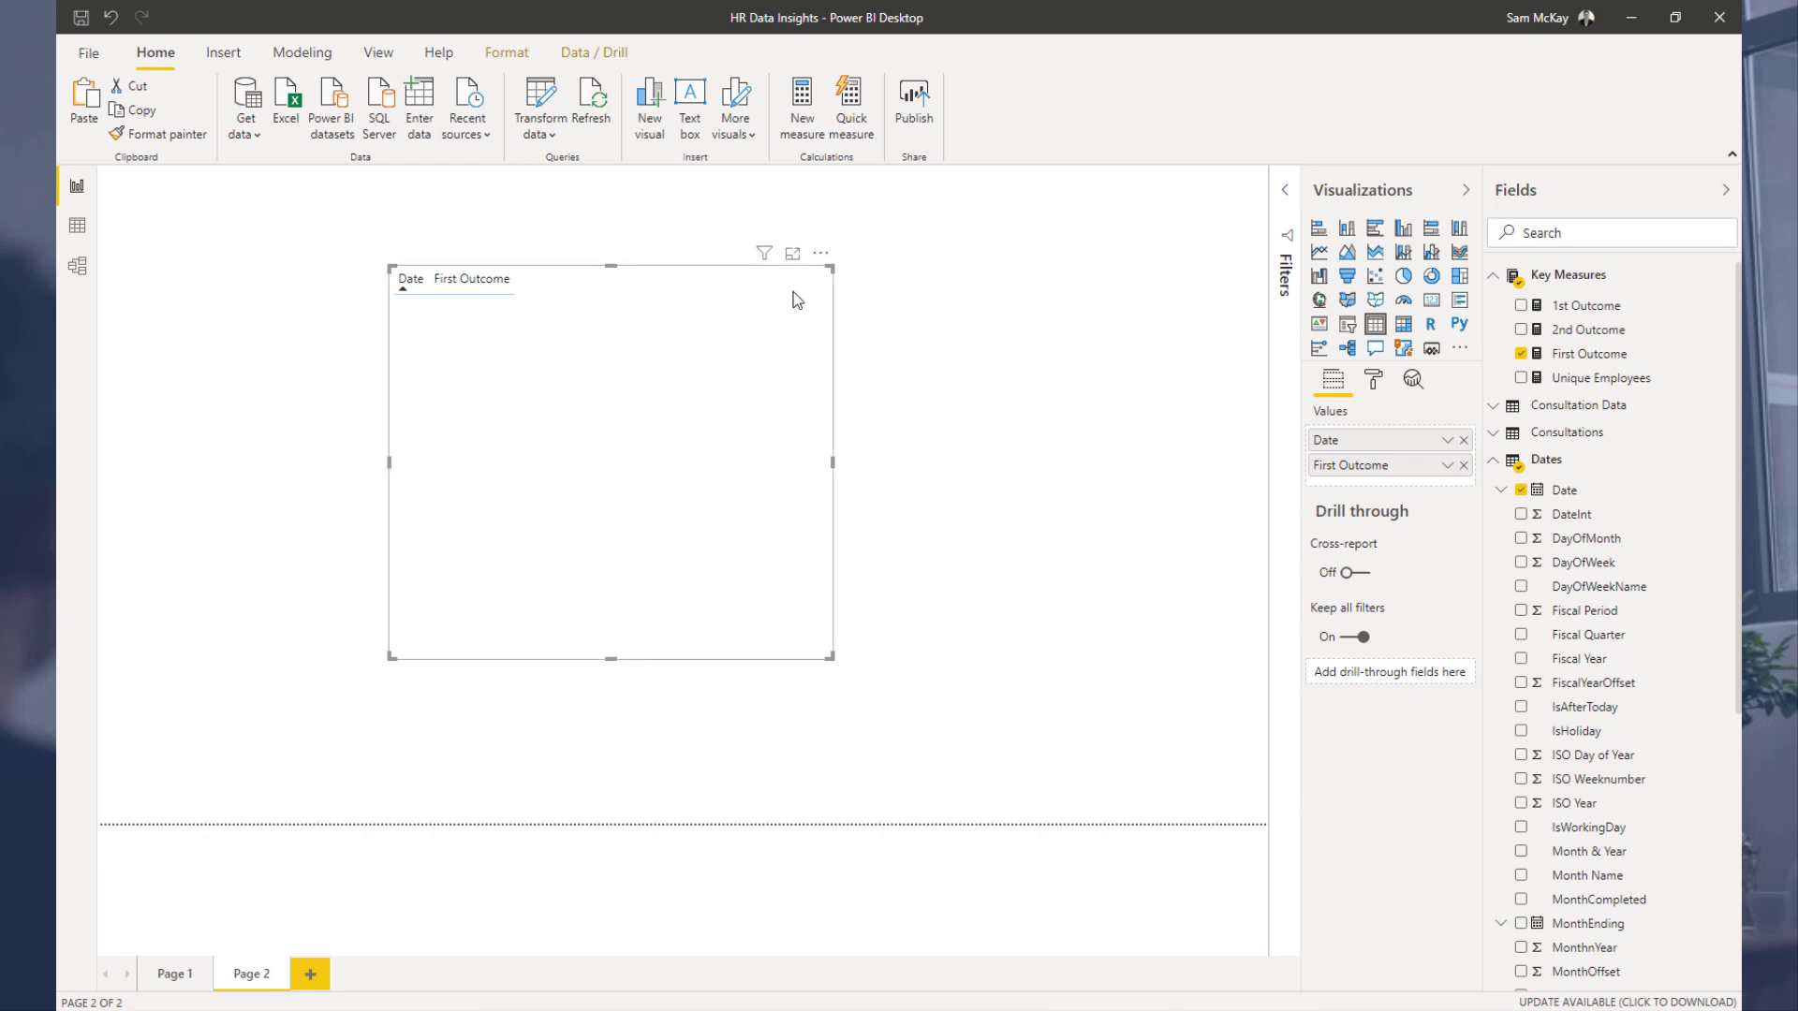
{"action": "key", "text": "Delete"}
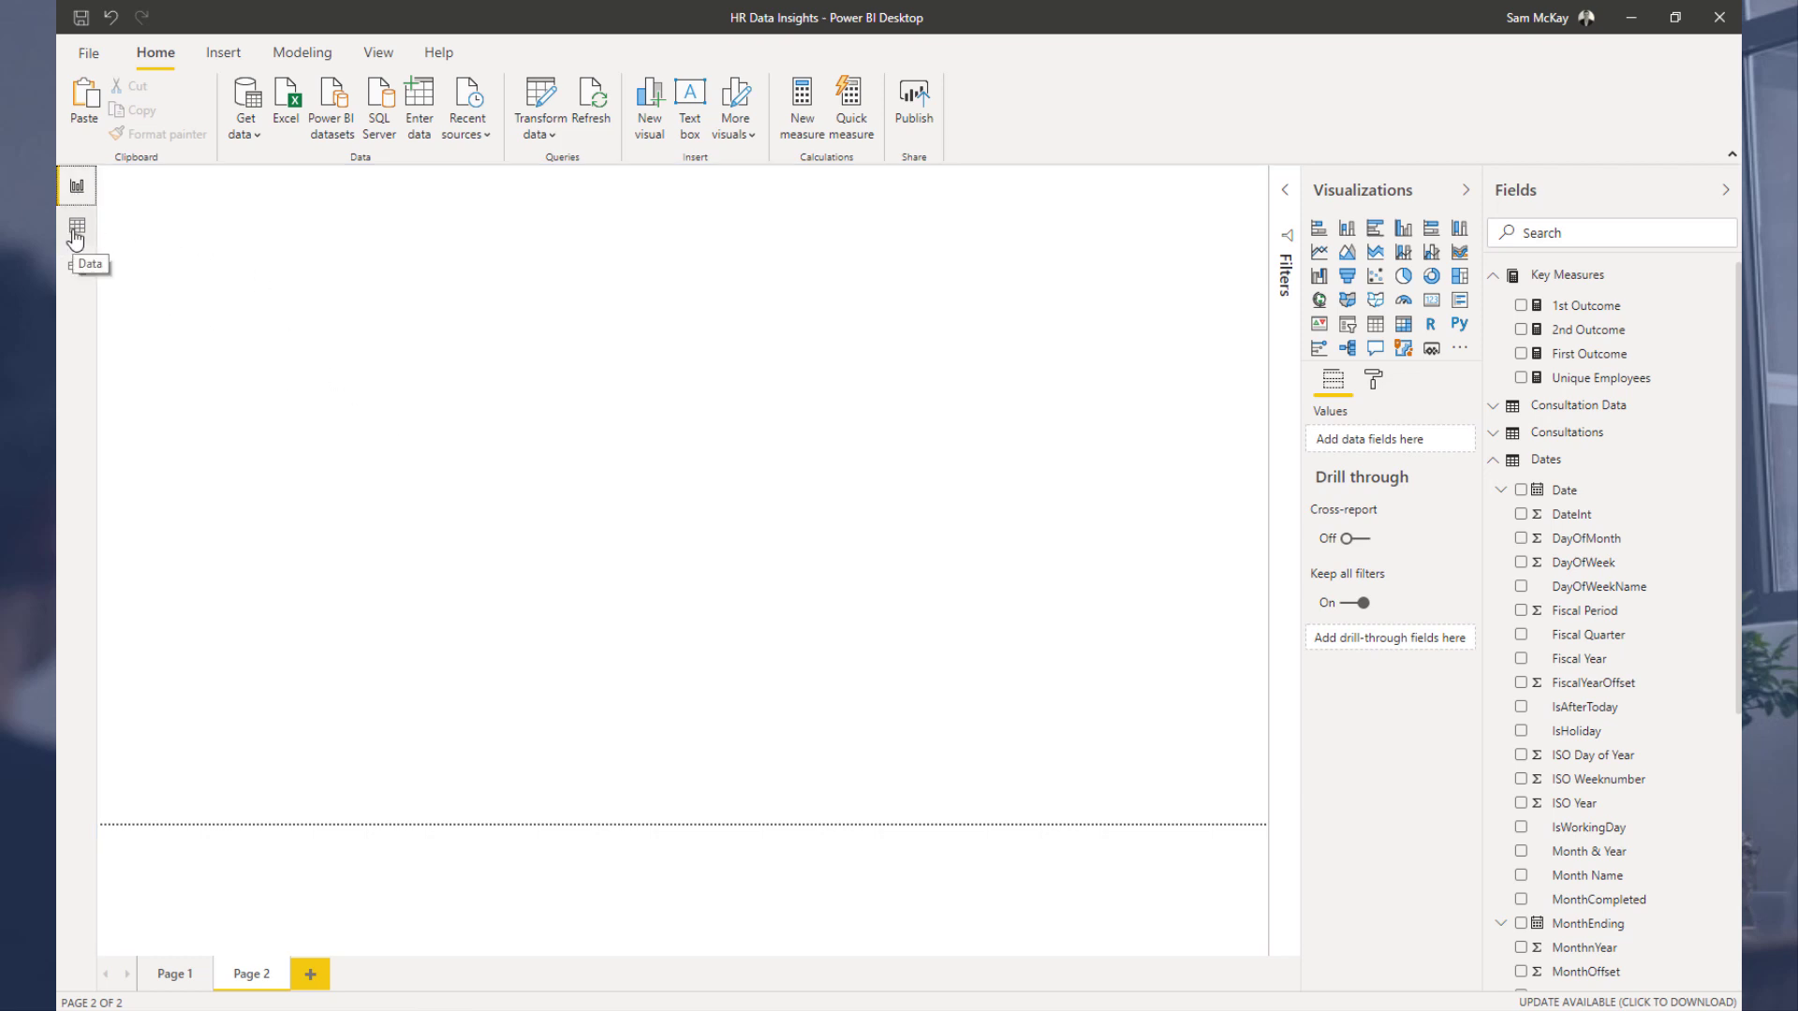
Step: On Page 1, enter the title HR DATA INSIGHTS in the blank text box
{"action": "left_click", "coordinate": [171, 977]}
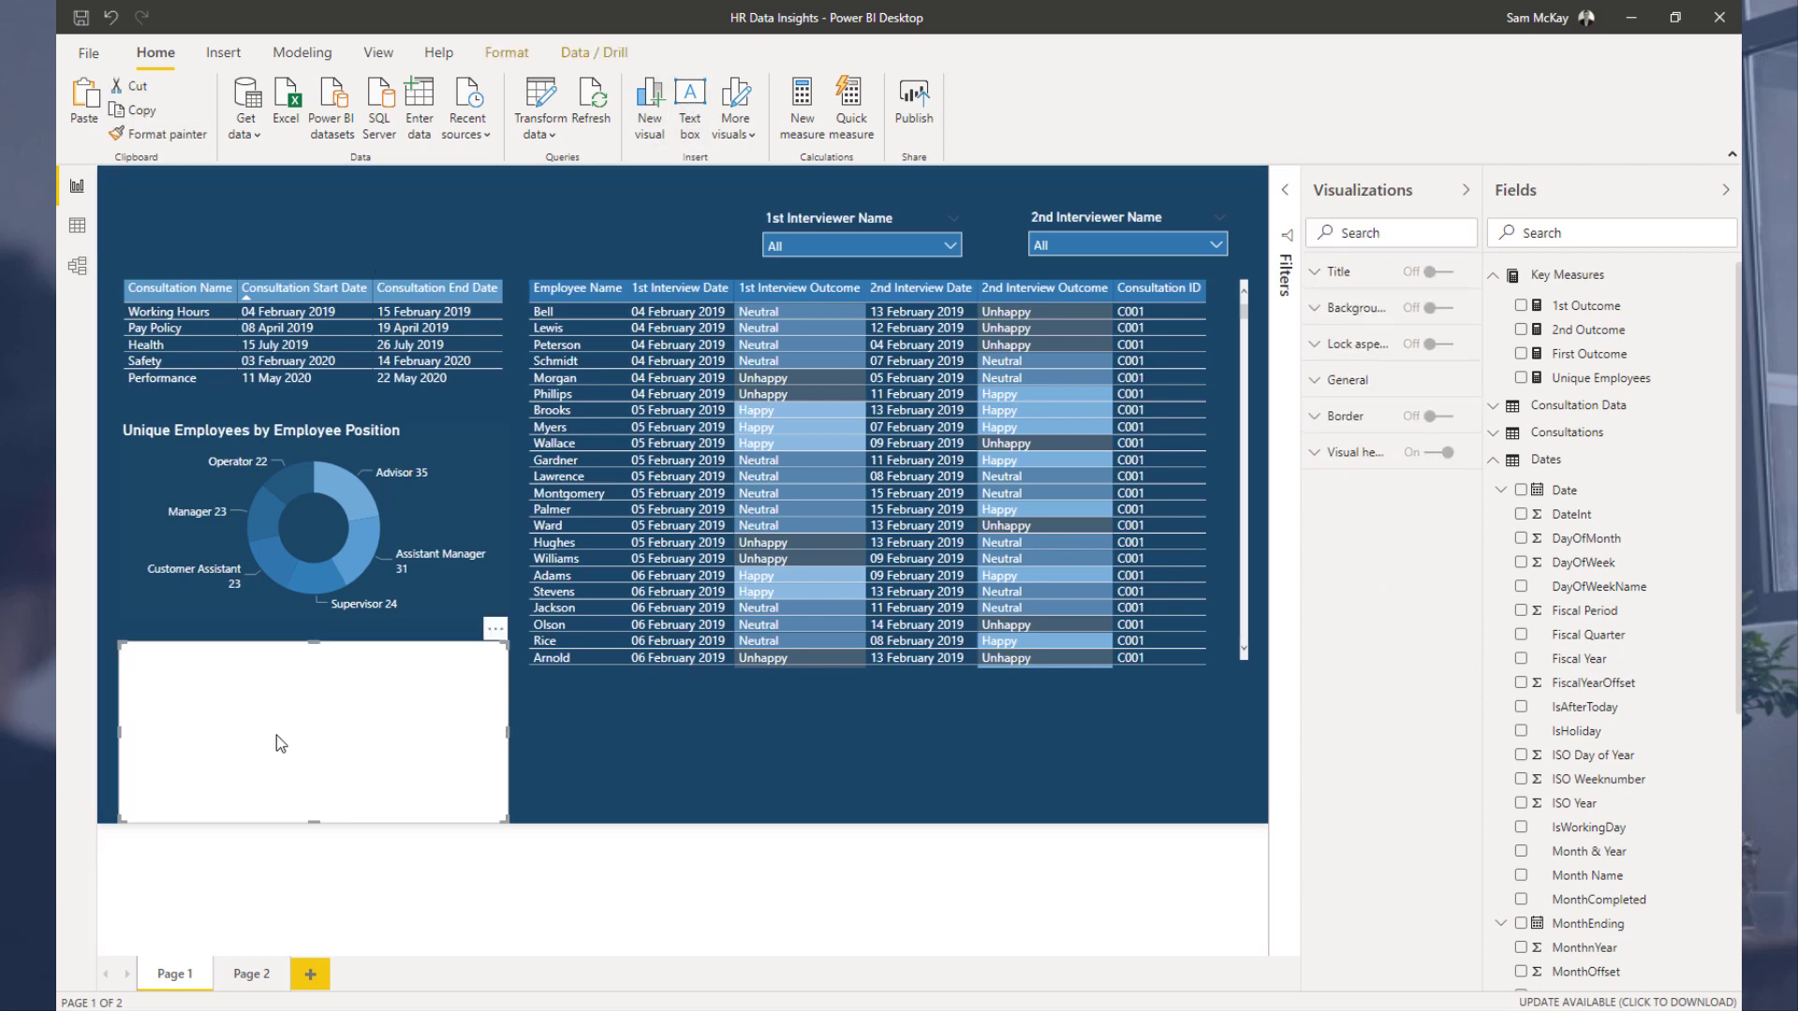
{"action": "left_click", "coordinate": [277, 736]}
{"action": "type", "text": "HR D"}
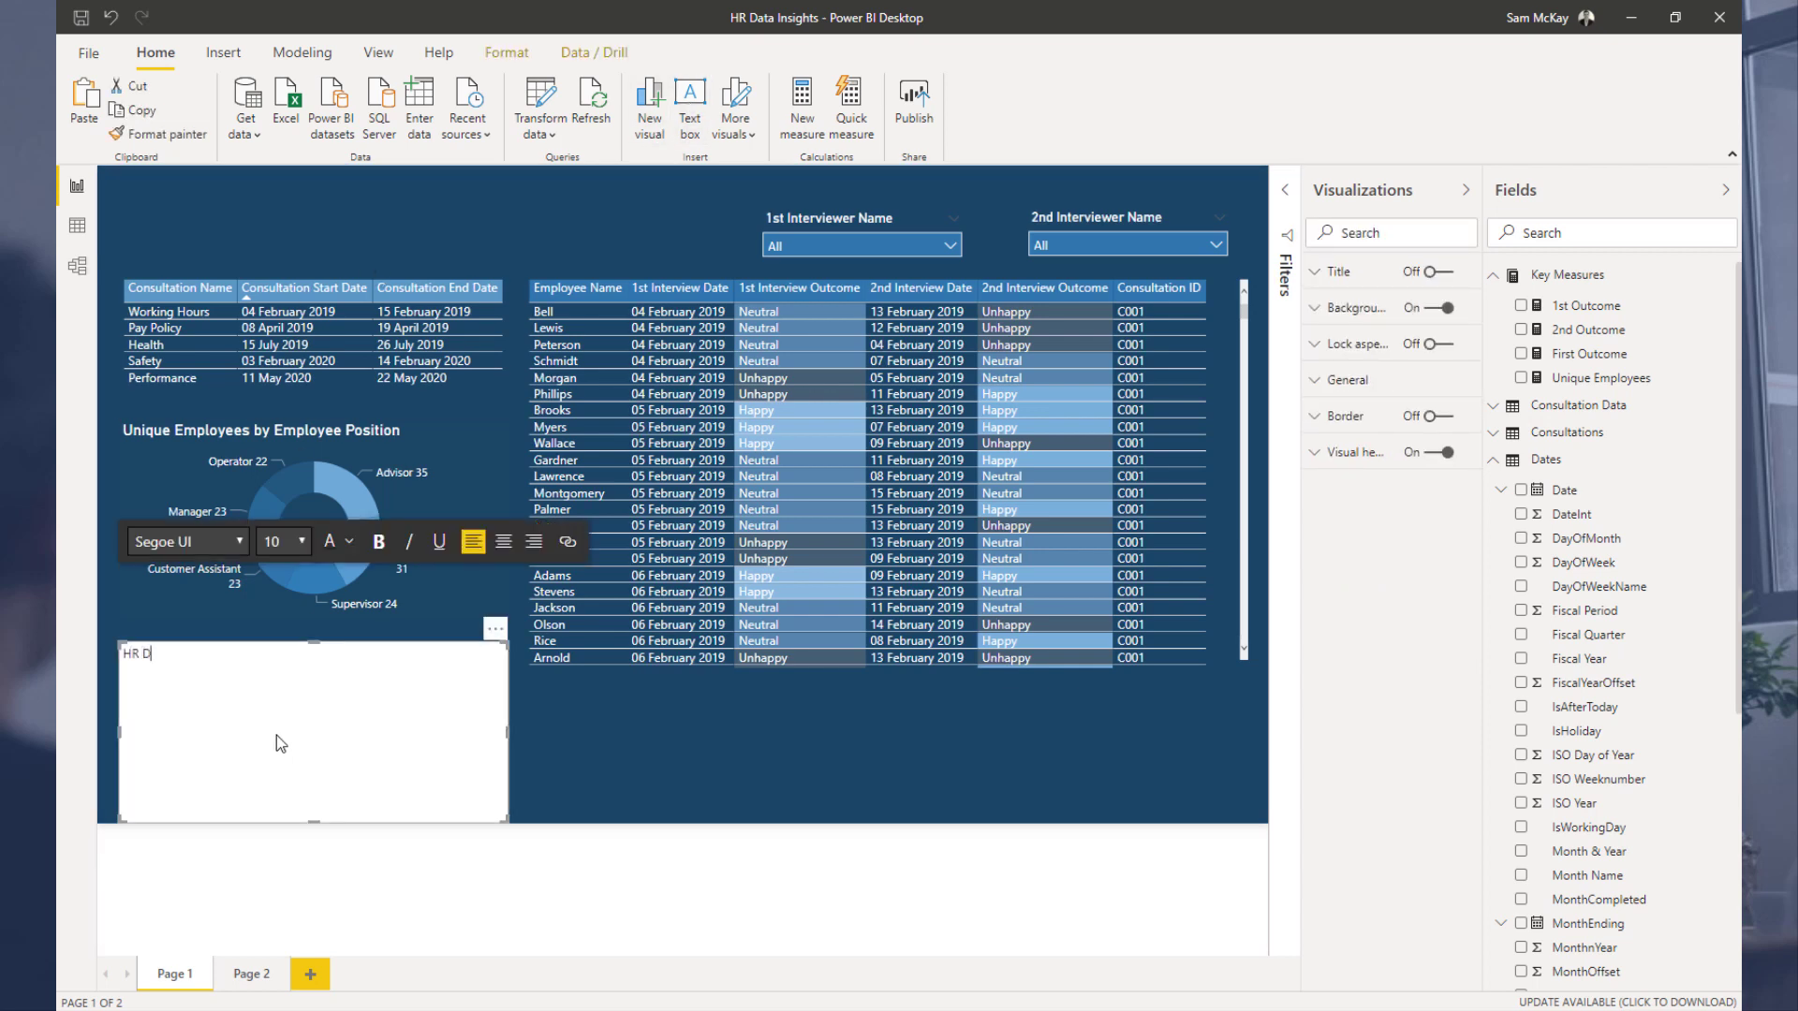
{"action": "type", "text": "ATA INSIGHTS"}
Step: Select the whole title text, change its font colour and set its size to 12
{"action": "key", "text": "ctrl+shift+Left"}
{"action": "key", "text": "ctrl+shift+Left"}
{"action": "key", "text": "ctrl+shift+Left"}
{"action": "left_click", "coordinate": [348, 541]}
{"action": "left_click", "coordinate": [353, 591]}
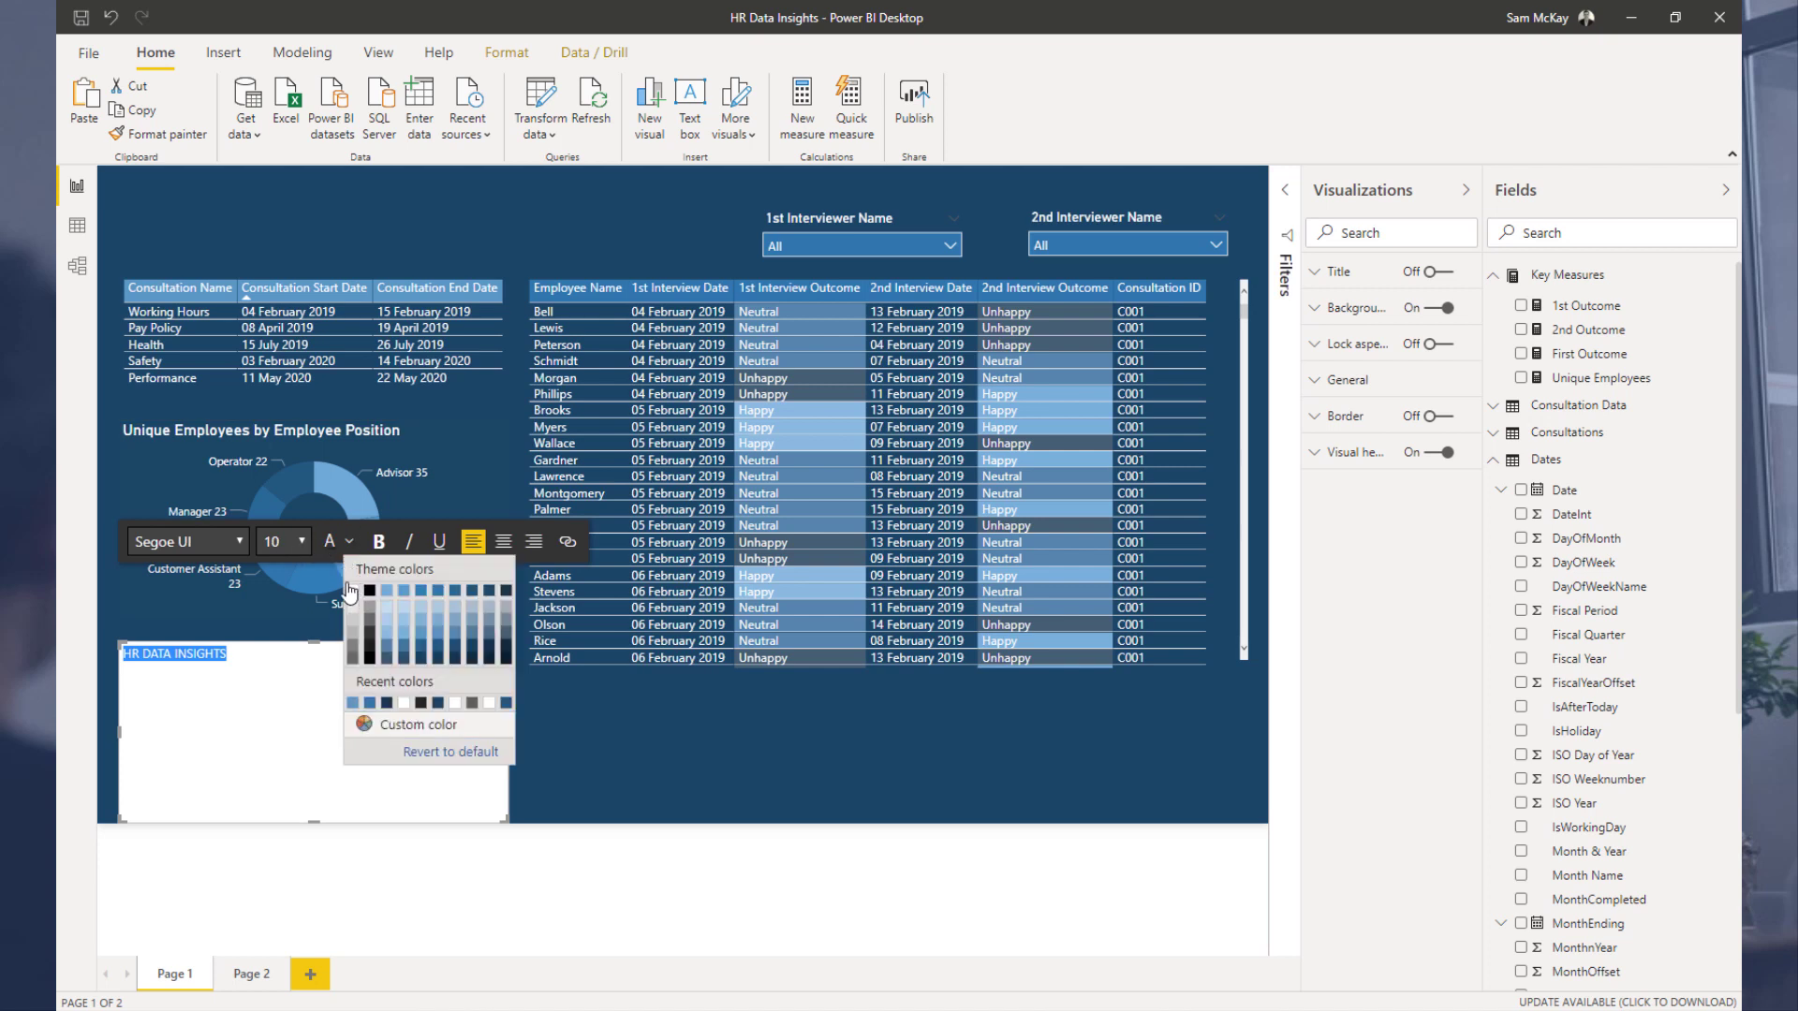
{"action": "left_click", "coordinate": [296, 541]}
{"action": "left_click", "coordinate": [272, 667]}
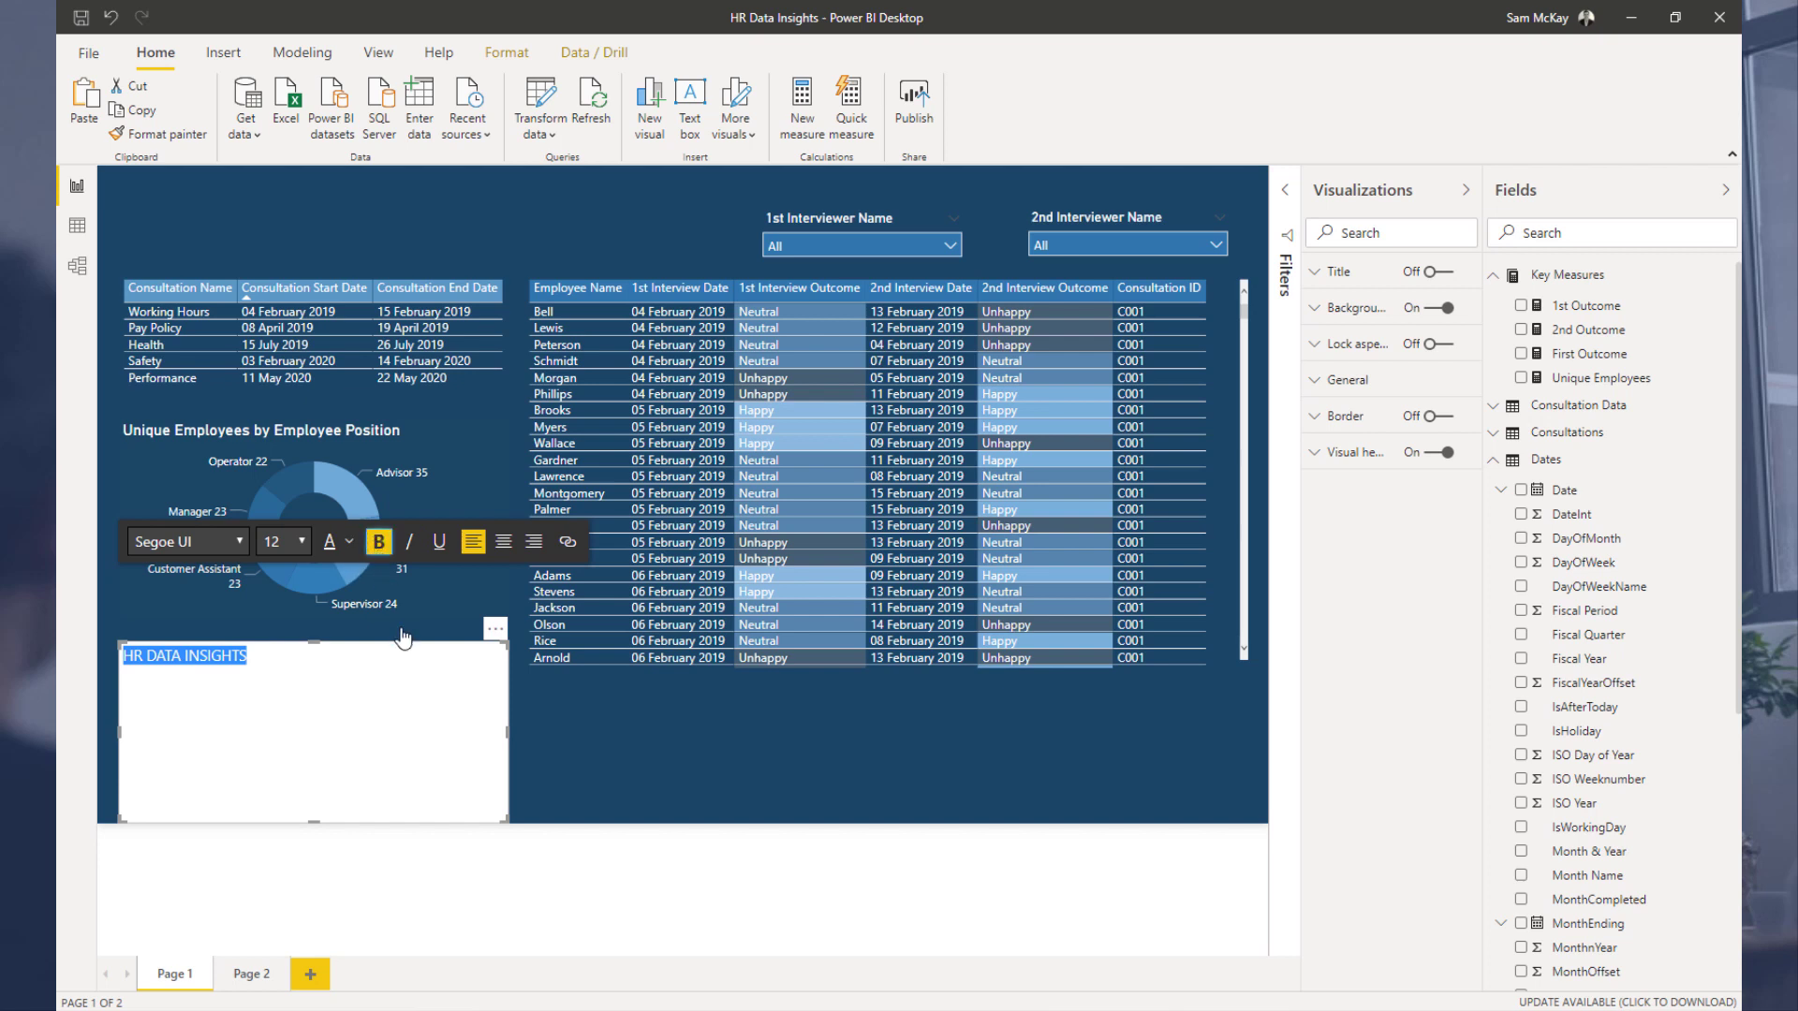
Step: Increase the title's font size to 28
{"action": "left_click", "coordinate": [219, 539]}
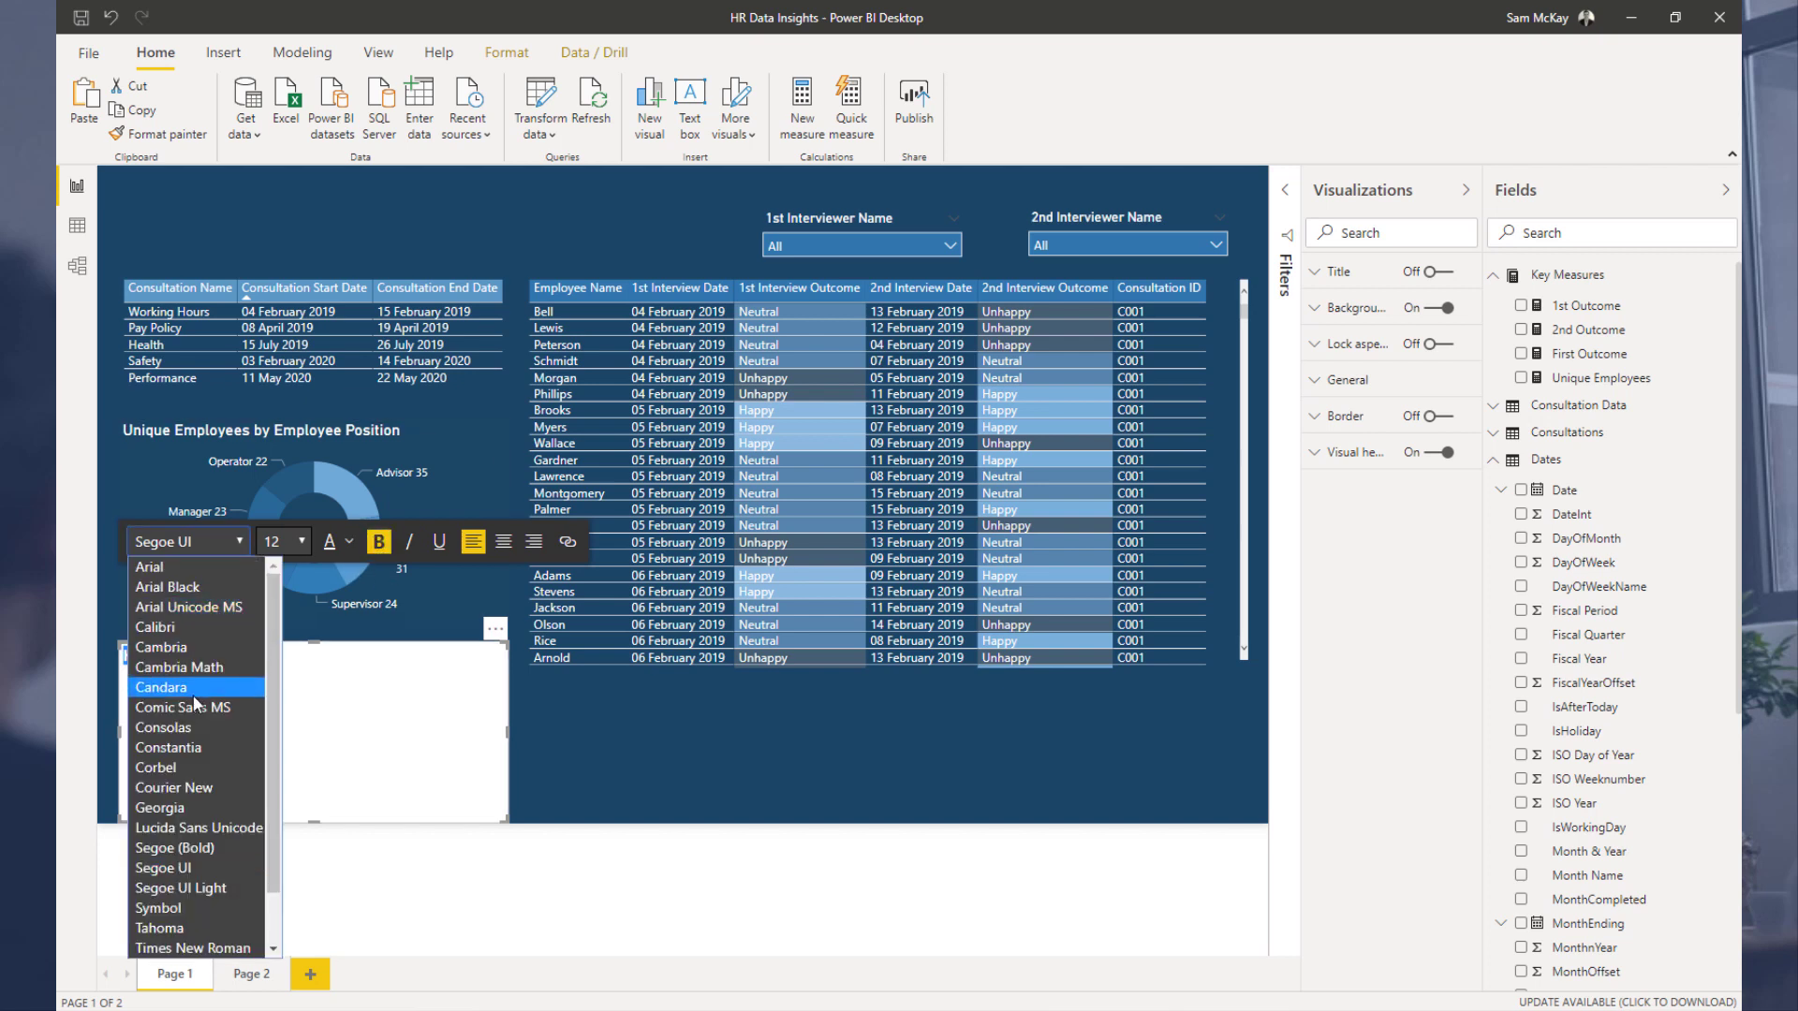
{"action": "left_click", "coordinate": [296, 541]}
{"action": "left_click", "coordinate": [296, 541]}
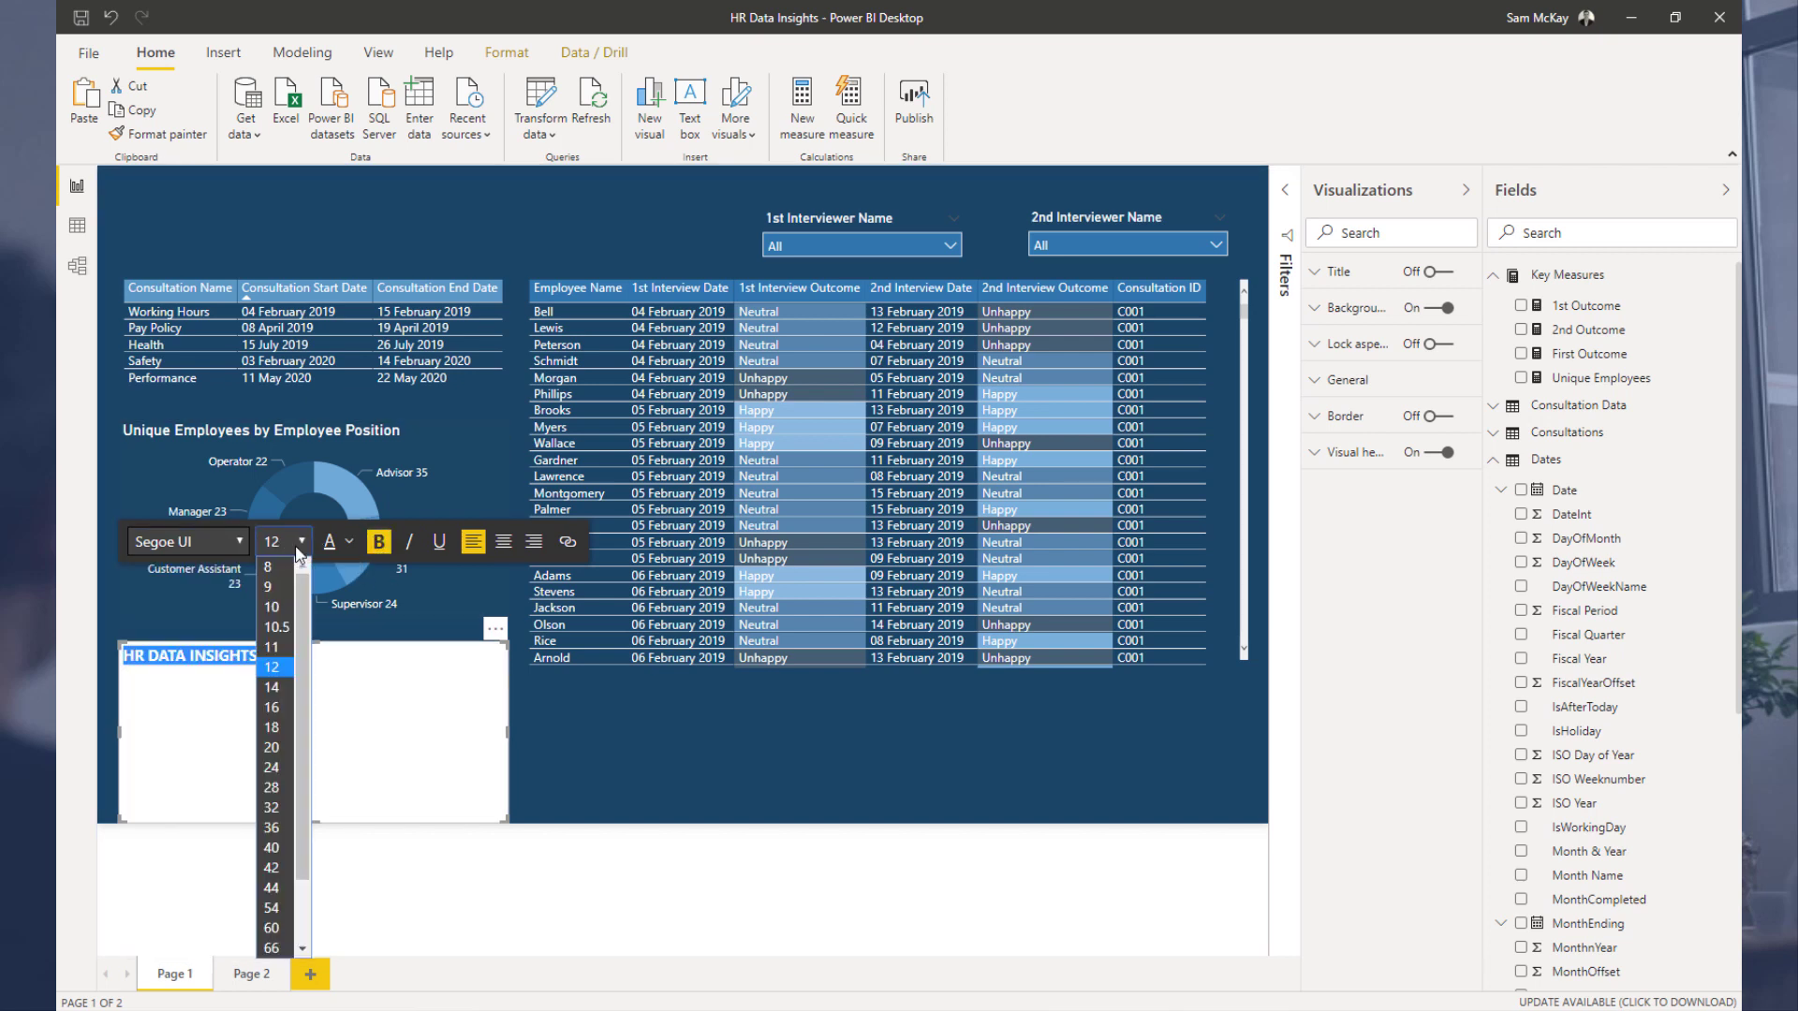
{"action": "left_click", "coordinate": [272, 768]}
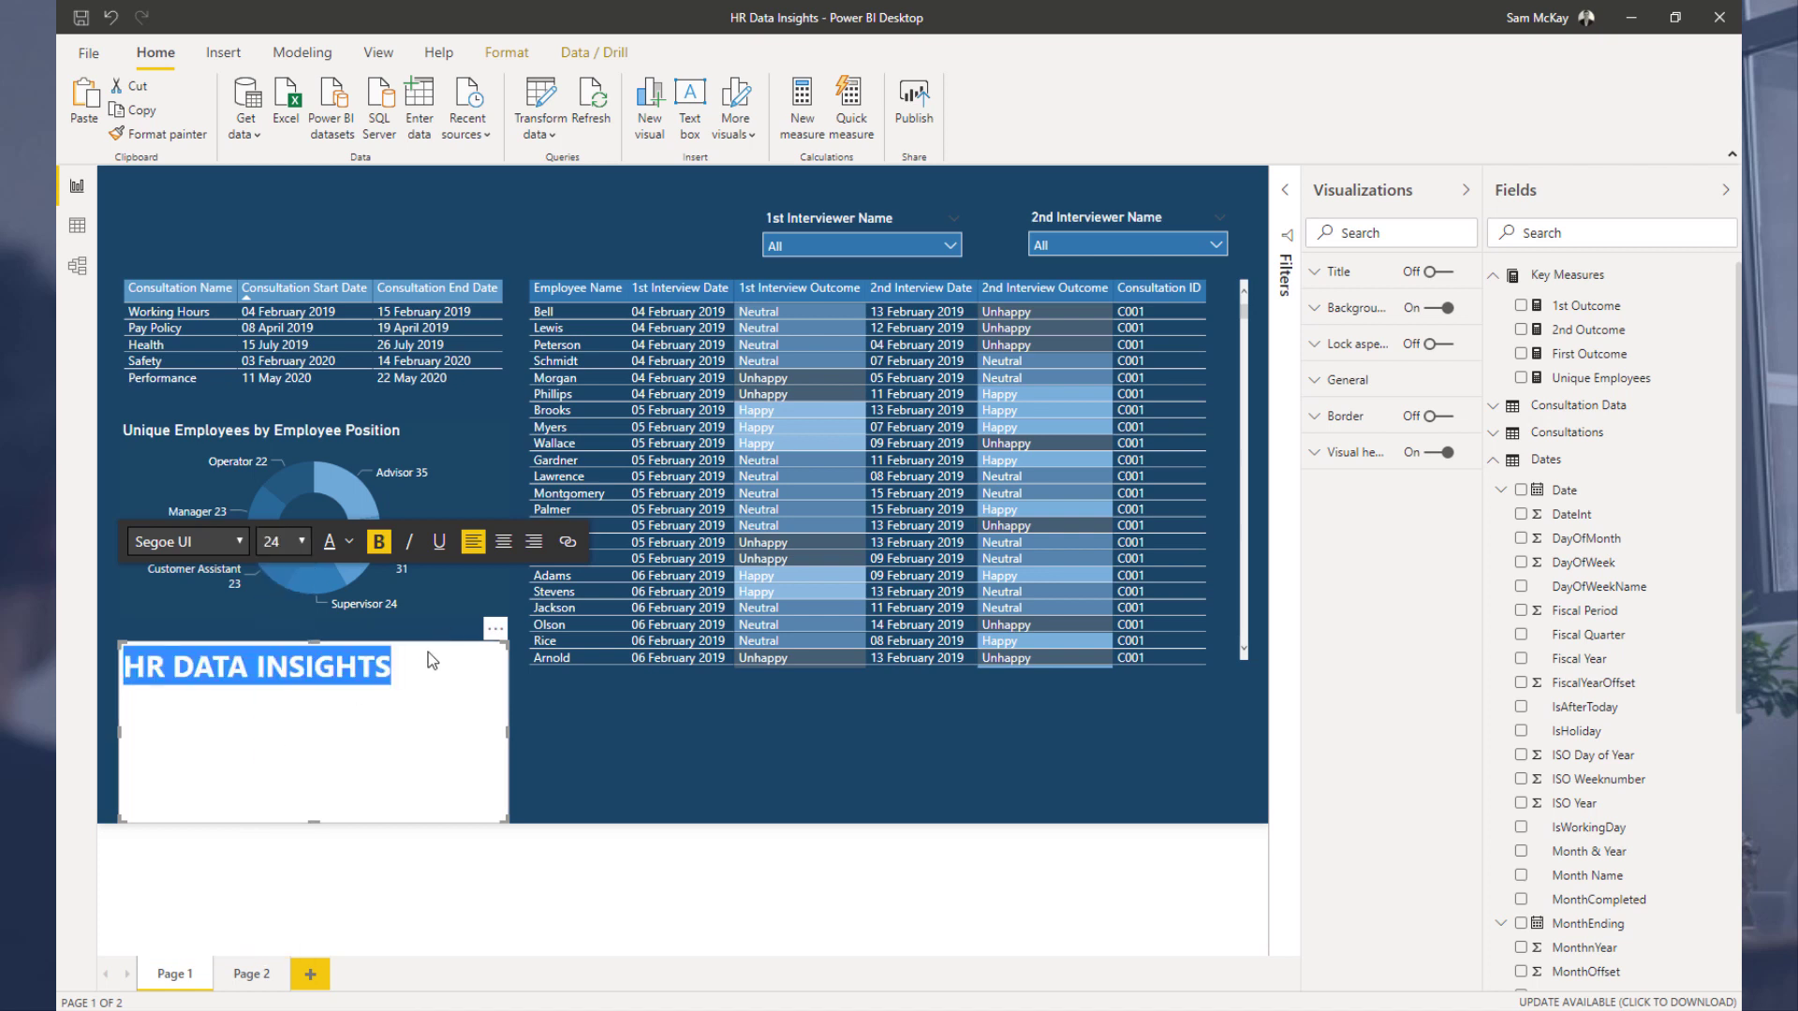
{"action": "left_click", "coordinate": [296, 541]}
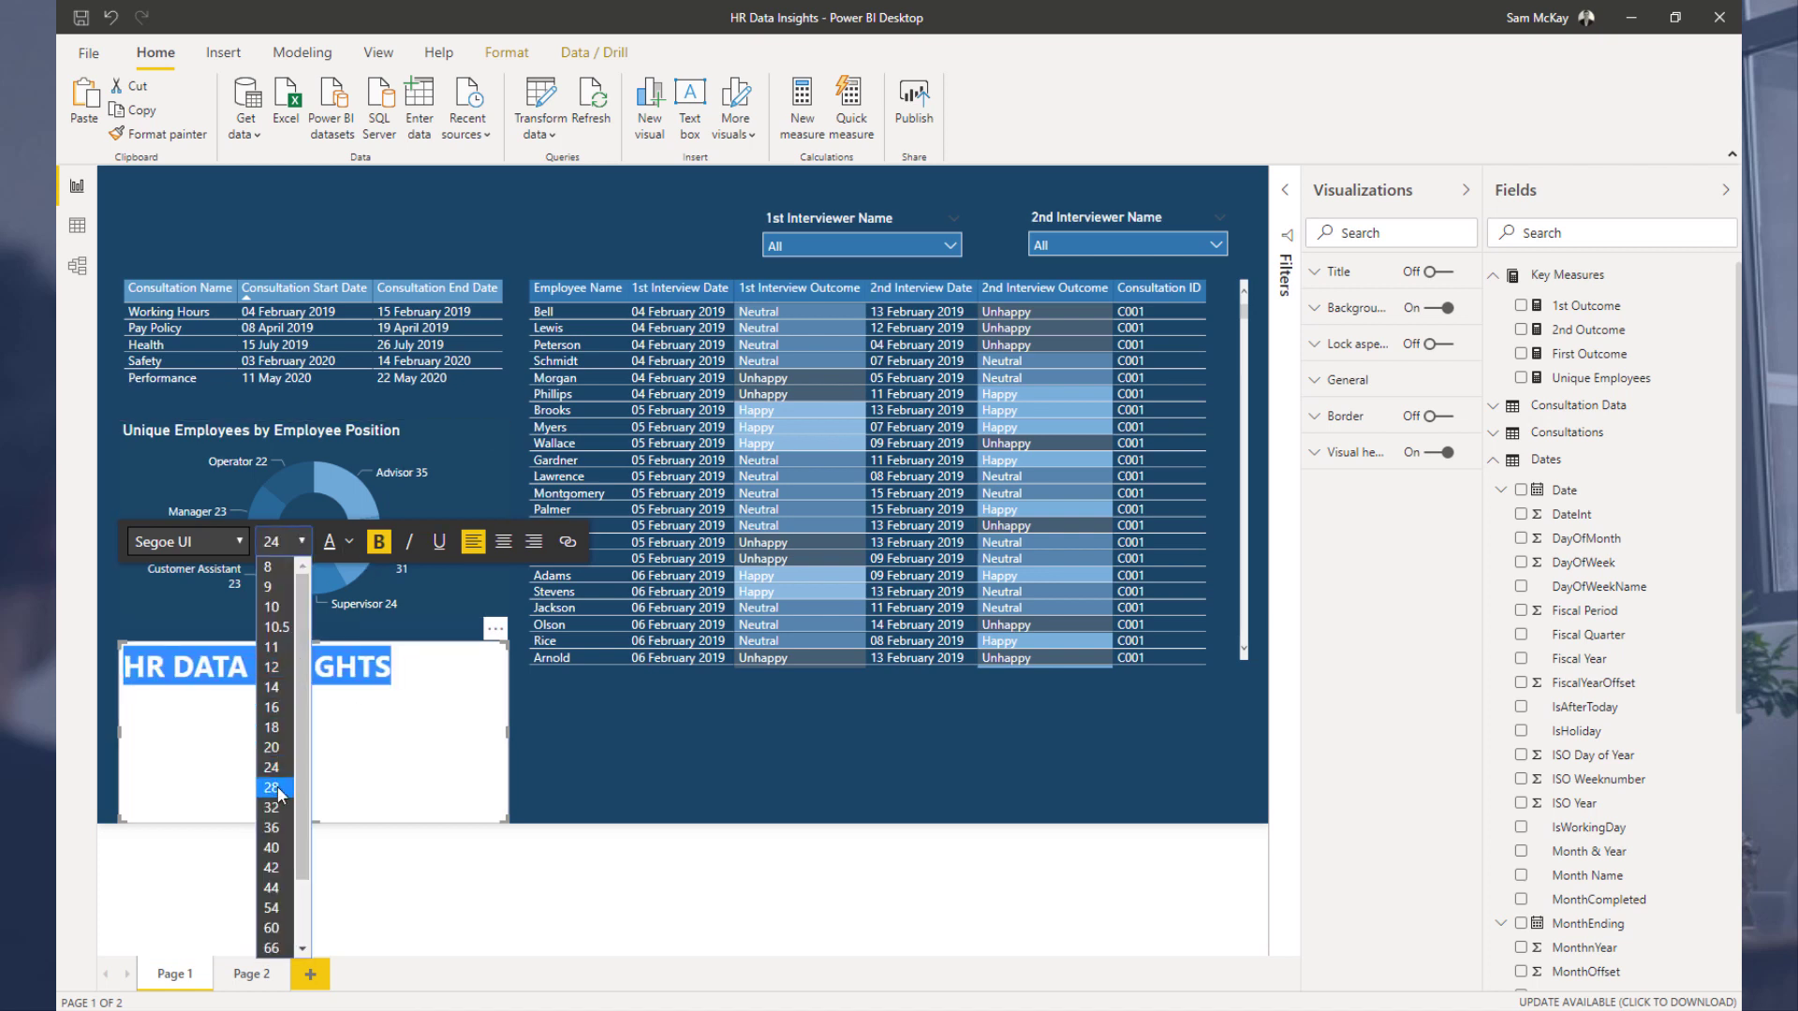
{"action": "left_click", "coordinate": [274, 789]}
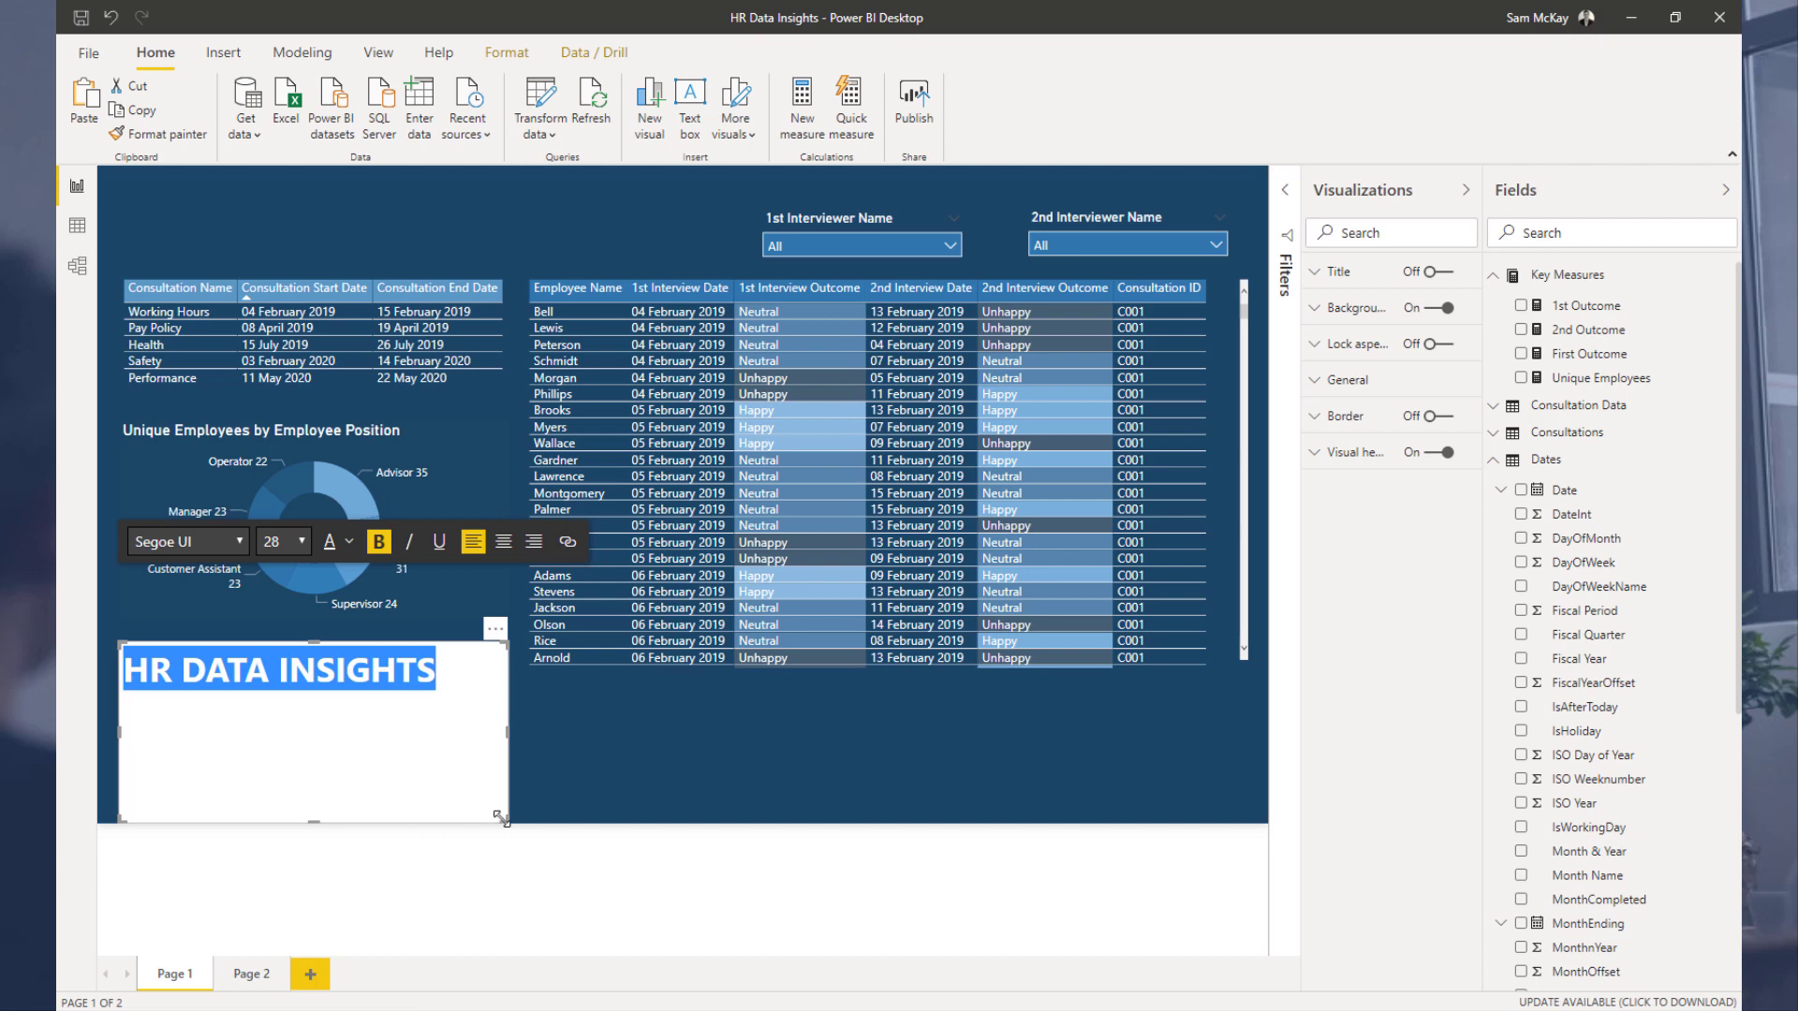
Step: Shrink the title text box to fit the text and turn off its background
{"action": "left_click_drag", "start_coordinate": [502, 819], "coordinate": [478, 722]}
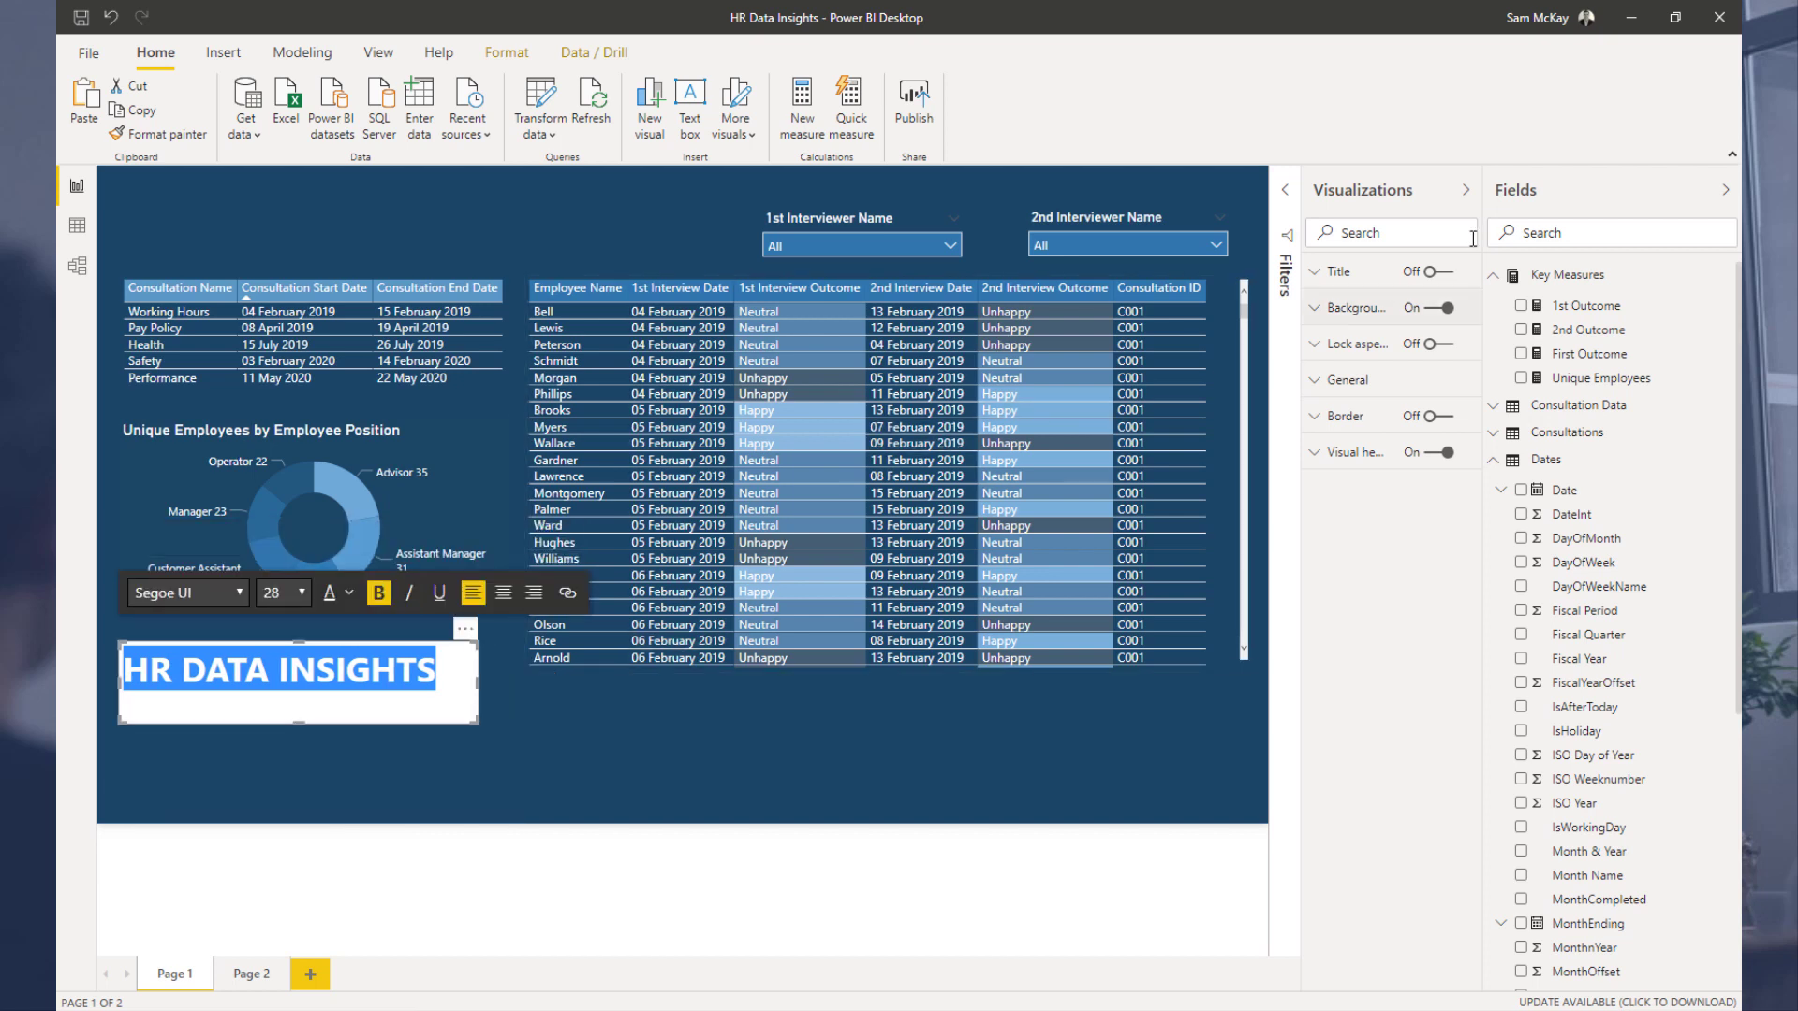
{"action": "left_click", "coordinate": [1433, 307]}
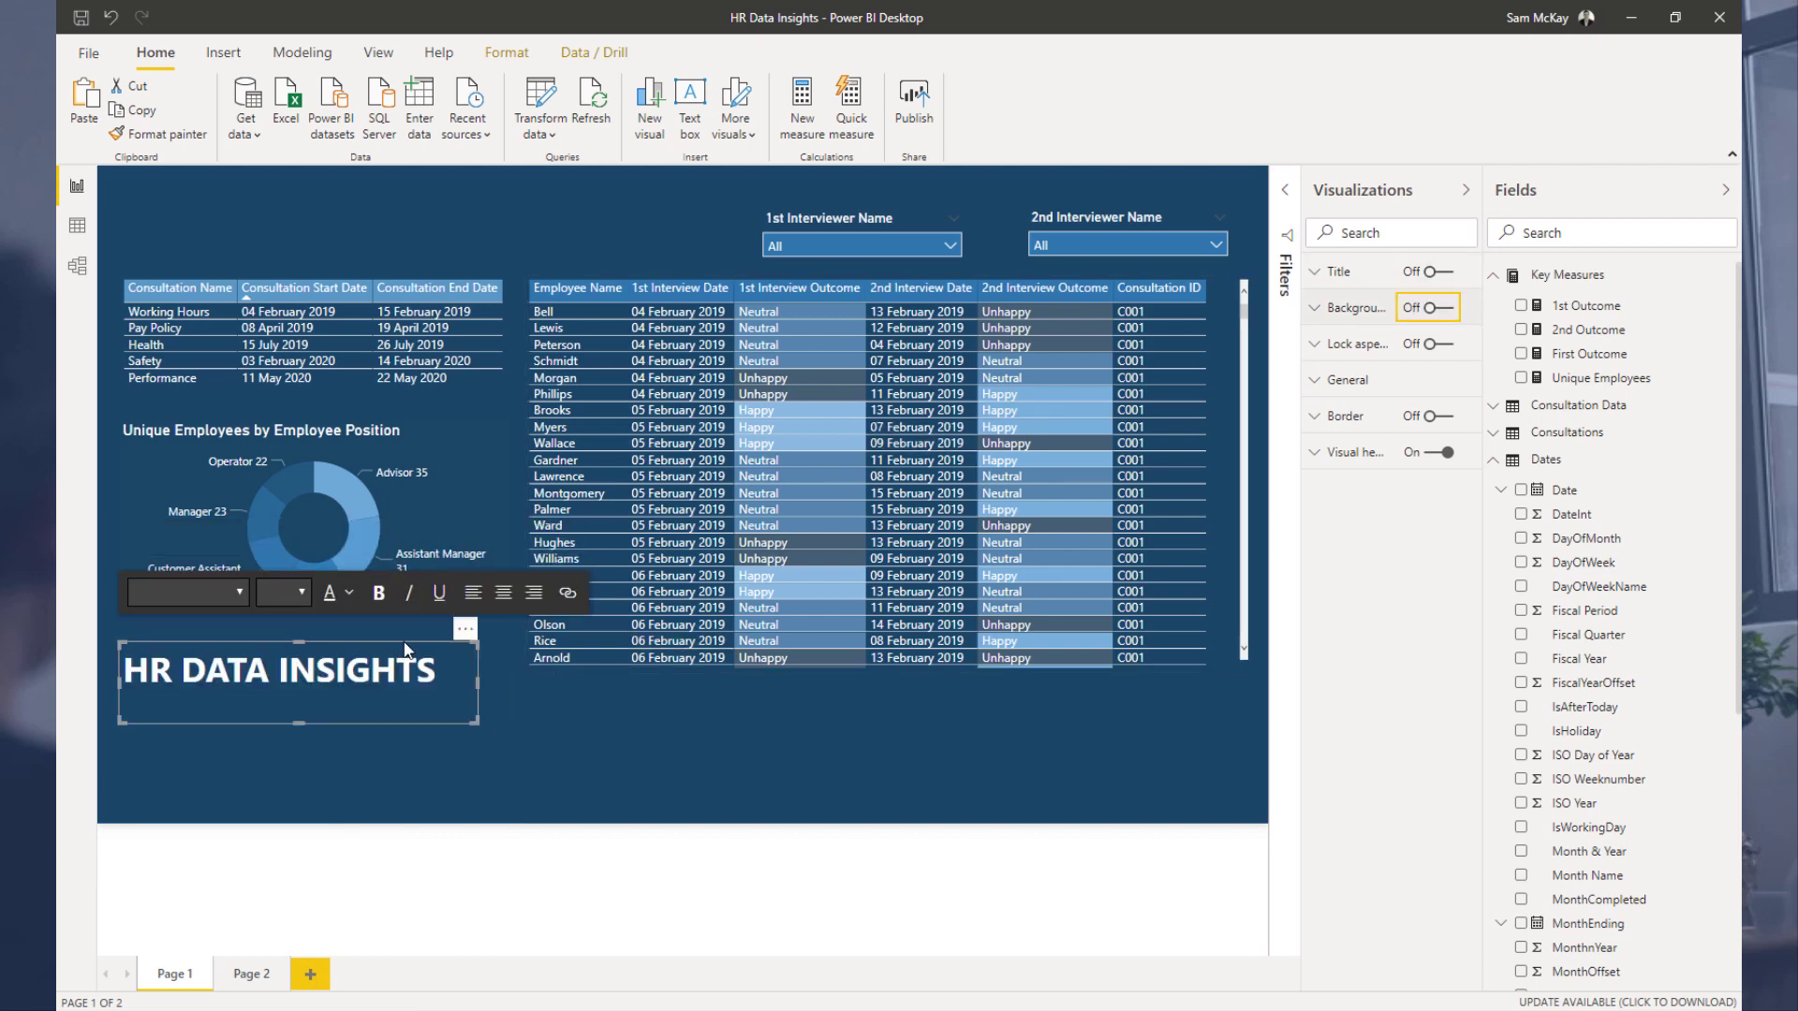
Step: Move the title box to the top-left corner of the report page
{"action": "left_click_drag", "start_coordinate": [407, 648], "coordinate": [401, 181]}
{"action": "left_click_drag", "start_coordinate": [473, 253], "coordinate": [423, 189]}
{"action": "left_click", "coordinate": [652, 215]}
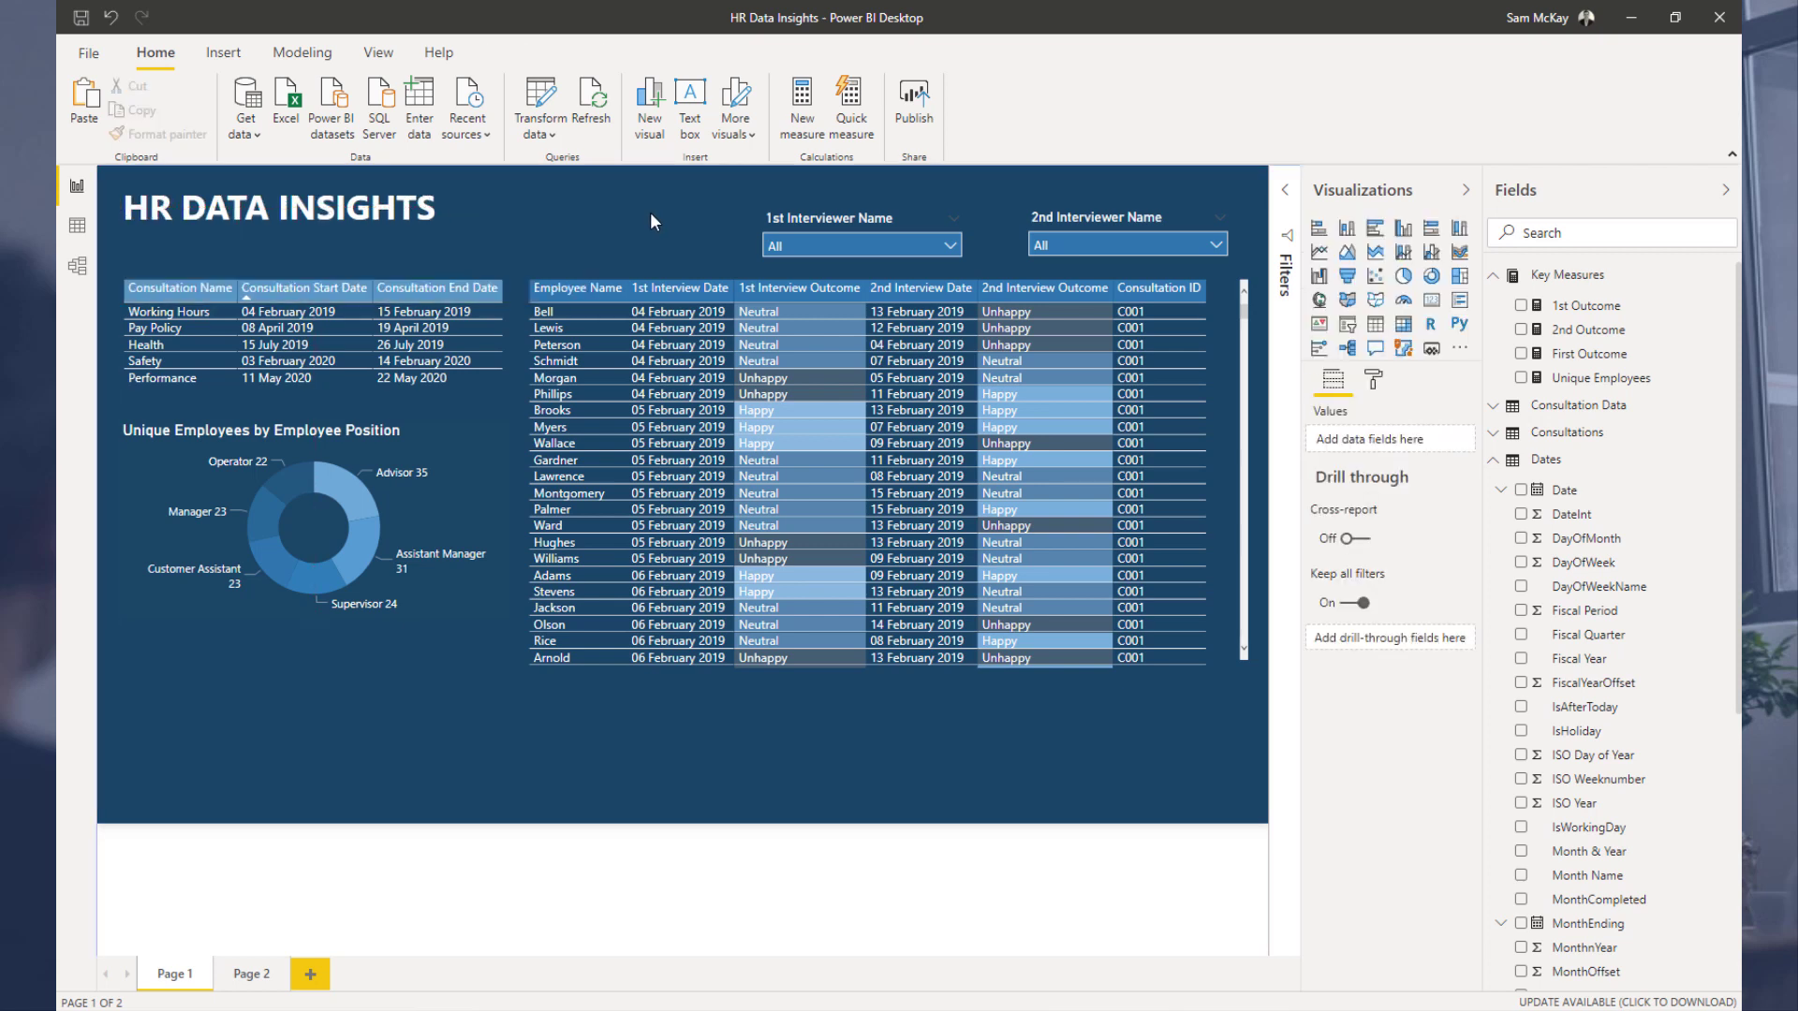
Step: Move the consultation table and the donut chart down beneath the title and adjust the table's size
{"action": "left_click", "coordinate": [401, 284]}
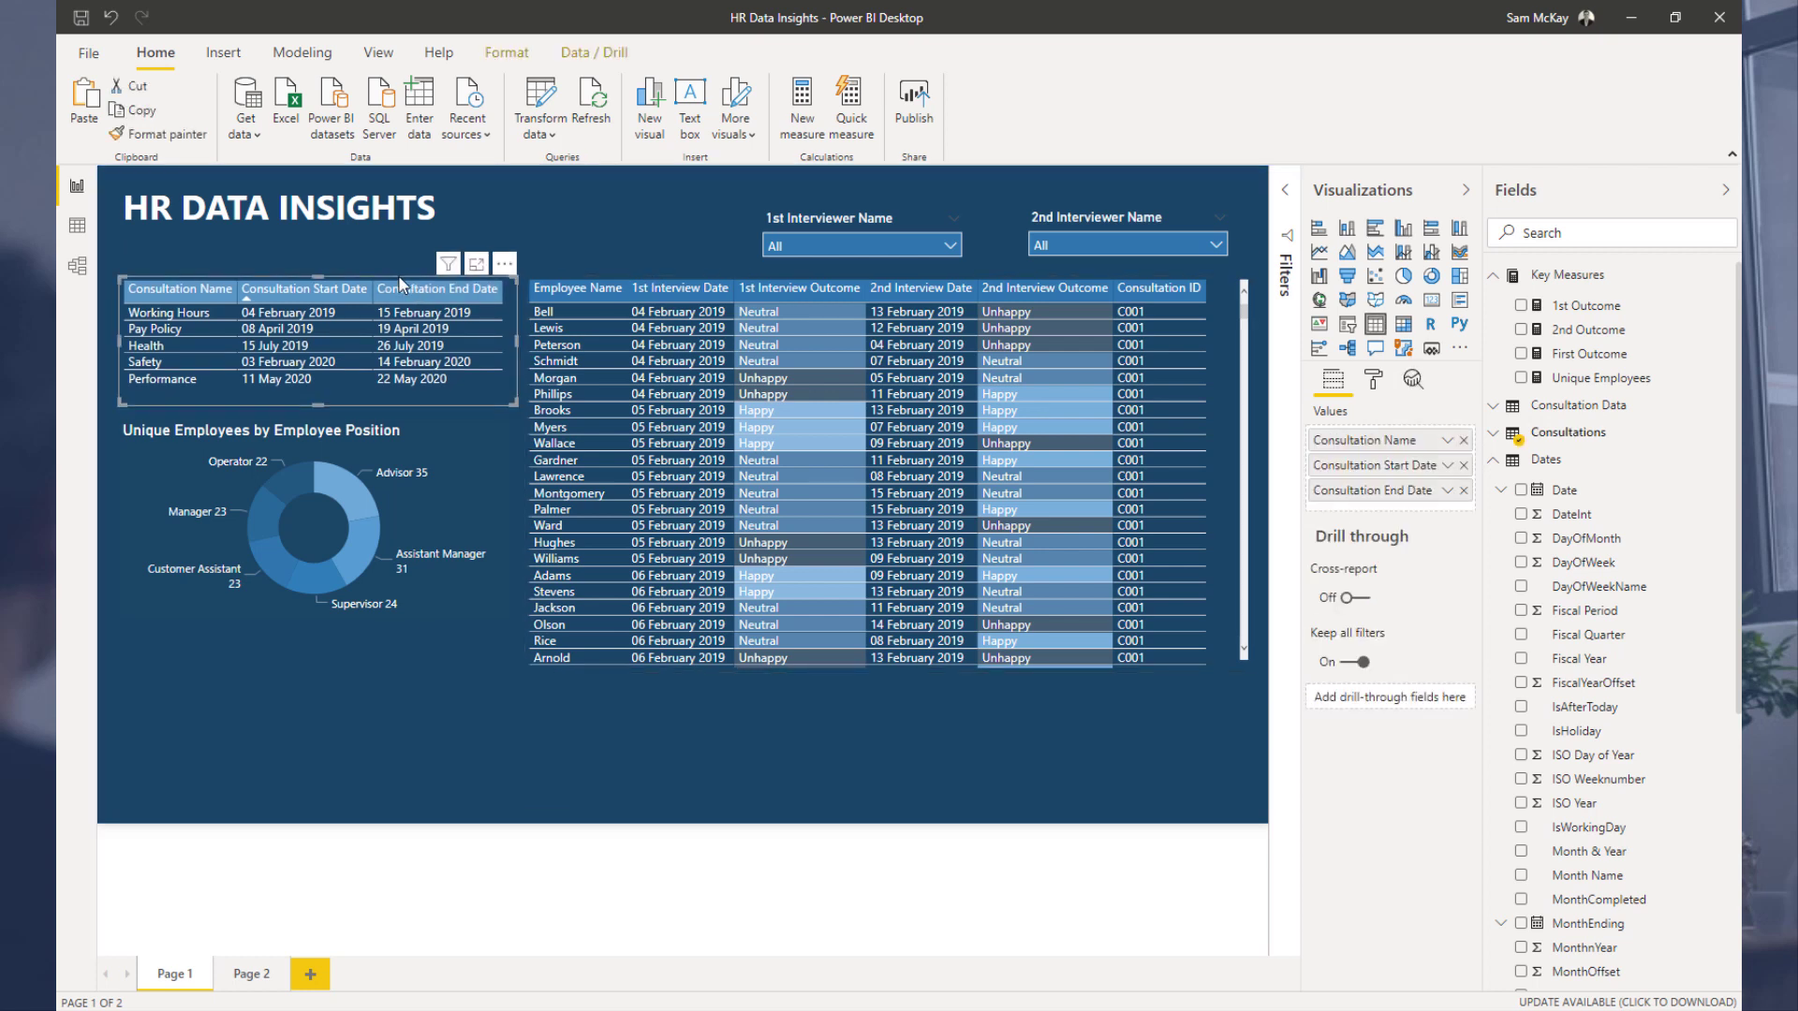
{"action": "left_click_drag", "start_coordinate": [374, 441], "coordinate": [373, 481]}
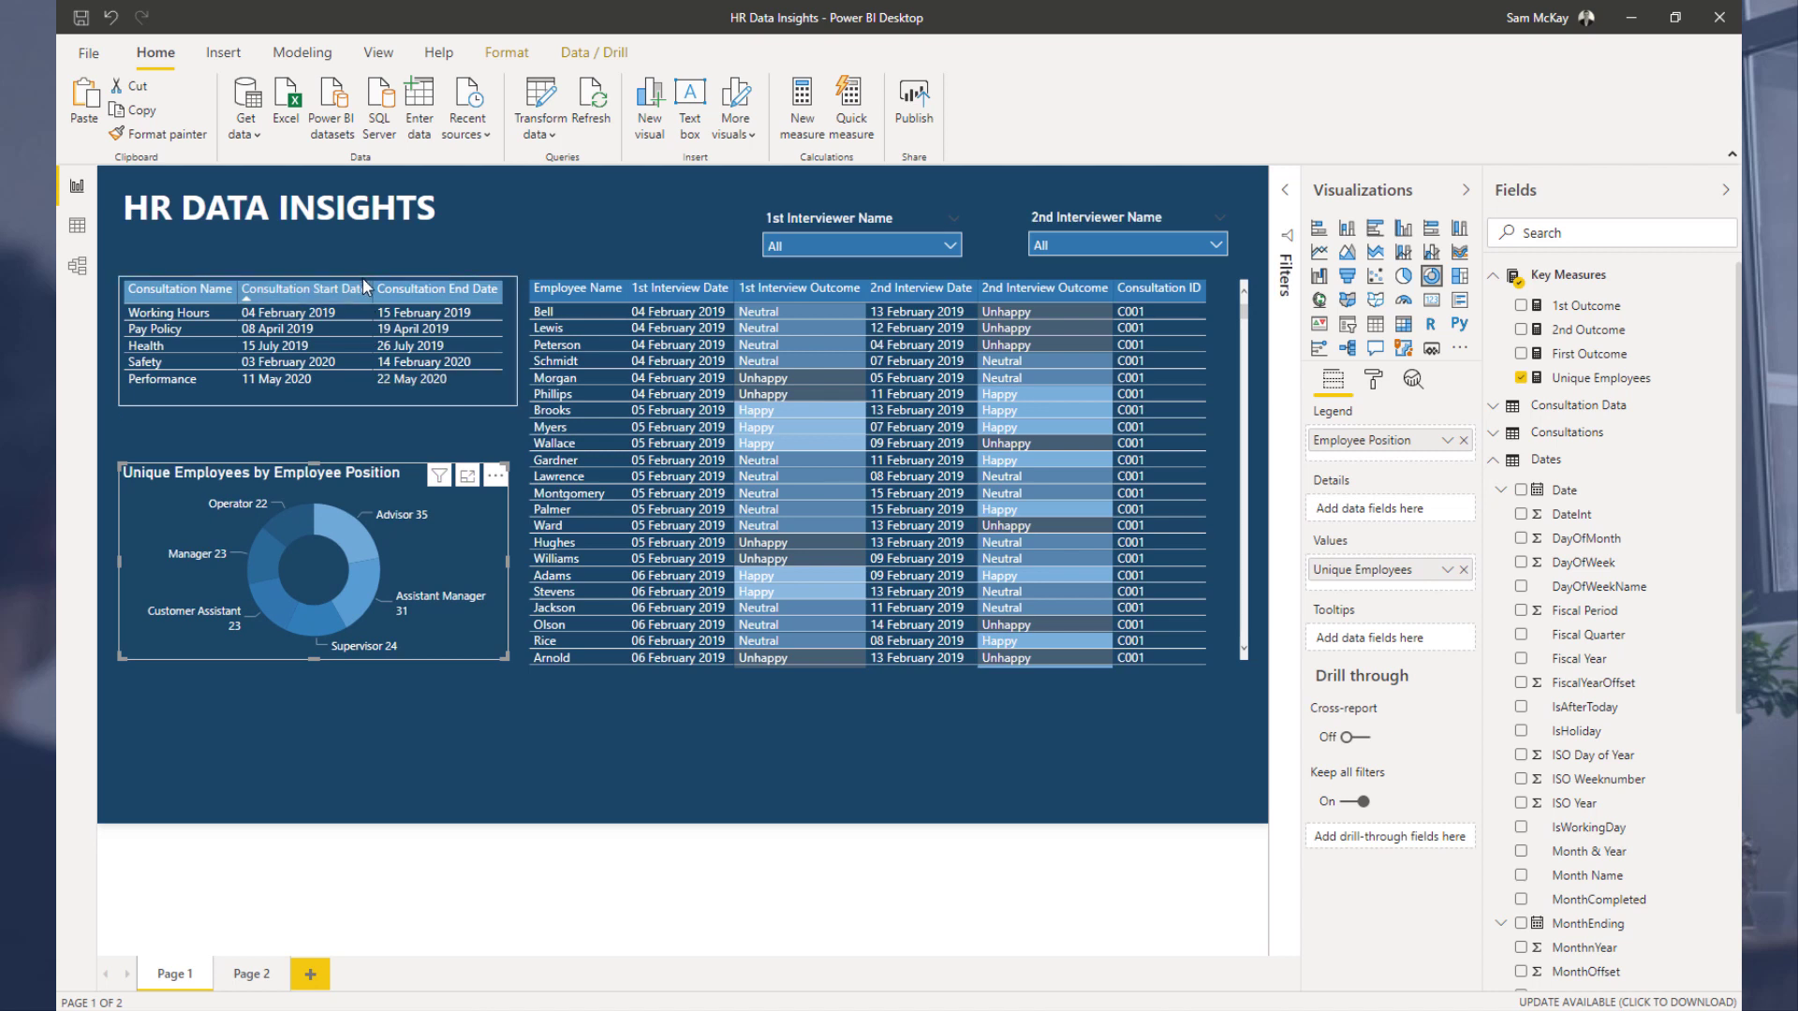
{"action": "left_click_drag", "start_coordinate": [362, 278], "coordinate": [363, 324]}
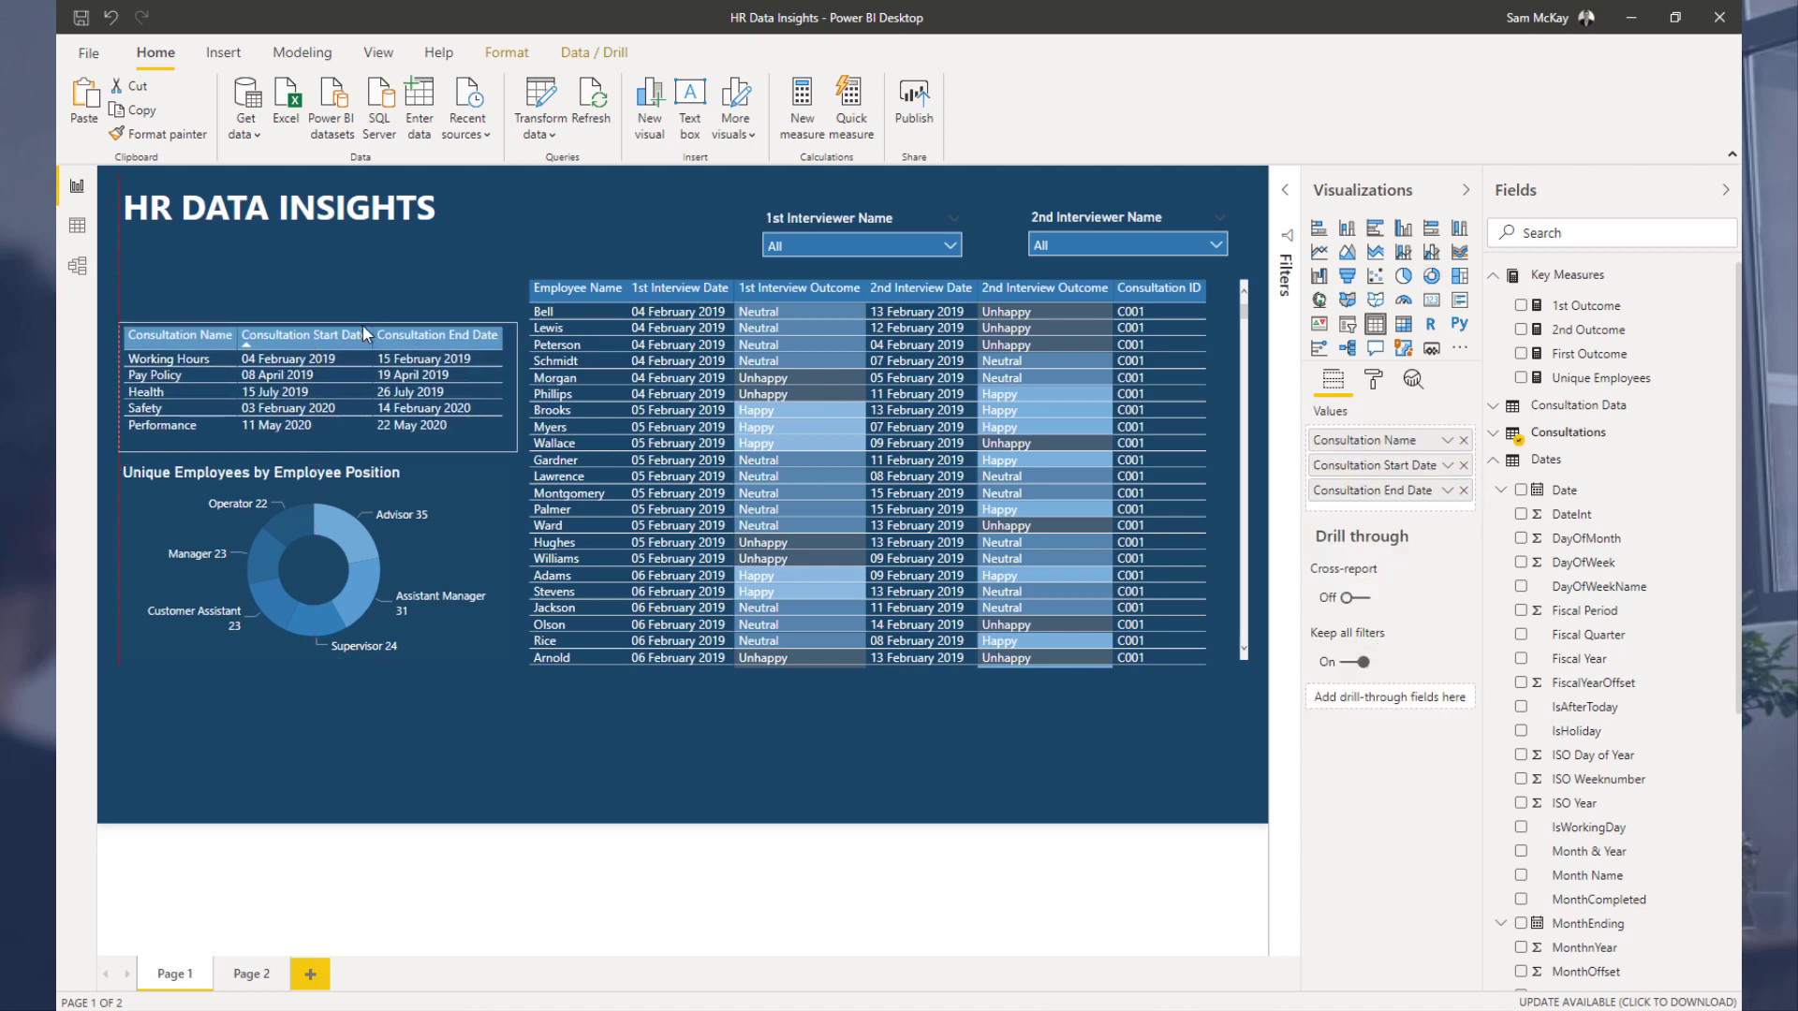
{"action": "left_click", "coordinate": [166, 290]}
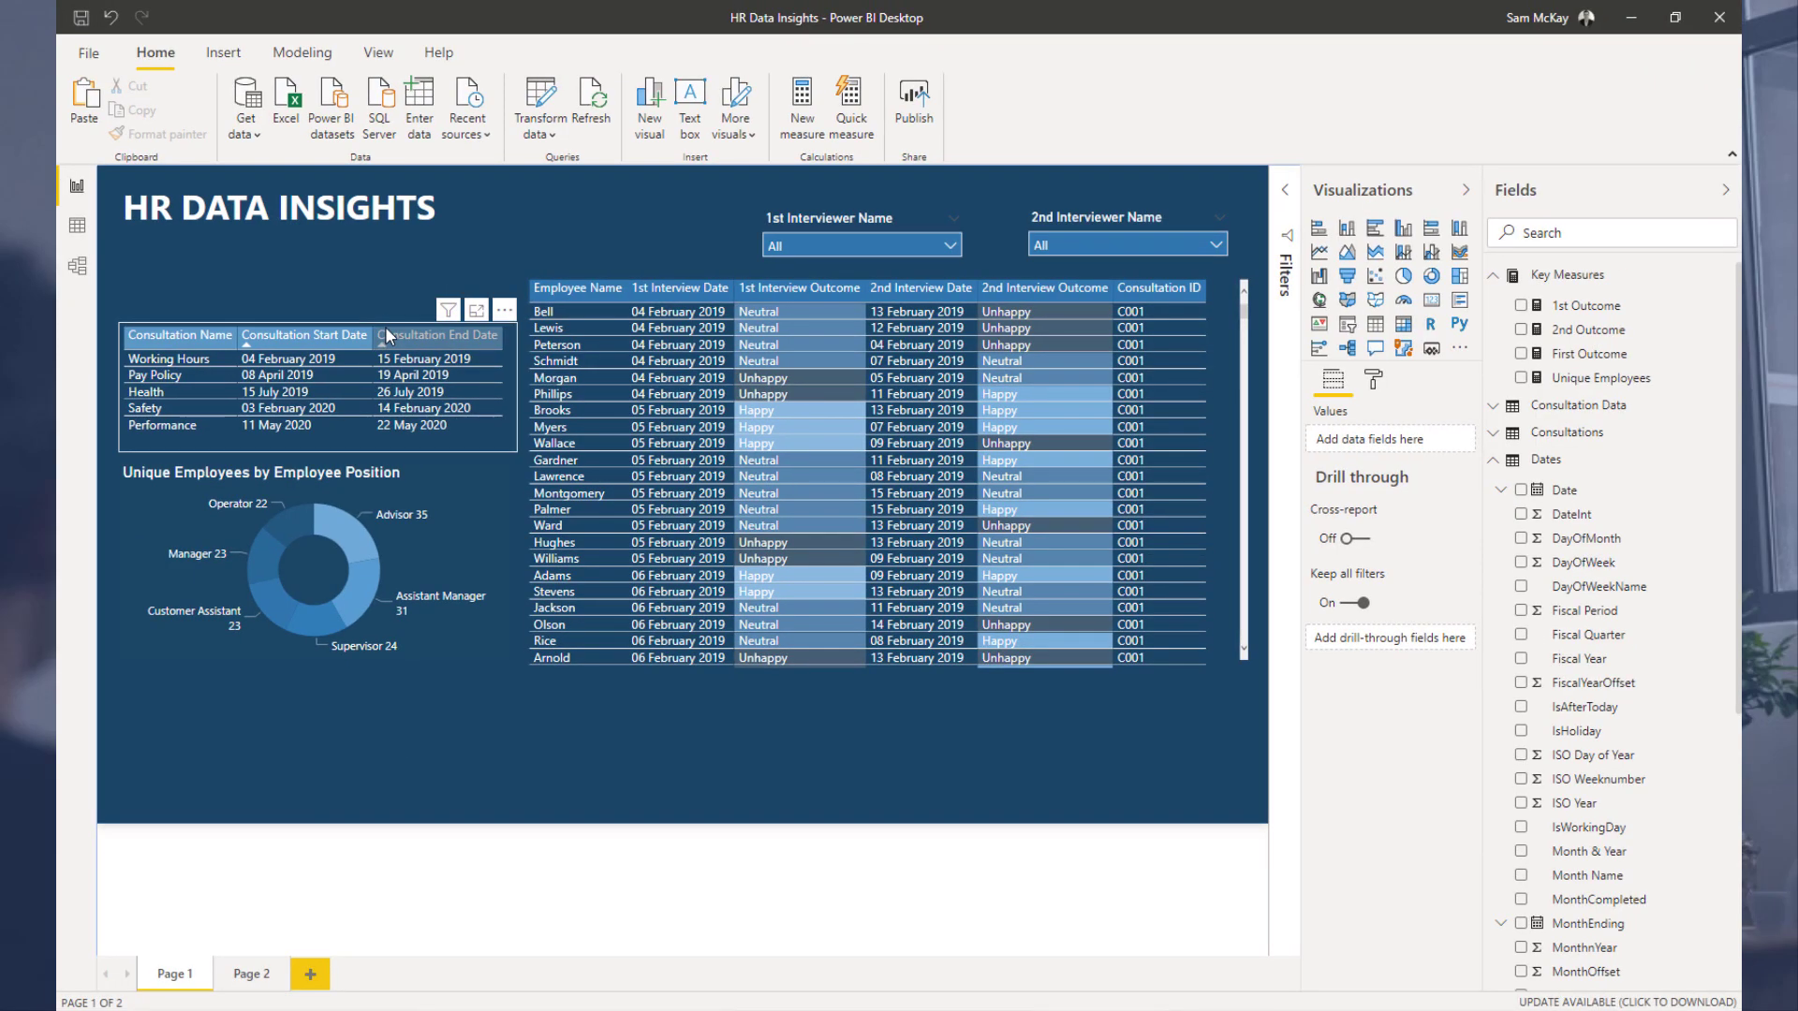
{"action": "left_click", "coordinate": [322, 448]}
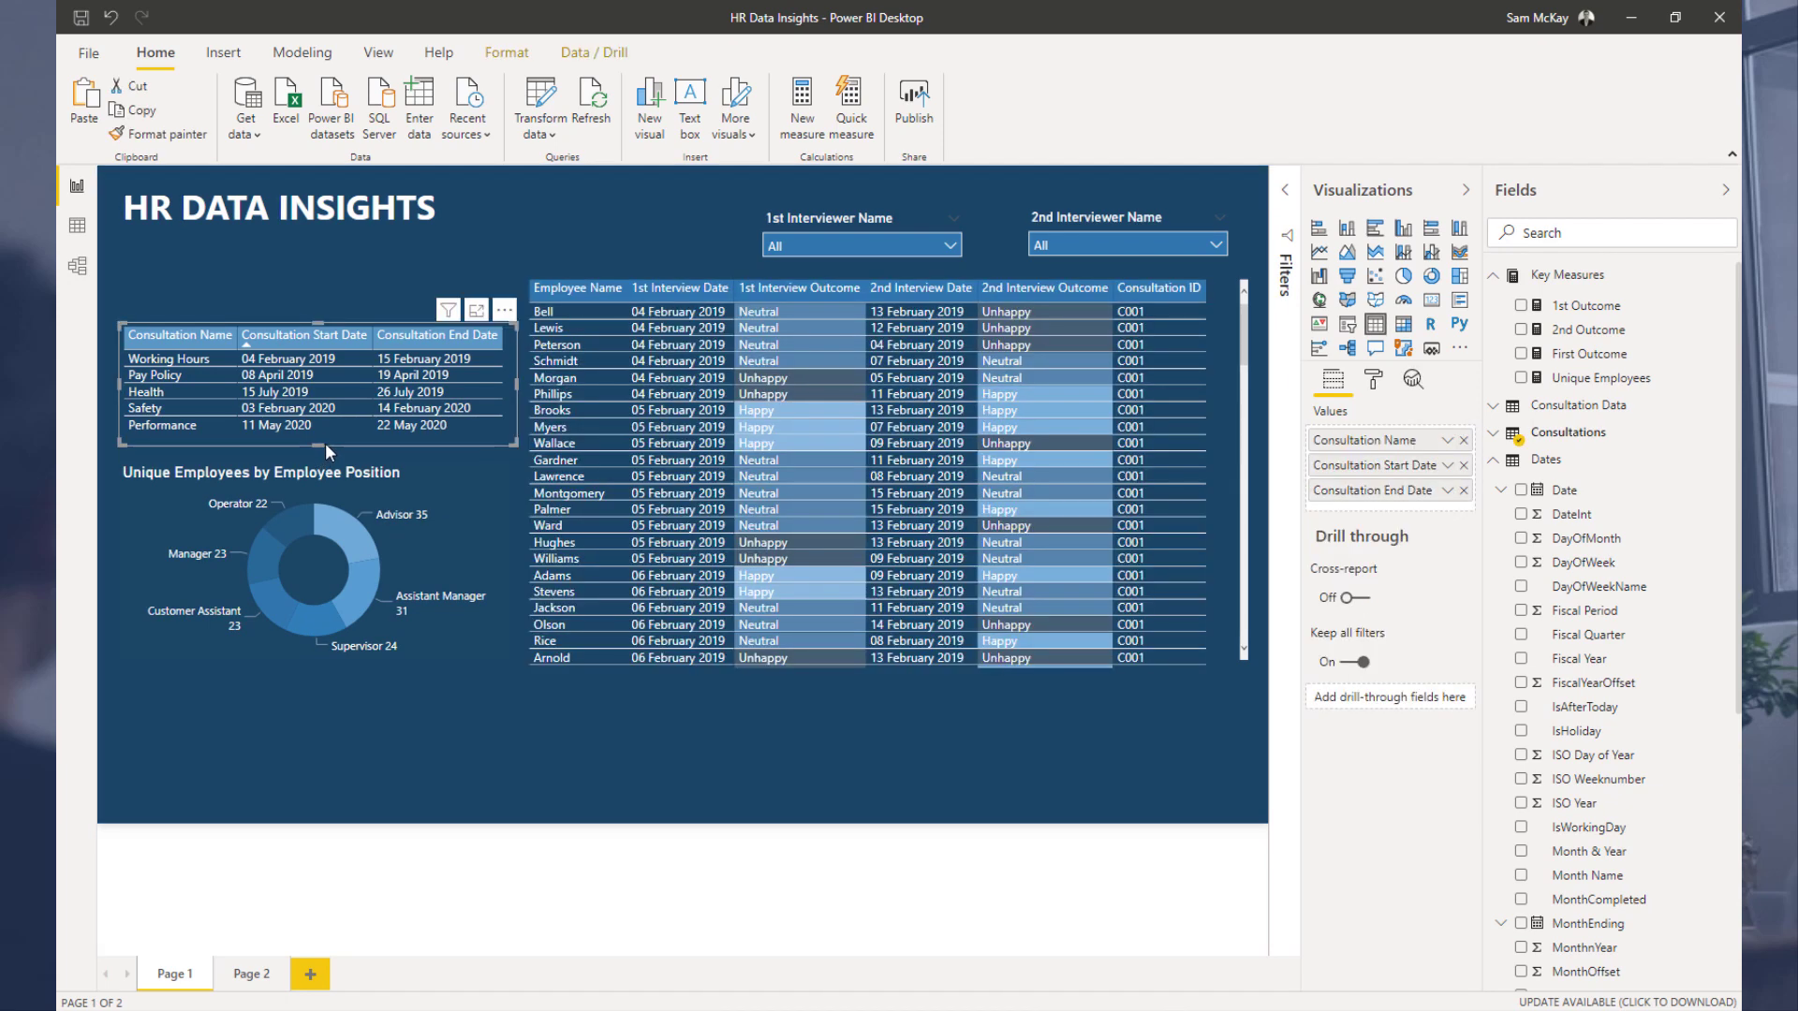
{"action": "left_click_drag", "start_coordinate": [326, 440], "coordinate": [328, 447]}
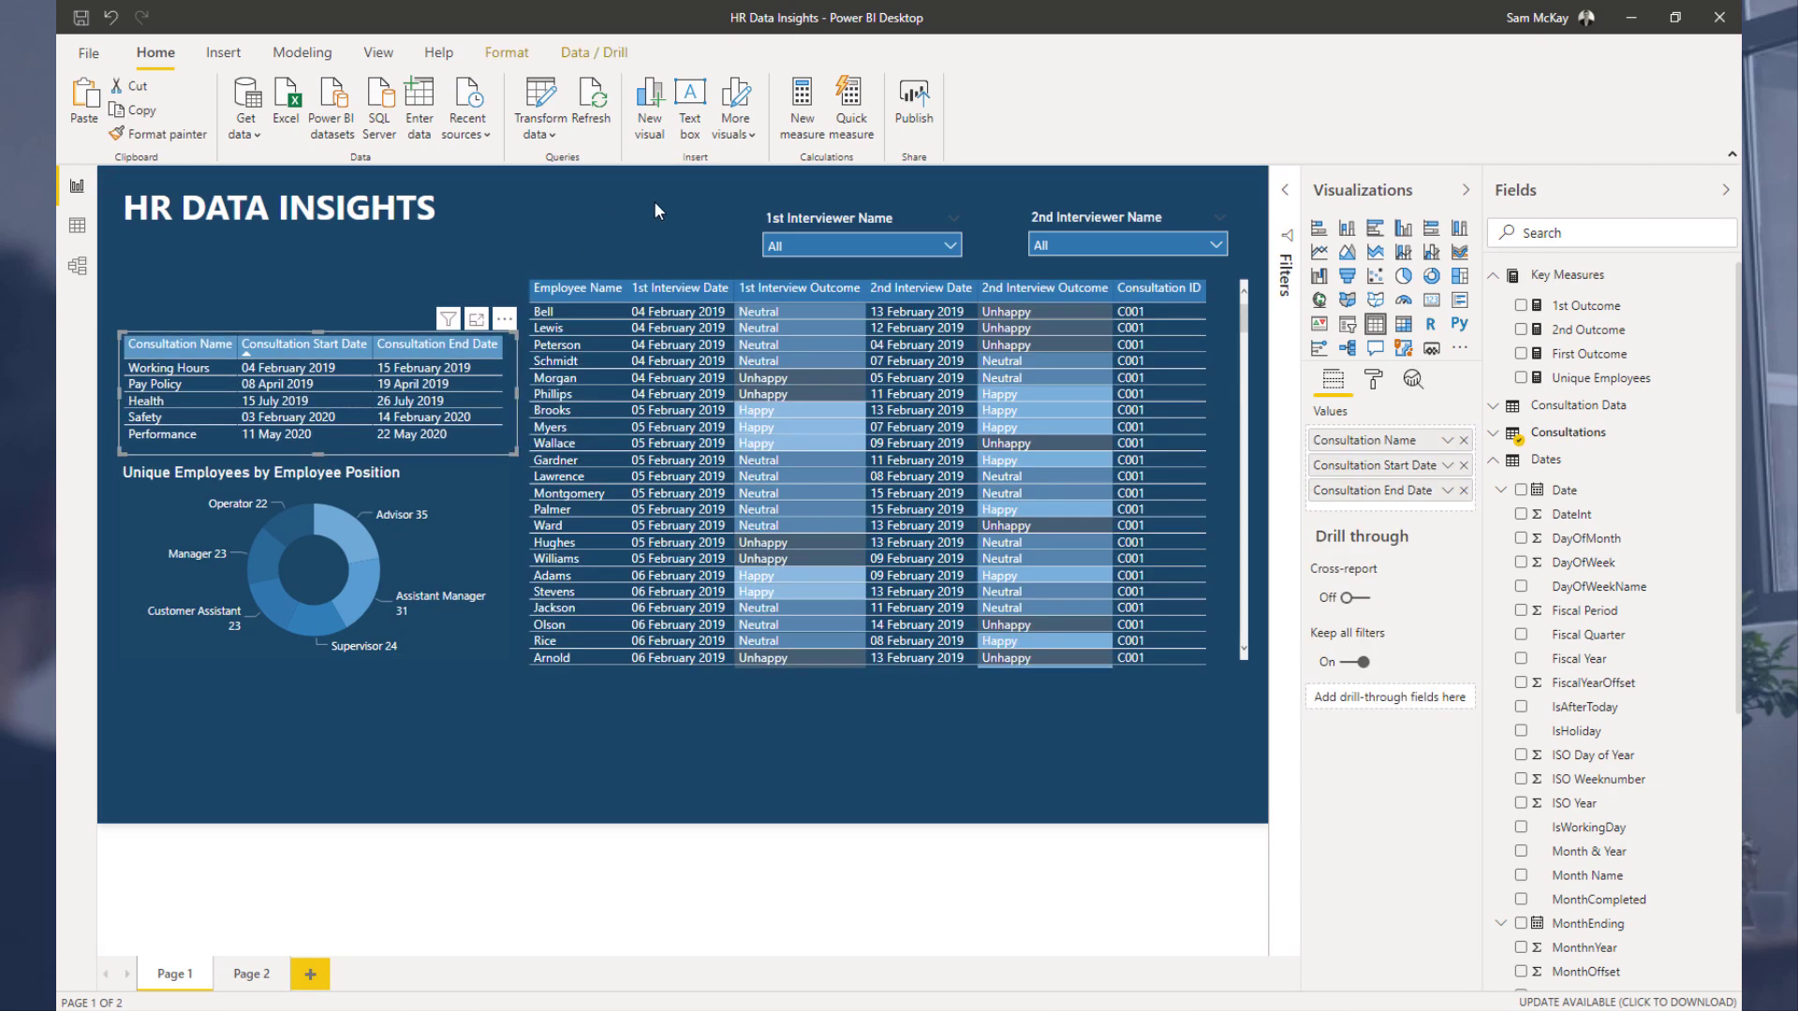
{"action": "left_click", "coordinate": [679, 213]}
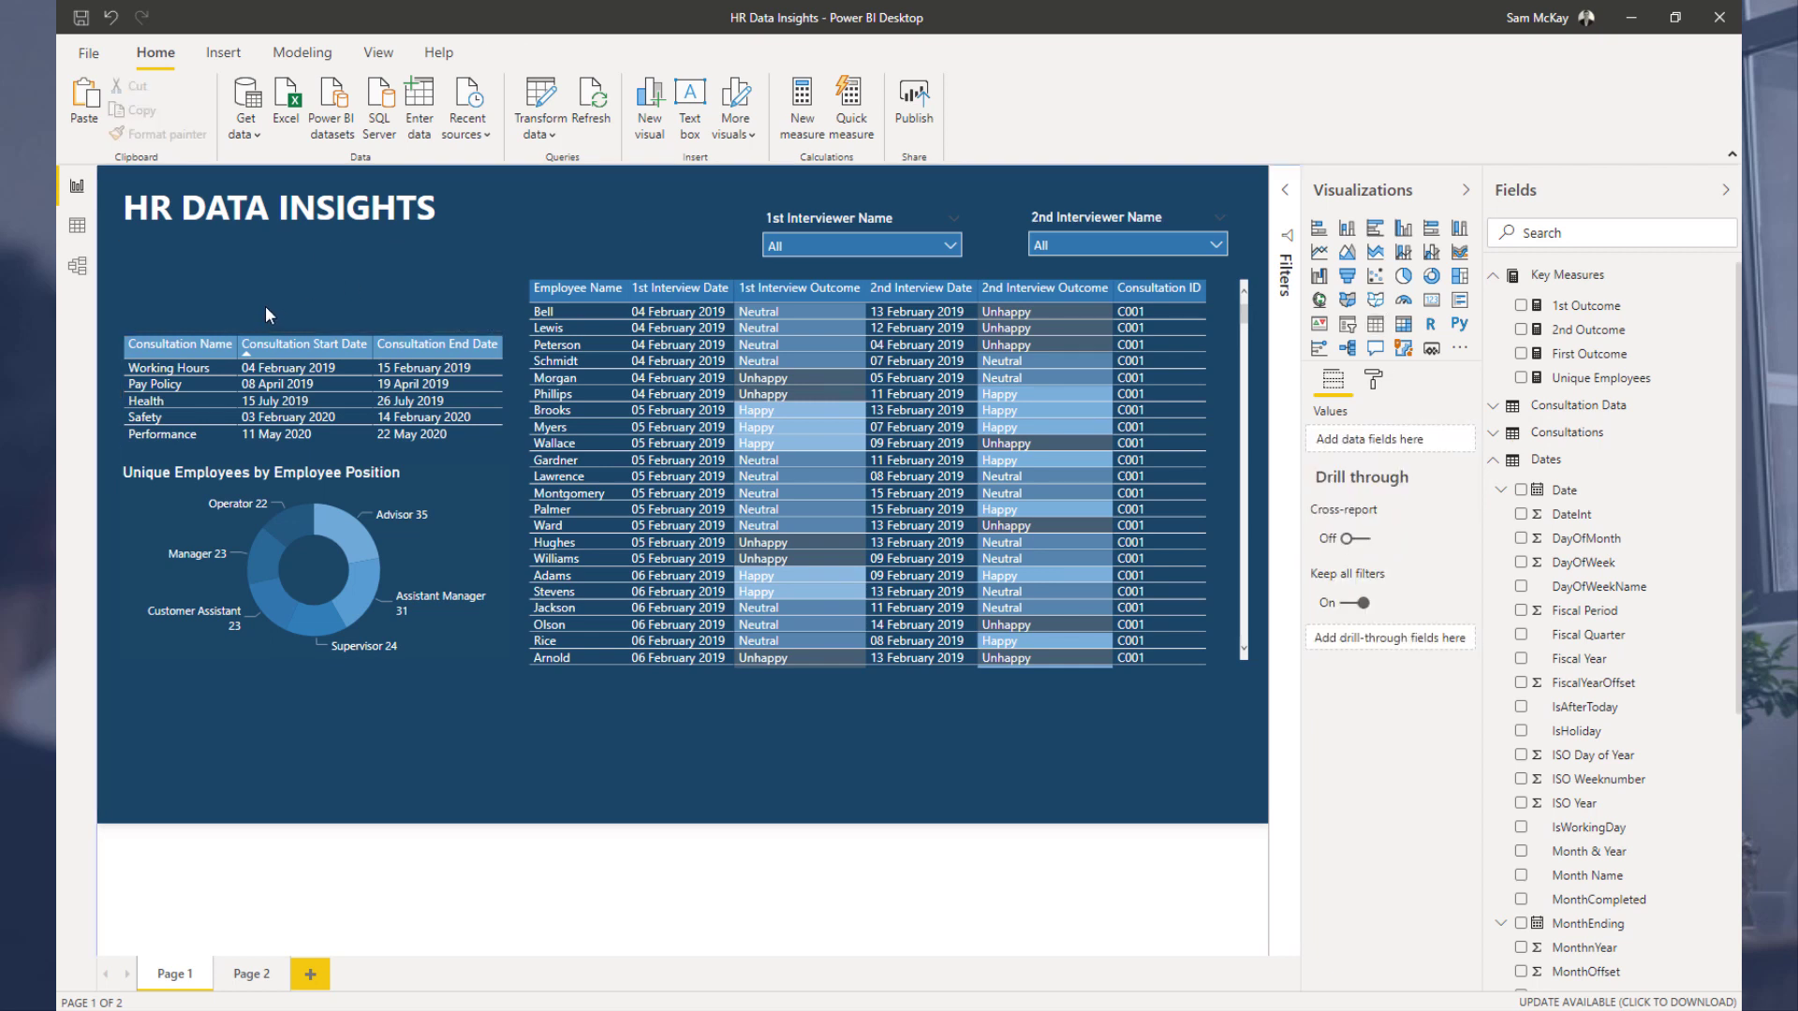
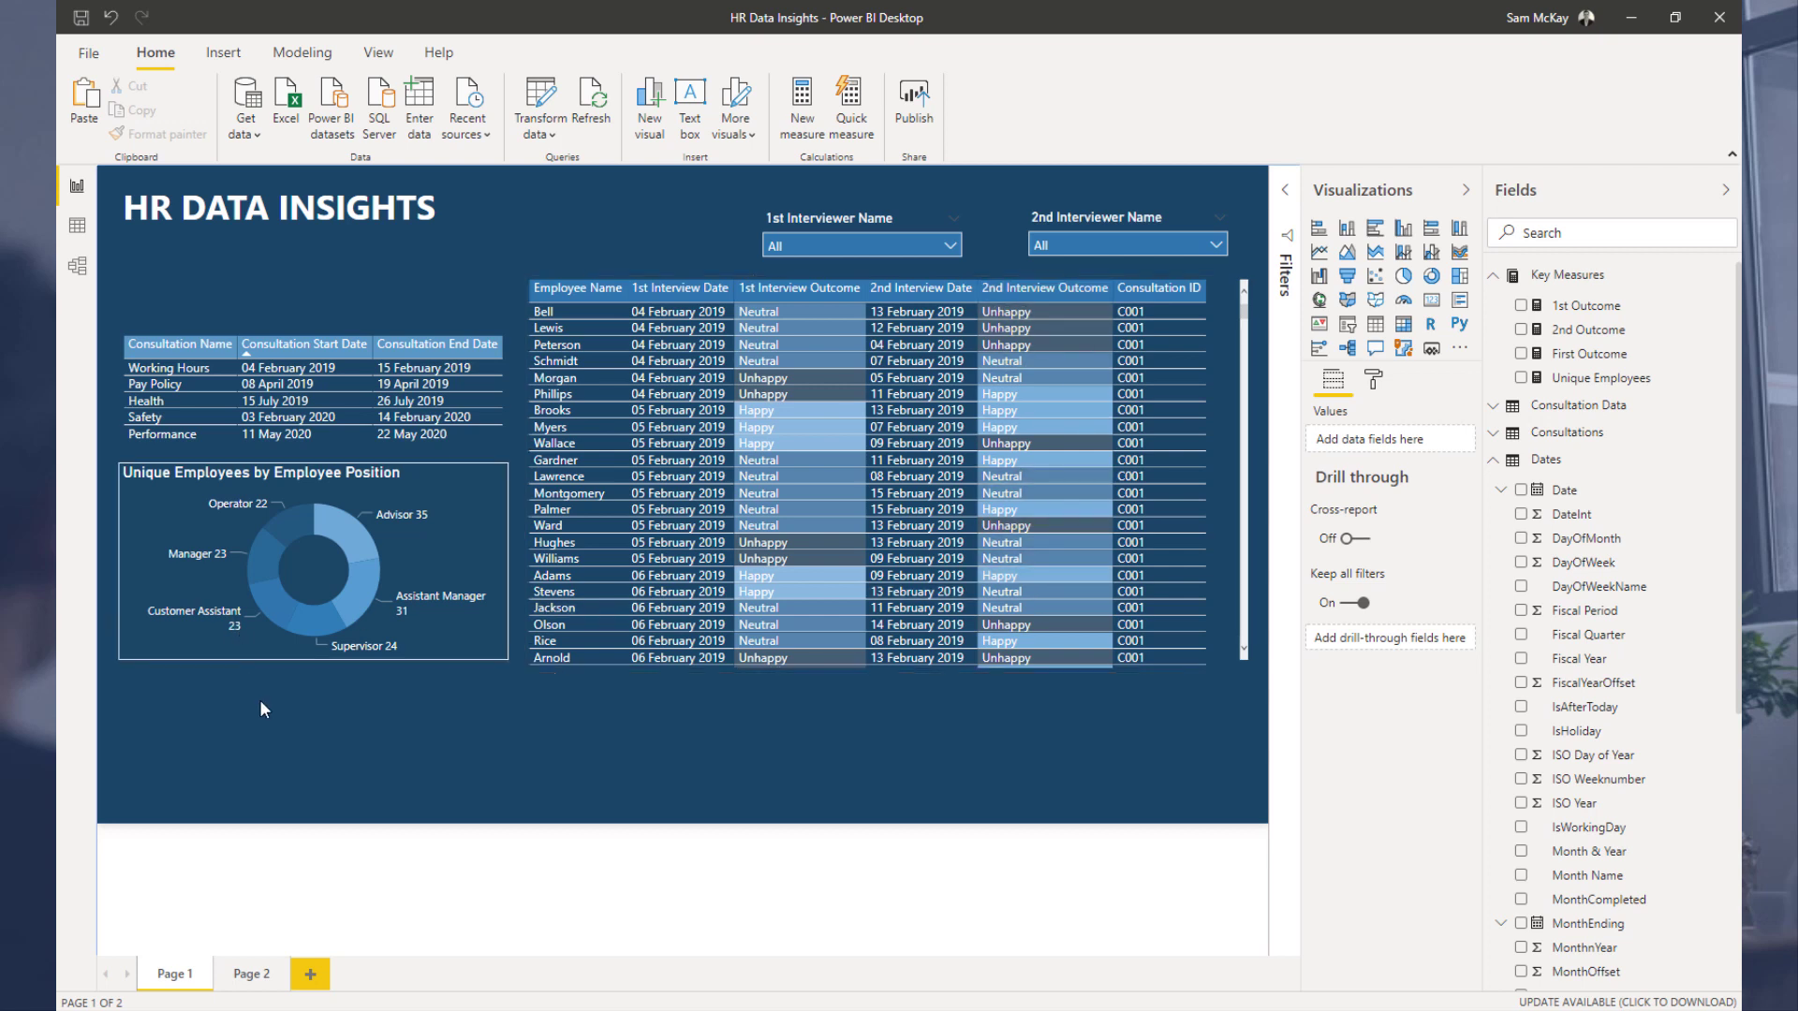
Step: Shrink the donut chart's height and reposition it just below the consultation table
{"action": "left_click", "coordinate": [215, 657]}
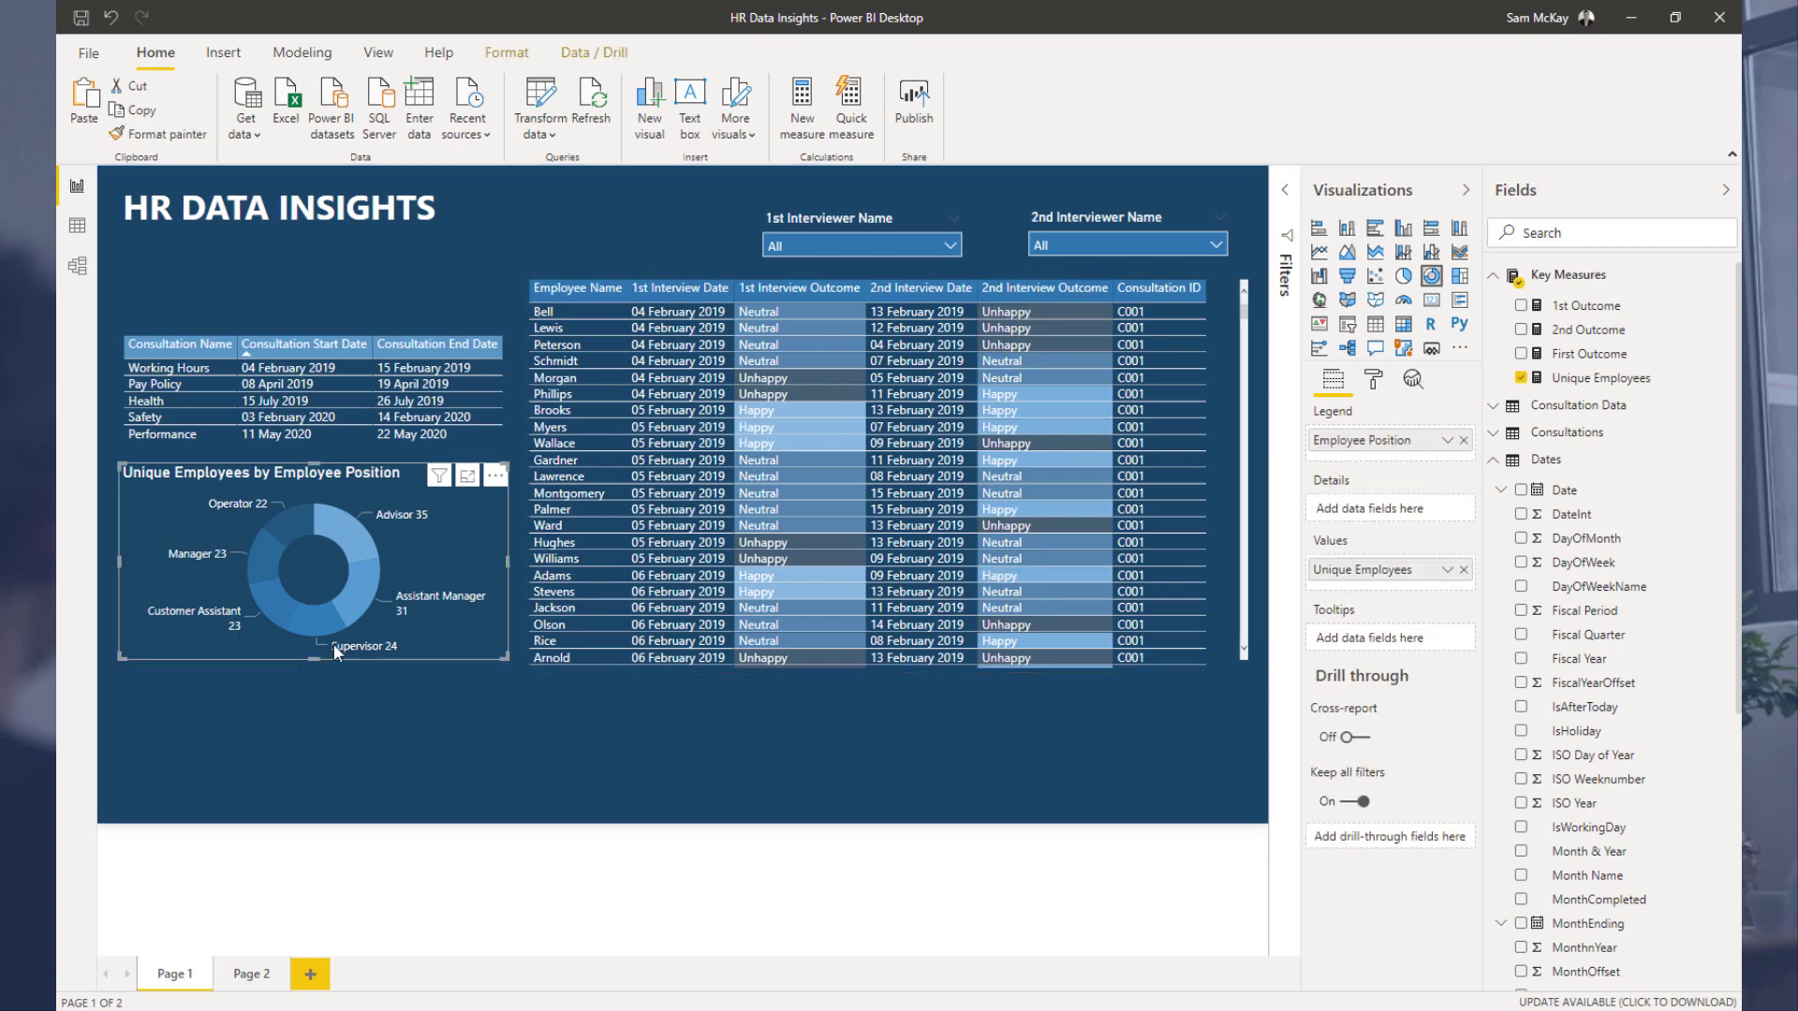
{"action": "left_click_drag", "start_coordinate": [498, 659], "coordinate": [498, 601]}
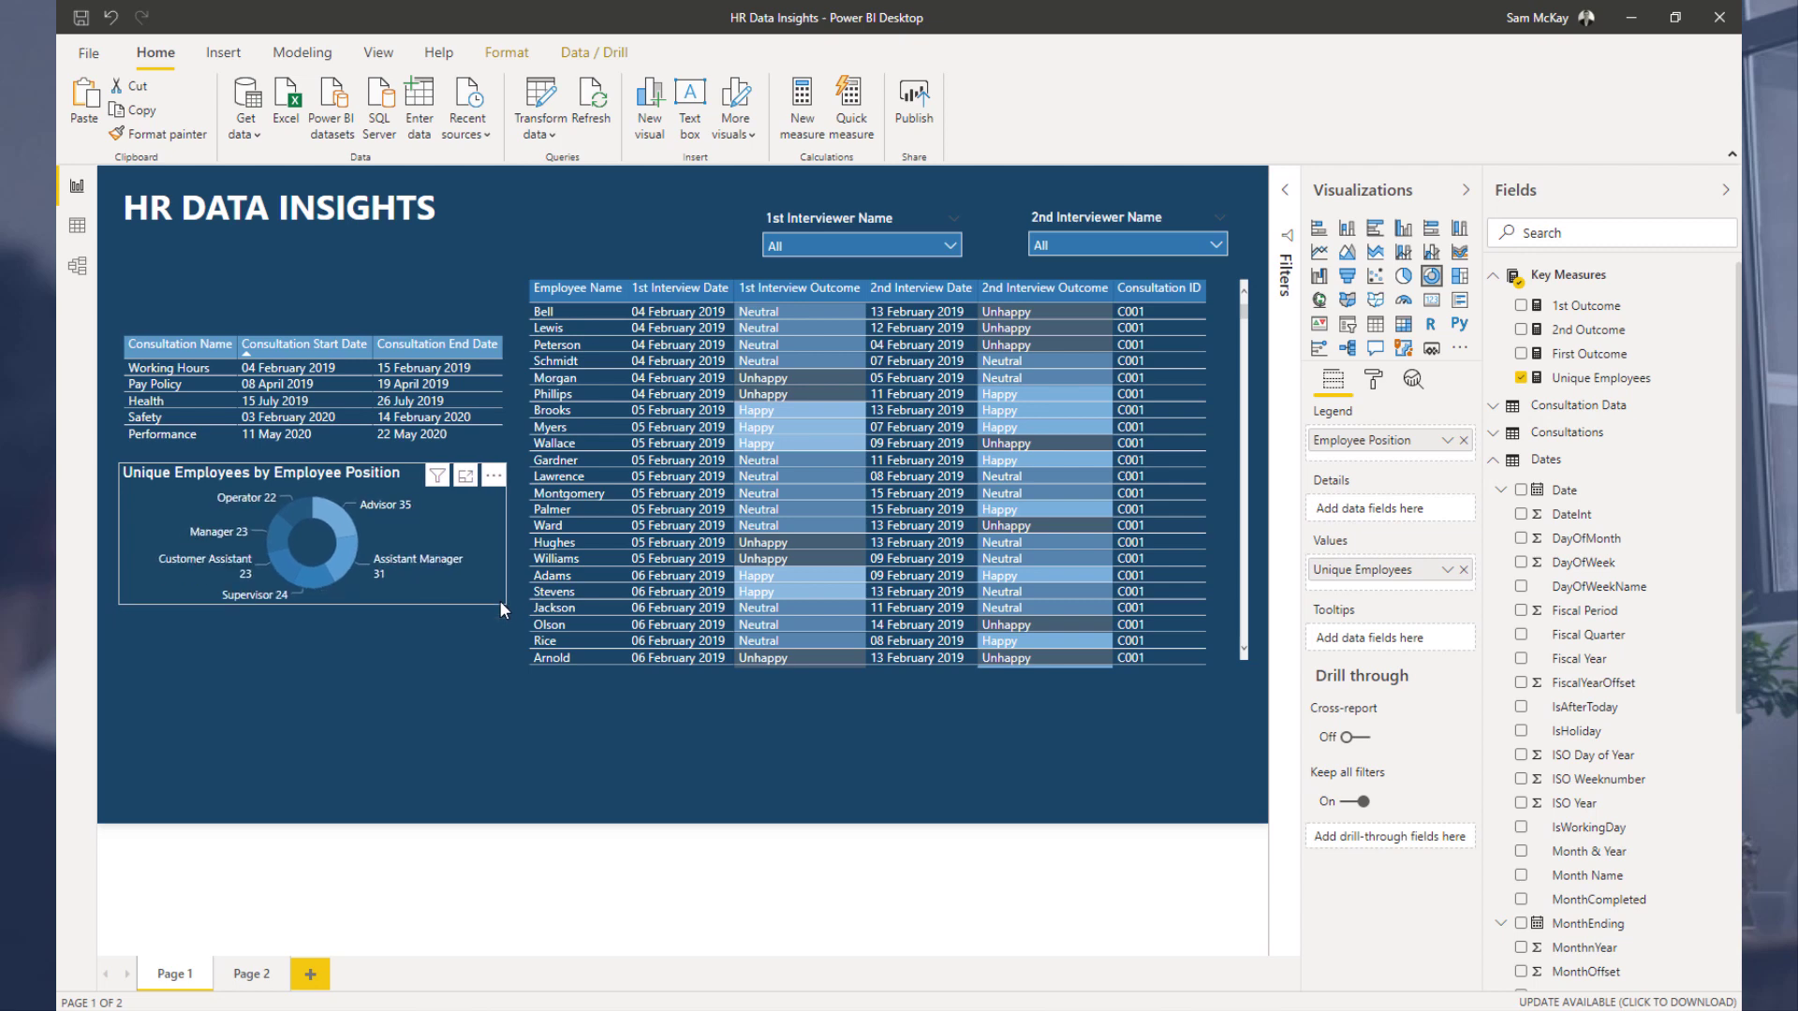
{"action": "left_click", "coordinate": [207, 636]}
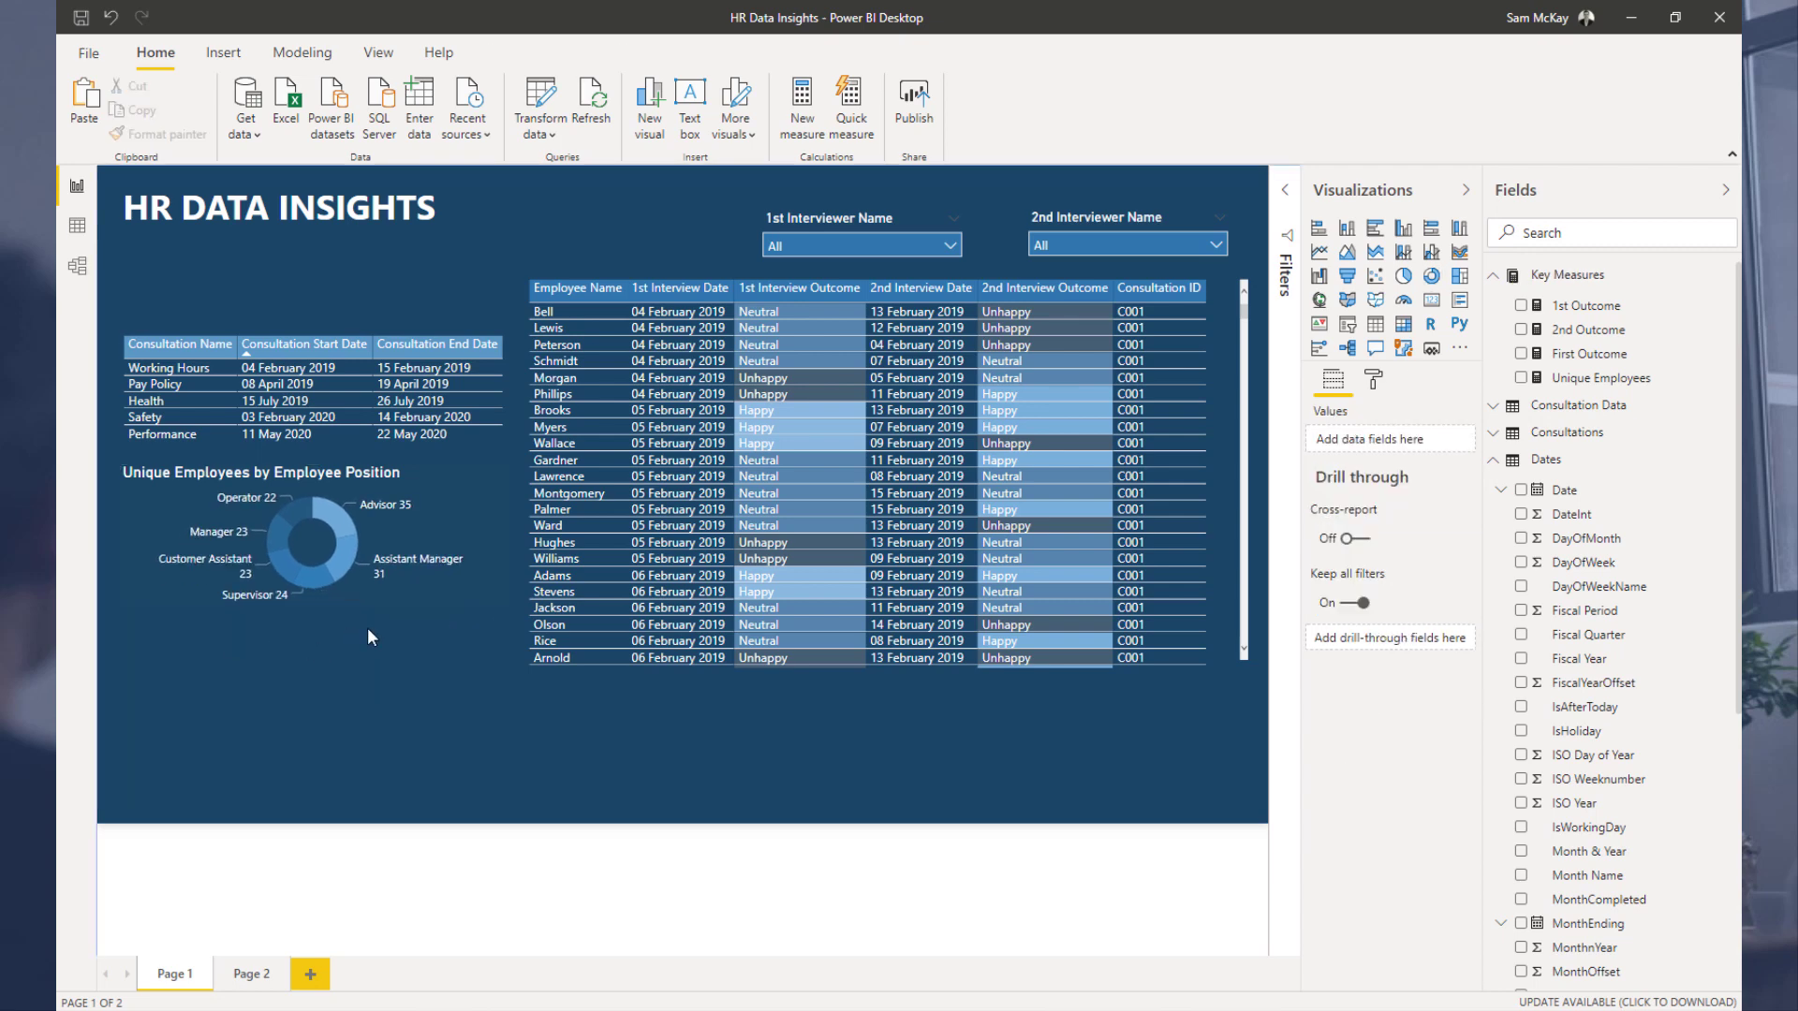
{"action": "left_click_drag", "start_coordinate": [416, 485], "coordinate": [406, 548]}
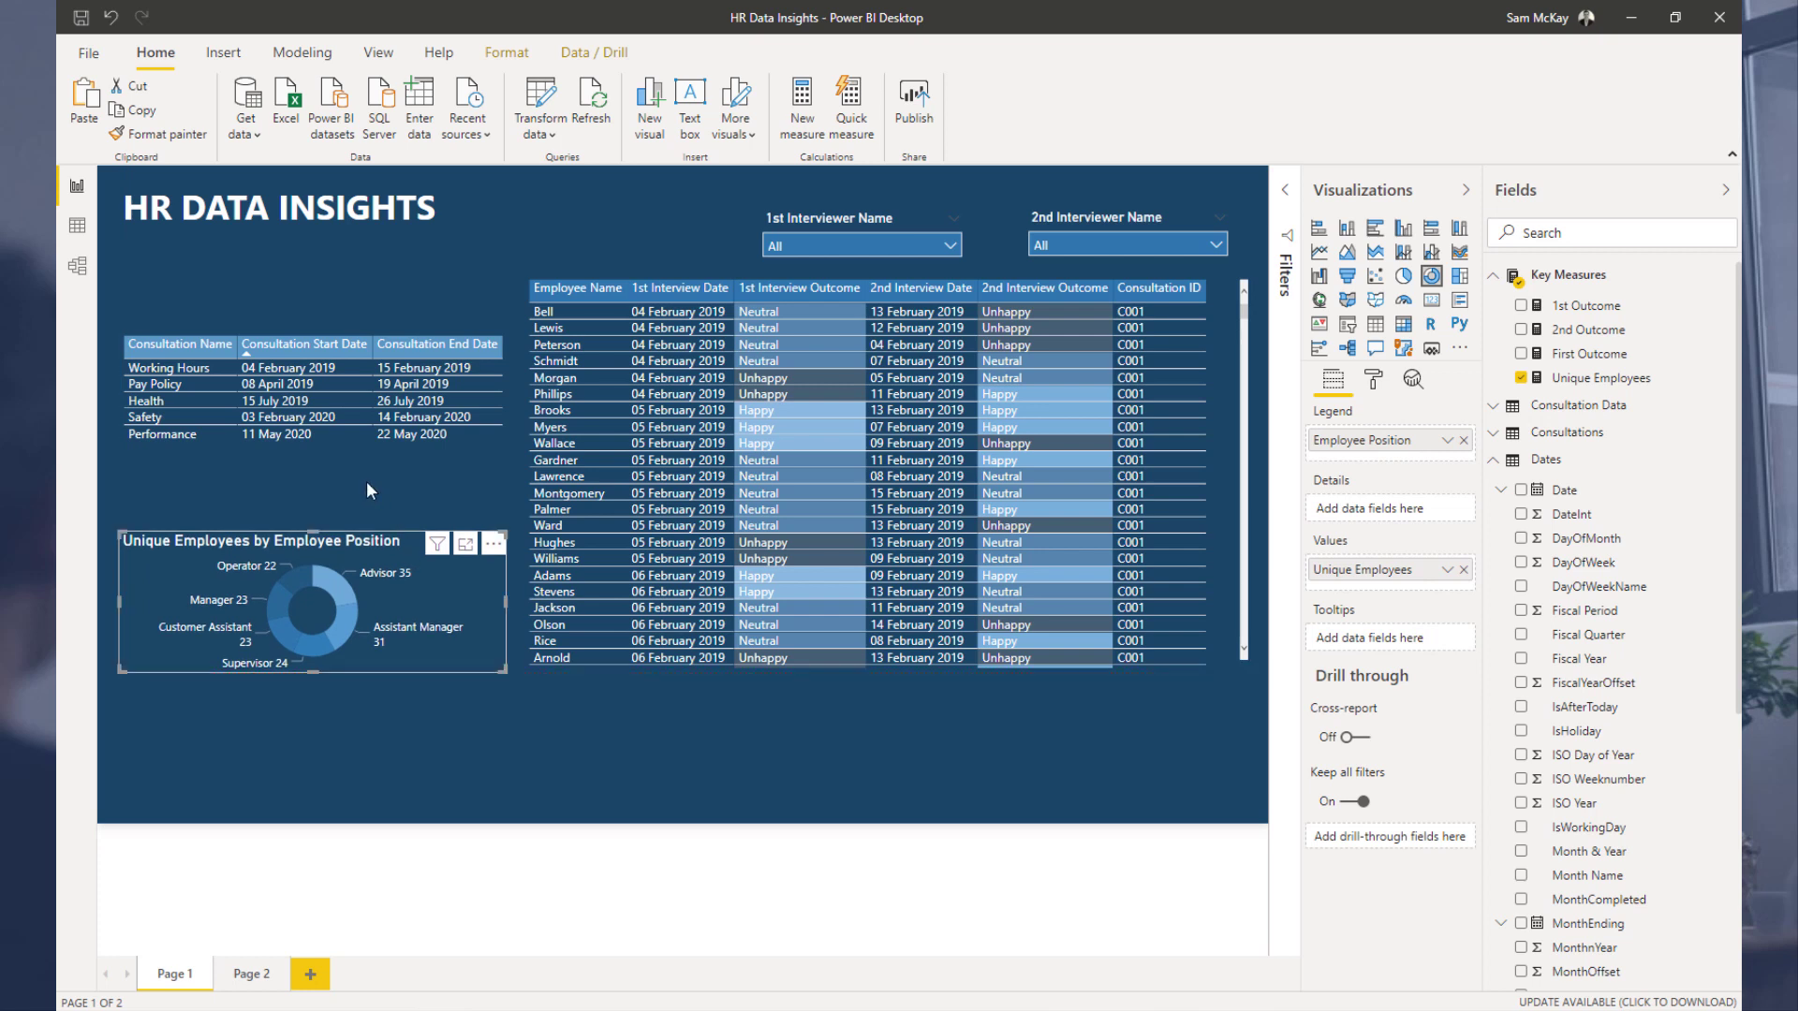
{"action": "left_click", "coordinate": [221, 442]}
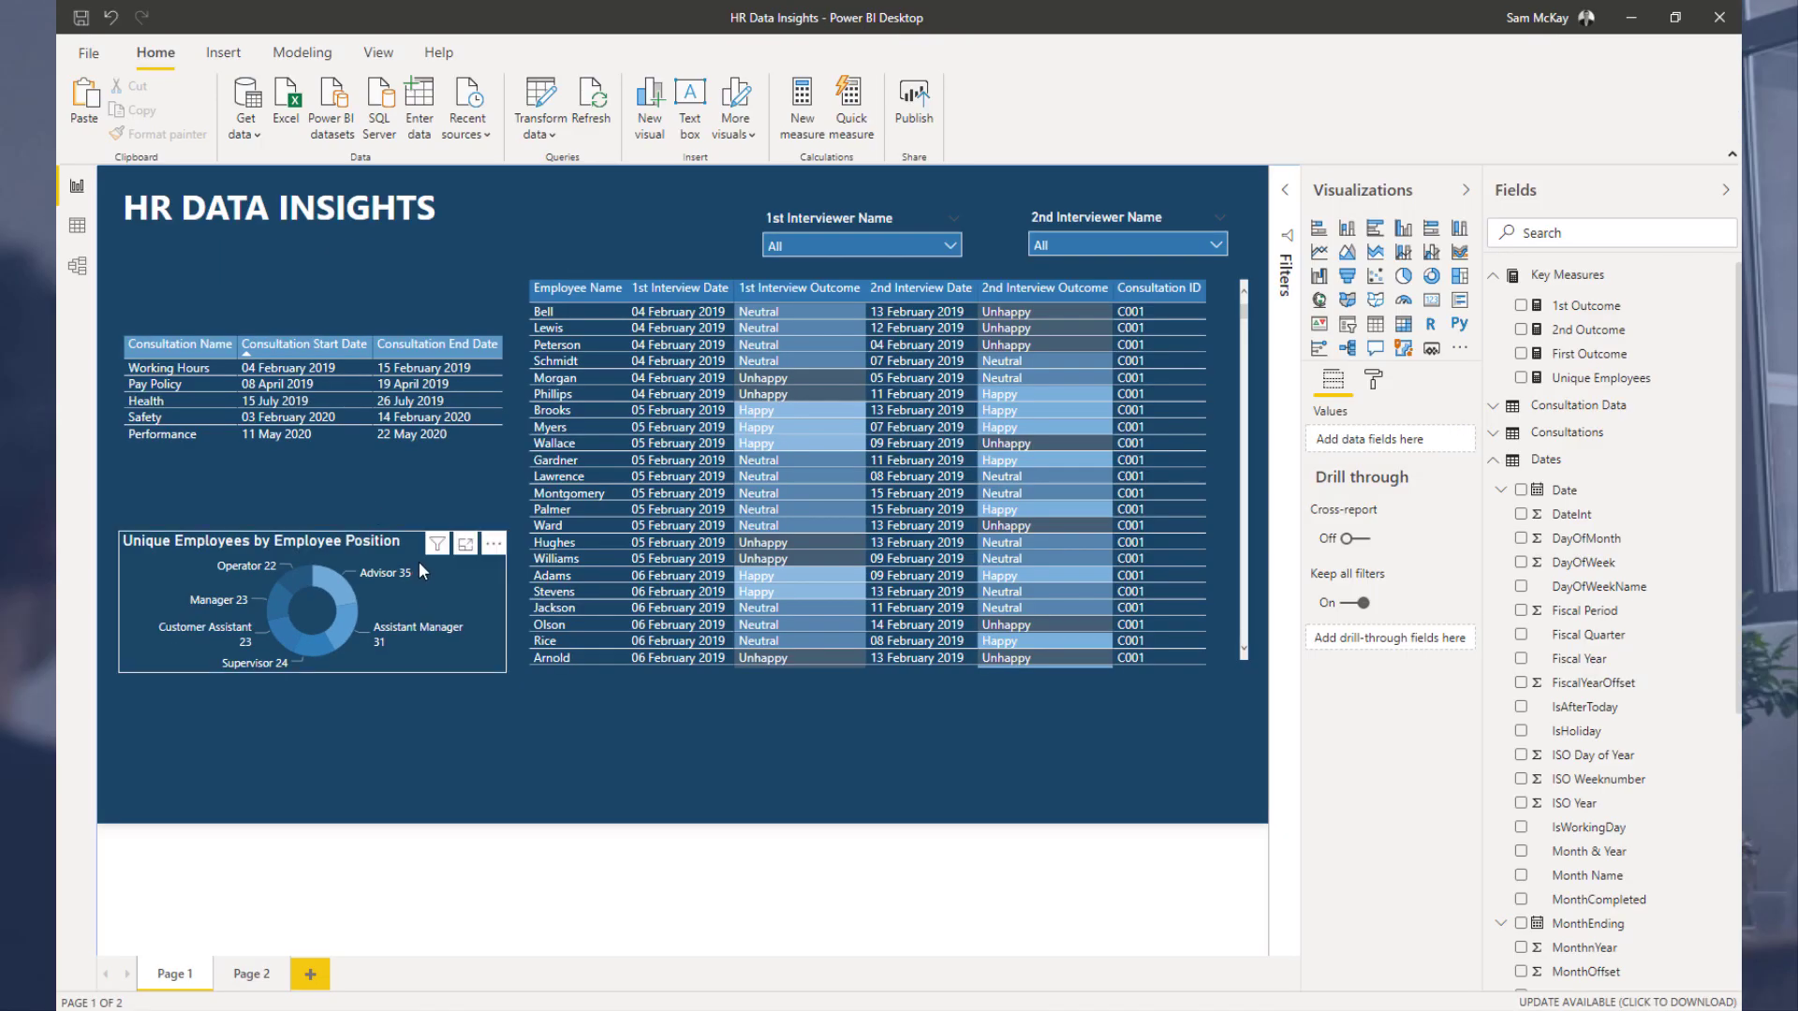
{"action": "left_click", "coordinate": [301, 540]}
{"action": "left_click_drag", "start_coordinate": [305, 535], "coordinate": [330, 496]}
{"action": "left_click", "coordinate": [671, 210]}
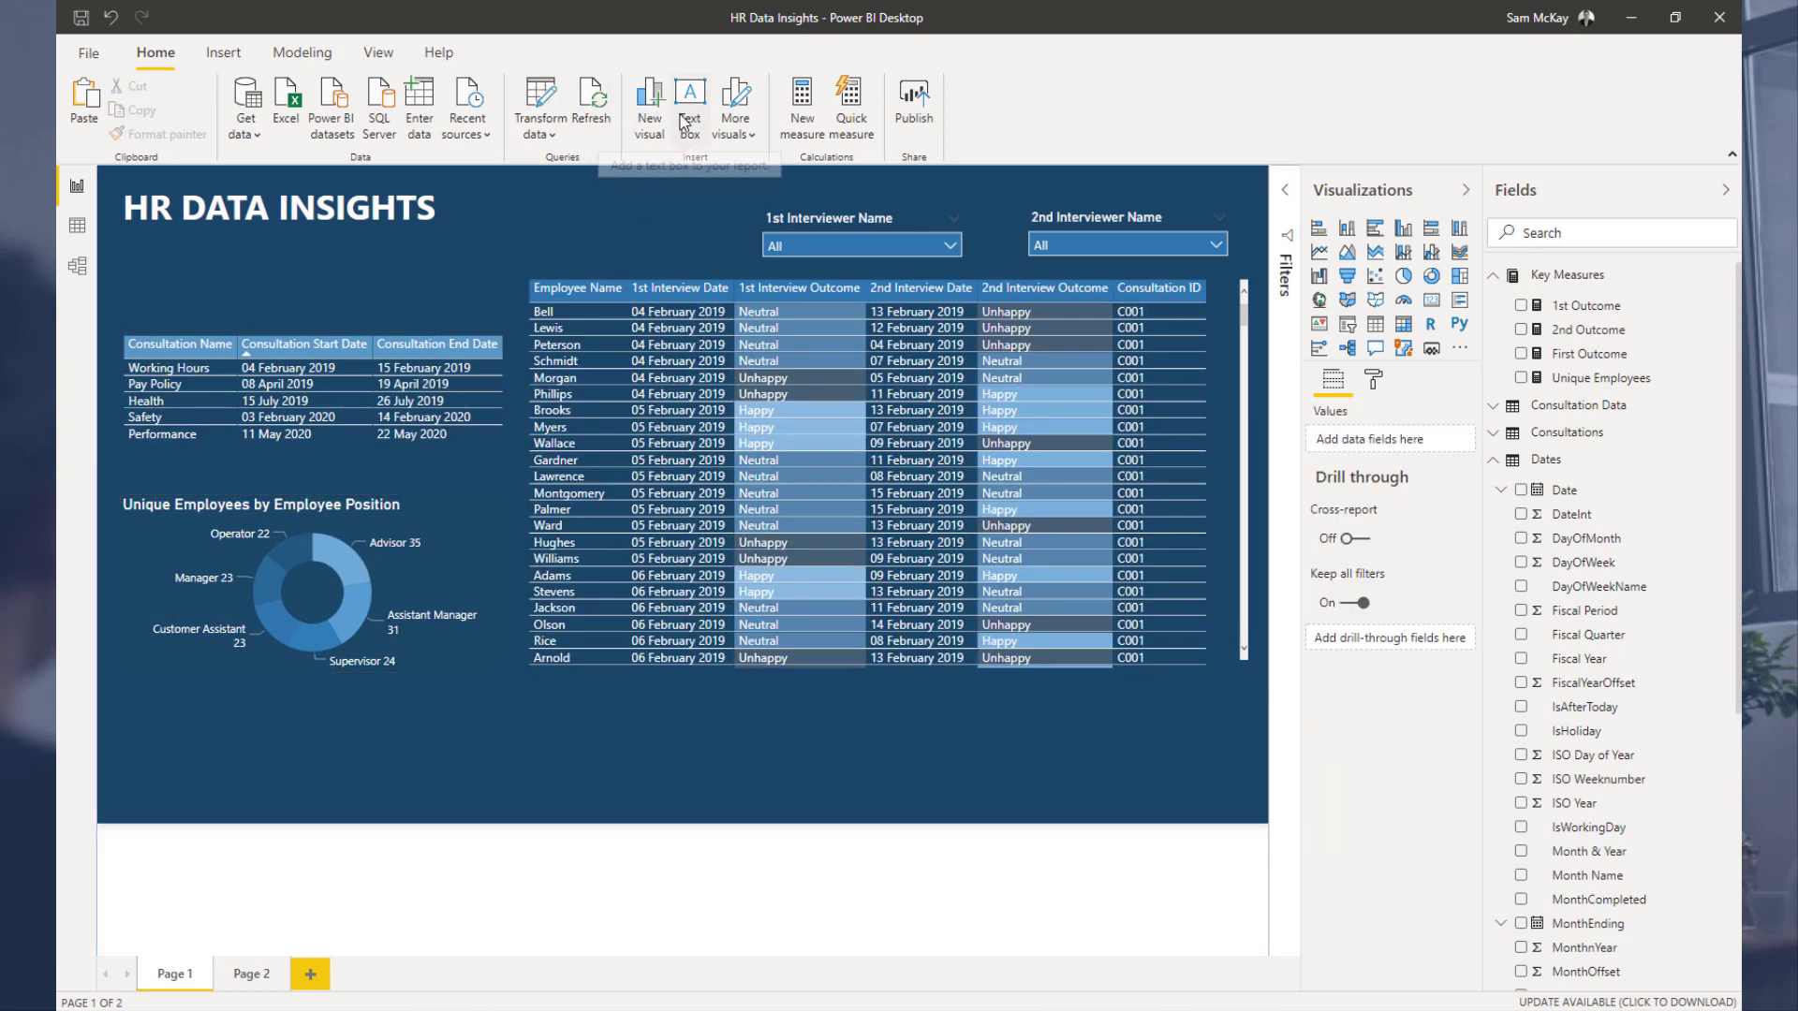
Step: Insert a rectangle shape and stretch it across the report page
{"action": "left_click", "coordinate": [743, 135]}
{"action": "left_click", "coordinate": [744, 135]}
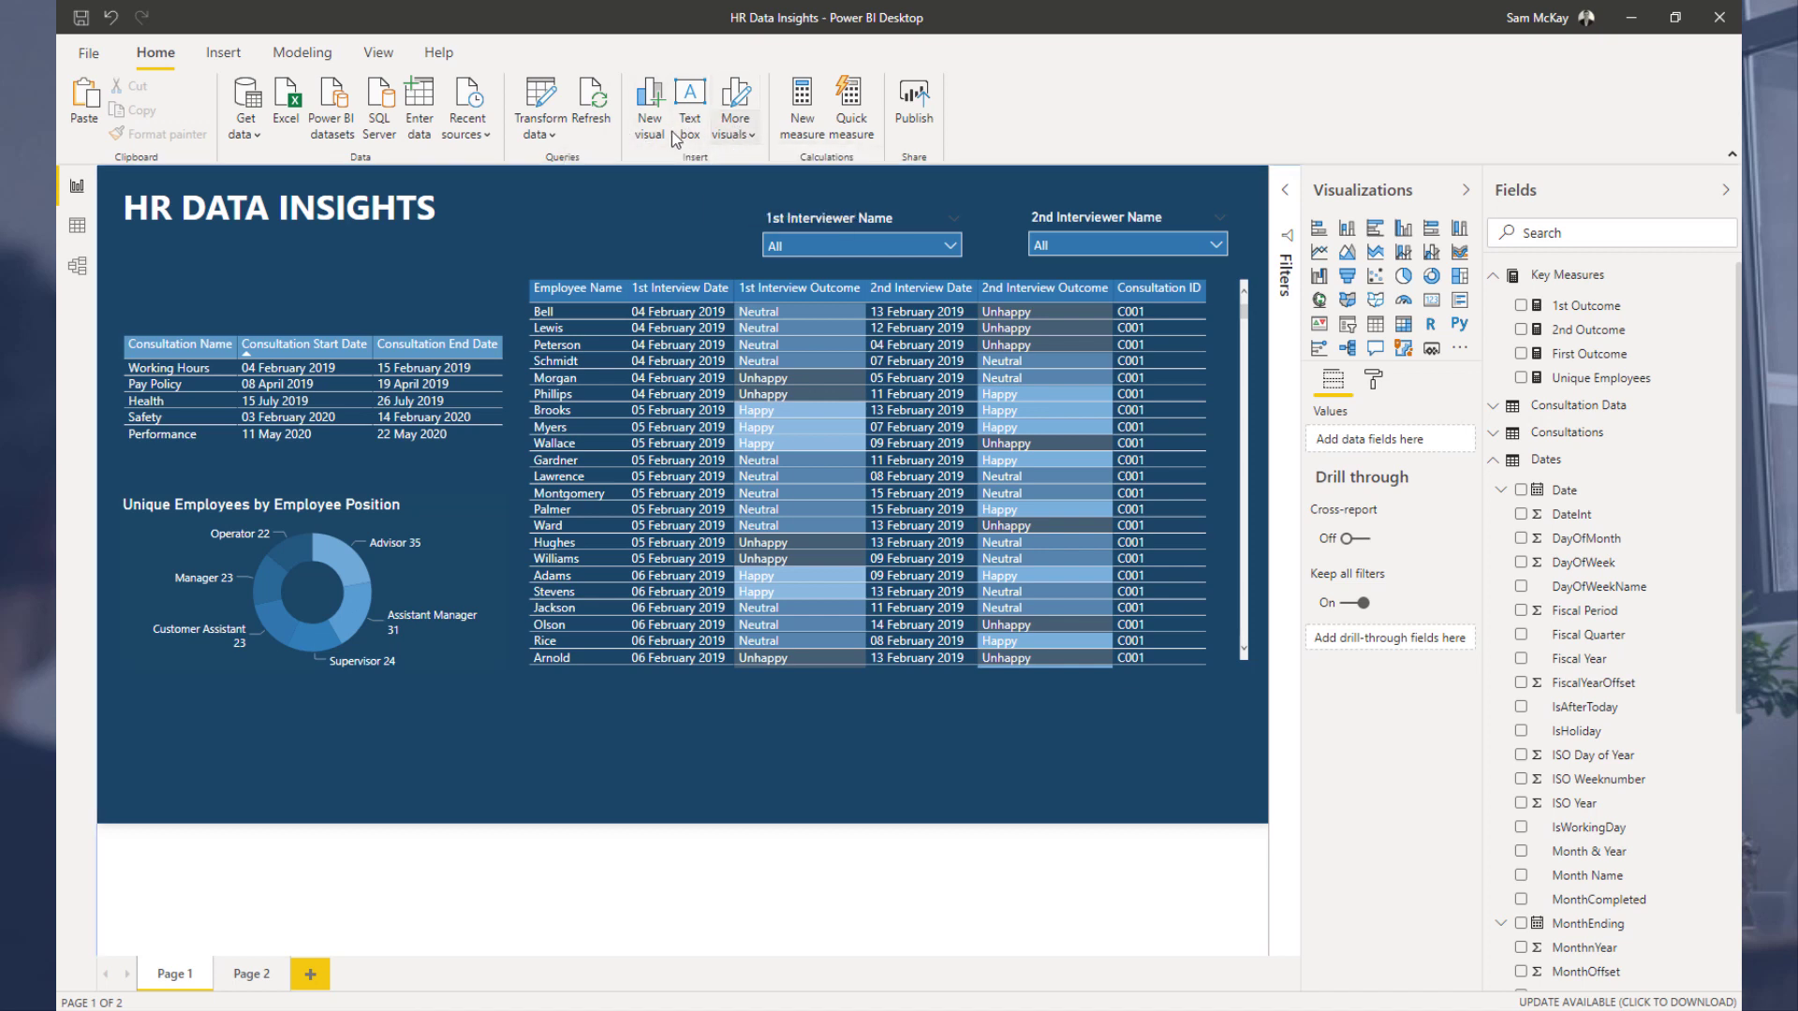
{"action": "left_click", "coordinate": [224, 55]}
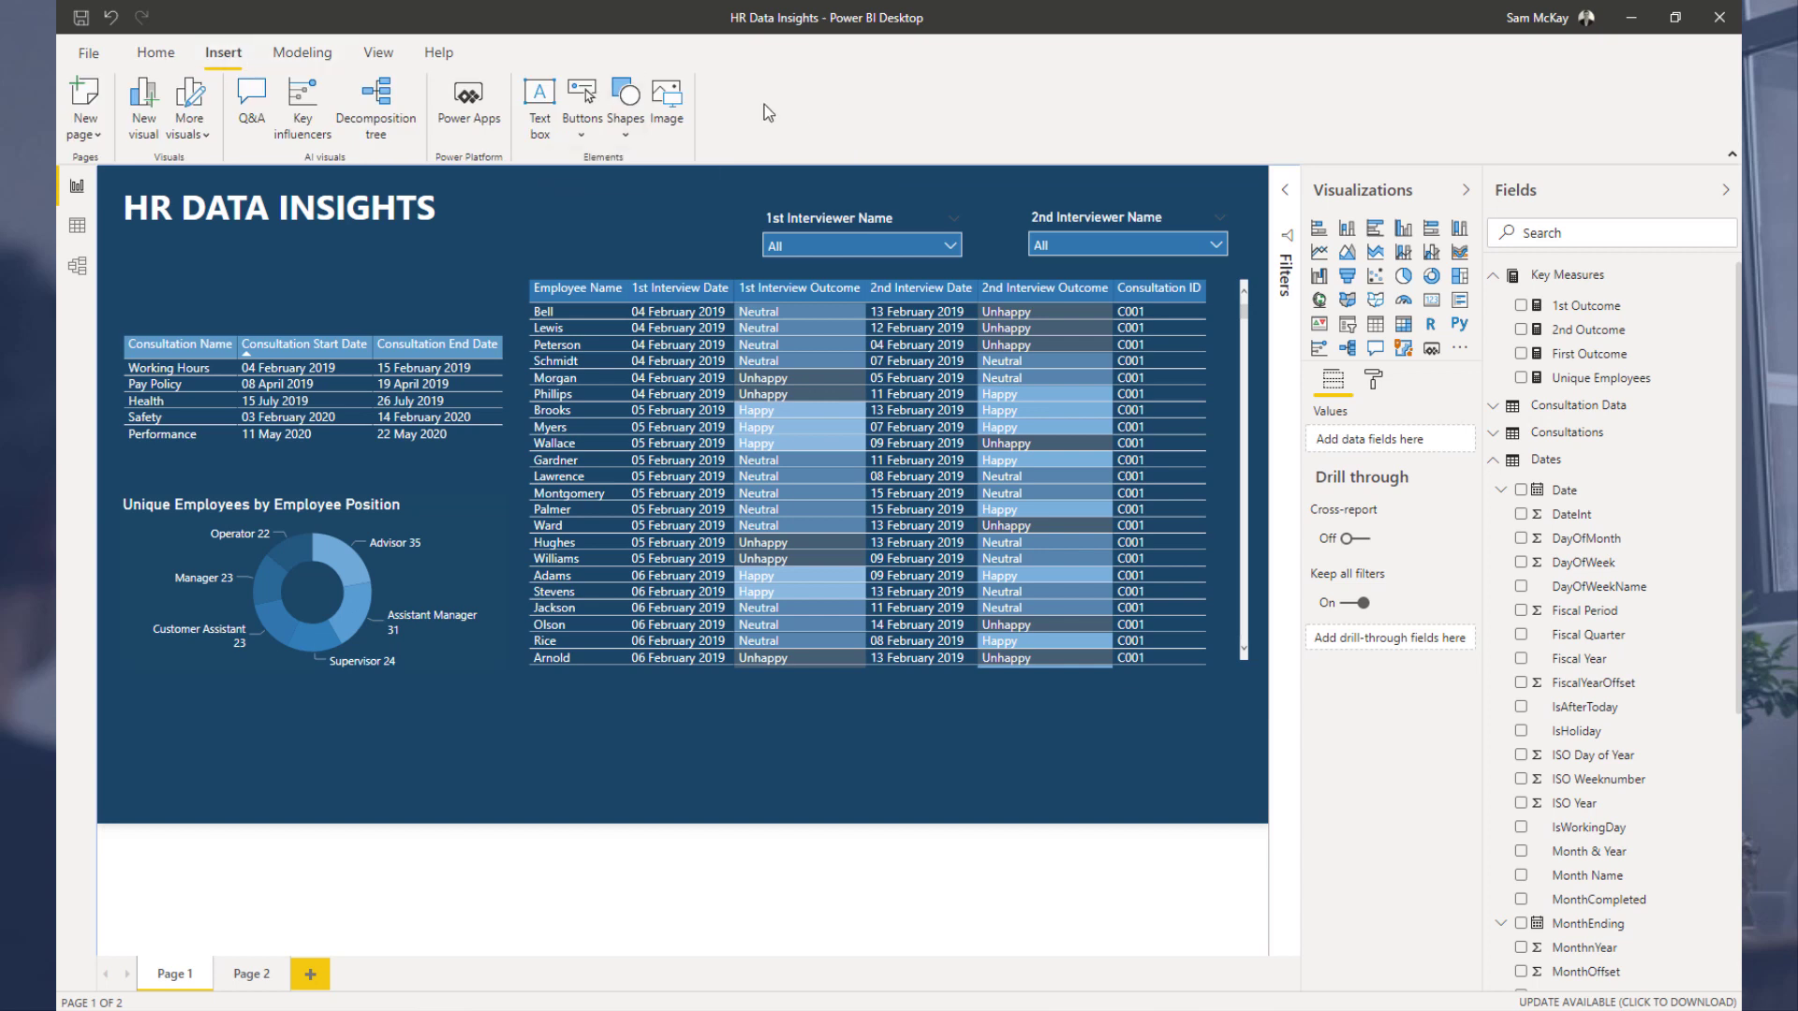
{"action": "left_click", "coordinate": [625, 110]}
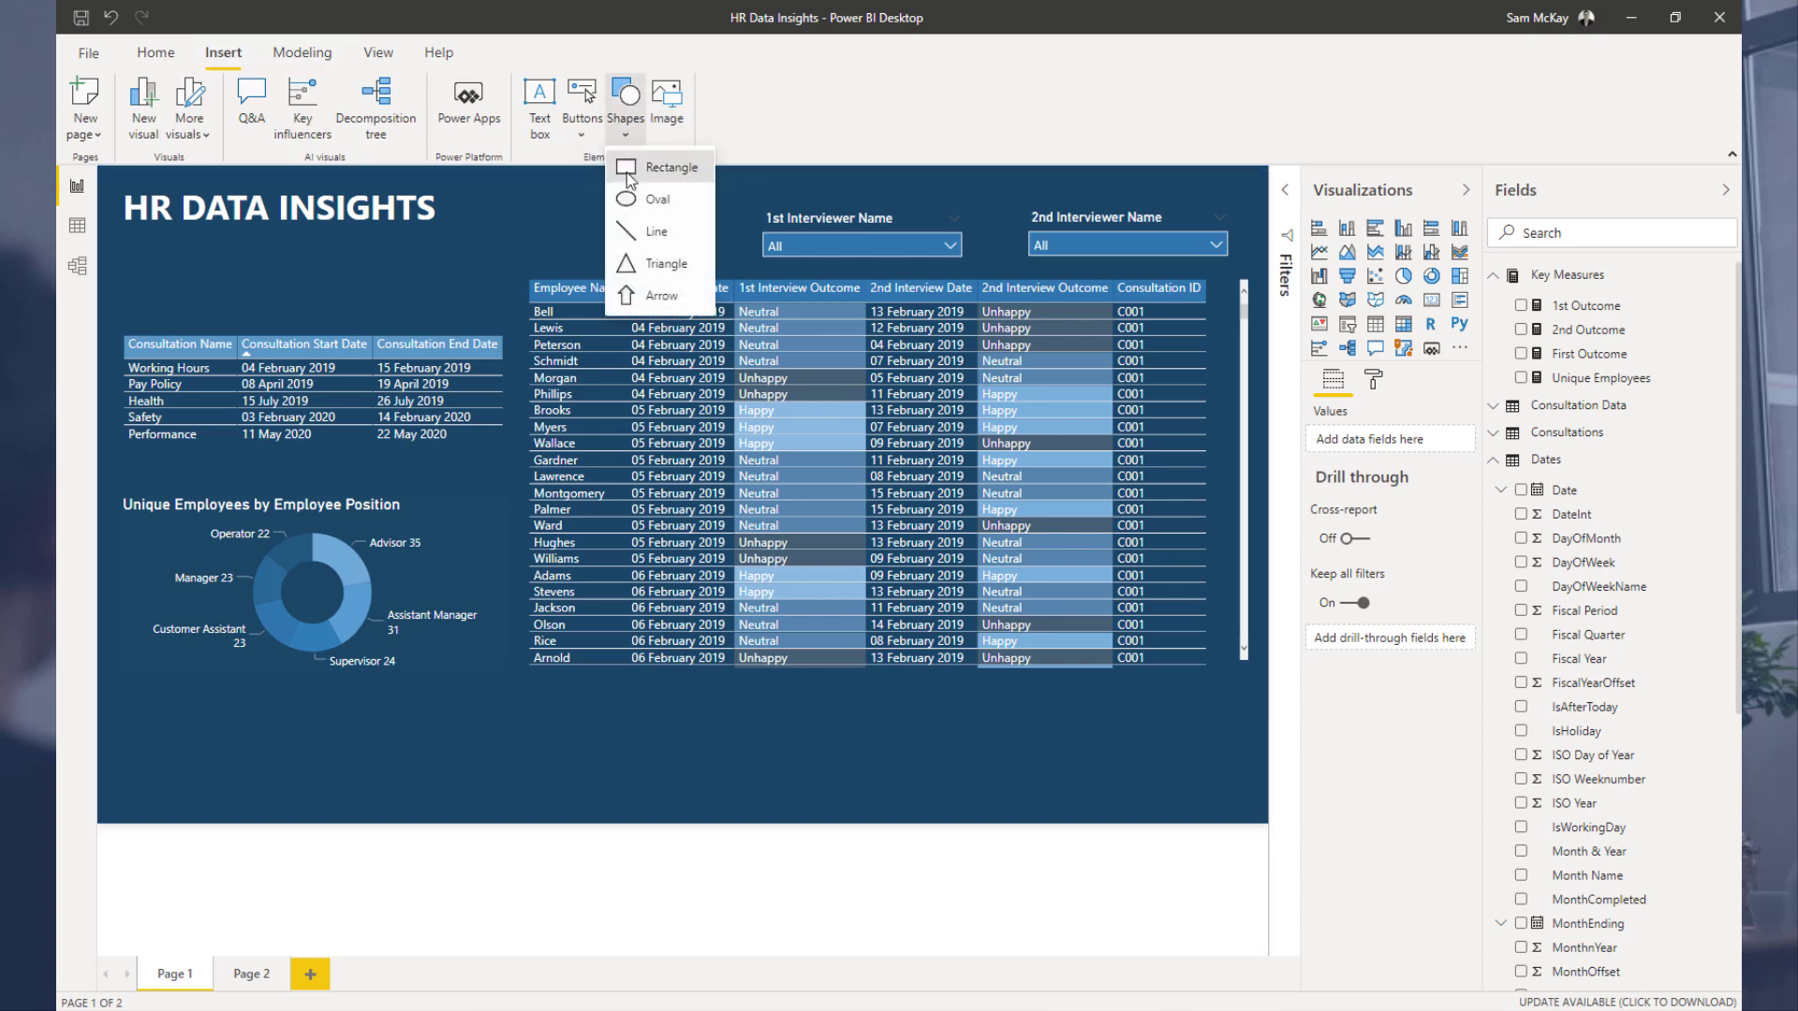
{"action": "left_click", "coordinate": [630, 176]}
{"action": "left_click_drag", "start_coordinate": [380, 722], "coordinate": [360, 724]}
{"action": "left_click_drag", "start_coordinate": [476, 695], "coordinate": [1270, 268]}
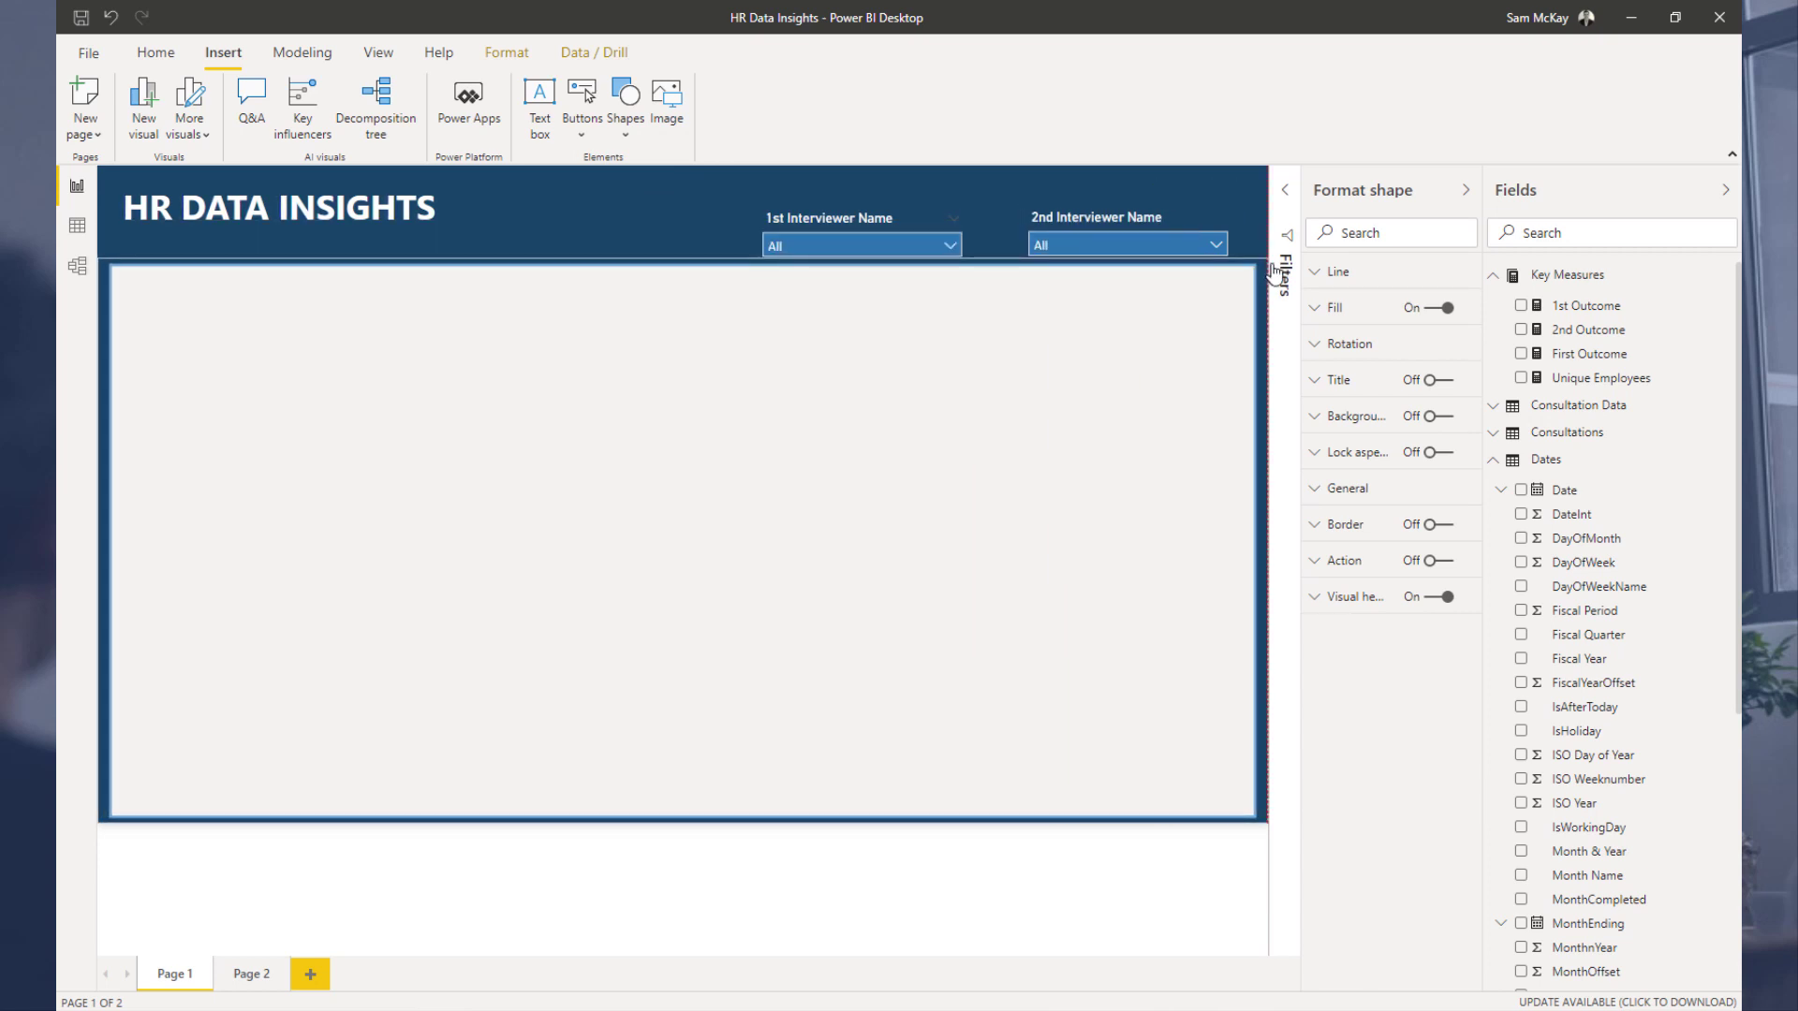
Step: Resize the rectangle into a left-side panel behind the title, consultation table and donut chart
{"action": "left_click", "coordinate": [548, 208]}
{"action": "left_click", "coordinate": [603, 271]}
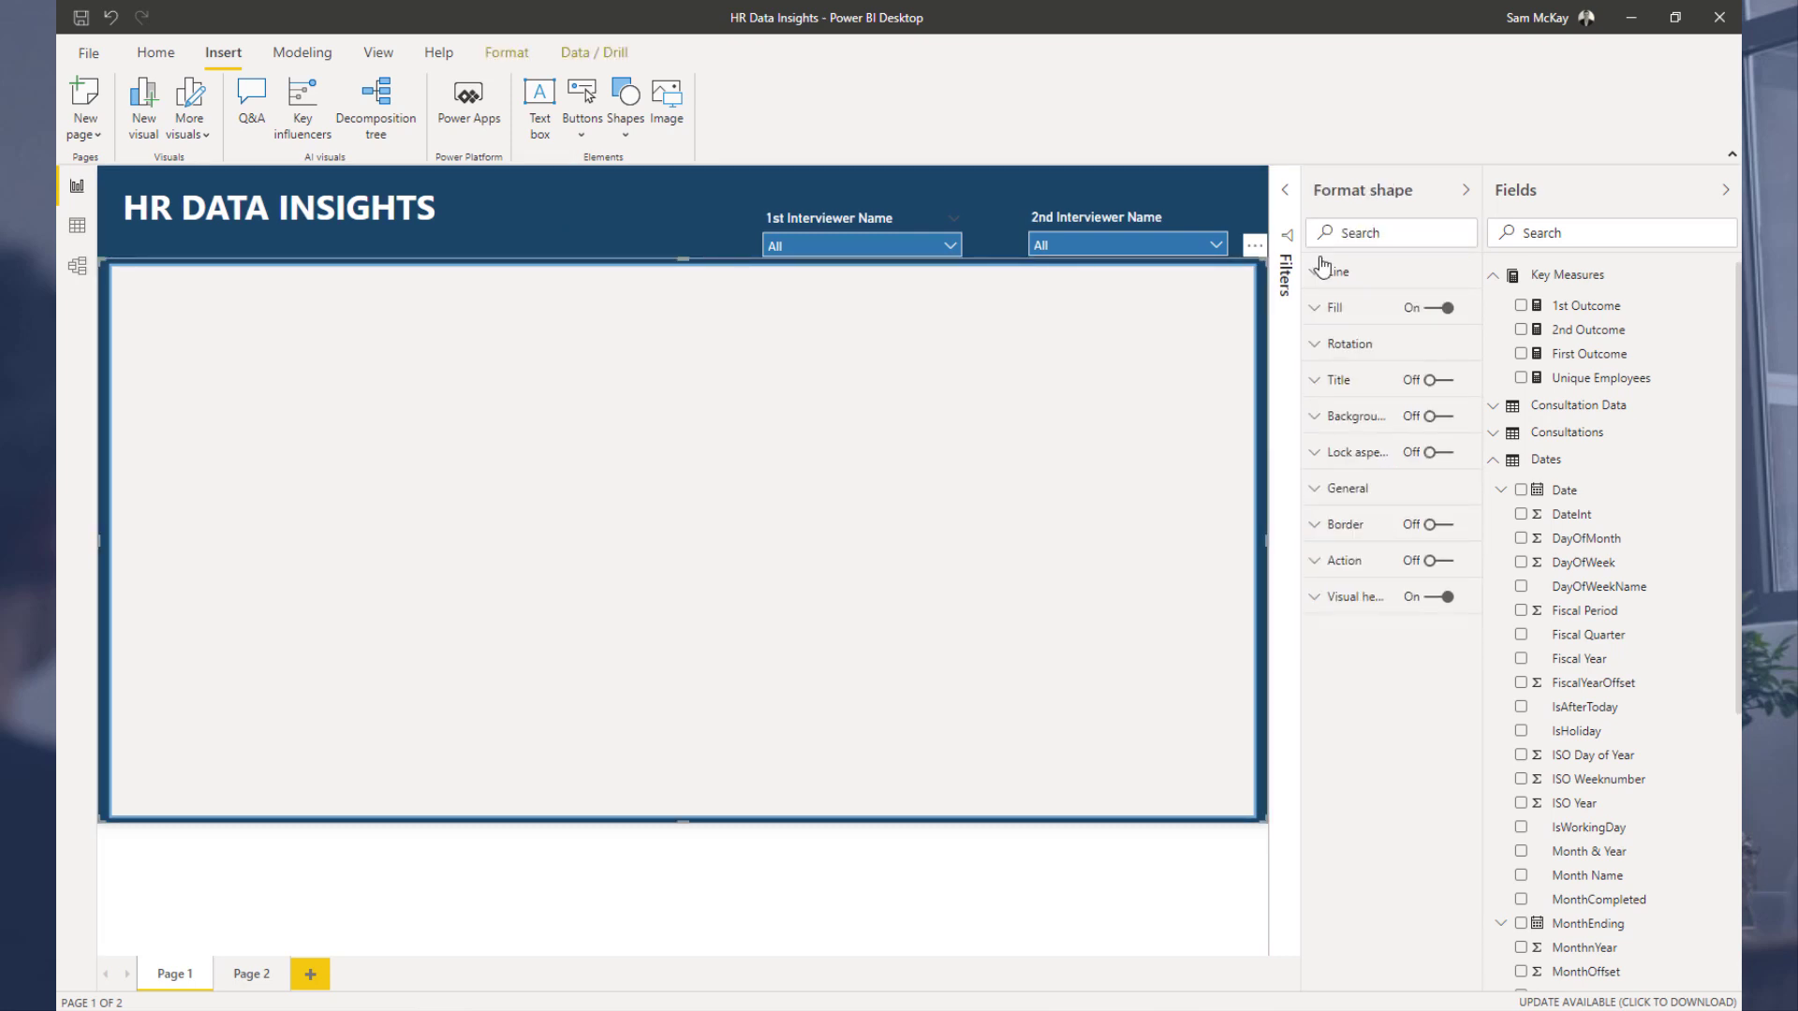
{"action": "left_click_drag", "start_coordinate": [1260, 263], "coordinate": [512, 141]}
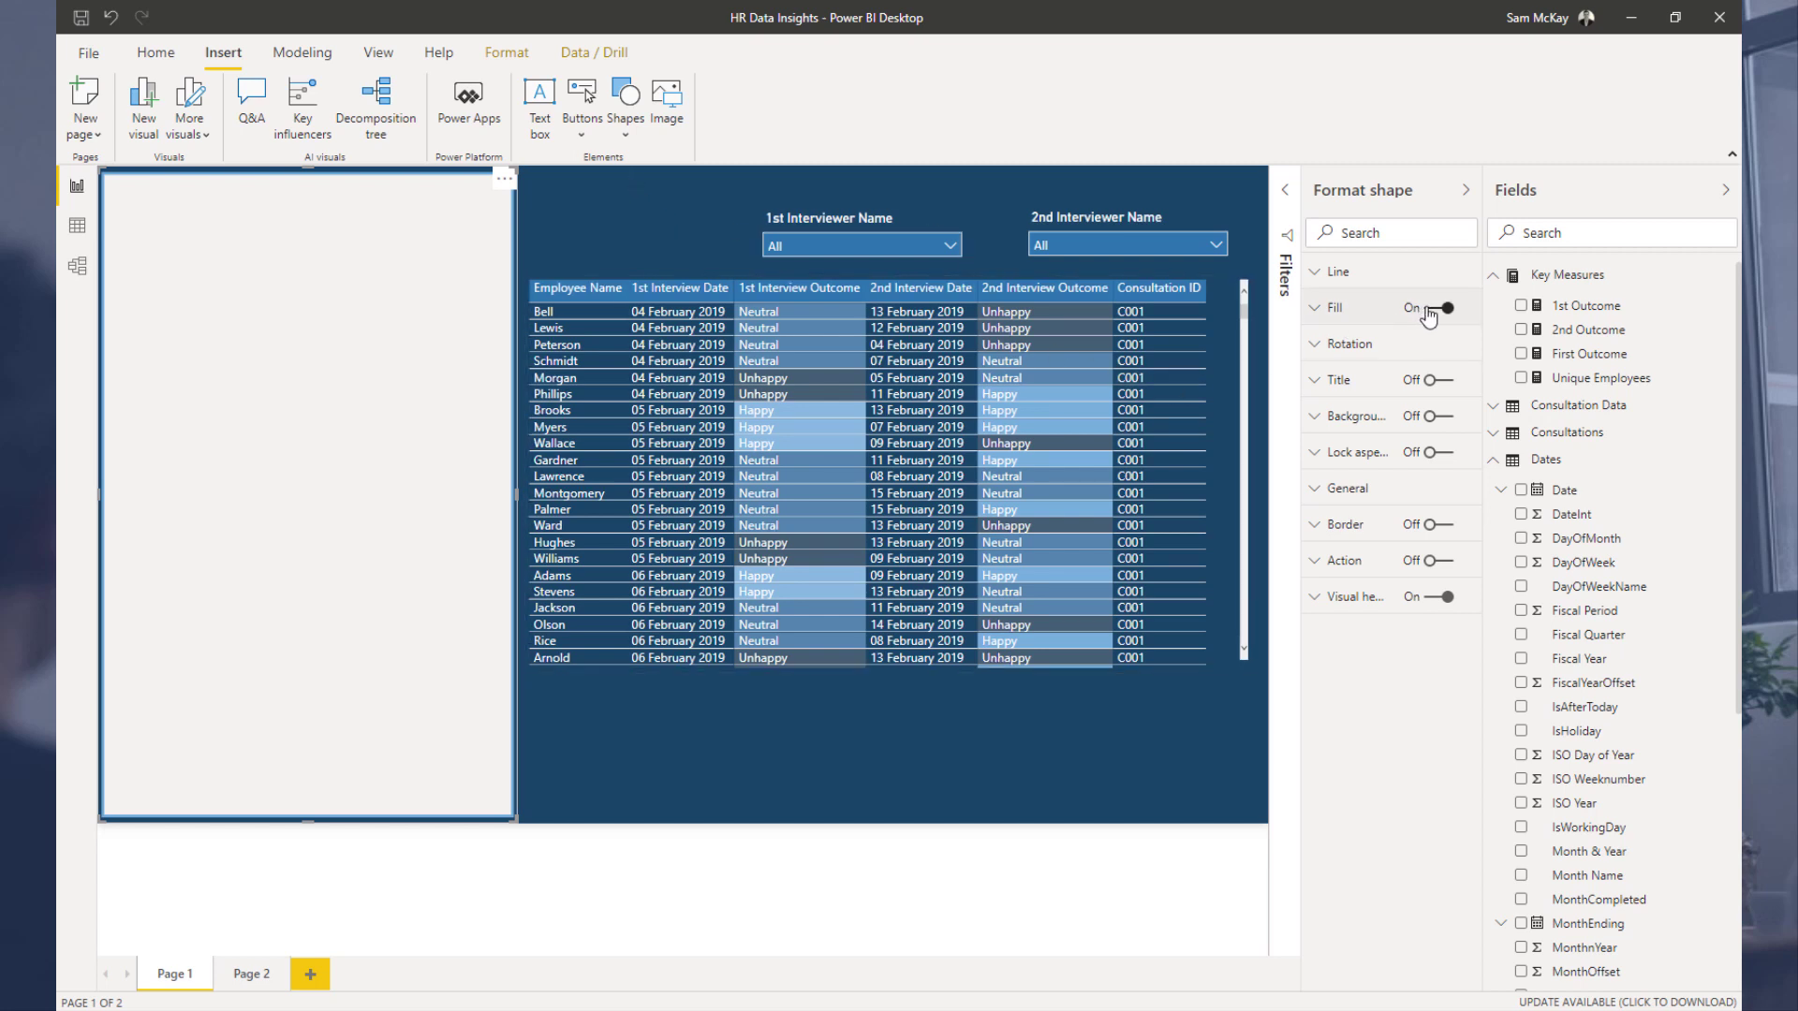
{"action": "left_click", "coordinate": [599, 242]}
{"action": "left_click", "coordinate": [444, 246]}
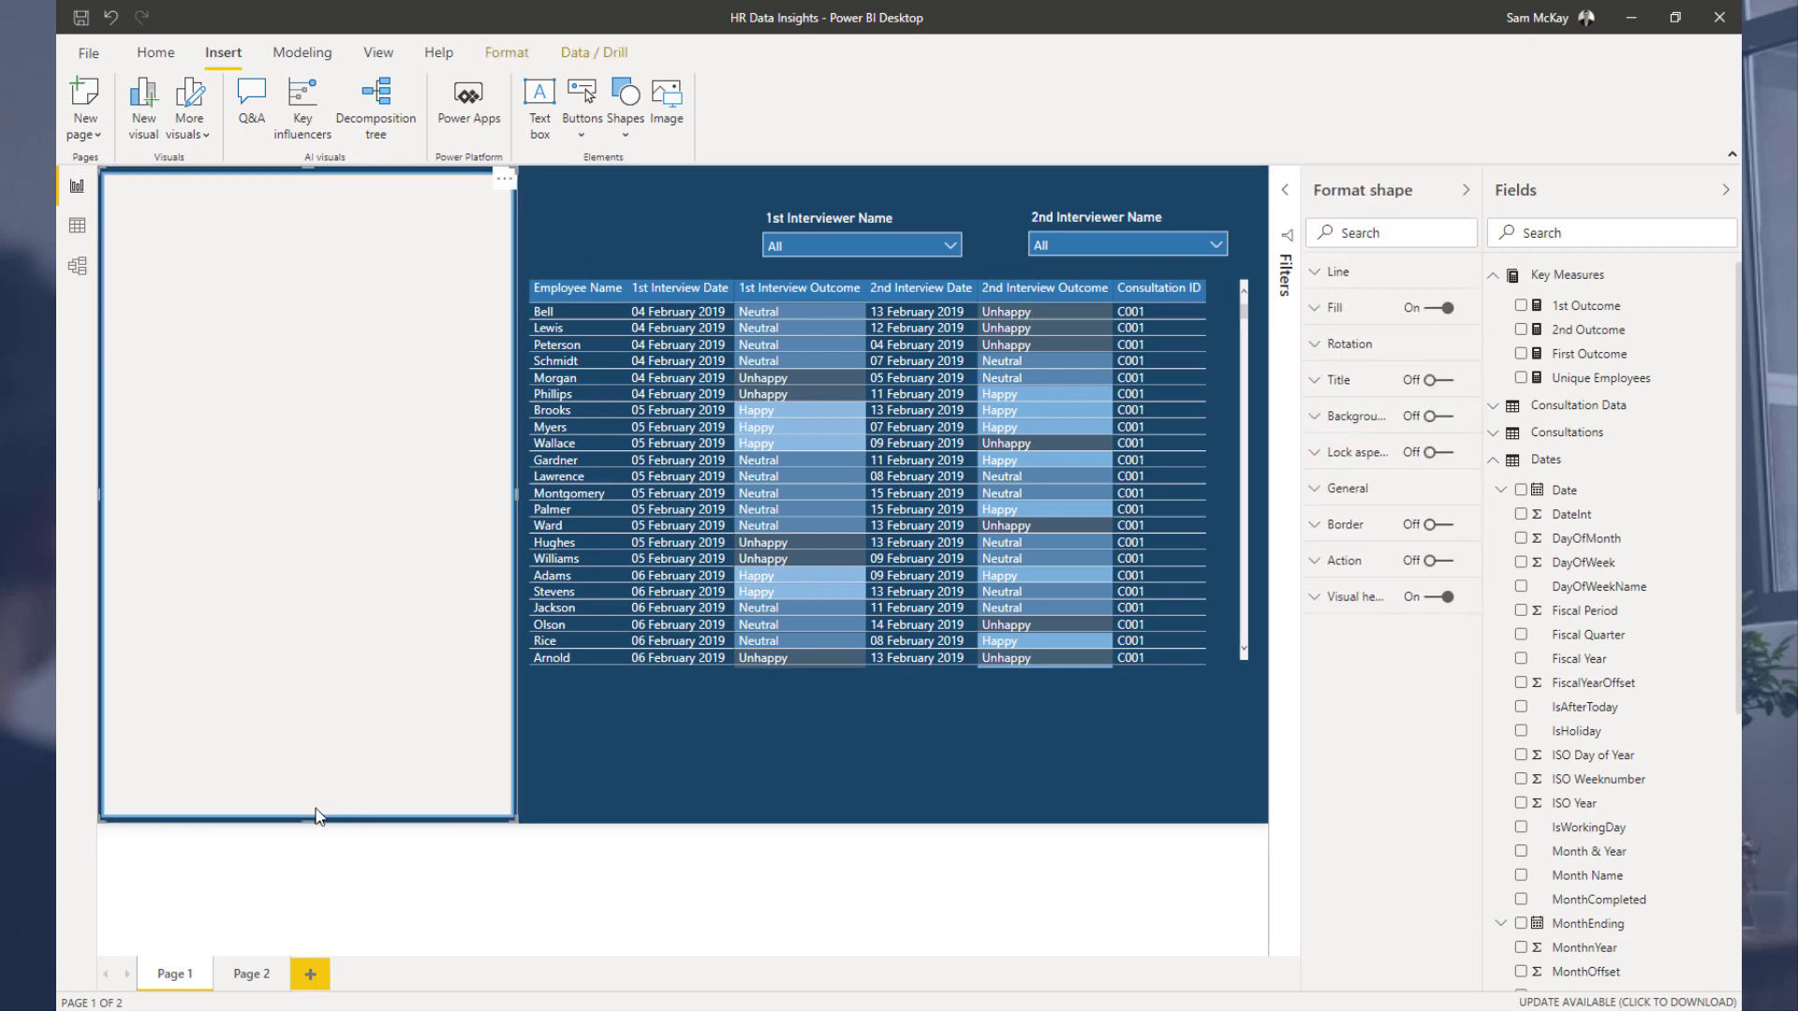
{"action": "left_click_drag", "start_coordinate": [309, 816], "coordinate": [323, 674]}
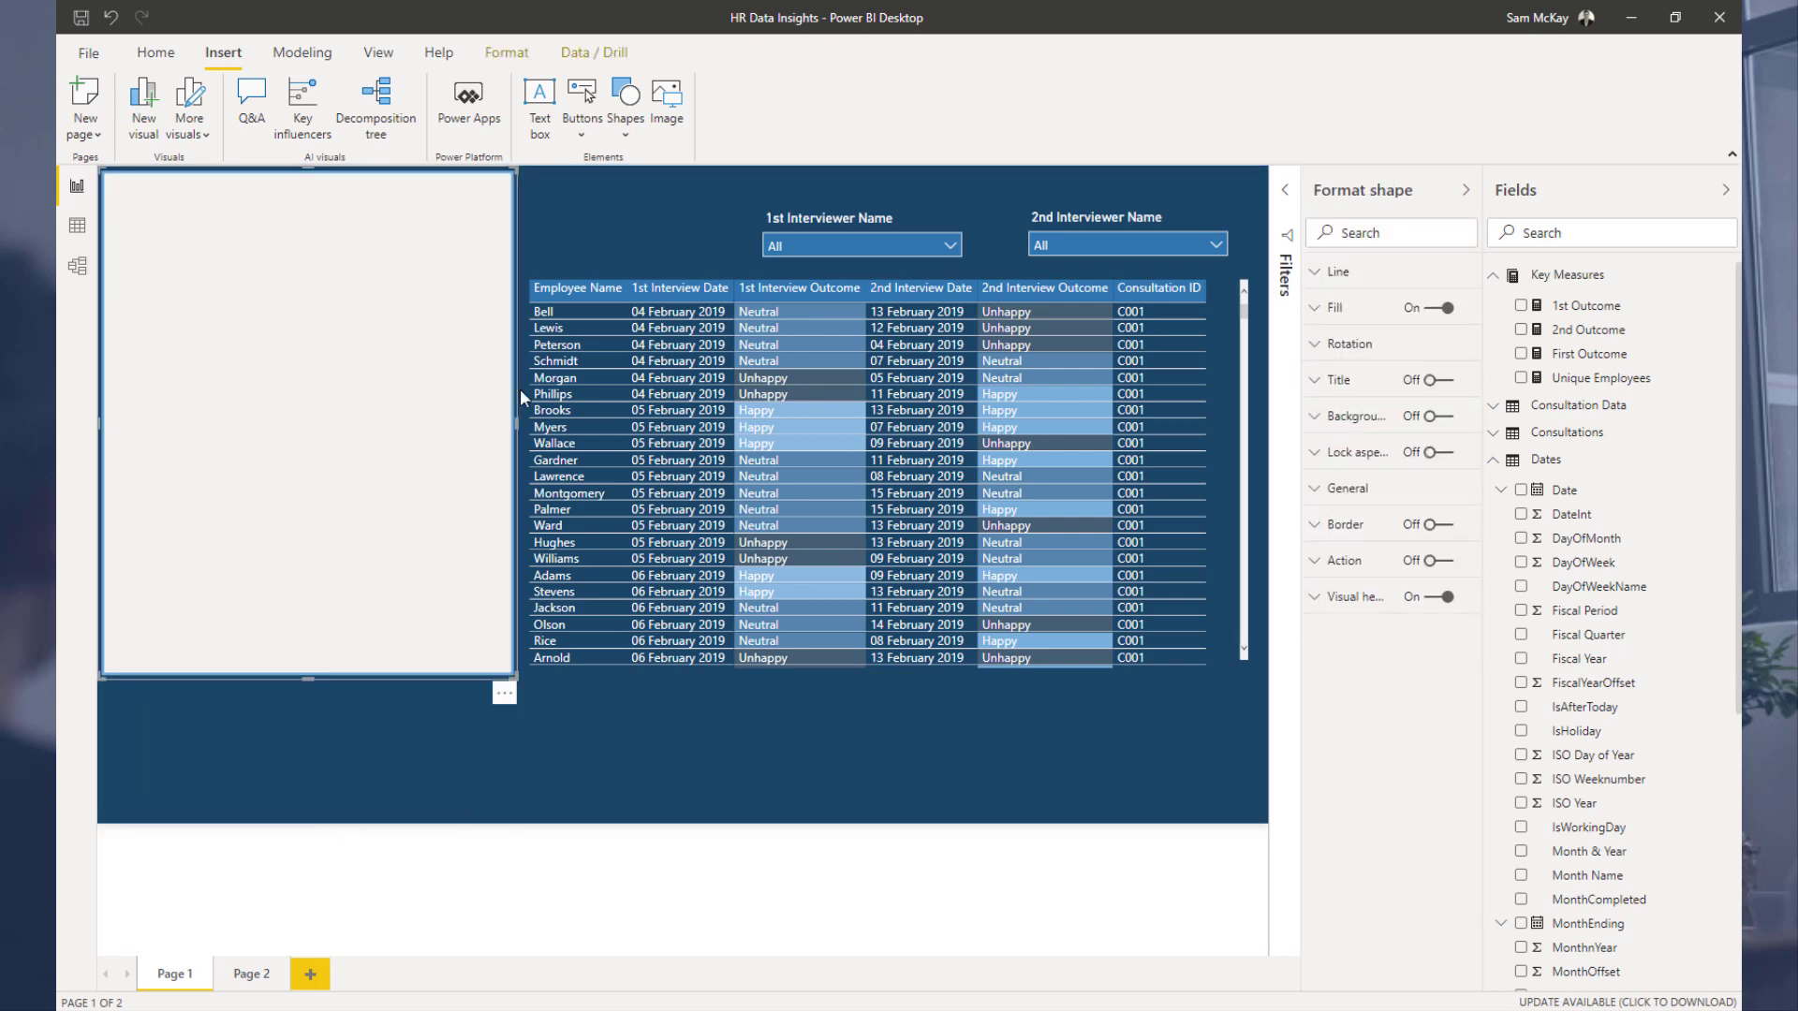
Step: Turn off the rectangle's fill and turn on its background with a blue theme colour
{"action": "left_click", "coordinate": [676, 230]}
{"action": "left_click", "coordinate": [496, 251]}
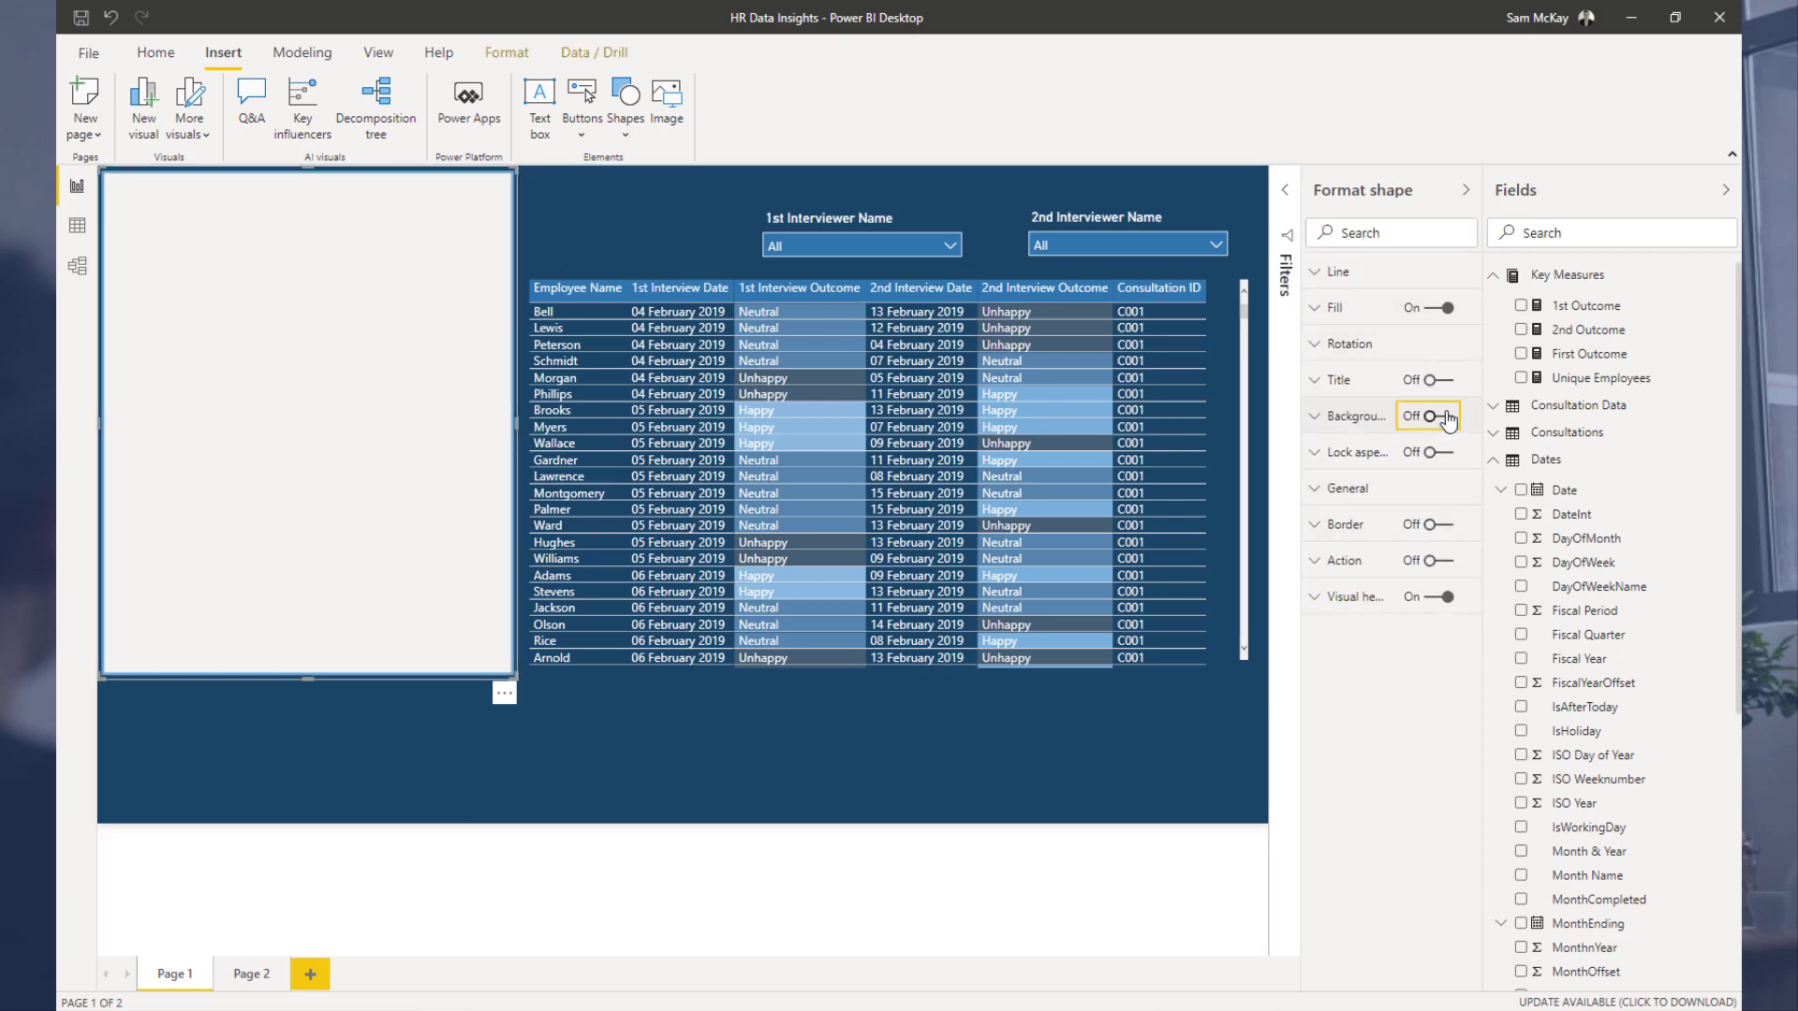
{"action": "left_click", "coordinate": [1442, 307]}
{"action": "left_click", "coordinate": [1442, 415]}
{"action": "left_click", "coordinate": [1350, 418]}
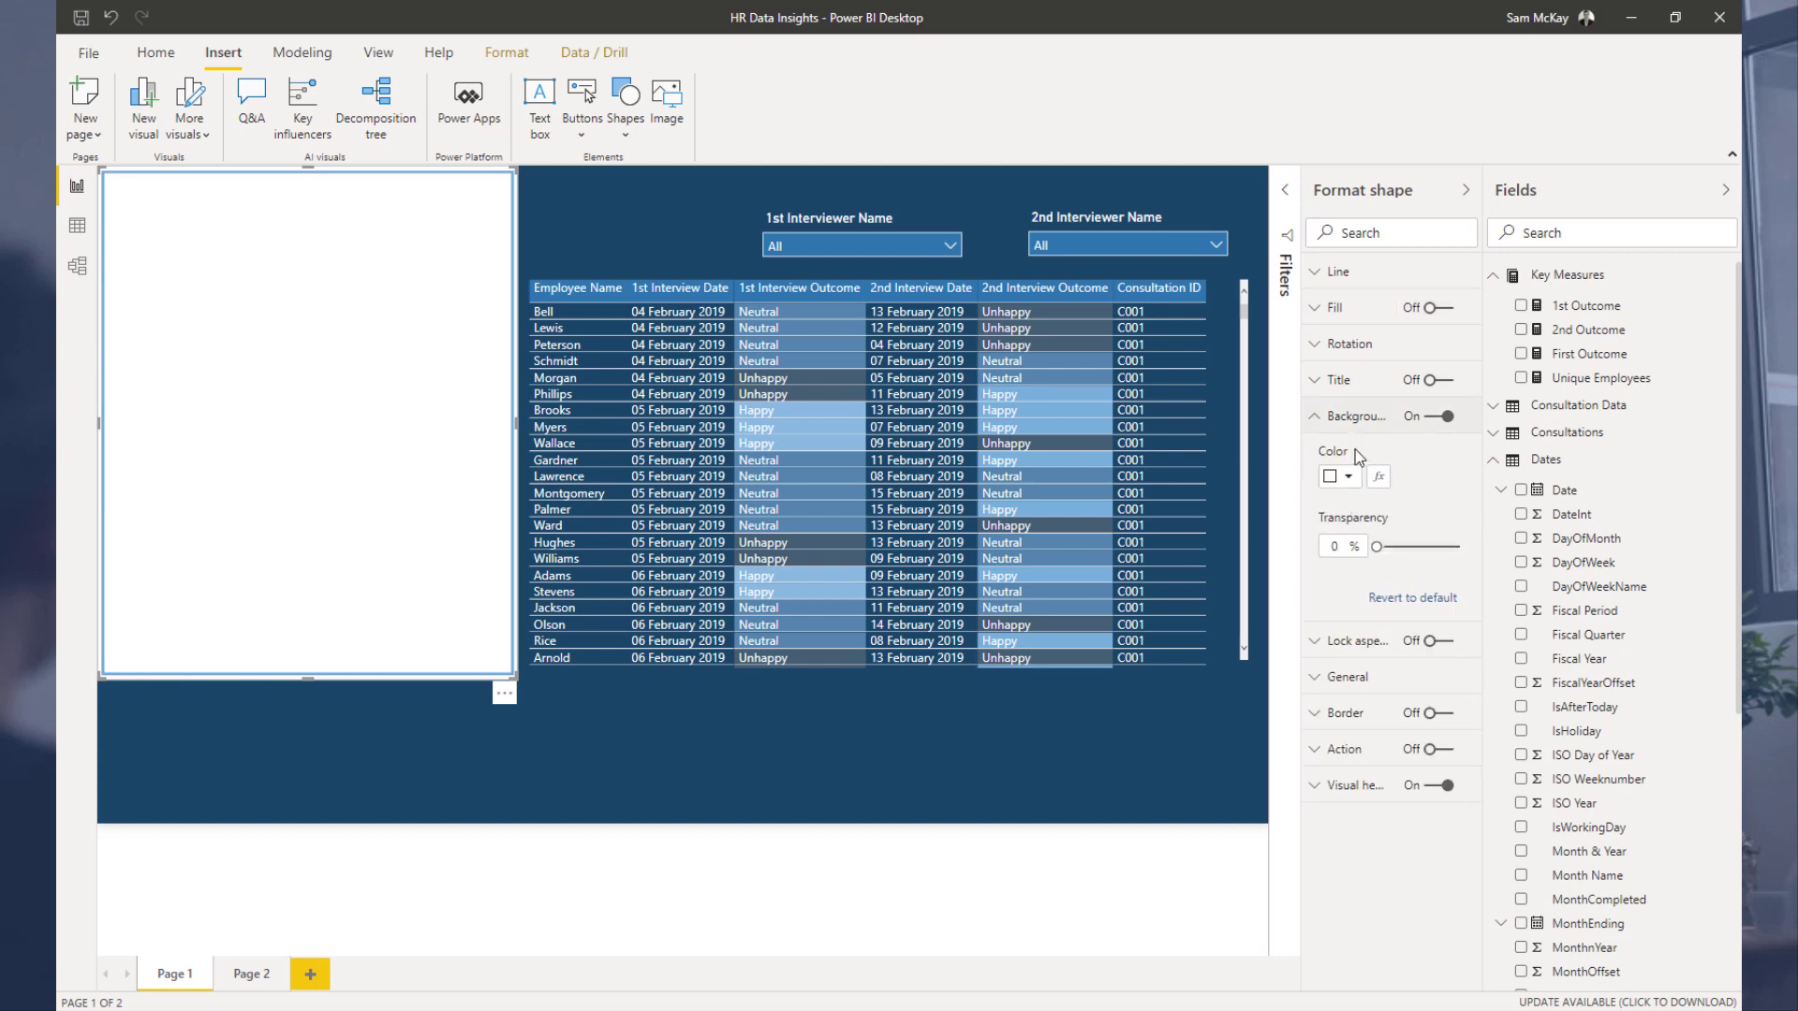
{"action": "left_click", "coordinate": [1348, 476]}
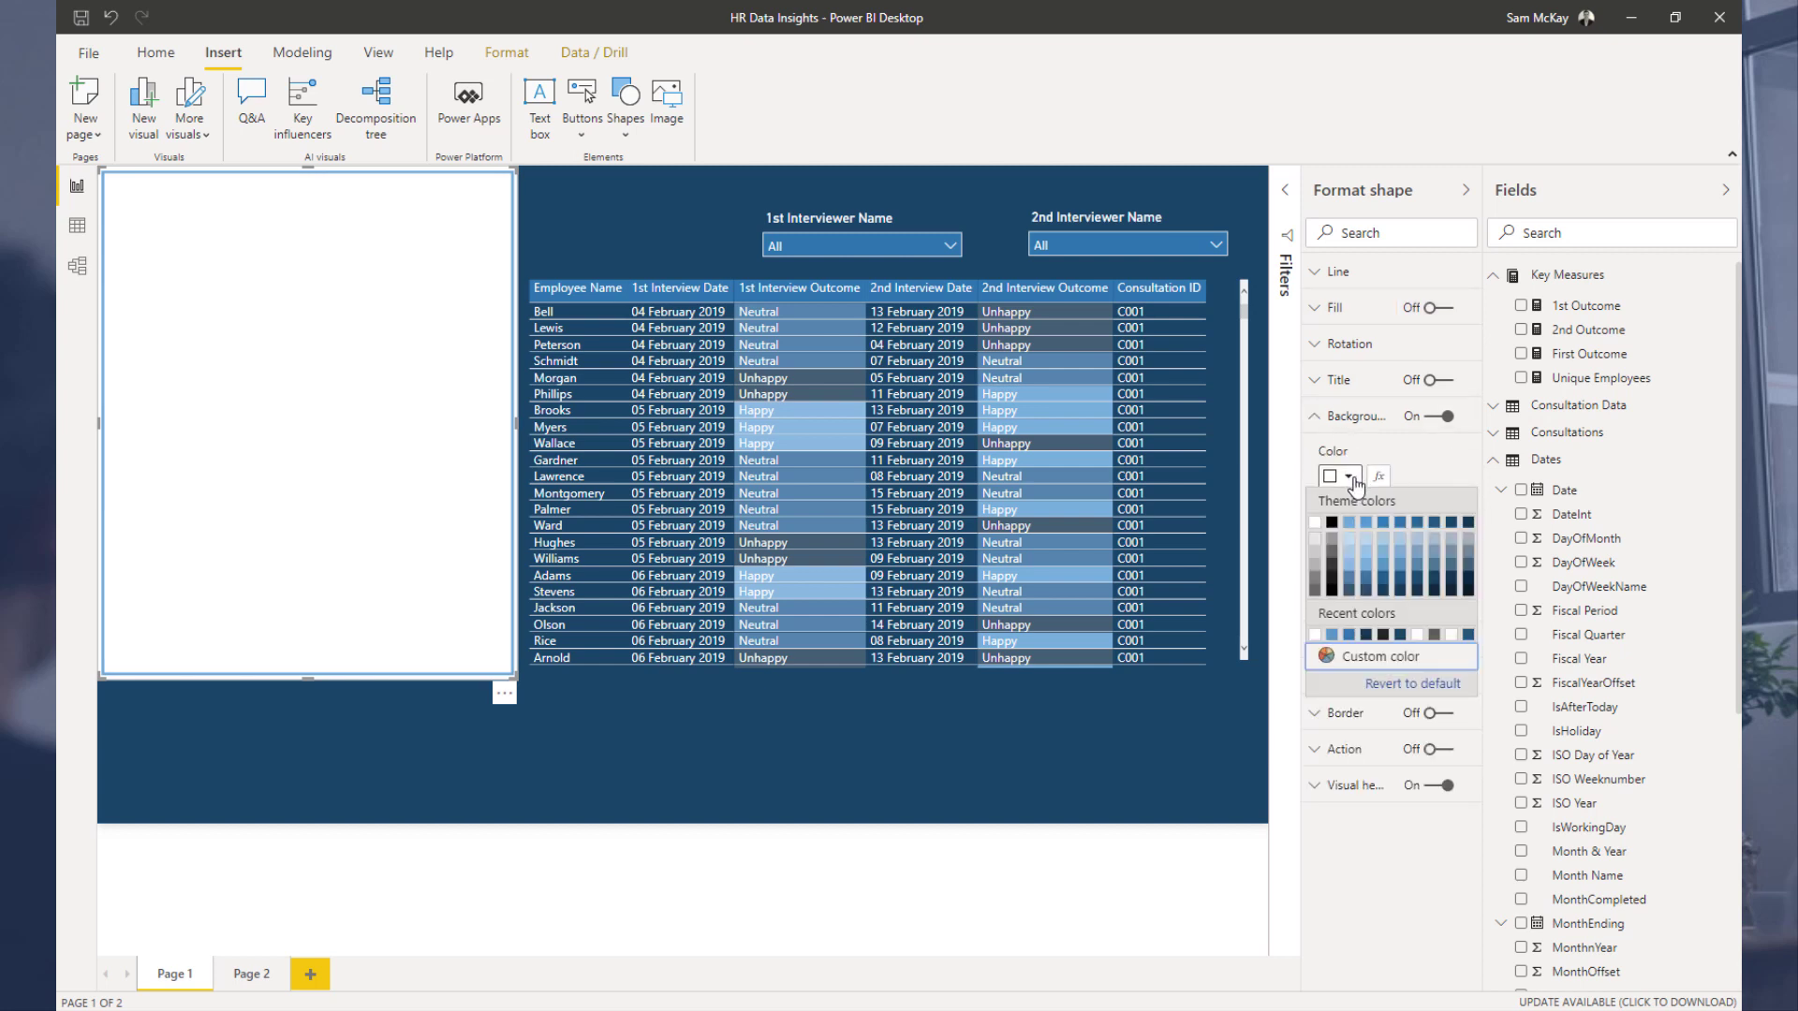
{"action": "left_click", "coordinate": [1455, 531]}
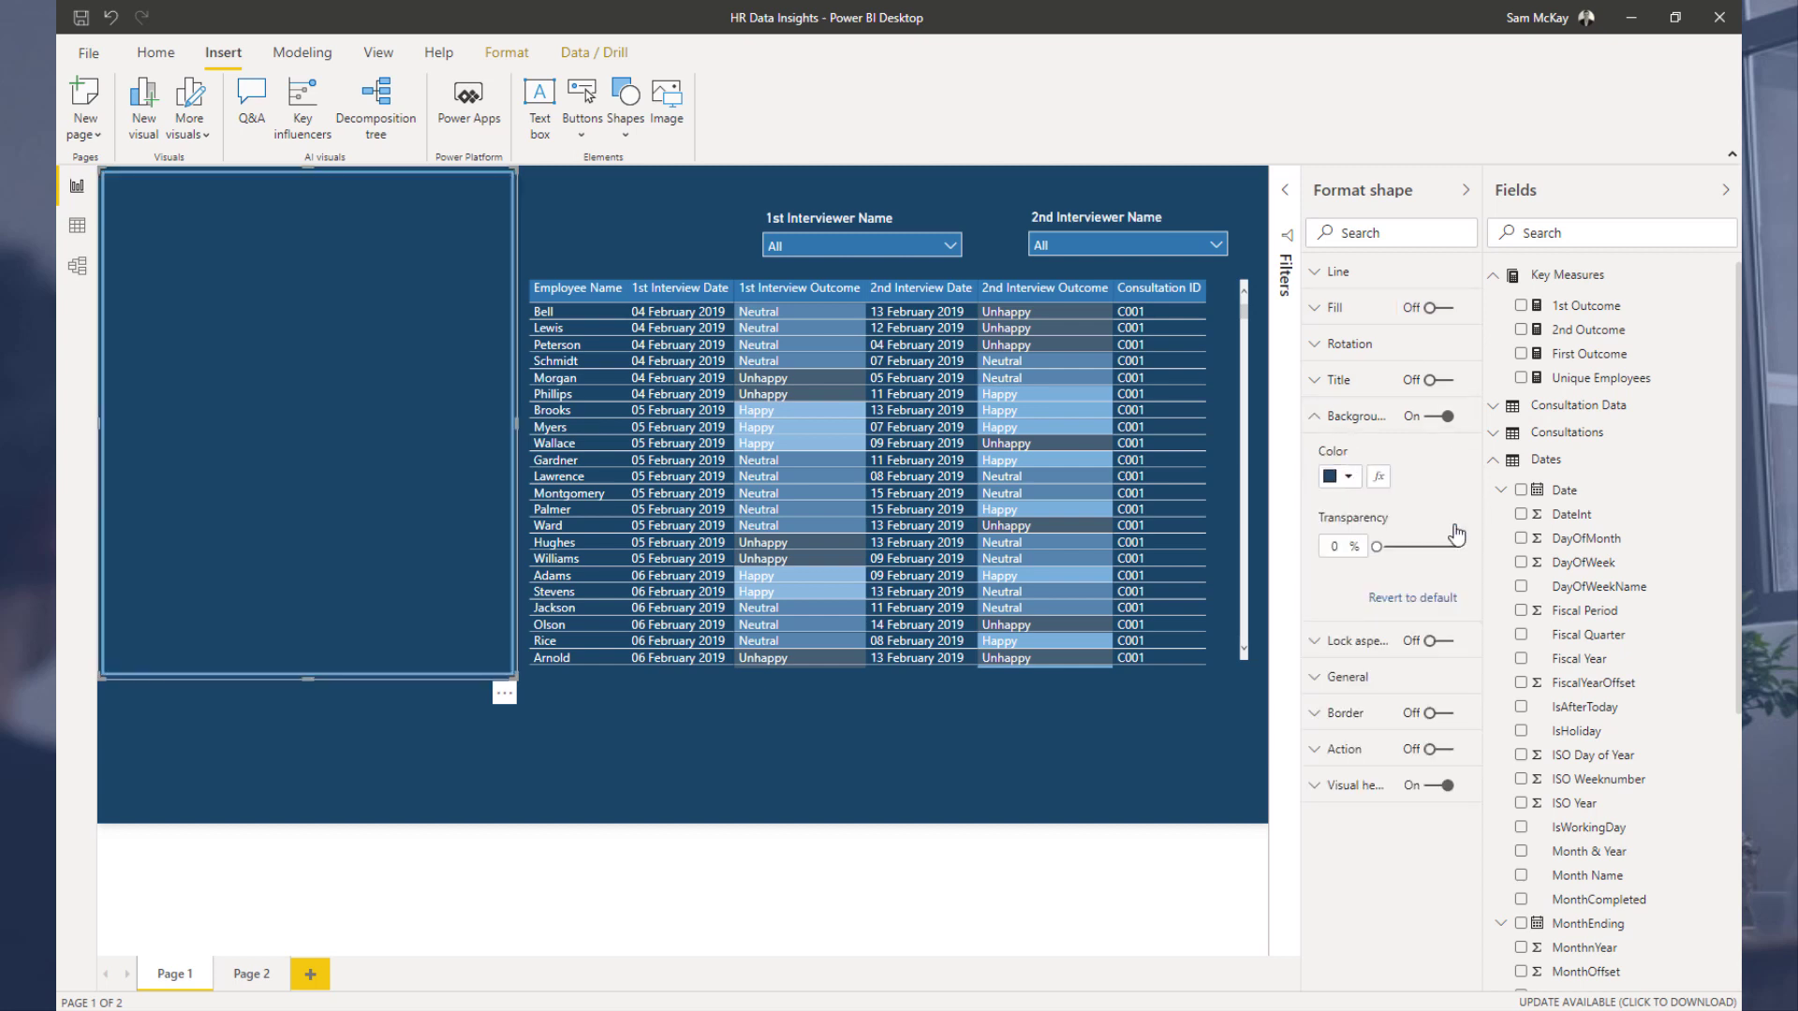
{"action": "left_click", "coordinate": [1350, 479]}
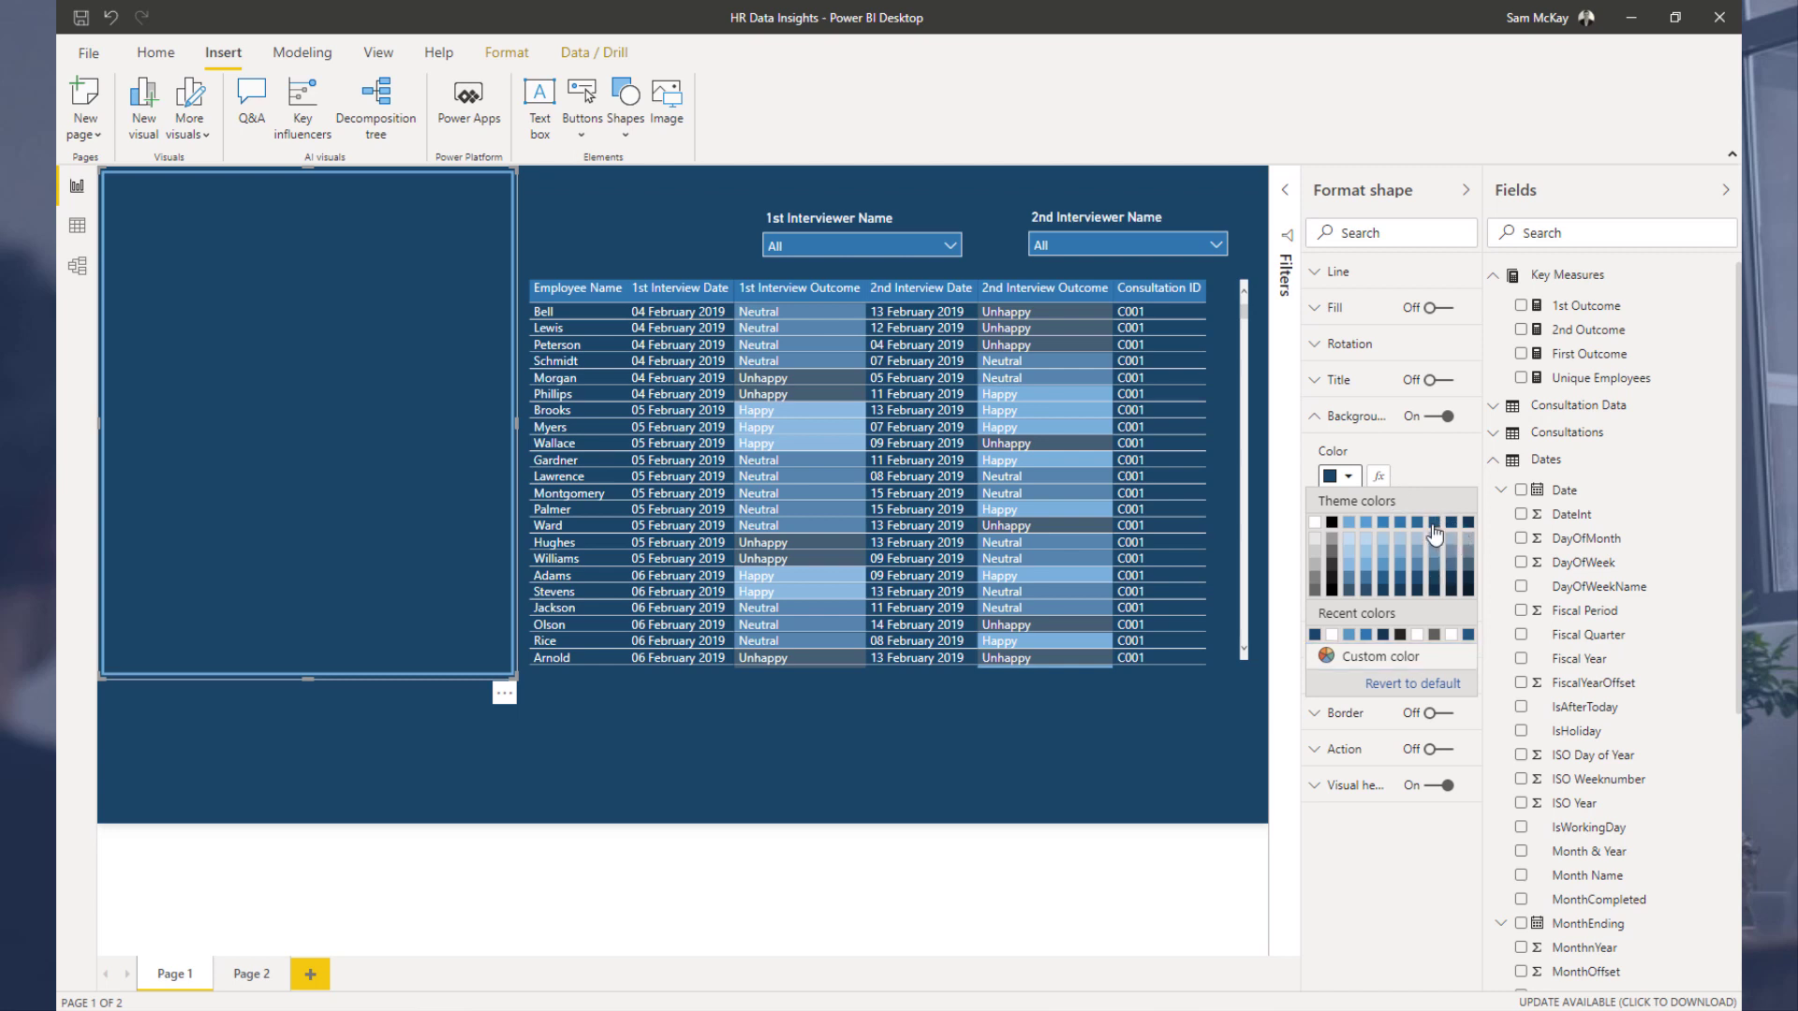
{"action": "left_click", "coordinate": [1435, 540]}
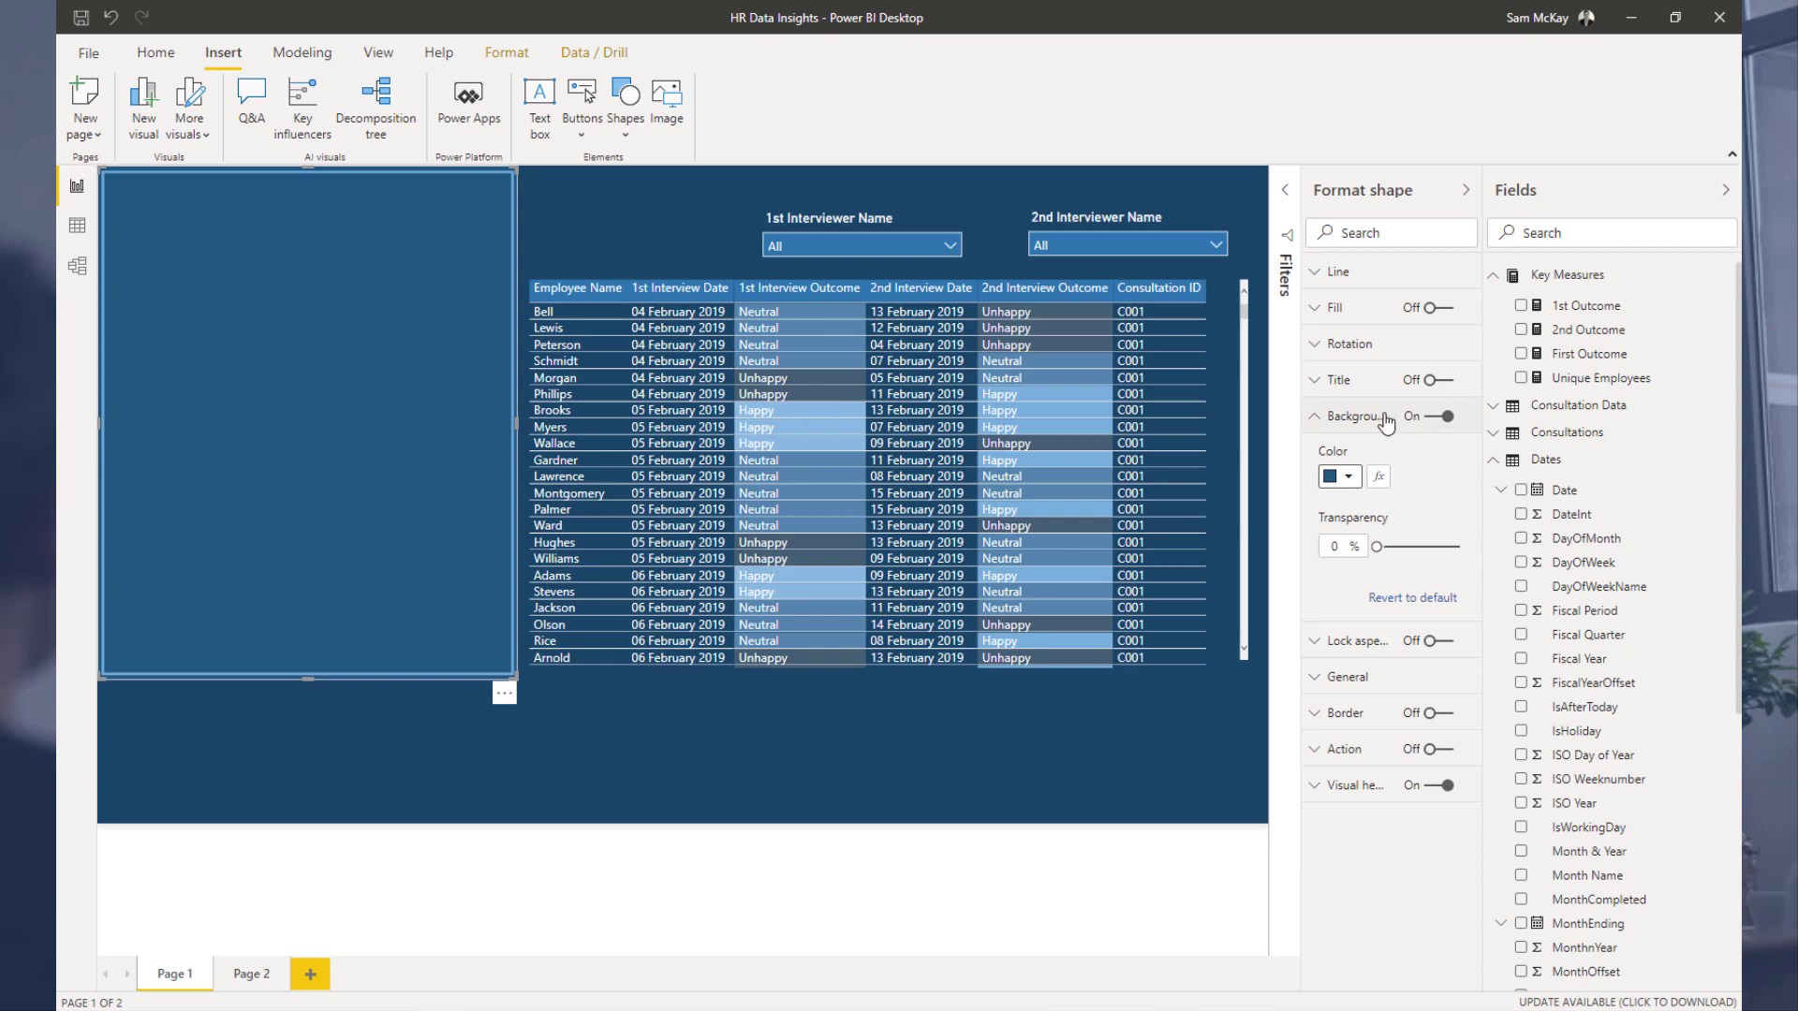
Step: Set the rectangle's line weight to 0
{"action": "left_click", "coordinate": [1339, 271]}
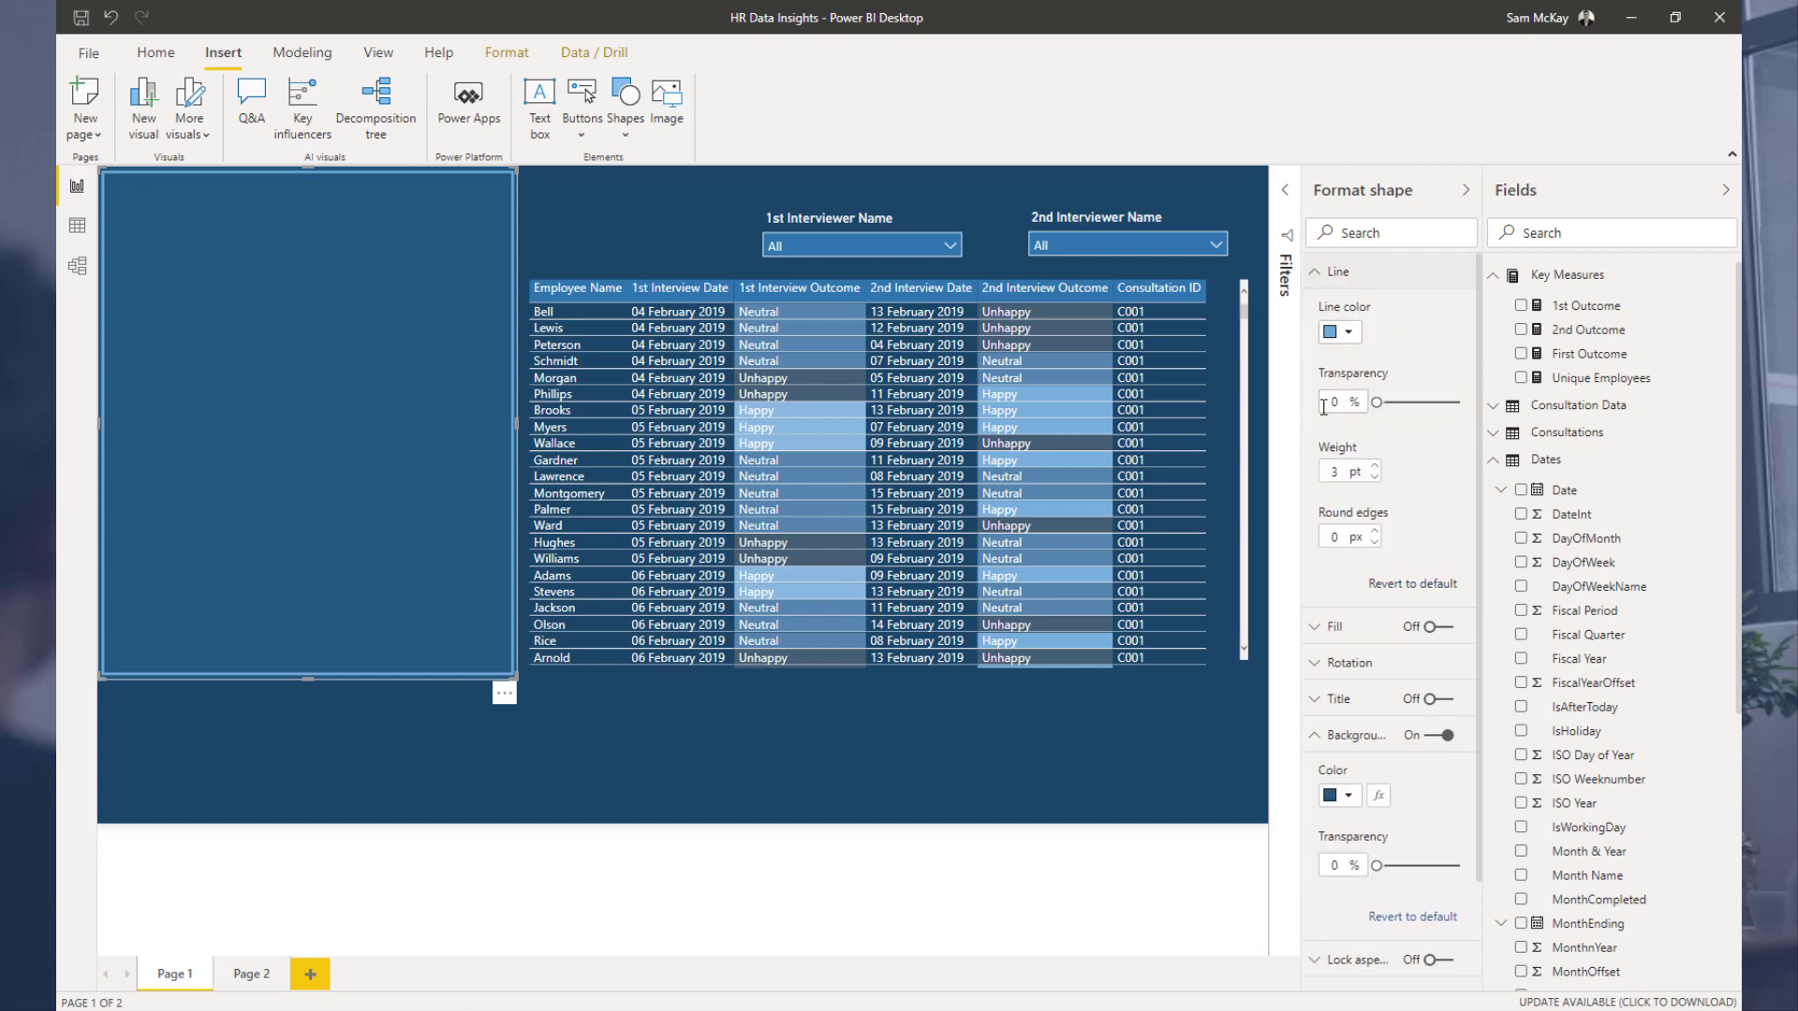
{"action": "type", "text": "0"}
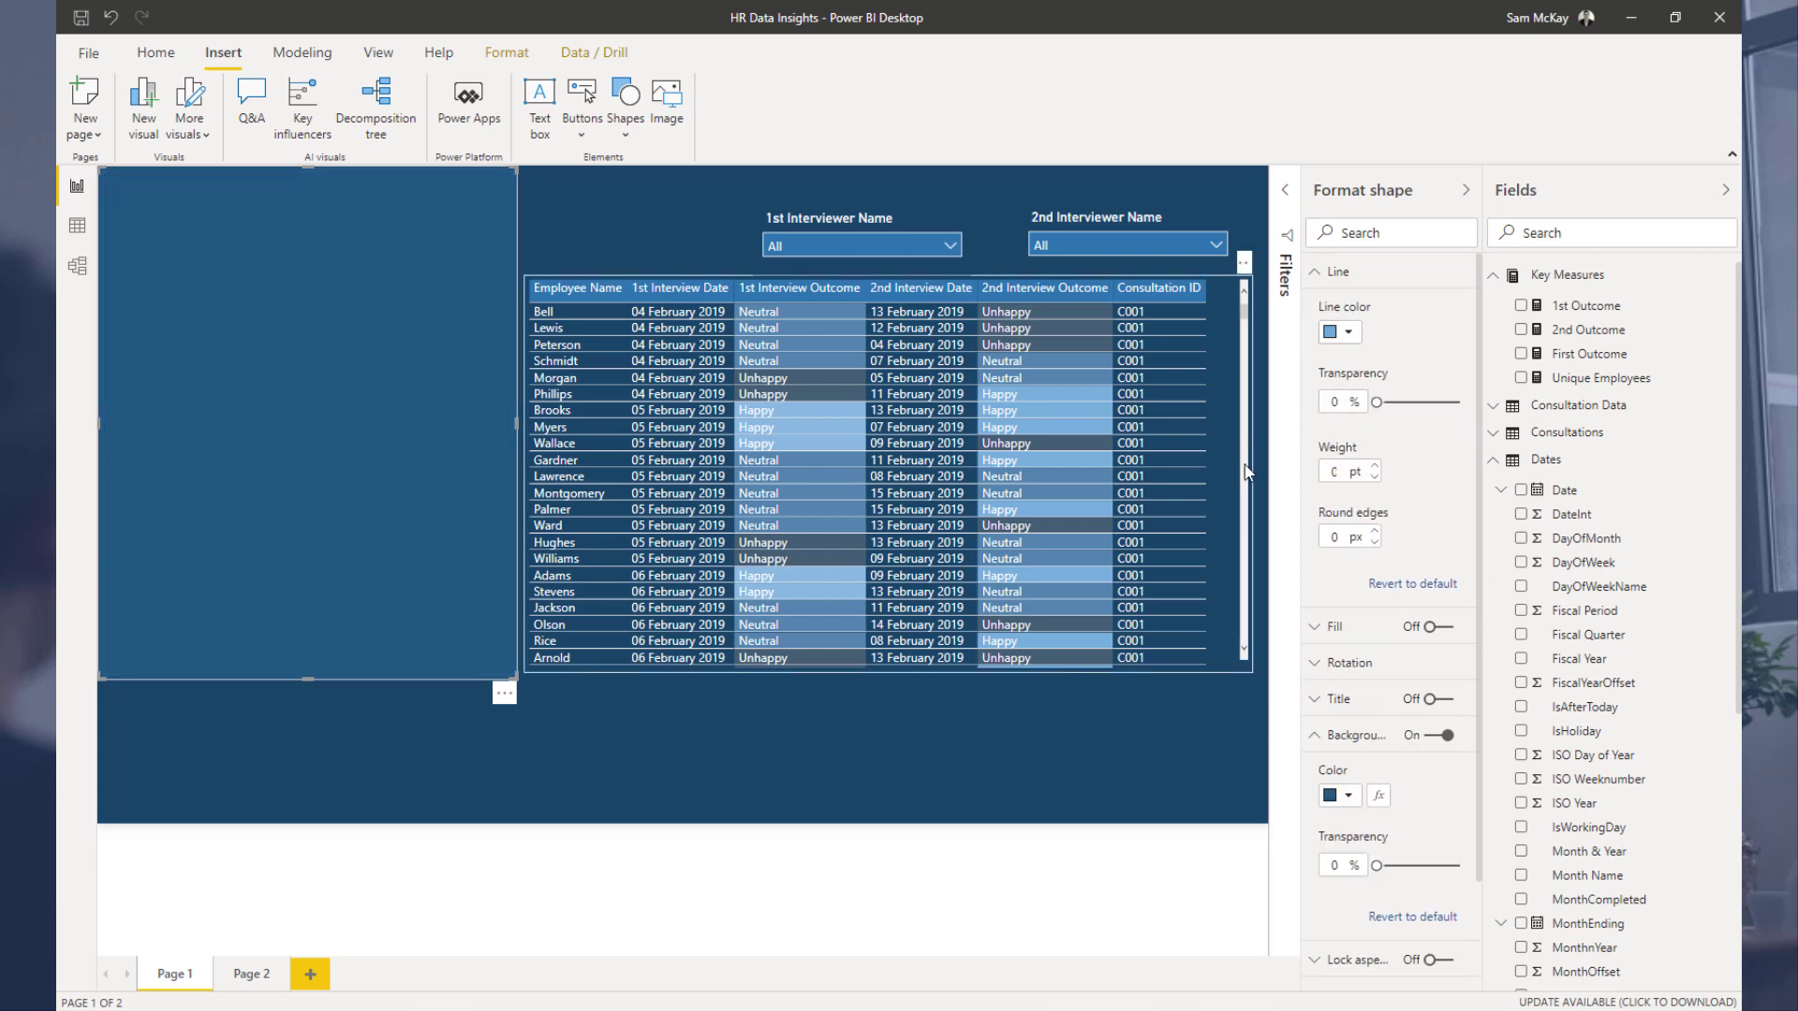
{"action": "left_click", "coordinate": [600, 208]}
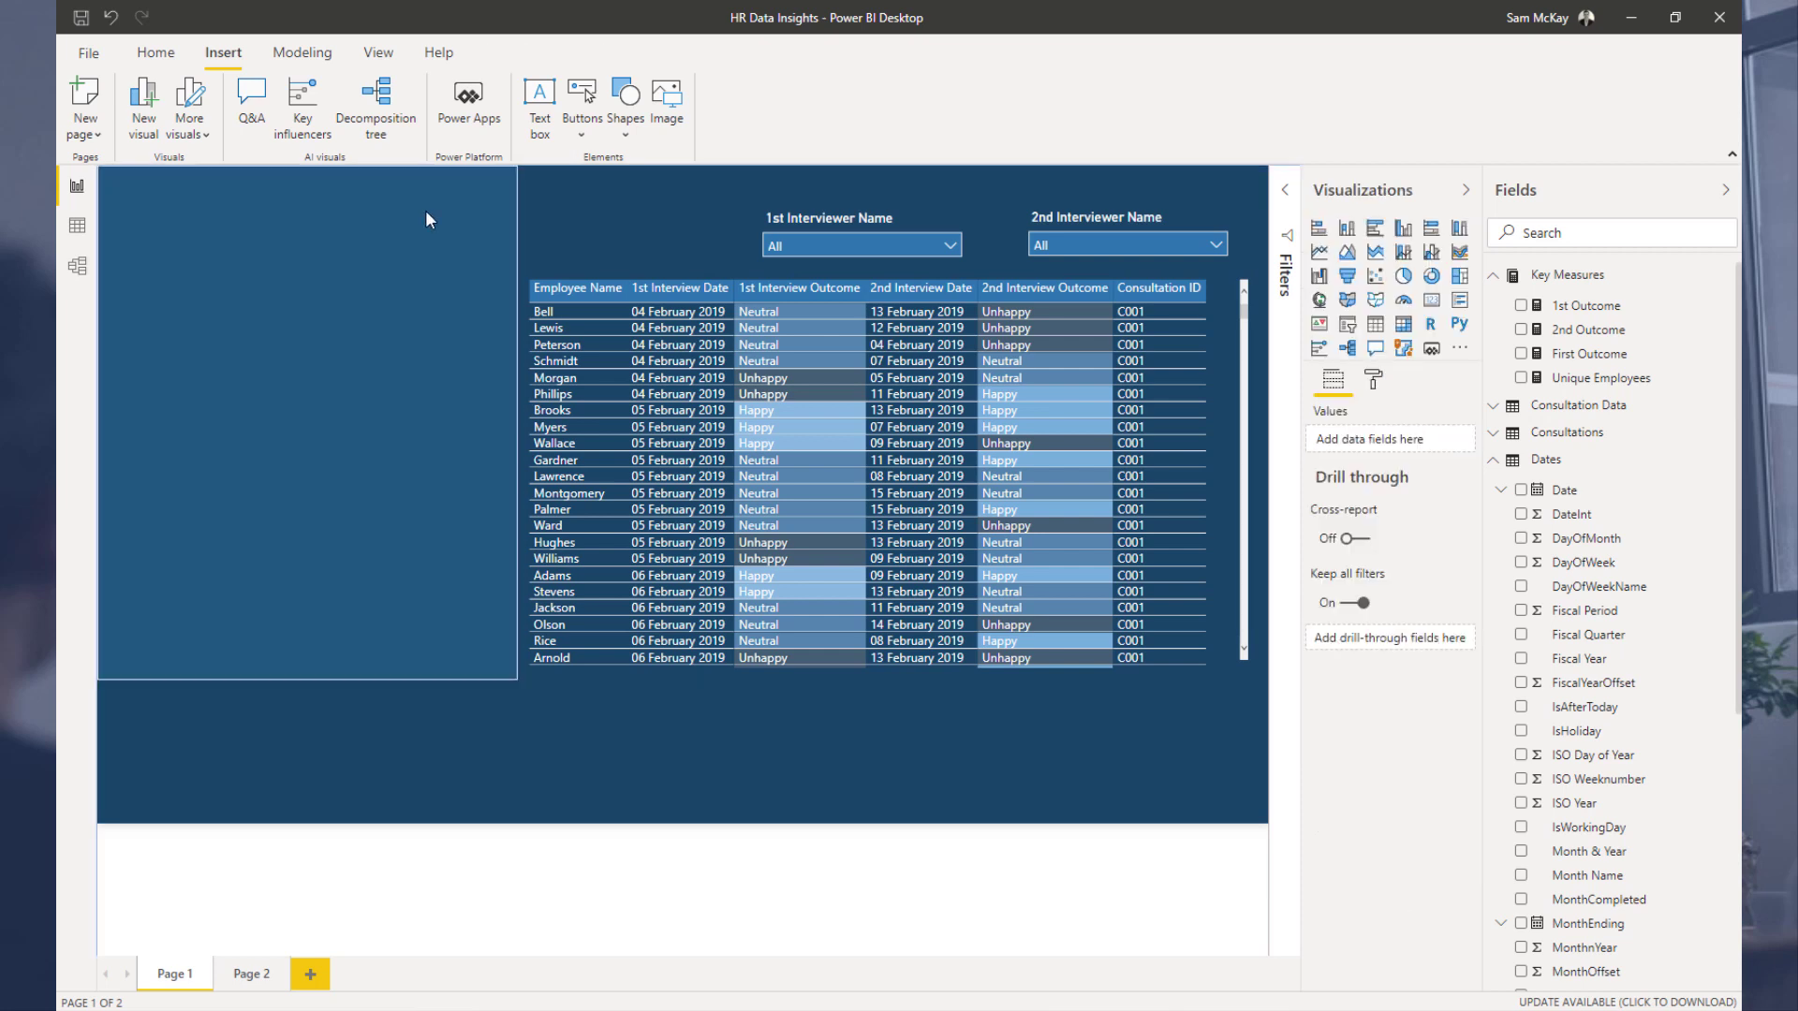
Step: Send the rectangle to the back behind the other visuals
{"action": "left_click", "coordinate": [379, 56]}
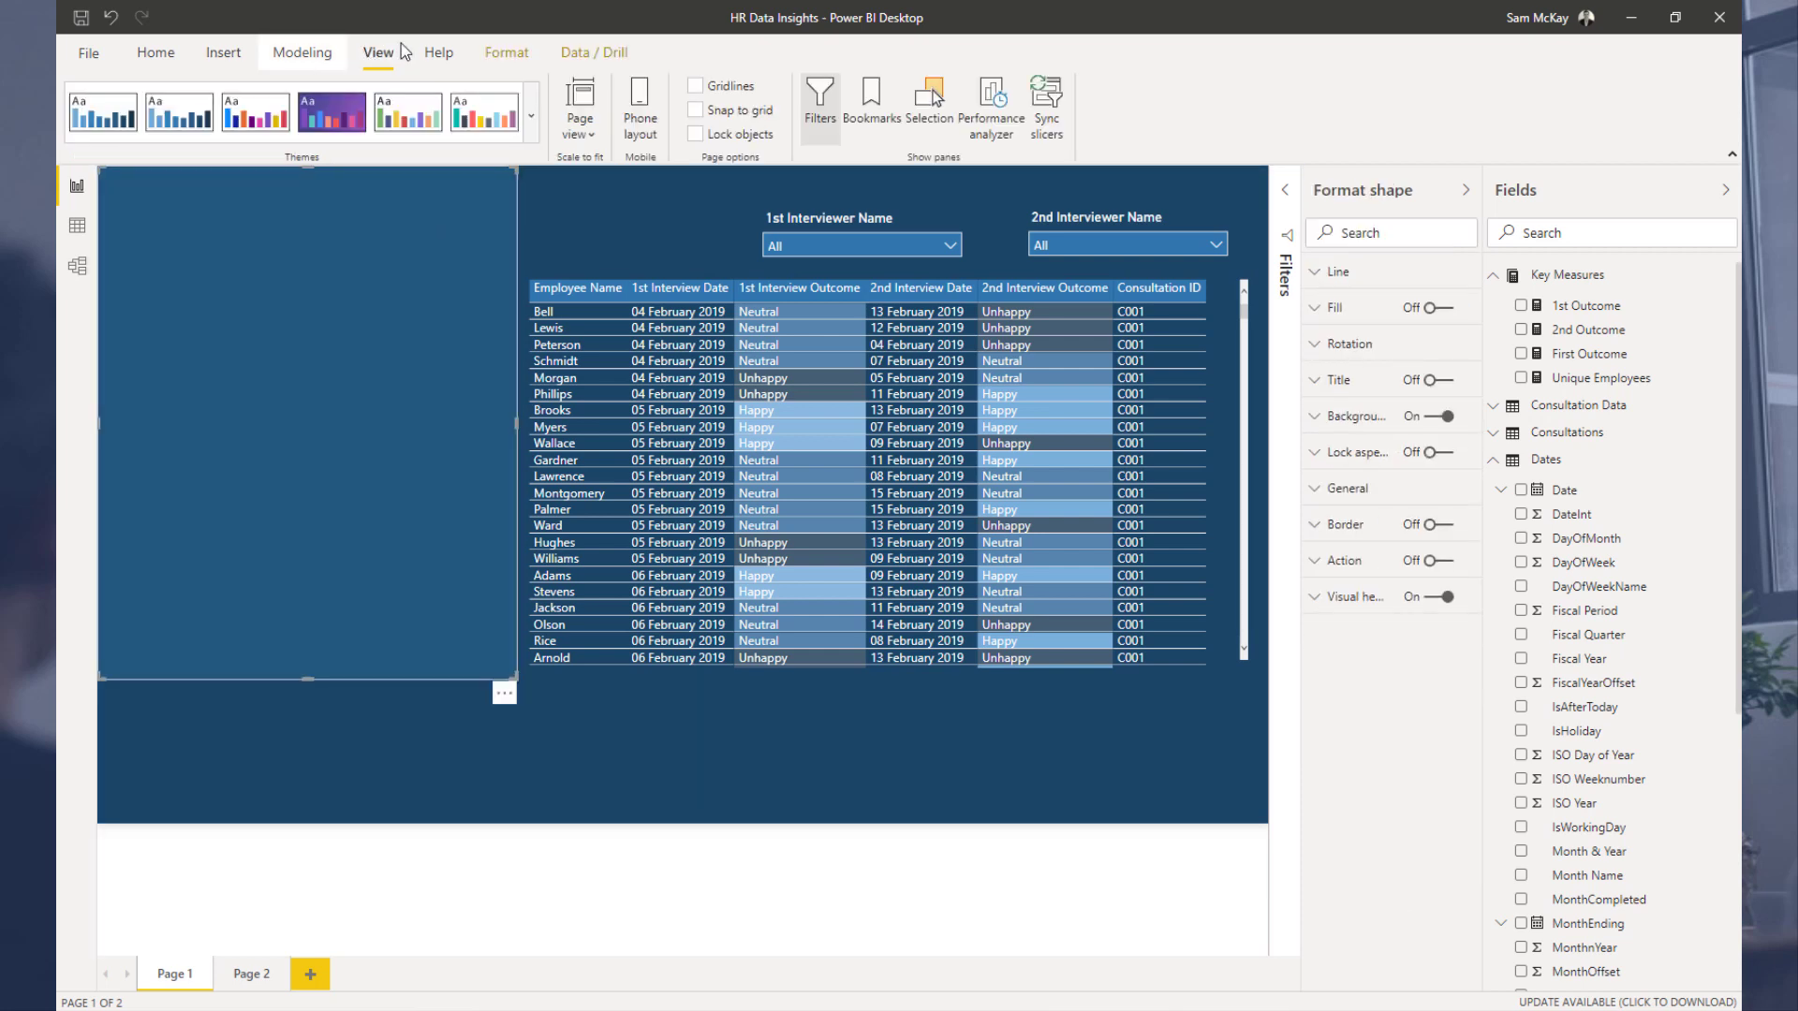
{"action": "left_click", "coordinate": [193, 52]}
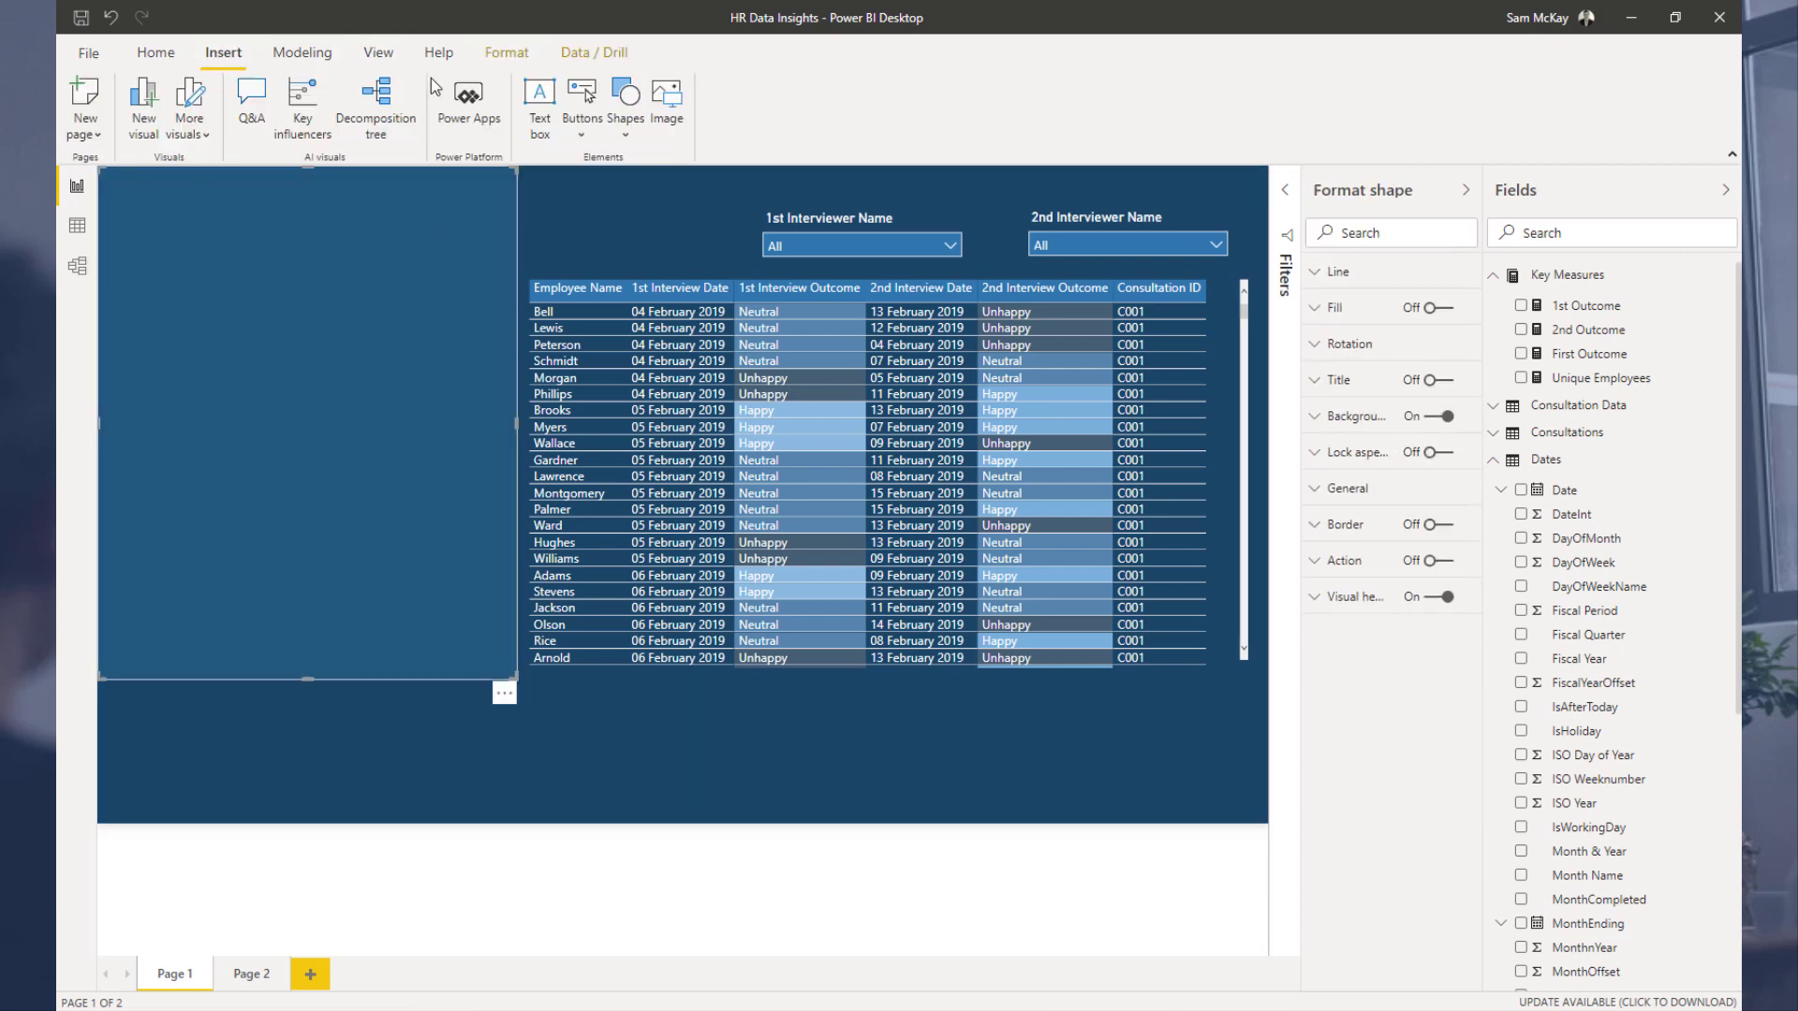
{"action": "left_click", "coordinate": [522, 49]}
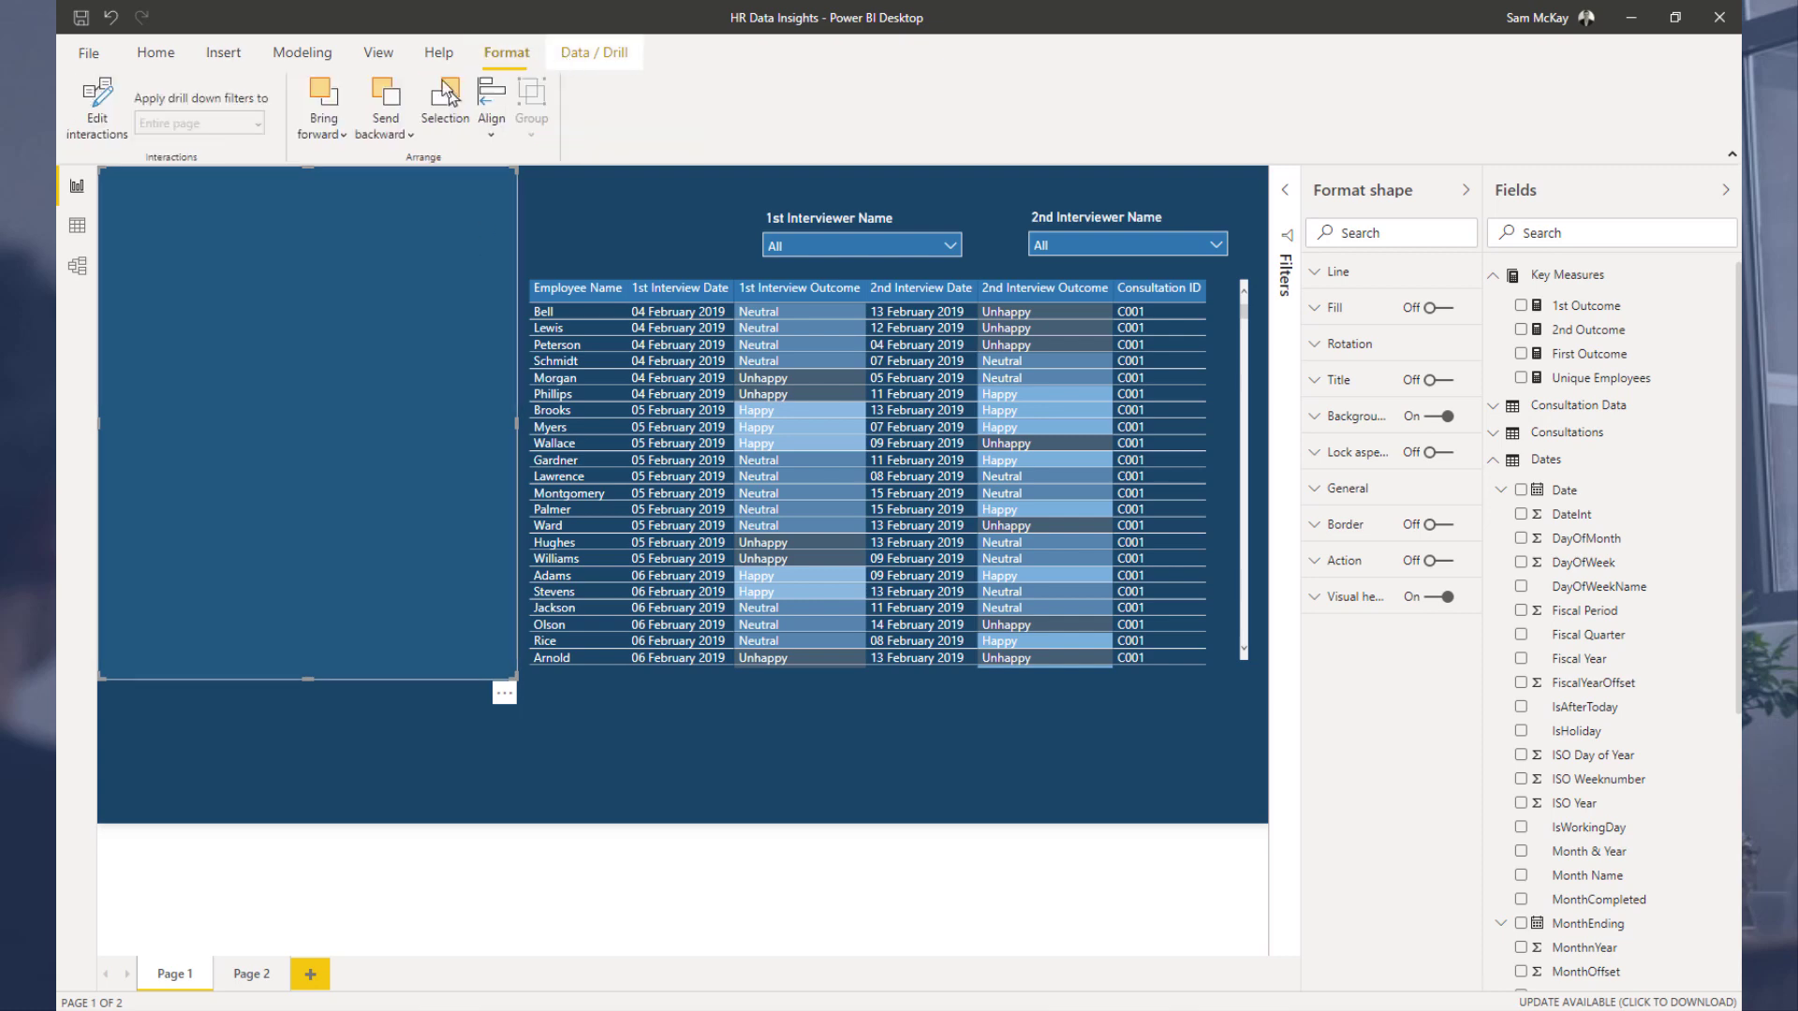
{"action": "left_click", "coordinate": [398, 131]}
{"action": "left_click", "coordinate": [397, 166]}
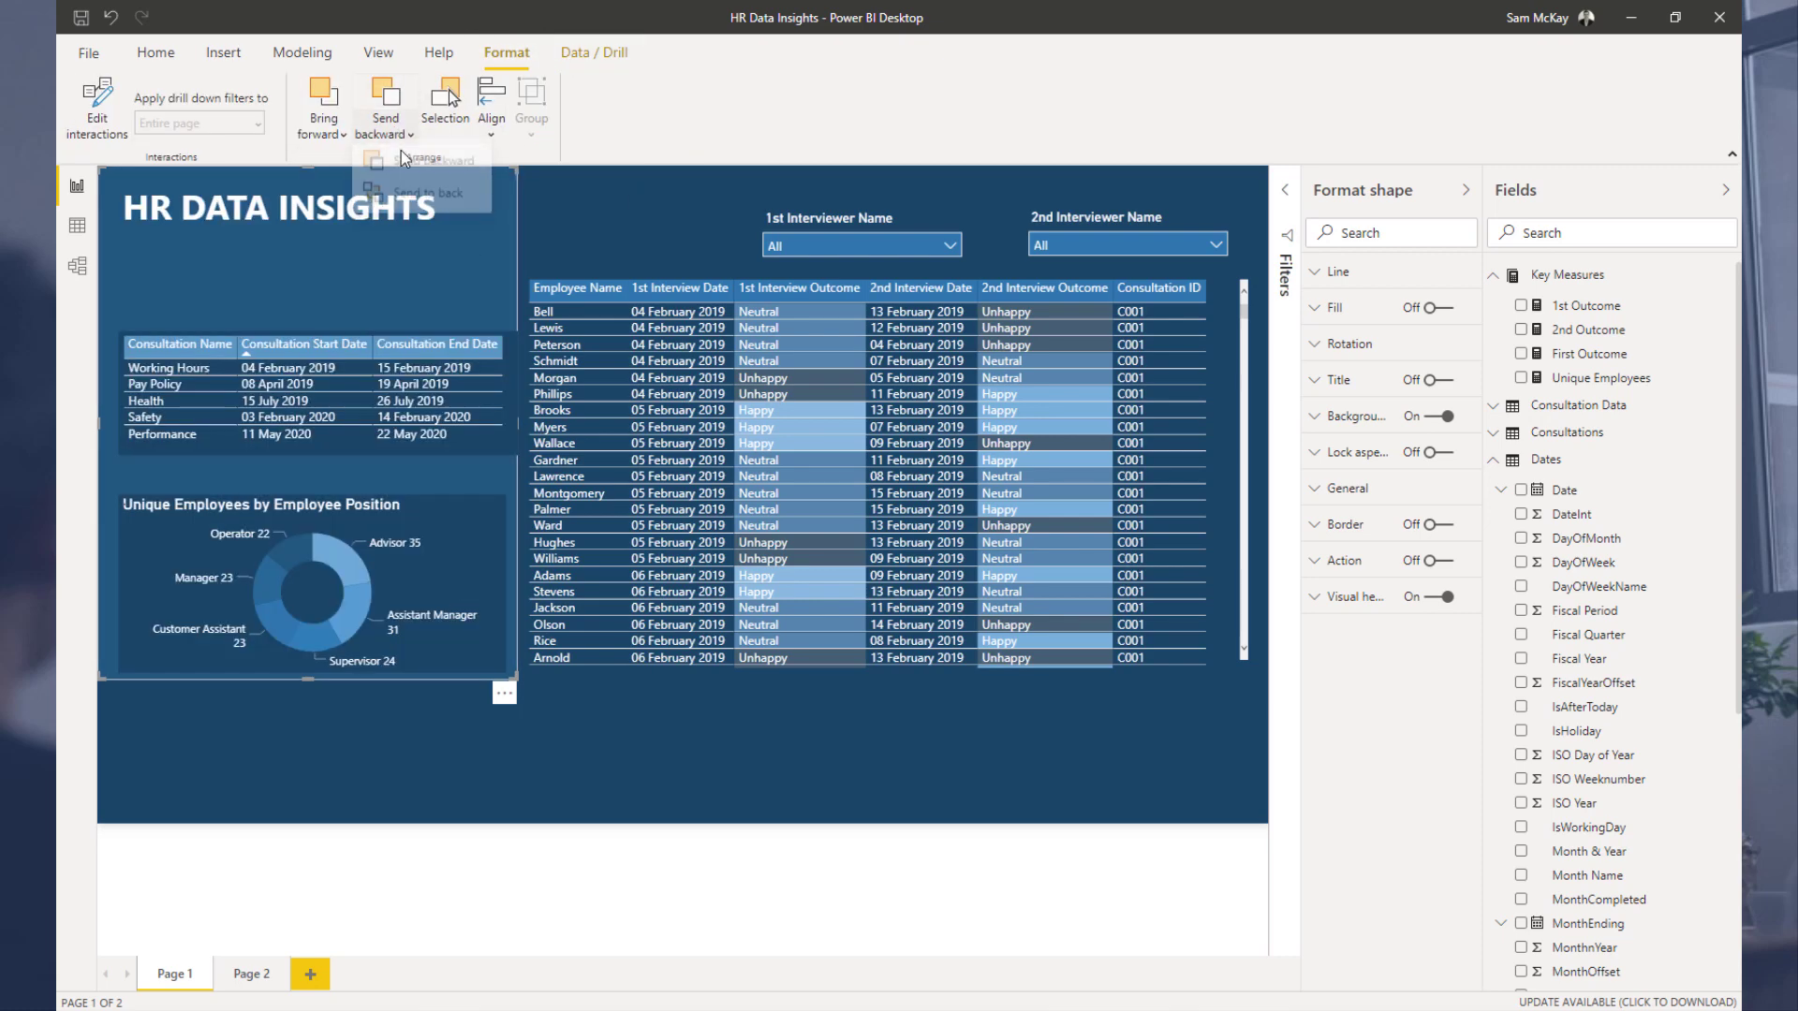
{"action": "left_click", "coordinate": [399, 136]}
{"action": "left_click", "coordinate": [572, 247]}
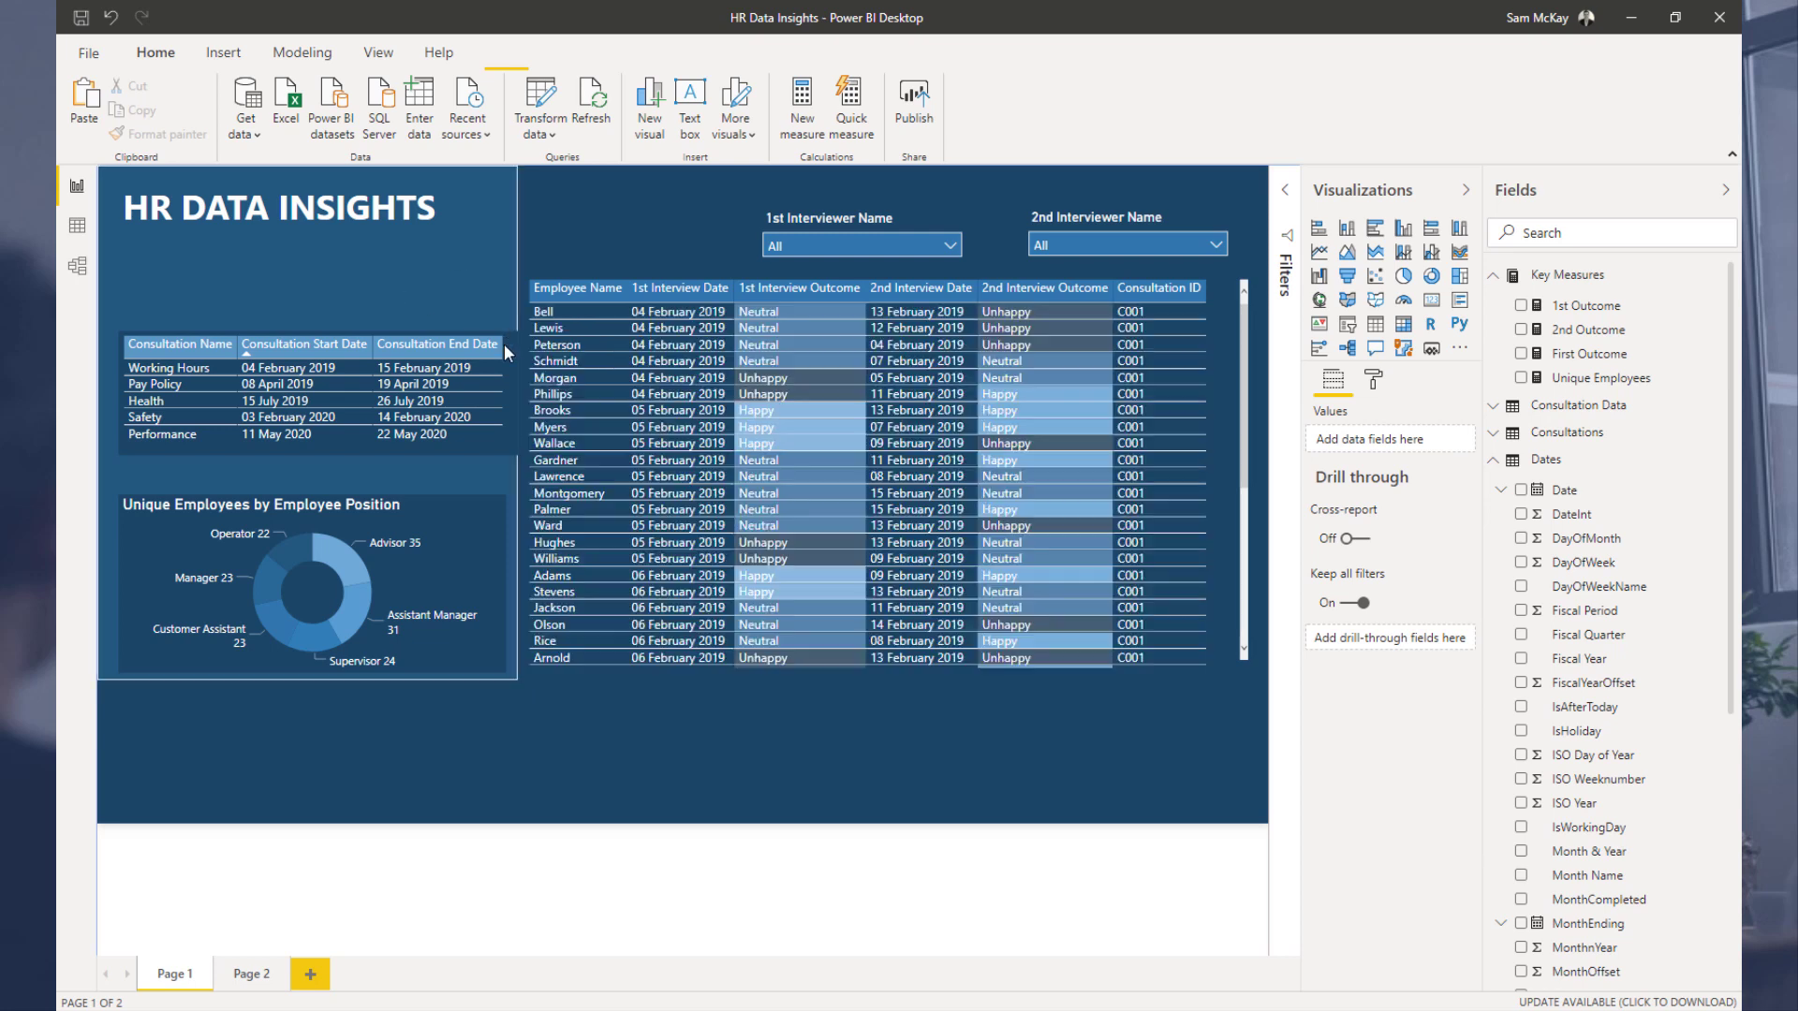
Step: Nudge the consultation table and change its background colour to match the panel
{"action": "mouse_move", "coordinate": [497, 327]}
{"action": "left_mouse_down"}
{"action": "mouse_move", "coordinate": [475, 324]}
{"action": "mouse_move", "coordinate": [500, 333]}
{"action": "left_mouse_up"}
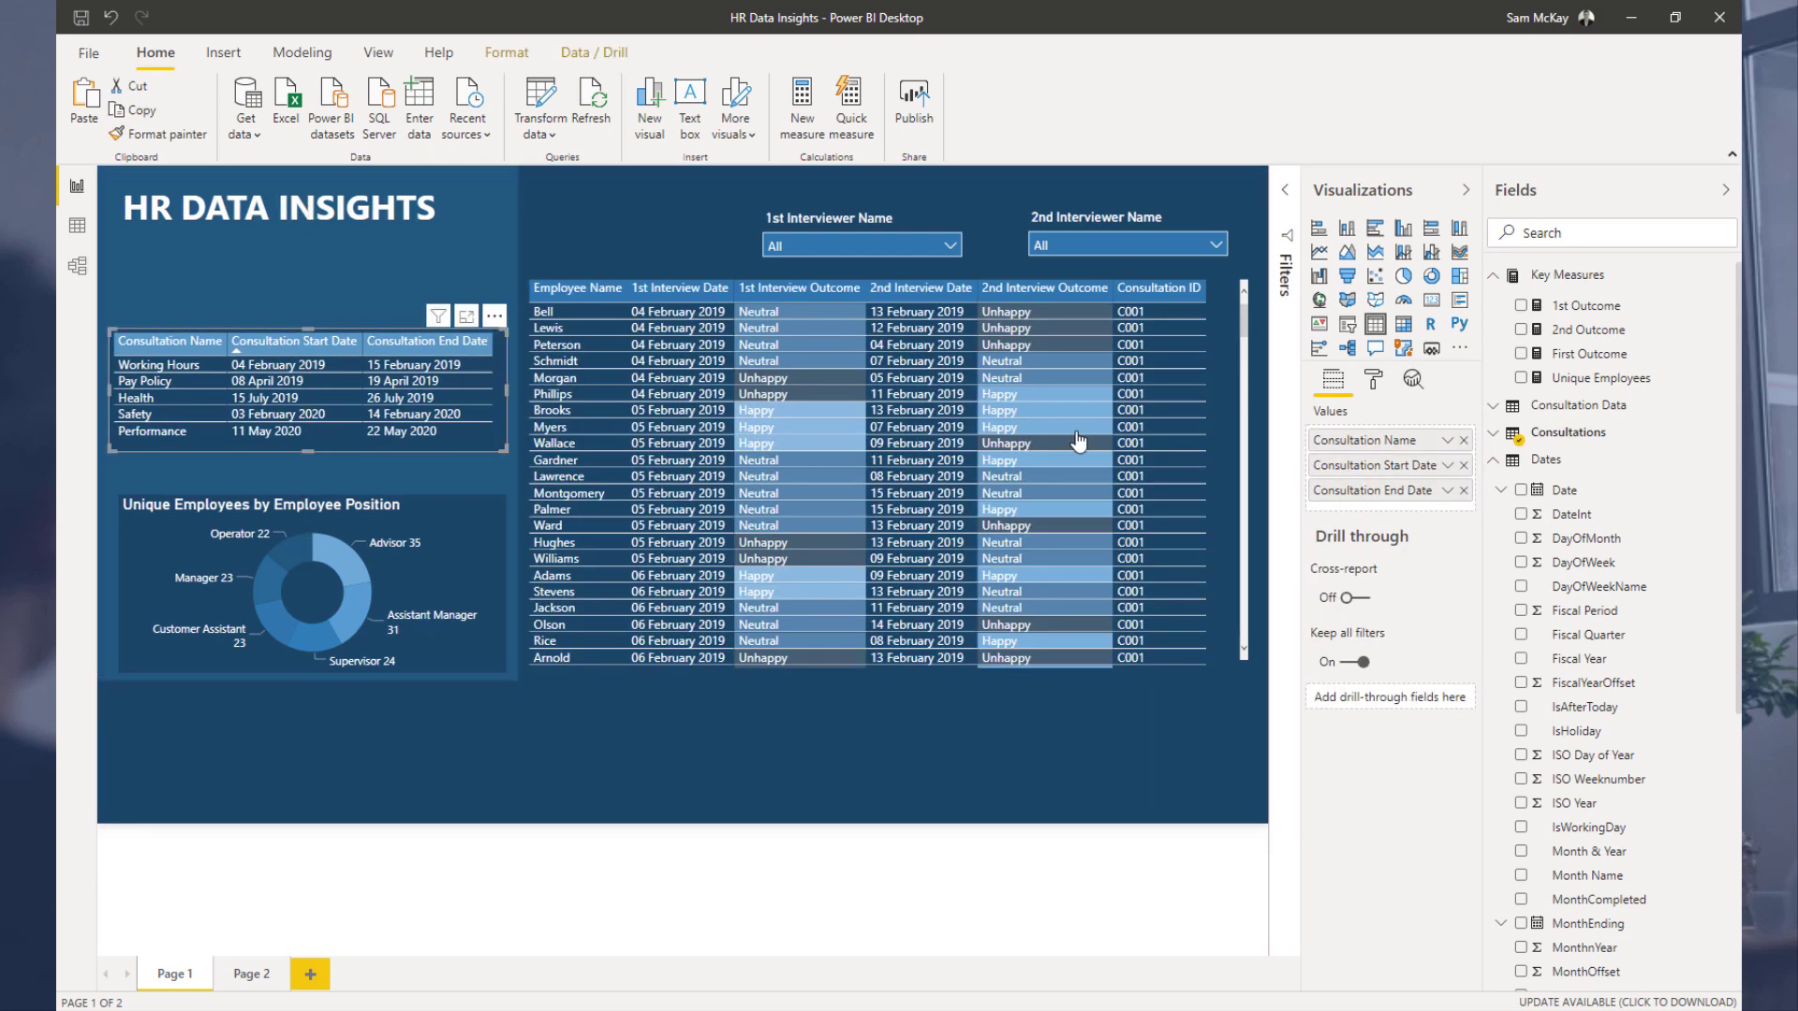
{"action": "left_click", "coordinate": [1373, 378]}
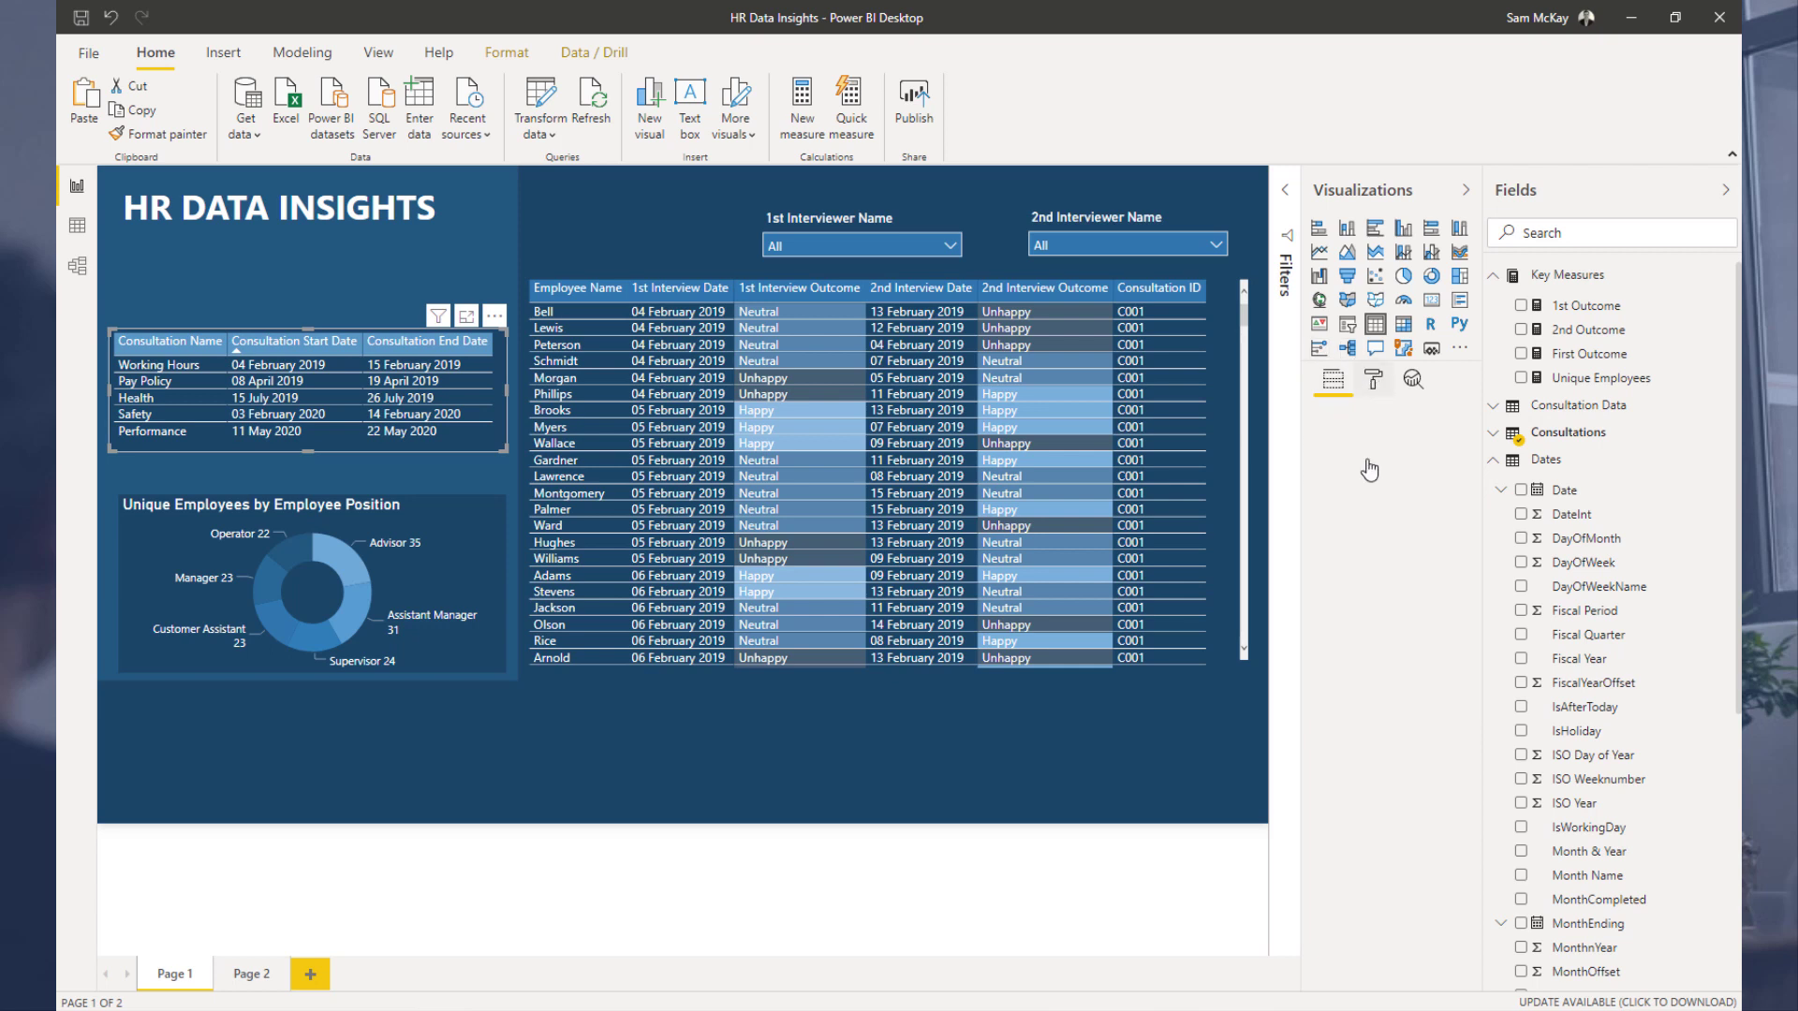
{"action": "left_click", "coordinate": [1380, 797]}
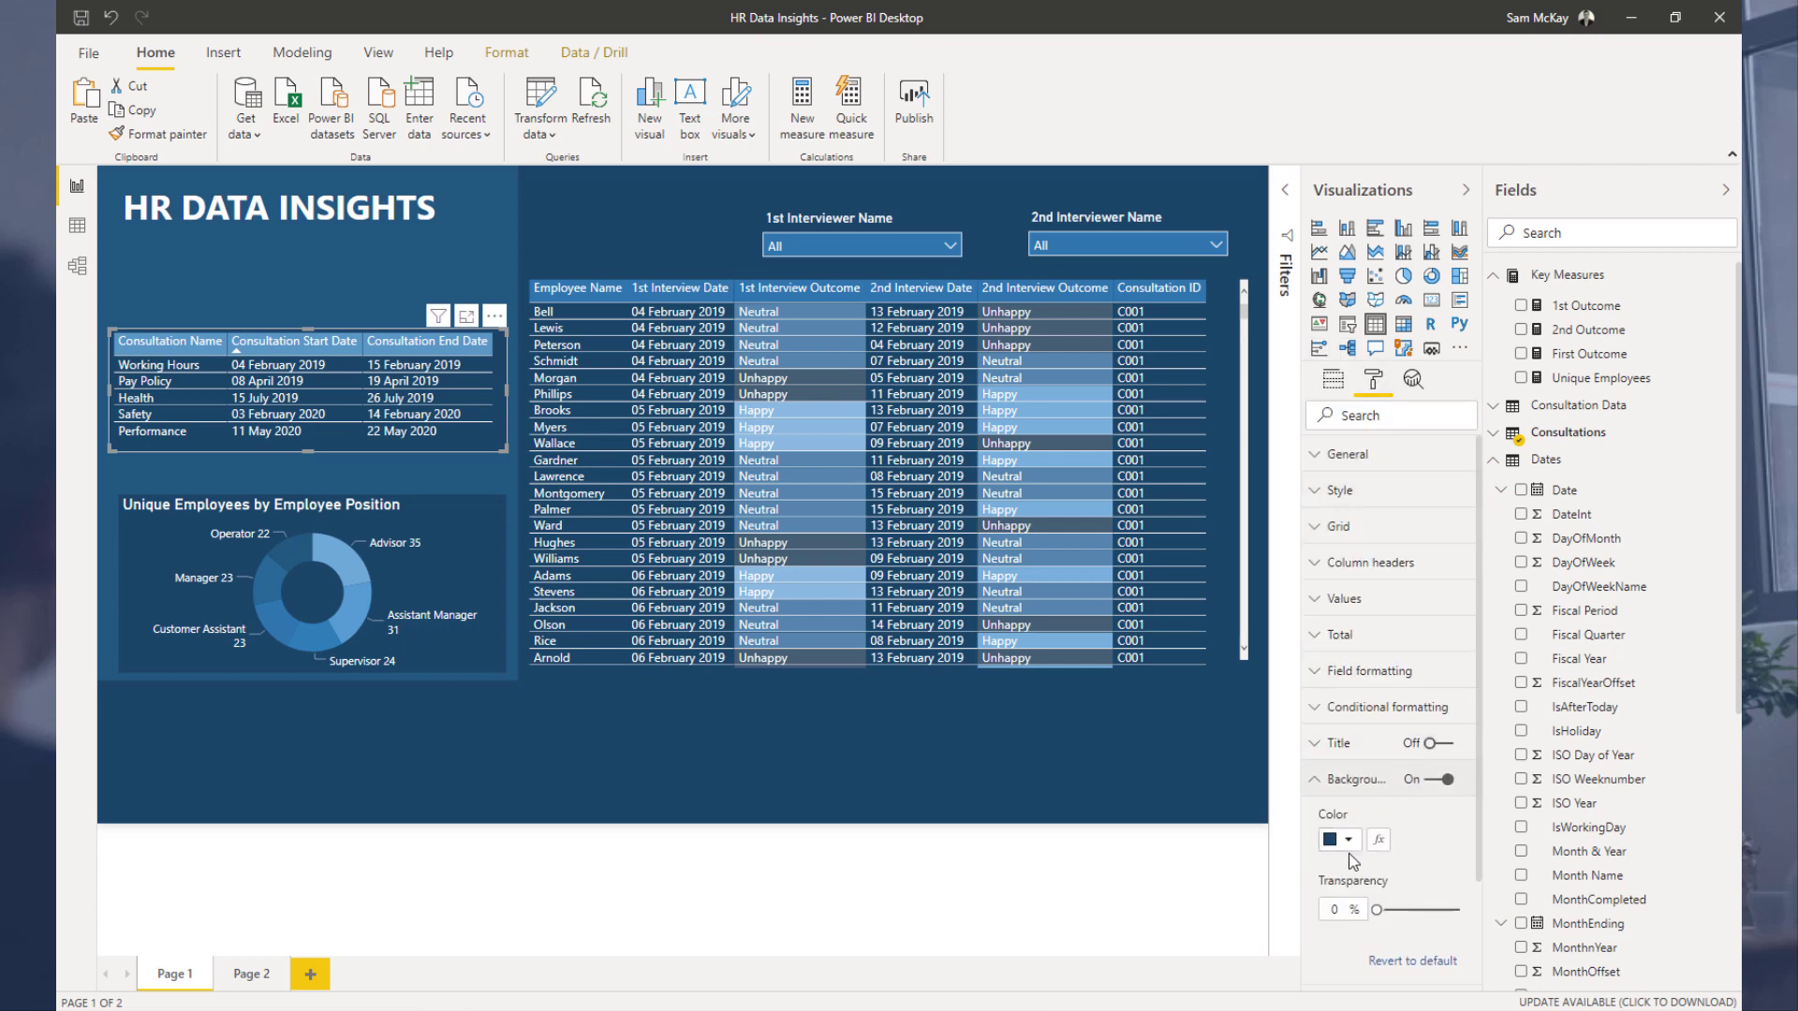
{"action": "left_click", "coordinate": [1348, 841]}
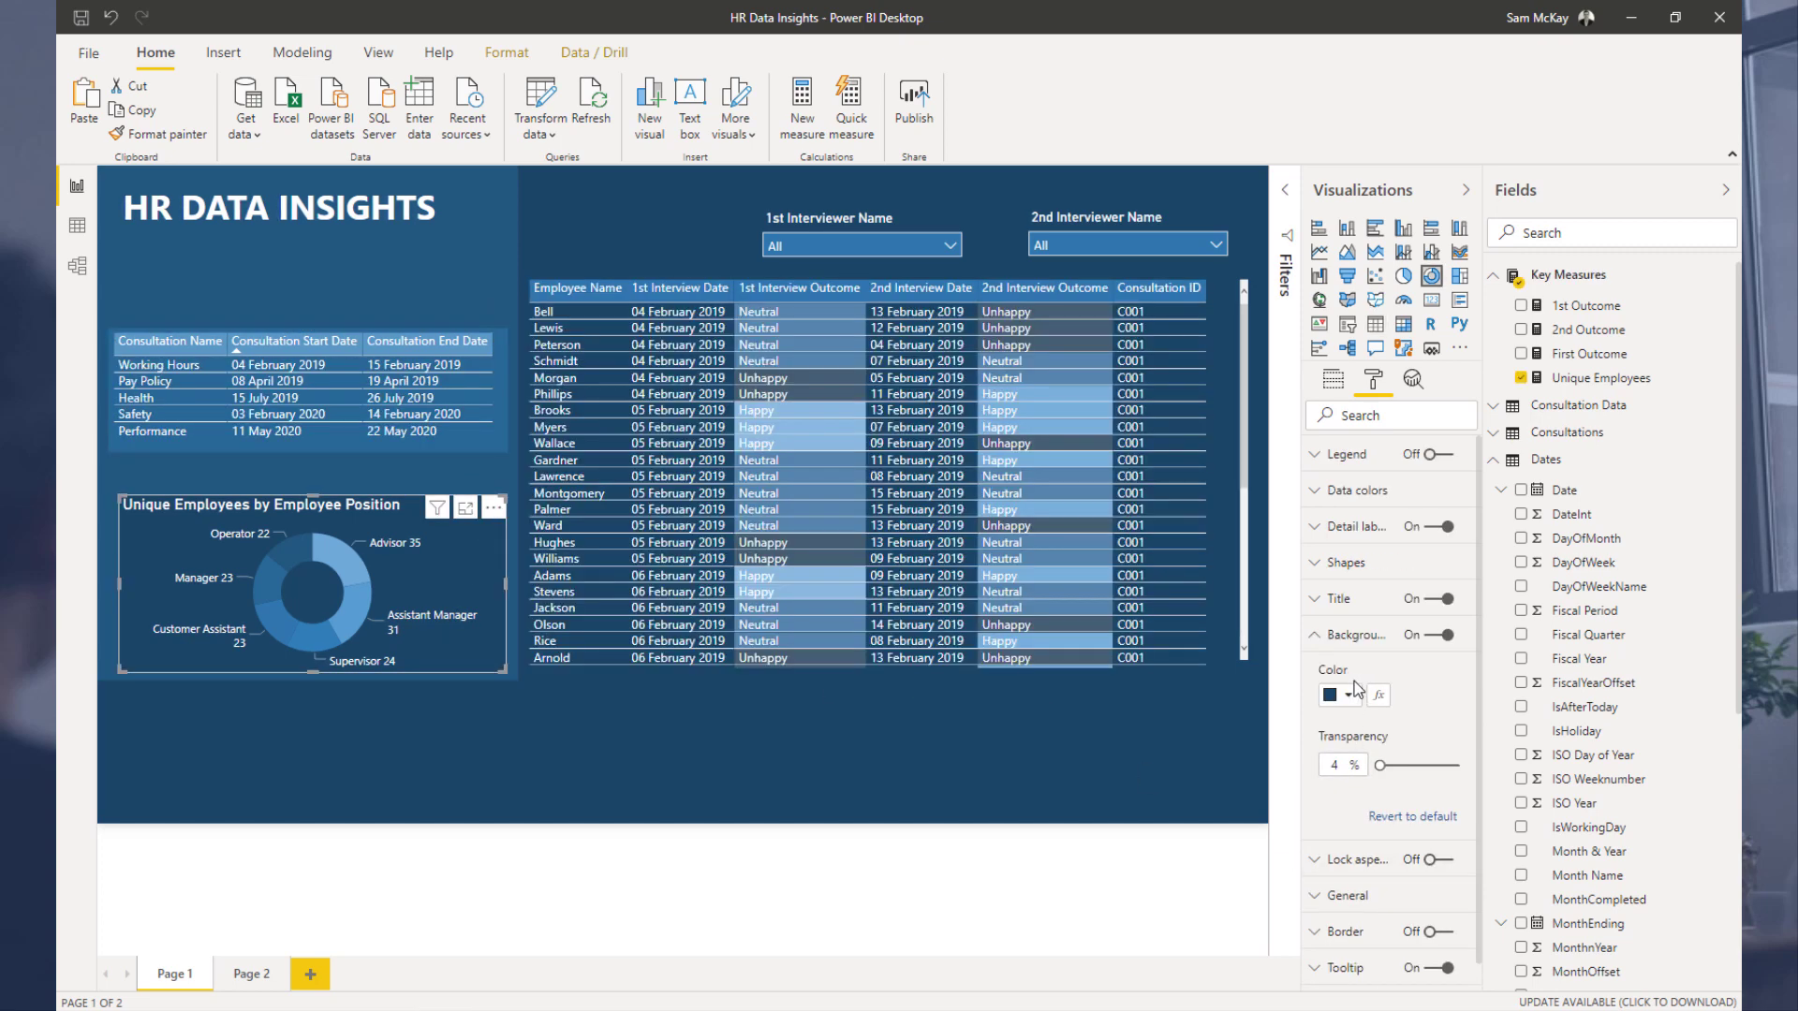
Step: Set the donut chart's background to a blue theme colour and move it slightly up
{"action": "left_click", "coordinate": [1349, 694]}
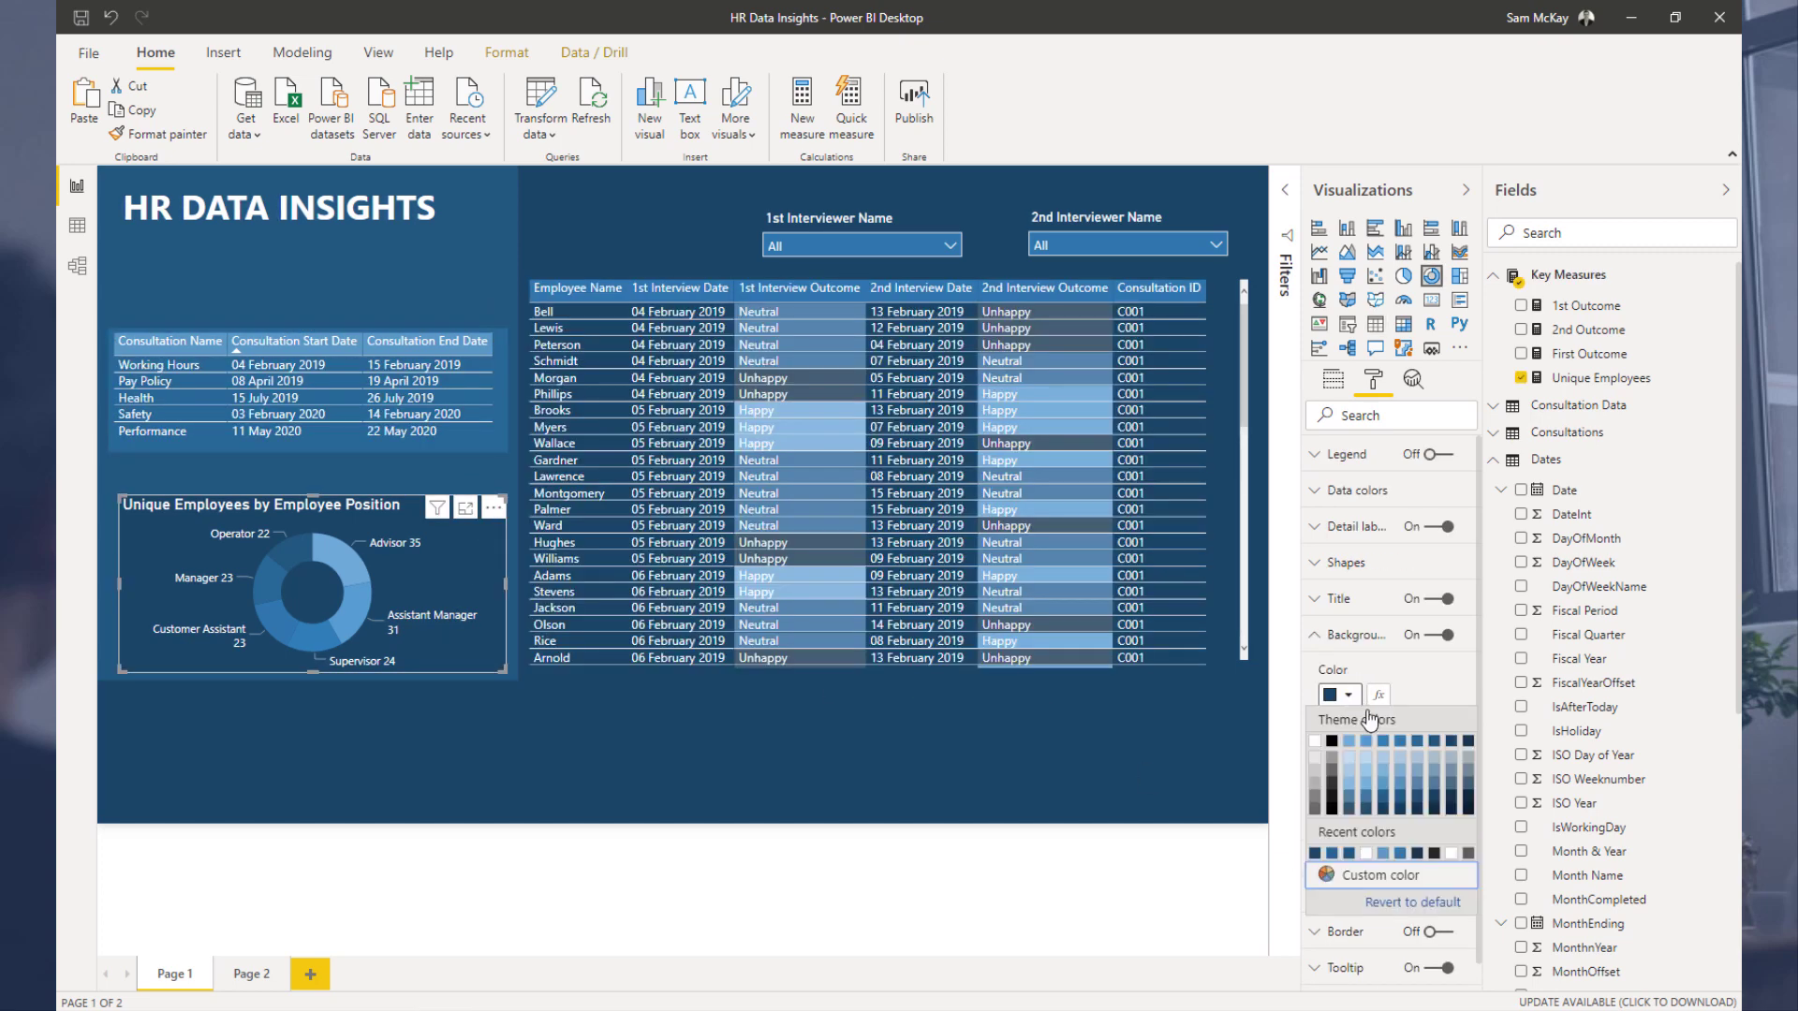
{"action": "left_click", "coordinate": [1416, 745]}
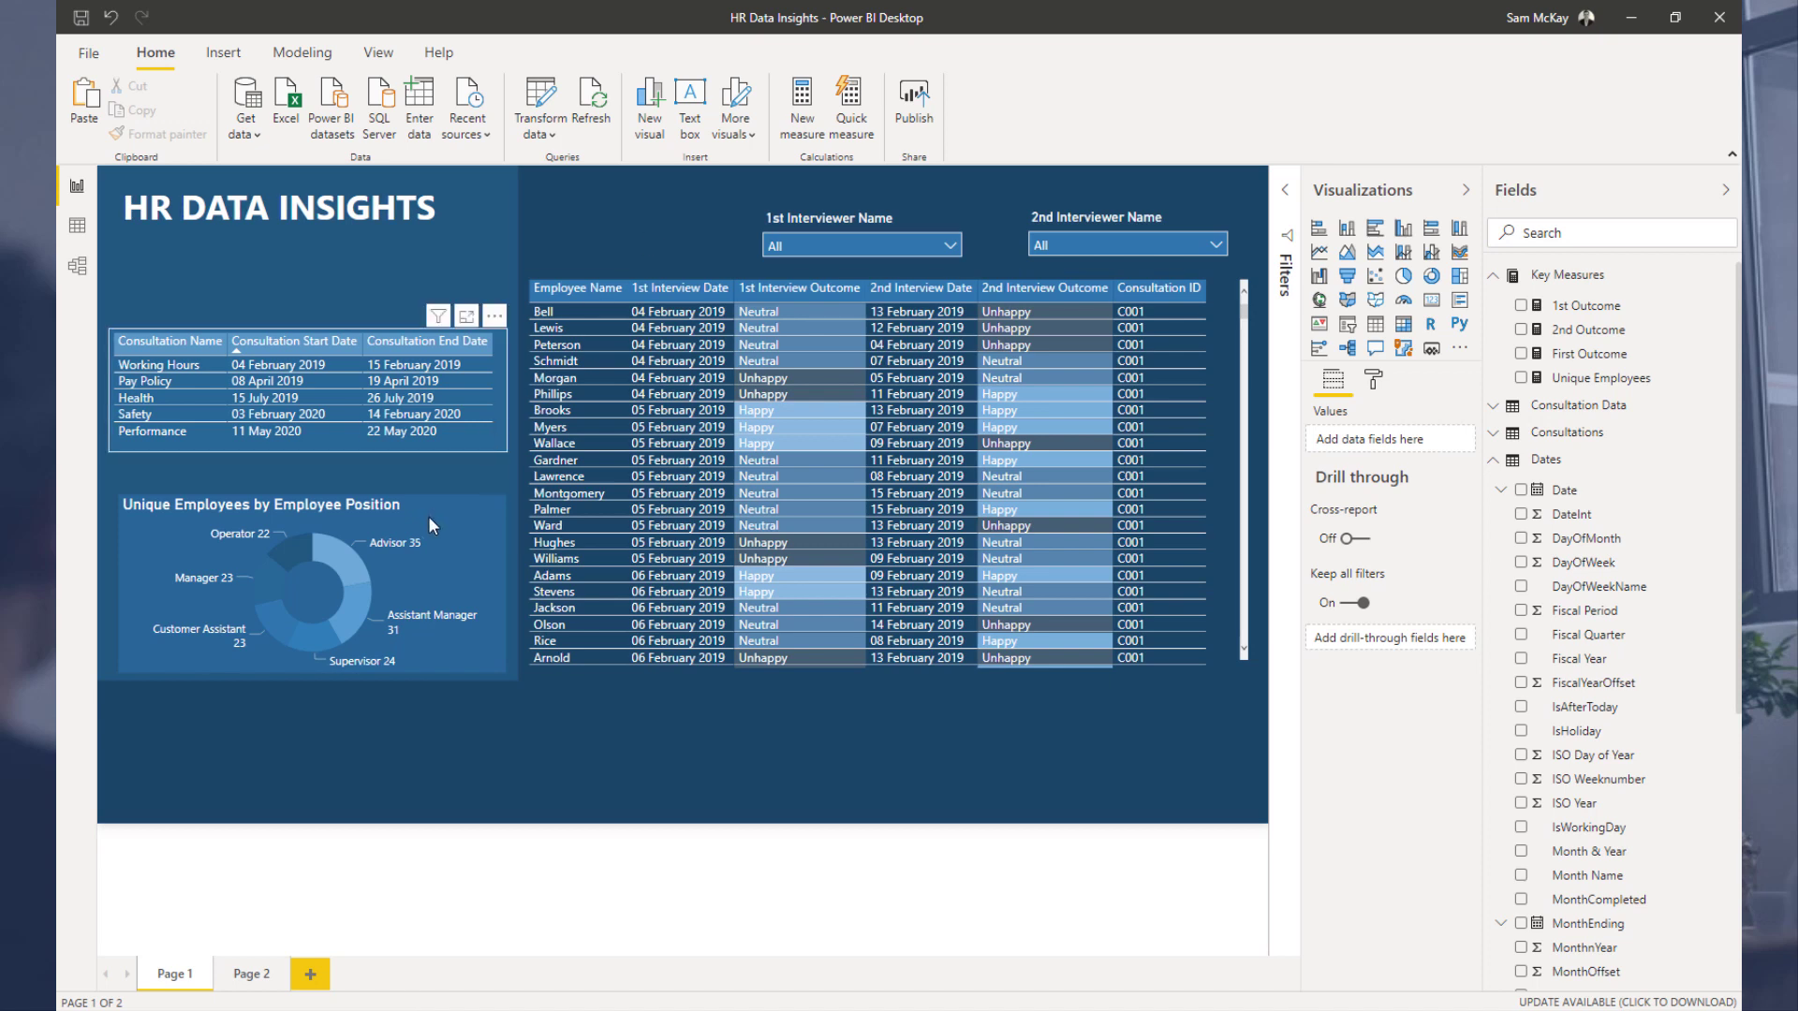
{"action": "left_click_drag", "start_coordinate": [410, 507], "coordinate": [408, 493]}
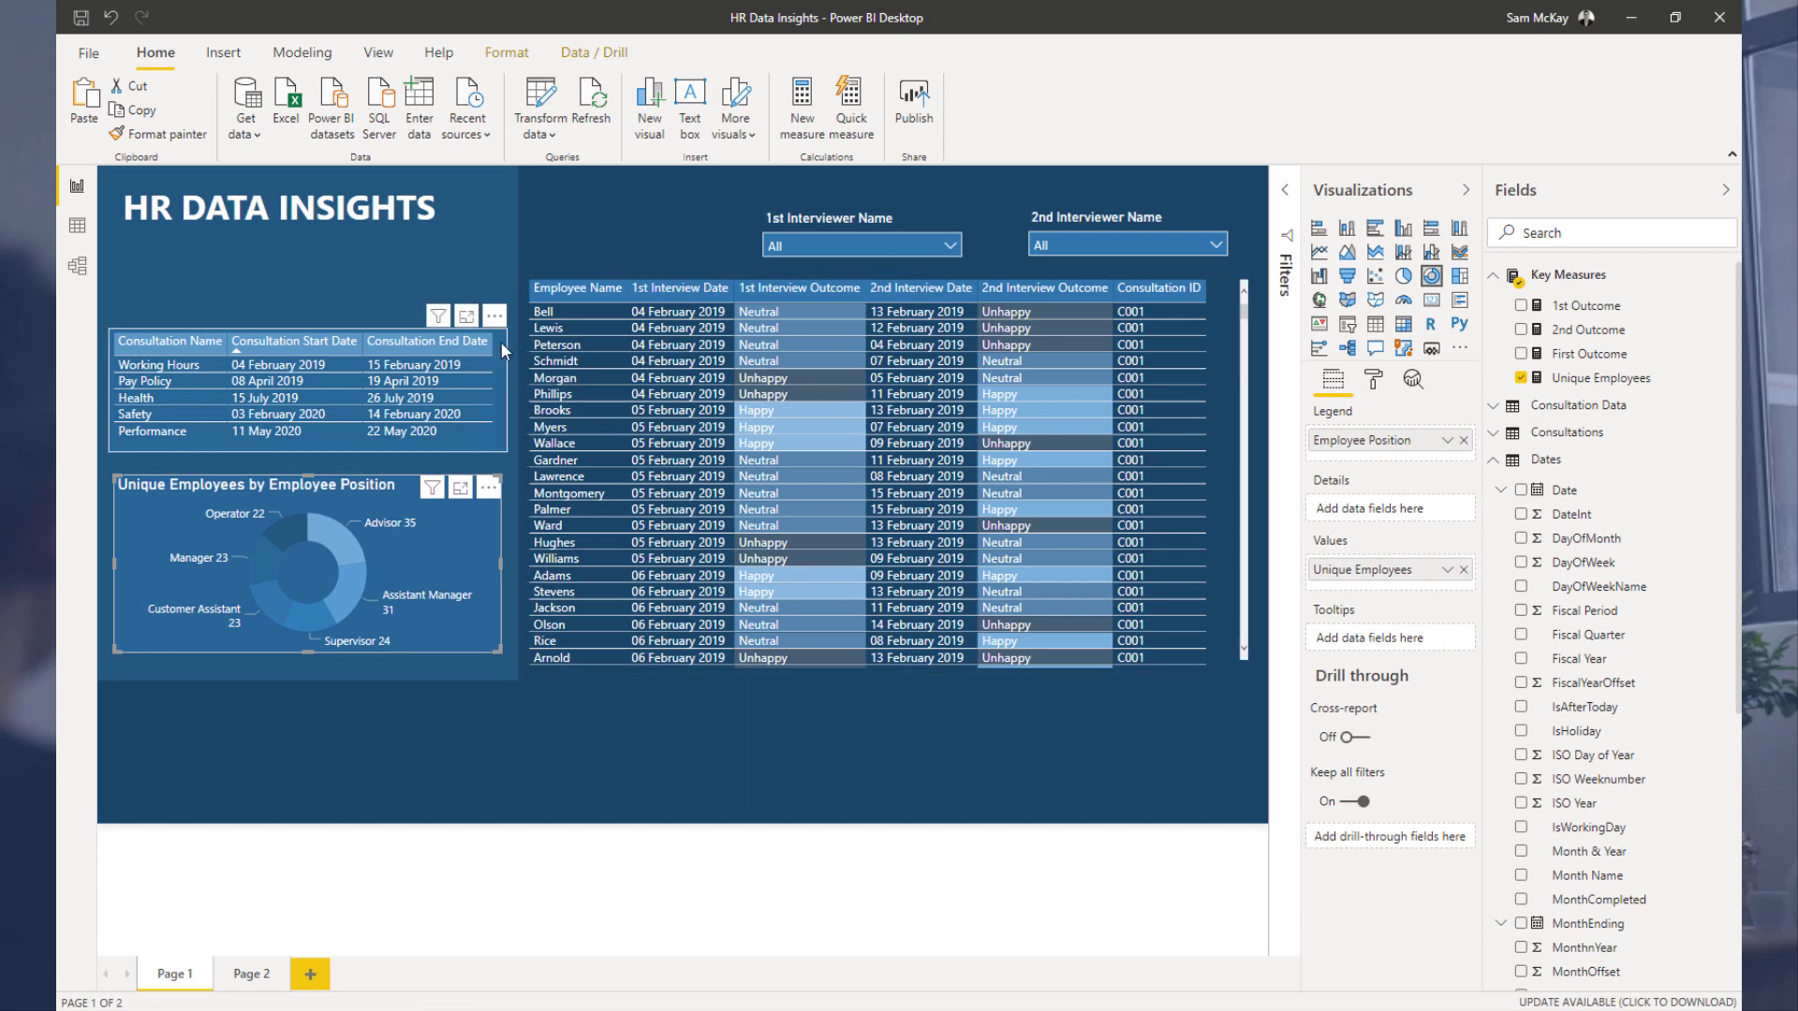
Step: Try a darker blue theme colour for the donut chart's background
{"action": "left_click", "coordinate": [482, 455]}
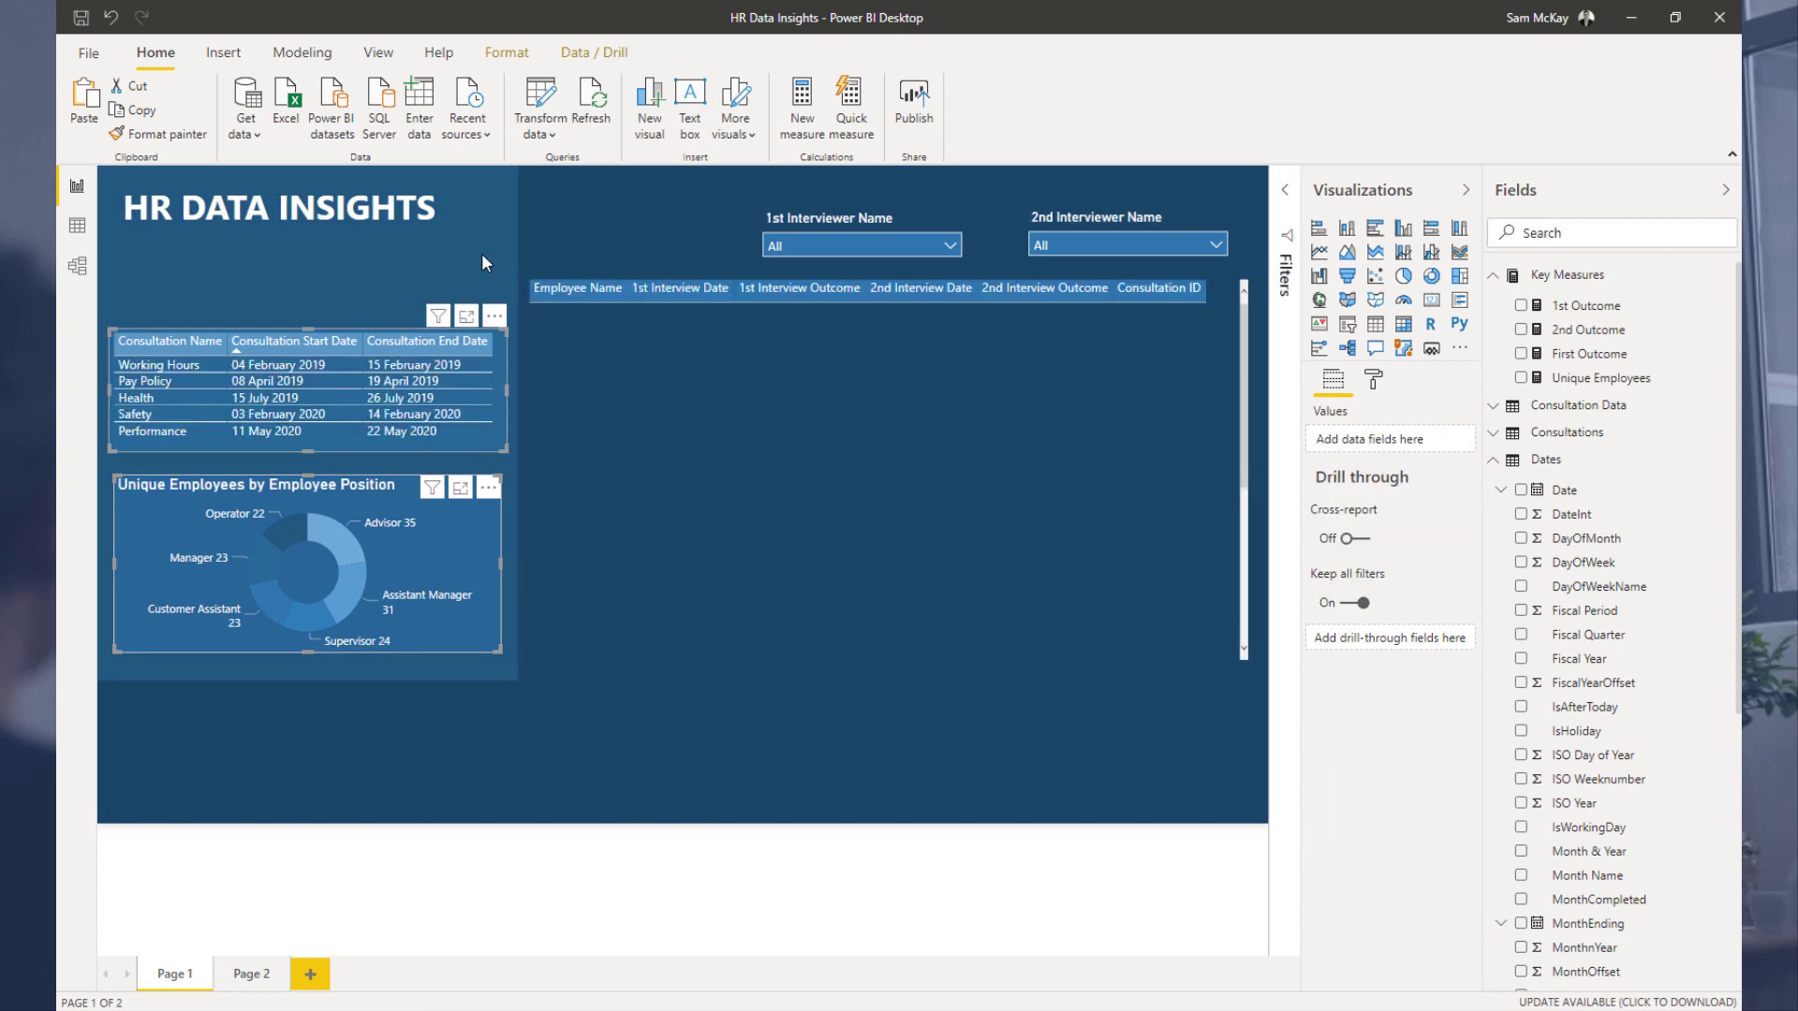
{"action": "left_click", "coordinate": [468, 512]}
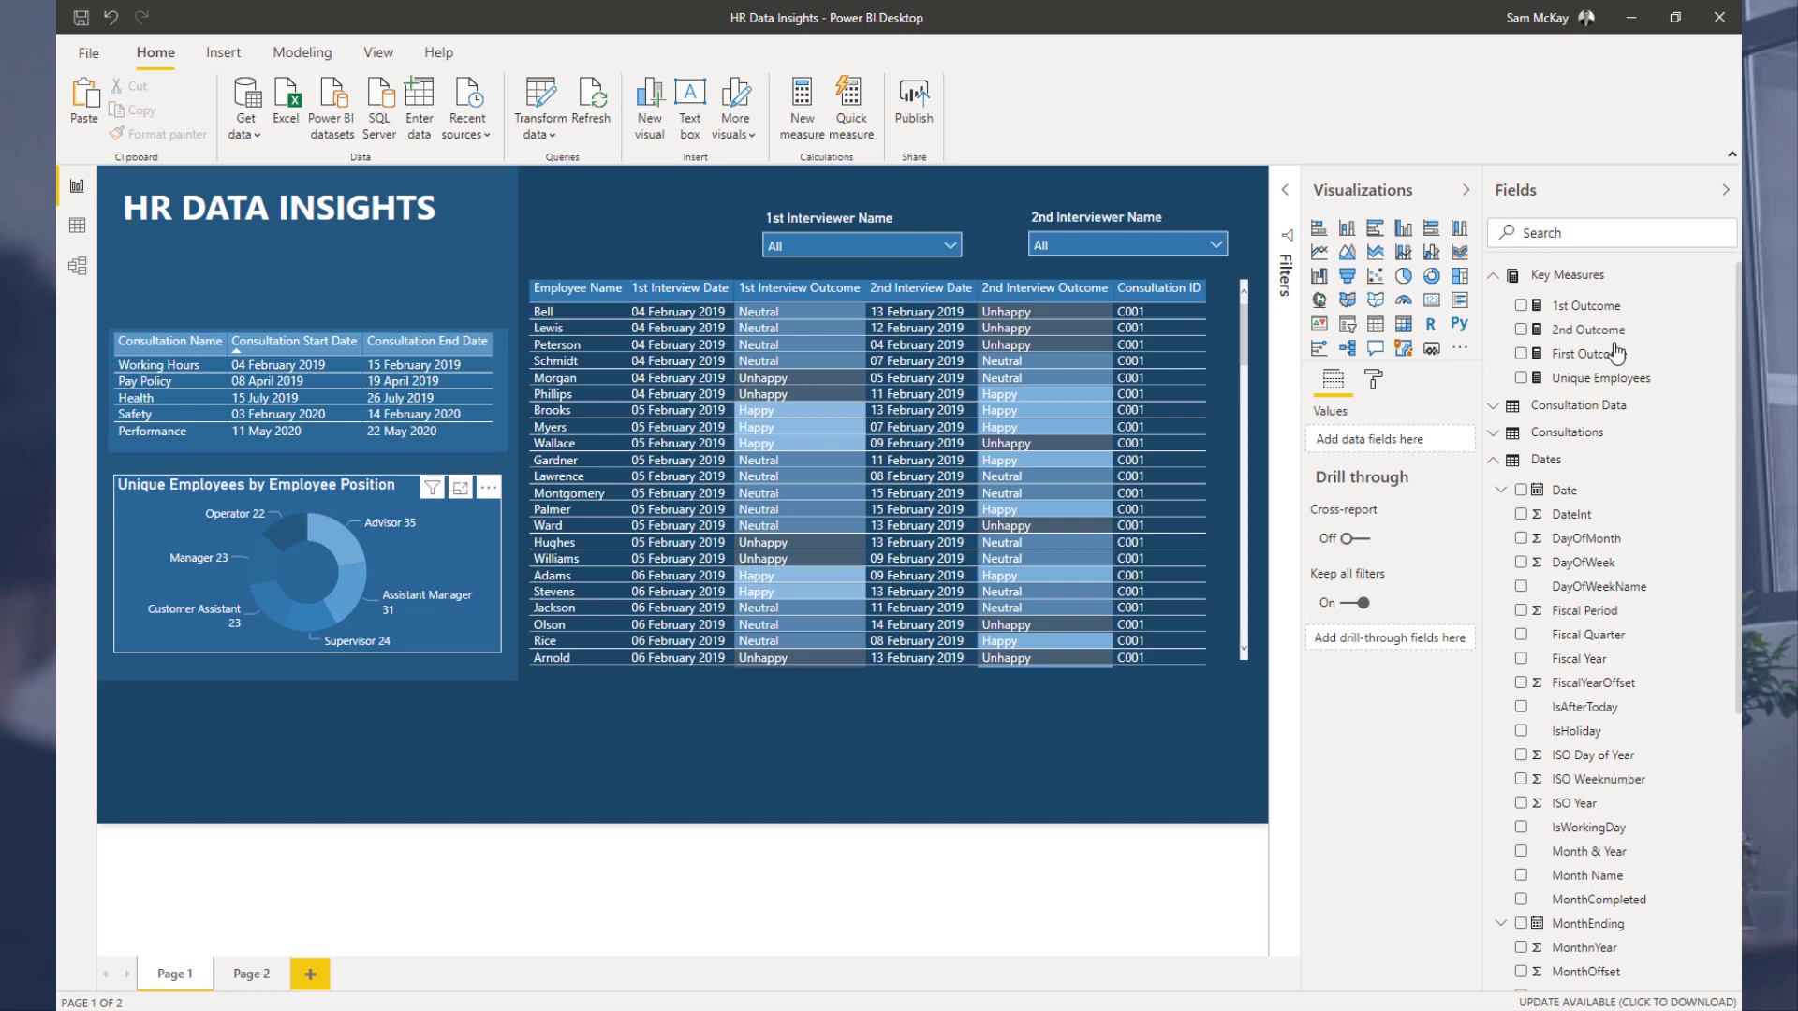
{"action": "left_click", "coordinate": [1374, 380]}
{"action": "left_click", "coordinate": [1357, 636]}
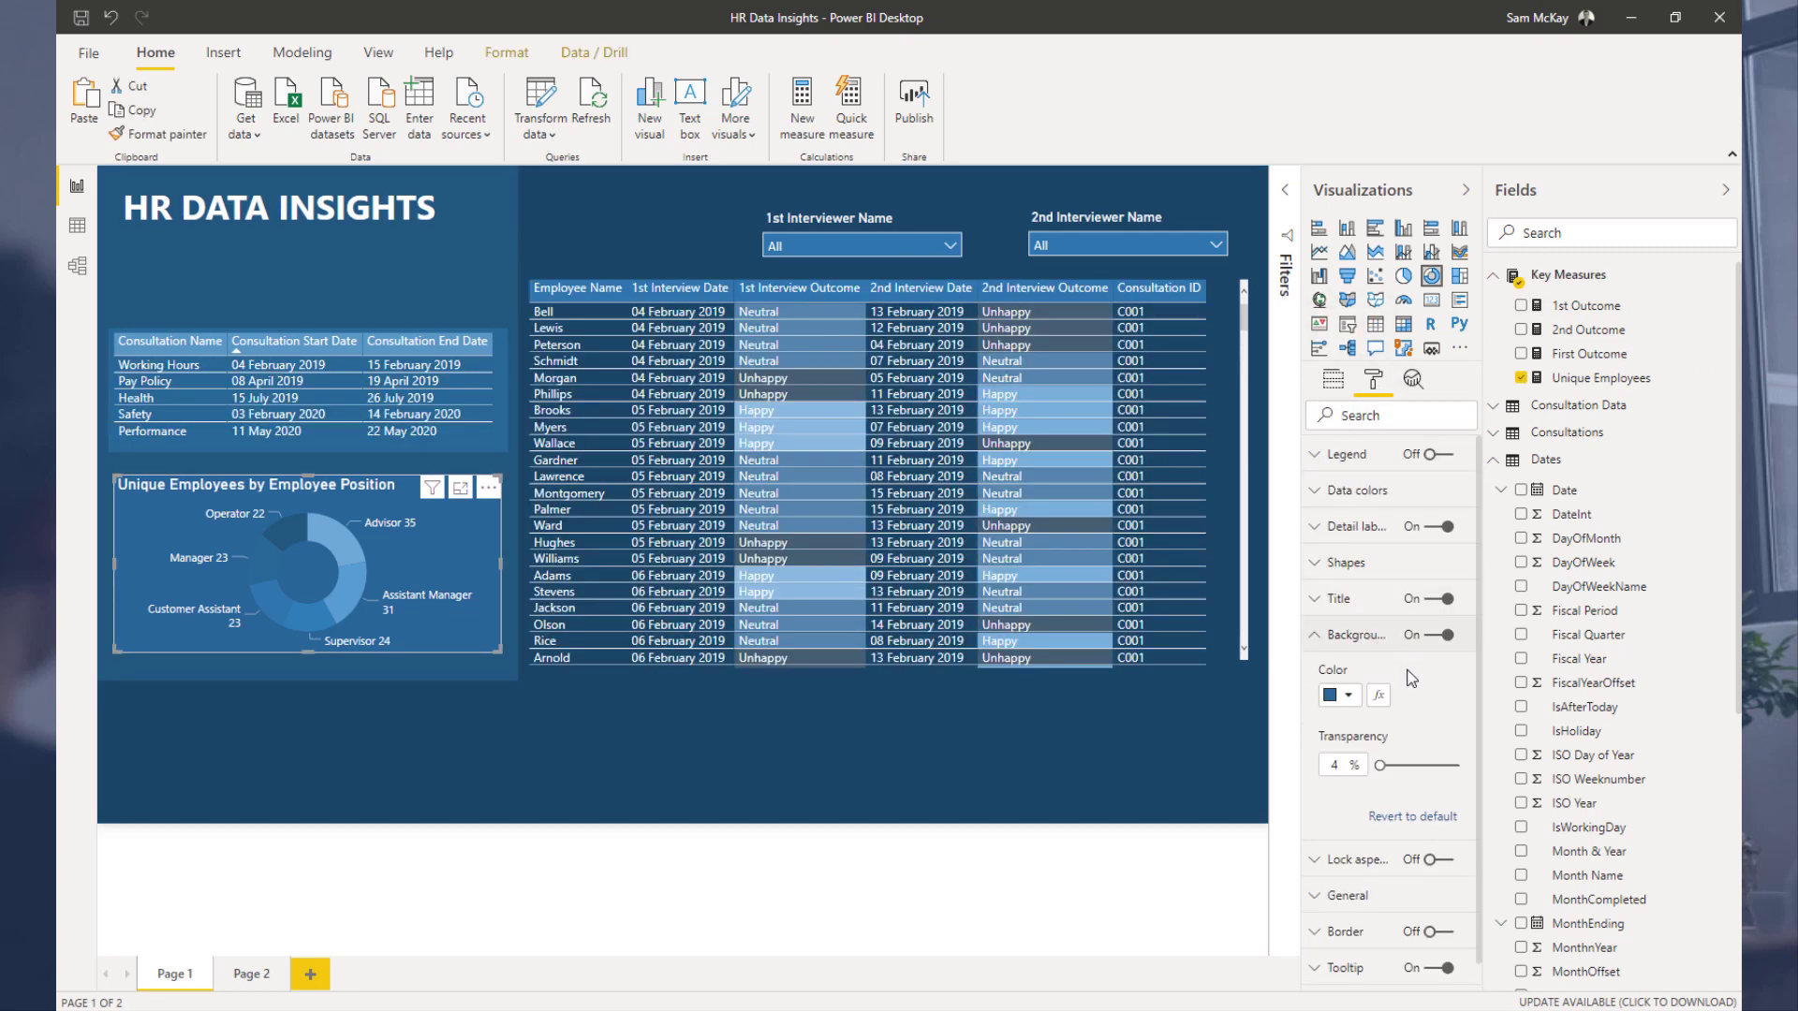
{"action": "left_click", "coordinate": [1349, 695]}
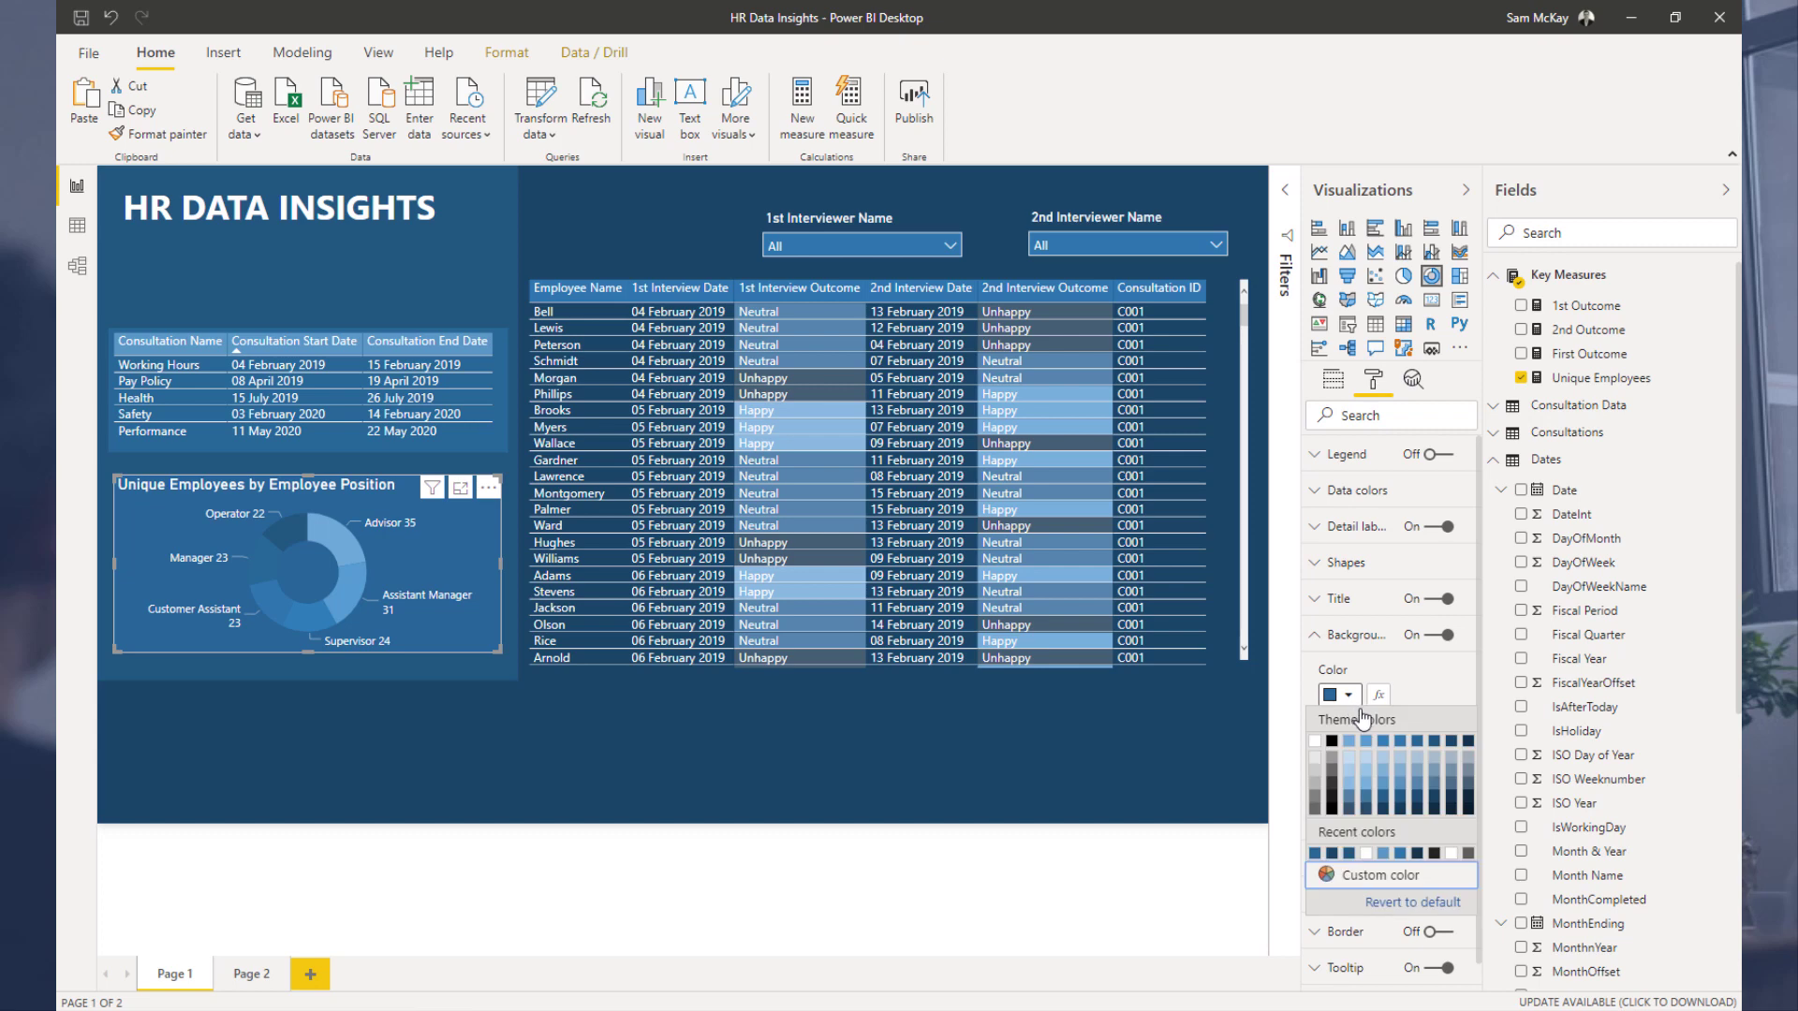
{"action": "left_click", "coordinate": [1437, 741]}
Step: Change the left background panel's colour to a lighter blue theme colour
{"action": "left_click", "coordinate": [508, 278]}
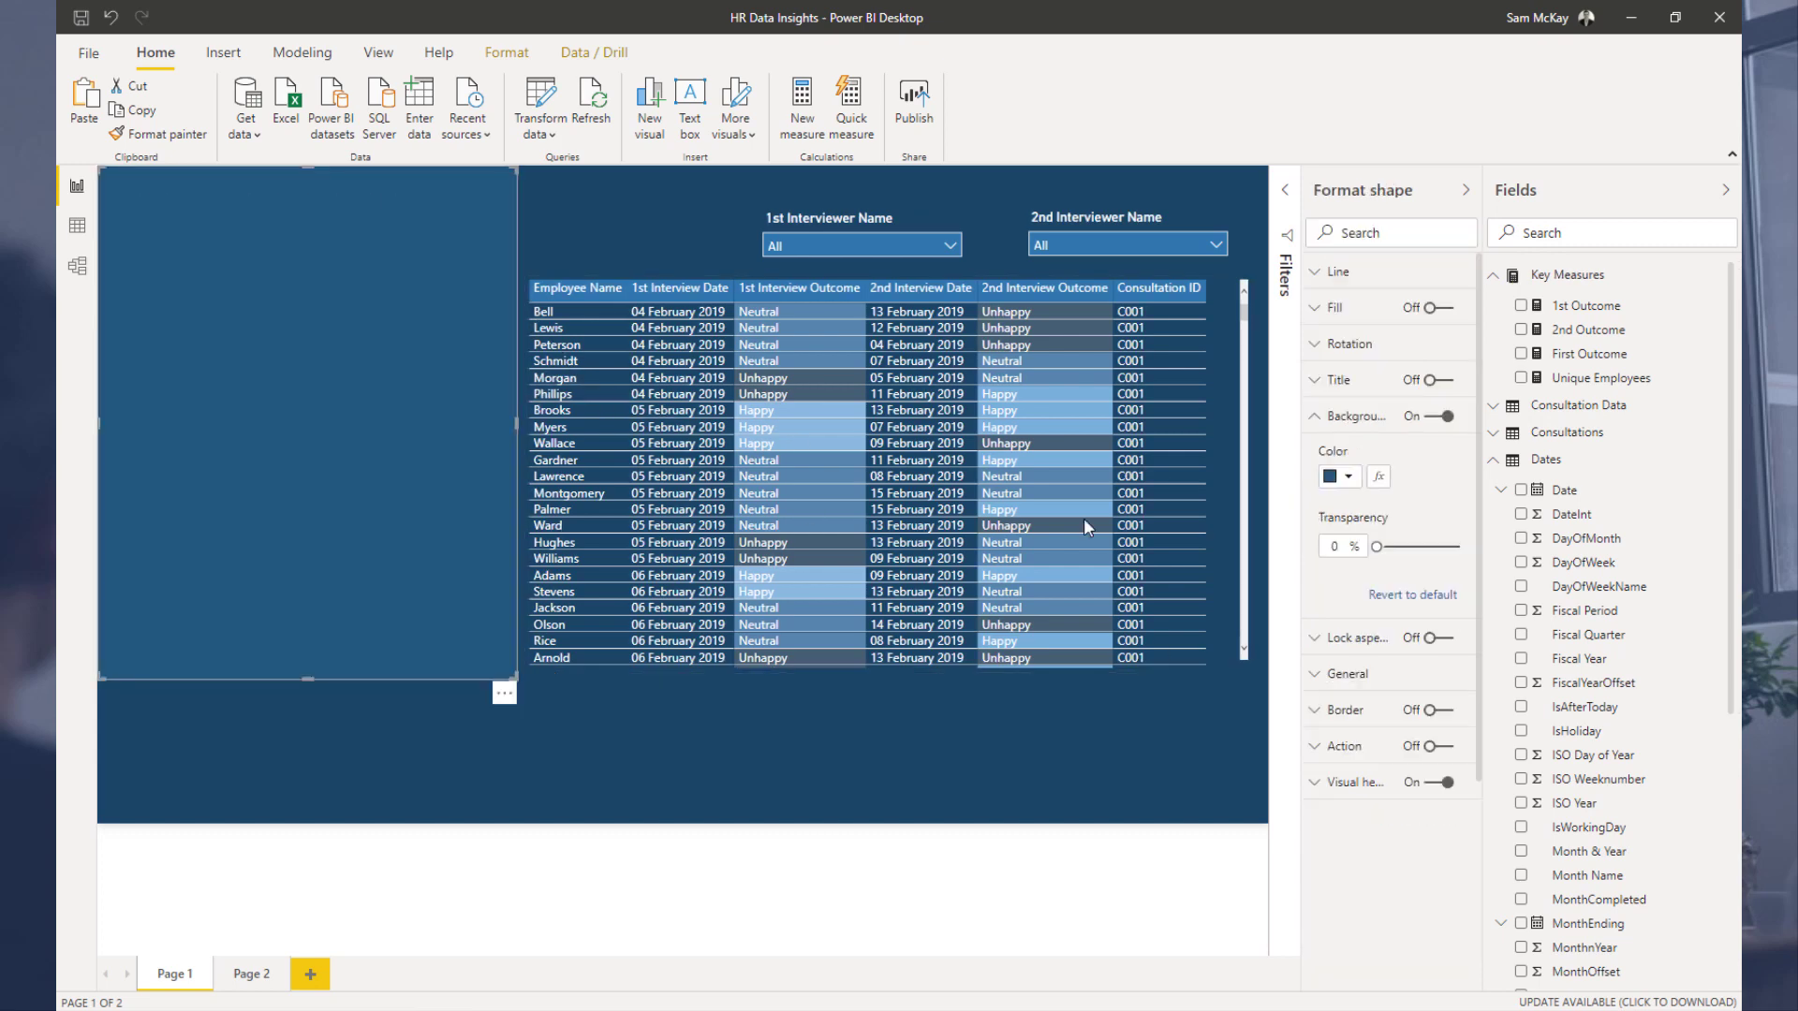
{"action": "left_click", "coordinate": [1354, 482]}
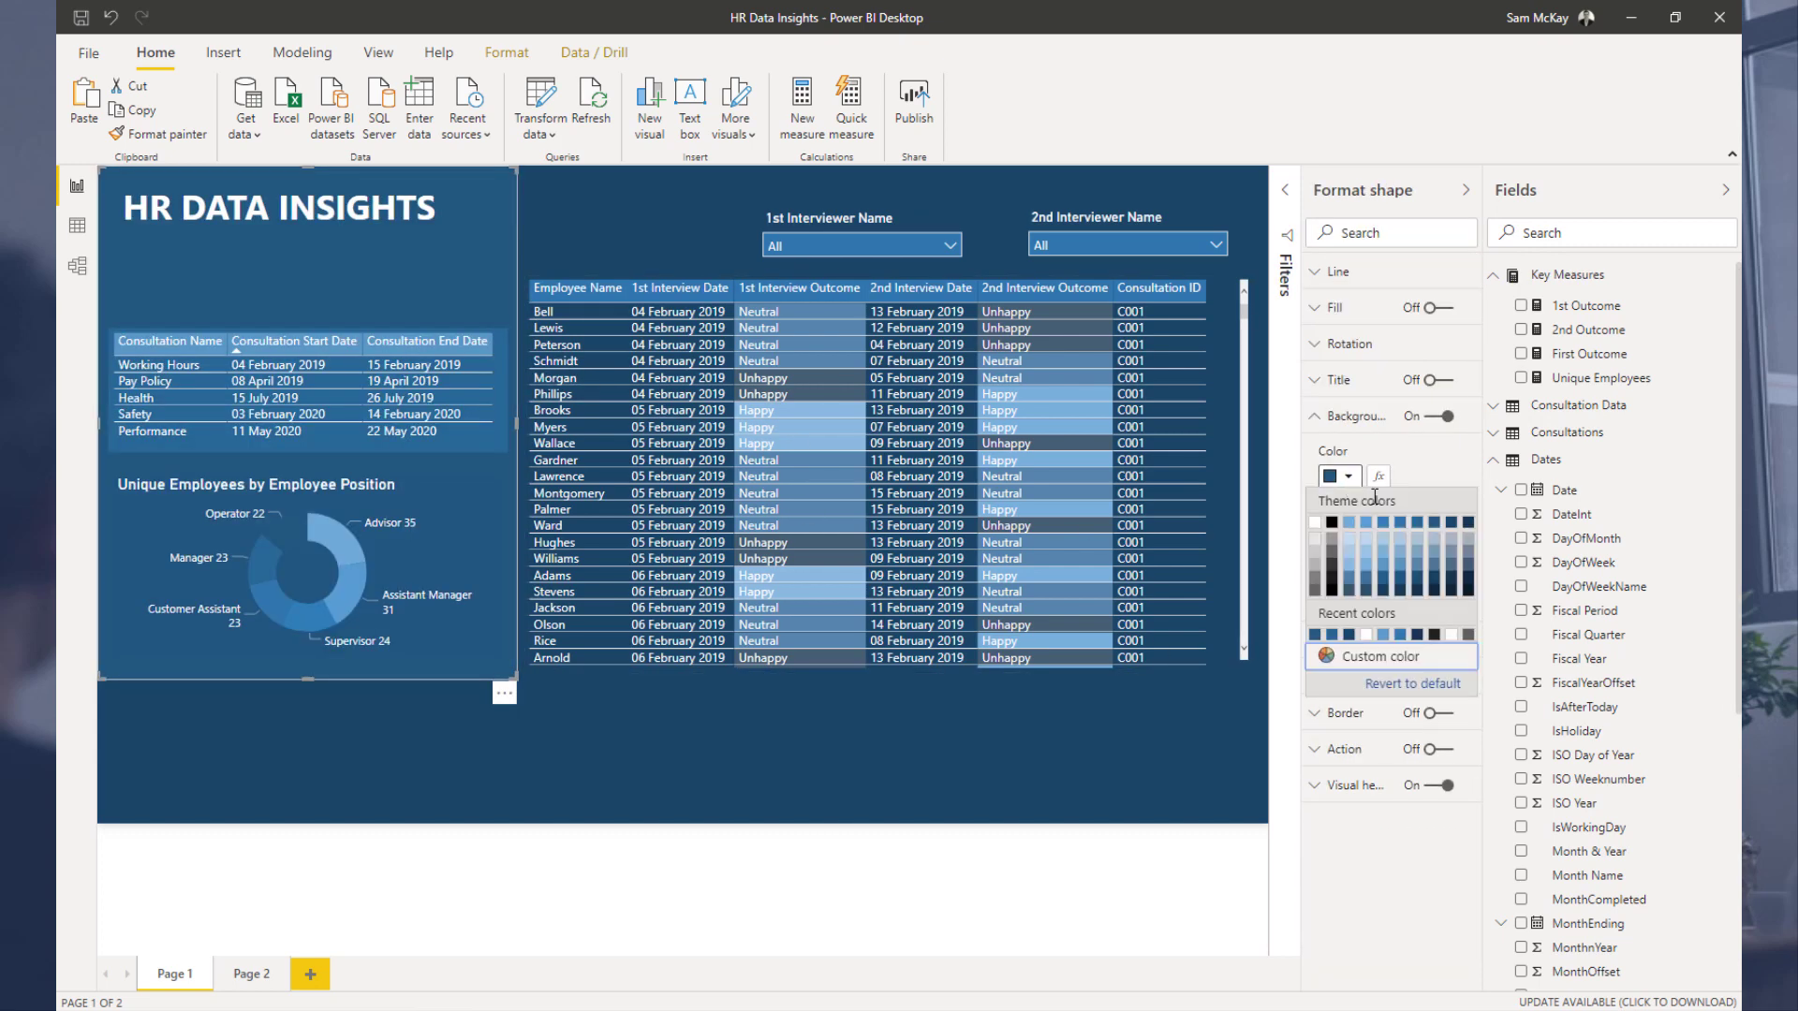
{"action": "left_click", "coordinate": [1417, 526]}
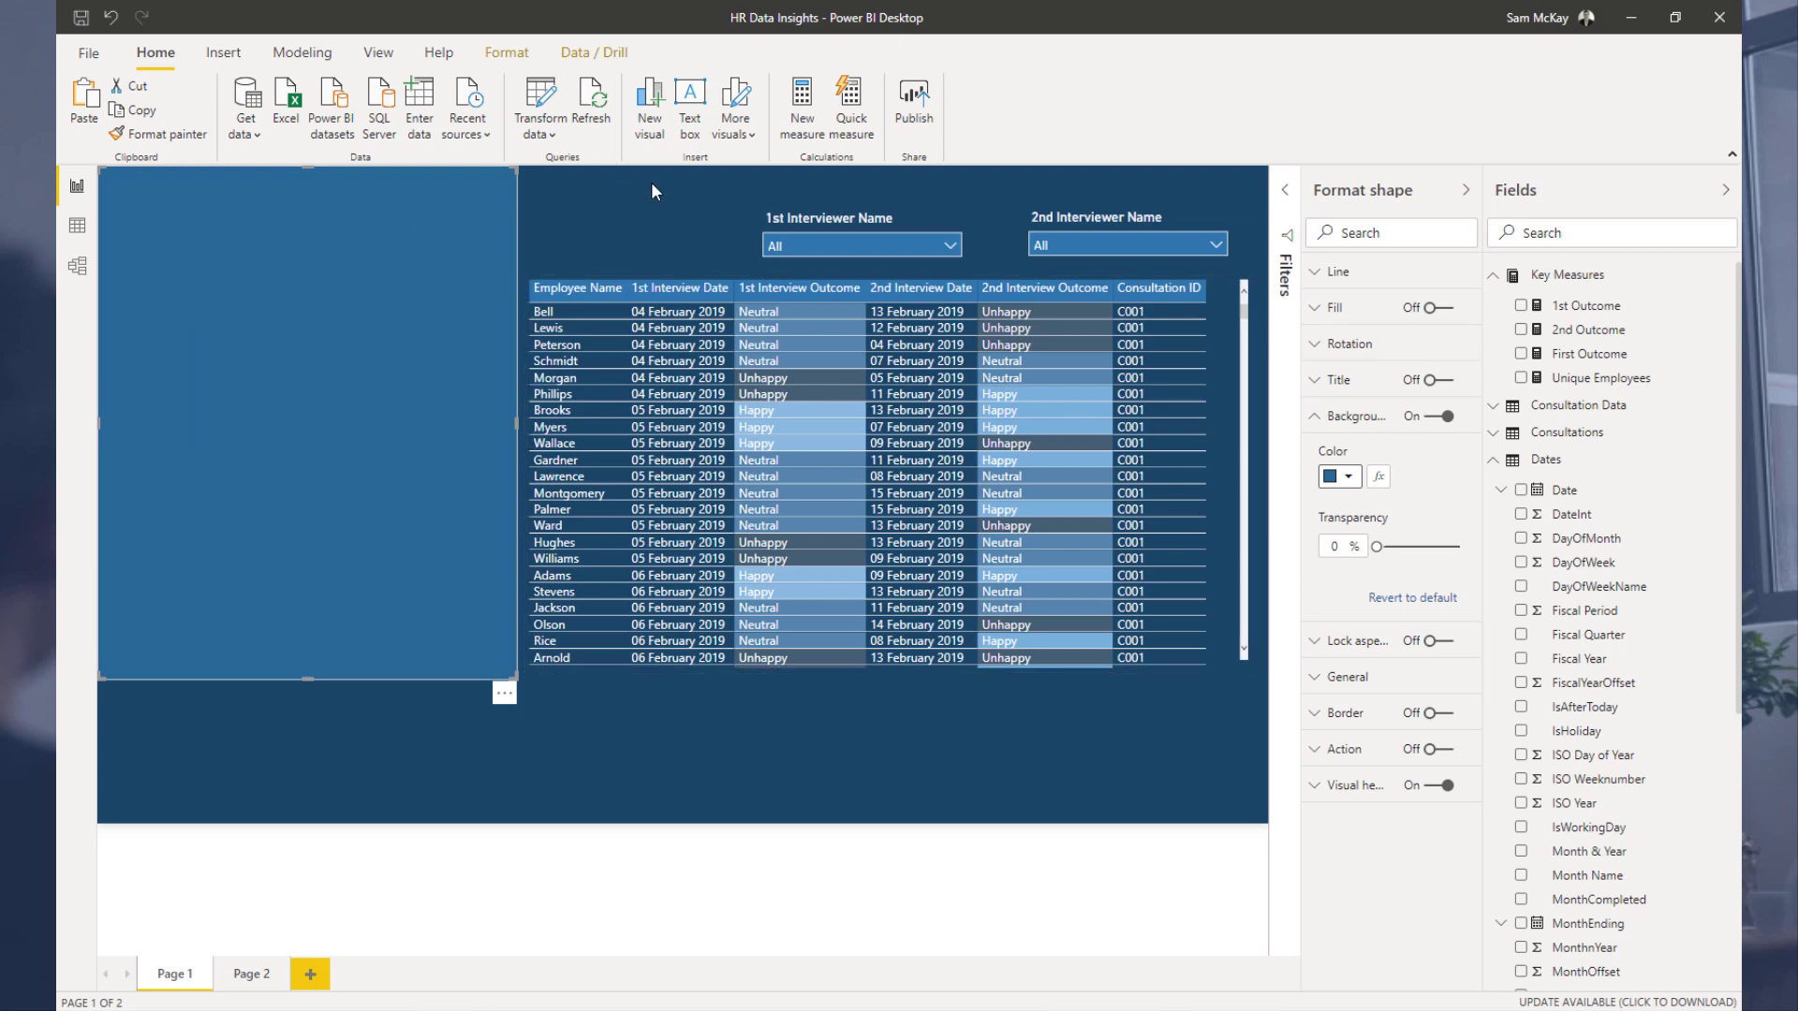
Step: Set the donut chart's background to the same lighter blue theme colour as the panel
{"action": "left_click", "coordinate": [448, 498]}
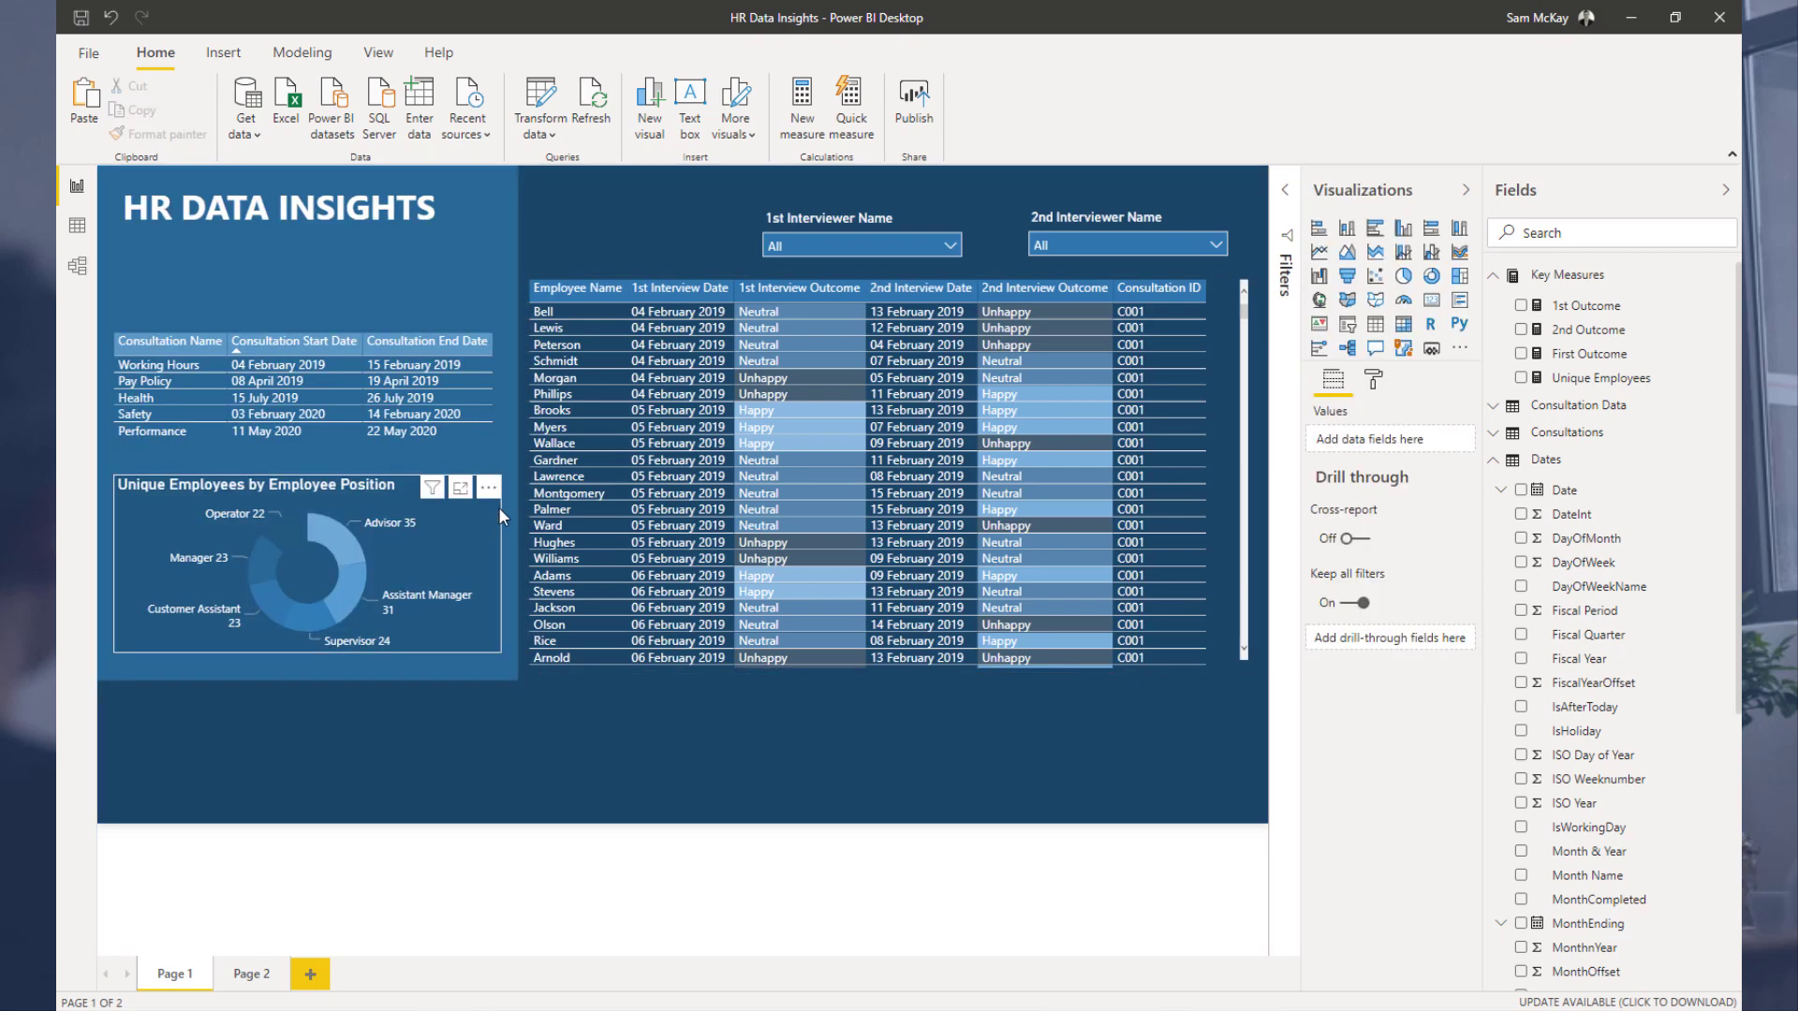
{"action": "left_click", "coordinate": [1373, 379]}
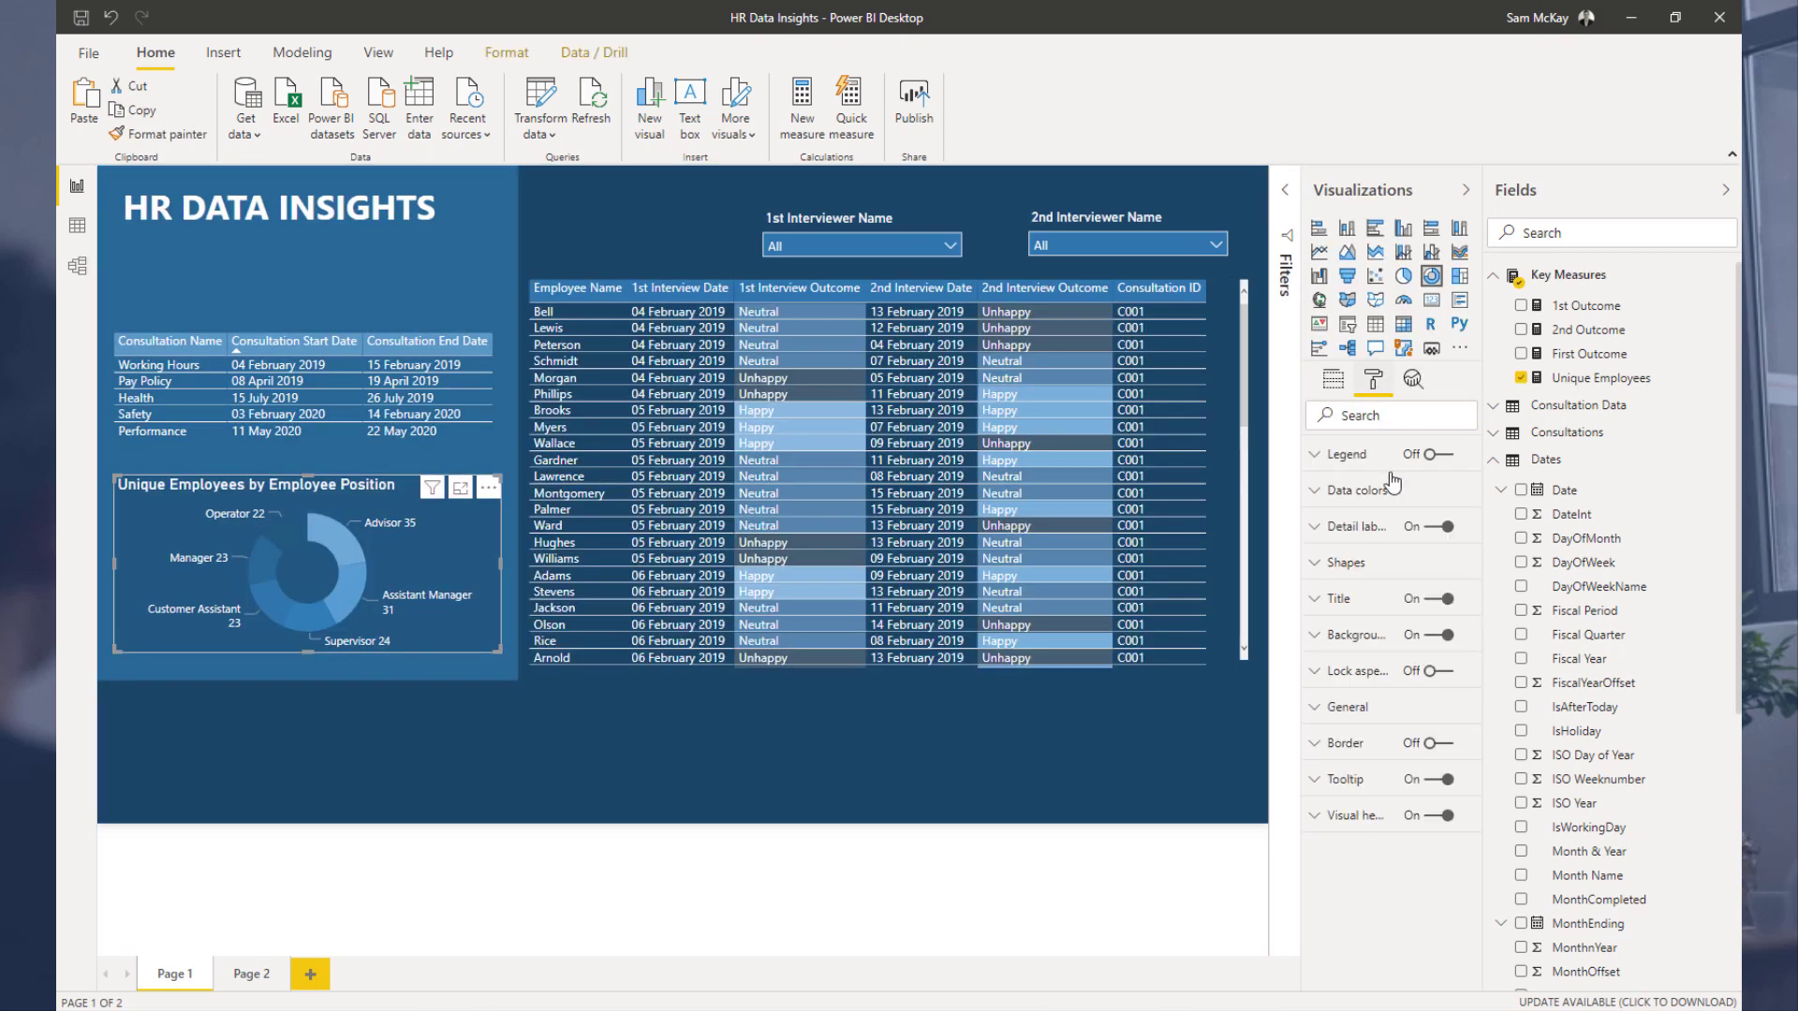
{"action": "left_click", "coordinate": [1374, 646]}
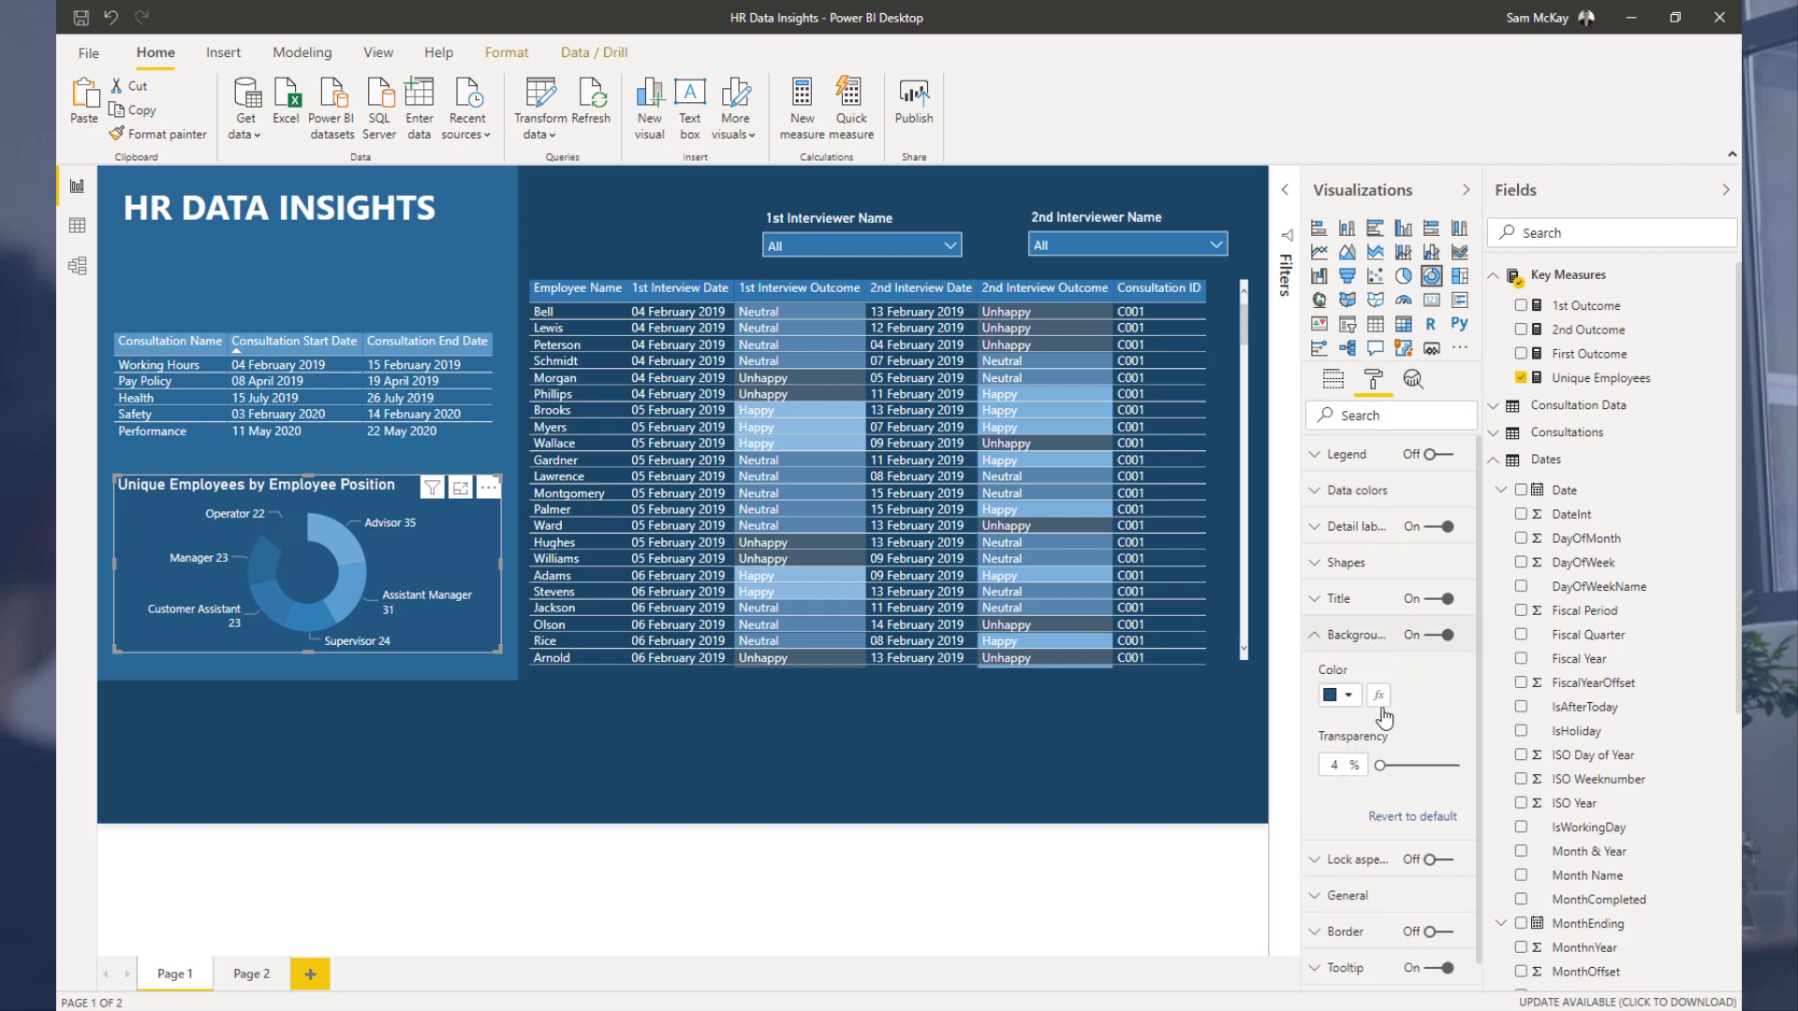
{"action": "left_click", "coordinate": [1351, 698]}
{"action": "left_click", "coordinate": [1418, 745]}
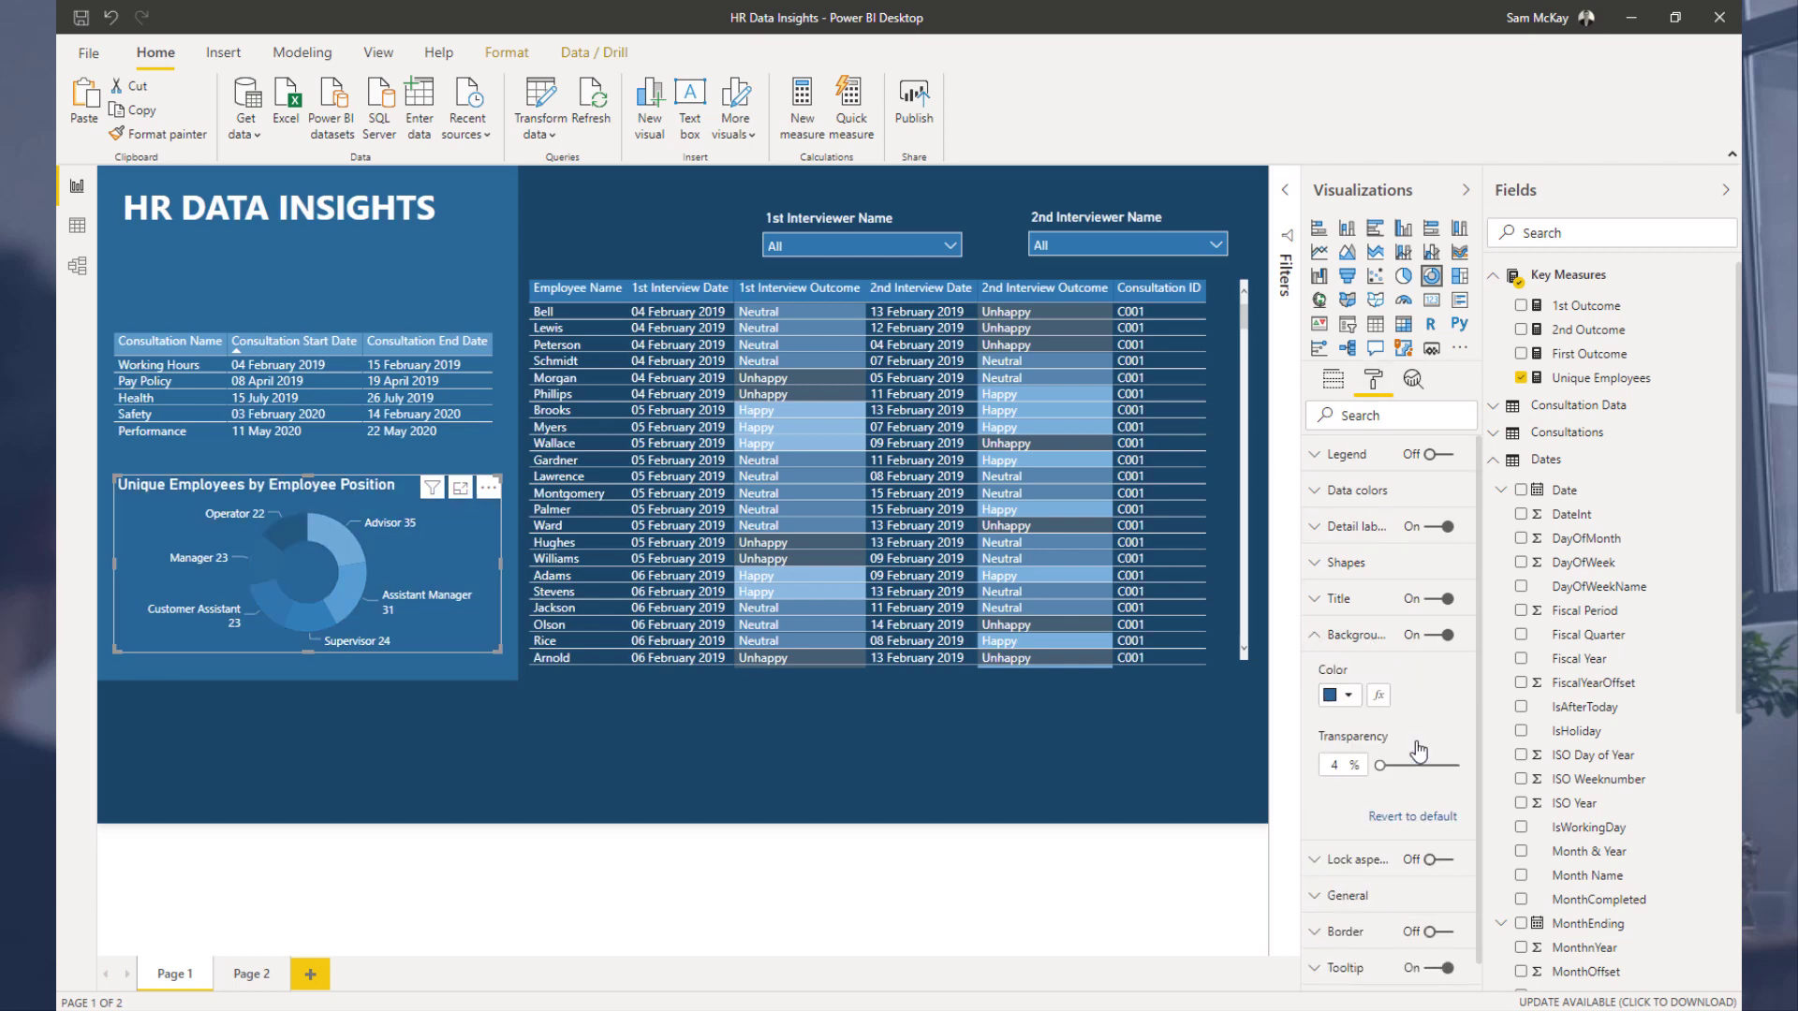
{"action": "left_click", "coordinate": [651, 215]}
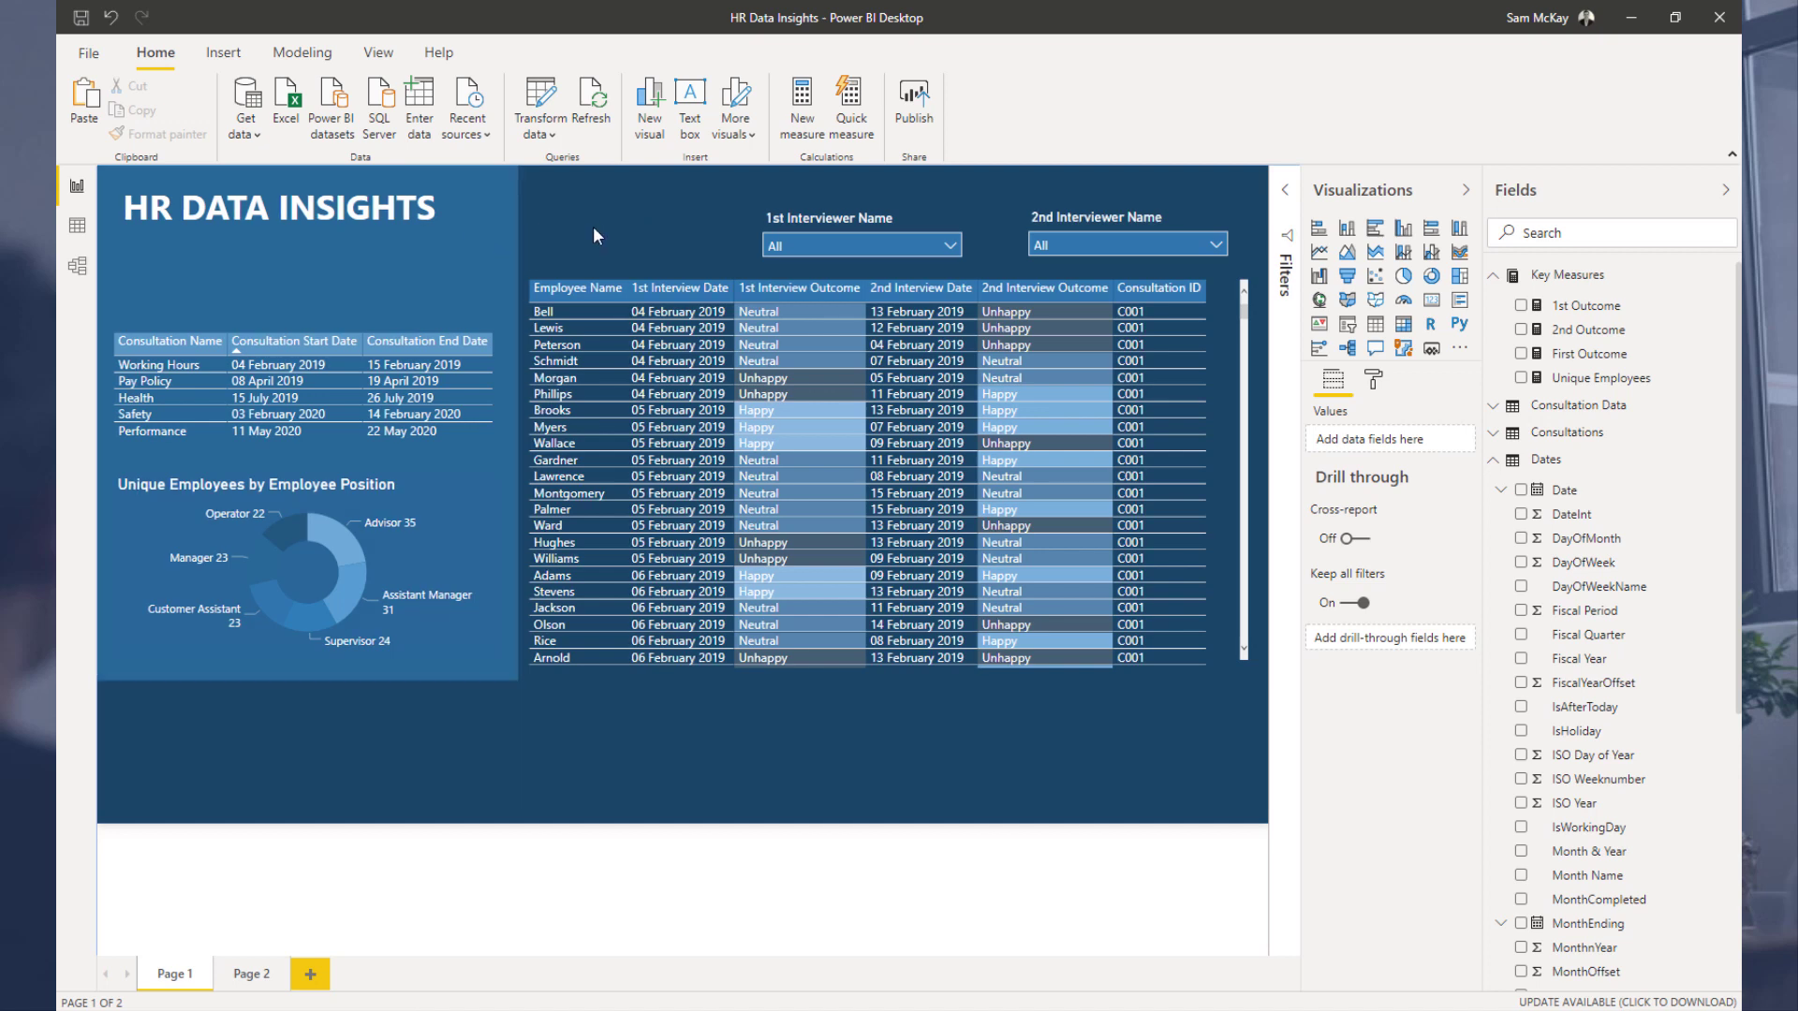
Step: Duplicate the background panel and stretch the copy across the right side of the report to the canvas edge
{"action": "left_click", "coordinate": [506, 241]}
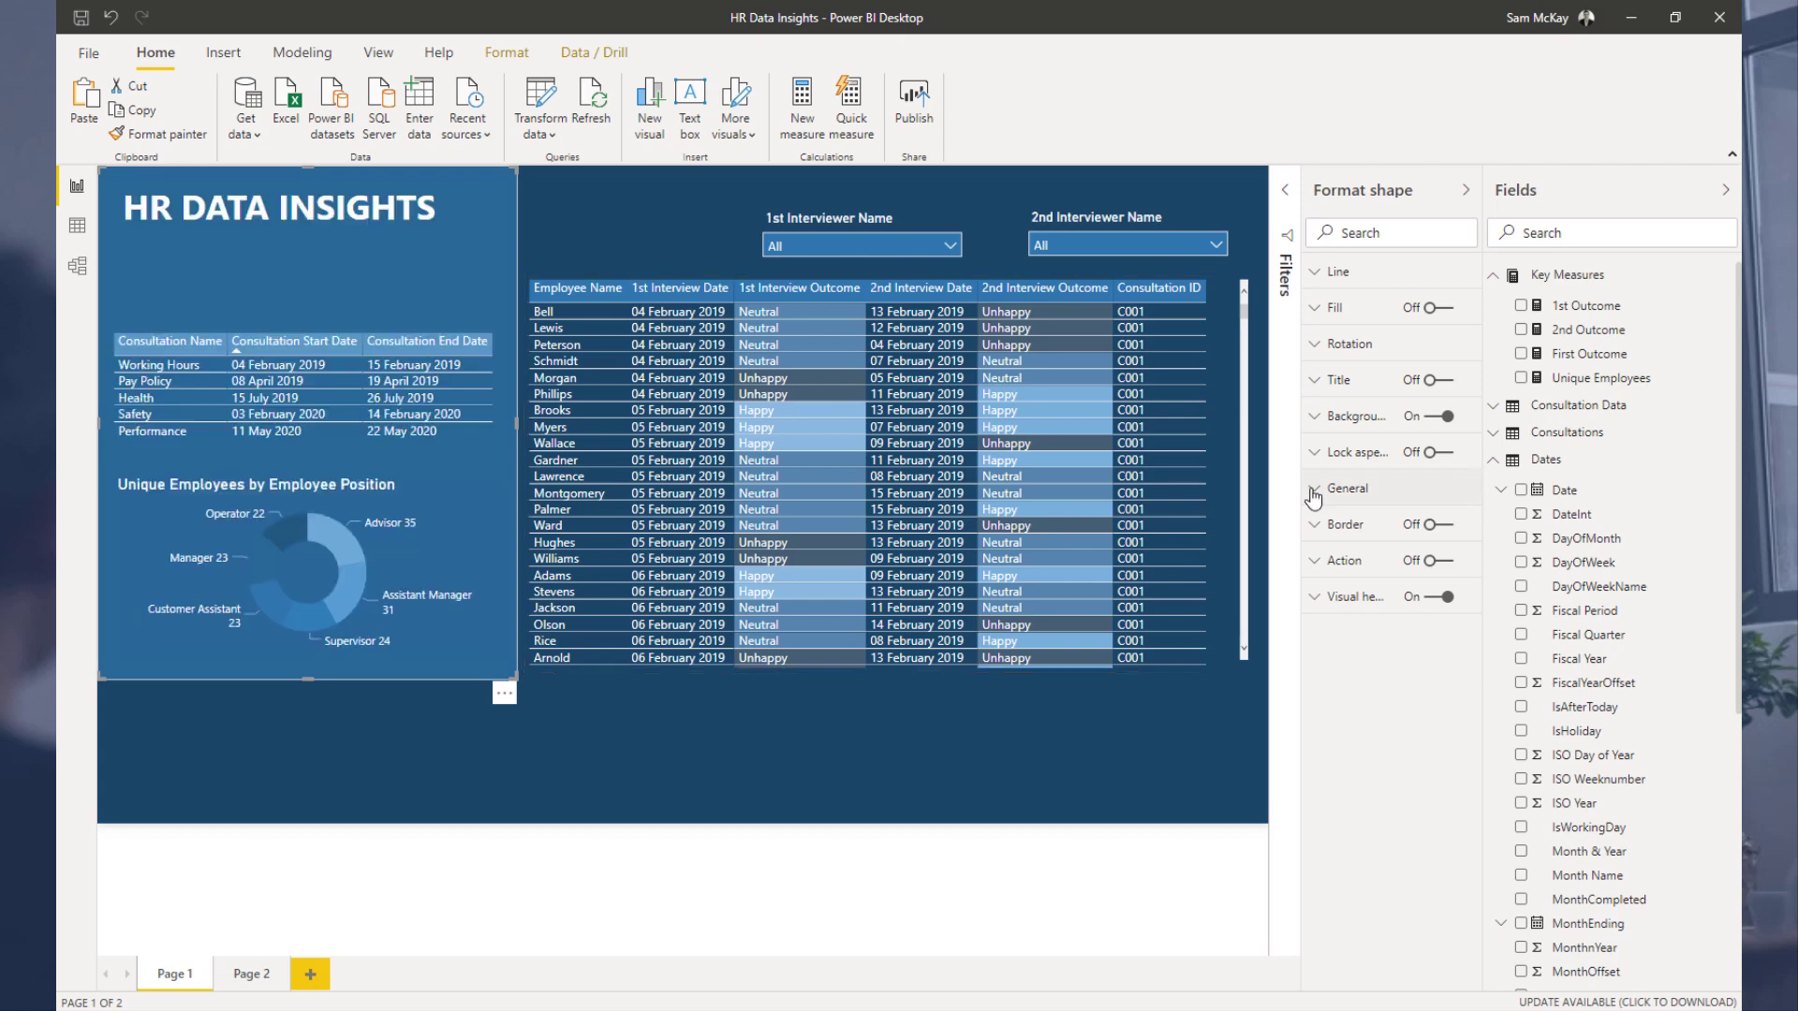
{"action": "left_click", "coordinate": [504, 284]}
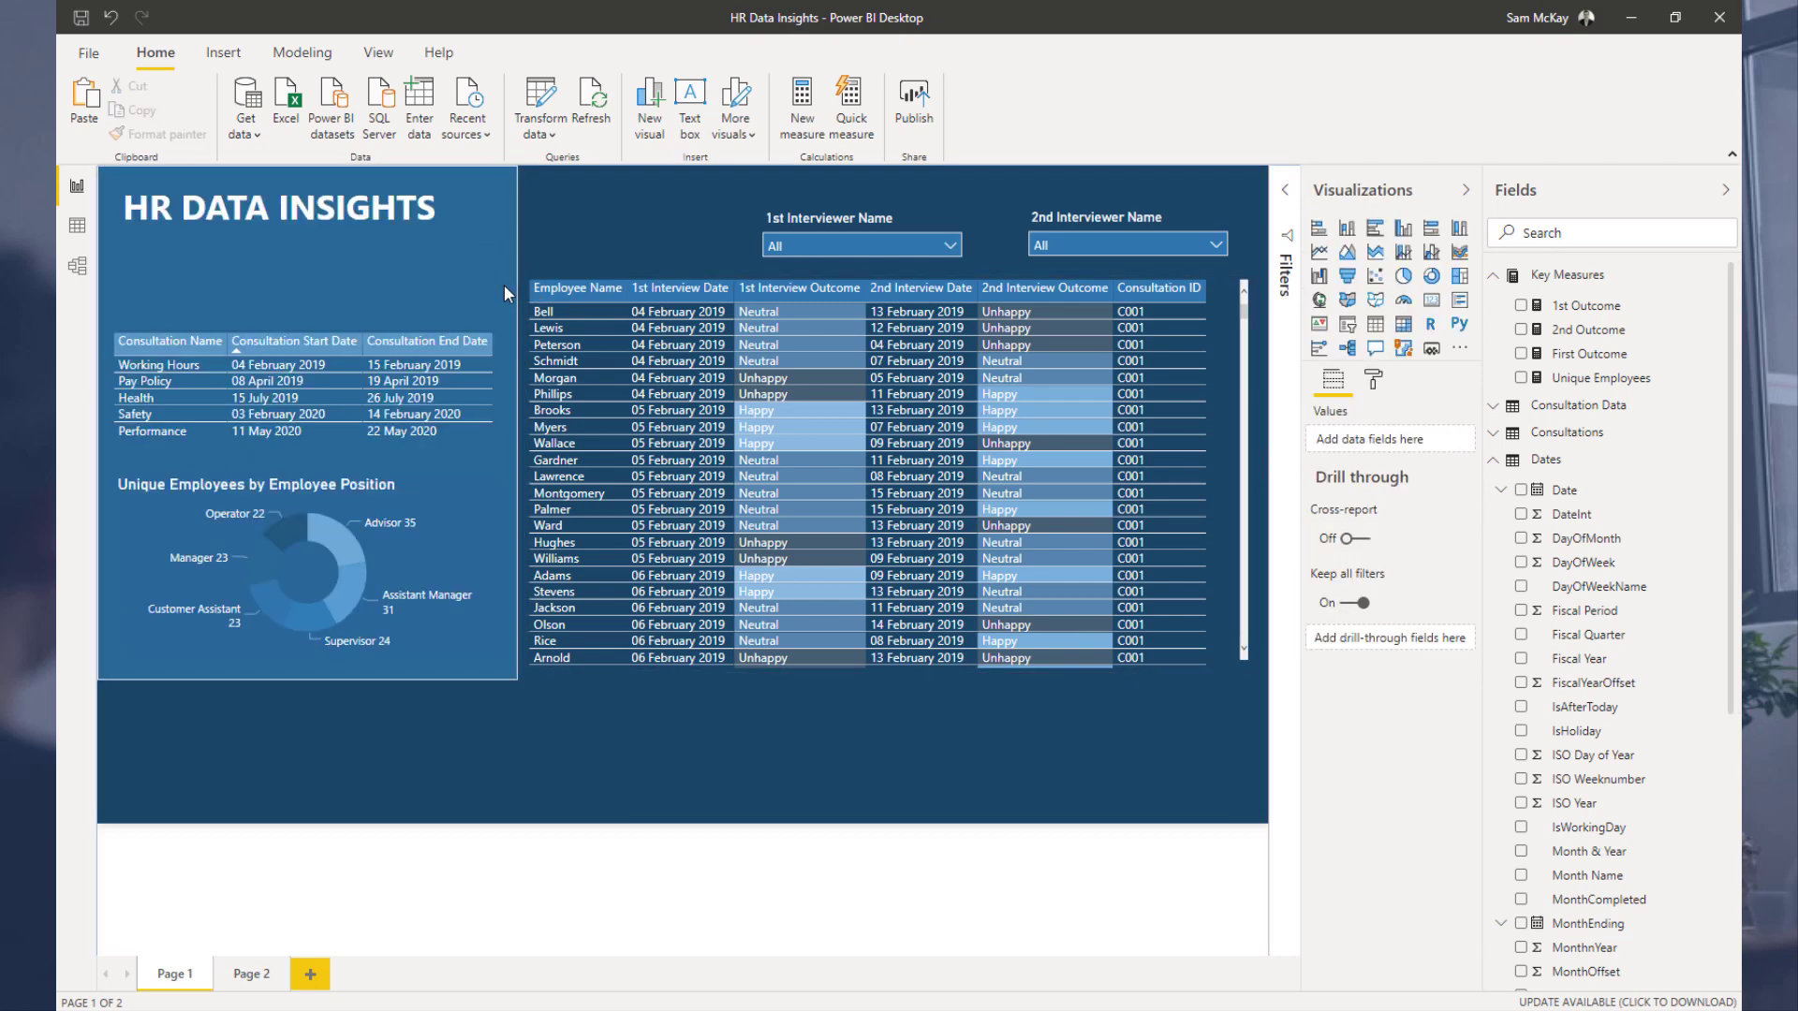
{"action": "left_click", "coordinate": [504, 285]}
{"action": "key", "text": "ctrl+c"}
{"action": "key", "text": "ctrl+v"}
{"action": "left_click_drag", "start_coordinate": [490, 273], "coordinate": [880, 263]}
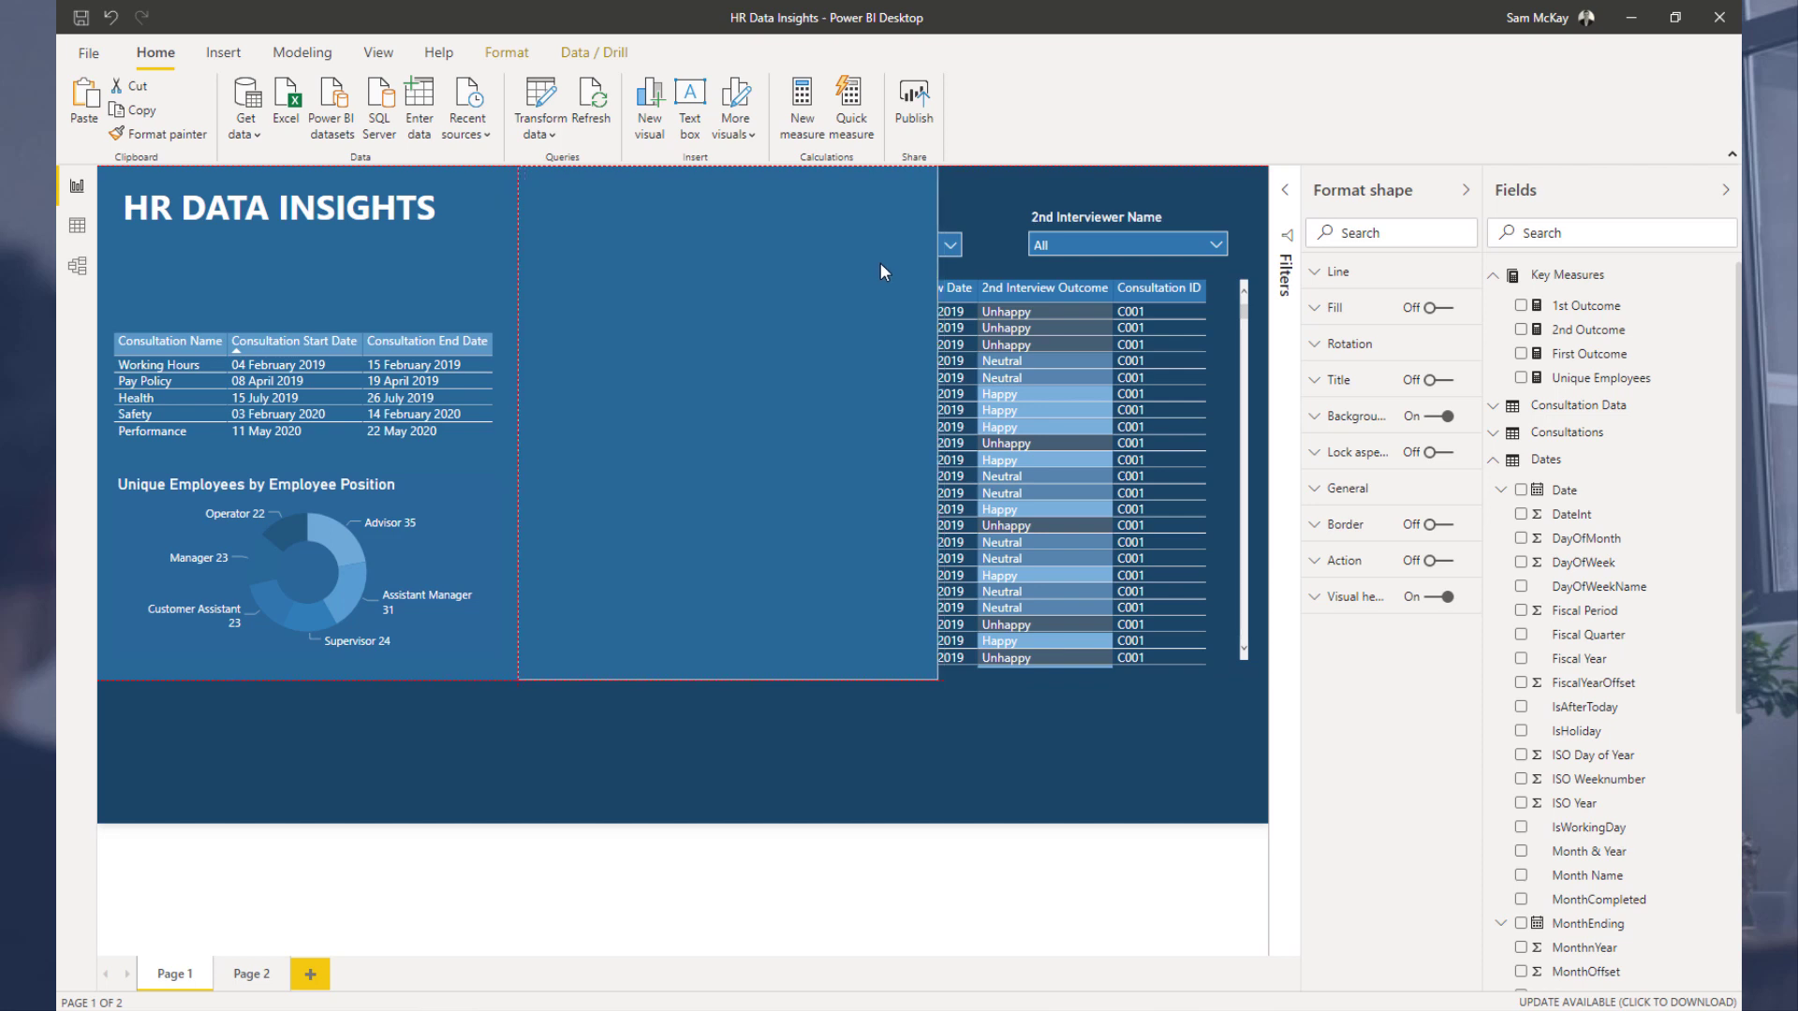
{"action": "left_click_drag", "start_coordinate": [934, 424], "coordinate": [1267, 423]}
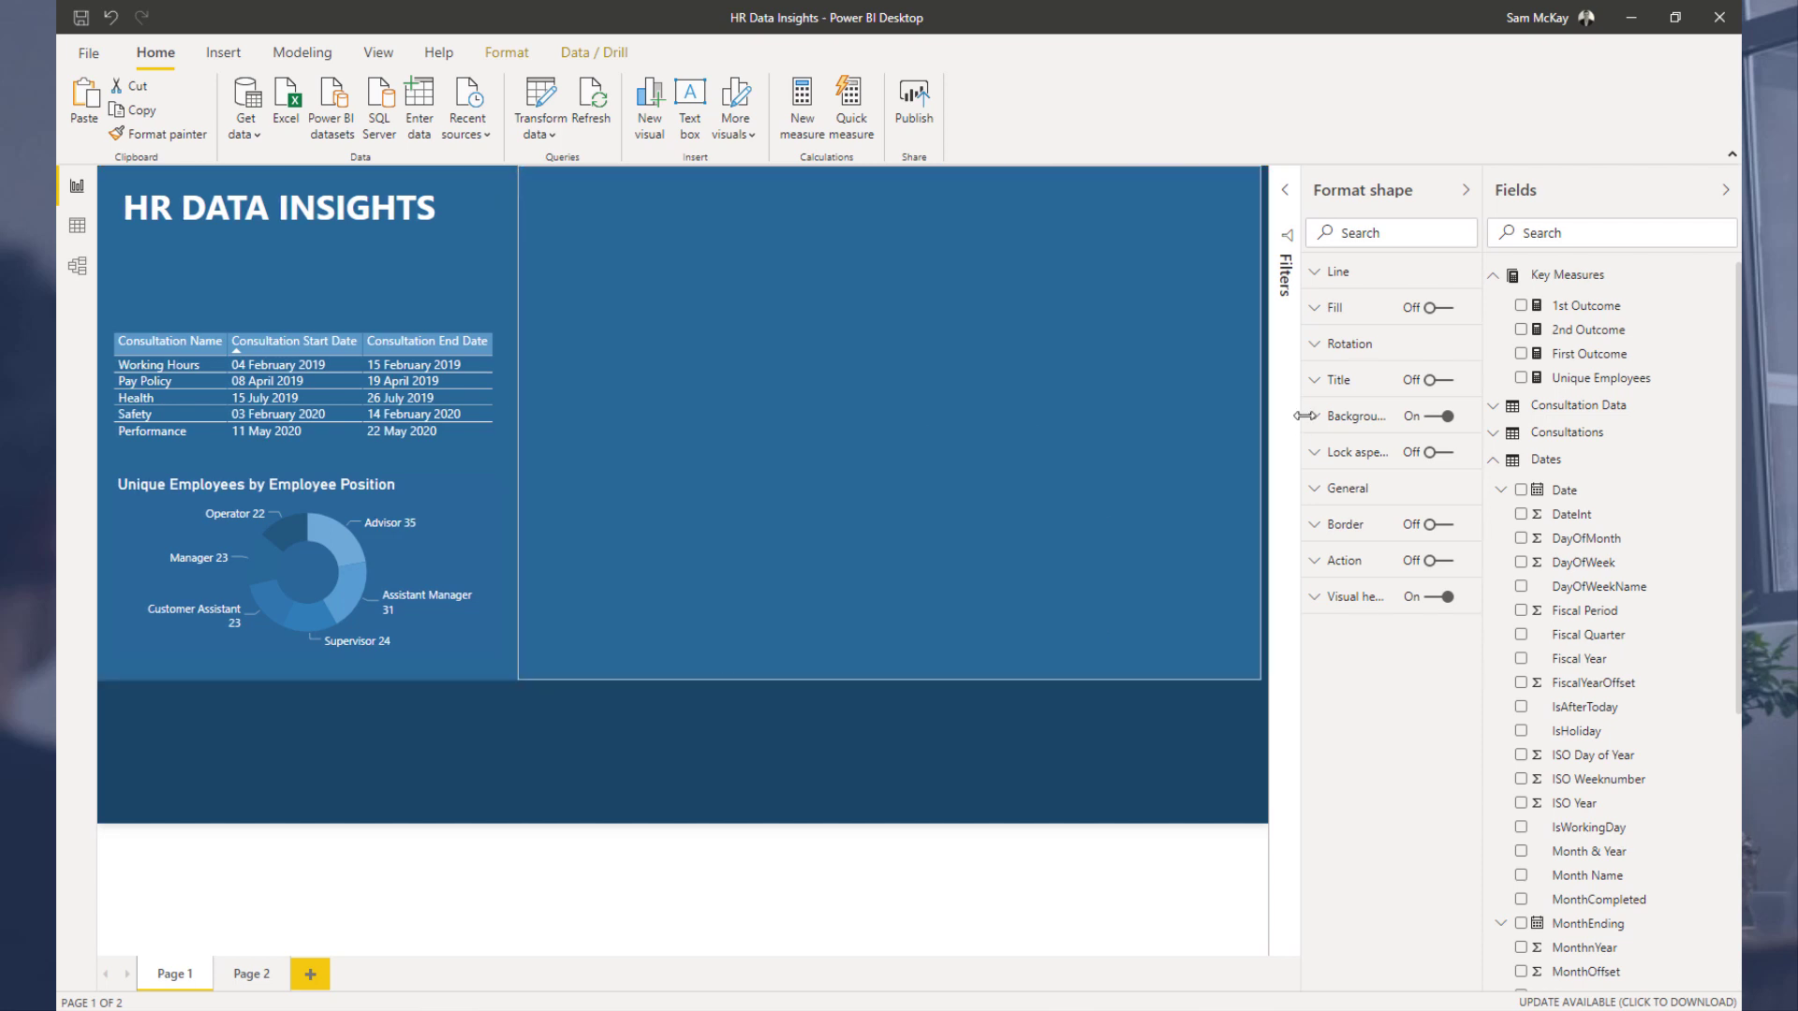
Step: Give the copied panel a darker blue theme background and send it to the back behind the visuals
{"action": "left_click", "coordinate": [1353, 426]}
{"action": "left_click", "coordinate": [1349, 481]}
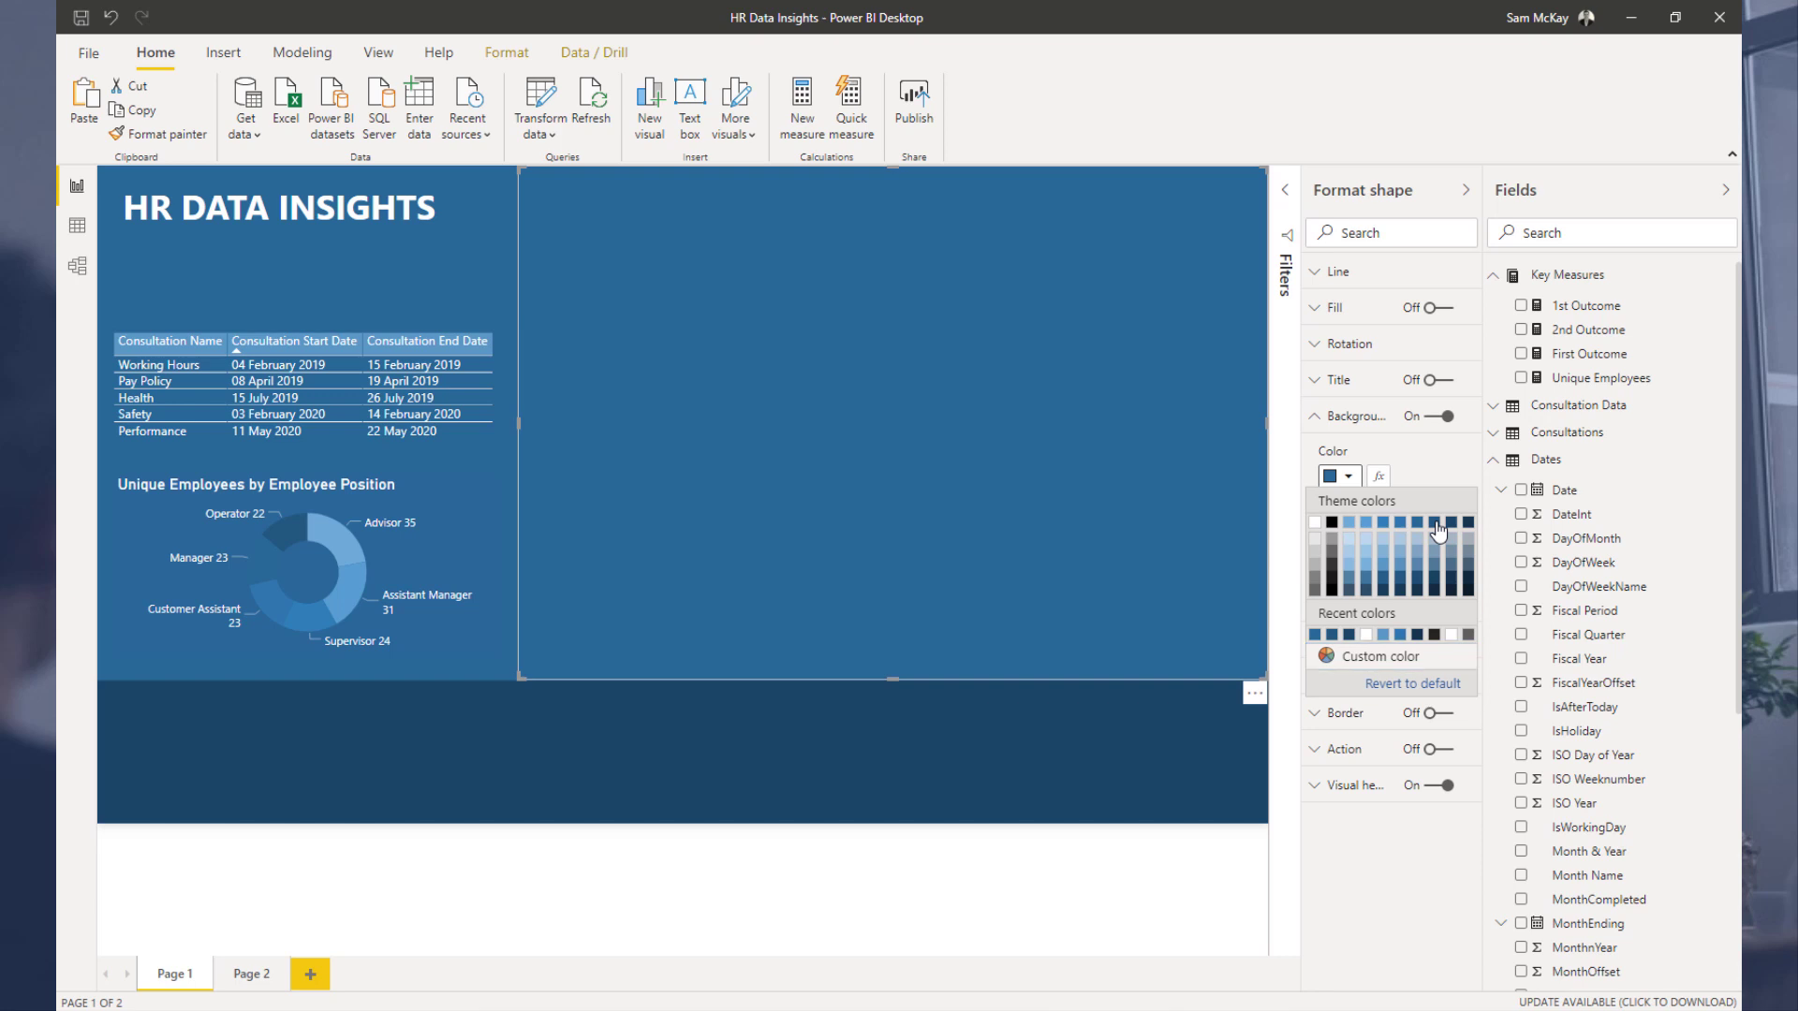
{"action": "left_click", "coordinate": [1434, 523]}
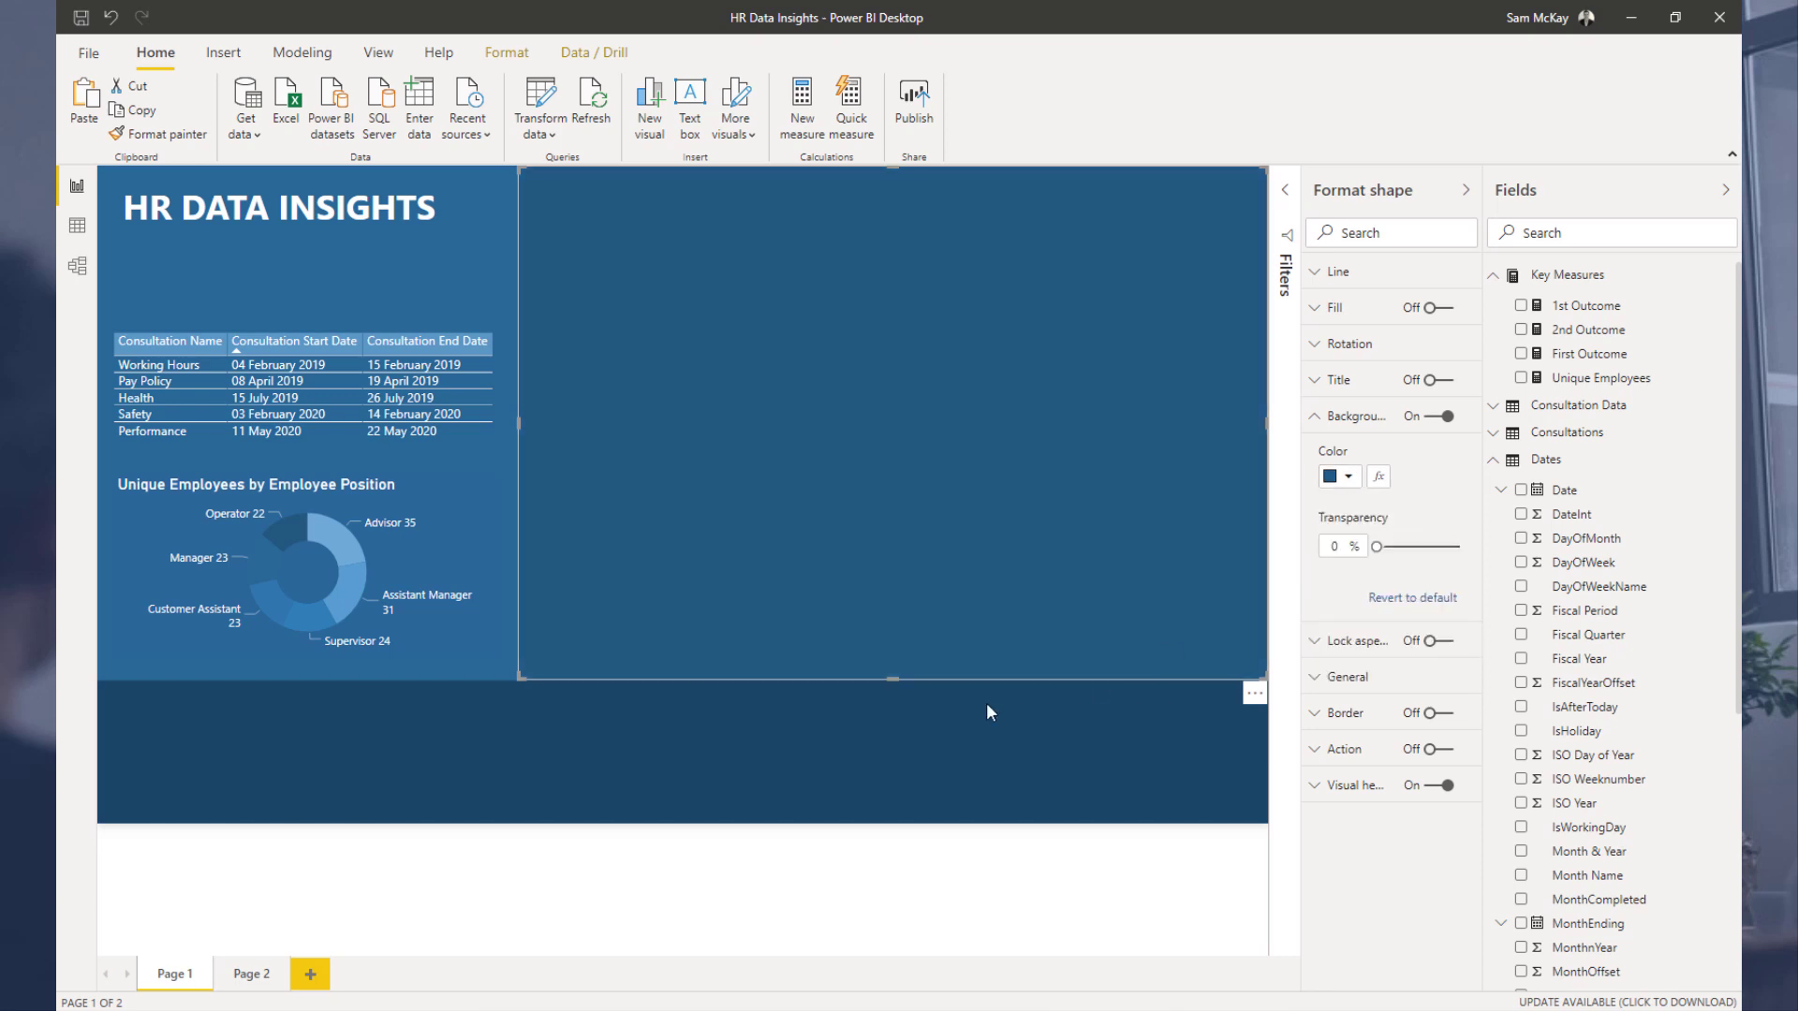
{"action": "left_click", "coordinate": [878, 757]}
{"action": "left_click", "coordinate": [886, 544]}
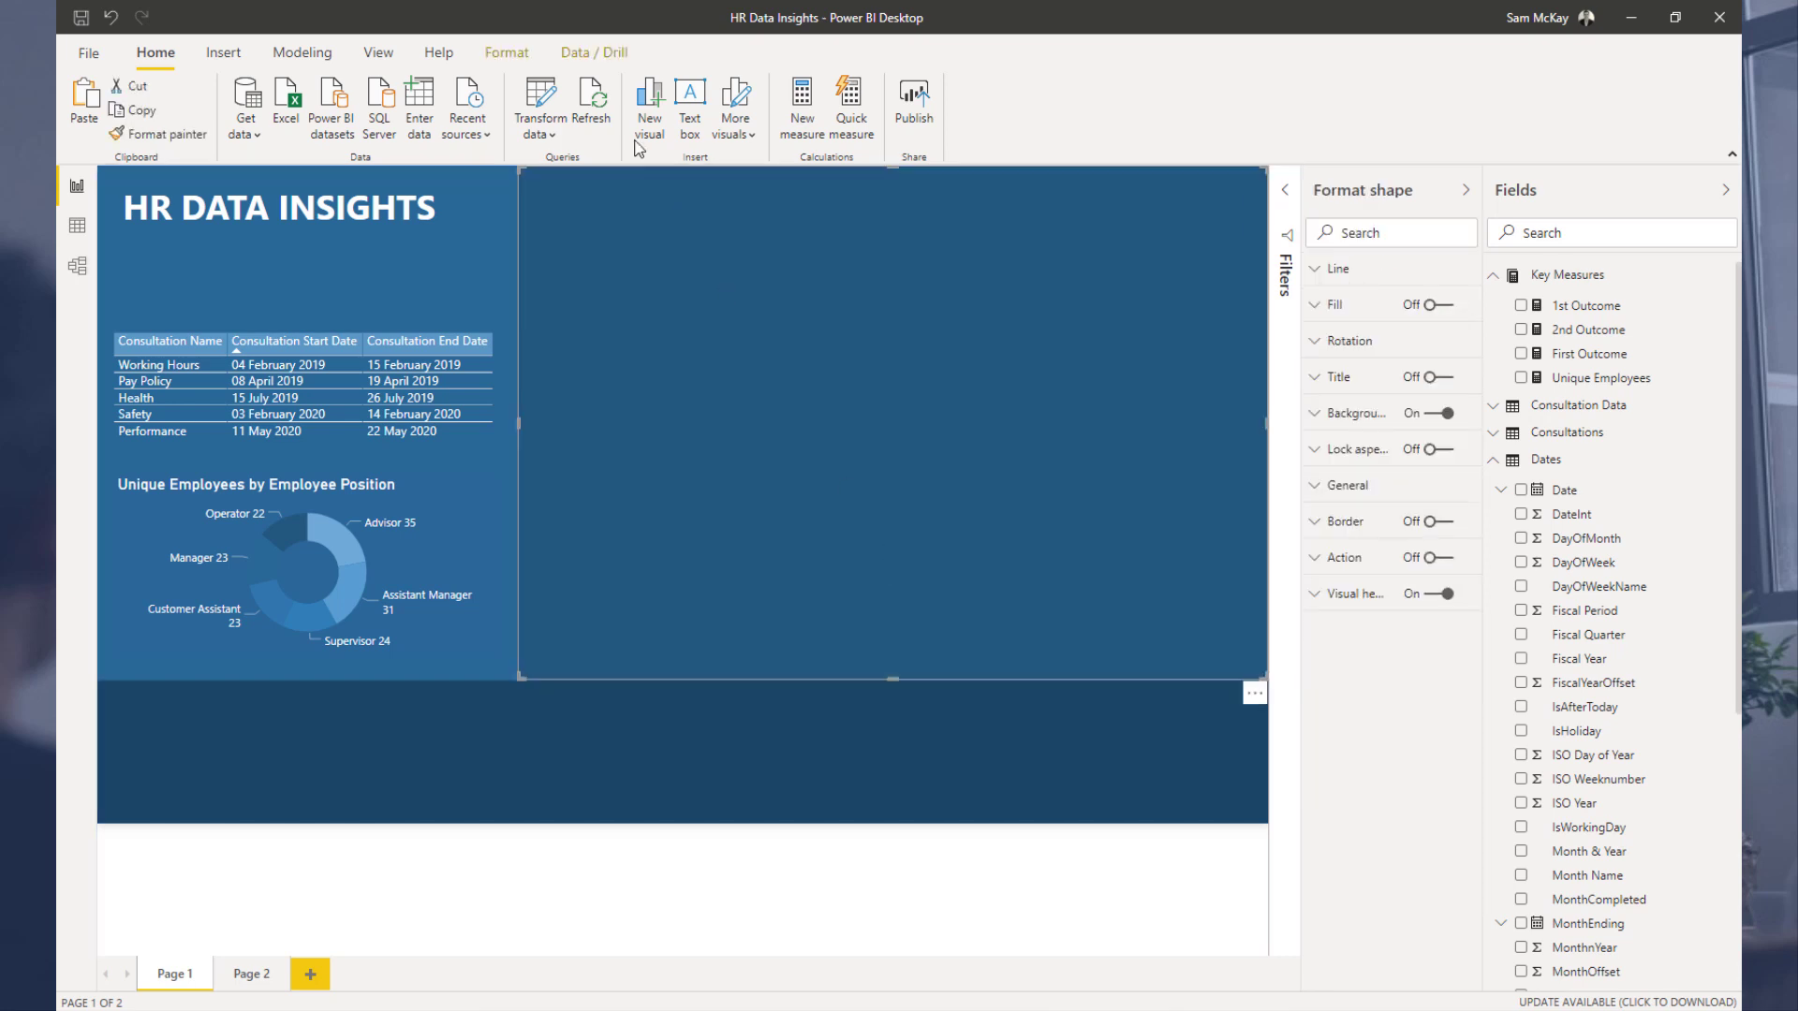
{"action": "left_click", "coordinate": [489, 59]}
{"action": "left_click", "coordinate": [385, 124]}
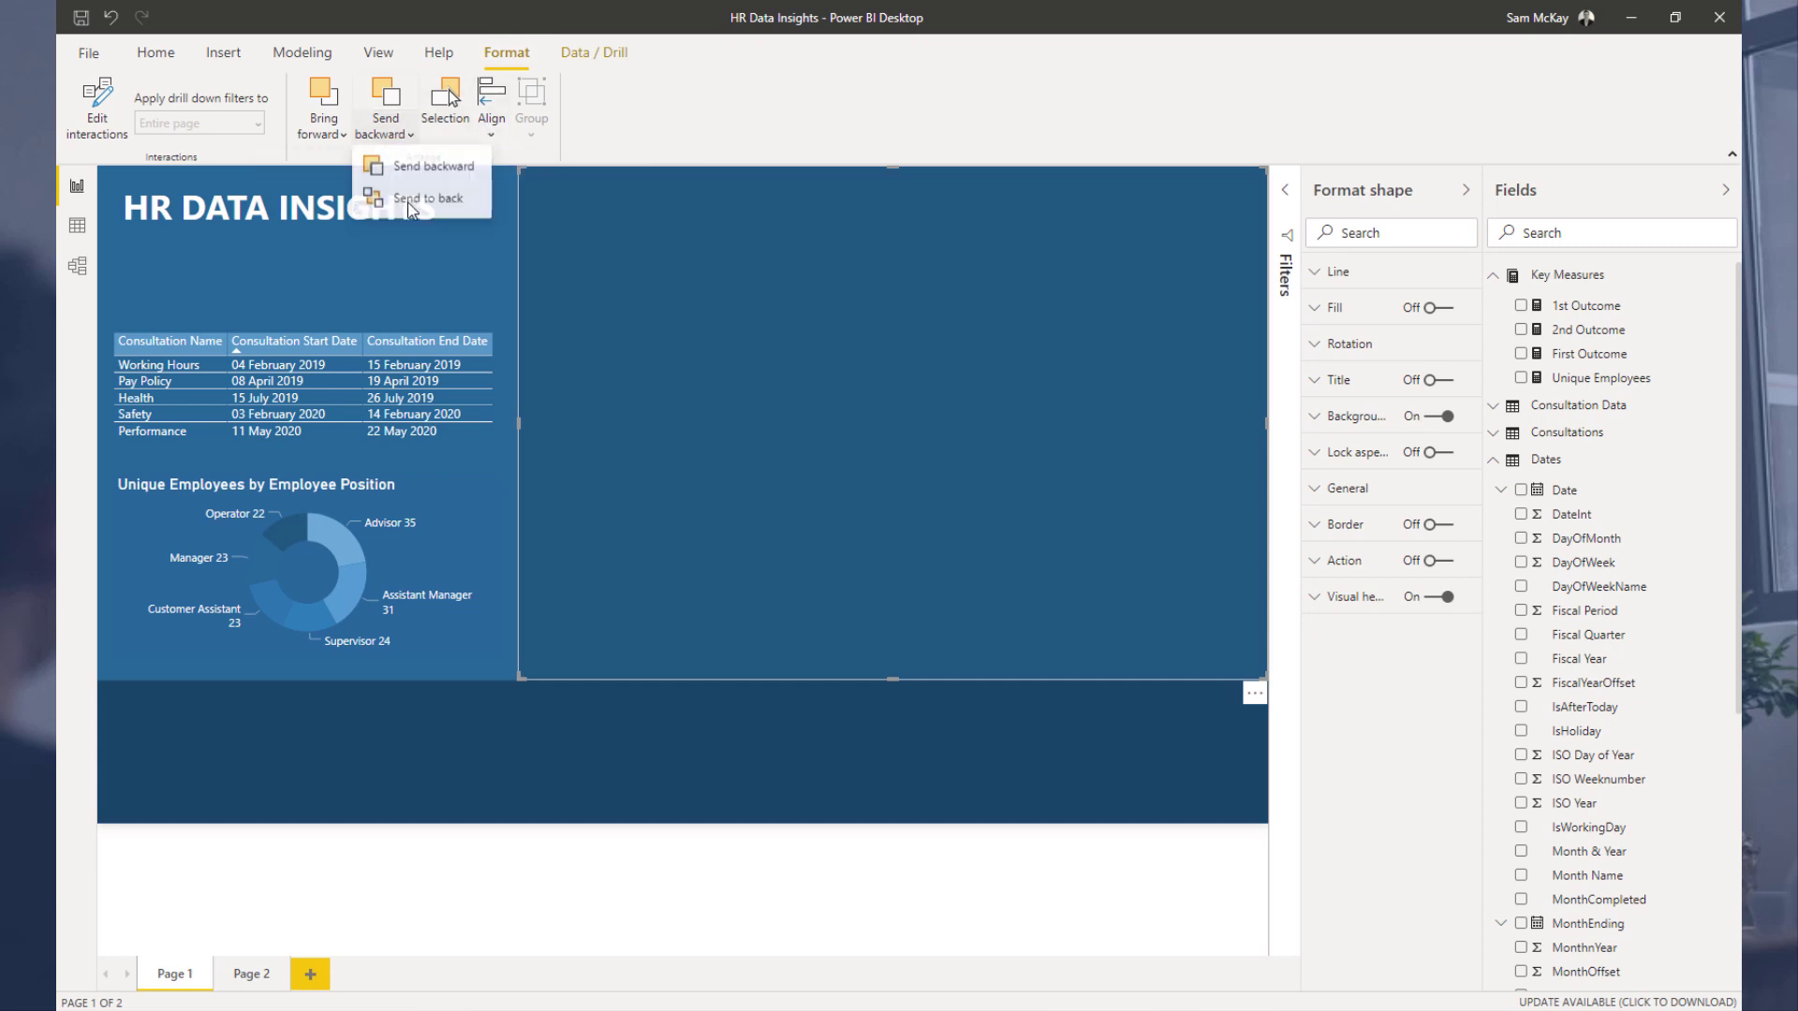
{"action": "left_click", "coordinate": [412, 200]}
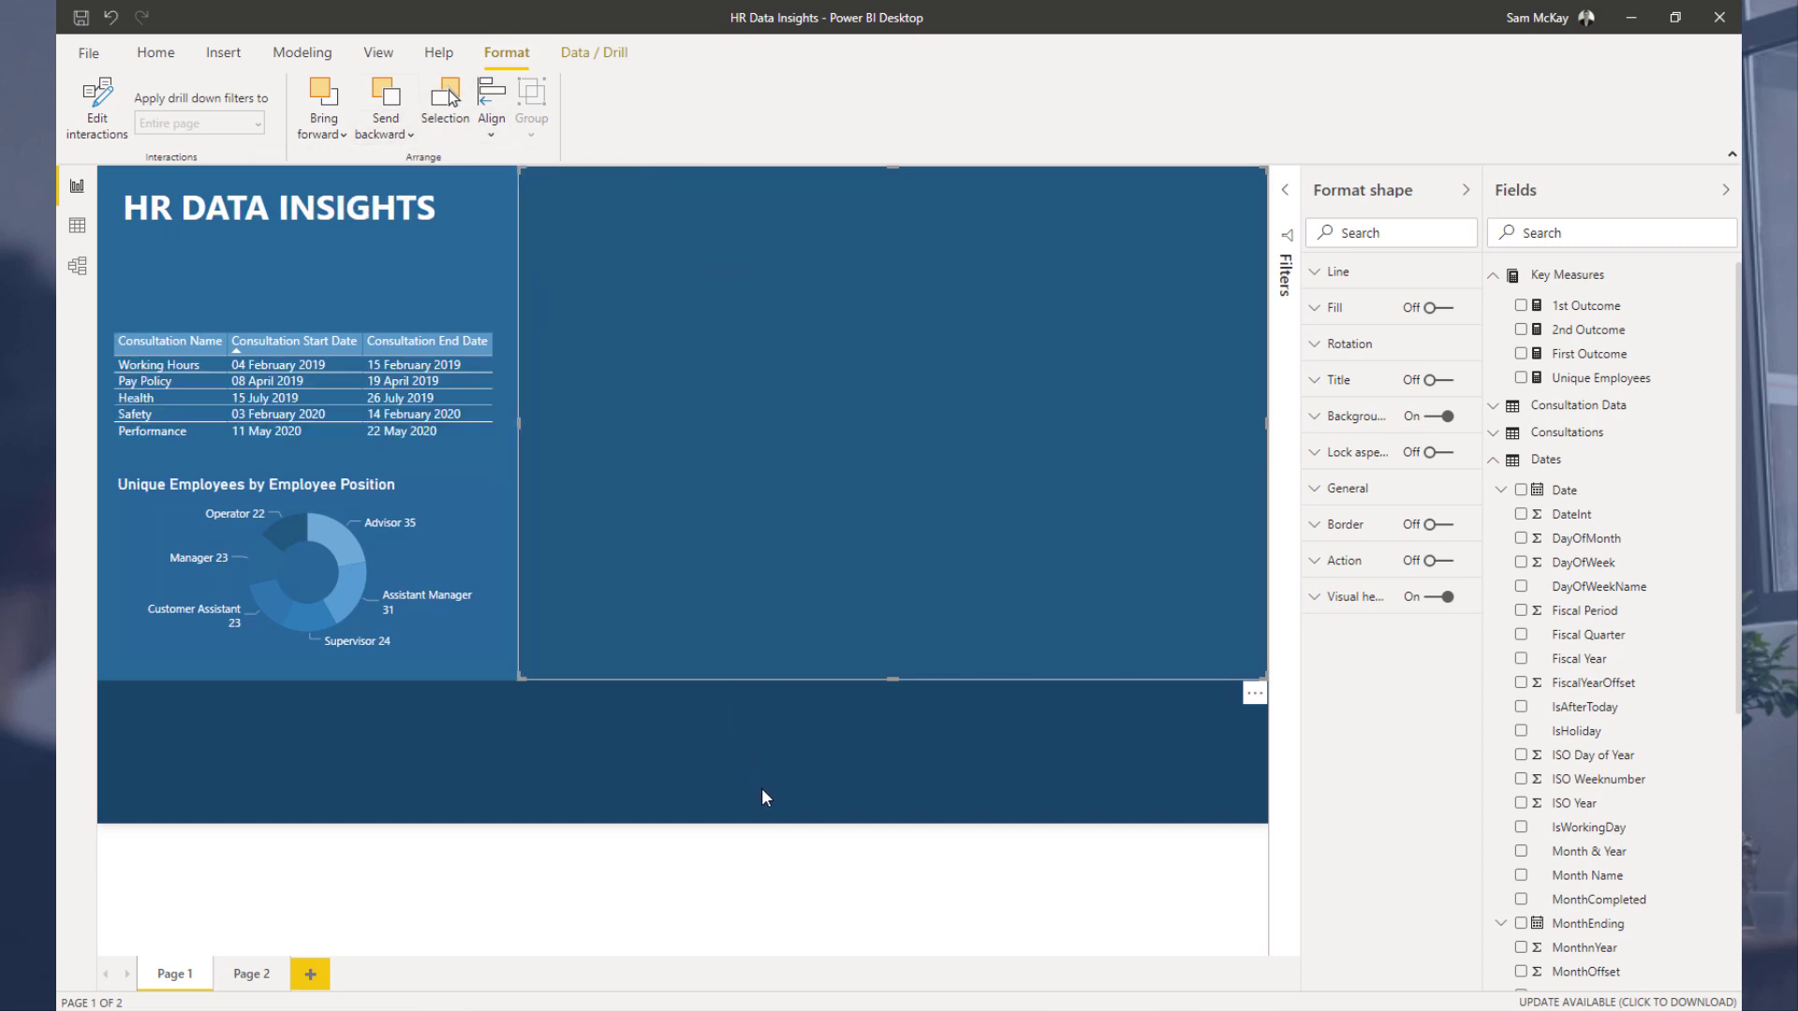
{"action": "left_click", "coordinate": [763, 791]}
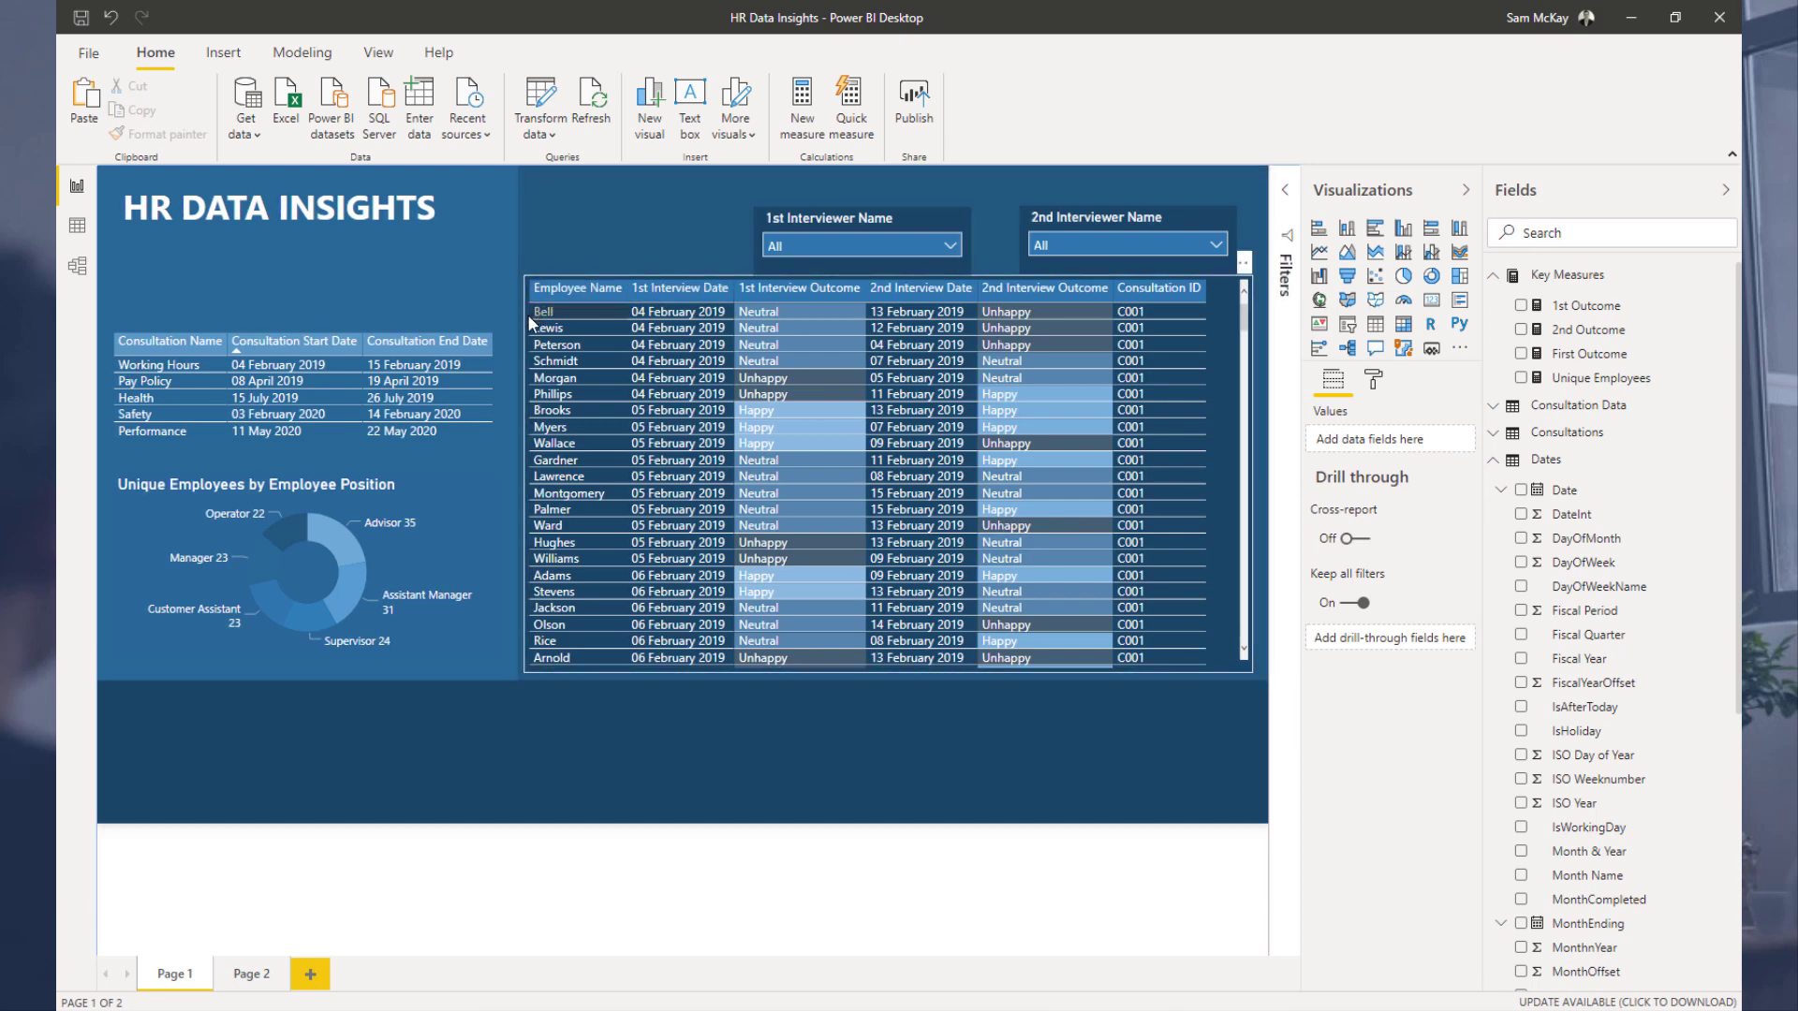
Step: Nudge the employee interview table and set its background to the dark blue theme colour
{"action": "left_click_drag", "start_coordinate": [535, 289], "coordinate": [544, 286]}
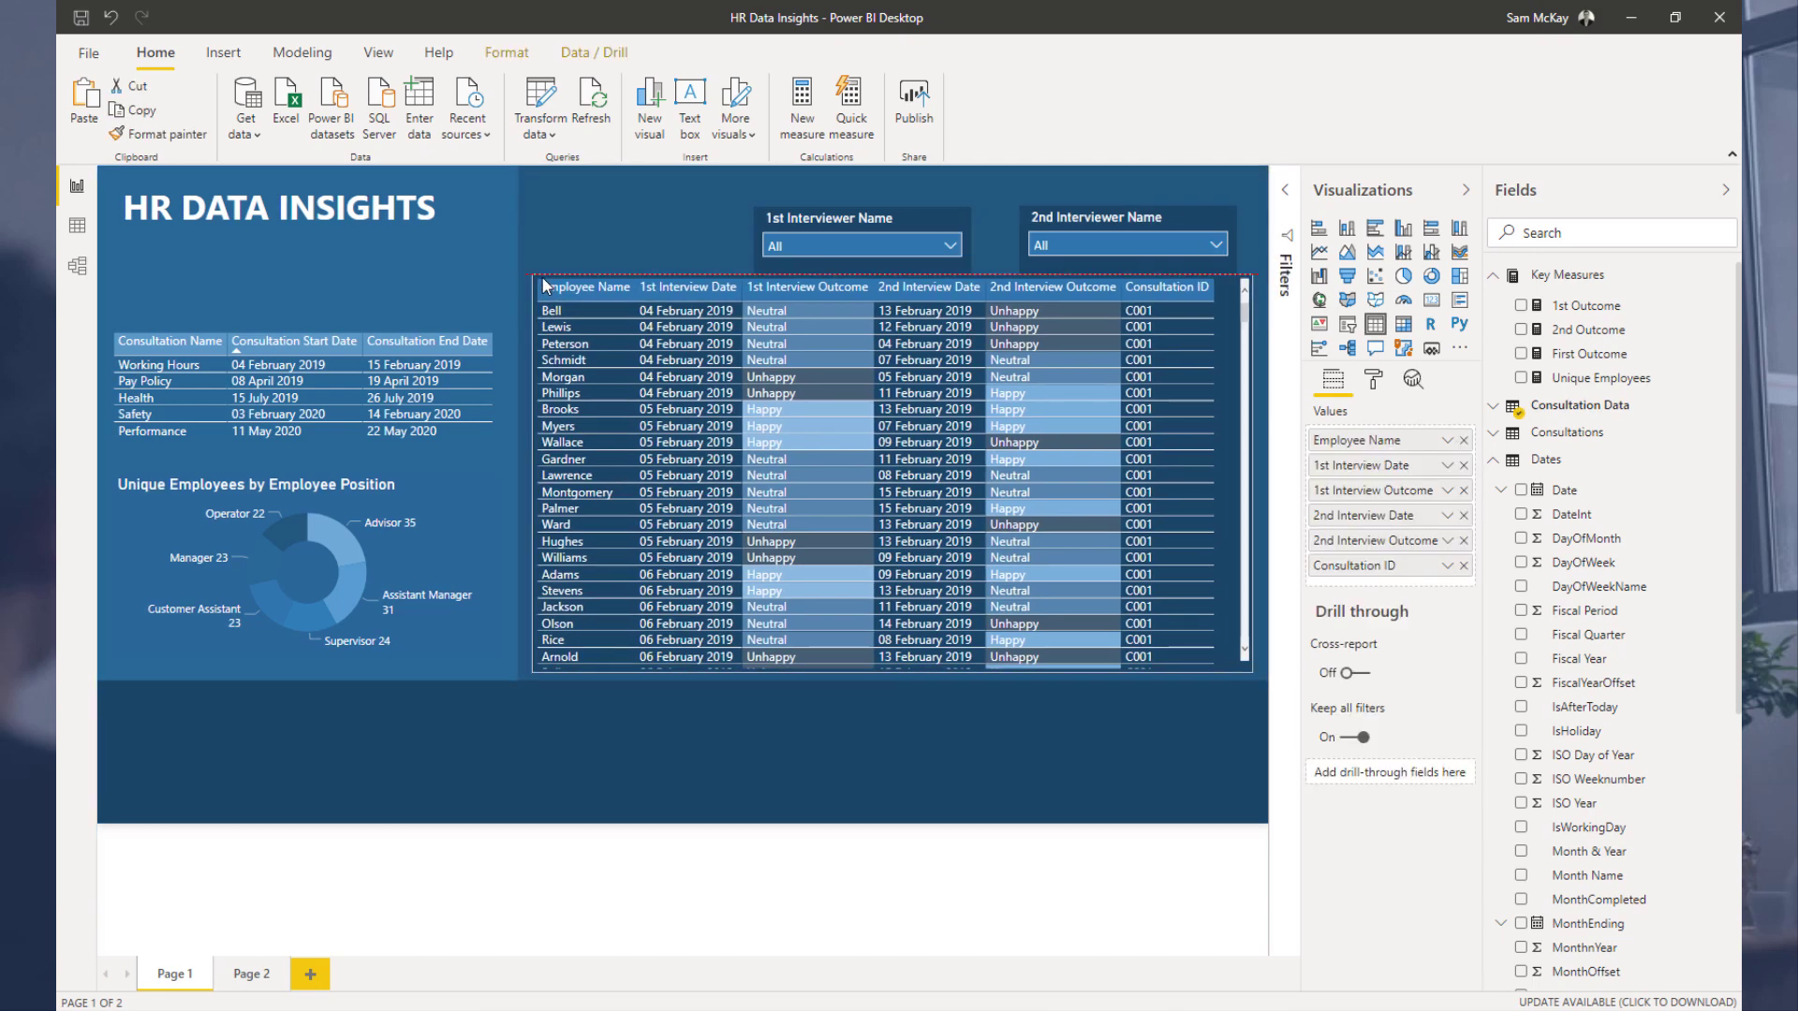
{"action": "left_click", "coordinate": [606, 227]}
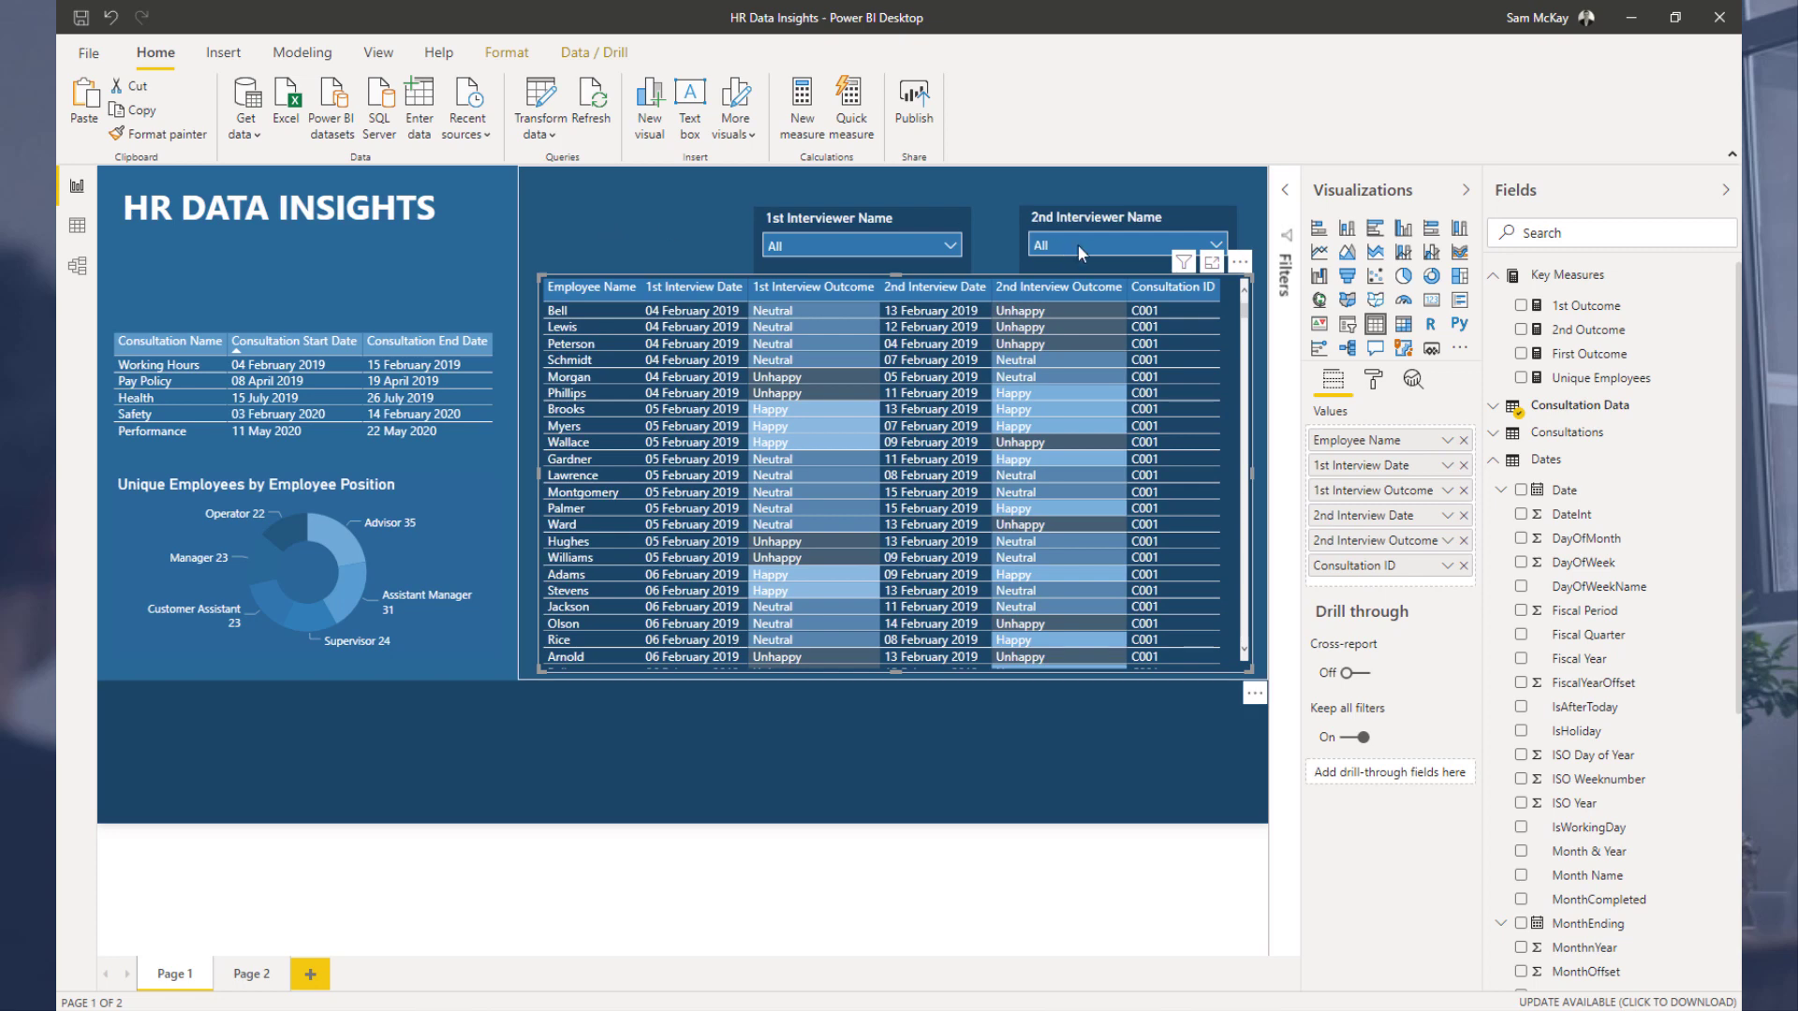
{"action": "left_click", "coordinate": [1139, 195]}
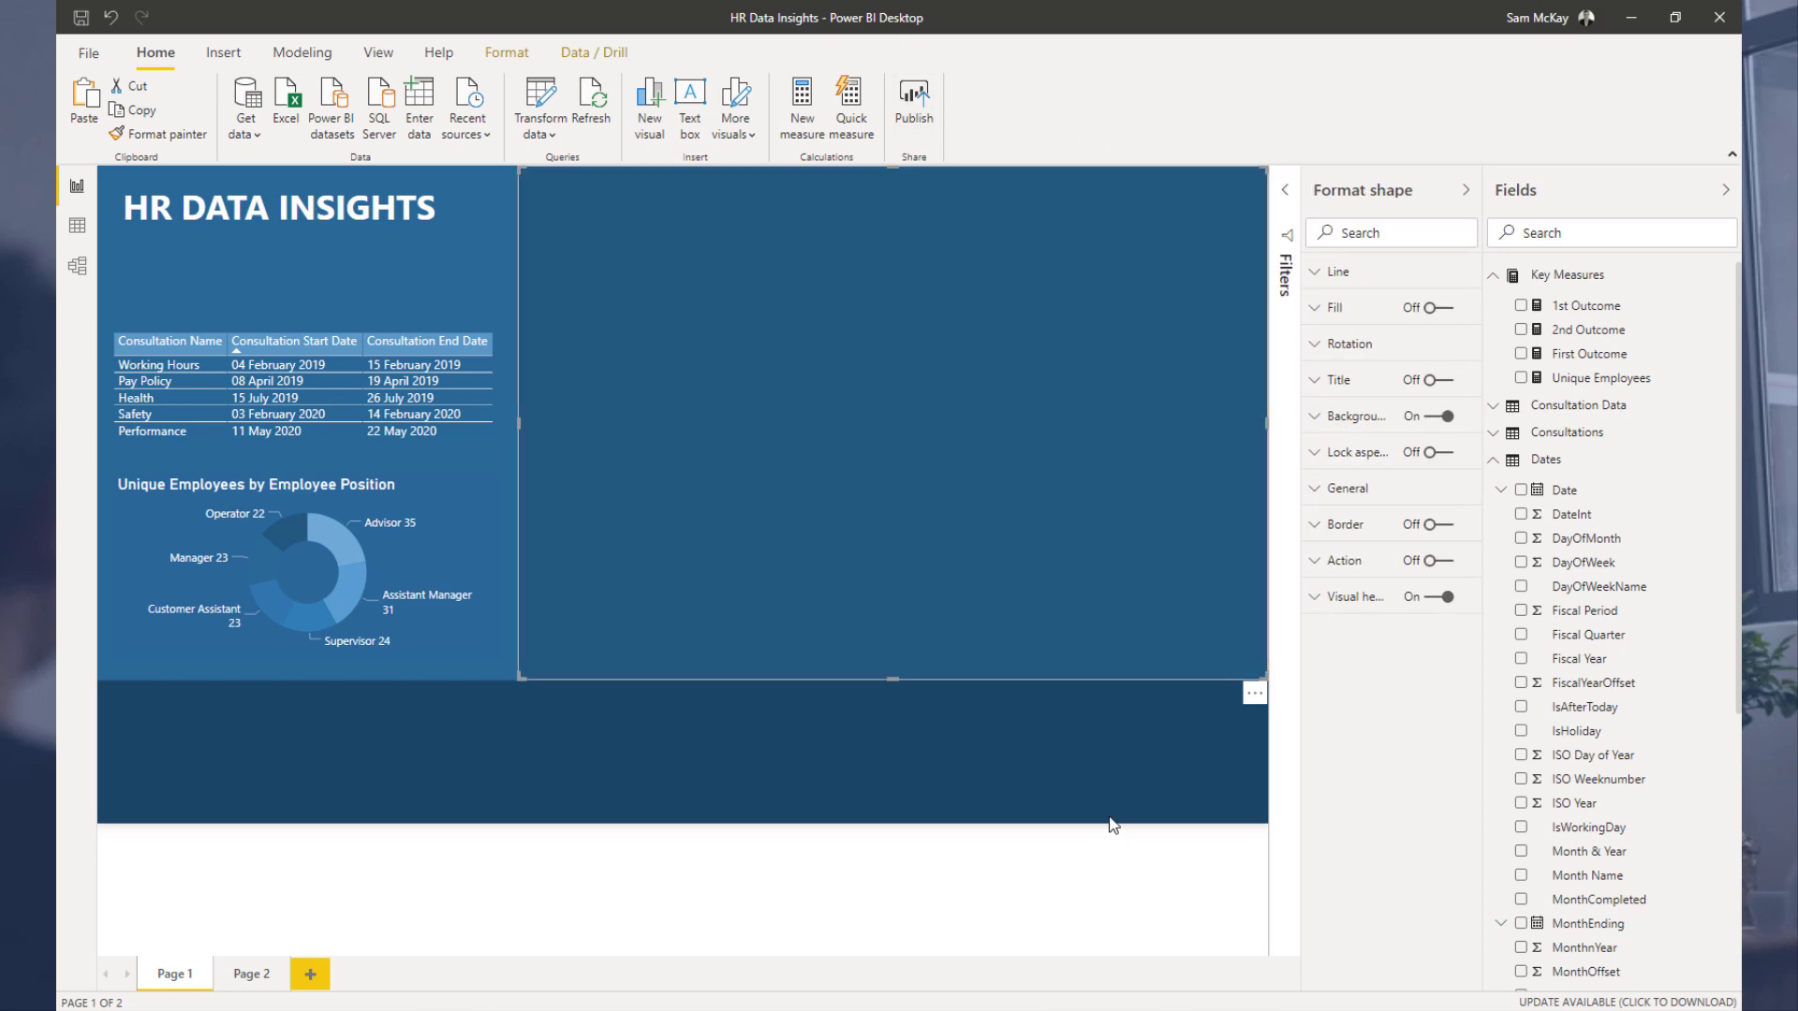
{"action": "left_click", "coordinate": [1122, 775]}
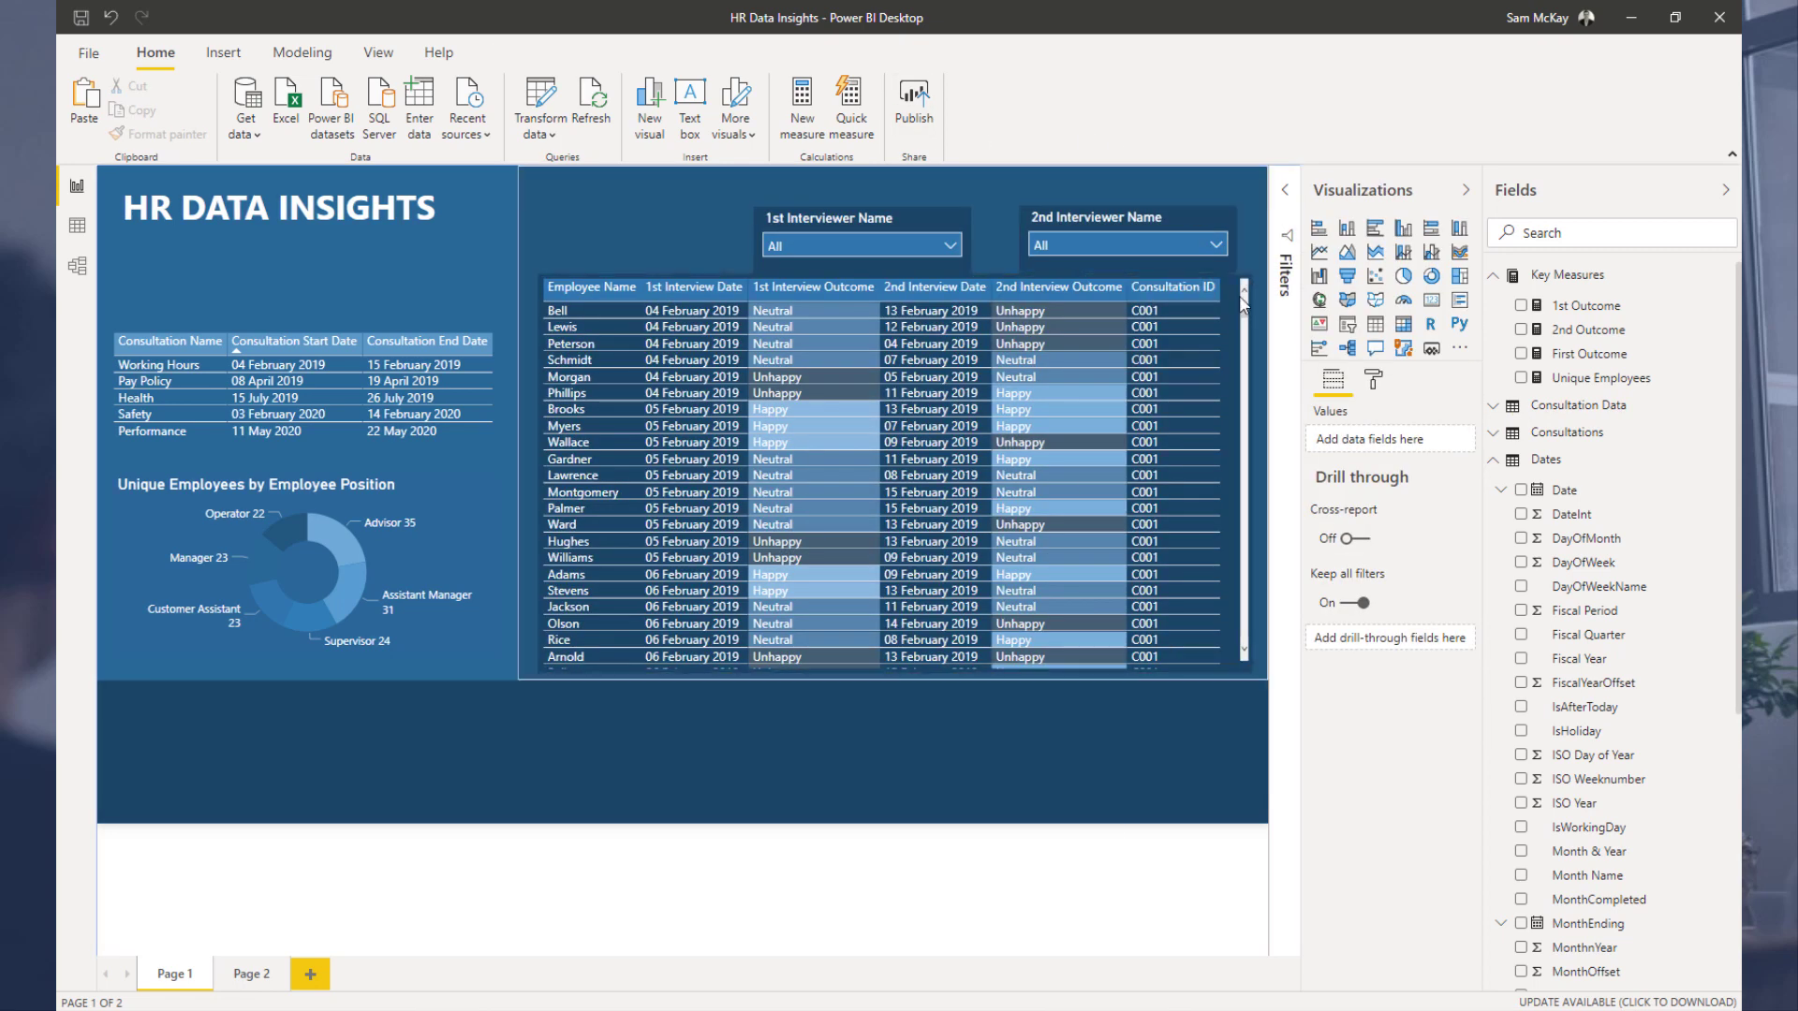
{"action": "left_click", "coordinate": [1373, 380]}
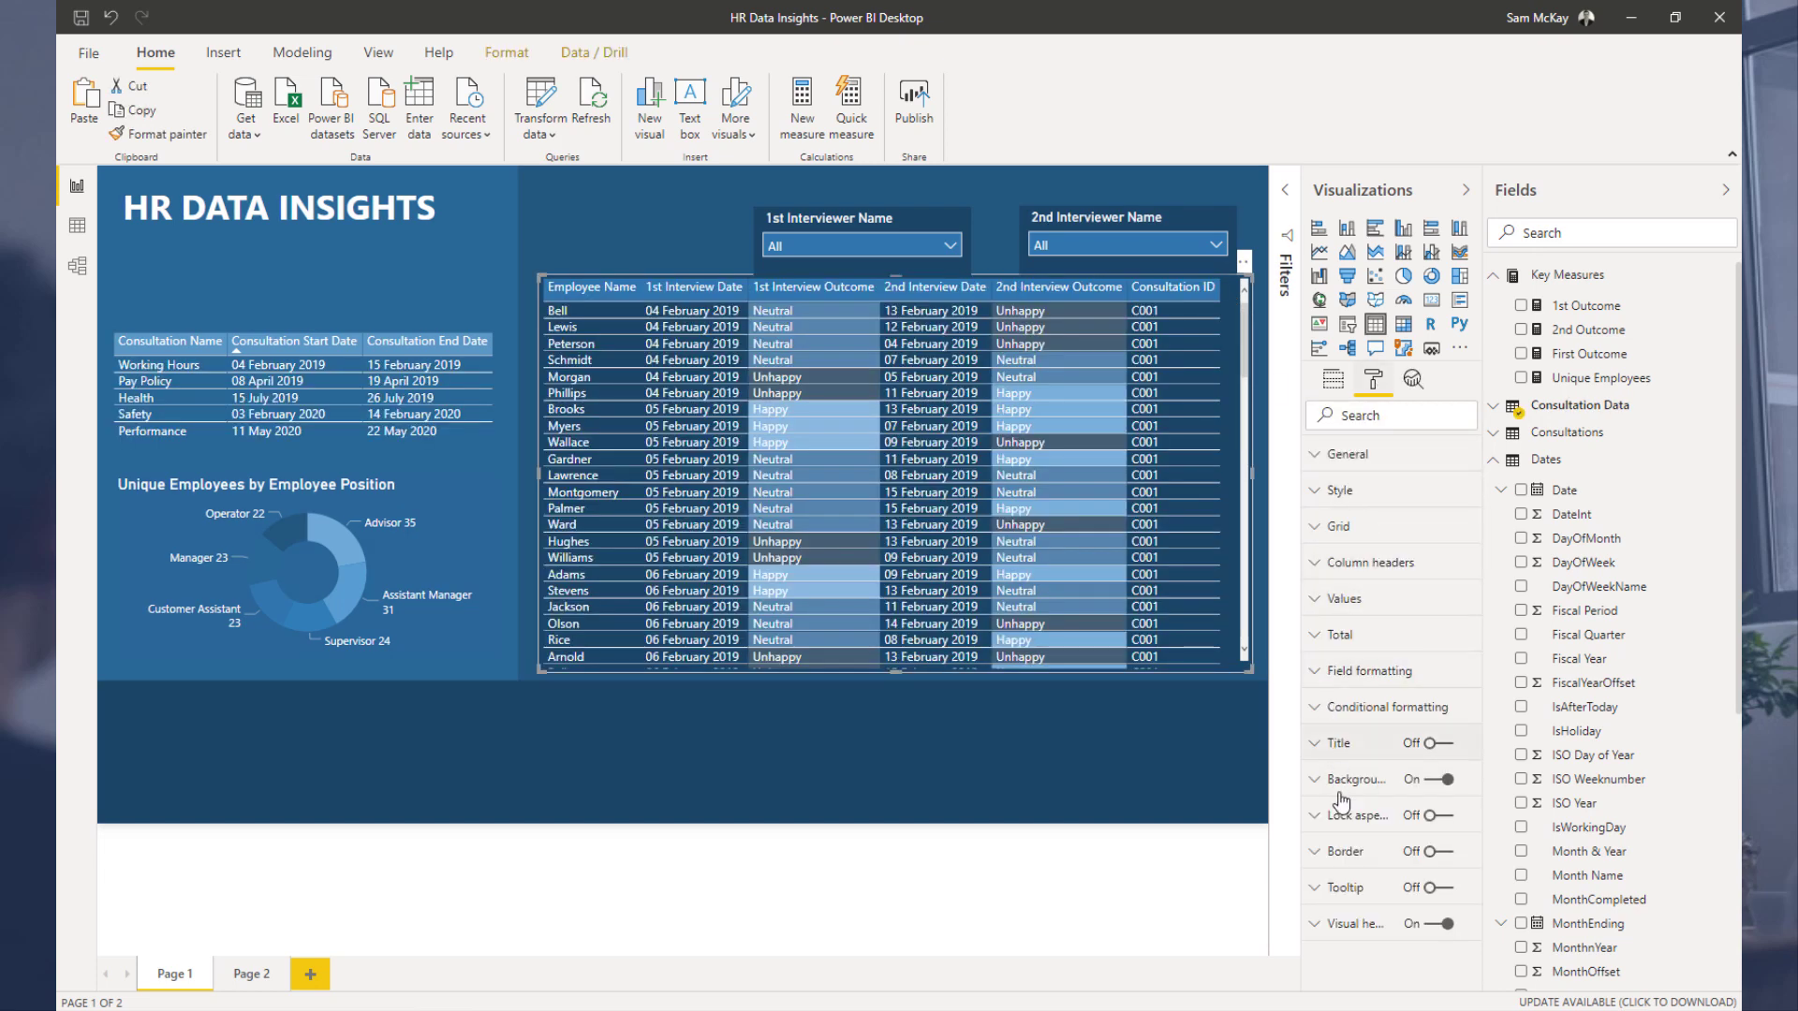
{"action": "left_click", "coordinate": [1342, 792]}
{"action": "left_click", "coordinate": [1348, 841]}
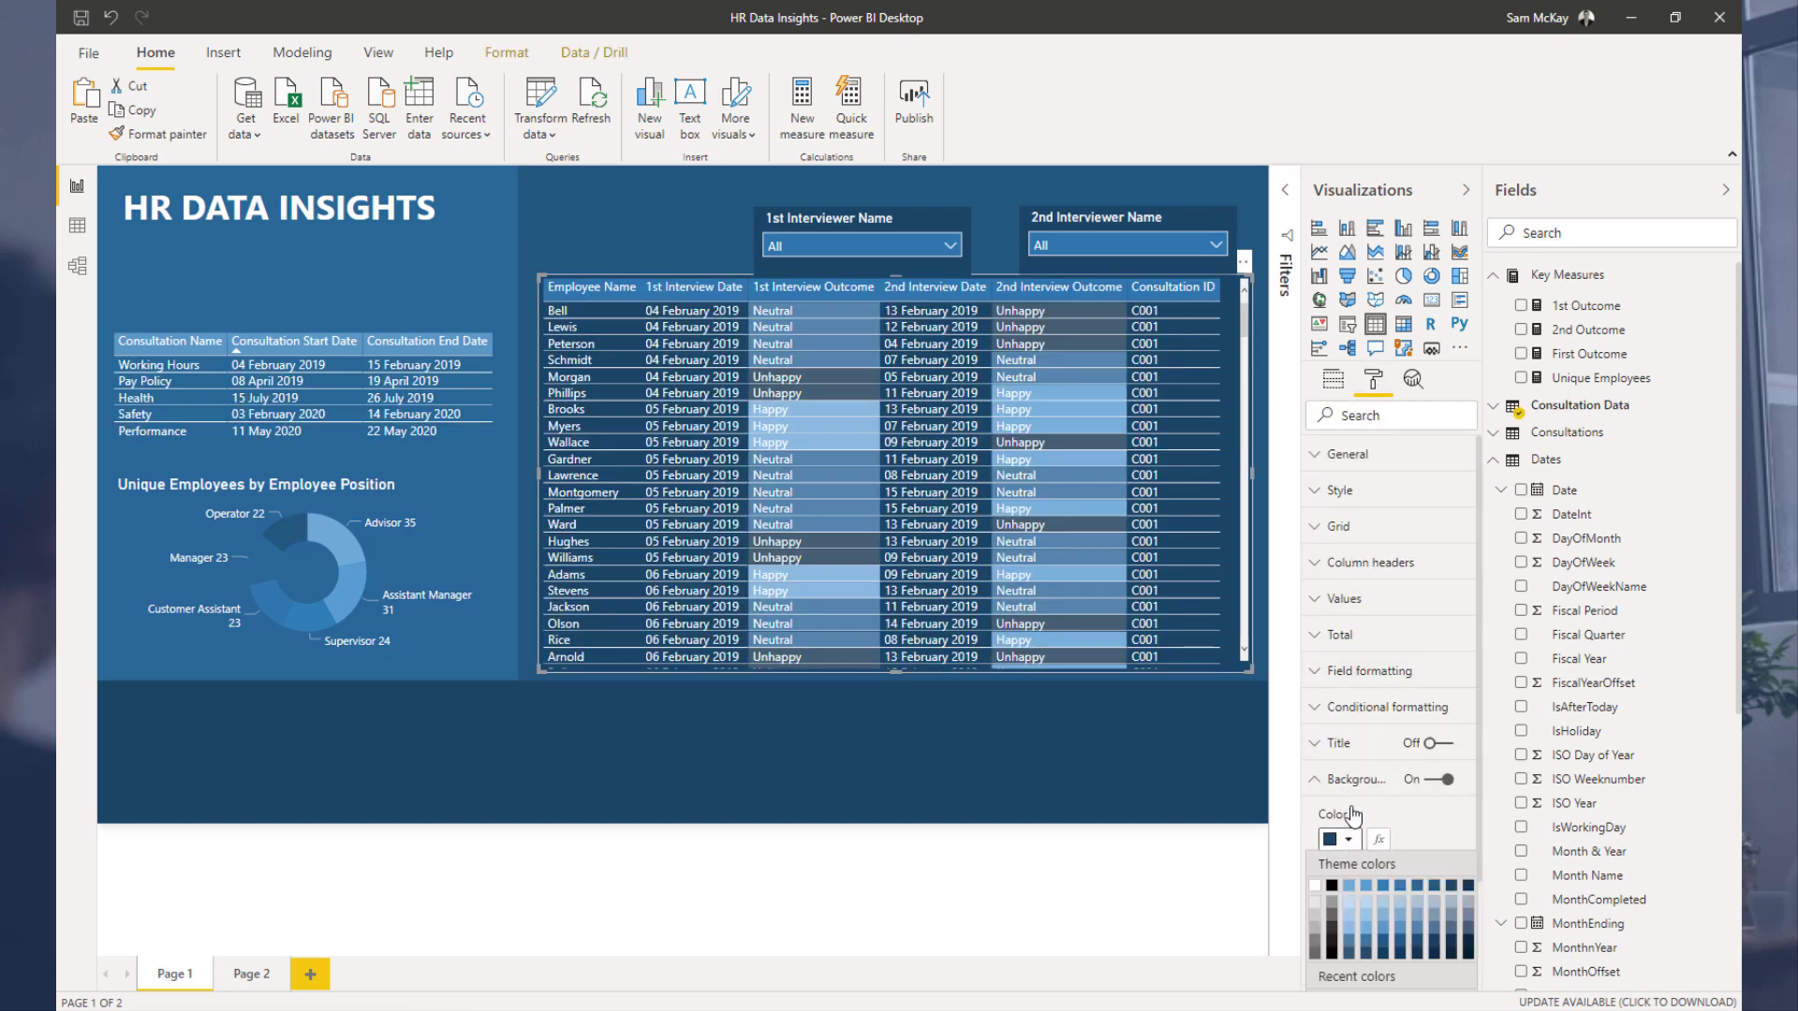
{"action": "left_click", "coordinate": [1435, 888]}
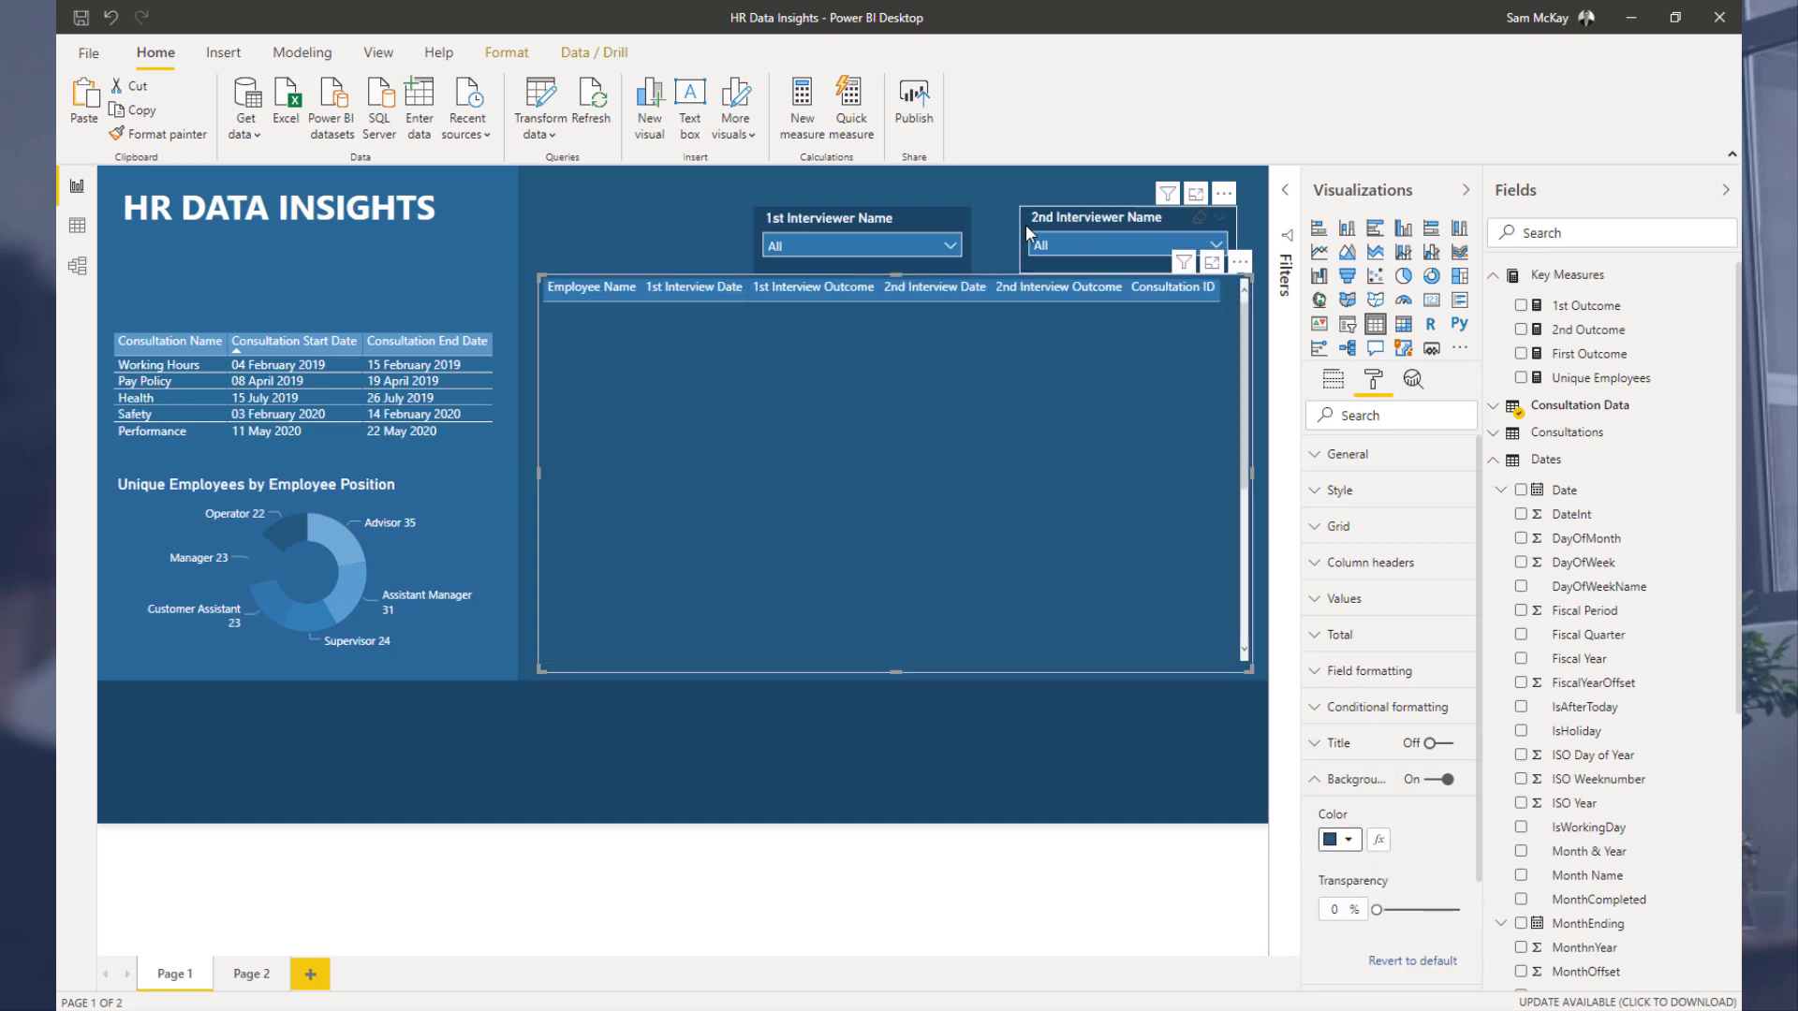
Step: Set both interviewer slicers' background to the same dark blue theme colour
{"action": "left_click", "coordinate": [964, 223]}
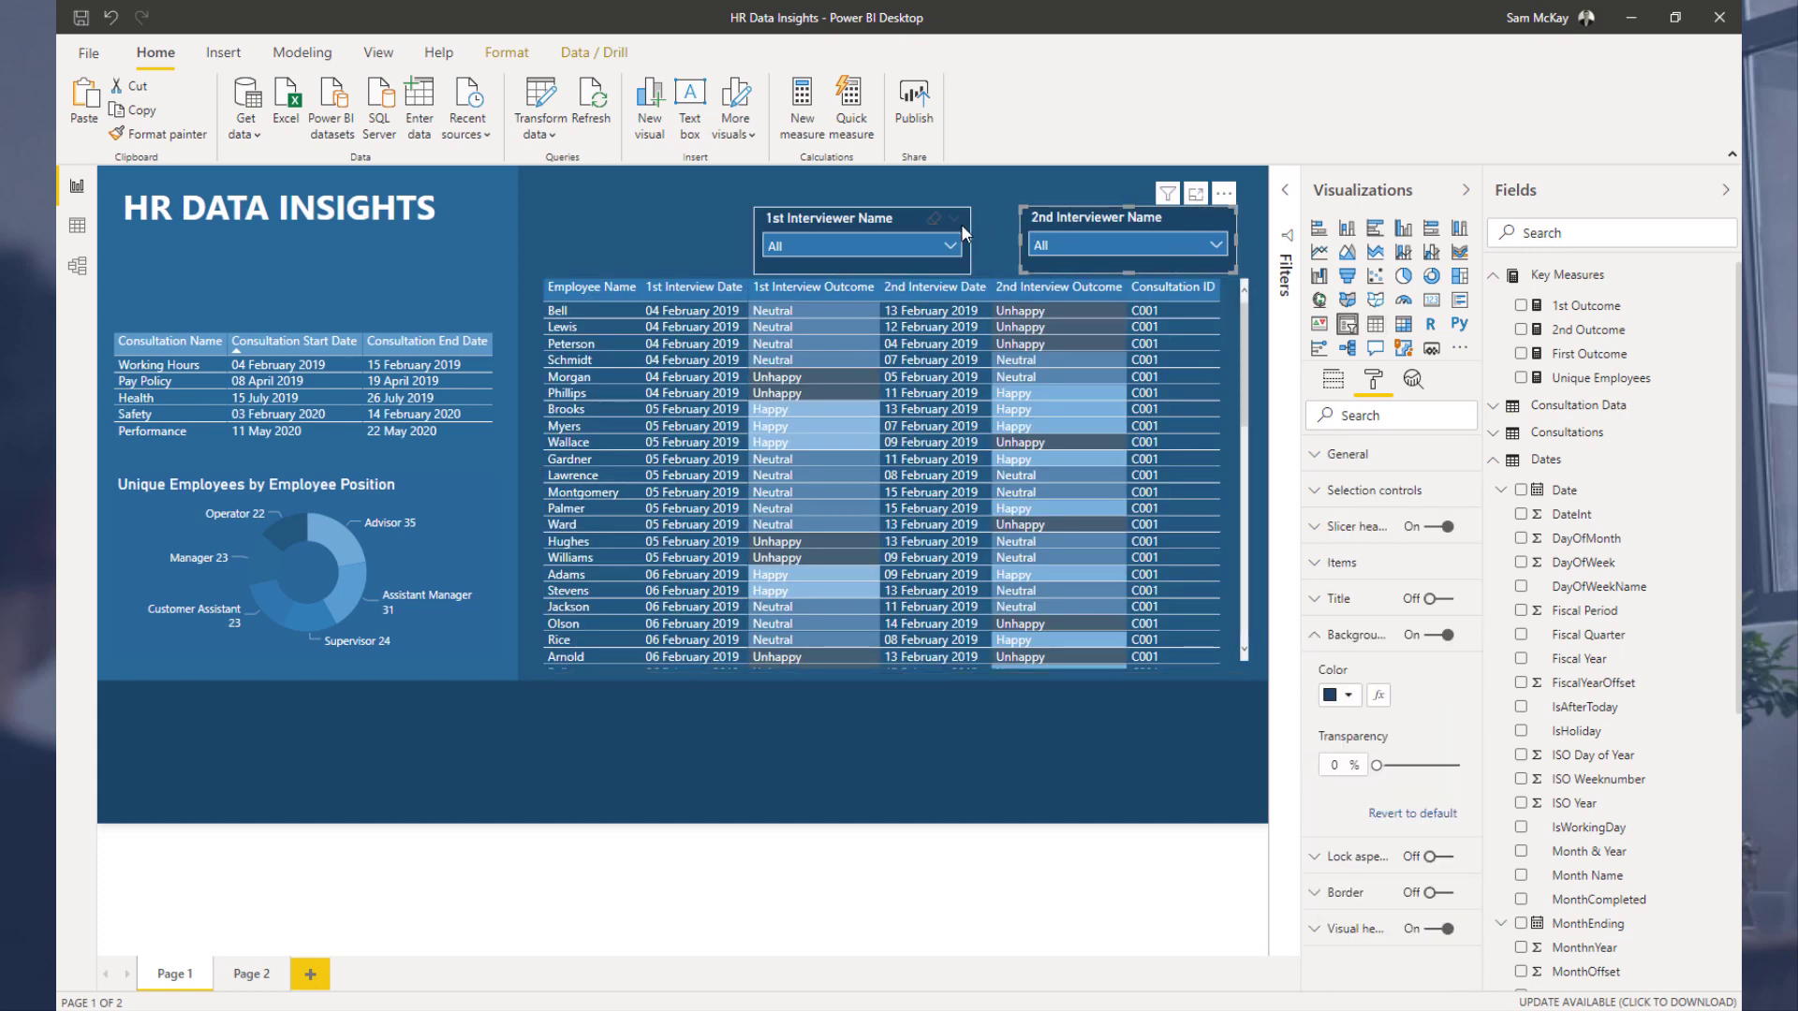
{"action": "left_click", "coordinate": [1345, 704]}
{"action": "left_click", "coordinate": [1435, 741]}
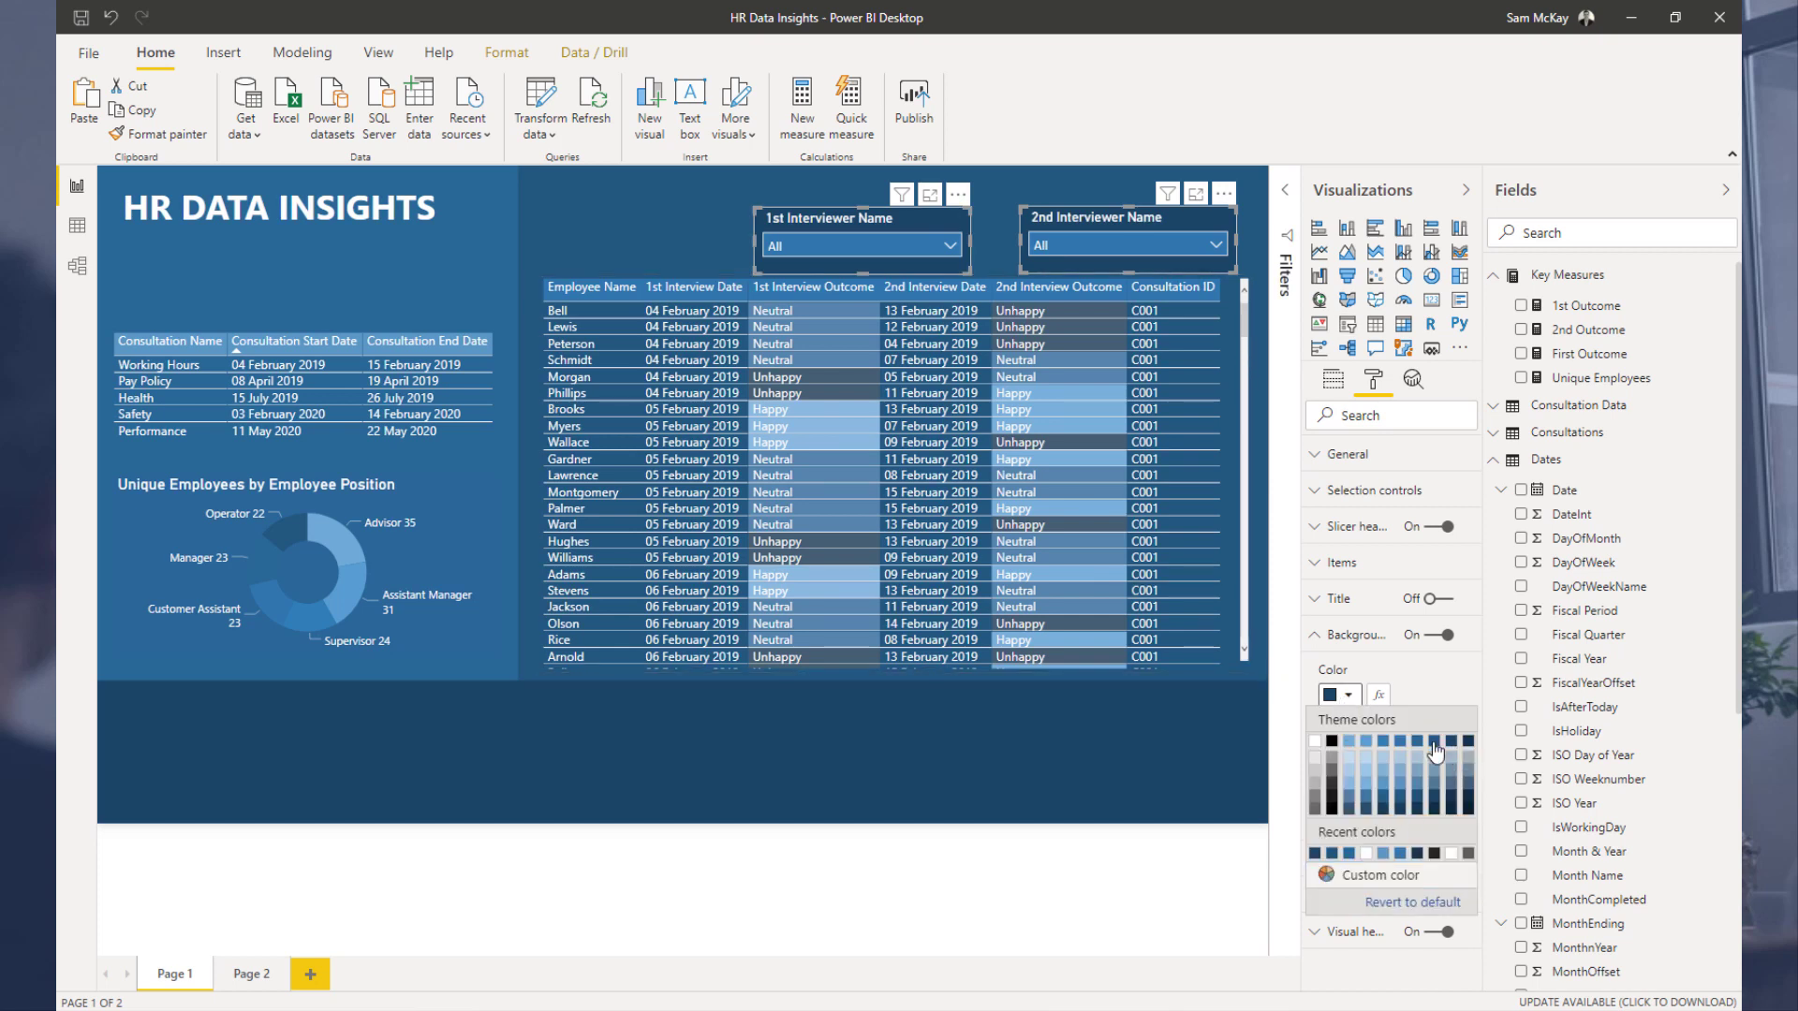
Step: Shift the HR DATA INSIGHTS title to the right within the left panel
{"action": "left_click", "coordinate": [858, 749]}
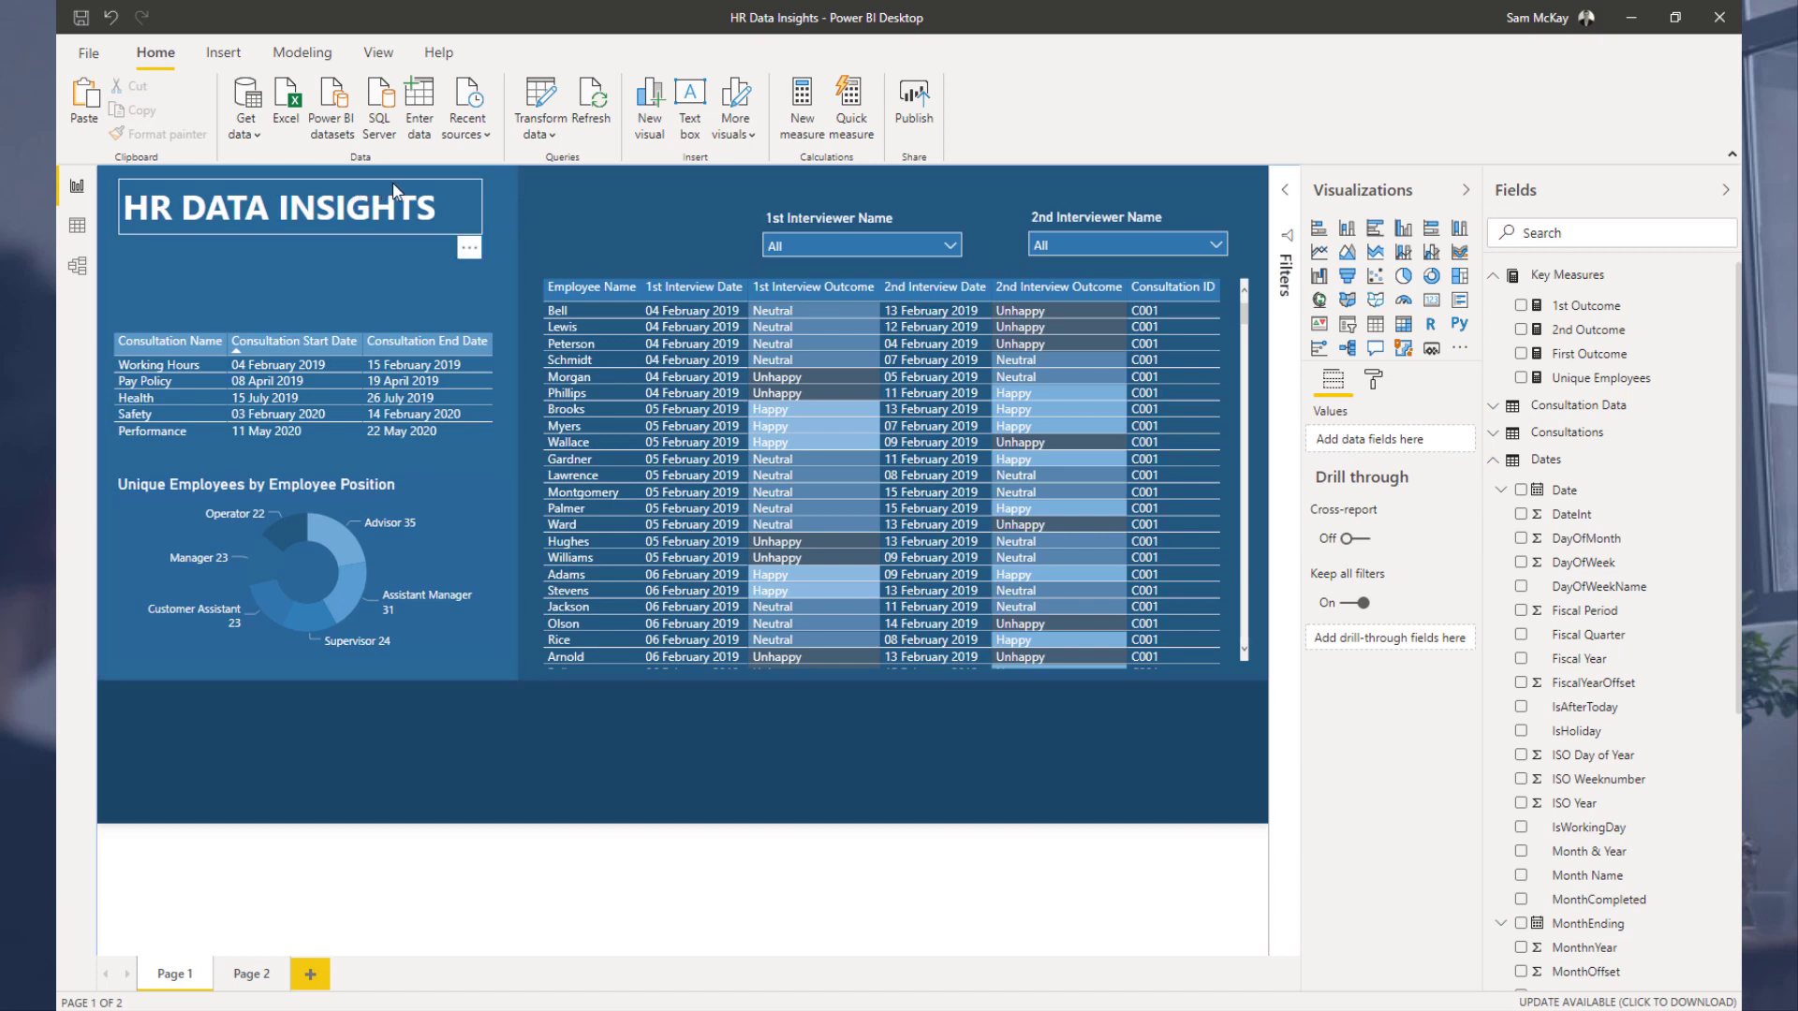
{"action": "left_click_drag", "start_coordinate": [360, 187], "coordinate": [395, 185]}
{"action": "left_click", "coordinate": [538, 284]}
{"action": "left_click", "coordinate": [569, 285]}
{"action": "left_click_drag", "start_coordinate": [496, 209], "coordinate": [183, 183]}
Step: Insert the employee icon image from the Icon Vectors folder, shrink it, and place it beside the HR DATA INSIGHTS title
{"action": "left_click", "coordinate": [621, 227]}
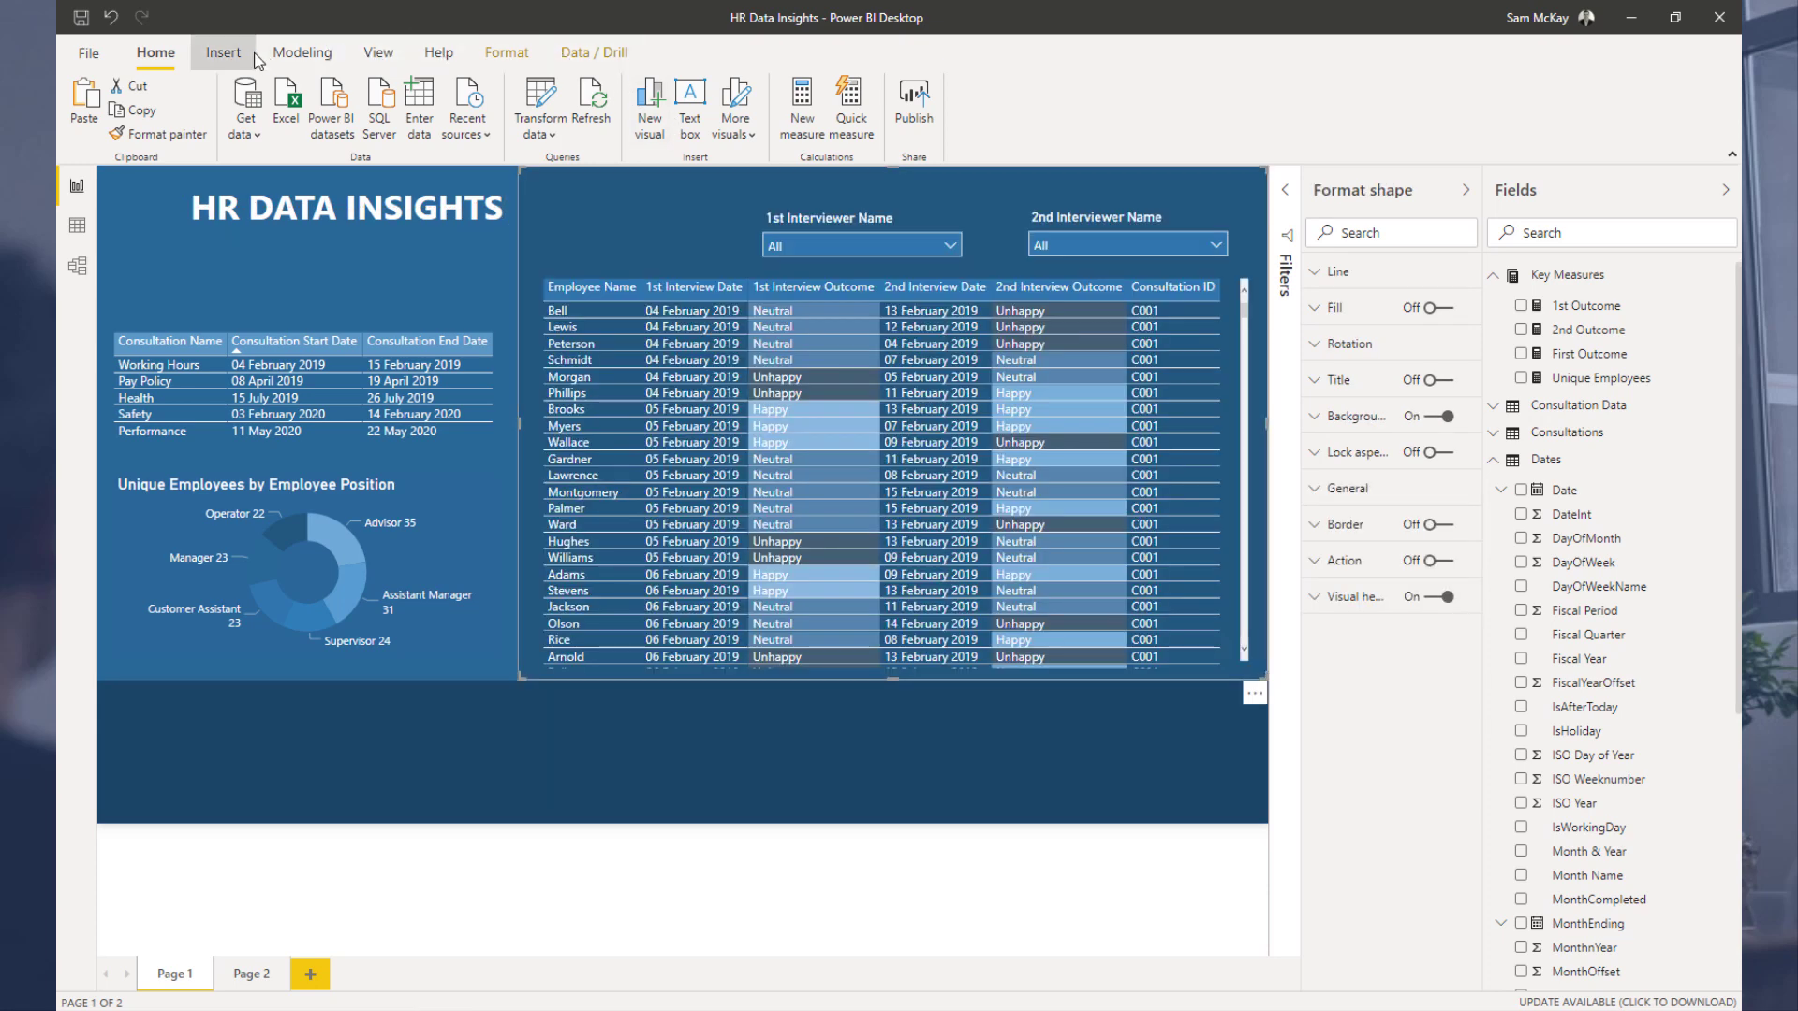
{"action": "left_click", "coordinate": [225, 54]}
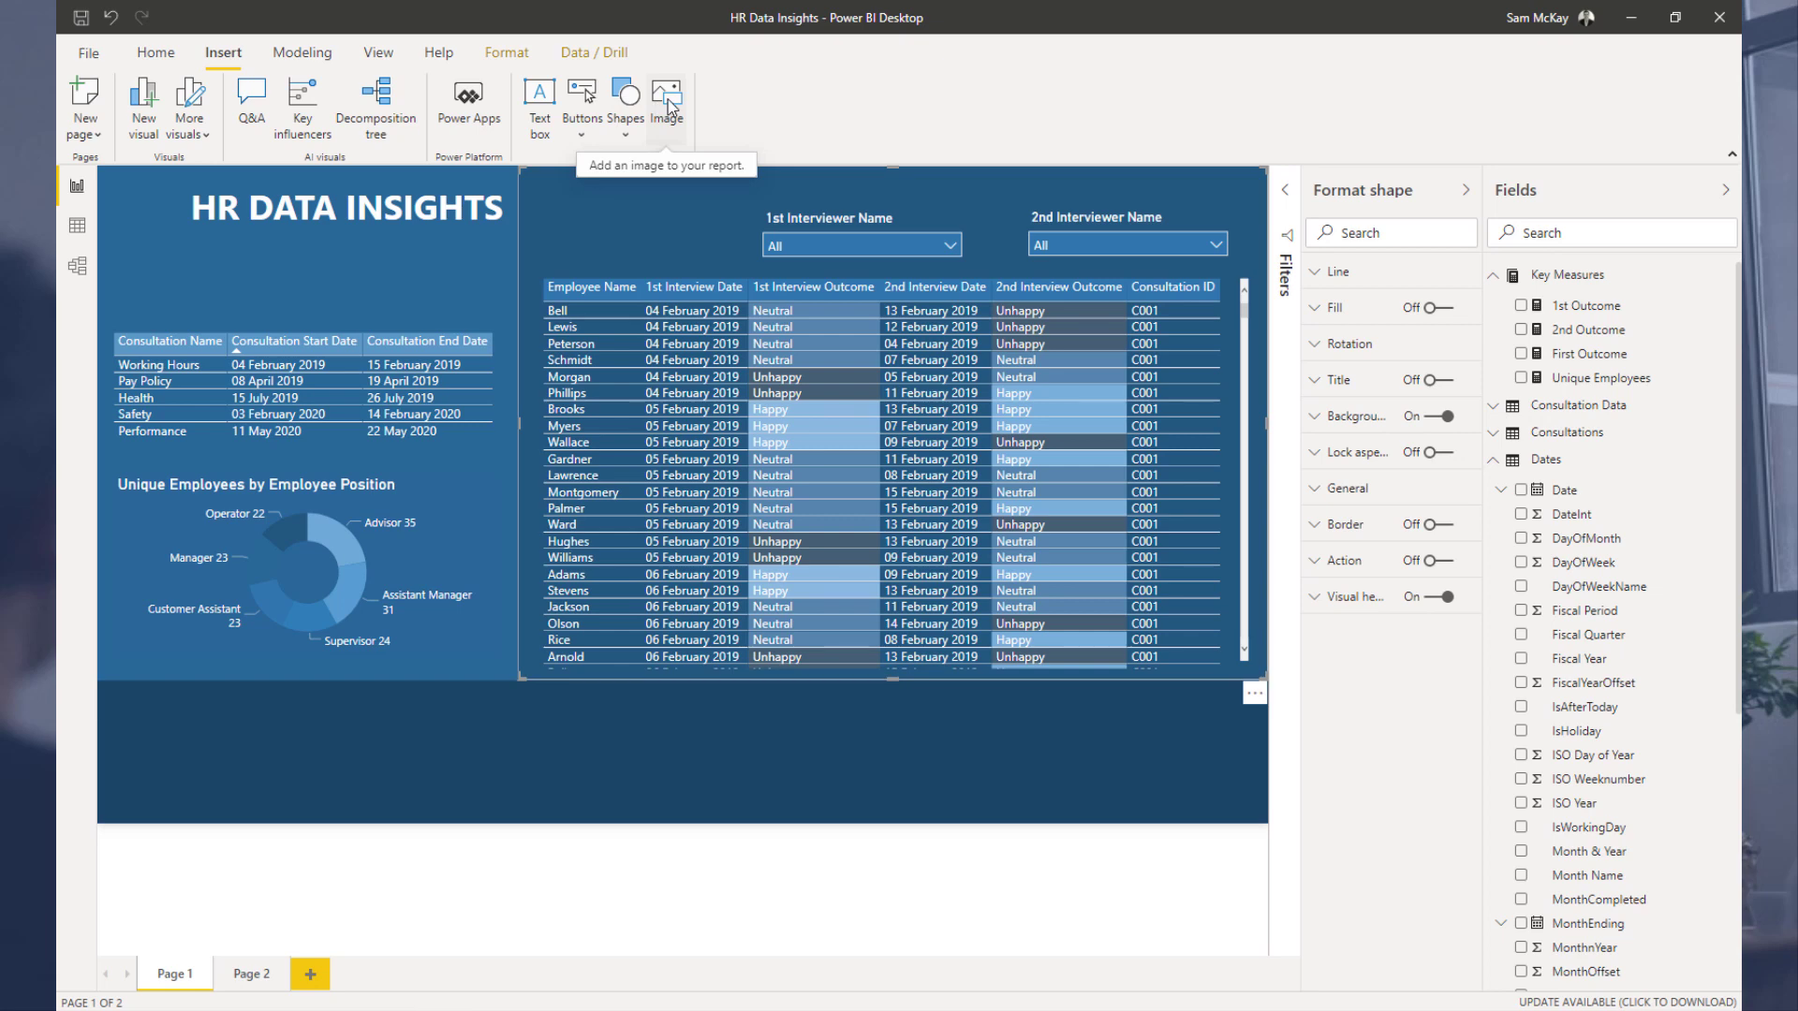
{"action": "left_click", "coordinate": [671, 106]}
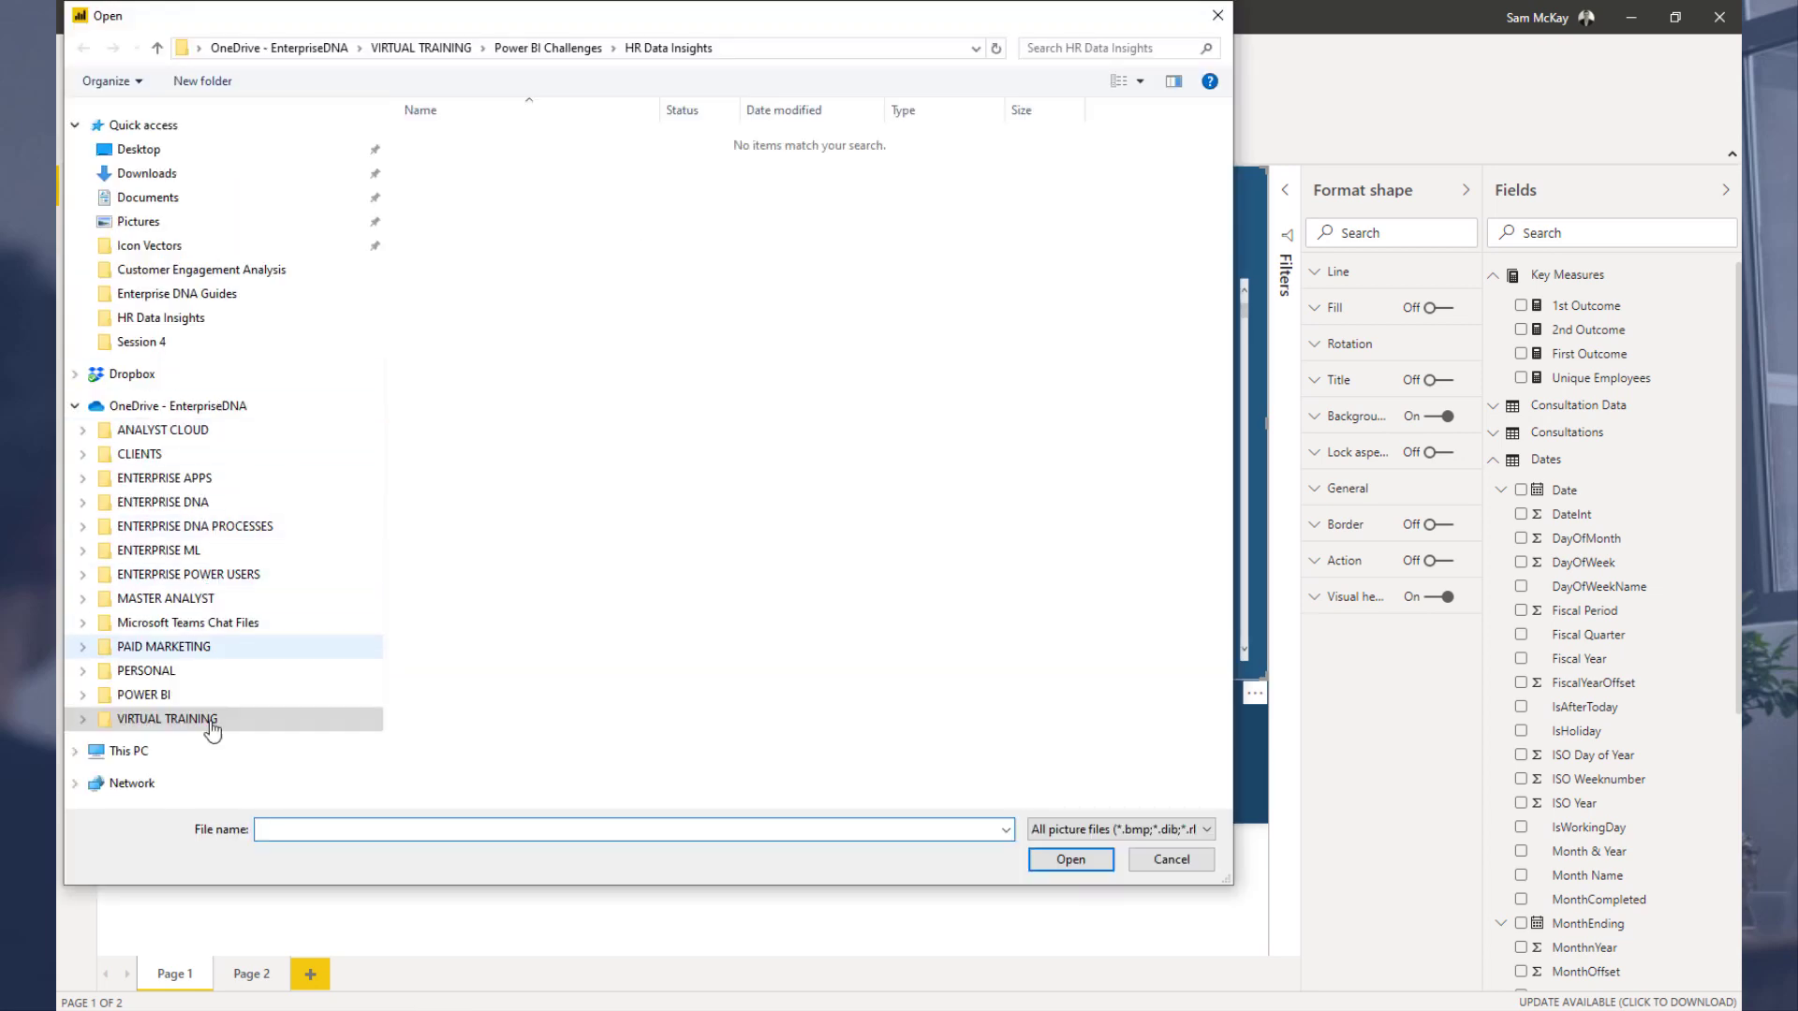
{"action": "left_click", "coordinate": [150, 695]}
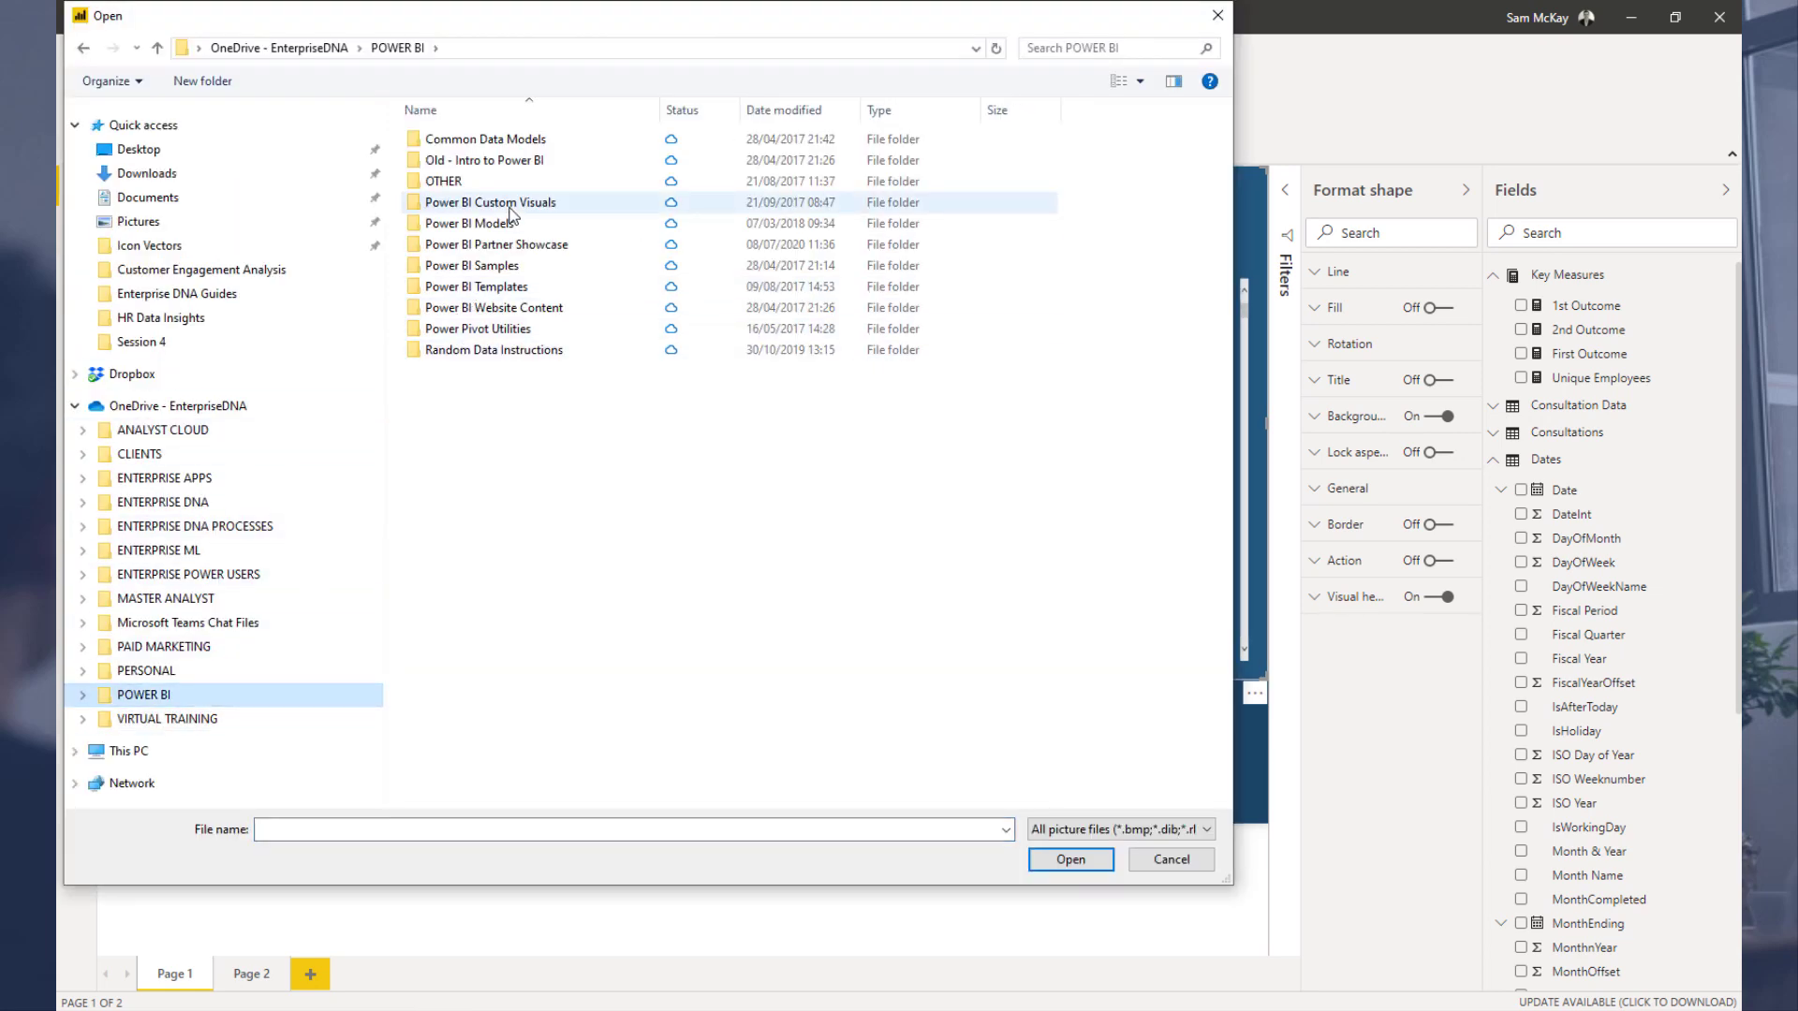
{"action": "left_click", "coordinate": [247, 502]}
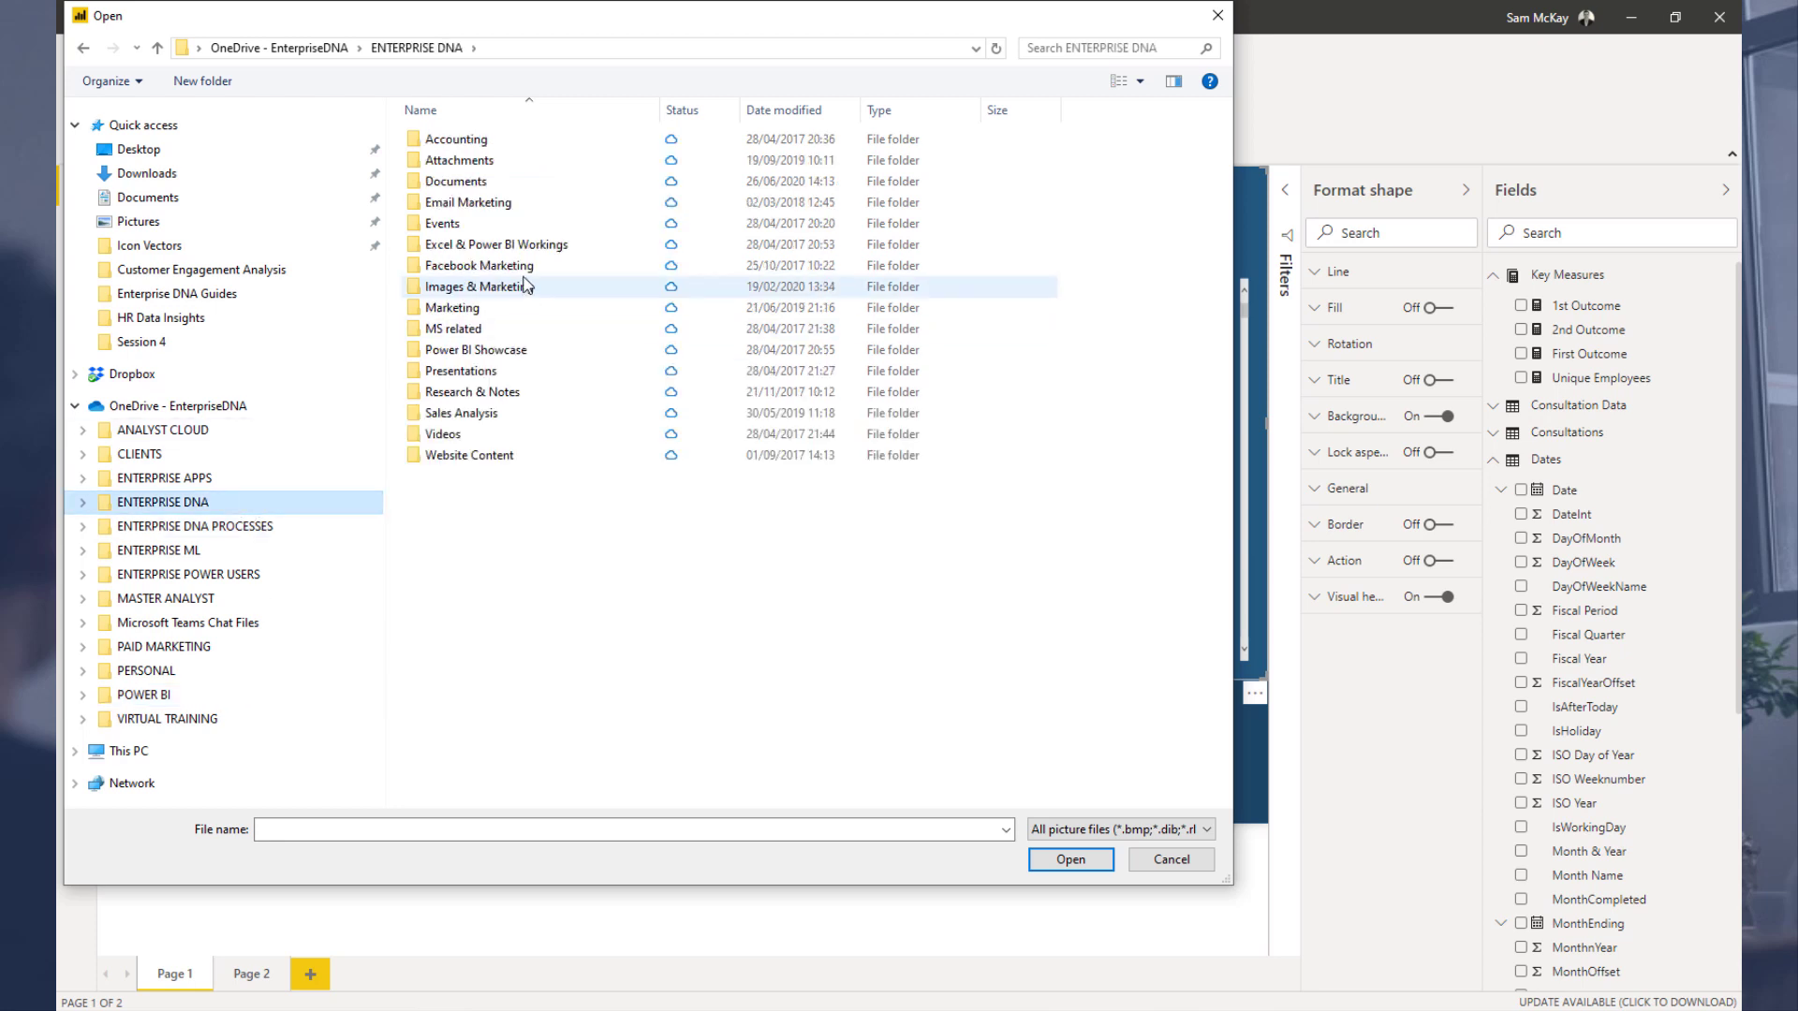
{"action": "double_click", "coordinate": [522, 286]}
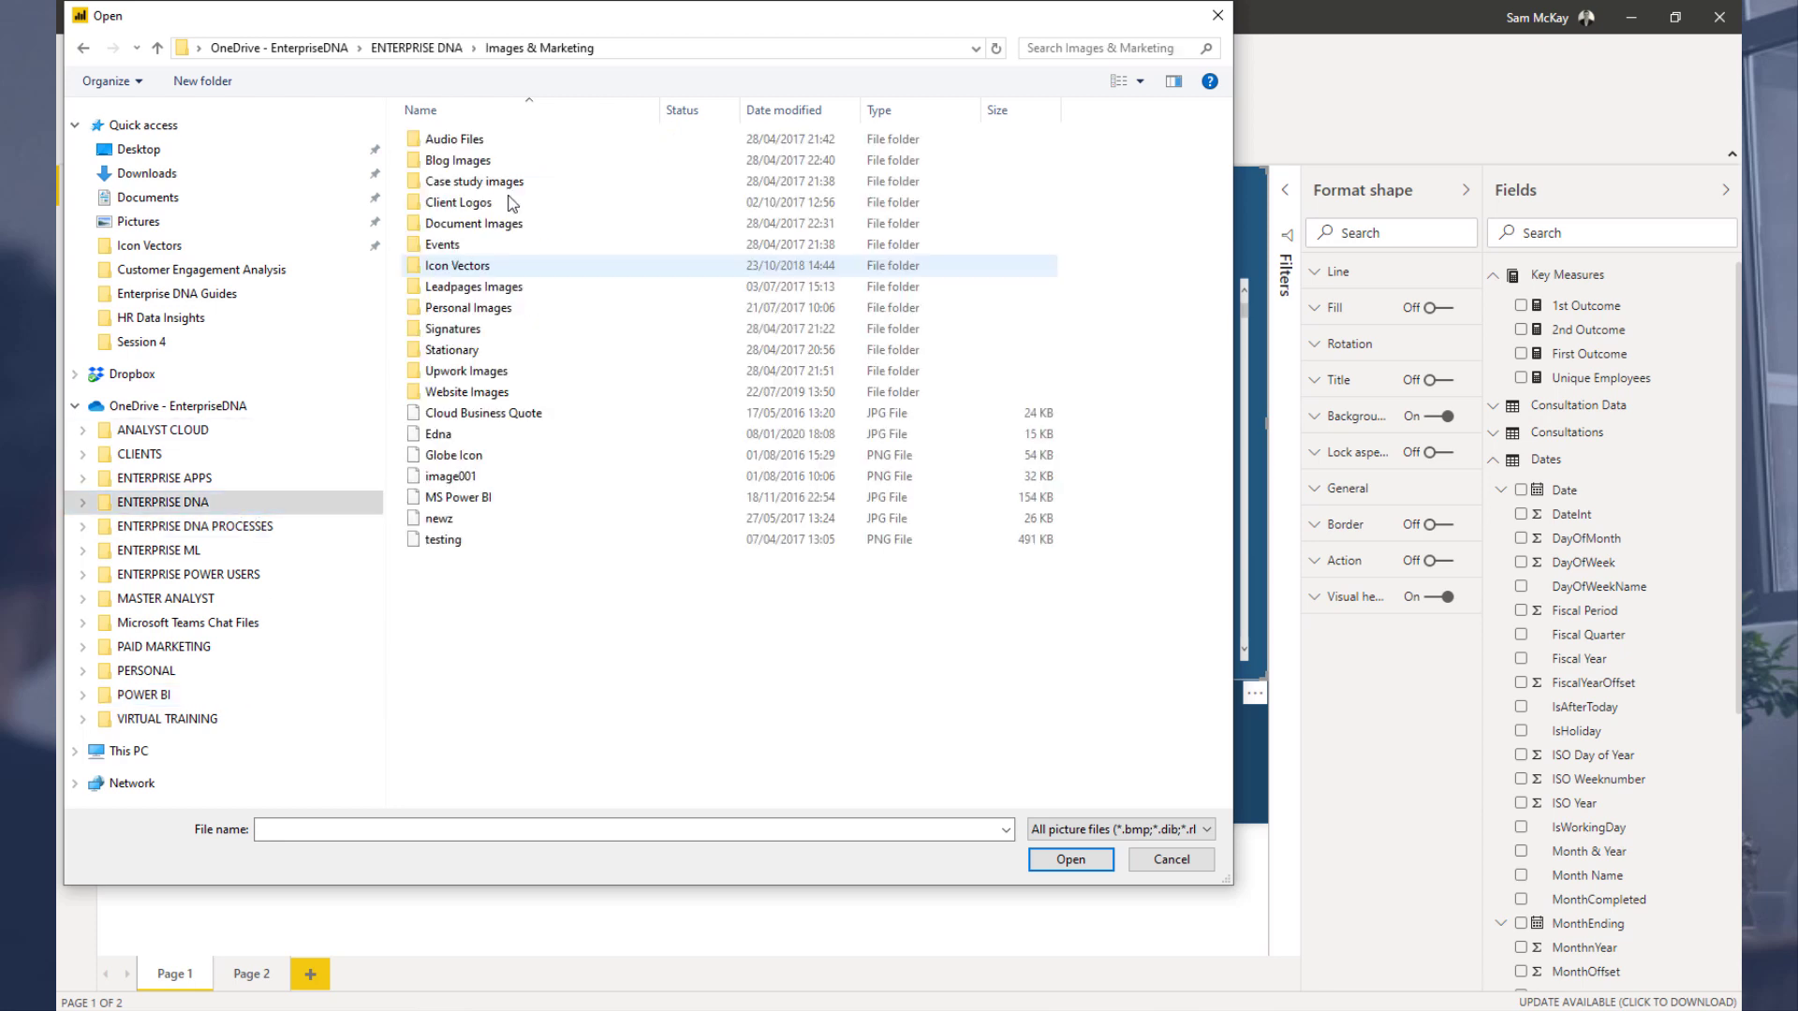
{"action": "double_click", "coordinate": [502, 267]}
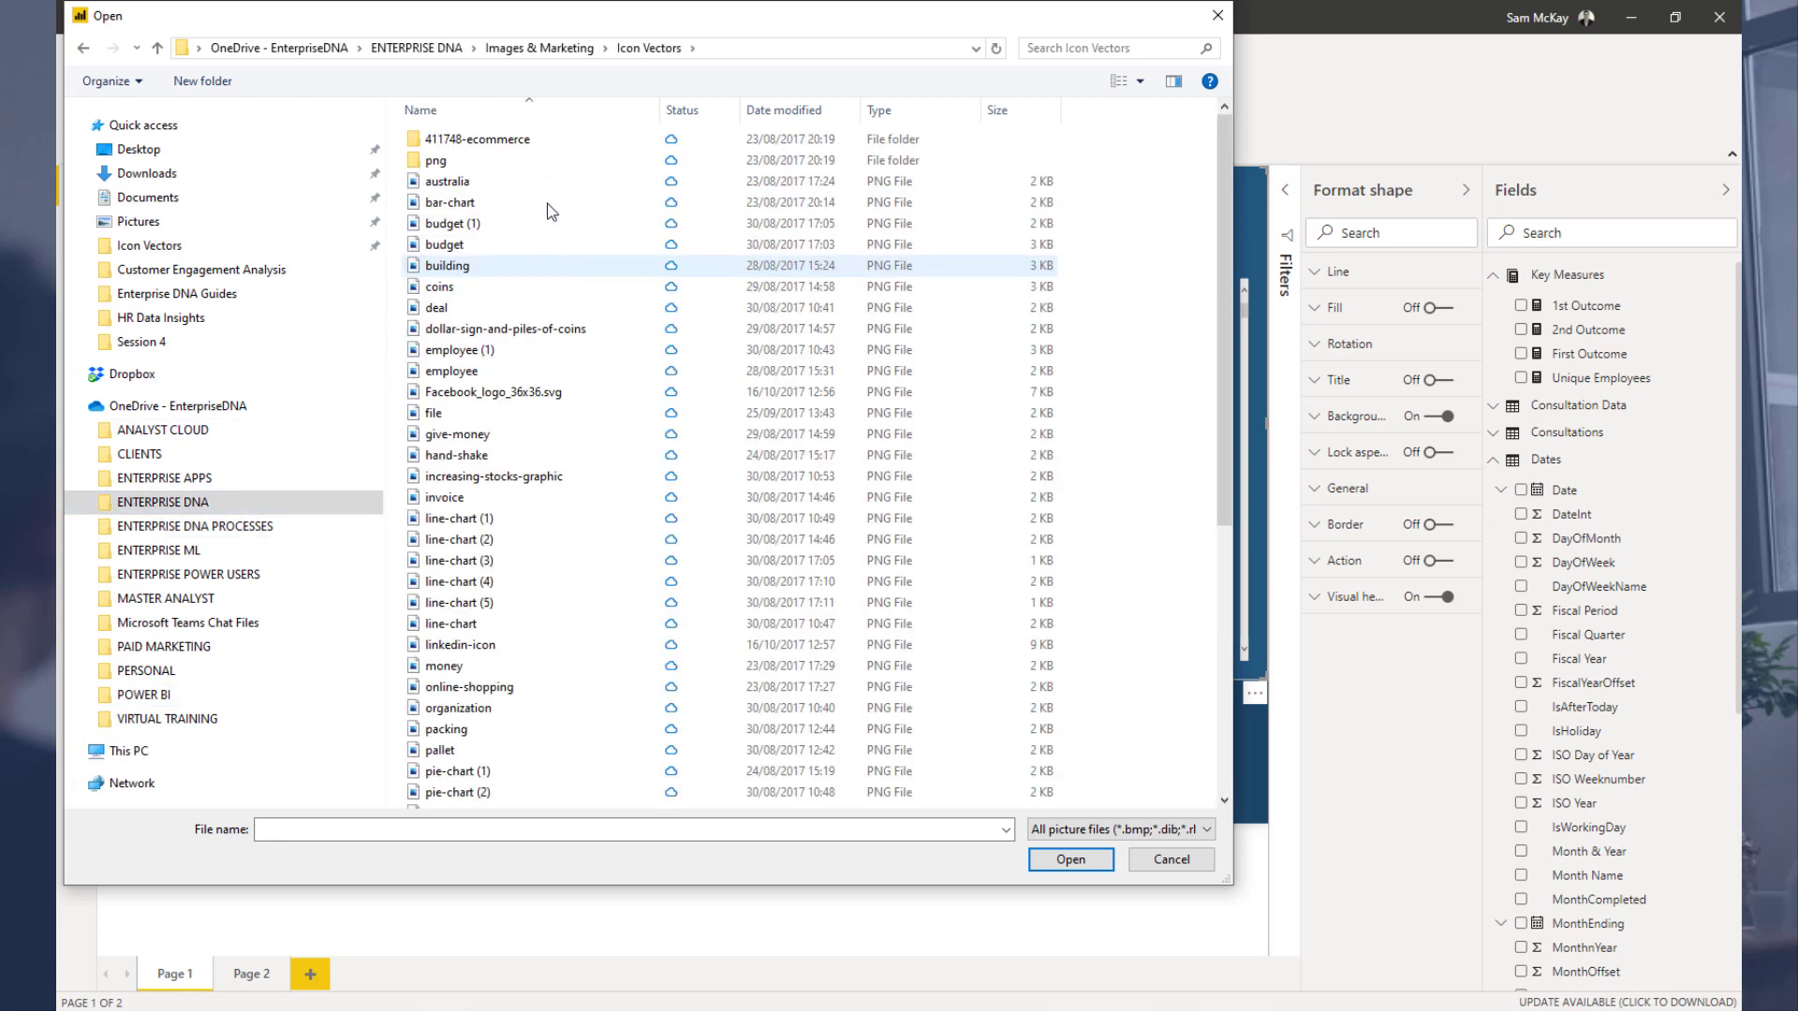
{"action": "double_click", "coordinate": [488, 368]}
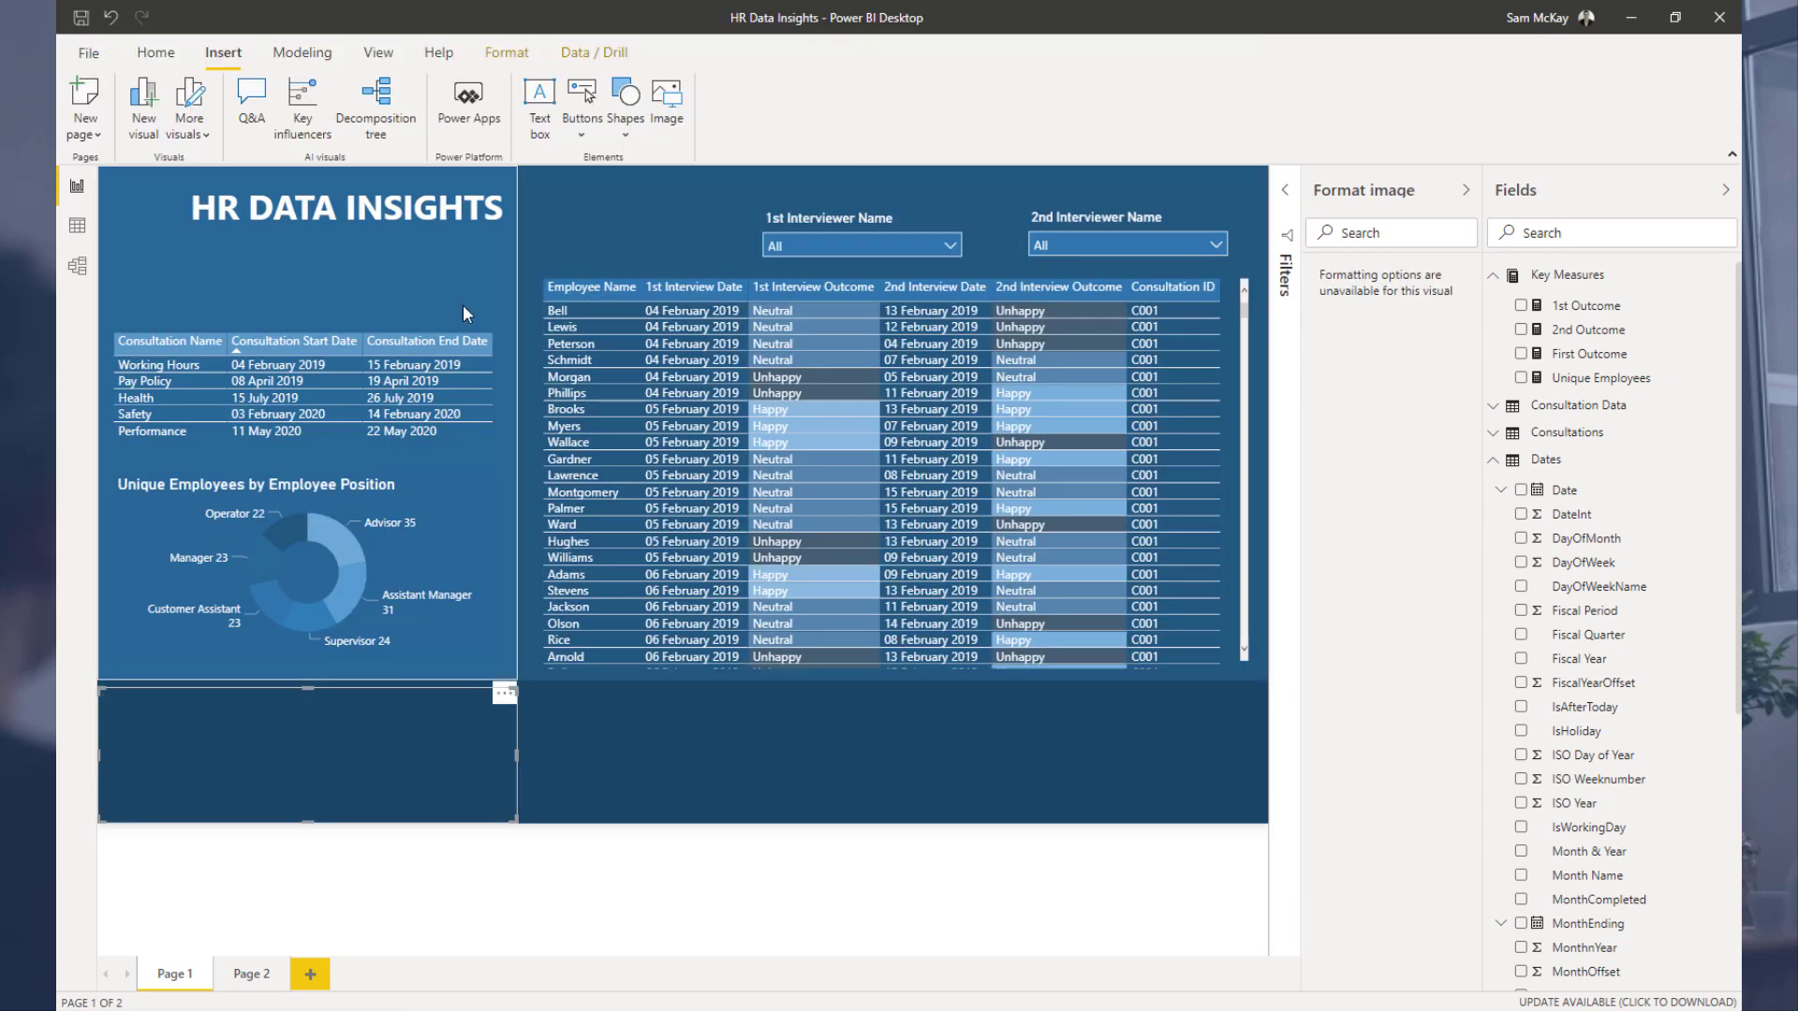
{"action": "left_click_drag", "start_coordinate": [514, 821], "coordinate": [249, 750]}
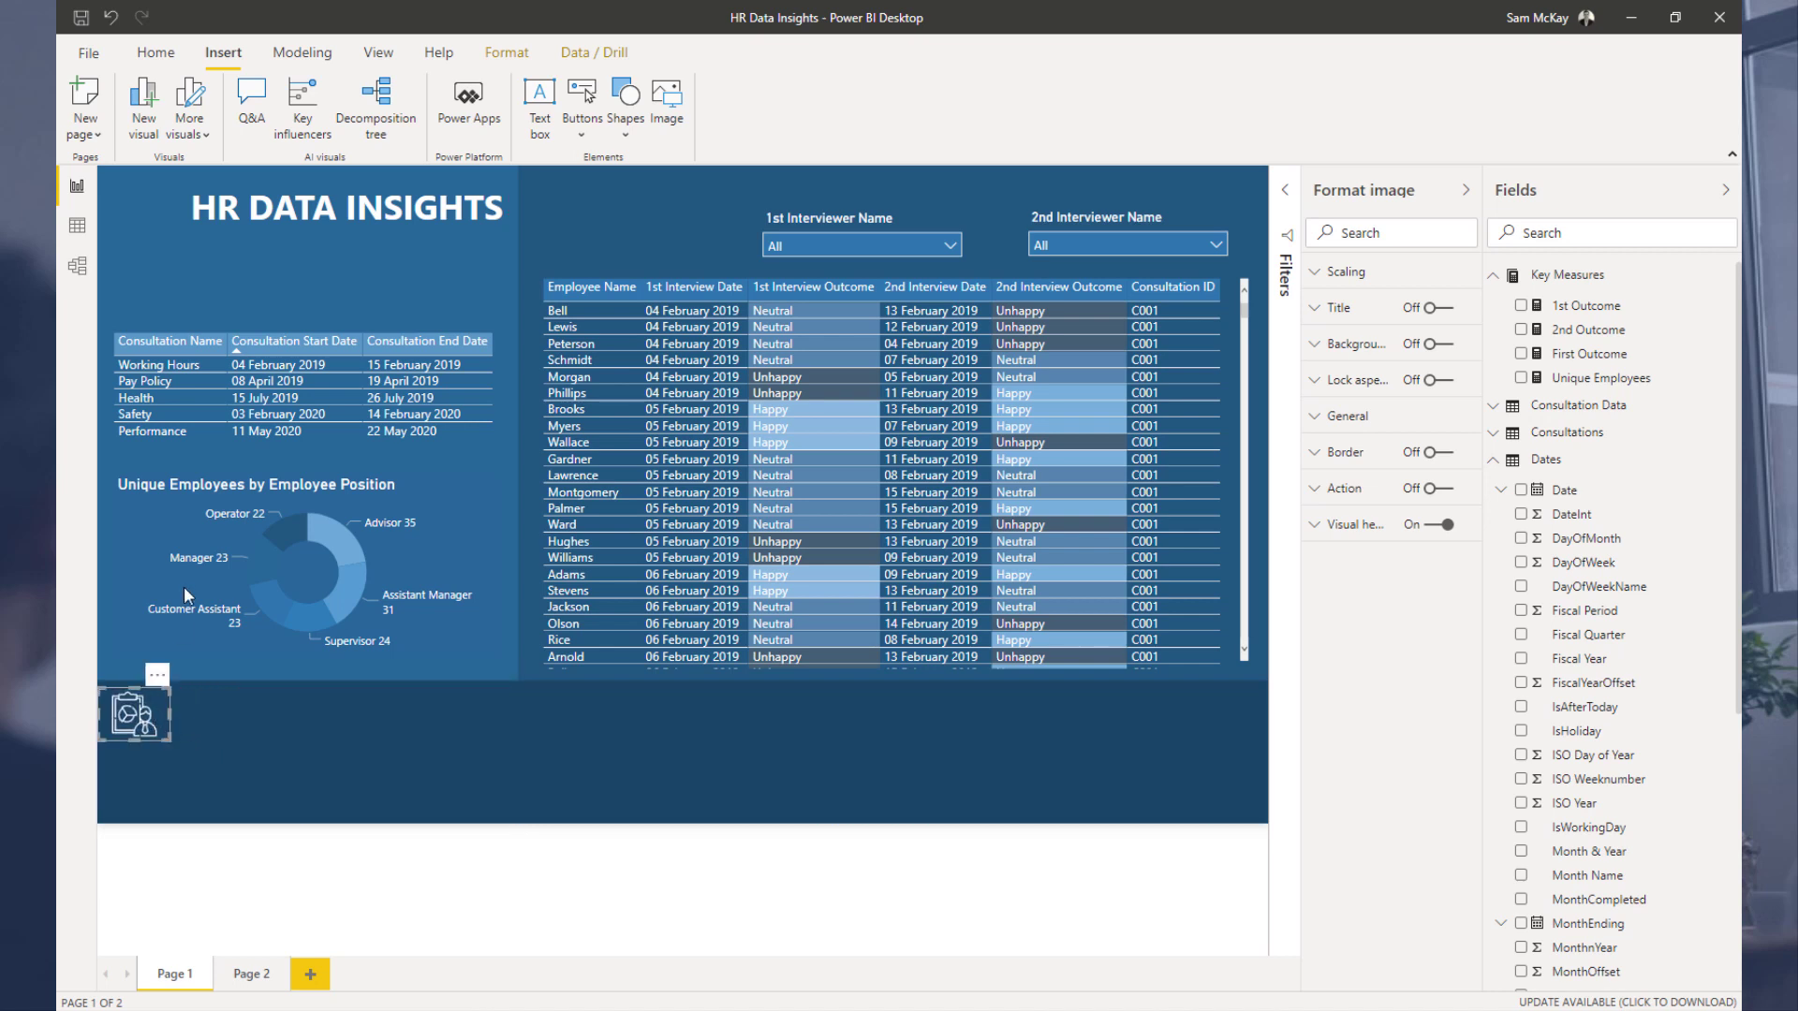
{"action": "left_click_drag", "start_coordinate": [161, 708], "coordinate": [169, 208]}
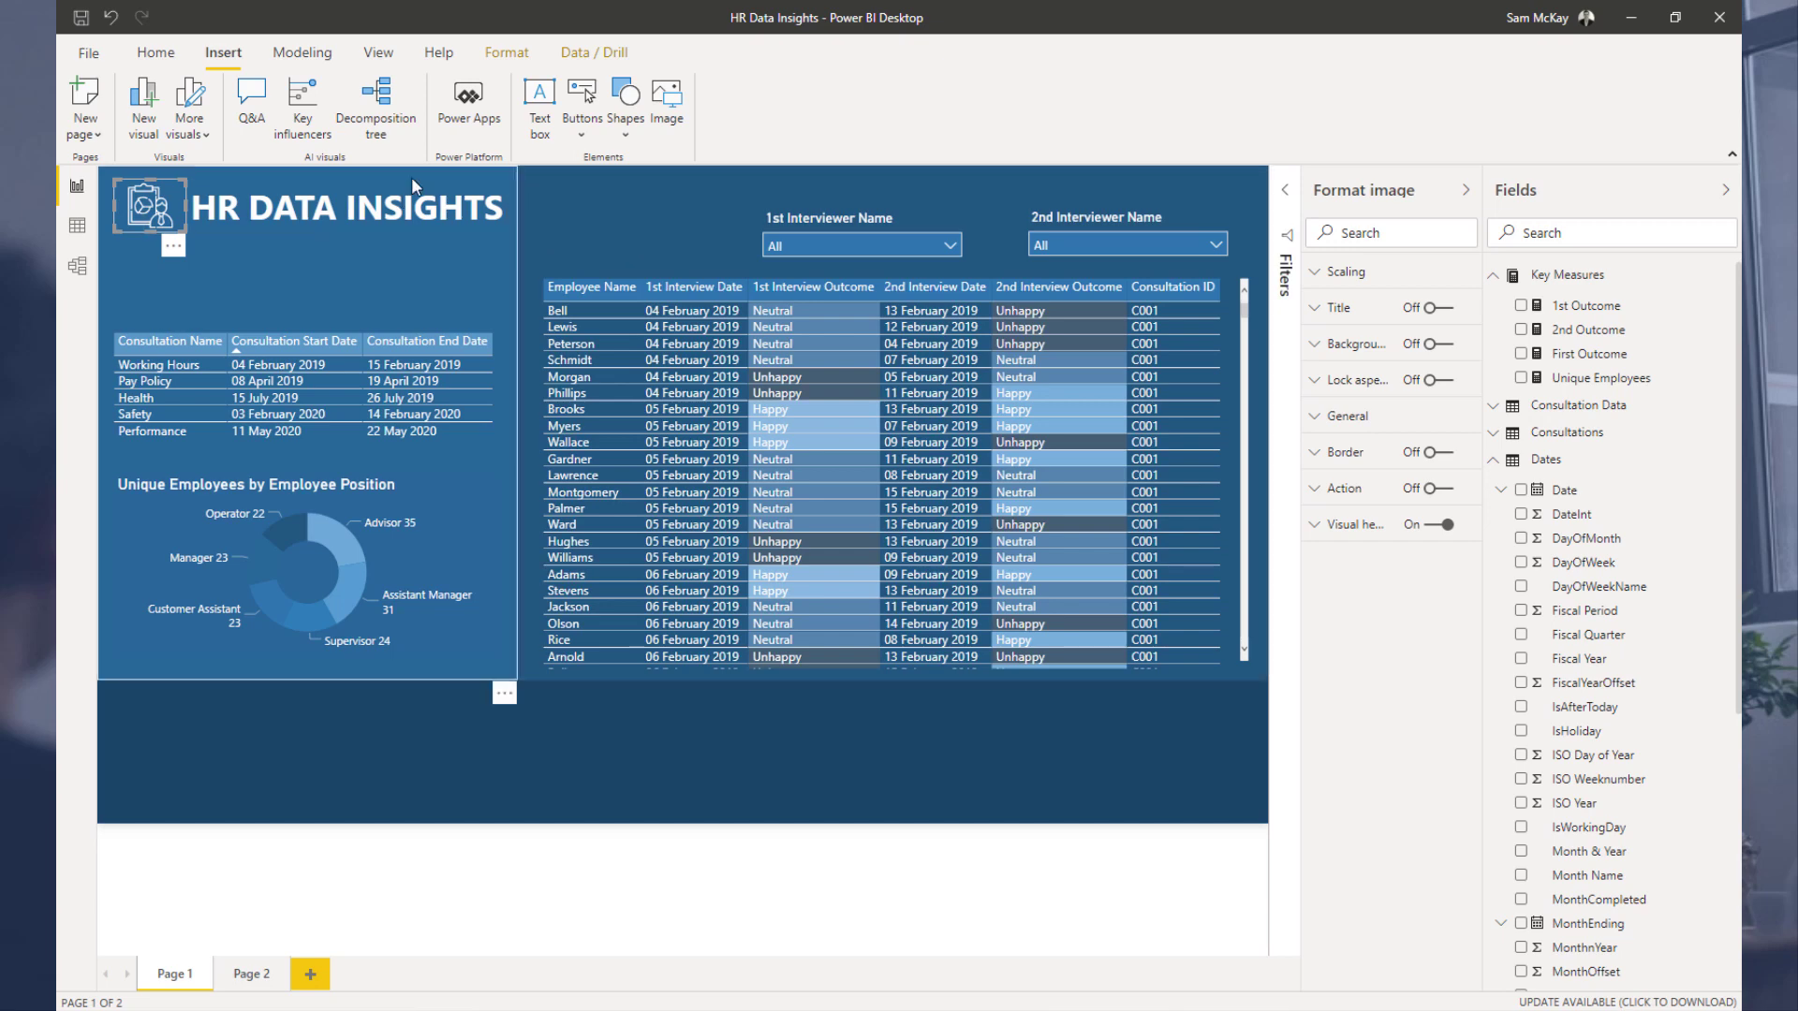
{"action": "left_click", "coordinate": [570, 196]}
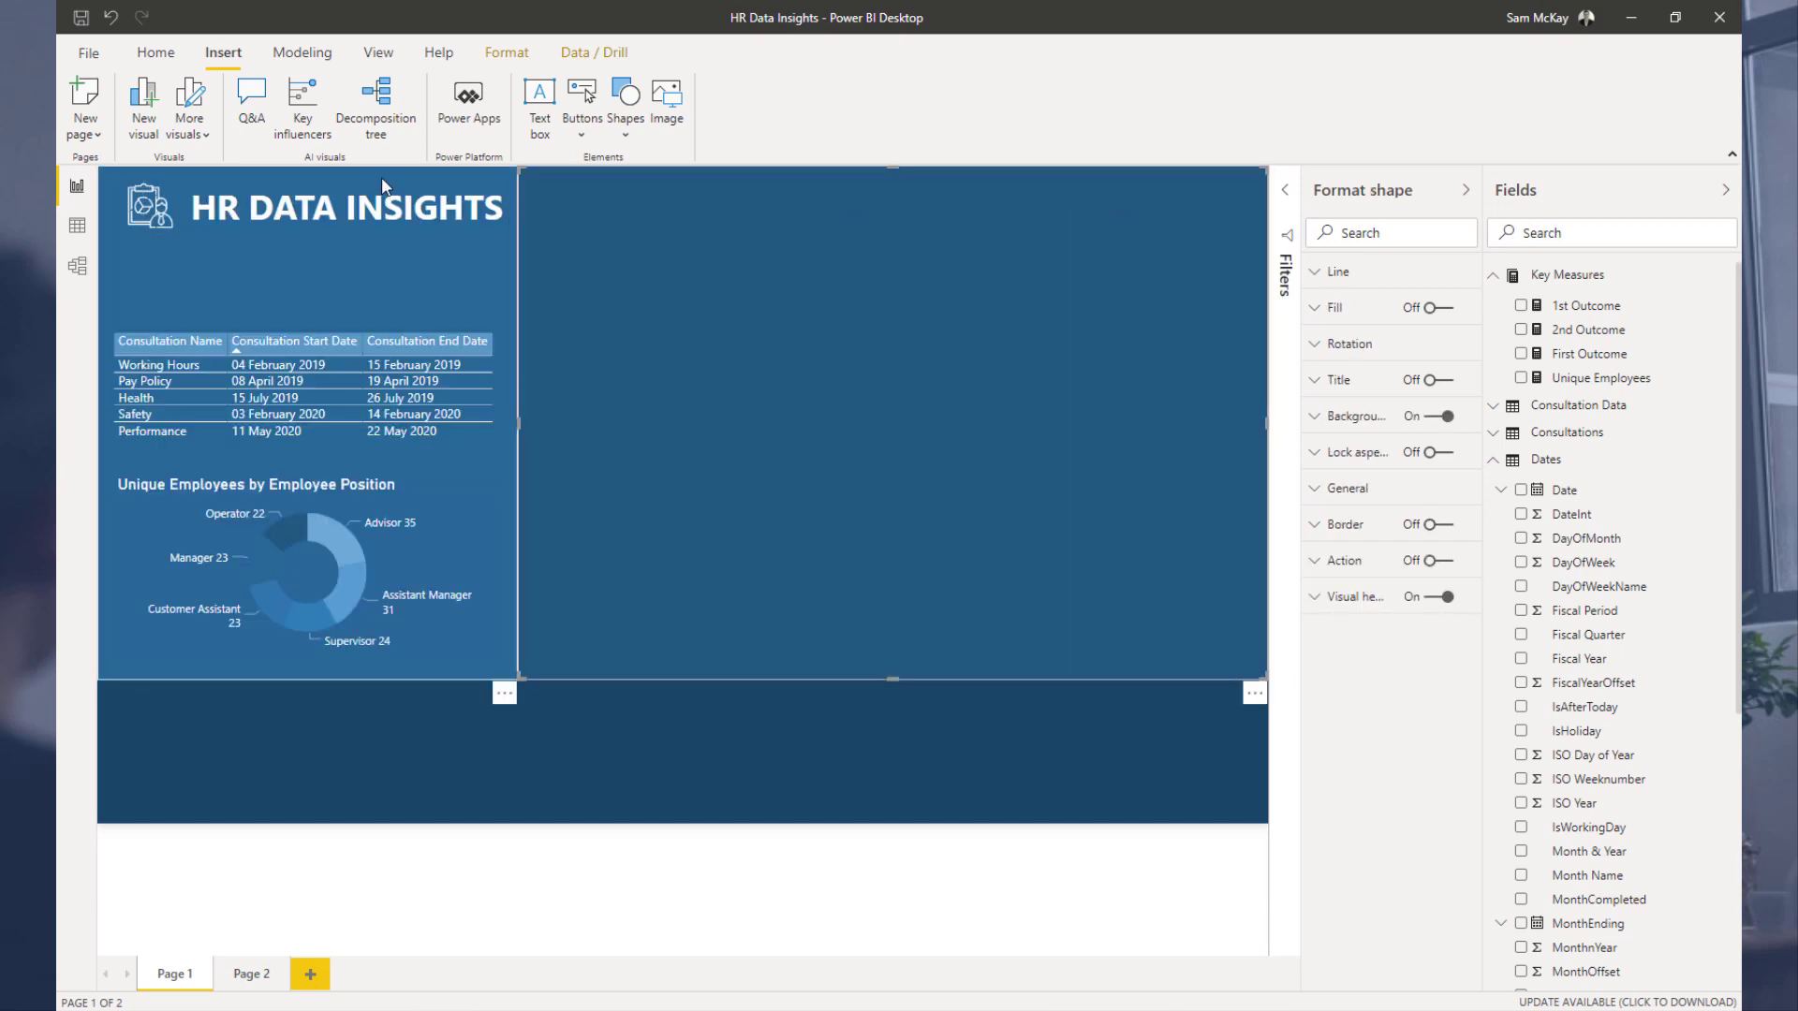
{"action": "left_click", "coordinate": [383, 184]}
{"action": "left_click", "coordinate": [569, 204]}
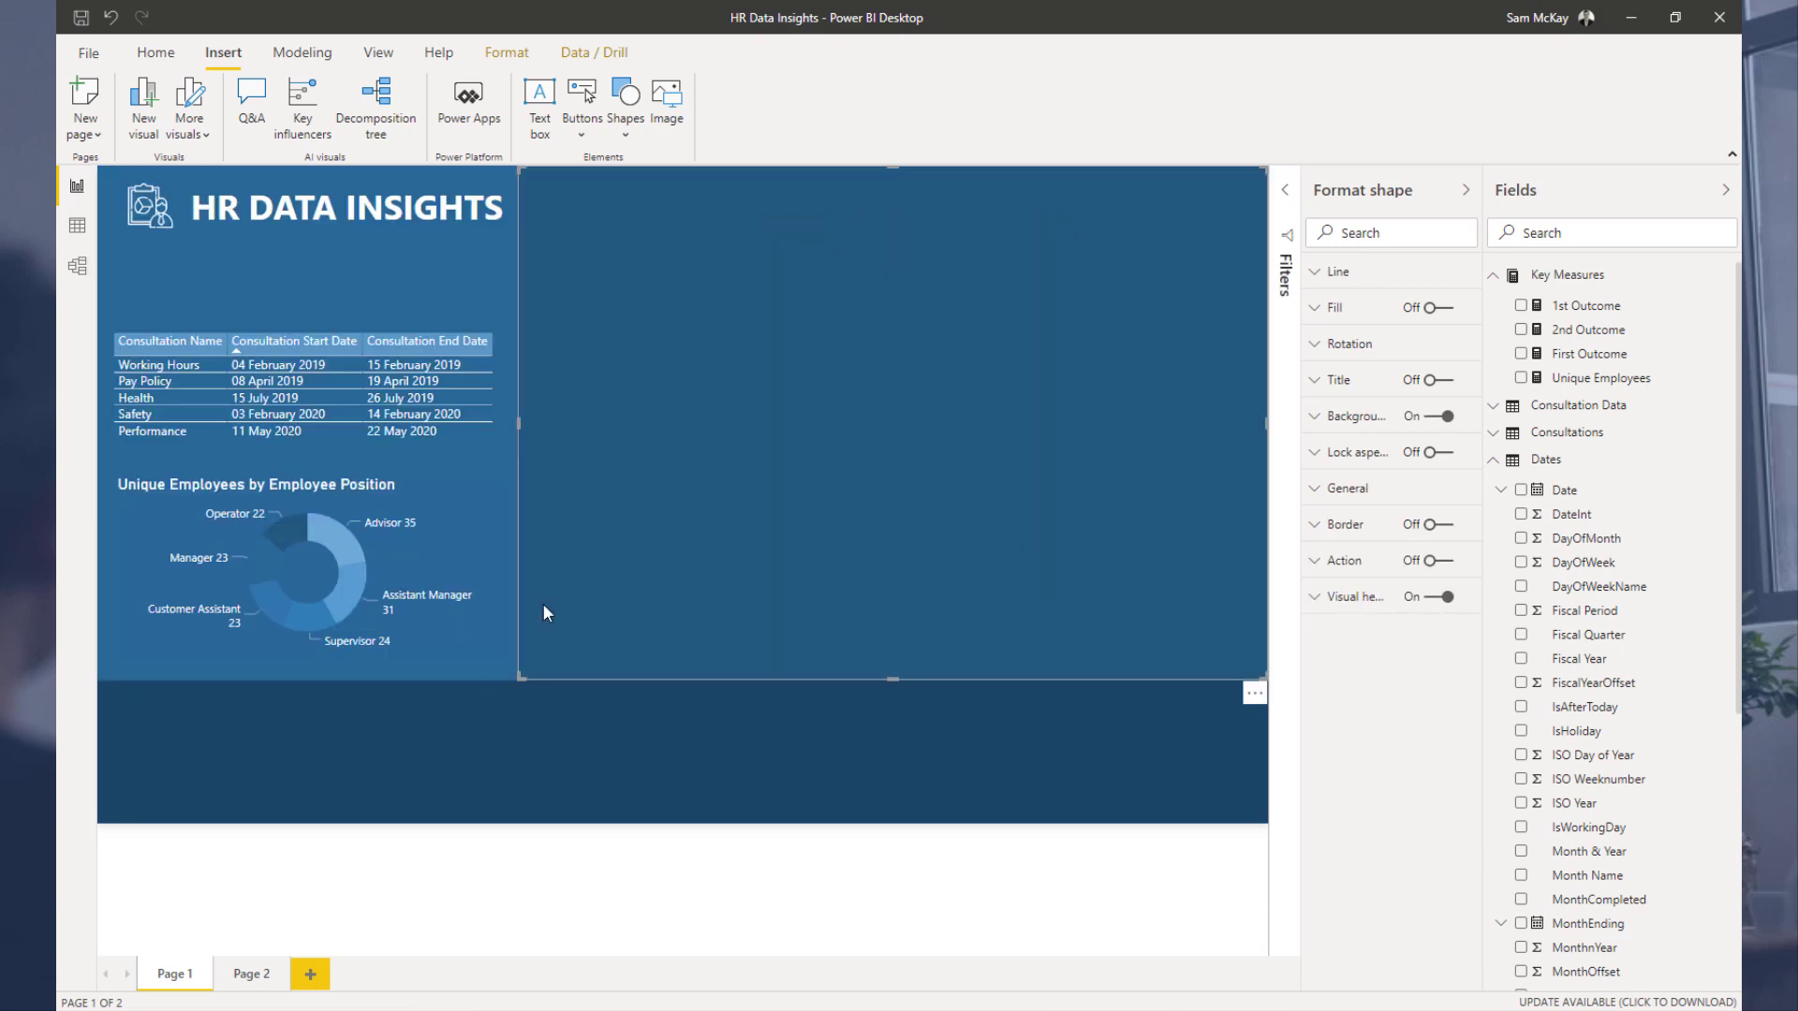
{"action": "left_click", "coordinate": [477, 785]}
{"action": "left_click", "coordinate": [385, 181]}
{"action": "left_click", "coordinate": [385, 183]}
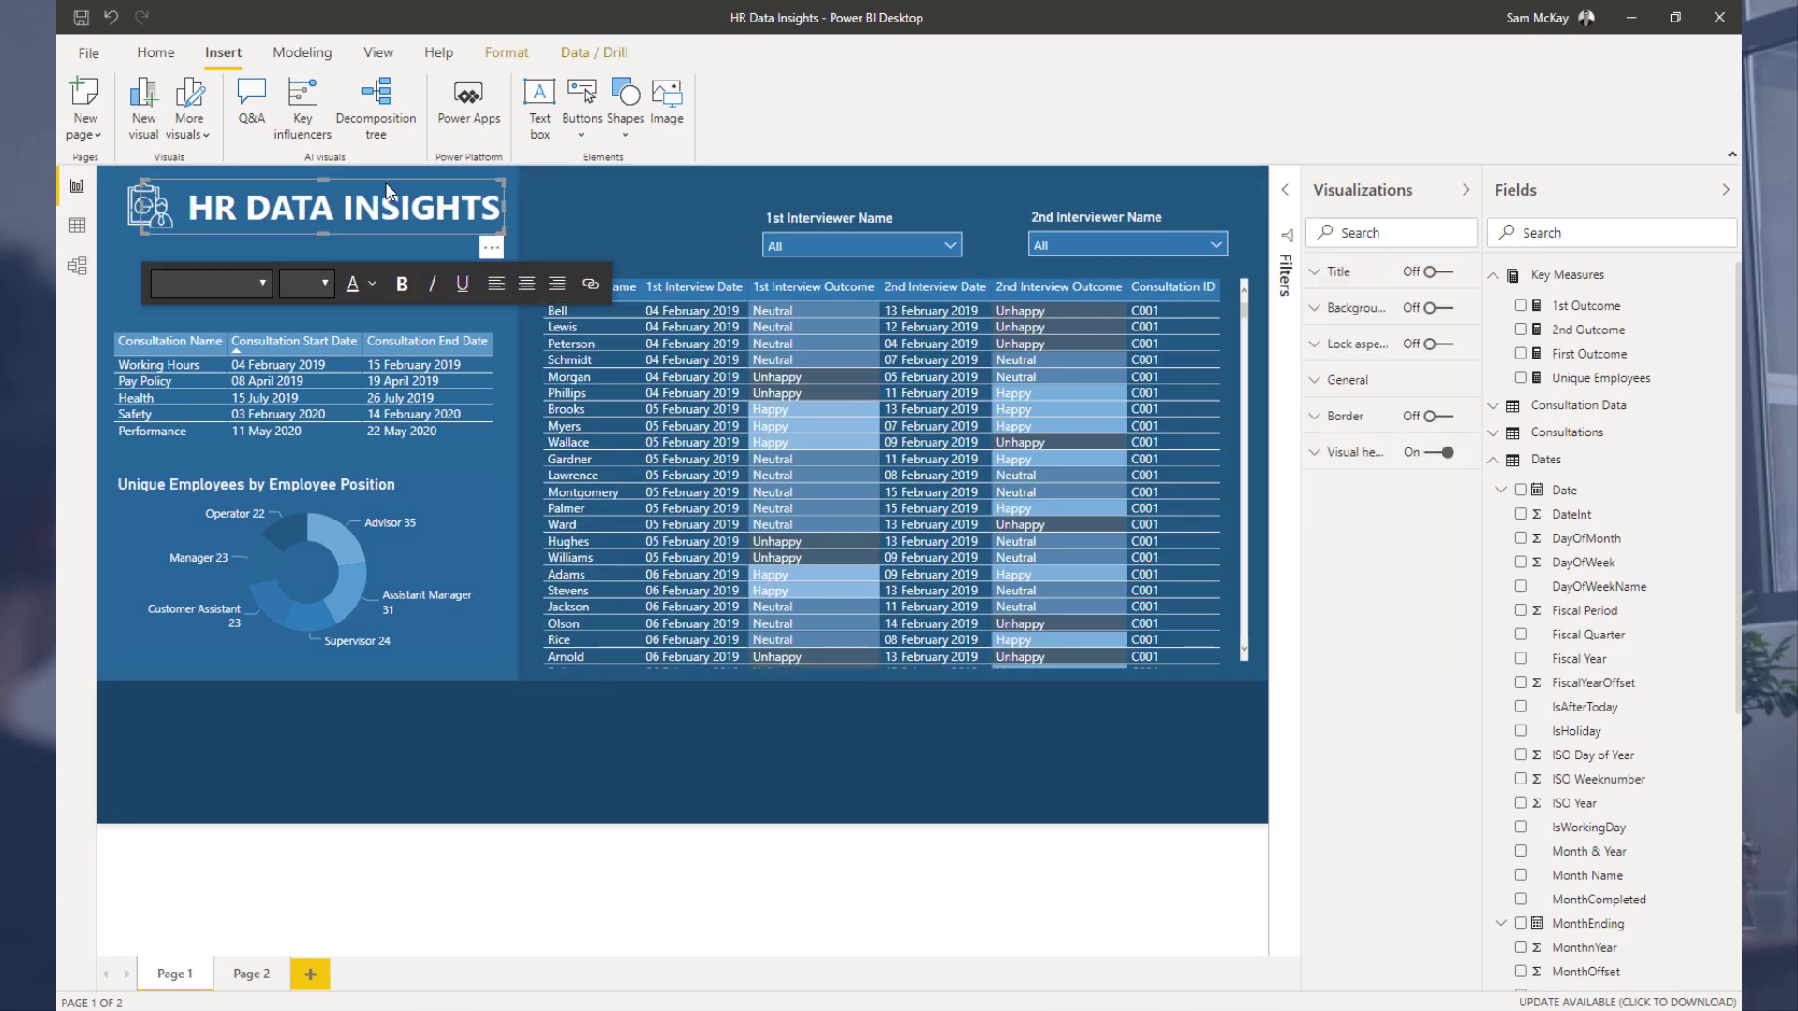
{"action": "left_click", "coordinate": [444, 781]}
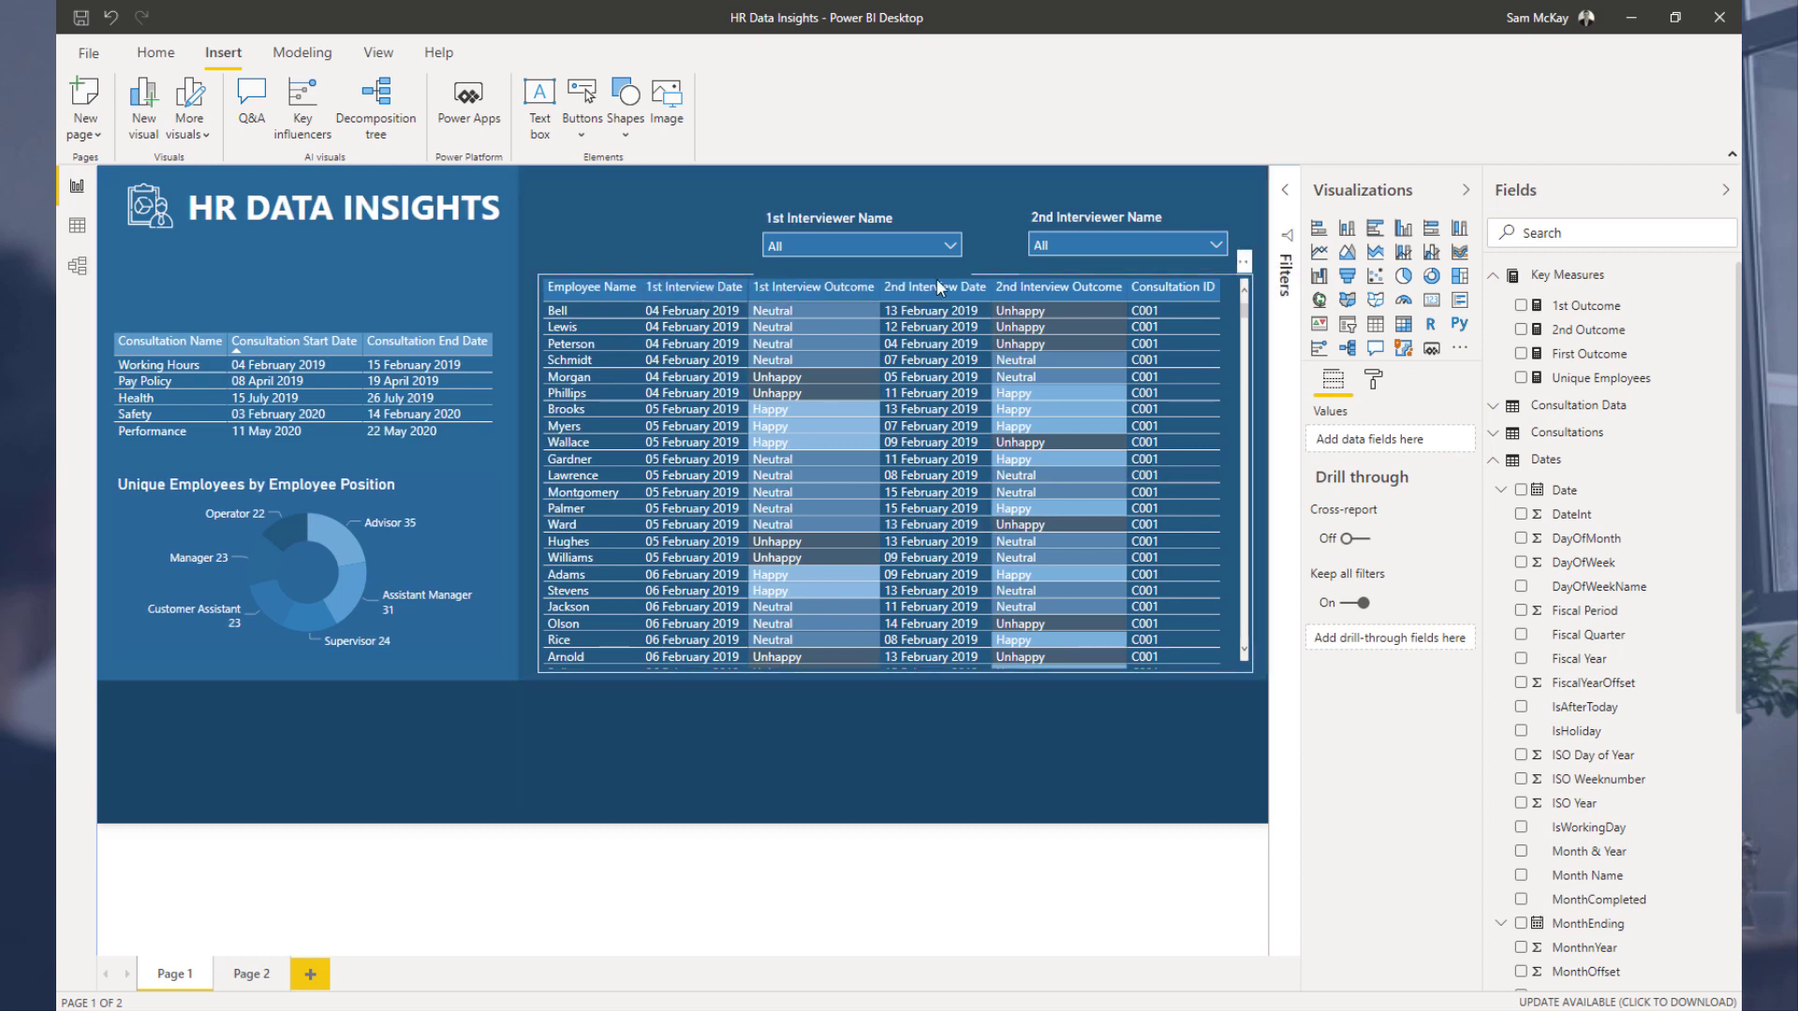
Step: Nudge both the 1st and 2nd Interviewer Name slicers slightly upward
{"action": "left_click", "coordinate": [918, 226]}
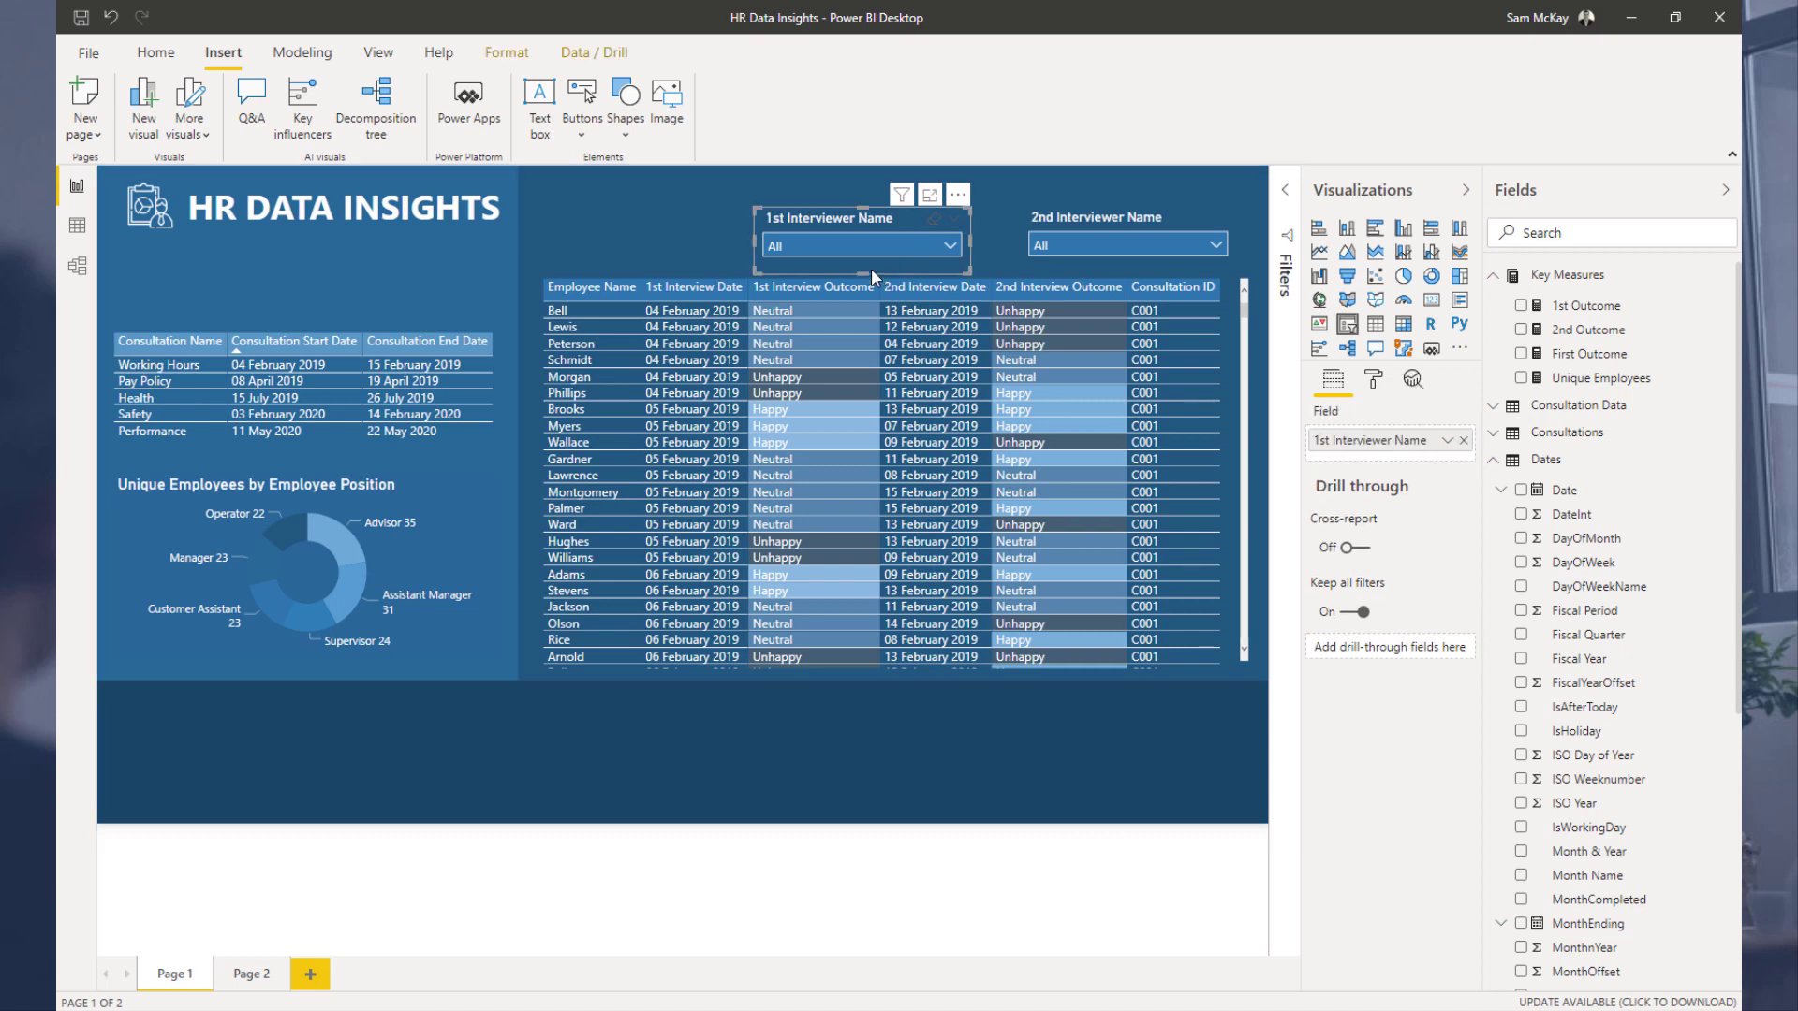
{"action": "key", "text": "Up"}
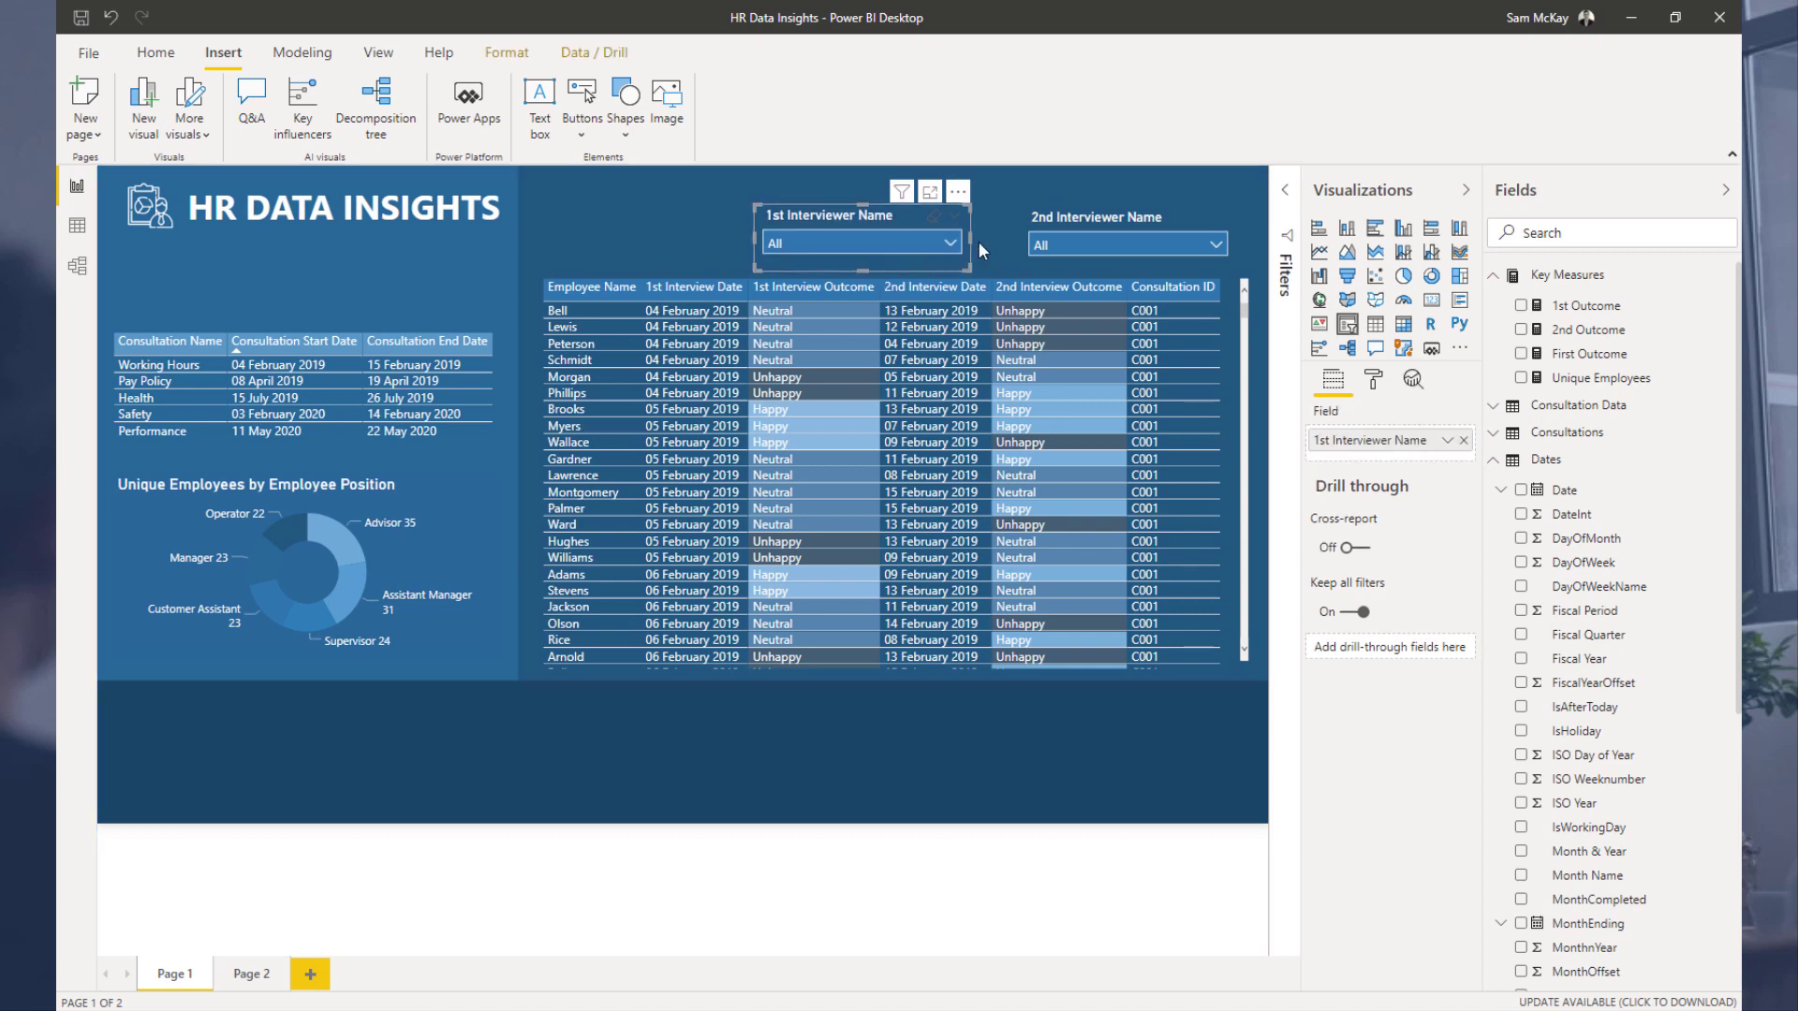
{"action": "left_click", "coordinate": [1027, 222]}
{"action": "key", "text": "Up"}
{"action": "key", "text": "Up"}
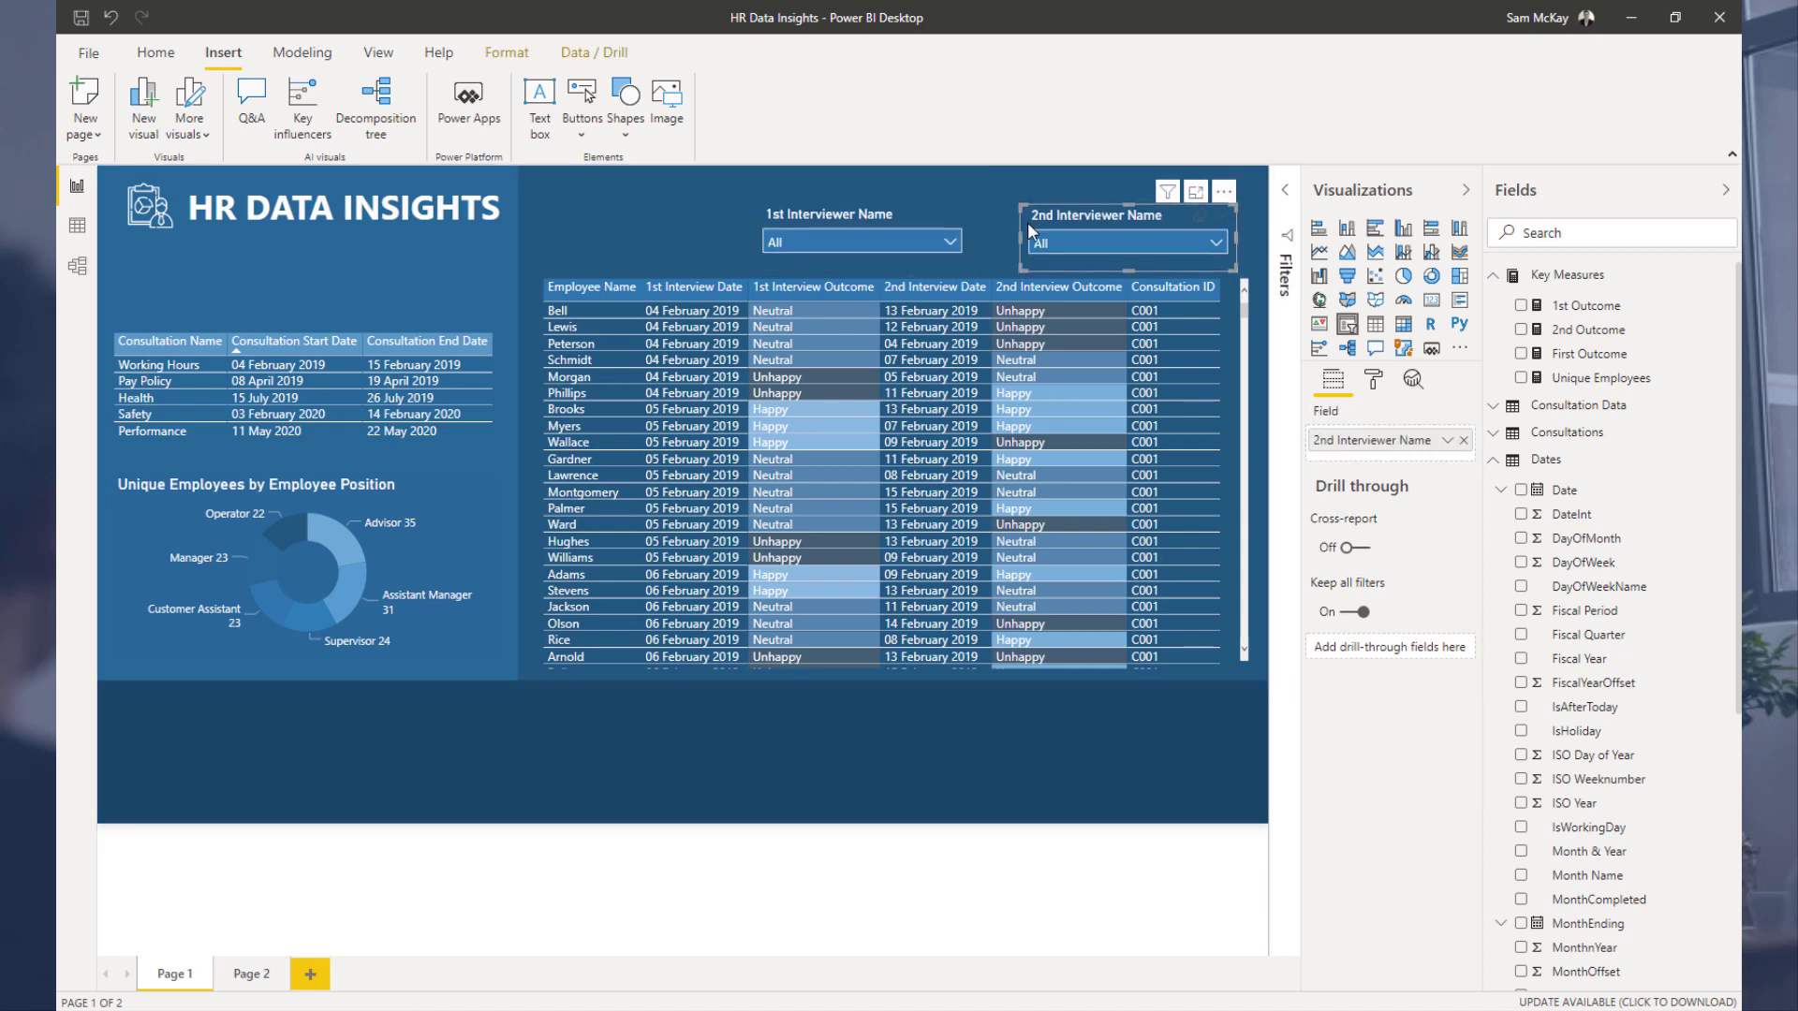
{"action": "left_click", "coordinate": [673, 772]}
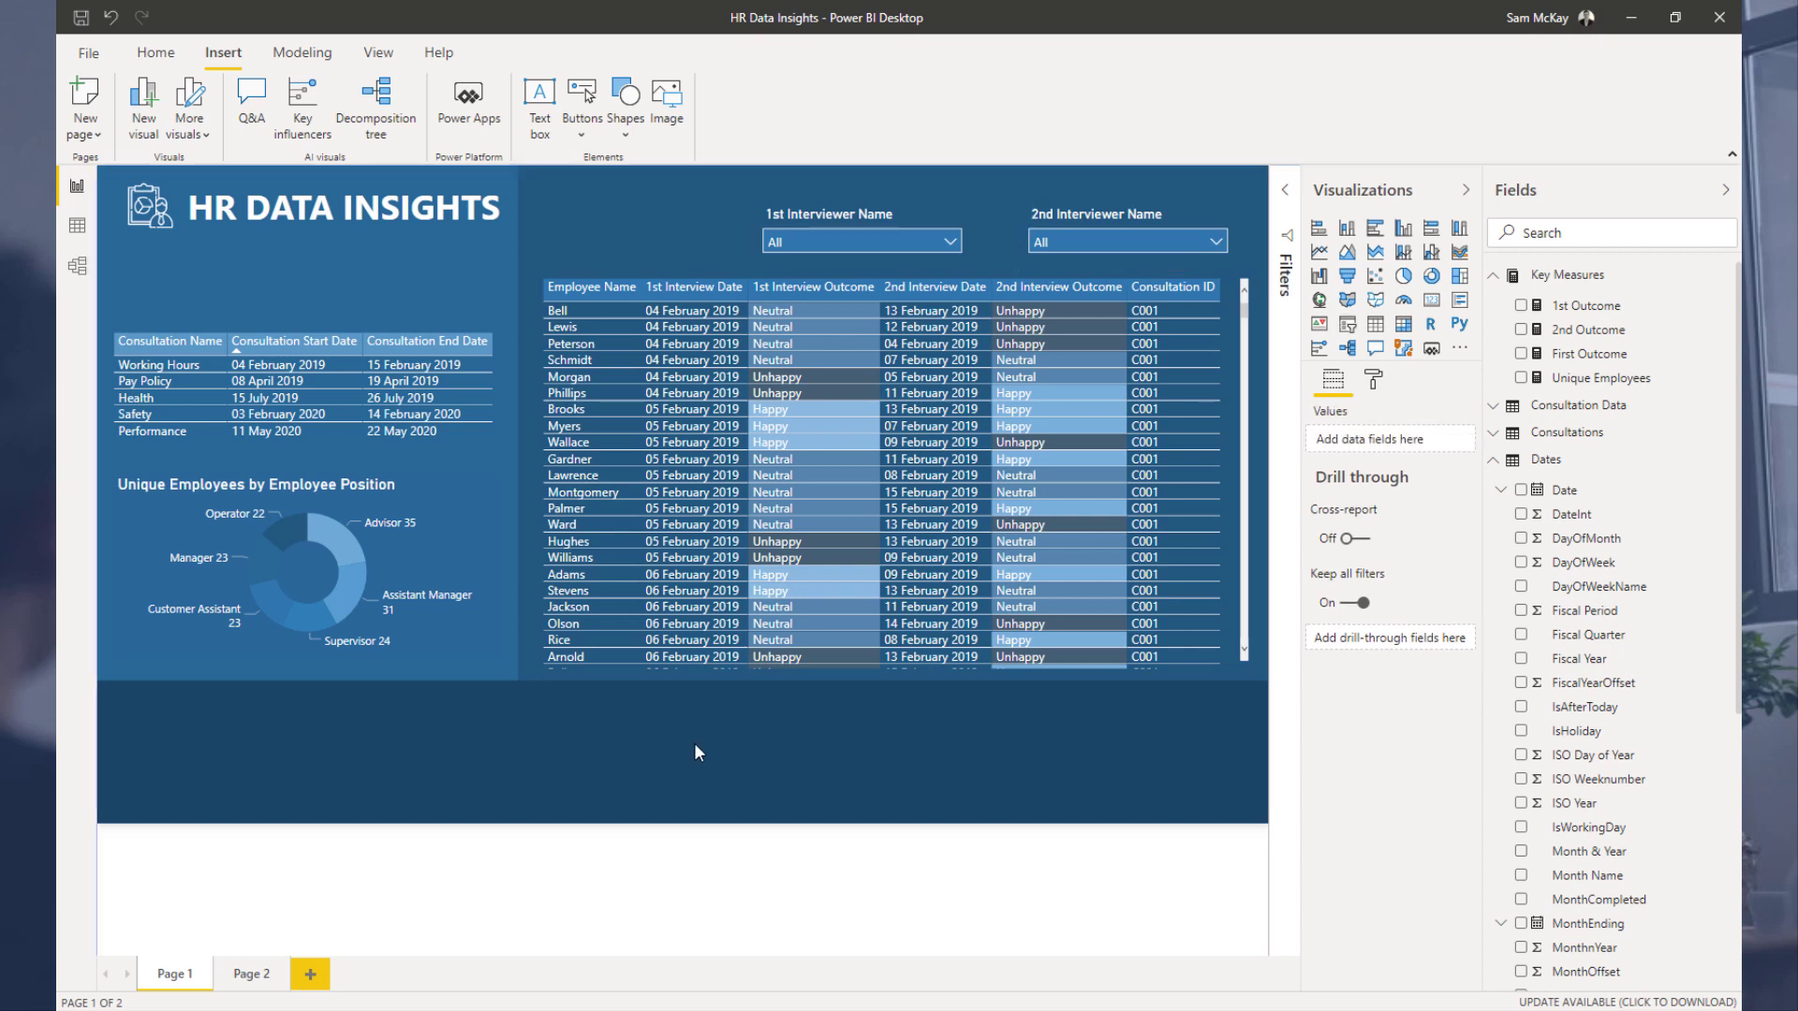
Step: Nudge the 1st Interviewer Name slicer to the right
{"action": "left_click", "coordinate": [913, 219]}
{"action": "key", "text": "Right"}
{"action": "key", "text": "Right"}
{"action": "key", "text": "Right"}
{"action": "key", "text": "Right"}
{"action": "key", "text": "Right"}
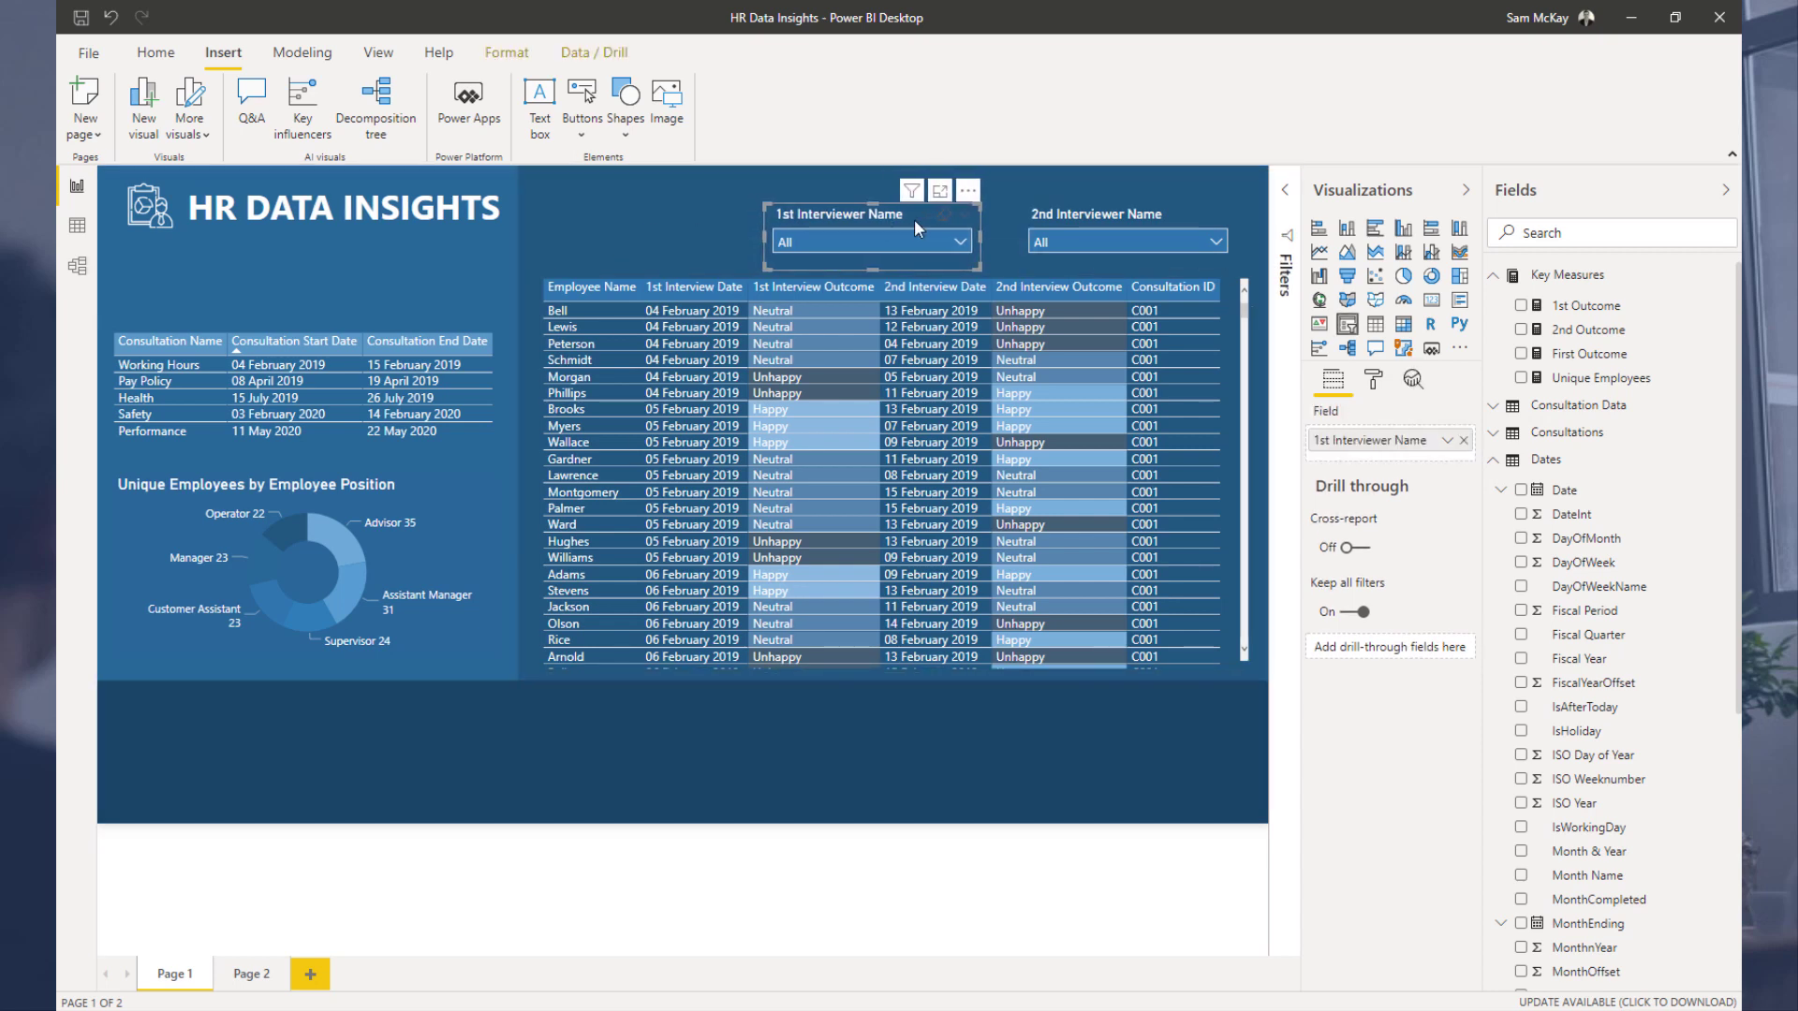
{"action": "key", "text": "Right"}
{"action": "key", "text": "Right"}
{"action": "key", "text": "Right"}
{"action": "key", "text": "Right"}
{"action": "key", "text": "Right"}
{"action": "key", "text": "Right"}
{"action": "key", "text": "Right"}
{"action": "key", "text": "Right"}
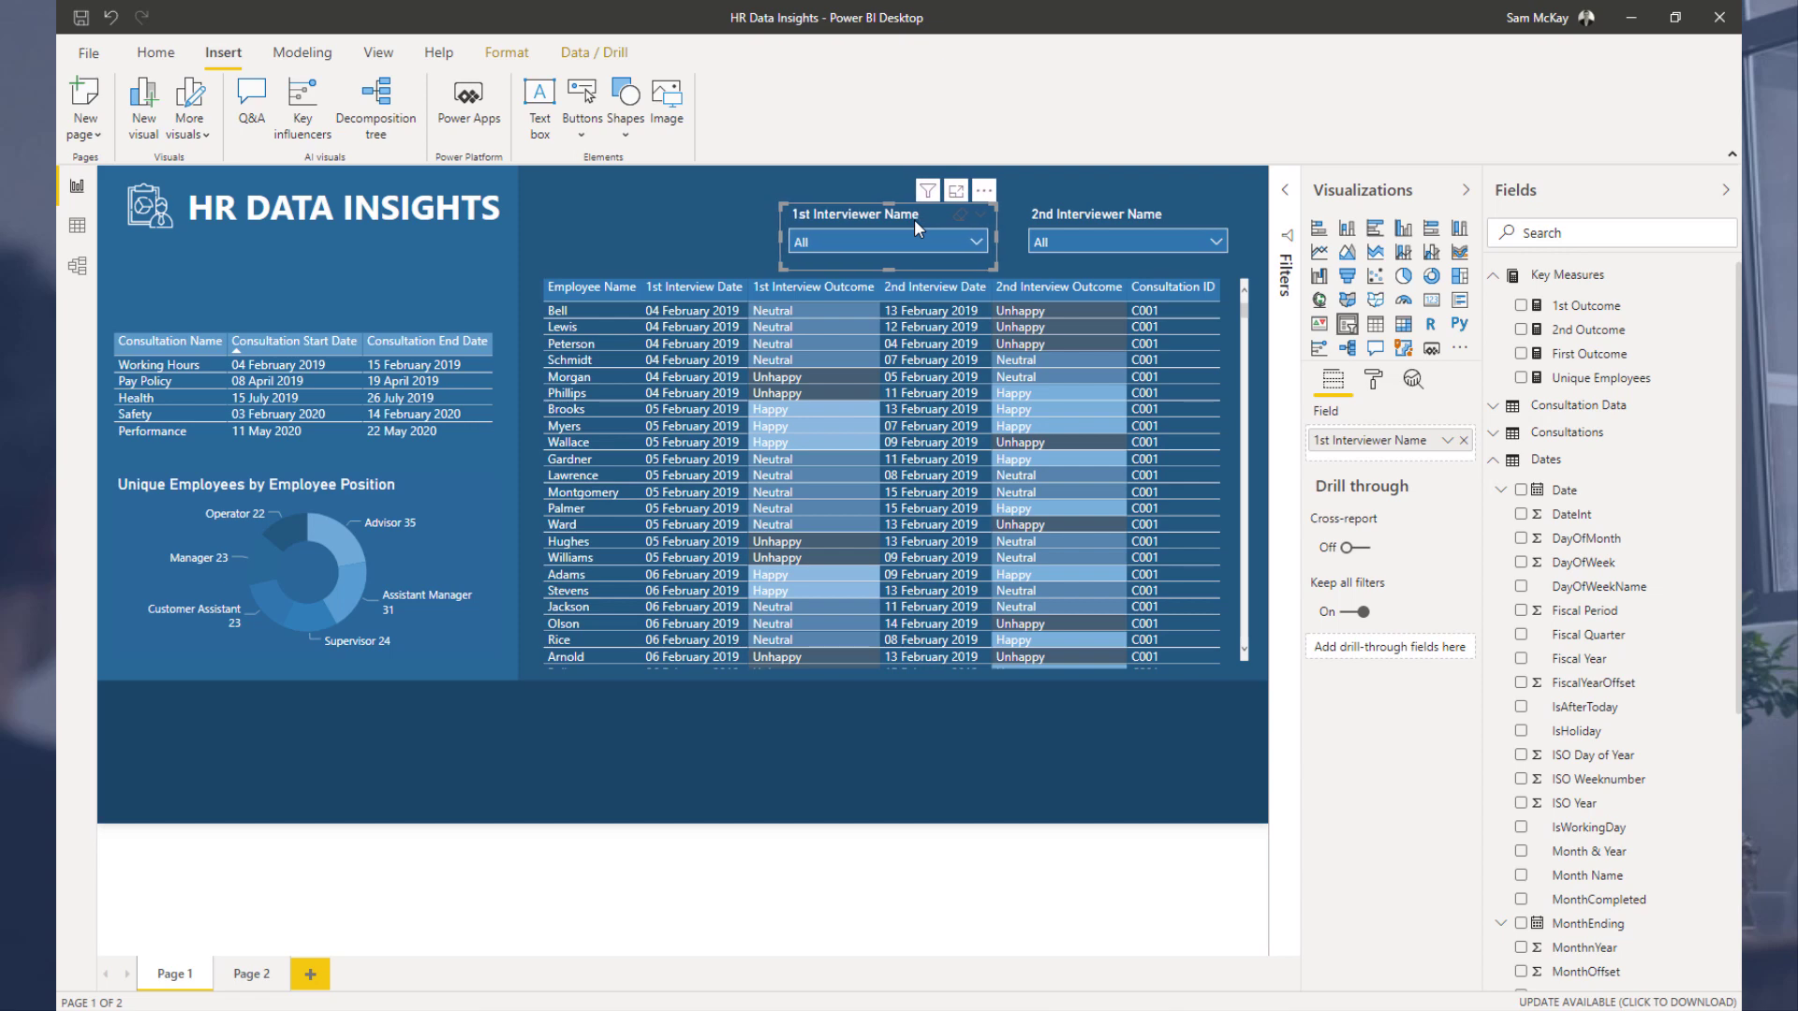
{"action": "key", "text": "Right"}
Step: Duplicate the 1st Interviewer Name slicer and position the copy to its left, aligned with the other slicers
{"action": "key", "text": "ctrl+c"}
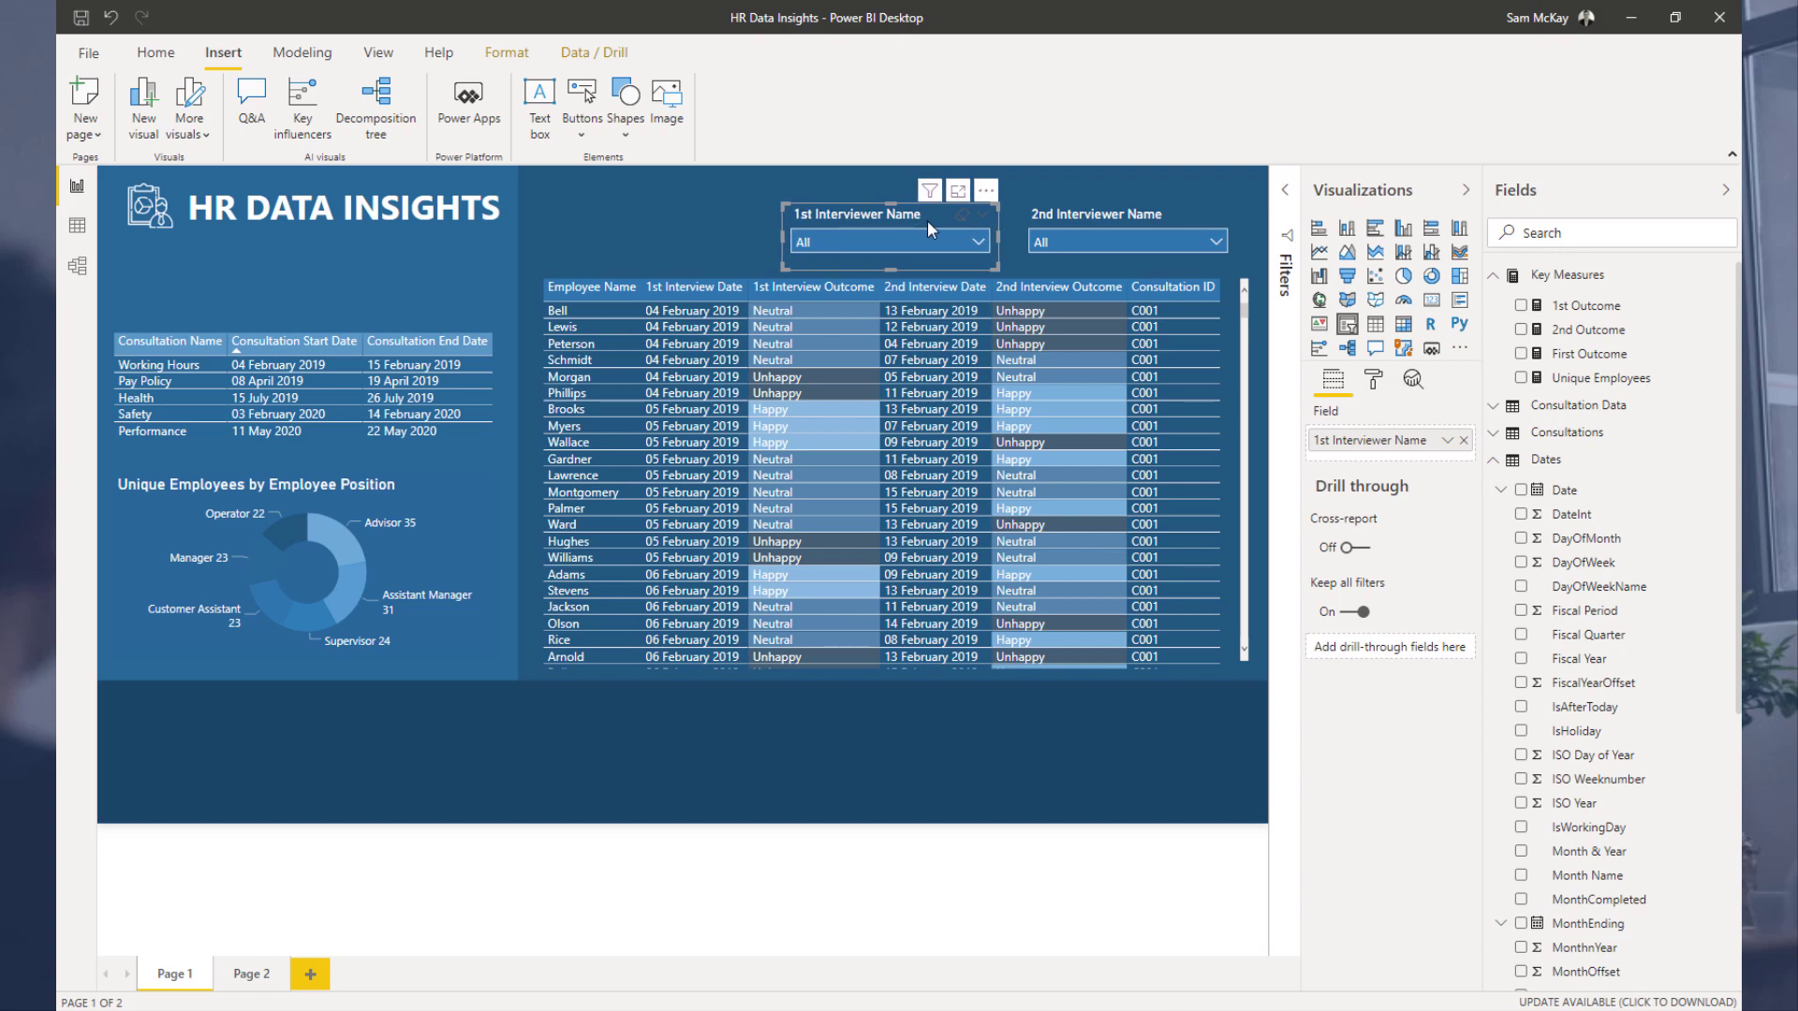
{"action": "key", "text": "ctrl+v"}
{"action": "left_click_drag", "start_coordinate": [936, 221], "coordinate": [699, 205]}
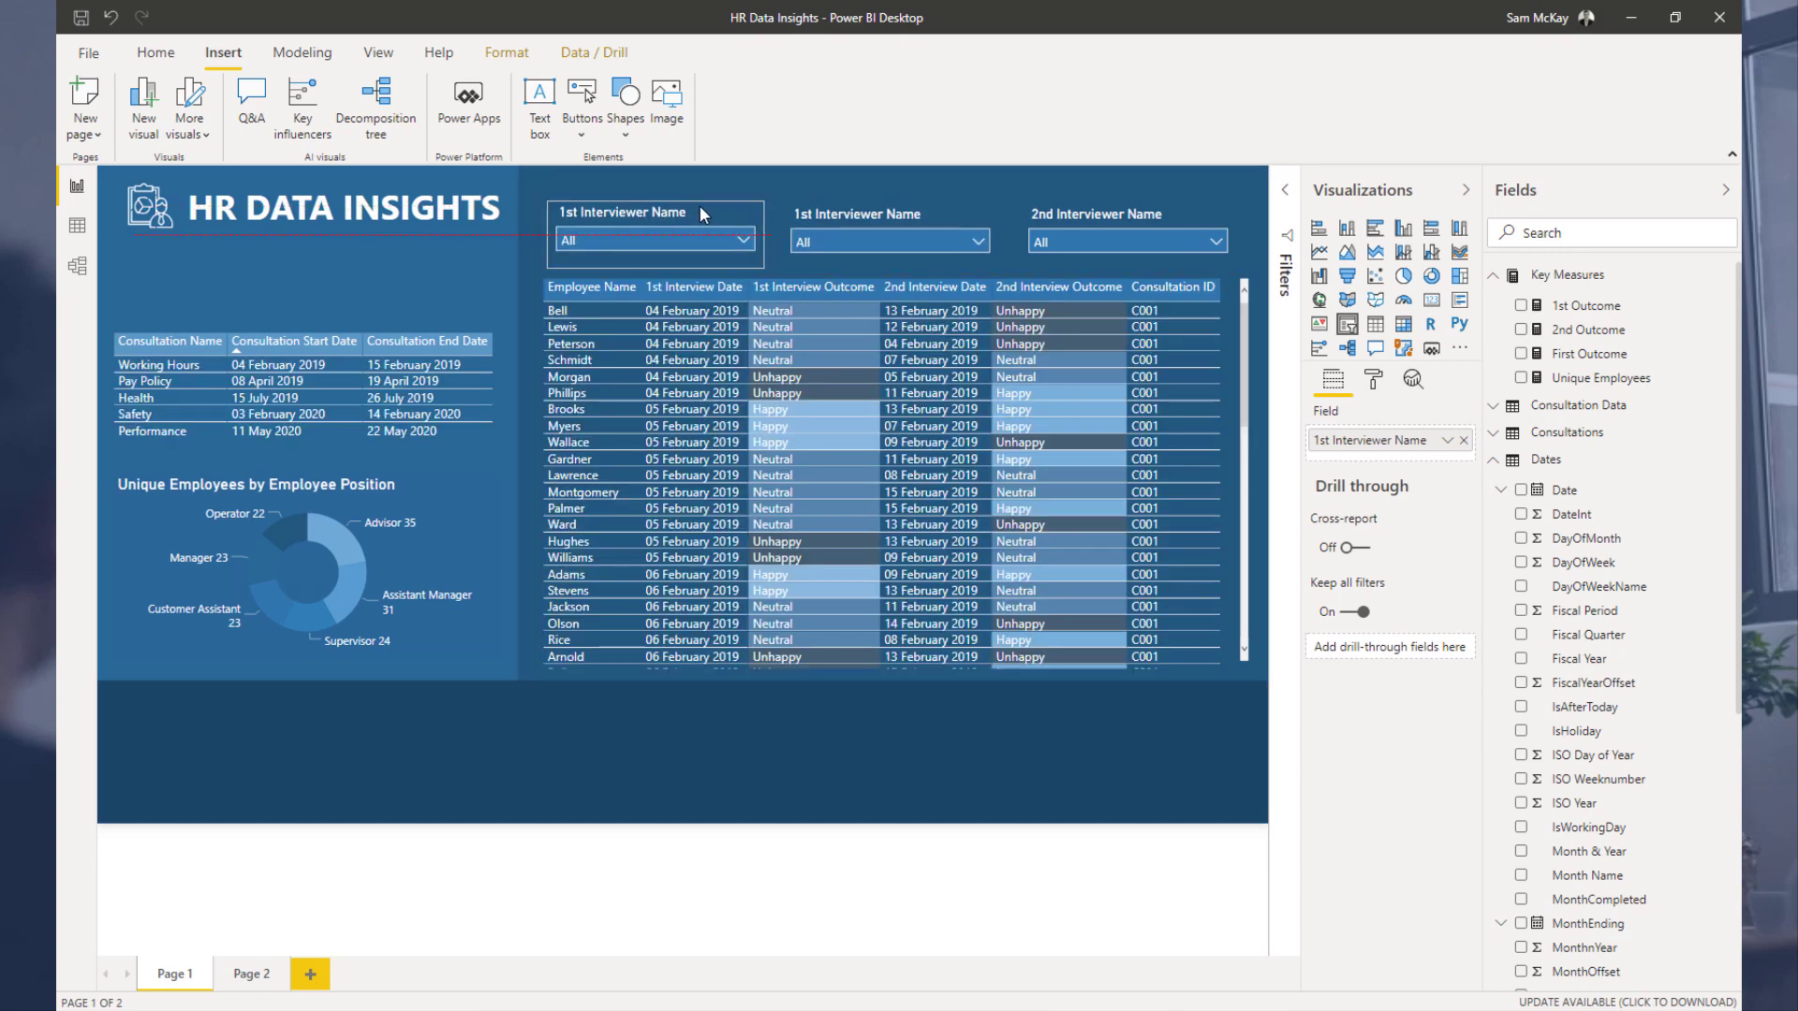
{"action": "key", "text": "Down"}
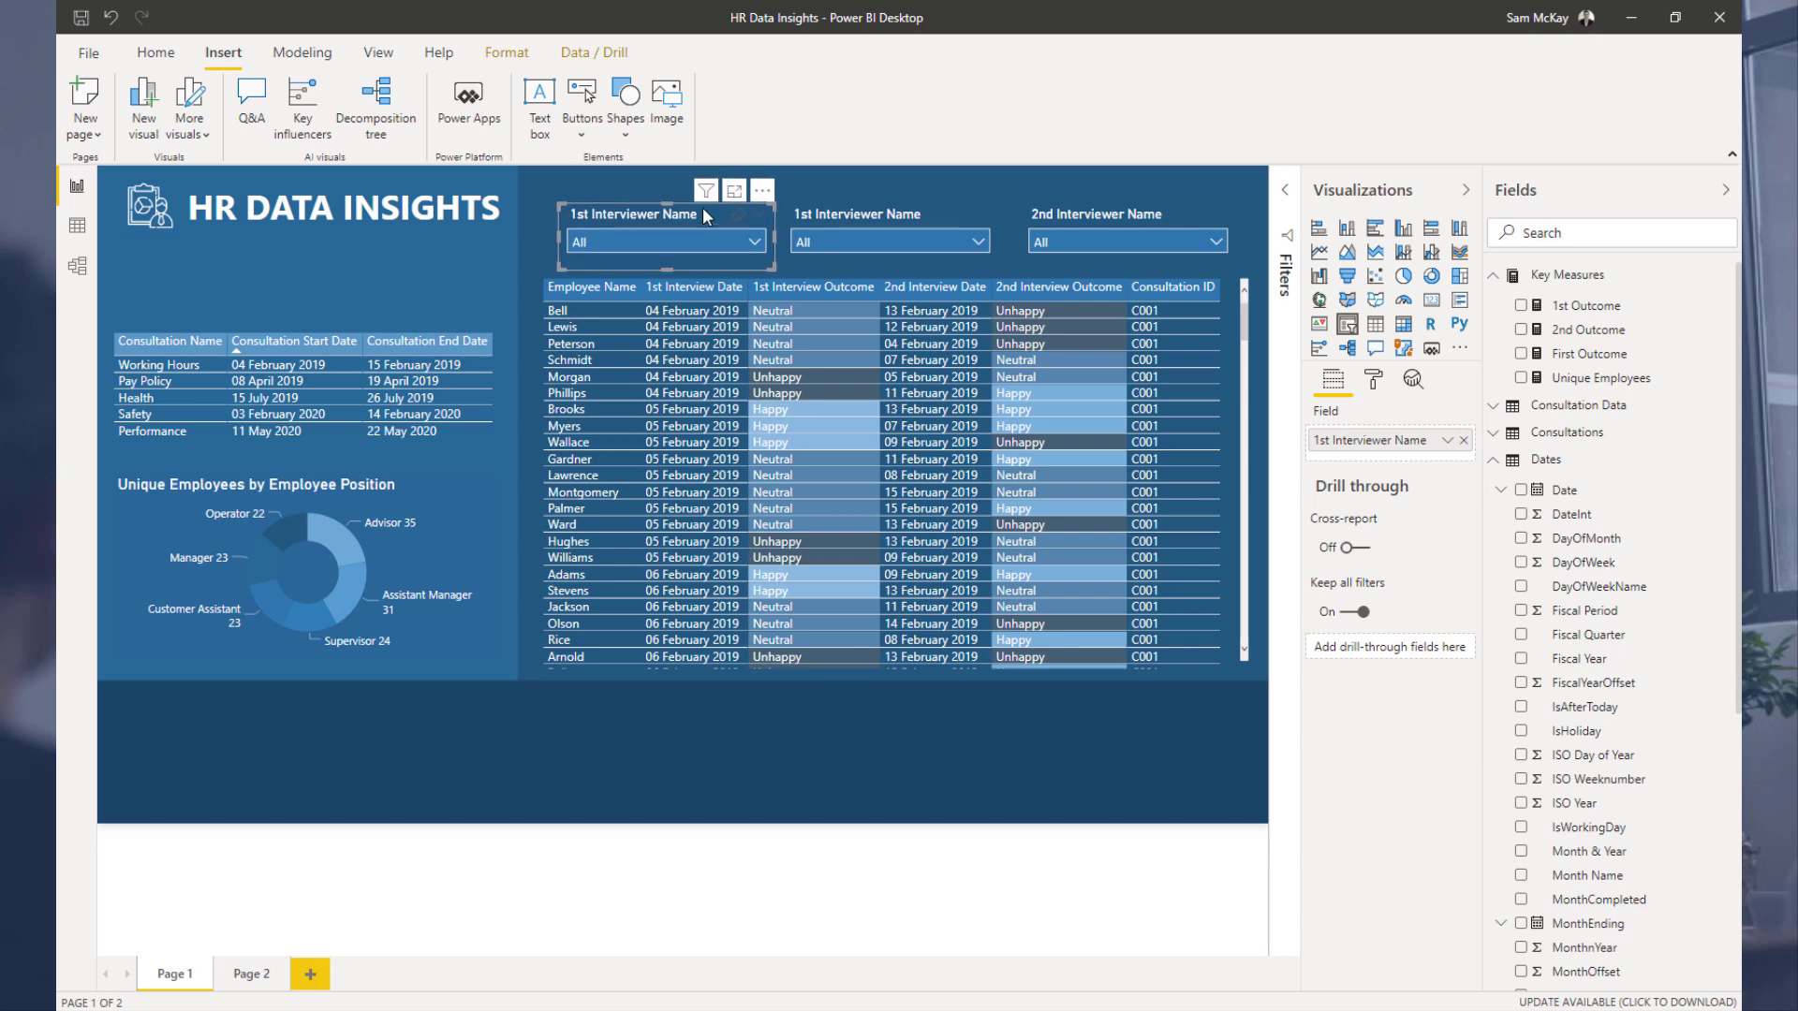
{"action": "key", "text": "Left"}
{"action": "key", "text": "Left"}
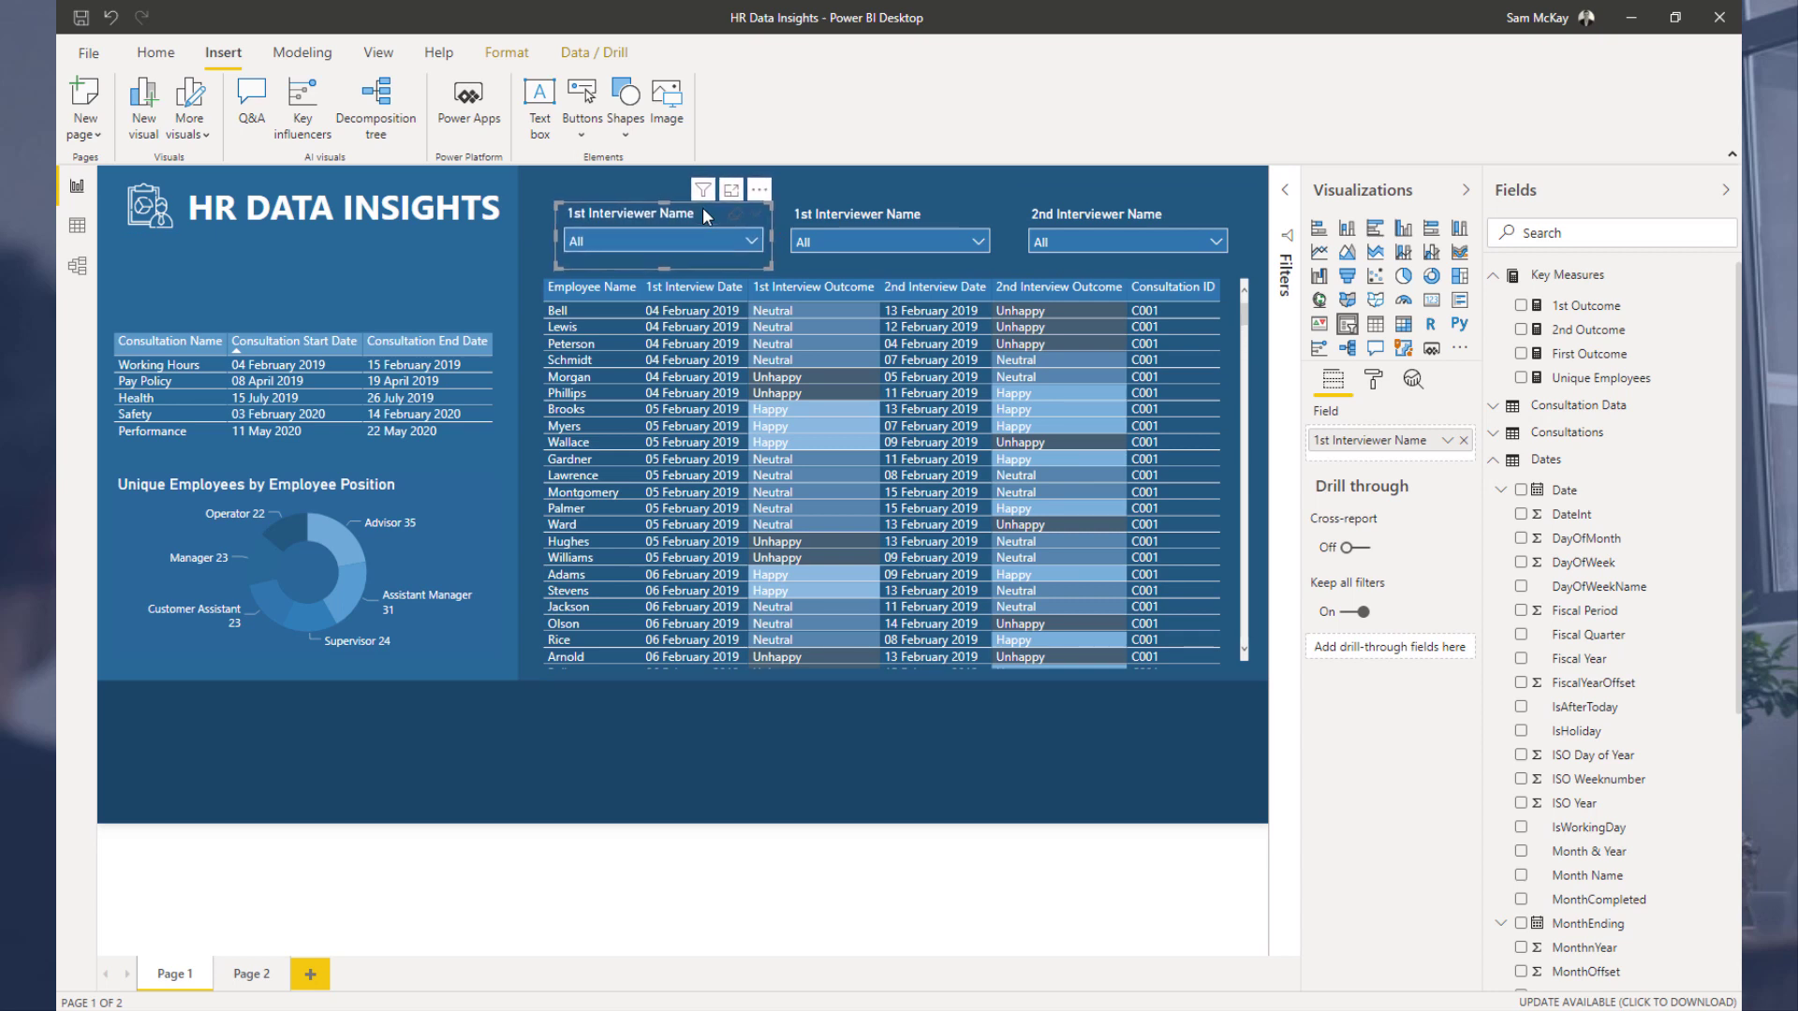
Step: Switch the copied slicer's field to Employee Name from the Employees table
{"action": "left_click", "coordinate": [1495, 276]}
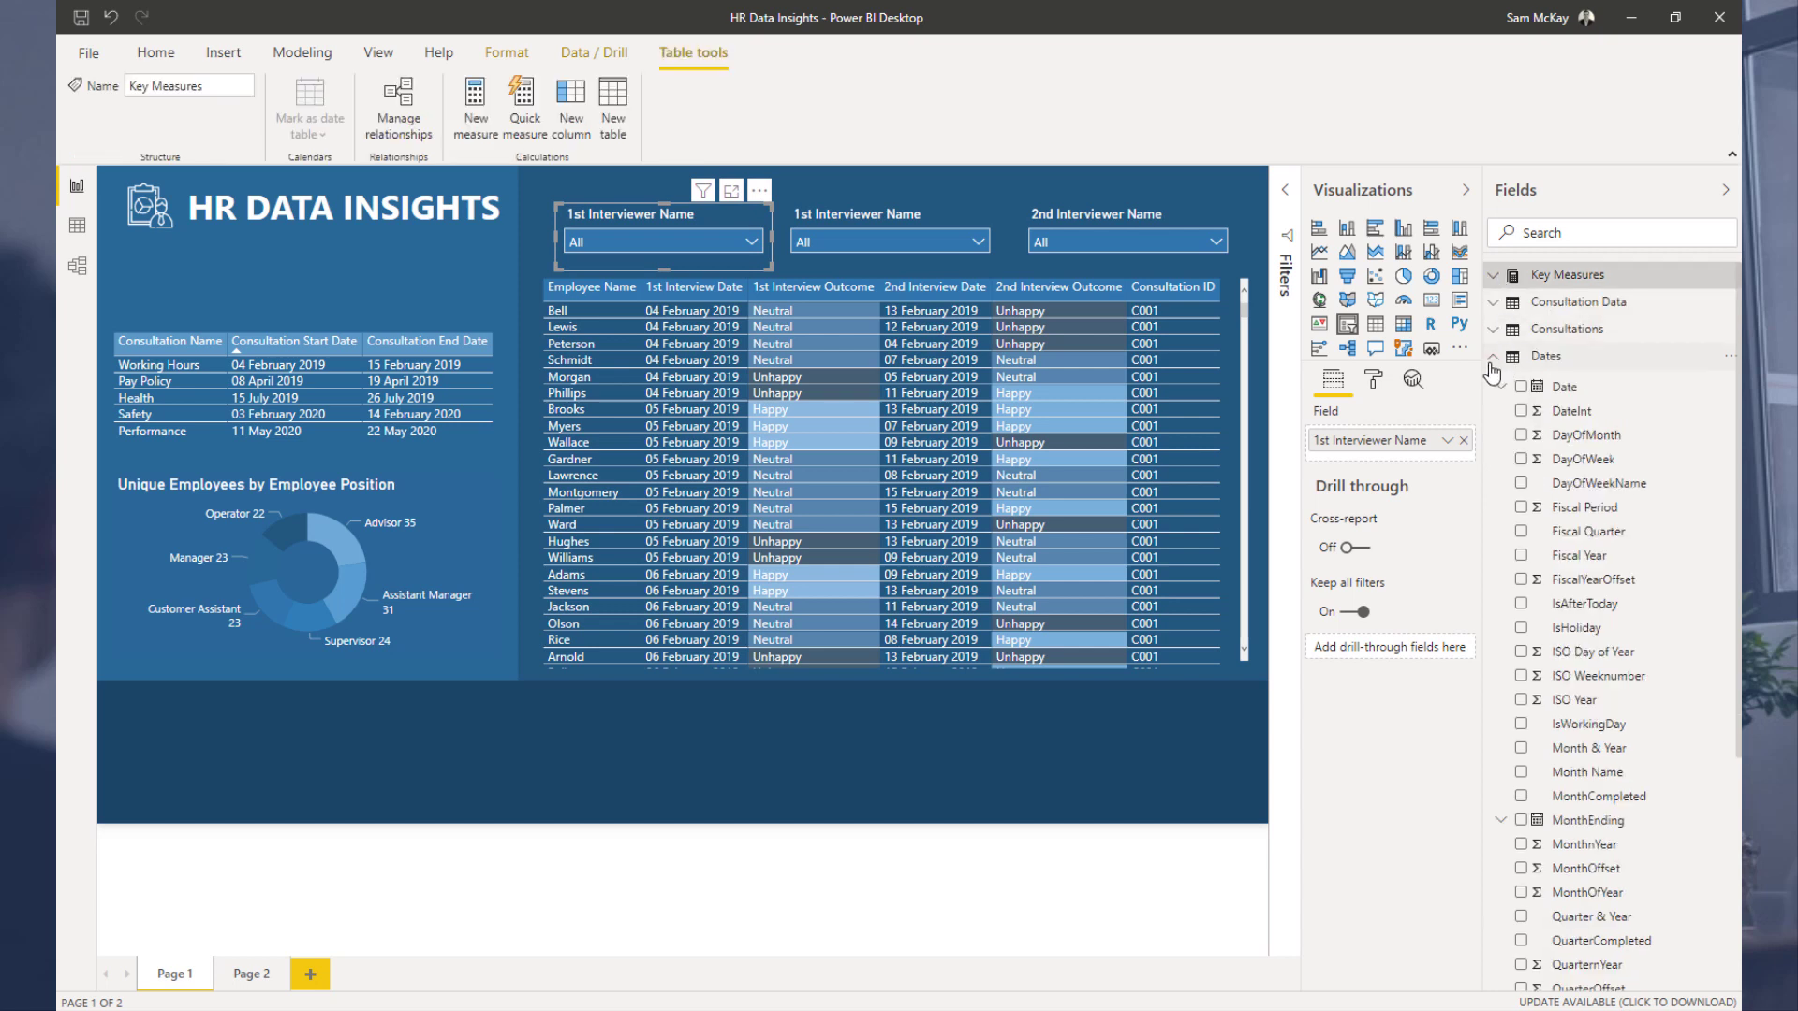
{"action": "left_click", "coordinate": [1493, 361]}
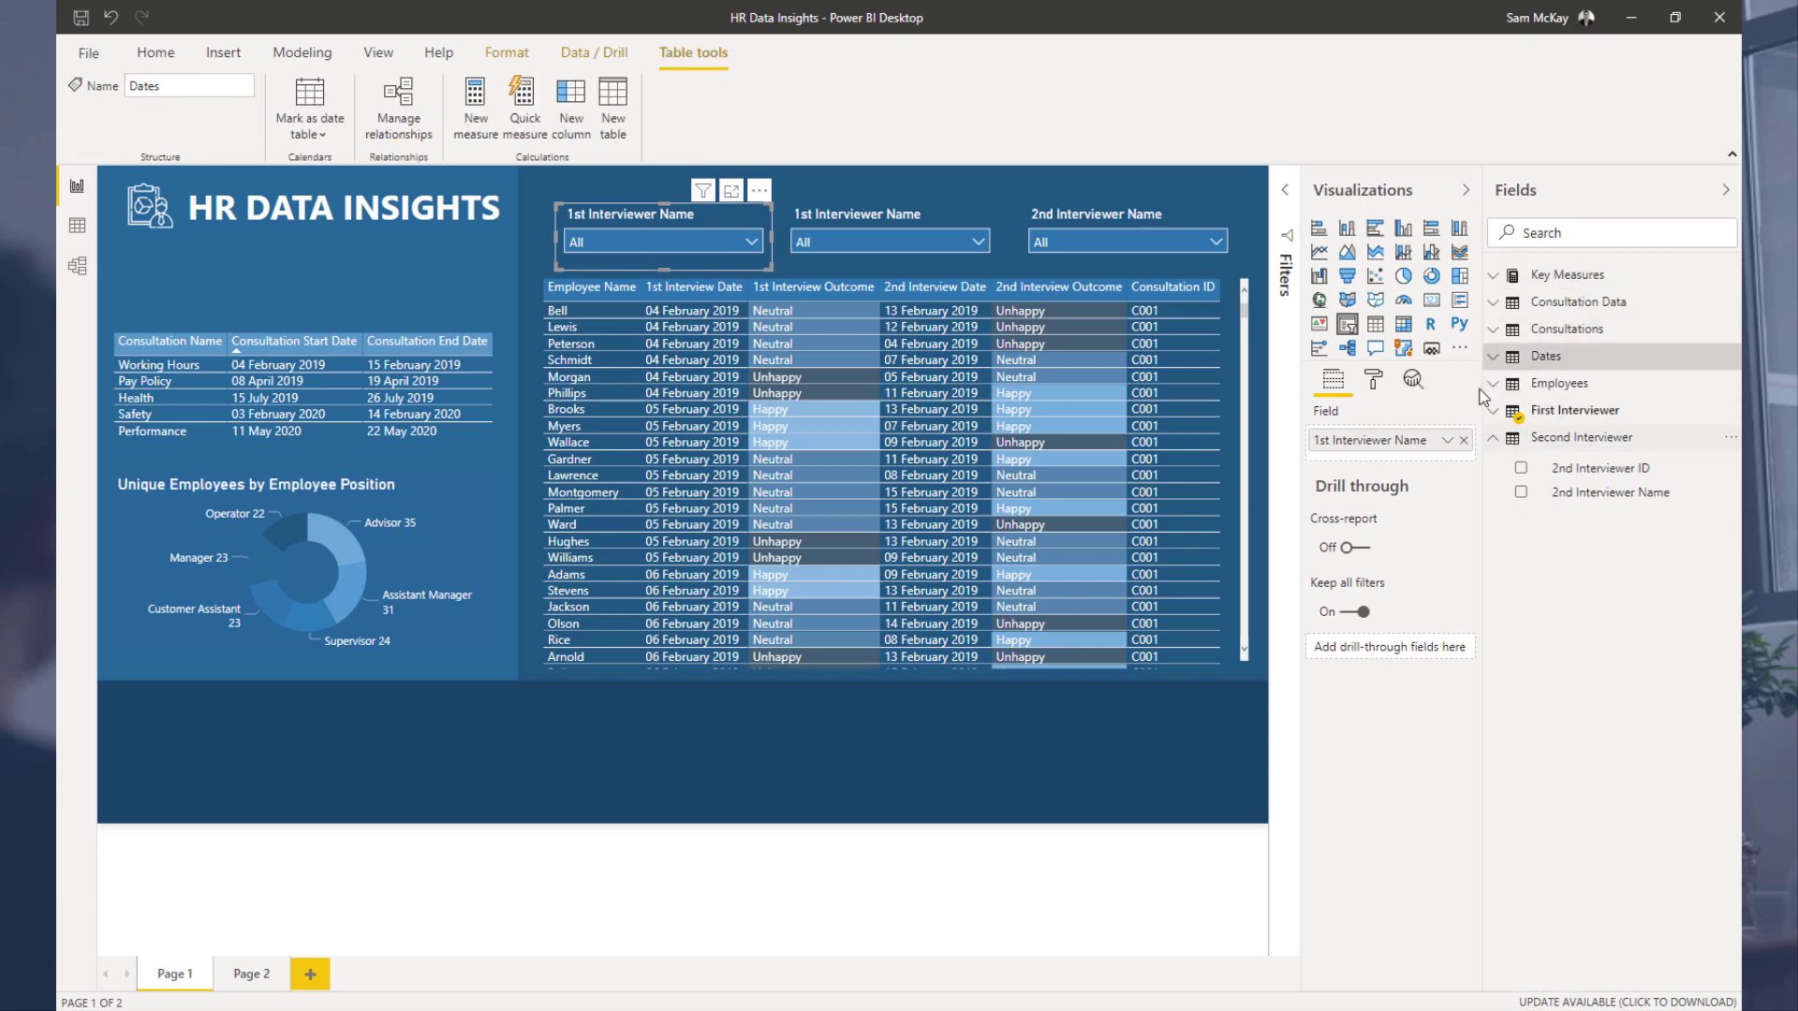
{"action": "left_click", "coordinate": [1492, 442]}
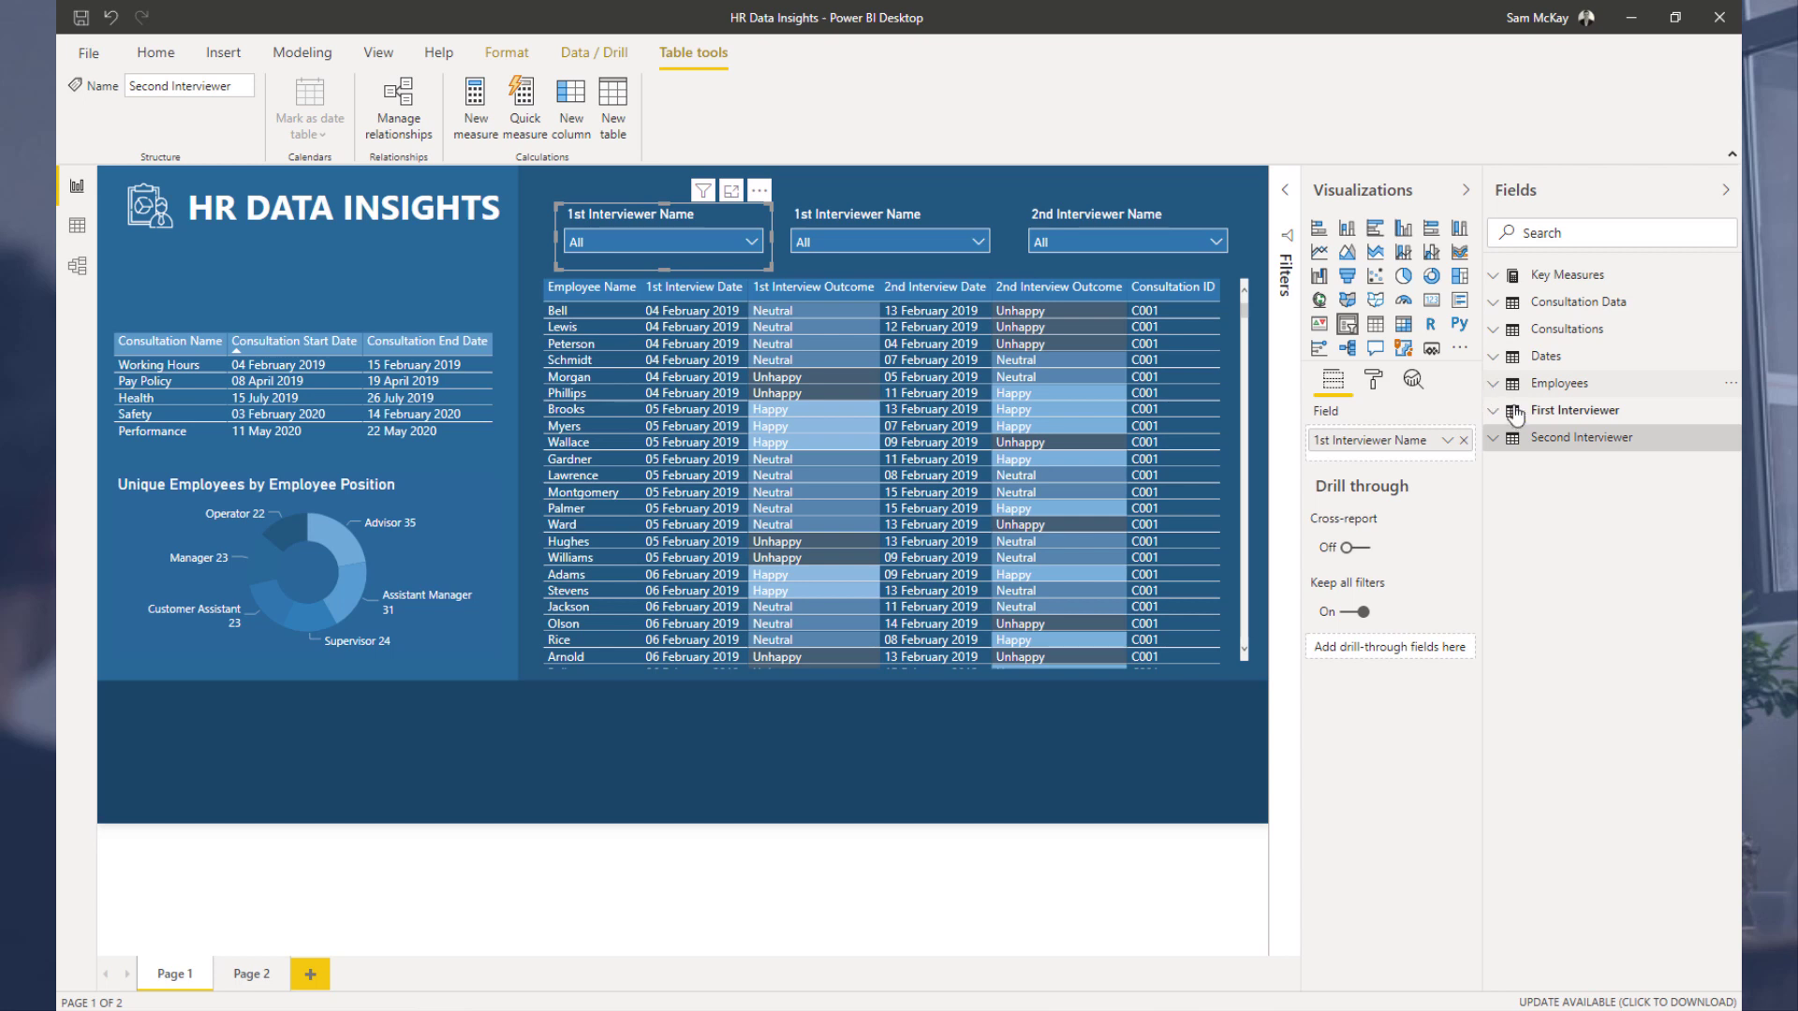
{"action": "left_click", "coordinate": [1546, 384]}
{"action": "left_click_drag", "start_coordinate": [1579, 427], "coordinate": [1471, 451]}
{"action": "left_click", "coordinate": [1464, 441]}
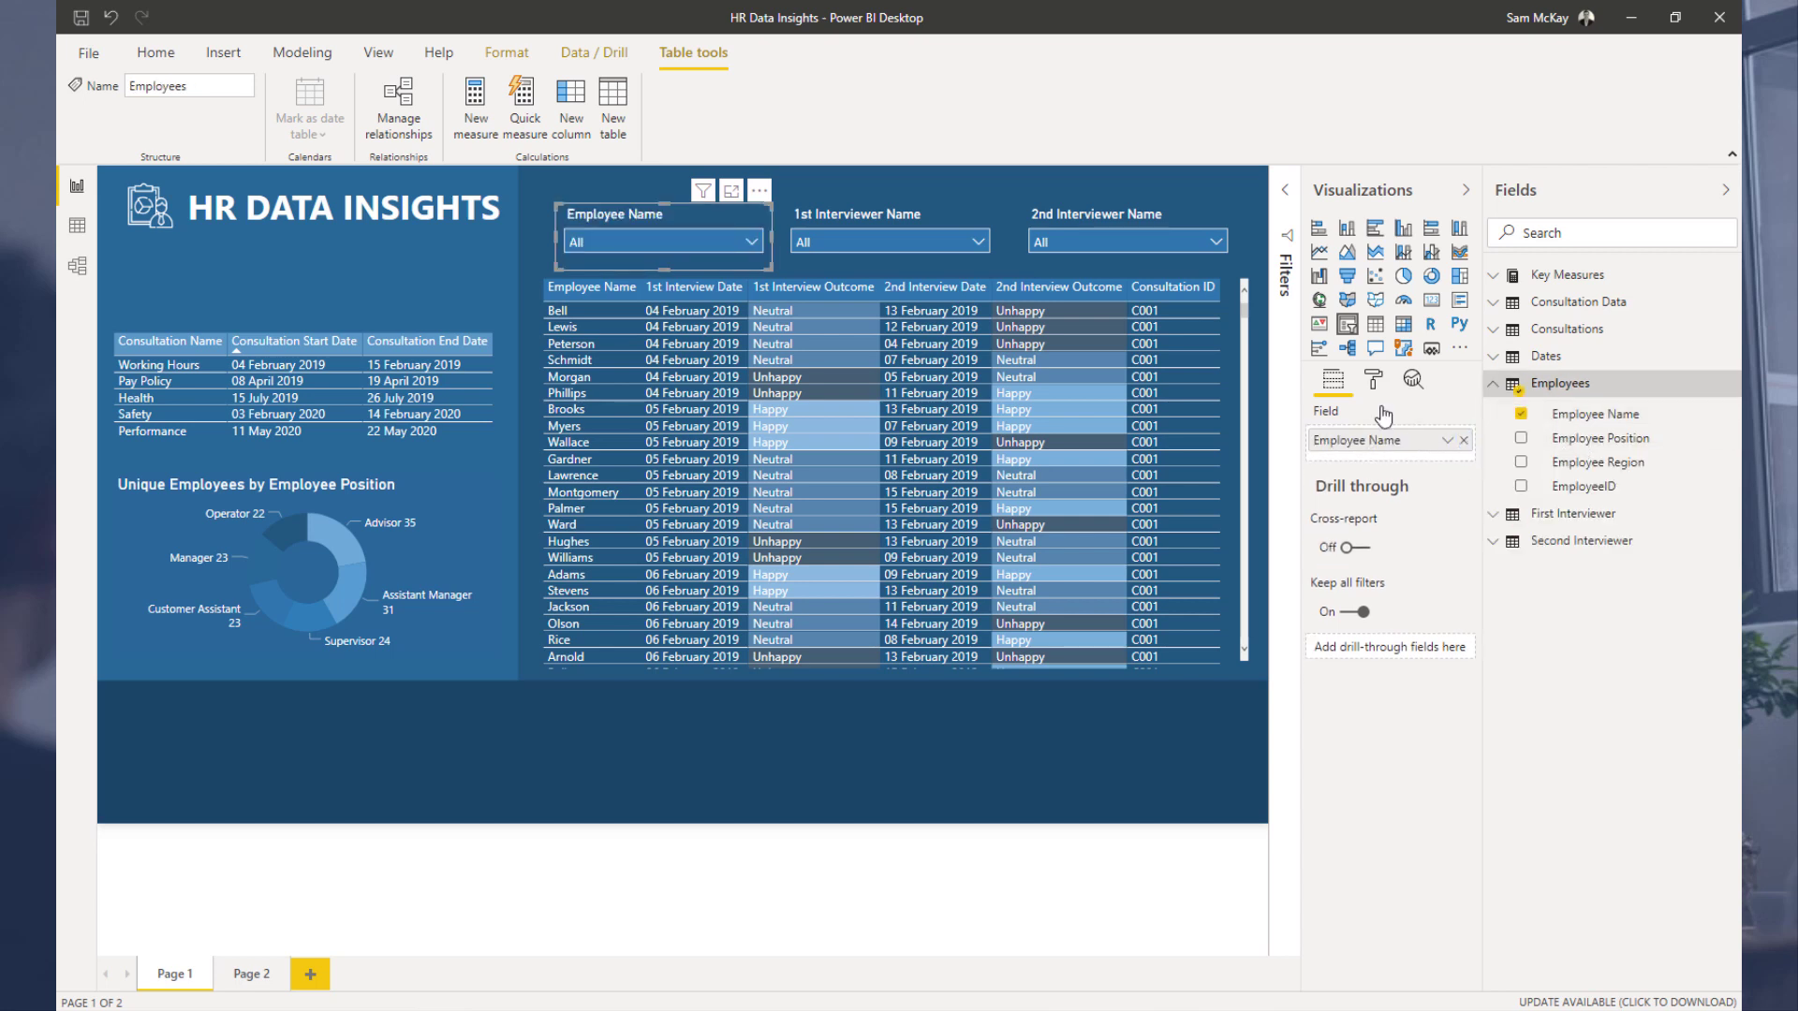
Step: Test the Employee Name slicer by filtering to Andrews, then clear the selection
{"action": "left_click", "coordinate": [885, 204]}
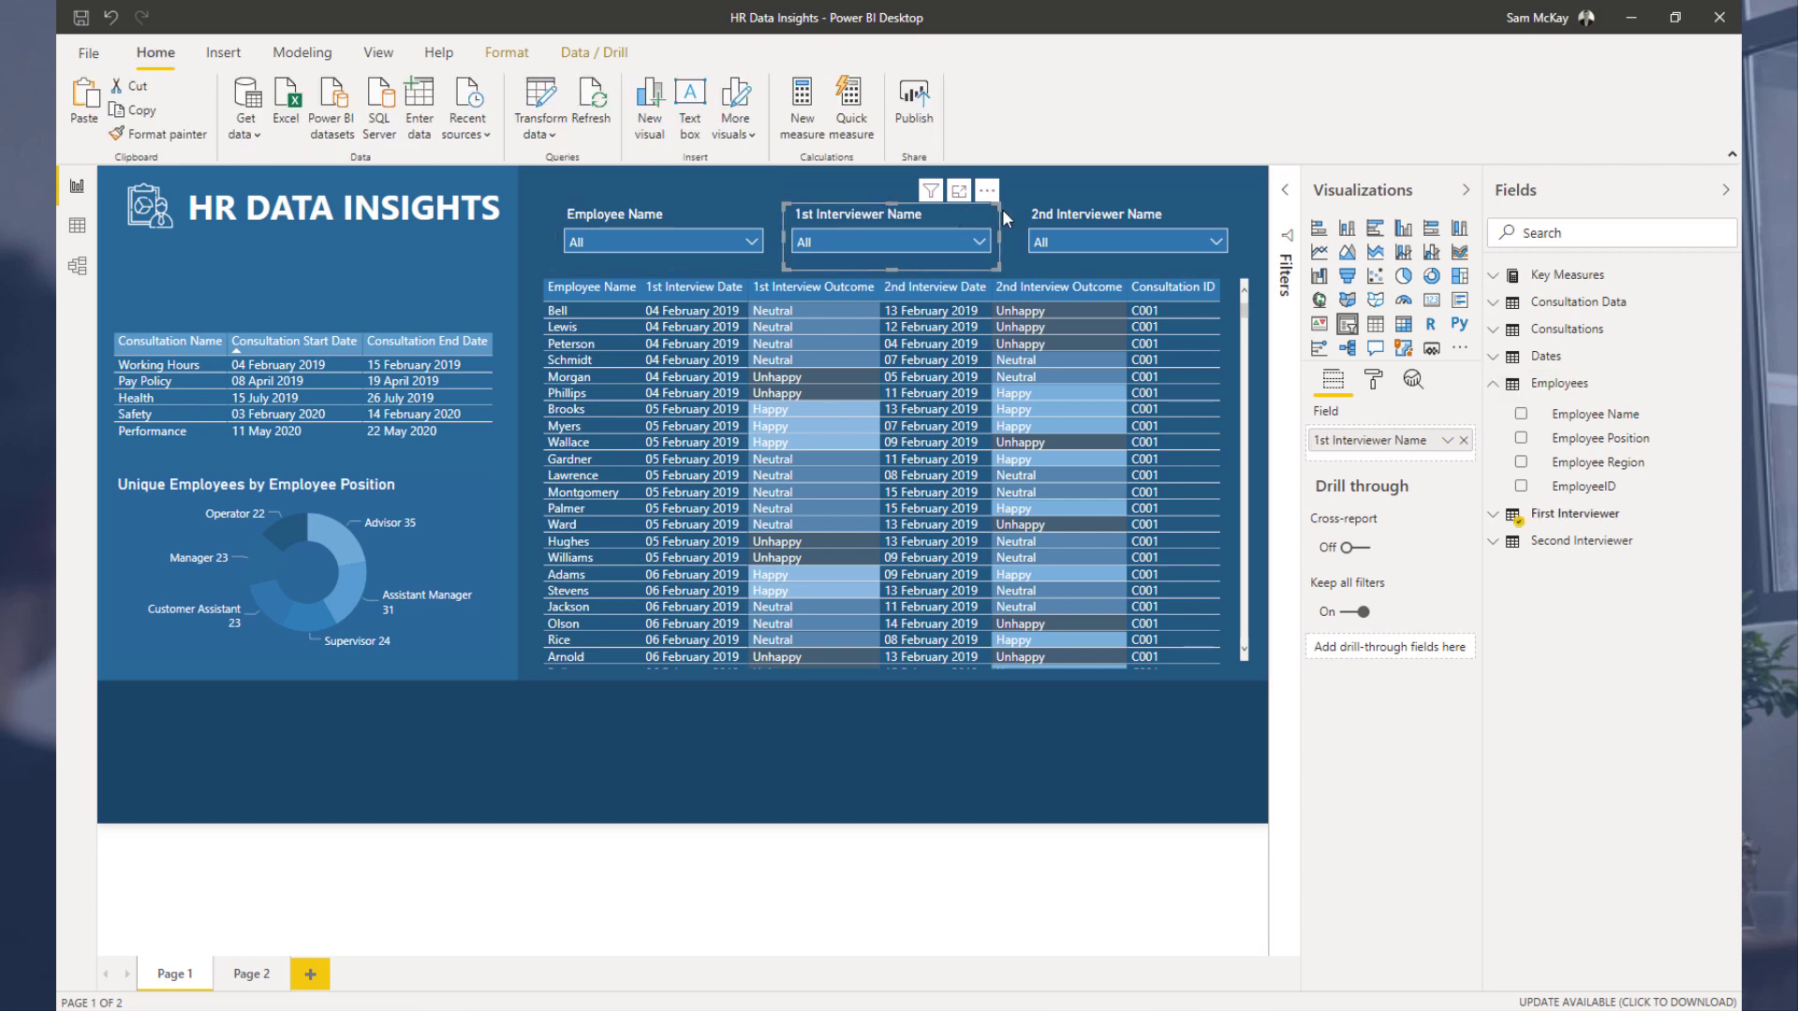
{"action": "left_click", "coordinate": [1090, 219]}
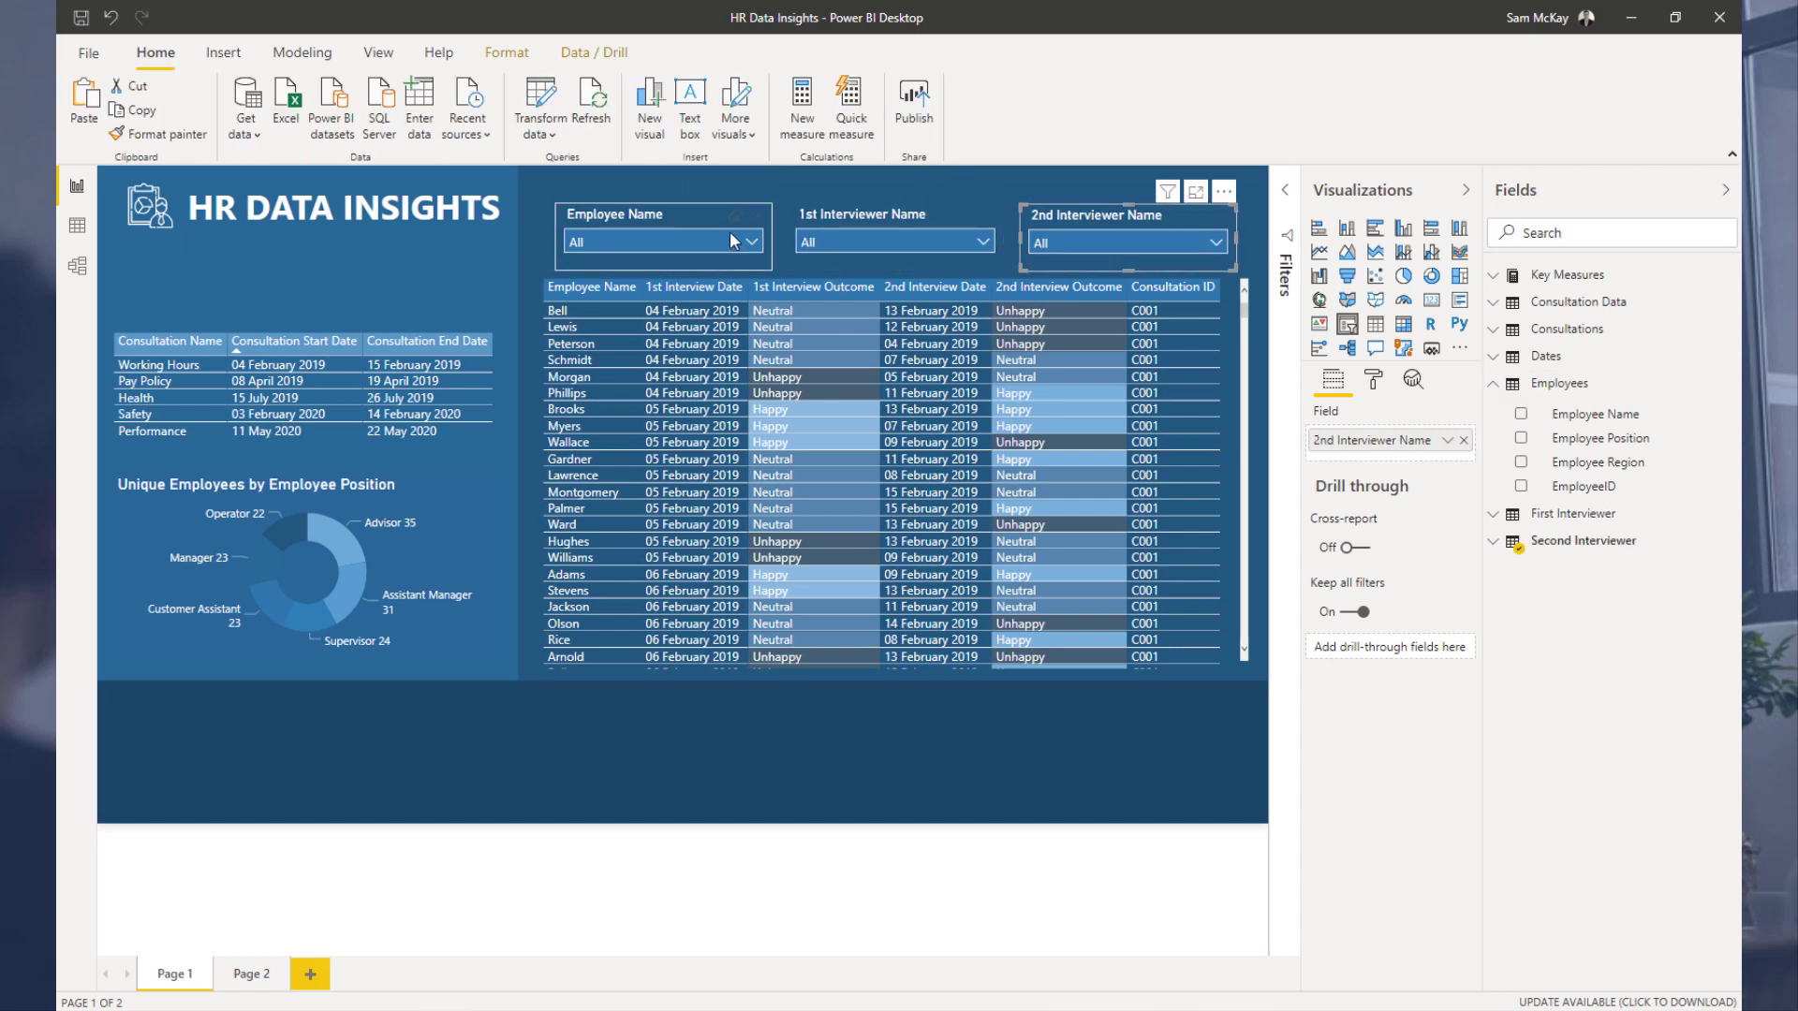
{"action": "left_click", "coordinate": [689, 245]}
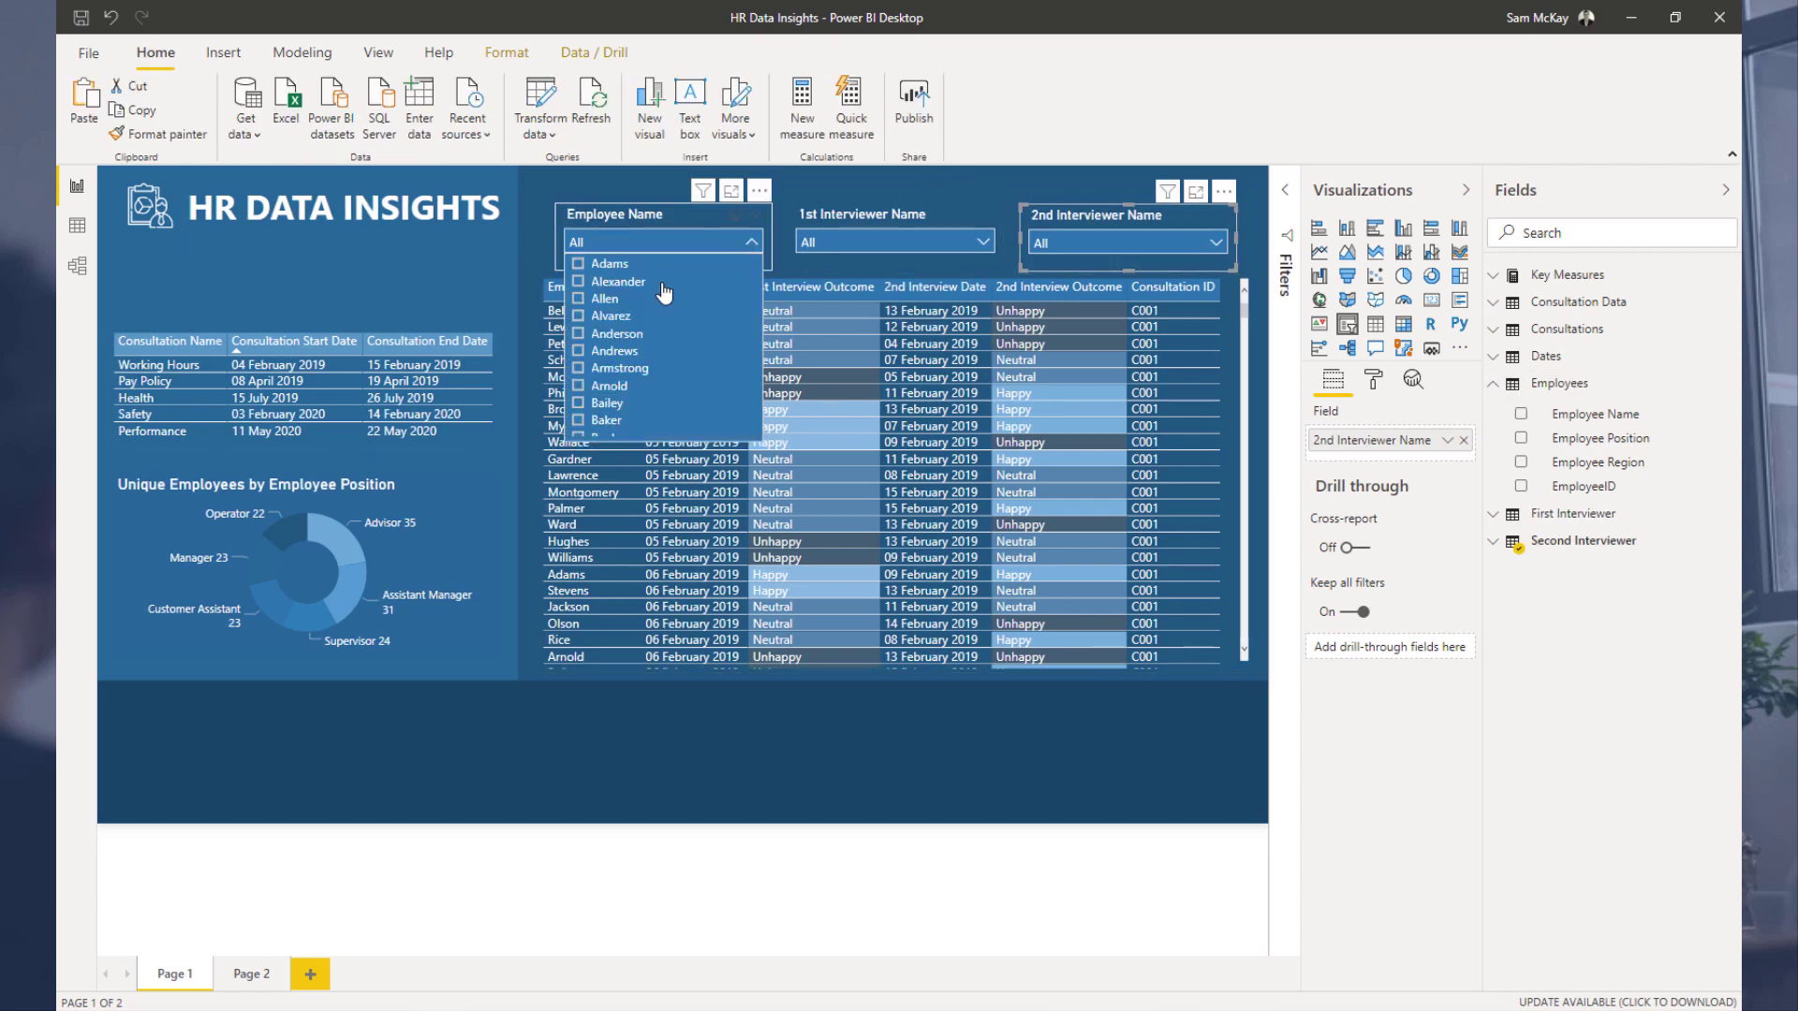
{"action": "left_click", "coordinate": [596, 352]}
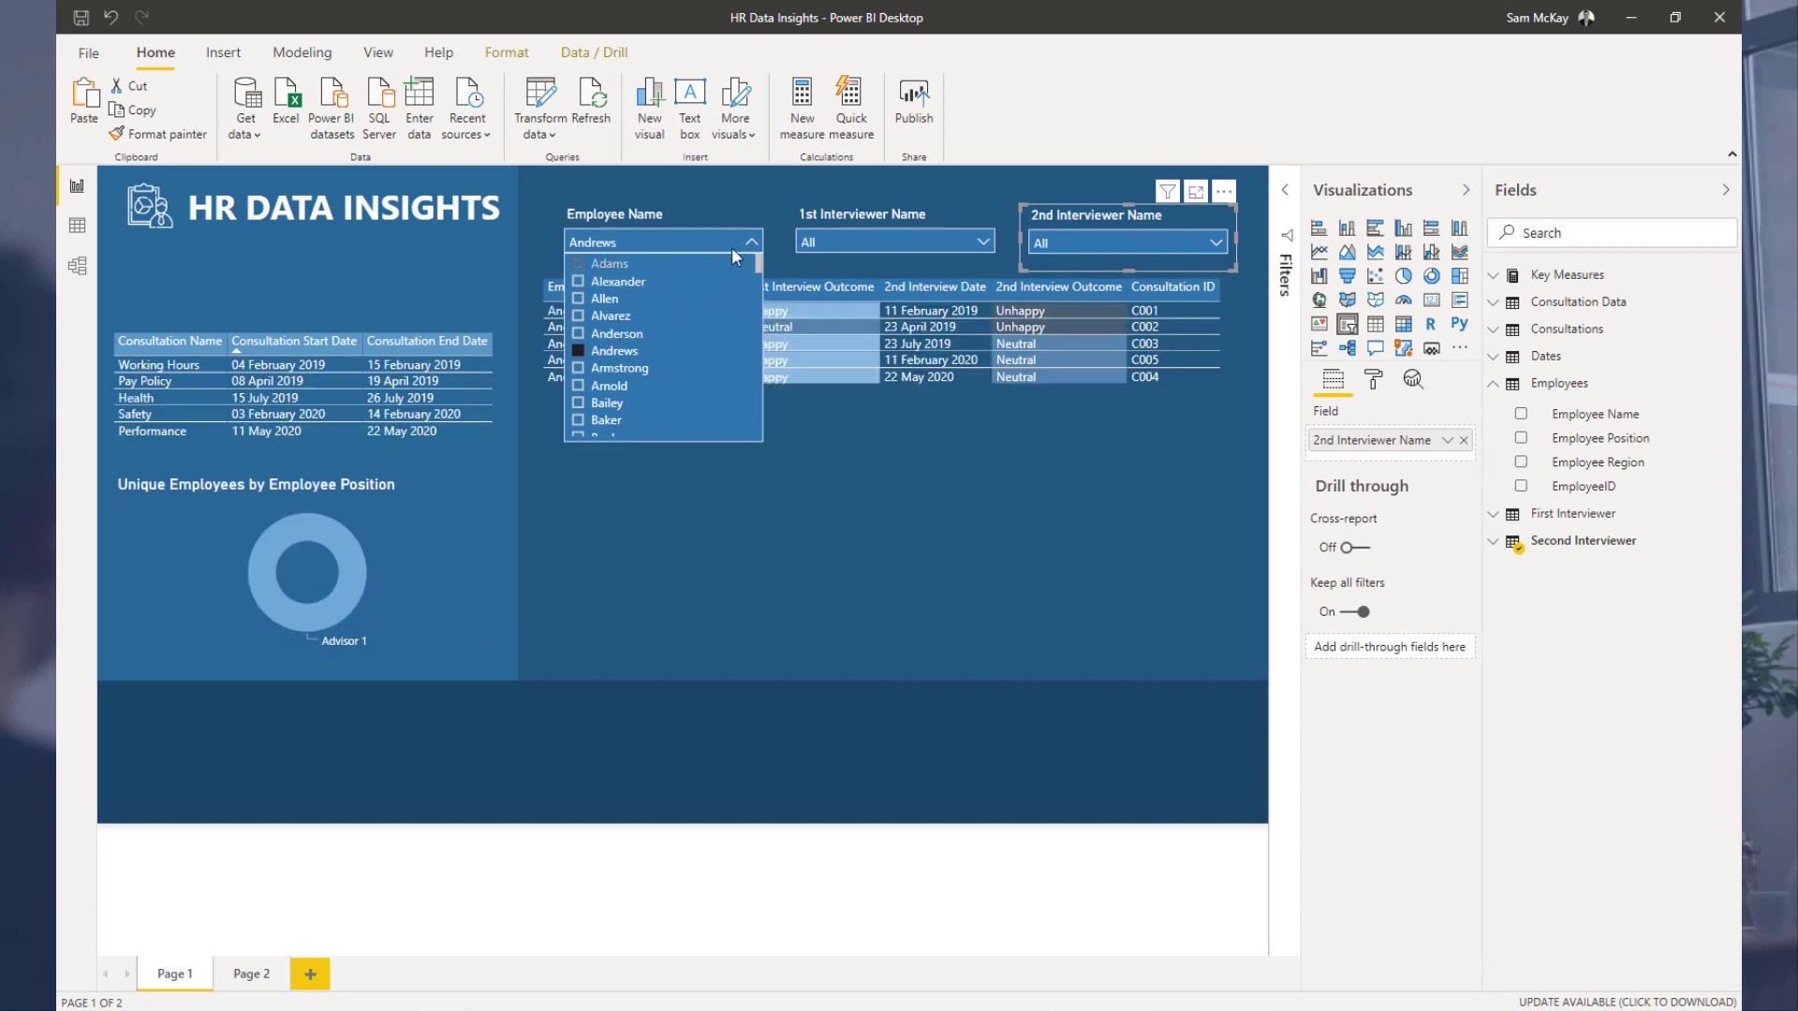
{"action": "left_click", "coordinate": [732, 243]}
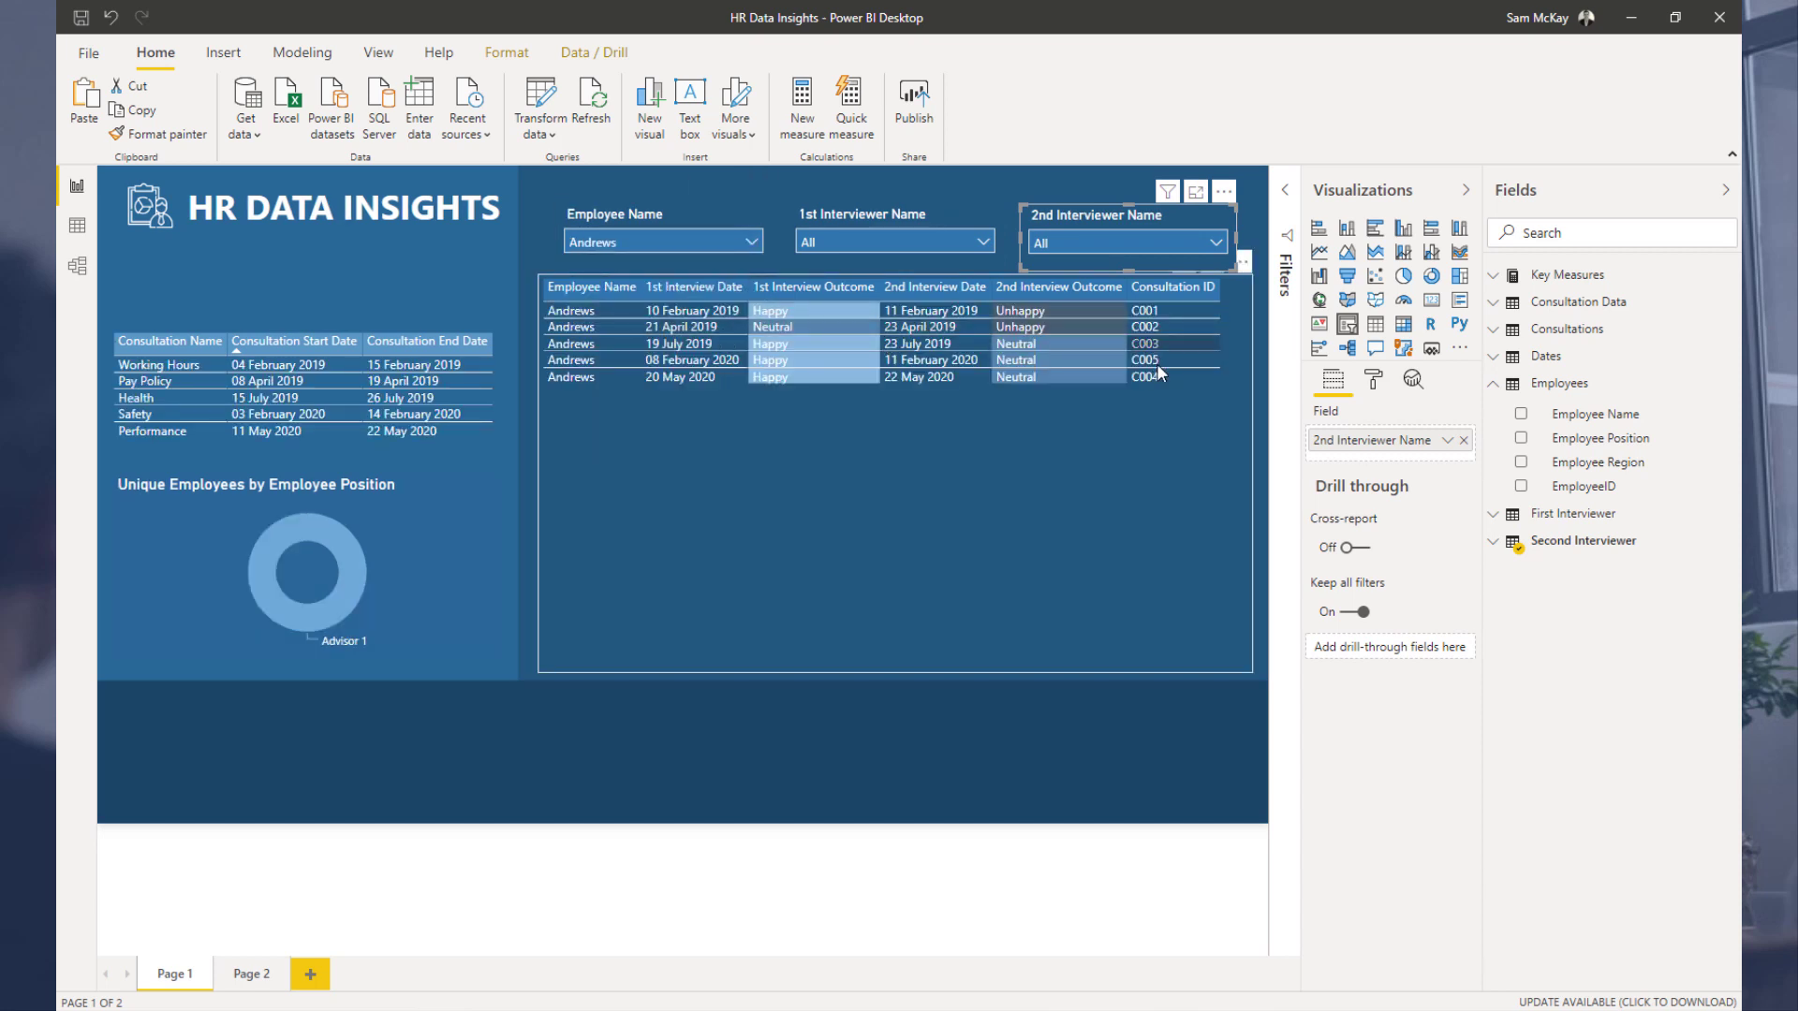
{"action": "left_click", "coordinate": [759, 243]}
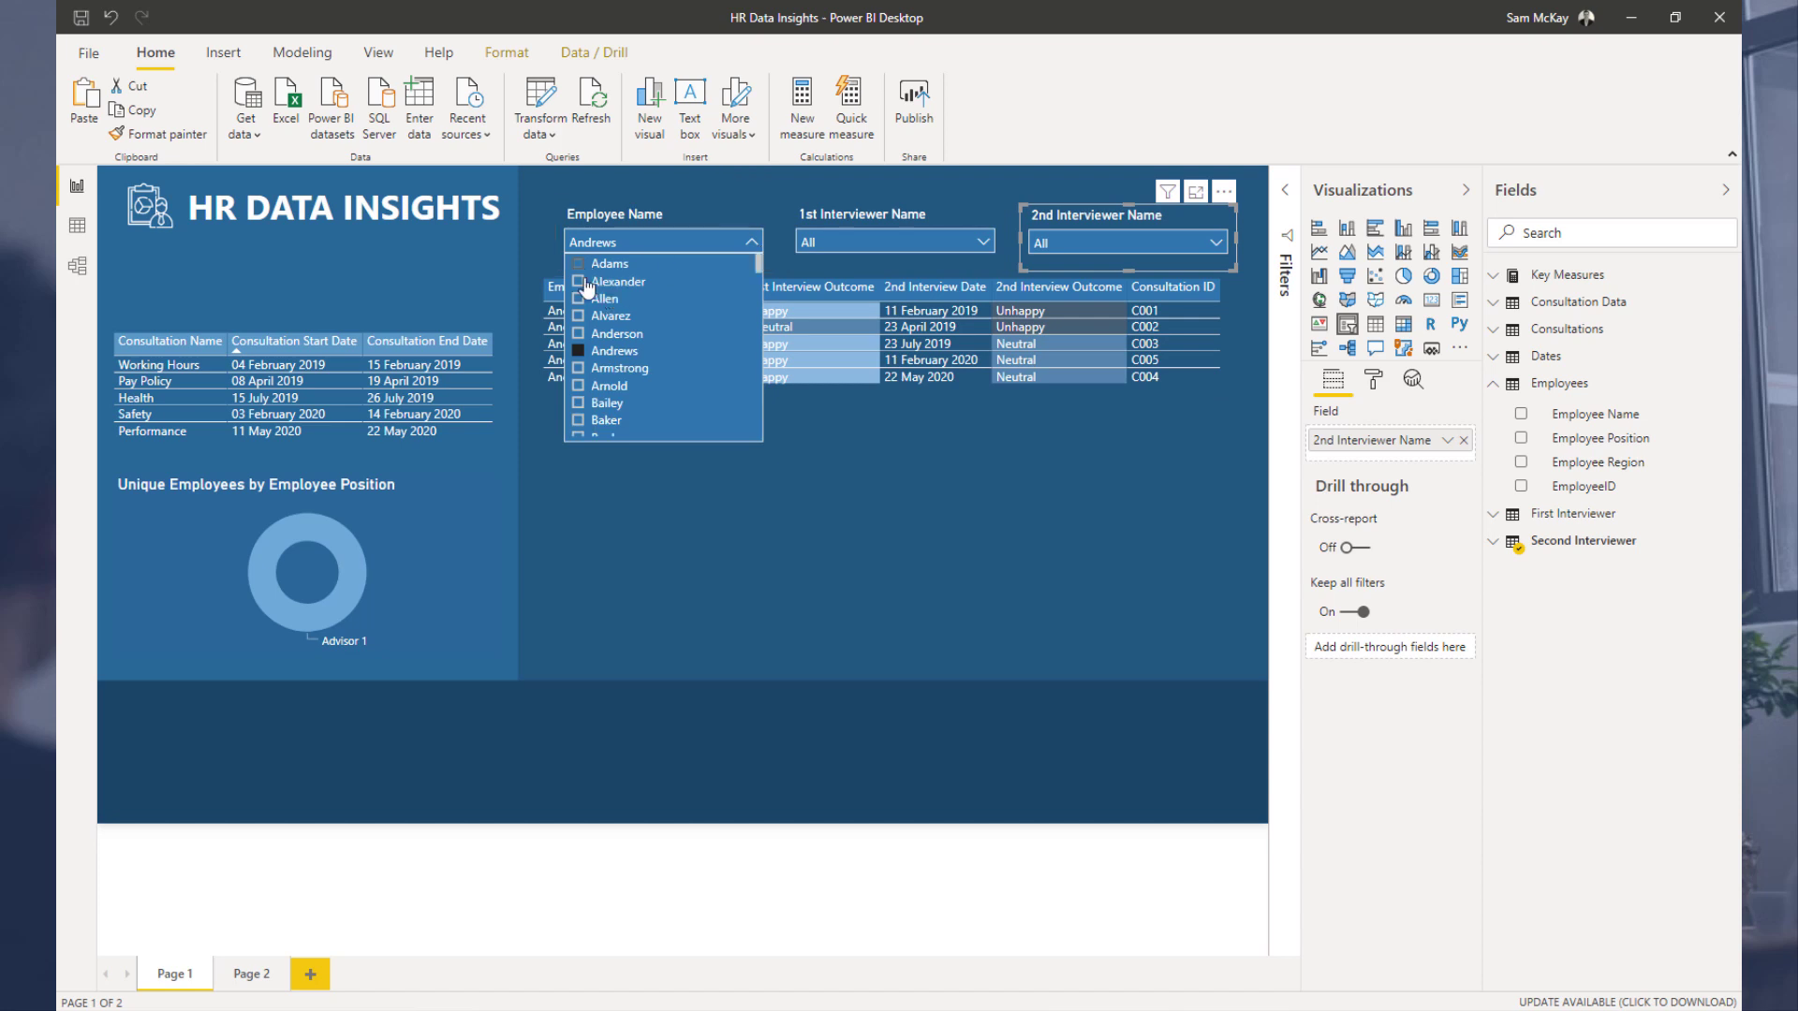
{"action": "left_click", "coordinate": [579, 354]}
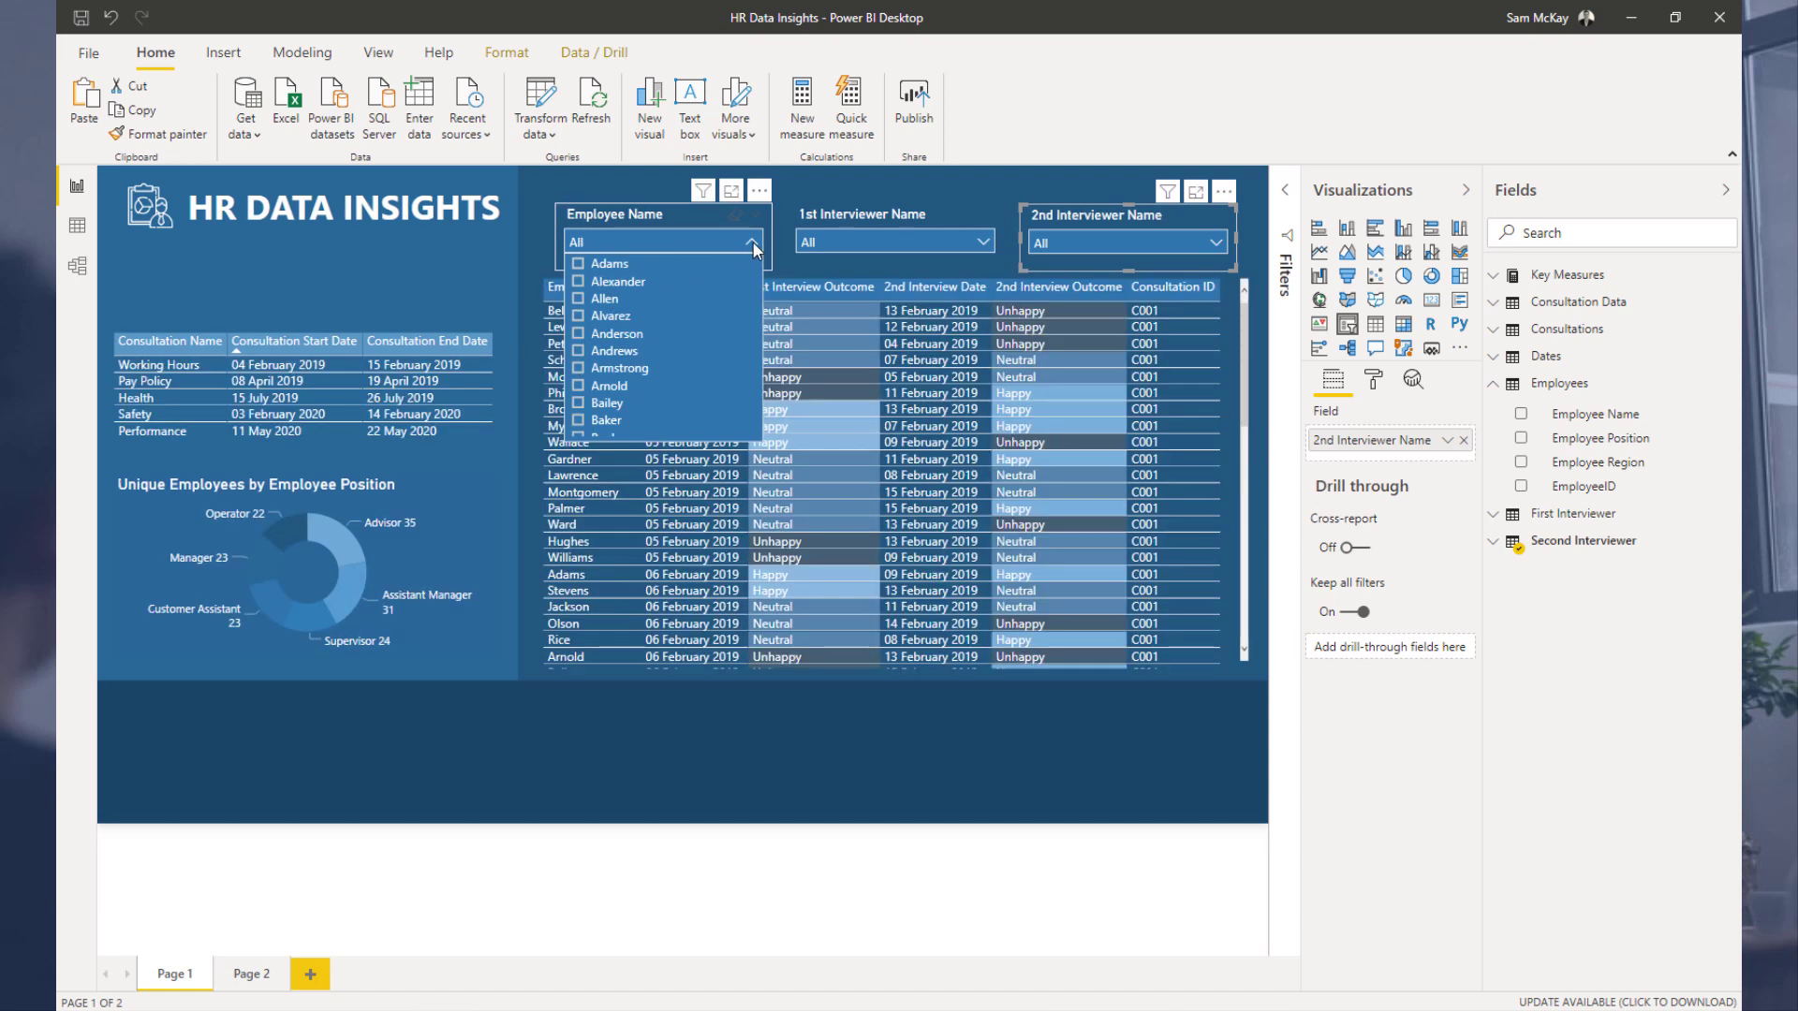
Step: Set the Employee Name slicer's item background to a dark theme colour
{"action": "left_click", "coordinate": [751, 242]}
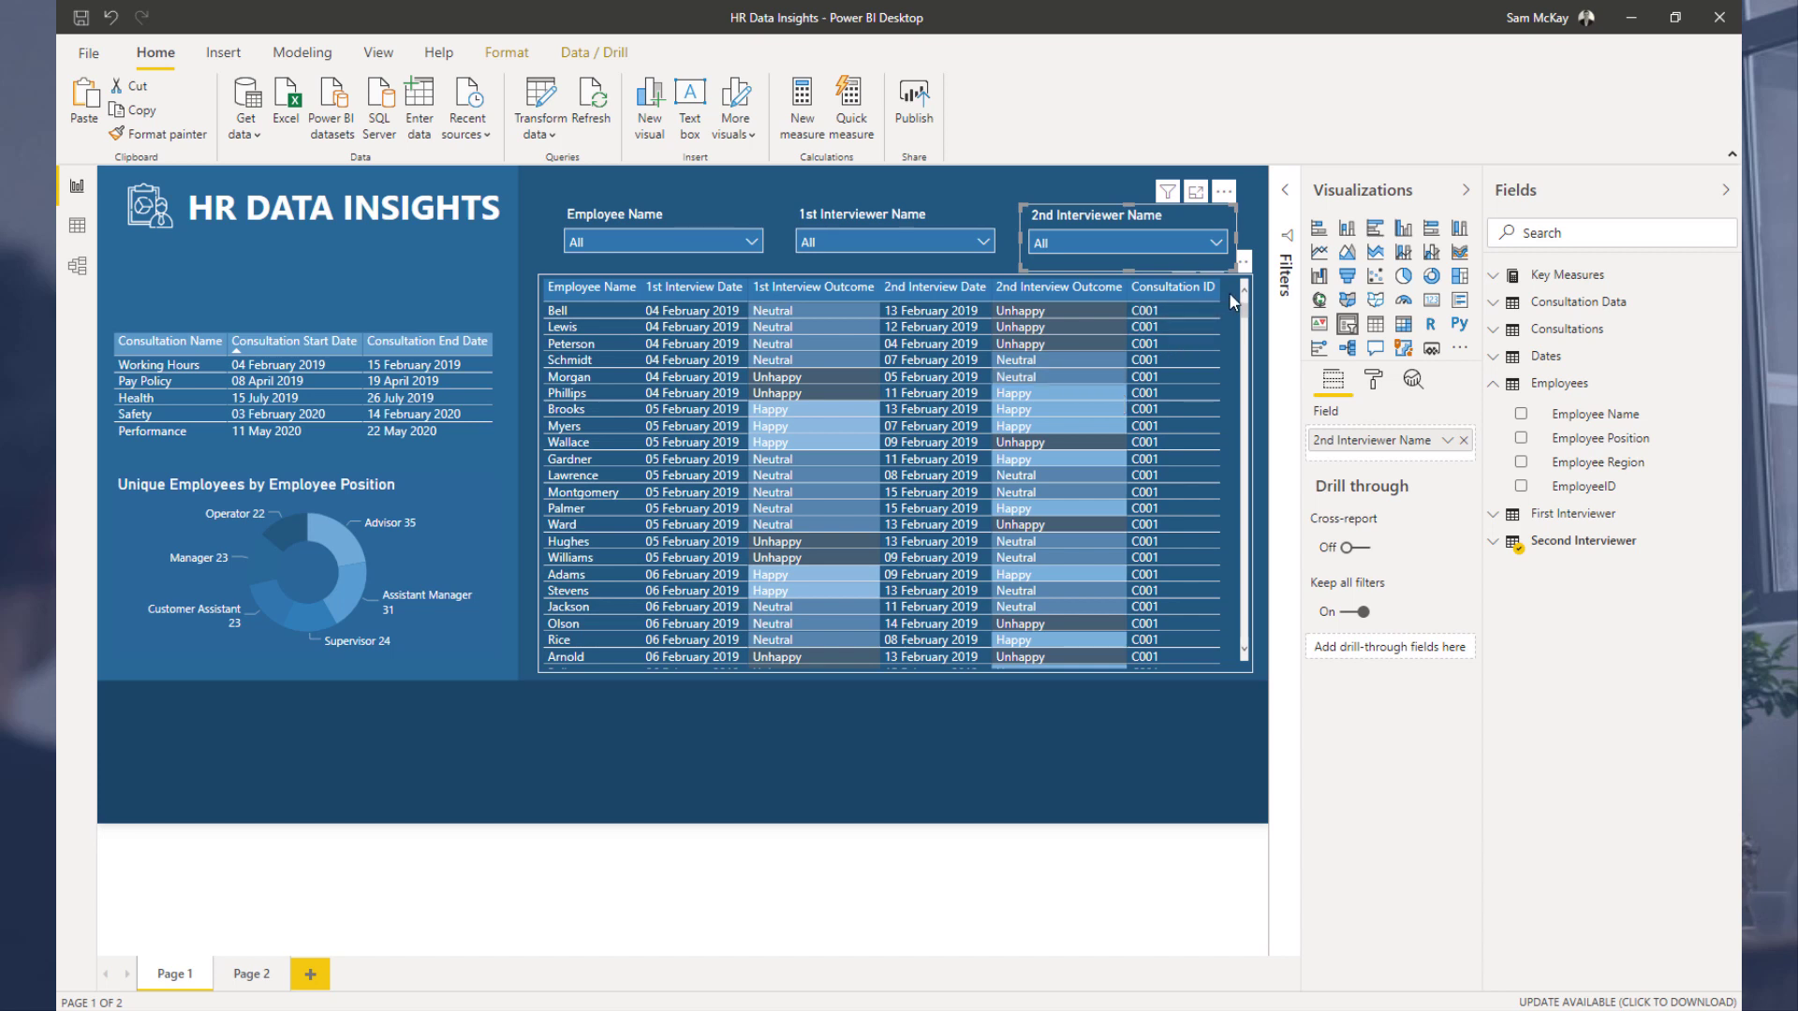
{"action": "left_click", "coordinate": [677, 210]}
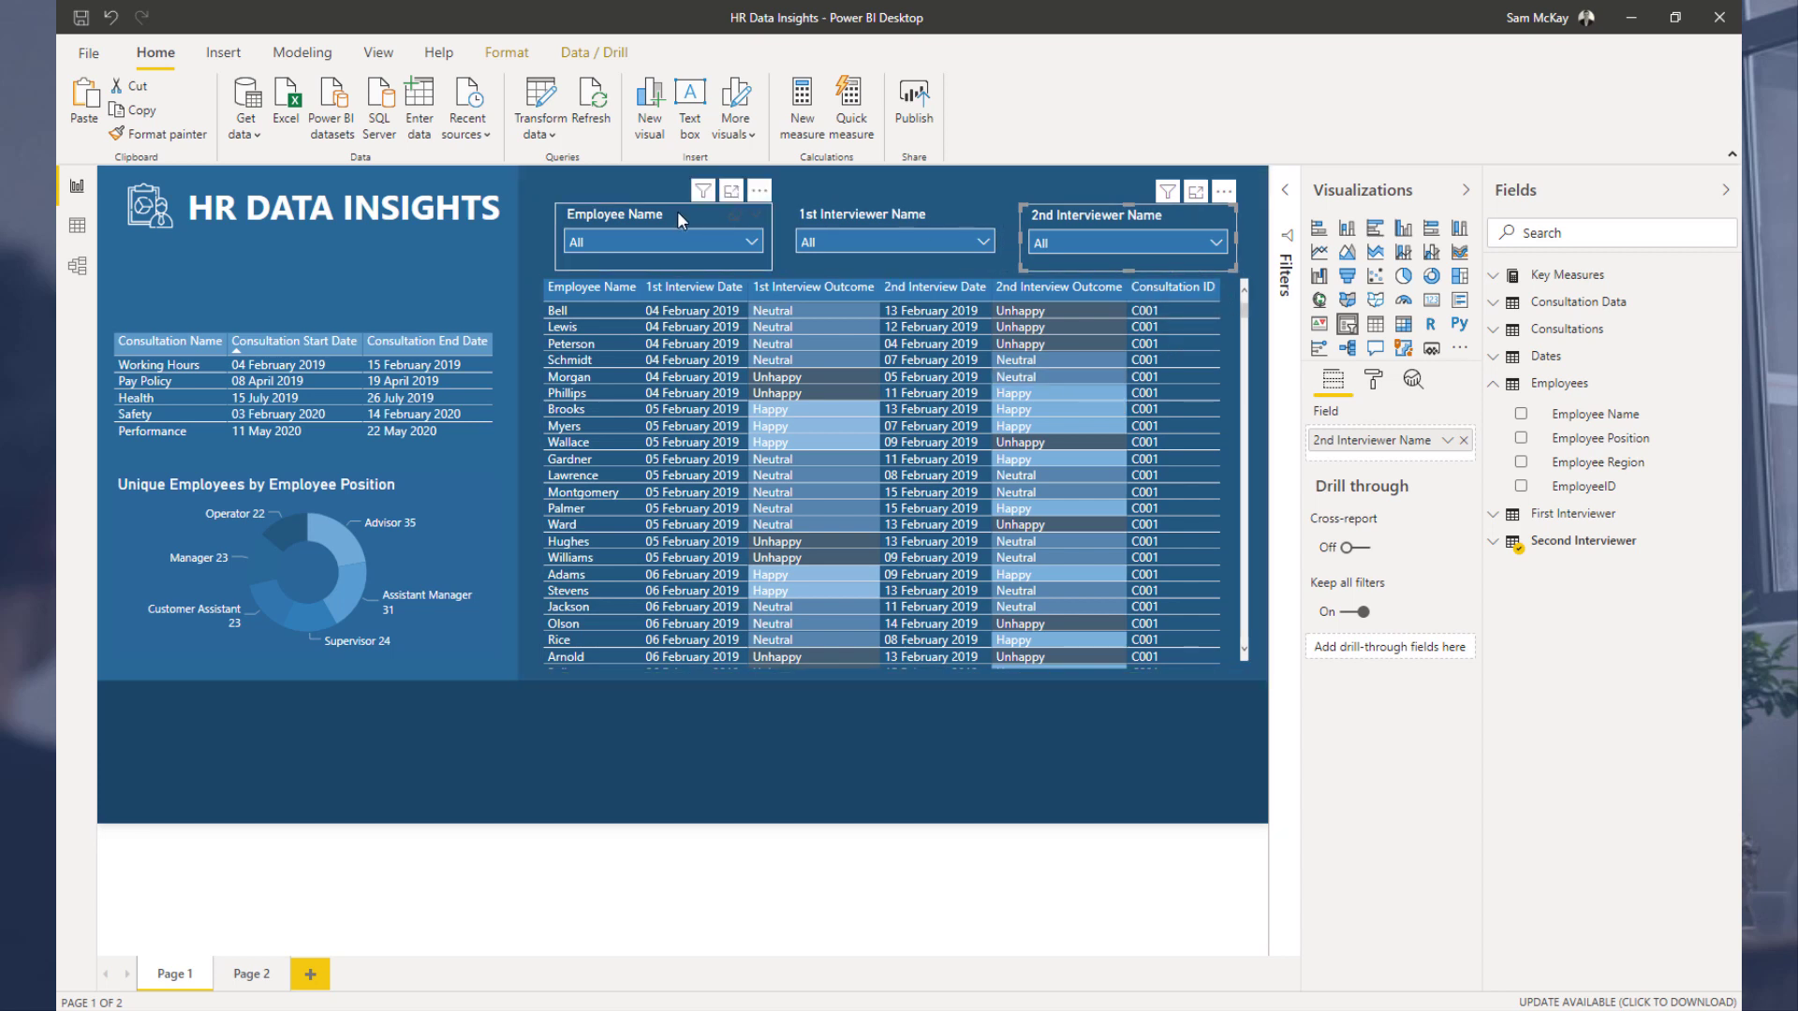
{"action": "left_click", "coordinate": [1374, 380]}
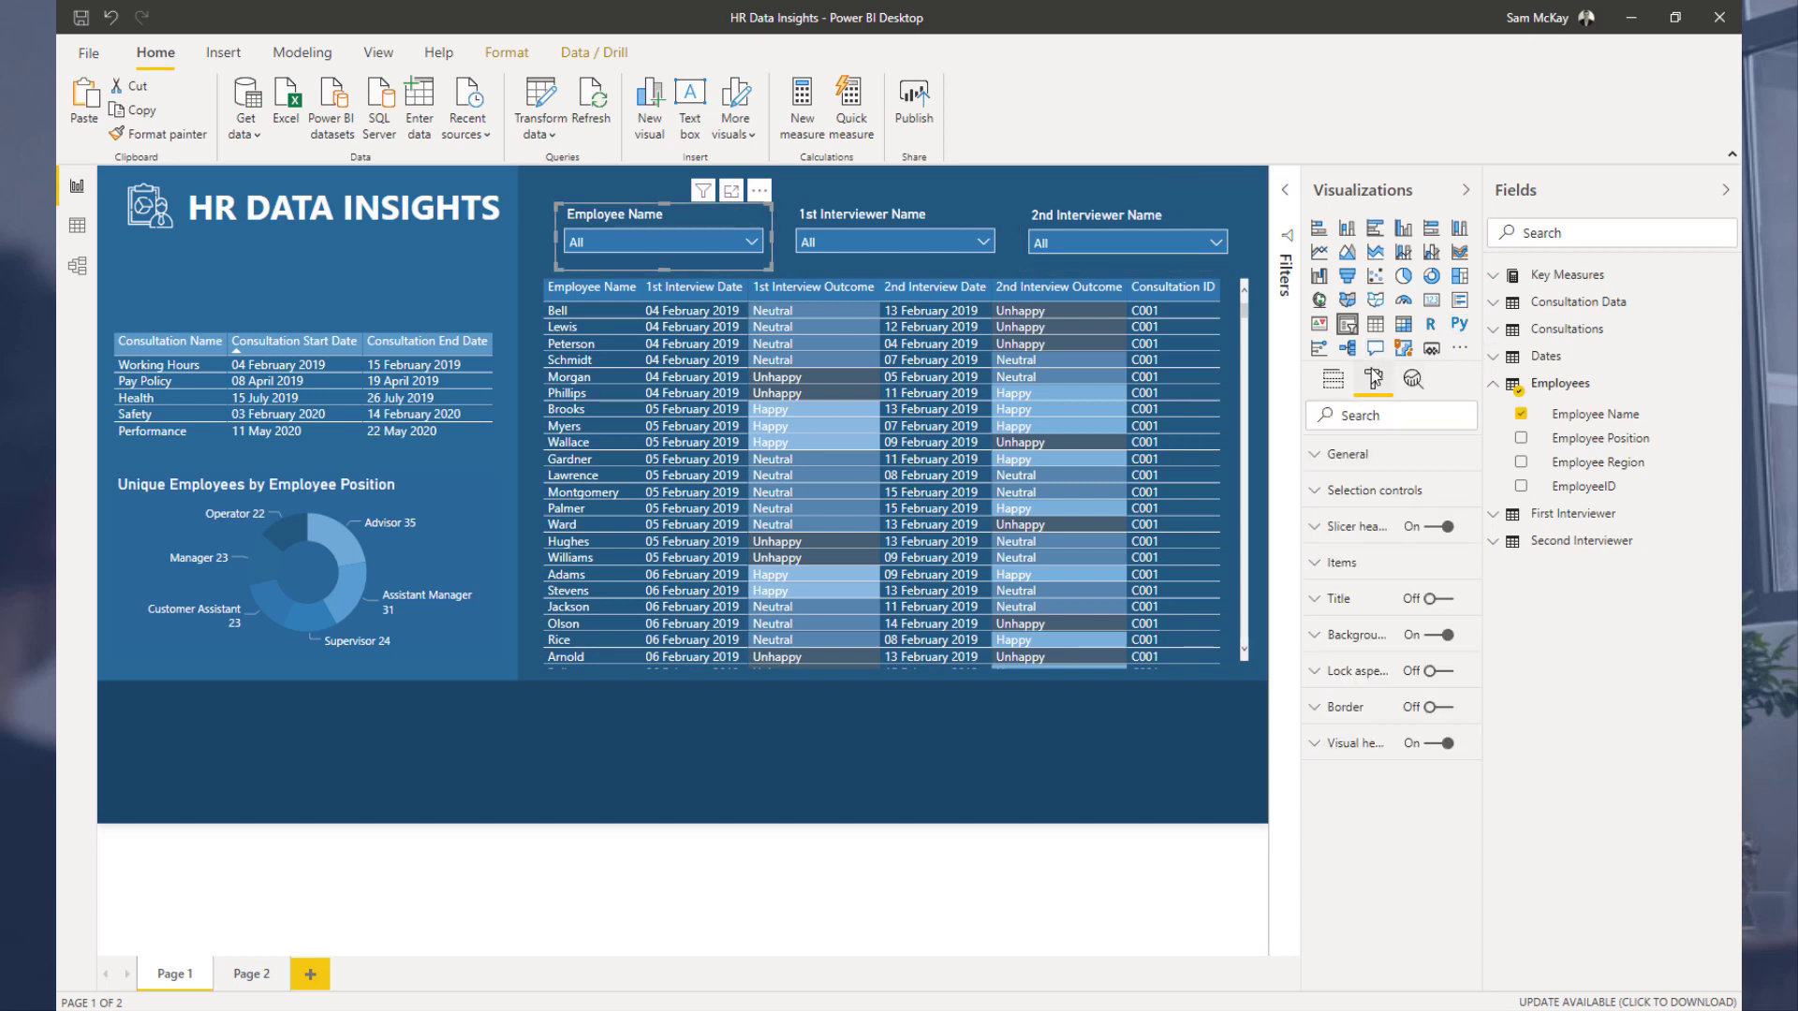
{"action": "left_click", "coordinate": [1339, 563]}
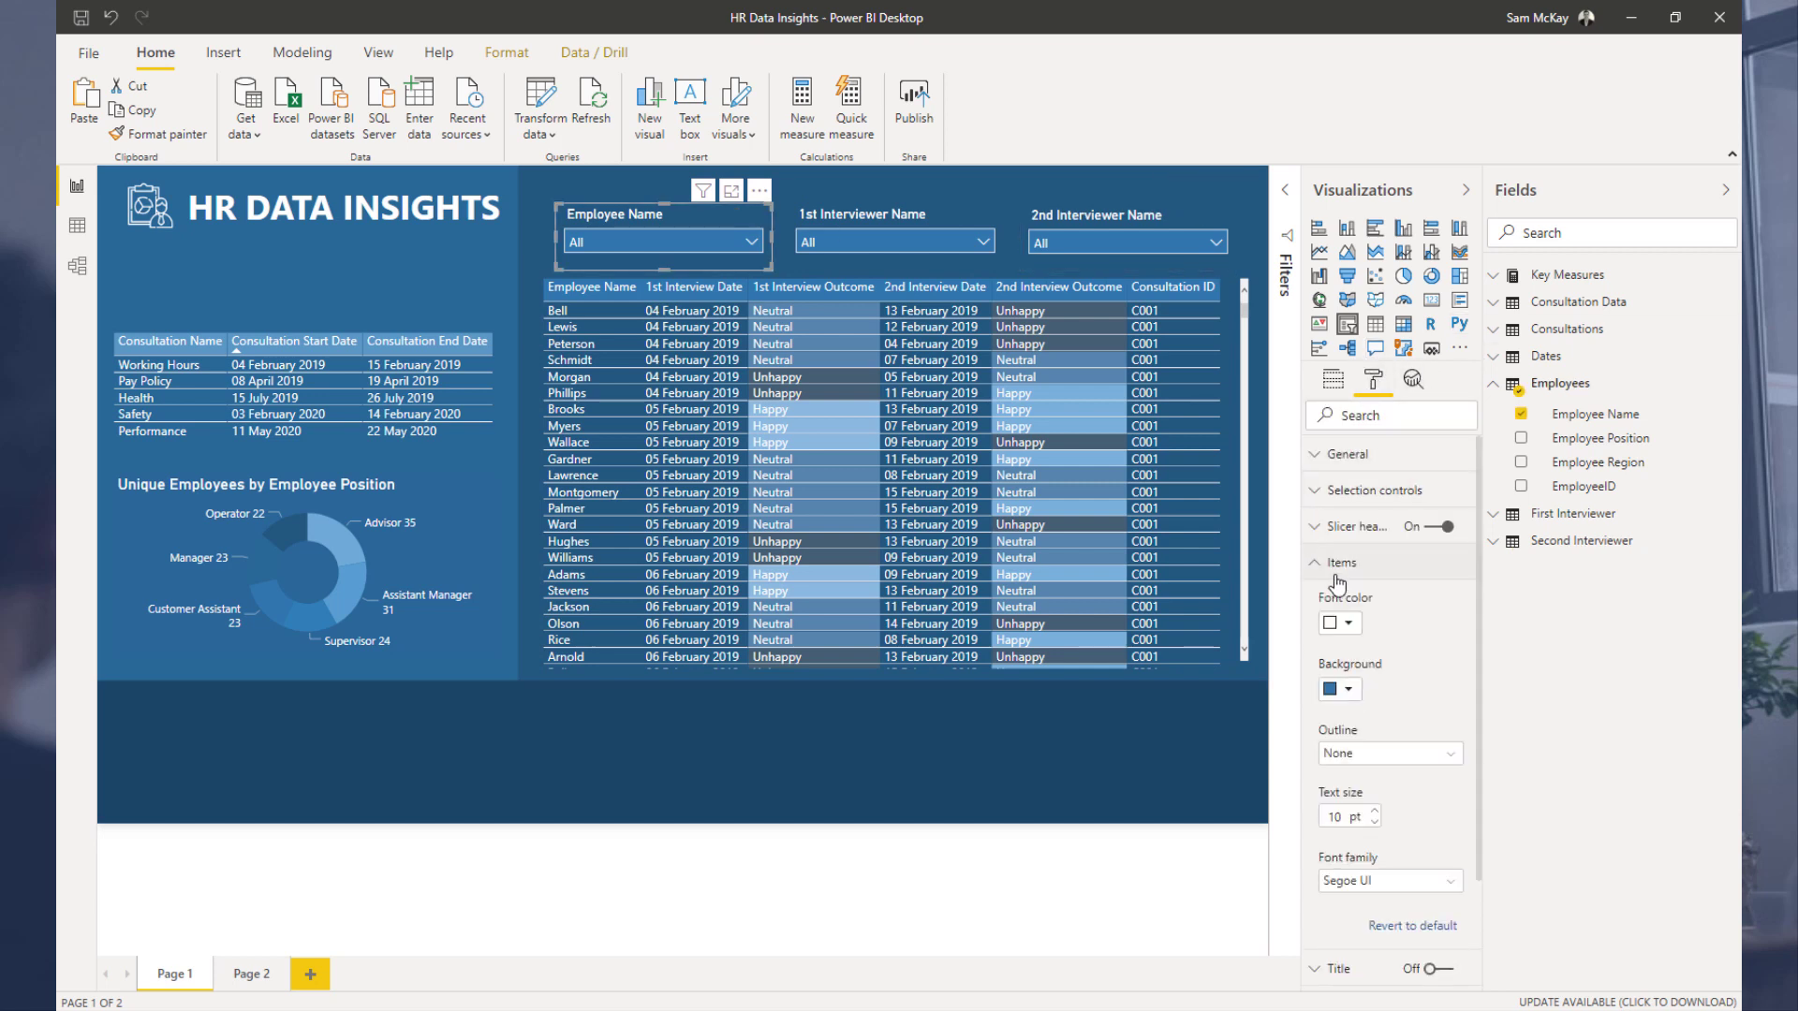
{"action": "left_click", "coordinate": [1349, 690]}
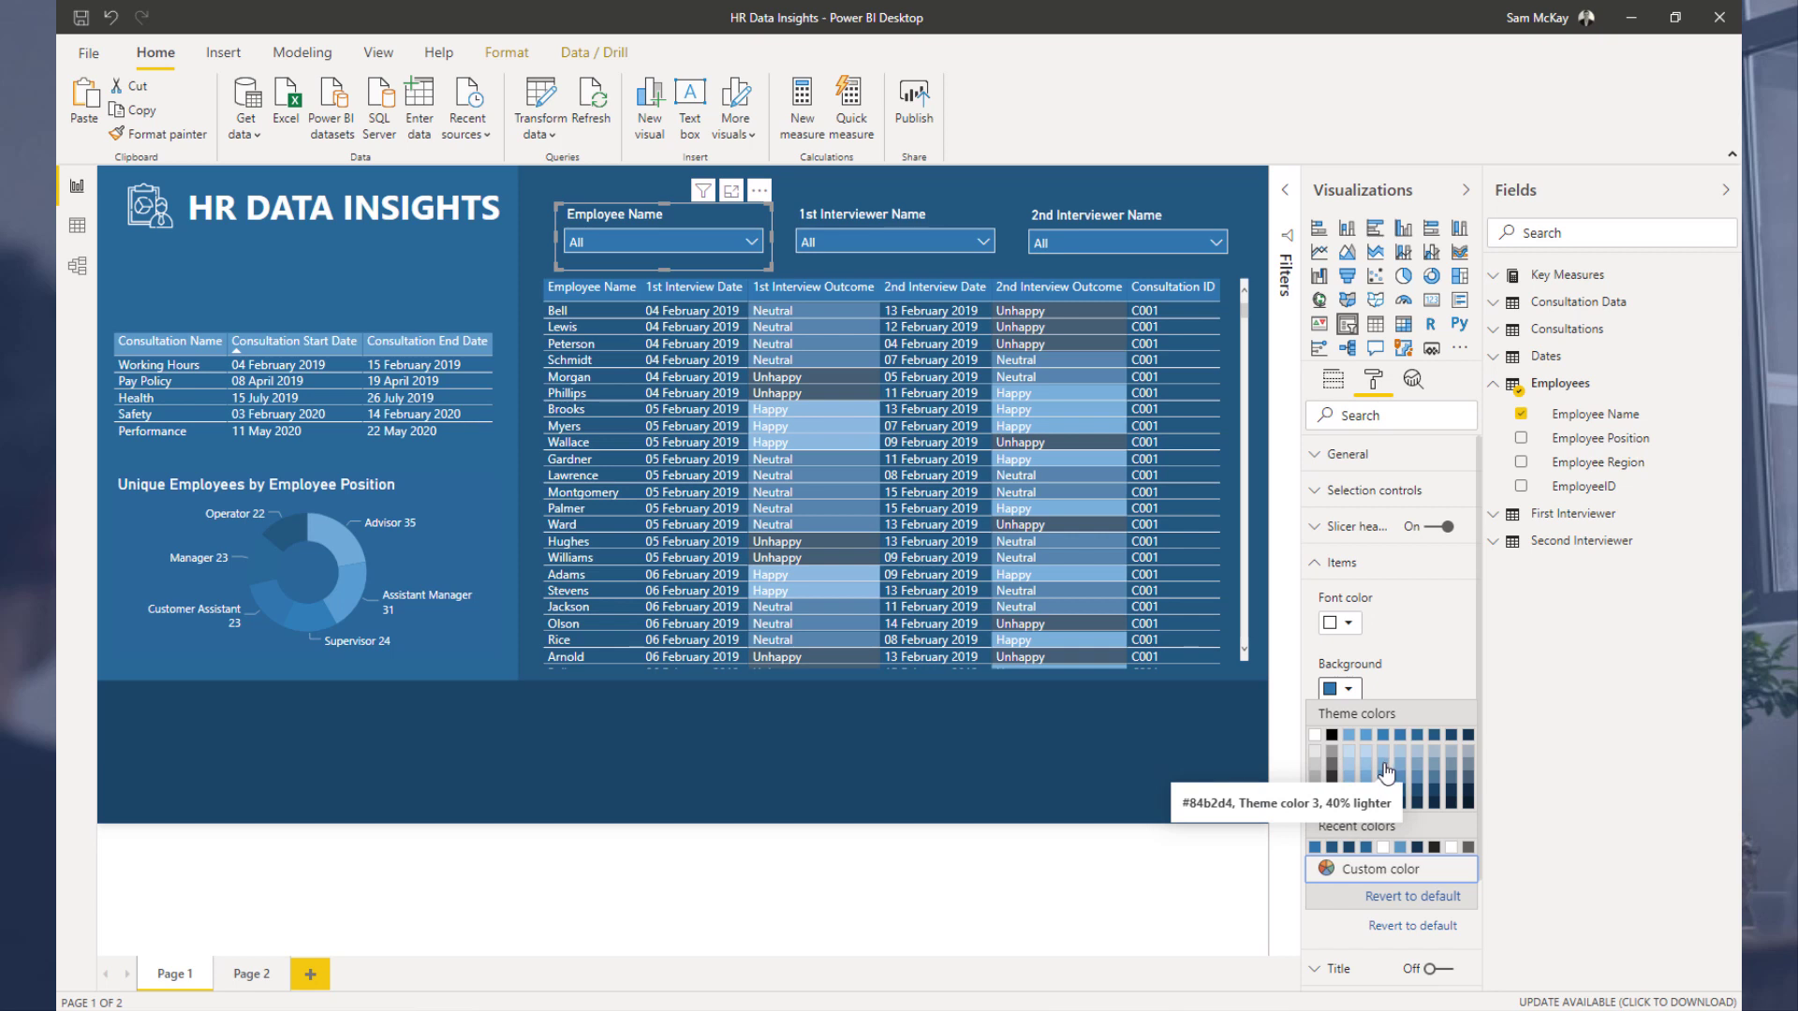
{"action": "left_click", "coordinate": [1452, 736]}
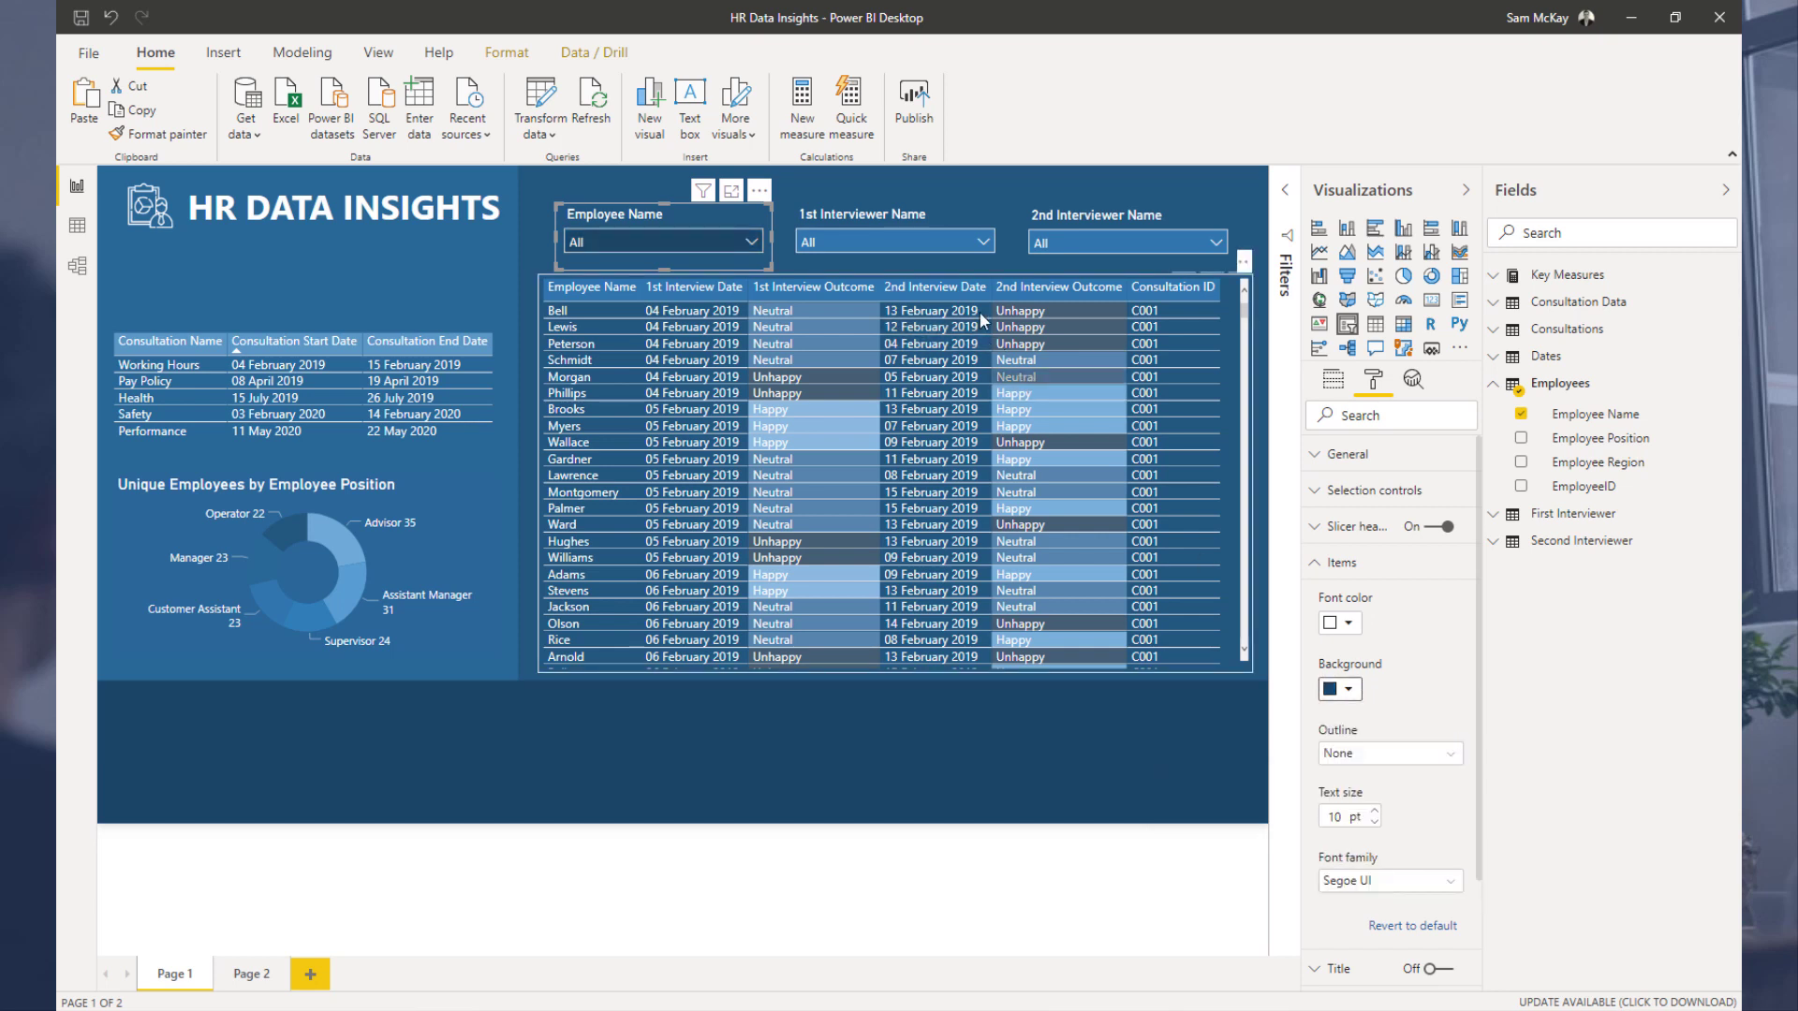
Step: Set the 1st Interviewer Name slicer's item background to a blue theme colour
{"action": "left_click", "coordinate": [946, 221]}
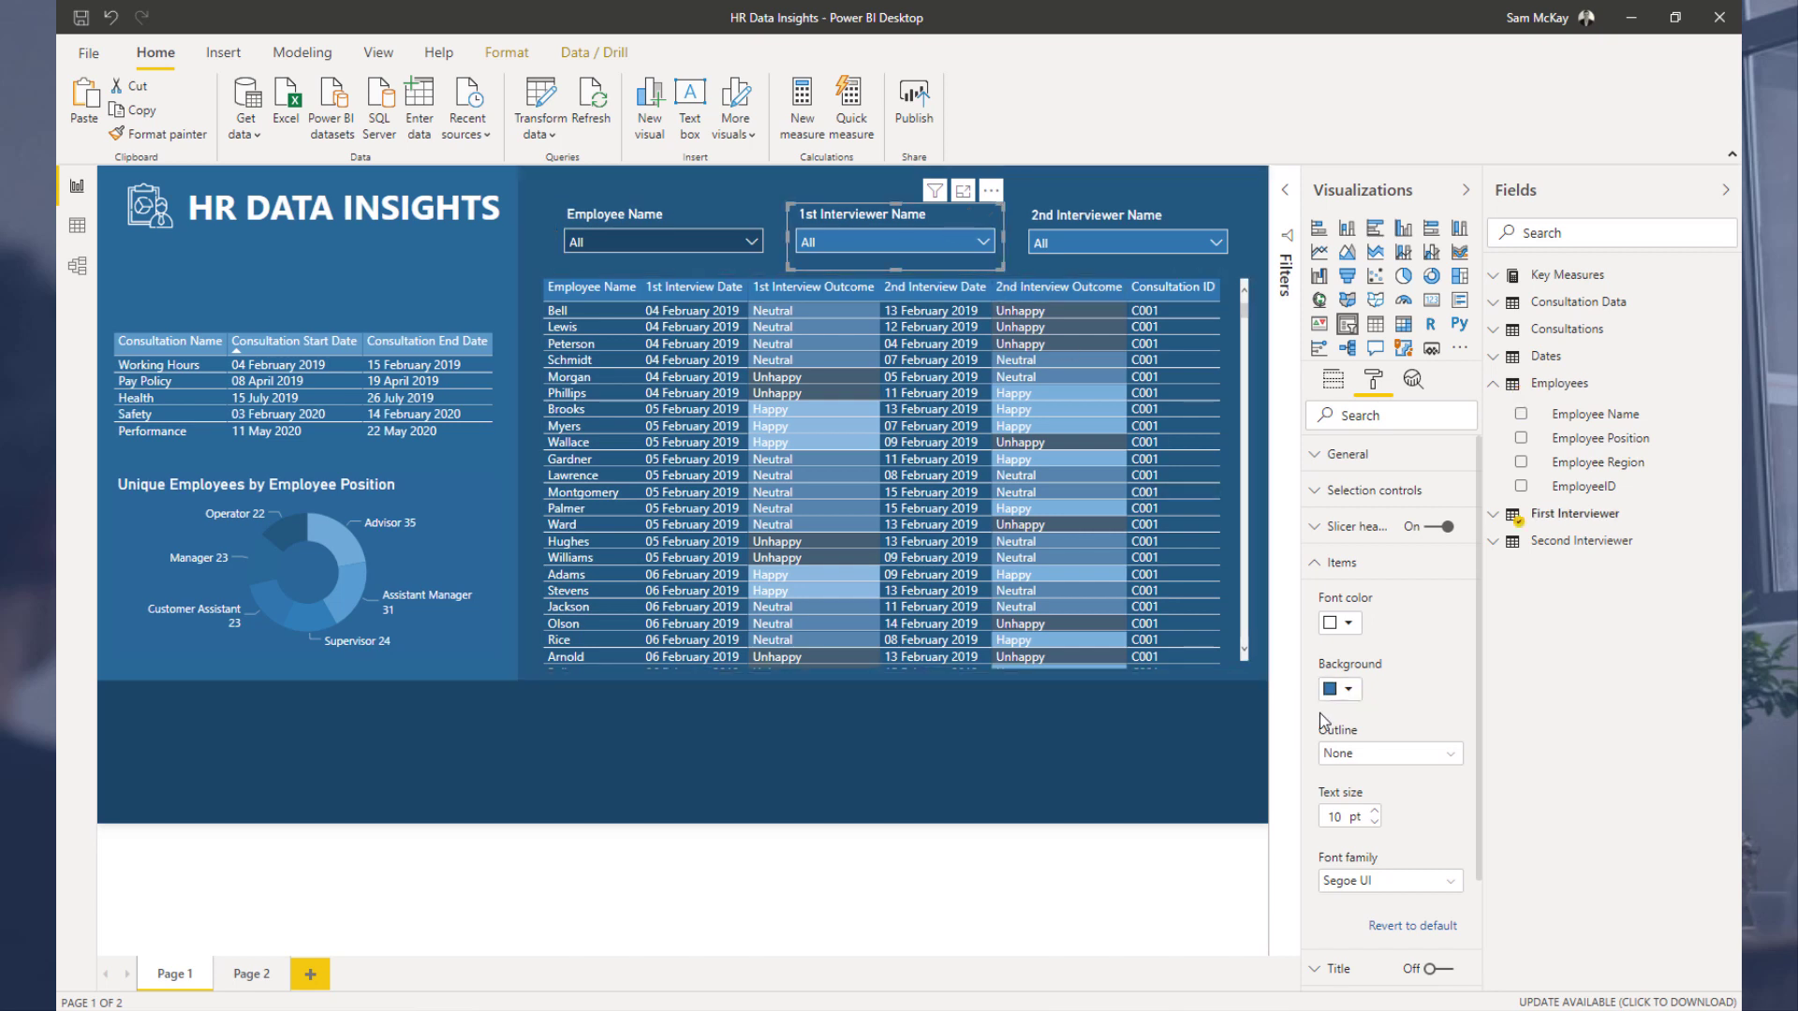
{"action": "left_click", "coordinate": [1341, 689]}
{"action": "left_click", "coordinate": [1468, 736]}
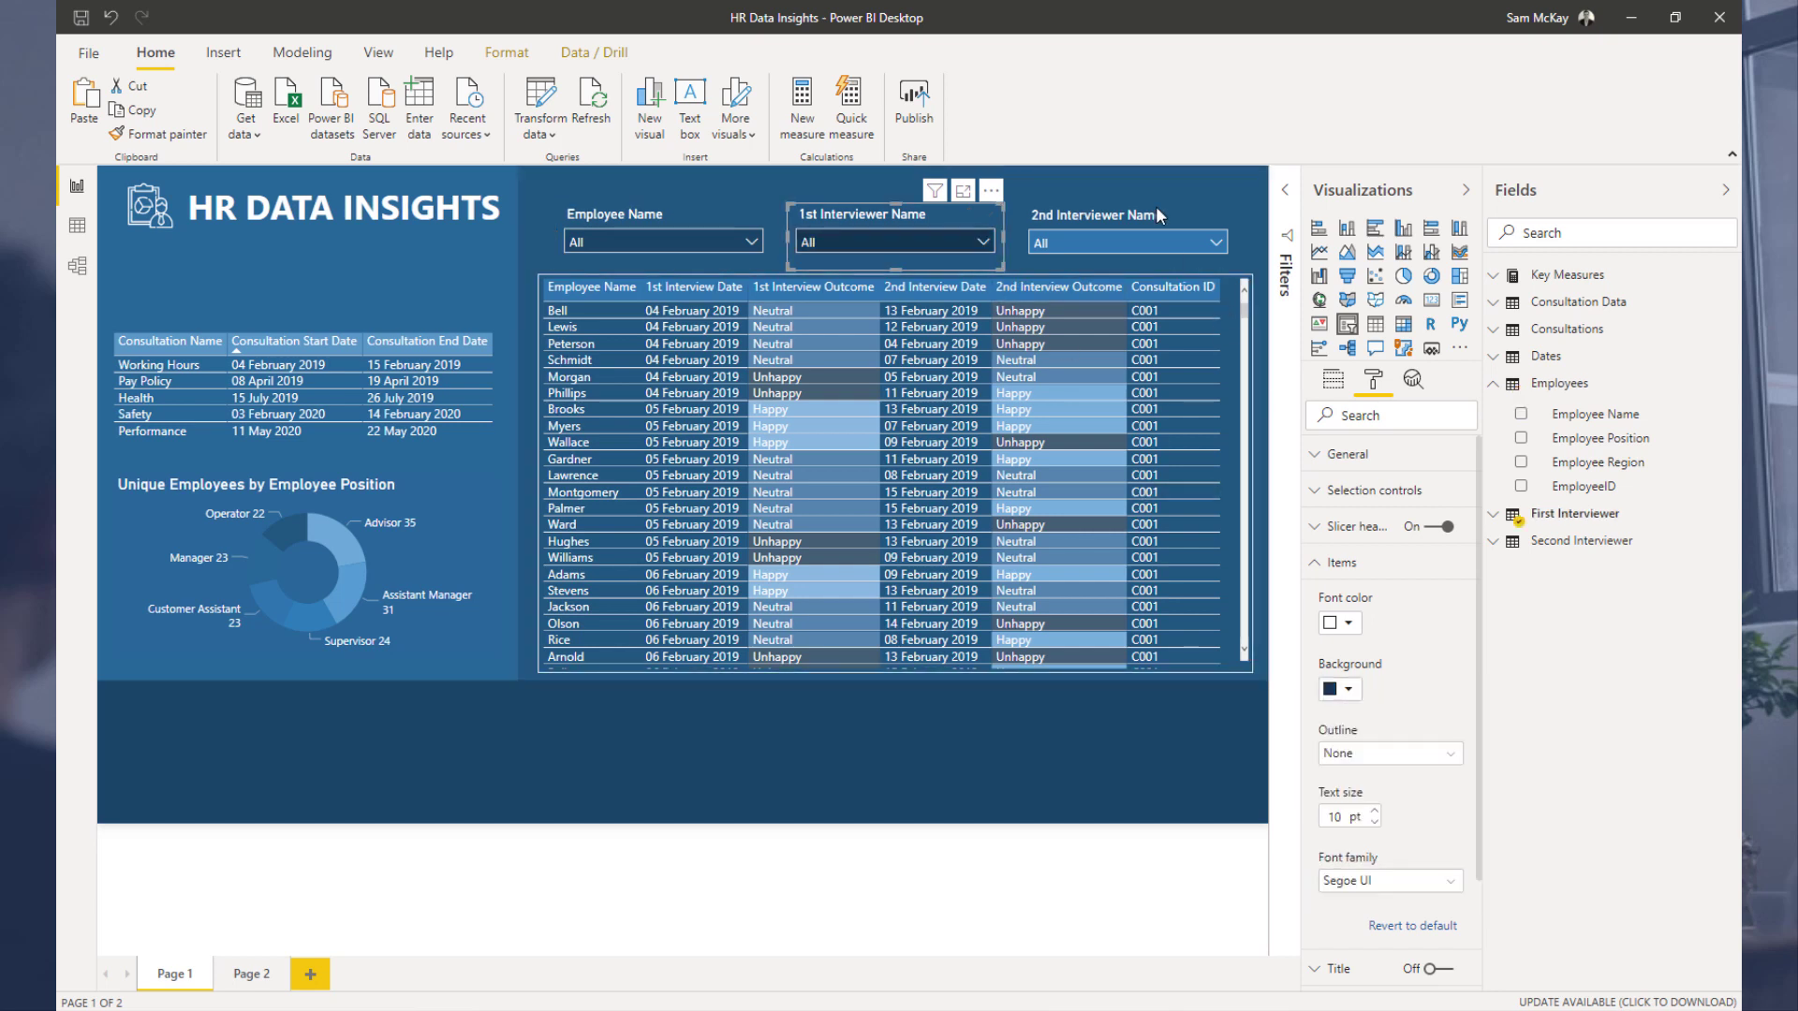
{"action": "left_click", "coordinate": [1343, 690]}
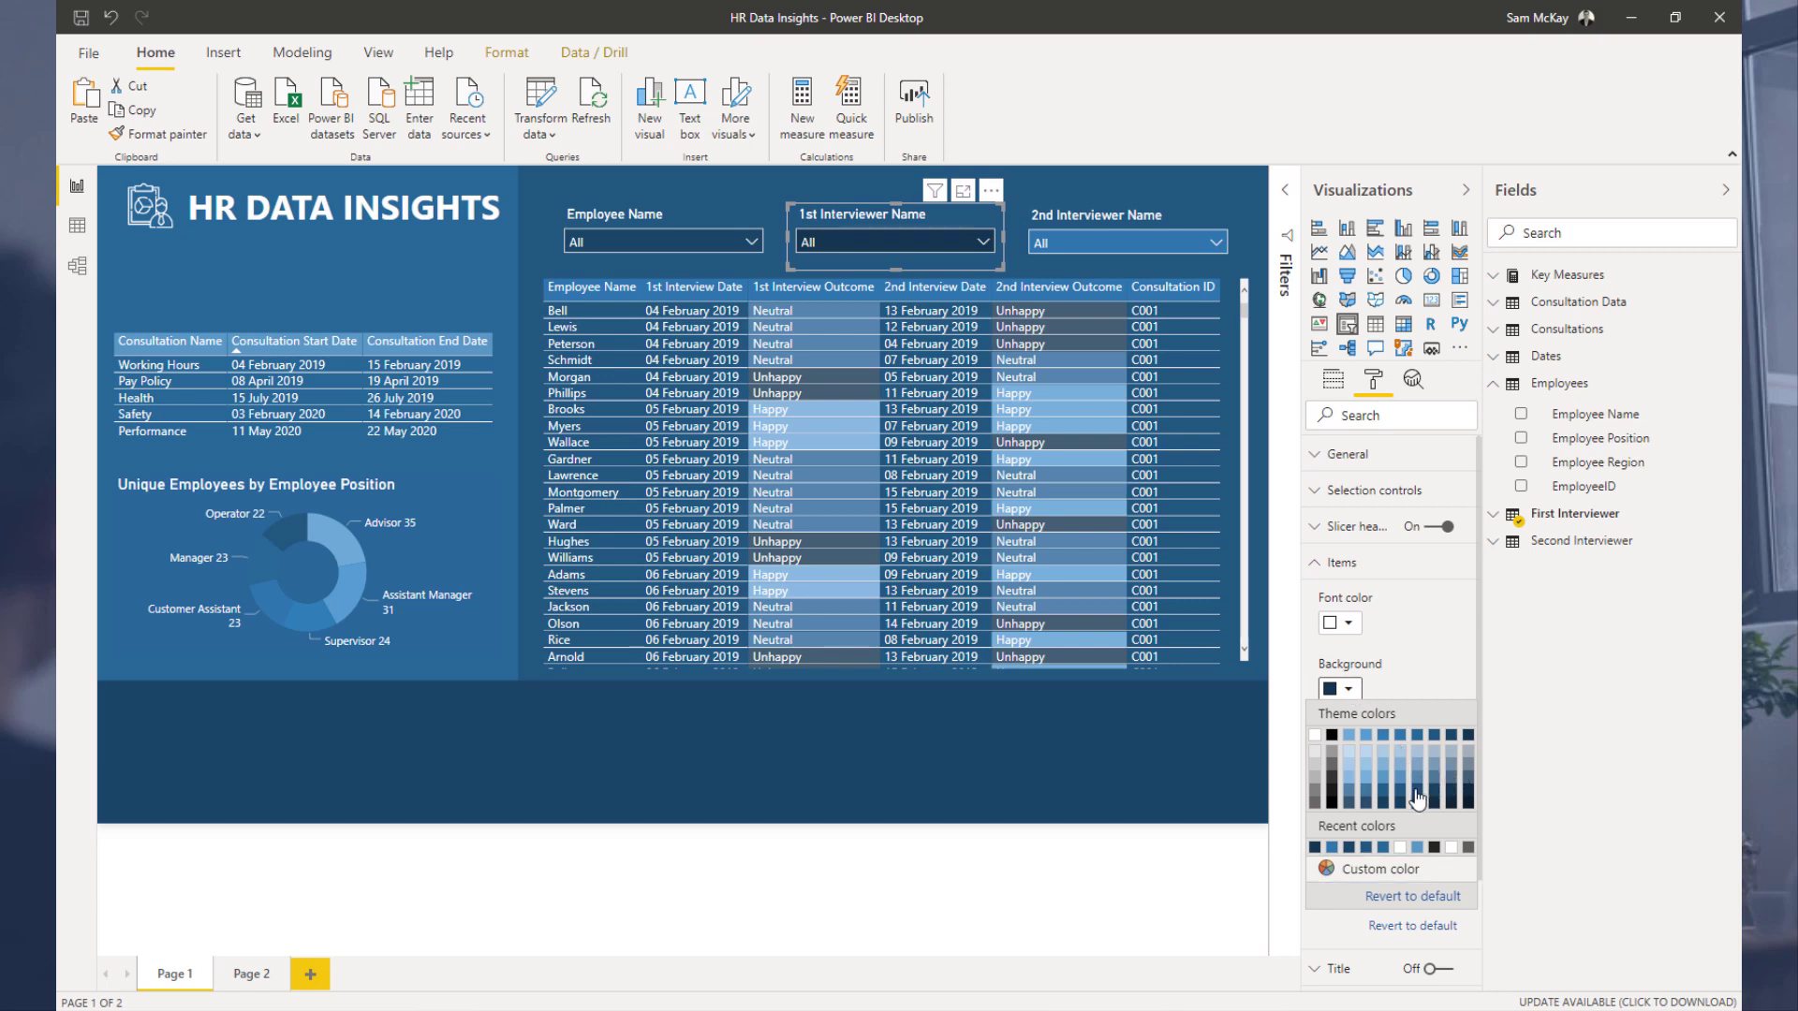
{"action": "left_click", "coordinate": [1417, 792]}
{"action": "left_click", "coordinate": [1347, 694]}
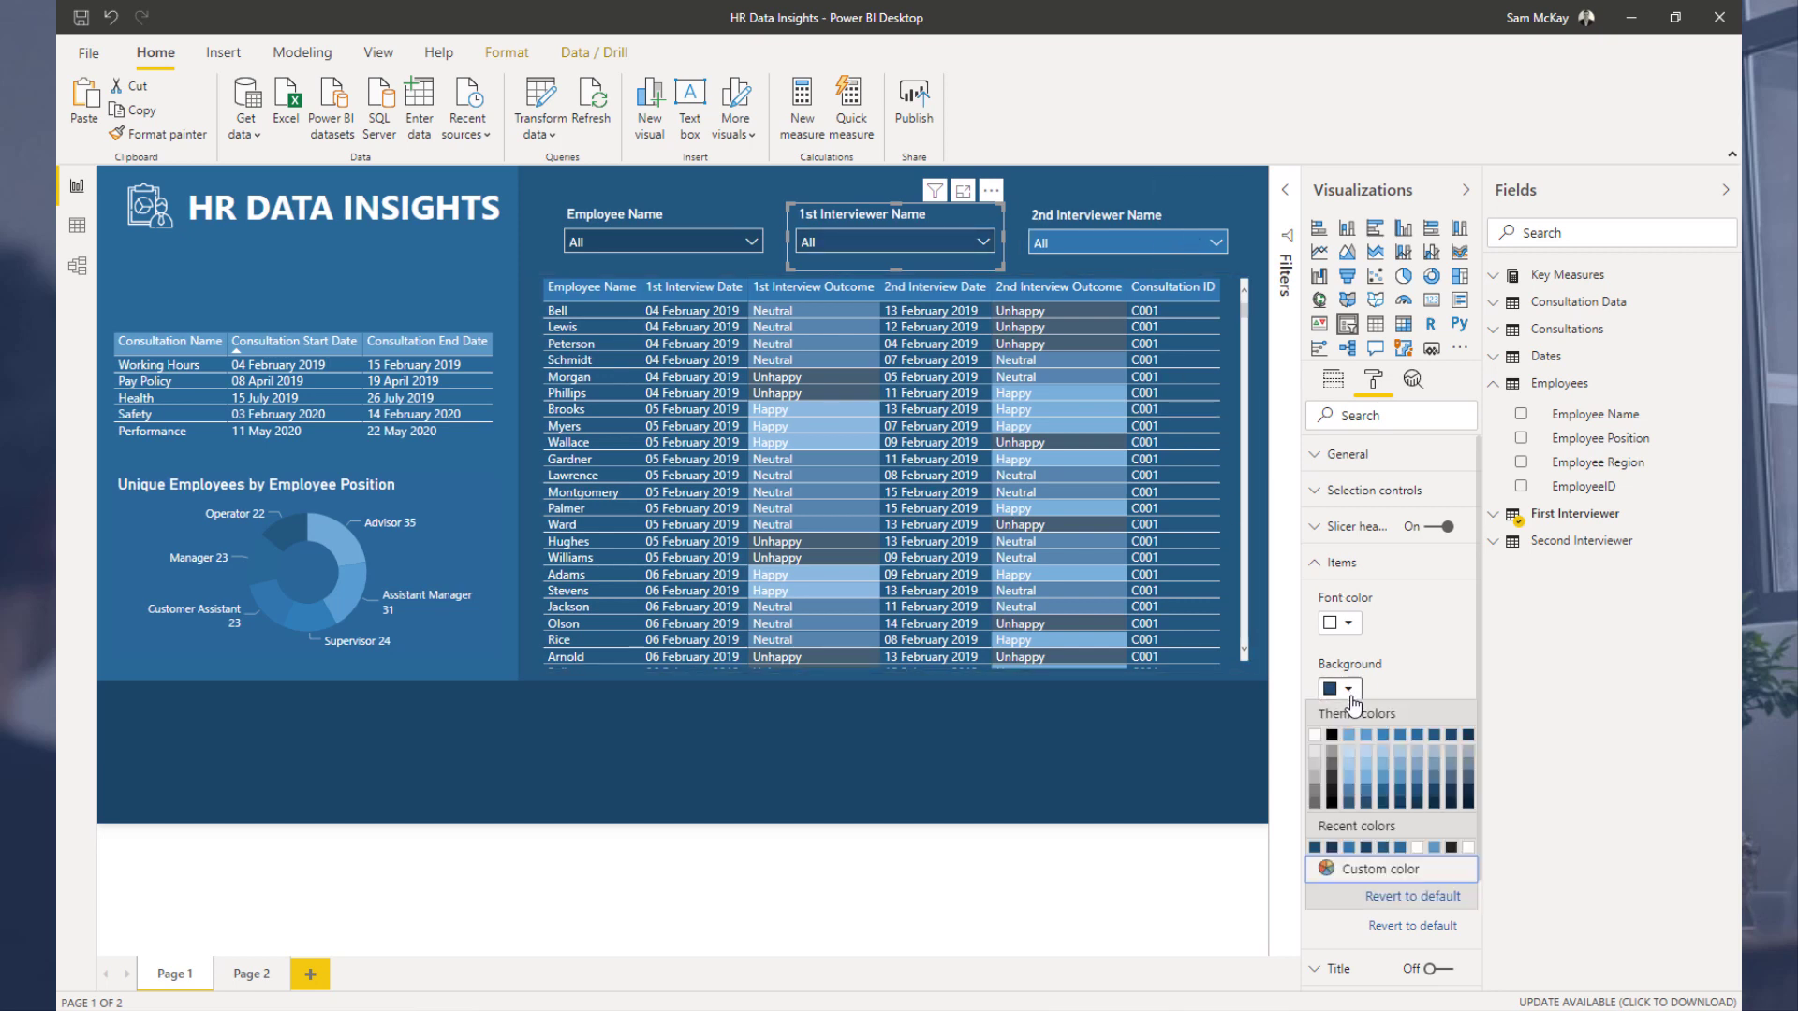
{"action": "left_click", "coordinate": [1386, 737]}
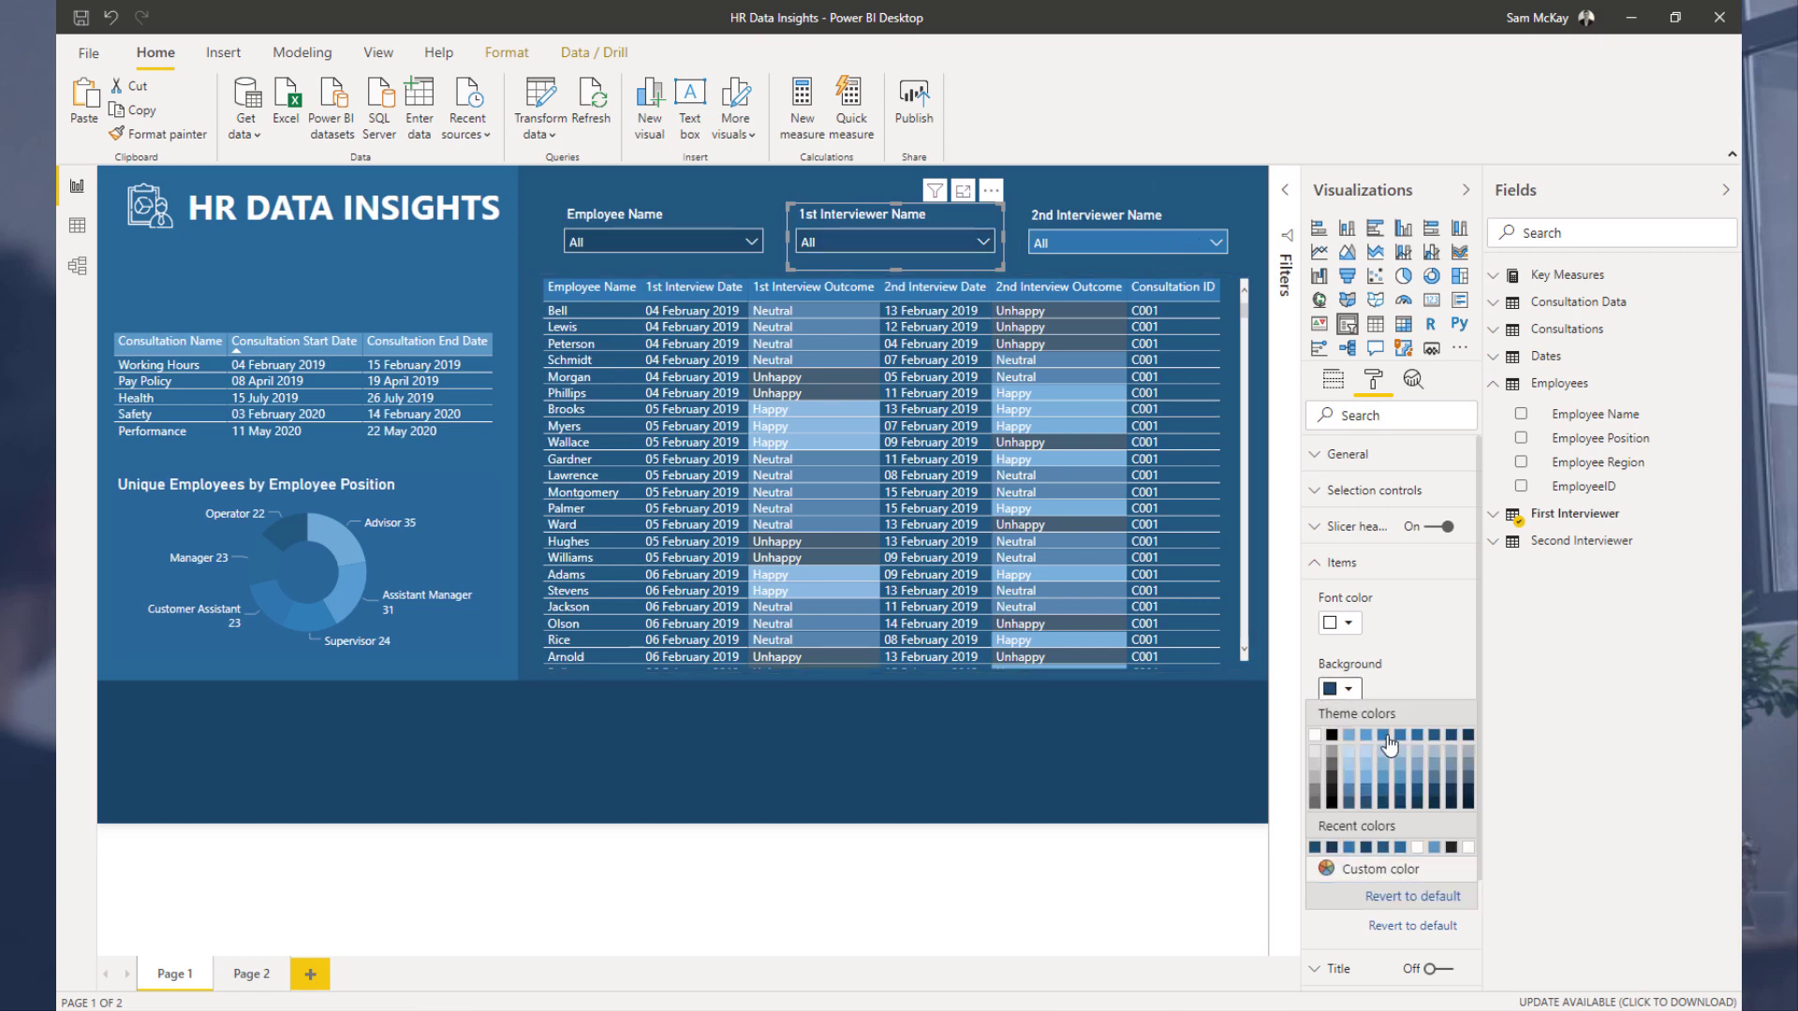
Step: Give the 2nd Interviewer Name slicer's items the same blue theme background
{"action": "left_click", "coordinate": [1160, 216]}
{"action": "left_click", "coordinate": [1349, 690]}
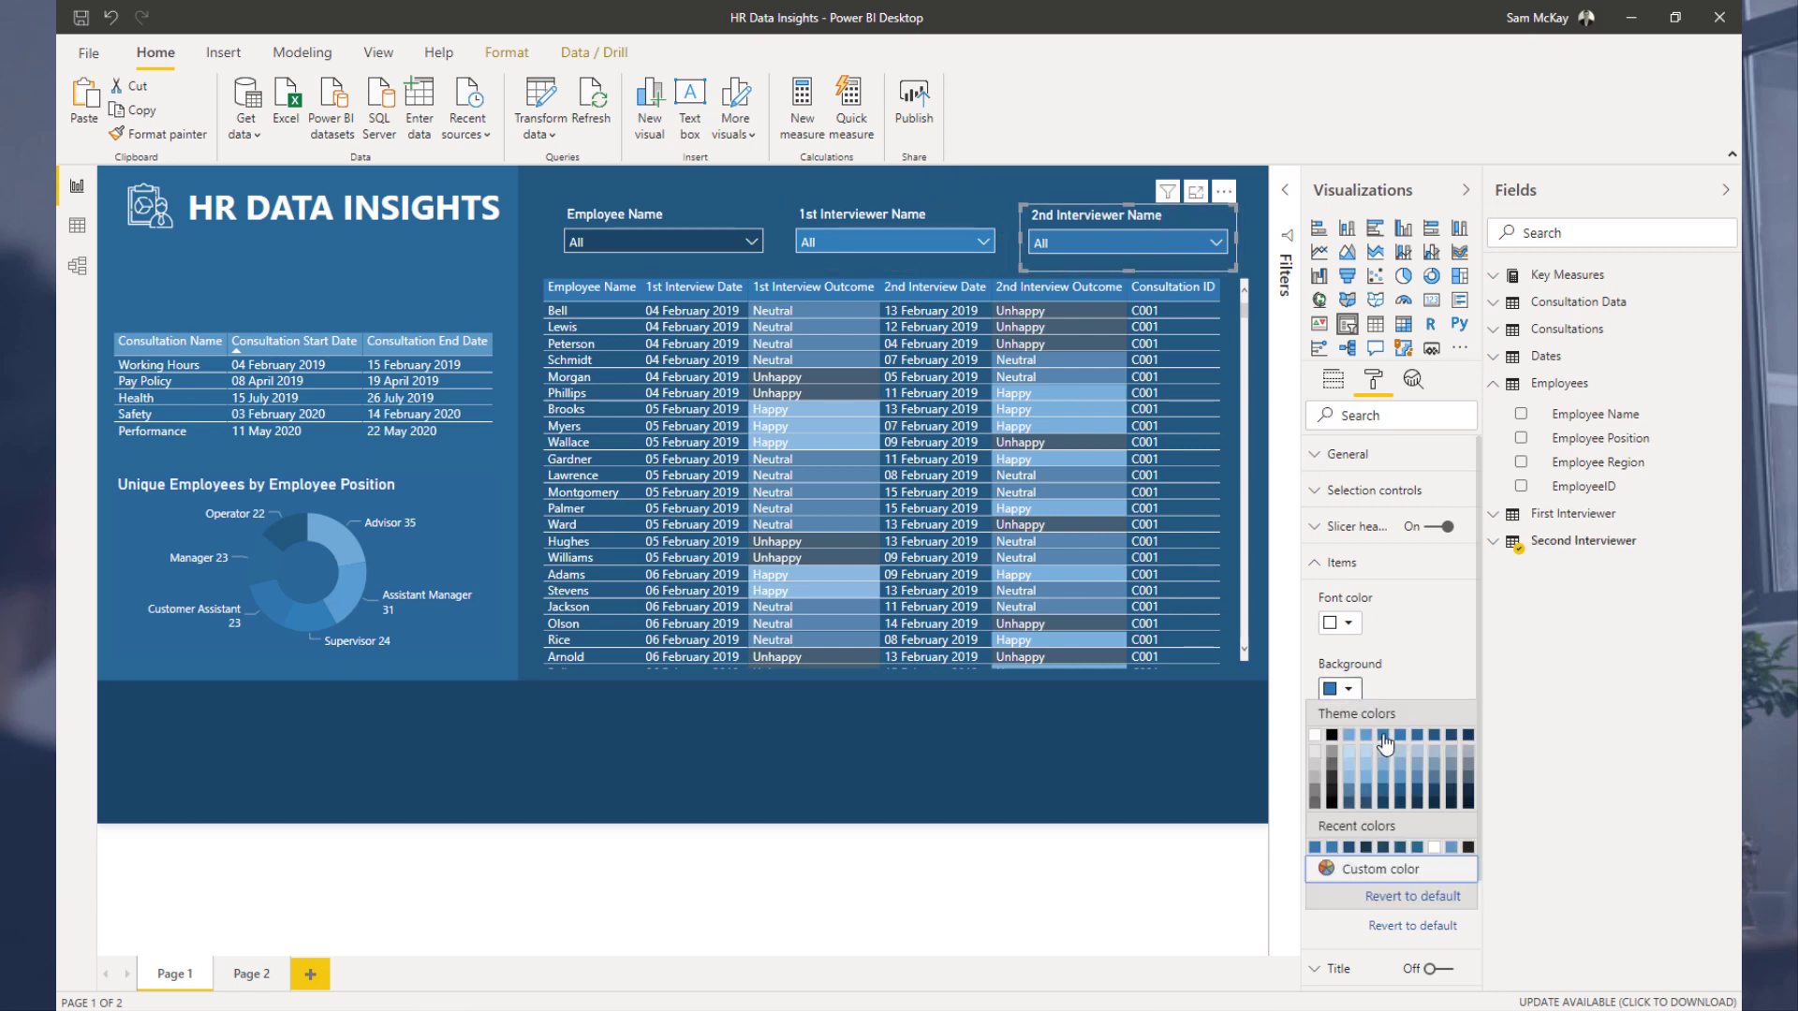
{"action": "left_click", "coordinate": [1385, 740]}
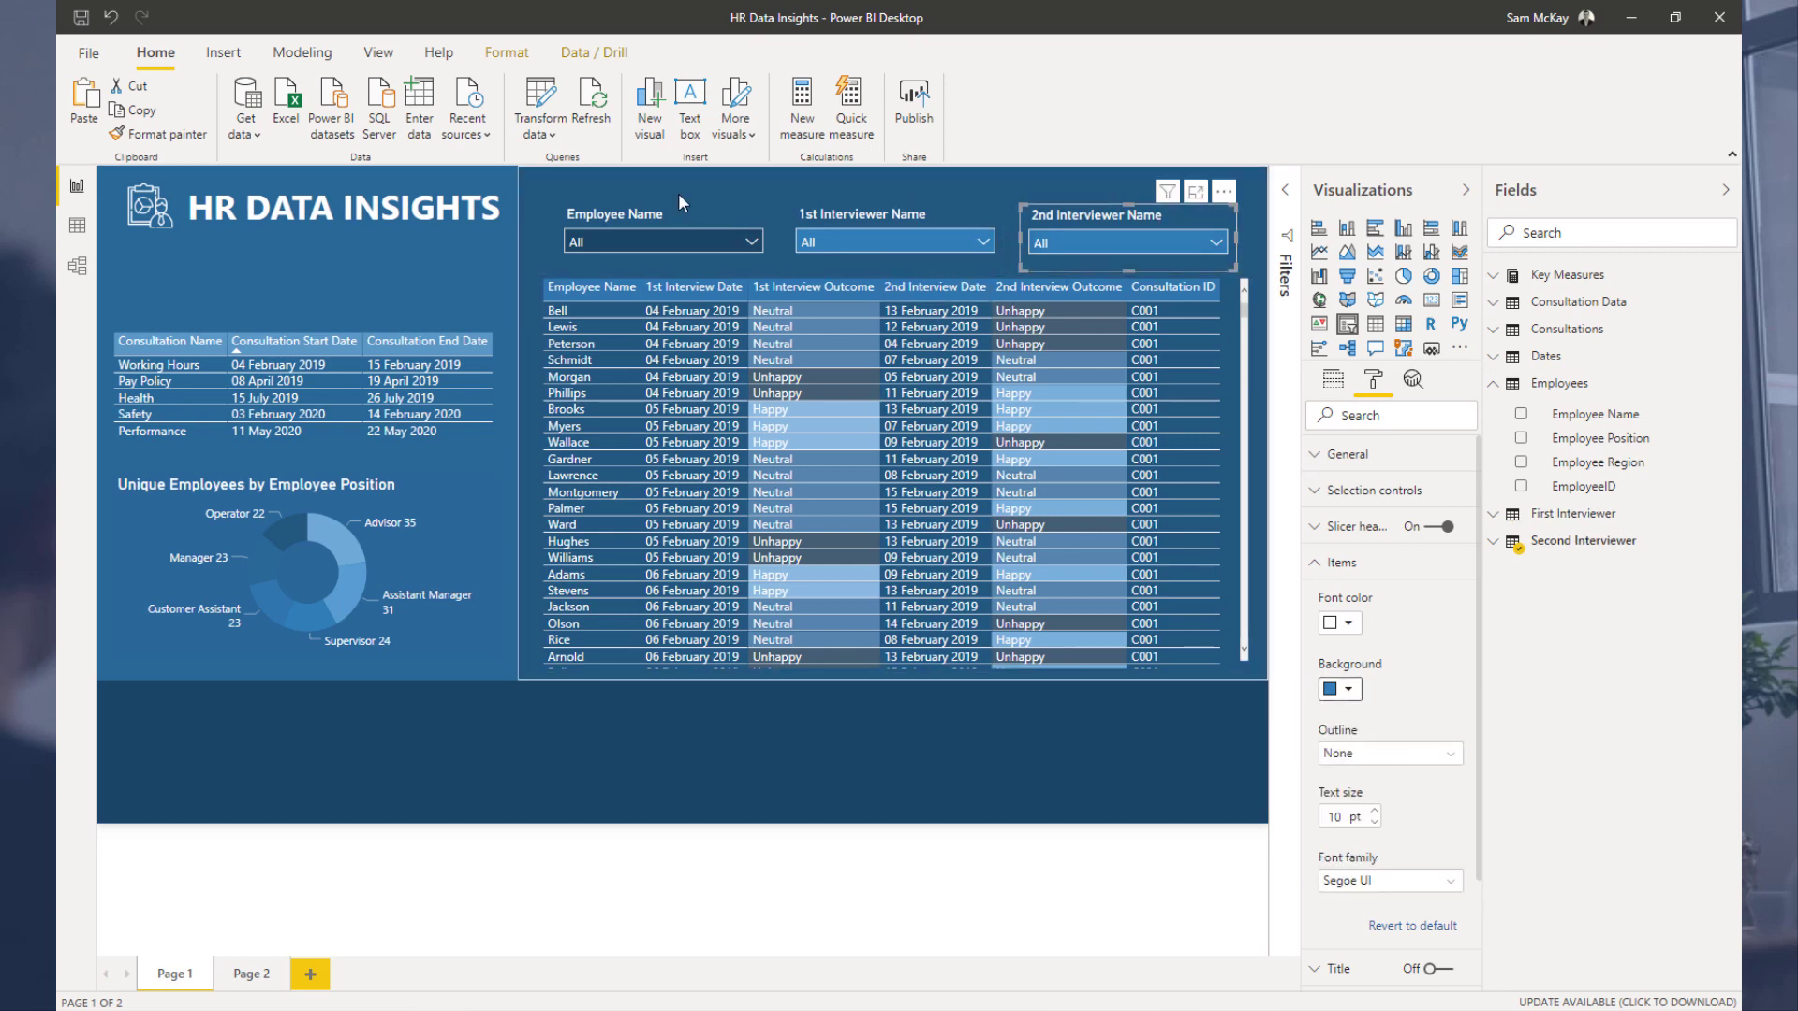
{"action": "left_click", "coordinate": [970, 729]}
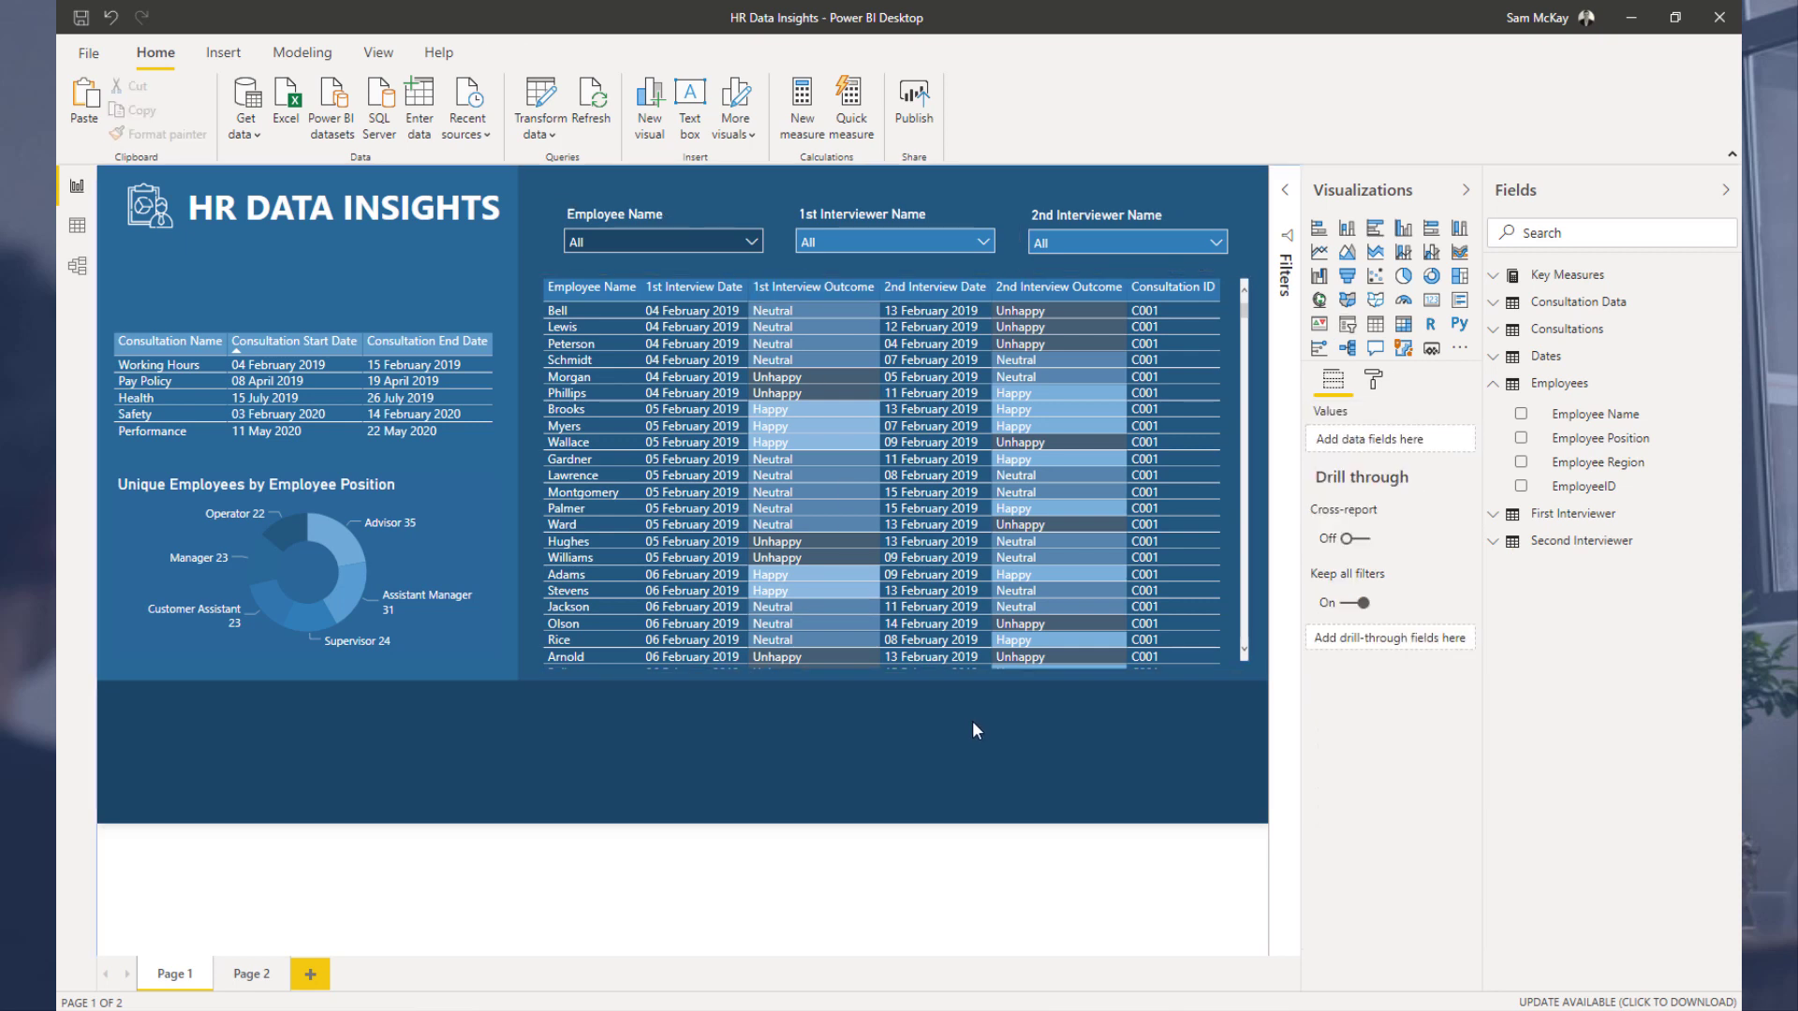
Step: Nudge the consultation dates table down slightly on the left panel
{"action": "left_click", "coordinate": [323, 506]}
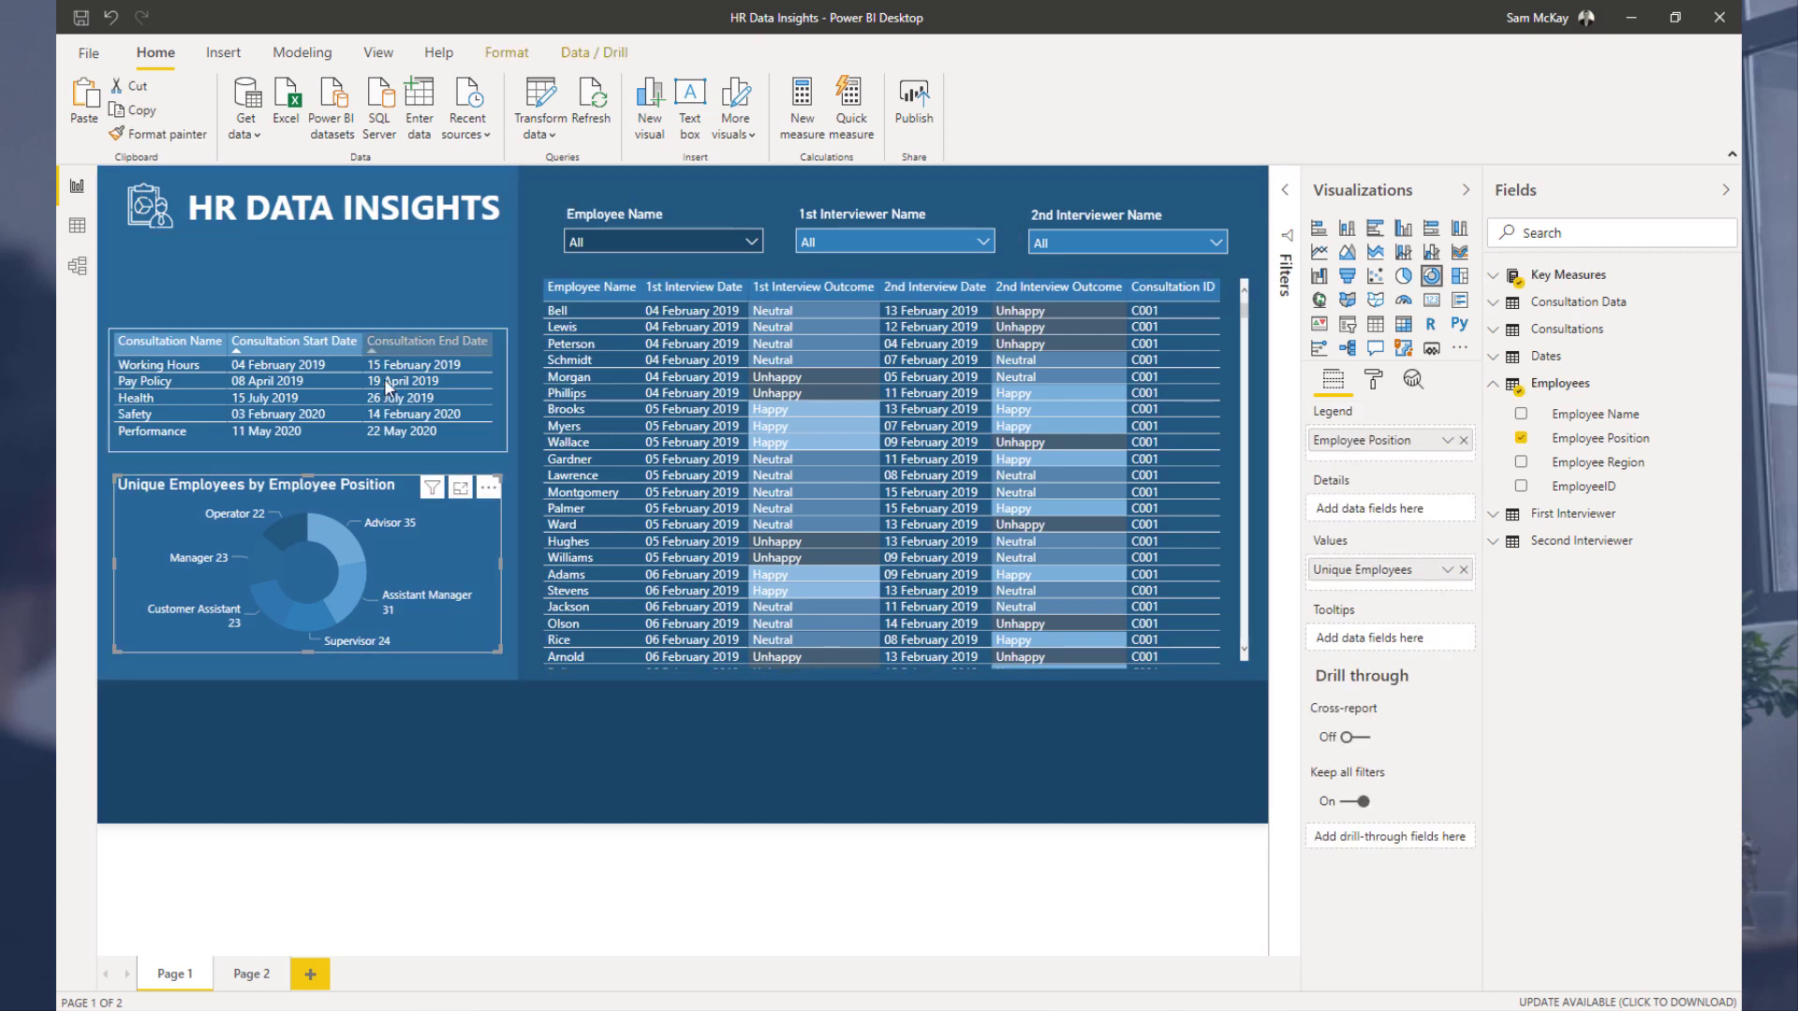
{"action": "left_click", "coordinate": [368, 333]}
{"action": "key", "text": "Down"}
{"action": "key", "text": "Down"}
{"action": "key", "text": "Down"}
{"action": "key", "text": "Down"}
{"action": "key", "text": "Down"}
{"action": "key", "text": "Down"}
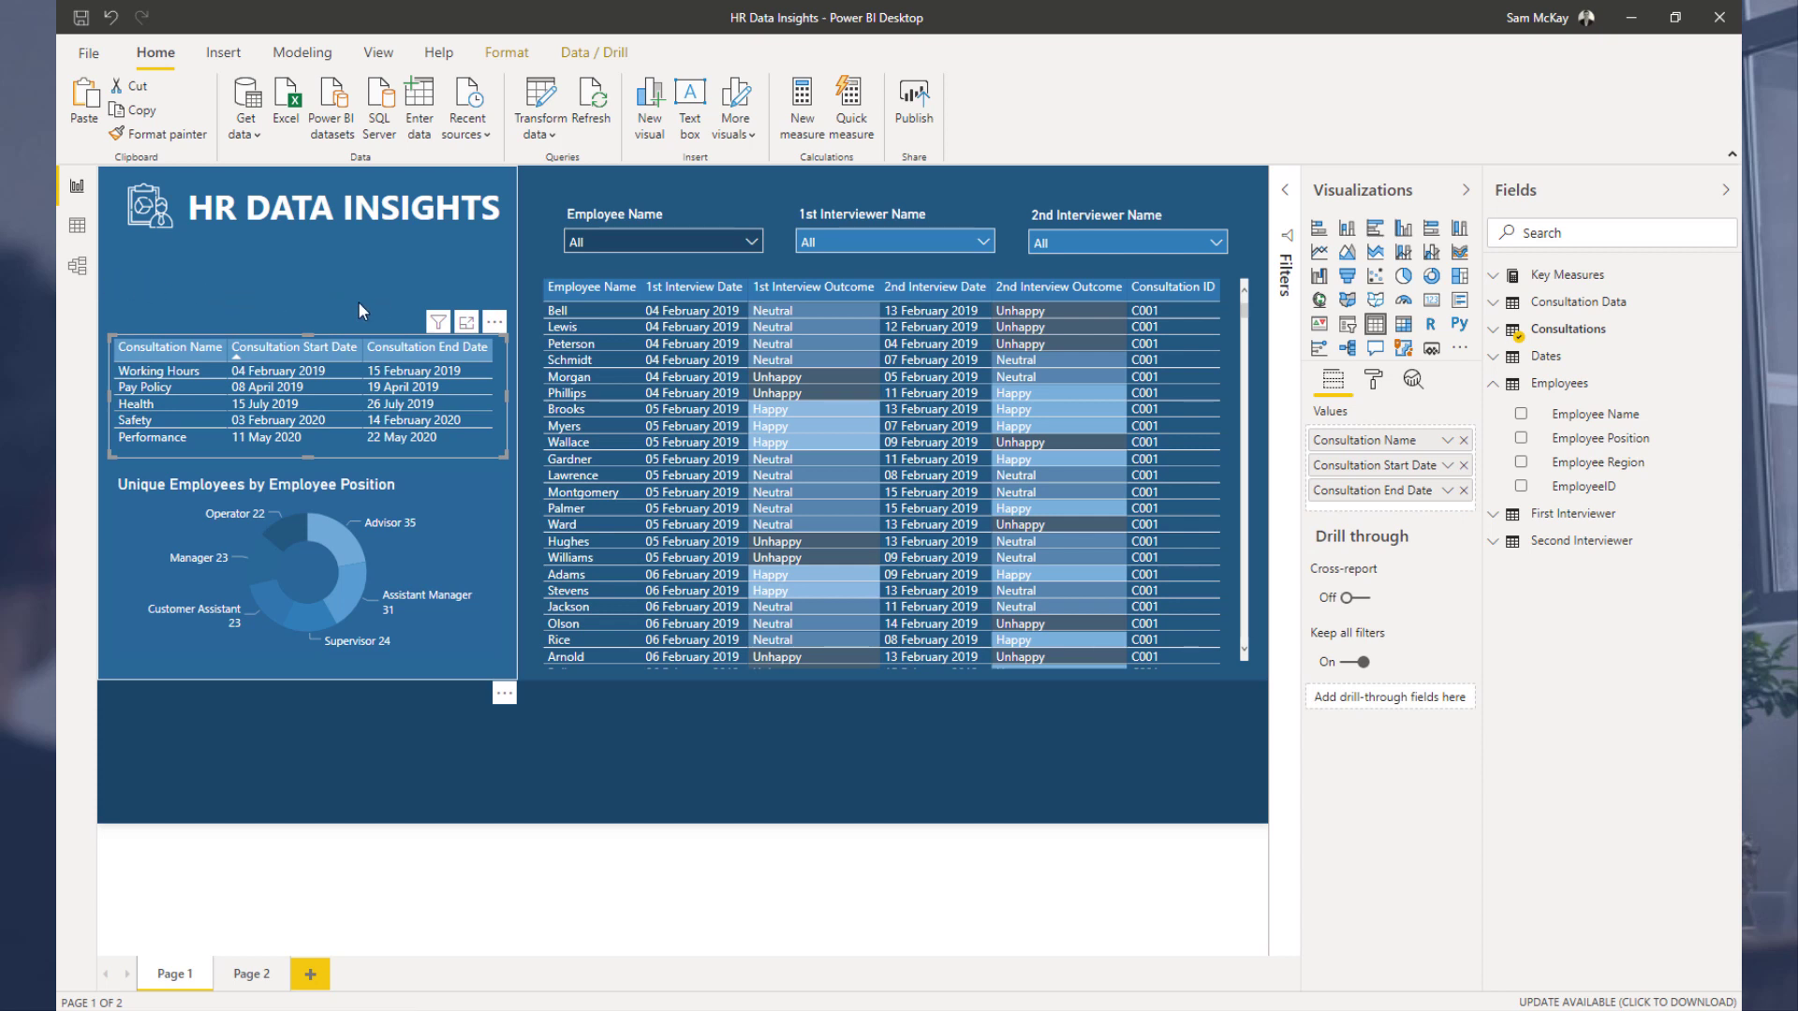
{"action": "left_click", "coordinate": [406, 764]}
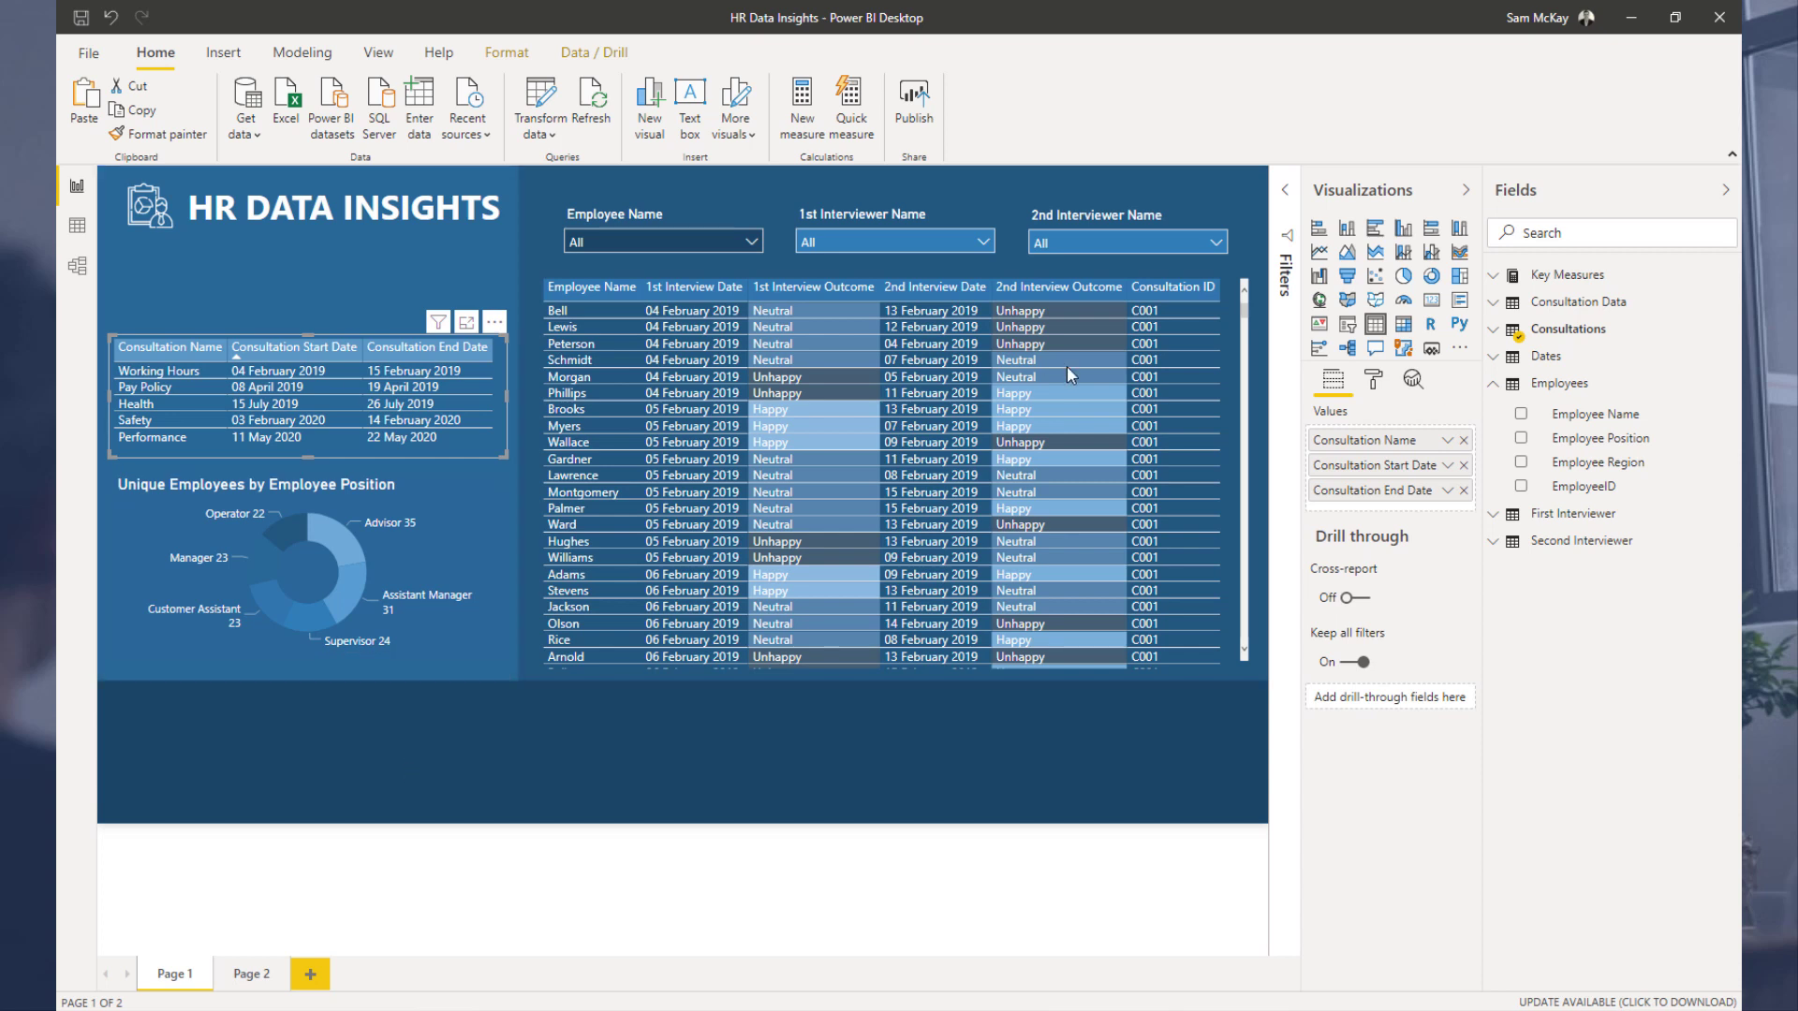
Step: Copy the Events in Progress DAX pattern code from the Enterprise DNA forum's DAX Patterns category
{"action": "left_click", "coordinate": [1492, 279]}
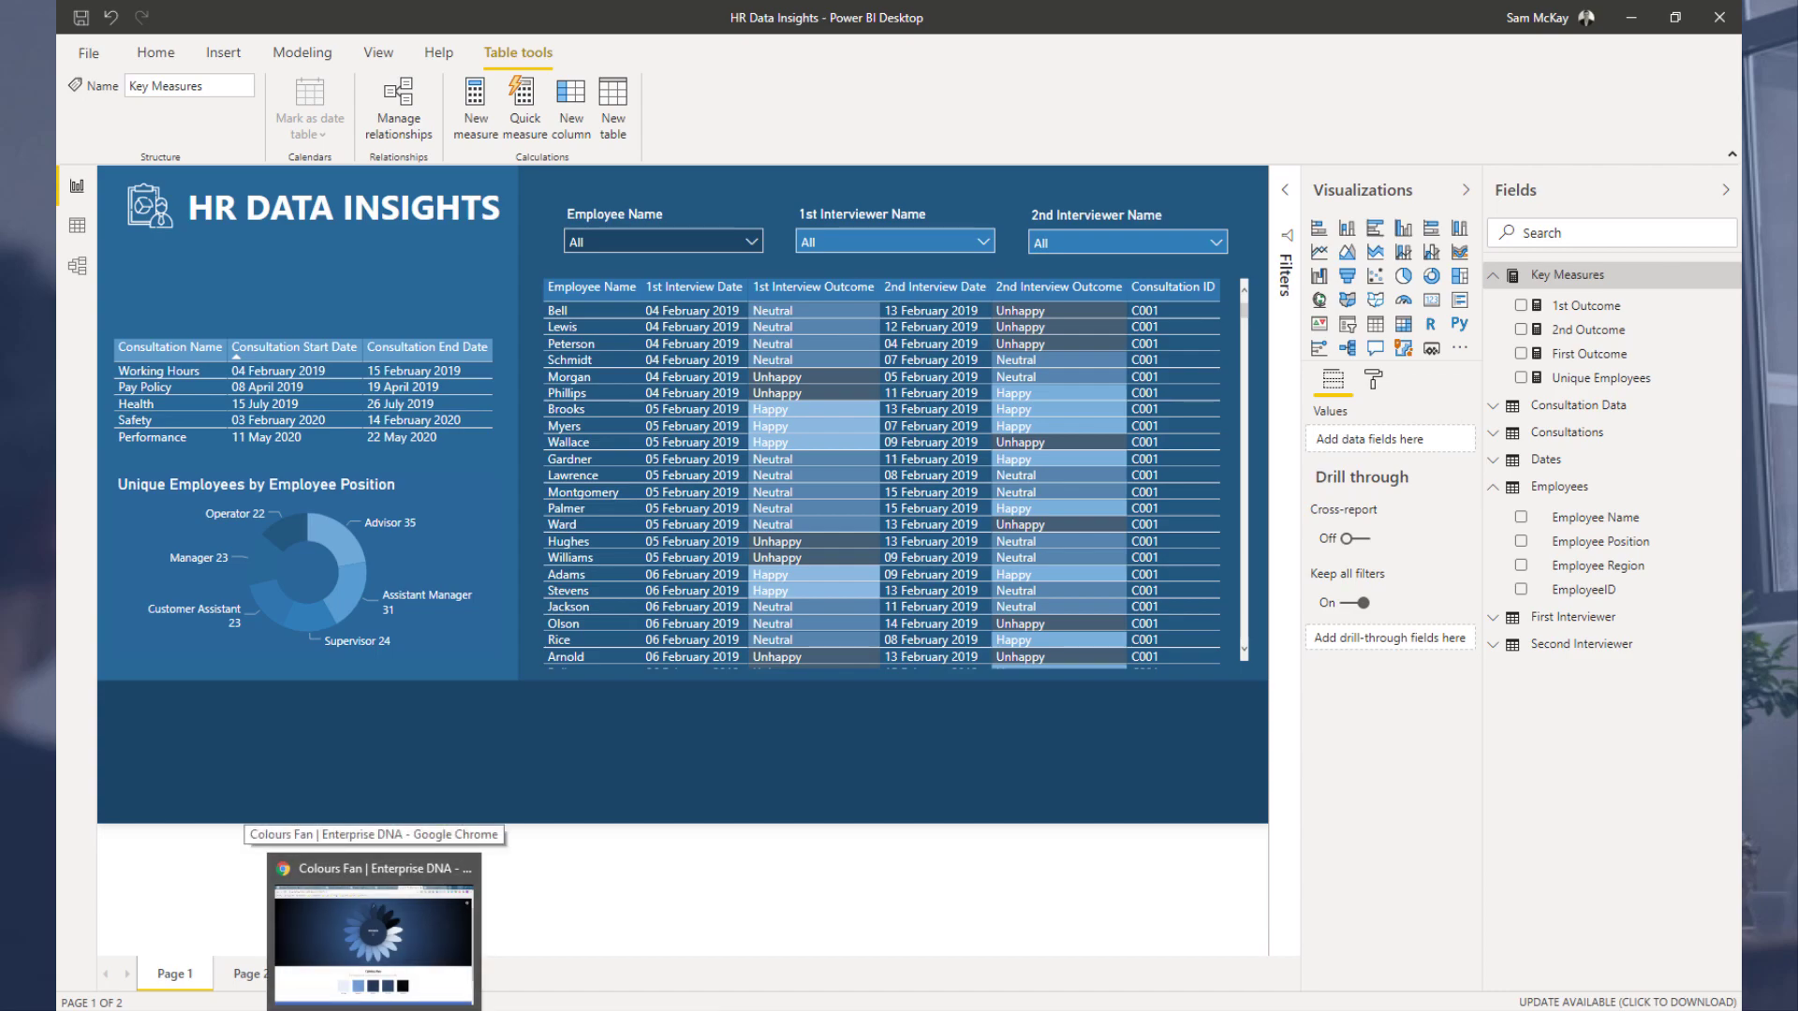
{"action": "left_click", "coordinate": [375, 1009]}
{"action": "left_click", "coordinate": [796, 17]}
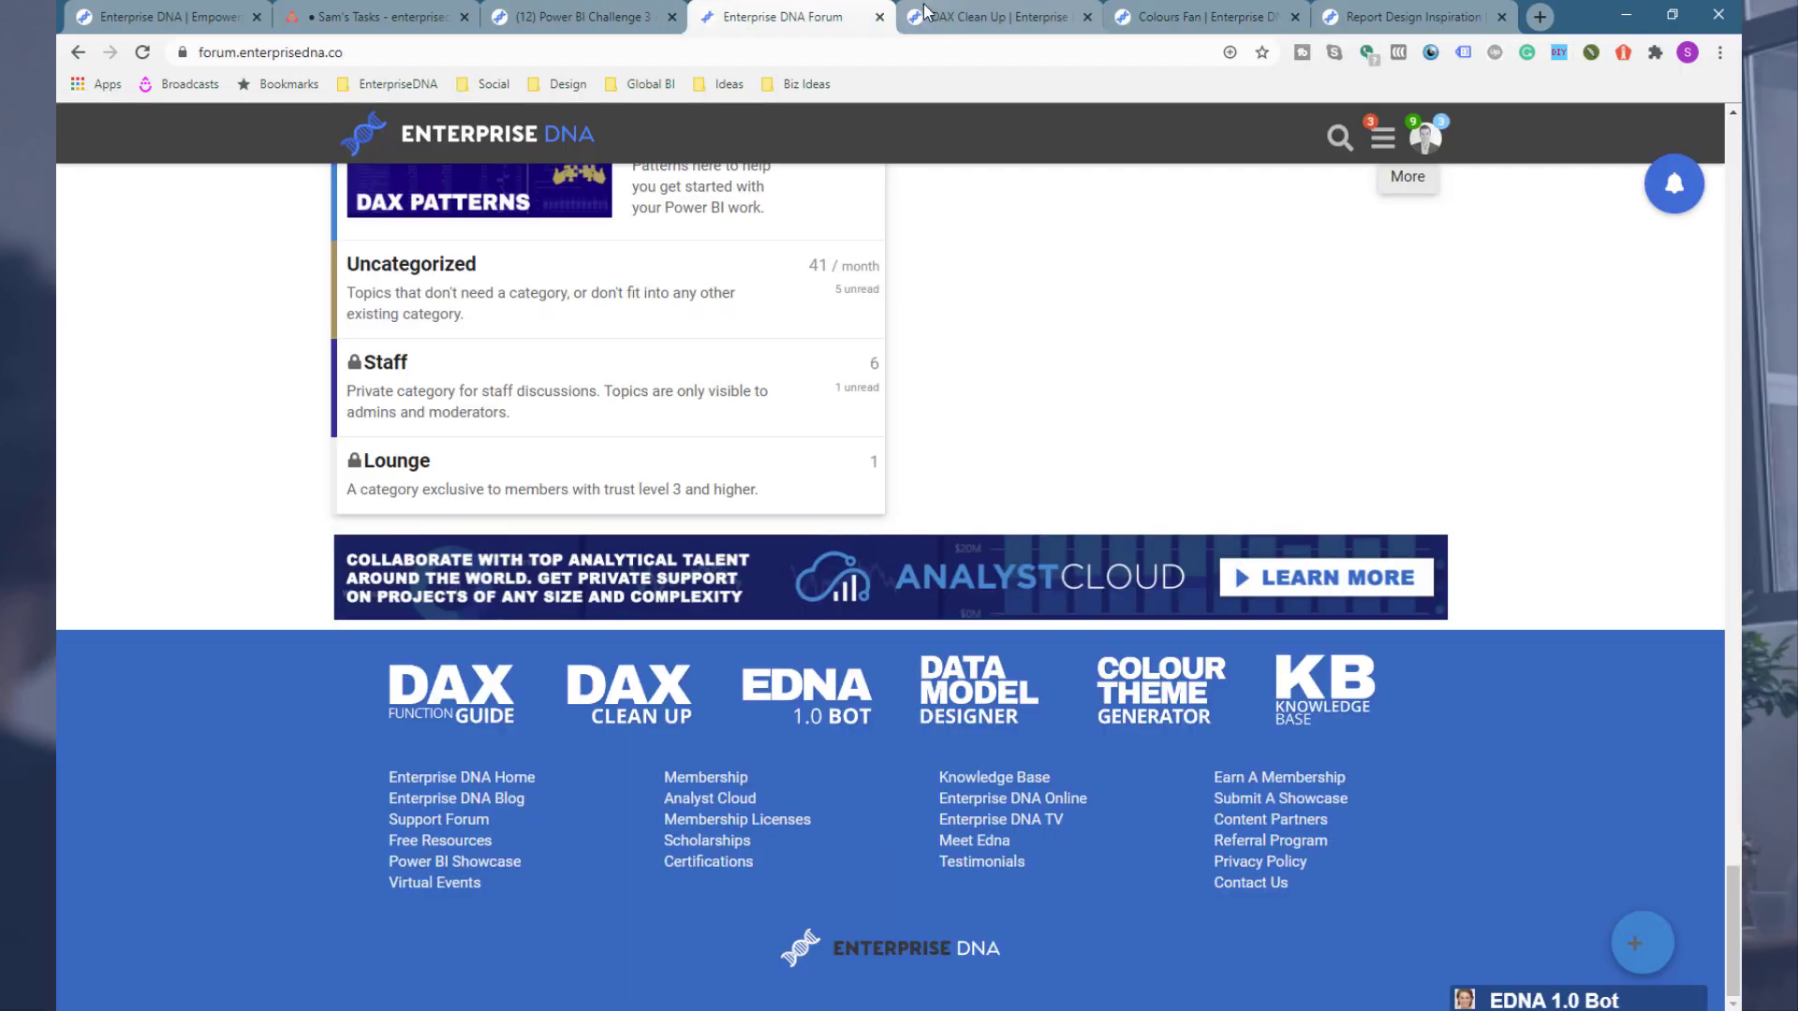
{"action": "left_click", "coordinate": [524, 21]}
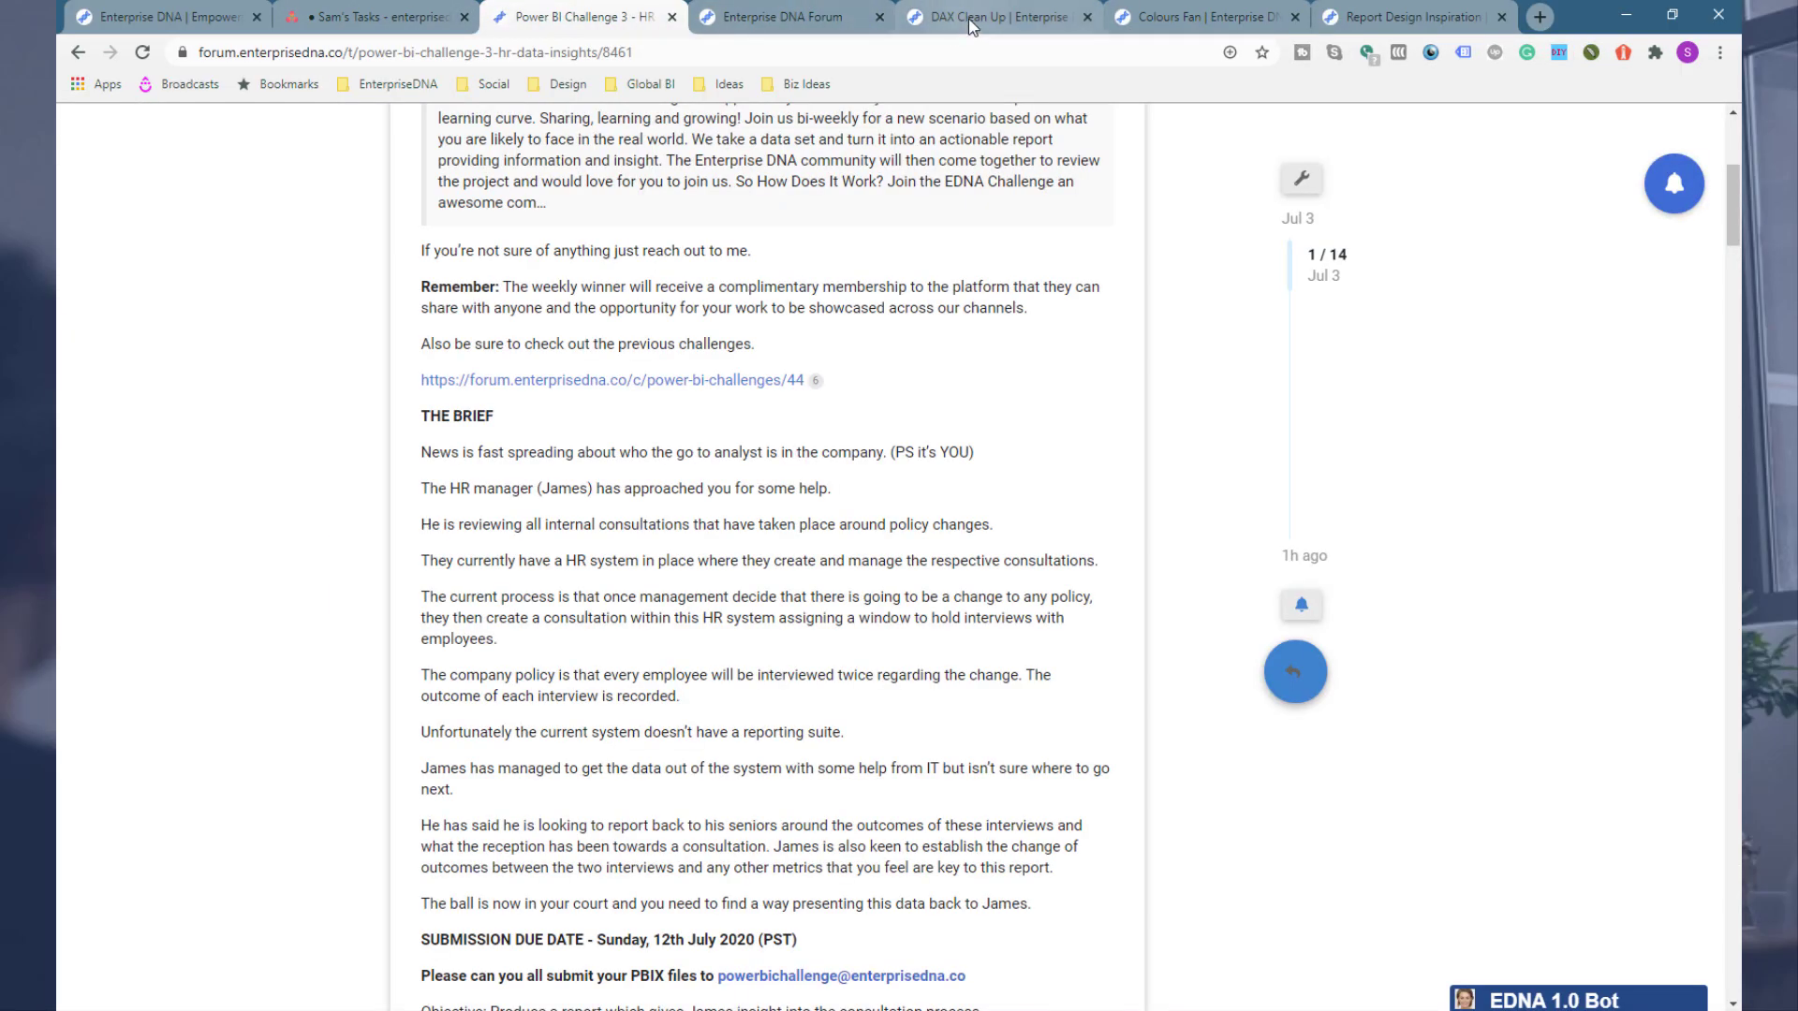
{"action": "left_click", "coordinate": [782, 16]}
{"action": "scroll", "coordinate": [631, 461], "scroll_direction": "up", "scroll_amount": 5}
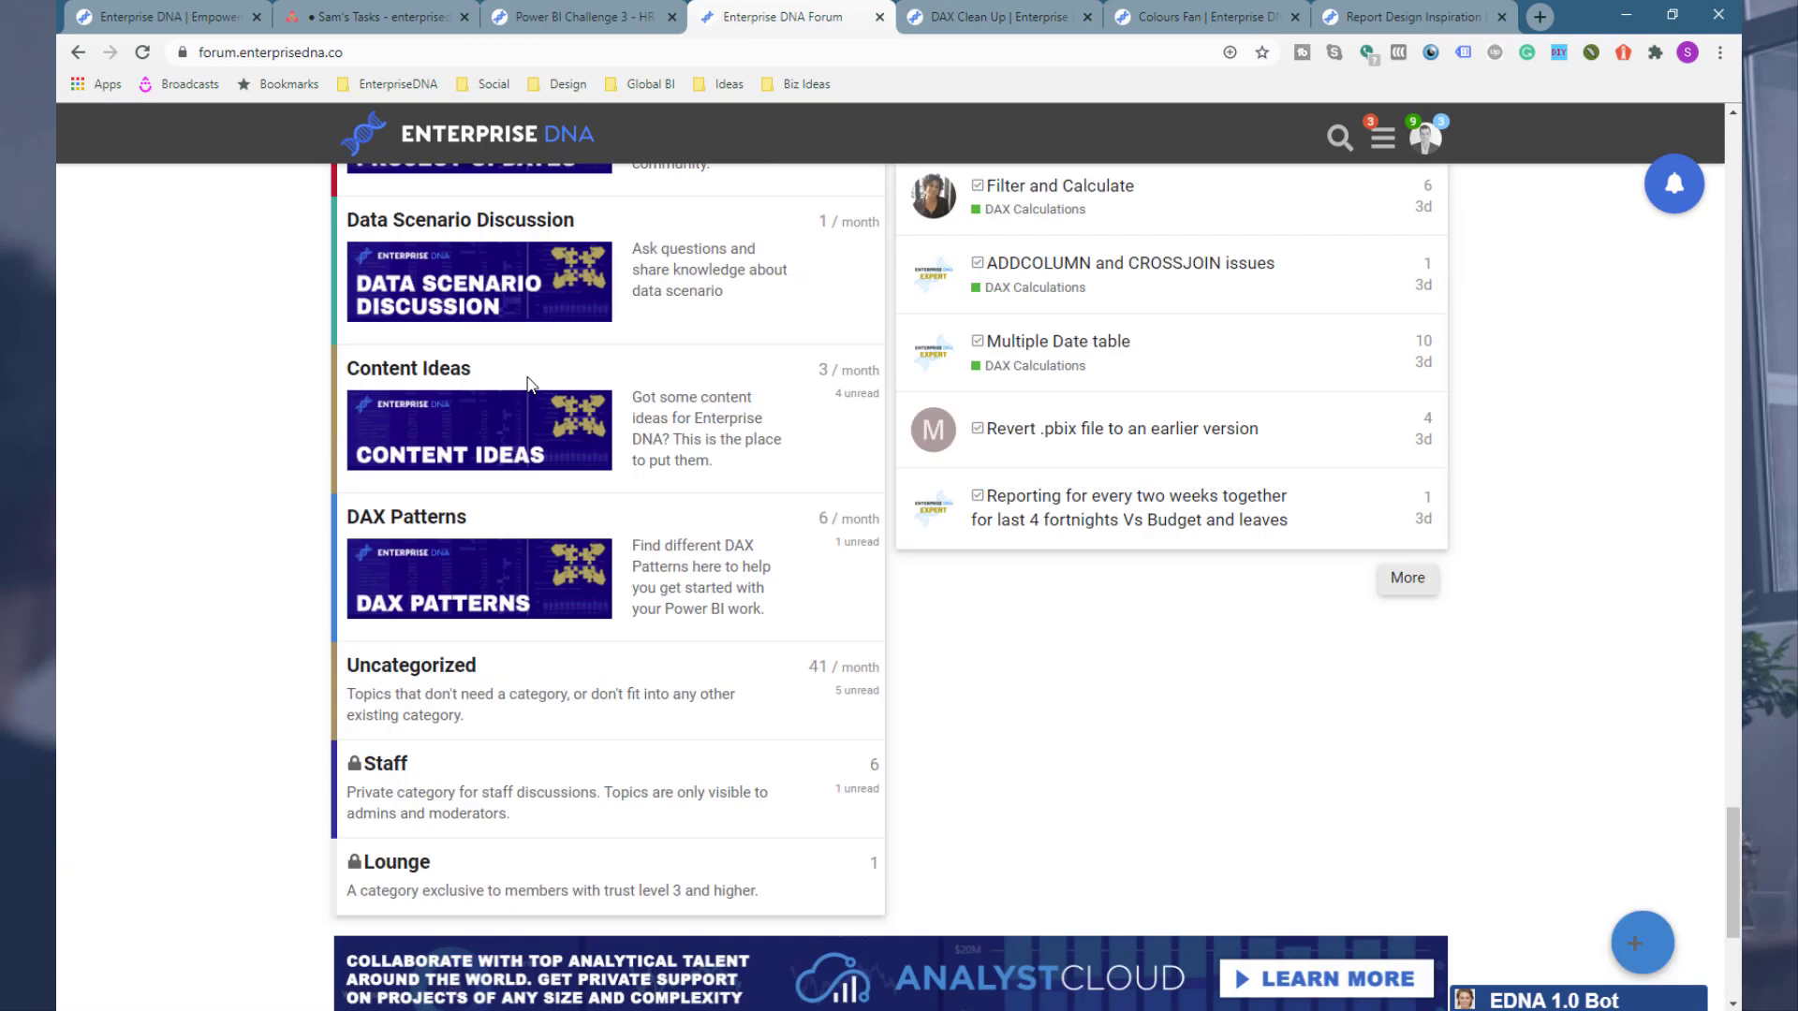
{"action": "left_click", "coordinate": [507, 700]}
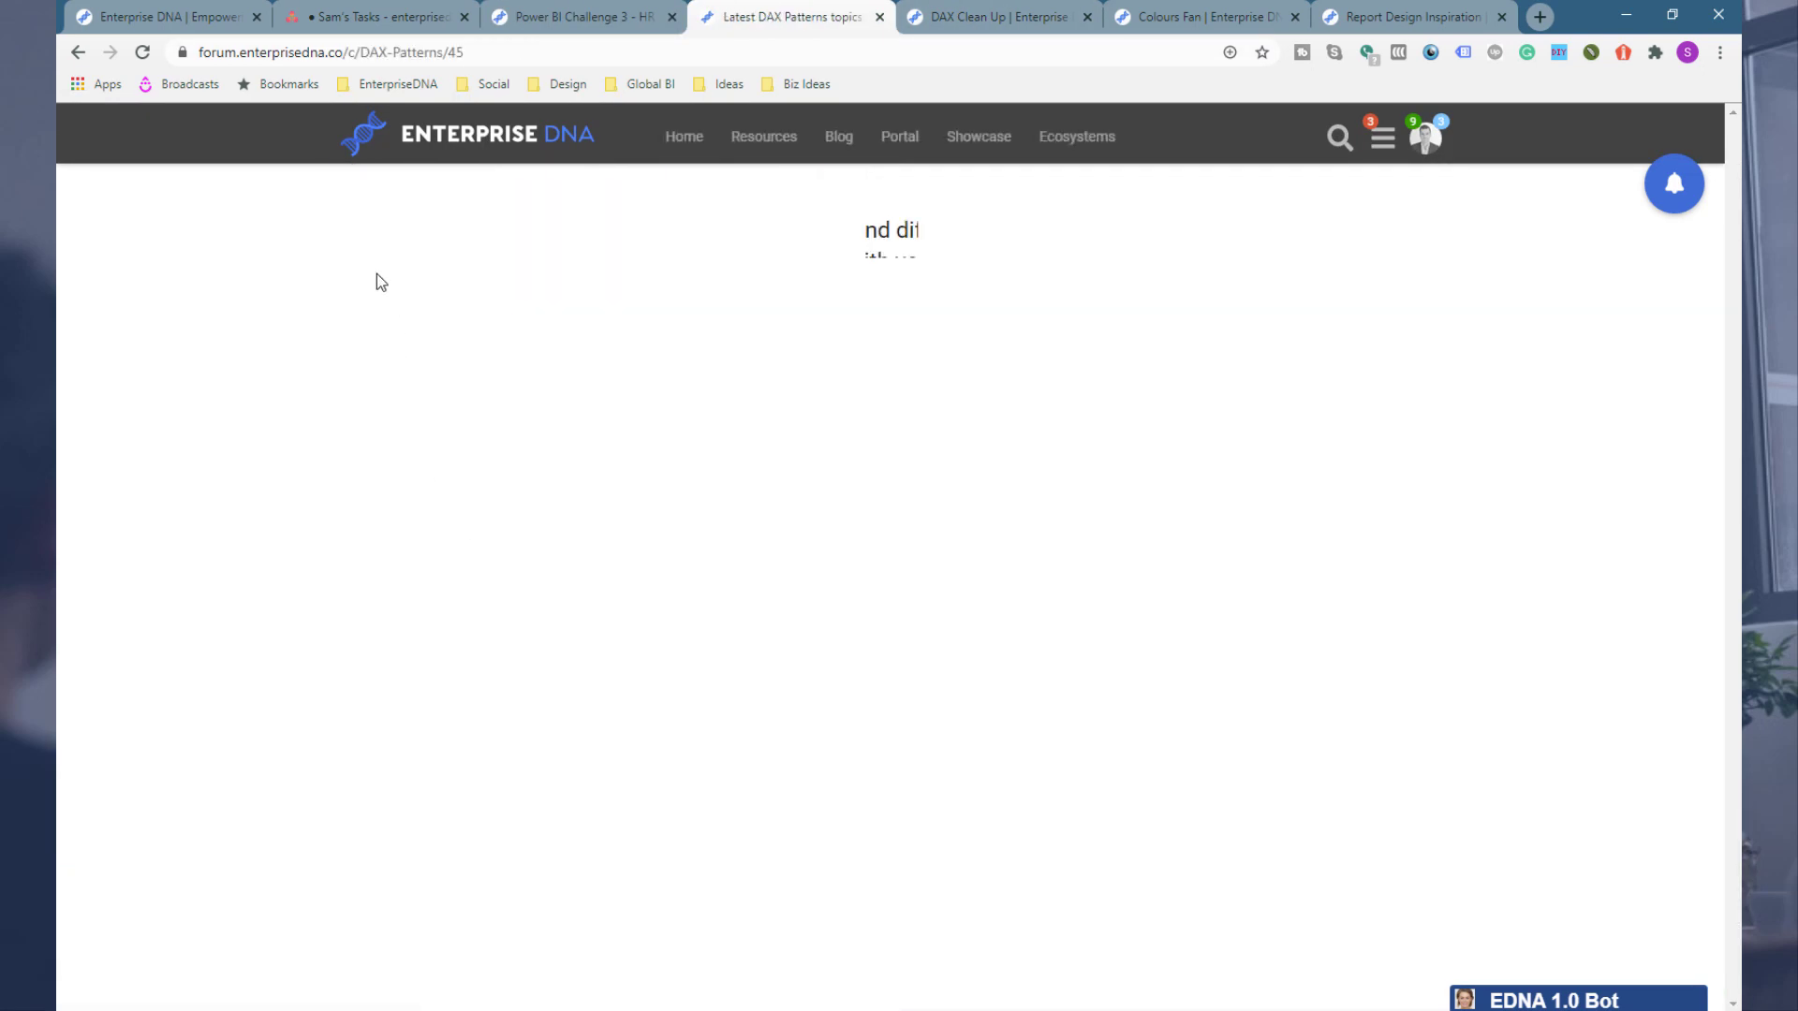
{"action": "scroll", "coordinate": [449, 459], "scroll_direction": "down", "scroll_amount": 1}
{"action": "left_click", "coordinate": [418, 463]}
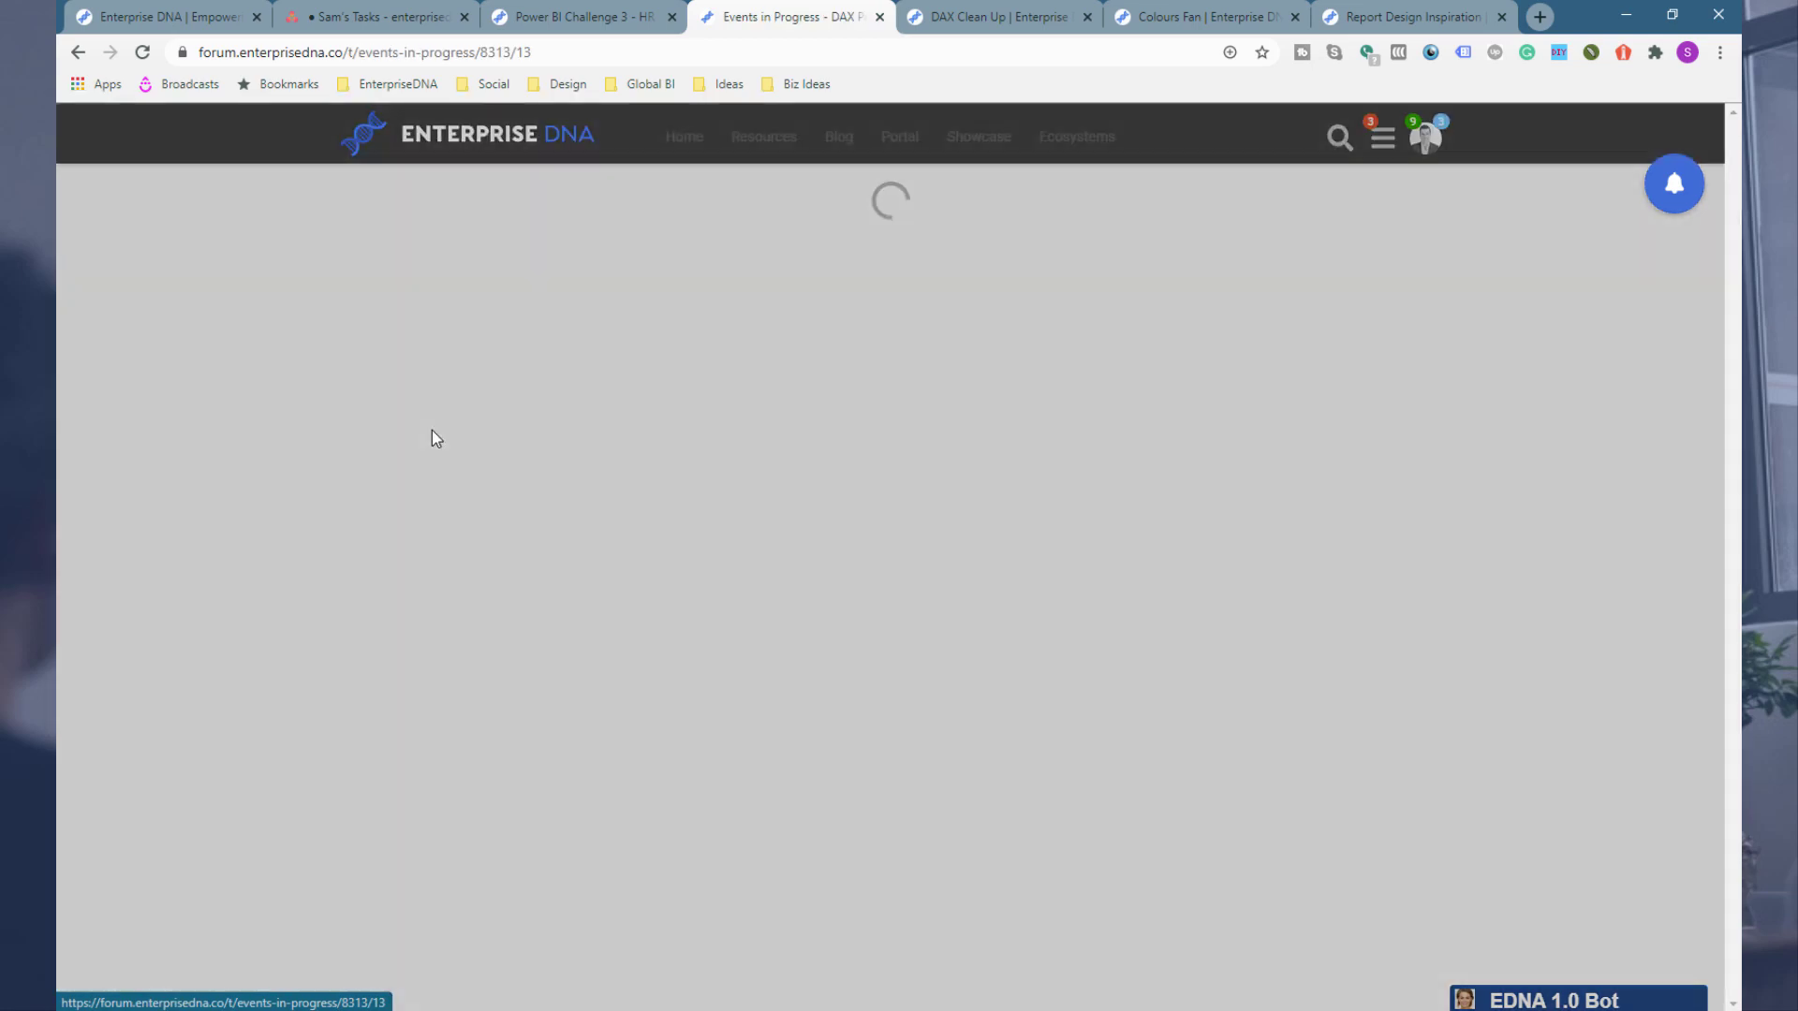
{"action": "left_click", "coordinate": [1289, 327]}
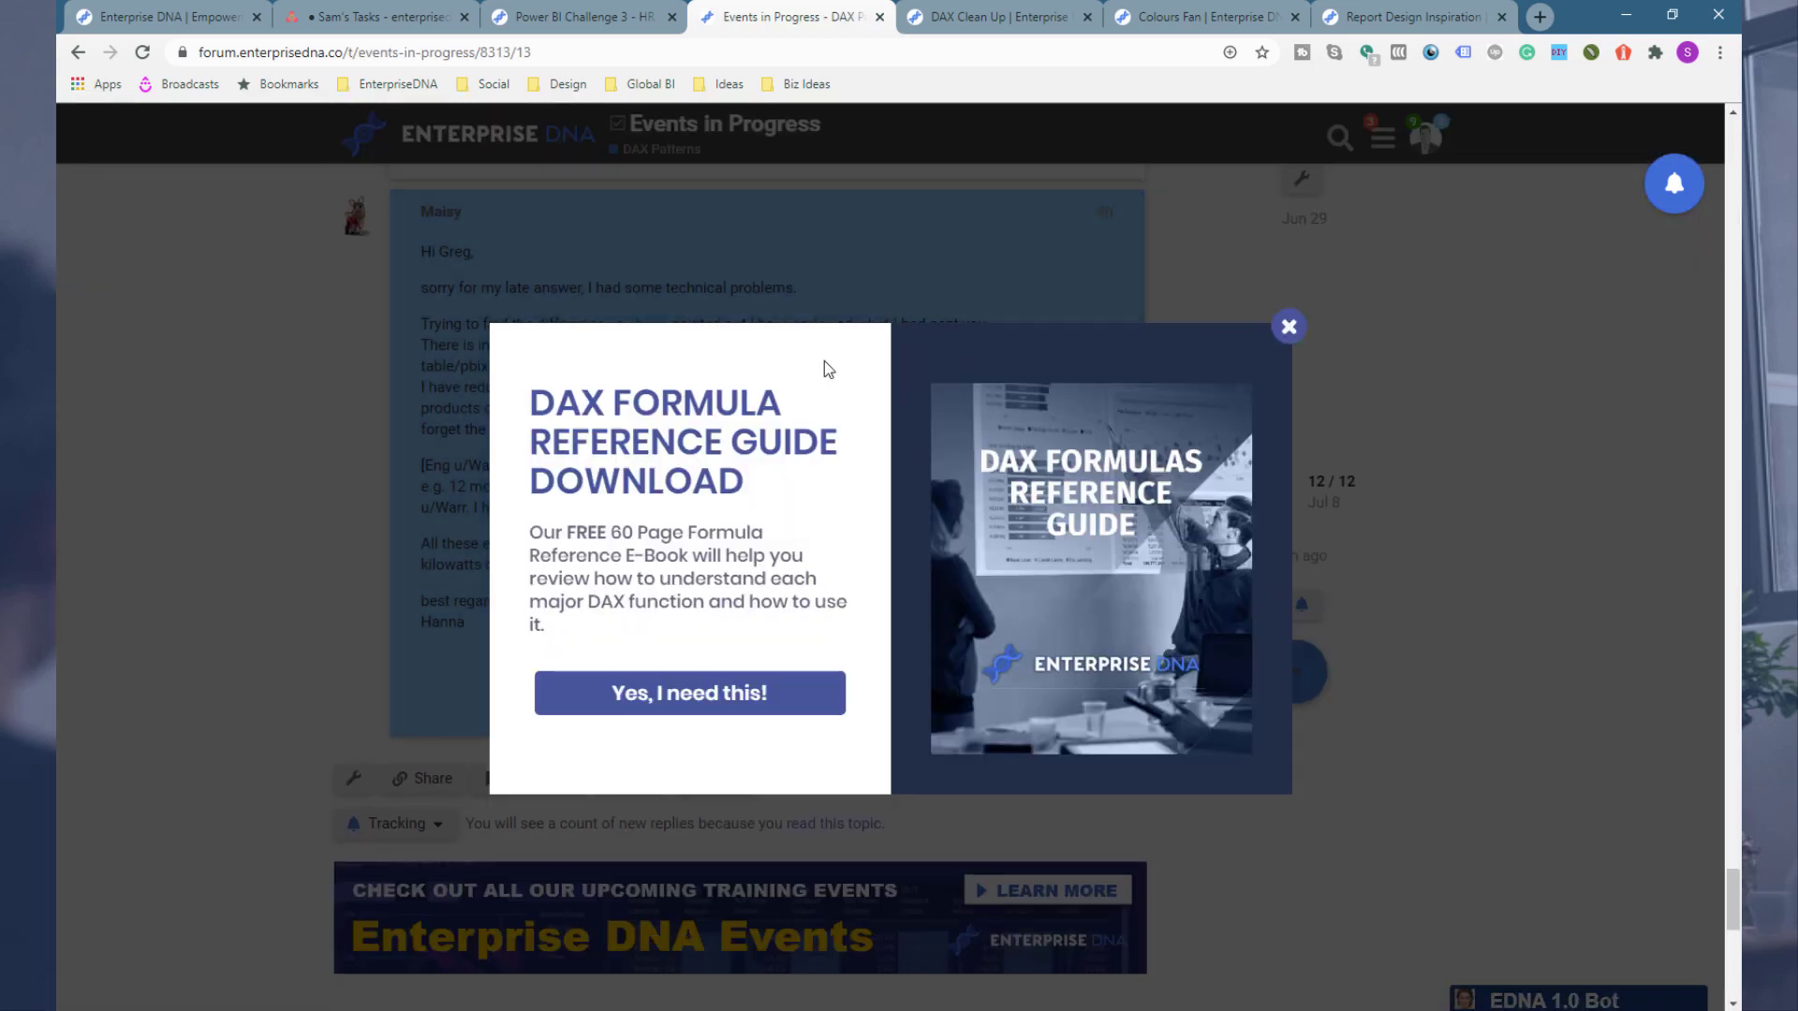
{"action": "scroll", "coordinate": [379, 415], "scroll_direction": "up", "scroll_amount": 15}
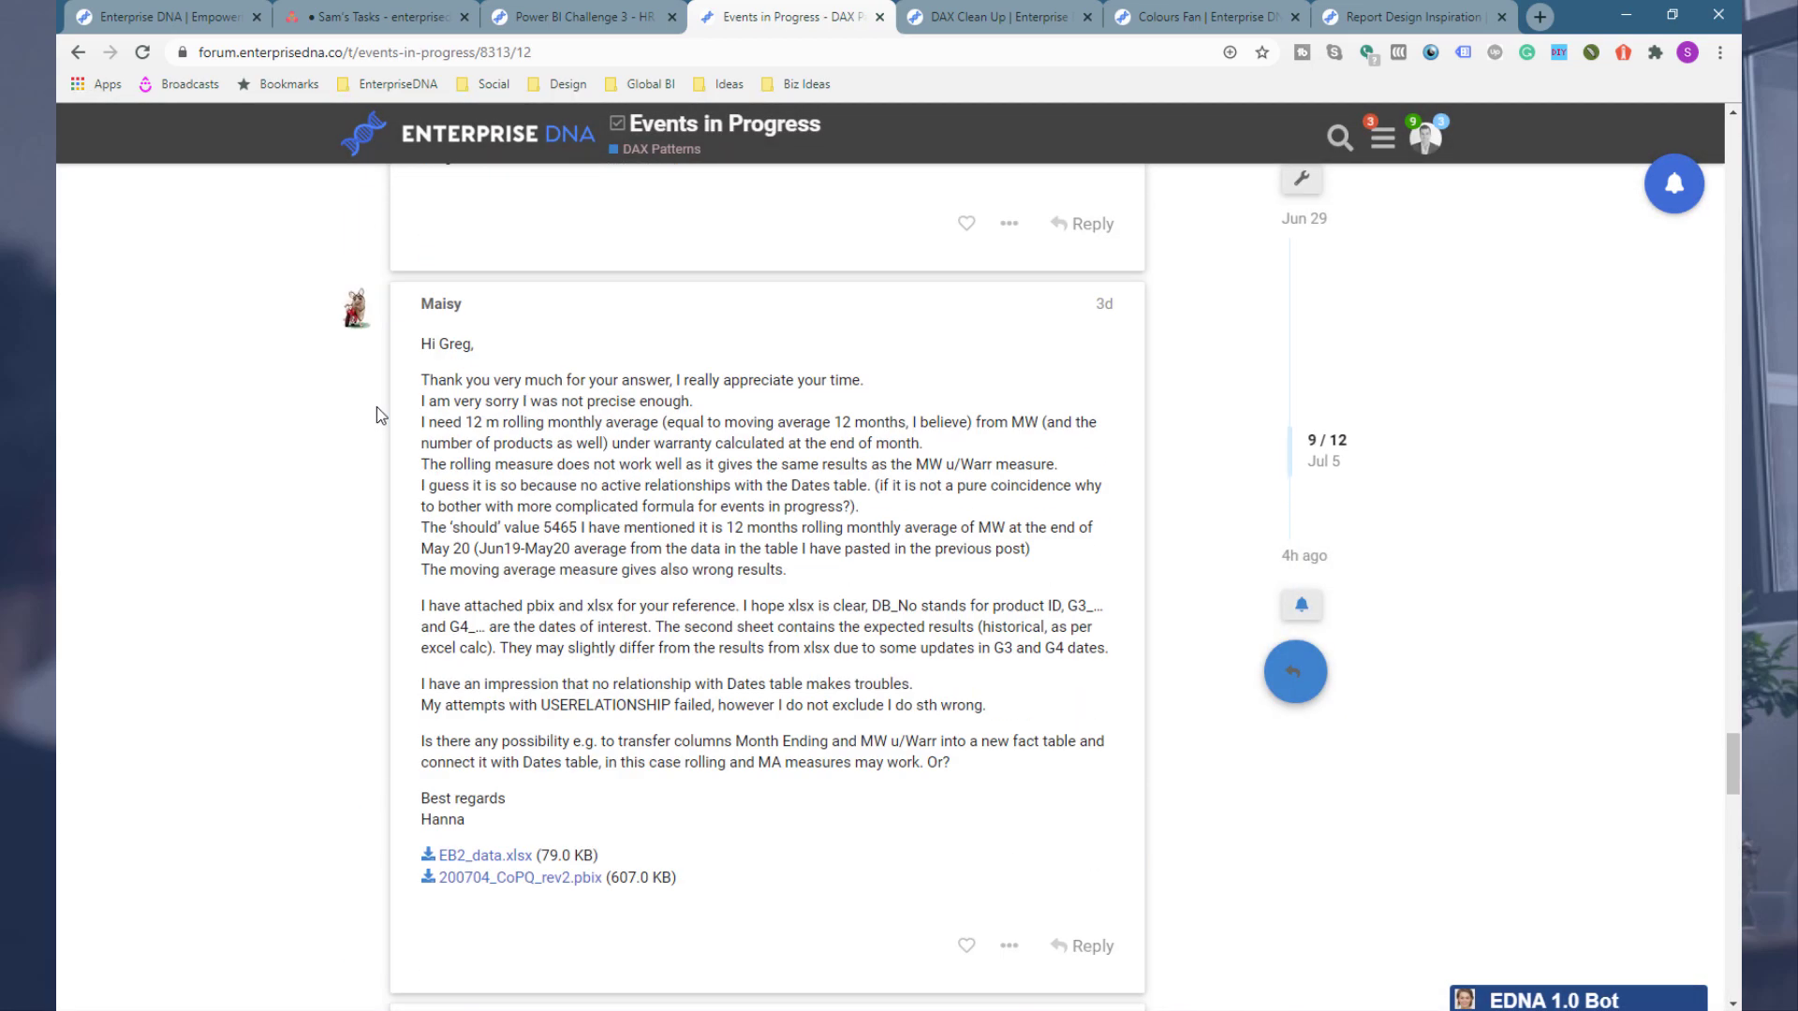
{"action": "scroll", "coordinate": [378, 415], "scroll_direction": "up", "scroll_amount": 20}
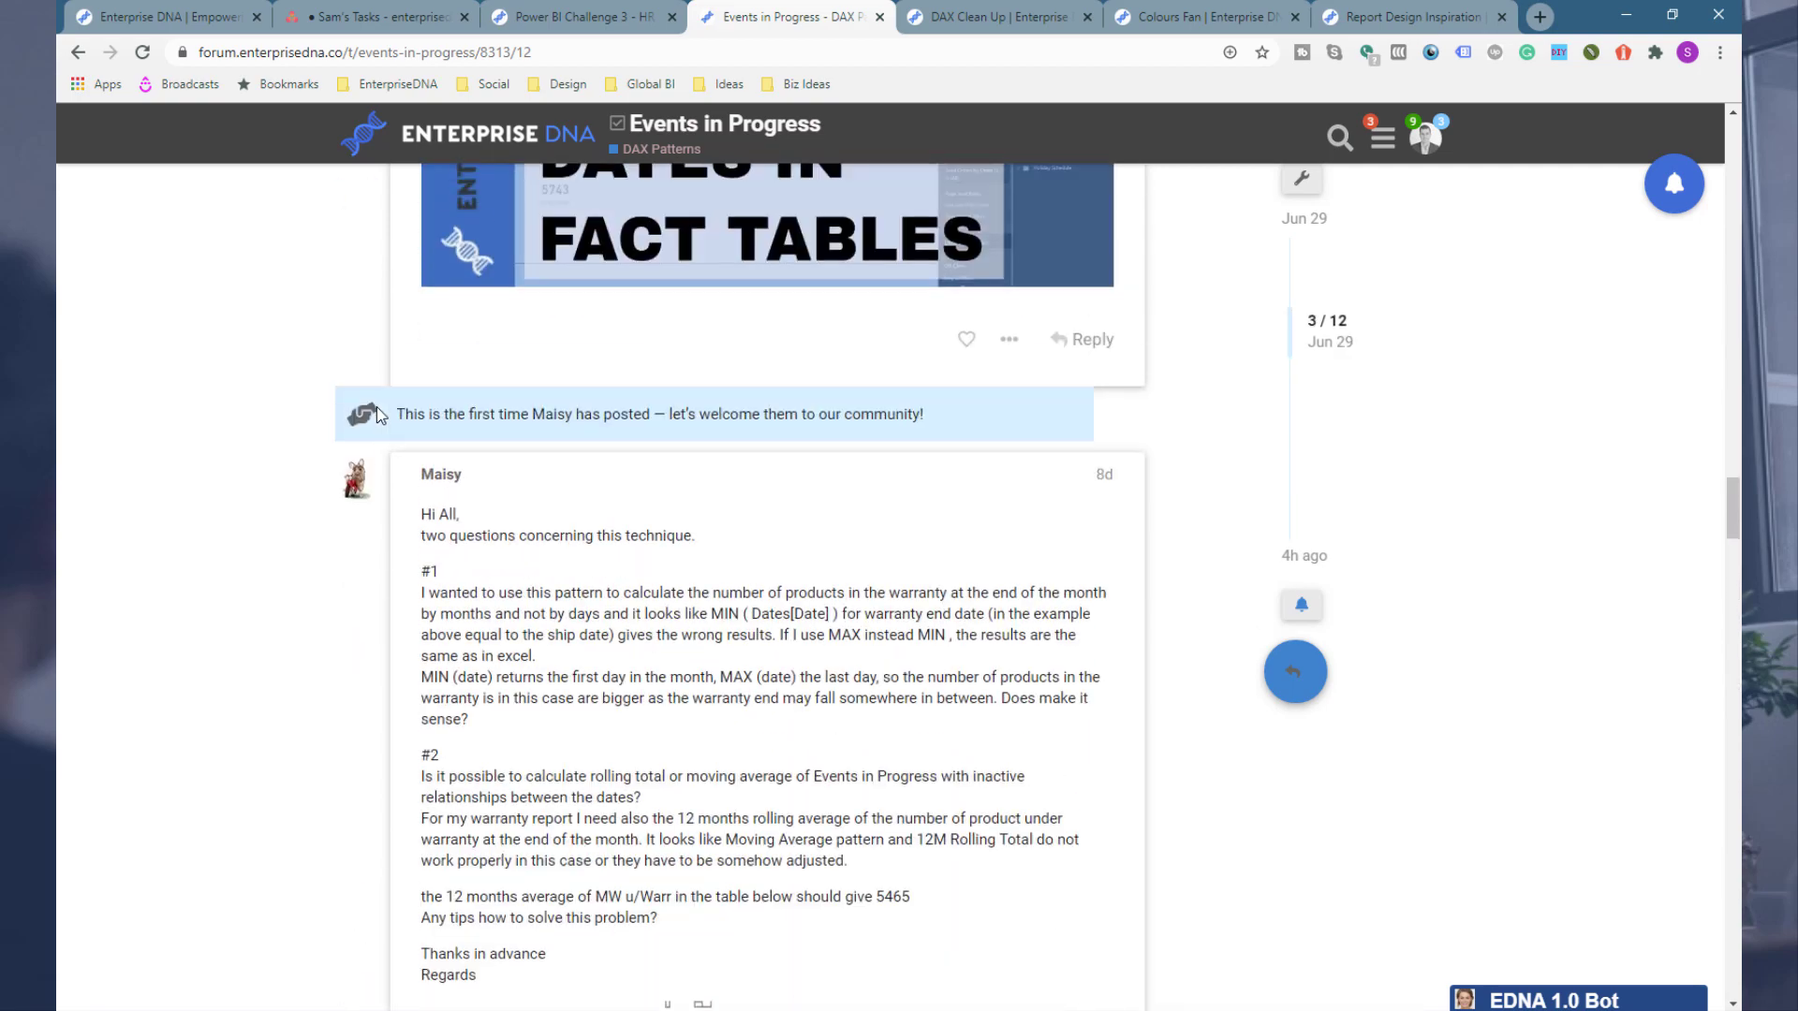
{"action": "scroll", "coordinate": [377, 407], "scroll_direction": "up", "scroll_amount": 20}
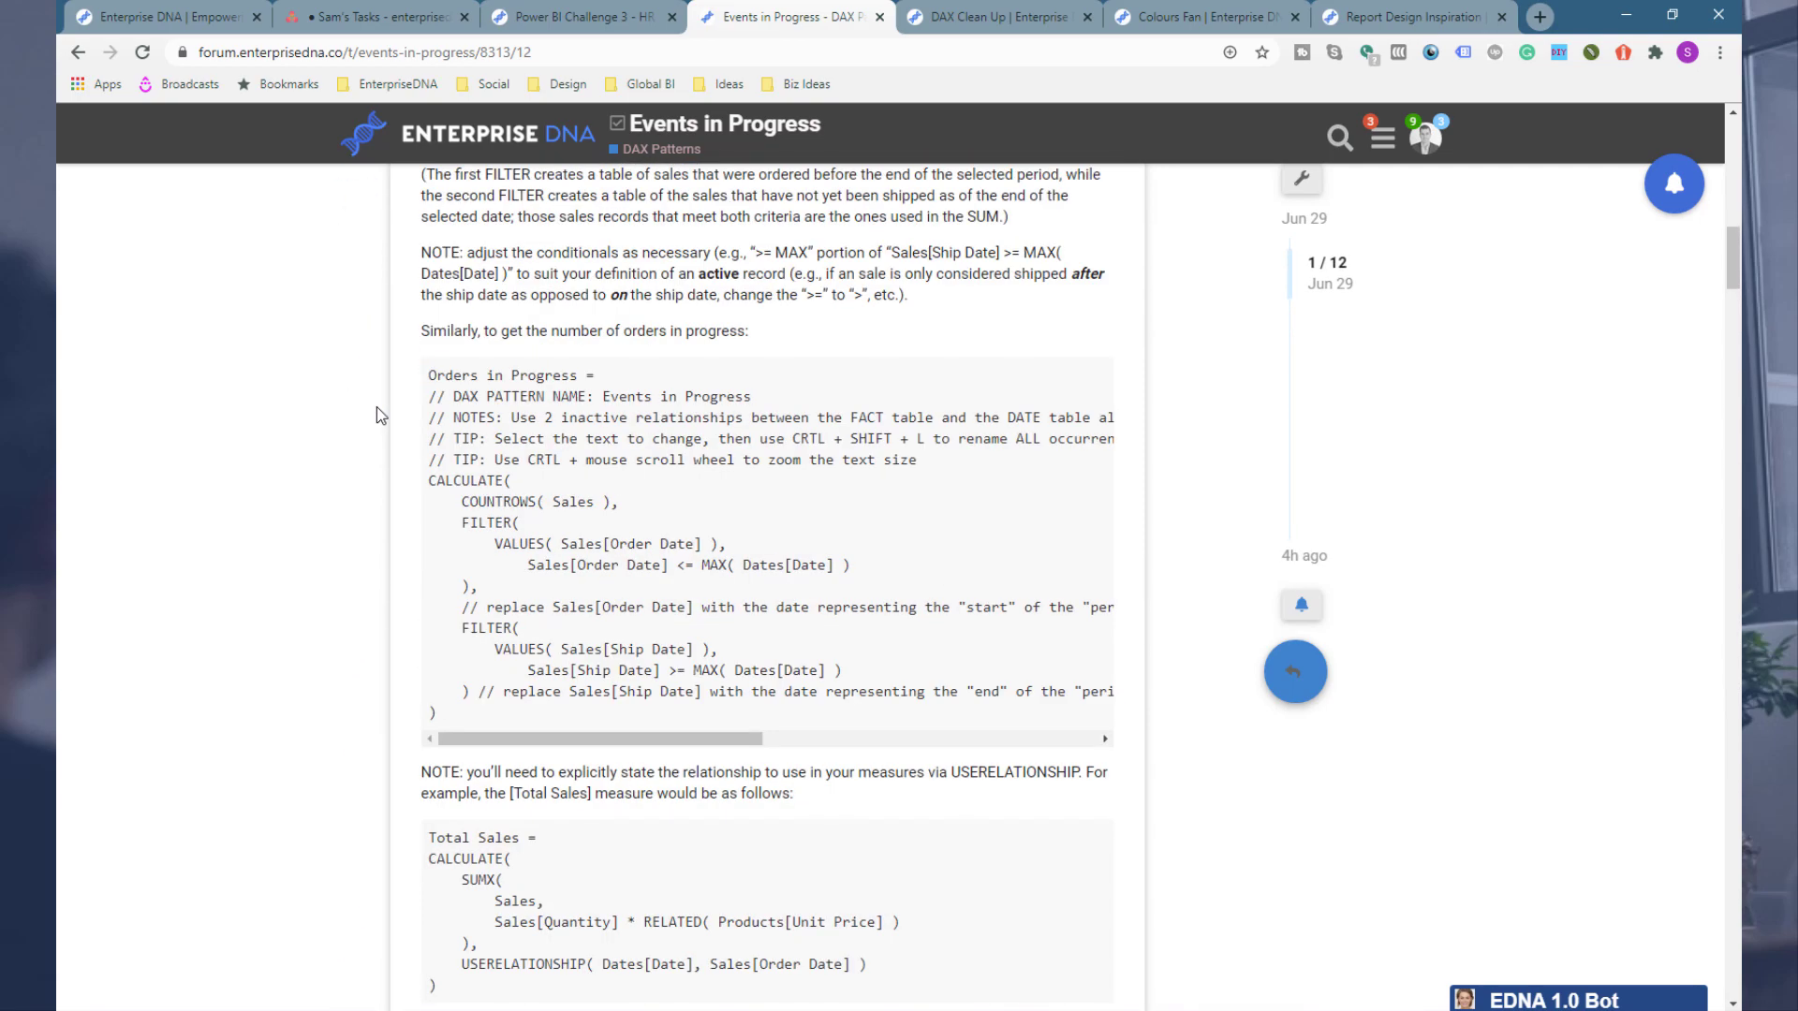
{"action": "left_click_drag", "start_coordinate": [445, 720], "coordinate": [424, 368]}
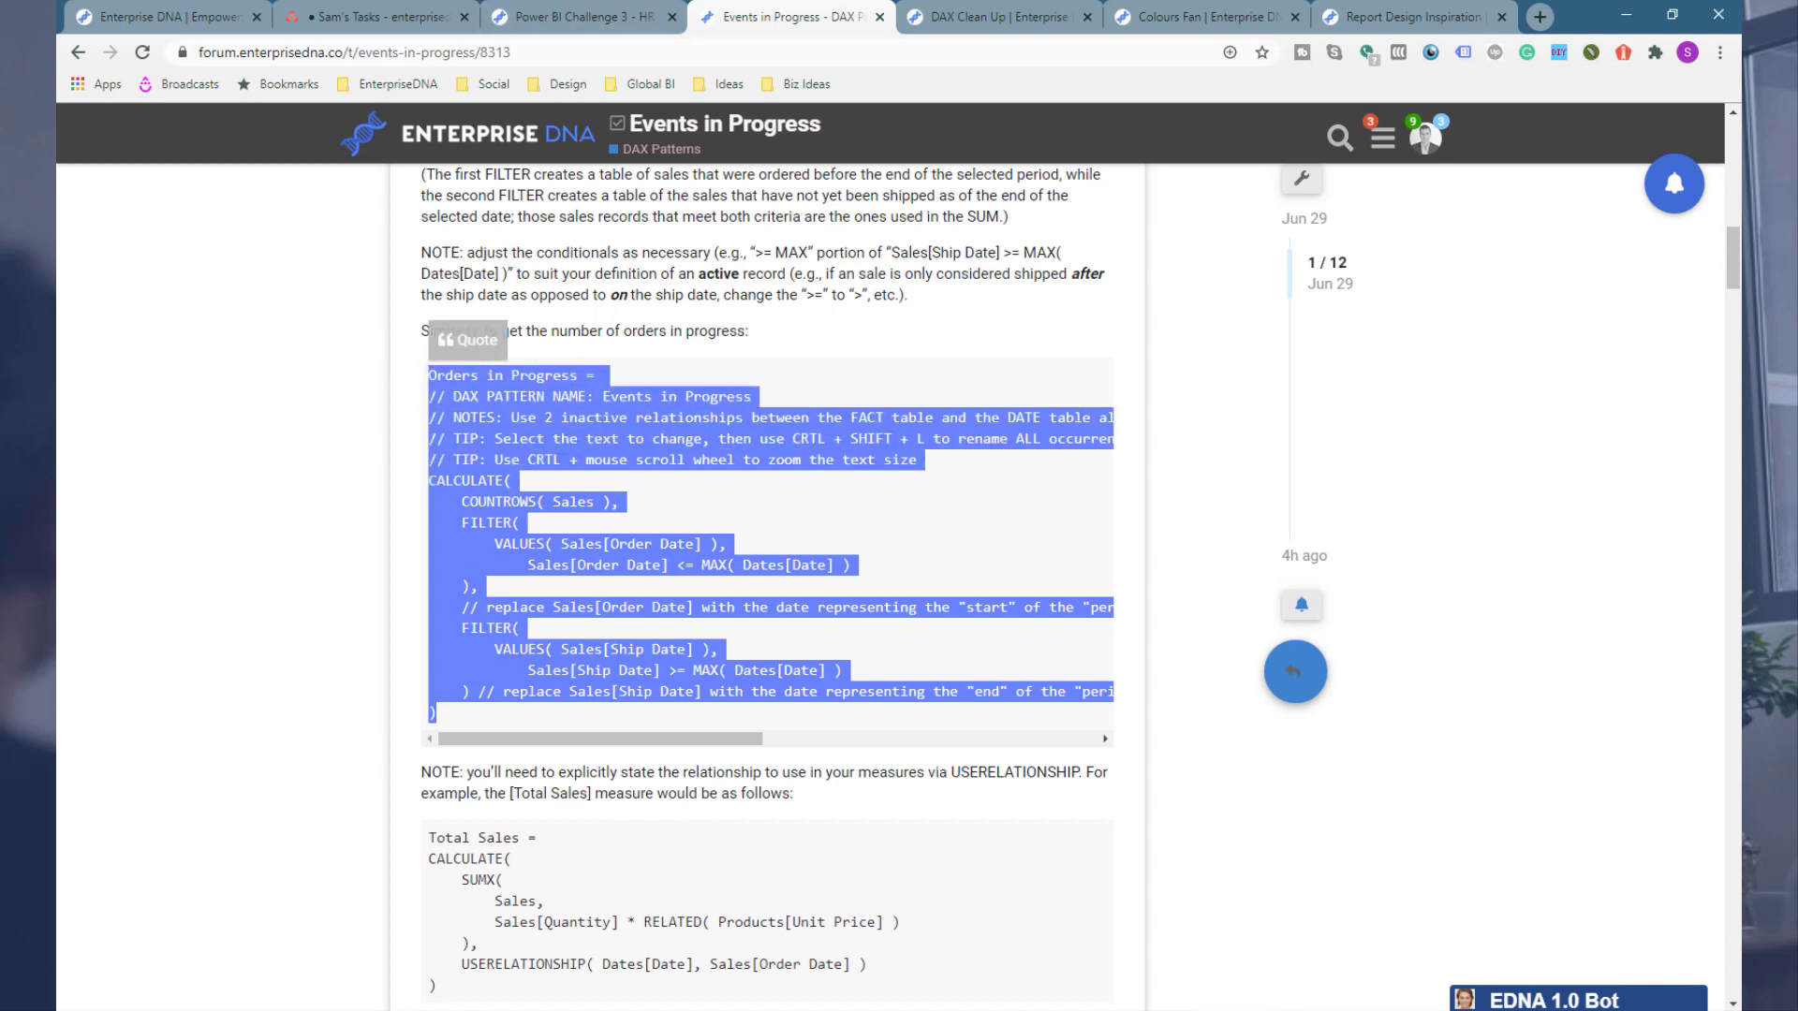
Step: Create a new measure in Key Measures and paste the Events in Progress pattern as its formula
{"action": "left_click", "coordinate": [290, 1008]}
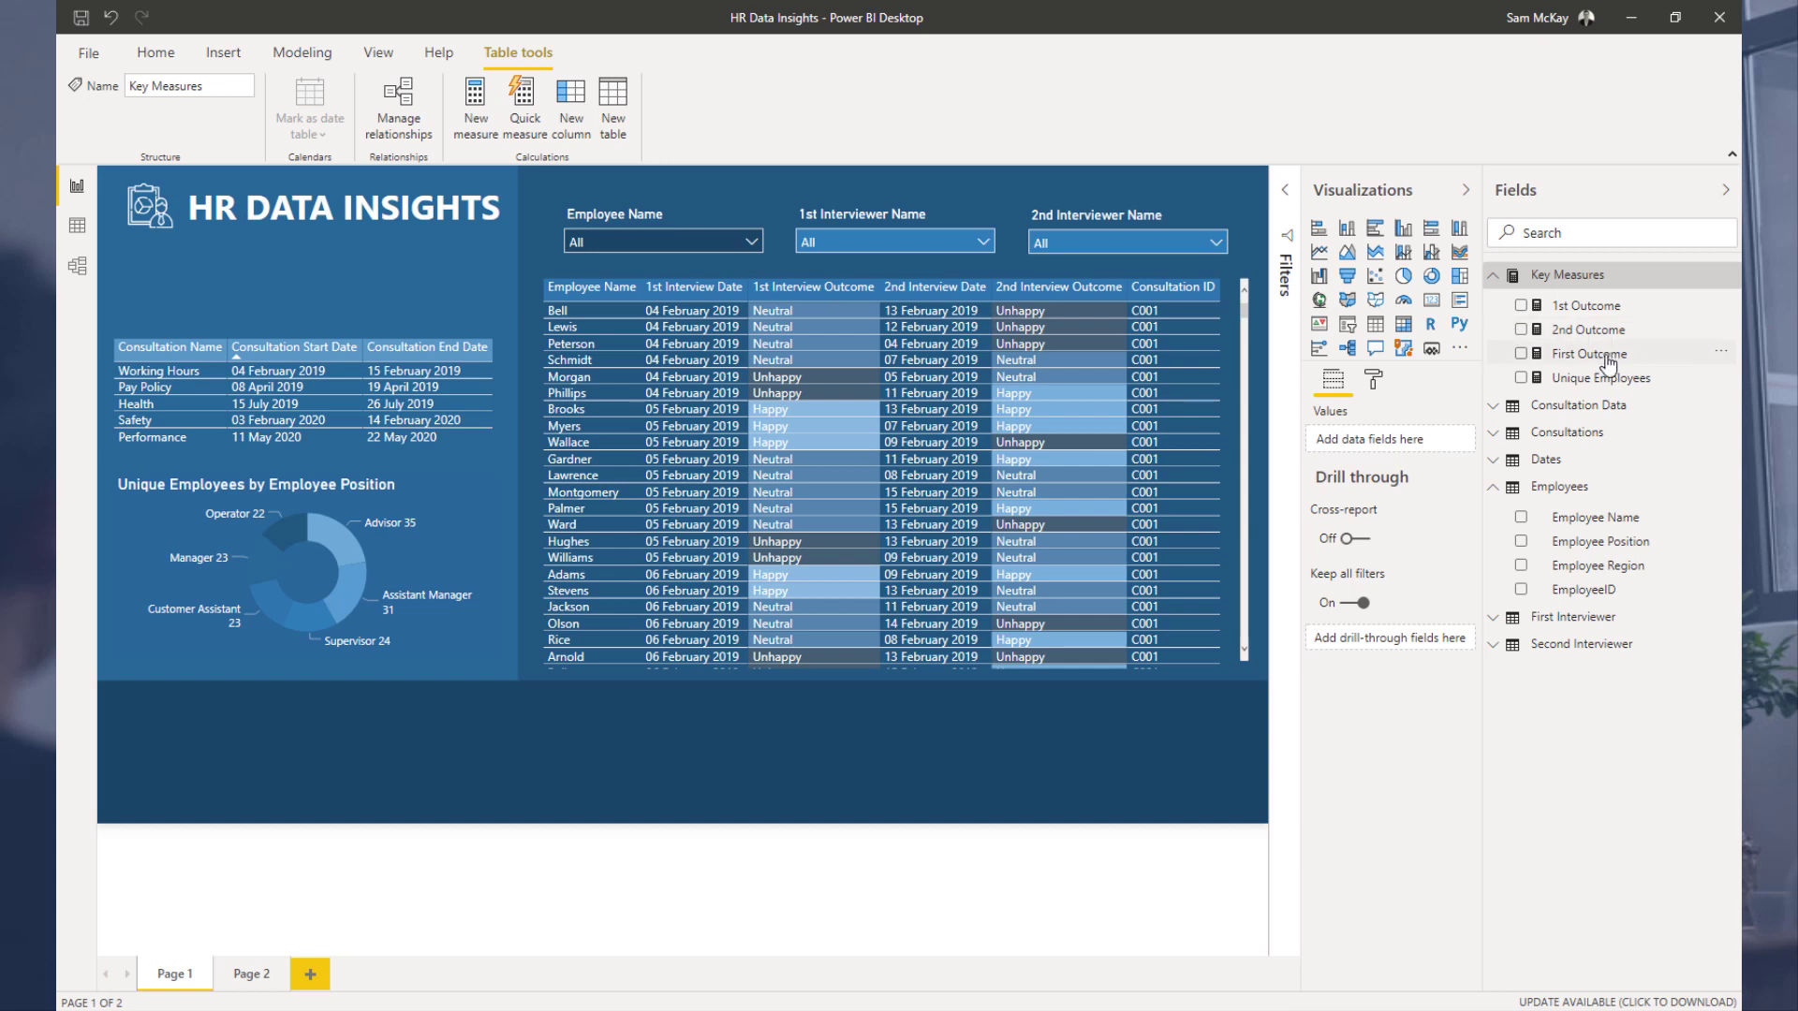
{"action": "left_click", "coordinate": [1592, 380]}
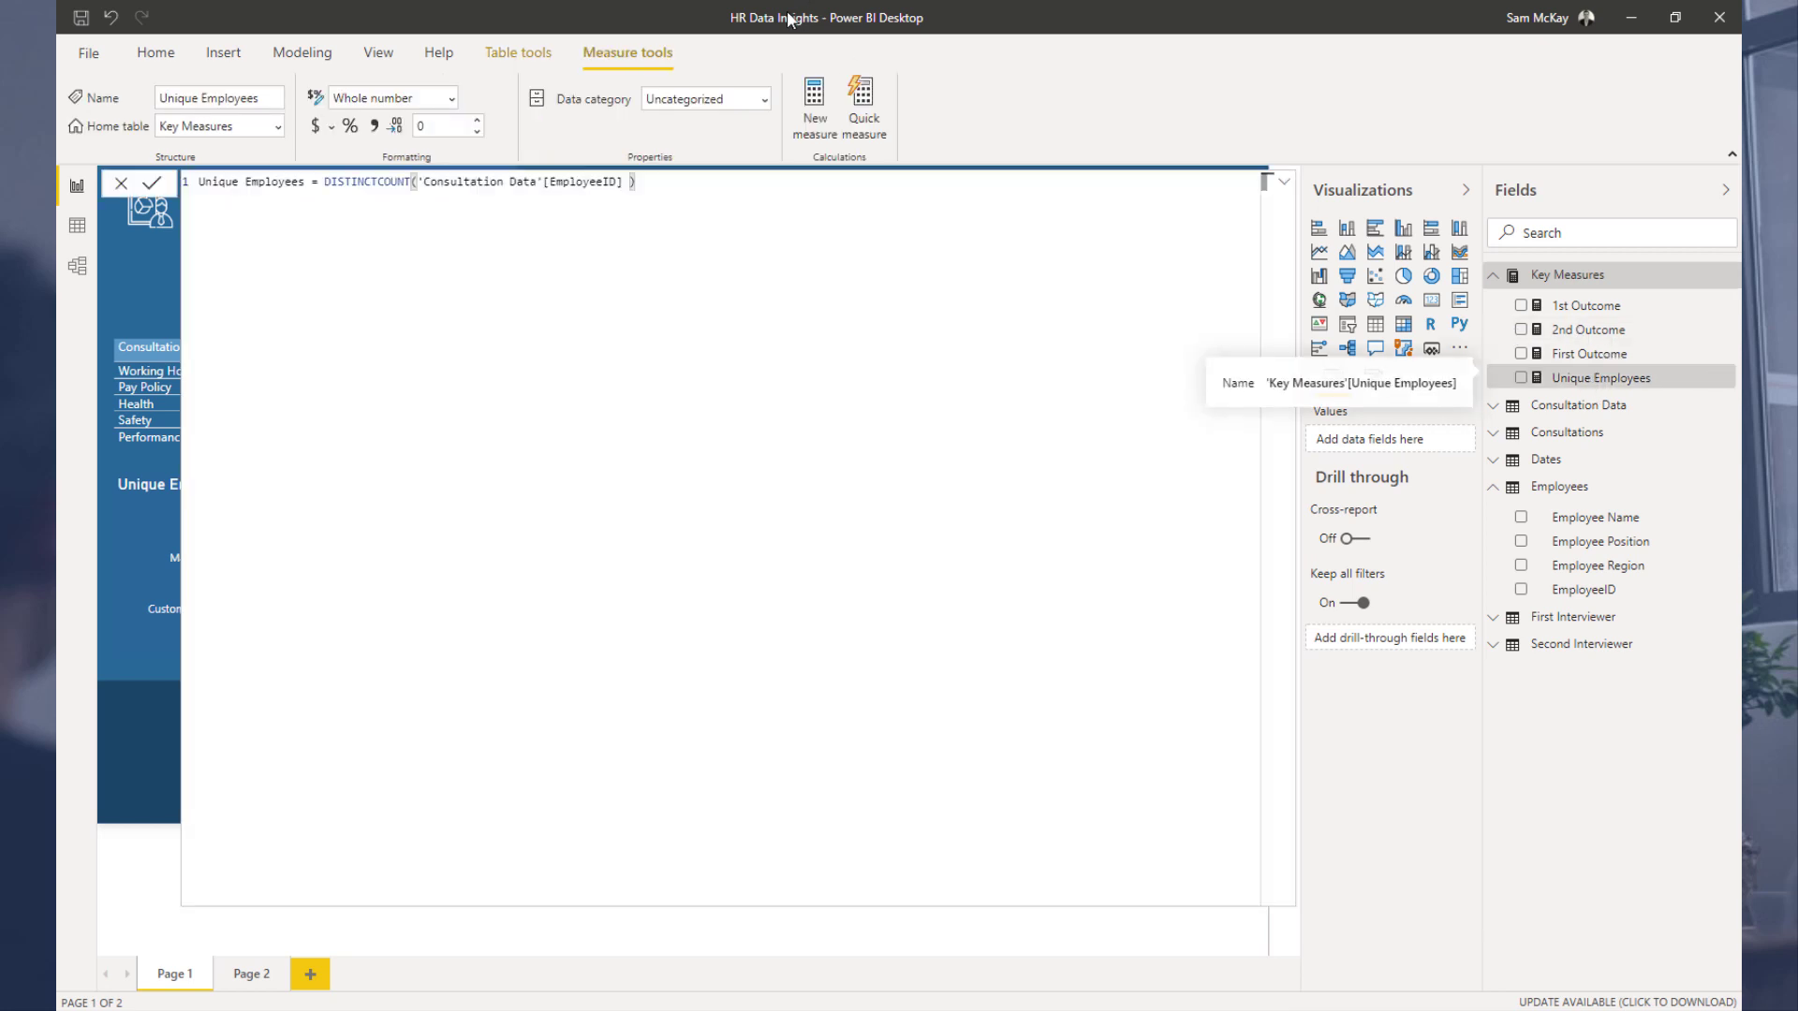
{"action": "left_click", "coordinate": [805, 102]}
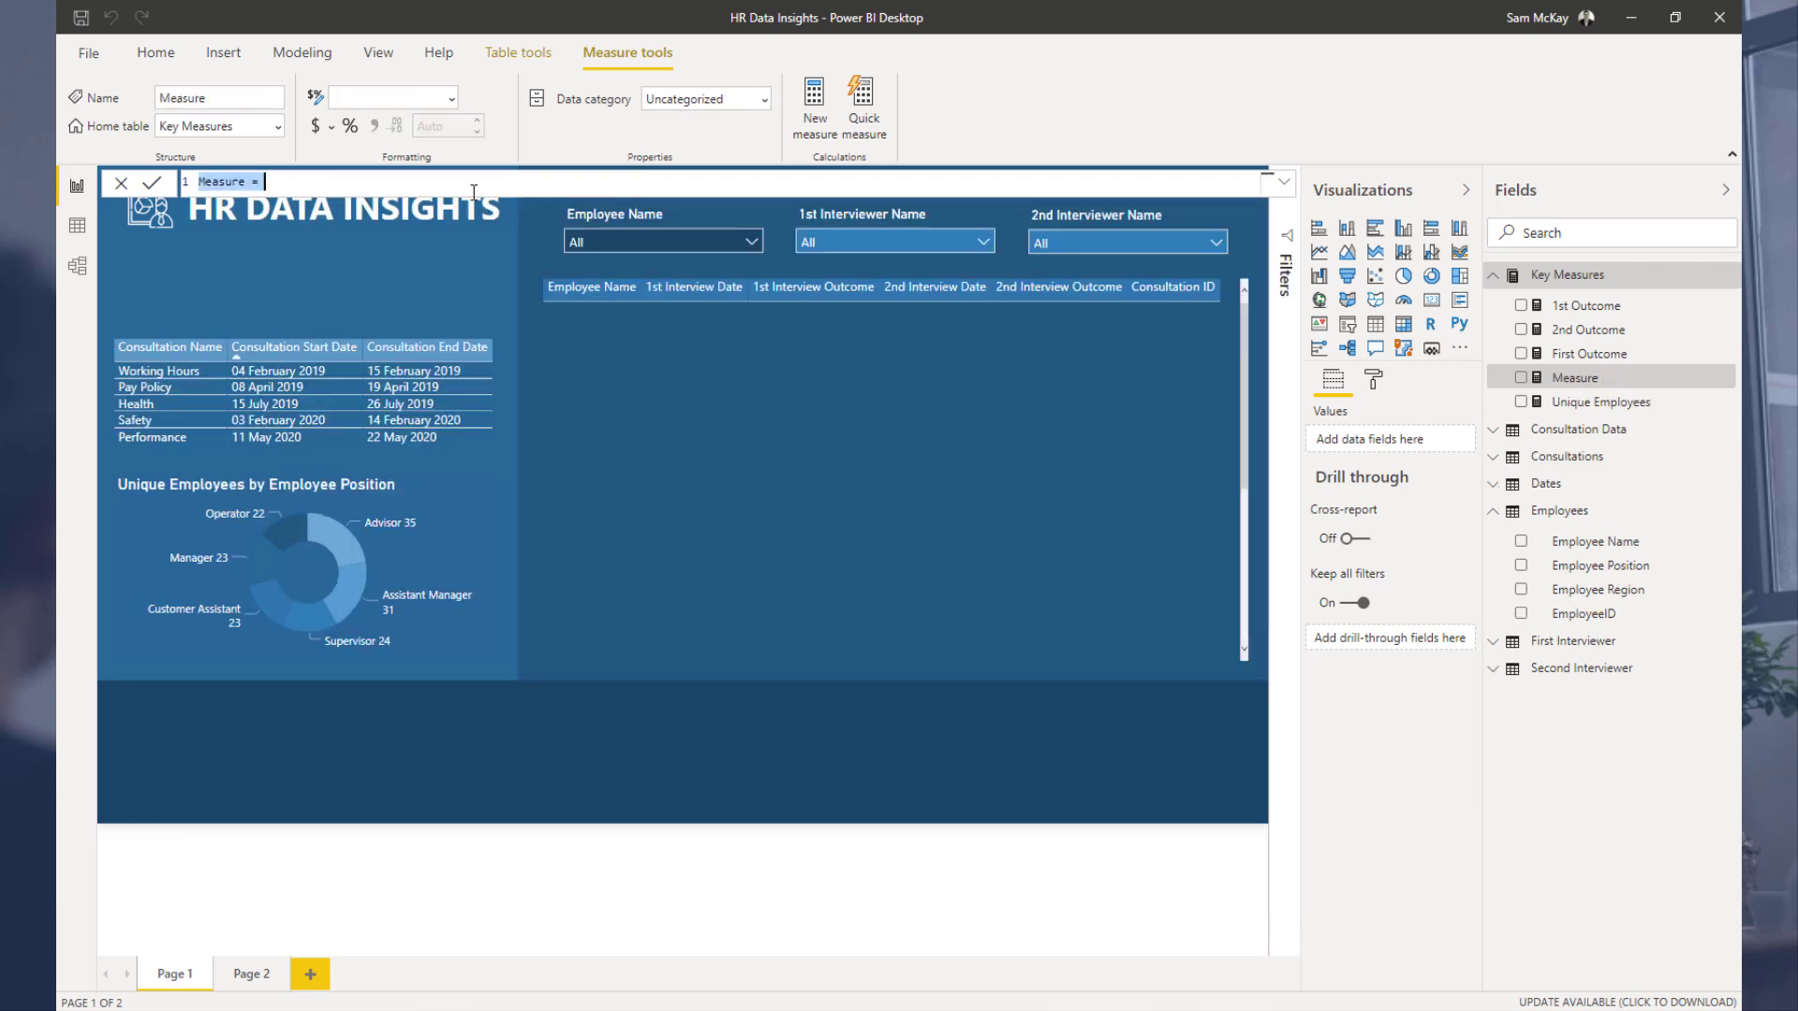
{"action": "key", "text": "ctrl+a"}
{"action": "type", "text": "Orders in Progress = // DAX PATTERN NAME: Events in Progress // NOTES: Use 2 inactive relationships between the FACT table and the DATE table along with a FILTER for each DATE // TIP: Select the text to change, then use CRTL + SHIFT + L to rename ALL occurrences at once // TIP: Use CRTL + mouse scroll wheel to zoom the text size CALCULATE(     COUNTROWS( Sales ),     FILTER(         VALUES( Sales[Order Date] ),             Sales[Order Date] <= MAX( Dates[Date] )     ),     // replace Sales[Order Date] with the date representing the \"start\" of the \"period\"; replace Dates[Date] with the name of the main [Date] field in the [Dates] table     FILTER(         VALUES( Sales[Ship Date] ),             Sales[Ship Date] >= MAX( Dates[Date] )     ) // replace Sales[Ship Date] with the date representing the \"end\" of the \"period\"; replace Dates[Date] with the name of the main [Date] field in the [Dates] table )"}
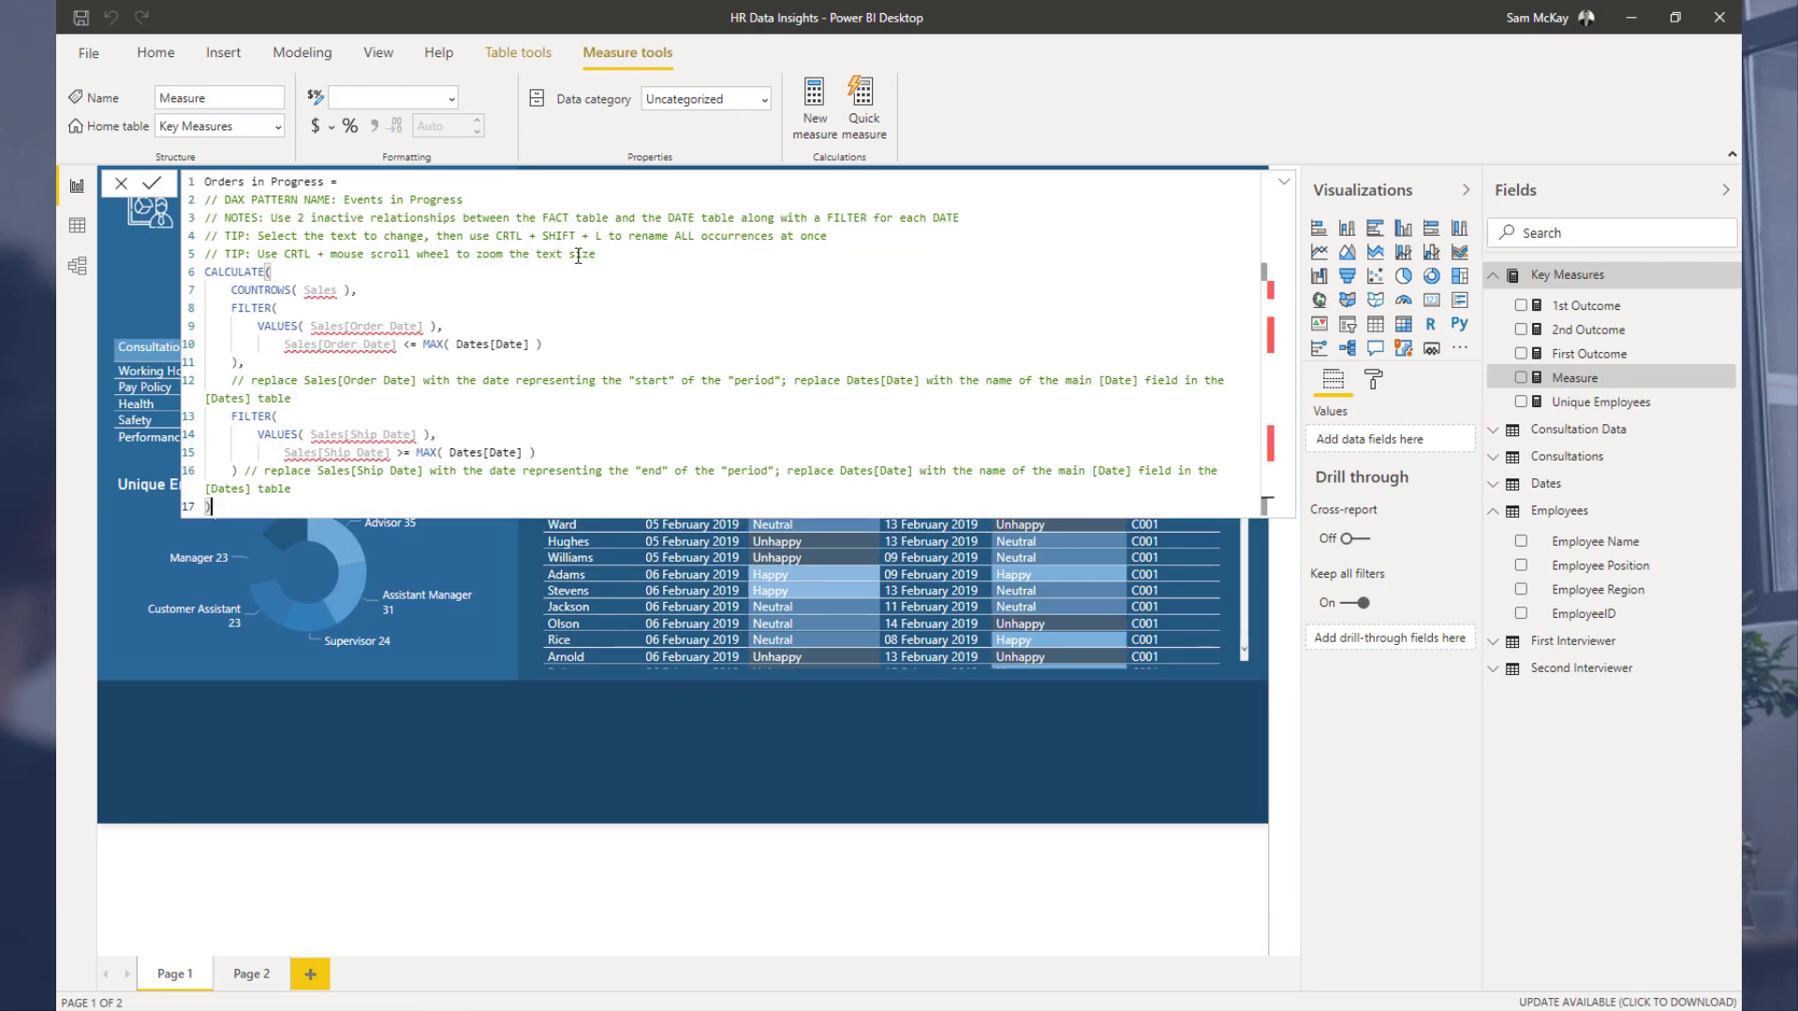
Step: Delete the pattern's comment lines from the new measure's formula
{"action": "left_click_drag", "start_coordinate": [596, 254], "coordinate": [204, 200]}
{"action": "key", "text": "Delete"}
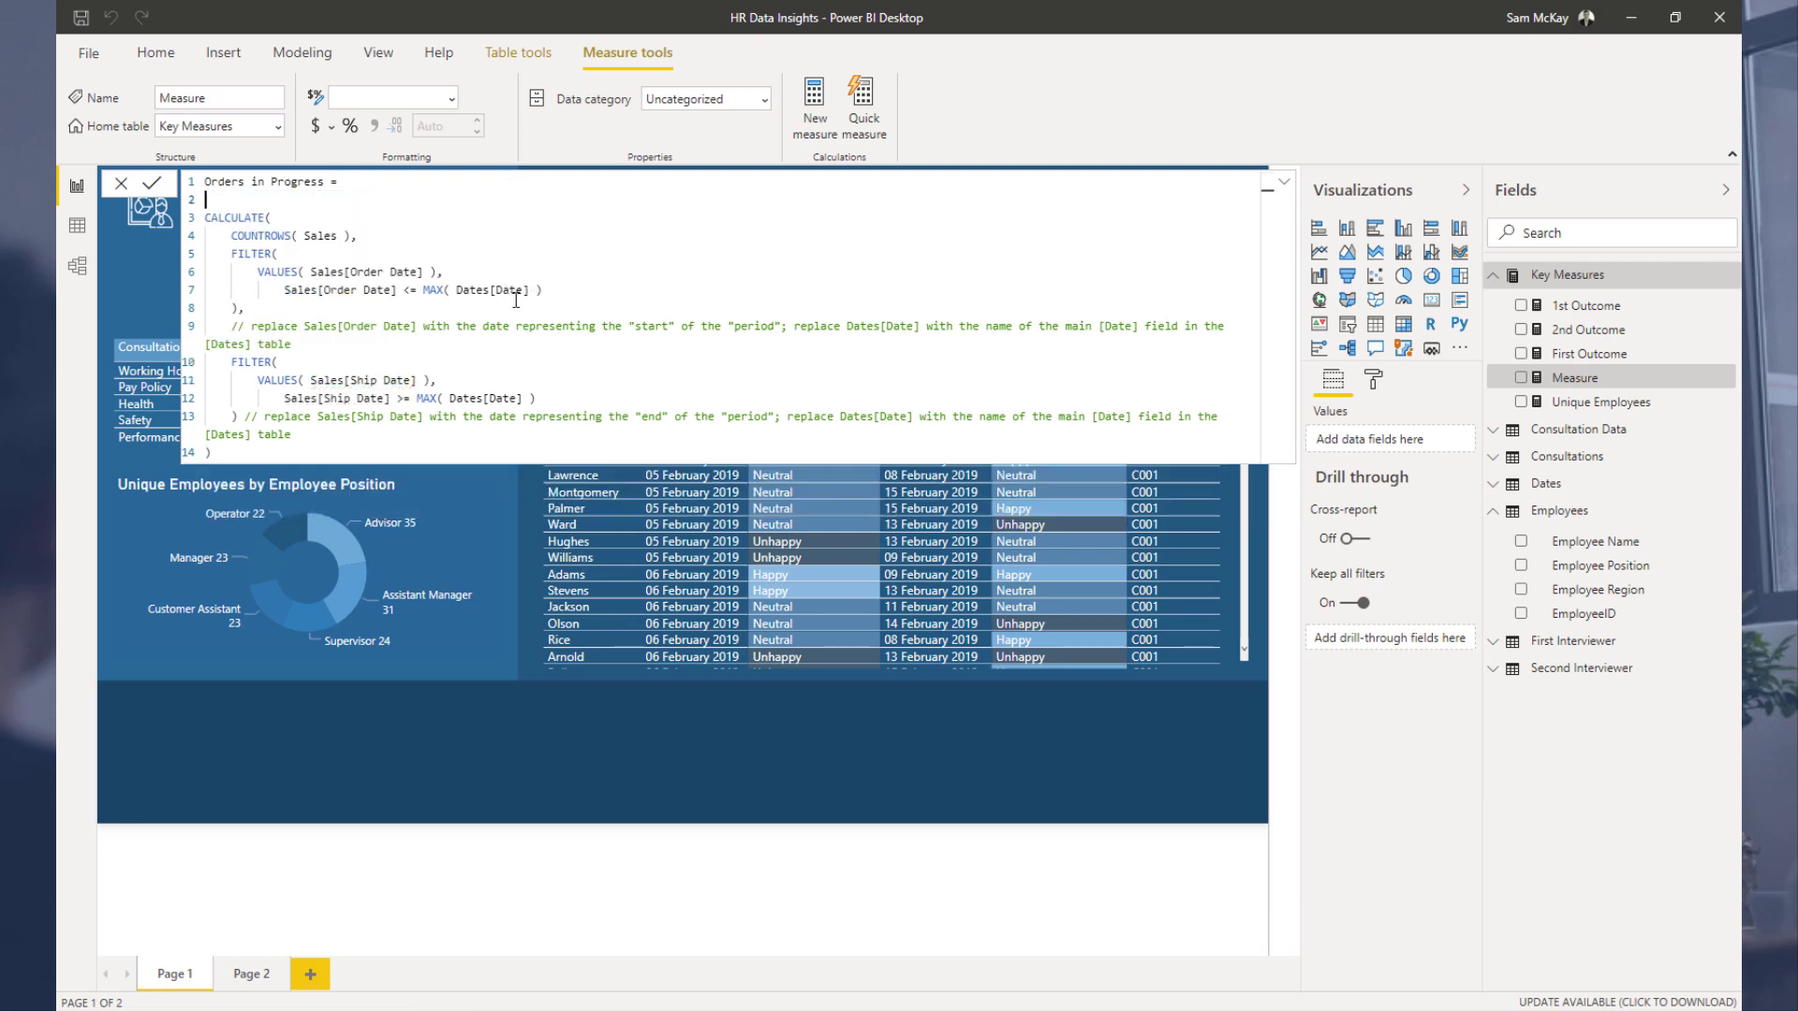
Step: Replace the COUNTROWS start-date block with [Unique Employees] as the first argument of CALCULATE in the new measure
{"action": "left_click_drag", "start_coordinate": [240, 308], "coordinate": [213, 235]}
{"action": "key", "text": "Delete"}
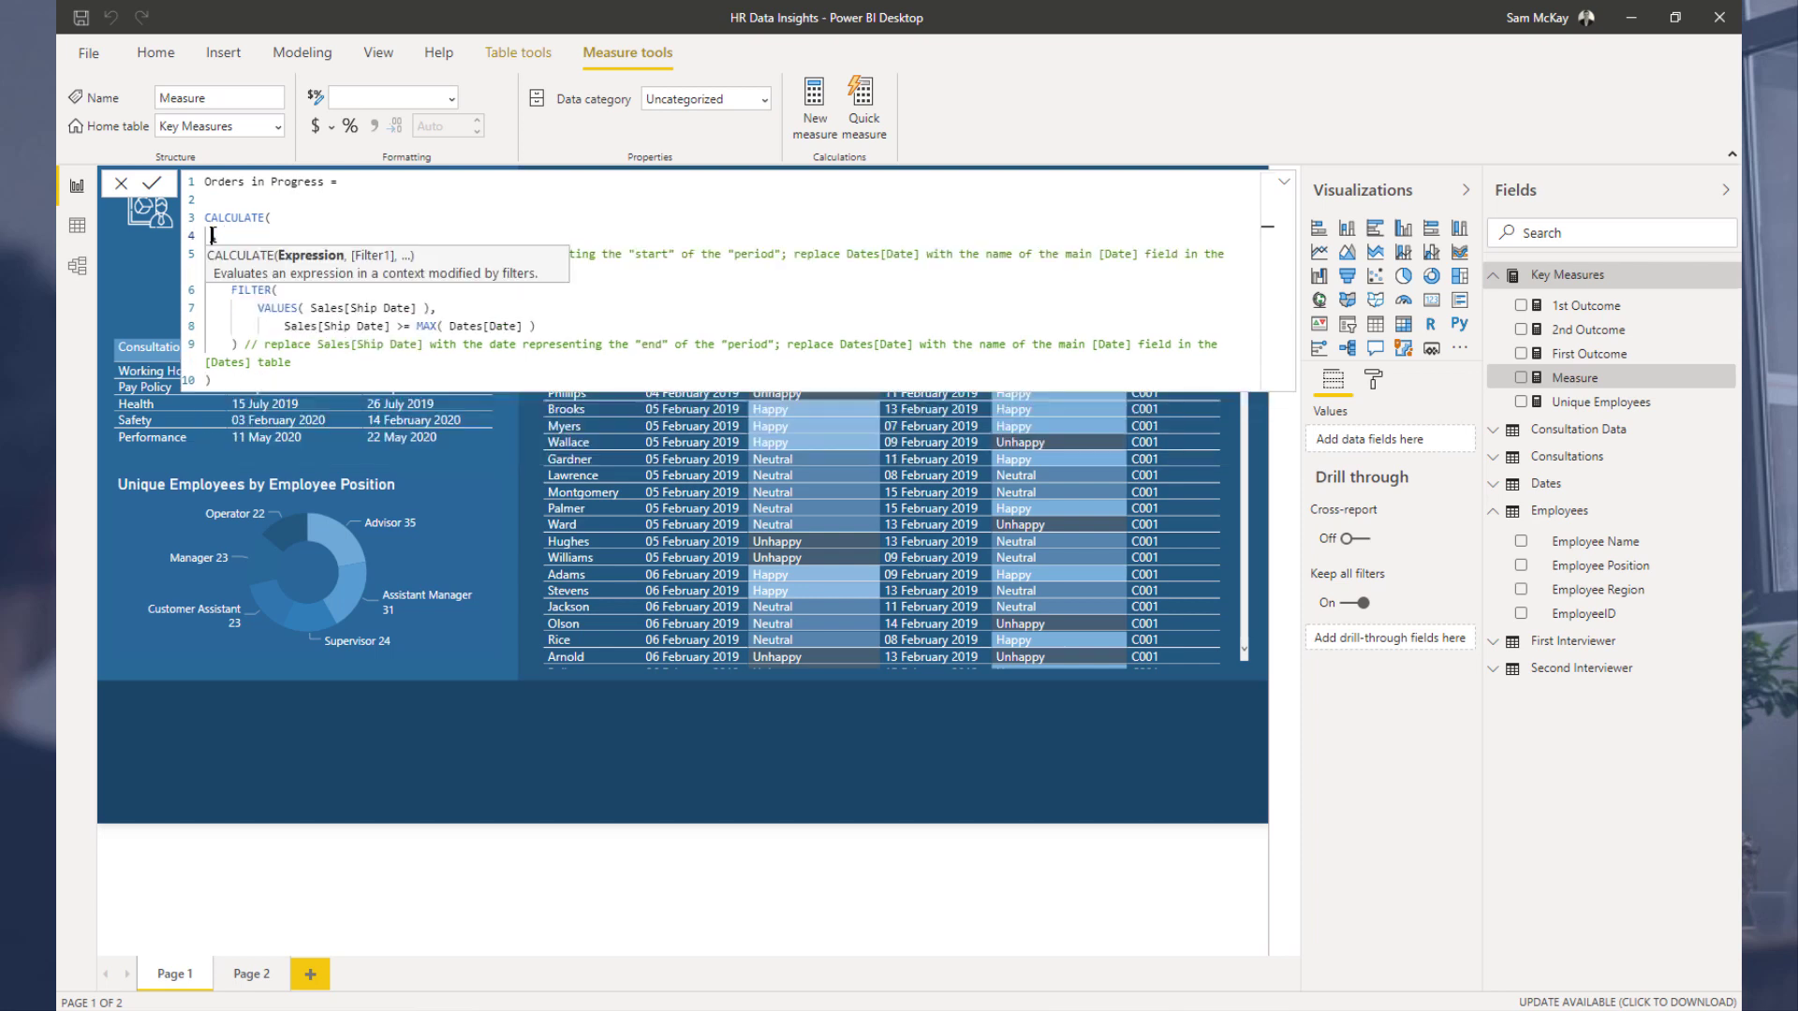
{"action": "key", "text": "BackSpace"}
{"action": "type", "text": "[Unique Employees]"}
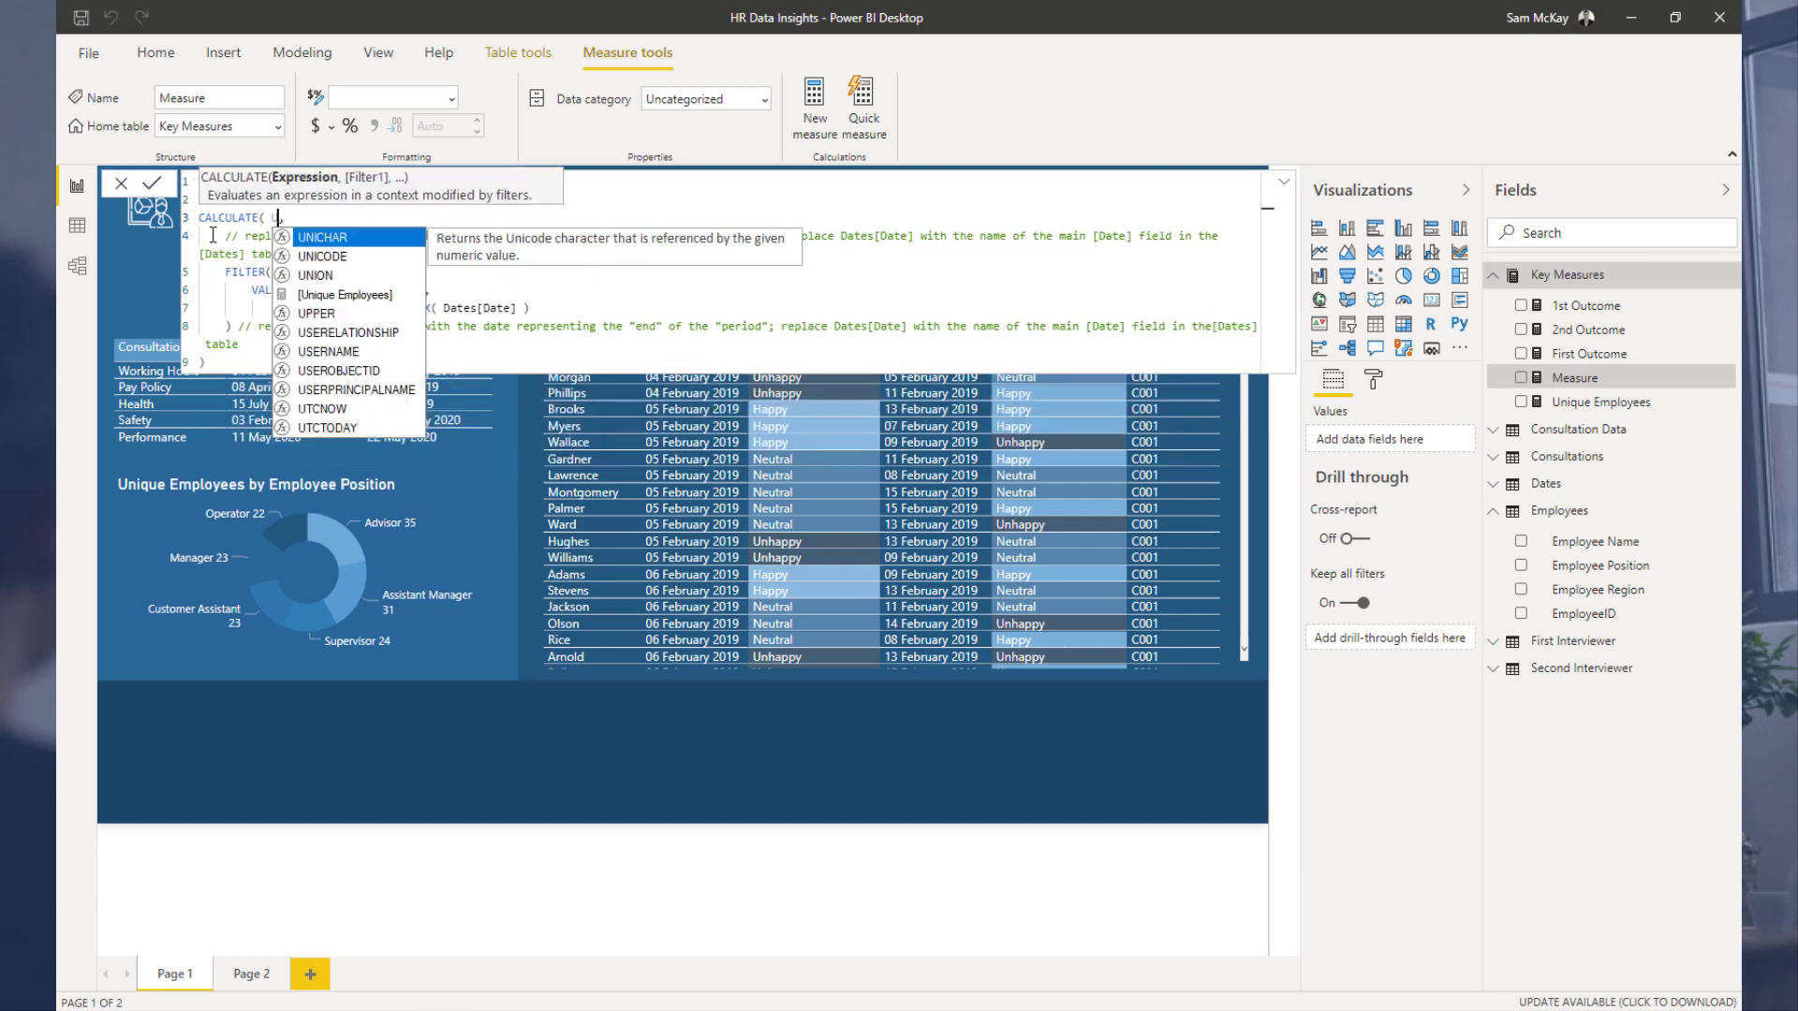
{"action": "key", "text": "Down"}
{"action": "key", "text": "Down"}
{"action": "key", "text": "Down"}
{"action": "key", "text": "Tab"}
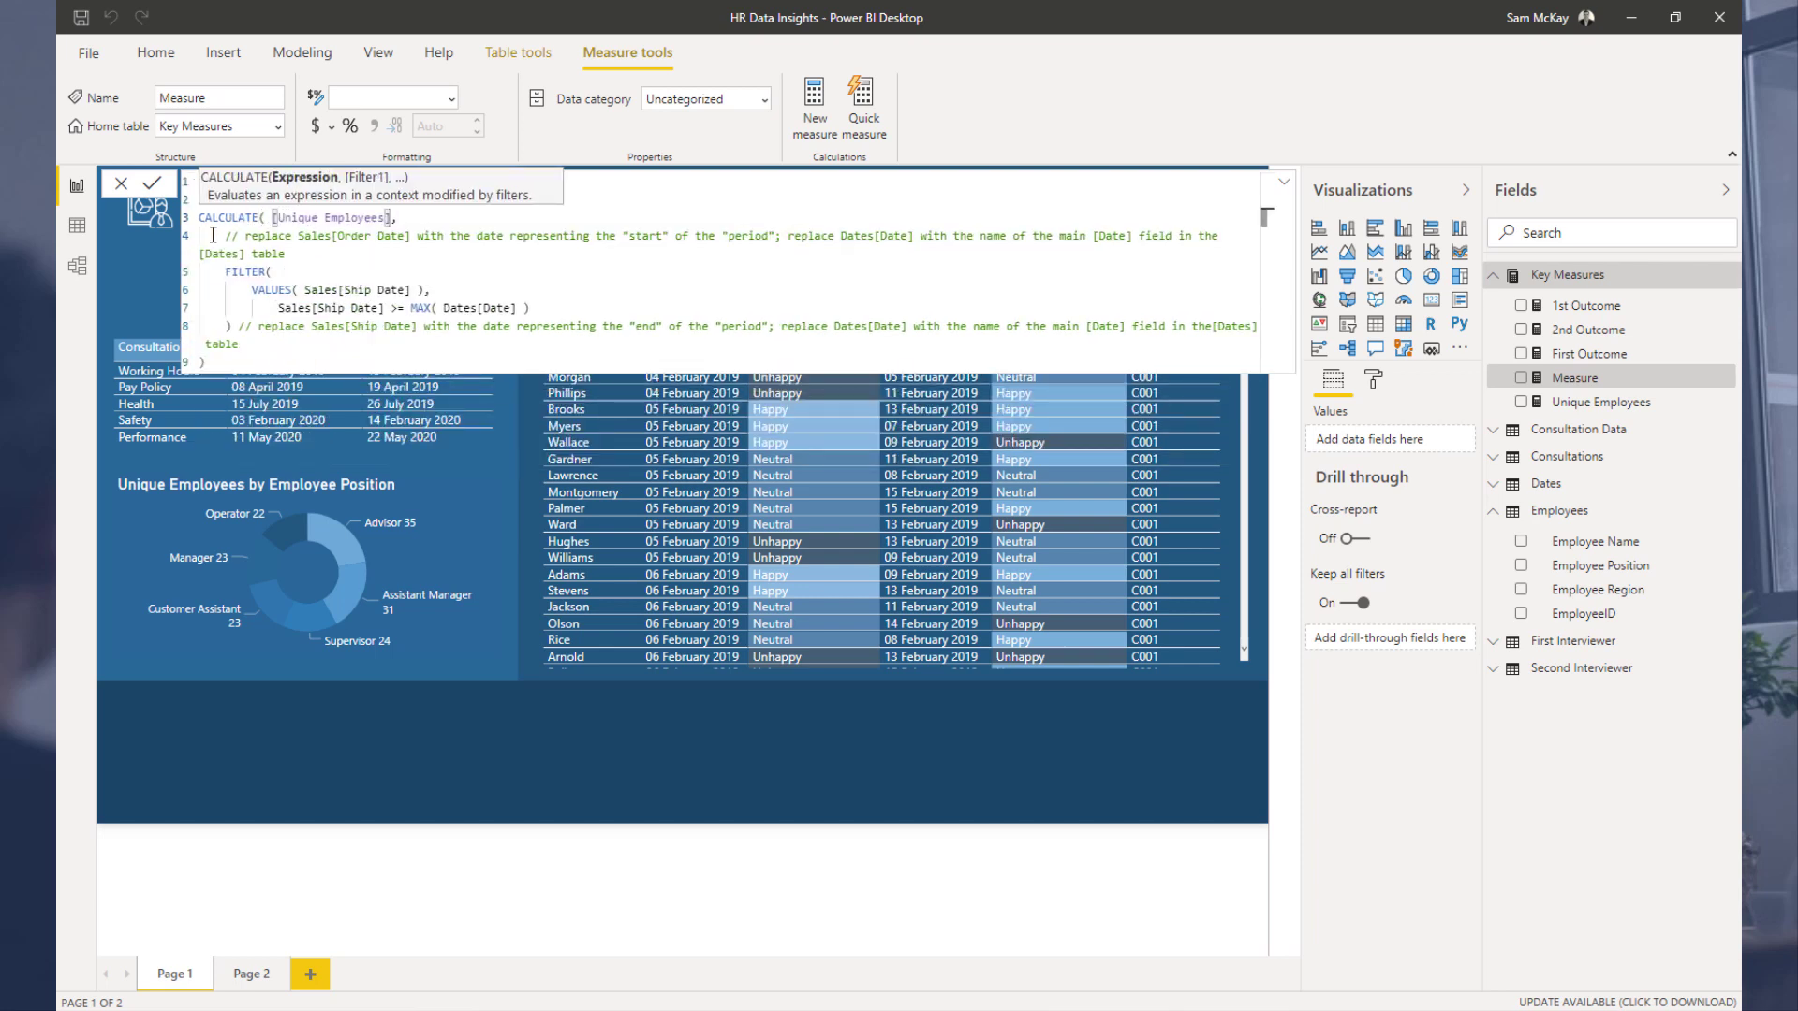
Step: Delete the leftover start-date comment text from the measure formula
{"action": "left_click_drag", "start_coordinate": [316, 251], "coordinate": [221, 248]}
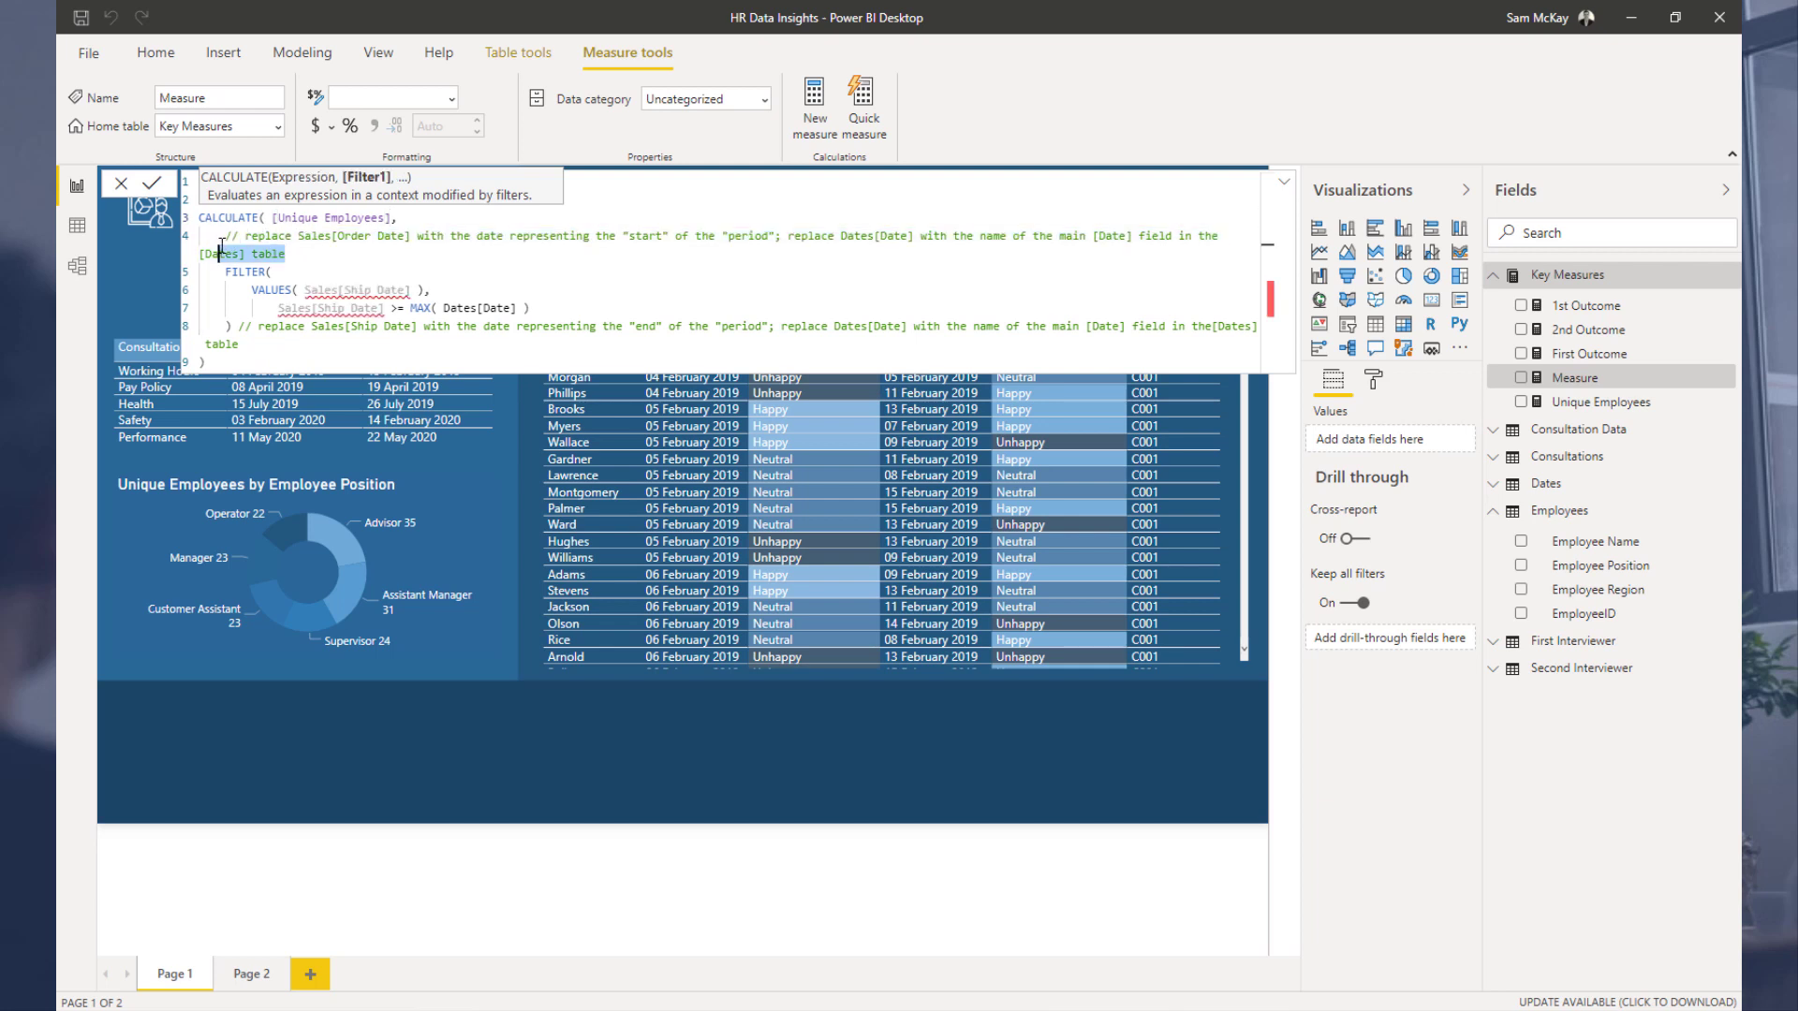
{"action": "key", "text": "BackSpace"}
{"action": "left_click_drag", "start_coordinate": [240, 328], "coordinate": [240, 309]}
{"action": "key", "text": "BackSpace"}
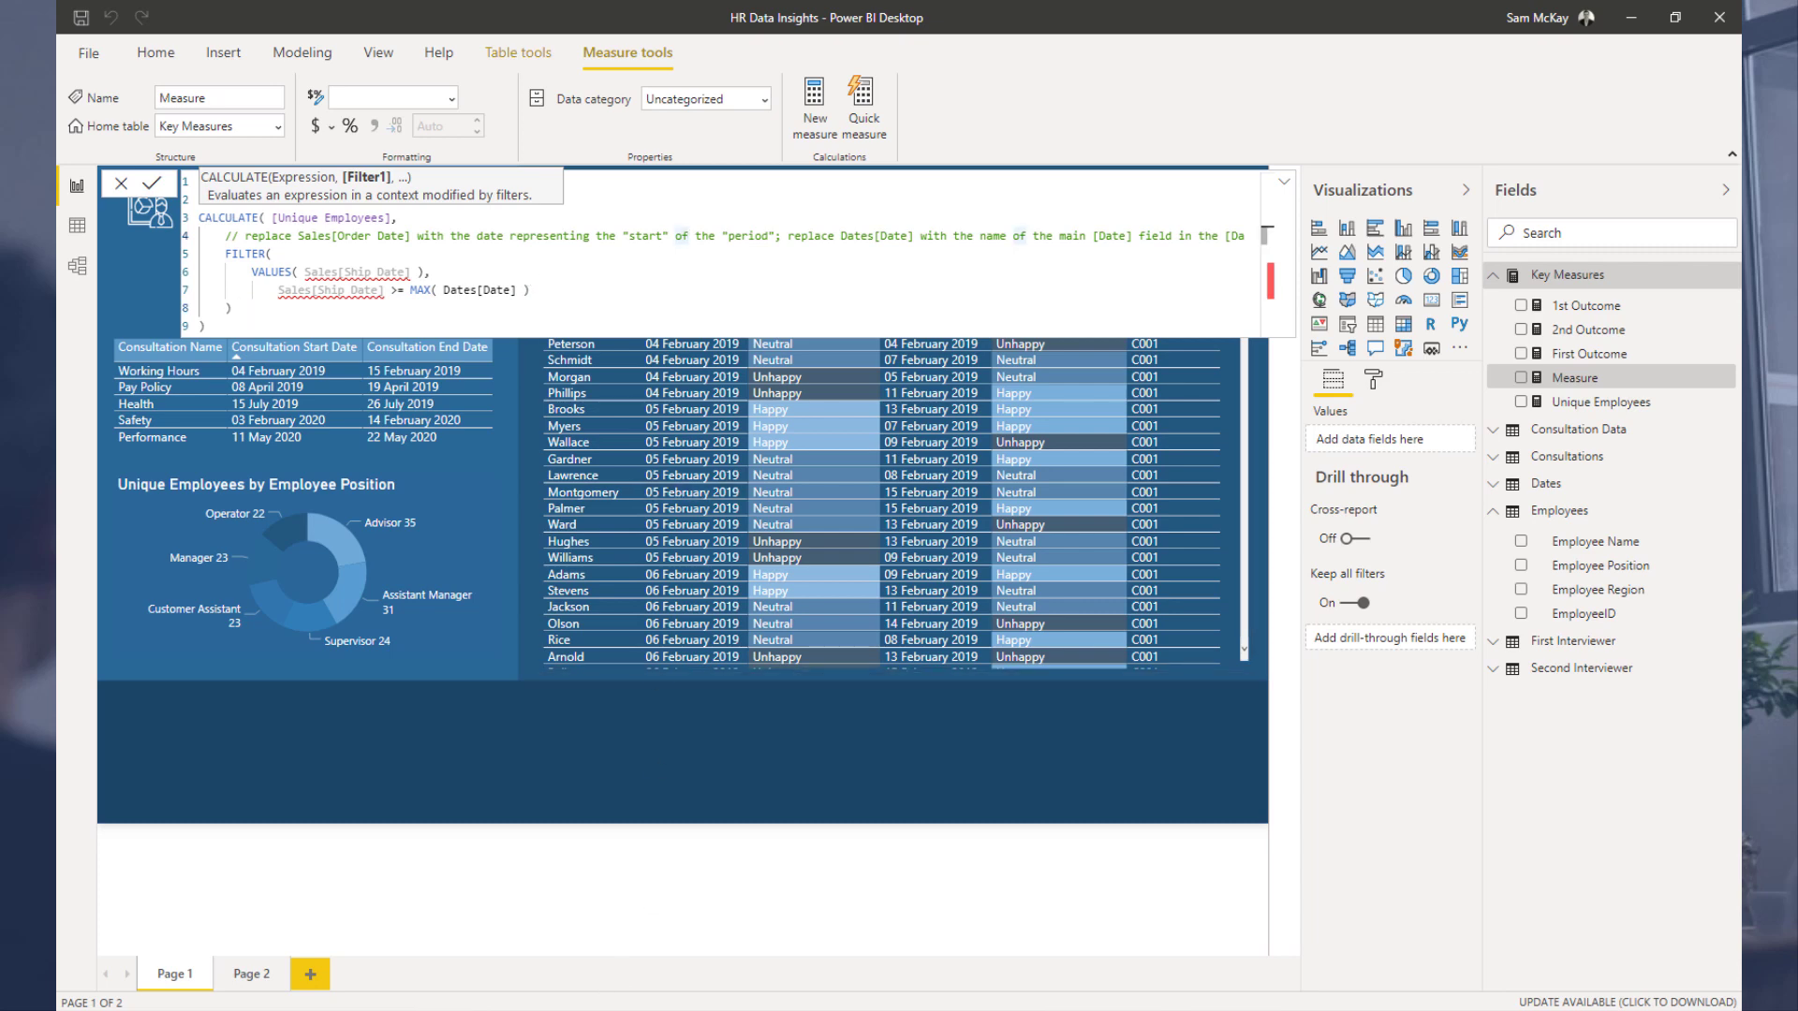
Step: Review the original Events in Progress pattern code on the forum page in the browser
{"action": "key", "text": "alt+Tab"}
{"action": "scroll", "coordinate": [608, 525], "scroll_direction": "down", "scroll_amount": 3}
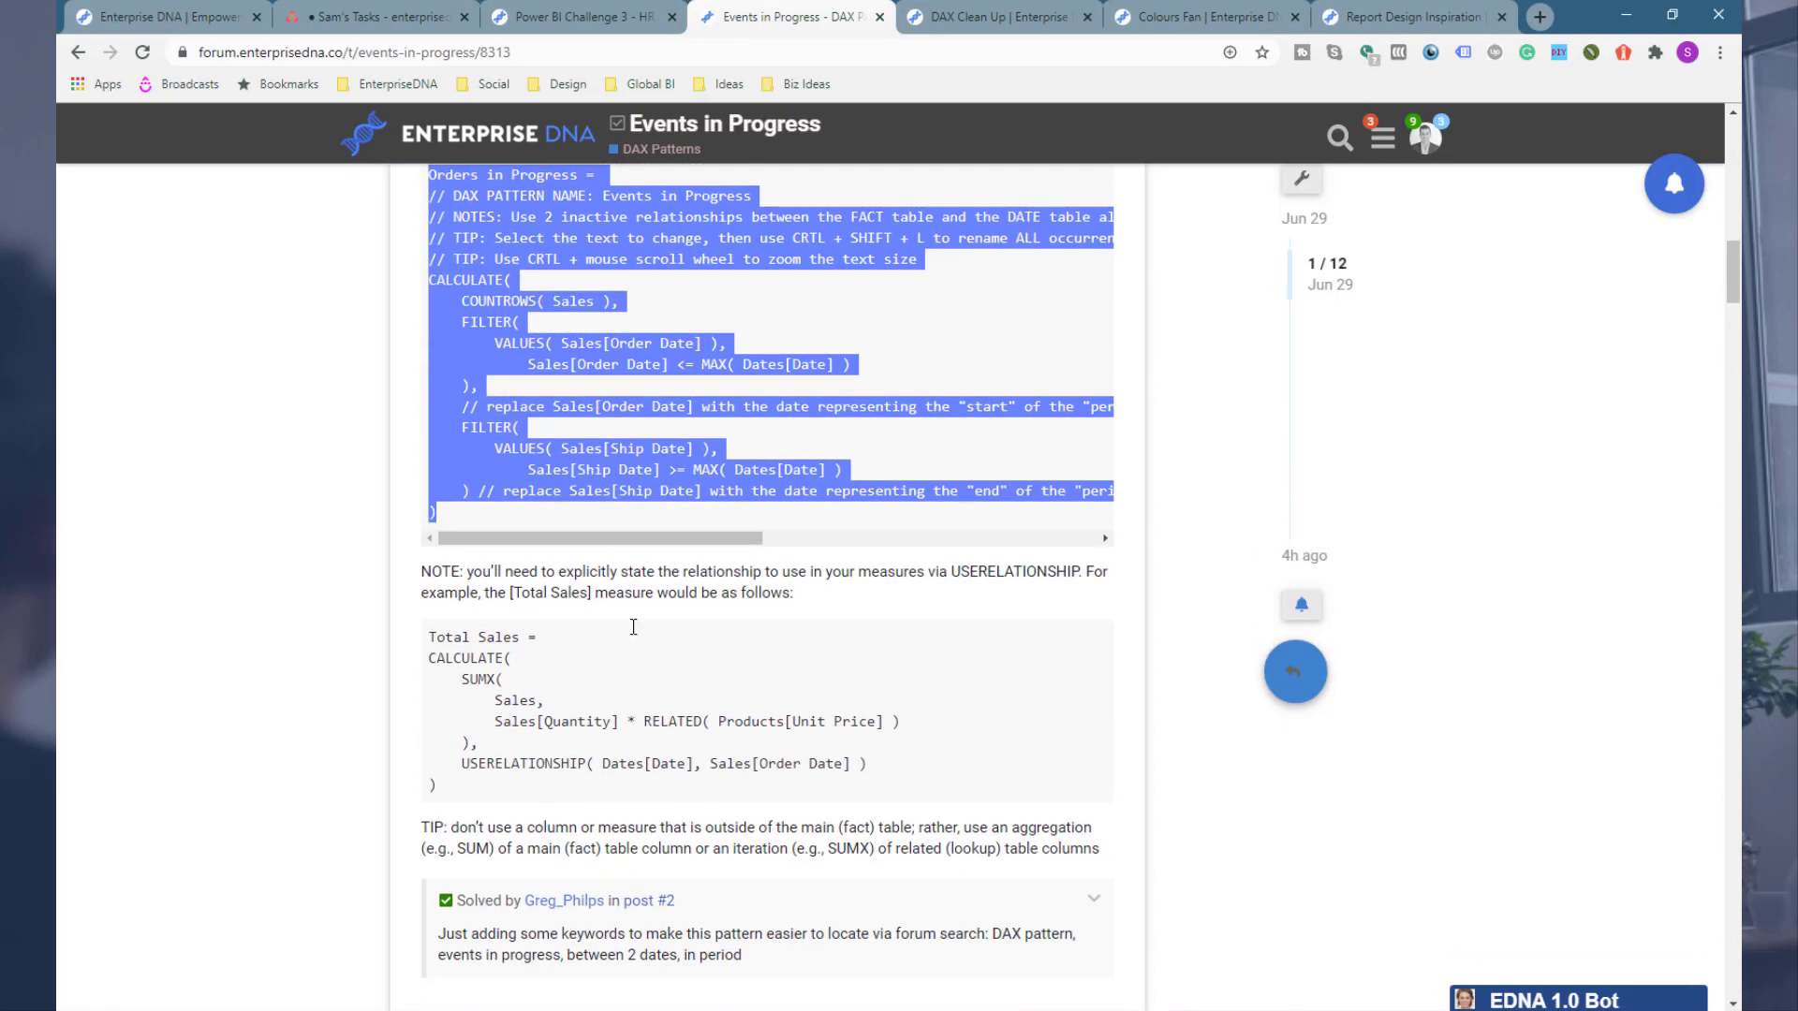
{"action": "scroll", "coordinate": [590, 571], "scroll_direction": "up", "scroll_amount": 2}
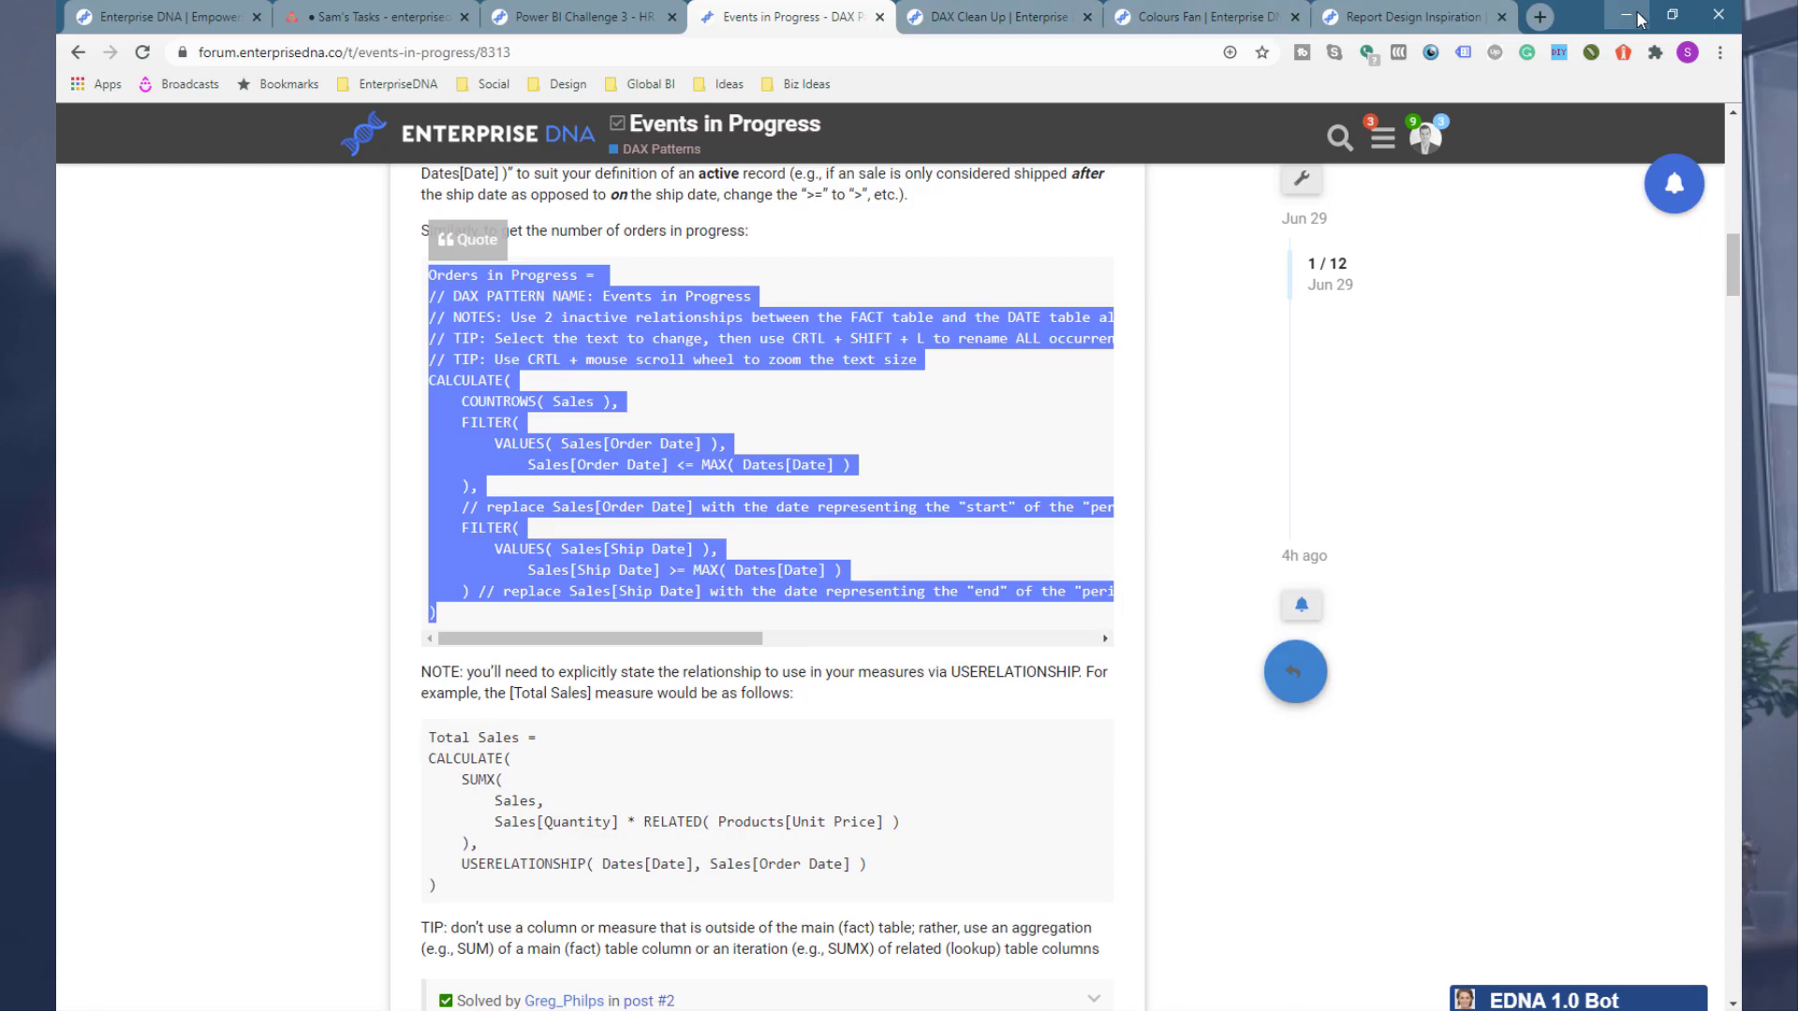
{"action": "key", "text": "alt+Tab"}
{"action": "left_click", "coordinate": [374, 325]}
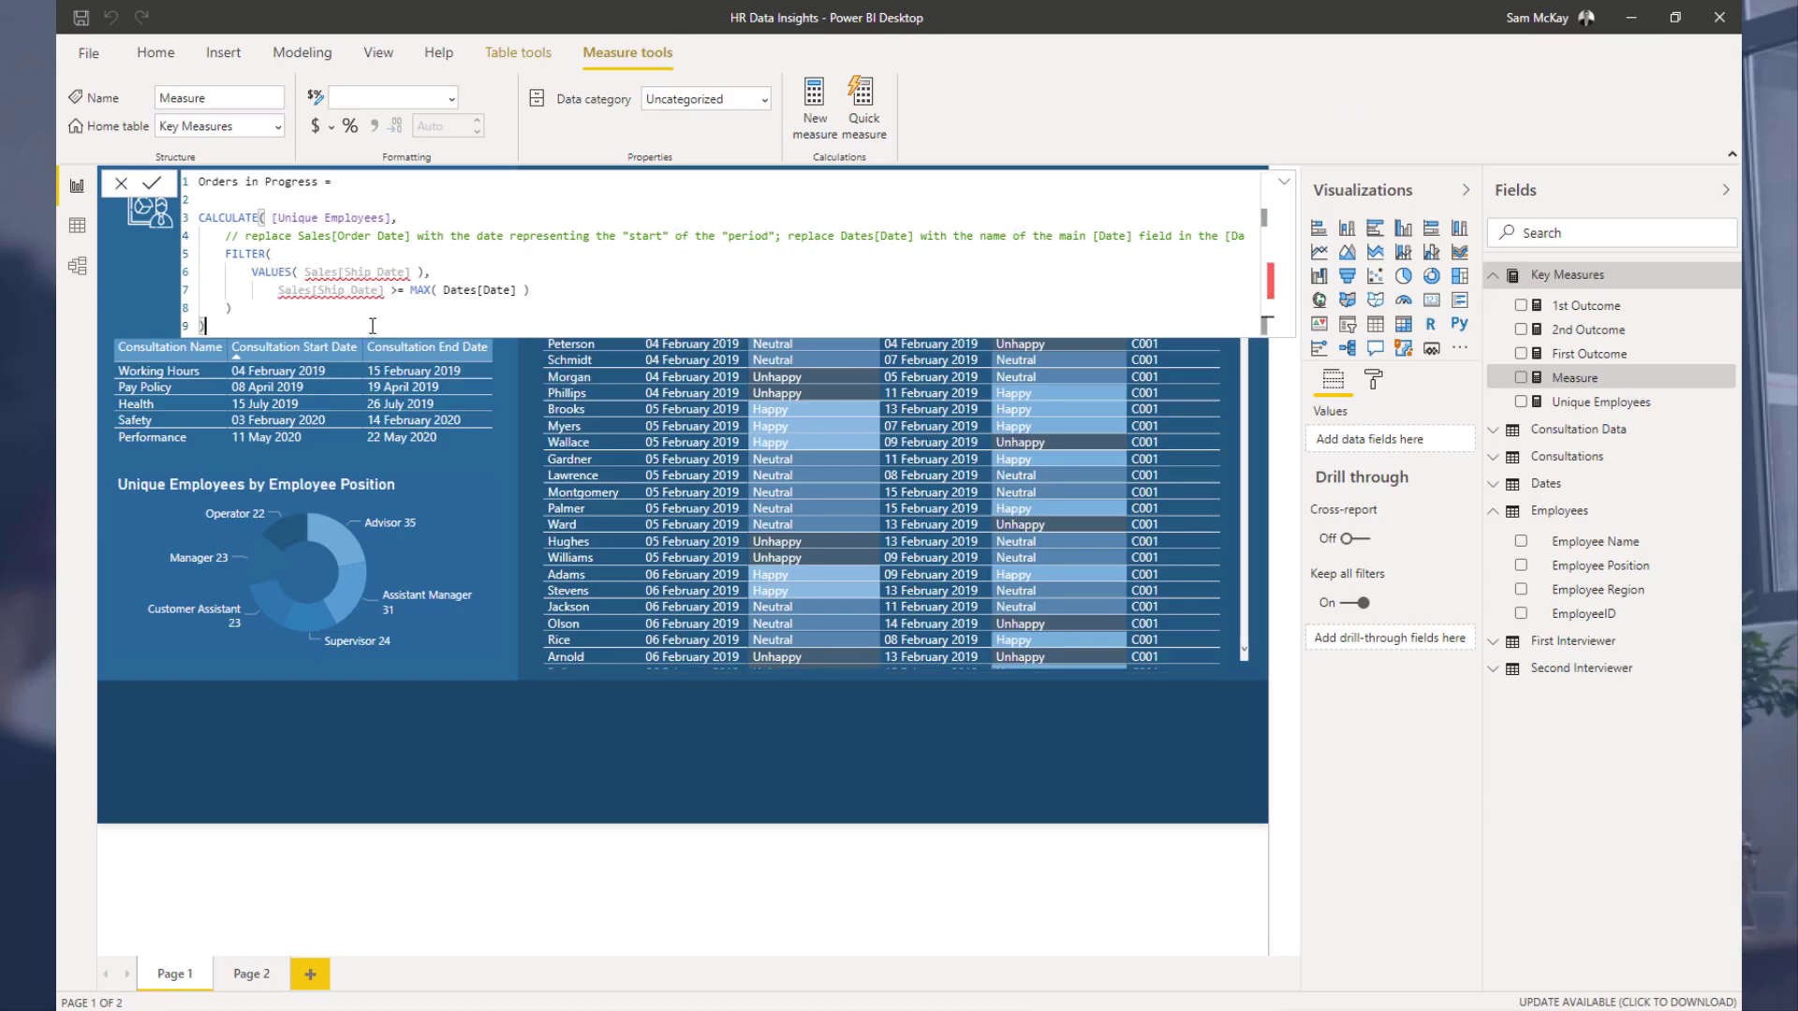
Step: Delete the remaining end-date comment line so only the ship-date FILTER follows [Unique Employees]
{"action": "left_click", "coordinate": [246, 272]}
{"action": "left_click_drag", "start_coordinate": [213, 236], "coordinate": [1245, 236]}
{"action": "key", "text": "BackSpace"}
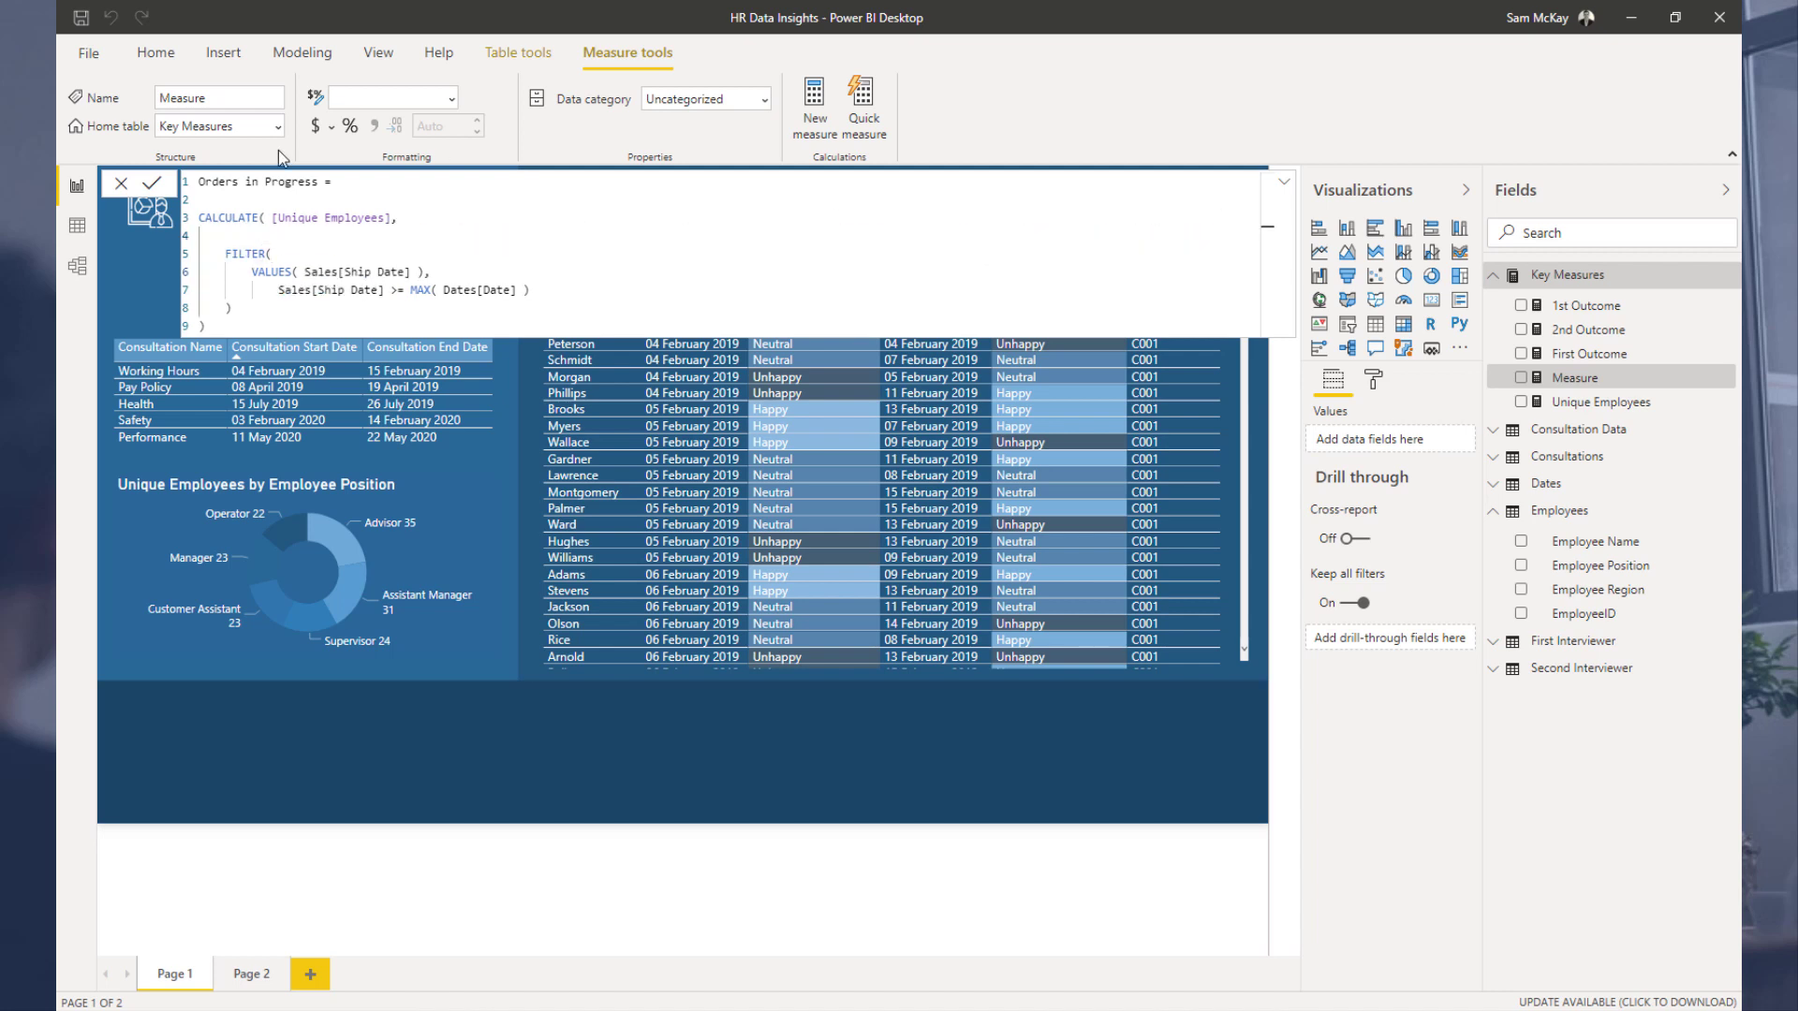
{"action": "key", "text": "BackSpace"}
{"action": "key", "text": "BackSpace"}
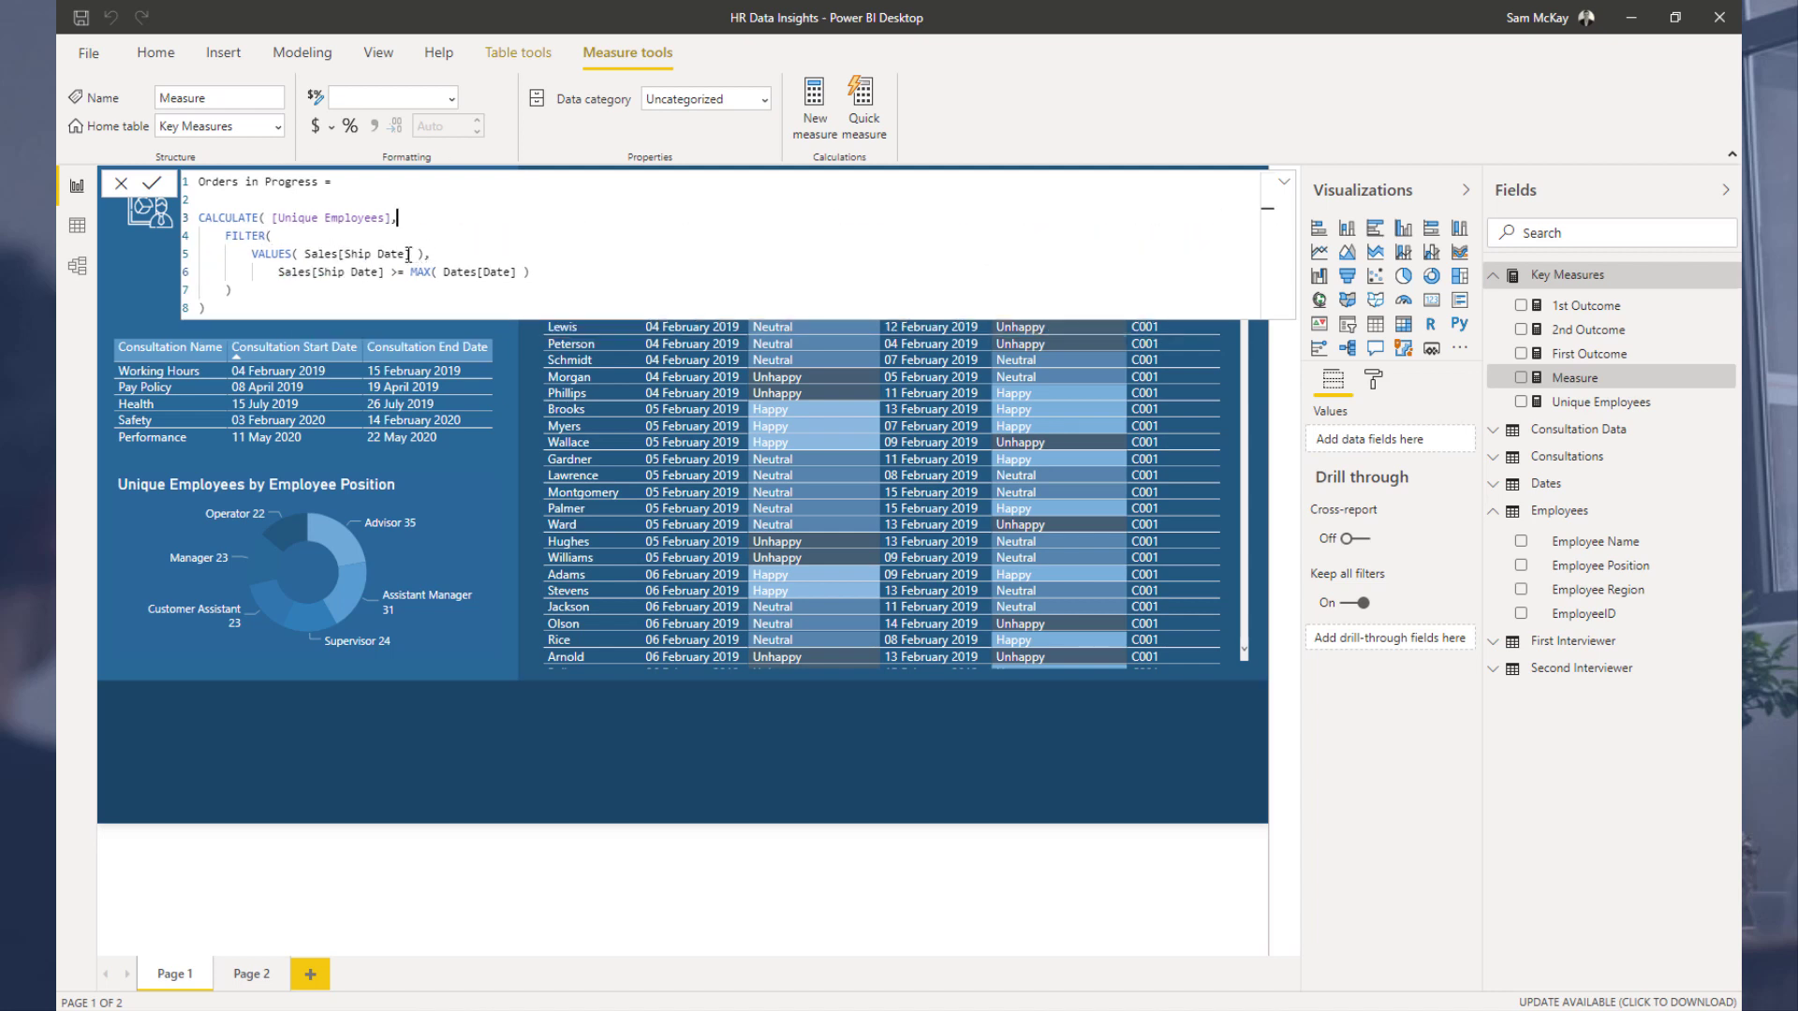
Step: Try replacing Sales[Ship Date] inside VALUES with a Consultation Data or Consultations column
{"action": "left_click_drag", "start_coordinate": [408, 254], "coordinate": [304, 254]}
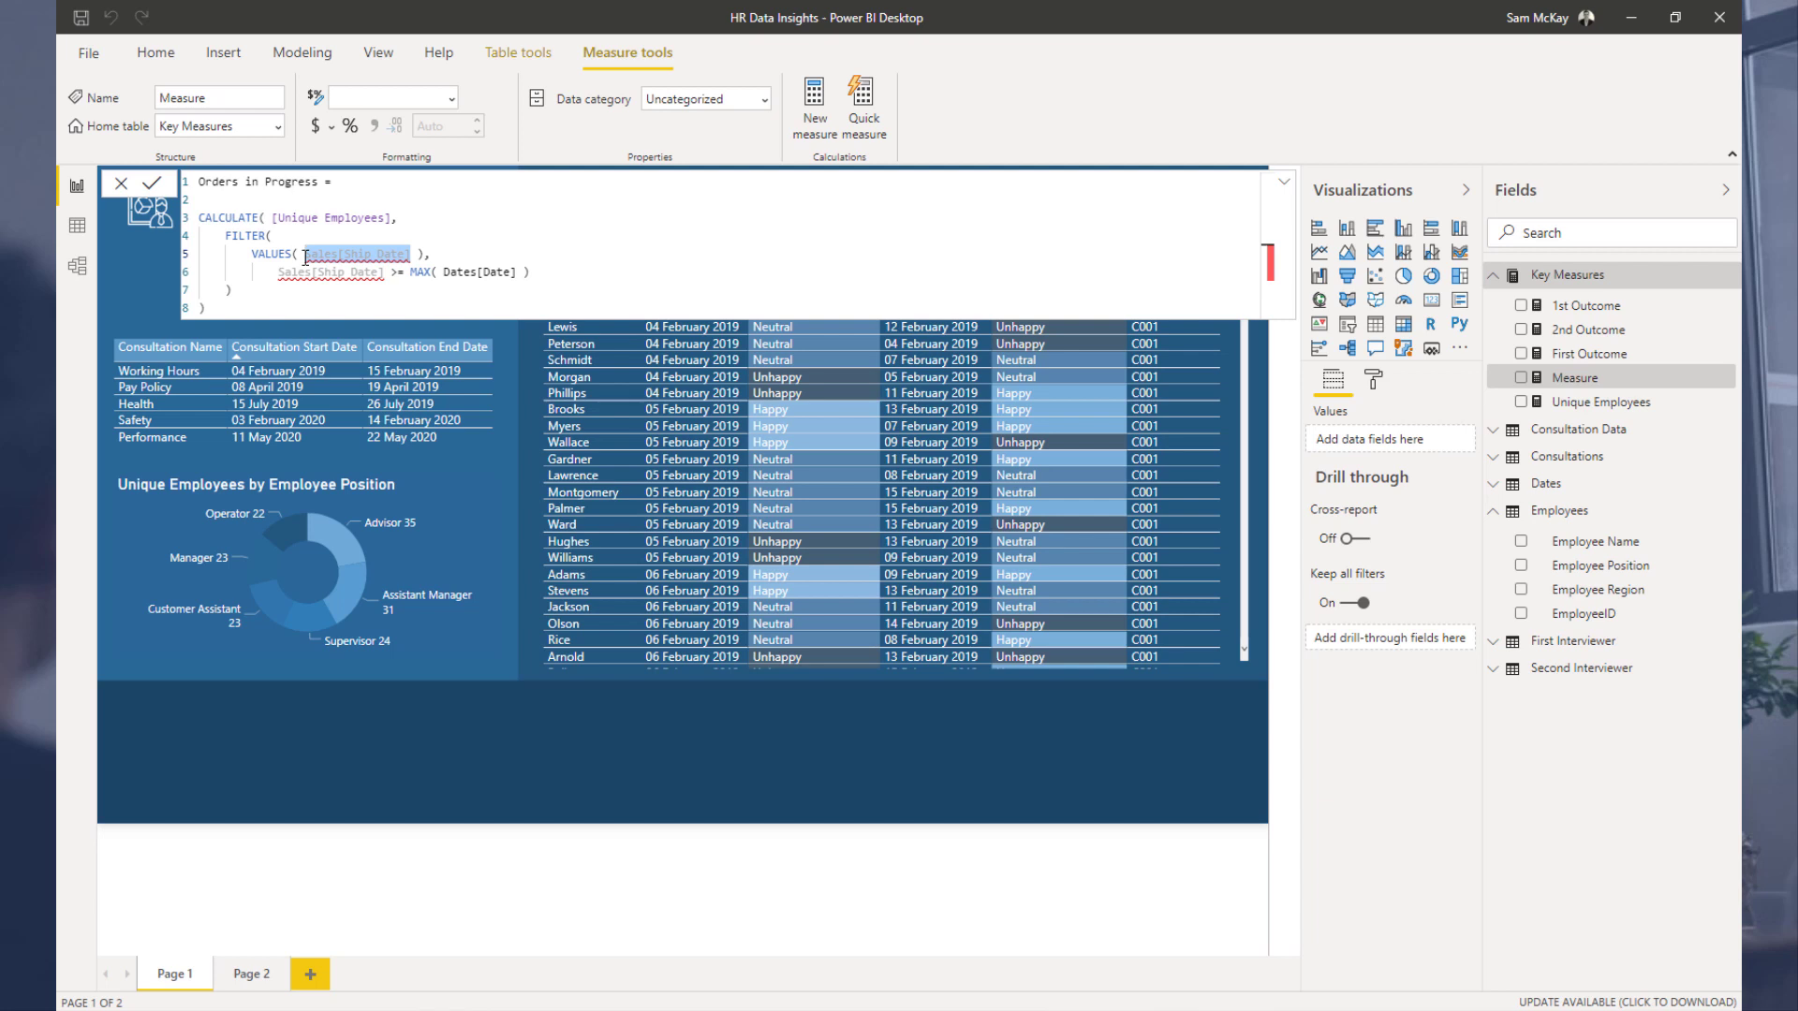
{"action": "type", "text": "Con"}
{"action": "key", "text": "Down"}
{"action": "key", "text": "Down"}
{"action": "key", "text": "Down"}
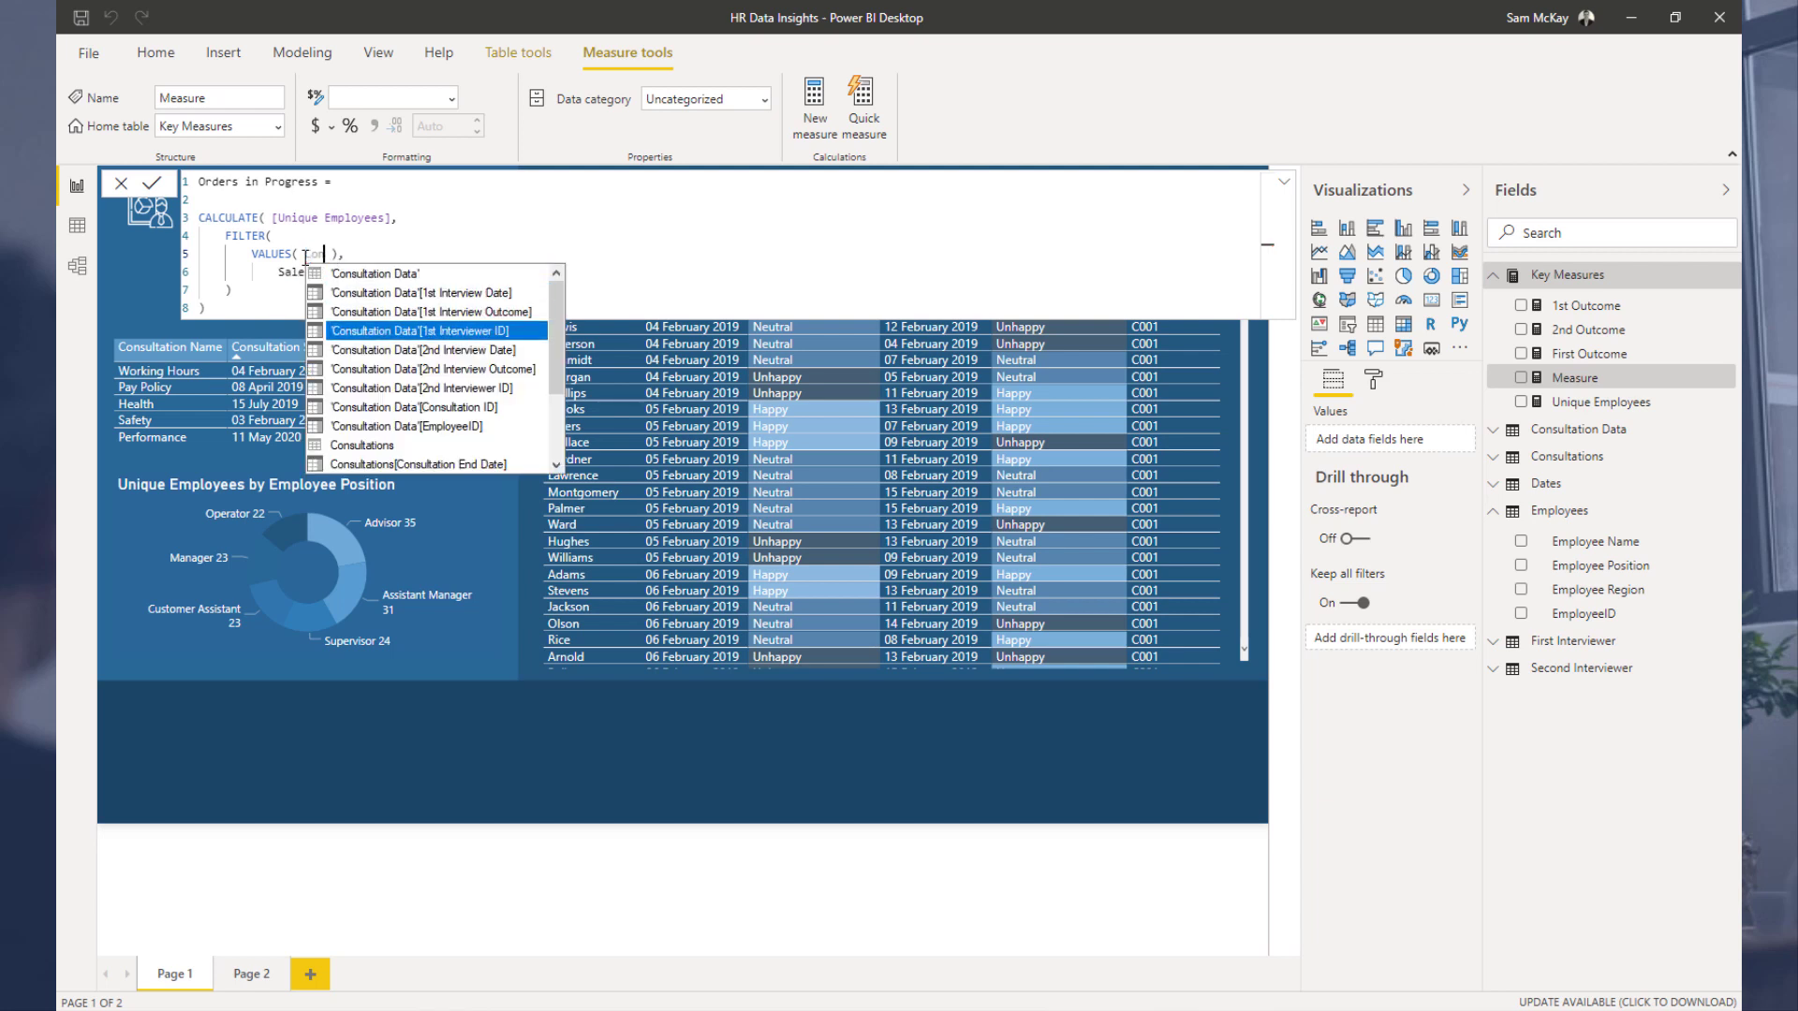
{"action": "key", "text": "Down"}
{"action": "key", "text": "Down"}
{"action": "key", "text": "Down"}
{"action": "key", "text": "Up"}
{"action": "key", "text": "Up"}
{"action": "key", "text": "Up"}
{"action": "key", "text": "Up"}
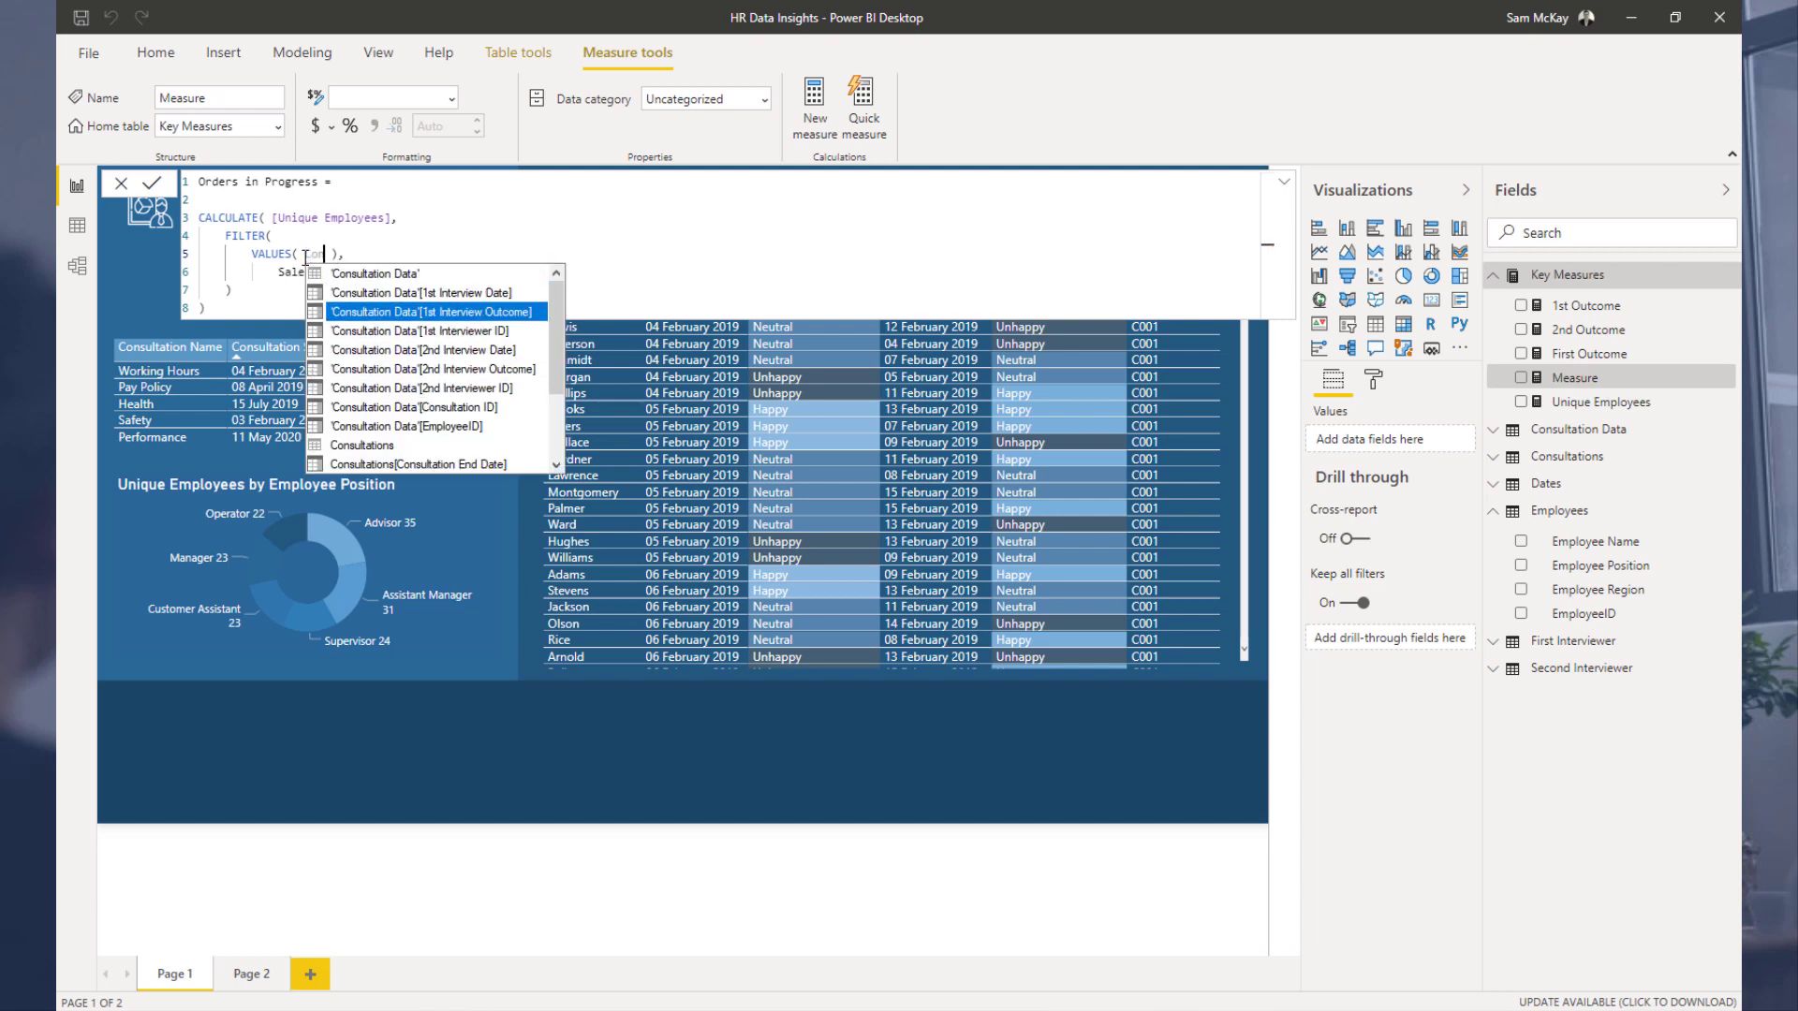
{"action": "key", "text": "Up"}
{"action": "key", "text": "Down"}
{"action": "key", "text": "Down"}
{"action": "key", "text": "Down"}
{"action": "key", "text": "Down"}
{"action": "key", "text": "Down"}
{"action": "key", "text": "Down"}
{"action": "key", "text": "Down"}
{"action": "key", "text": "Down"}
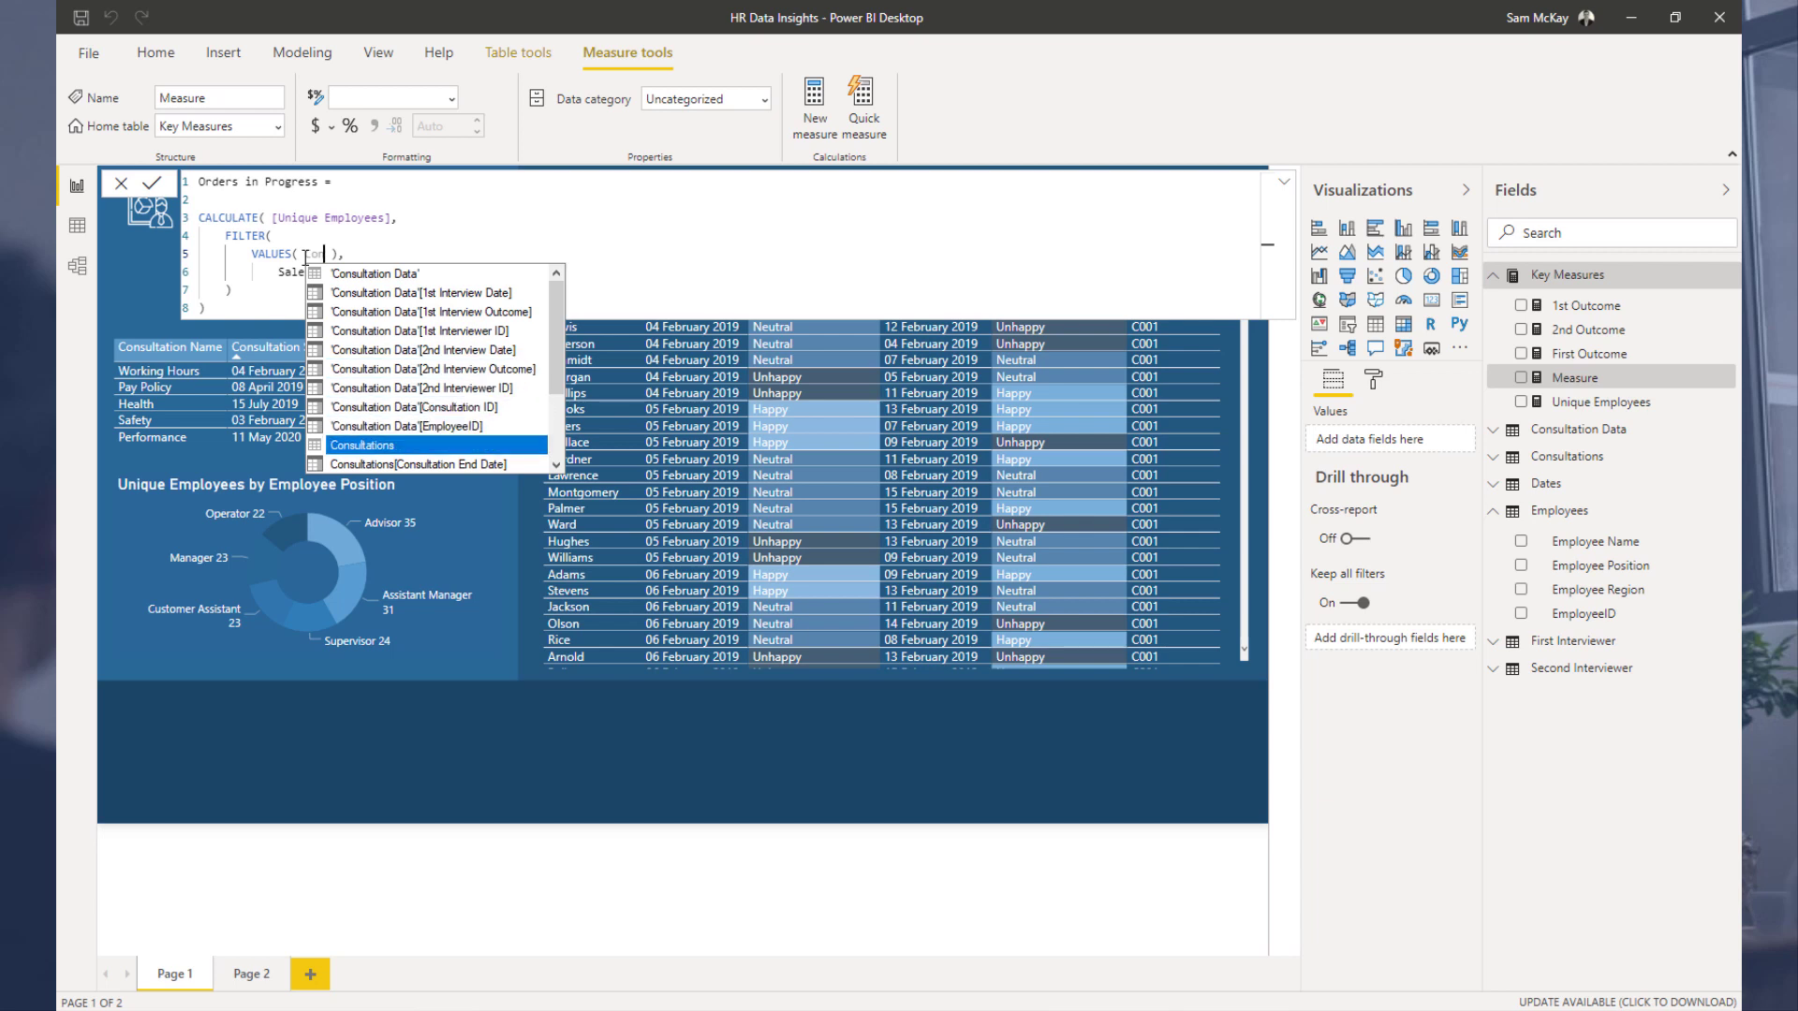
{"action": "key", "text": "BackSpace"}
{"action": "key", "text": "BackSpace"}
{"action": "key", "text": "BackSpace"}
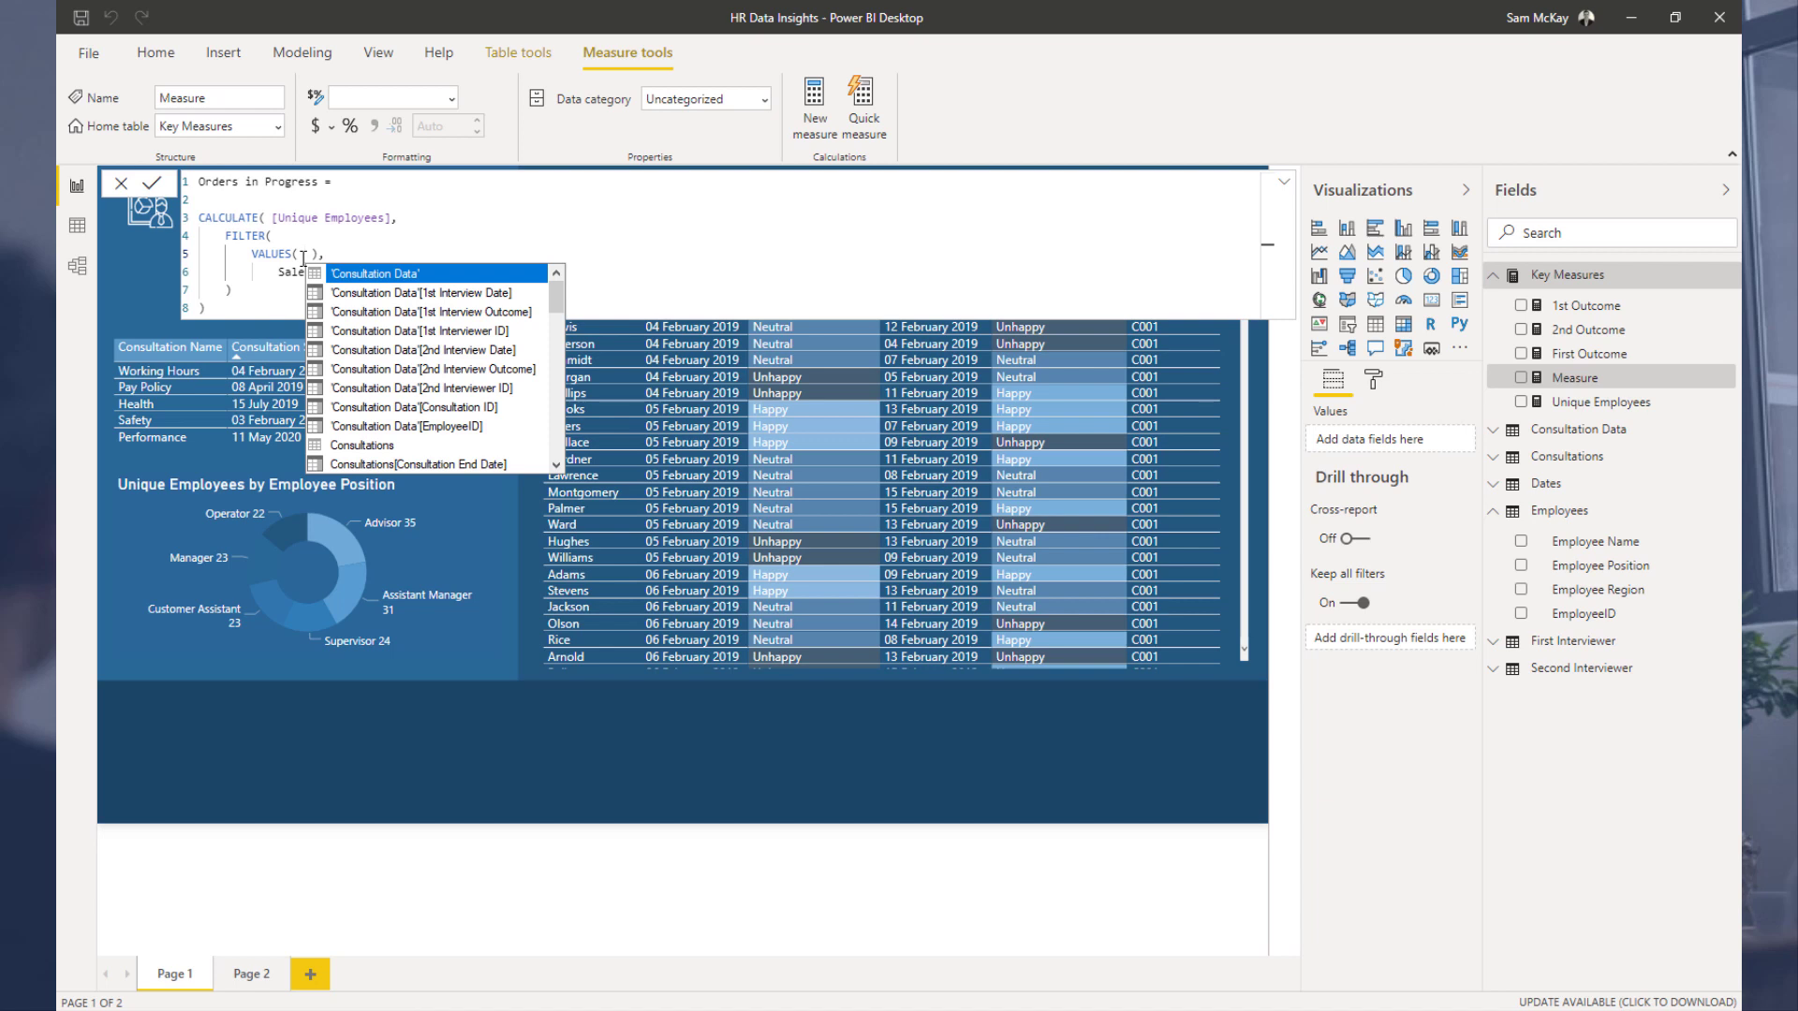
Step: Clear the whole formula below the measure name and leave the formula bar, discarding the measure
{"action": "left_click_drag", "start_coordinate": [241, 311], "coordinate": [200, 213]}
{"action": "key", "text": "BackSpace"}
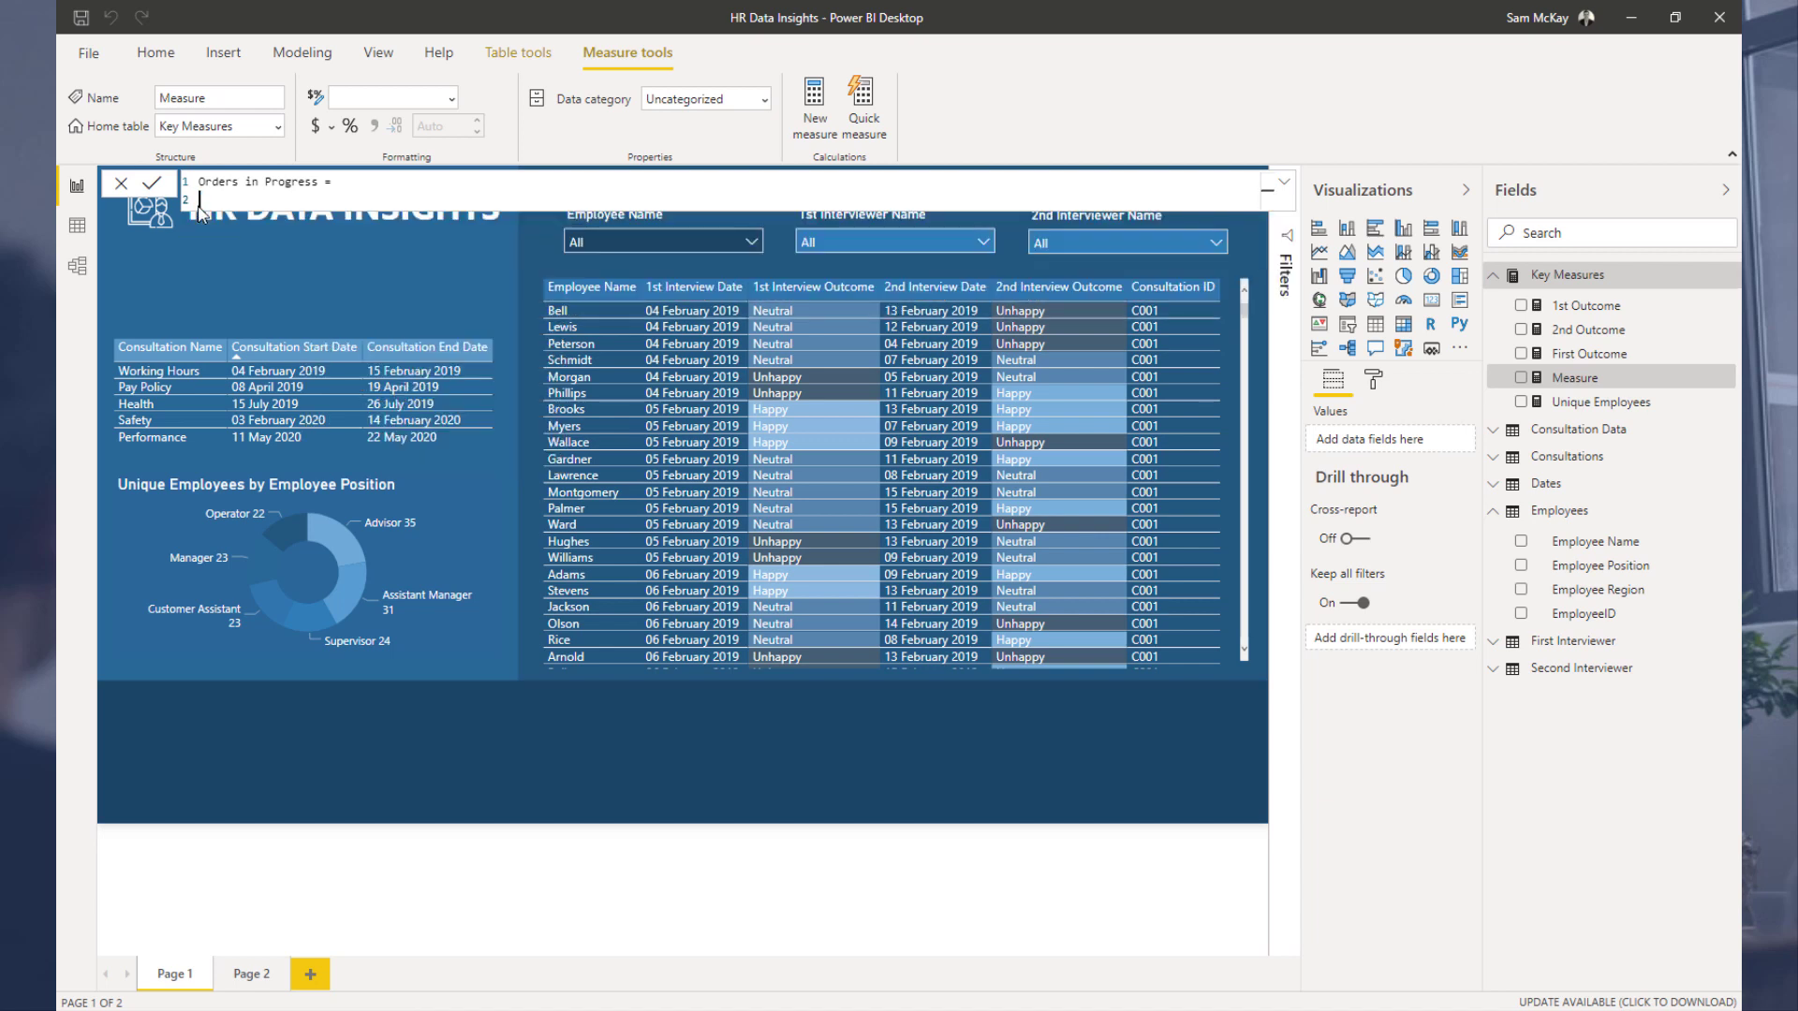
{"action": "type", "text": "@@"}
{"action": "key", "text": "BackSpace"}
{"action": "type", "text": "@@"}
{"action": "key", "text": "BackSpace"}
{"action": "key", "text": "BackSpace"}
{"action": "left_click", "coordinate": [435, 277]}
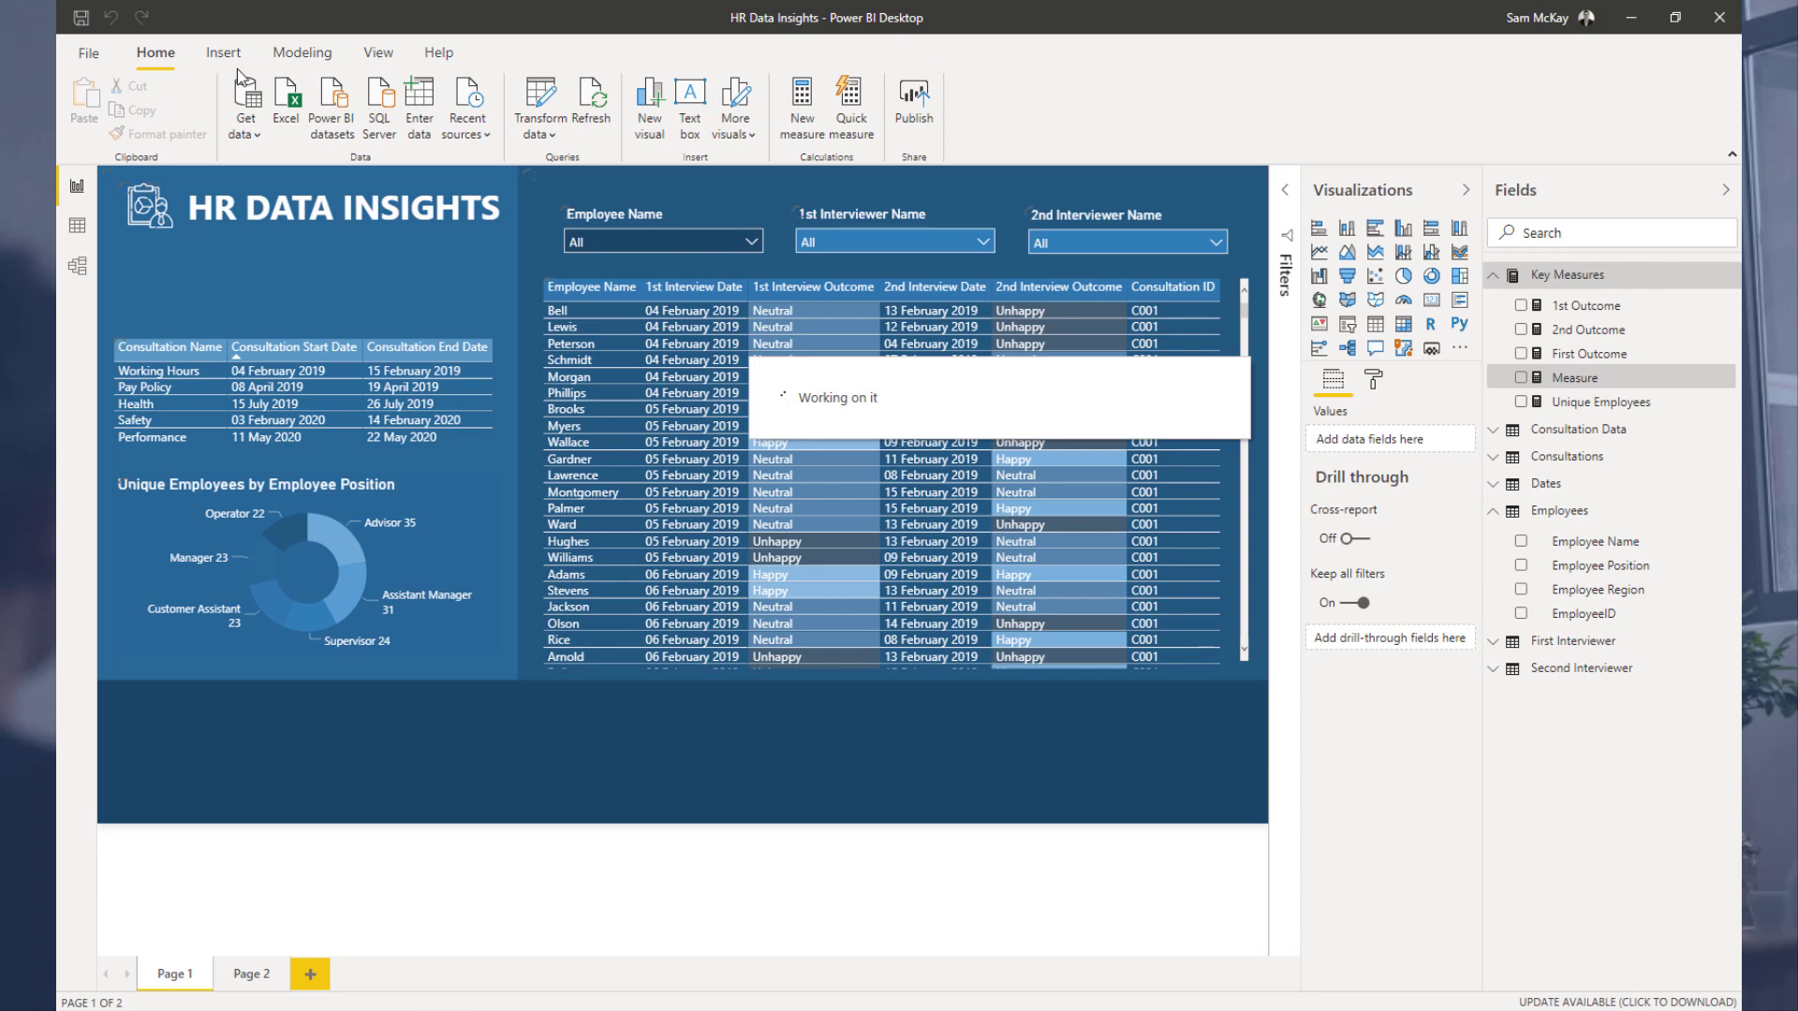
Step: Insert a line shape onto the report page
{"action": "left_click", "coordinate": [245, 56]}
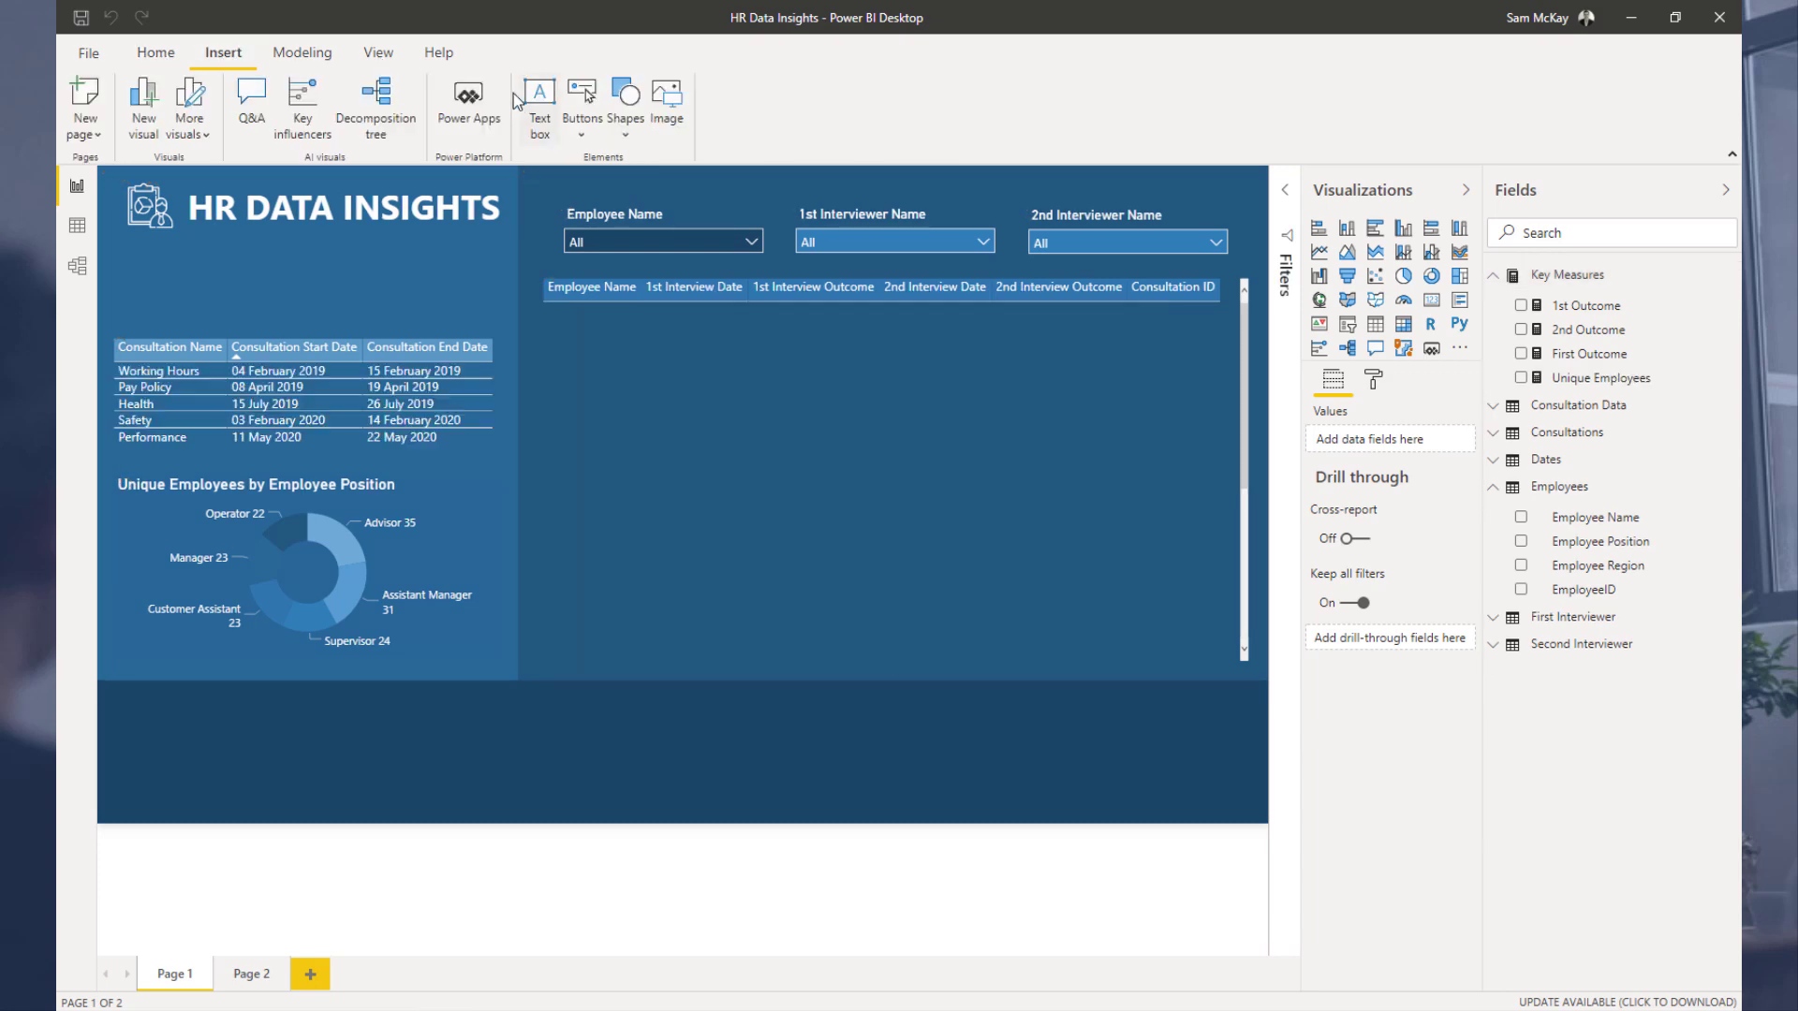
{"action": "left_click", "coordinate": [576, 131]}
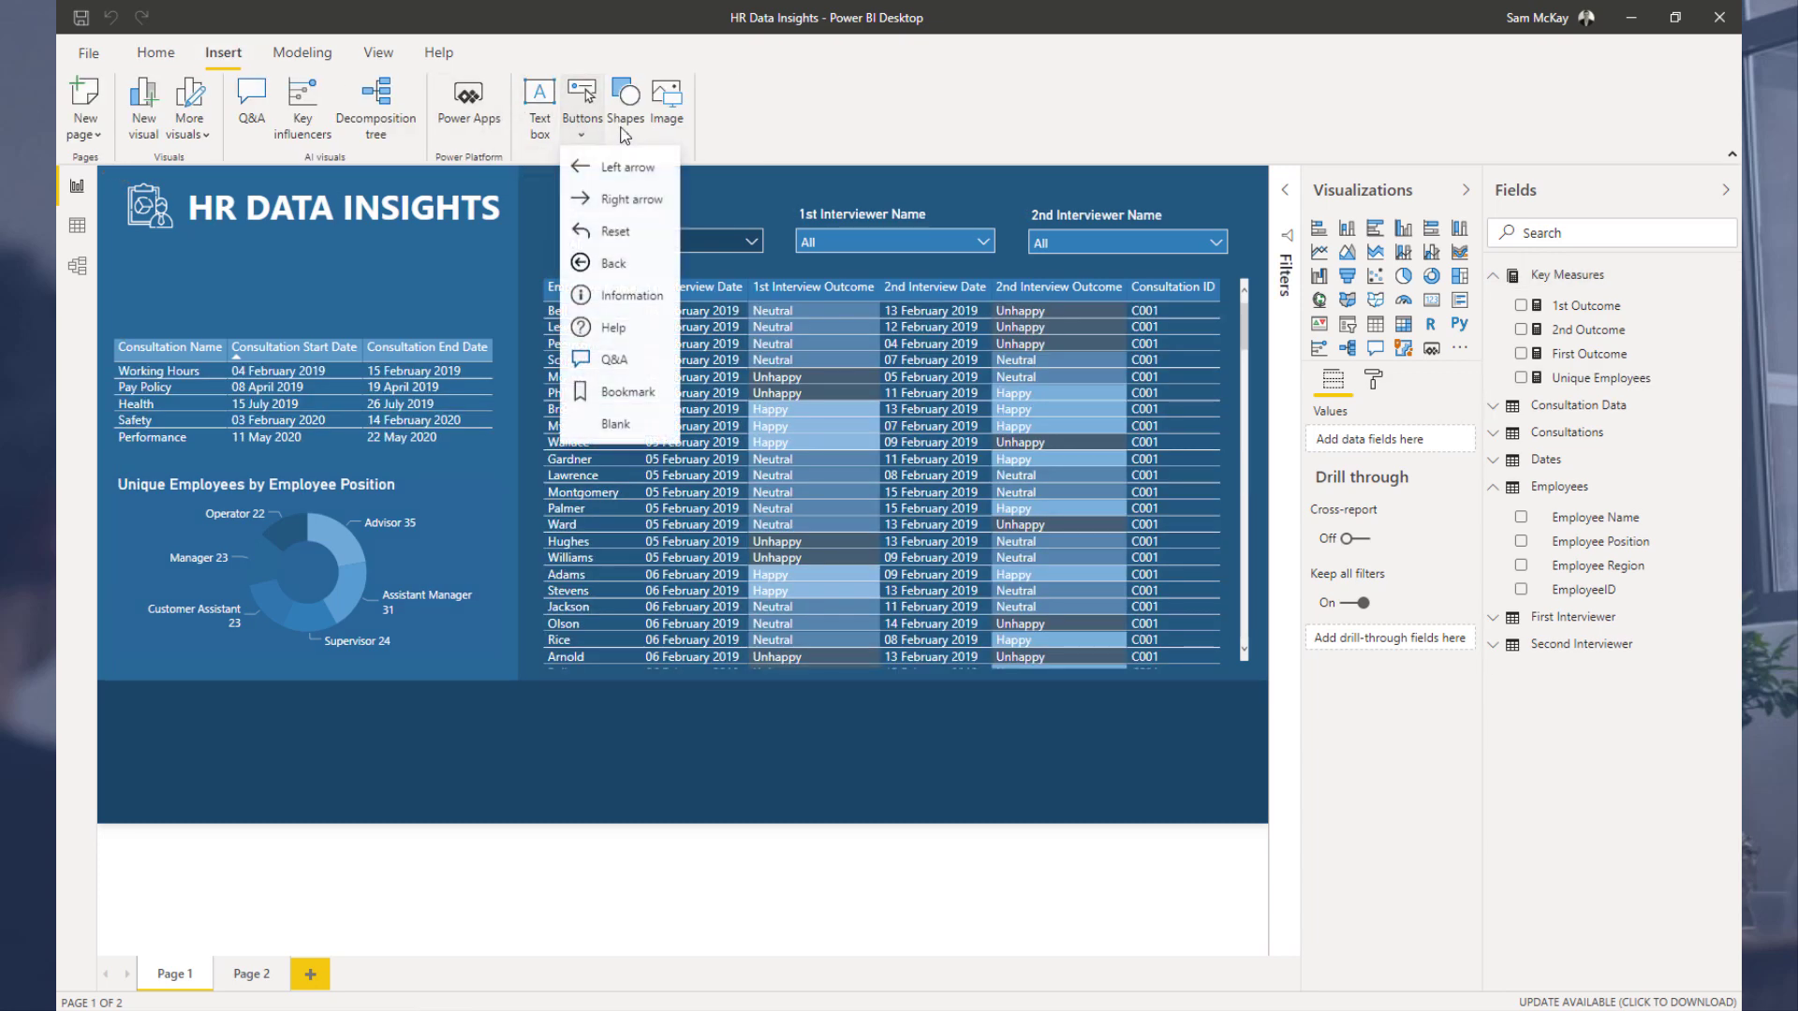
{"action": "left_click", "coordinate": [626, 117]}
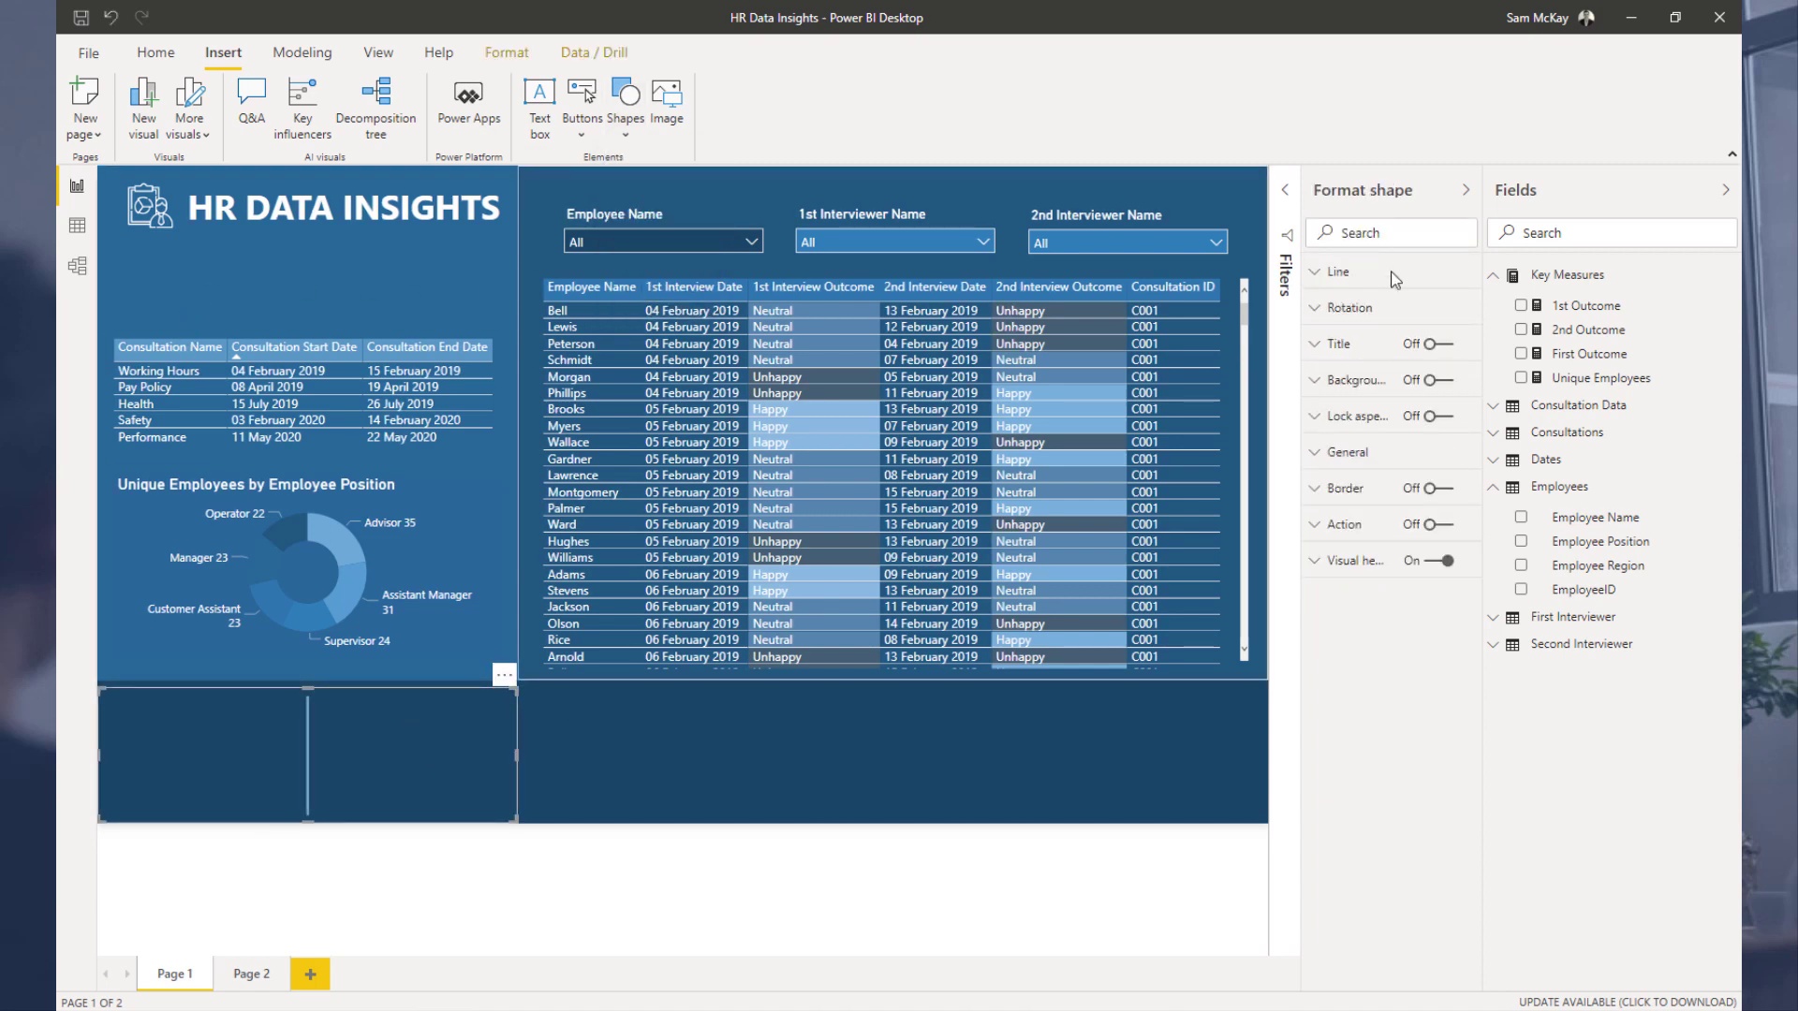
Step: Set the line's weight to 2 pt and give it a light blue theme colour
{"action": "left_click", "coordinate": [1334, 281]}
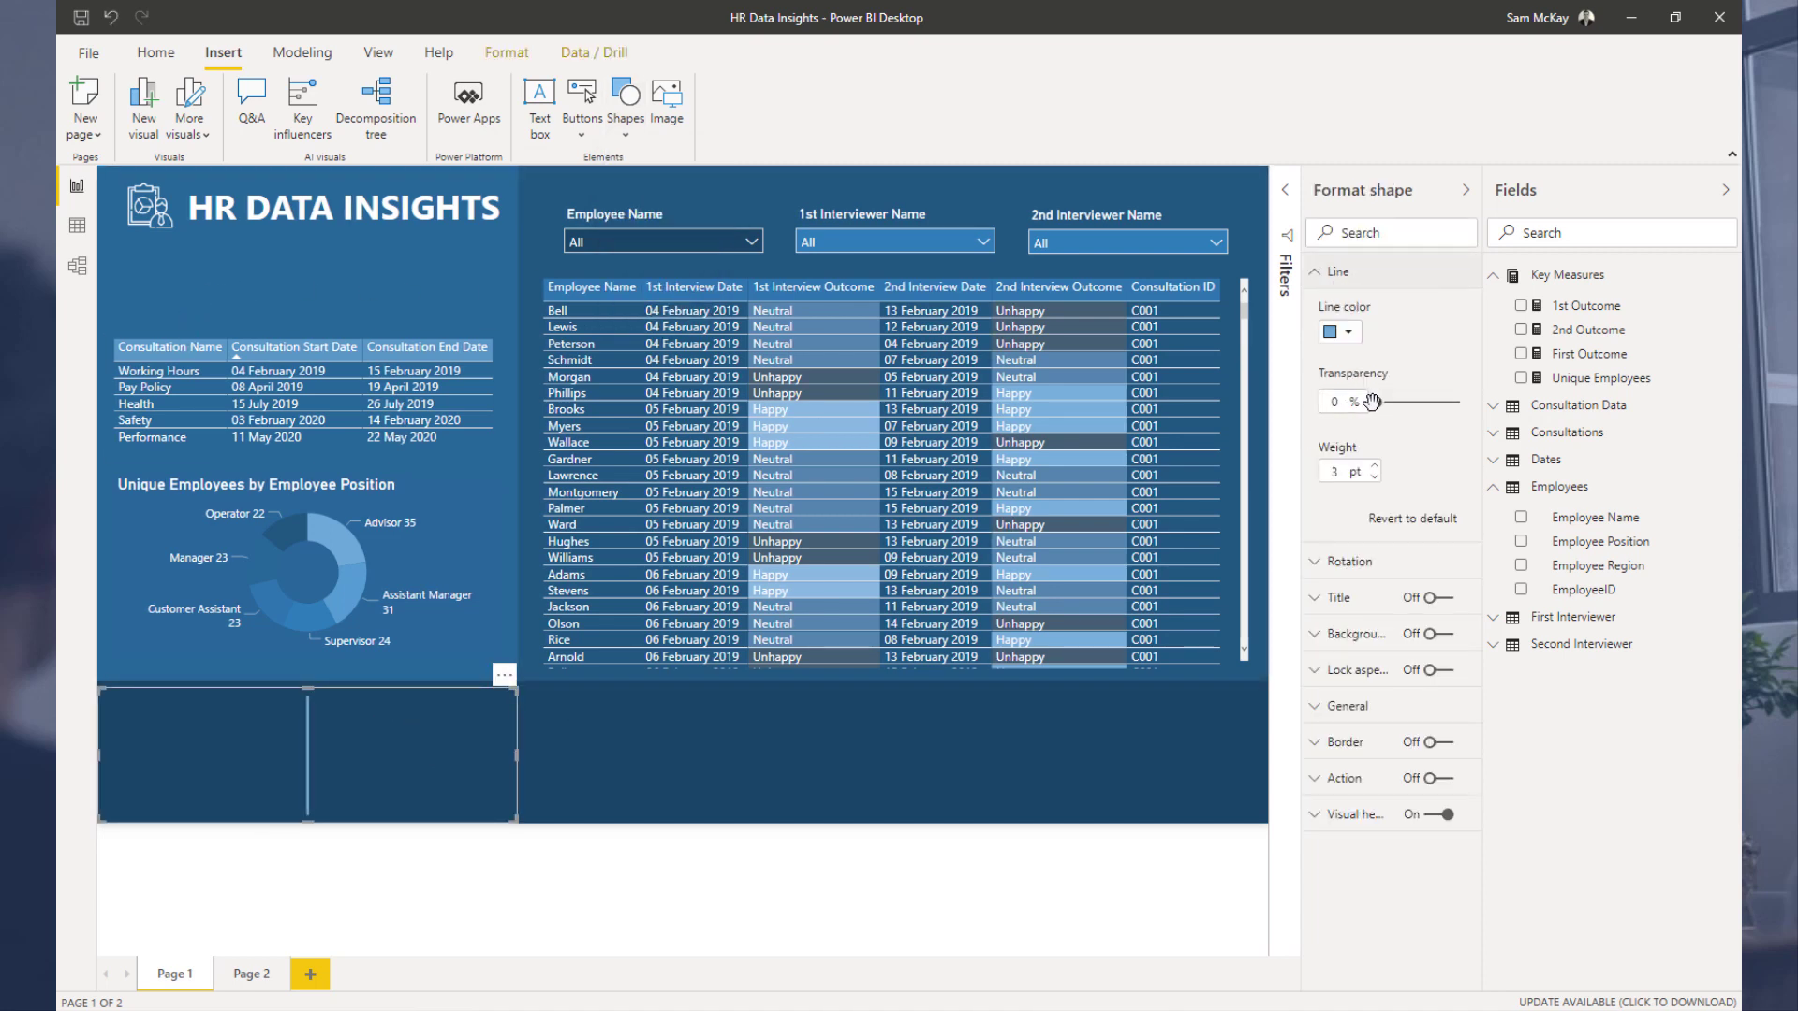
{"action": "double_click", "coordinate": [1349, 471]}
{"action": "left_click", "coordinate": [1346, 332]}
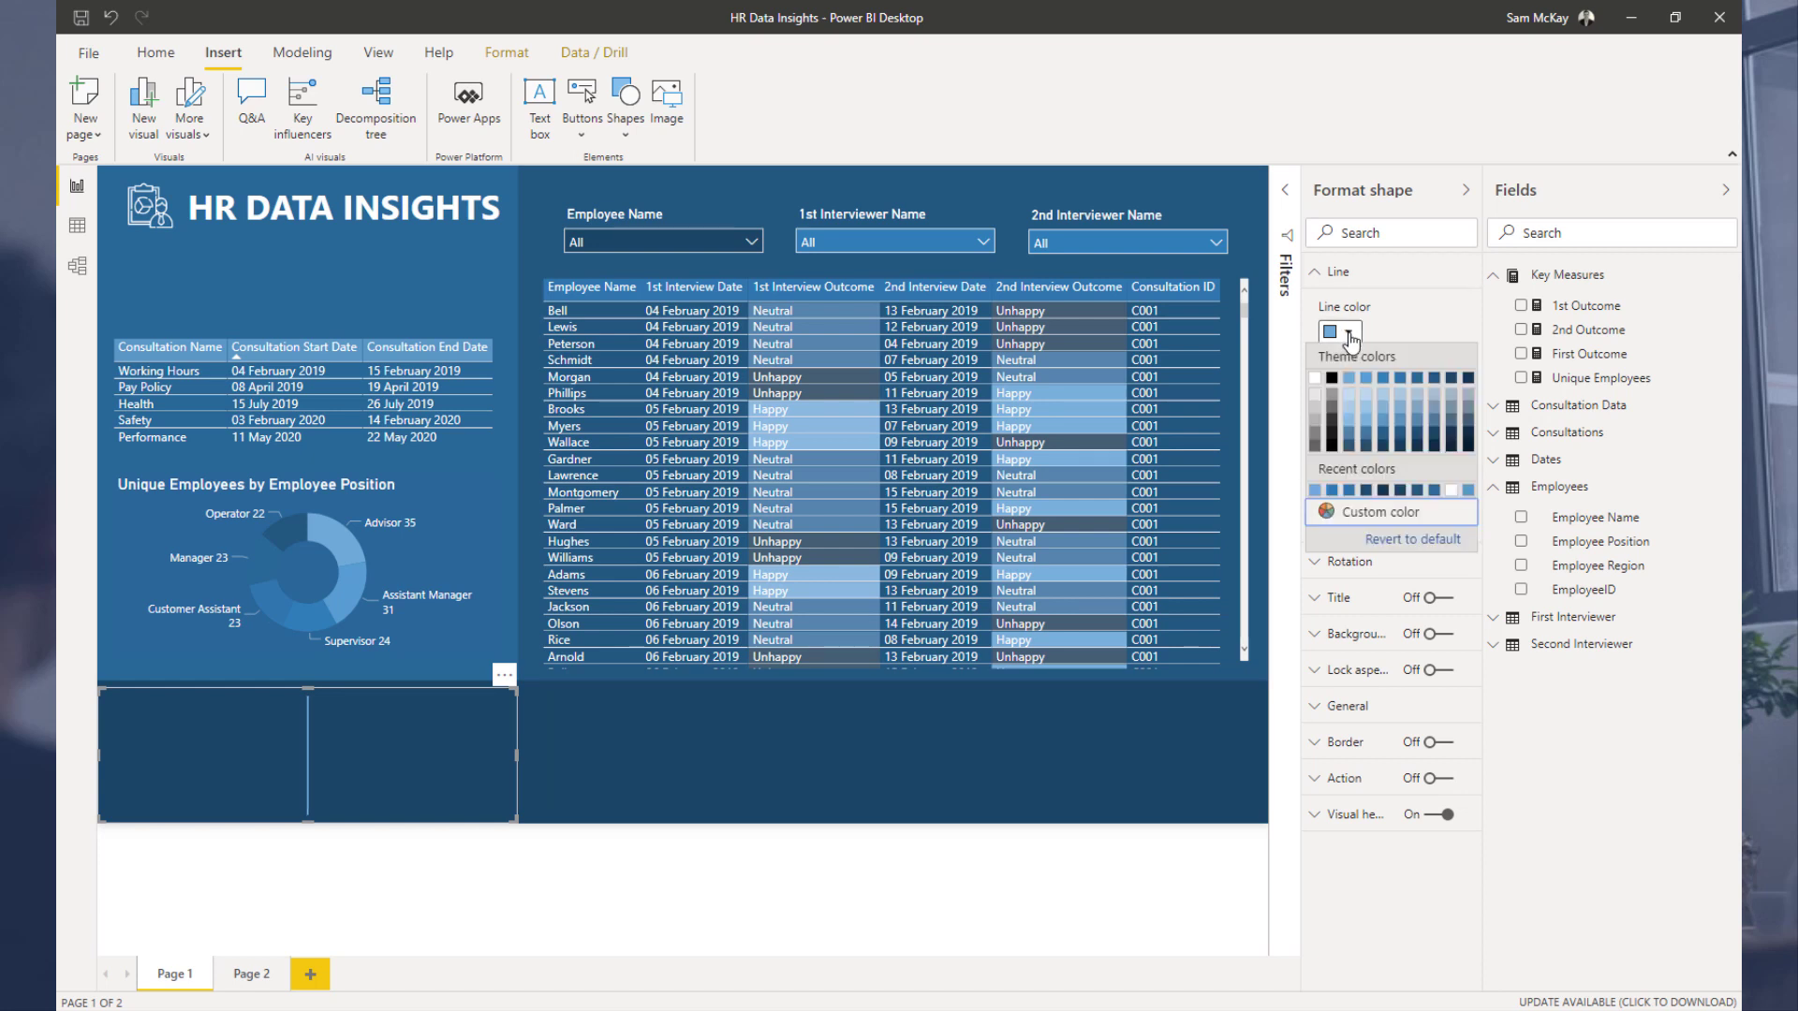
{"action": "left_click", "coordinate": [1450, 384]}
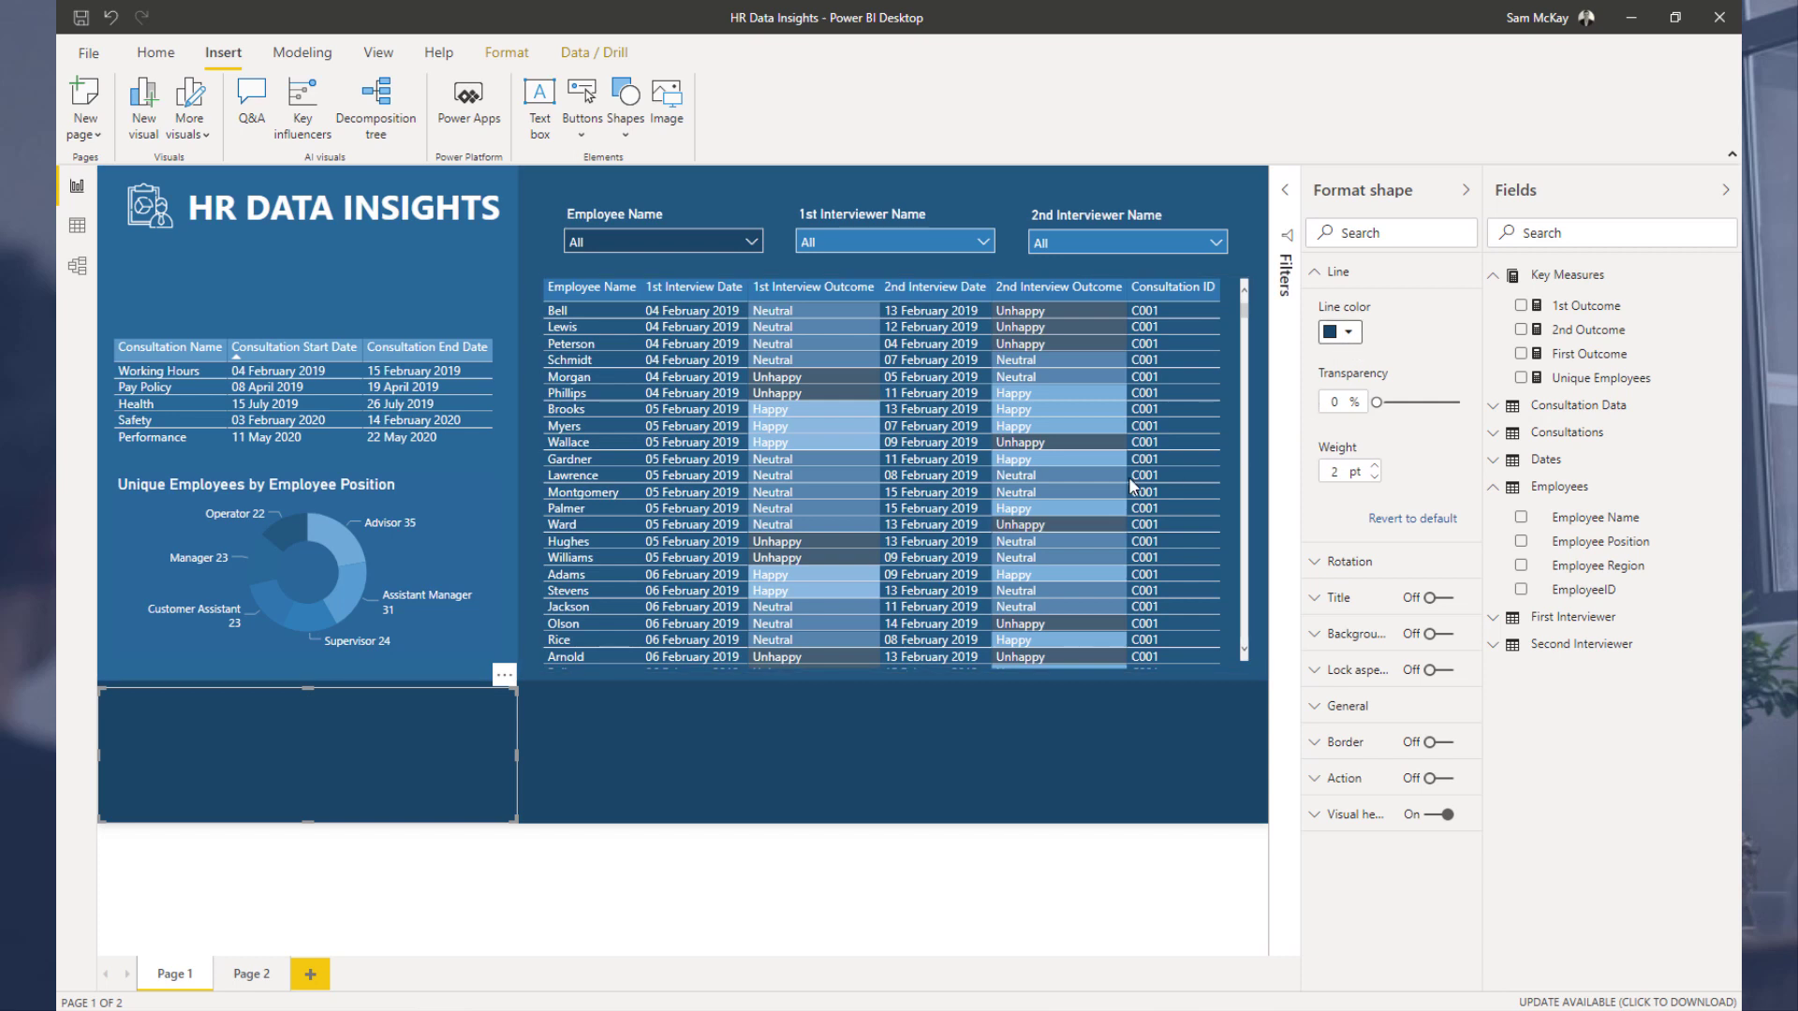
{"action": "left_click", "coordinate": [1341, 333]}
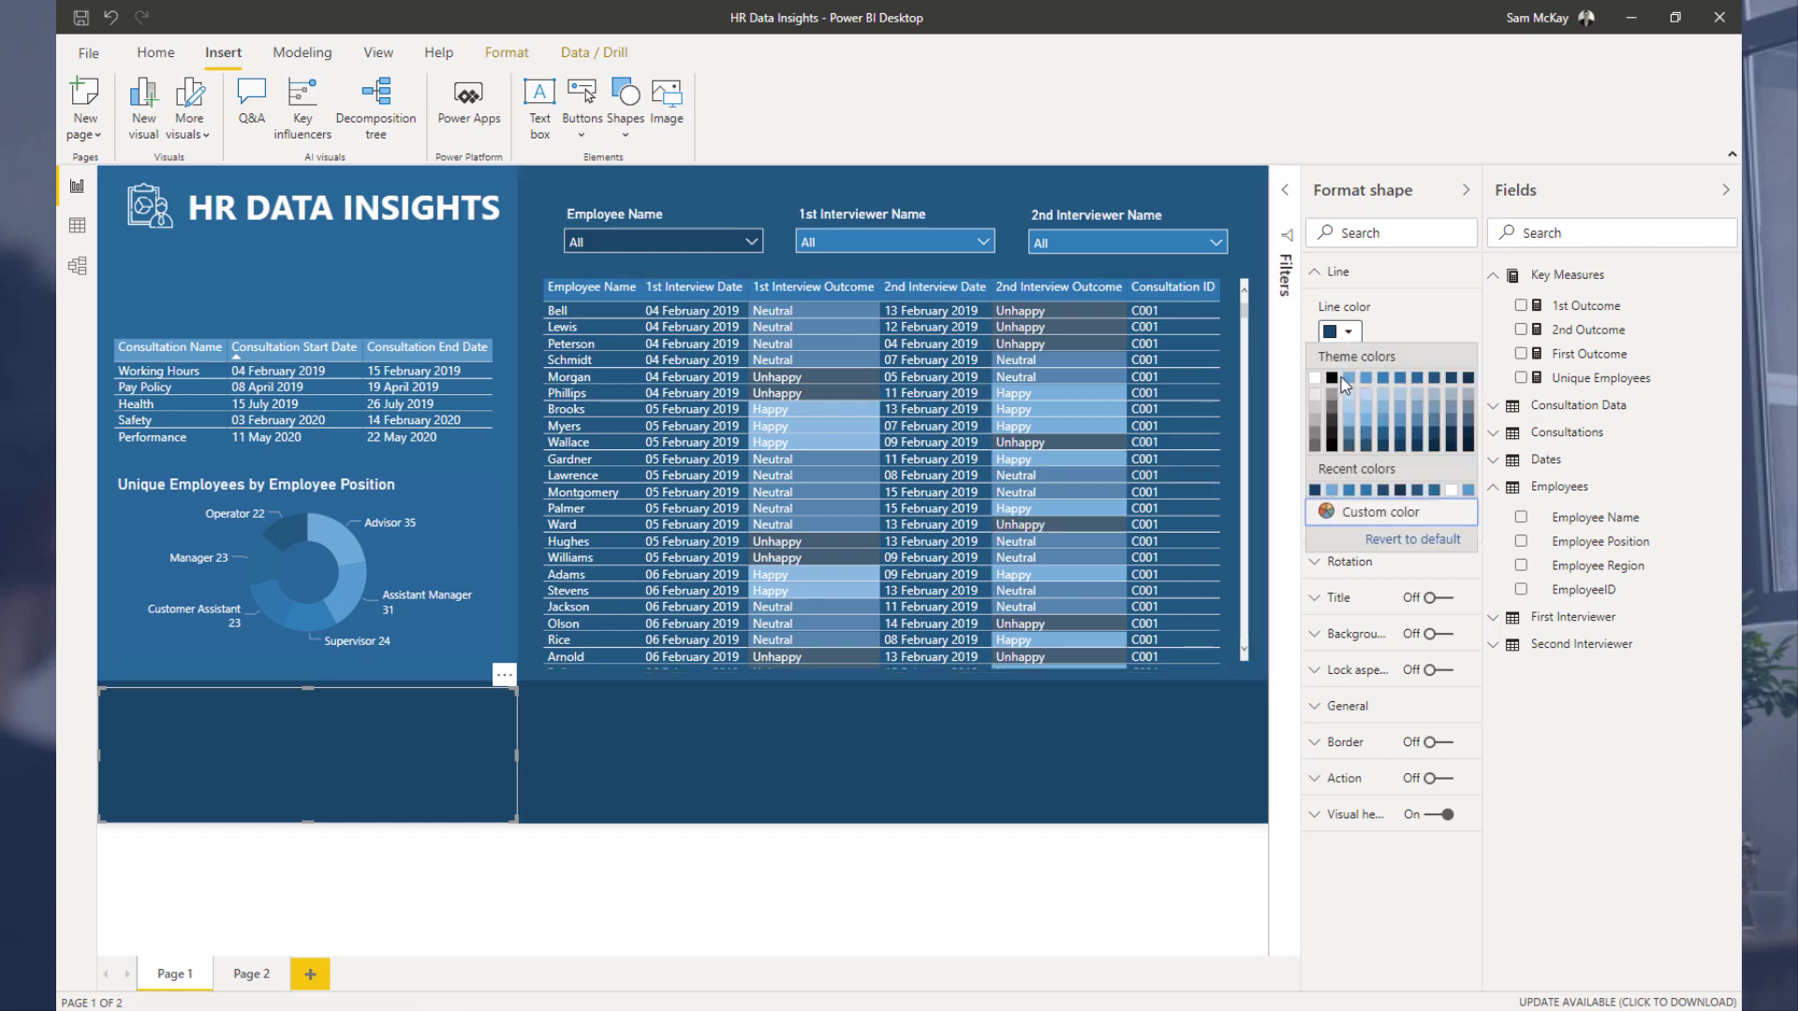
{"action": "left_click", "coordinate": [1347, 378]}
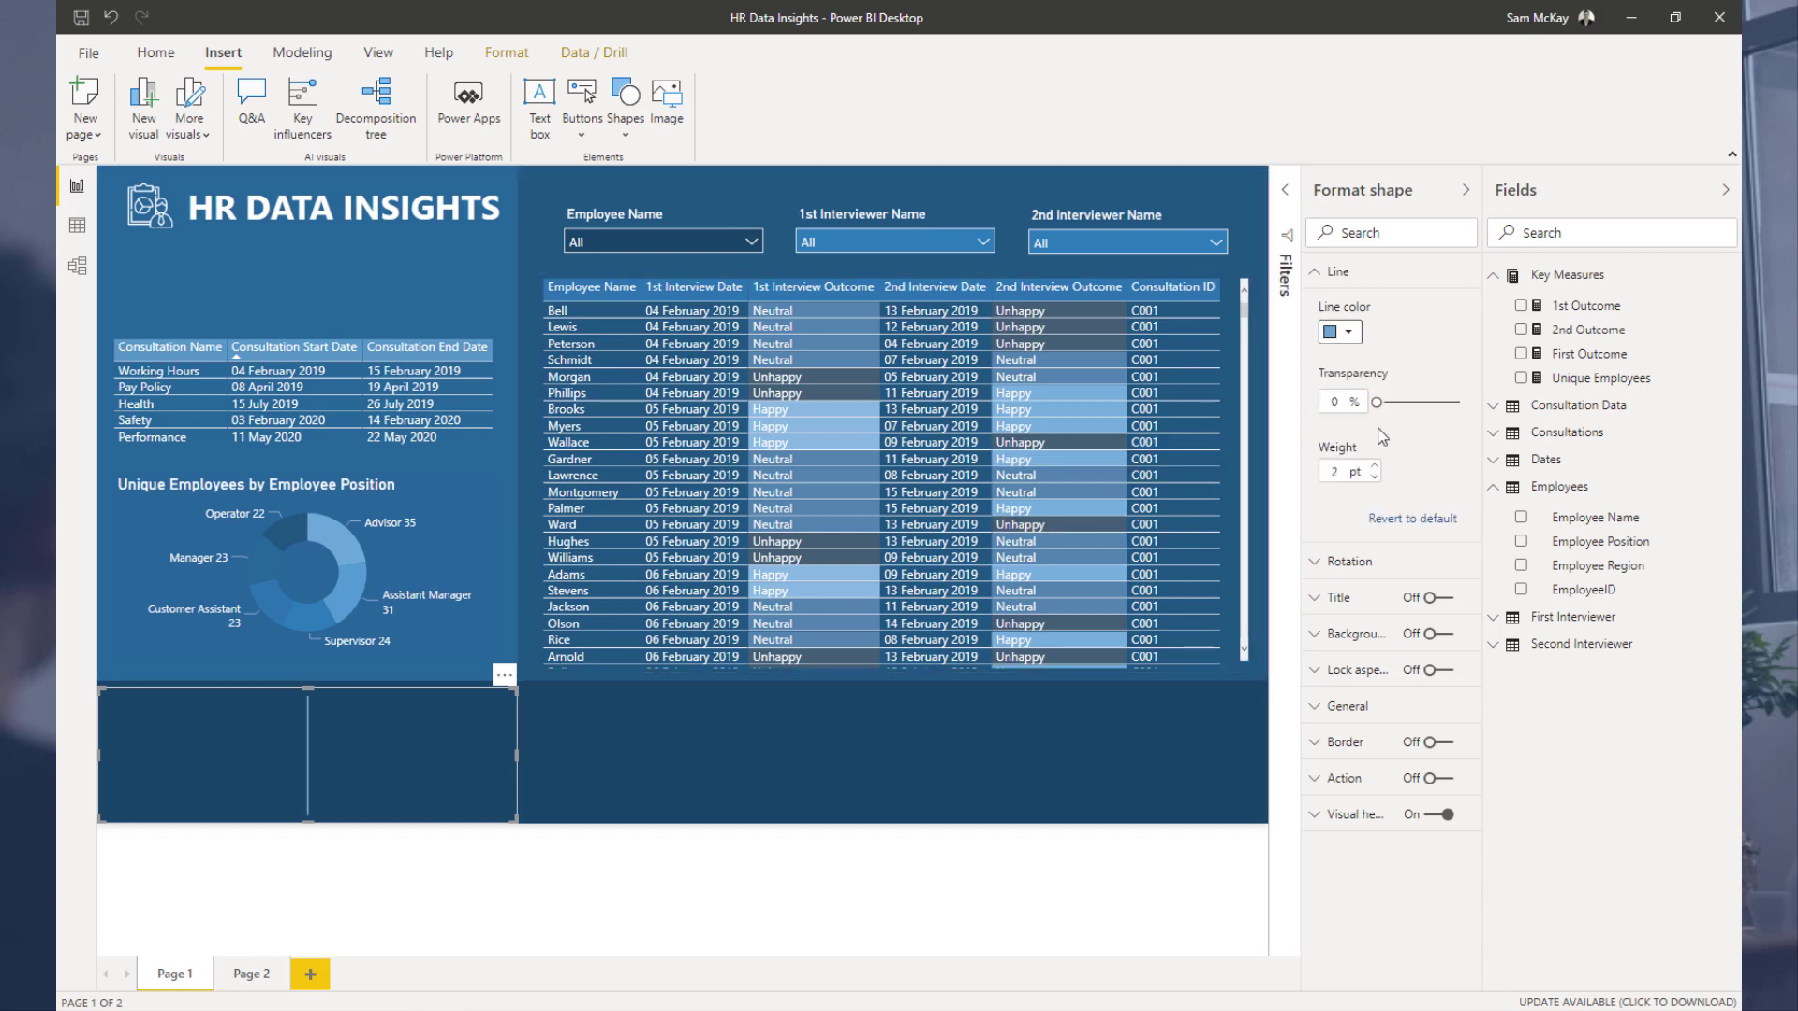
{"action": "left_click", "coordinate": [1330, 272]}
Step: Rotate the line shape 90 degrees so it lies horizontally
{"action": "left_click", "coordinate": [1339, 307]}
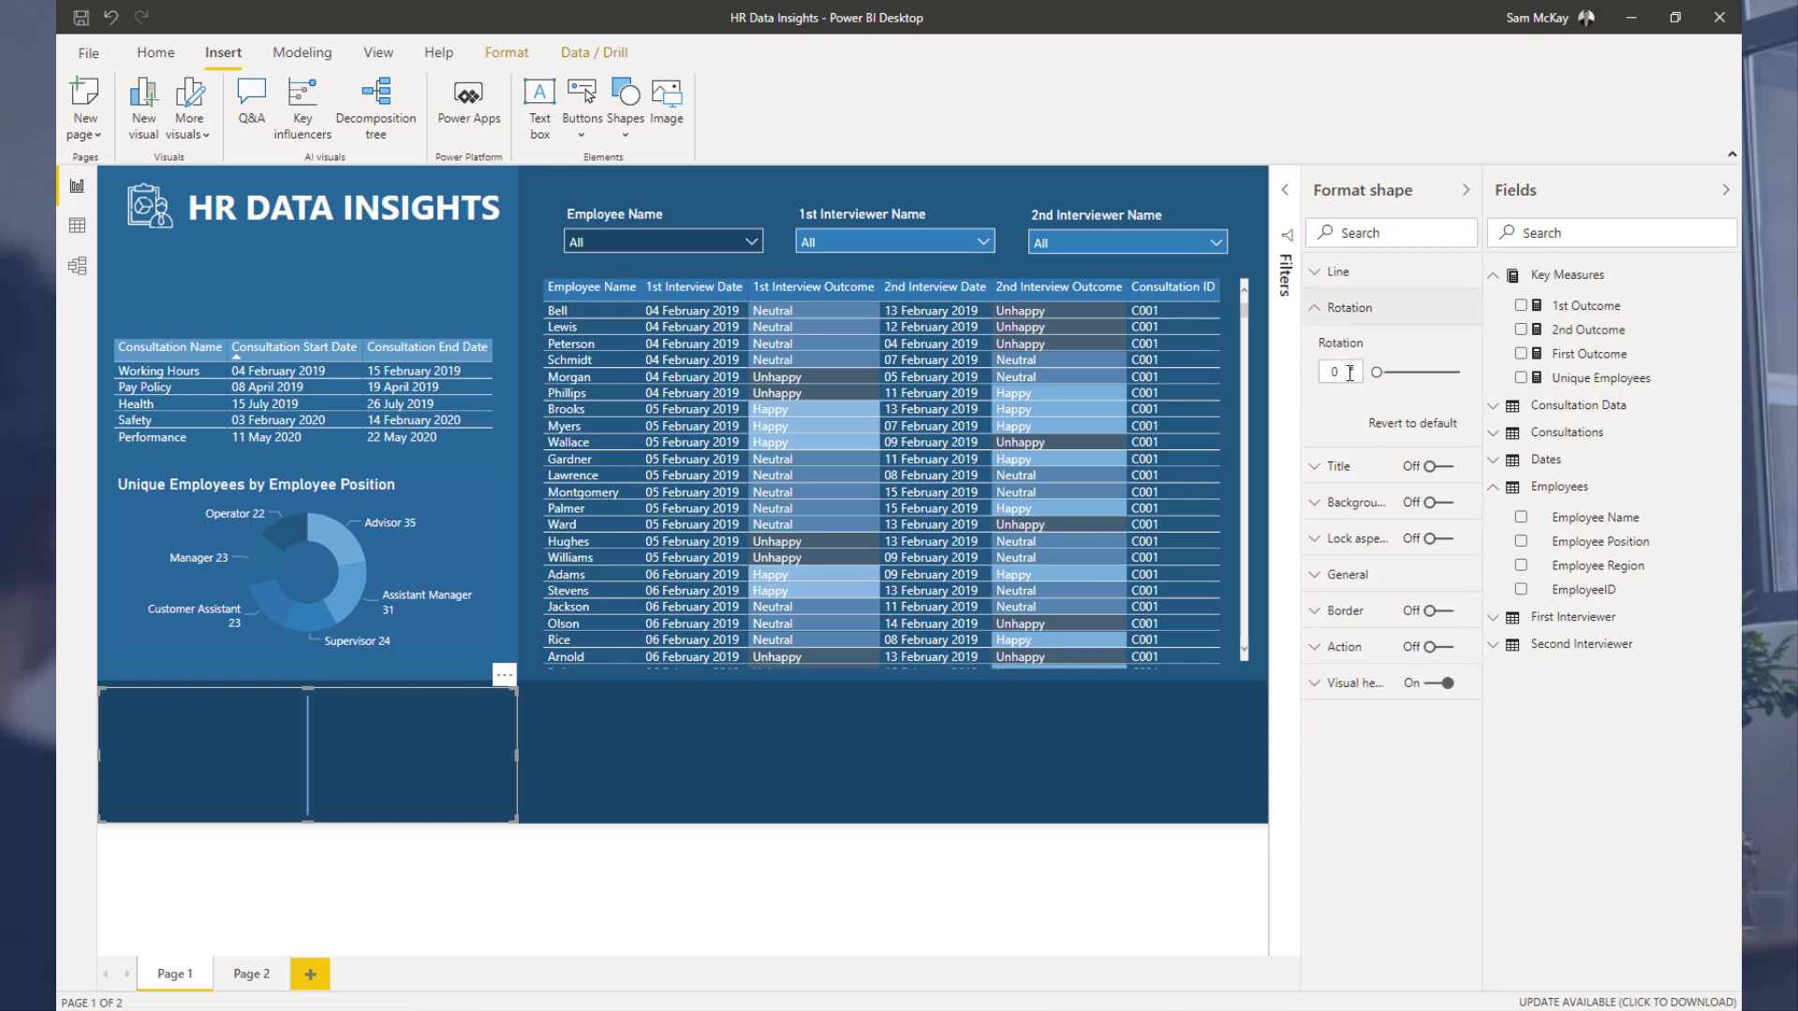
{"action": "type", "text": "180"}
{"action": "key", "text": "Return"}
{"action": "type", "text": "90"}
{"action": "key", "text": "Return"}
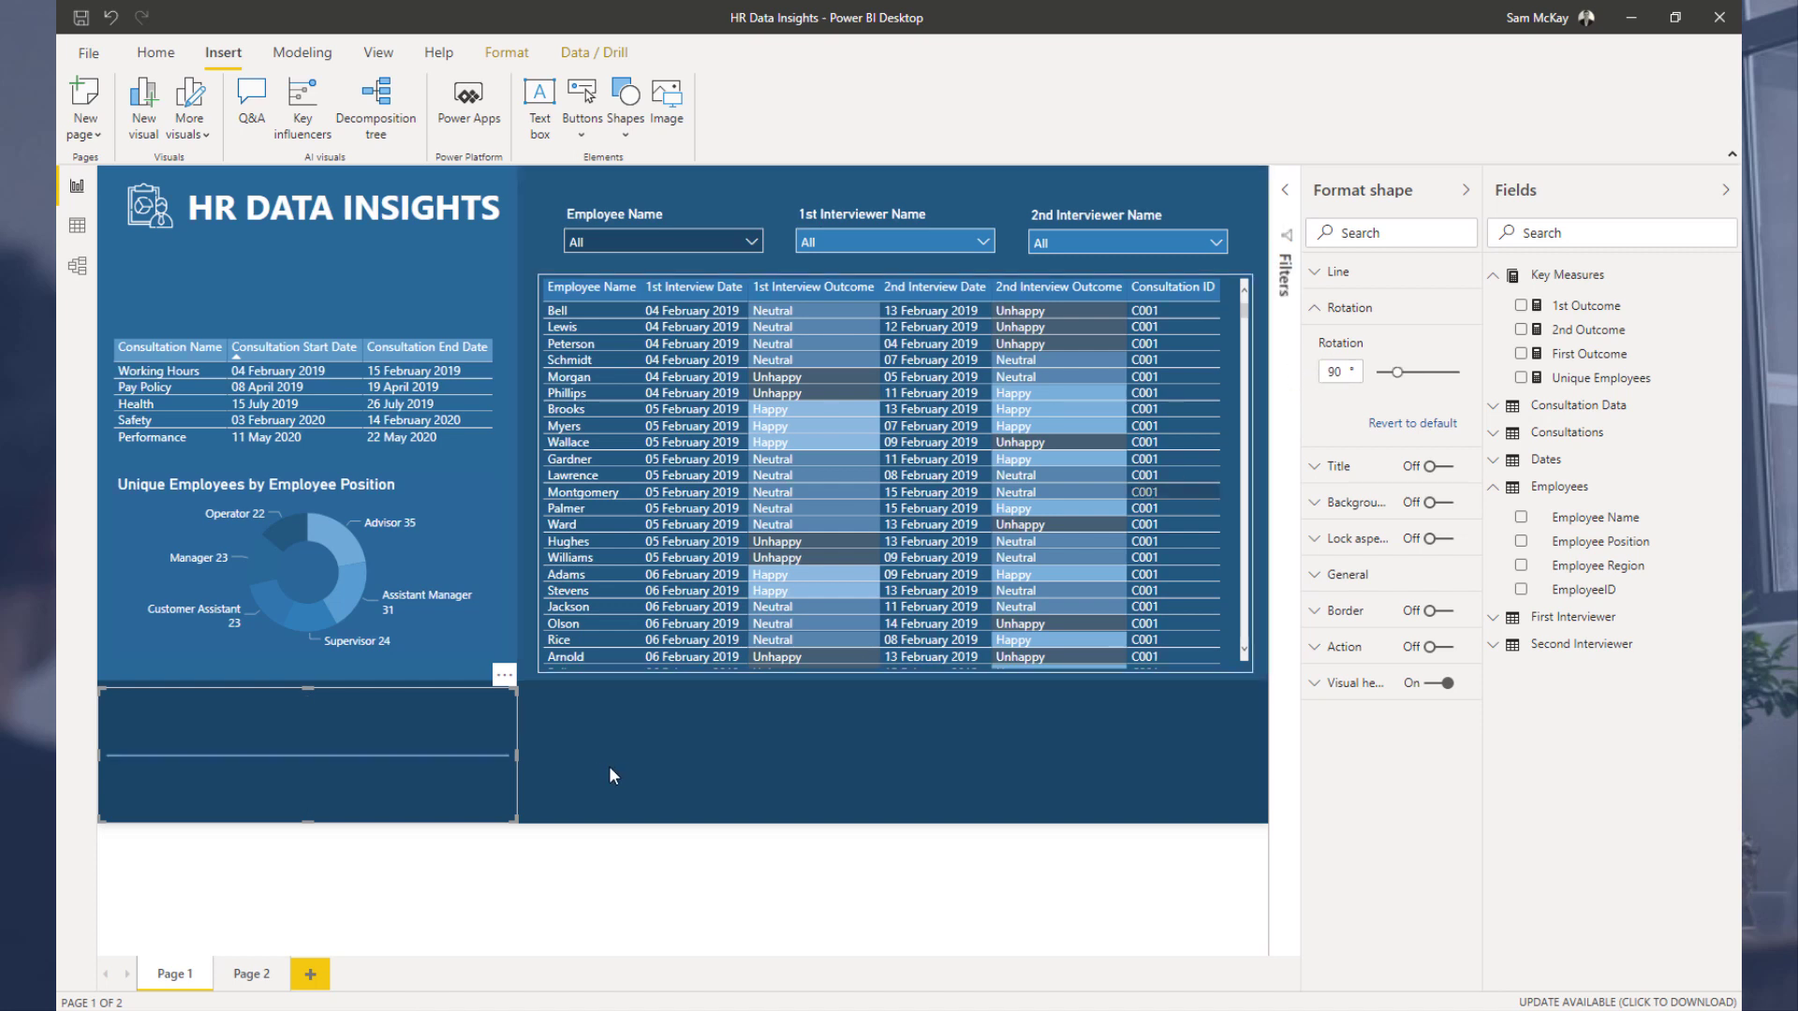
Step: Move the line under the HR DATA INSIGHTS title and stretch it across the left panel
{"action": "left_click_drag", "start_coordinate": [513, 807], "coordinate": [307, 289]}
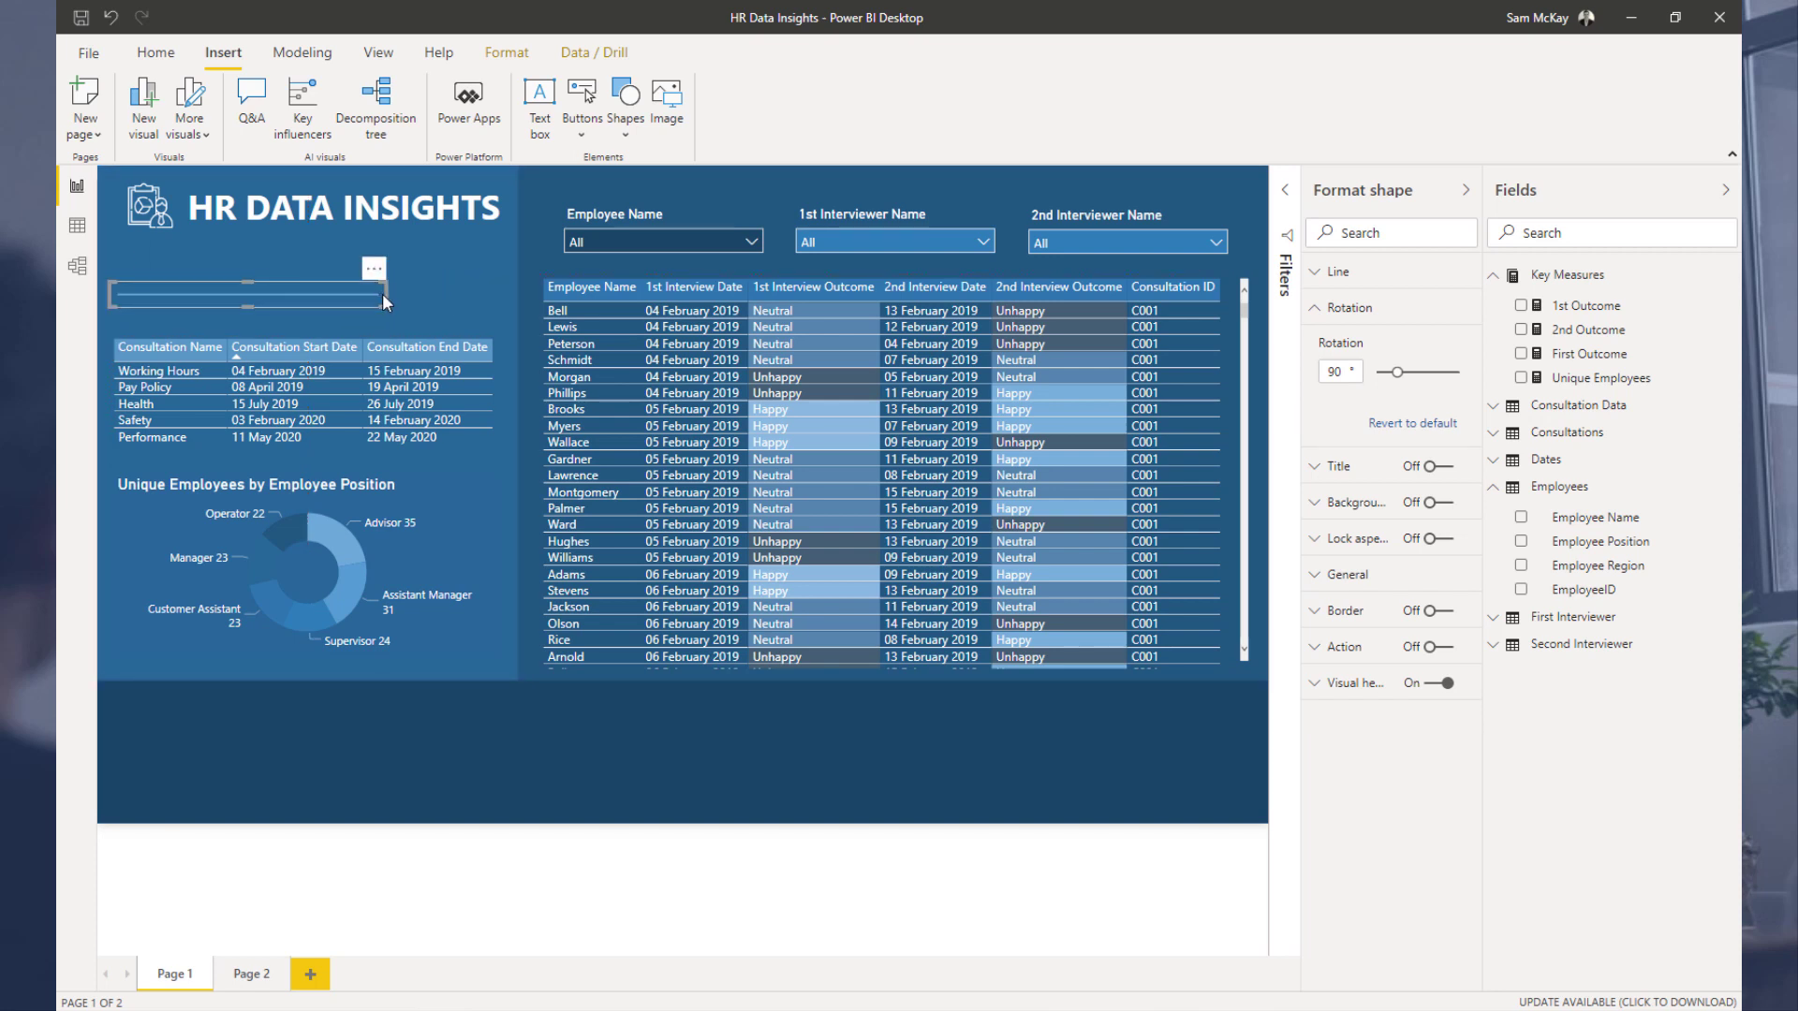
{"action": "left_click_drag", "start_coordinate": [383, 292], "coordinate": [509, 281]}
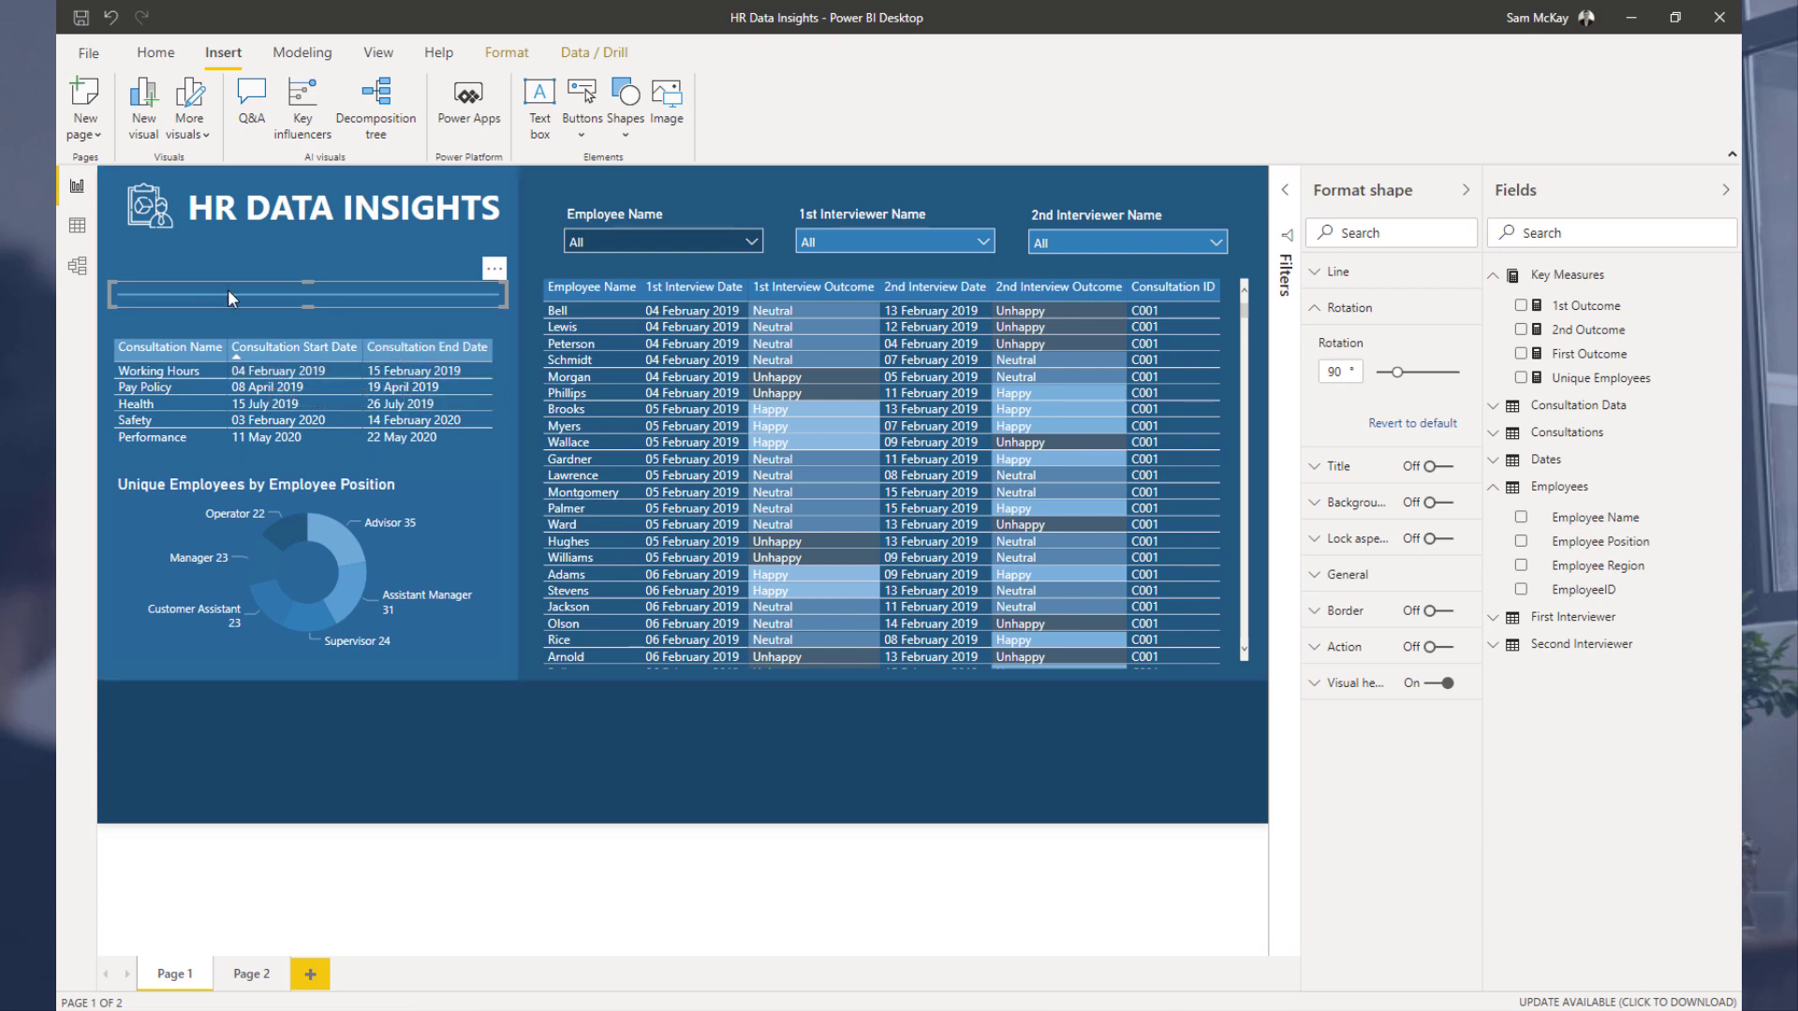
{"action": "left_click", "coordinate": [418, 792]}
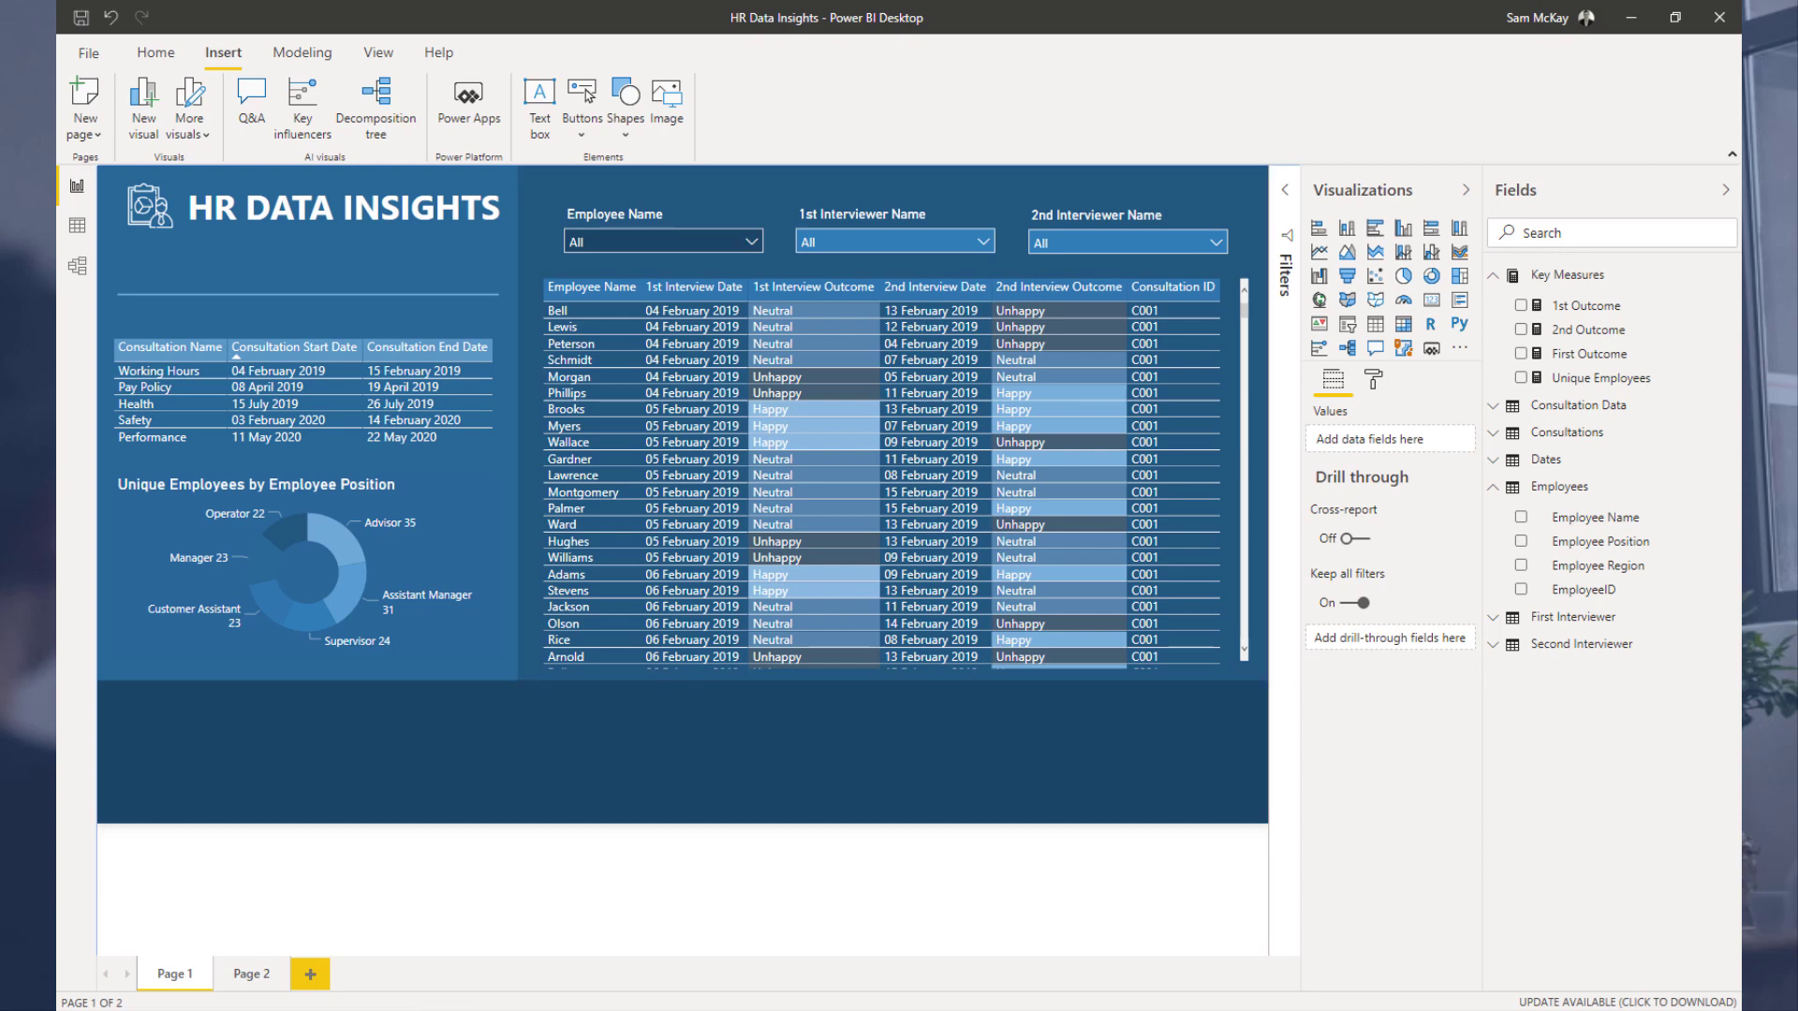
Step: On Page 2, build a table visual showing the Dates table's Date field with Unique Employees, and enlarge it
{"action": "left_click", "coordinate": [249, 974]}
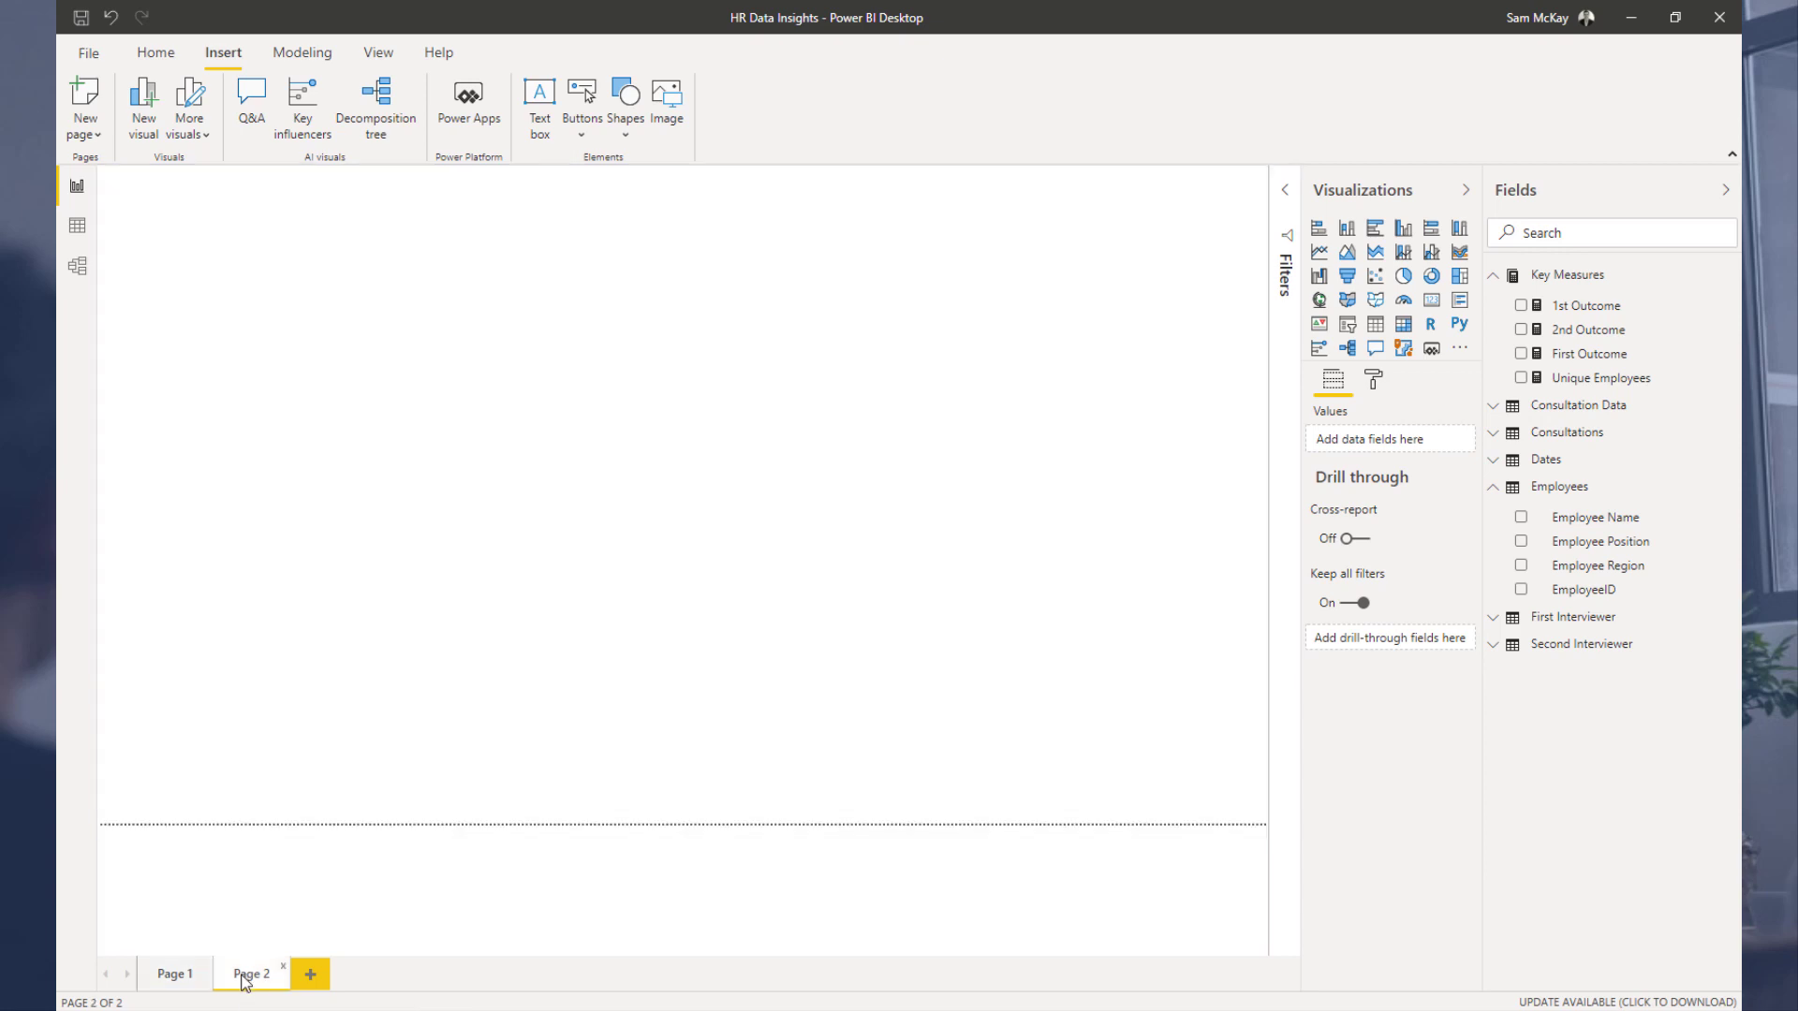
{"action": "left_click", "coordinate": [187, 973]}
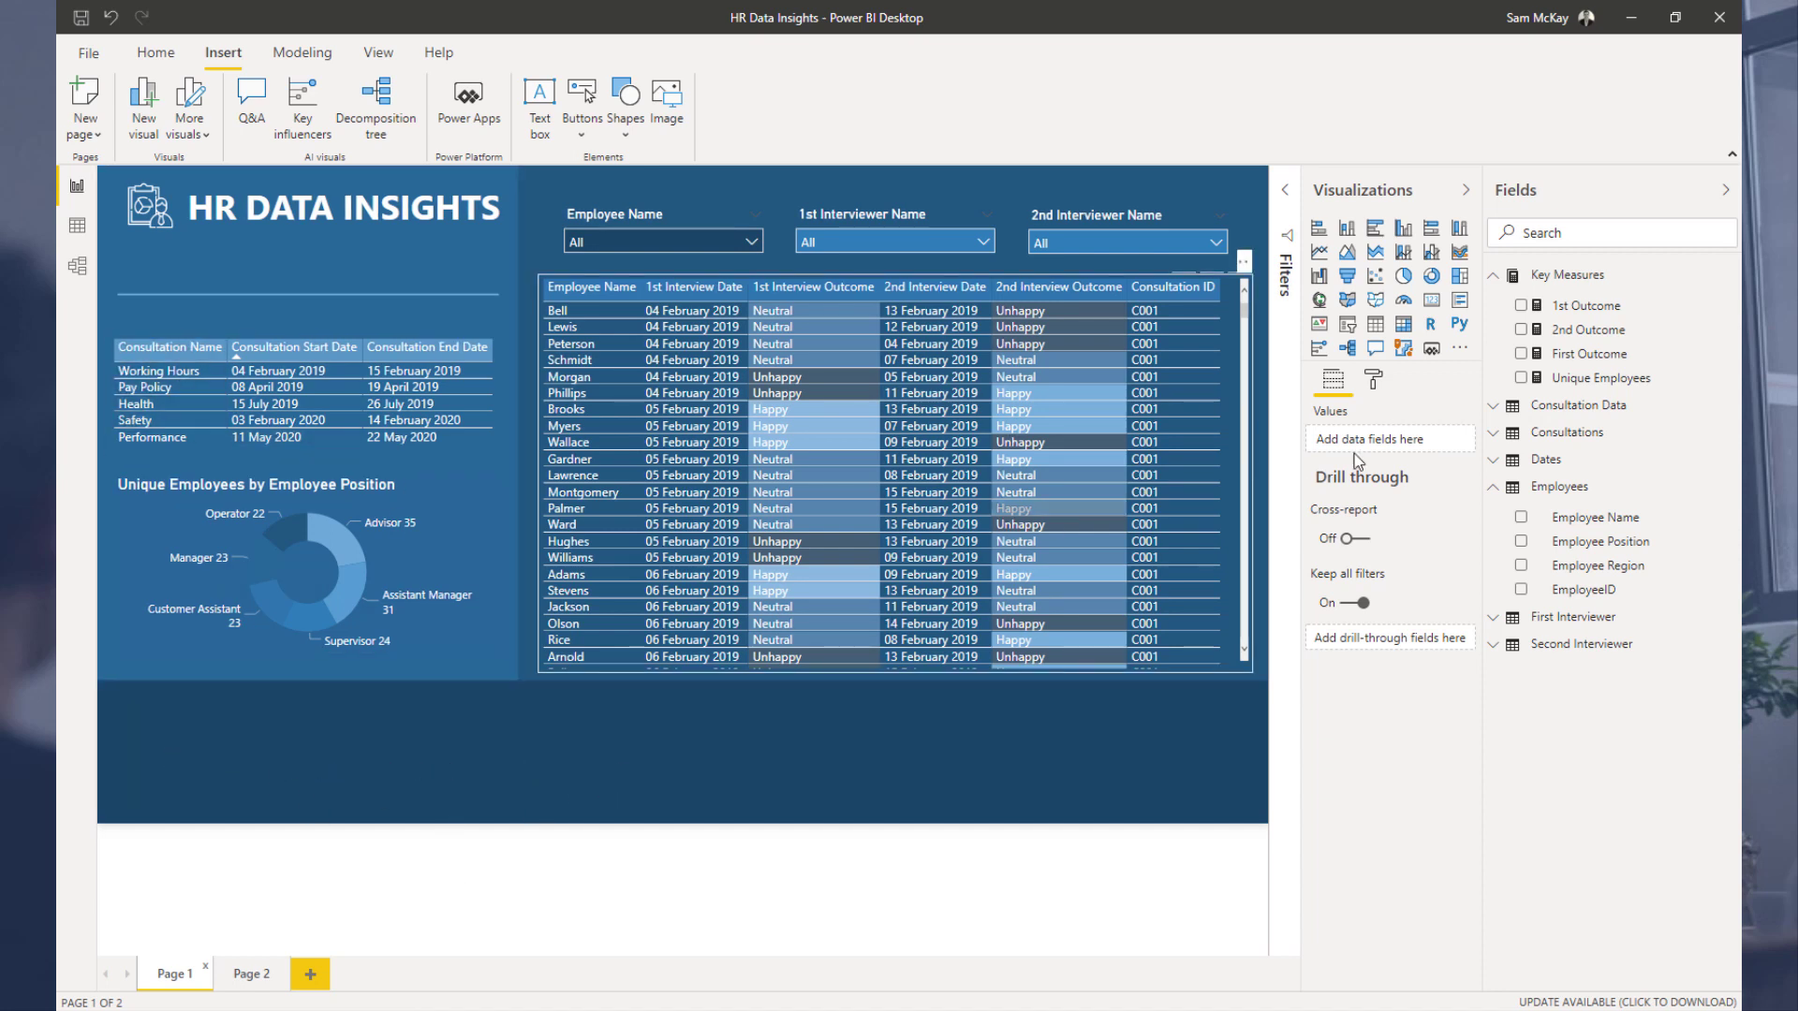
{"action": "left_click", "coordinate": [240, 976]}
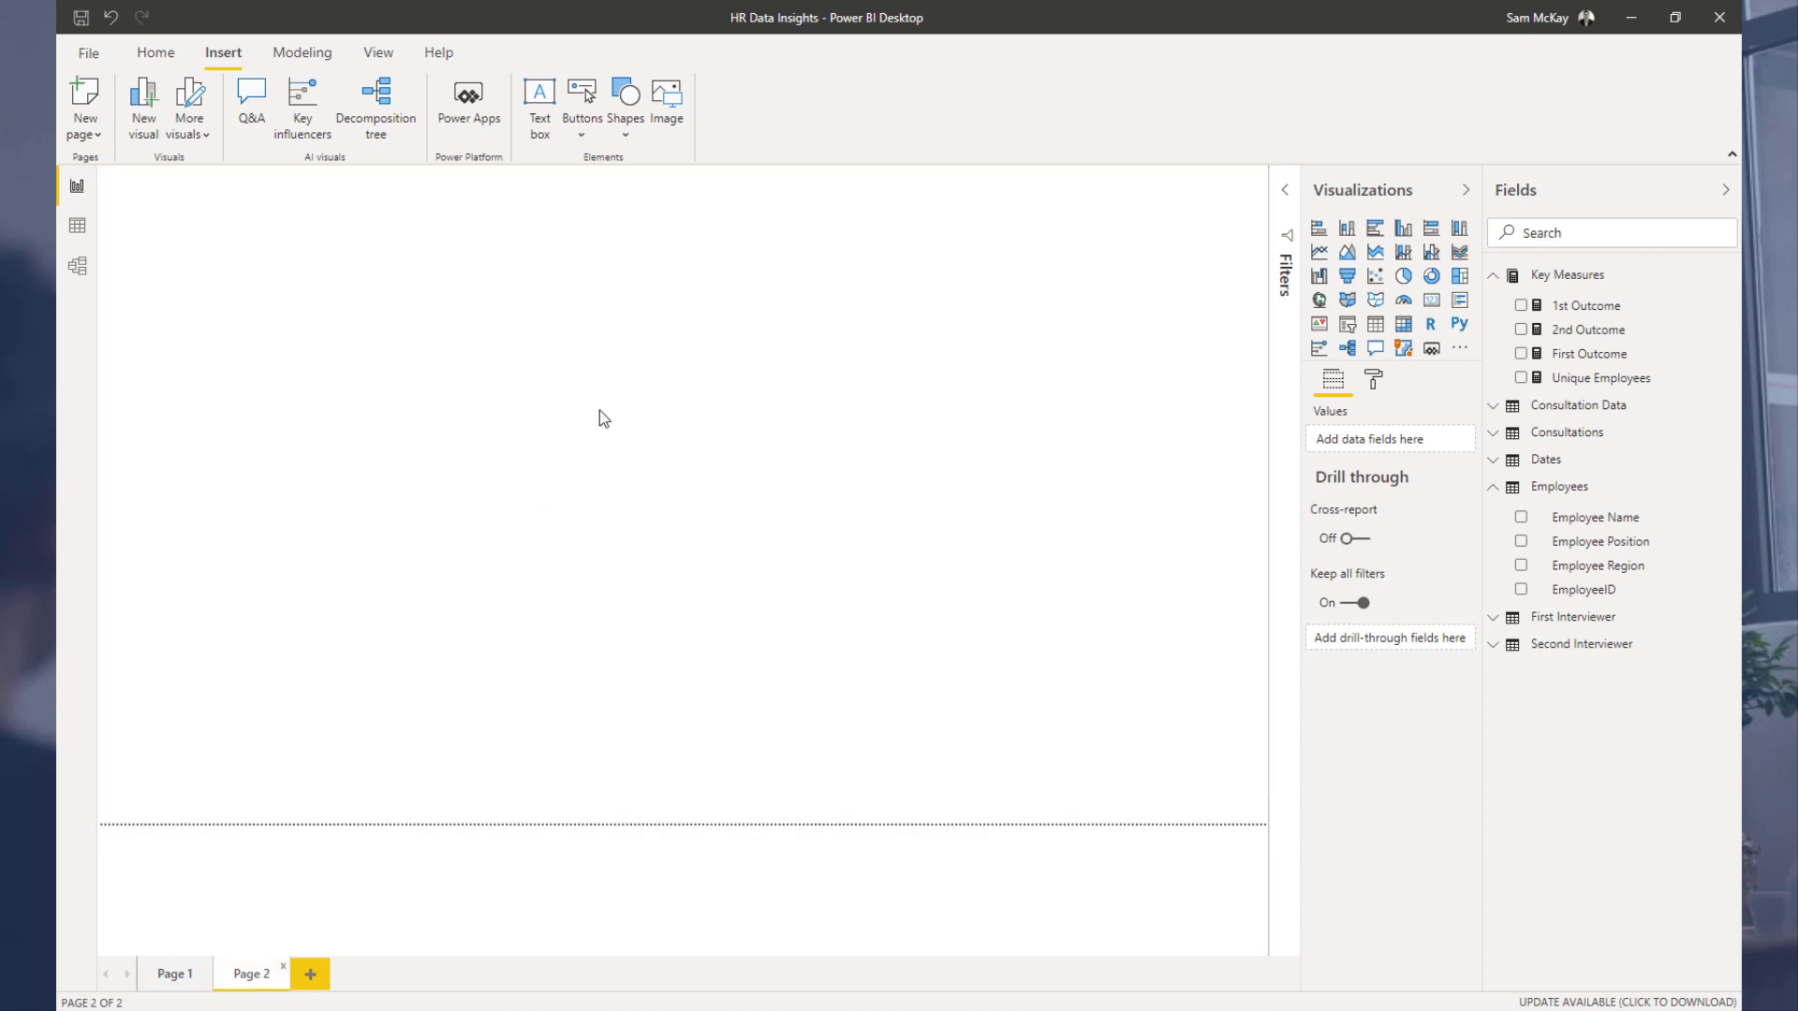
{"action": "left_click", "coordinate": [1507, 468]}
{"action": "left_click_drag", "start_coordinate": [1583, 496], "coordinate": [582, 375]}
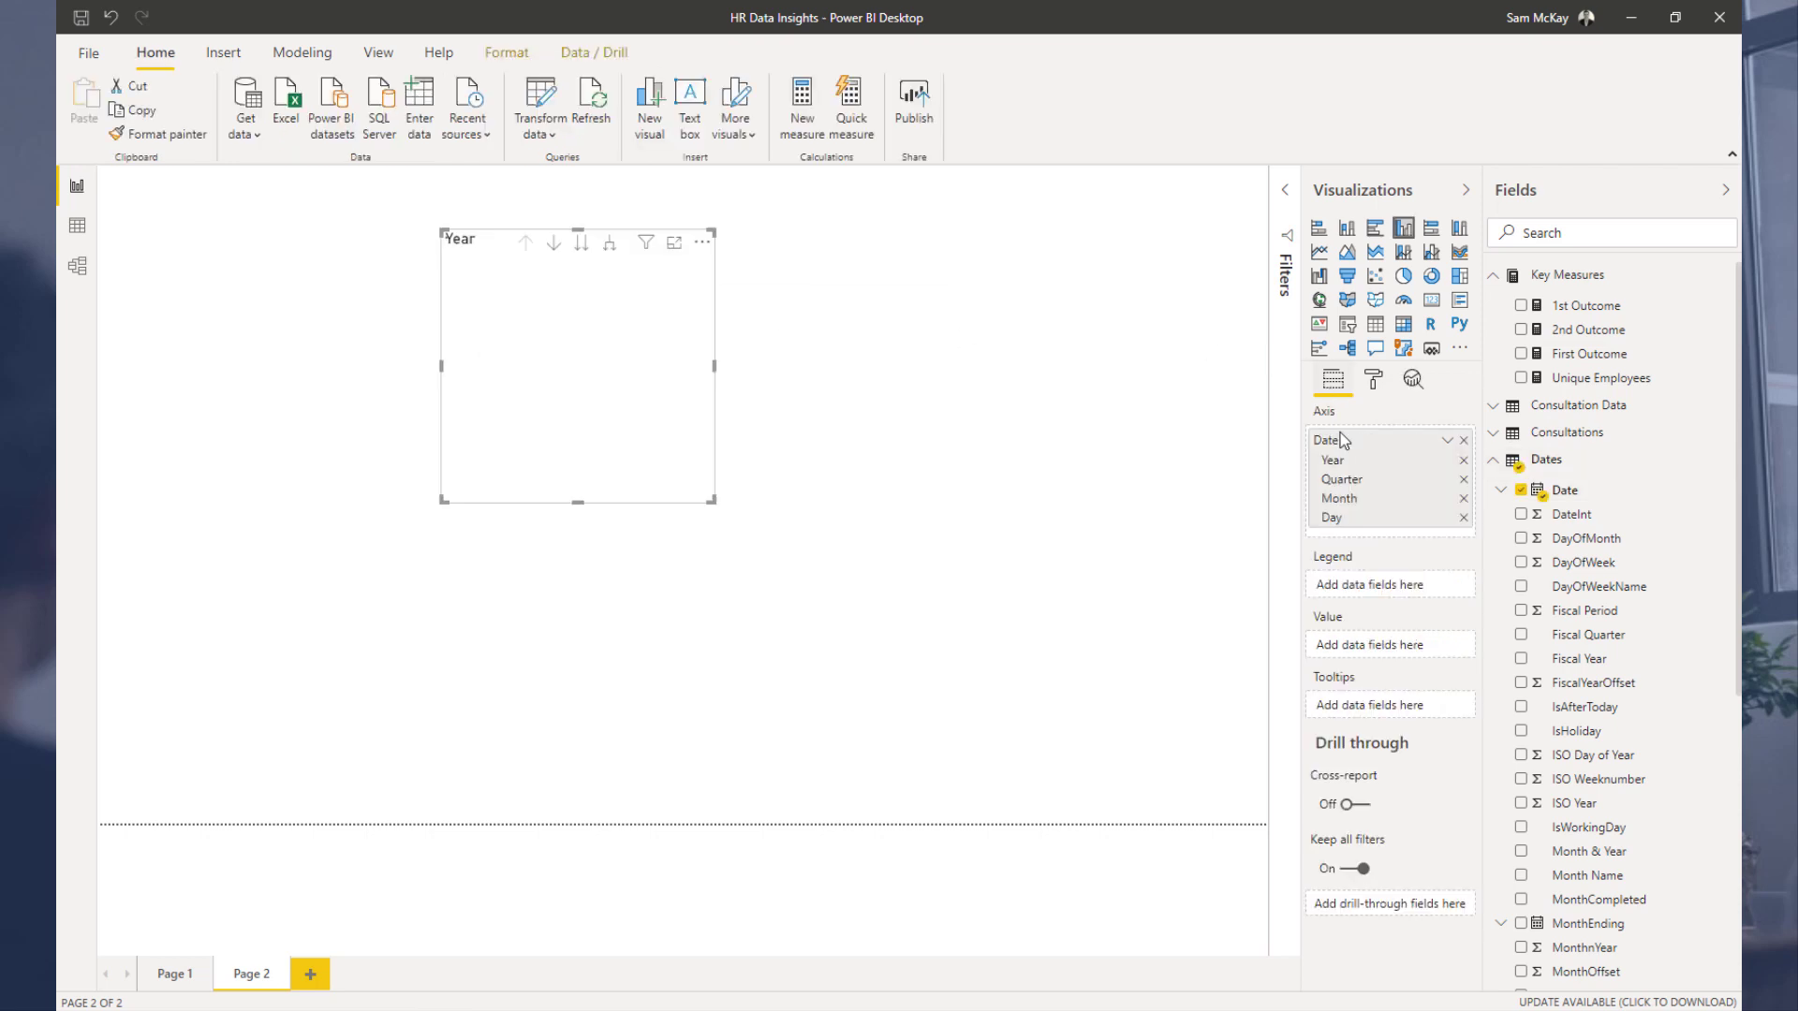
{"action": "left_click", "coordinate": [1447, 440]}
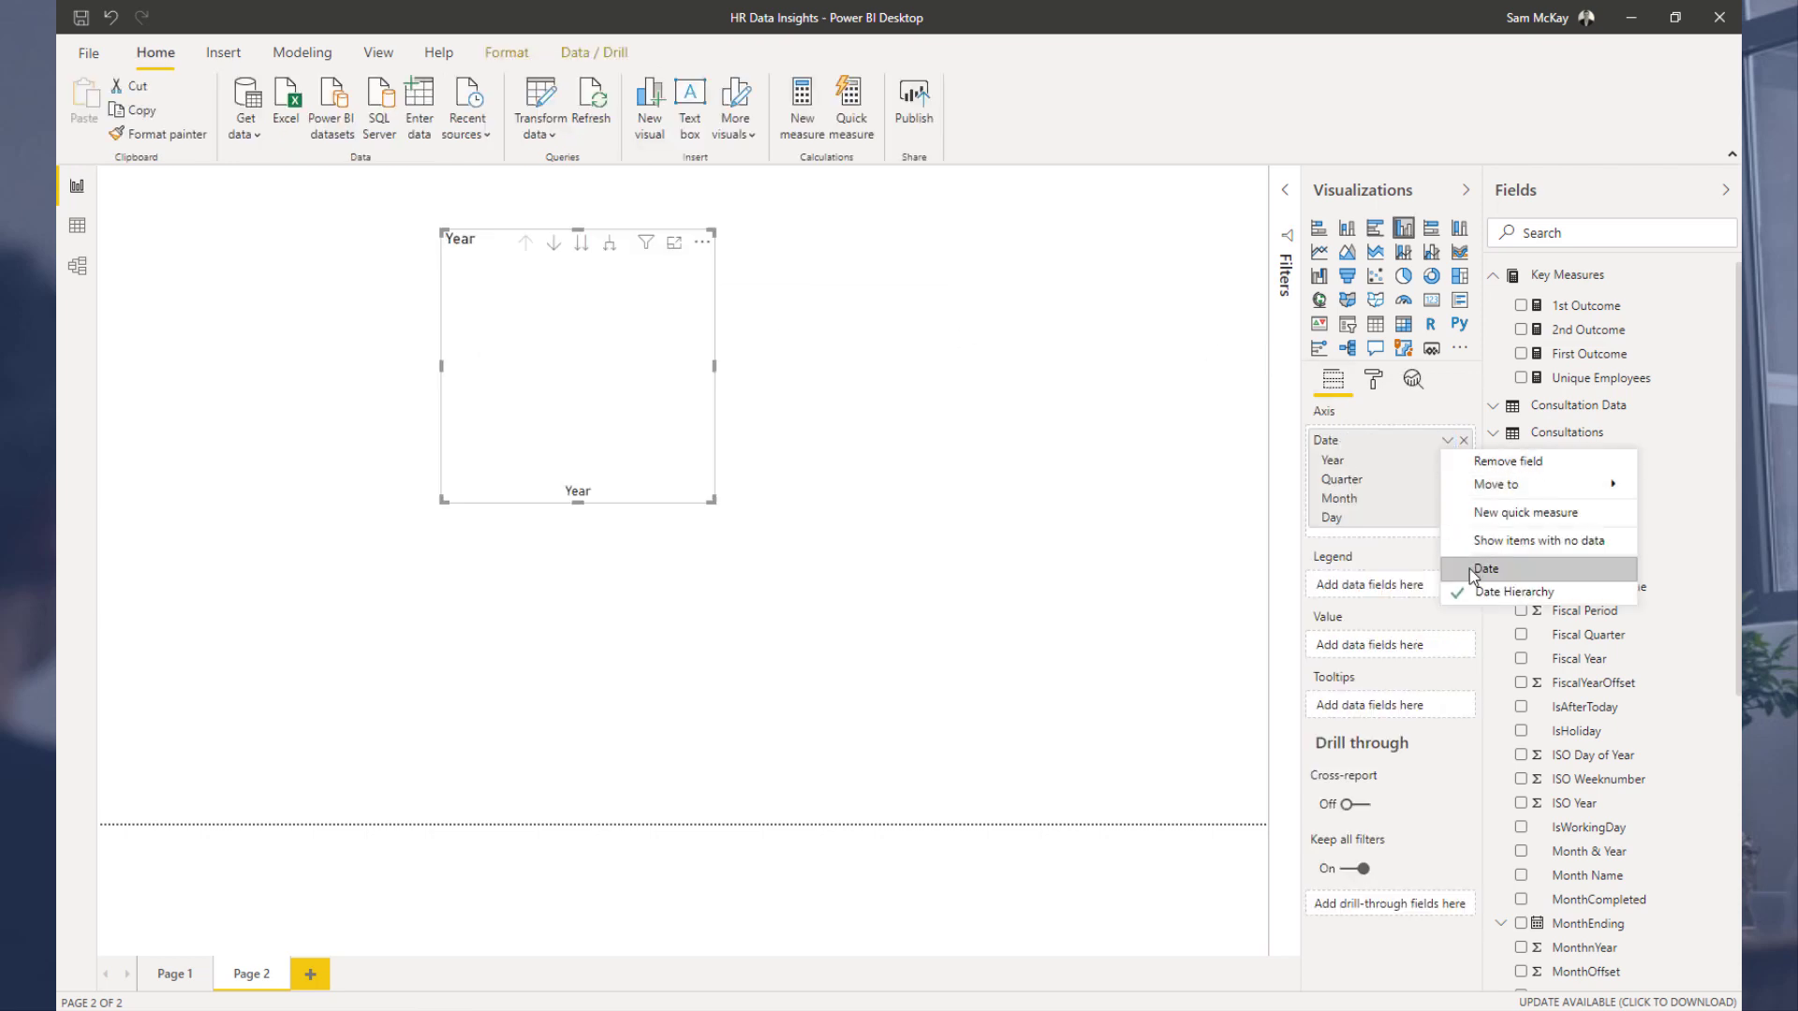
{"action": "left_click", "coordinate": [1375, 324]}
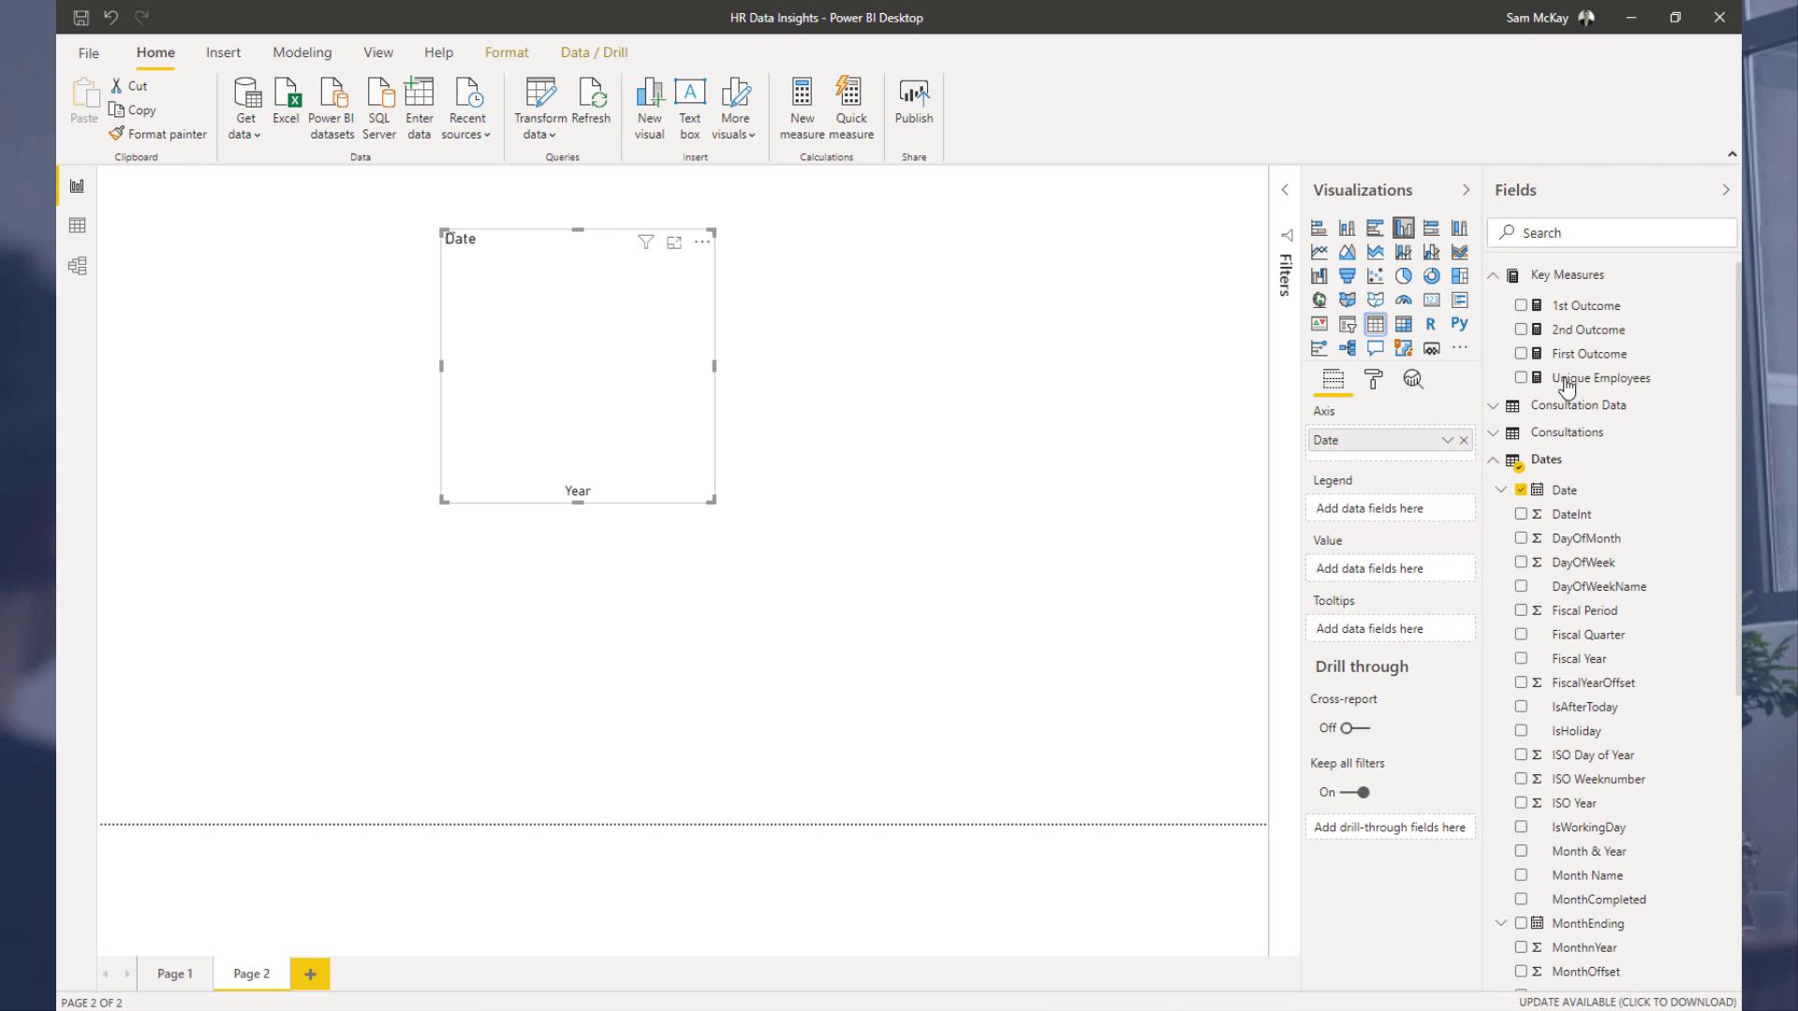
{"action": "left_click_drag", "start_coordinate": [1573, 387], "coordinate": [604, 374]}
{"action": "left_click_drag", "start_coordinate": [712, 502], "coordinate": [875, 653]}
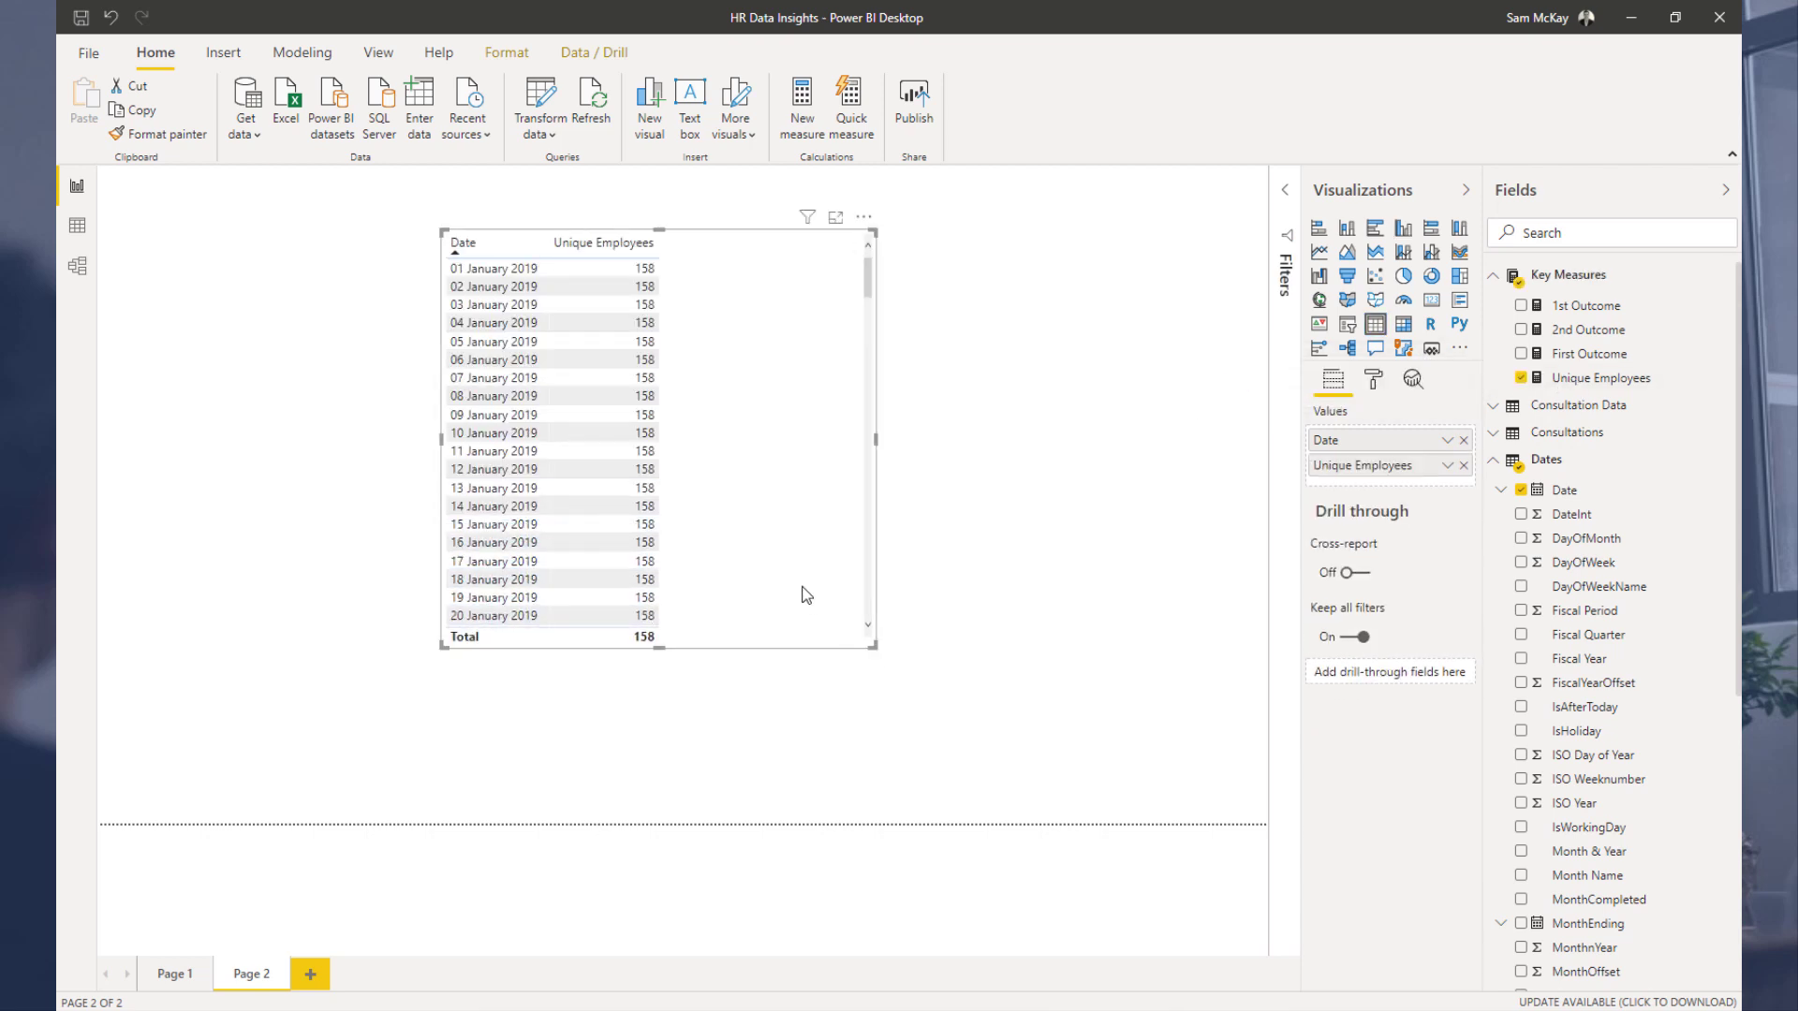
Step: Review the model relationships and the 1st and 2nd Interview Date columns of the Consultation Data table
{"action": "scroll", "coordinate": [803, 595], "scroll_direction": "down", "scroll_amount": 15}
{"action": "scroll", "coordinate": [804, 595], "scroll_direction": "up", "scroll_amount": 20}
{"action": "left_click", "coordinate": [77, 265]}
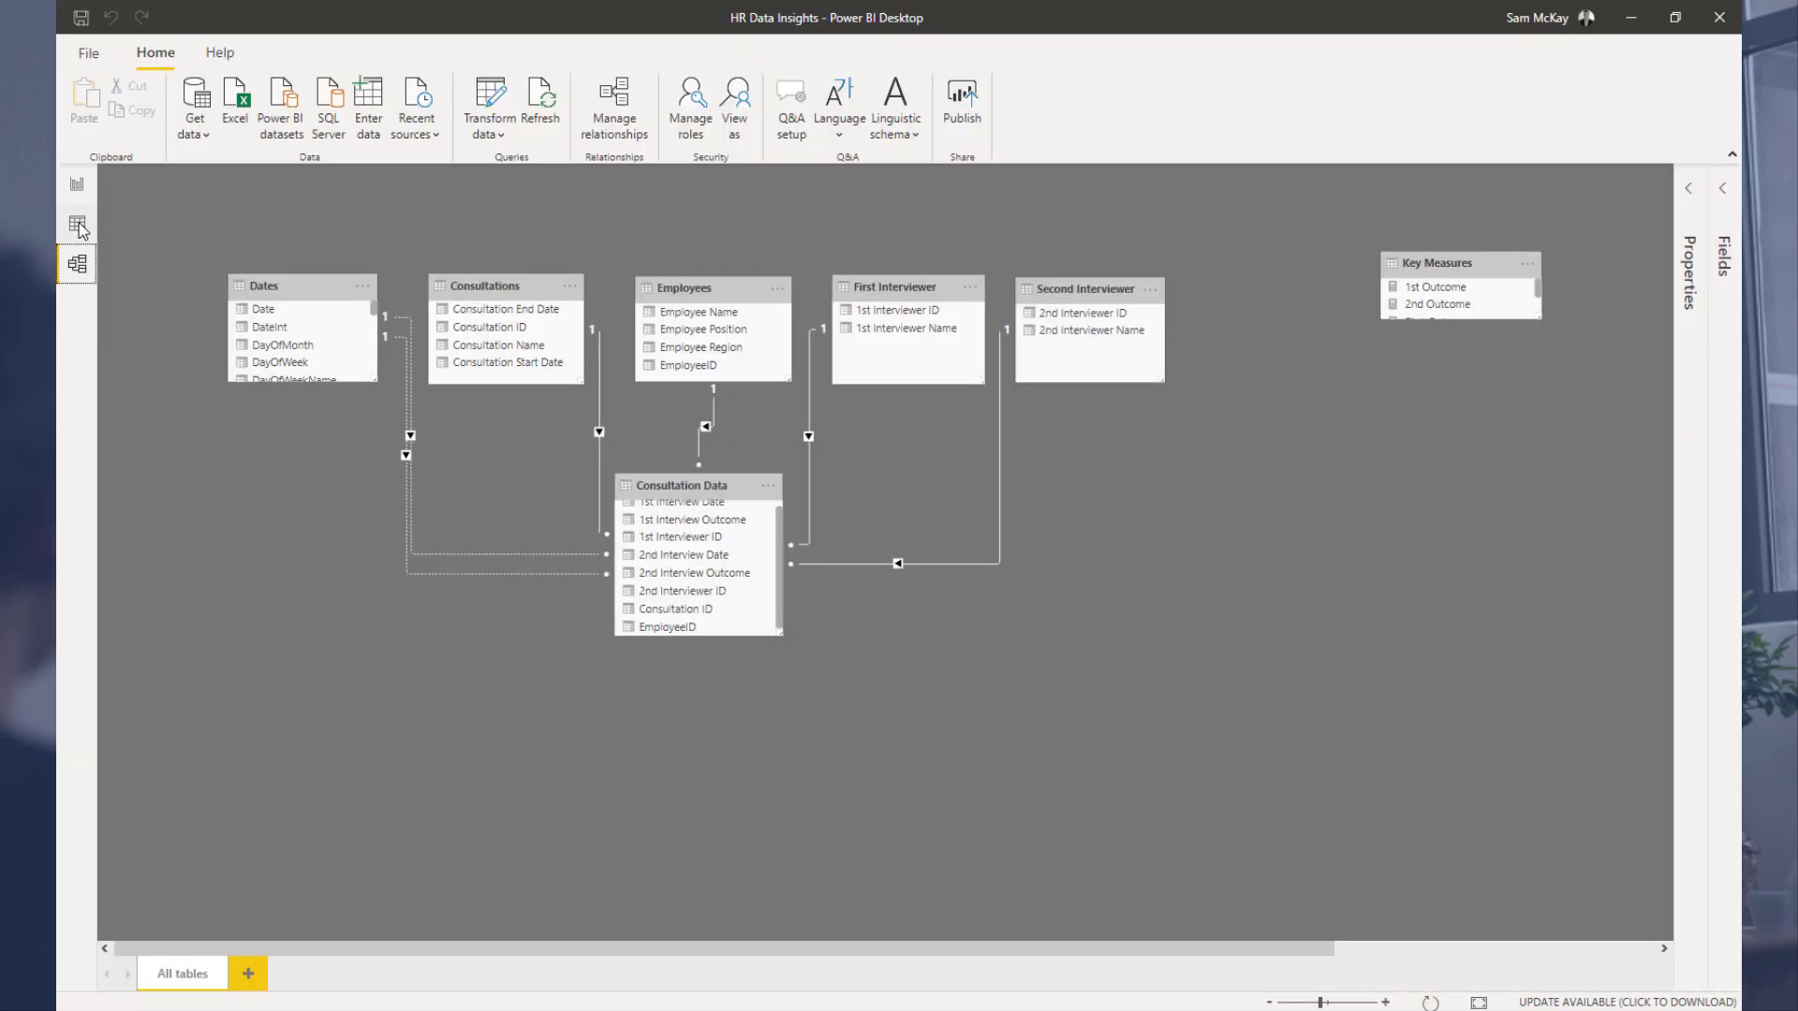
{"action": "left_click", "coordinate": [80, 225]}
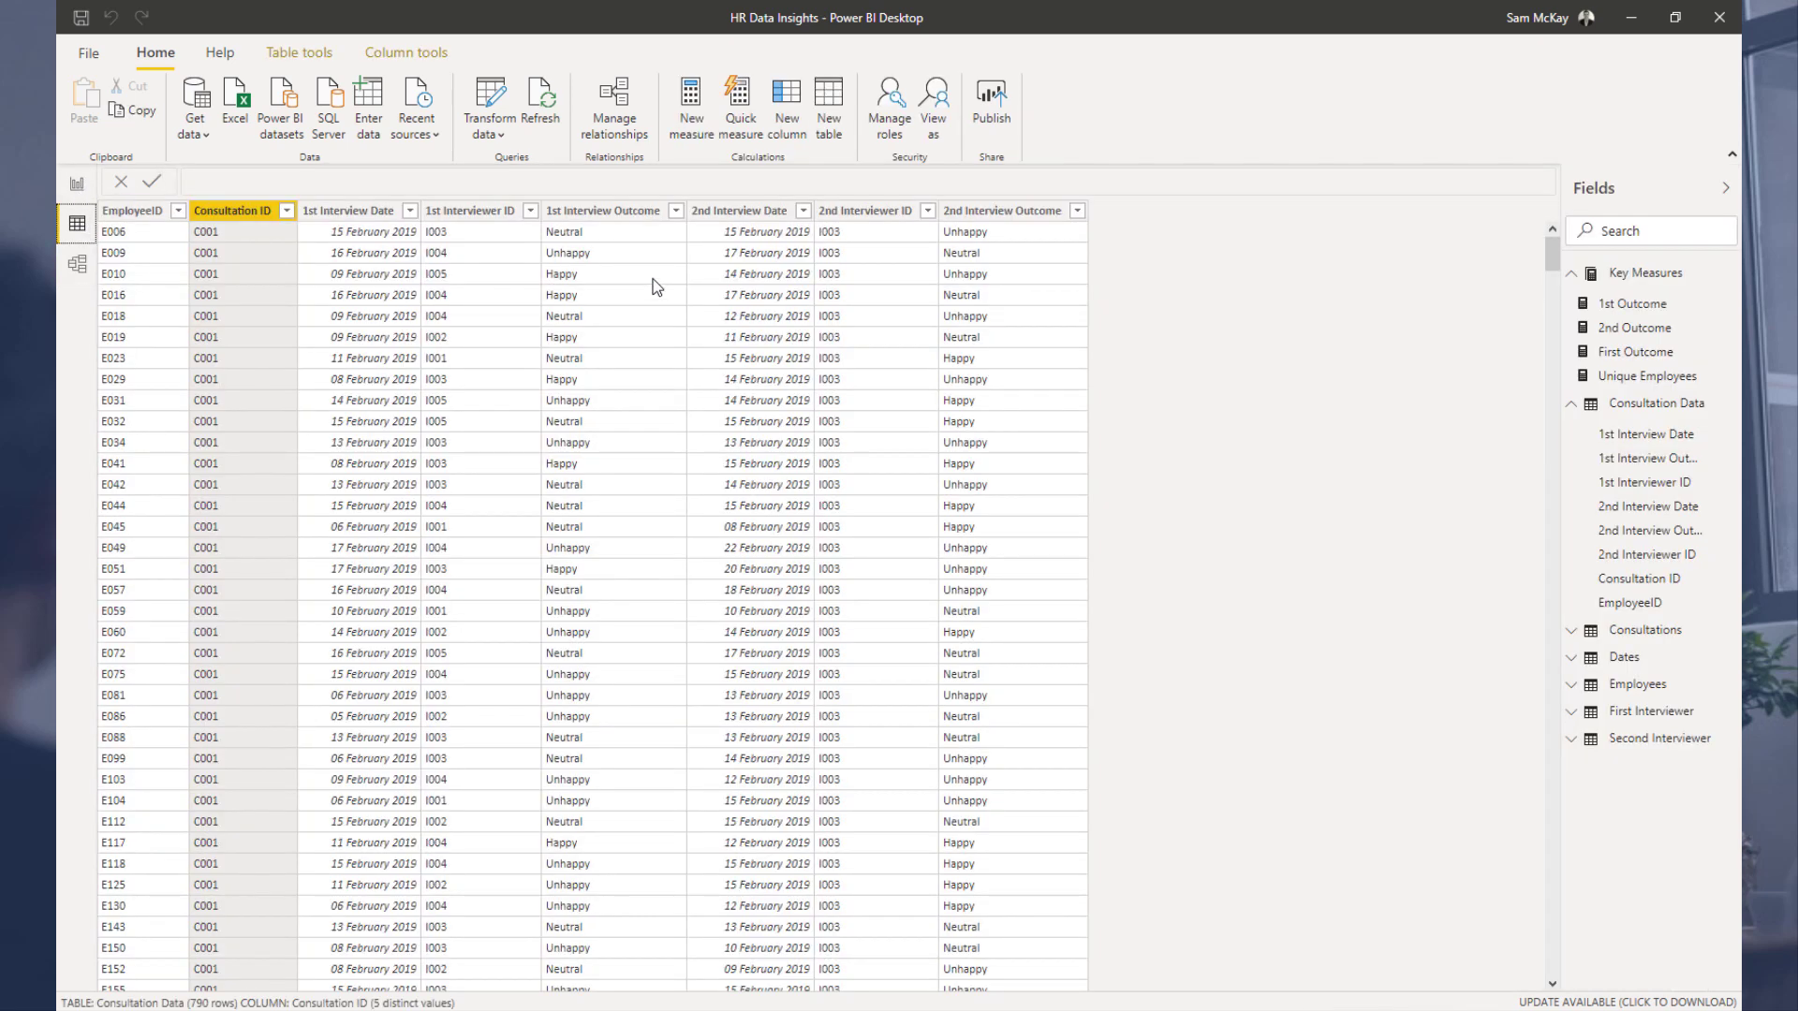
{"action": "left_click", "coordinate": [374, 211]}
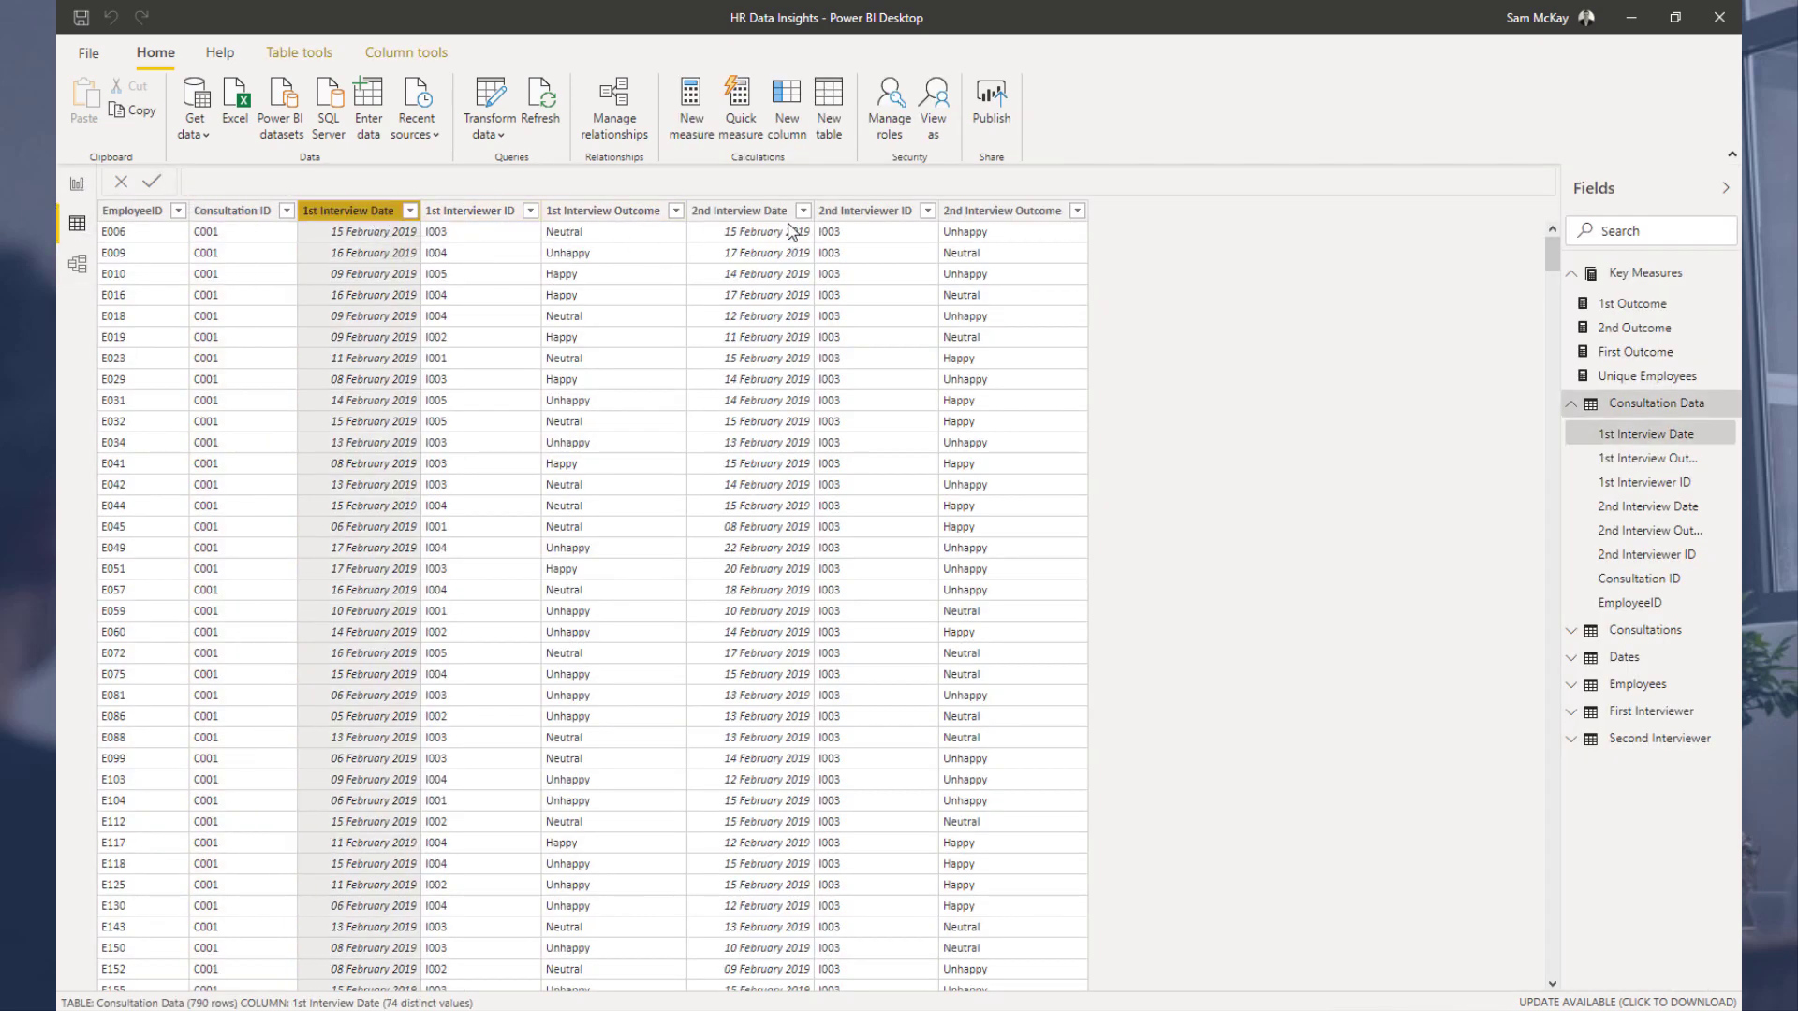
{"action": "left_click", "coordinate": [766, 213]}
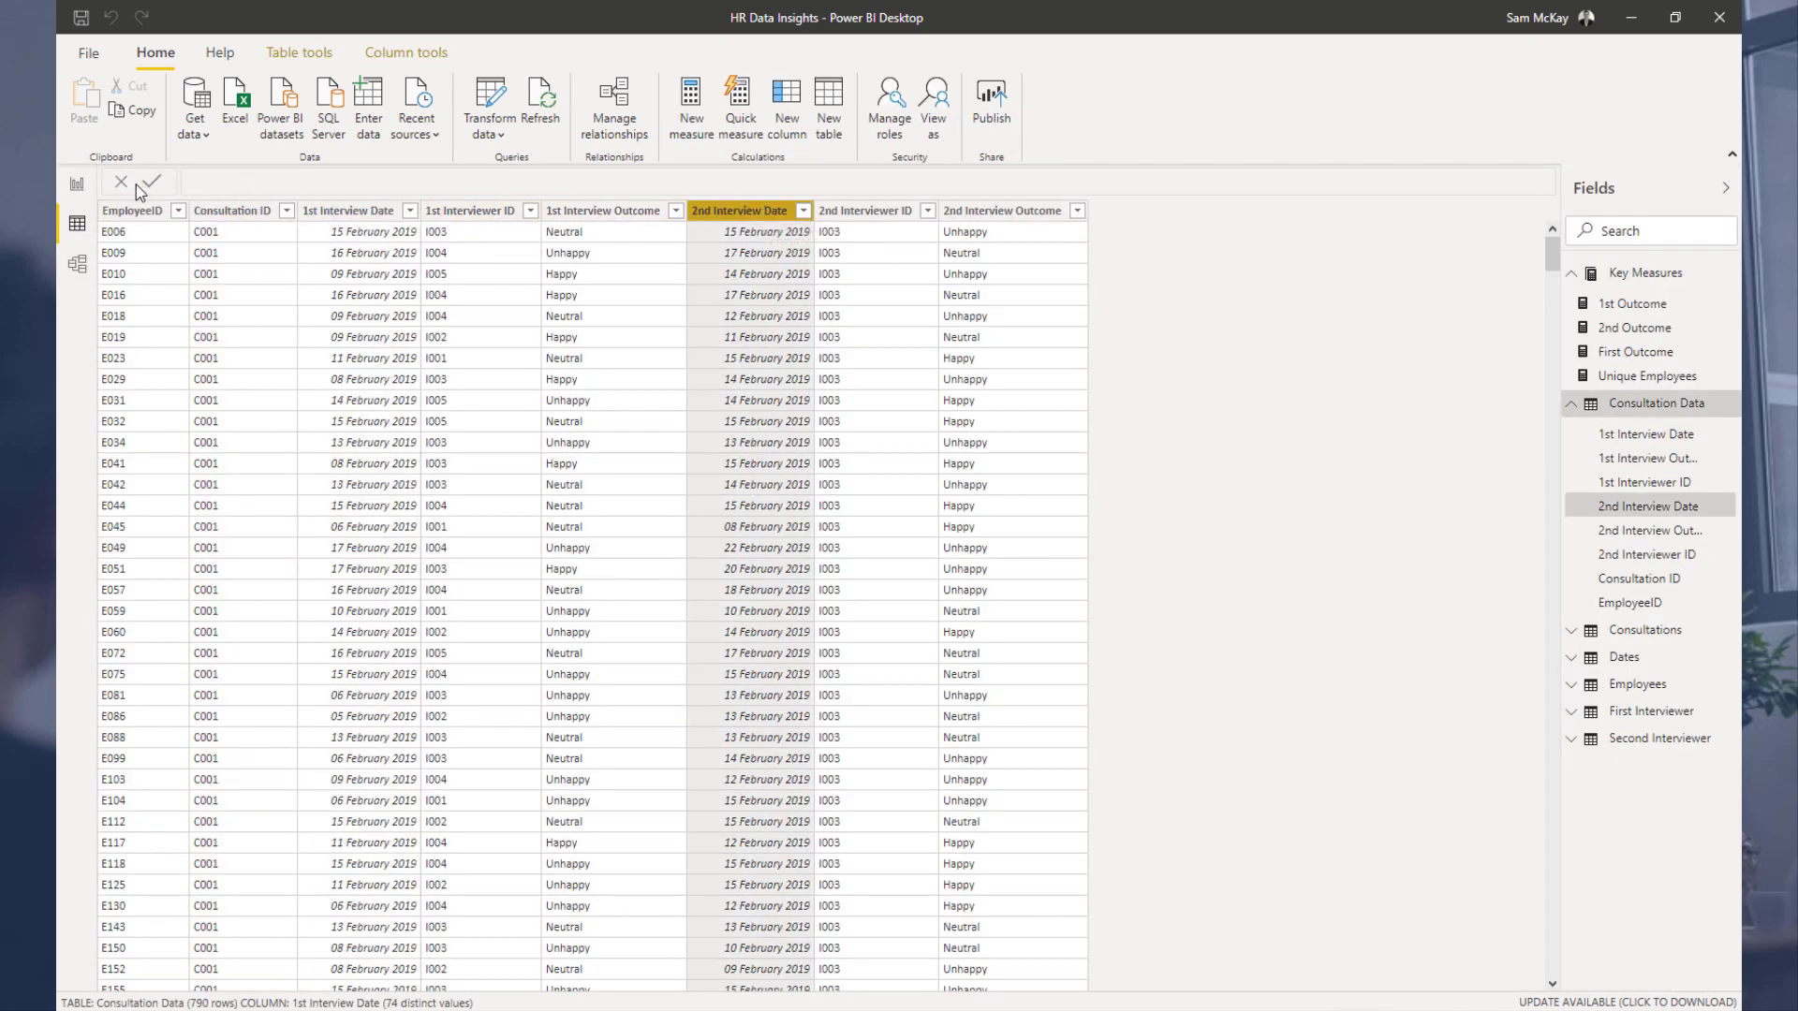
{"action": "left_click", "coordinate": [75, 188]}
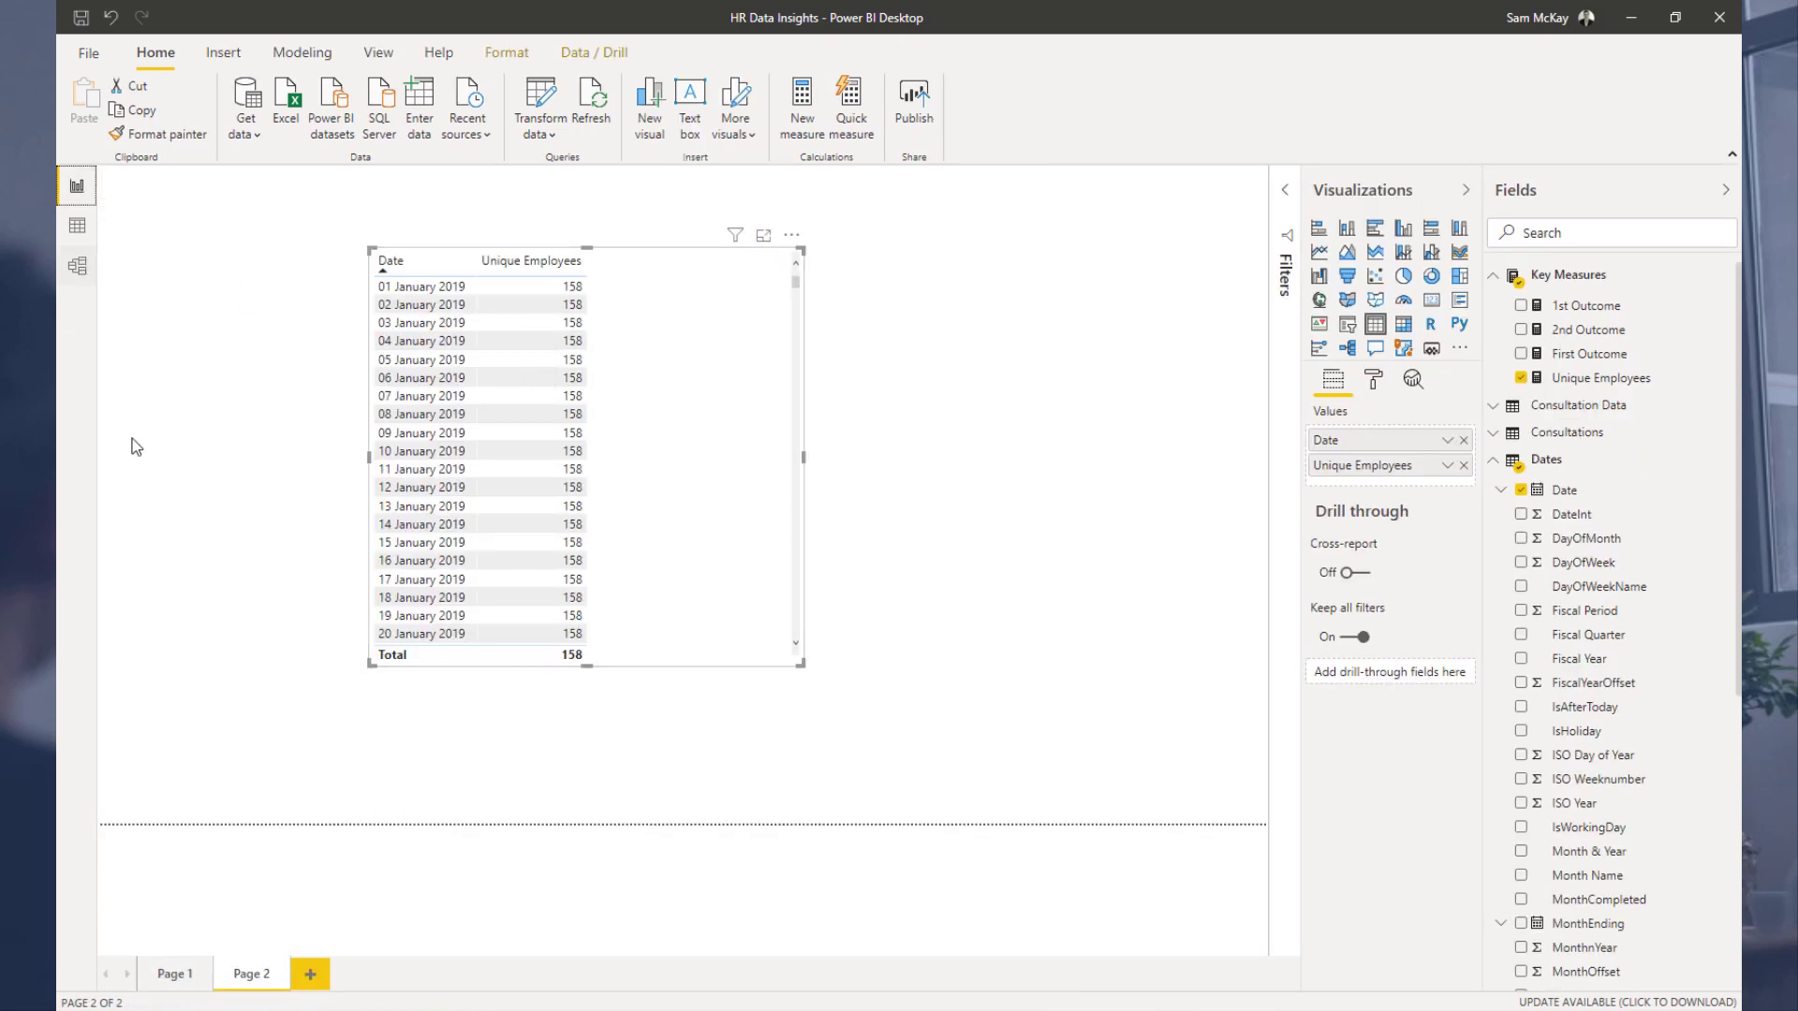
Step: Rename Page 1 as Consutation Outcomes
{"action": "left_click", "coordinate": [170, 981]}
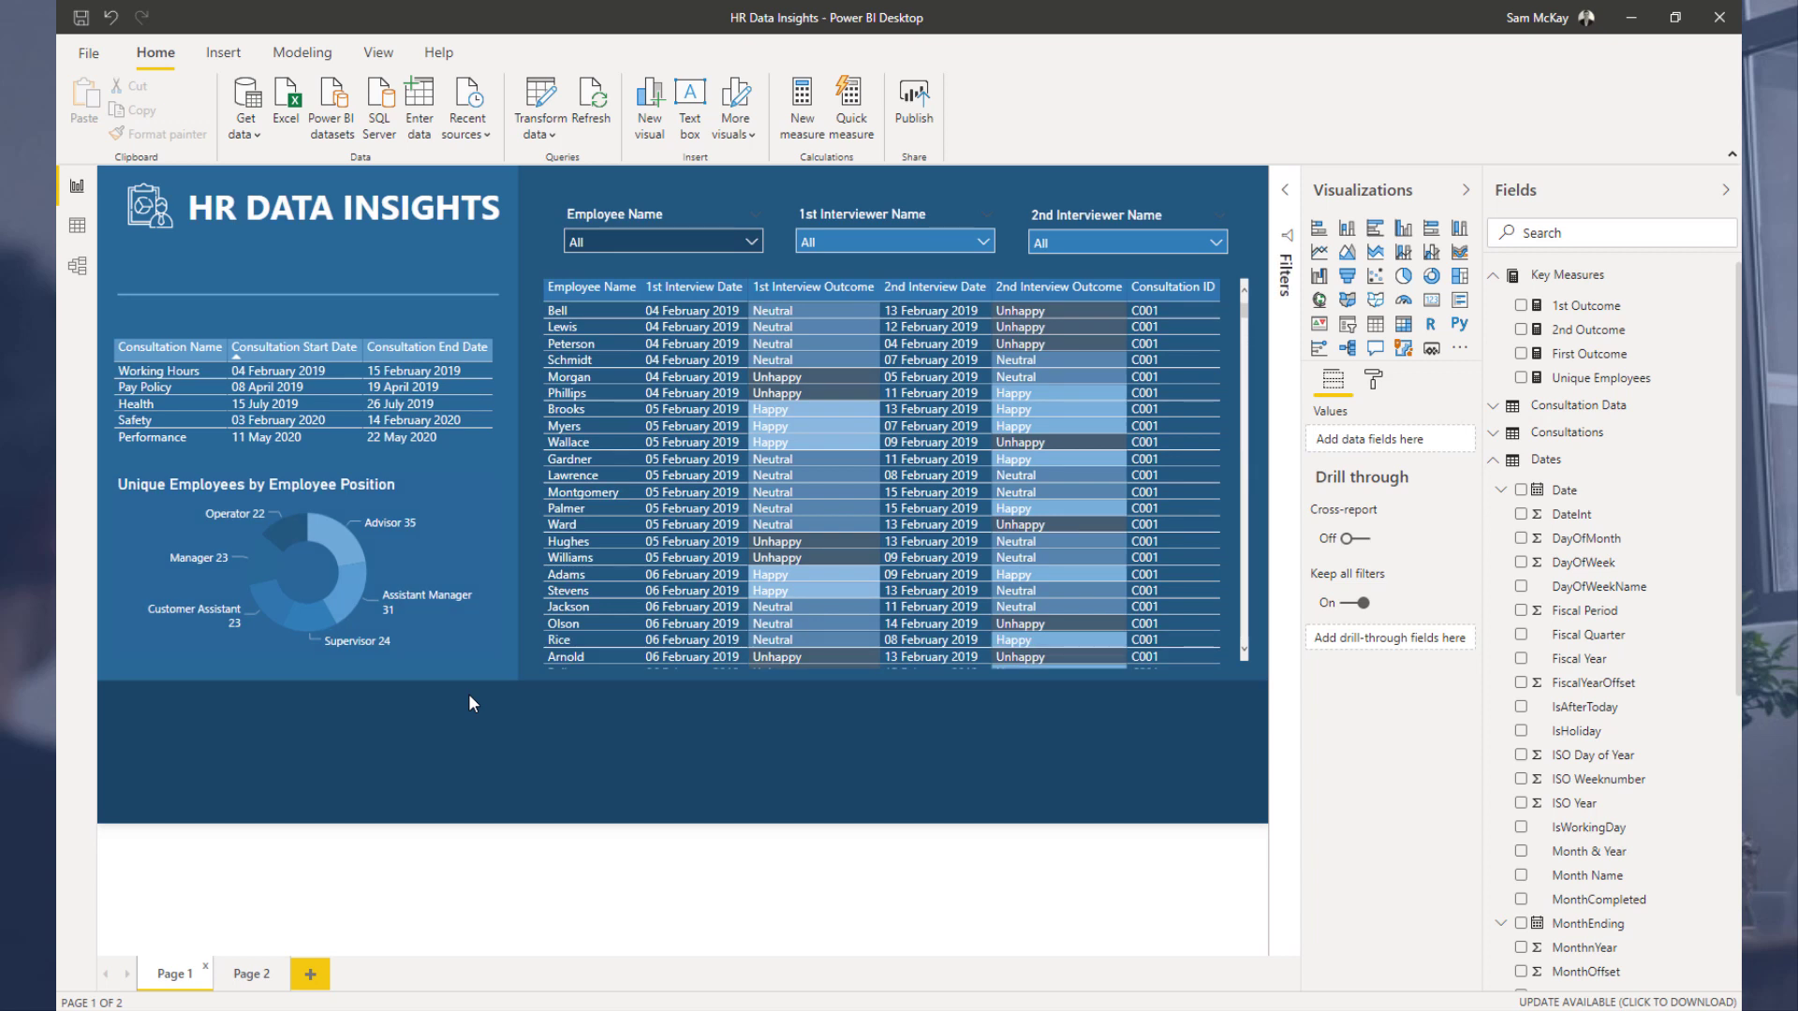
{"action": "left_click", "coordinate": [246, 974]}
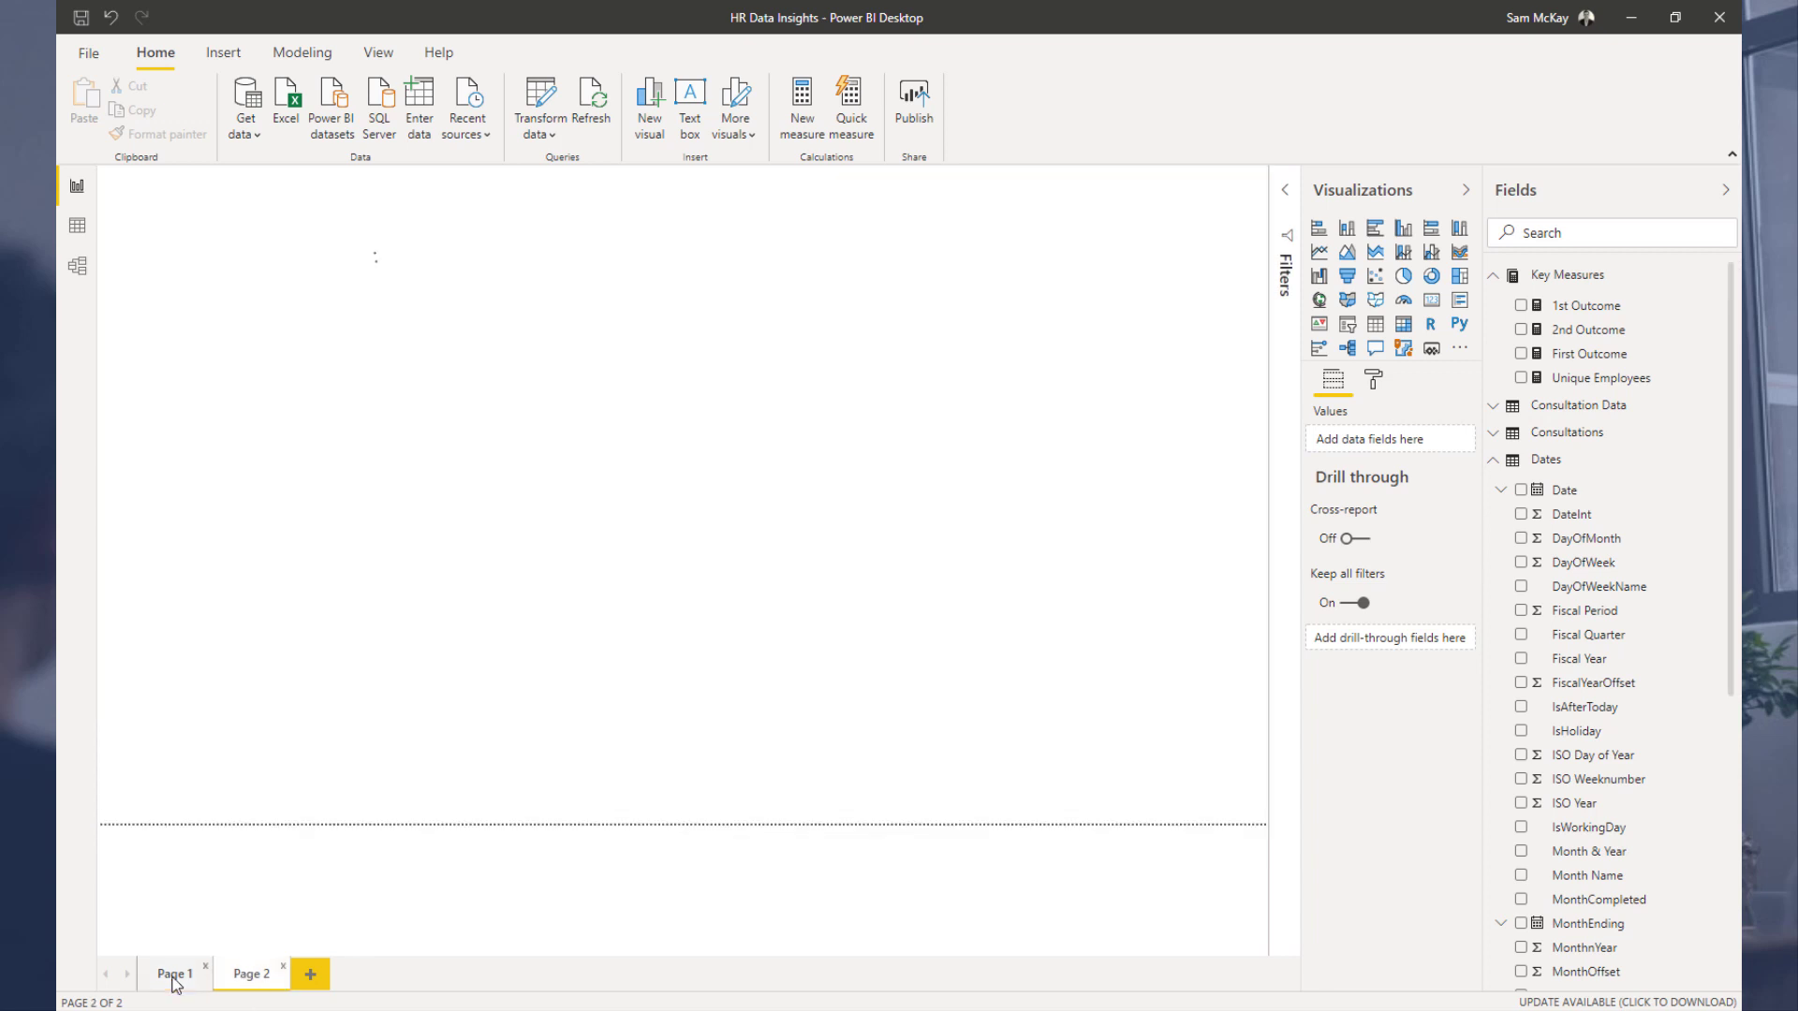
{"action": "left_click", "coordinate": [172, 978]}
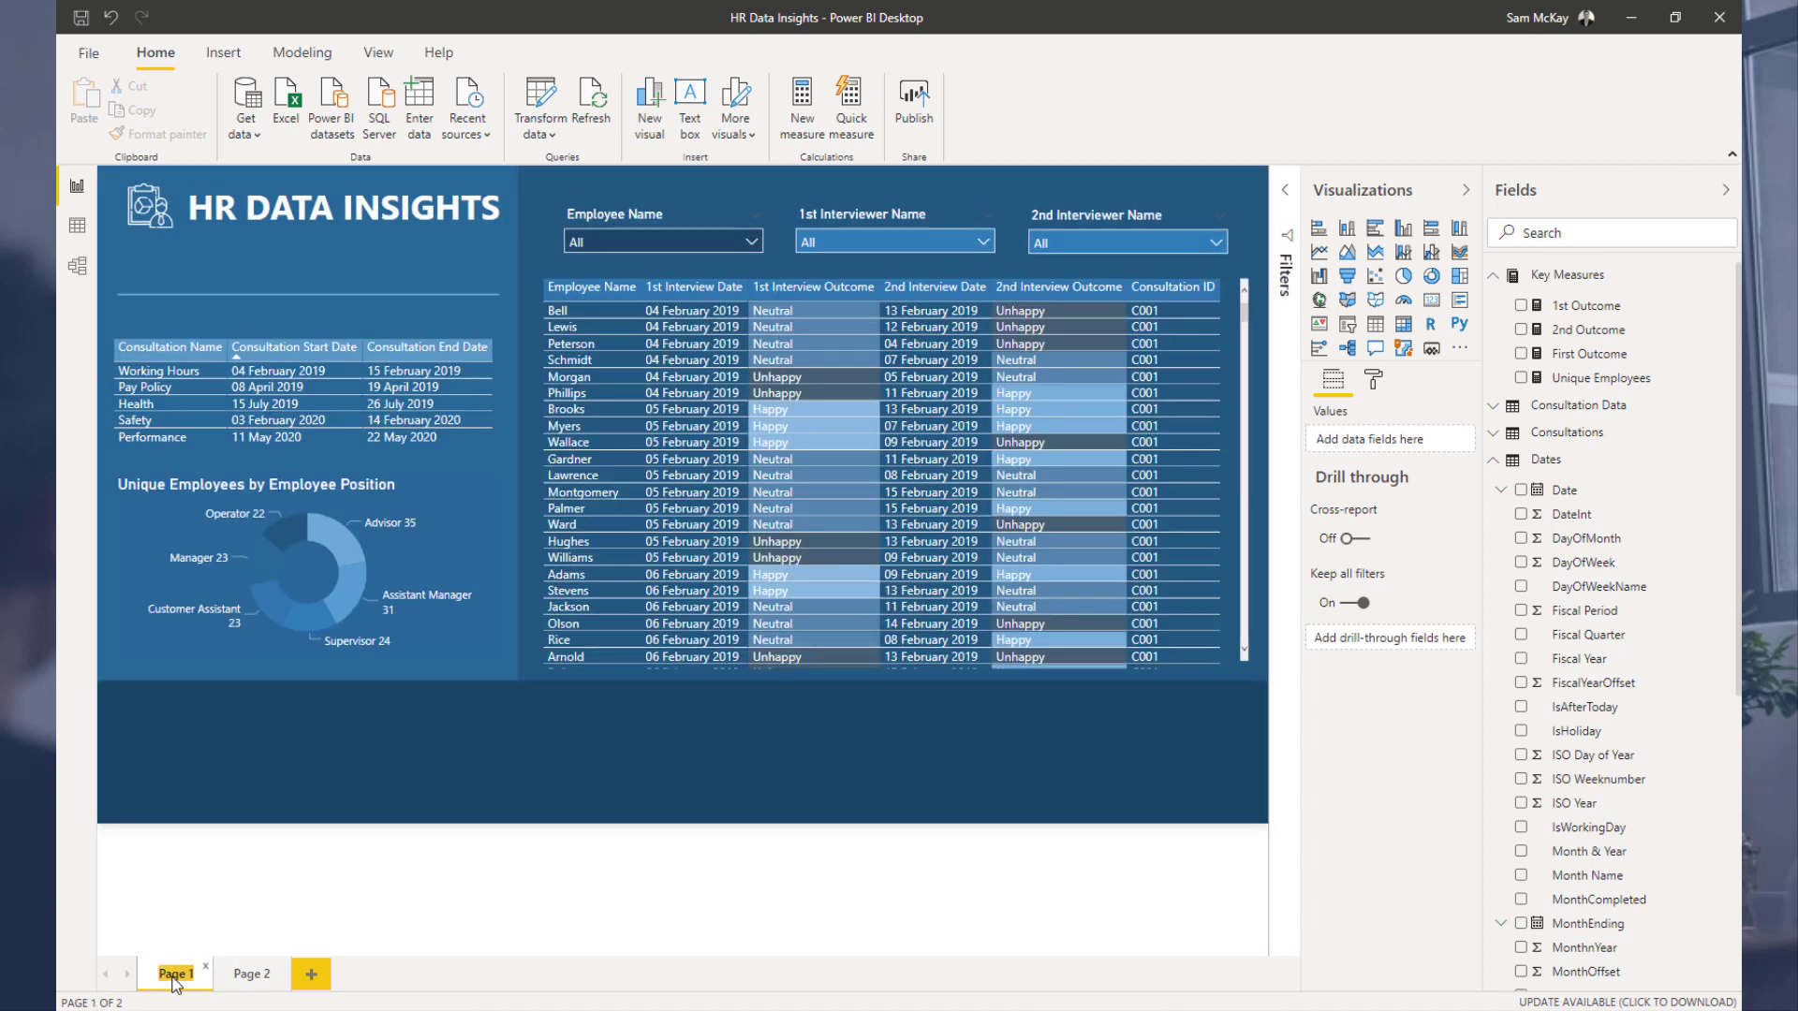
{"action": "type", "text": "Consul"}
{"action": "type", "text": "at"}
{"action": "key", "text": "BackSpace"}
{"action": "type", "text": "tion Outcome"}
{"action": "type", "text": "s"}
{"action": "key", "text": "Return"}
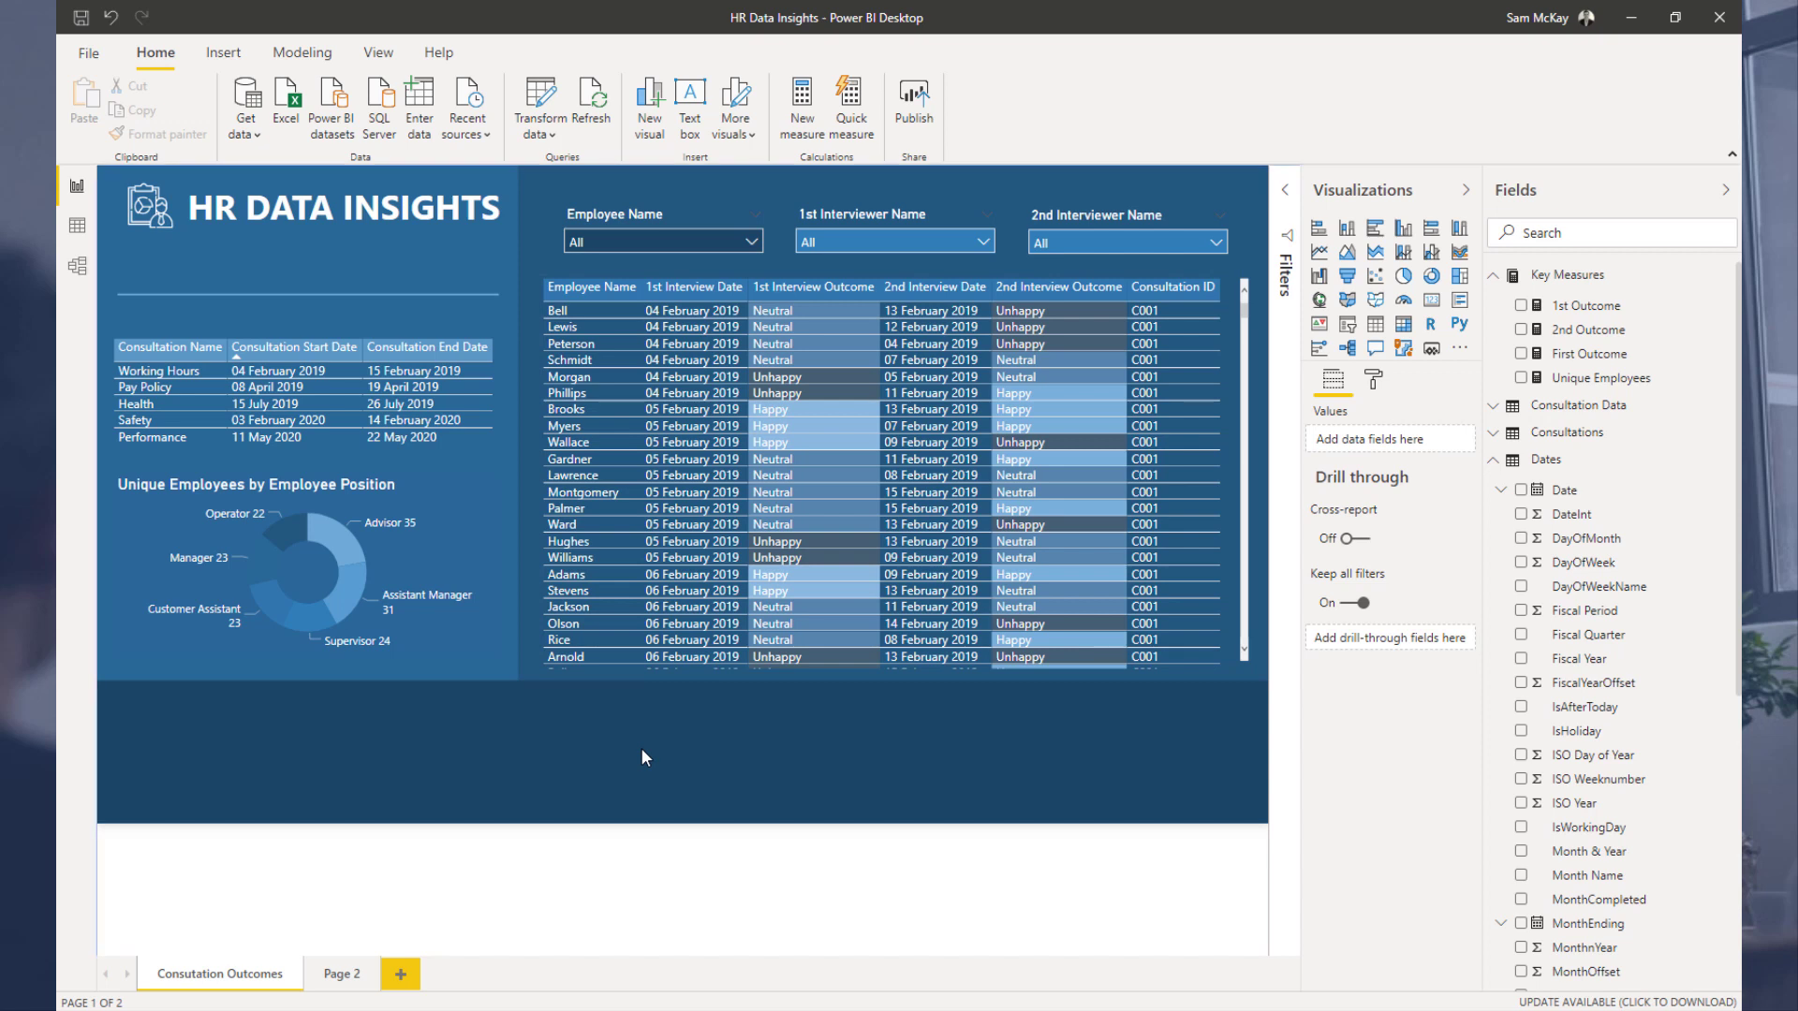
{"action": "left_click", "coordinate": [1495, 460]}
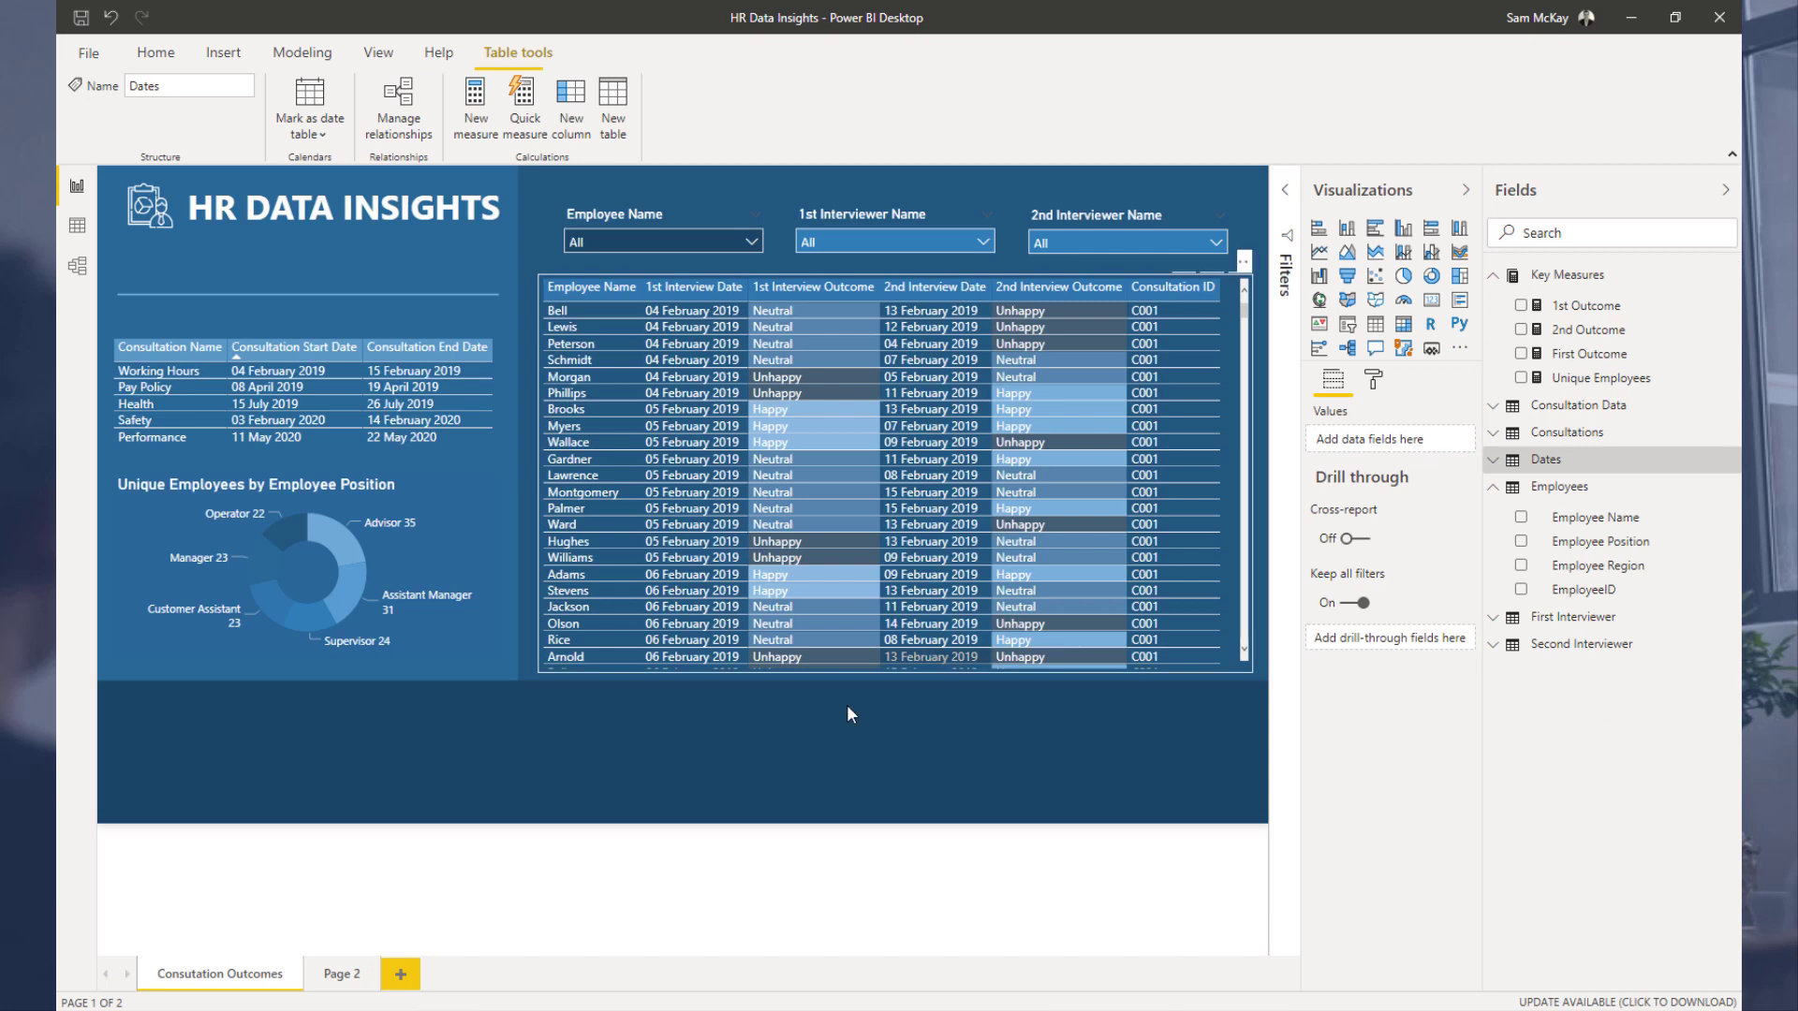
{"action": "left_click", "coordinate": [397, 767]}
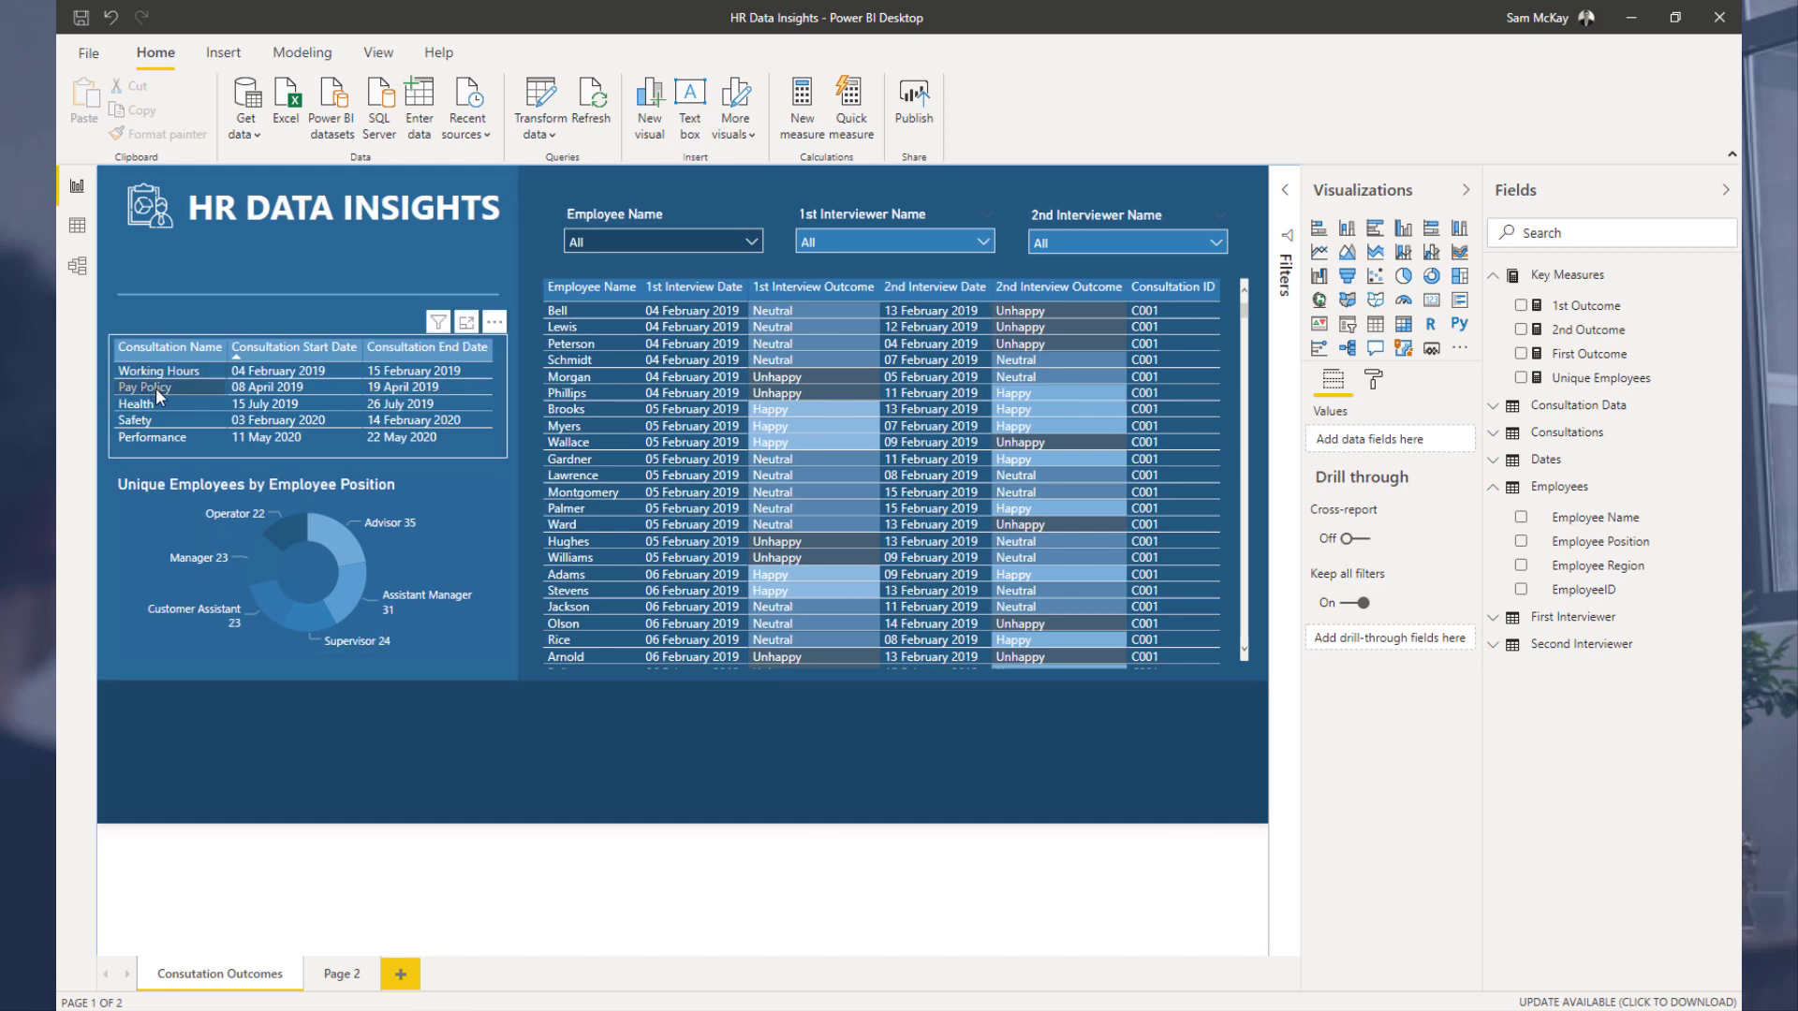
{"action": "left_click", "coordinate": [81, 278]}
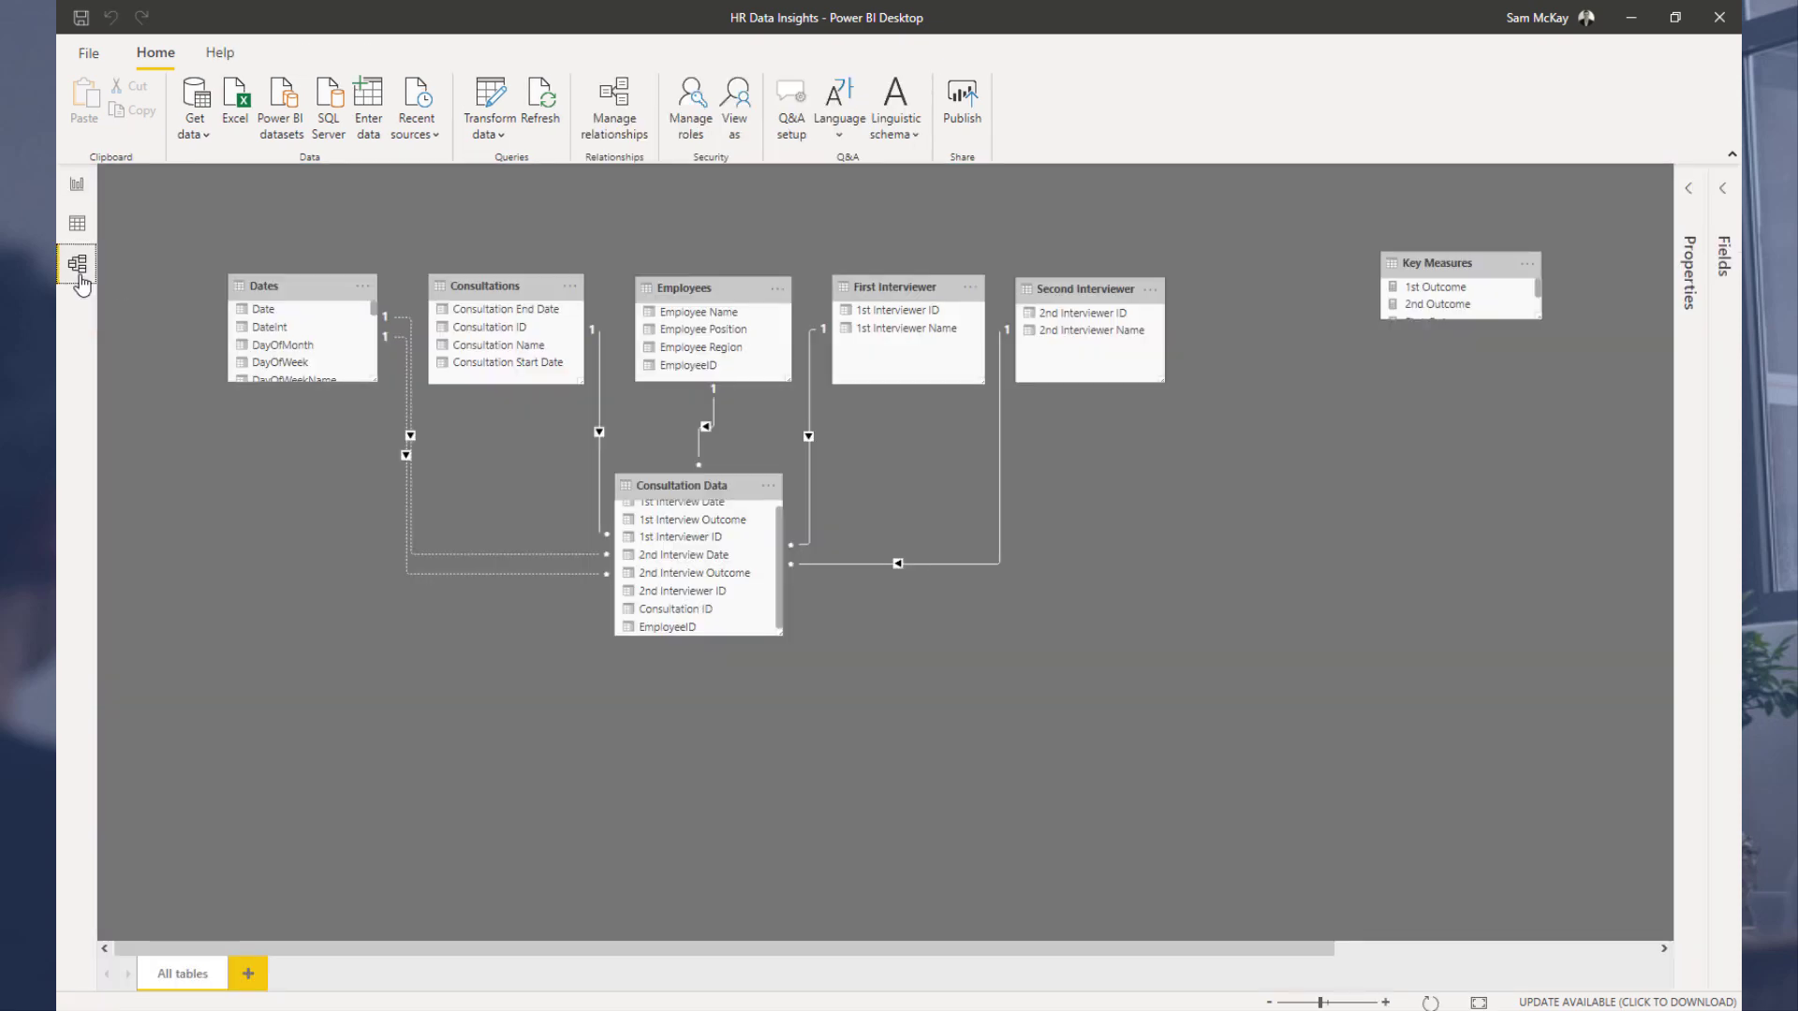
{"action": "left_click", "coordinate": [76, 187]}
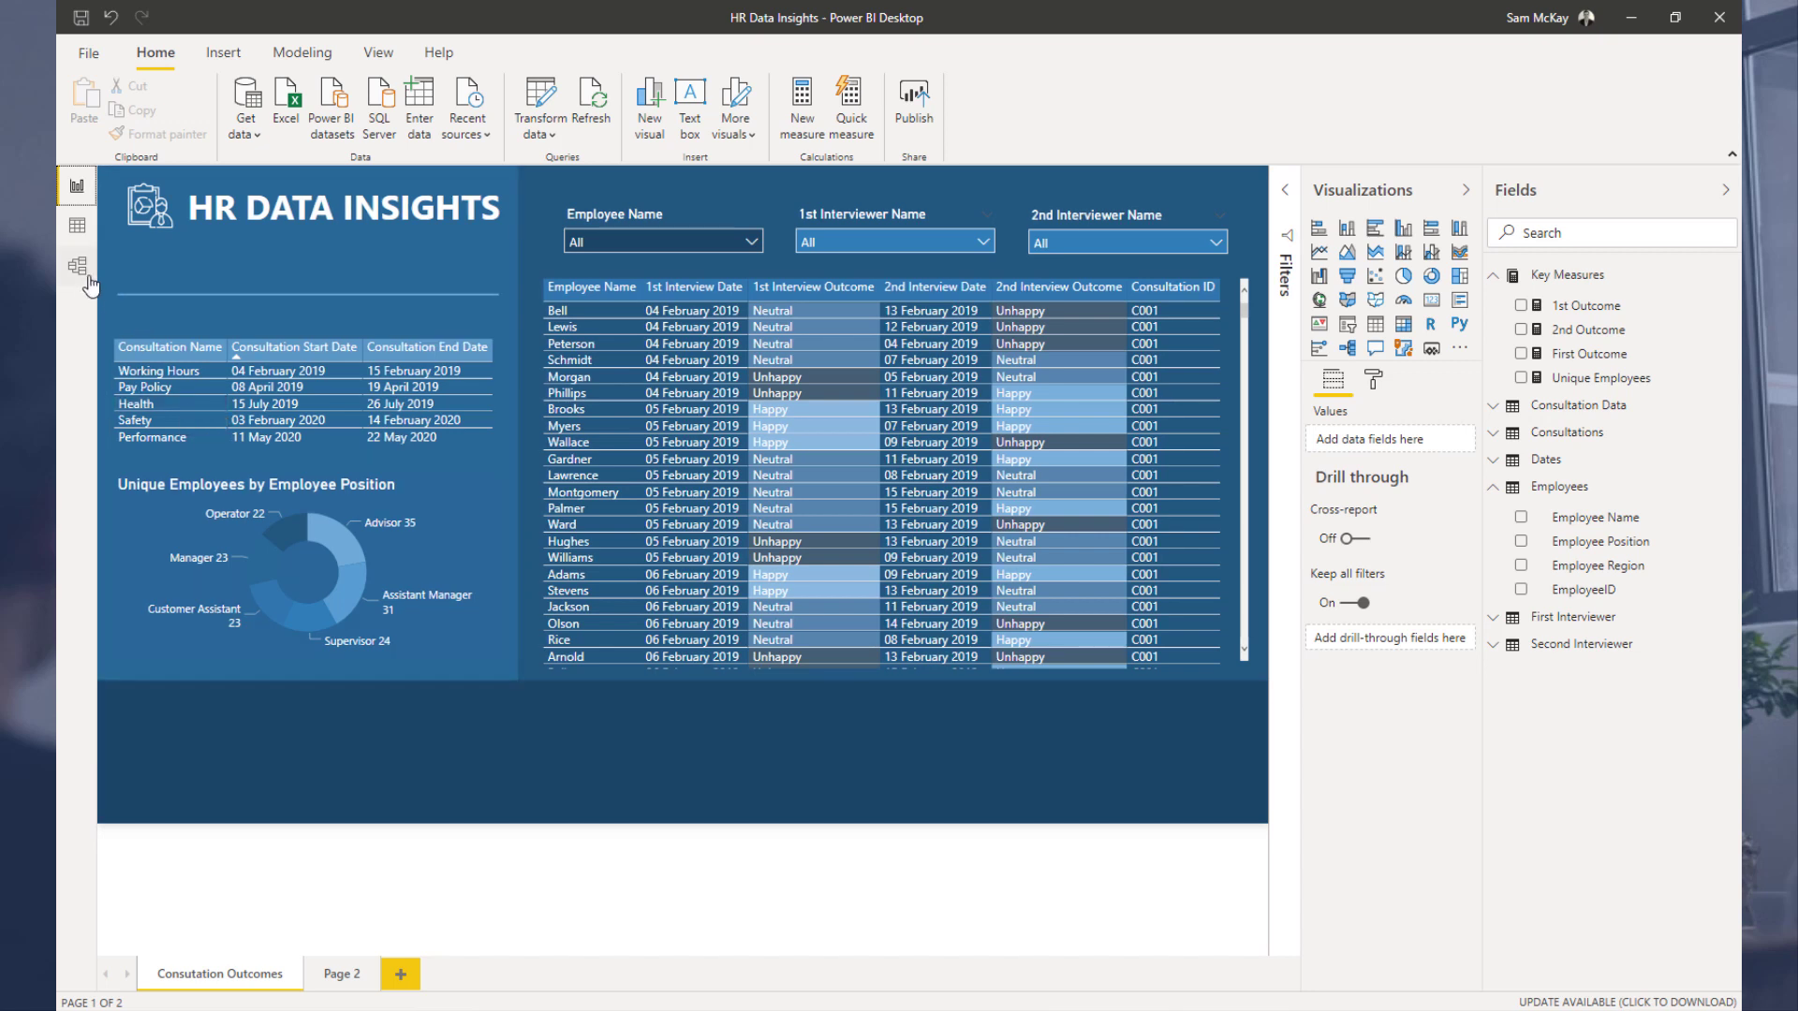
Step: Test the report's cross-filtering with the Health consultation, the Jesse interviewer and the Andrews employee selections, then clear them
{"action": "left_click", "coordinate": [183, 402]}
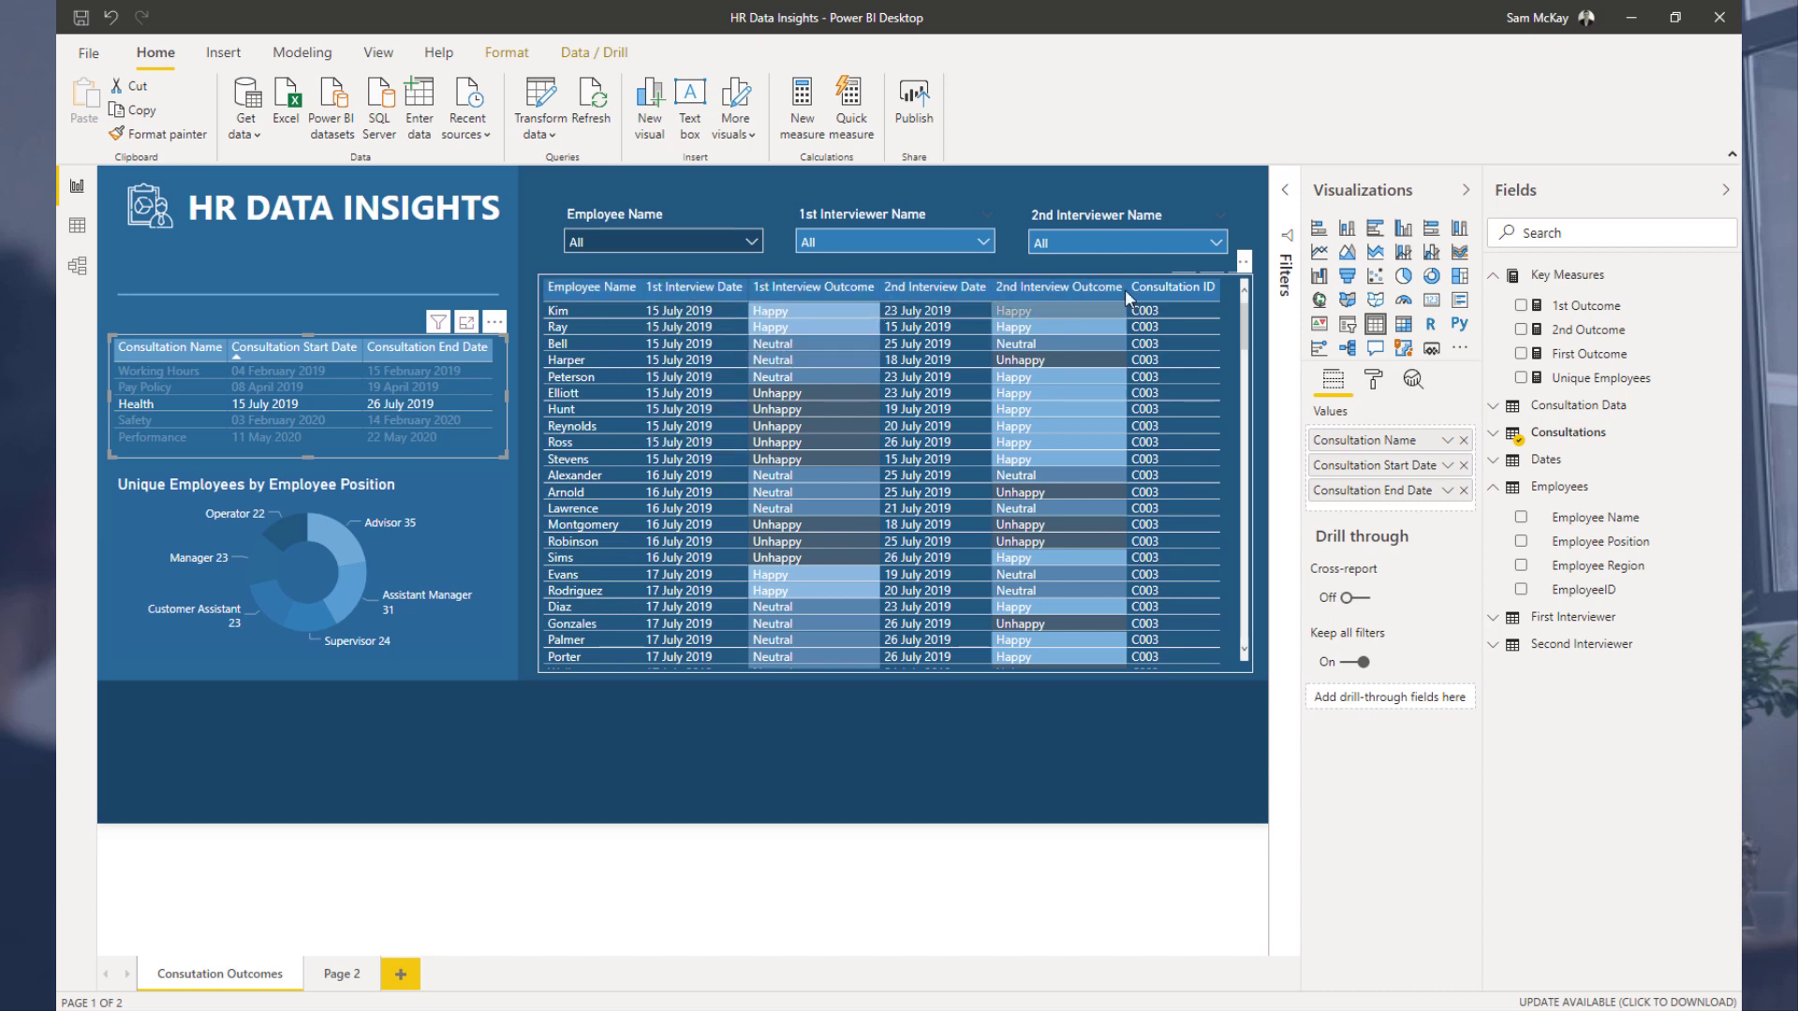
{"action": "left_click", "coordinate": [933, 239]}
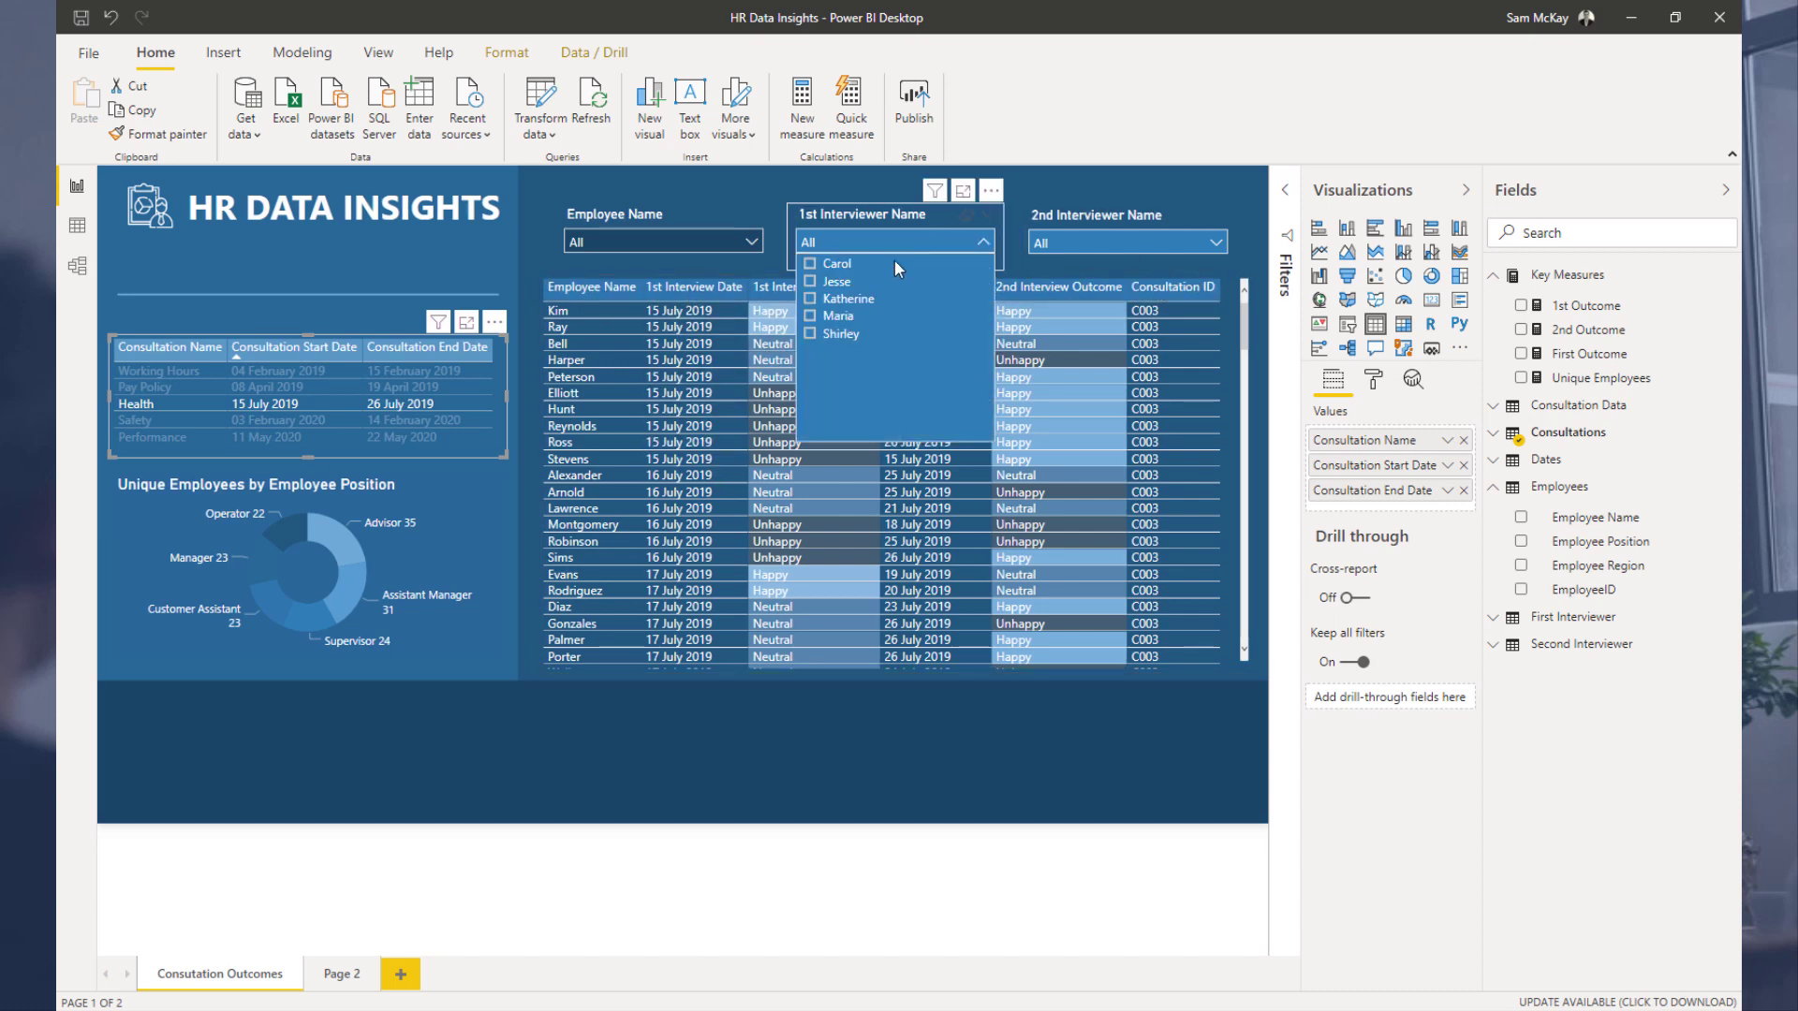
{"action": "left_click", "coordinate": [830, 283]}
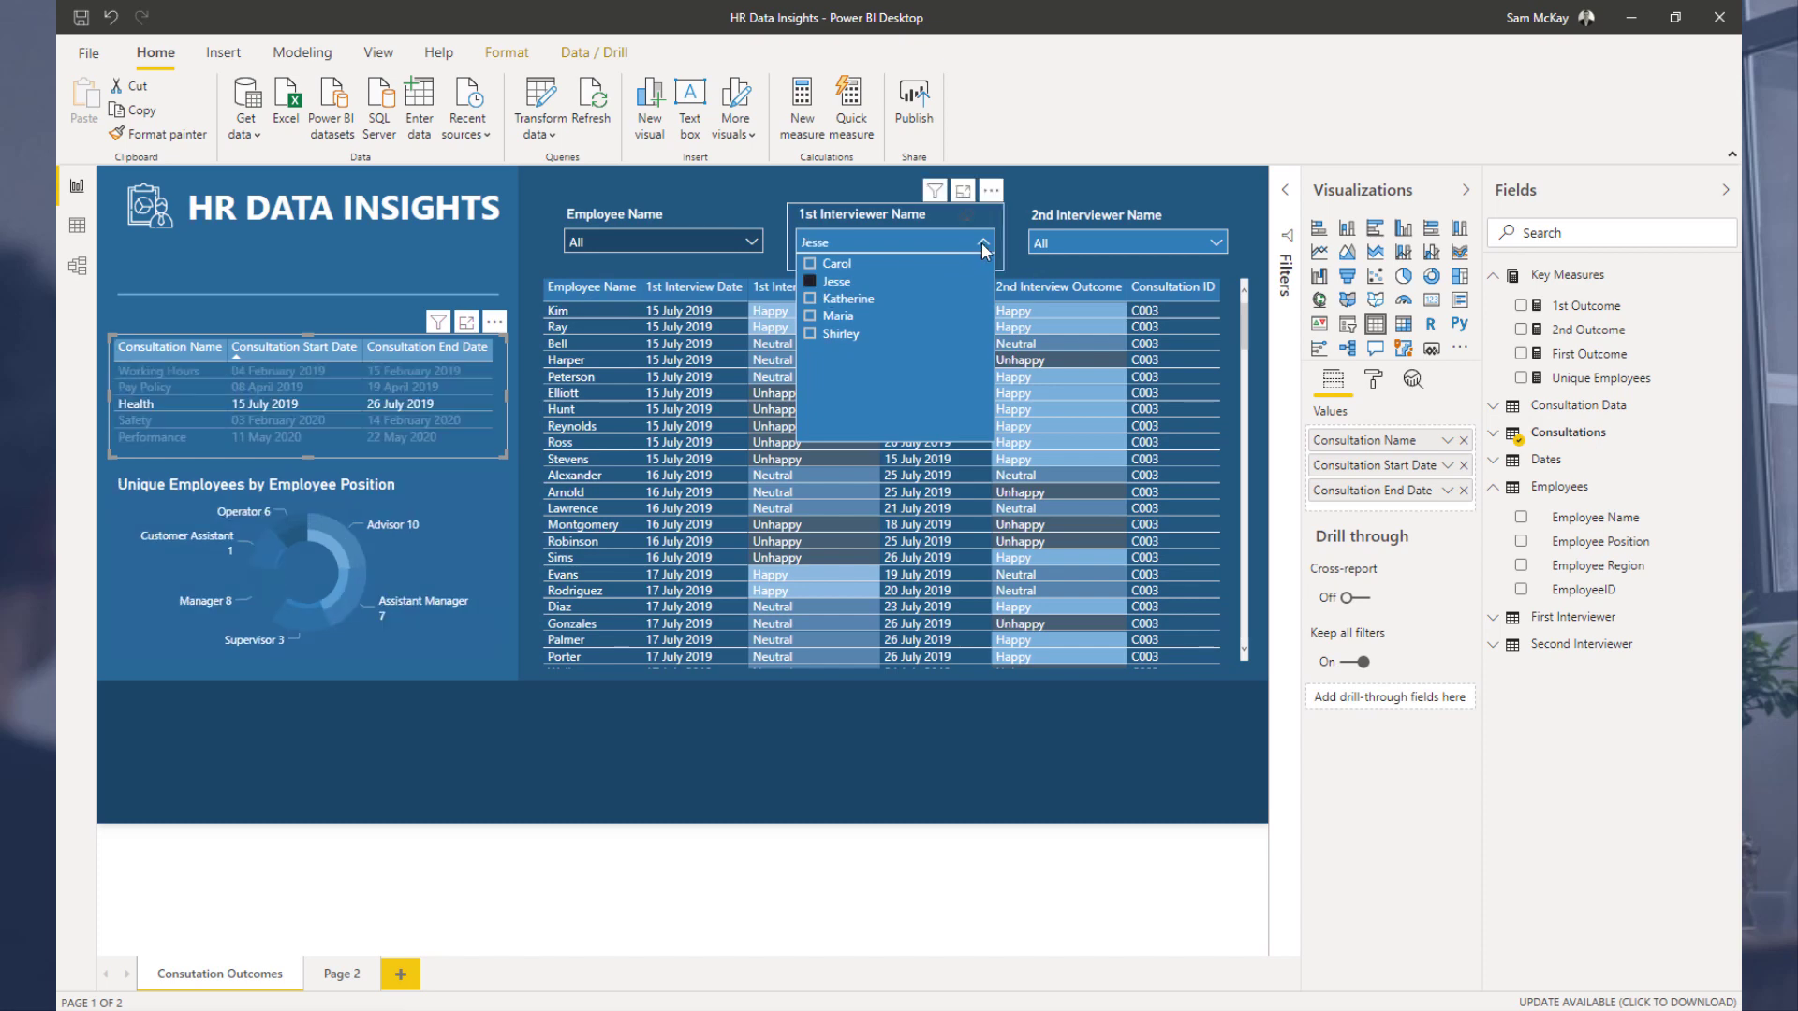
{"action": "scroll", "coordinate": [639, 375], "scroll_direction": "down", "scroll_amount": 5}
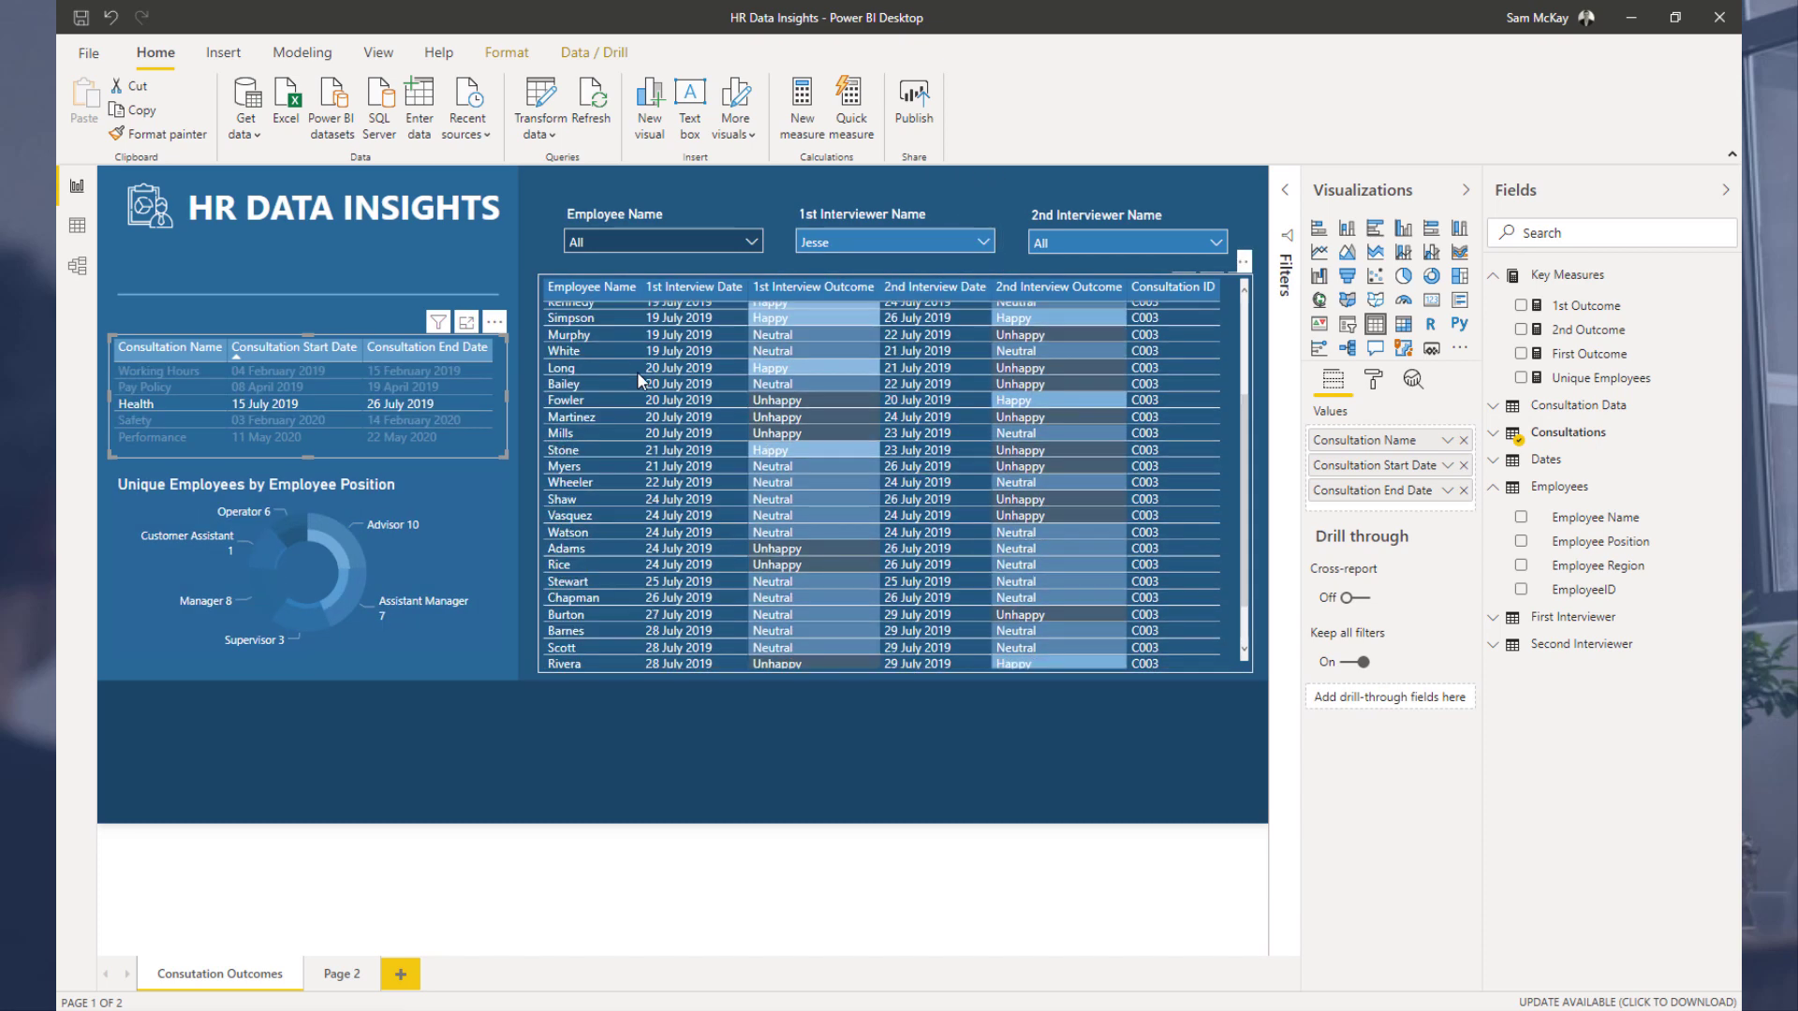
{"action": "scroll", "coordinate": [637, 371], "scroll_direction": "up", "scroll_amount": 5}
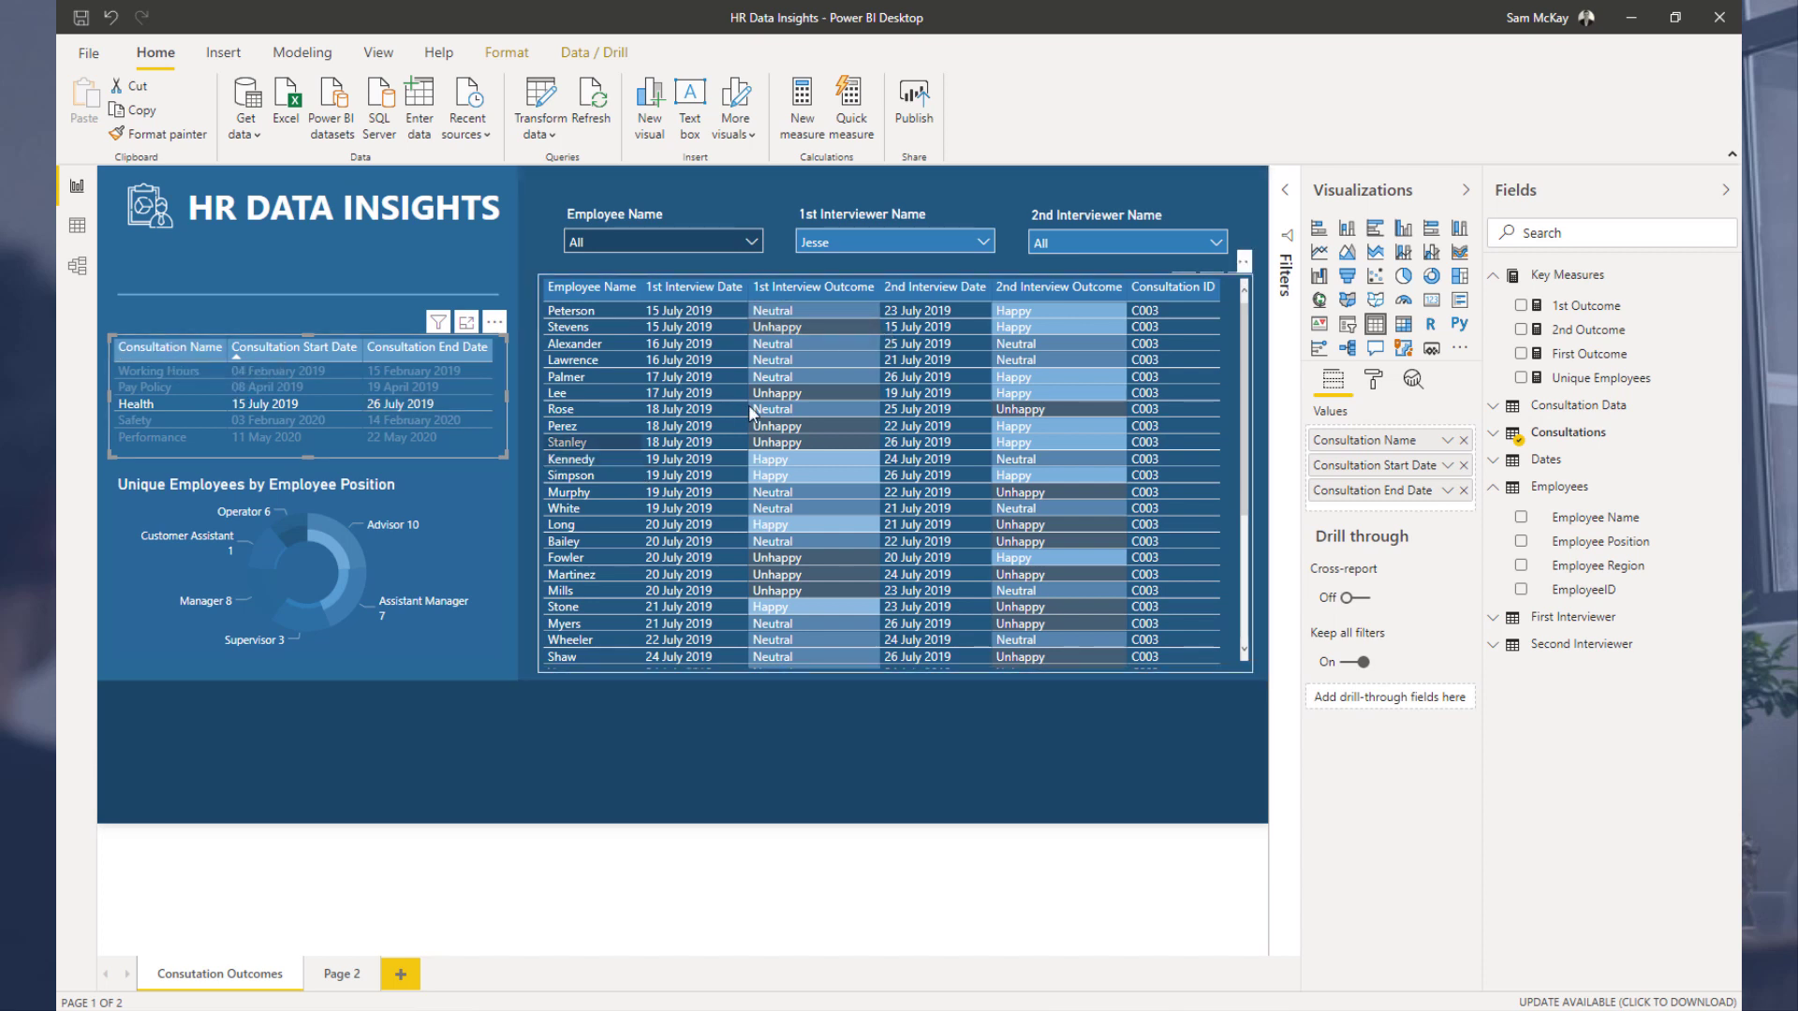
{"action": "left_click", "coordinate": [681, 243]}
{"action": "left_click", "coordinate": [606, 352]}
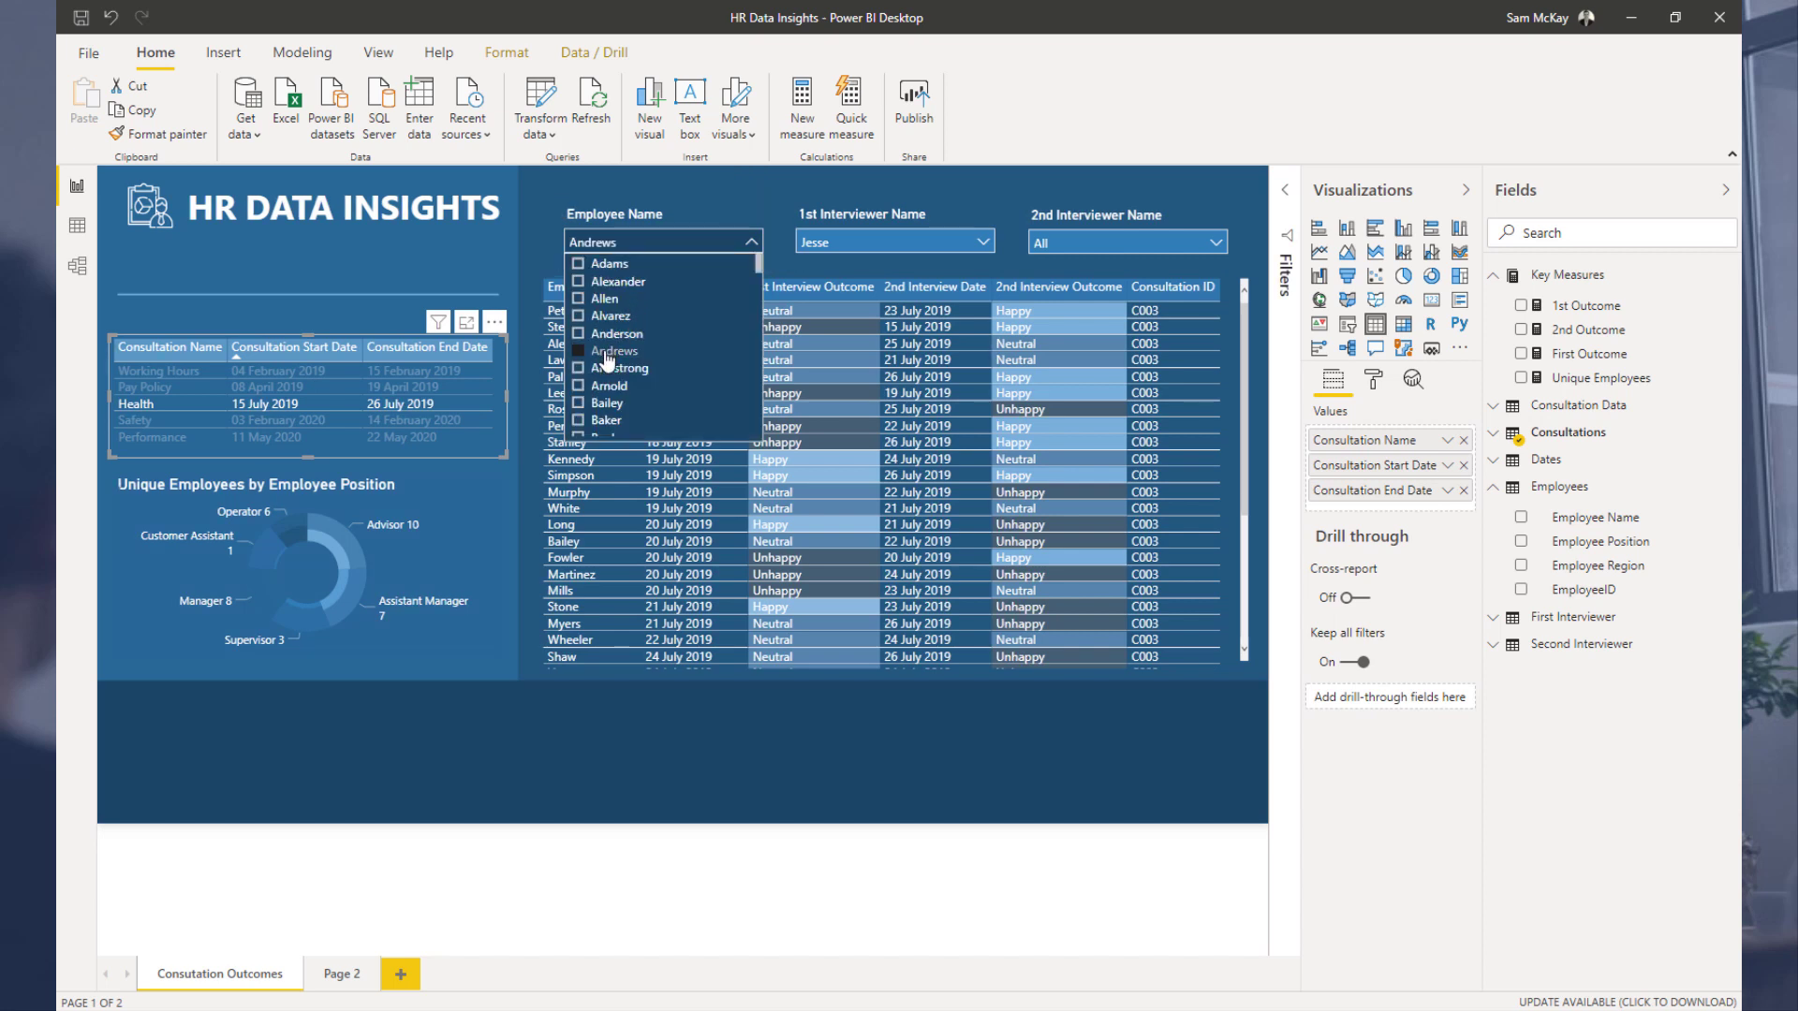
{"action": "left_click", "coordinate": [750, 241]}
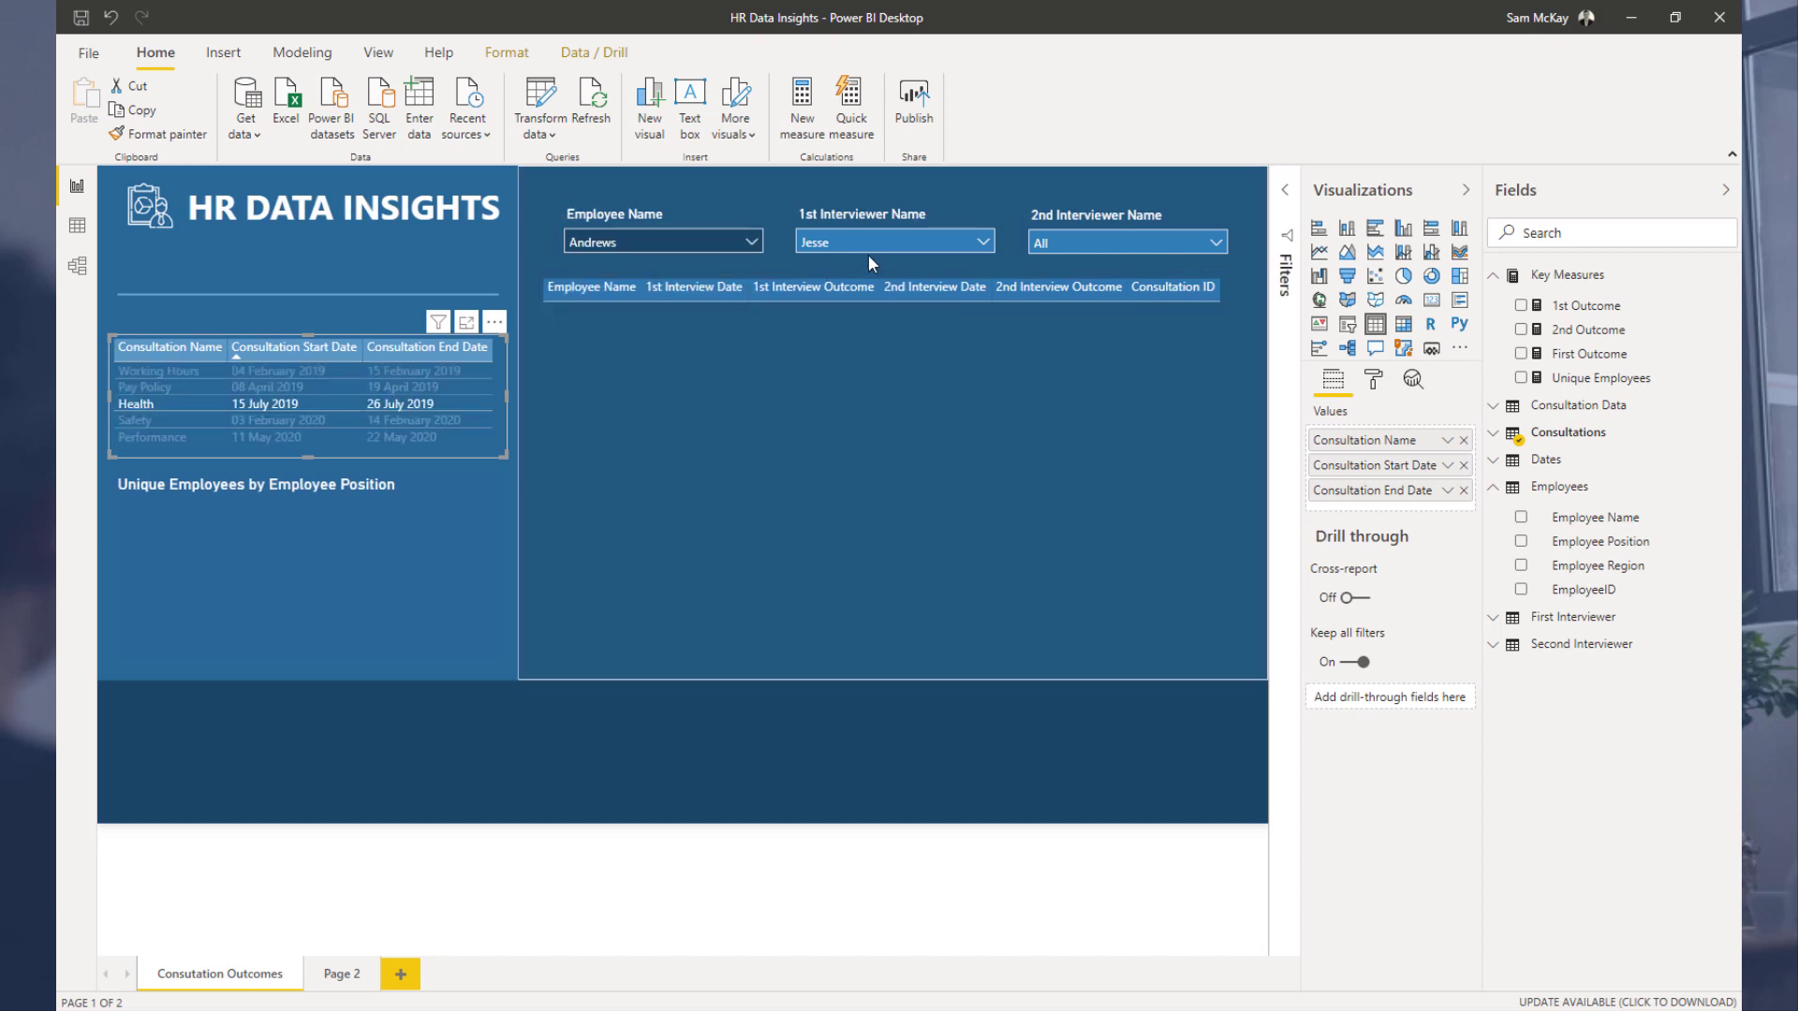
{"action": "left_click", "coordinate": [888, 242]}
{"action": "left_click", "coordinate": [811, 281]}
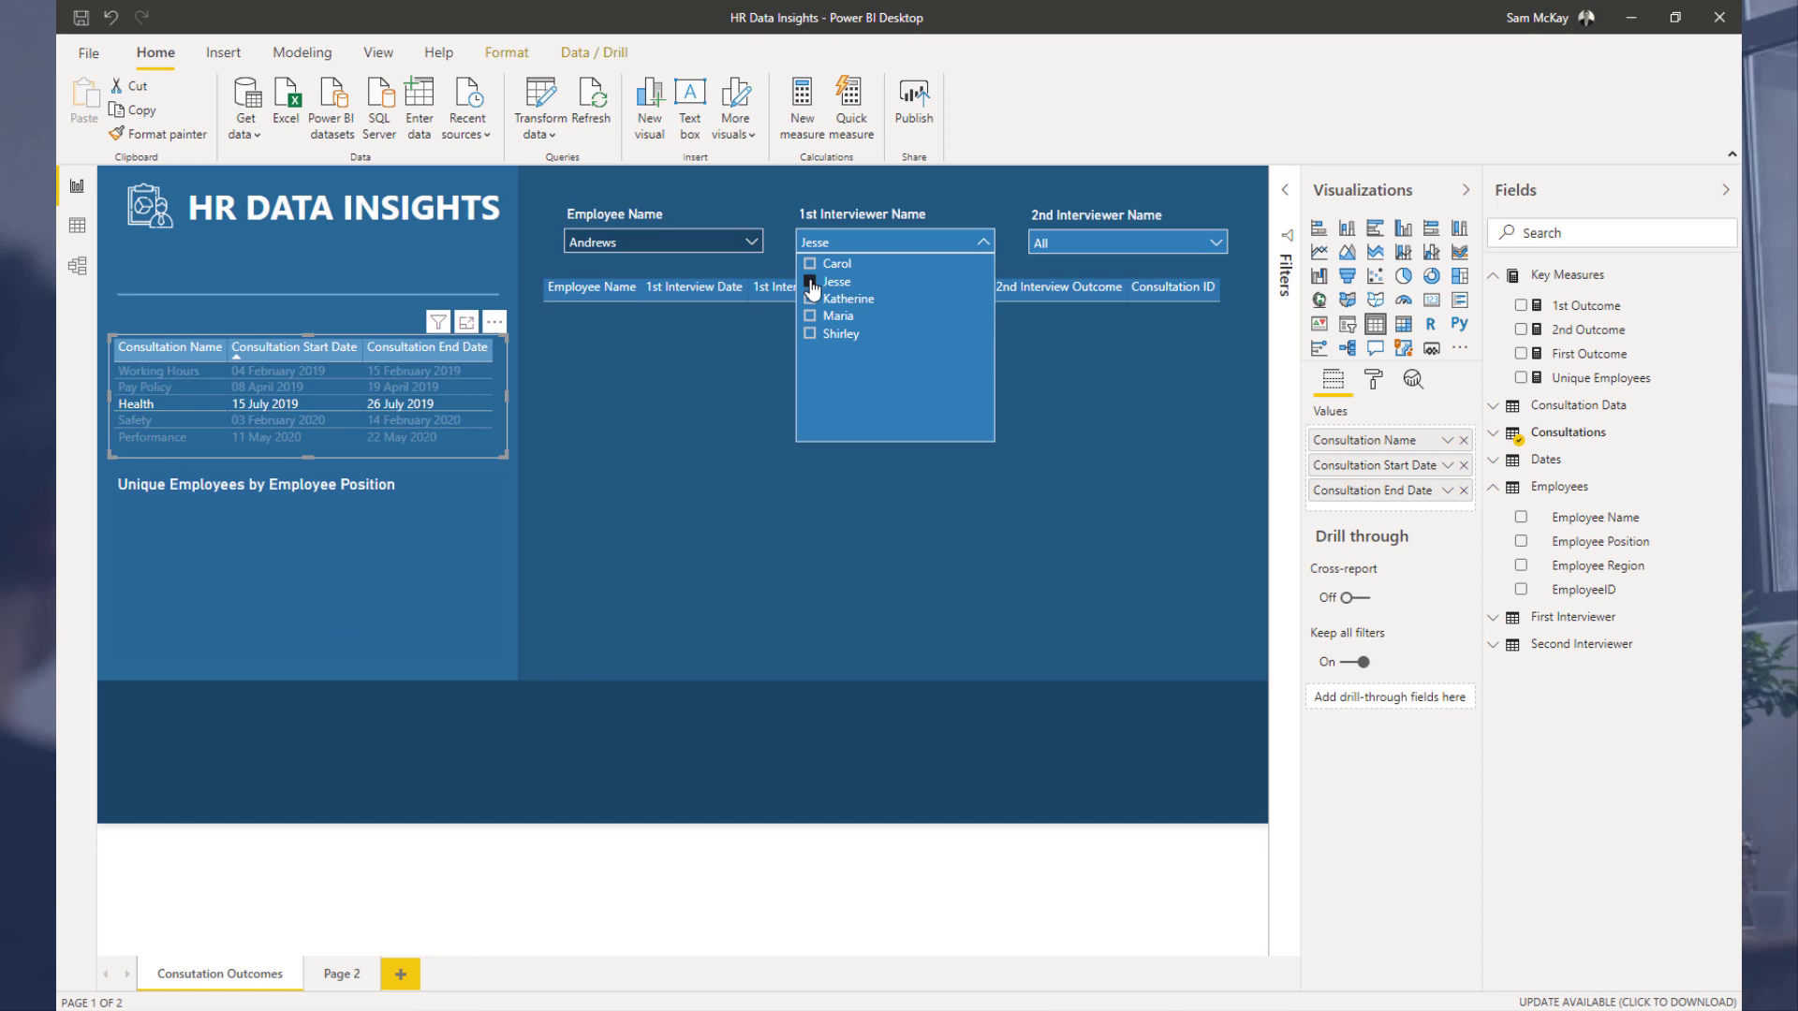
{"action": "left_click", "coordinate": [983, 243]}
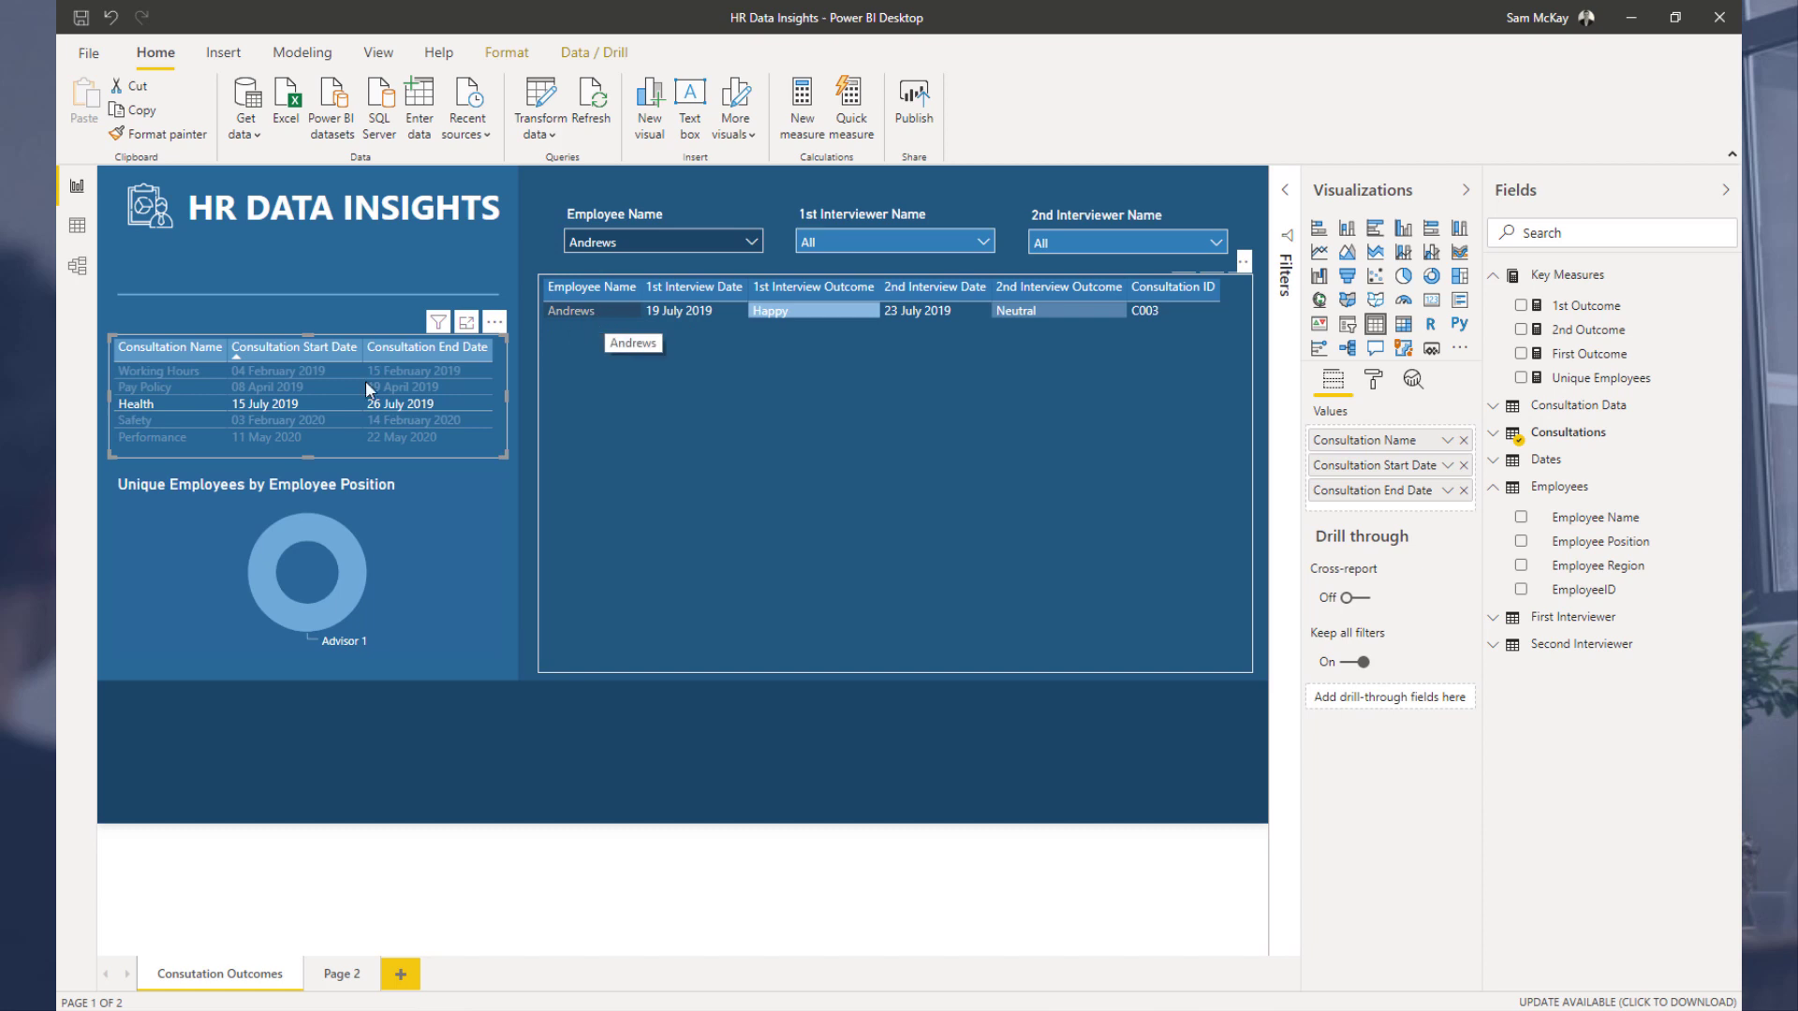
{"action": "left_click", "coordinate": [165, 404]}
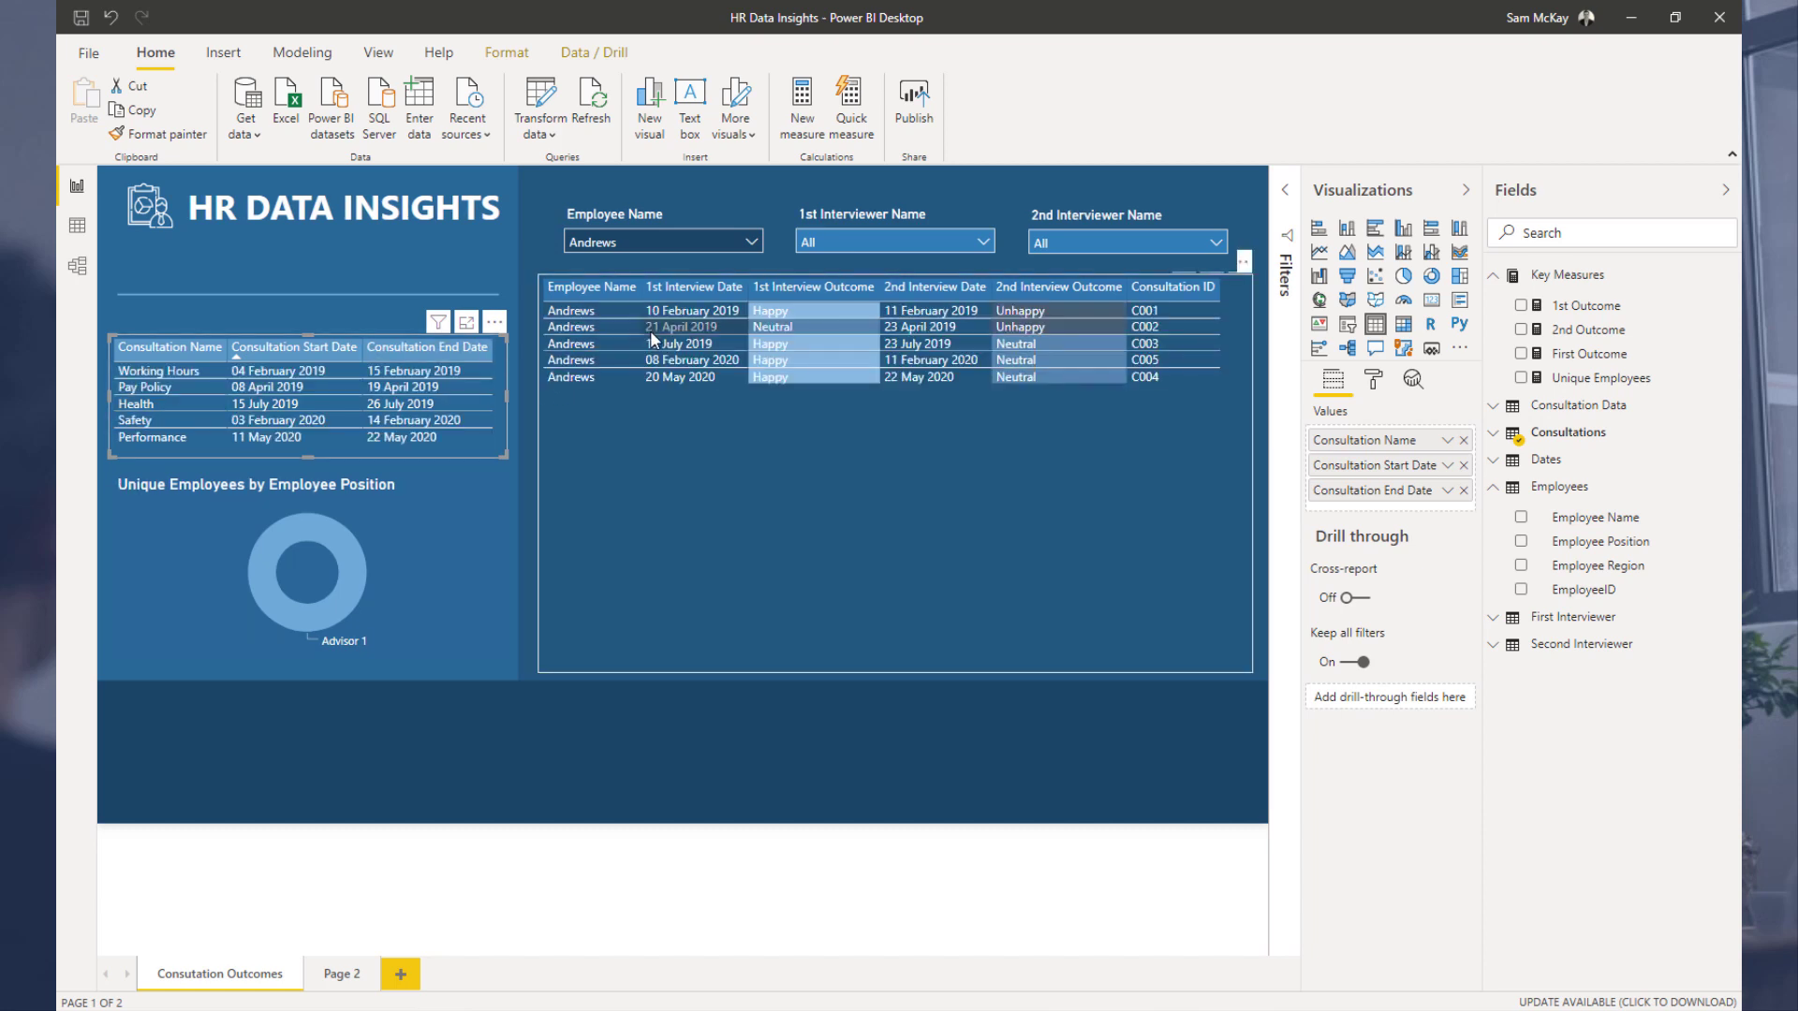
{"action": "left_click", "coordinate": [701, 241]}
{"action": "left_click", "coordinate": [576, 358]}
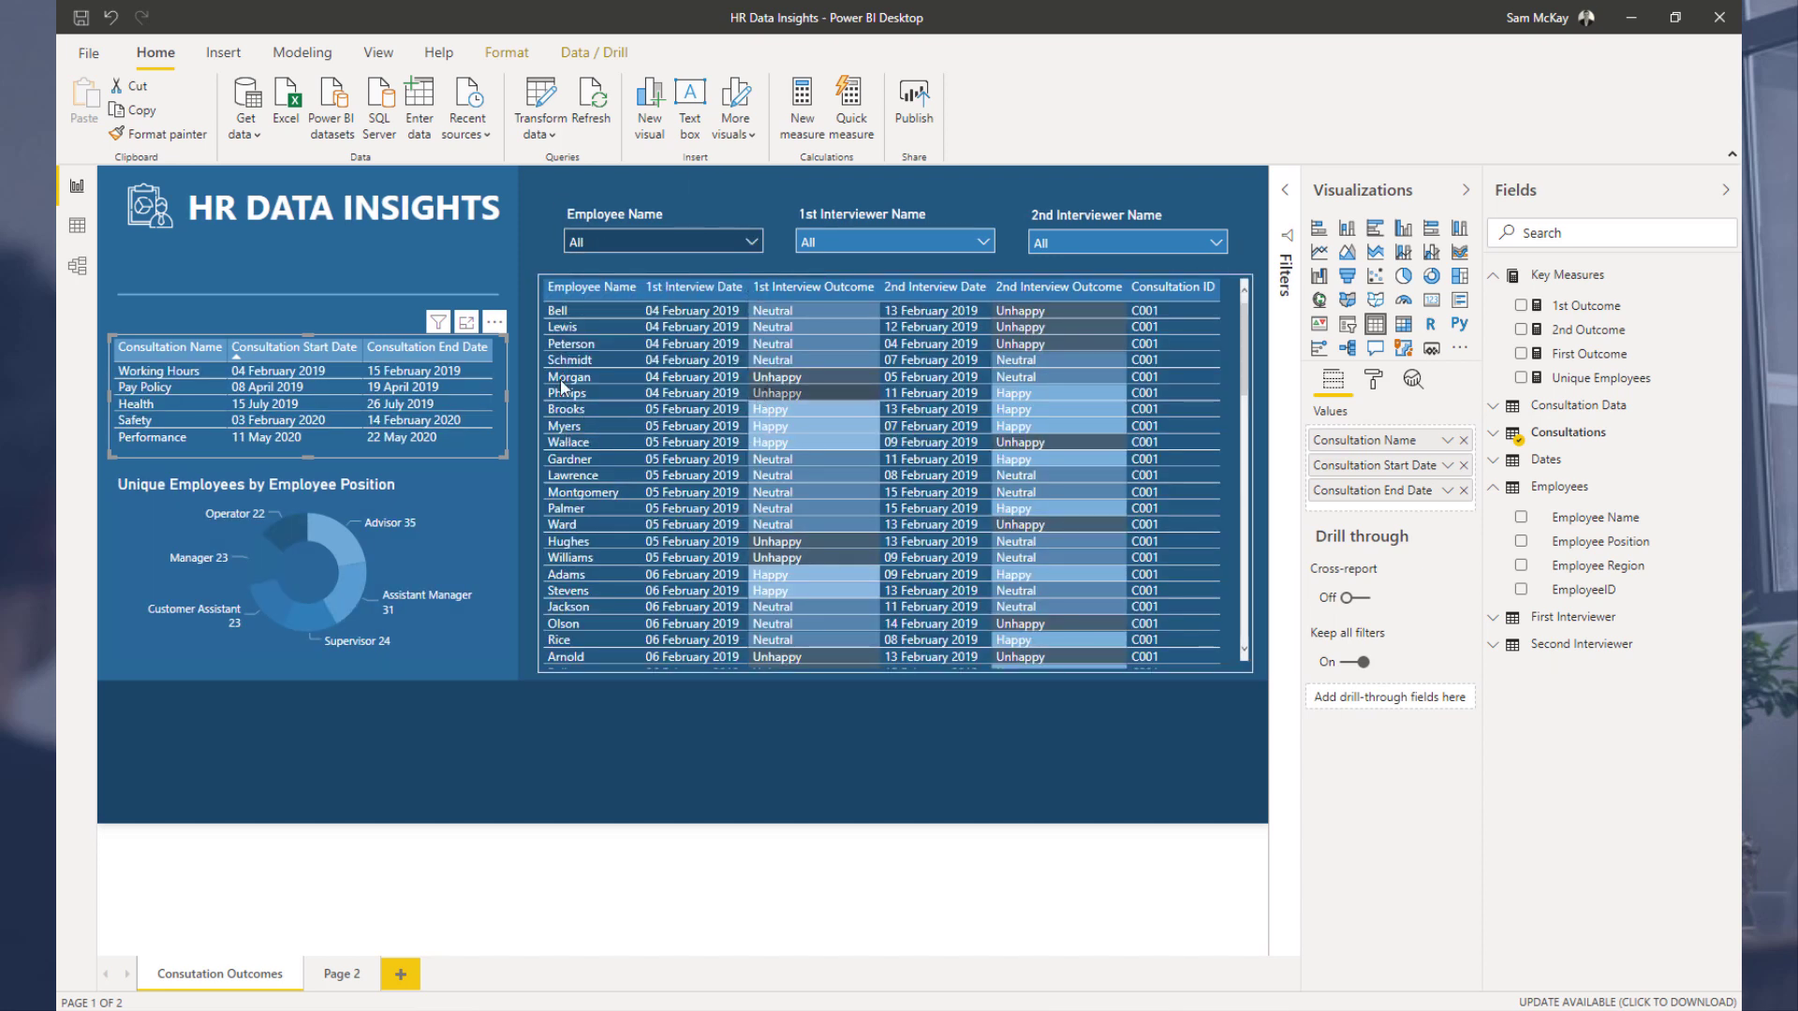
{"action": "left_click", "coordinate": [77, 266]}
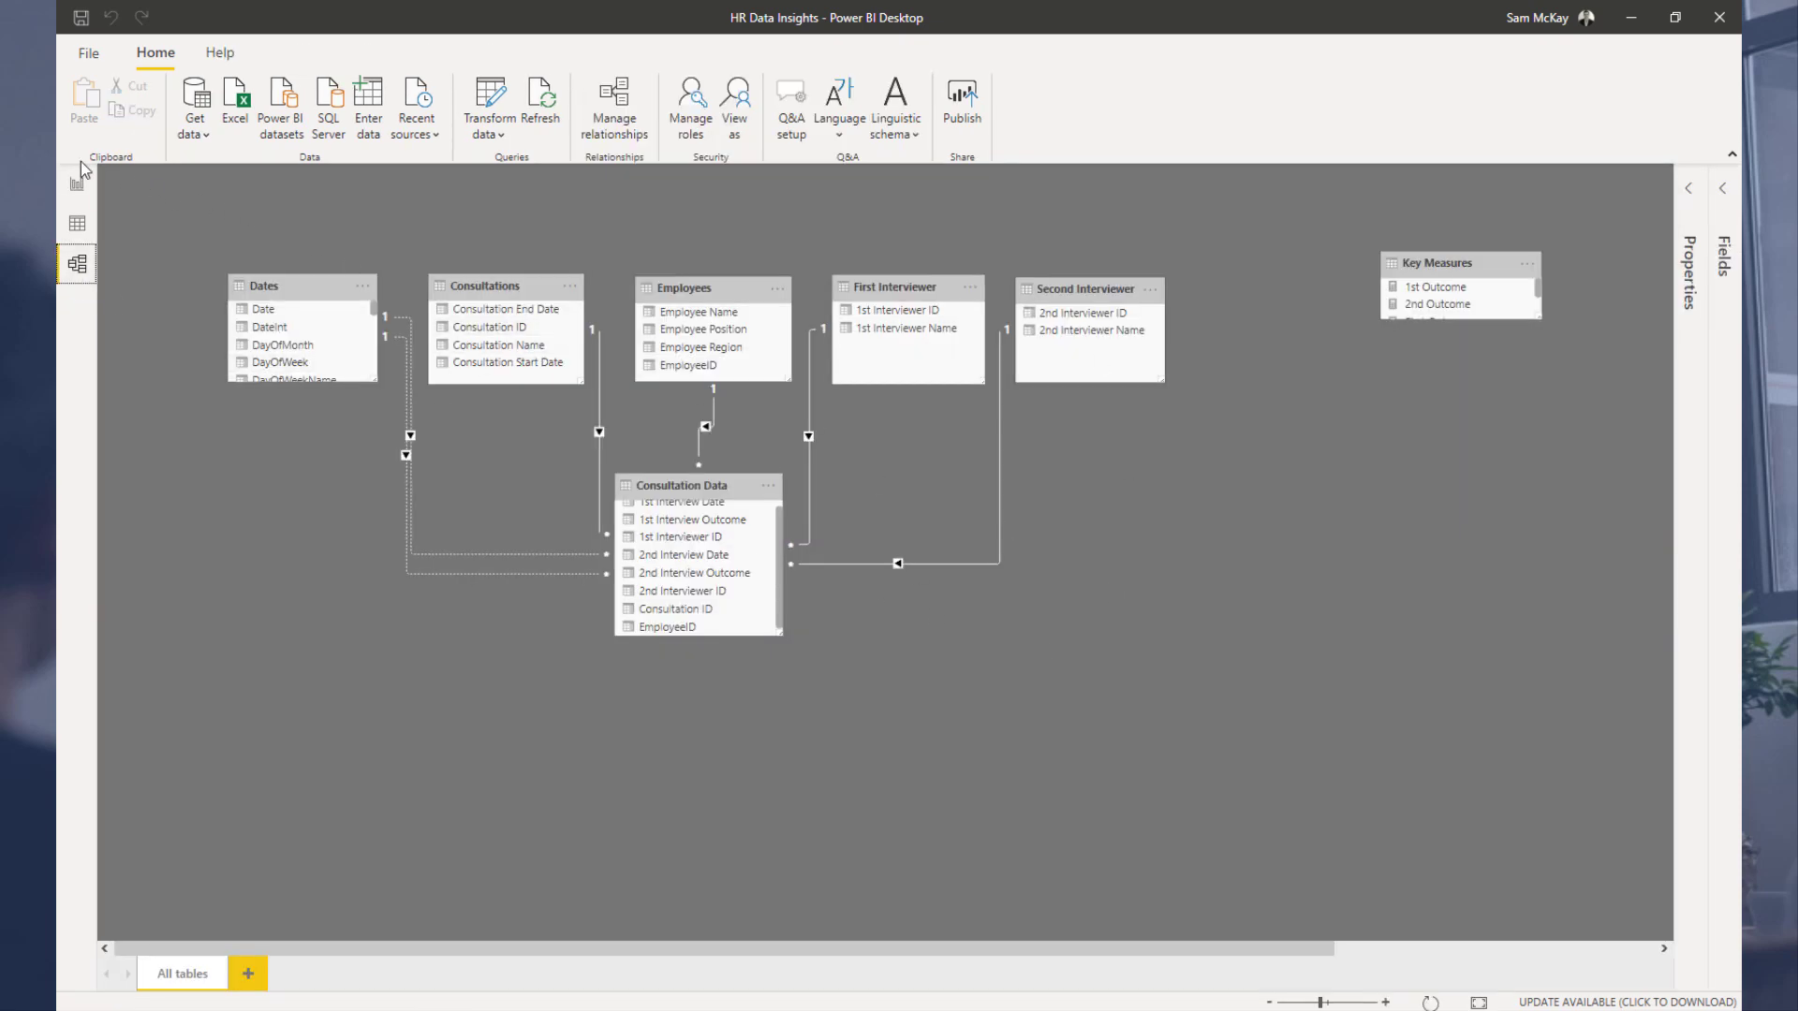
{"action": "left_click", "coordinate": [86, 191]}
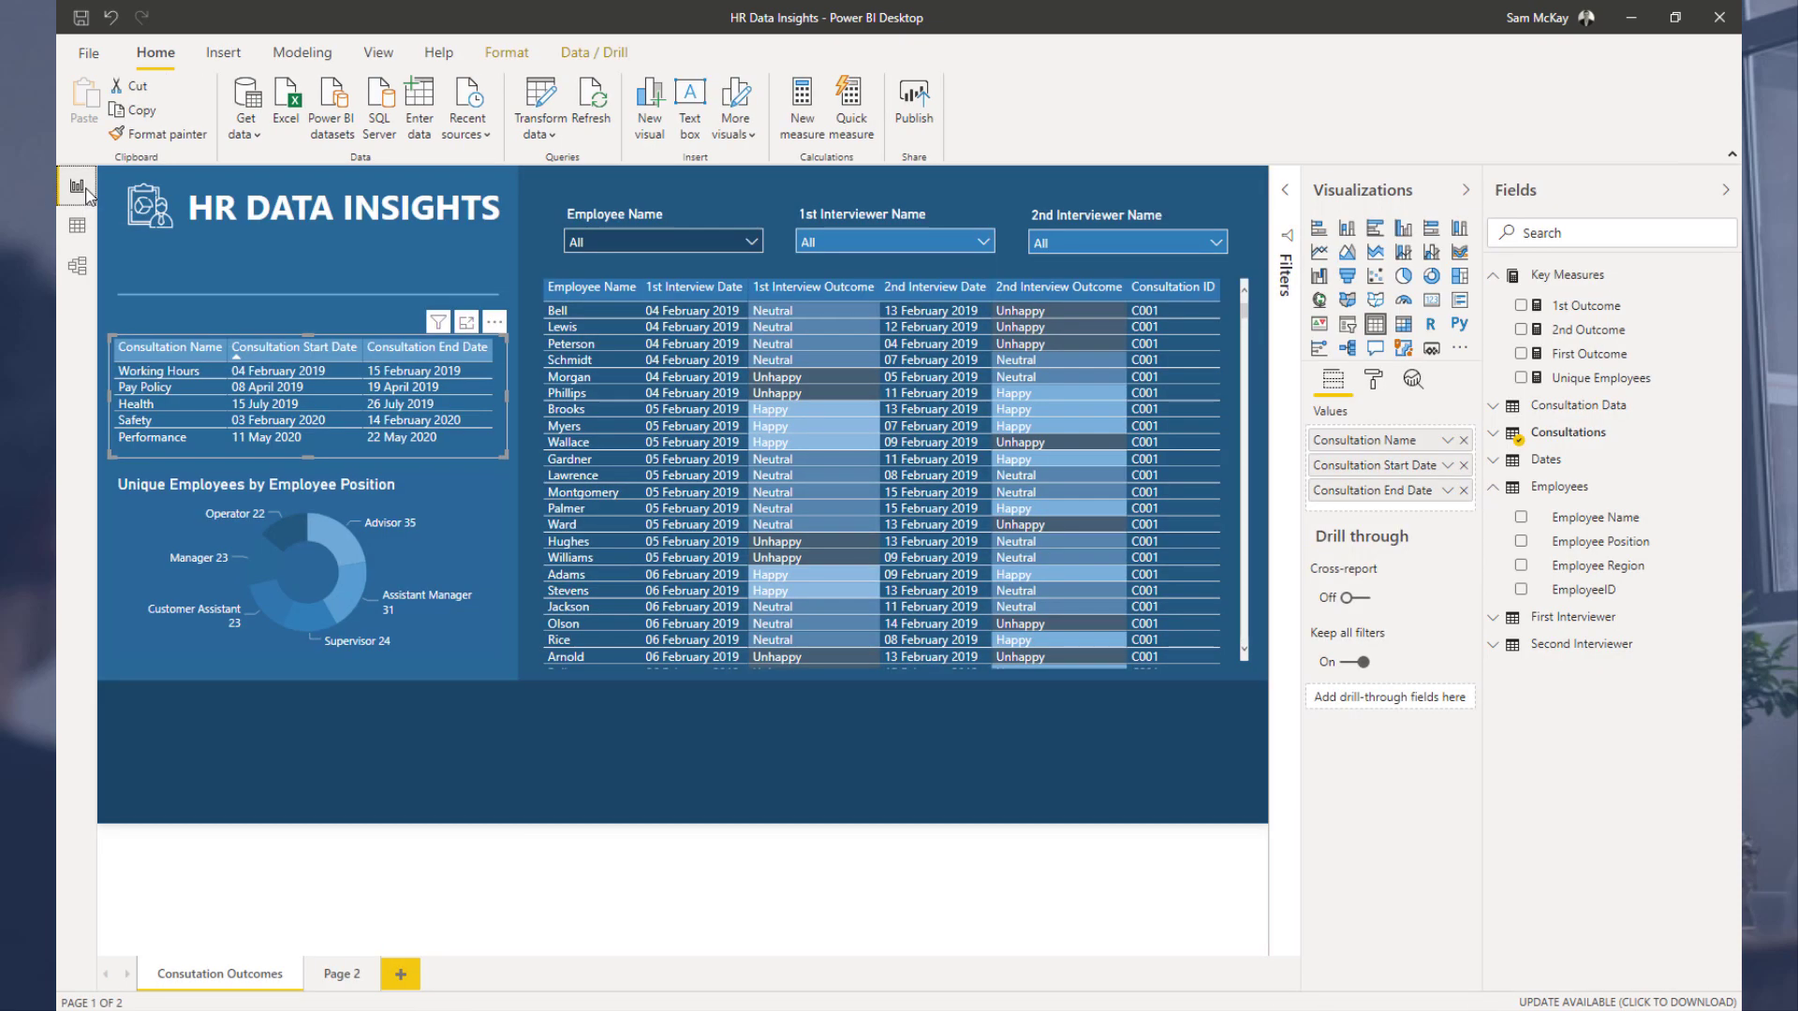
{"action": "left_click", "coordinate": [343, 543]}
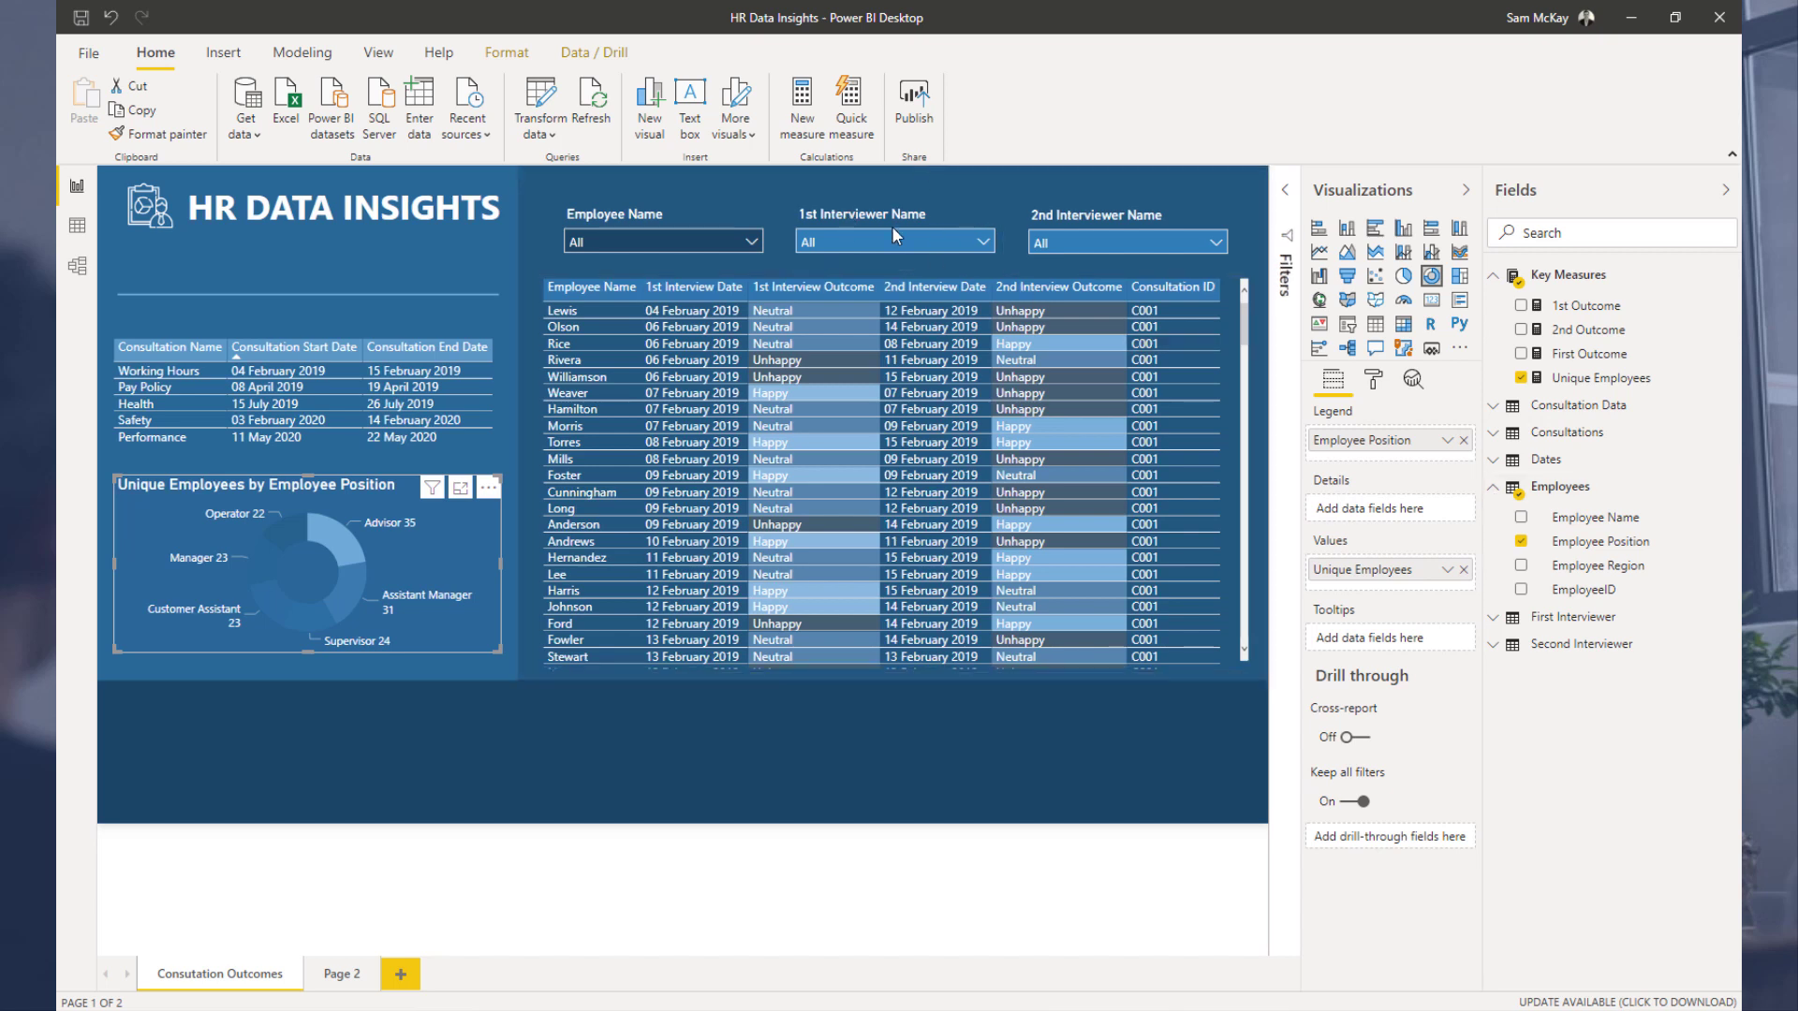
{"action": "left_click", "coordinate": [1495, 489]}
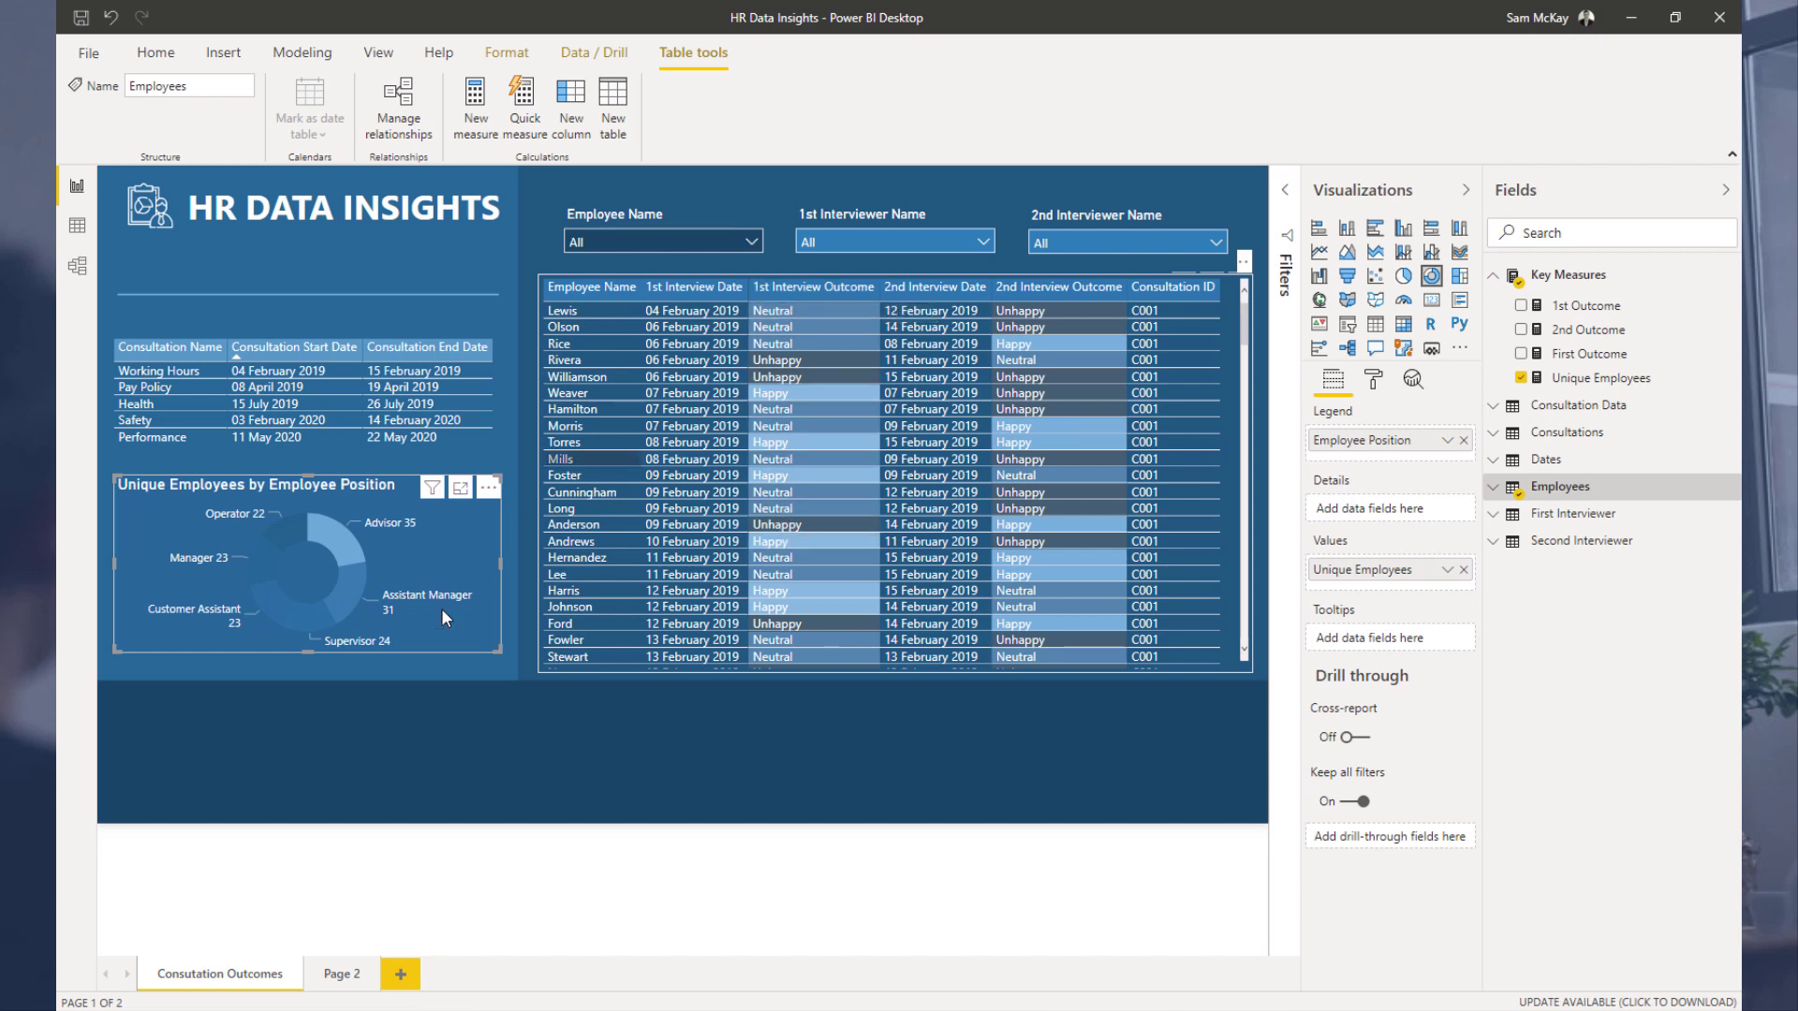
Step: Scroll through the employee interview outcomes table on the Consutation Outcomes page to review its rows
{"action": "scroll", "coordinate": [802, 325], "scroll_direction": "down", "scroll_amount": 1}
{"action": "scroll", "coordinate": [801, 316], "scroll_direction": "up", "scroll_amount": 1}
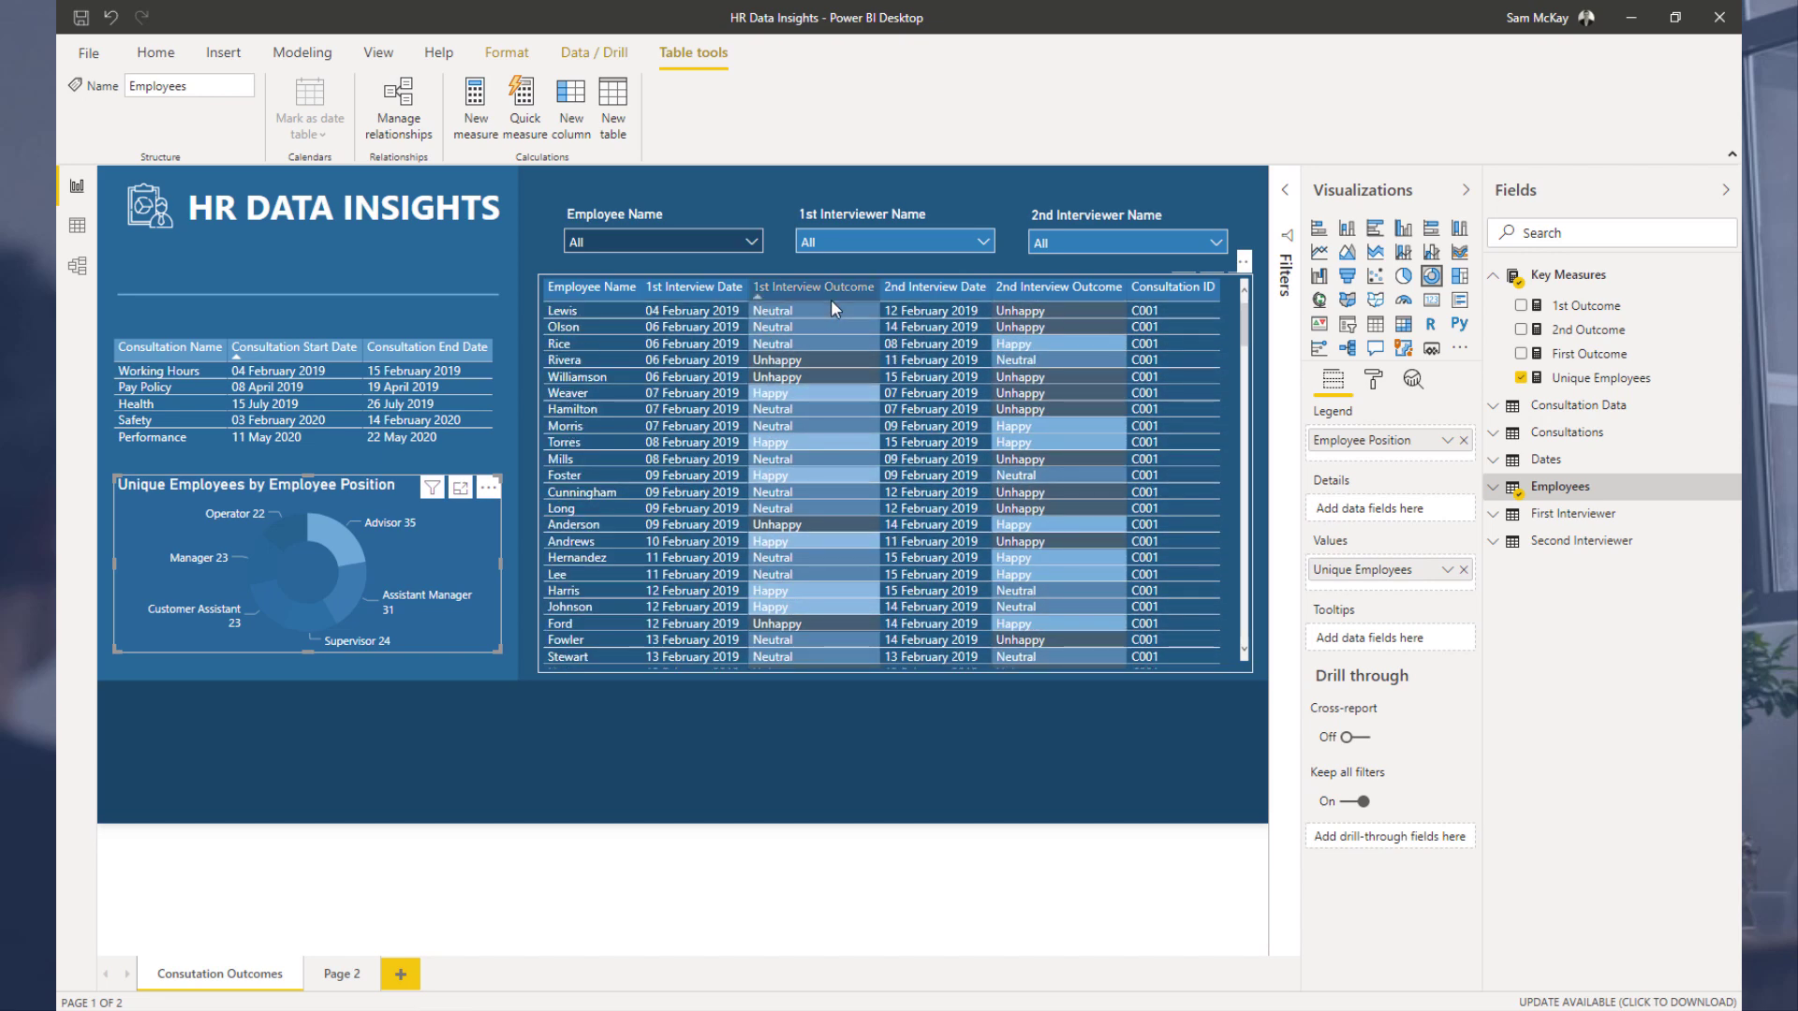
{"action": "scroll", "coordinate": [819, 354], "scroll_direction": "down", "scroll_amount": 10}
{"action": "scroll", "coordinate": [817, 346], "scroll_direction": "down", "scroll_amount": 10}
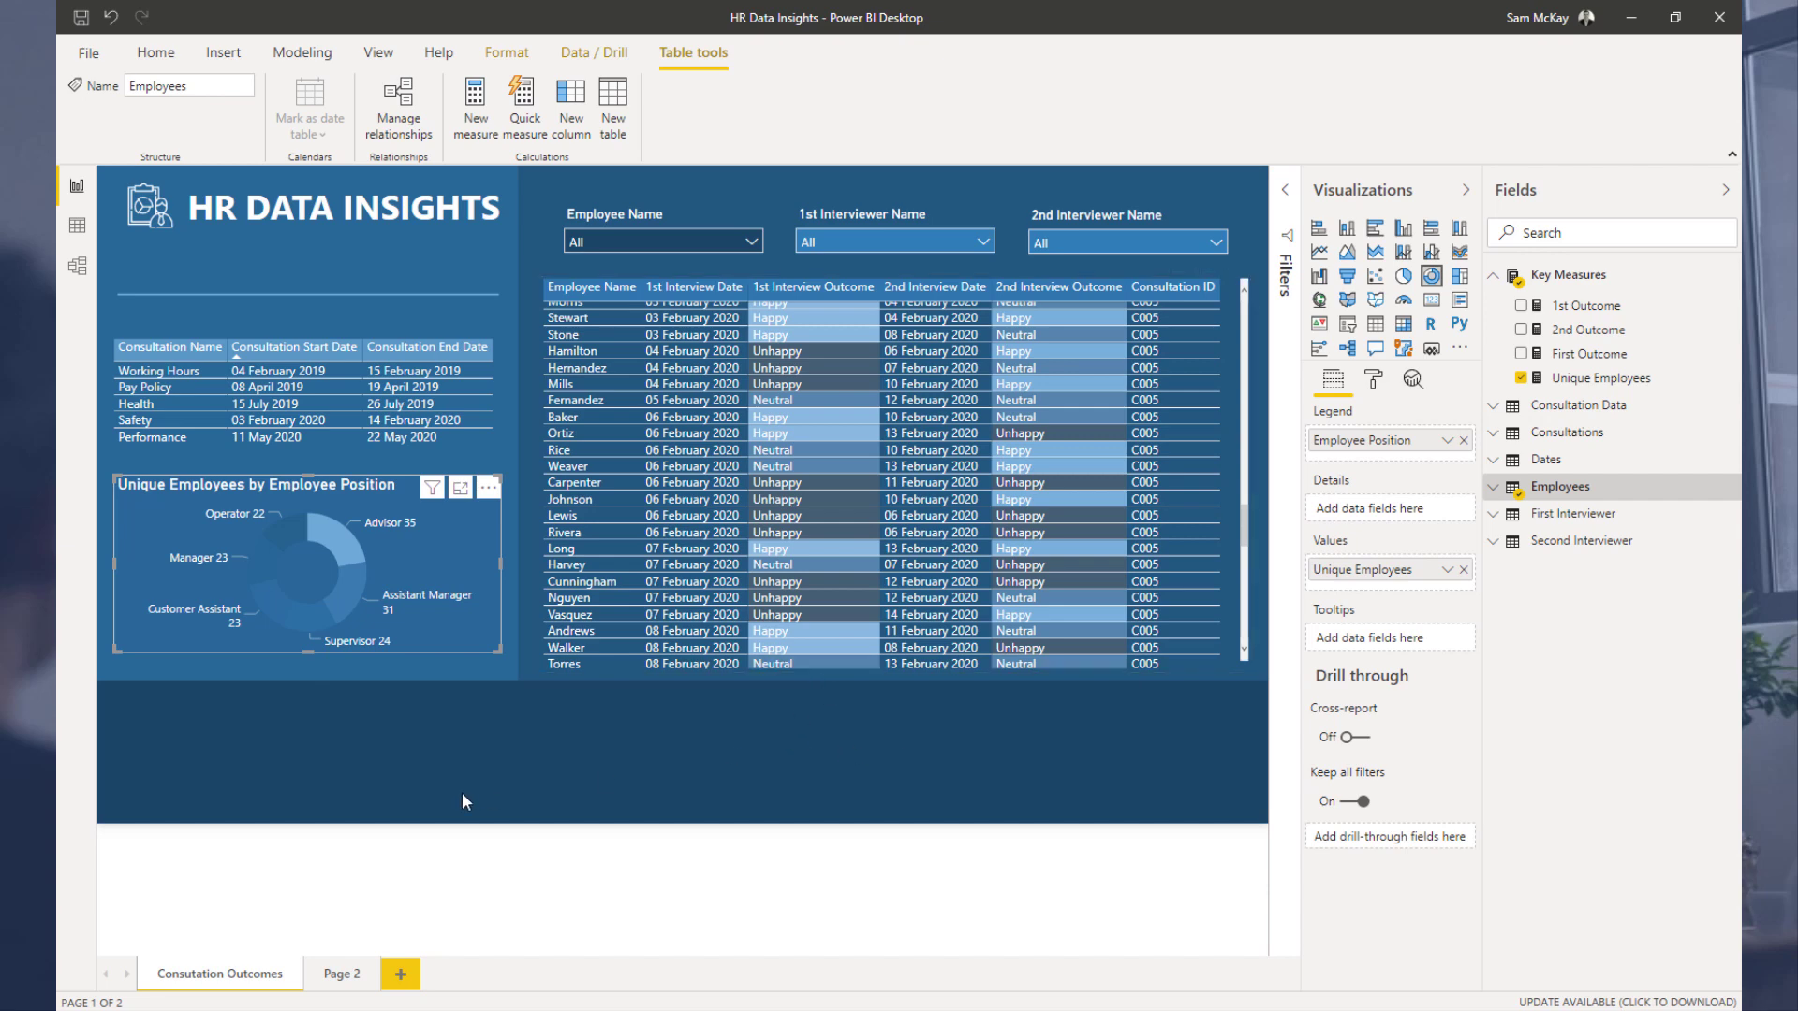
{"action": "scroll", "coordinate": [647, 631], "scroll_direction": "up", "scroll_amount": 20}
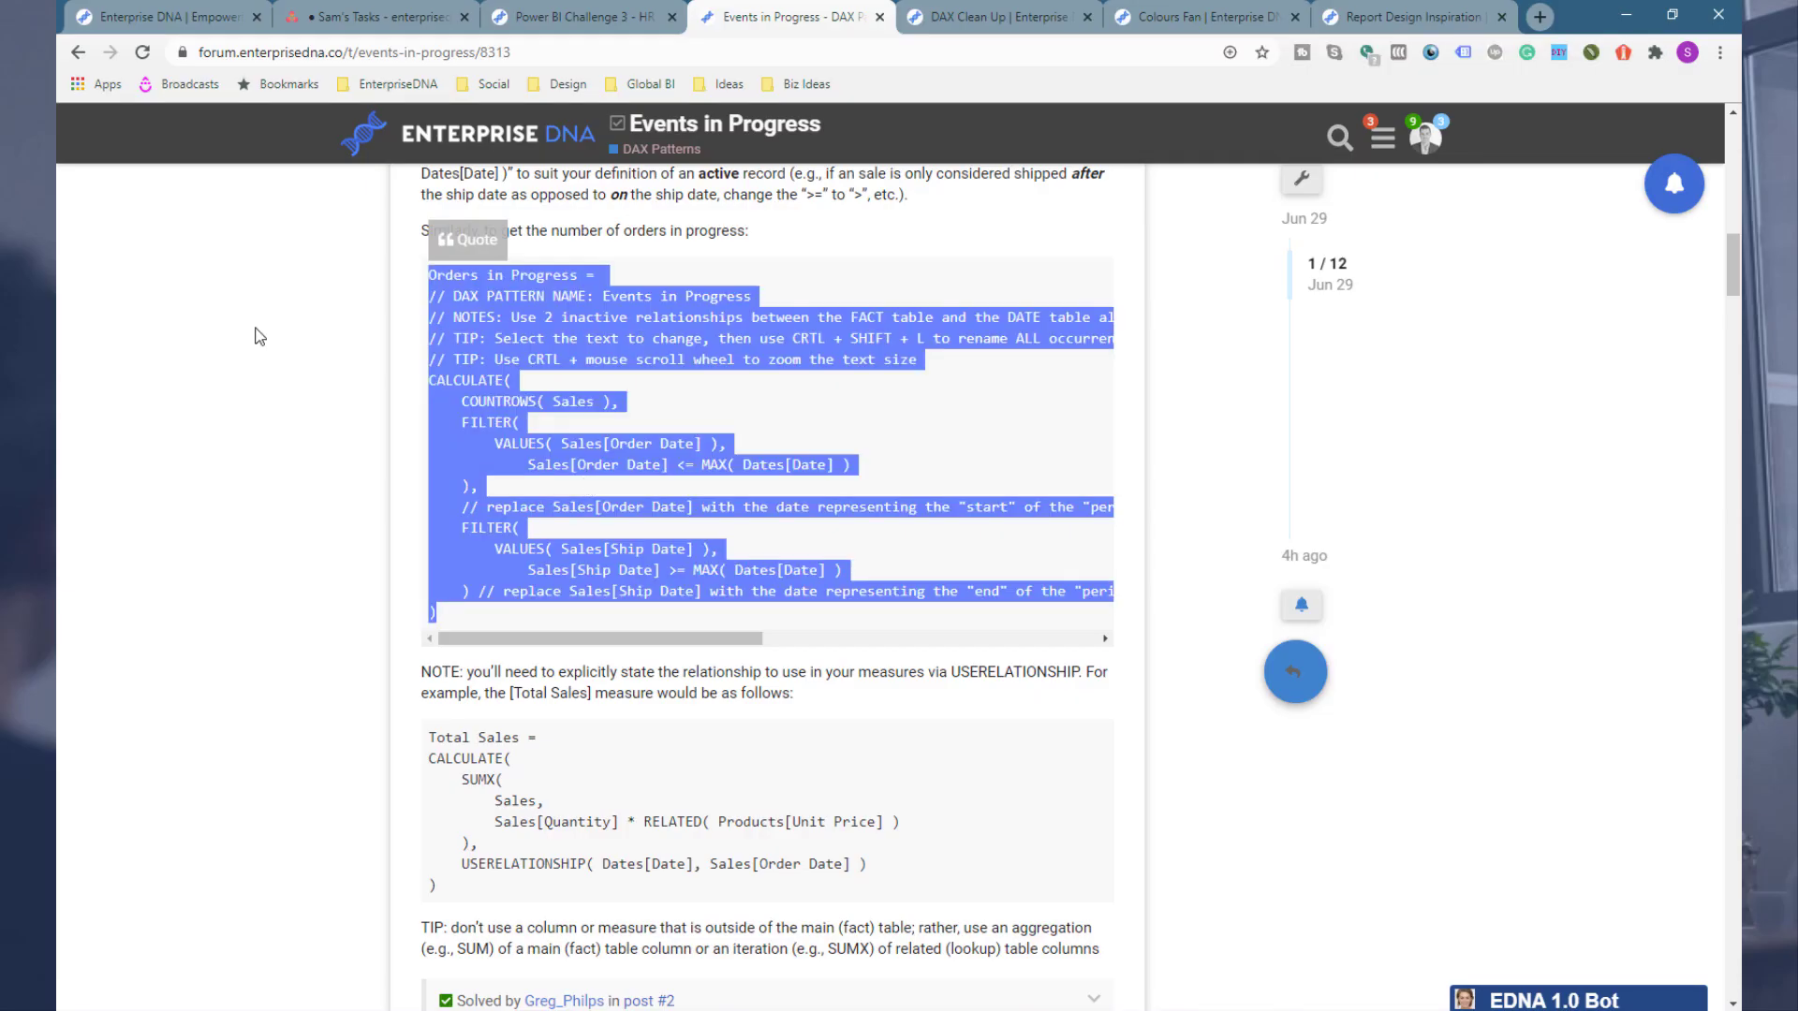
Step: Switch to the browser, open the Power BI Challenge 3 - HR Data Insights forum post and follow its challenges category link
{"action": "left_click", "coordinate": [259, 338]}
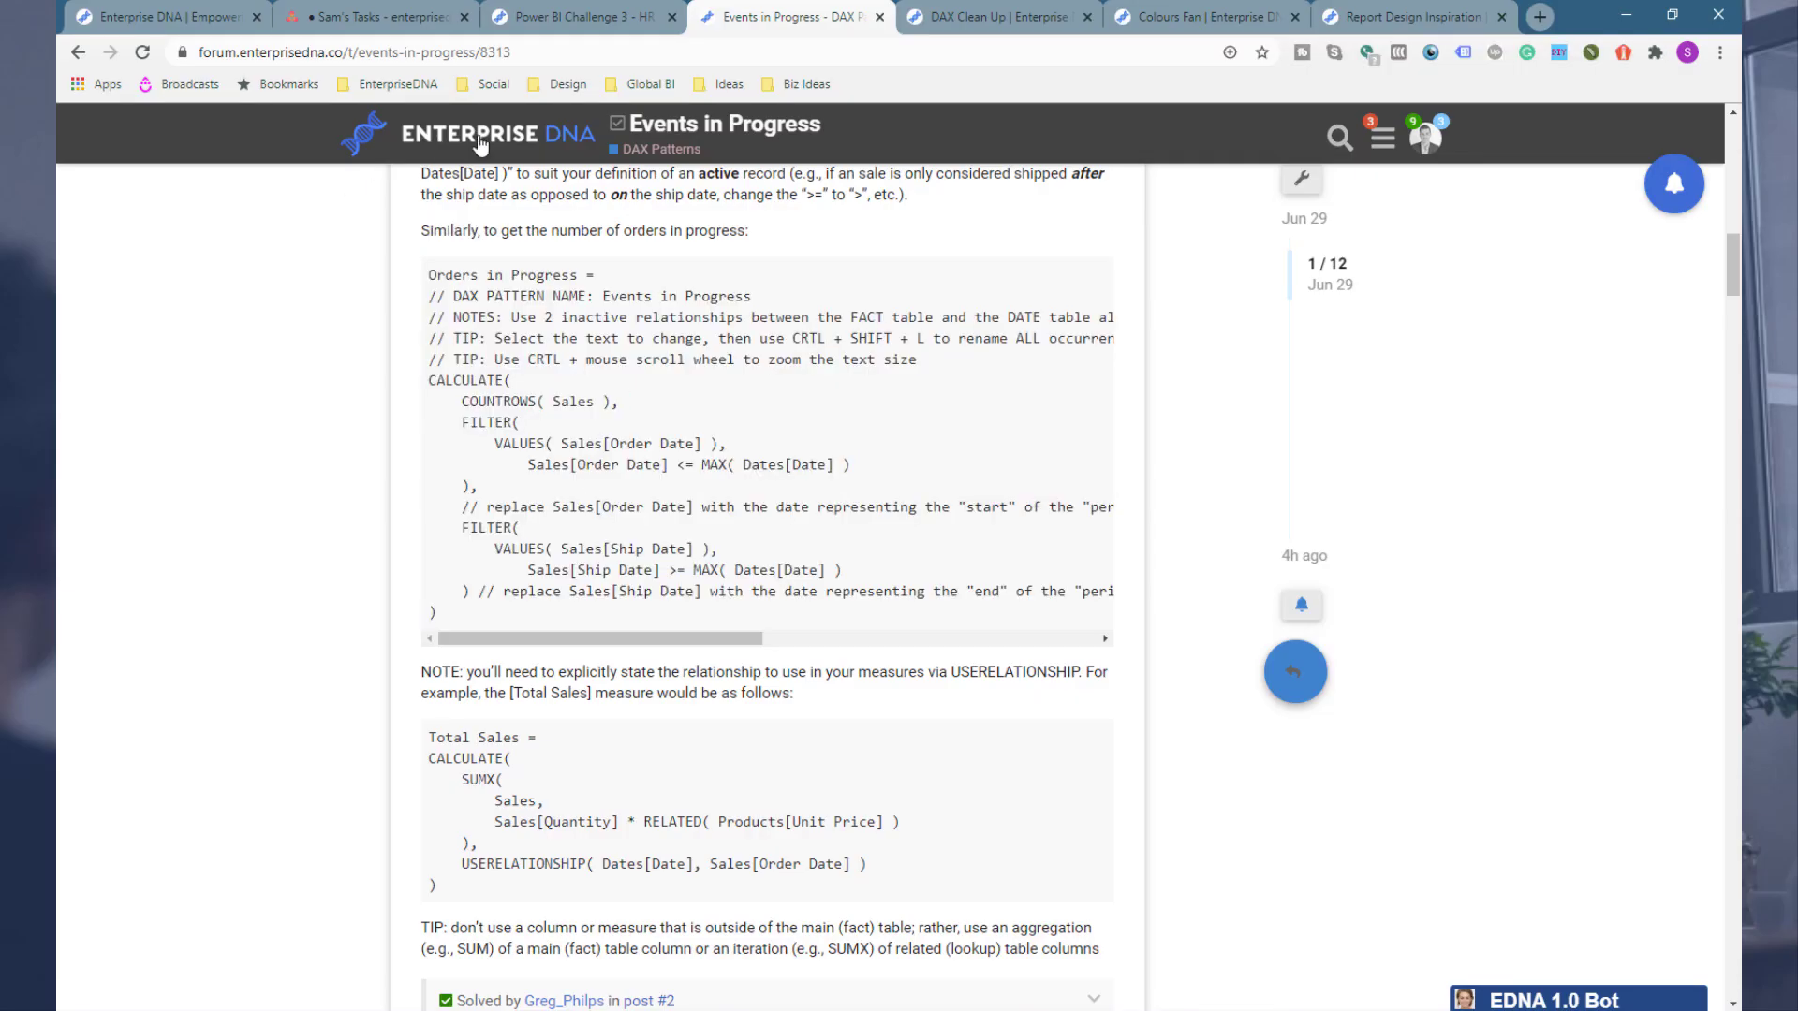
{"action": "left_click", "coordinate": [542, 24]}
{"action": "scroll", "coordinate": [316, 324], "scroll_direction": "up", "scroll_amount": 5}
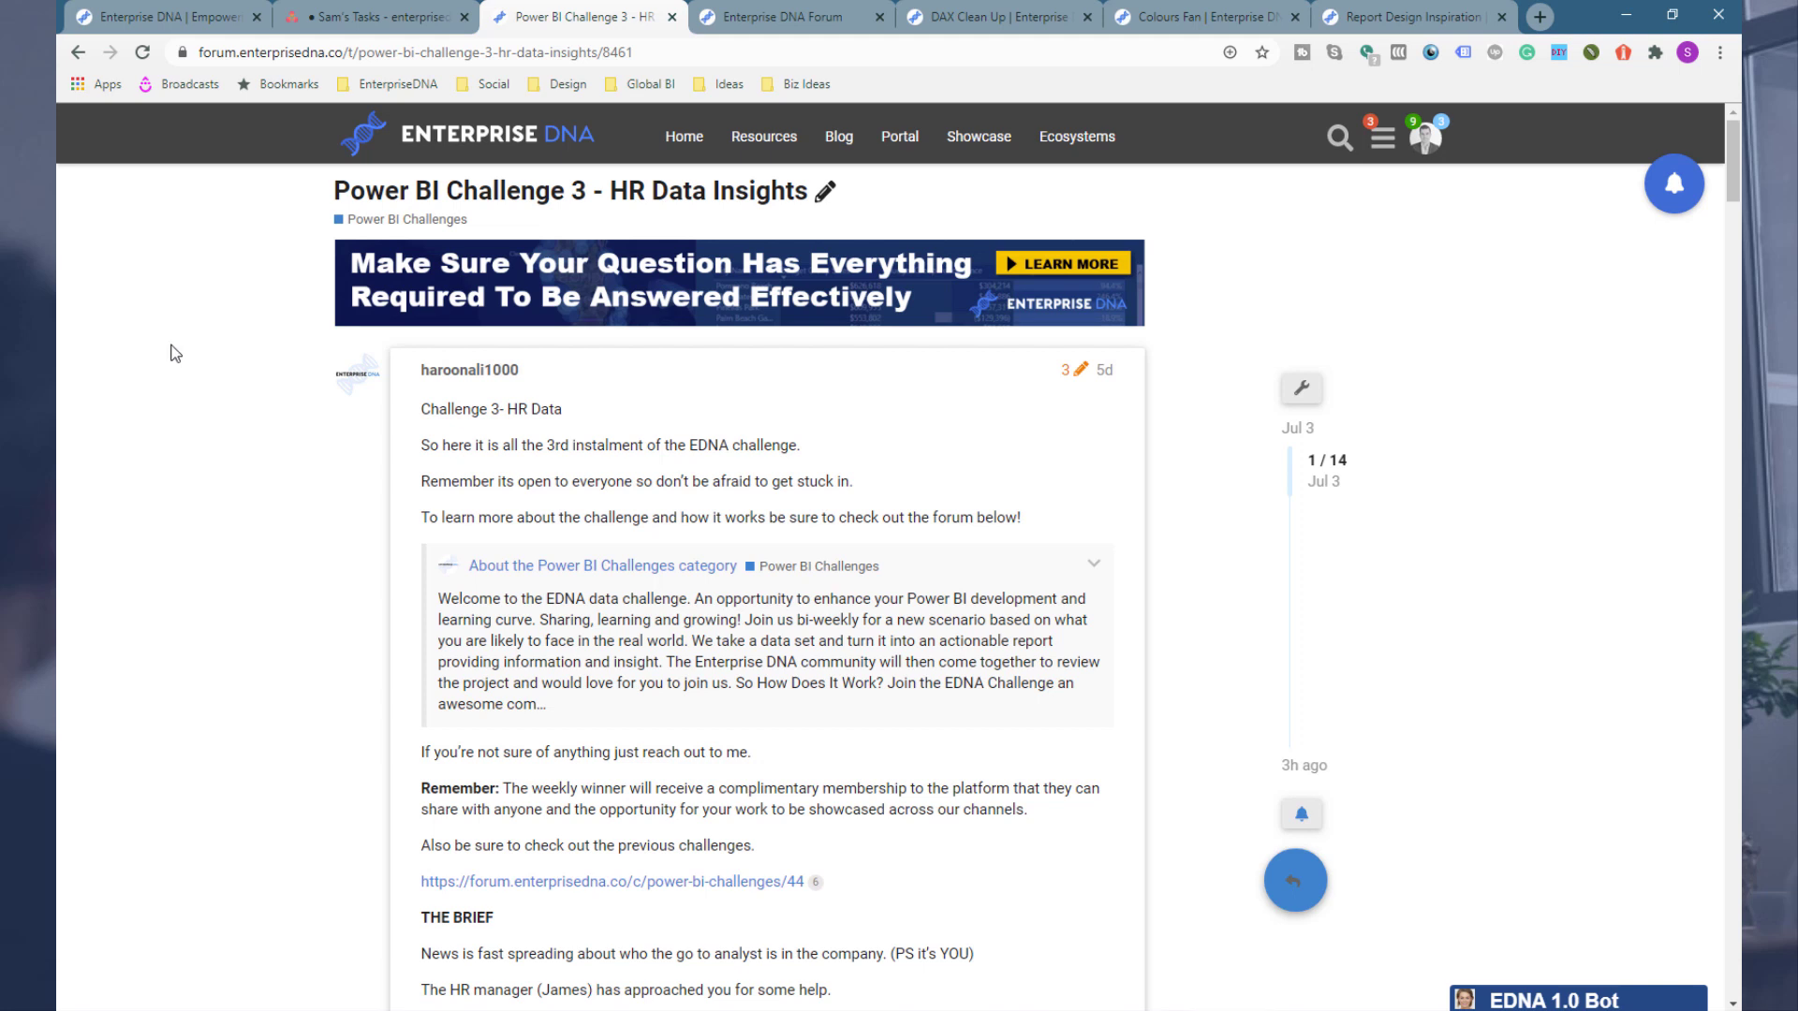
{"action": "scroll", "coordinate": [172, 351], "scroll_direction": "down", "scroll_amount": 5}
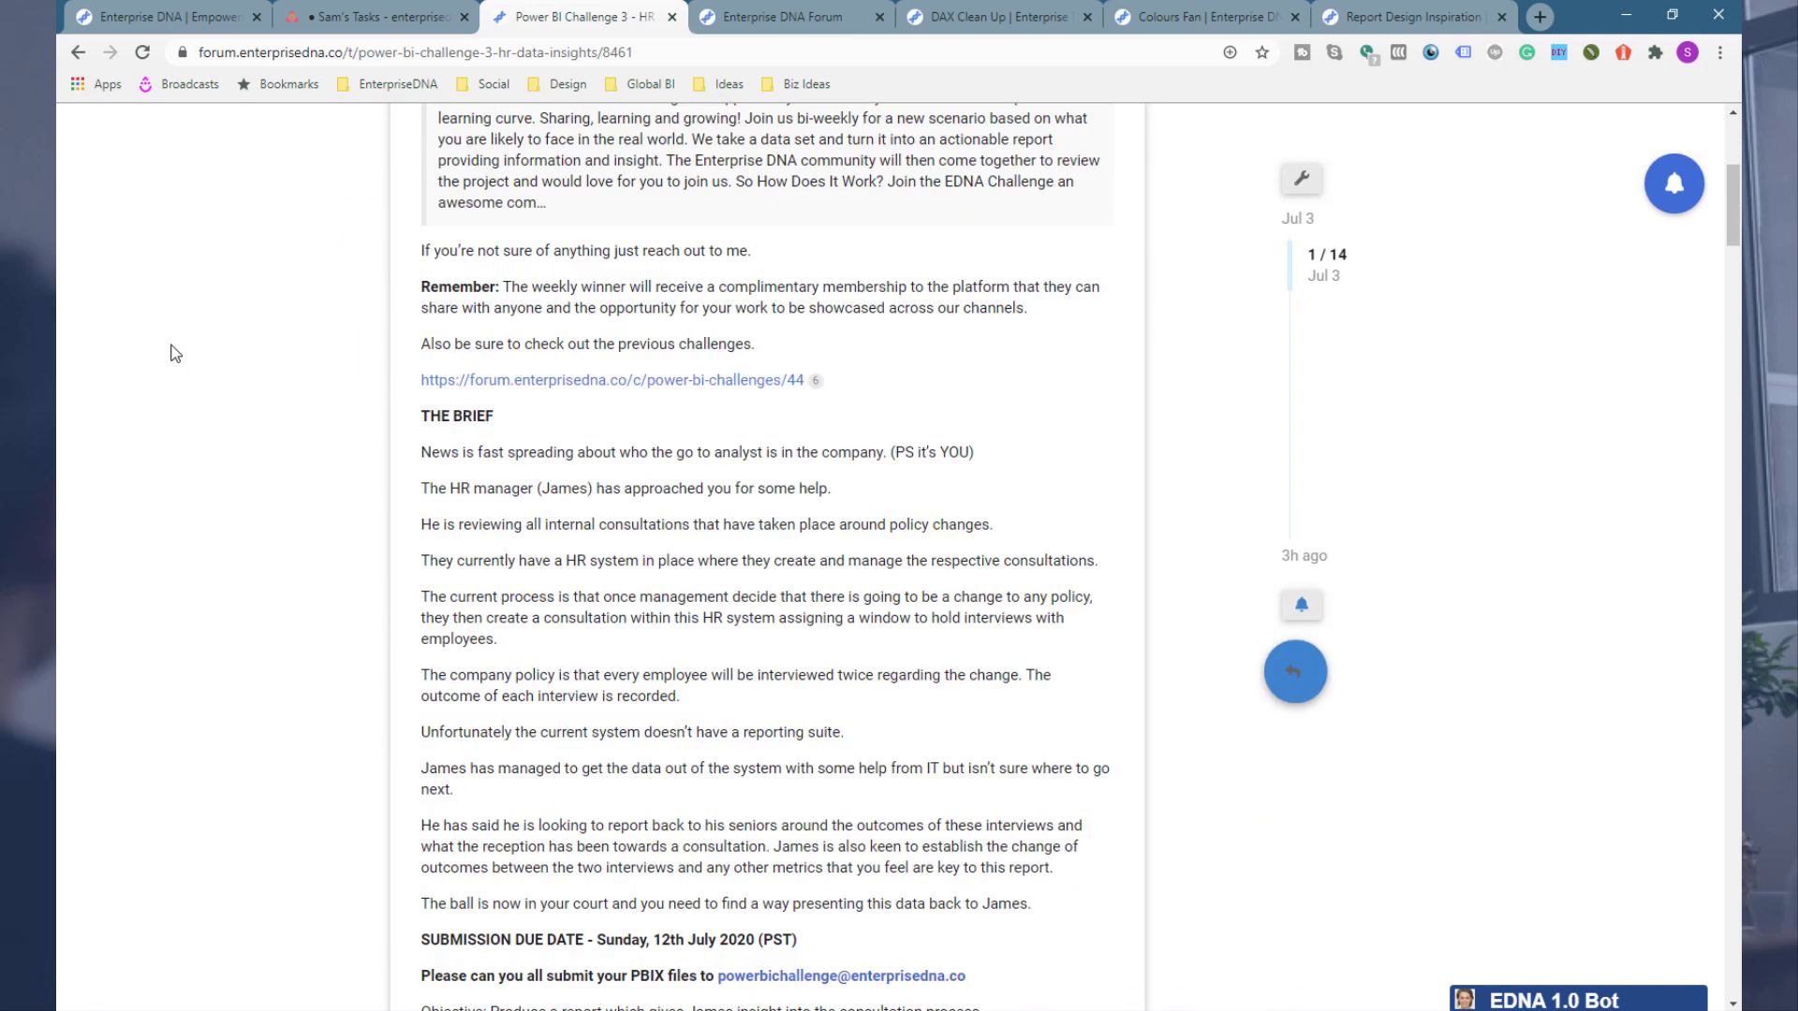
{"action": "scroll", "coordinate": [173, 351], "scroll_direction": "up", "scroll_amount": 3}
{"action": "left_click", "coordinate": [615, 369]}
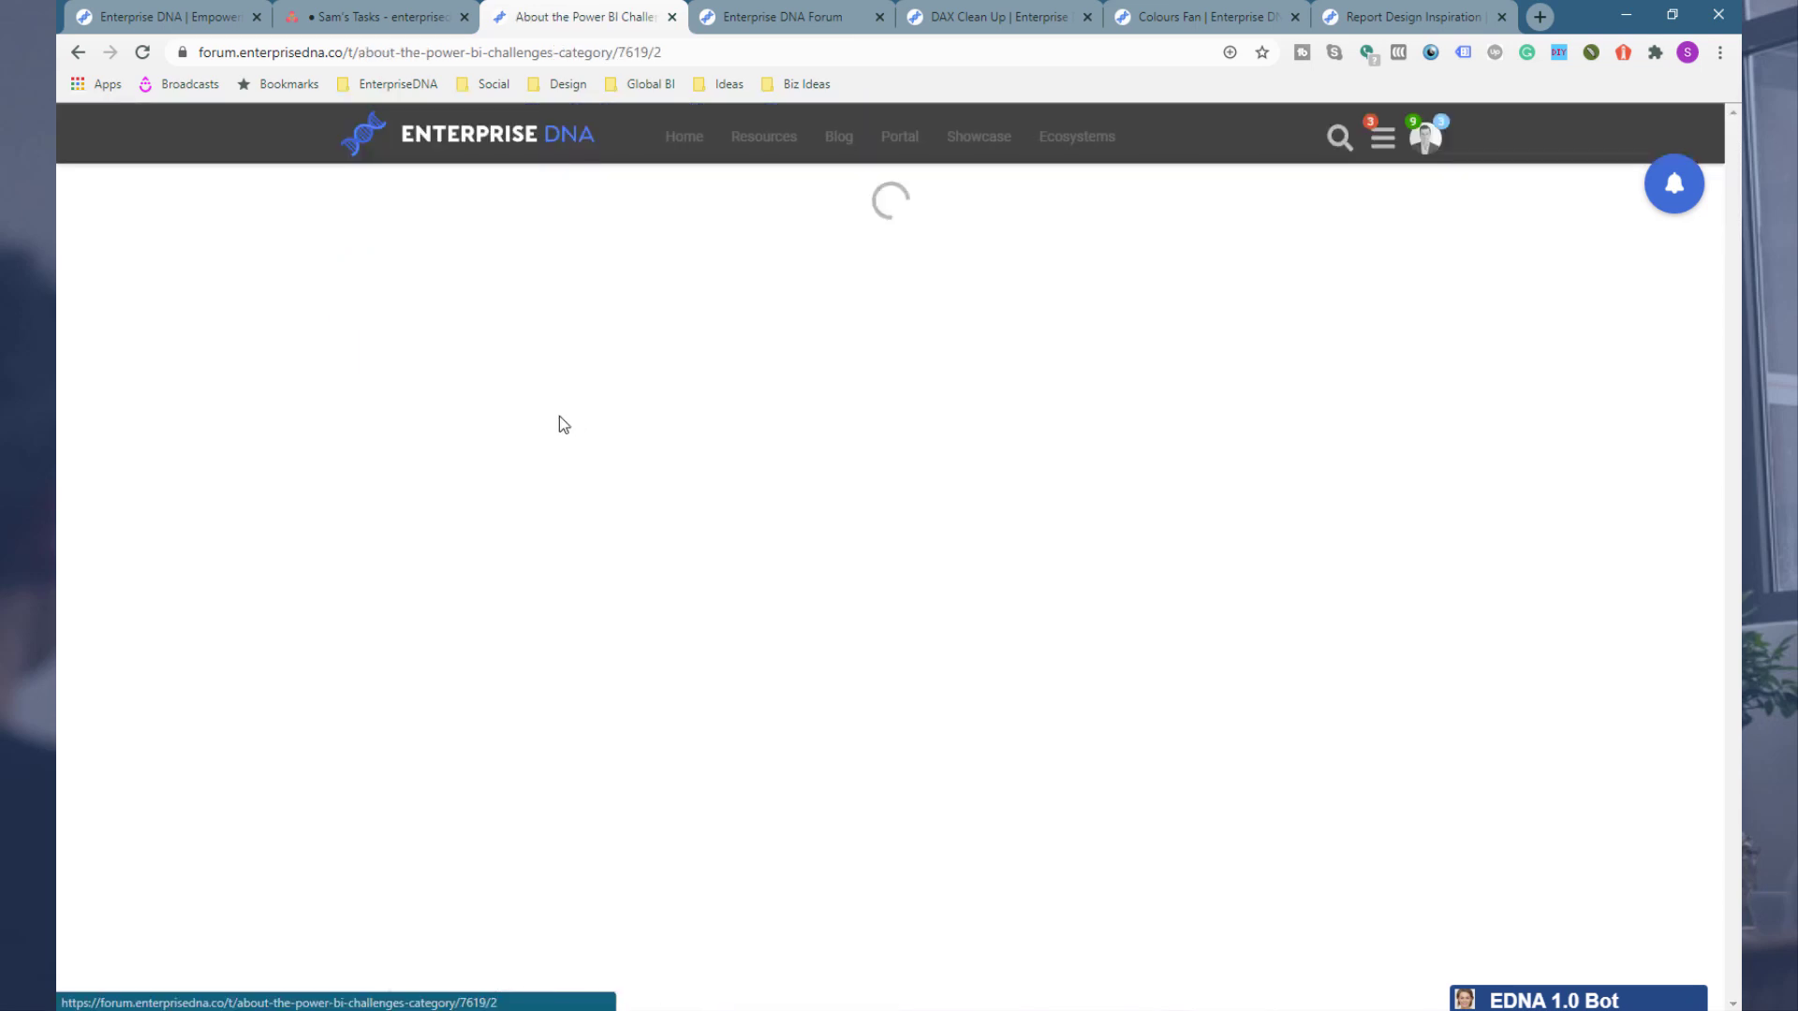
Step: Read the About the Power BI Challenges category post, highlighting its list of benefits, then go back to the challenge post
{"action": "scroll", "coordinate": [351, 439], "scroll_direction": "down", "scroll_amount": 8}
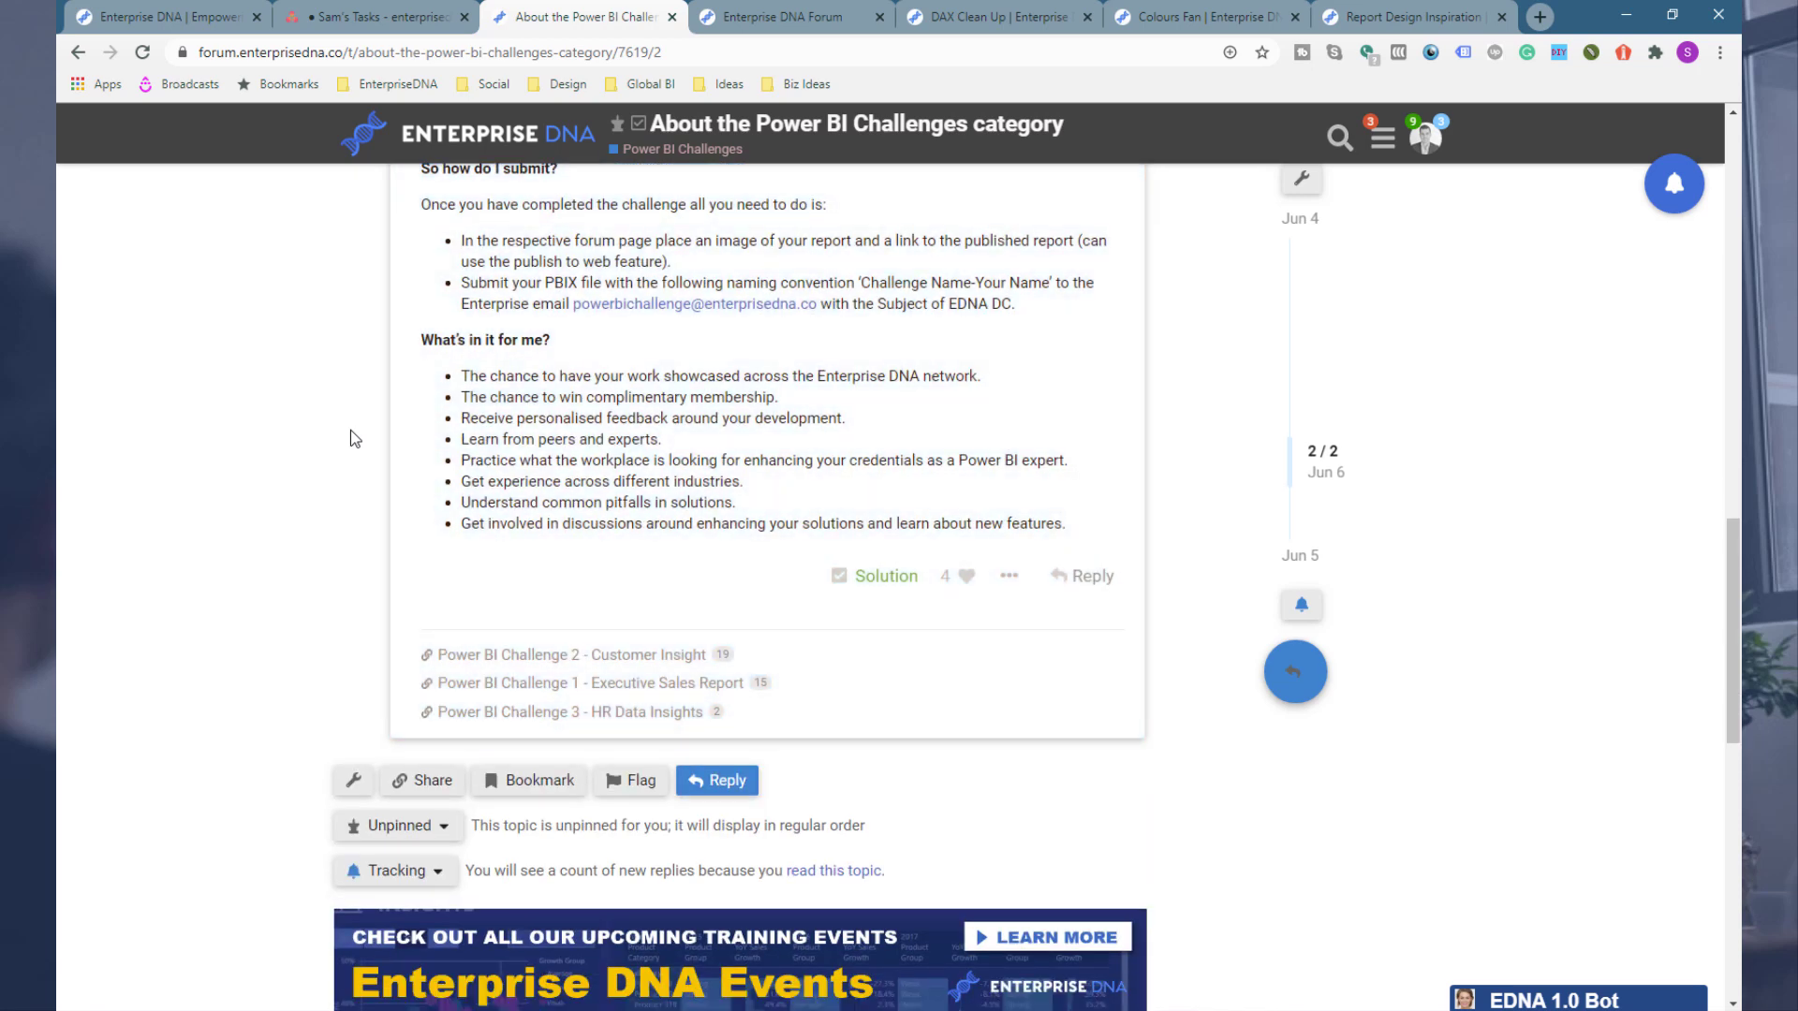
{"action": "scroll", "coordinate": [350, 430], "scroll_direction": "up", "scroll_amount": 2}
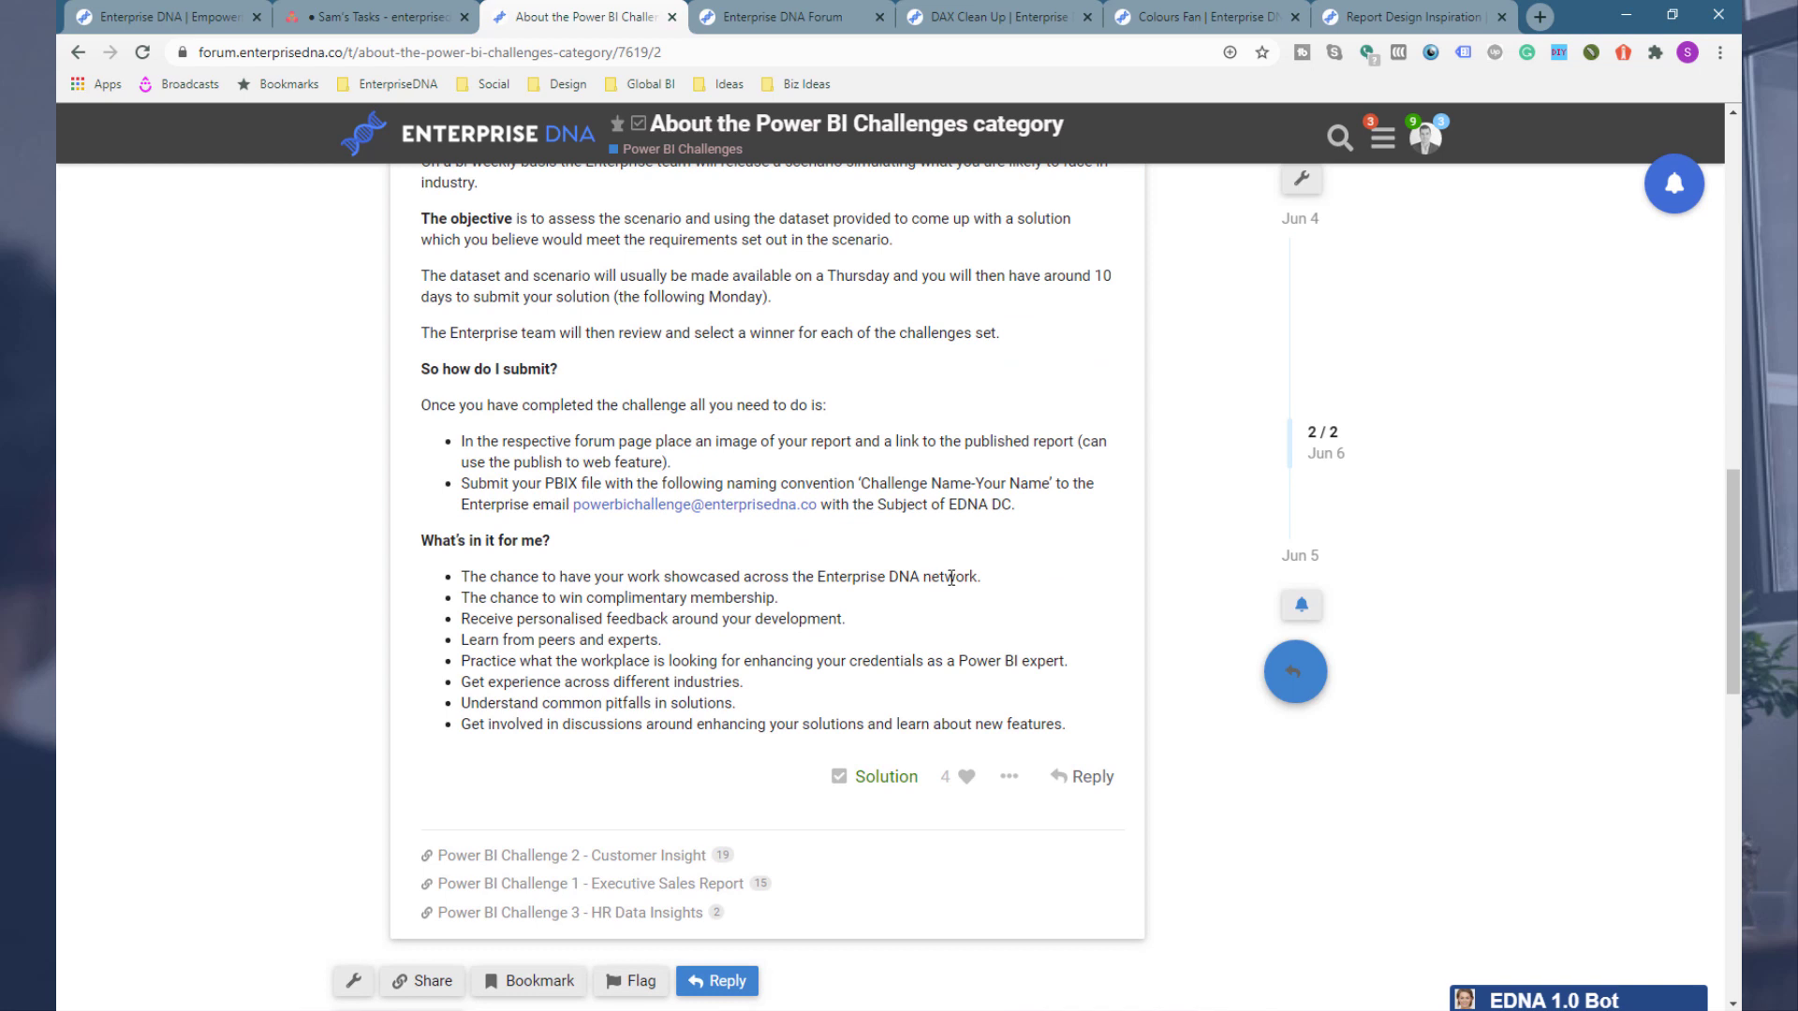
{"action": "left_click_drag", "start_coordinate": [946, 578], "coordinate": [673, 570]}
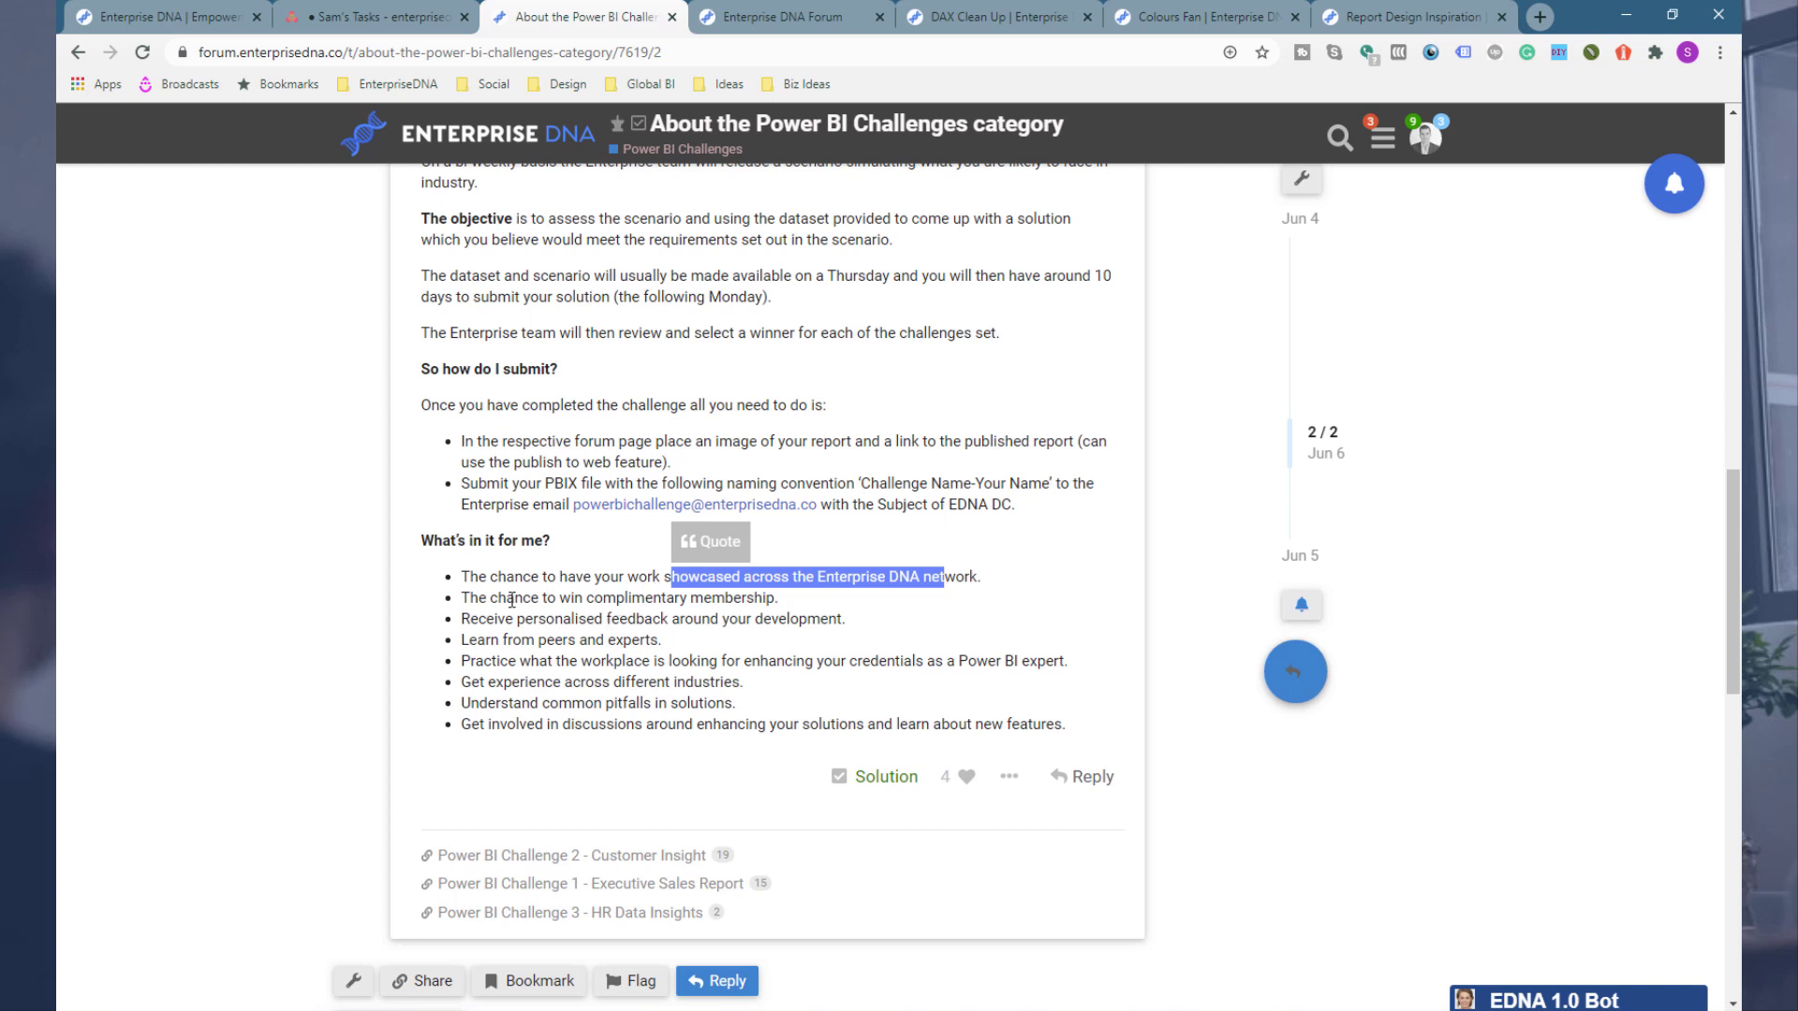
{"action": "left_click_drag", "start_coordinate": [512, 599], "coordinate": [742, 599]}
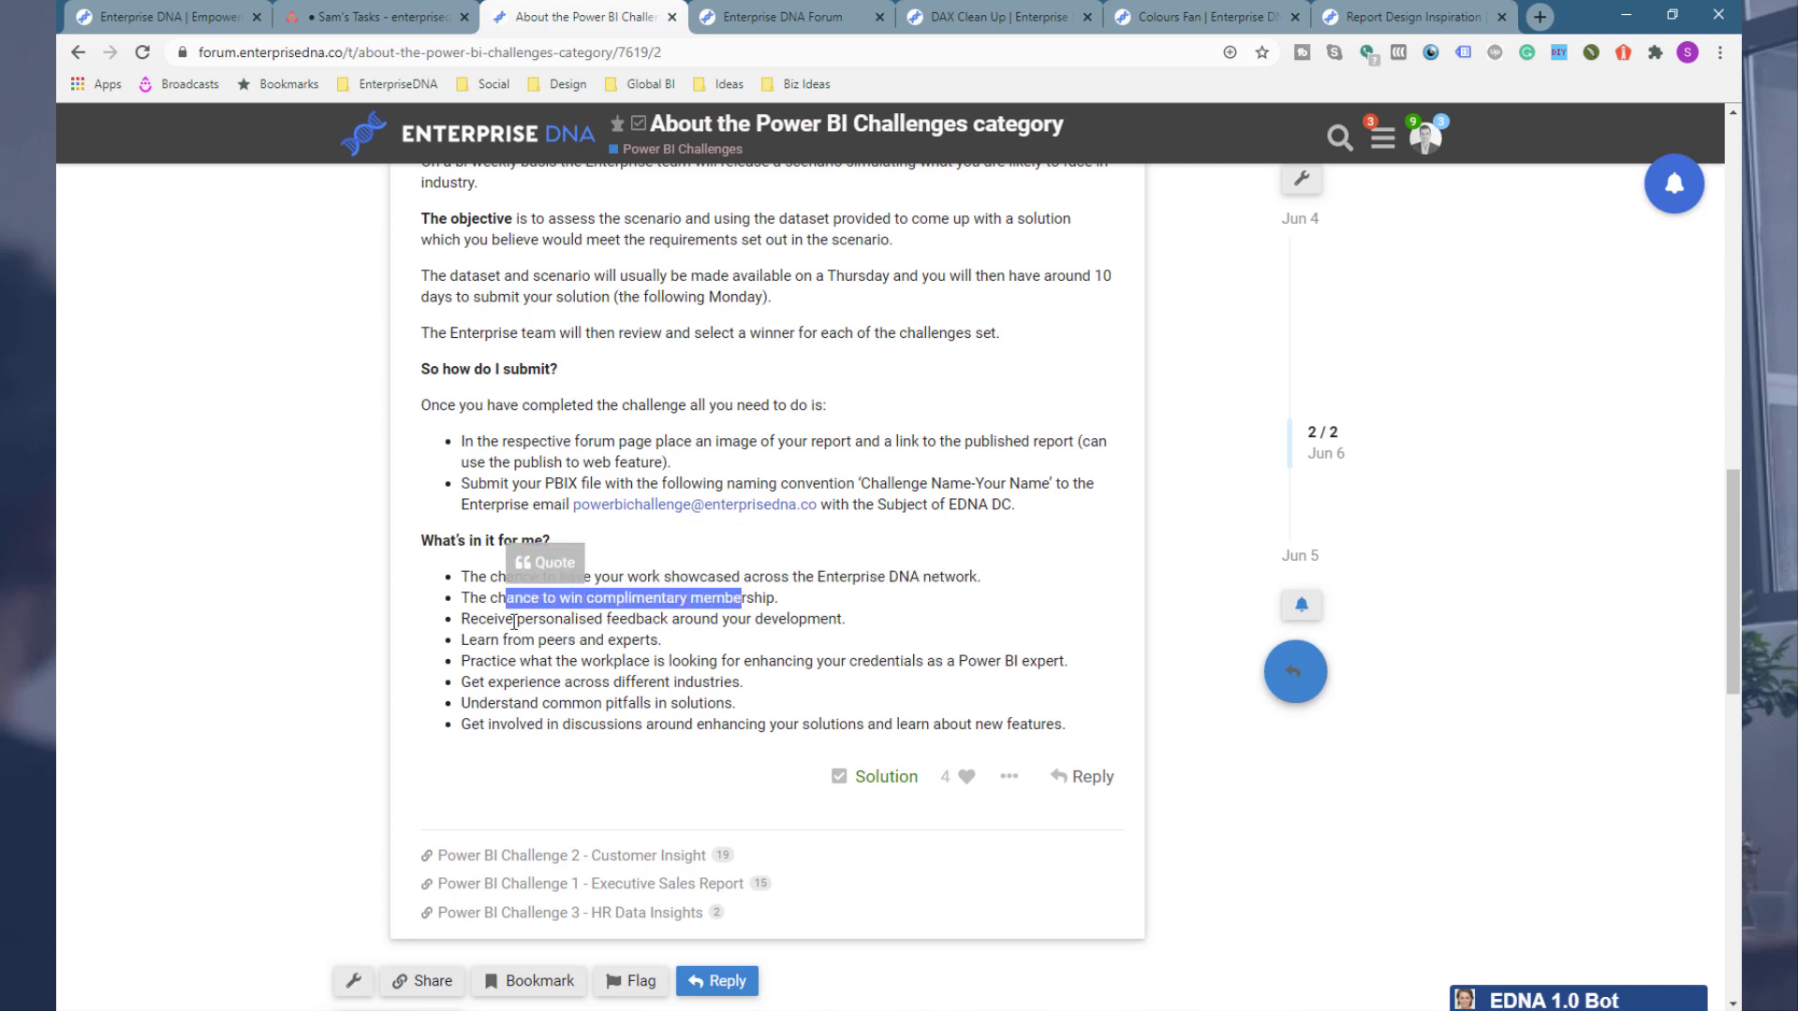
{"action": "left_click_drag", "start_coordinate": [513, 619], "coordinate": [779, 620]}
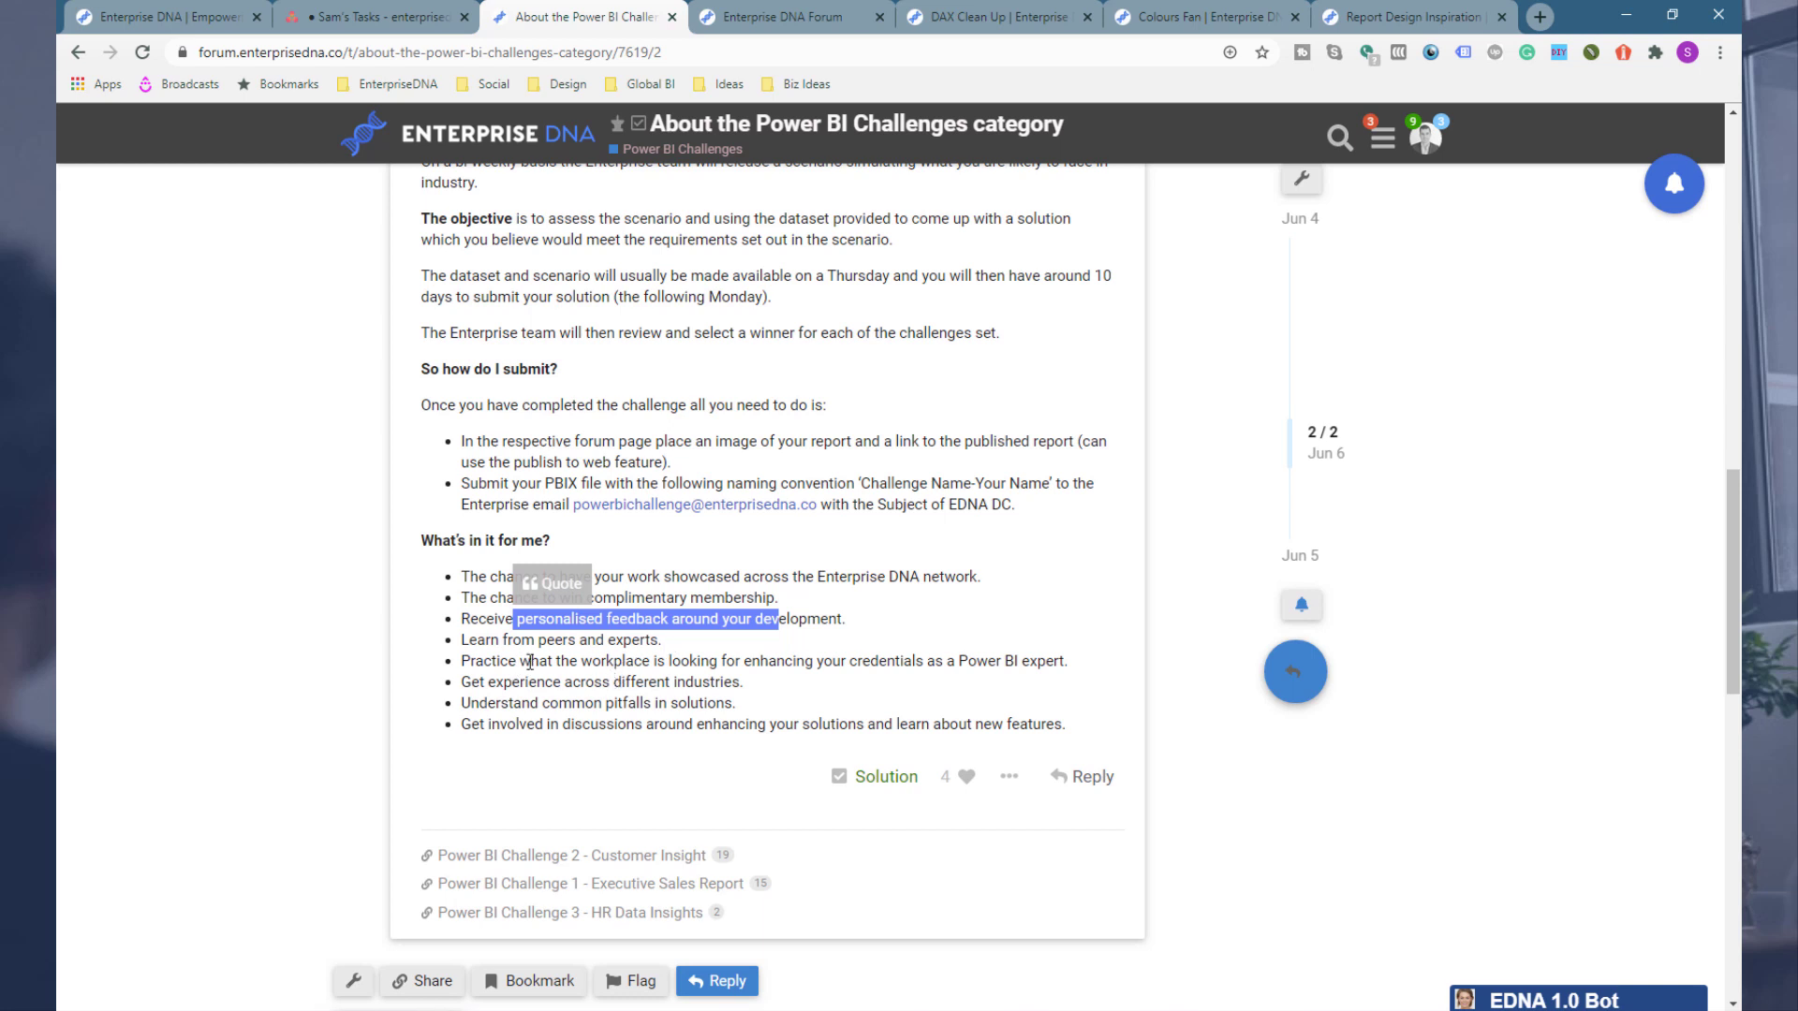
{"action": "left_click_drag", "start_coordinate": [530, 661], "coordinate": [746, 724]}
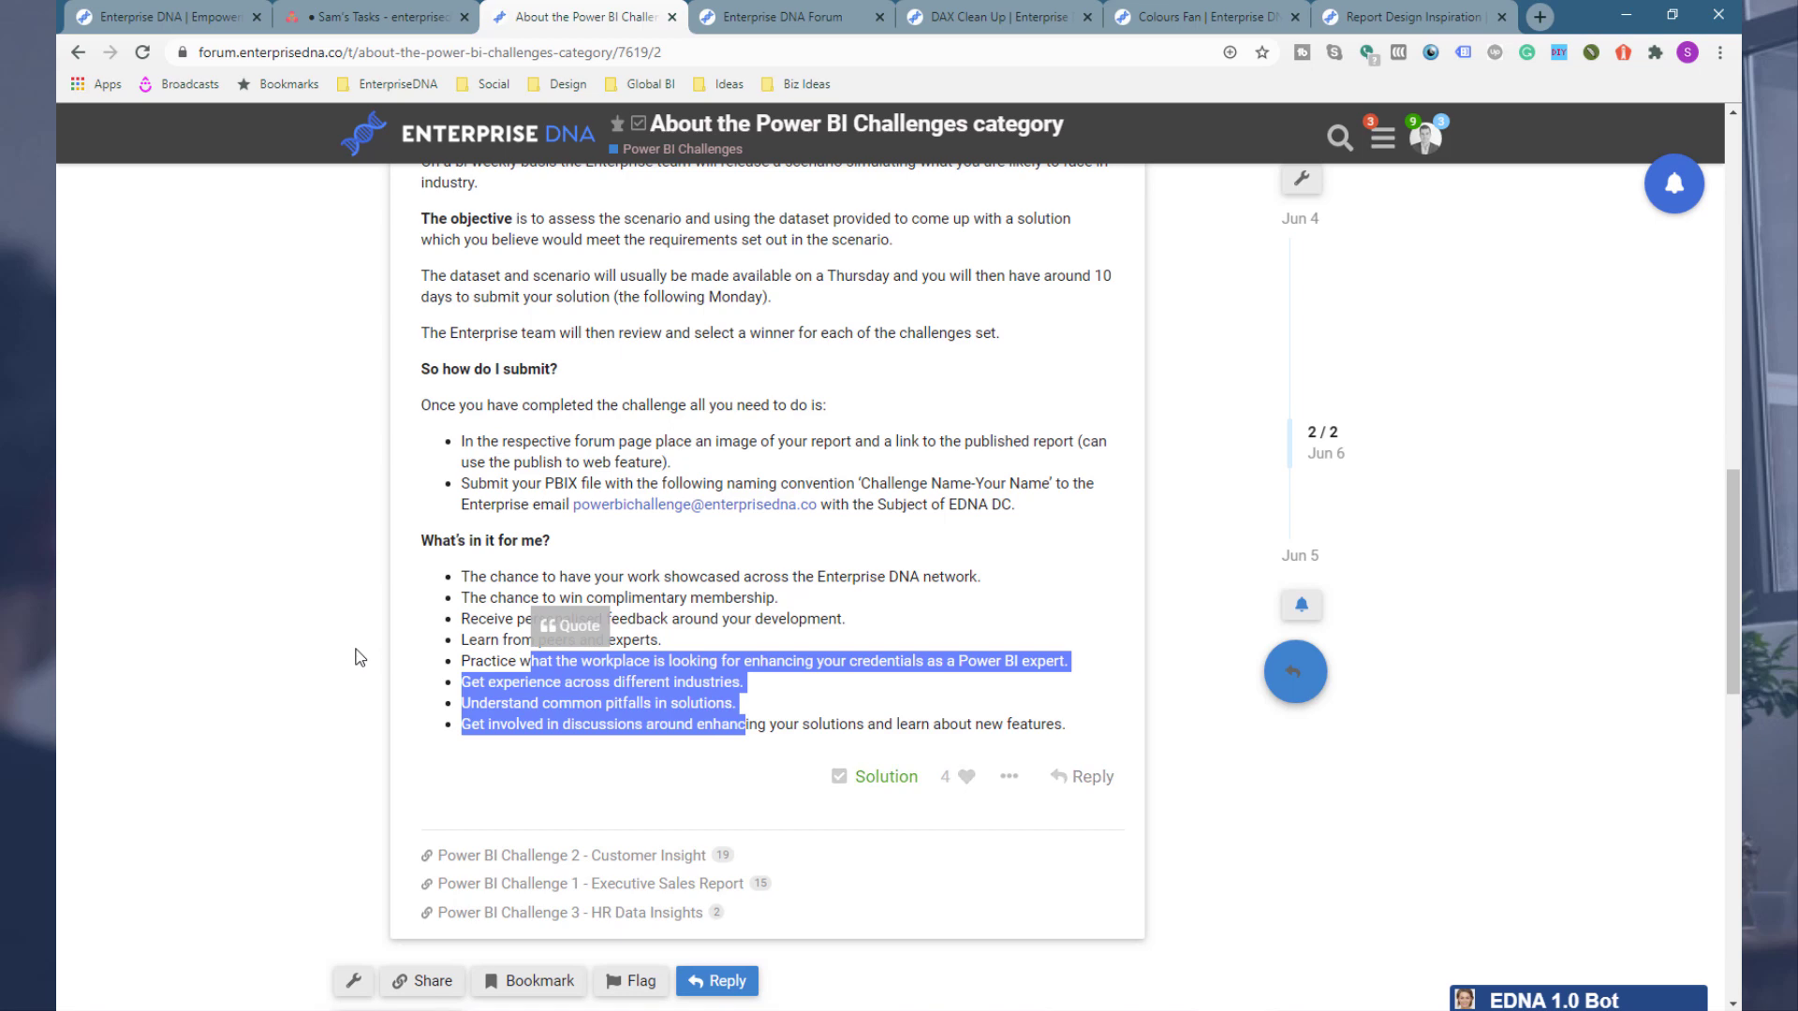
{"action": "scroll", "coordinate": [359, 658], "scroll_direction": "up", "scroll_amount": 8}
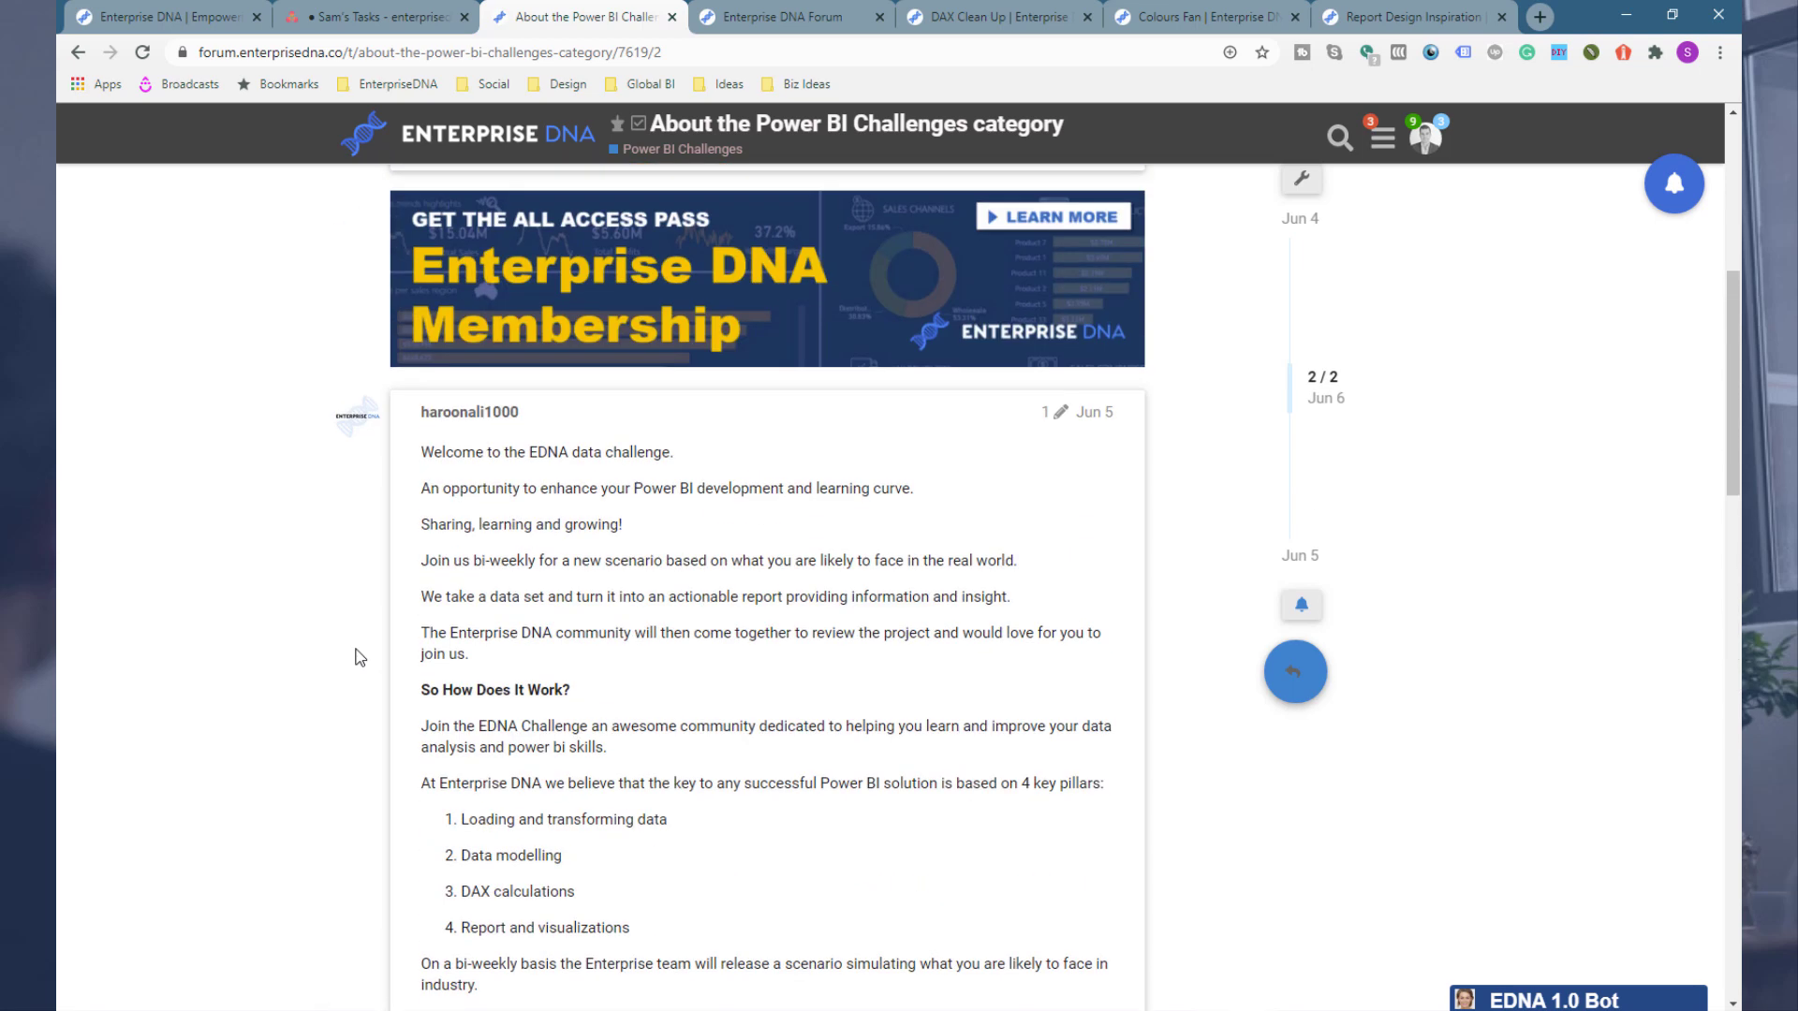
{"action": "scroll", "coordinate": [359, 658], "scroll_direction": "up", "scroll_amount": 5}
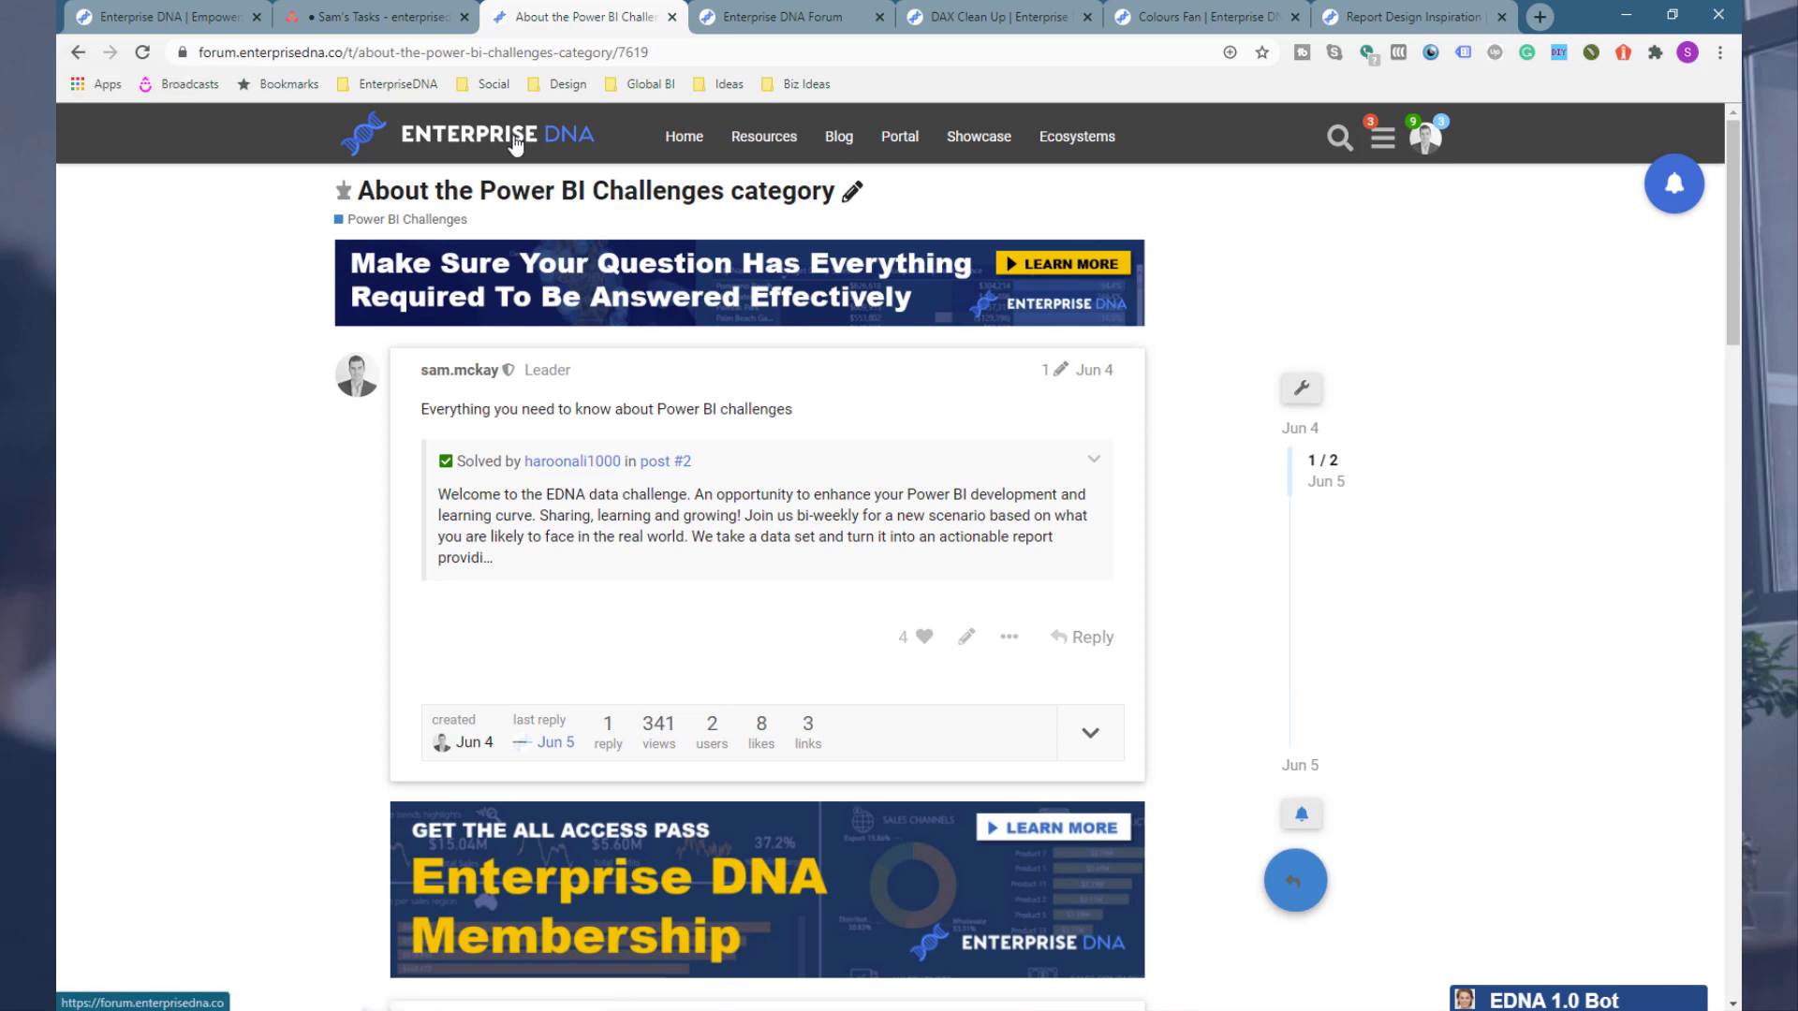
{"action": "left_click", "coordinate": [78, 52]}
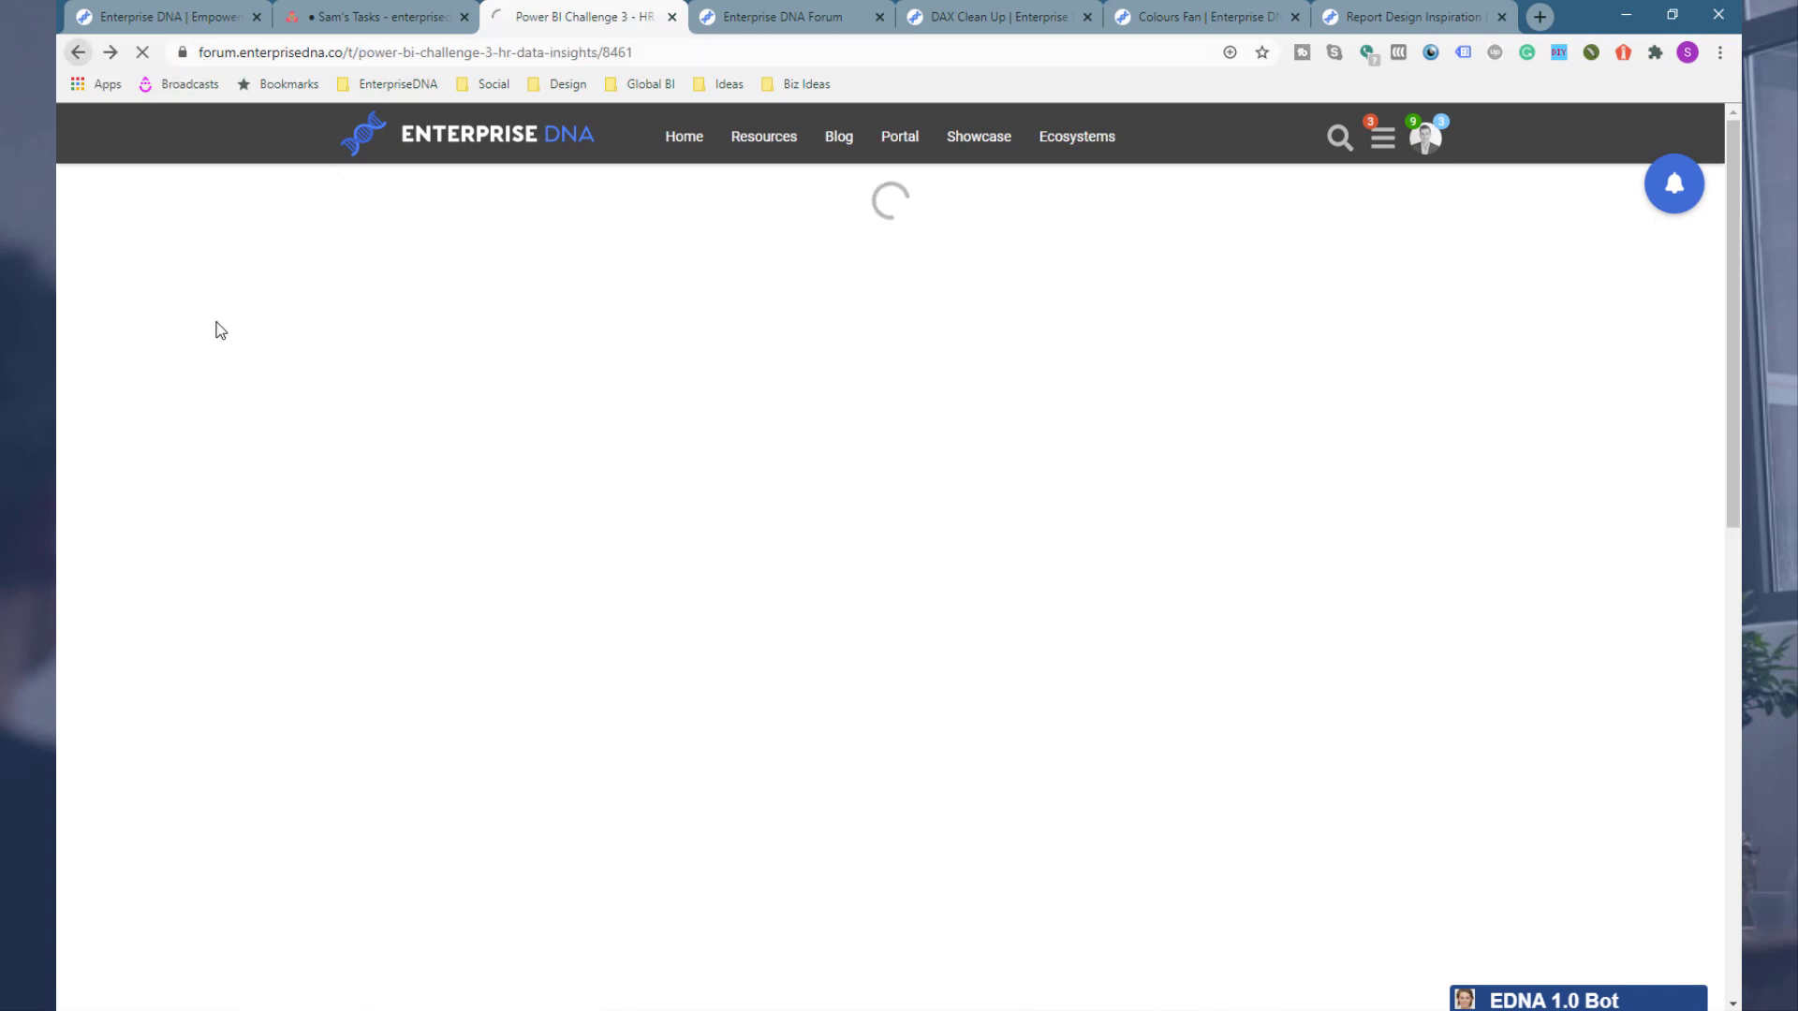